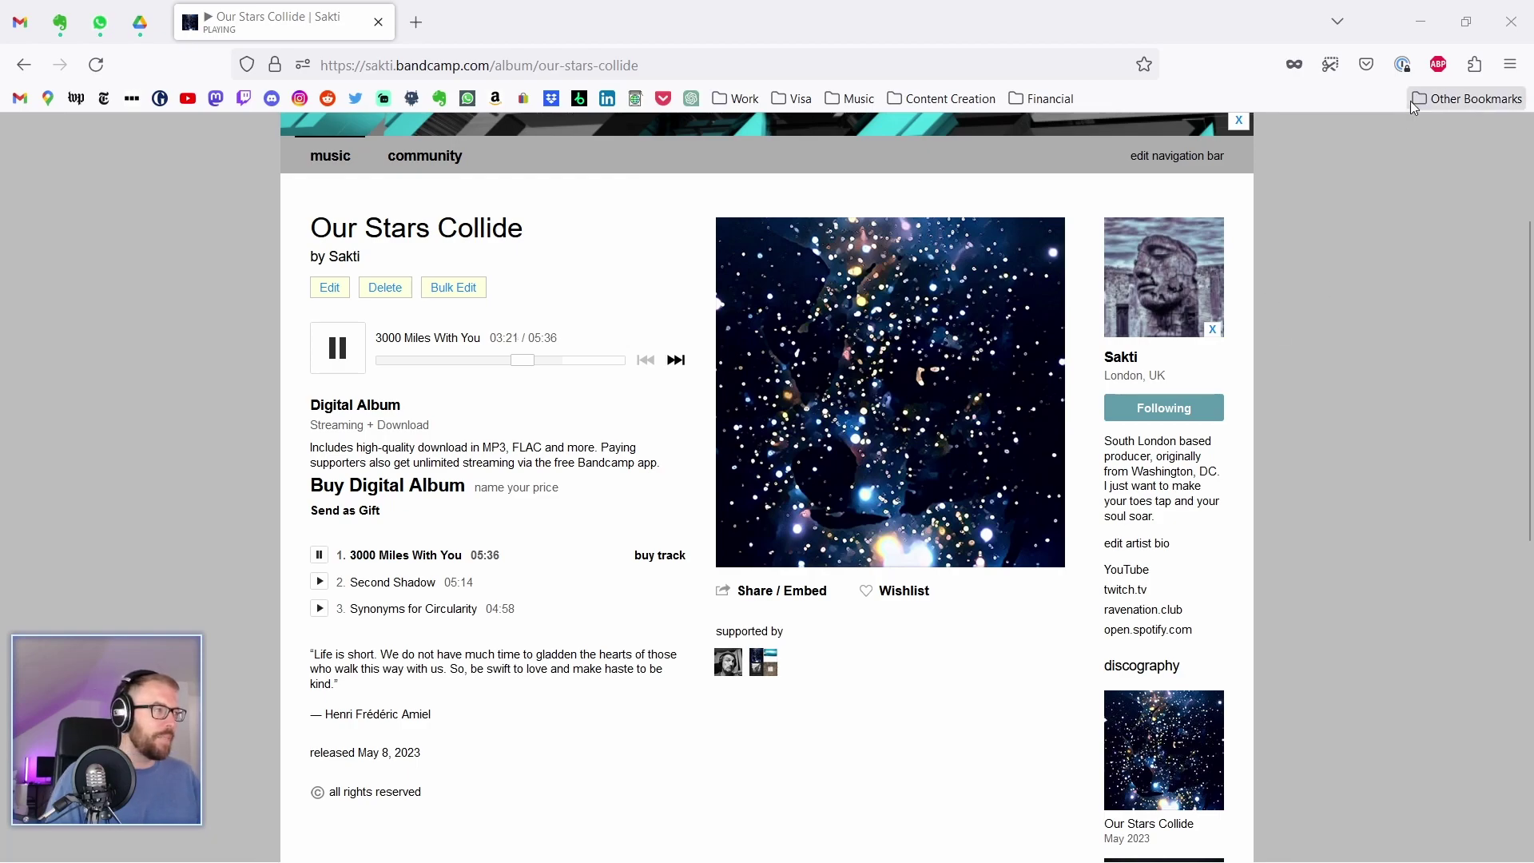
Switch to the Ableton Live set and clear the browser's search term
click(1511, 22)
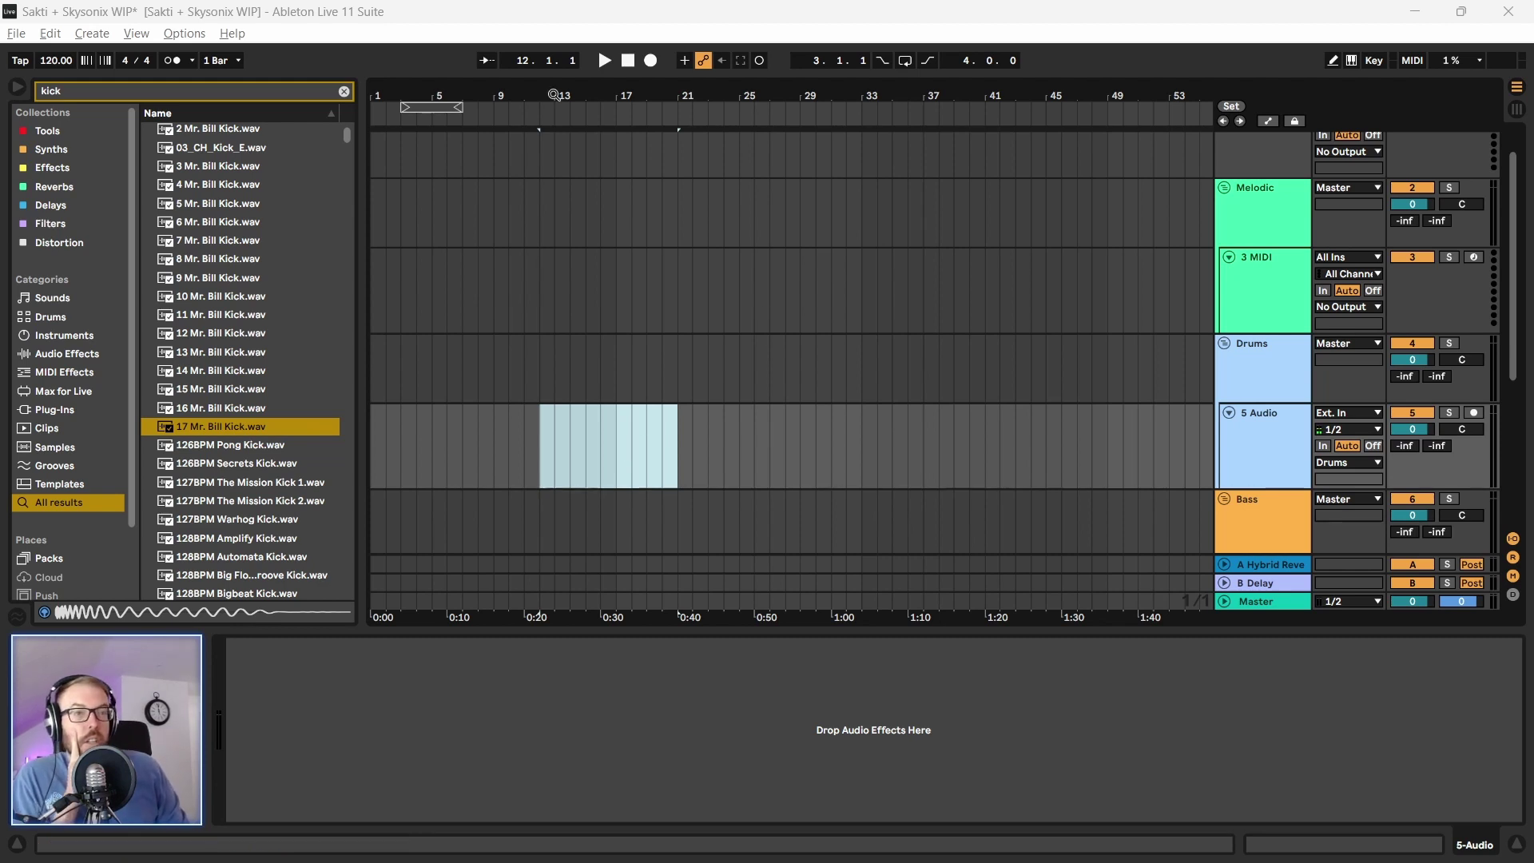
click(344, 91)
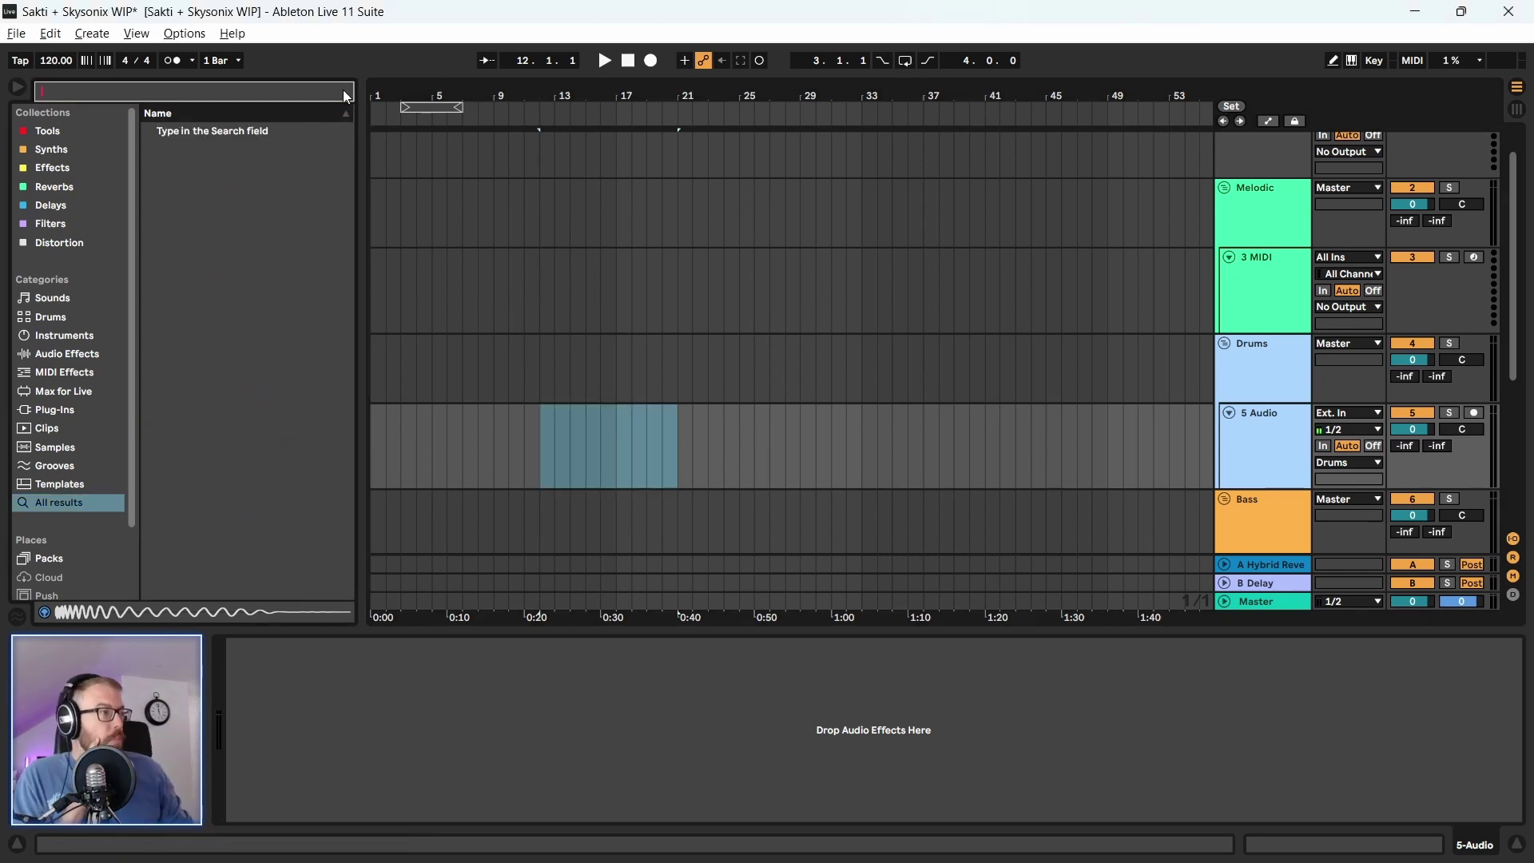
scroll(870, 327, up, 1)
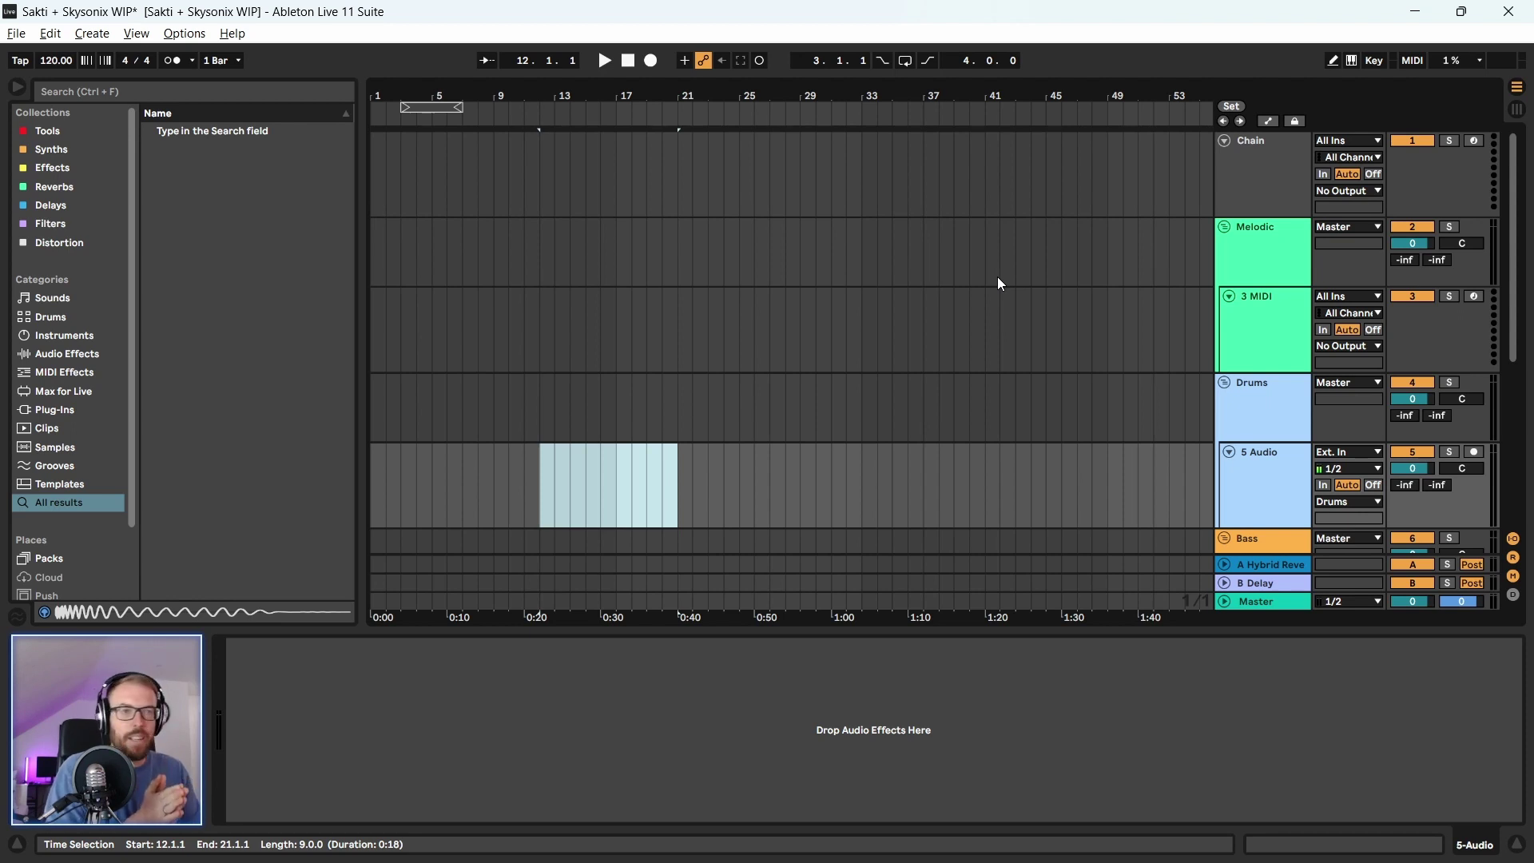
click(616, 192)
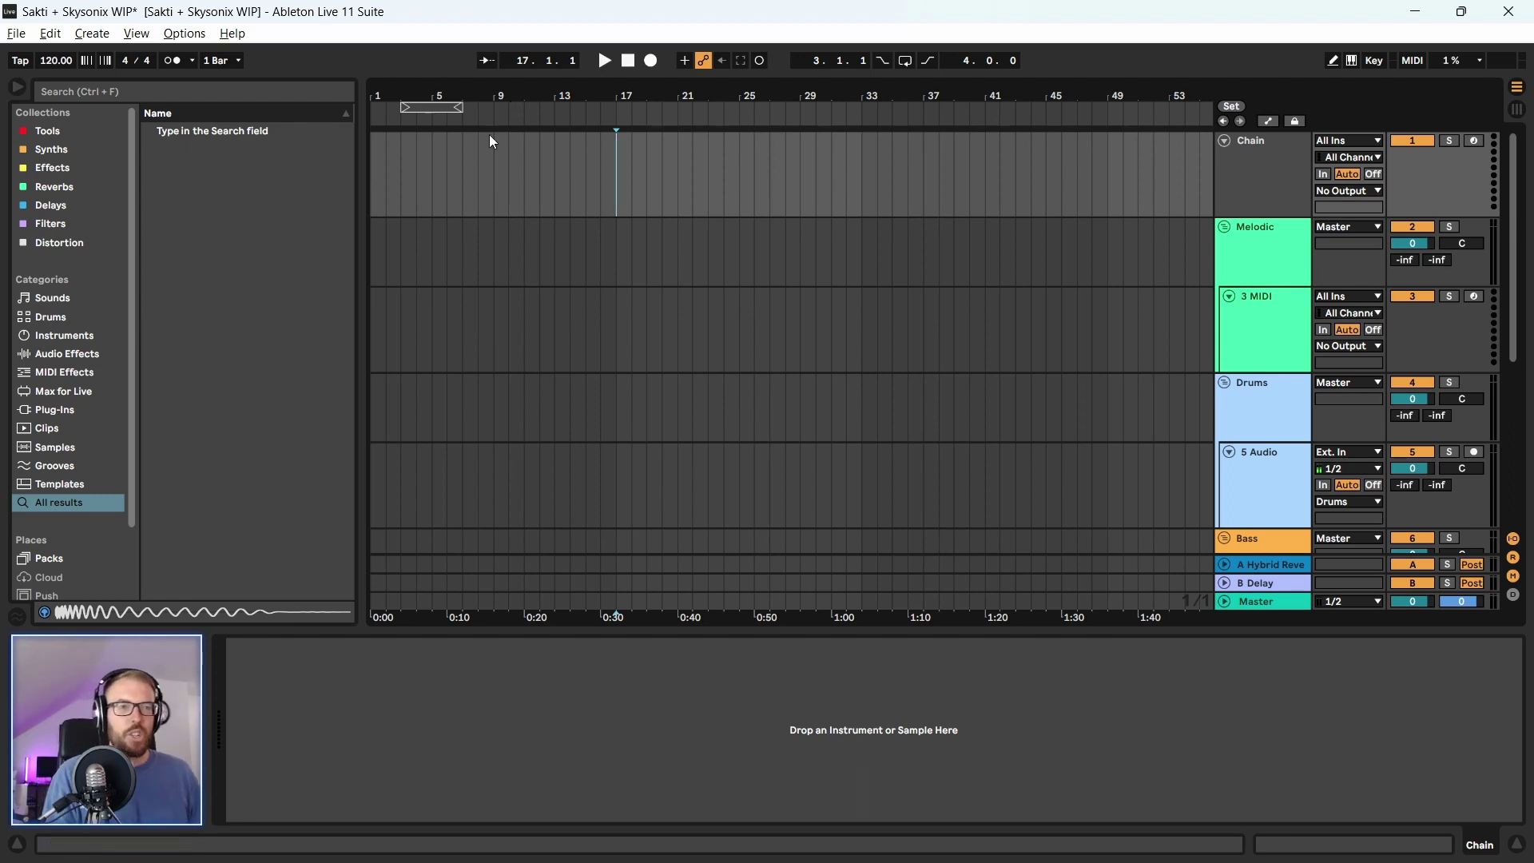
click(184, 95)
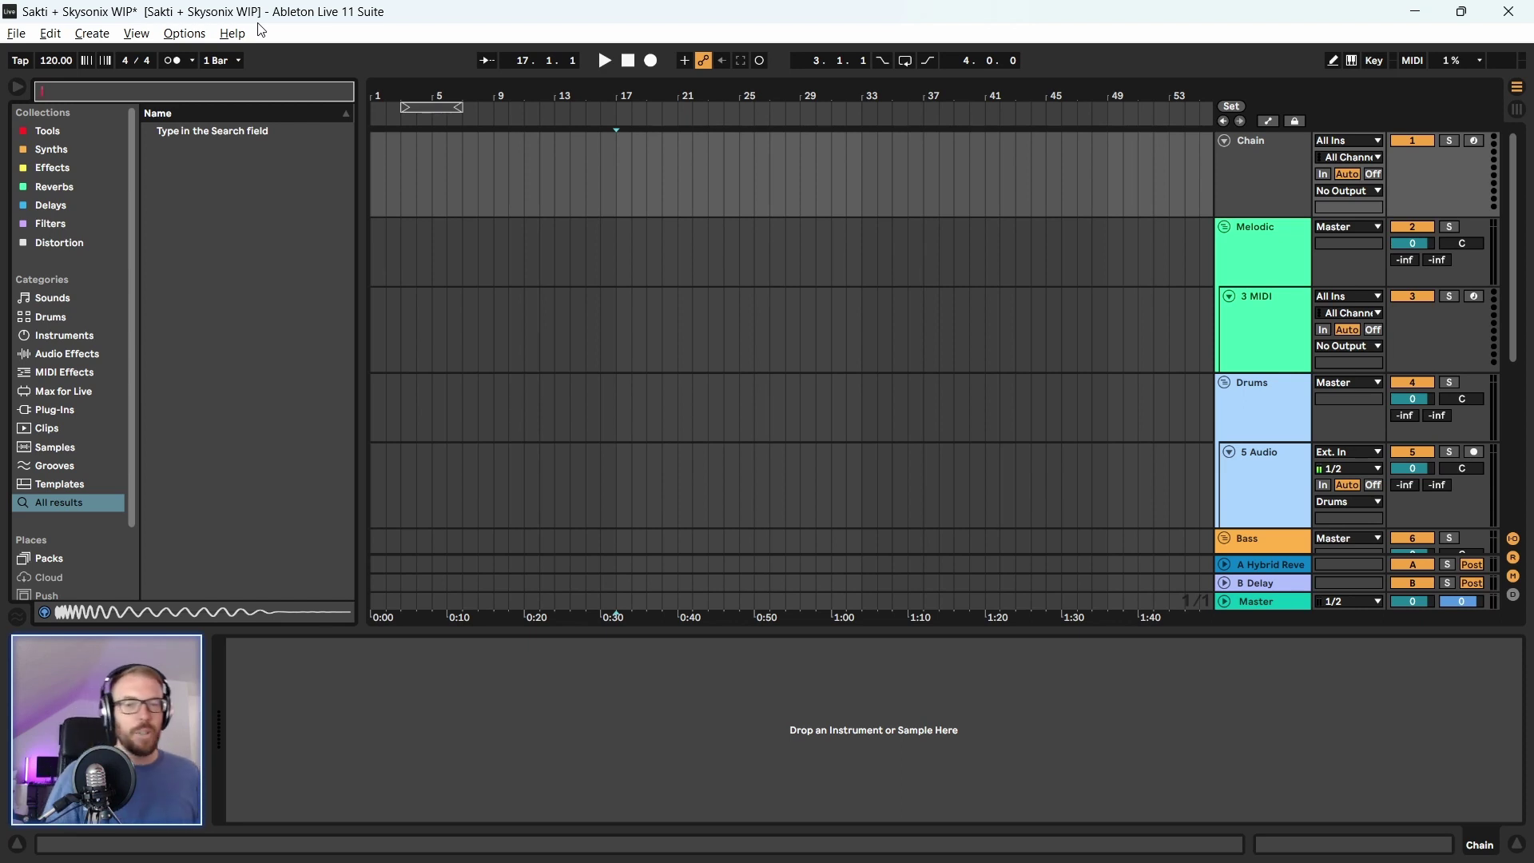
click(618, 155)
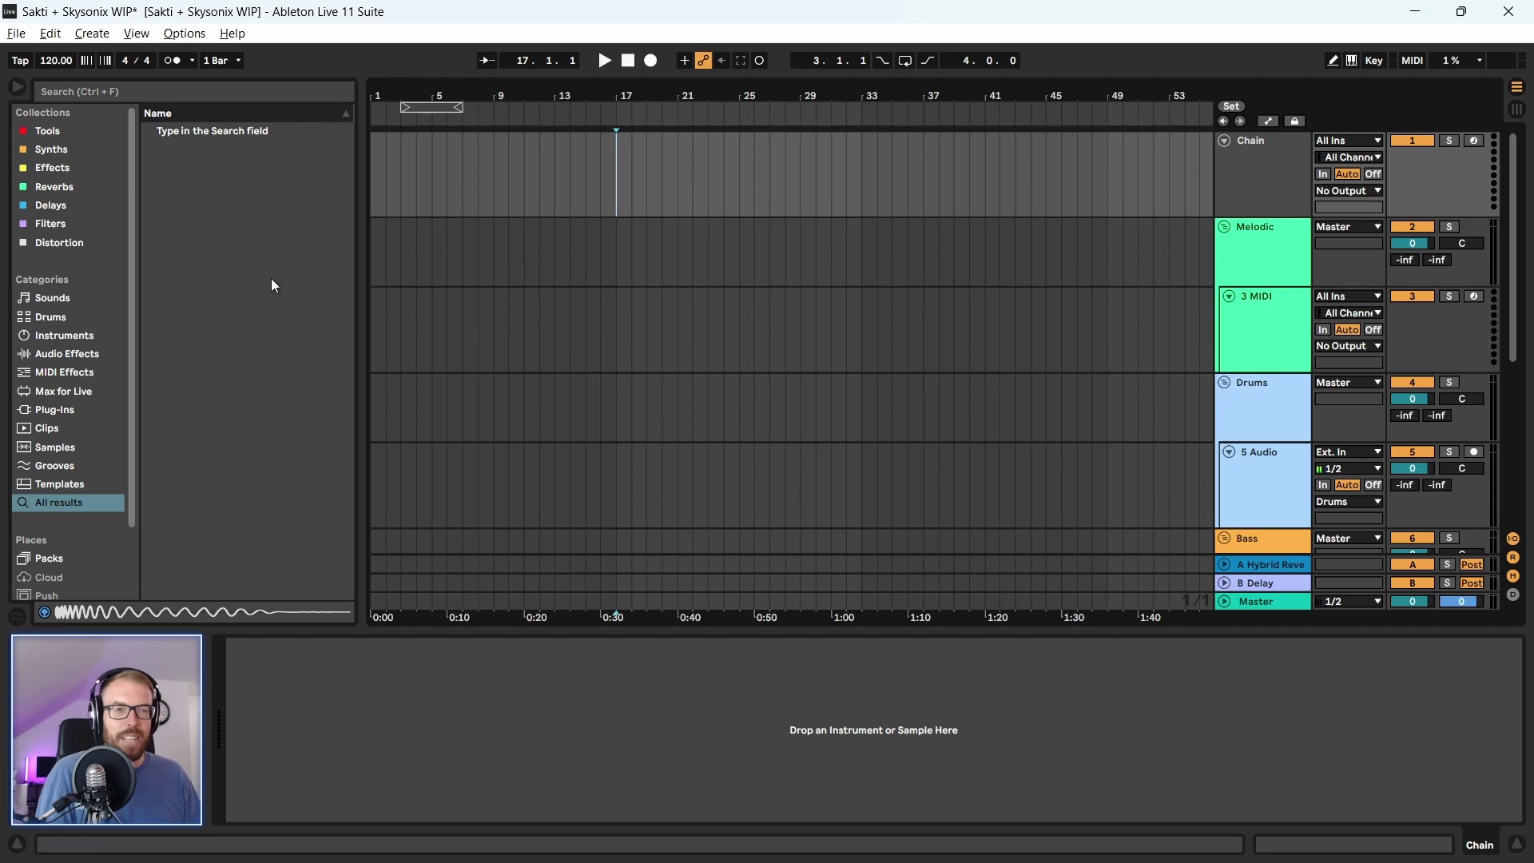
Load Operator from the Synths collection onto the MIDI track in the Melodic group
click(88, 92)
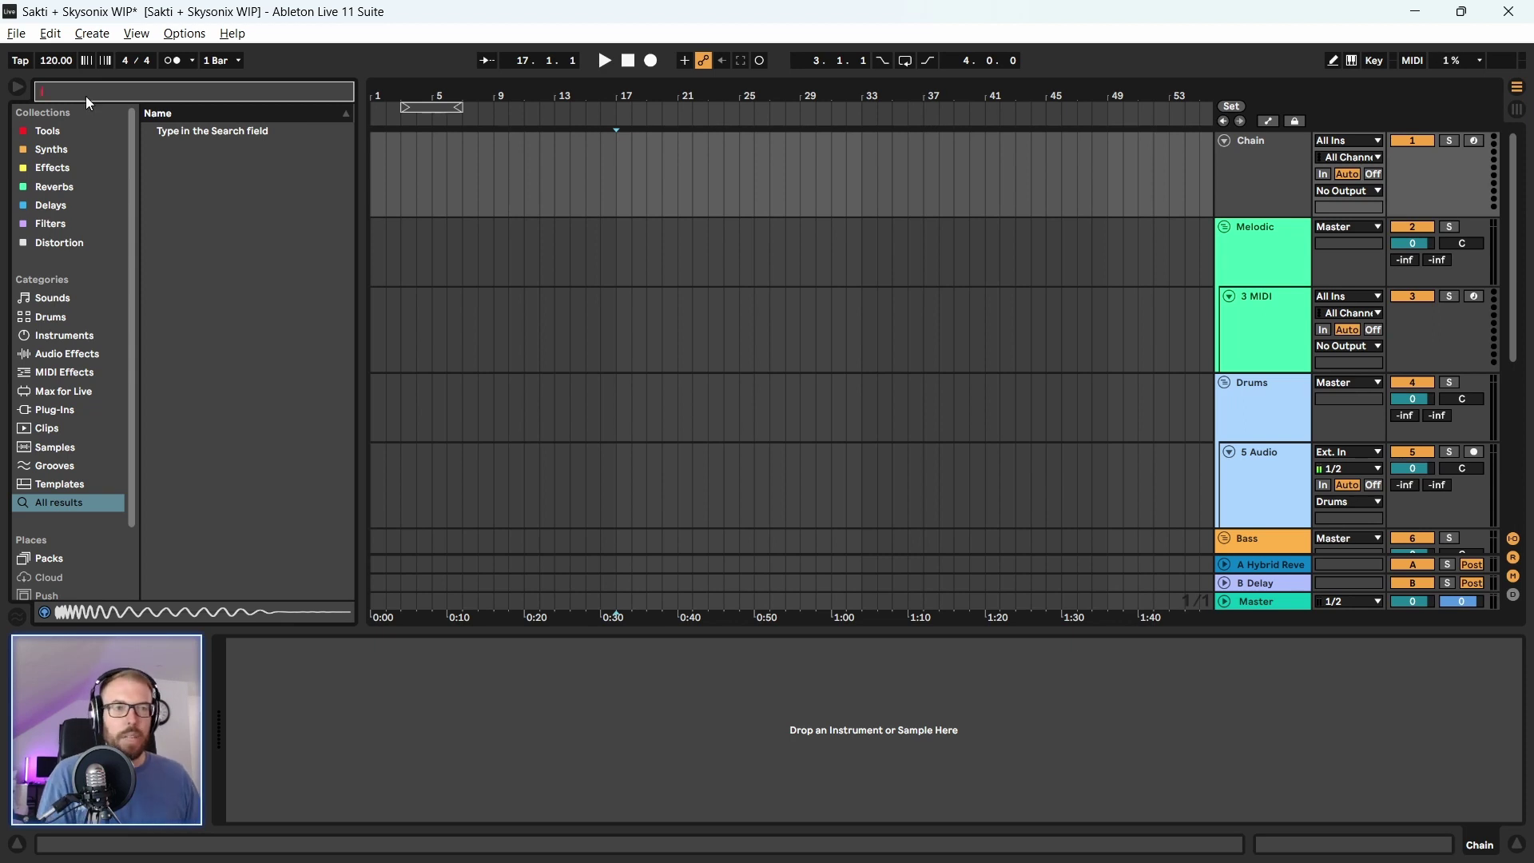
click(72, 149)
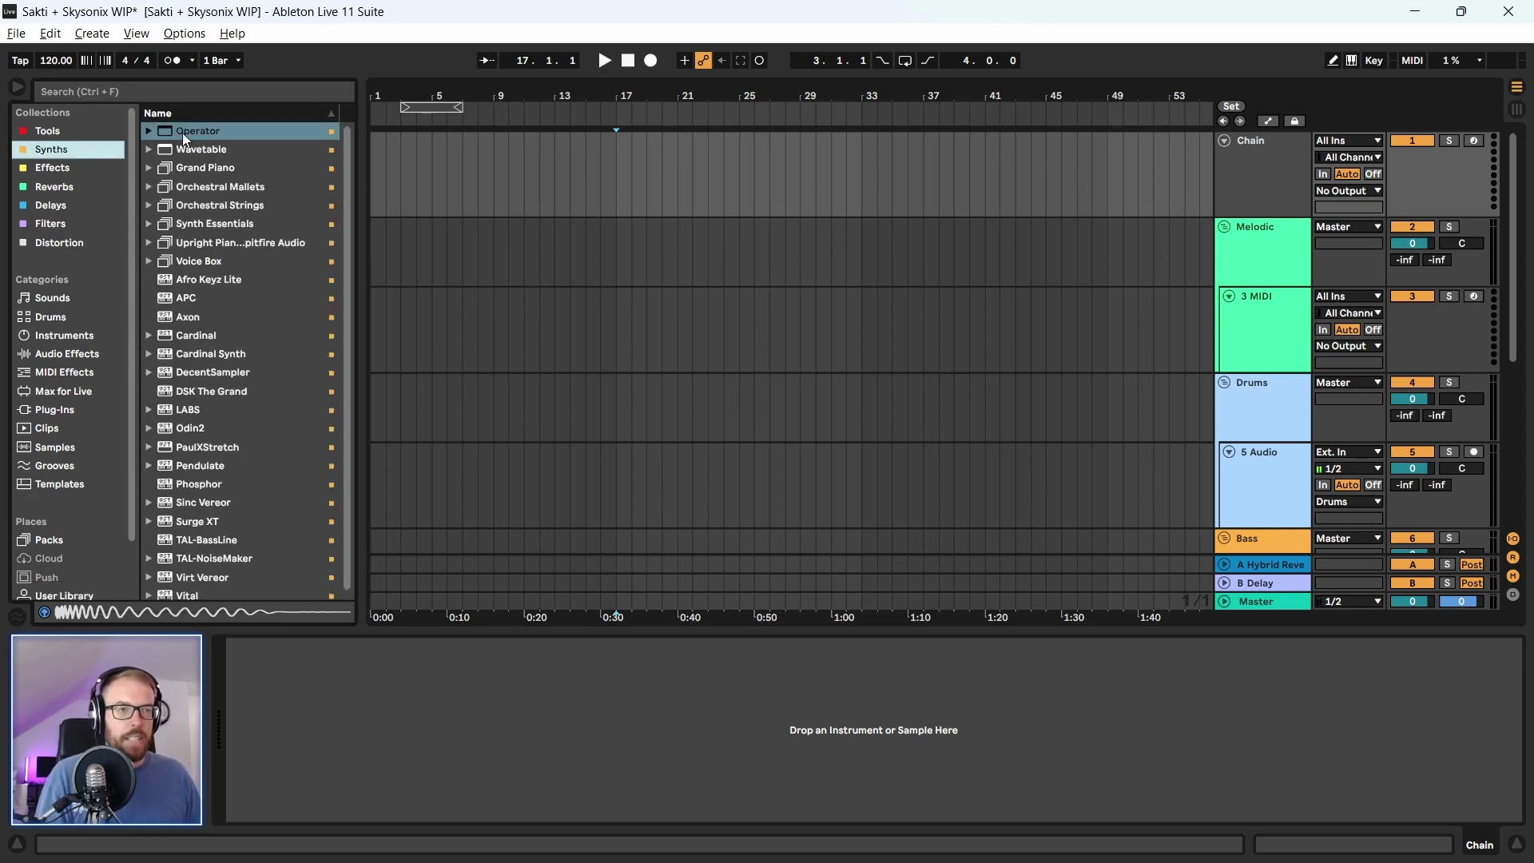
drag(182, 132, 644, 326)
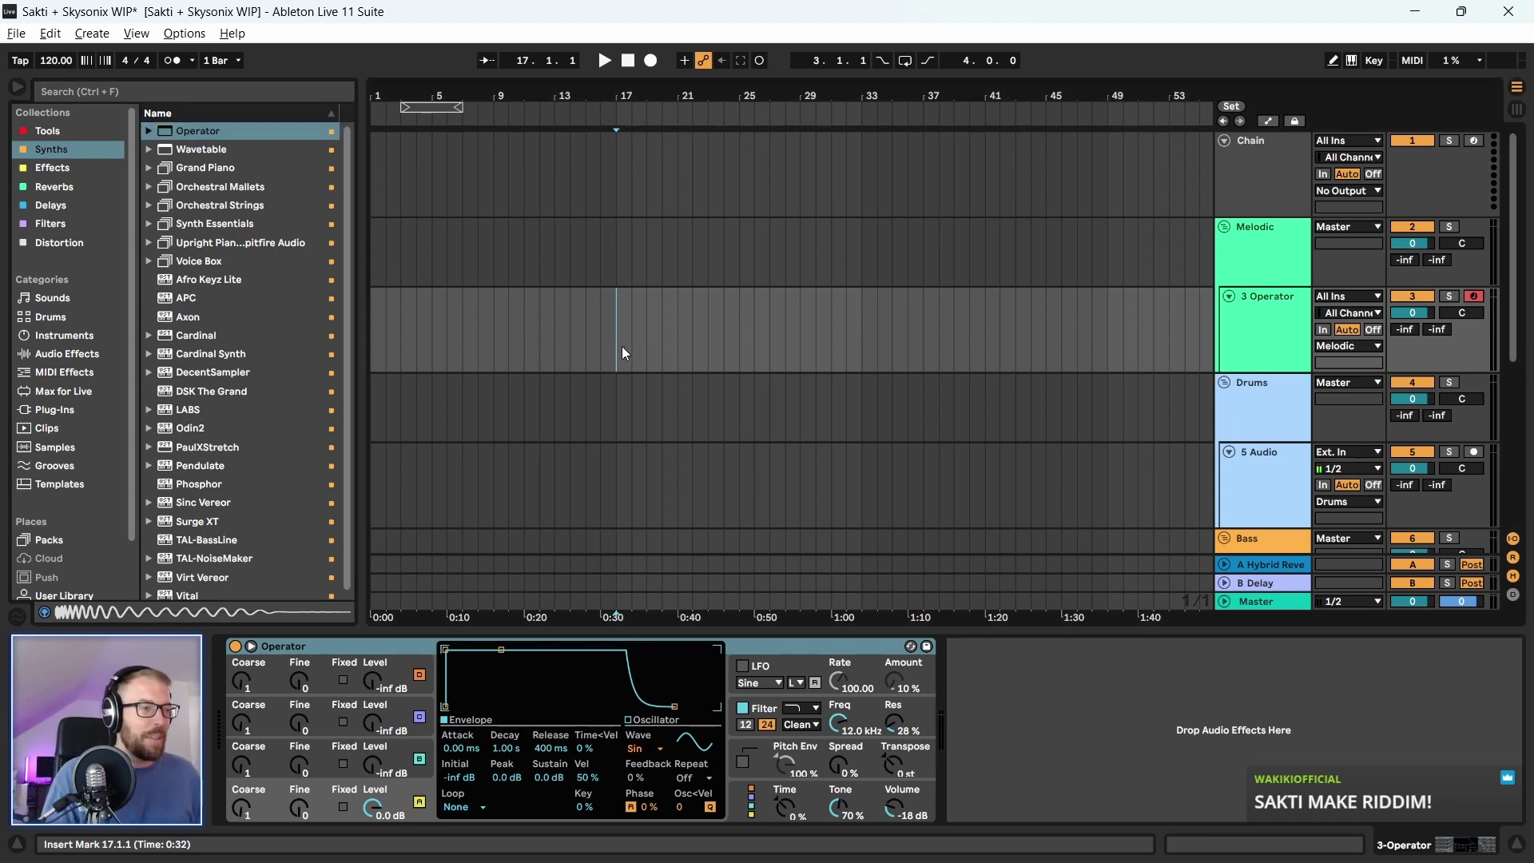
drag(622, 346, 860, 349)
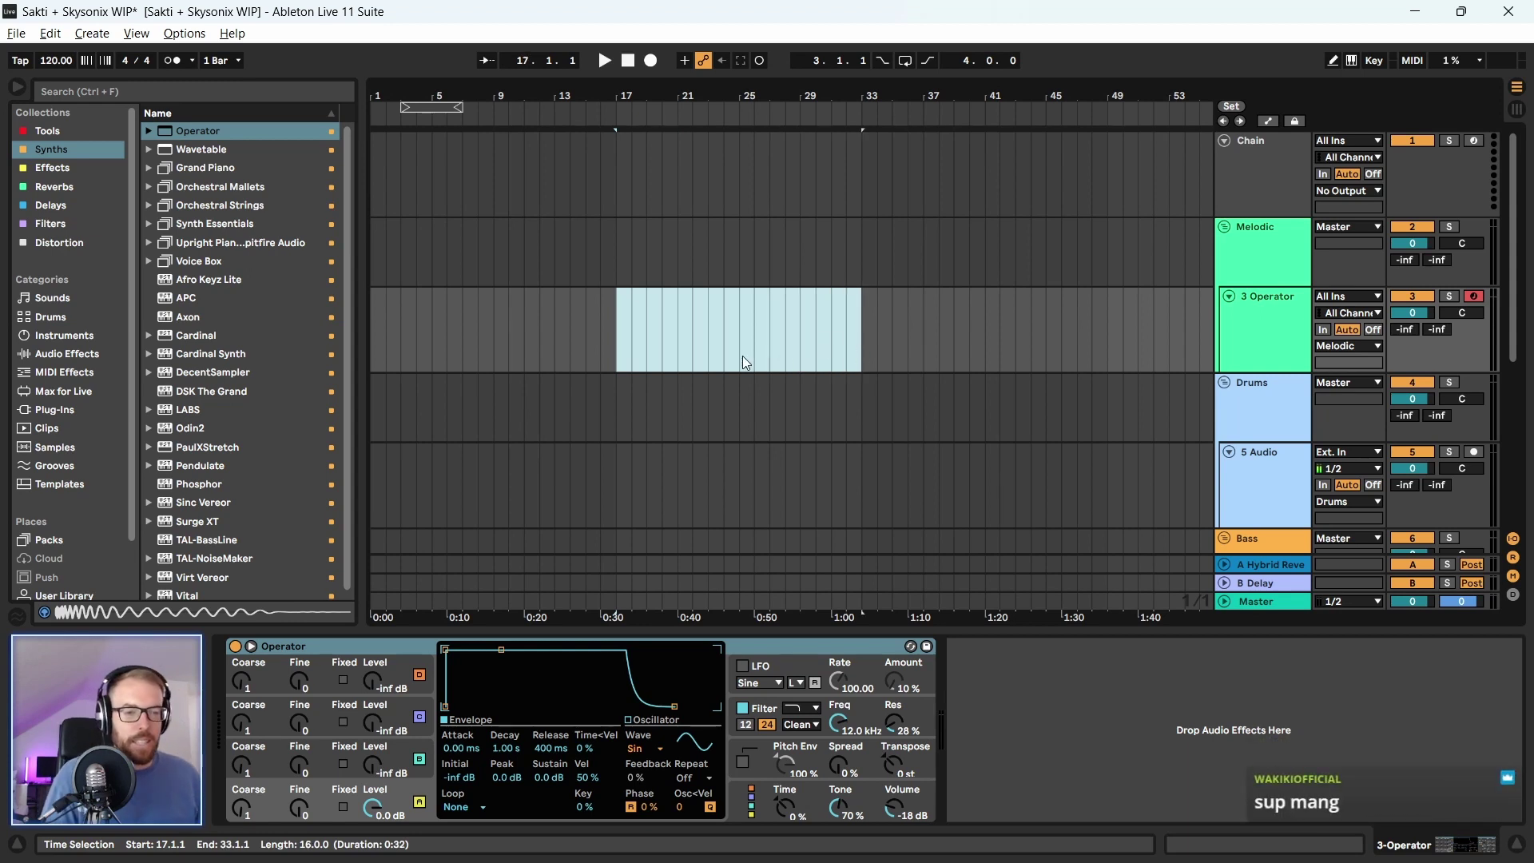
click(348, 640)
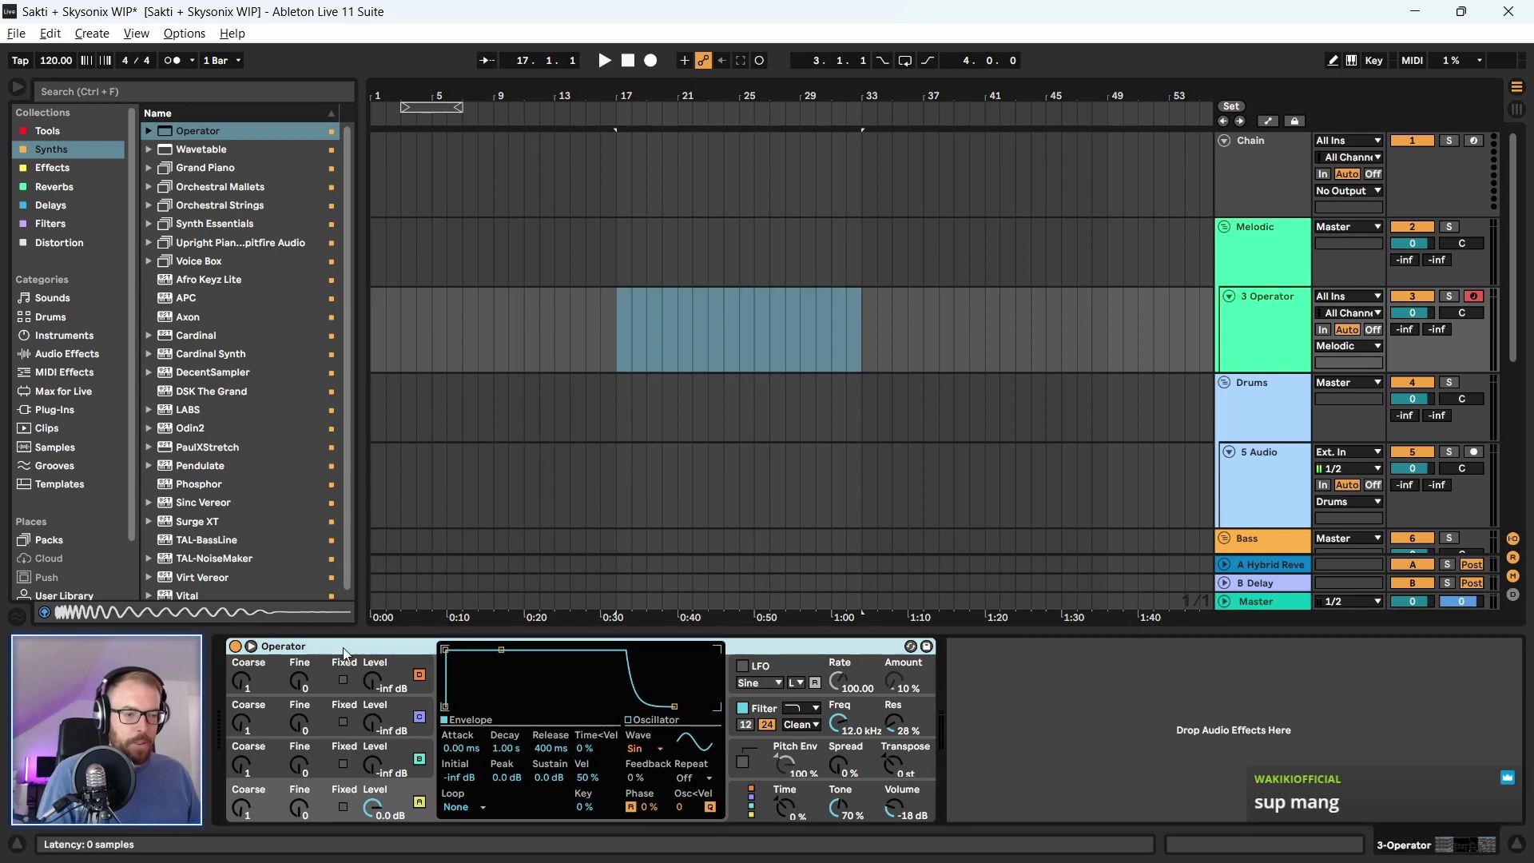
click(613, 346)
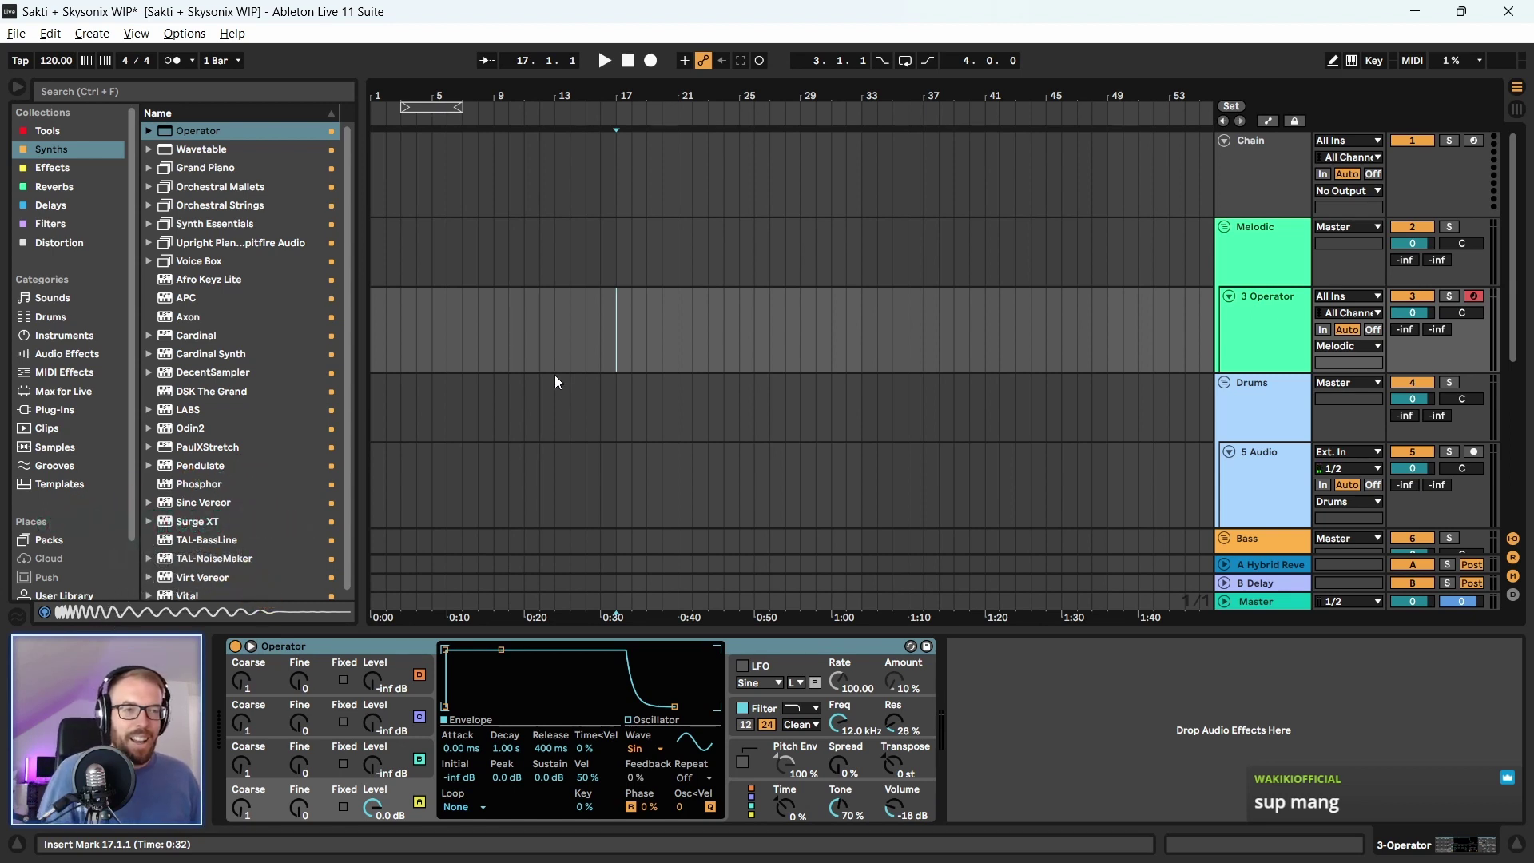
Insert an Arpeggiator from the Tools collection ahead of Operator and select the Operator track
click(67, 131)
drag(221, 130, 223, 725)
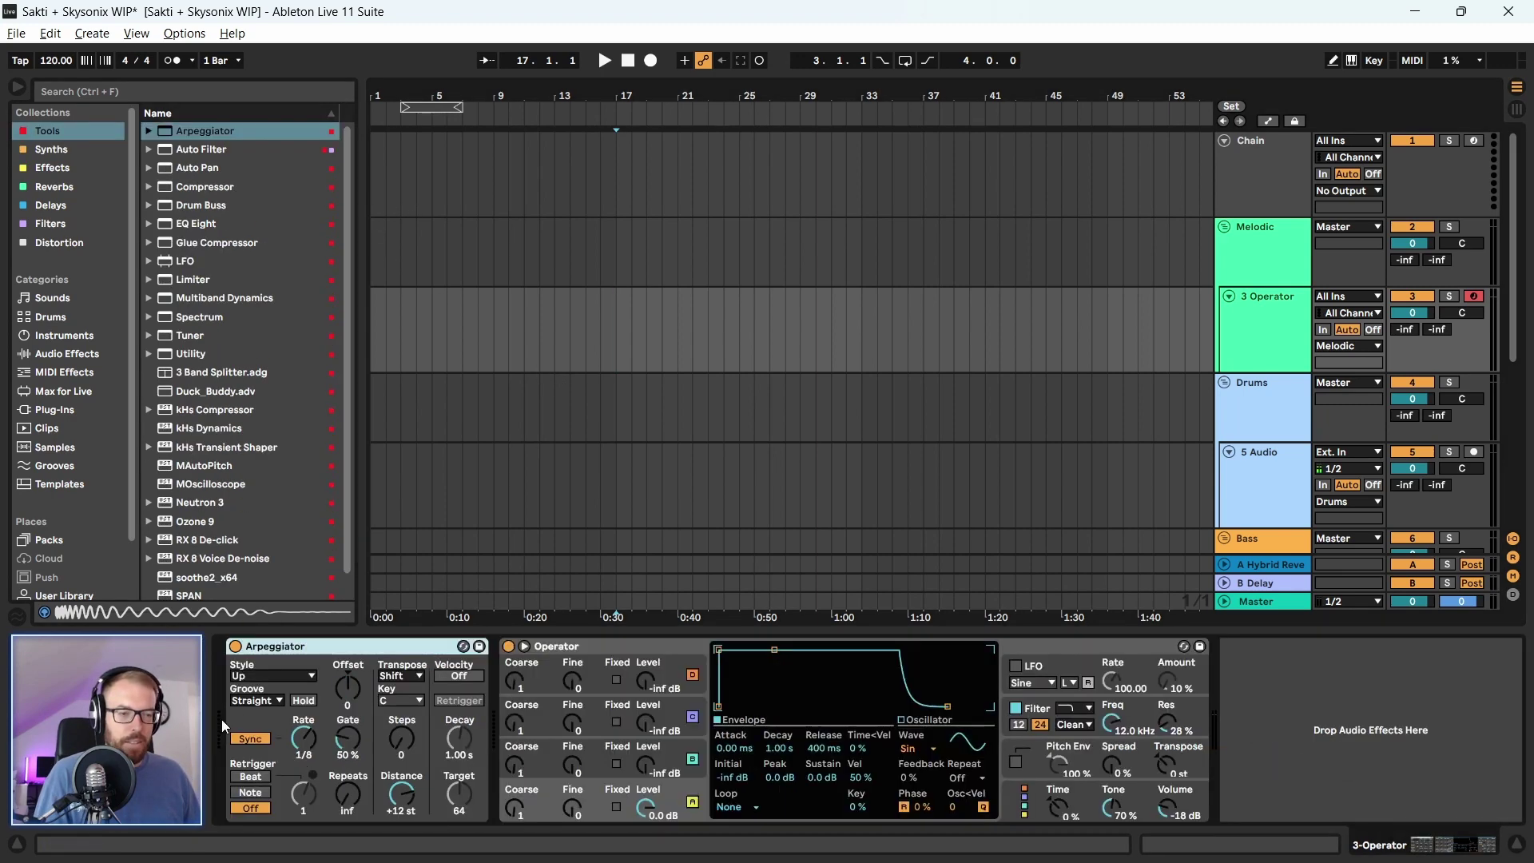
click(523, 420)
click(1251, 310)
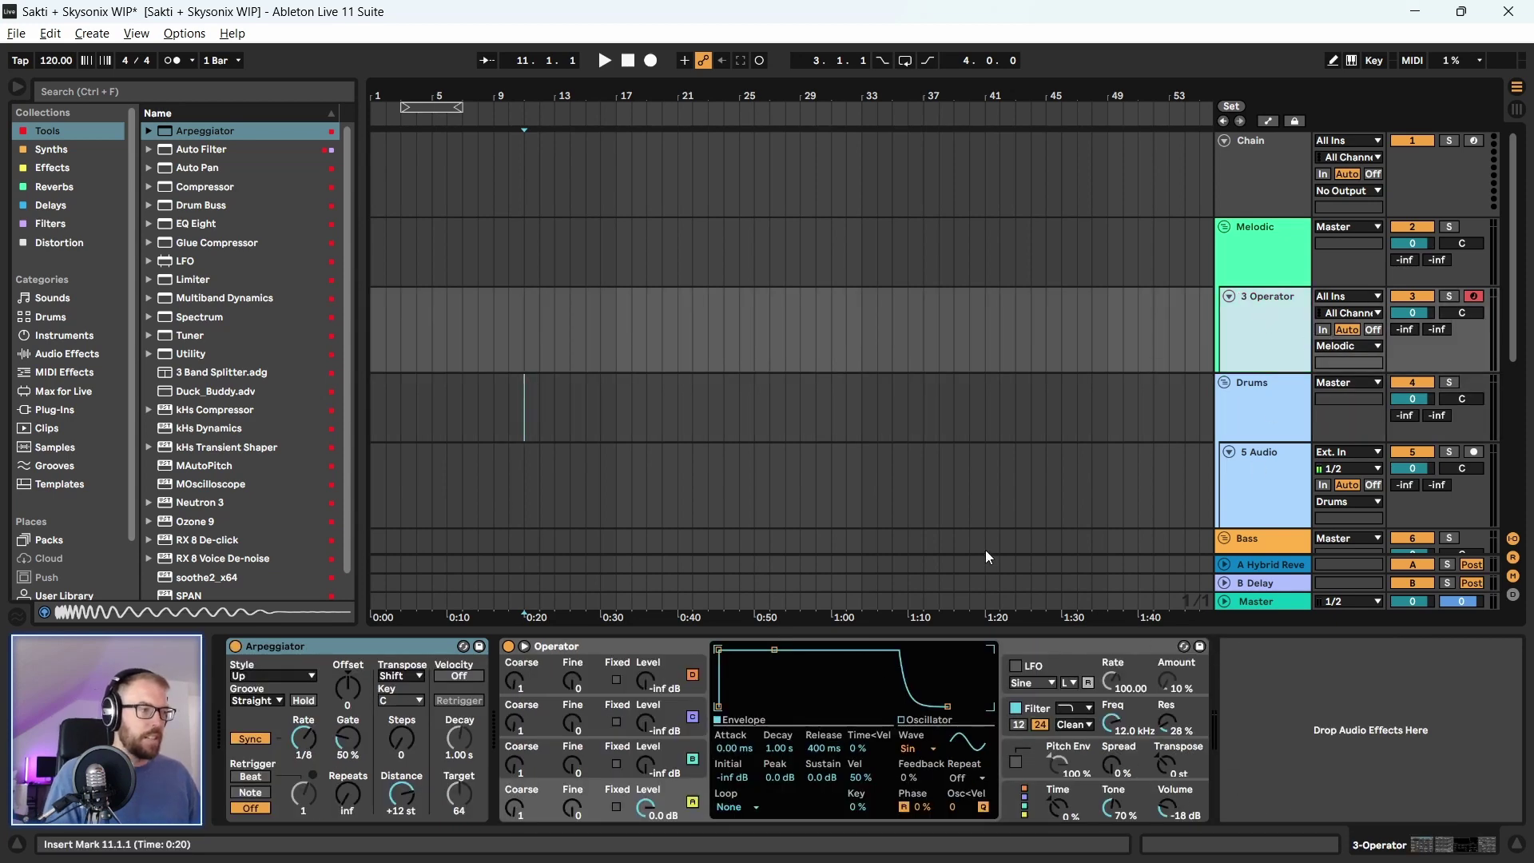
Create an empty 16-bar MIDI clip on the Operator track from bar 17 to bar 33 and unsolo the track
key(a)
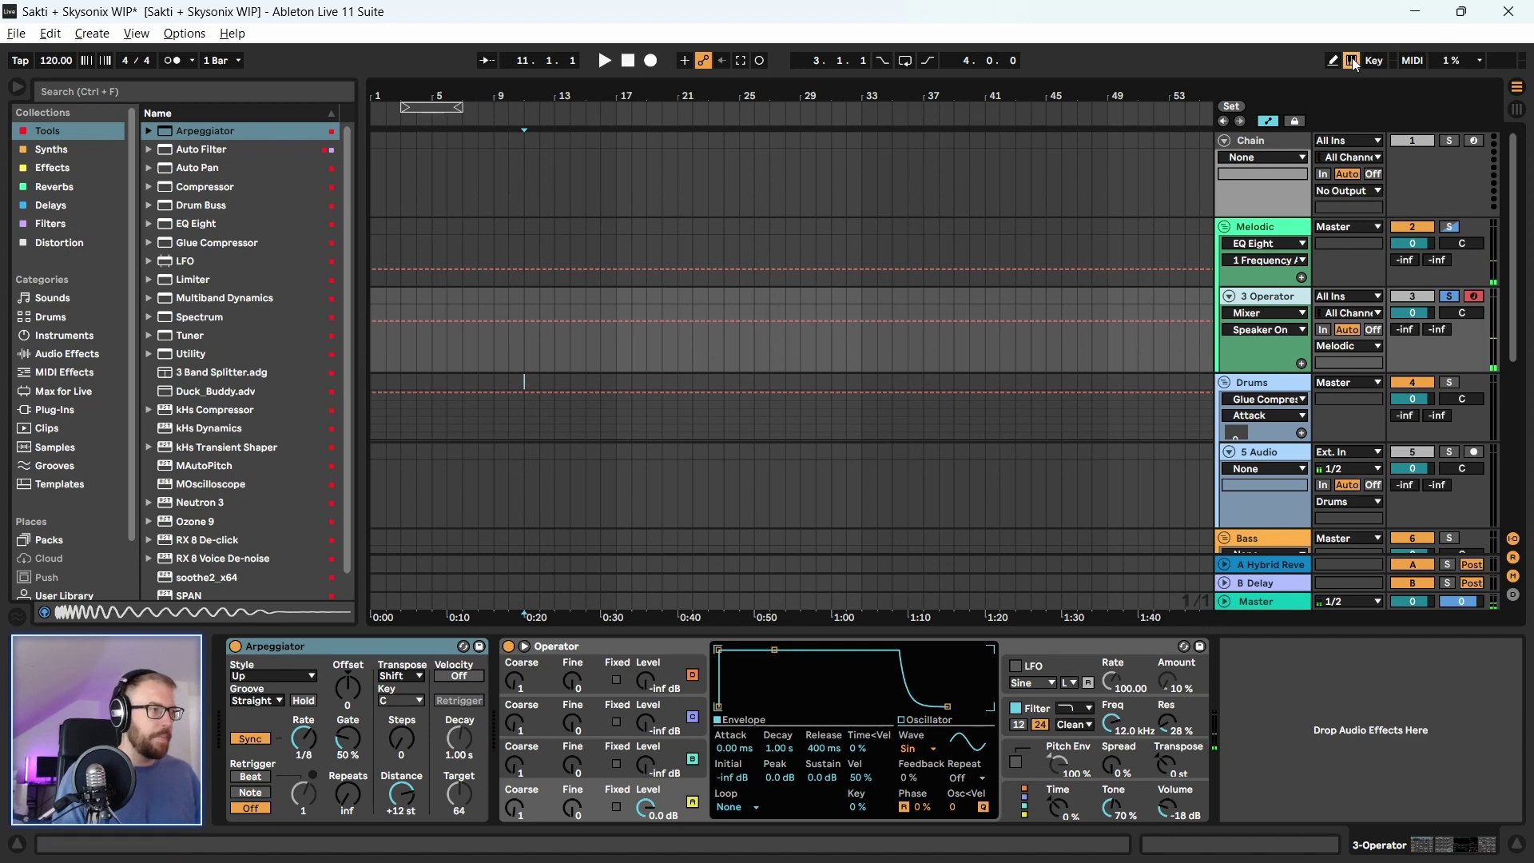
drag(615, 351, 856, 366)
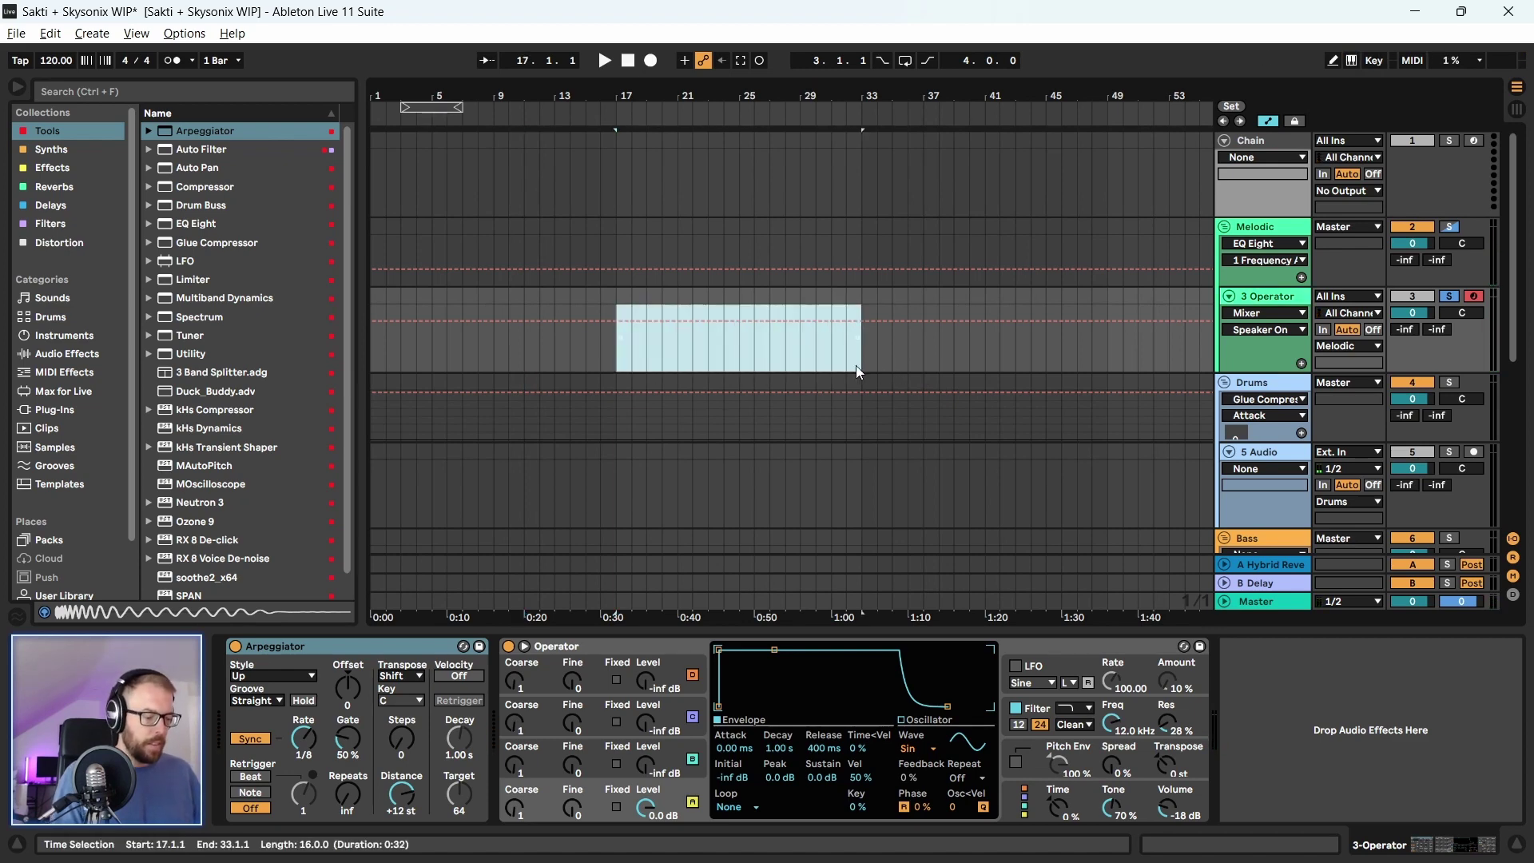
key(ctrl+shift+m)
click(1450, 296)
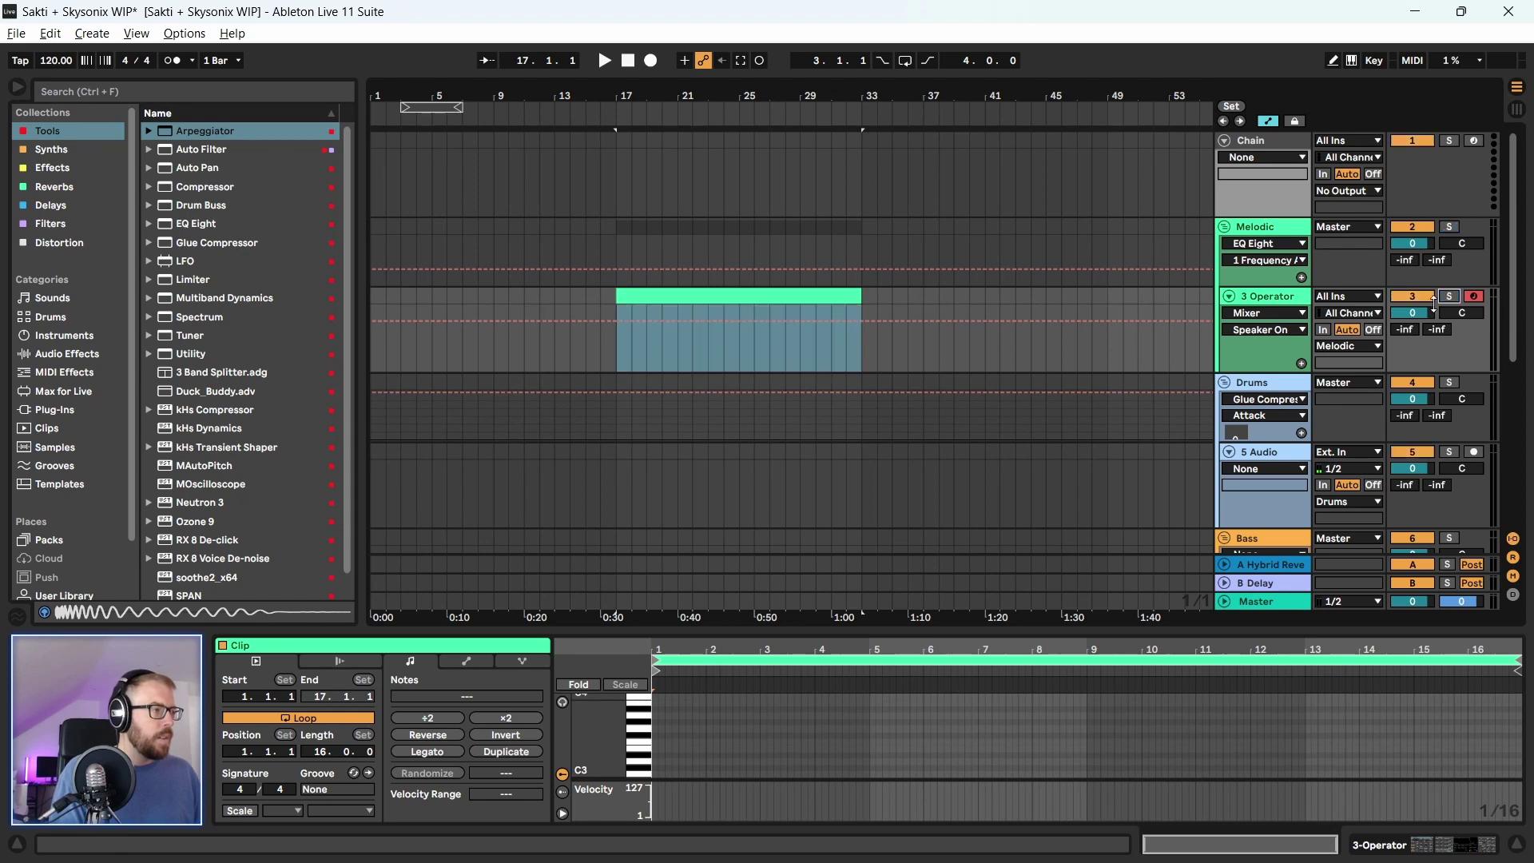
Hide the automation lanes and open the new clip in an enlarged note editor
click(1278, 297)
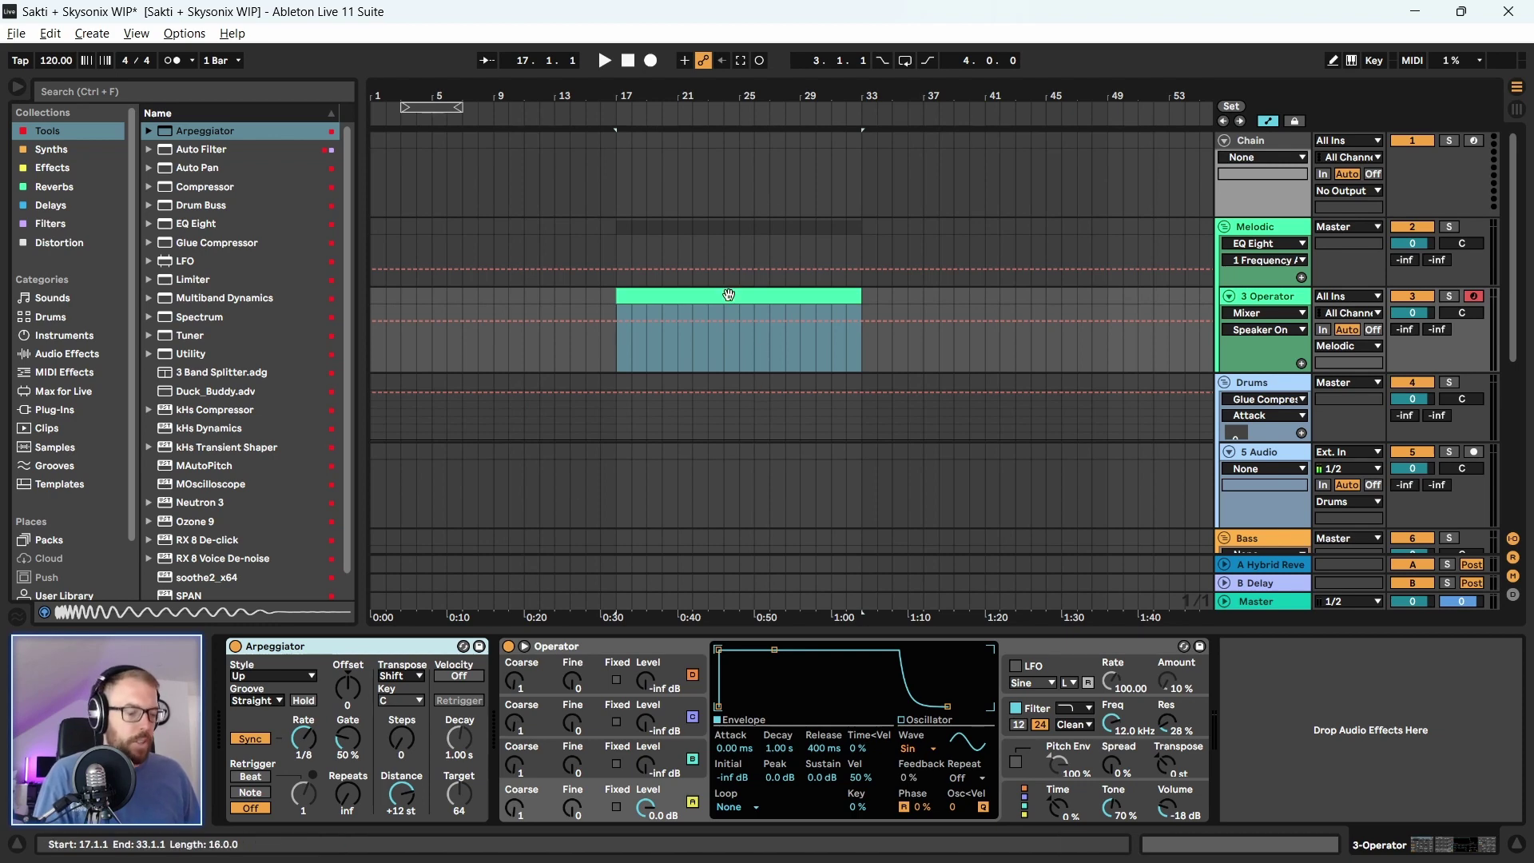
key(a)
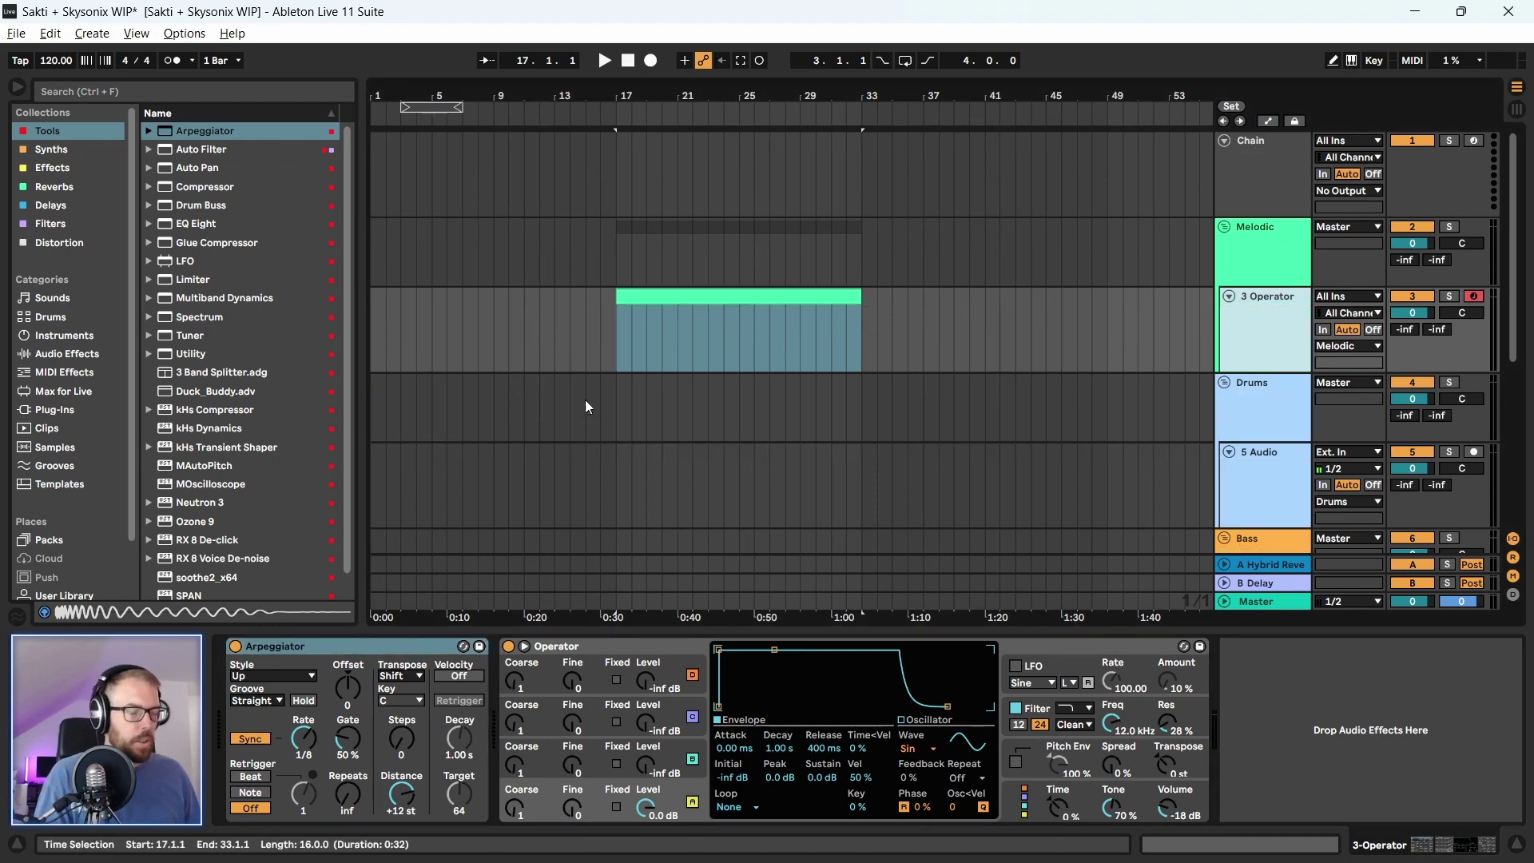
double_click(645, 310)
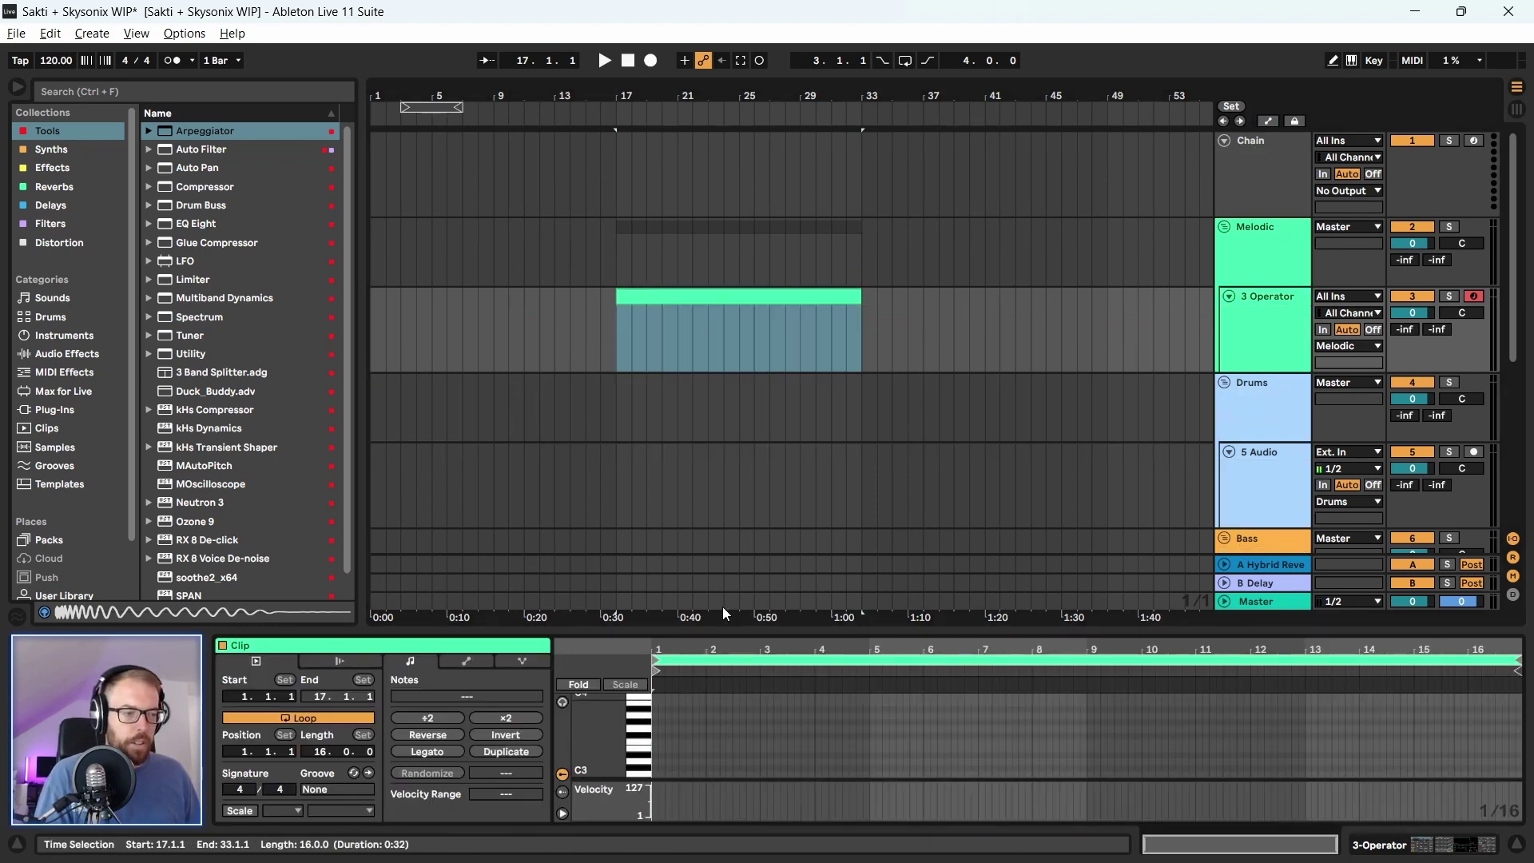
drag(713, 631, 630, 318)
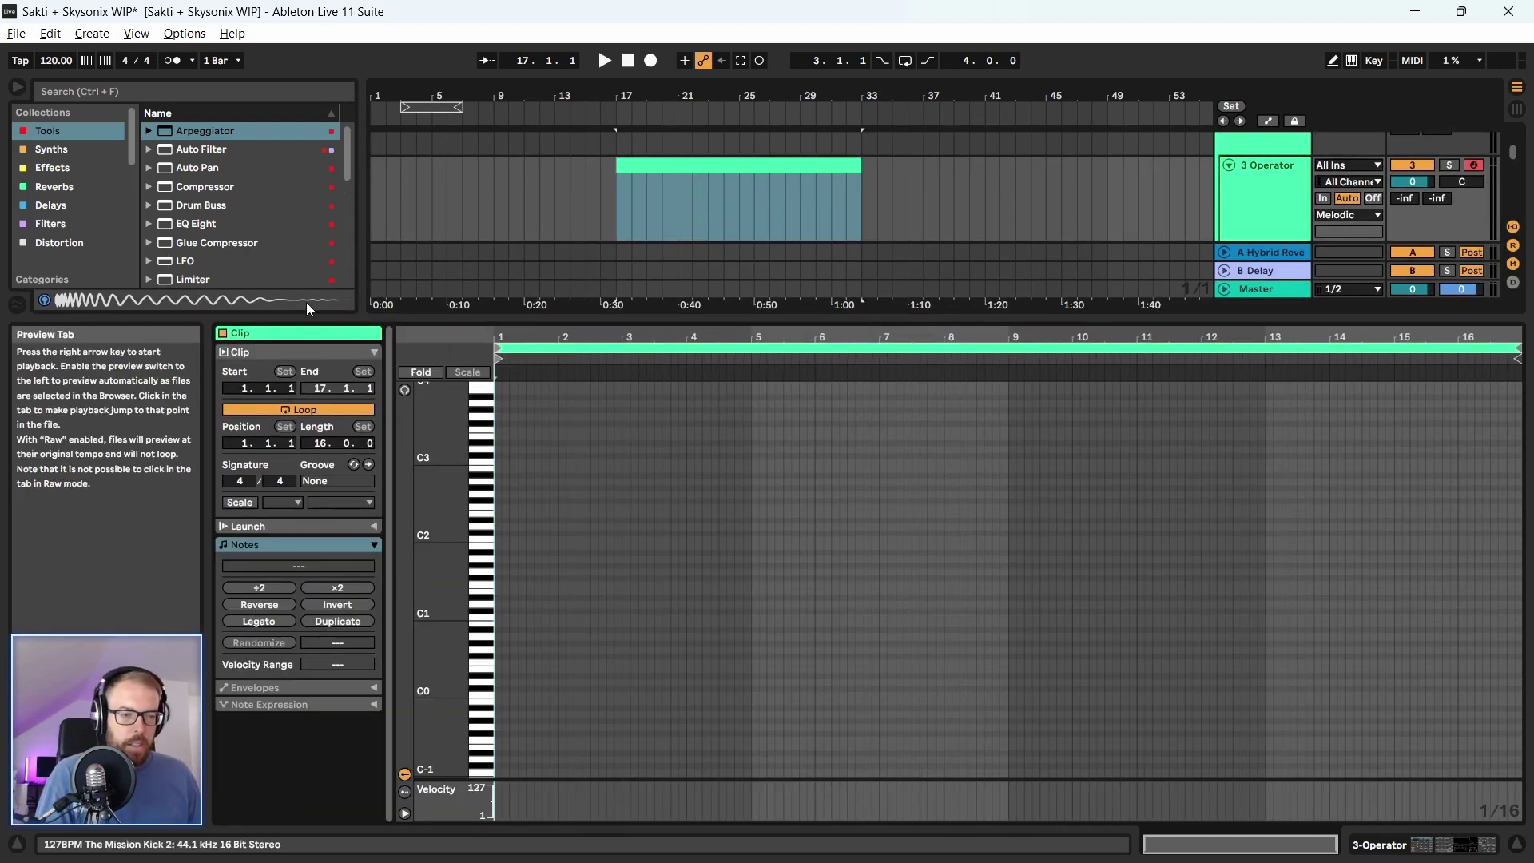
Set the clip's scale to F Minor and restrict the note editor to notes in that scale
click(239, 502)
click(284, 502)
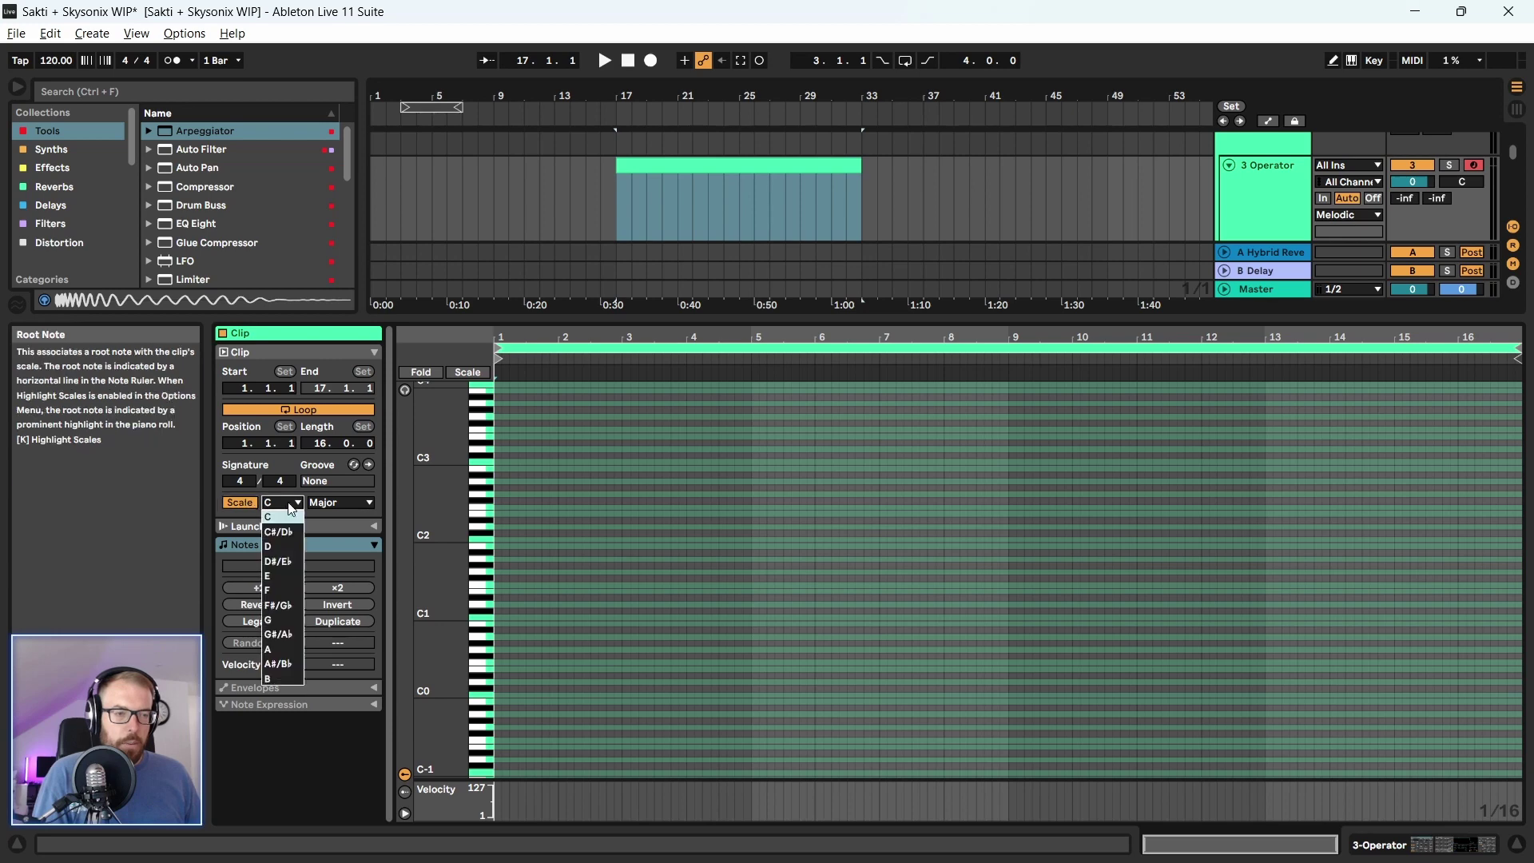
click(289, 596)
click(340, 502)
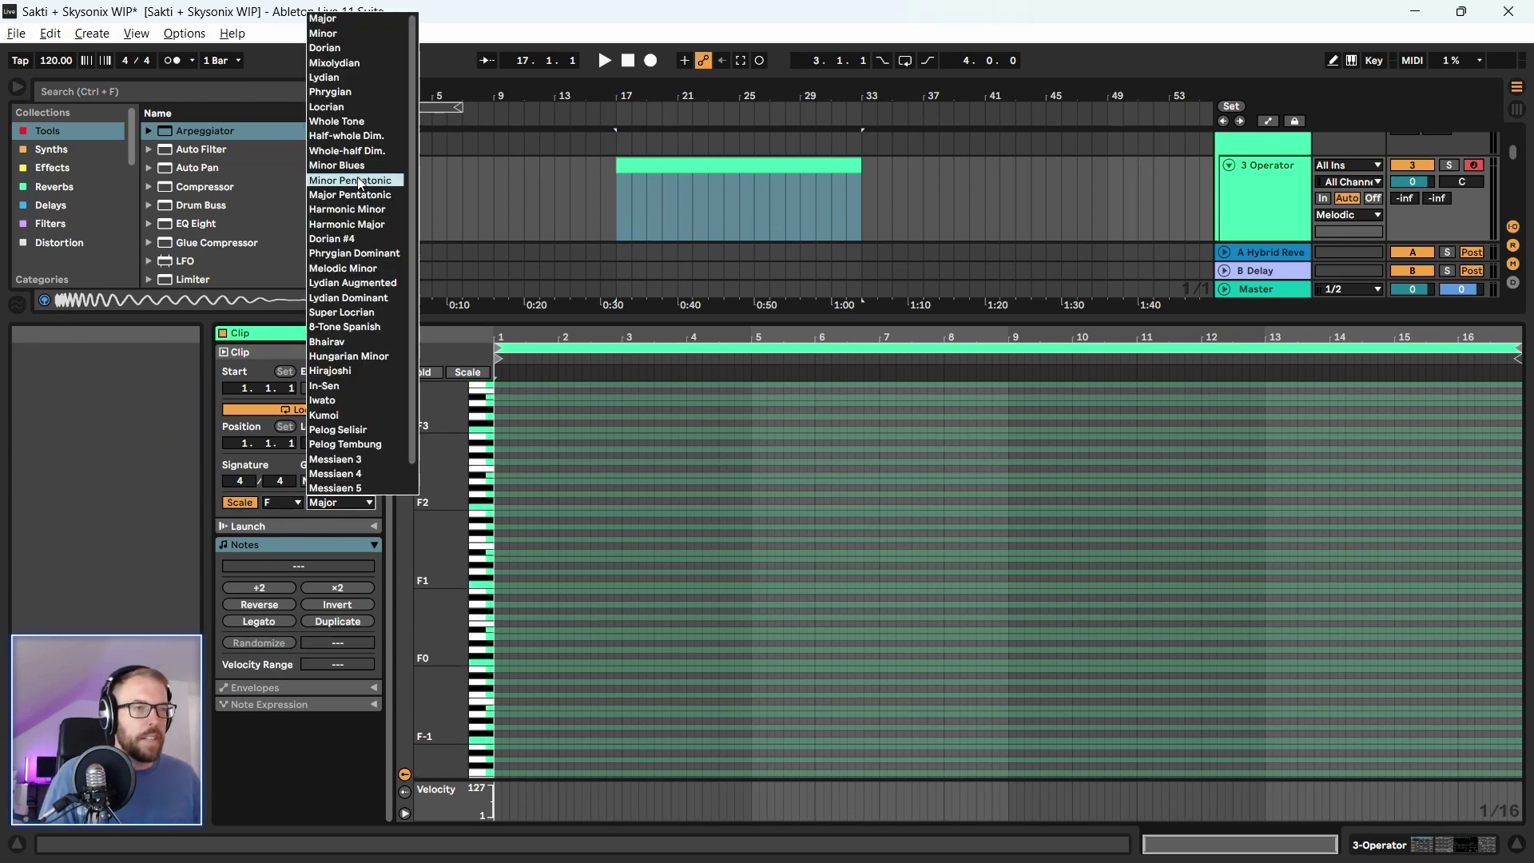
click(326, 33)
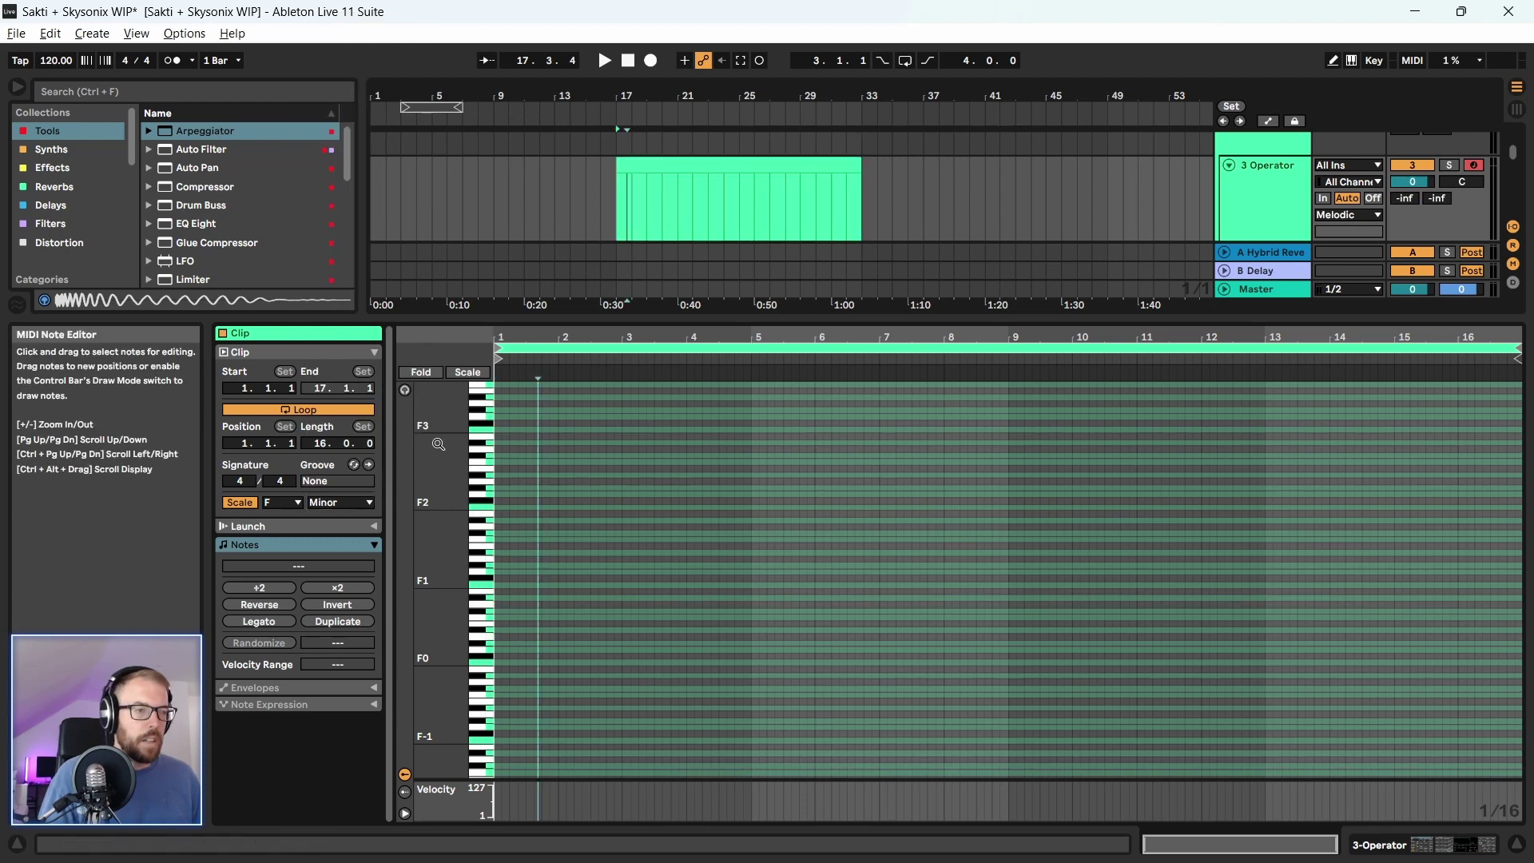
click(468, 372)
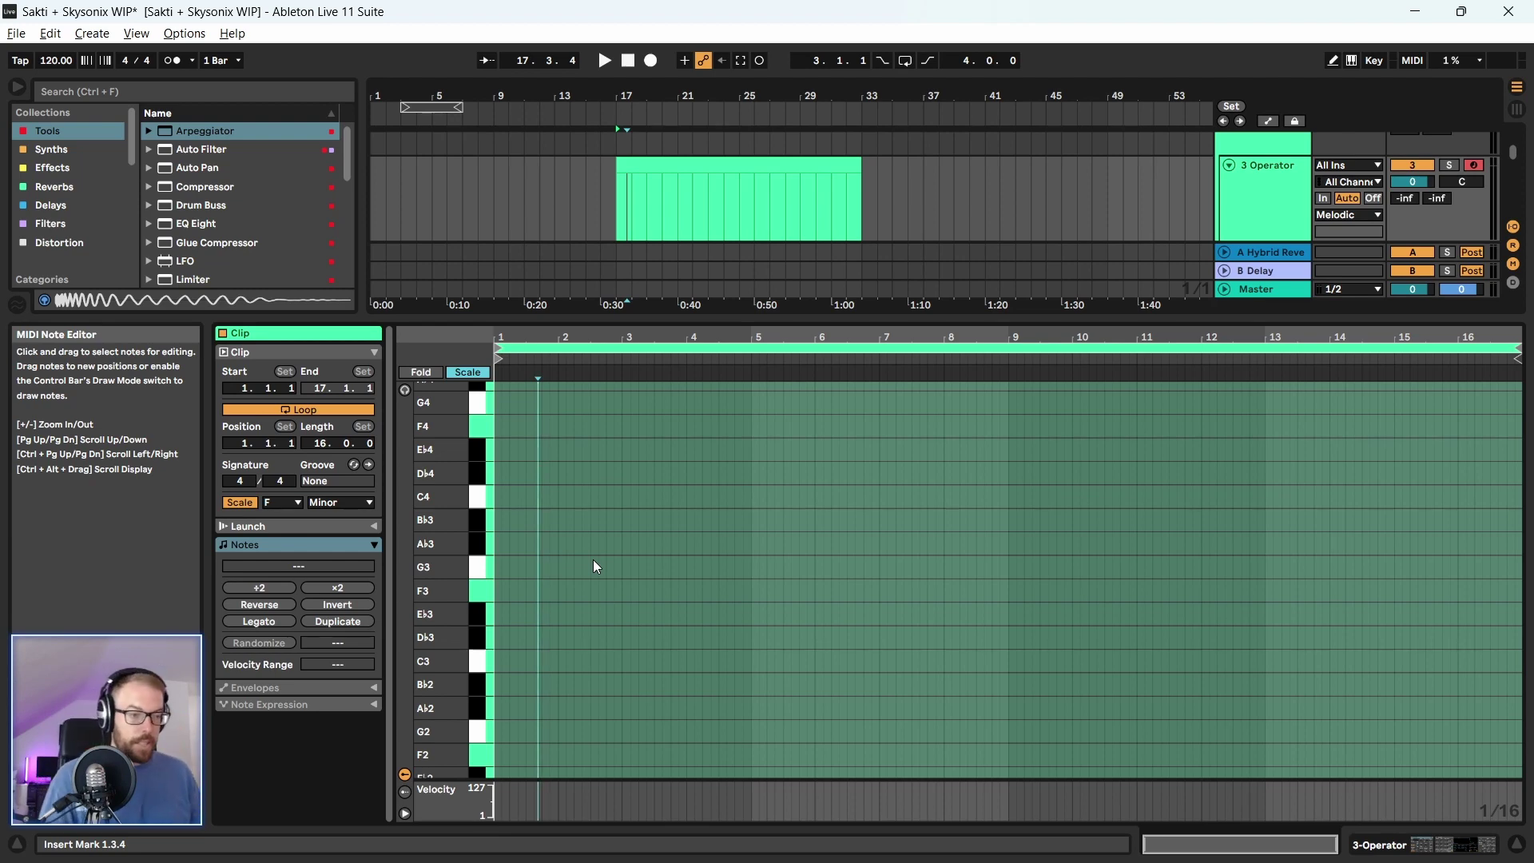
Audition an F1 note about eight bars long from the start of the clip and delete it
click(497, 593)
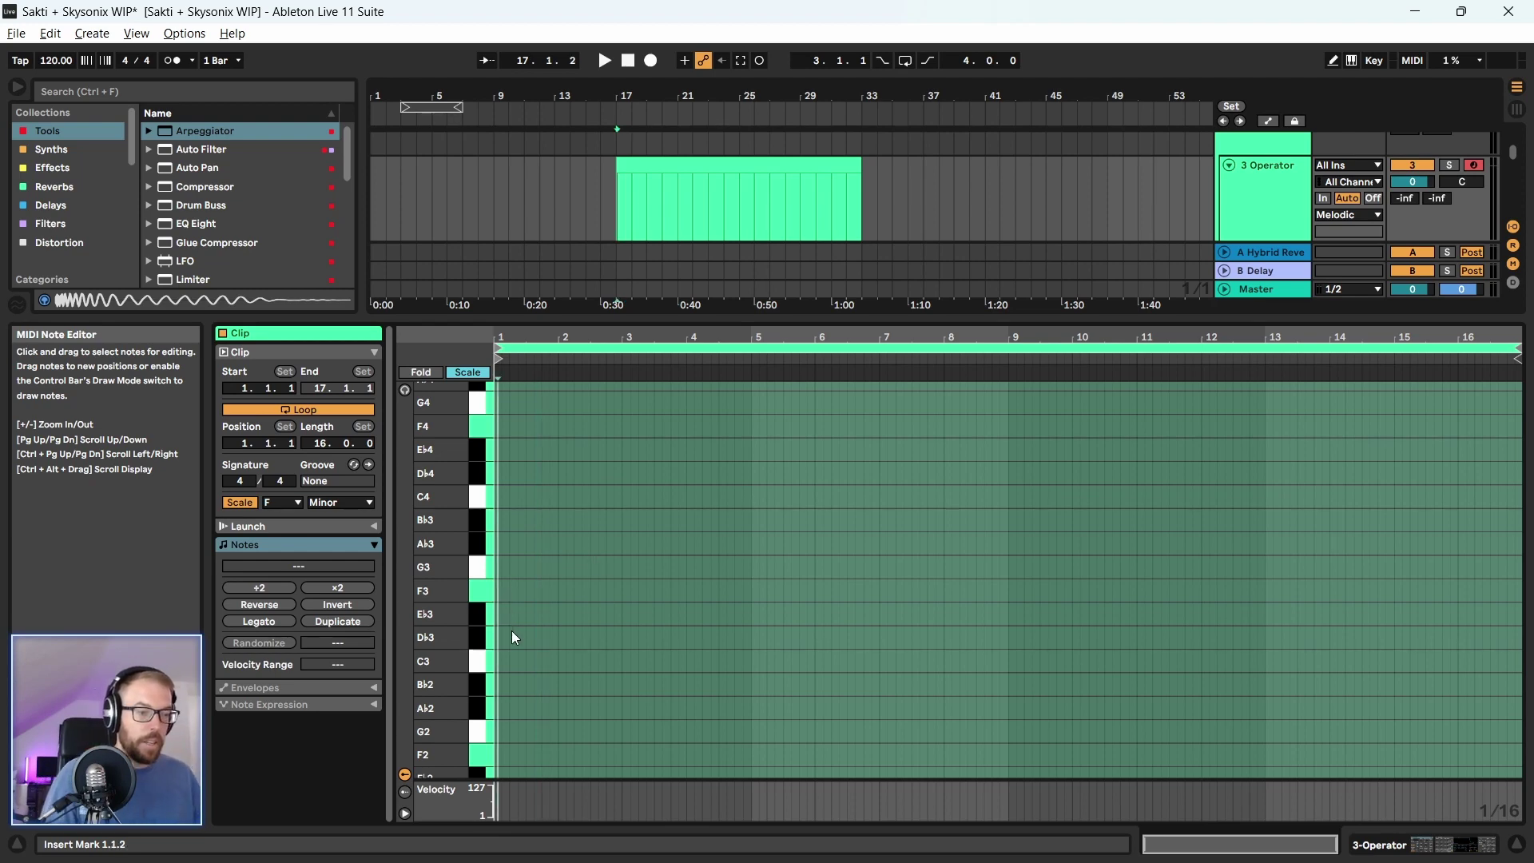
scroll(512, 637, down, 6)
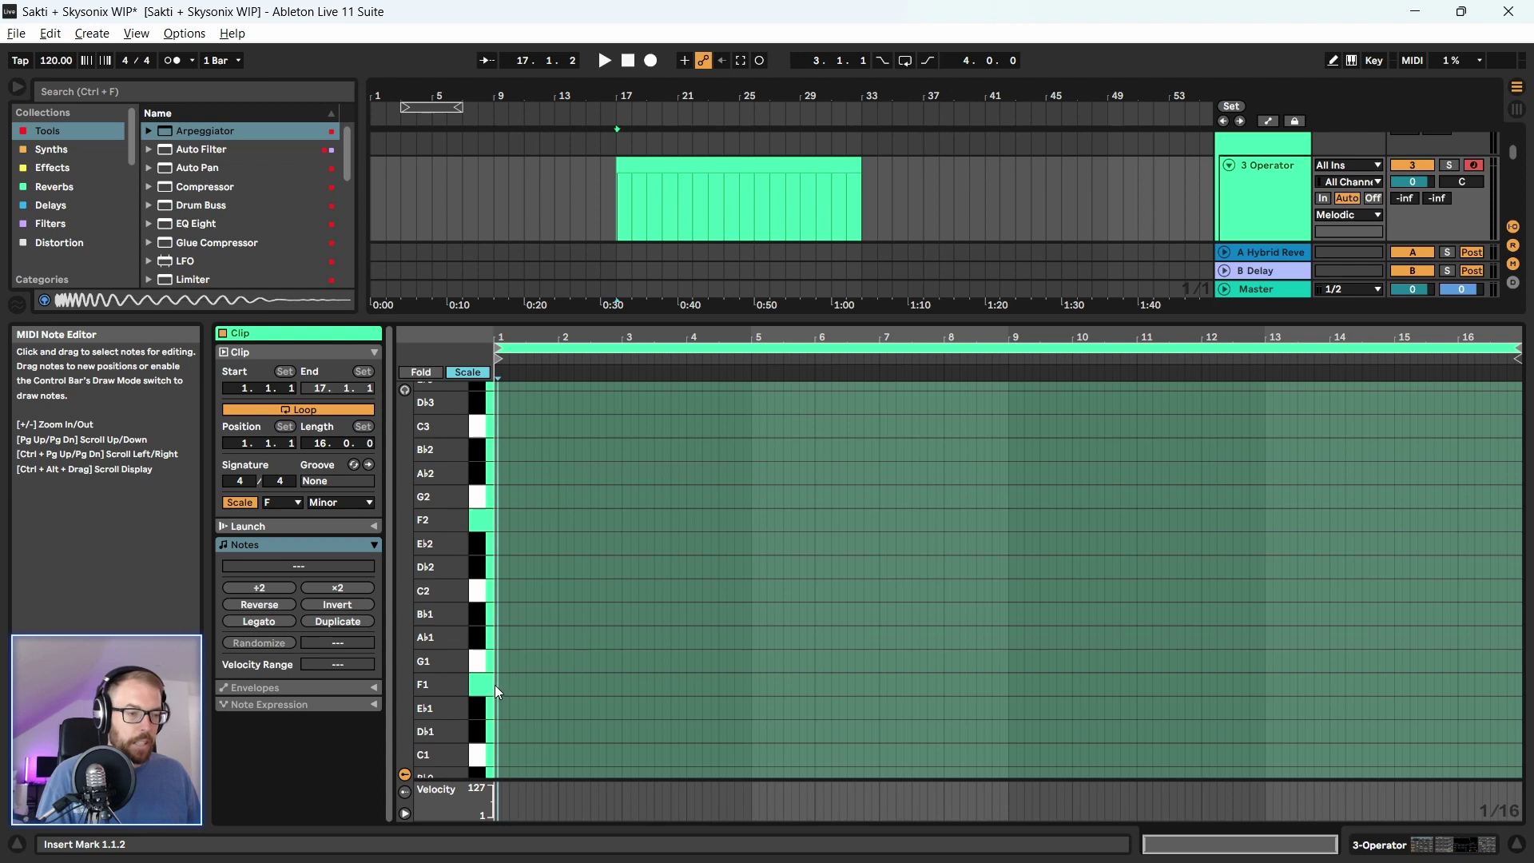
double_click(495, 685)
drag(499, 684, 1052, 686)
key(space)
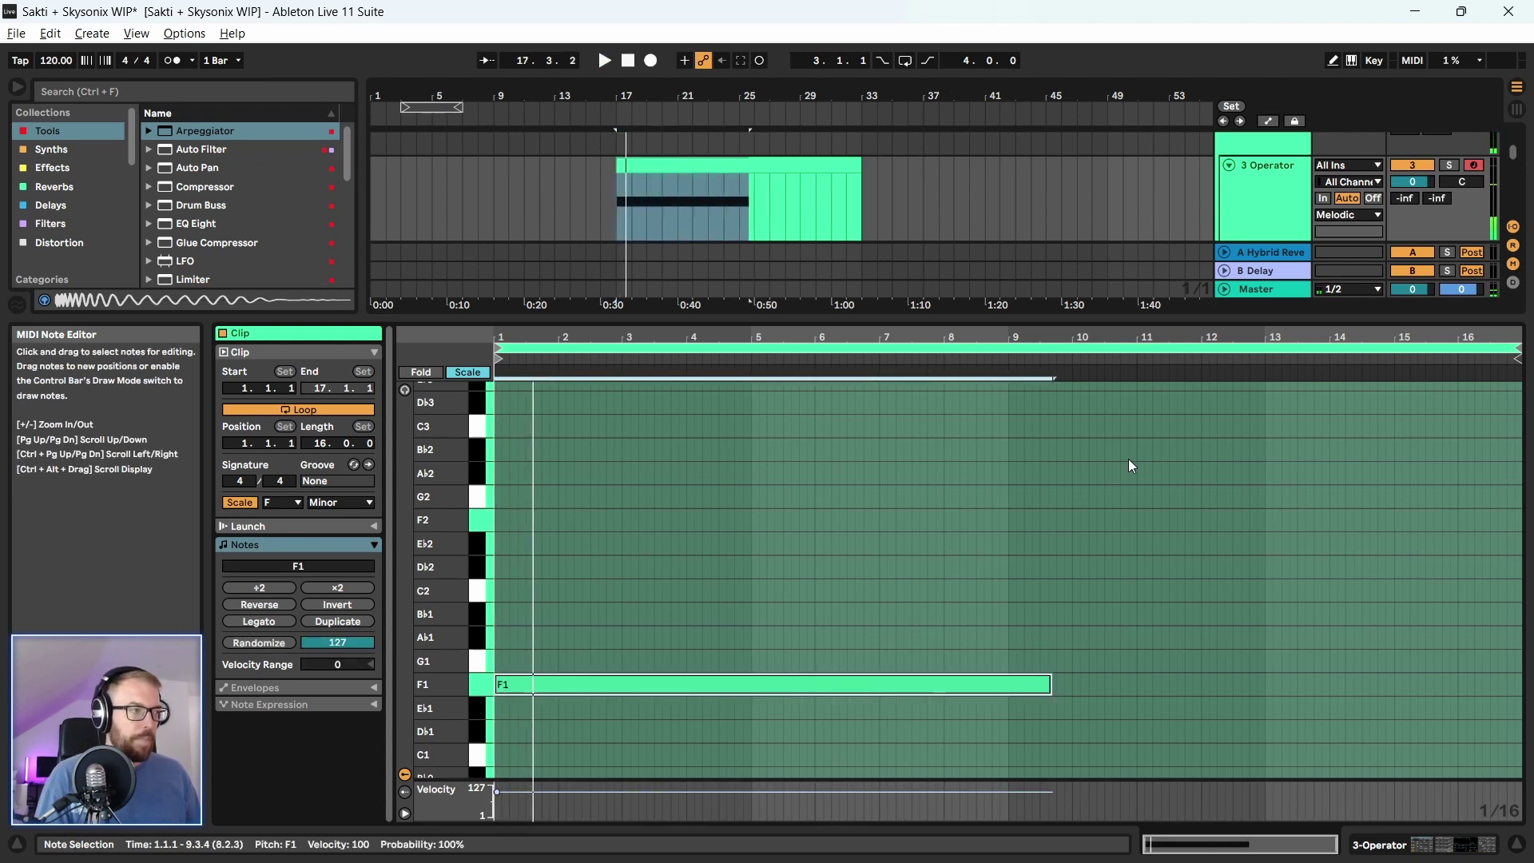
double_click(985, 684)
key(space)
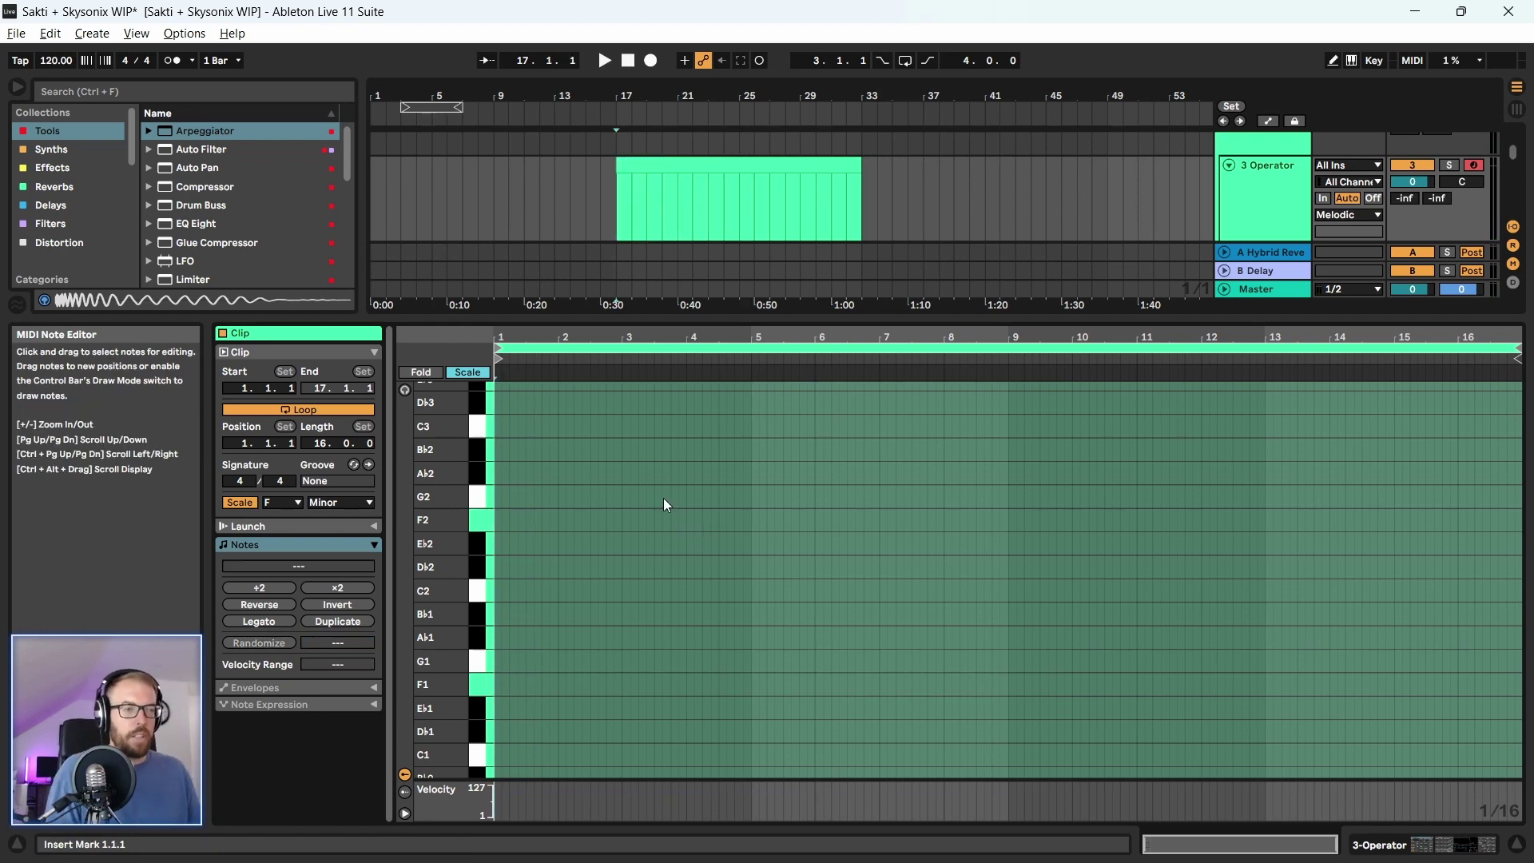
Reduce the note editor's height and add an F3 note about two bars long at the start of the clip
drag(735, 317, 736, 402)
click(674, 168)
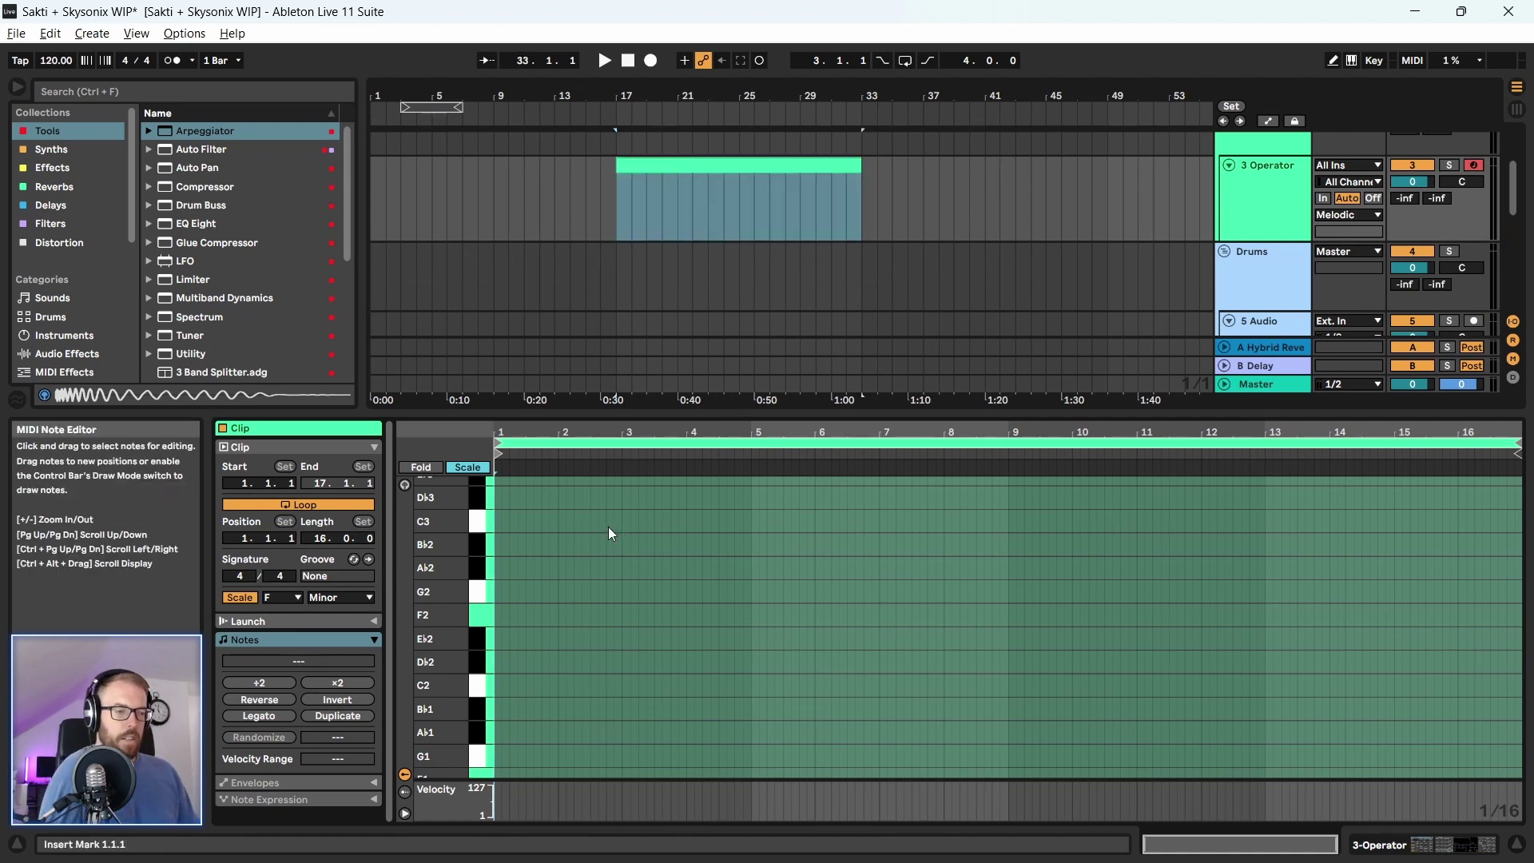
scroll(502, 654, up, 2)
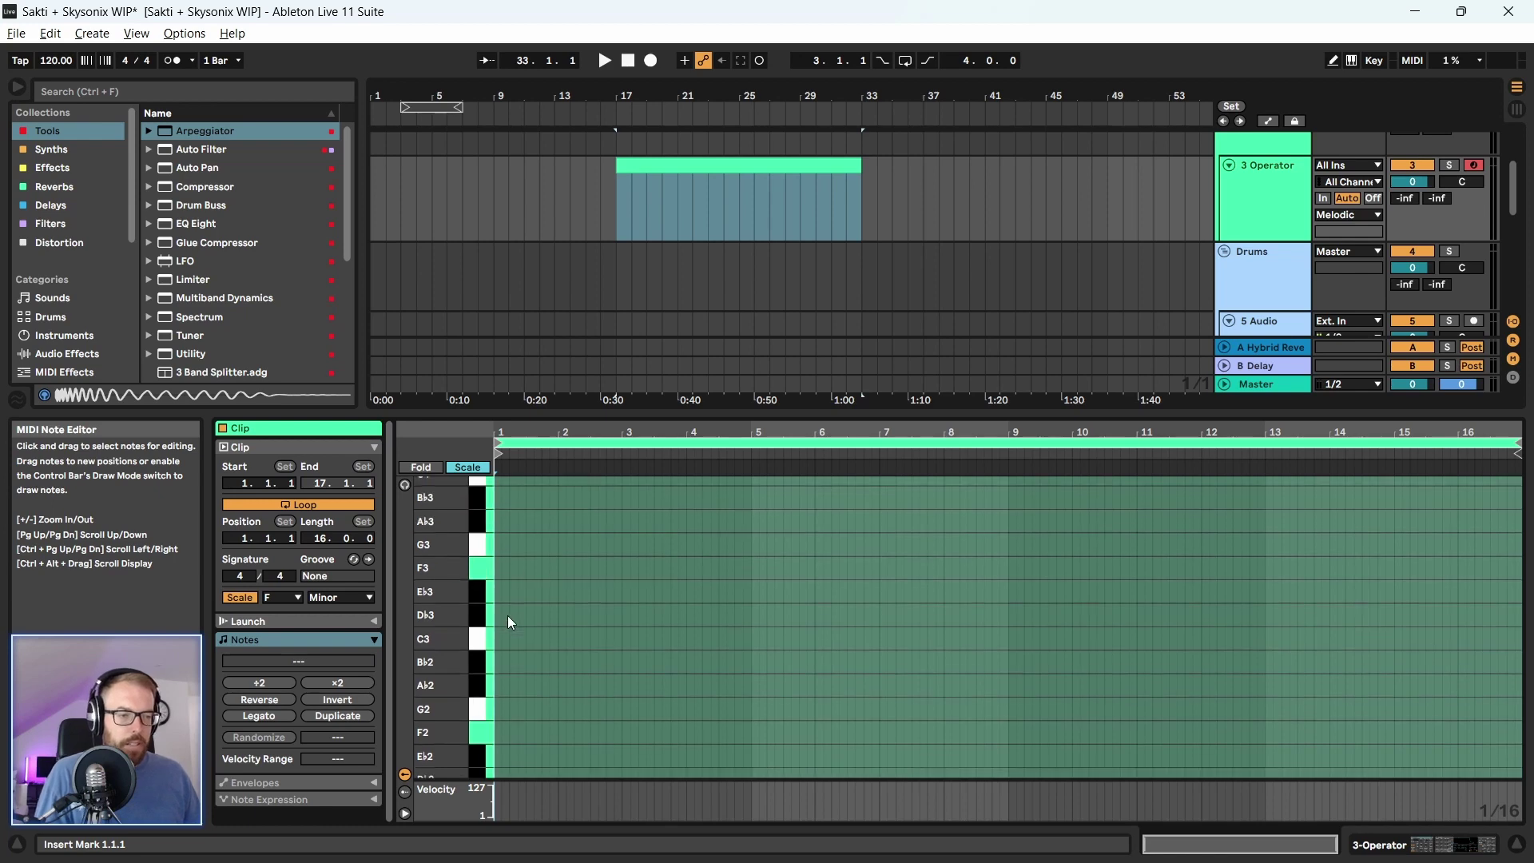
click(500, 571)
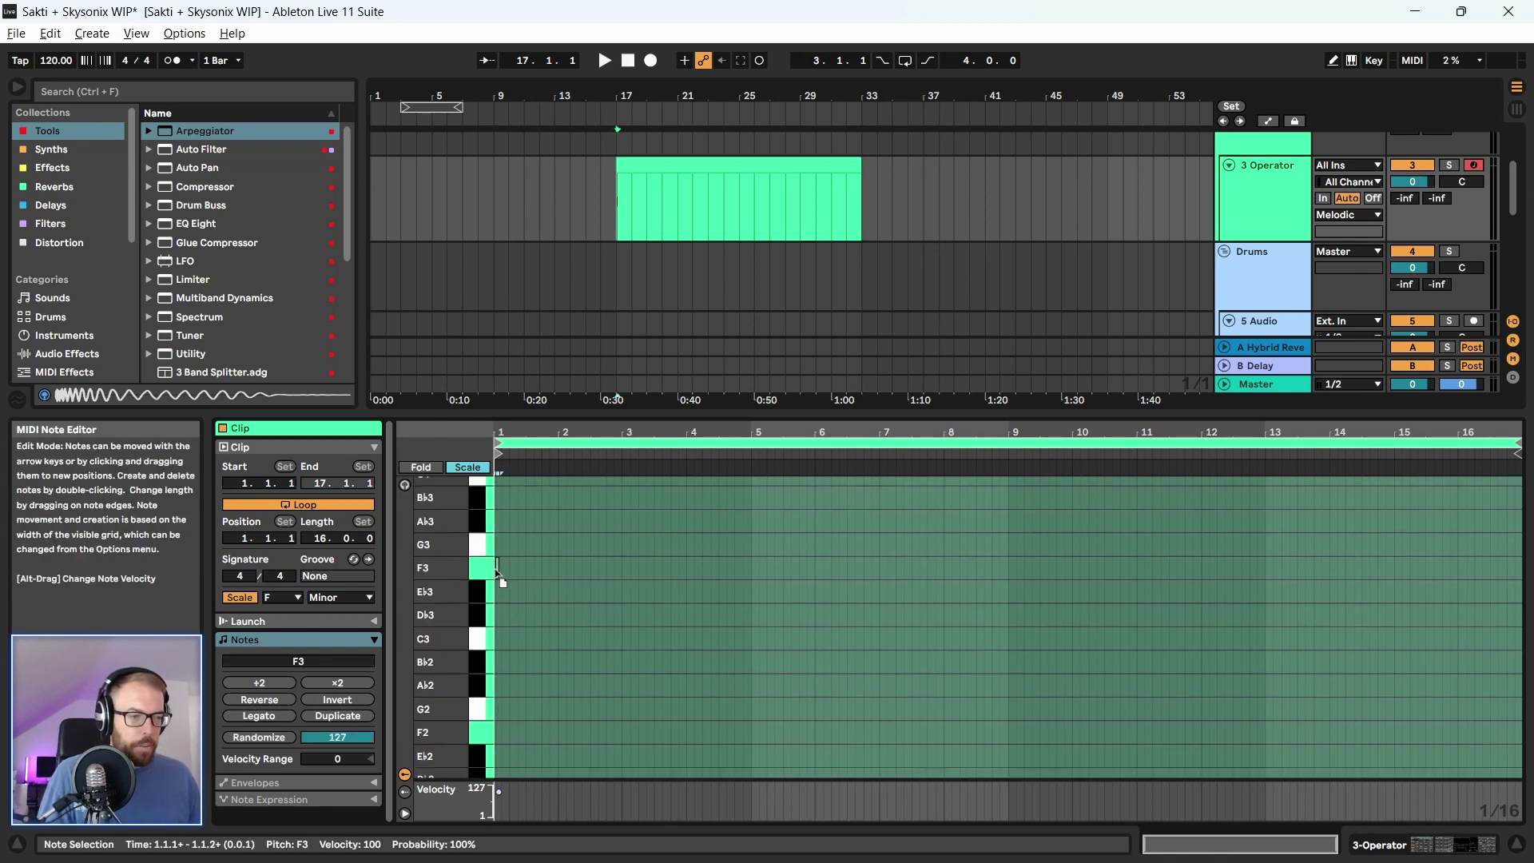
double_click(496, 569)
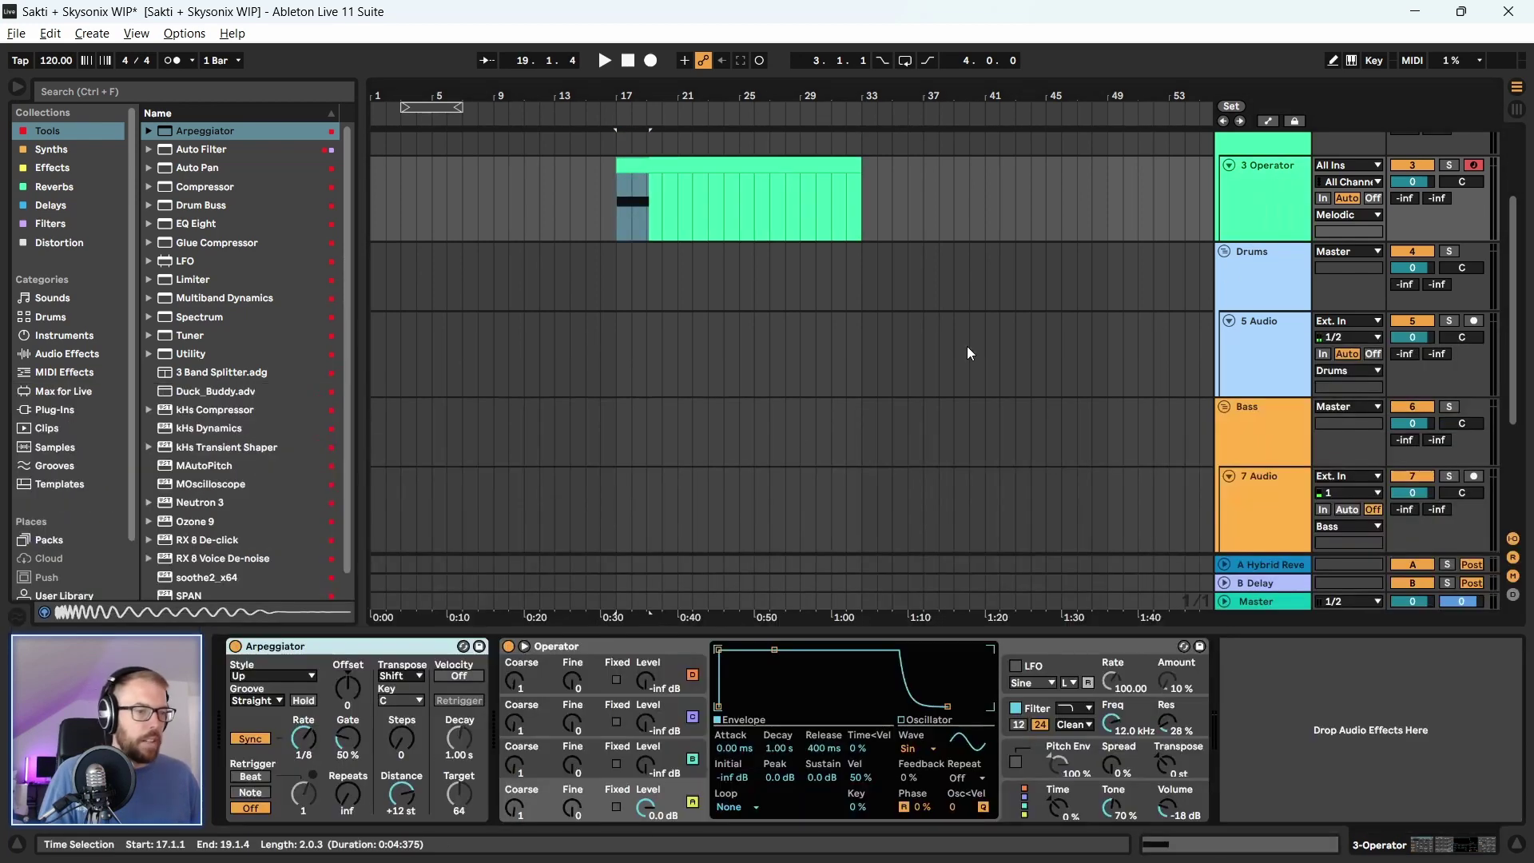
Show the Operator track's devices and set the level of Operator's oscillator C to -24 dB
key(shift+Tab)
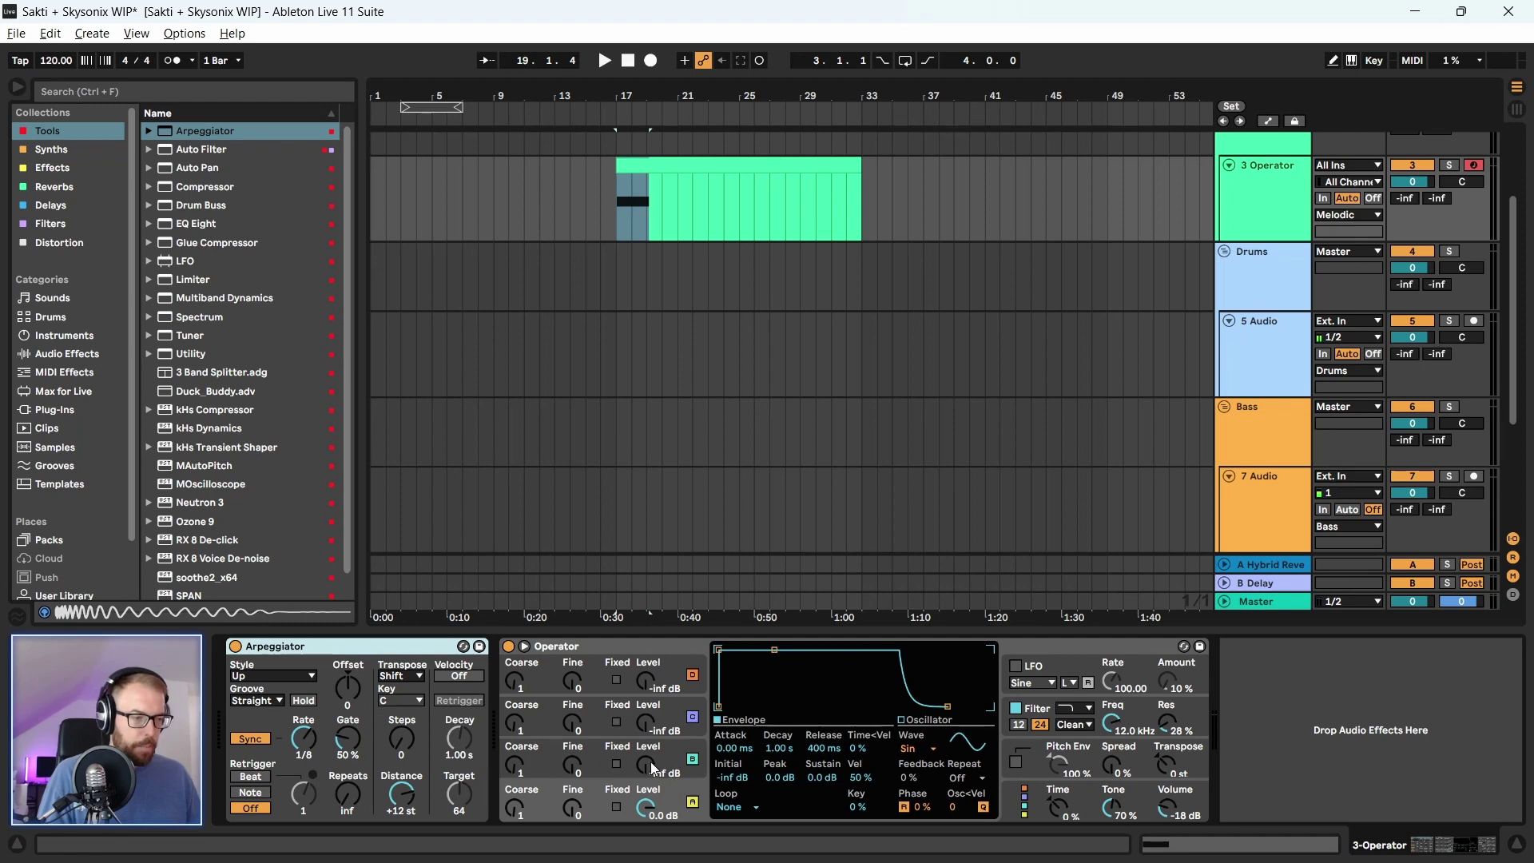
drag(646, 763, 646, 766)
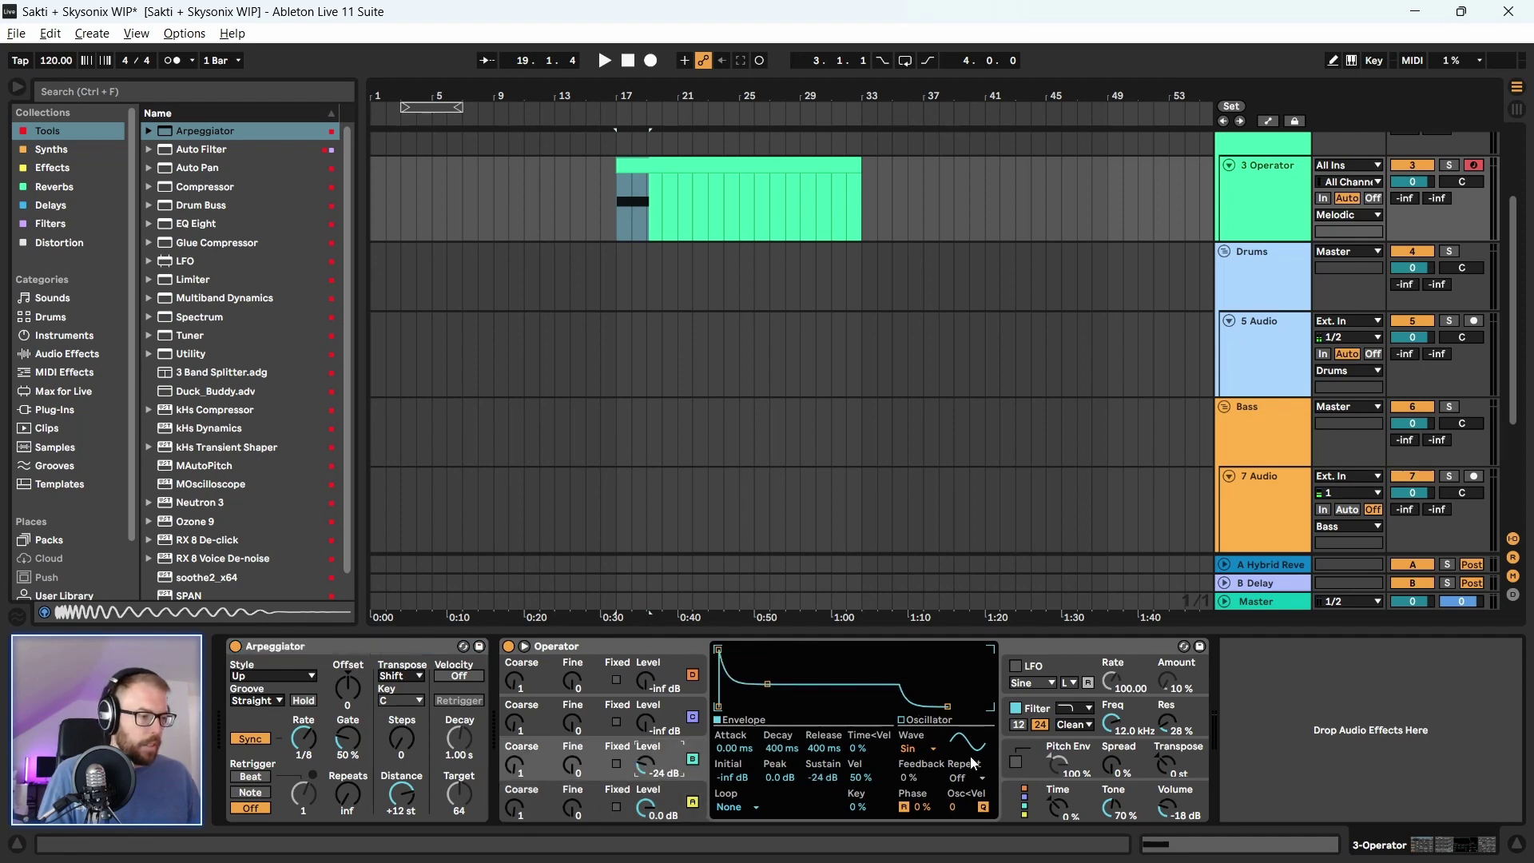
Set oscillator C's waveform to Saw 3 and loop the Operator clip from bar 17 to bar 25 for playback
click(924, 748)
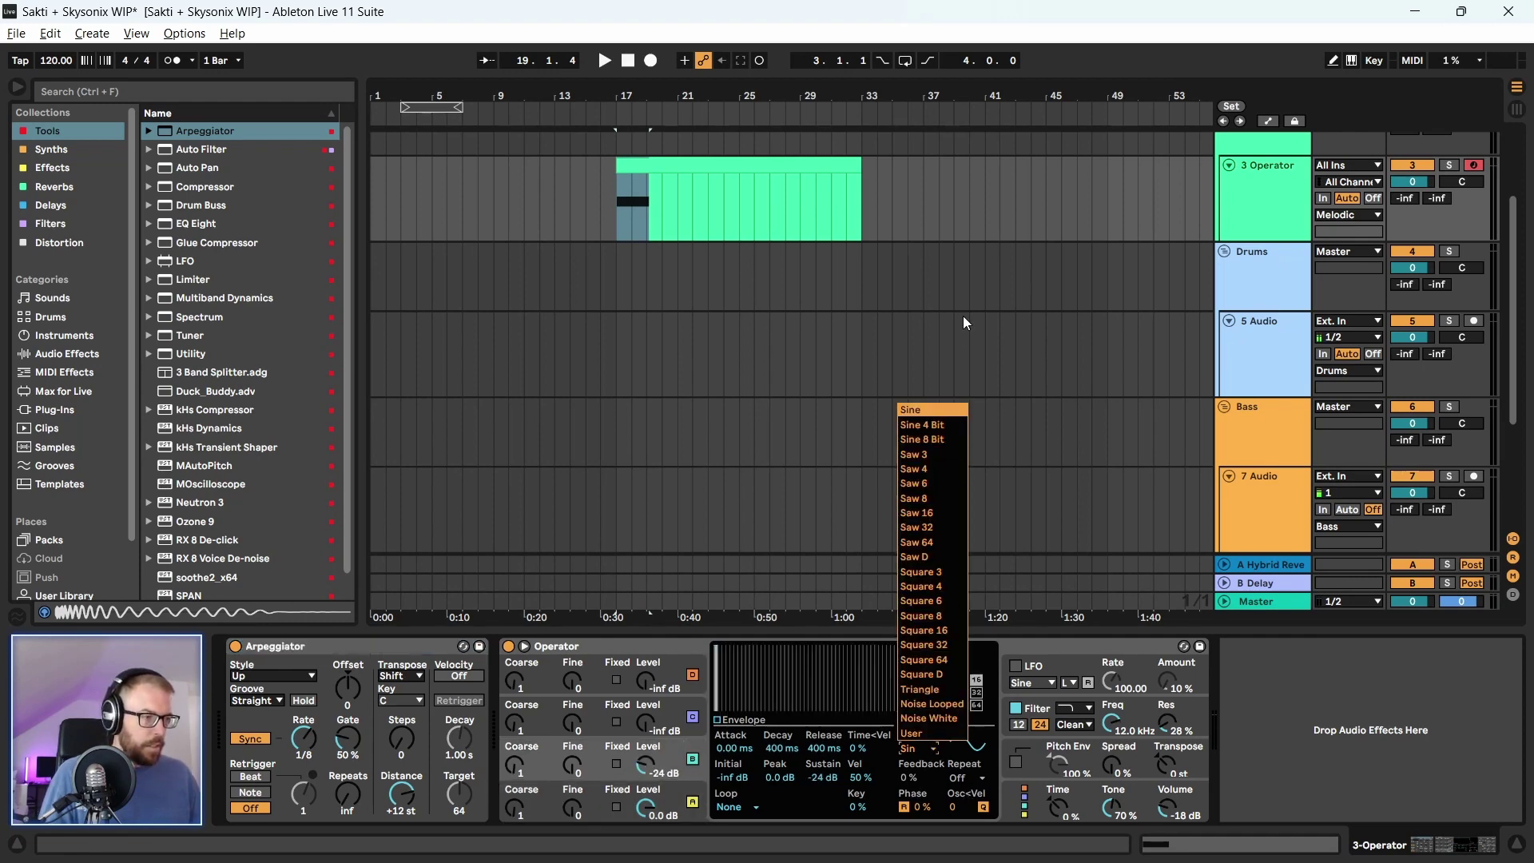
click(942, 455)
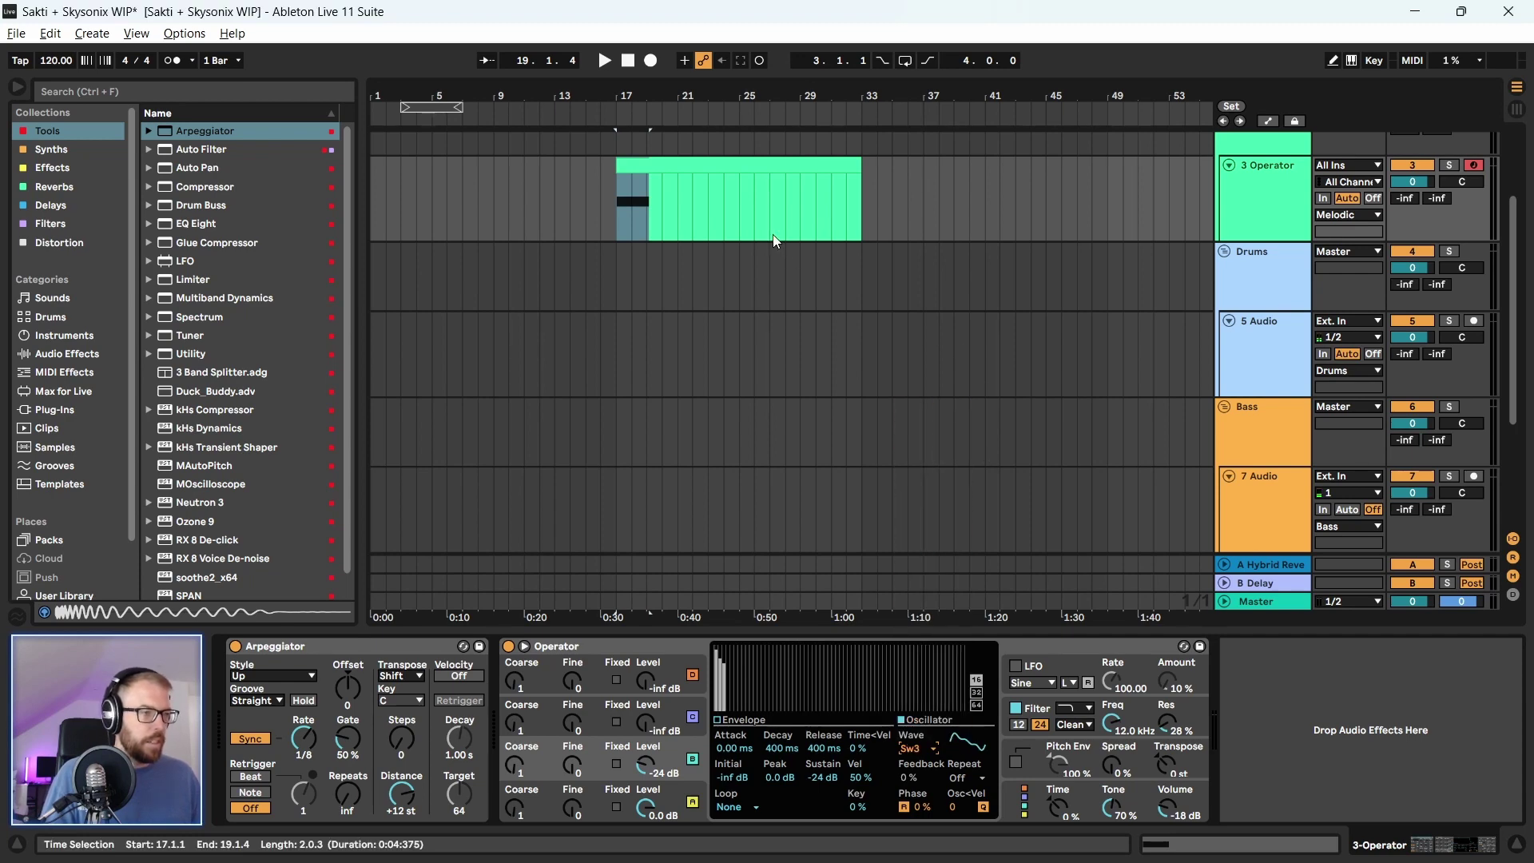
drag(622, 227, 742, 228)
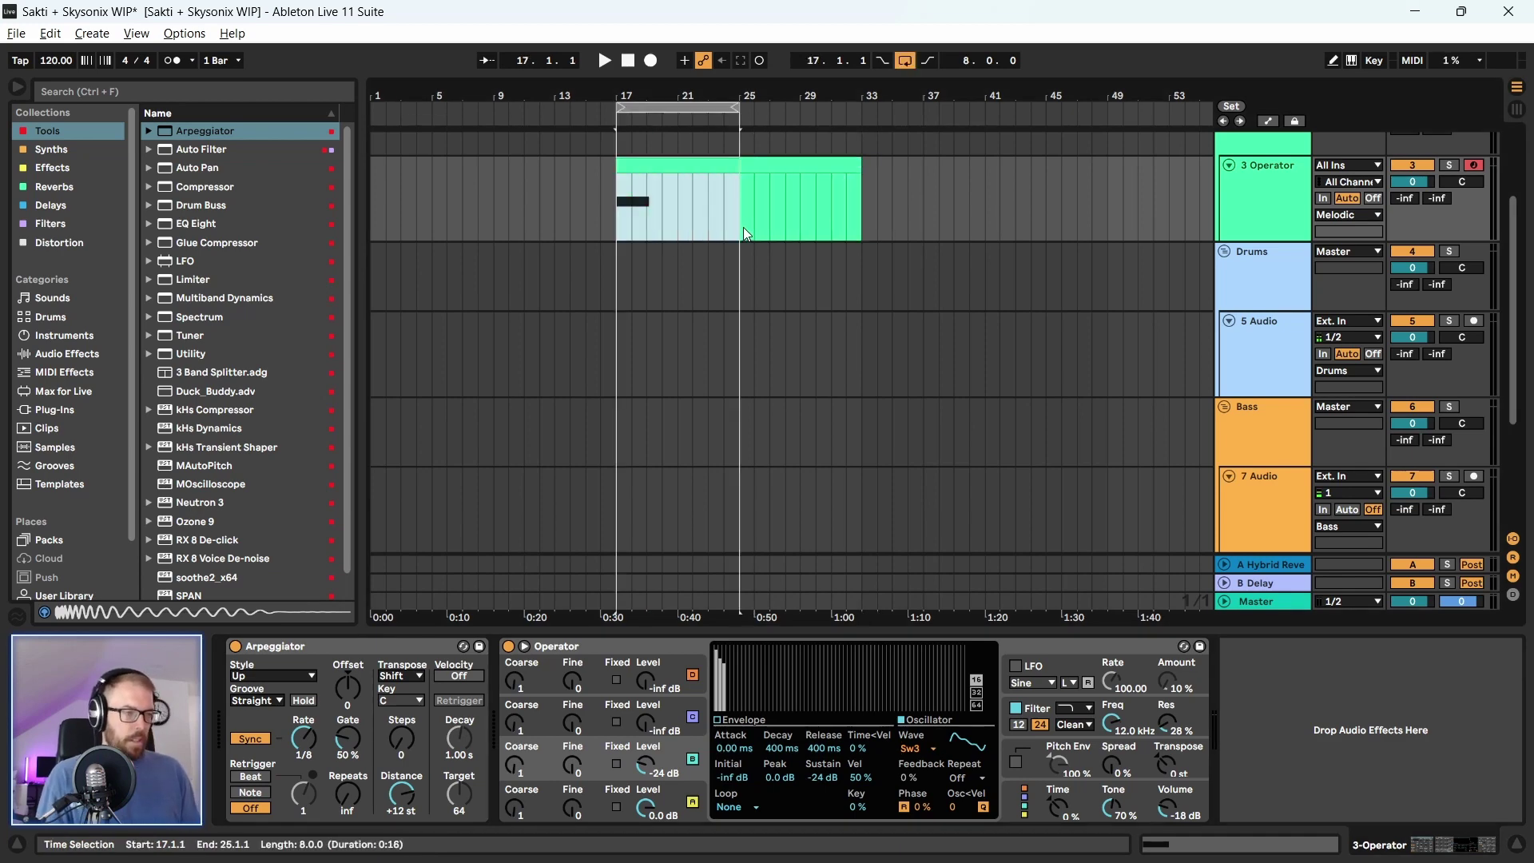
key(ctrl+l)
key(space)
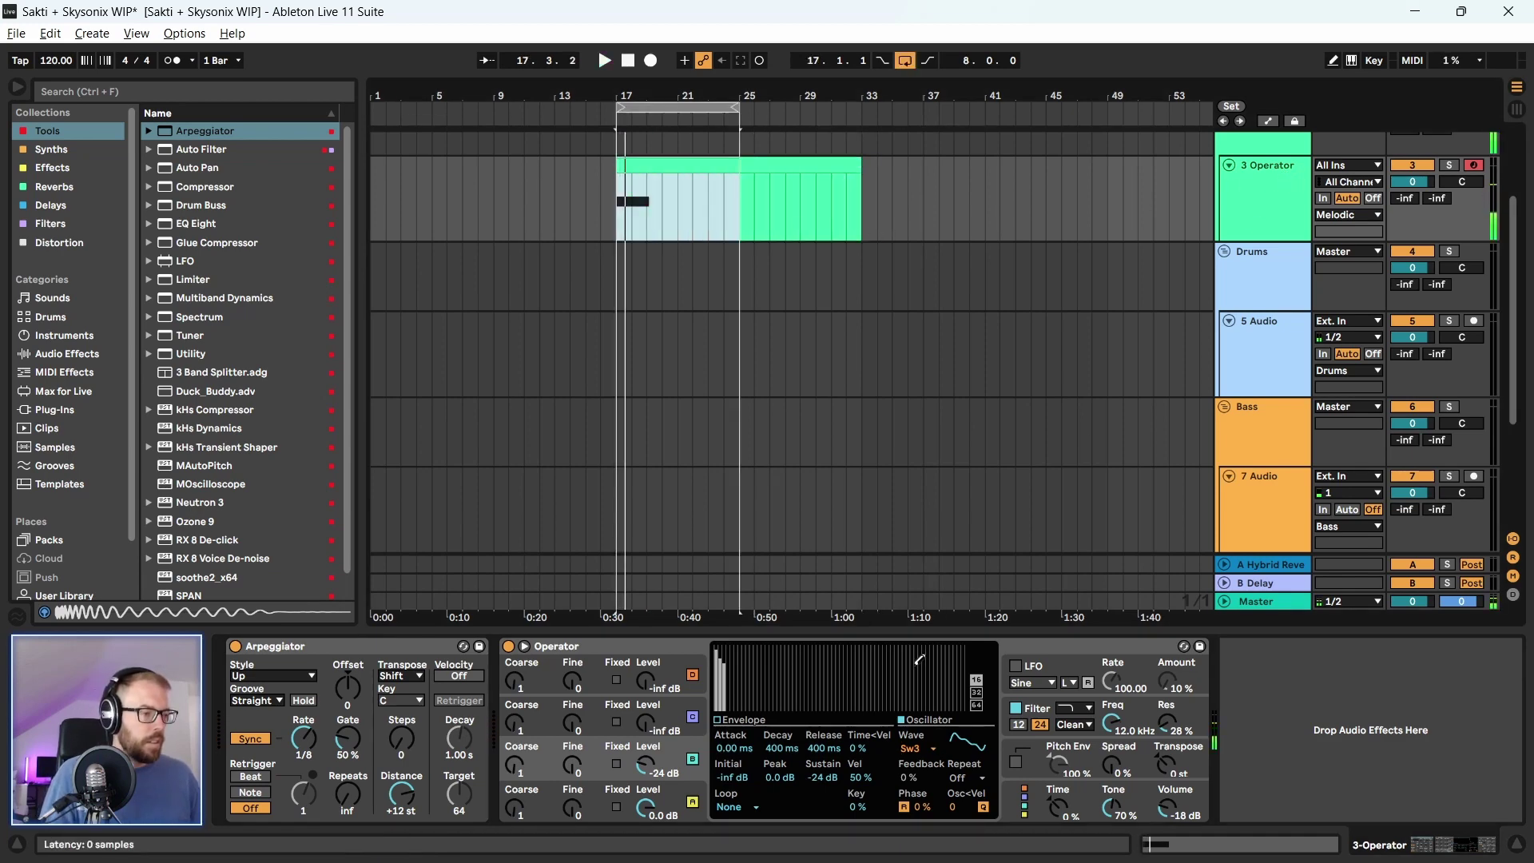
Lower Operator's filter frequency to 3.11 kHz and turn on its LFO in the high frequency range
mouse_move(1111, 724)
mouse_down()
mouse_move(1111, 755)
mouse_move(1111, 739)
mouse_up()
click(1027, 668)
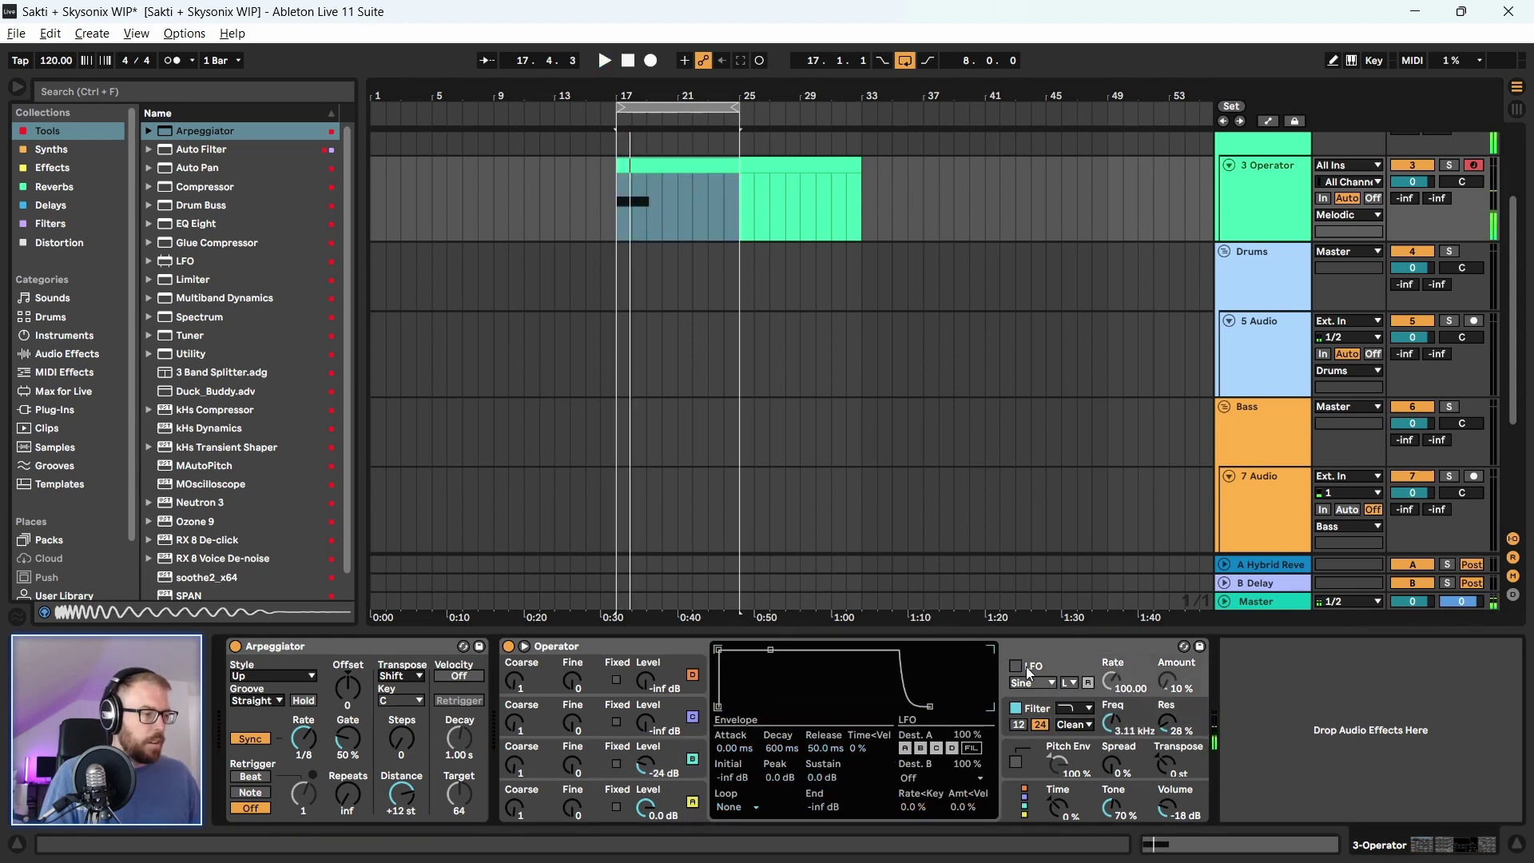
click(1016, 665)
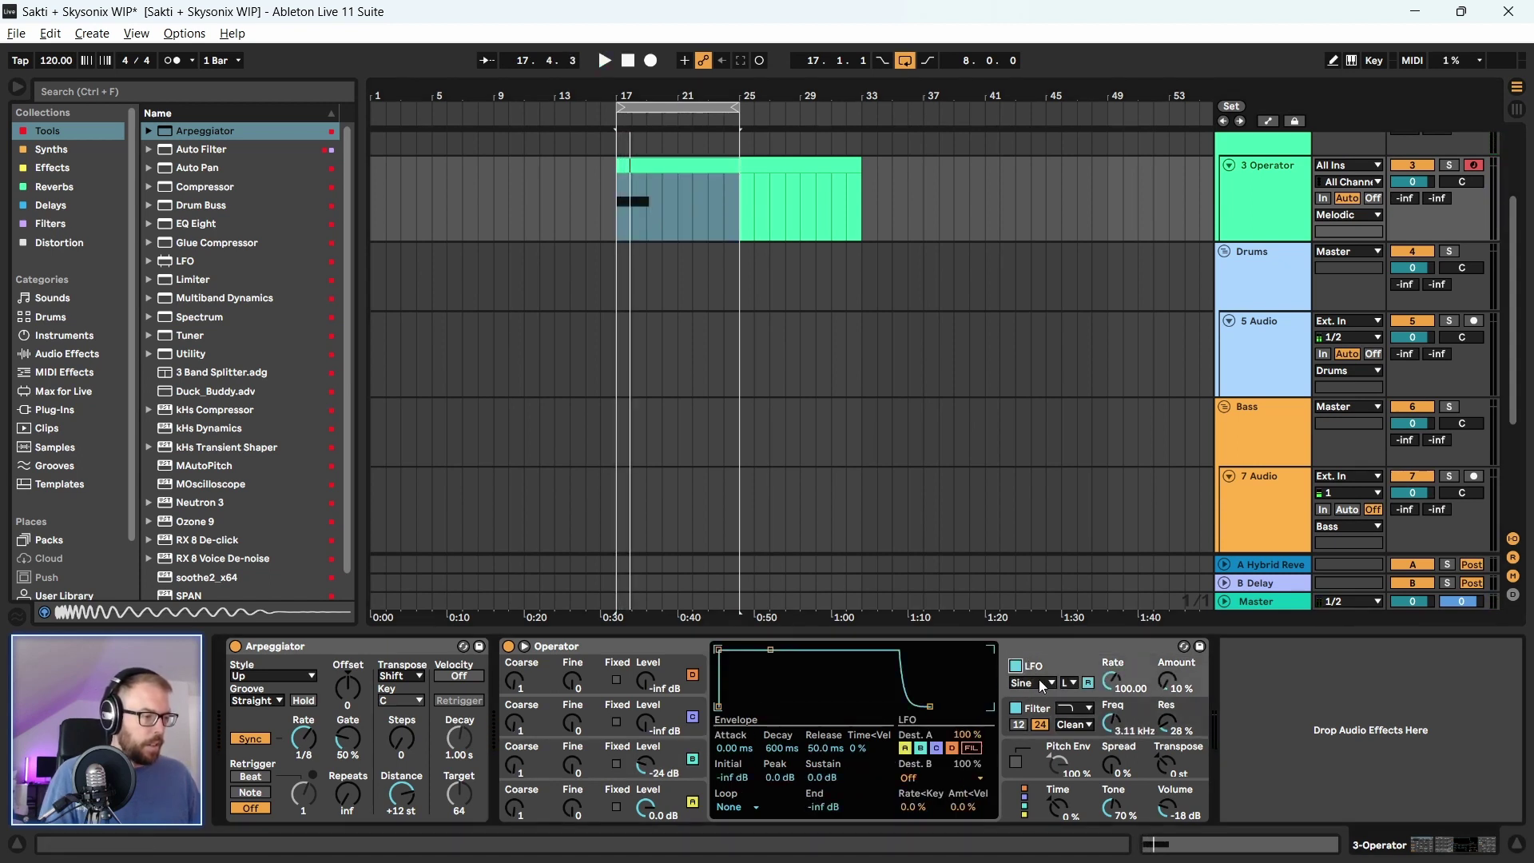
click(1041, 684)
click(1083, 671)
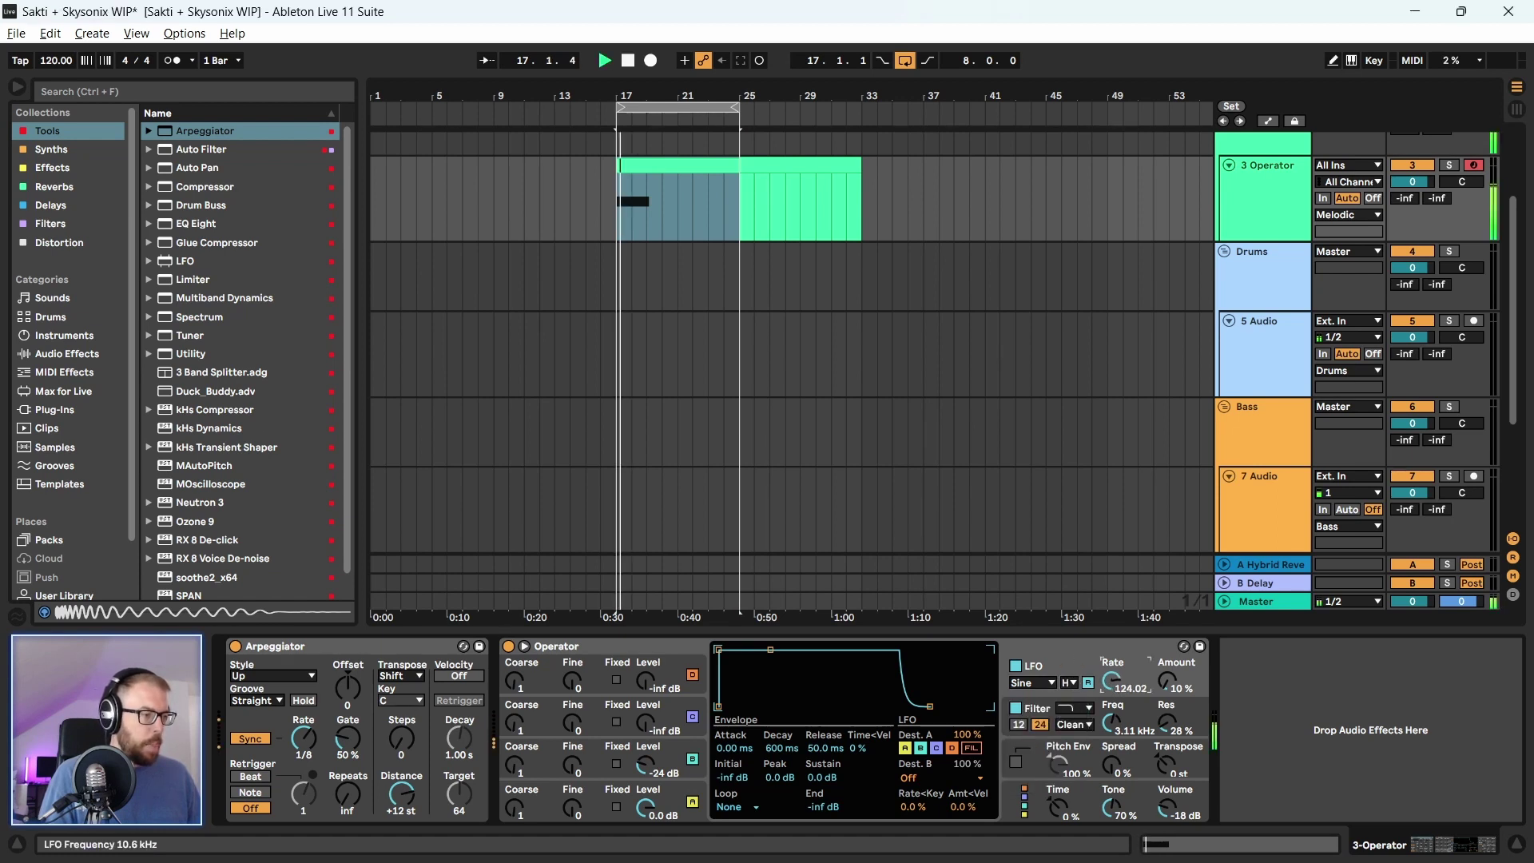
Raise the filter resonance to 125% and set the LFO to the SwUp wave with rate 27.21 and amount 73%
drag(1176, 678, 1176, 608)
drag(1167, 728, 1167, 680)
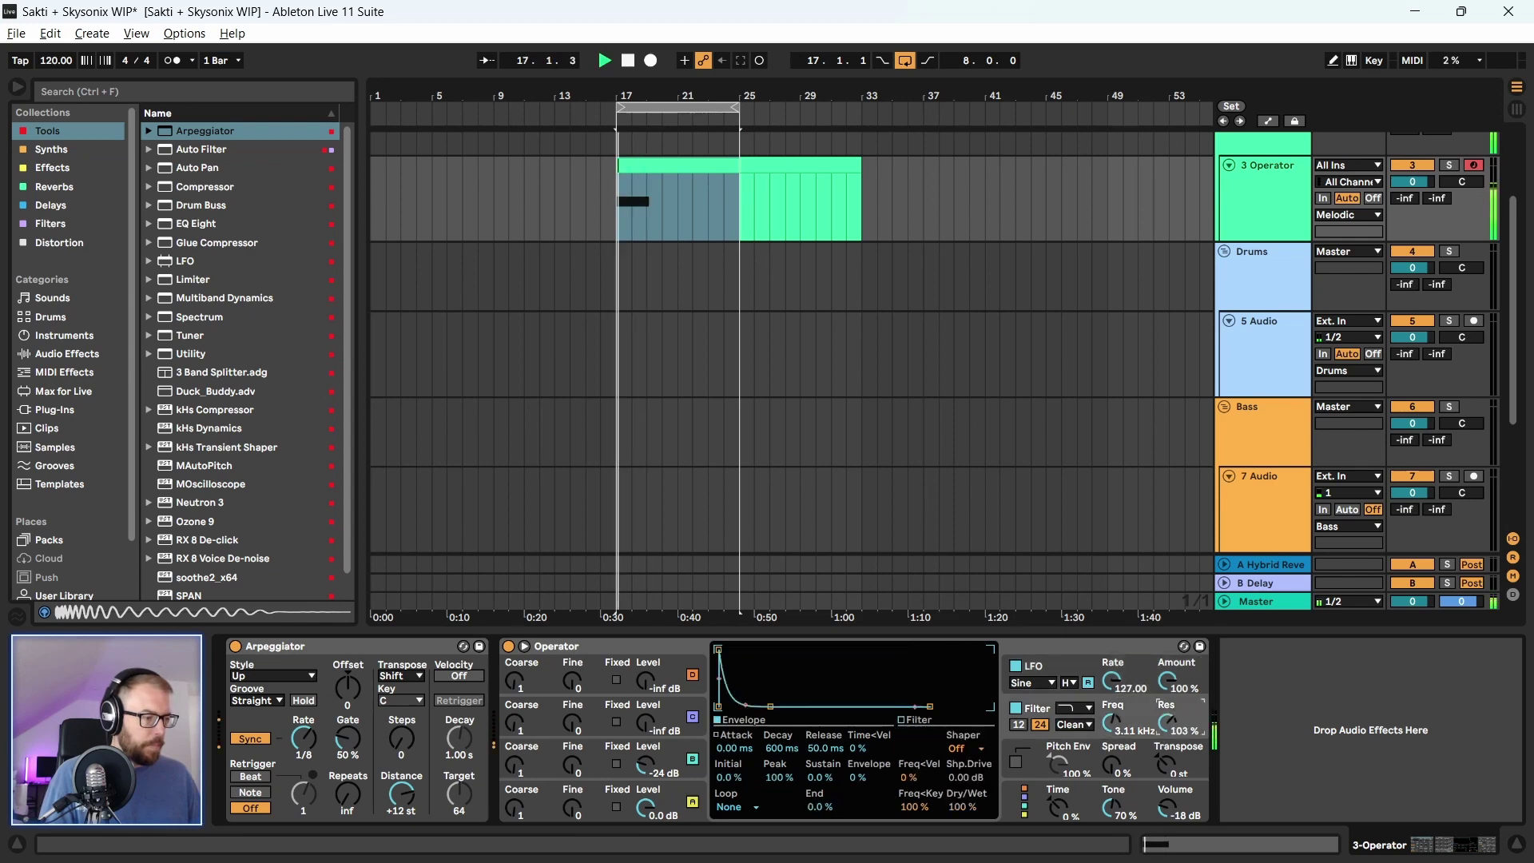
click(1039, 685)
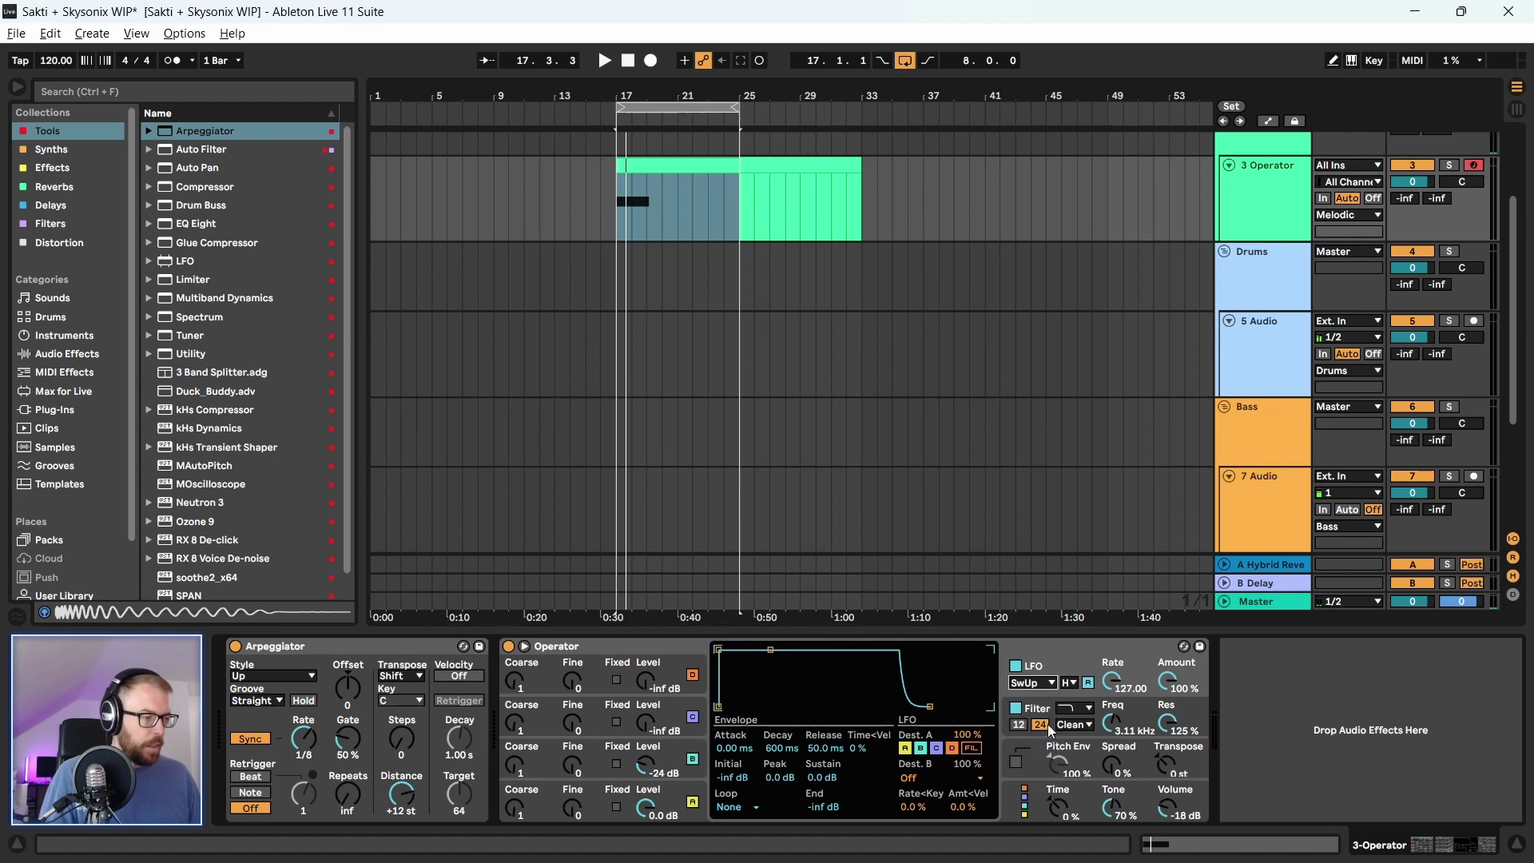
key(space)
drag(1169, 680, 1118, 697)
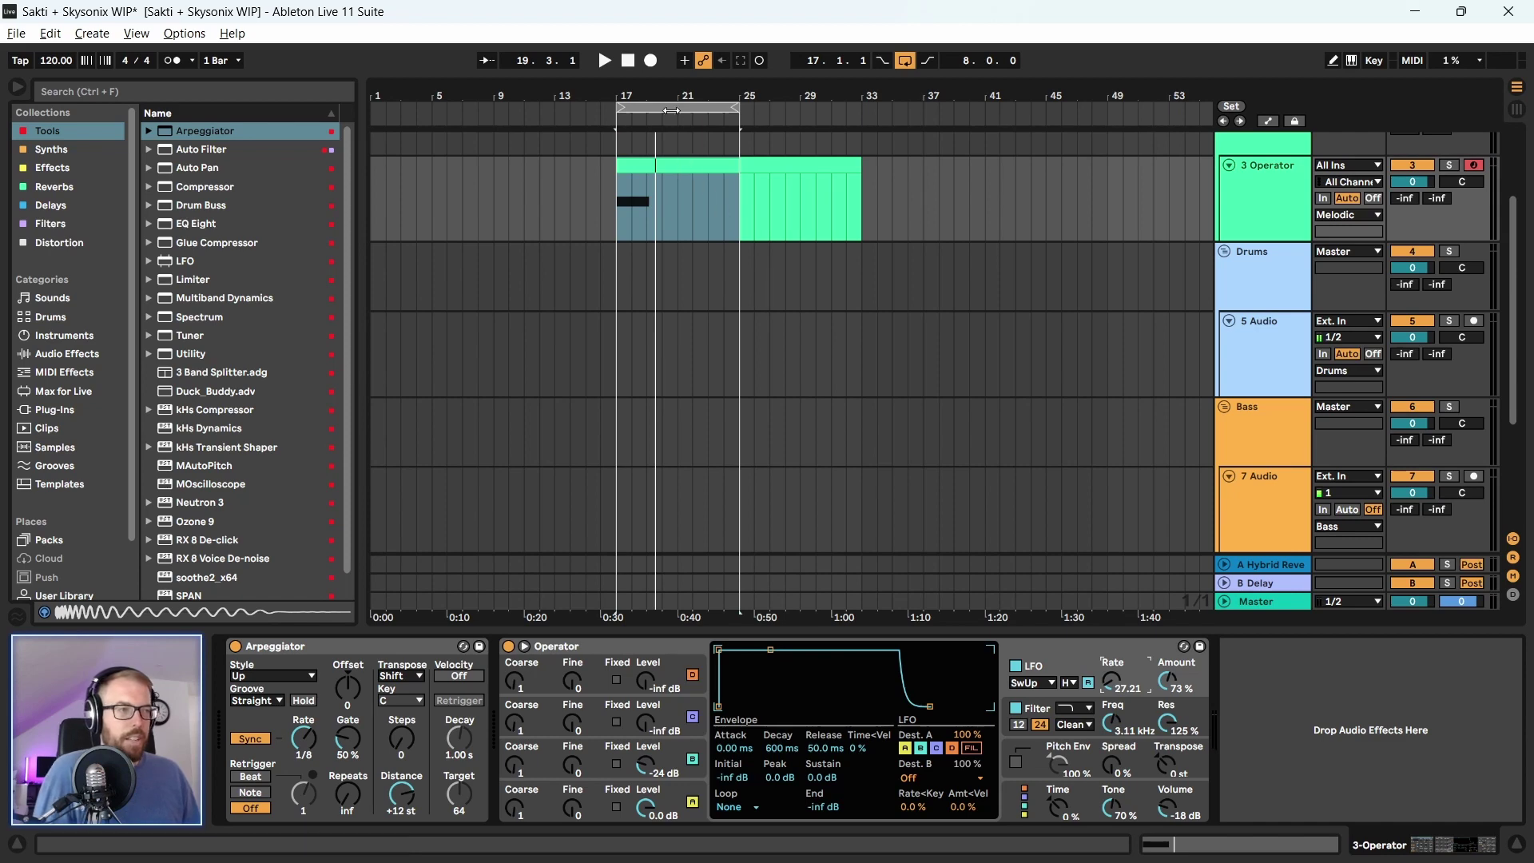
Reselect bars 17 to 25 of the Operator clip for playback and switch Operator's LFO off
drag(672, 102, 672, 120)
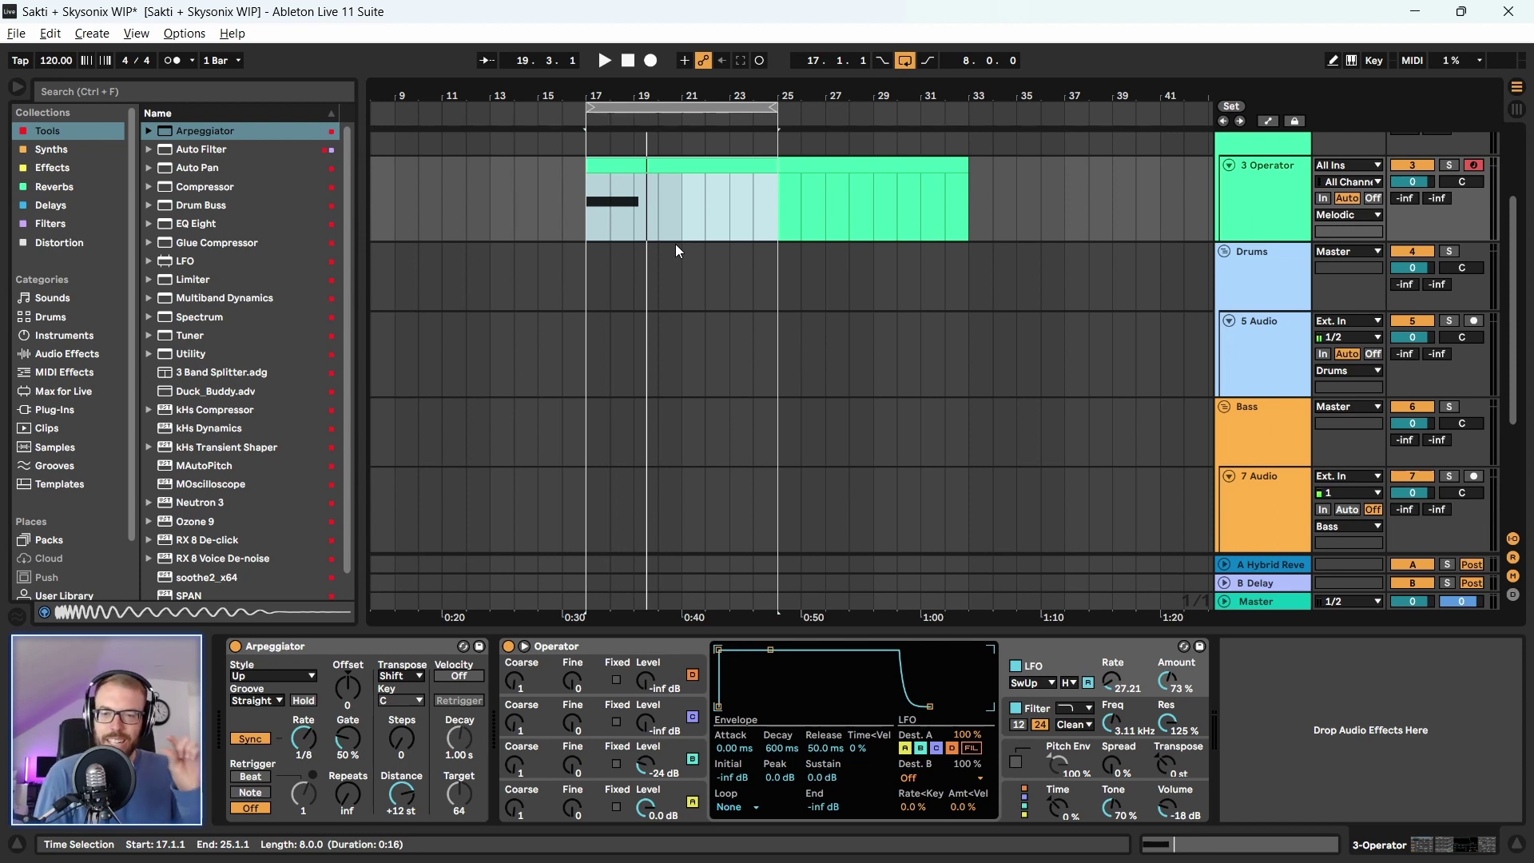
click(653, 649)
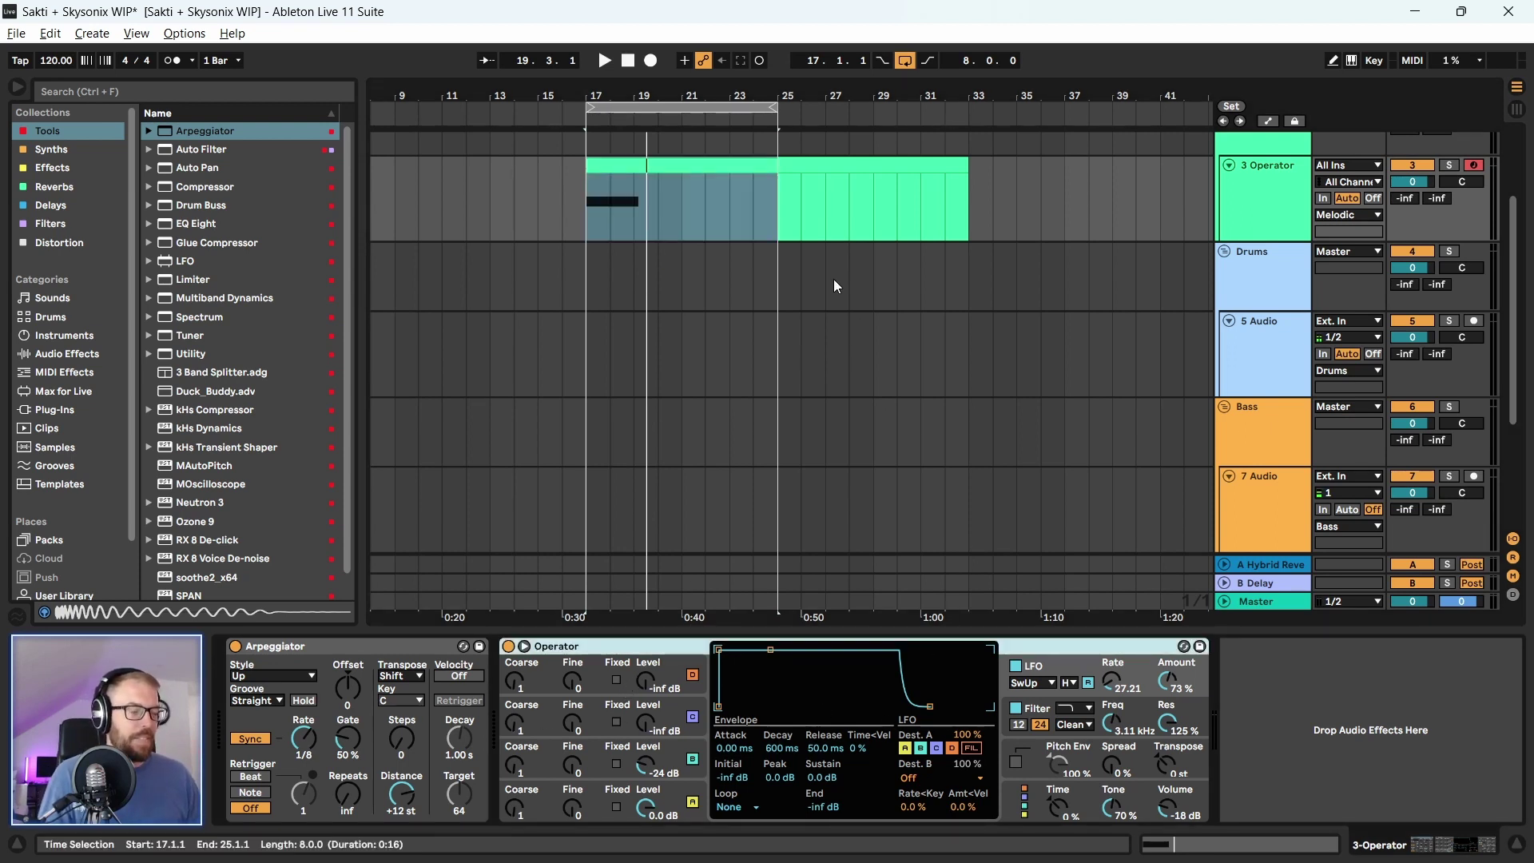
click(693, 156)
drag(582, 238, 780, 227)
key(space)
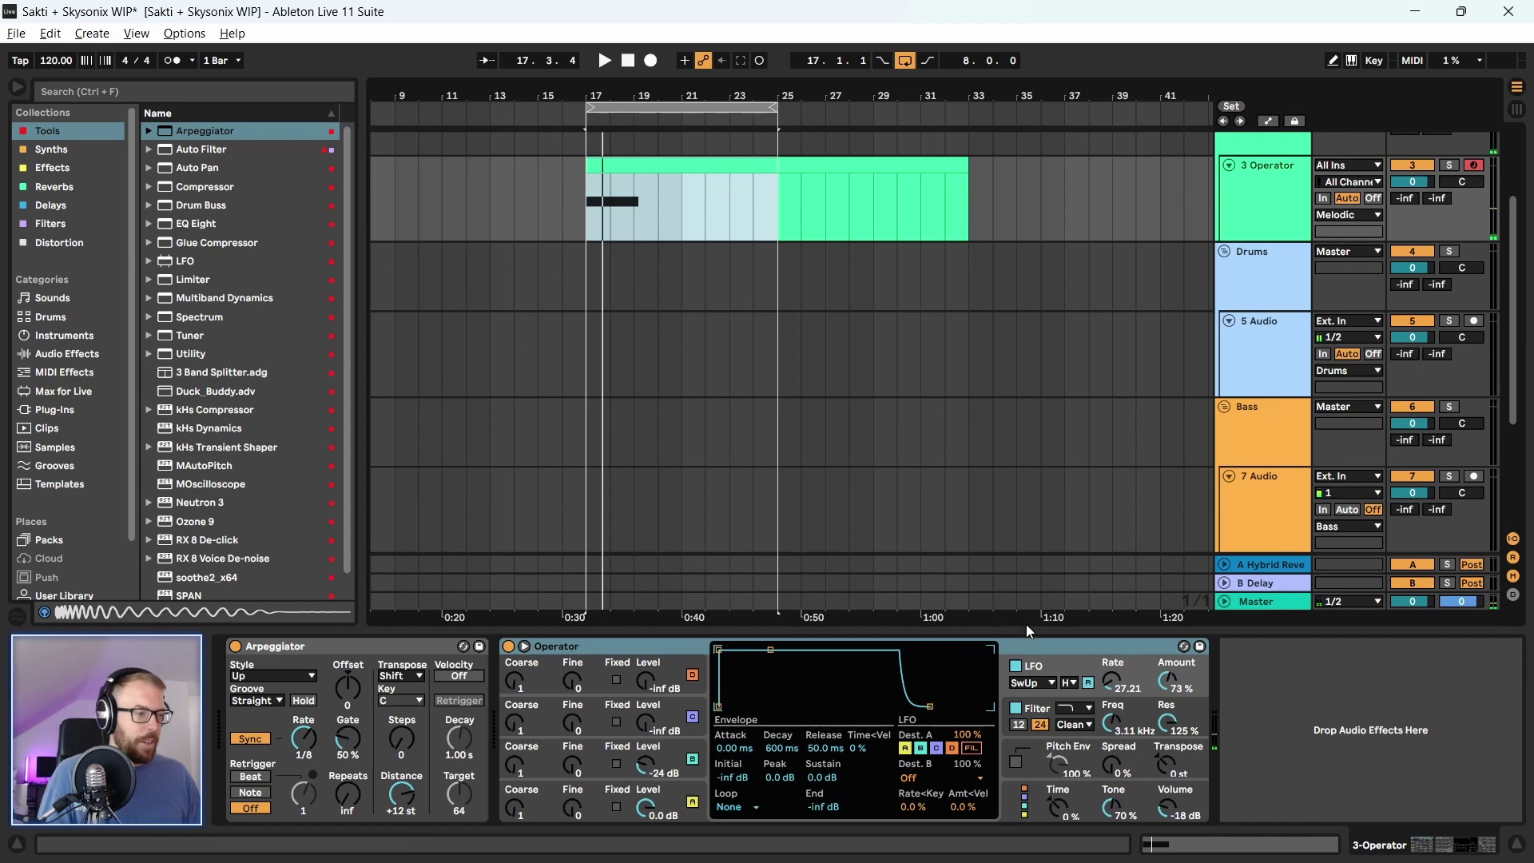
click(1016, 665)
Open the clip's notes and copy the F3 note up to Bb3, Db4 and Eb4 to build a chord
double_click(695, 164)
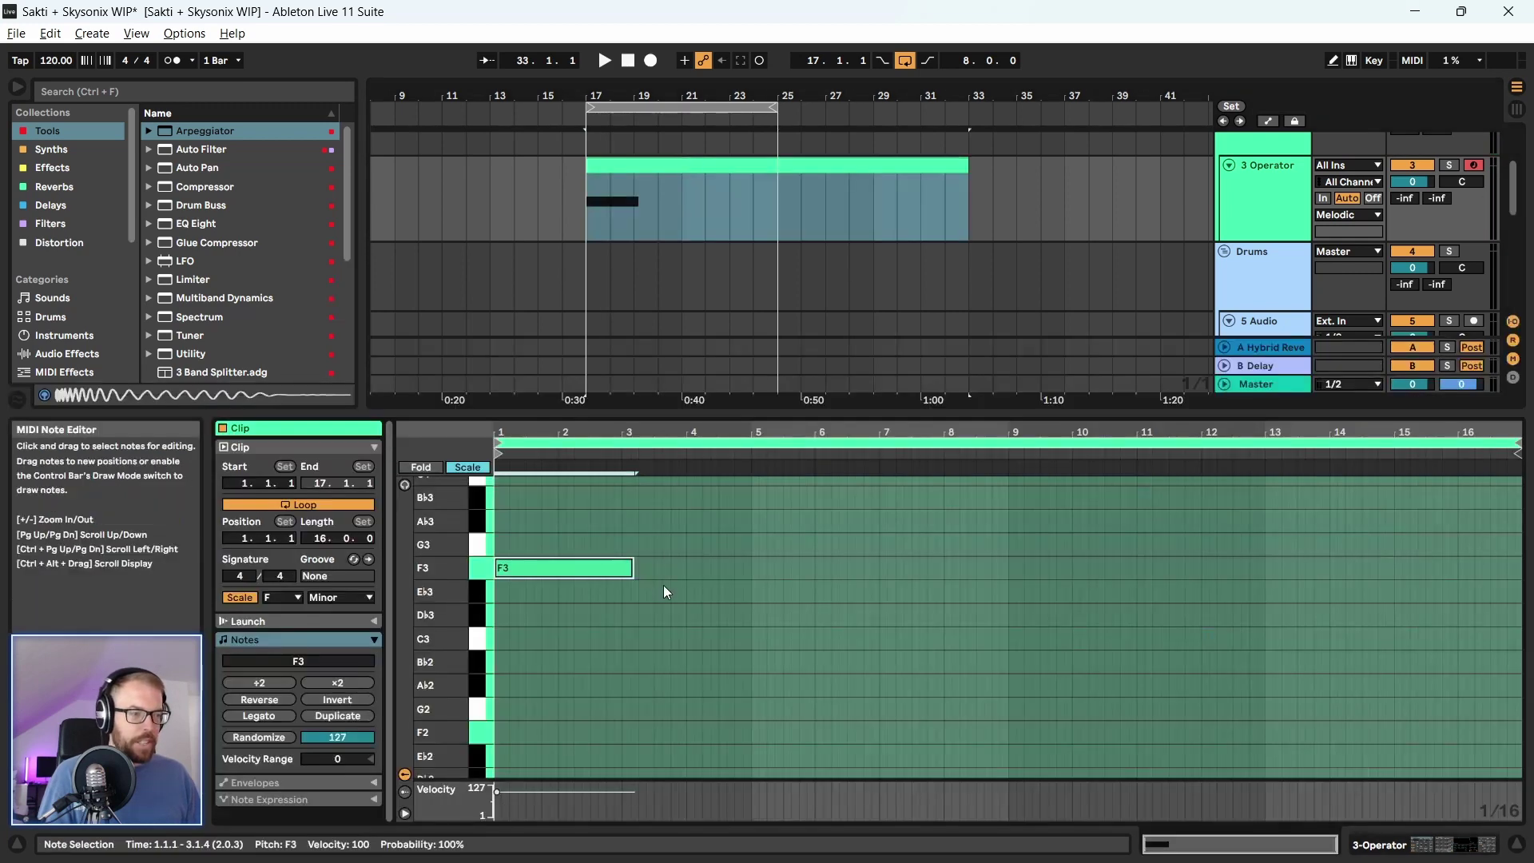
ctrl+drag(541, 595, 565, 489)
scroll(569, 567, up, 1)
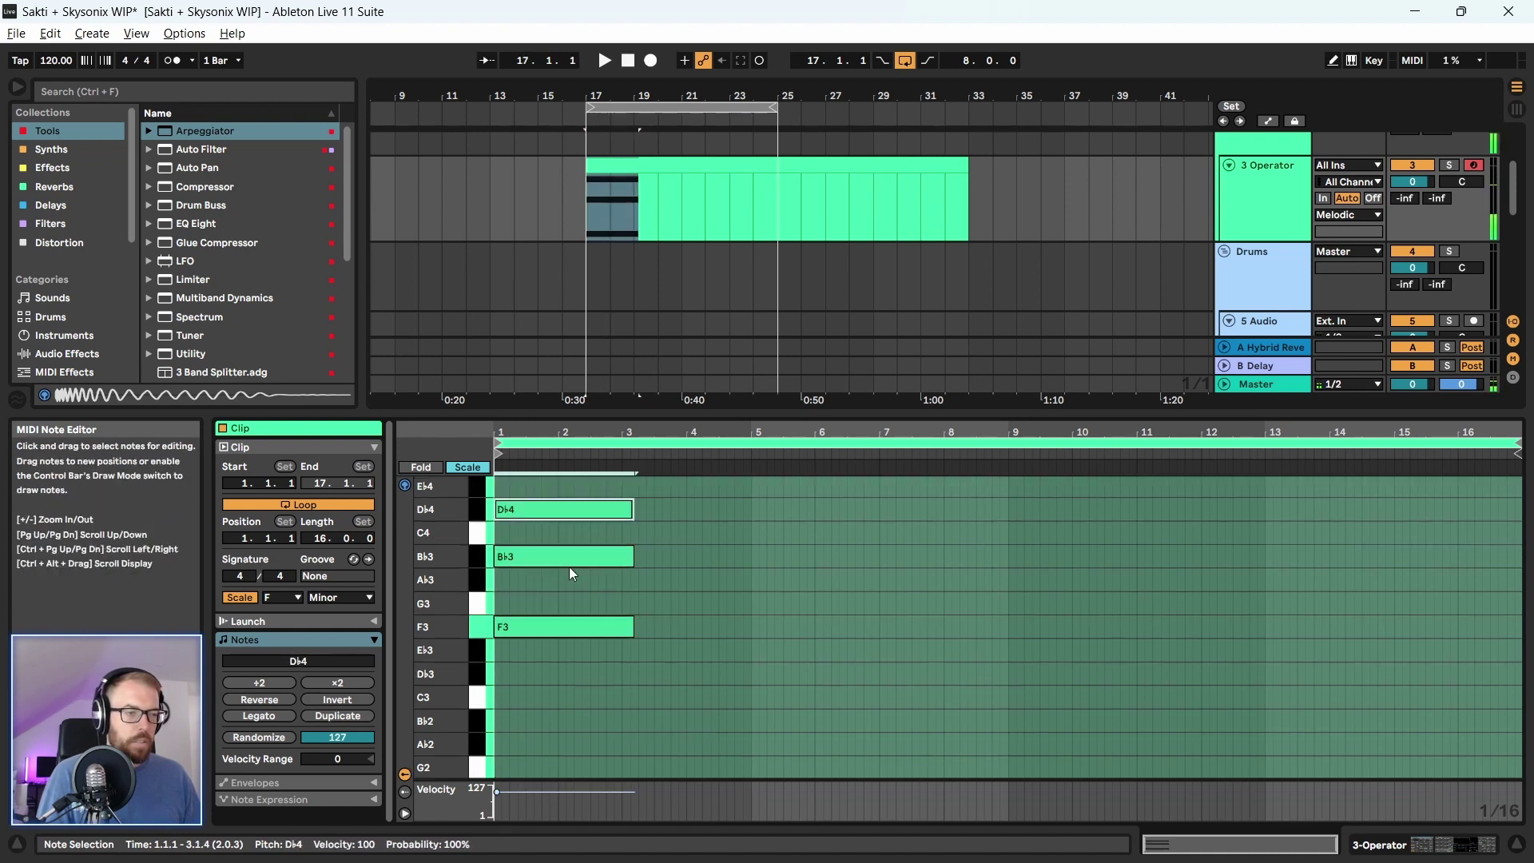
scroll(569, 567, up, 2)
Shorten all four chord notes to exactly two bars and set the note grid to adaptive Narrow
drag(557, 550, 617, 721)
key(space)
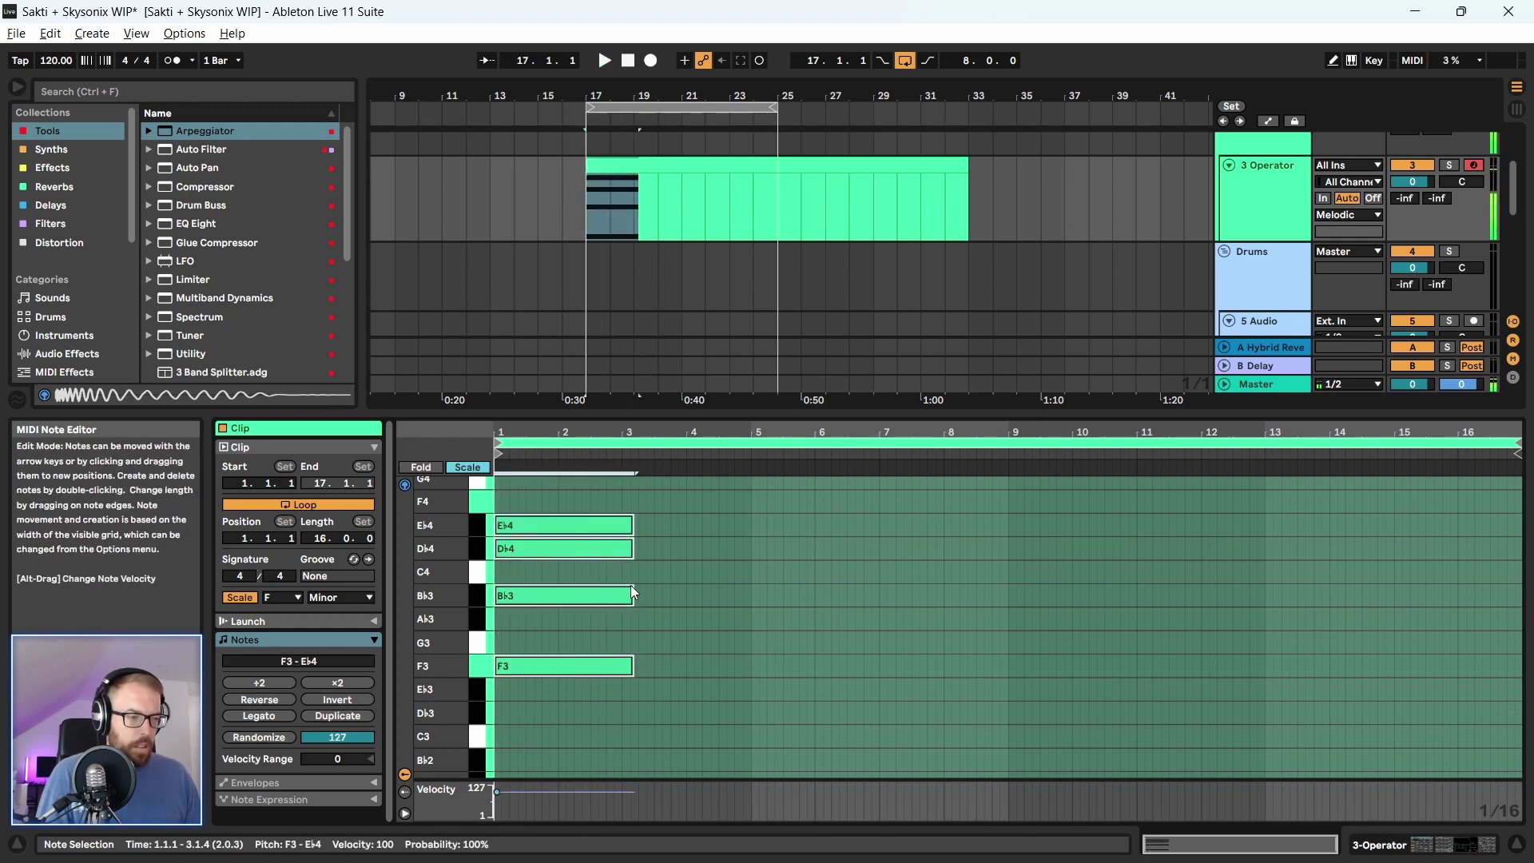
mouse_move(632, 665)
mouse_down()
mouse_move(821, 660)
mouse_move(608, 675)
mouse_up()
right_click(678, 617)
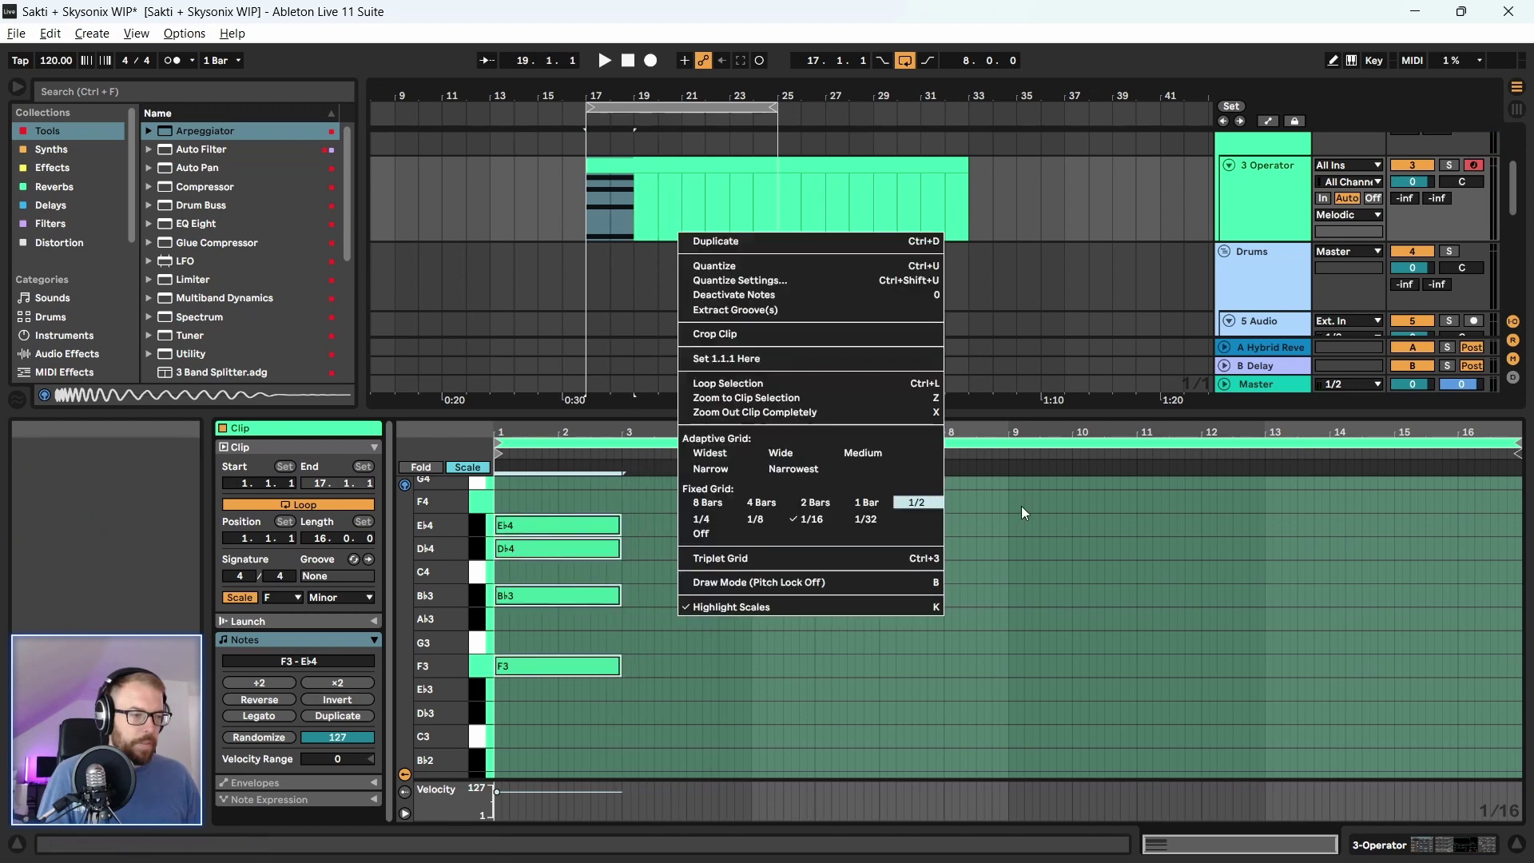
click(713, 470)
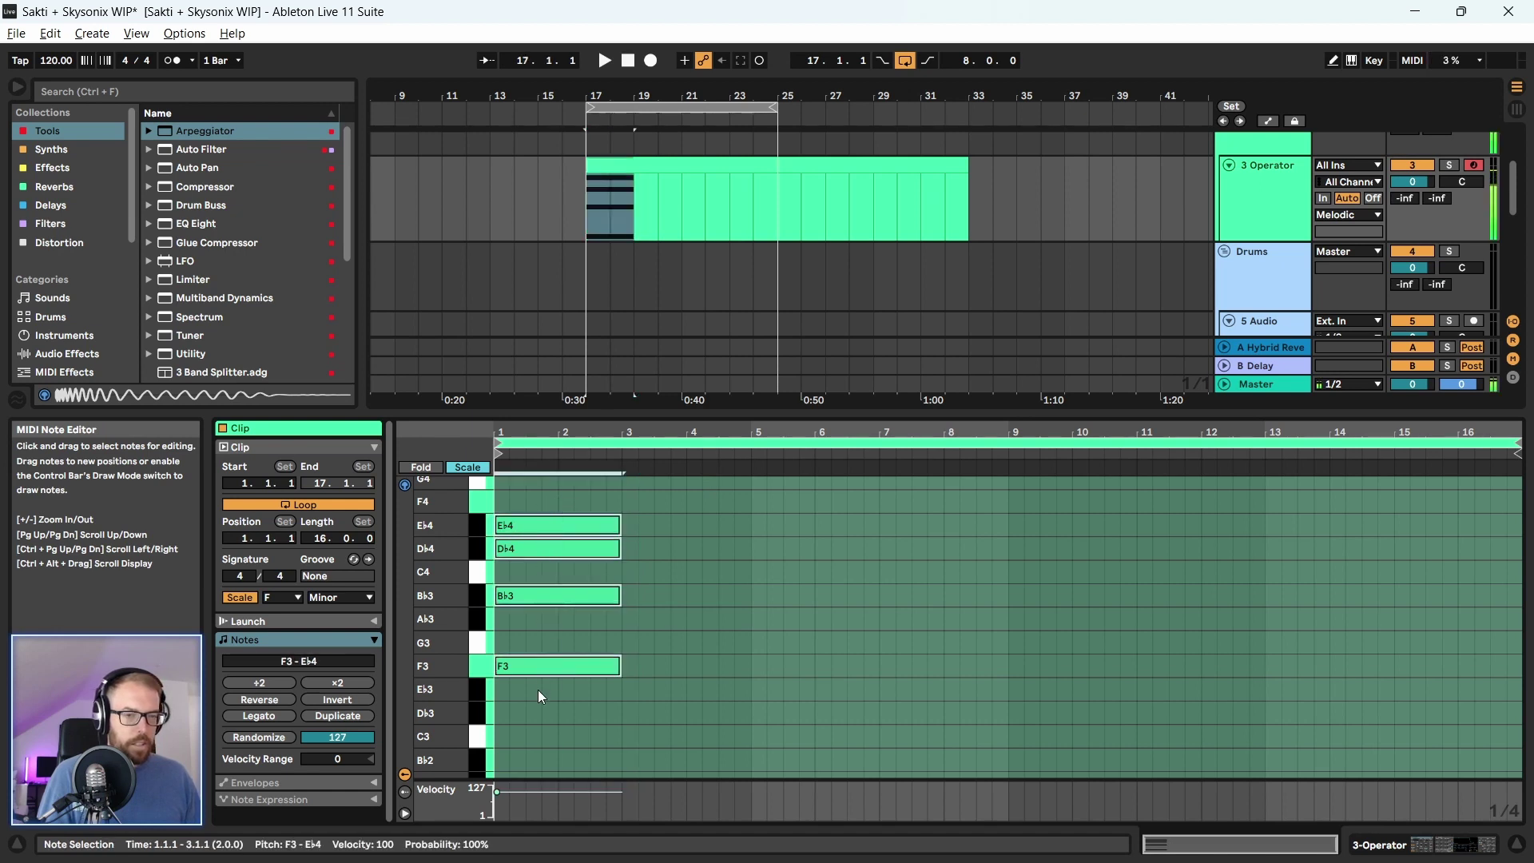
Transpose the four chord notes down one octave, so that they span F2 to Eb3
mouse_move(567, 510)
mouse_down()
mouse_move(549, 736)
mouse_move(585, 499)
mouse_up()
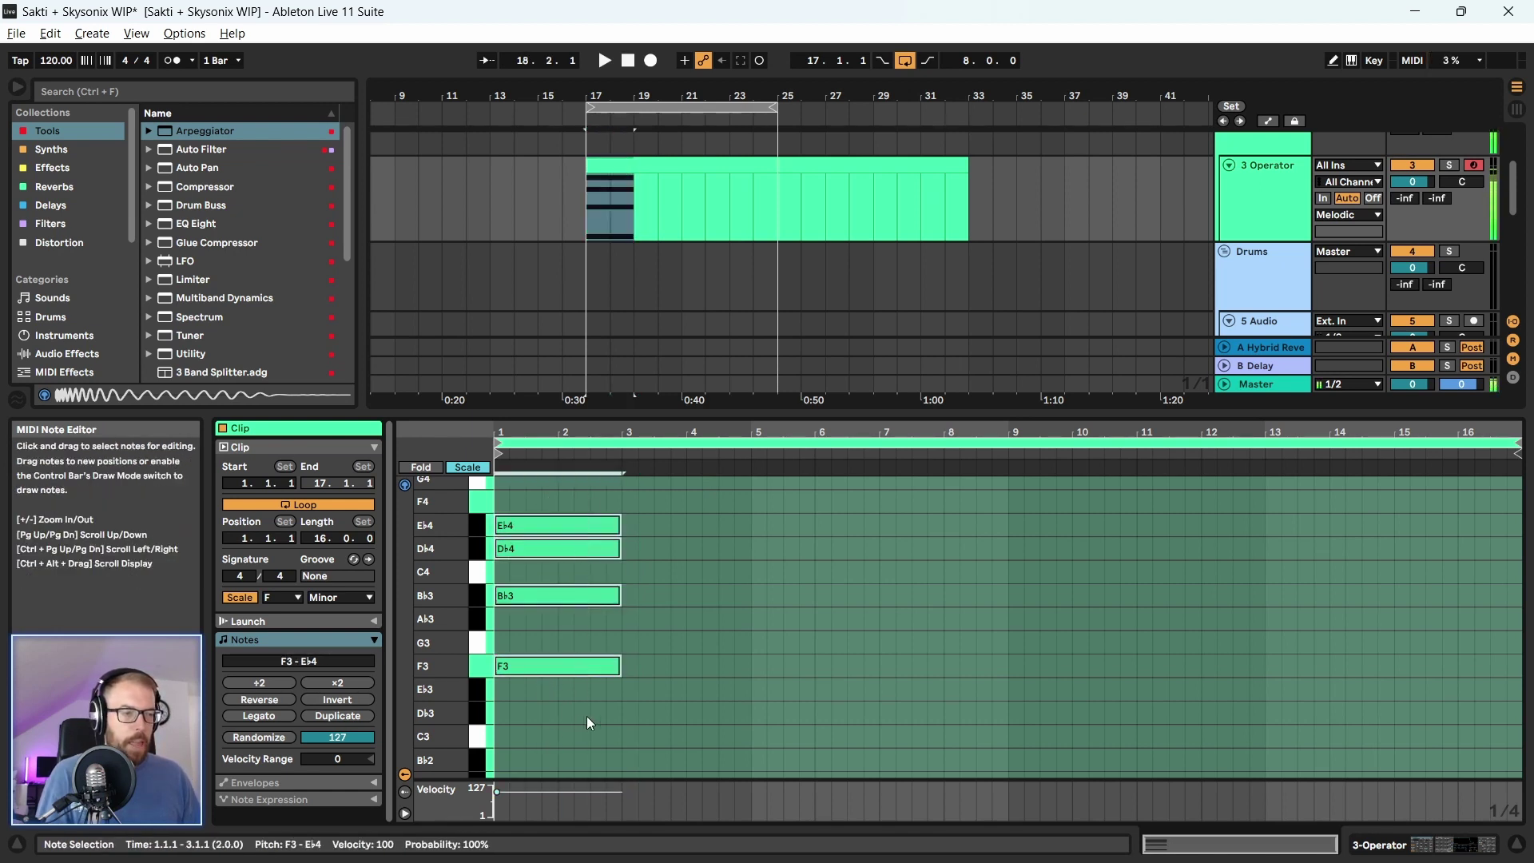
scroll(723, 617, up, 2)
scroll(665, 593, down, 1)
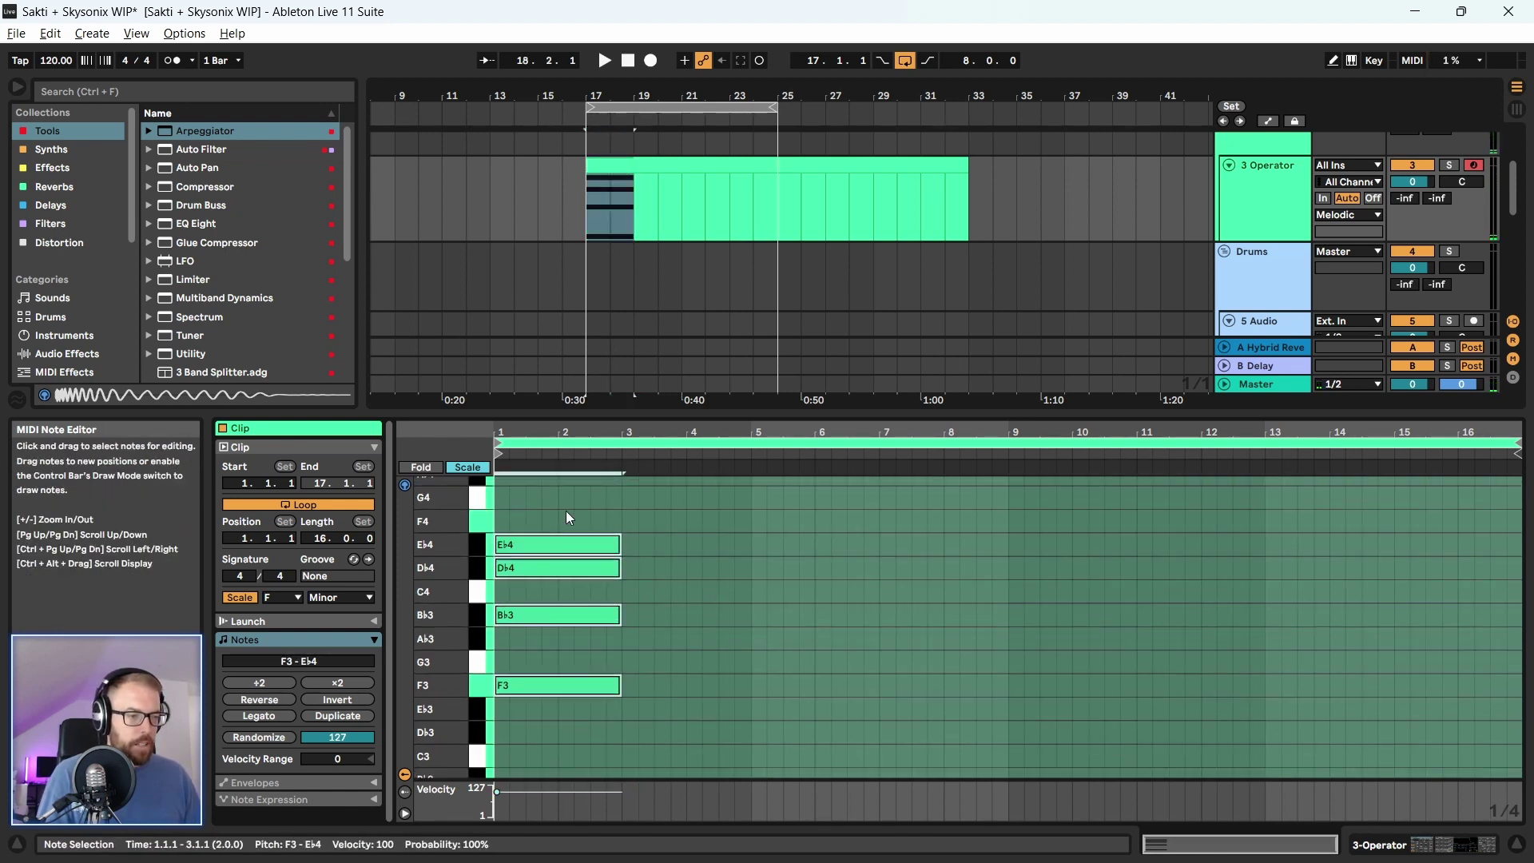
drag(678, 524, 563, 726)
key(Down)
key(Down)
key(Down)
key(Down)
key(Down)
key(Down)
key(Down)
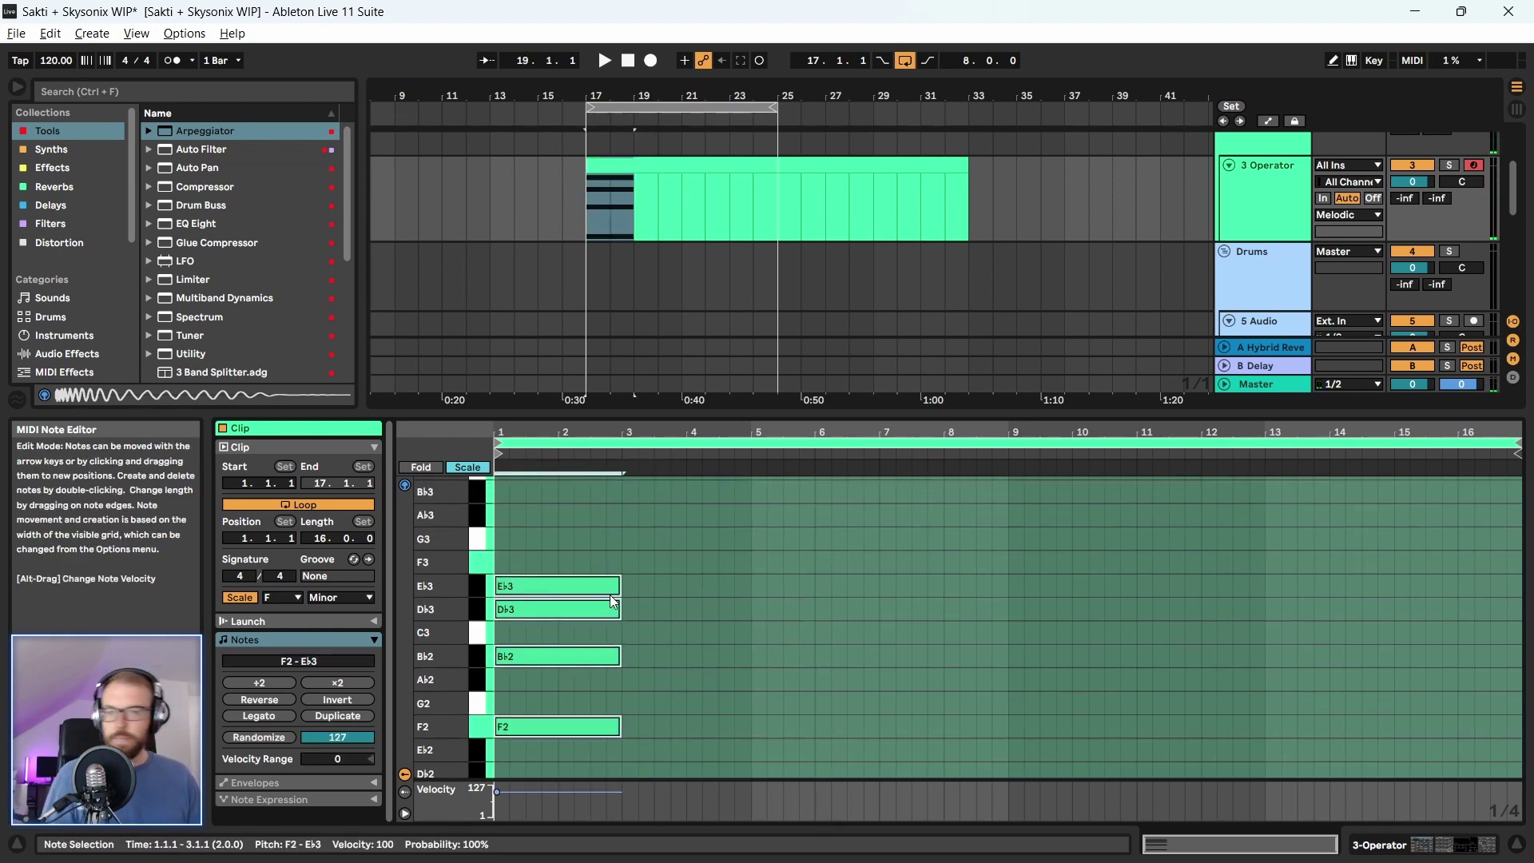
right_click(673, 569)
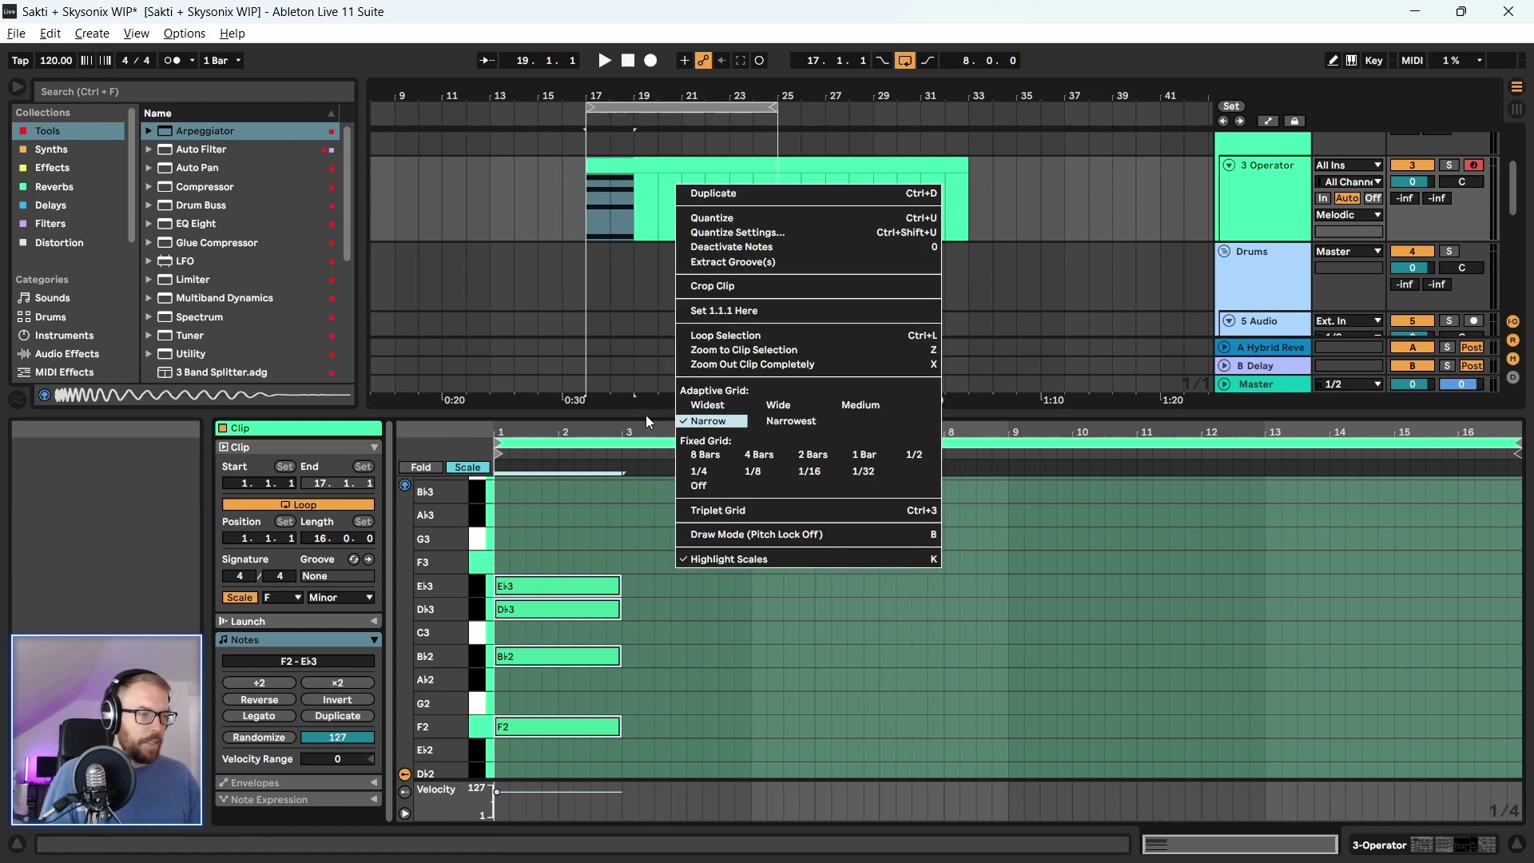
key(Escape)
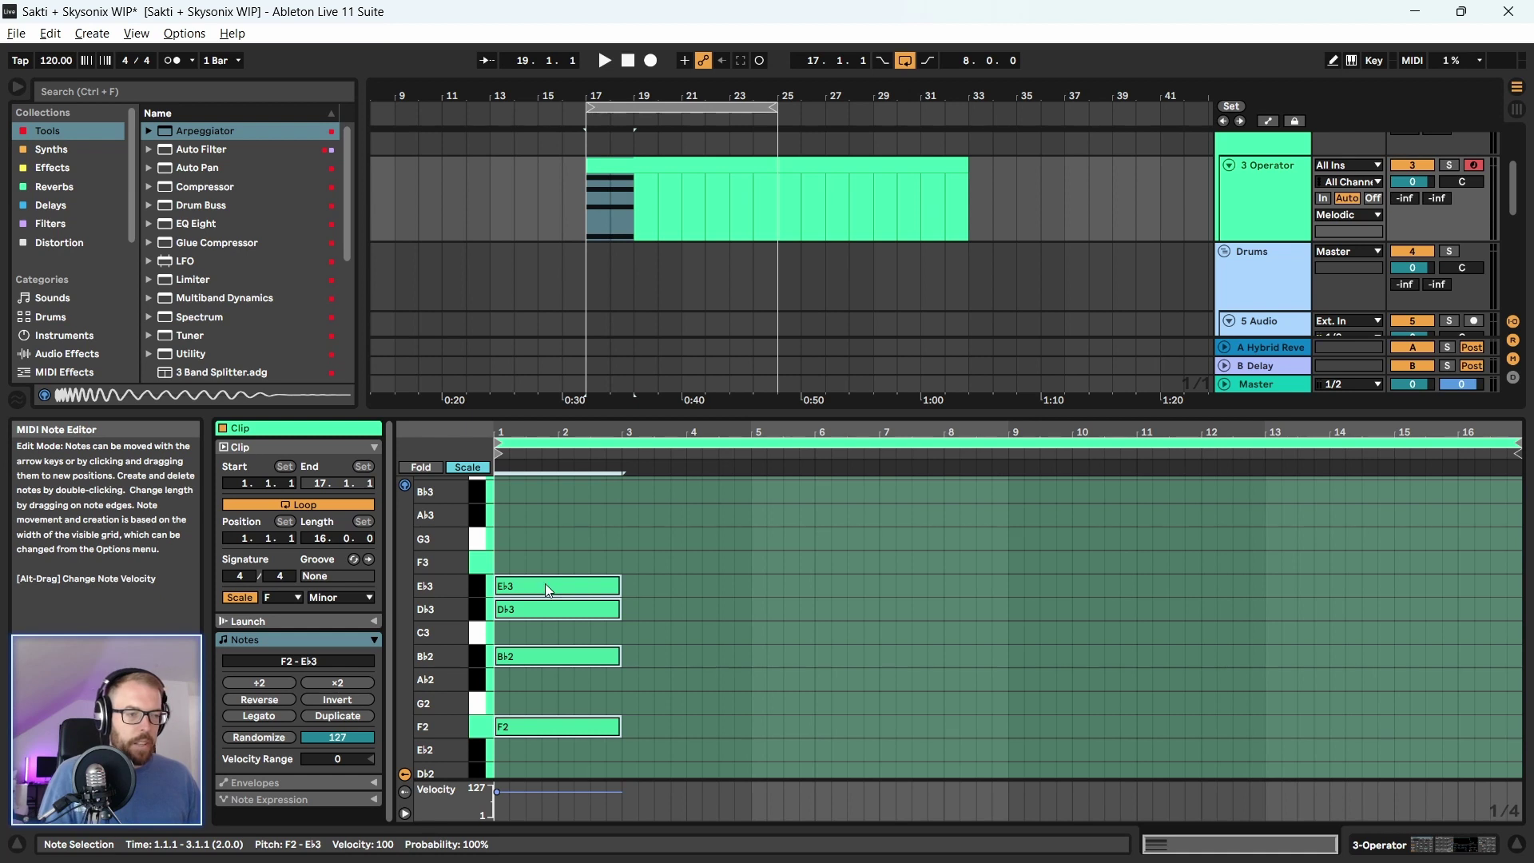
Add a copy of the F2 note one octave lower at F1 from the clip's start and play the result
scroll(607, 646, down, 2)
click(538, 667)
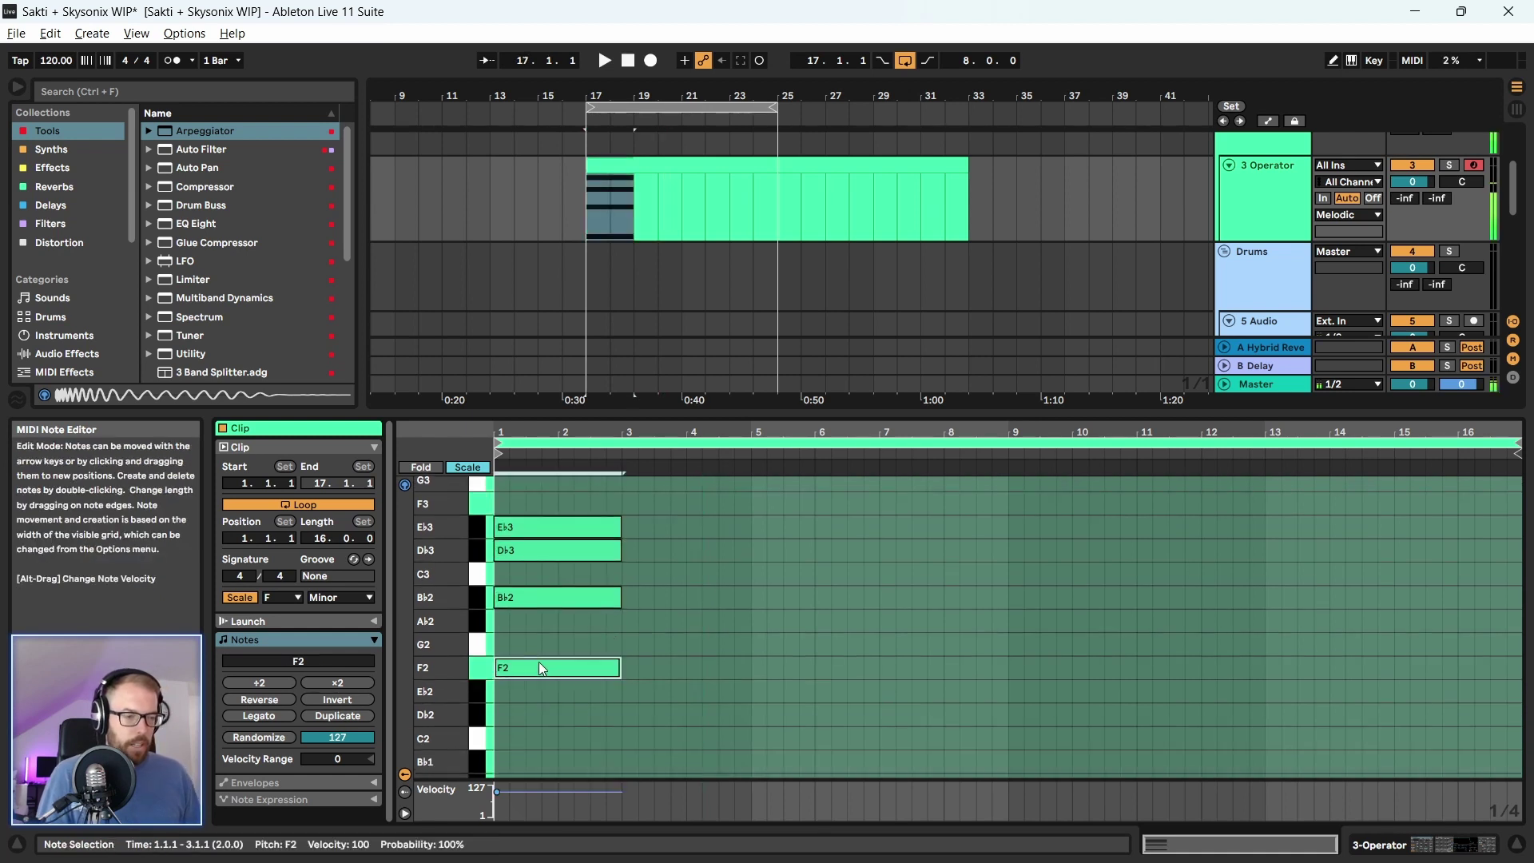
key(ctrl+d)
key(shift+Down)
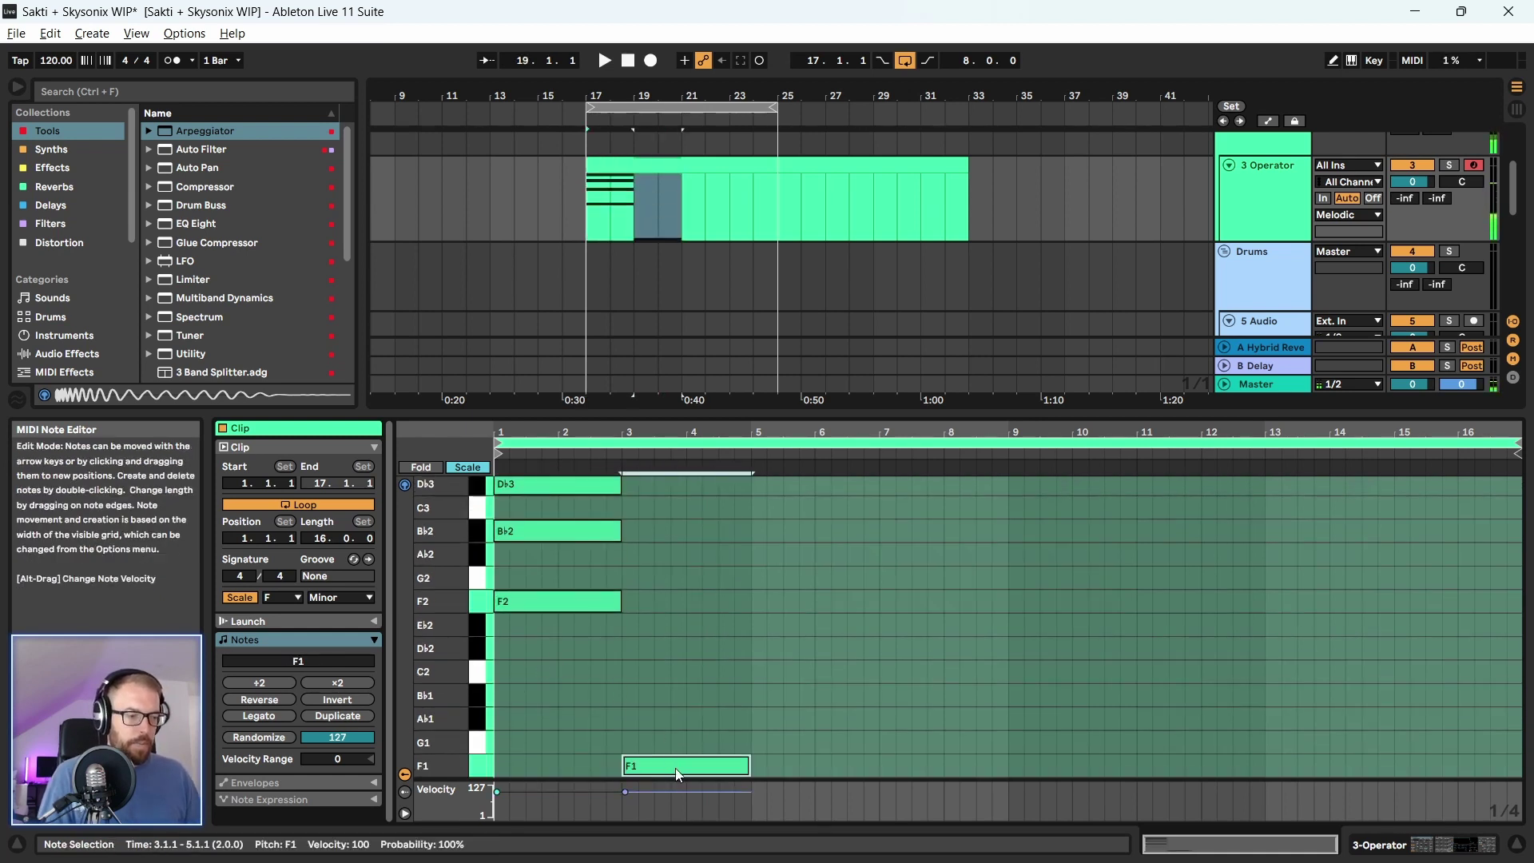
drag(676, 772, 549, 772)
scroll(580, 684, down, 1)
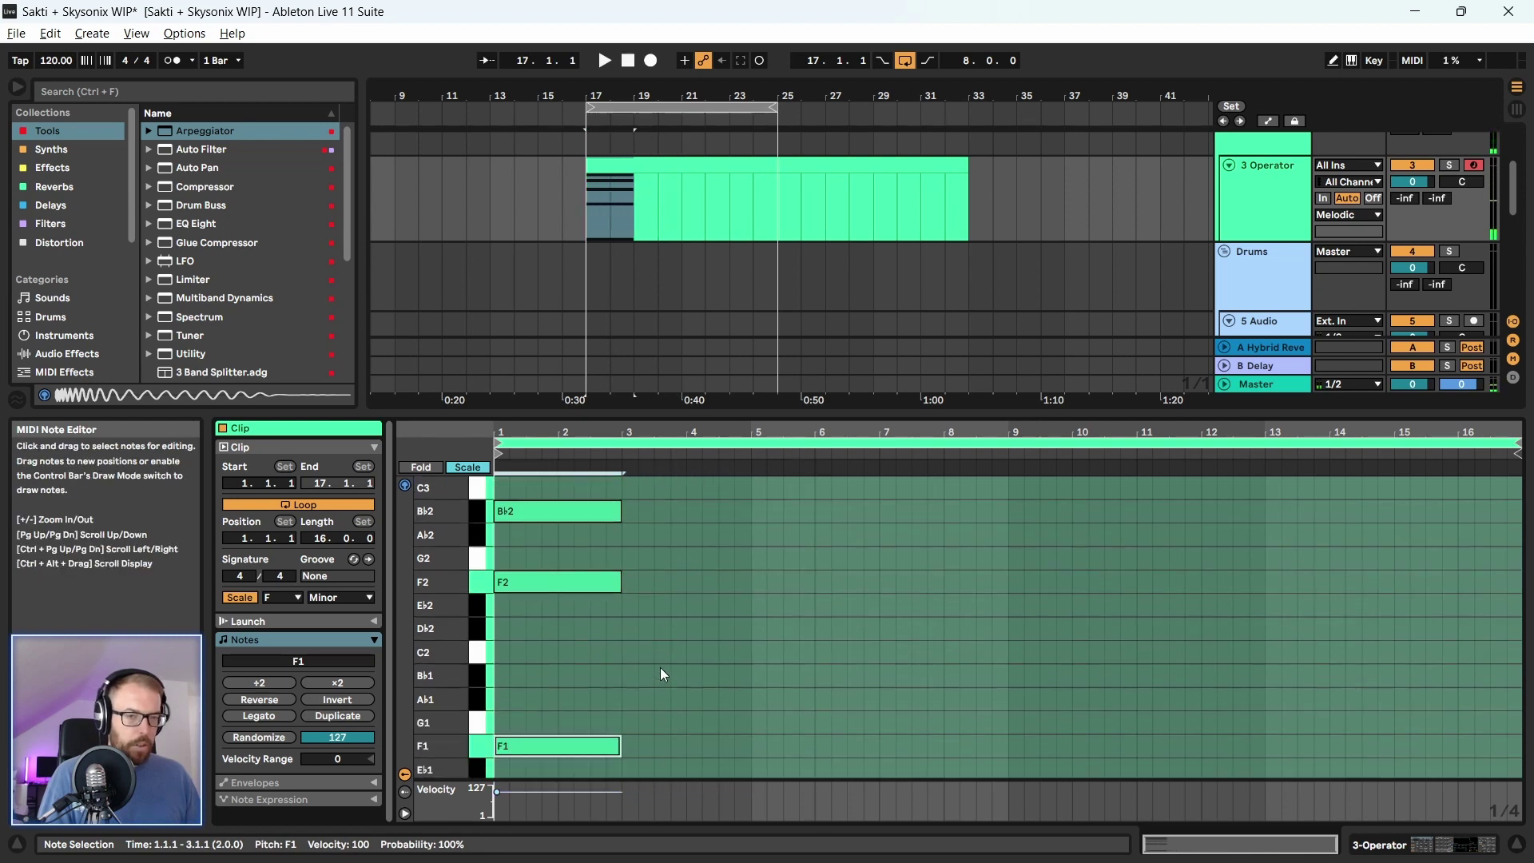
scroll(662, 665, down, 1)
scroll(663, 661, up, 1)
key(space)
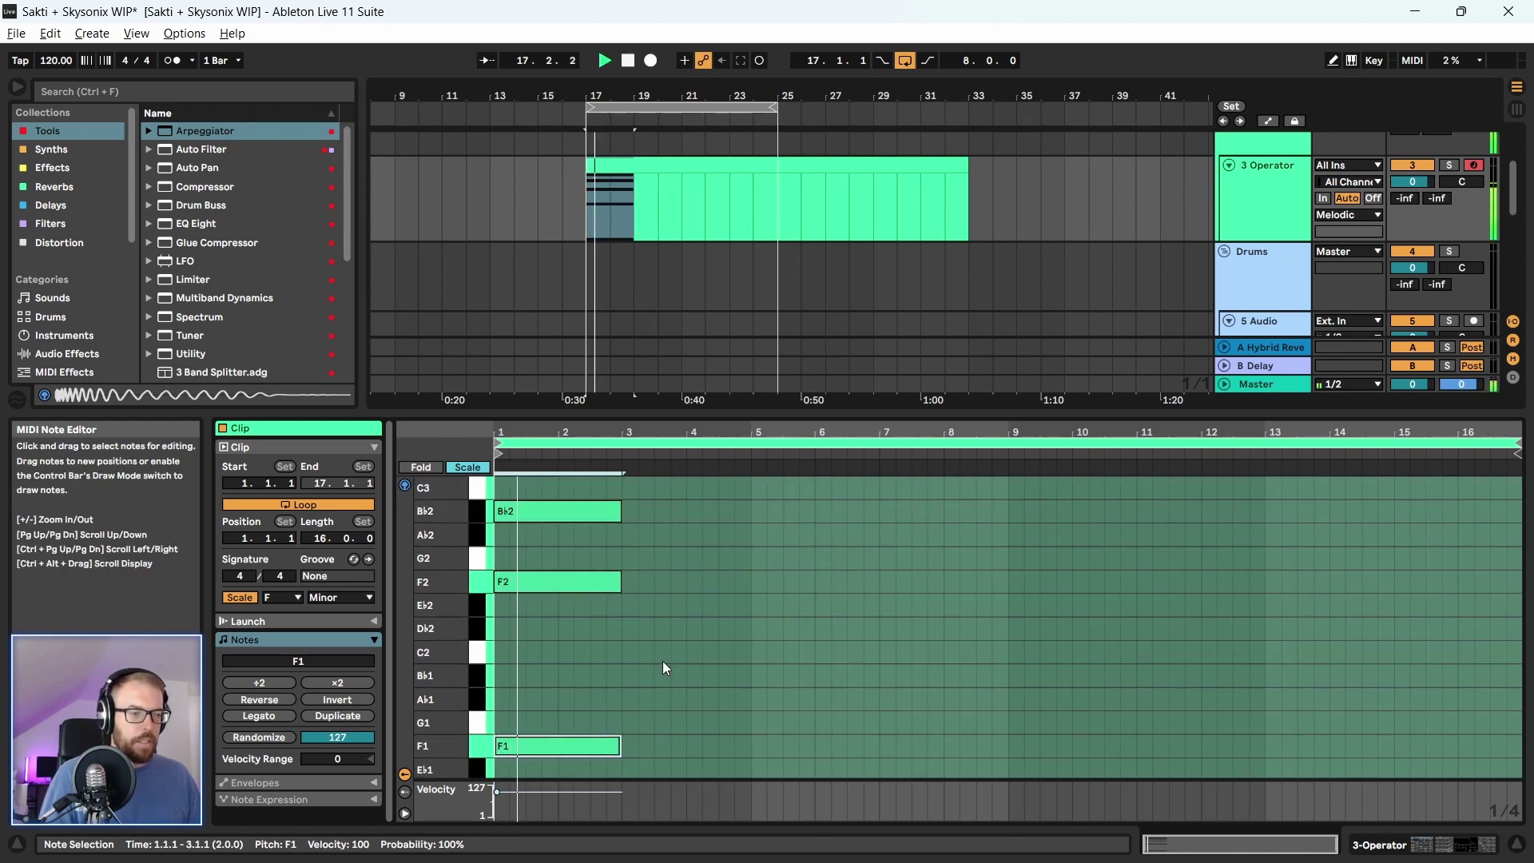
scroll(663, 668, up, 3)
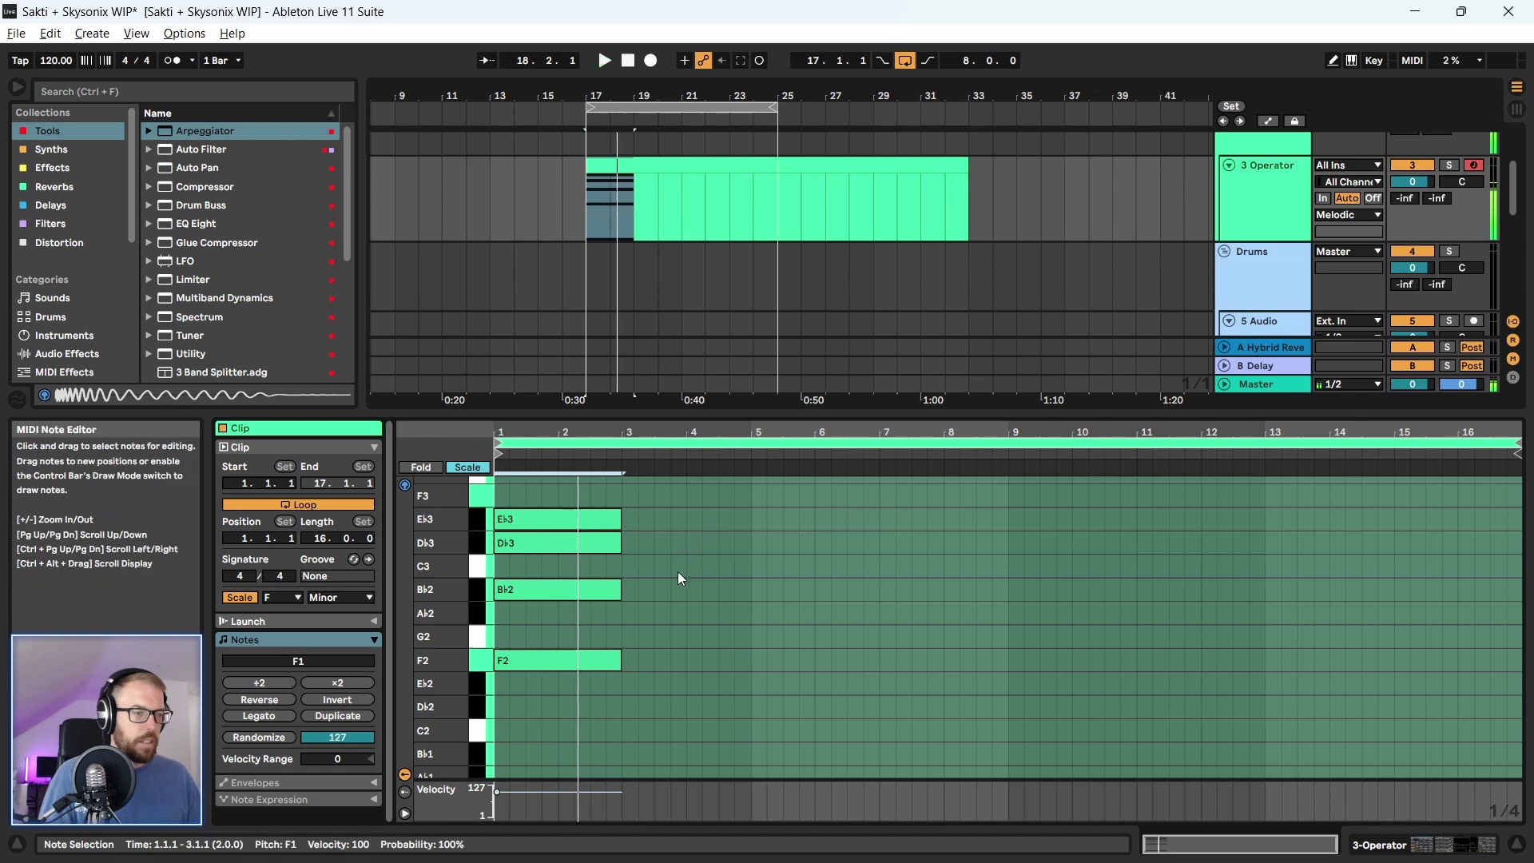
Continue the bass line with two-bar copies of the F1 note at G1 in bar 3, Bb1 in bar 5 and G1 in bar 7
click(676, 576)
scroll(584, 644, down, 3)
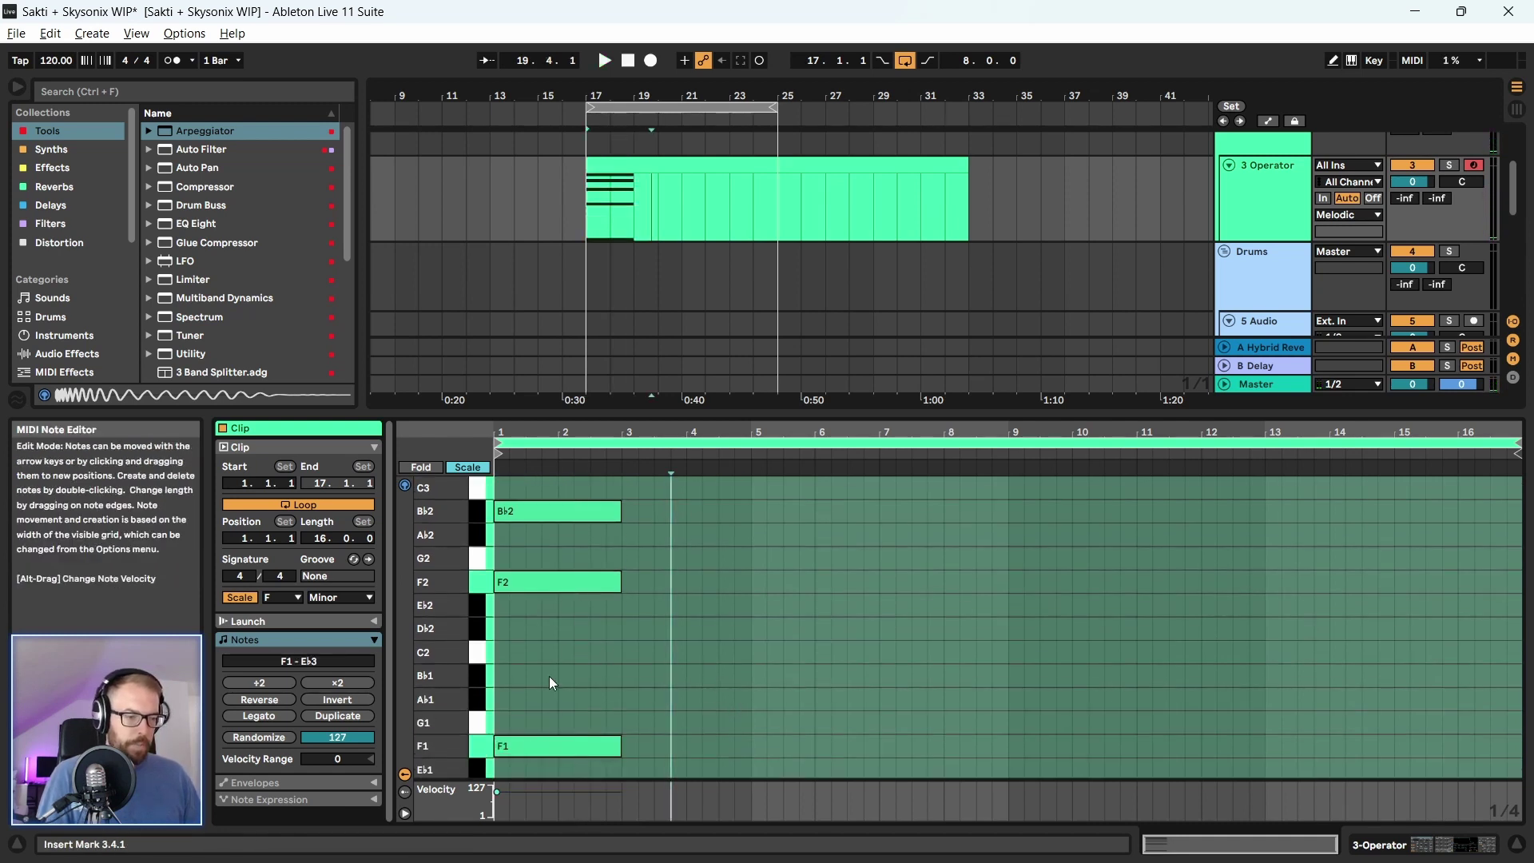
scroll(544, 683, down, 2)
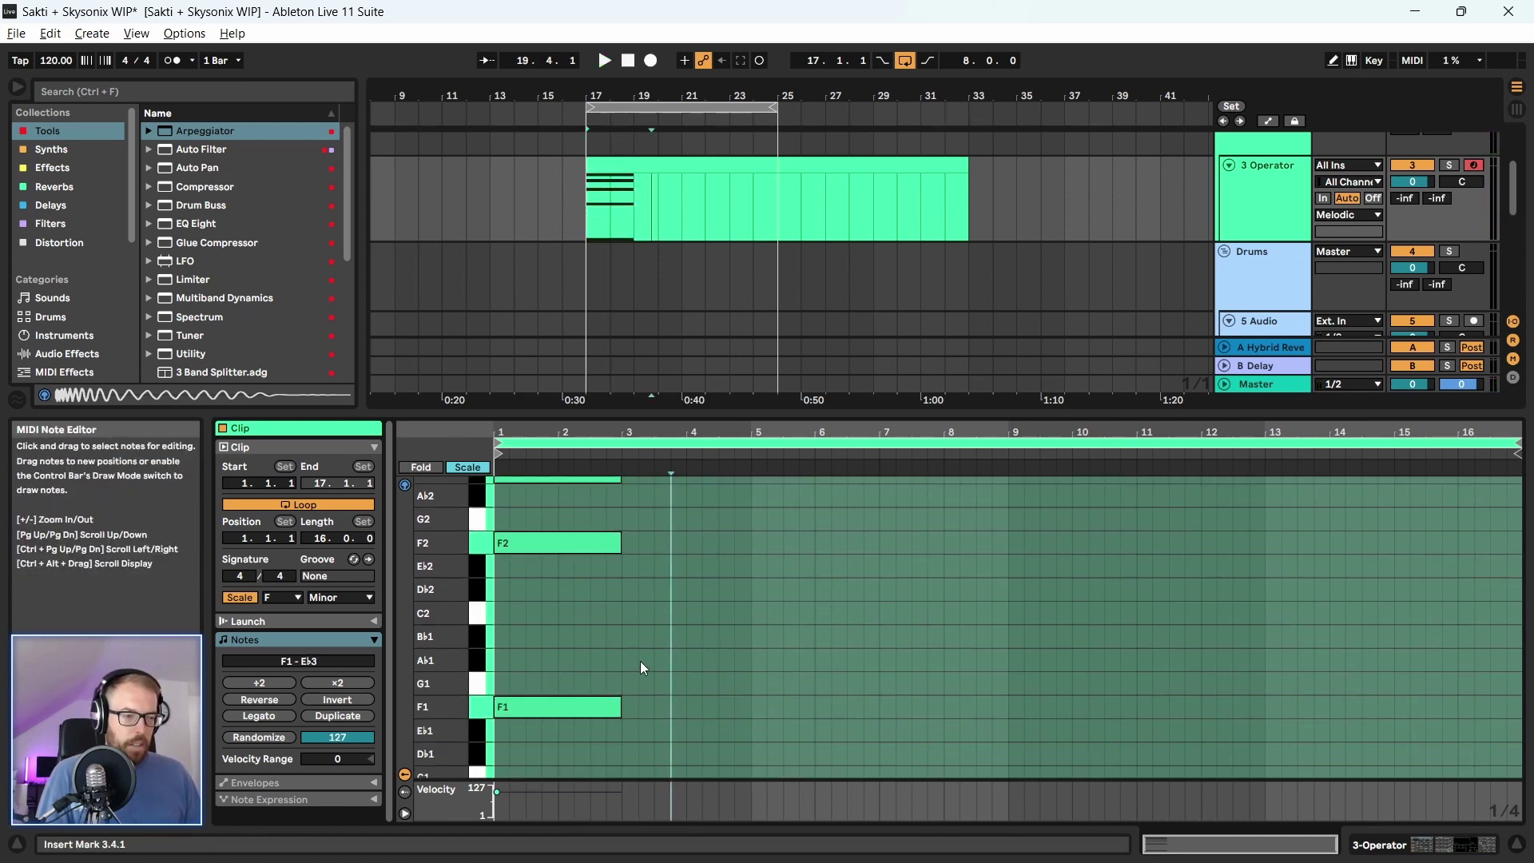
scroll(640, 668, down, 1)
drag(539, 684, 664, 677)
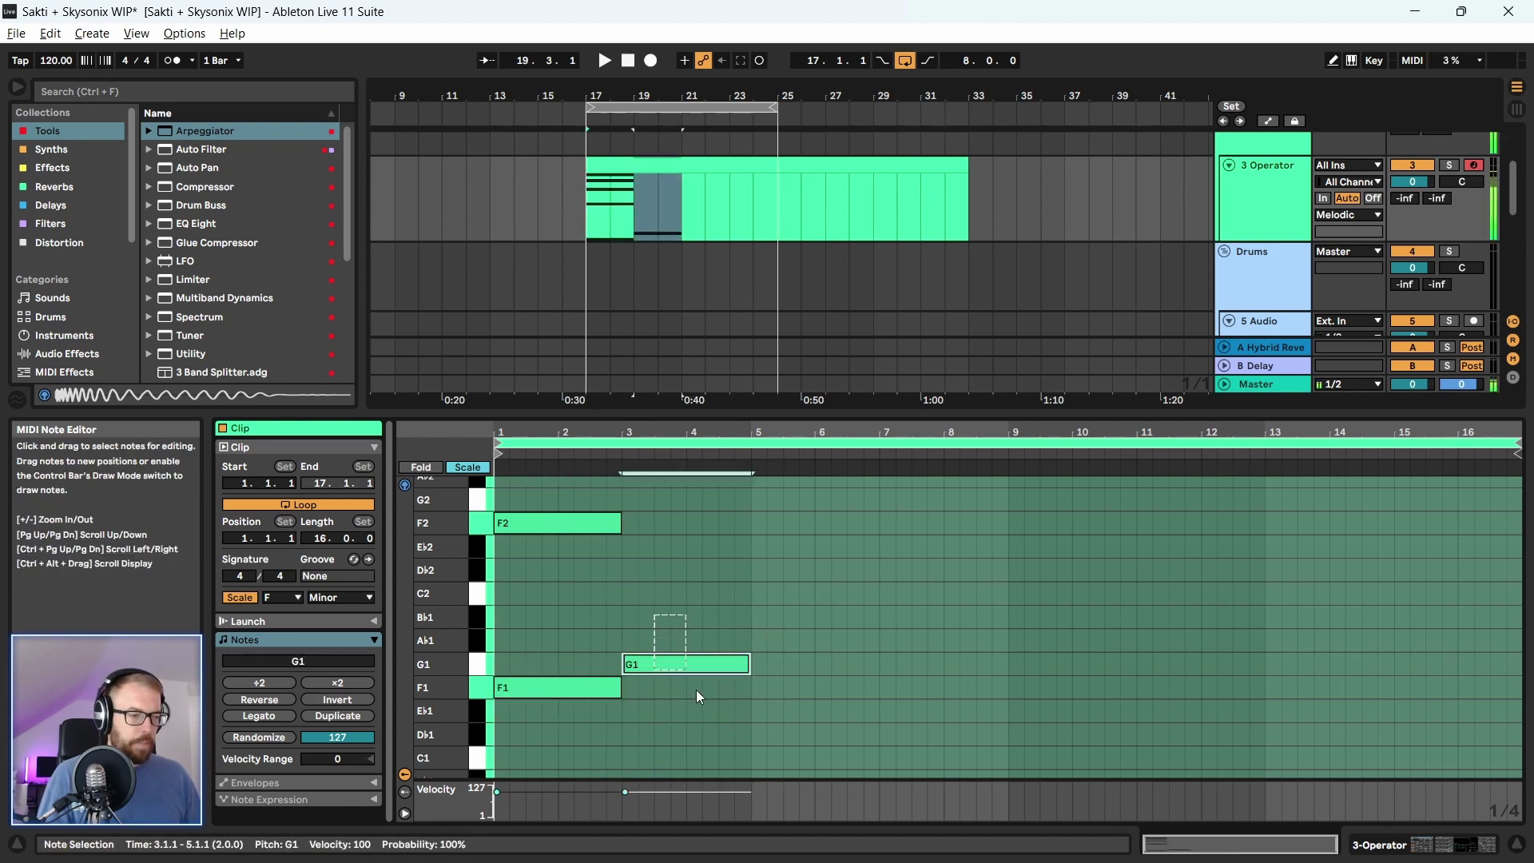
drag(696, 664, 941, 668)
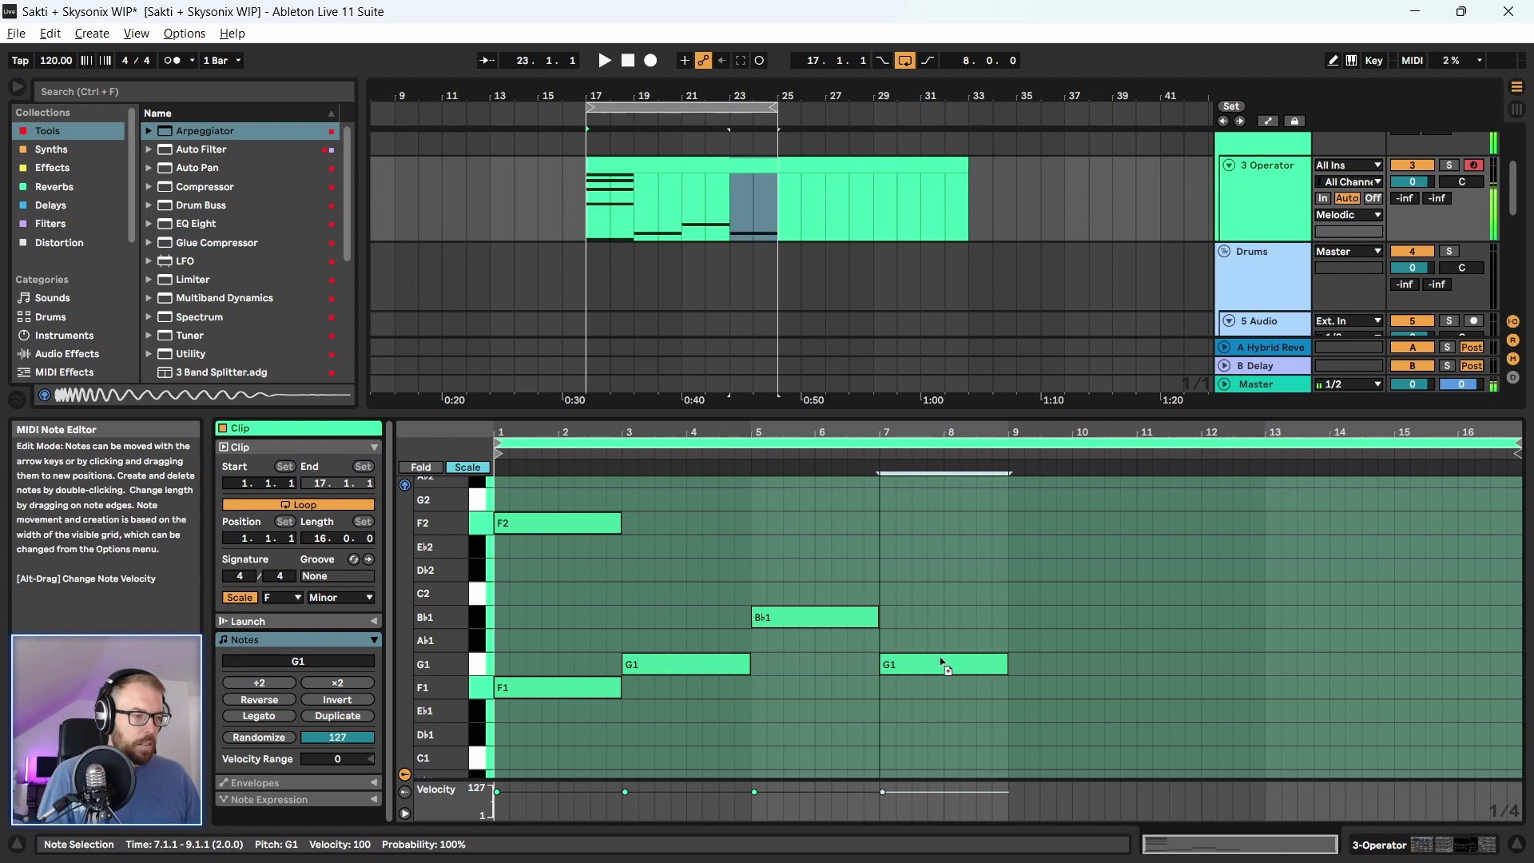
Add two-bar chords above the bass notes: G2, C3, Eb3, F3 in bars 3 and 7, and Bb2, Eb3, G3, Ab3 in bar 5
click(563, 729)
click(783, 558)
click(785, 617)
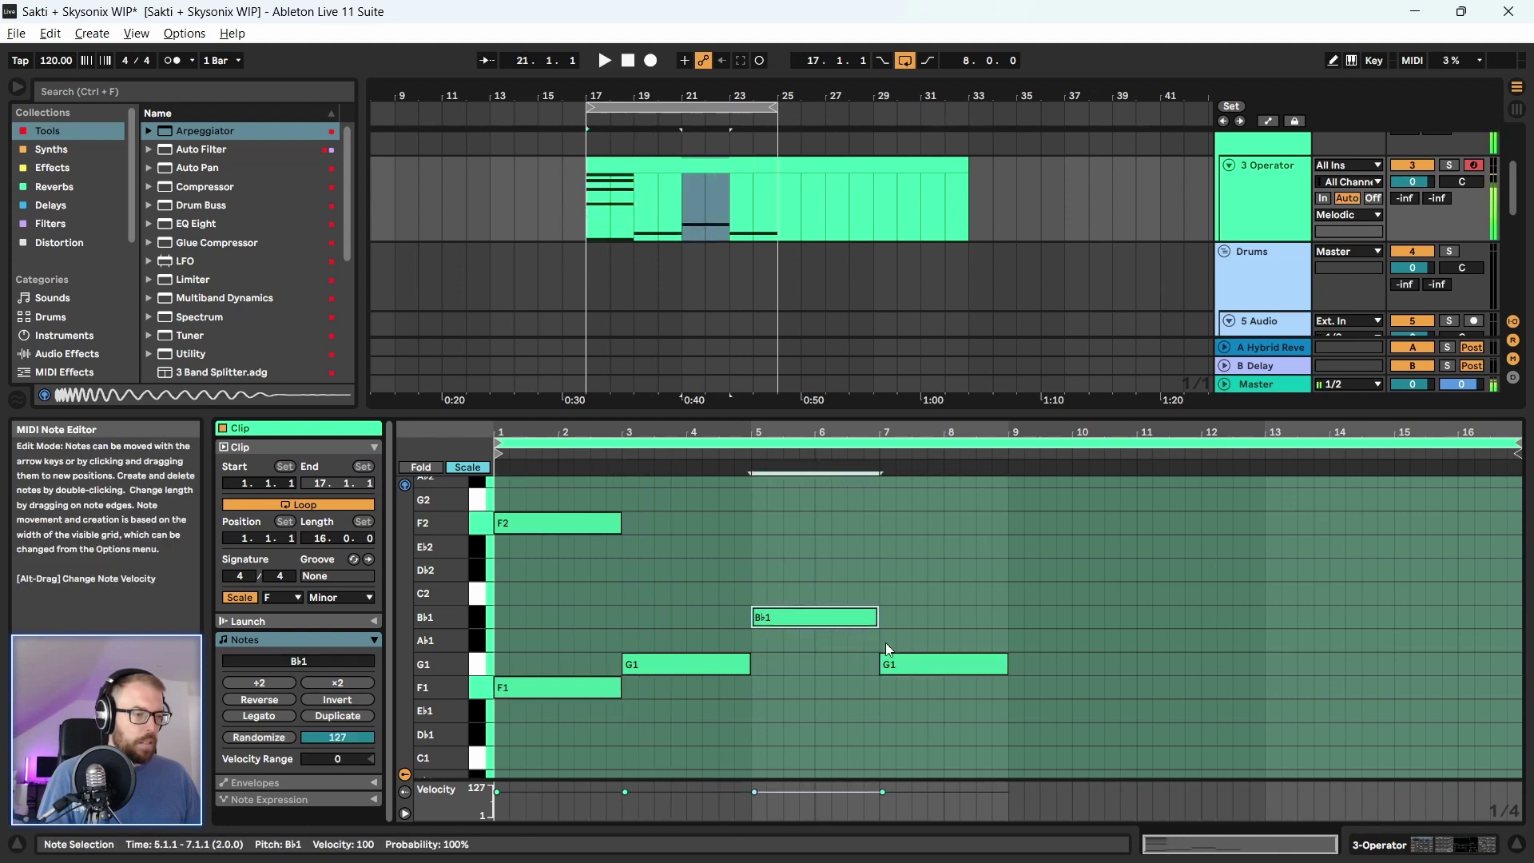
click(891, 664)
scroll(899, 698, down, 1)
scroll(733, 659, up, 1)
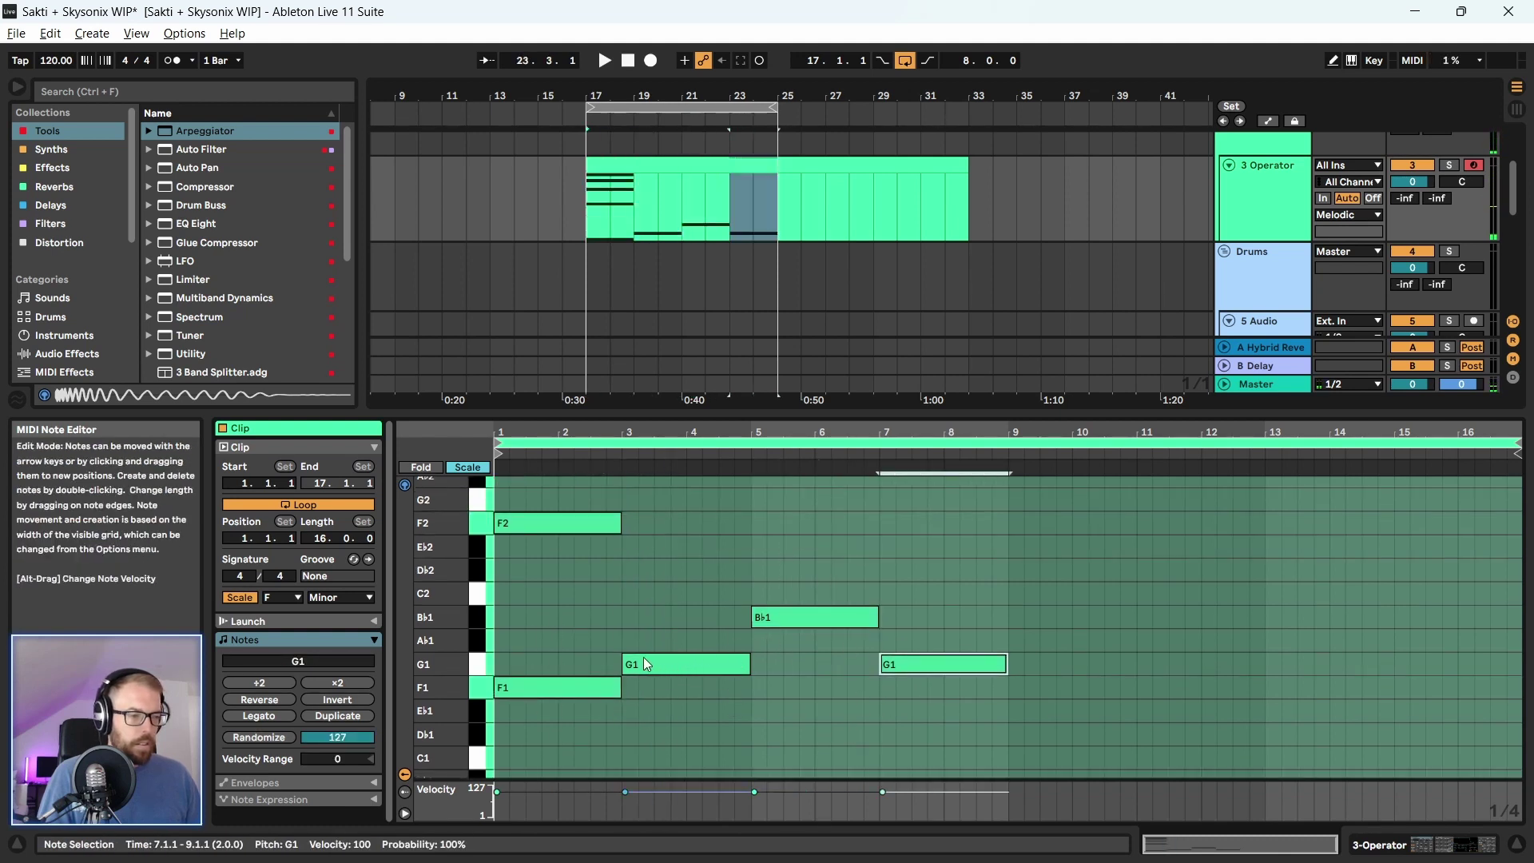
scroll(535, 627, up, 1)
drag(535, 627, 807, 708)
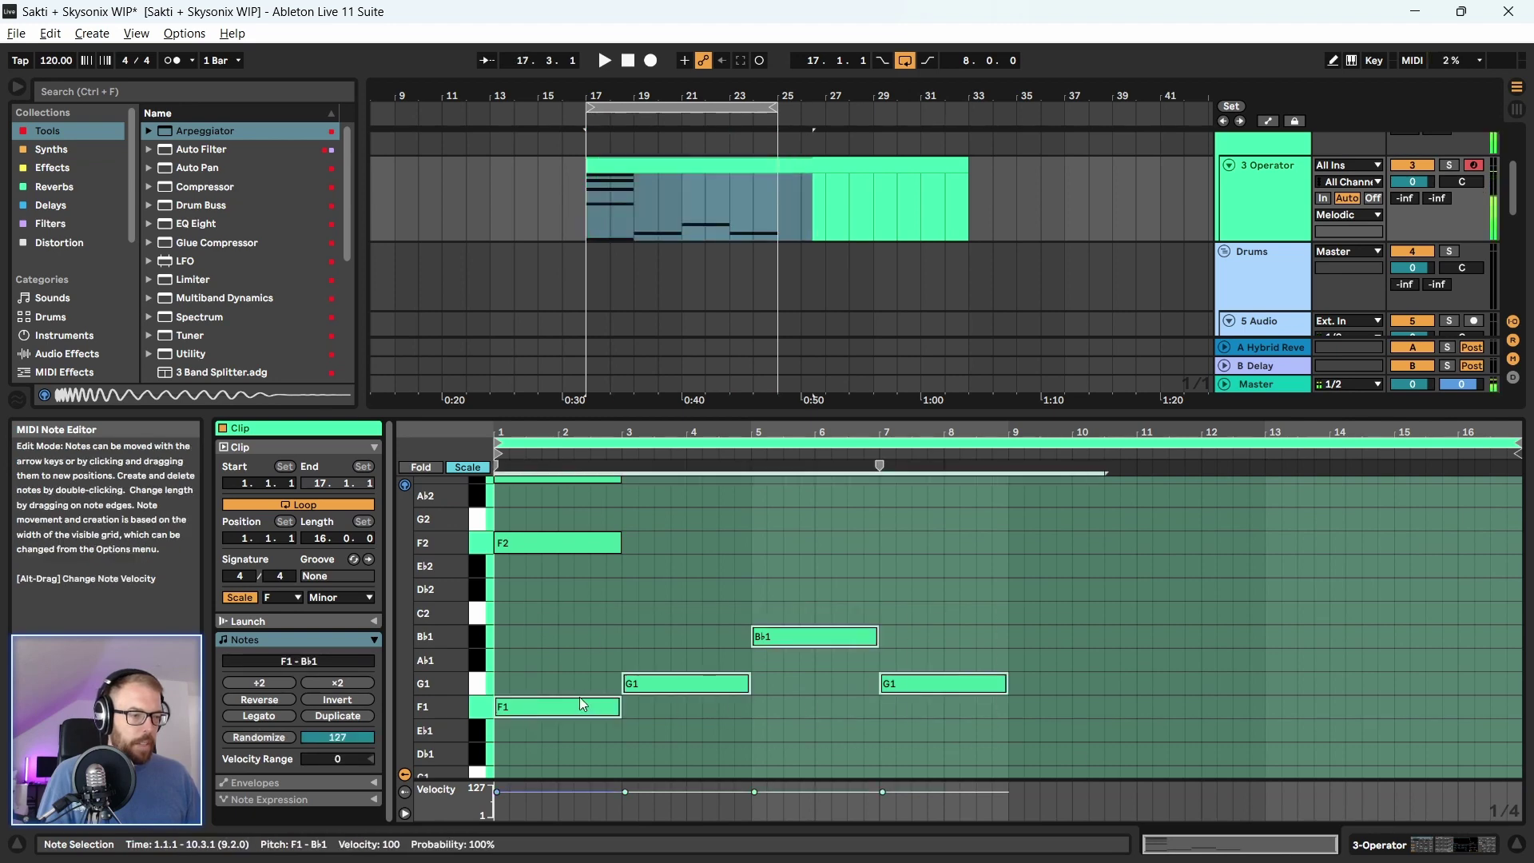
scroll(616, 626, up, 6)
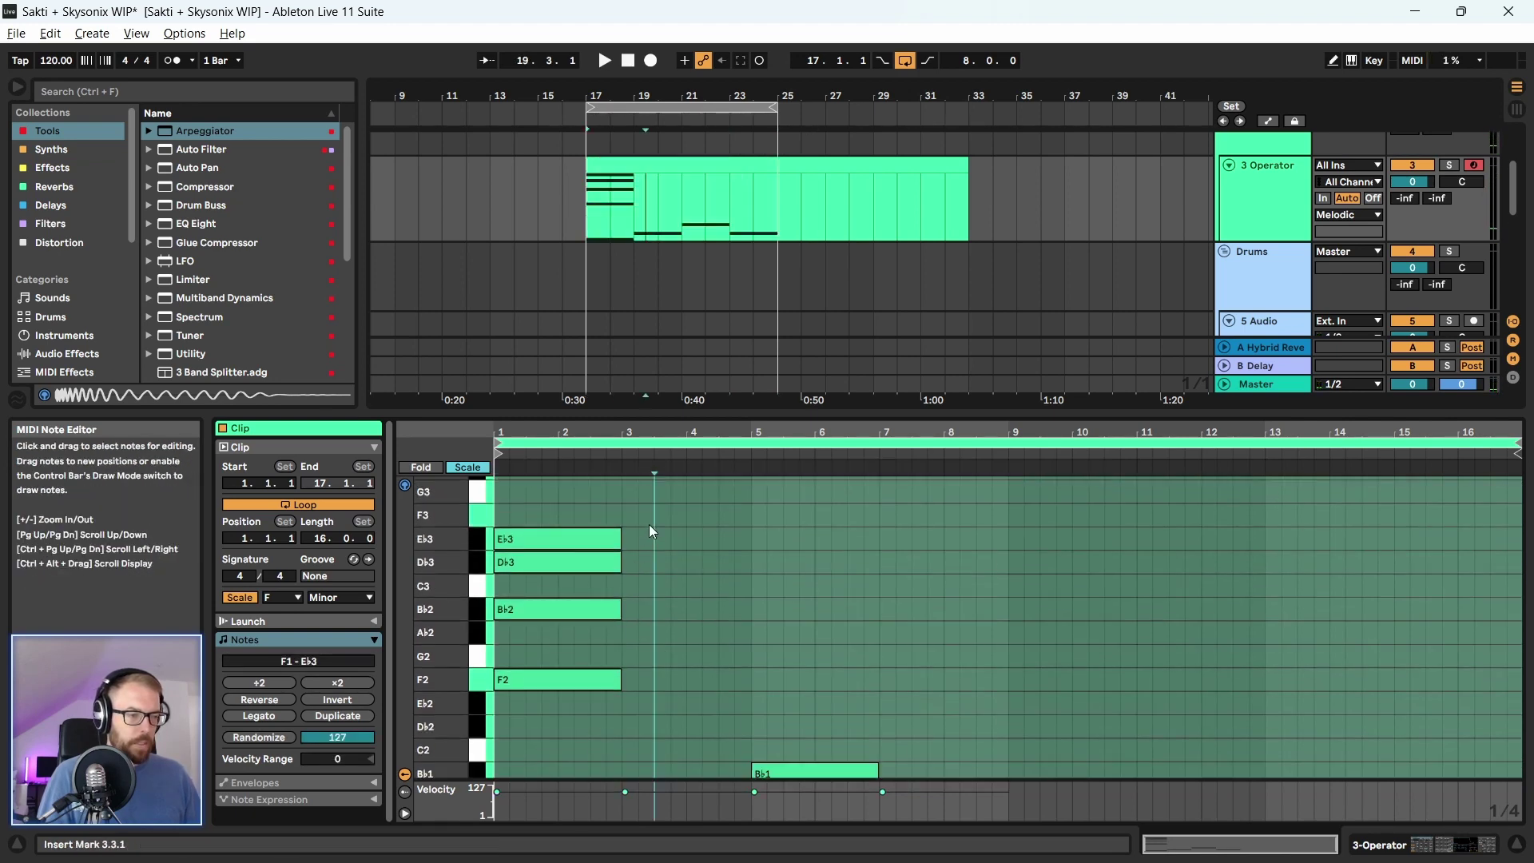
drag(649, 524, 913, 654)
scroll(766, 657, down, 2)
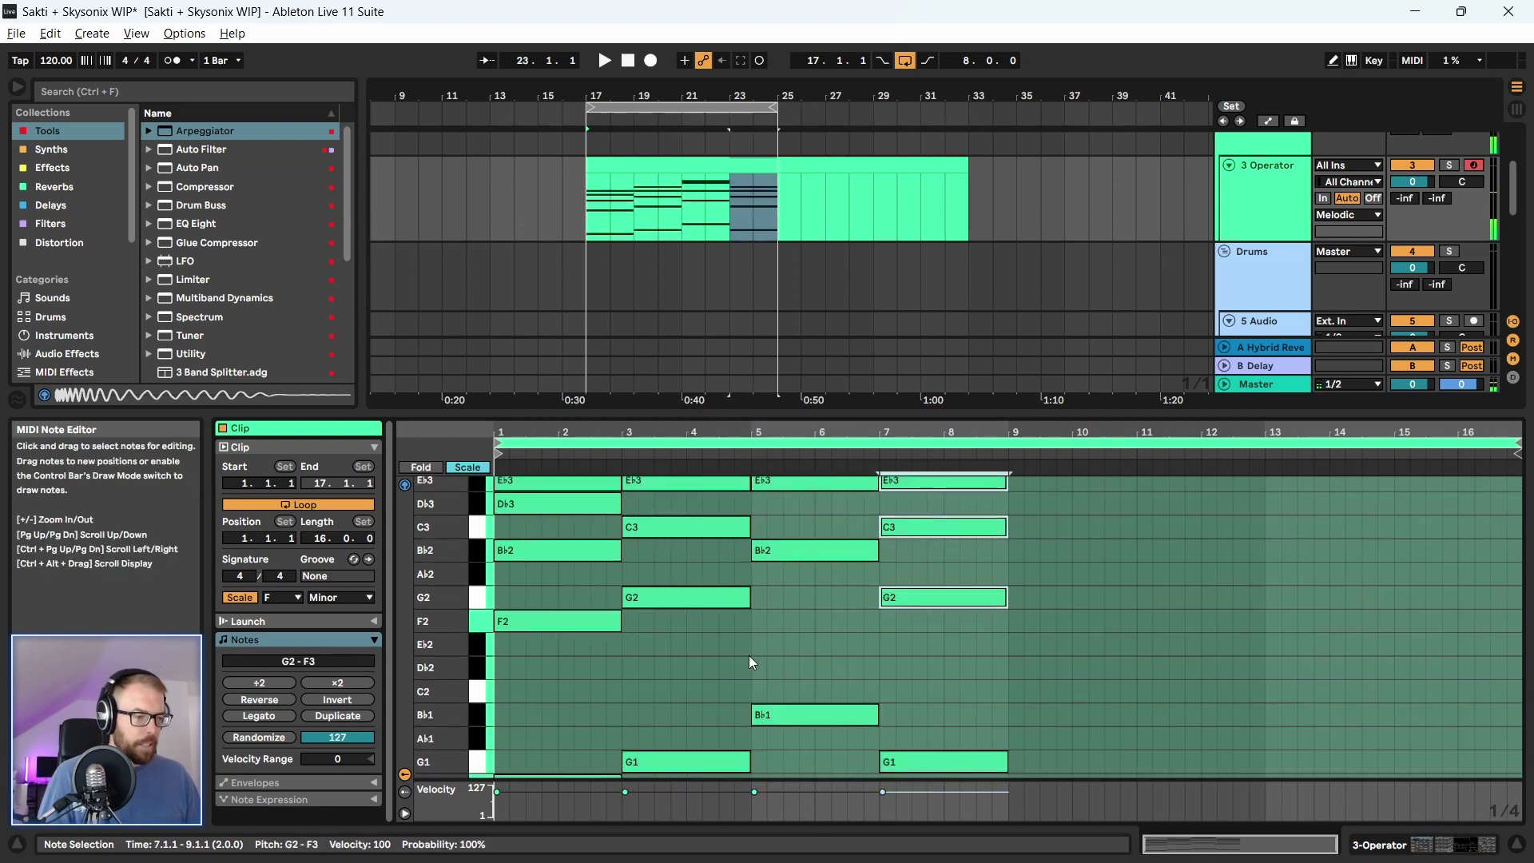
scroll(749, 655, down, 1)
scroll(560, 644, up, 4)
scroll(980, 680, down, 1)
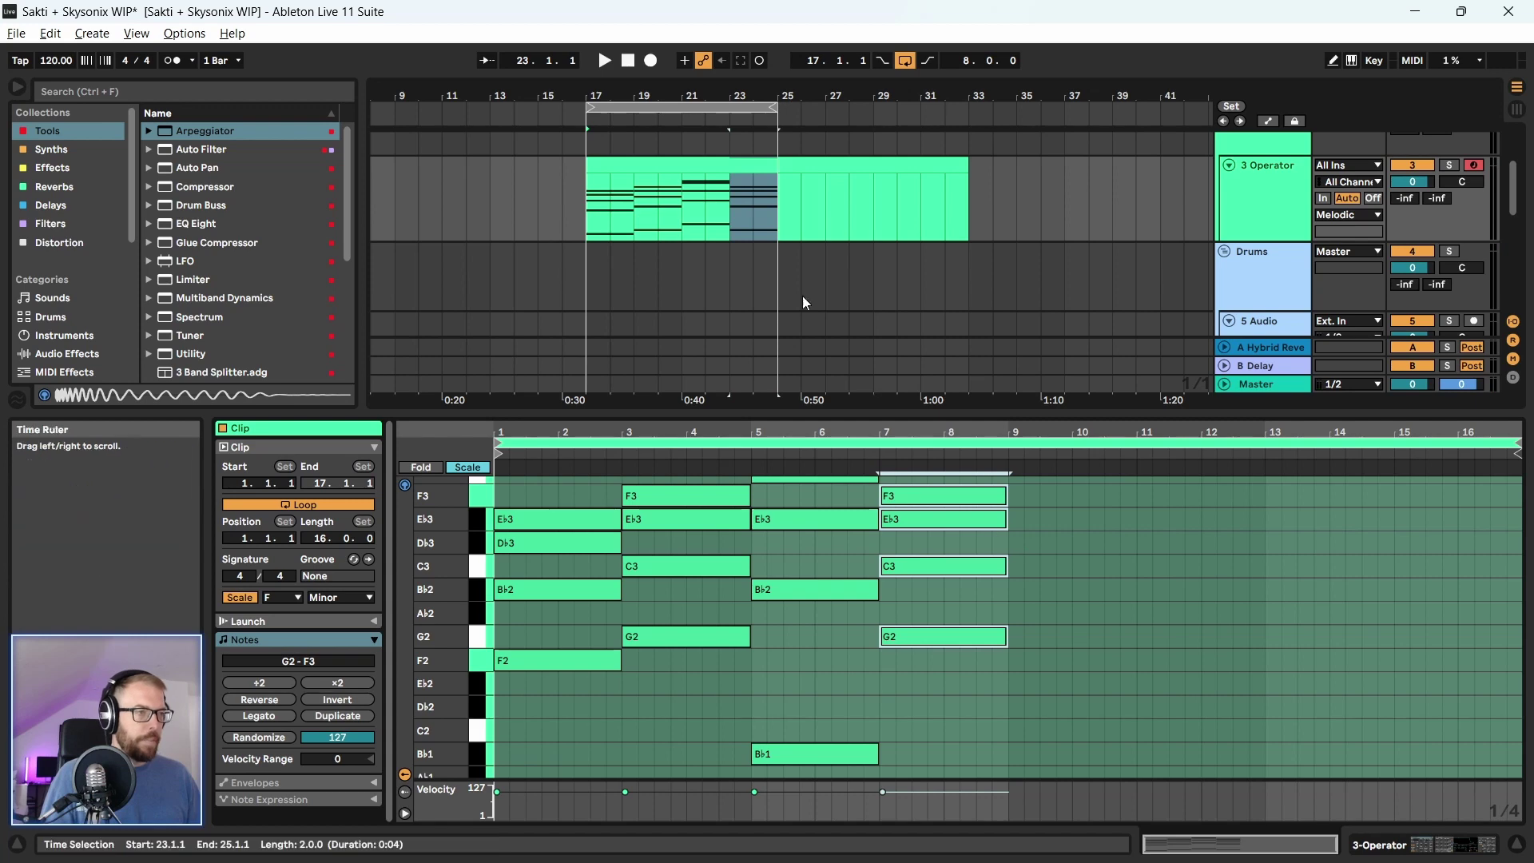
Play back the four-chord progression and enlarge the note editor to show every chord and bass note
key(space)
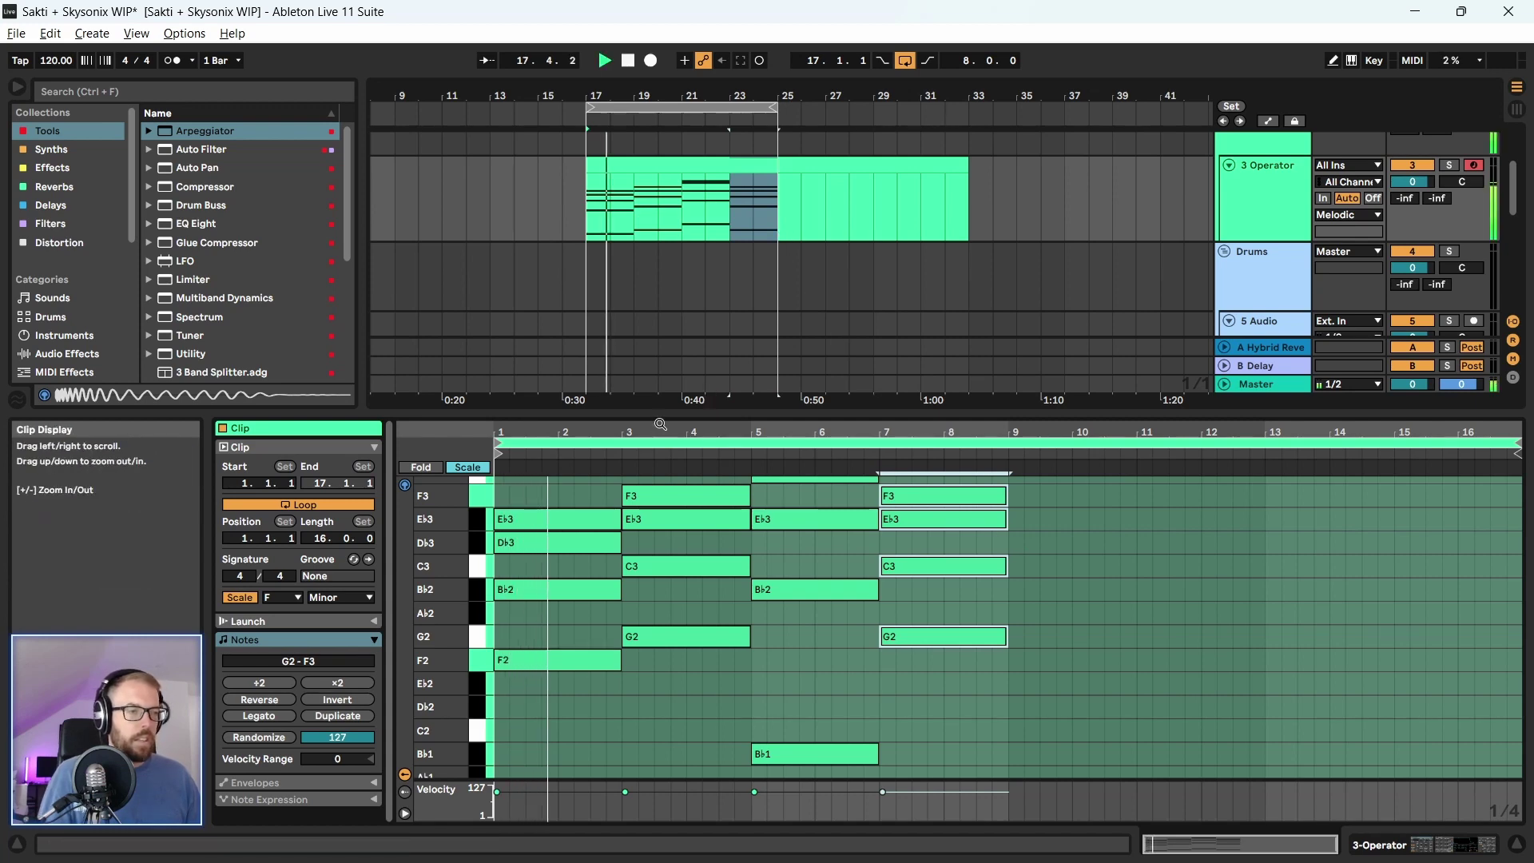
drag(656, 415, 664, 460)
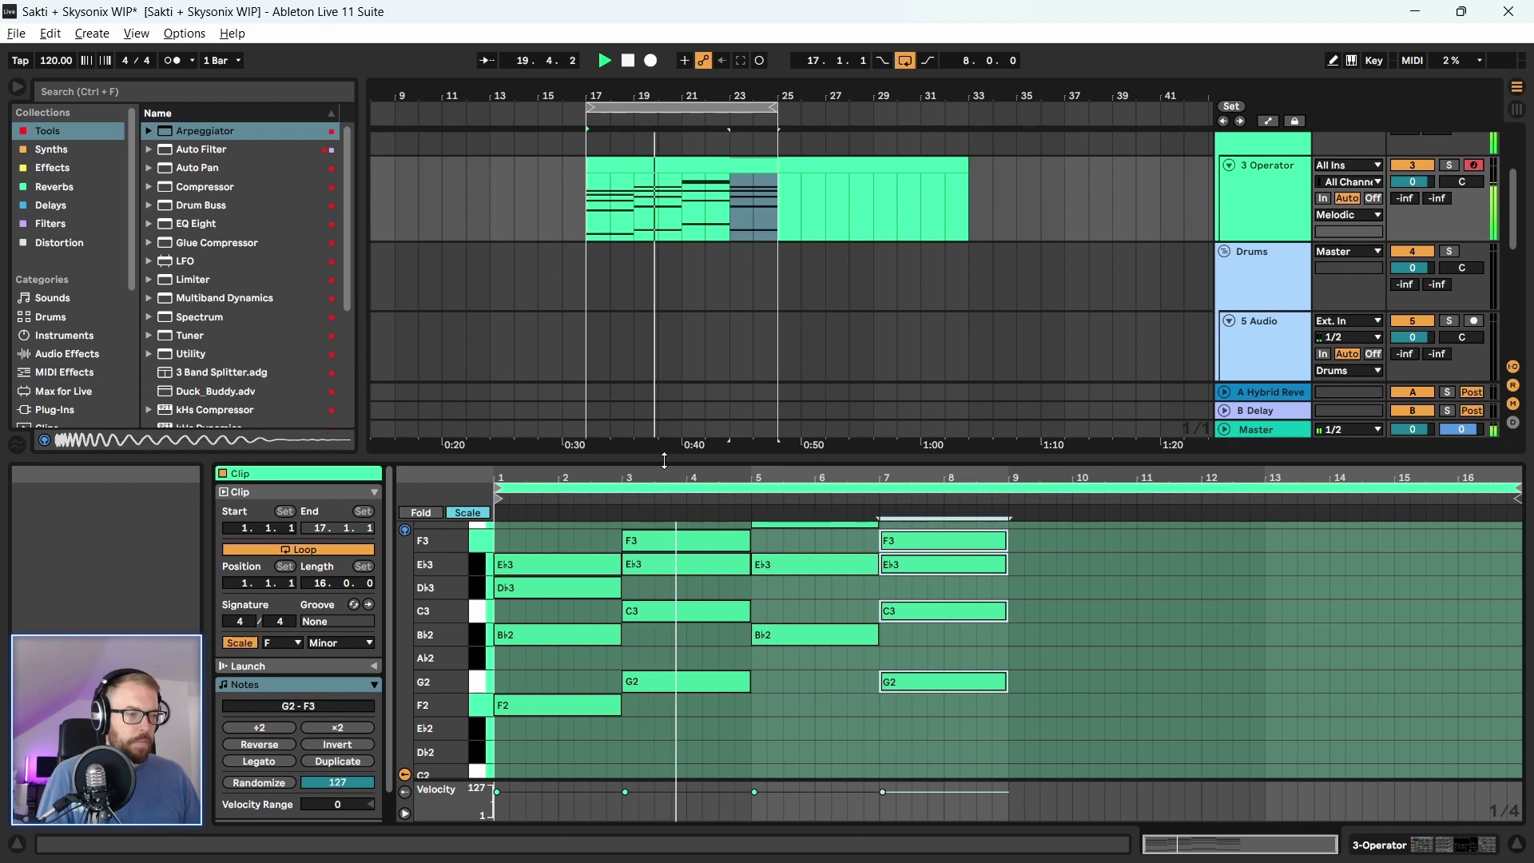
scroll(708, 592, up, 2)
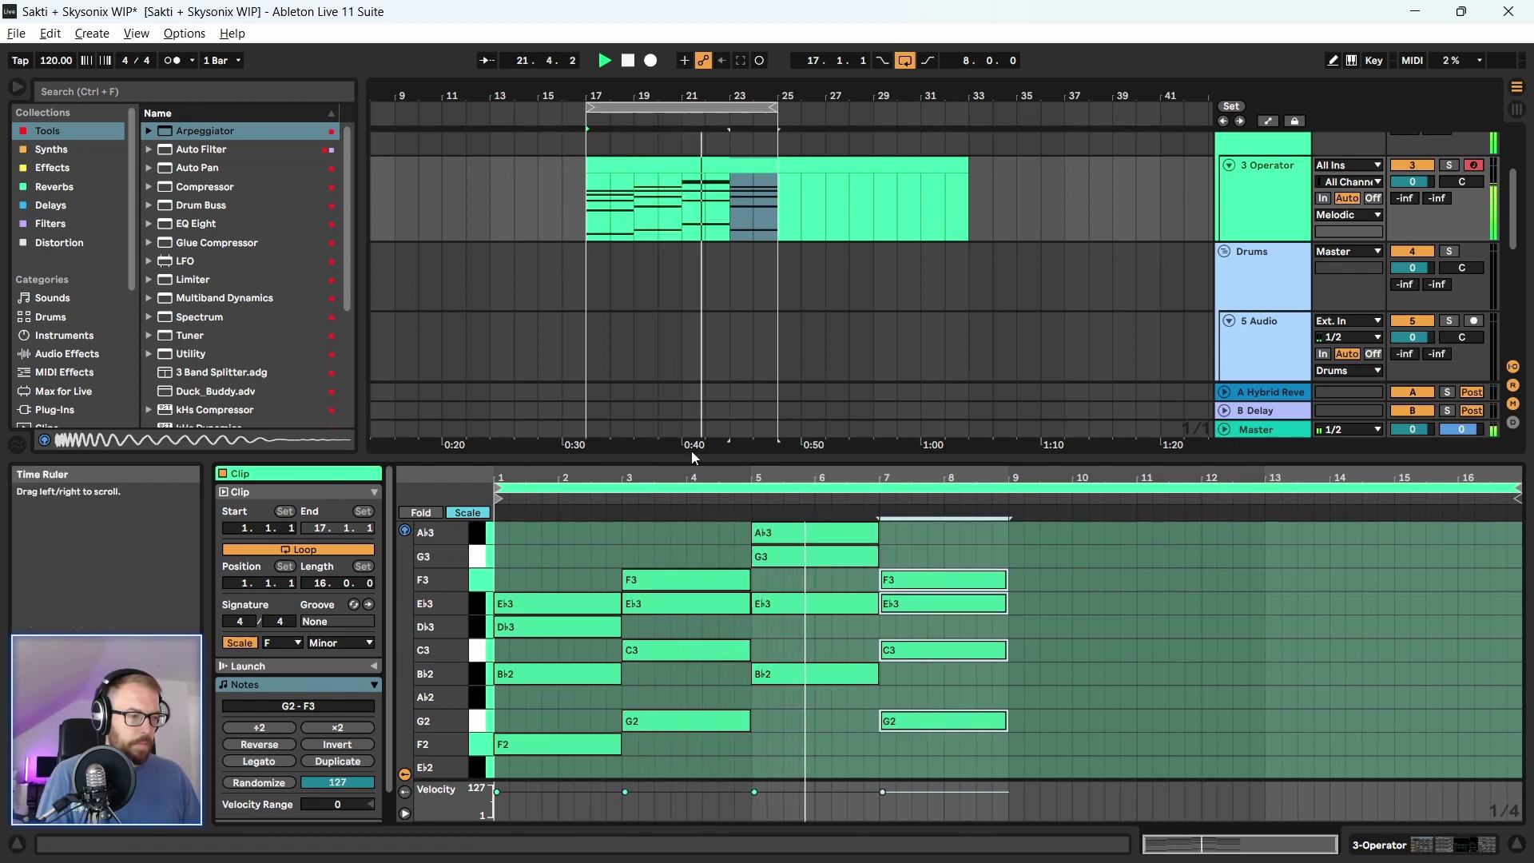
drag(677, 461, 686, 152)
scroll(810, 514, up, 2)
click(722, 520)
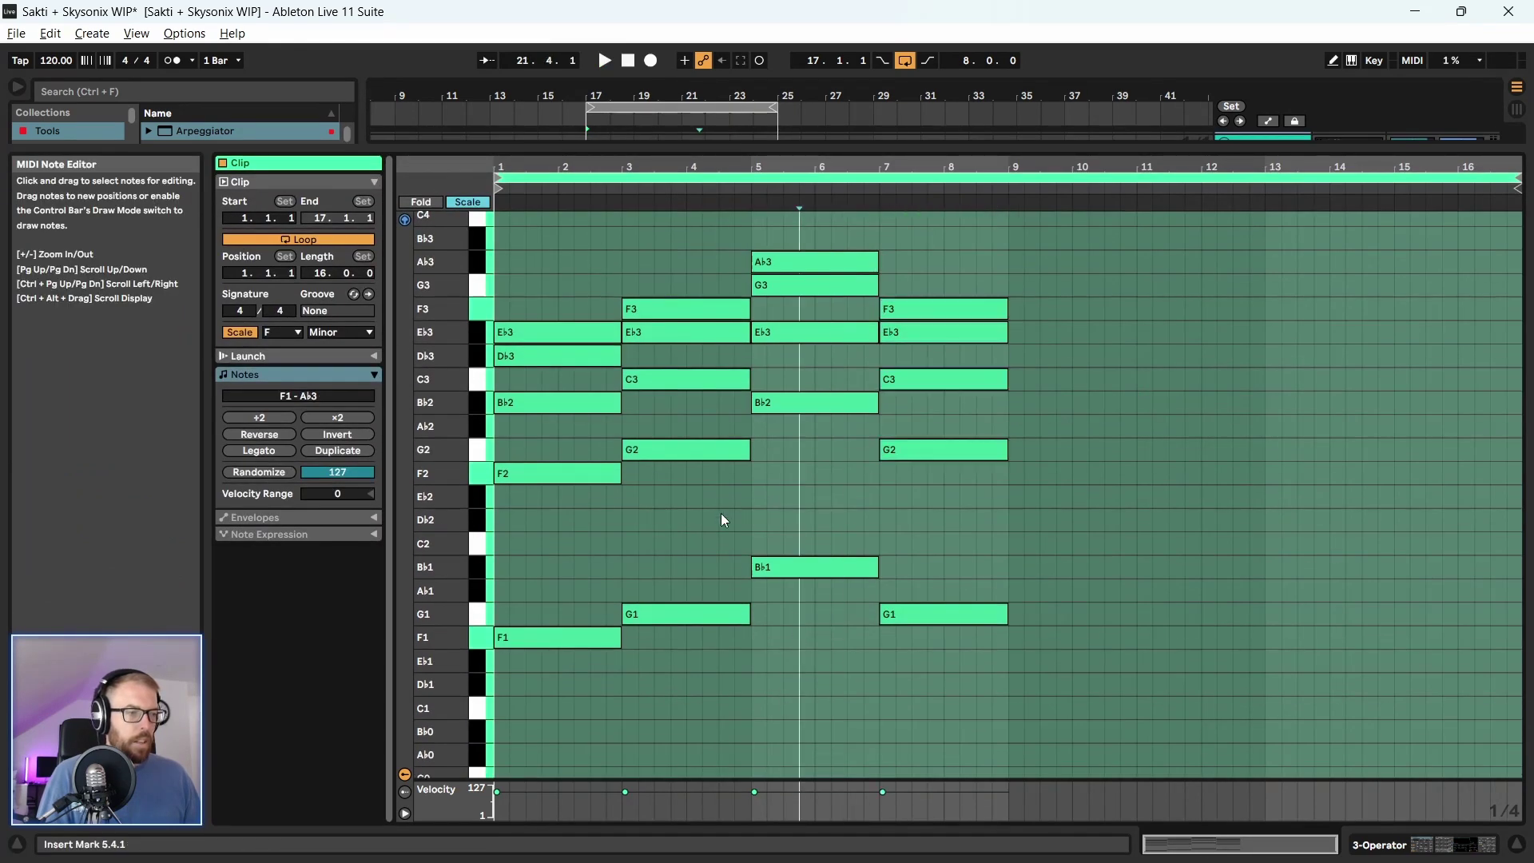
key(space)
Delete the bar 3 chord with its G1 bass note and move the two following chords two bars earlier
drag(681, 262, 702, 746)
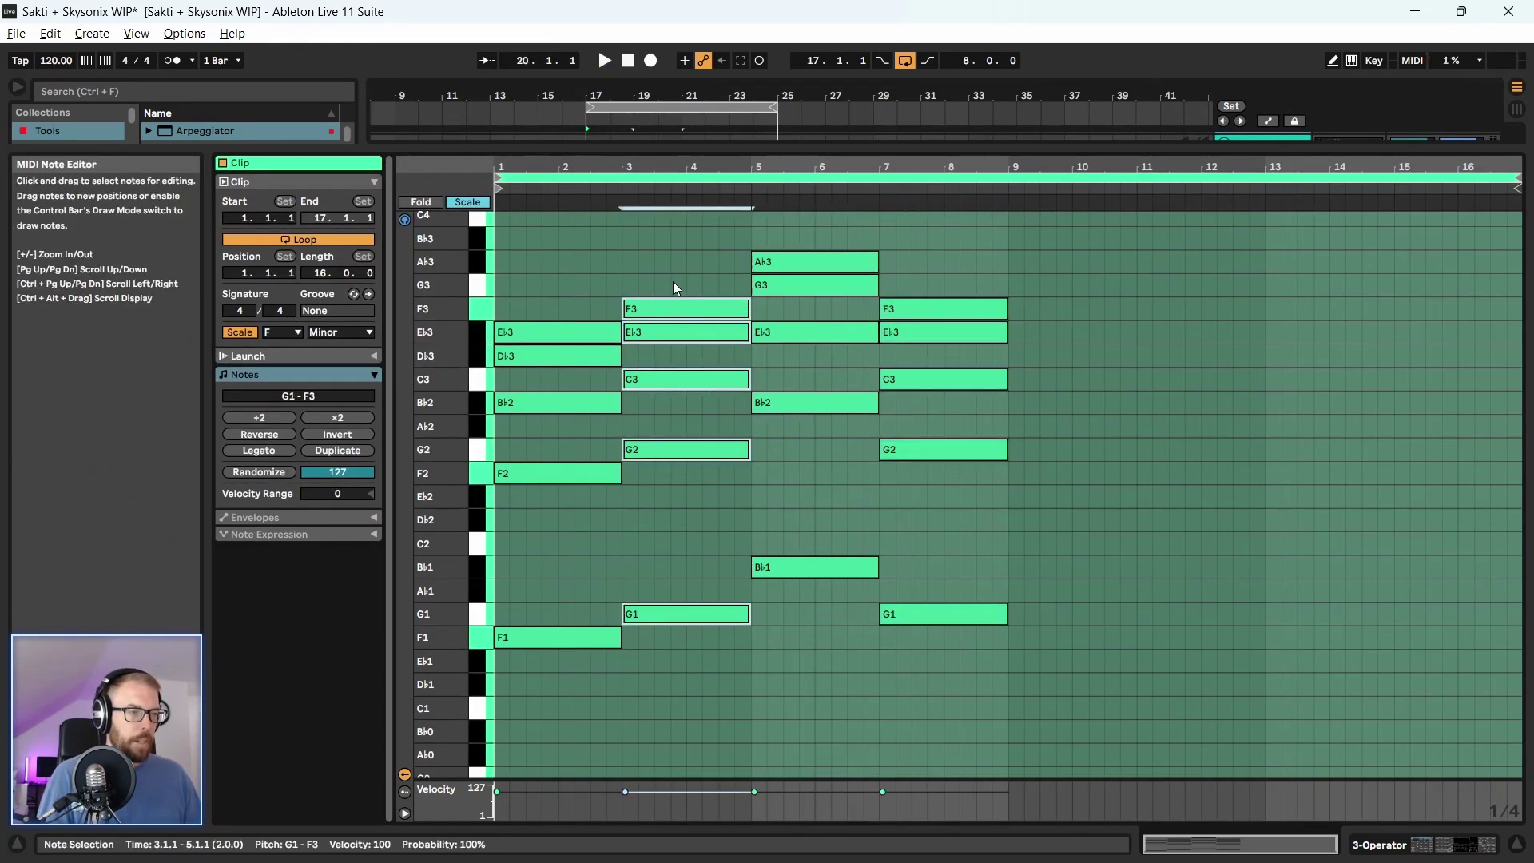
key(Delete)
drag(693, 271, 1058, 678)
key(Left)
key(Left)
key(Left)
key(Left)
key(Left)
key(Left)
key(Left)
key(Left)
key(Left)
key(Left)
key(Left)
key(Left)
key(Left)
key(Left)
key(Left)
key(Left)
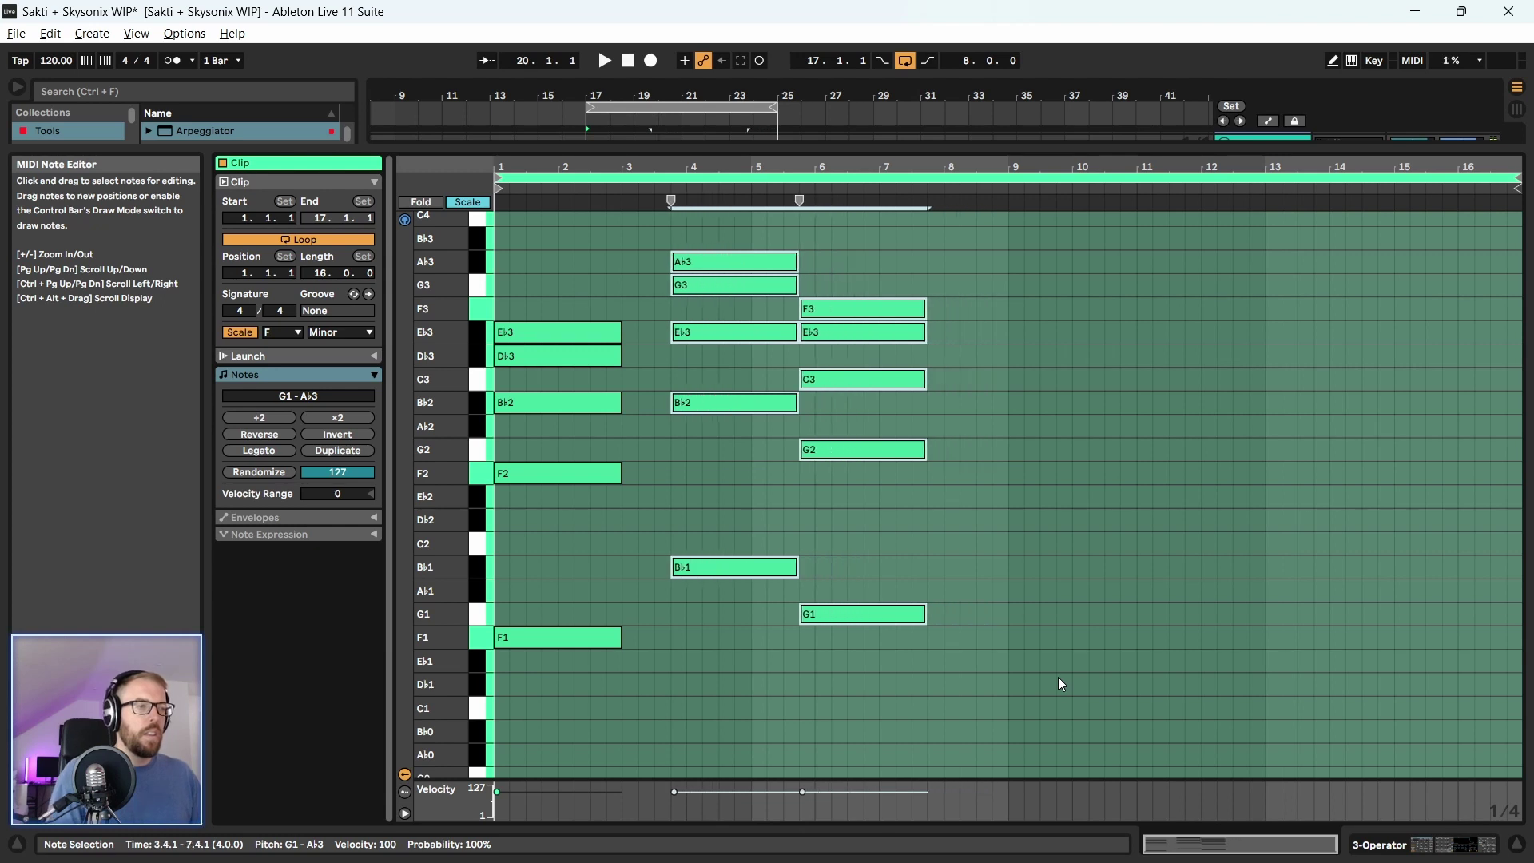
Duplicate the bar 5 chord and its bass into bar 7, transposing the copy up to Ab1, Ab2, Db3, F3 and G3
drag(833, 333, 885, 686)
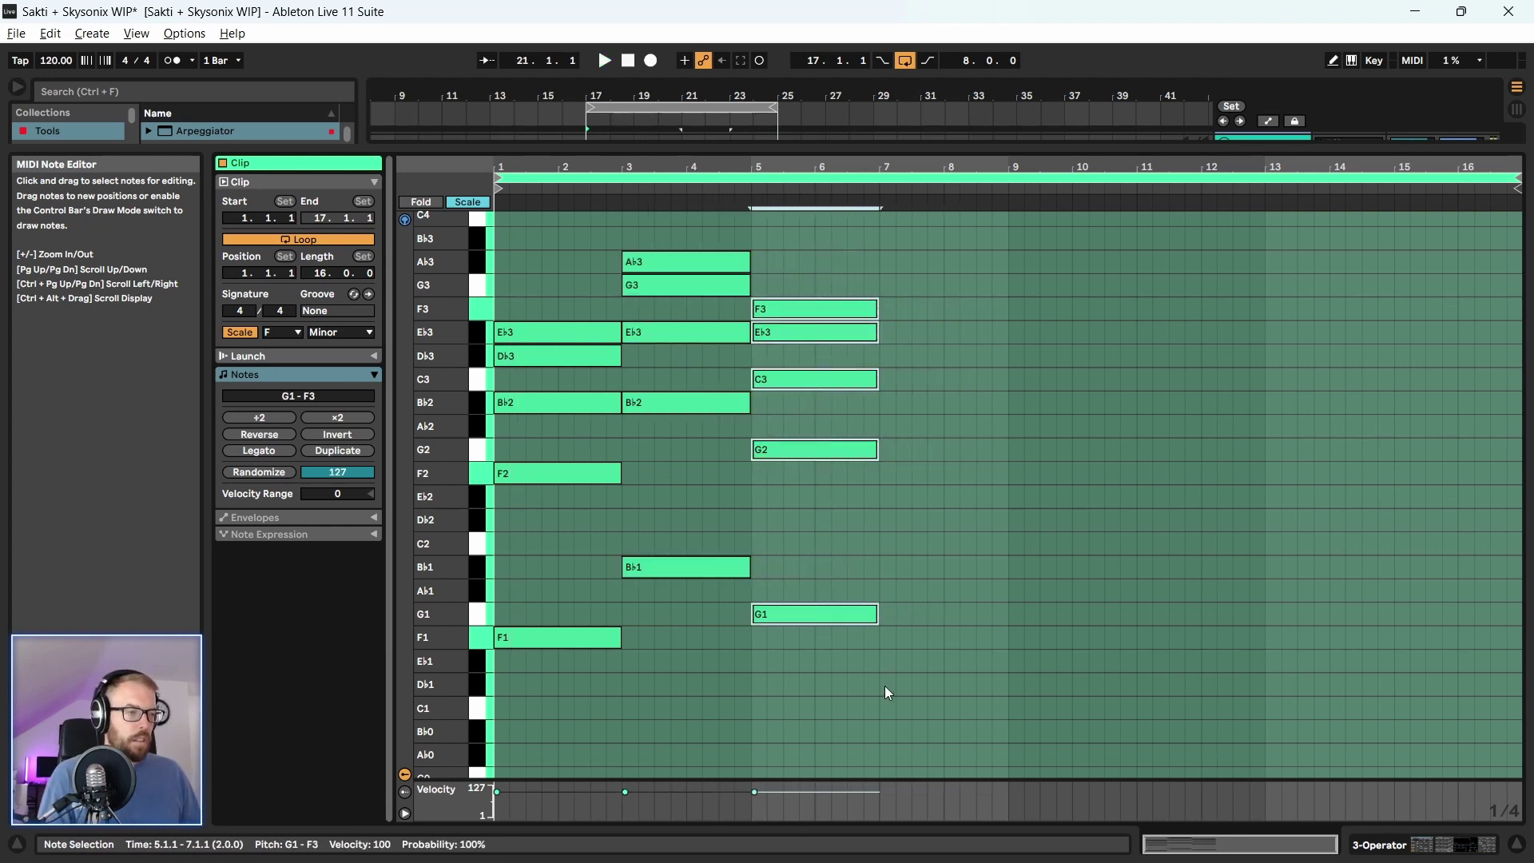
key(ctrl+d)
key(Down)
key(Down)
key(space)
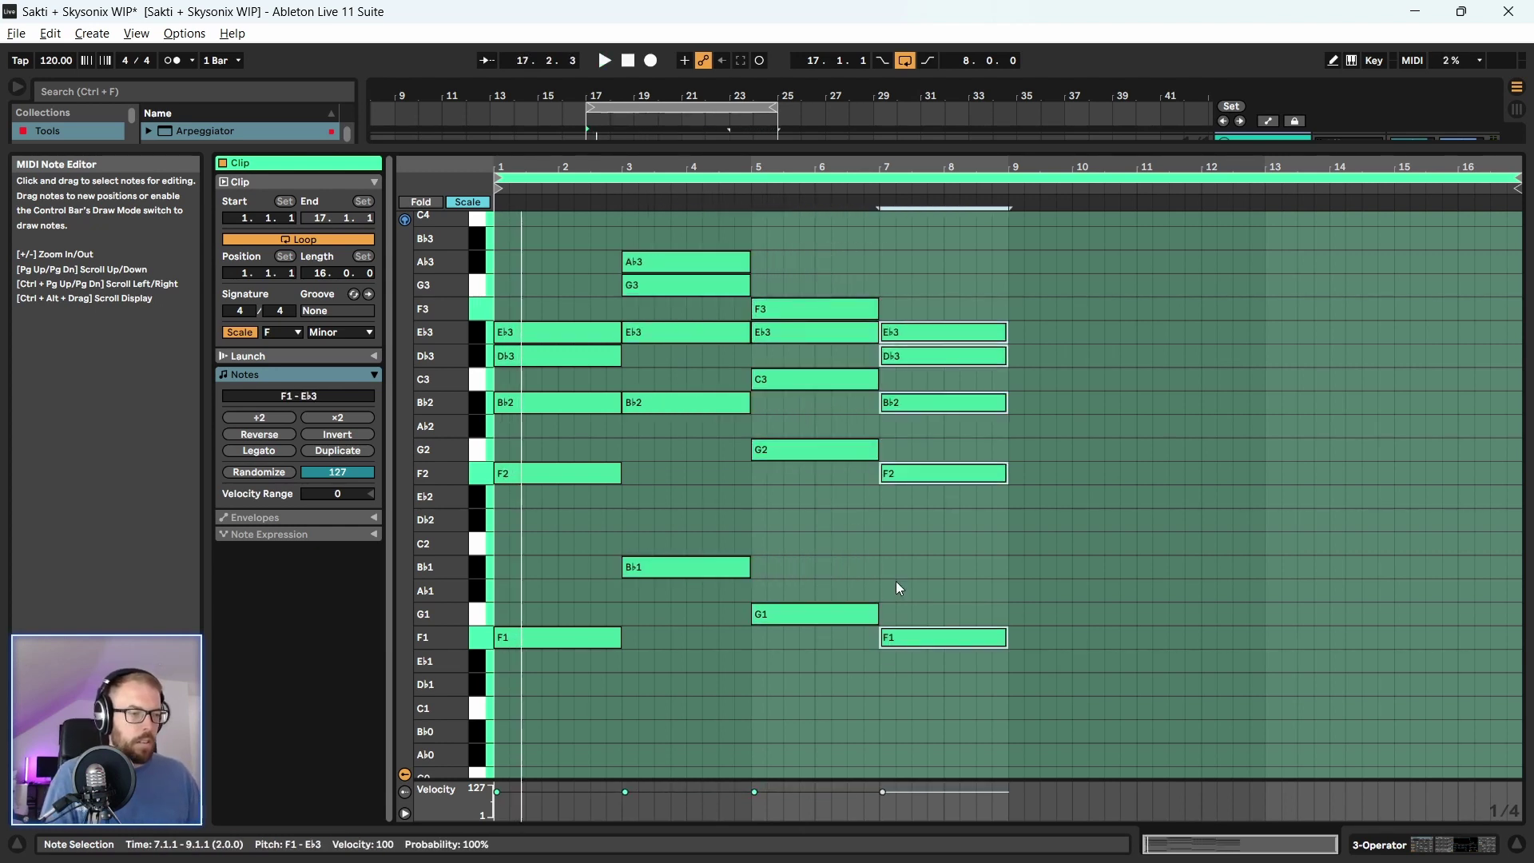
key(Up)
key(Up)
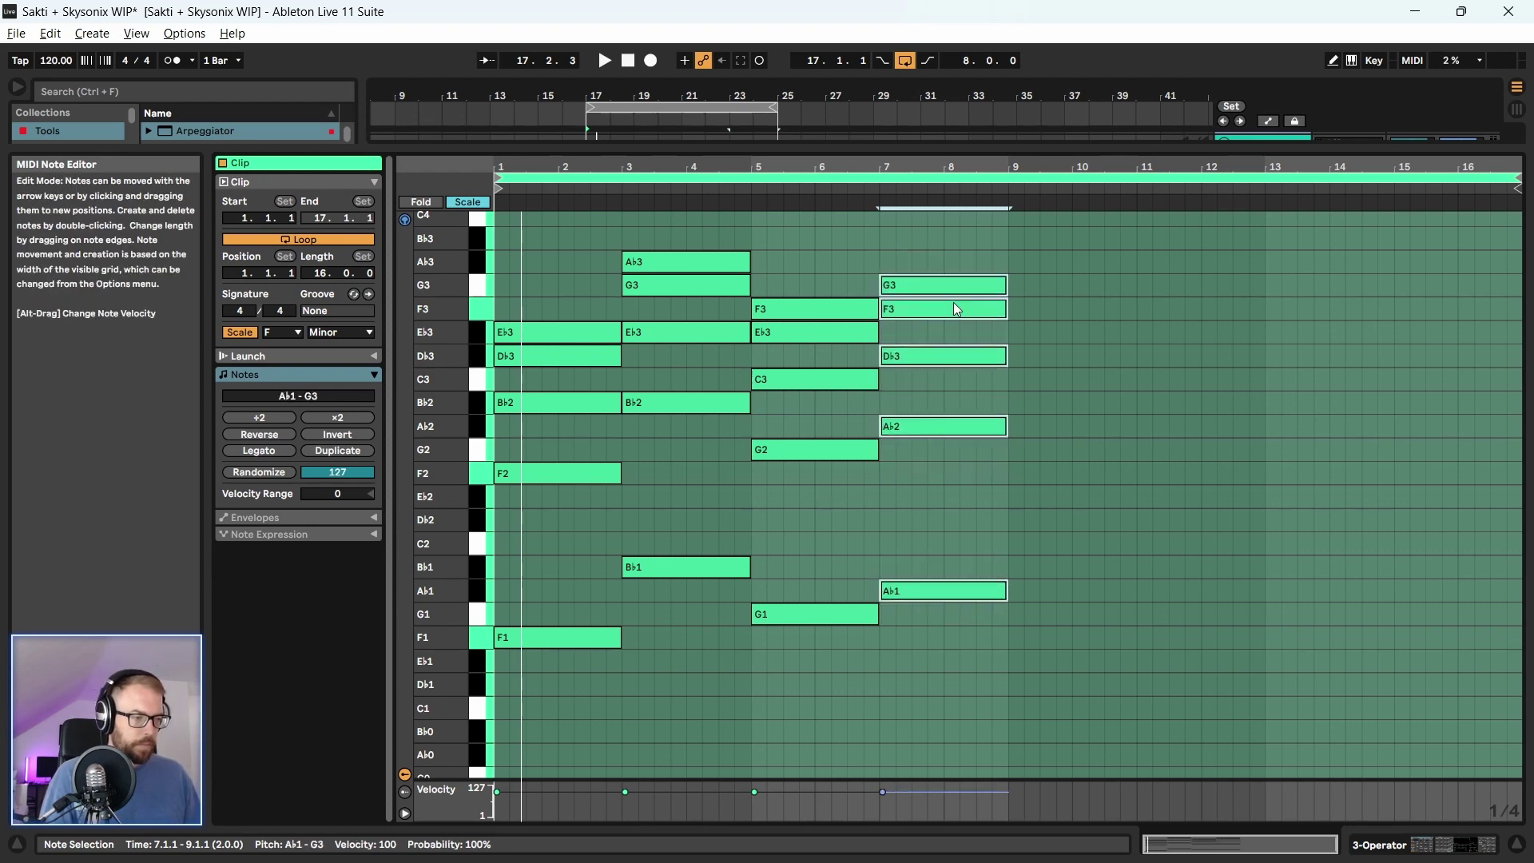
mouse_move(932, 299)
mouse_down()
mouse_move(807, 302)
mouse_move(932, 302)
mouse_up()
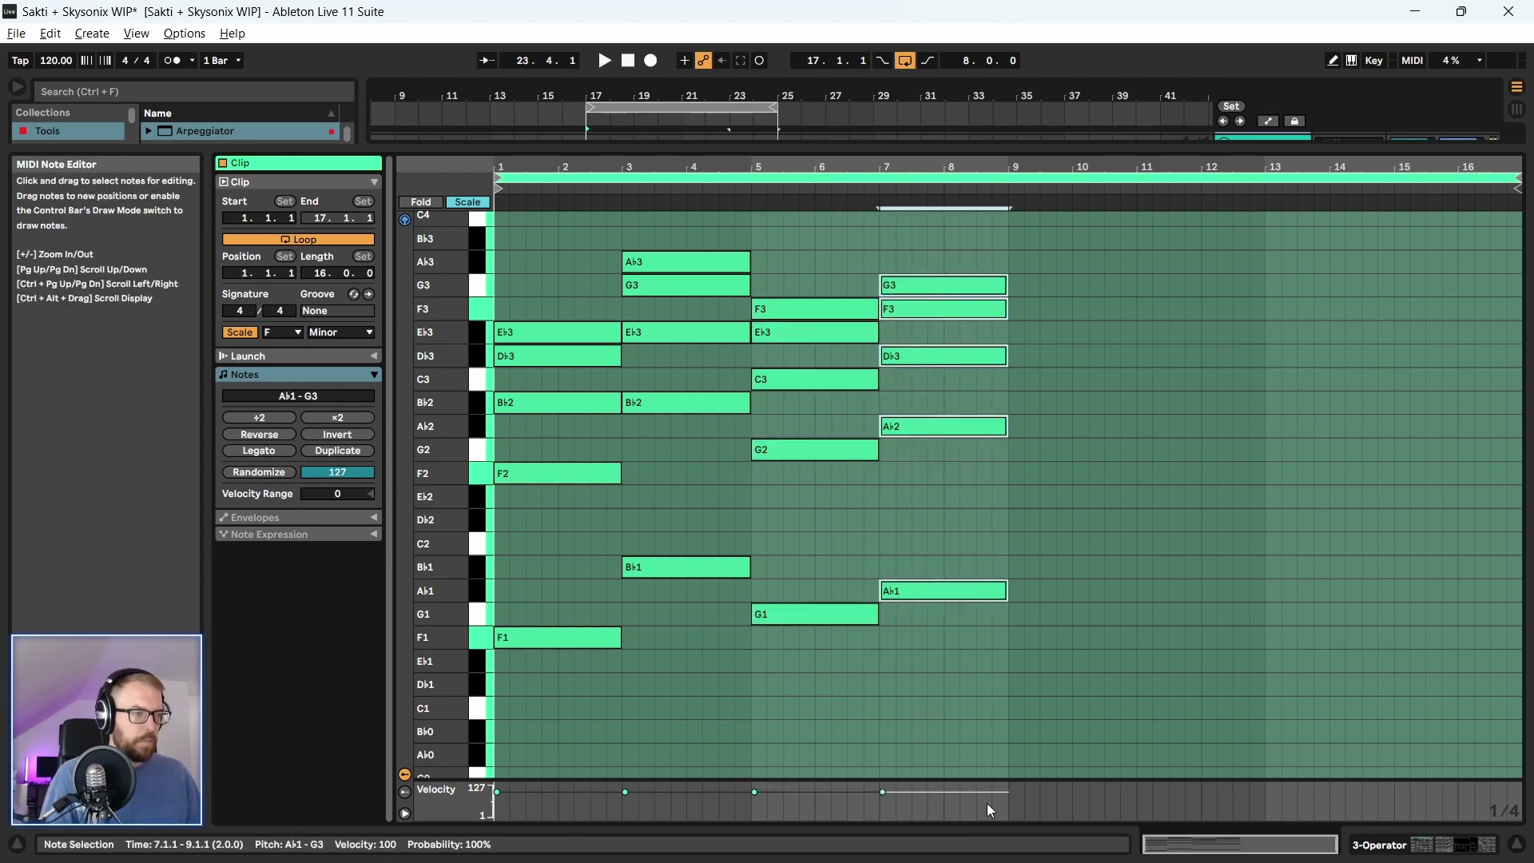
drag(663, 262, 720, 741)
key(ctrl+z)
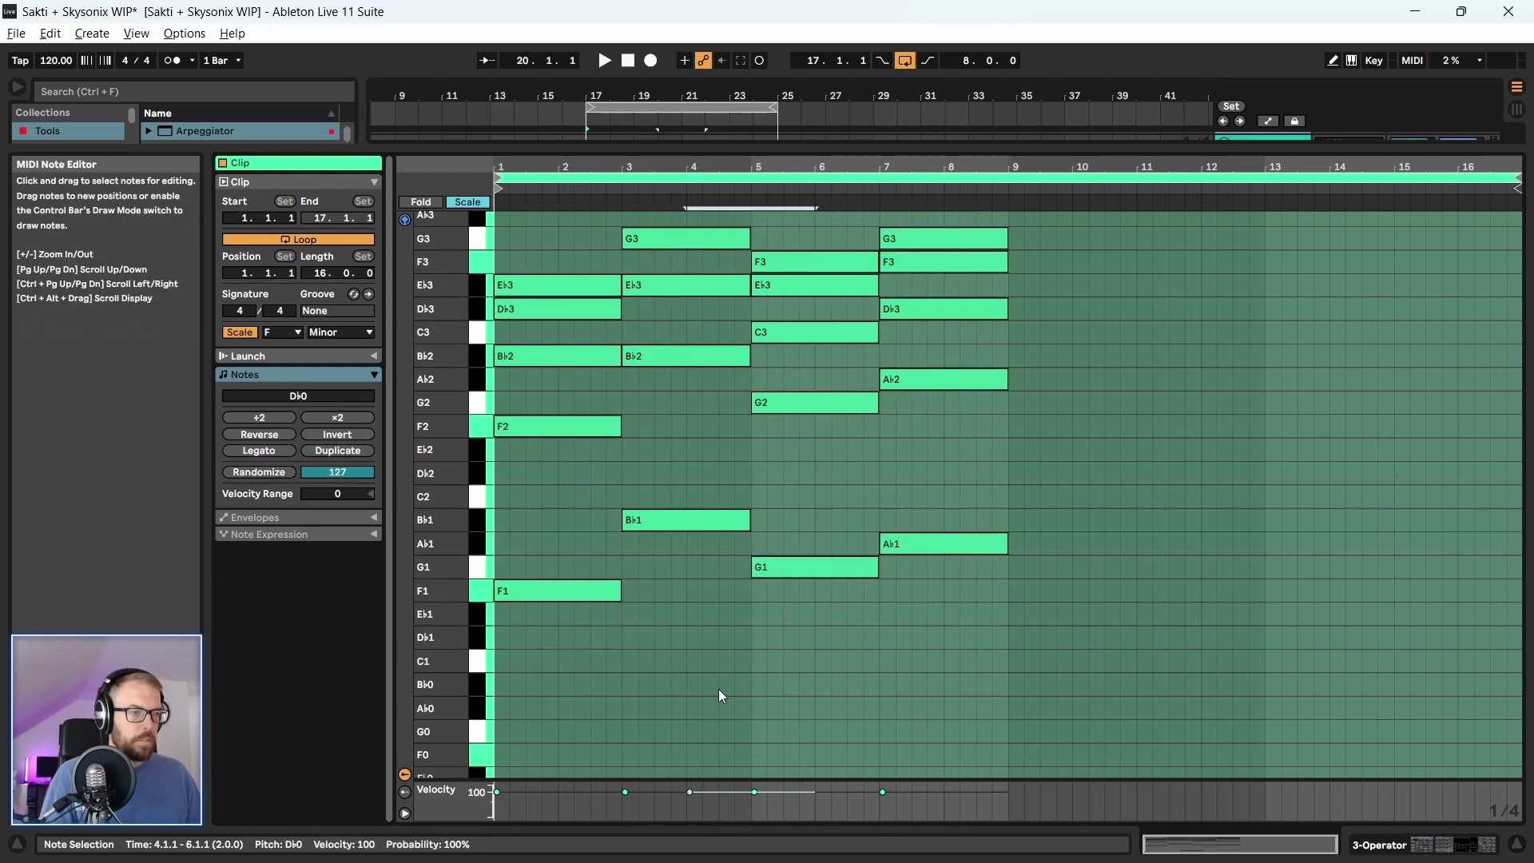
scroll(703, 575, up, 2)
shift+click(675, 558)
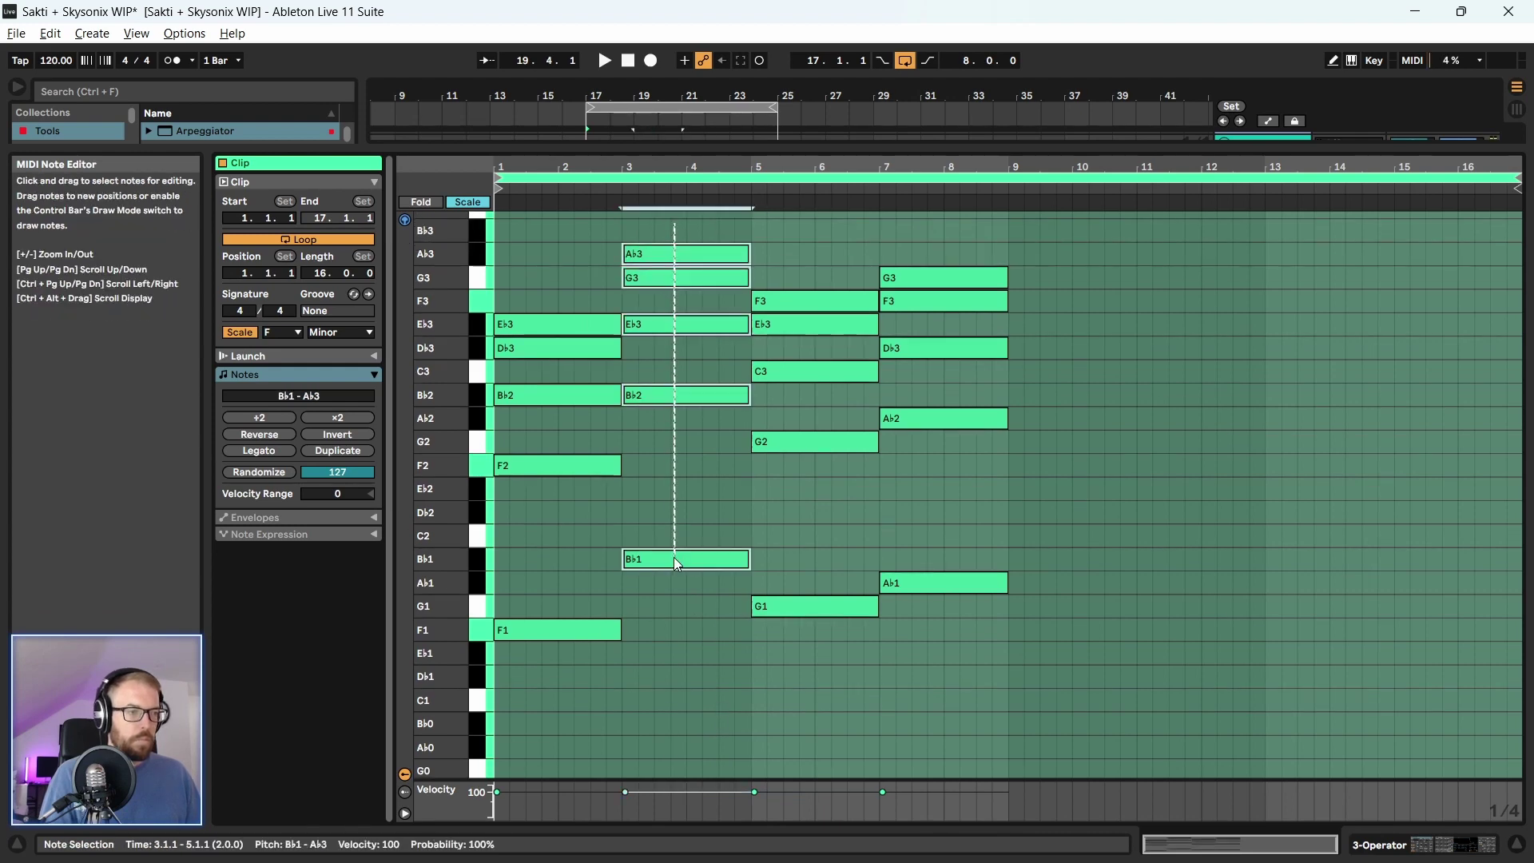
Play the revised progression and set Operator's oscillator B to Coarse 3 with the Sw64 waveform
key(ctrl+alt+l)
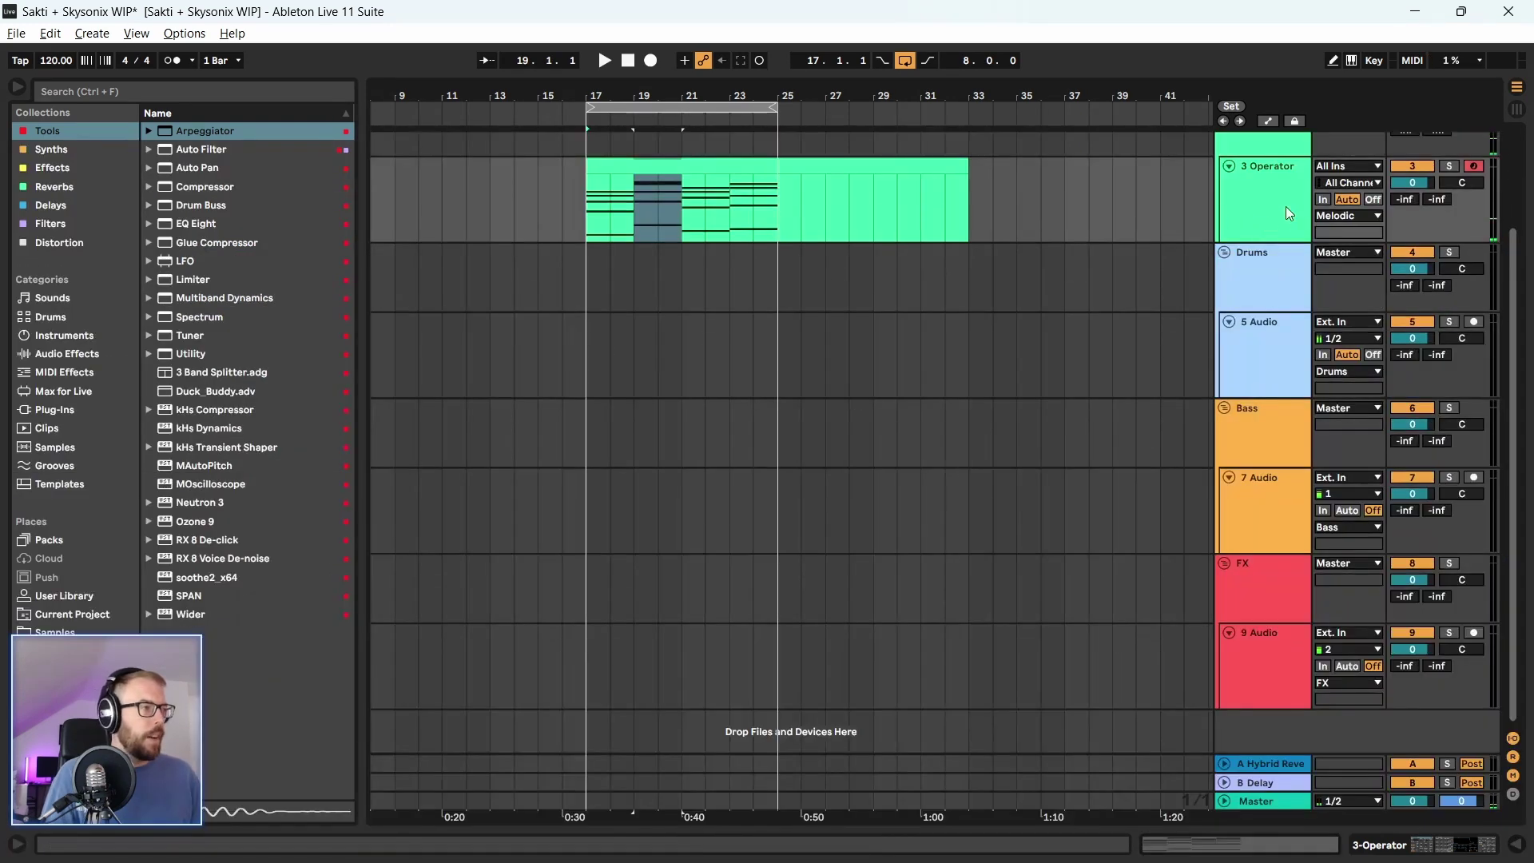
scroll(1287, 206, up, 2)
key(space)
double_click(1283, 227)
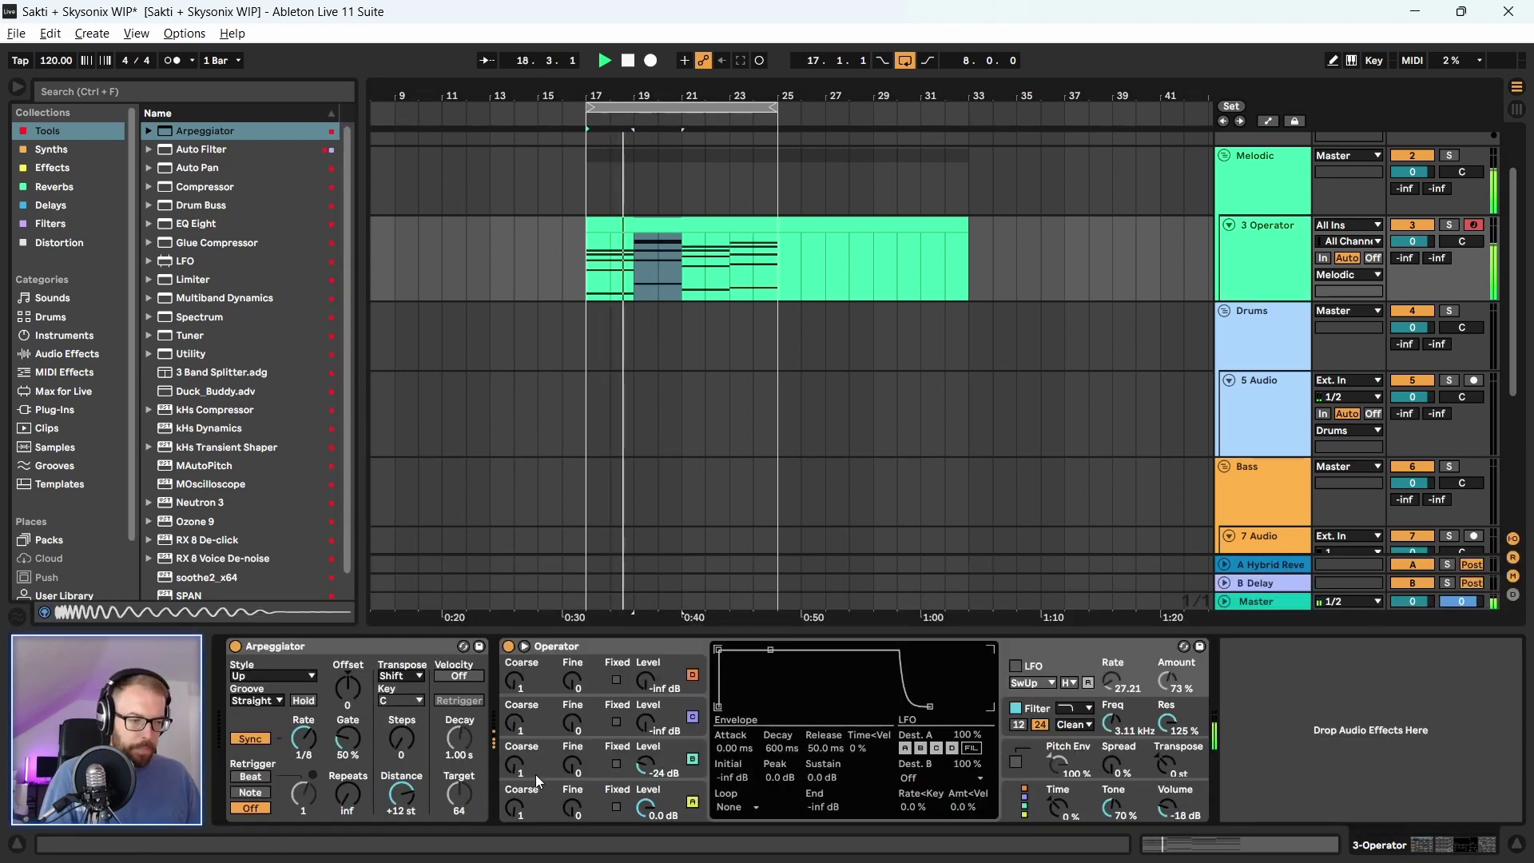
drag(535, 774, 536, 763)
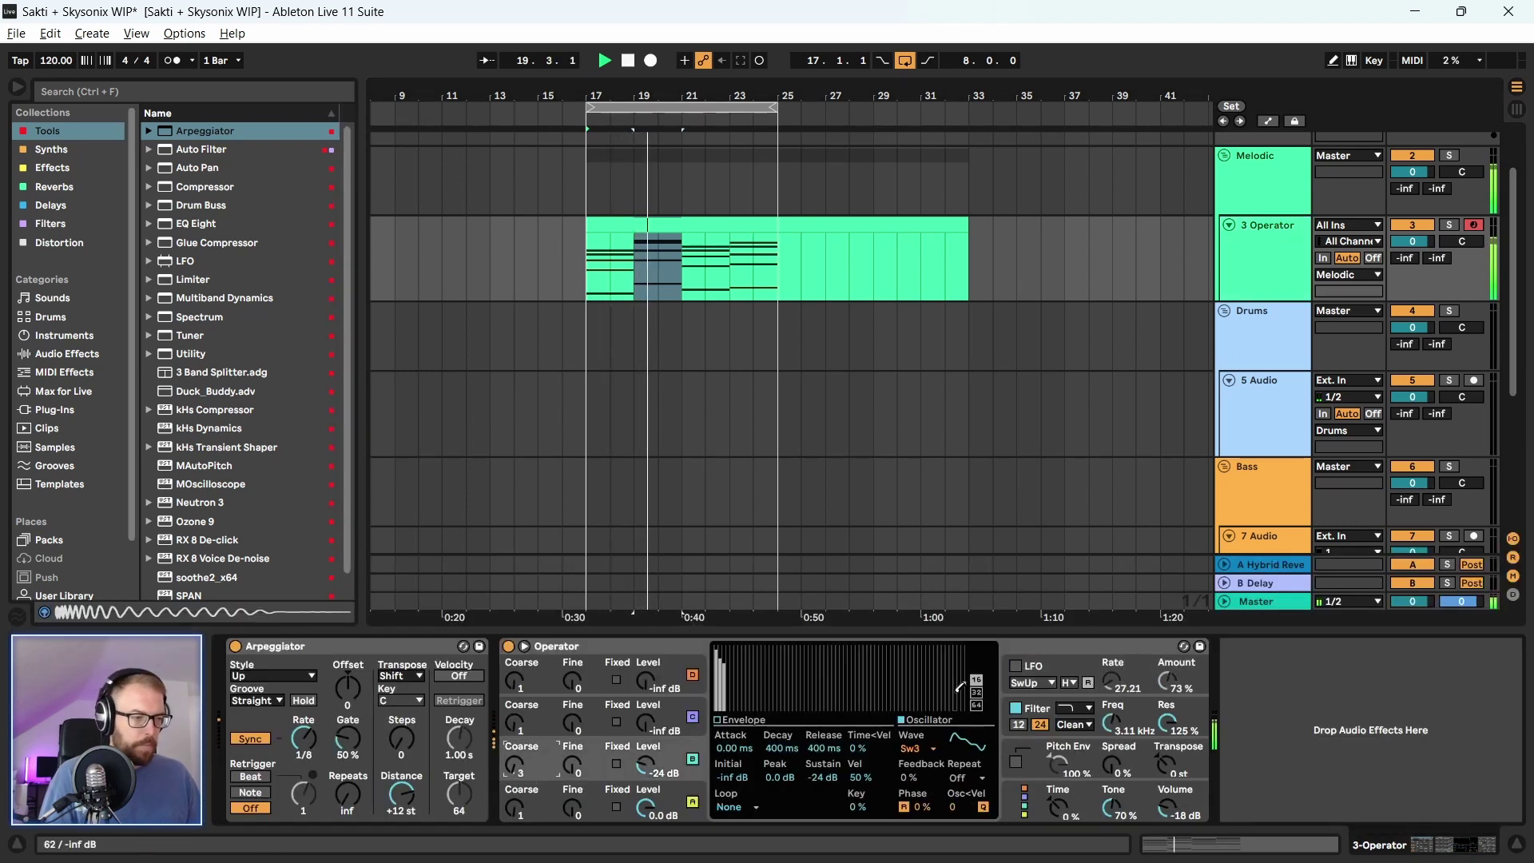
click(911, 749)
click(908, 501)
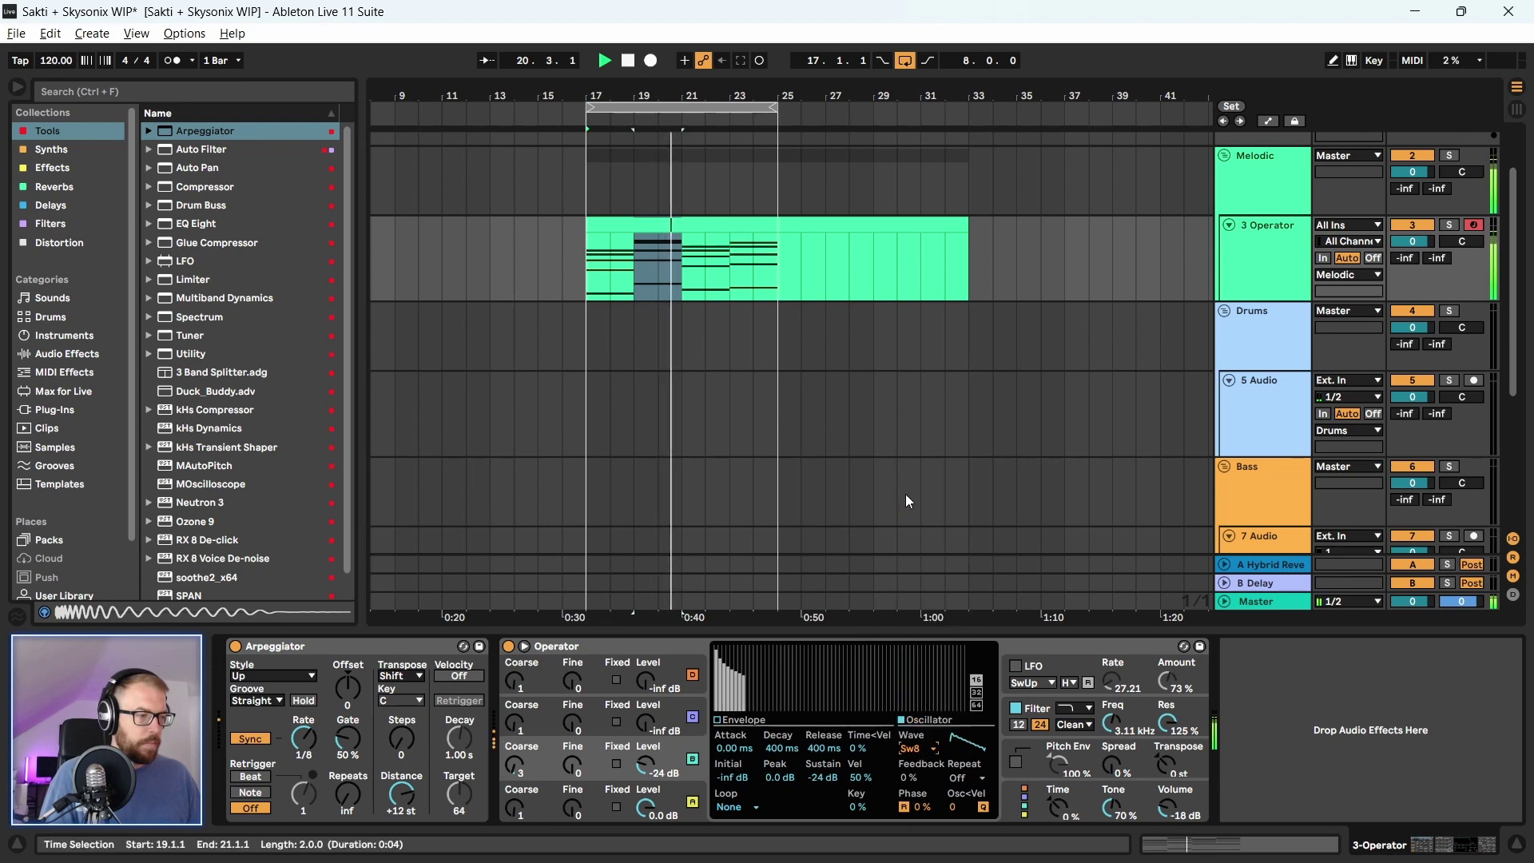
click(912, 749)
click(907, 663)
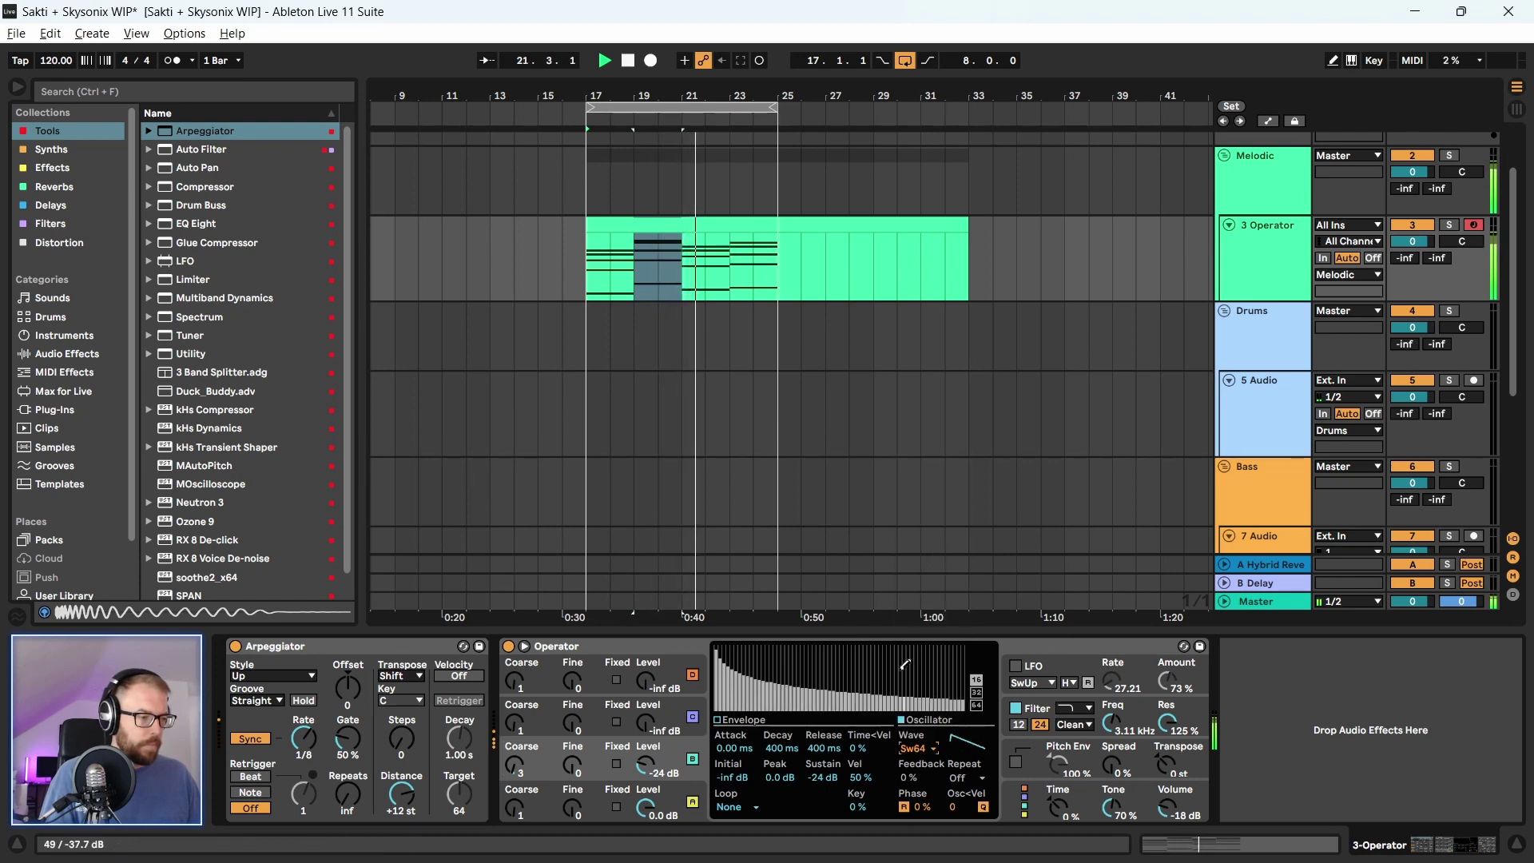
click(911, 749)
Raise Operator's filter frequency to 8.61 kHz while the progression plays
click(1109, 720)
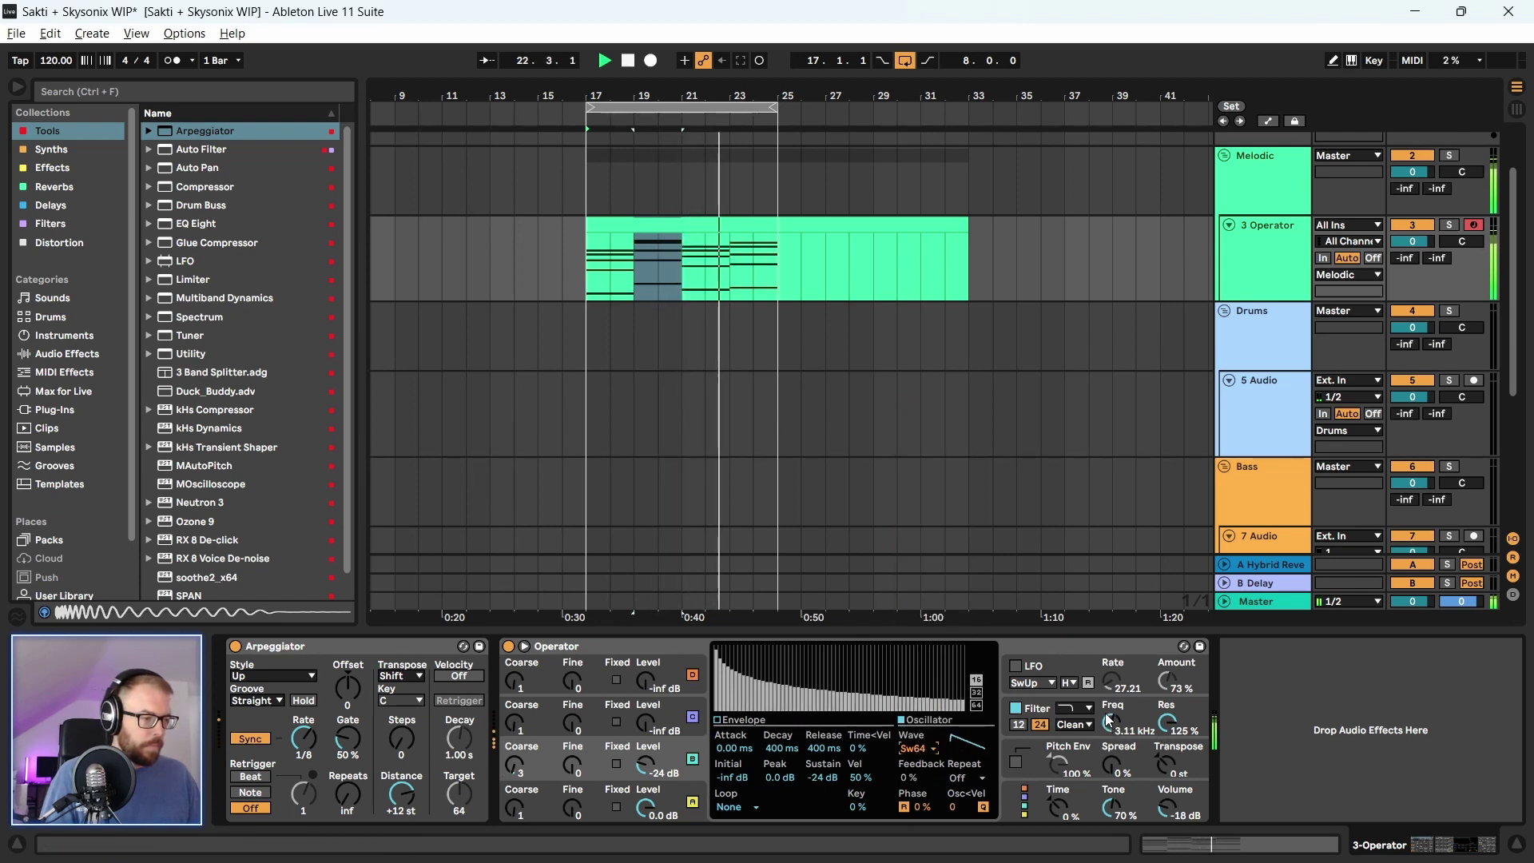
drag(1109, 720, 1109, 697)
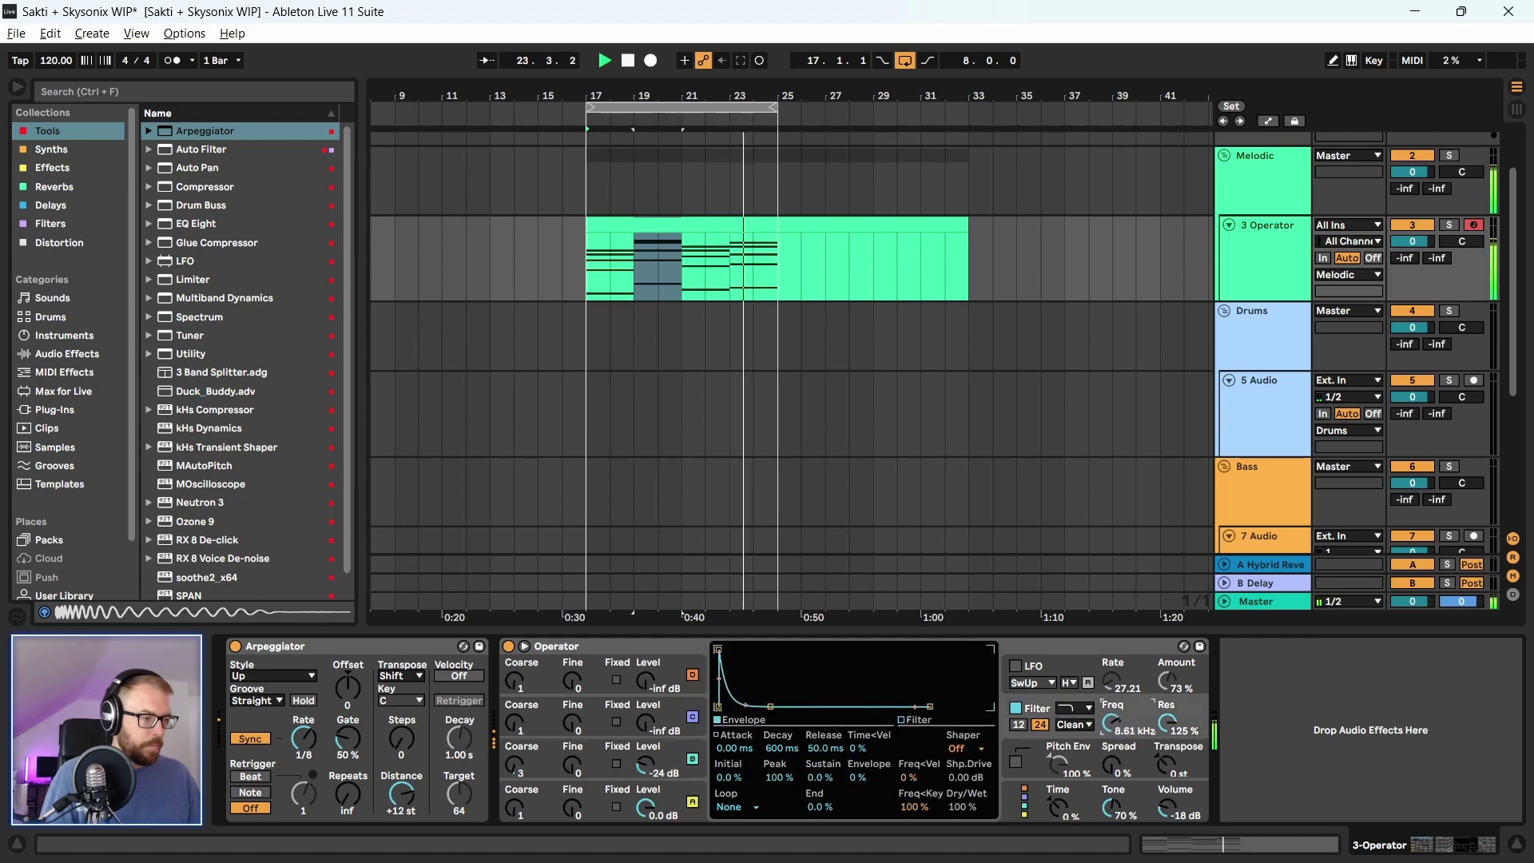
click(1065, 644)
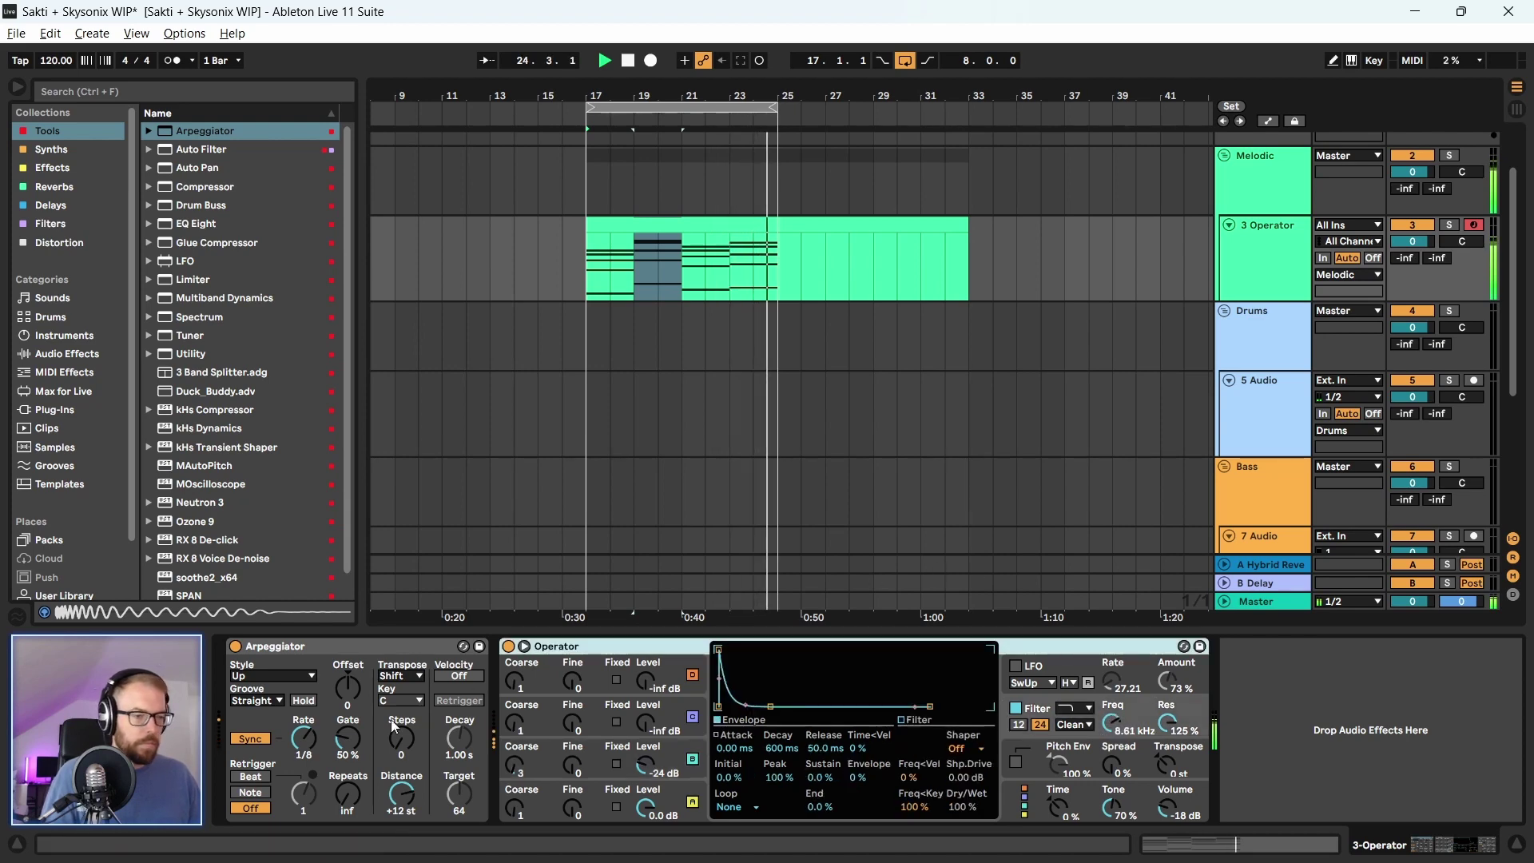
Set the Arpeggiator's rate to 1/16 and its gate to 20%, restarting playback to hear the shorter notes
key(space)
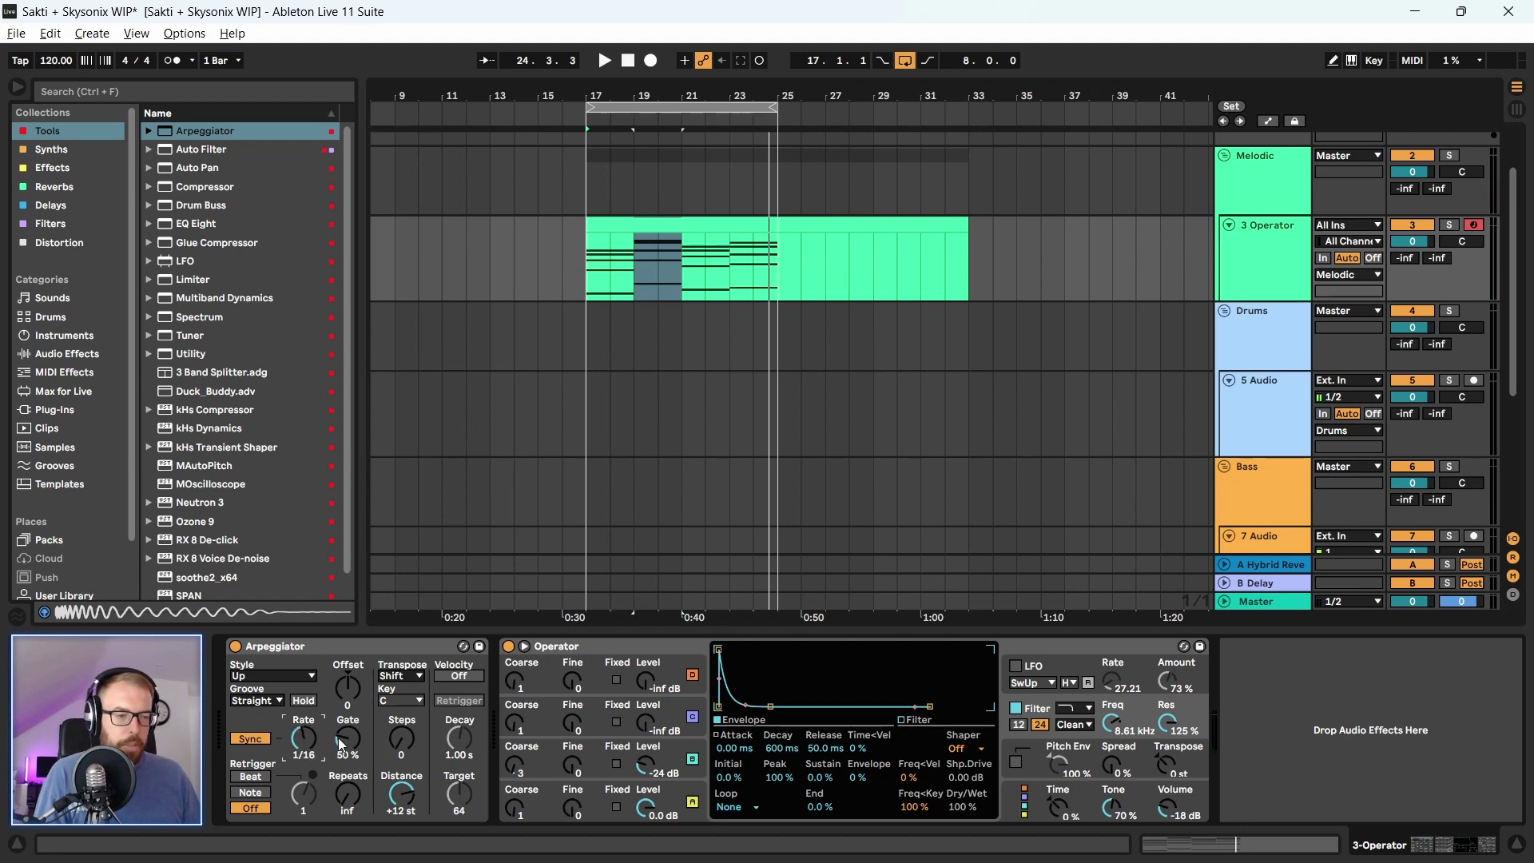
drag(344, 737, 346, 747)
key(space)
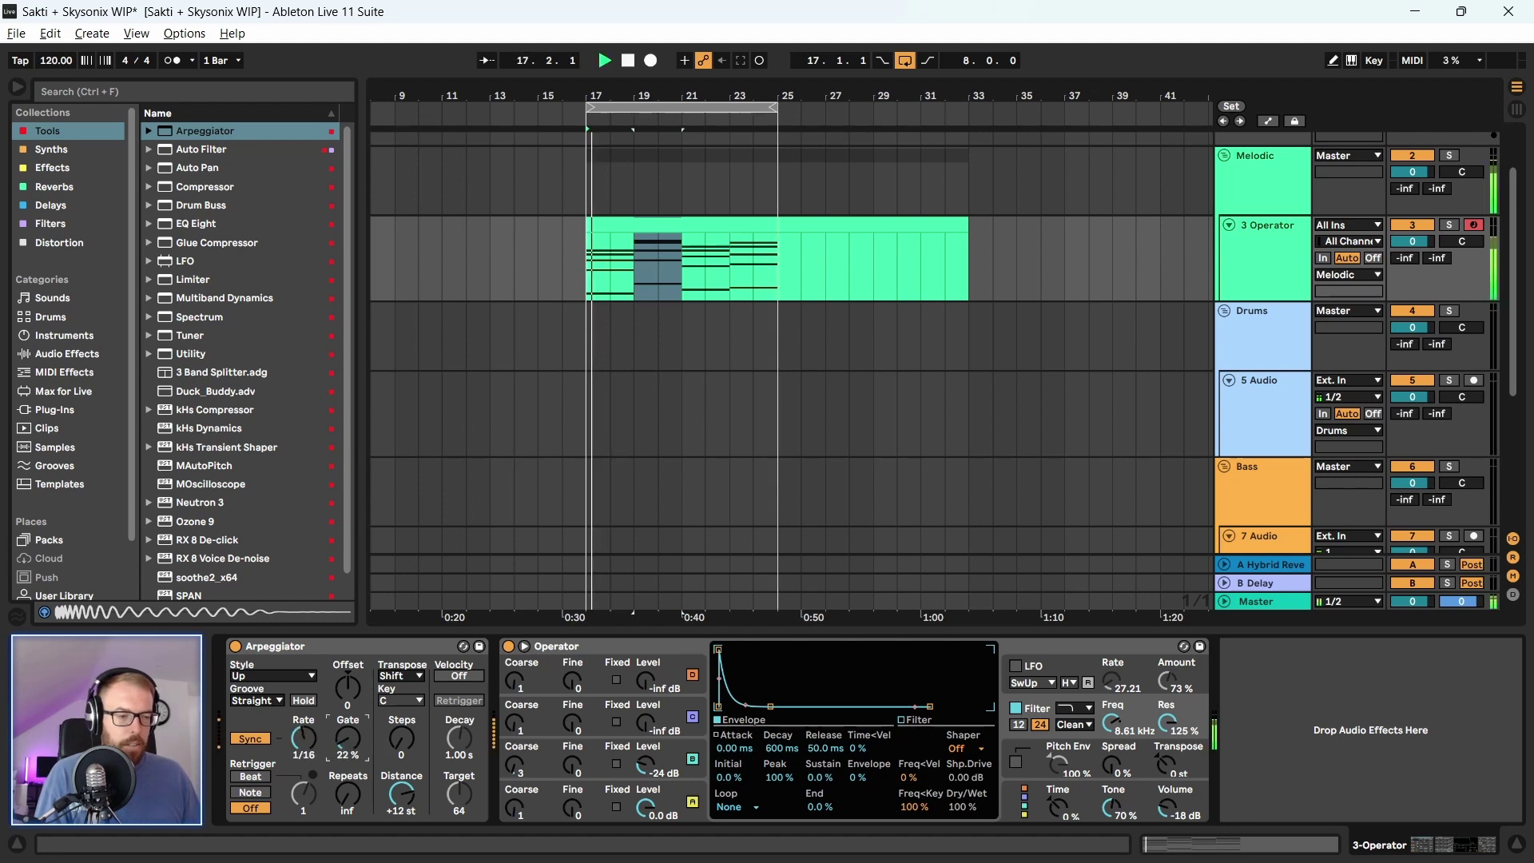
click(1048, 649)
Lower Operator's filter resonance to 36% and set the filter frequency to 4.22 kHz
drag(1168, 724, 1167, 727)
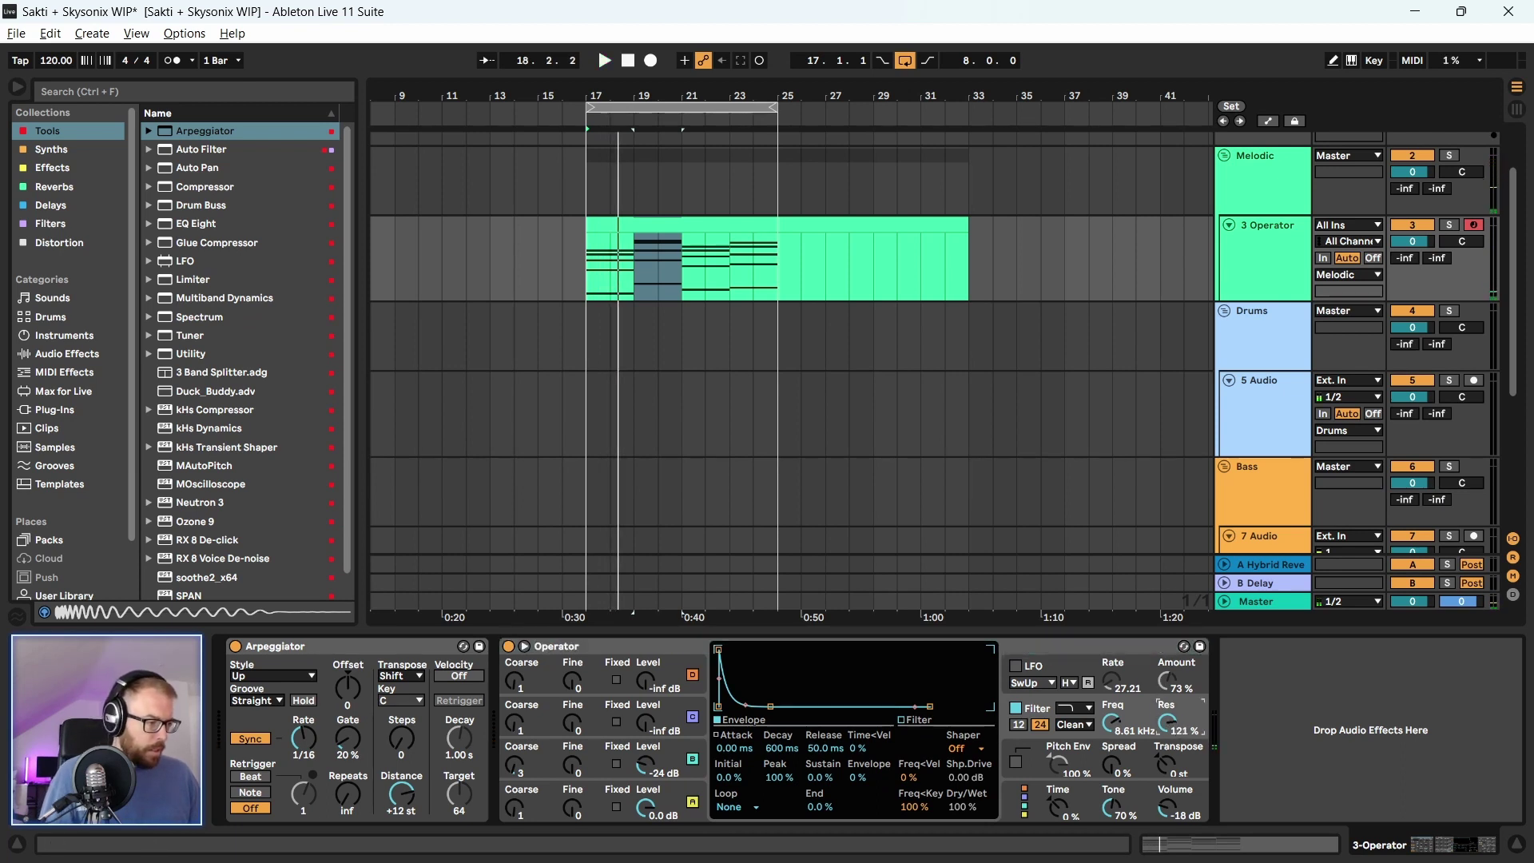
key(space)
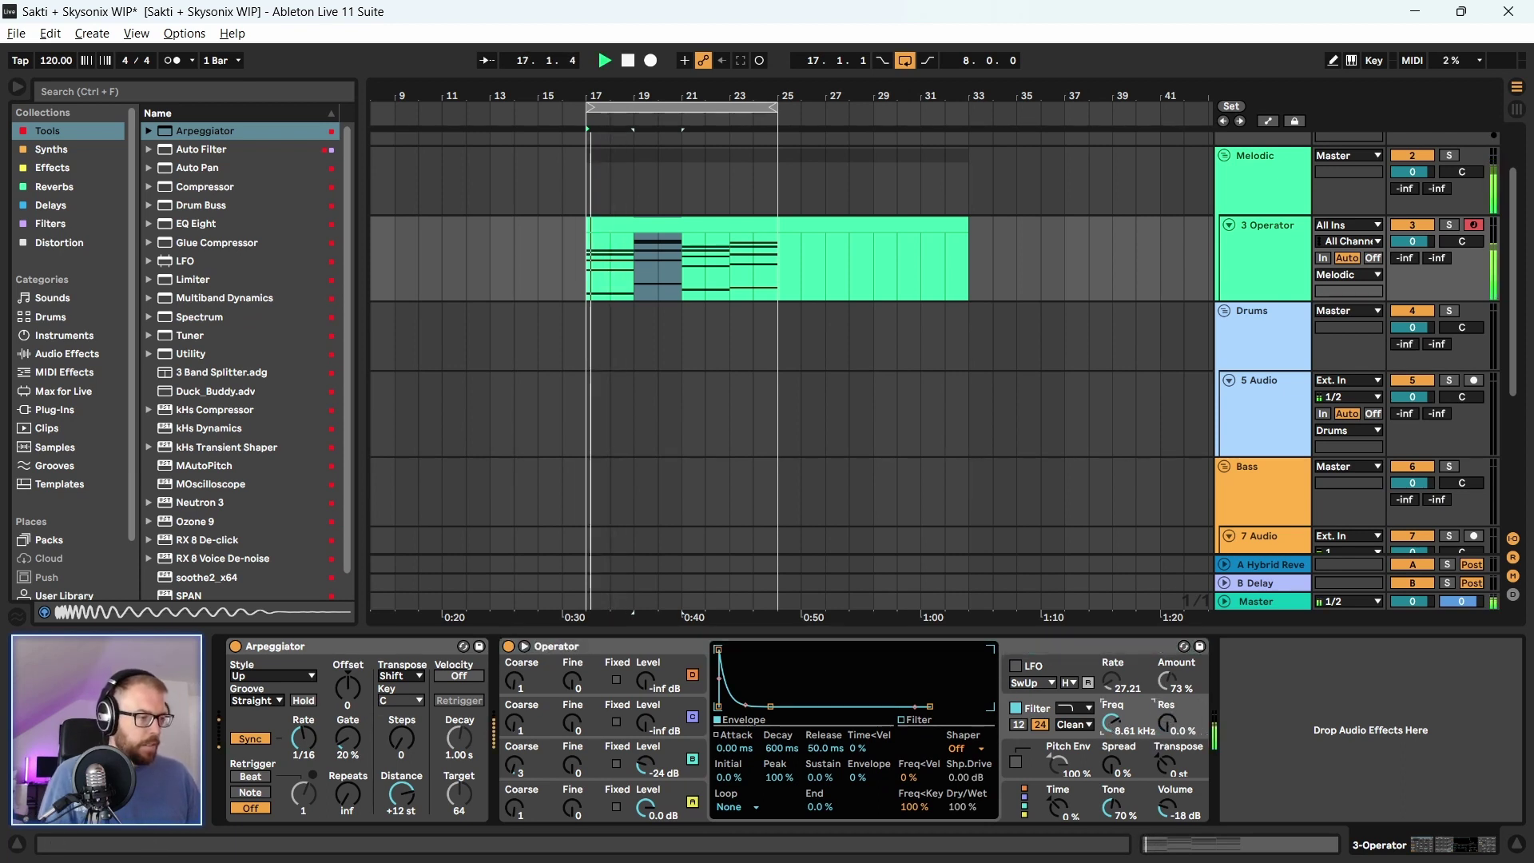
drag(1130, 737, 1162, 695)
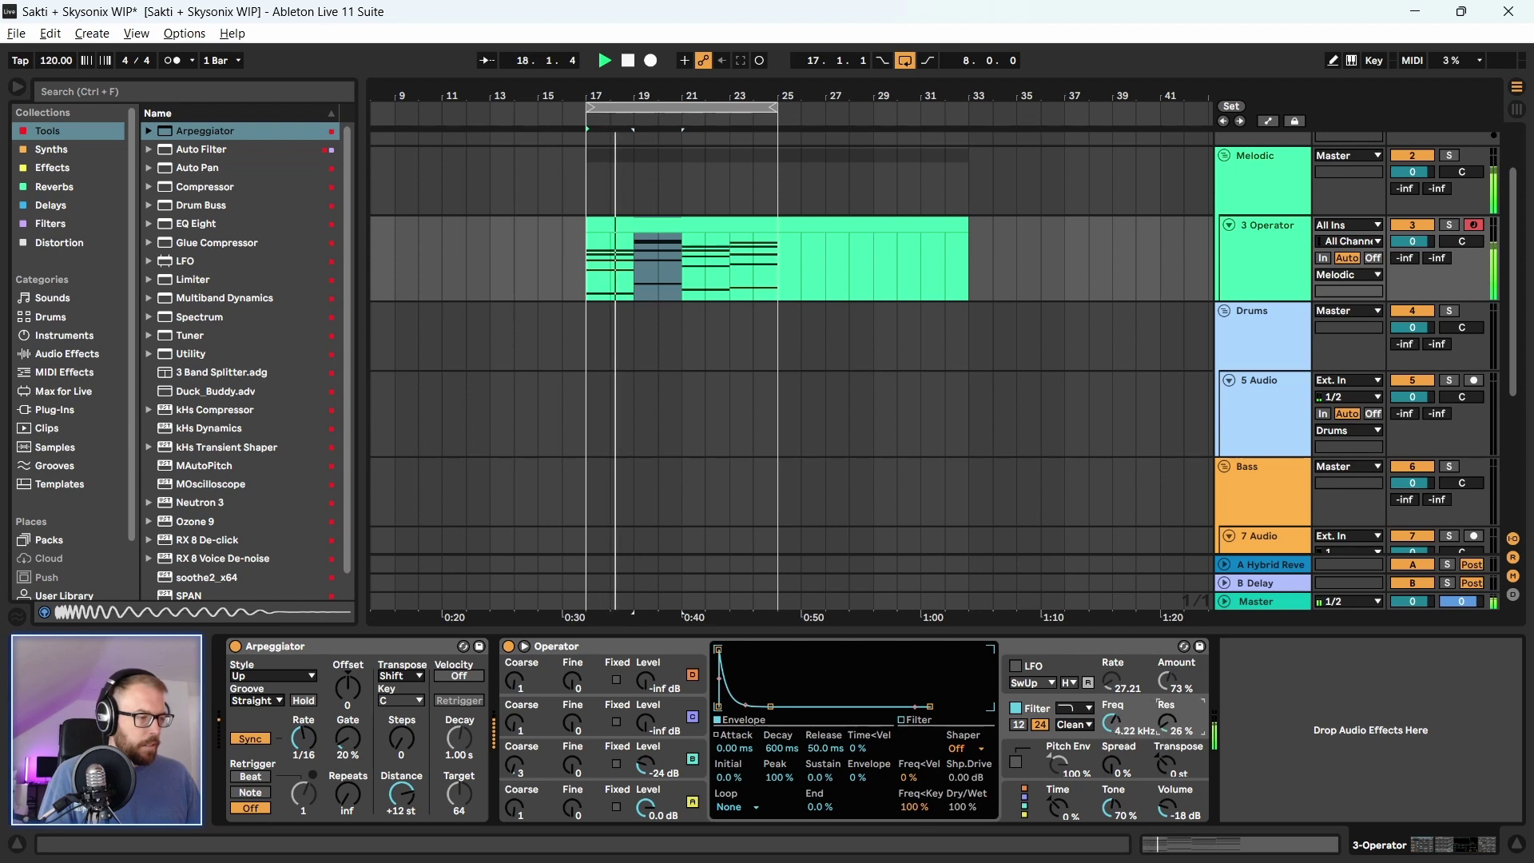
Enable Operator's pitch envelope with its amount at 0% and set Spread to 57%
click(1016, 761)
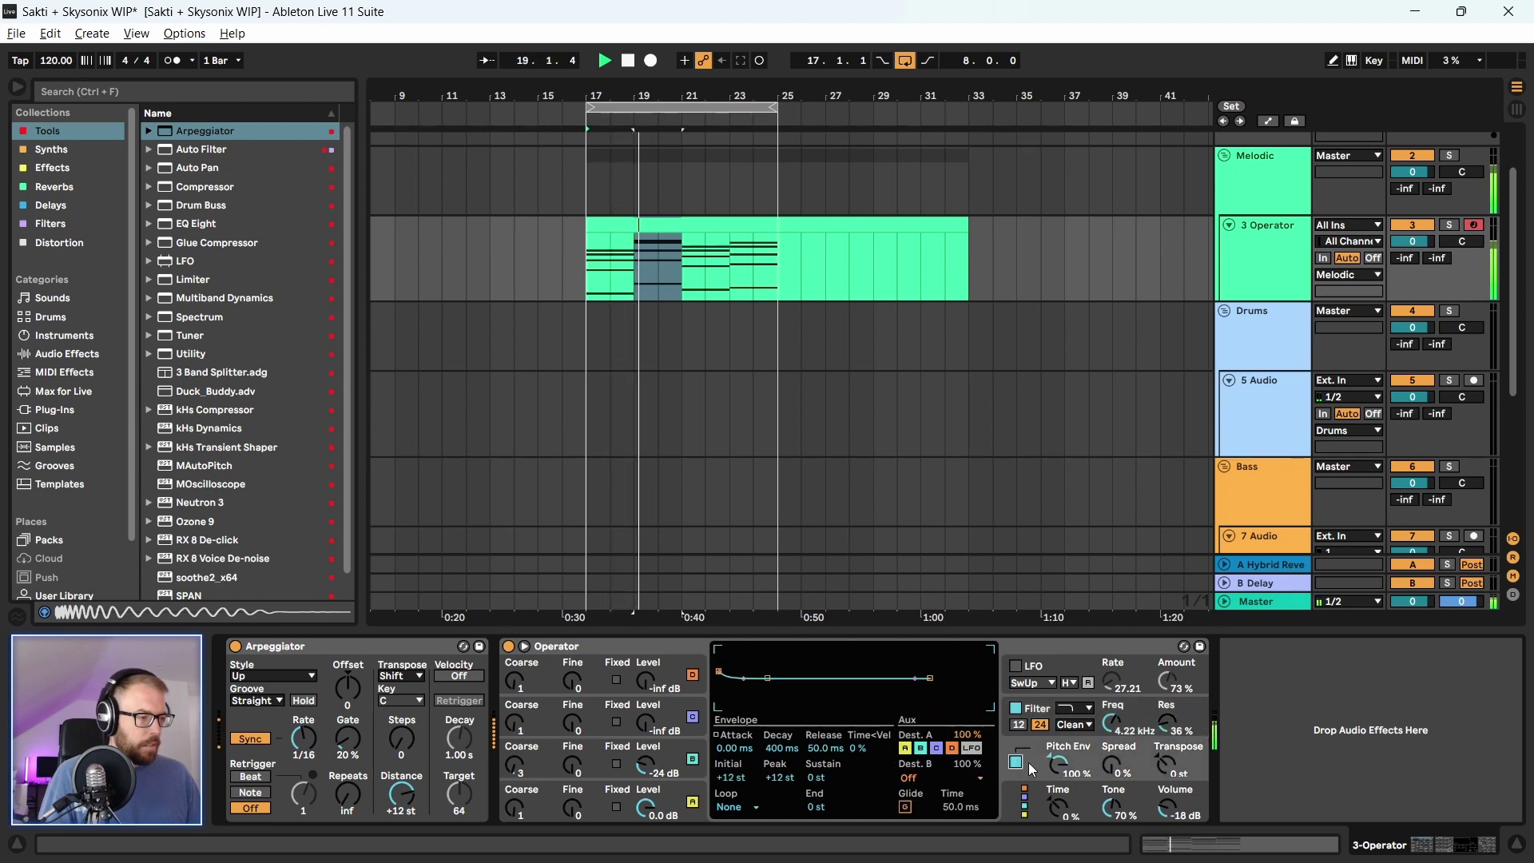
drag(1055, 773, 1055, 808)
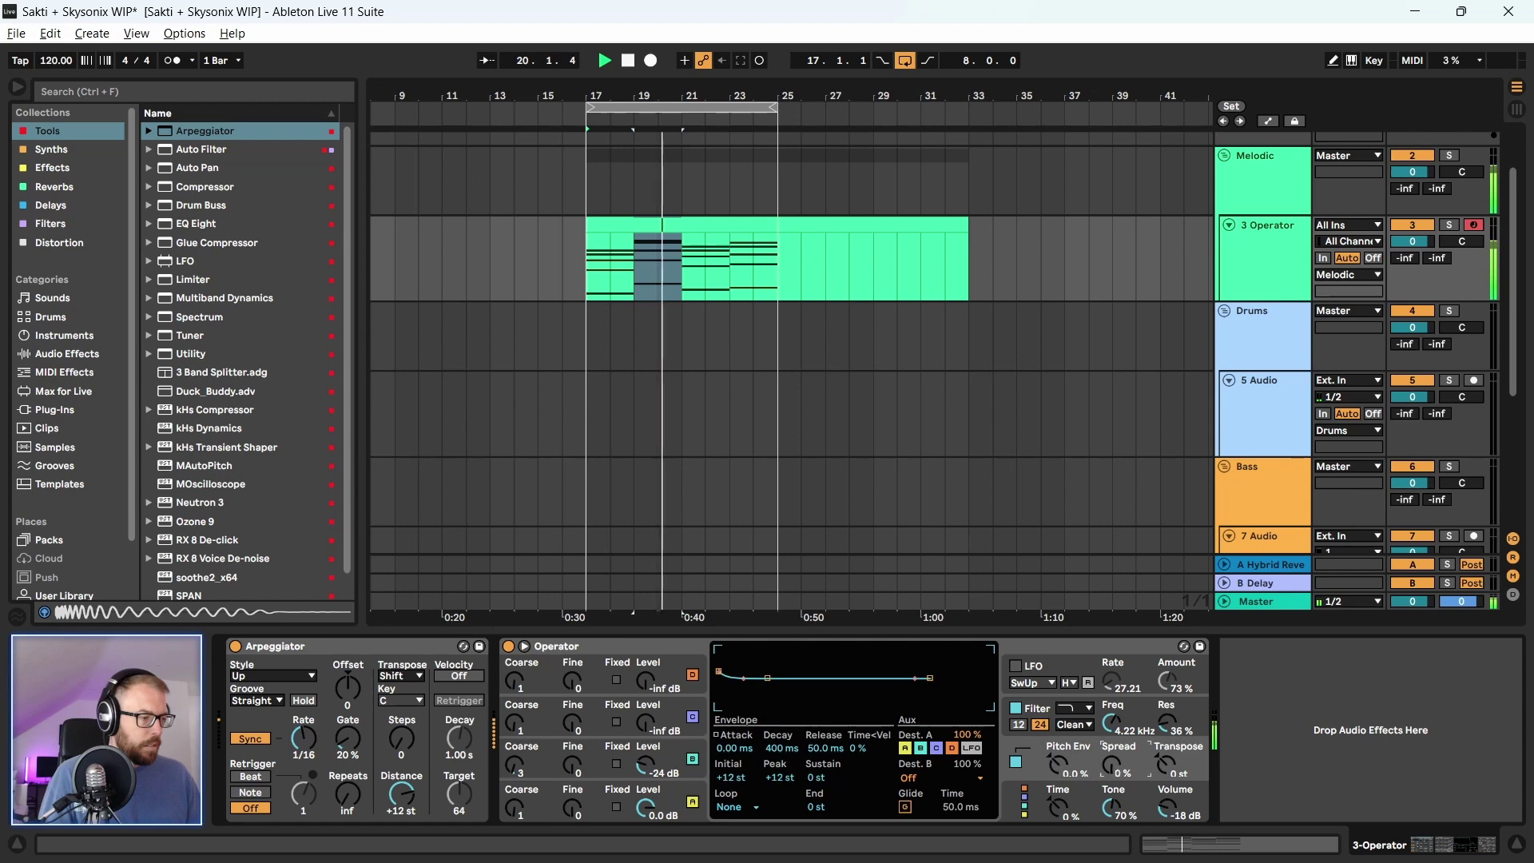
drag(1113, 766, 1113, 726)
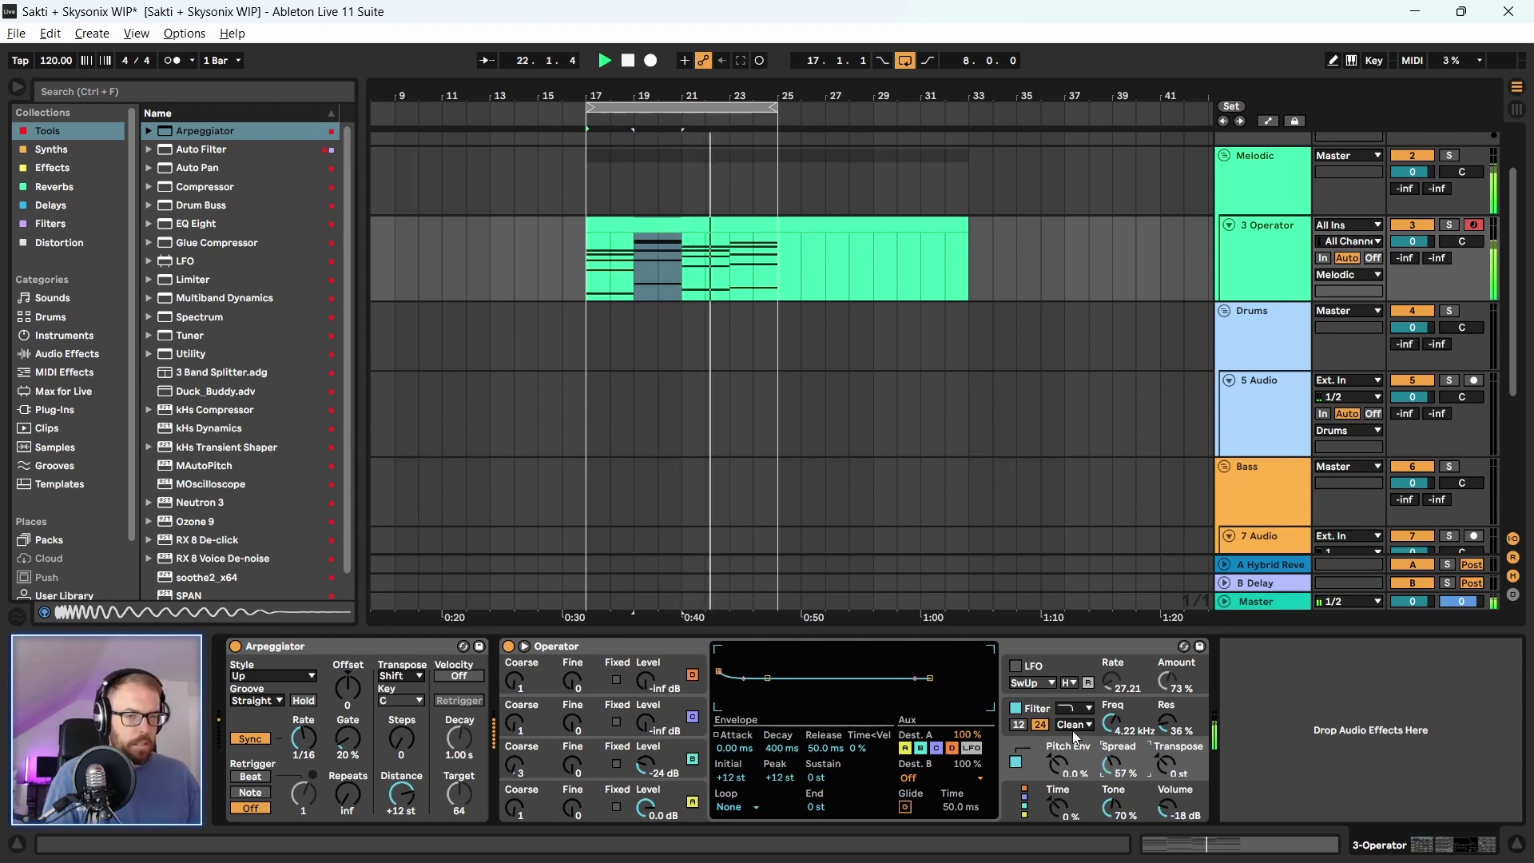
drag(711, 85, 639, 112)
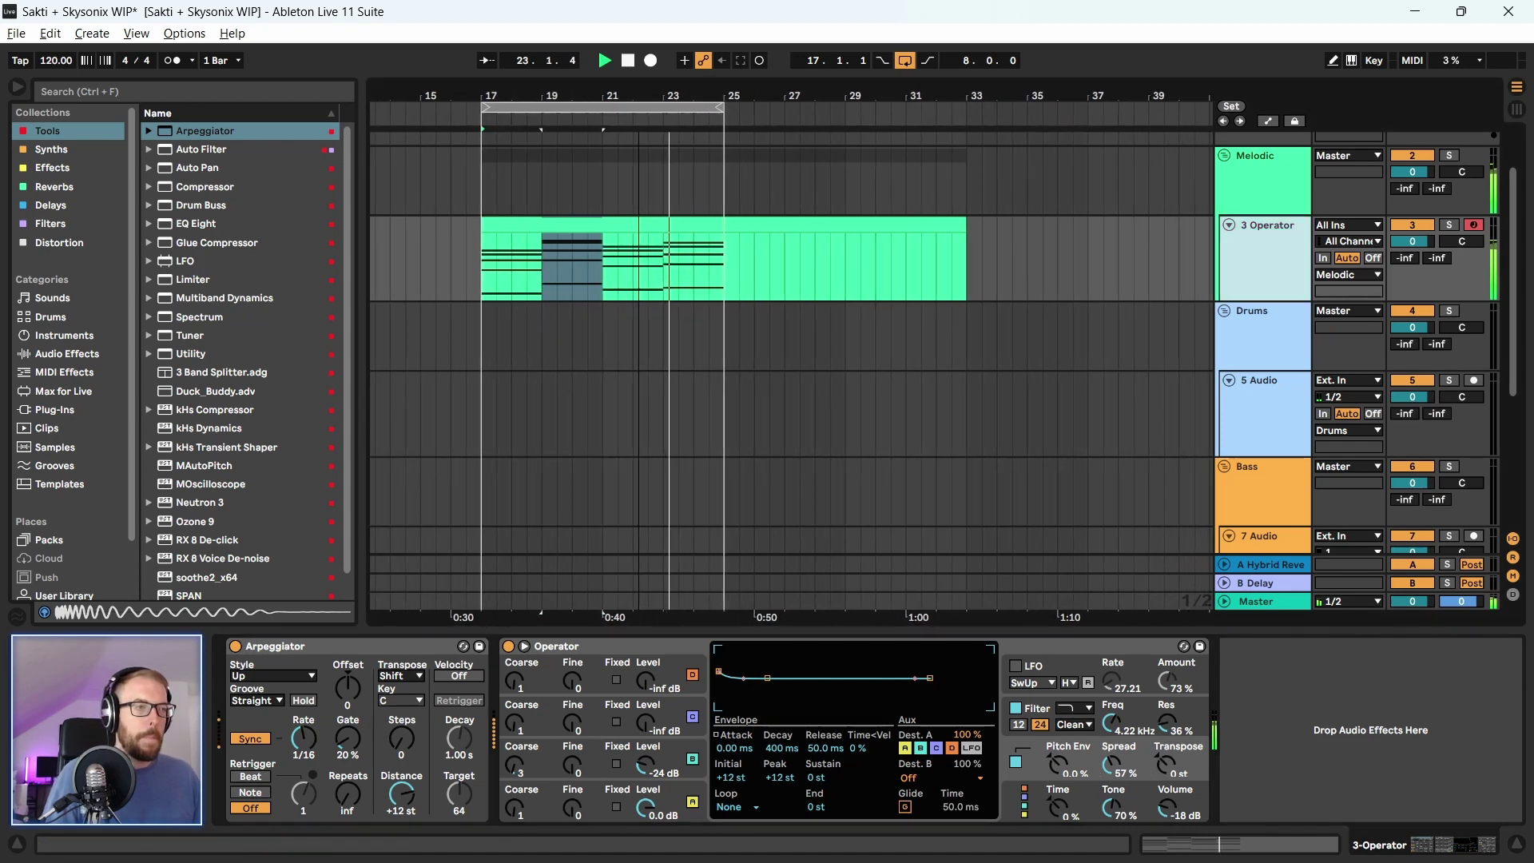
Stop playback and open the Operator clip's notes in an enlarged piano roll
key(space)
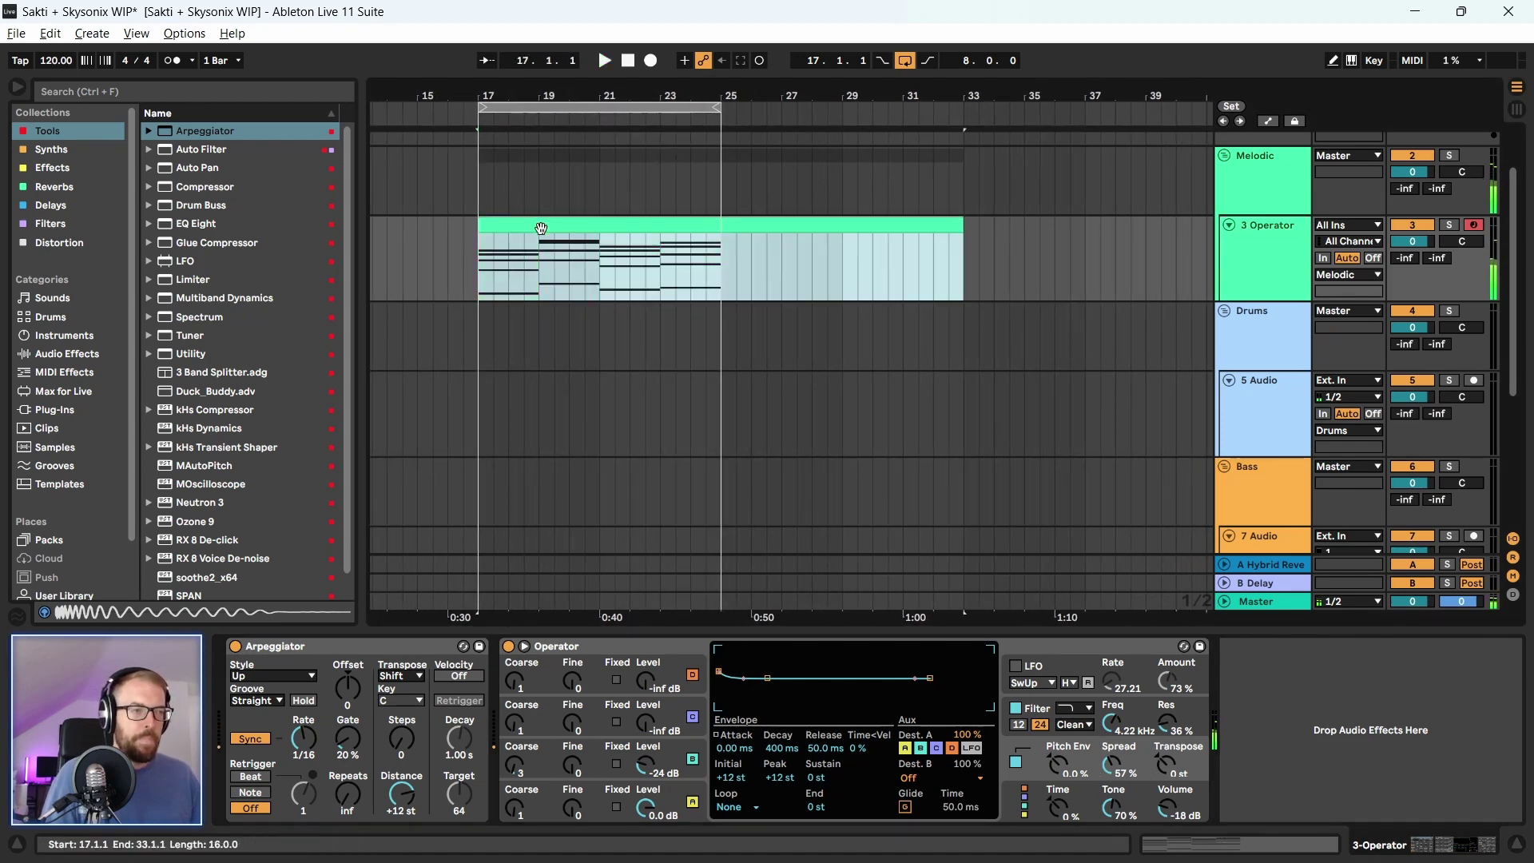
drag(541, 226, 598, 305)
key(shift+Tab)
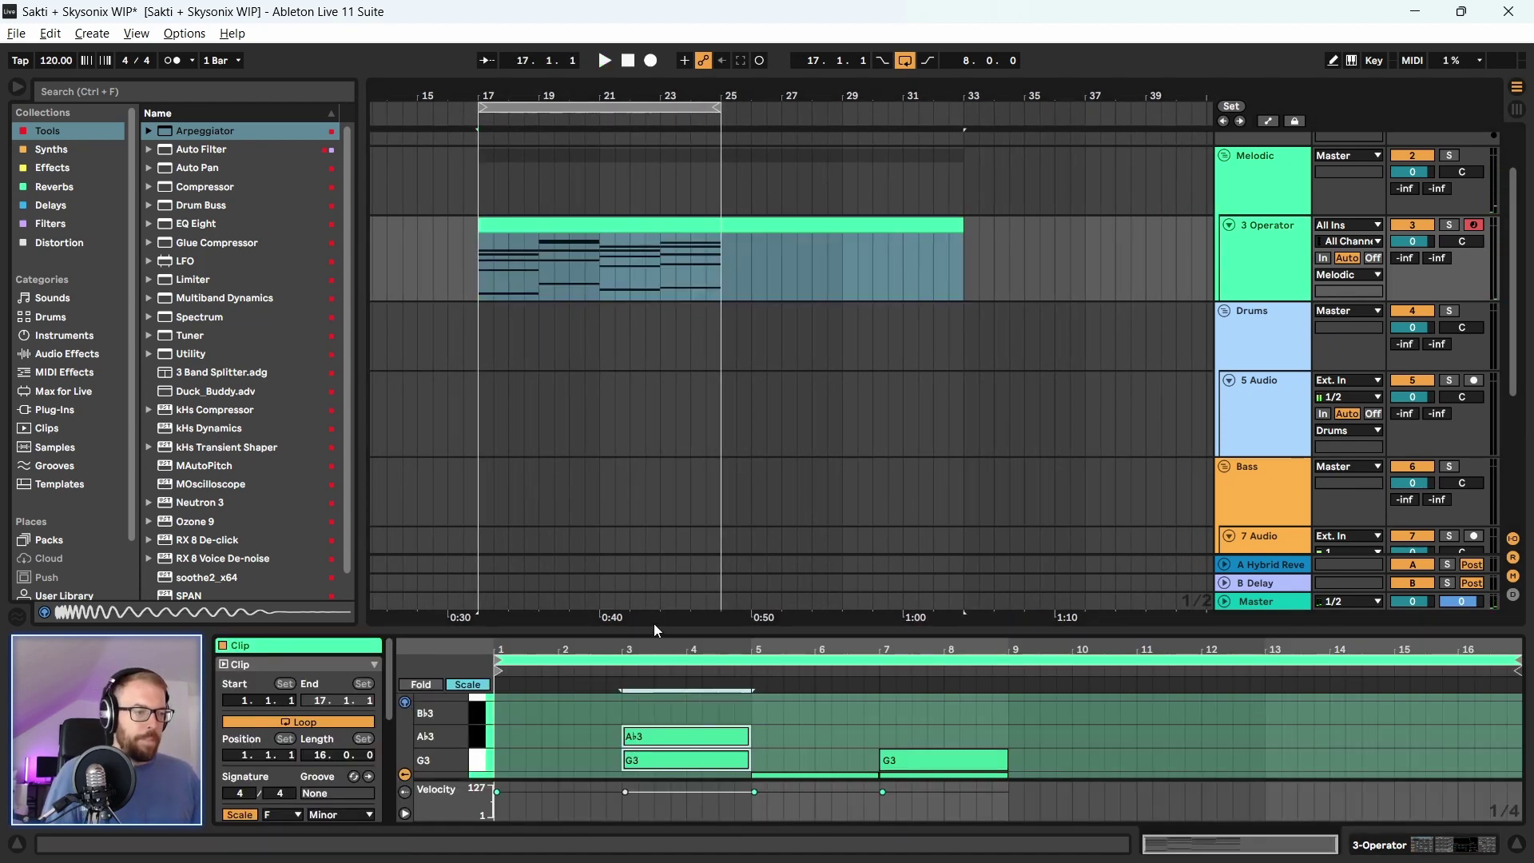
drag(654, 627, 559, 247)
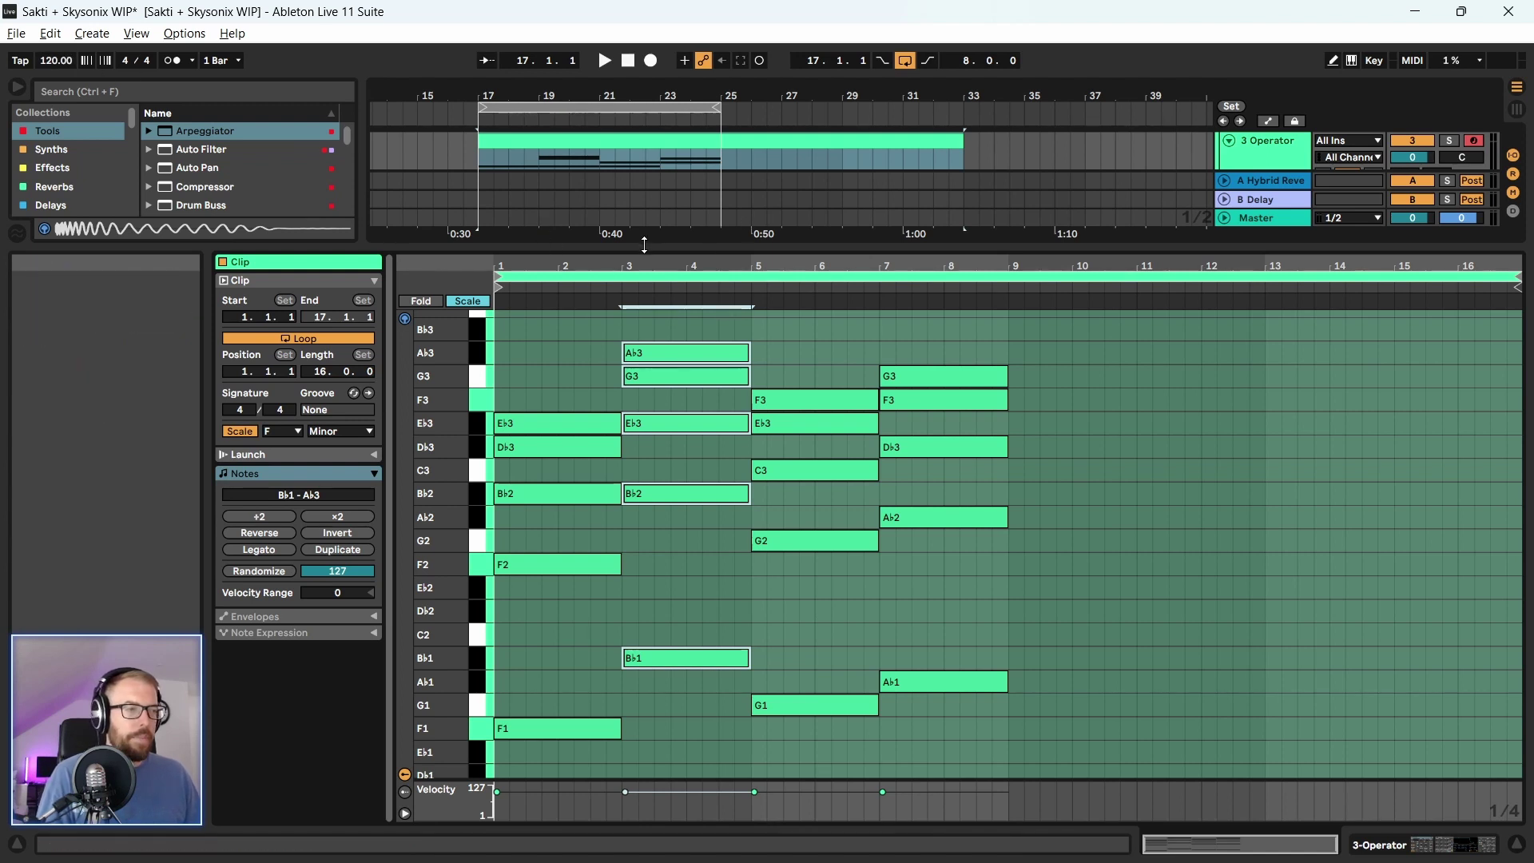
Set the project tempo to 130 BPM and the Arpeggiator's rate to 1/8, and play the progression
drag(56, 60, 56, 44)
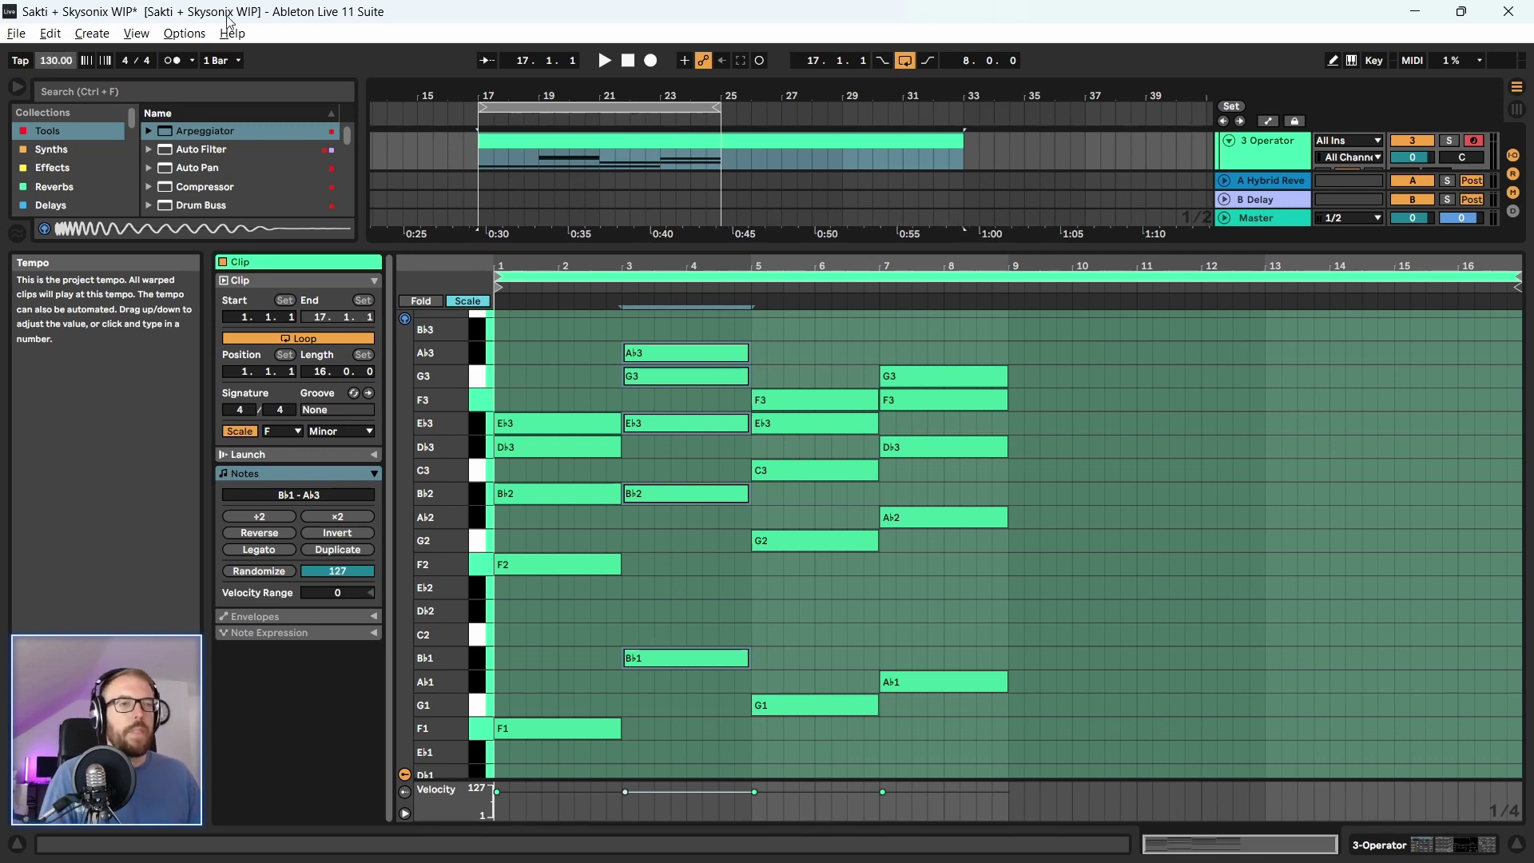
drag(635, 248, 635, 310)
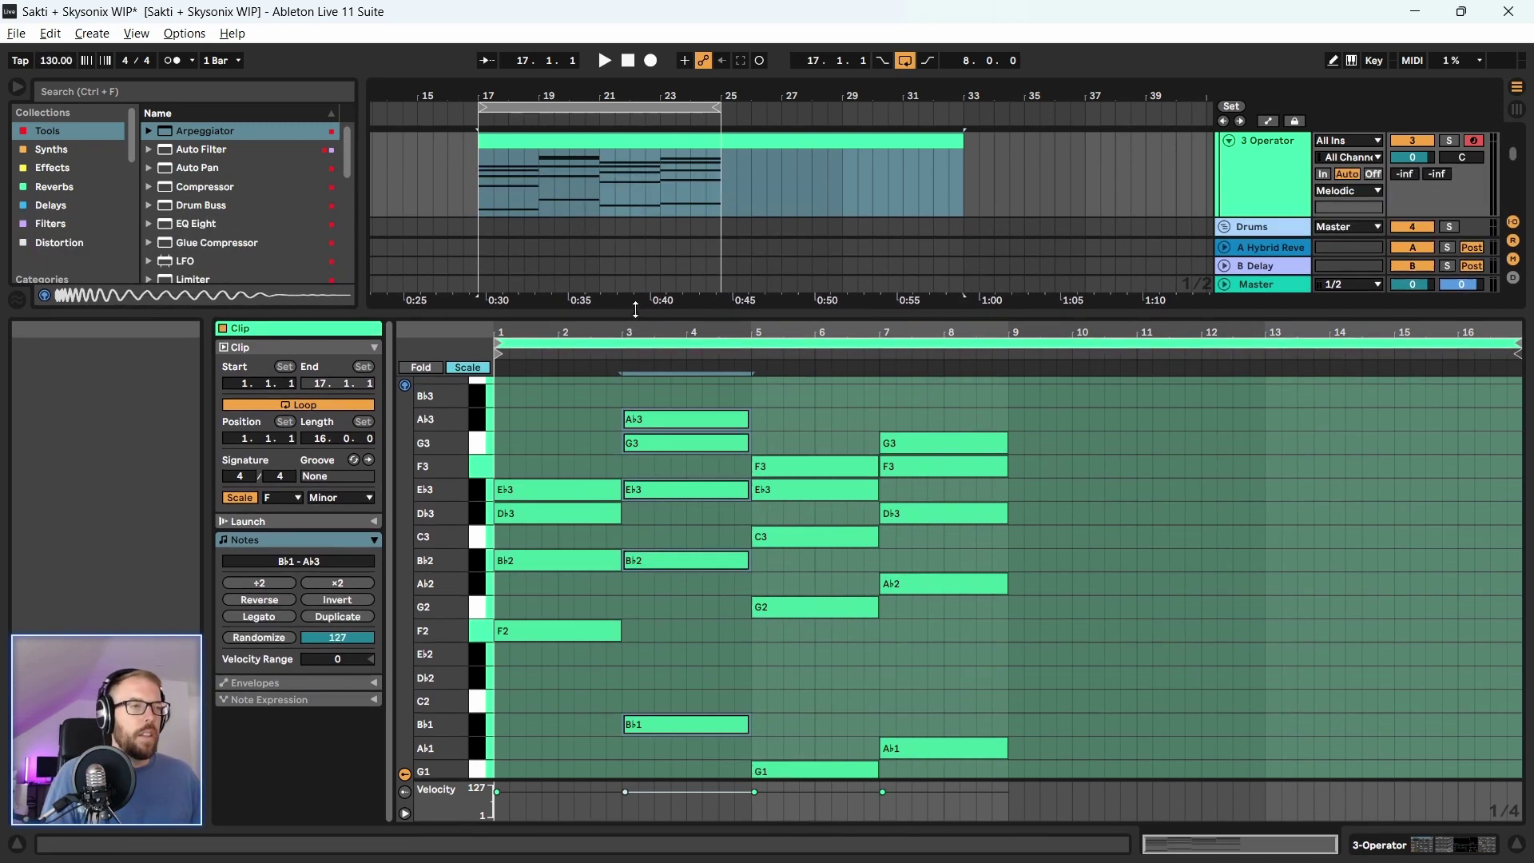
click(1267, 140)
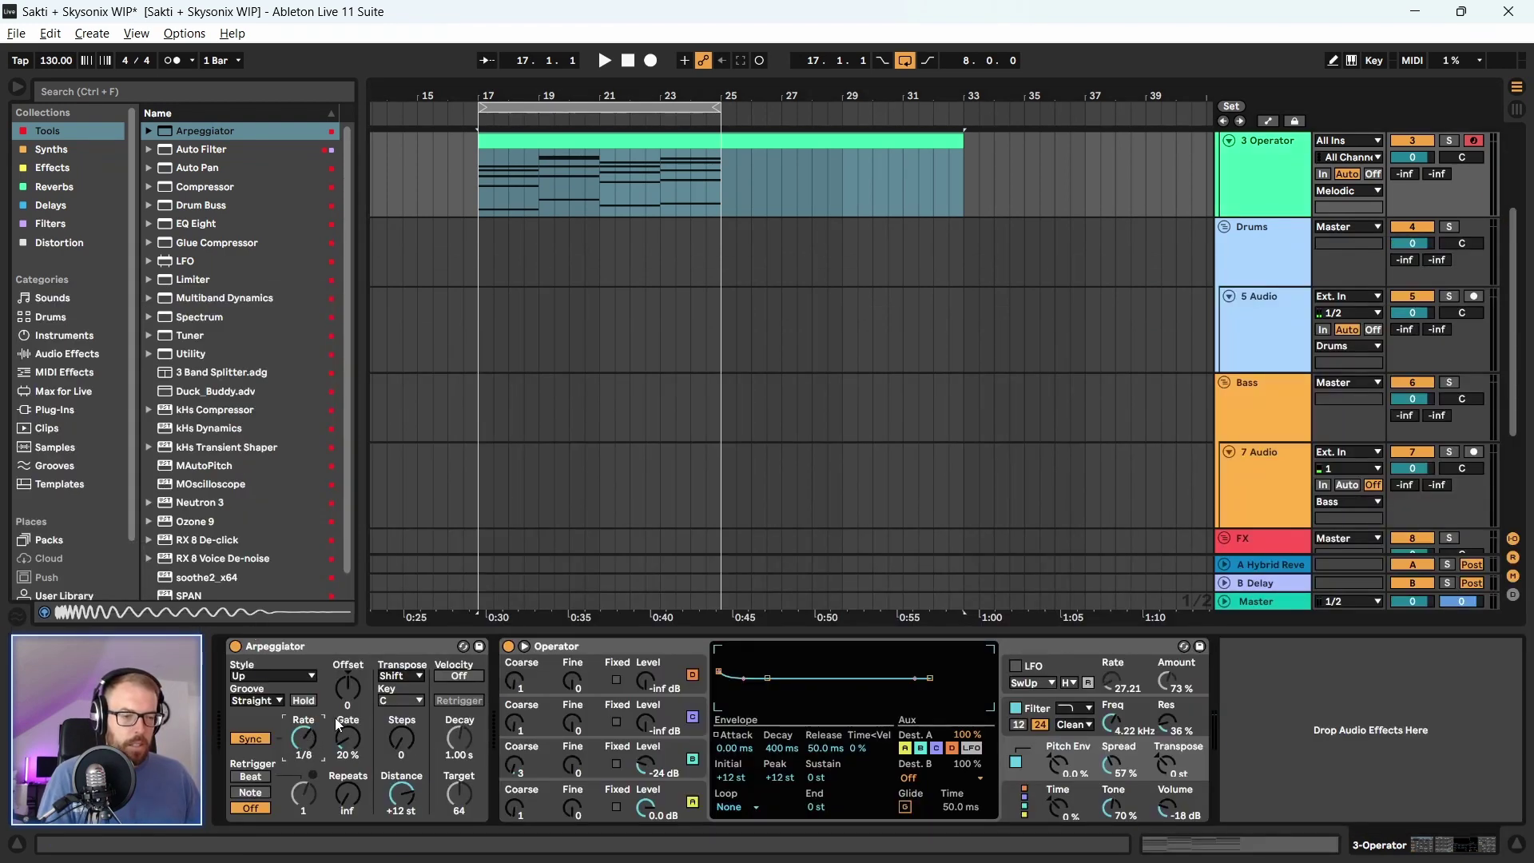
key(space)
scroll(601, 436, up, 3)
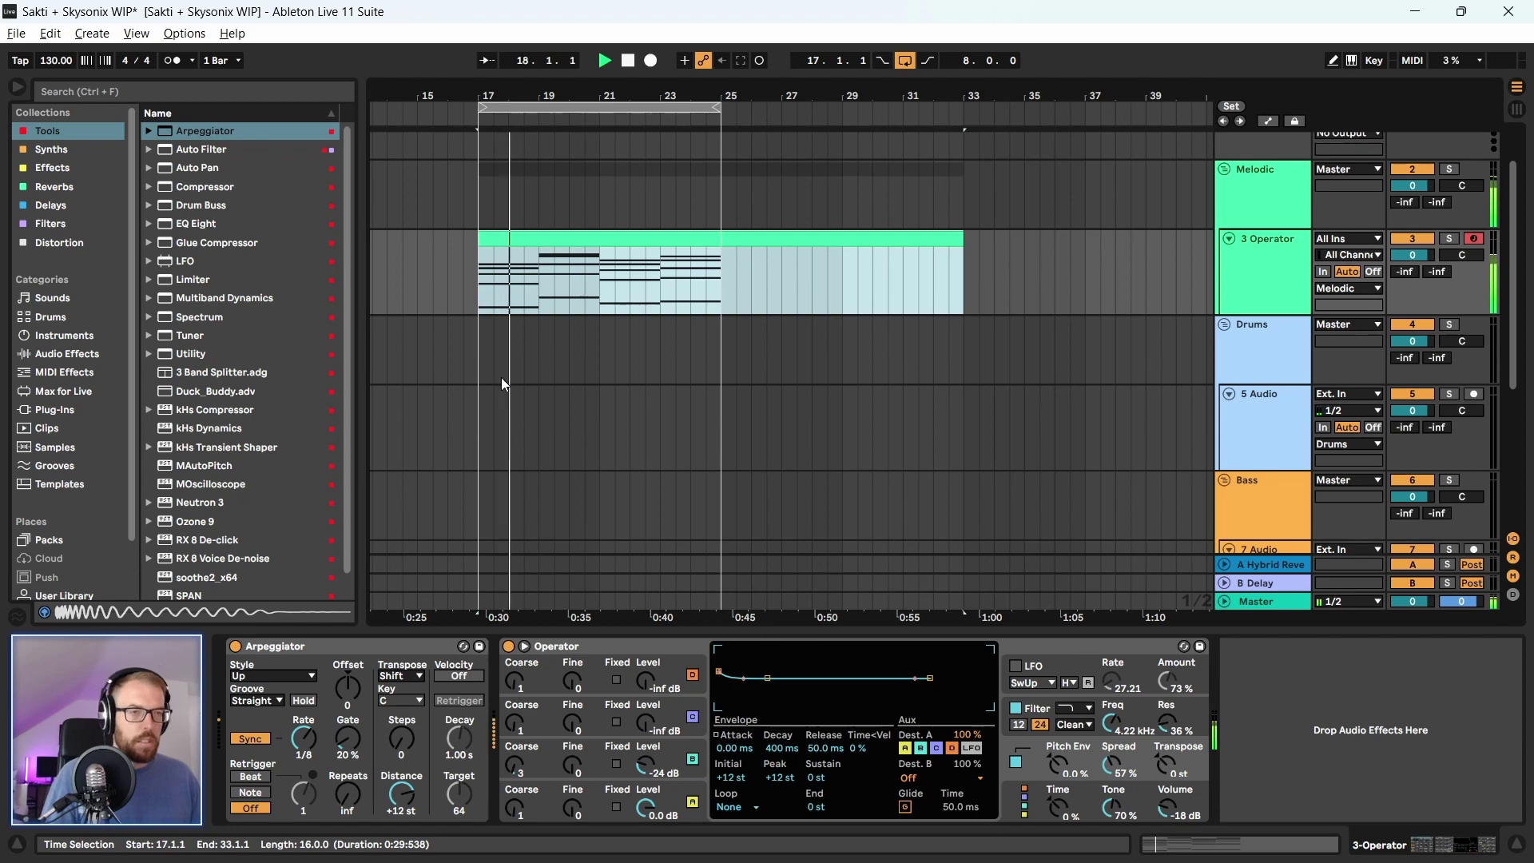
click(131, 91)
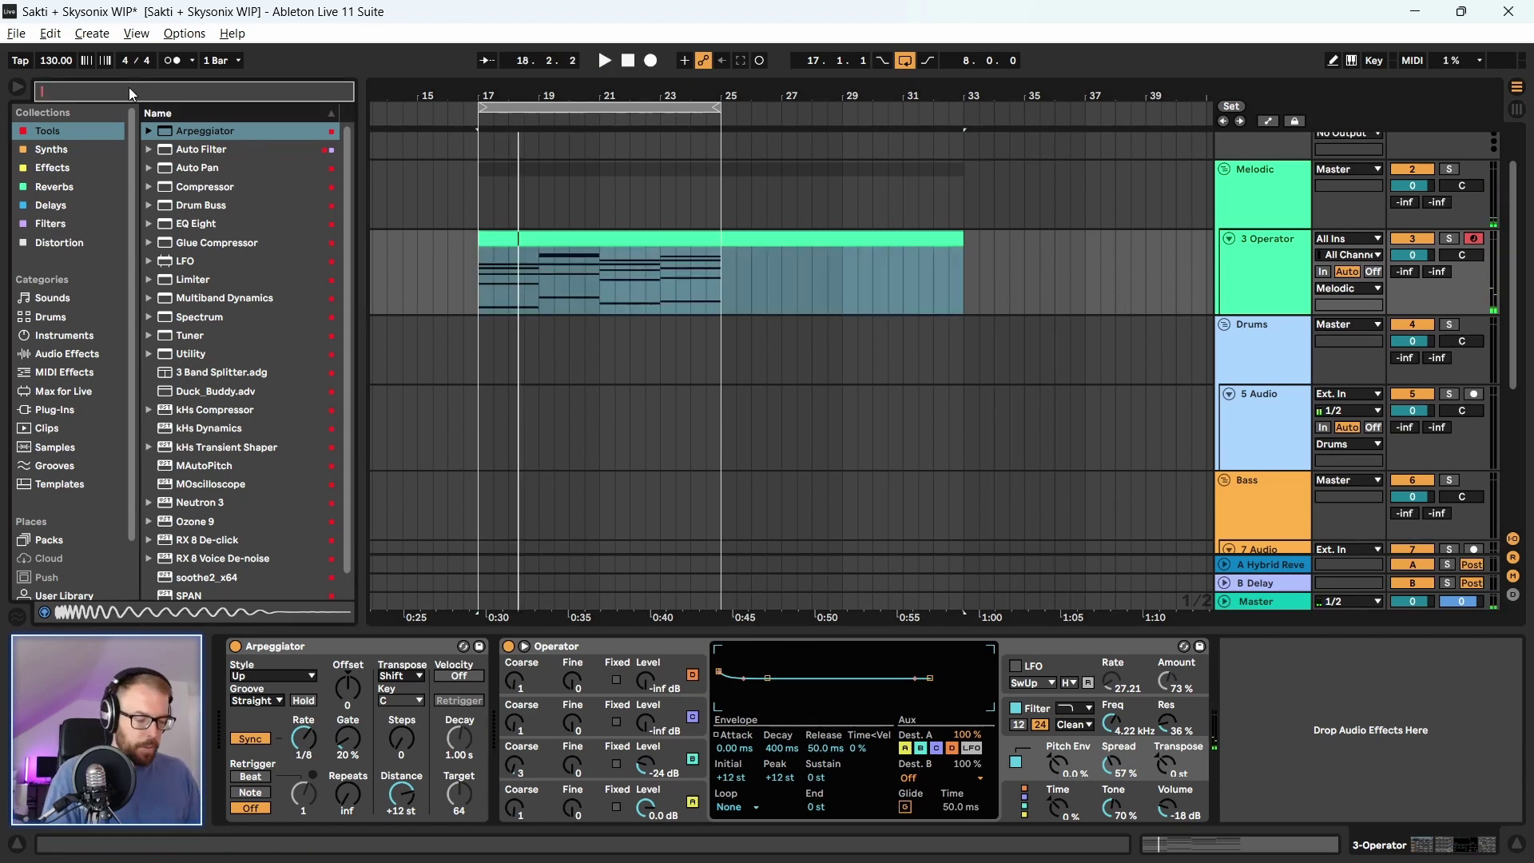
text(rev)
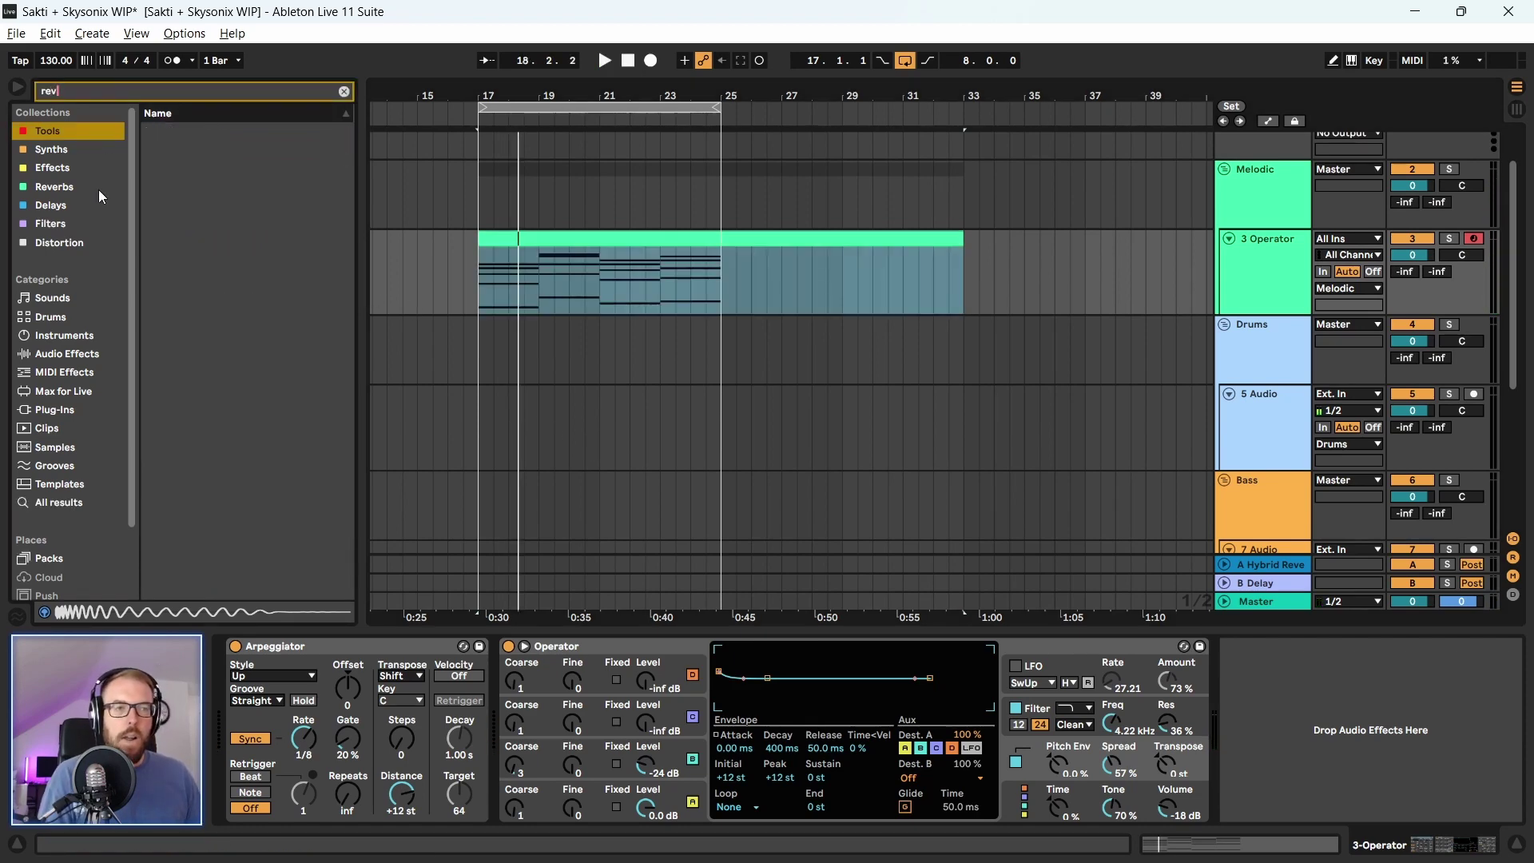
click(343, 92)
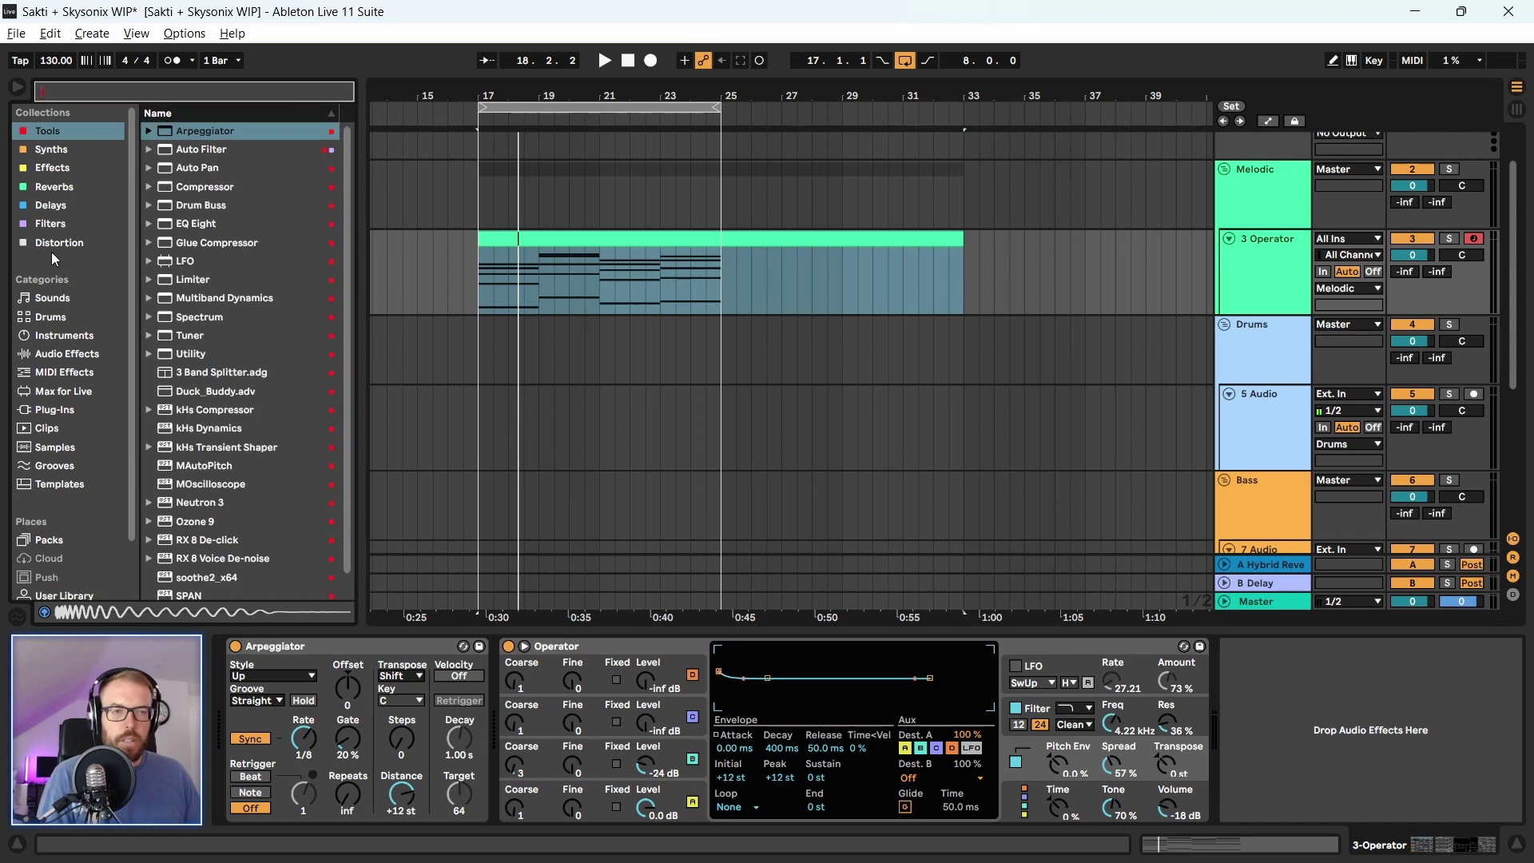
Add MeldaProduction's VST3 plug-in MComb after Operator on the Operator track
click(47, 415)
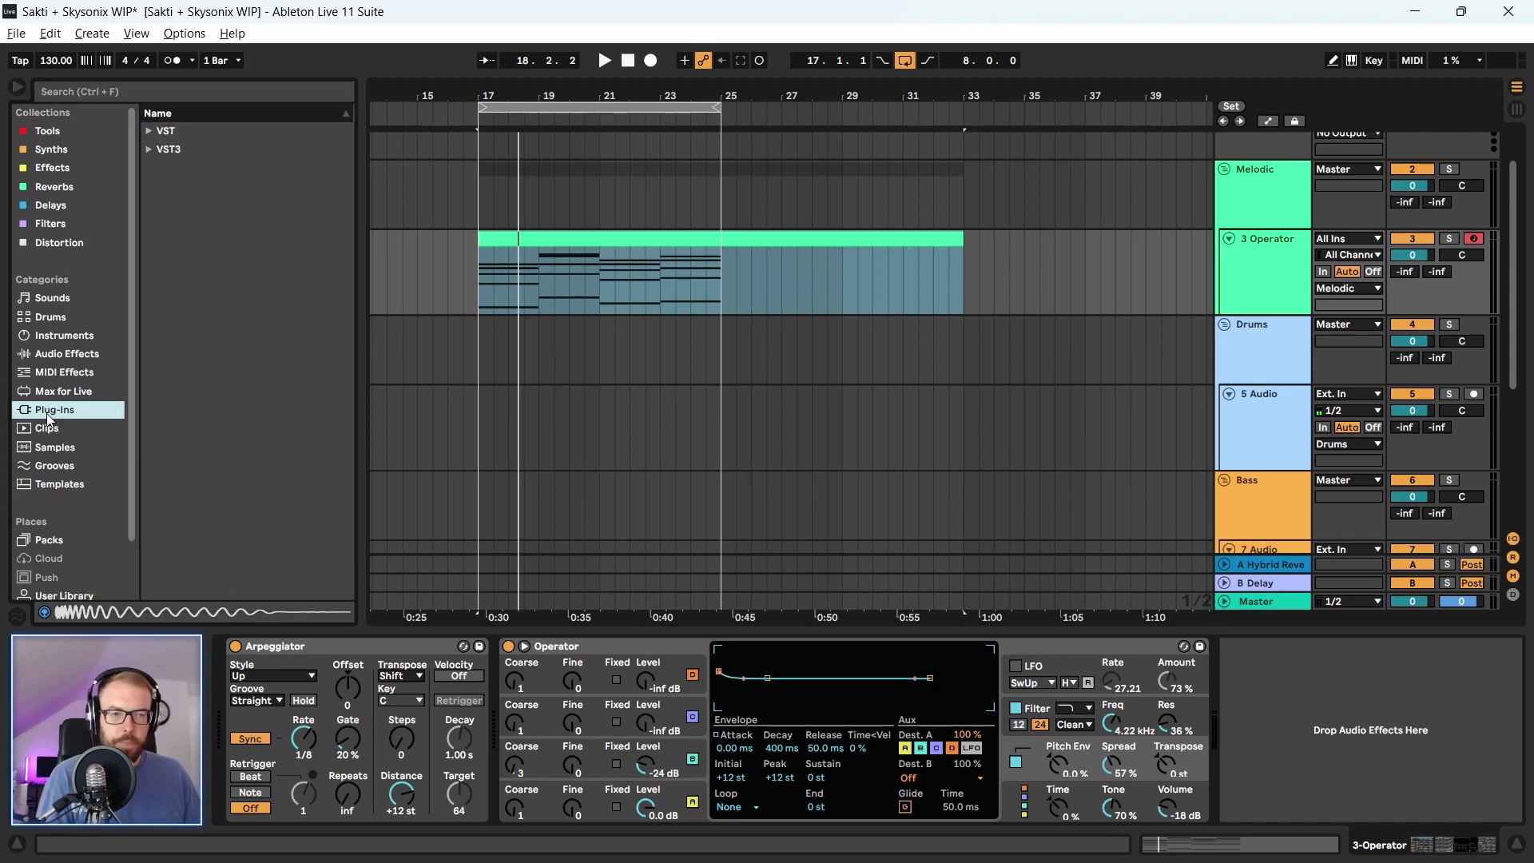
click(151, 148)
scroll(224, 376, down, 1)
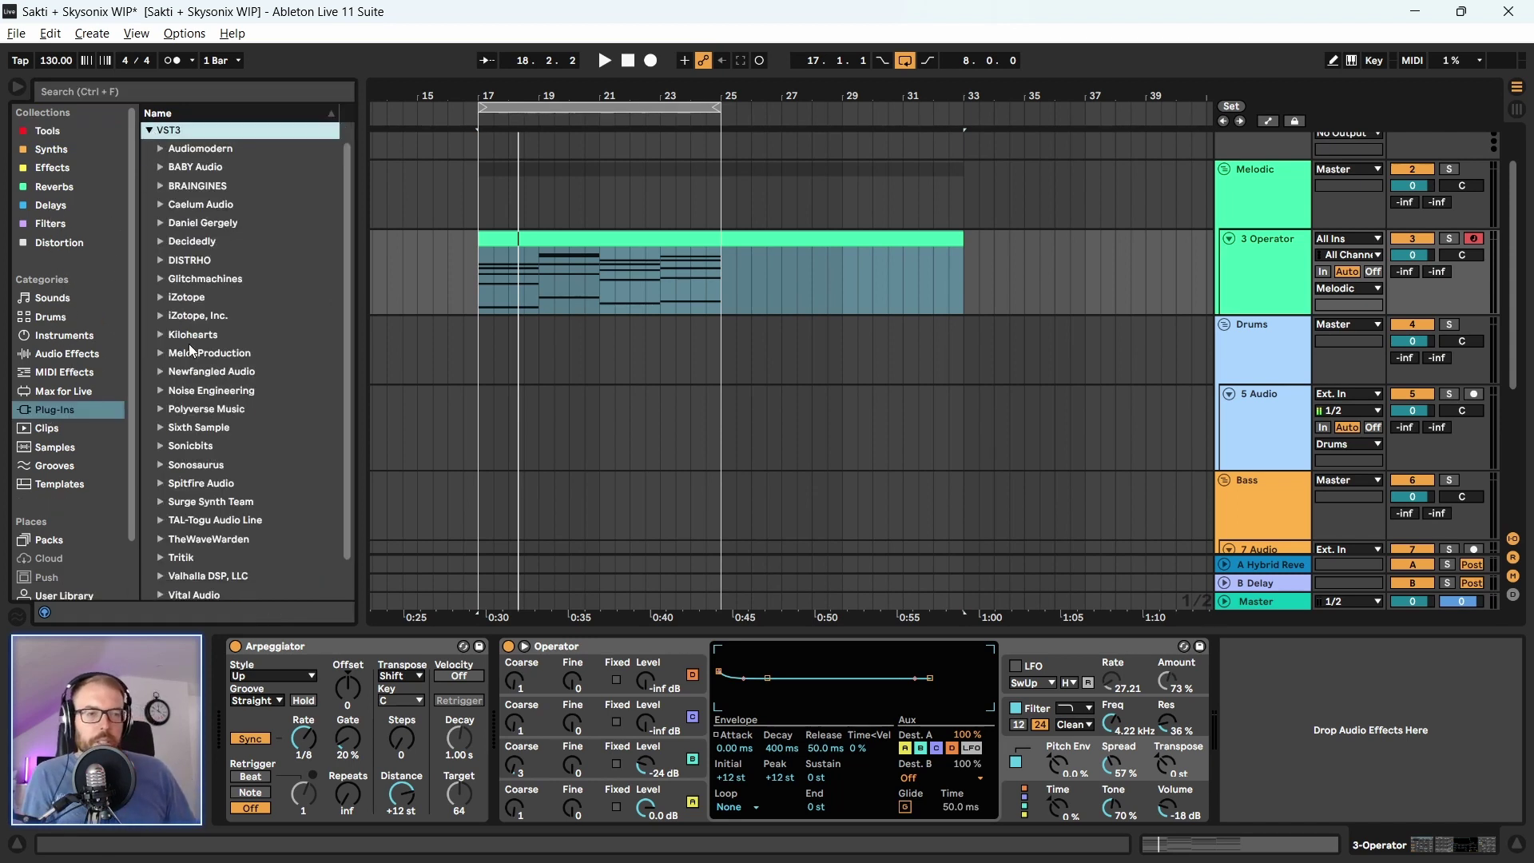
click(156, 353)
scroll(237, 434, down, 1)
scroll(238, 434, down, 2)
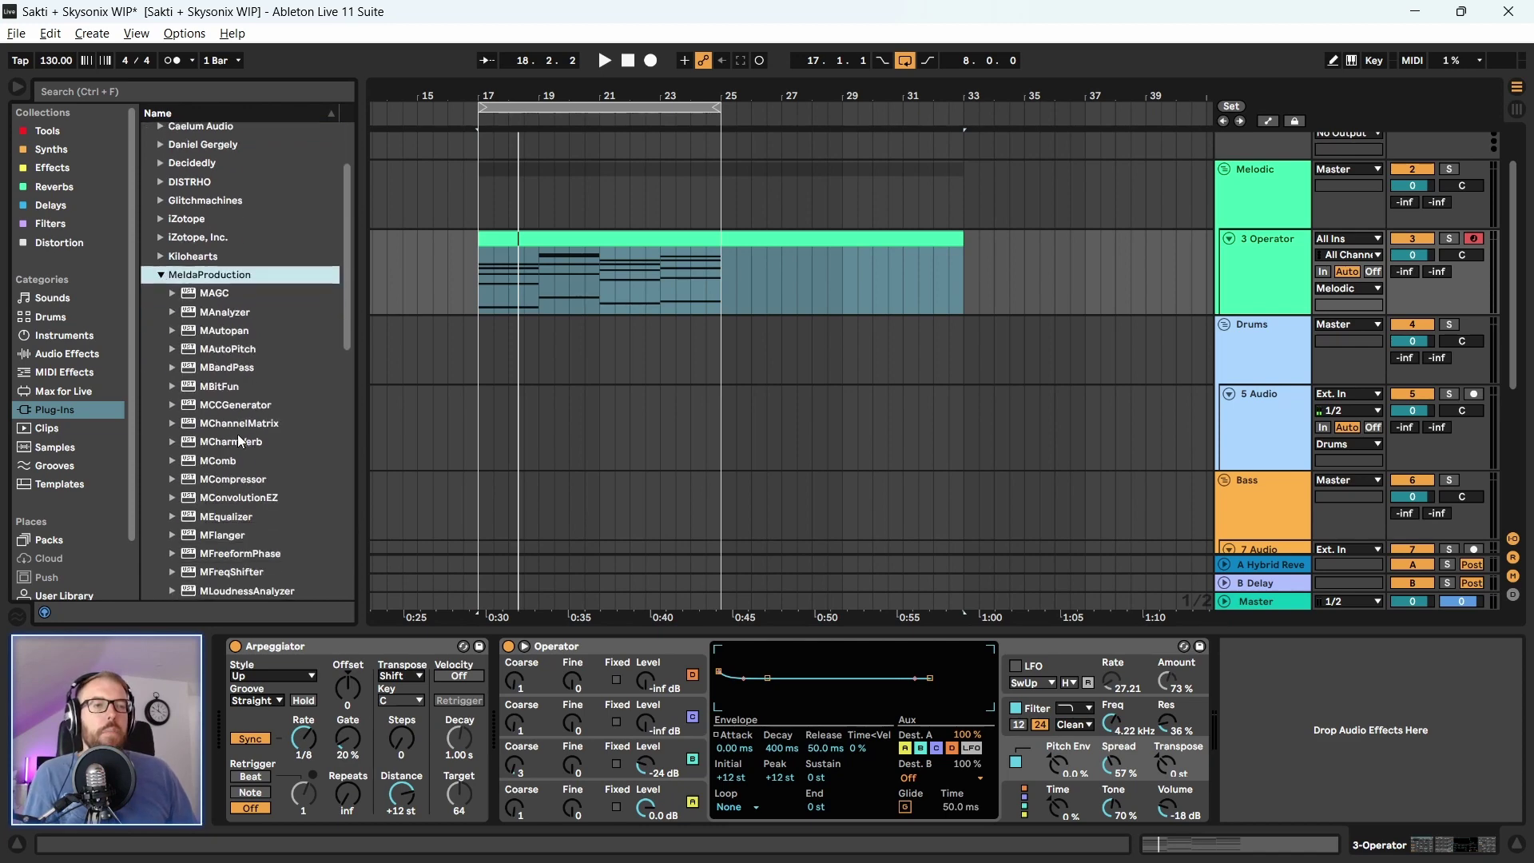
scroll(230, 438, down, 3)
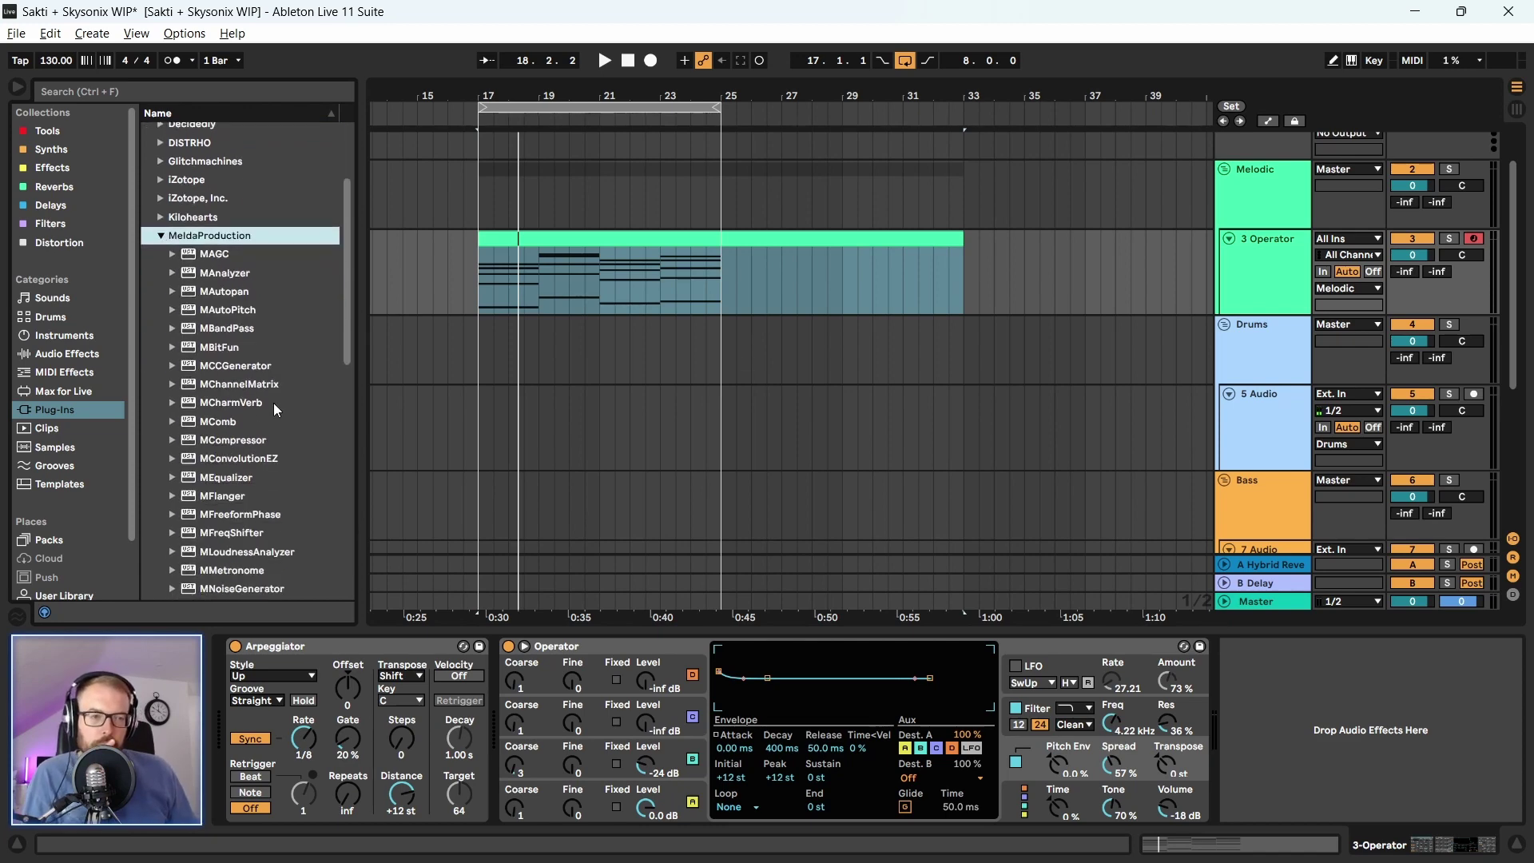
scroll(229, 450, down, 8)
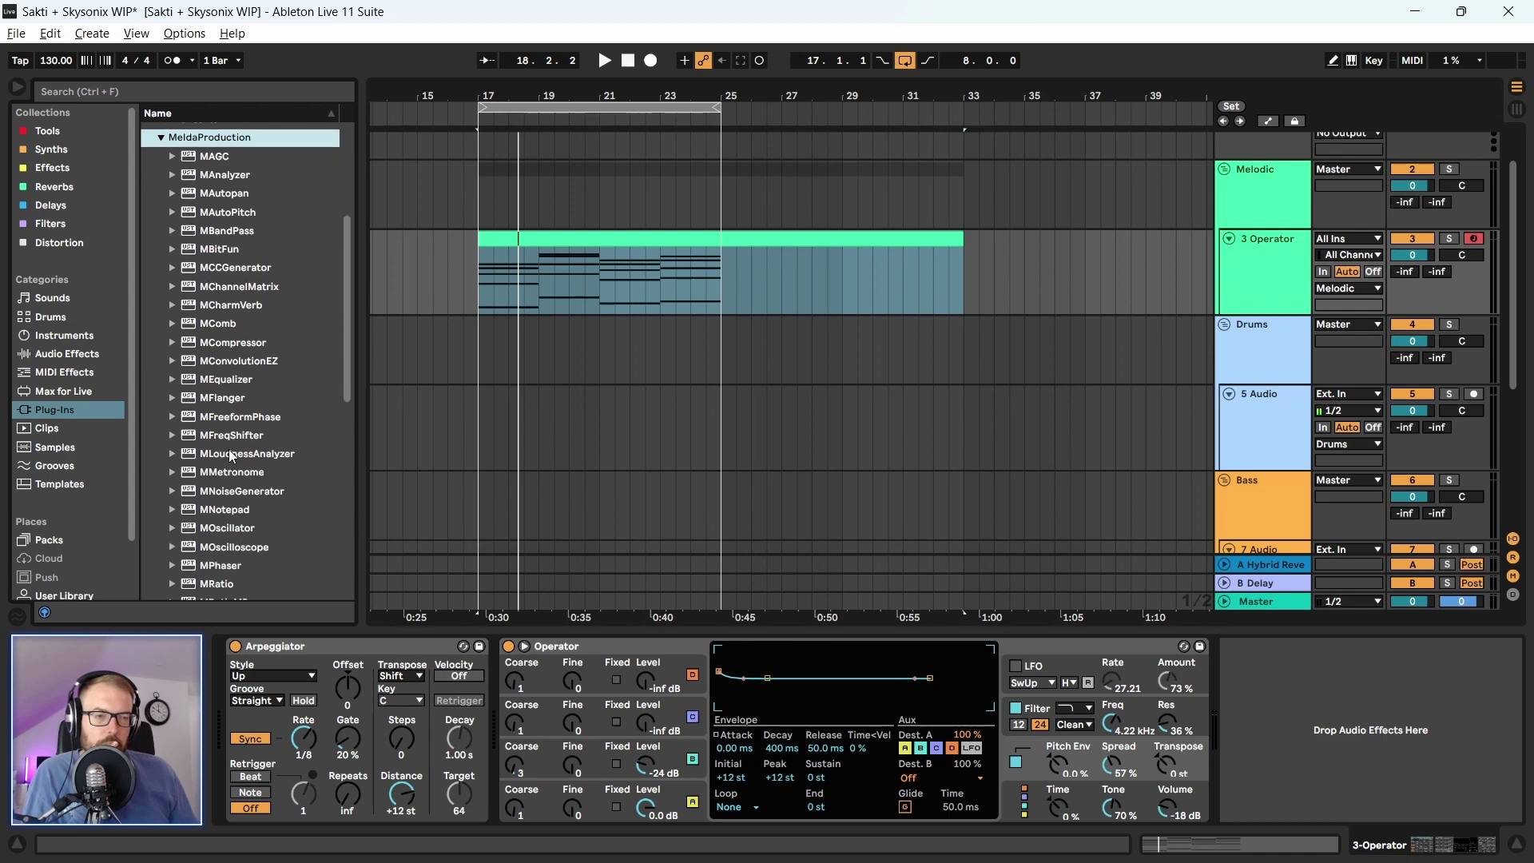
scroll(229, 450, down, 10)
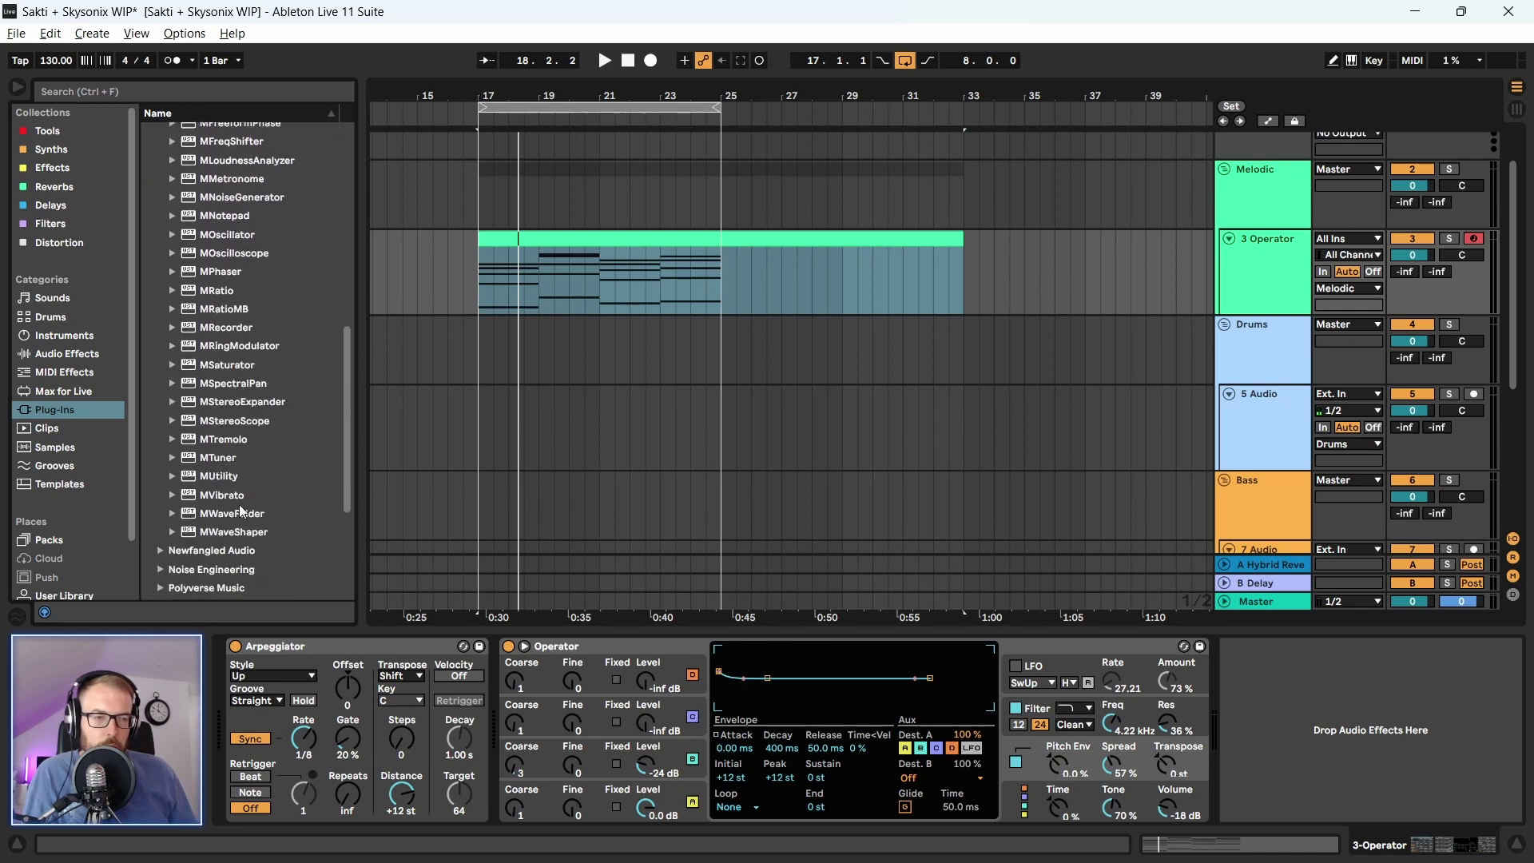
scroll(261, 485, up, 7)
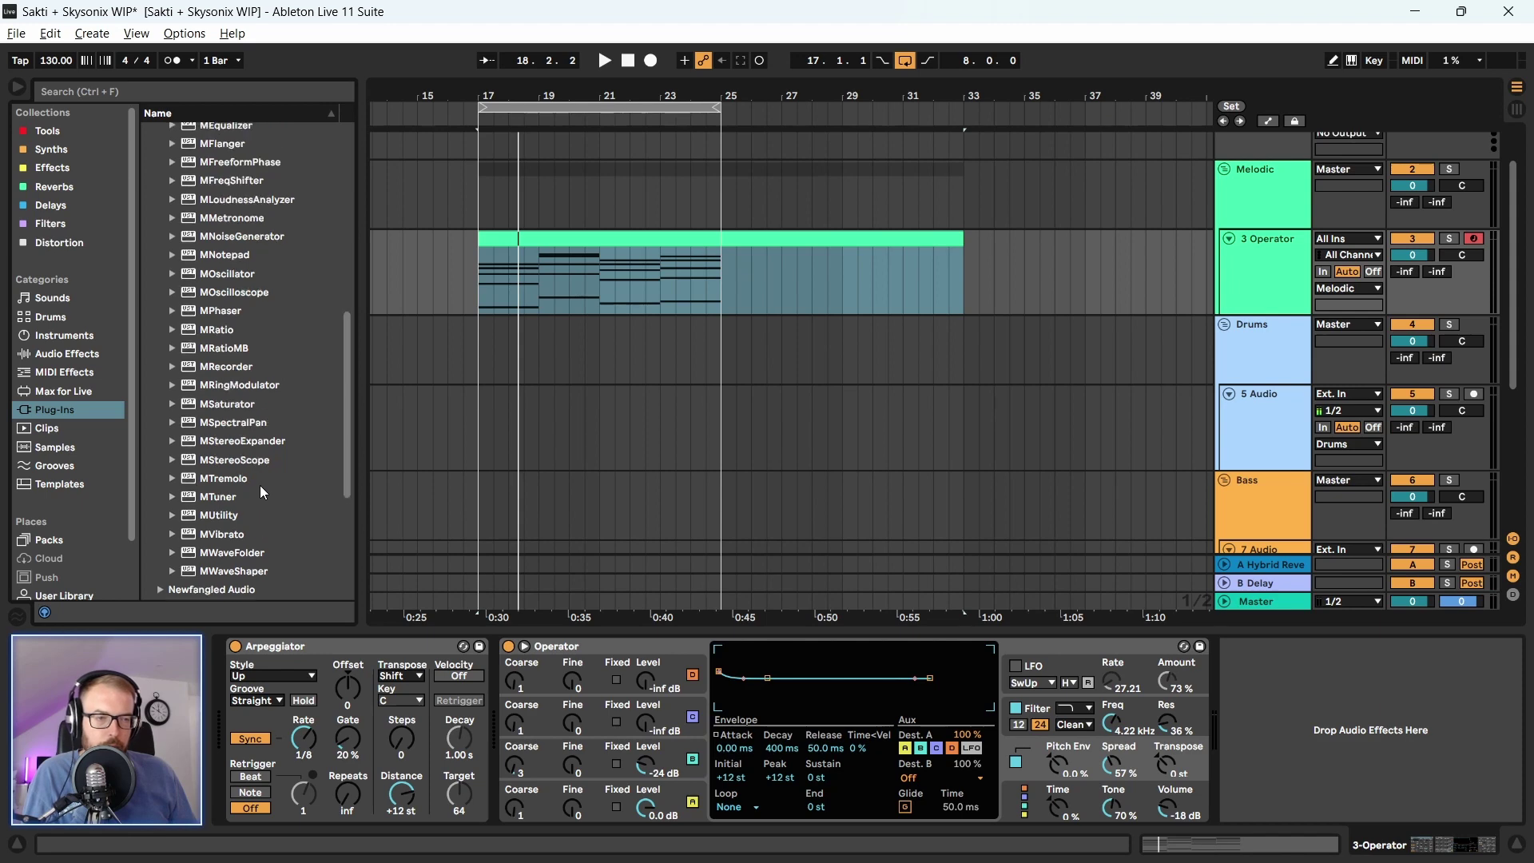
scroll(261, 486, up, 6)
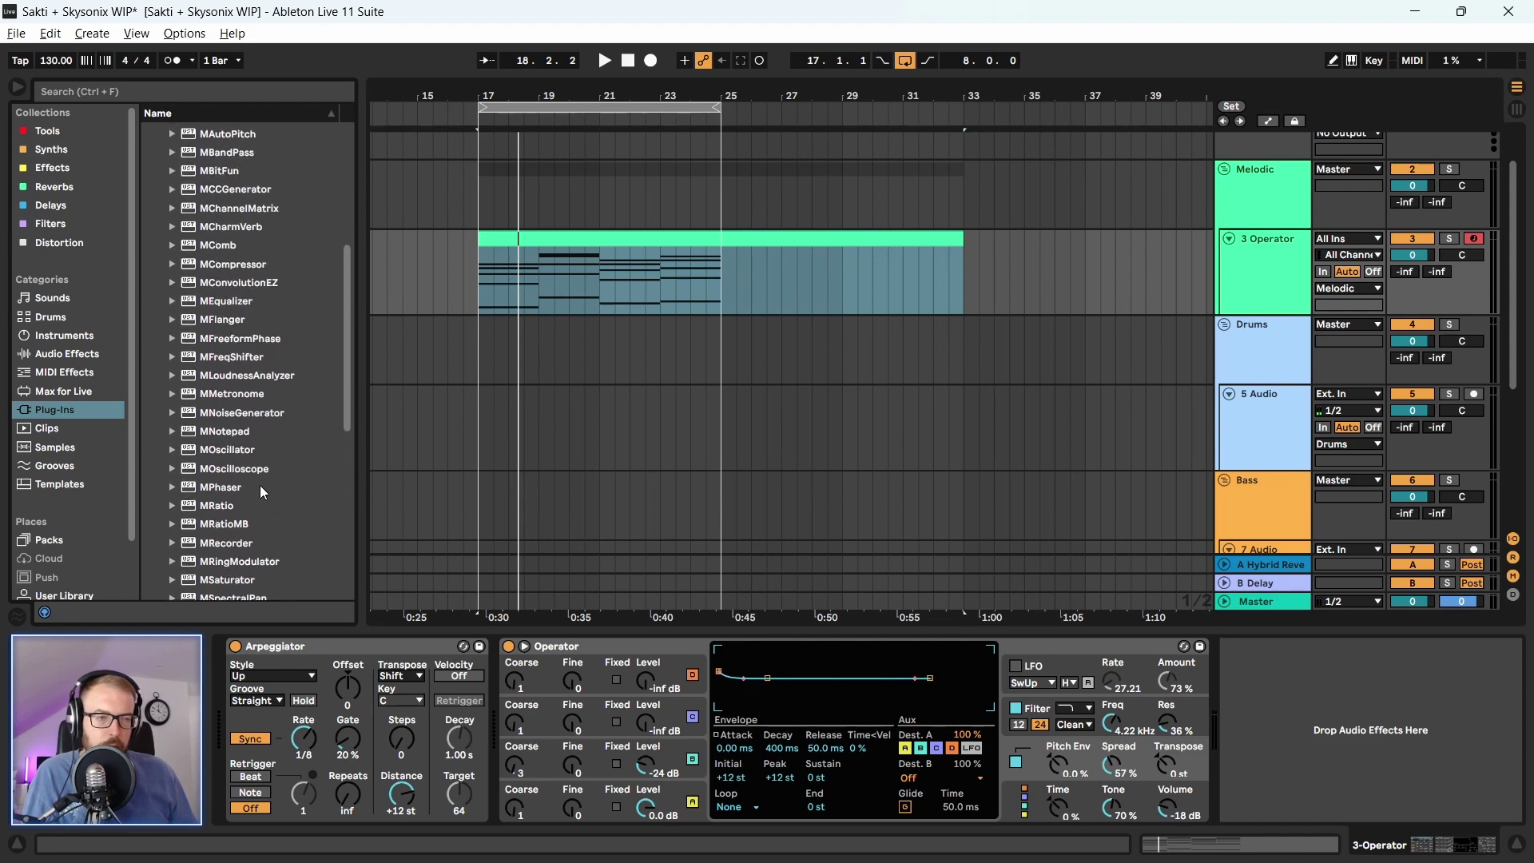
scroll(260, 486, up, 1)
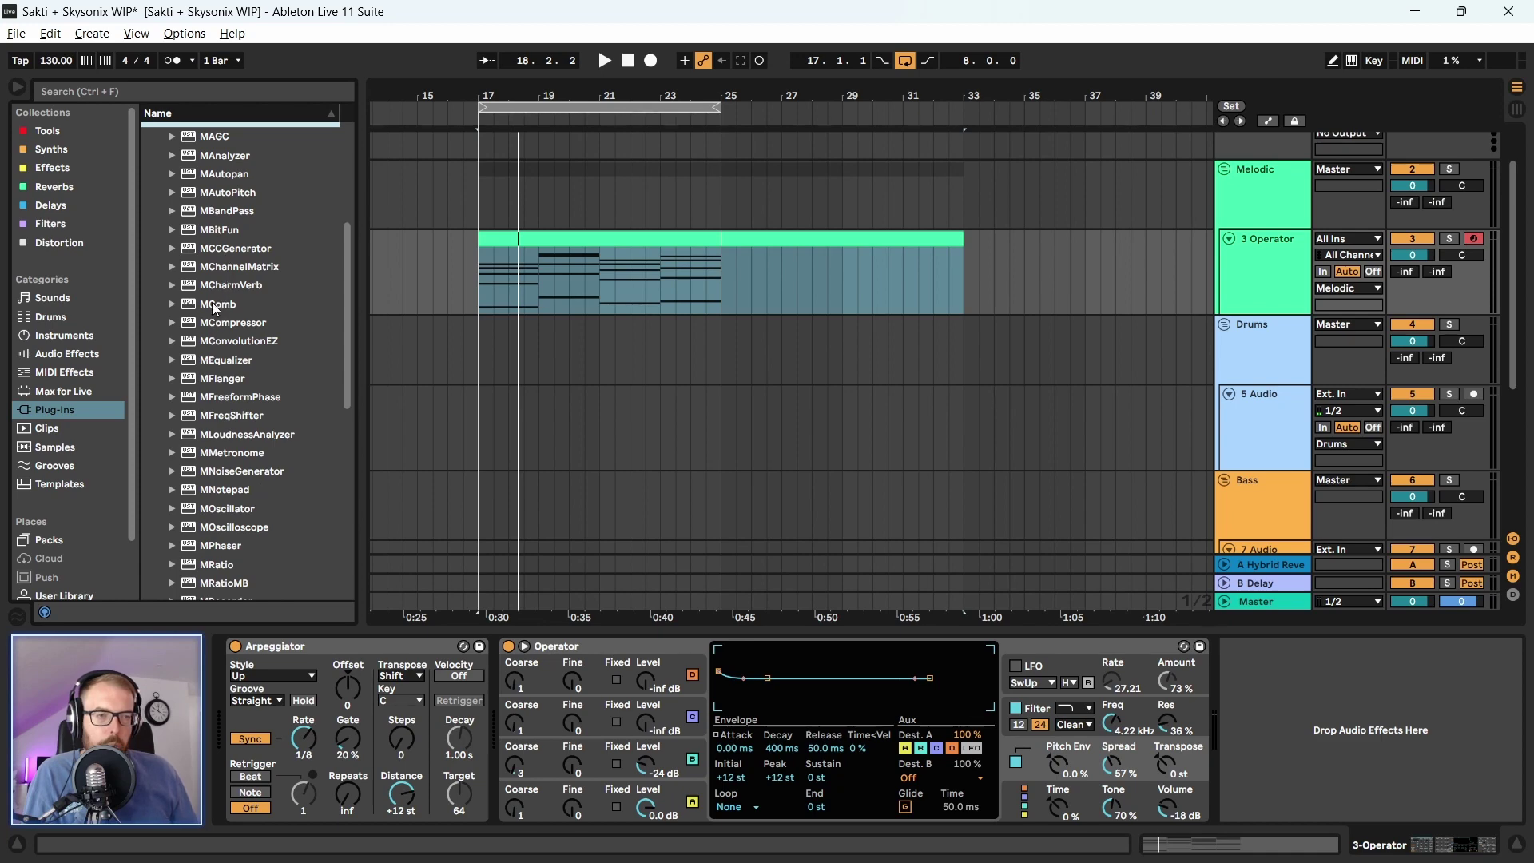
drag(214, 309, 1311, 692)
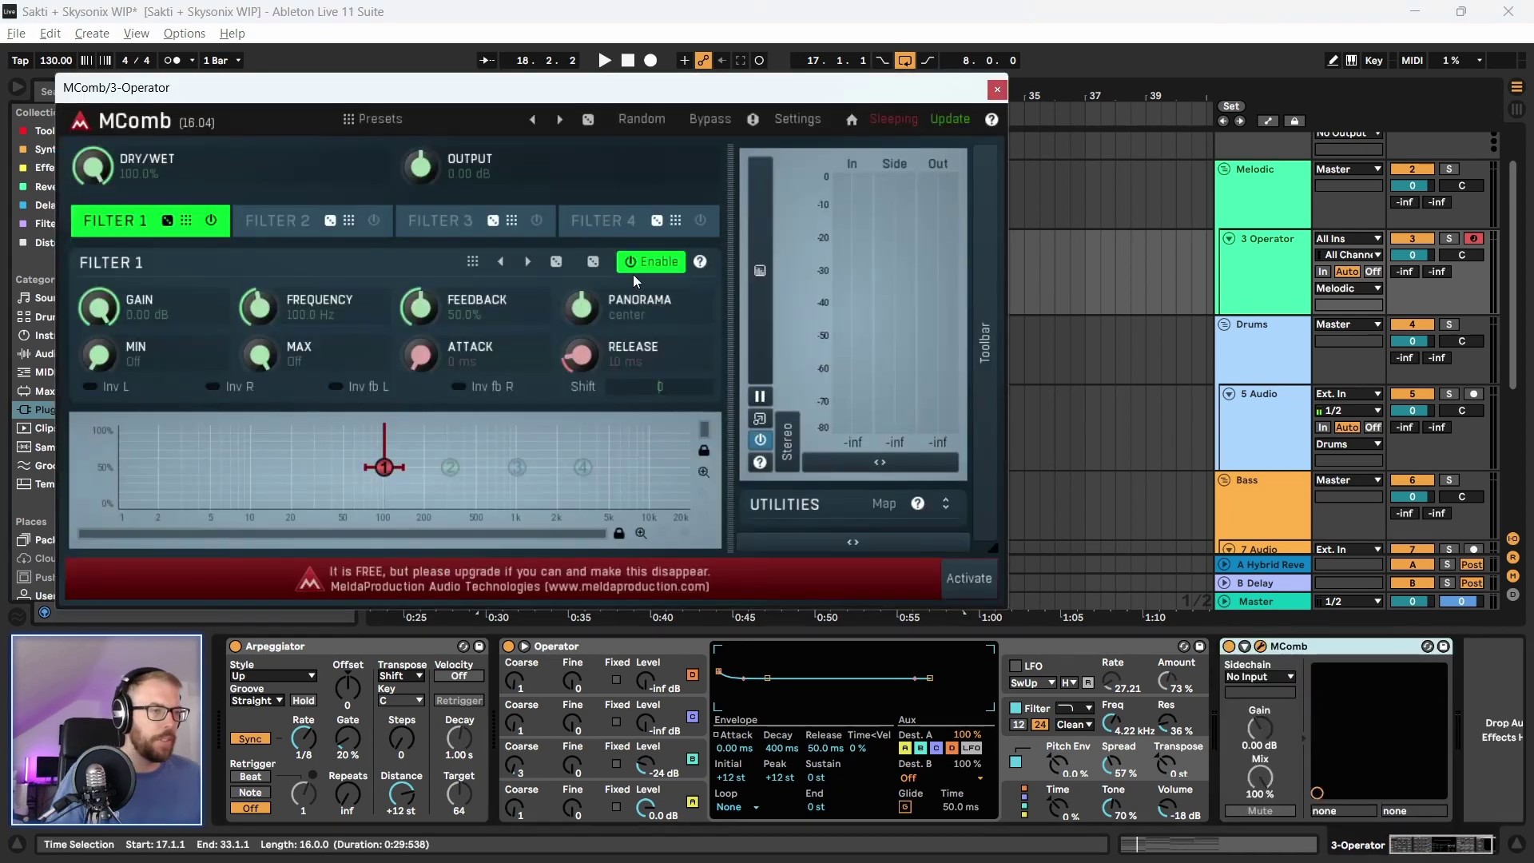
Load the Strasbourg scuff preset from MComb's Reverbs & delays (small) folder and close the preset browser
click(486, 126)
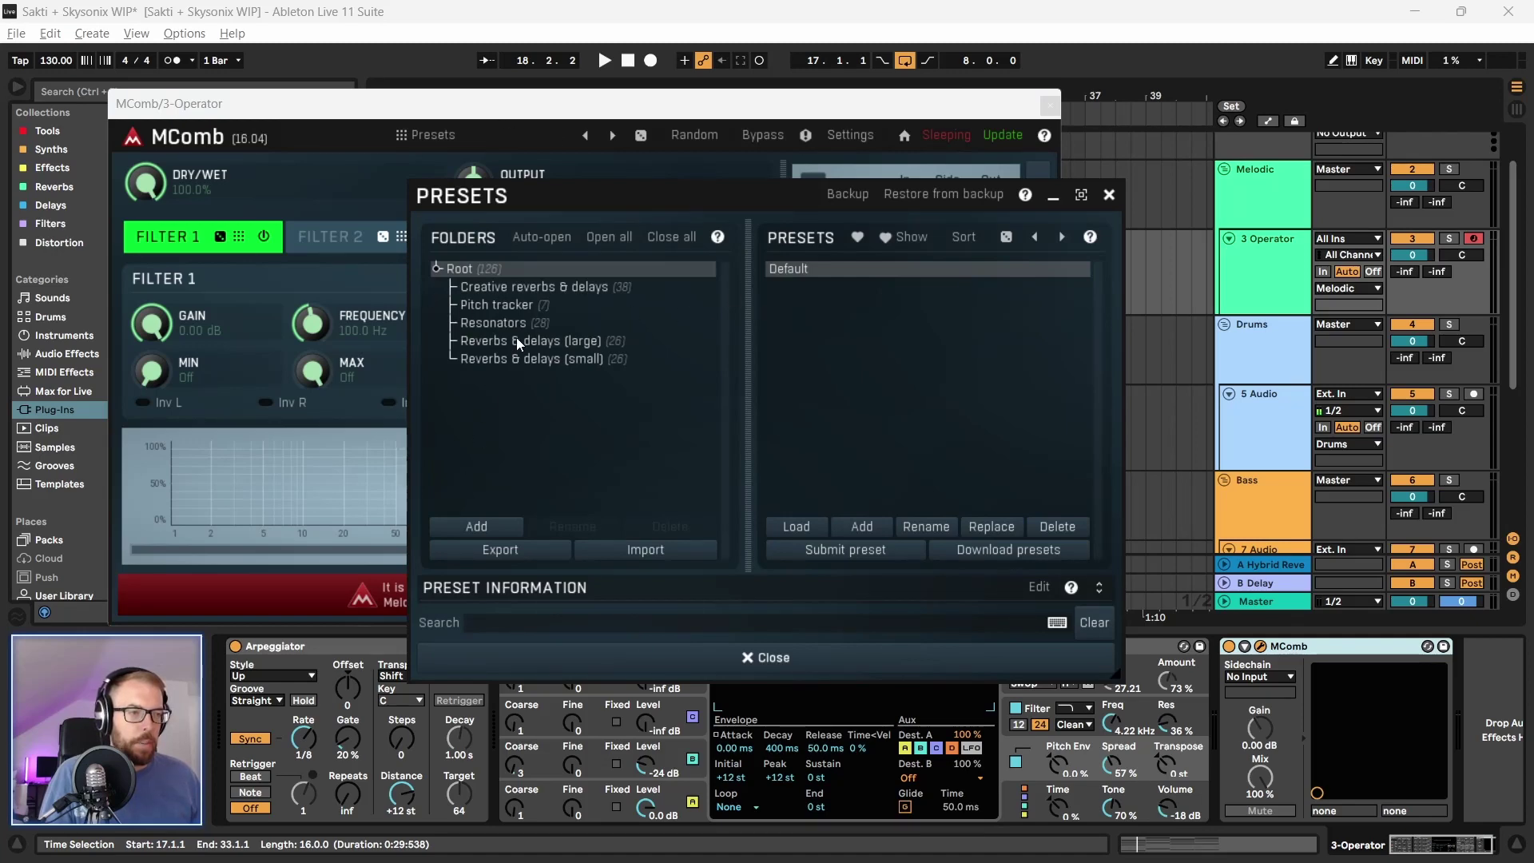
click(544, 341)
click(592, 359)
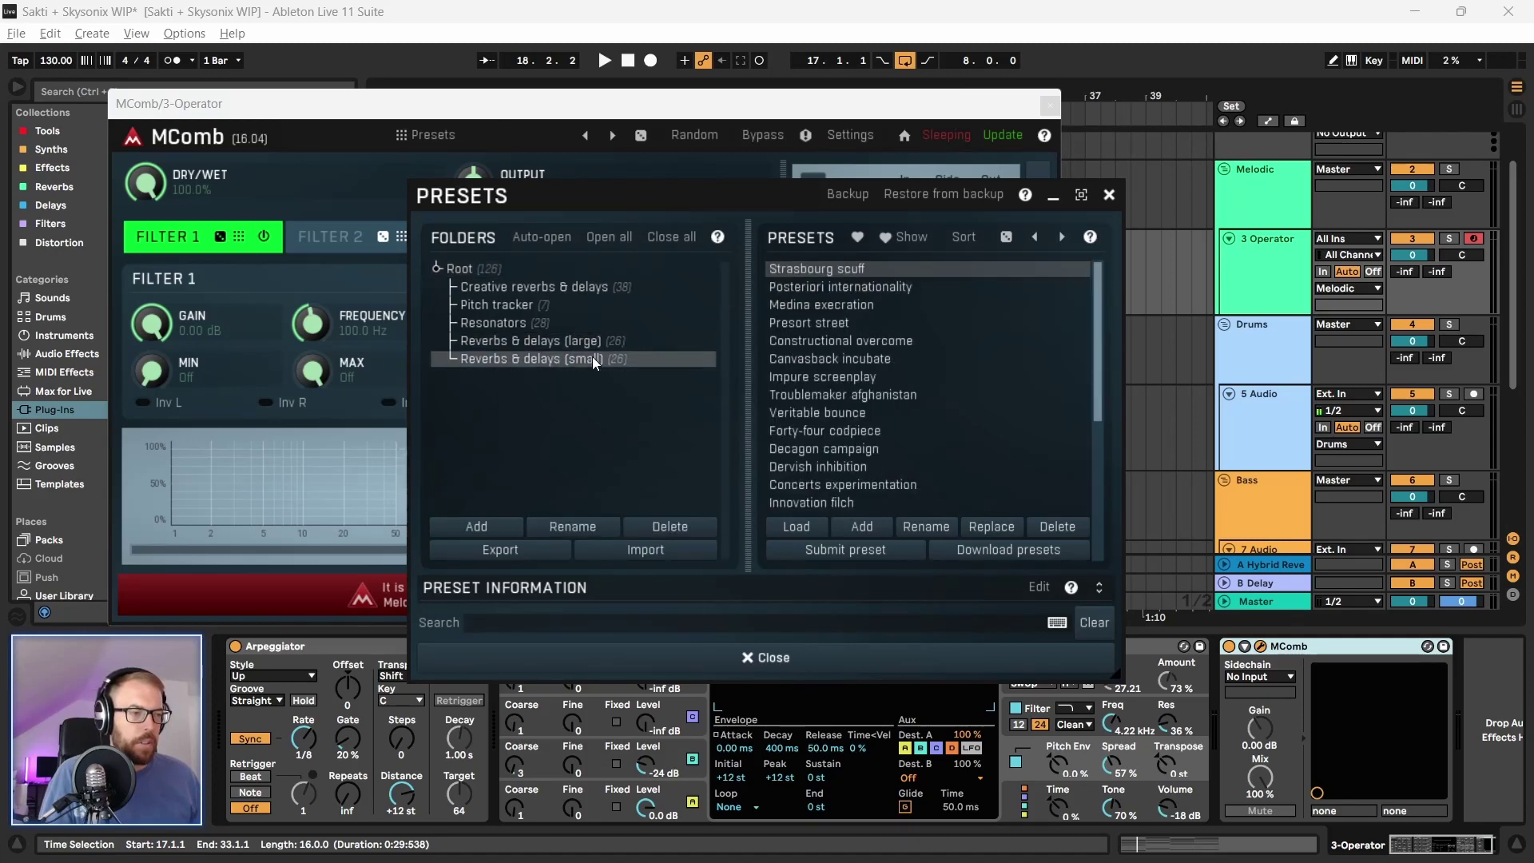
click(847, 270)
click(1109, 194)
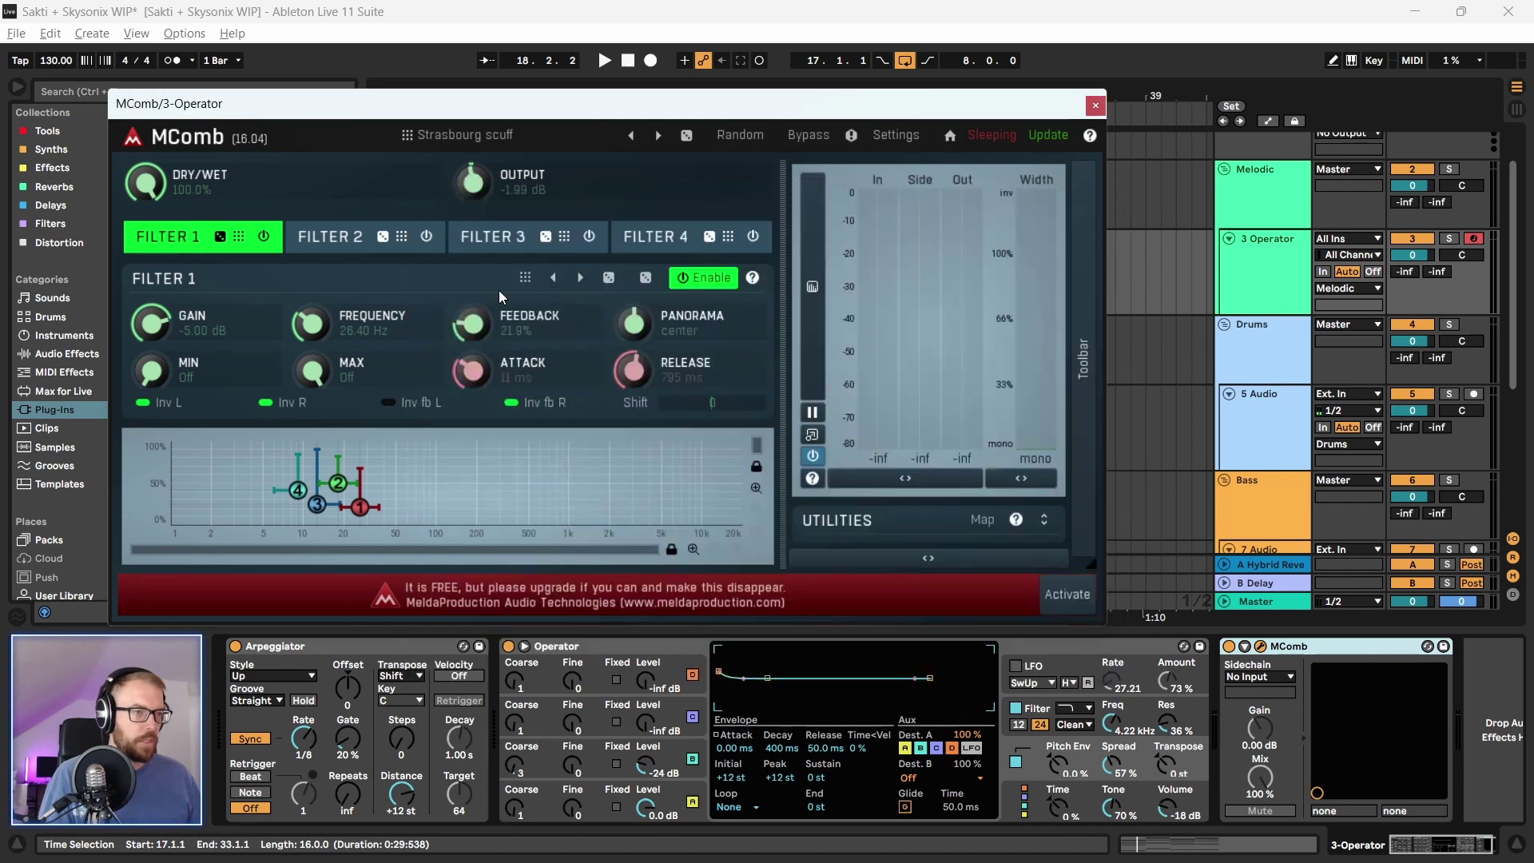
Play the progression through MComb and lower its Dry/Wet to 39.8%
drag(440, 117, 424, 202)
click(495, 238)
key(space)
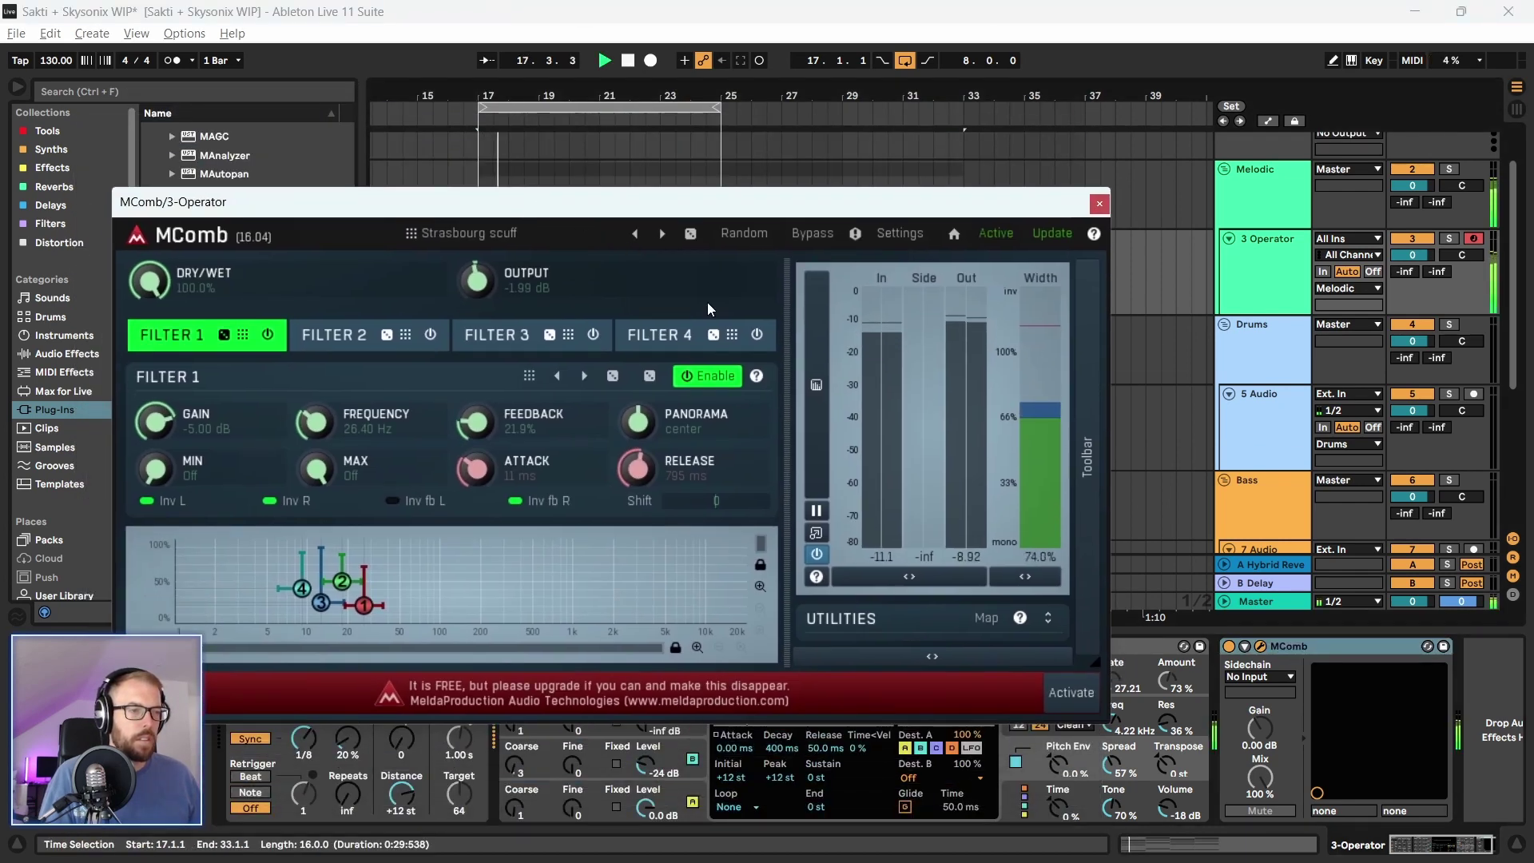
drag(150, 280, 149, 327)
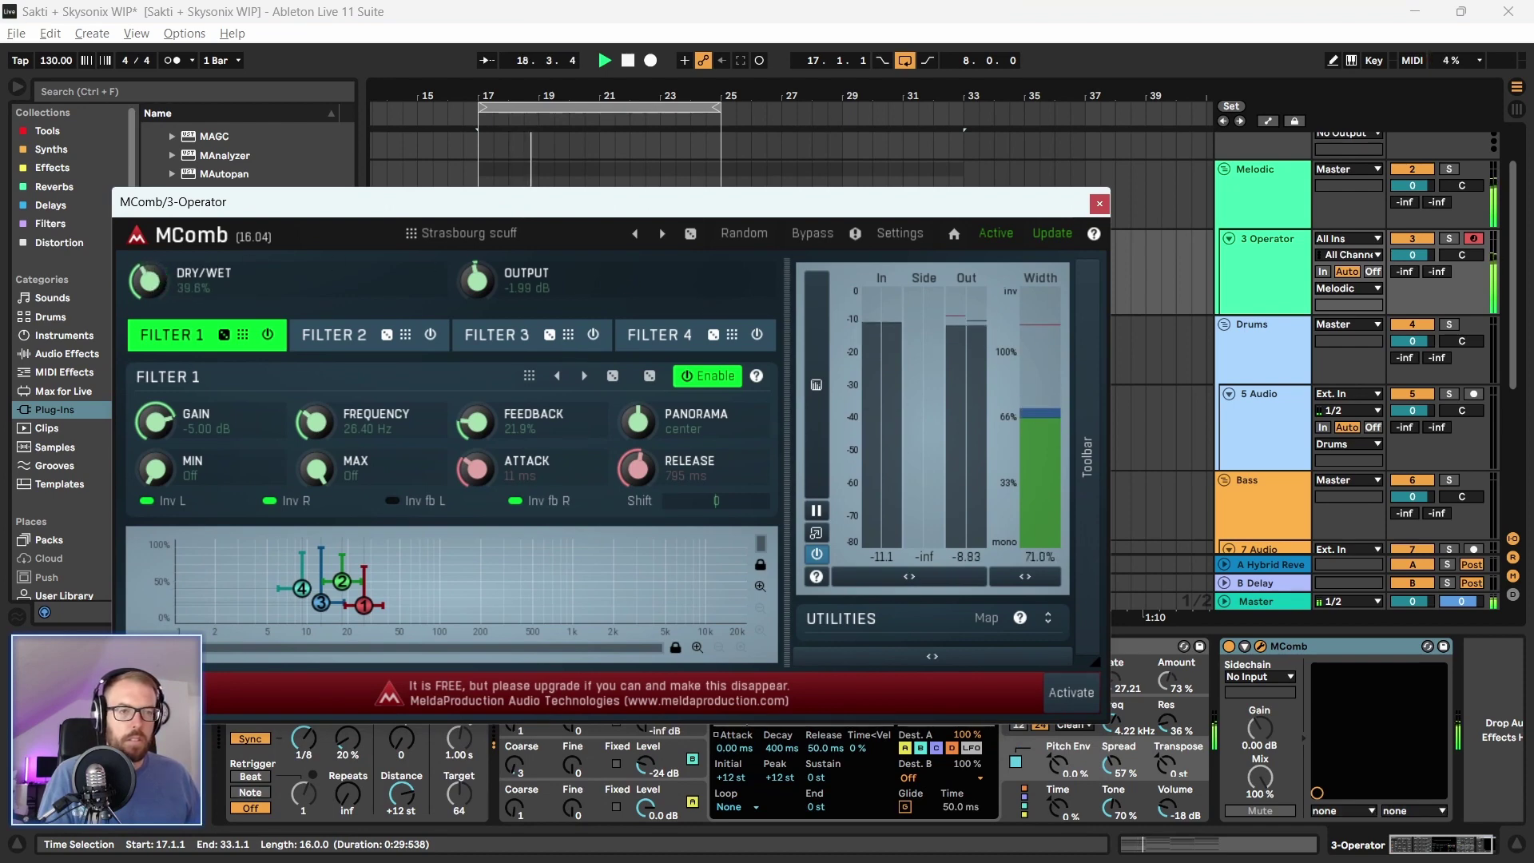
Audition MComb's following presets one by one during playback, from Posteriori internationality through to Forty-four codpiece
click(661, 232)
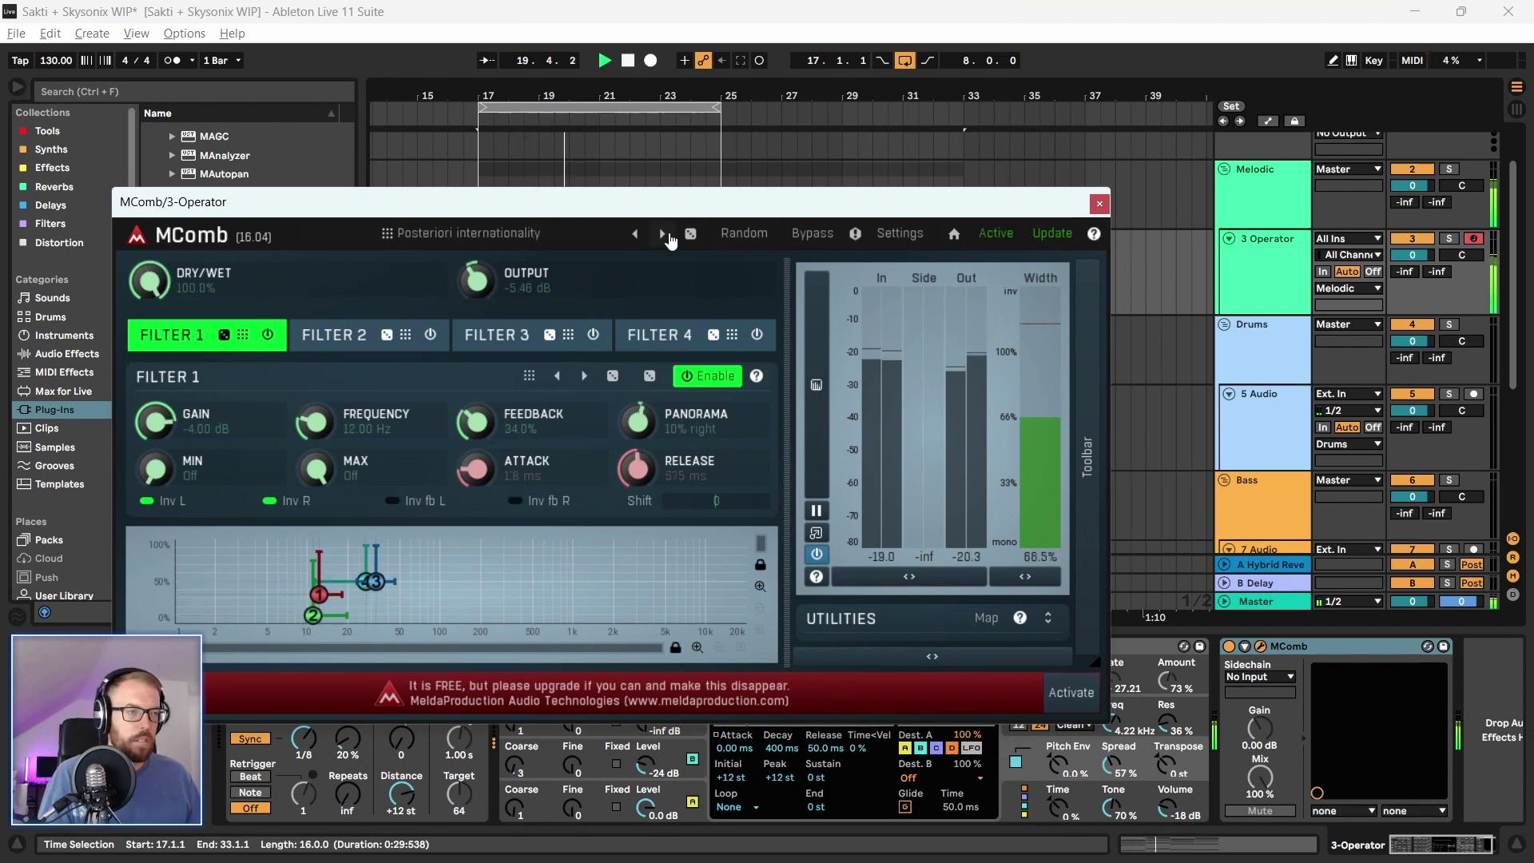
drag(654, 216, 677, 217)
click(685, 233)
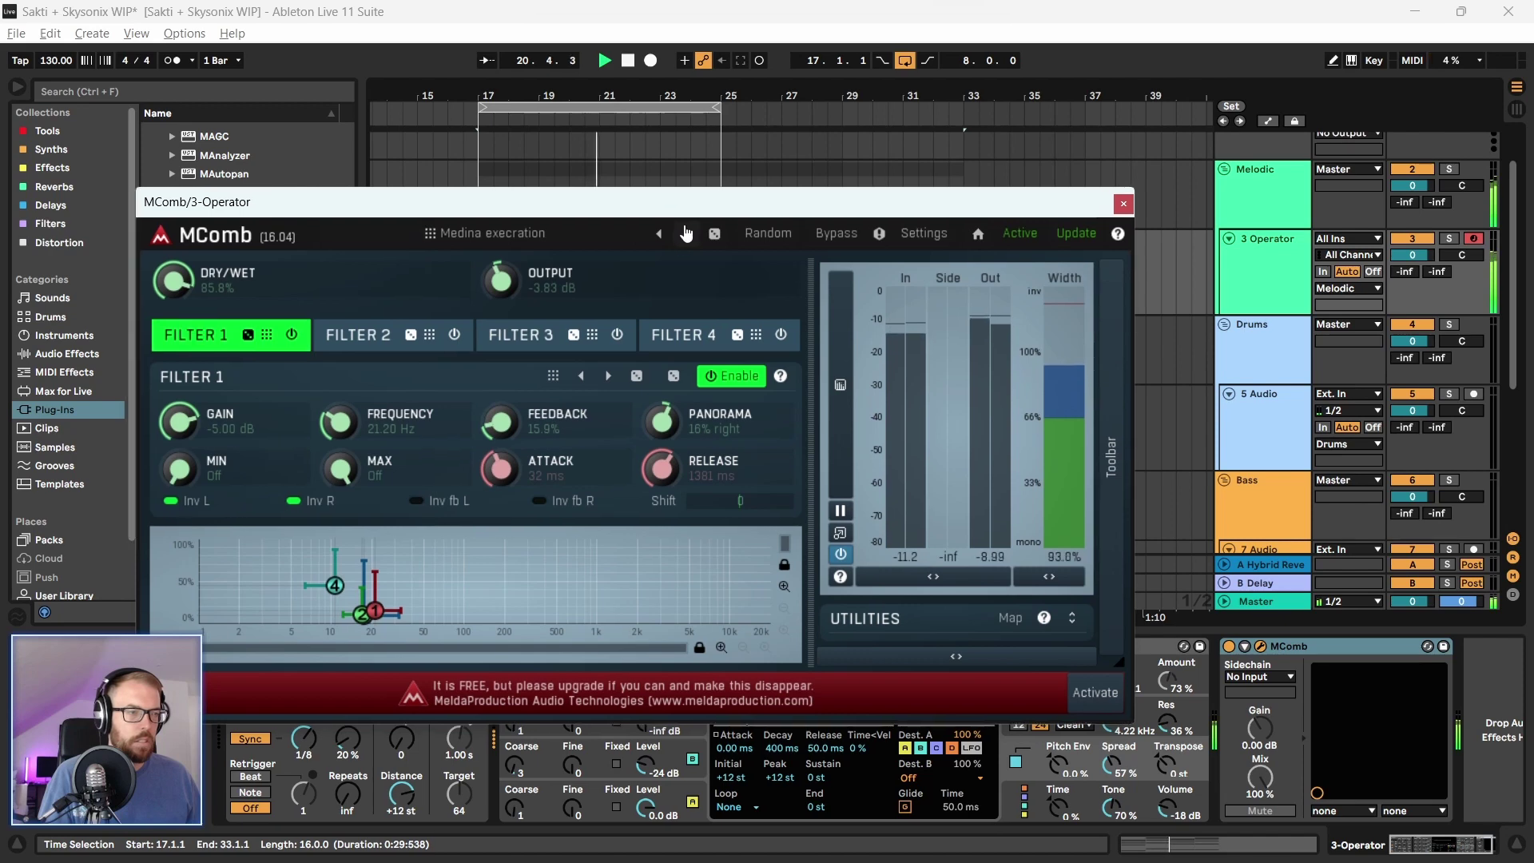
click(686, 233)
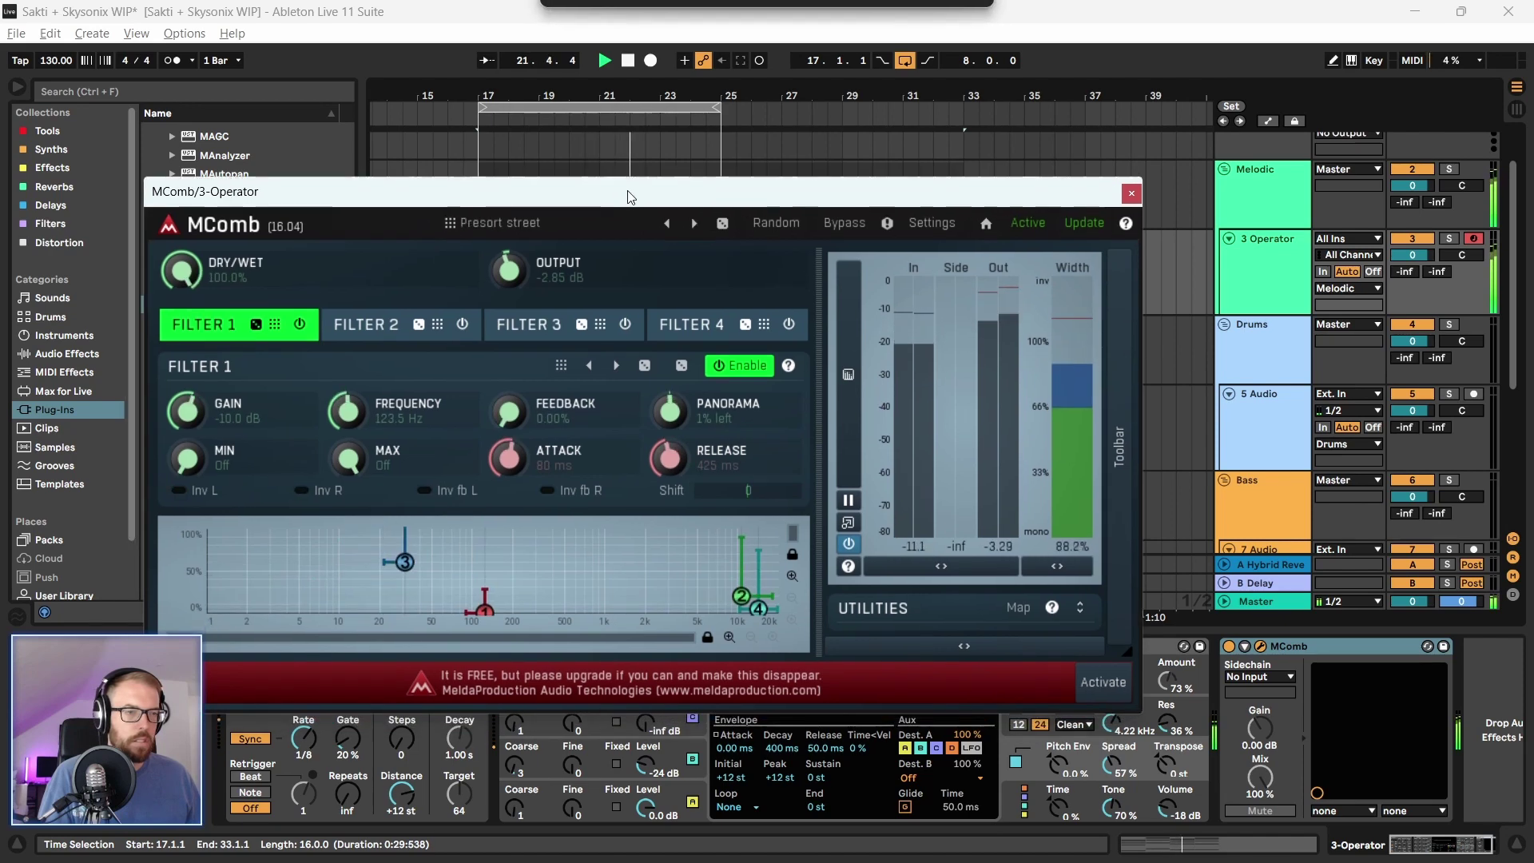
drag(618, 201, 627, 190)
click(696, 230)
drag(696, 231, 701, 230)
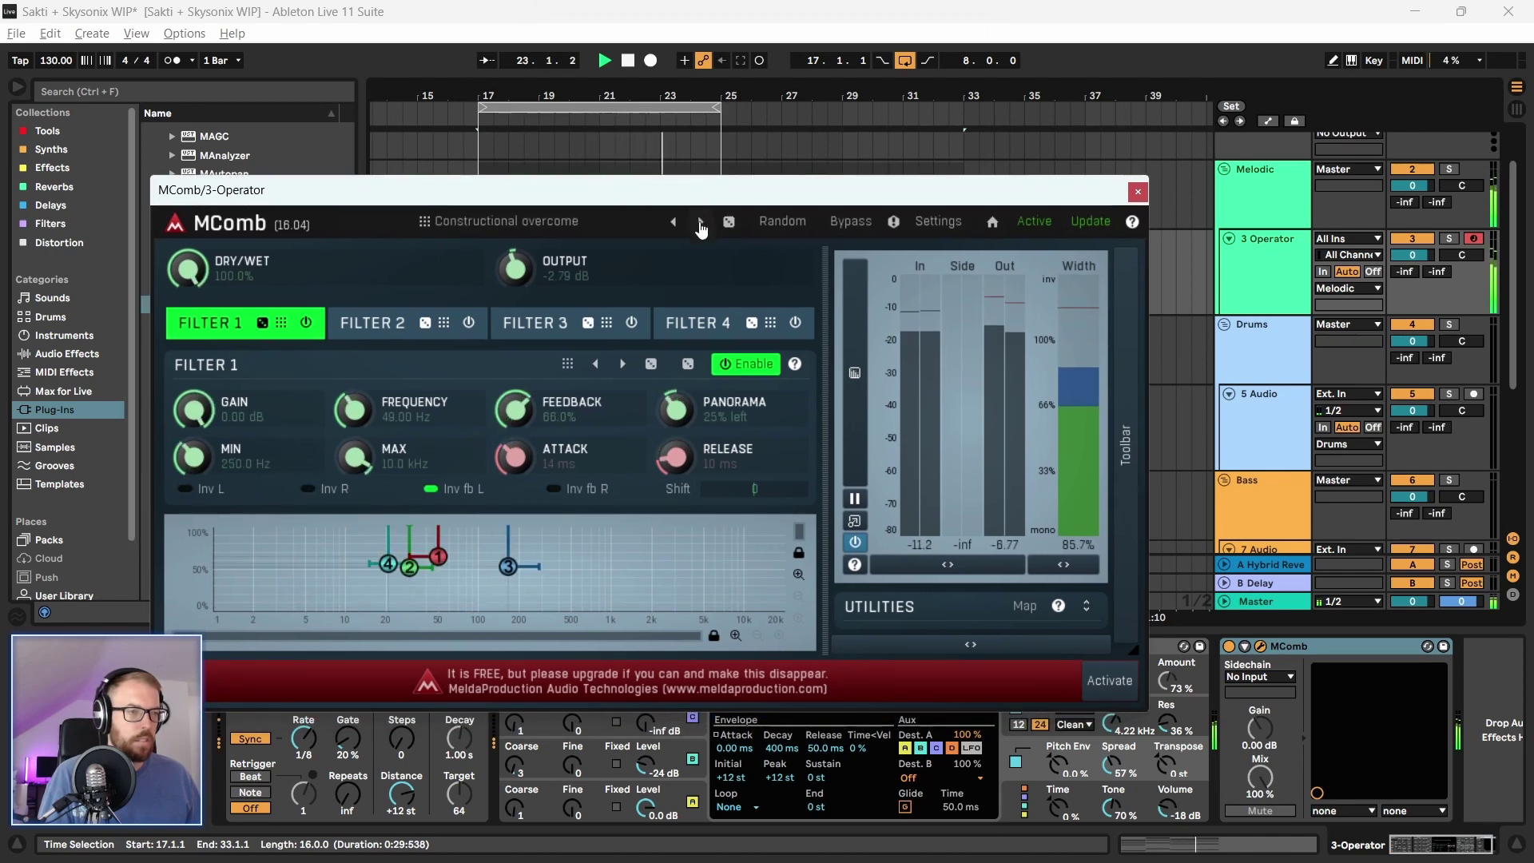
click(700, 227)
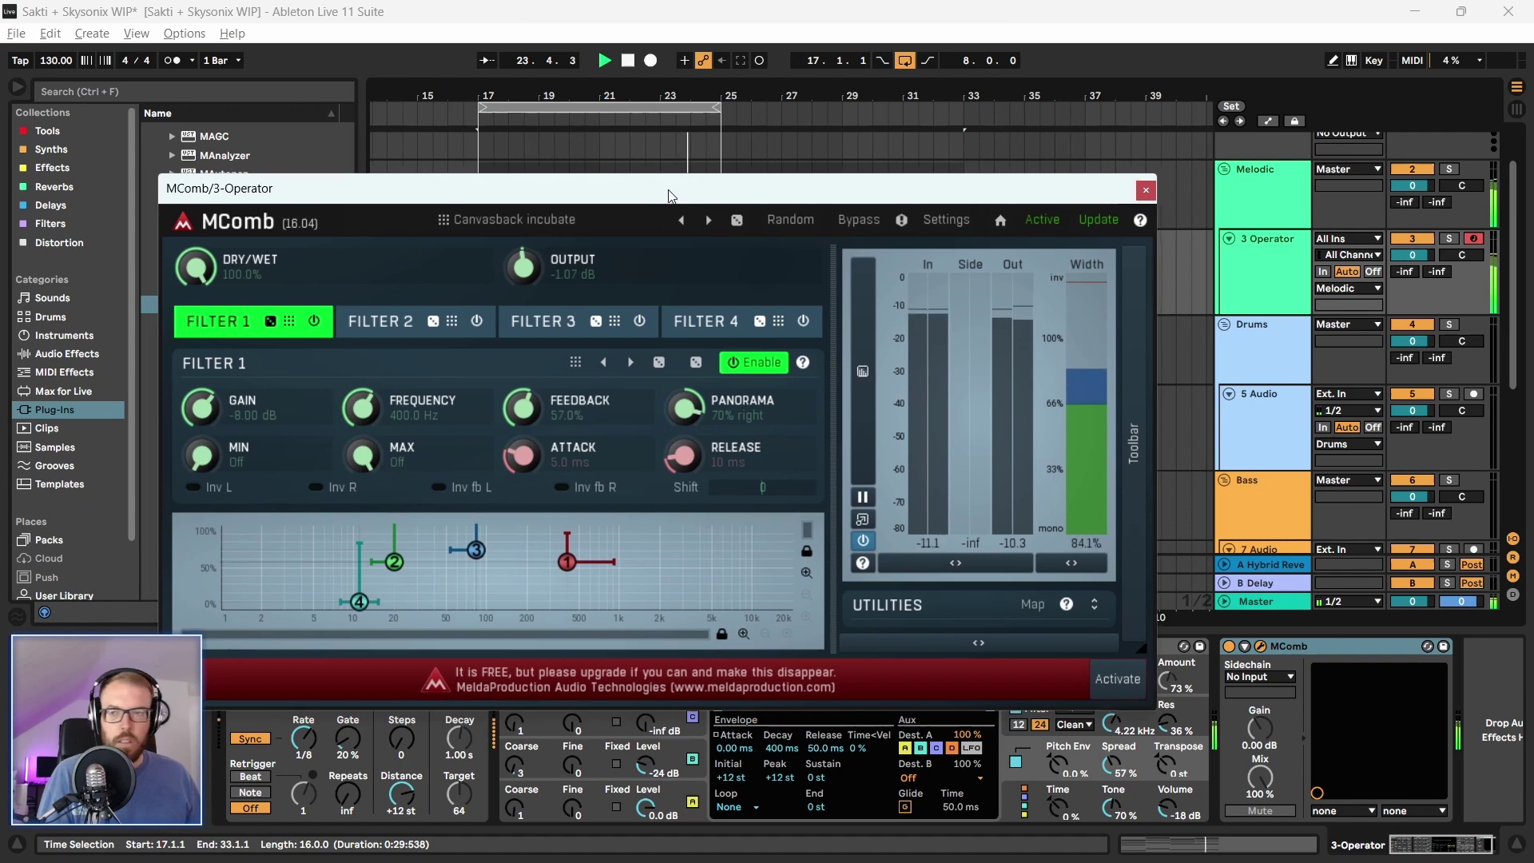
click(710, 224)
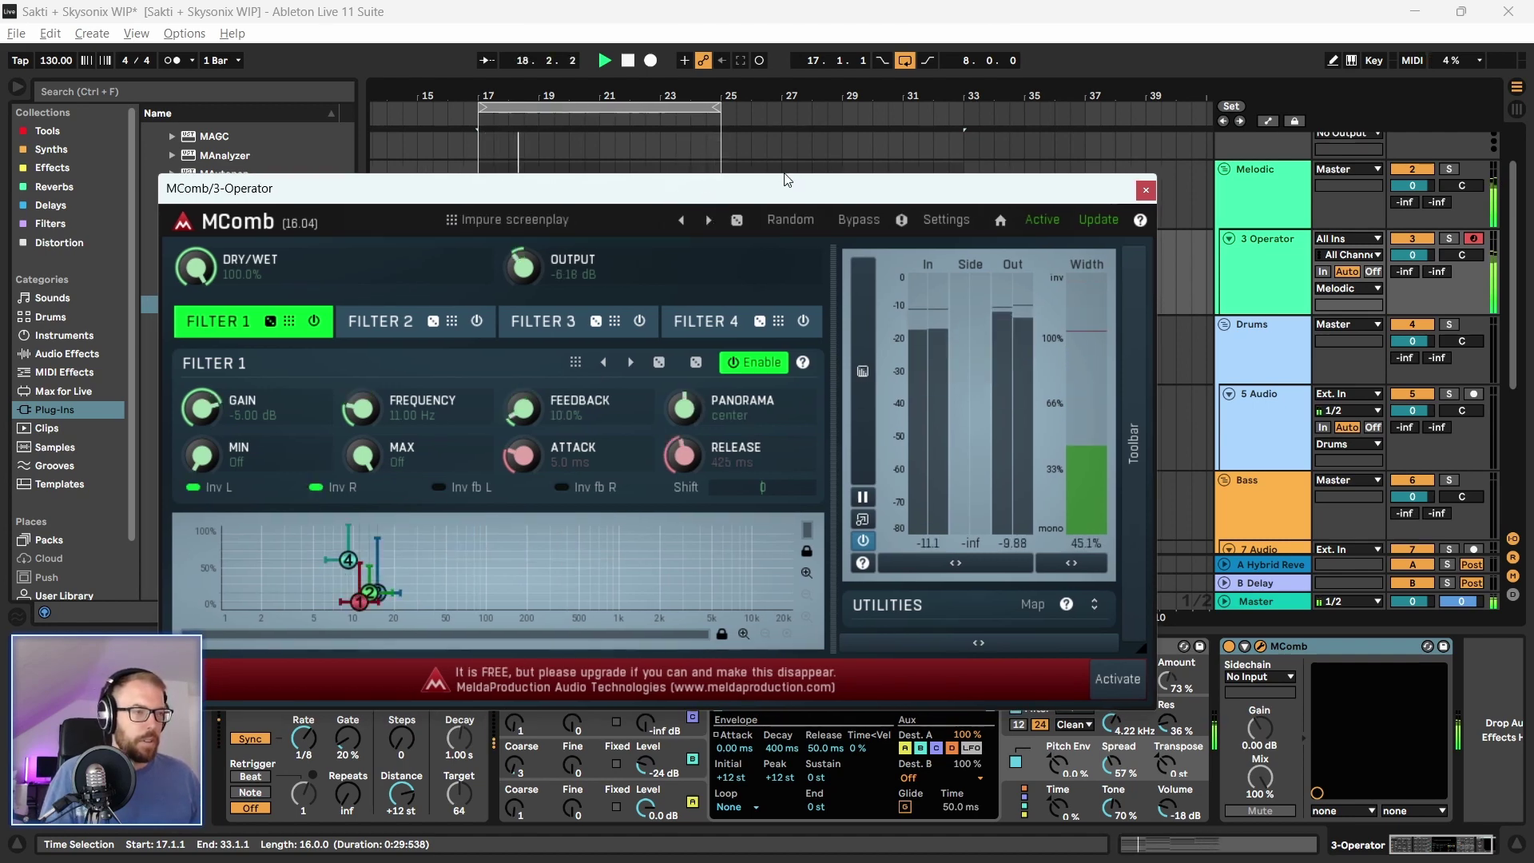
drag(782, 192, 789, 171)
click(718, 200)
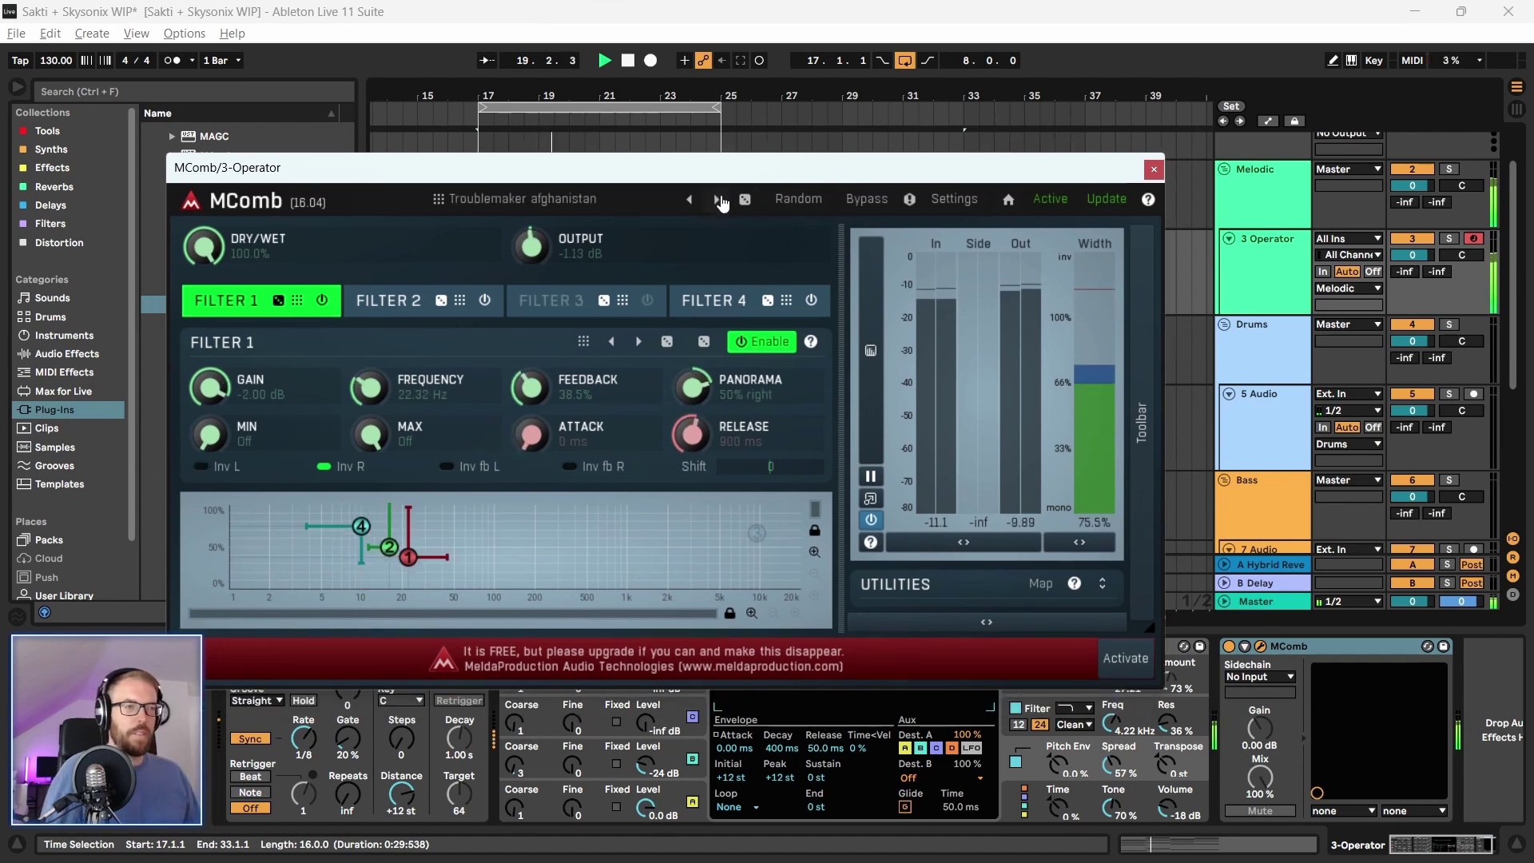
click(720, 200)
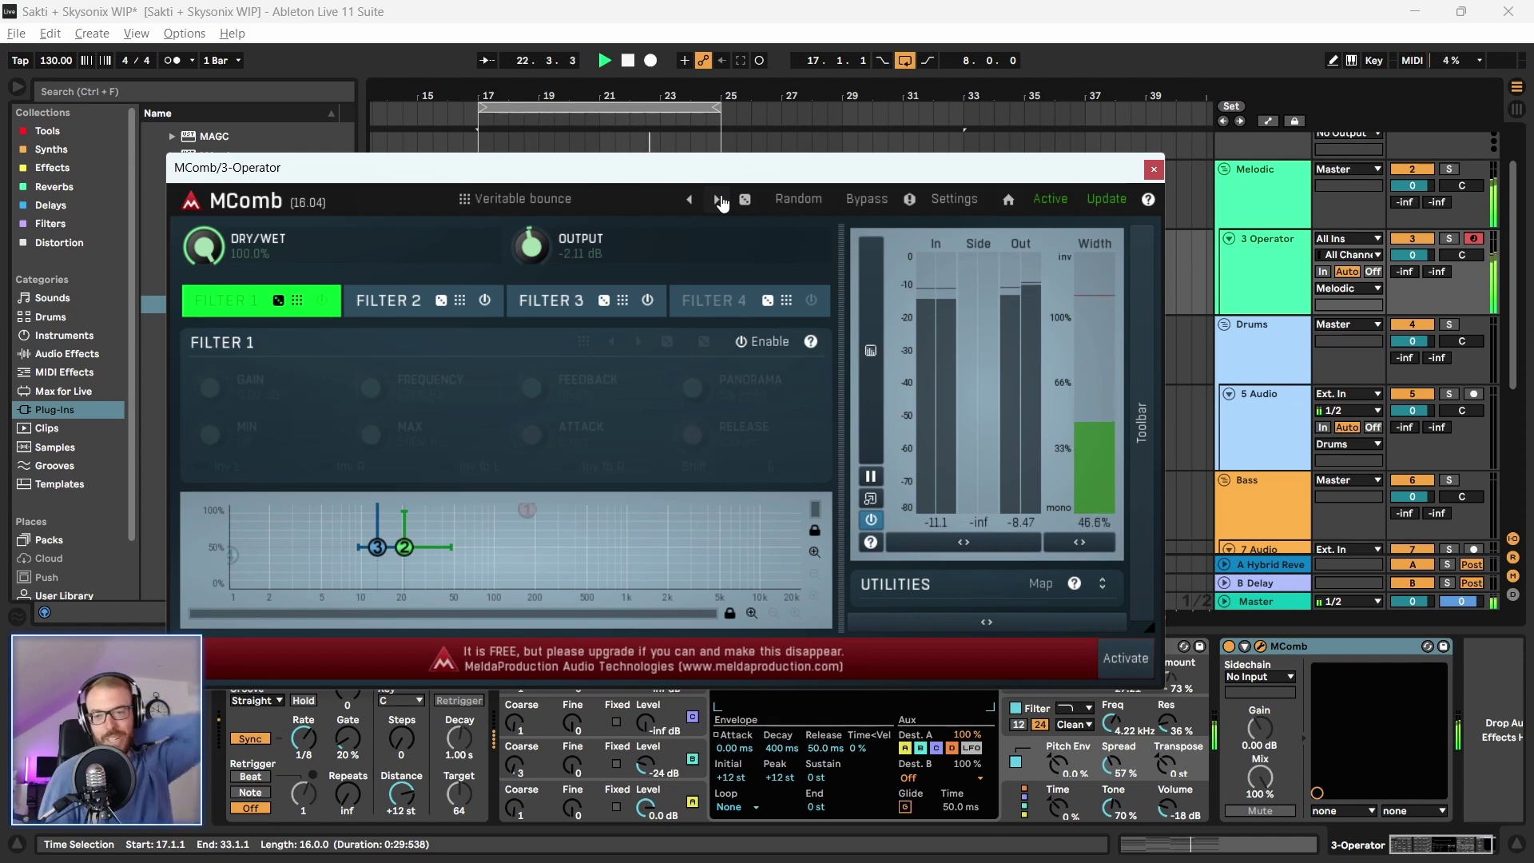
click(720, 201)
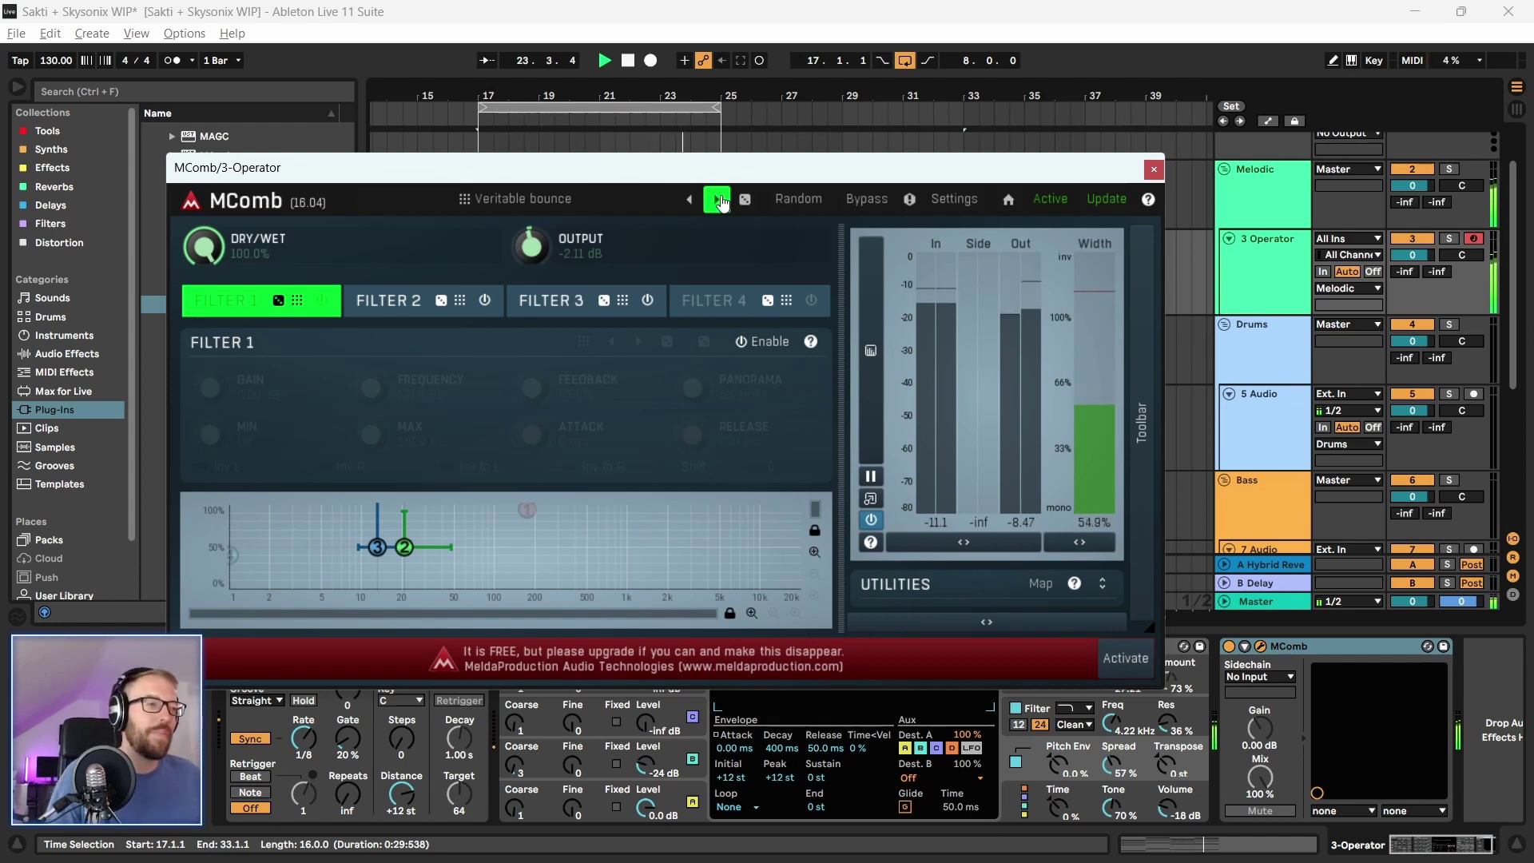
drag(719, 175, 695, 158)
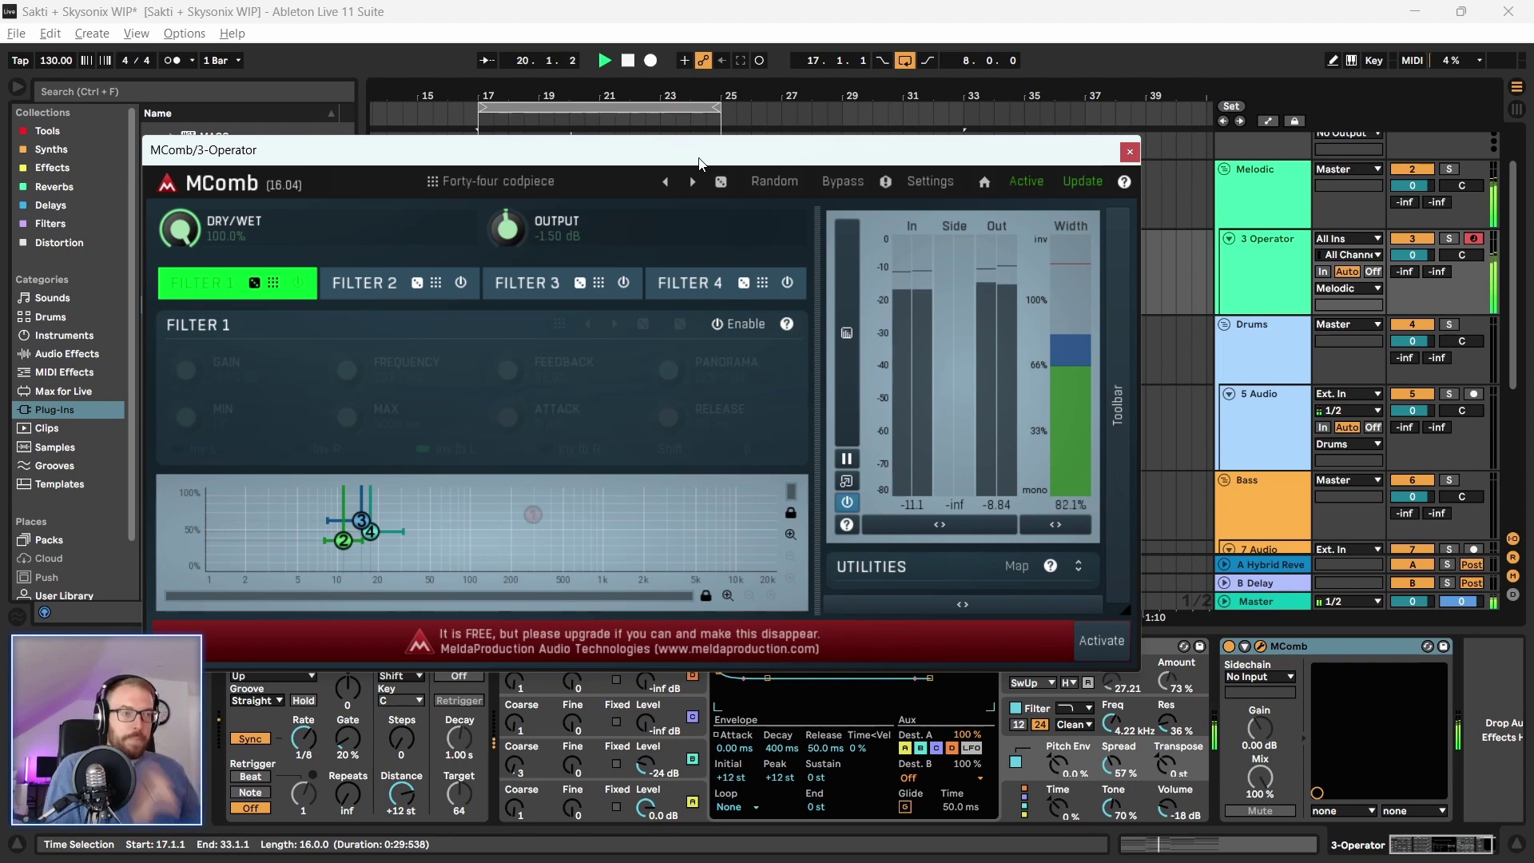
Audition MComb's following presets up to Concerts experimentation during playback, setting the Arpeggiator's rate to 1/12
click(692, 182)
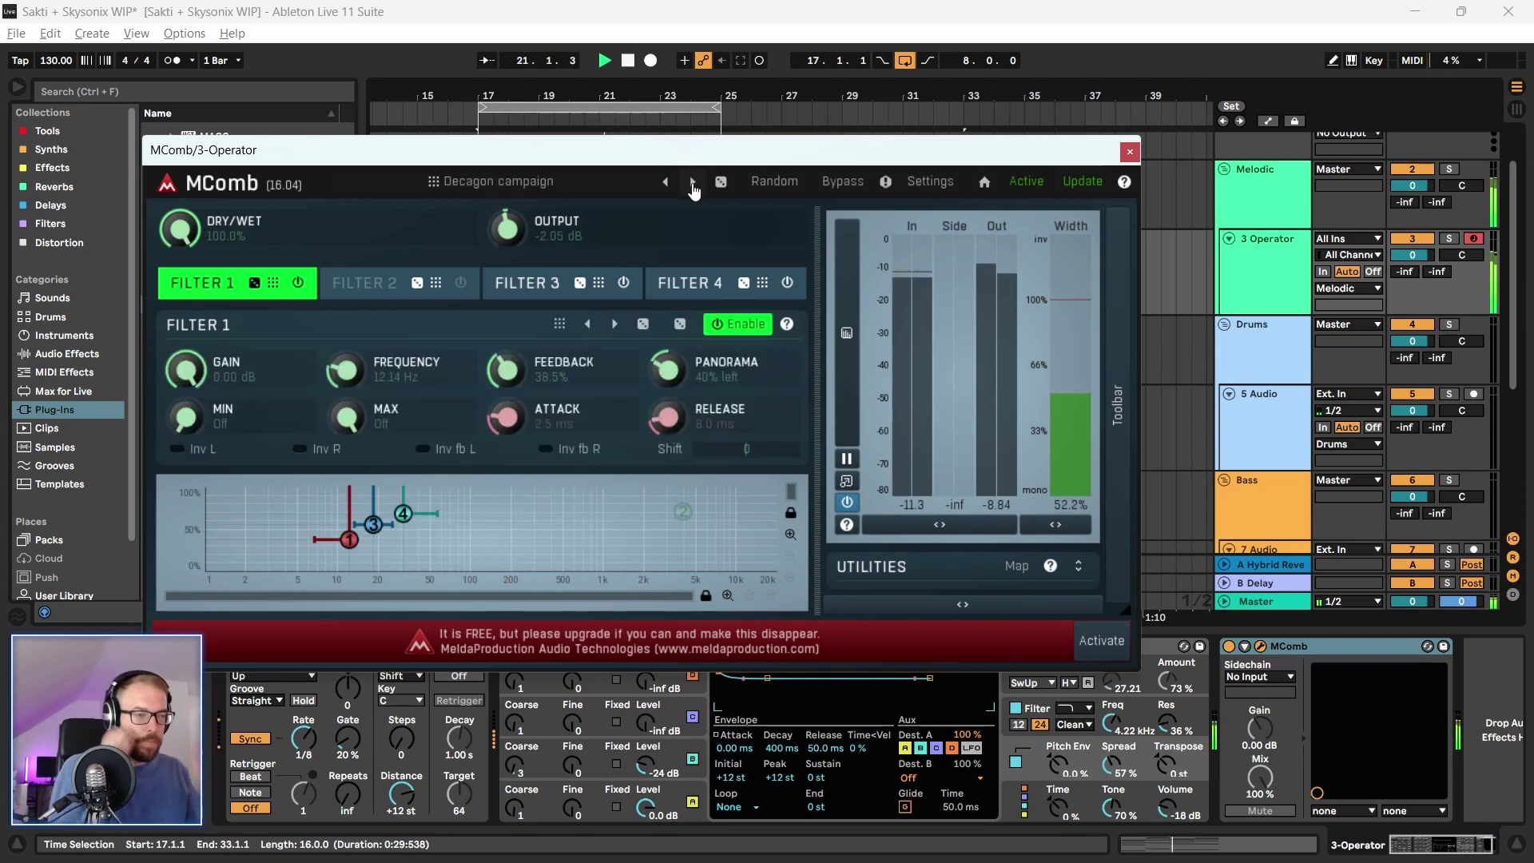
click(693, 184)
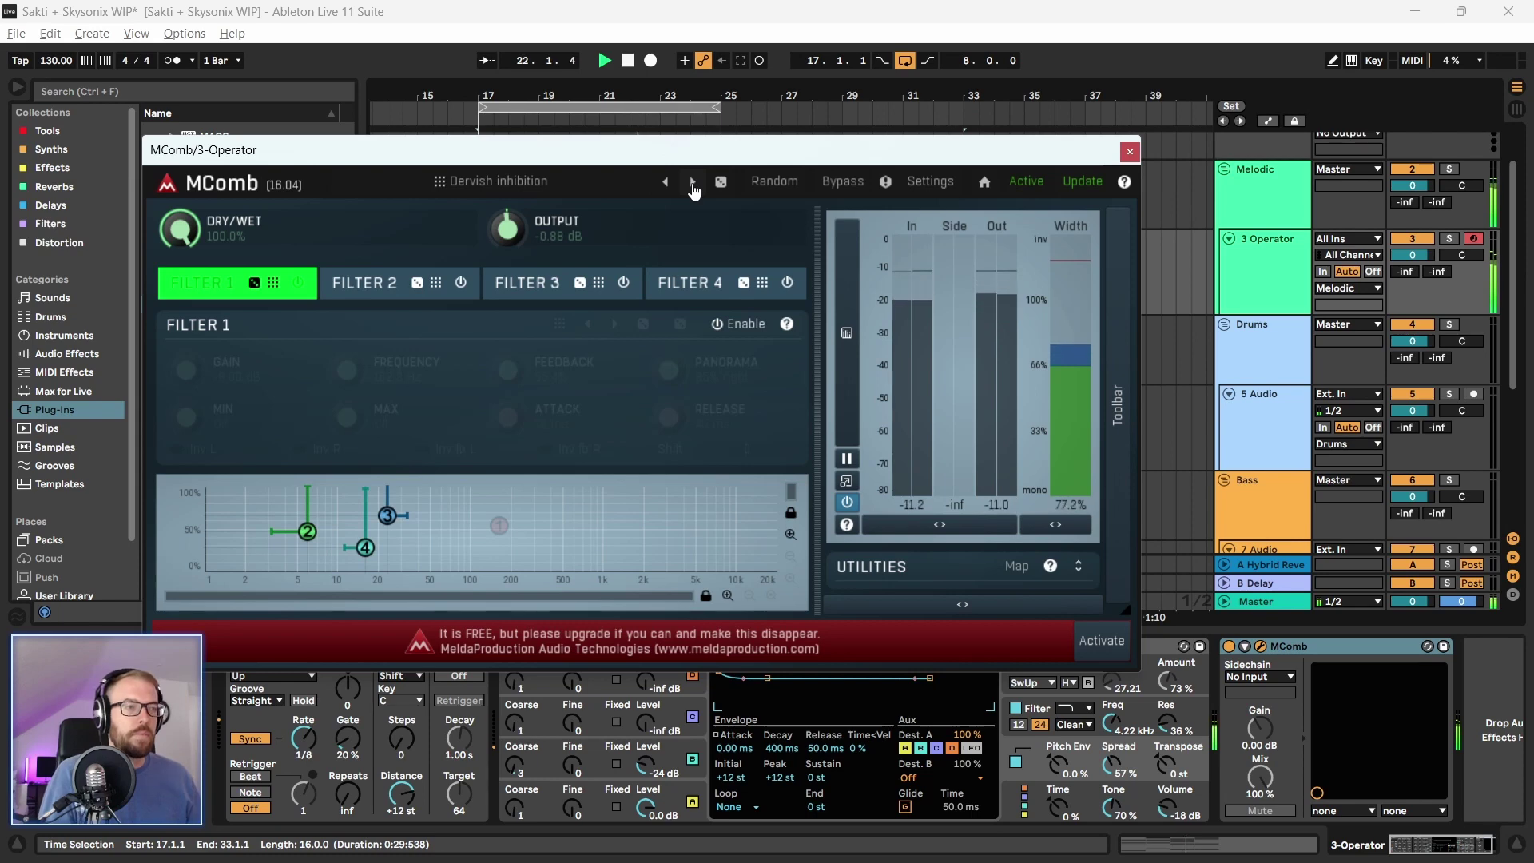
drag(304, 738, 304, 748)
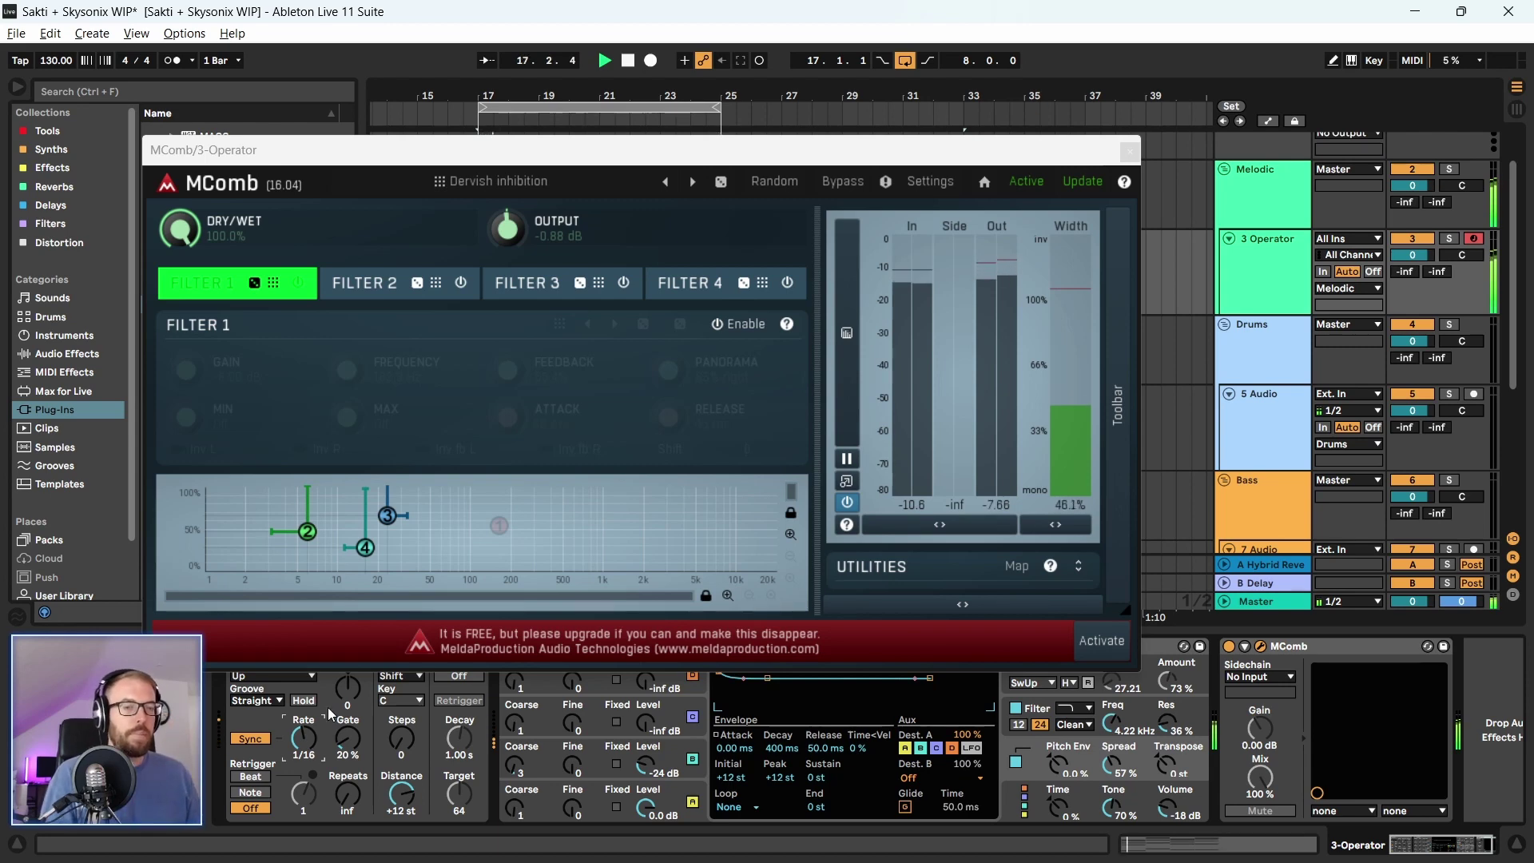
click(693, 183)
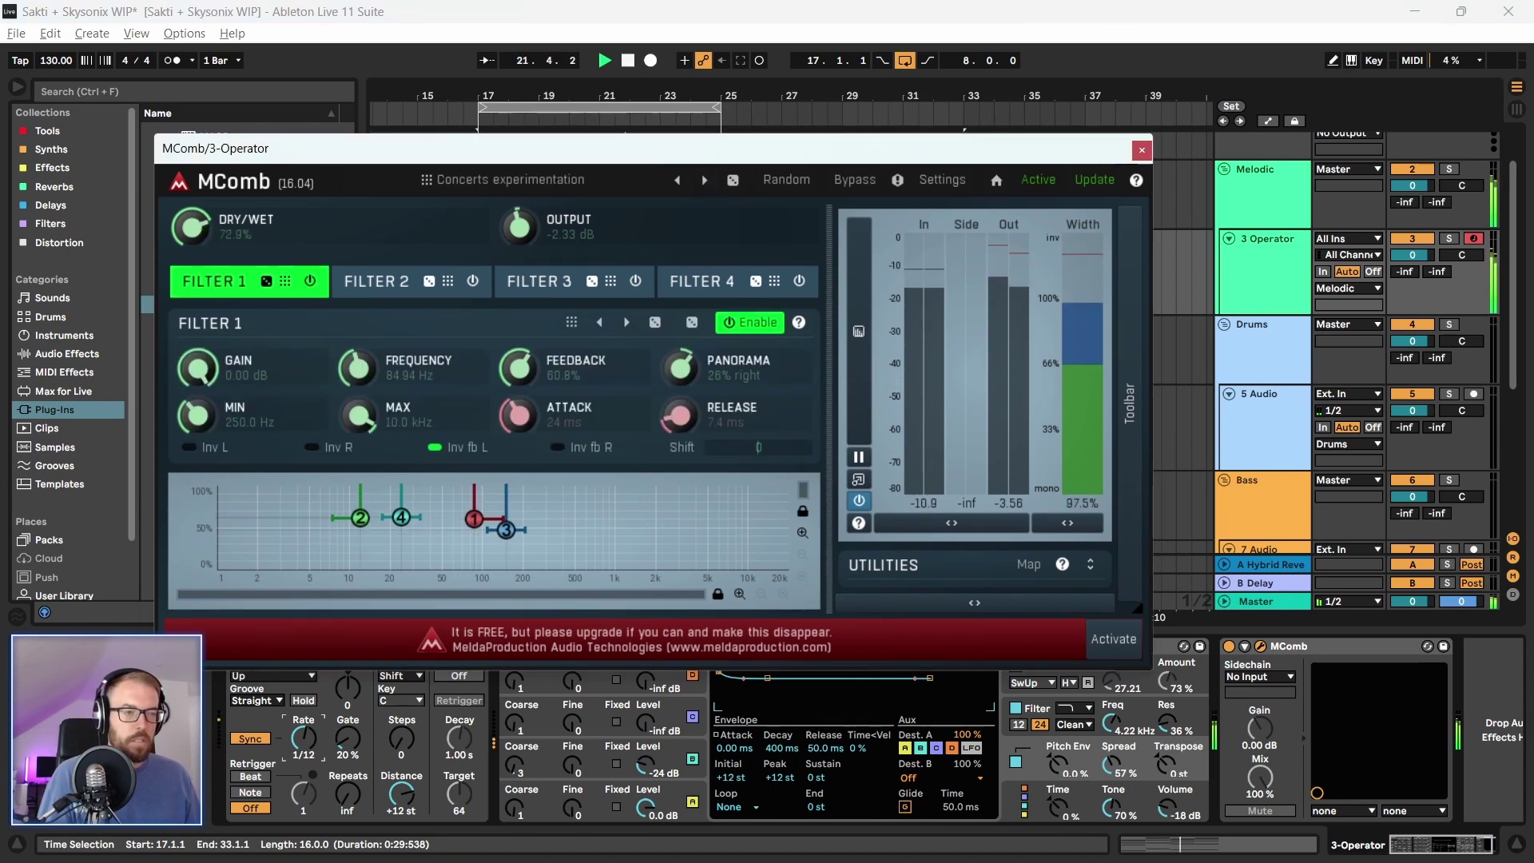
Lower the comb filters' feedback in MComb's graph, bringing Filter 1 to about 74 Hz with about 41% feedback
drag(517, 366, 529, 402)
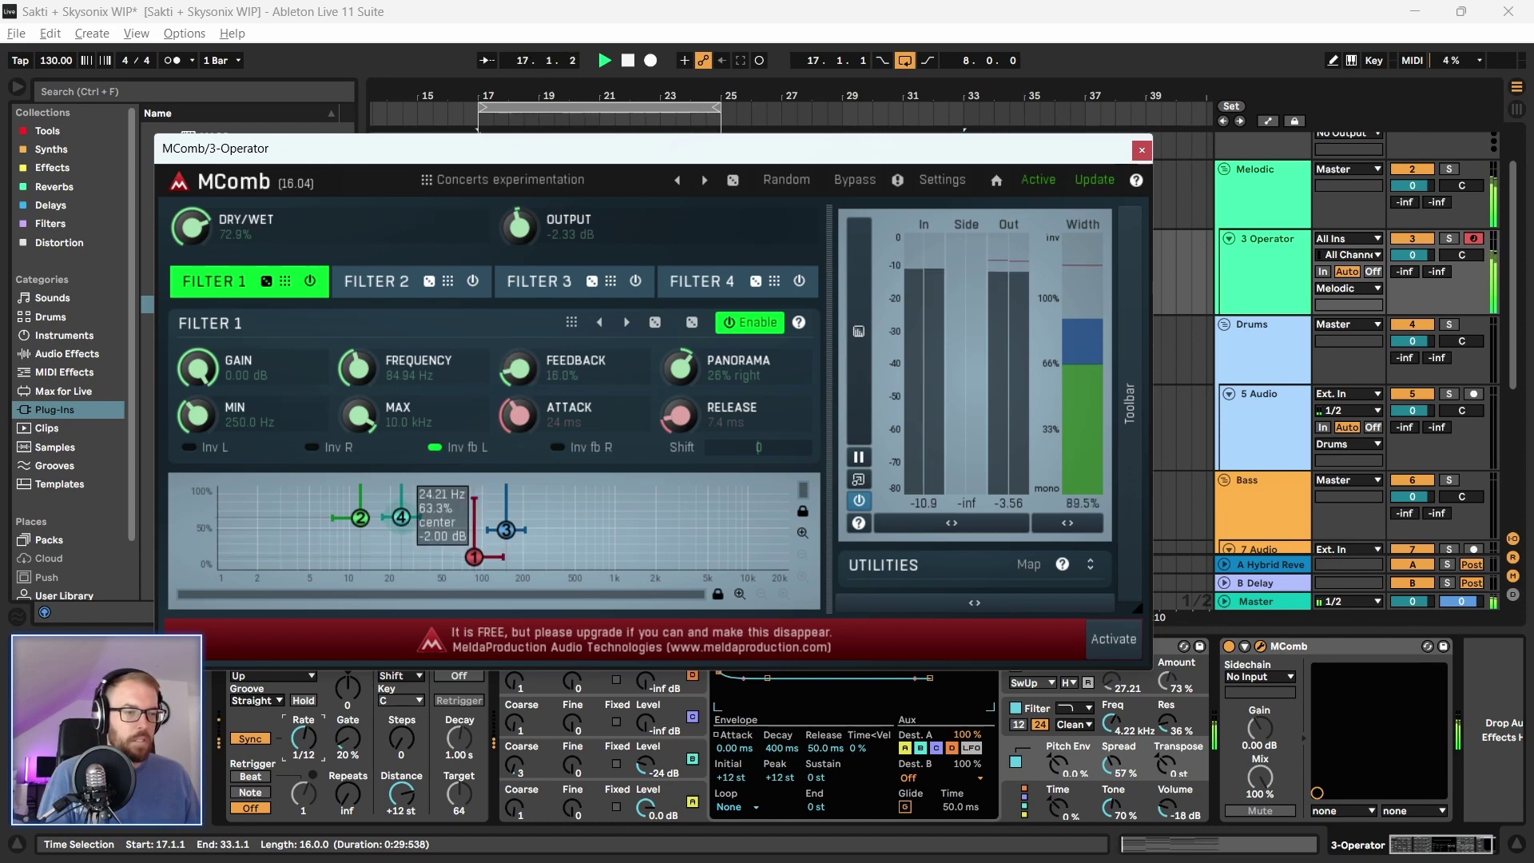
drag(490, 552, 360, 531)
drag(474, 525, 466, 536)
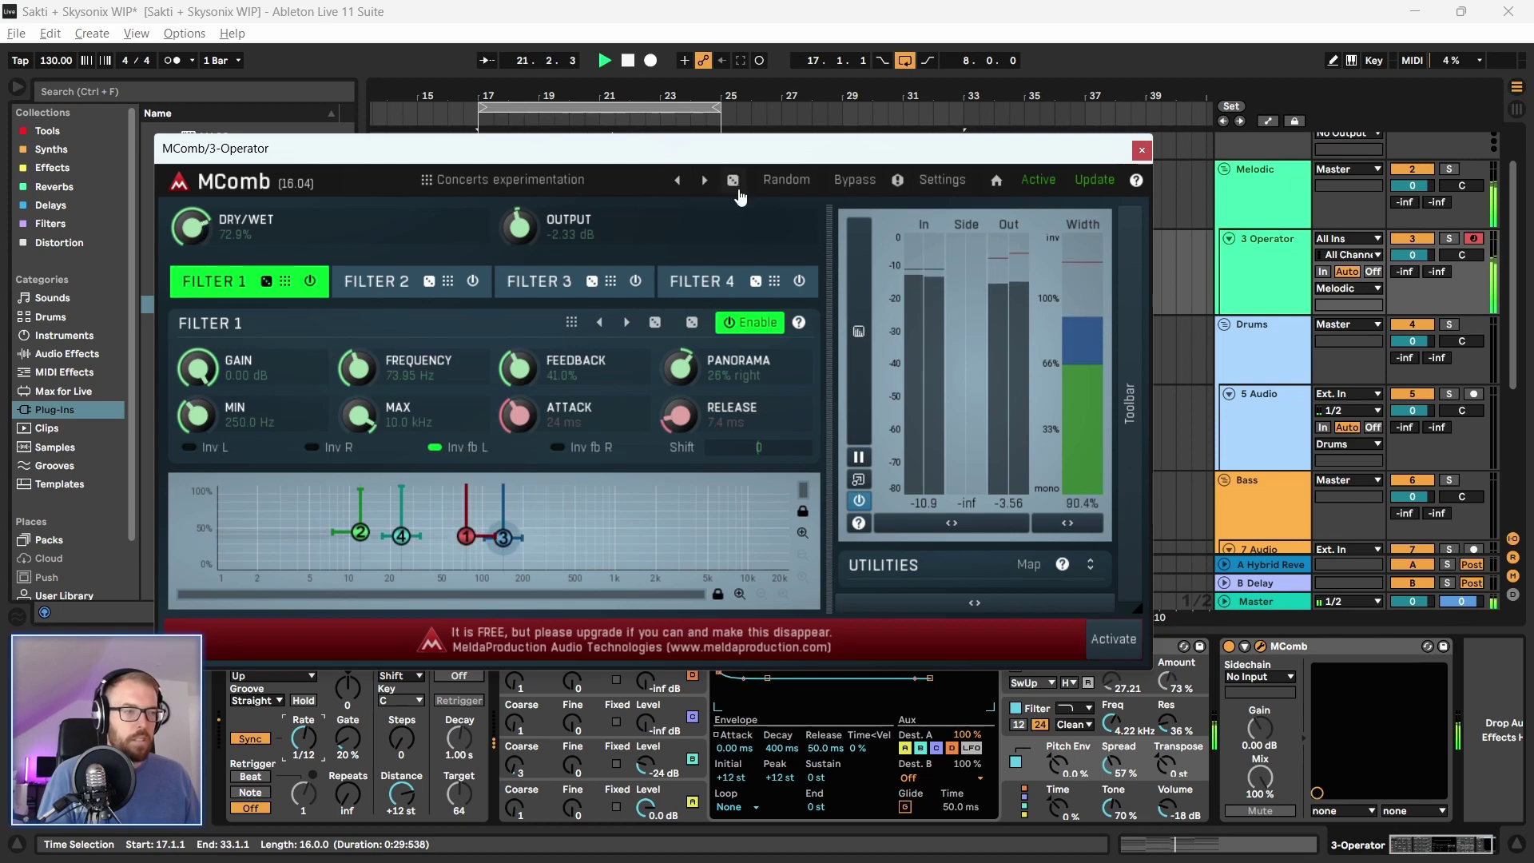
drag(873, 147, 880, 147)
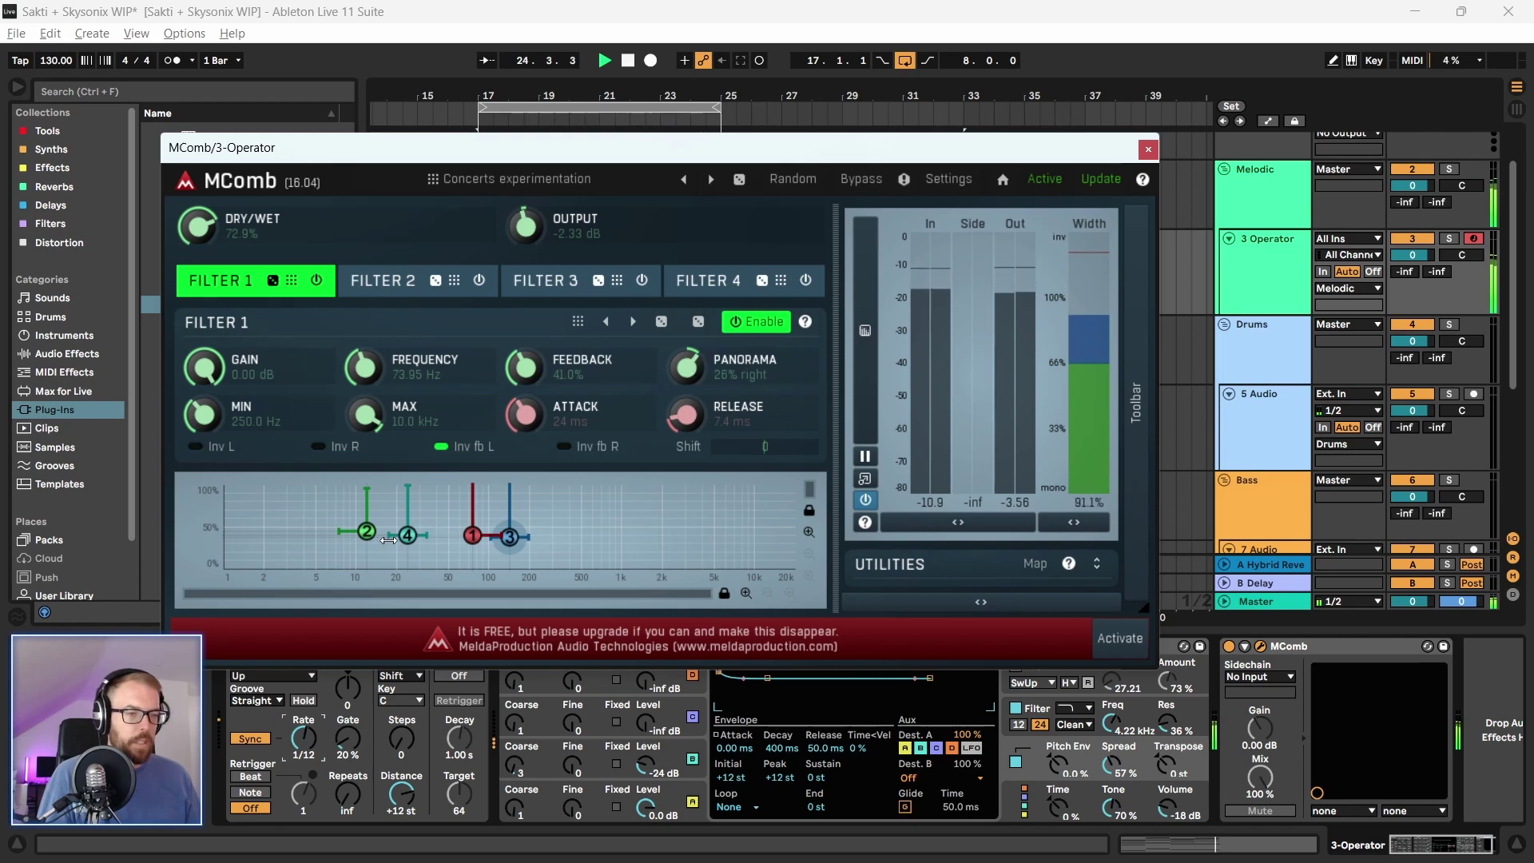
Switch MComb's Filter 1 to its preset with 100 Hz frequency, 50% feedback and centred panorama, and stop playback
click(604, 323)
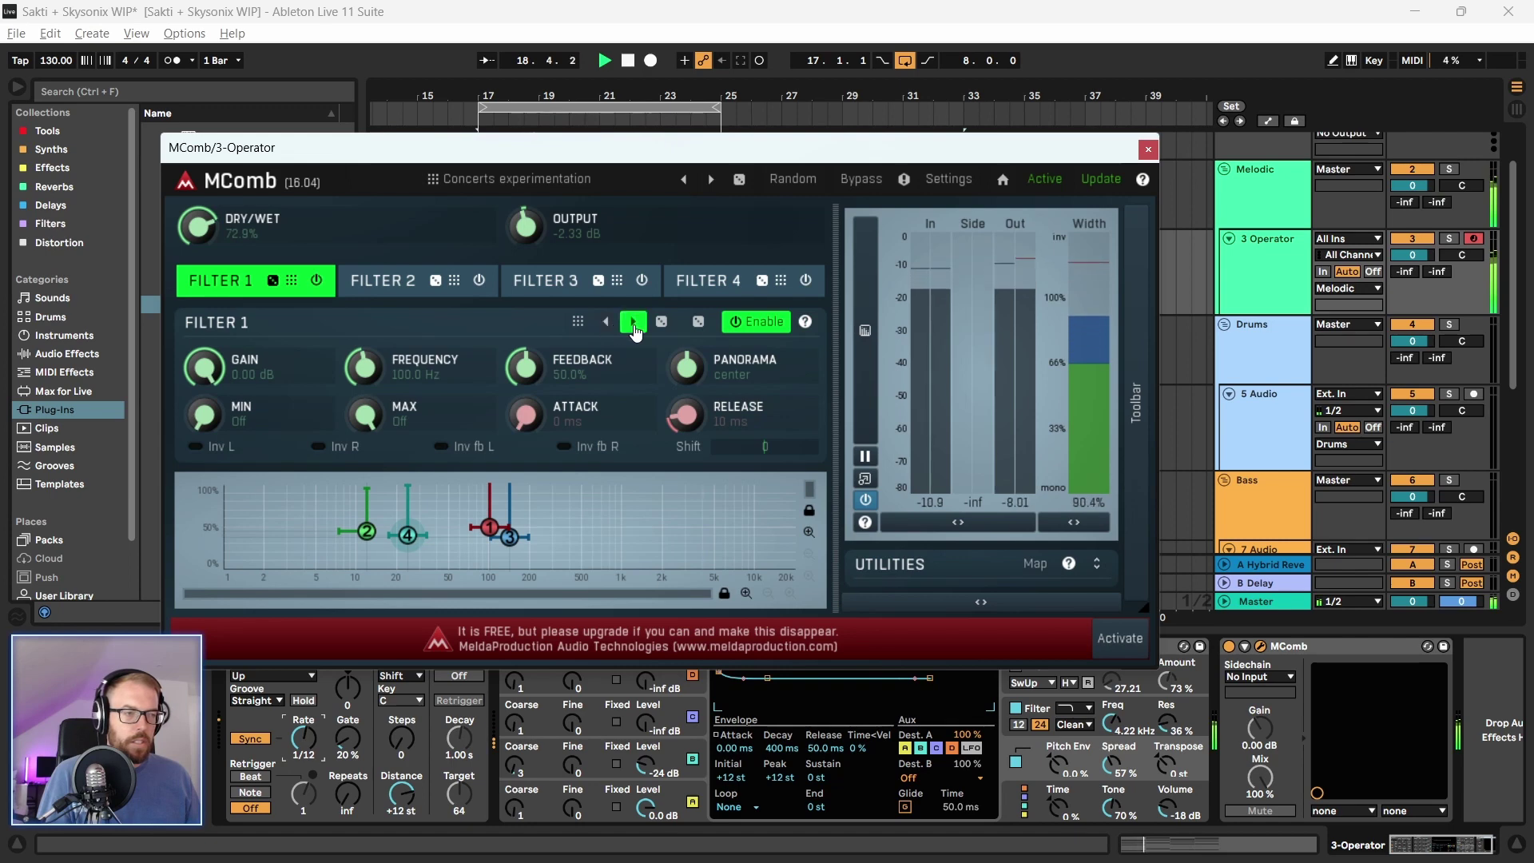
click(634, 322)
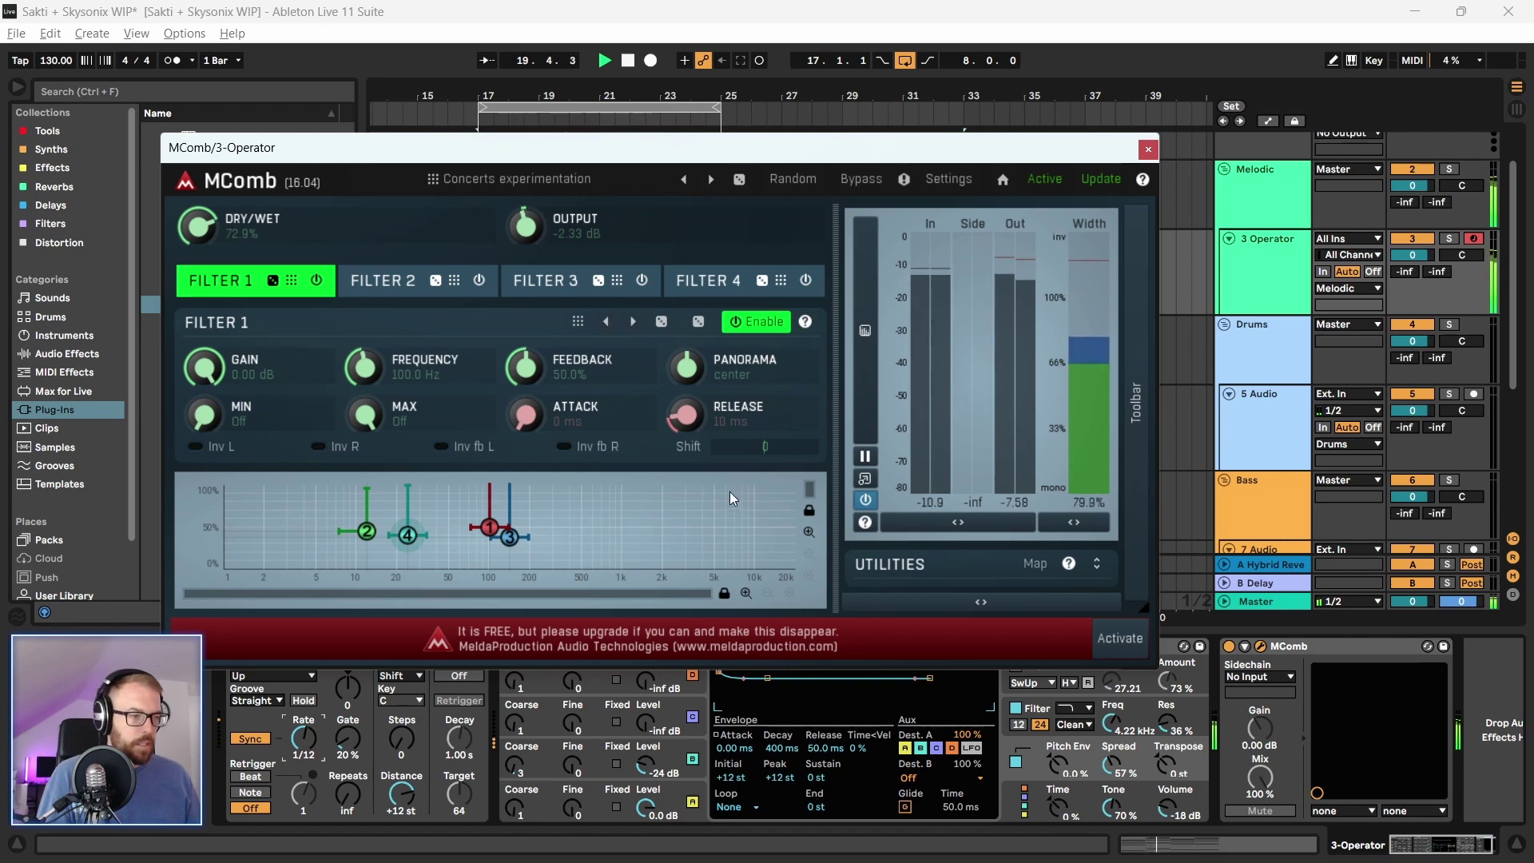
drag(376, 147, 389, 139)
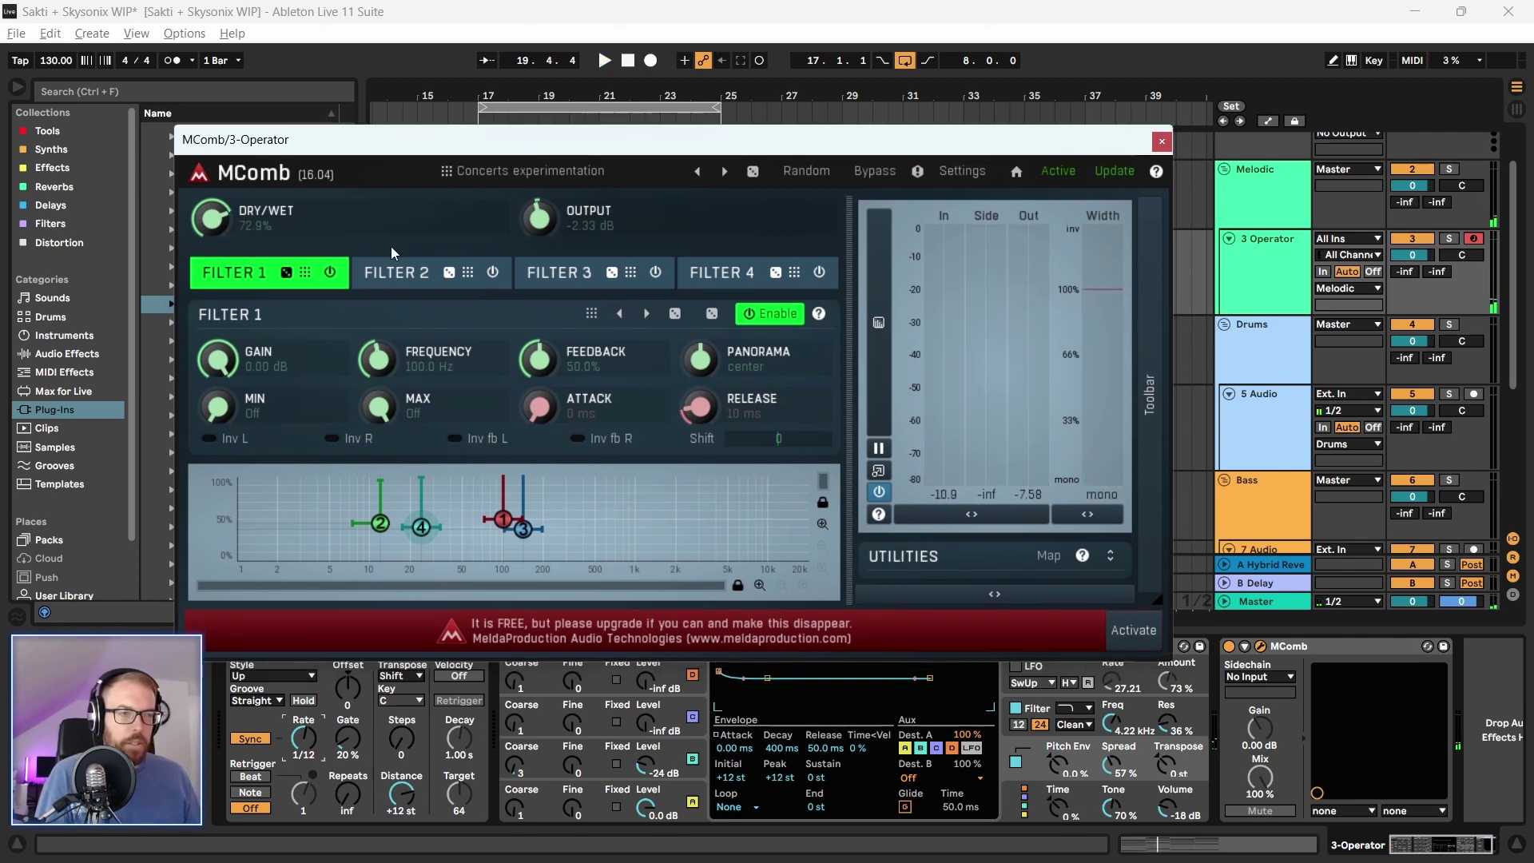
Examine the settings of MComb's Filters 1 to 4, first with playback stopped and again while the progression plays
click(396, 273)
click(577, 278)
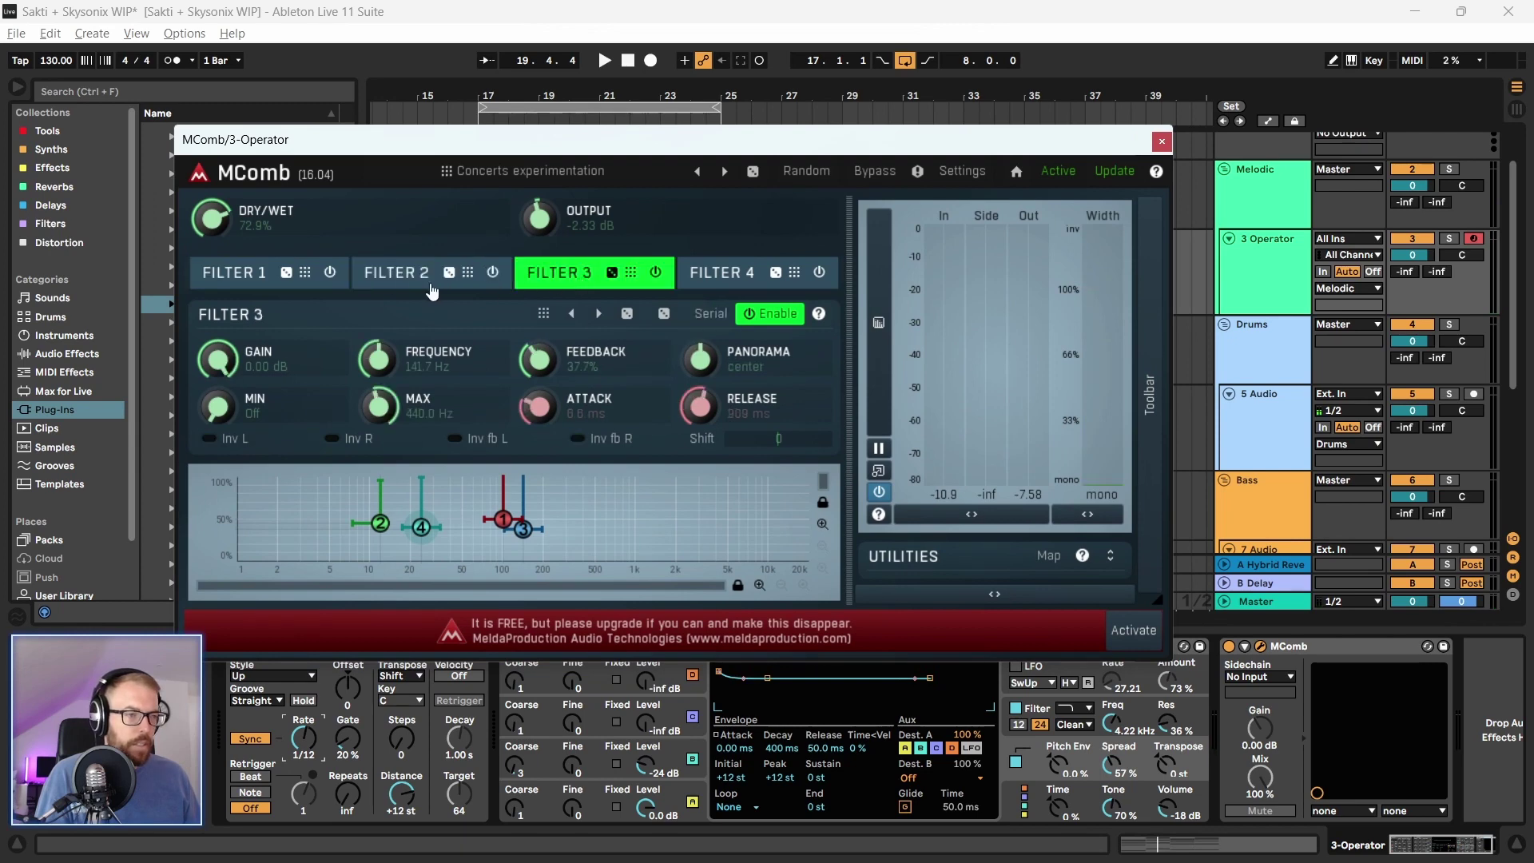
click(402, 276)
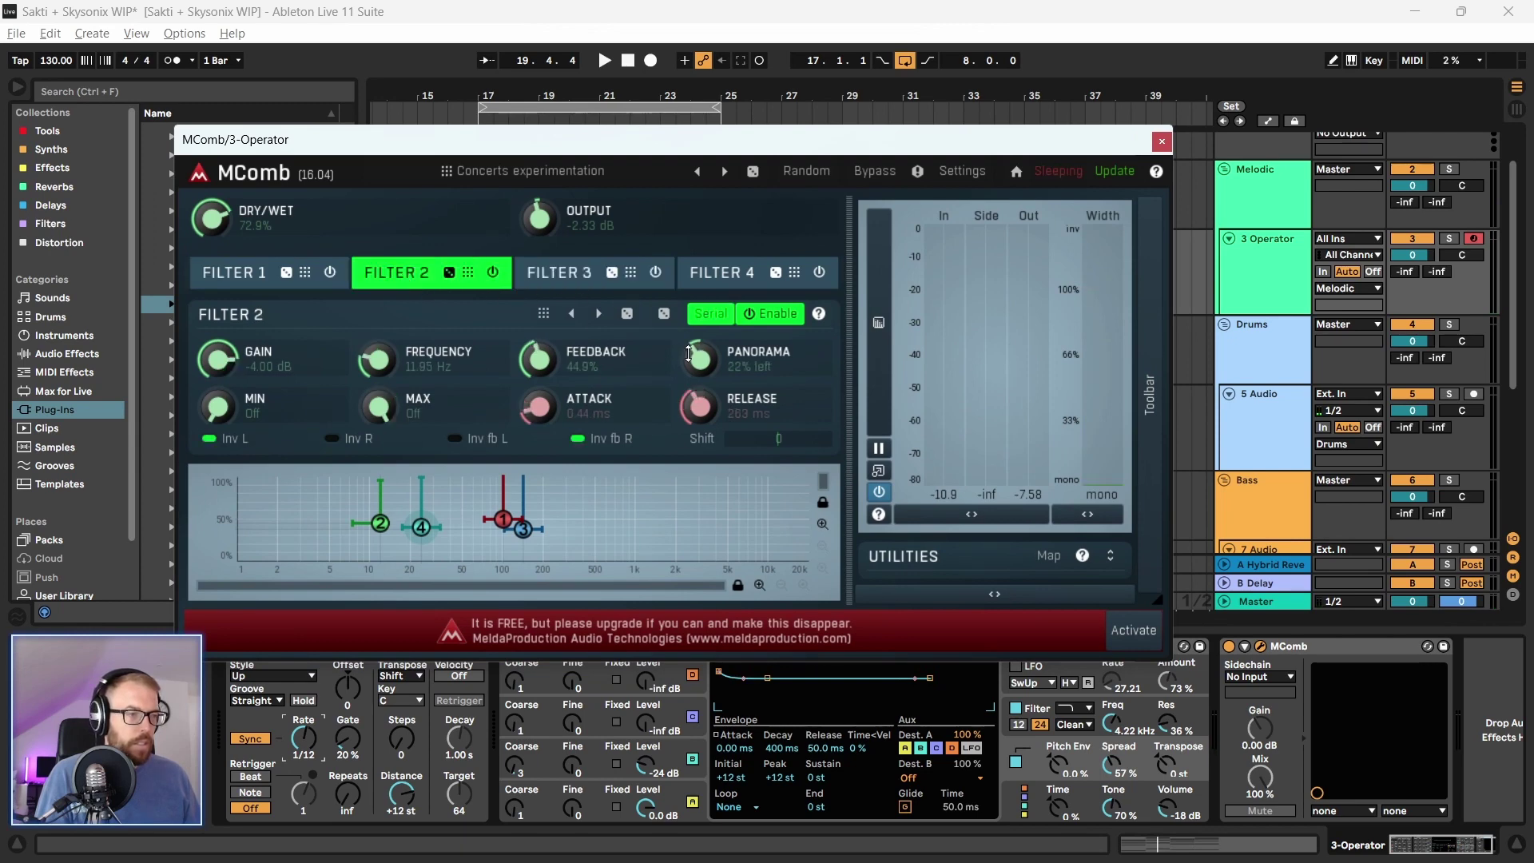
click(722, 280)
click(563, 276)
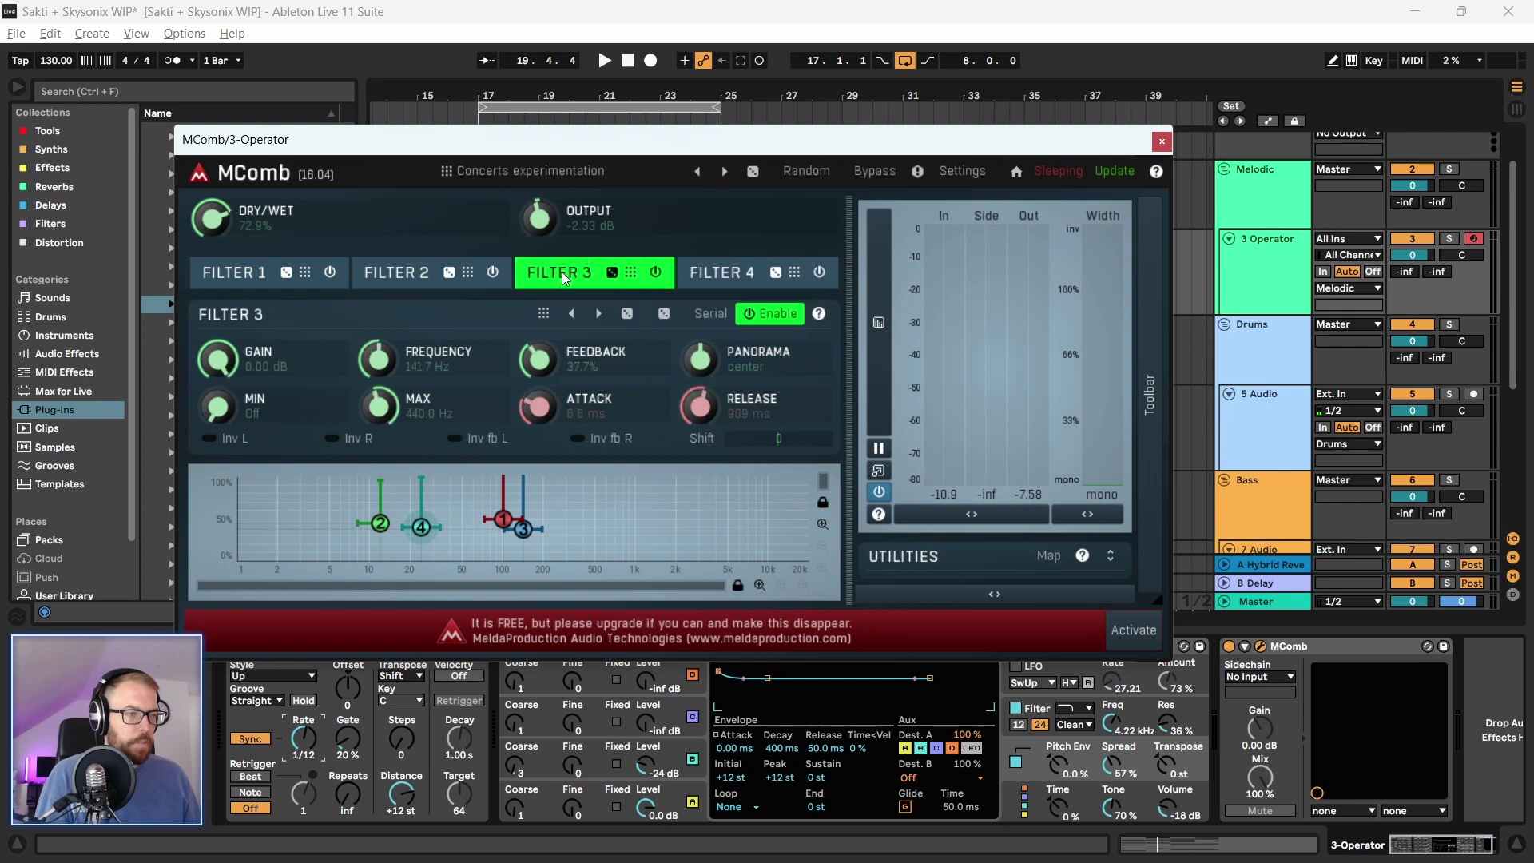
click(263, 268)
key(space)
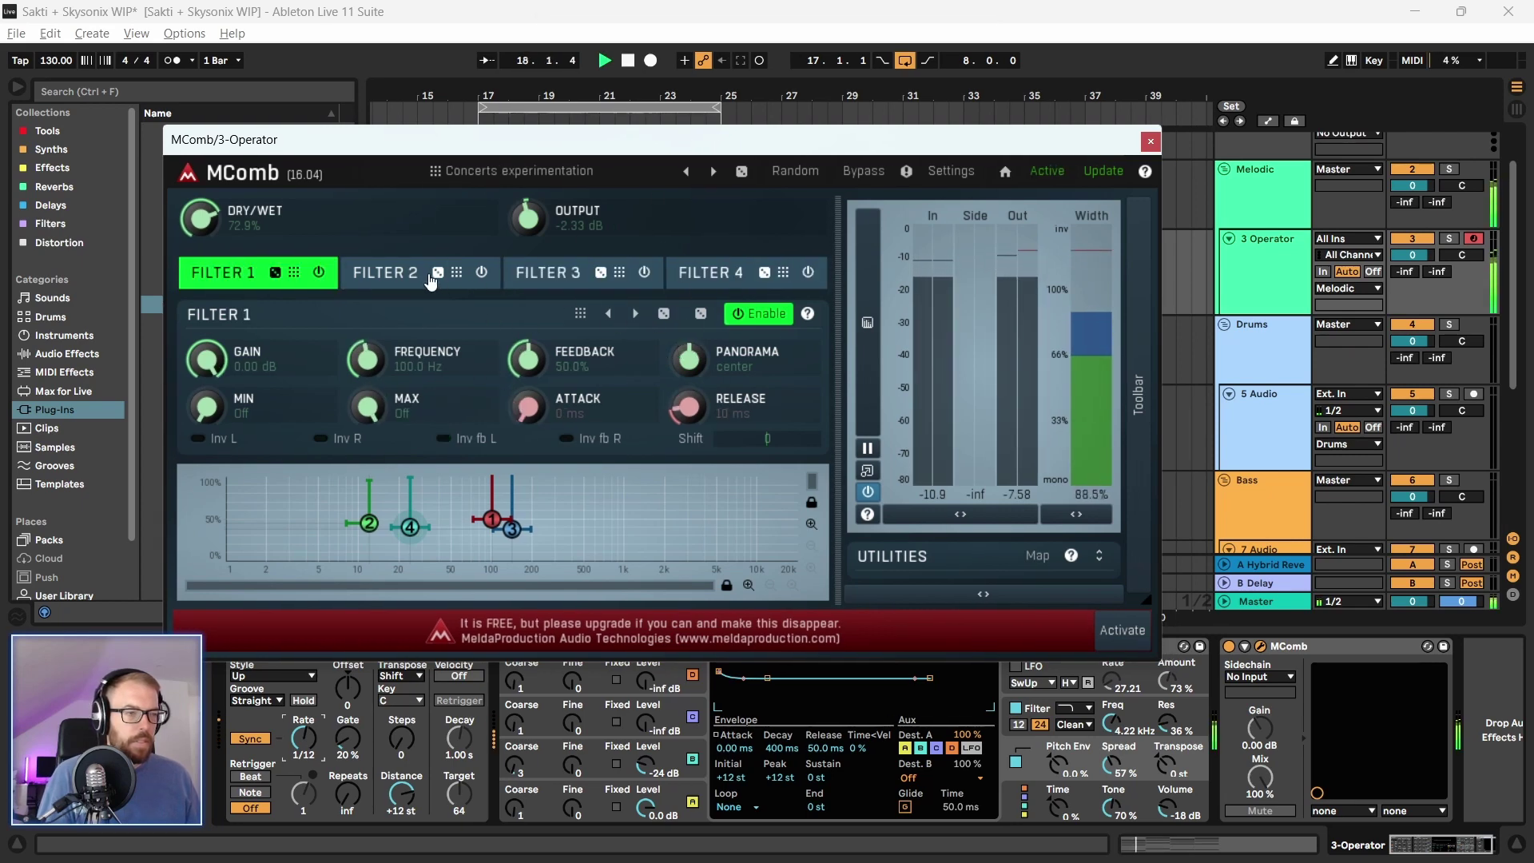
click(388, 272)
click(546, 275)
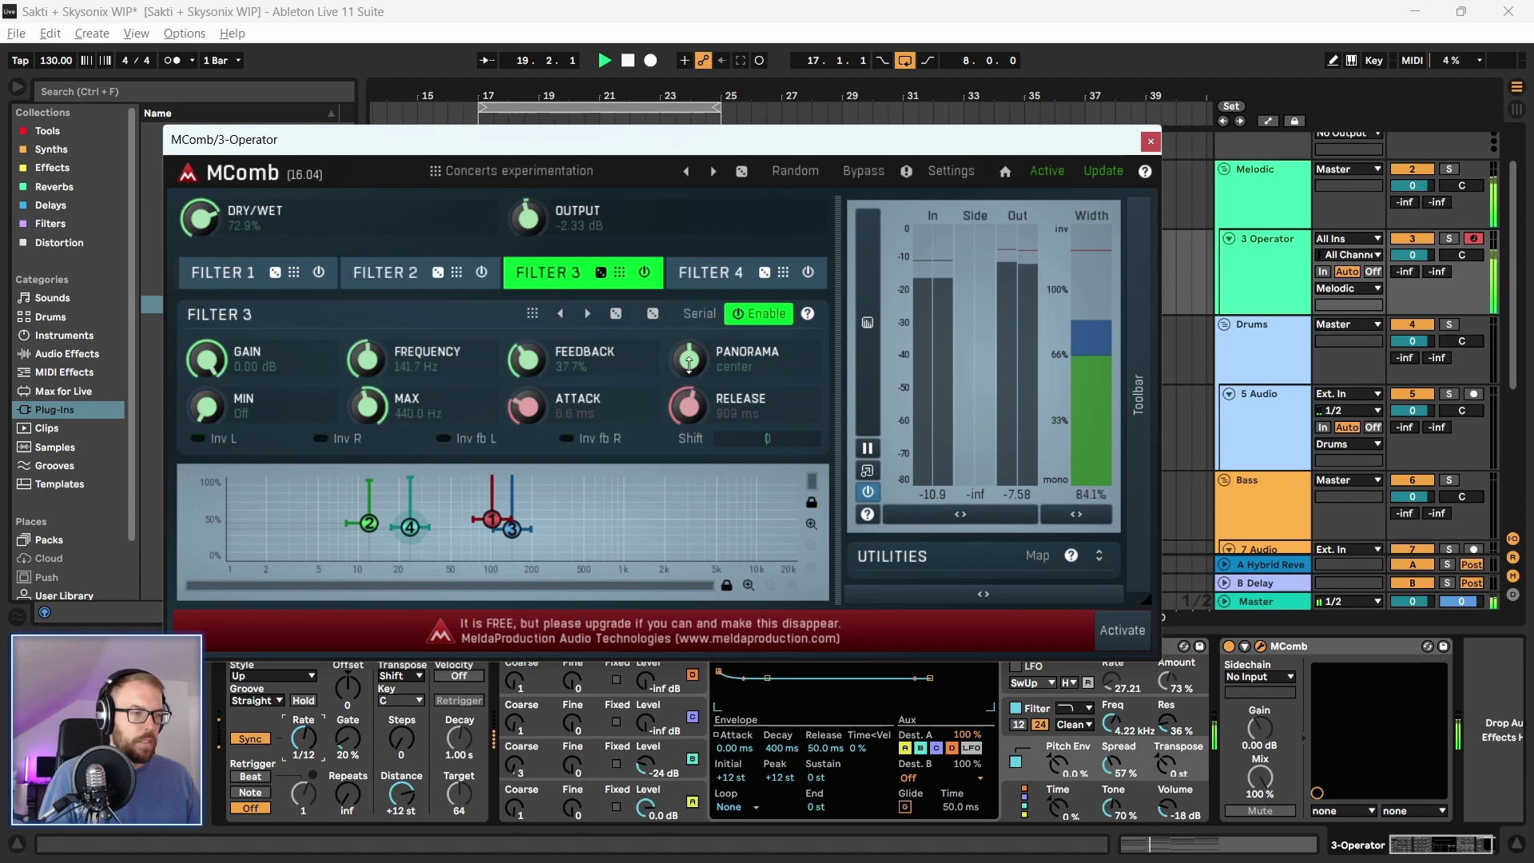
click(710, 272)
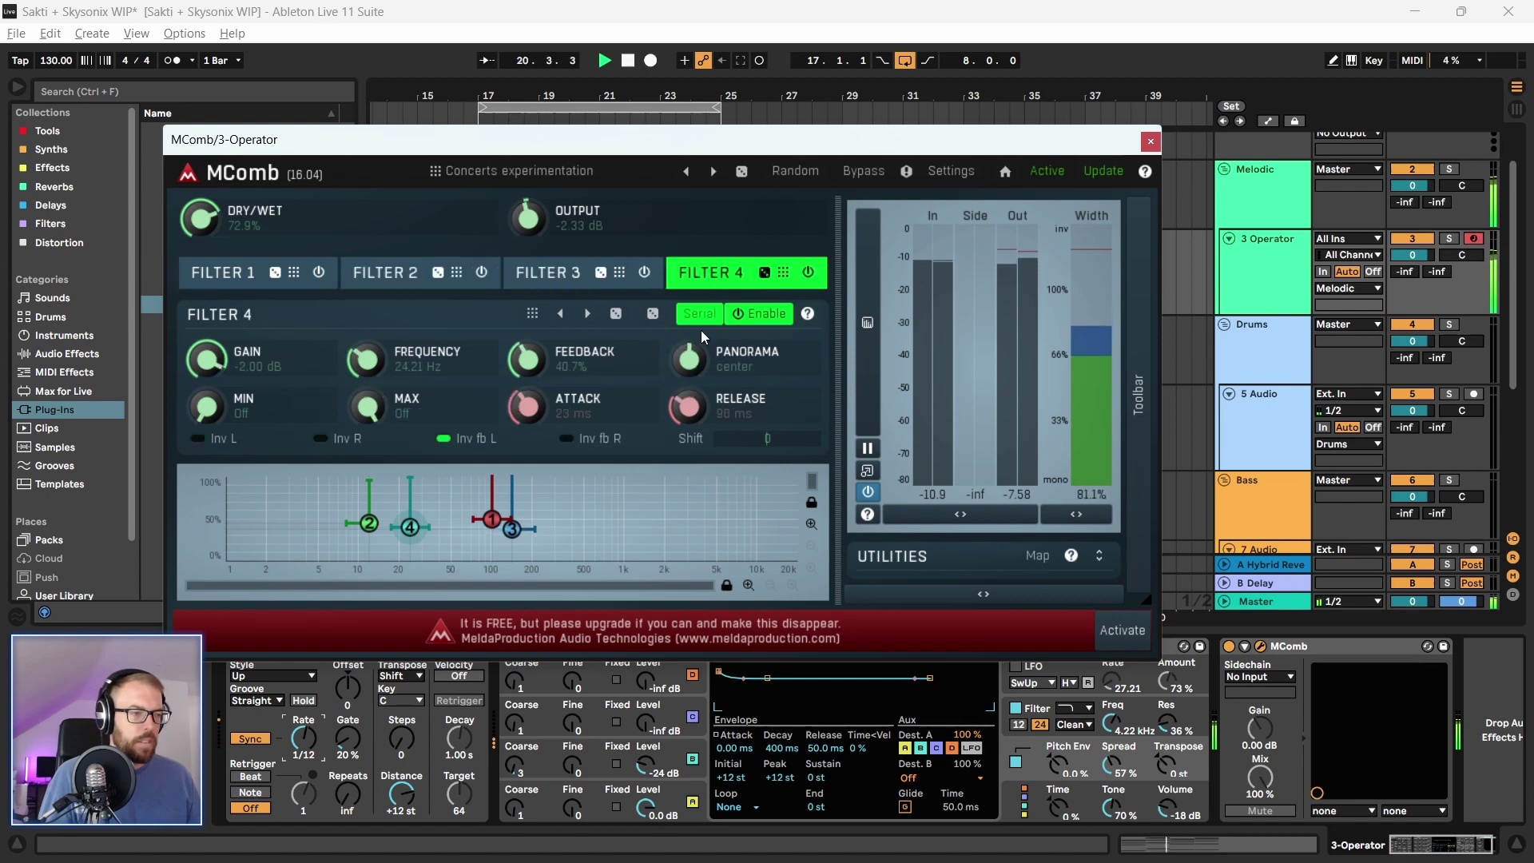
Set MComb's Dry/Wet to 56.9% and compare the progression with the plug-in switched off and on
click(1151, 143)
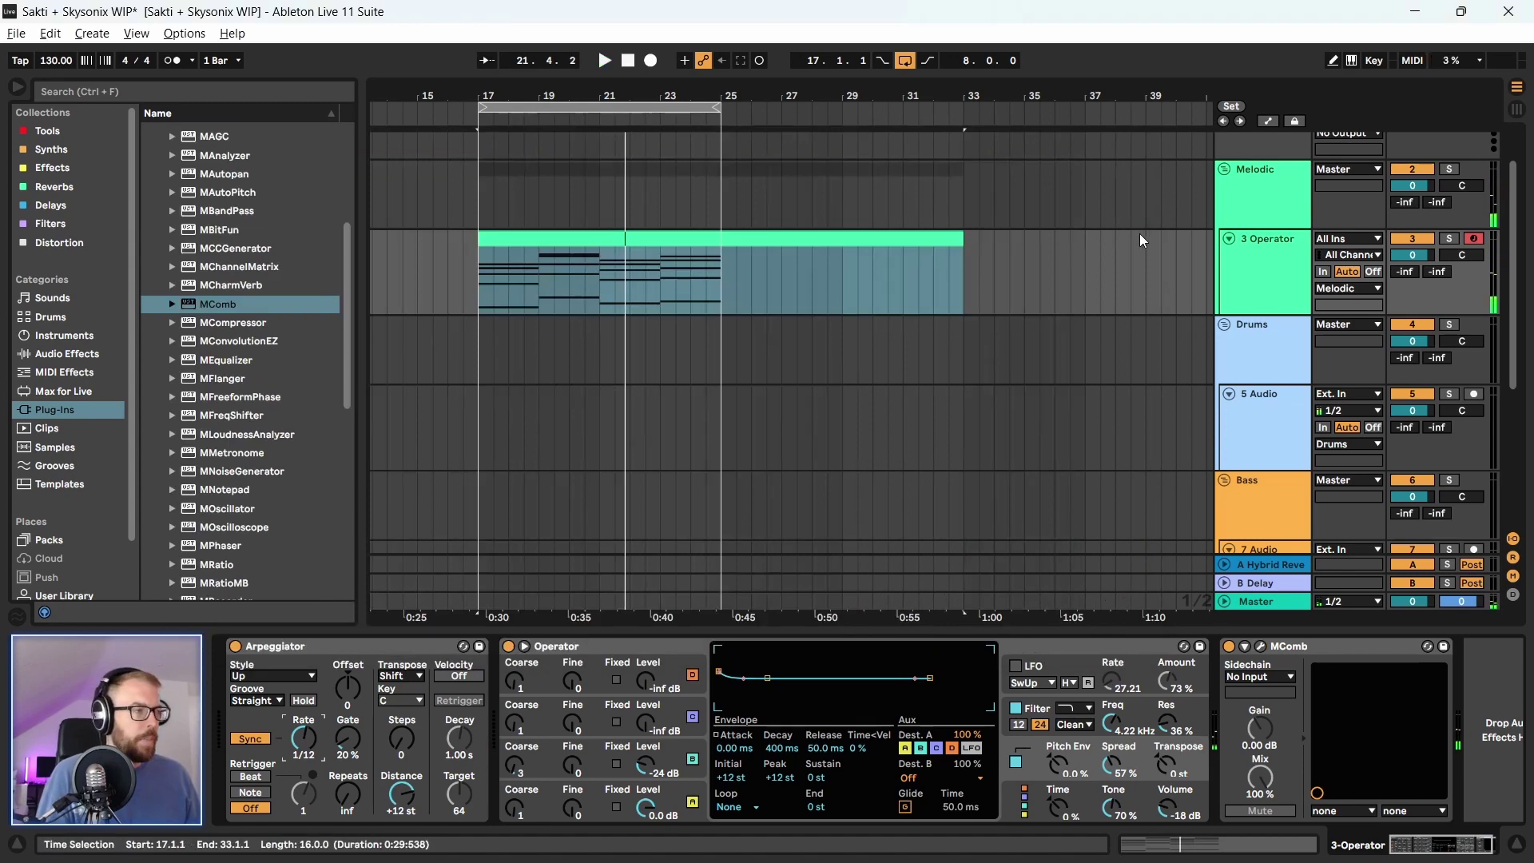
click(1260, 647)
key(space)
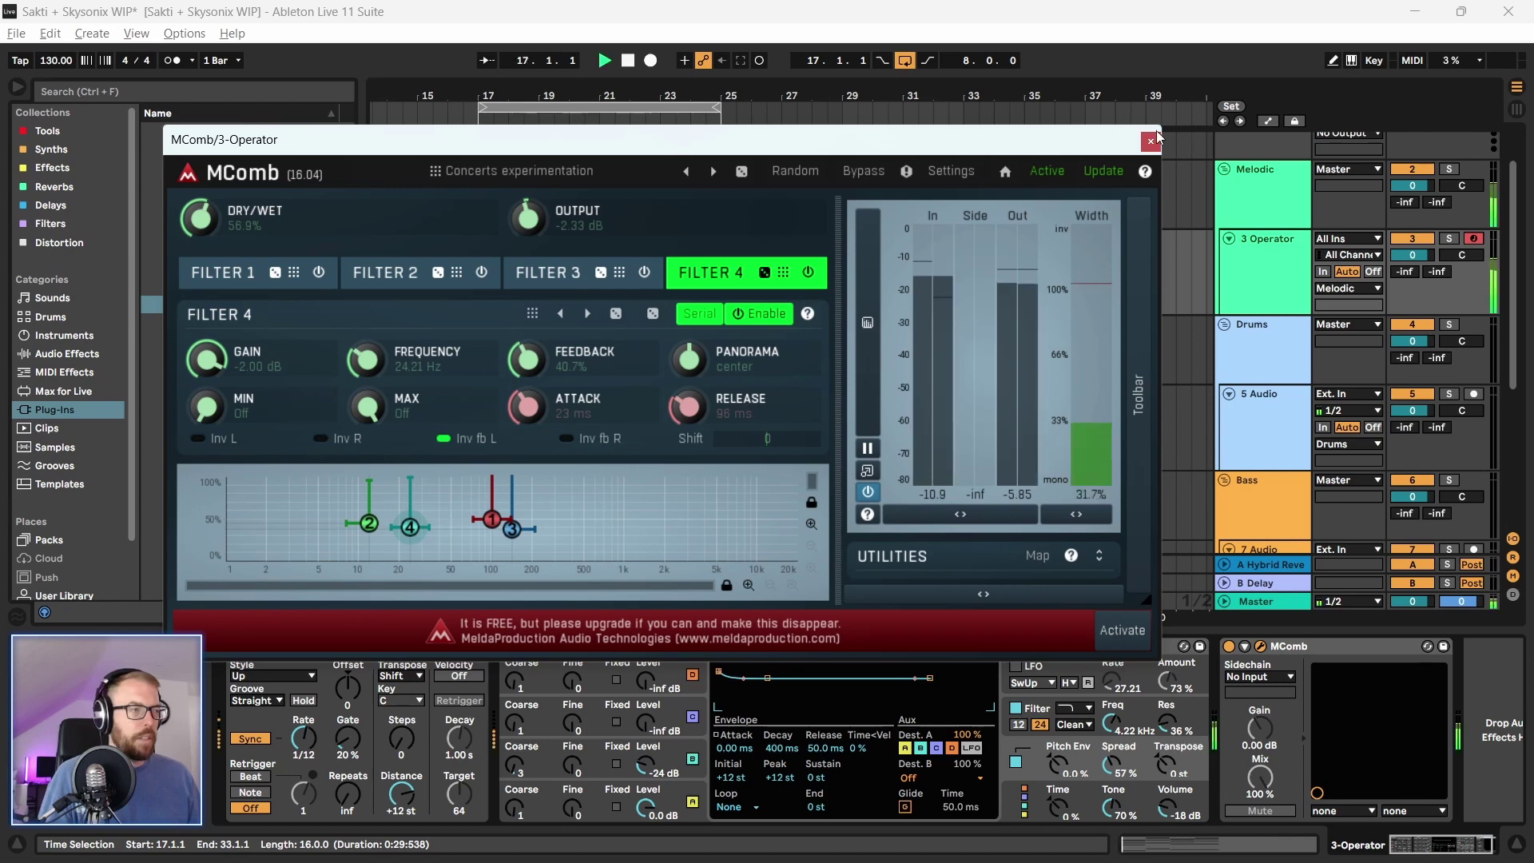
click(1154, 138)
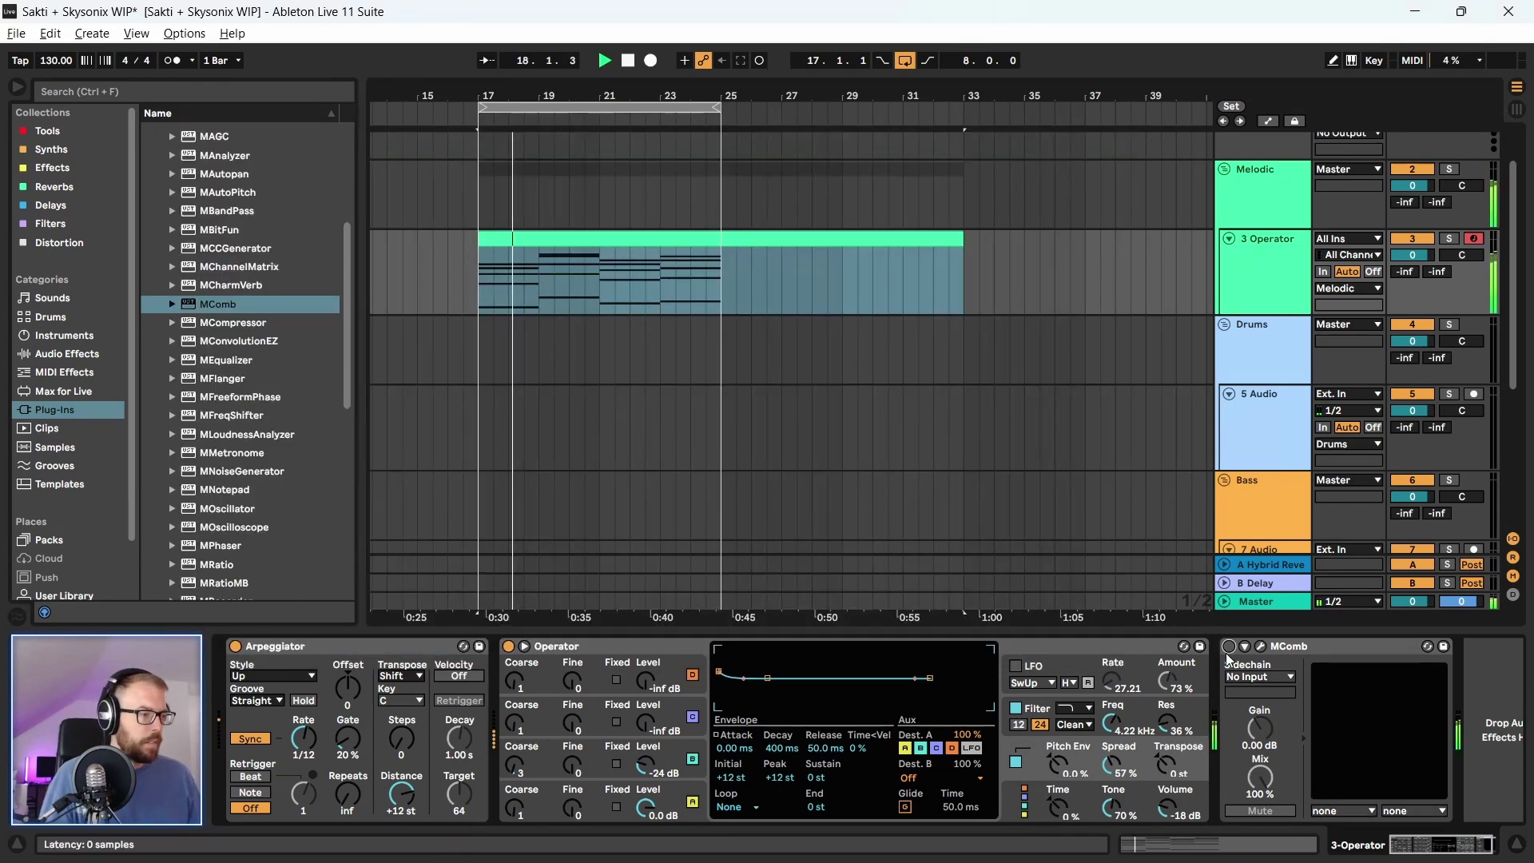
click(1279, 648)
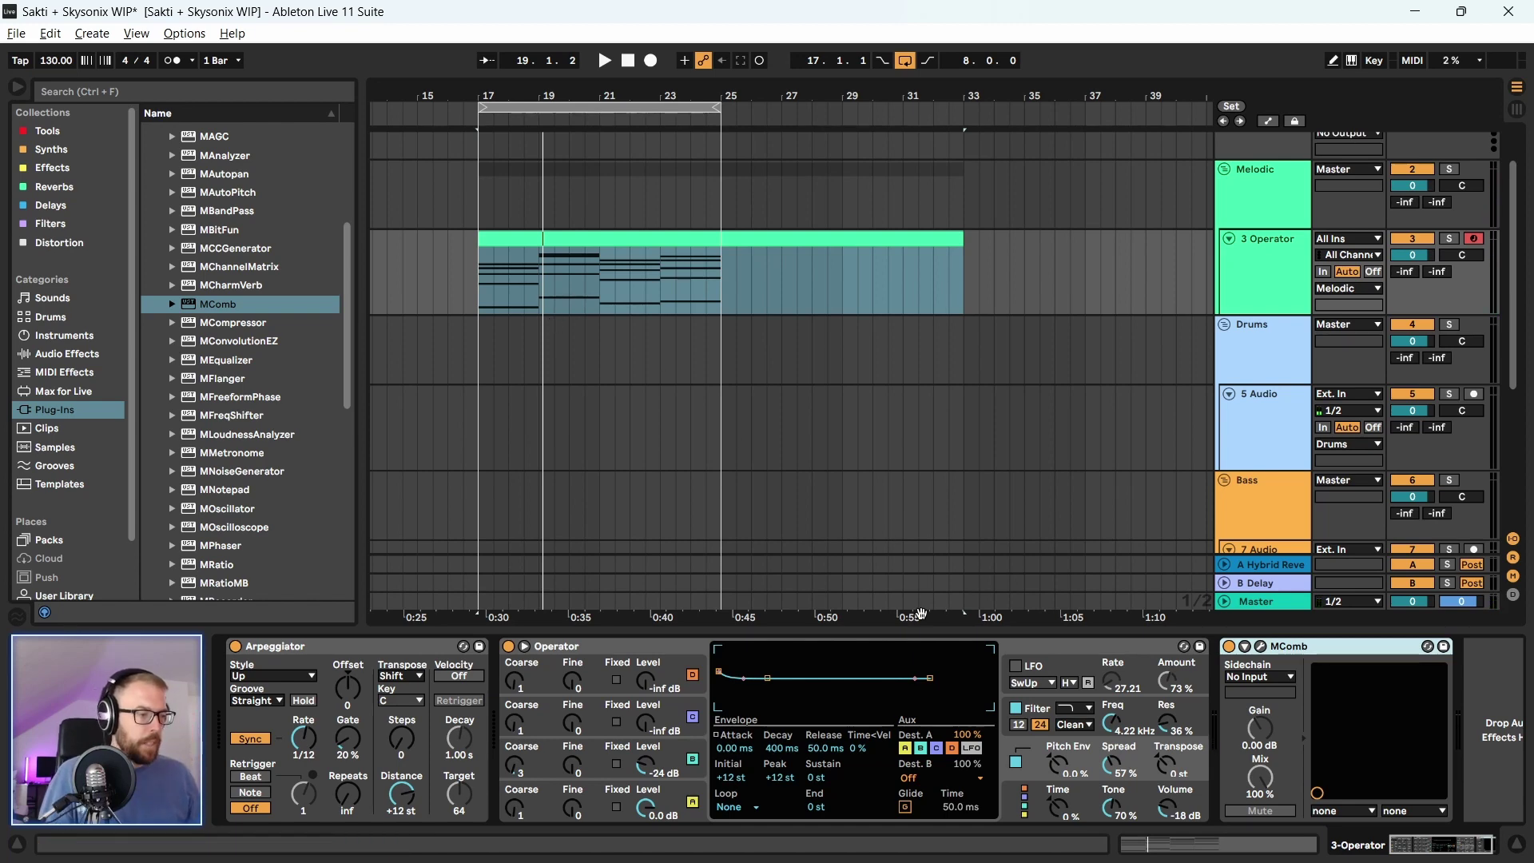
Examine the waveforms and envelopes of Operator's oscillators A and B, including the waveforms available for oscillator A
click(1011, 650)
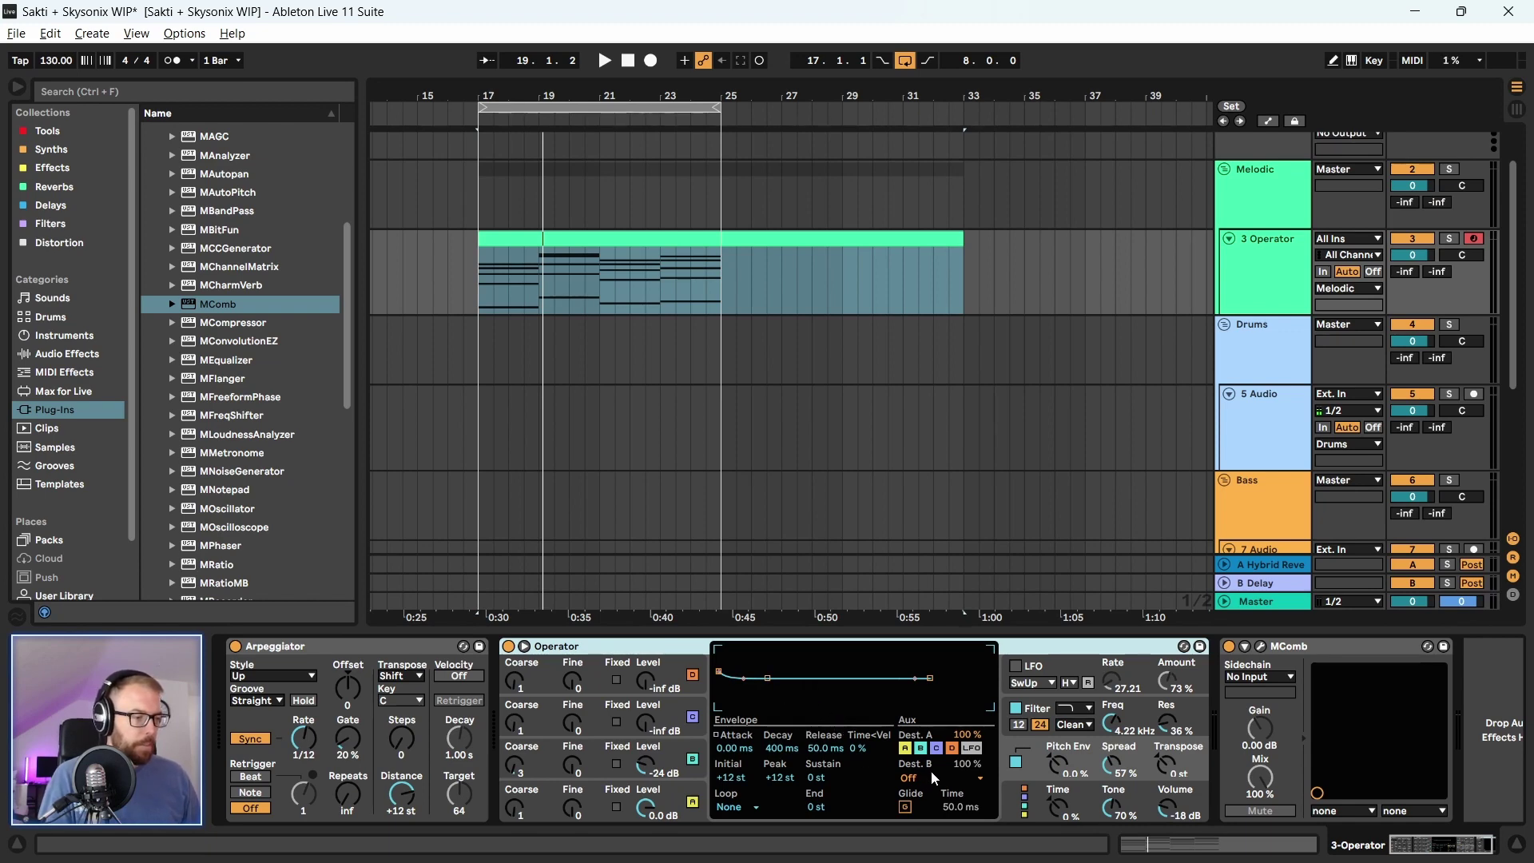
click(598, 799)
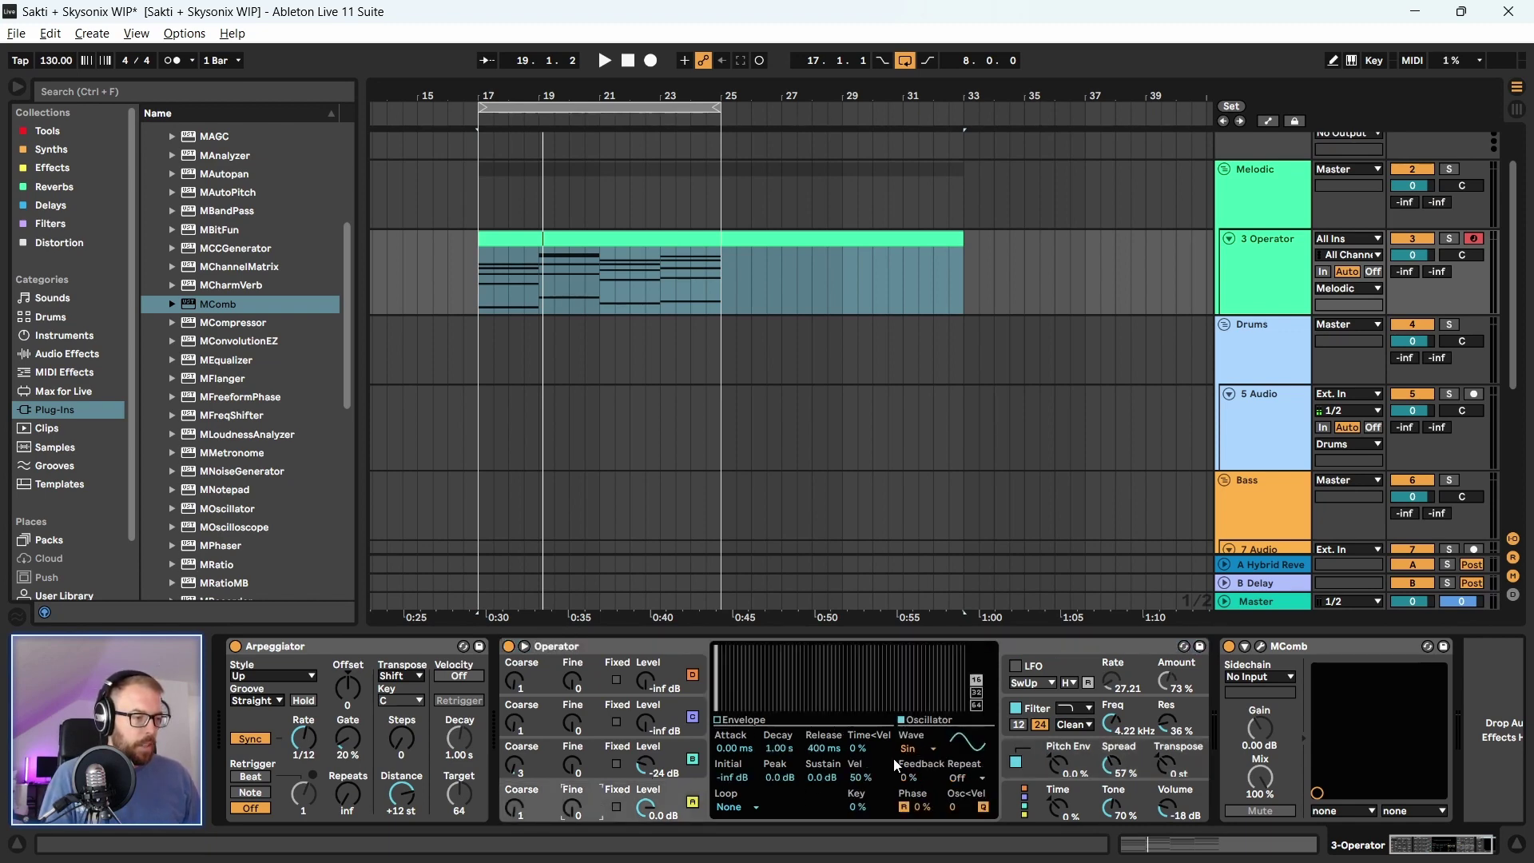
click(615, 755)
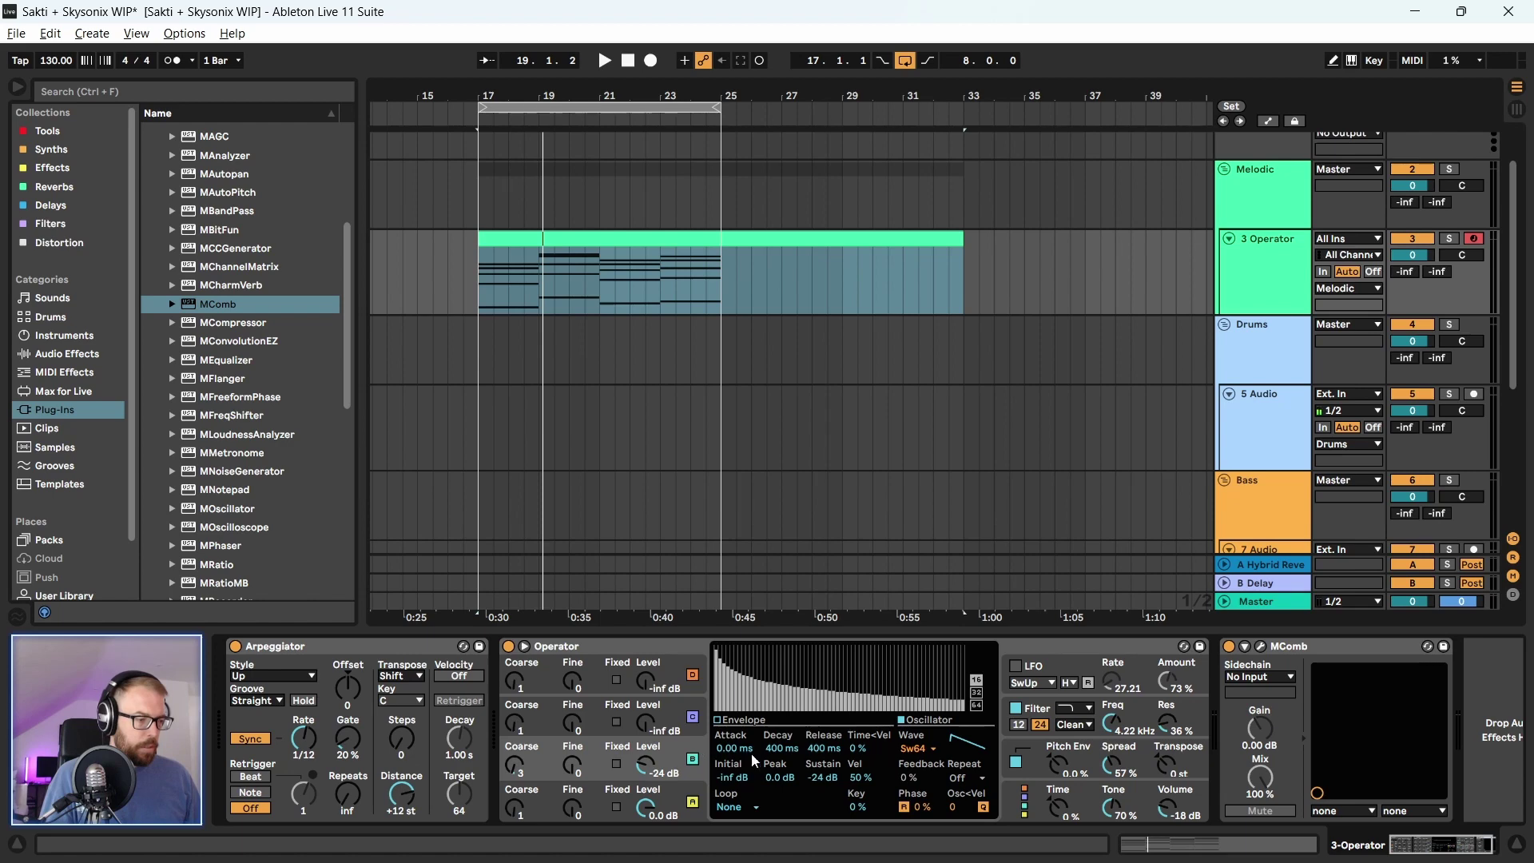
click(601, 799)
click(923, 754)
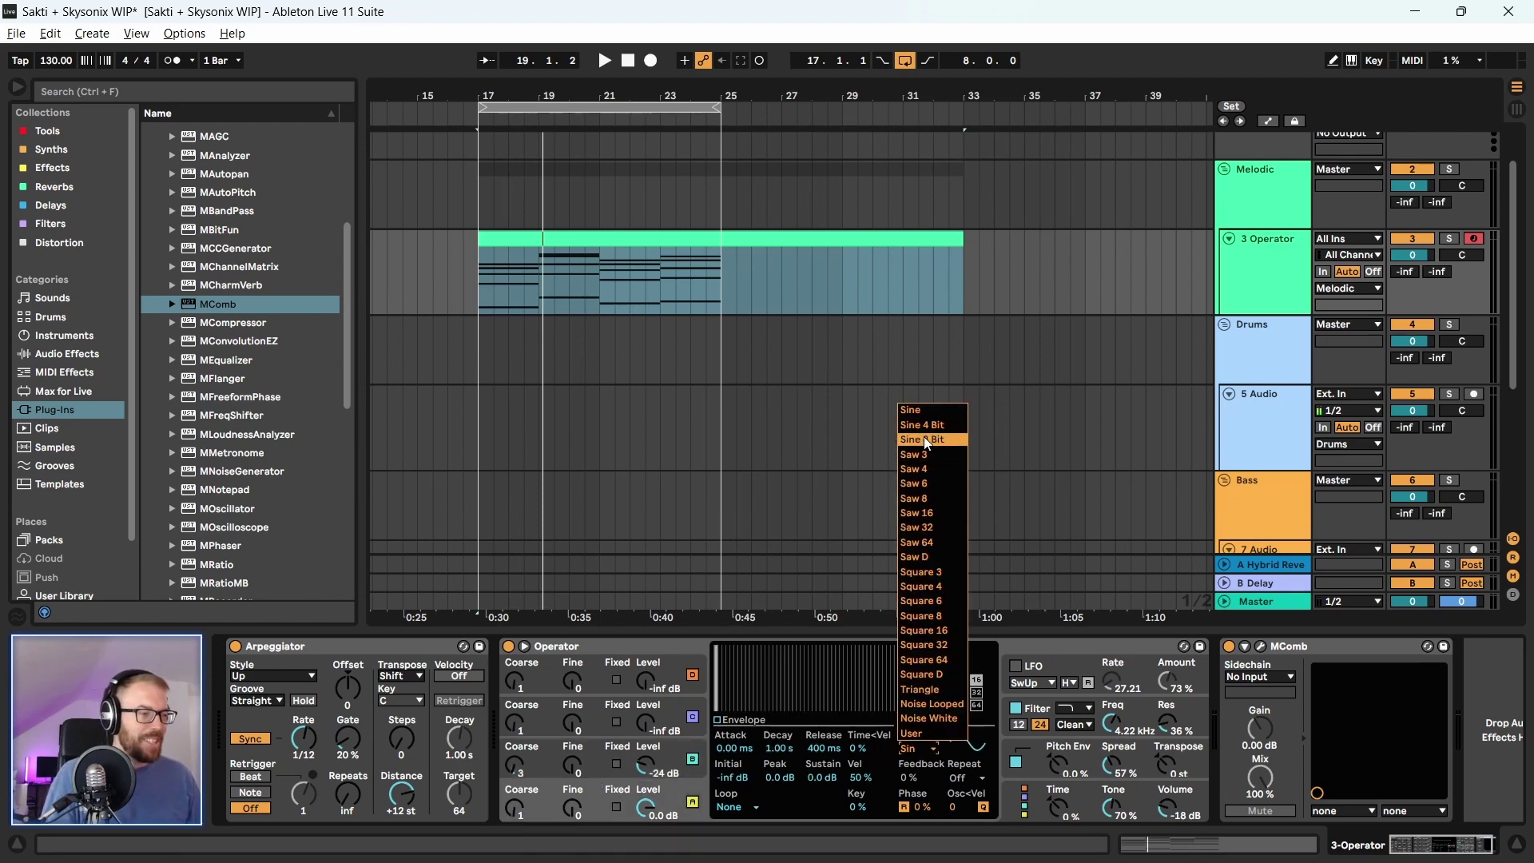
click(699, 741)
click(644, 754)
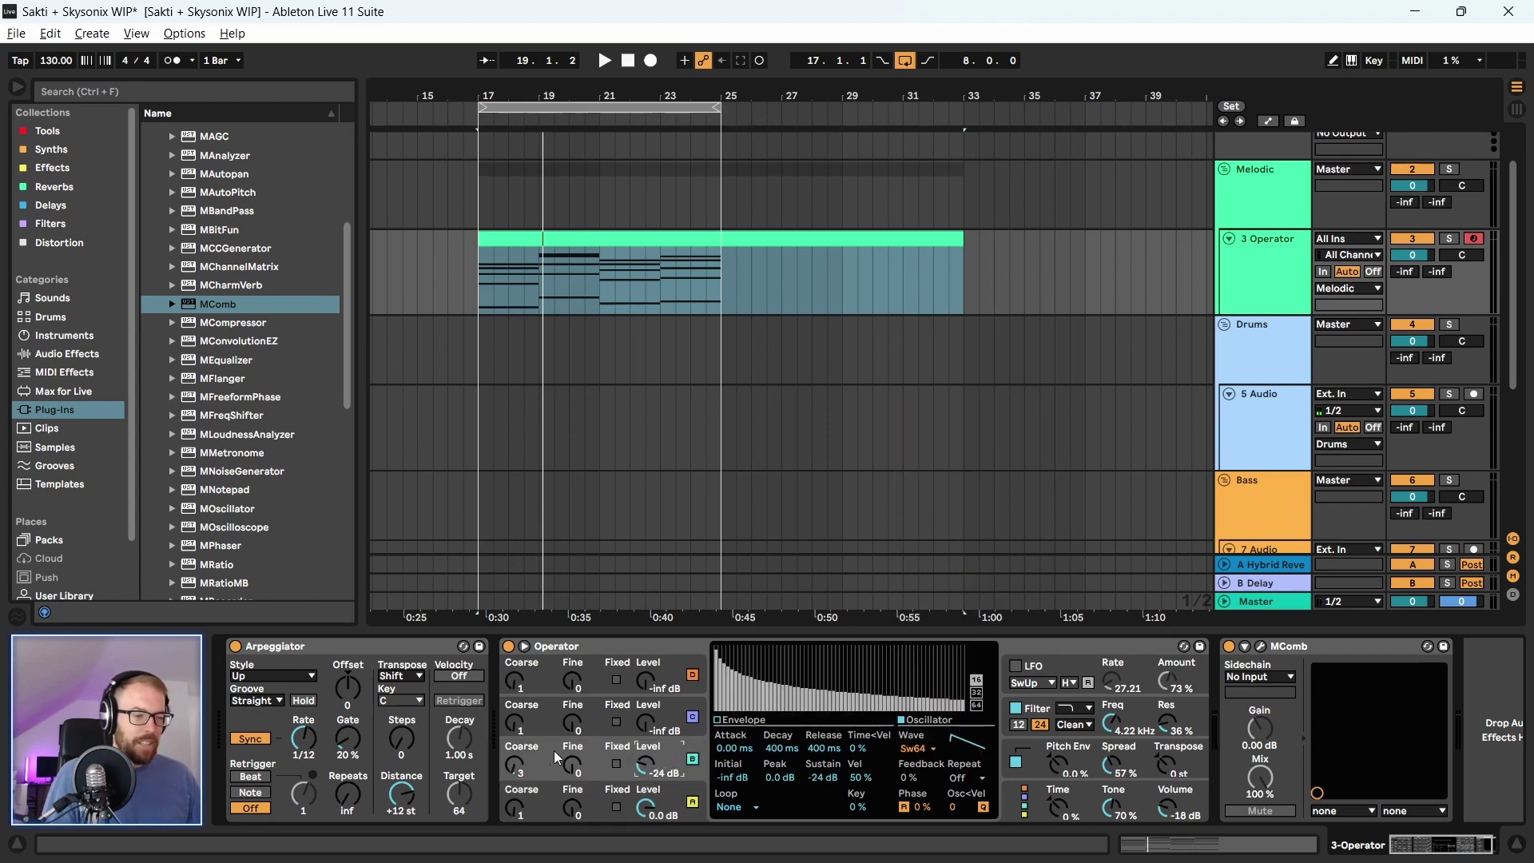
Set the waveform of Operator's oscillator A to Saw 64
click(612, 792)
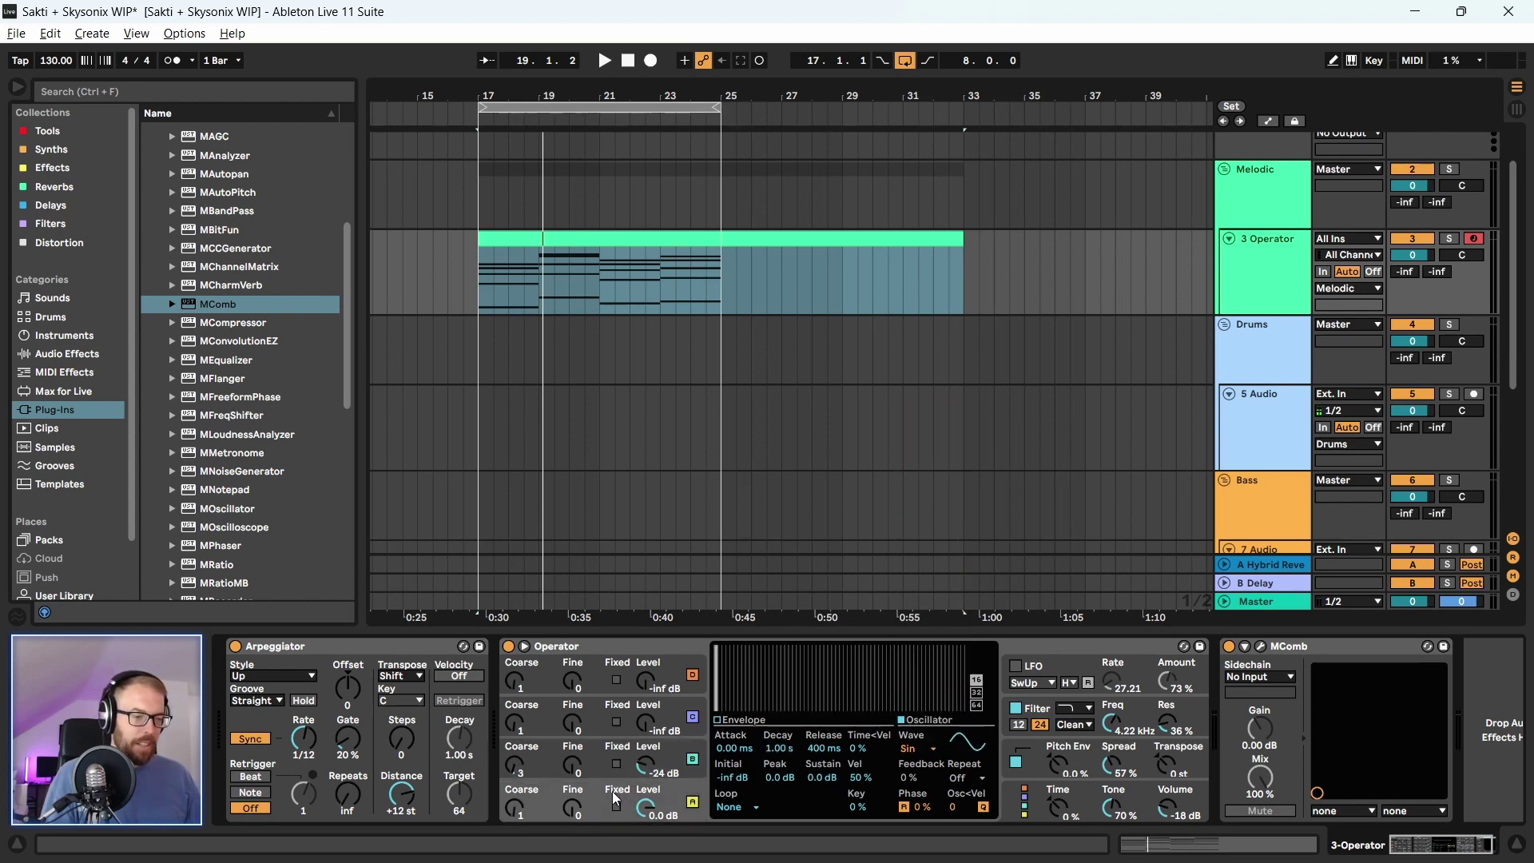
click(918, 756)
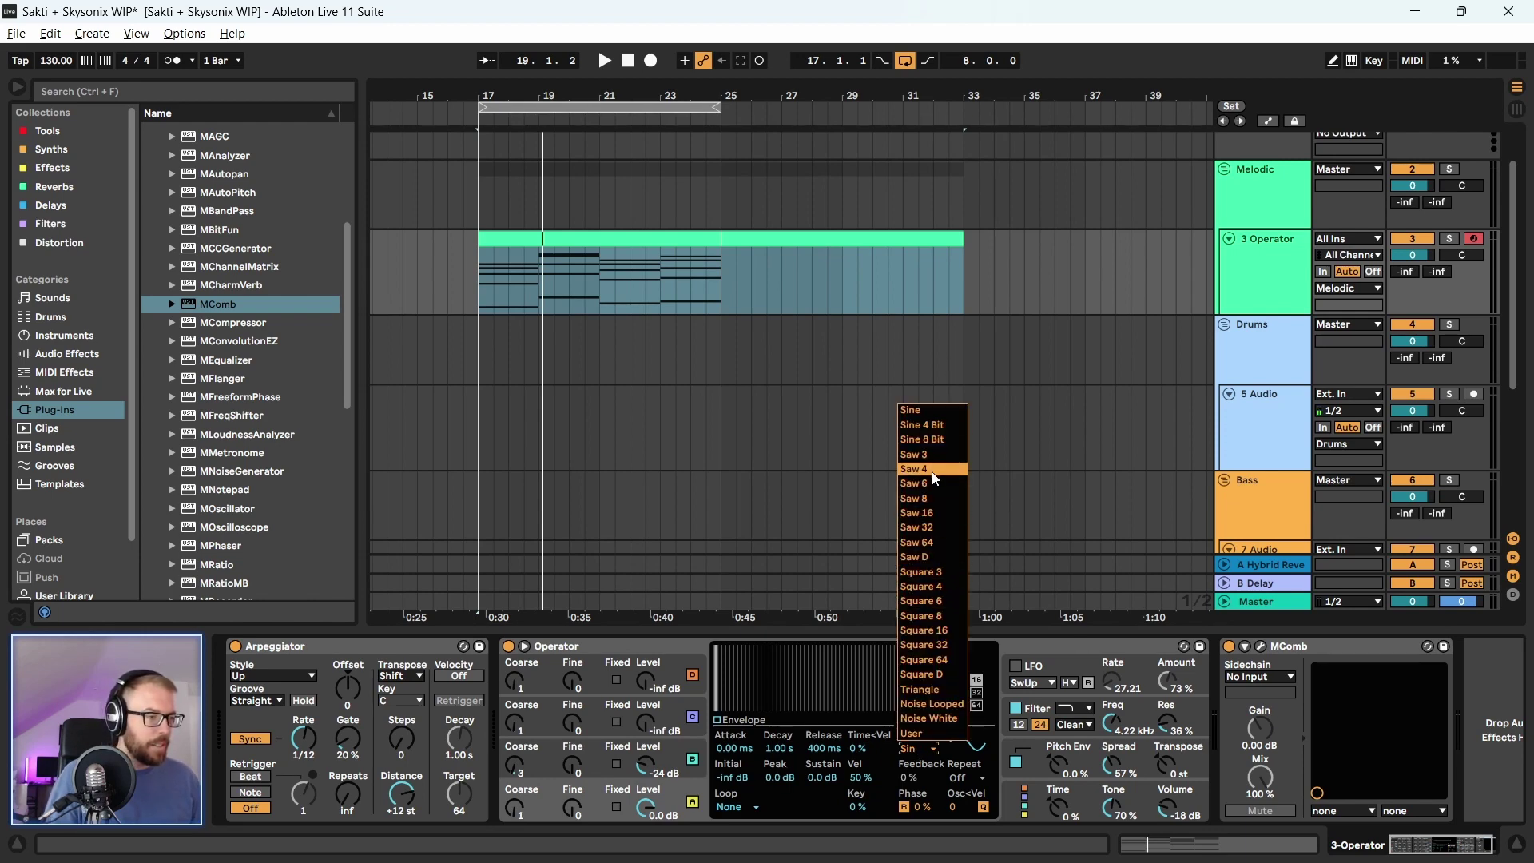
click(931, 544)
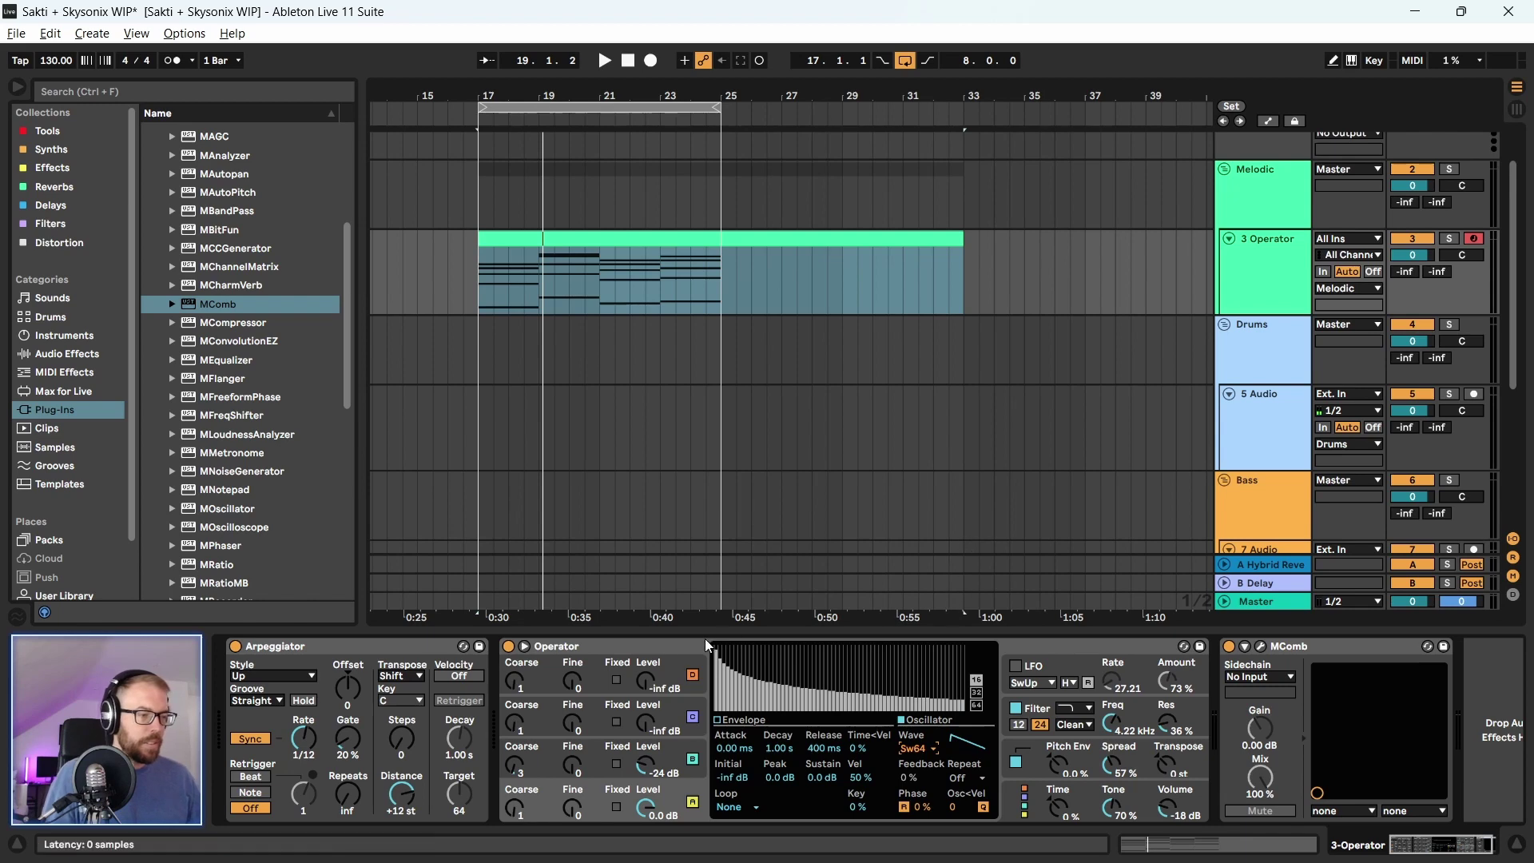
Play the progression and set Operator's filter frequency to 11.7 kHz and its resonance to 19%
key(space)
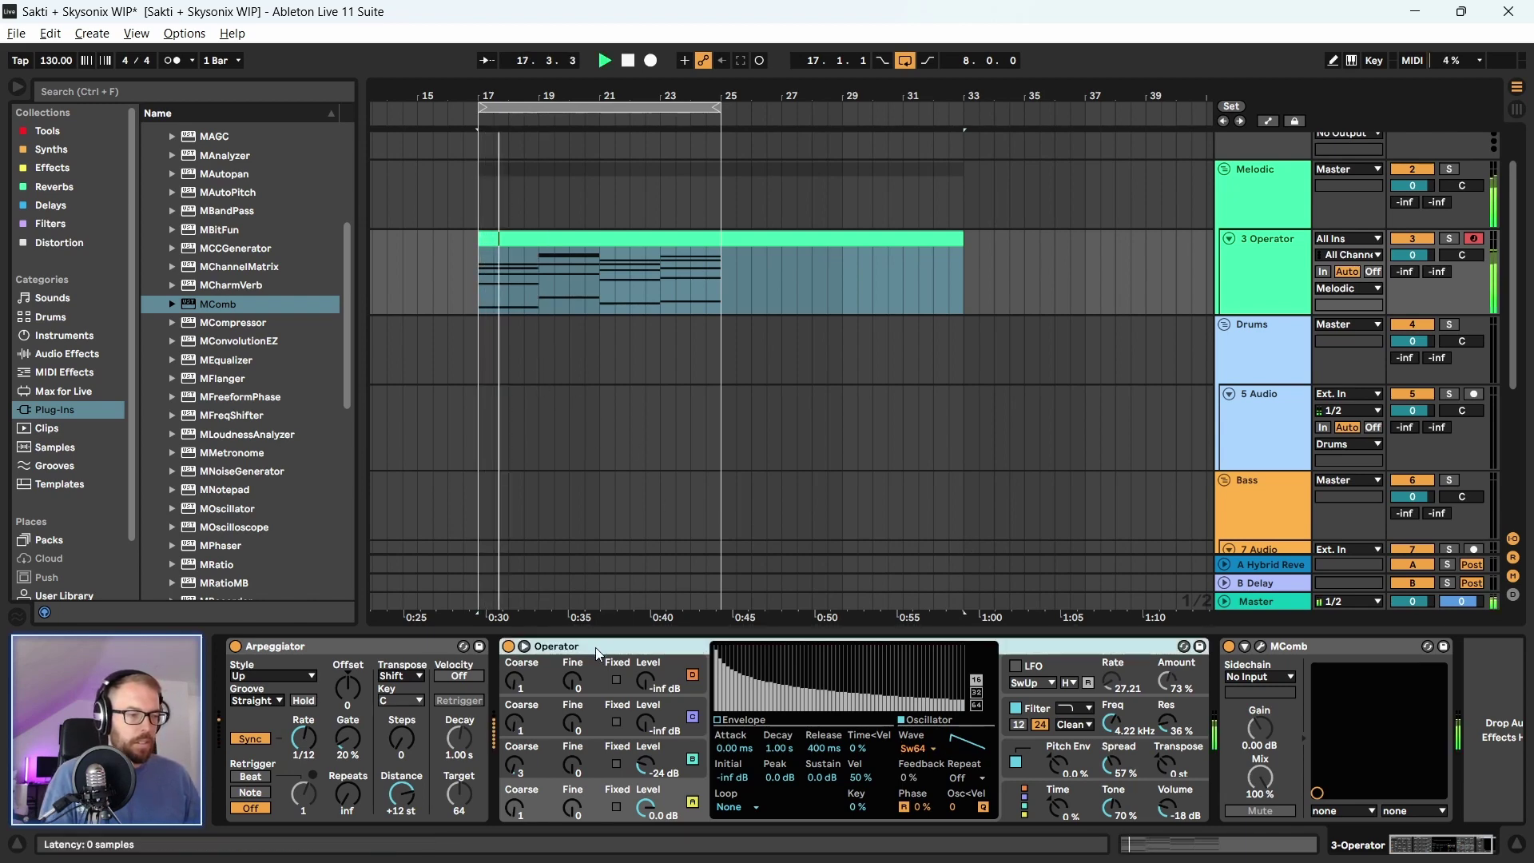
drag(1101, 705, 1102, 680)
drag(1168, 724, 1168, 732)
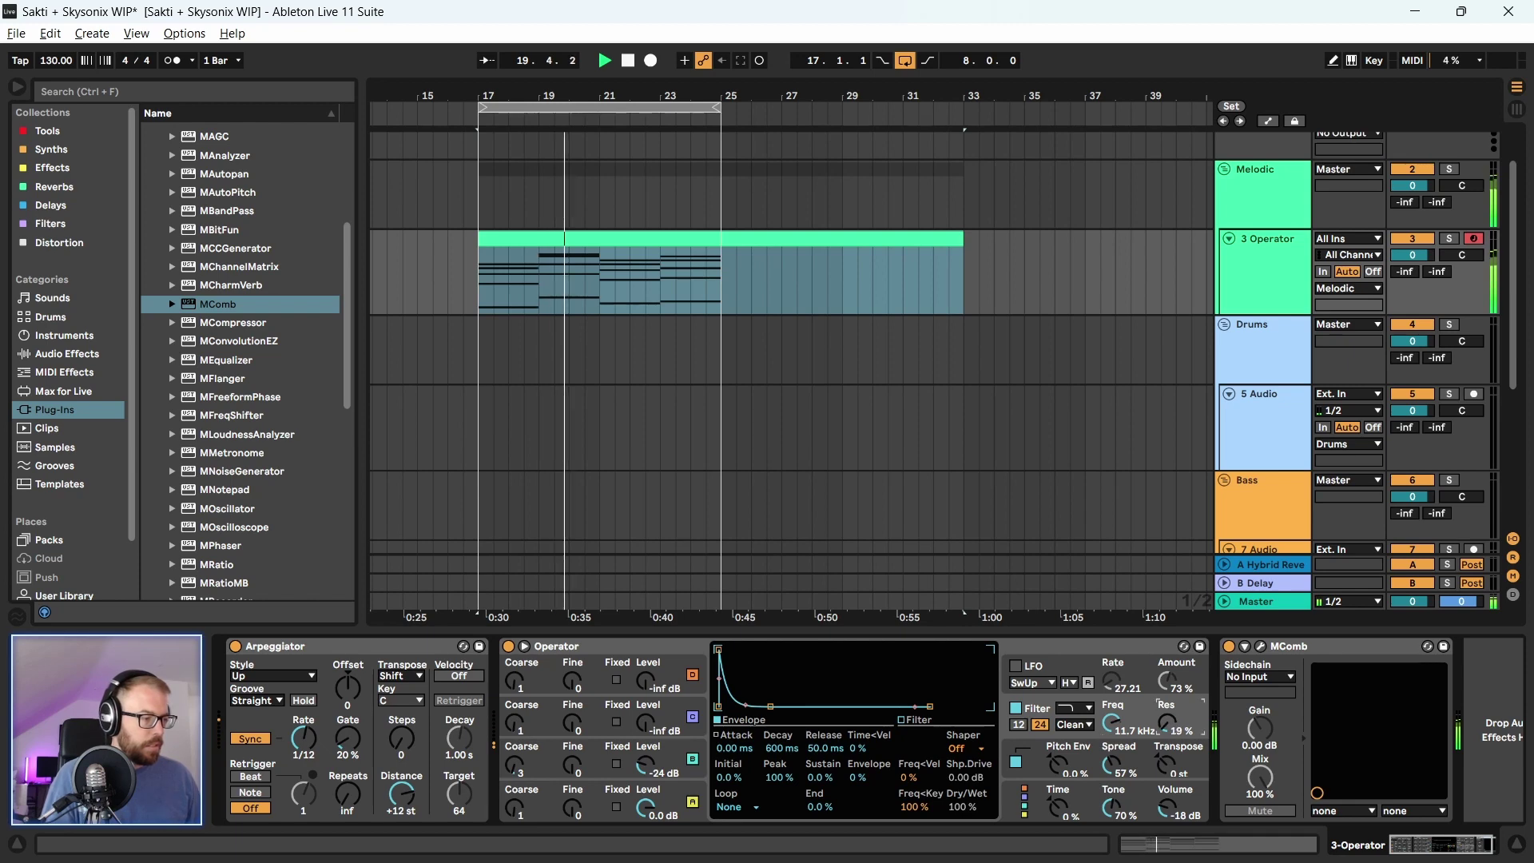
click(1038, 644)
Switch Operator to the algorithm with two parallel two-oscillator pairs and show the settings of oscillators C and D
click(1025, 808)
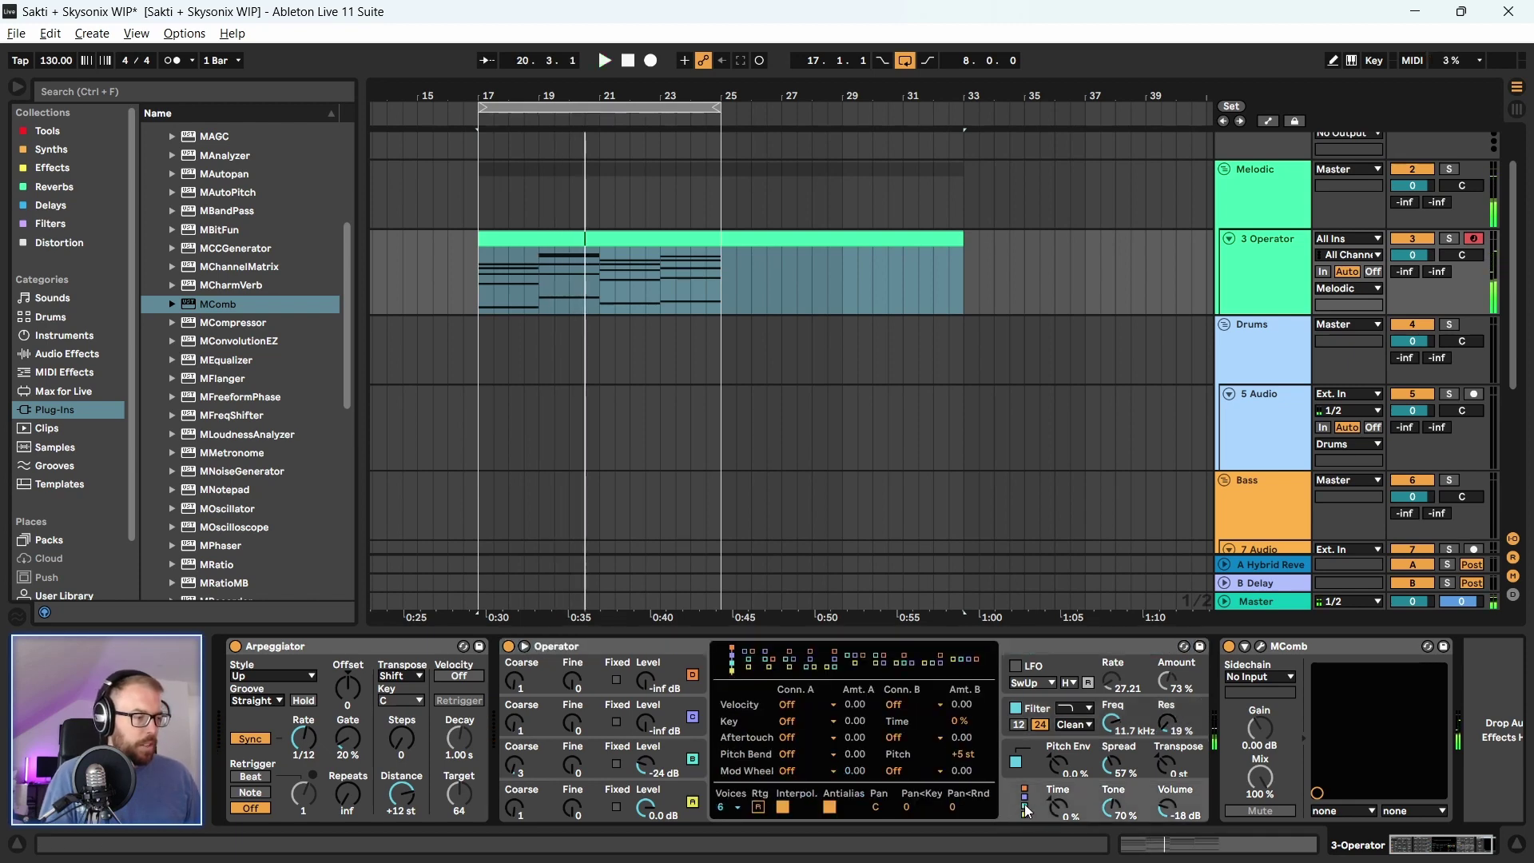
click(881, 664)
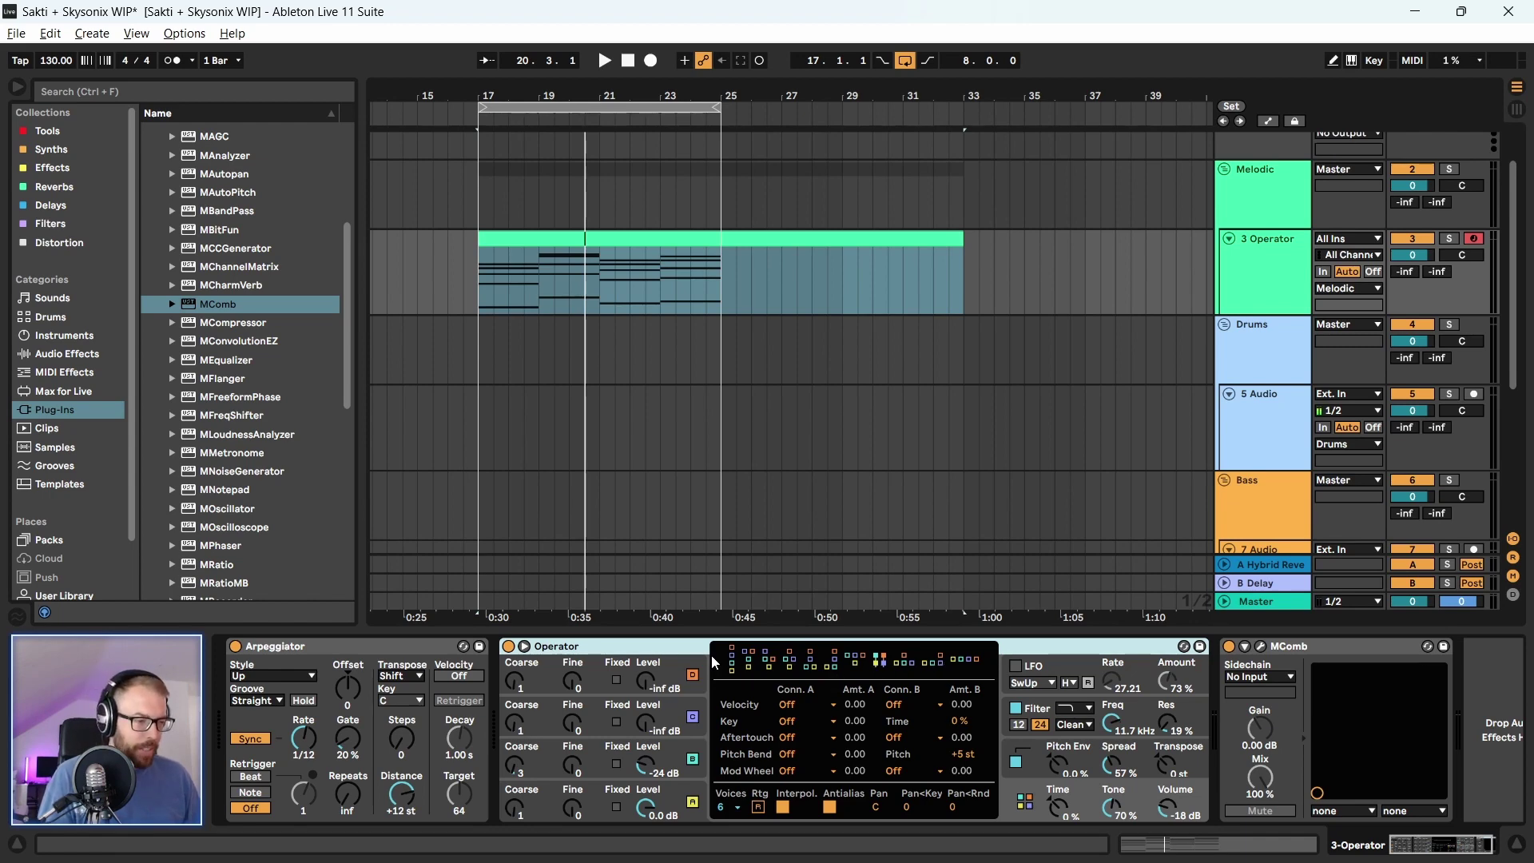
click(970, 660)
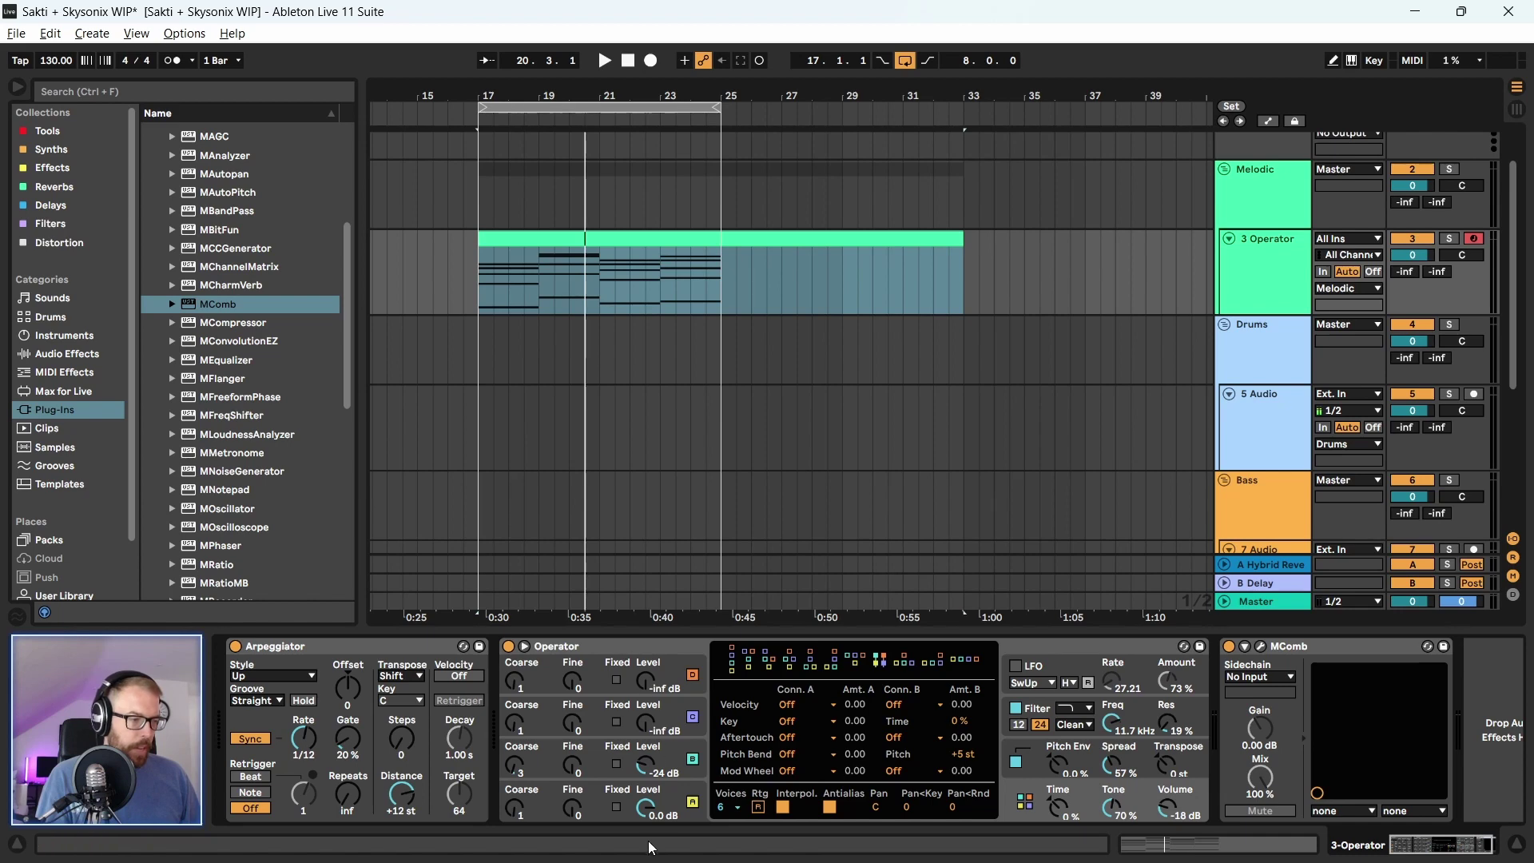
click(673, 723)
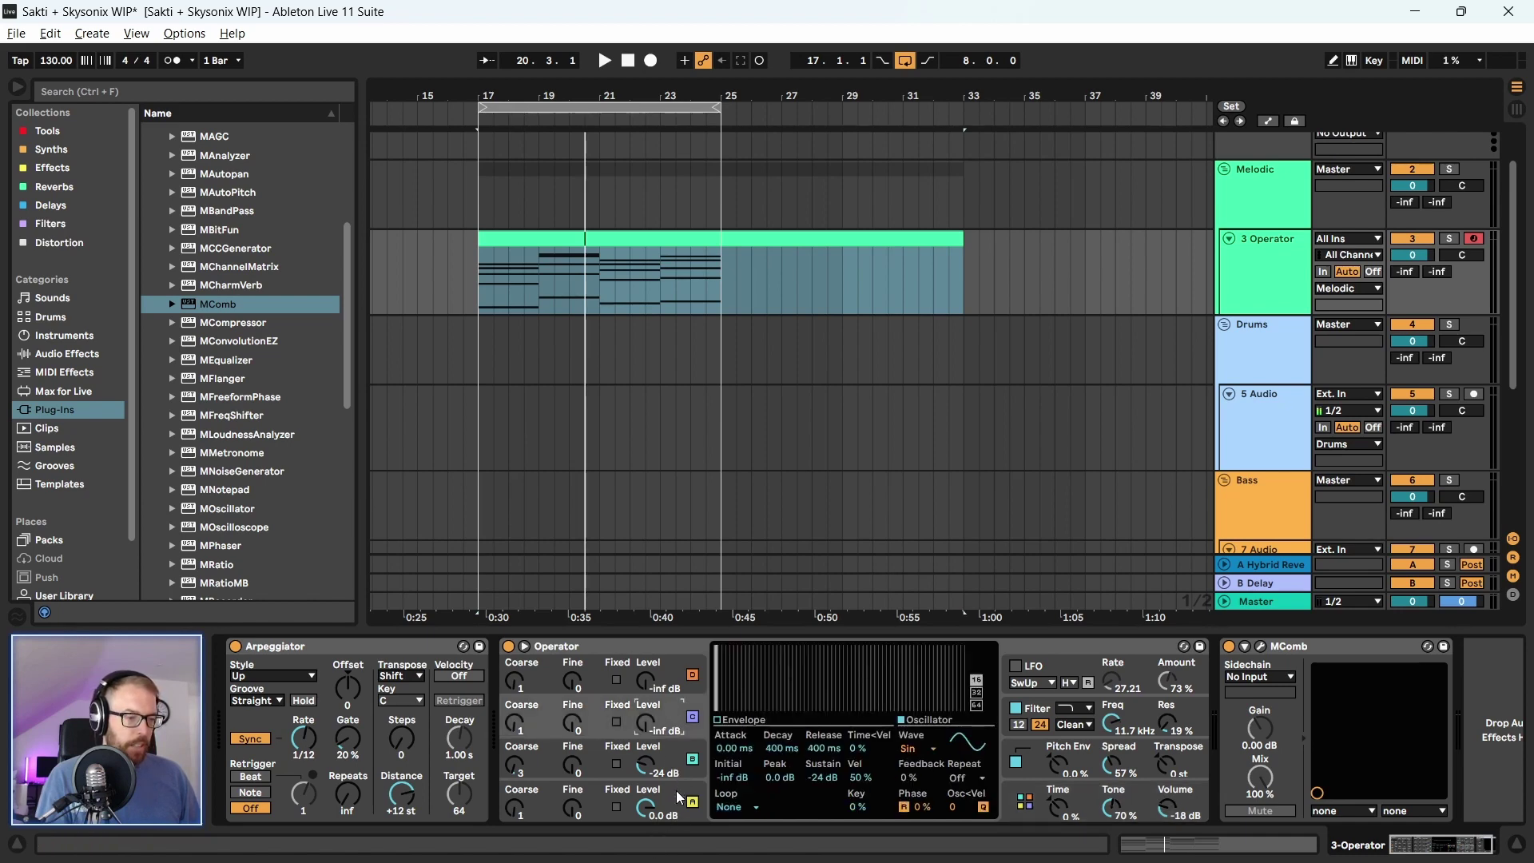
click(664, 664)
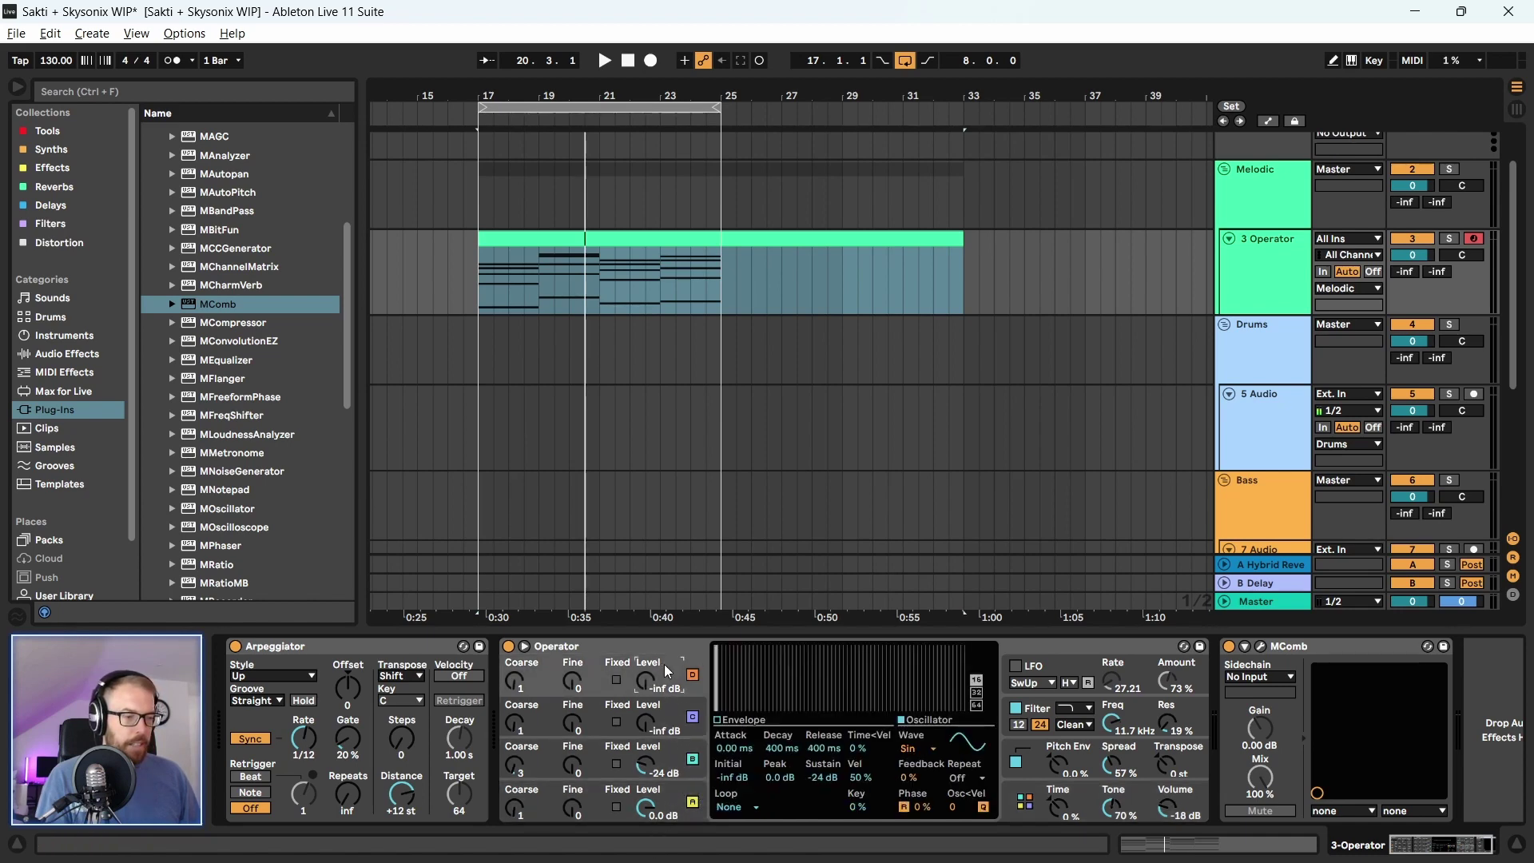
While the progression plays, set Operator's oscillator C to coarse 0.5 at 0.0 dB and oscillator D to coarse 8 at -18 dB
click(705, 707)
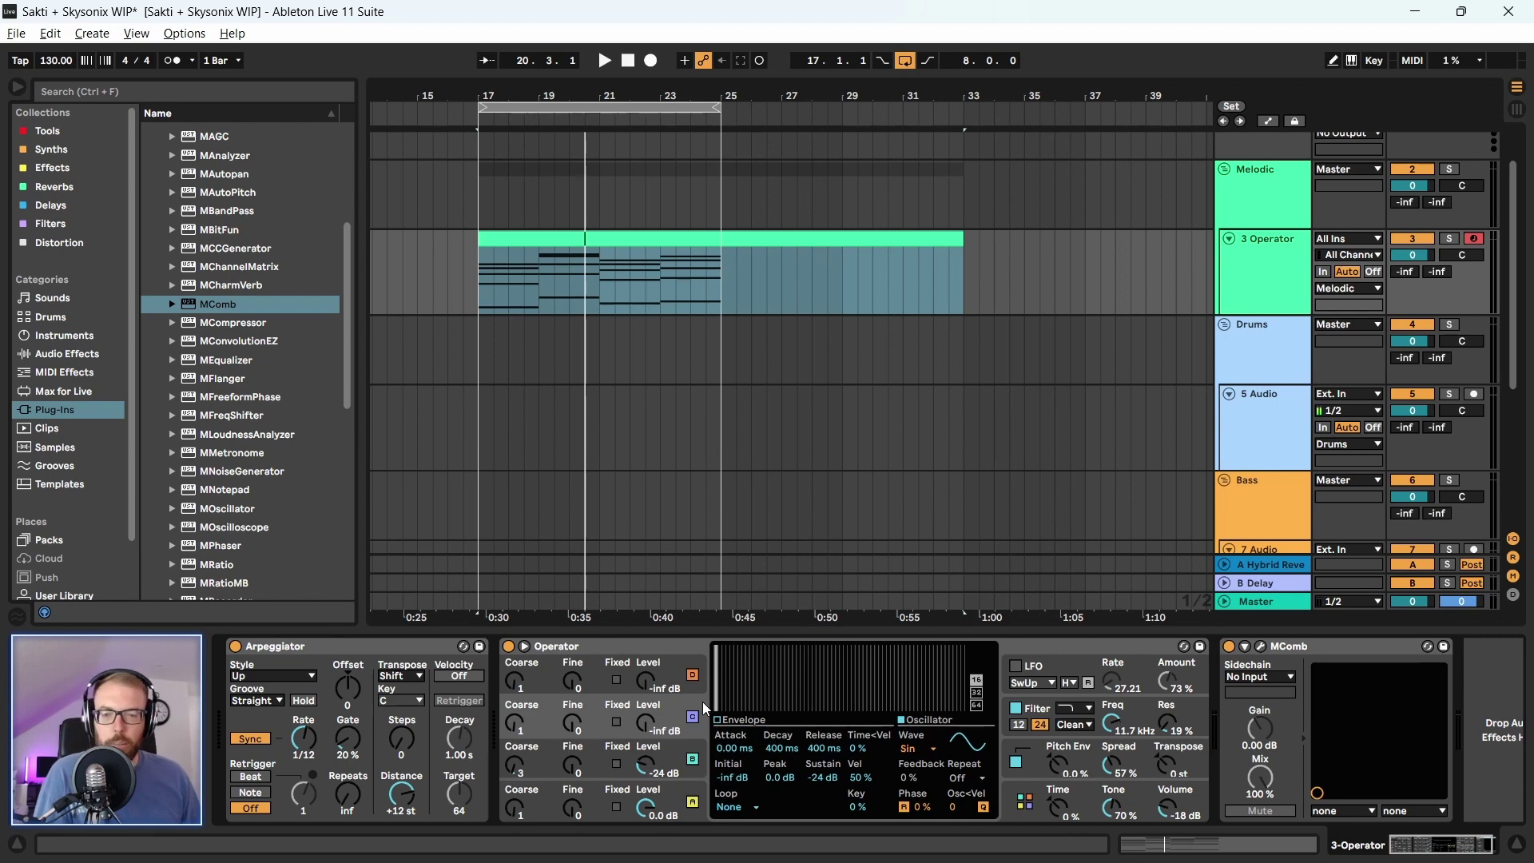
key(space)
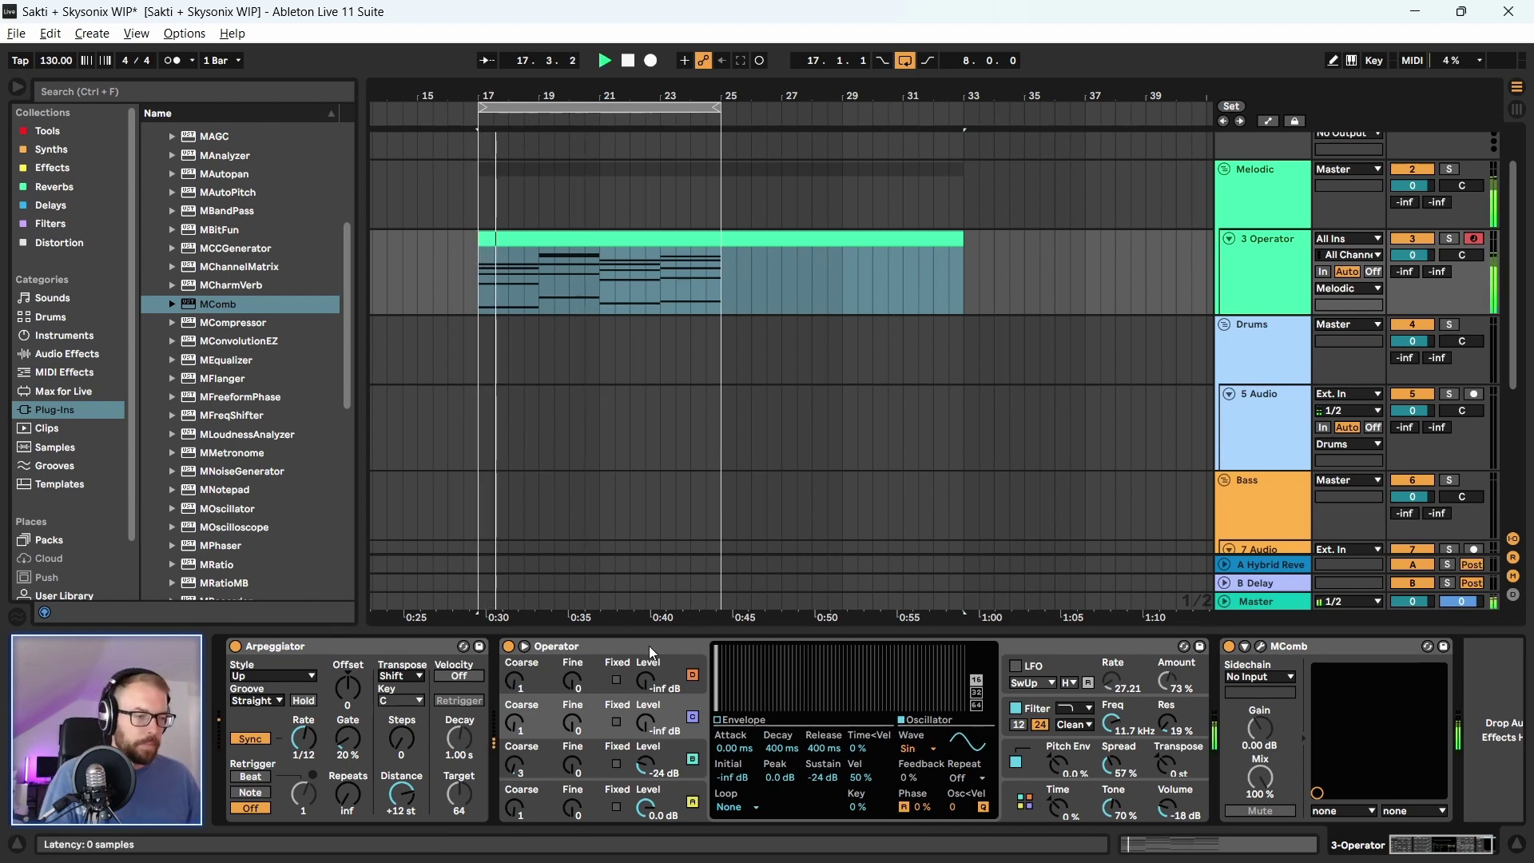
drag(657, 731, 646, 697)
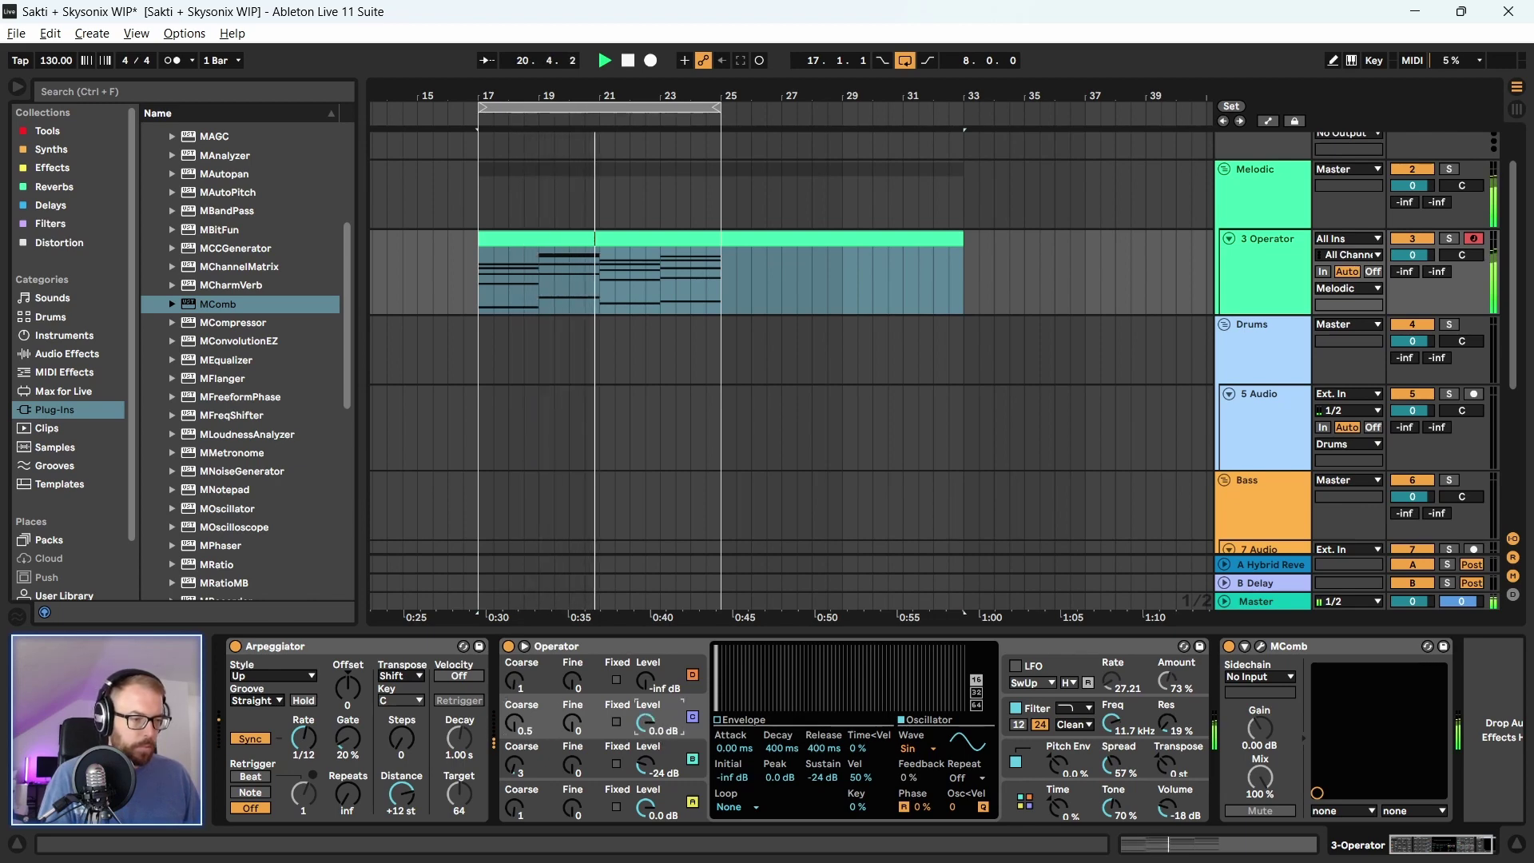
click(612, 646)
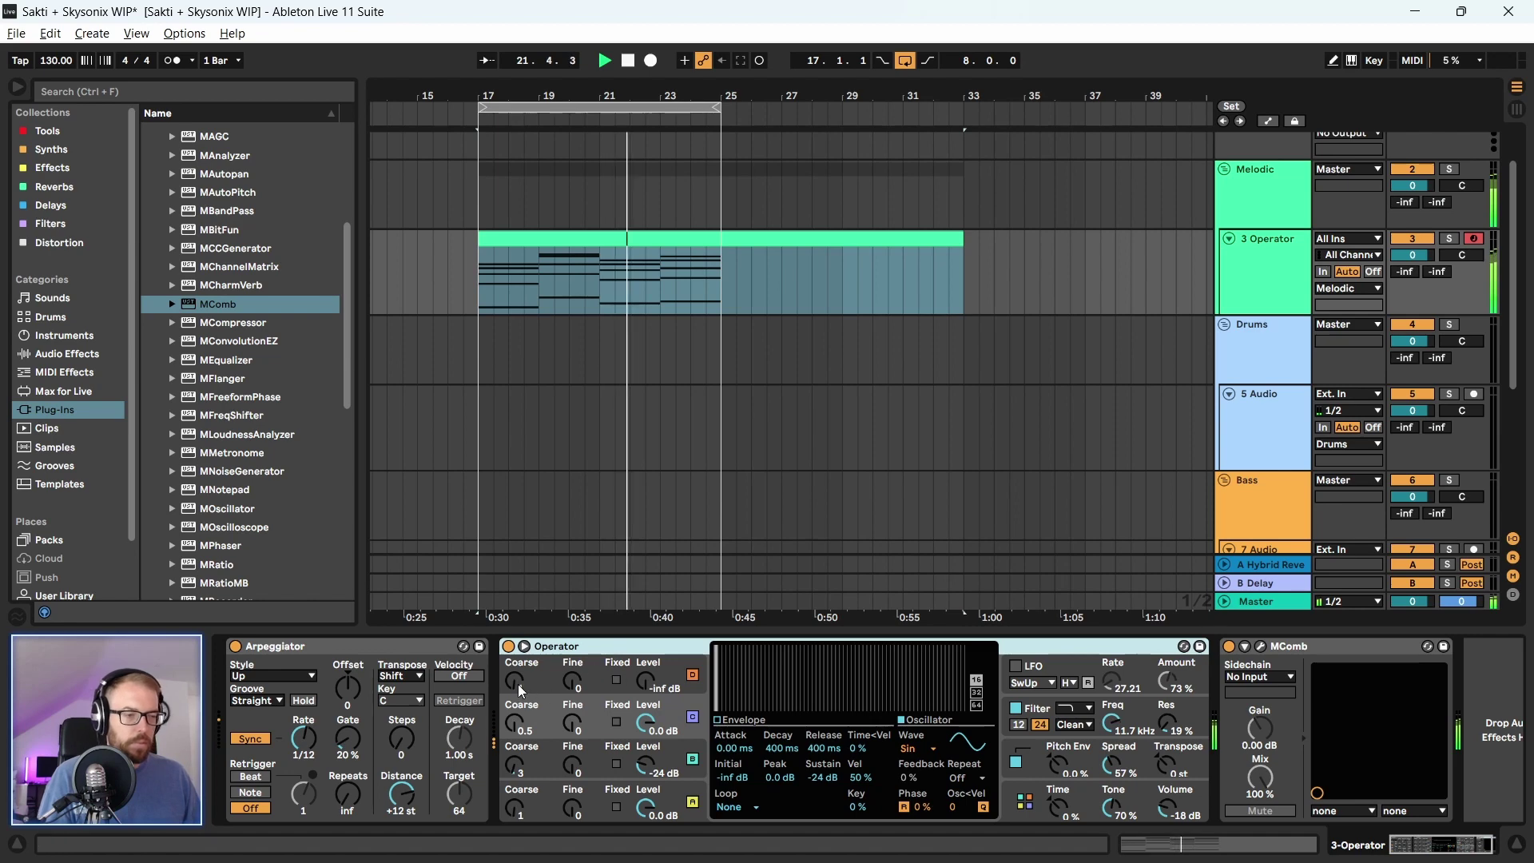
drag(520, 689, 520, 669)
drag(646, 681, 646, 658)
click(1061, 645)
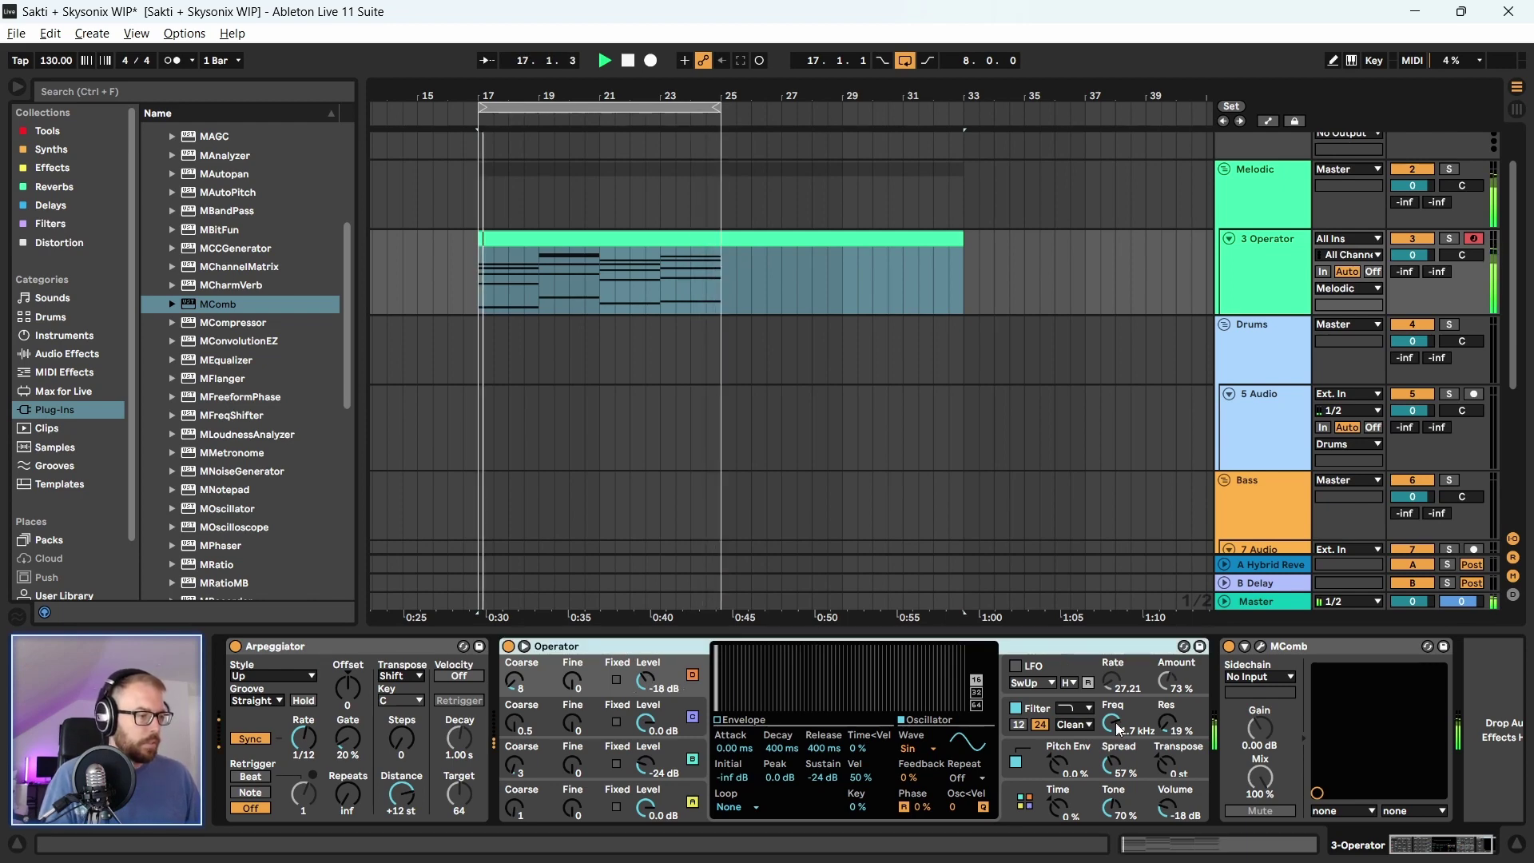
Set Operator's filter frequency to 18.5 kHz, its spread to 54% and oscillator B's level to -29 dB
drag(1113, 724, 1109, 768)
drag(644, 763, 645, 768)
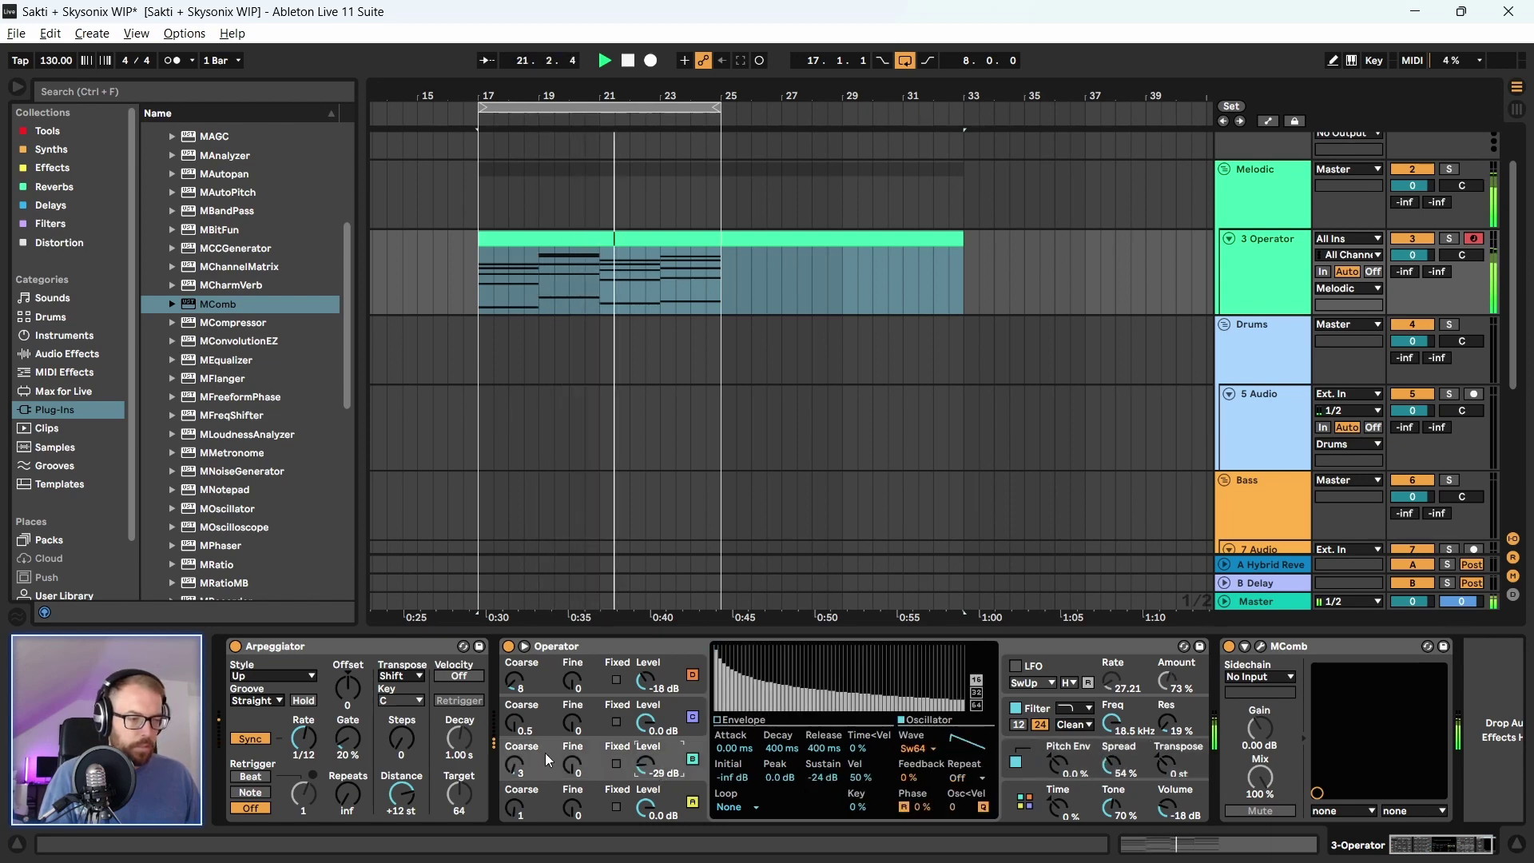
Set the coarse tuning of oscillators B and D to 1, with levels of -34 dB for B and -23 dB for D
drag(515, 680, 514, 703)
drag(515, 765, 514, 787)
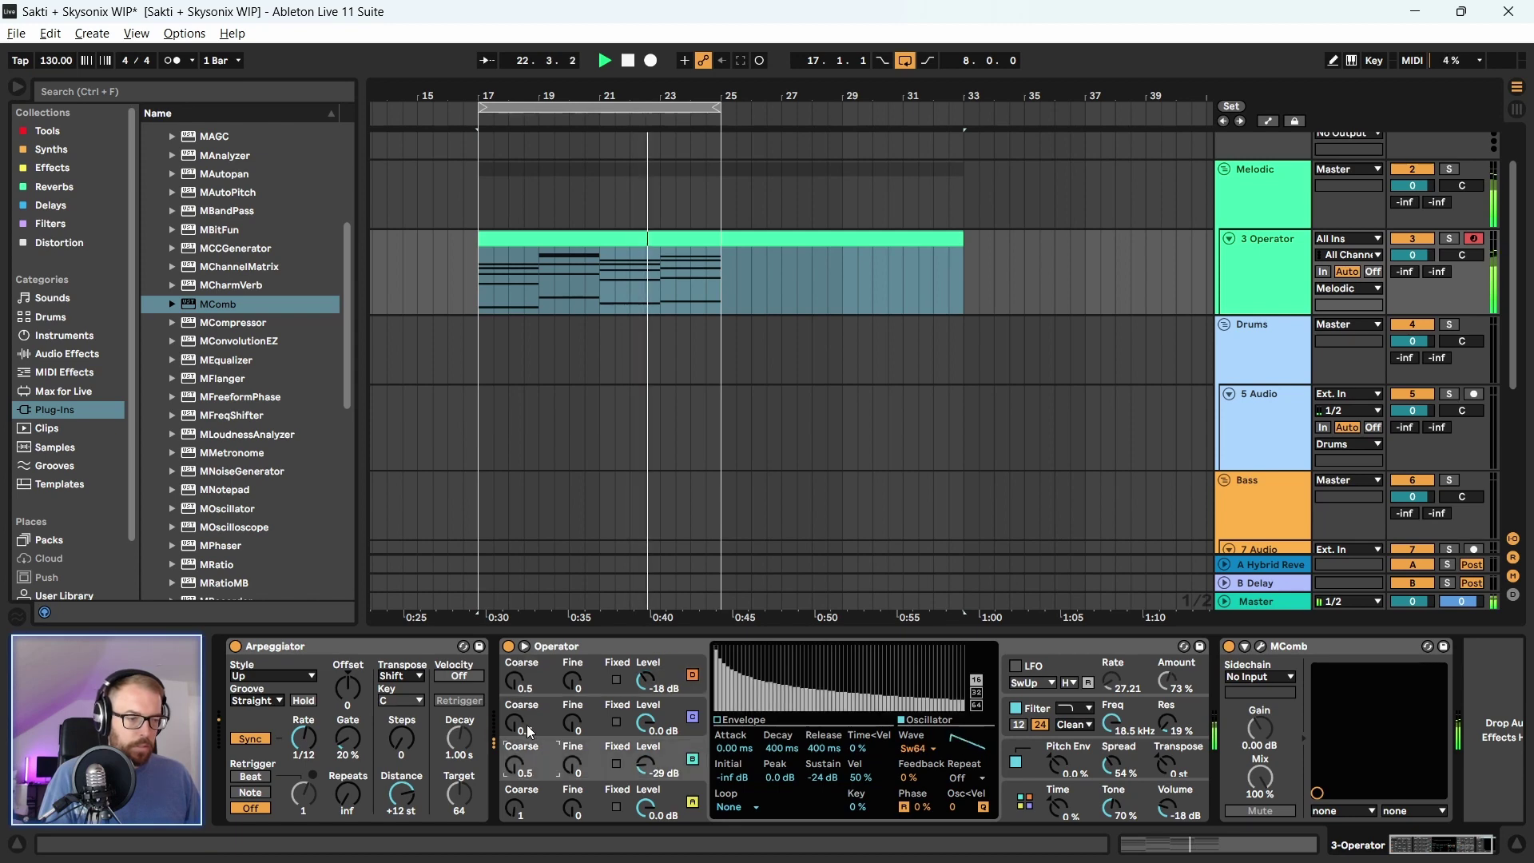
click(521, 769)
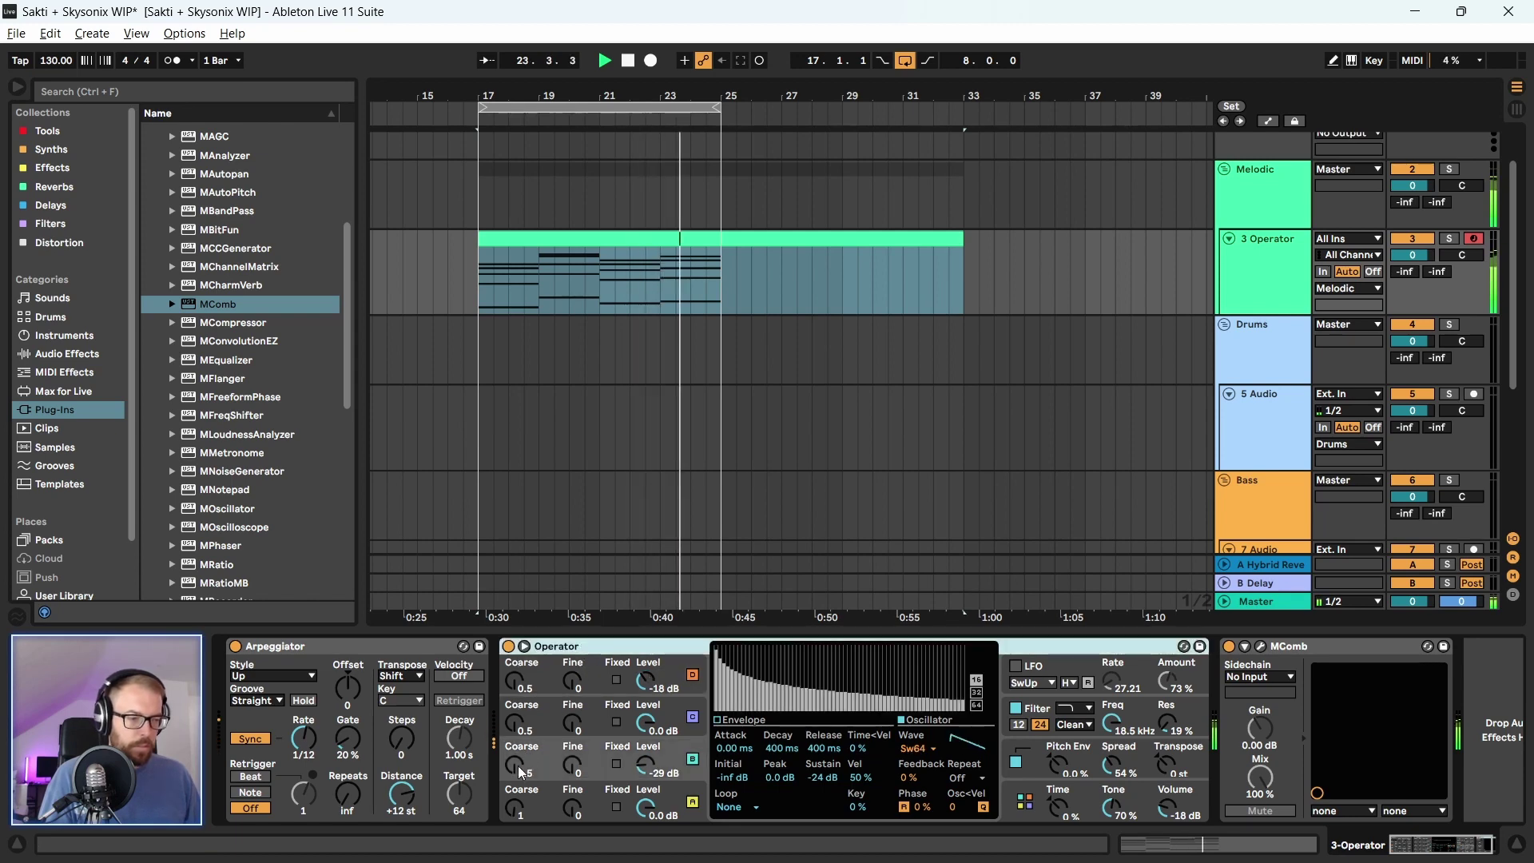
key(Delete)
click(514, 680)
key(Delete)
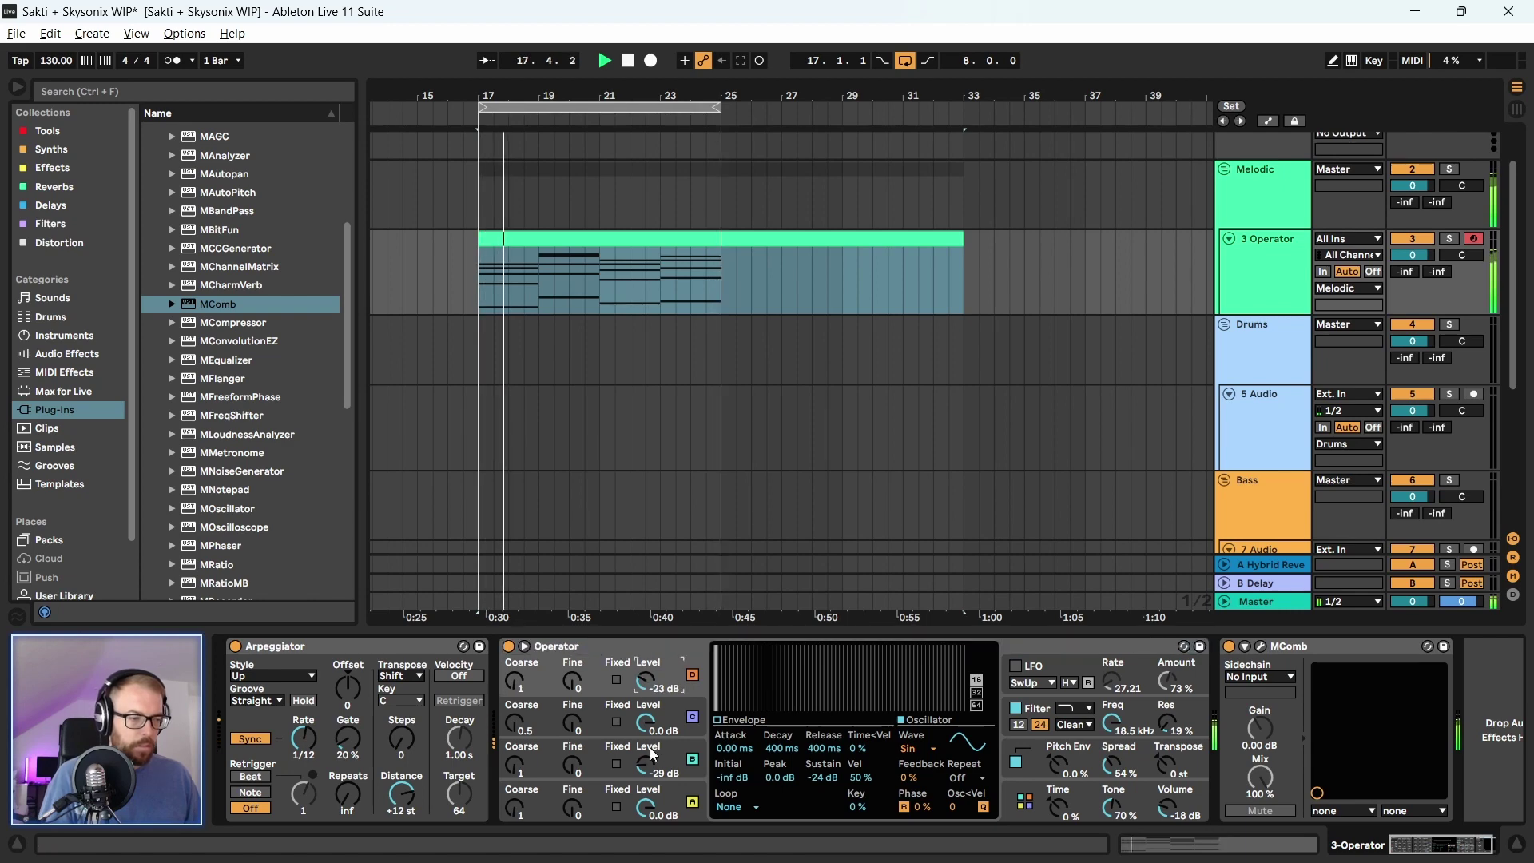
drag(645, 680, 645, 695)
drag(646, 765, 645, 780)
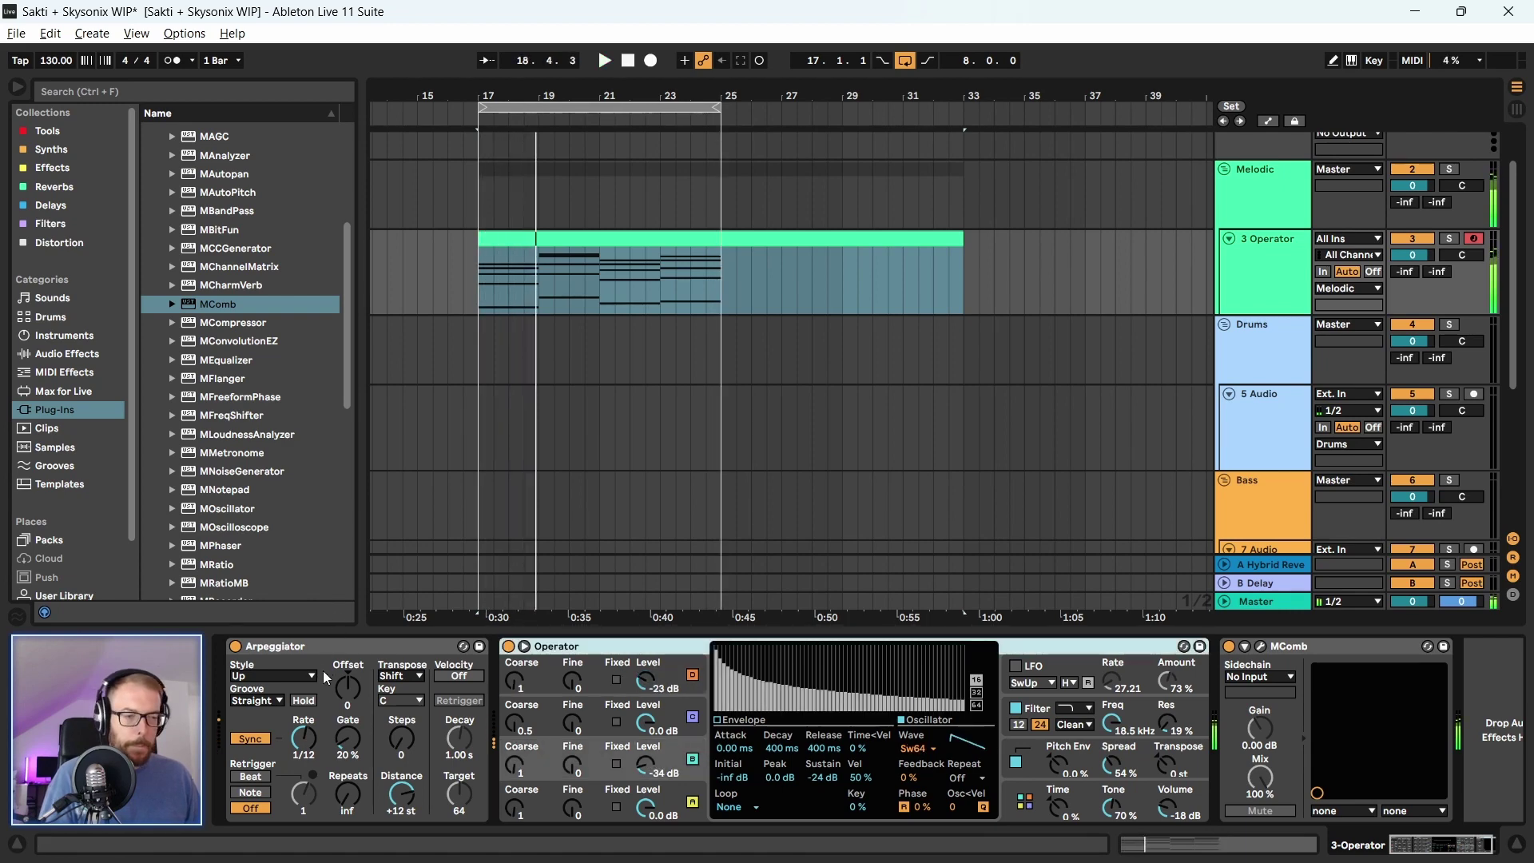
Set the Arpeggiator's rate to 1/8 and play the chords with the Operator clip's notes displayed
click(303, 739)
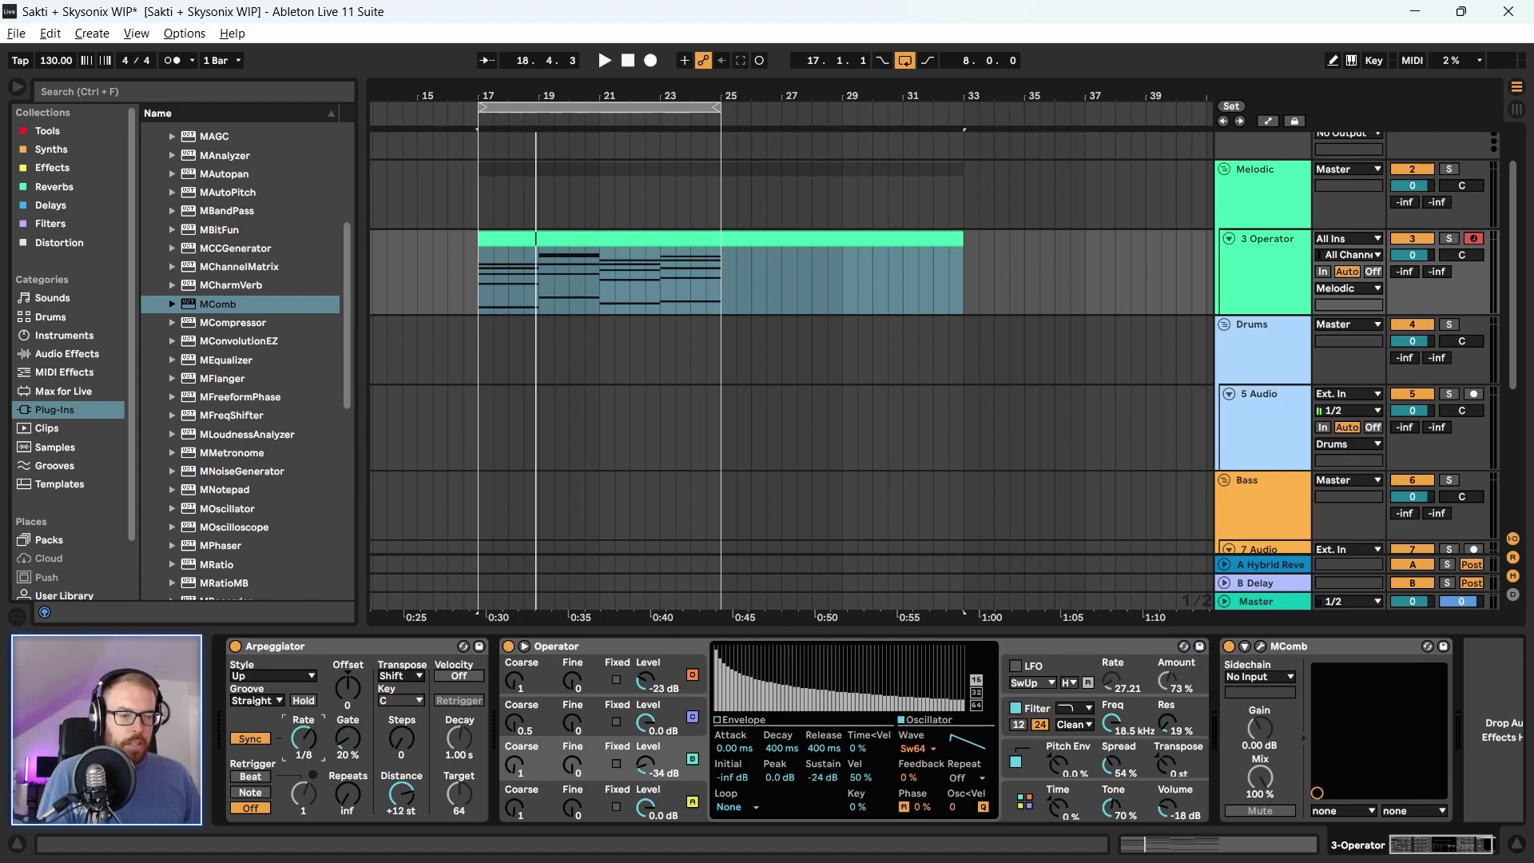
double_click(679, 308)
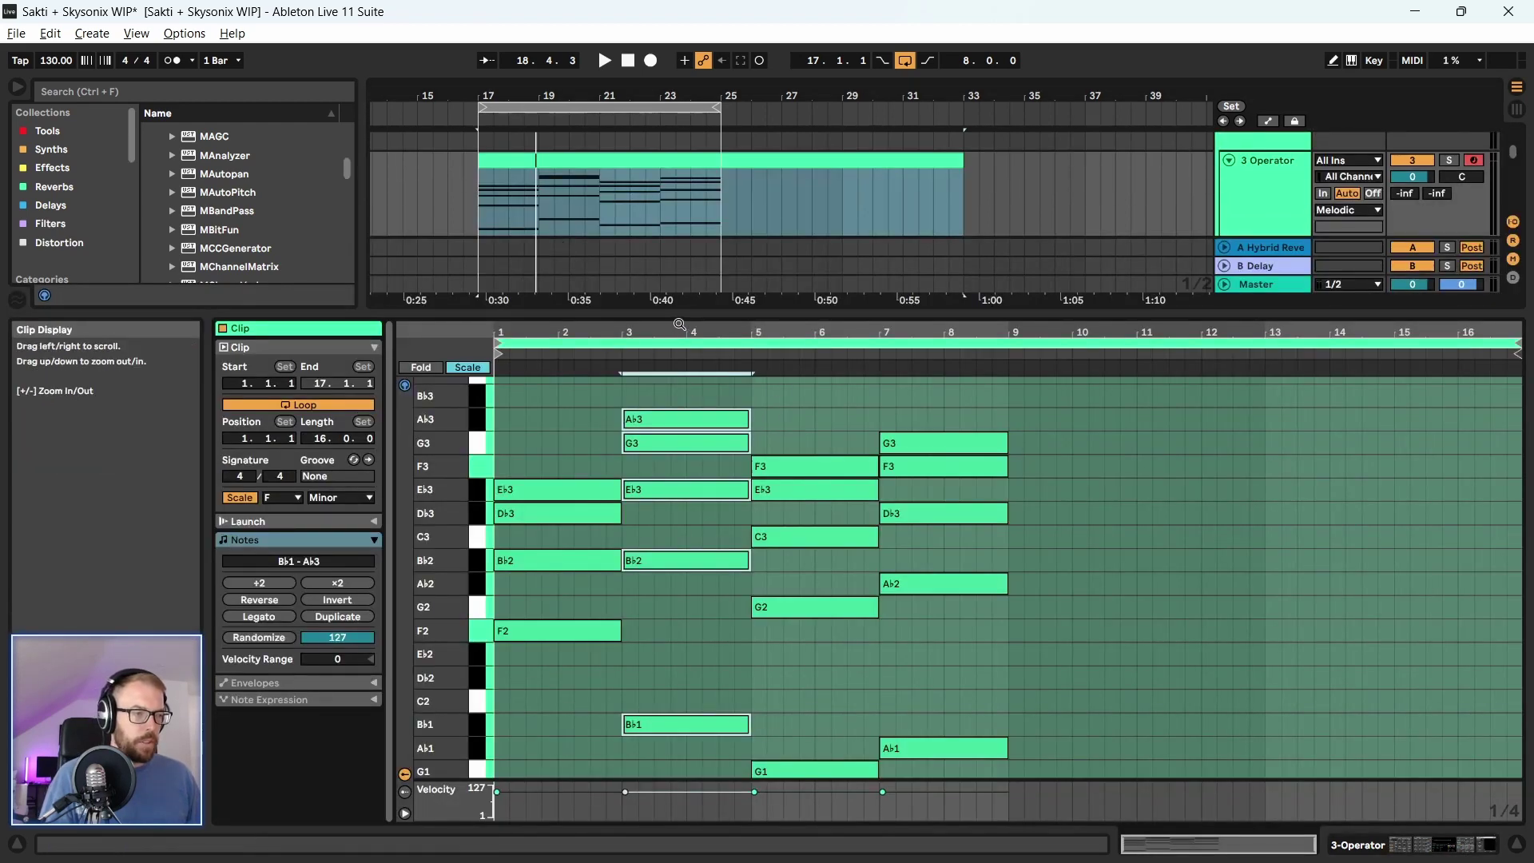
drag(679, 323, 761, 272)
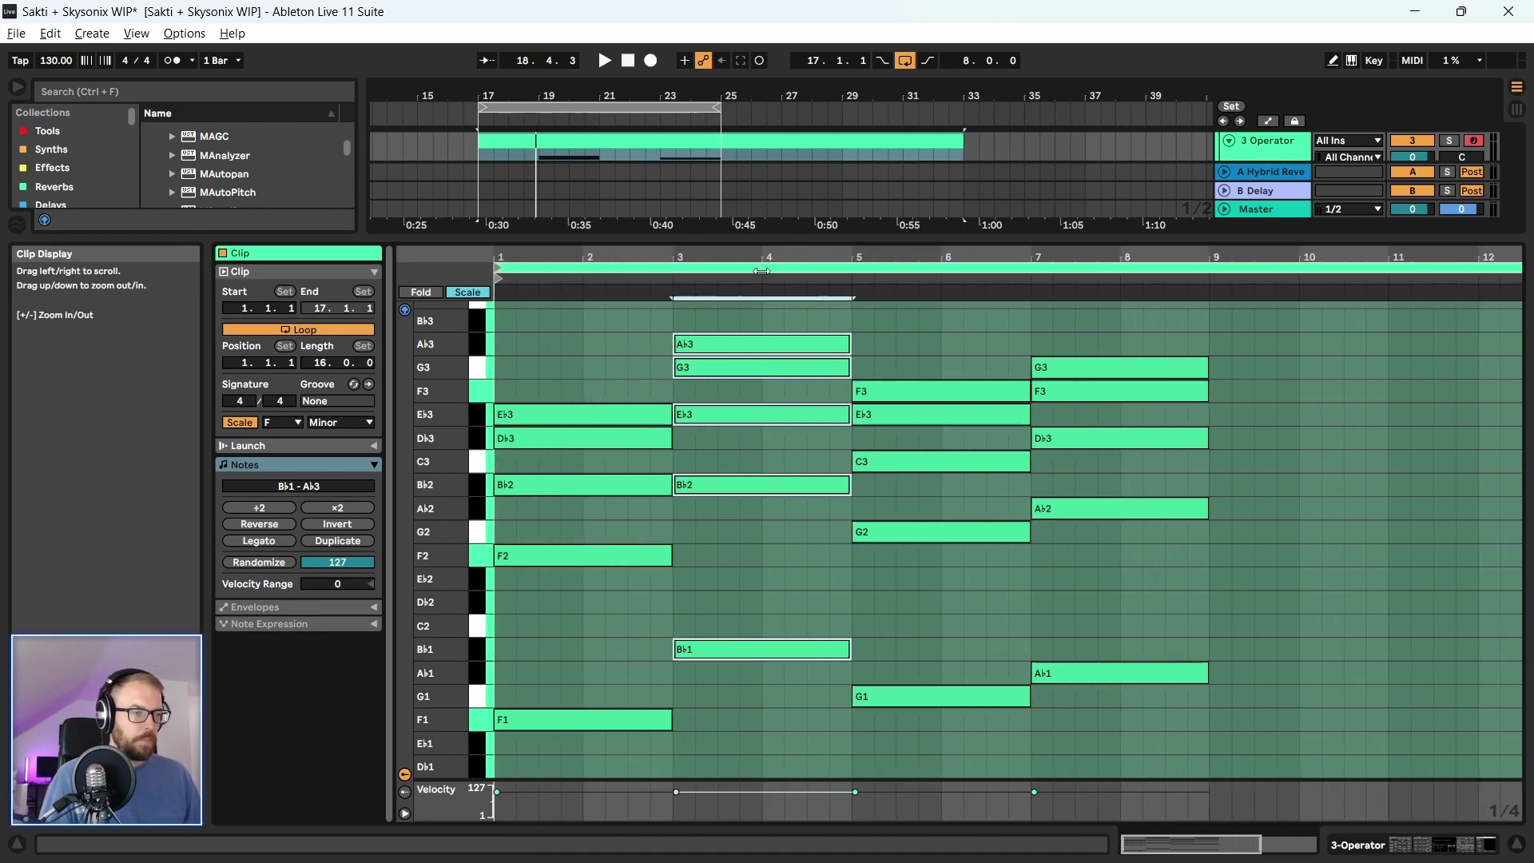
key(space)
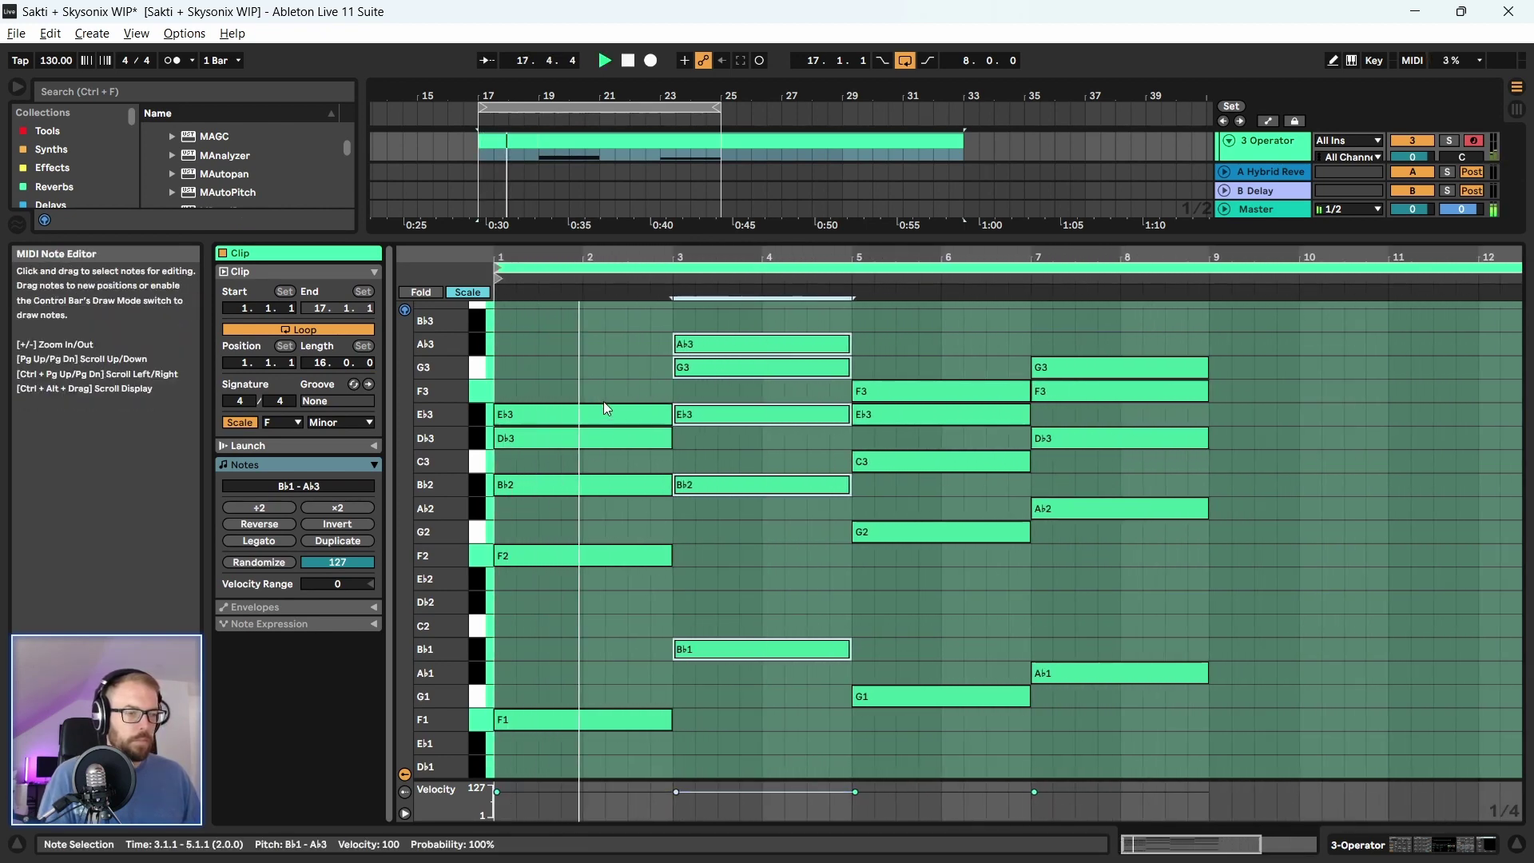
key(space)
Return to the Operator track's devices and set the filter frequency to 12.9 kHz while listening to the progression
drag(700, 239, 700, 534)
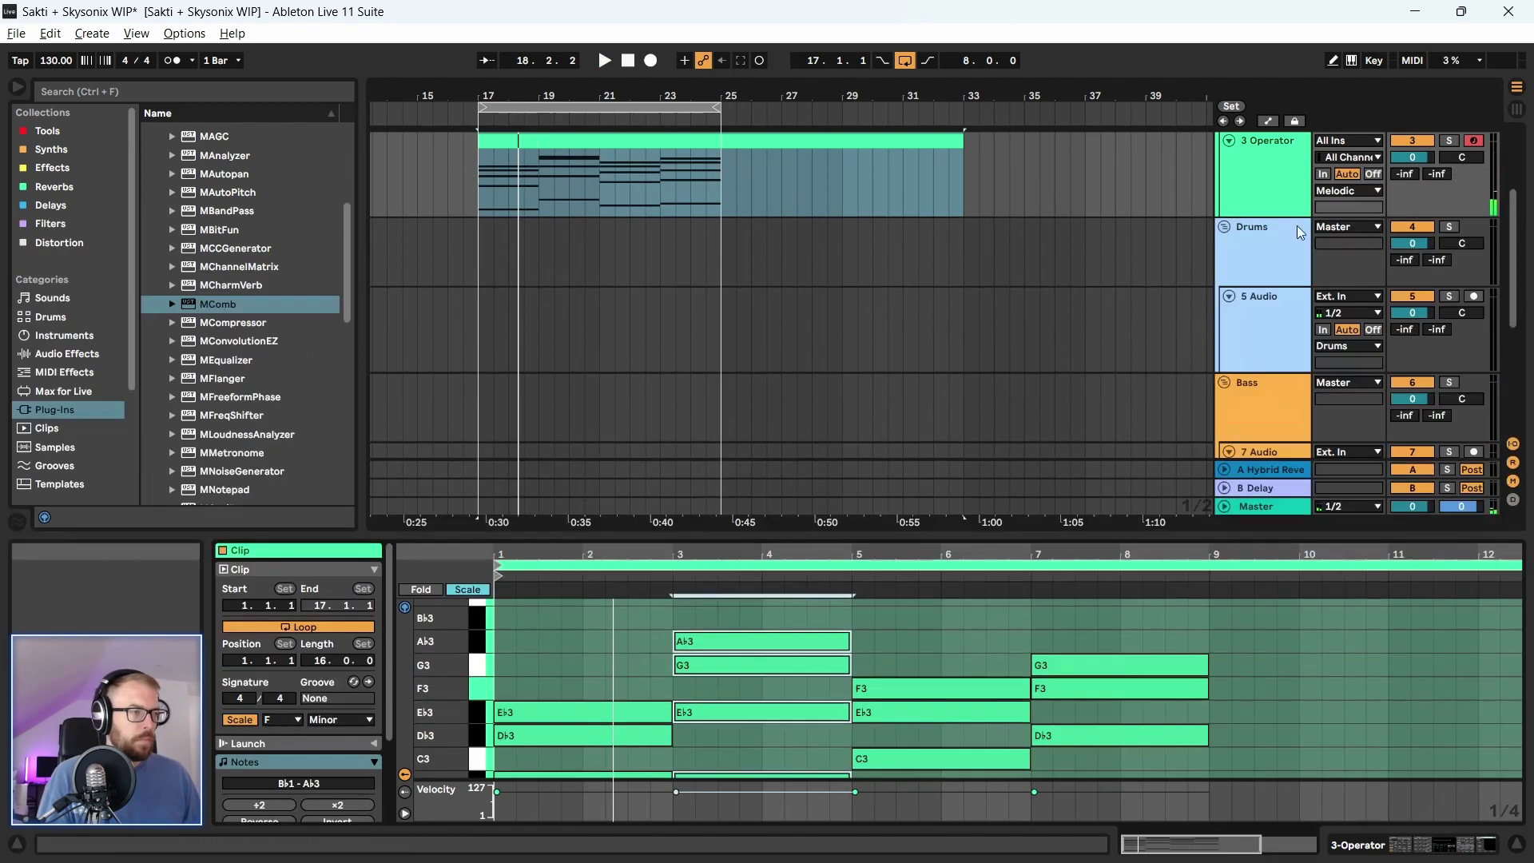
key(shift+Tab)
drag(1110, 721, 1111, 751)
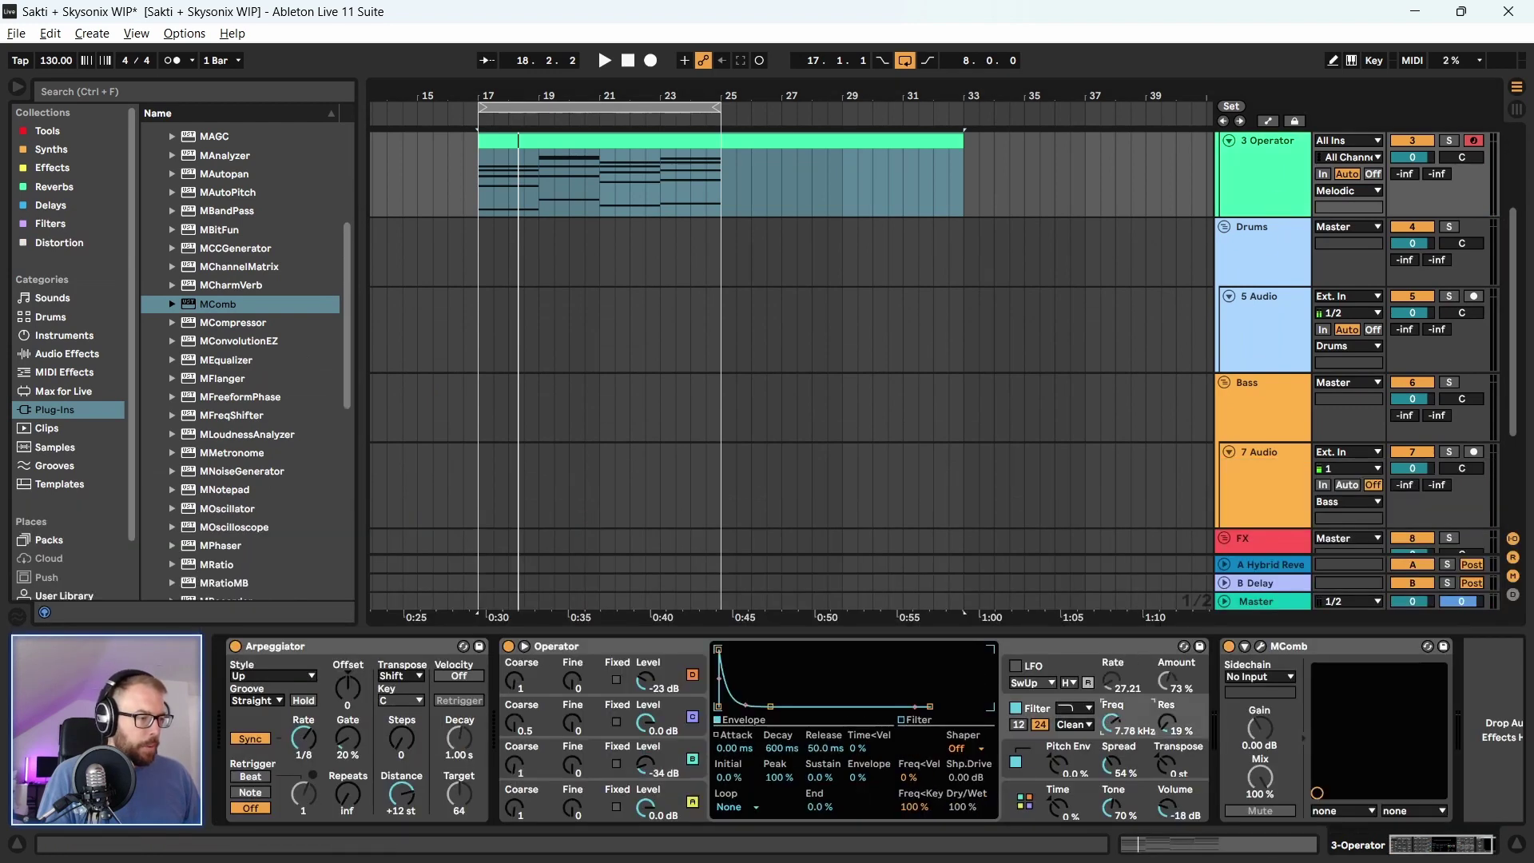
key(space)
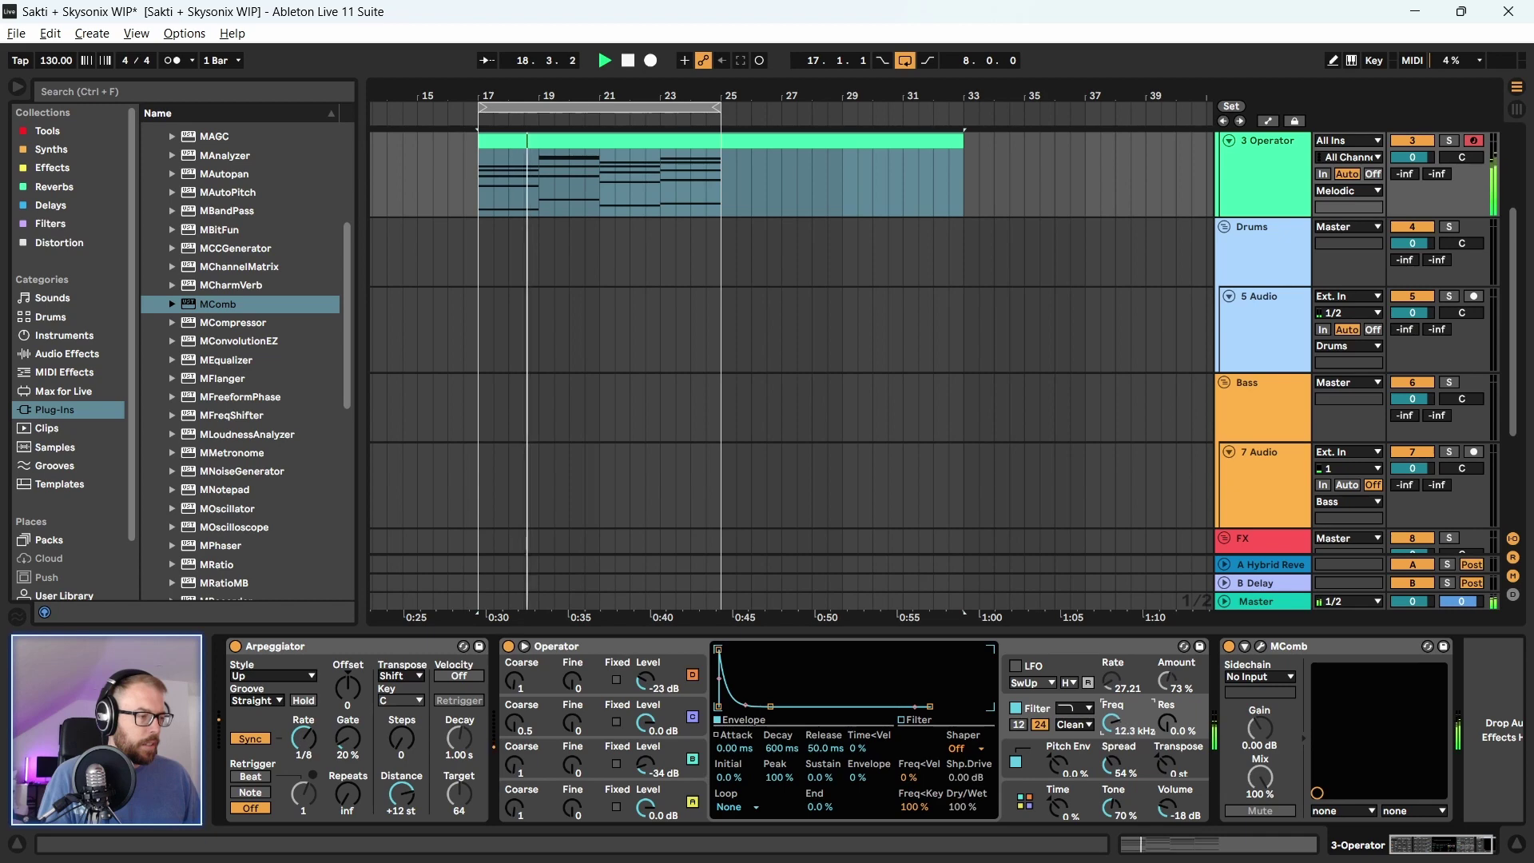
drag(1111, 728, 1111, 703)
Delete every note in the Operator clip except the F1 at bar 1
double_click(531, 148)
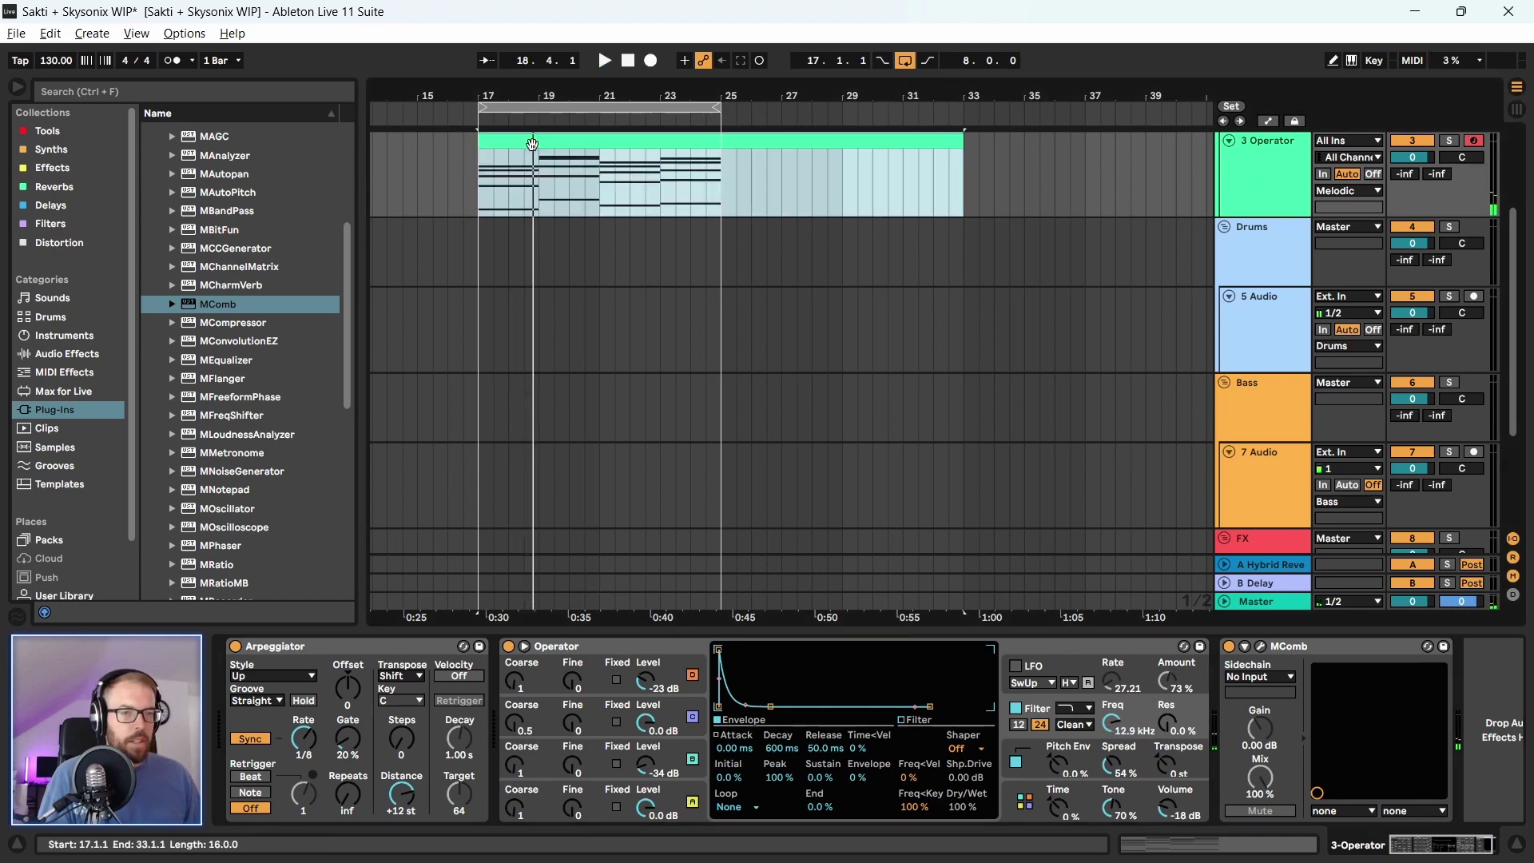
drag(569, 534, 592, 196)
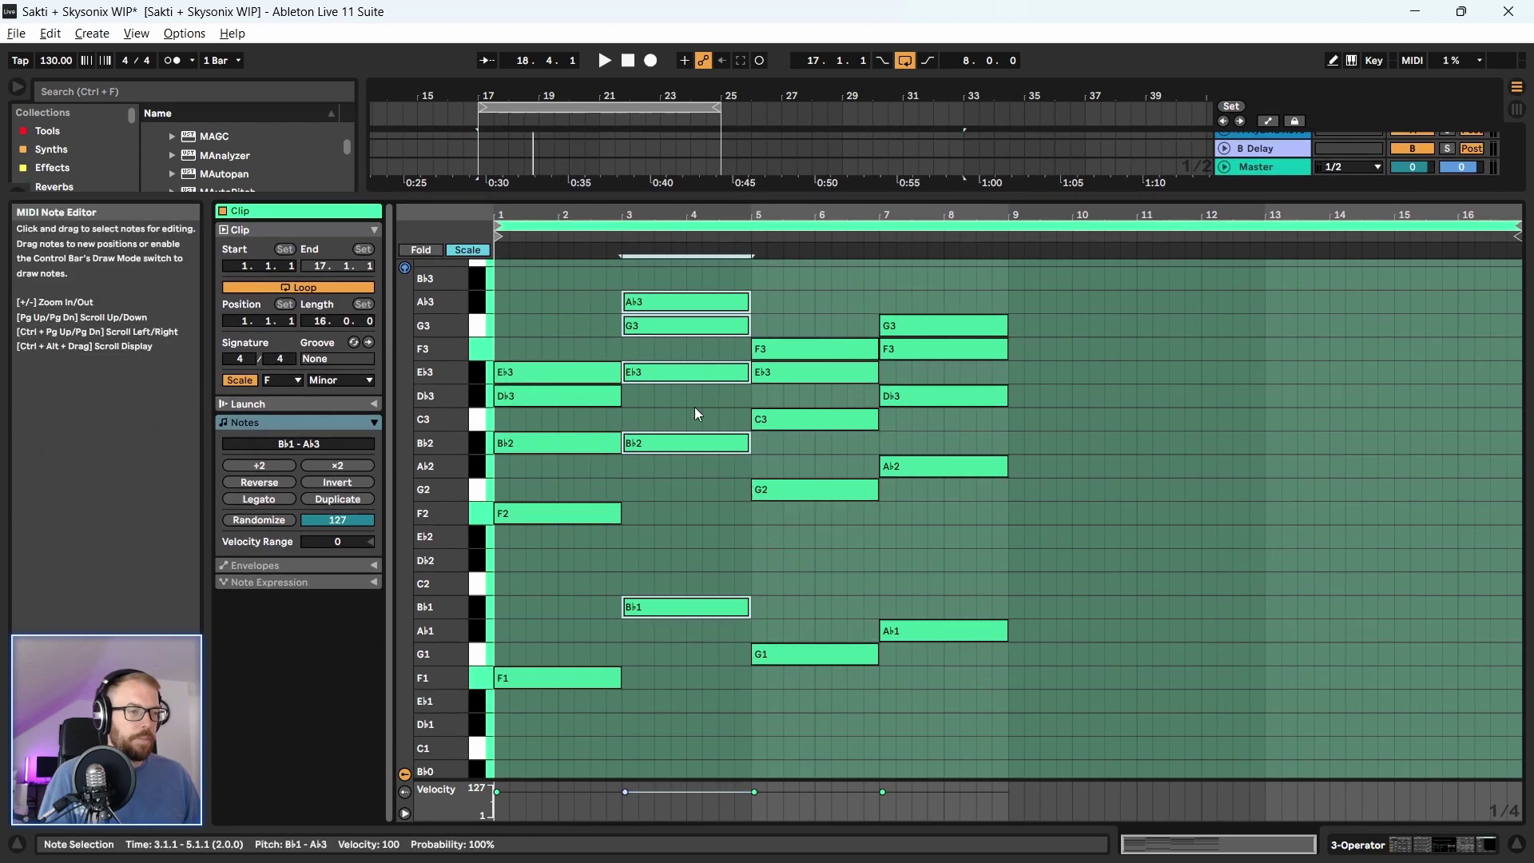
drag(545, 364, 1186, 621)
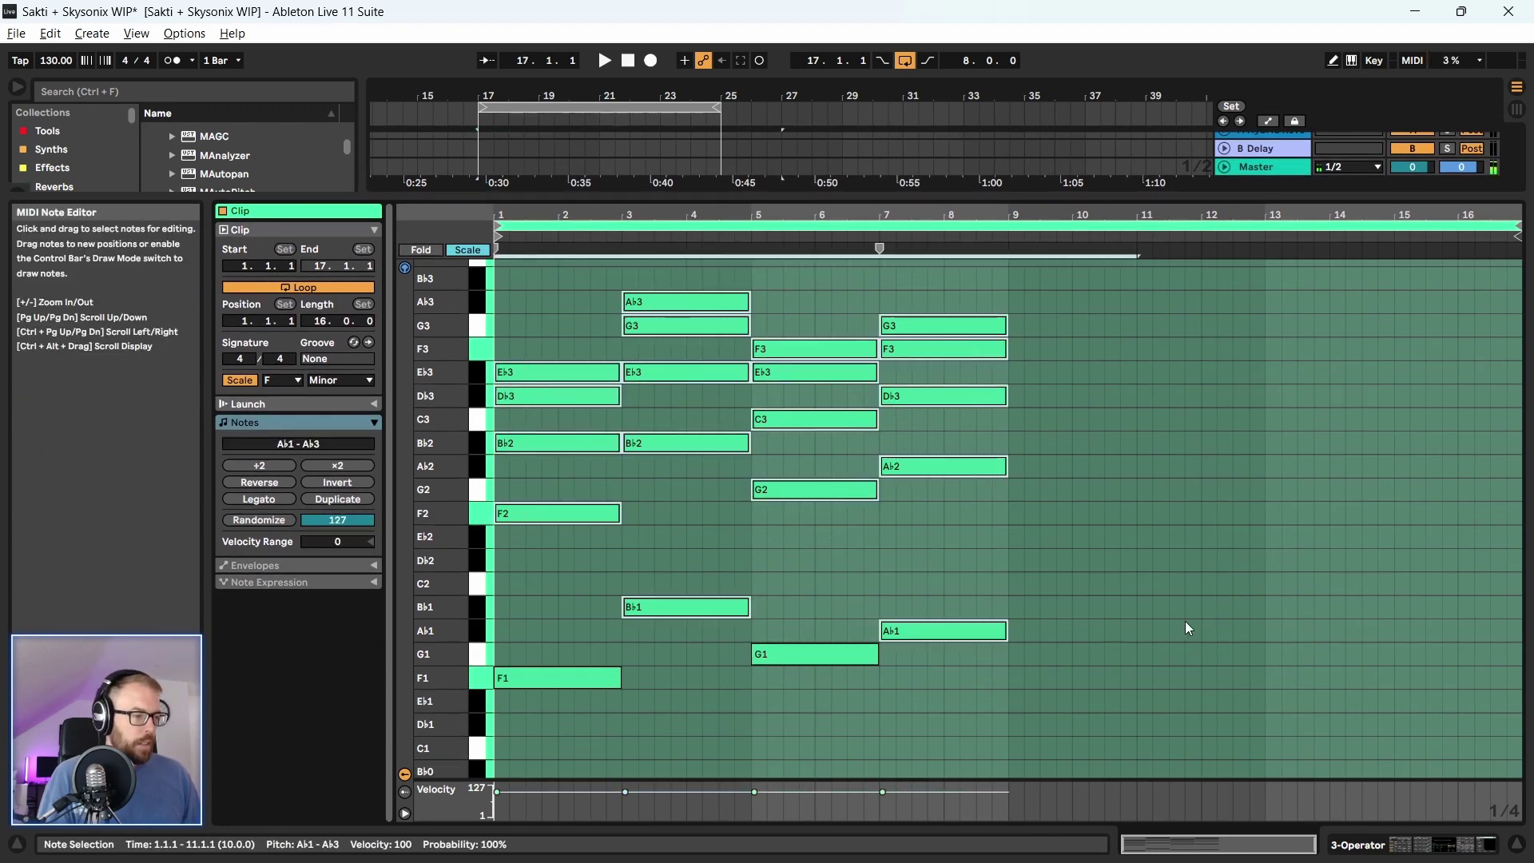
key(Delete)
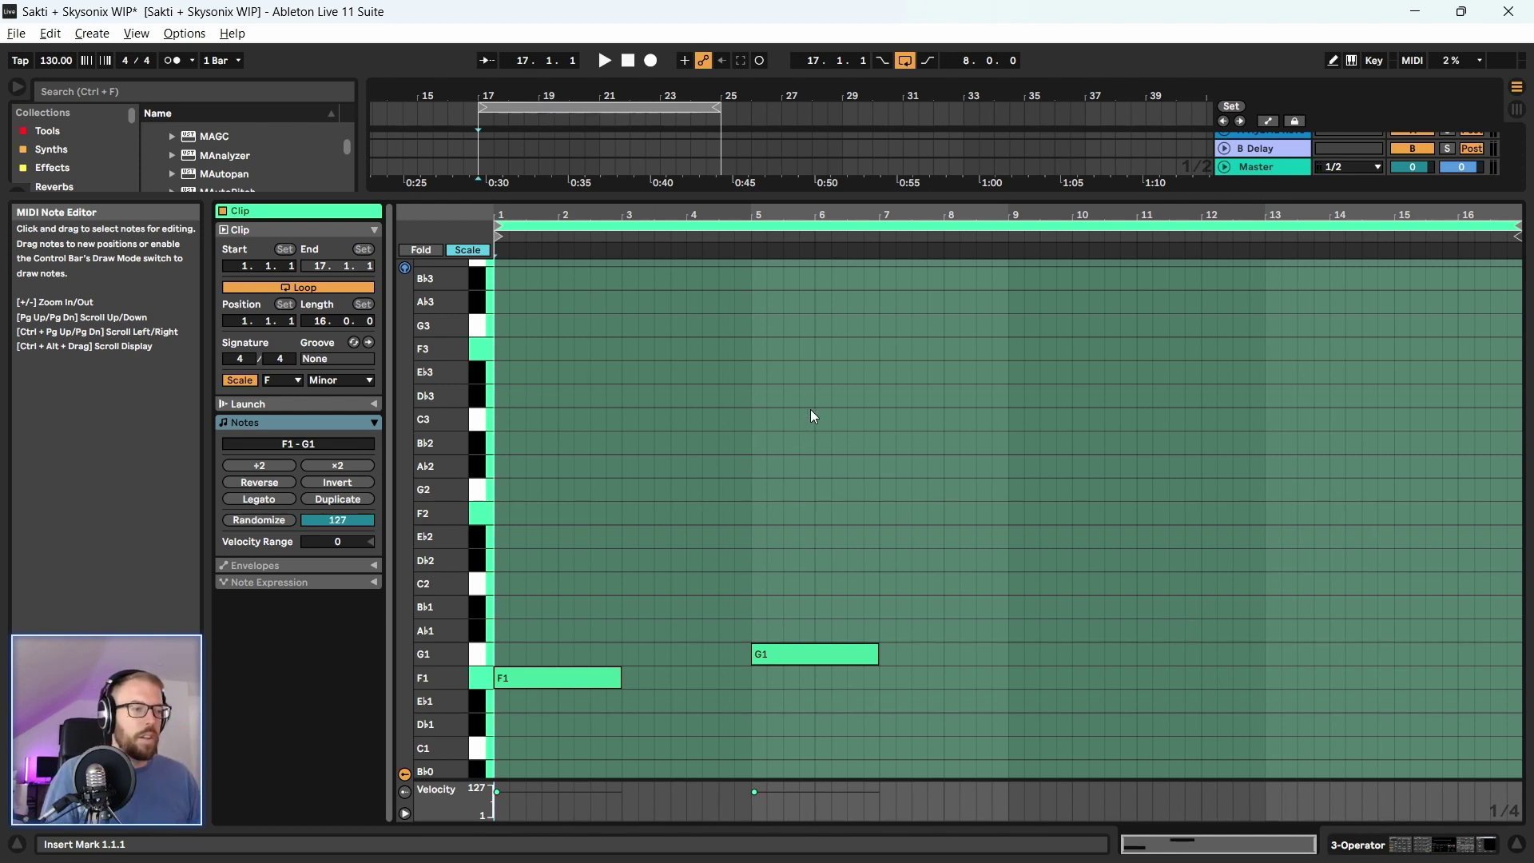
drag(781, 538, 838, 754)
key(Delete)
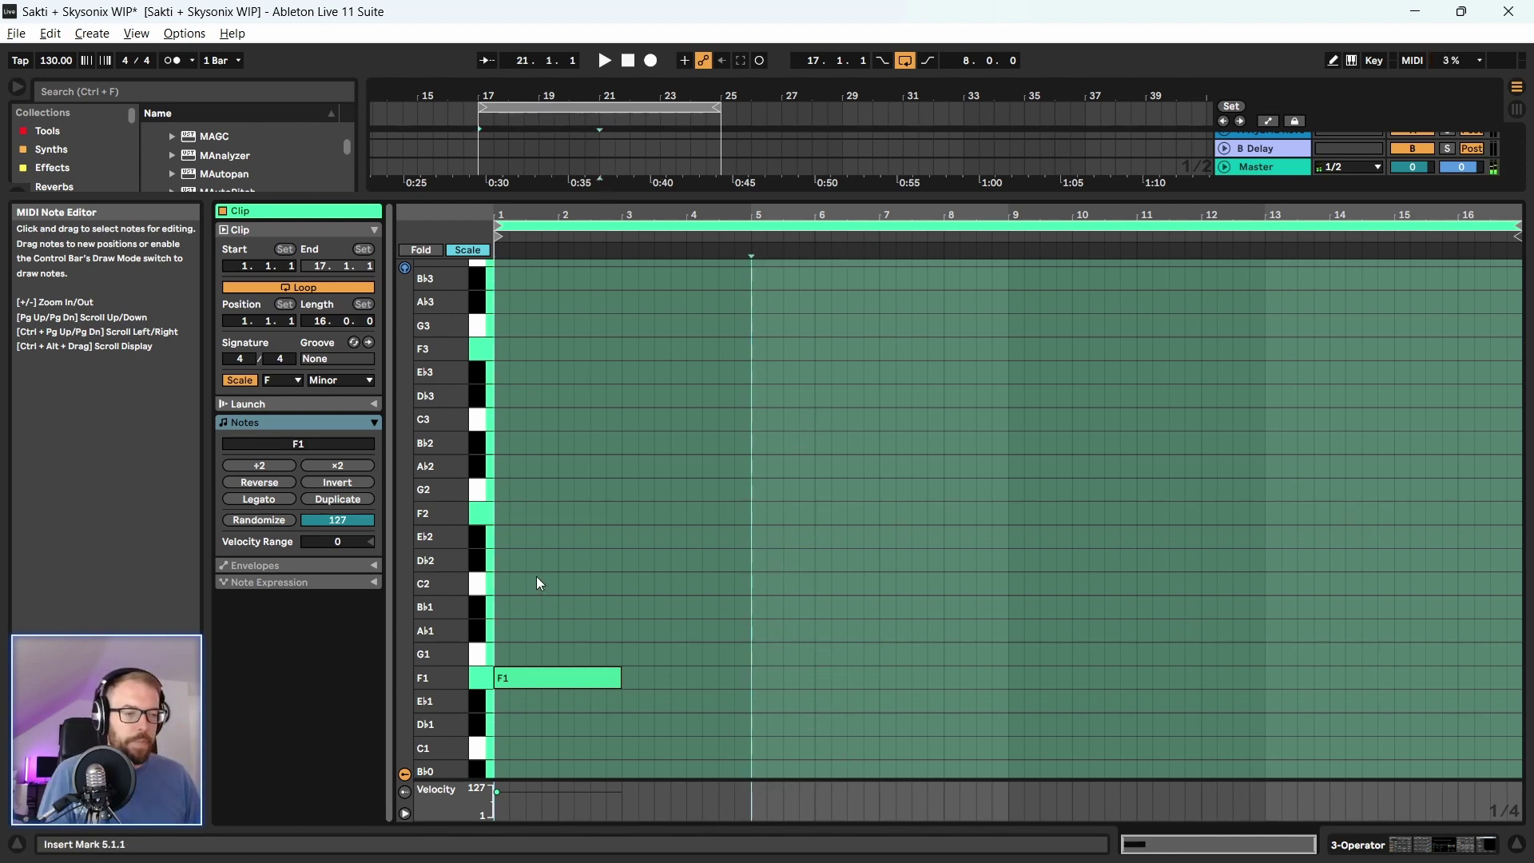
Add a B♭1 note from 2.3.1 to 3.1.1 and shorten the F1 note to end at 2.3.1
key(space)
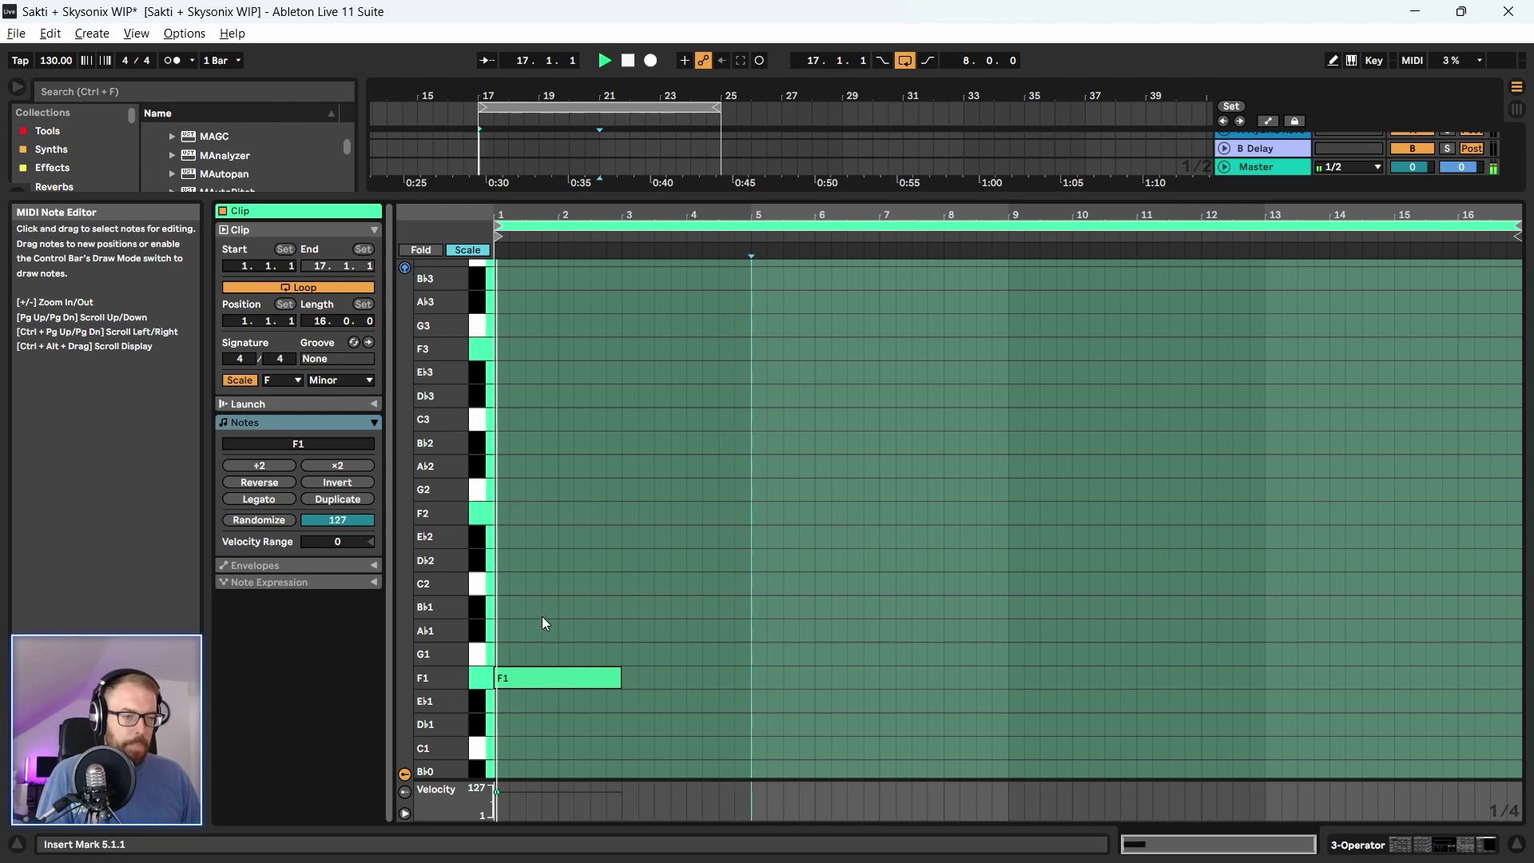
key(space)
double_click(597, 632)
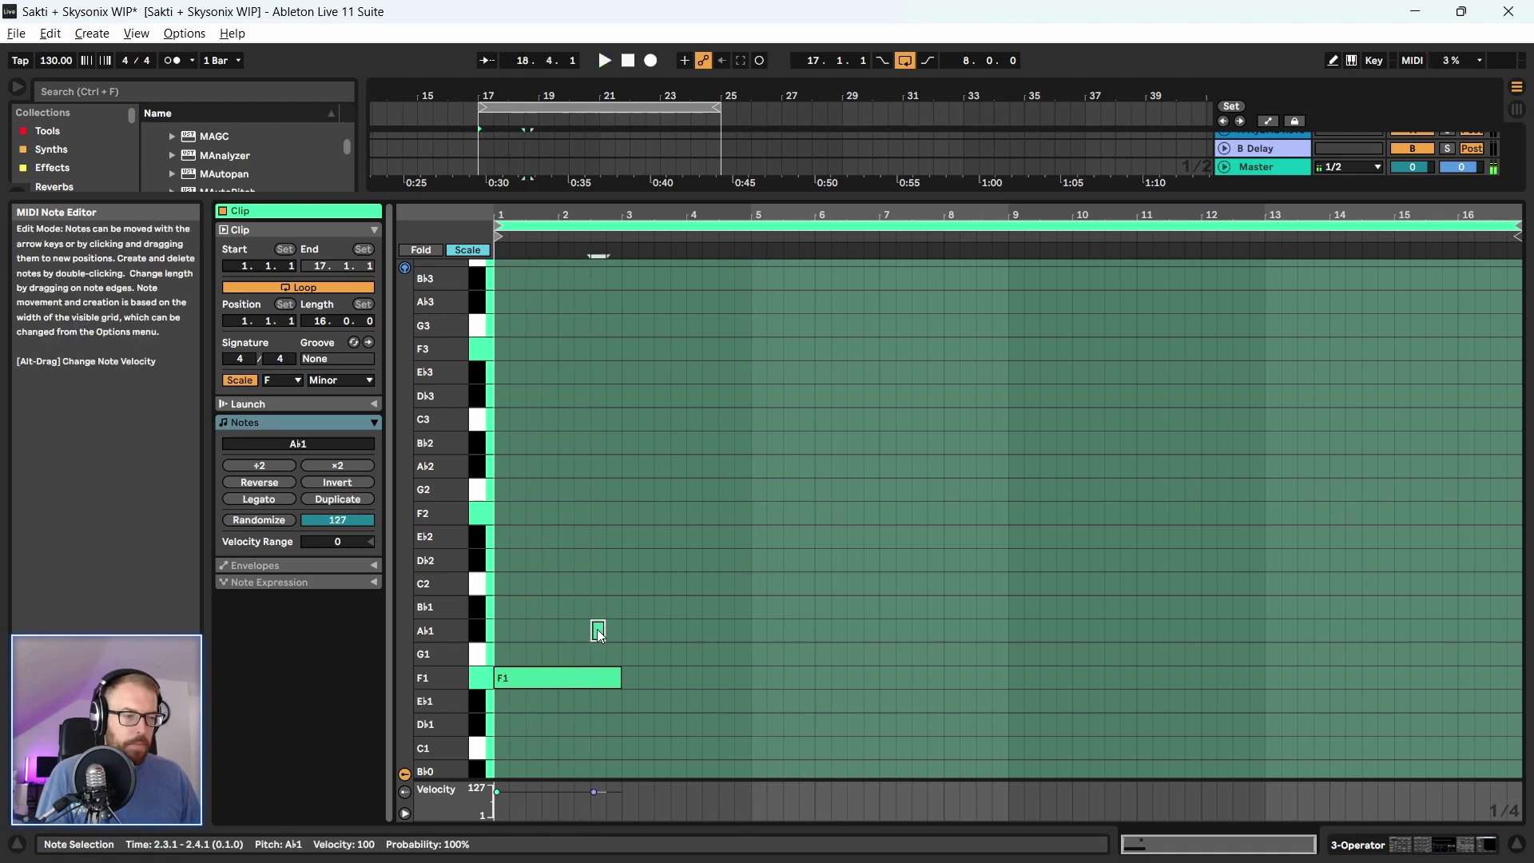
drag(597, 632, 621, 607)
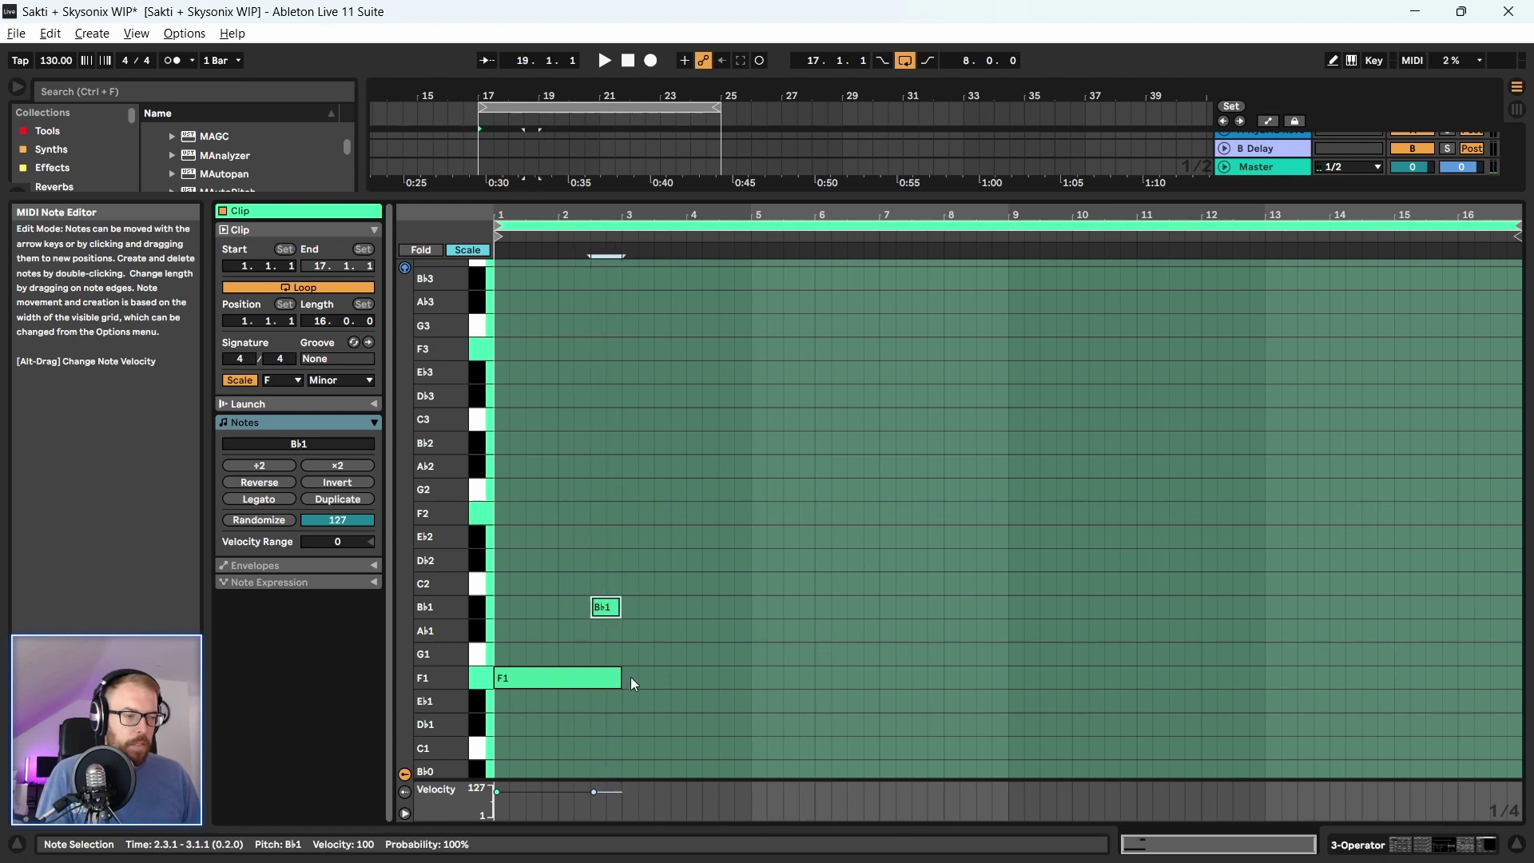
click(616, 679)
drag(620, 680, 590, 679)
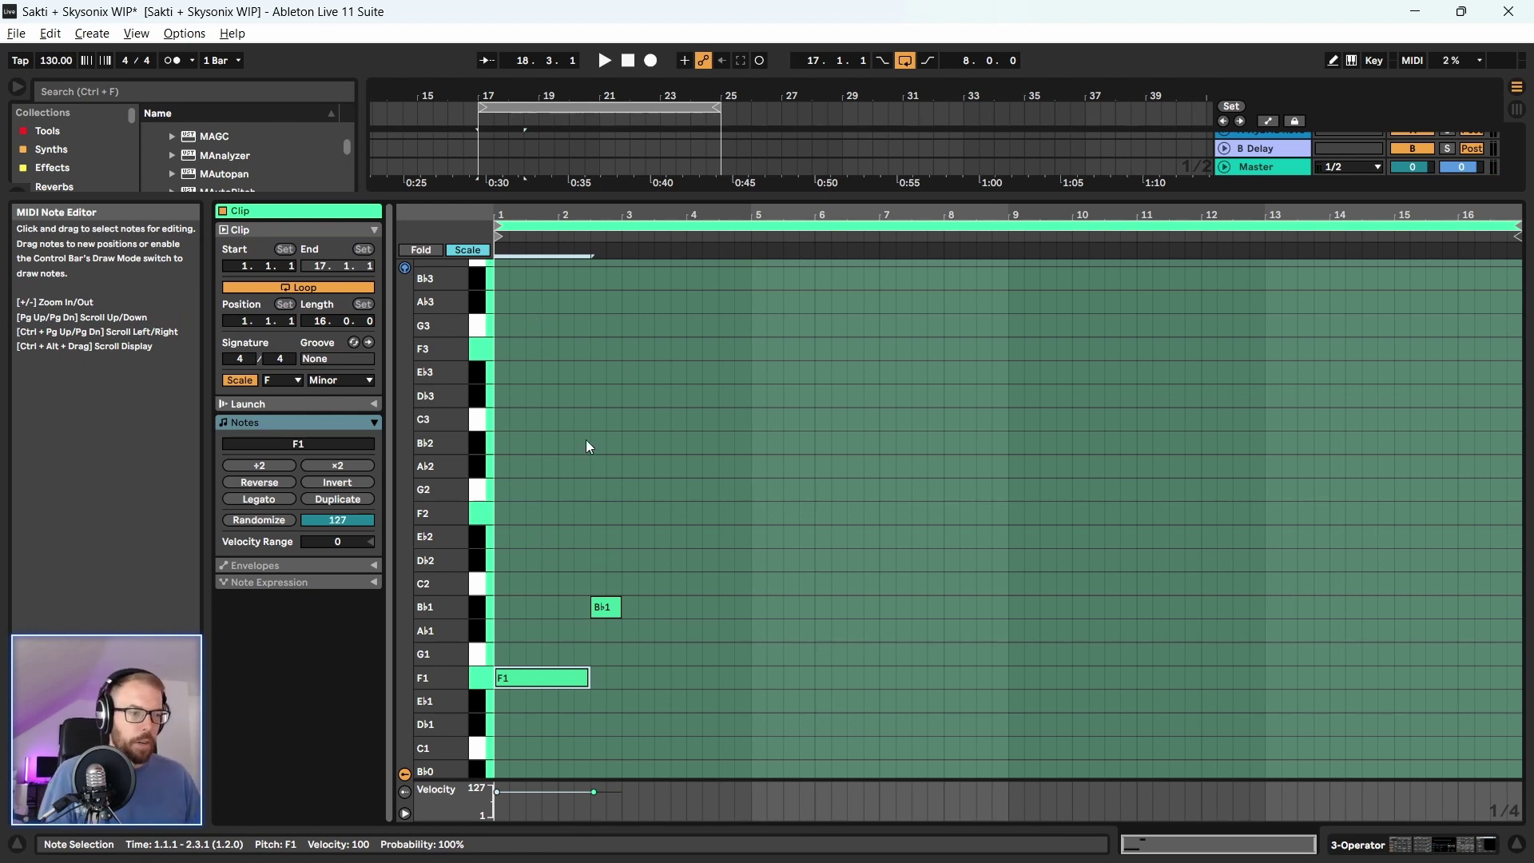
Add an A♭1 note from 3.1.1 to 4.3.1 and a C2 note from 4.3.1 to 5.1.1
key(space)
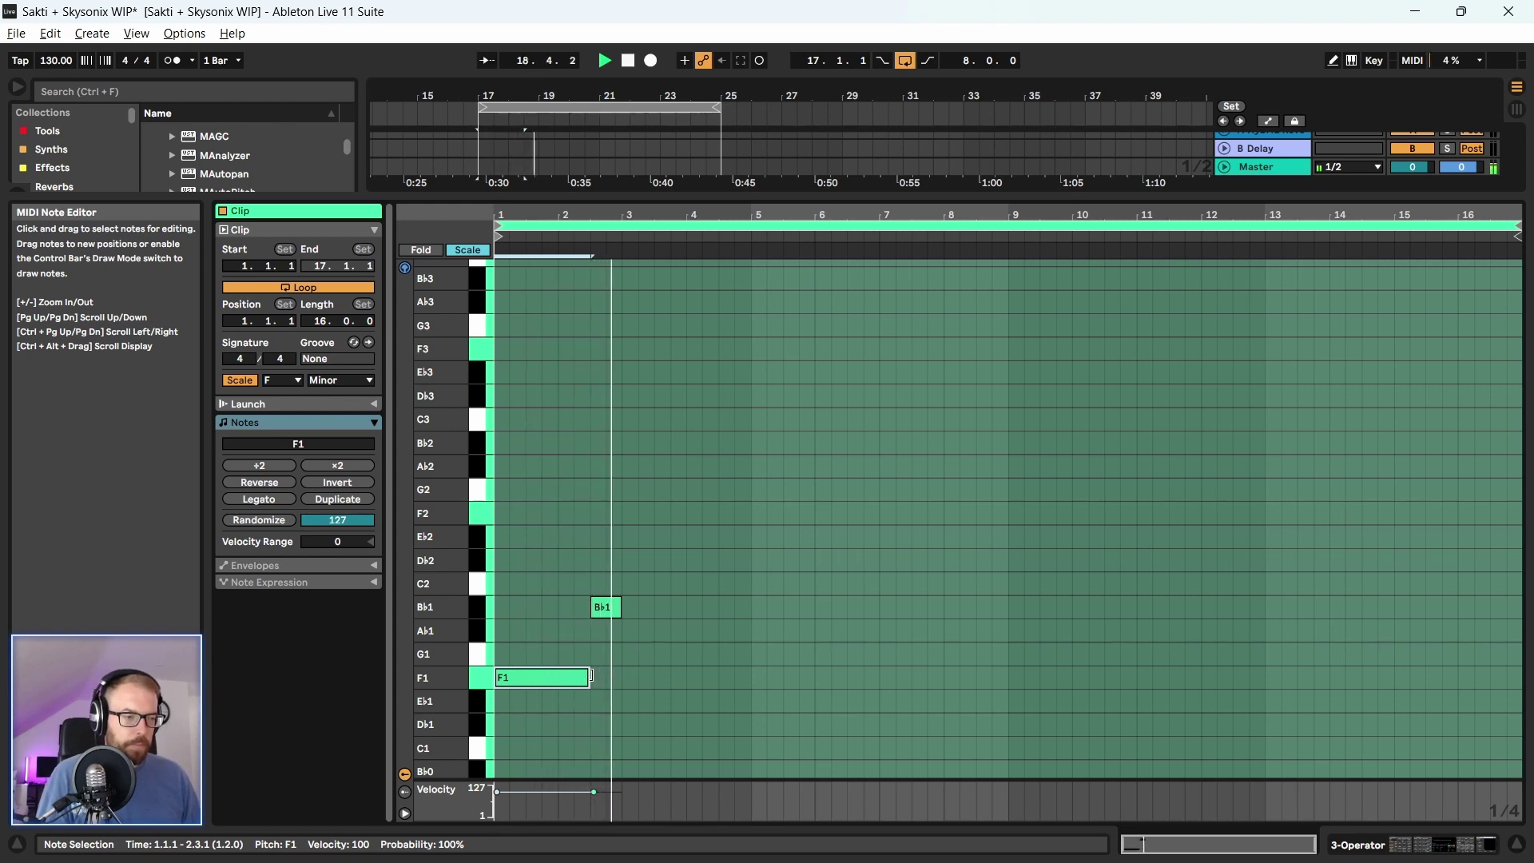
double_click(629, 631)
key(space)
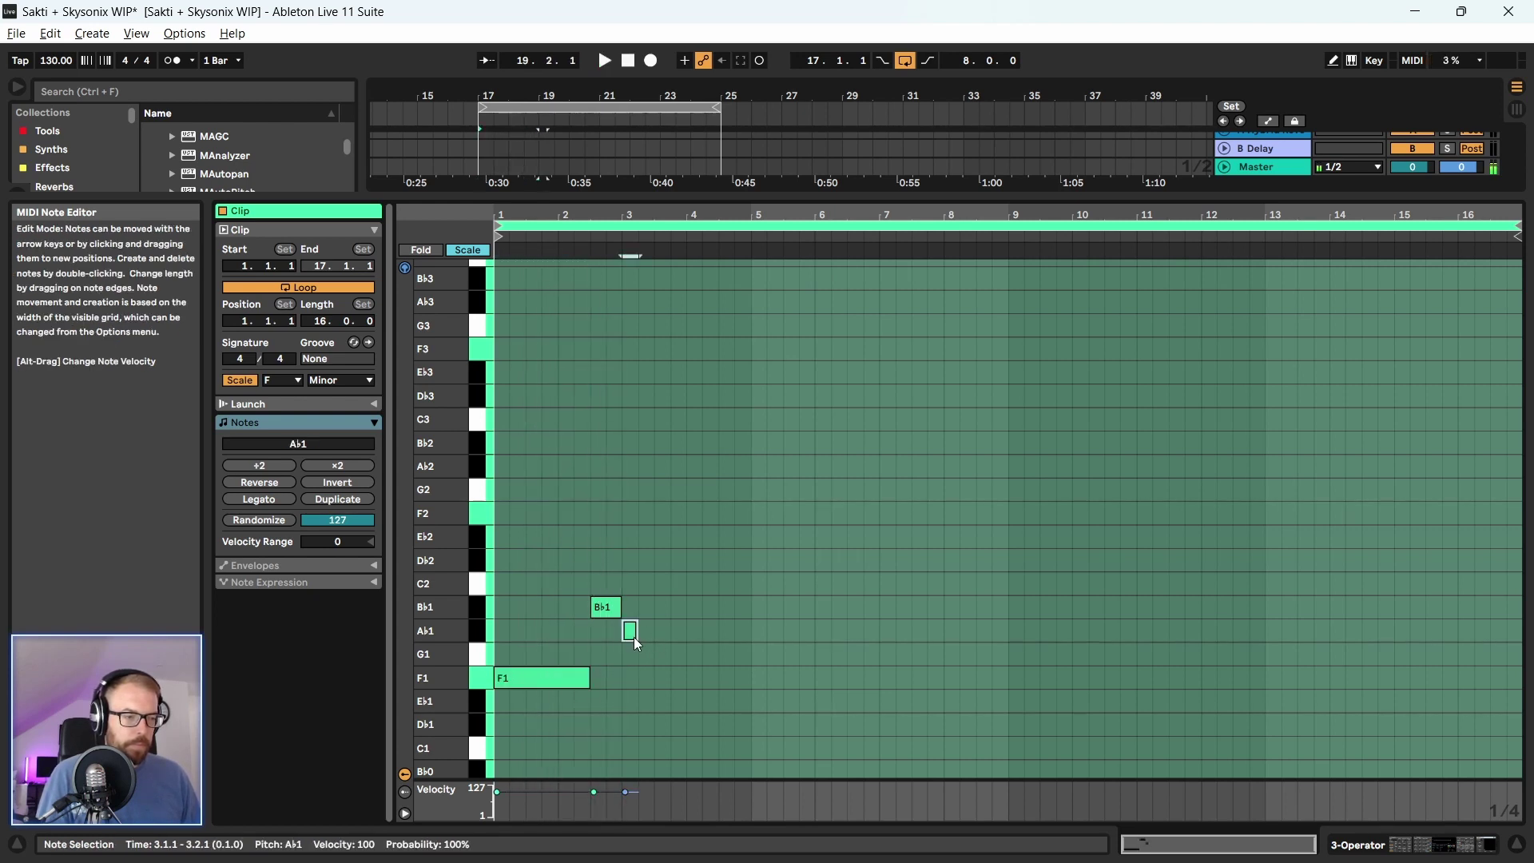
drag(636, 640, 719, 633)
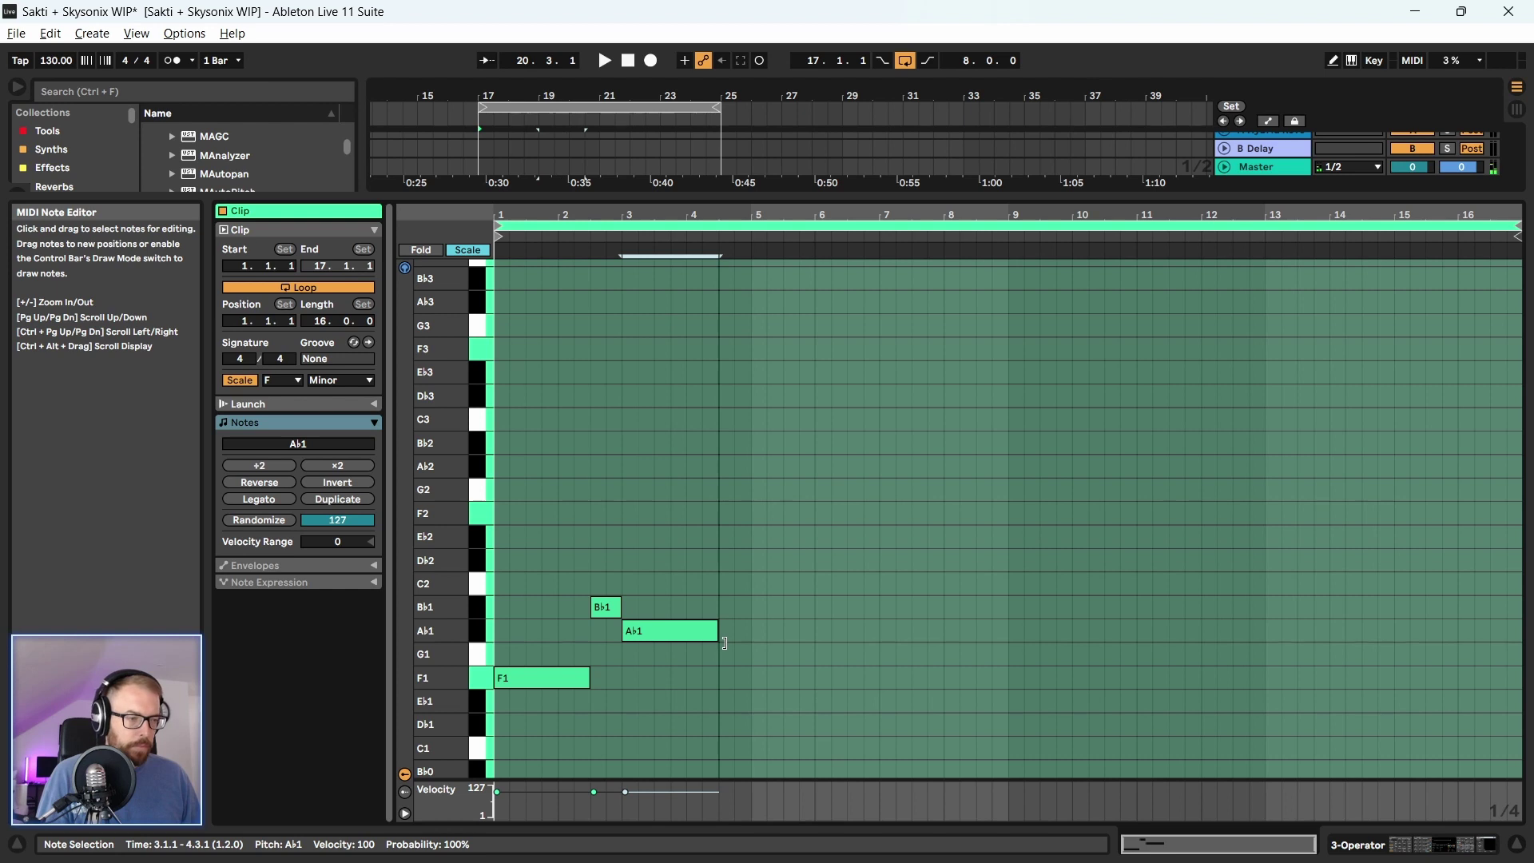
double_click(729, 584)
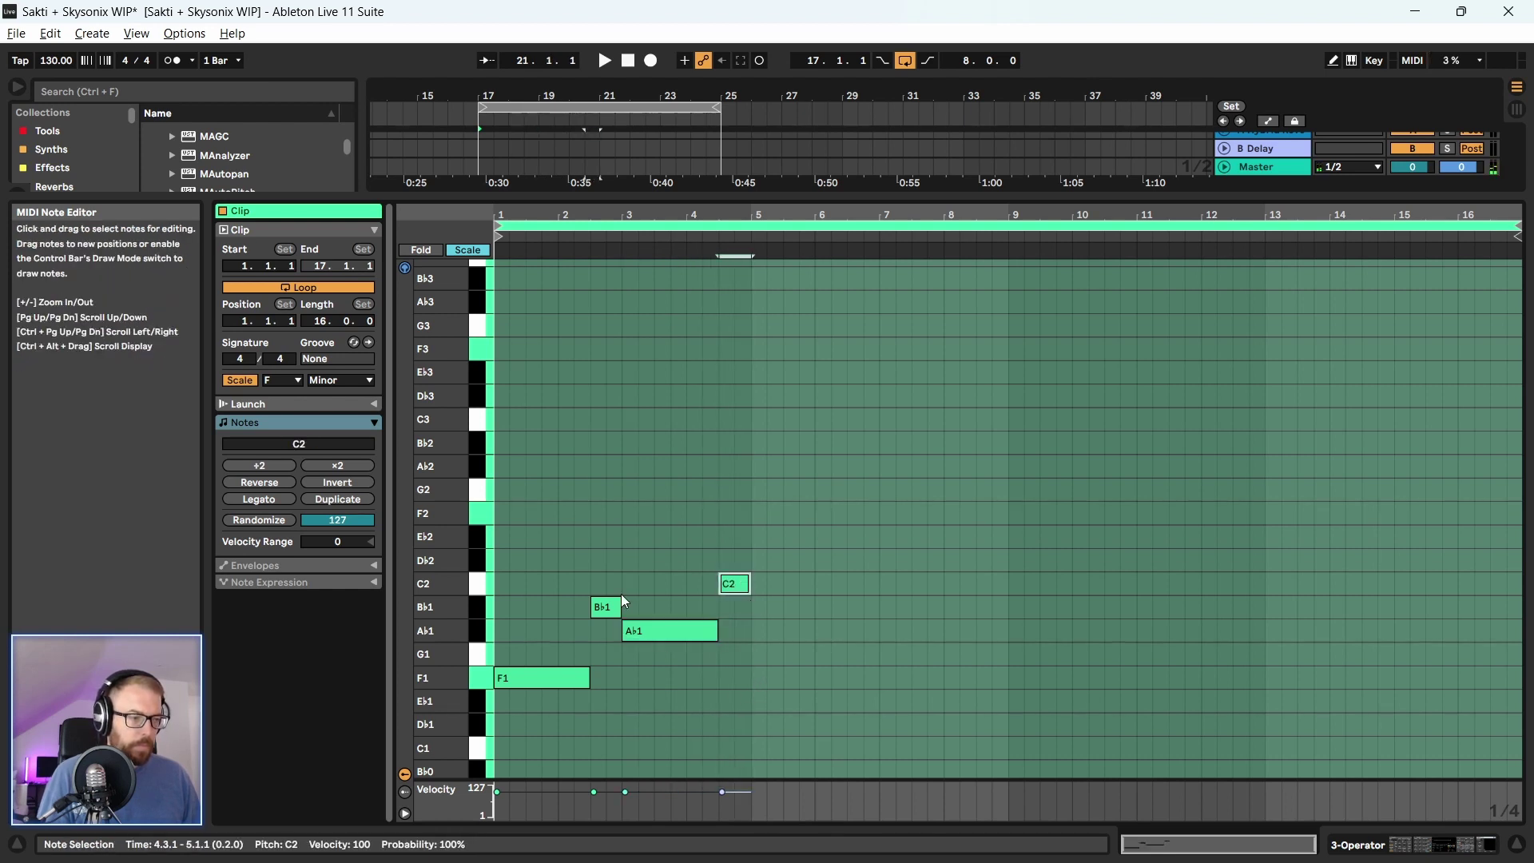
Copy the four-bar phrase to bar 5 and duplicate all the notes one octave higher, spanning F2 to C3
drag(550, 531, 632, 740)
drag(528, 678, 780, 687)
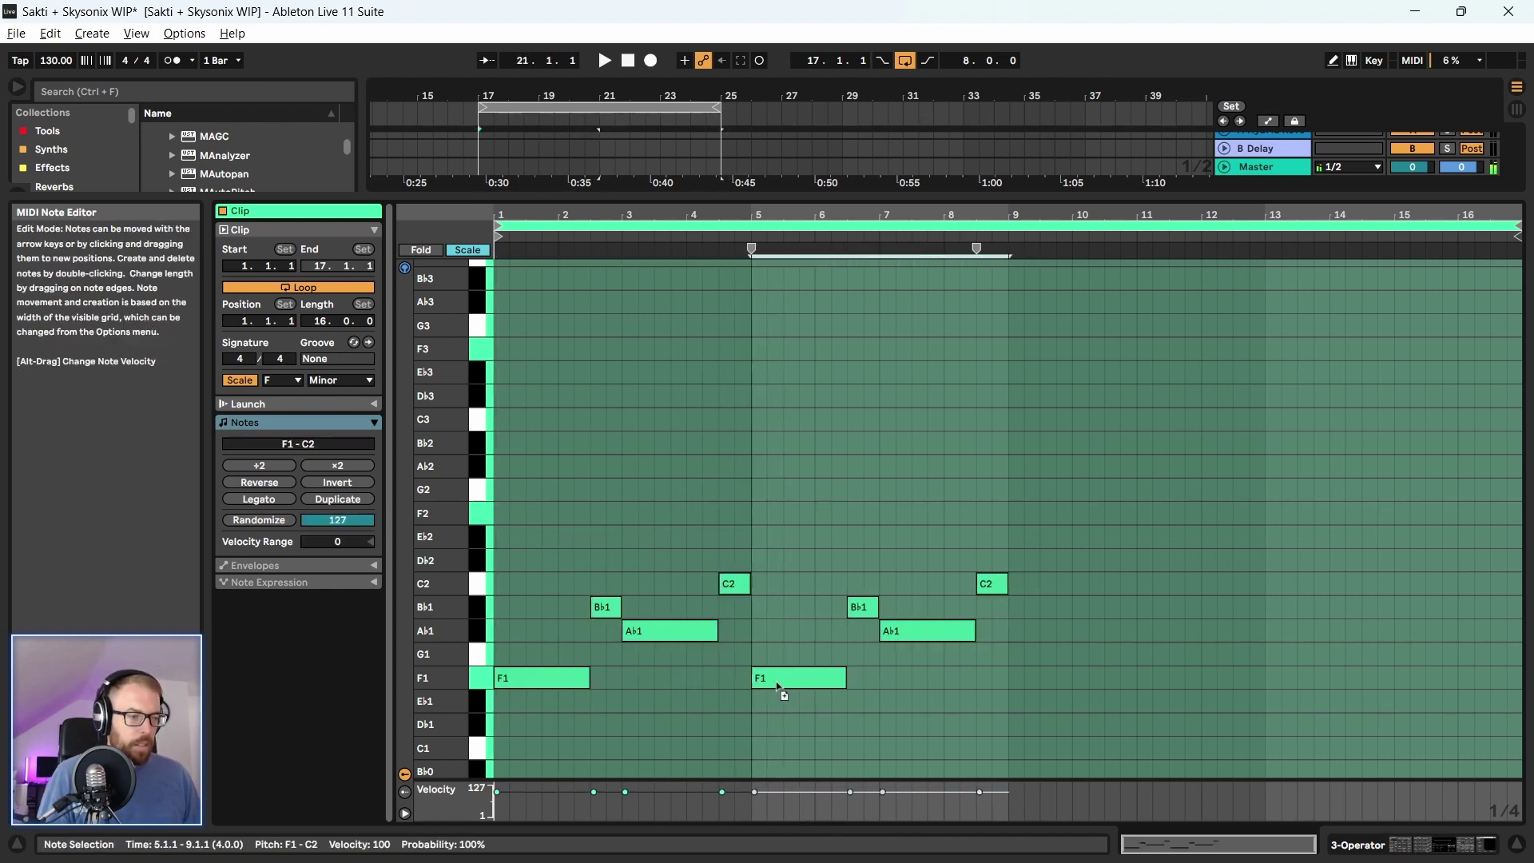
drag(518, 531, 1008, 769)
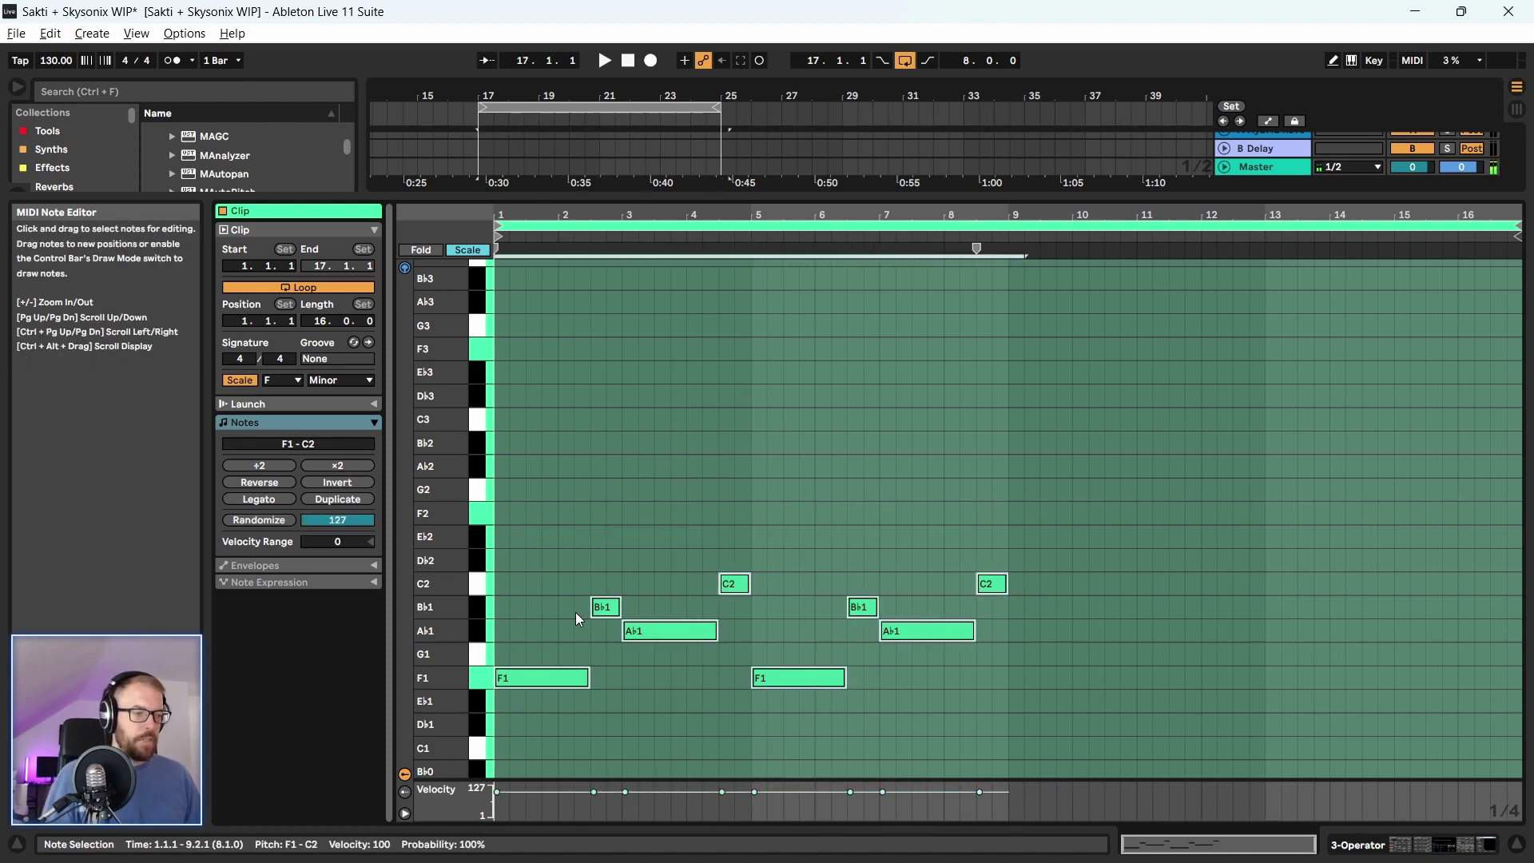
drag(534, 680, 533, 521)
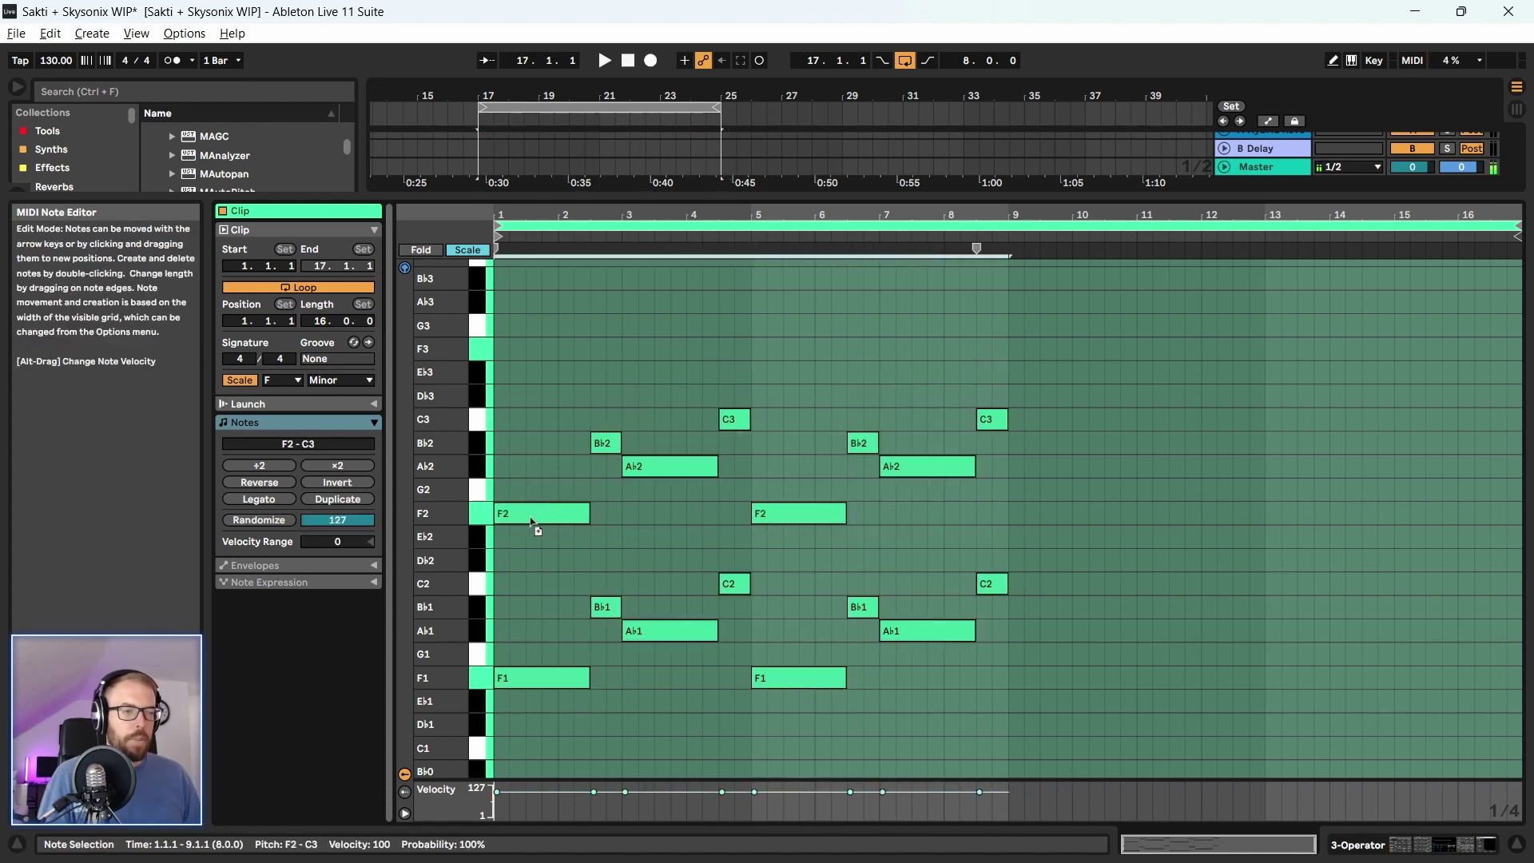
Play the octave-doubled pattern and enlarge the arrangement area above the note editor
click(554, 387)
key(space)
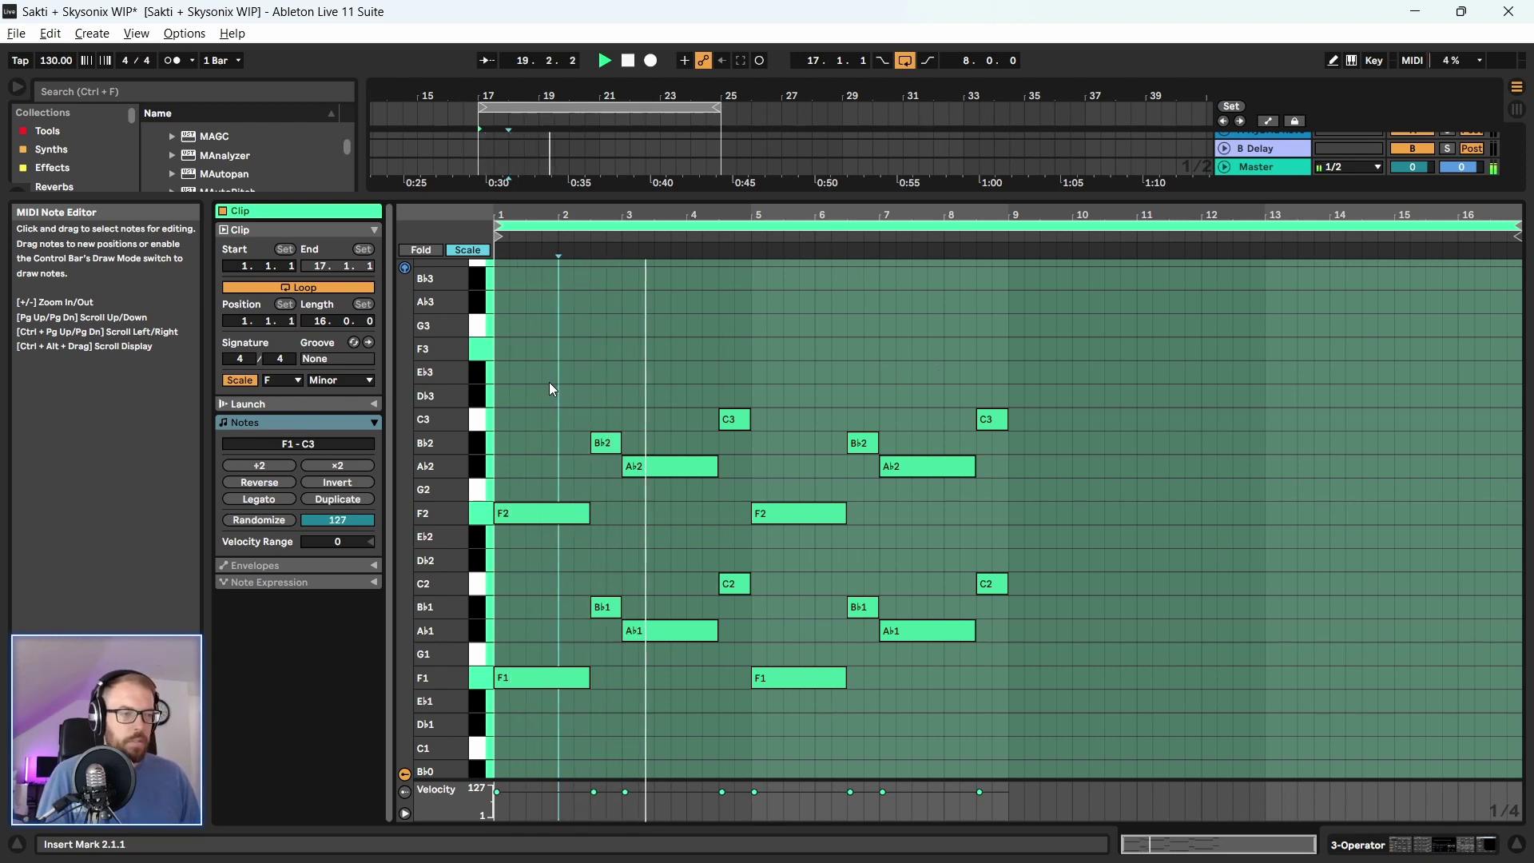
drag(628, 197, 629, 238)
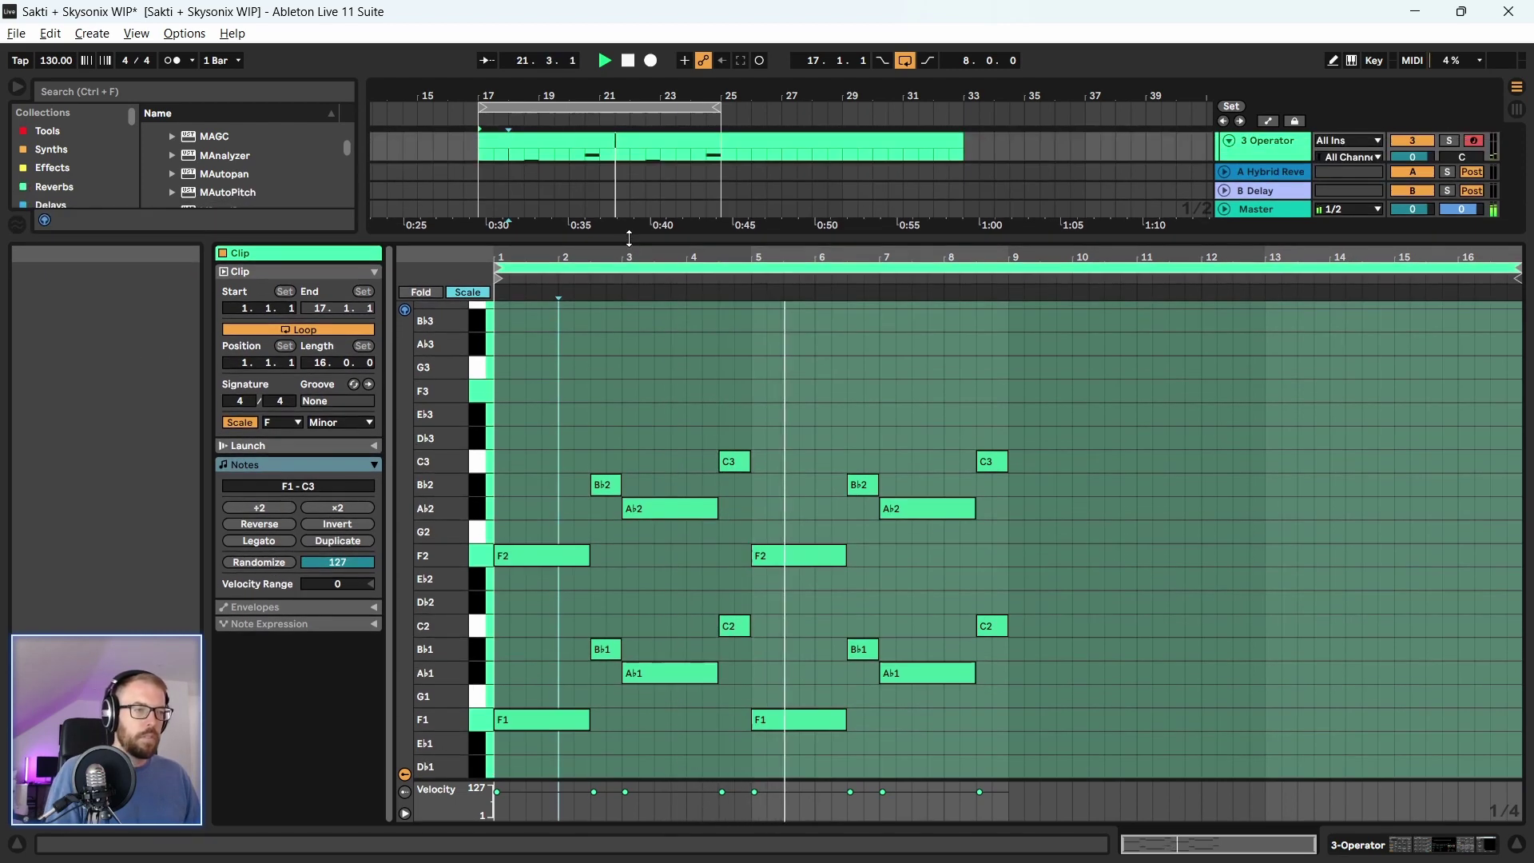
Stop playback and duplicate the F2 to C3 notes one octave higher, spanning F3 to C4
key(space)
click(574, 411)
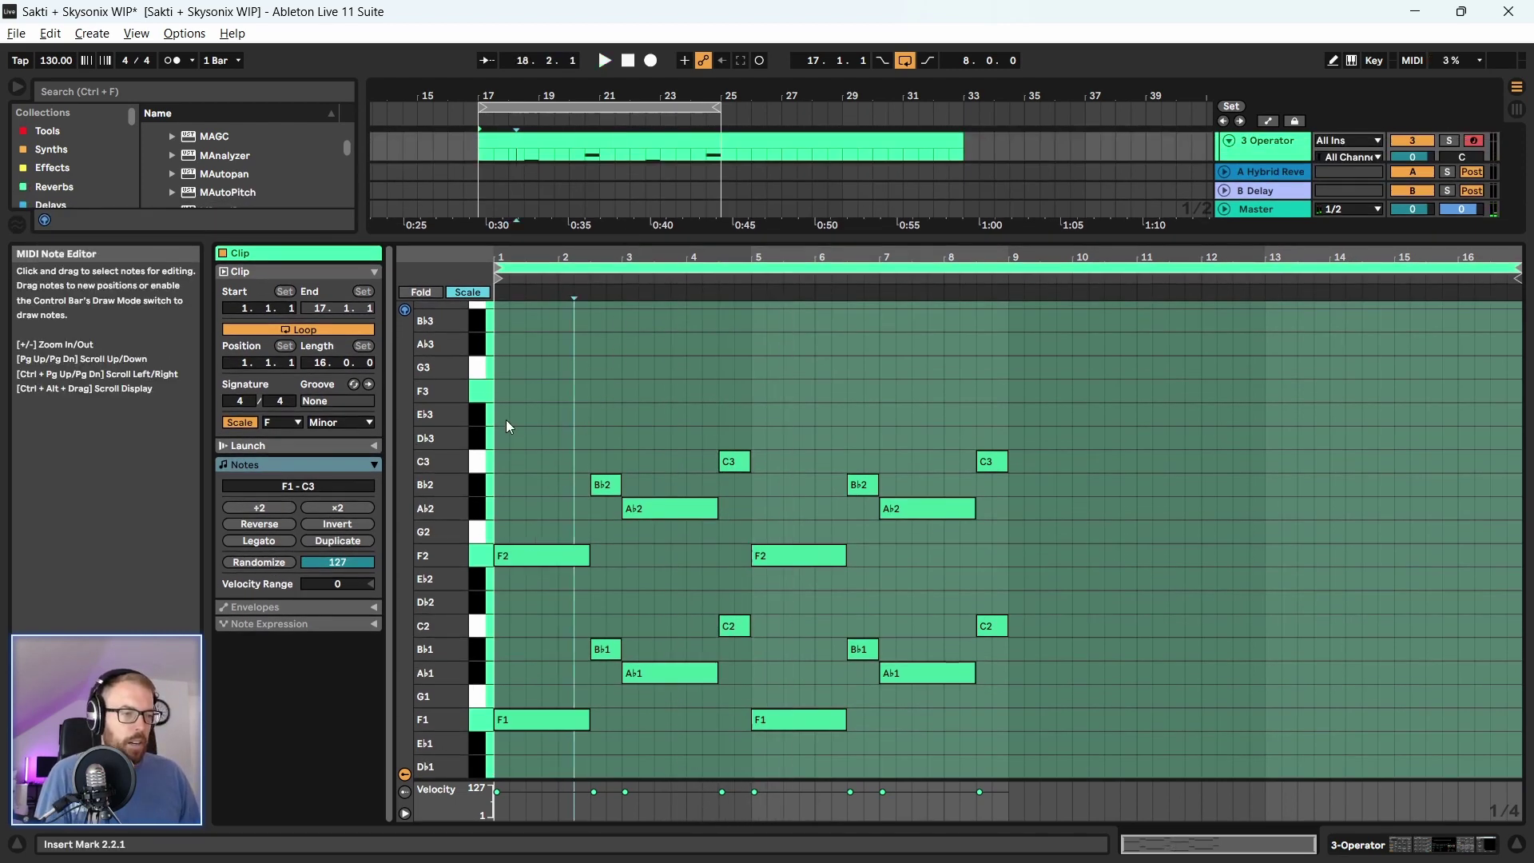
drag(506, 419, 1053, 568)
drag(576, 554, 557, 448)
click(658, 459)
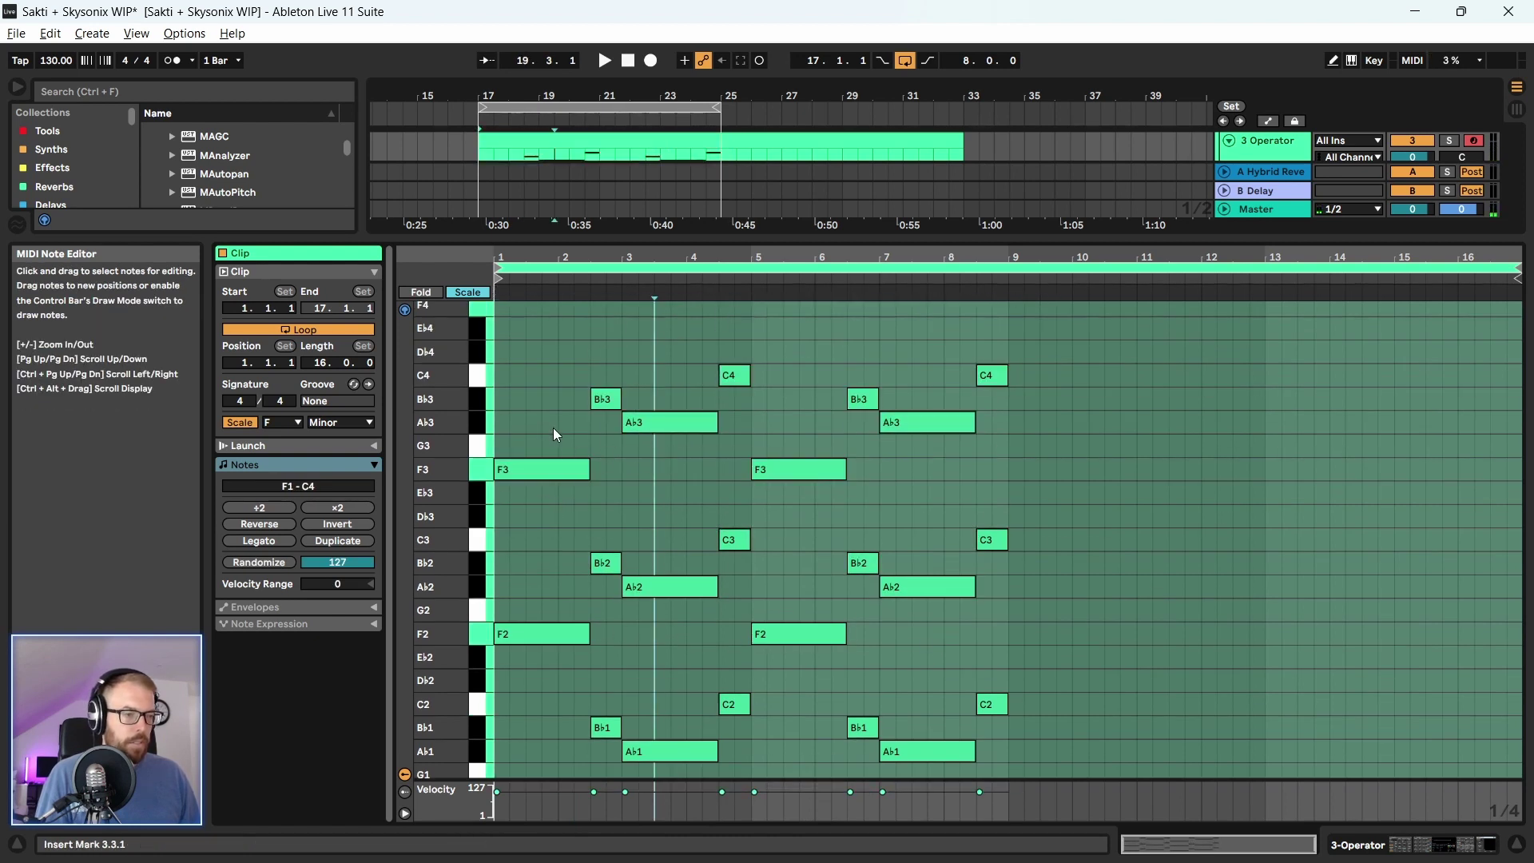
Delete the top-octave copies except the first F3 note, move that note down to E♭3 and audition it
drag(604, 346, 1005, 491)
key(Delete)
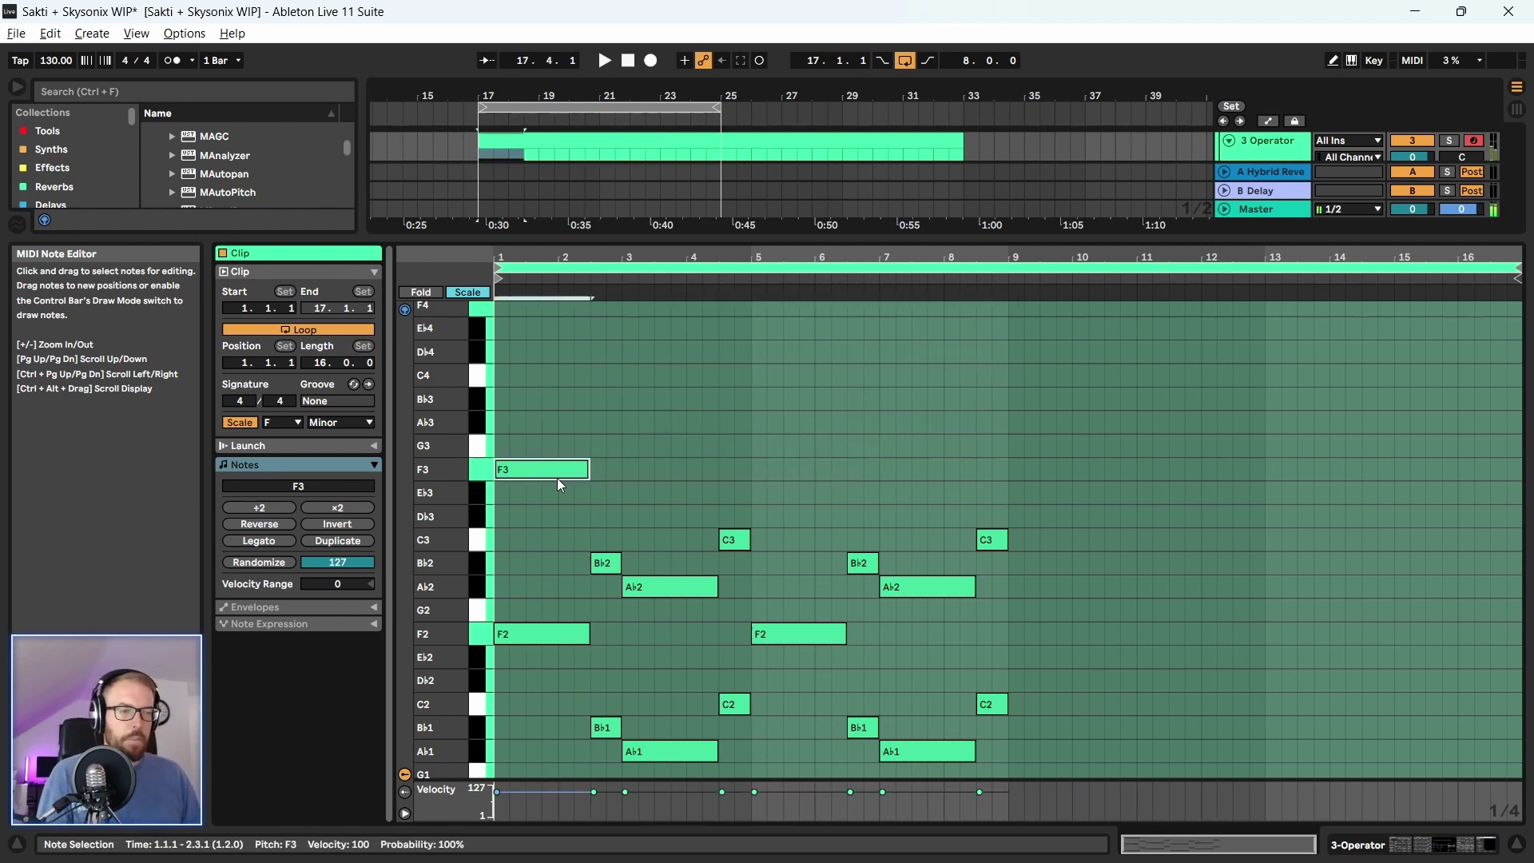
drag(558, 478, 558, 485)
key(space)
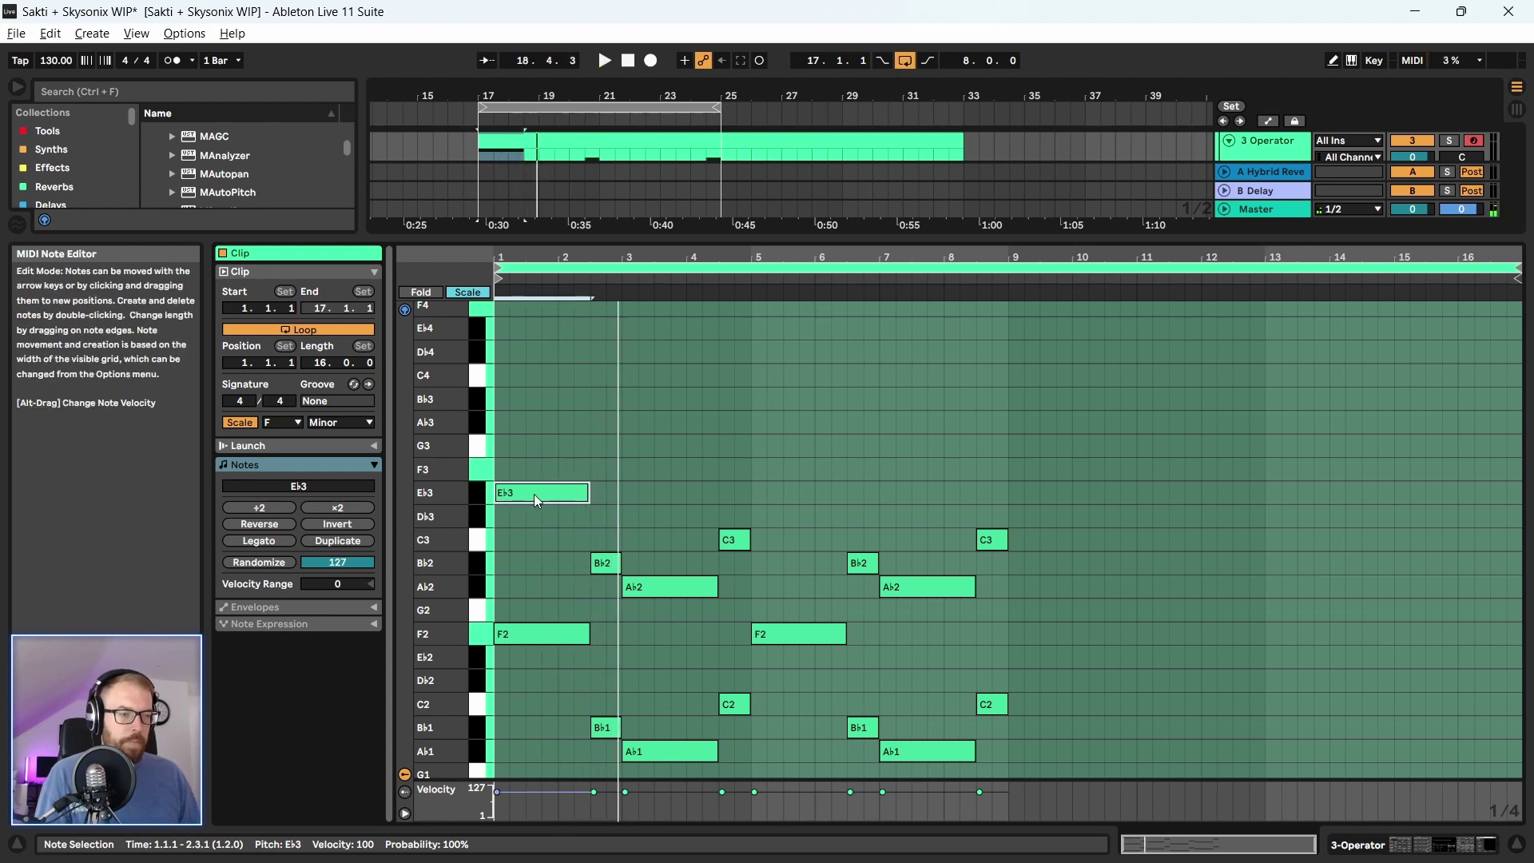
key(space)
Add an F3 note from 2.3.1 to 3.1.1 and a G3 note from 3.1.1 to 4.3.1, auditioning the chords
drag(544, 496, 624, 494)
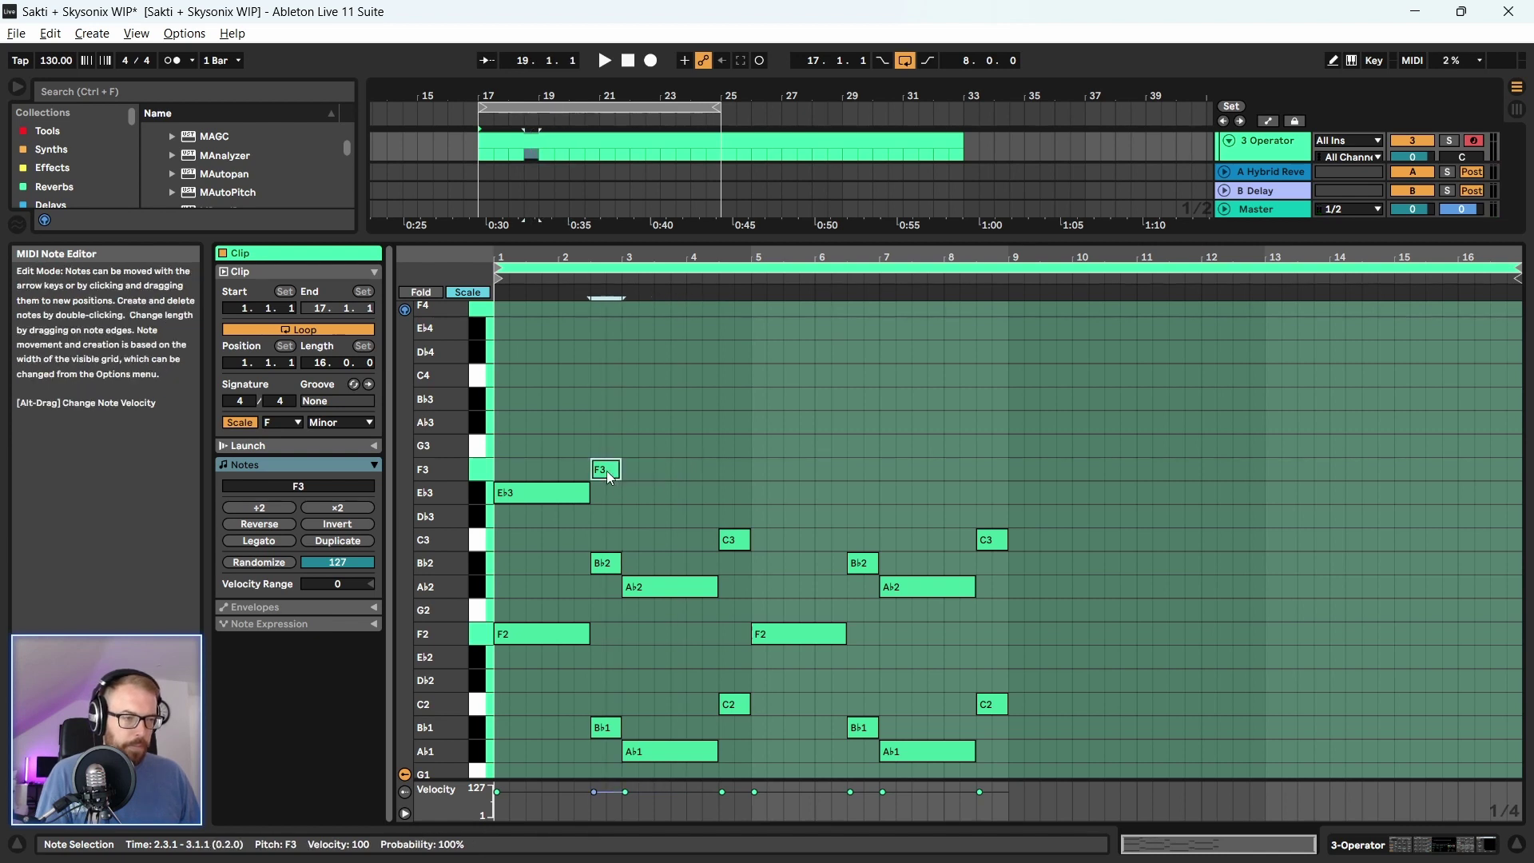
click(582, 280)
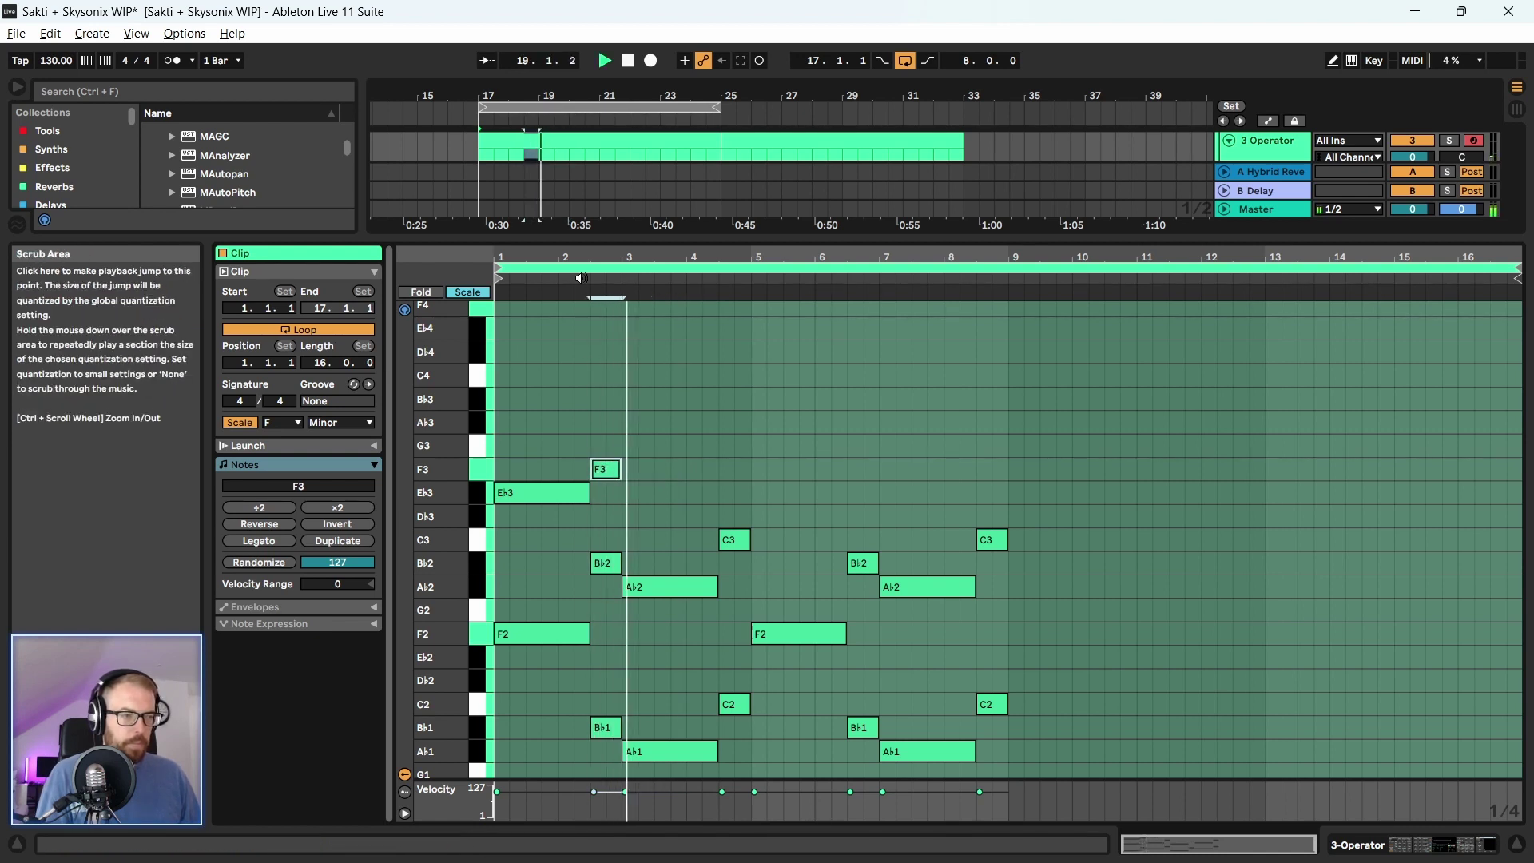
key(space)
drag(606, 470, 691, 446)
key(space)
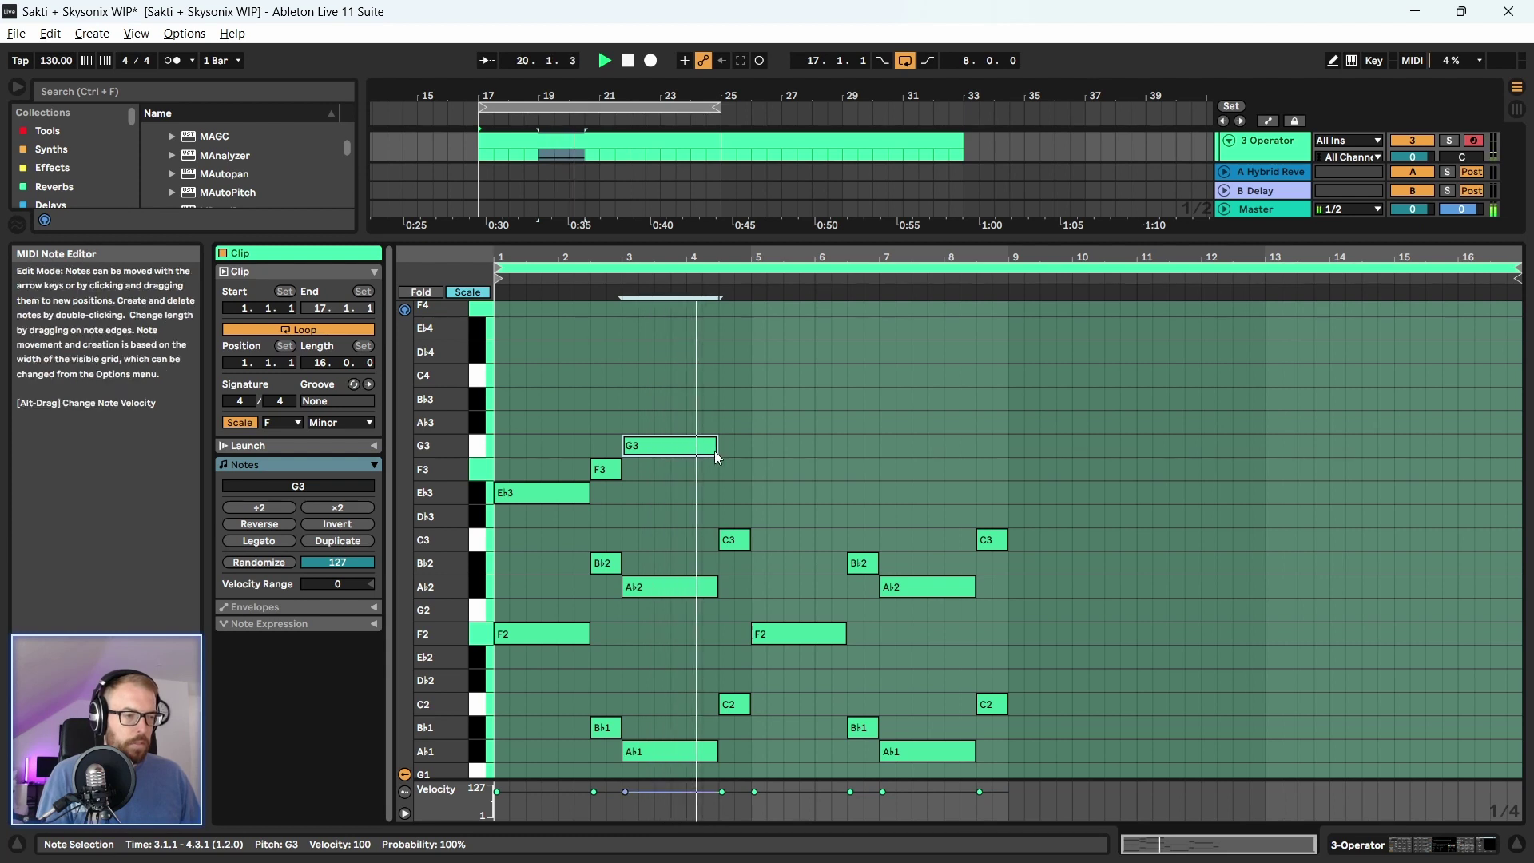
Delete the F3 note at 2.3.1 and copy the E♭3 and G3 notes to 5.1.1 and 7.1.1
key(space)
mouse_move(716, 449)
mouse_down()
mouse_move(667, 452)
mouse_move(718, 451)
mouse_up()
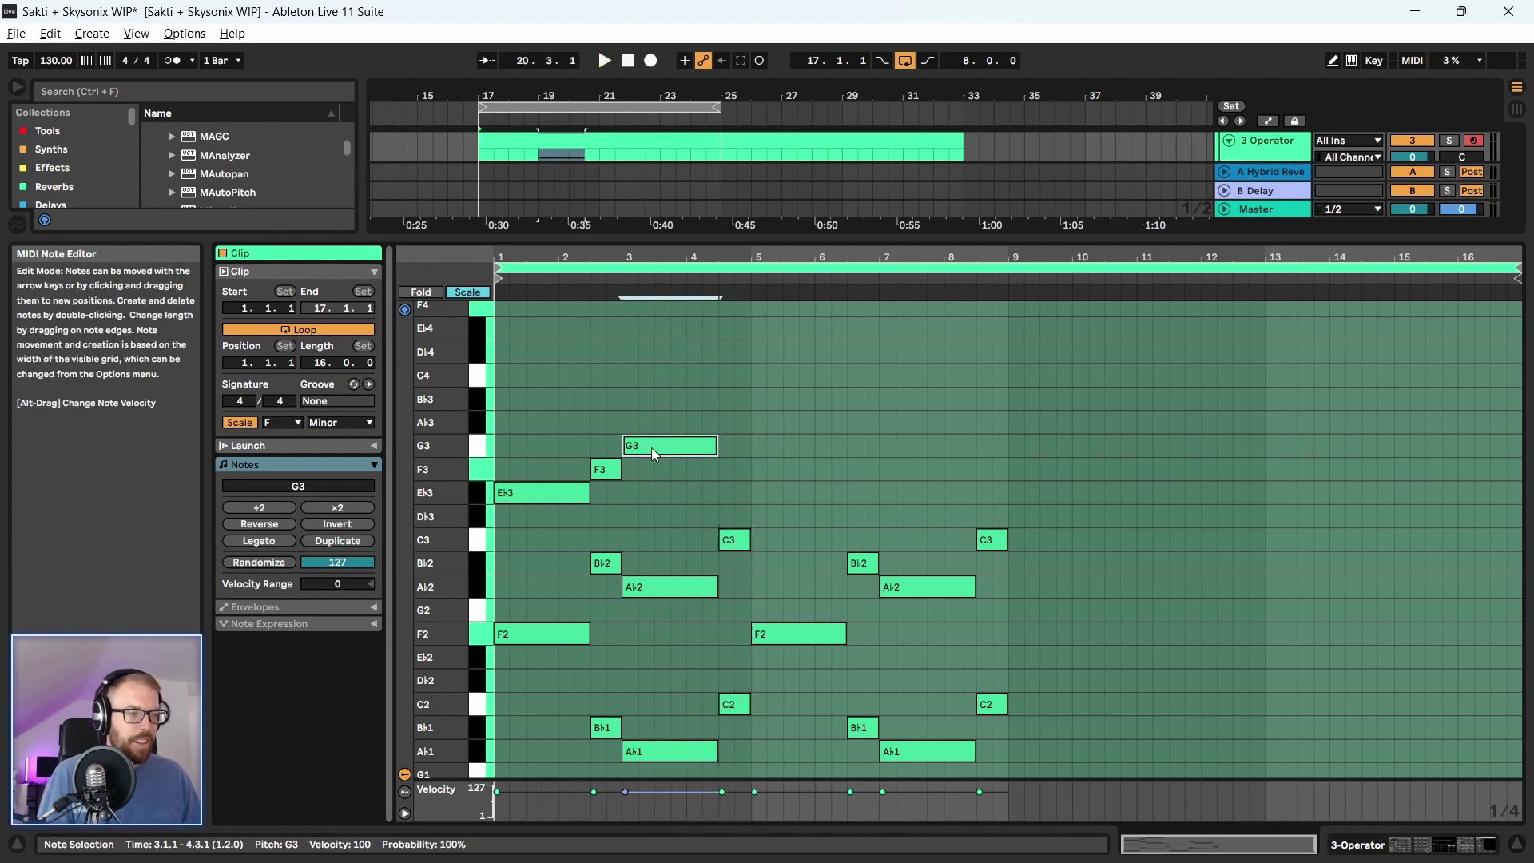
click(614, 473)
double_click(614, 474)
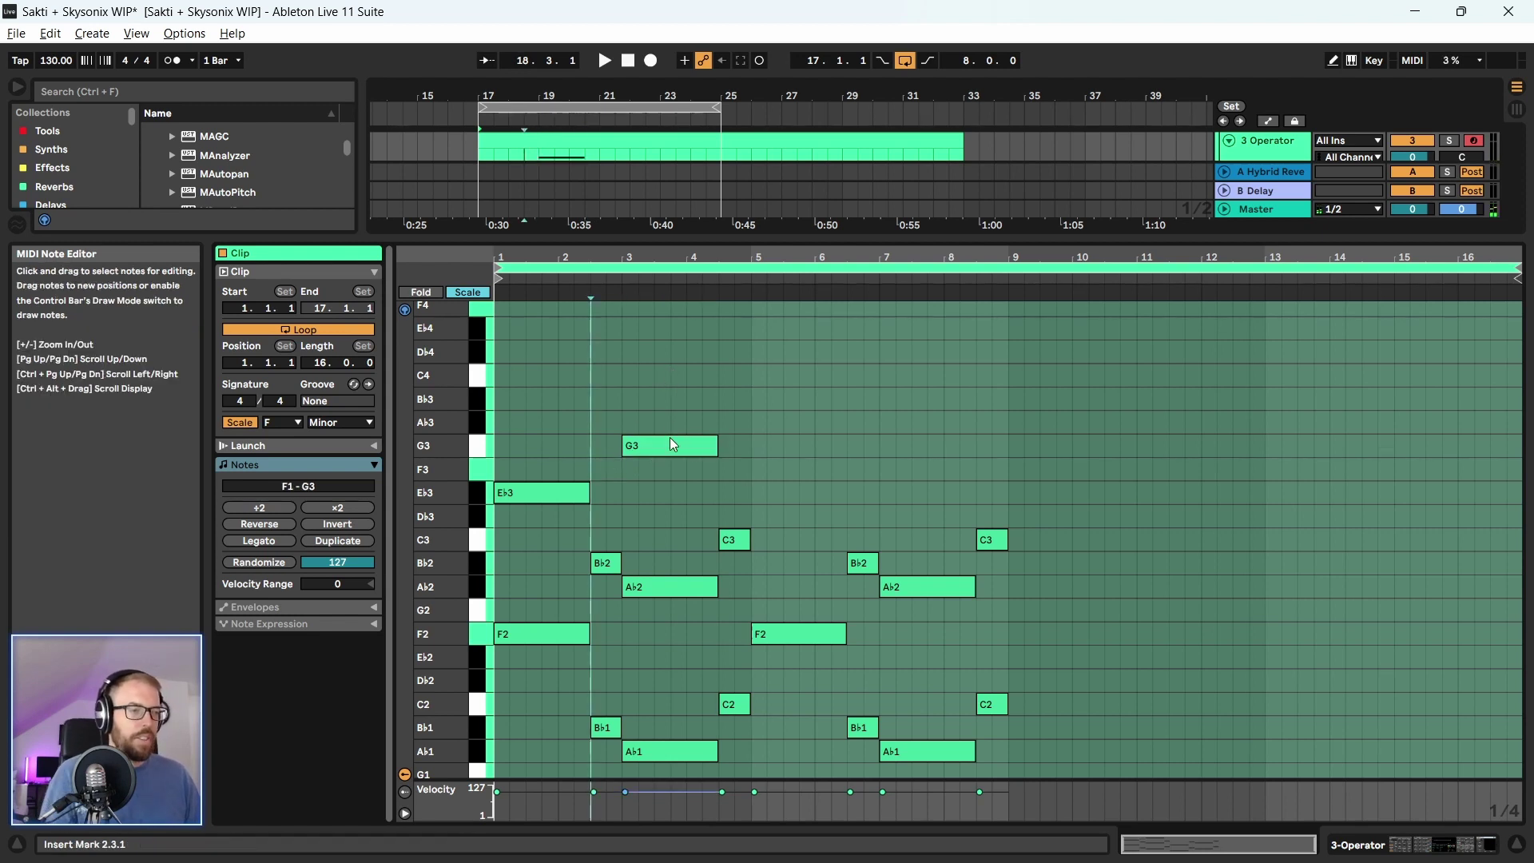
drag(525, 415, 807, 491)
shift+click(639, 445)
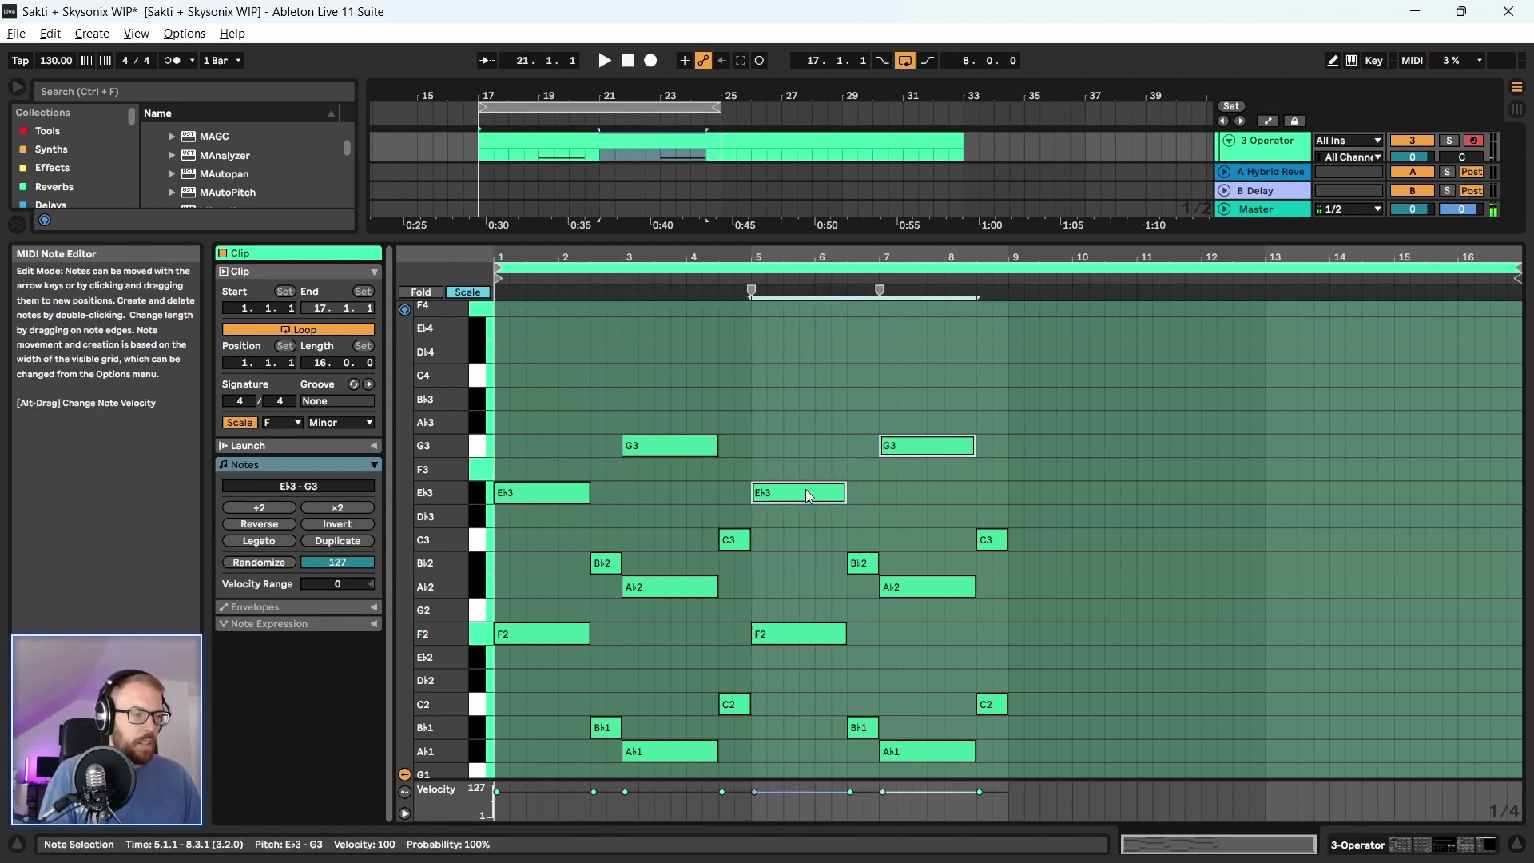
Play the revised chords and open the MComb window from the Operator track's devices
key(space)
drag(789, 239, 792, 631)
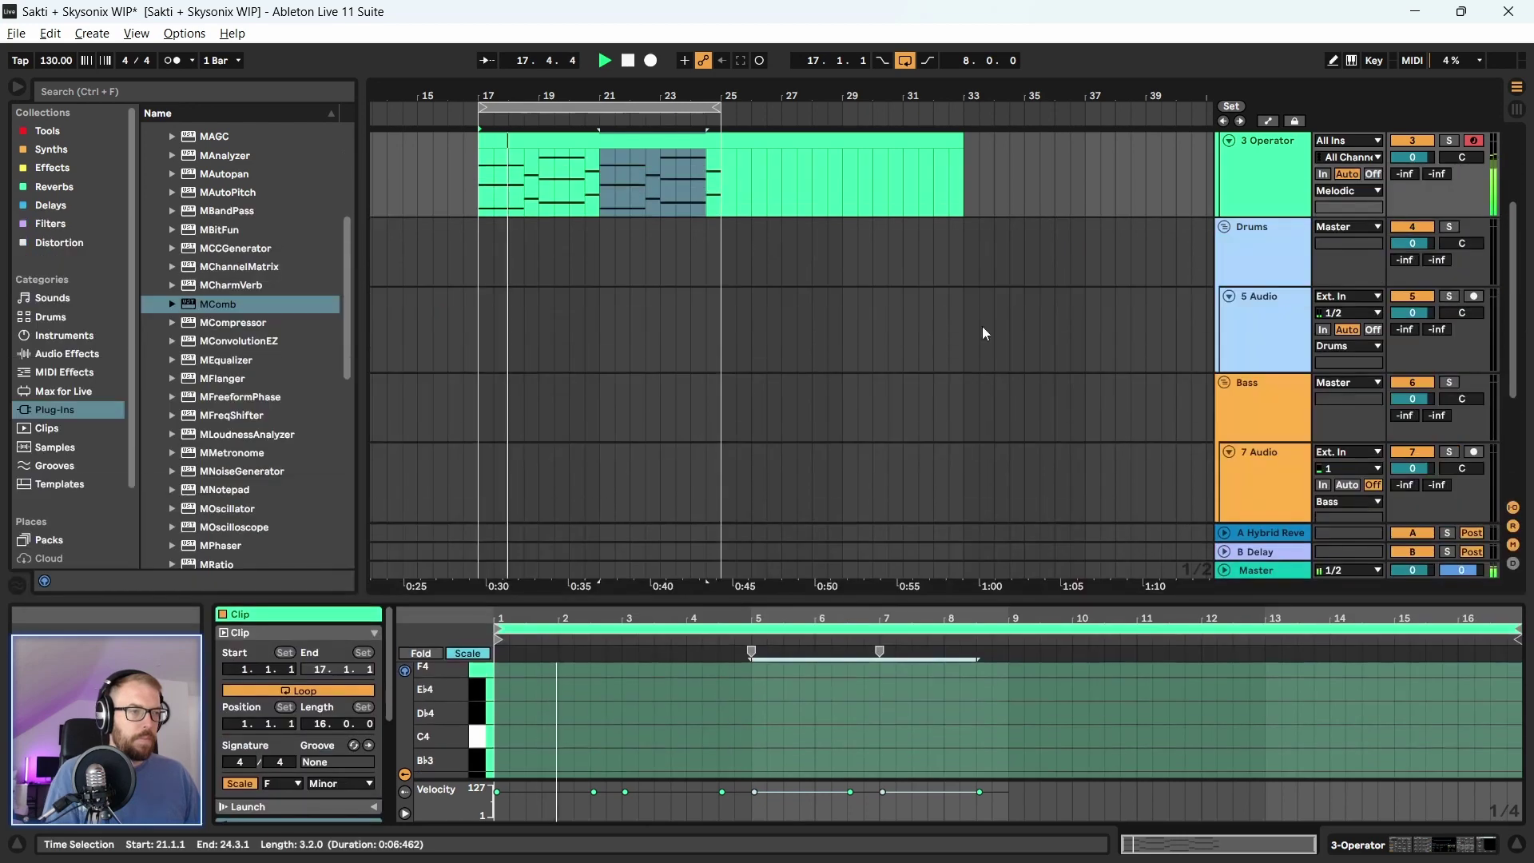
click(1259, 174)
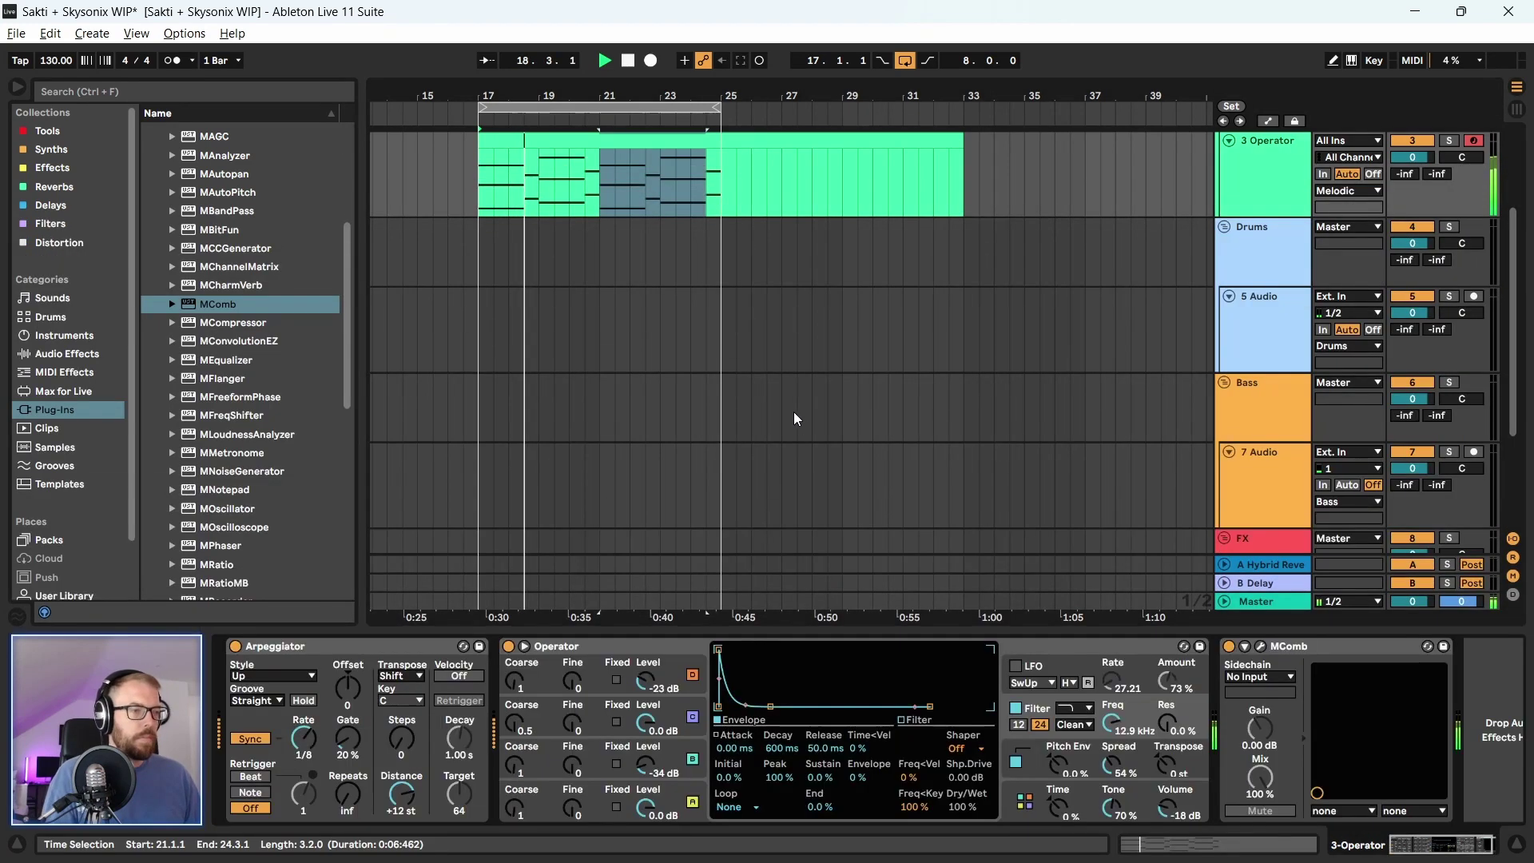
click(1261, 645)
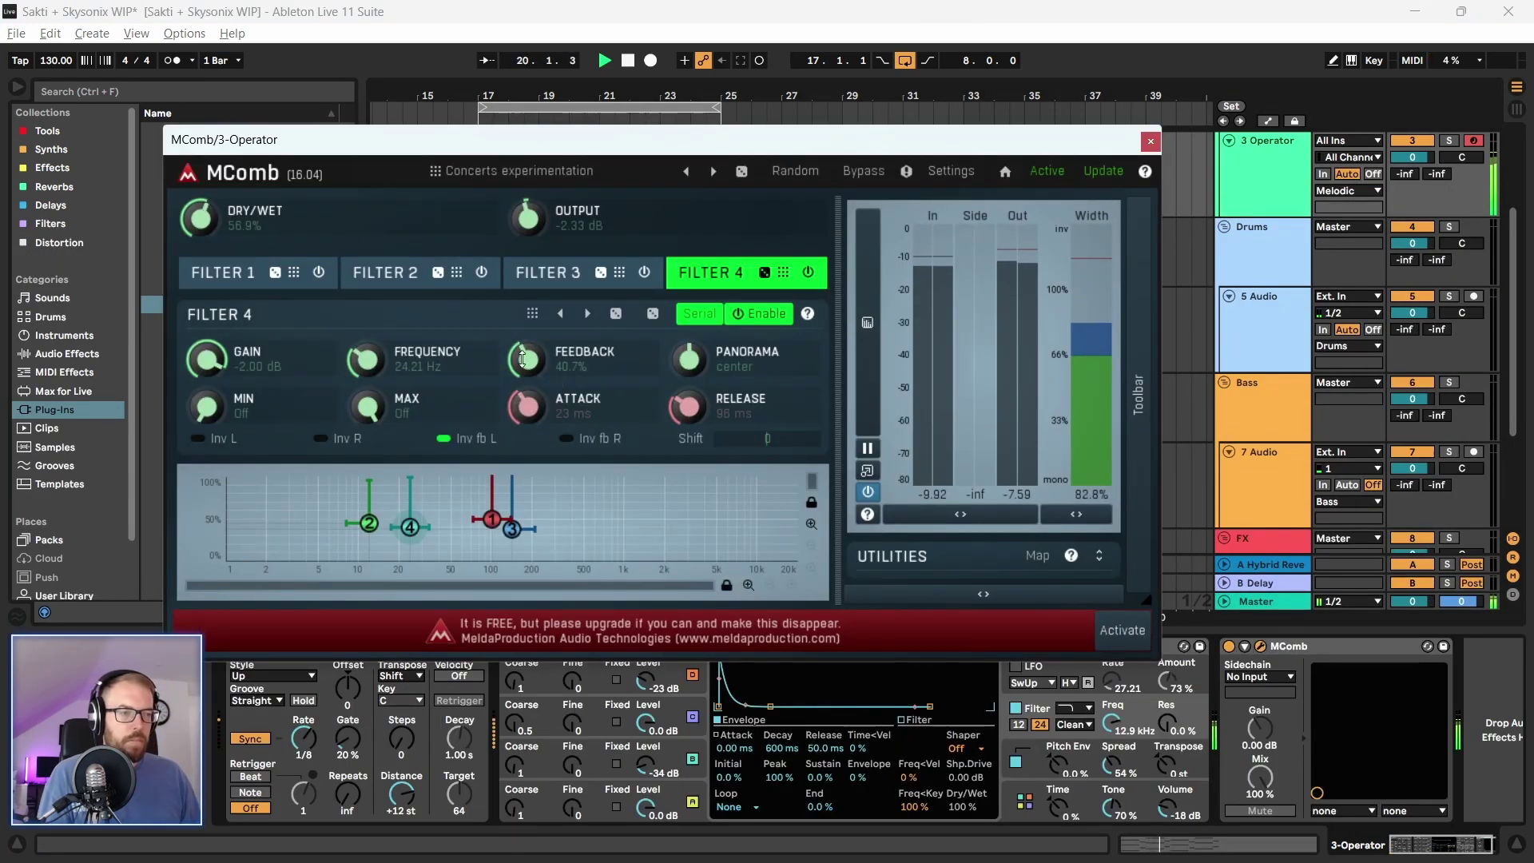
Retune MComb's filters: filter 1 near 50 Hz, filter 3 near 100 Hz, filter 2 near 400 Hz, filter 4 to 366.9 Hz with 32.3% feedback
mouse_move(491, 526)
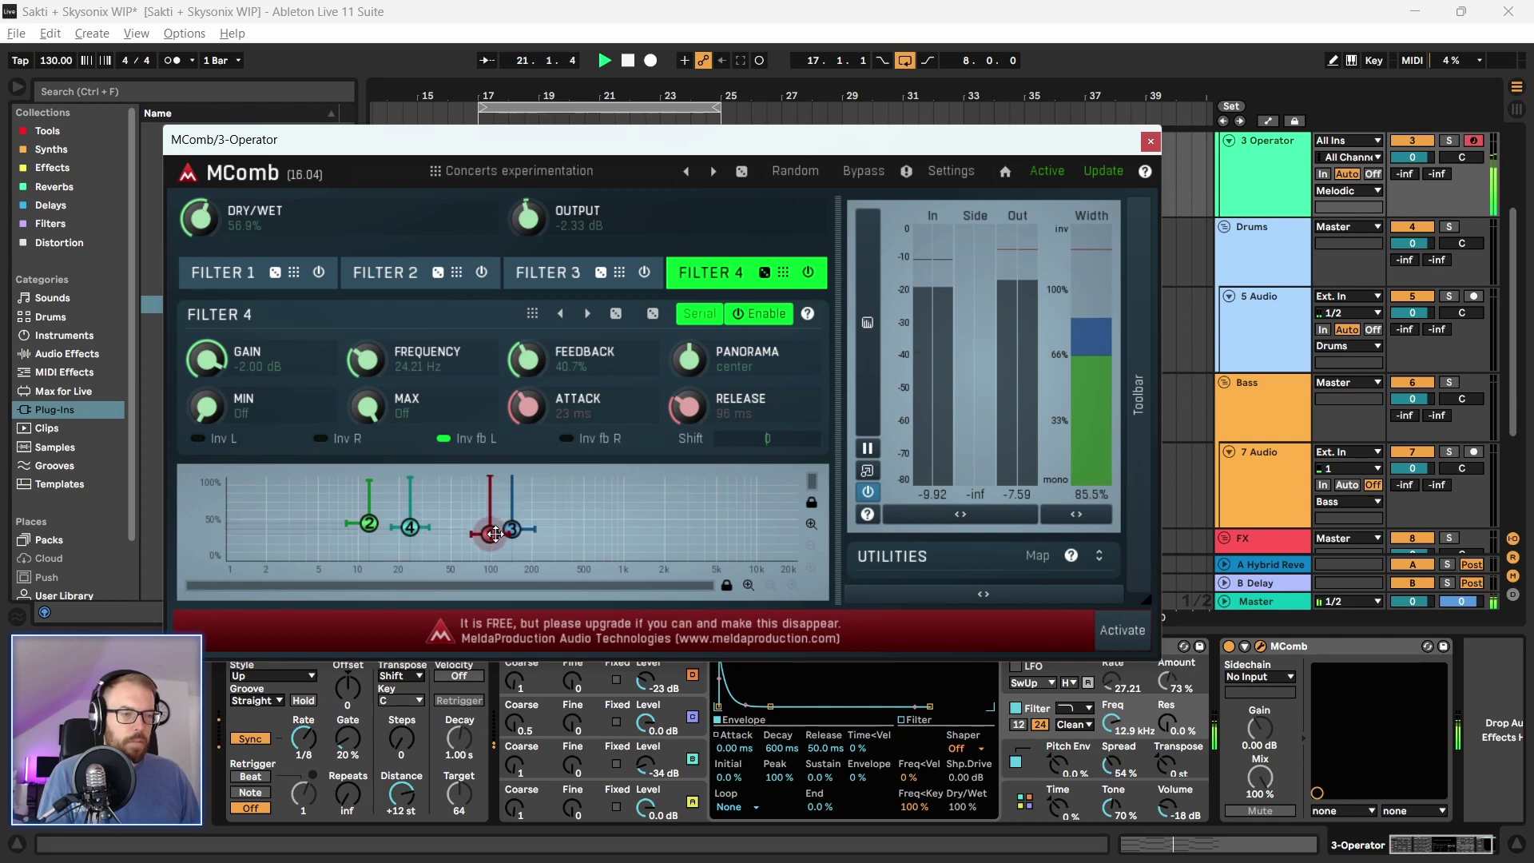
drag(511, 529, 560, 510)
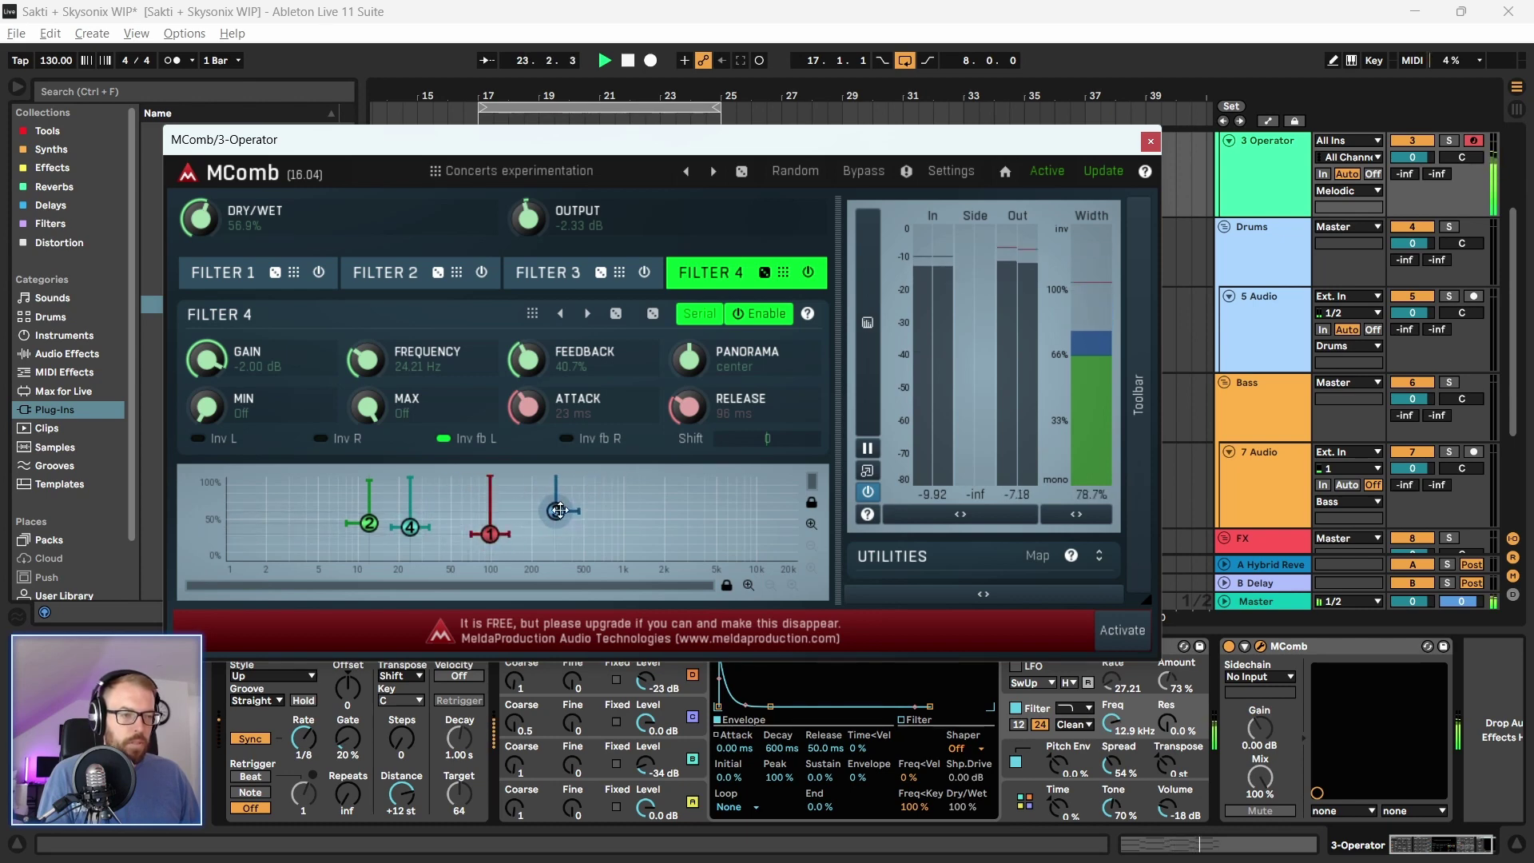
drag(410, 527, 494, 537)
drag(582, 497, 447, 524)
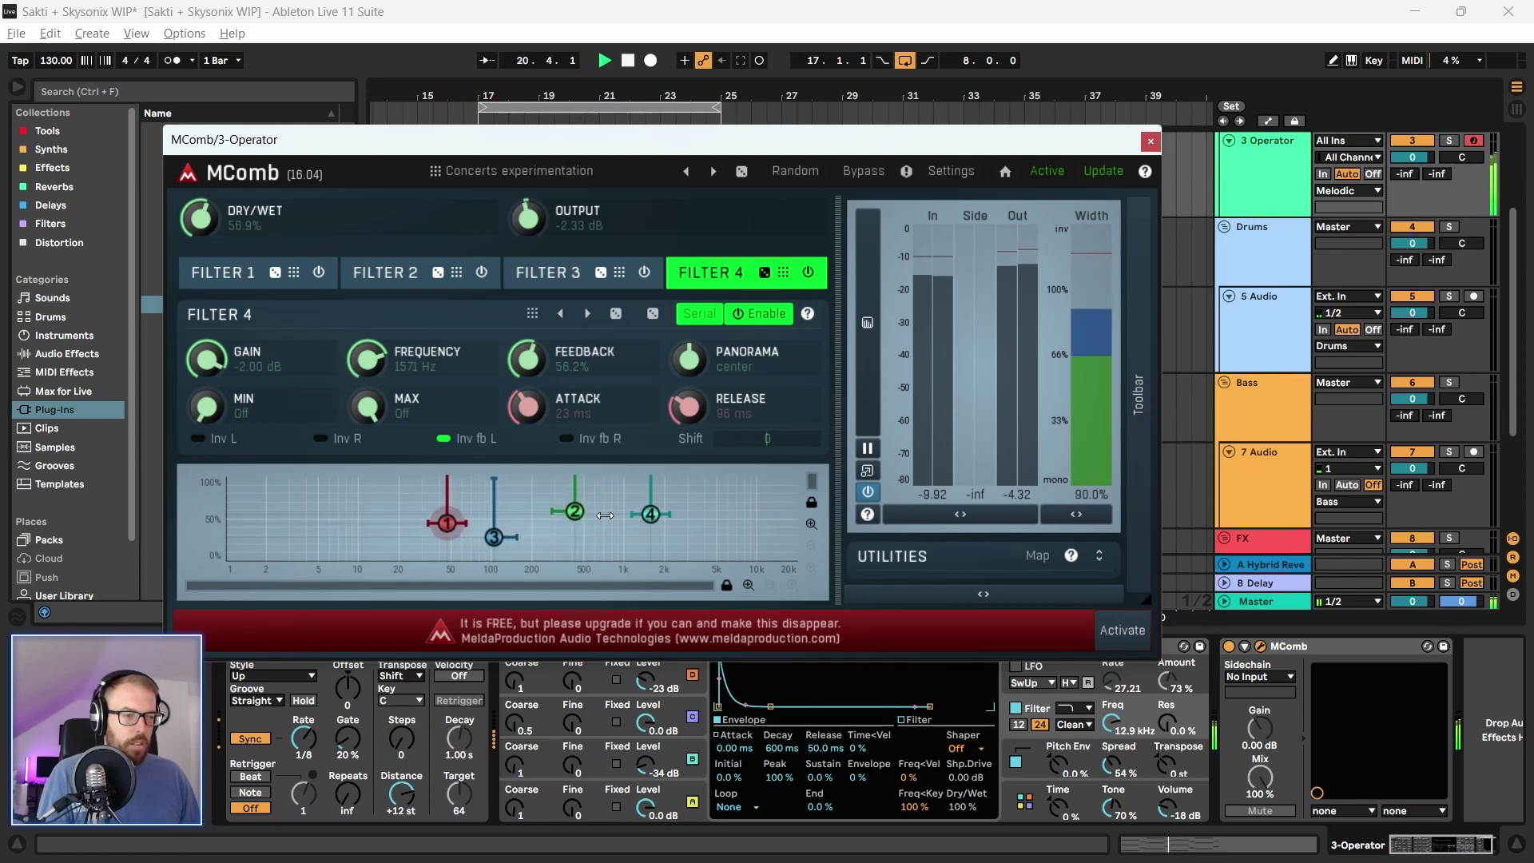
drag(631, 518, 547, 537)
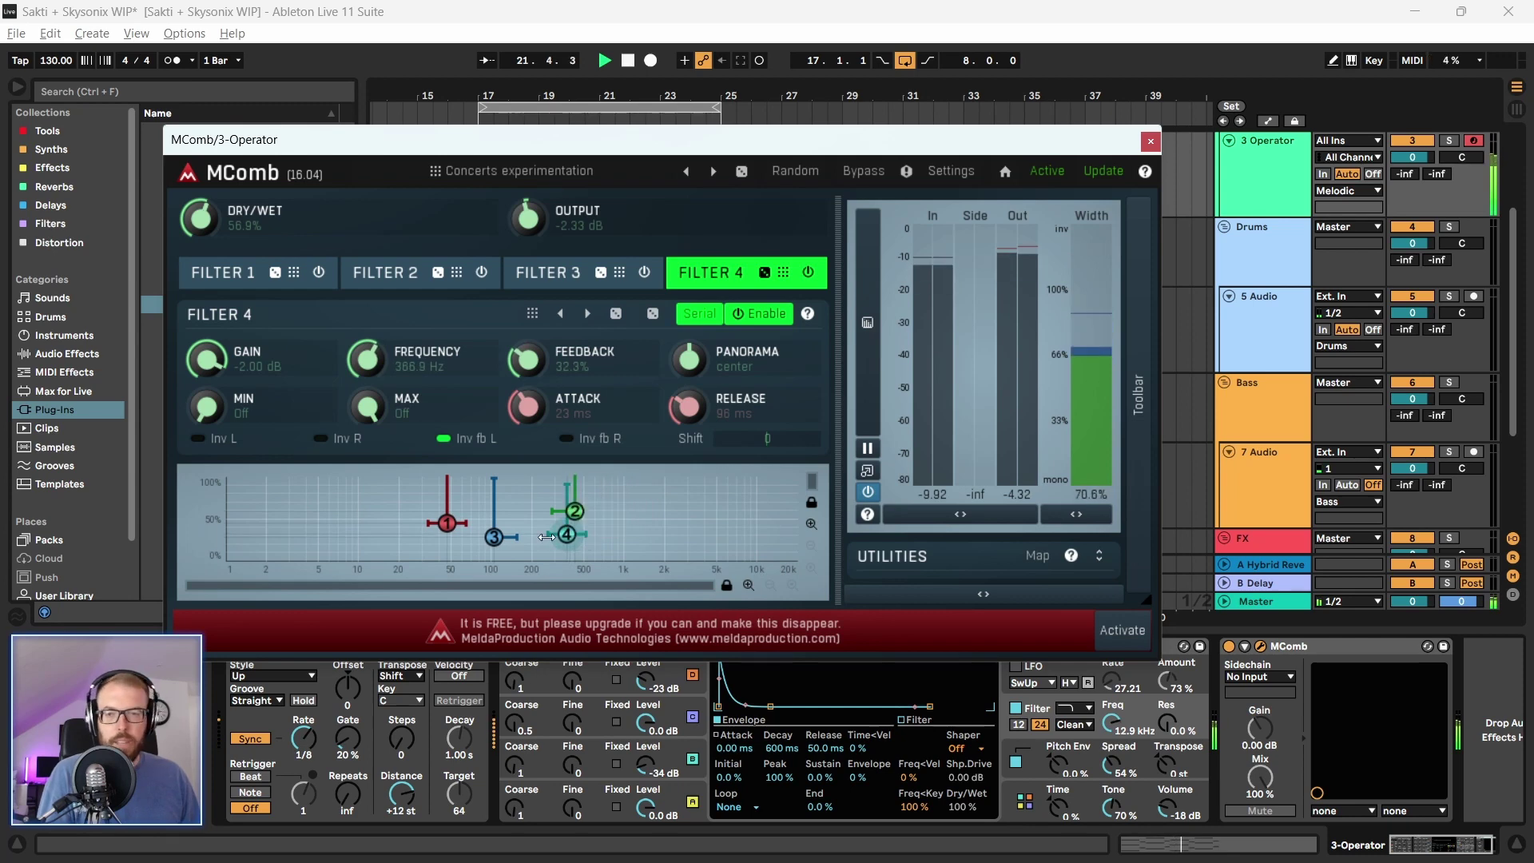
Lower MComb's filters 1 and 2 in frequency and feedback, and set filter 4 to 144.1 Hz with 22.8% feedback and dry/wet to 44.5%
drag(381, 151, 389, 154)
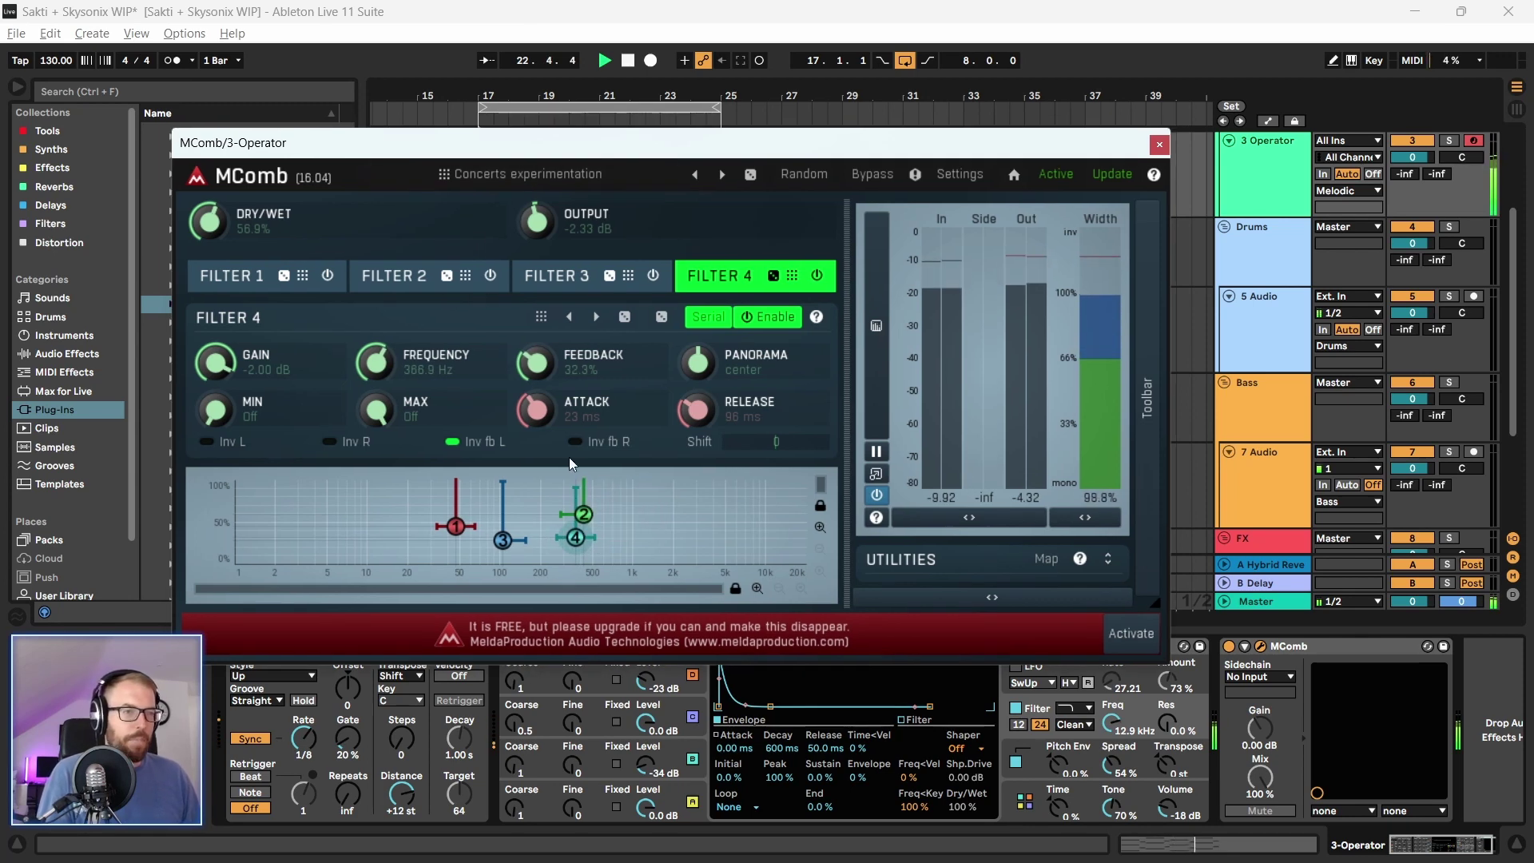
drag(581, 513, 502, 514)
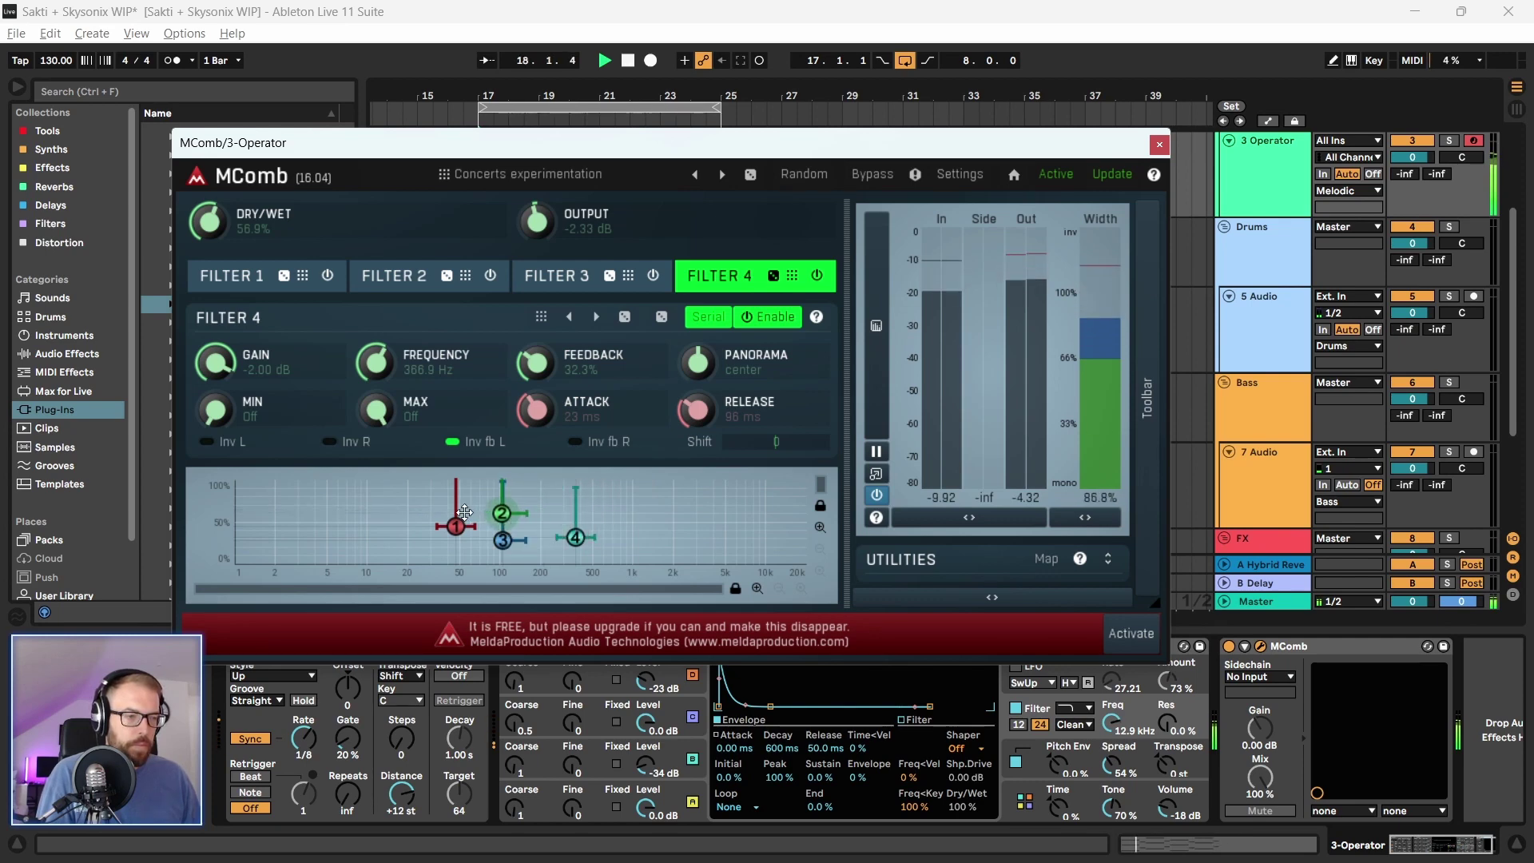
drag(507, 513, 472, 513)
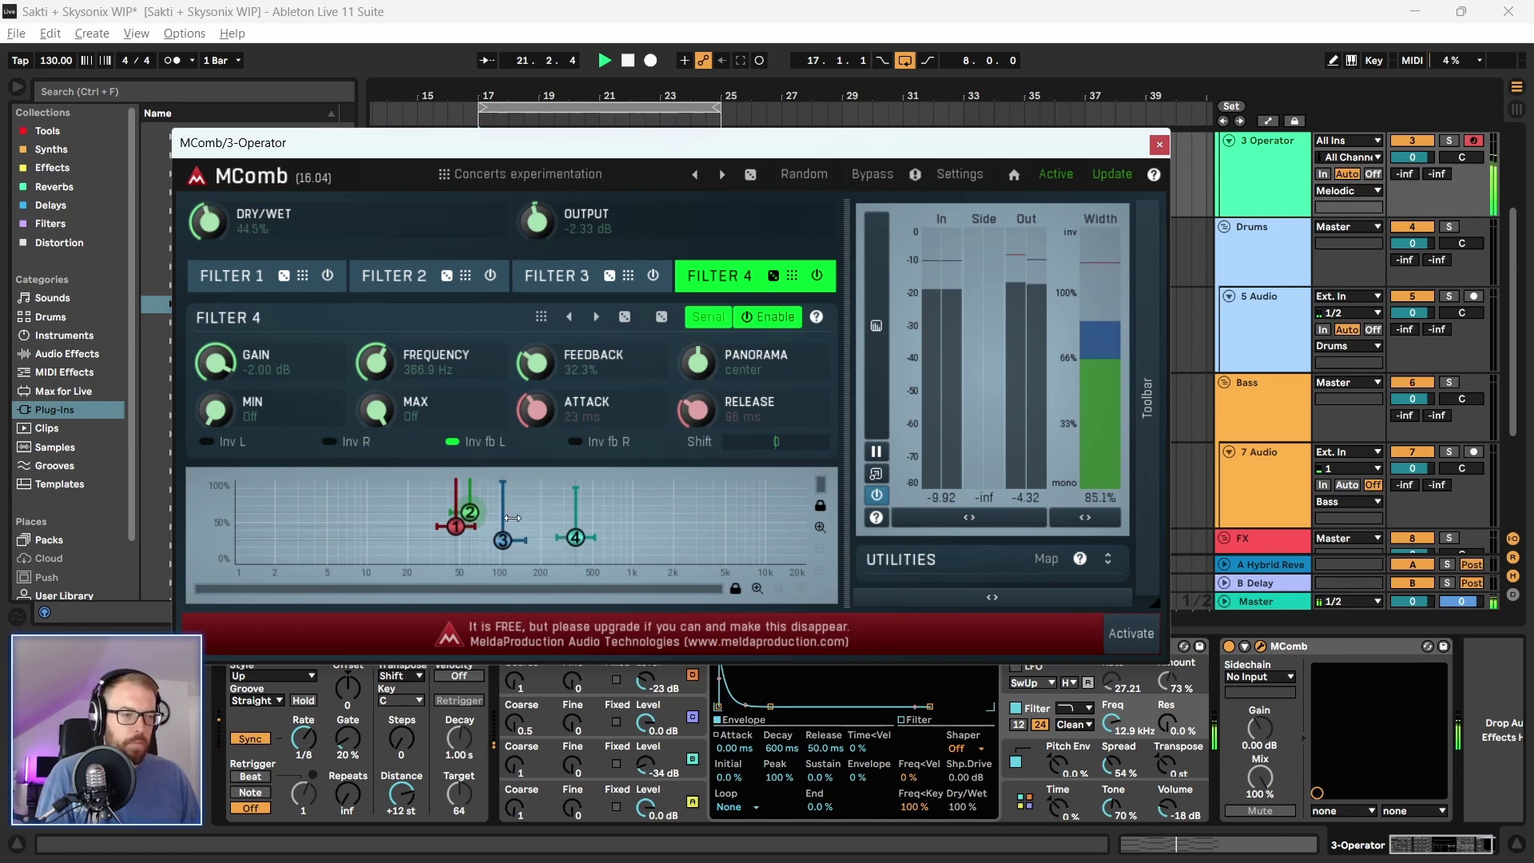
drag(456, 527, 434, 533)
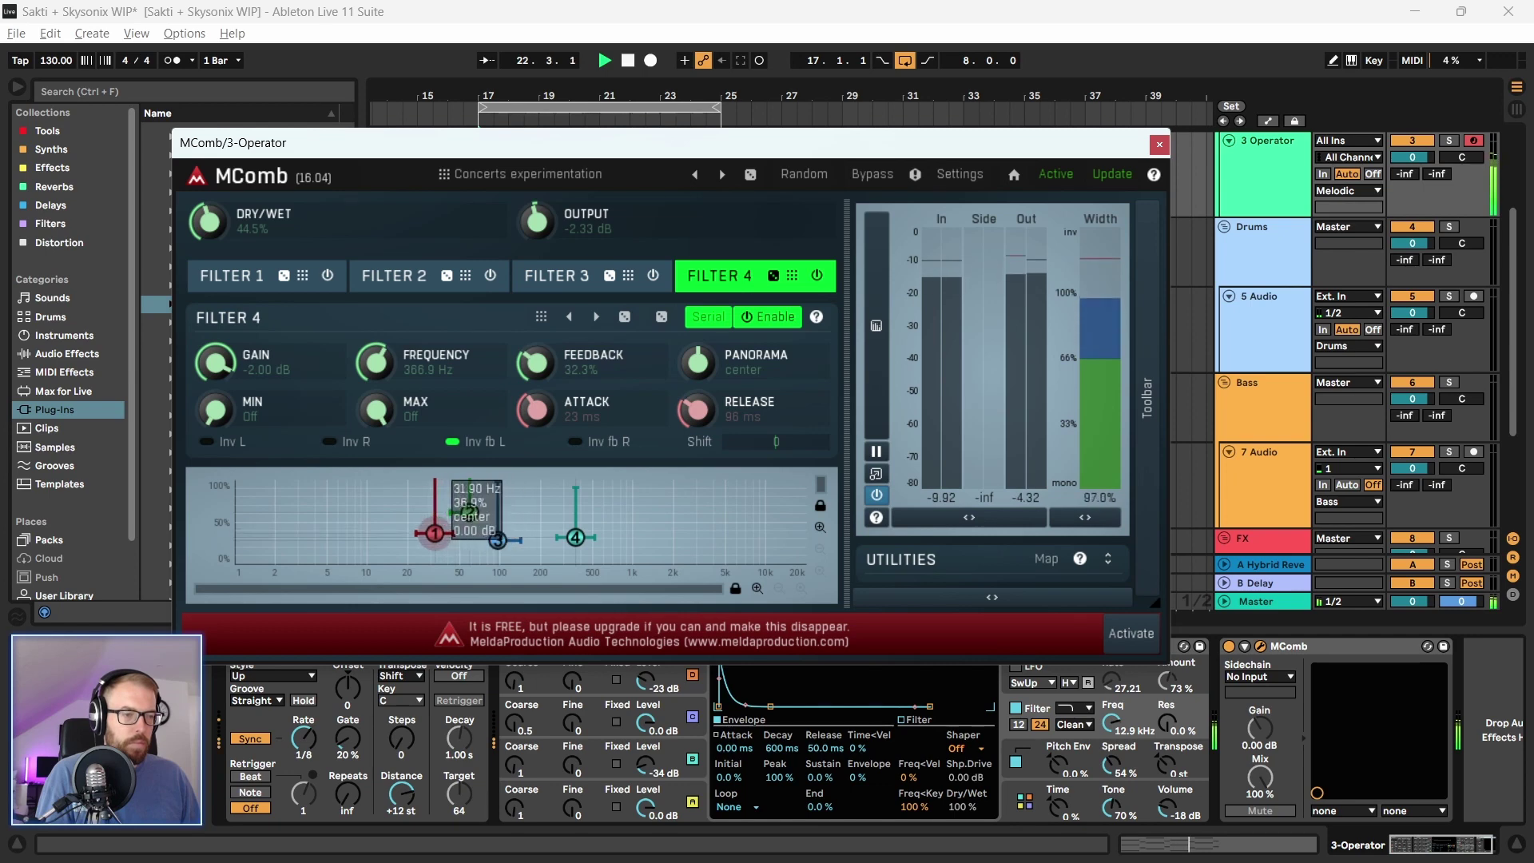
drag(576, 537, 438, 541)
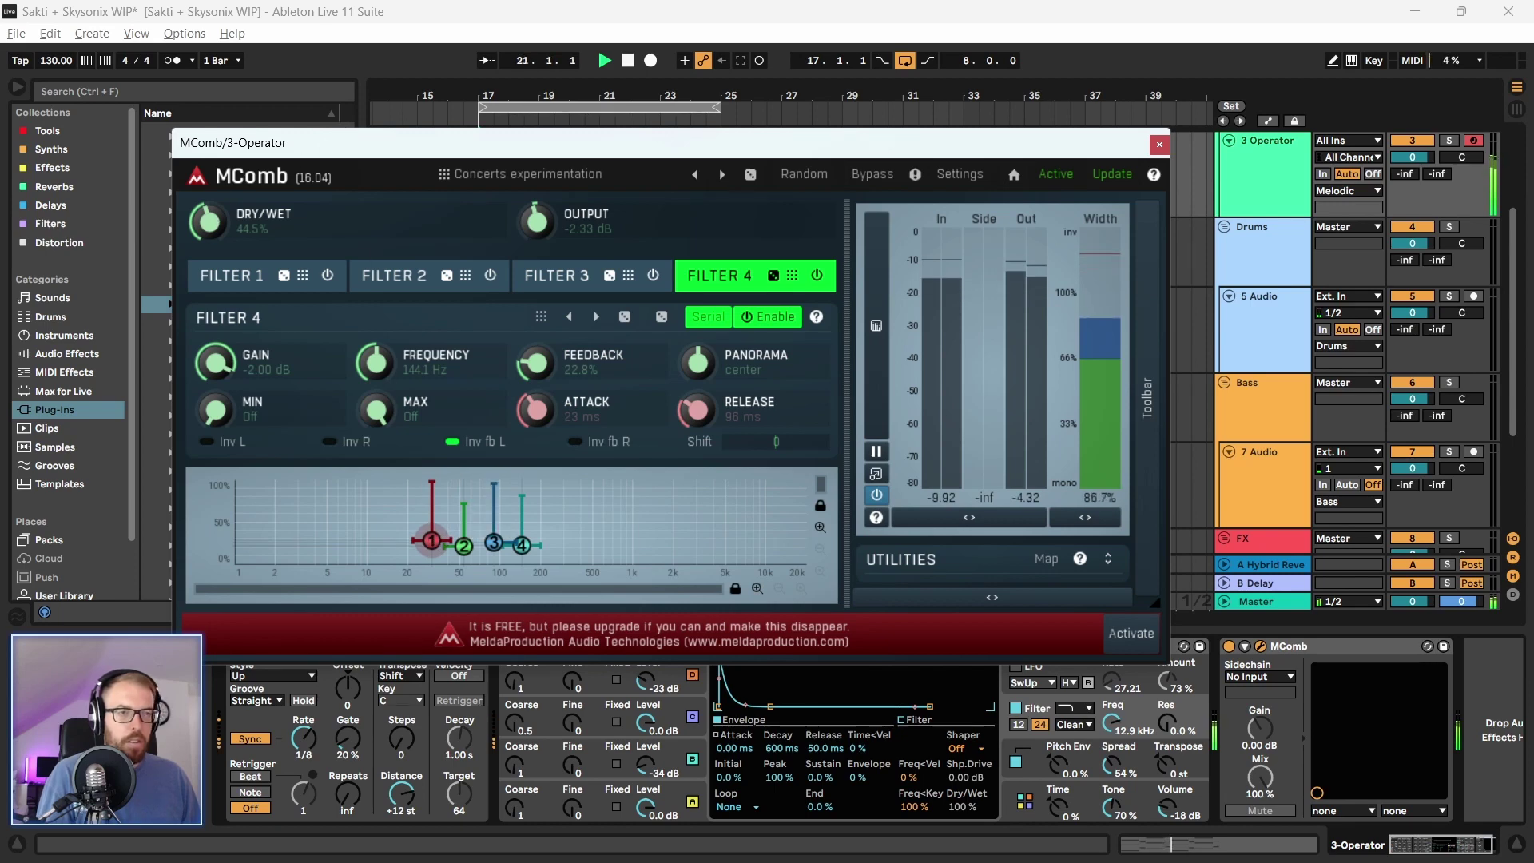
Set MComb's dry/wet to 100%, all four filters' feedback to 0% and filter 4 to 177.3 Hz, then compare with the effect bypassed
drag(206, 225, 238, 180)
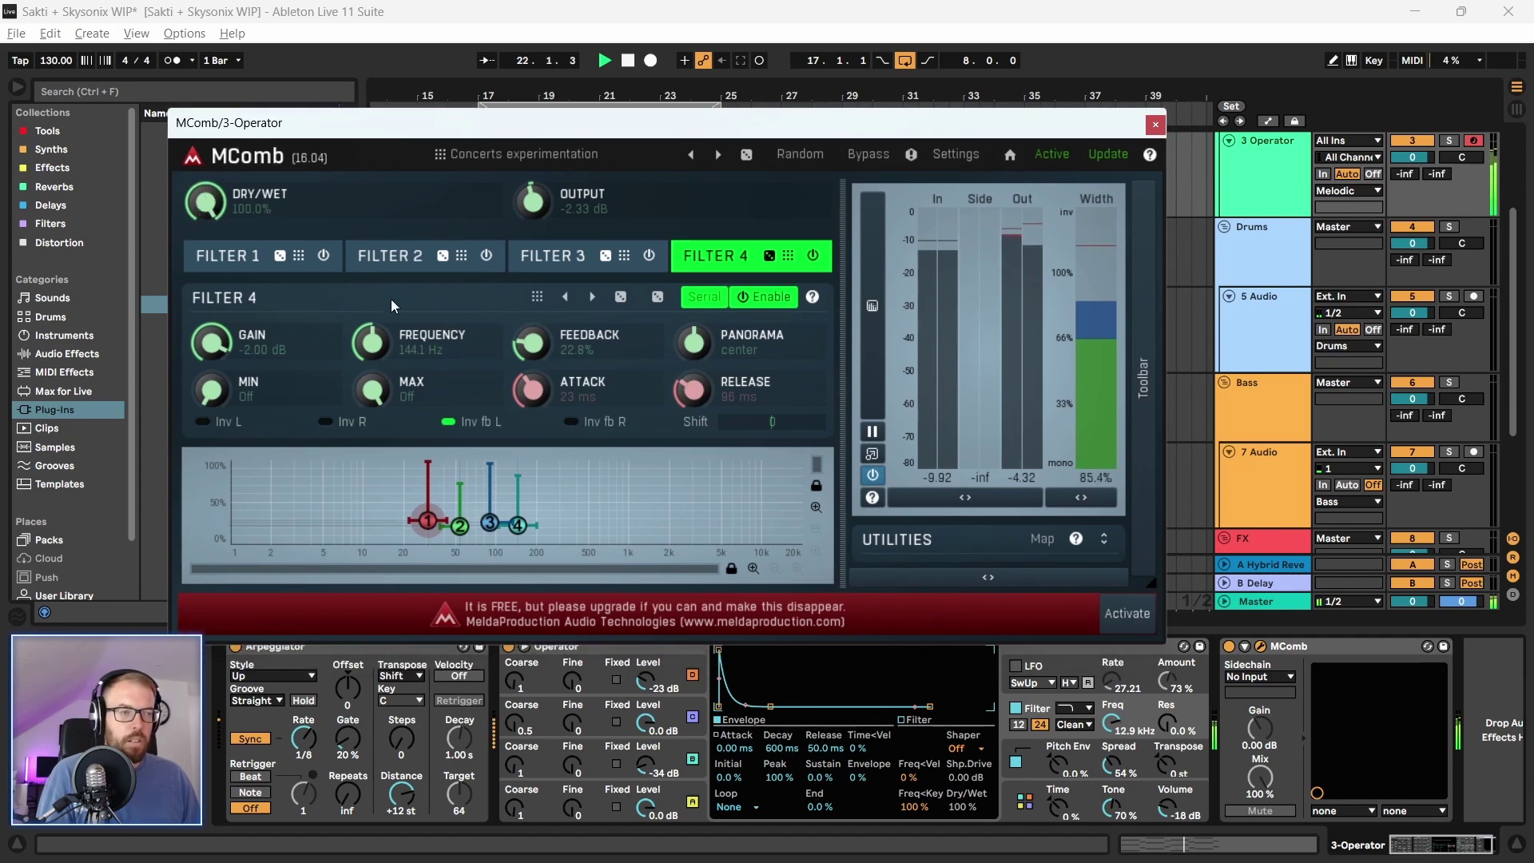
mouse_move(422, 520)
mouse_down()
mouse_move(436, 514)
mouse_move(422, 543)
mouse_up()
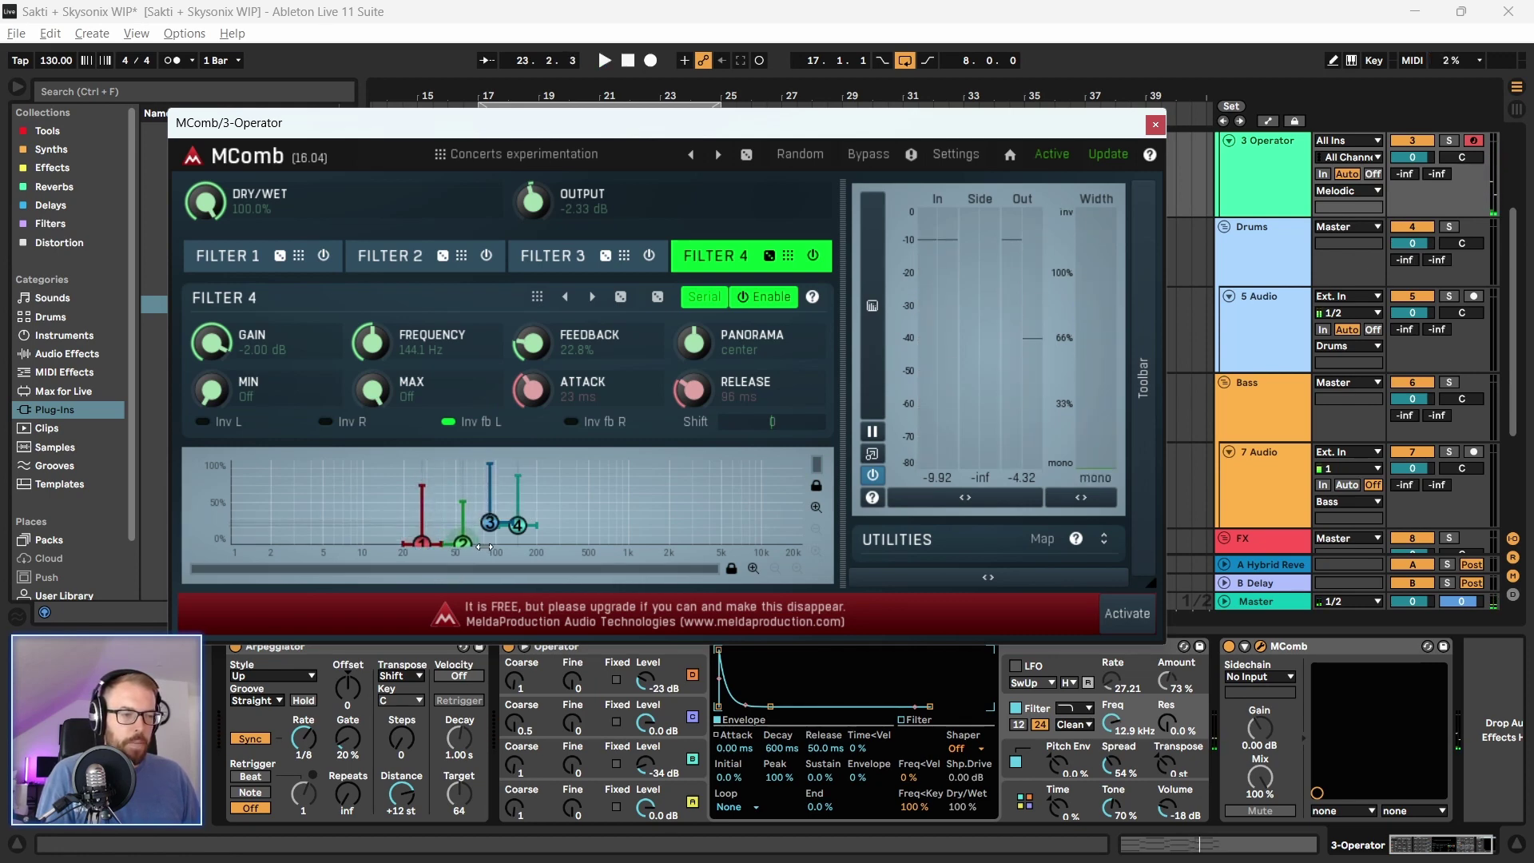
drag(518, 525, 535, 596)
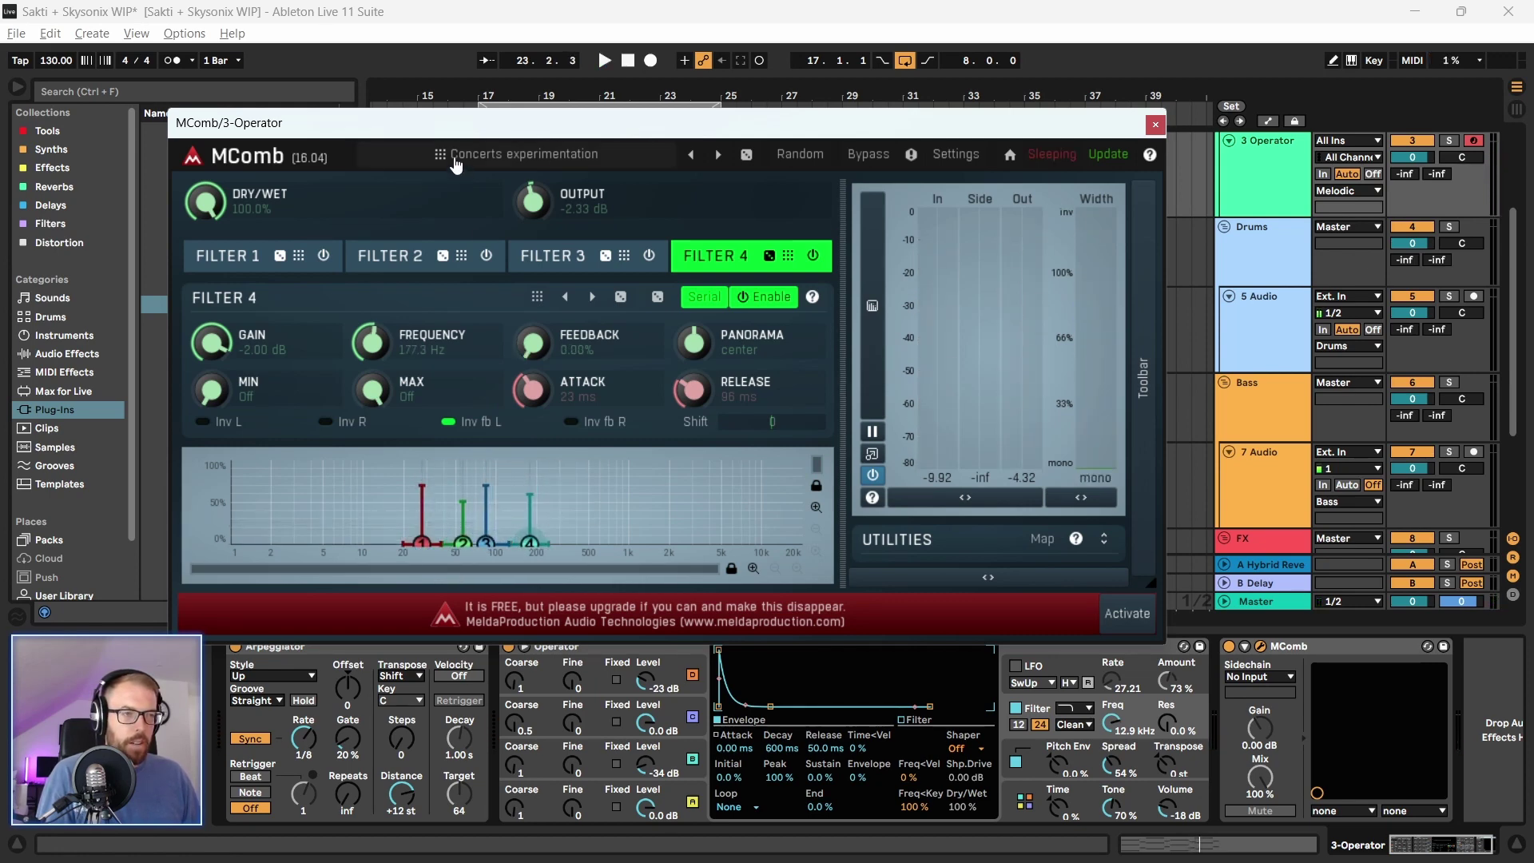
key(space)
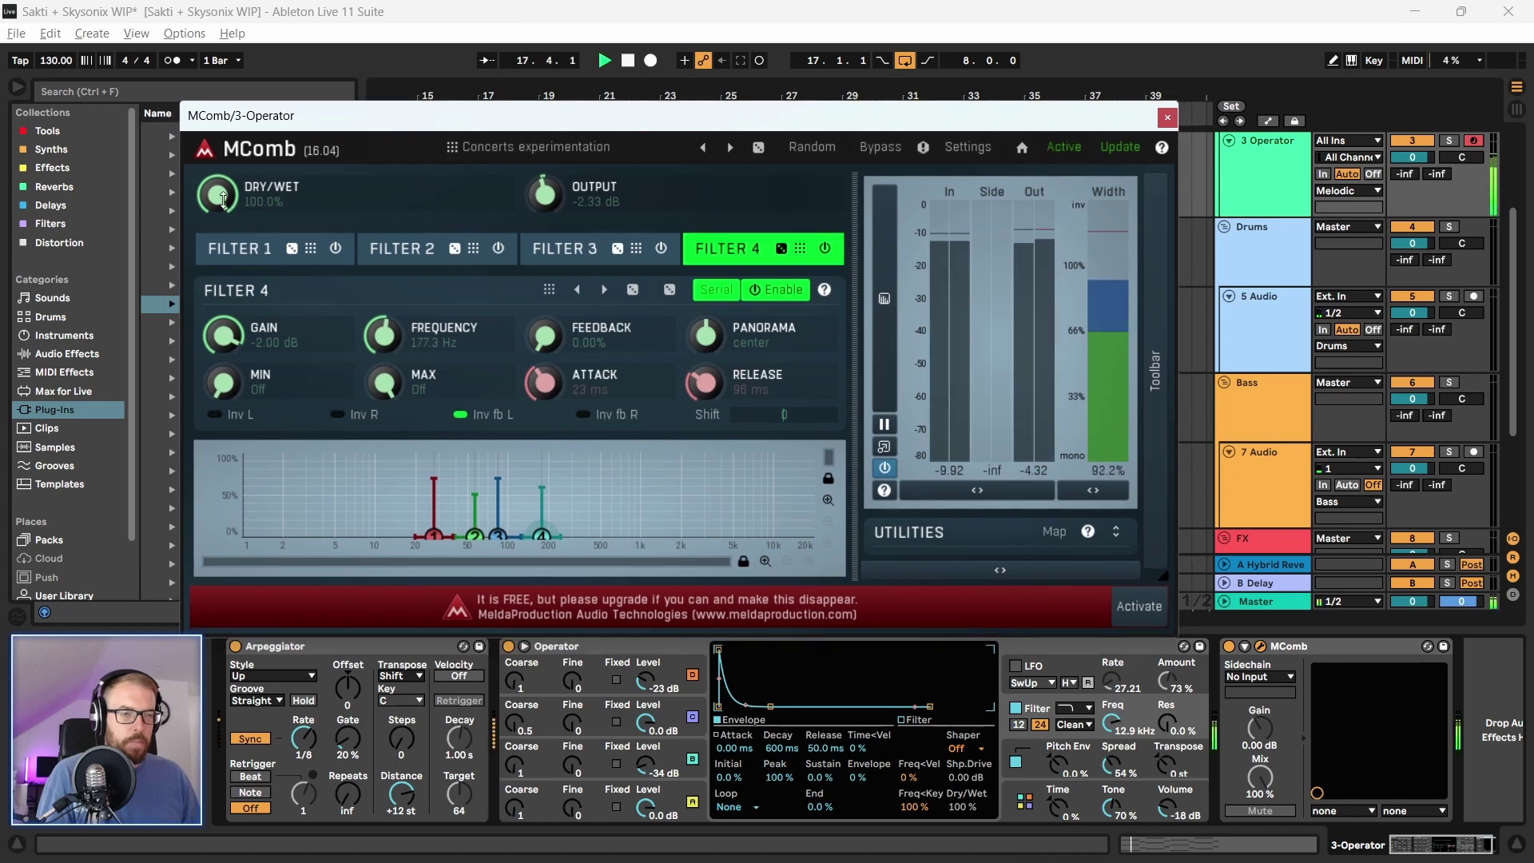
click(1228, 646)
click(1228, 646)
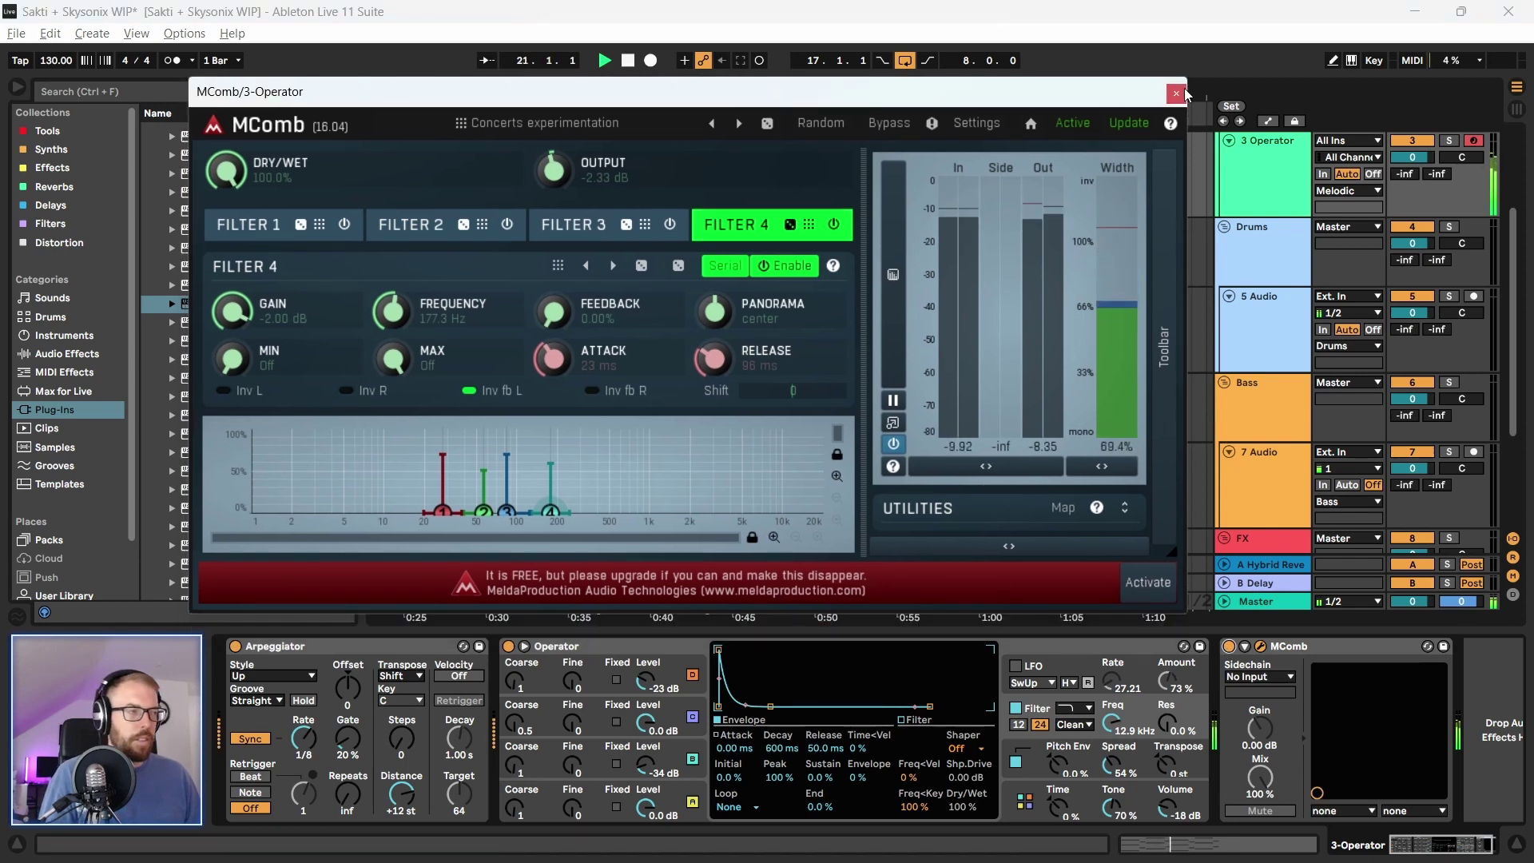
Stop playback, hide the MComb window and delete the Operator instrument from the track
key(space)
key(ctrl+alt+p)
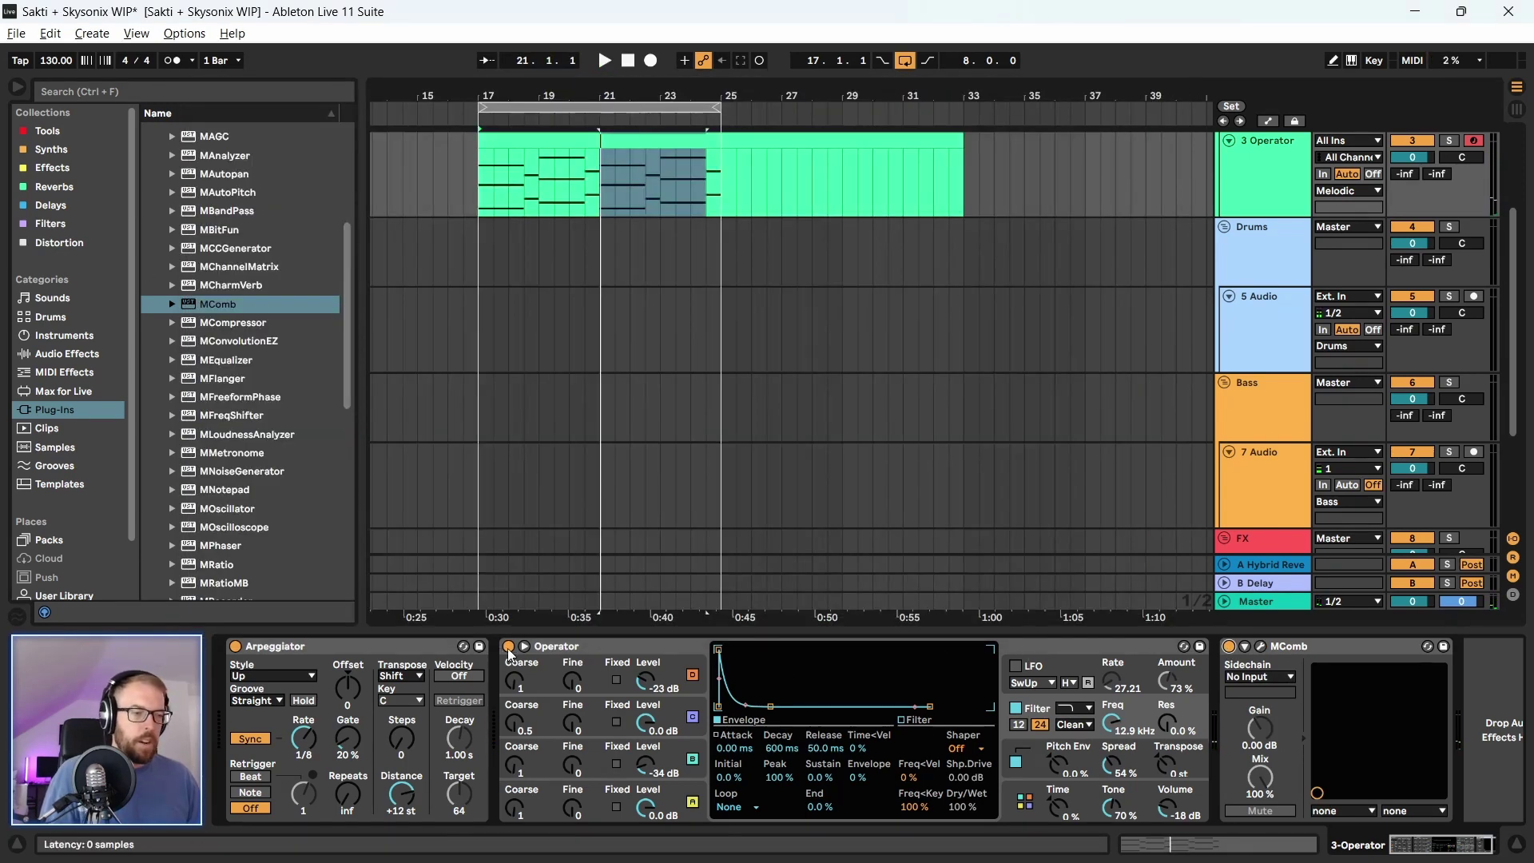
click(562, 652)
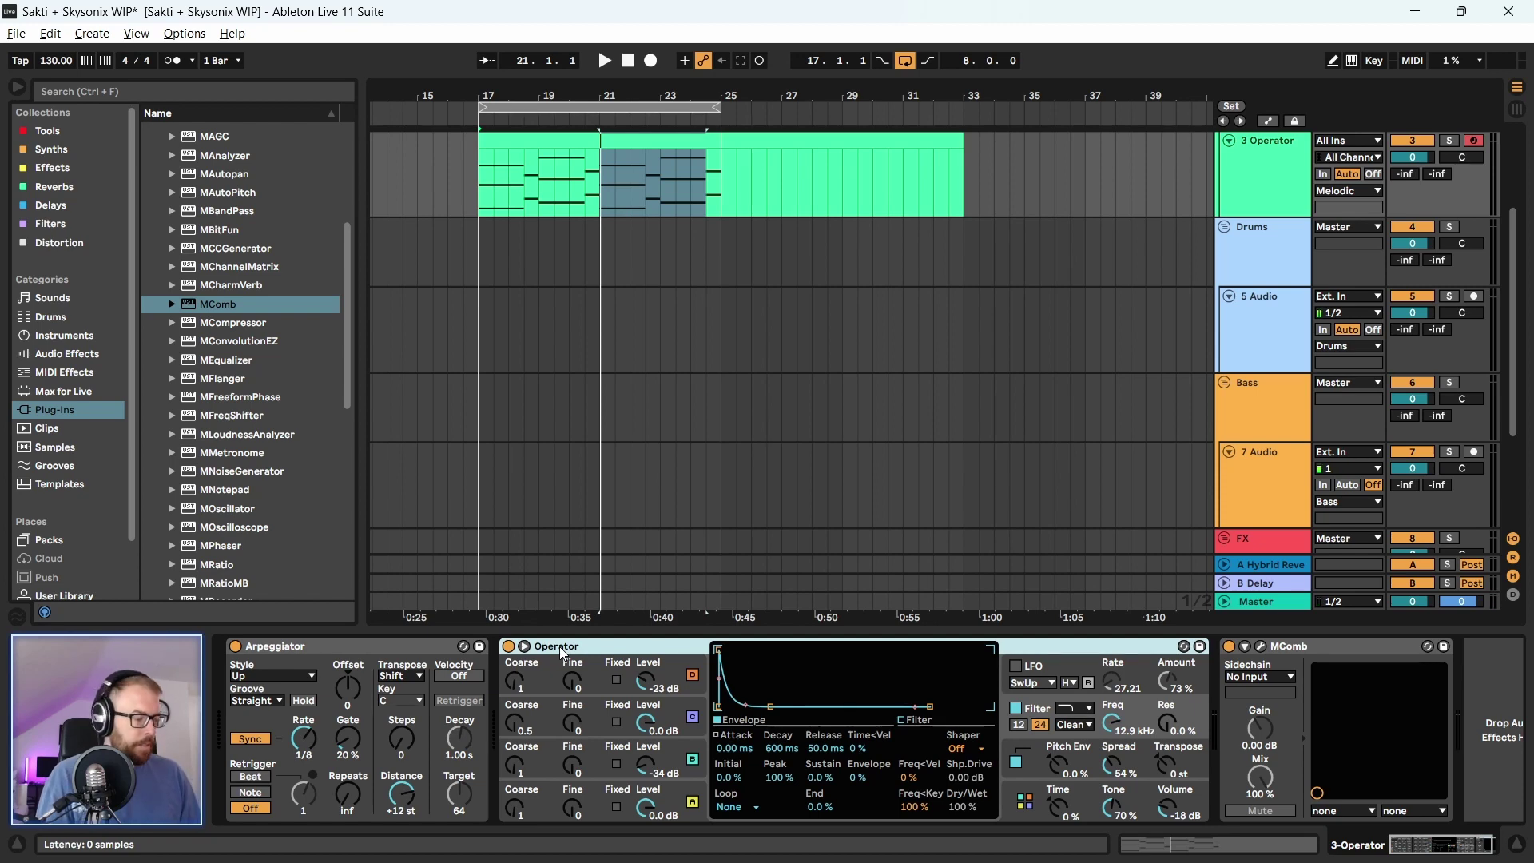
key(Delete)
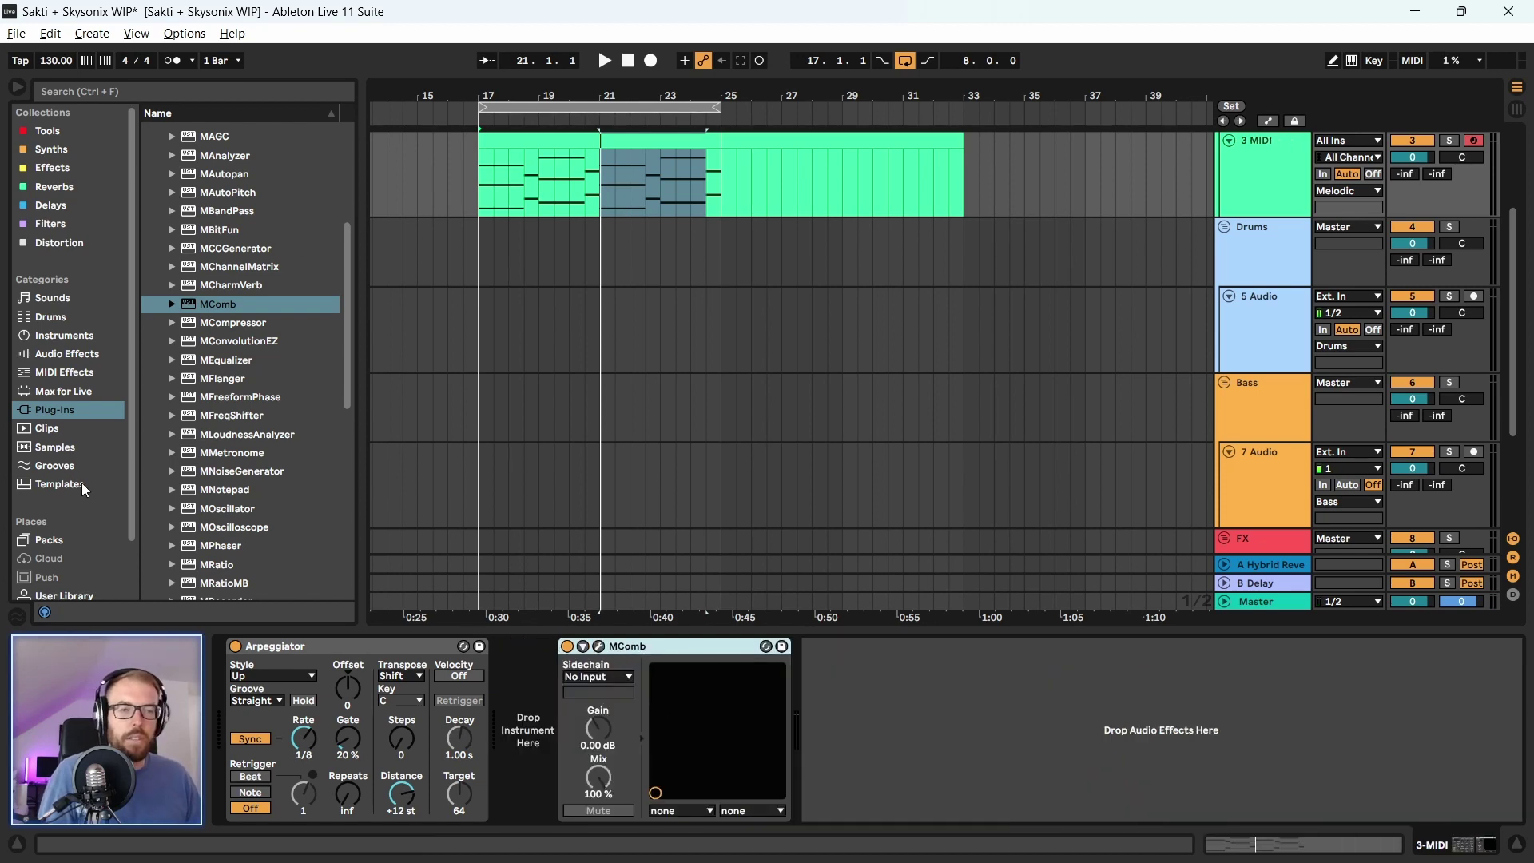
Load Vital from the Synths collection as the track's instrument and search its presets for "rave"
scroll(60, 472, down, 2)
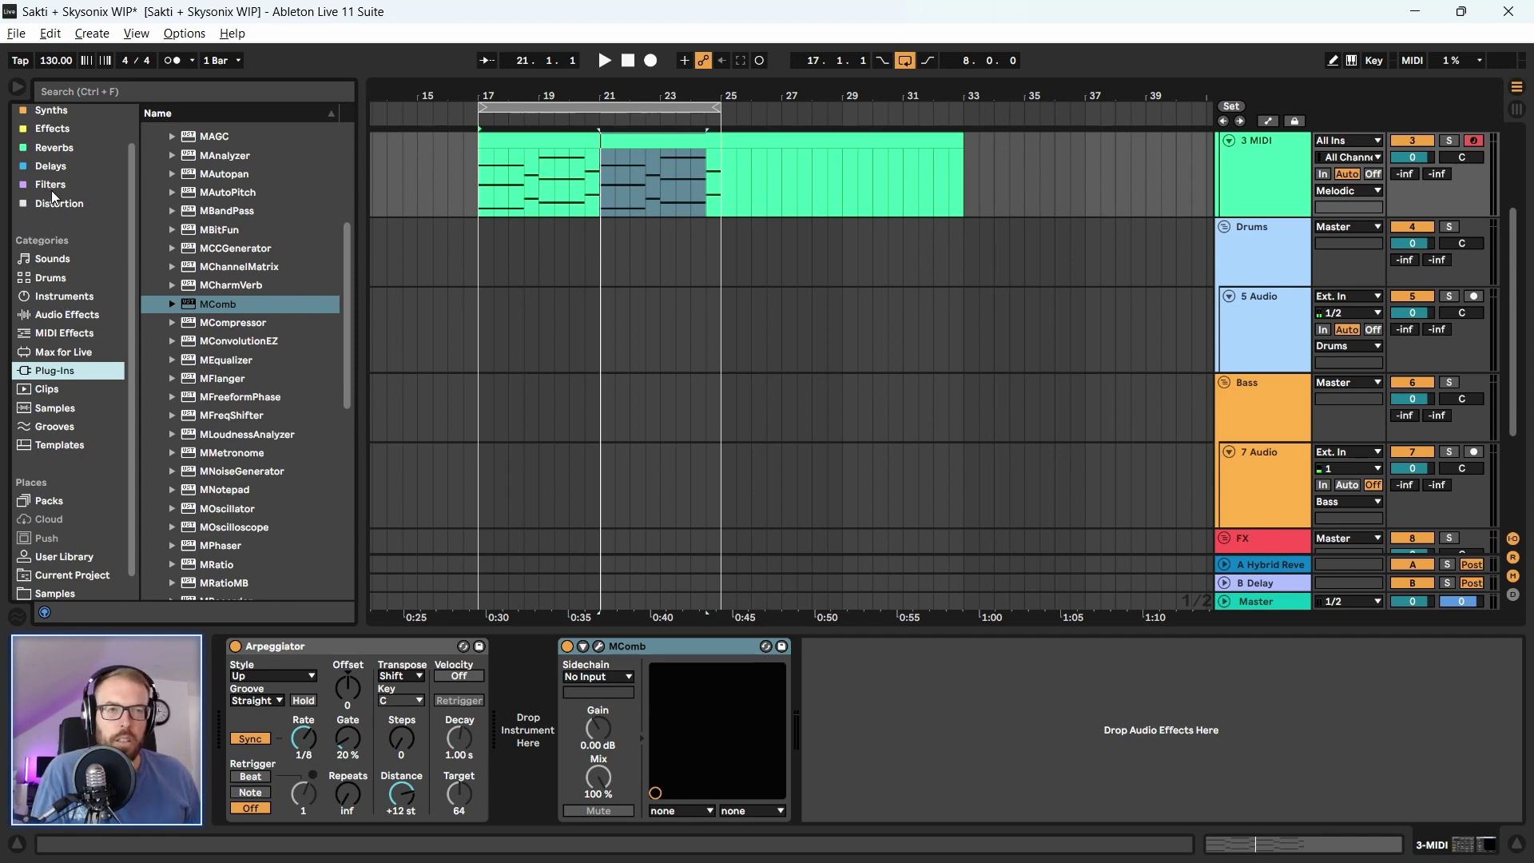
scroll(51, 184, up, 2)
click(56, 148)
scroll(295, 489, down, 1)
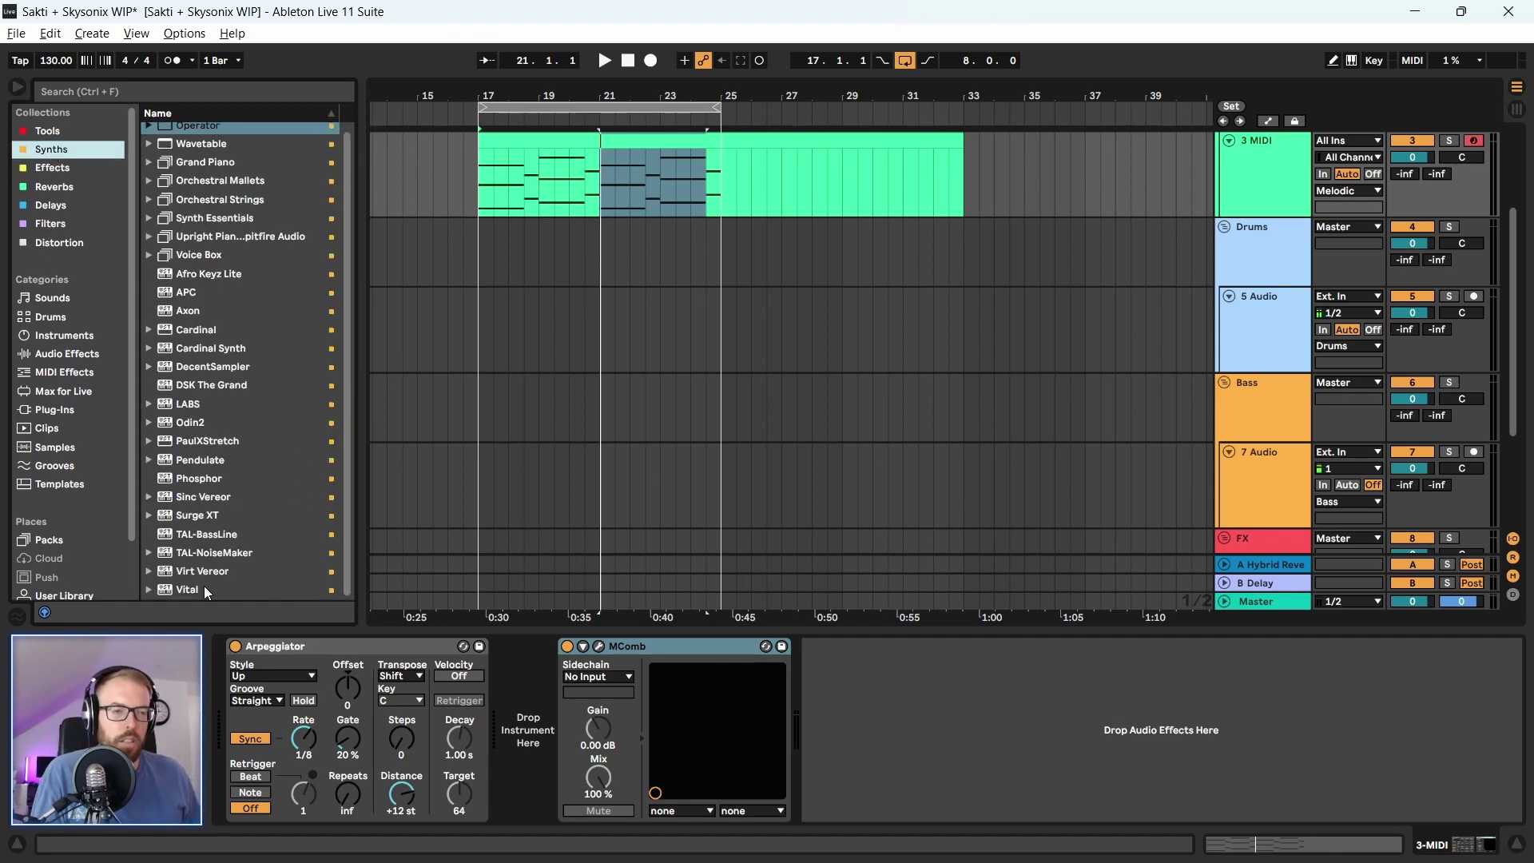
drag(205, 593, 551, 686)
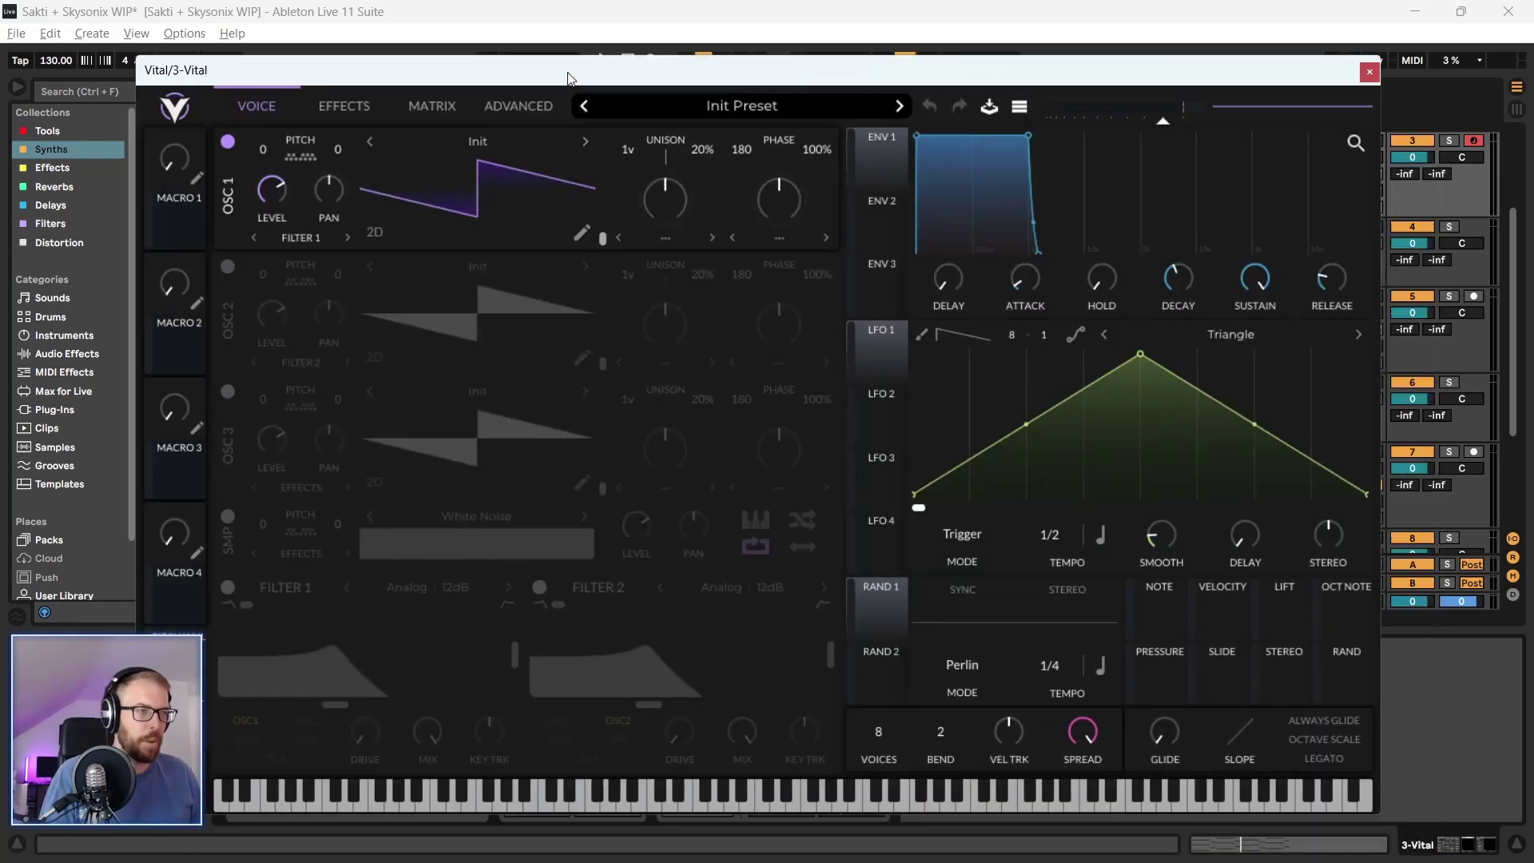
click(706, 105)
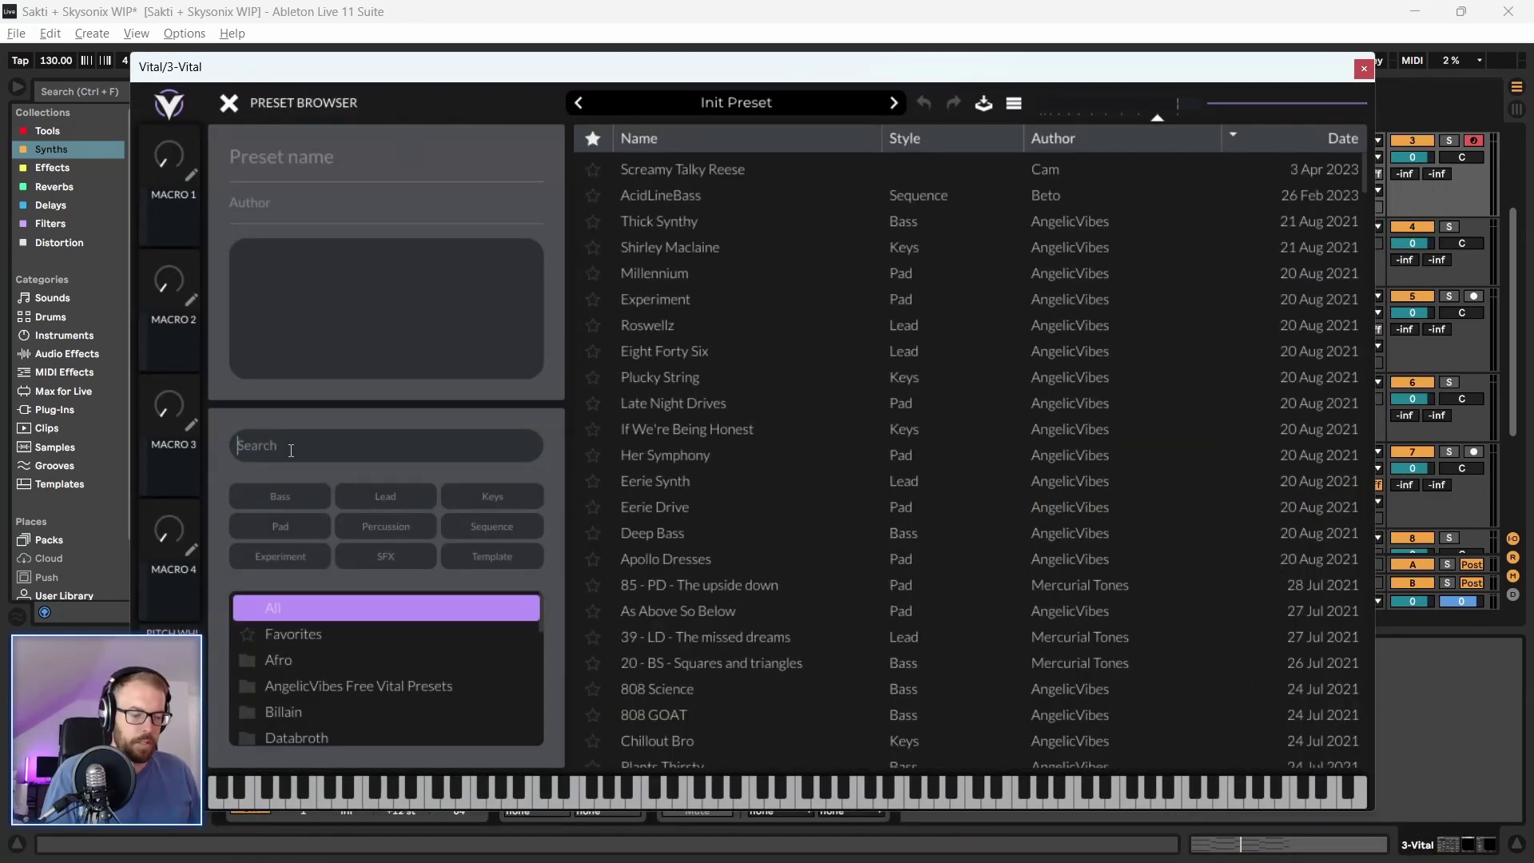
text(rave)
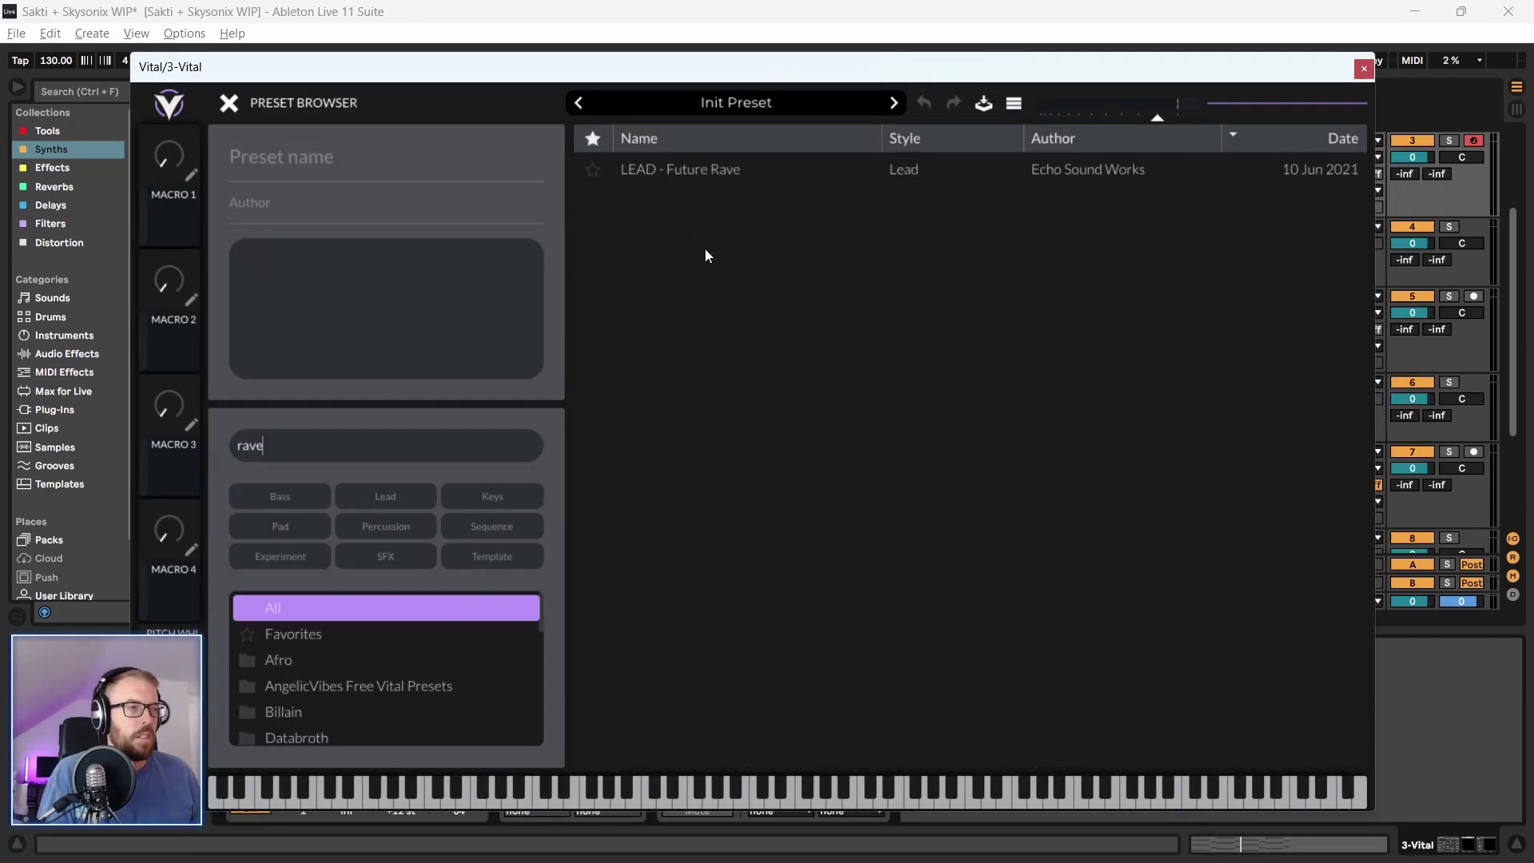
Load the LEAD - Future Rave preset, close the preset browser and show Vital's effects
click(722, 165)
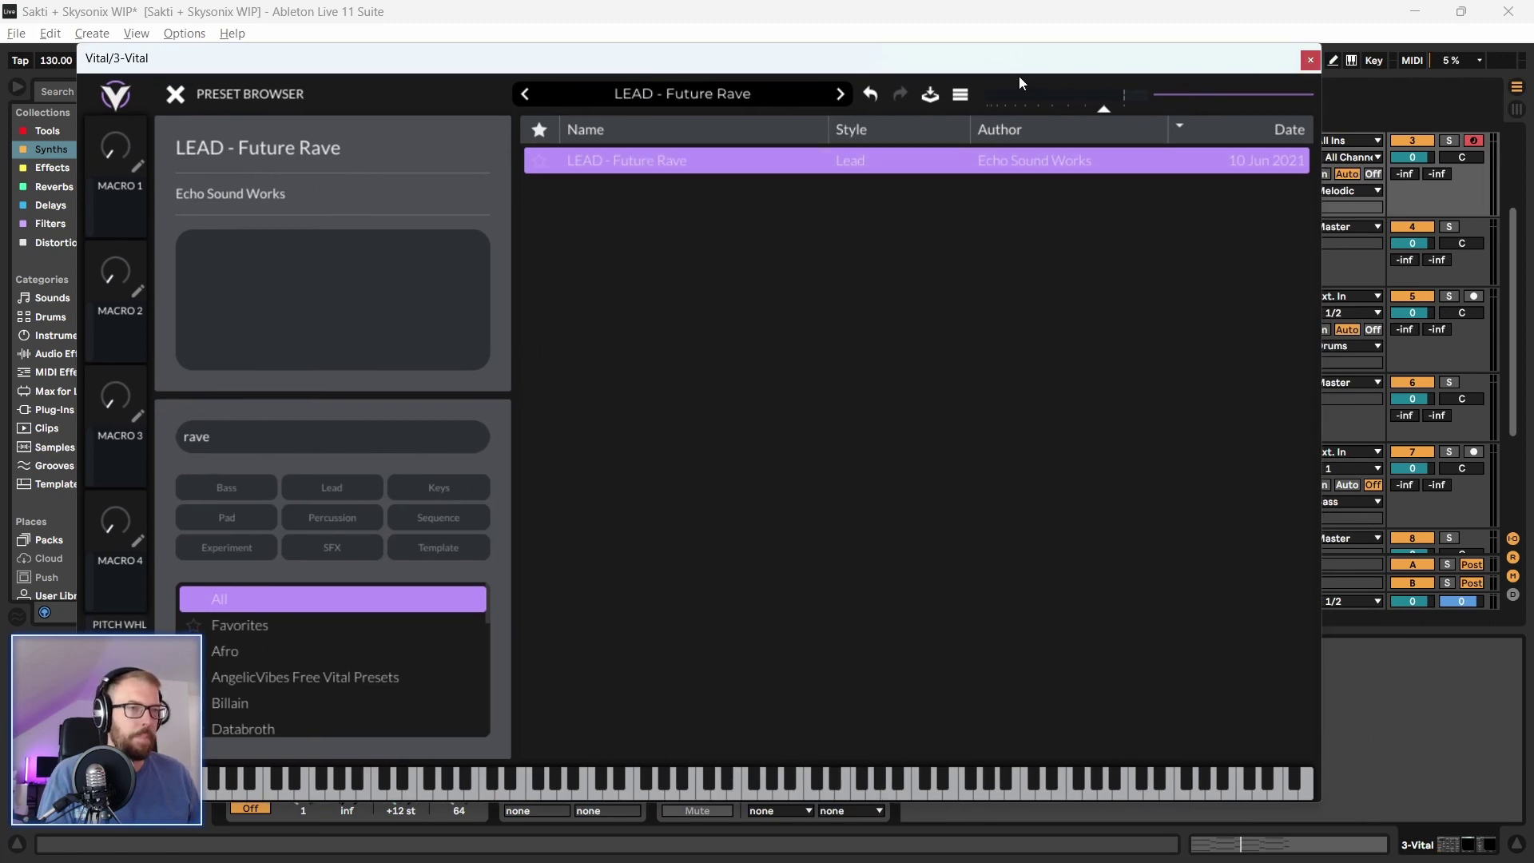
click(174, 96)
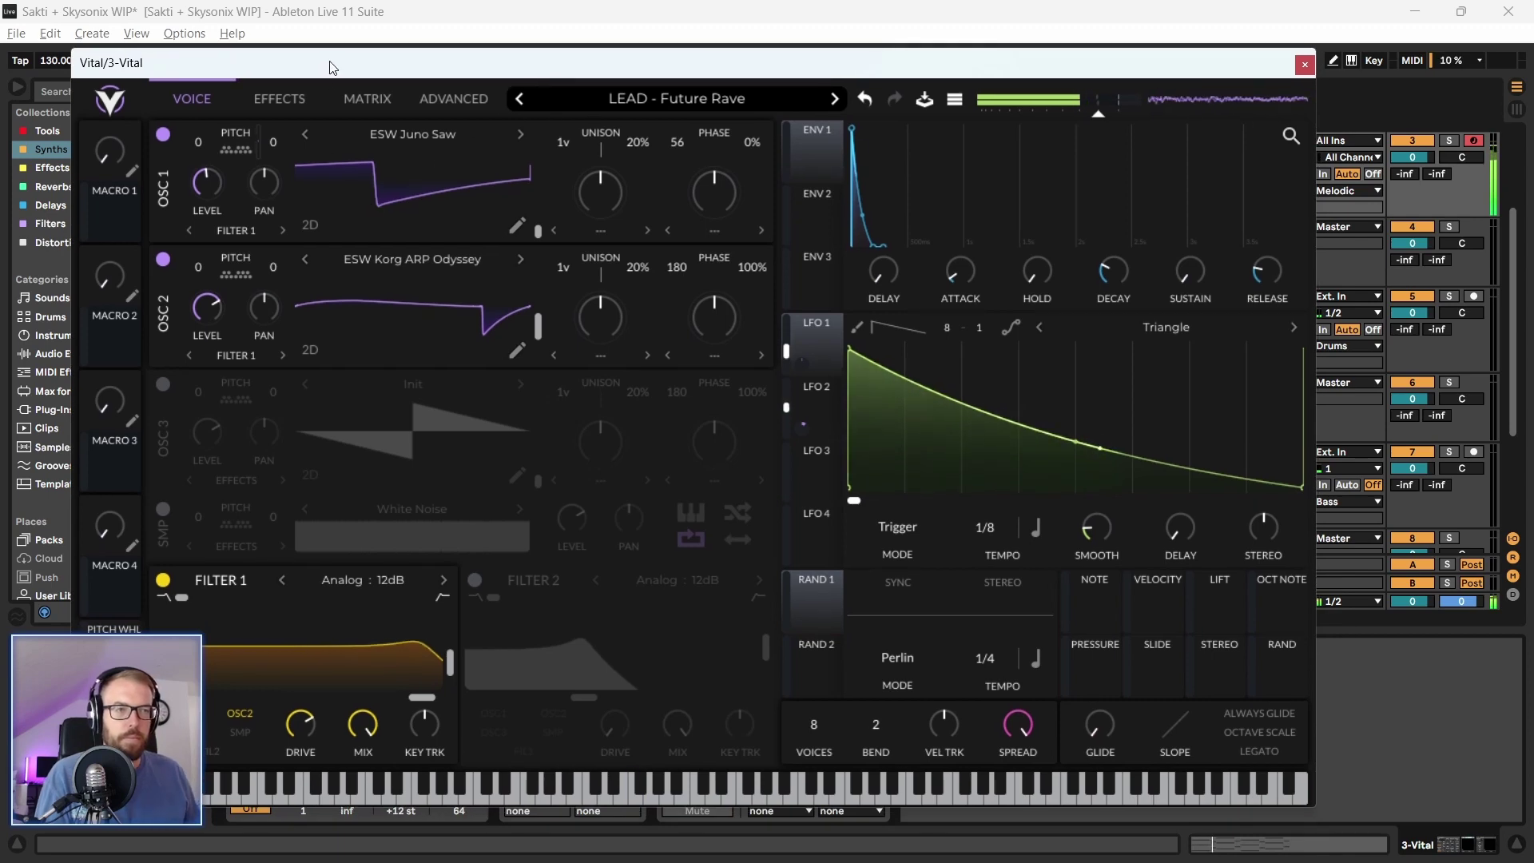
click(291, 94)
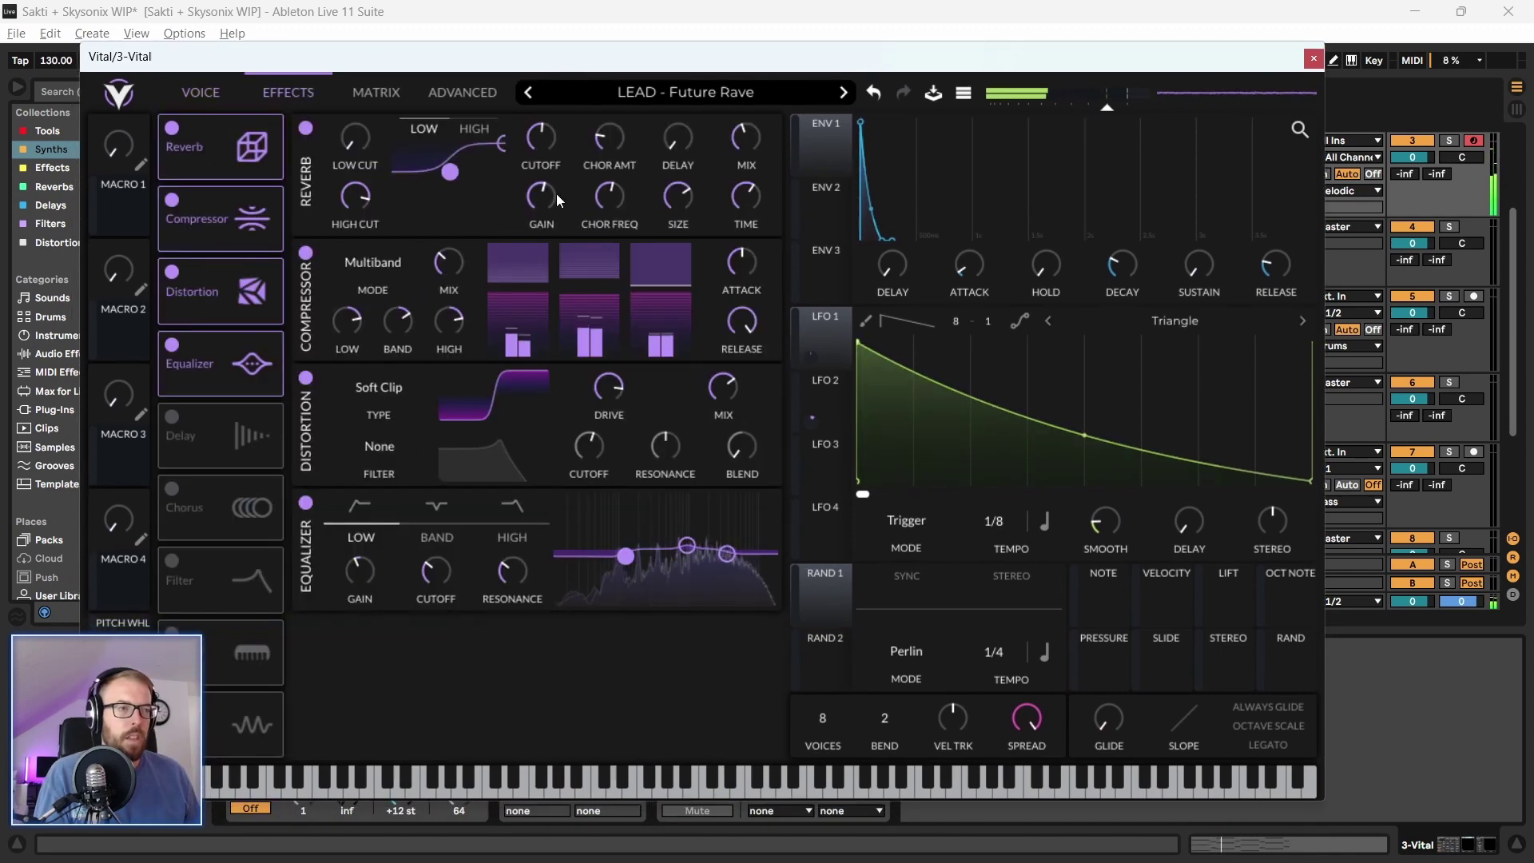
Lower the reverb's mix and shorten its time to 0.261 secs while listening to the arpeggio
drag(491, 55, 506, 51)
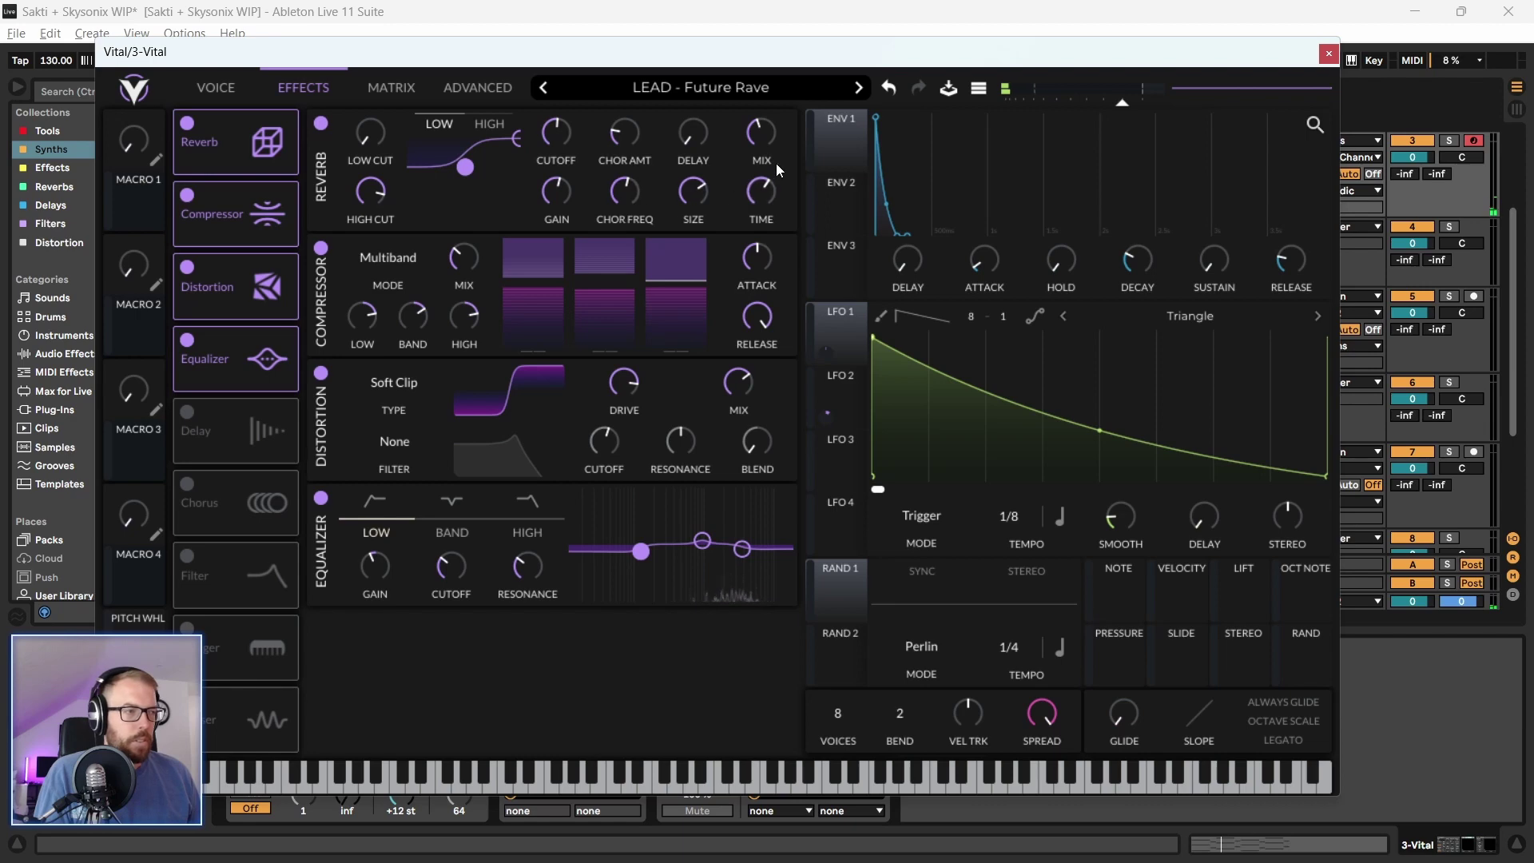
drag(764, 130, 760, 149)
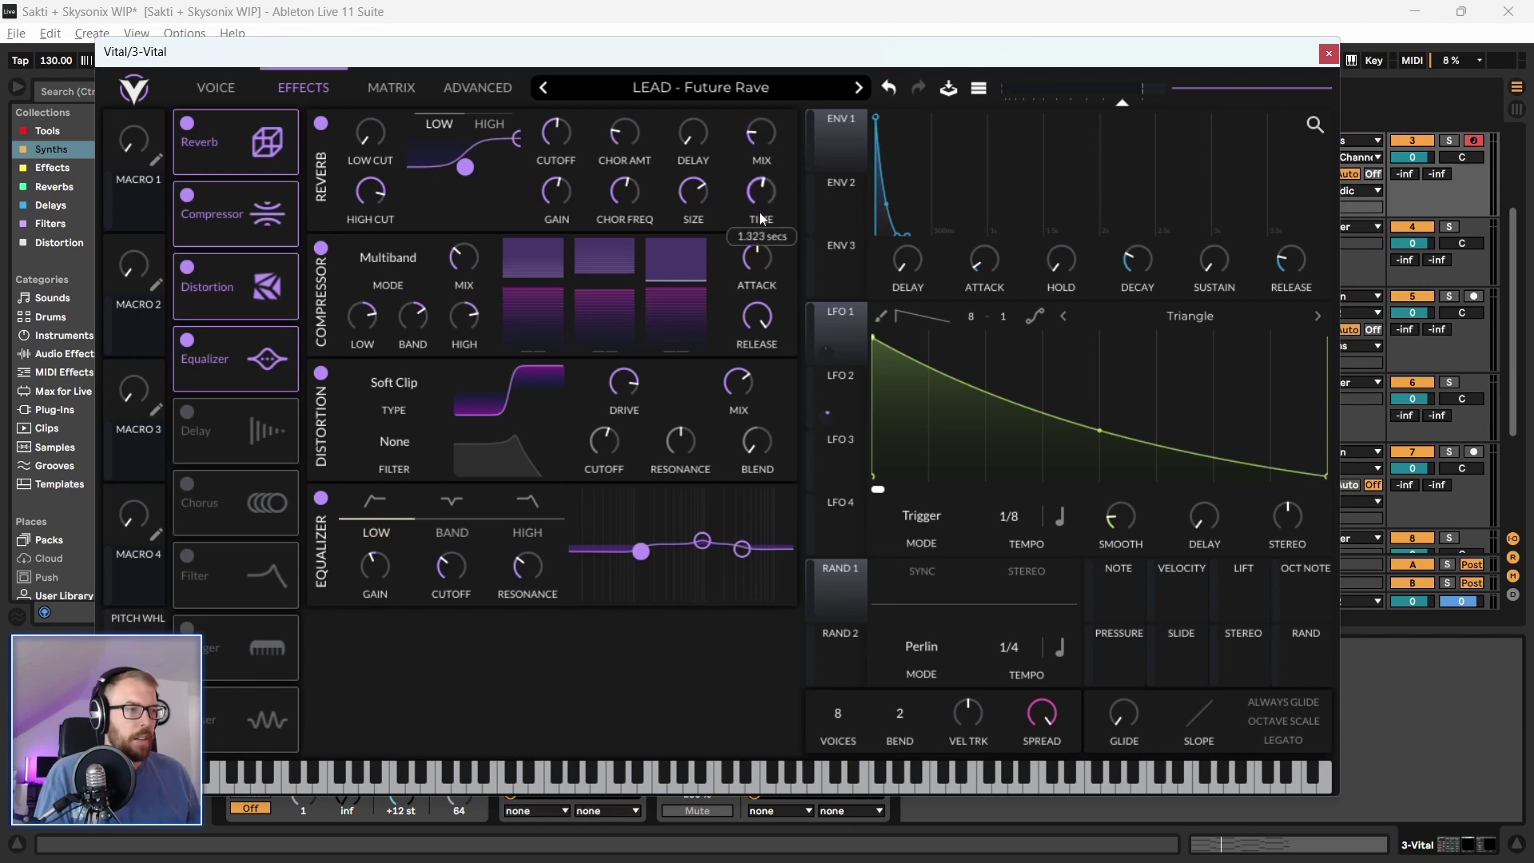
mouse_move(711, 52)
mouse_down()
mouse_move(716, 72)
mouse_move(704, 63)
mouse_up()
drag(745, 144, 747, 122)
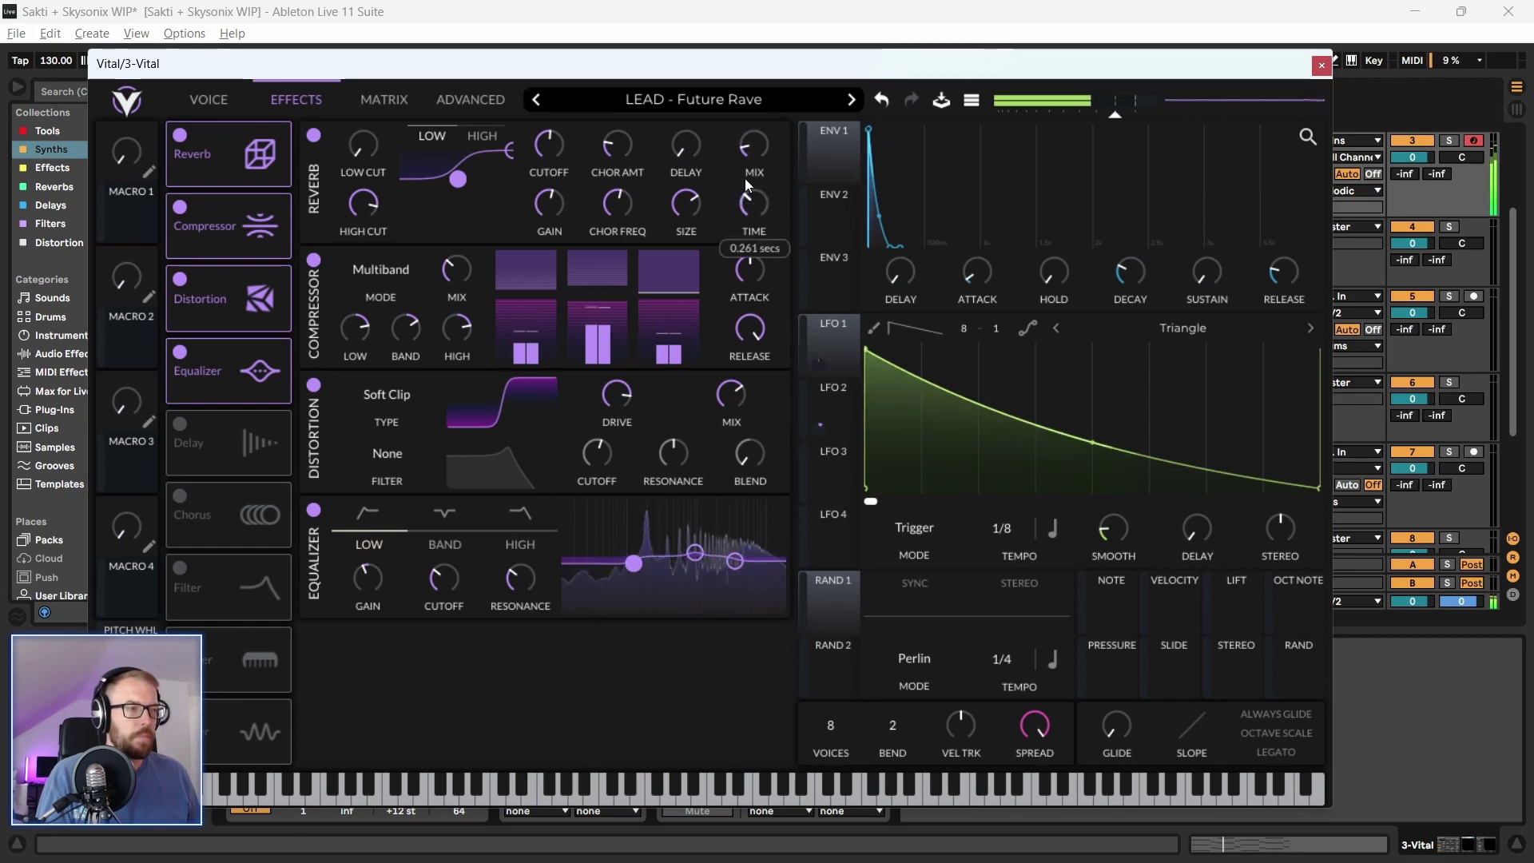
drag(709, 63, 694, 55)
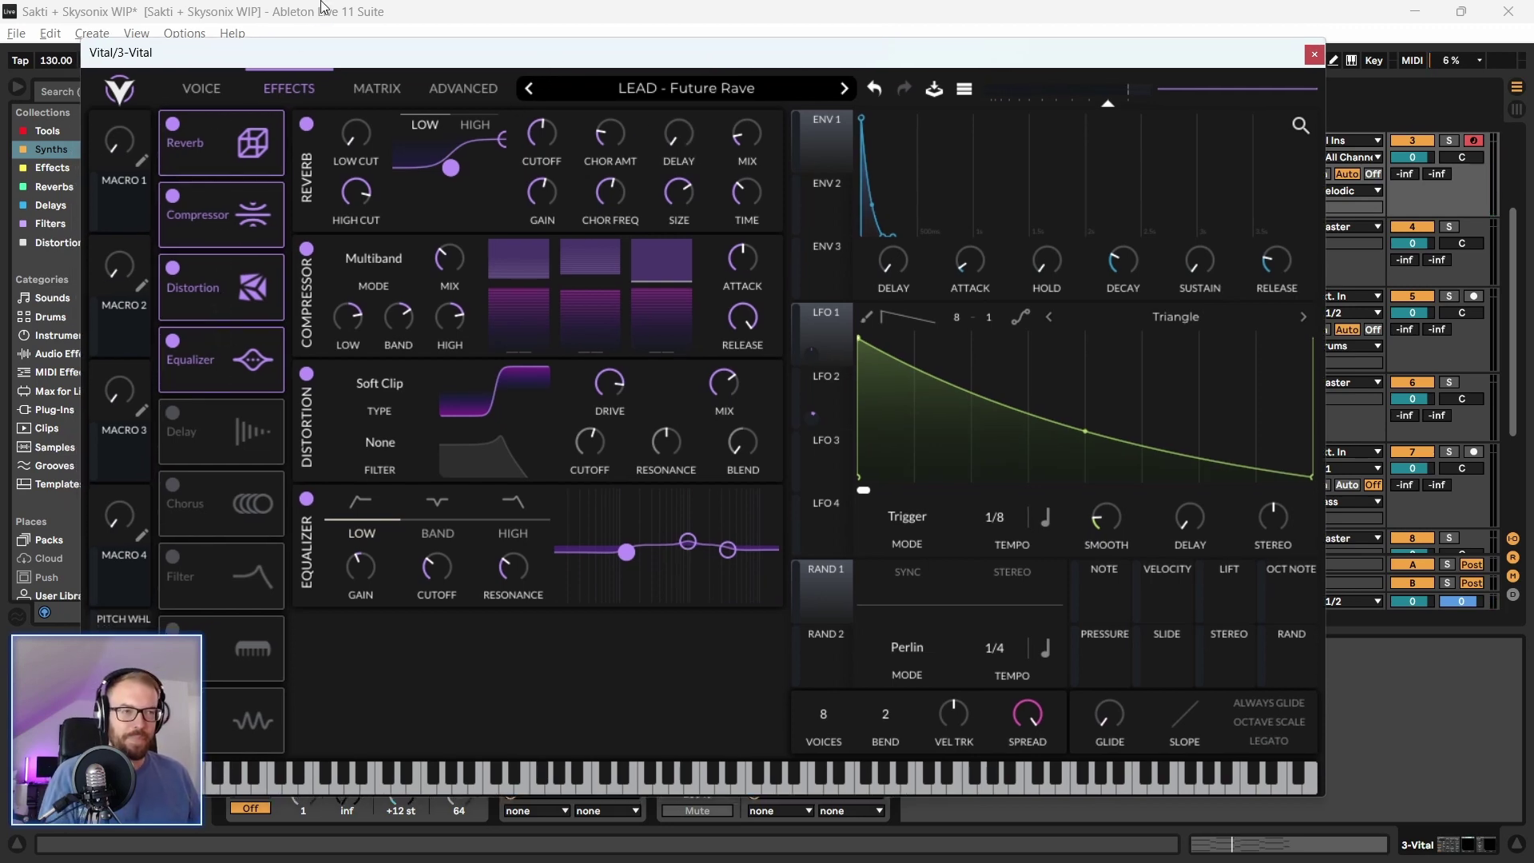
drag(334, 66, 345, 60)
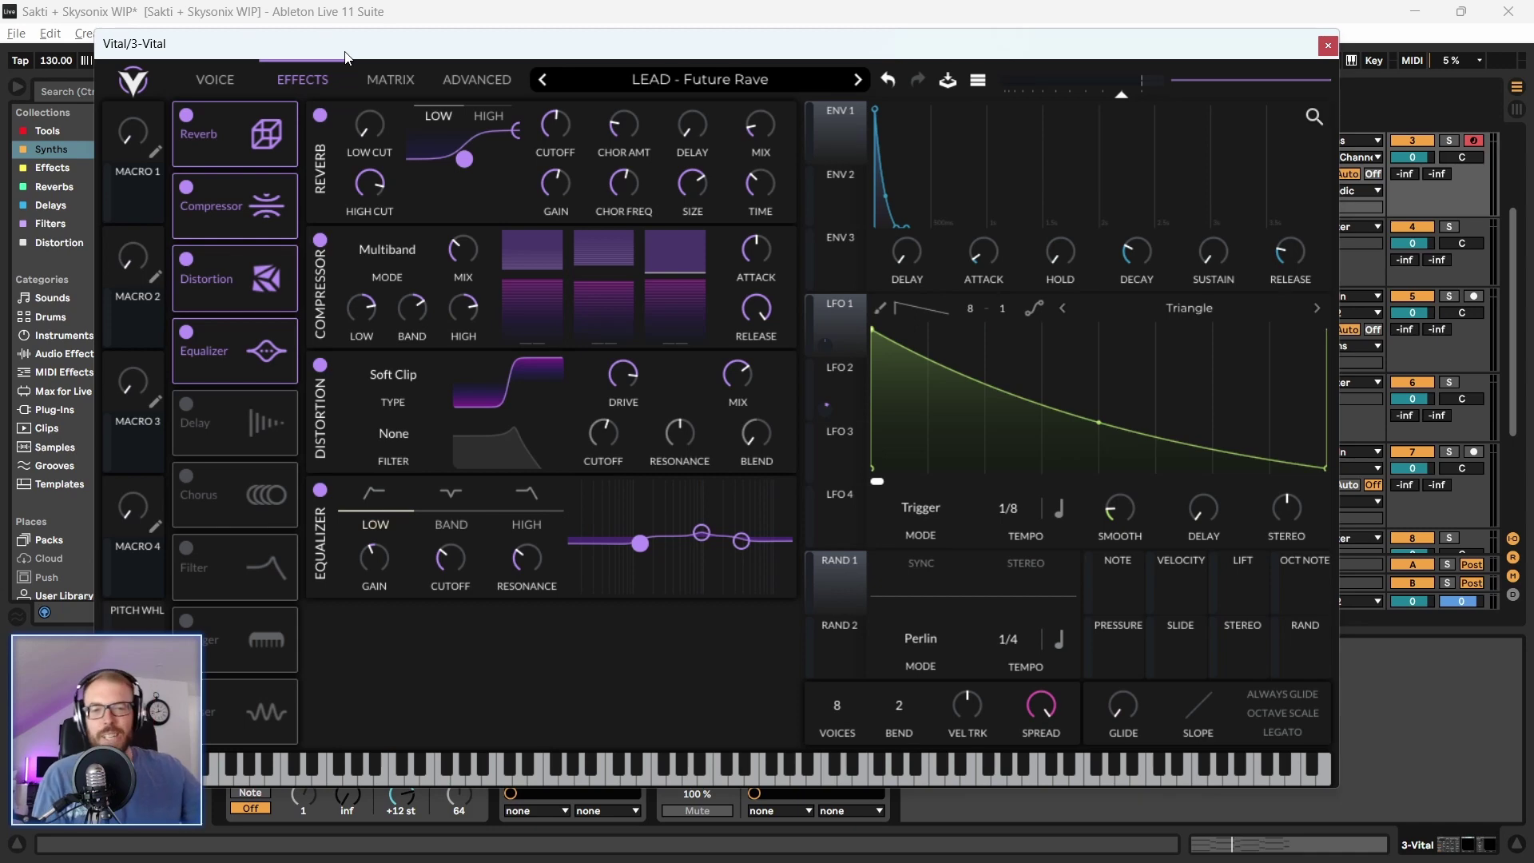
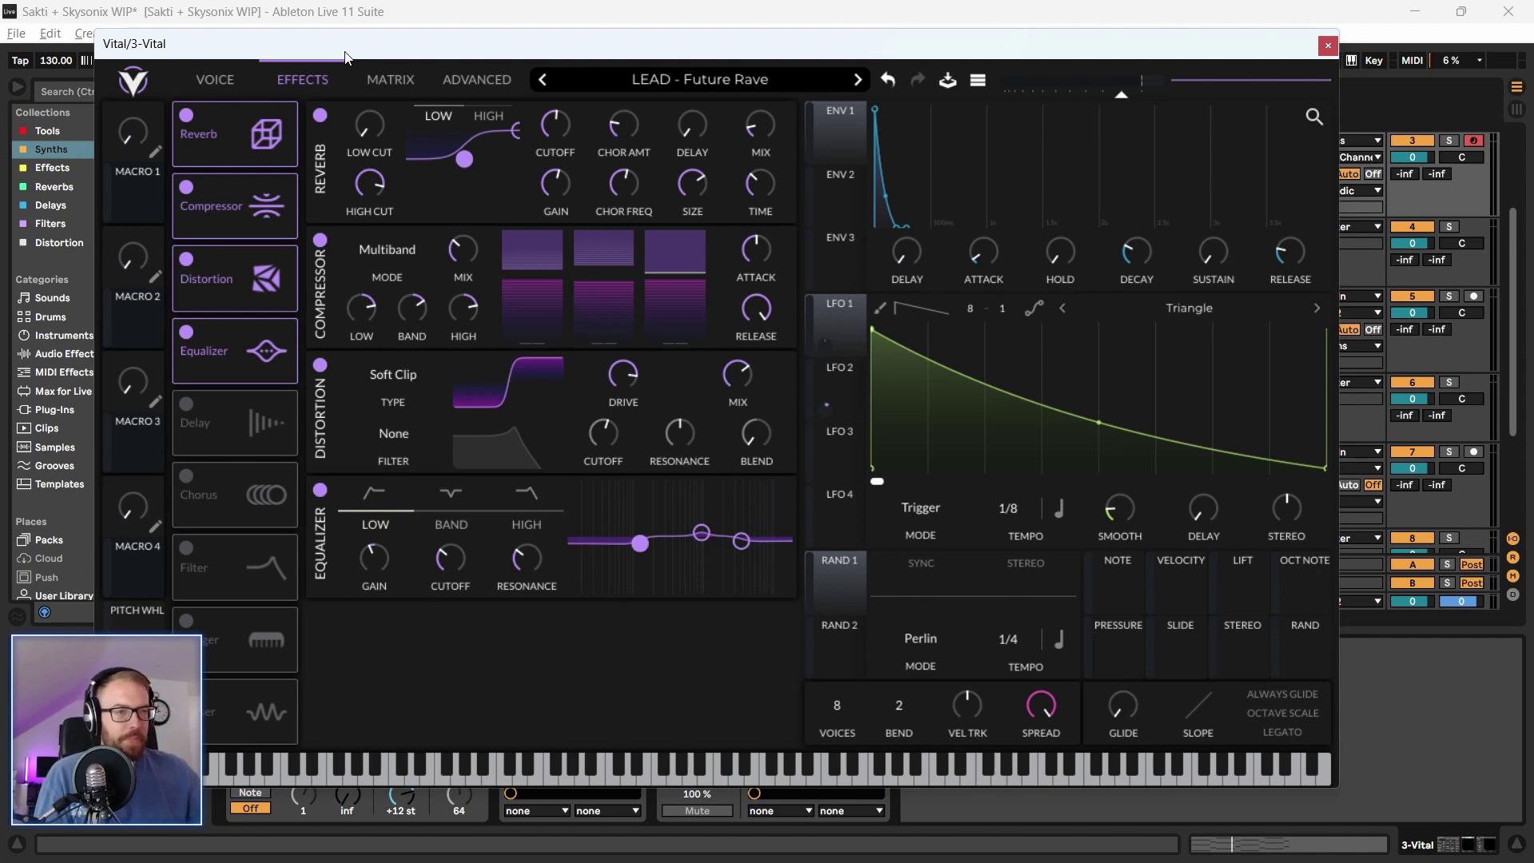
Bypass Vital's reverb, look over the voice and matrix settings, and switch the reverb back on
click(192, 136)
click(214, 81)
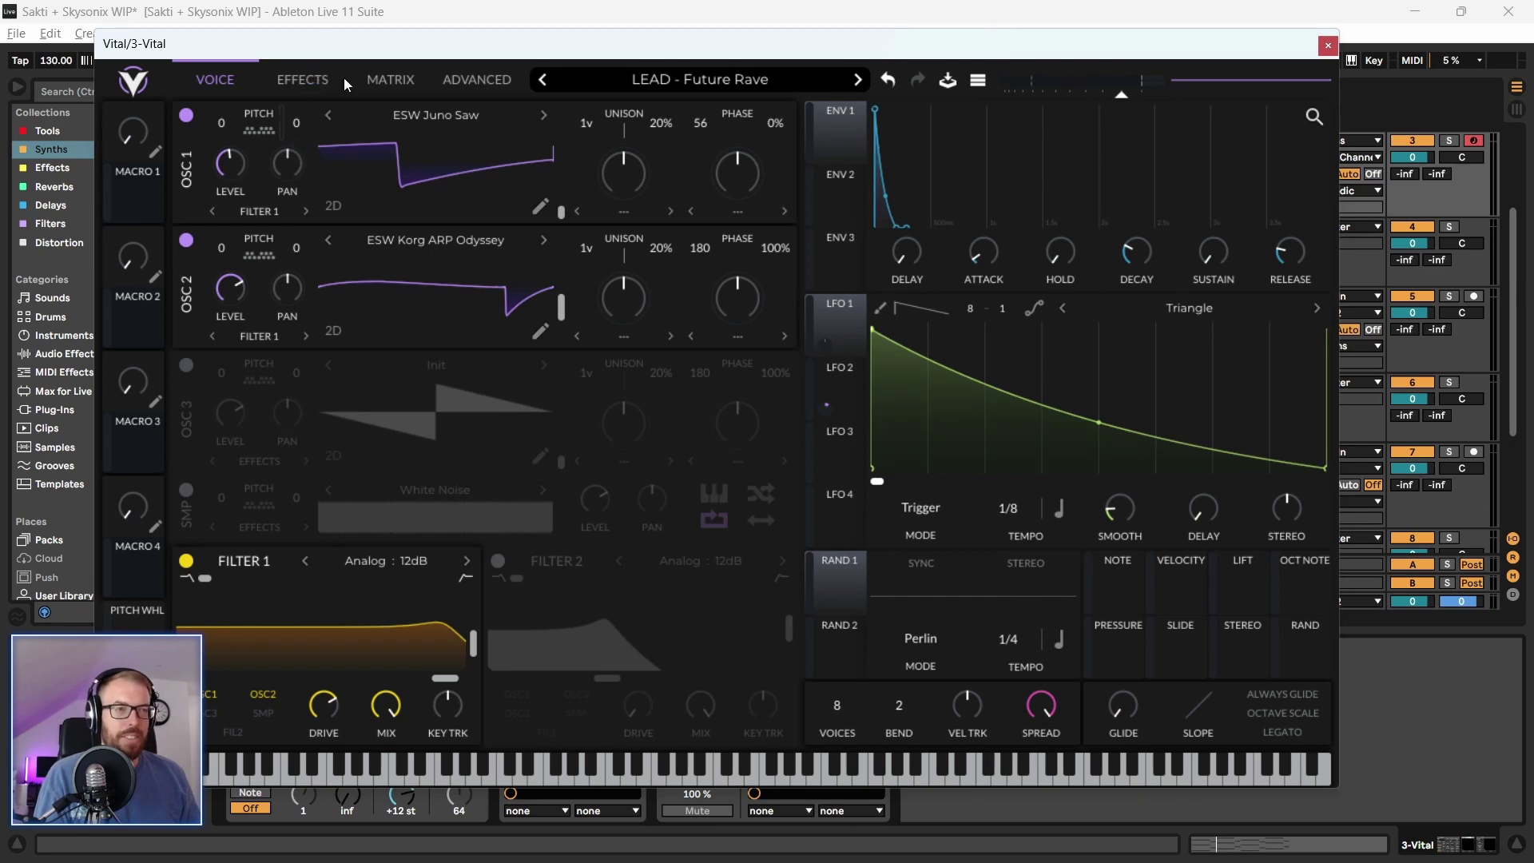
click(395, 81)
click(295, 82)
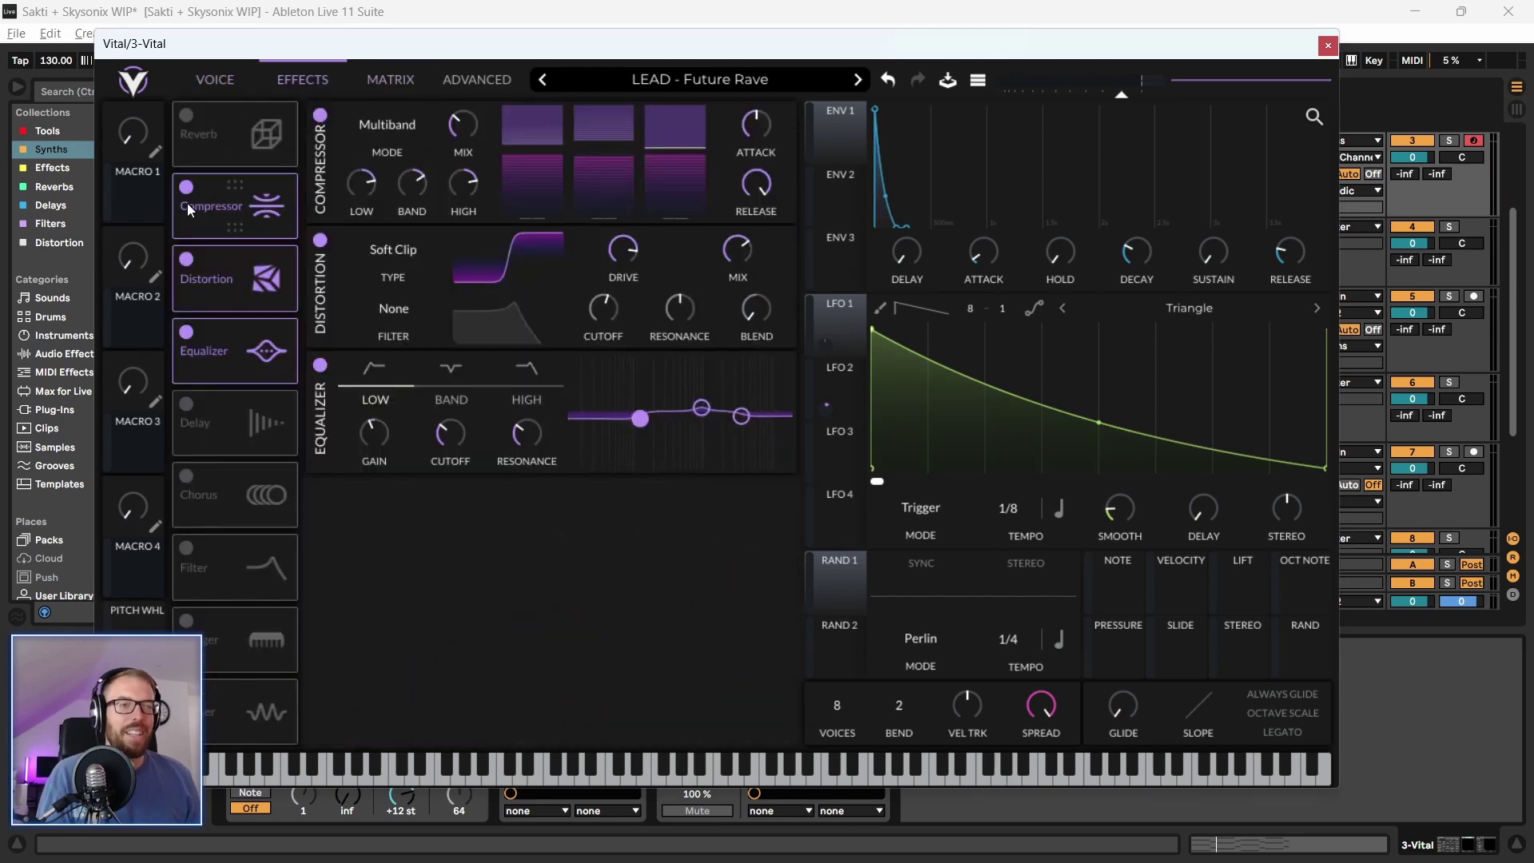
click(220, 148)
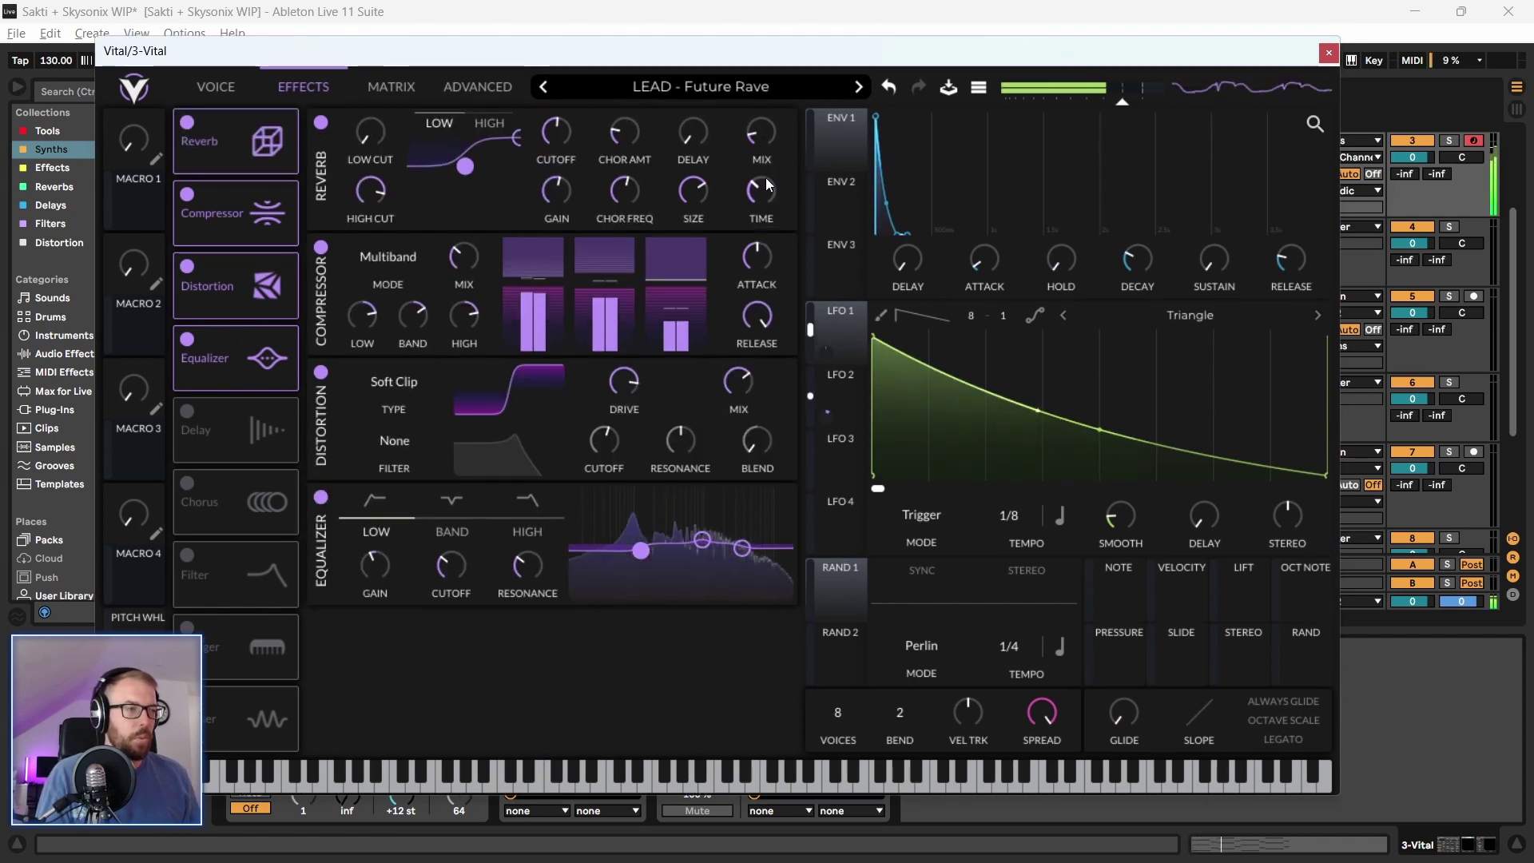
Readjust the reverb's mix and time in Vital and close the plug-in window
drag(732, 58, 724, 58)
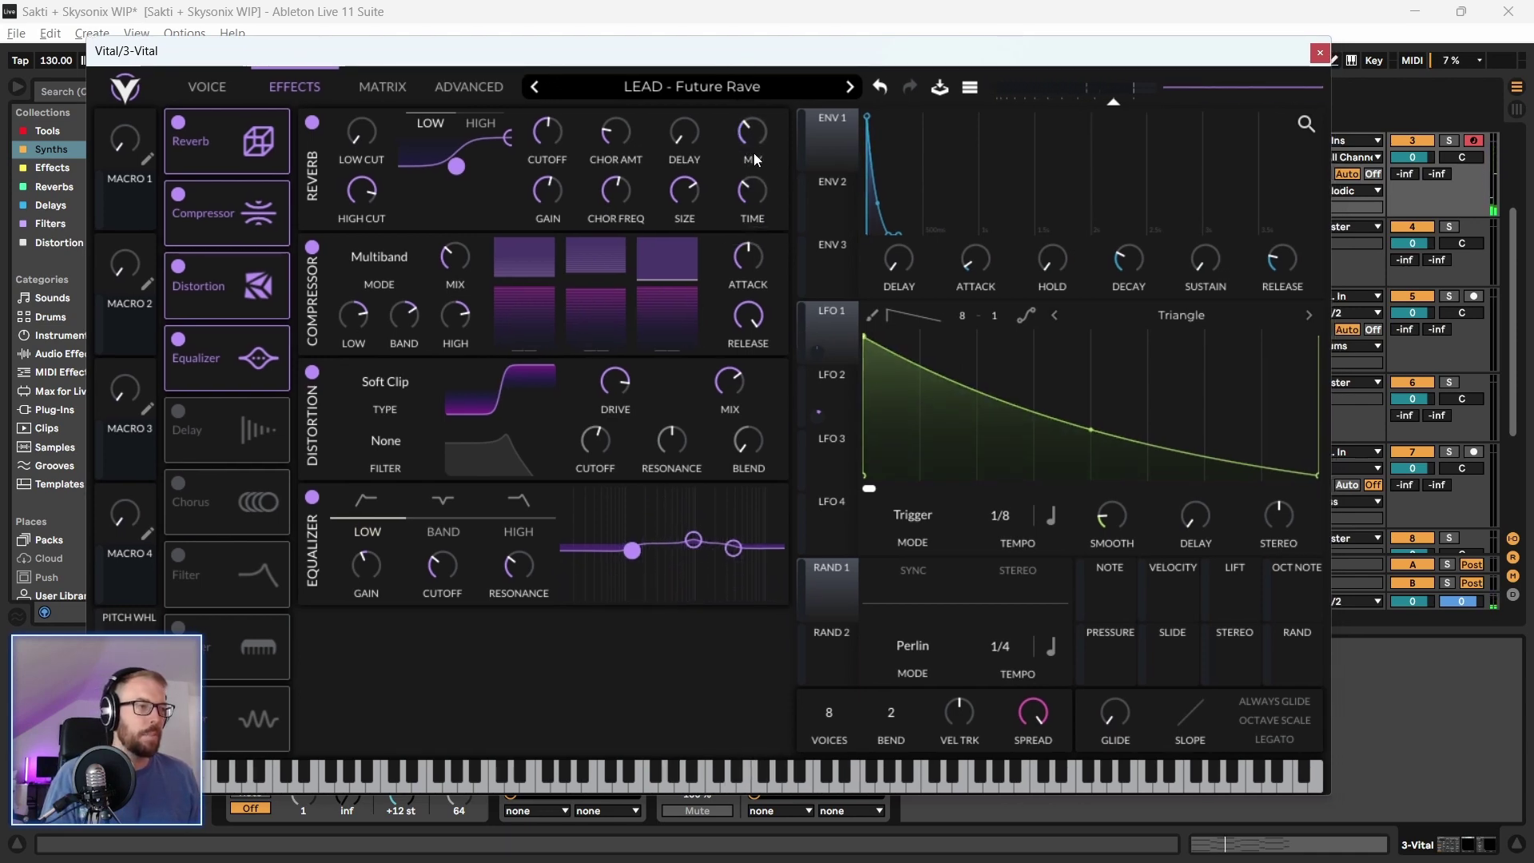
drag(754, 185, 757, 198)
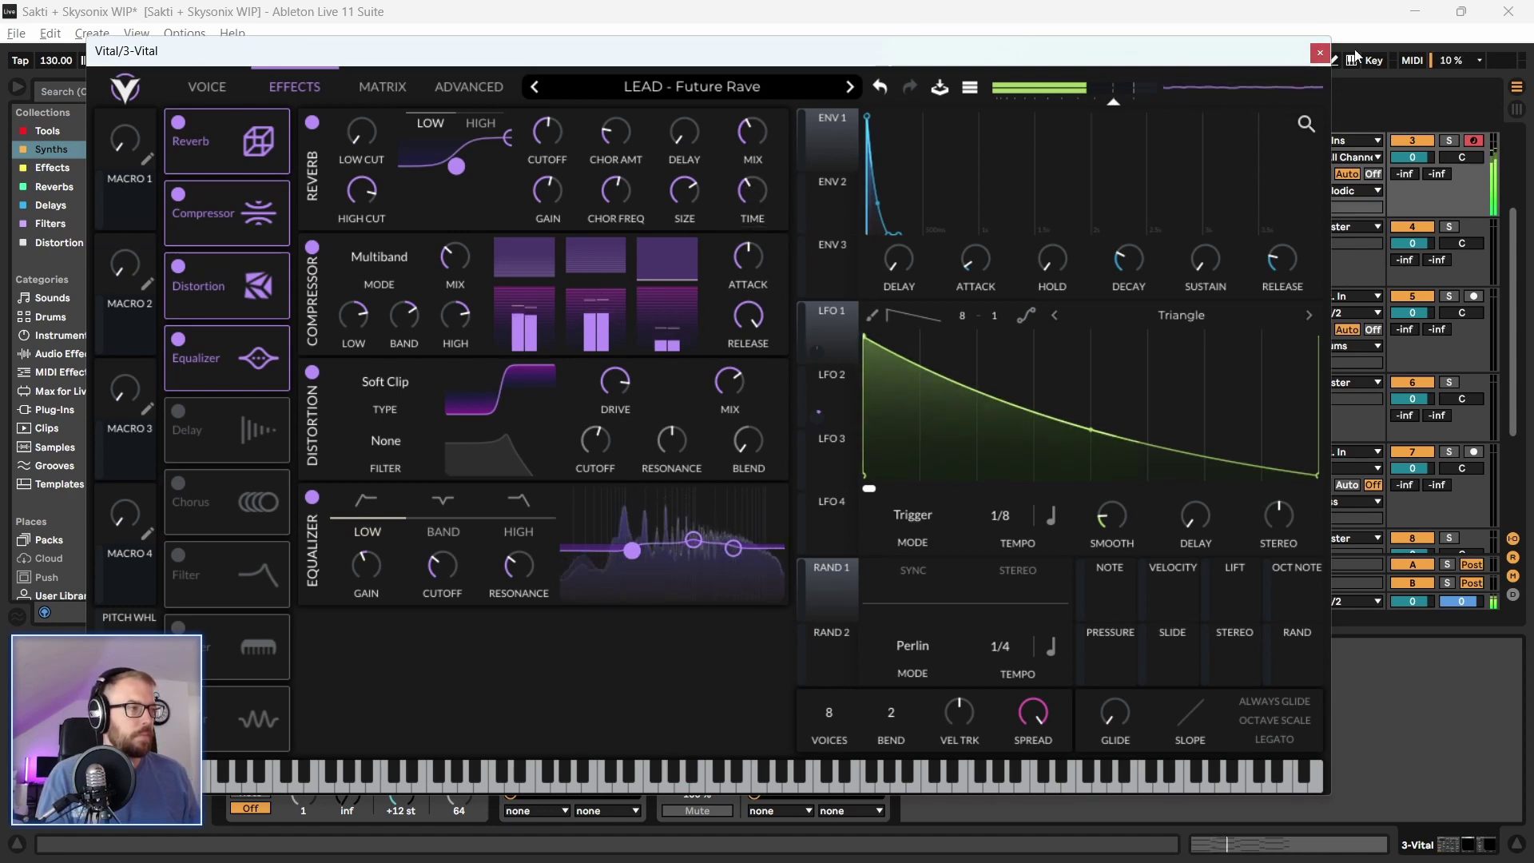
click(1320, 54)
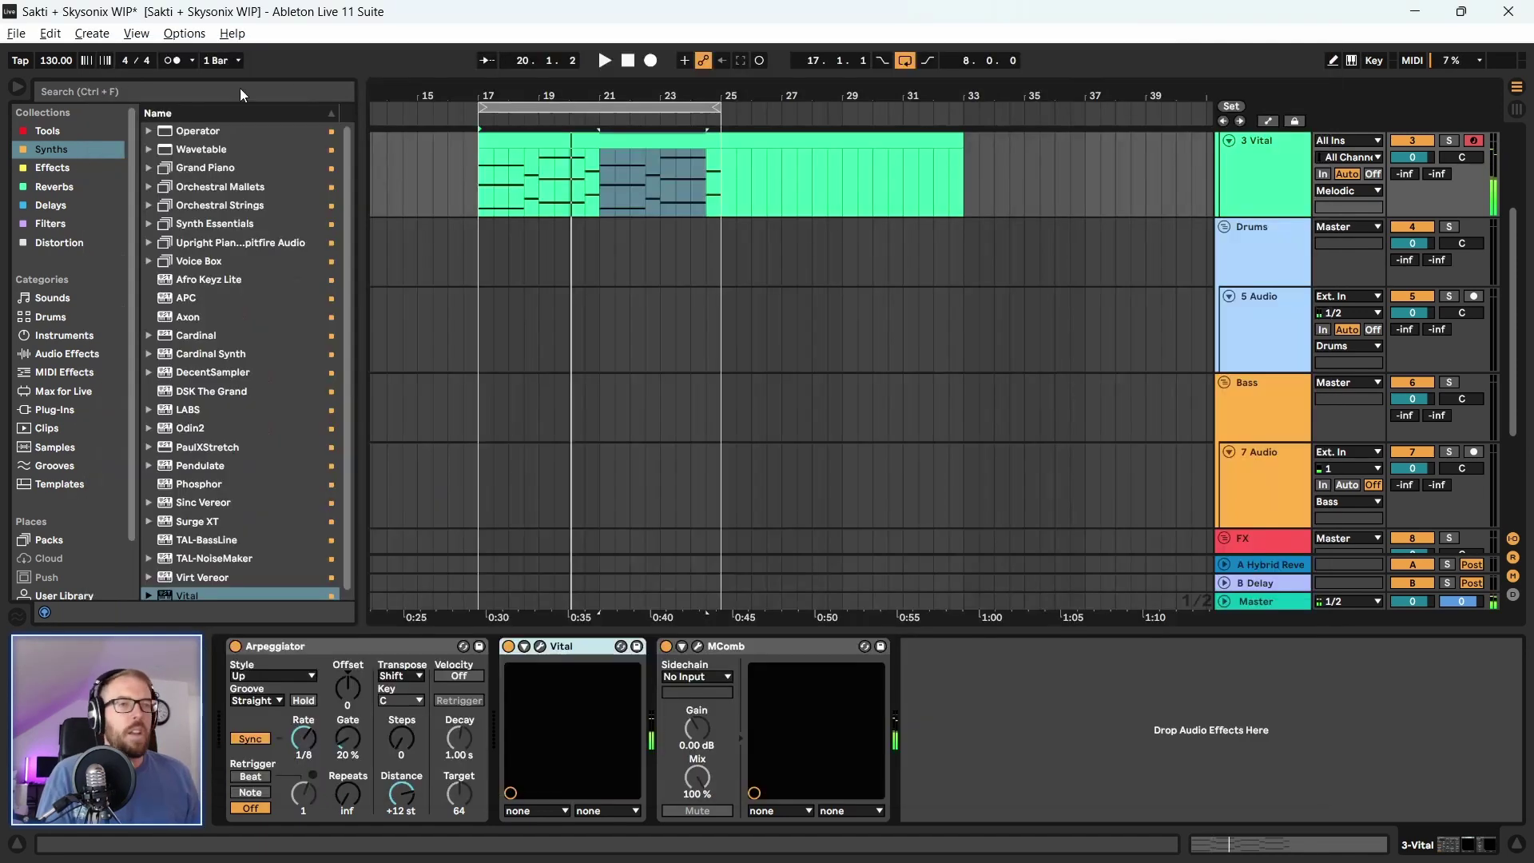
Check the loop's playback against the metronome and shorten the Vital track's MIDI clip to end at bar 25
click(41, 130)
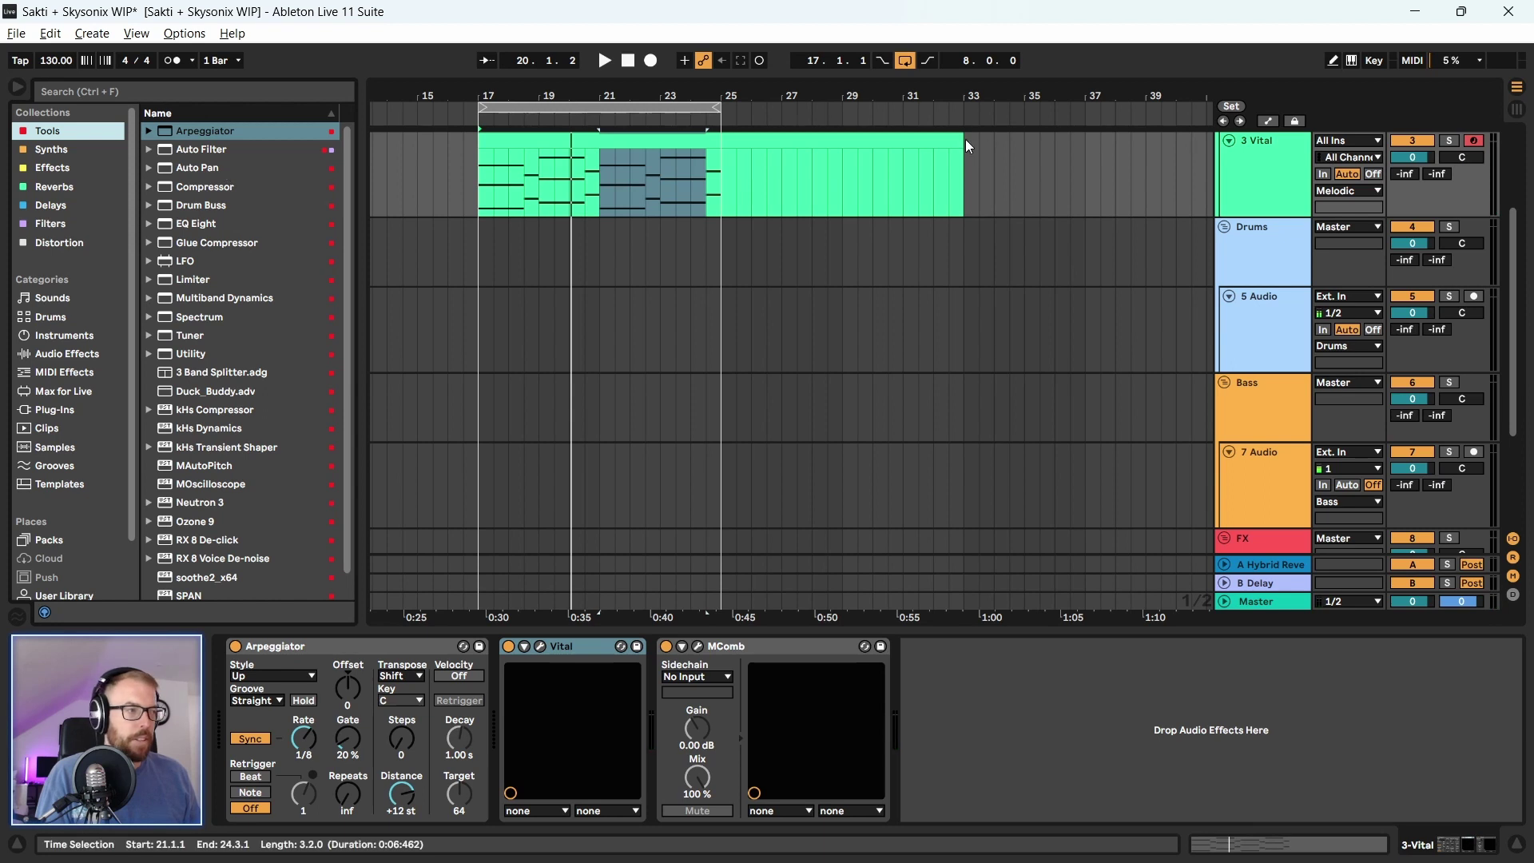
click(166, 62)
key(space)
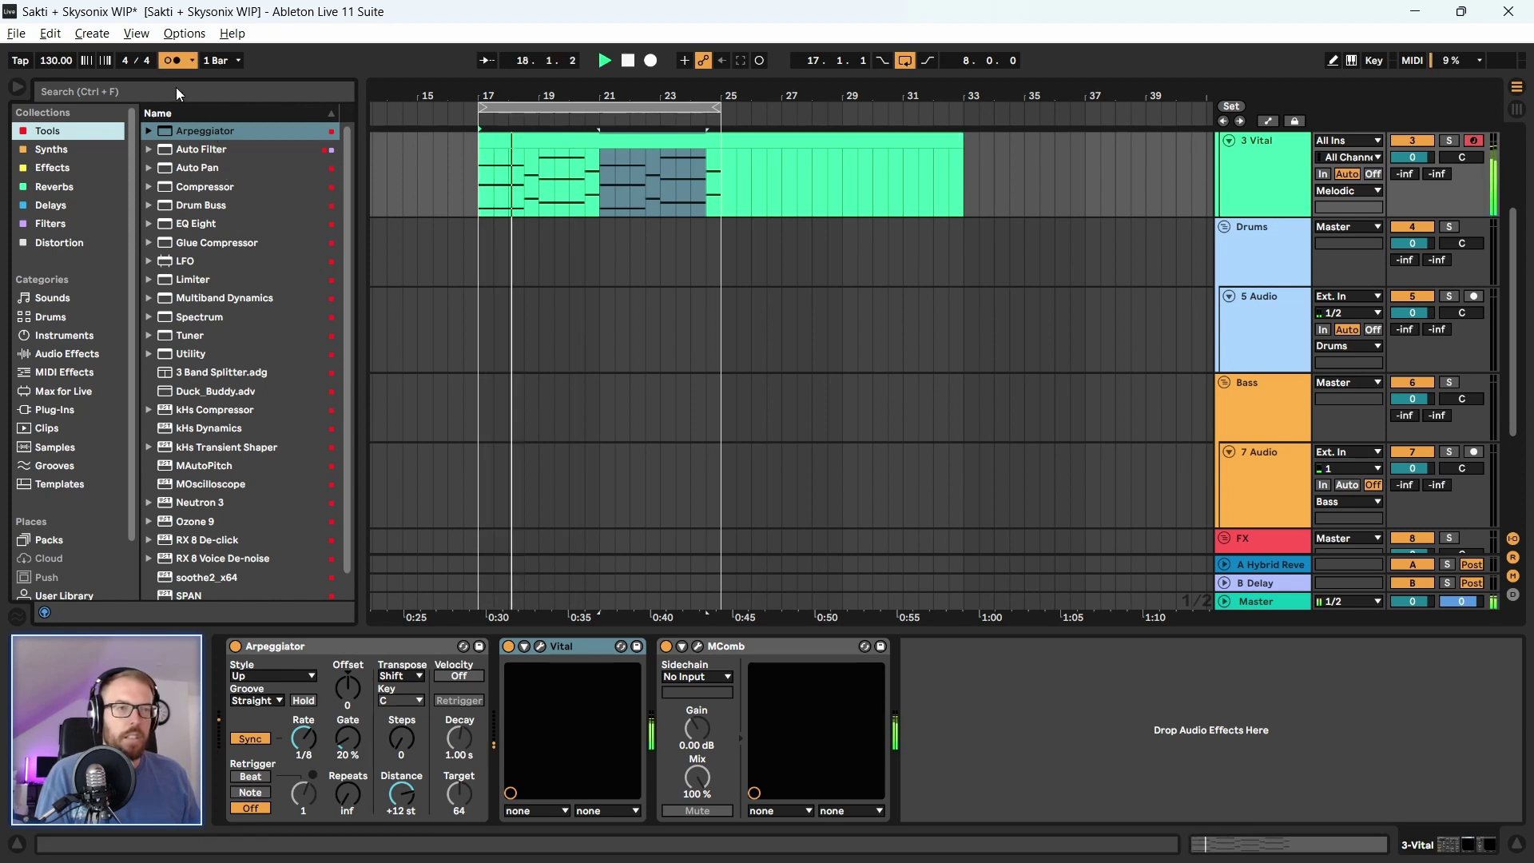
click(170, 63)
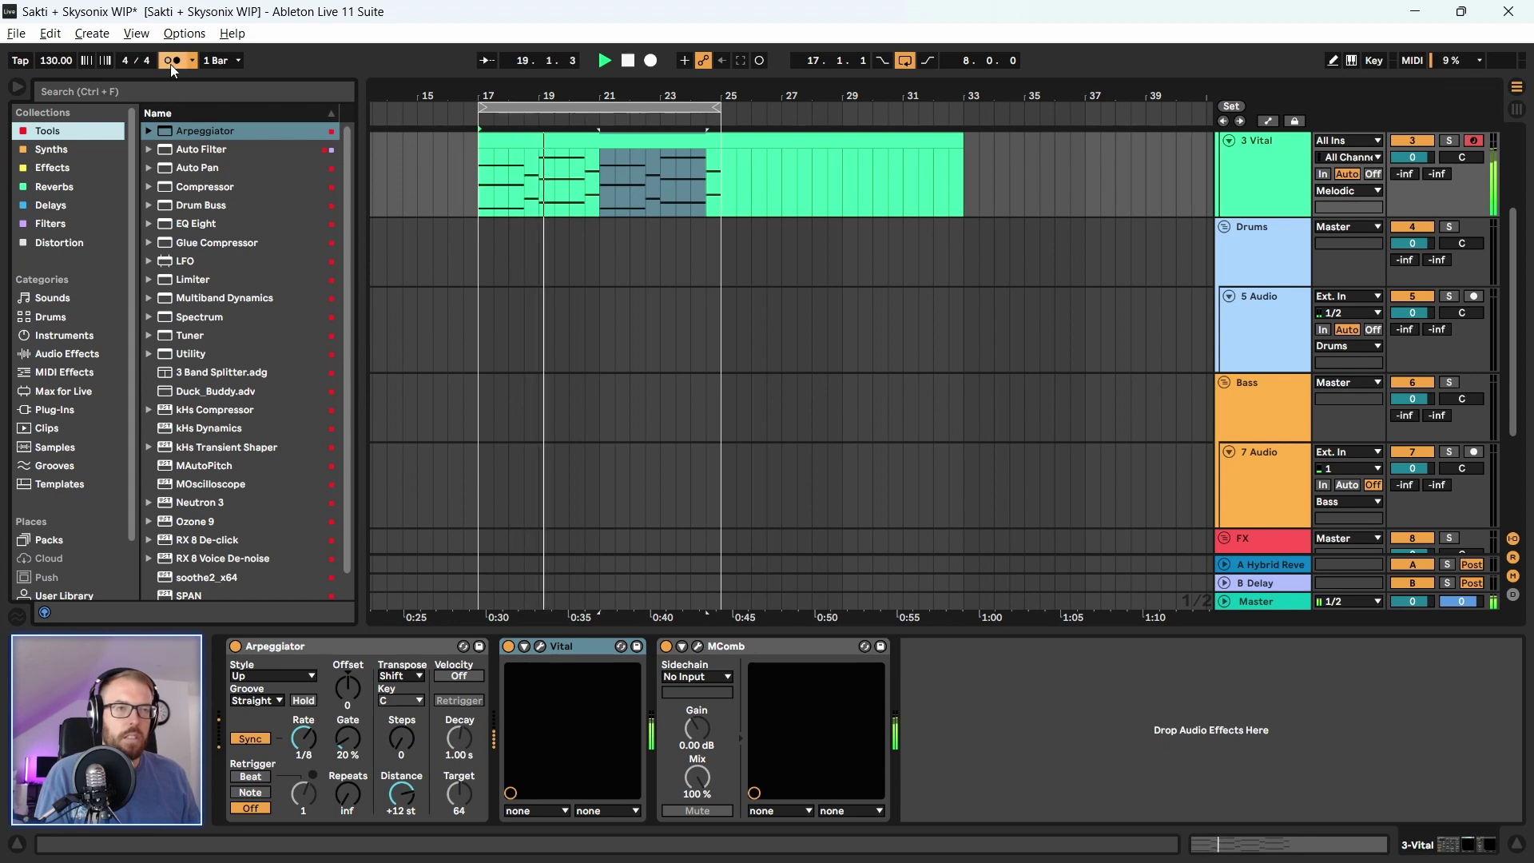
drag(957, 139, 722, 140)
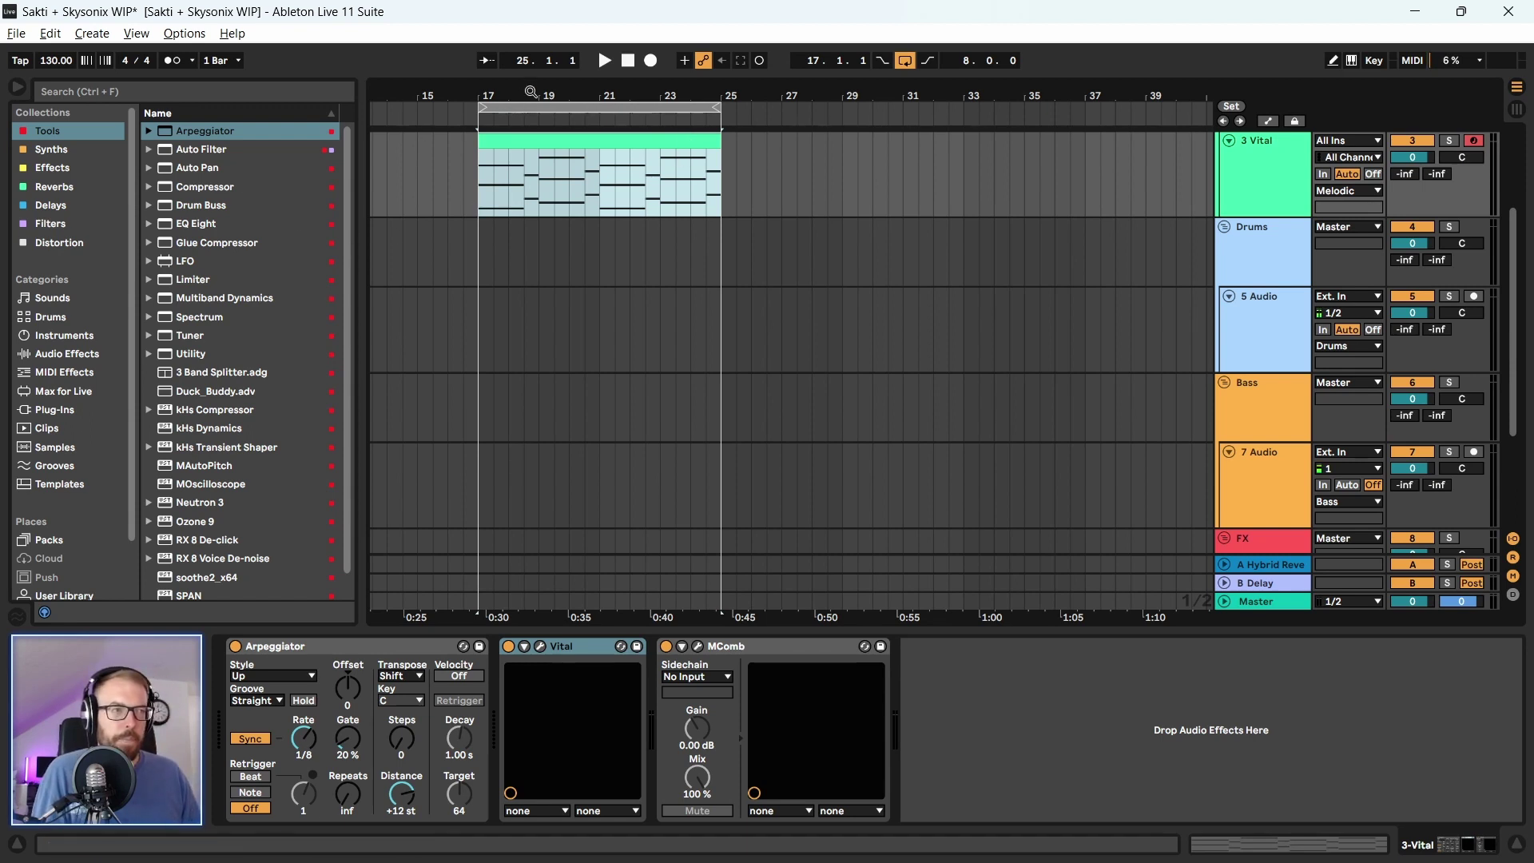
drag(528, 95, 626, 45)
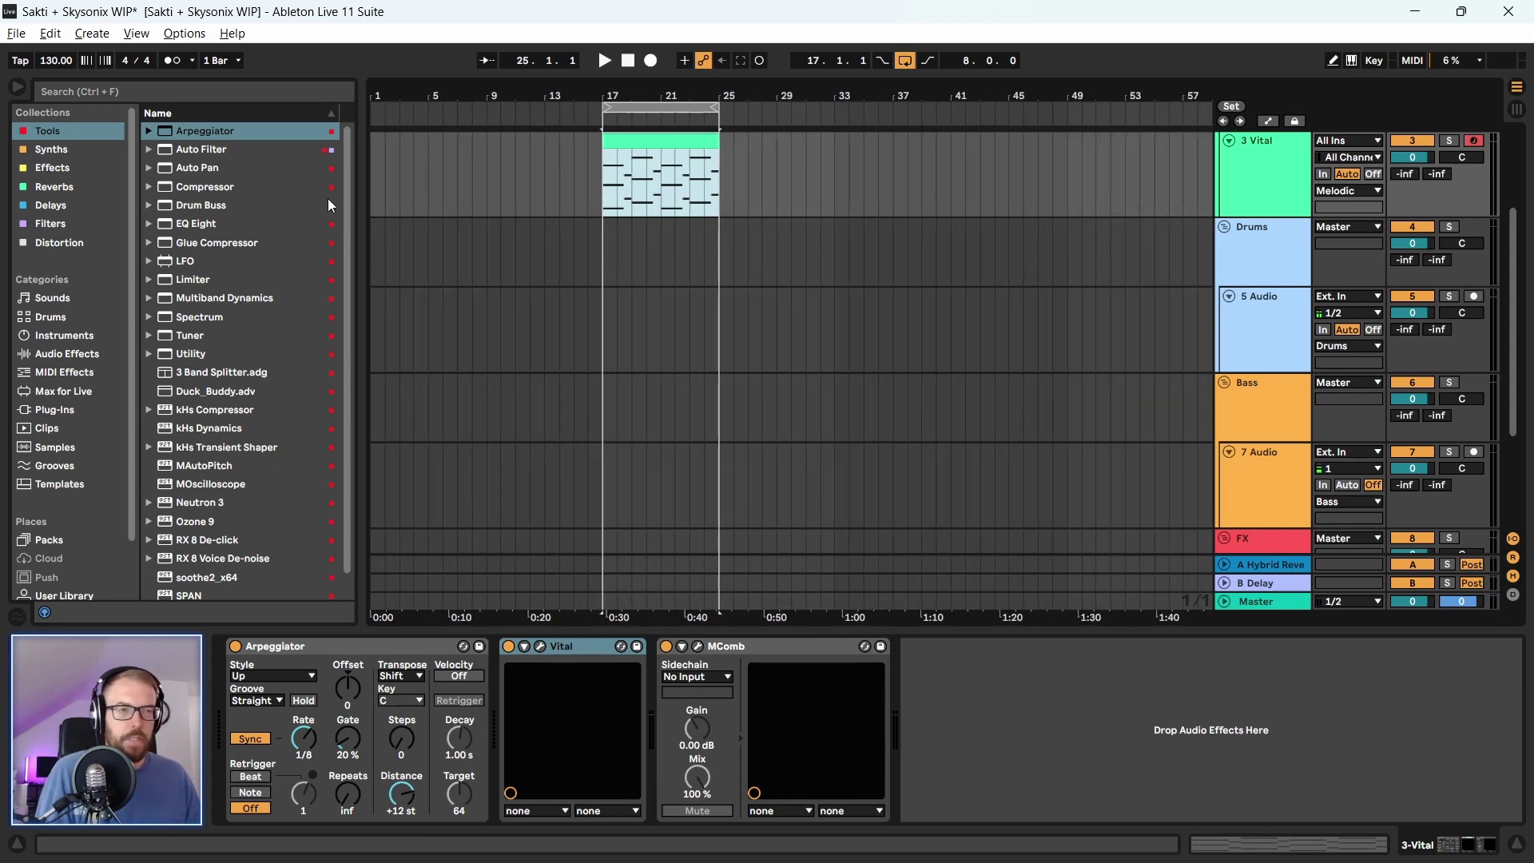
Search all browser results for "break" and audition the loops from Break Ahmir's to Break Funky 102 bpm.aif
click(117, 92)
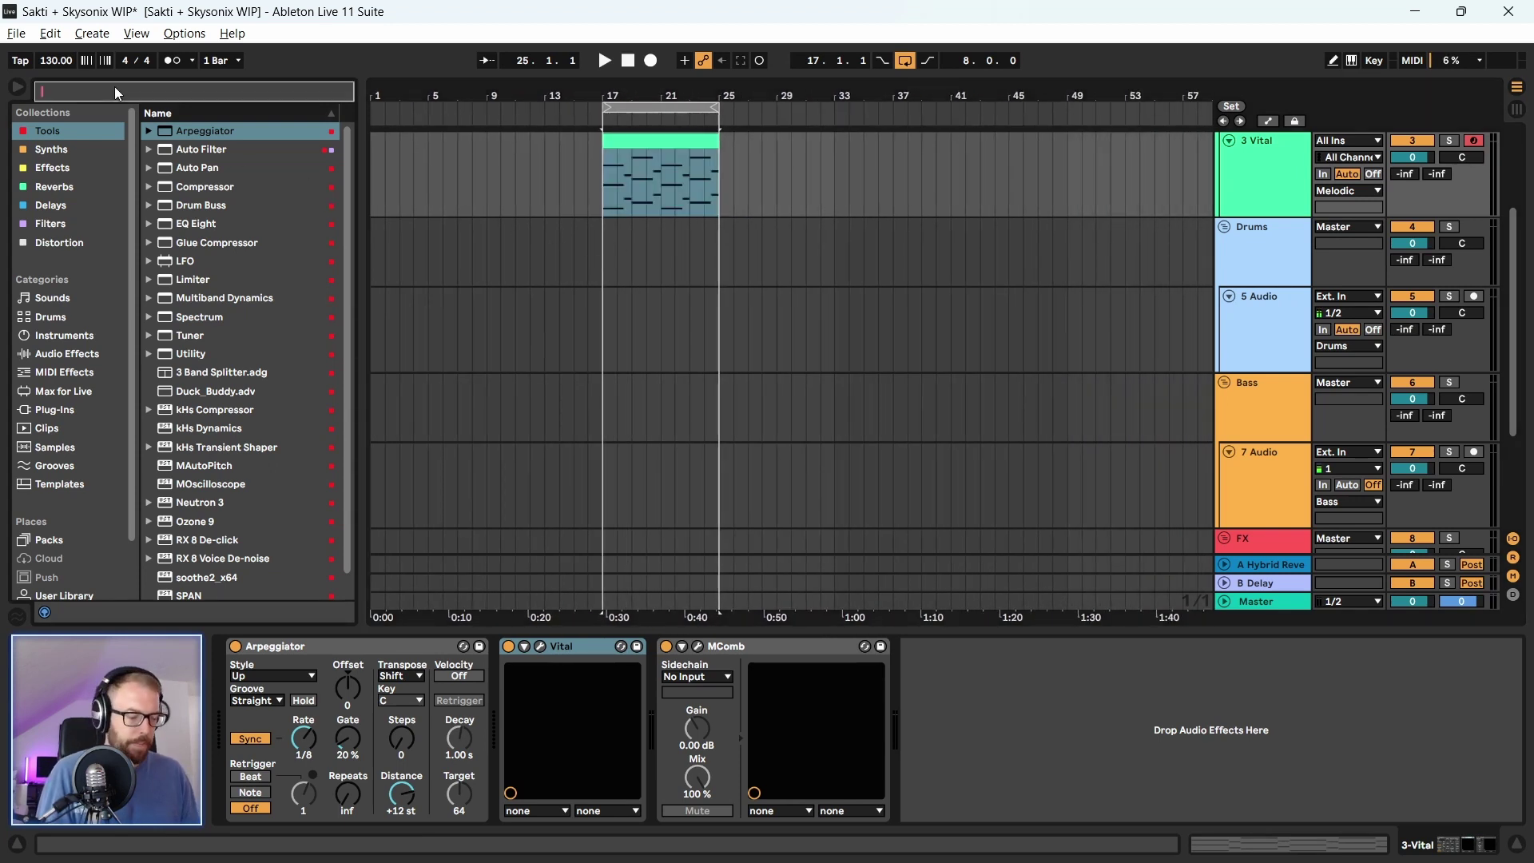
text(breal)
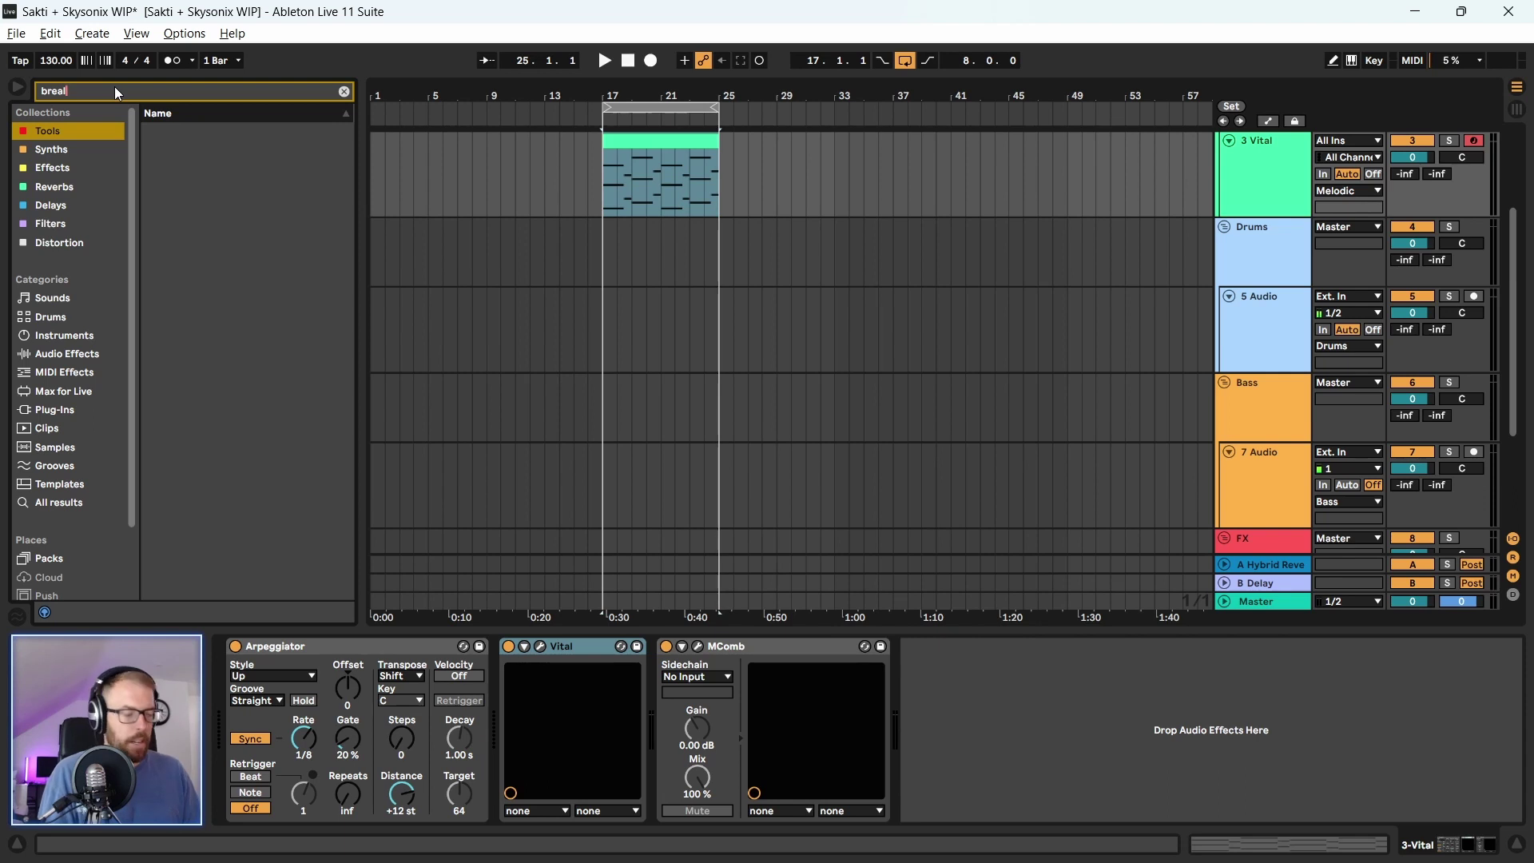
click(68, 502)
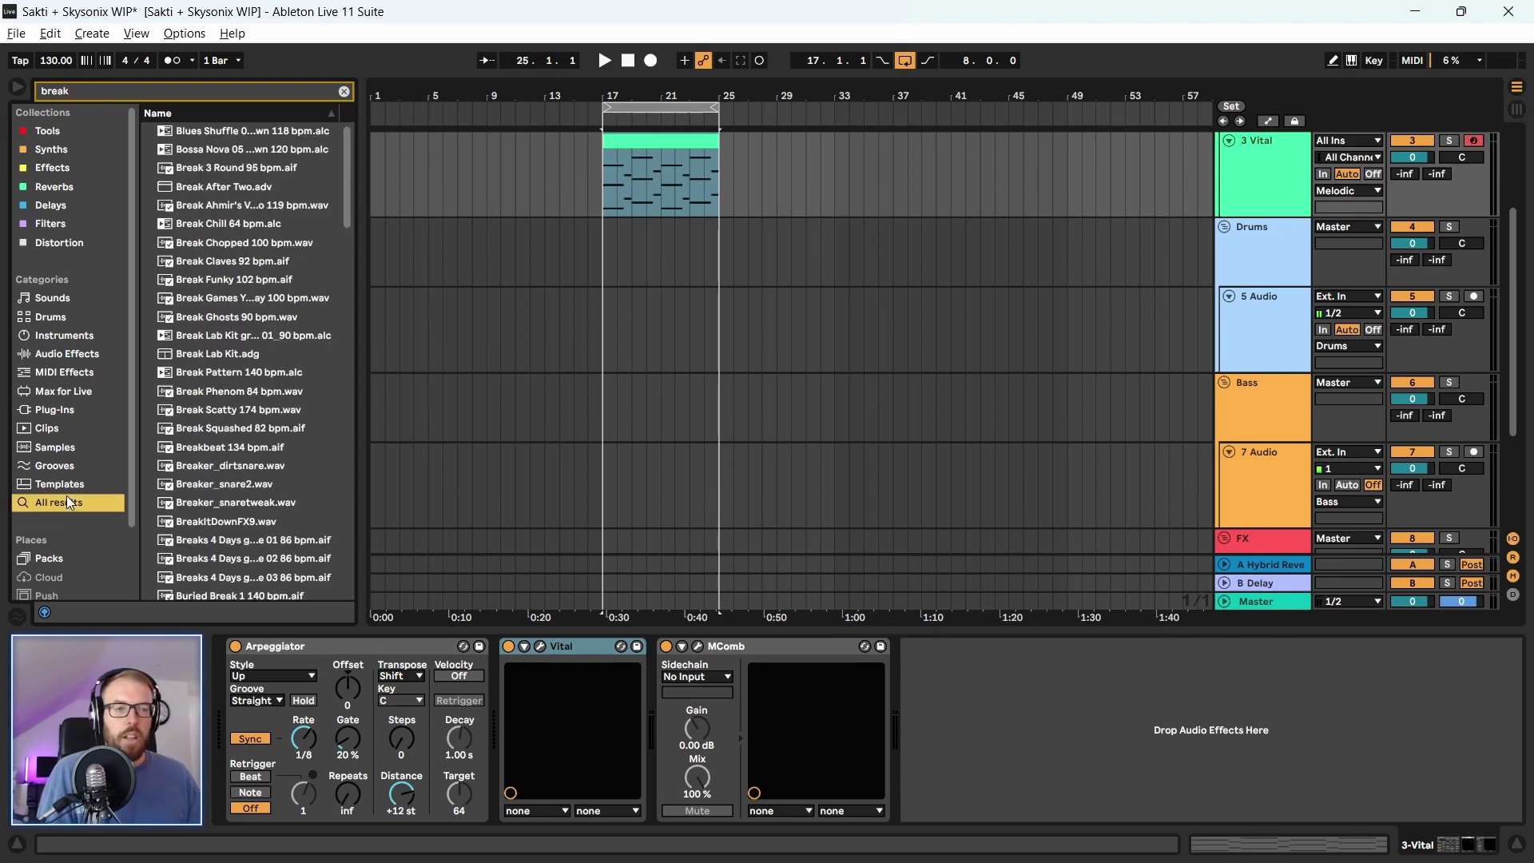
click(236, 225)
click(241, 206)
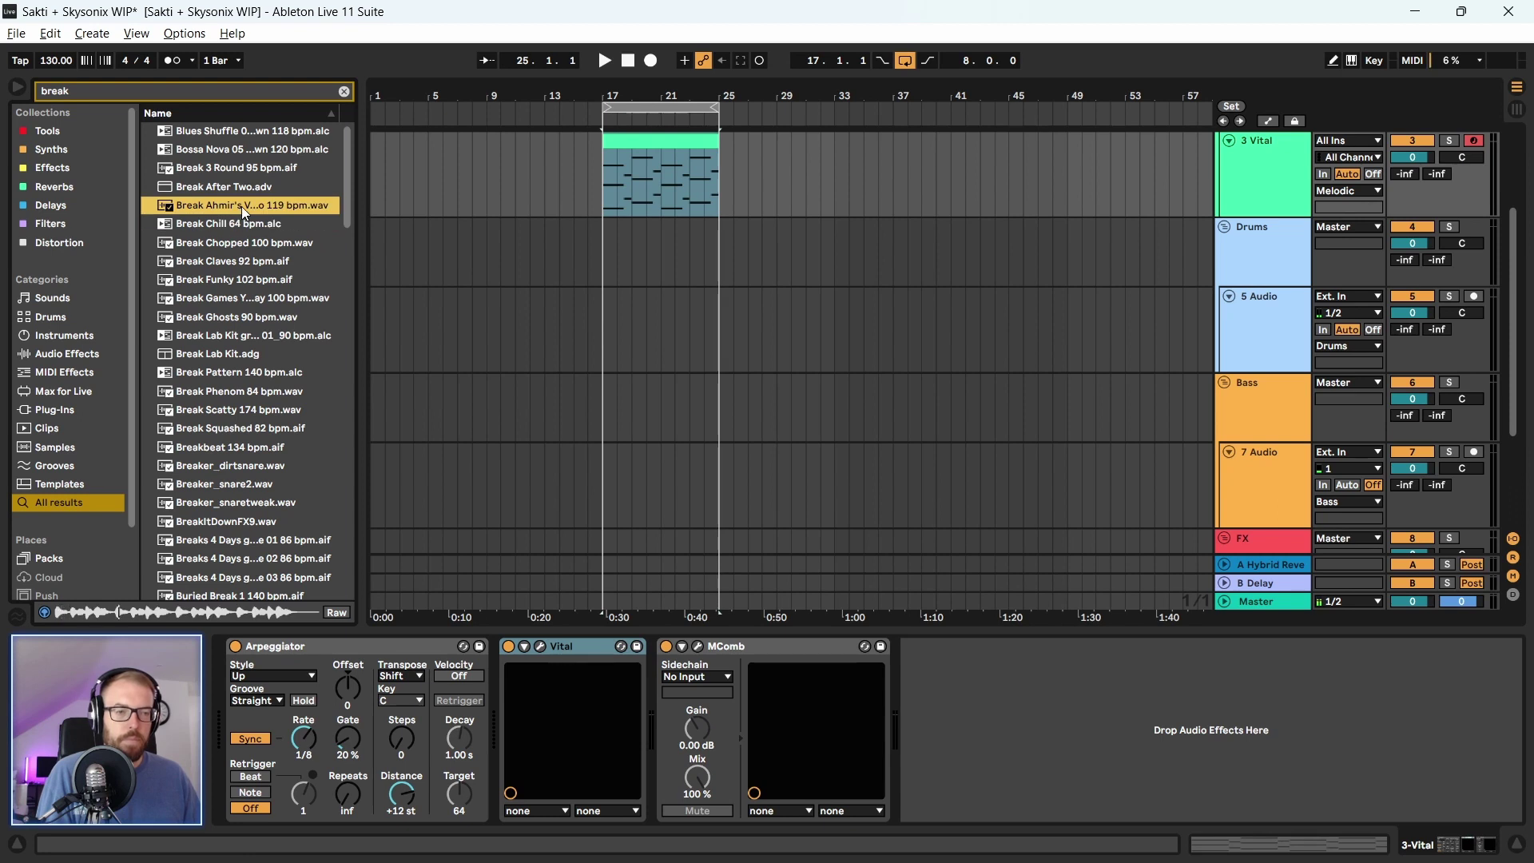
key(Down)
key(Down)
key(Down)
key(Down)
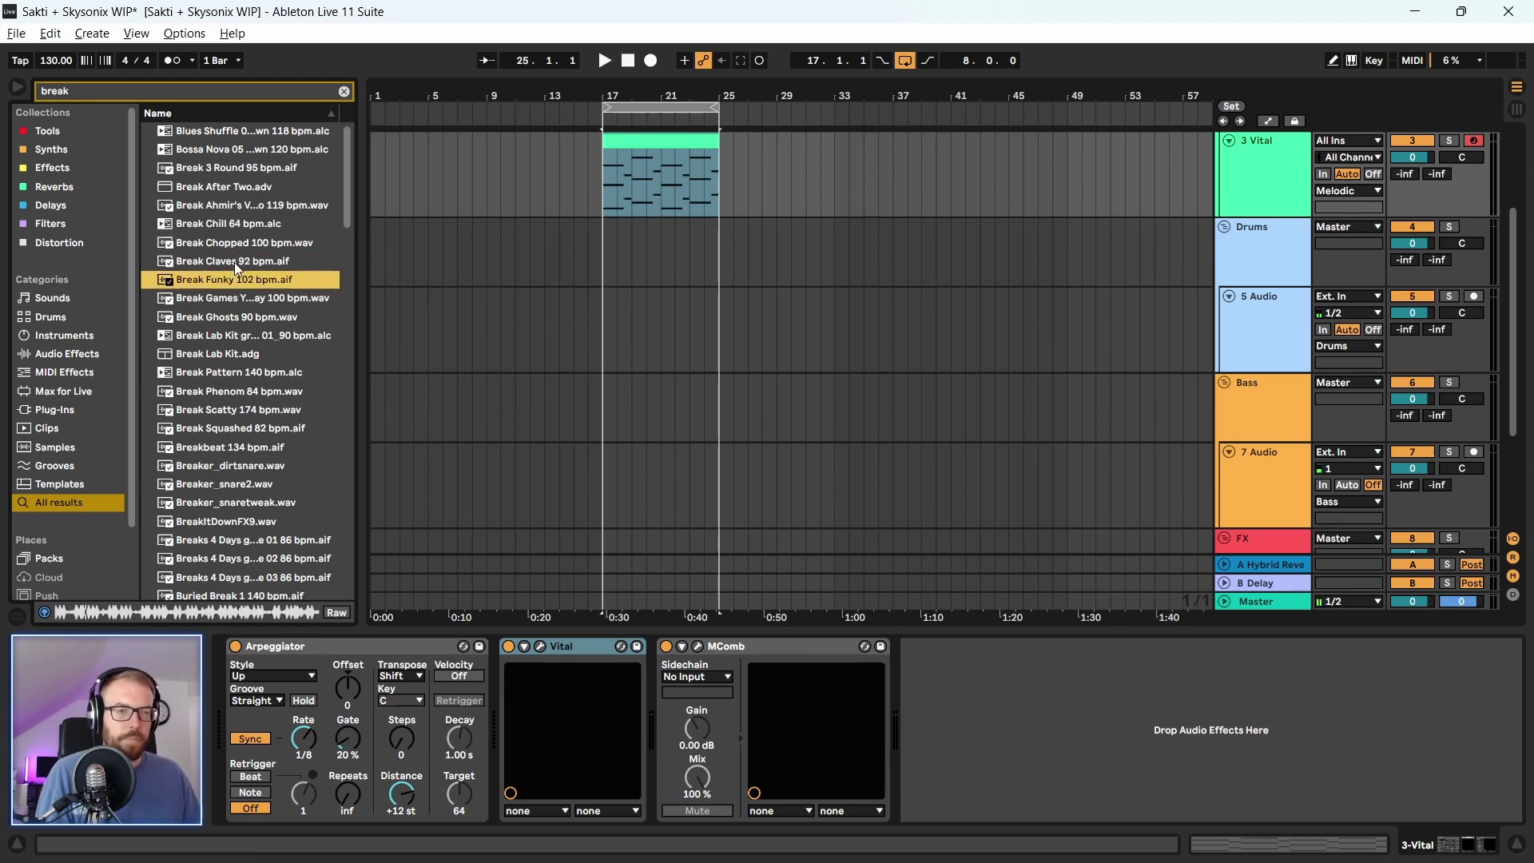
Try Break Funky 102 bpm.aif at bar 17 on the drums audio track, solo the track for listening and delete the clip
drag(228, 275, 606, 336)
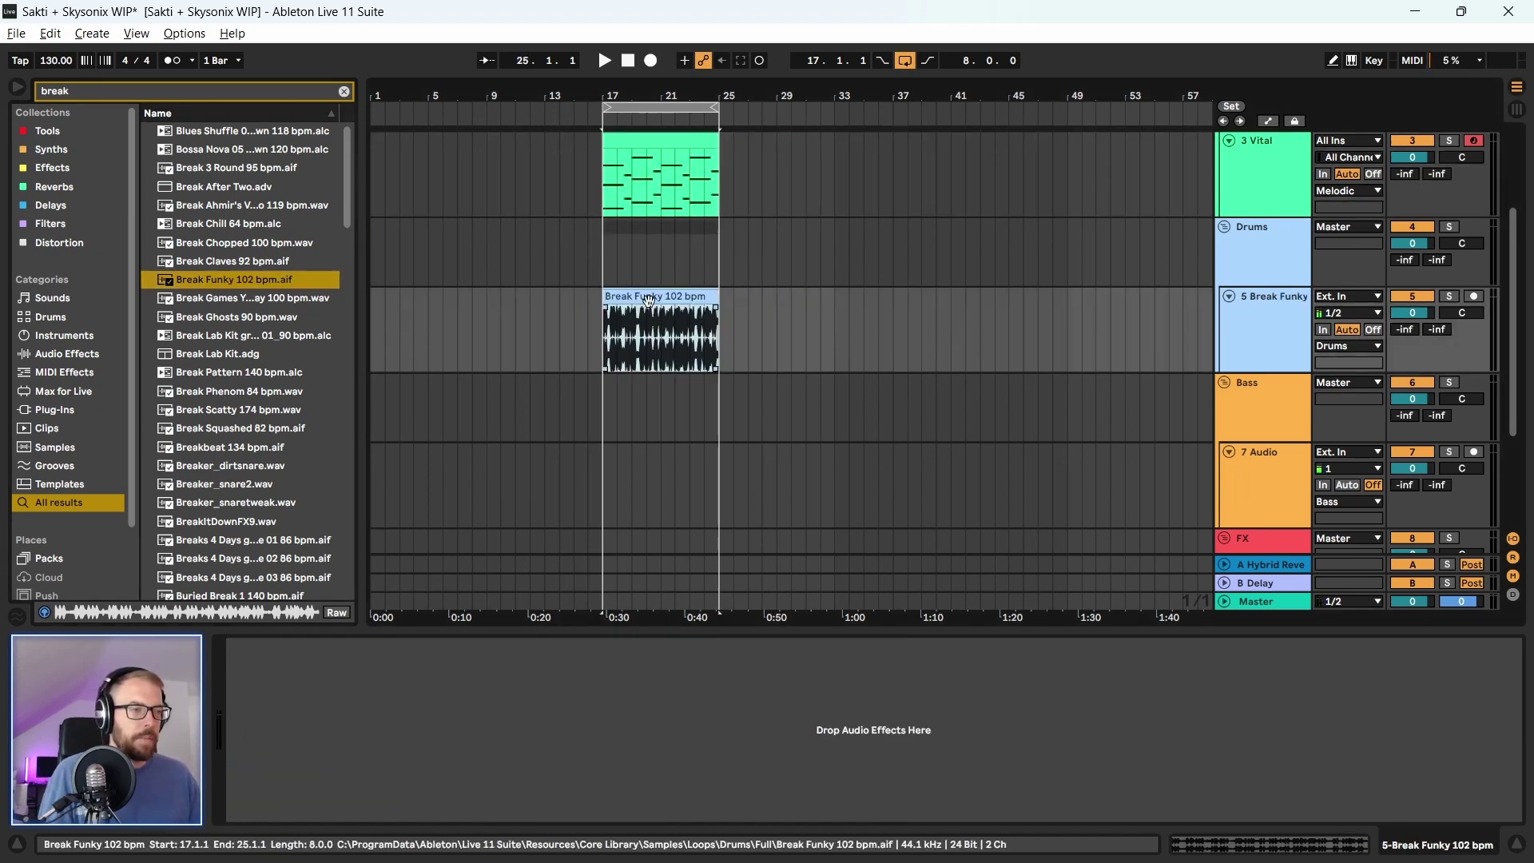
key(space)
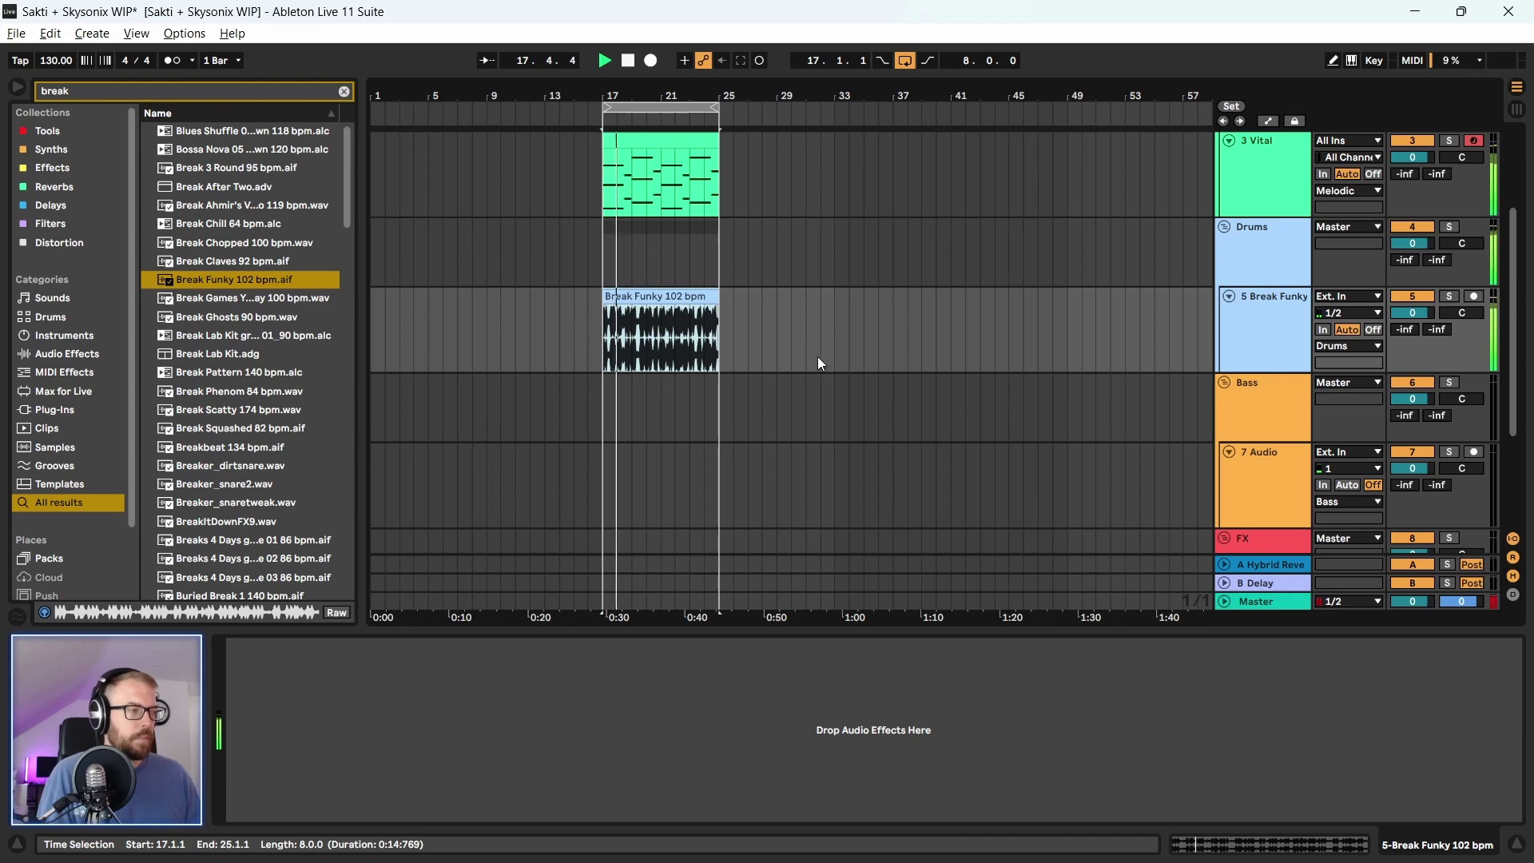
click(1449, 296)
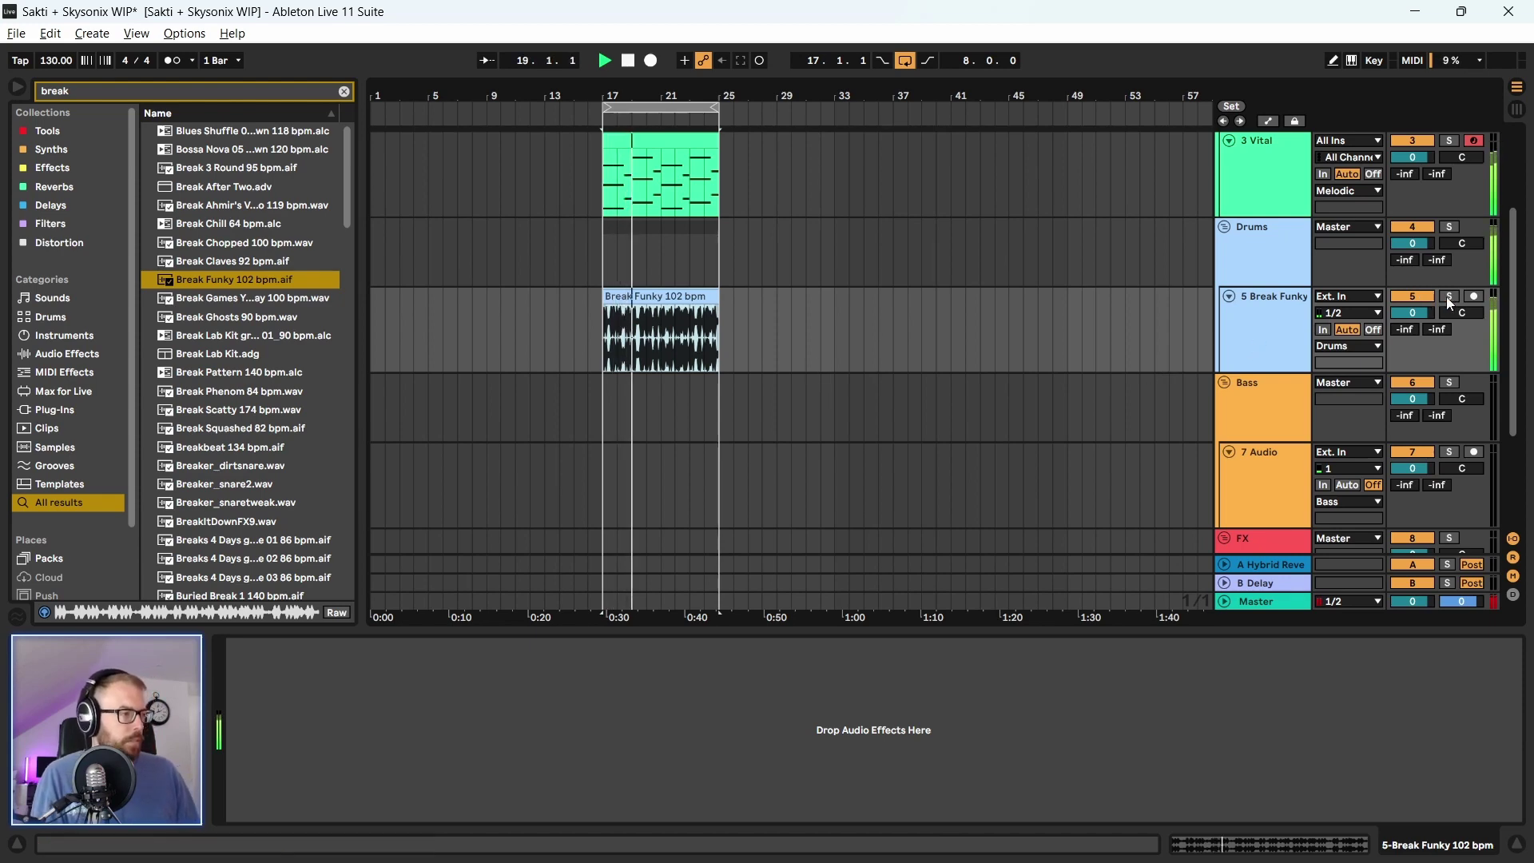
key(space)
click(655, 294)
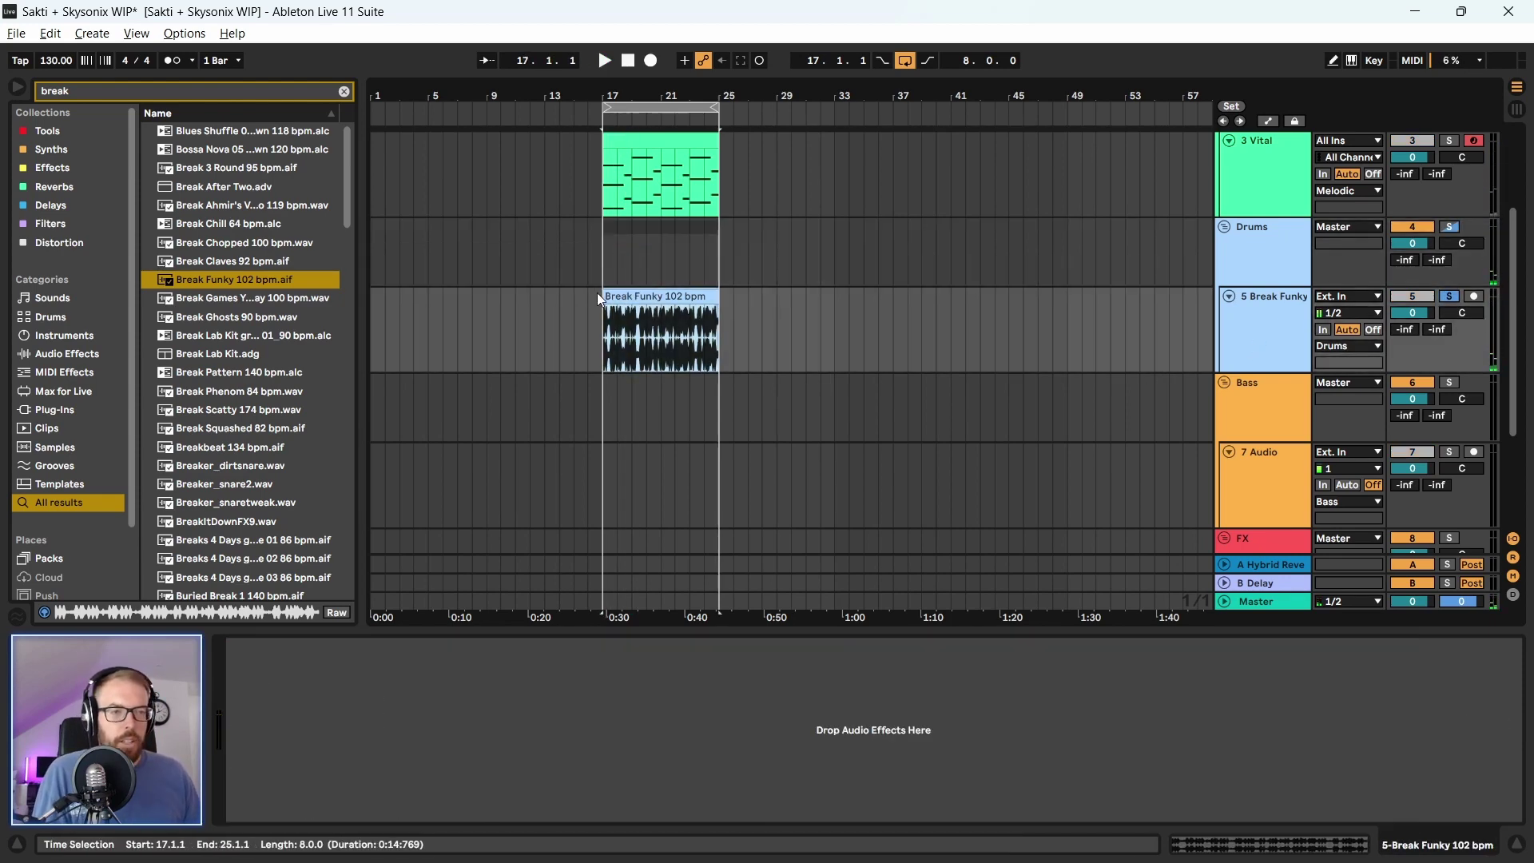
key(space)
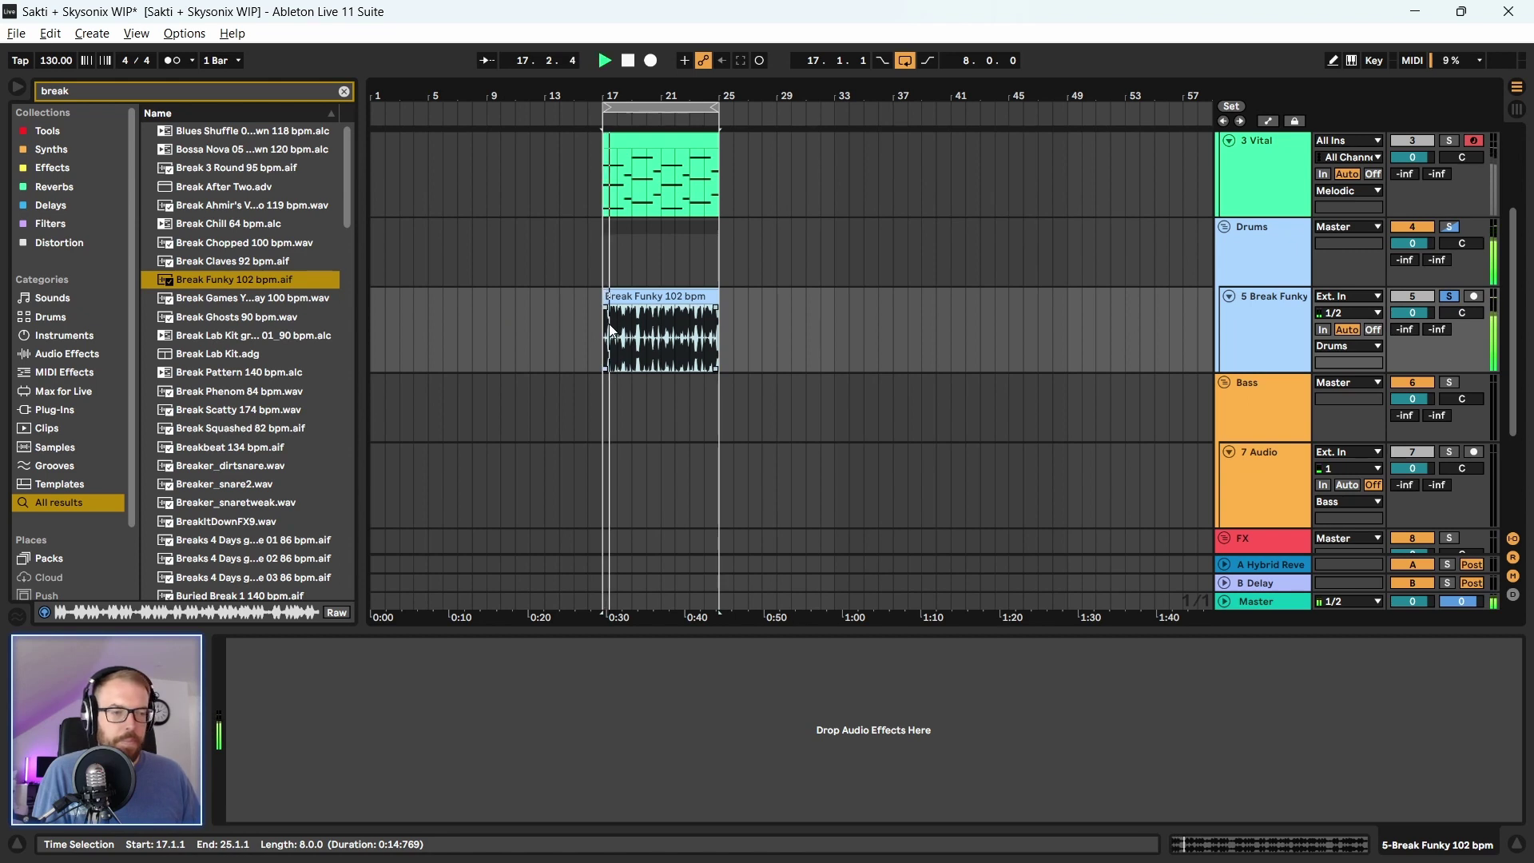
key(Delete)
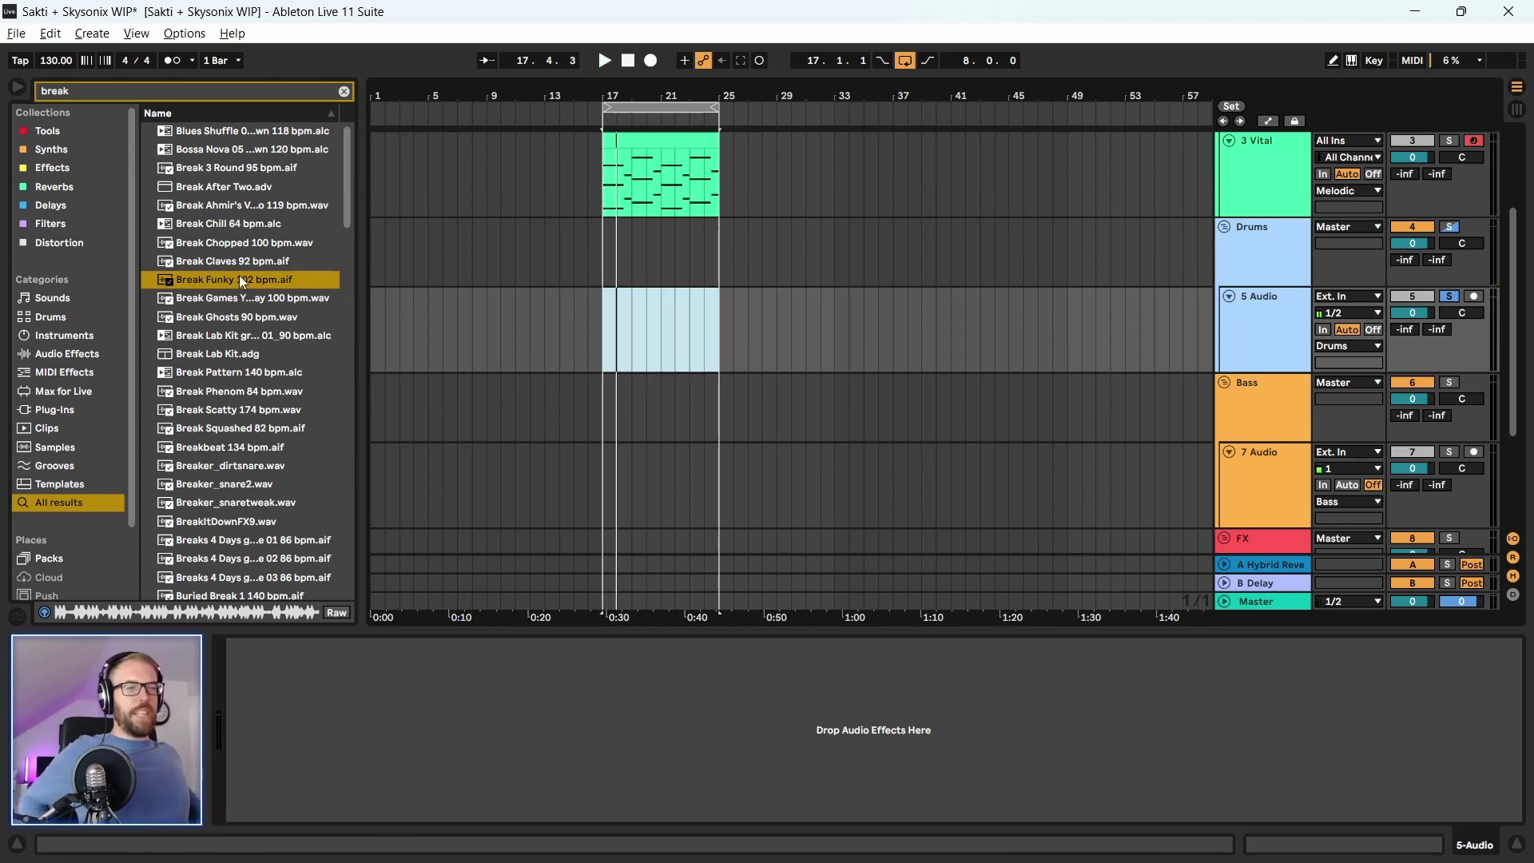
Audition further break loops from the Break Lab Kit groove down to Breakbeat 134 bpm.aif
click(213, 334)
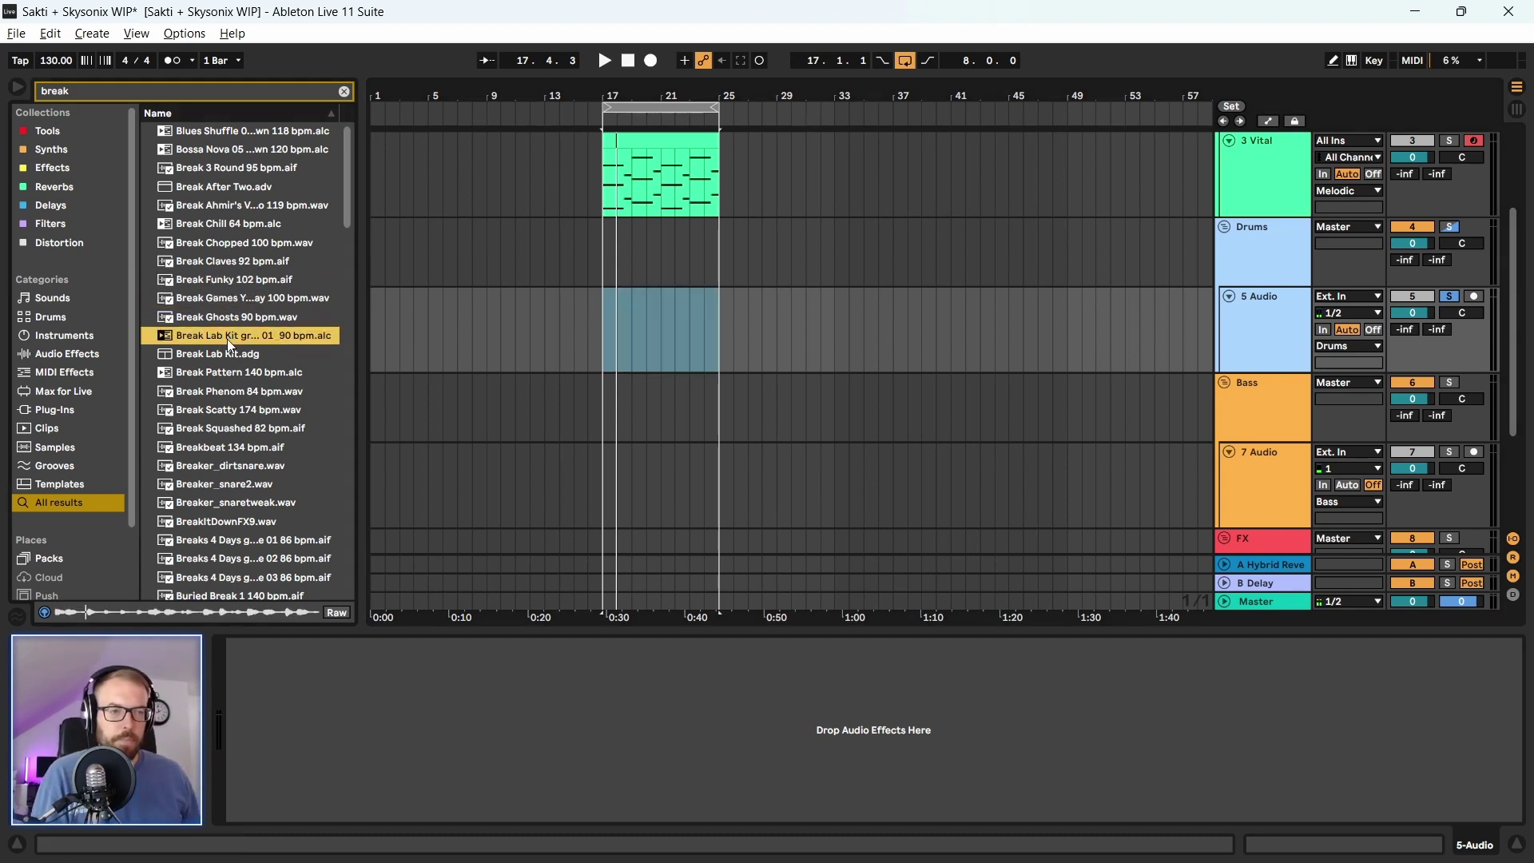
key(Down)
key(Down)
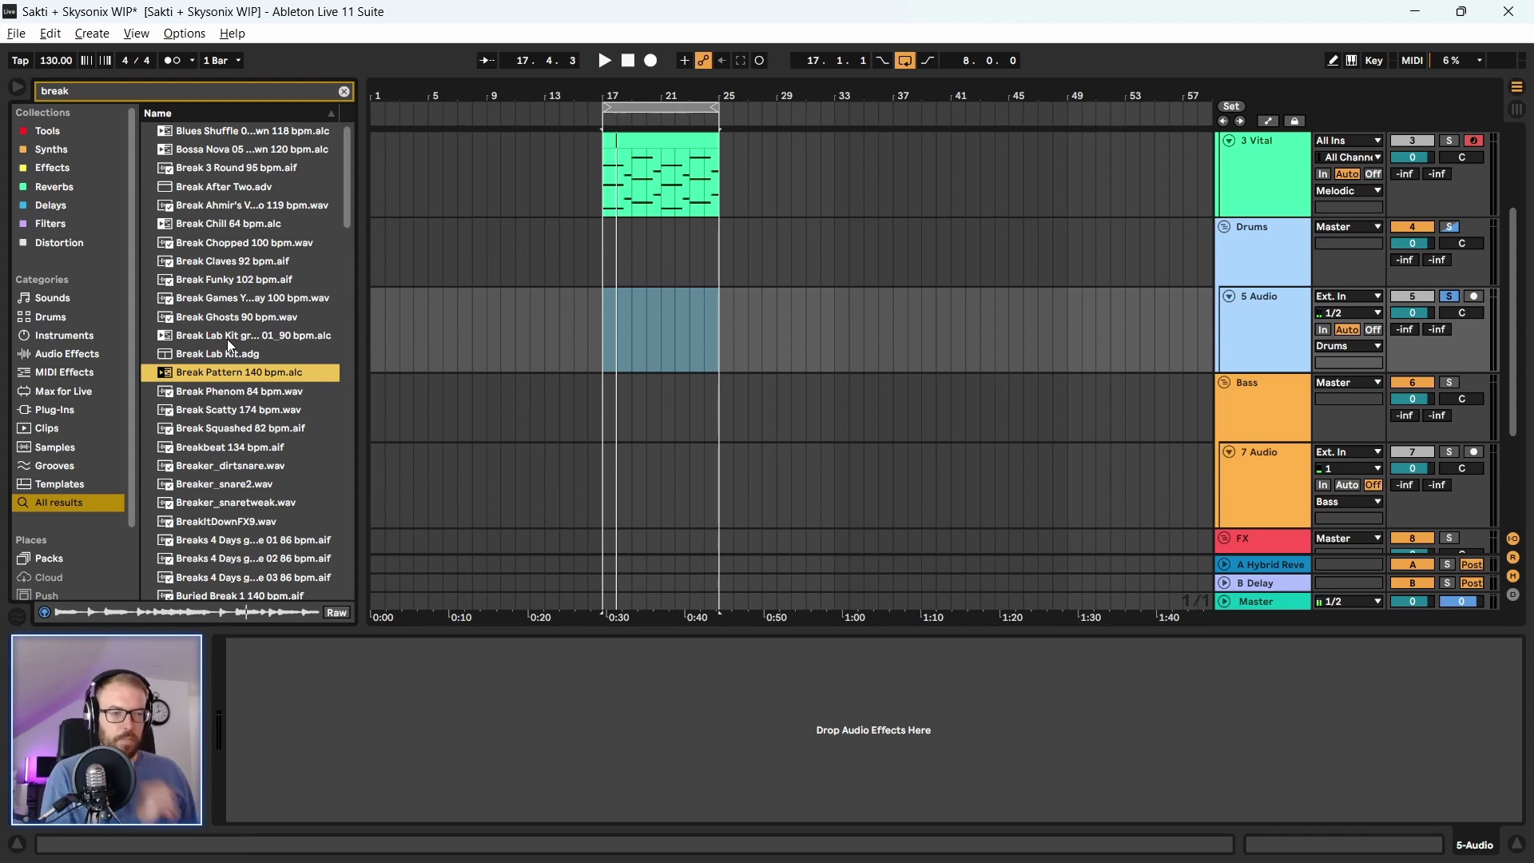
key(Down)
key(Down)
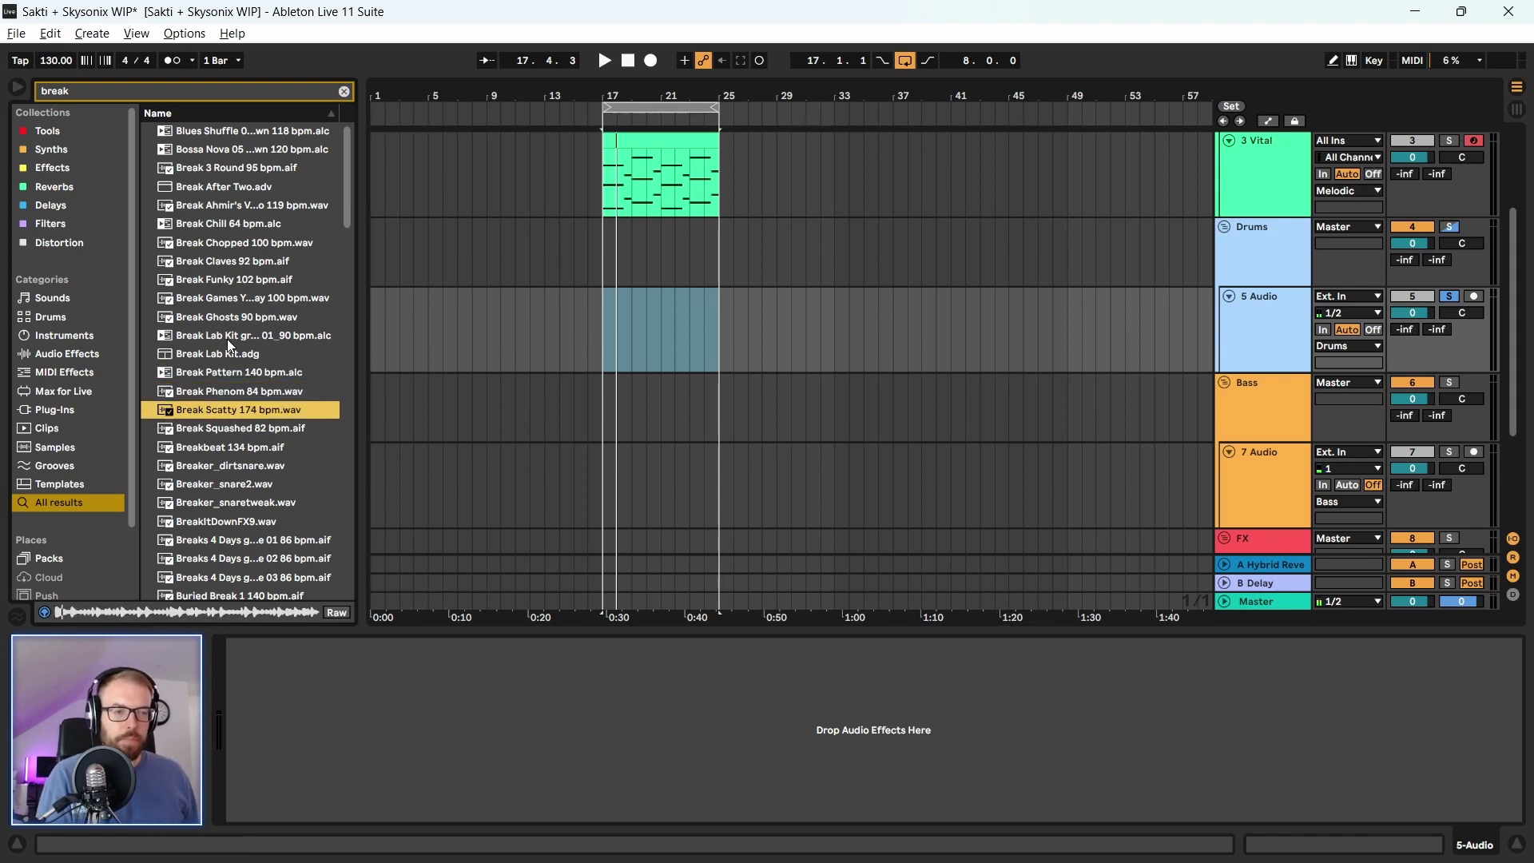
key(Down)
key(Down)
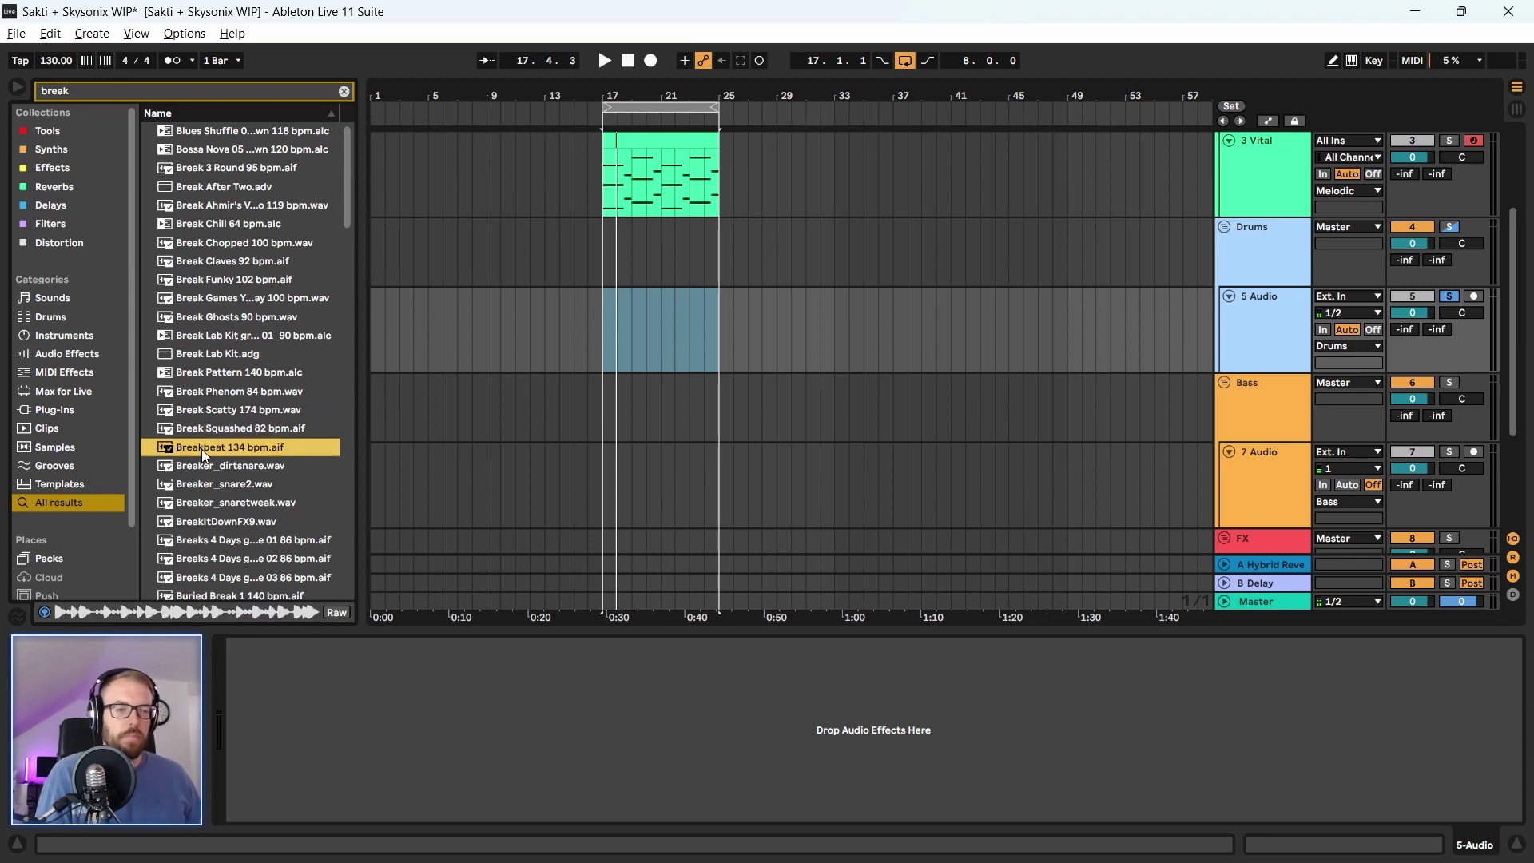
Place Breakbeat 134 bpm.aif at bar 17 on the drums audio track and extend the clip to bar 25
drag(202, 449, 606, 358)
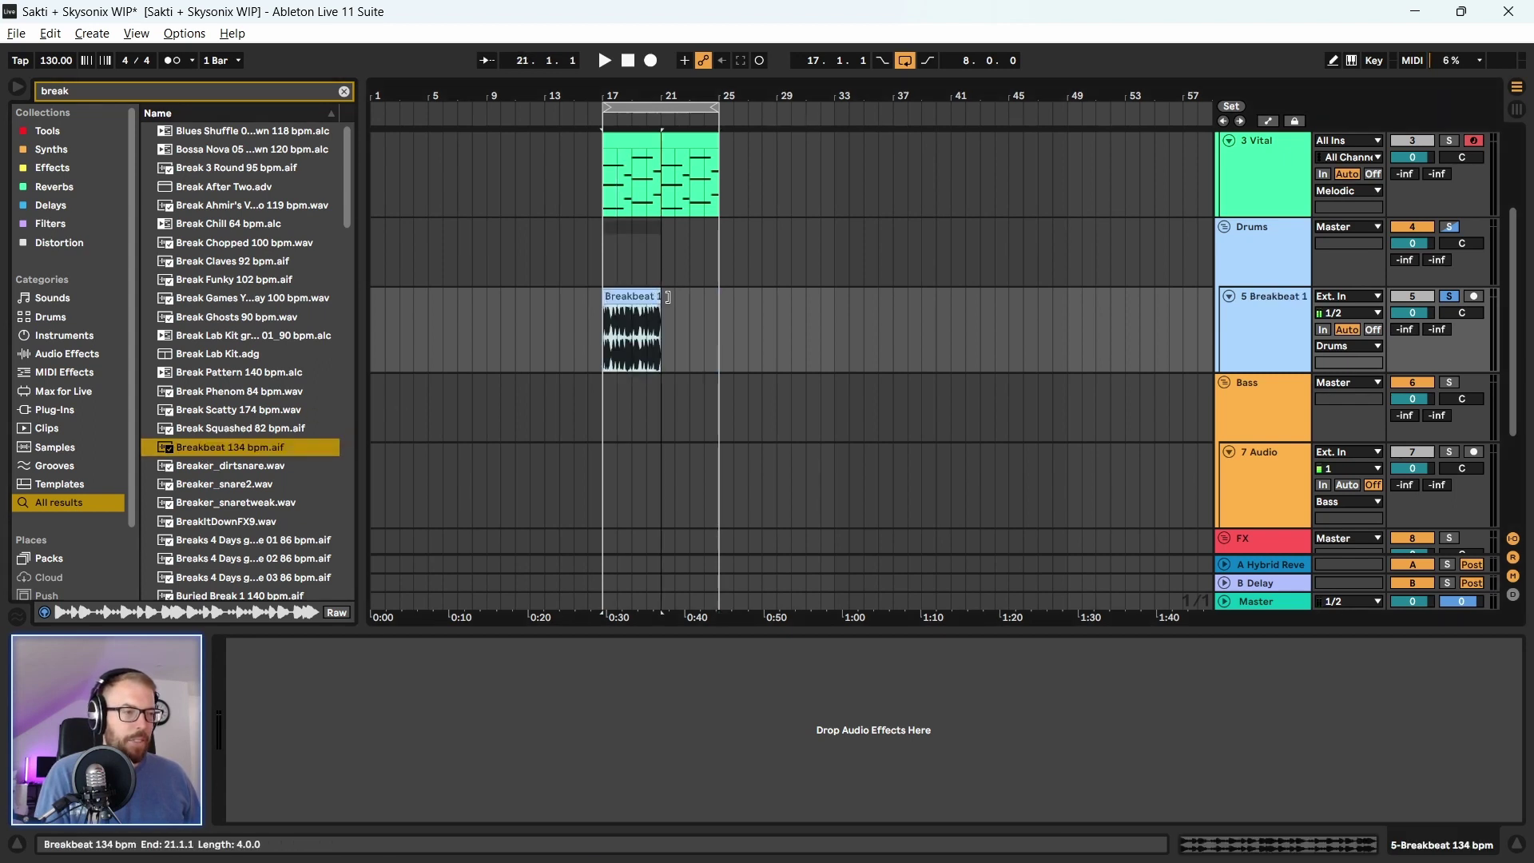
drag(668, 296, 719, 297)
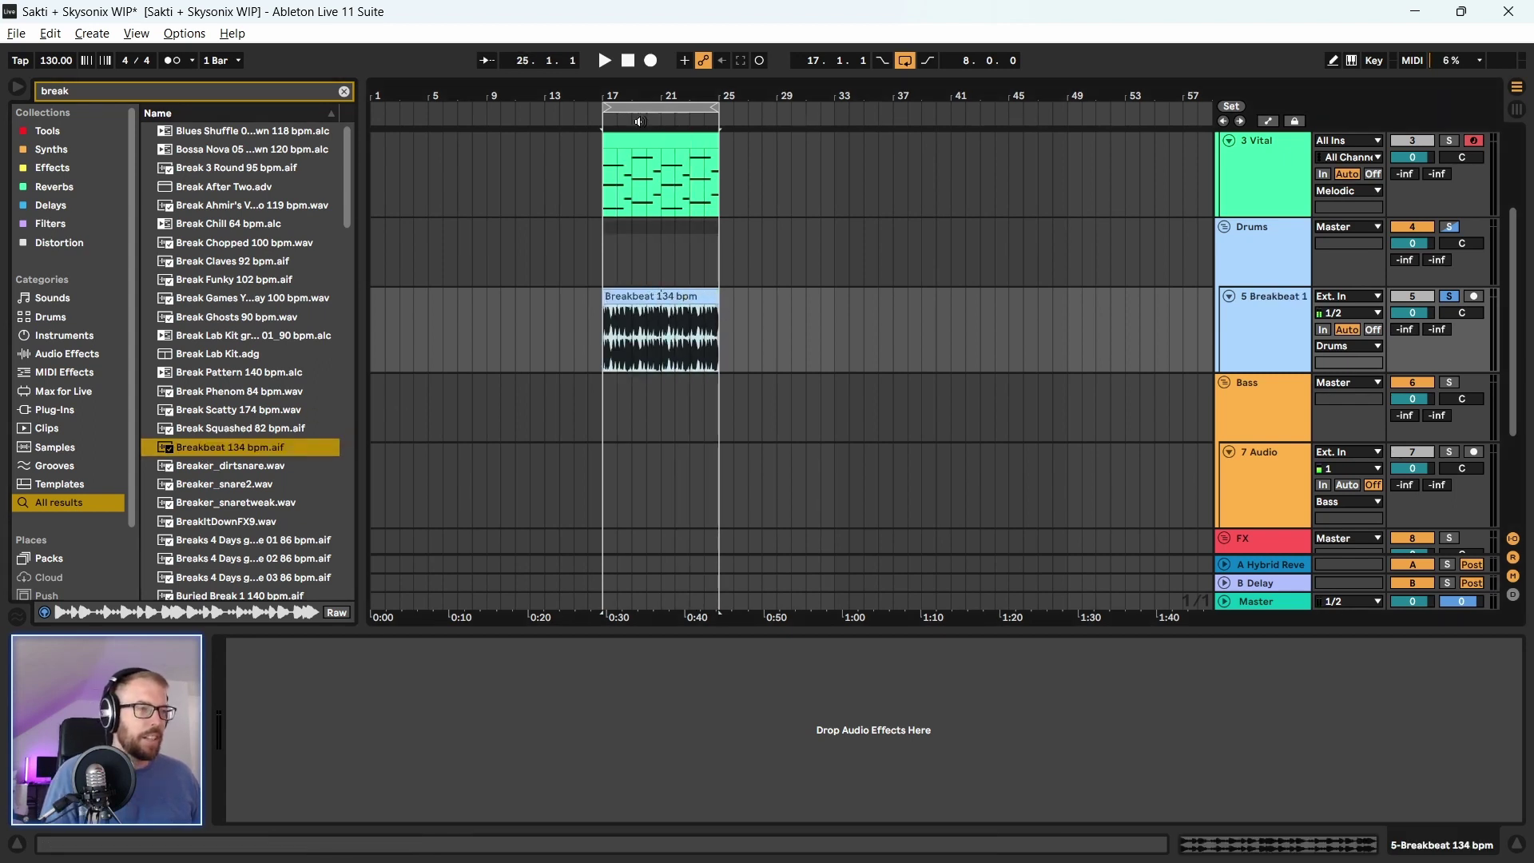
drag(654, 93, 742, 92)
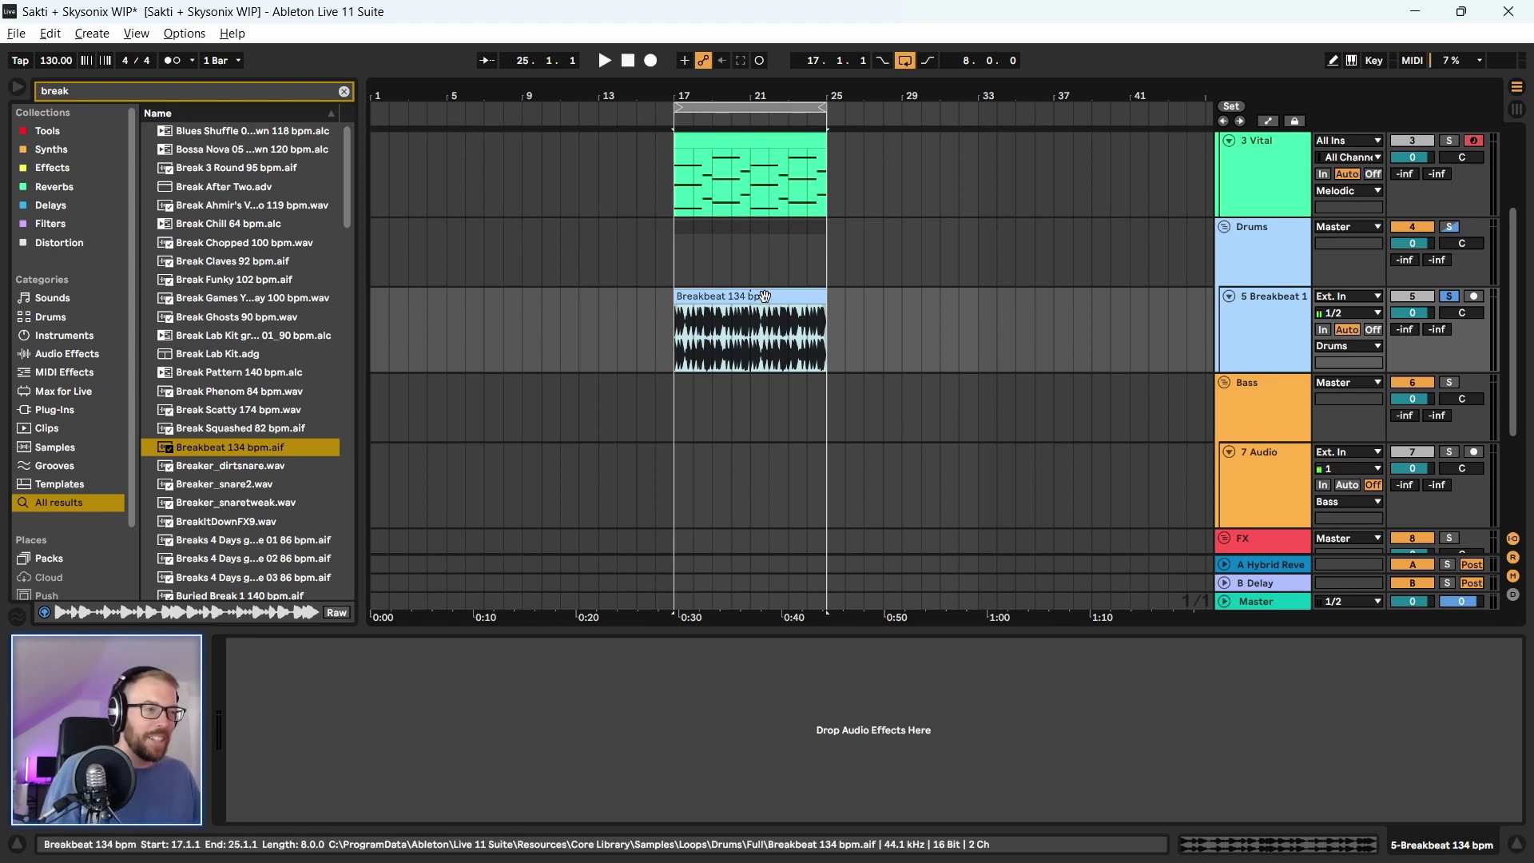
Play back the breakbeat, unsolo its track and listen to it together with the Vital part
key(space)
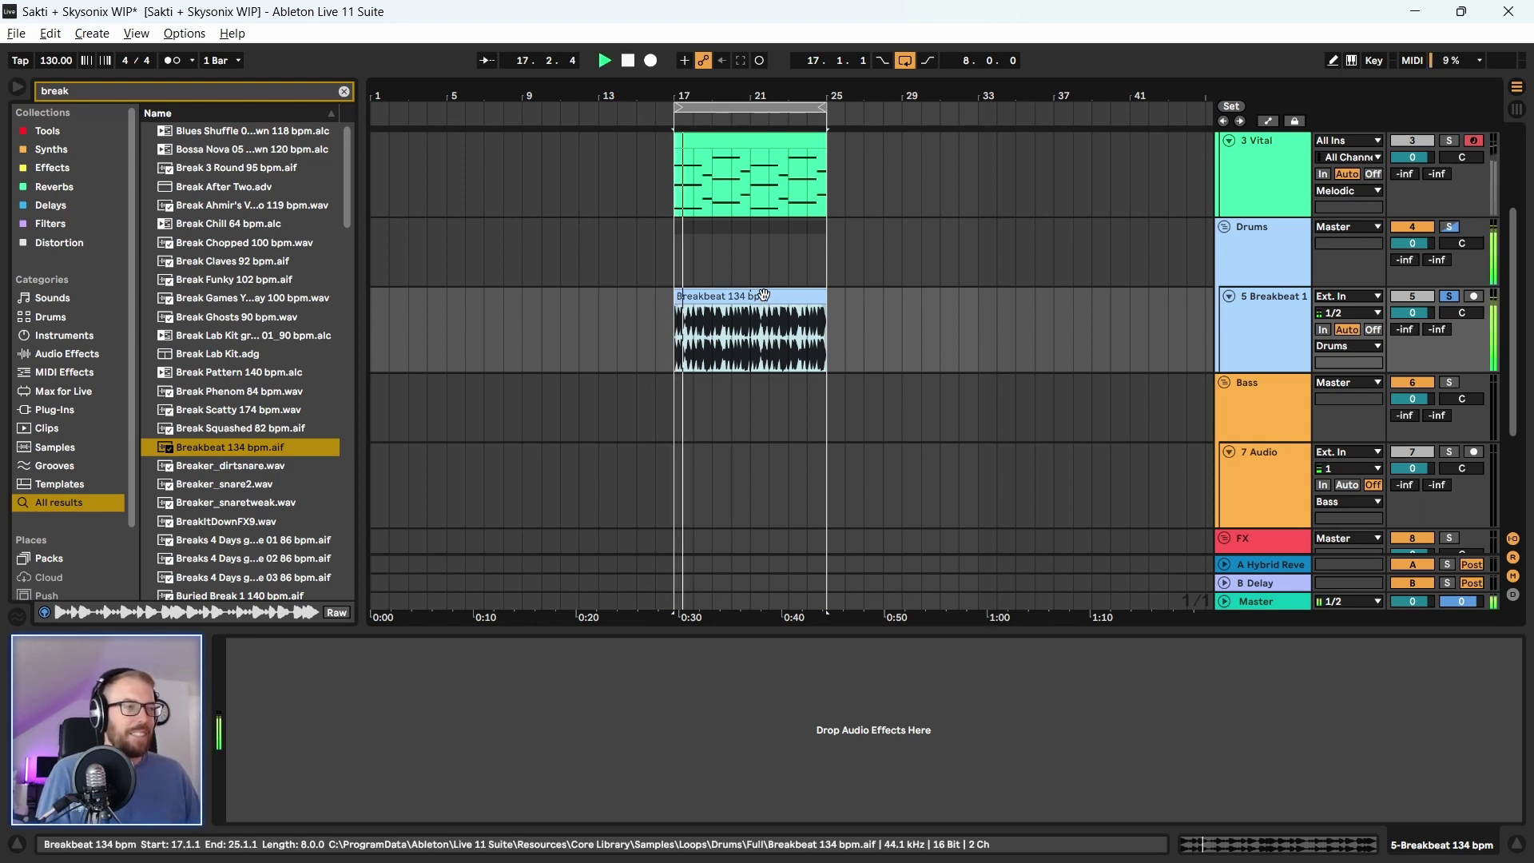
key(plus)
key(plus)
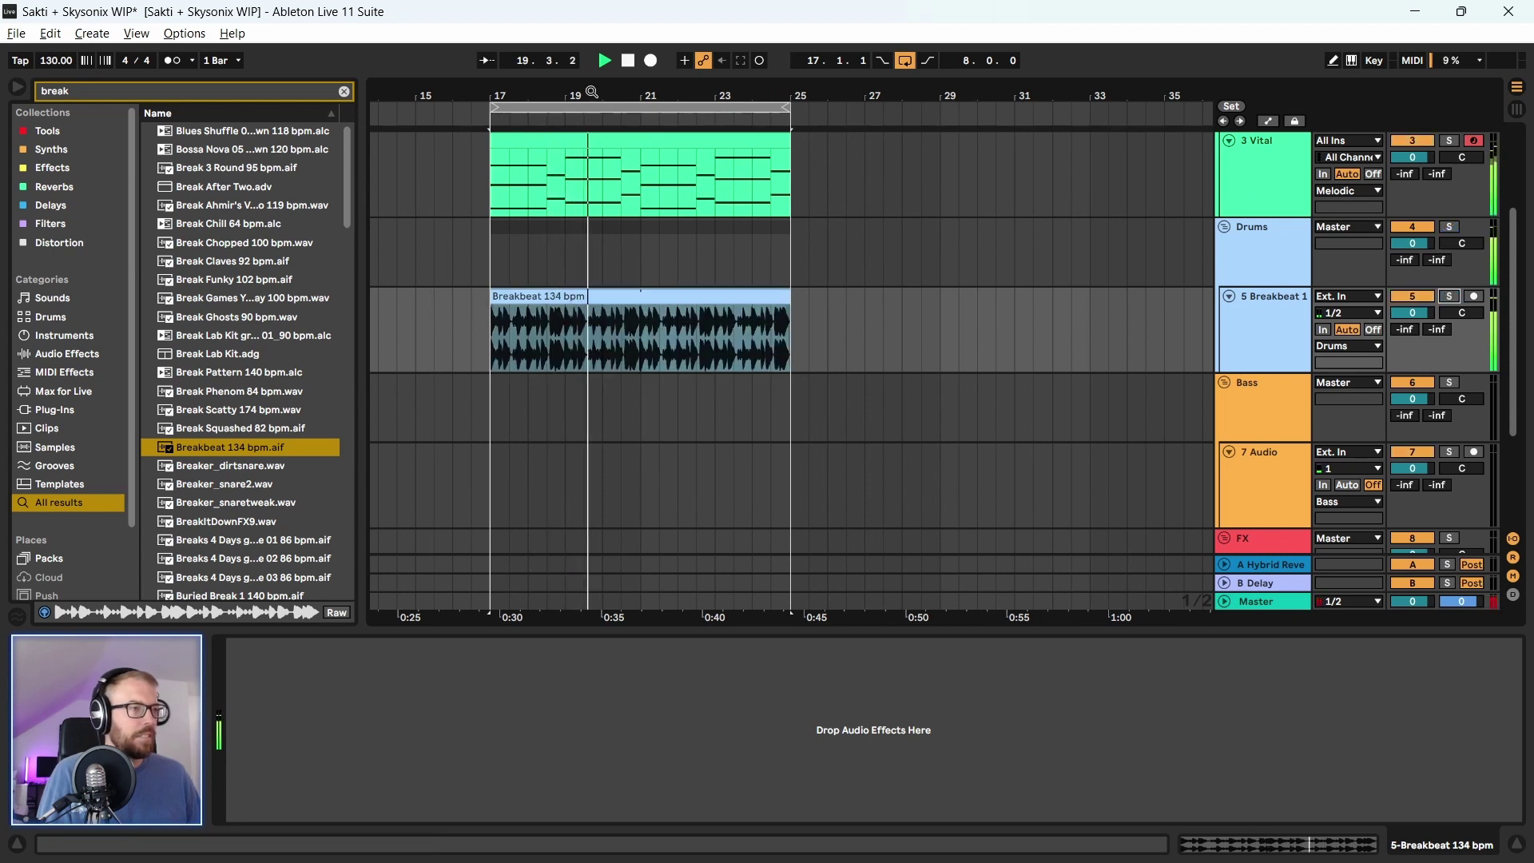
key(plus)
scroll(1005, 372, up, 2)
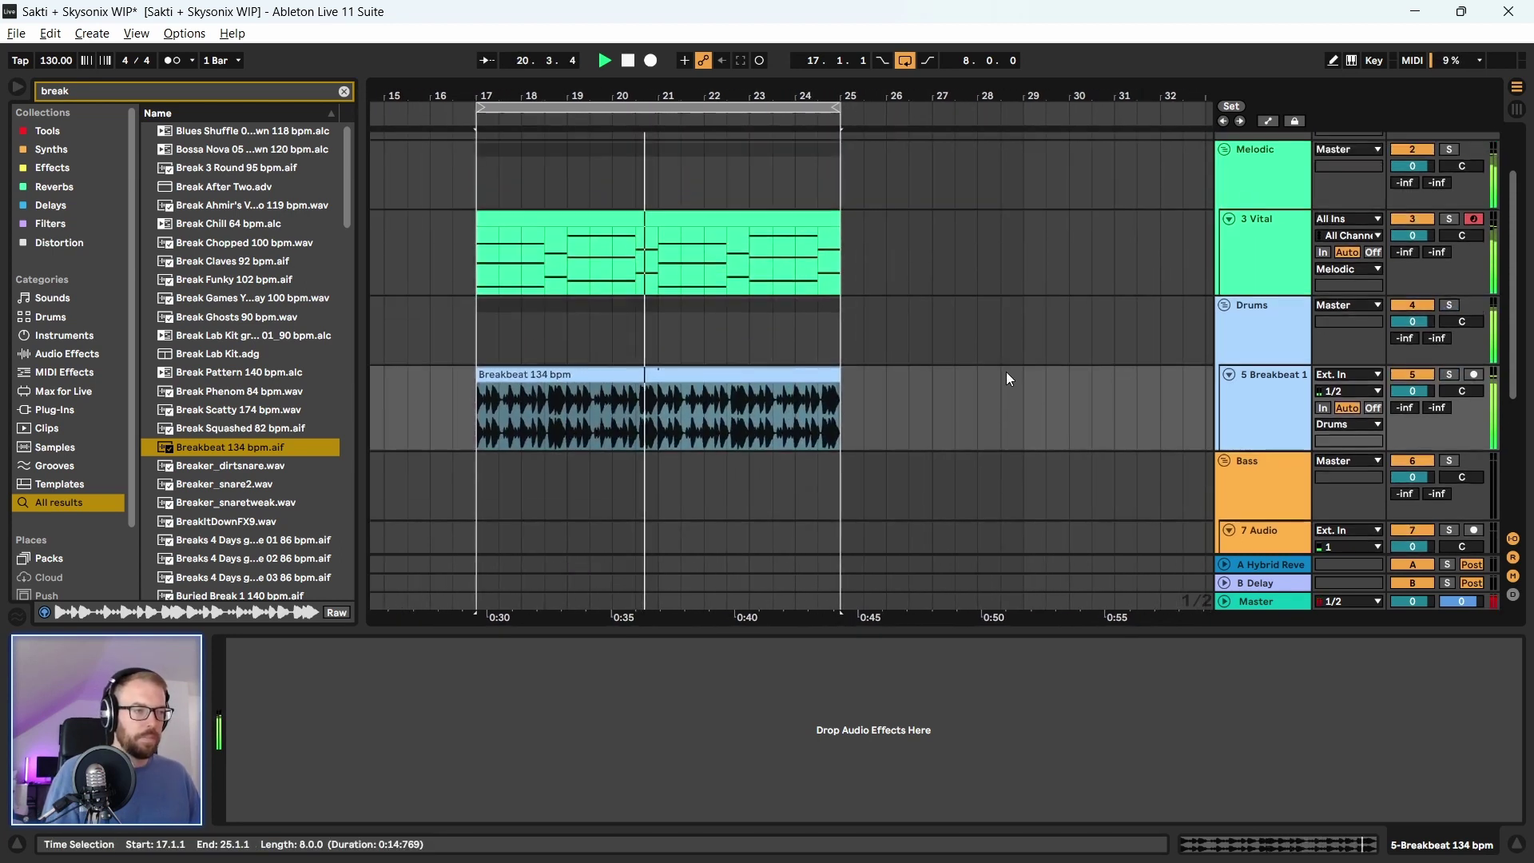
key(plus)
key(minus)
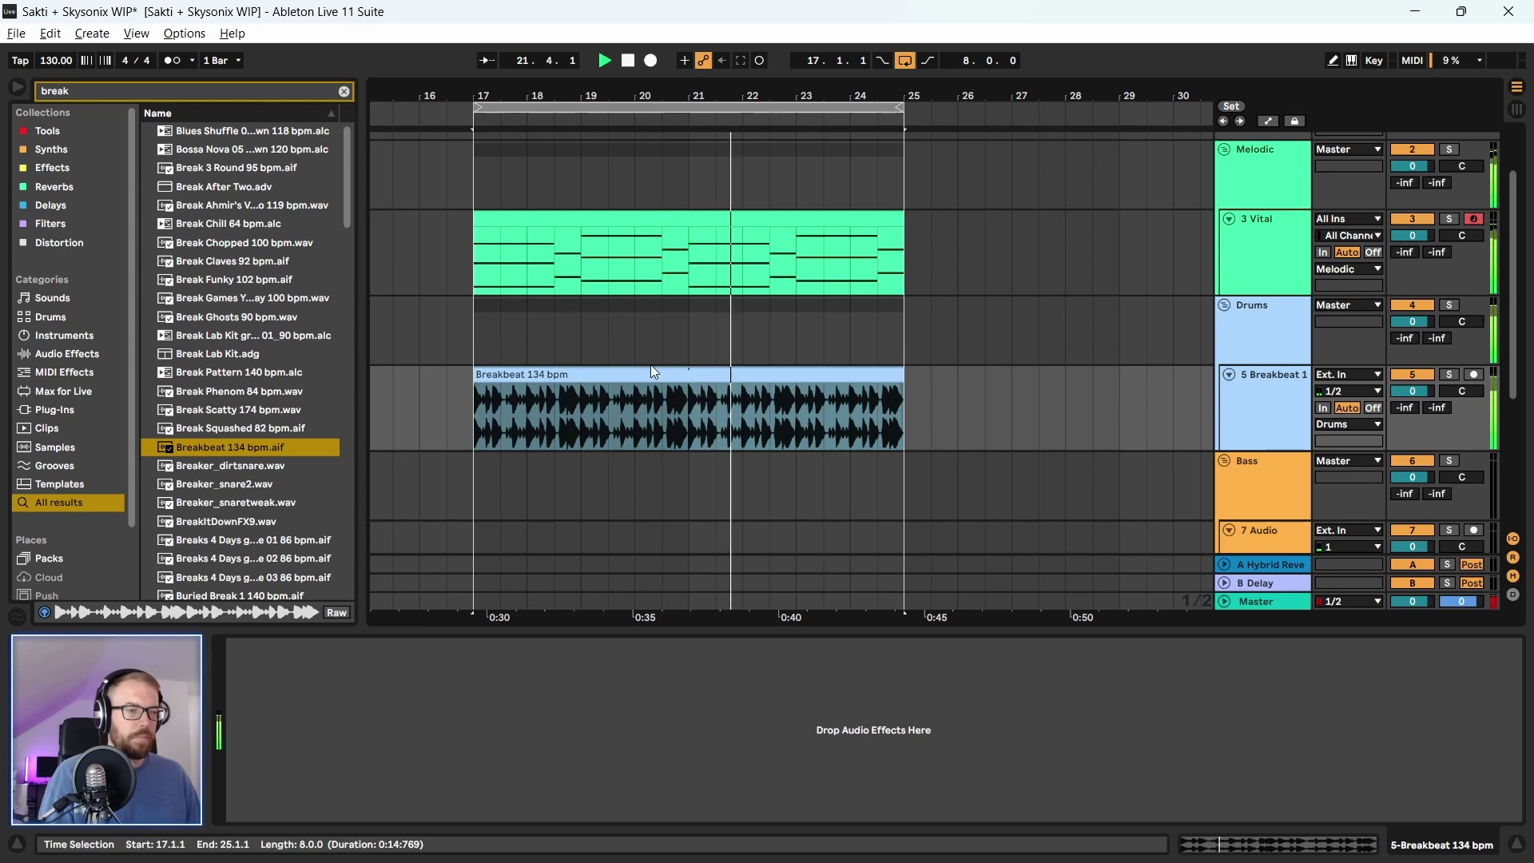
key(space)
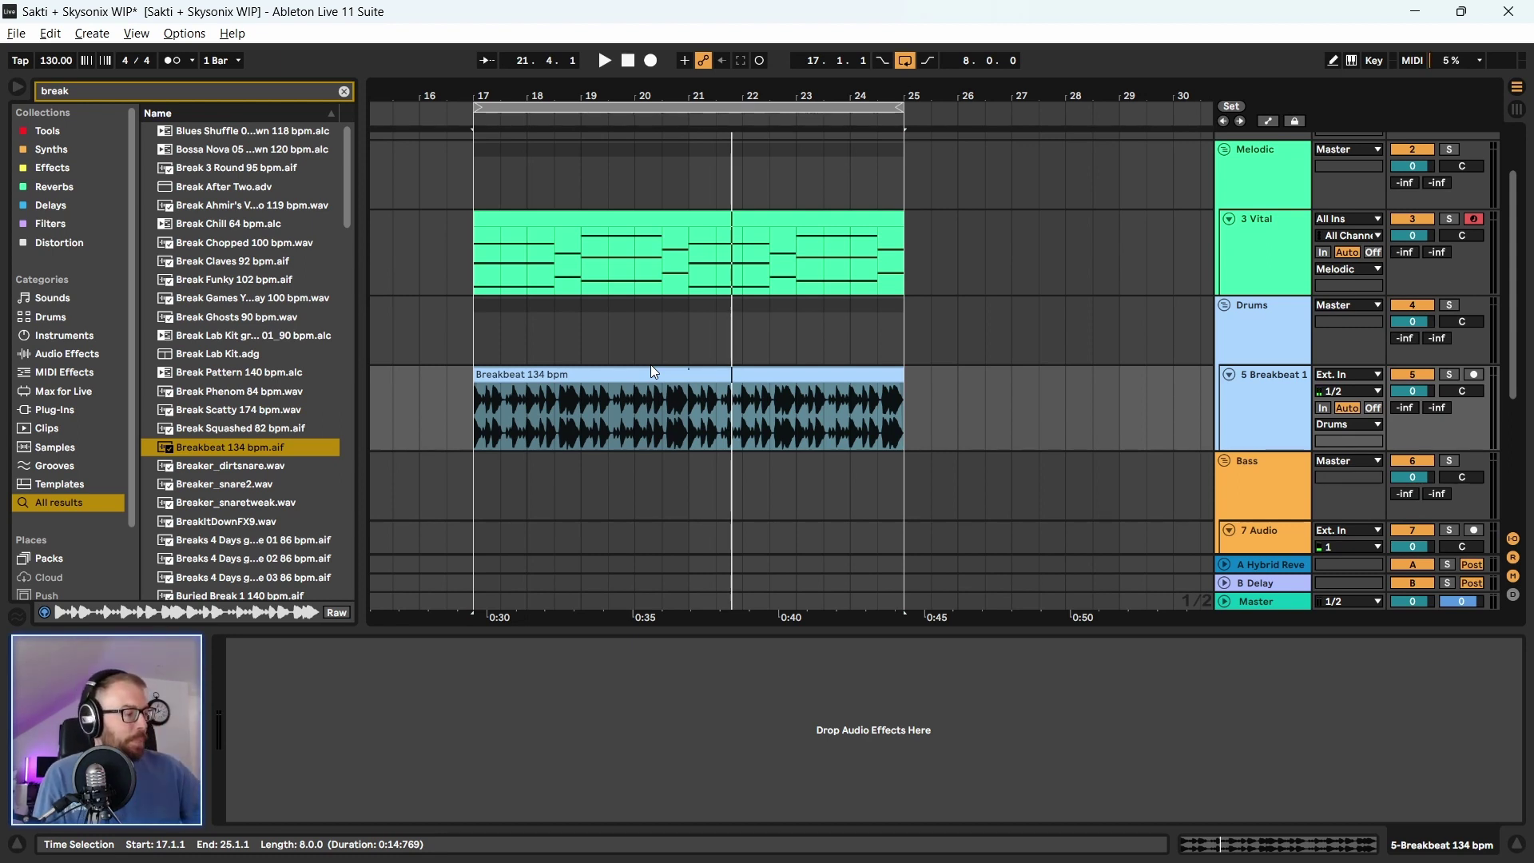
Solo the Vital track and play its MIDI clip looped from bar 17 to bar 25
click(487, 340)
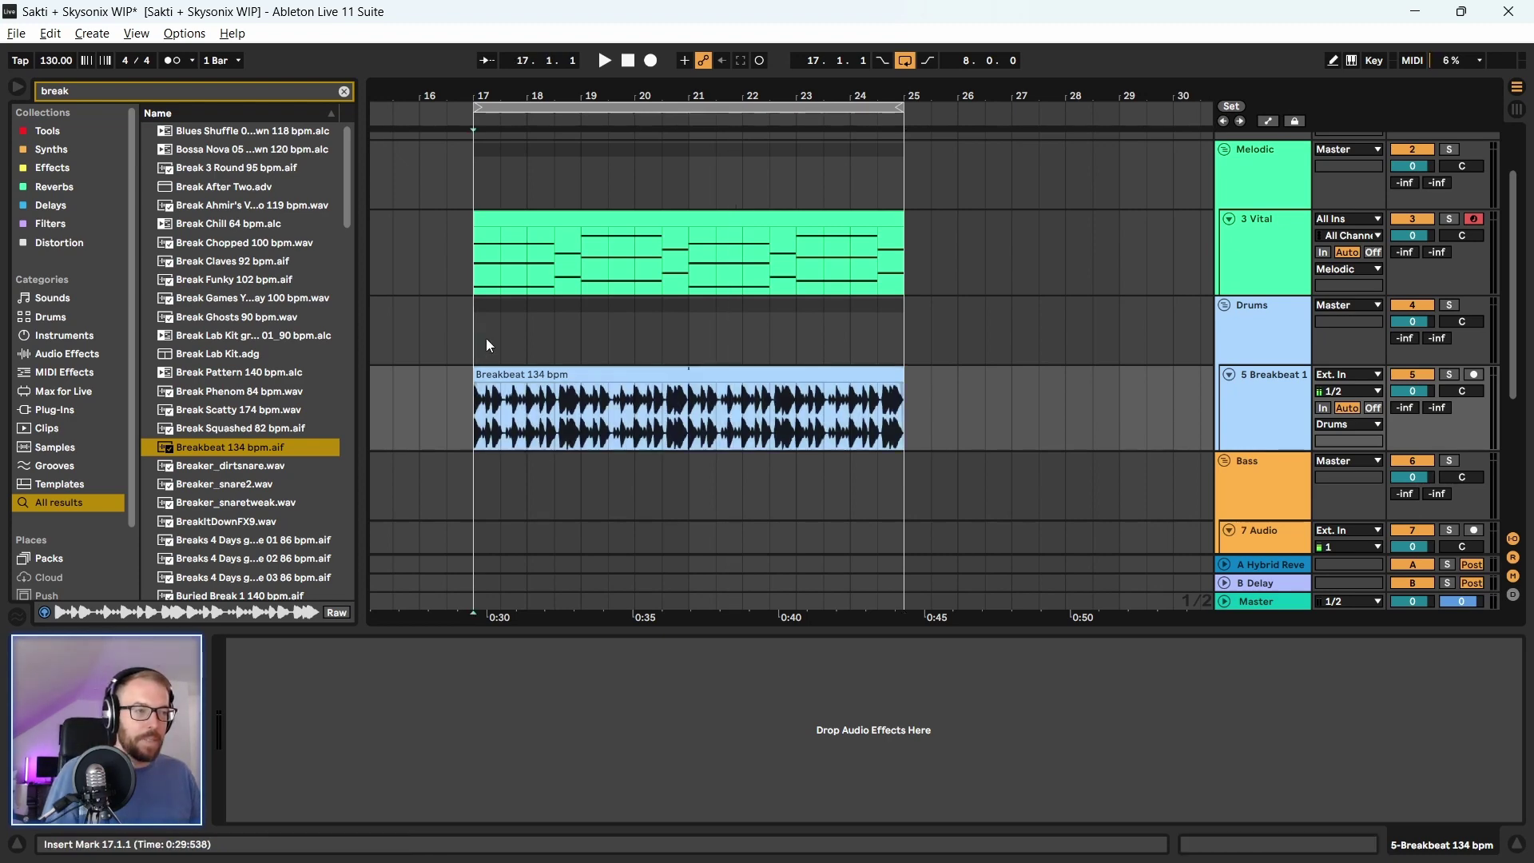
drag(489, 345, 915, 357)
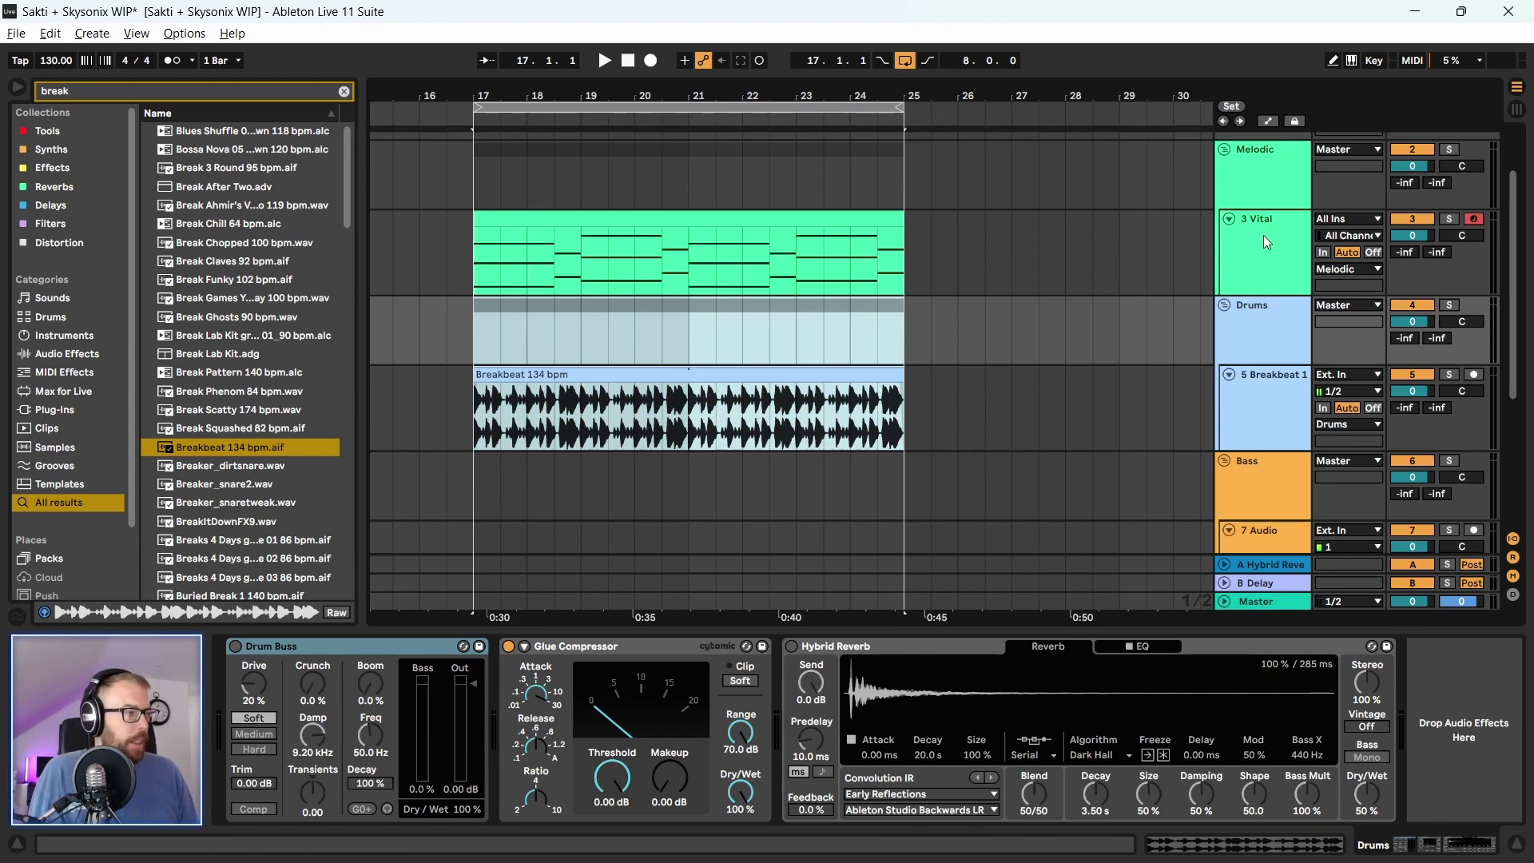
click(1167, 227)
double_click(729, 218)
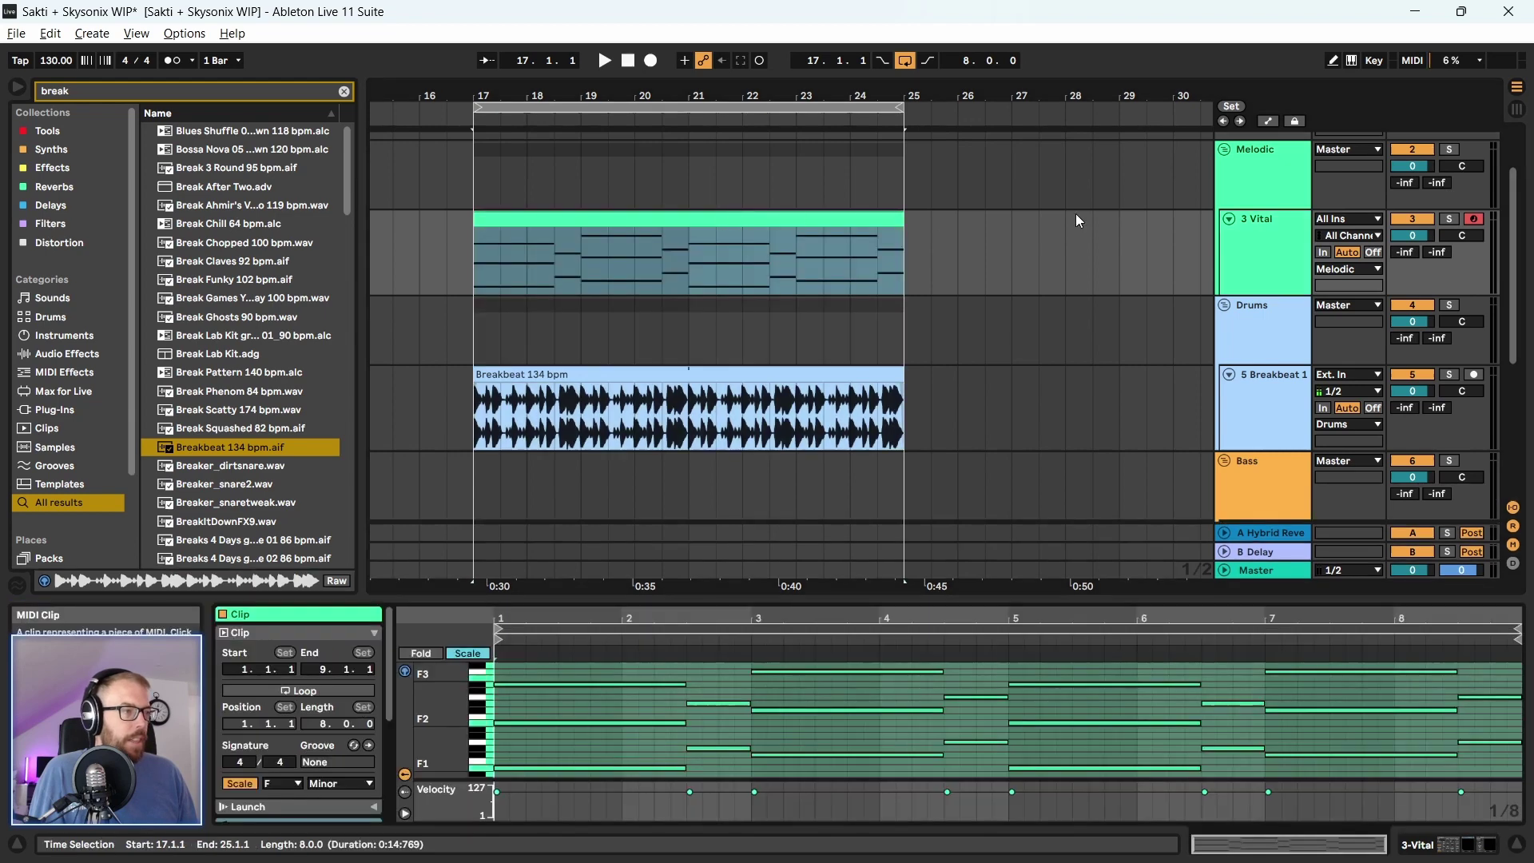
click(1449, 218)
click(811, 219)
key(ctrl+l)
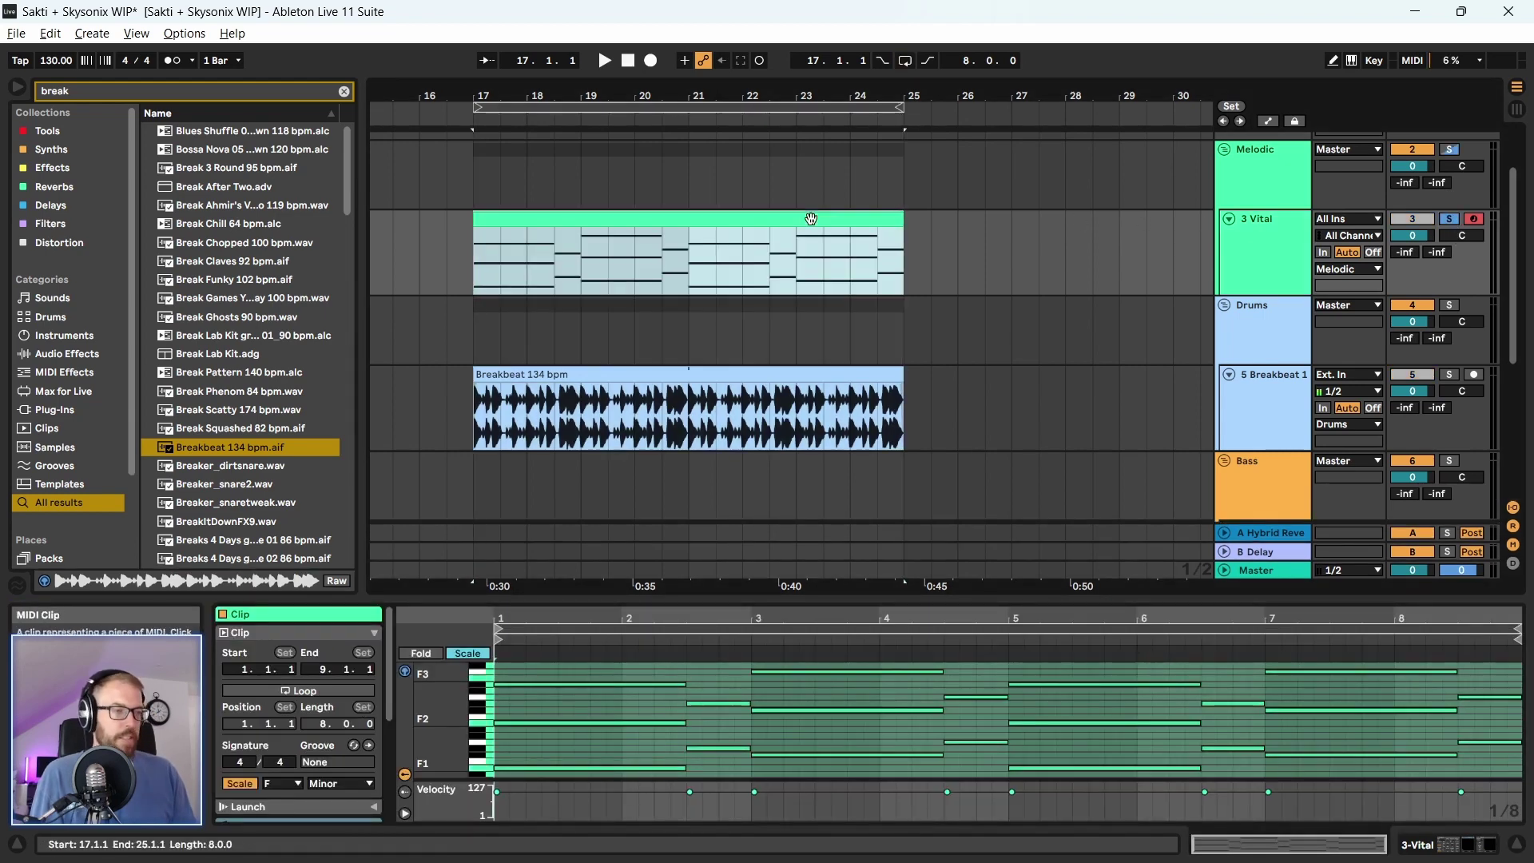
key(ctrl+l)
key(space)
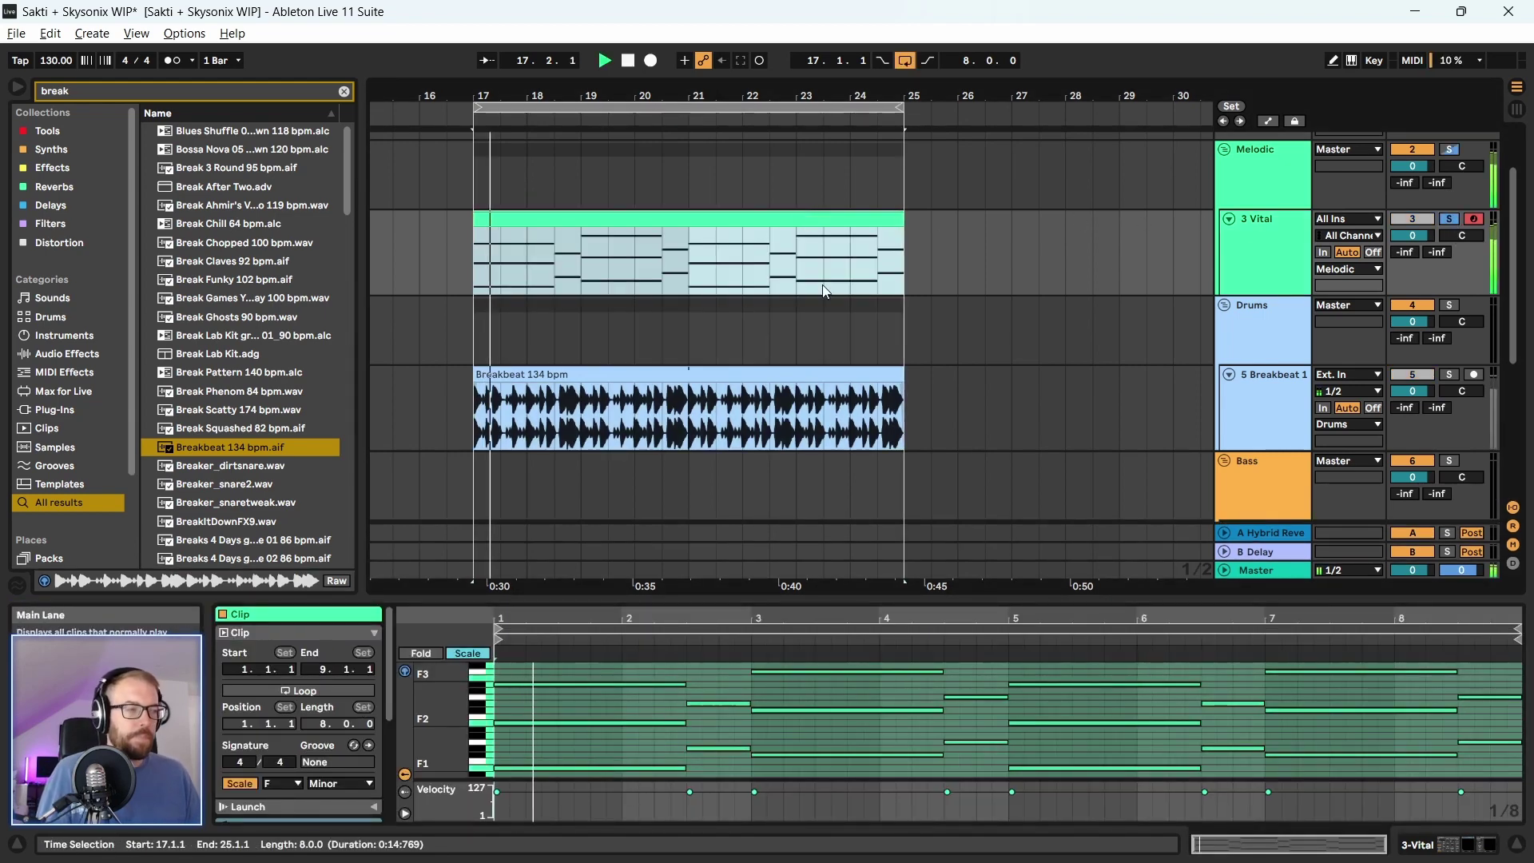
In the Vital synth, enable oscillator 3 and set its pitch to -12
click(1267, 241)
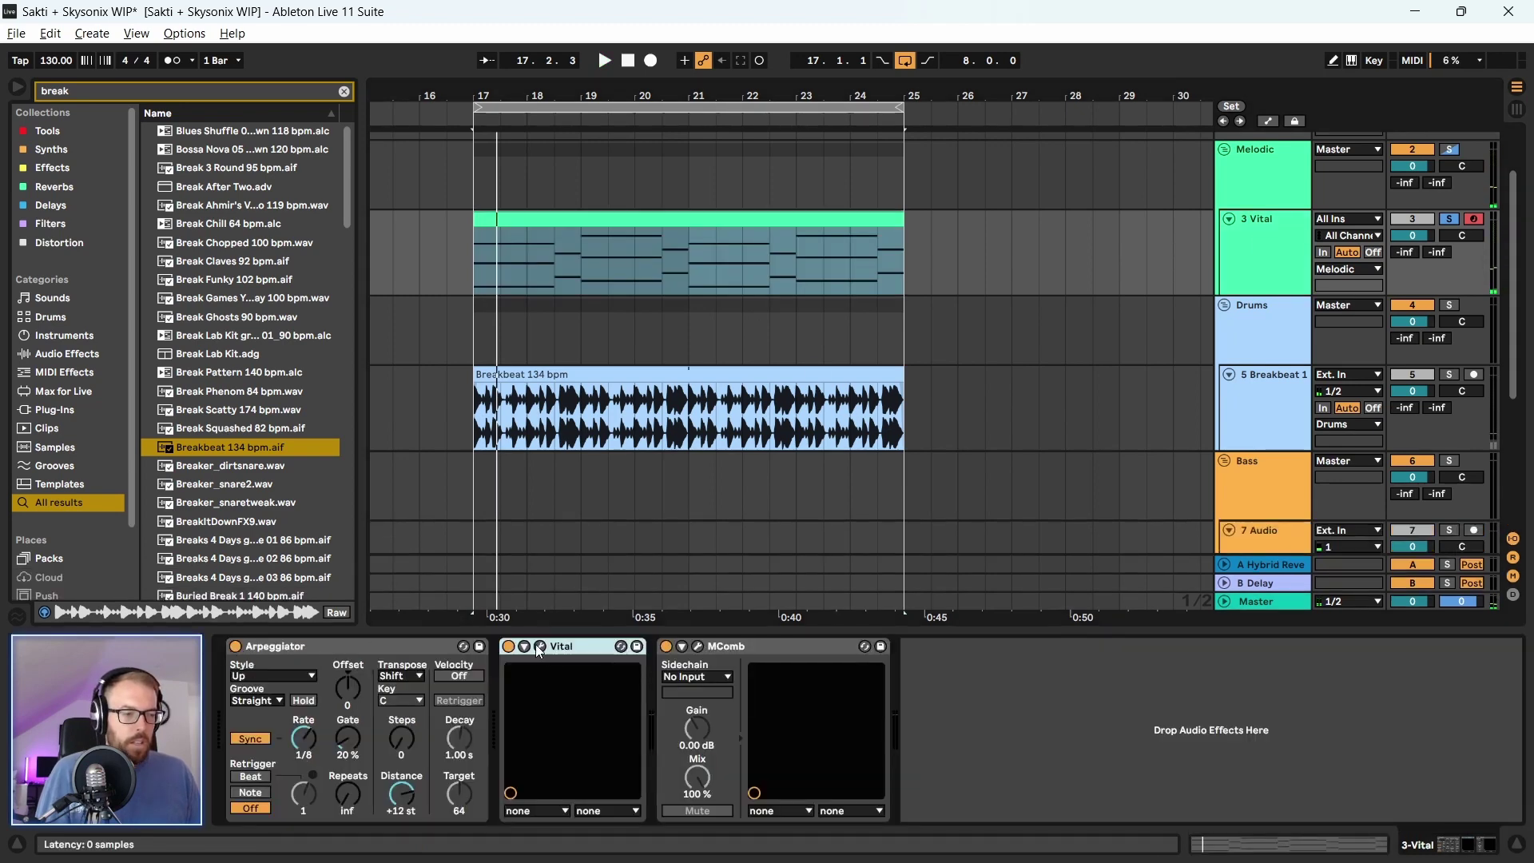
click(535, 645)
click(201, 88)
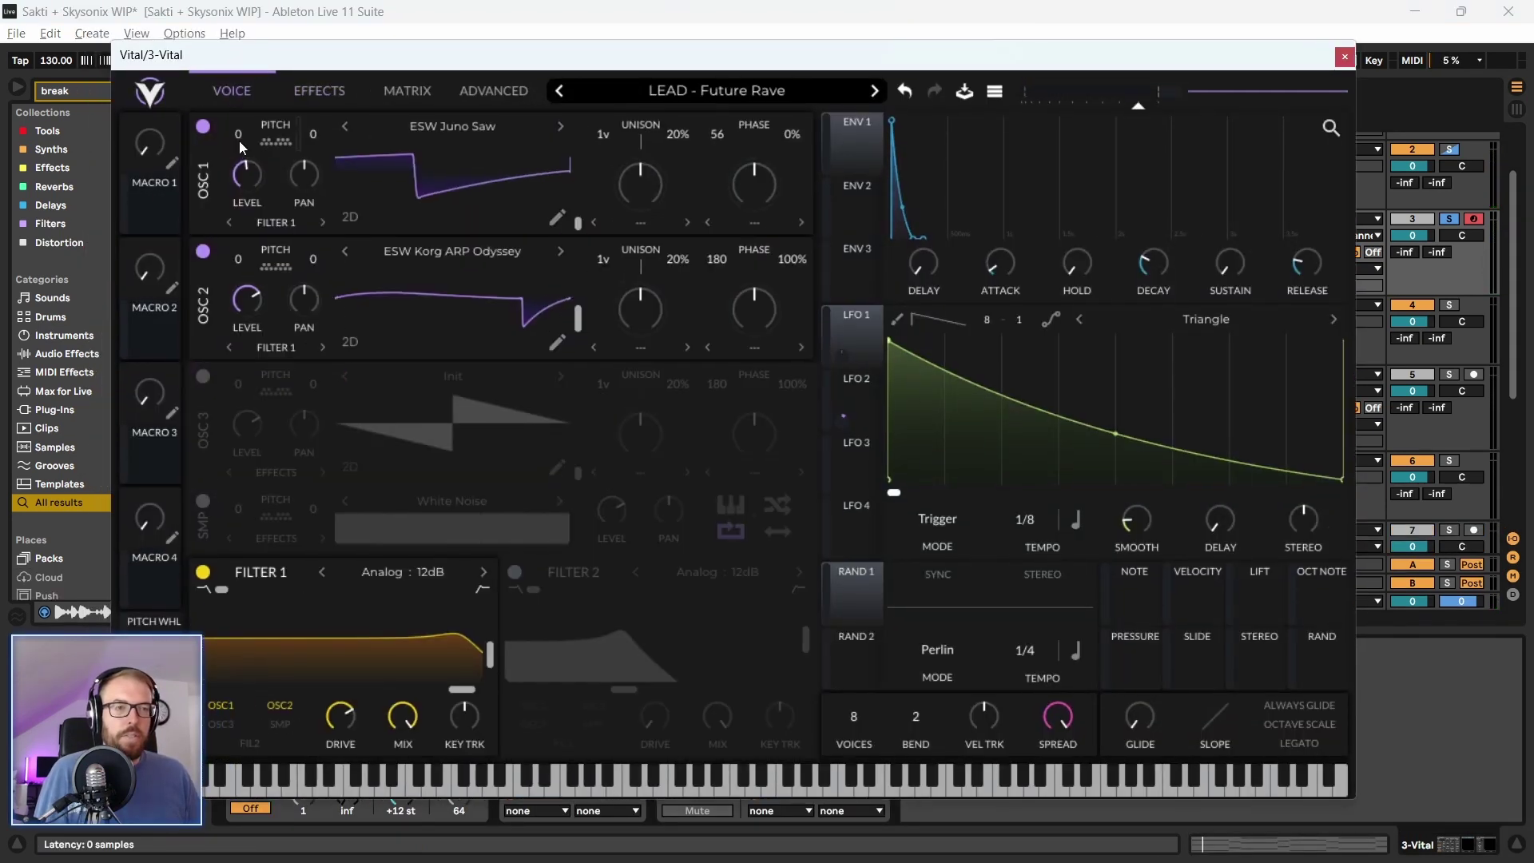
click(203, 377)
drag(241, 391, 241, 422)
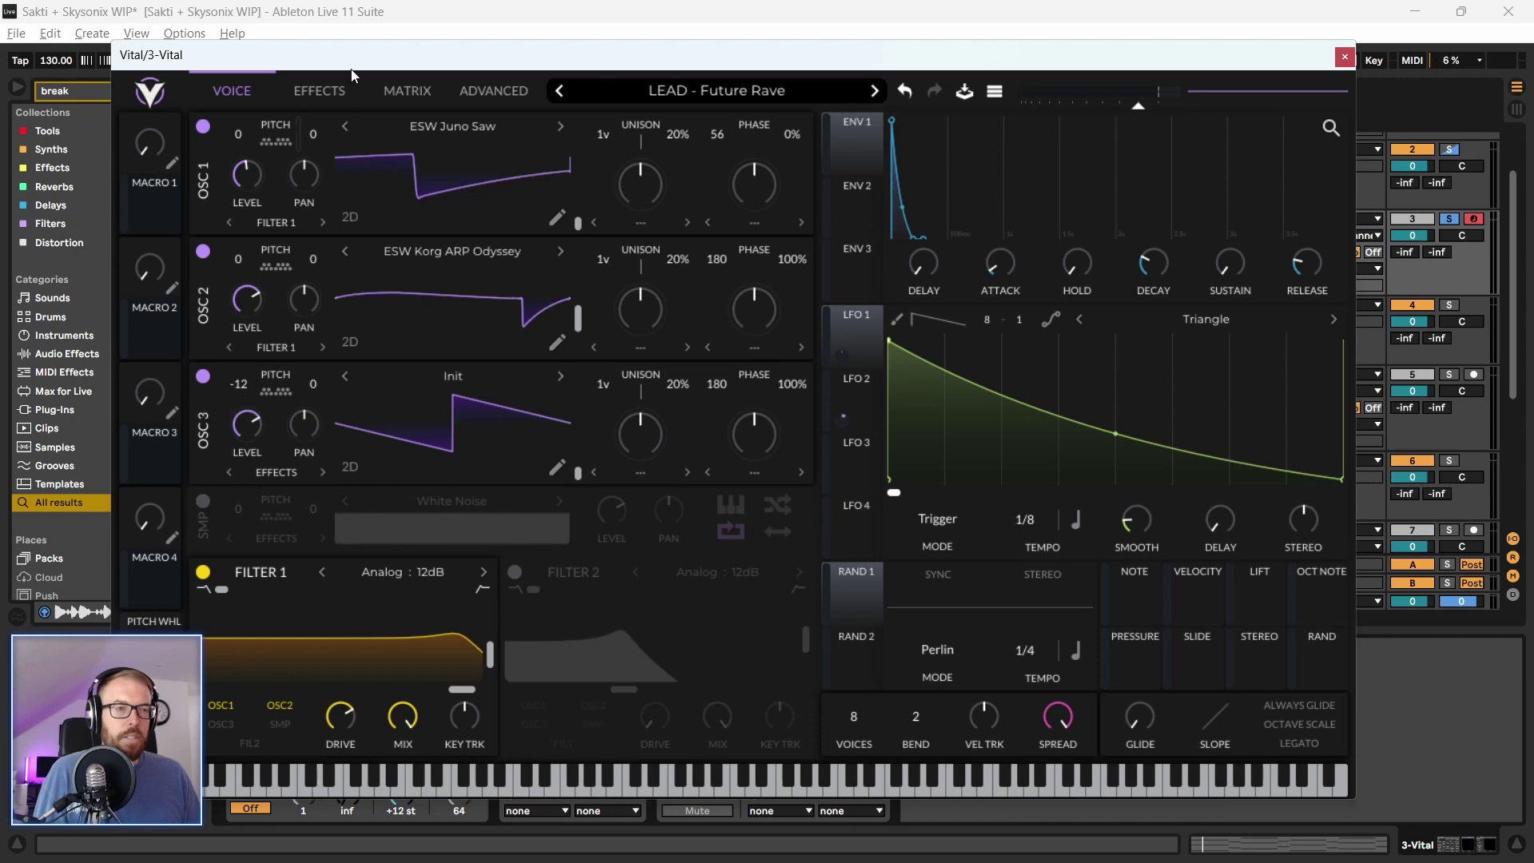
drag(354, 69, 362, 65)
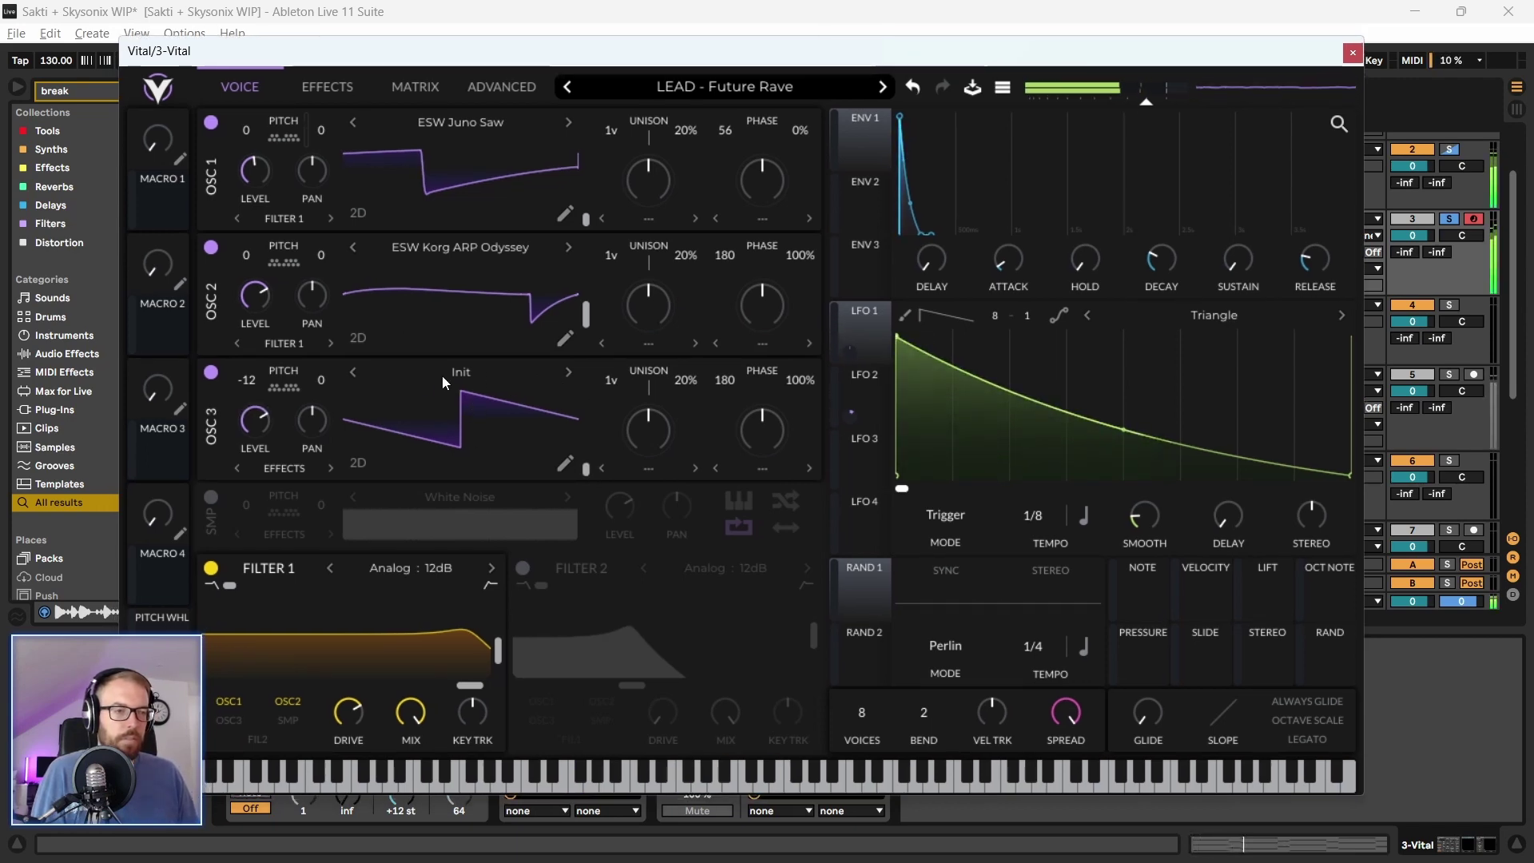
Set the unison voices to 16 on oscillator 3 and 14 on oscillators 1 and 2, and check Vital's effects
drag(612, 370, 621, 53)
drag(620, 133, 623, 48)
drag(624, 258, 585, 66)
scroll(626, 147, down, 2)
scroll(612, 282, down, 2)
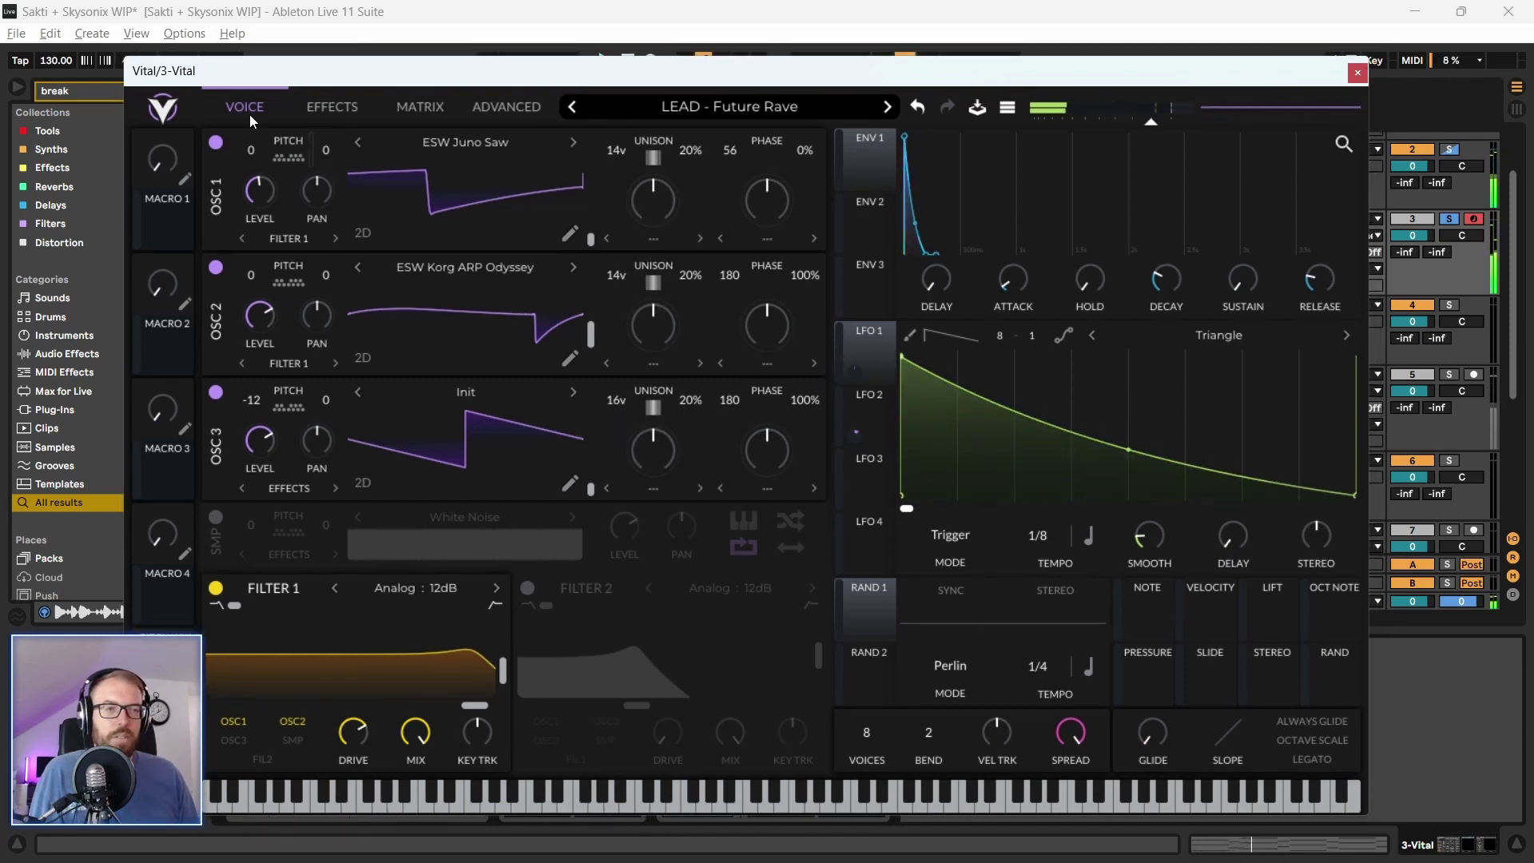
click(333, 107)
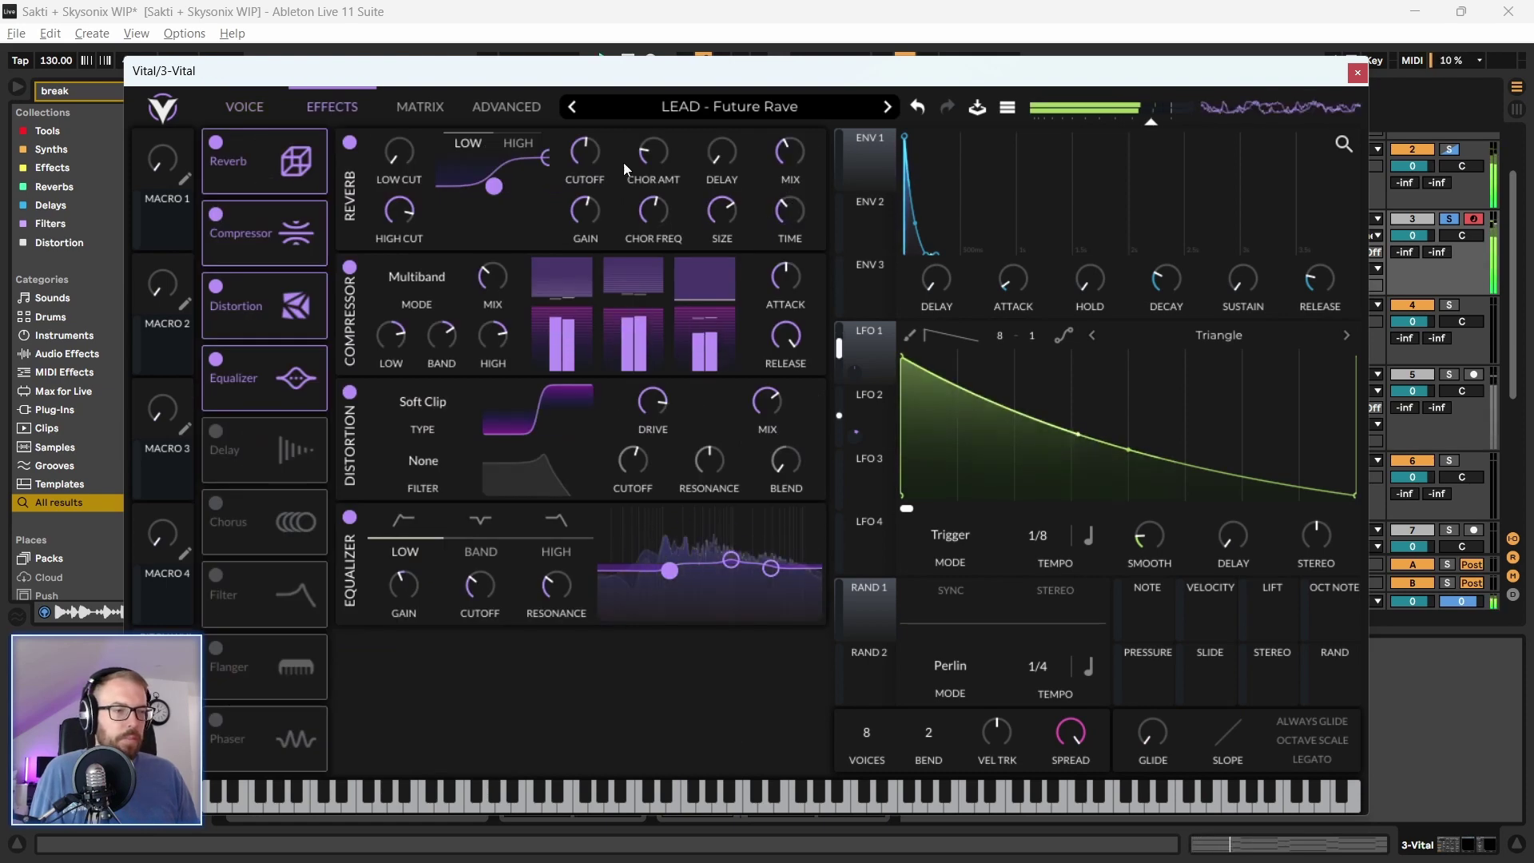
drag(519, 65, 503, 63)
Assign LFO 3 to modulate the Filter 1 cutoff and shift the peak of its triangle shape earlier
click(252, 101)
drag(322, 77, 337, 59)
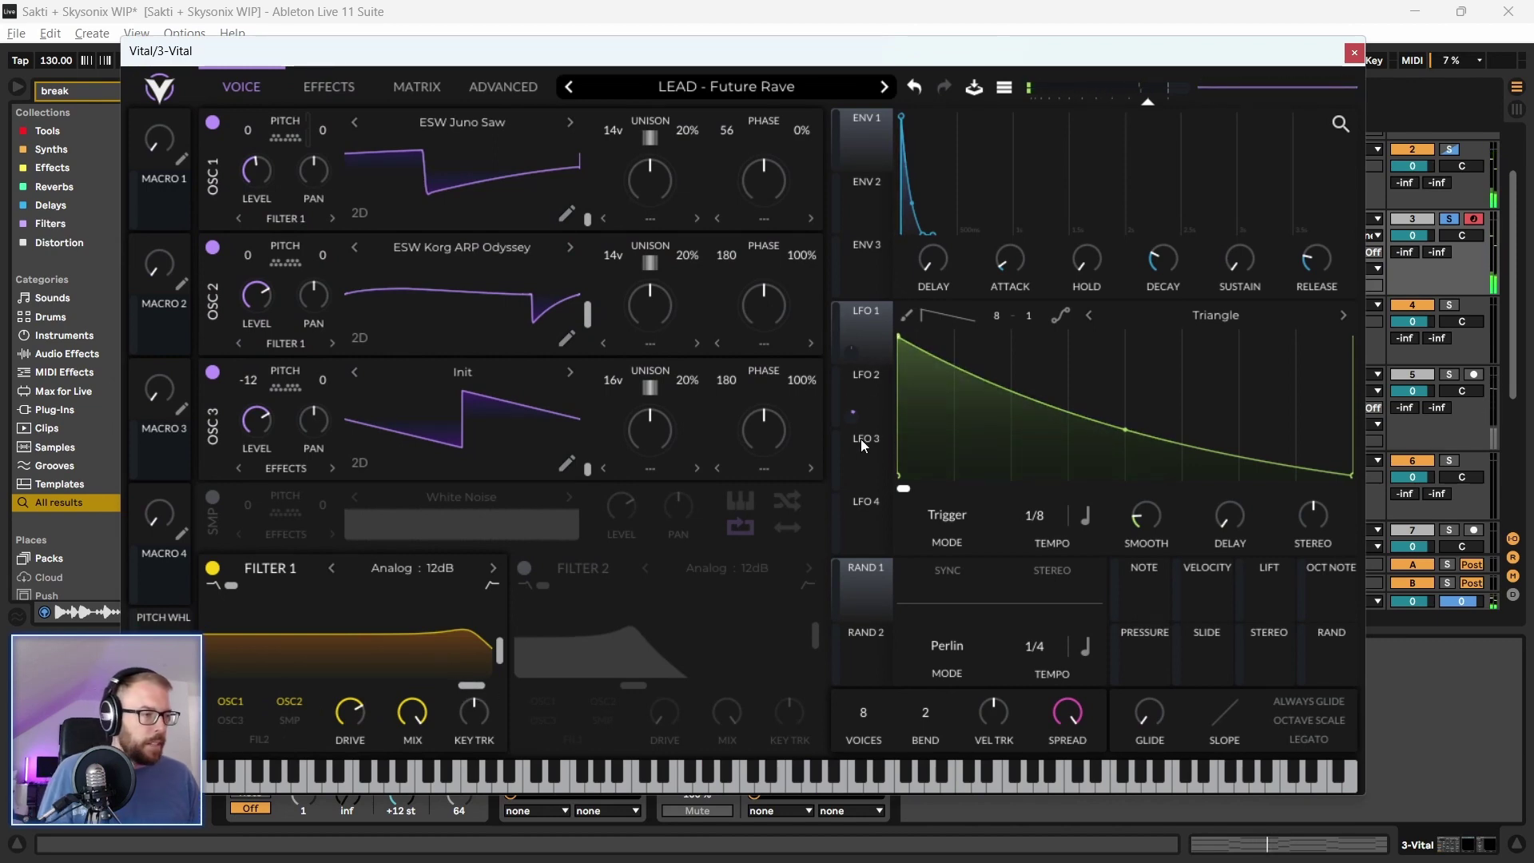
drag(841, 478, 347, 651)
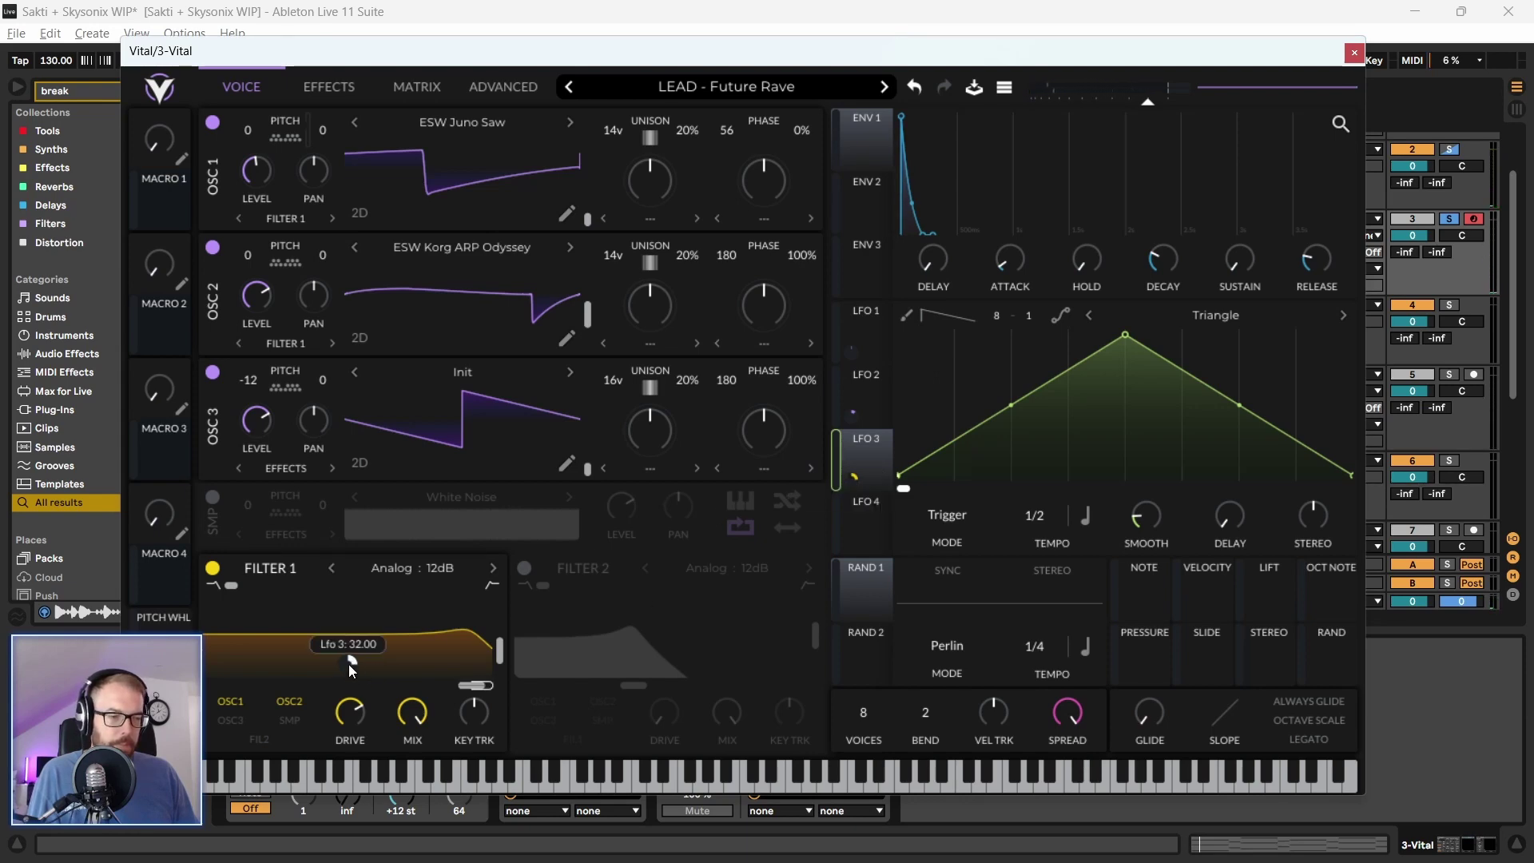
drag(349, 664, 348, 720)
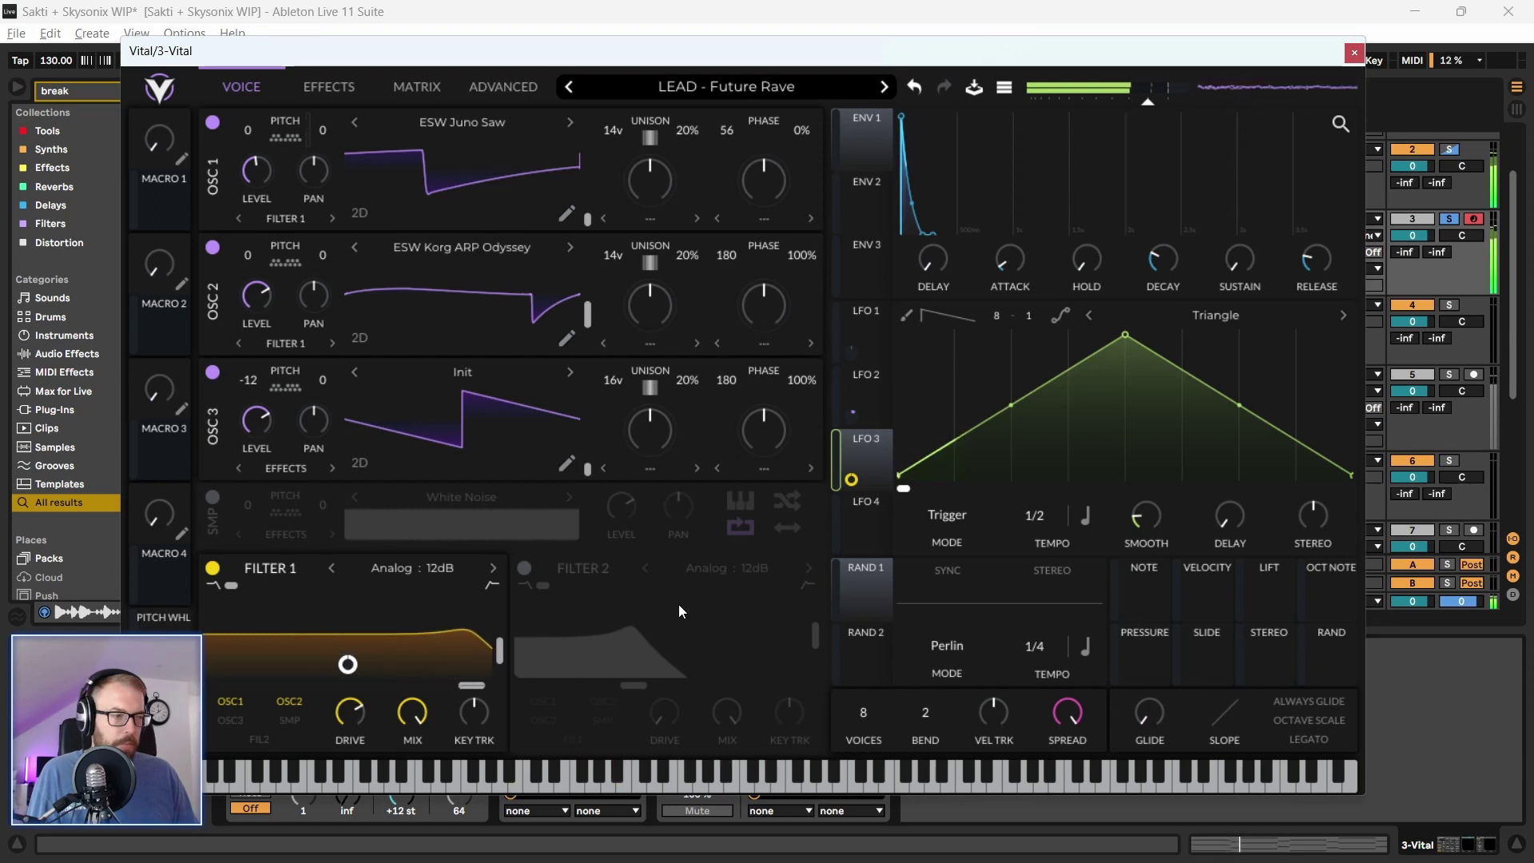
drag(1125, 334, 959, 340)
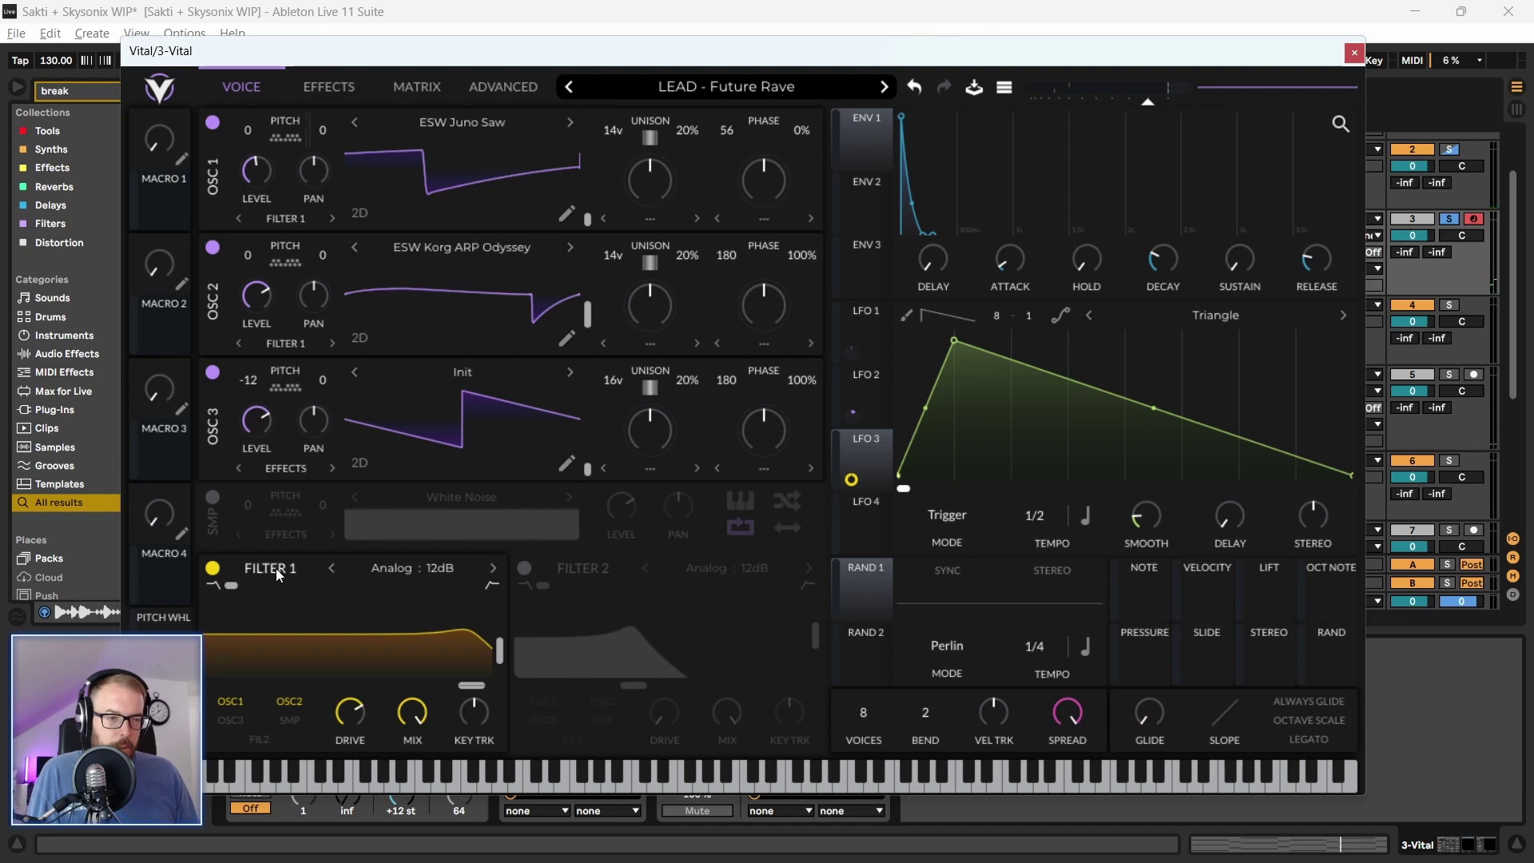
Route oscillator 3 through Filter 1 and lower the filter's cutoff with a smaller LFO 3 modulation amount
click(230, 720)
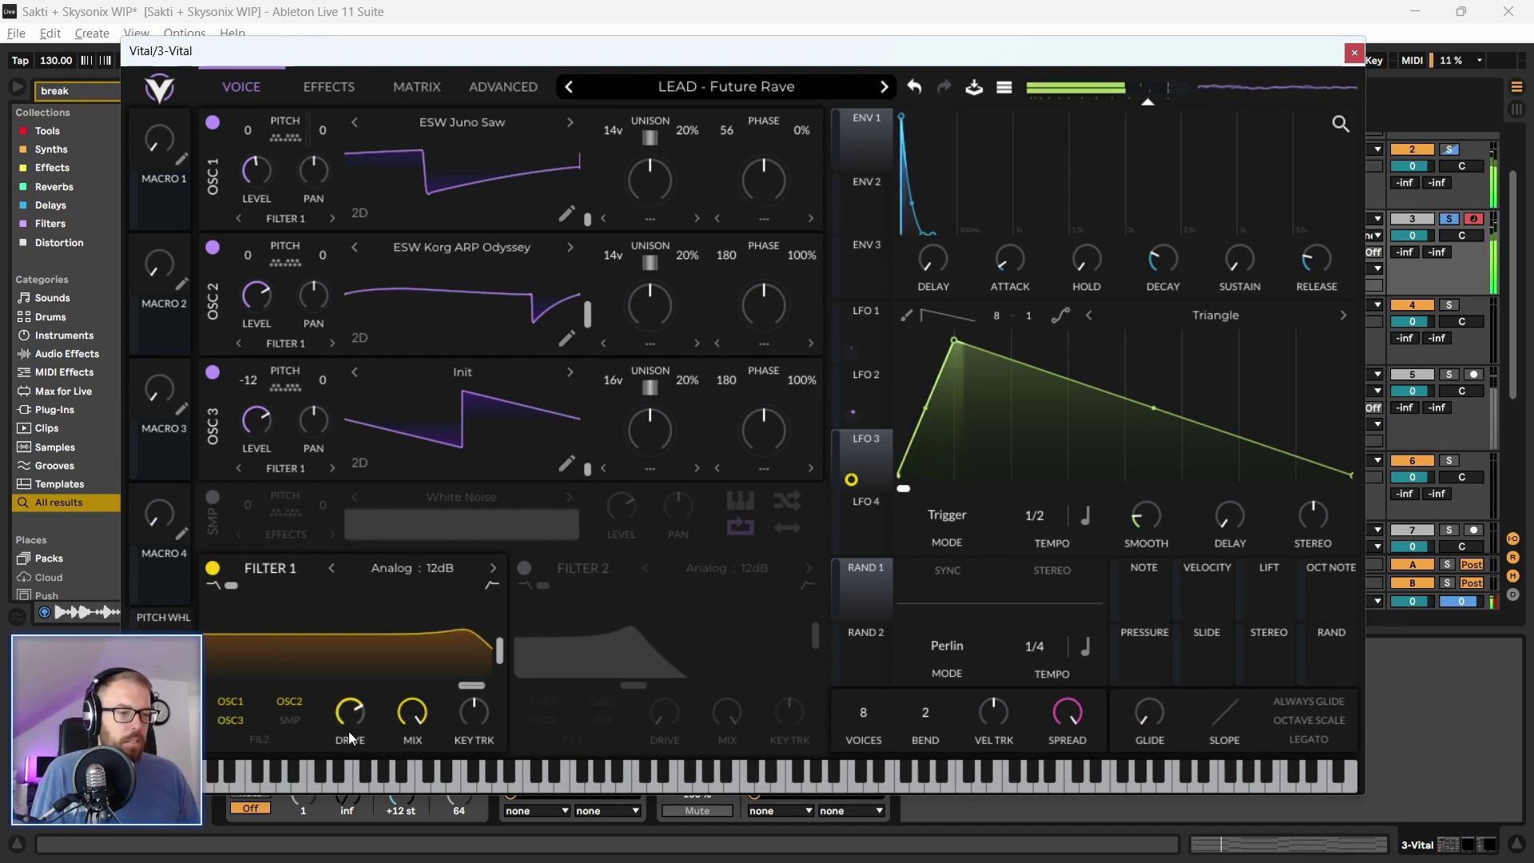
mouse_move(351, 711)
drag(385, 702, 350, 624)
mouse_move(350, 684)
mouse_down()
mouse_move(392, 686)
mouse_move(342, 661)
mouse_move(403, 685)
mouse_move(344, 665)
mouse_up()
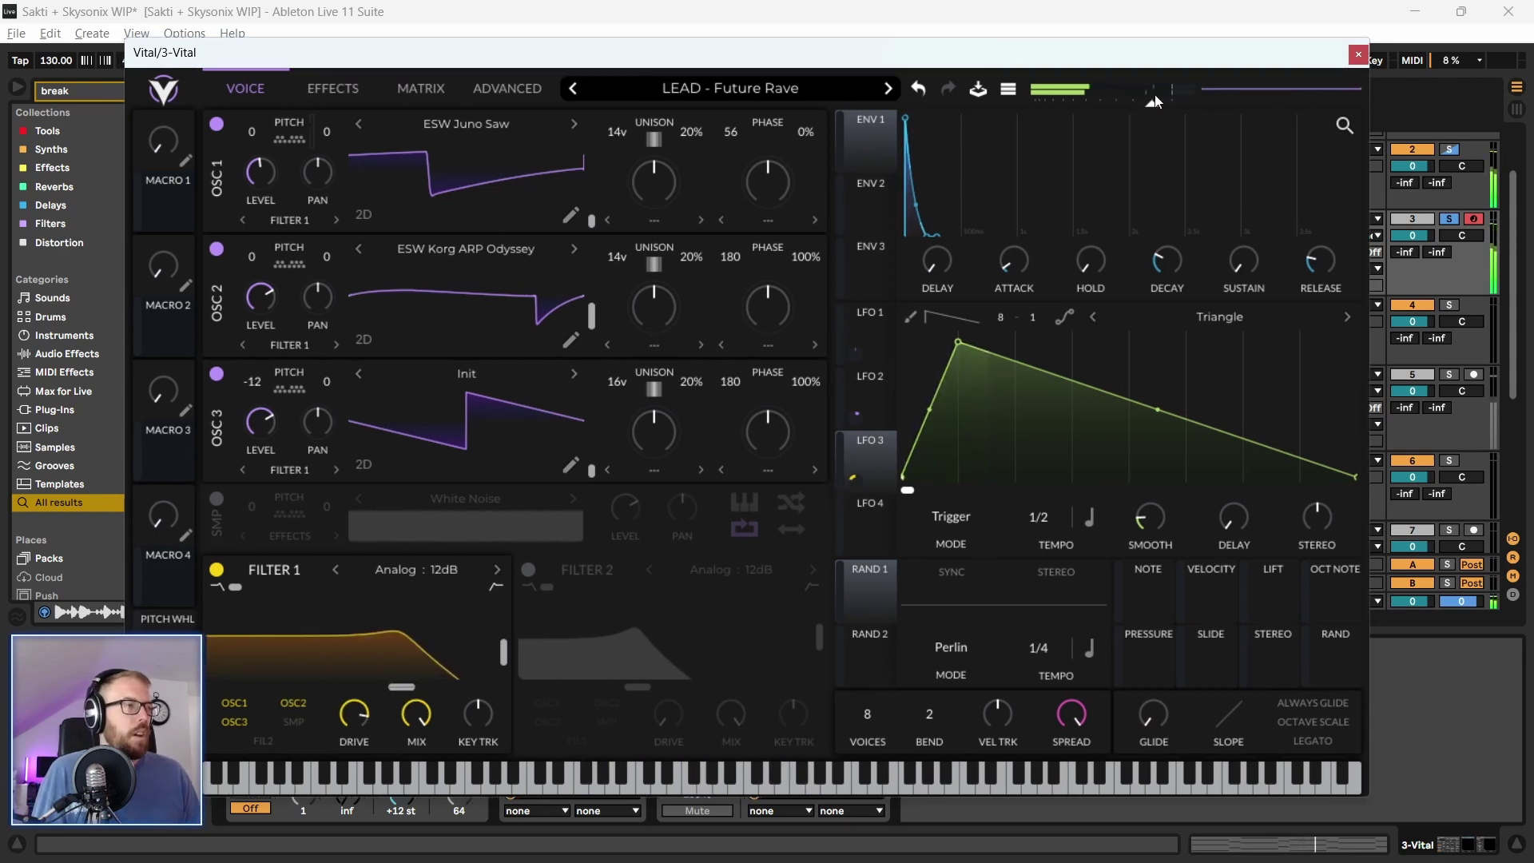
Bypass MComb on the Vital track and check the reverb mix in Vital's effects during playback
drag(652, 53, 656, 54)
click(1358, 54)
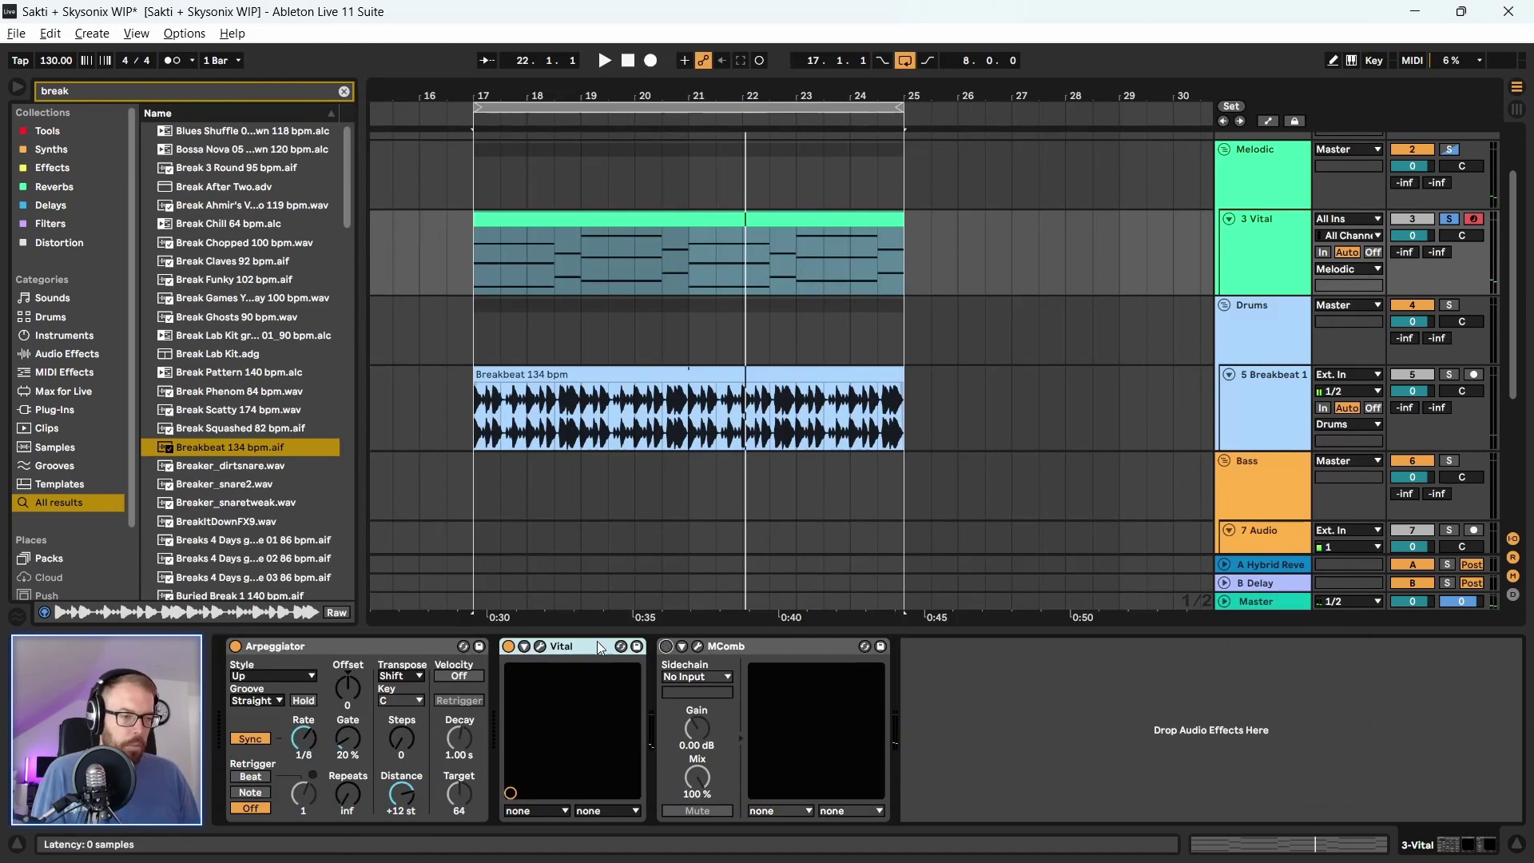
click(542, 646)
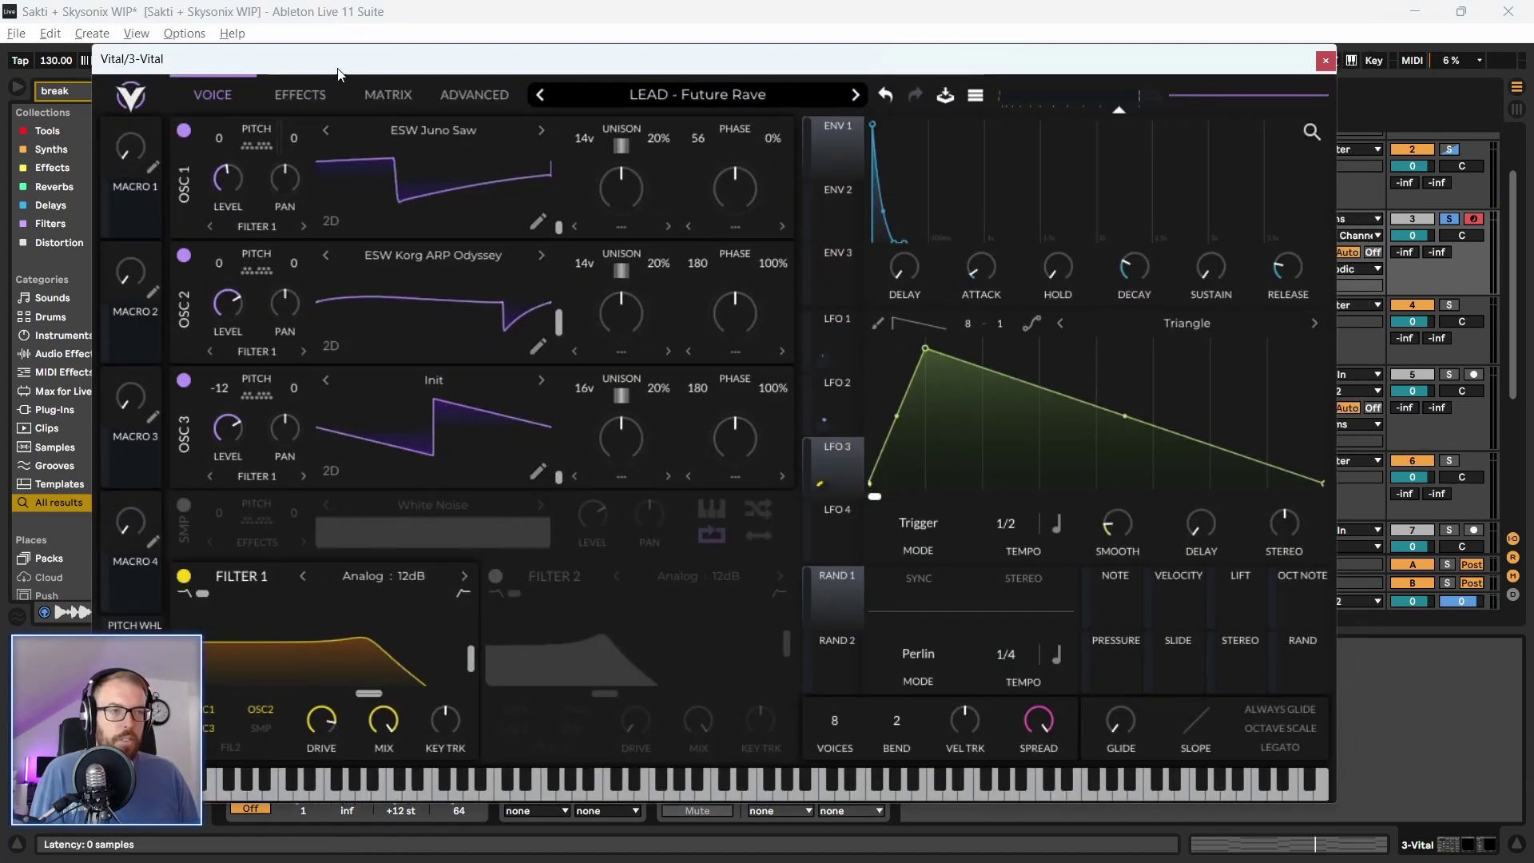
click(309, 74)
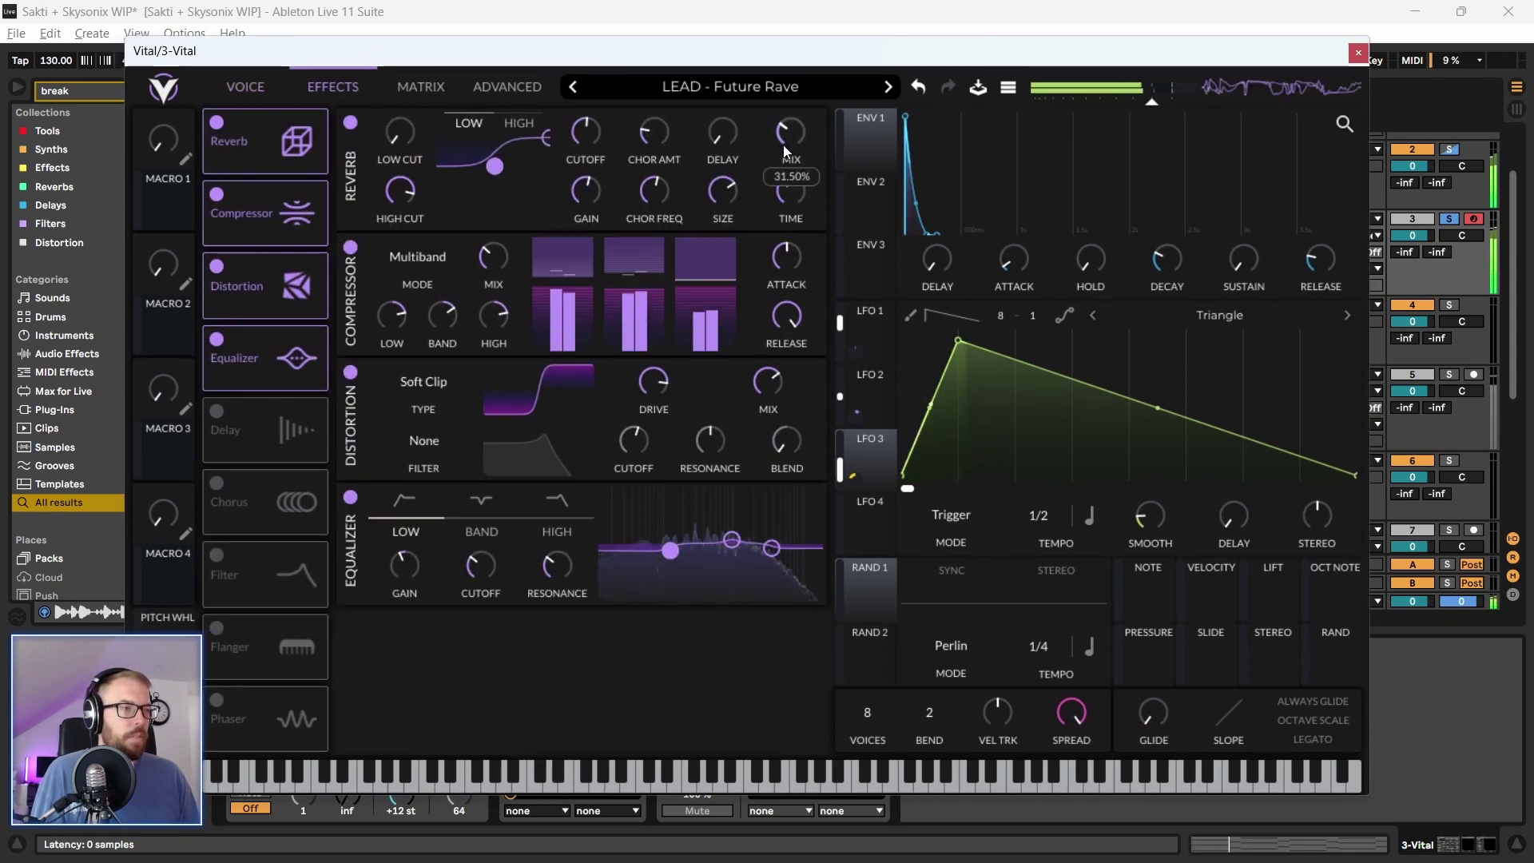
mouse_move(783, 142)
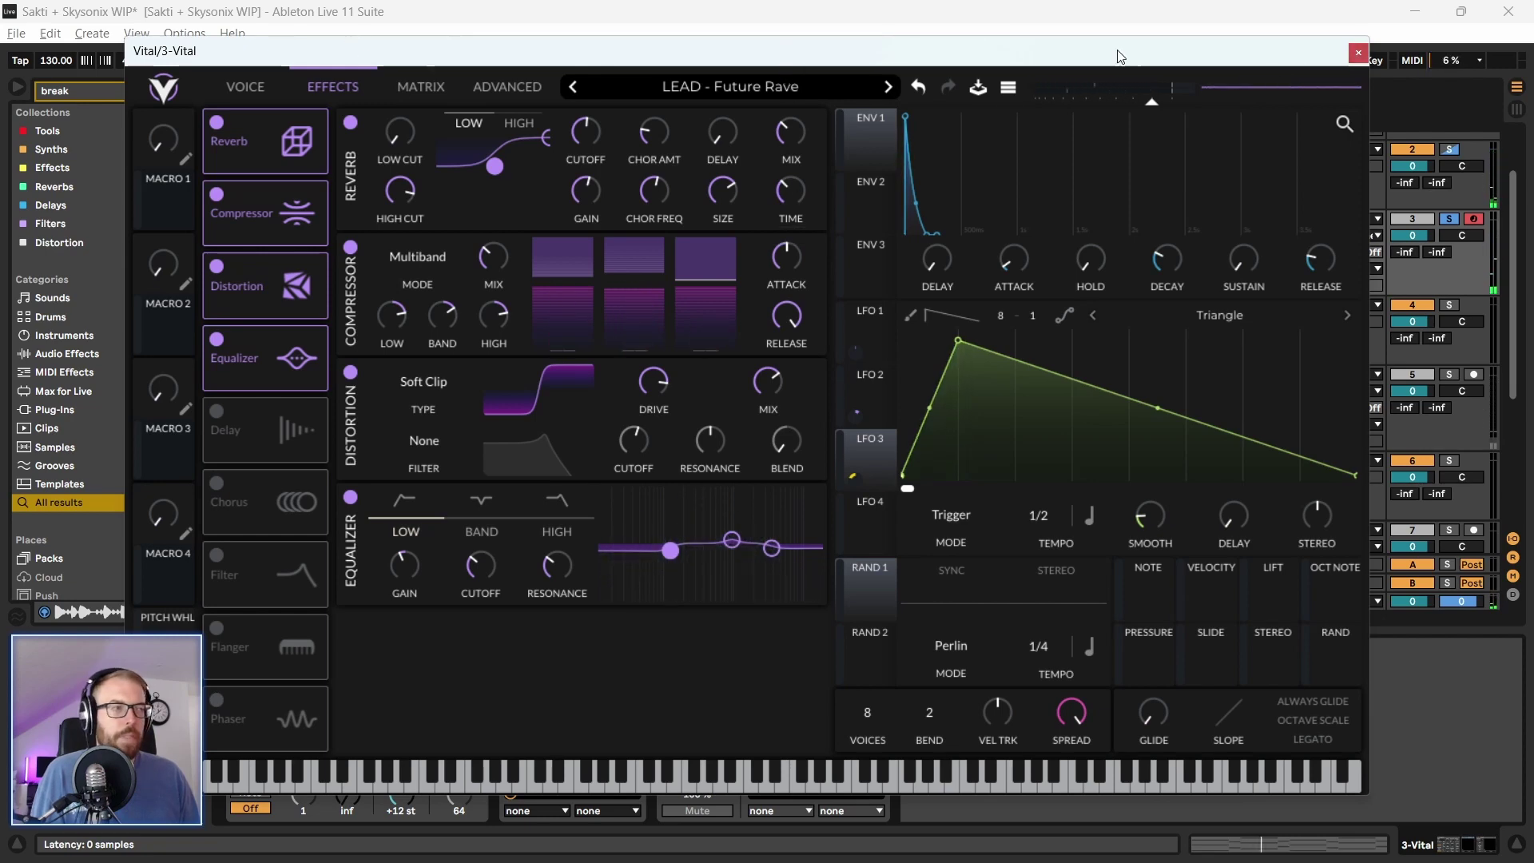
click(1358, 53)
Search the browser for "ott", add OTT_x64 to the Vital track in place of MComb and play the loop
drag(130, 94, 34, 83)
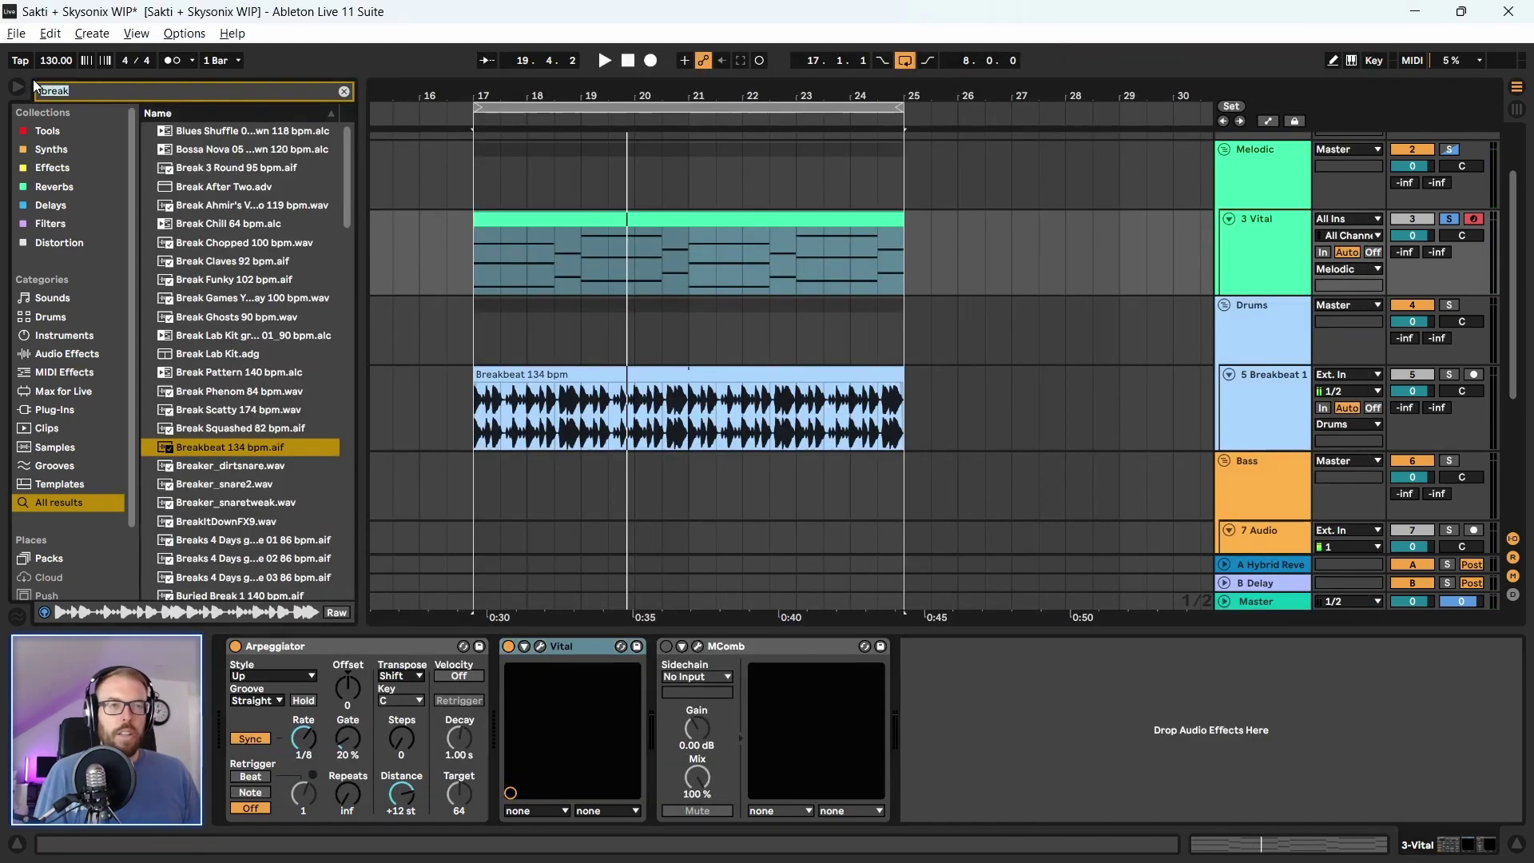
text(ott)
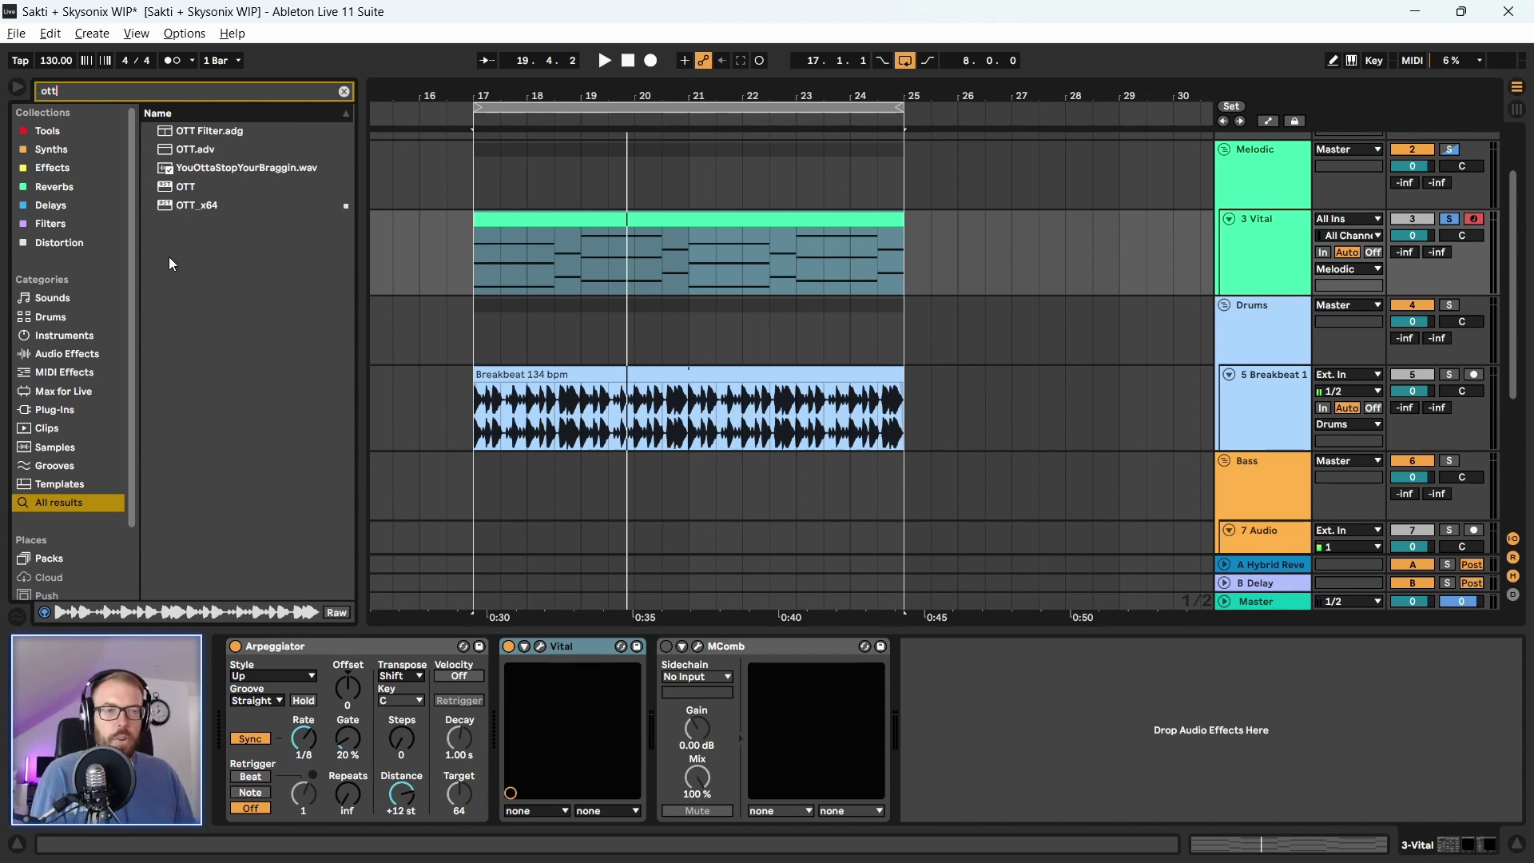
click(218, 188)
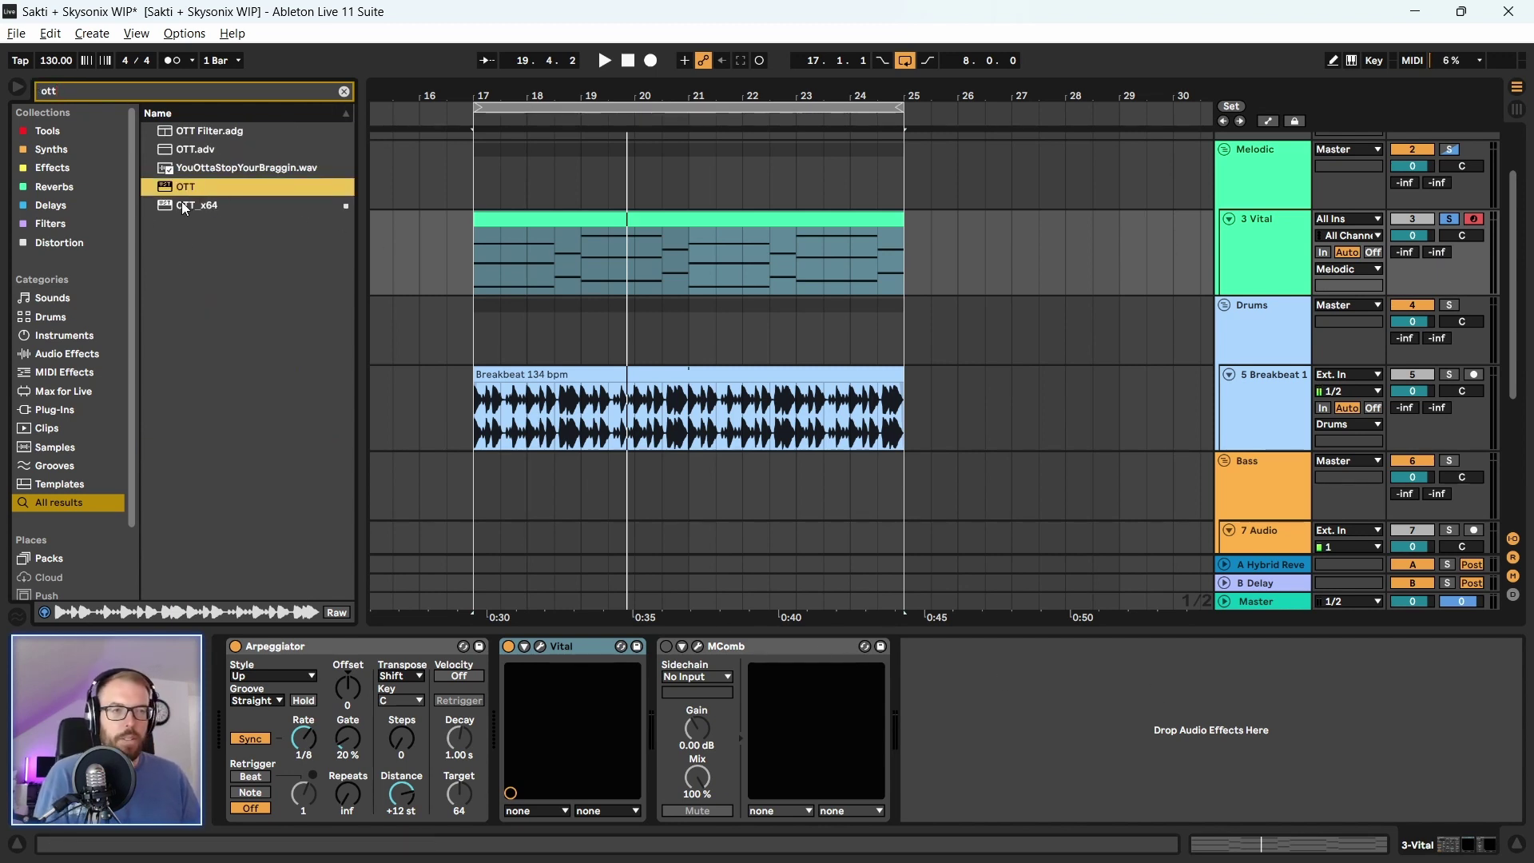
drag(184, 210, 868, 684)
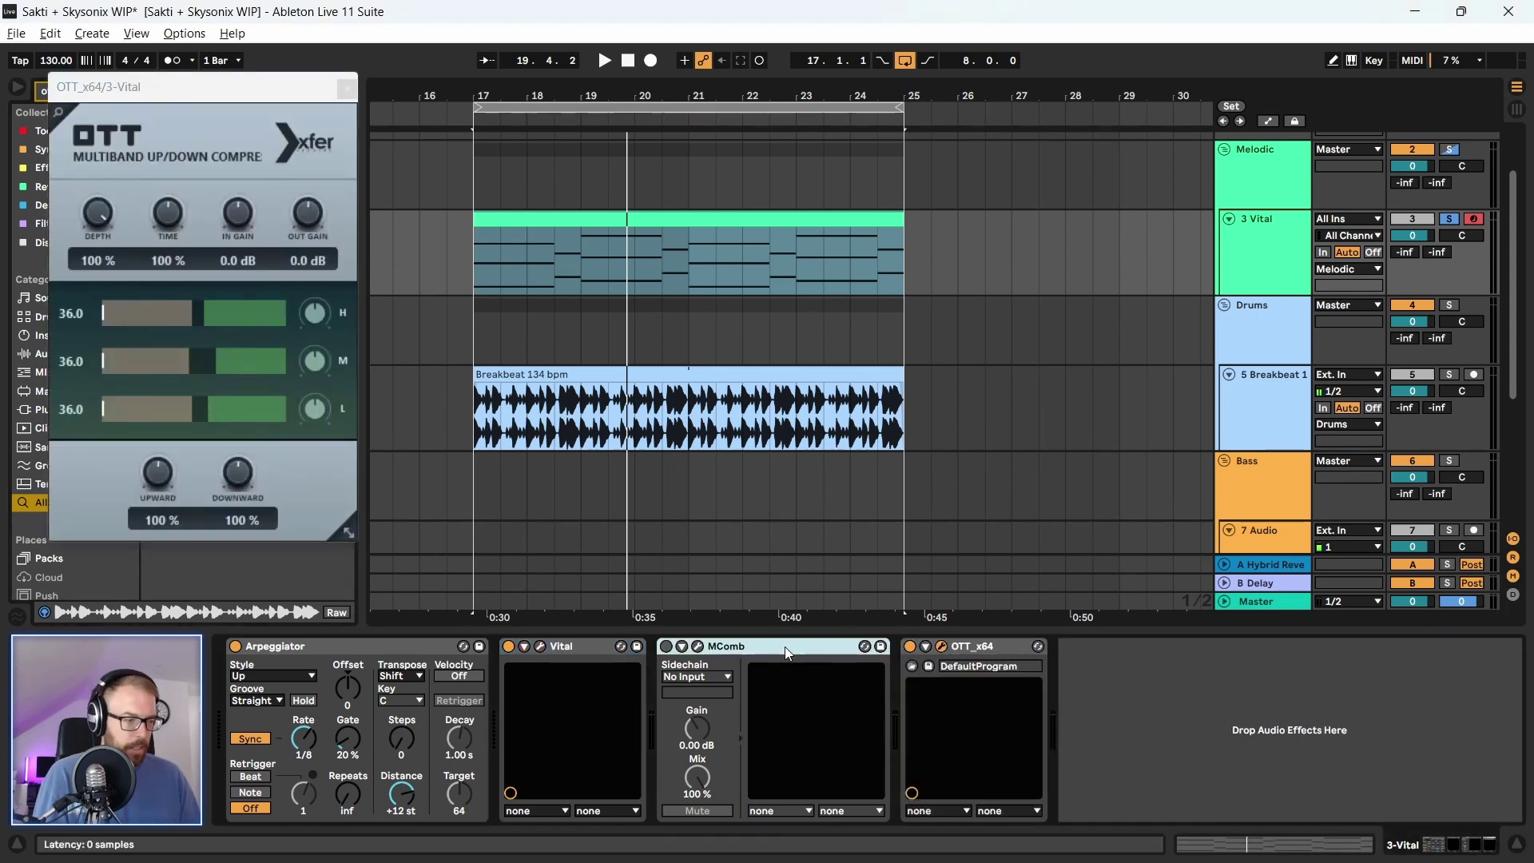
key(Delete)
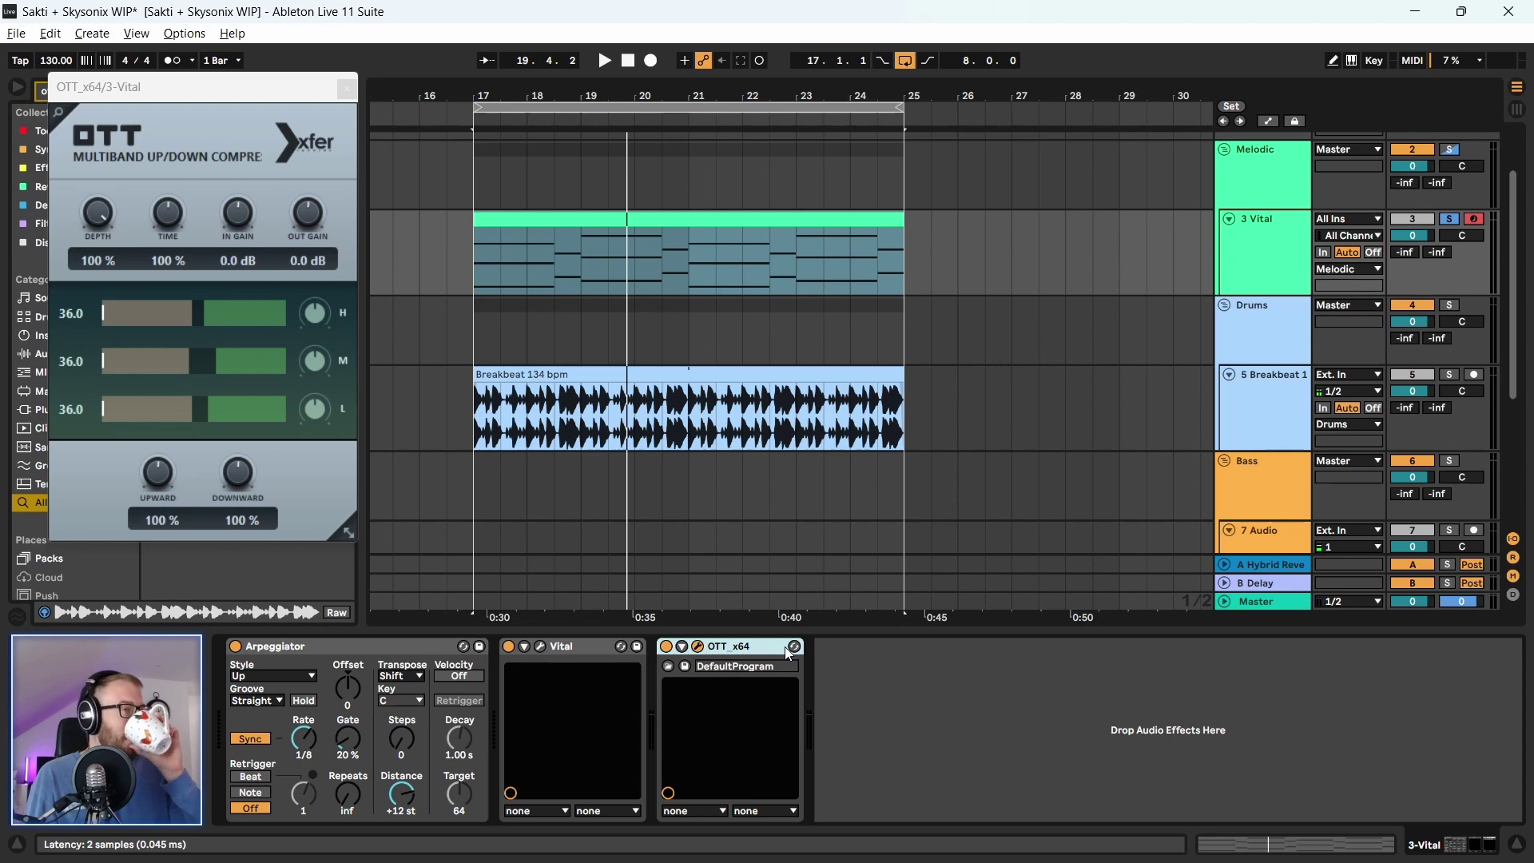
key(space)
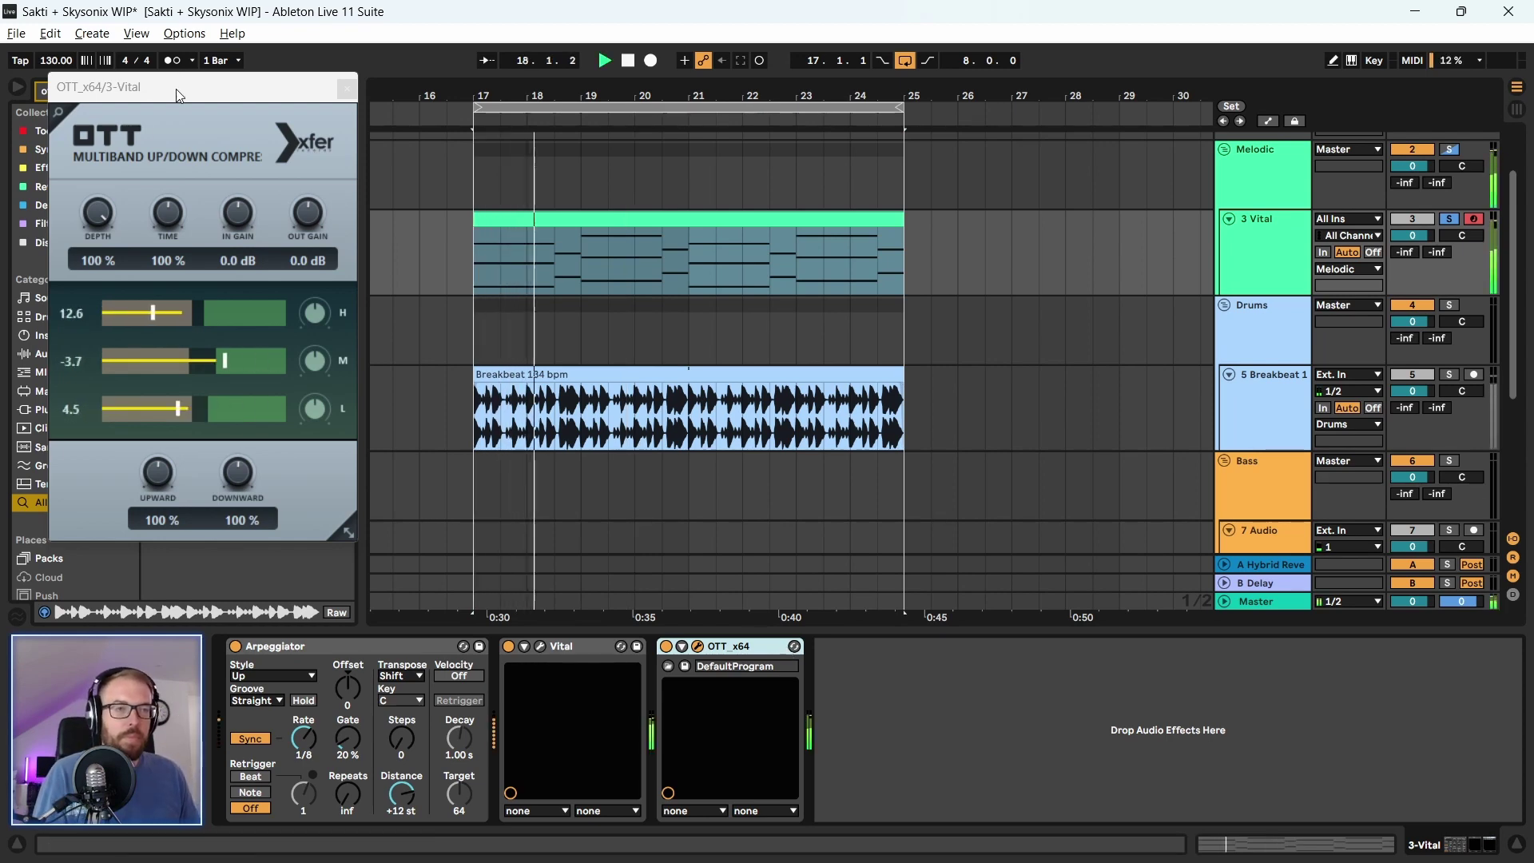
Delete the OTT_x64 device from the 3 Vital track's device chain
drag(199, 88, 285, 107)
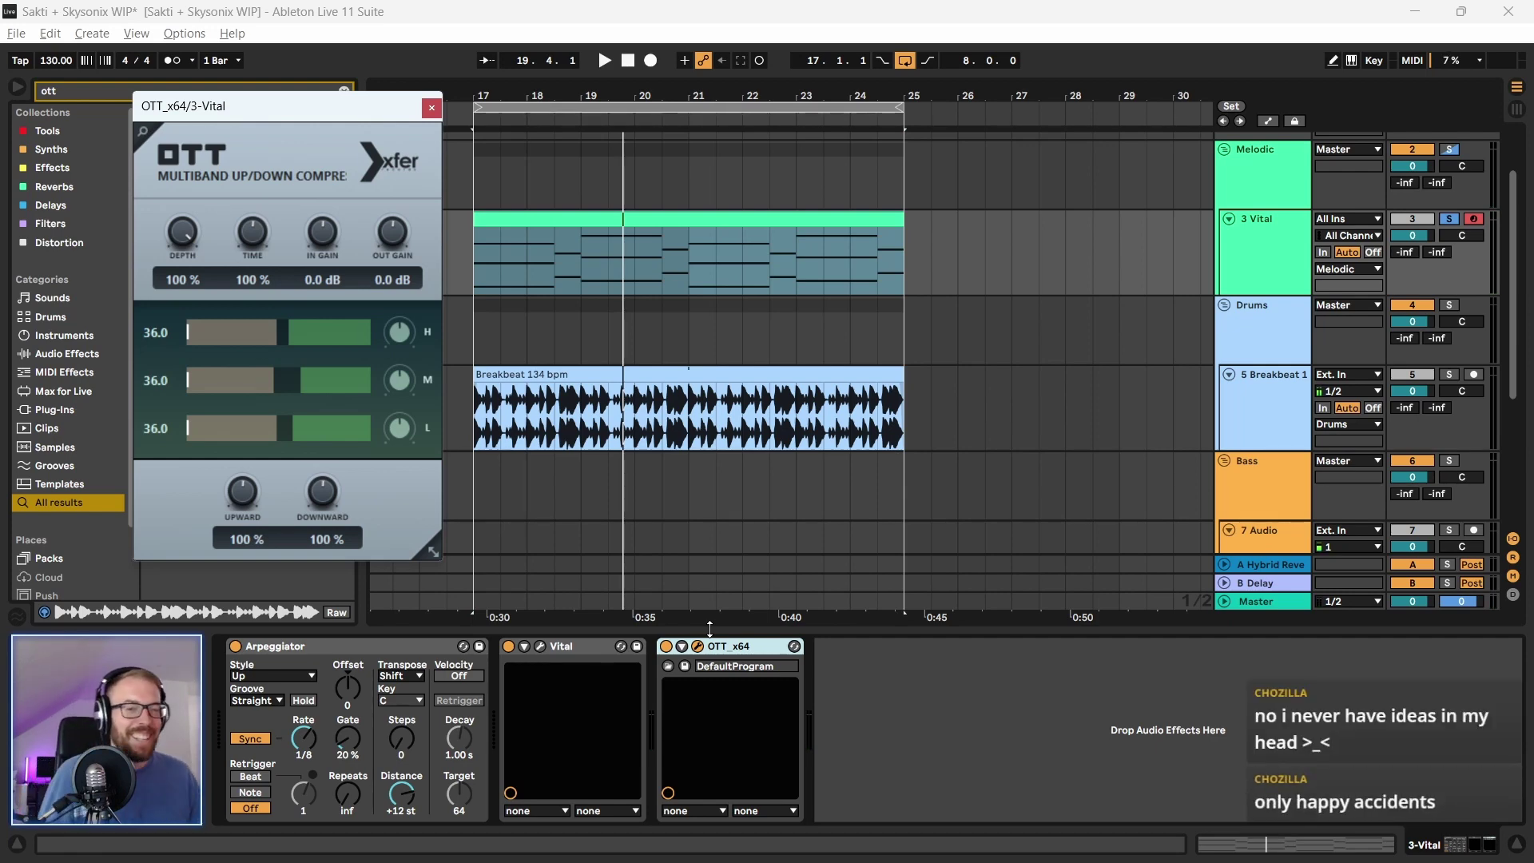
click(738, 651)
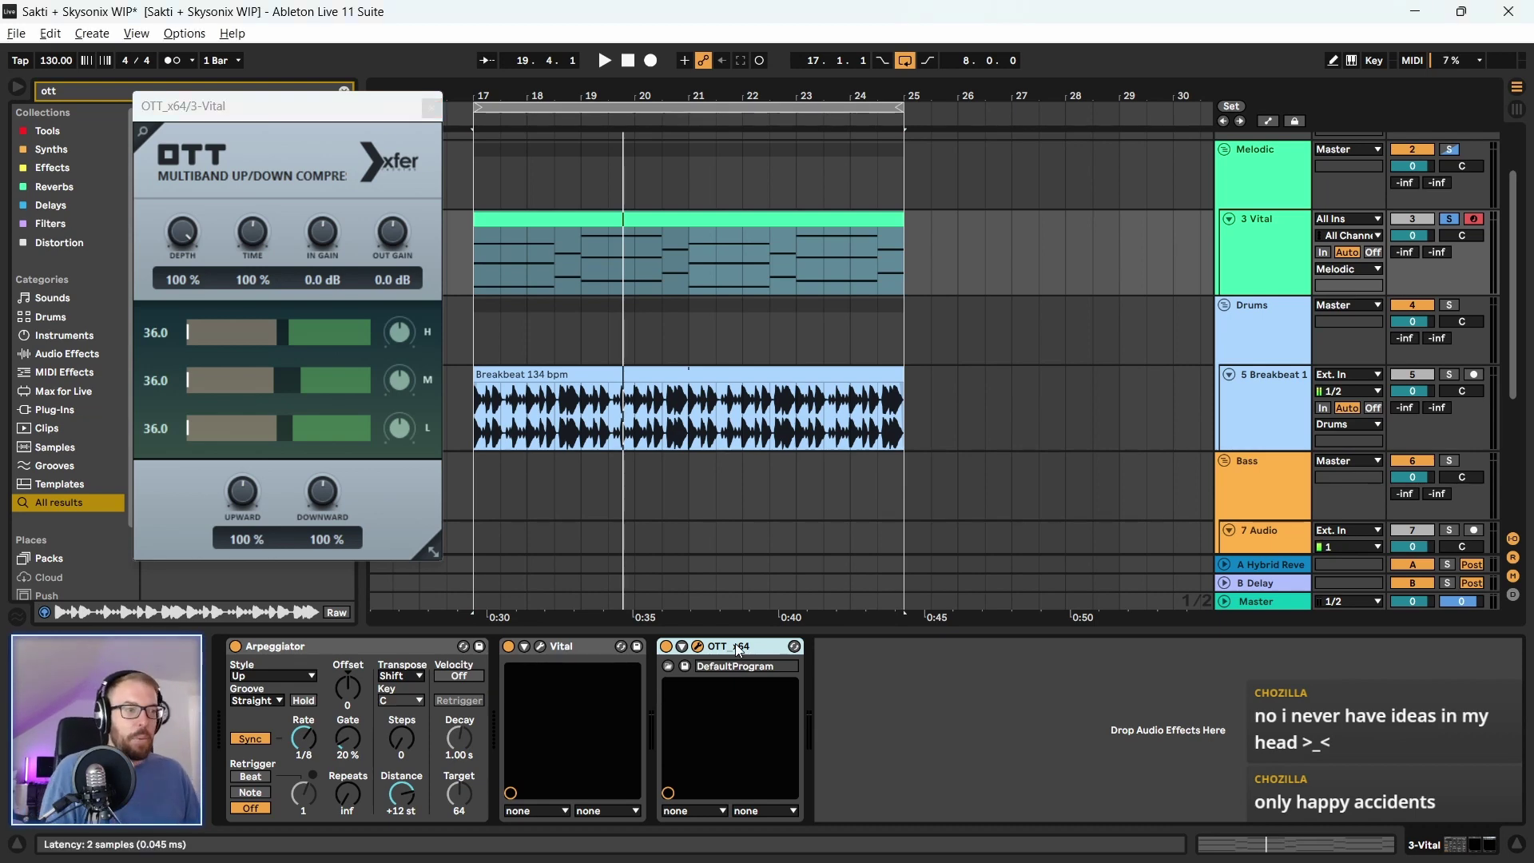
key(Delete)
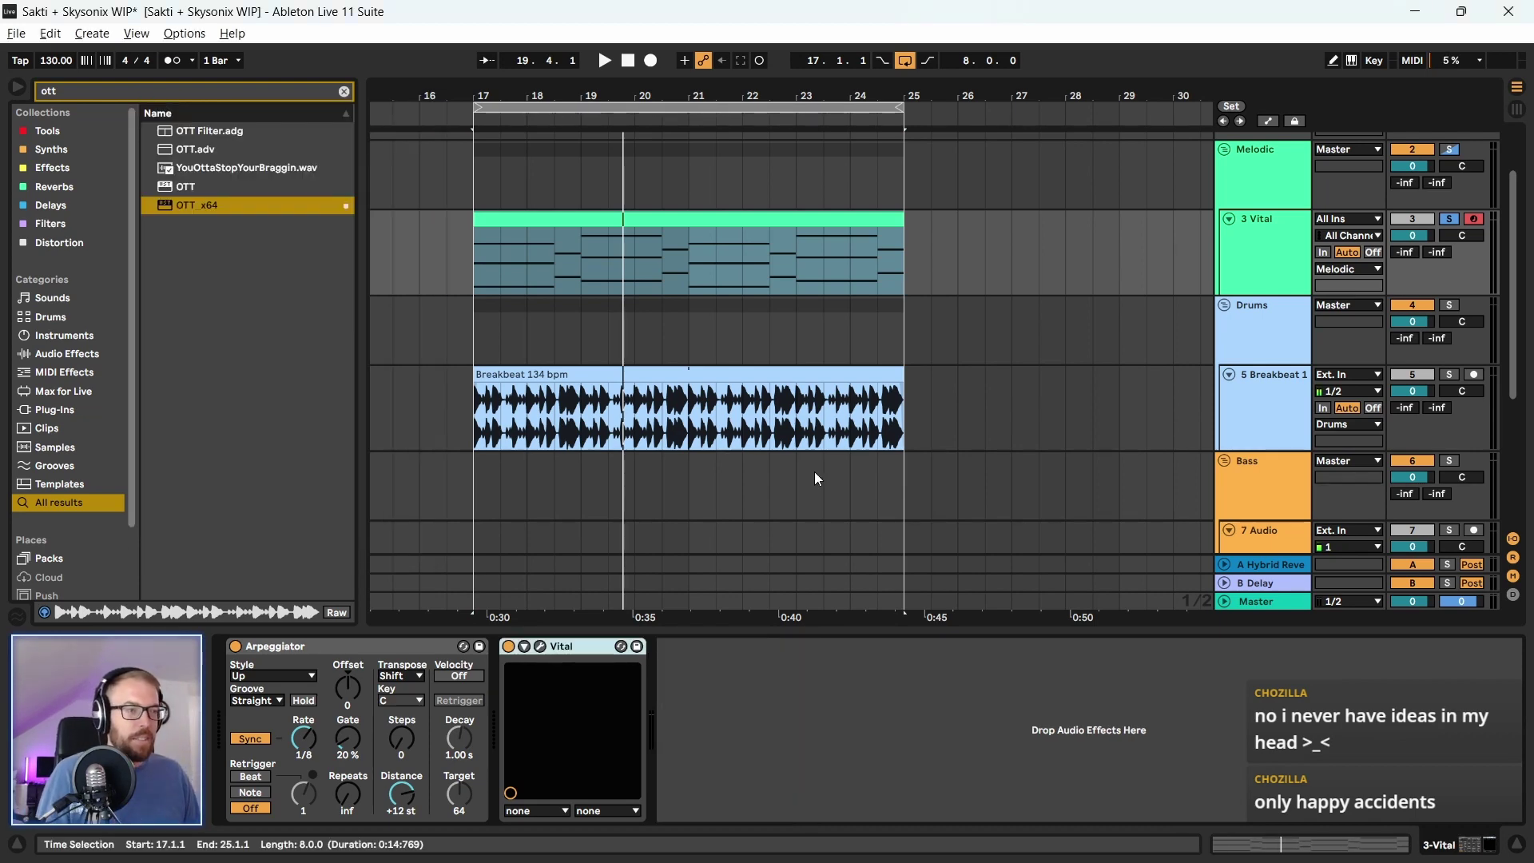
click(1274, 374)
click(1276, 263)
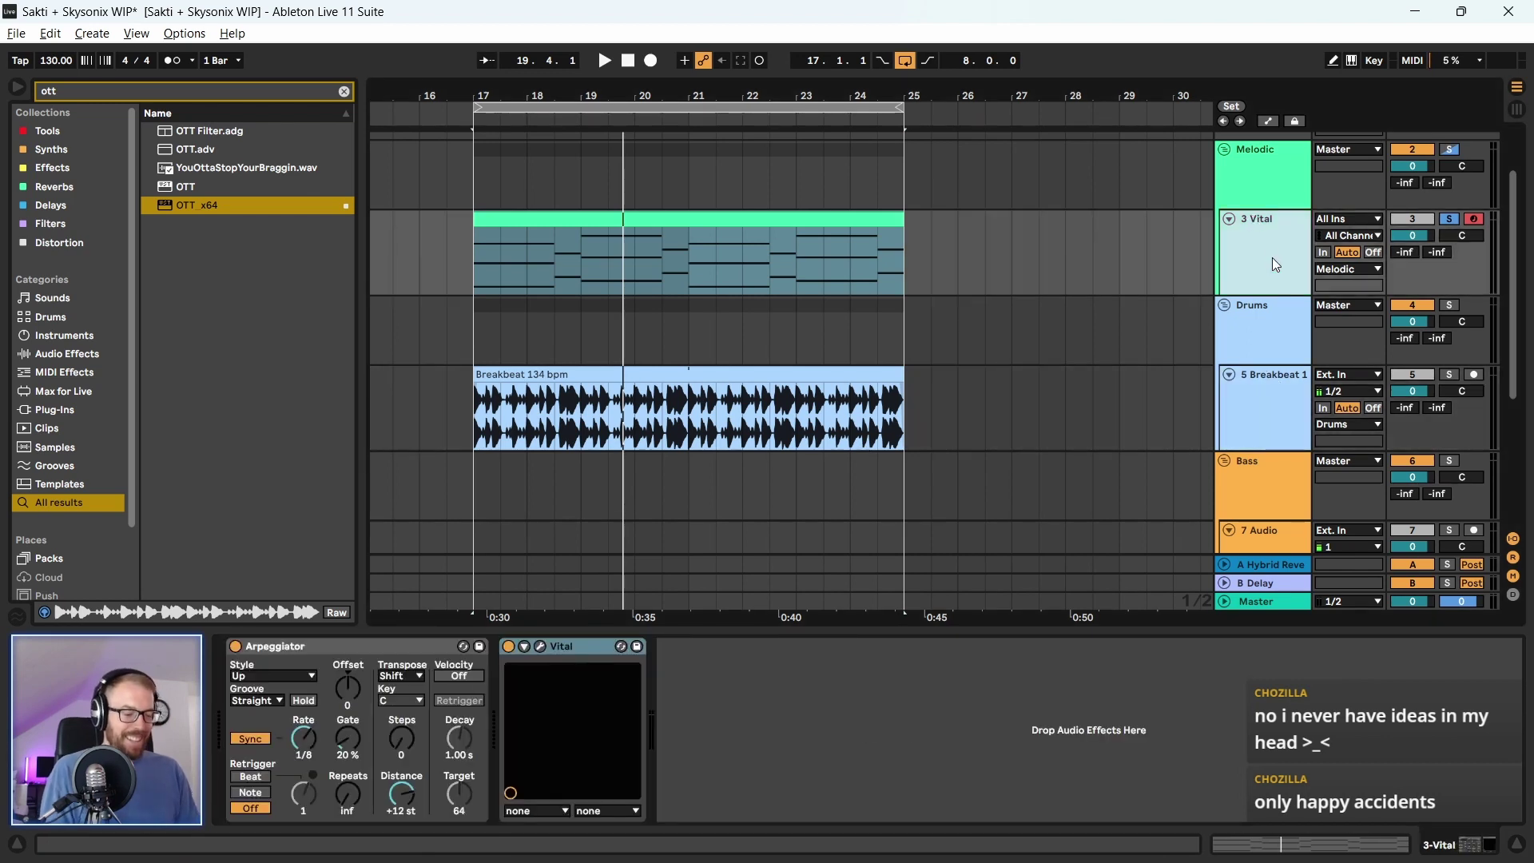
key(ctrl+shift+t)
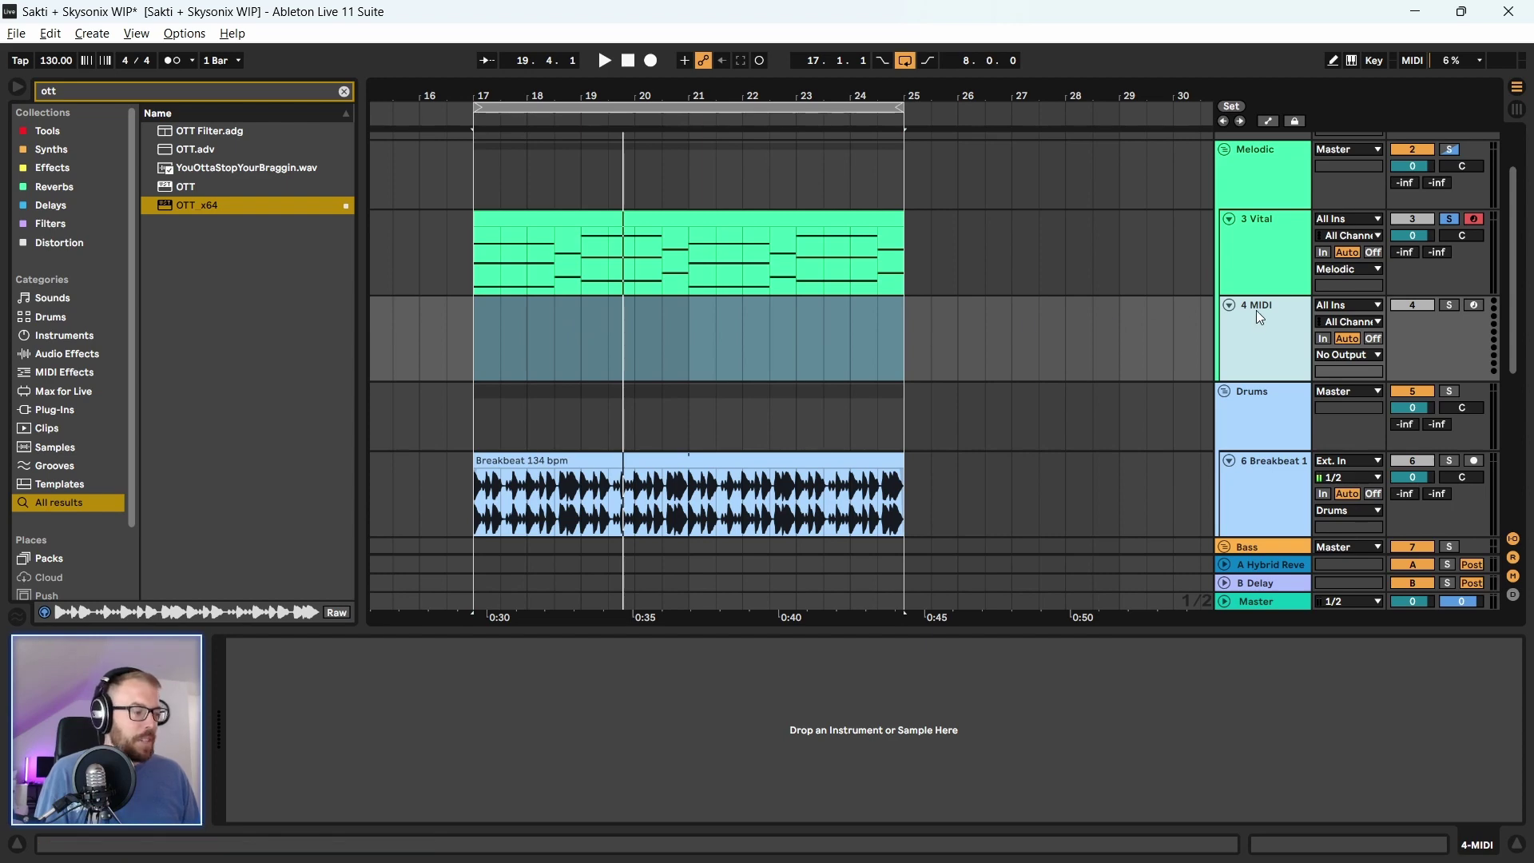
key(Delete)
Duplicate the 3 Vital track and add OTT_x64 after Vital on the copy
click(1256, 264)
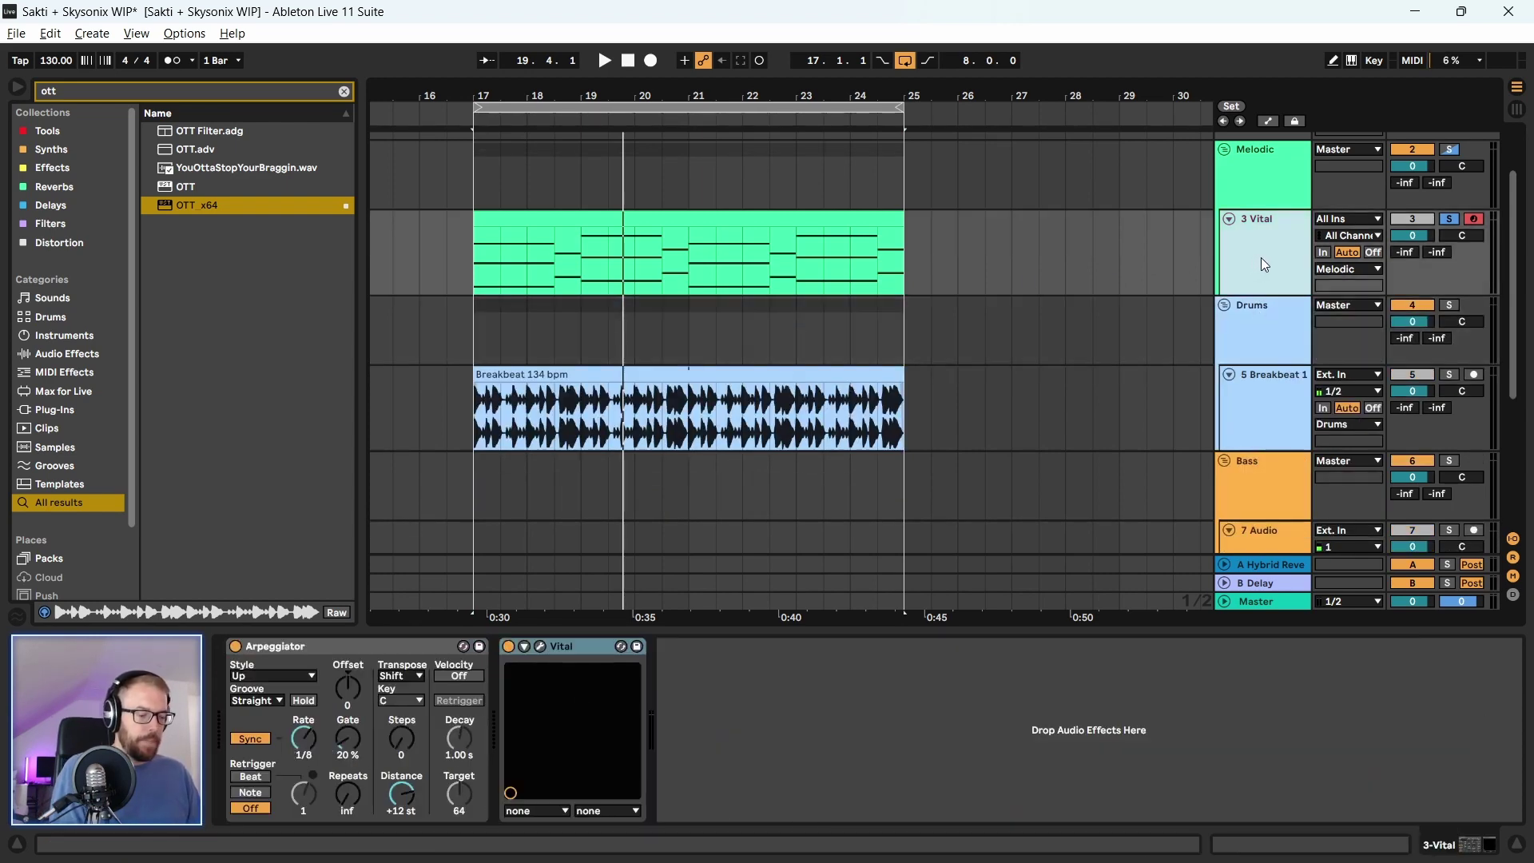
key(ctrl+d)
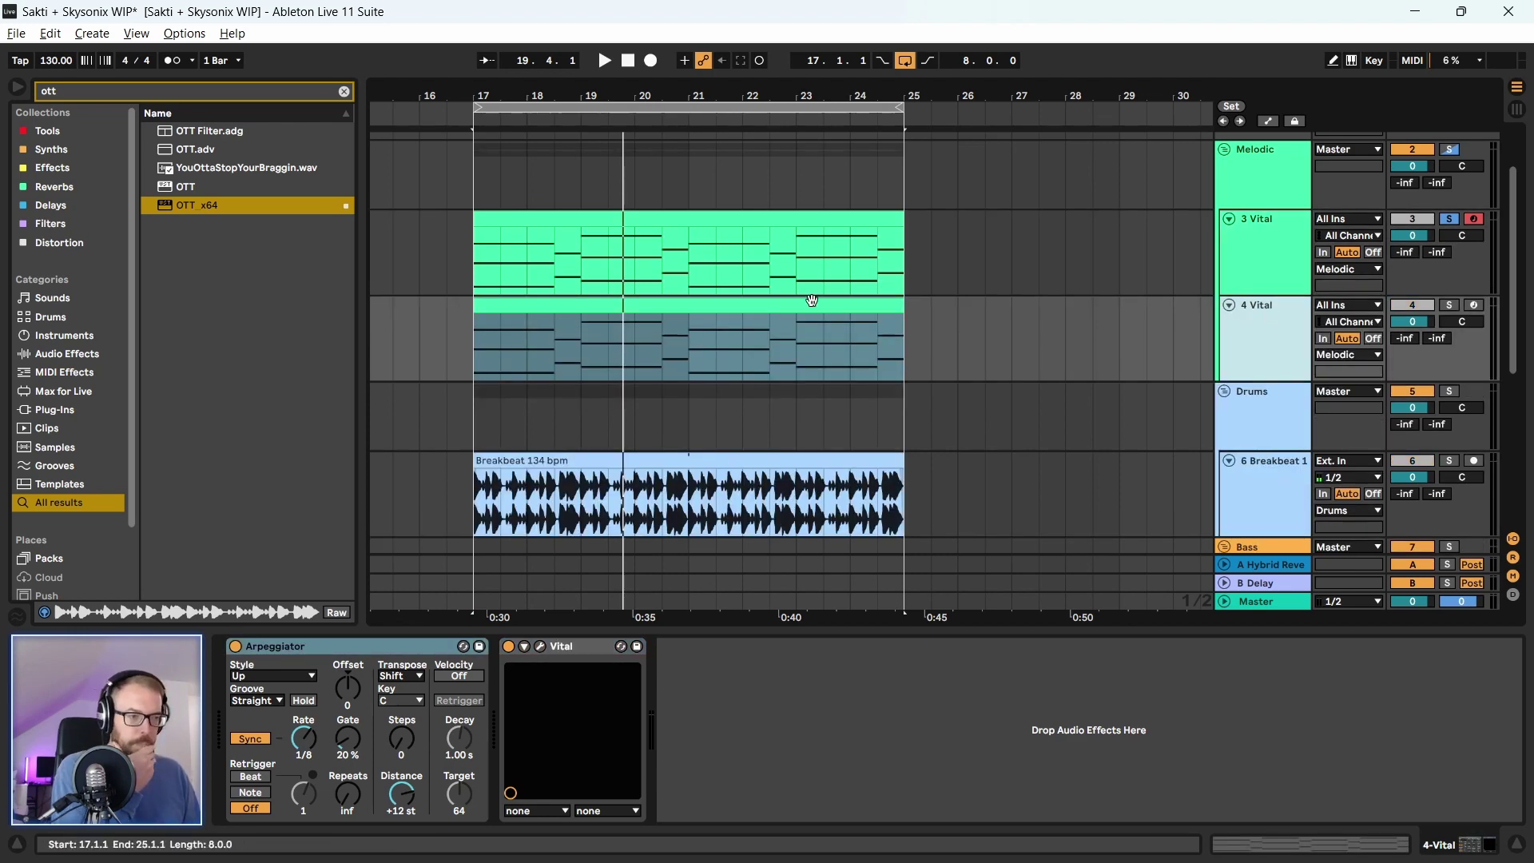
drag(198, 204, 692, 692)
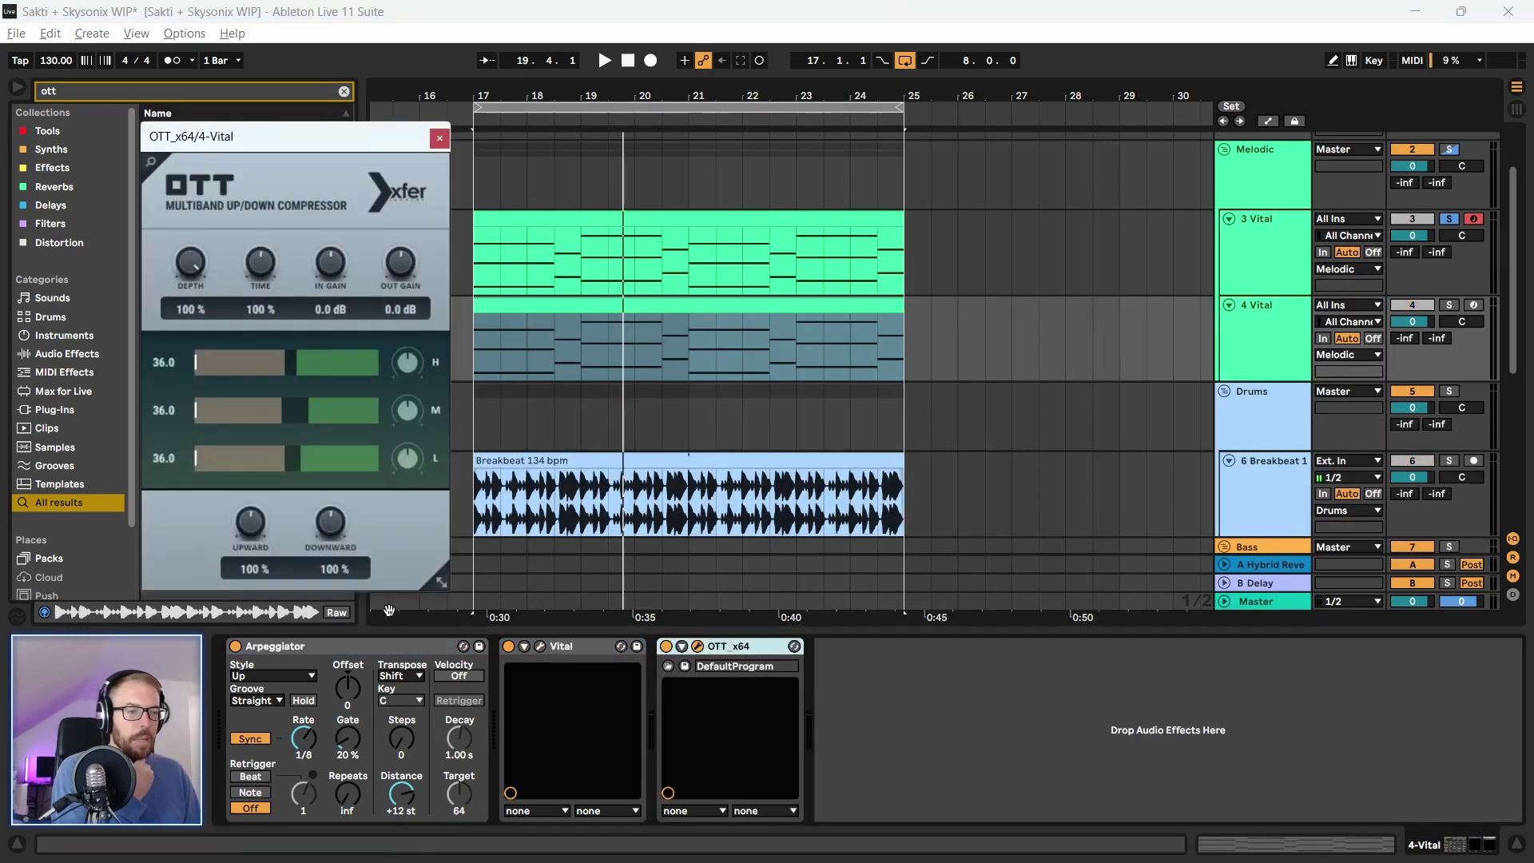
Turn off oscillator 3 in the 4 Vital synth and raise oscillator 1's transpose to 9
click(526, 649)
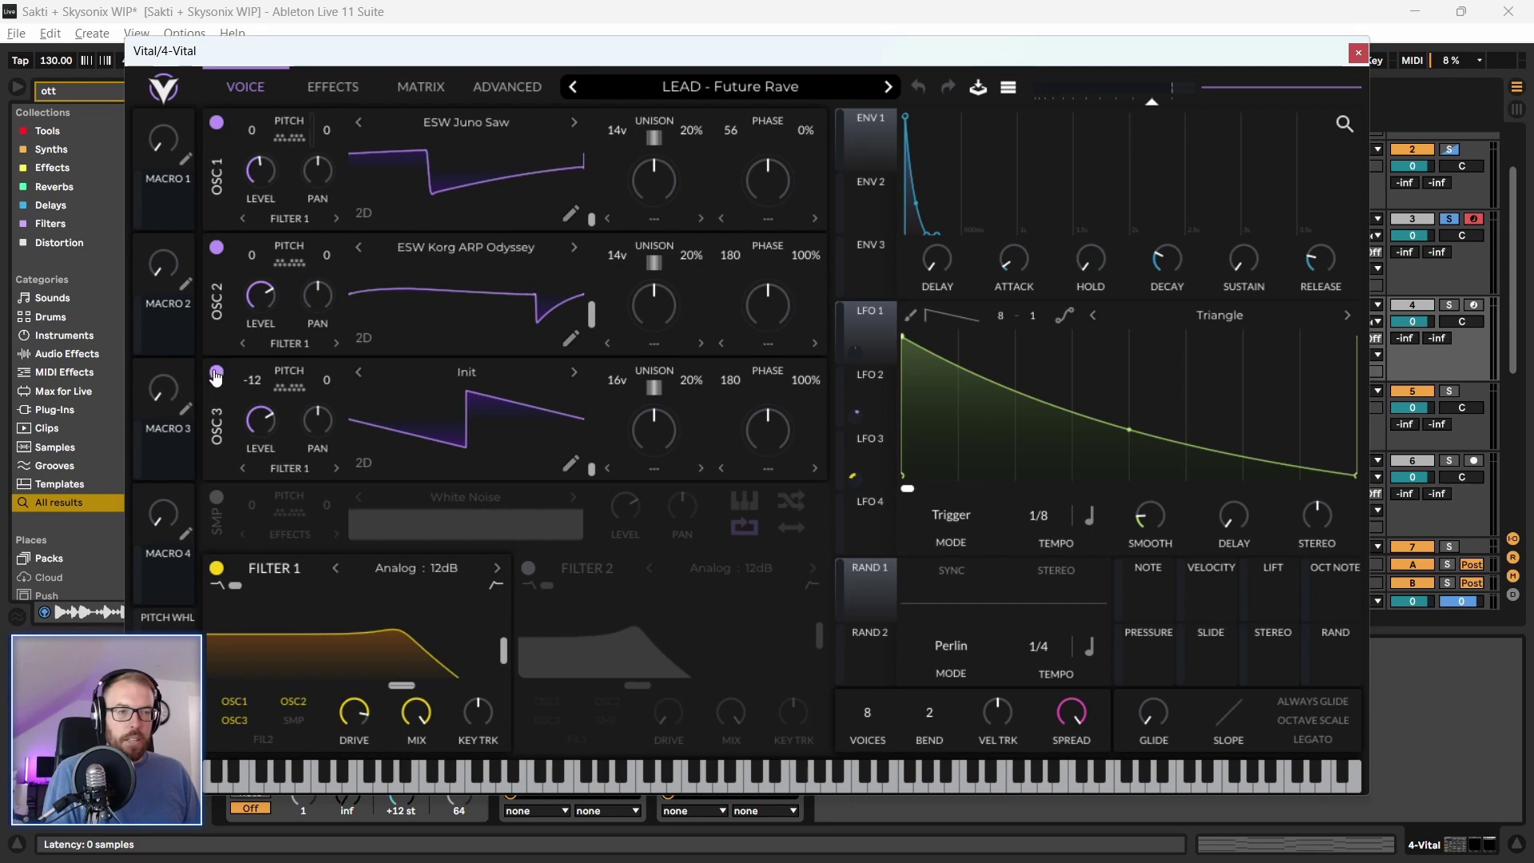
click(216, 373)
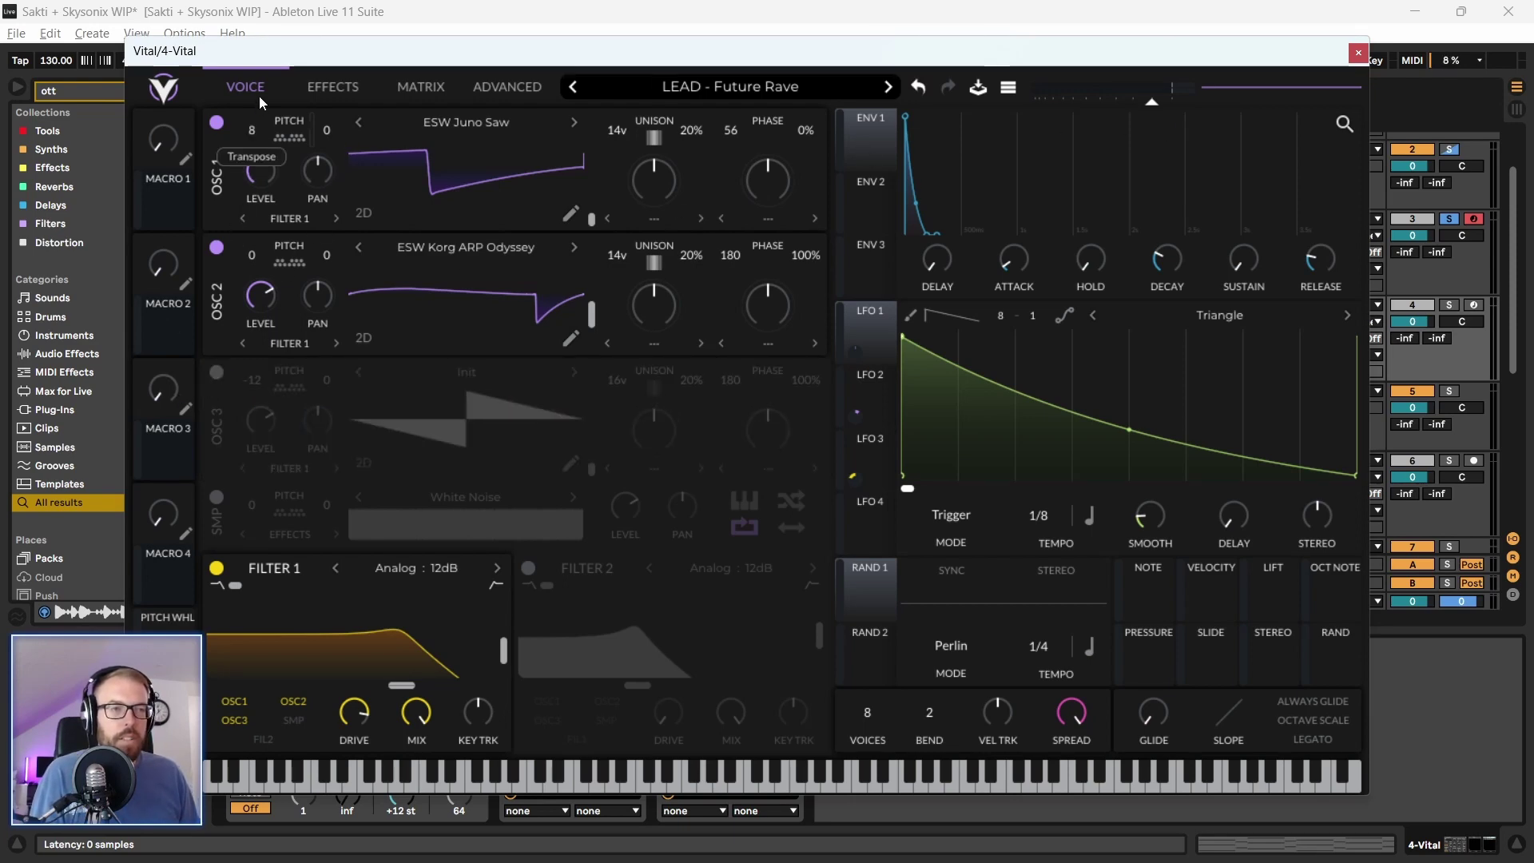
drag(831, 50, 794, 53)
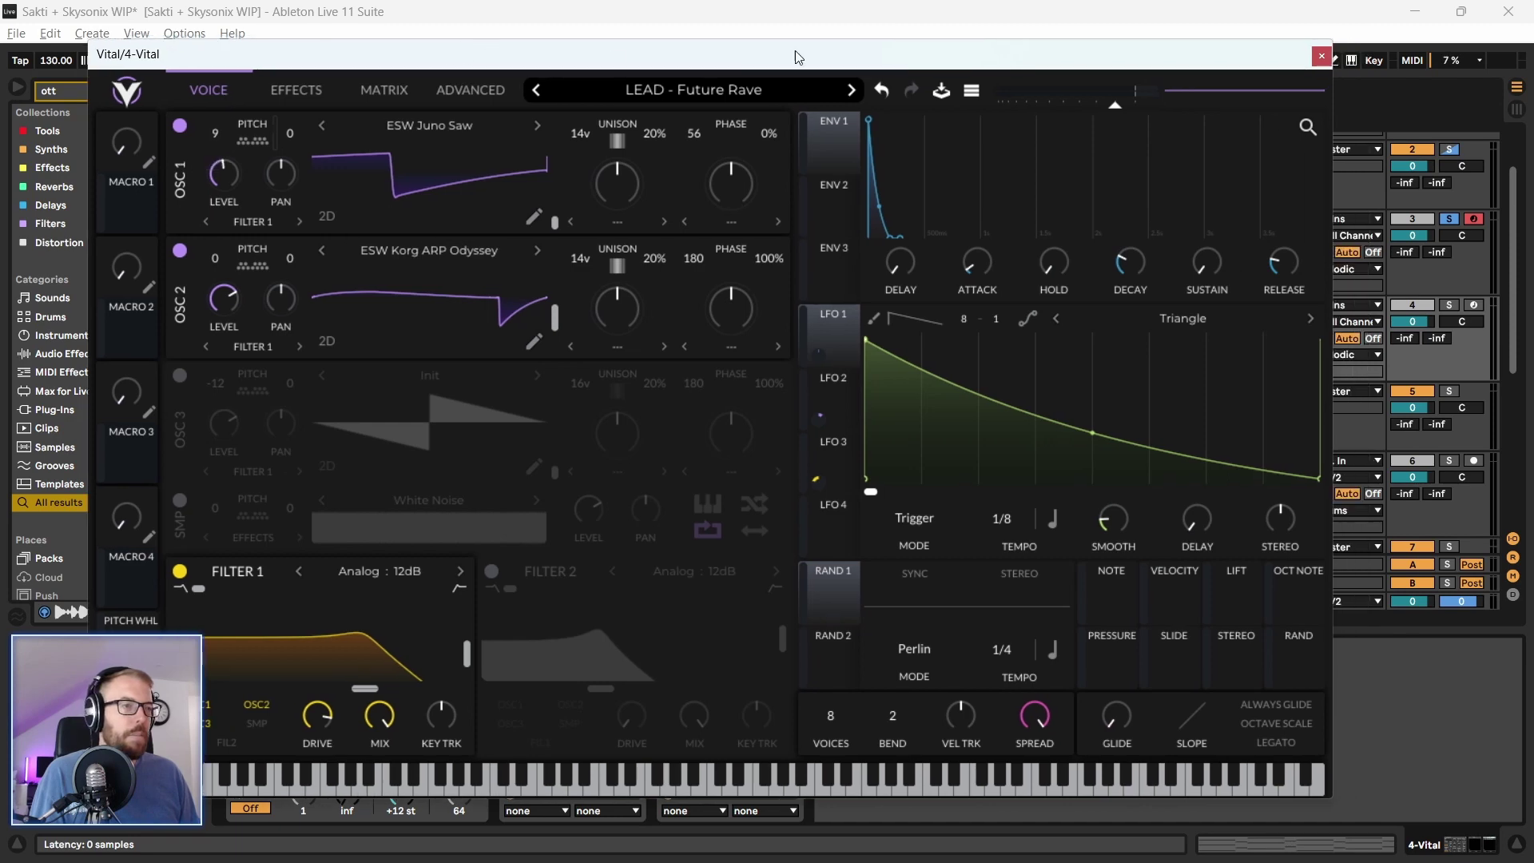
click(1319, 56)
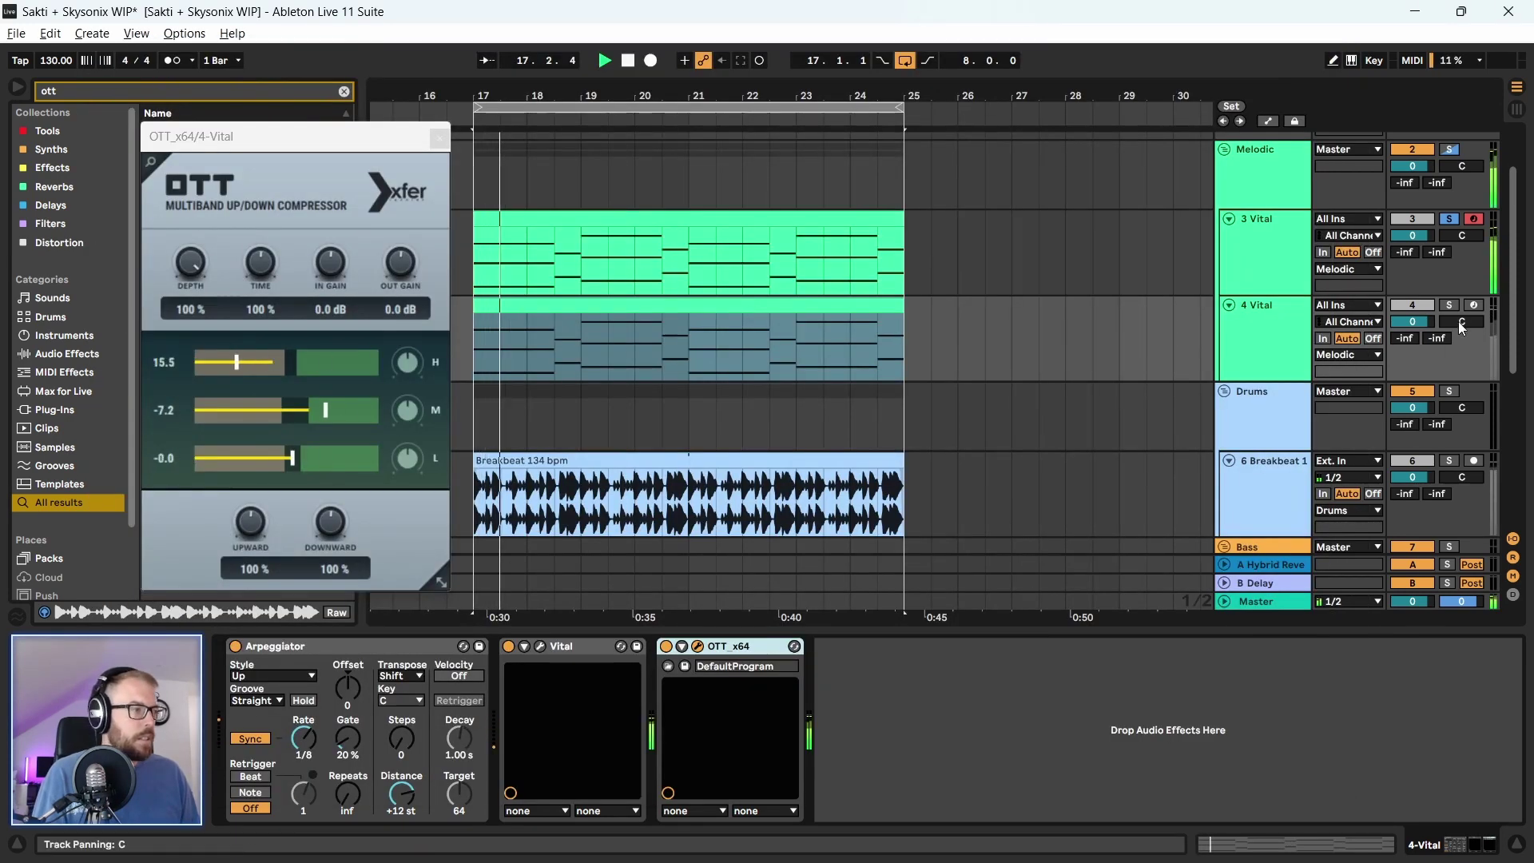
Close the OTT window, unsolo both Vital tracks and set oscillator 1's transpose to 7 in the 4 Vital synth
drag(364, 143, 380, 141)
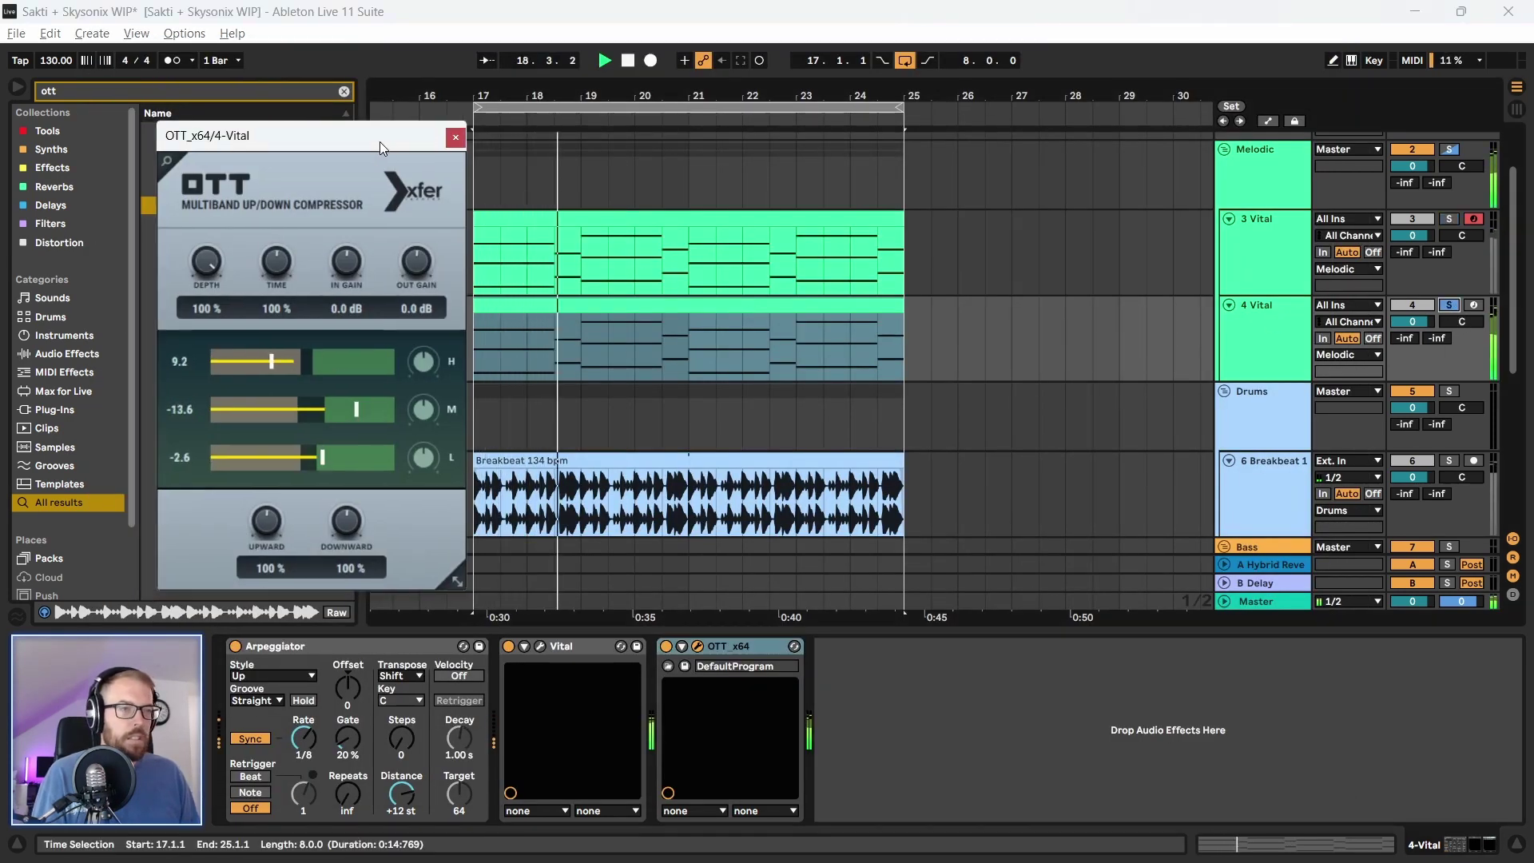
click(455, 139)
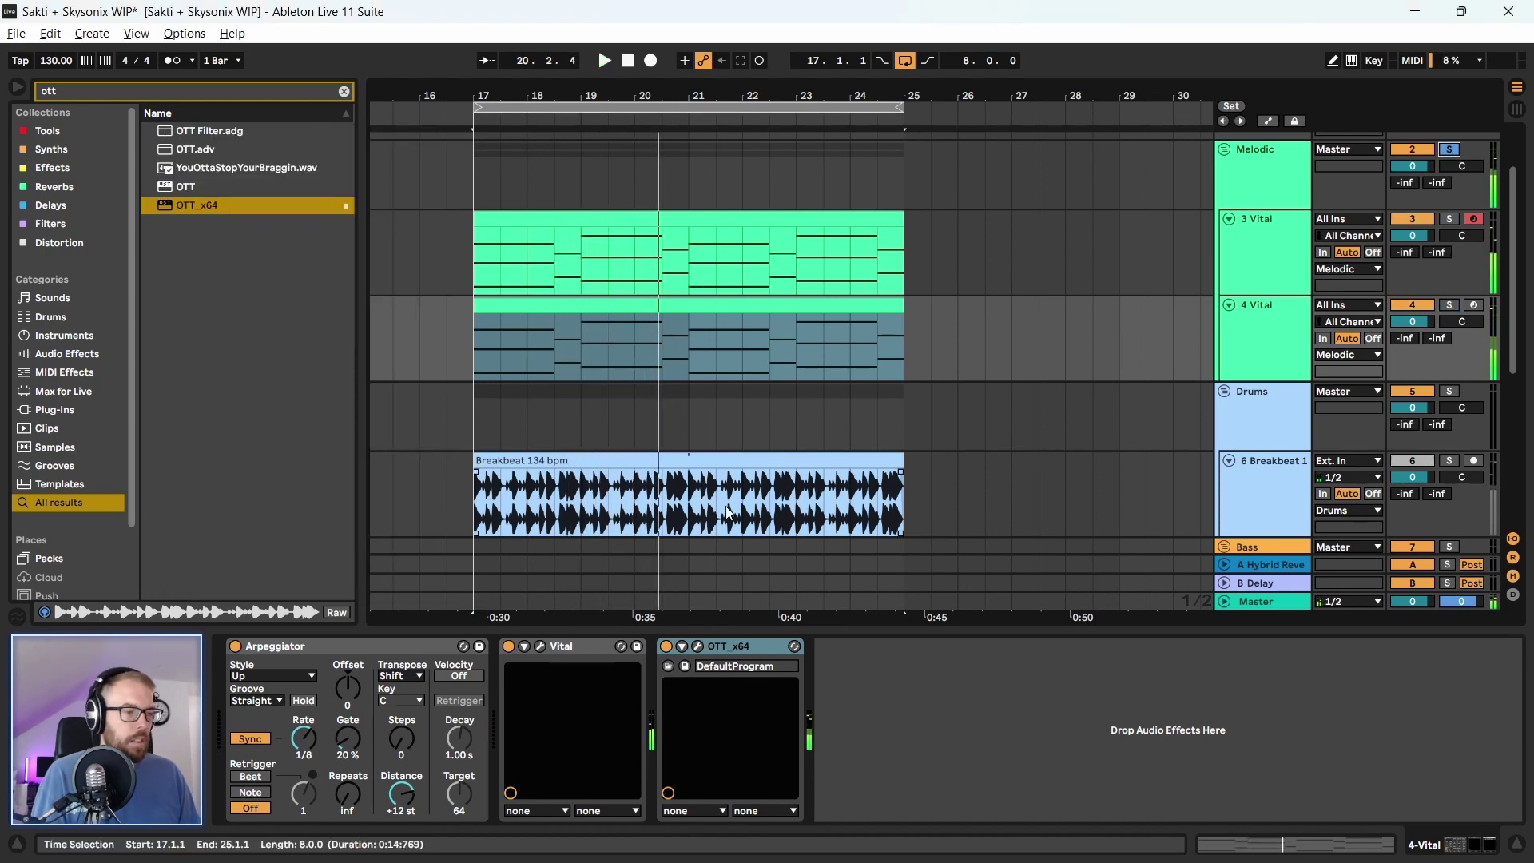
click(540, 646)
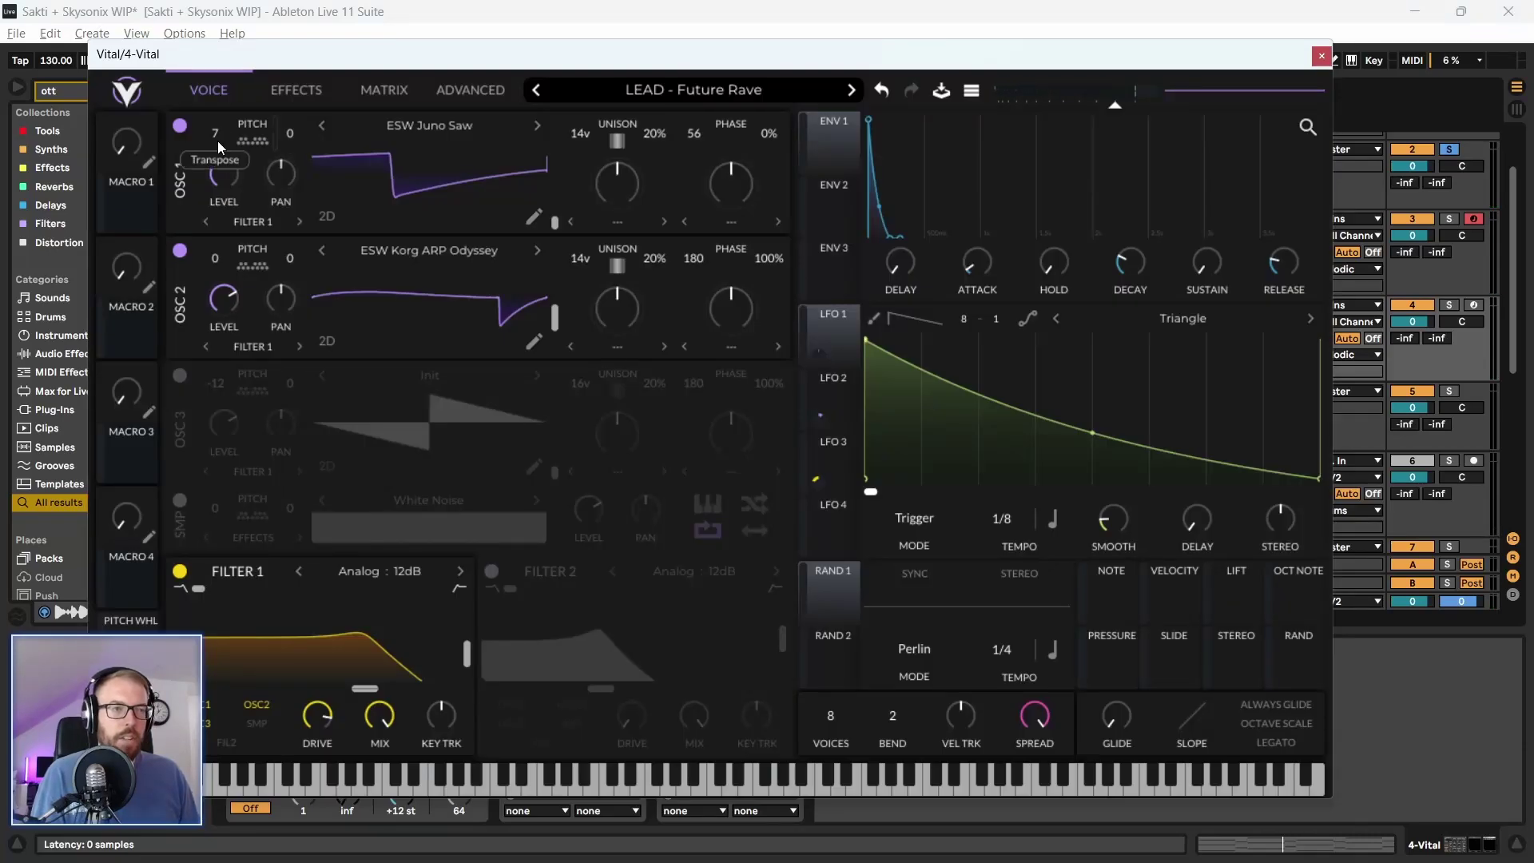
click(1322, 56)
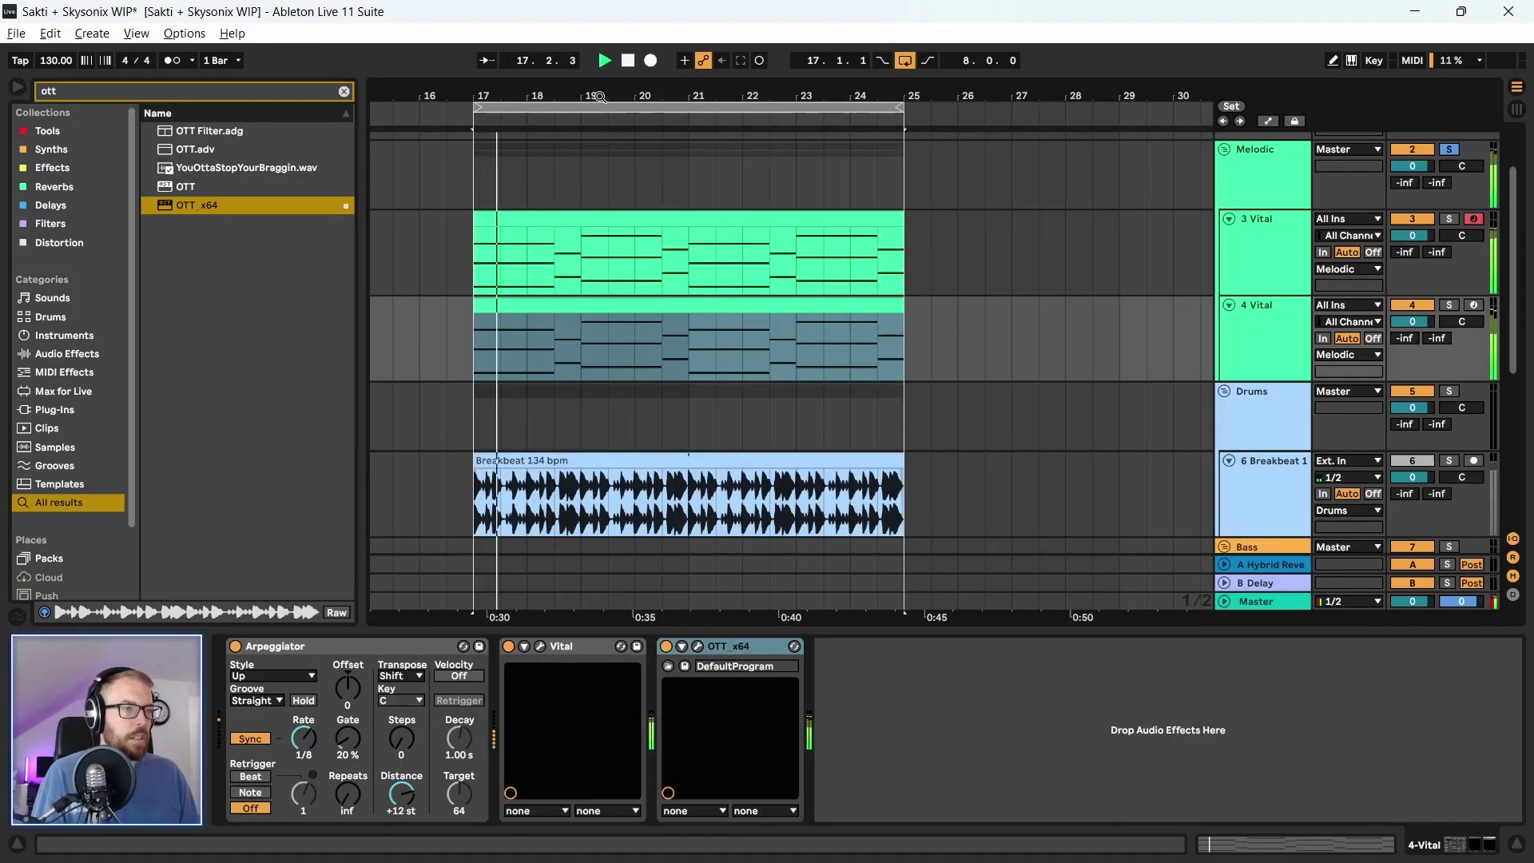
Play both Vital layers together, solo the 4 Vital track for playback and check its OTT_x64 compressor
click(1227, 325)
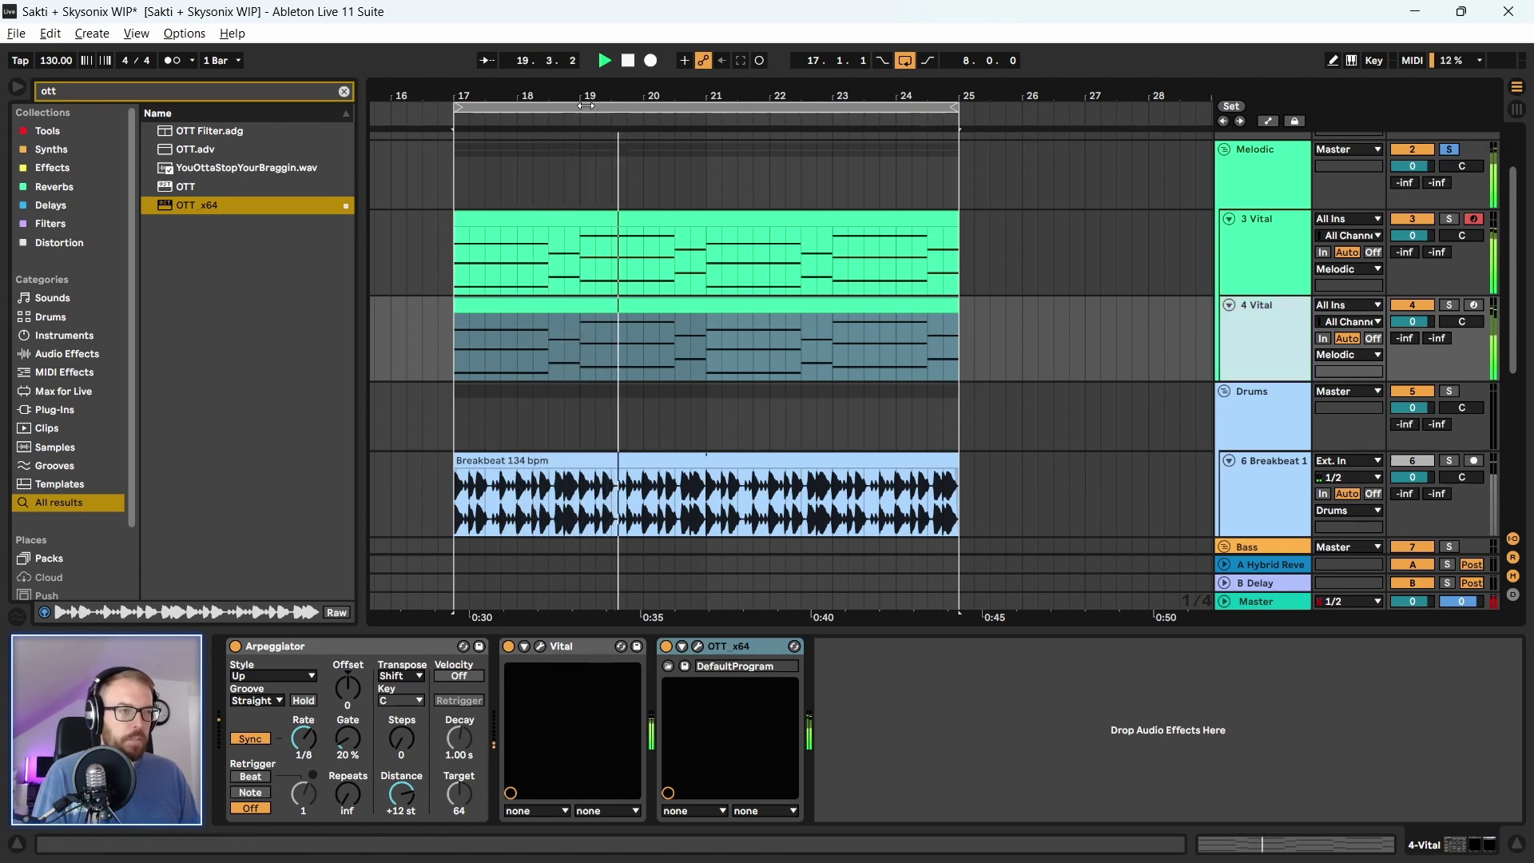
scroll(597, 377, up, 1)
click(1449, 305)
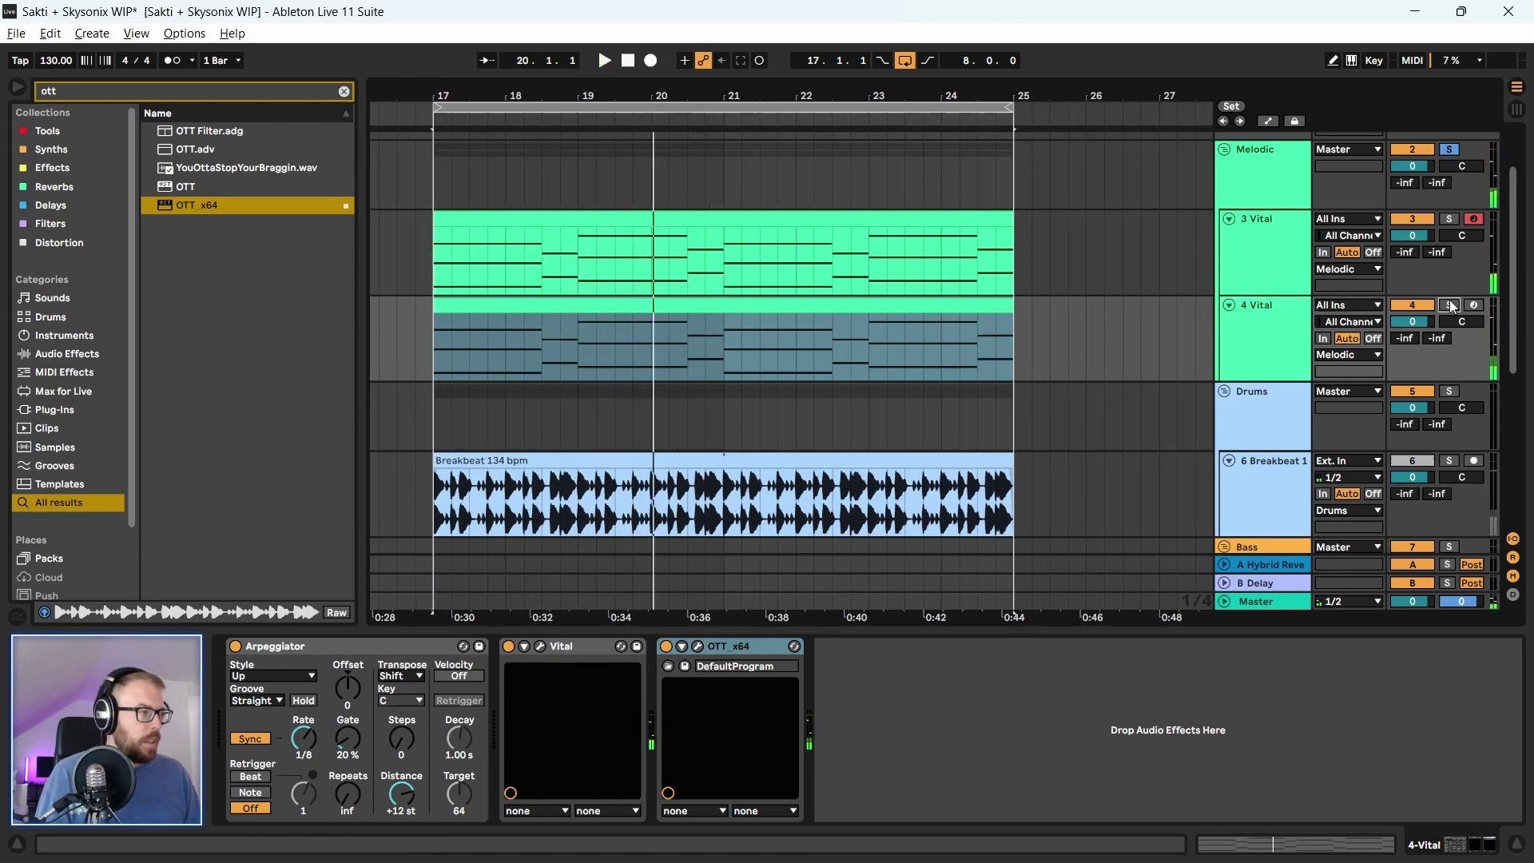
key(space)
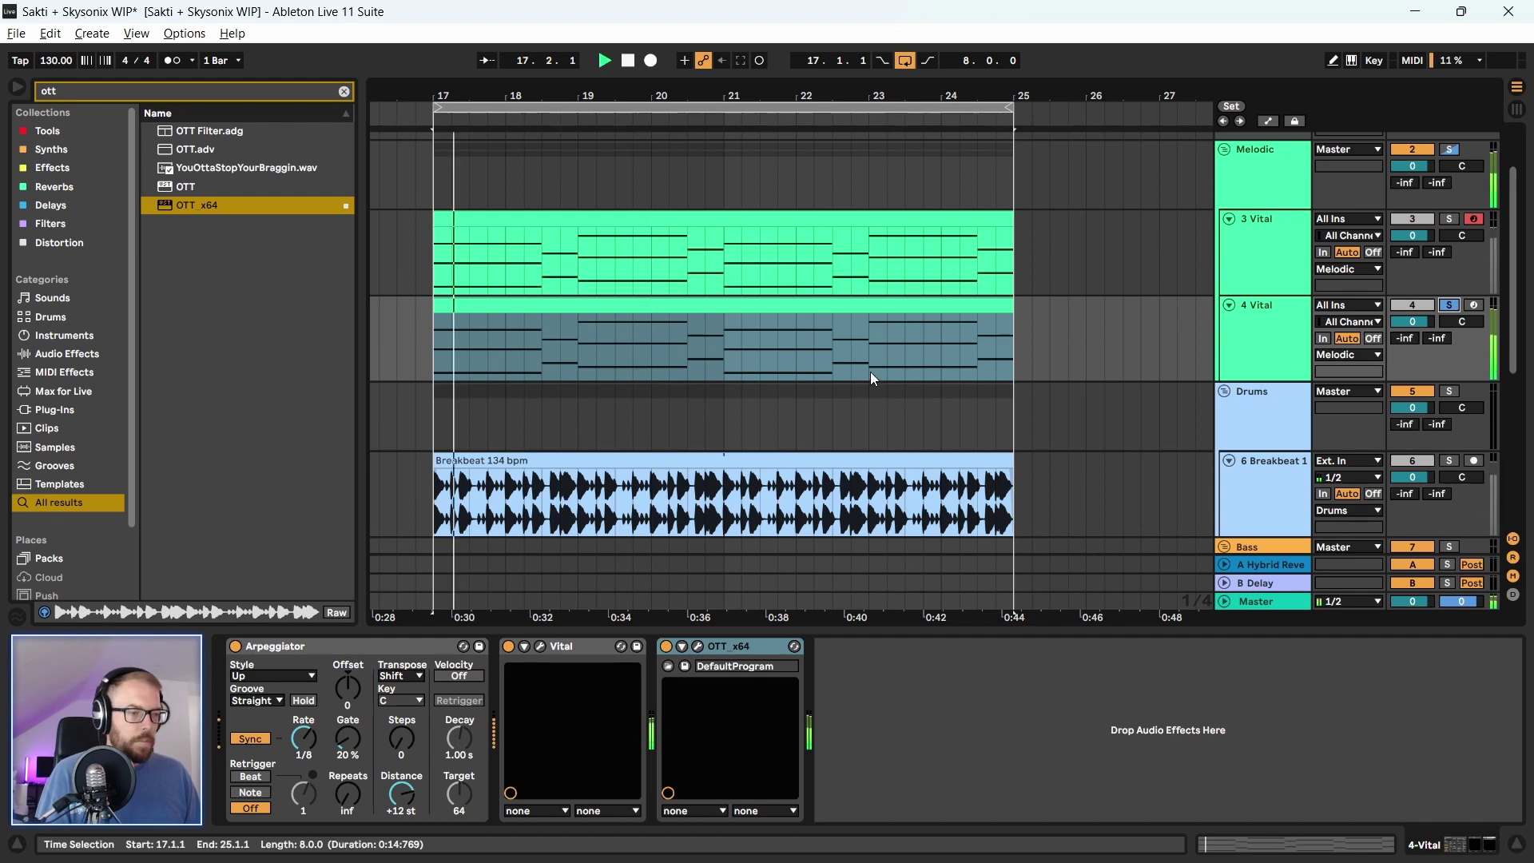
click(698, 646)
click(454, 138)
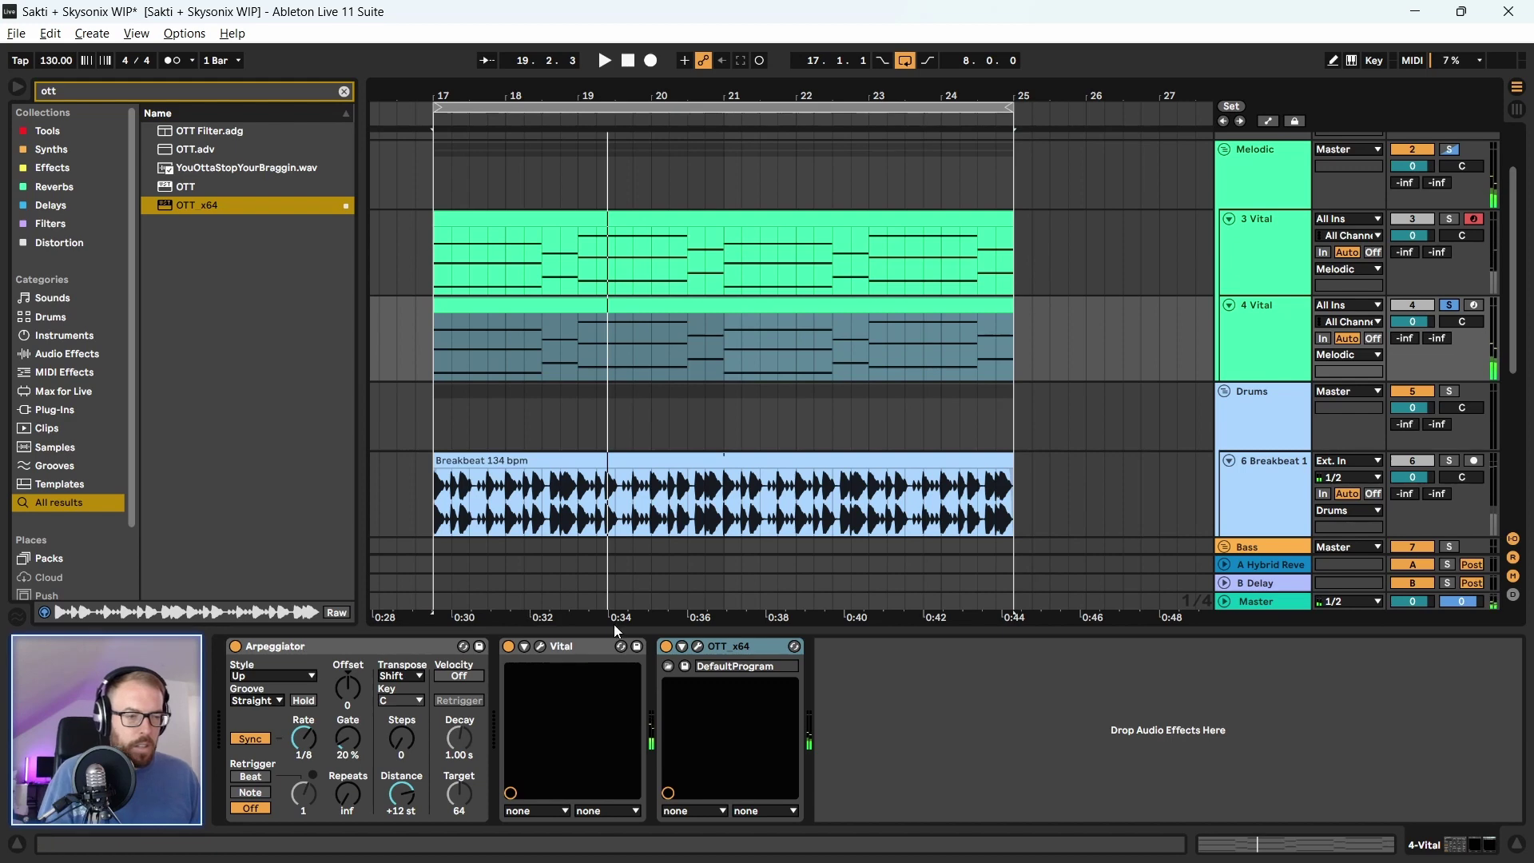
Check the reverb time in the 4 Vital synth's effects while the soloed track plays
click(541, 647)
drag(254, 62, 276, 63)
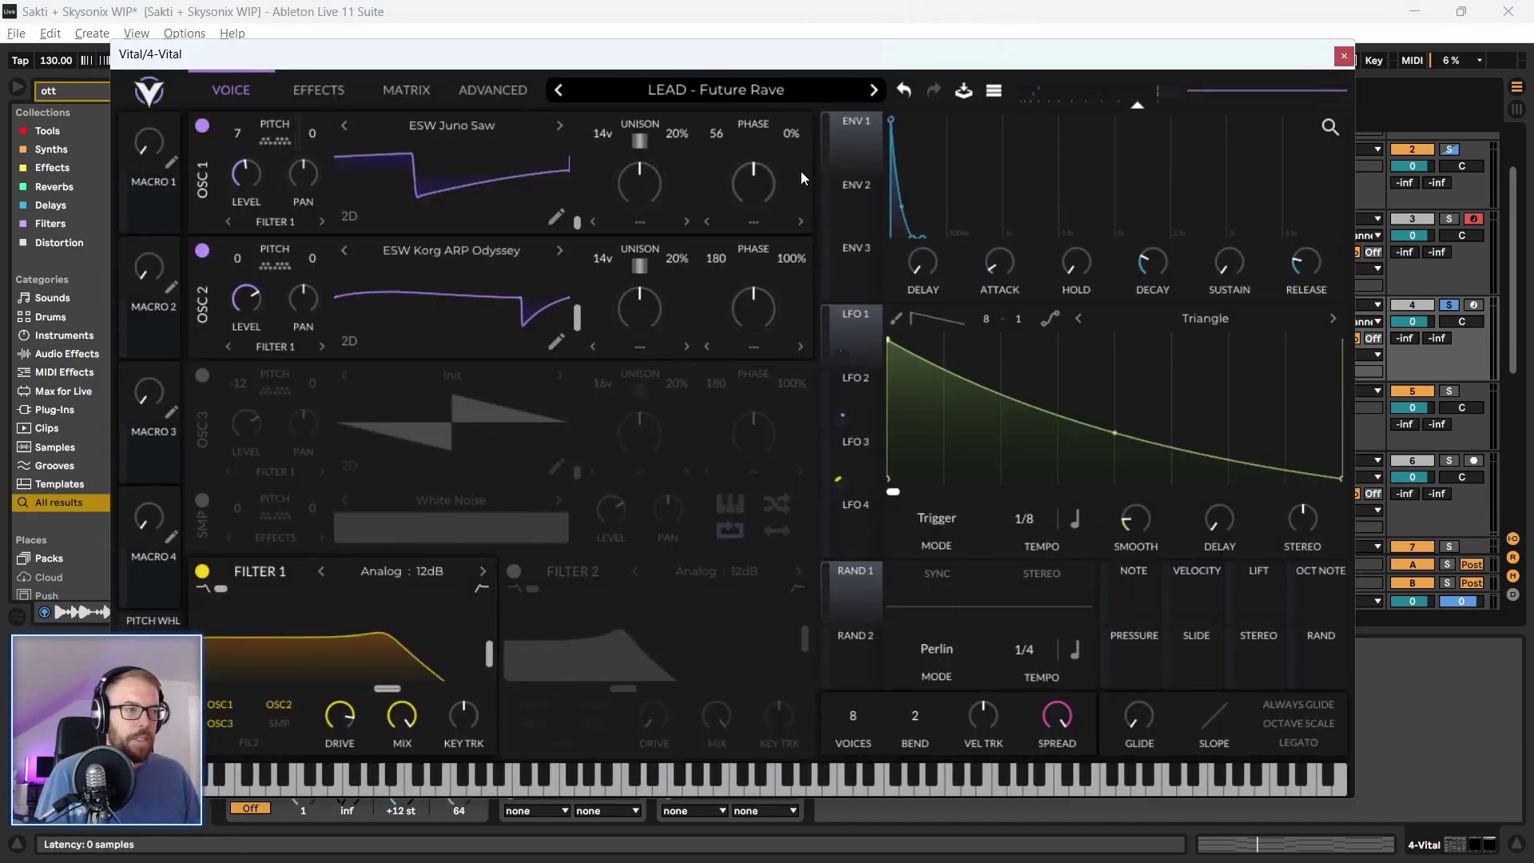
click(320, 91)
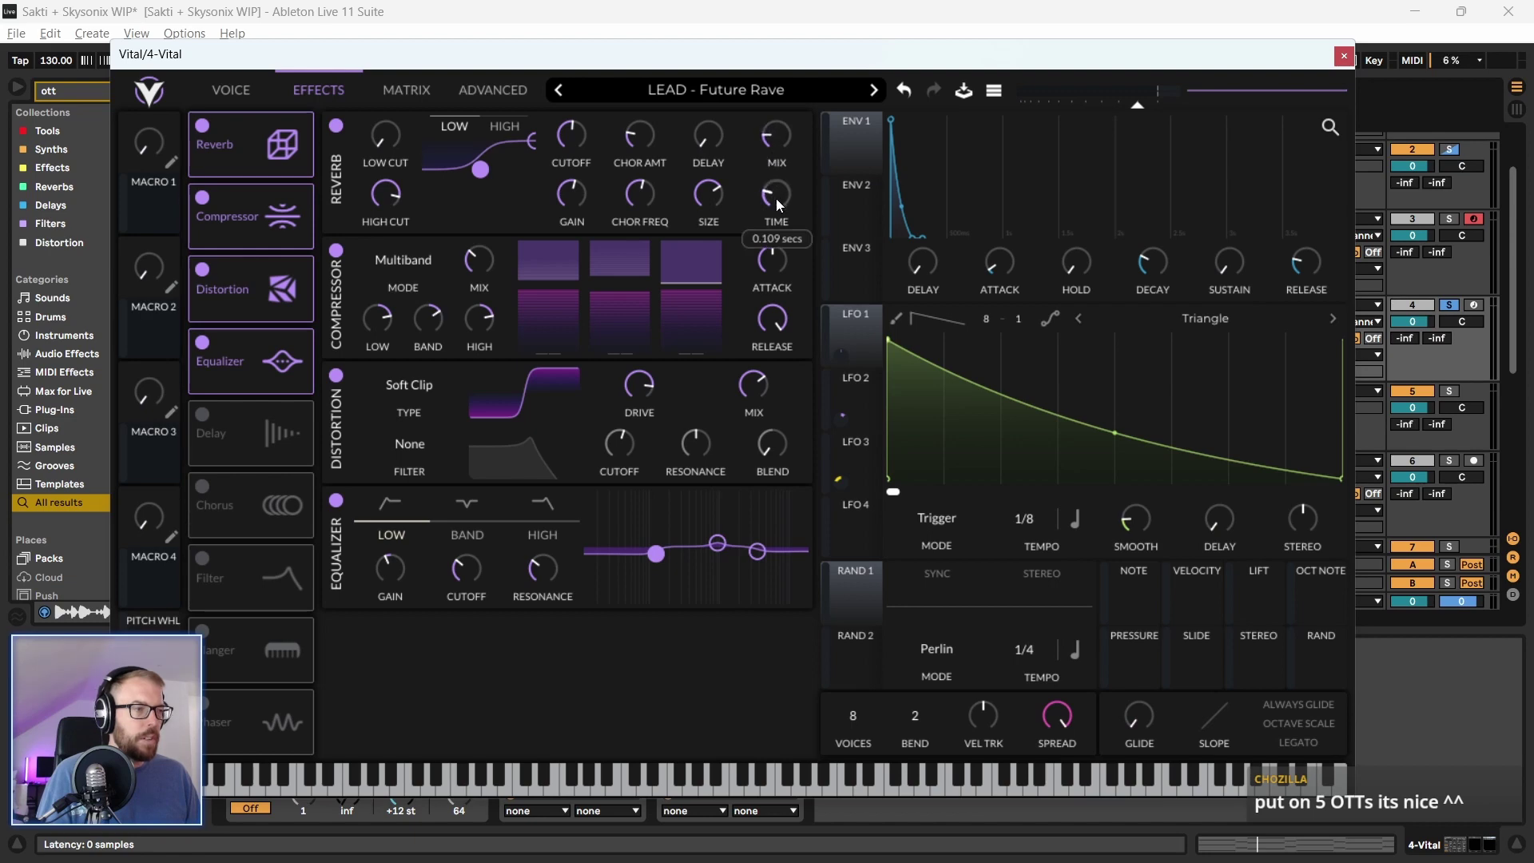
drag(717, 53, 729, 44)
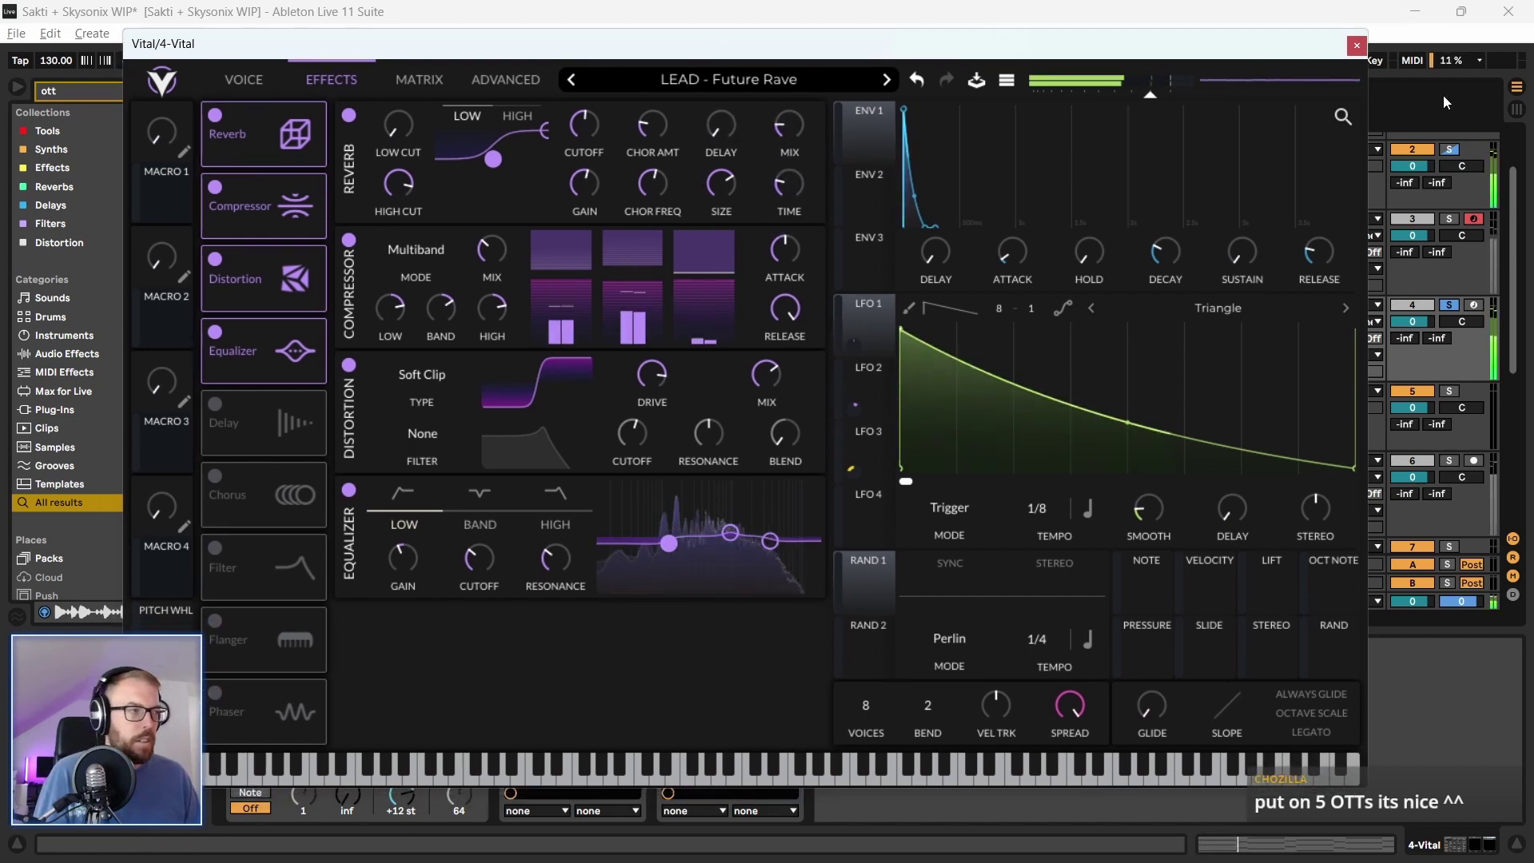
key(ctrl+alt+p)
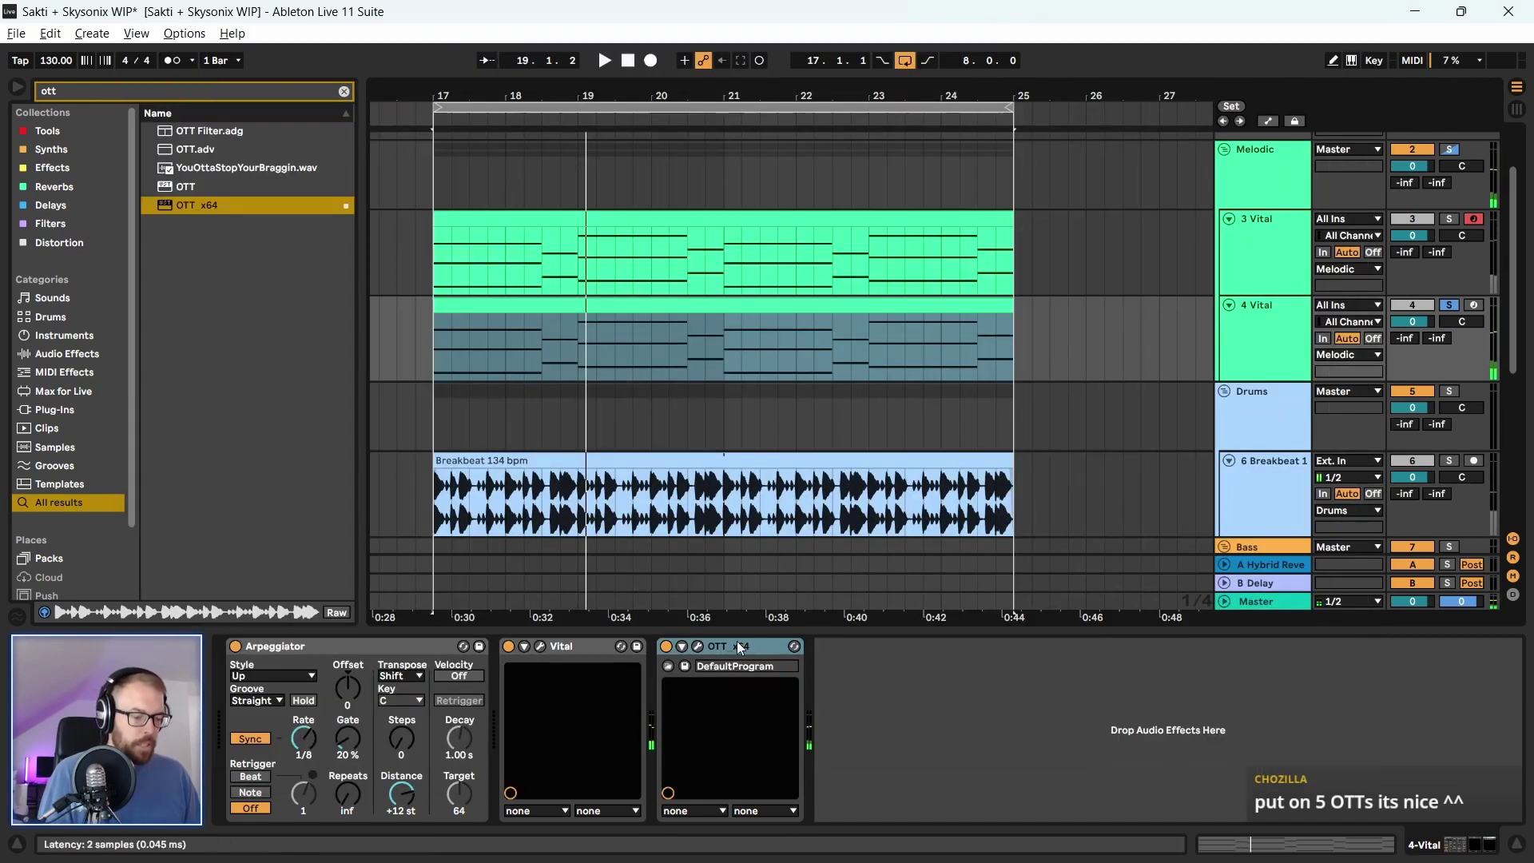
Duplicate OTT_x64 four times on the 4 Vital track to stack five instances, and play the loop
key(ctrl+d)
key(ctrl+d)
key(ctrl+d)
key(ctrl+d)
key(space)
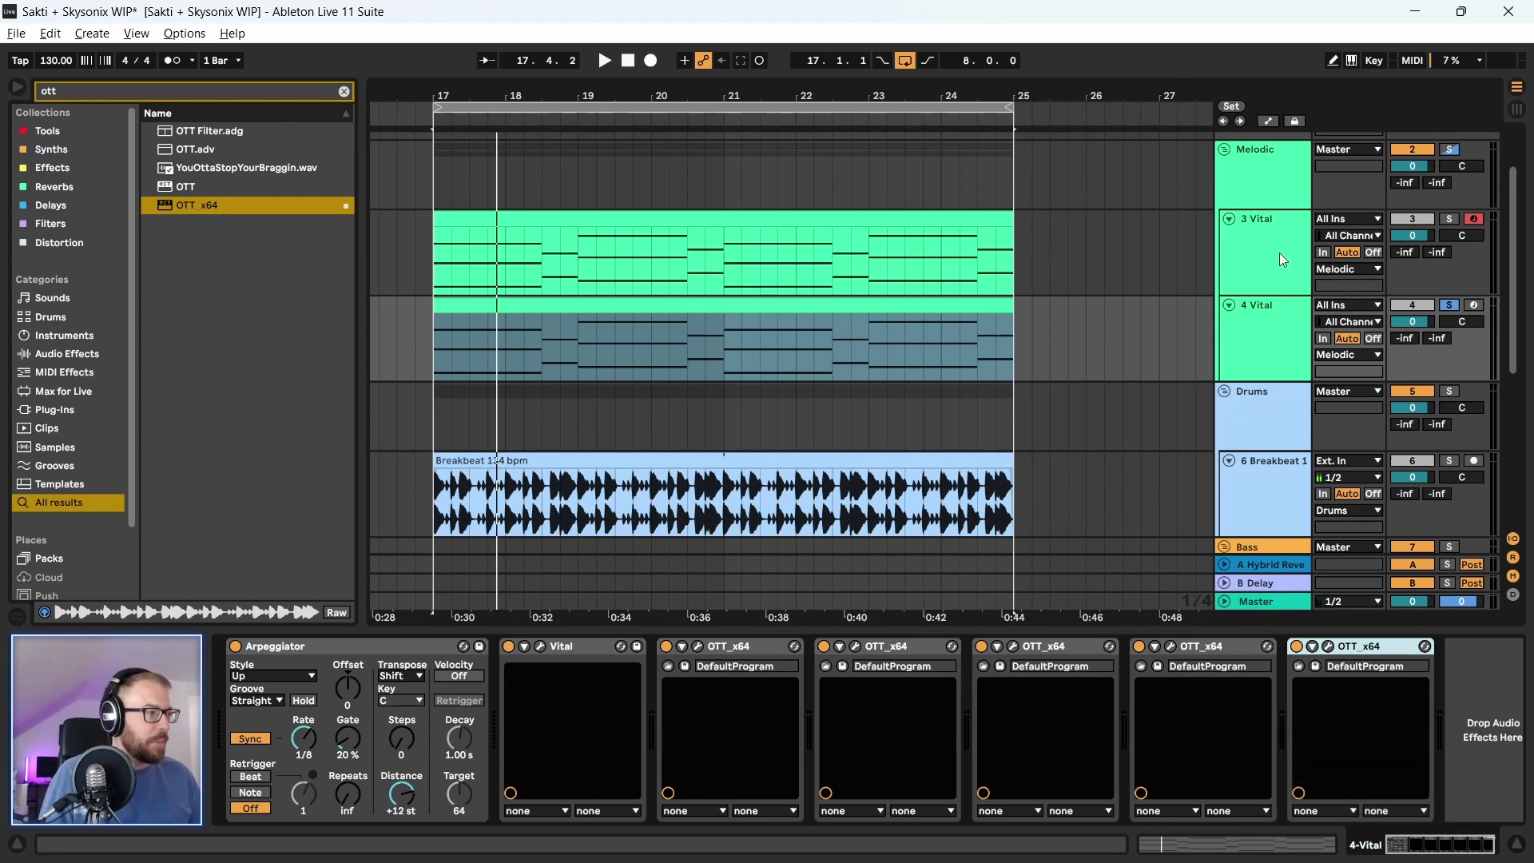
Check the Melodic group's effects, compare the two Vital layers and audition the 4 Vital track in solo
click(1460, 150)
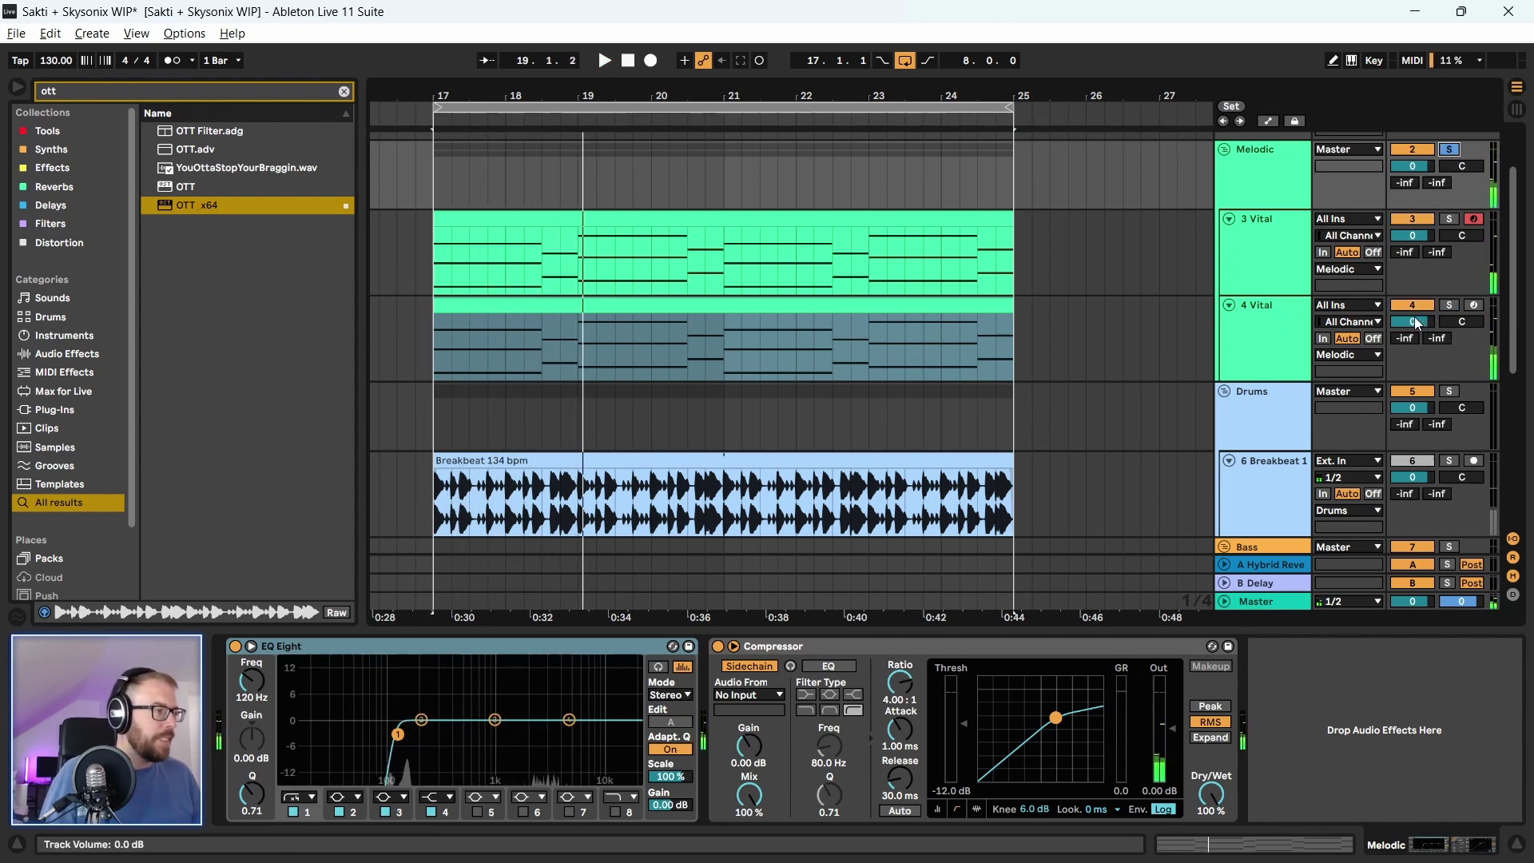
click(1281, 305)
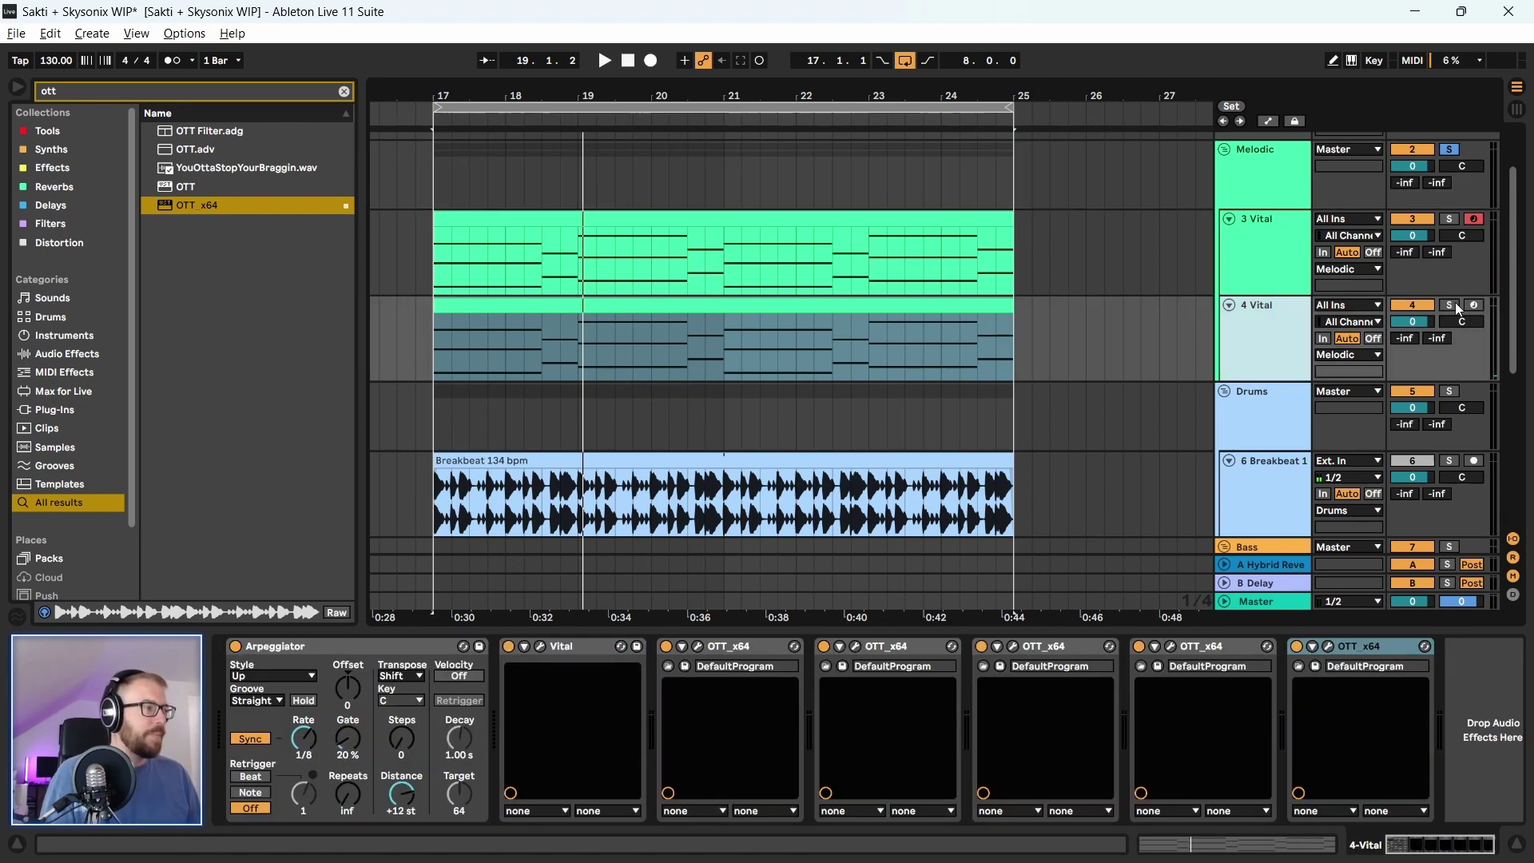
click(1448, 305)
key(space)
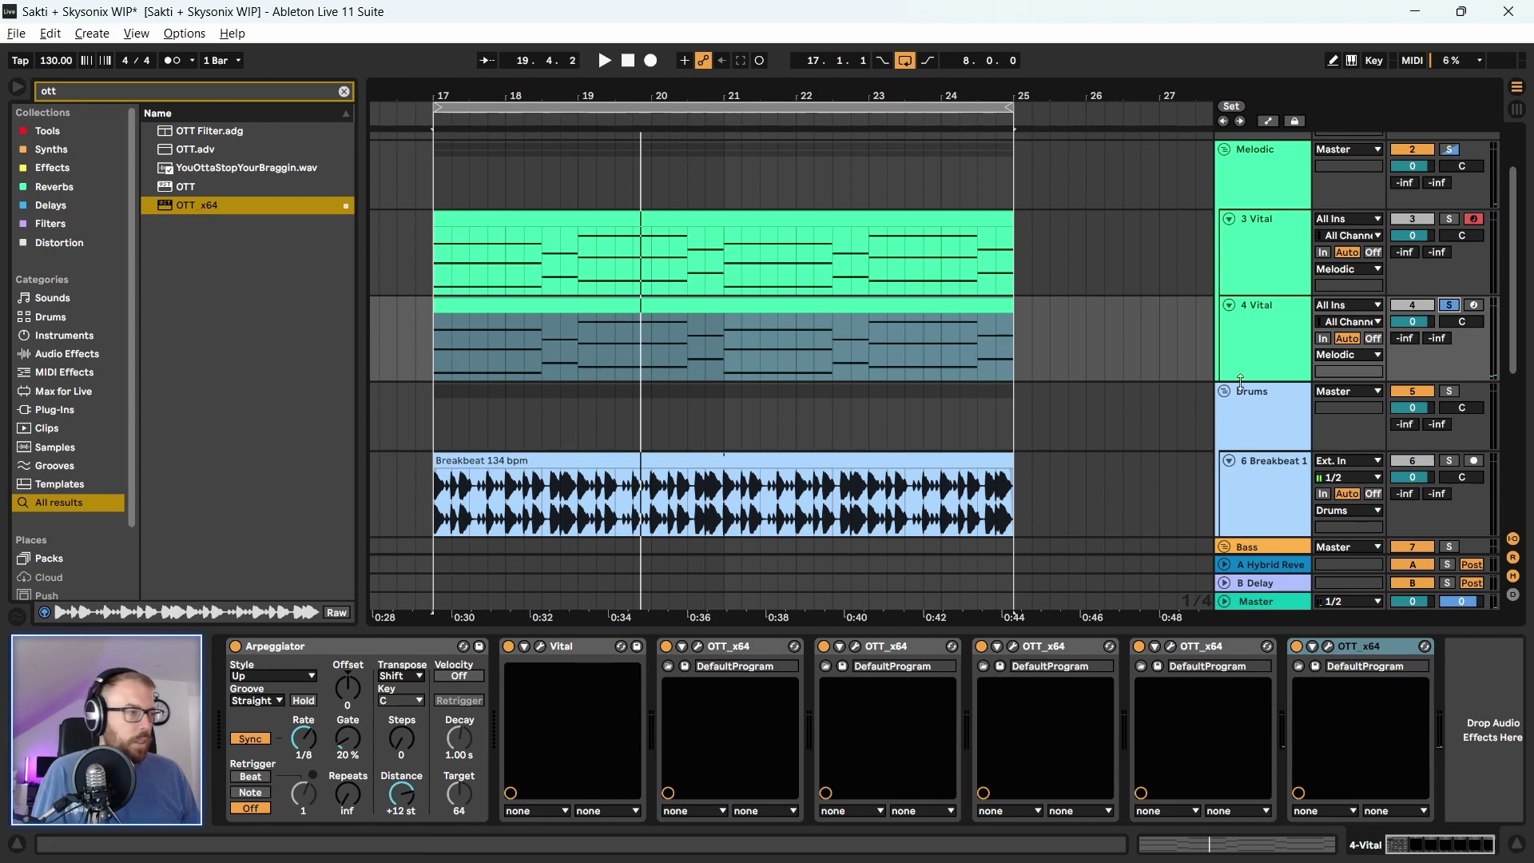
Add EQ Eight at the end of the 4 Vital chain and set its band 4 shelf to 445 Hz with 4.83 dB gain
click(1271, 338)
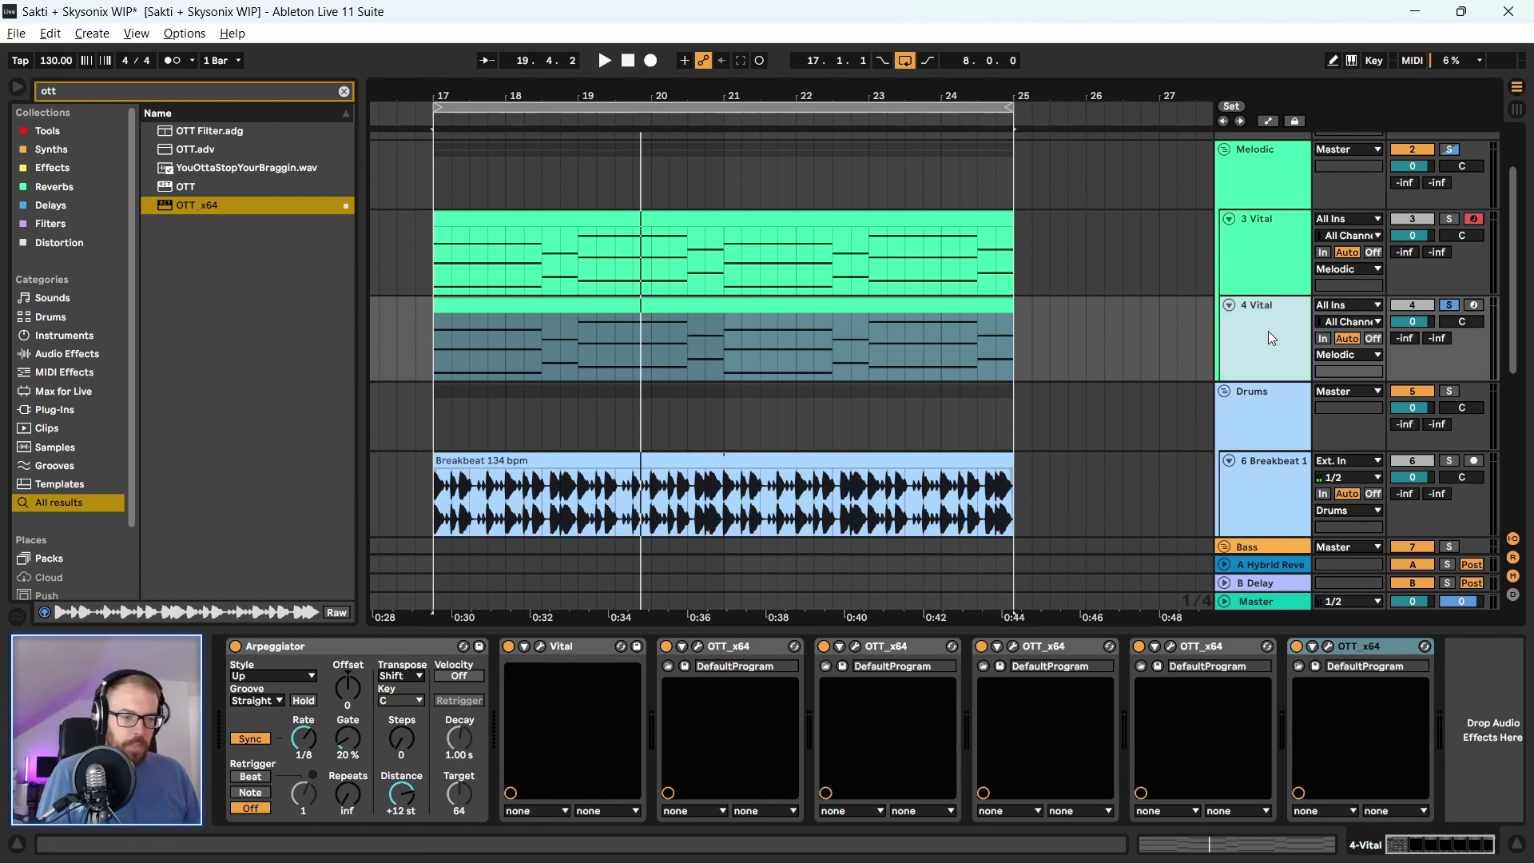
click(48, 131)
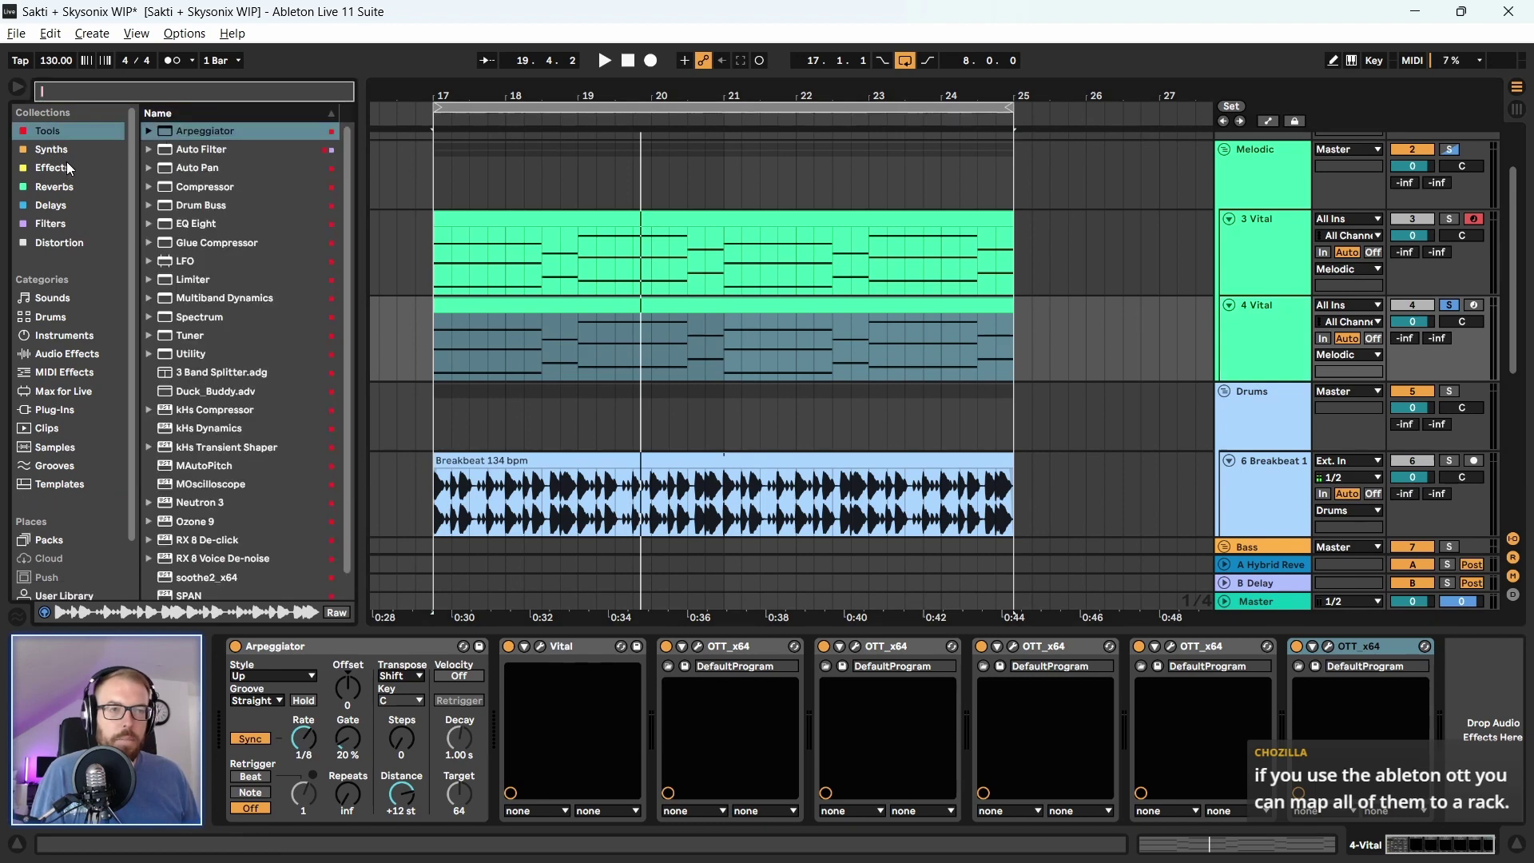
drag(209, 217, 1482, 726)
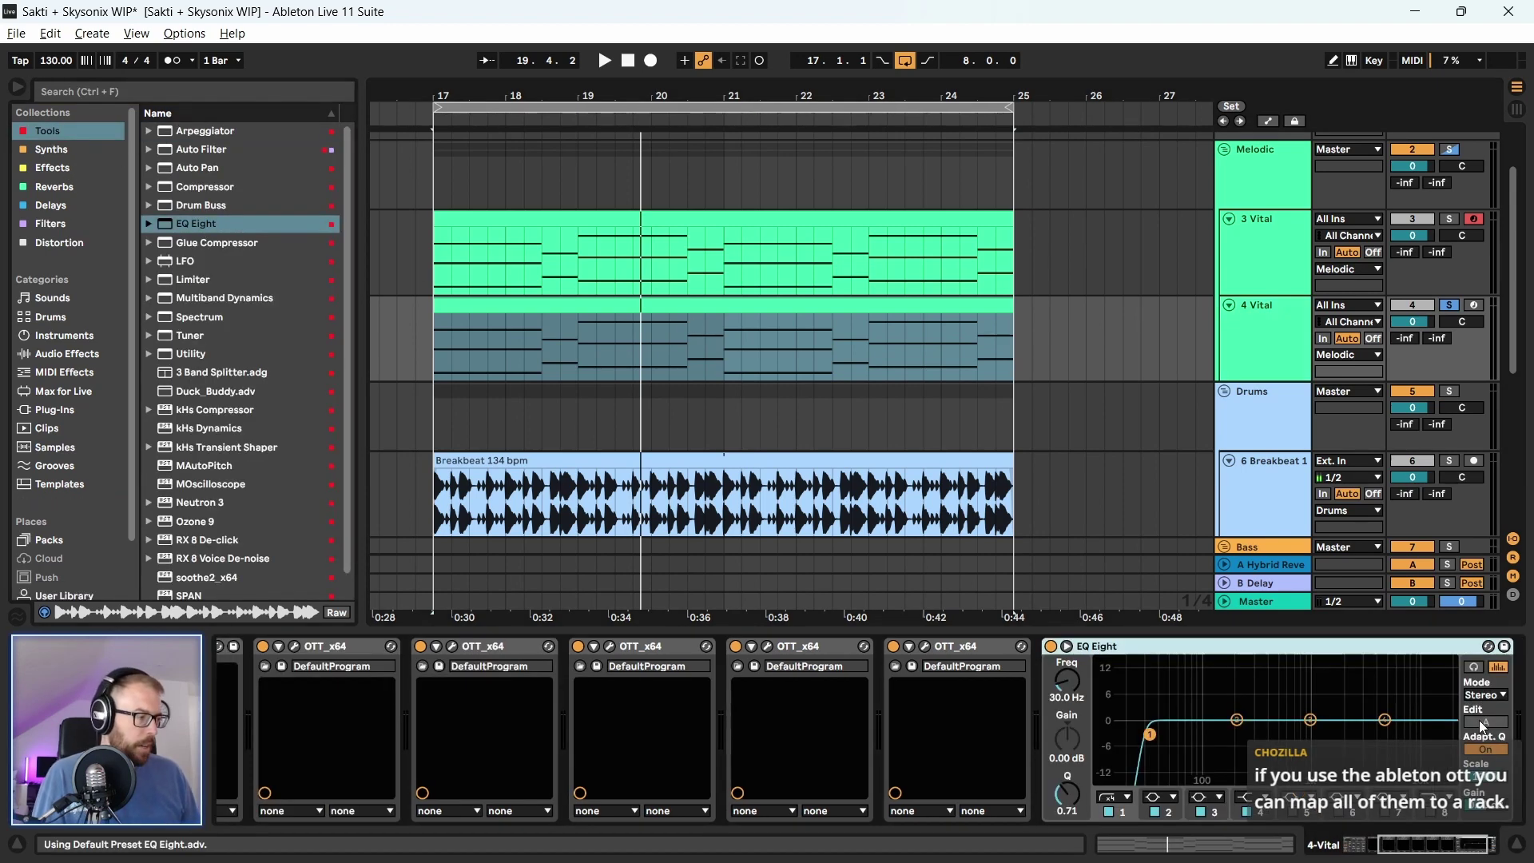
drag(1386, 721, 1295, 697)
key(space)
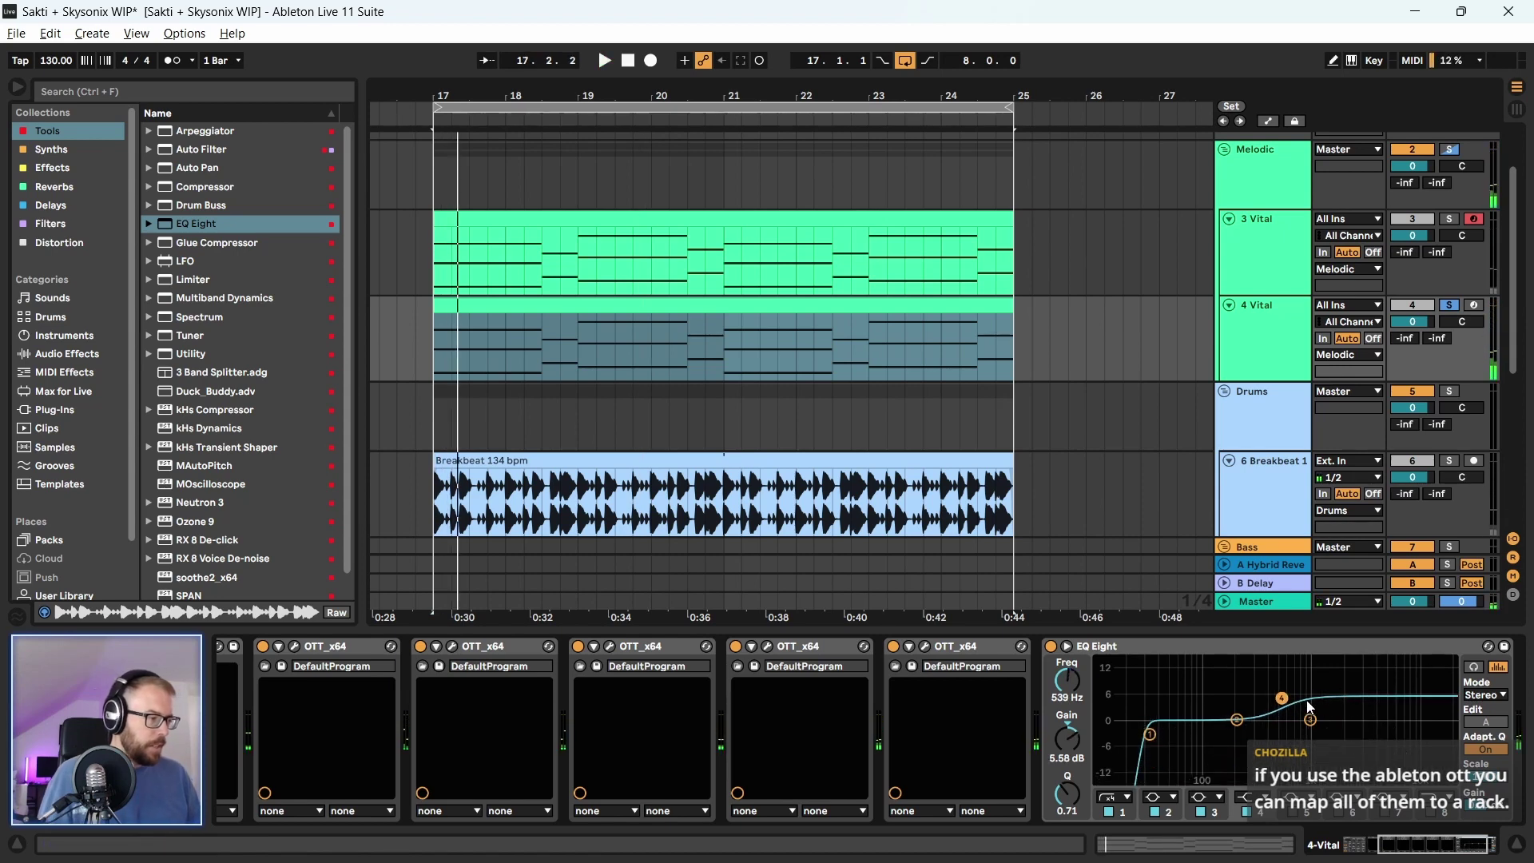
key(space)
drag(1295, 698, 1273, 701)
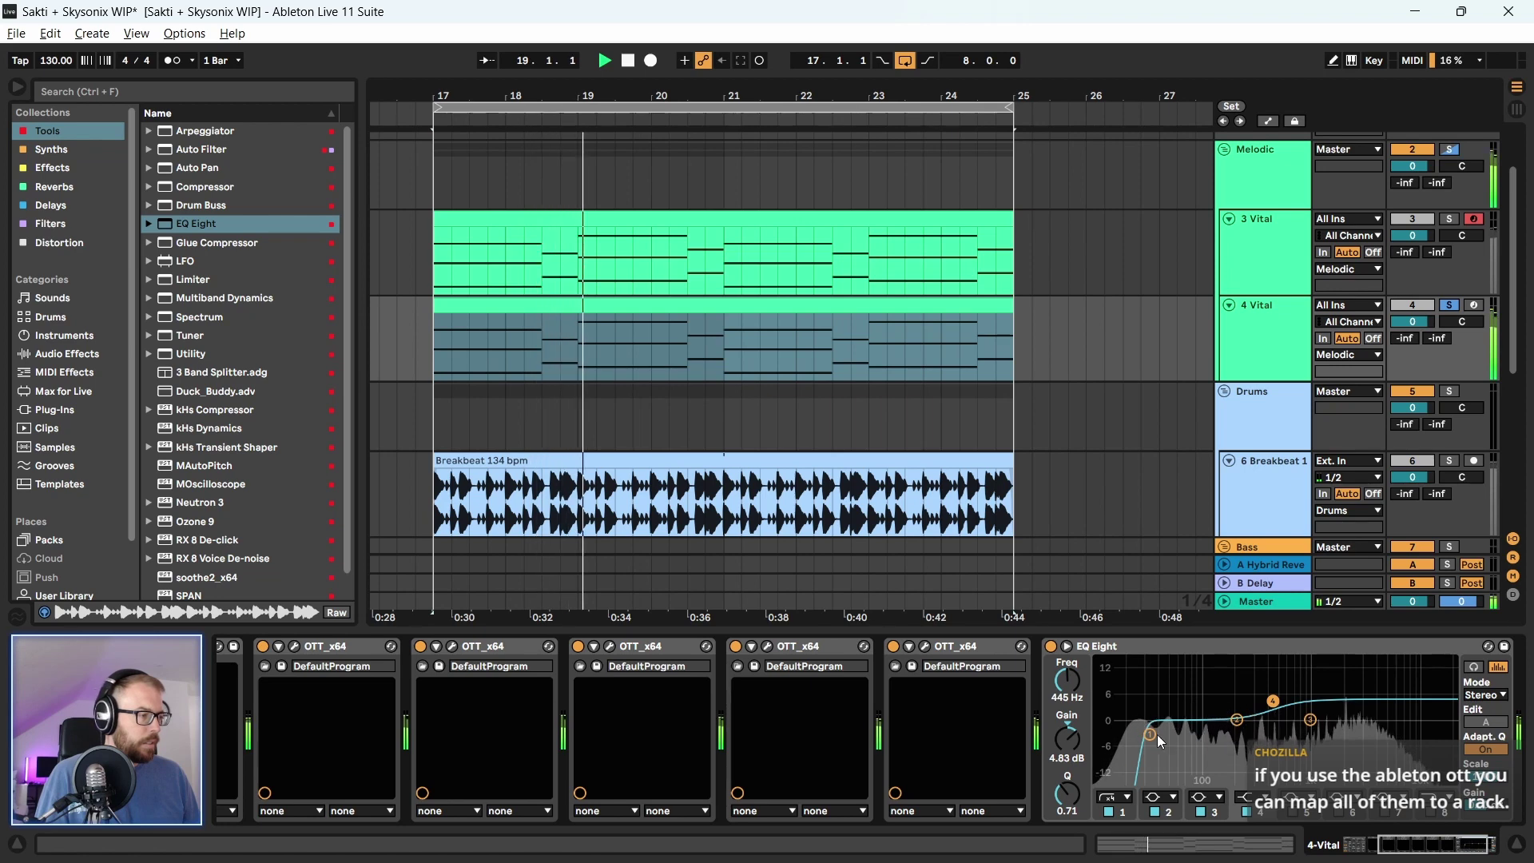
key(space)
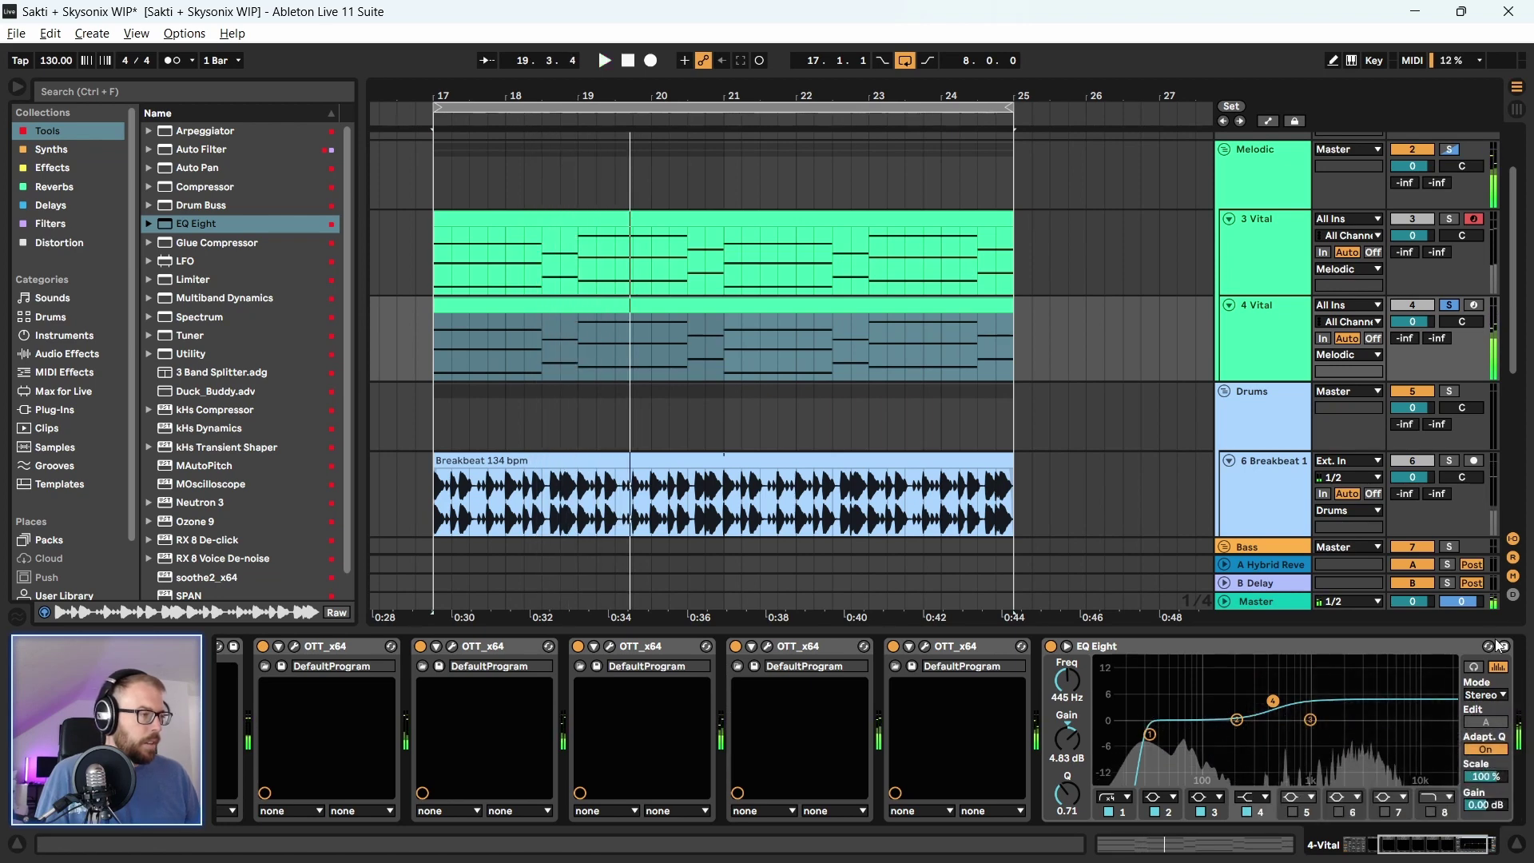
Adjust the Envelope 1 attack in the 4 Vital synth and check its oscillators during playback
click(1421, 852)
scroll(325, 684, up, 5)
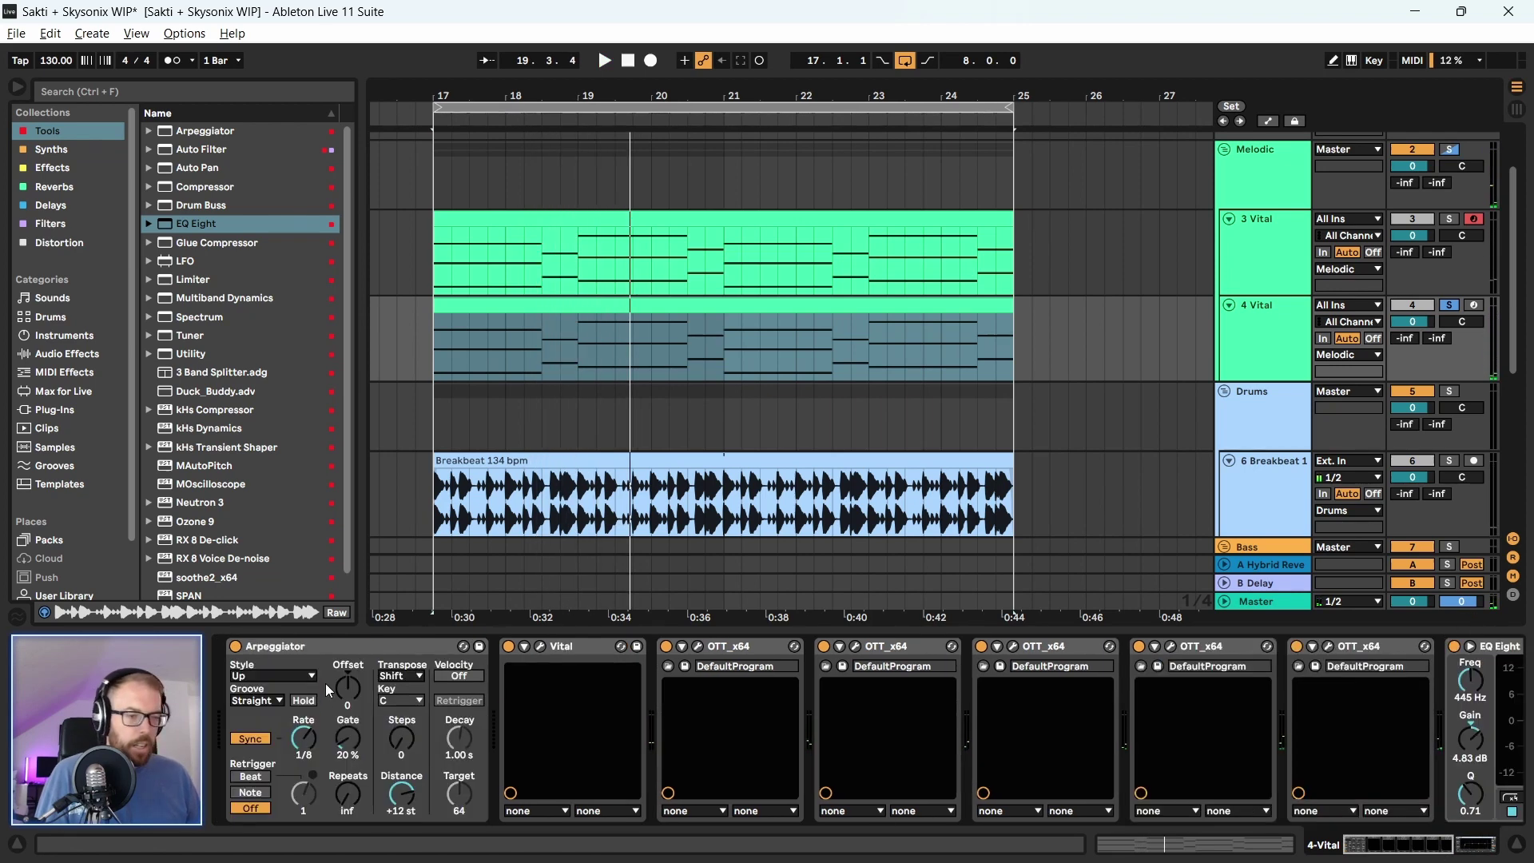
click(540, 648)
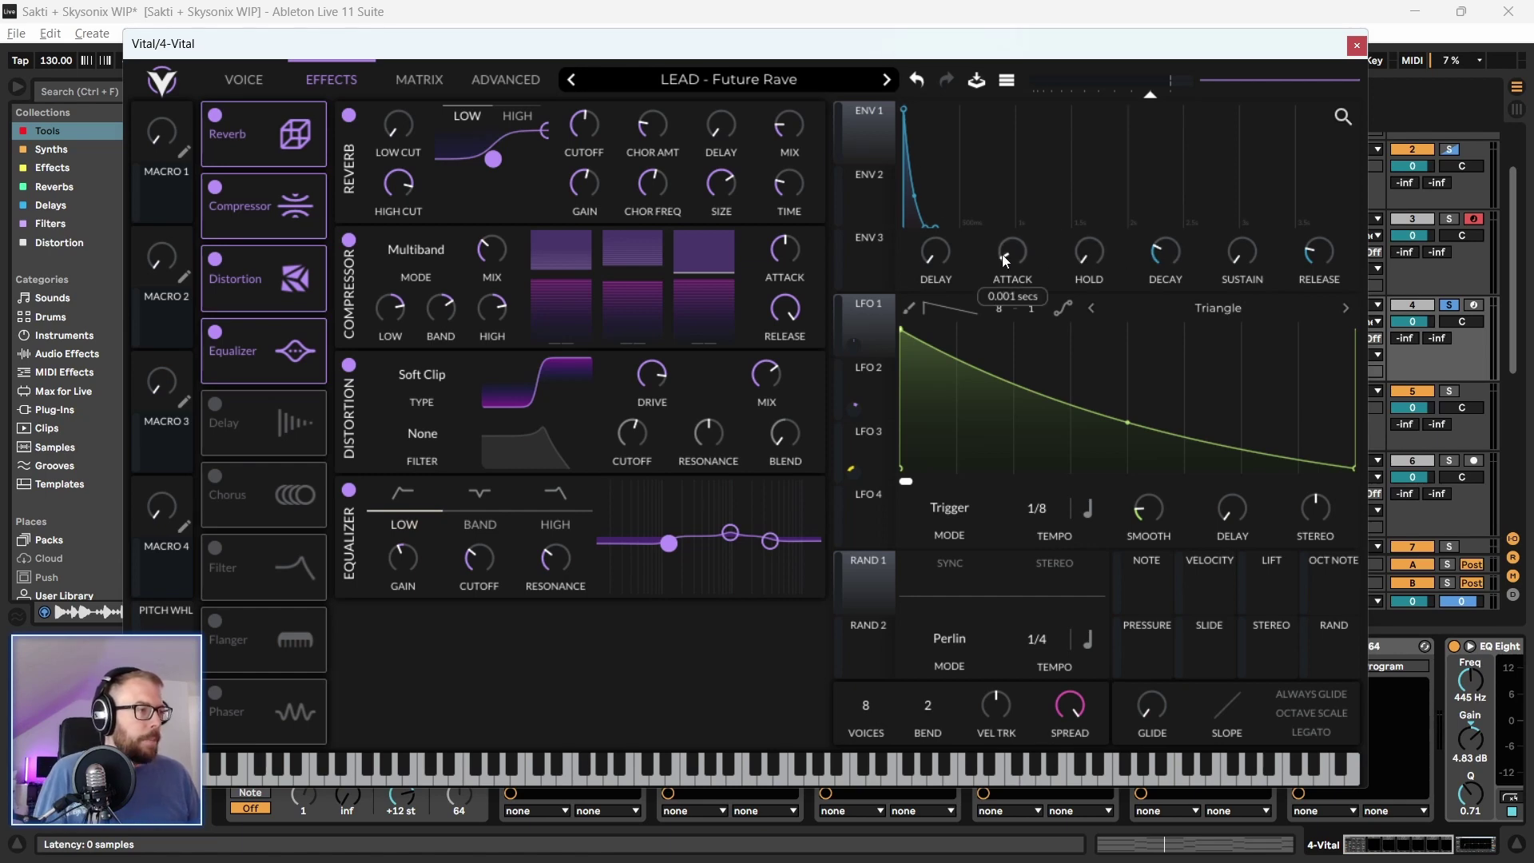
click(244, 80)
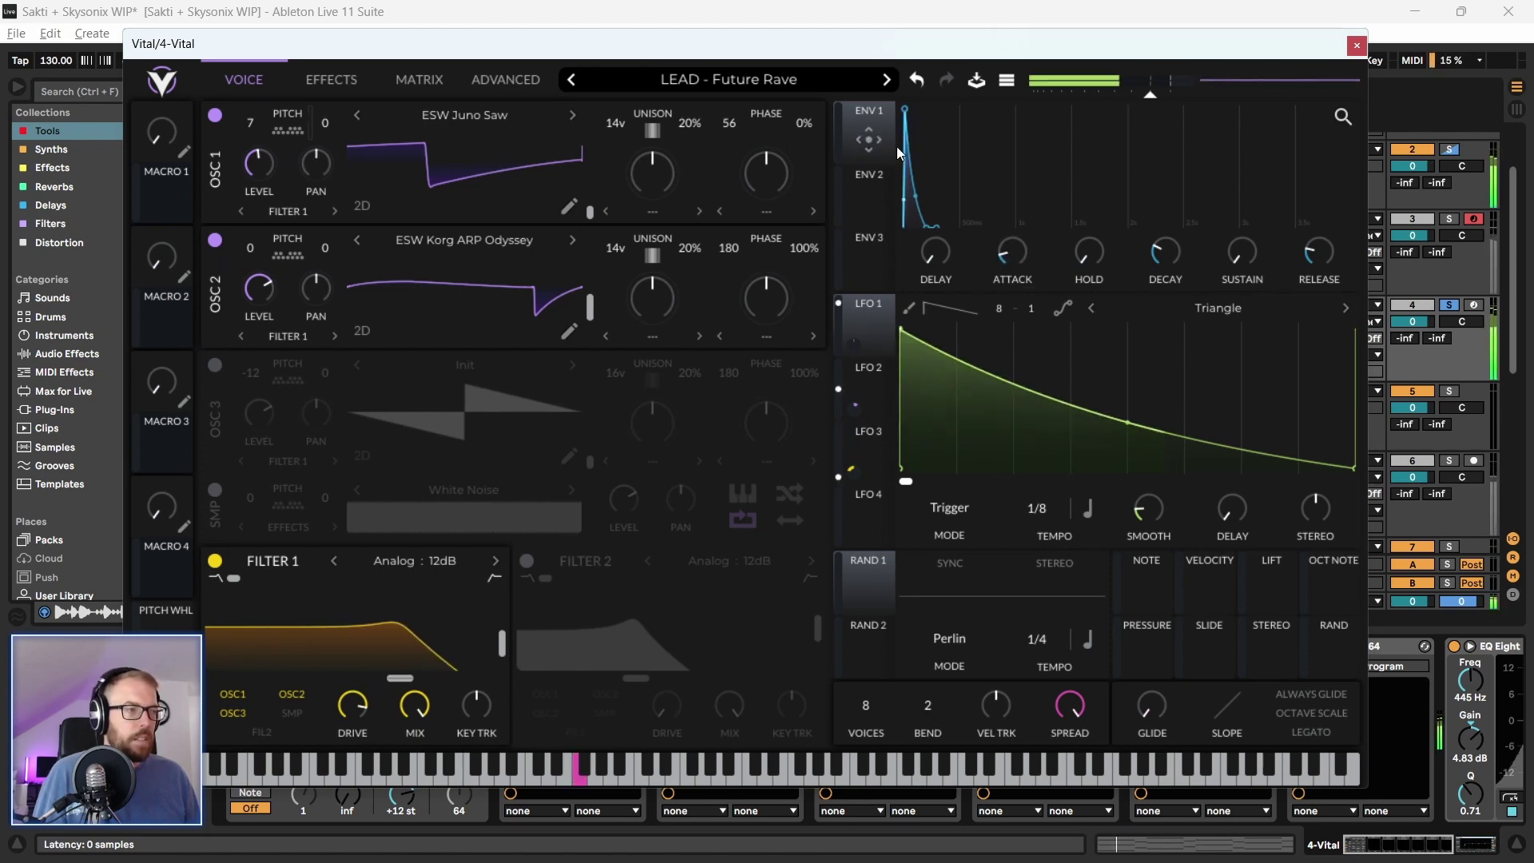
click(1357, 47)
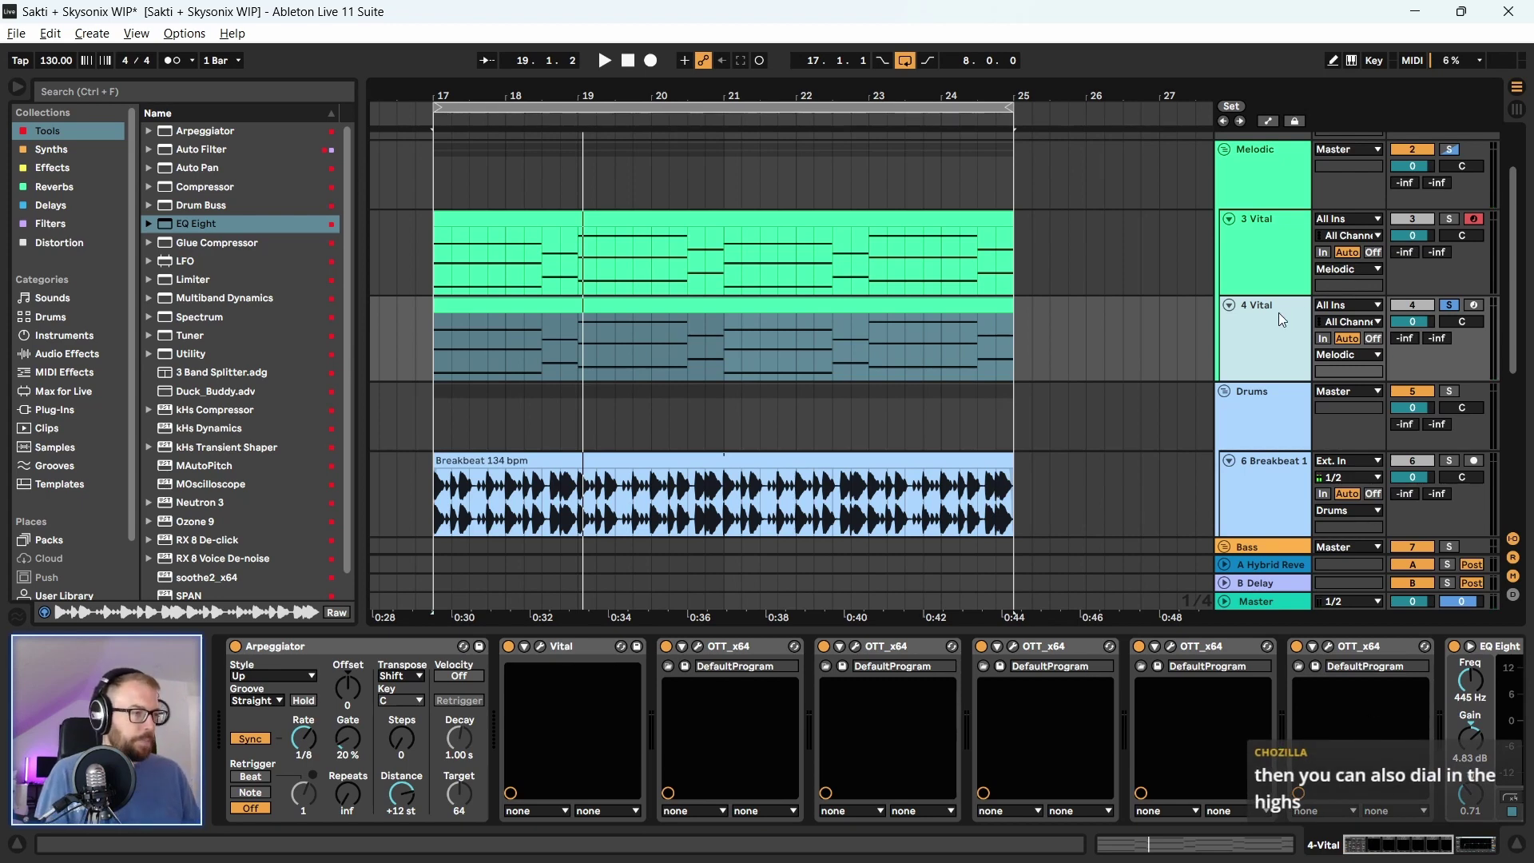
Insert a new audio track below the 4 Vital track
key(ctrl+t)
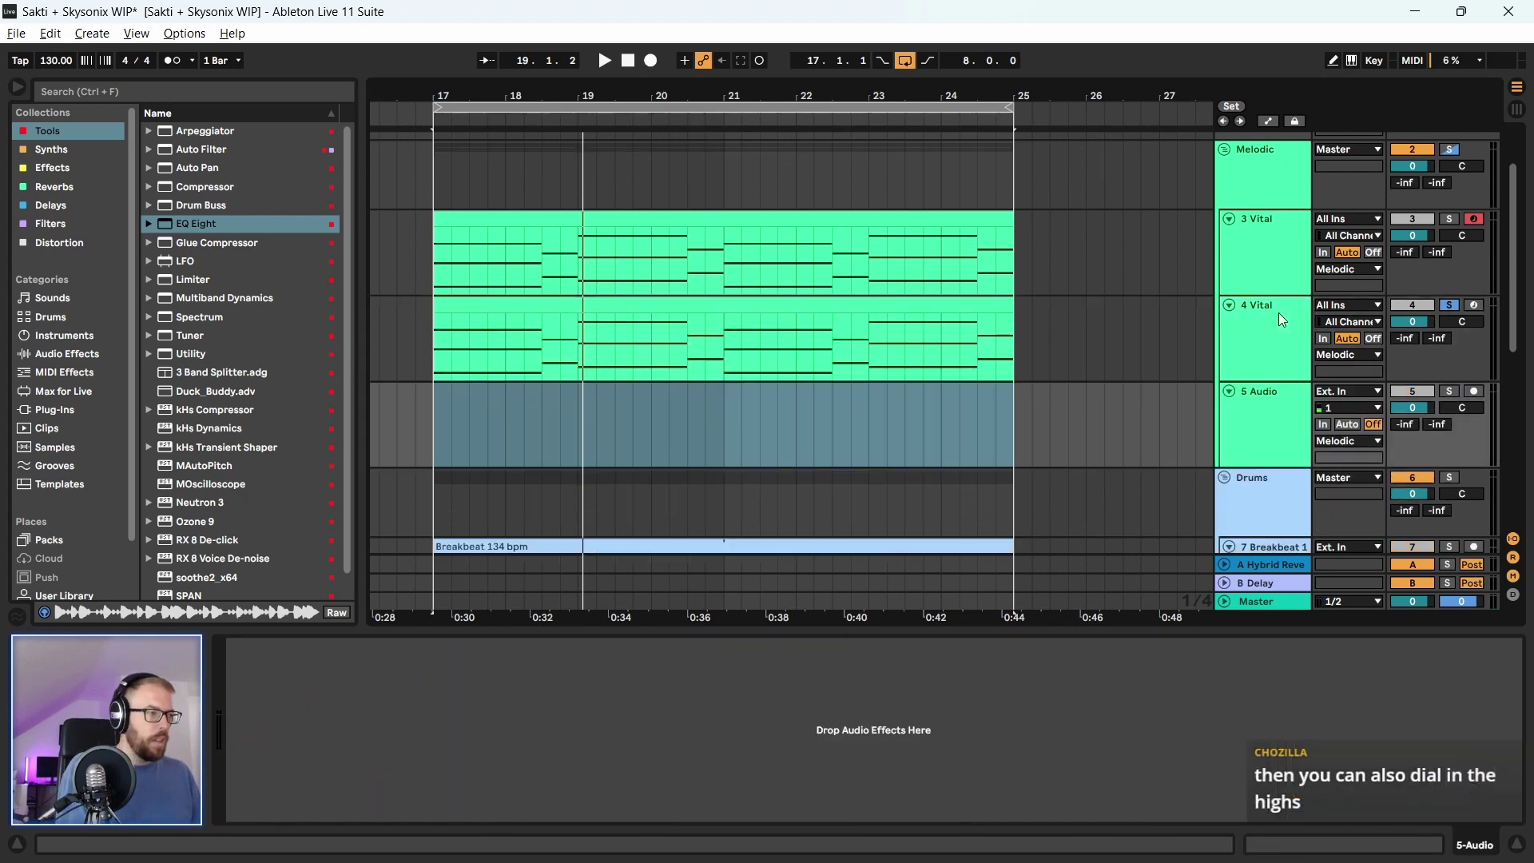
Set the 5 Audio track's audio input to Resampling
click(1349, 391)
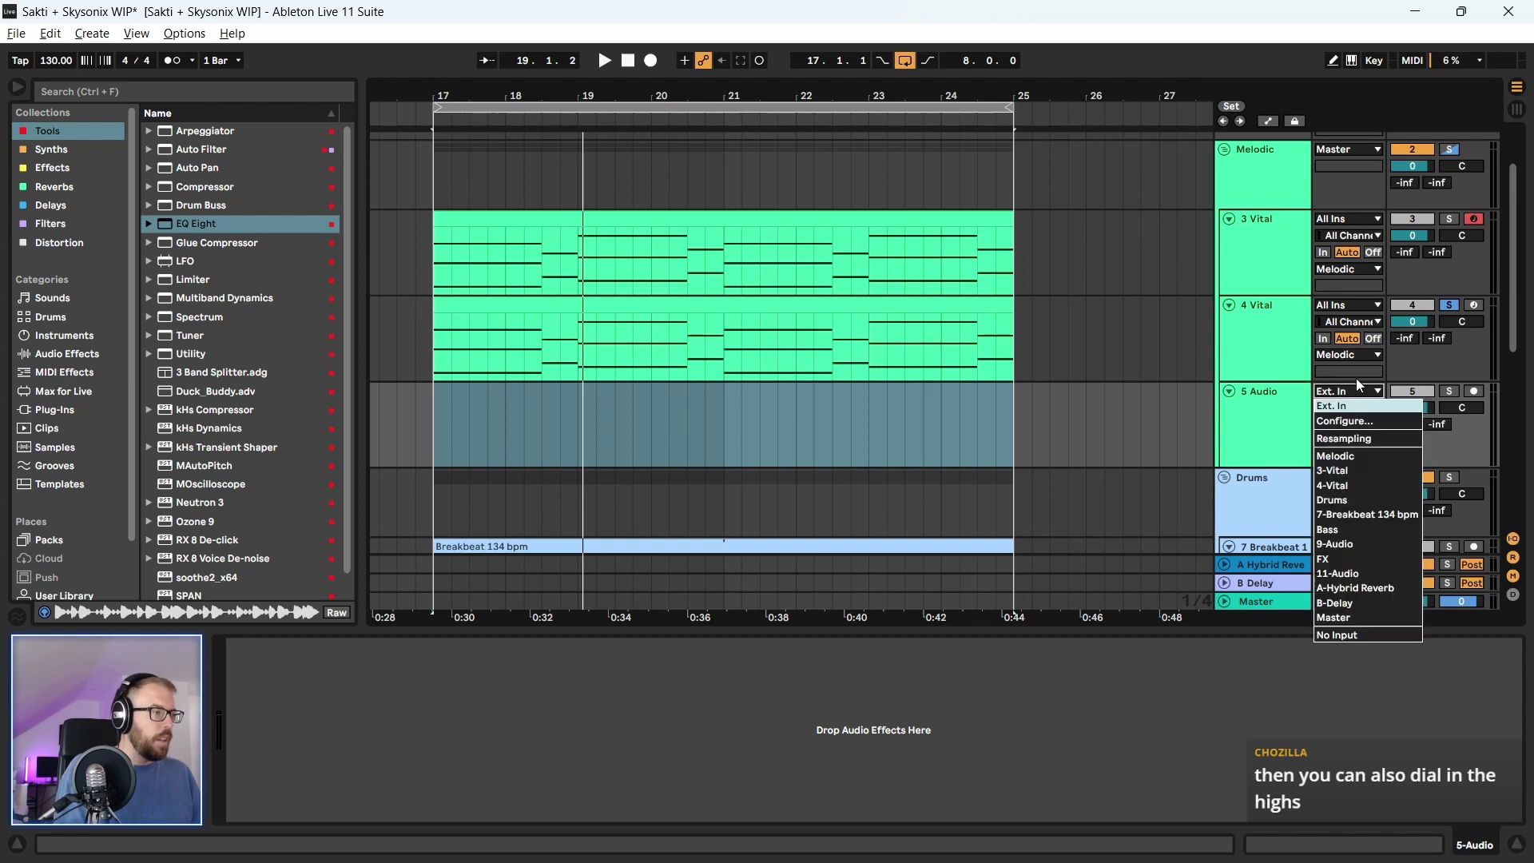
click(1351, 406)
click(1259, 319)
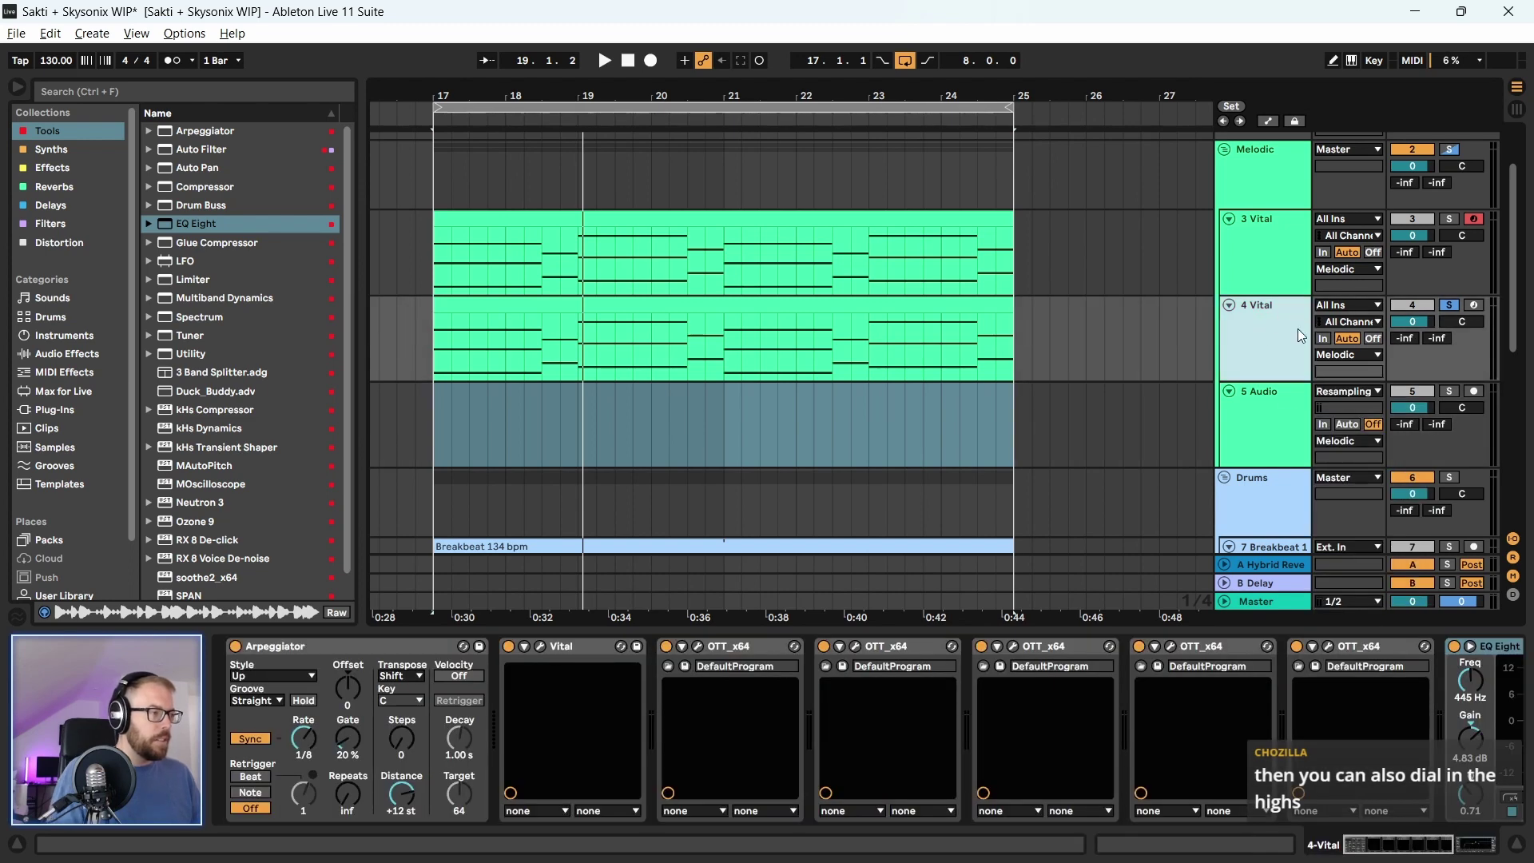
right_click(1280, 317)
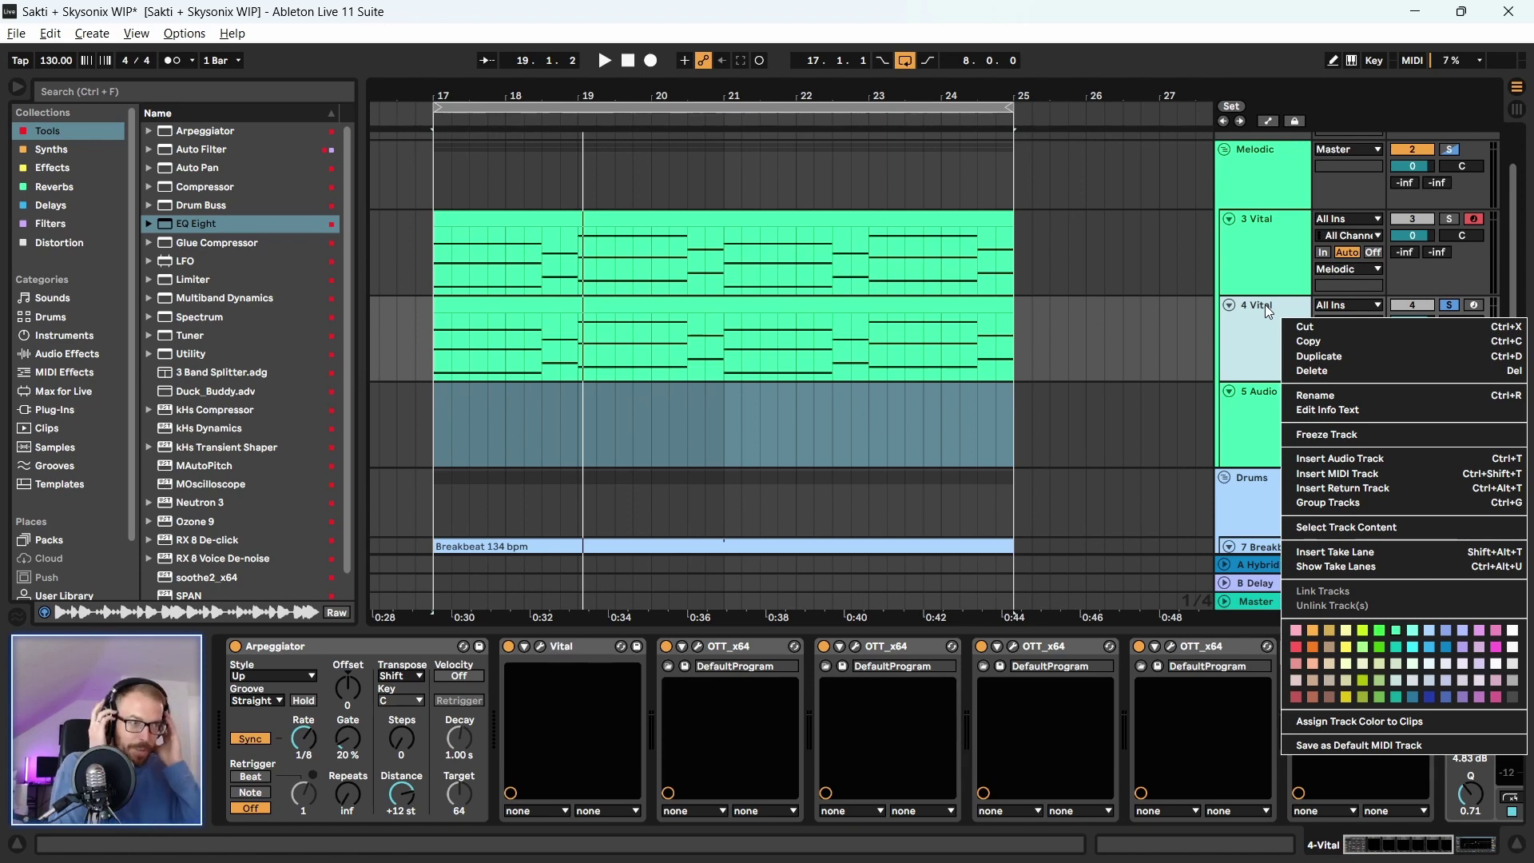
click(1264, 305)
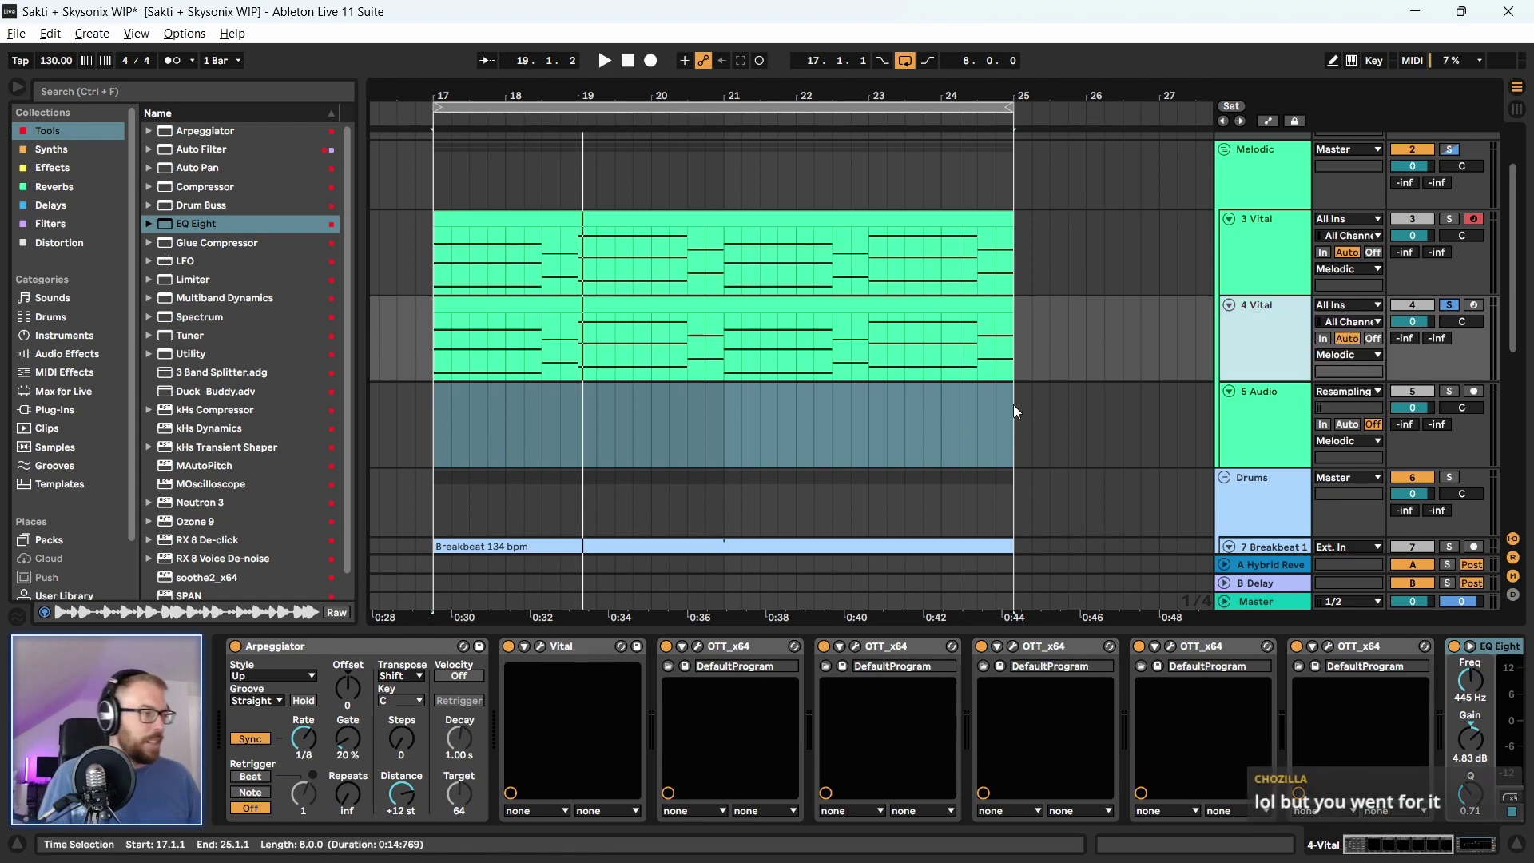
Arm the 5 Audio track and record the soloed 4 Vital track onto it from bar 17 until past bar 23
click(1280, 425)
click(1270, 378)
click(1273, 404)
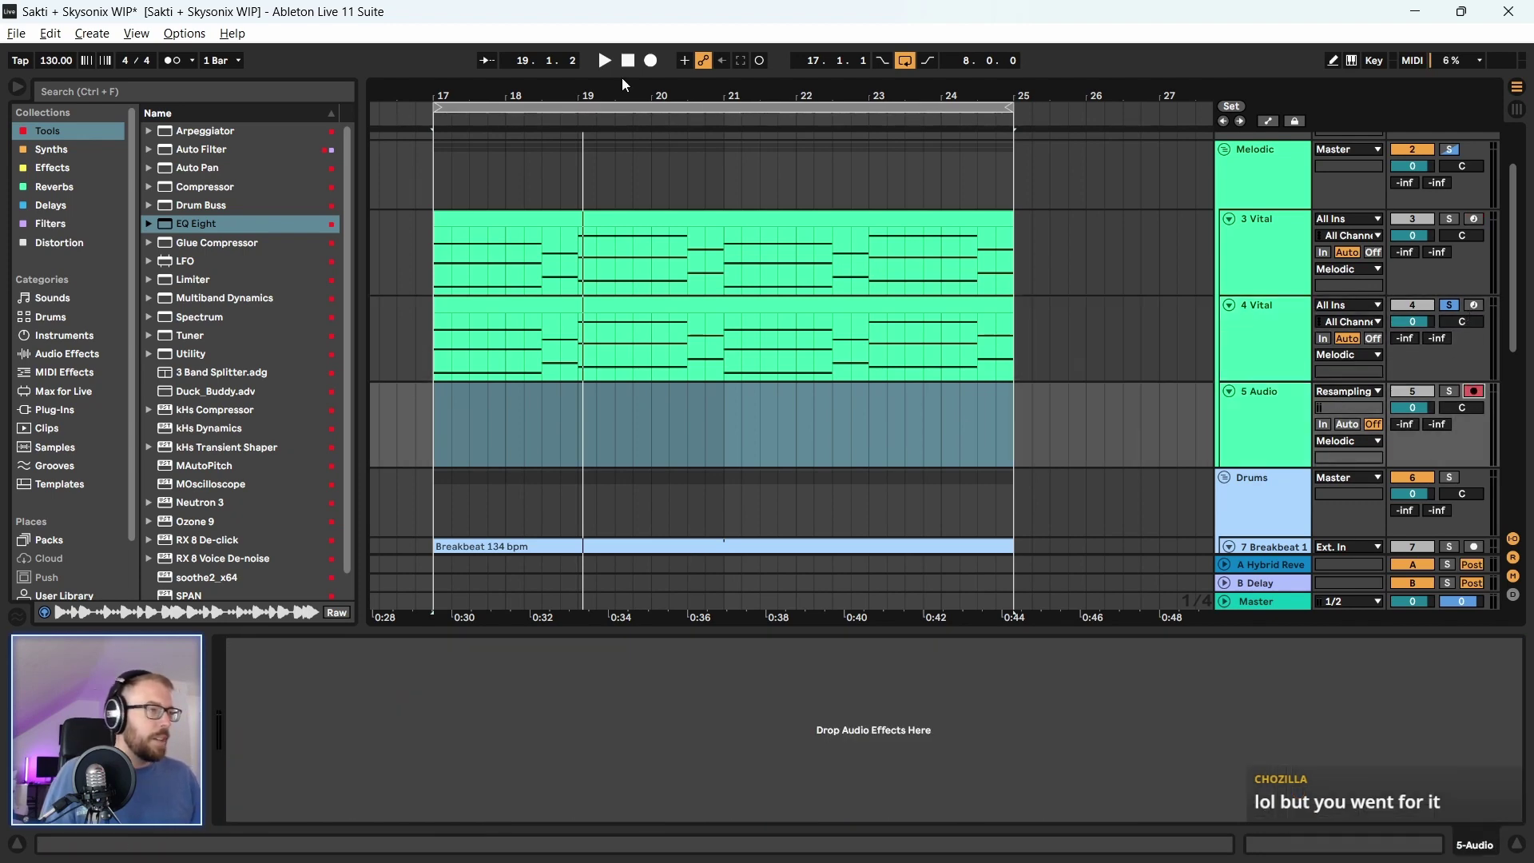
click(650, 60)
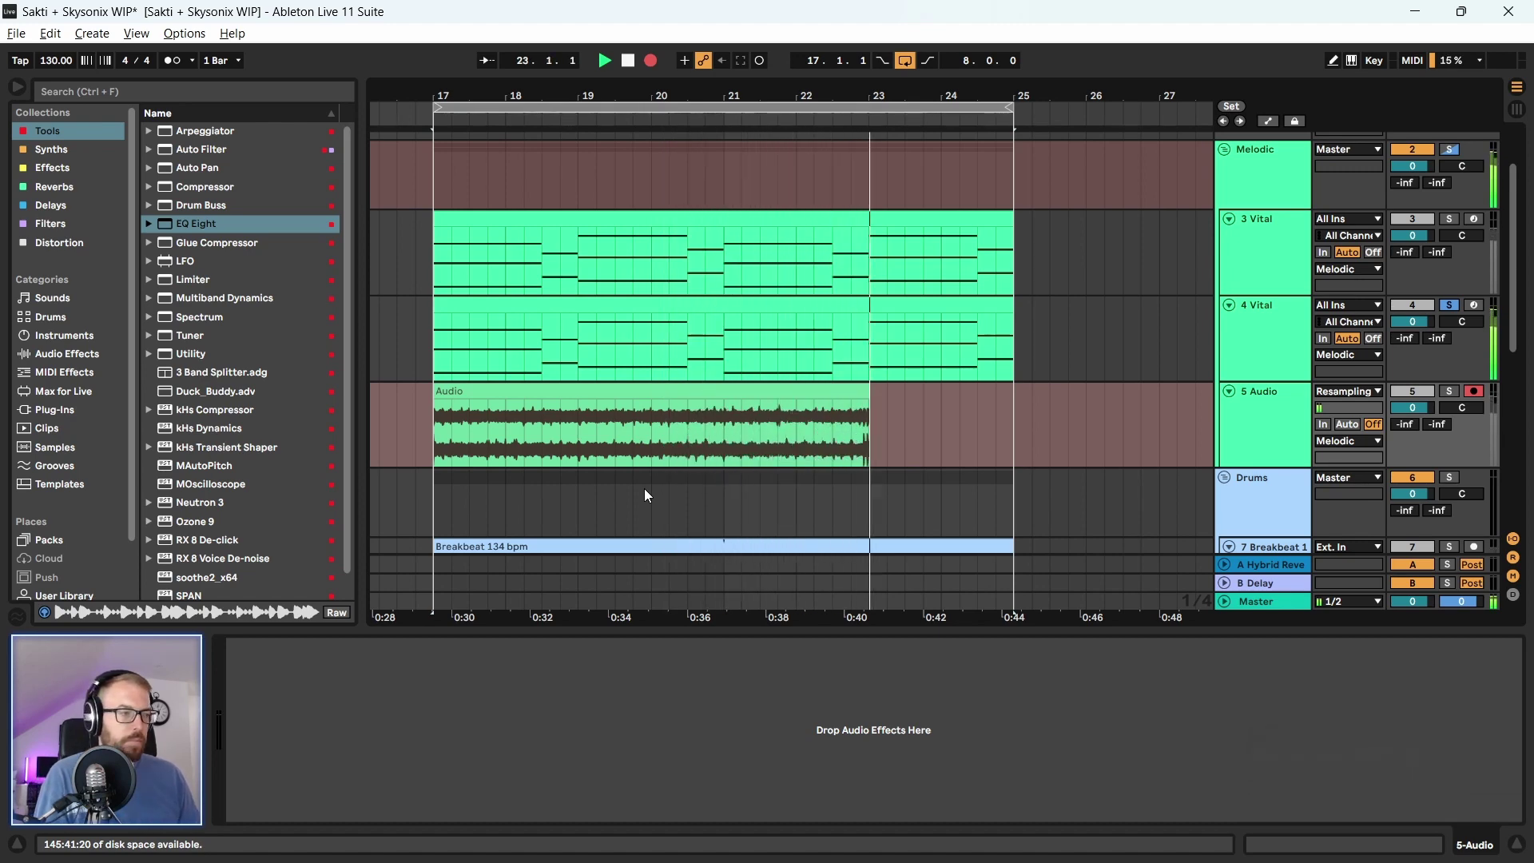
key(space)
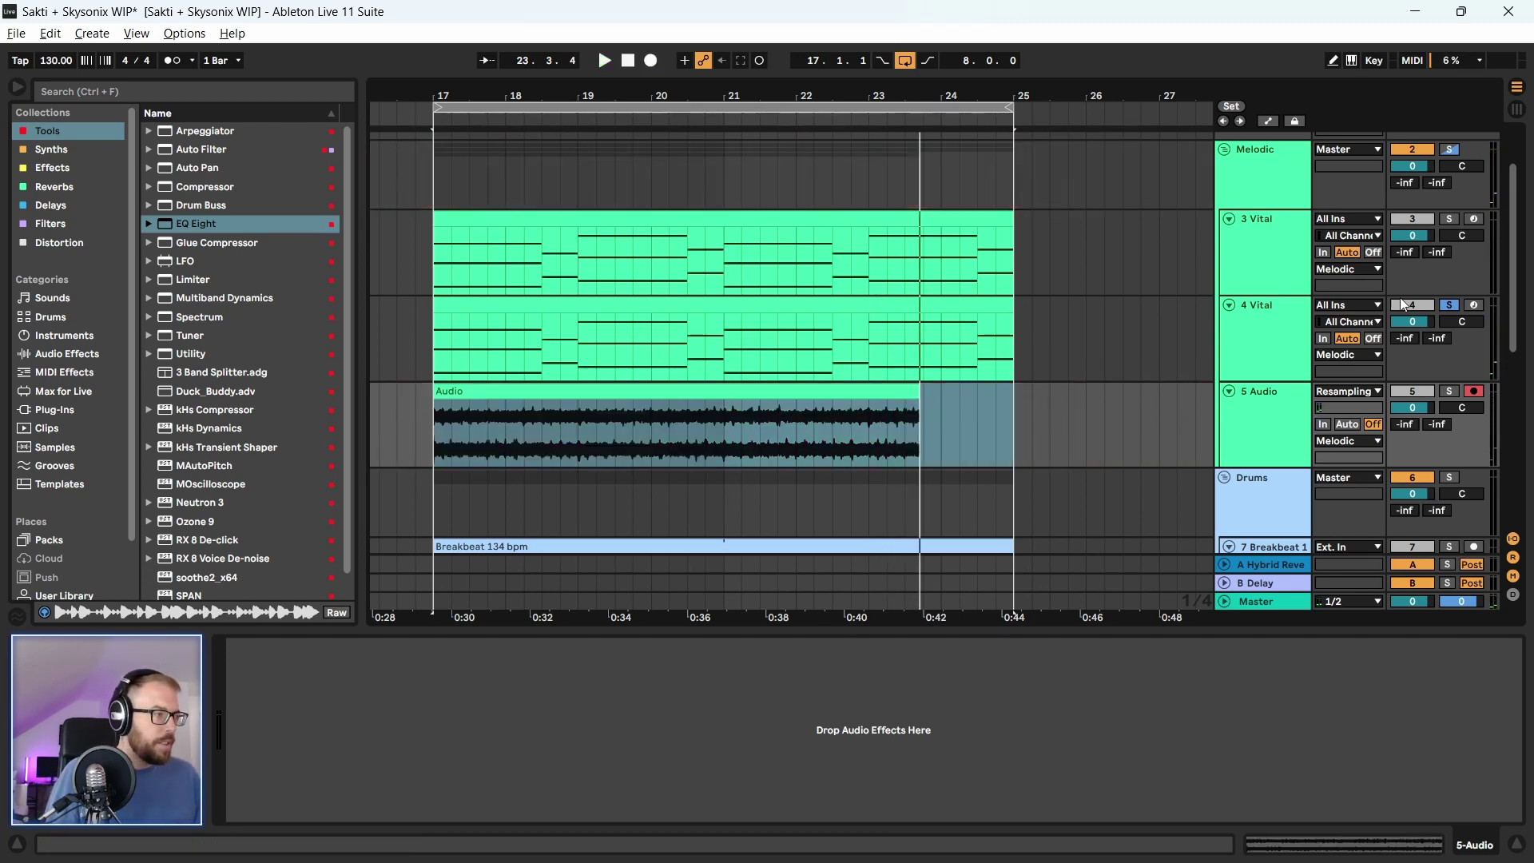
Unsolo, deactivate and fold the 4 Vital track, and shorten the recorded audio clip to end at bar 21
click(1455, 304)
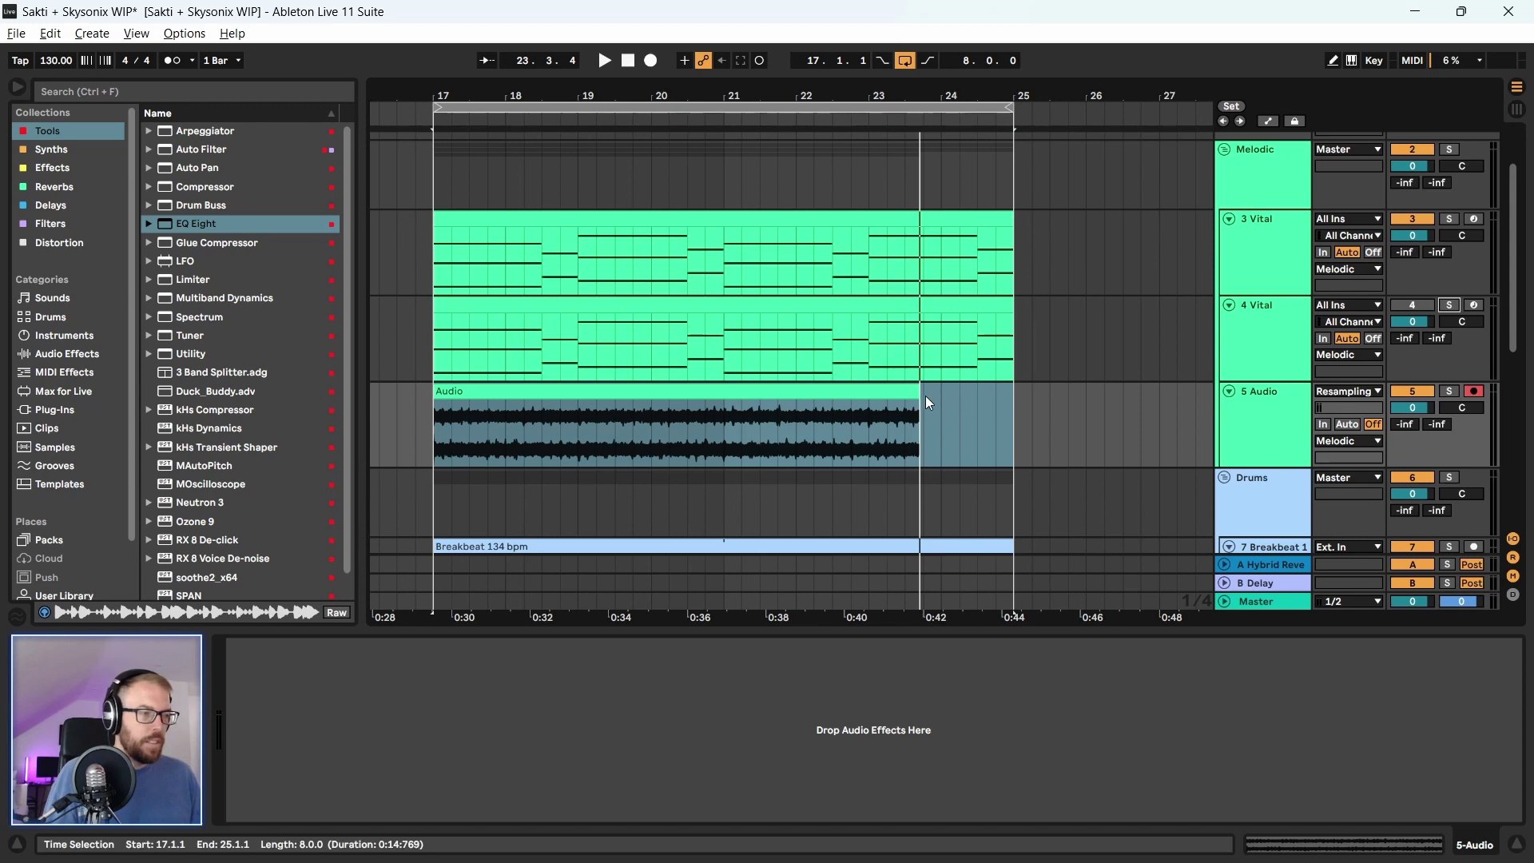
drag(916, 391, 725, 404)
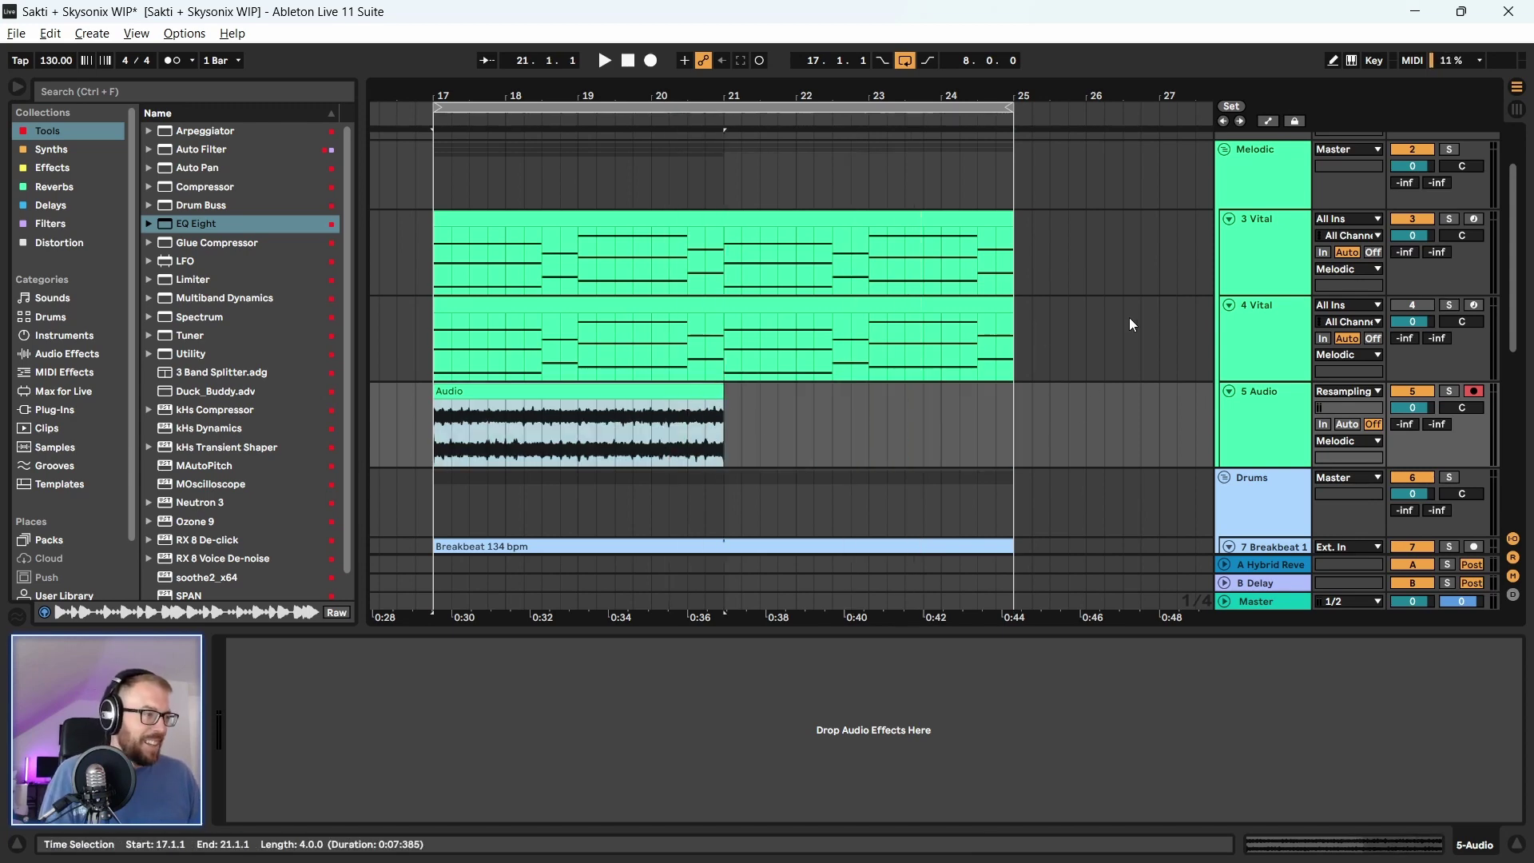
click(1229, 305)
Set the recorded clip's warp mode to Beats, preserving Transients with transient looping off and the transient envelope at 11
click(513, 326)
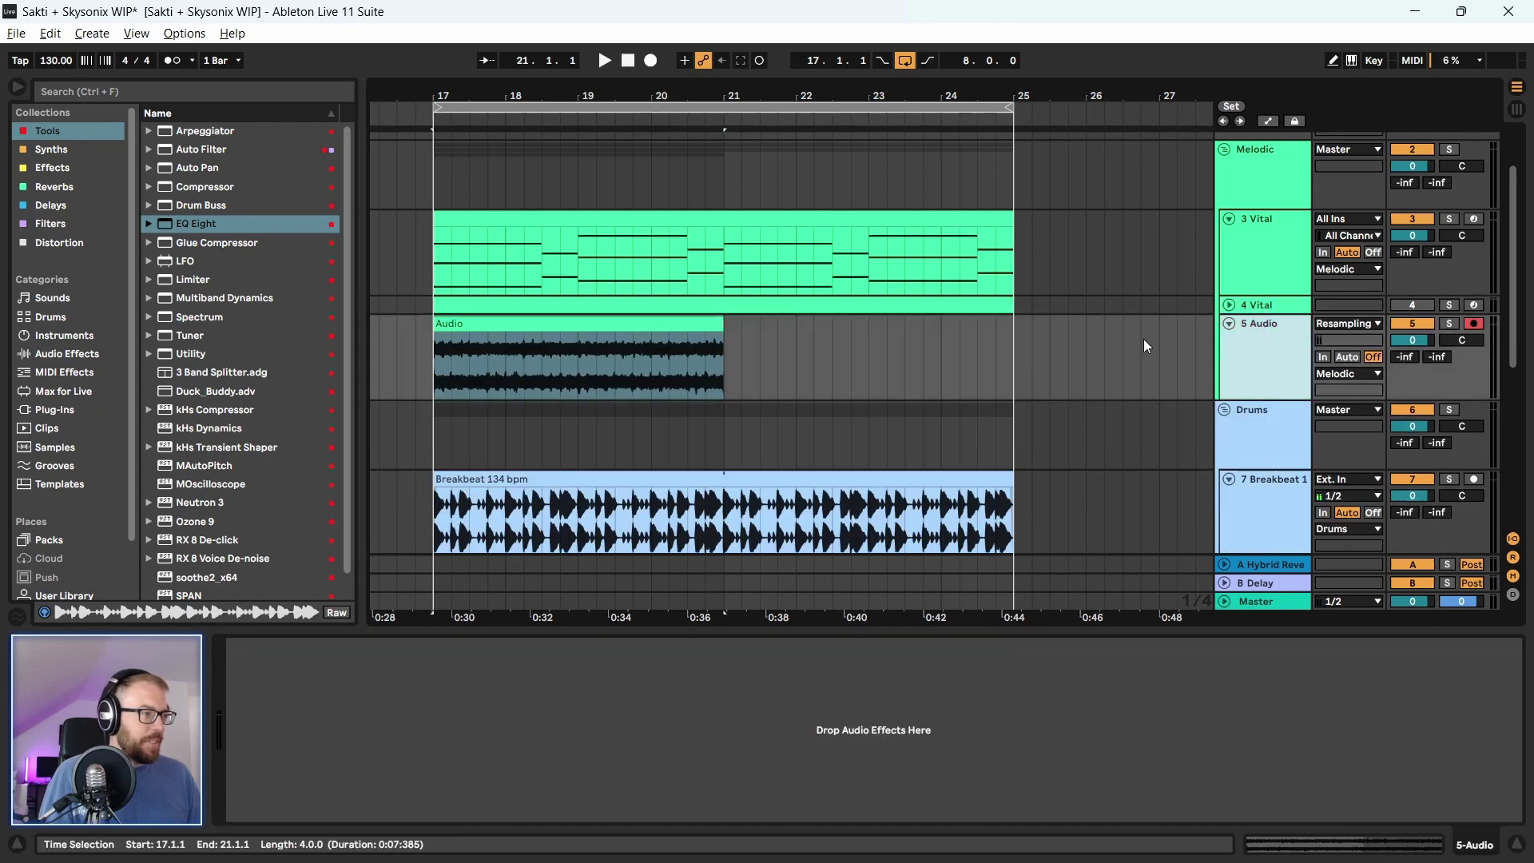
double_click(513, 326)
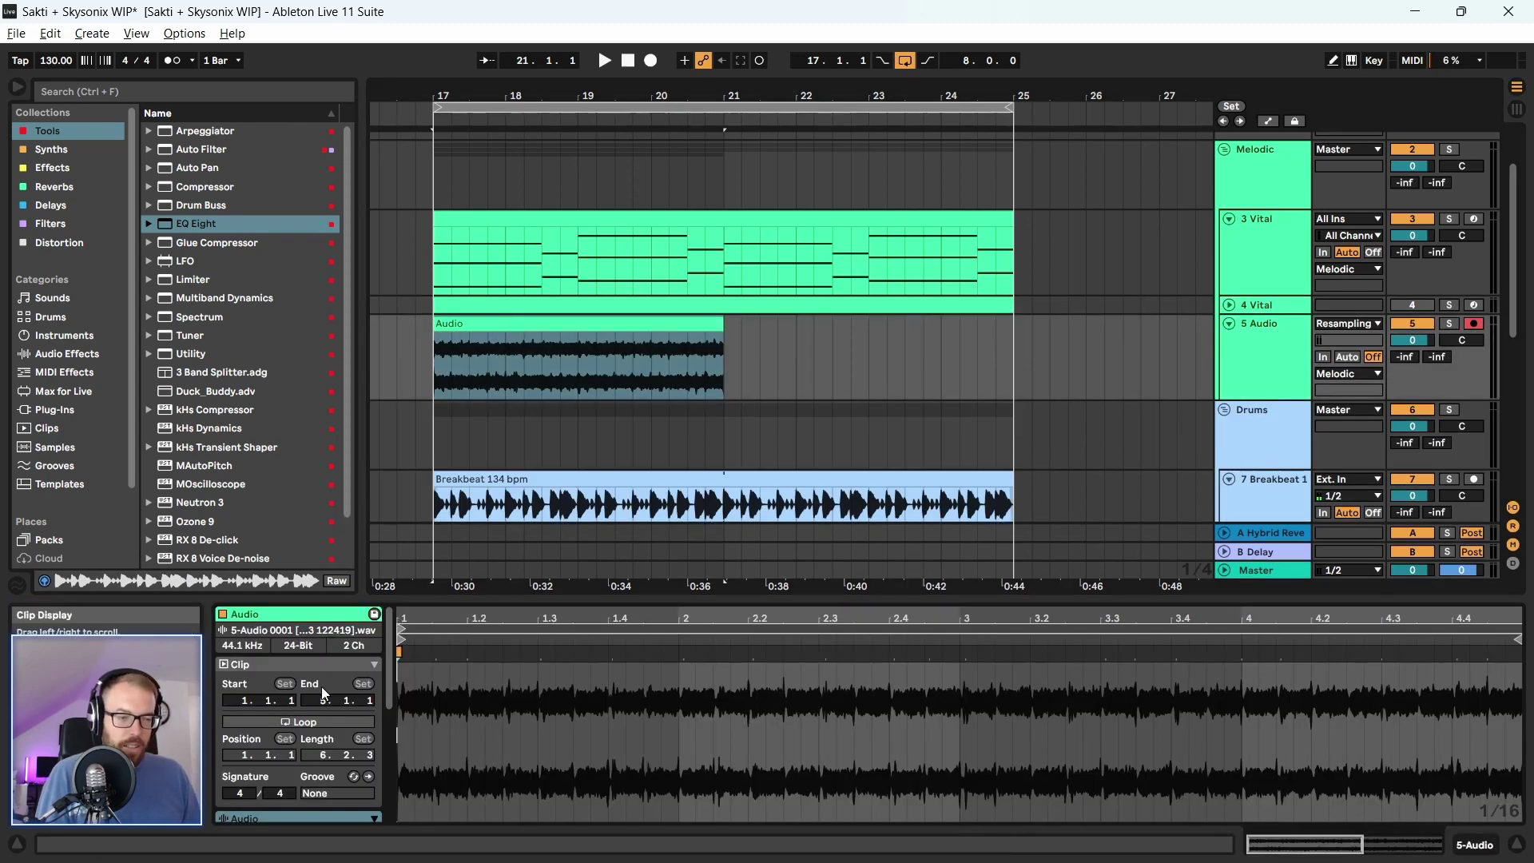
scroll(296, 695, down, 3)
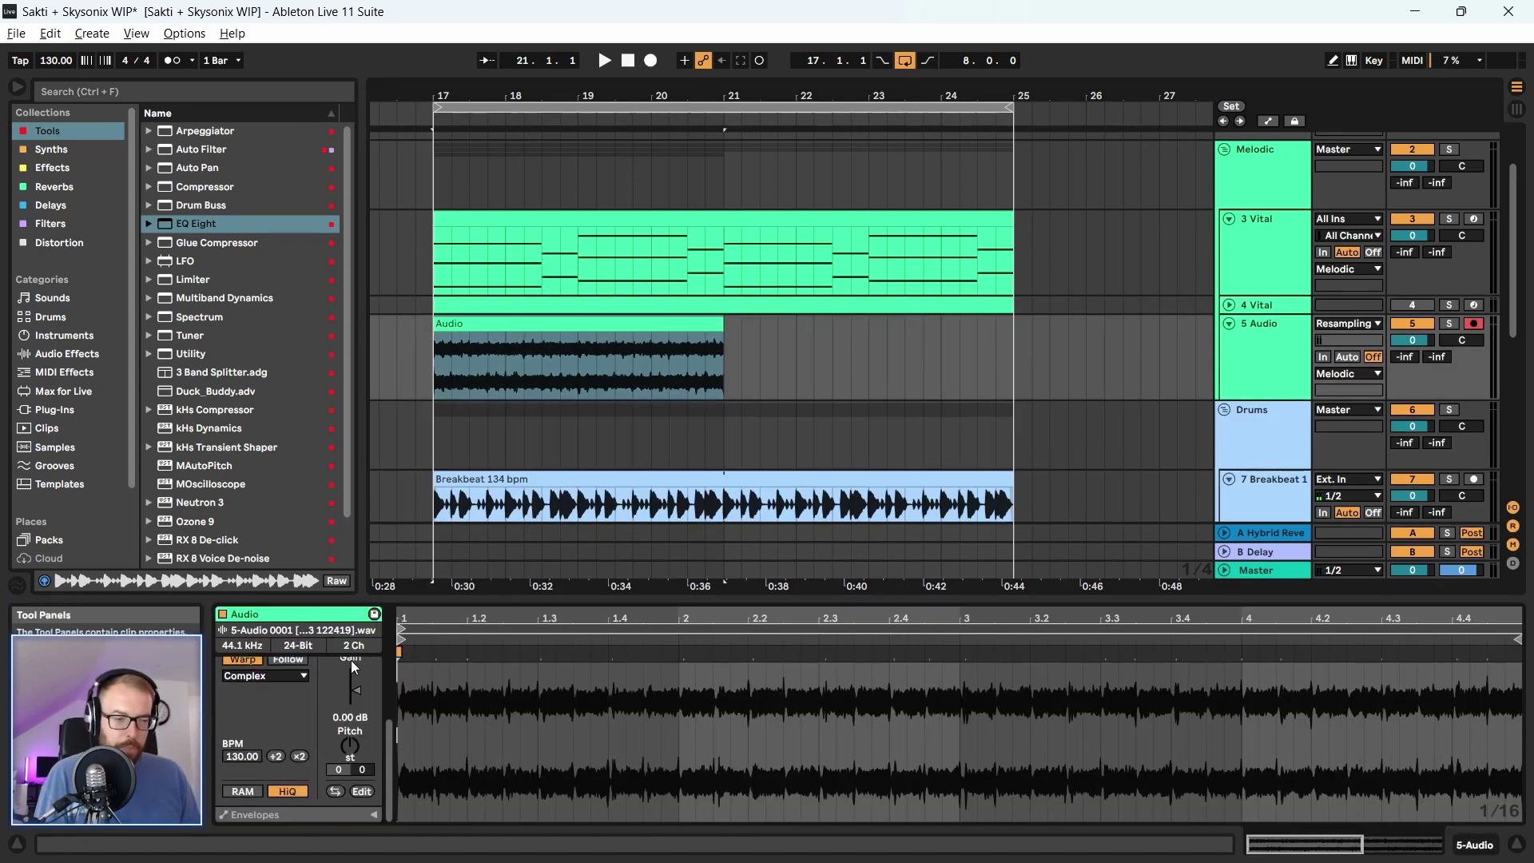
click(282, 678)
click(272, 677)
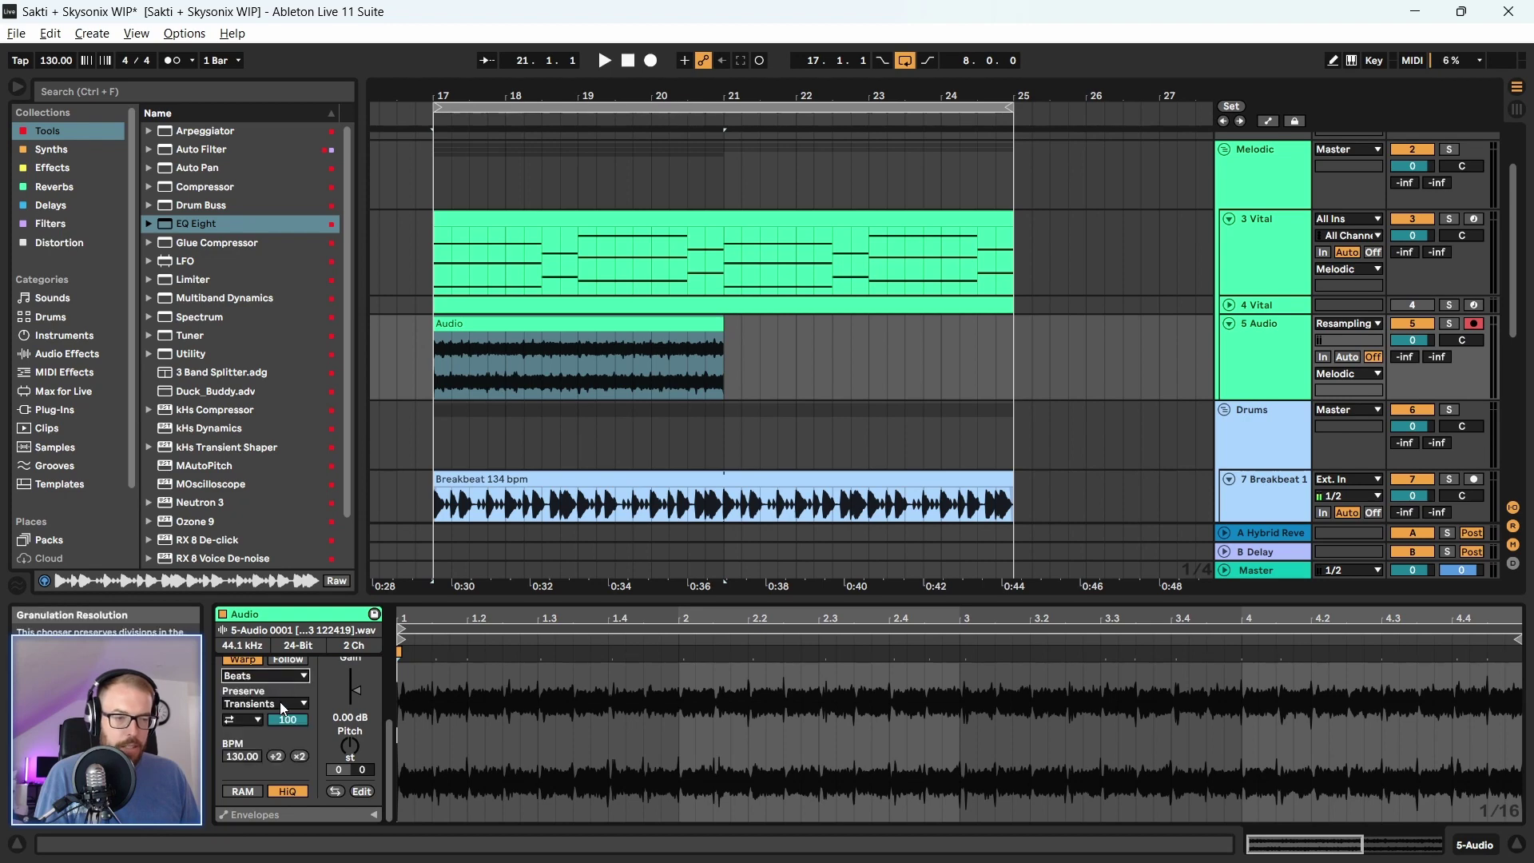
click(280, 702)
click(280, 705)
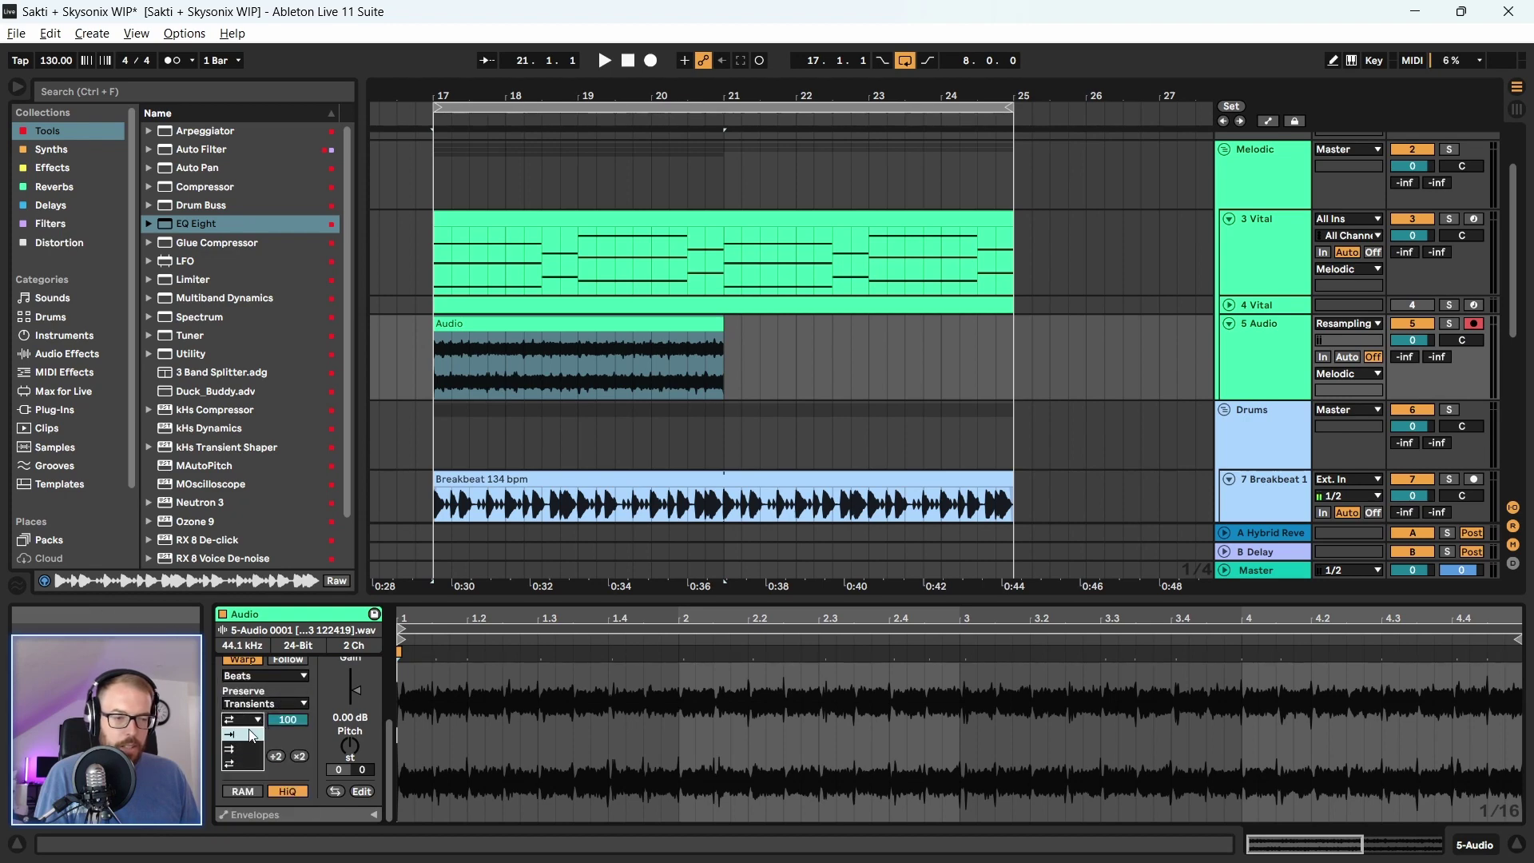
key(space)
drag(288, 719, 288, 736)
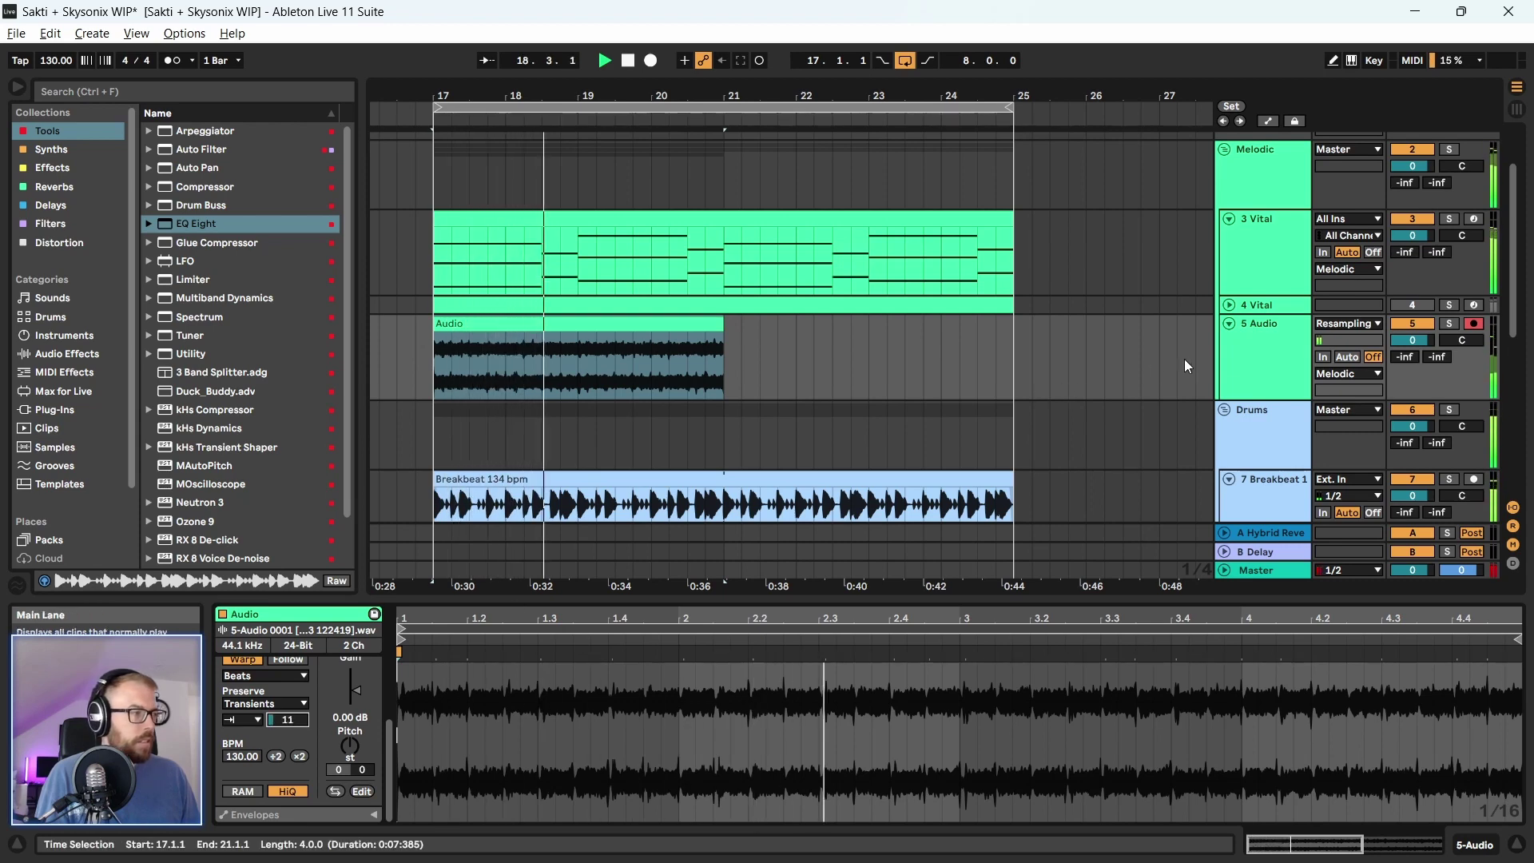
Solo the 5 Audio track and raise the clip's transient envelope to 65 while auditioning it
click(1449, 323)
key(space)
key(space)
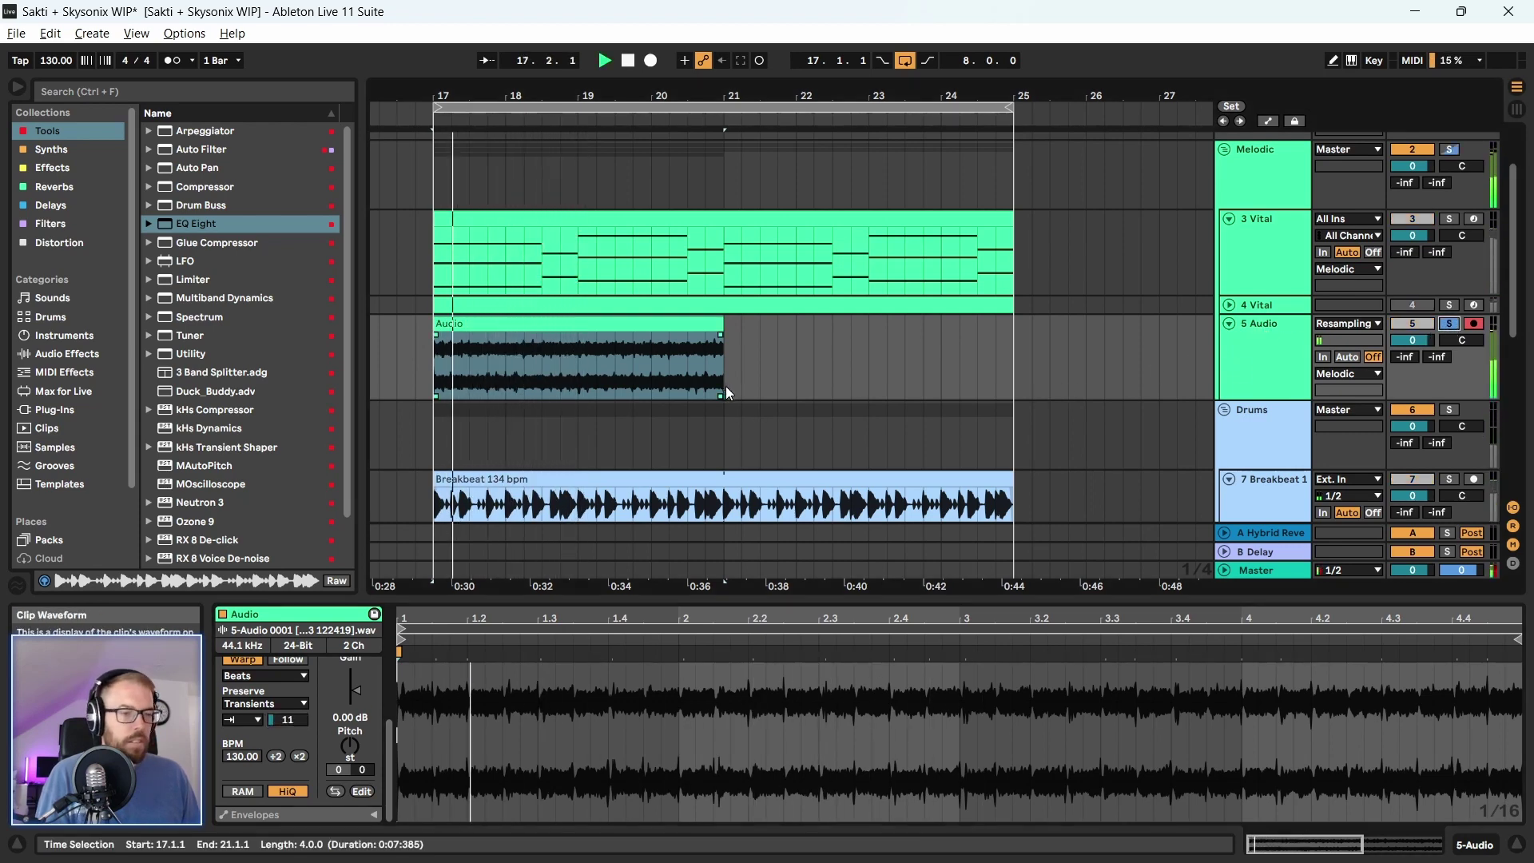
key(space)
drag(288, 719, 287, 688)
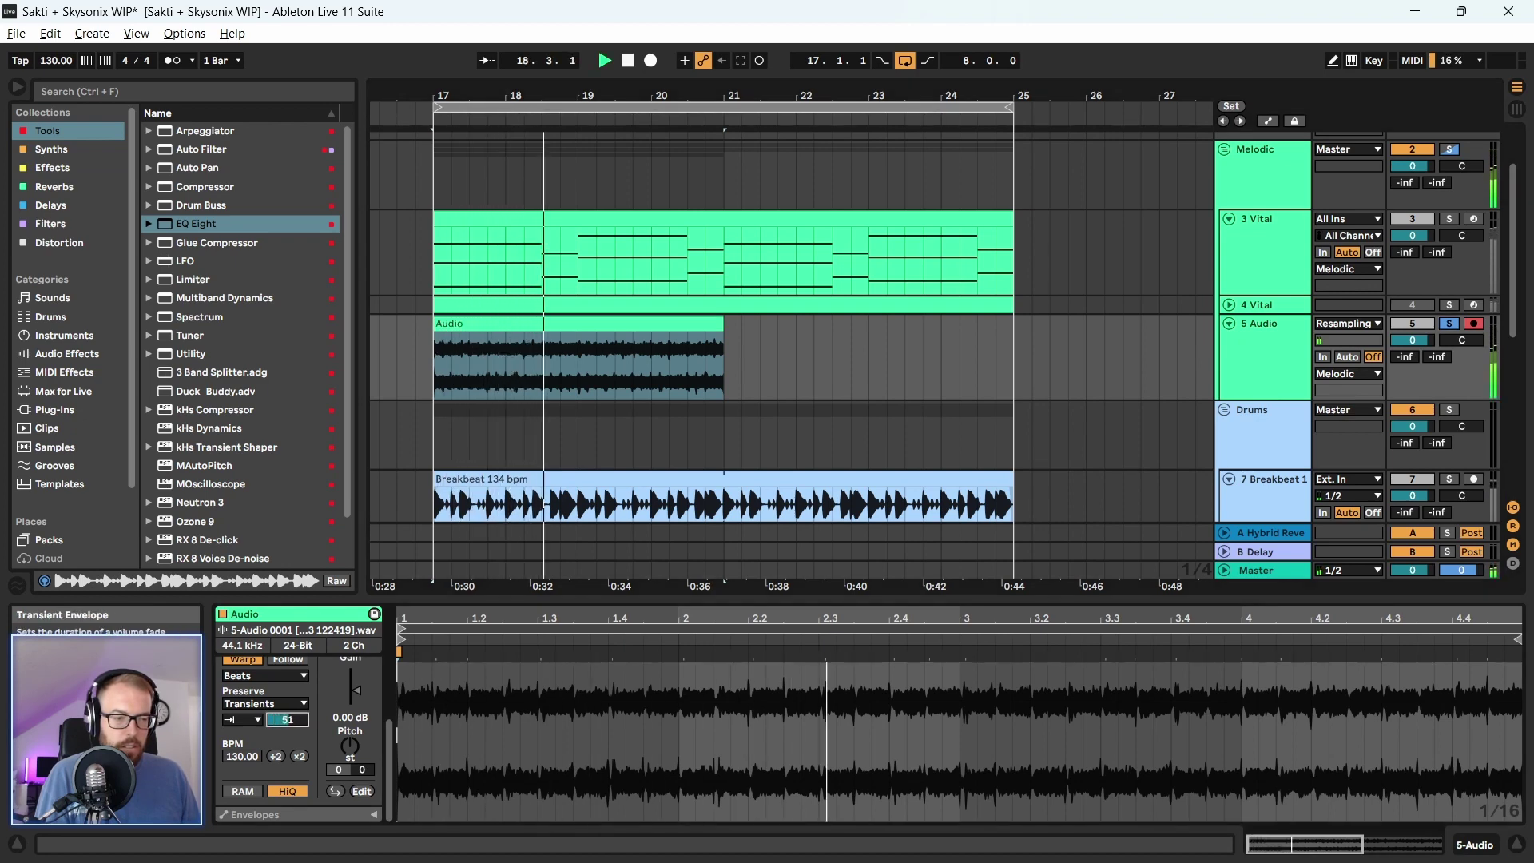
key(Up)
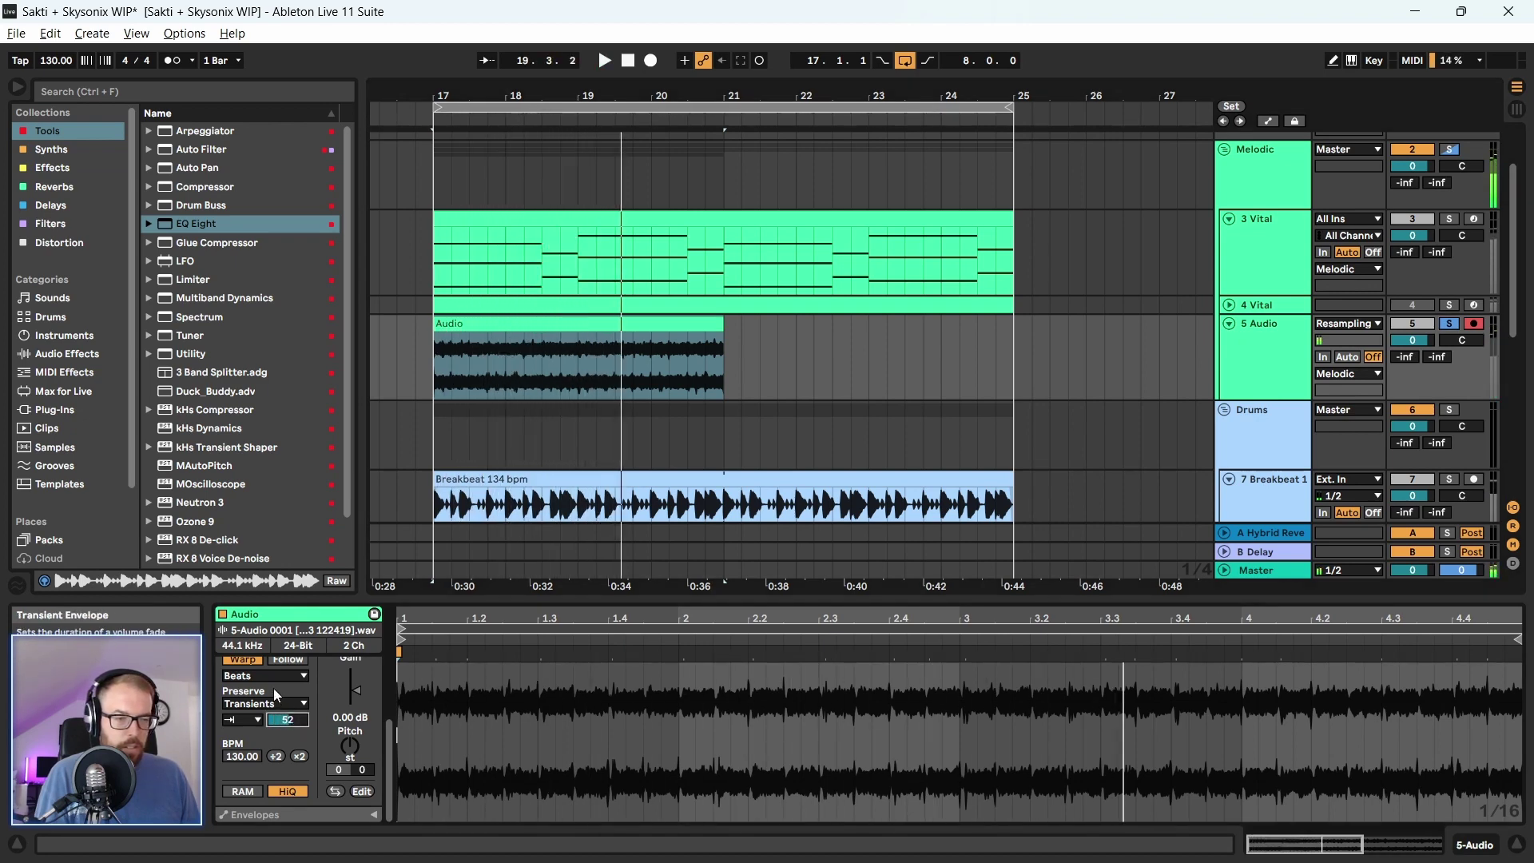
click(266, 676)
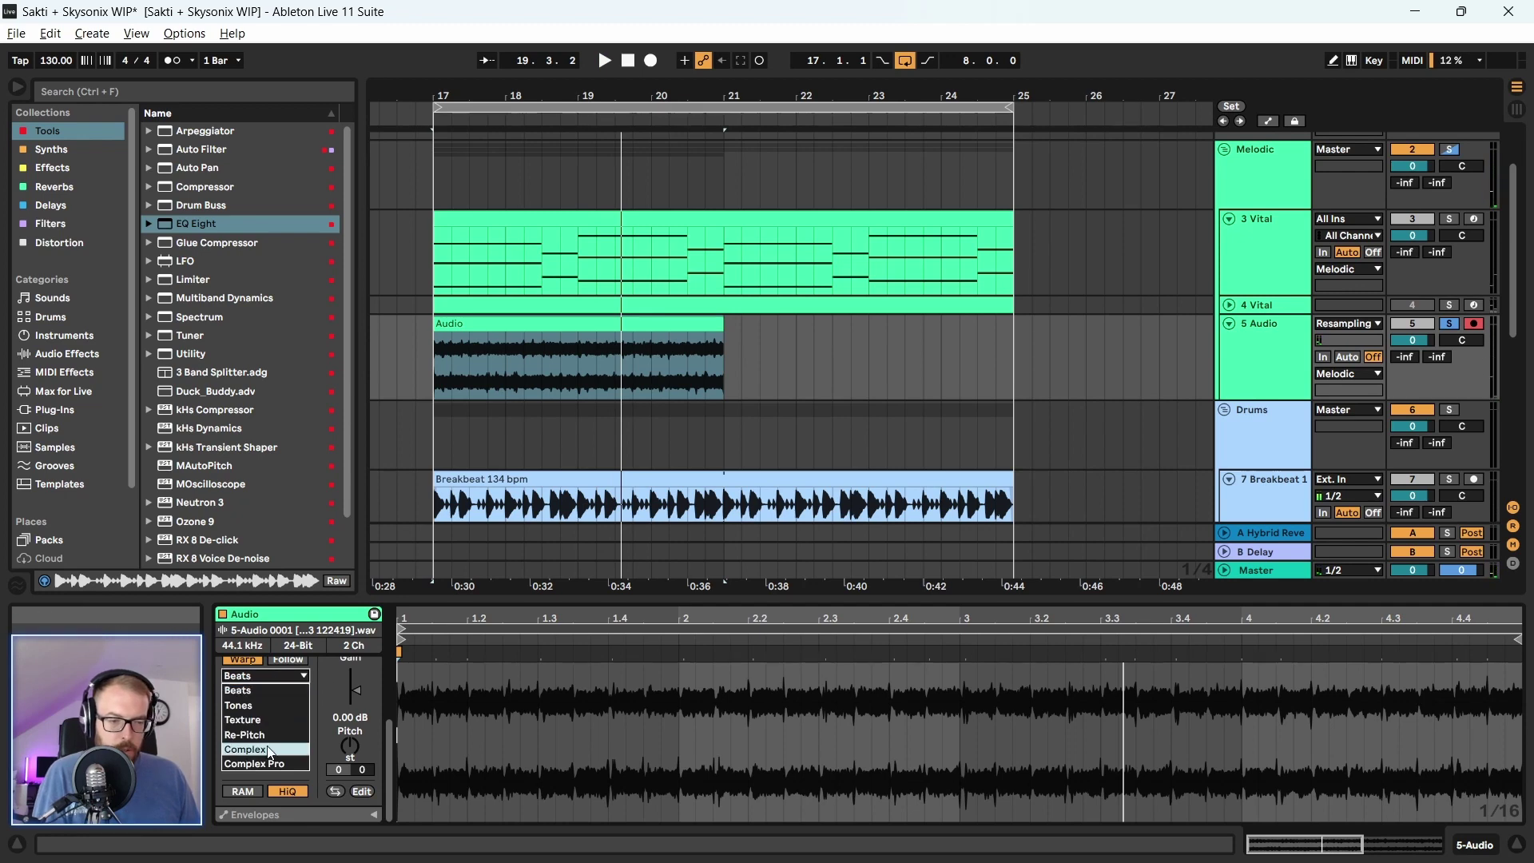
click(326, 692)
key(space)
drag(294, 721, 286, 664)
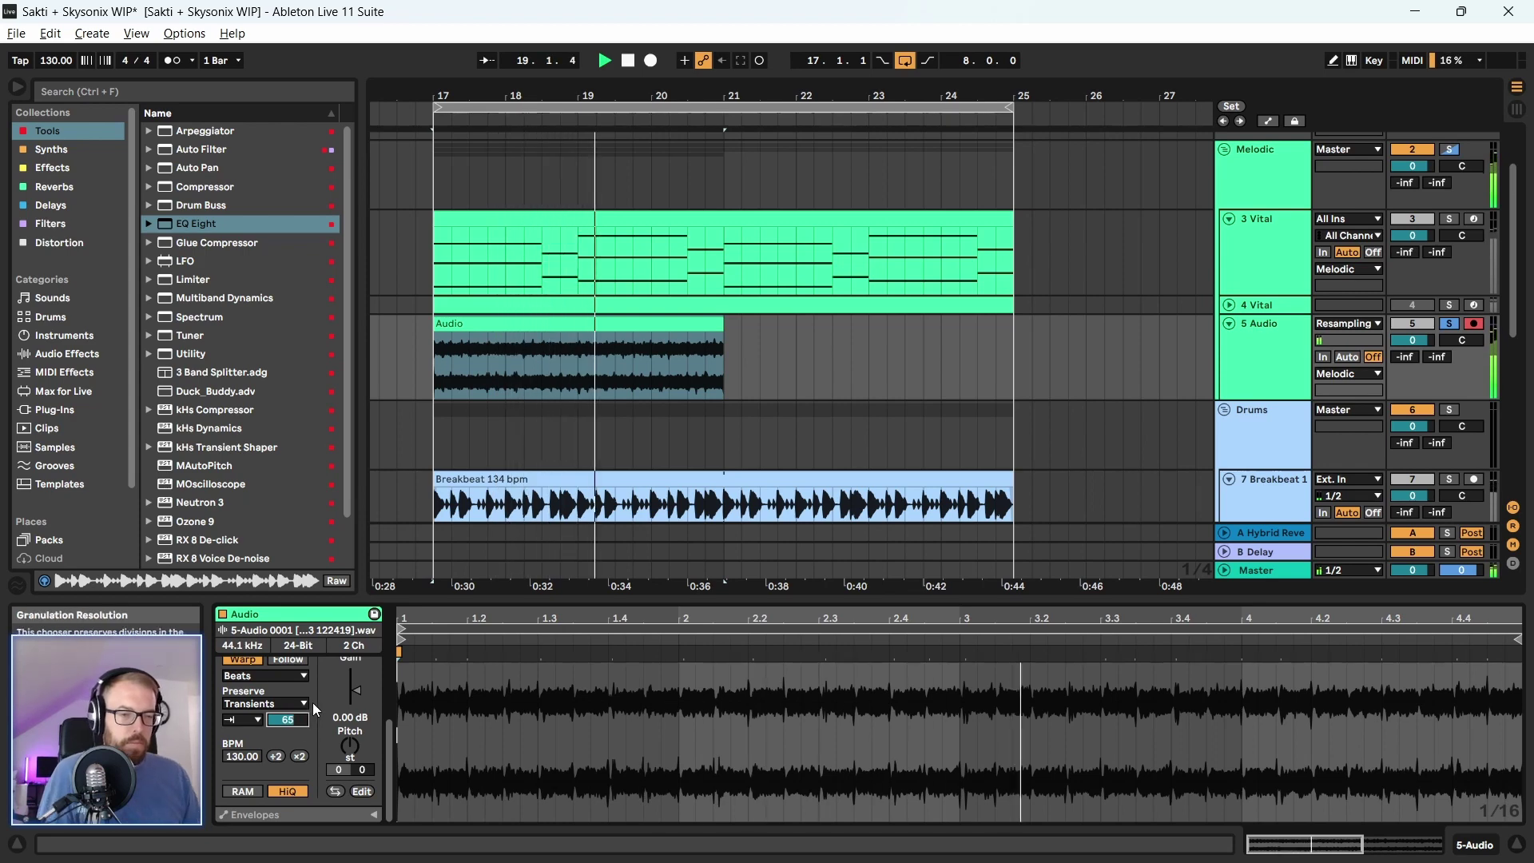
Solo the Melodic group and play it back with the recorded clip from bar 17
scroll(1267, 309, up, 1)
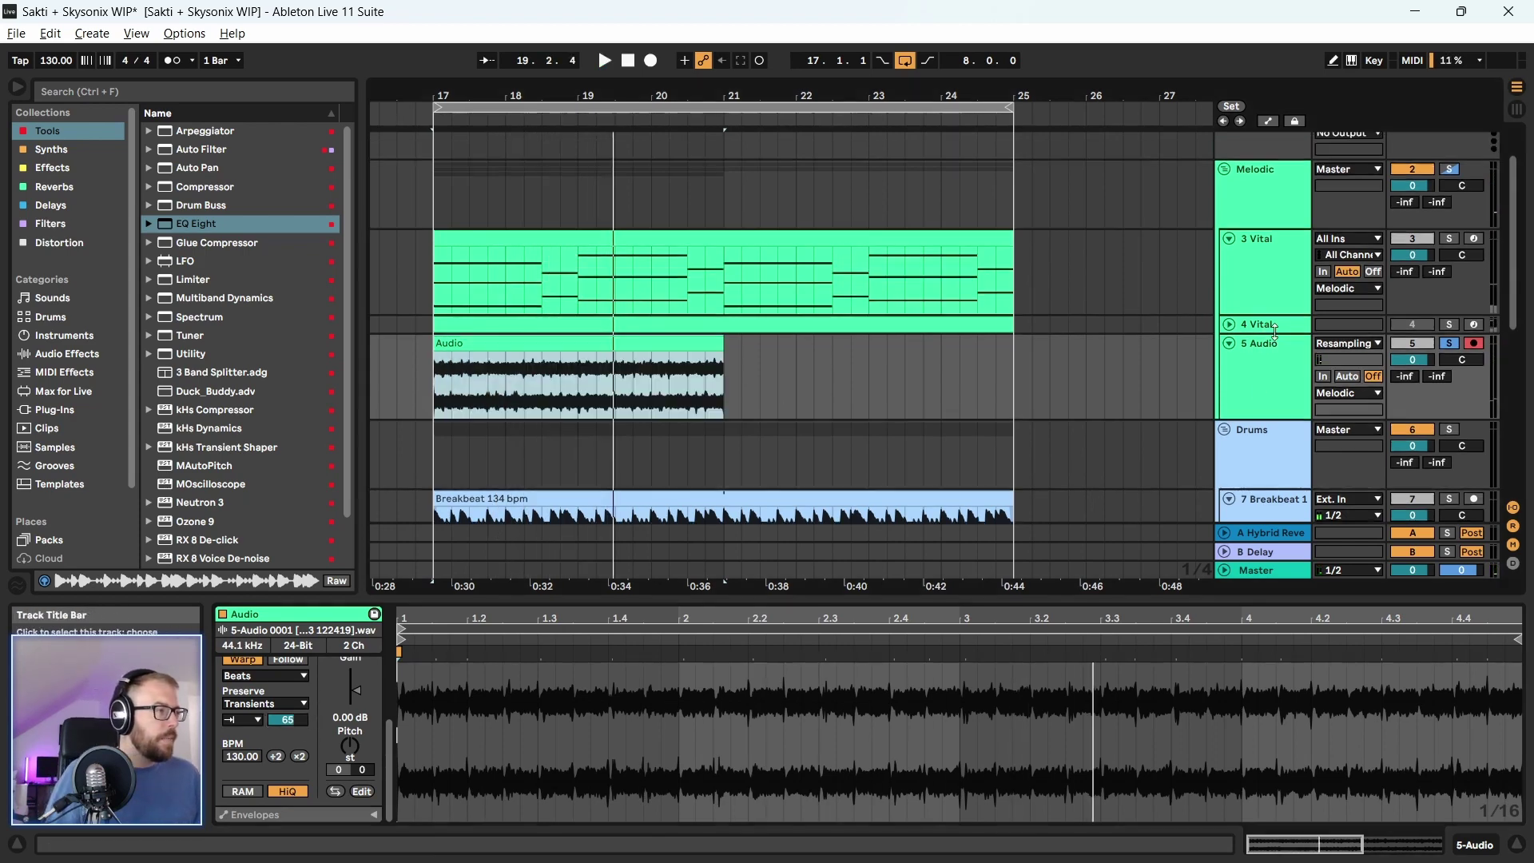
click(1450, 170)
key(space)
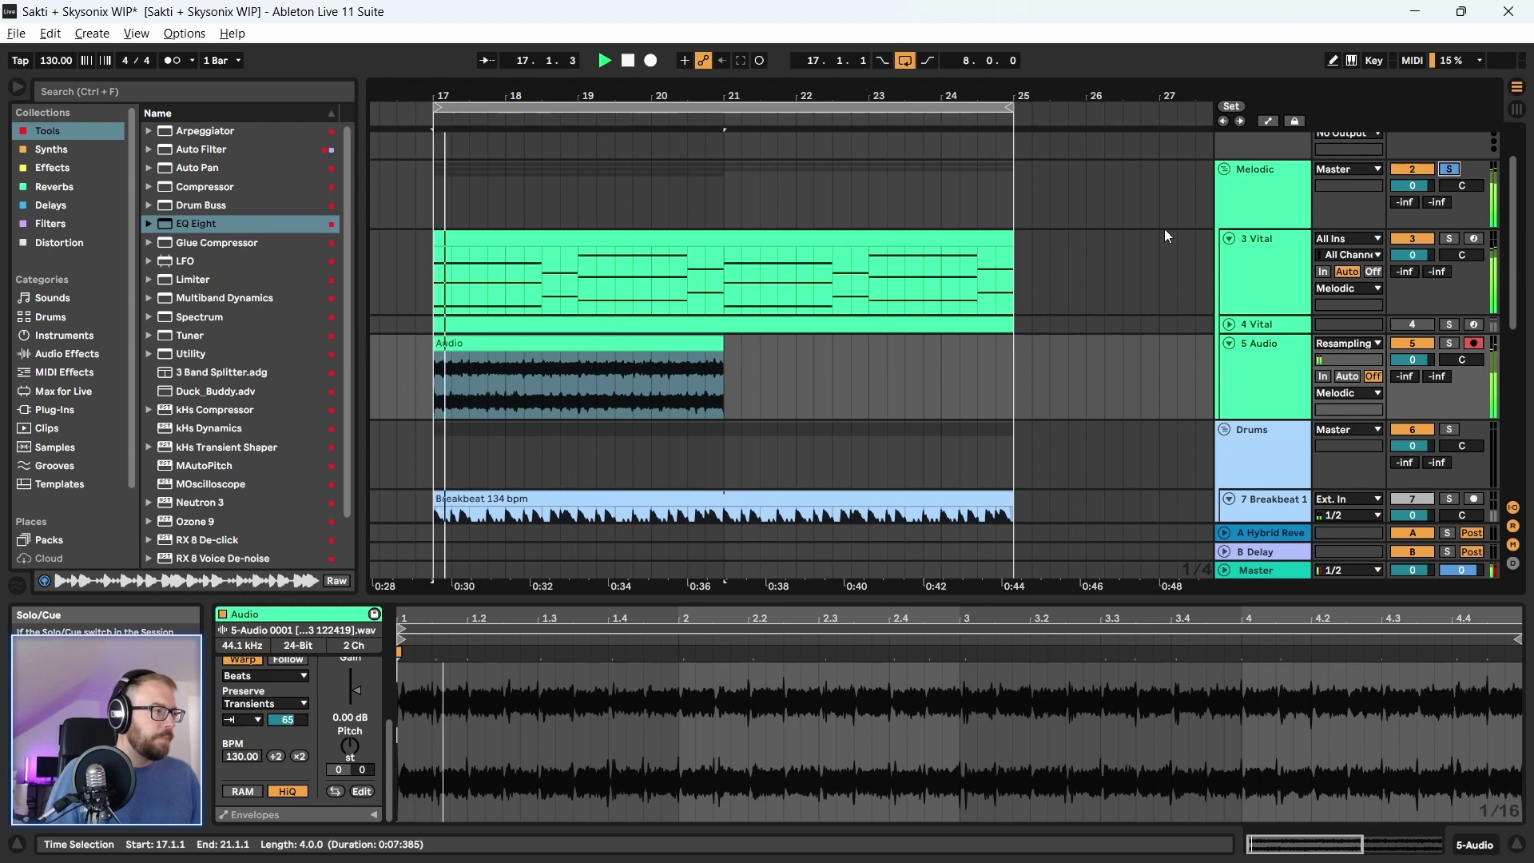
click(566, 345)
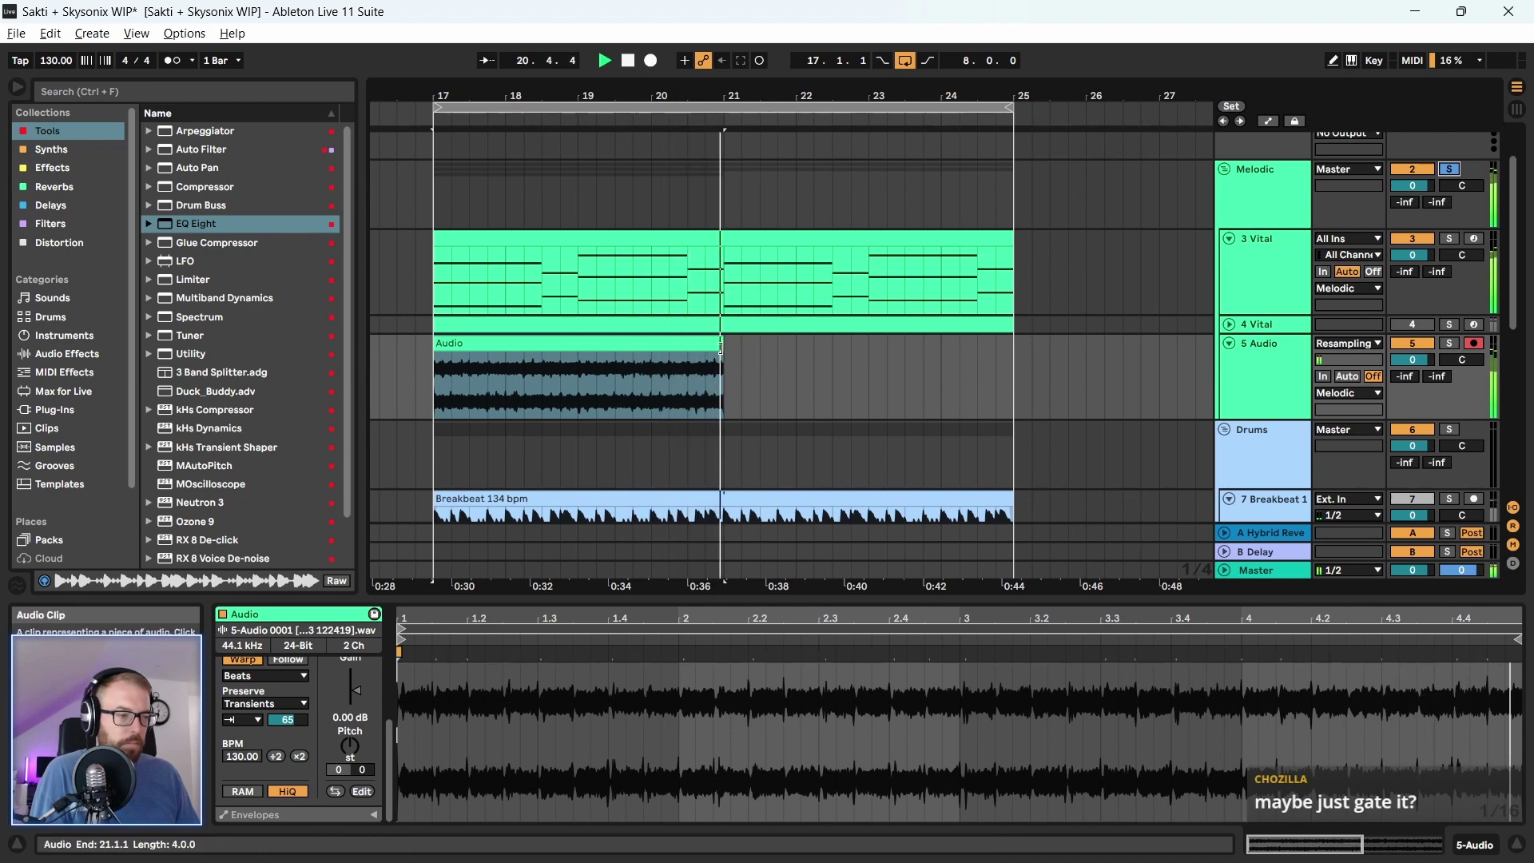
click(247, 705)
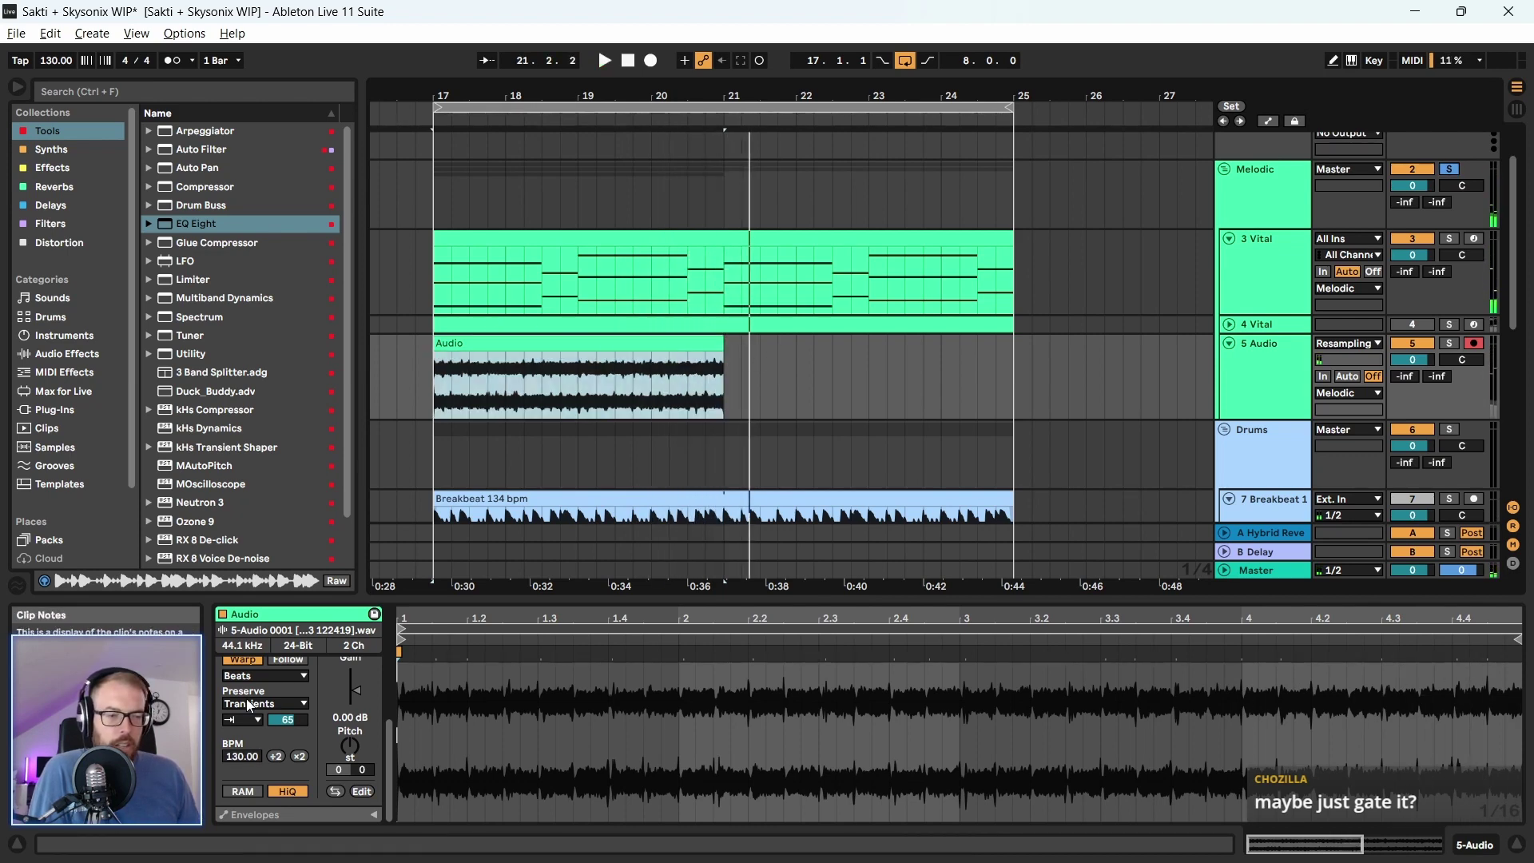
scroll(254, 689, up, 2)
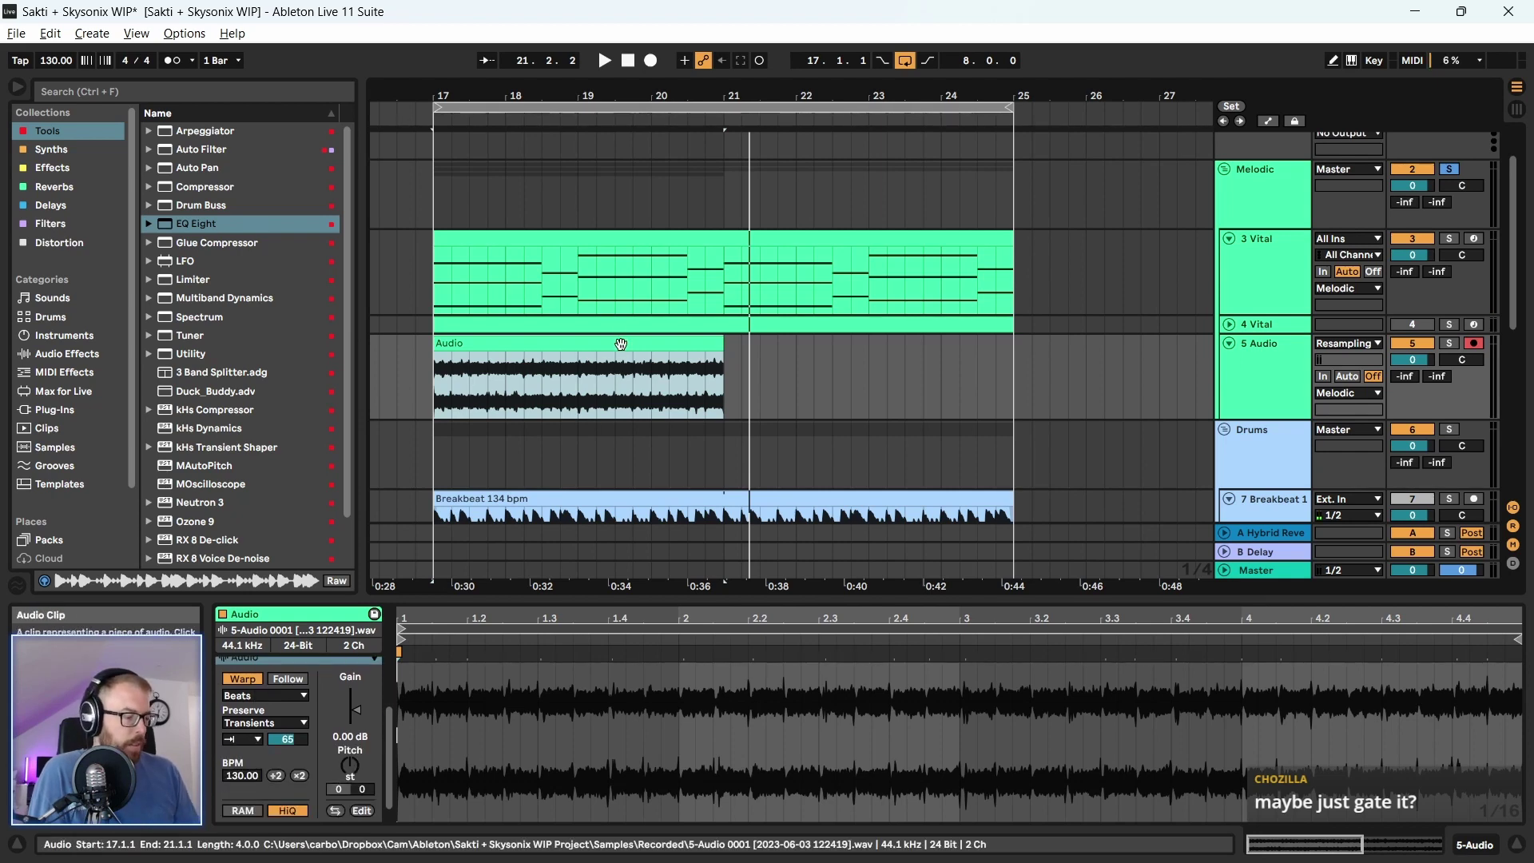
Deactivate the recorded audio clip, and reactivate and unfold the 4 Vital track to show its devices
key(0)
click(1412, 325)
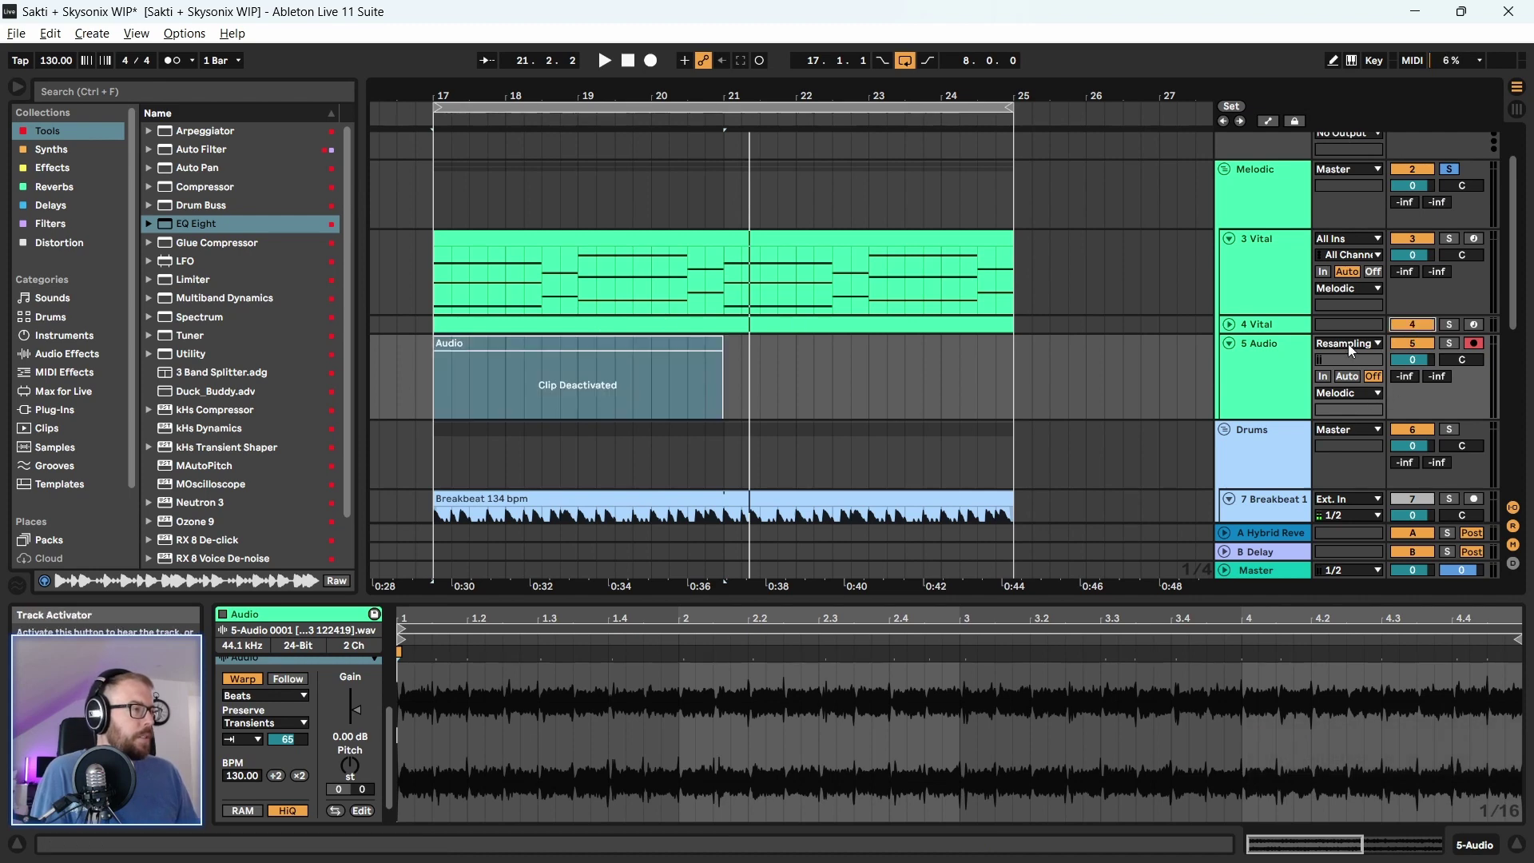
click(1230, 325)
click(1281, 325)
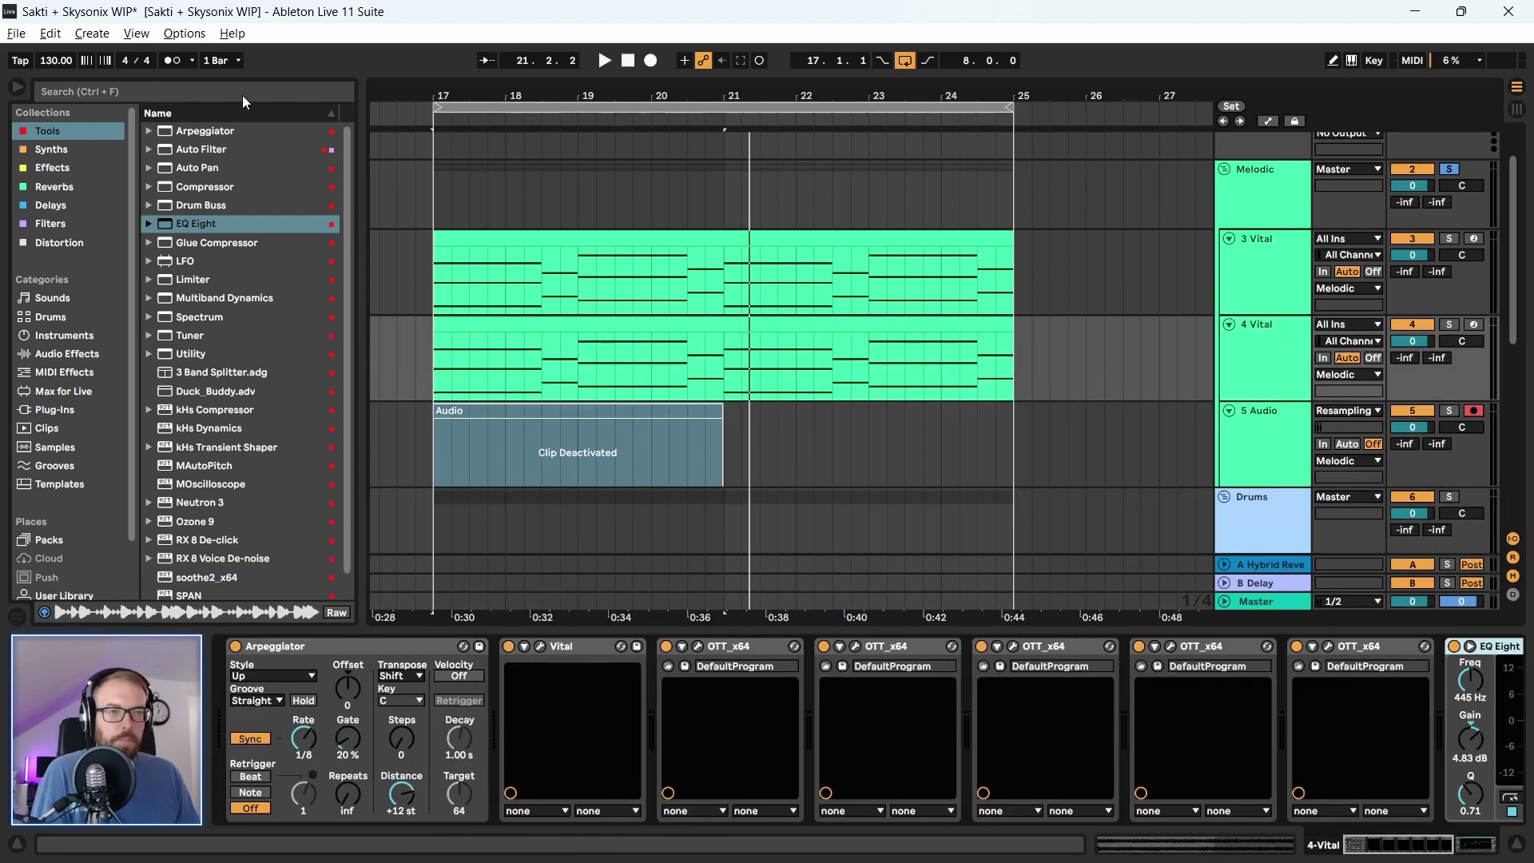
Search all browser results for "gate" and add the Gate effect after EQ Eight on the 4 Vital track
click(211, 91)
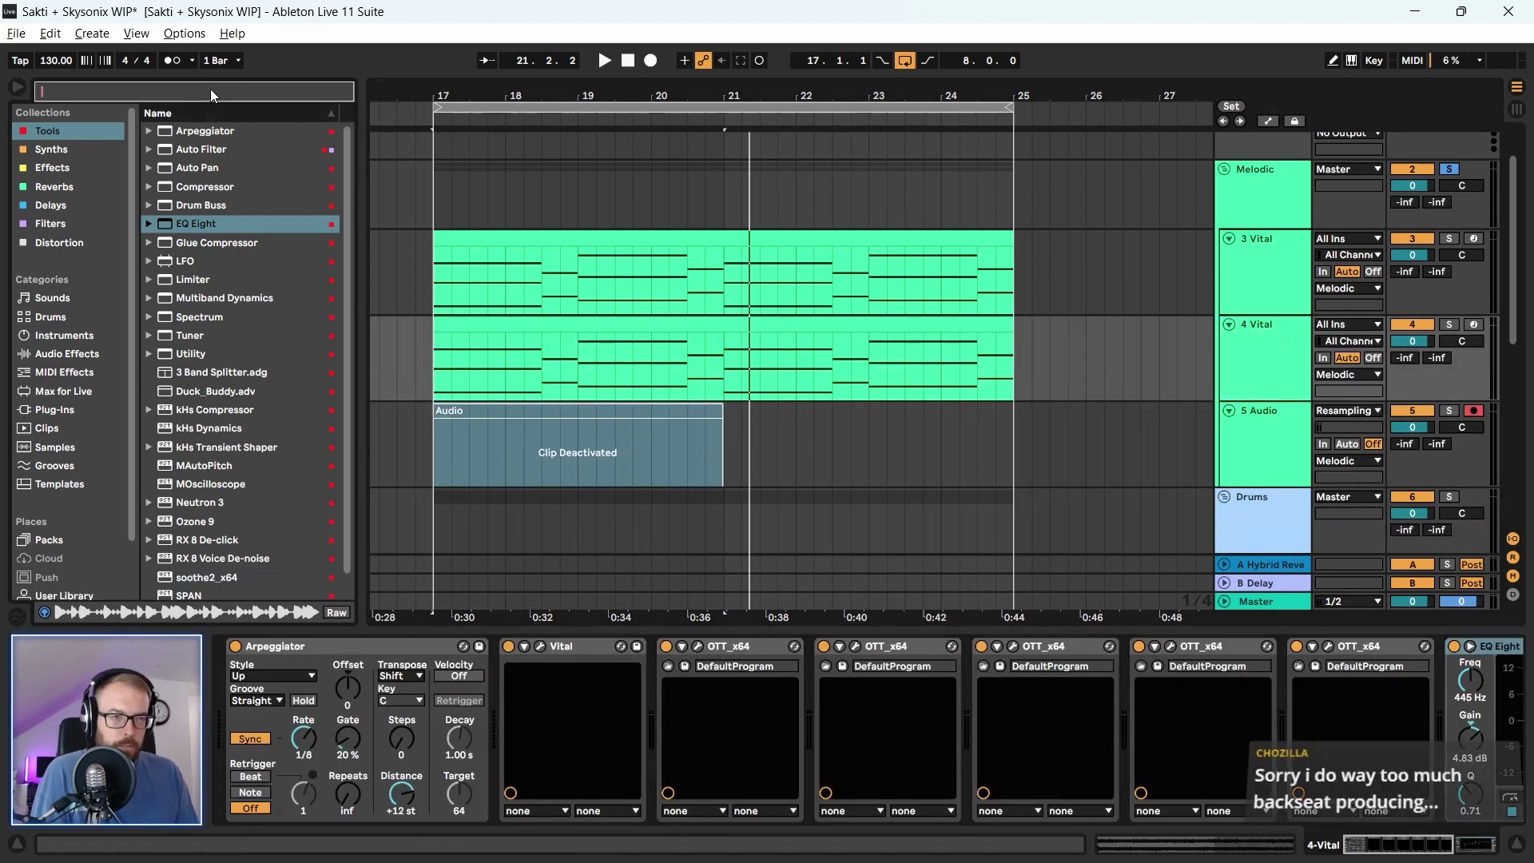
text(gate)
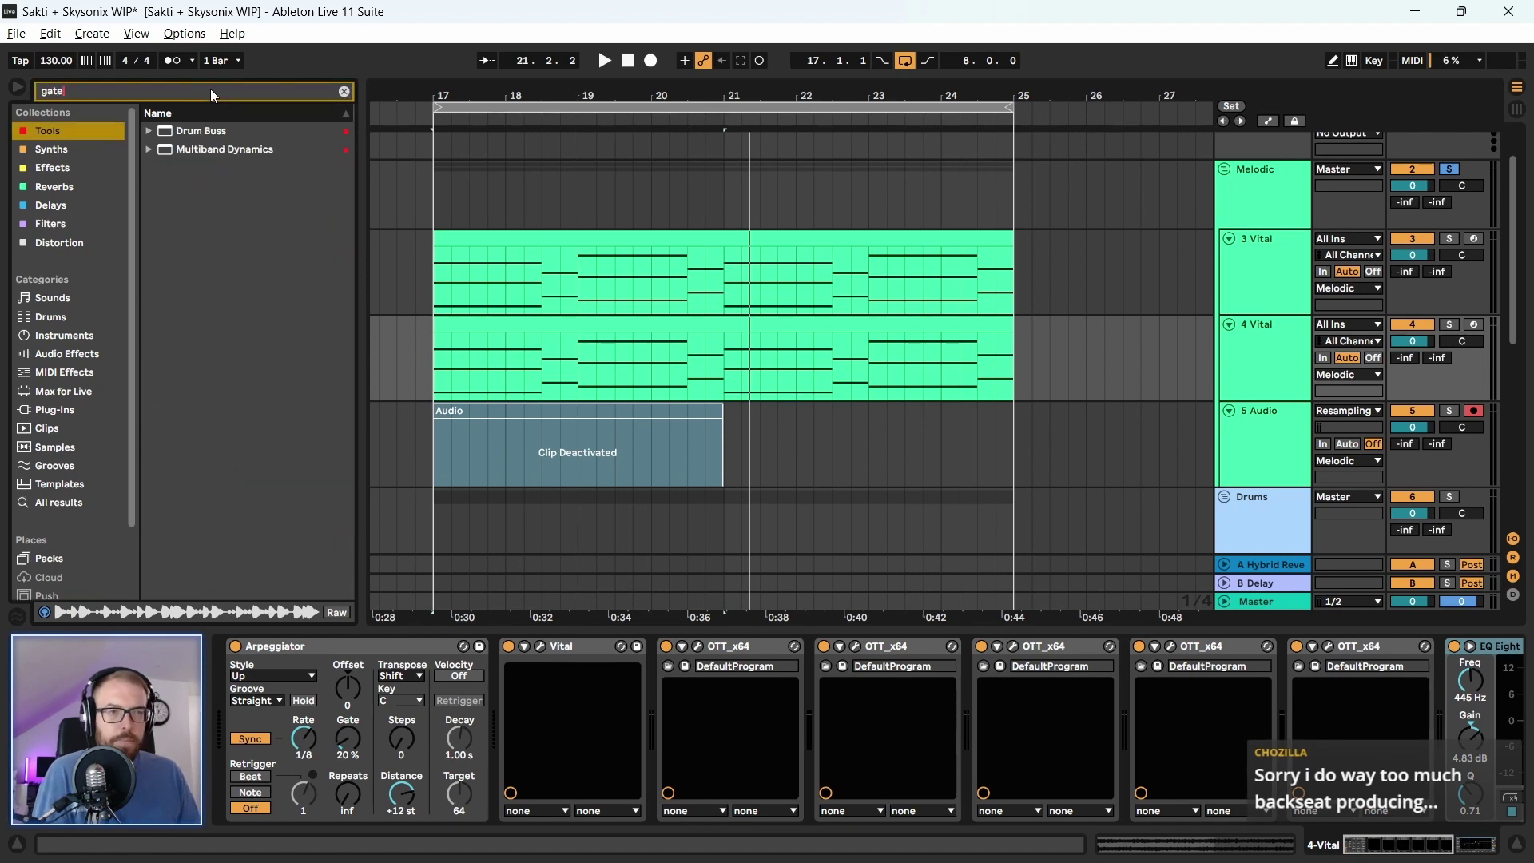
click(56, 502)
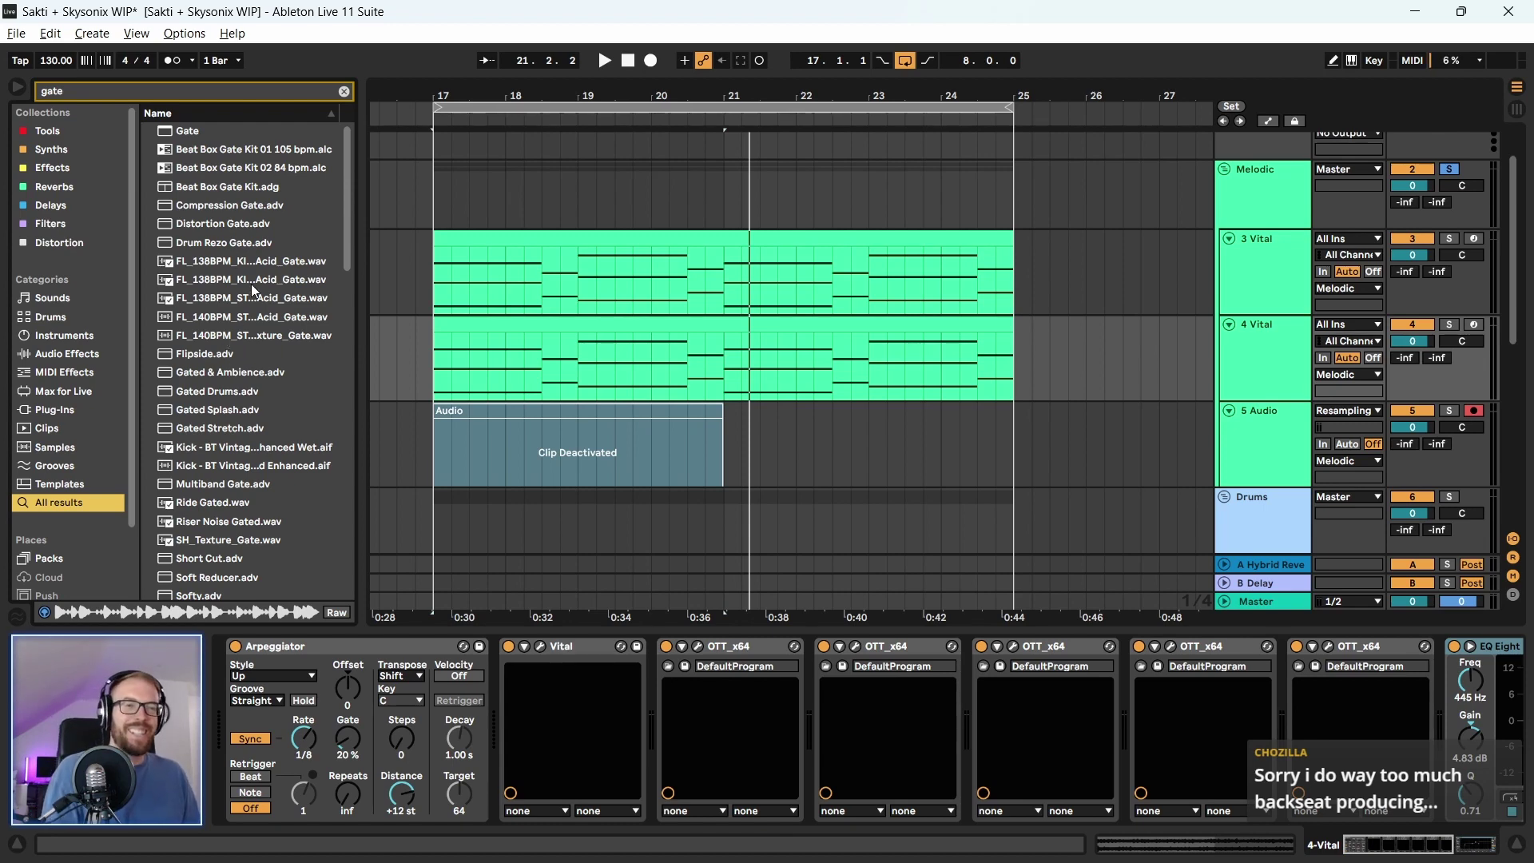
drag(190, 133, 772, 370)
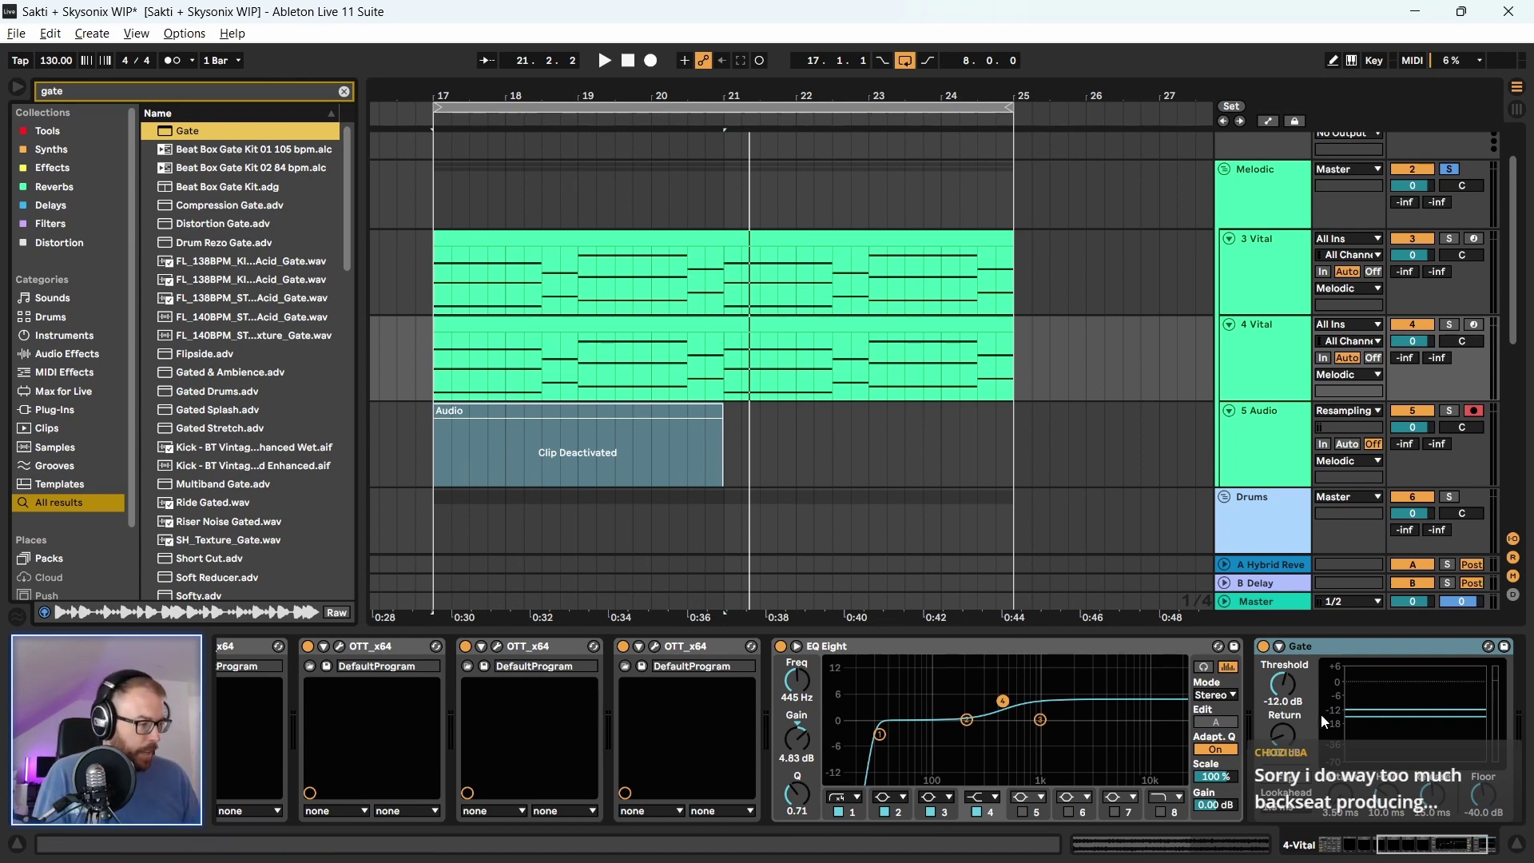
Set the Gate's attack to 54.8 ms, threshold to -22.8 dB and return to 23.4 dB, and audition the 4 Vital clip
drag(1362, 779, 1363, 759)
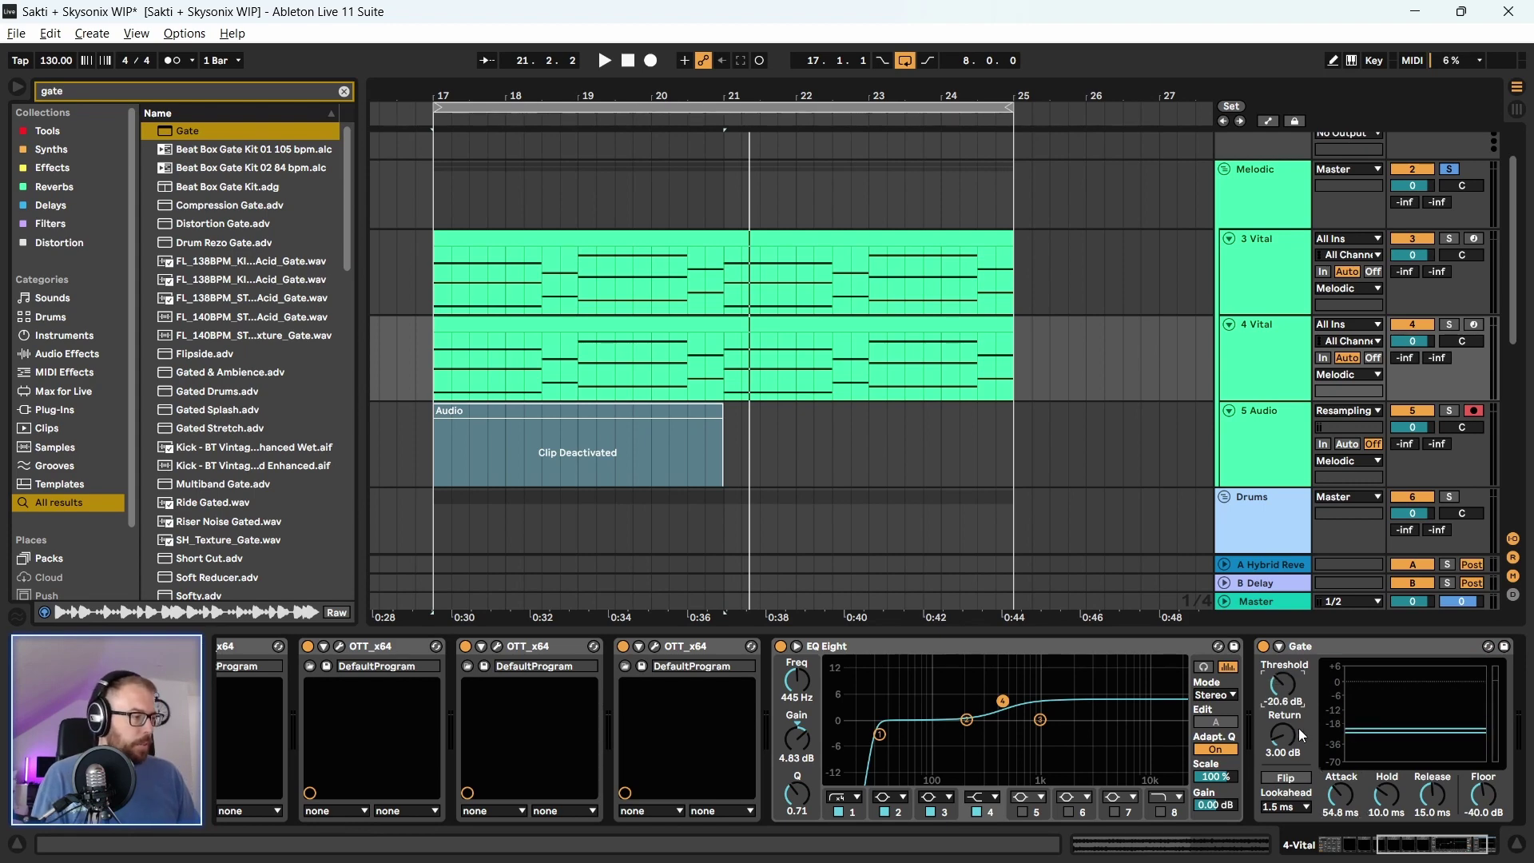
mouse_move(1283, 684)
mouse_down()
mouse_move(1283, 707)
mouse_move(1284, 663)
mouse_up()
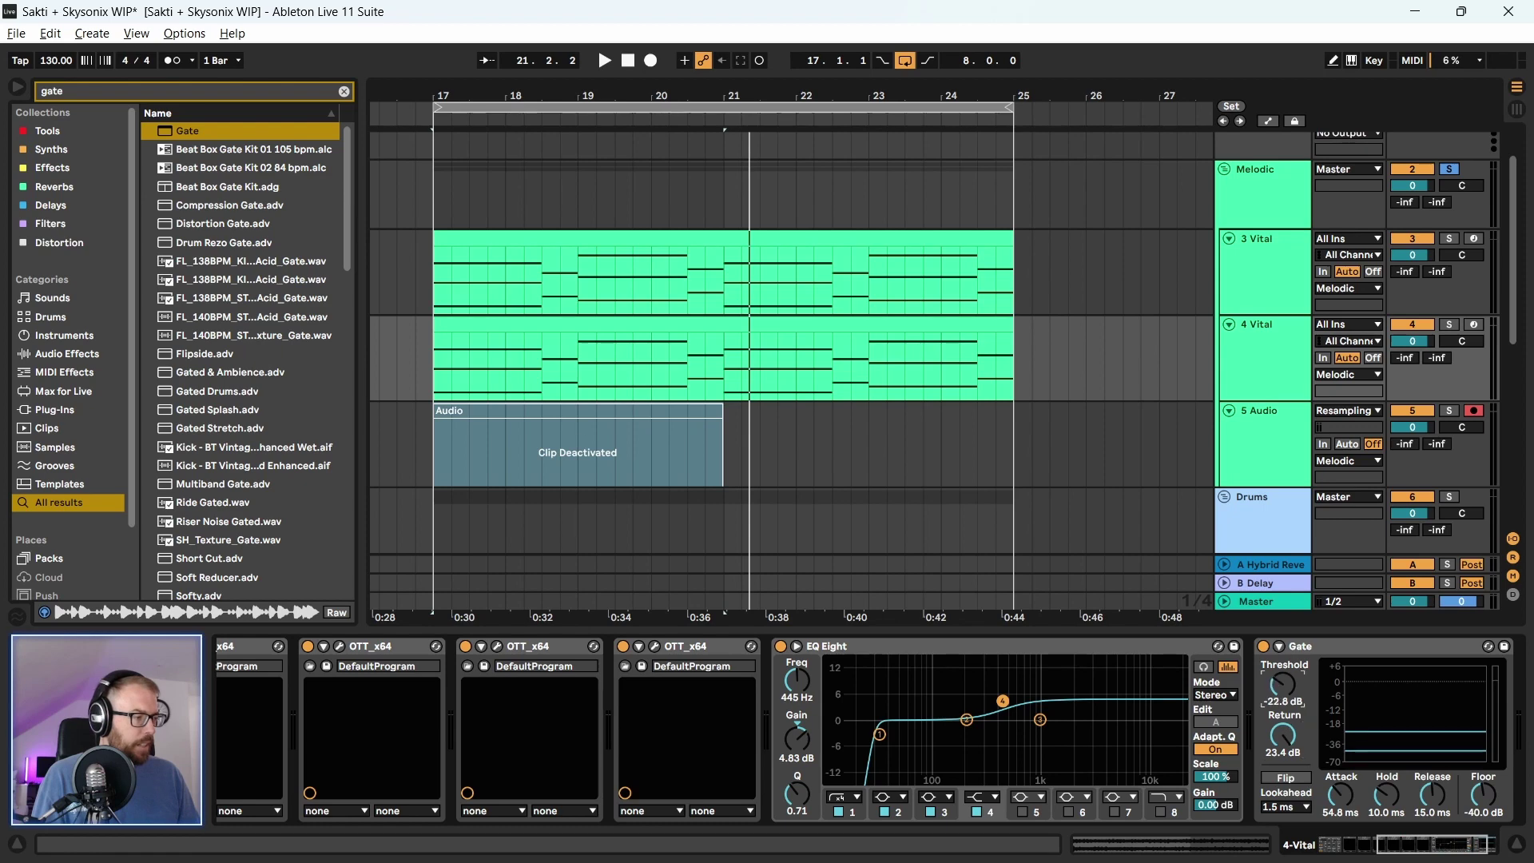
click(452, 314)
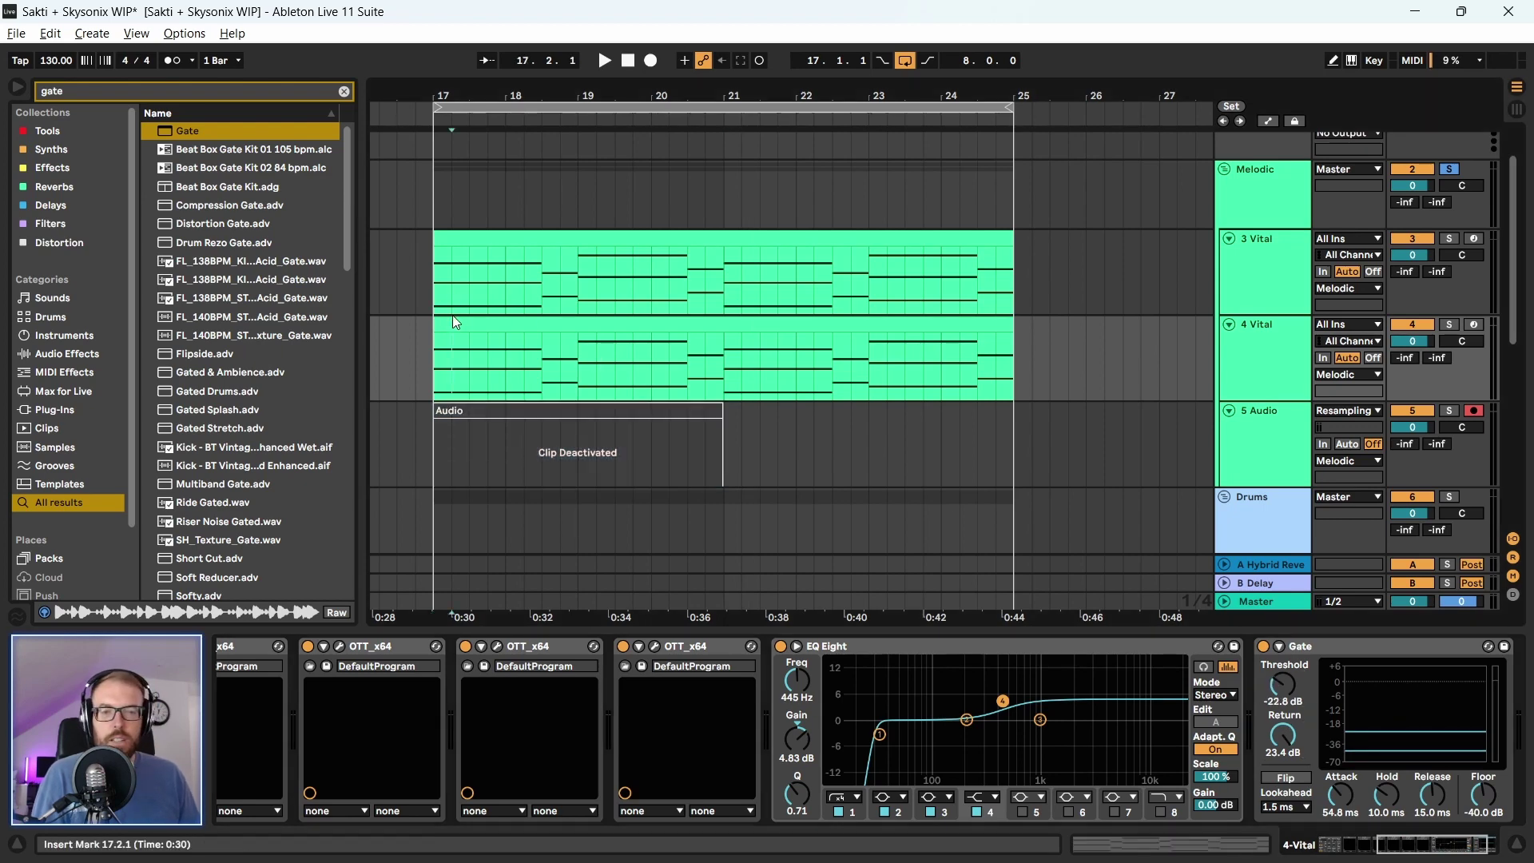
click(507, 319)
key(space)
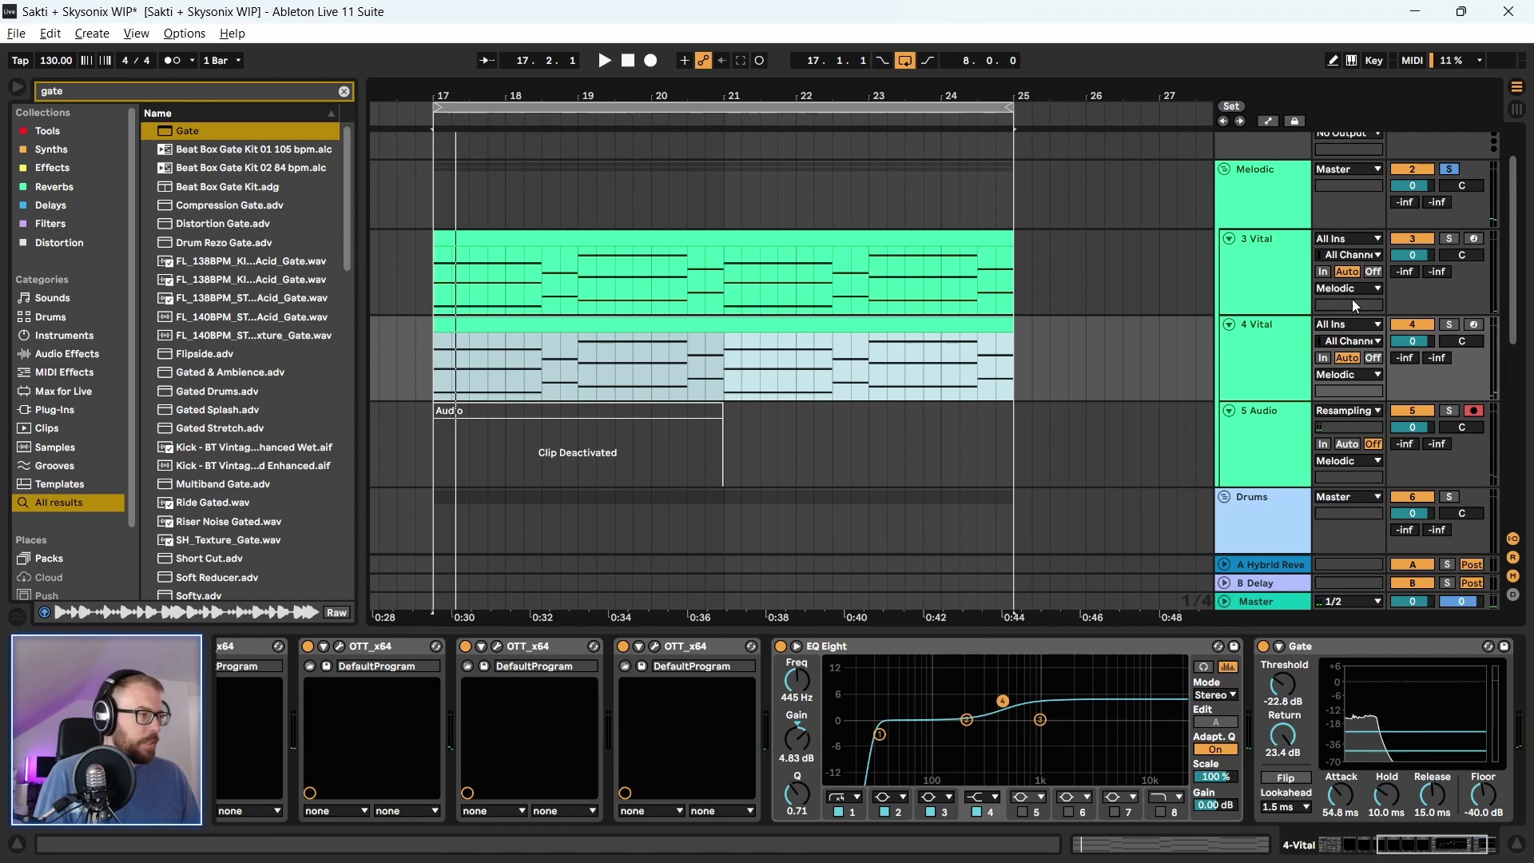
Solo the 4 Vital track and play its clip from bar 17
click(1448, 326)
drag(560, 93, 560, 95)
drag(359, 140, 361, 141)
drag(432, 89, 435, 89)
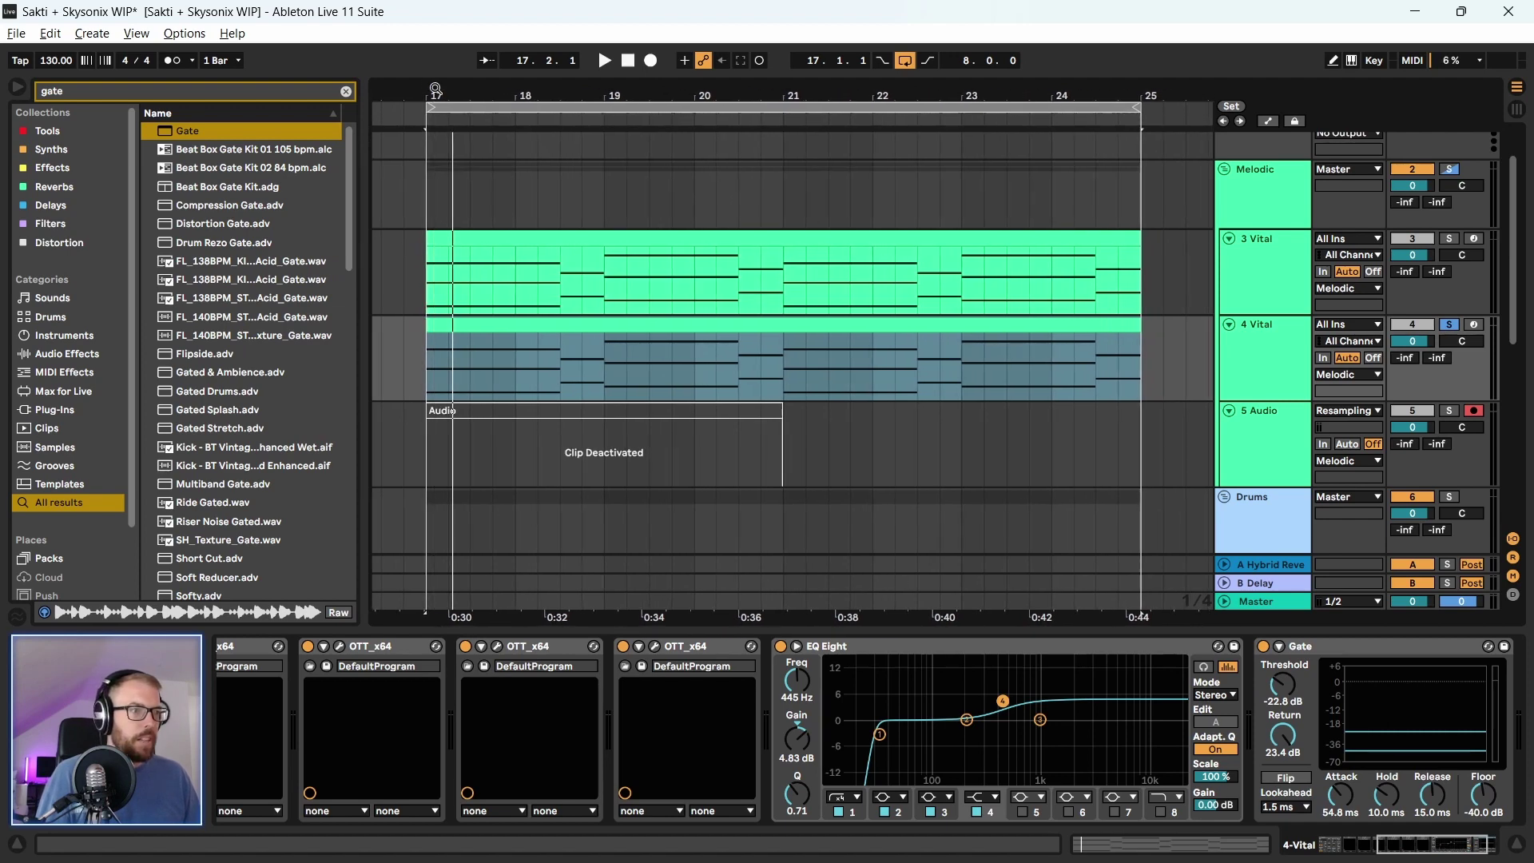
click(468, 325)
key(space)
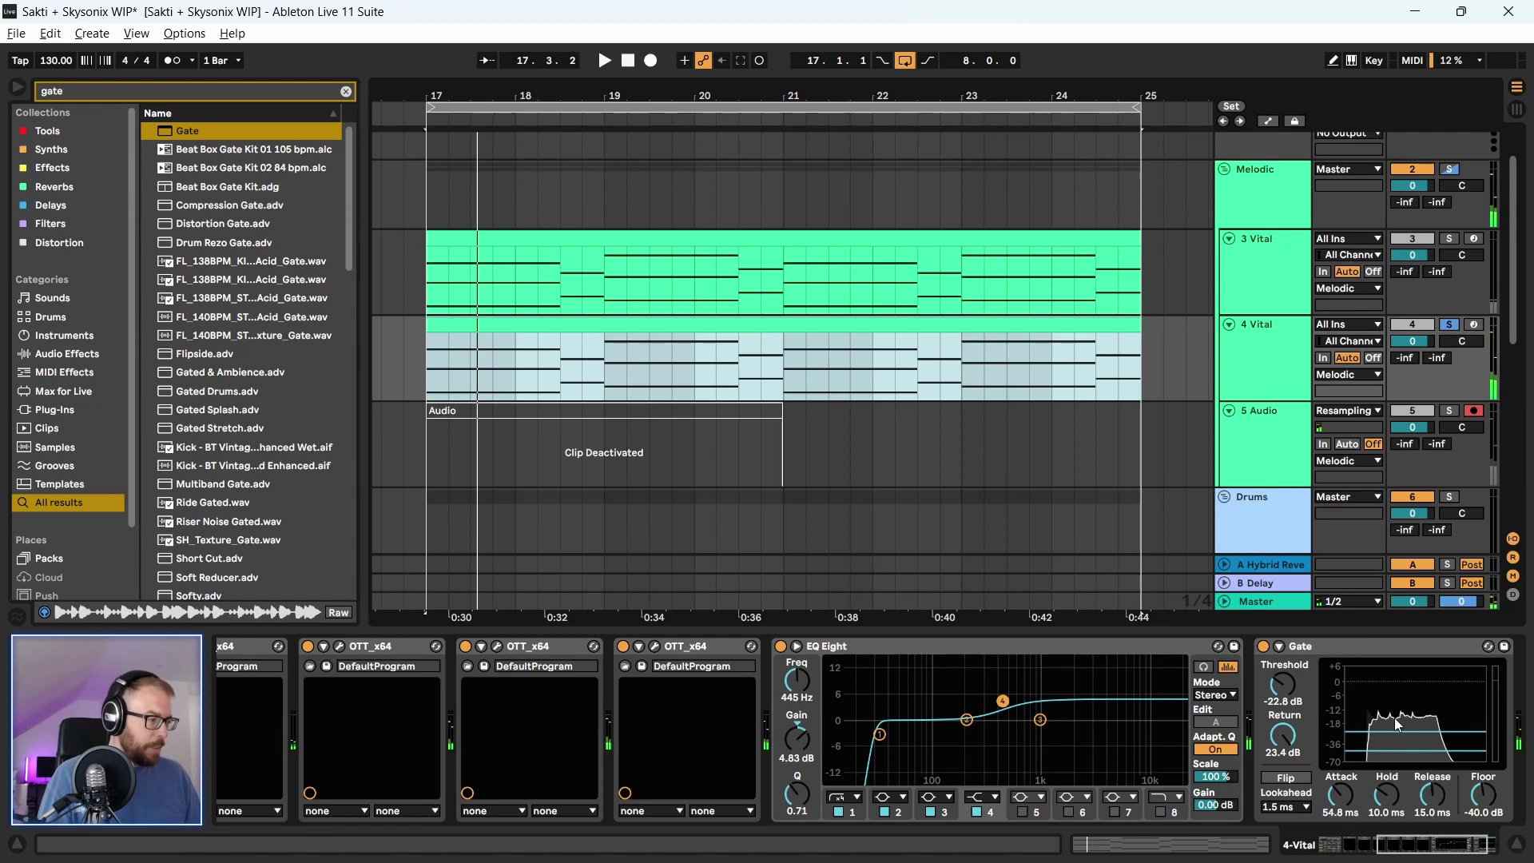
Set the Gate's threshold to -15.0 dB and its return to 0.95 dB while auditioning the 4 Vital clip
drag(1287, 692, 1282, 680)
drag(1282, 734, 1283, 761)
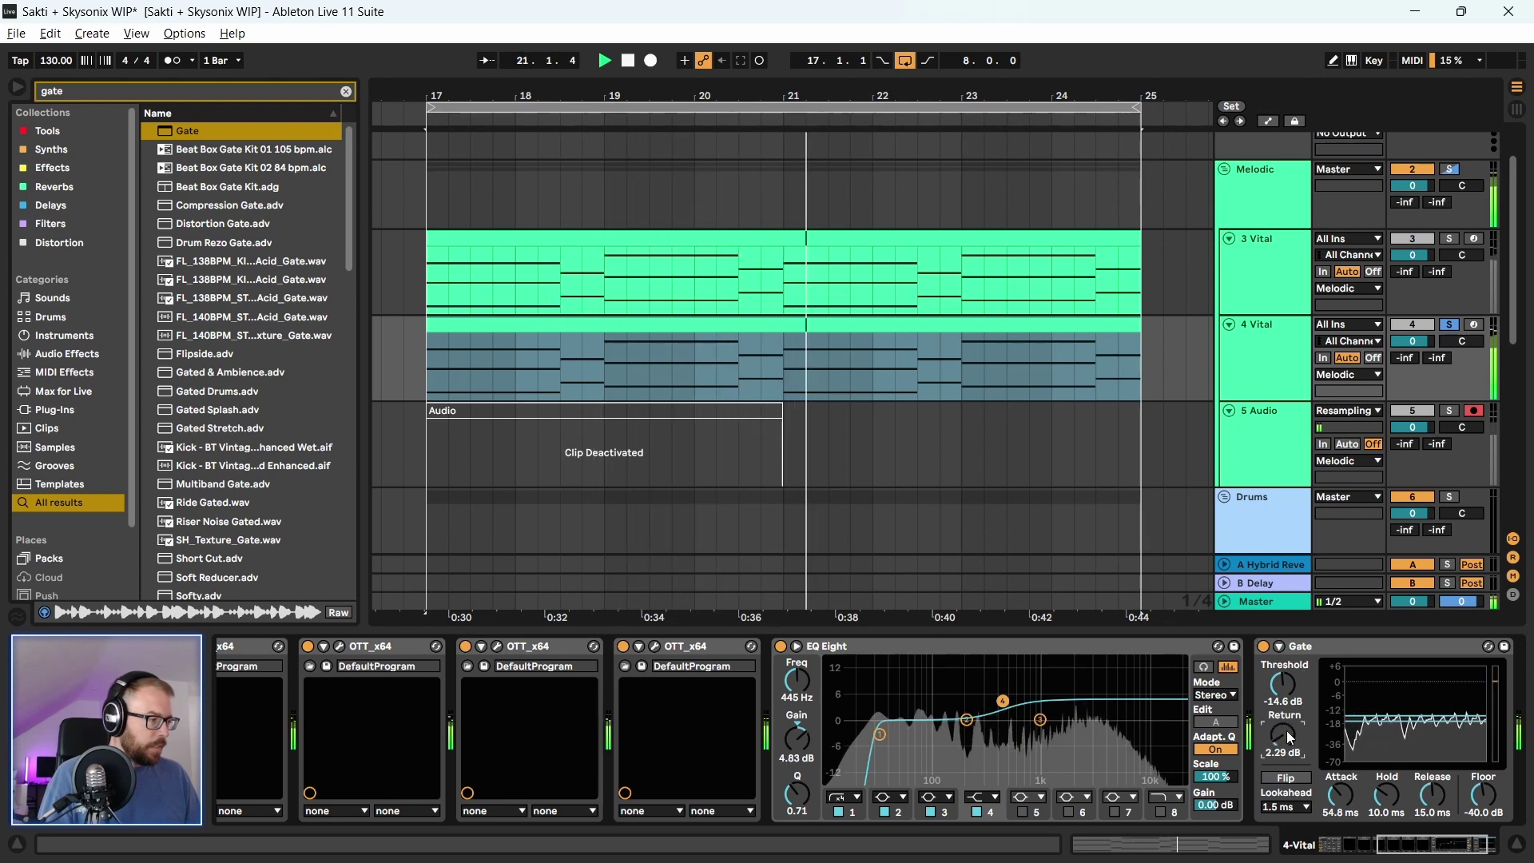
click(1283, 684)
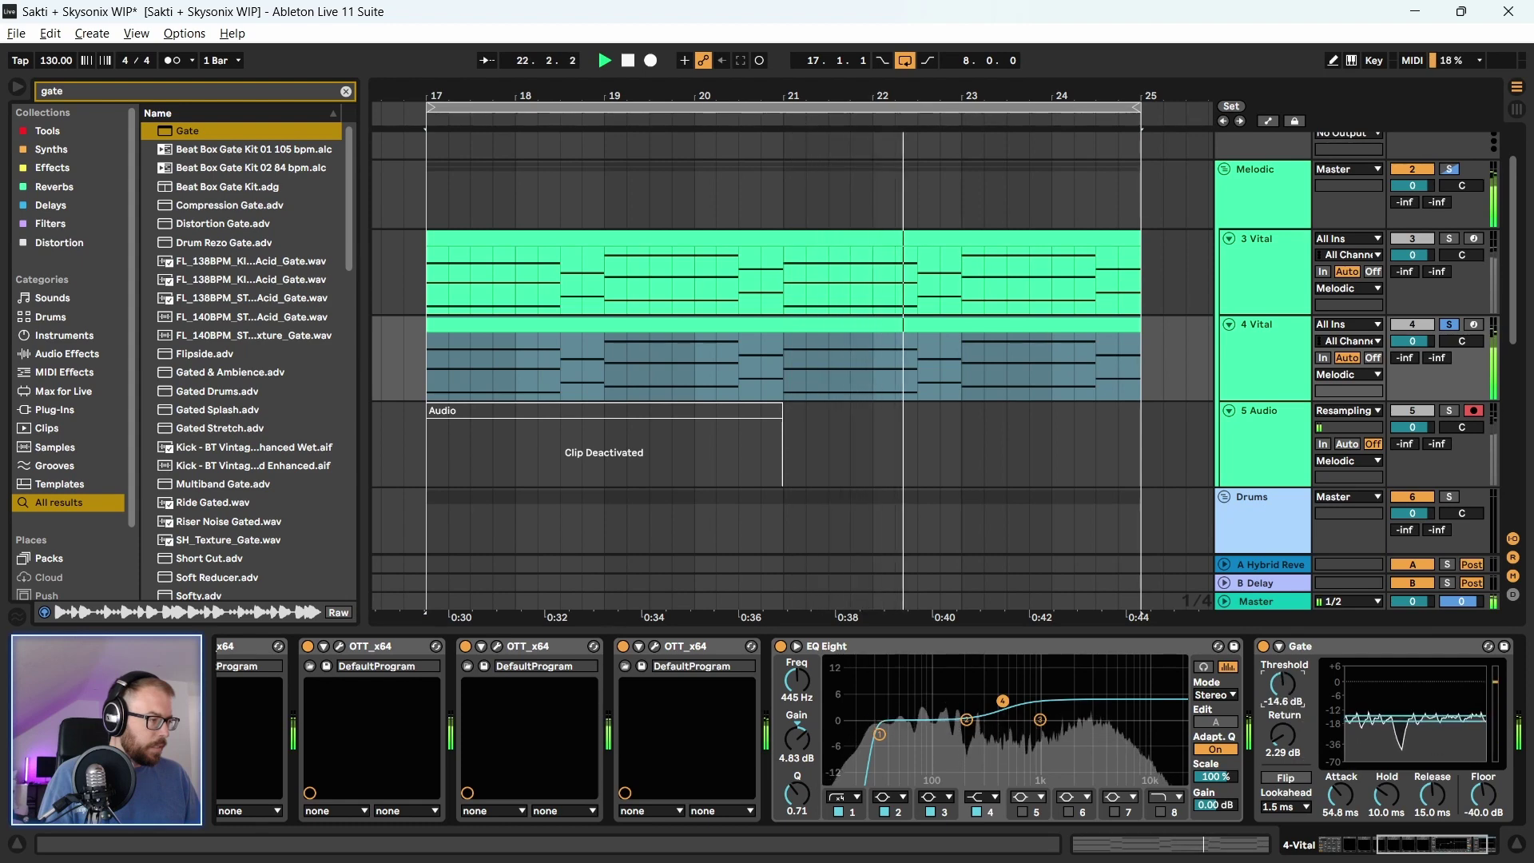
drag(1282, 684, 1283, 679)
drag(1282, 734, 1282, 743)
drag(1283, 685, 1283, 687)
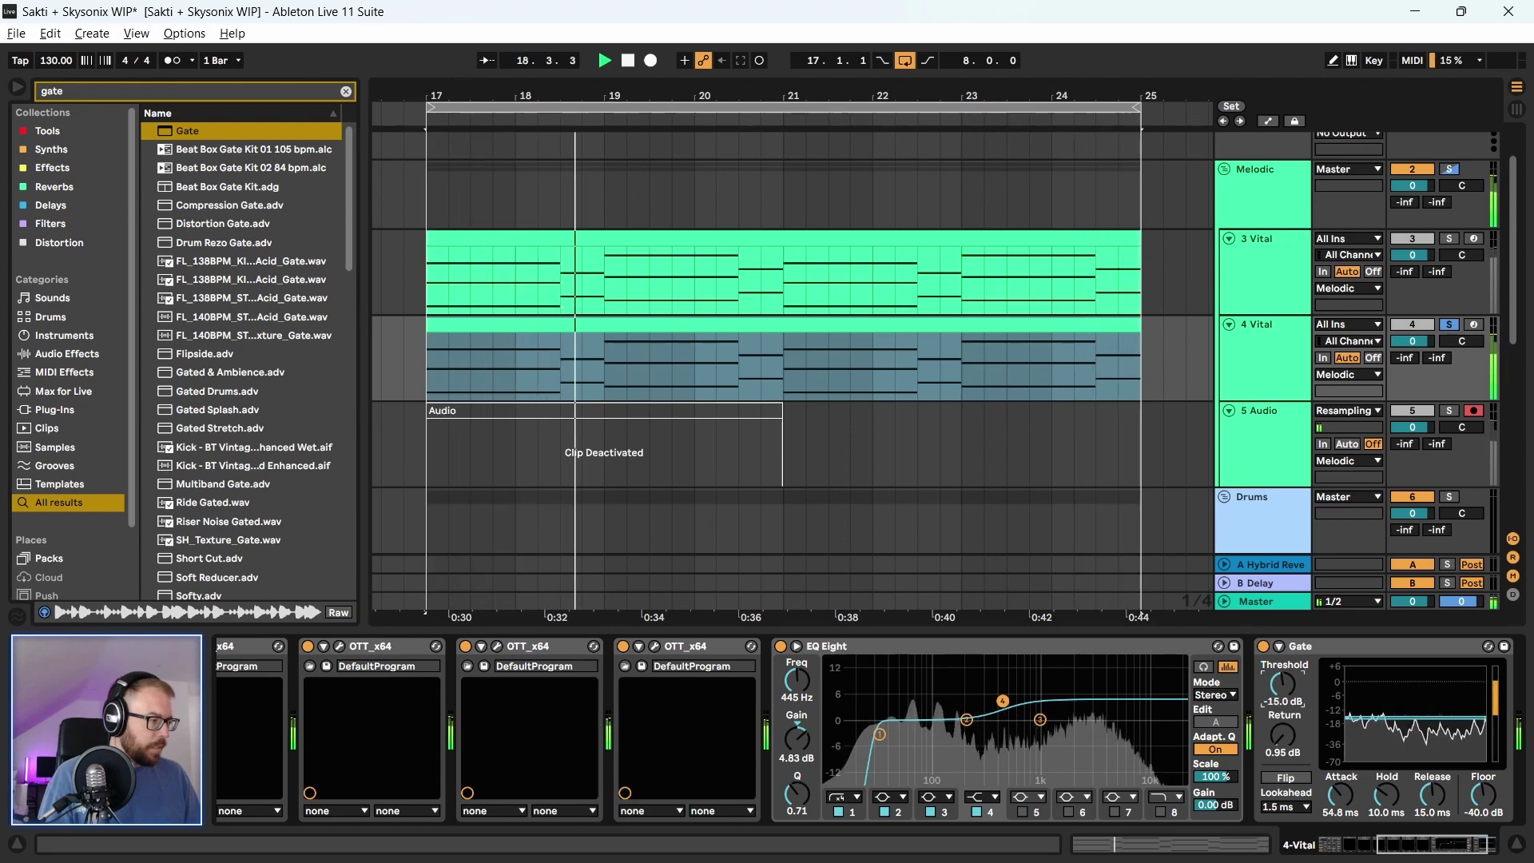
key(space)
Remove the Gate effect and two of the five OTT devices from the 4 Vital track
click(1317, 649)
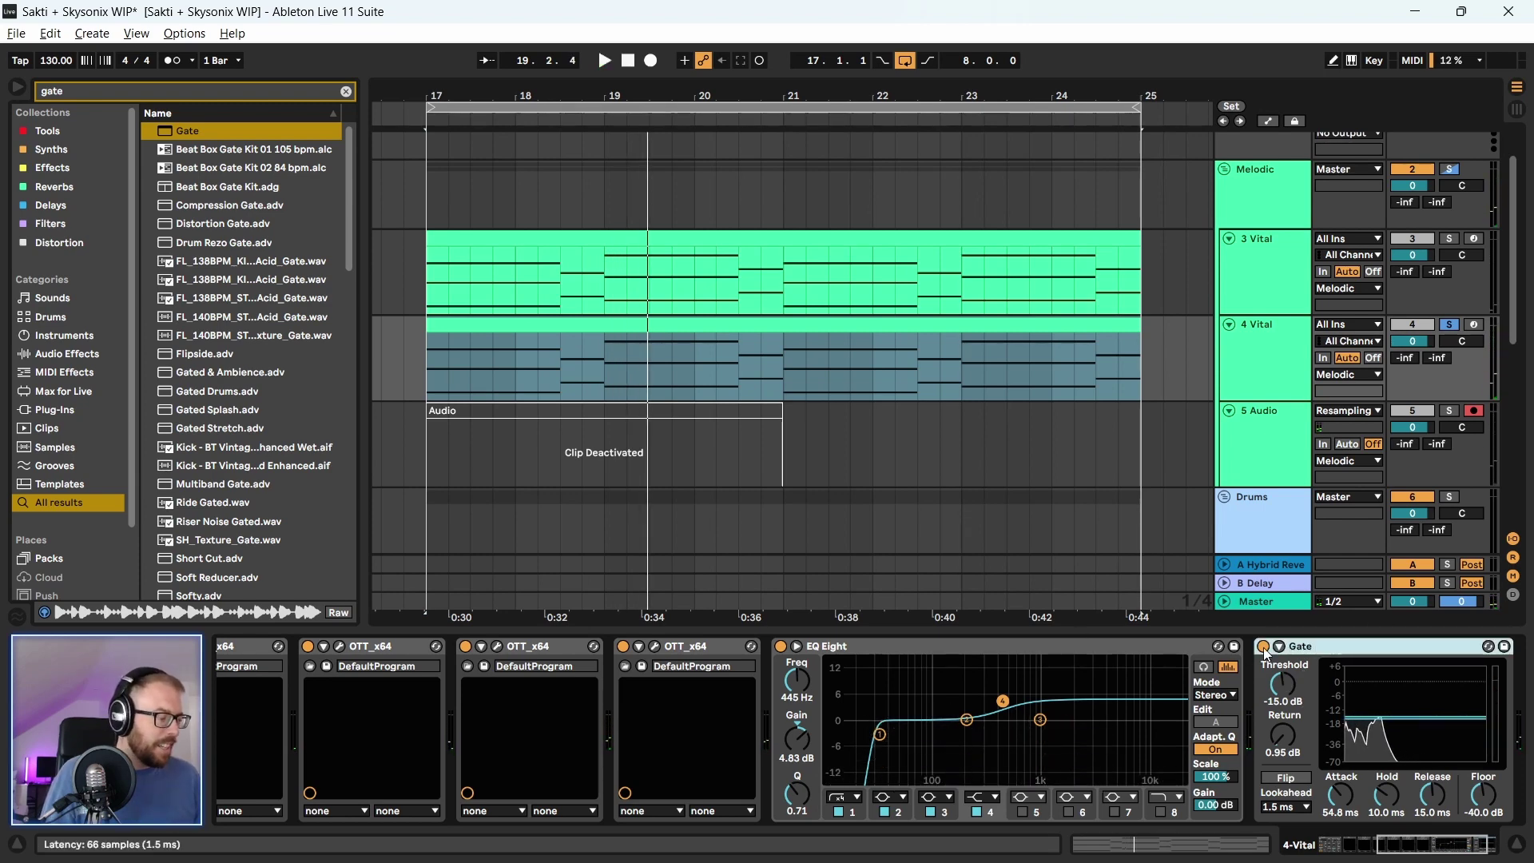
drag(1284, 683, 1285, 689)
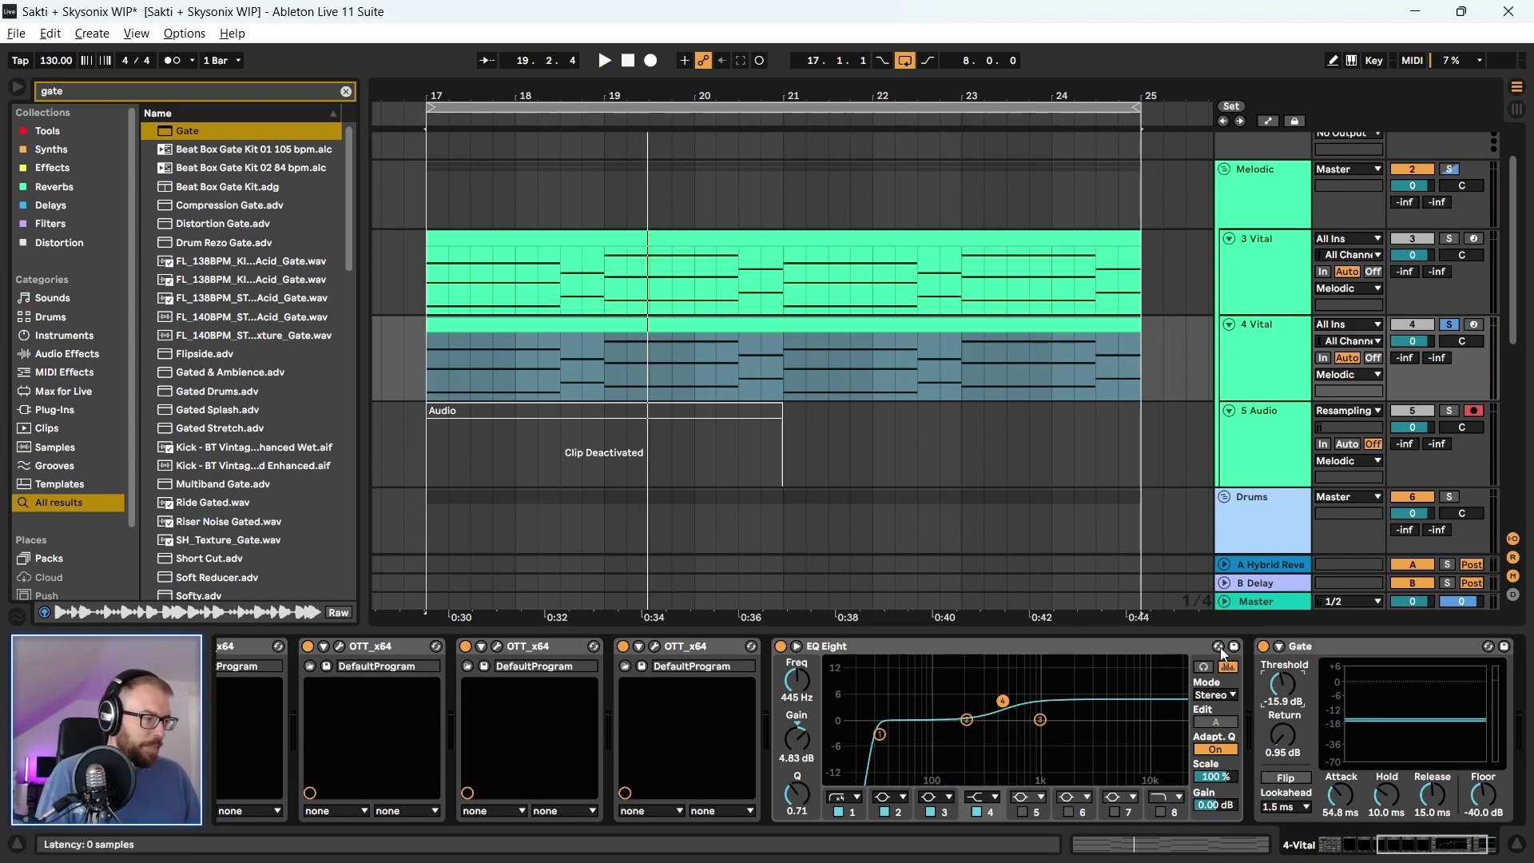
click(1363, 655)
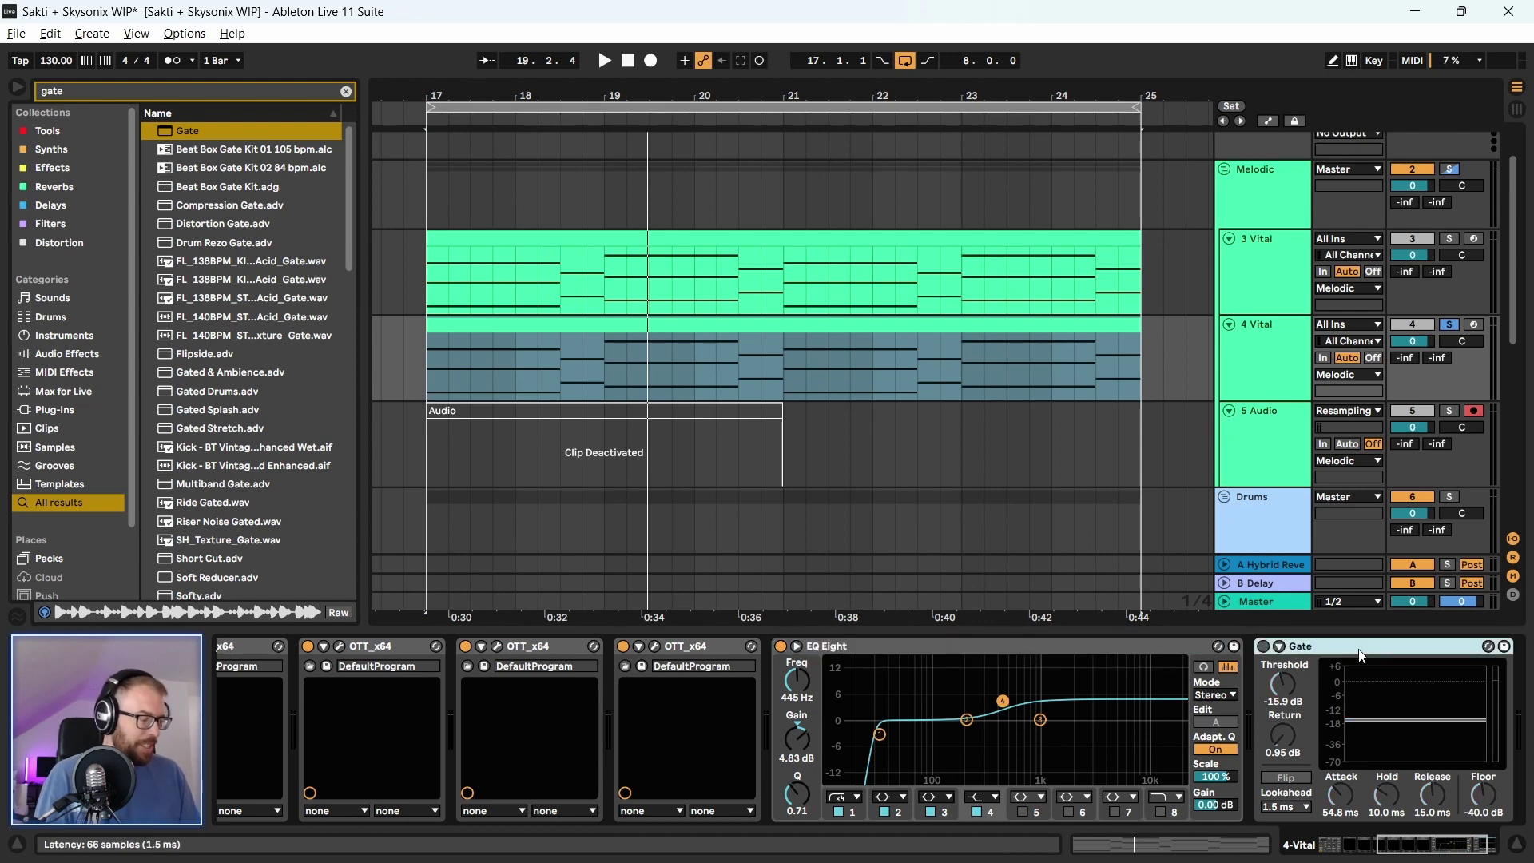
key(Delete)
drag(1413, 843, 1360, 843)
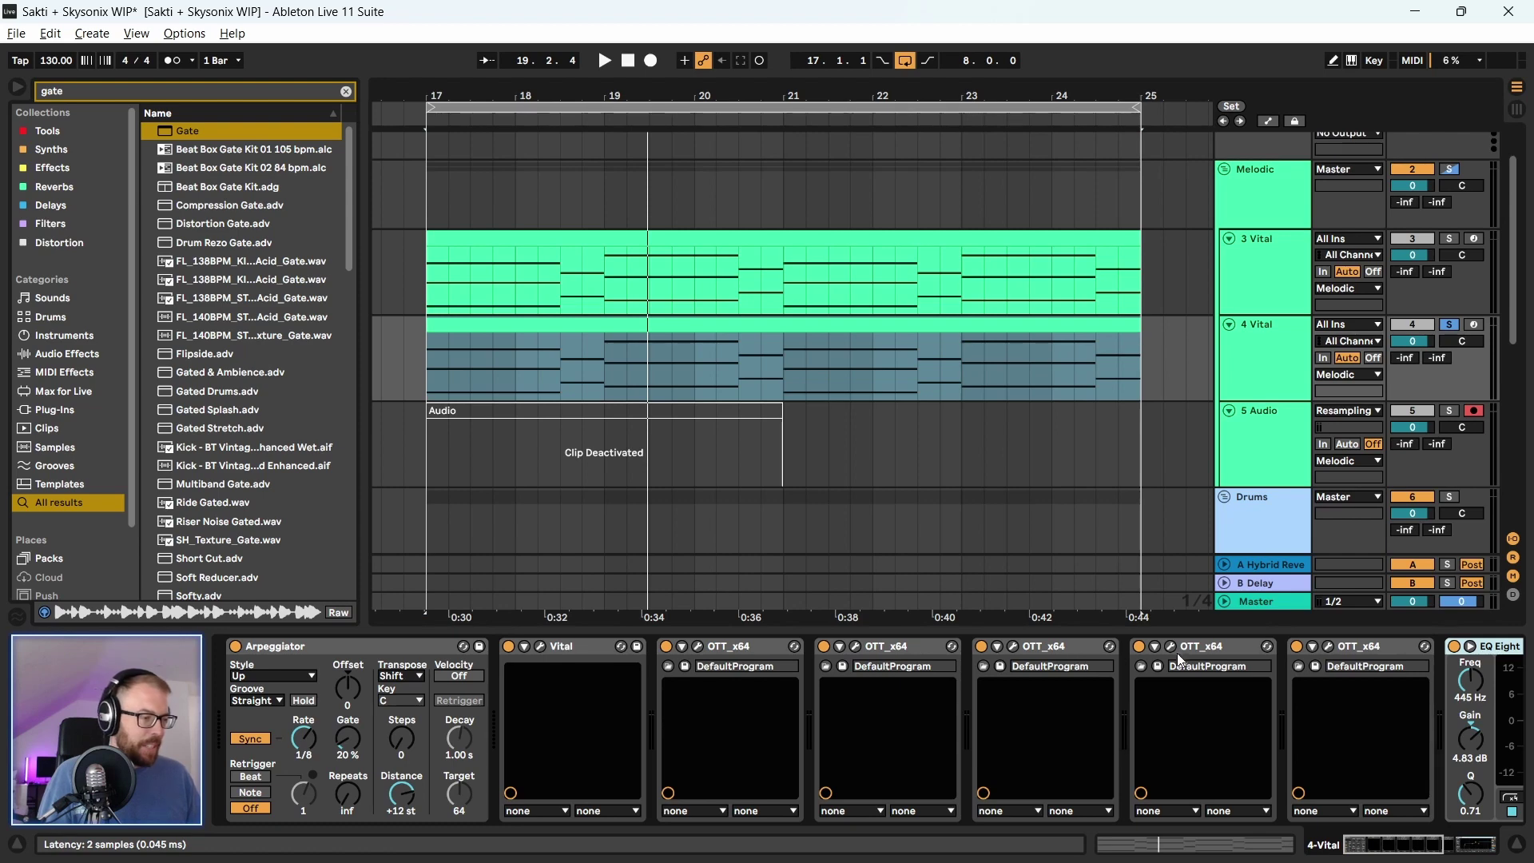
key(Delete)
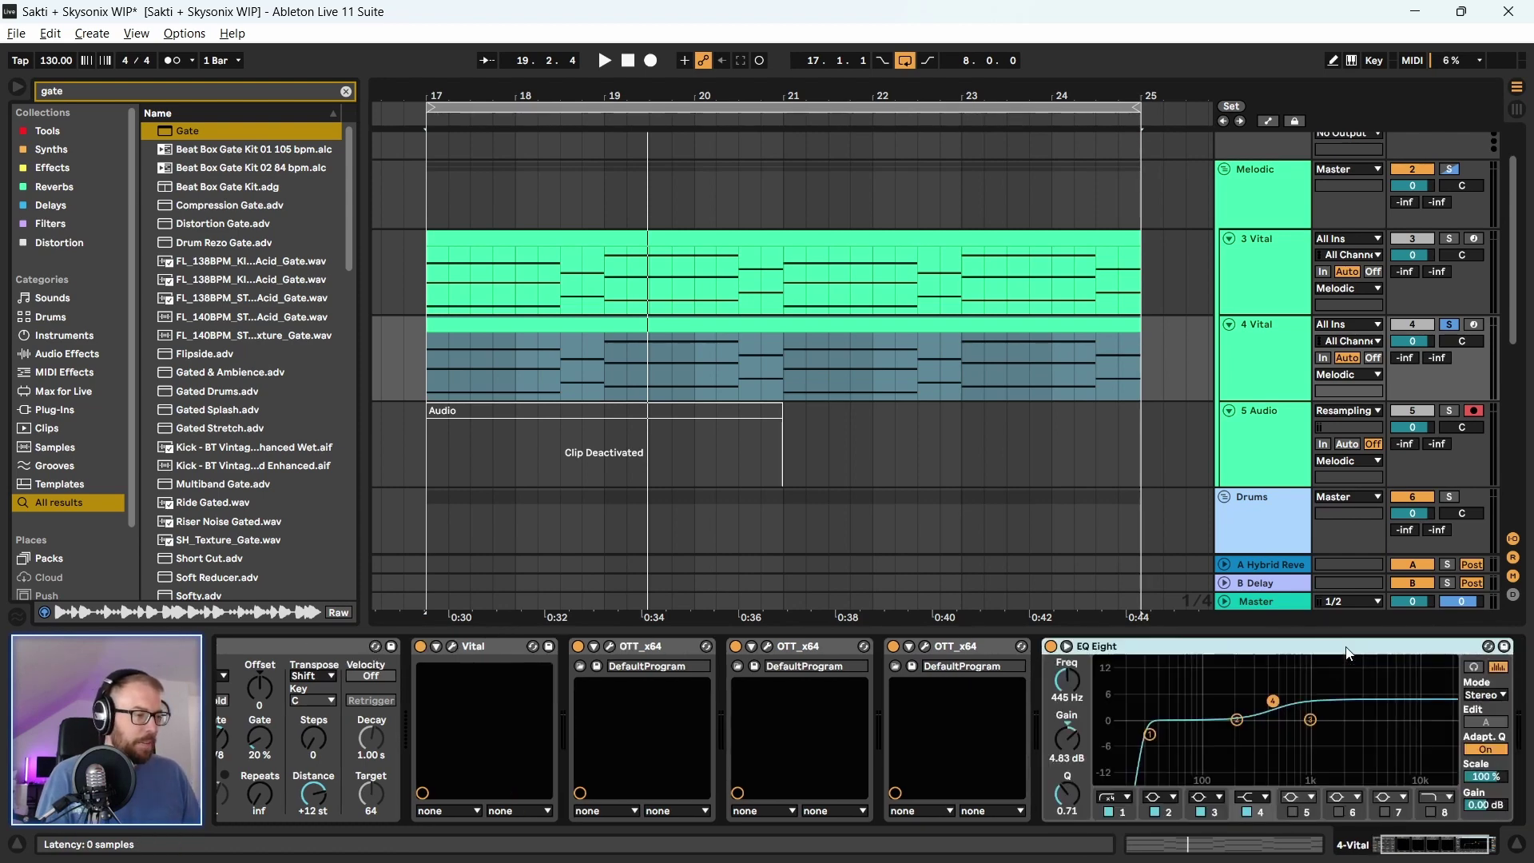
Set EQ Eight's band 4 to 464 Hz and 4.59 dB during playback, and take the 4 Vital track out of solo
key(space)
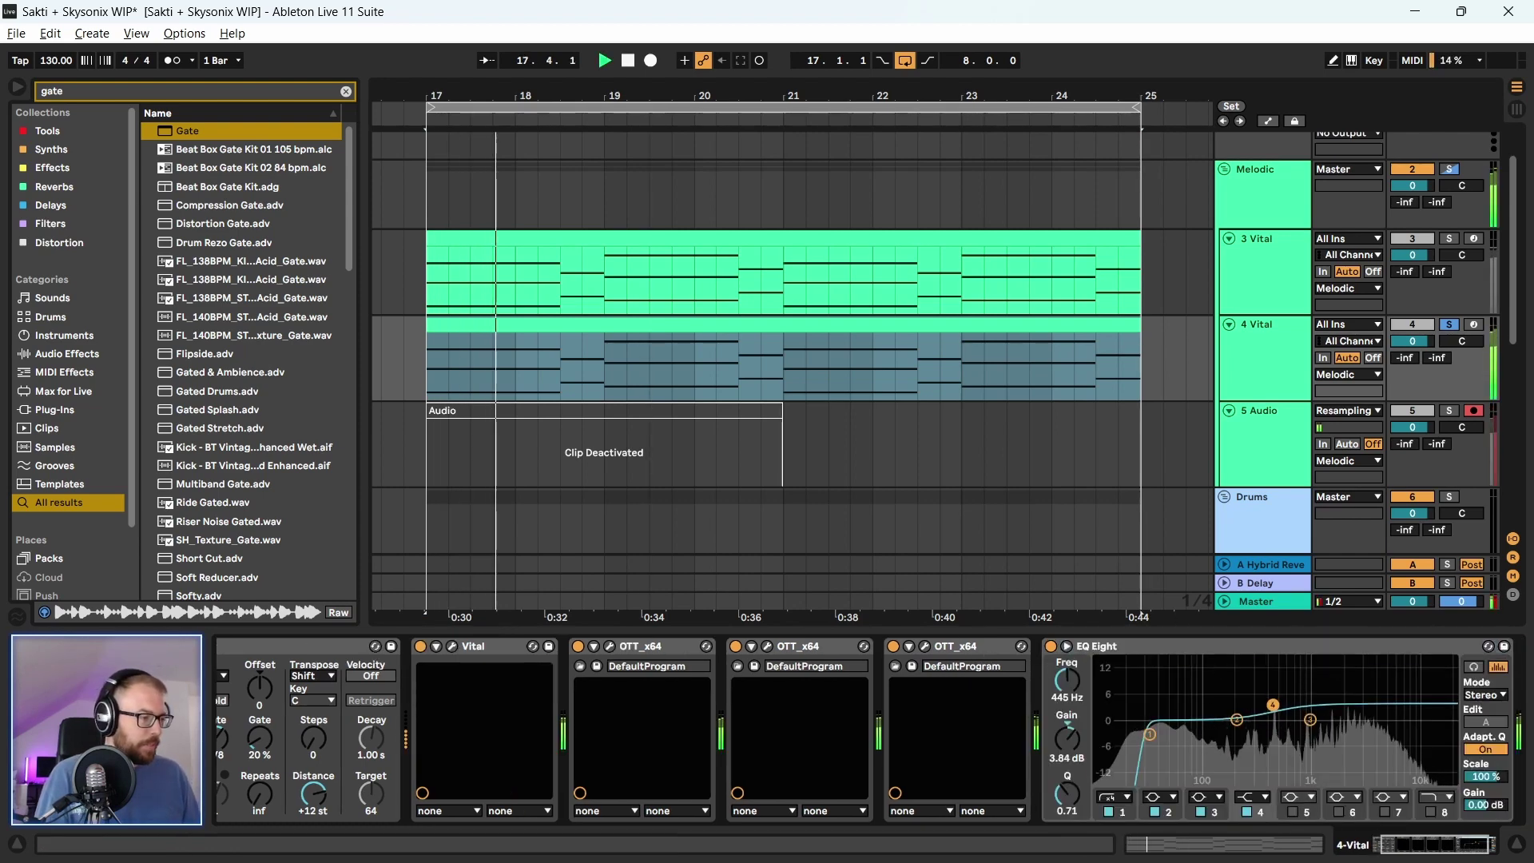
drag(1273, 701, 1277, 707)
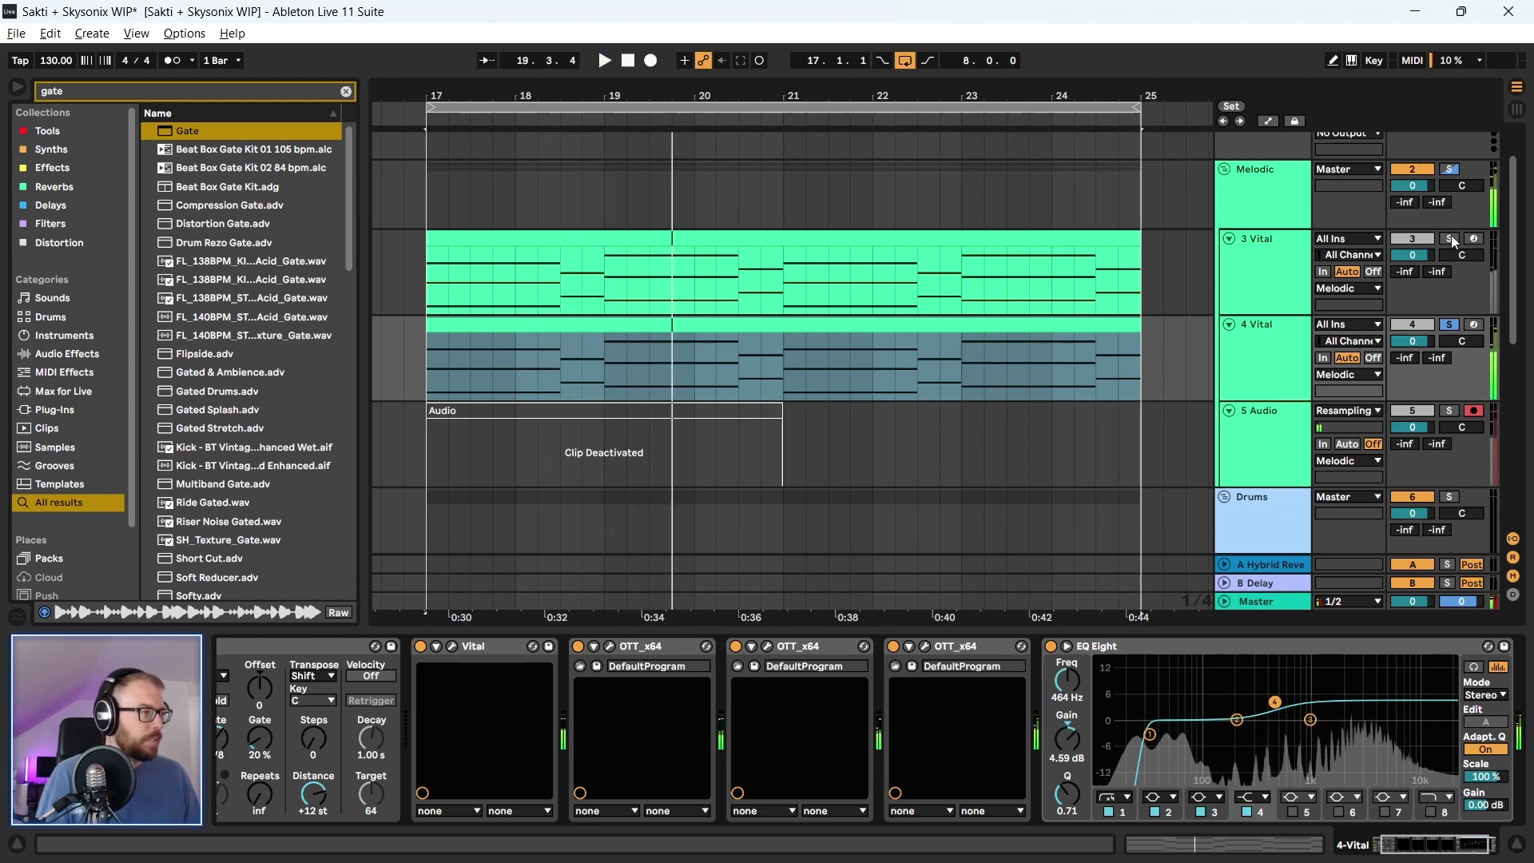
click(1451, 169)
key(space)
key(space)
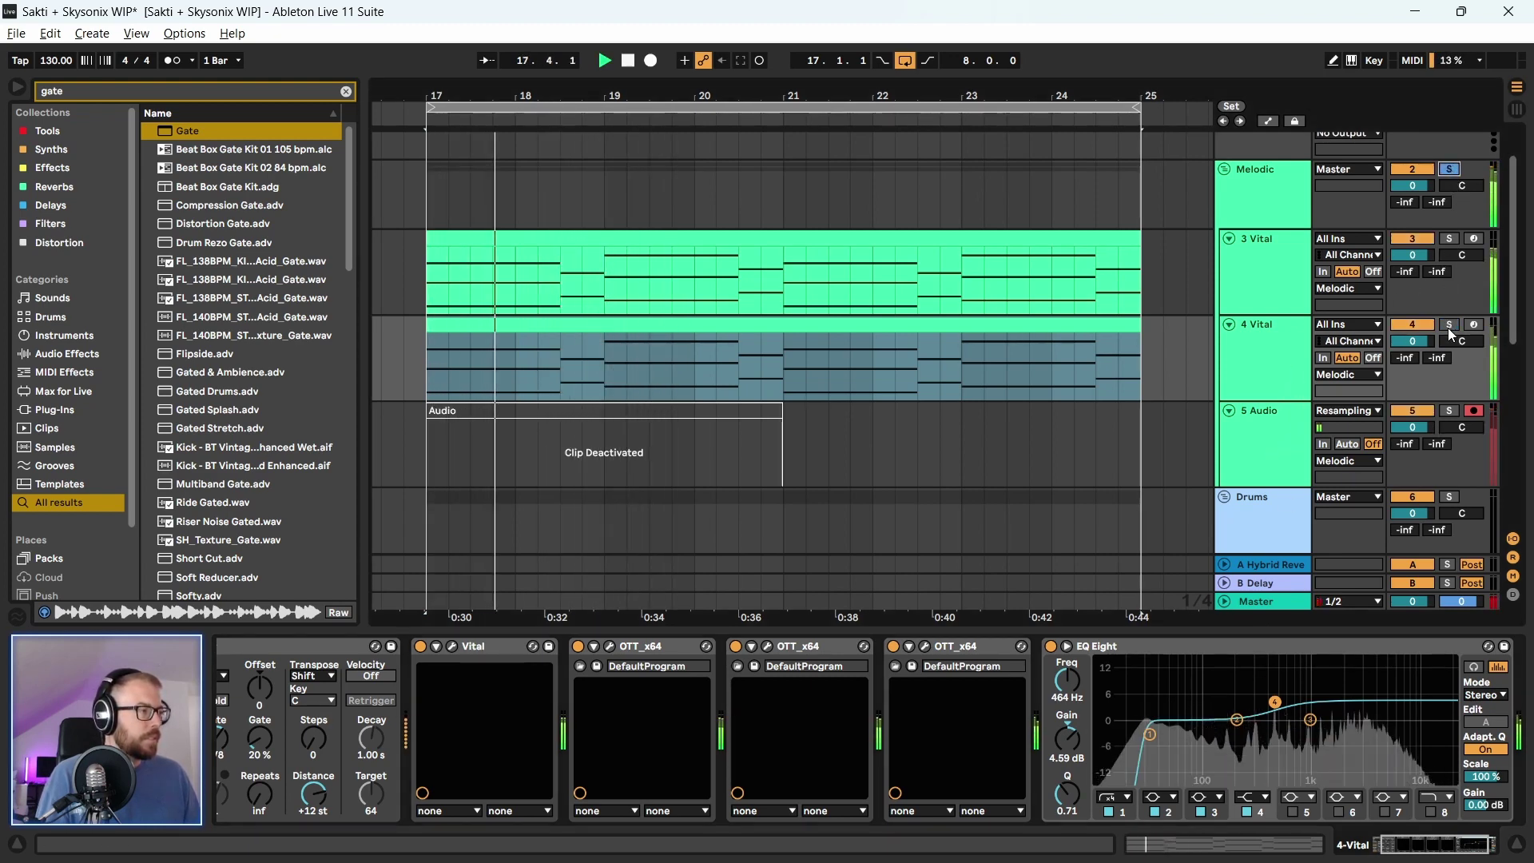
Lower the 4 Vital track's volume to -6.7 dB and play it back together with the 3 Vital track
click(1260, 340)
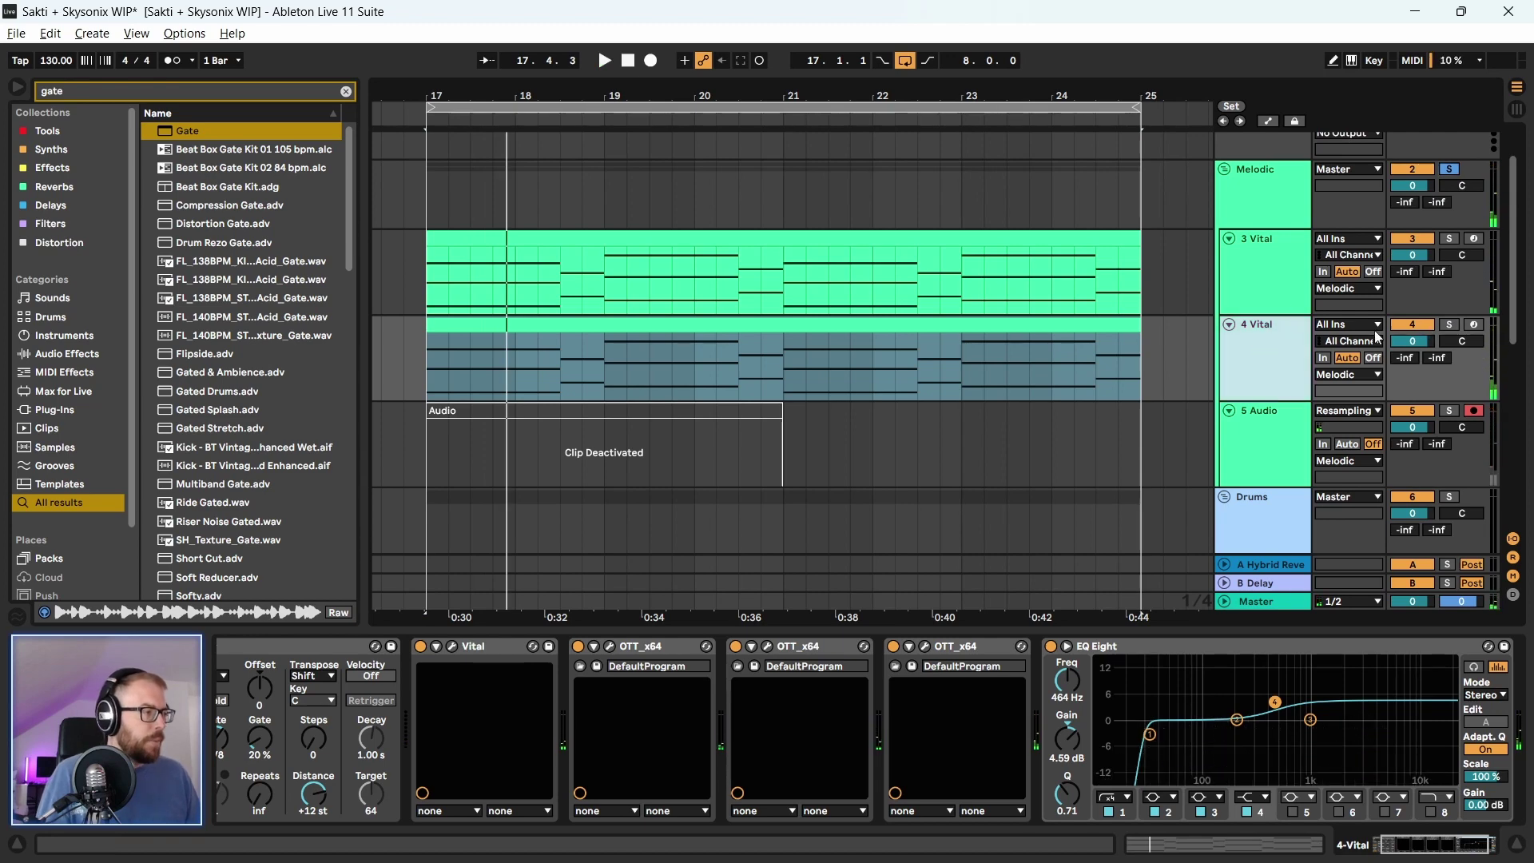
drag(1413, 340, 1413, 356)
key(space)
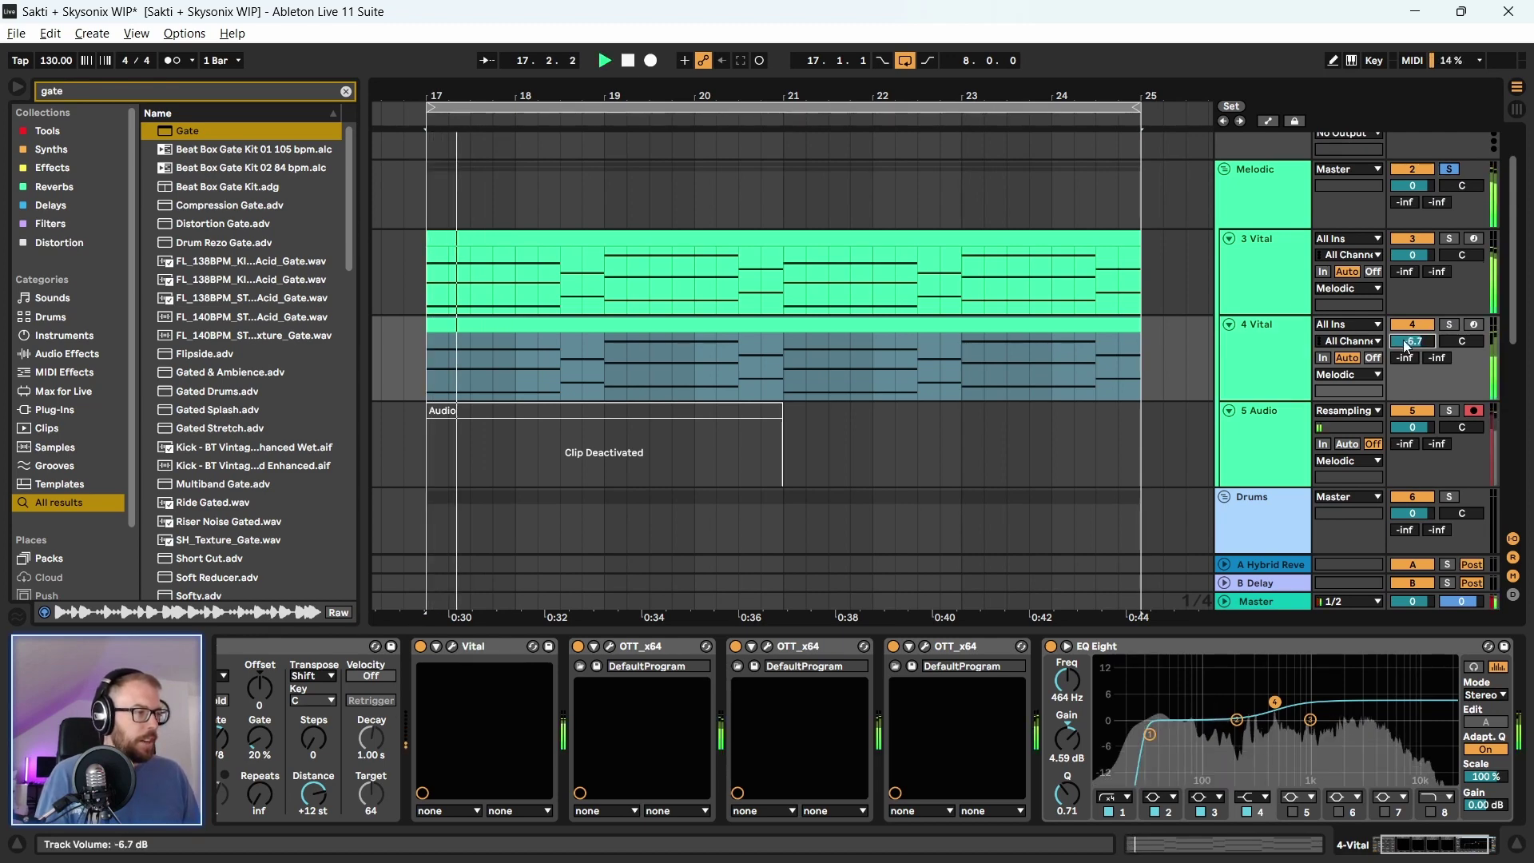
click(1273, 331)
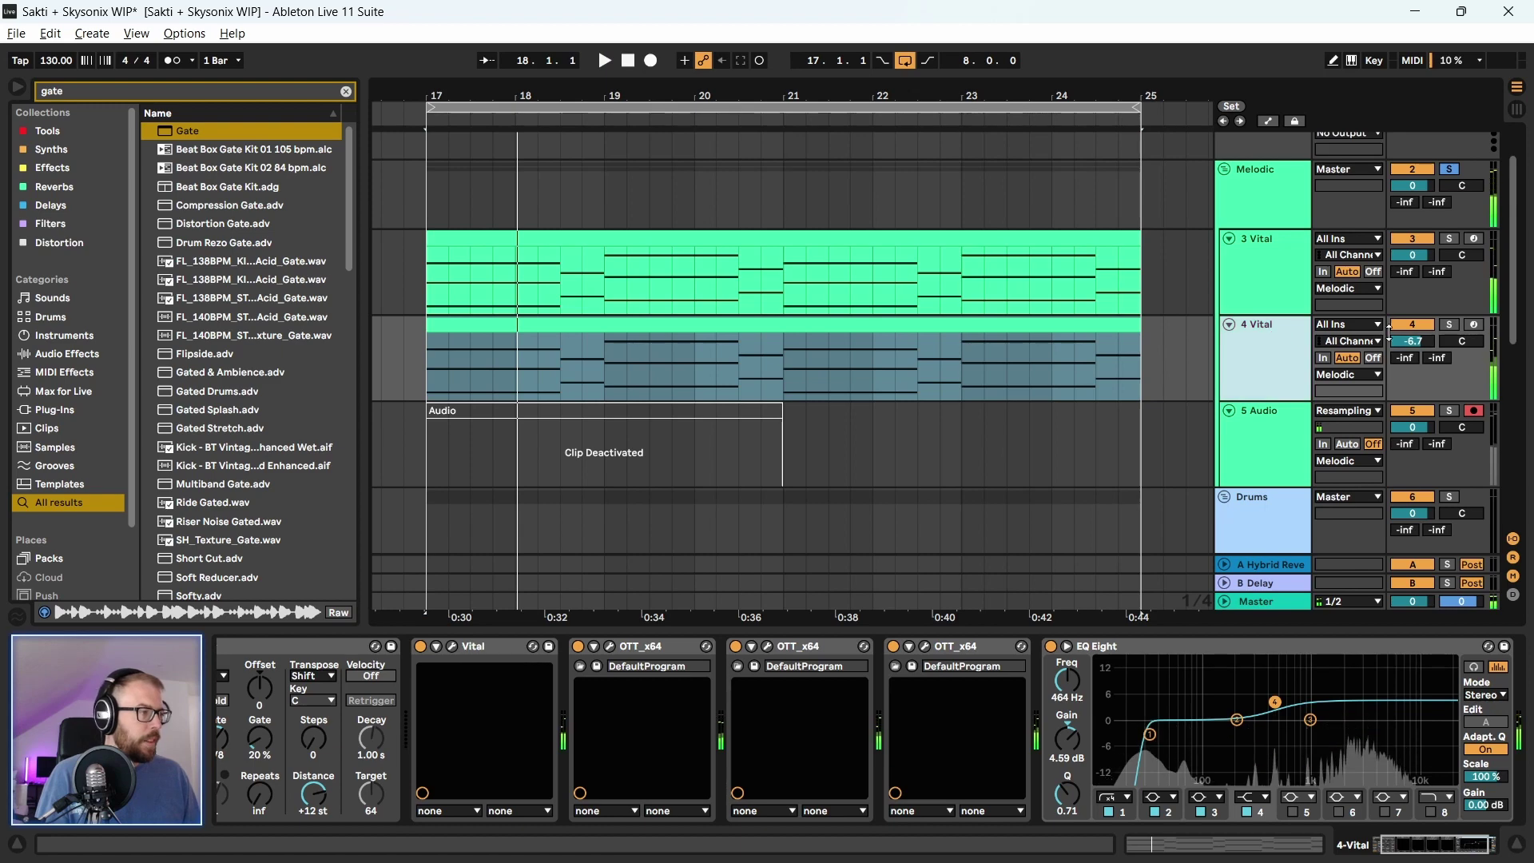
Set oscillator 1's pitch to 12 semitones in the 4 Vital track's Vital synth and audition it
click(1405, 846)
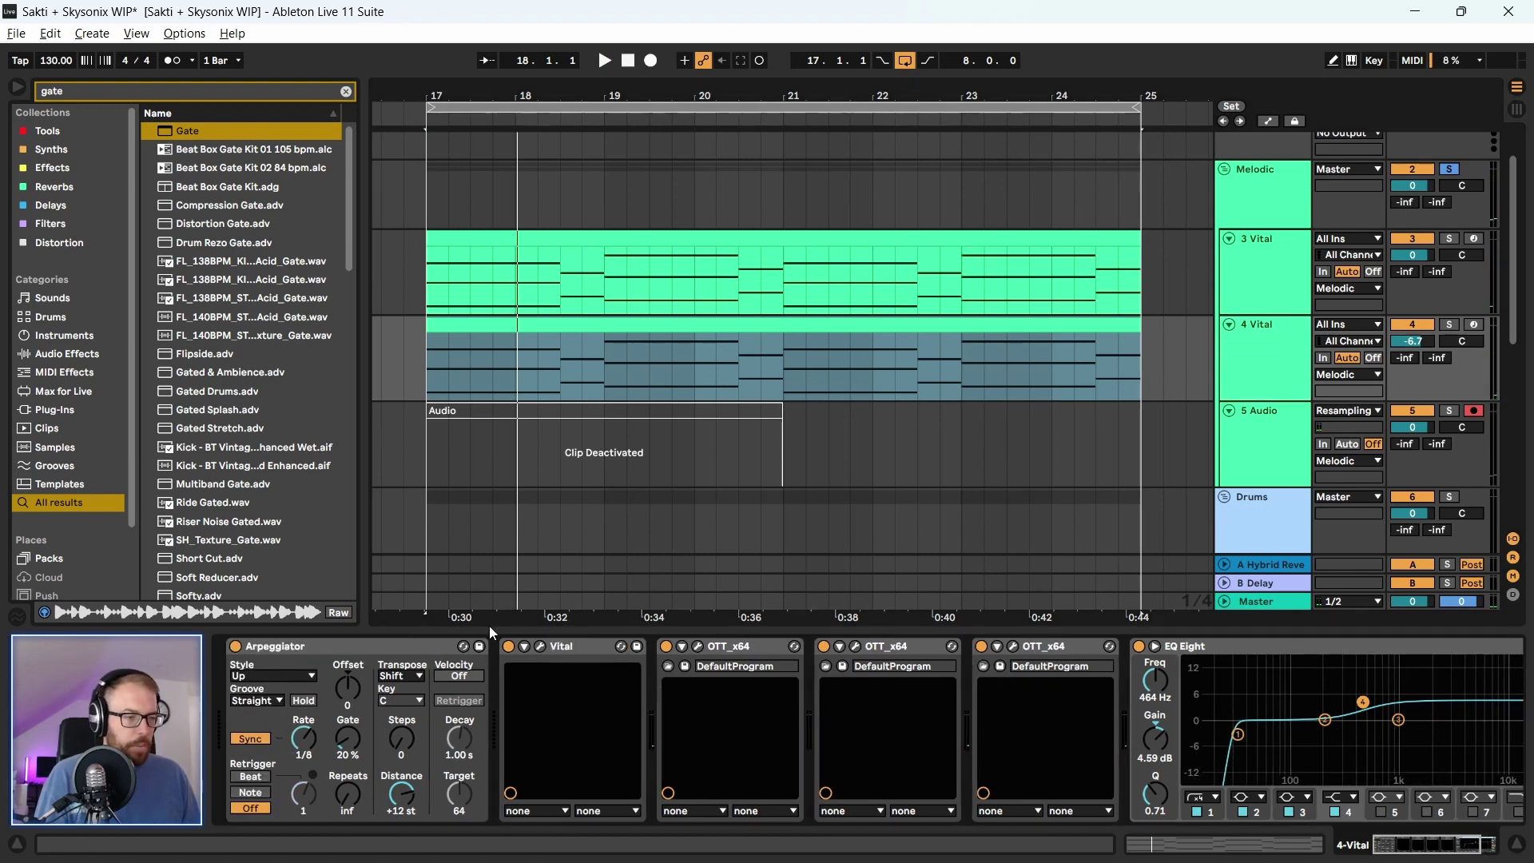
click(541, 647)
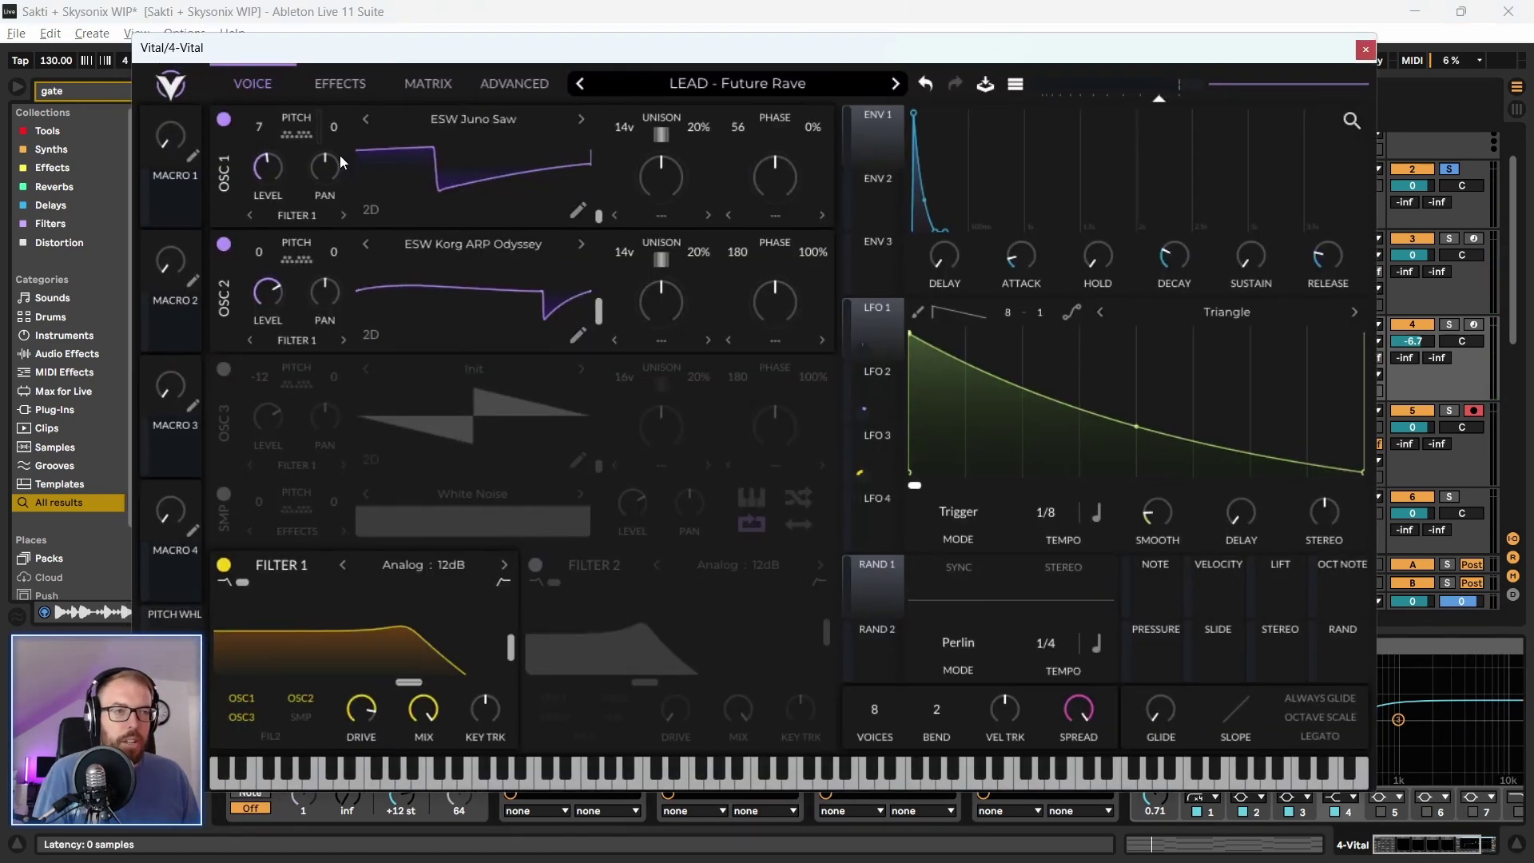
drag(256, 127, 260, 148)
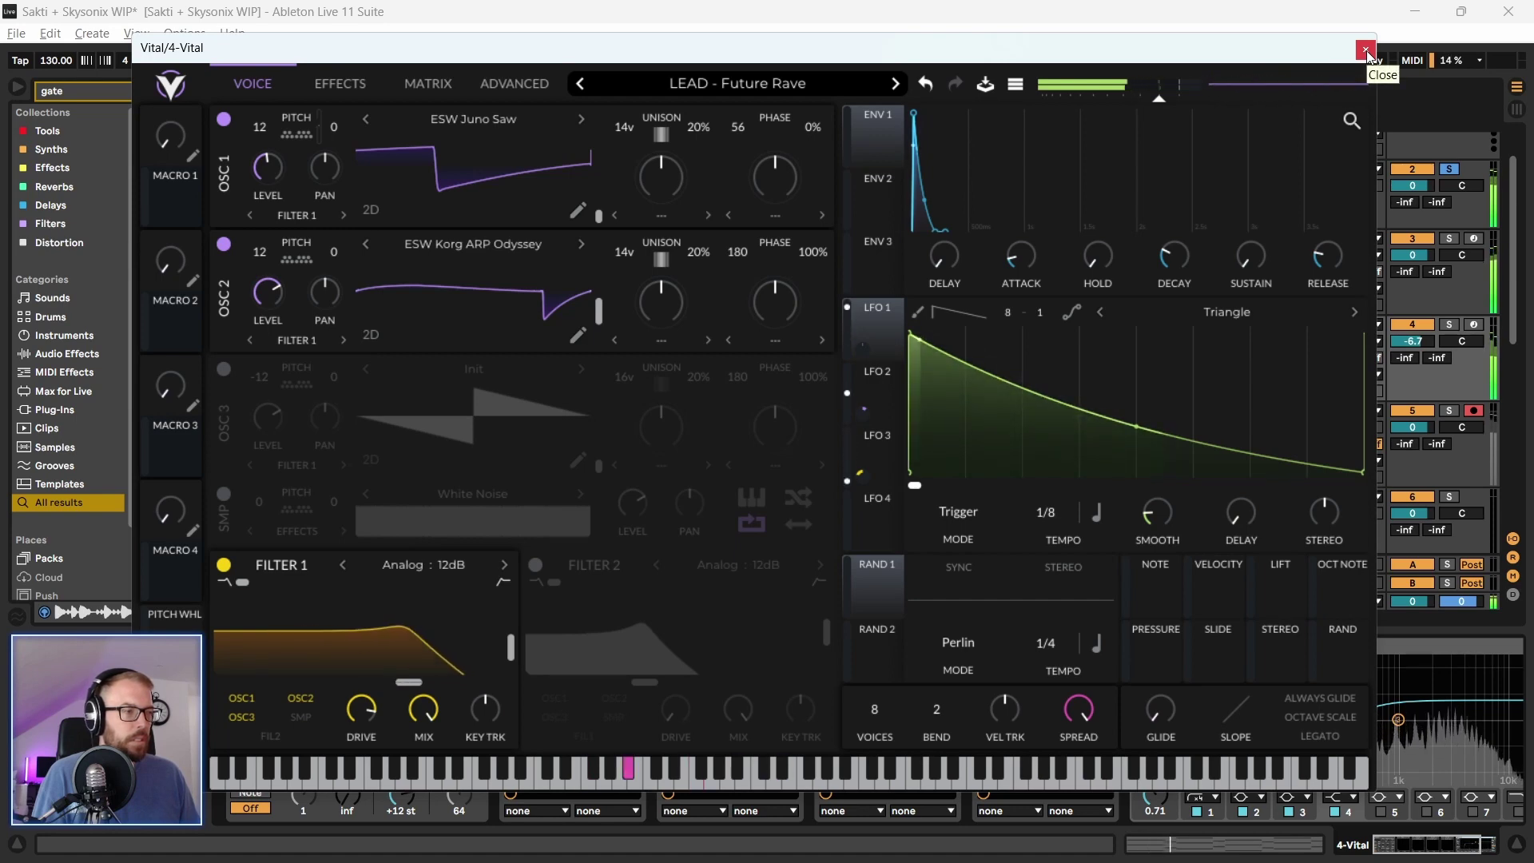
click(1366, 51)
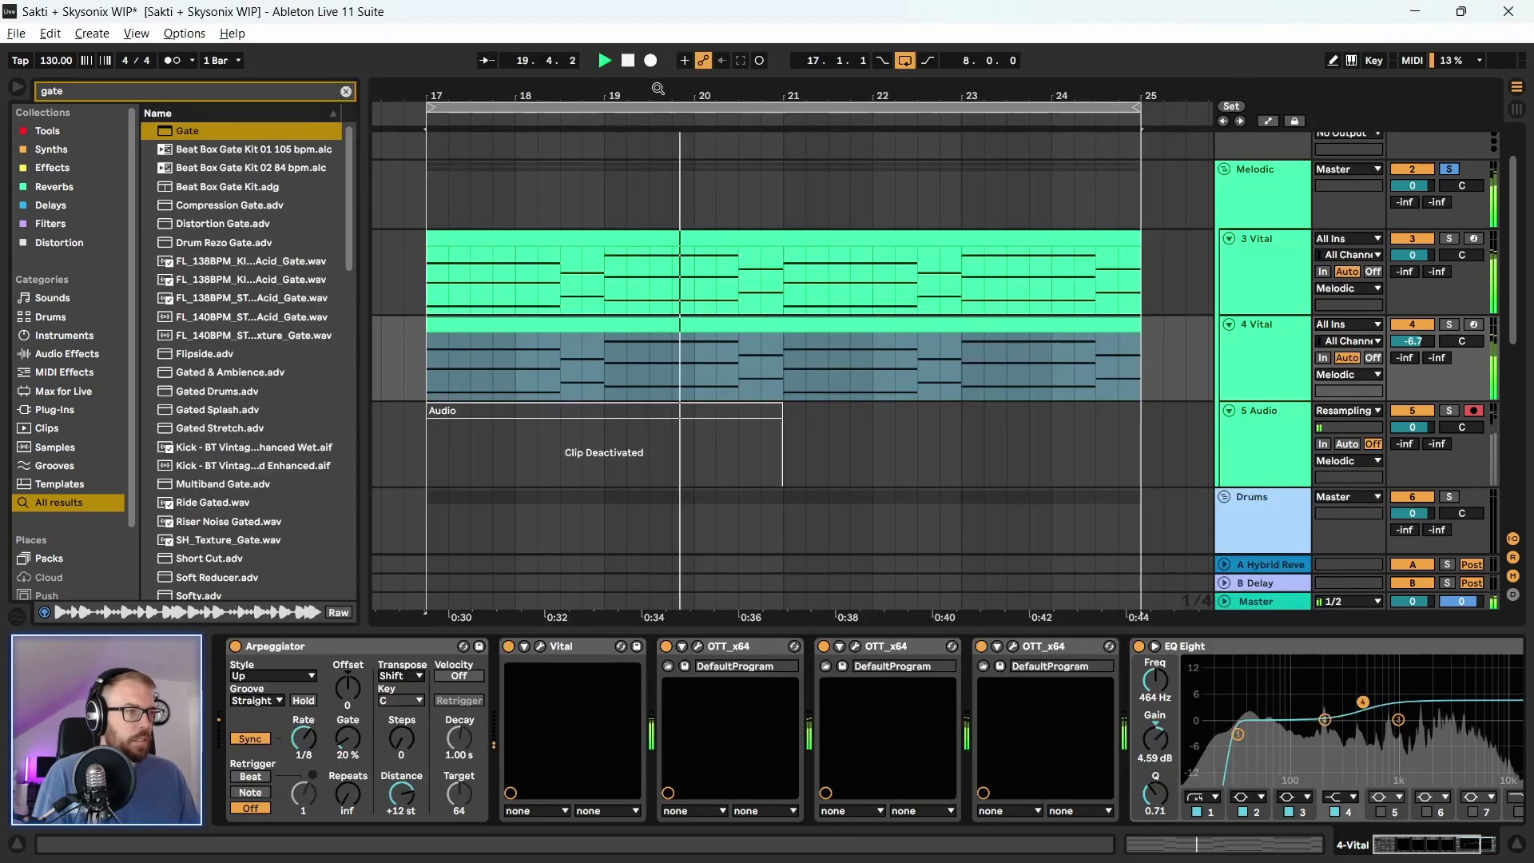
Rename the 4 Vital track as OTT Lead and the 3 Vital track as Lead
key(space)
key(minus)
click(660, 409)
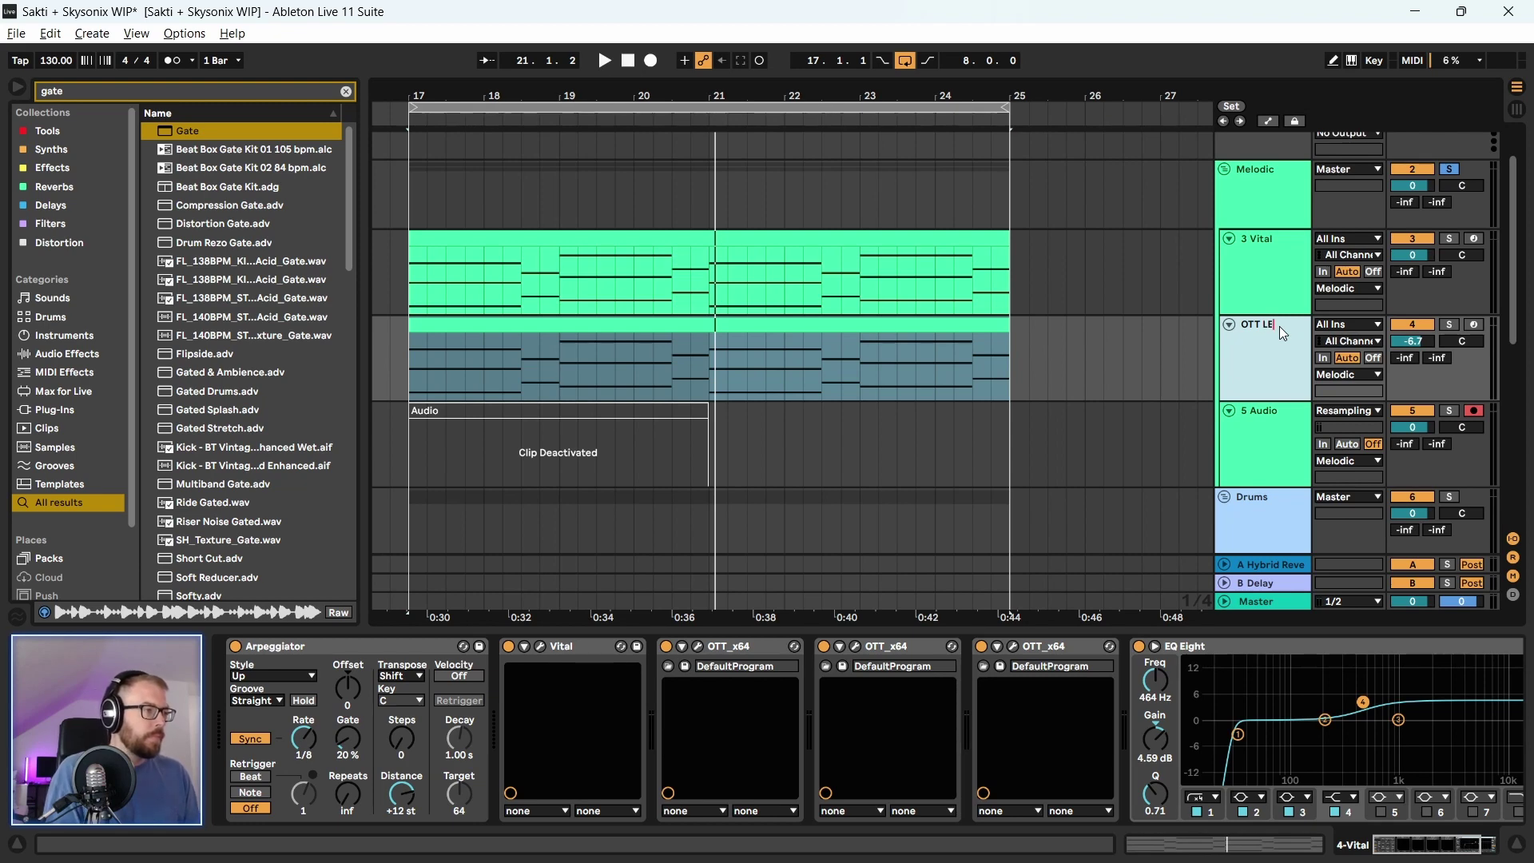
click(1258, 240)
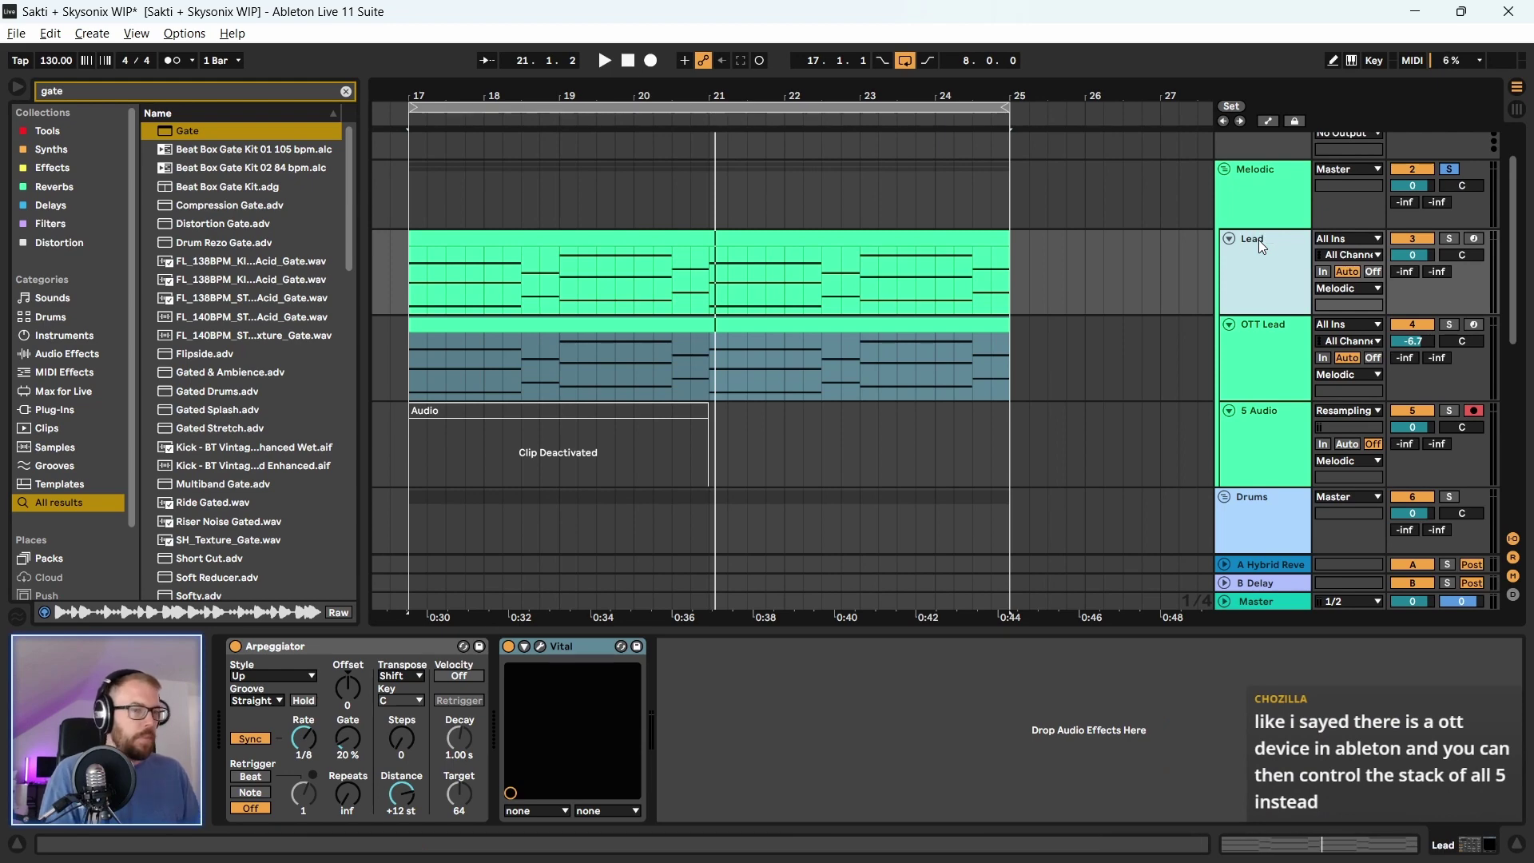
Play back the Lead and OTT Lead tracks together from bar 17
key(space)
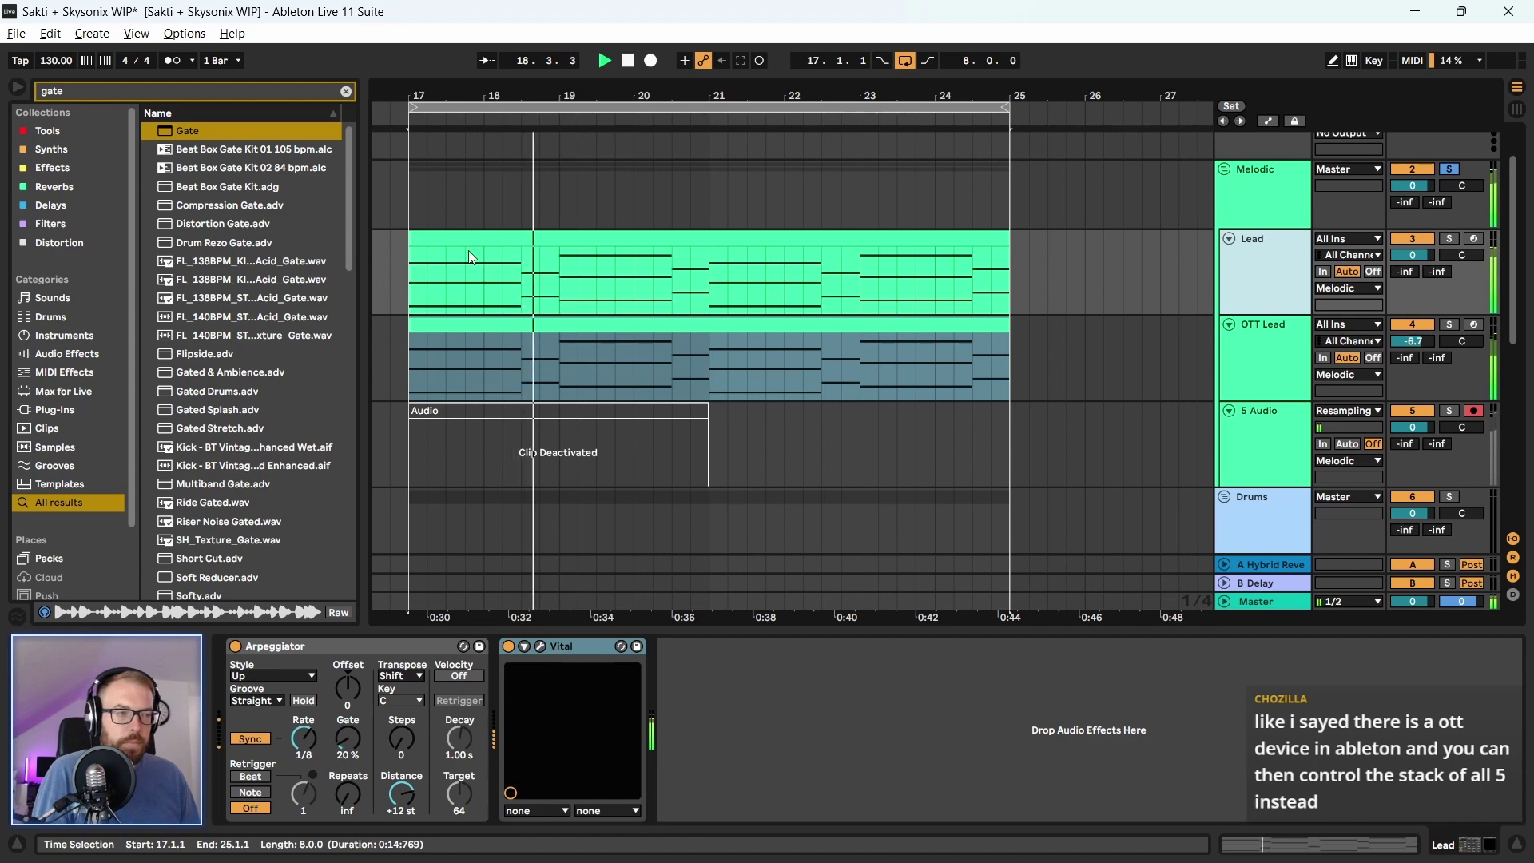
key(z)
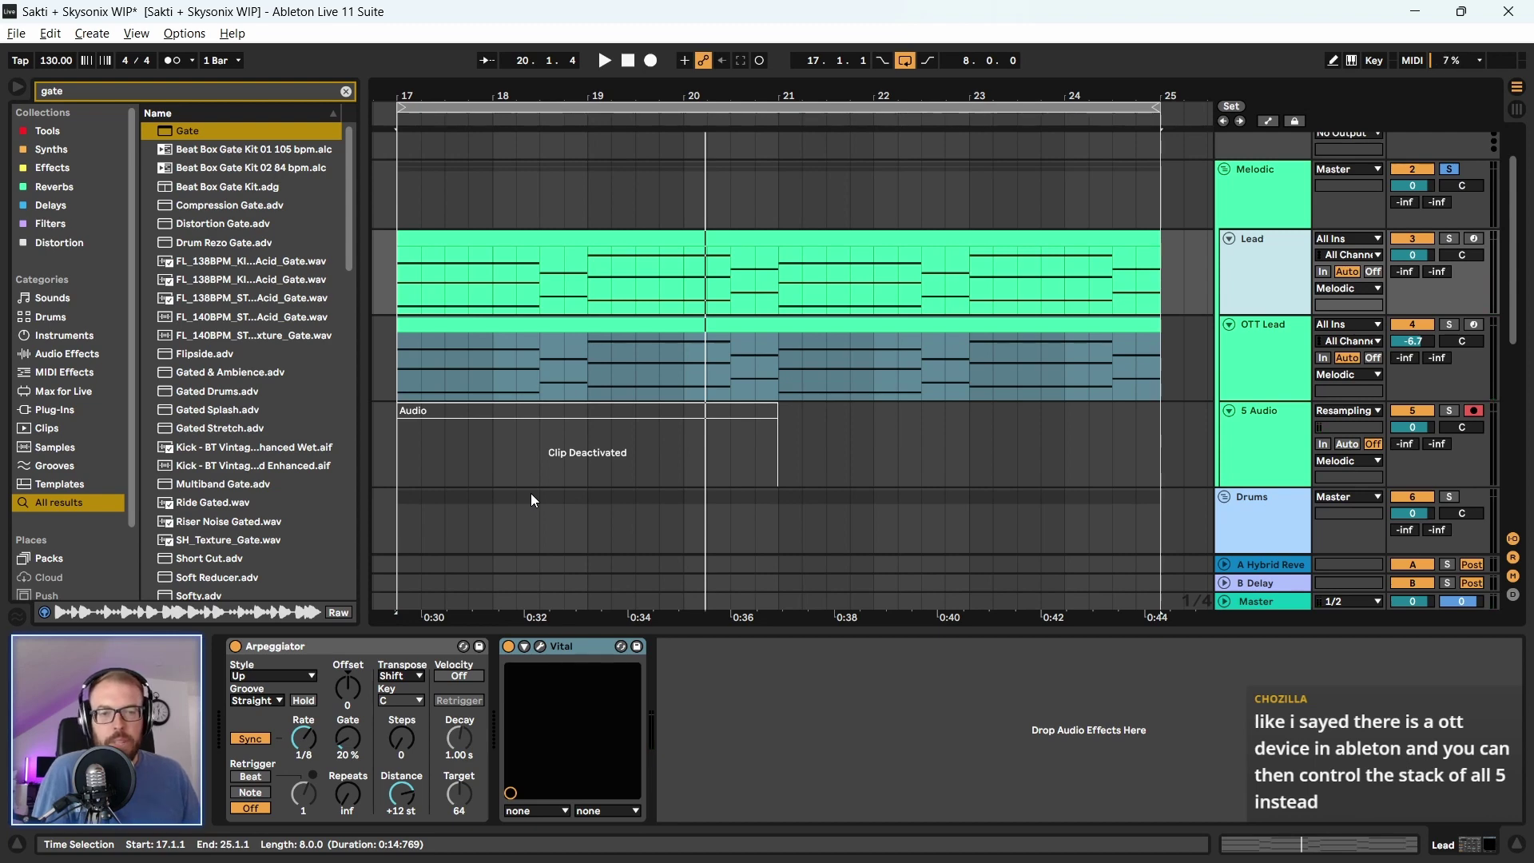
key(minus)
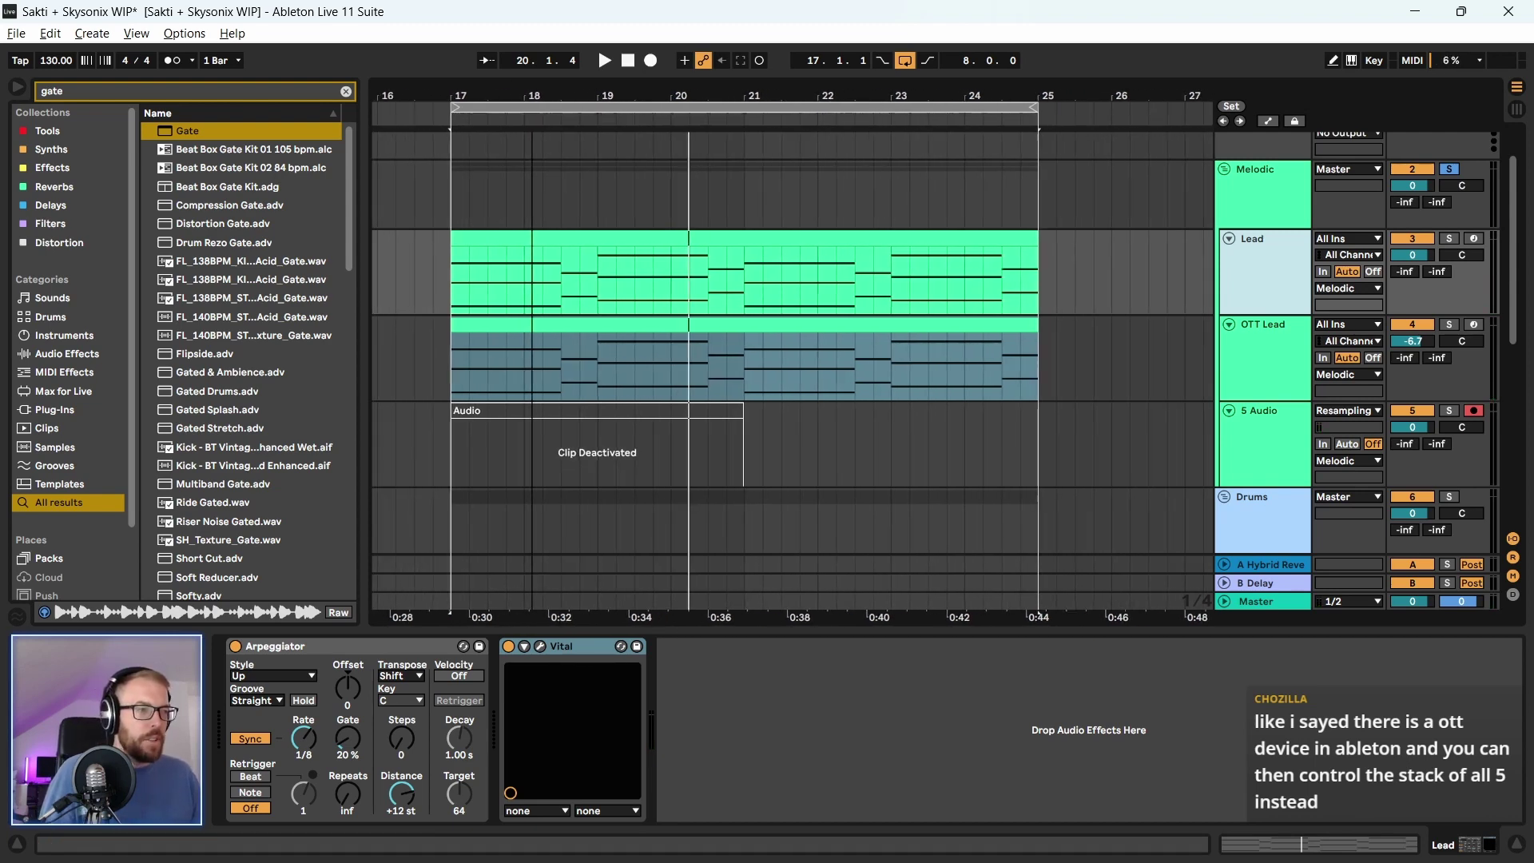
Solo the Lead track and play its clip from bar 17
click(498, 238)
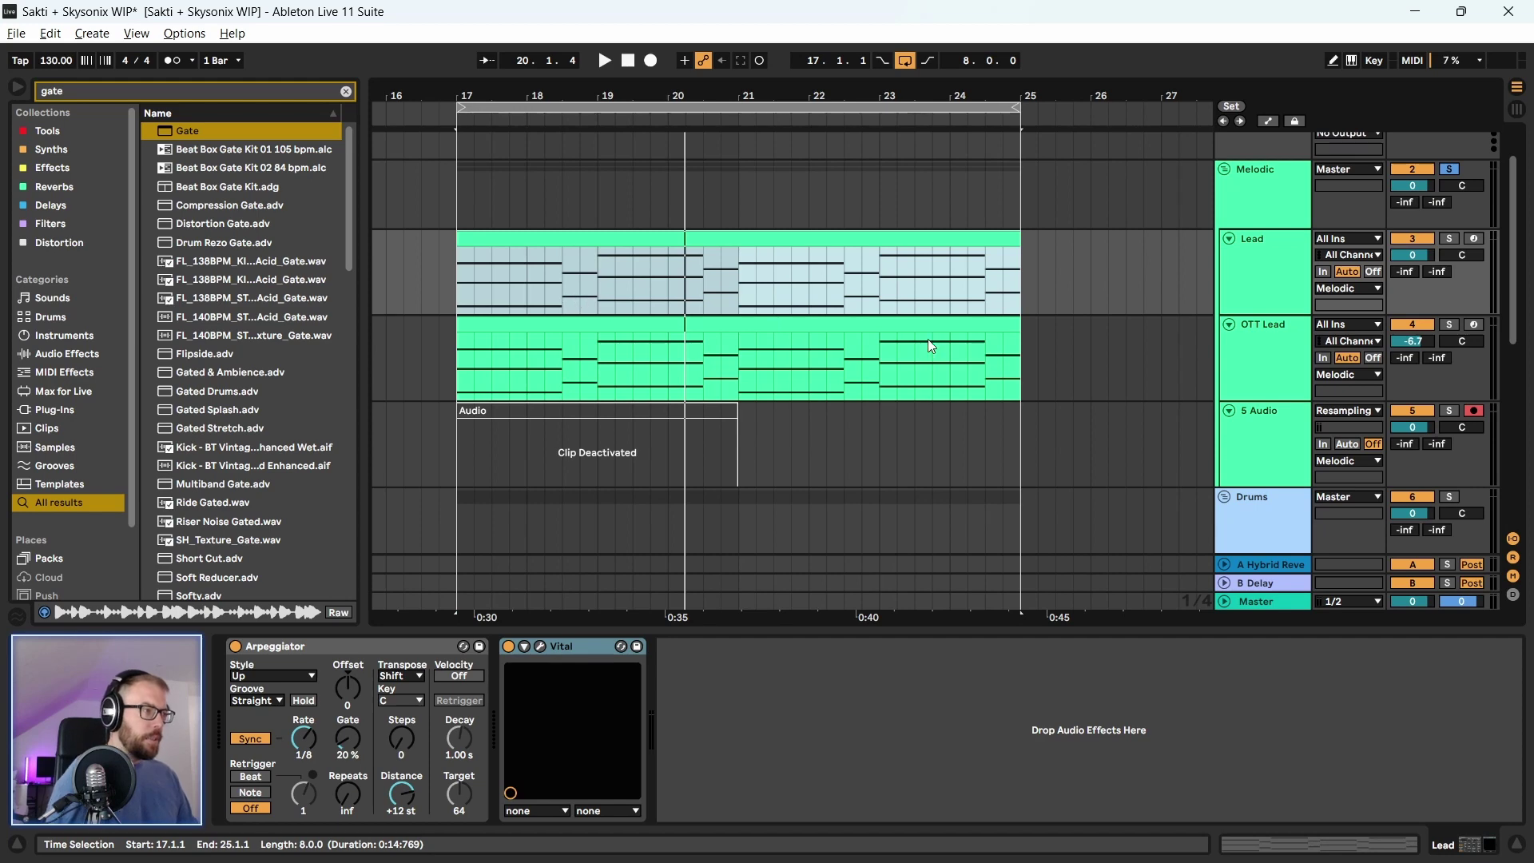
scroll(1404, 332, up, 2)
click(1258, 319)
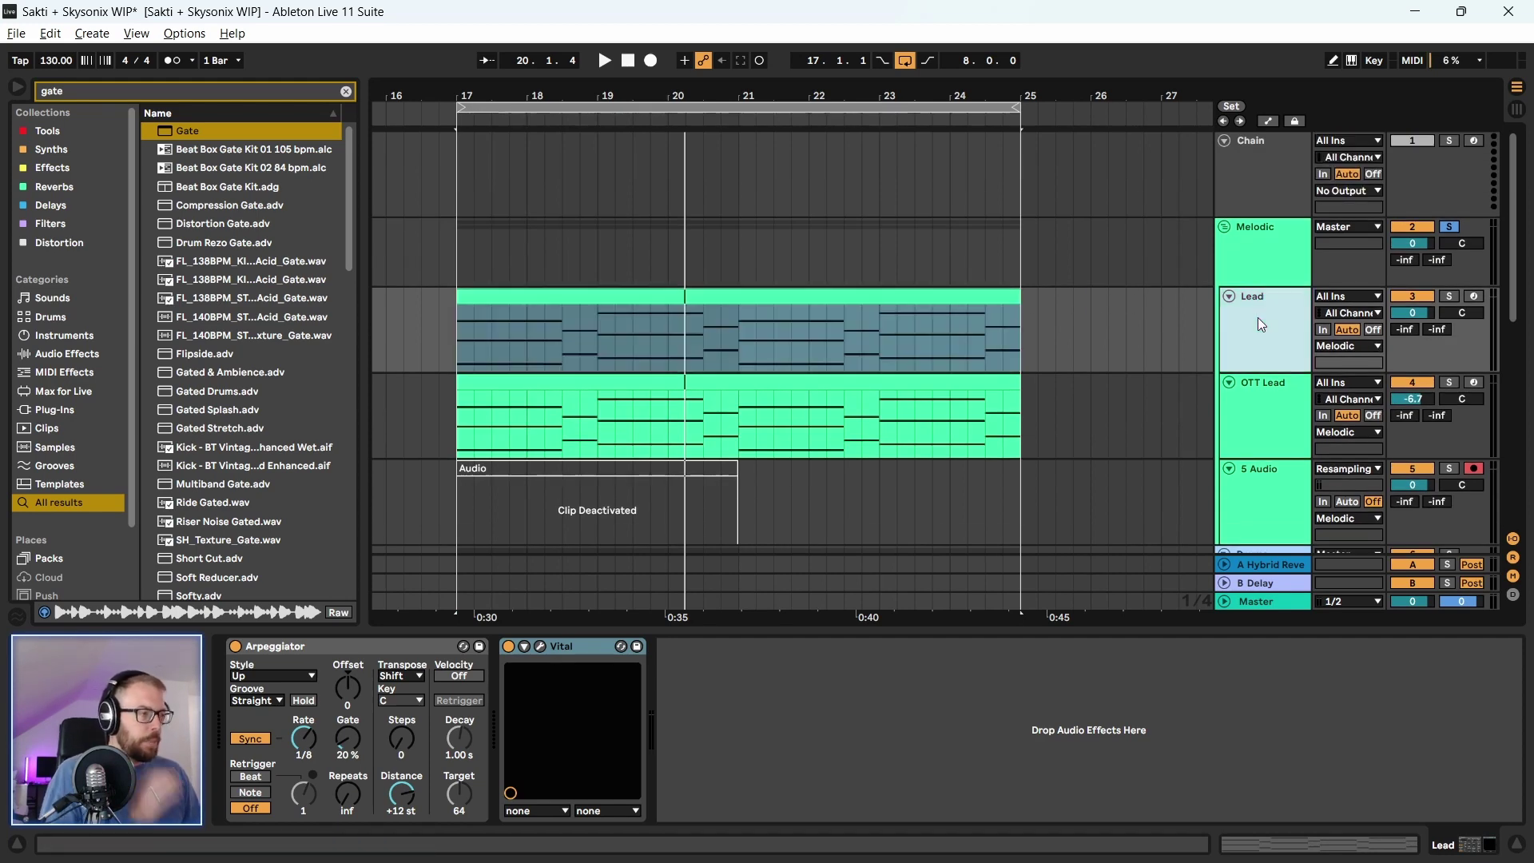
click(1450, 297)
click(506, 300)
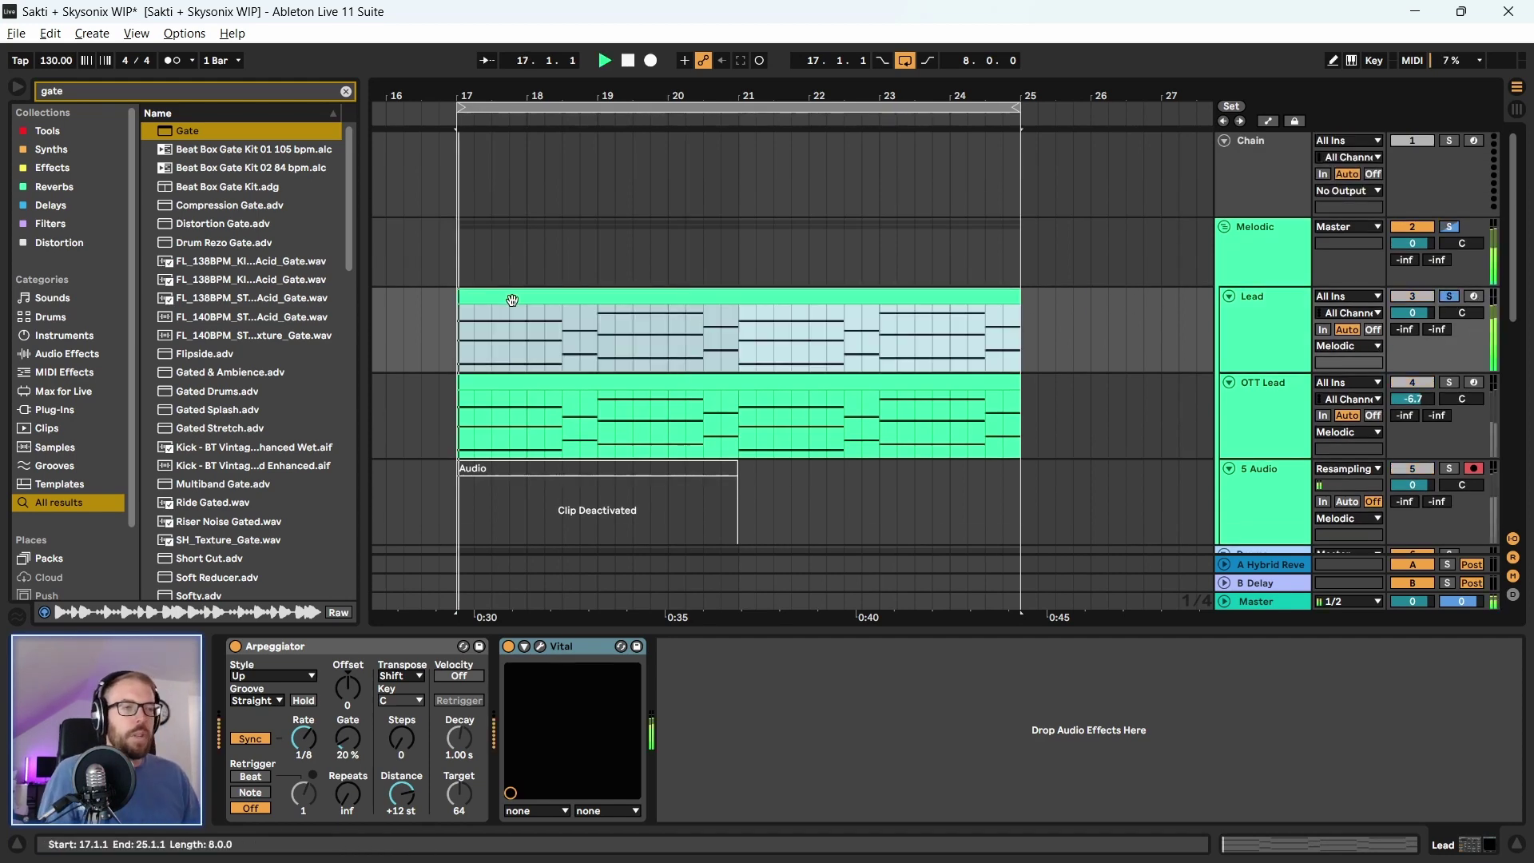
key(space)
Open the Lead track's Vital synth and set oscillator 1's phase randomization to 100%
click(537, 647)
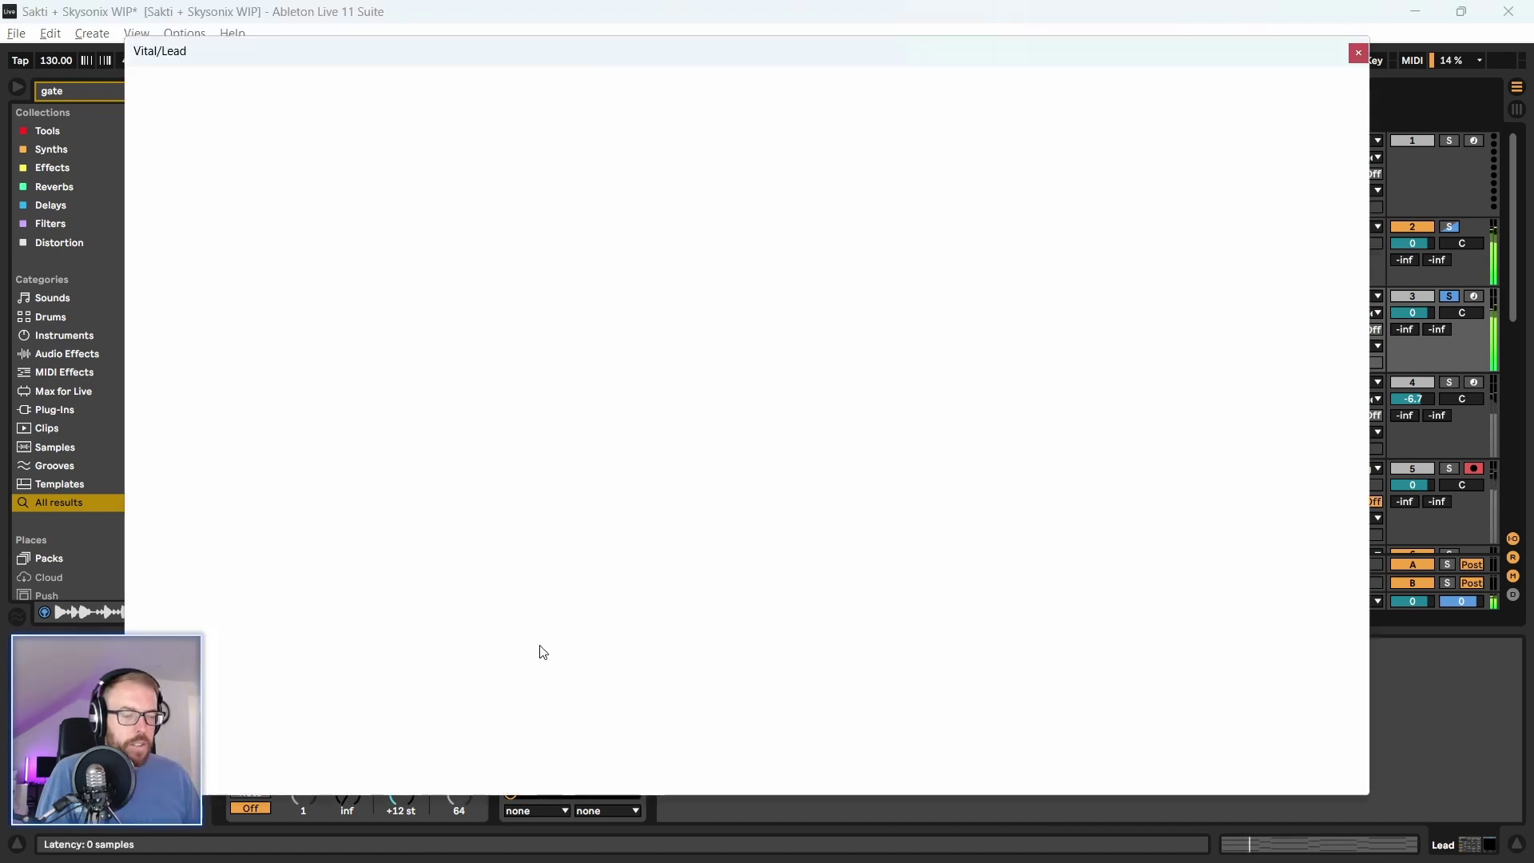
drag(384, 44, 354, 56)
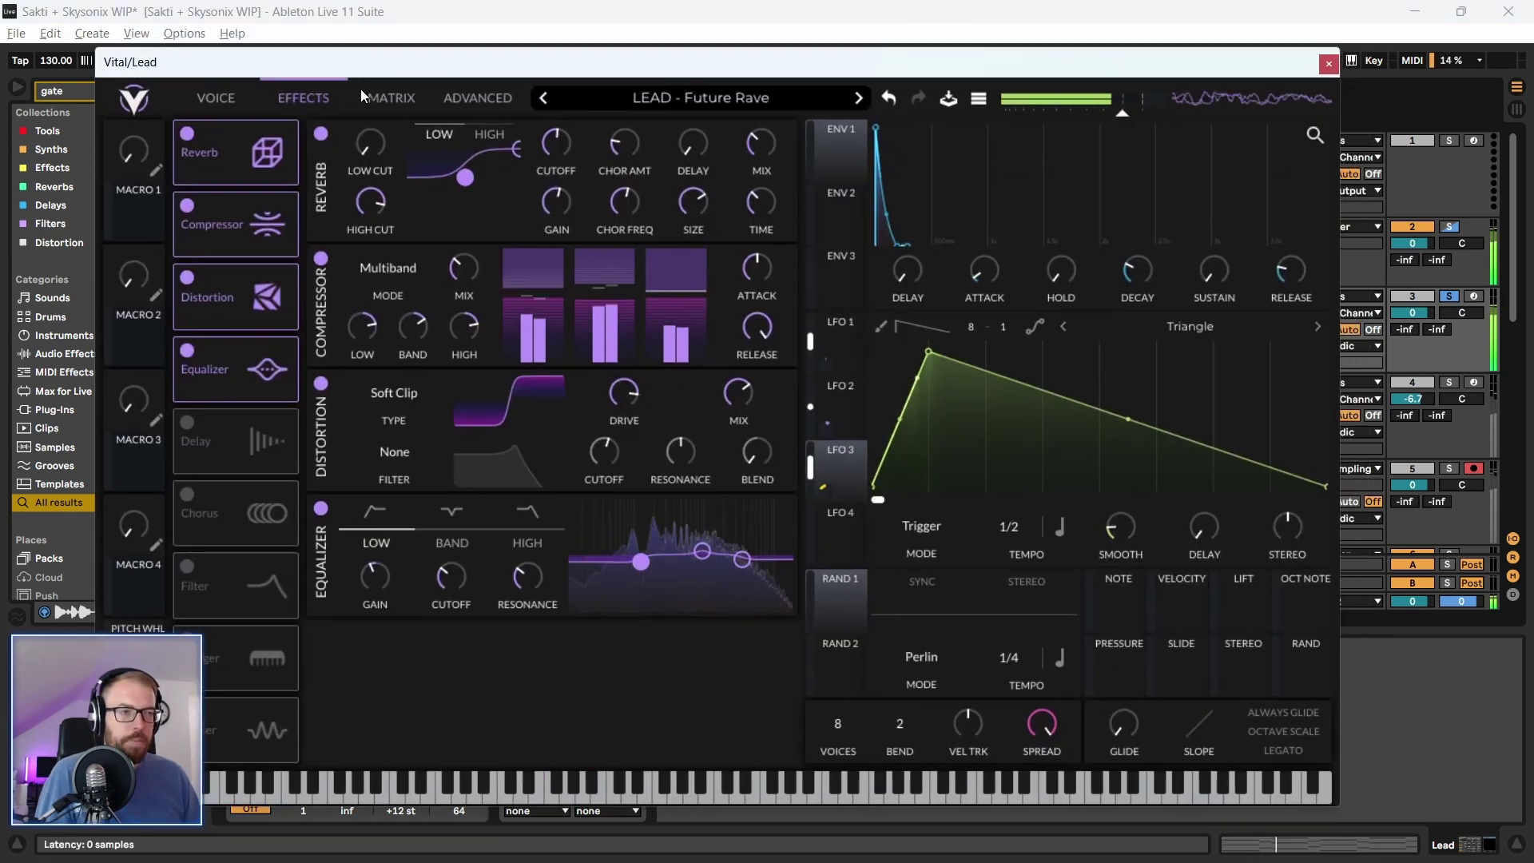
click(218, 99)
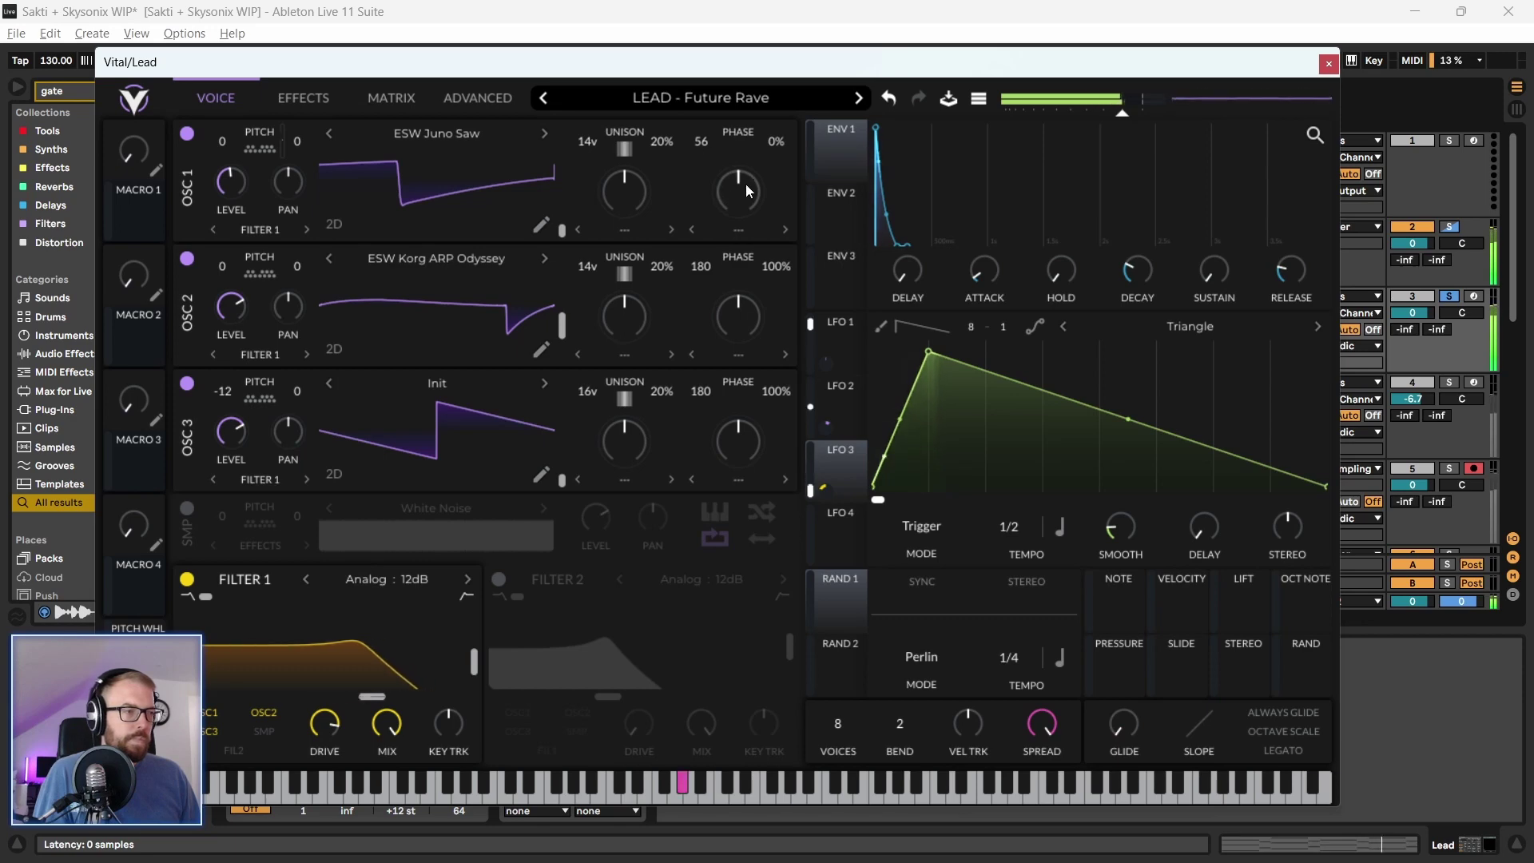
scroll(741, 188, up, 5)
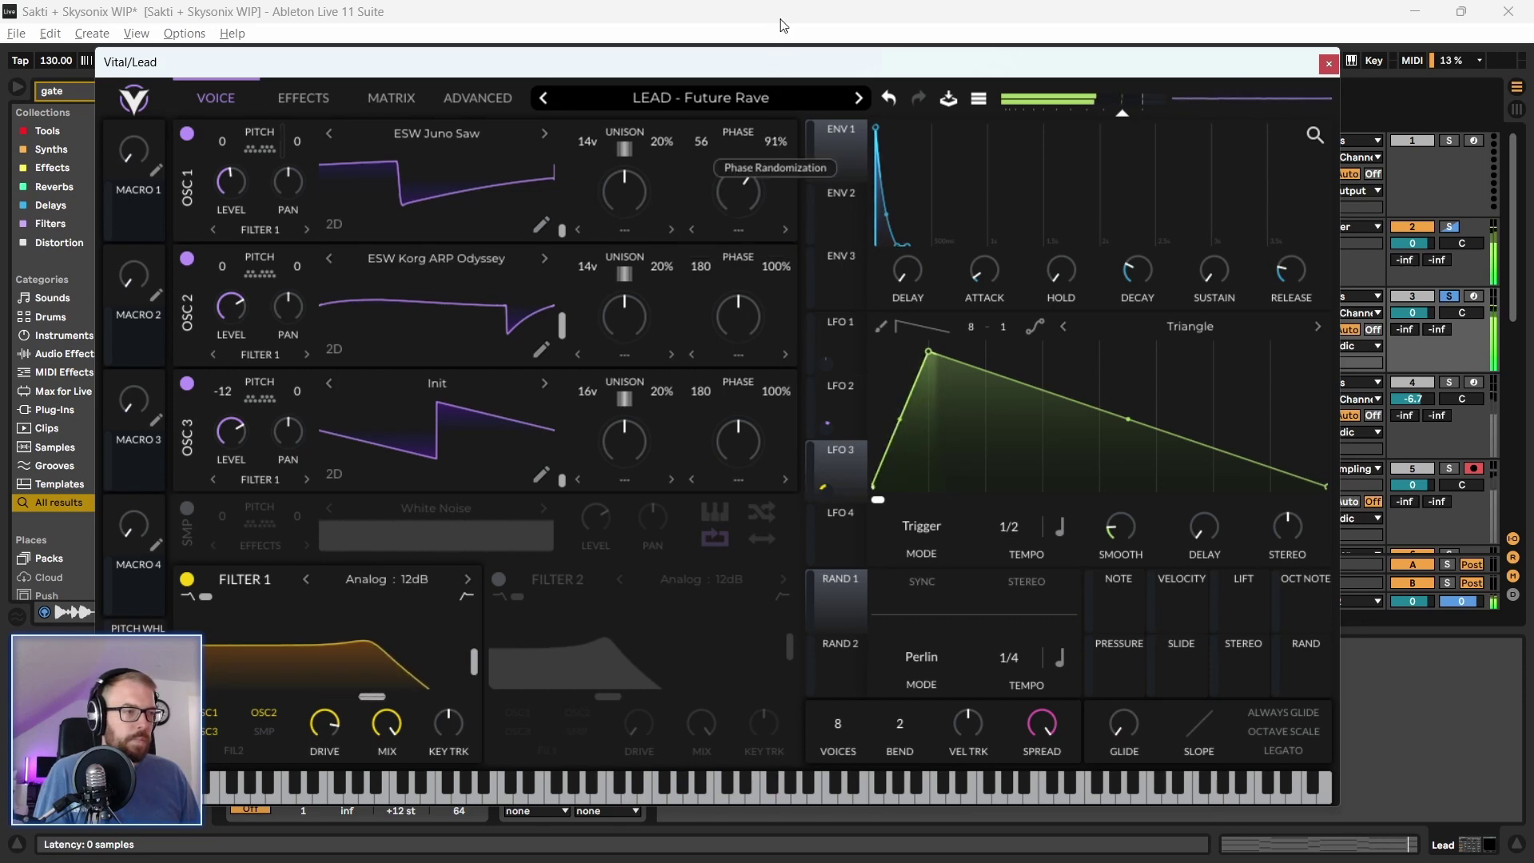
Apply Sync distortion to oscillator 1 and modulate its amount with LFO 4 running in Sync mode
drag(751, 227, 726, 203)
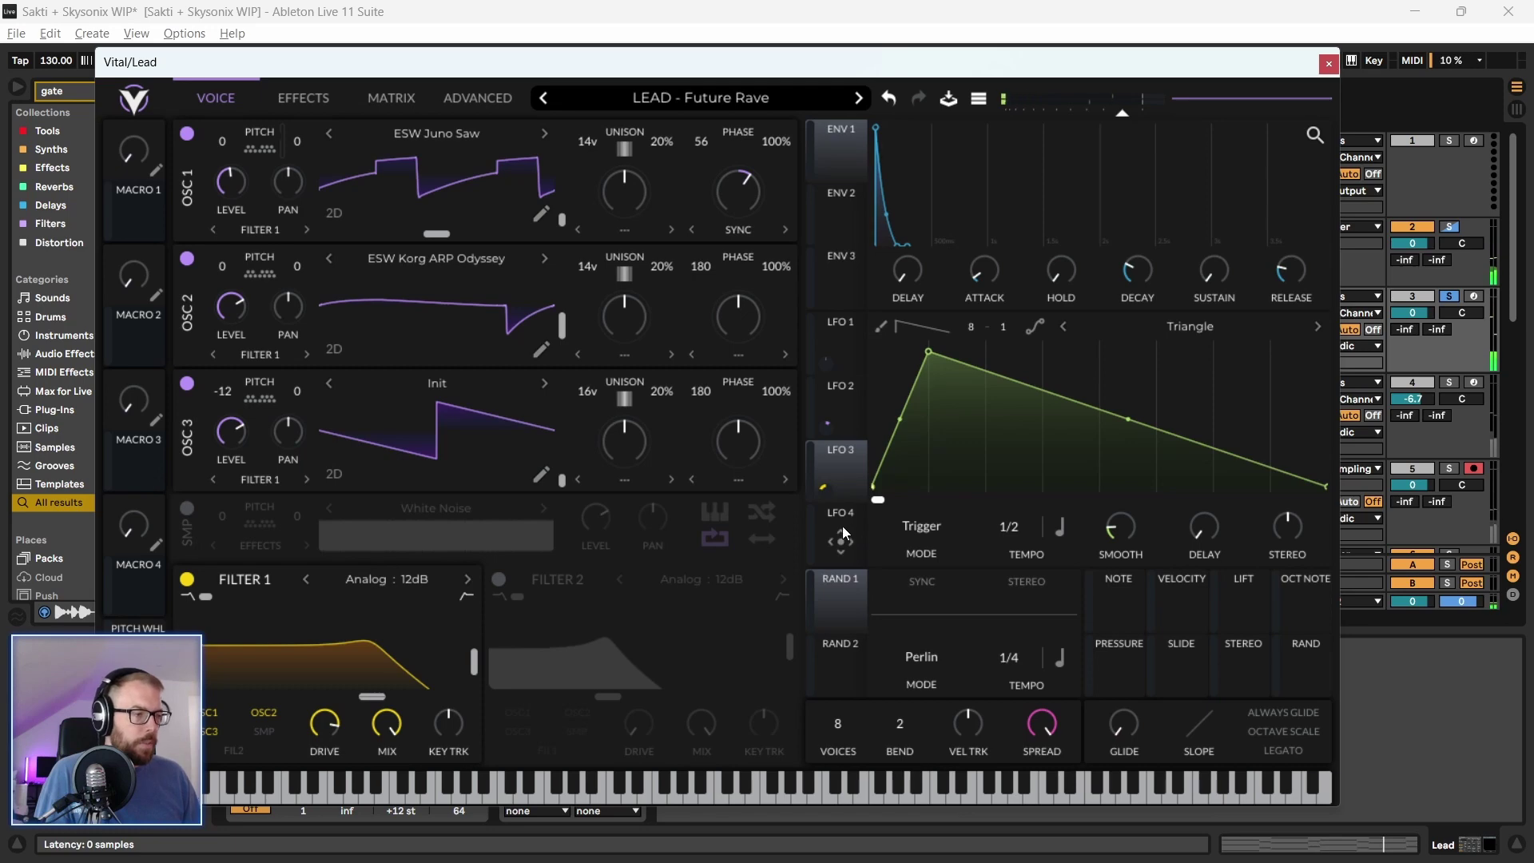
drag(842, 536, 746, 193)
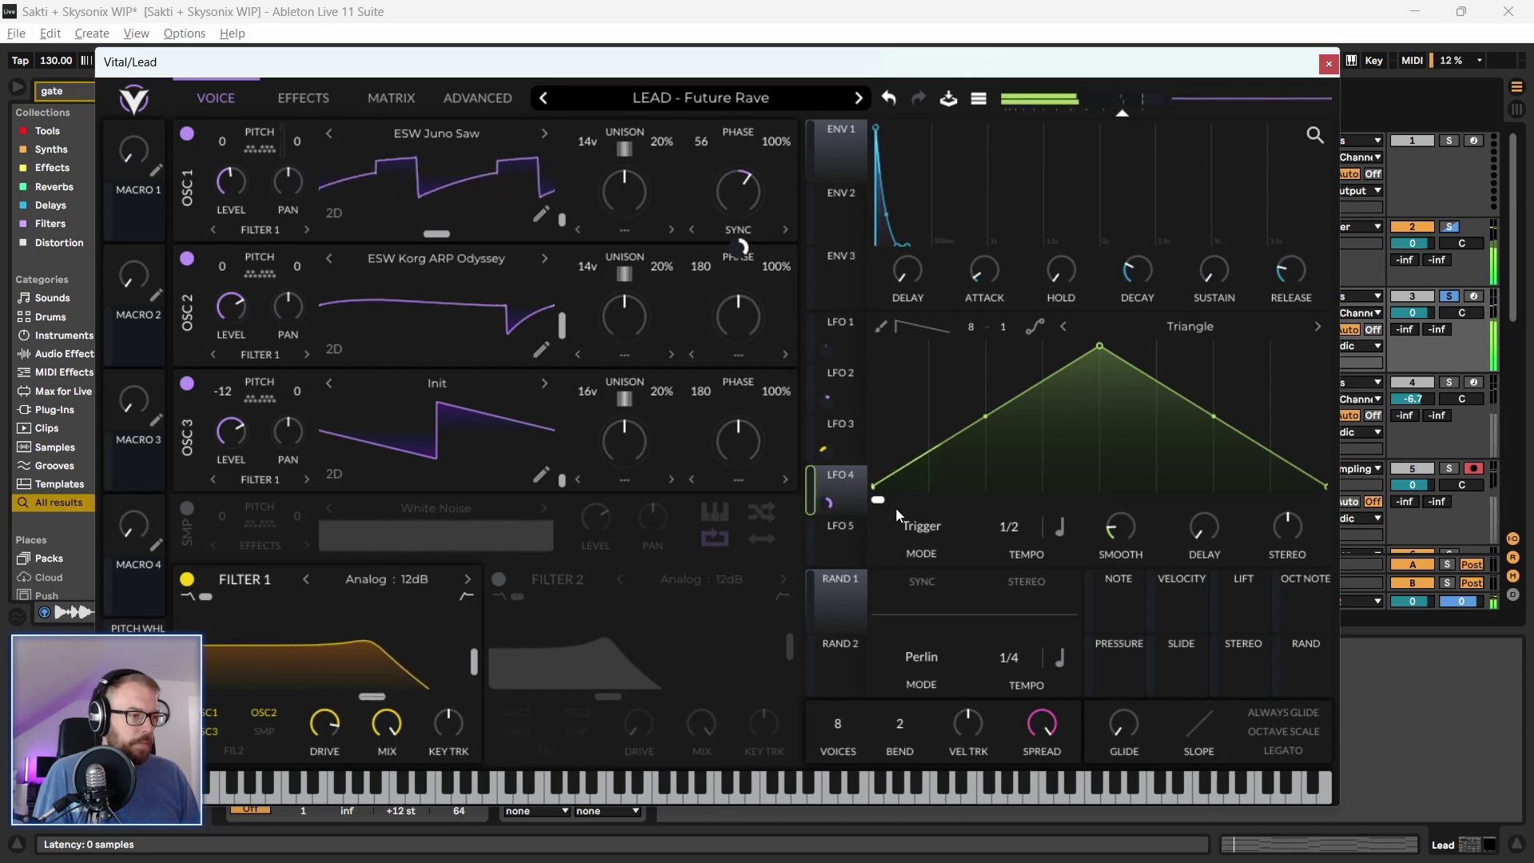
click(919, 527)
click(919, 575)
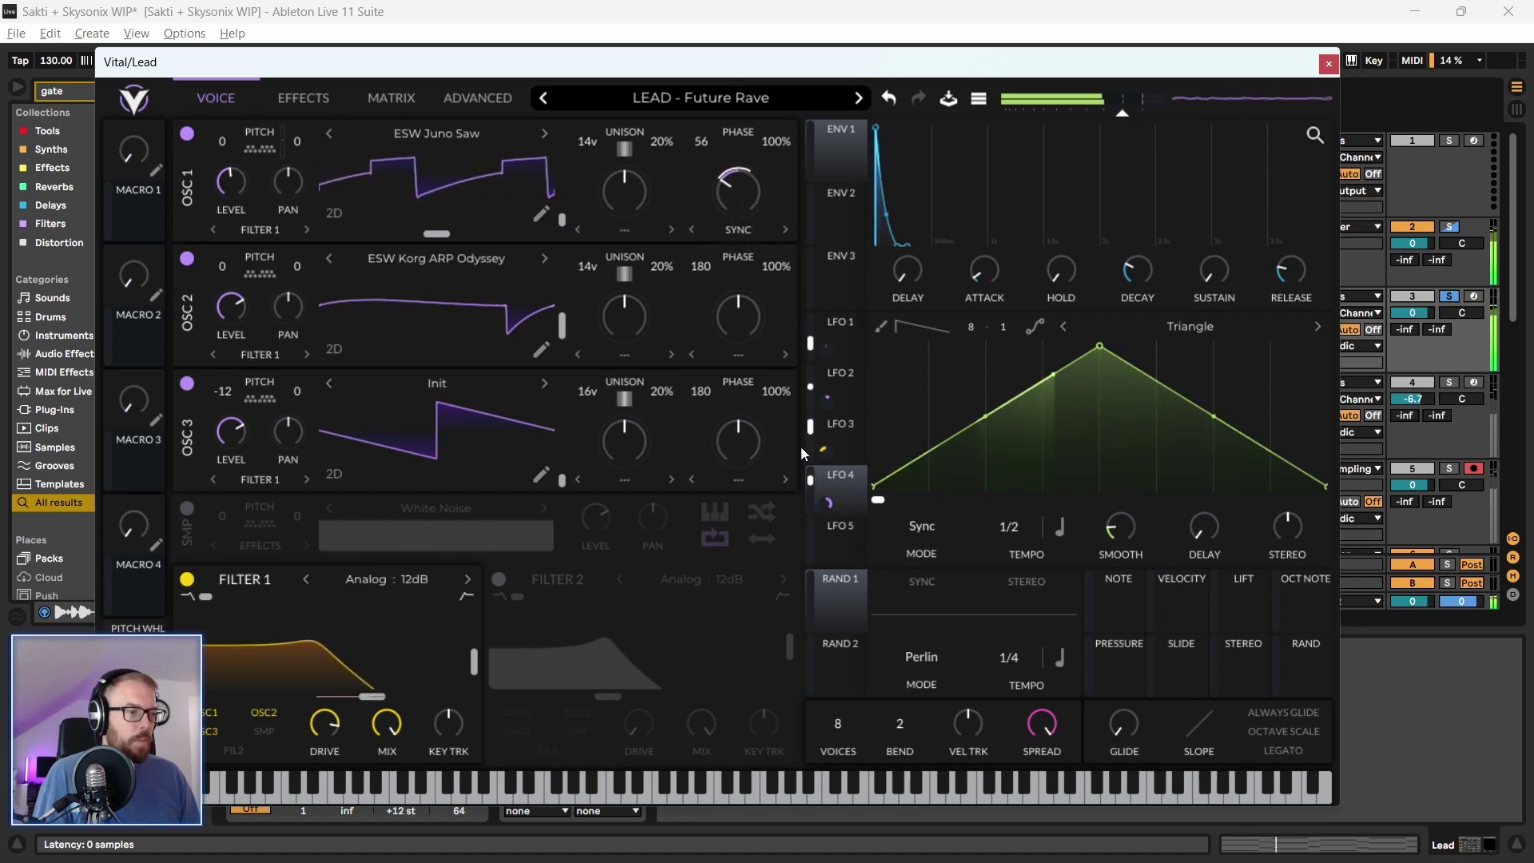
Lower oscillator 1's sync amount, try LFO 4's Sustain Envelope and Point Cycle modes, and return it to Sync
drag(830, 506, 739, 203)
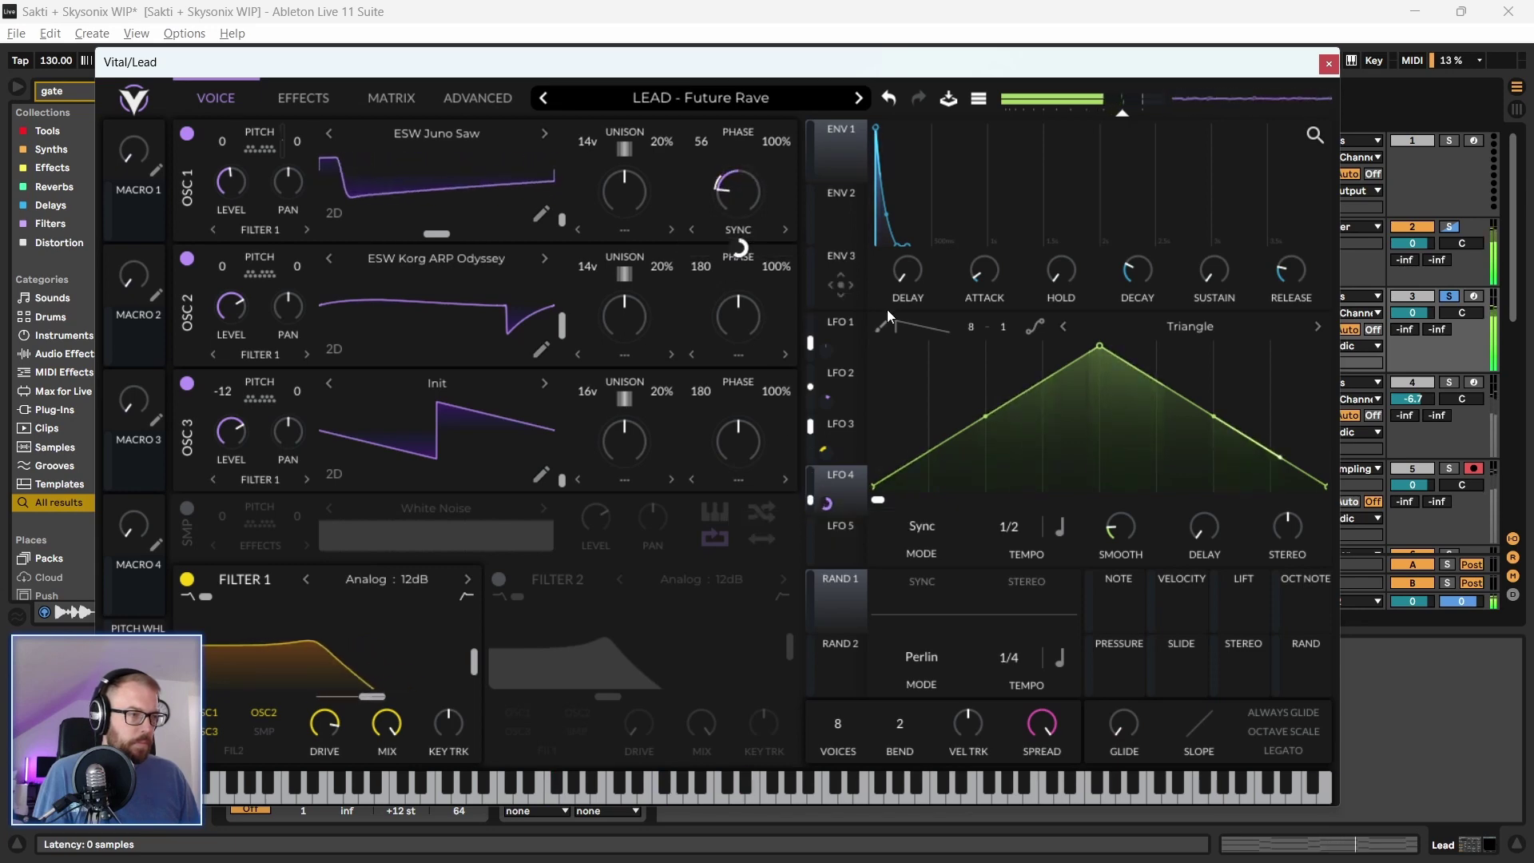
click(923, 526)
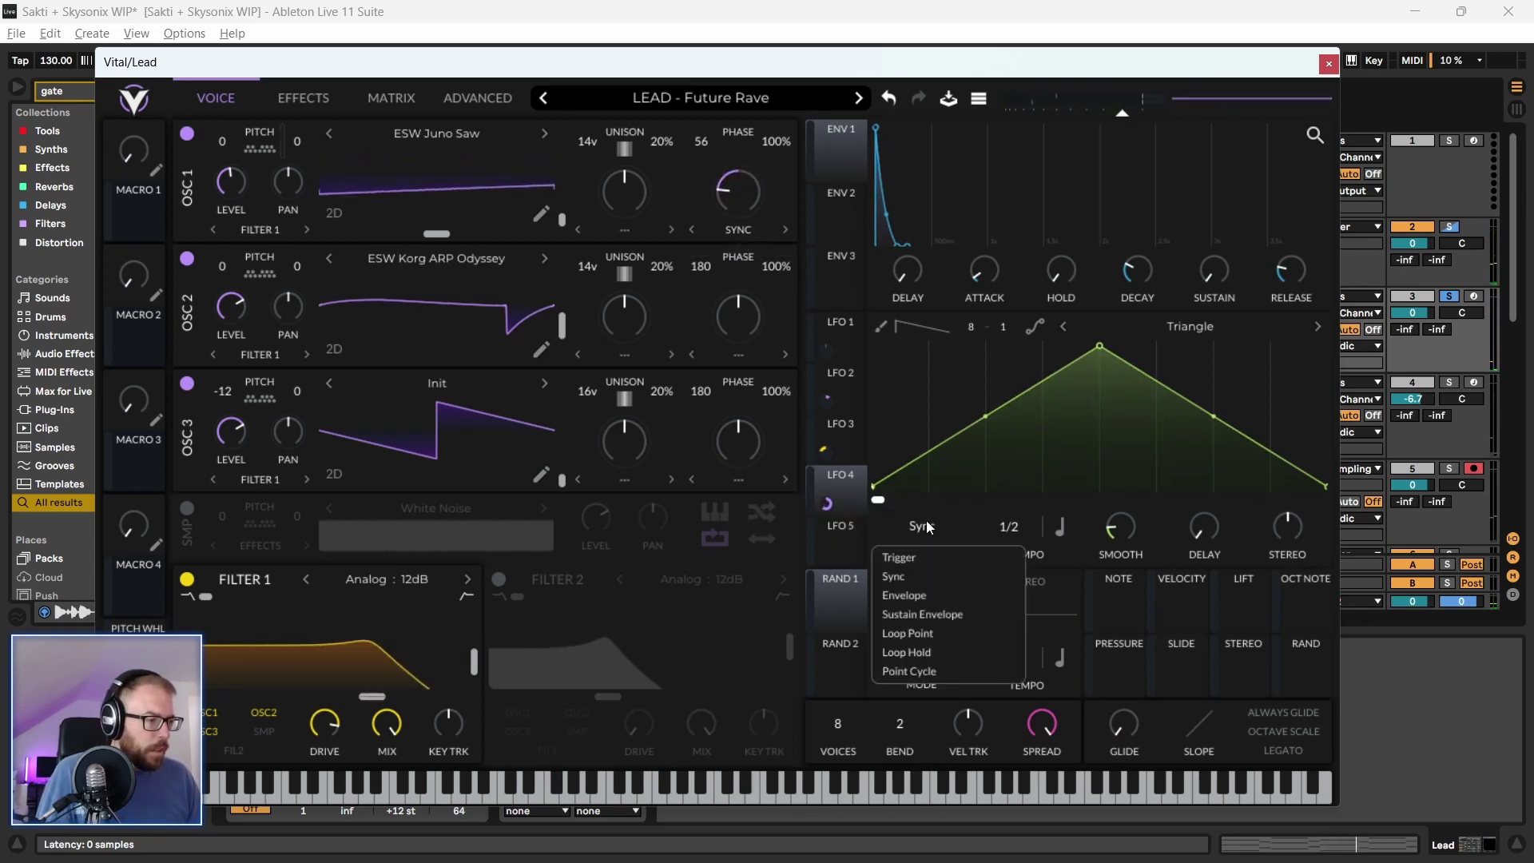
click(931, 614)
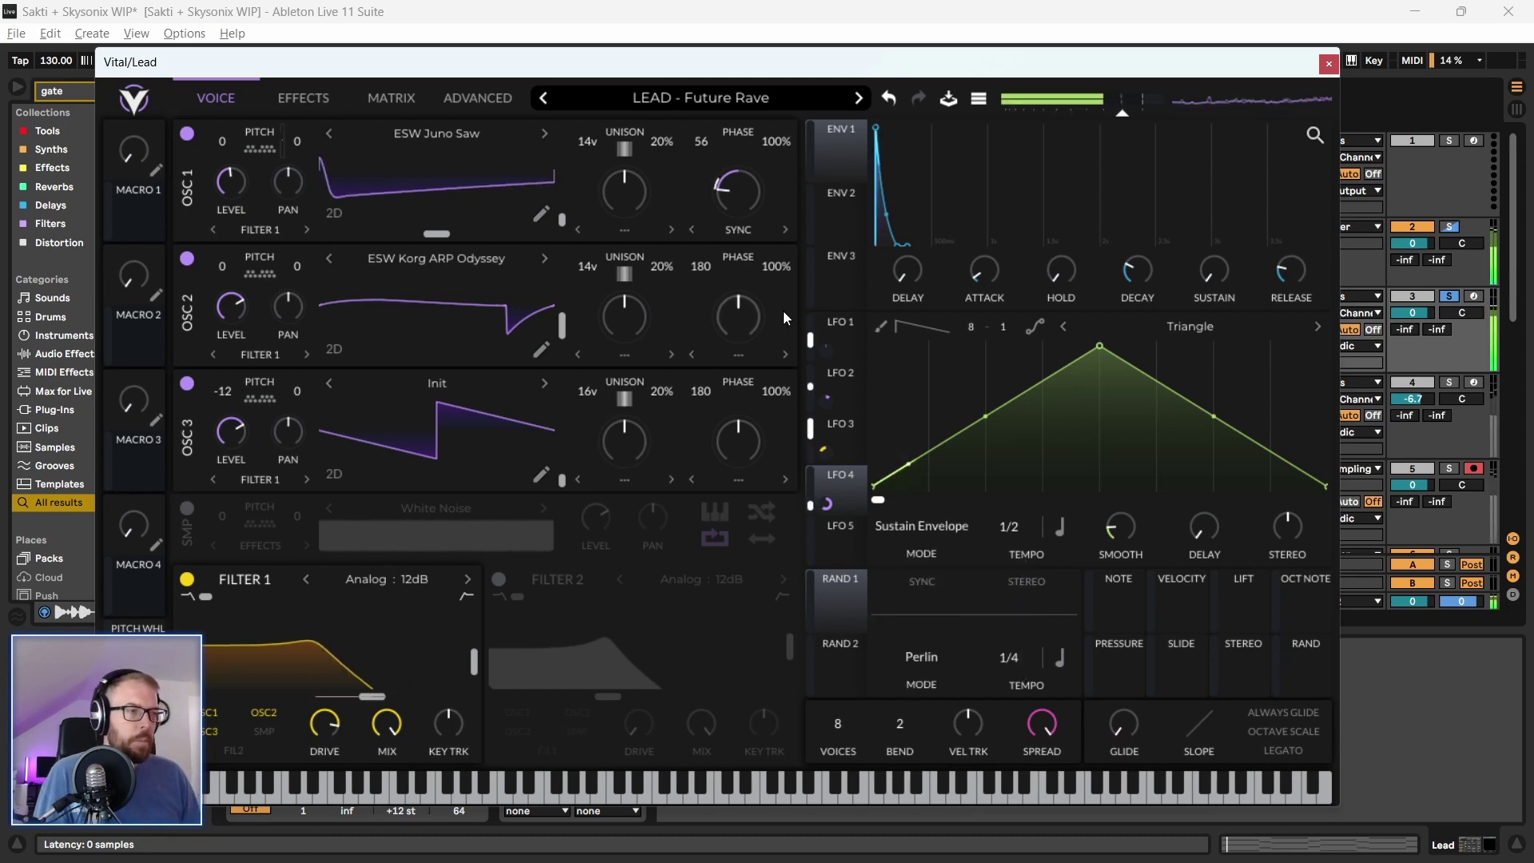
click(931, 527)
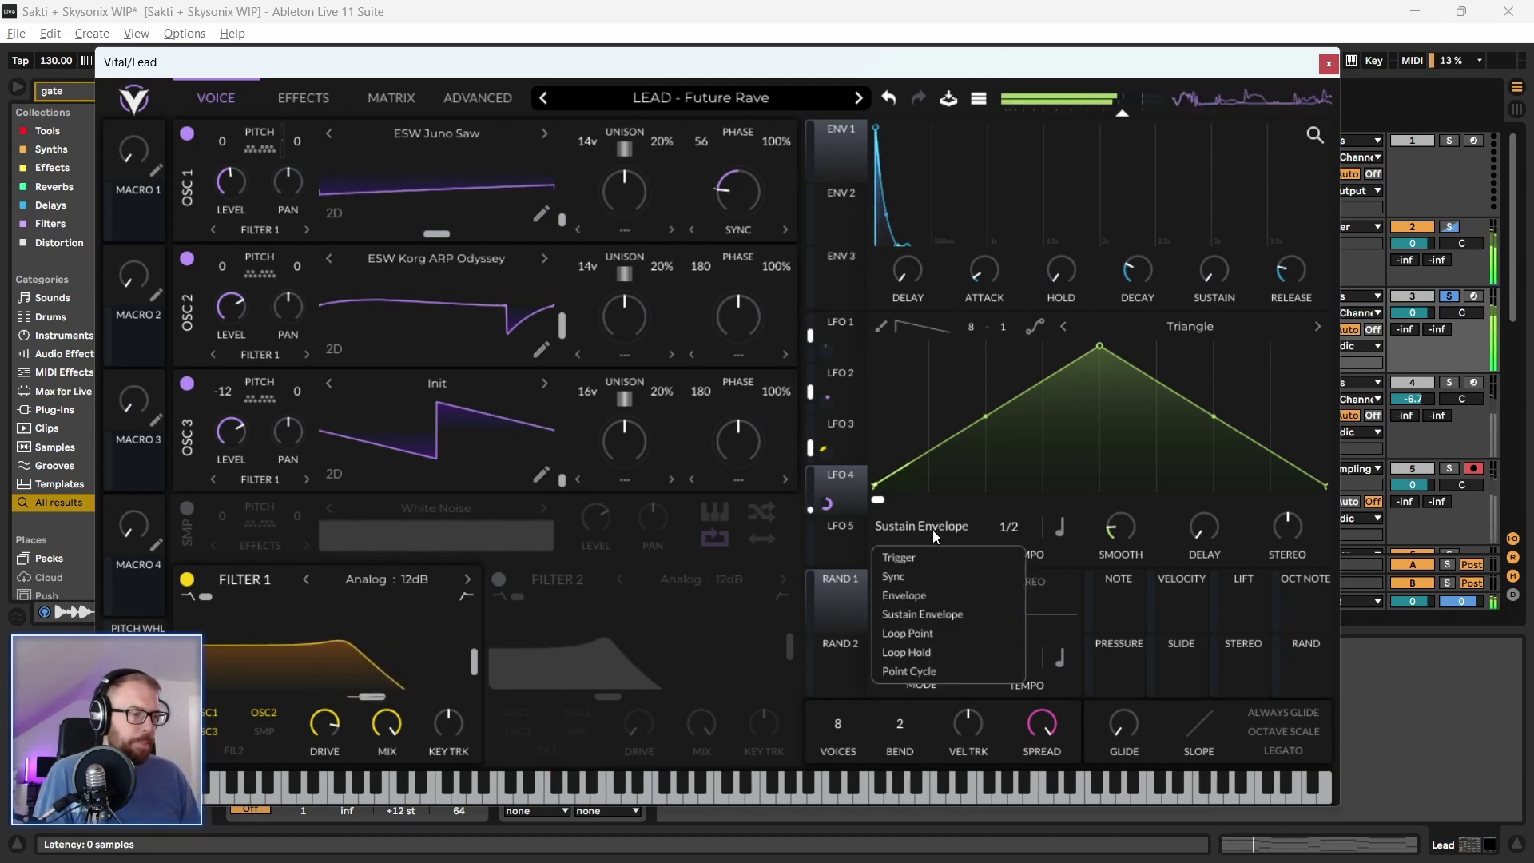
click(918, 669)
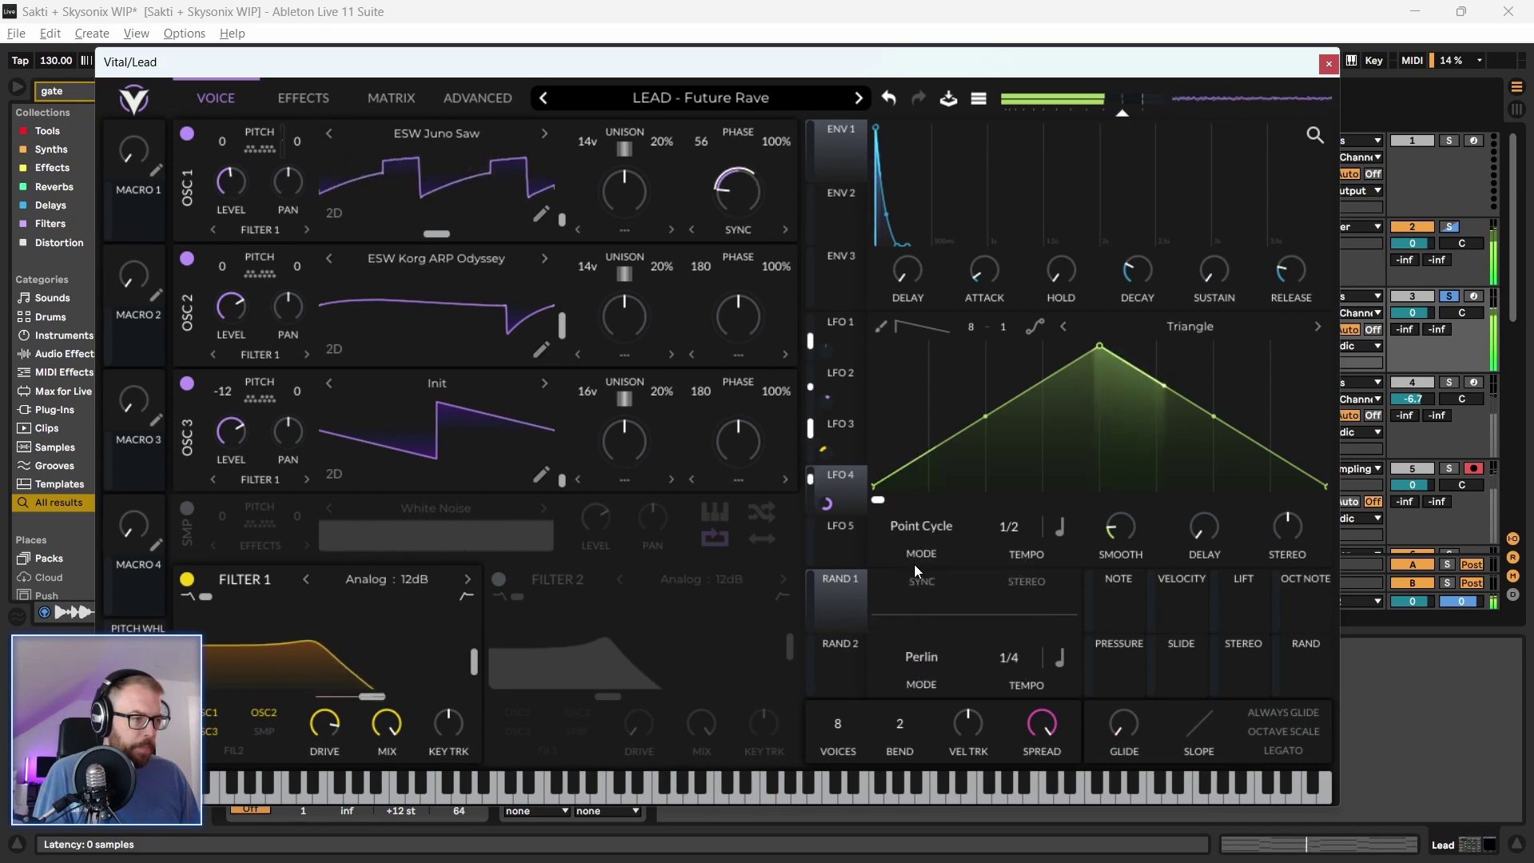
click(912, 527)
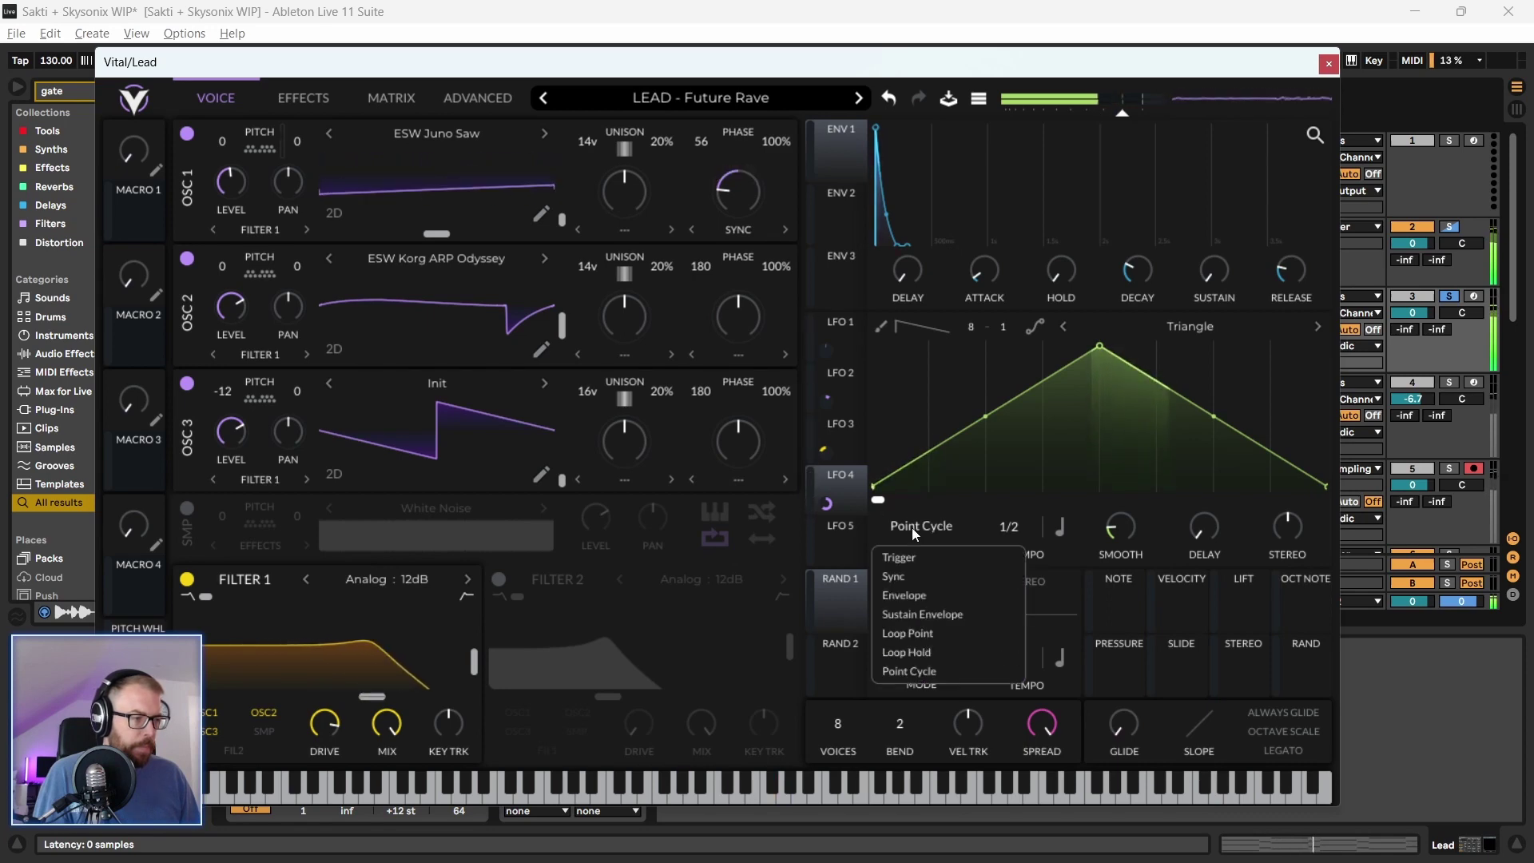
click(910, 573)
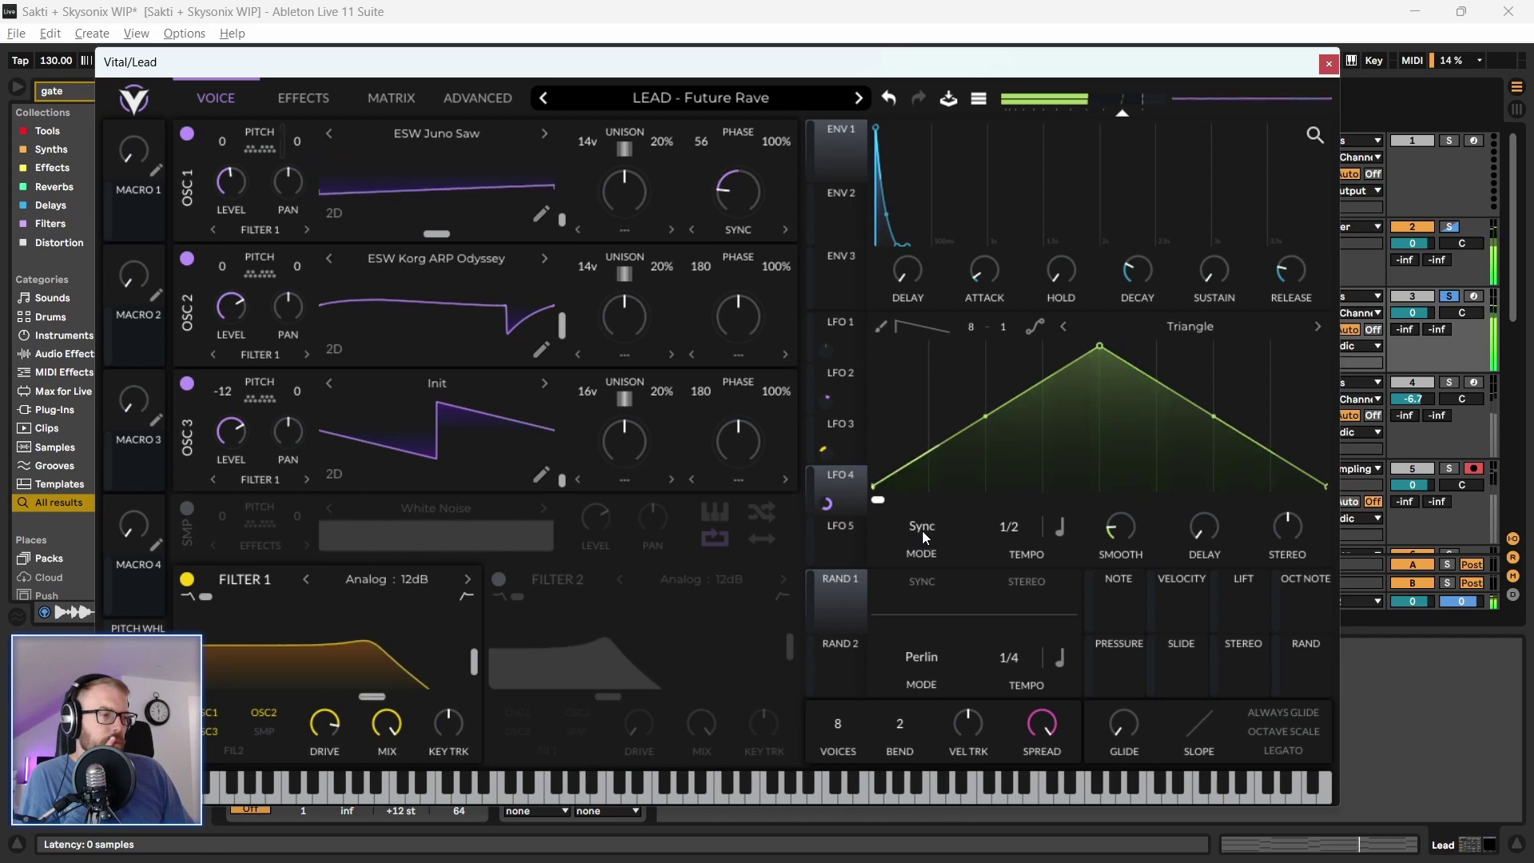
Raise LFO 4's smoothing to maximum and increase its stereo offset
drag(1121, 527, 1048, 474)
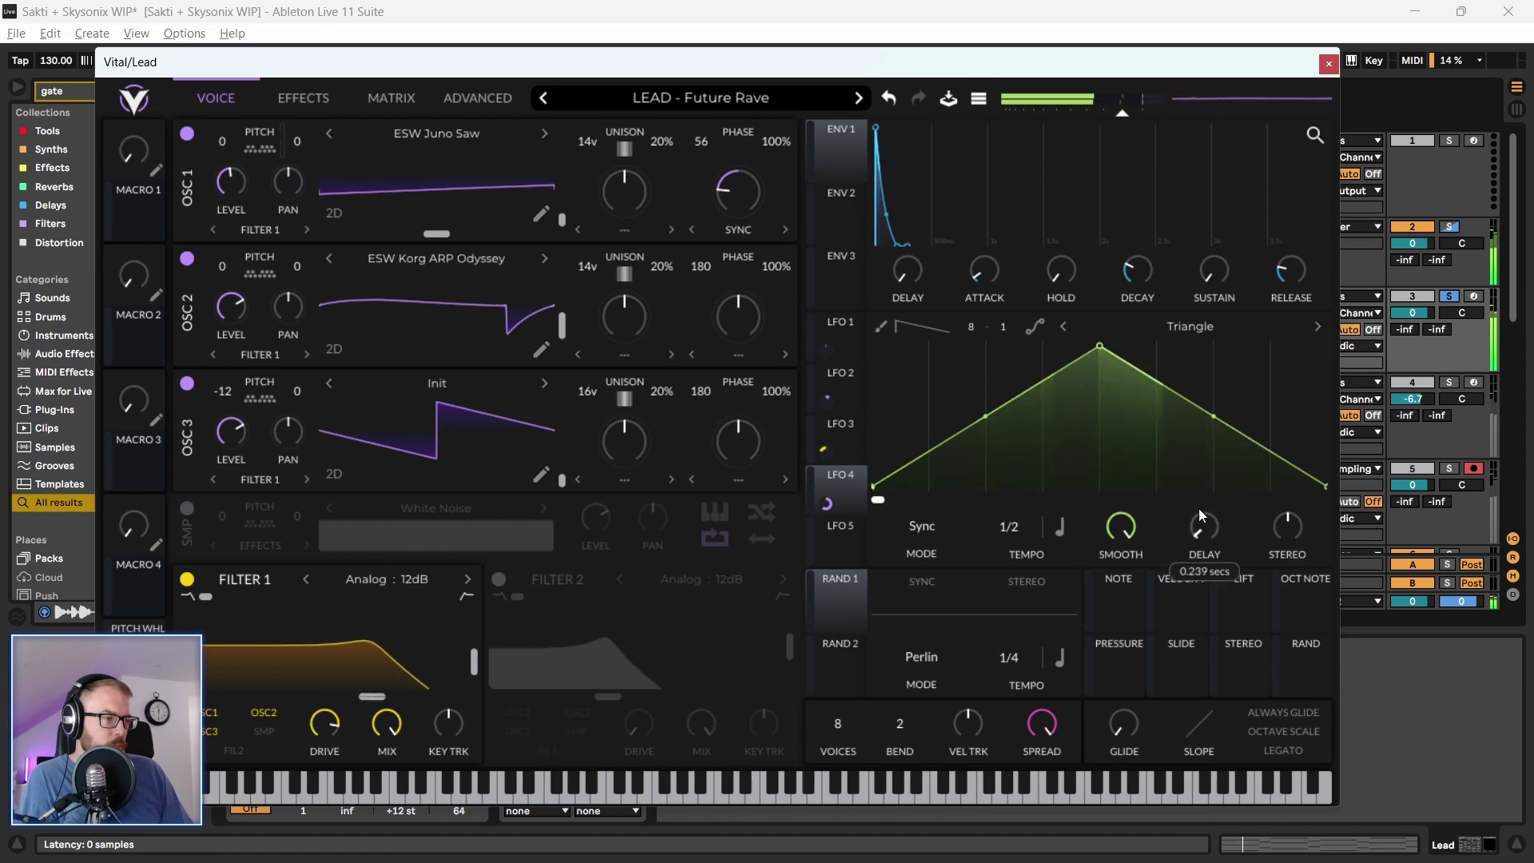
mouse_move(1199, 509)
mouse_down()
mouse_move(1183, 390)
mouse_move(1192, 512)
mouse_up()
drag(1287, 529, 1285, 454)
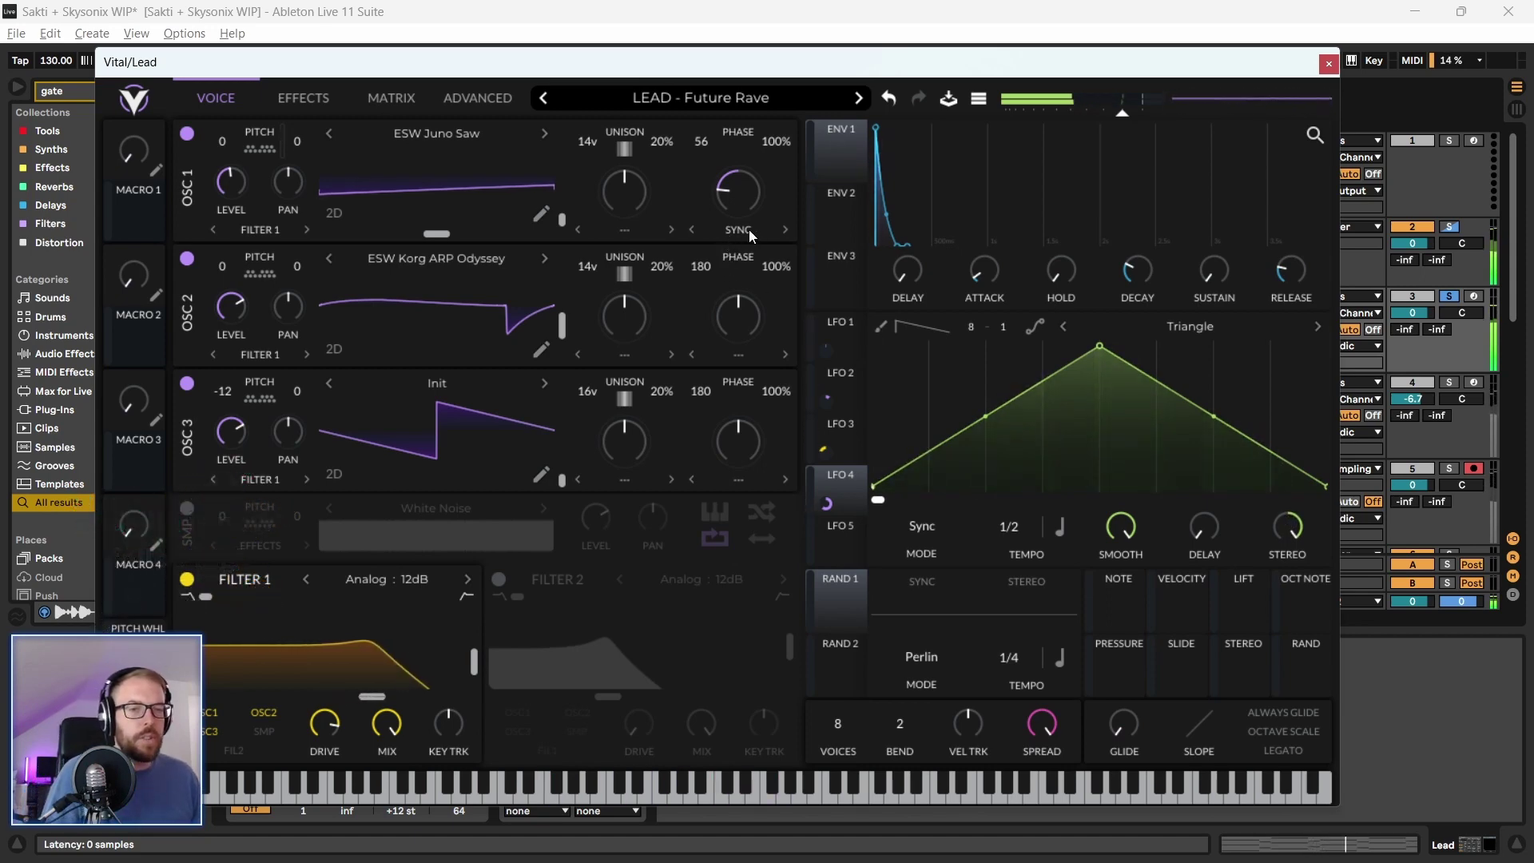
Turn oscillator 1's sync amount down to minimum and raise its LFO 4 modulation depth to full
drag(740, 192, 738, 180)
drag(739, 248, 739, 223)
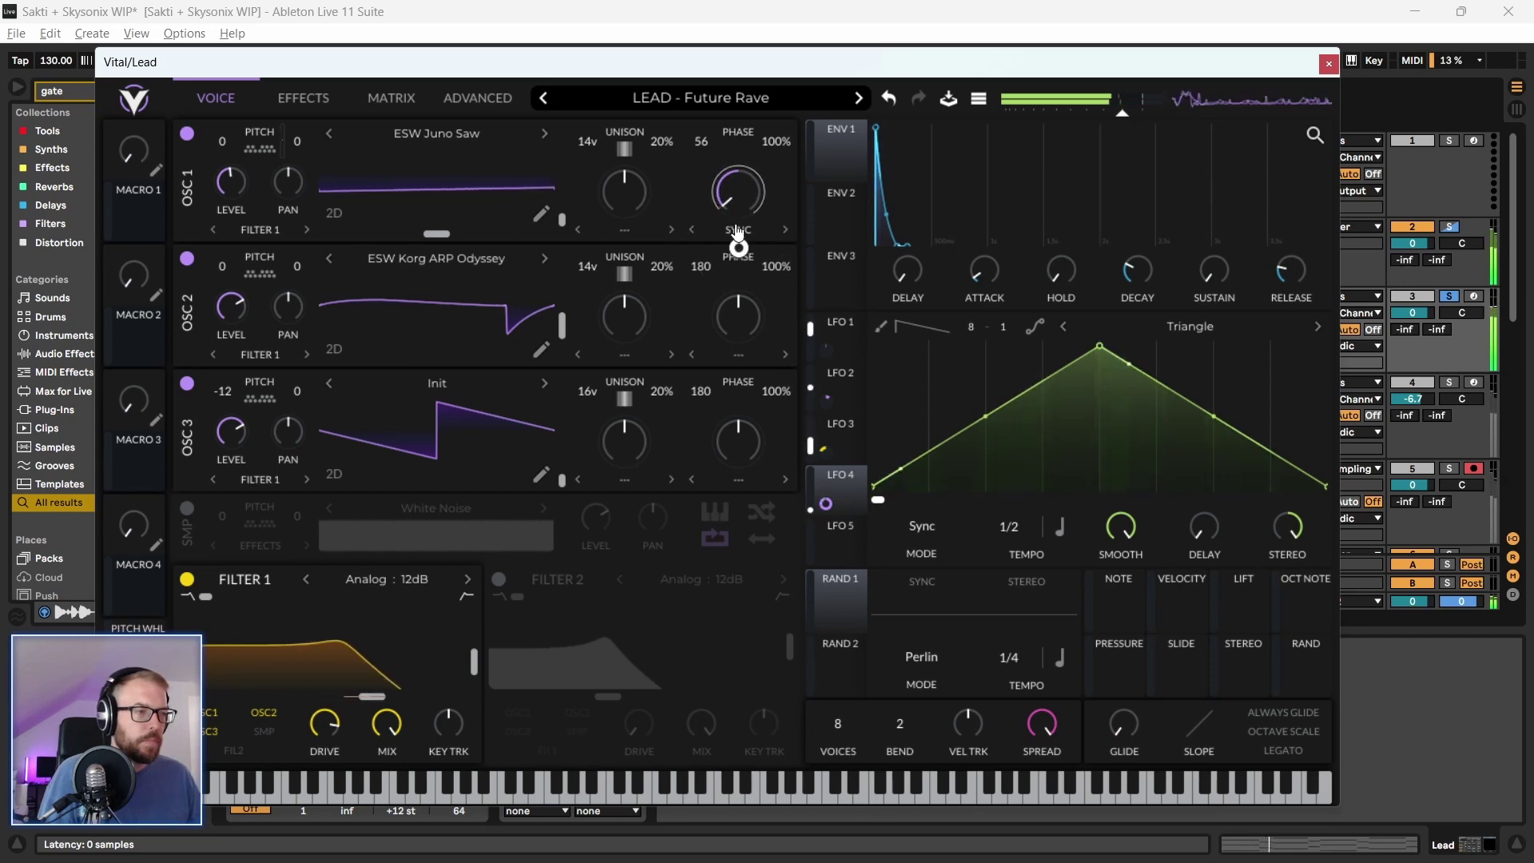
drag(738, 248, 732, 248)
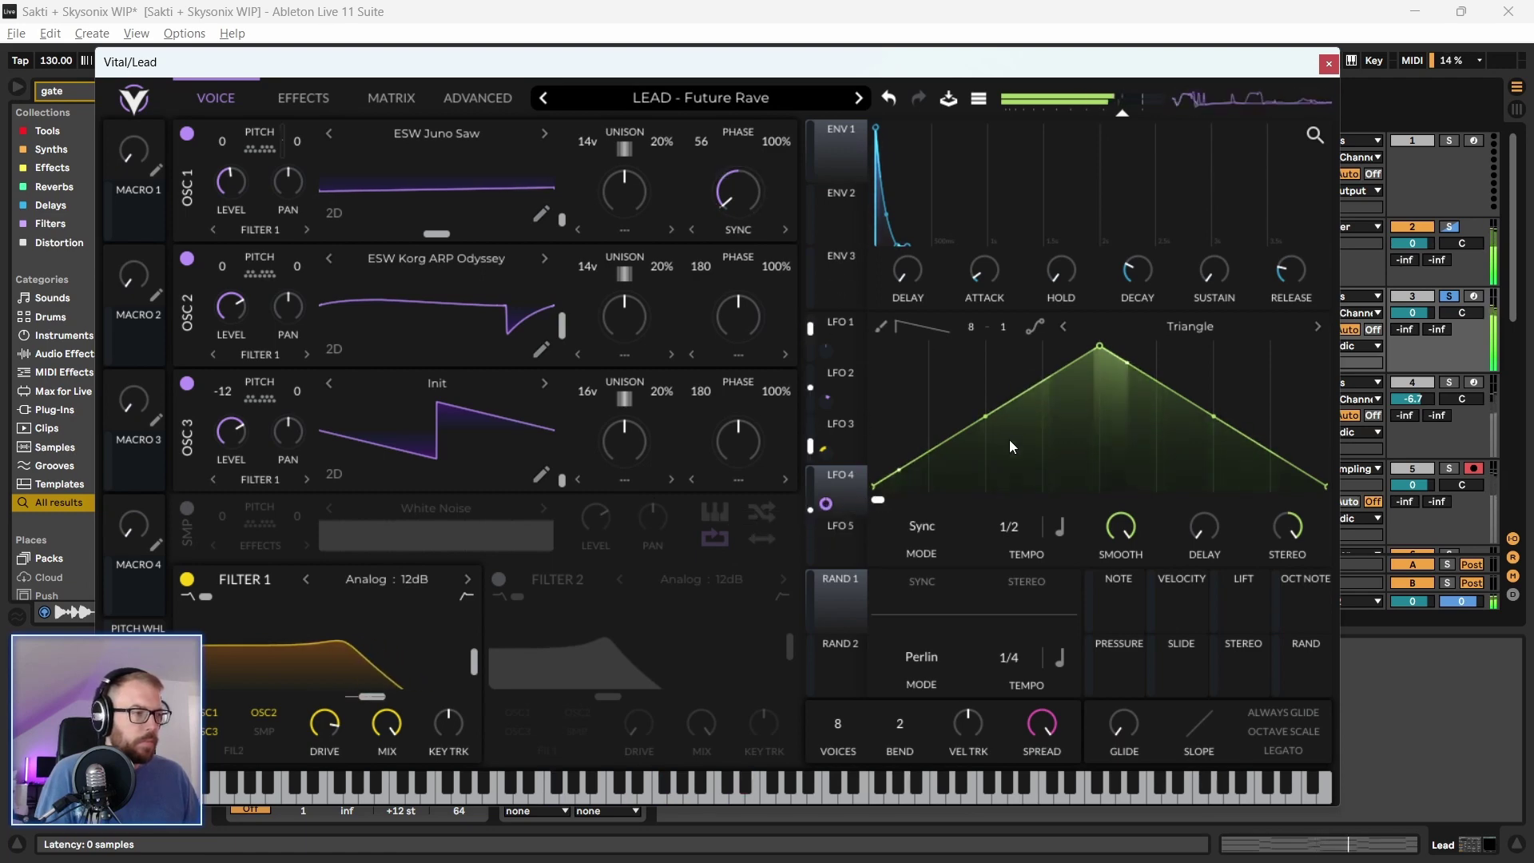
Switch LFO 4 to Trigger mode and turn its smoothing down to near minimum
click(919, 527)
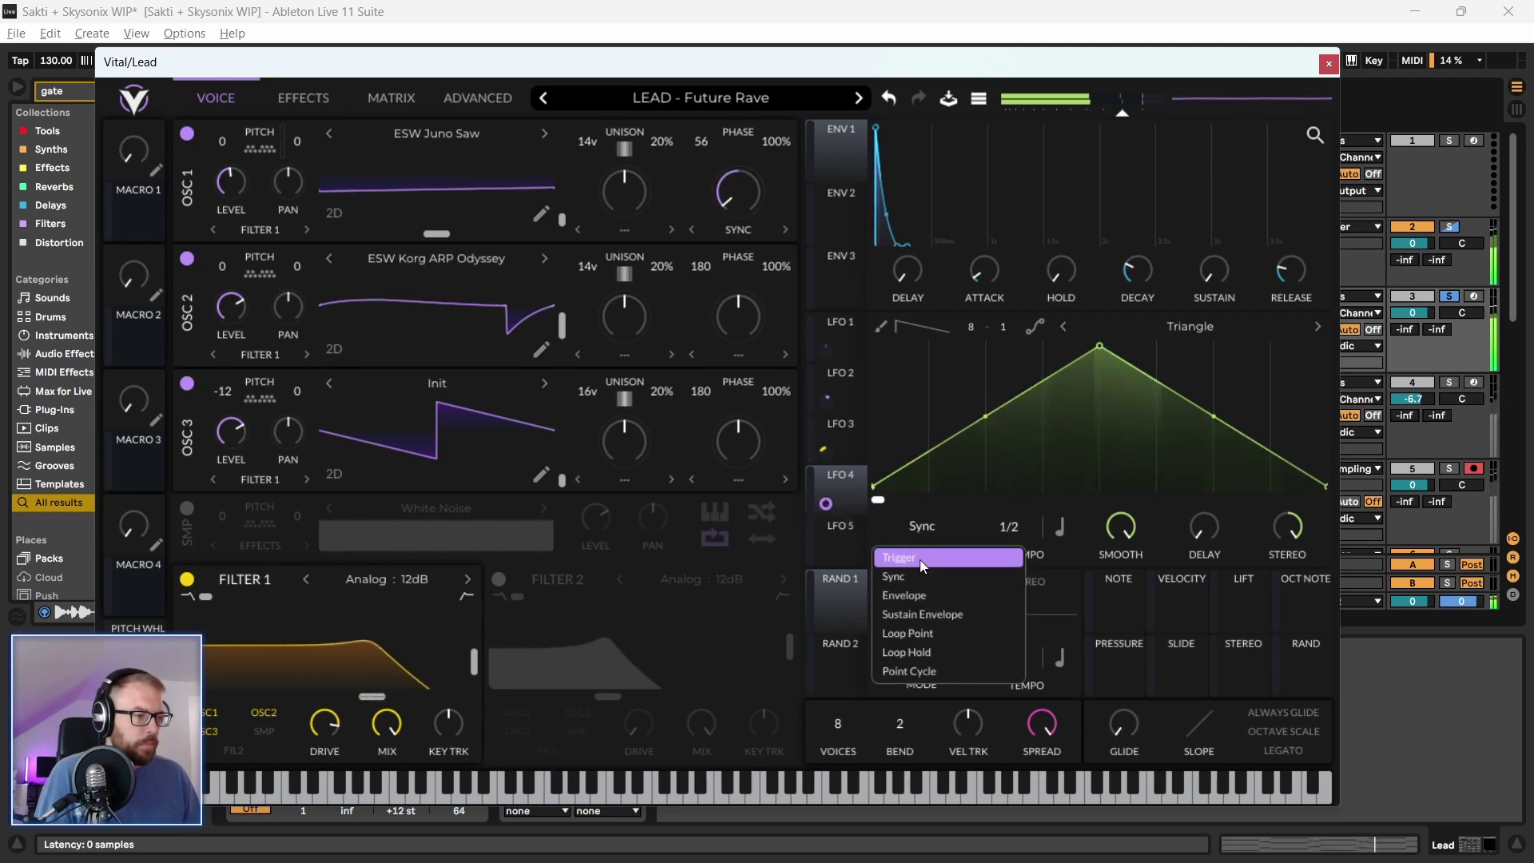
click(919, 559)
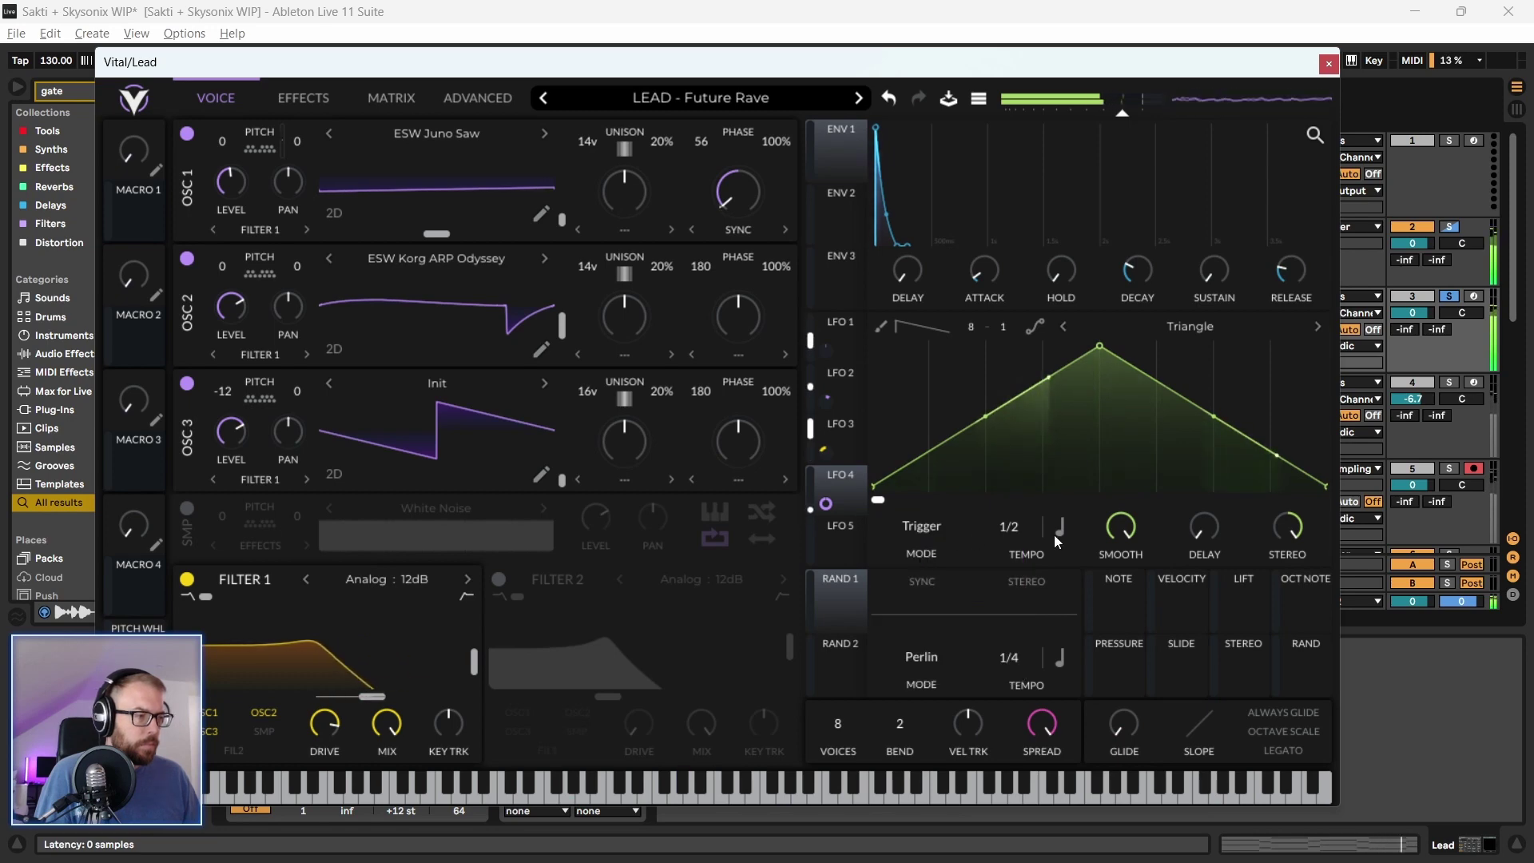
drag(1124, 595, 1134, 669)
Try LFO 4 in Sustain Envelope and Loop Point modes, settle on Envelope, and close the Vital window
click(924, 534)
click(941, 614)
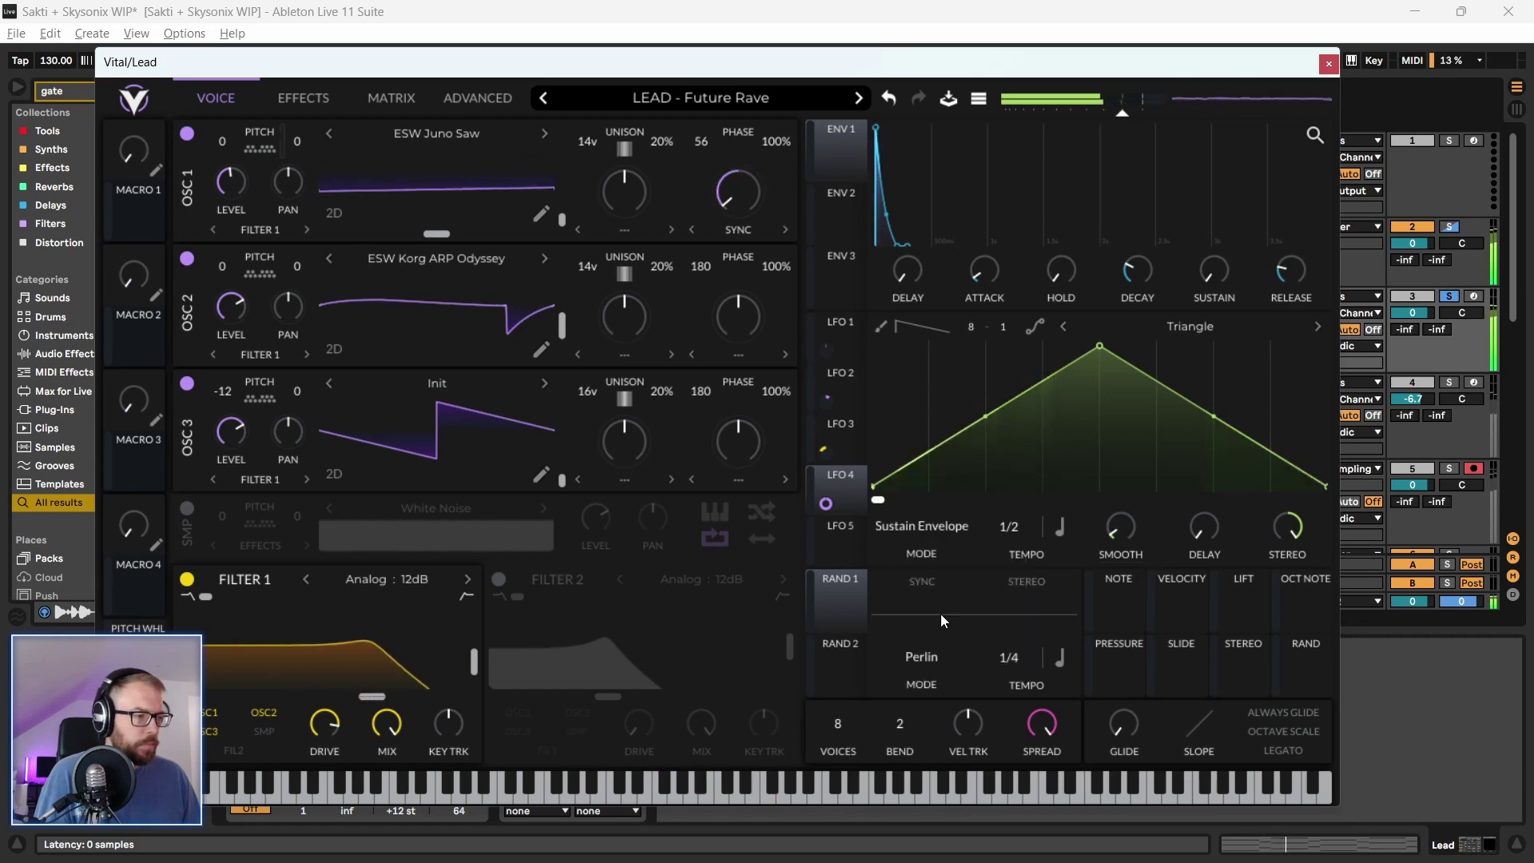
click(929, 531)
click(934, 633)
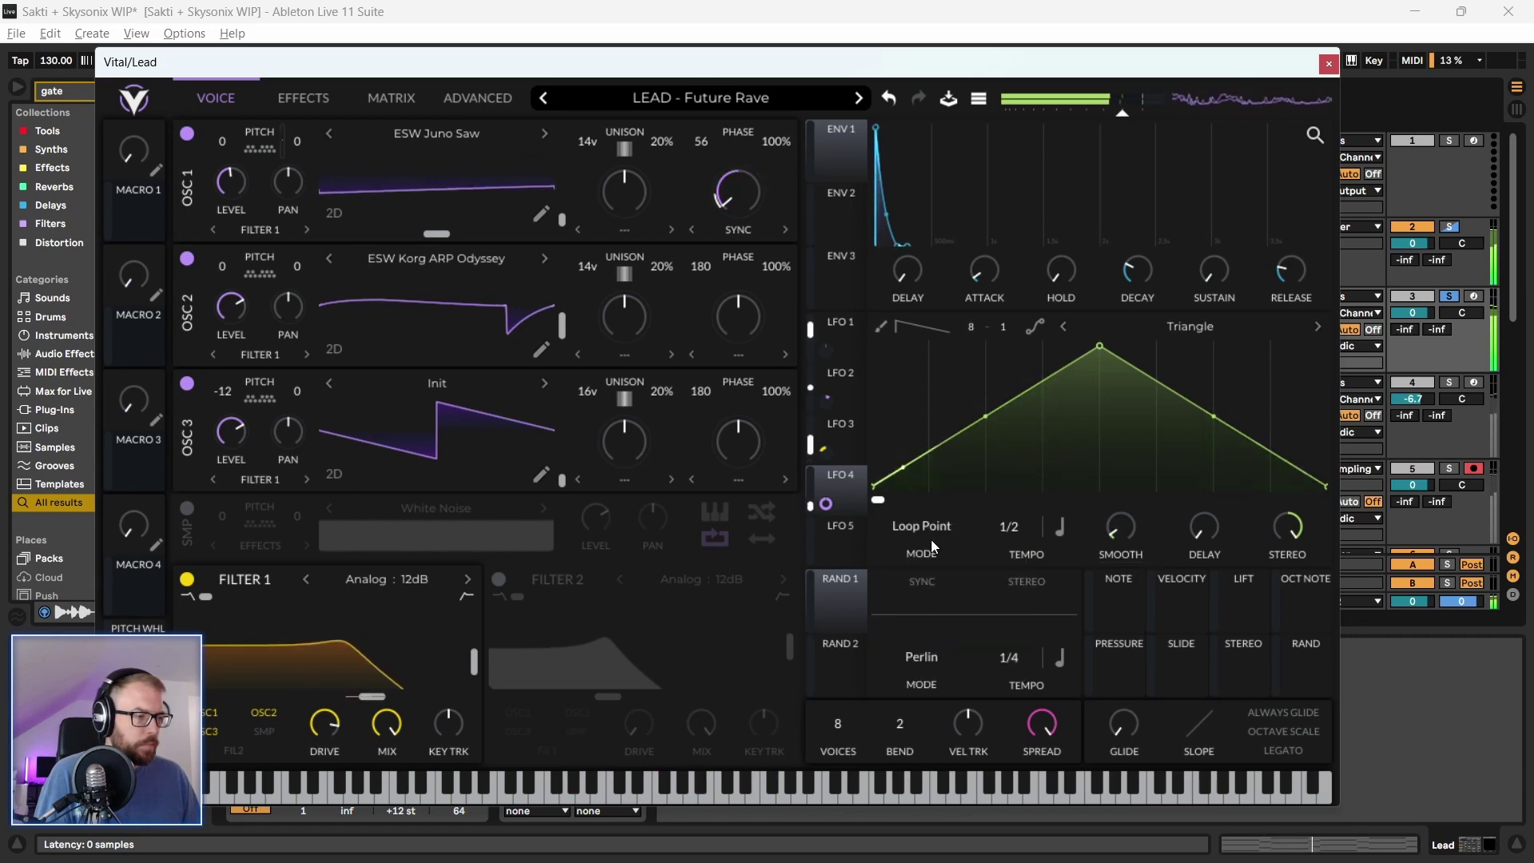
click(930, 534)
click(934, 596)
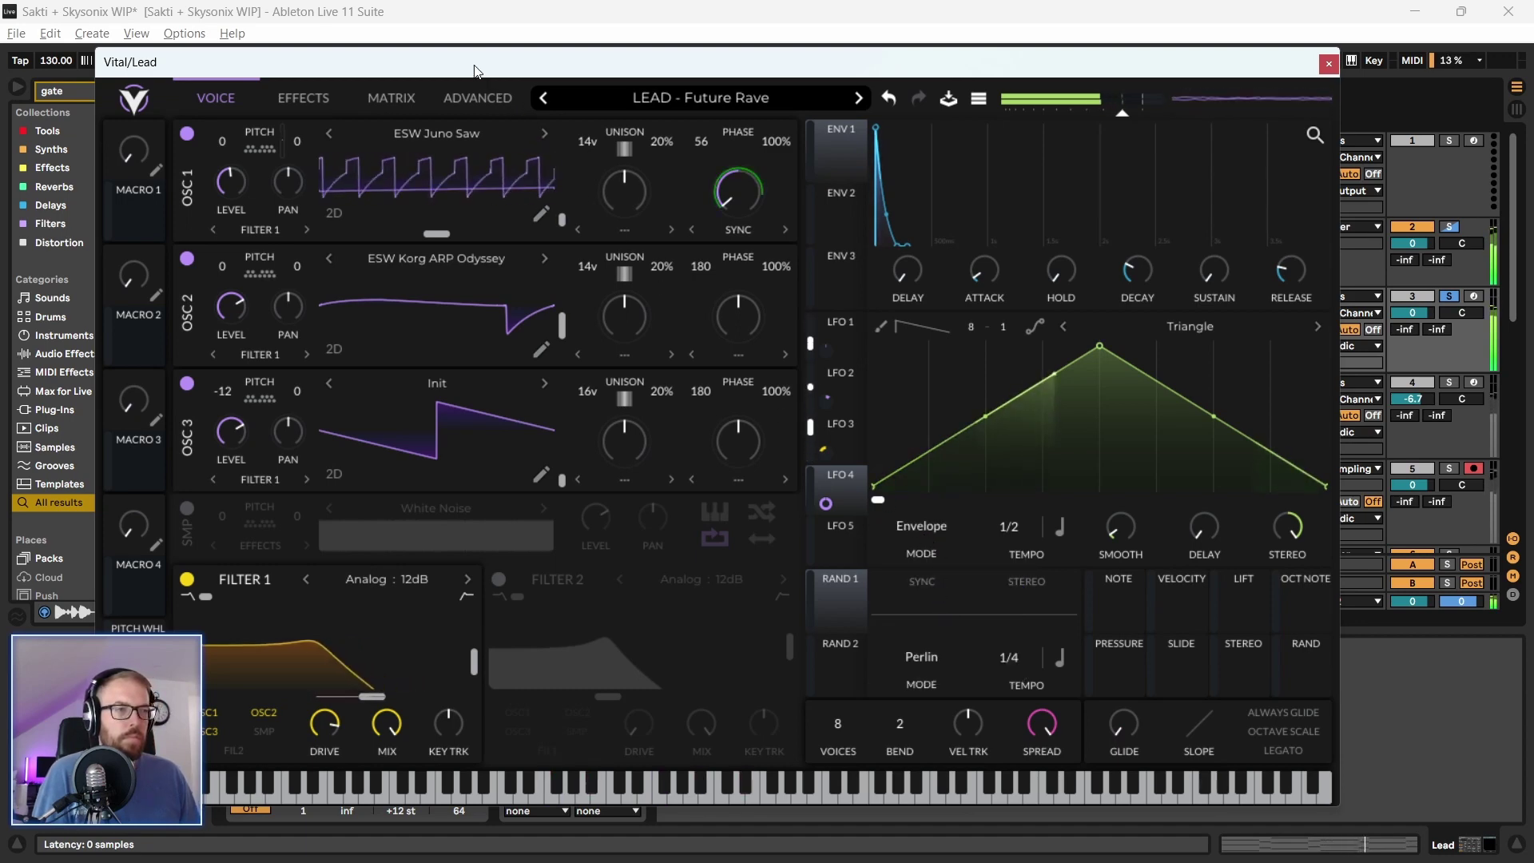
drag(479, 63, 487, 67)
click(1337, 69)
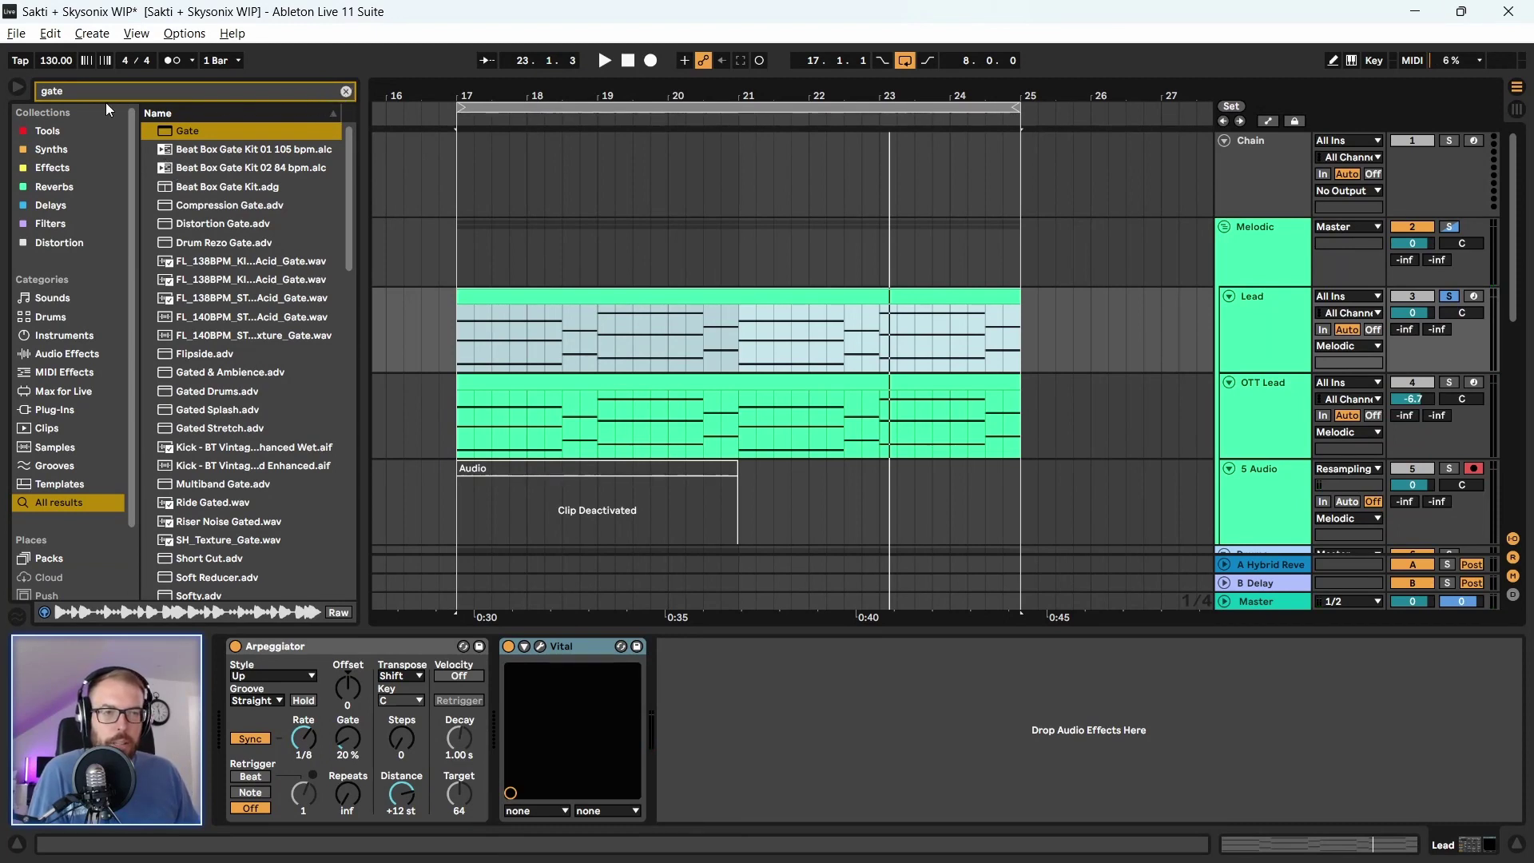
Add Multiband Dynamics after Vital on the Lead track and lower its high band's upper threshold to about -37 dB during playback
click(346, 91)
click(18, 134)
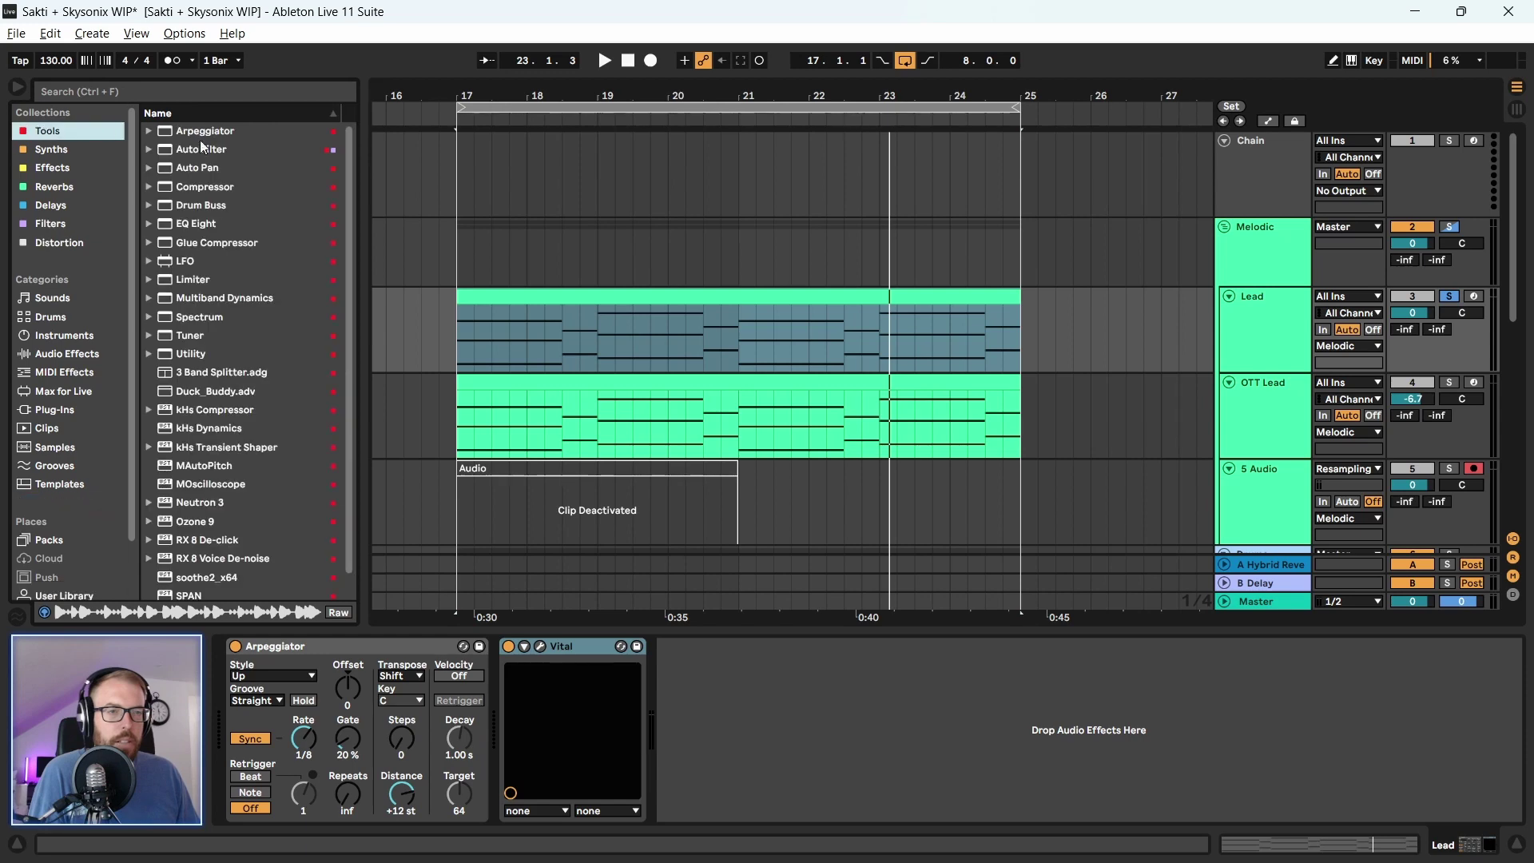
drag(244, 306, 799, 711)
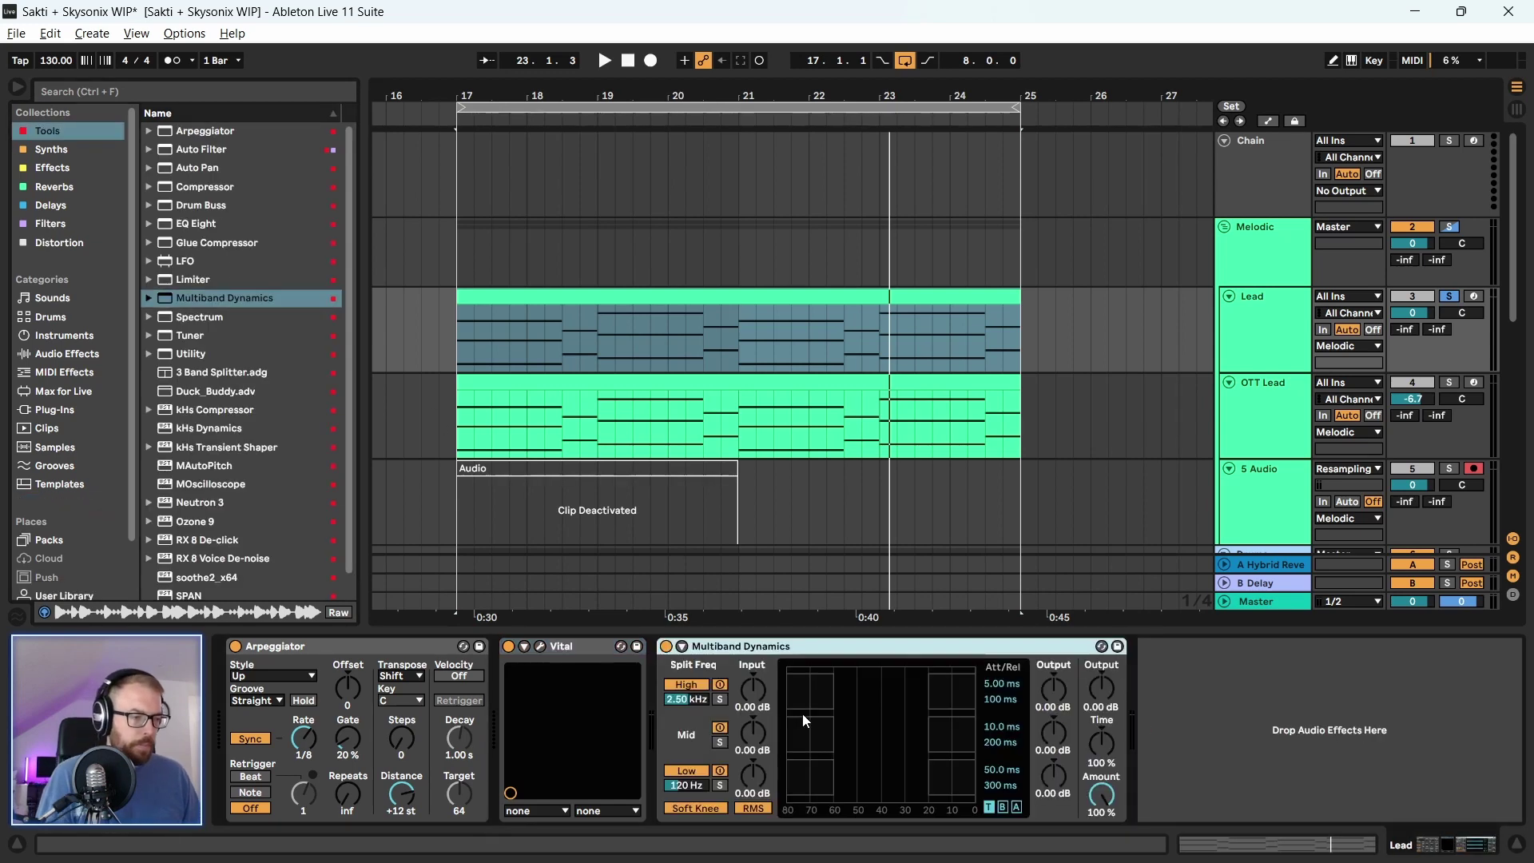
key(space)
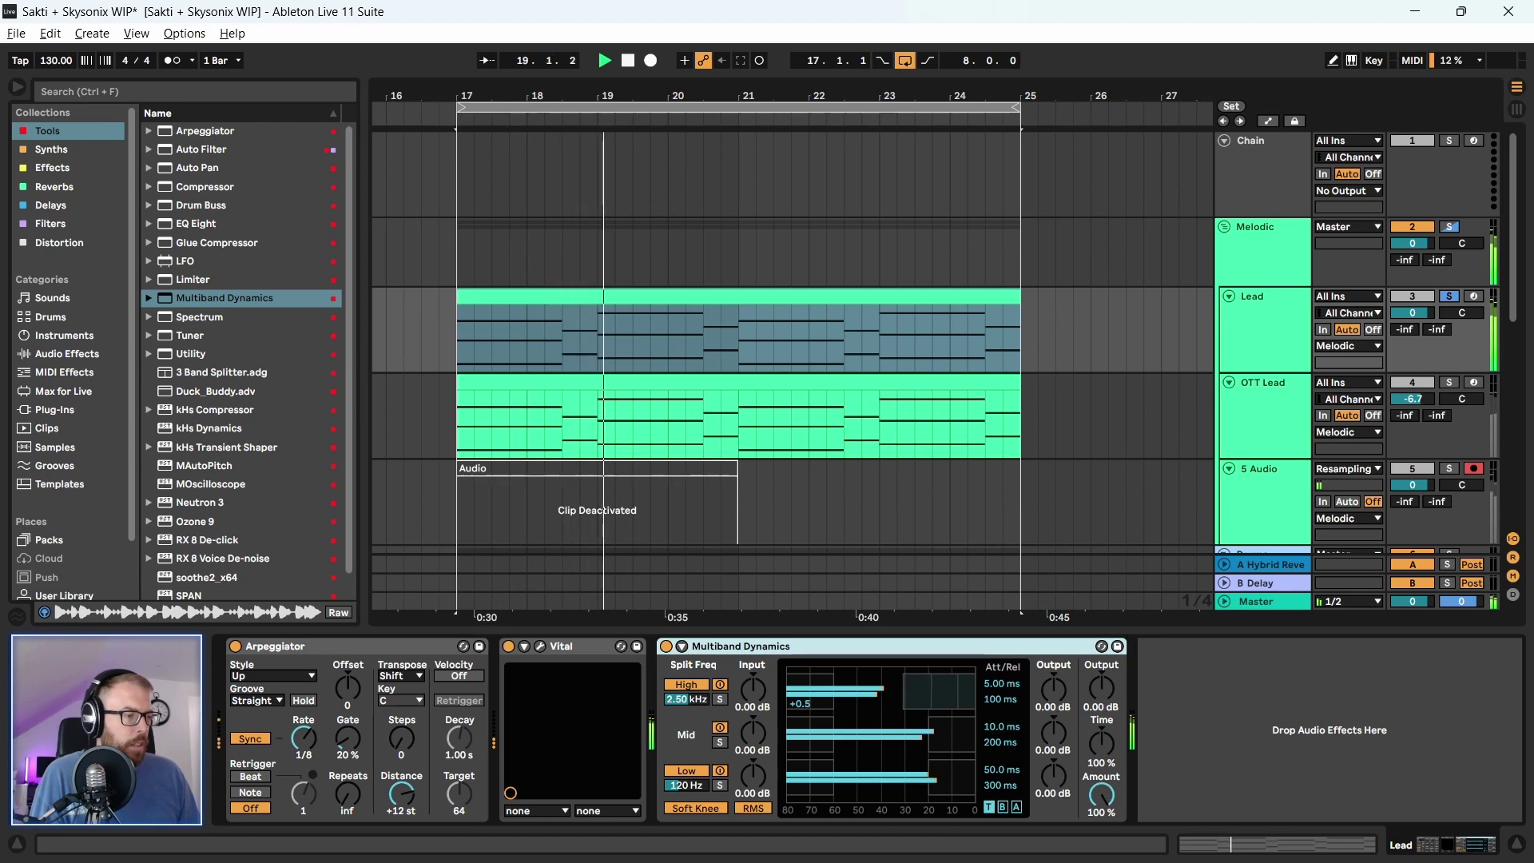
mouse_move(928, 691)
mouse_down()
mouse_move(893, 691)
mouse_move(894, 669)
mouse_move(914, 698)
mouse_move(888, 692)
mouse_up()
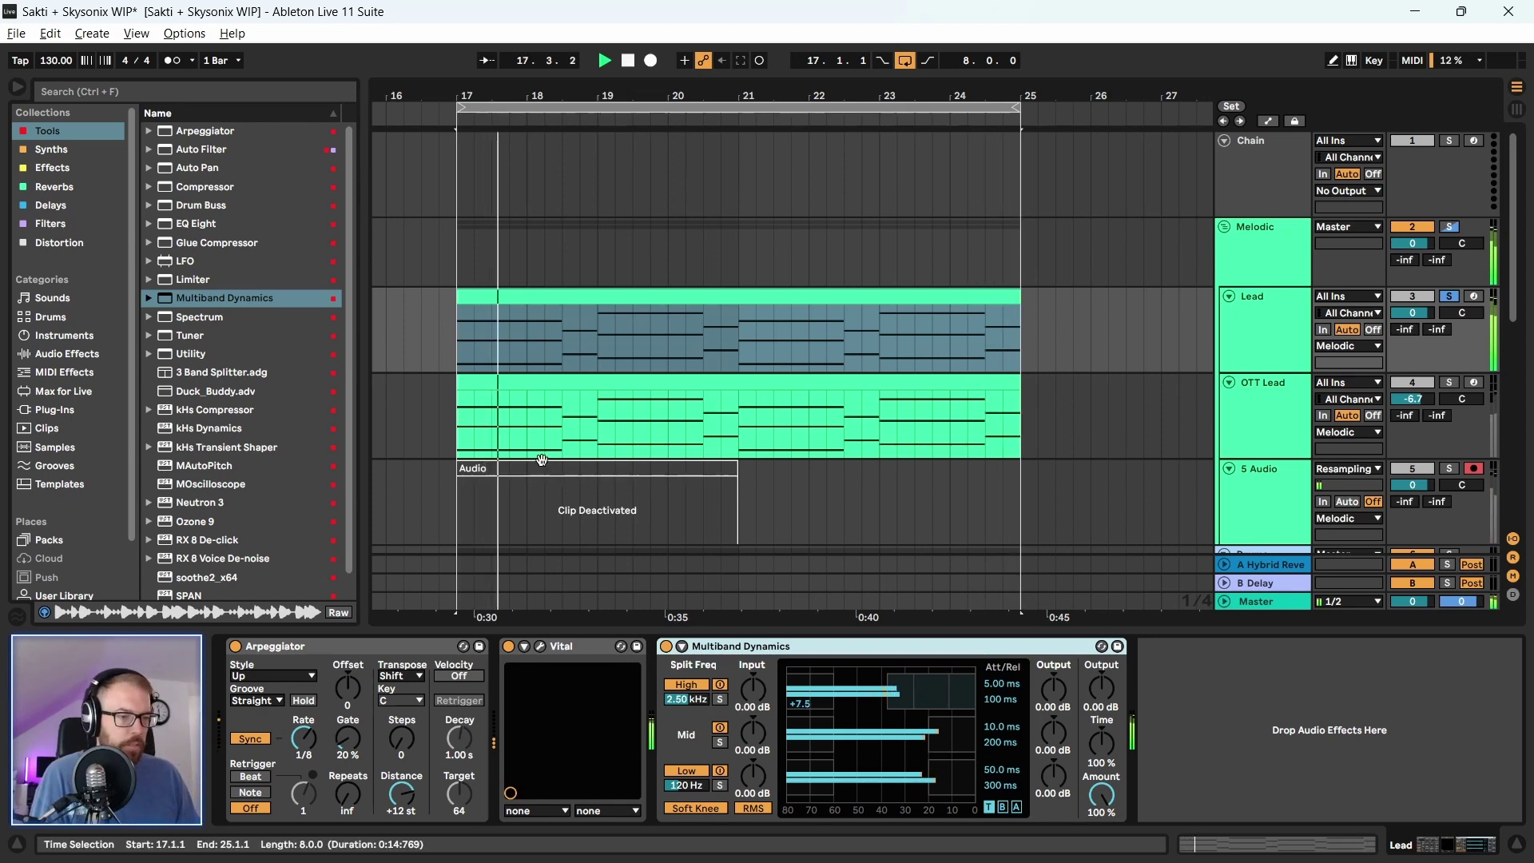
Open the Lead track's Vital synth, nudge Filter 1's cutoff slightly, and close the synth window
click(539, 645)
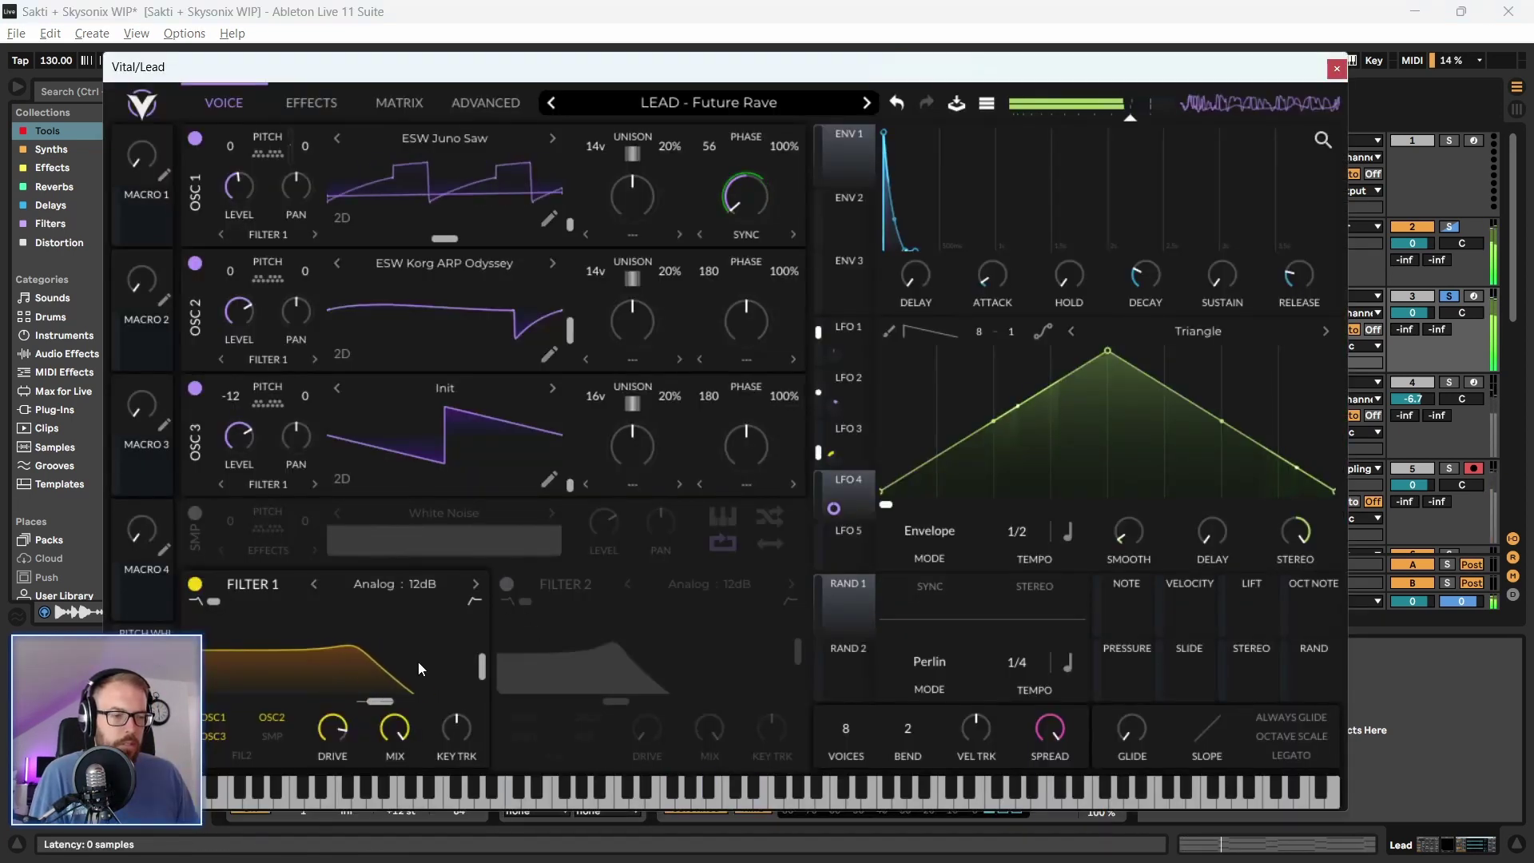
mouse_move(389, 700)
mouse_down()
mouse_move(441, 705)
mouse_move(383, 704)
mouse_up()
drag(1042, 66, 1011, 74)
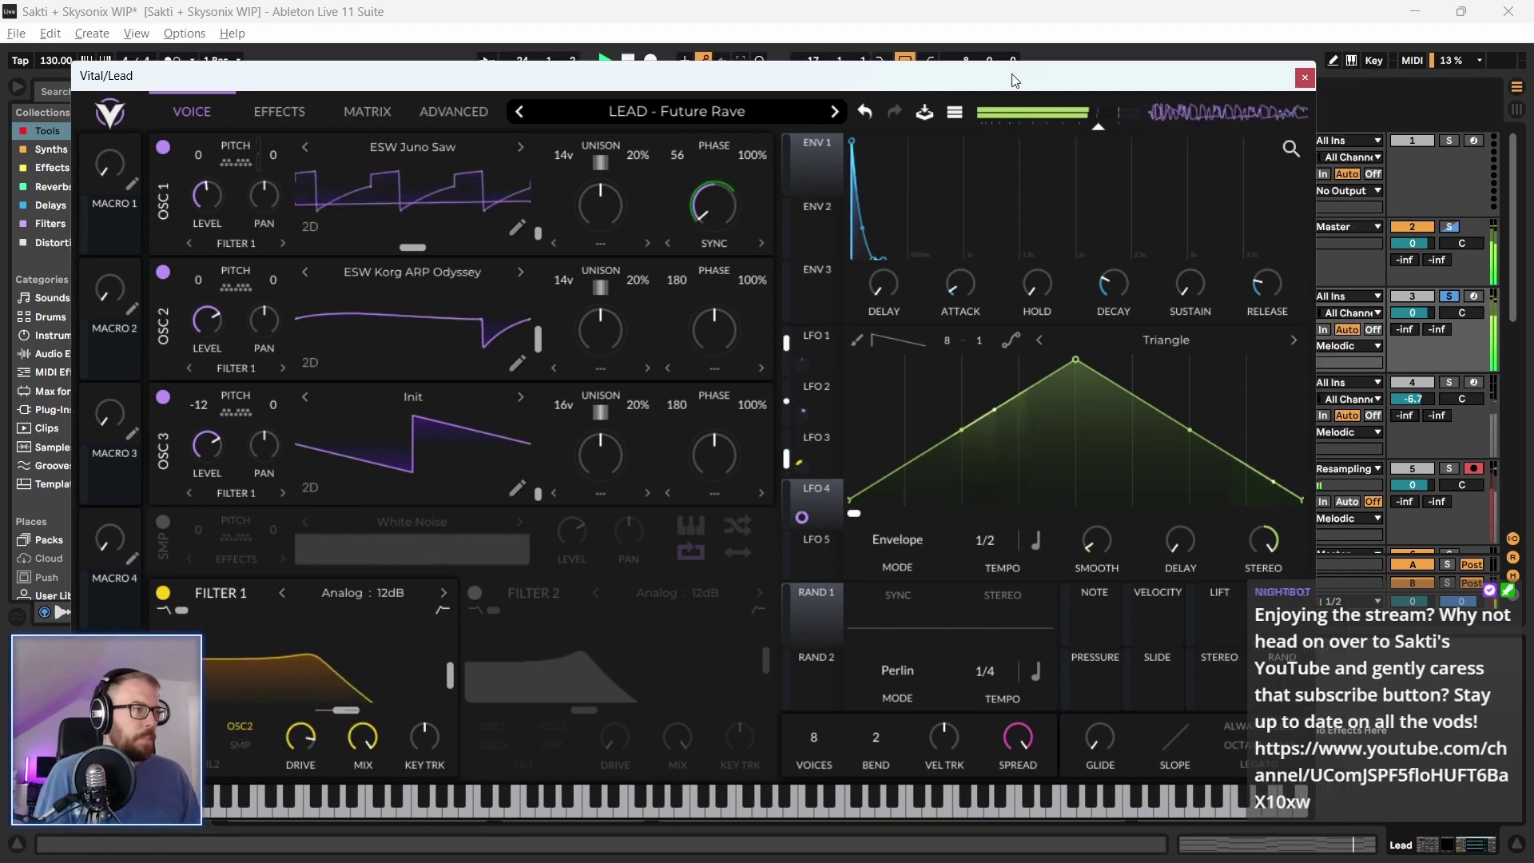
click(1305, 77)
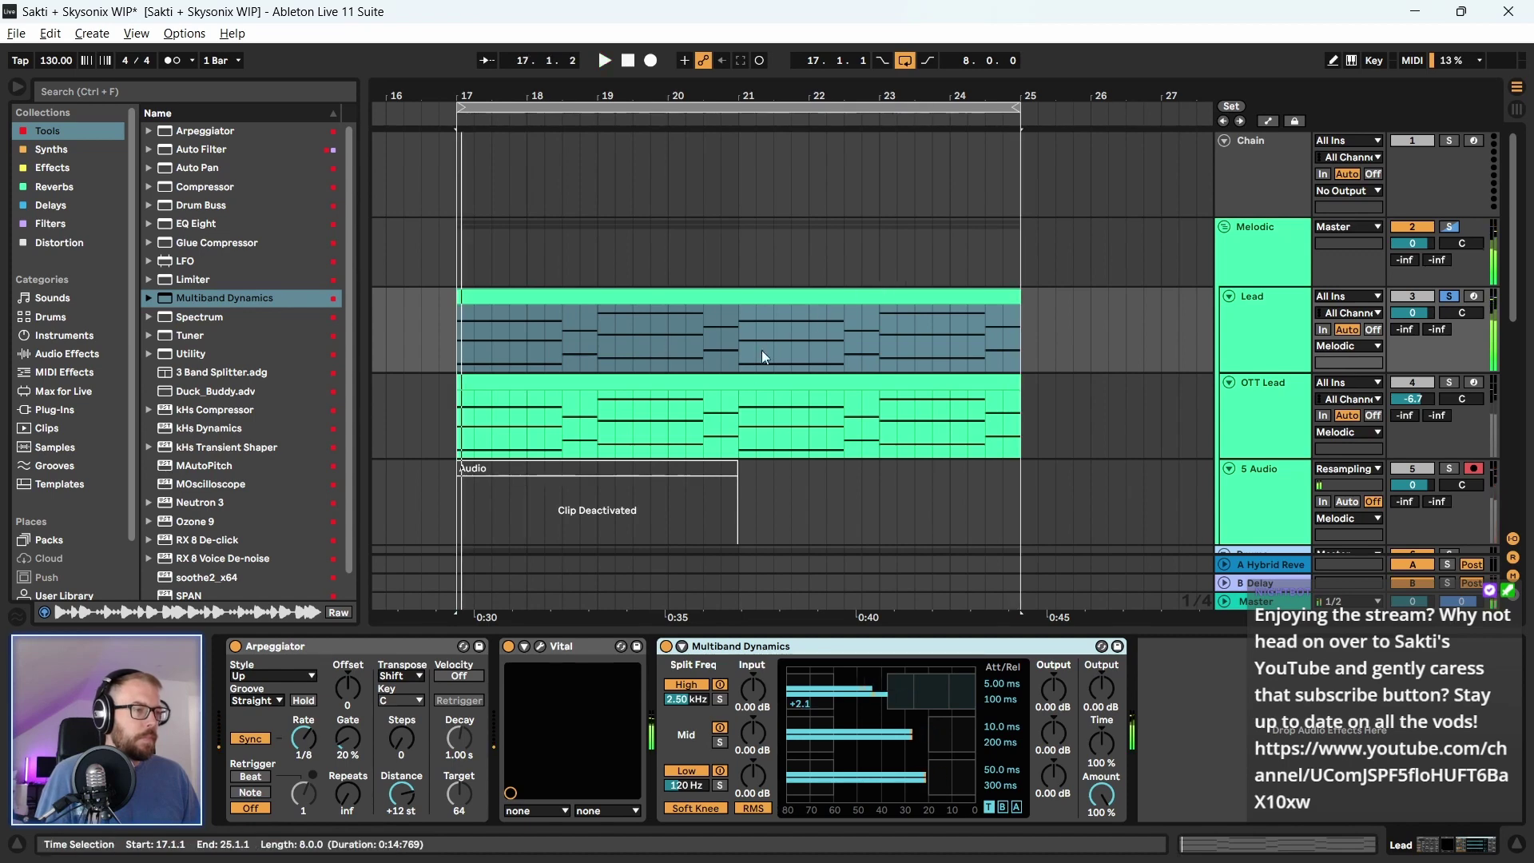
click(742, 377)
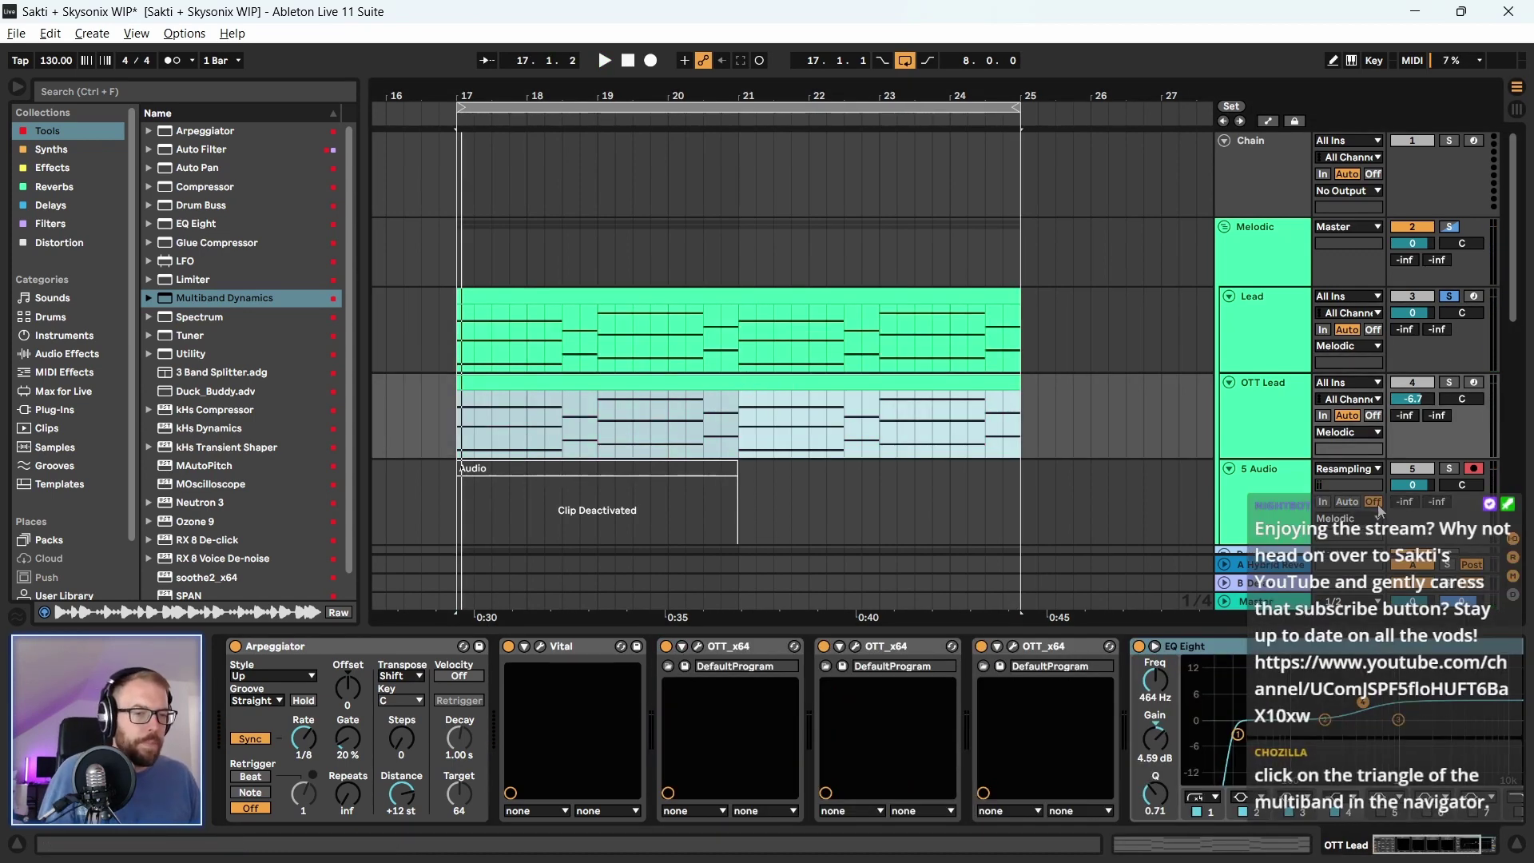
click(1253, 341)
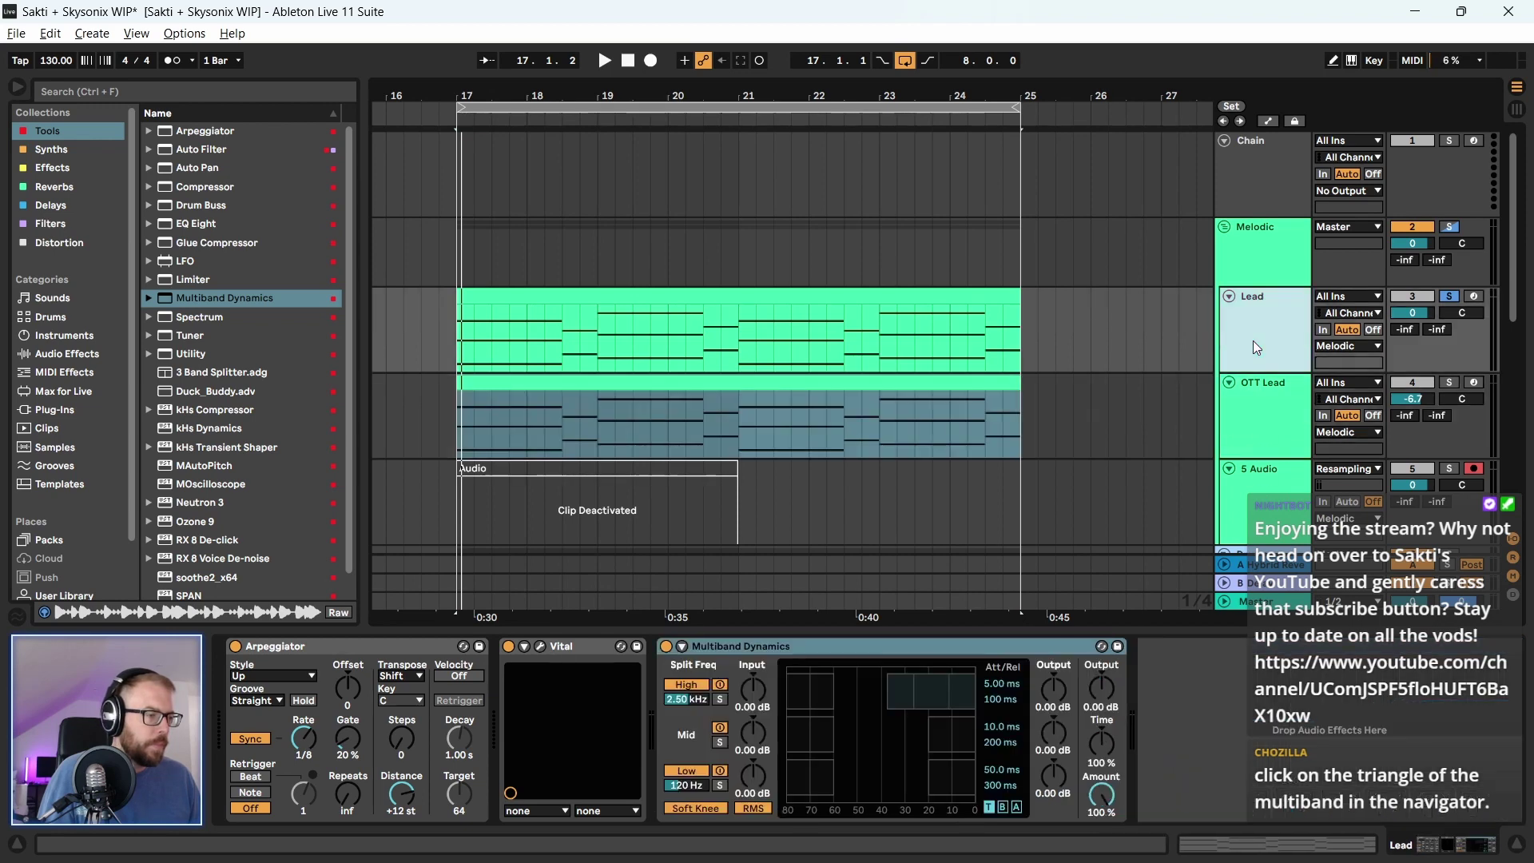
click(681, 647)
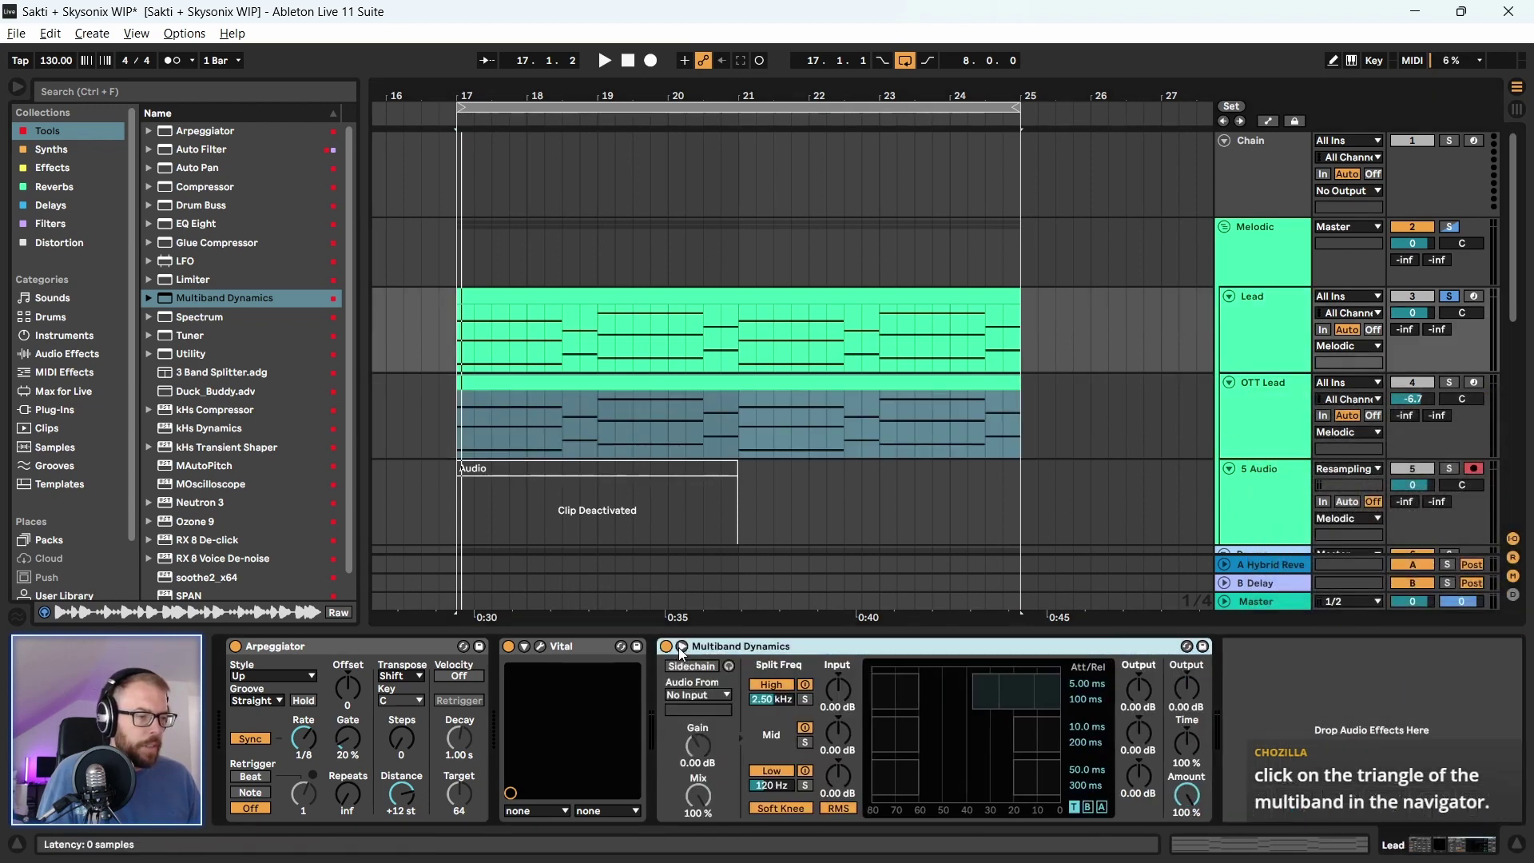
double_click(682, 646)
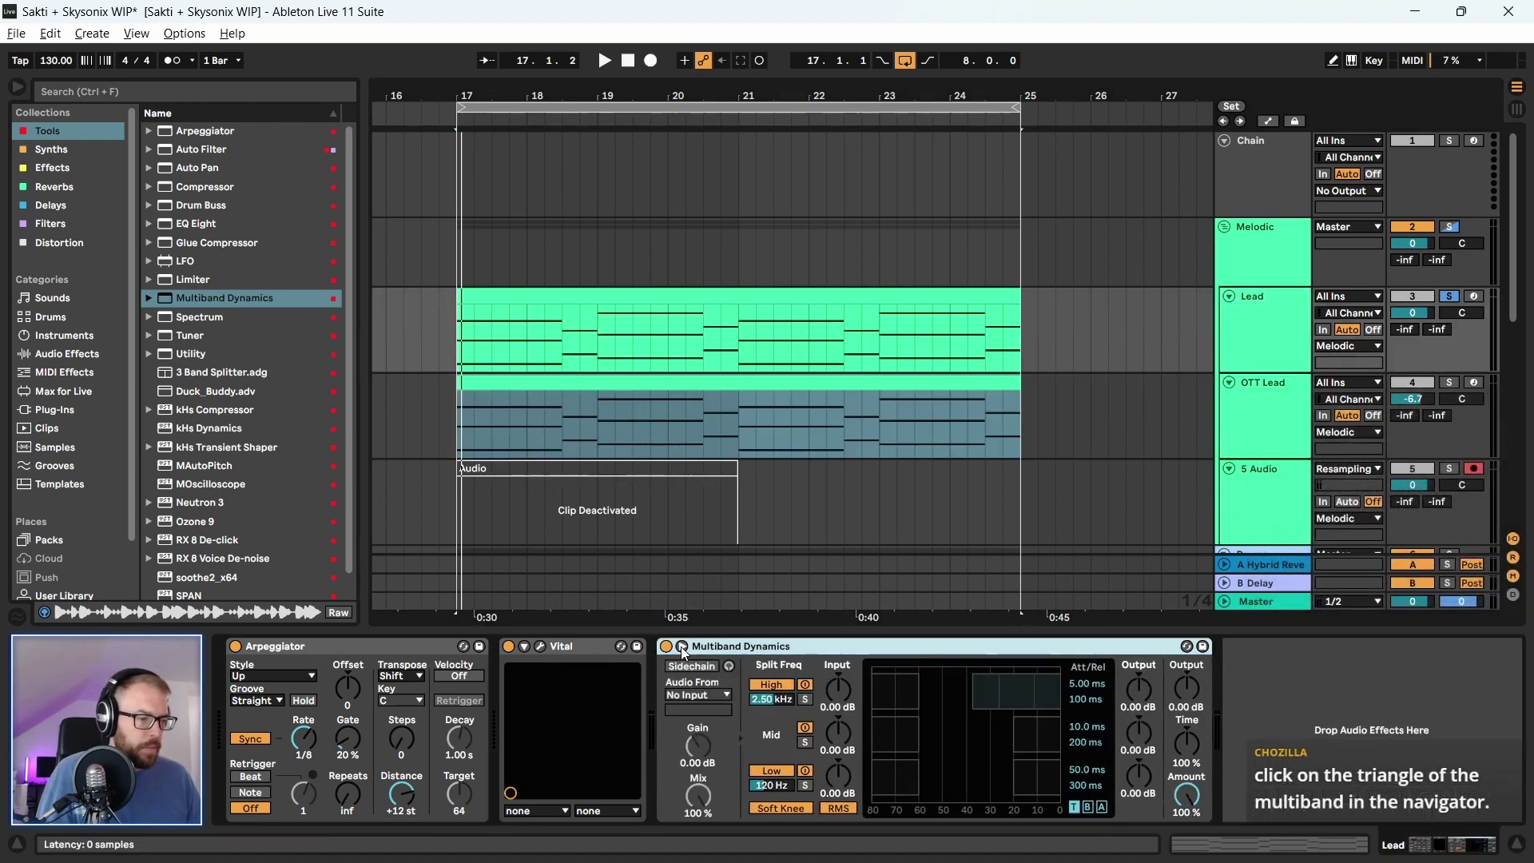
click(681, 646)
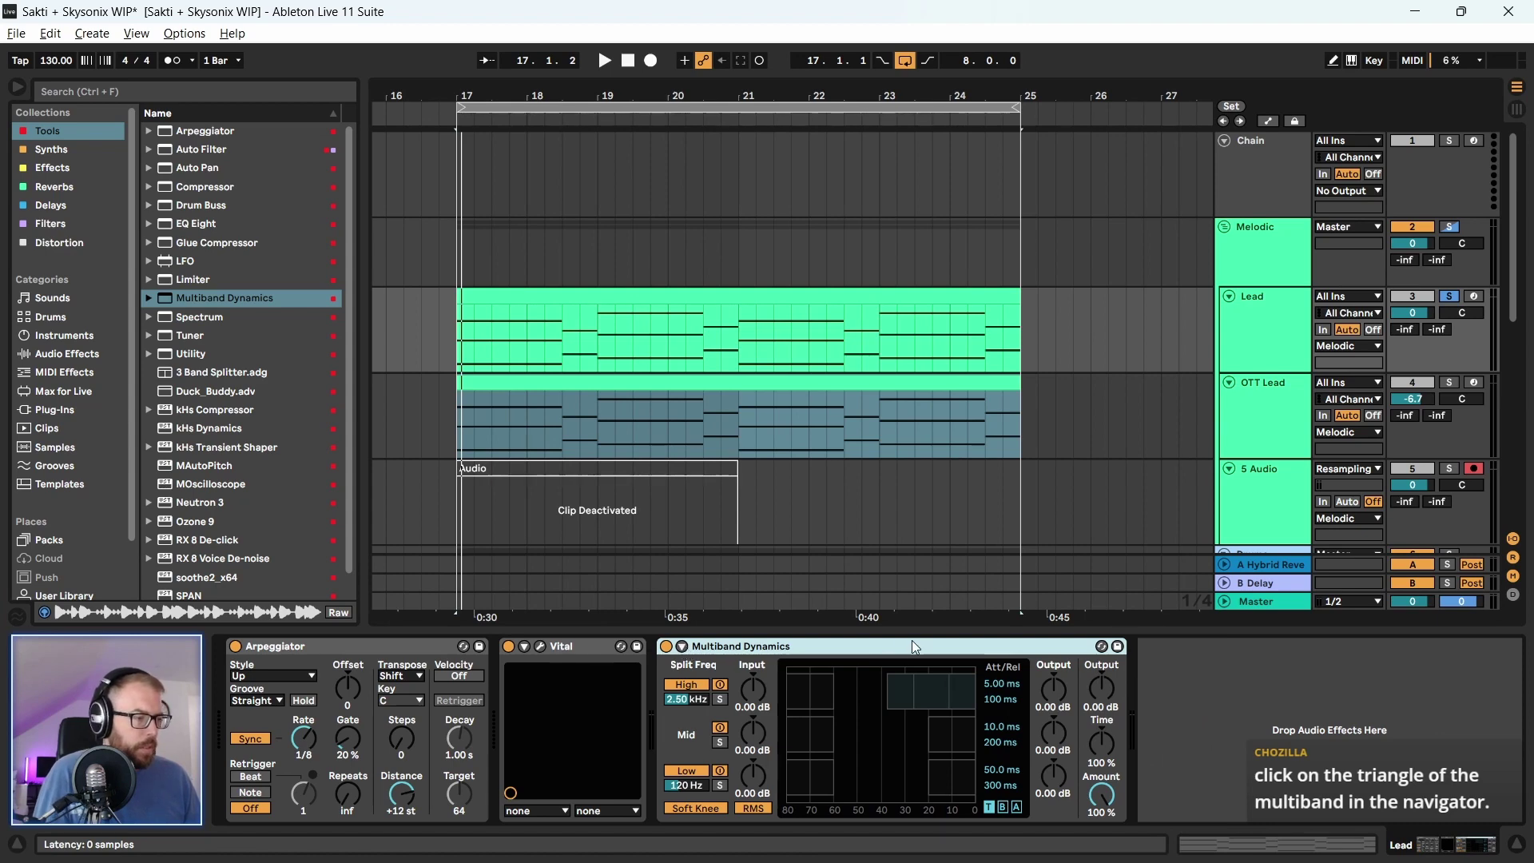
click(681, 647)
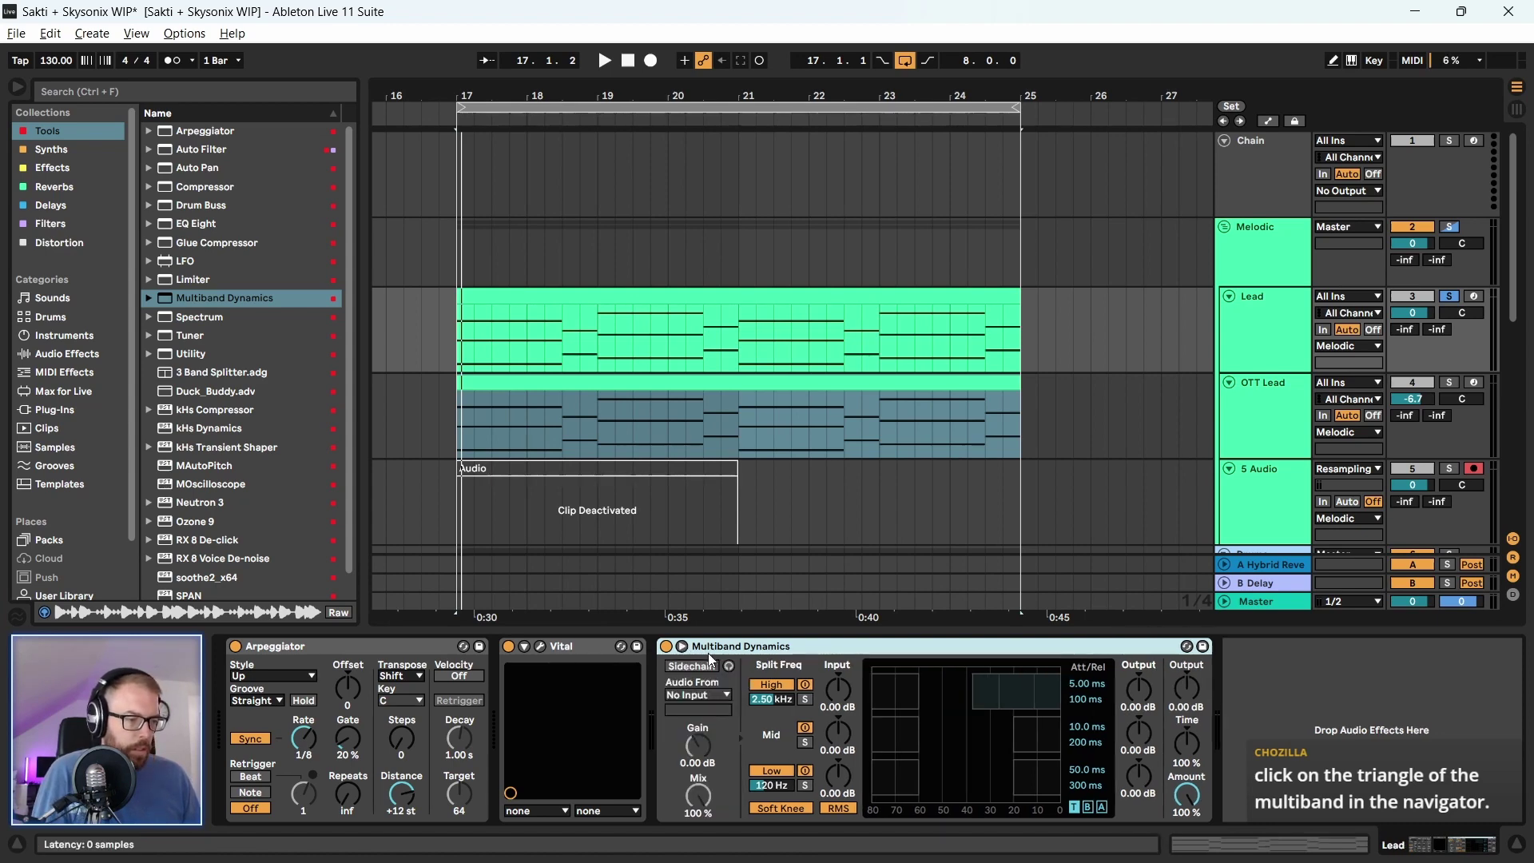
click(698, 695)
click(700, 699)
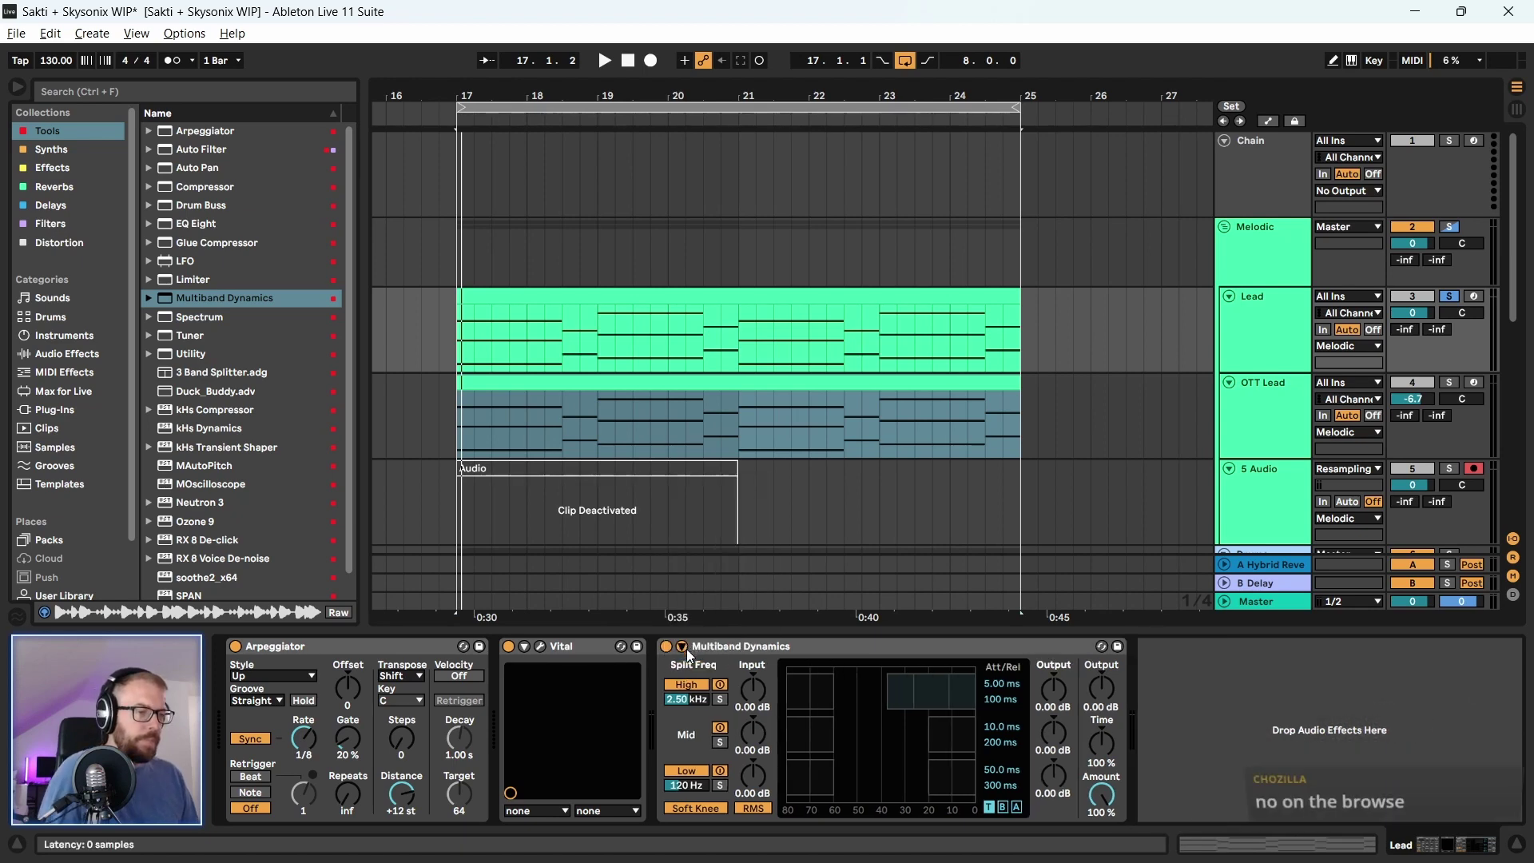
Collapse and re-expand the Multiband Dynamics device on the Lead track, leaving its sidechain section hidden
click(701, 668)
click(812, 644)
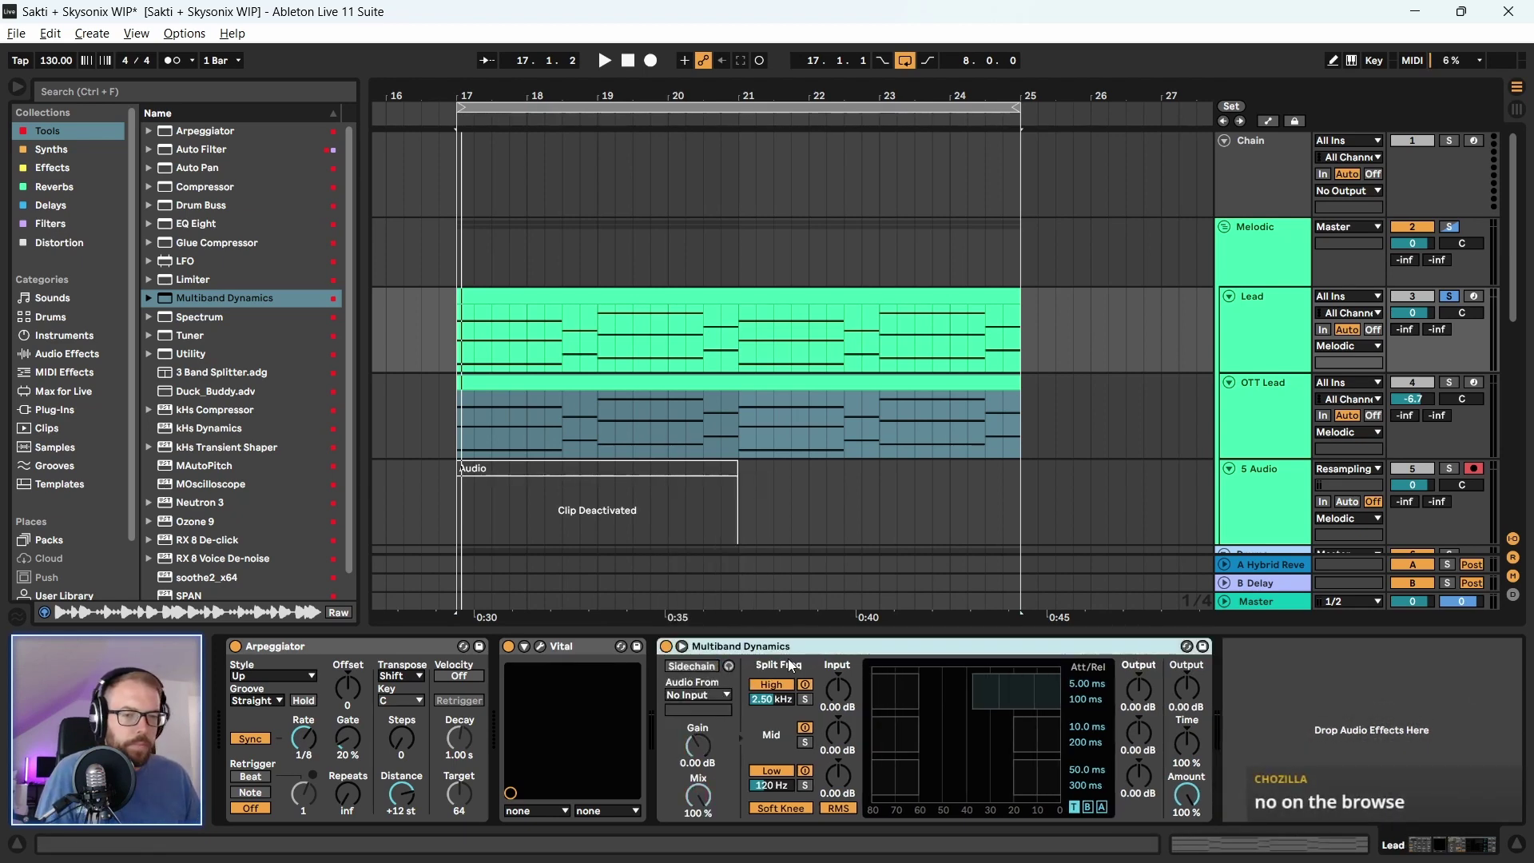
click(682, 646)
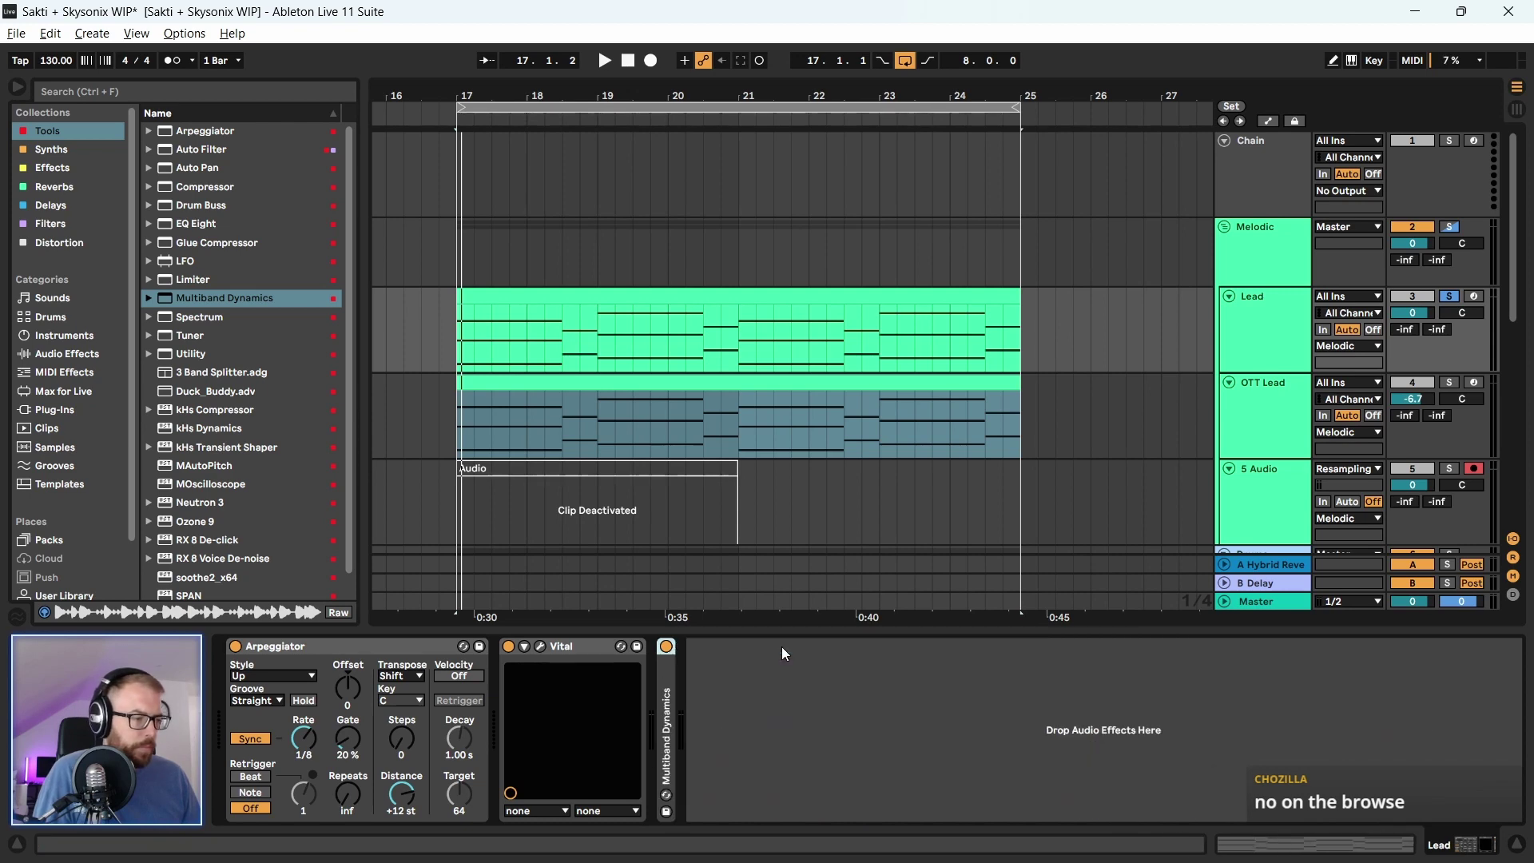
double_click(668, 684)
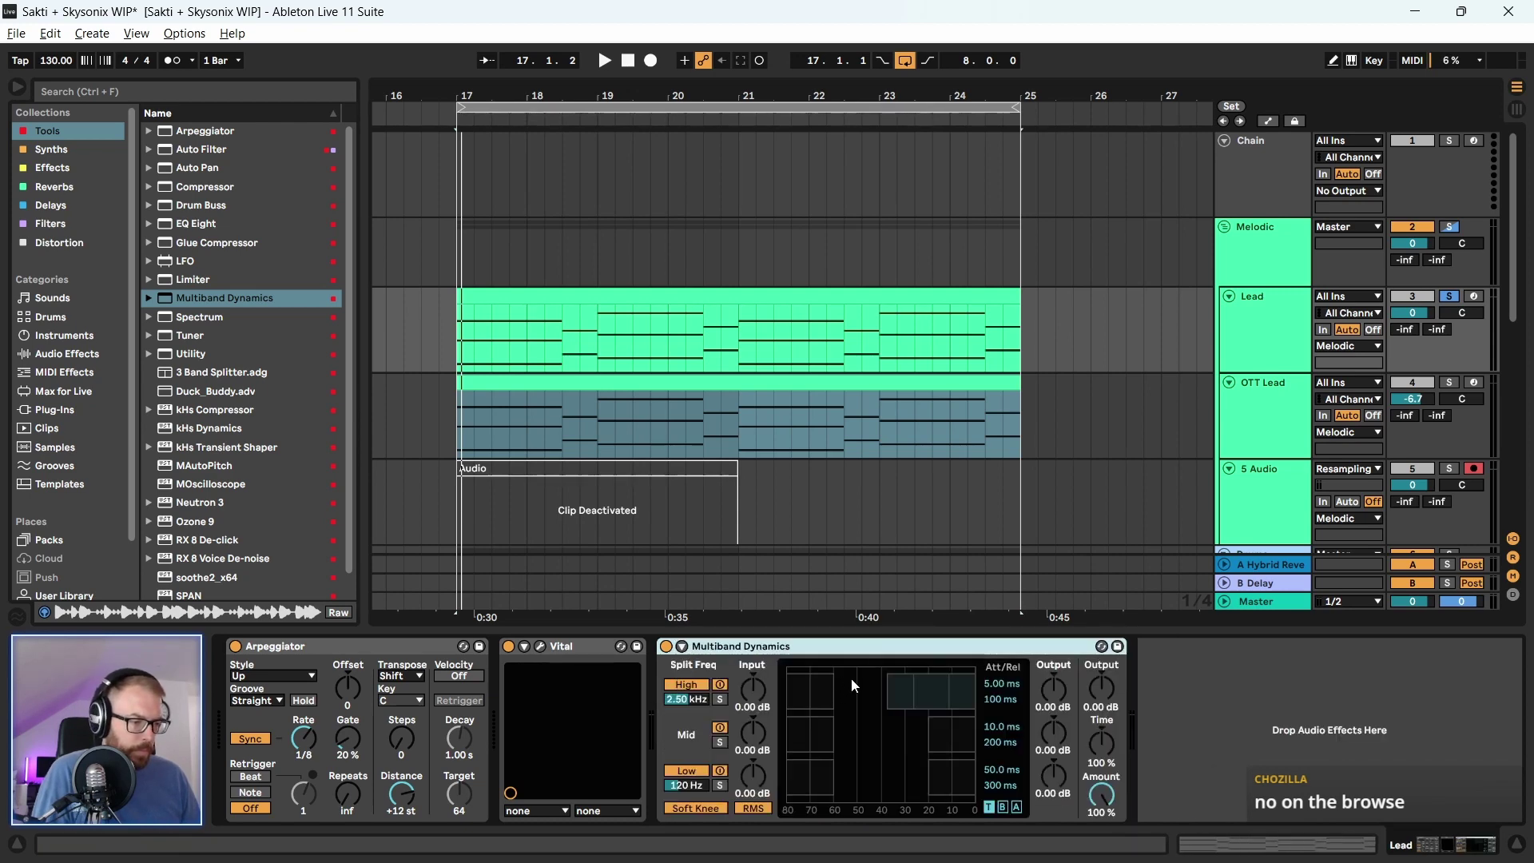
right_click(913, 653)
click(883, 653)
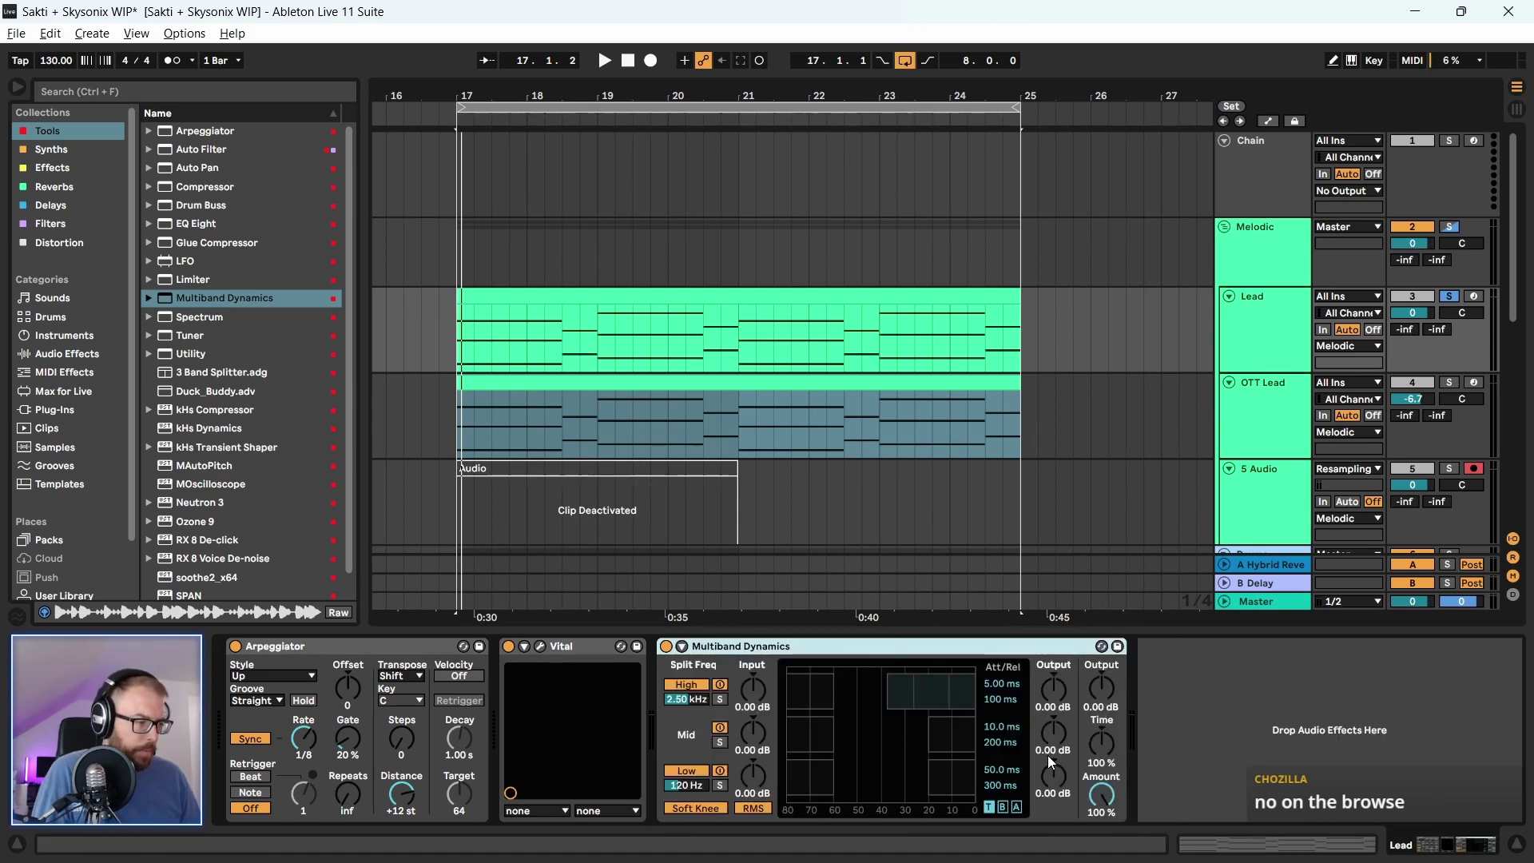
Audition the OTT preset after Multiband Dynamics on the Lead track, and remove it from the device chain
key(space)
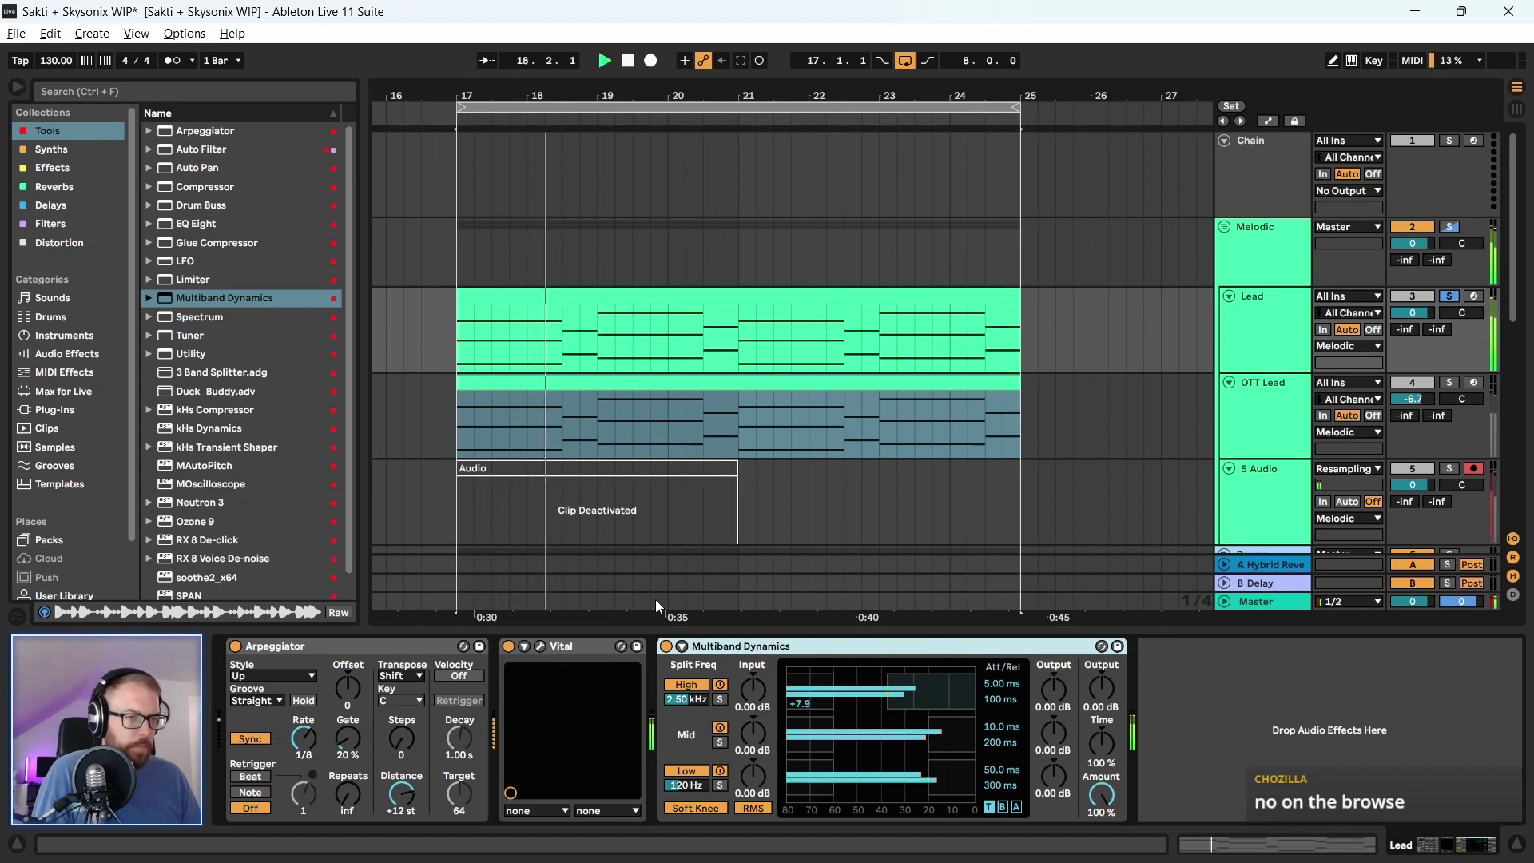
click(149, 298)
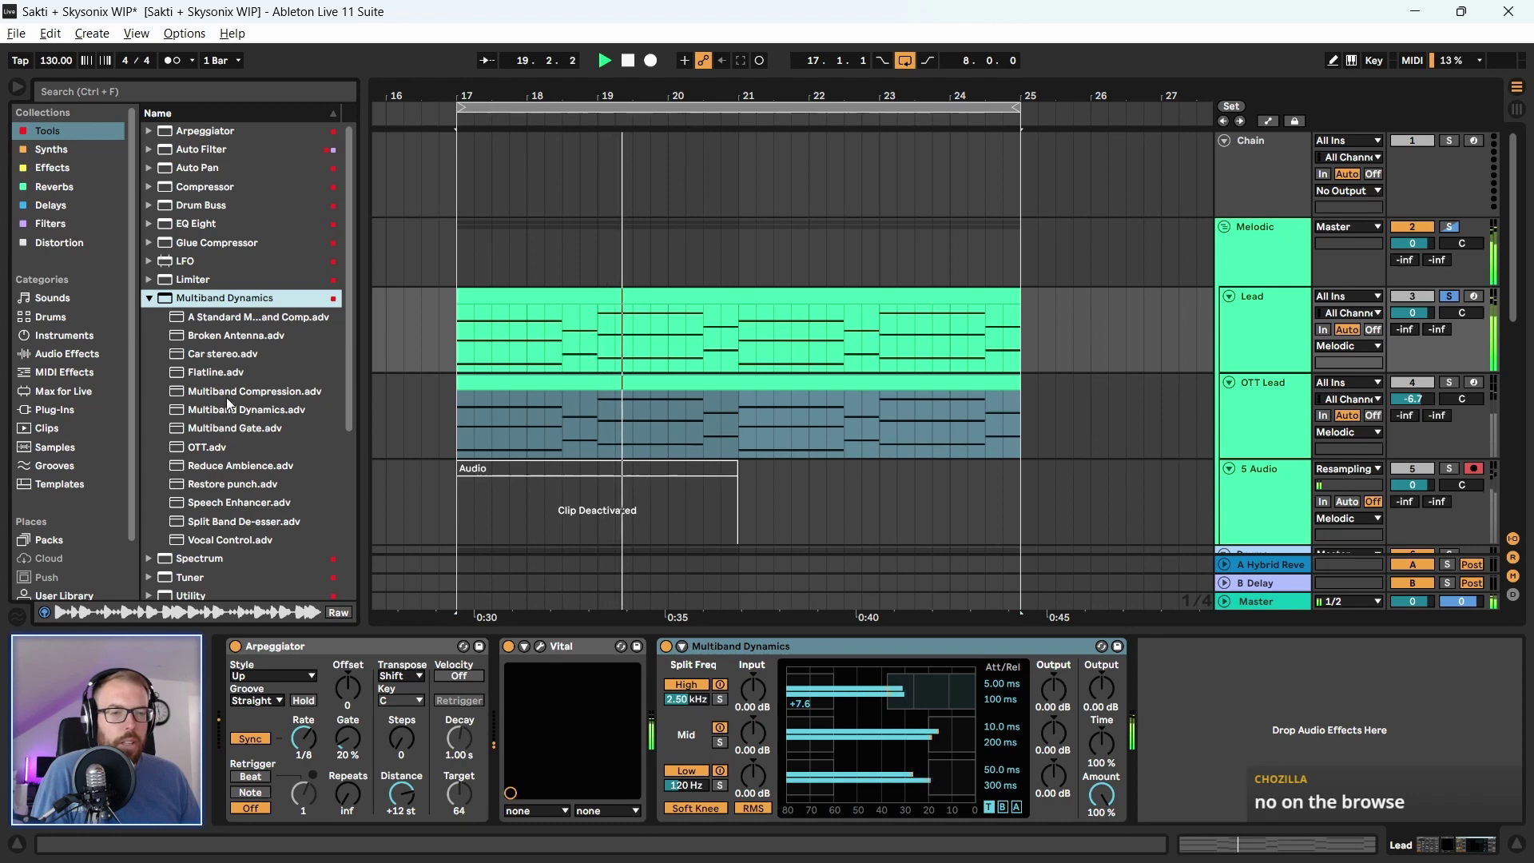
click(242, 466)
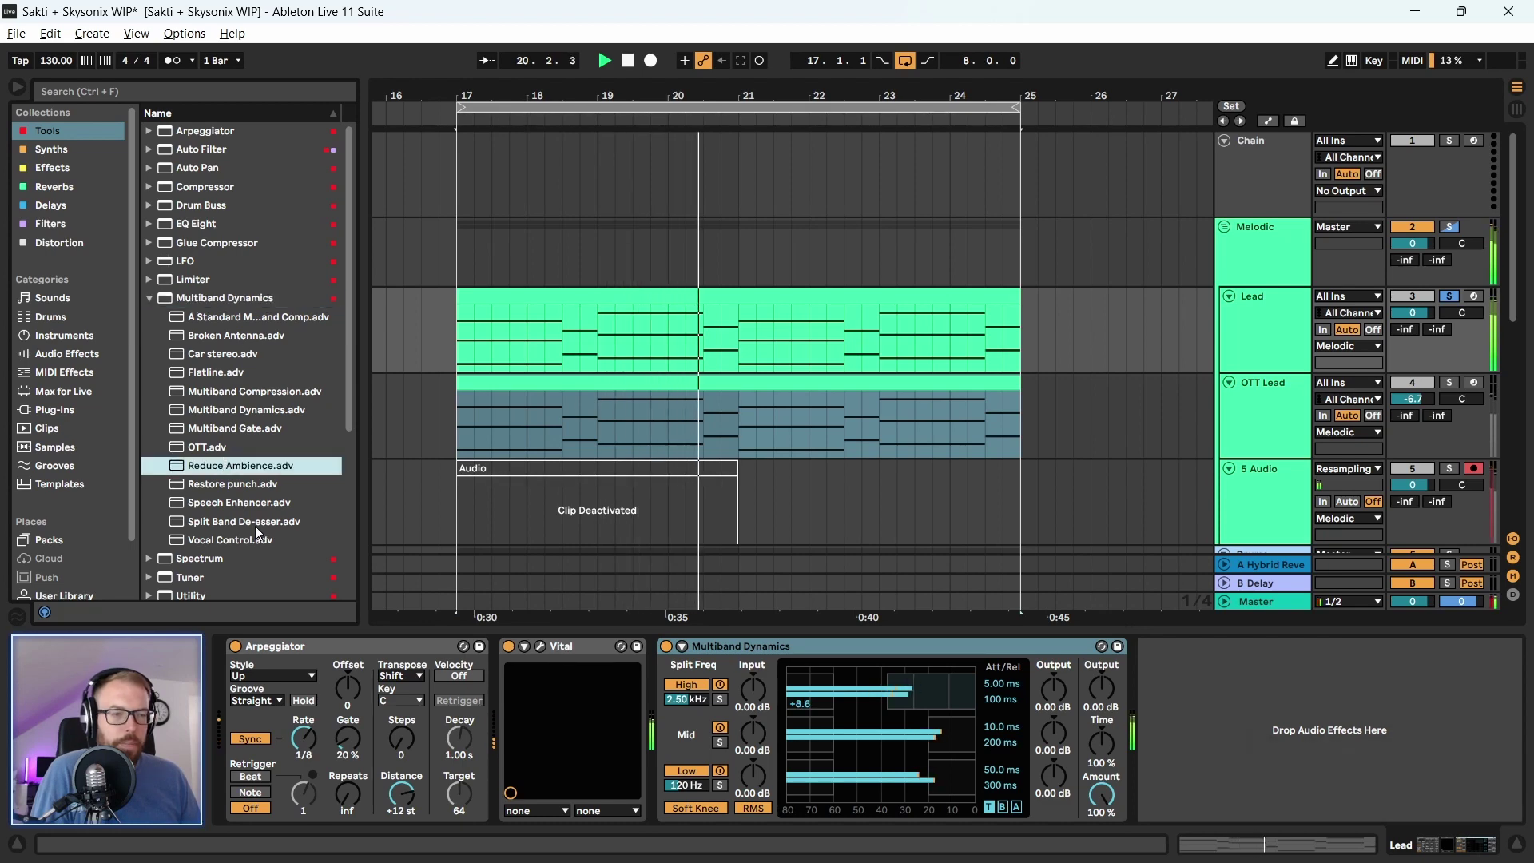
drag(207, 447, 1278, 723)
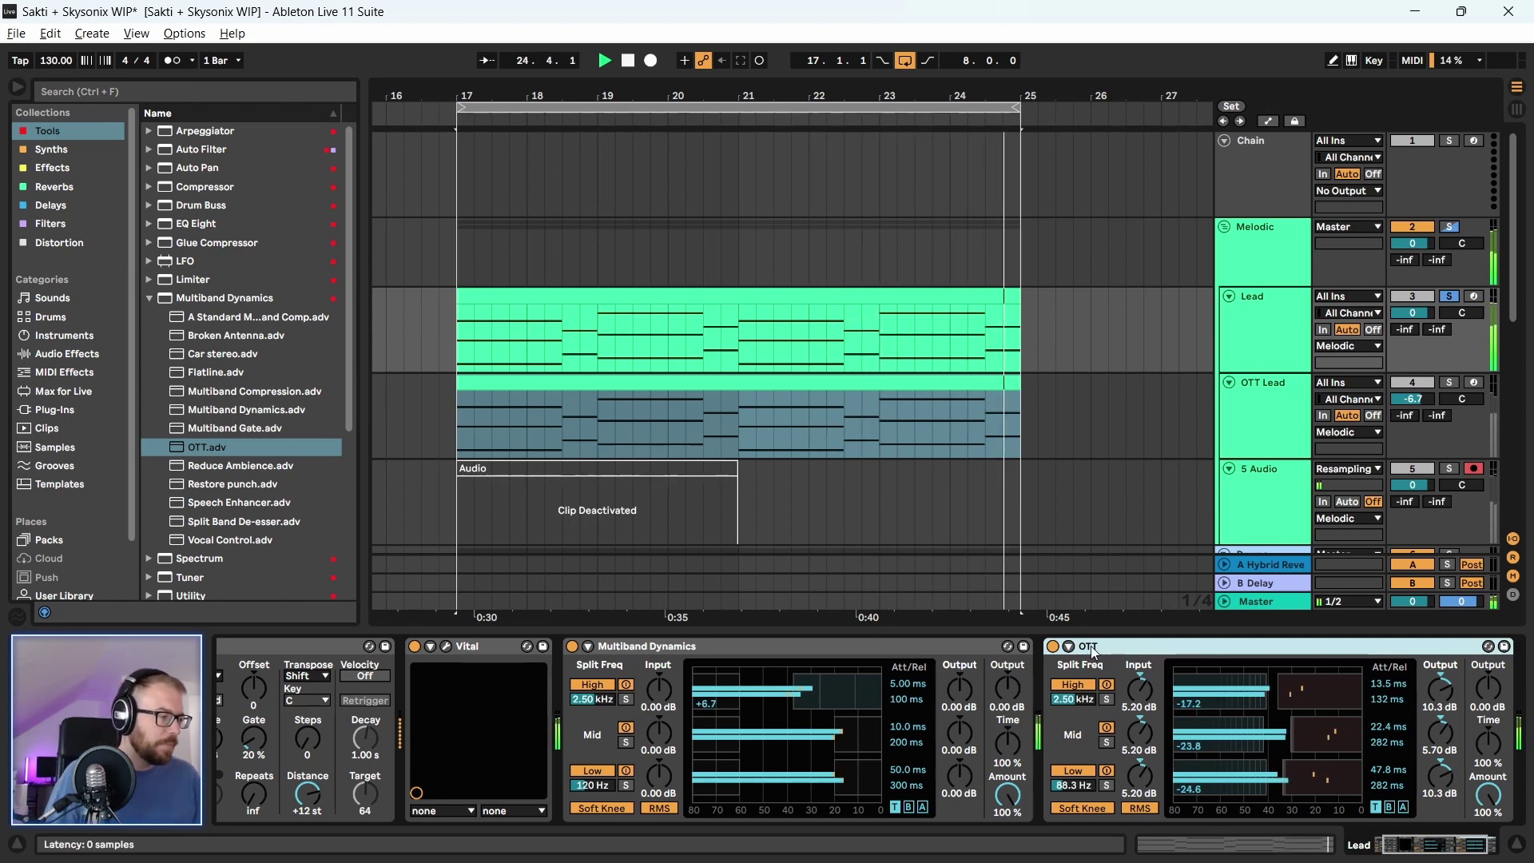
key(Delete)
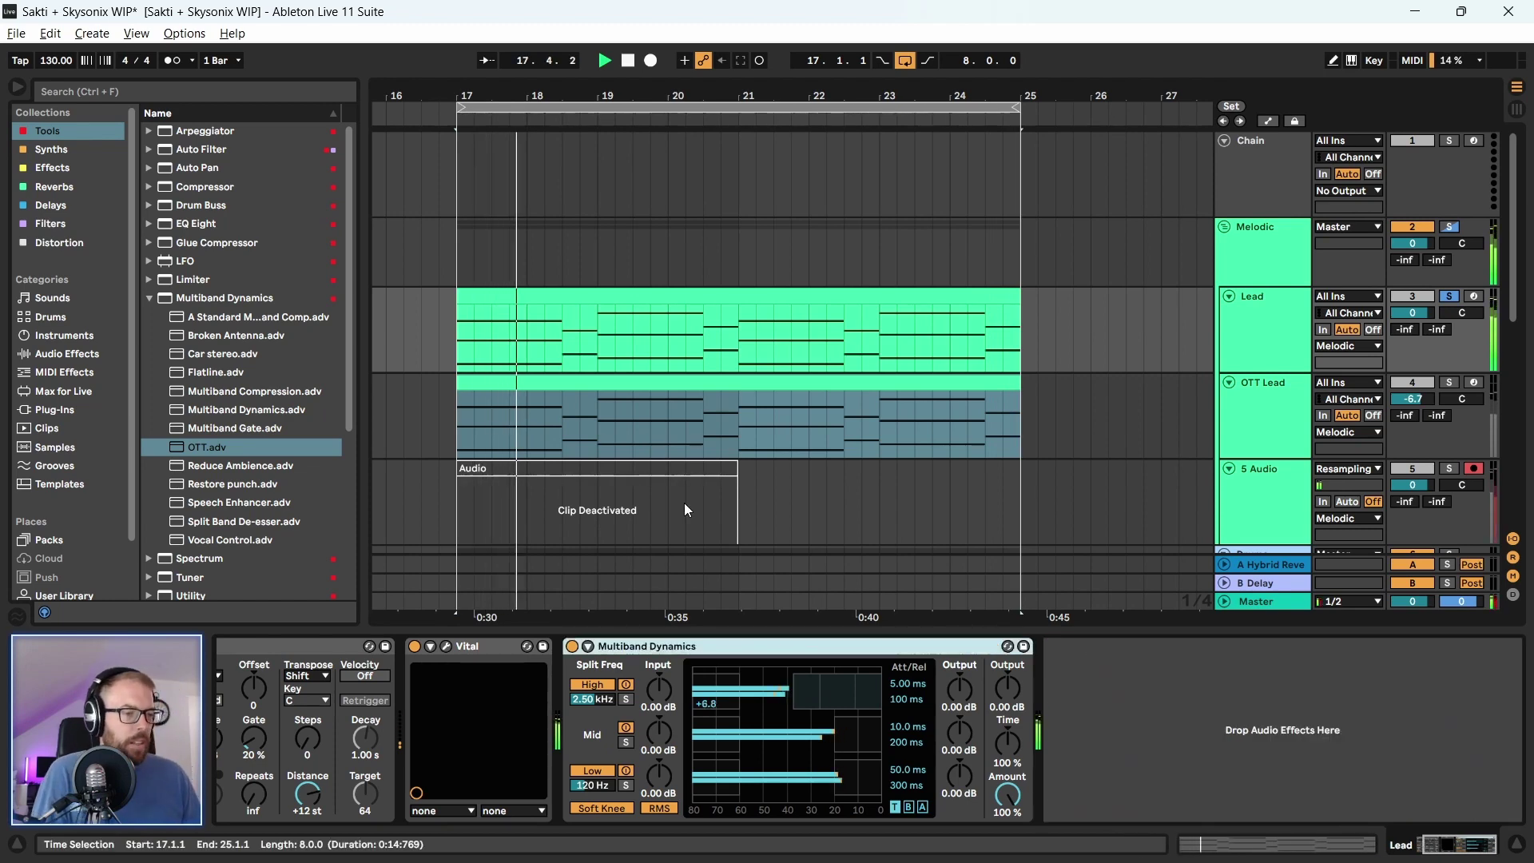
key(space)
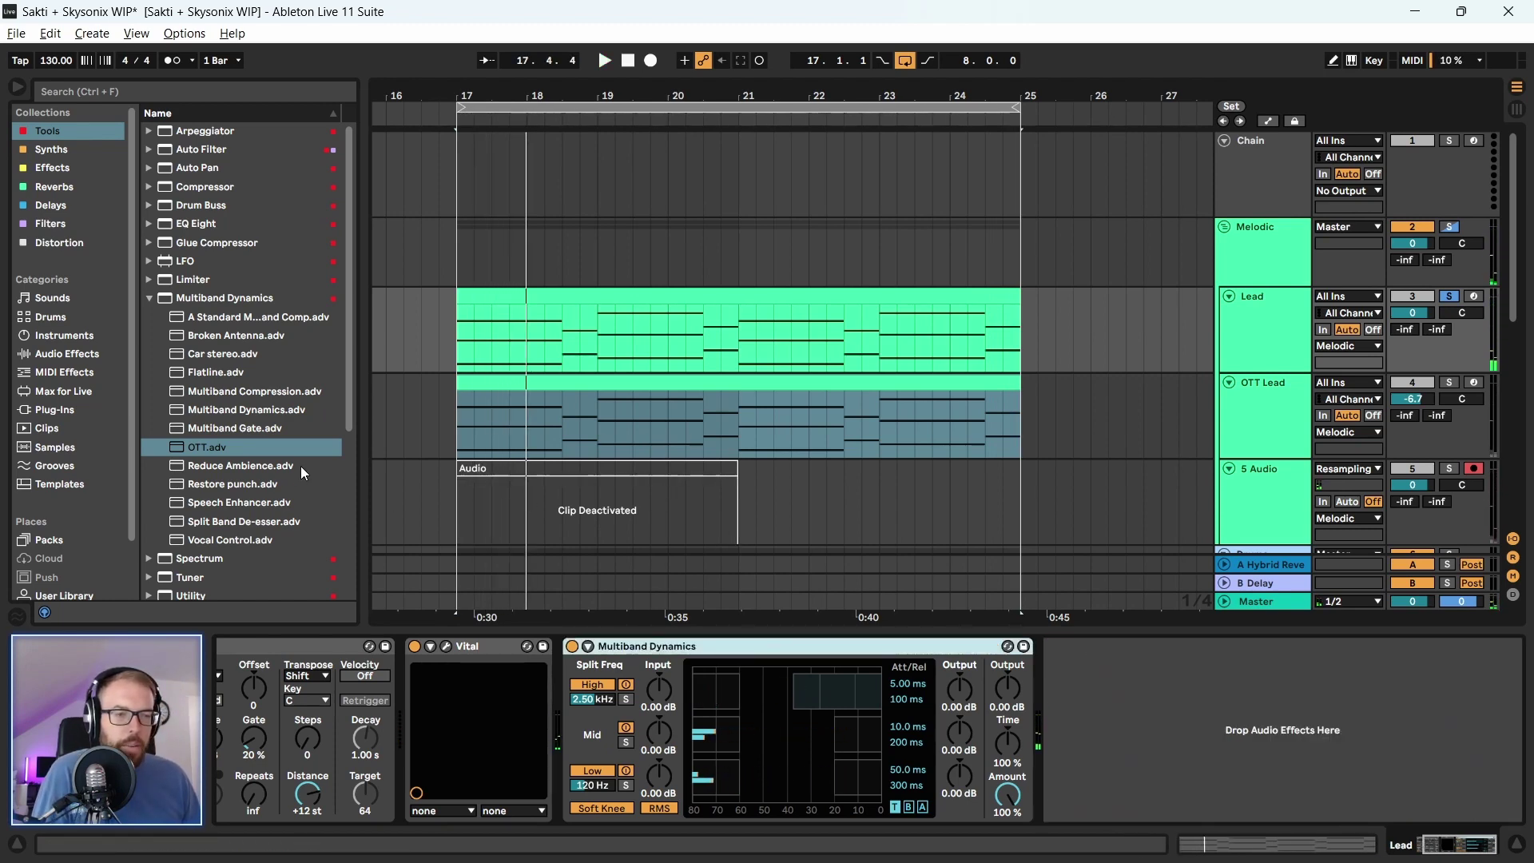
Audition the Restore punch preset at the end of the Lead track's device chain, and remove it
click(240, 483)
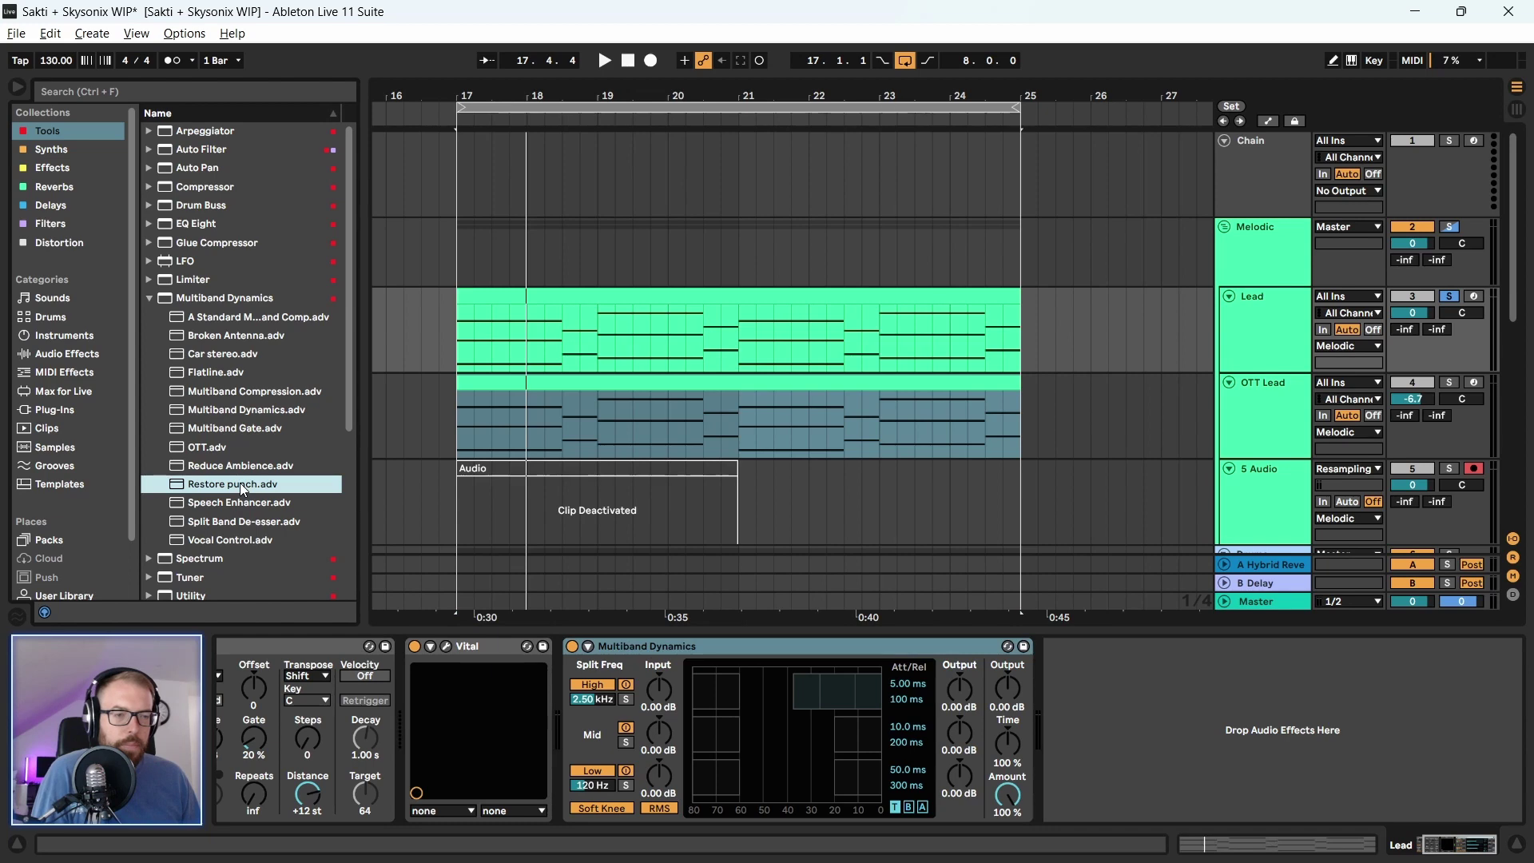
drag(409, 513, 1148, 708)
key(space)
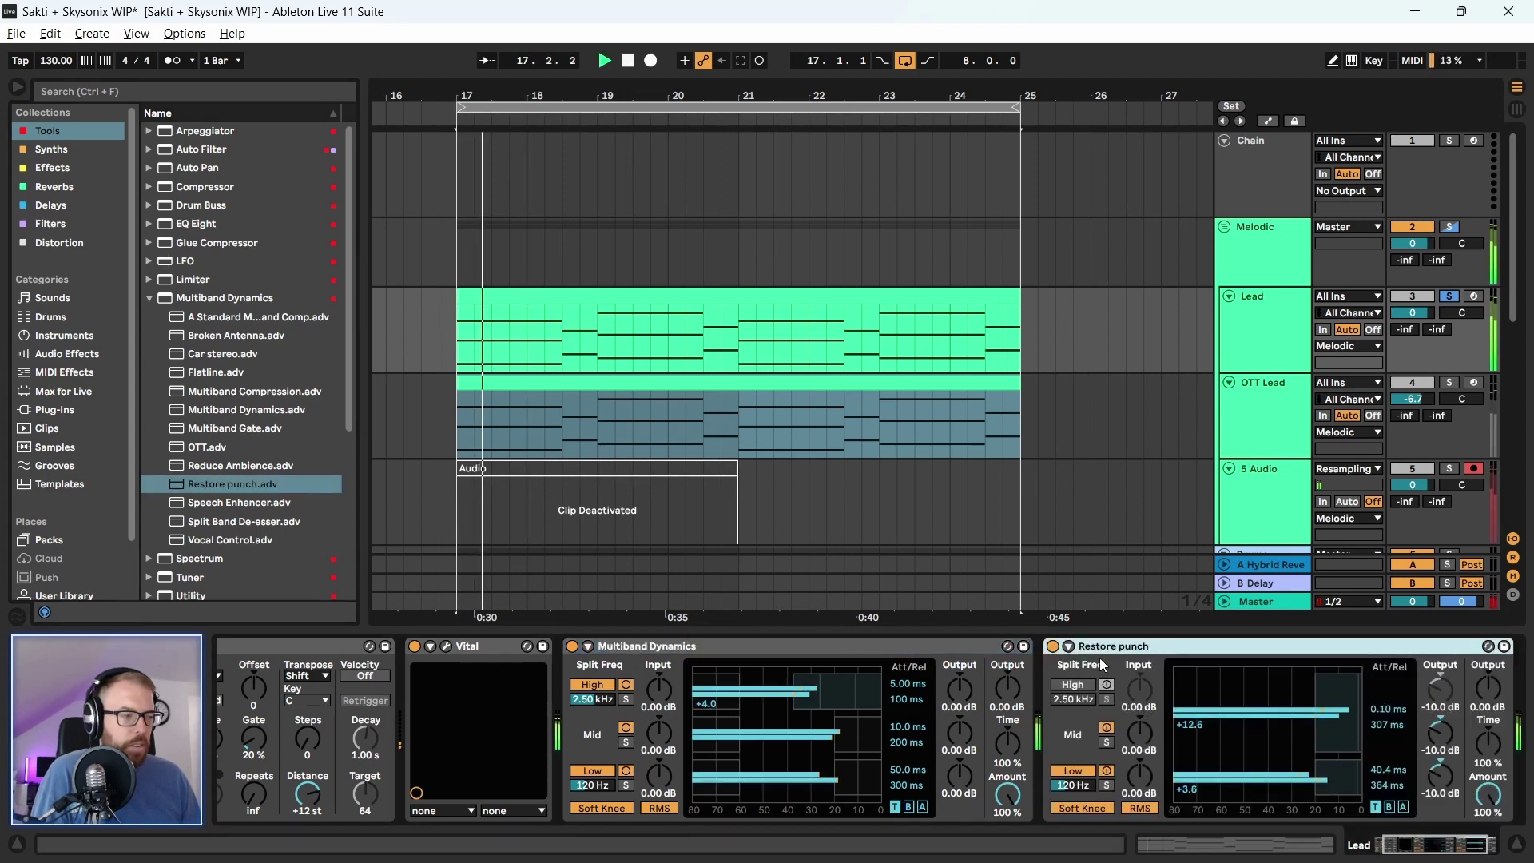
click(1053, 646)
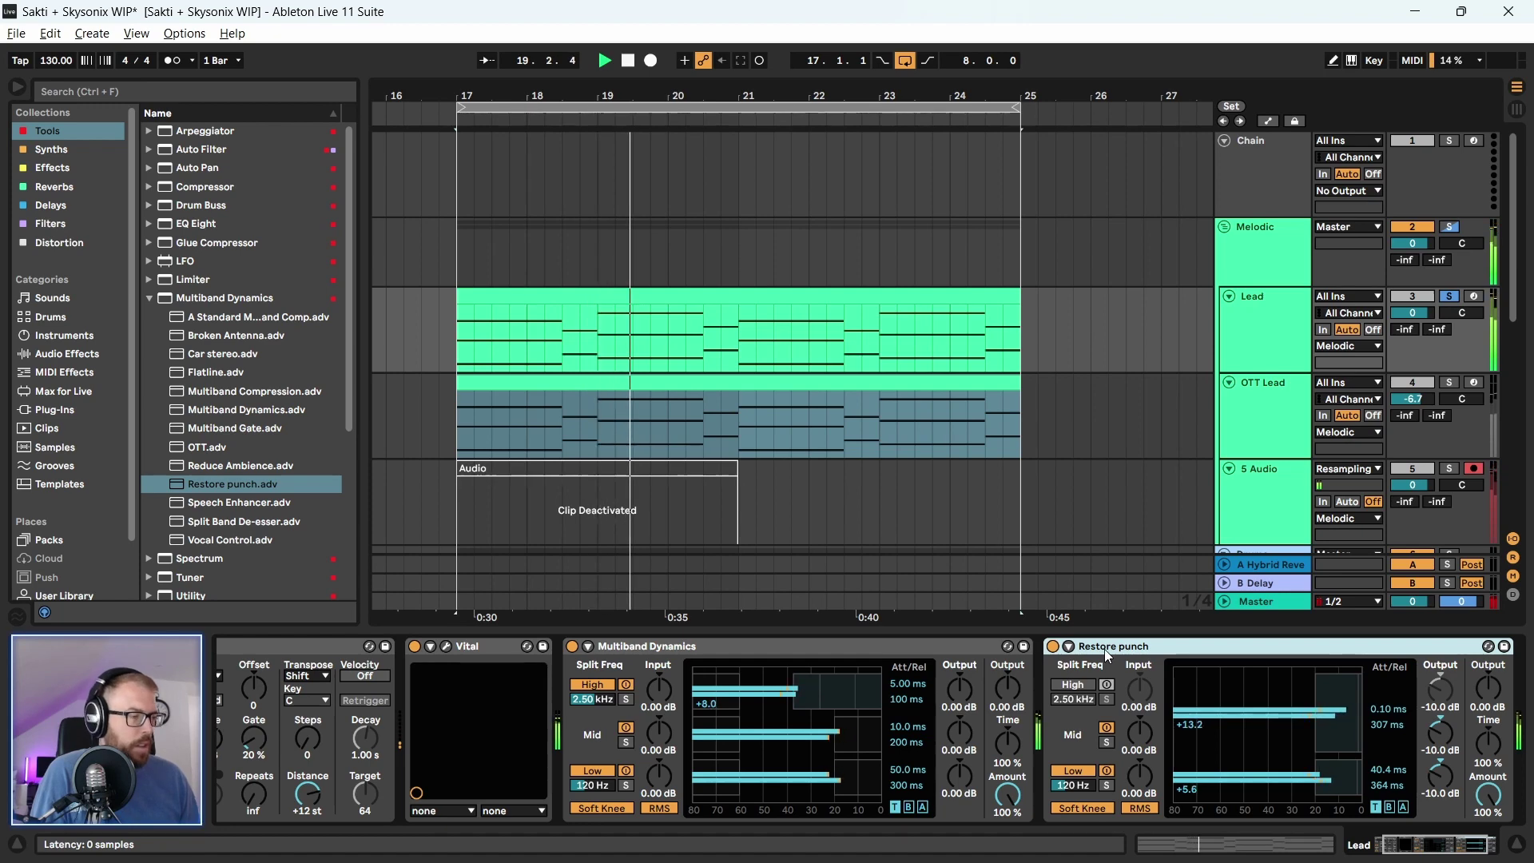
key(Delete)
key(space)
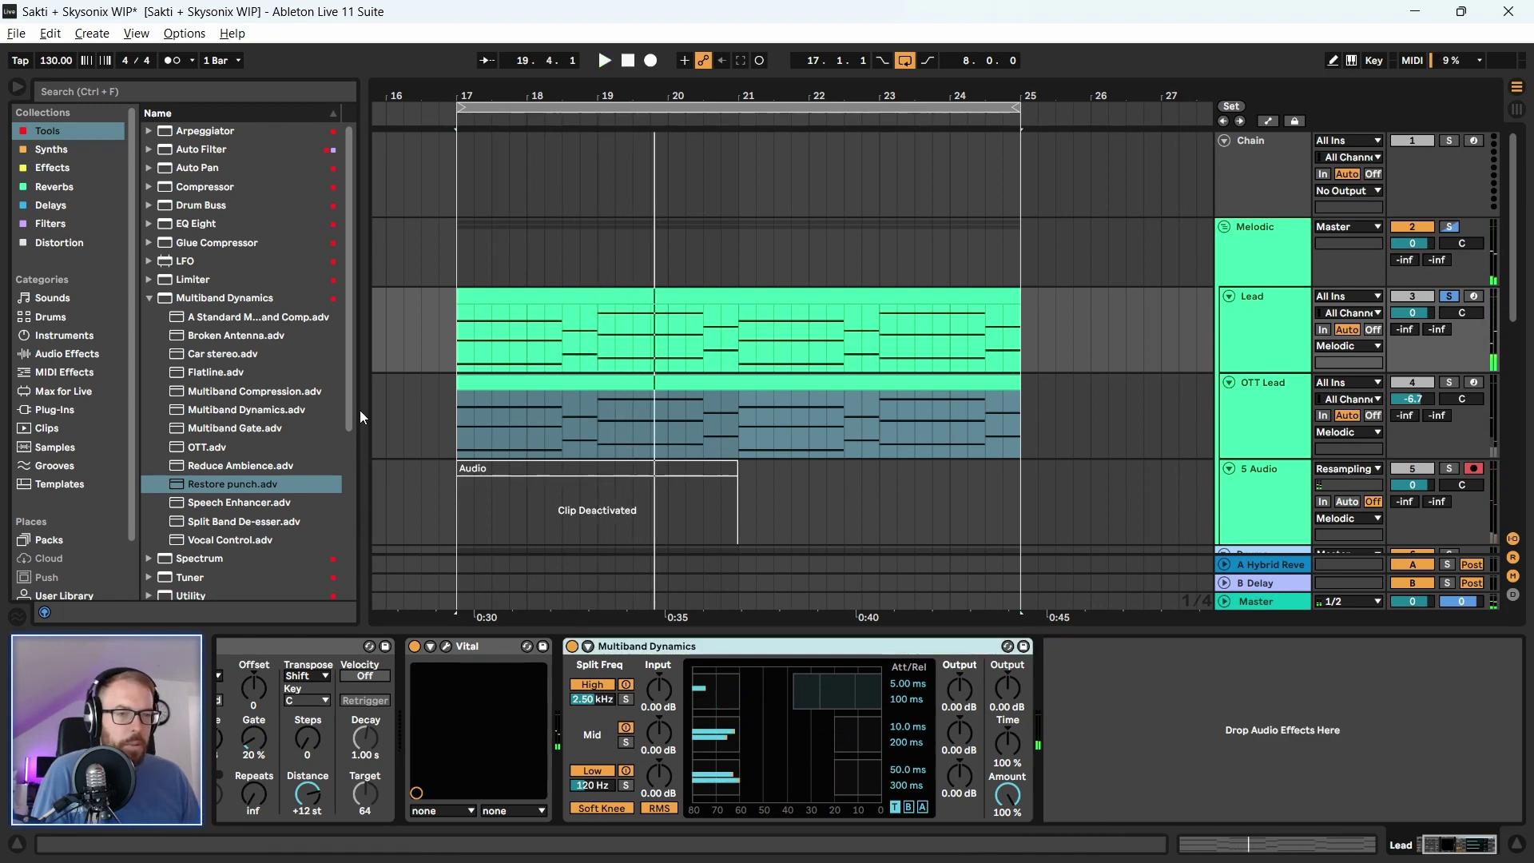
Add EQ Eight after Multiband Dynamics on the Lead track, switch off bands 1 and 4, and boost band 3 by 3.60 dB at 4.17 kHz
click(147, 298)
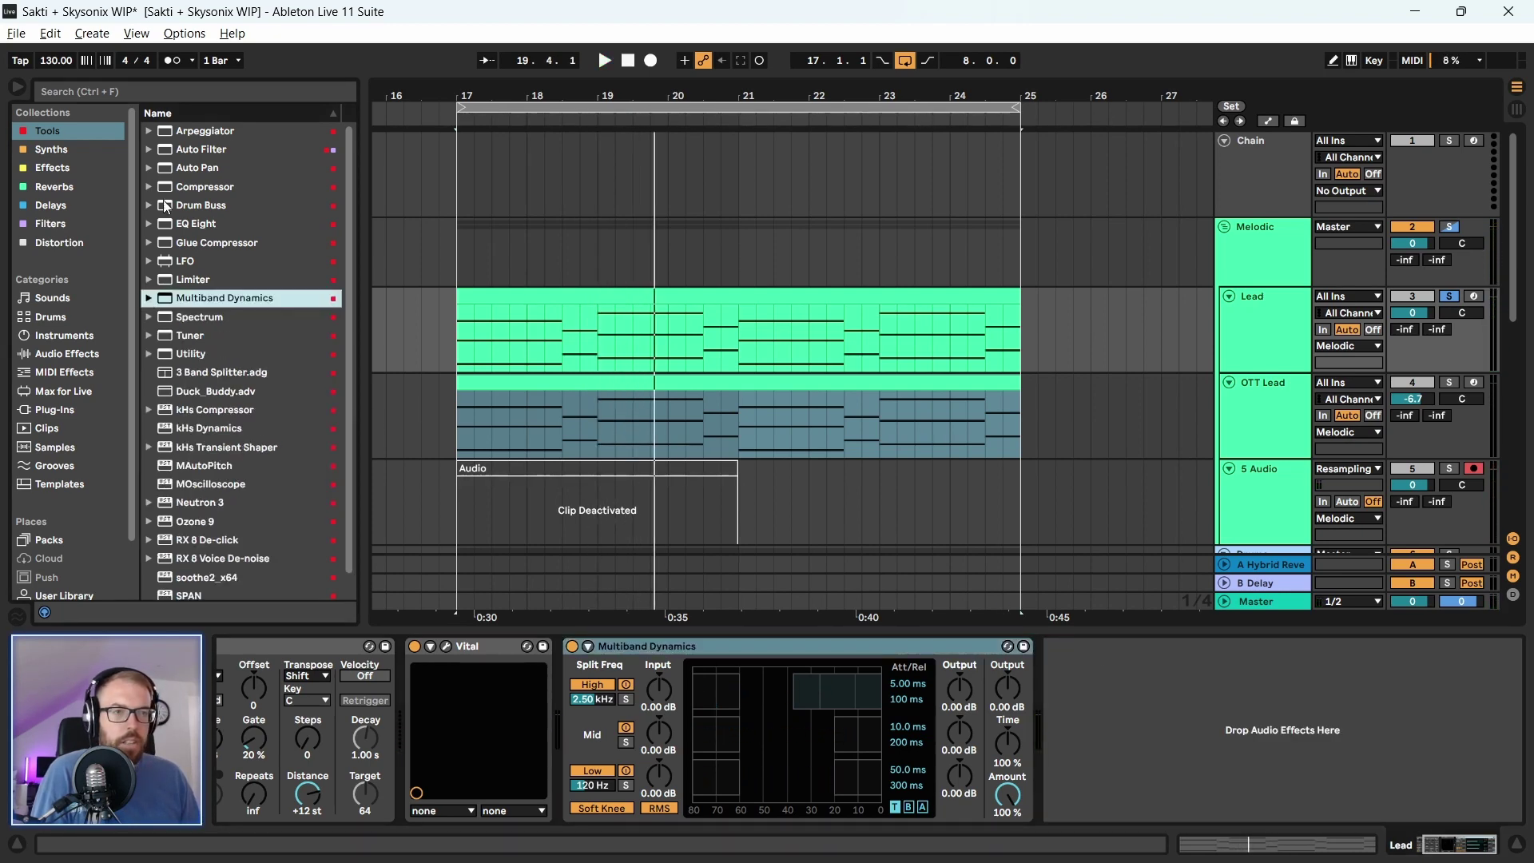
drag(168, 226, 1236, 695)
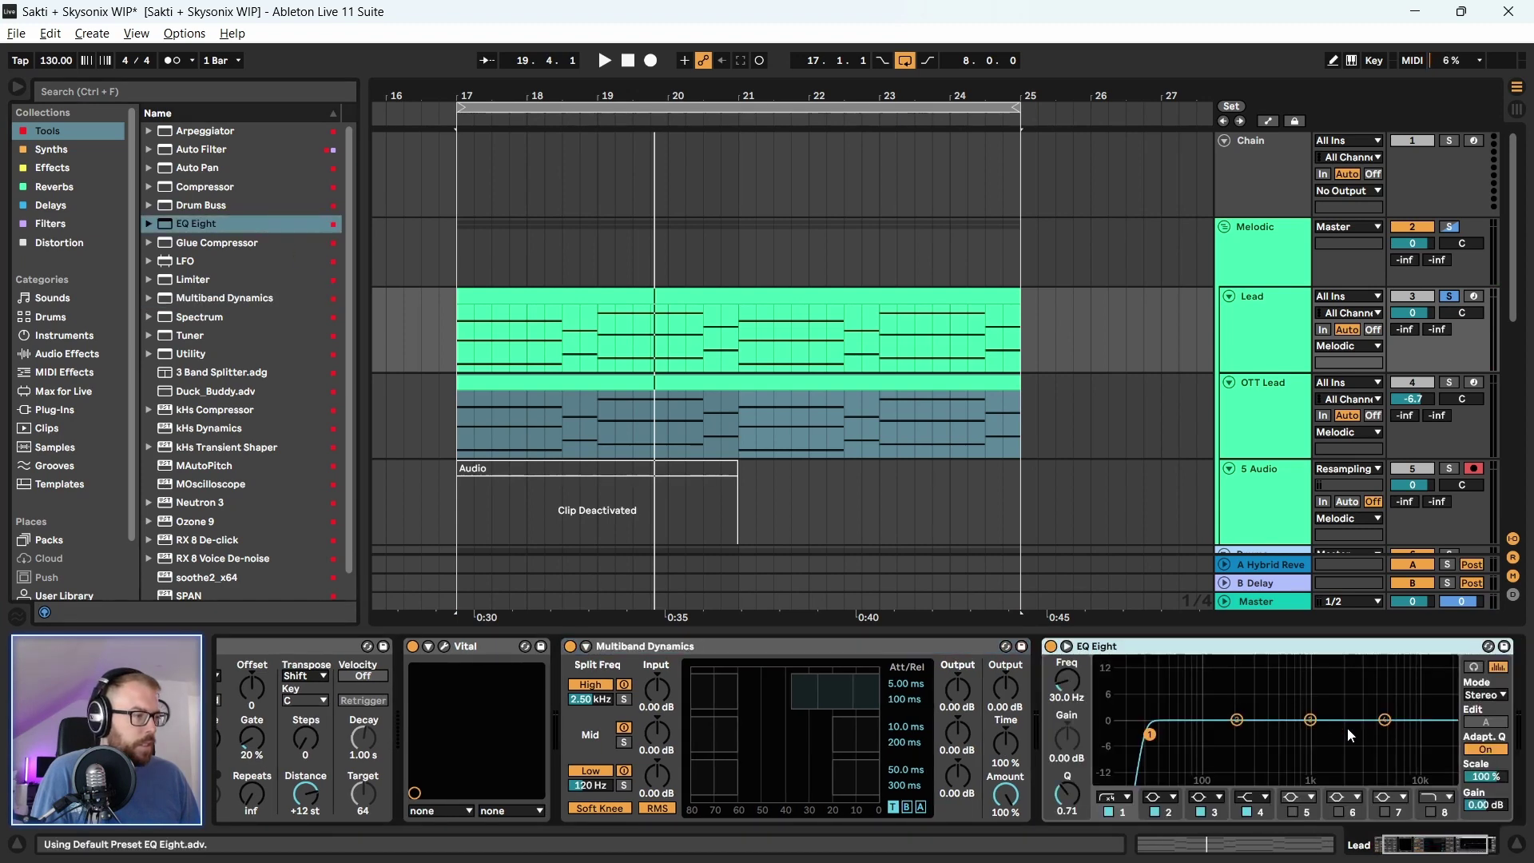
drag(1385, 720, 1366, 706)
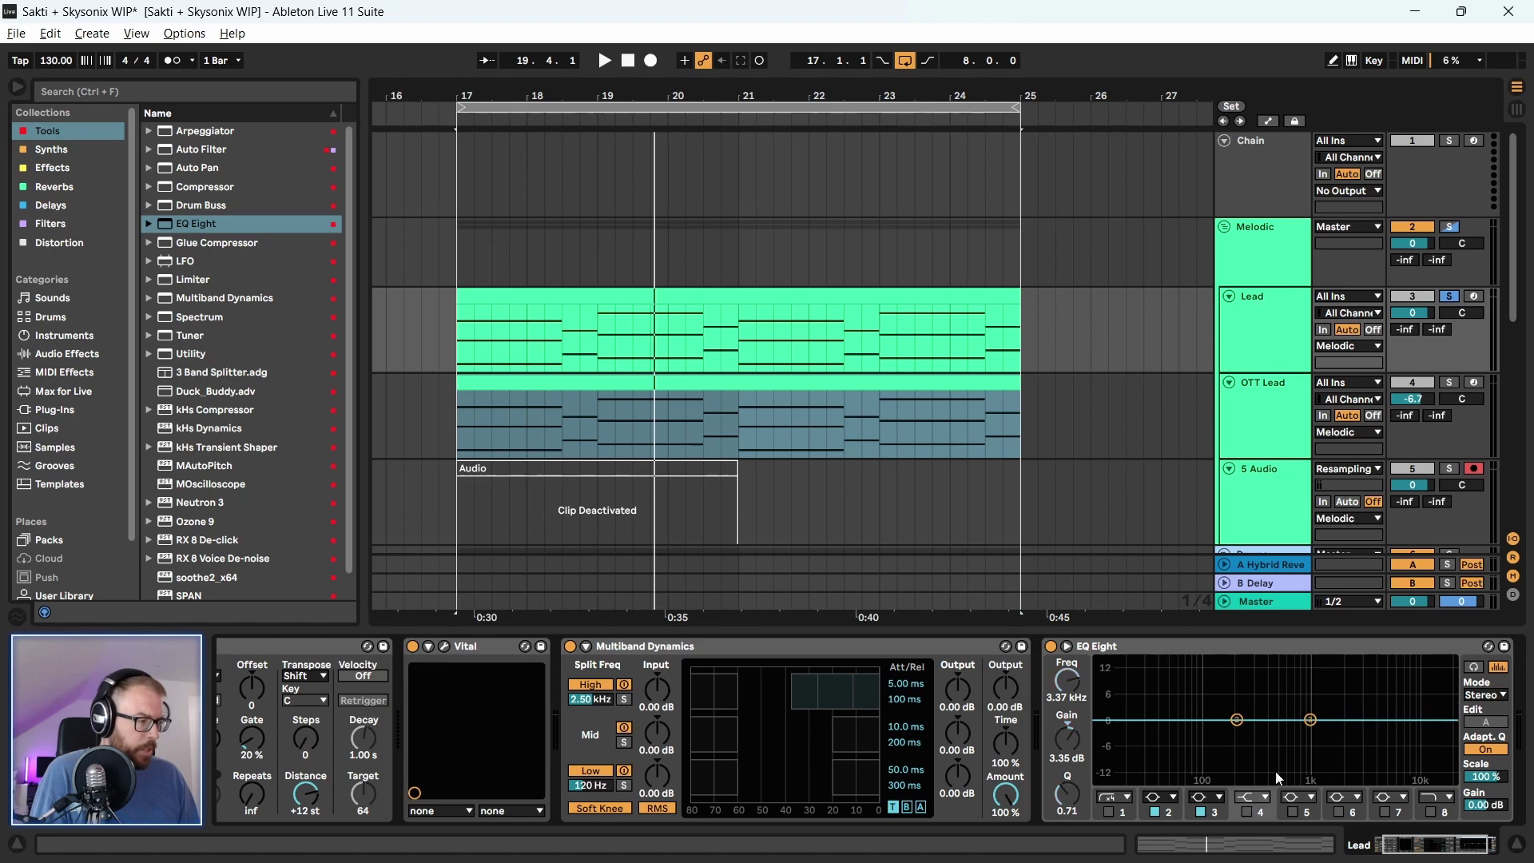
key(space)
drag(1311, 720, 1377, 706)
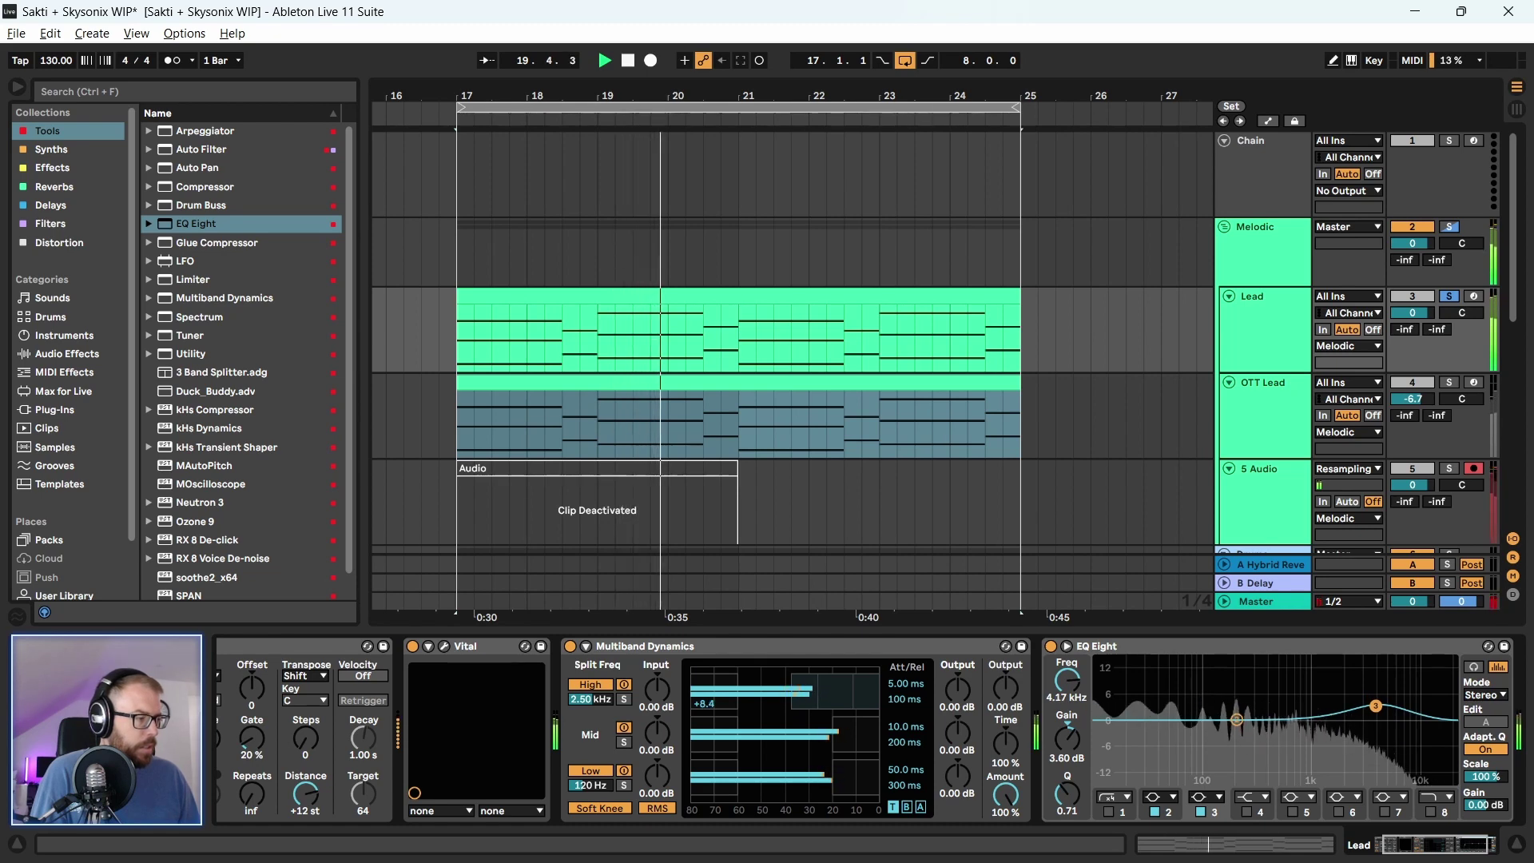
click(1059, 651)
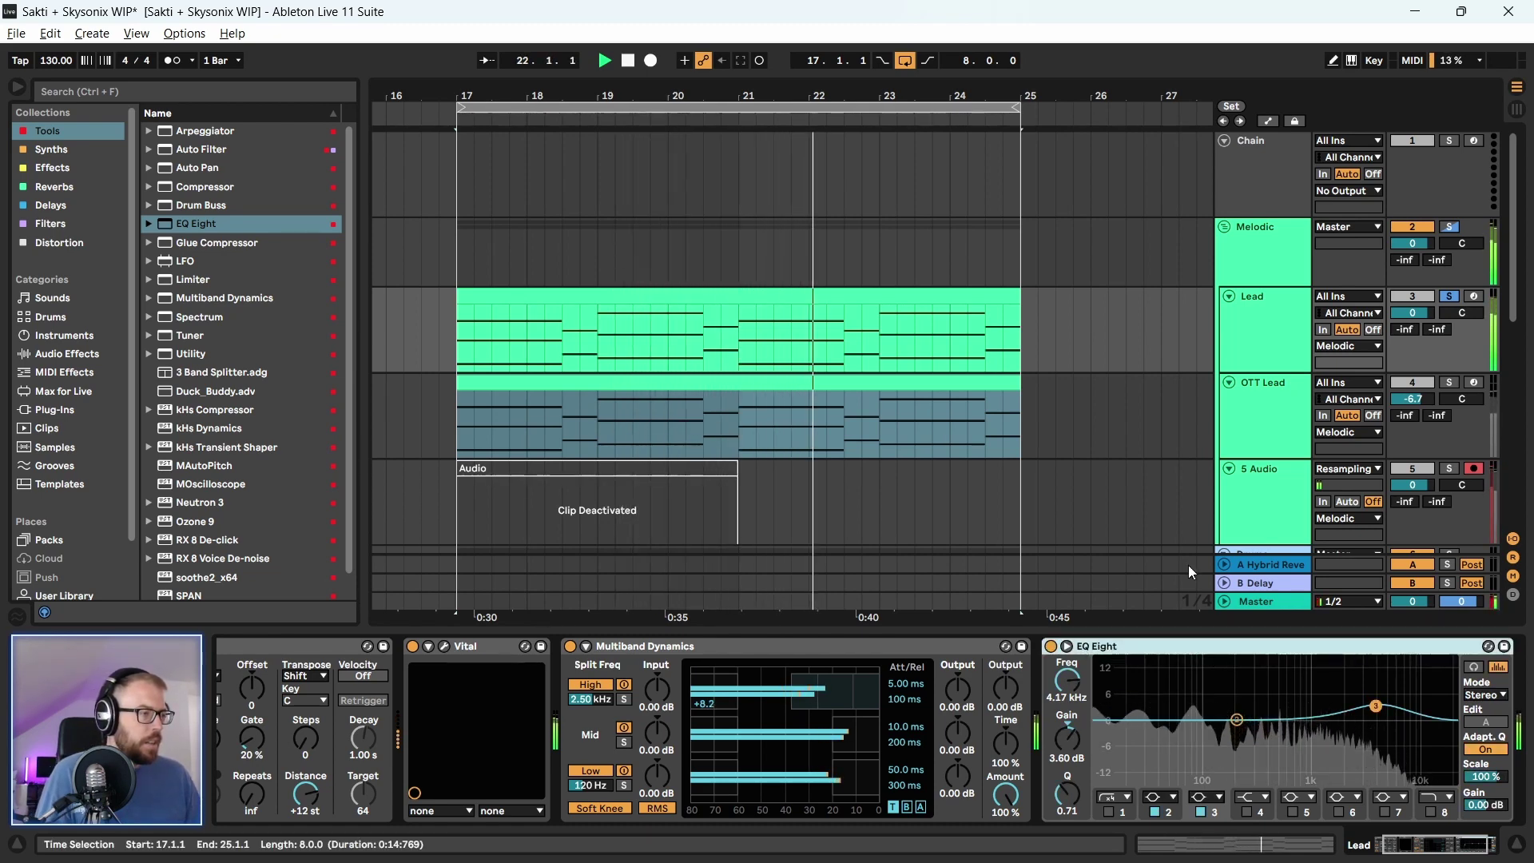
key(space)
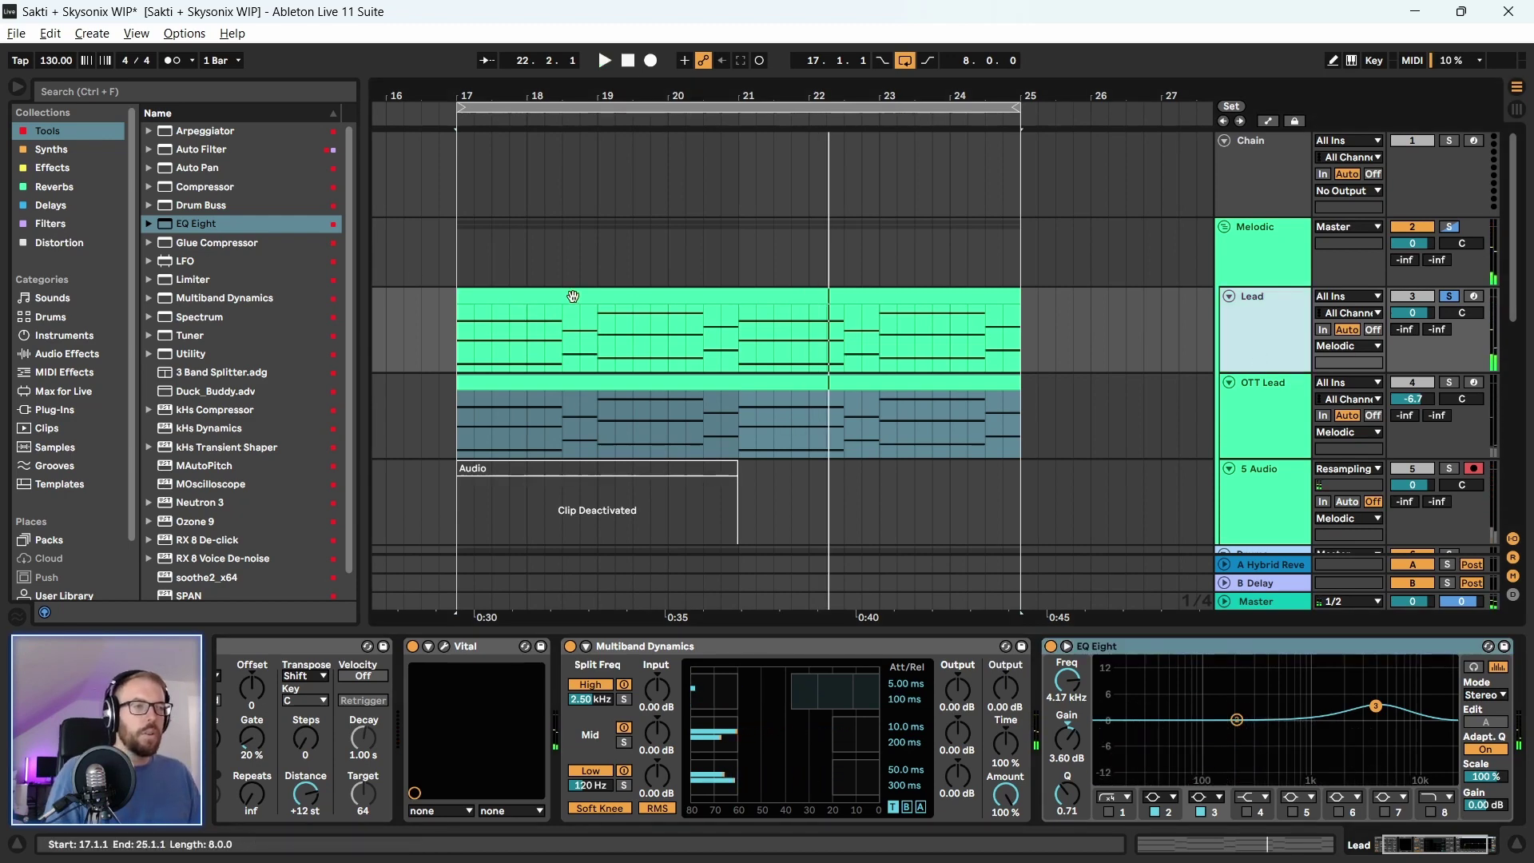
Unsolo the Lead and Melodic tracks and duplicate the Lead clip directly after itself, from bar 25 to bar 33
key(Down)
click(1450, 227)
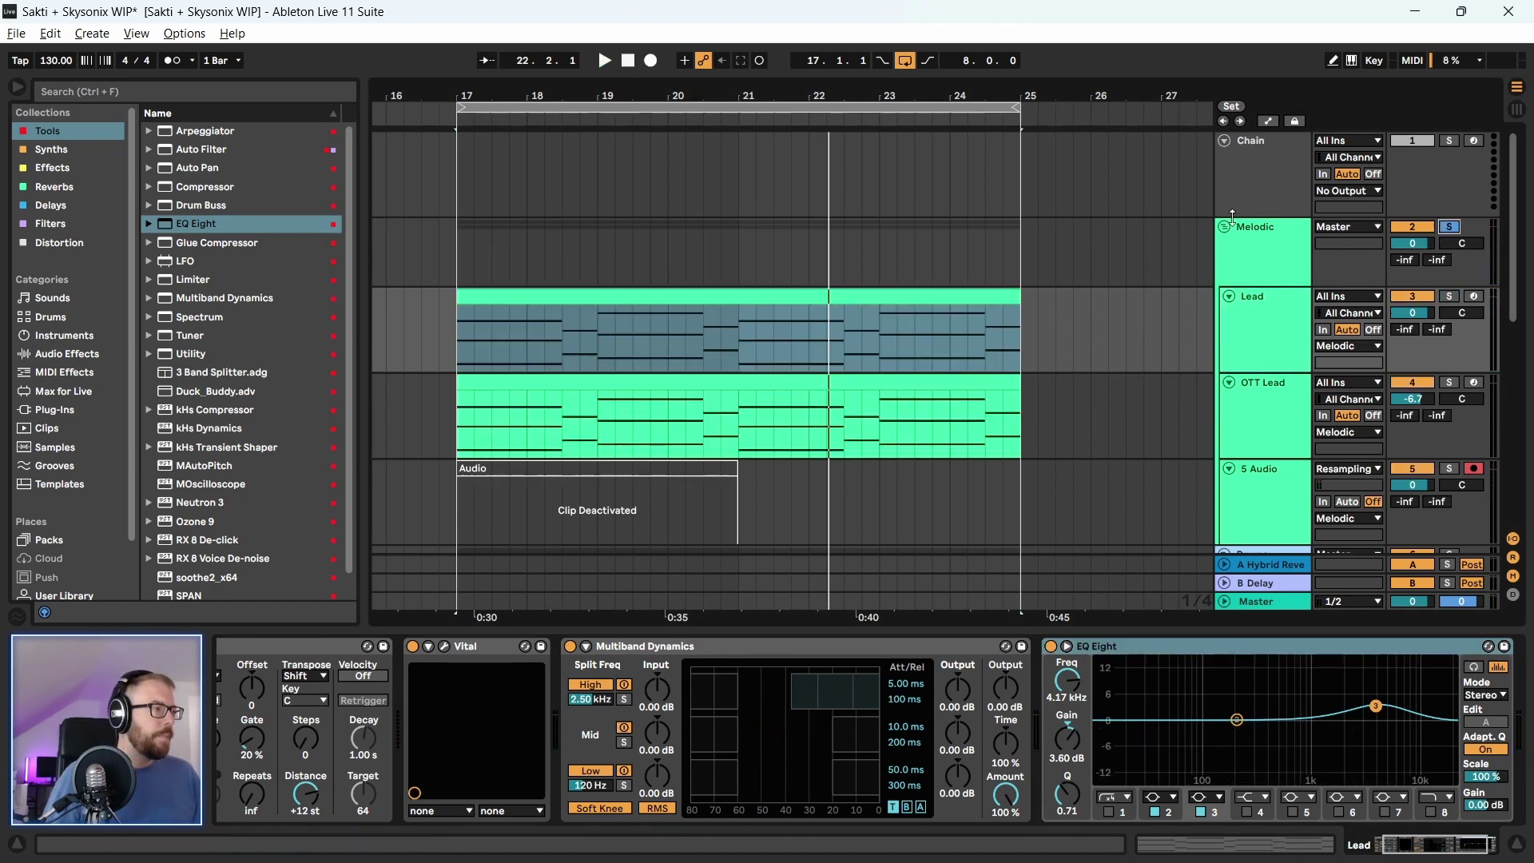
double_click(698, 95)
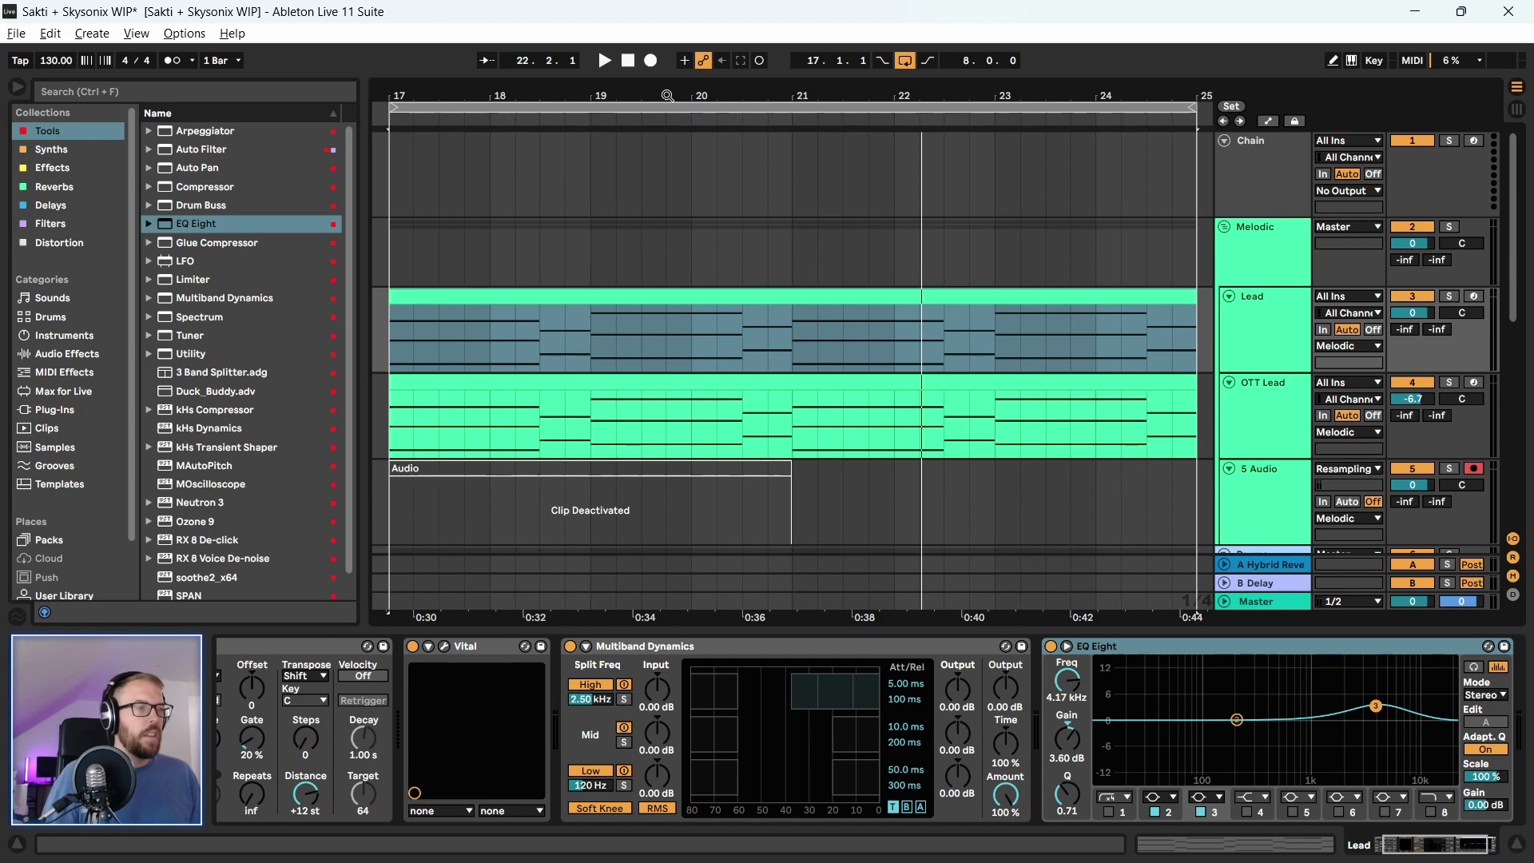
key(minus)
click(665, 301)
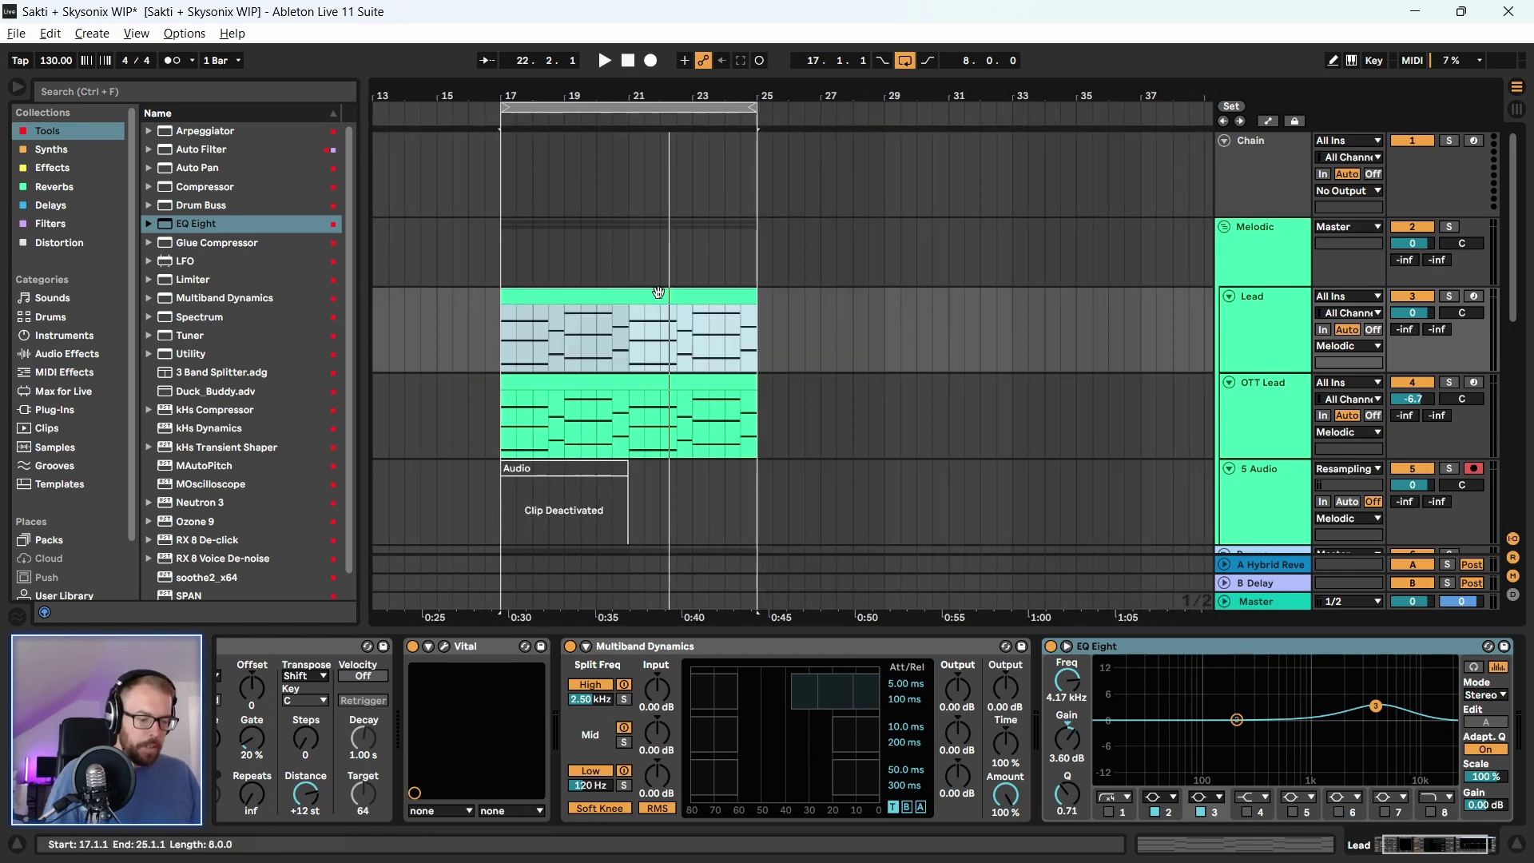
key(ctrl+d)
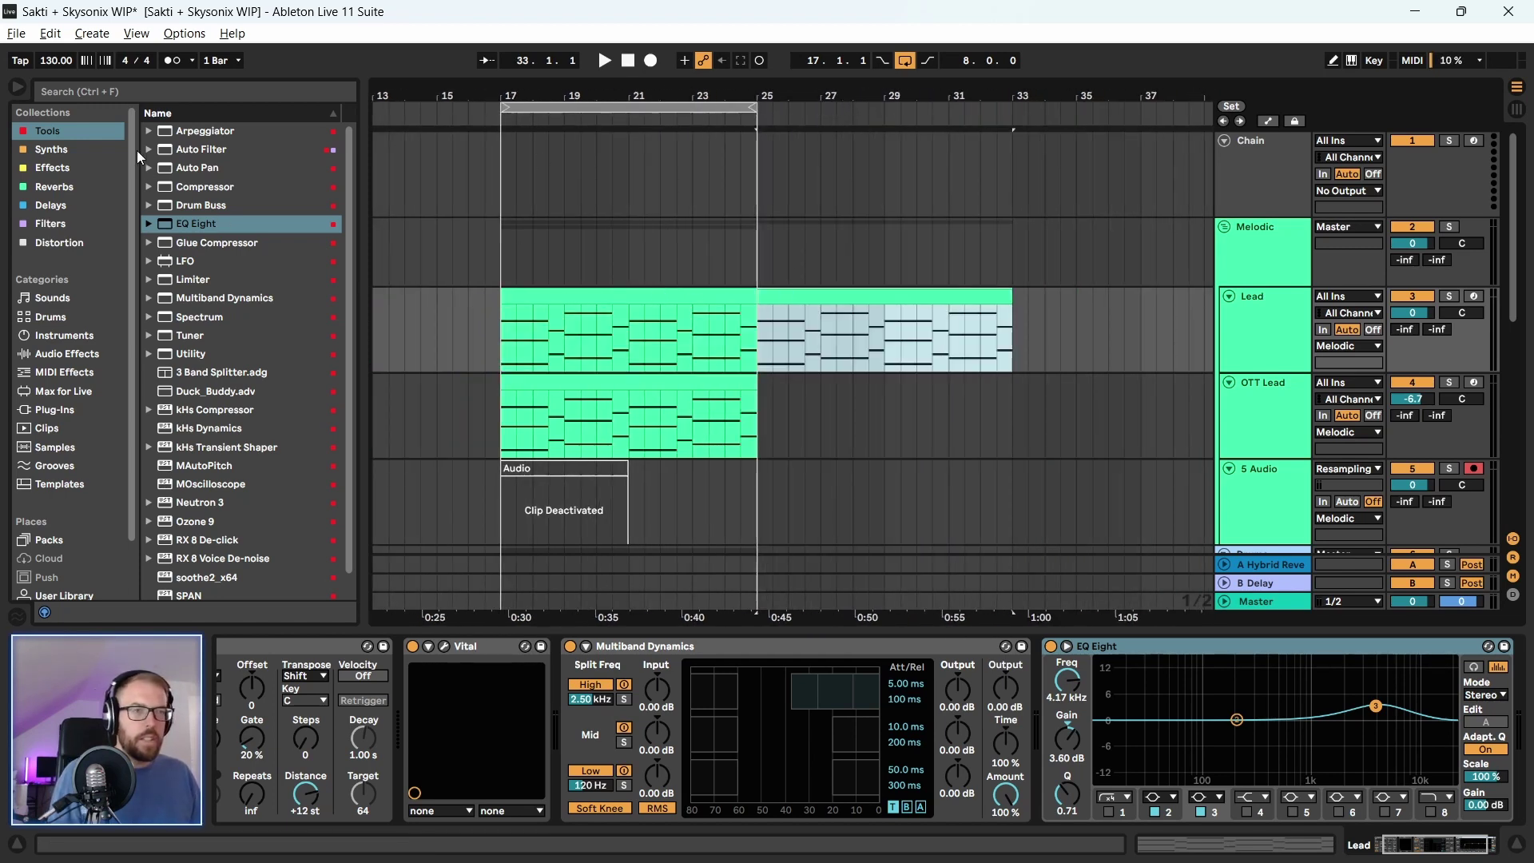
Add Auto Filter after EQ Eight on the Lead track and set its low-pass cutoff to about 1.16 kHz during playback
click(206, 150)
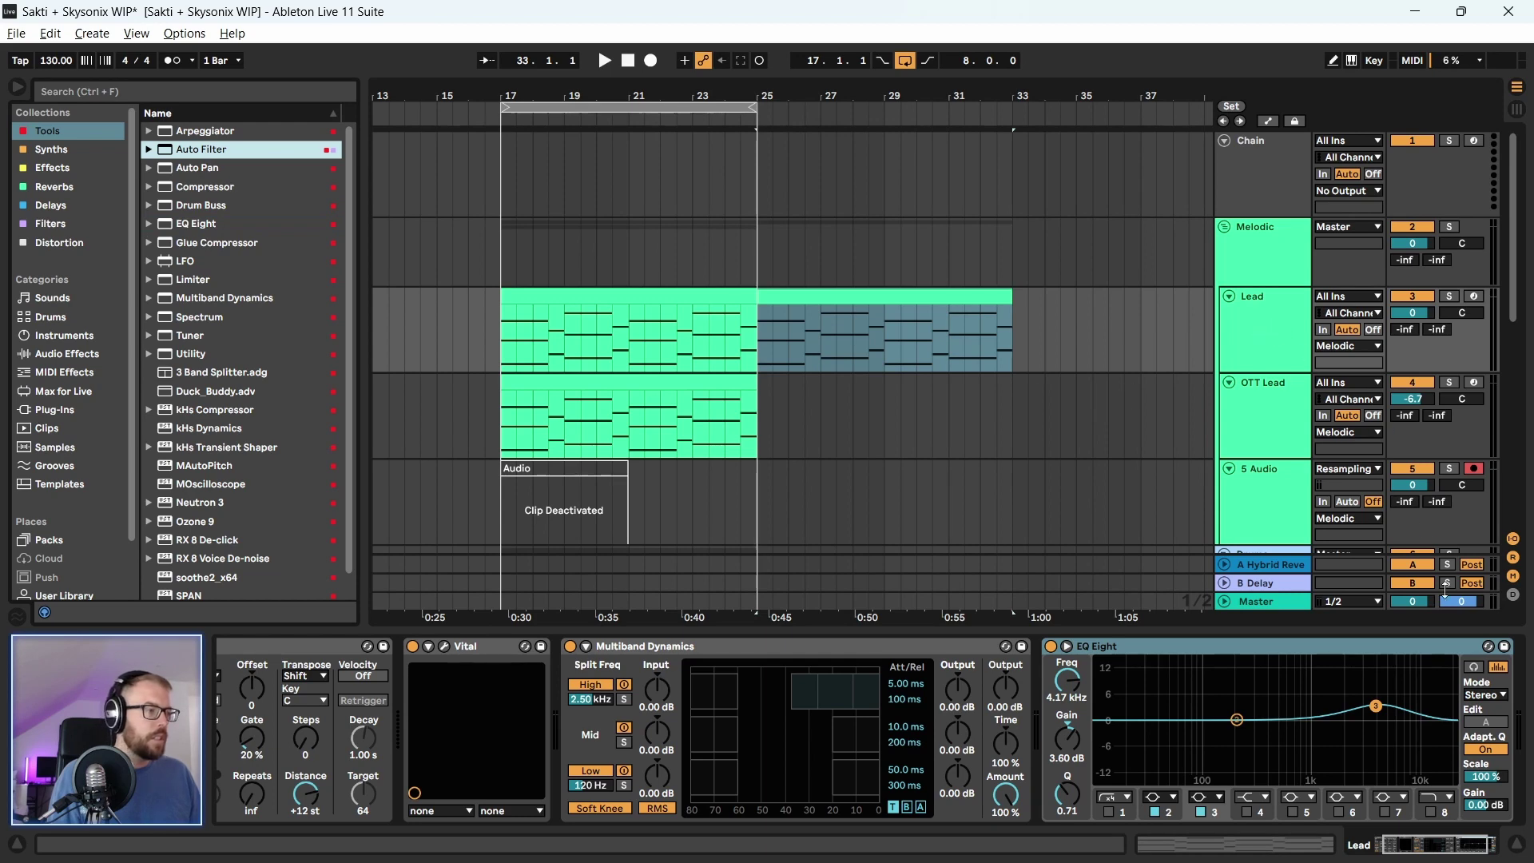
key(Return)
drag(1257, 748, 1192, 739)
key(space)
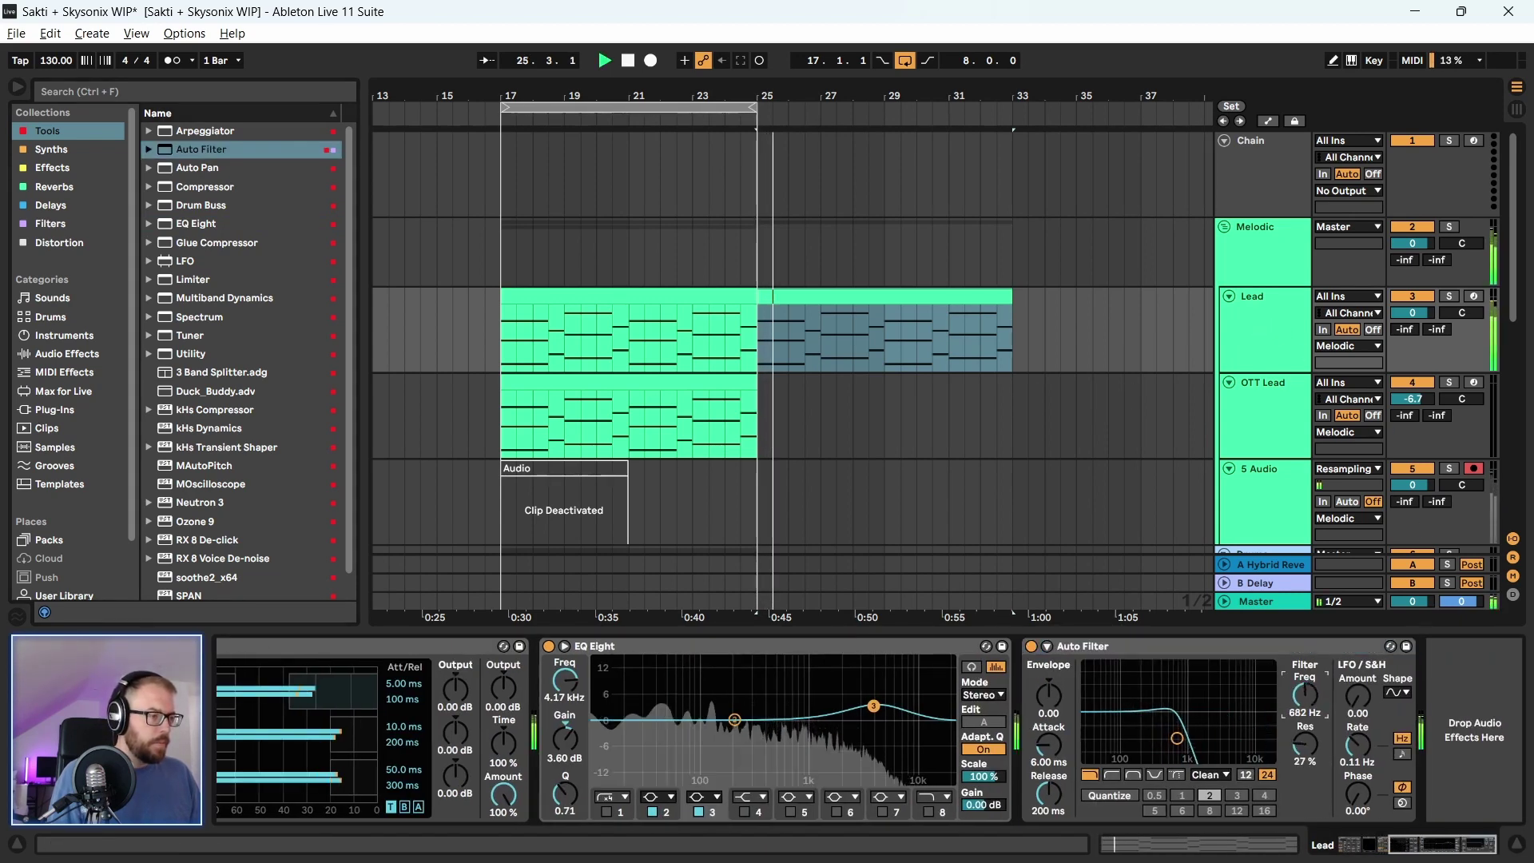
key(space)
Play the first Lead clip while lowering Auto Filter's cutoff to 173 Hz, and deactivate the OTT Lead track
click(652, 298)
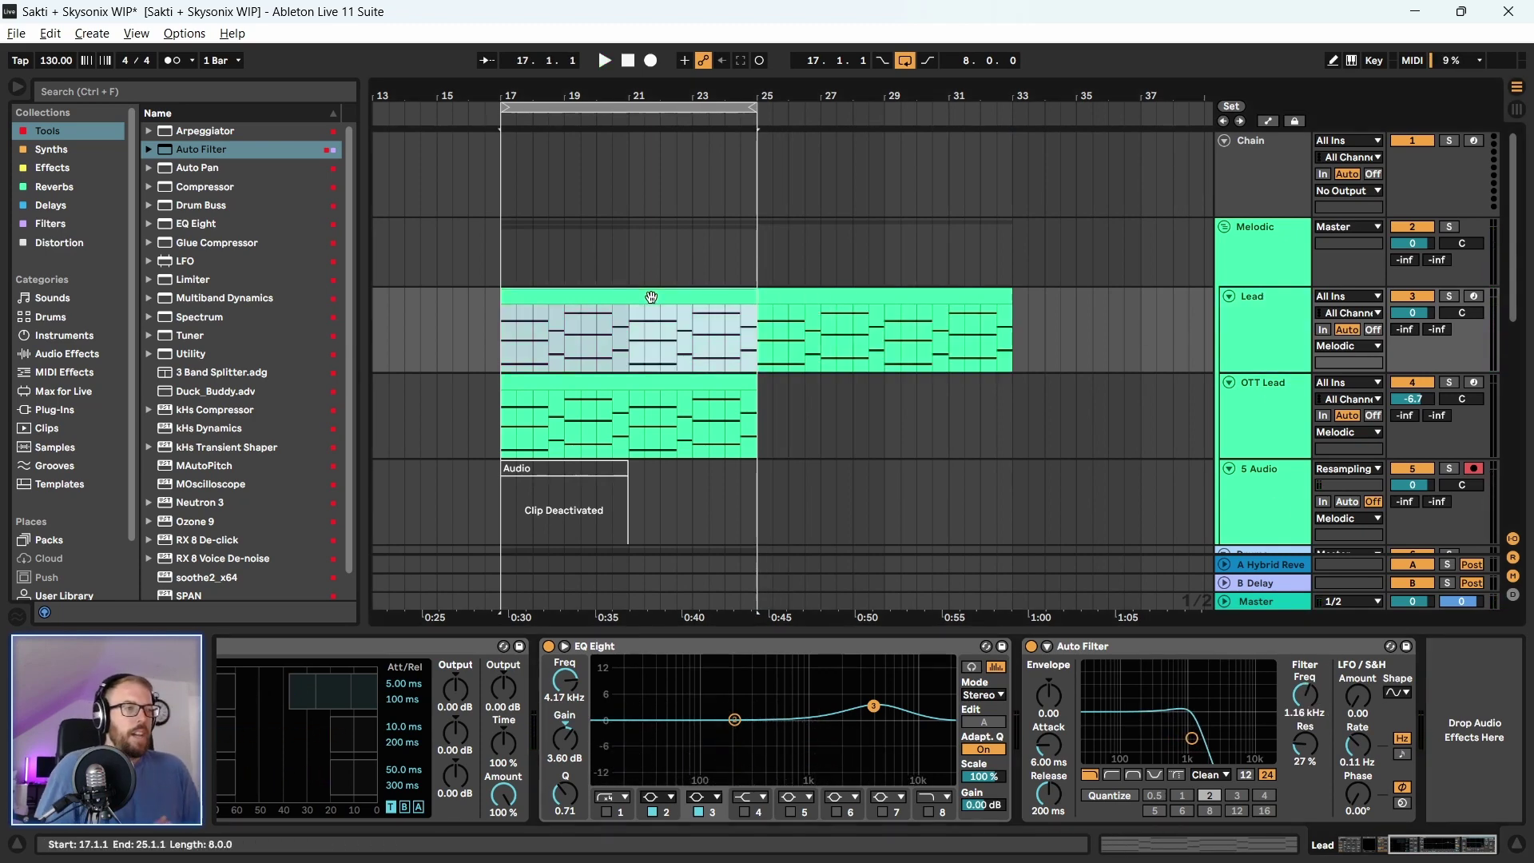
key(space)
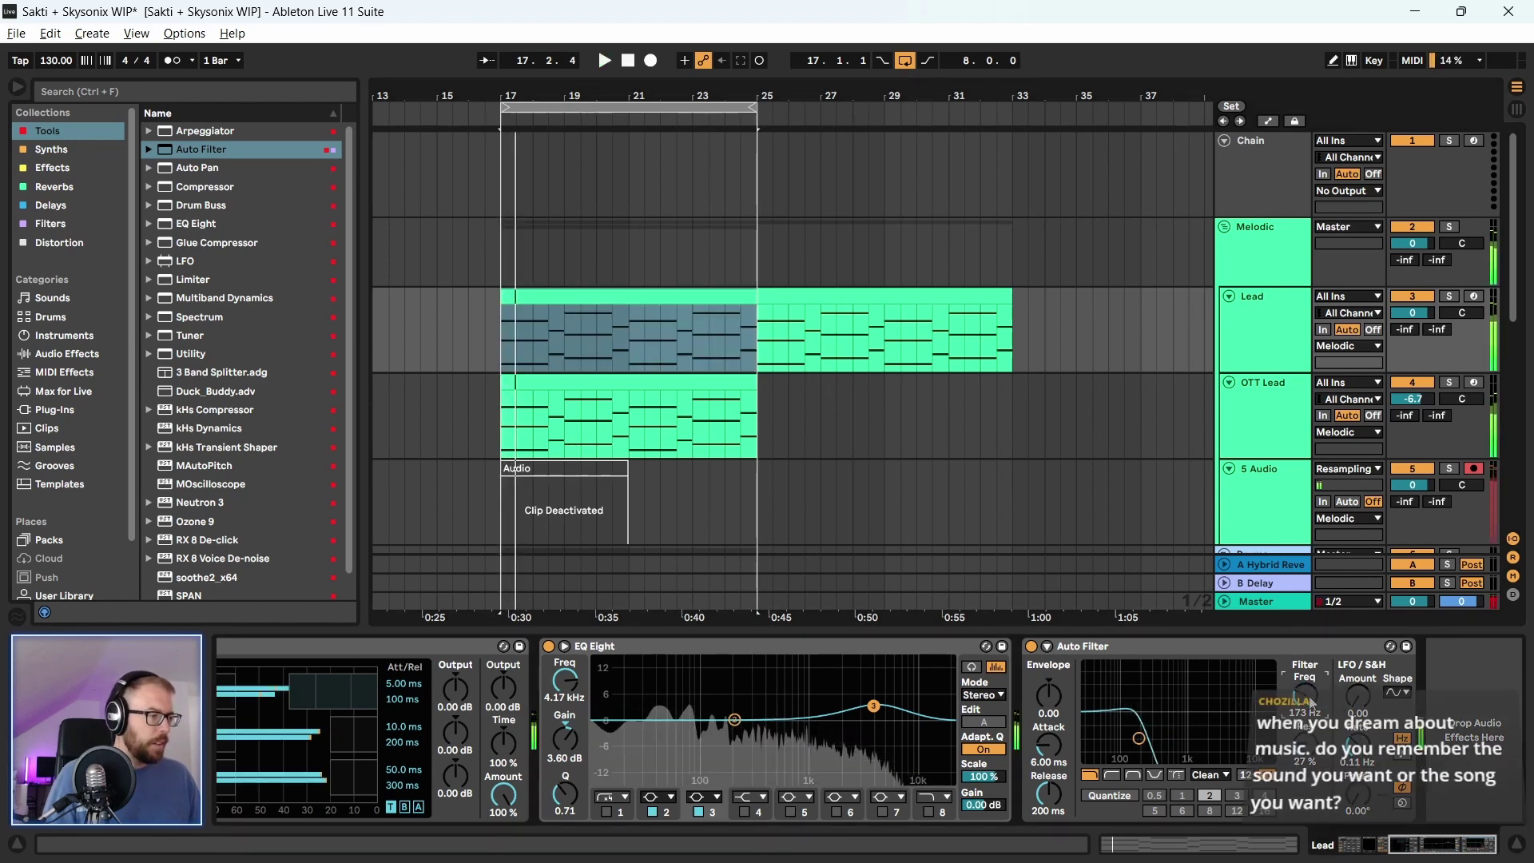
key(space)
click(1413, 384)
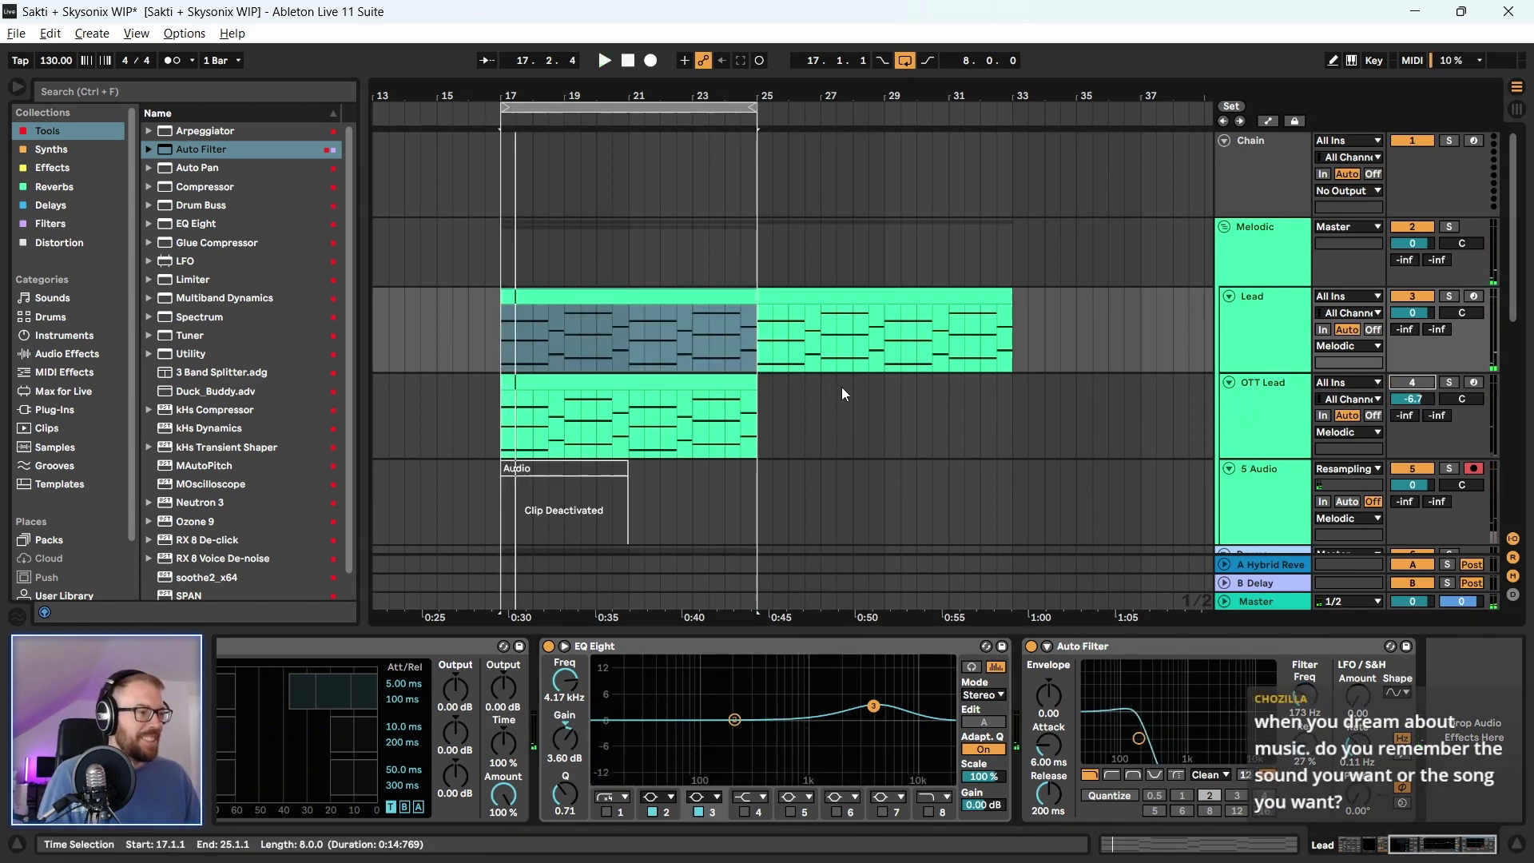
Sweep the Lead's Auto Filter cutoff while playing it with the breakbeat, ending at 362 Hz
scroll(887, 315, down, 3)
scroll(848, 313, up, 2)
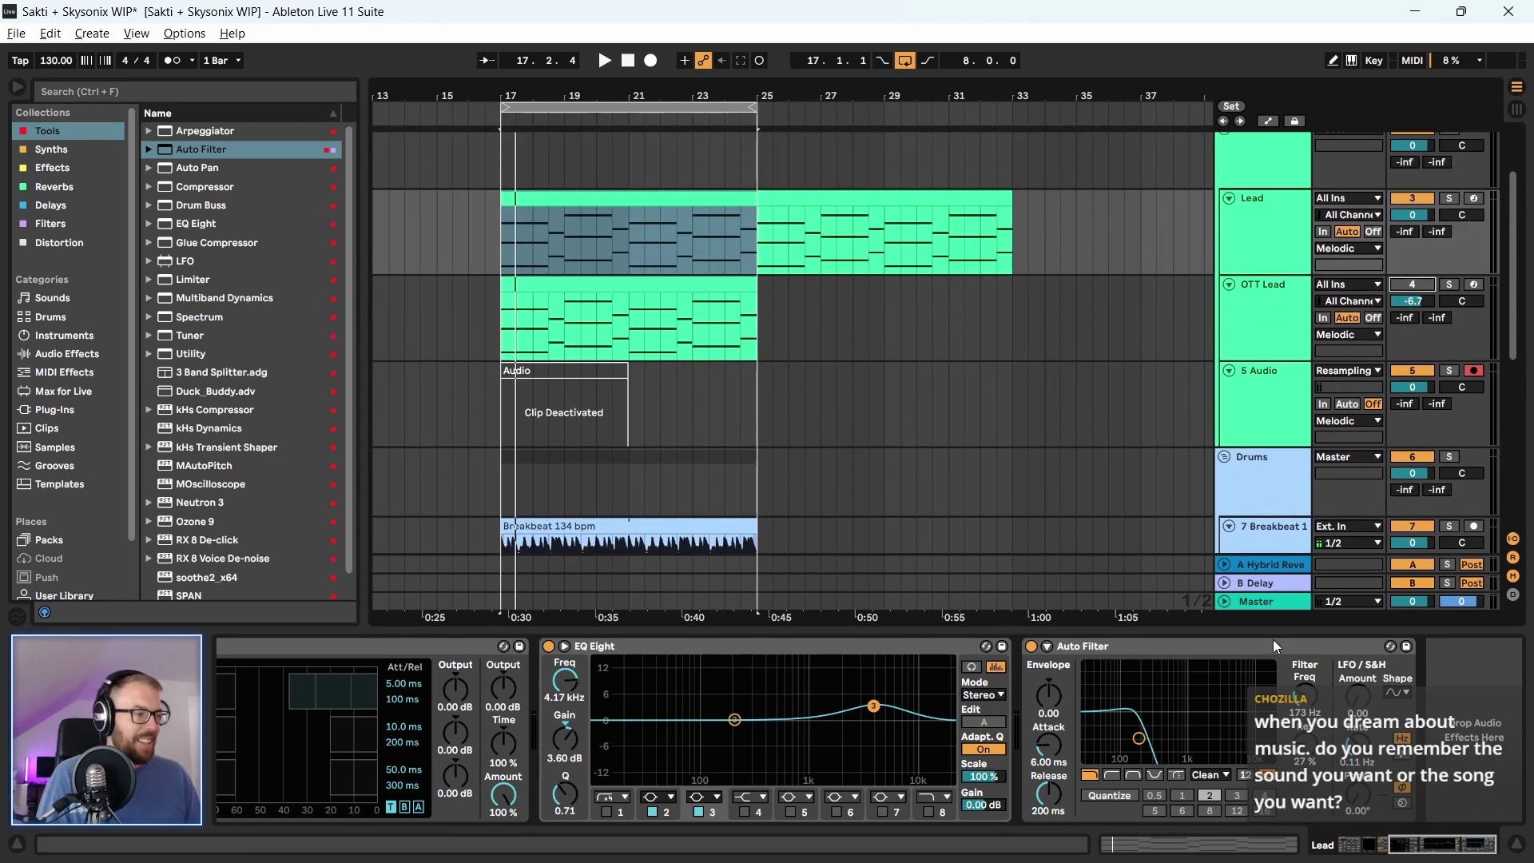
key(space)
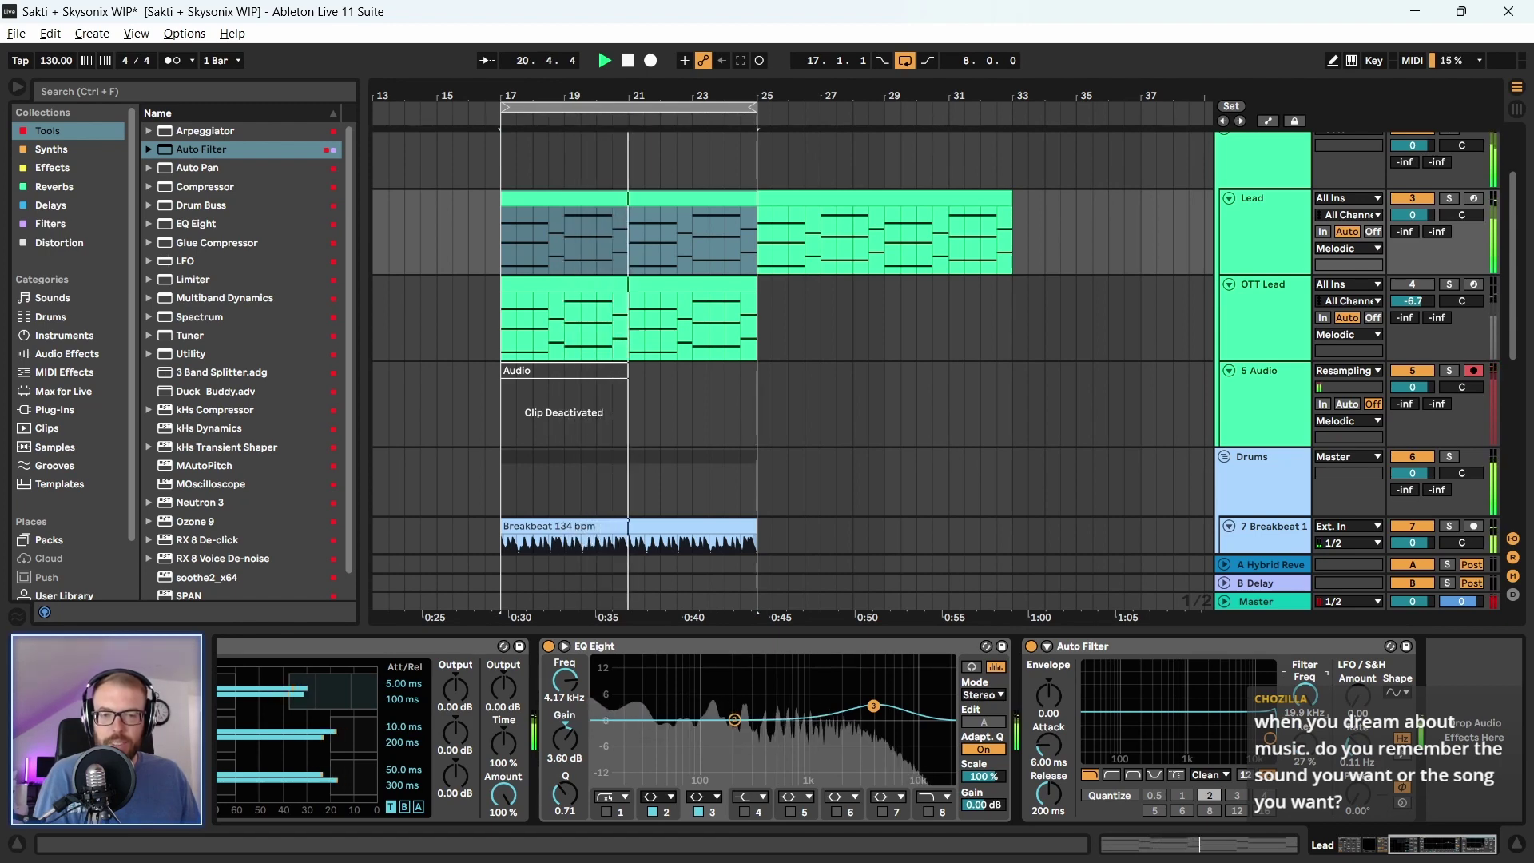
key(space)
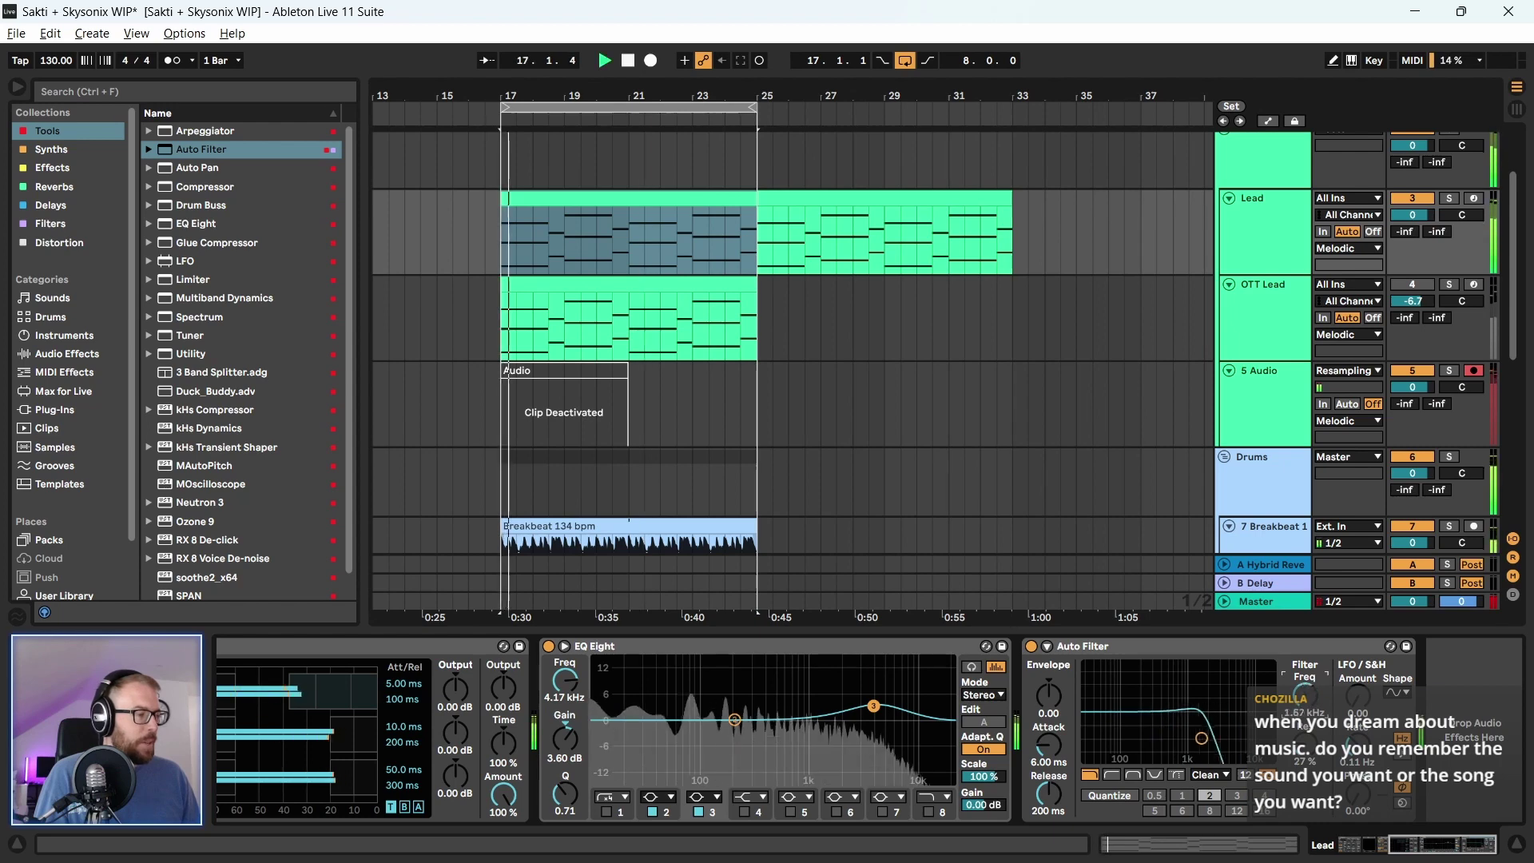
key(space)
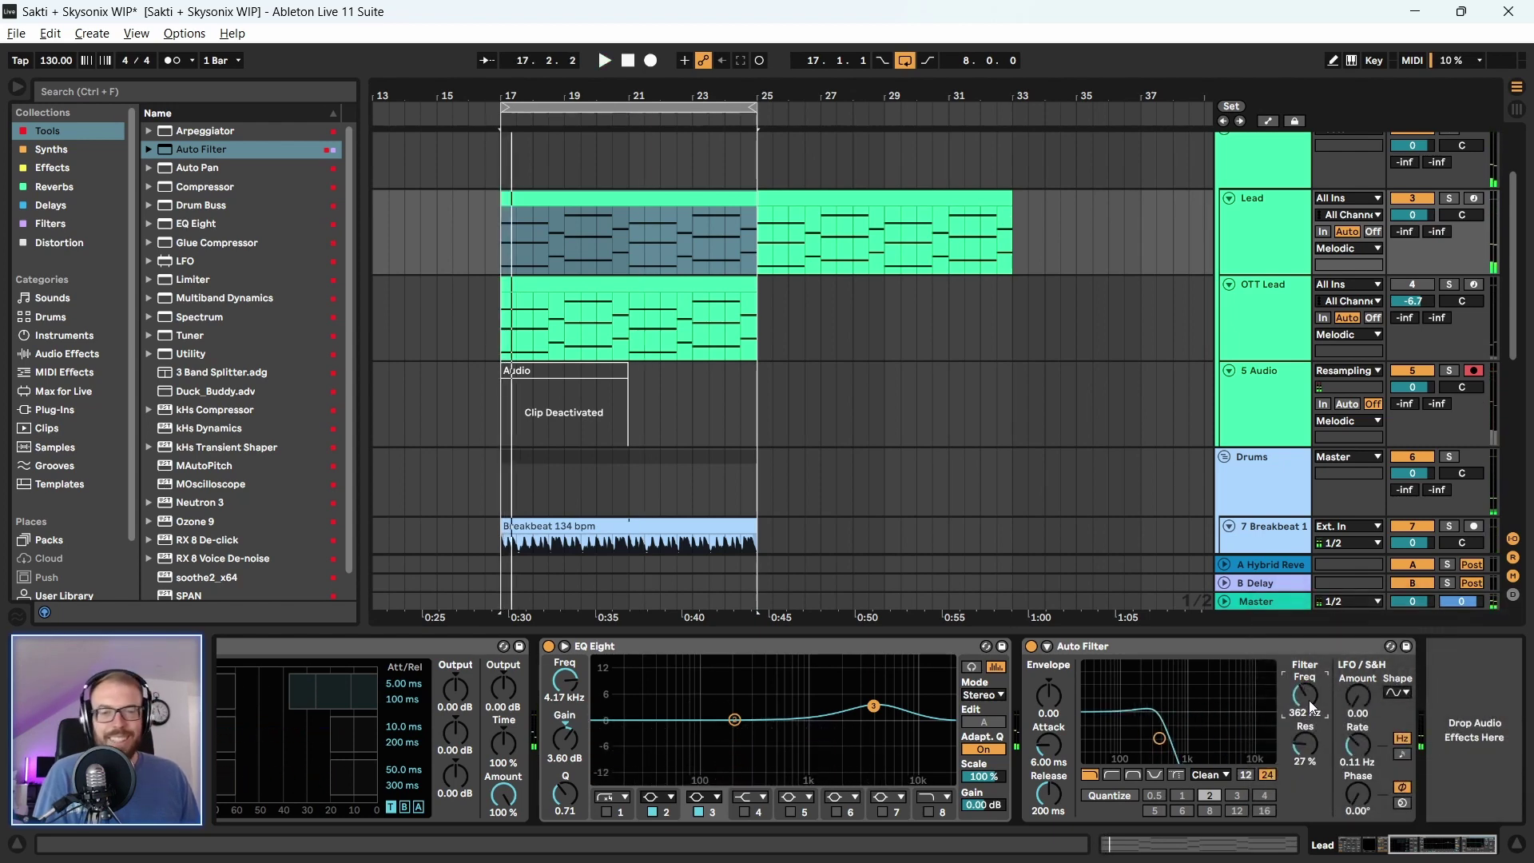
click(1243, 641)
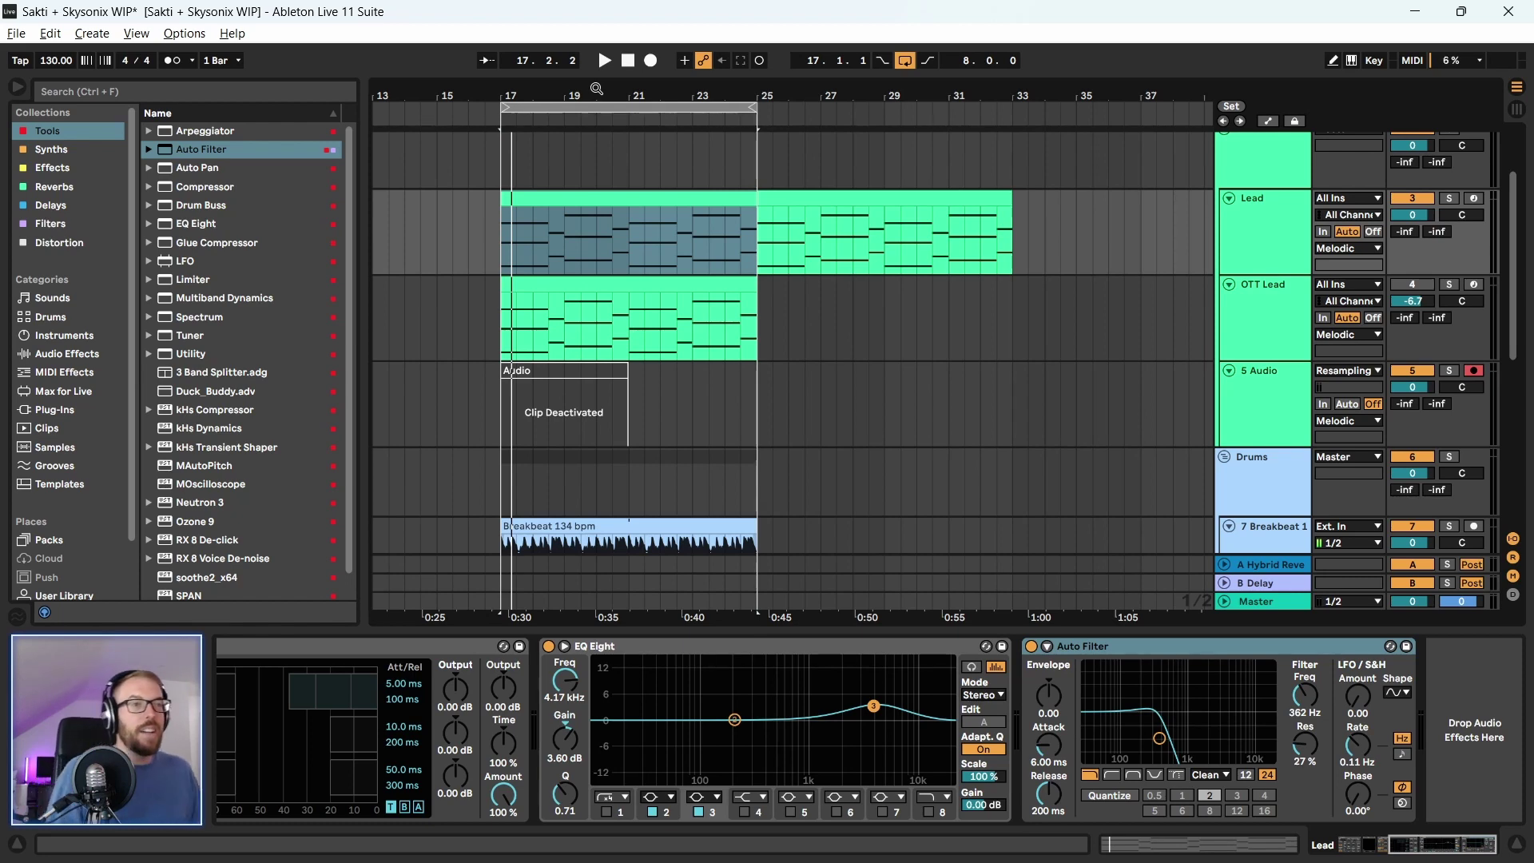
Play the looped section from bar 17 with the filtered Lead and breakbeat, and look over the Drums and Bass tracks
mouse_move(887, 860)
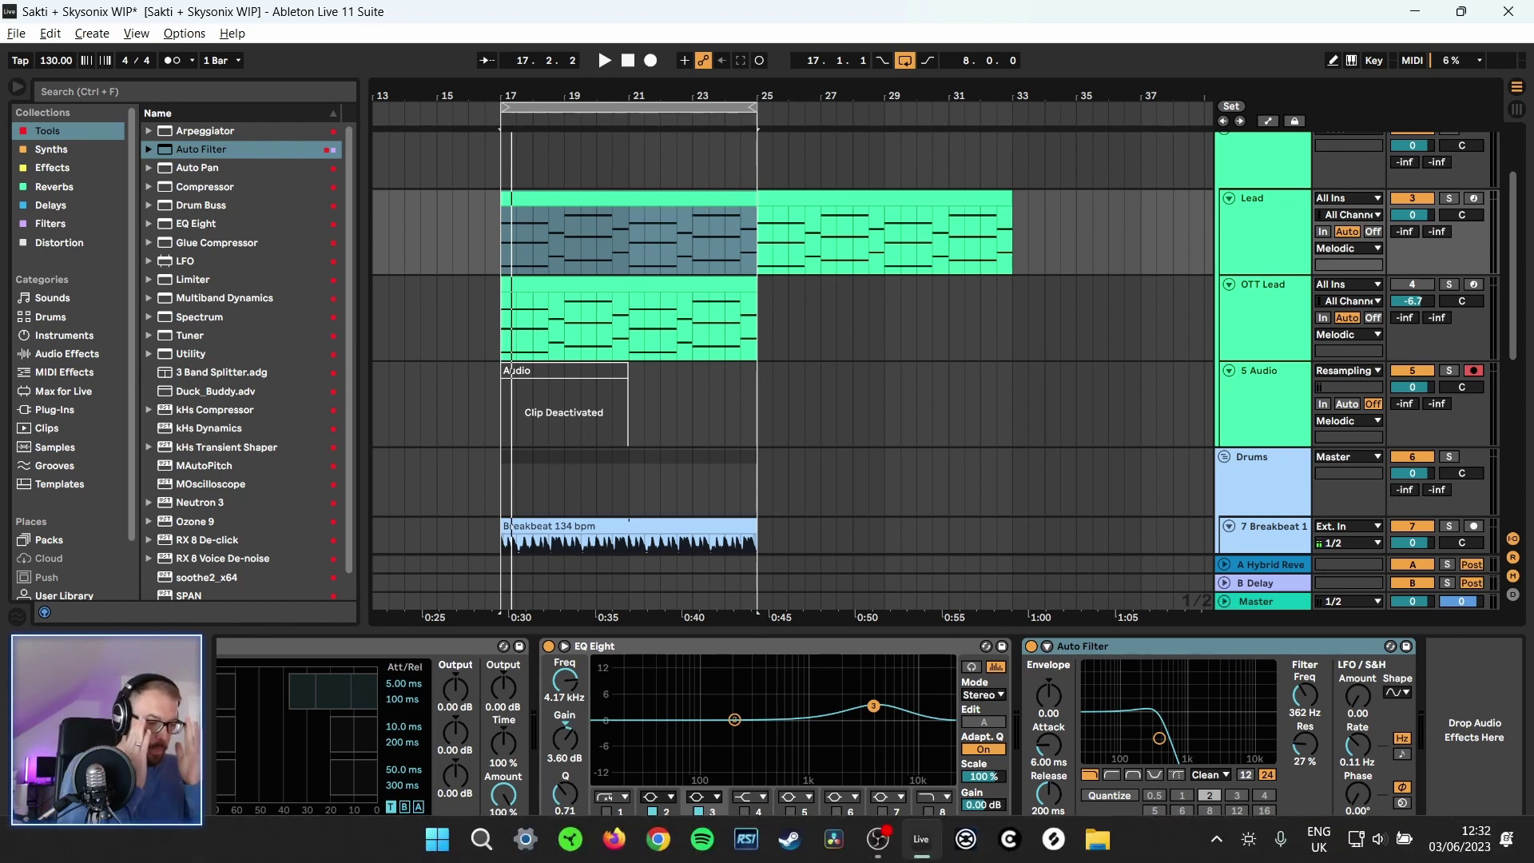
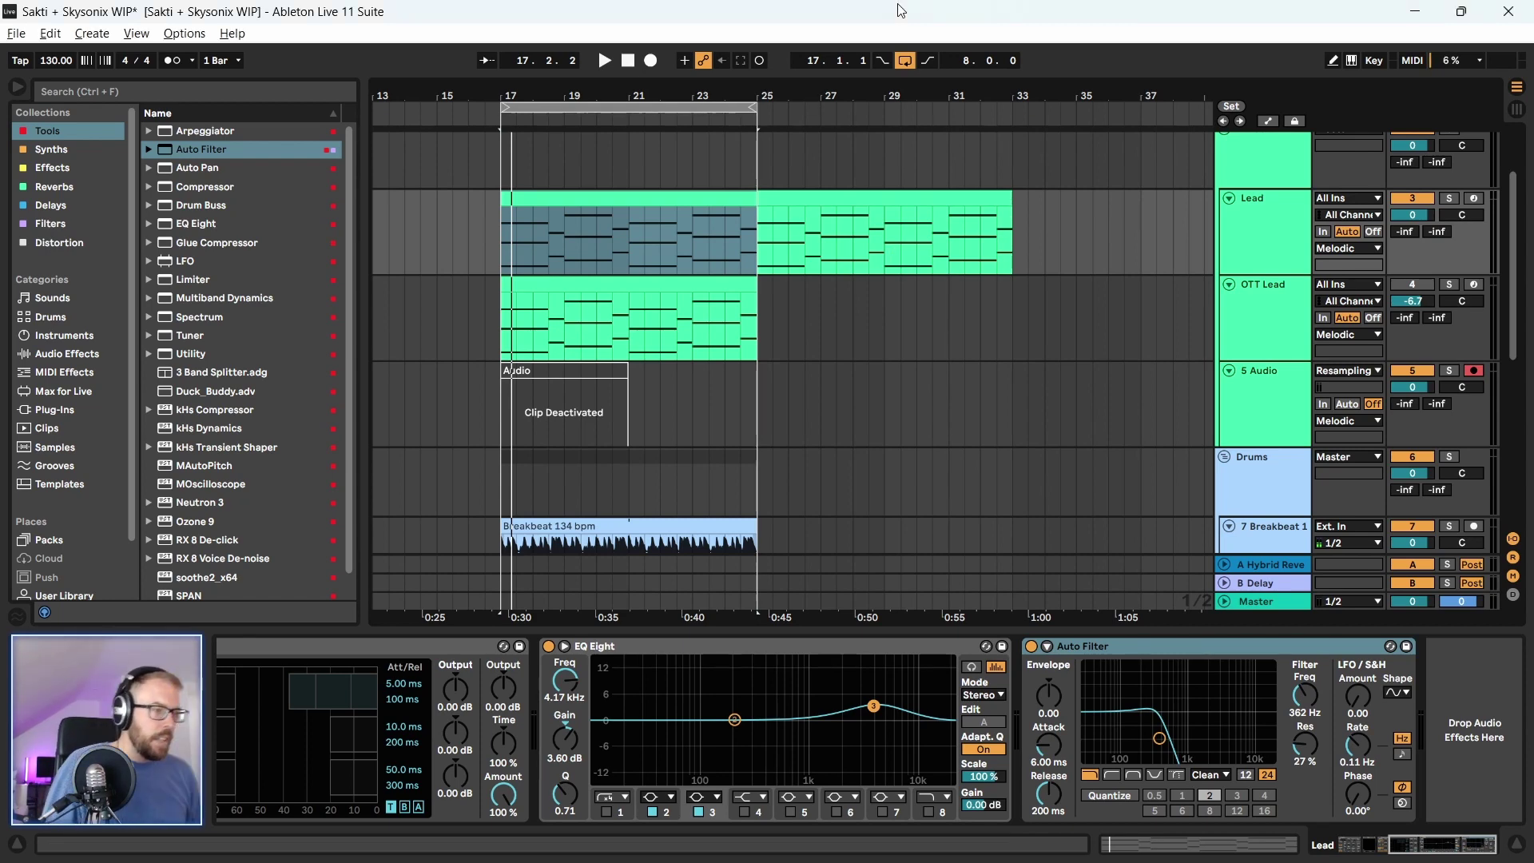
scroll(637, 333, down, 1)
drag(633, 93, 702, 243)
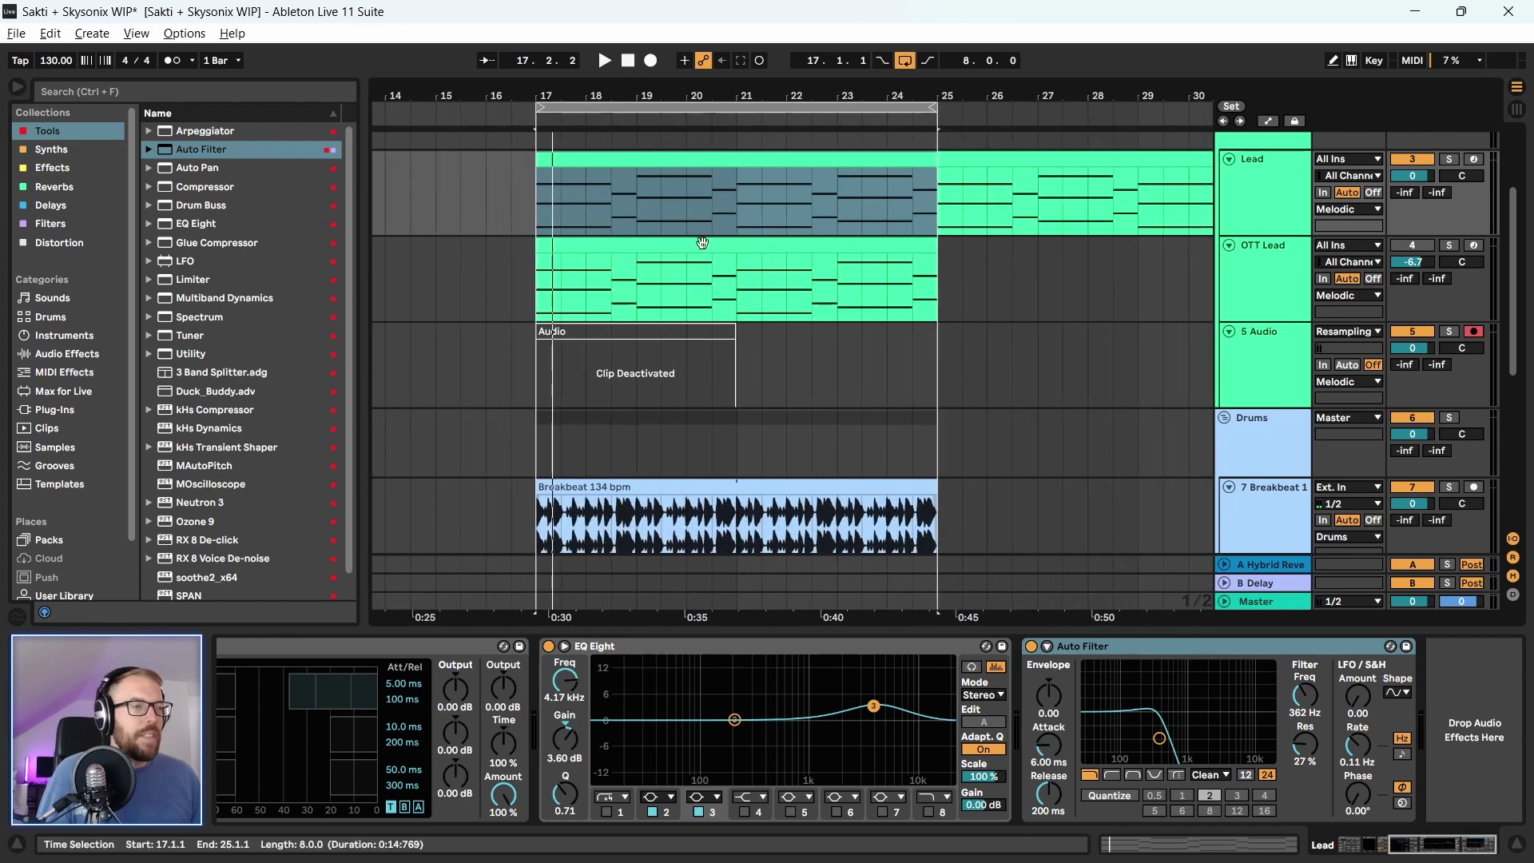
scroll(702, 243, up, 3)
scroll(1287, 312, down, 2)
key(space)
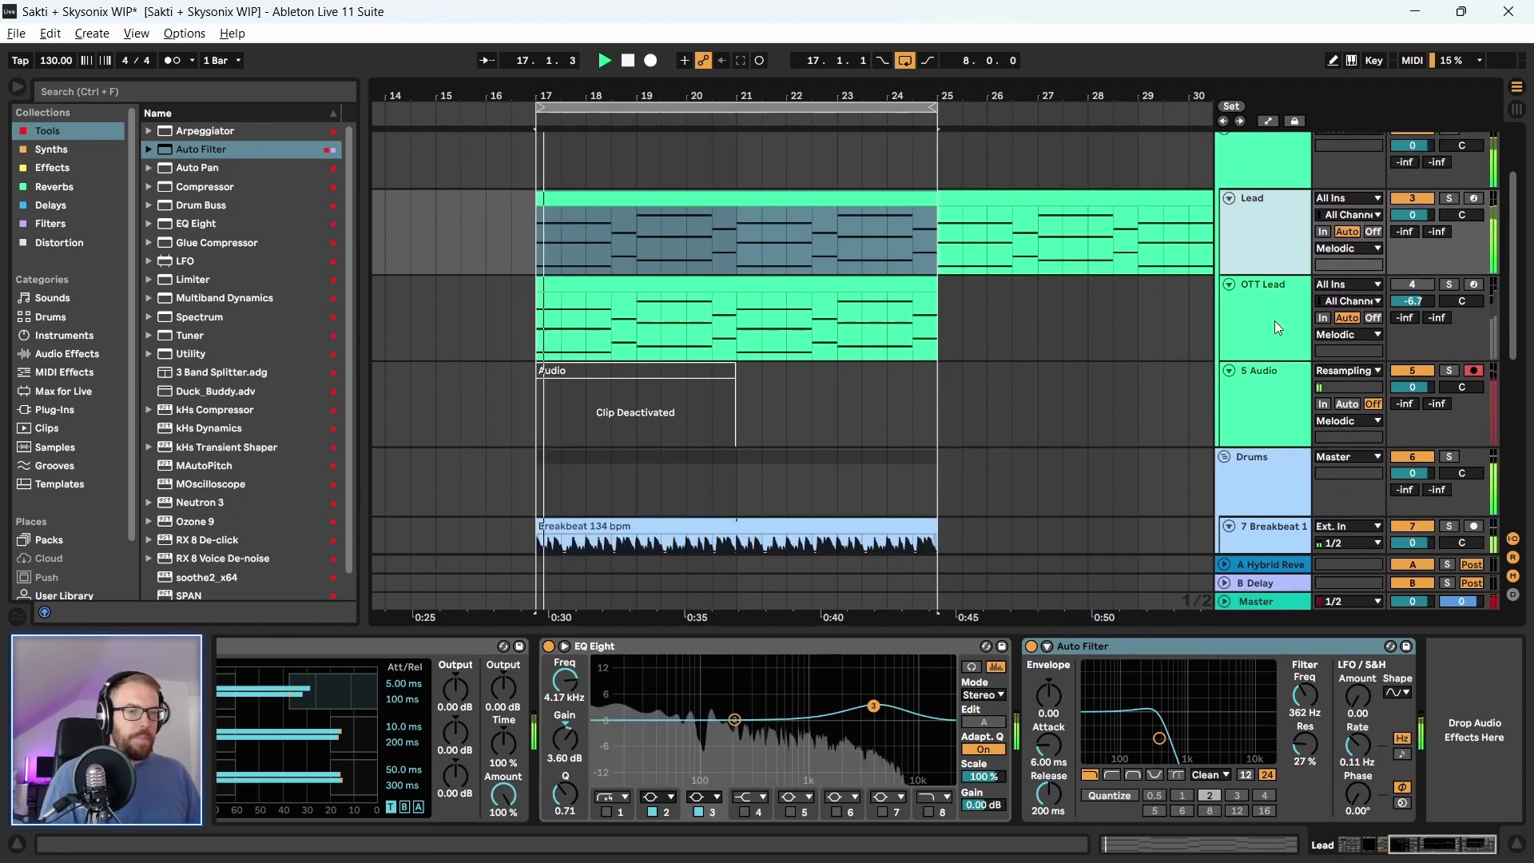
scroll(685, 329, down, 2)
drag(720, 93, 720, 120)
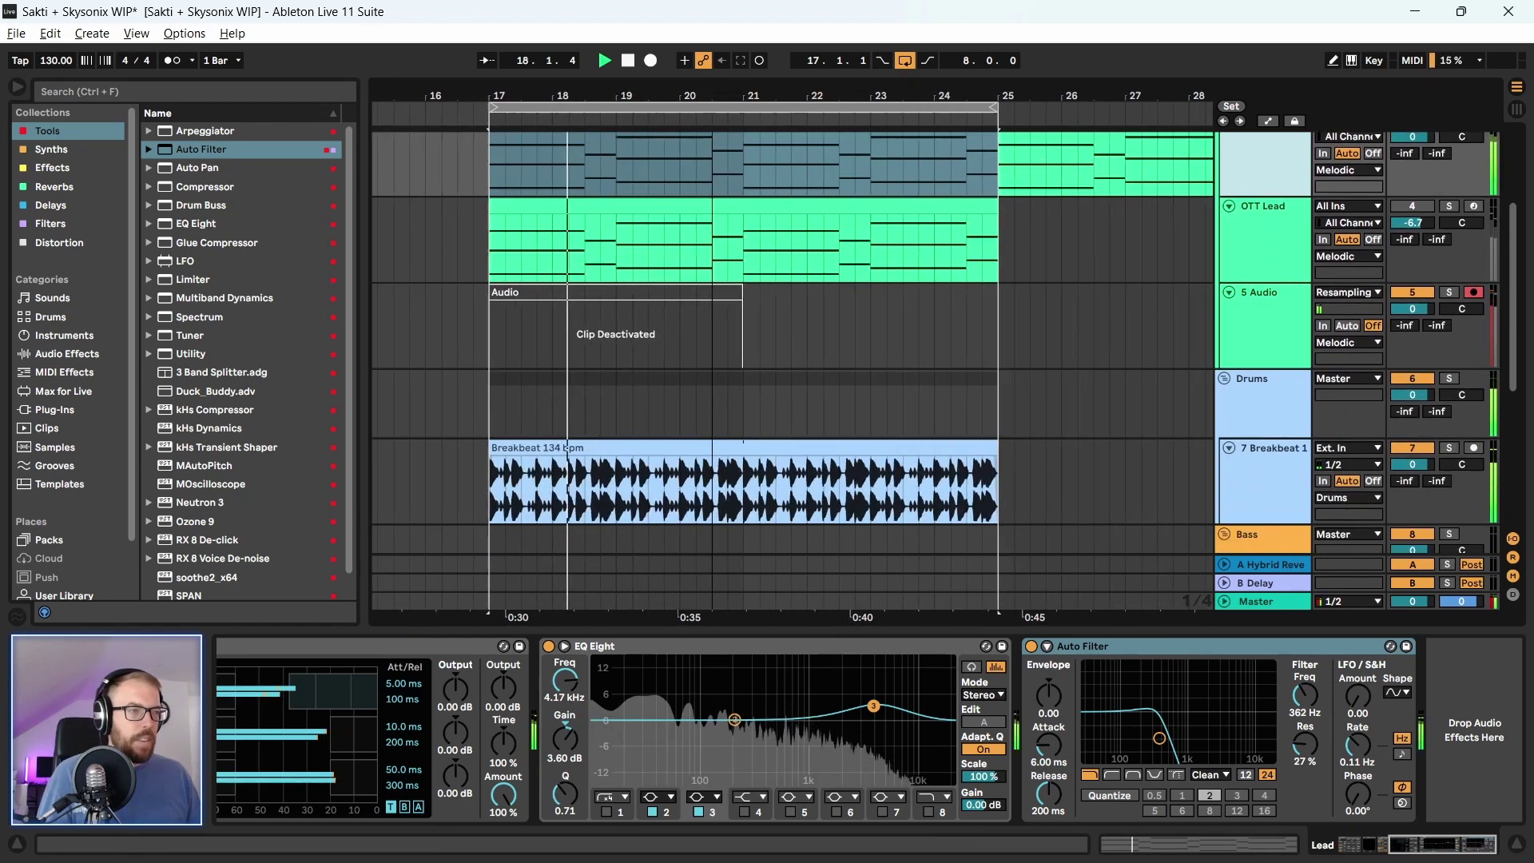
Stop playback and fold the Breakbeat track
scroll(607, 411, up, 2)
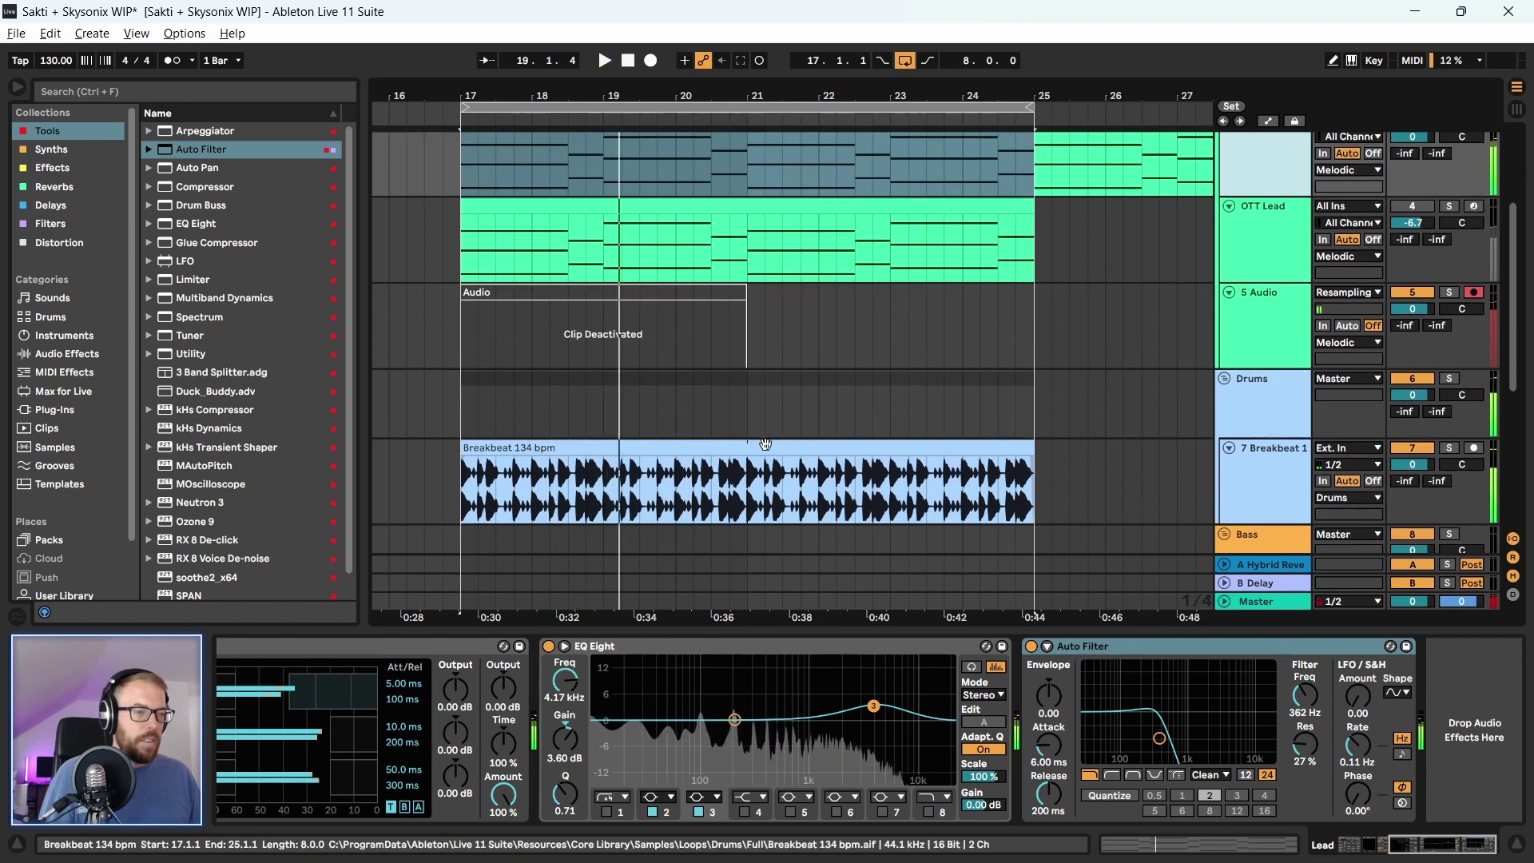
click(765, 445)
click(1115, 459)
click(1231, 447)
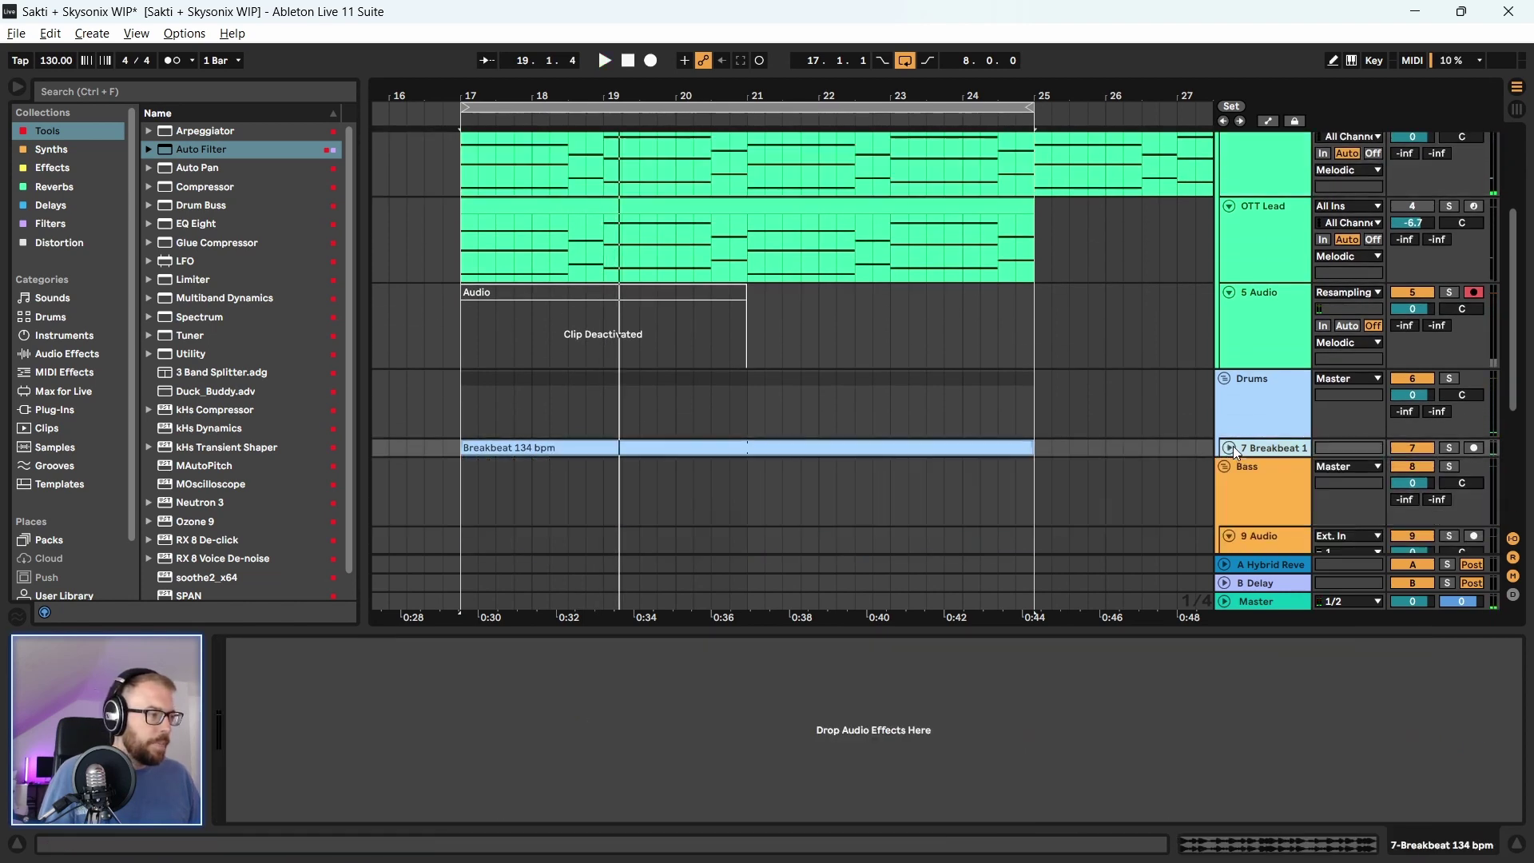
Duplicate the Lead track and delete the clip at bars 17 to 25 from the duplicate
scroll(1276, 313, up, 2)
drag(717, 100, 592, 83)
click(1261, 241)
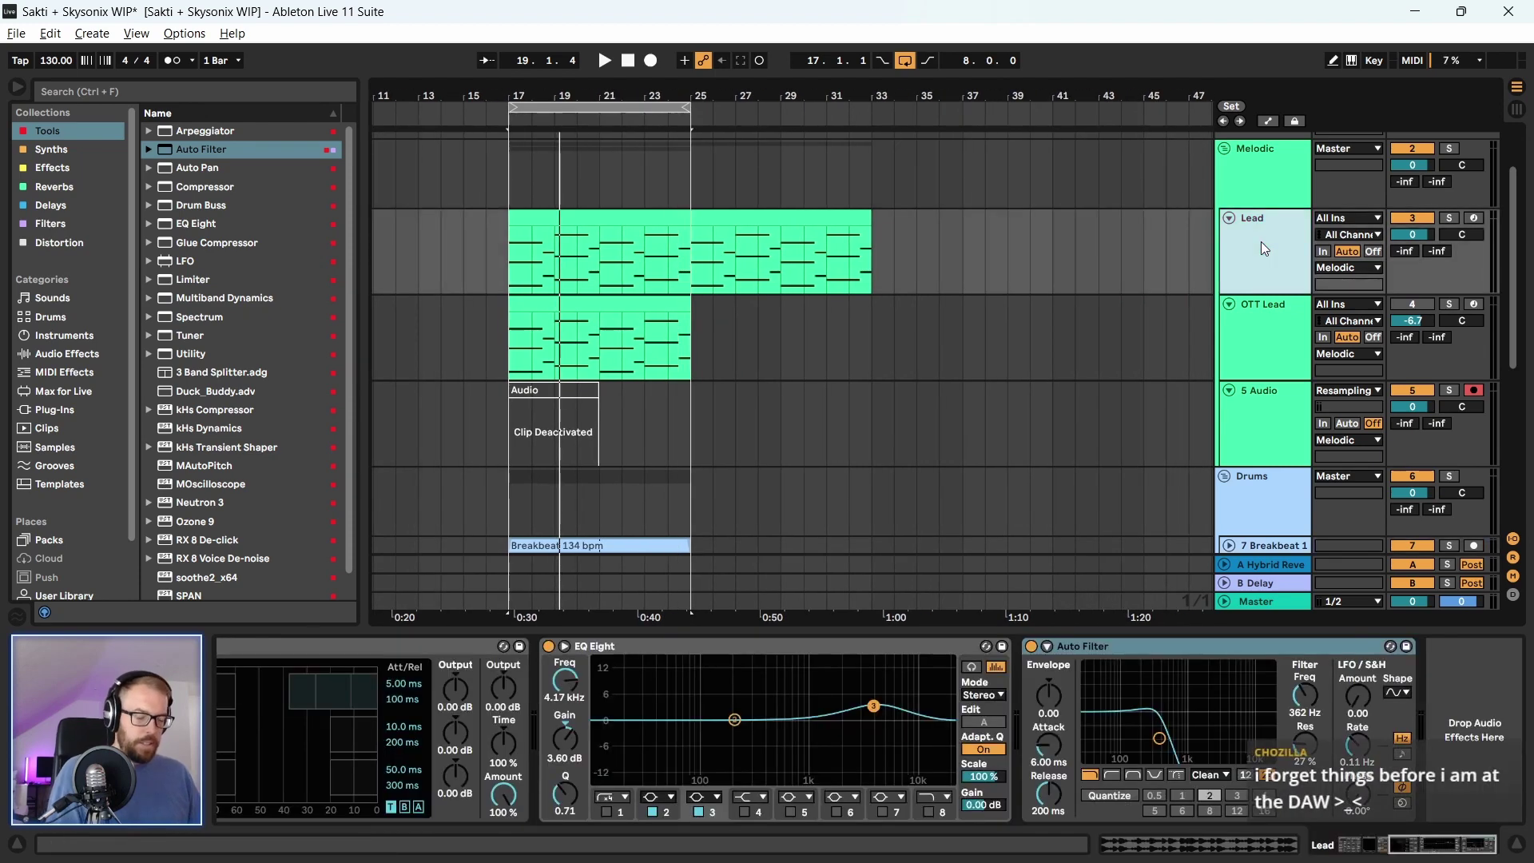
key(ctrl+d)
key(Delete)
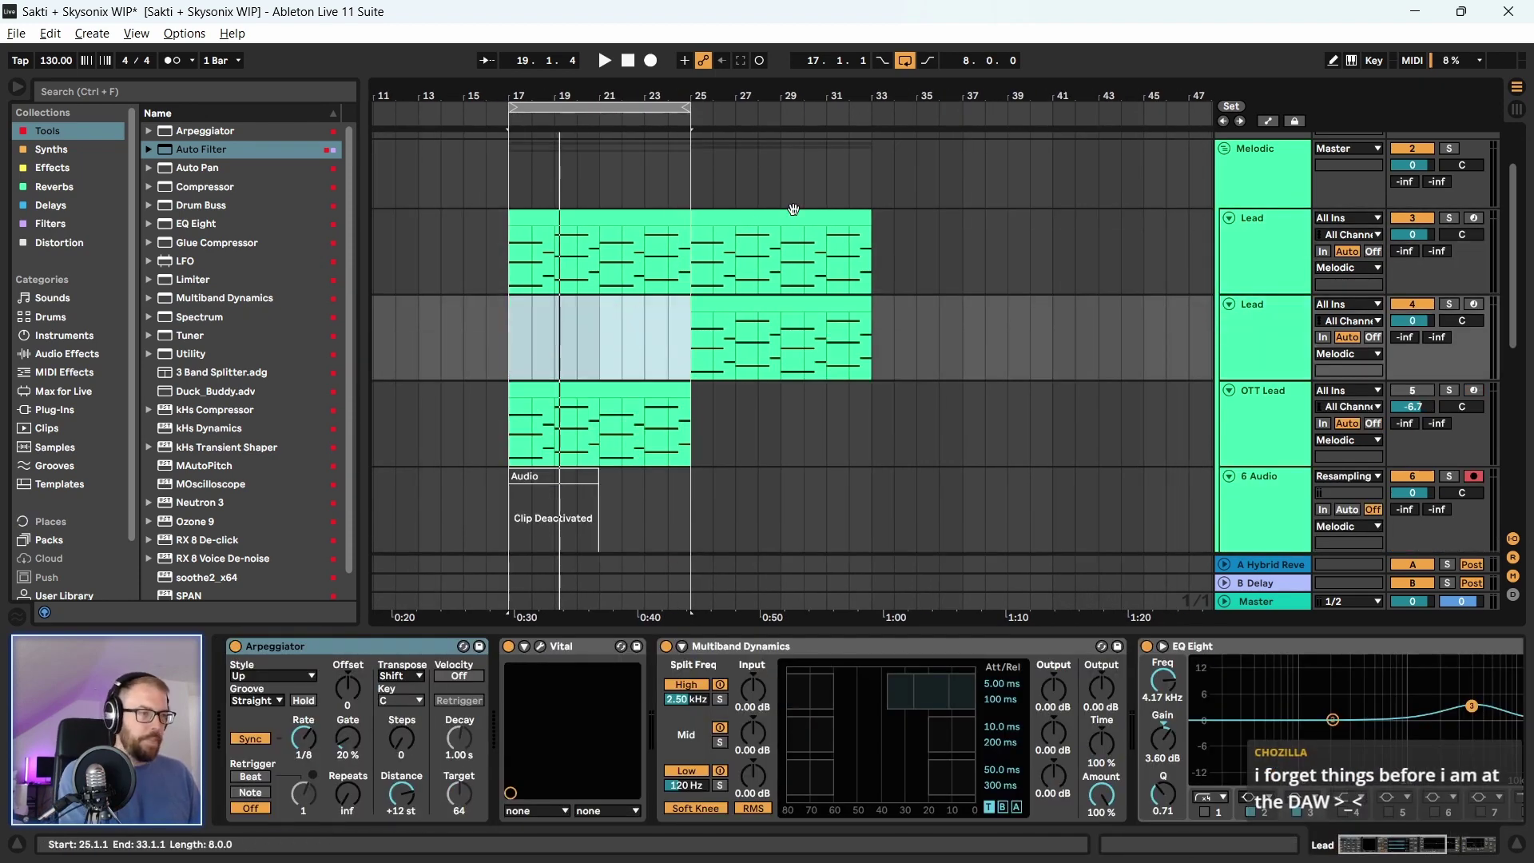
Delete the original Lead track's clip at bars 25 to 33 and open its clip at bars 17 to 25
click(793, 209)
key(Delete)
click(651, 213)
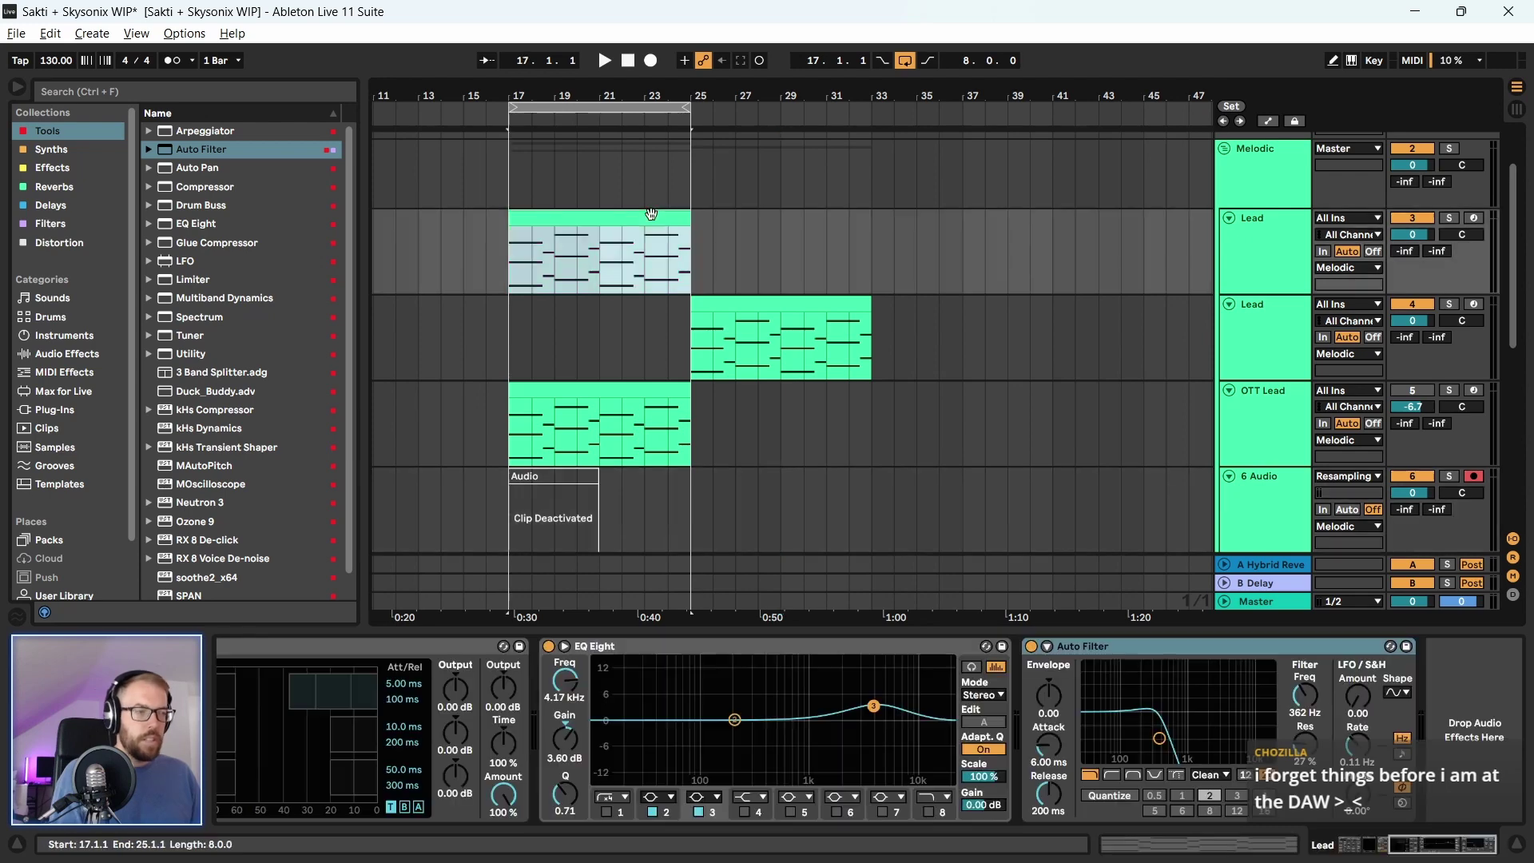
mouse_move(691, 228)
mouse_down()
mouse_move(757, 228)
mouse_move(644, 228)
mouse_move(700, 228)
mouse_up()
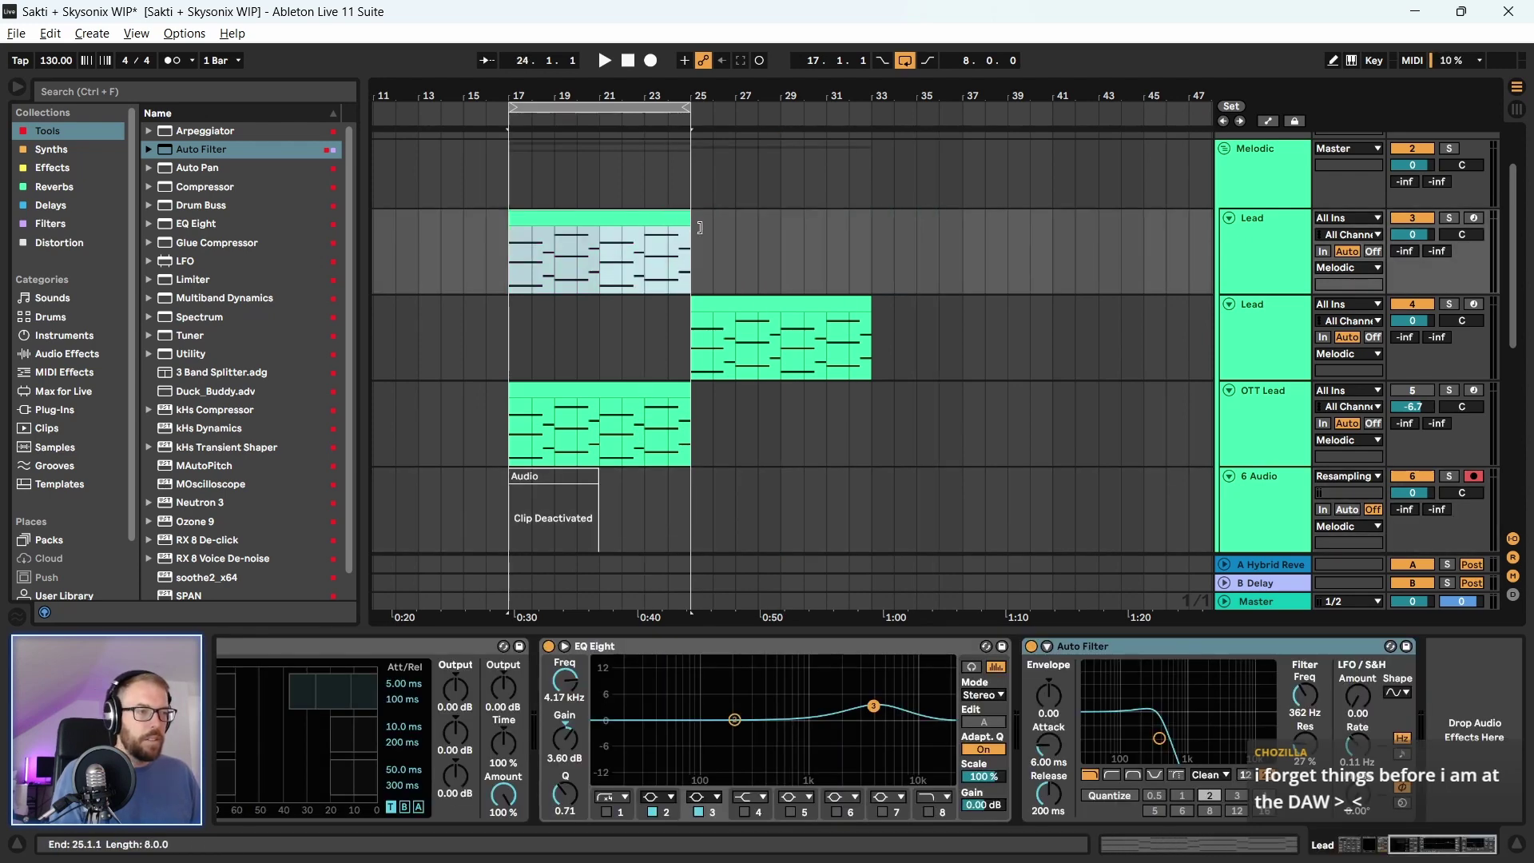
double_click(671, 217)
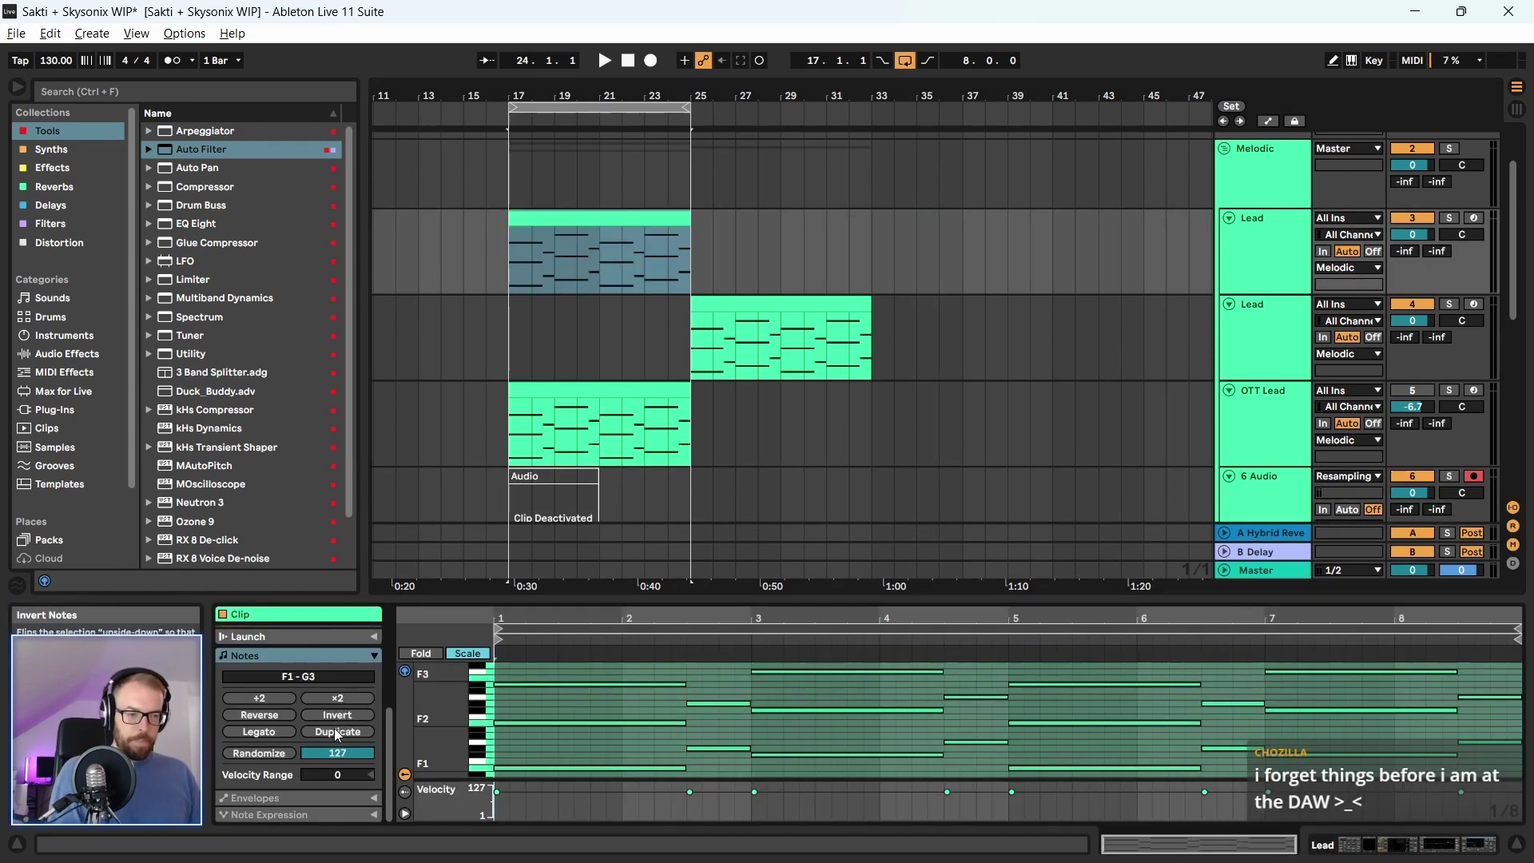
click(650, 213)
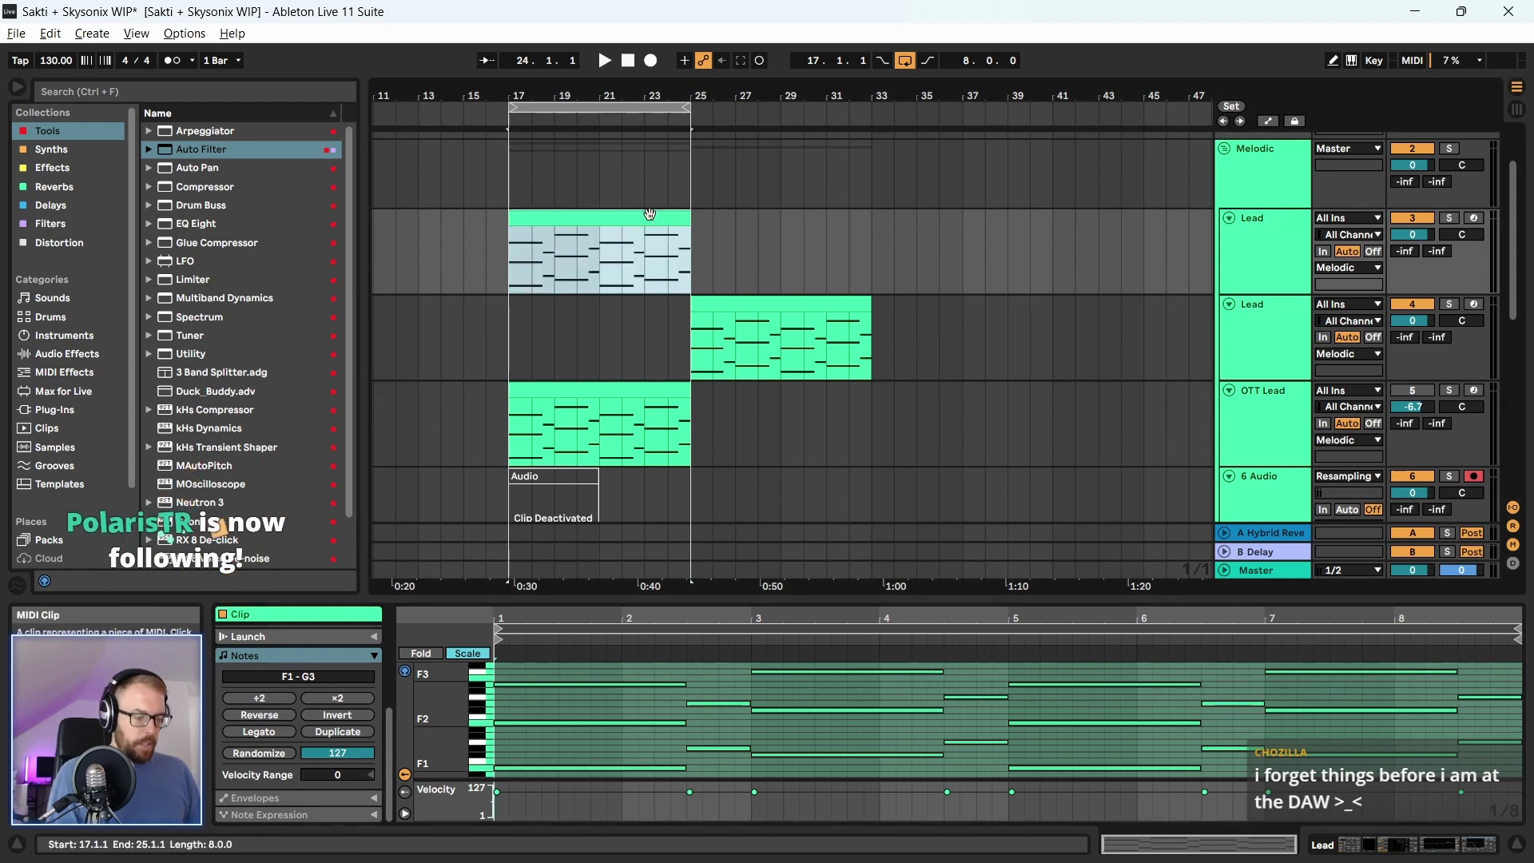
Duplicate the original Lead's first clip into bars 25 to 33 and extend the arrangement loop to 16 bars
scroll(278, 731, up, 3)
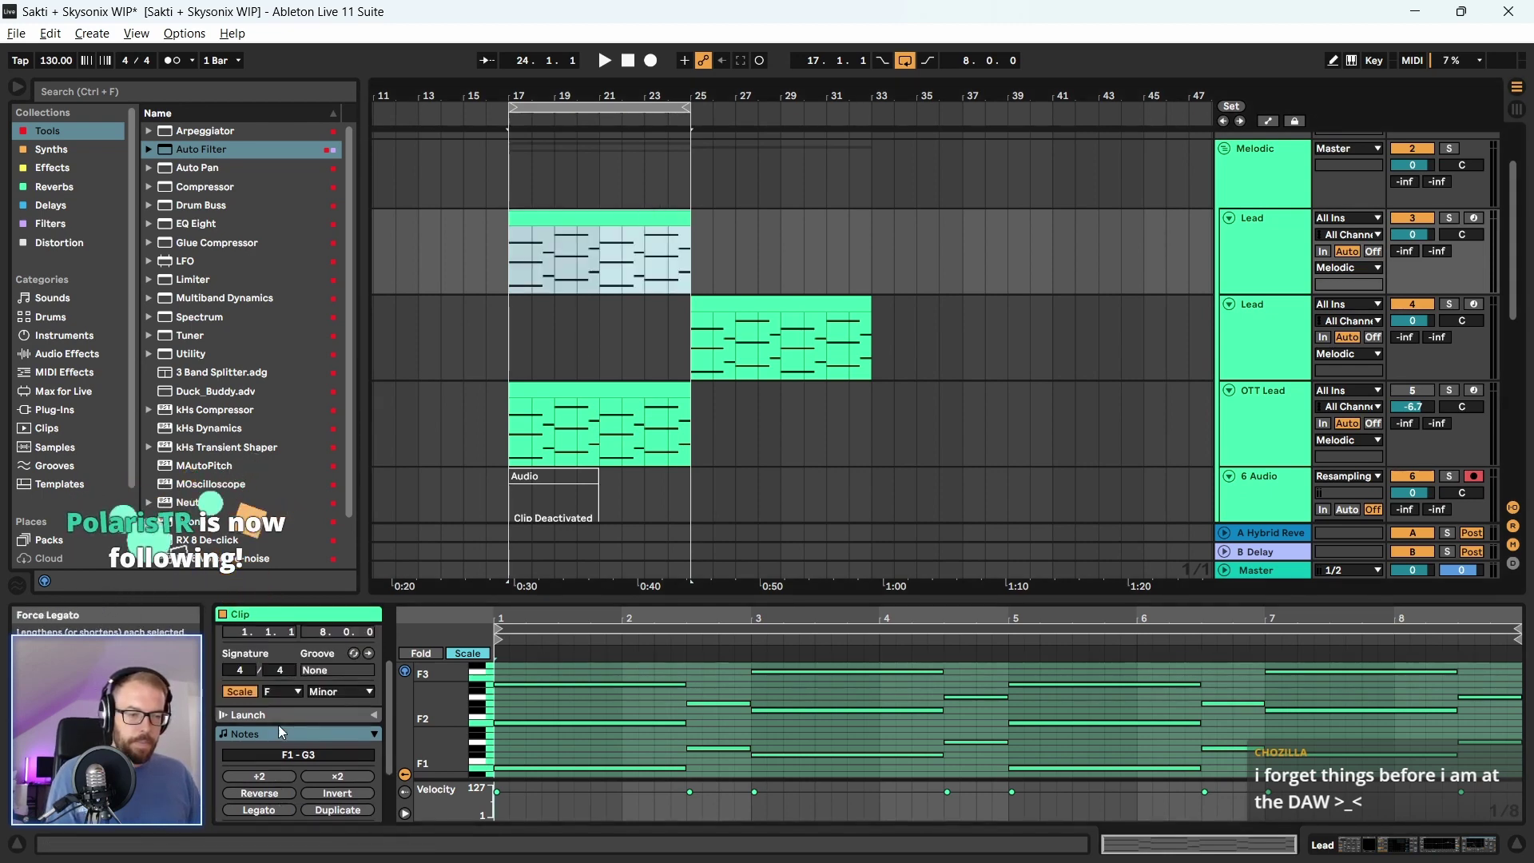
scroll(278, 726, up, 3)
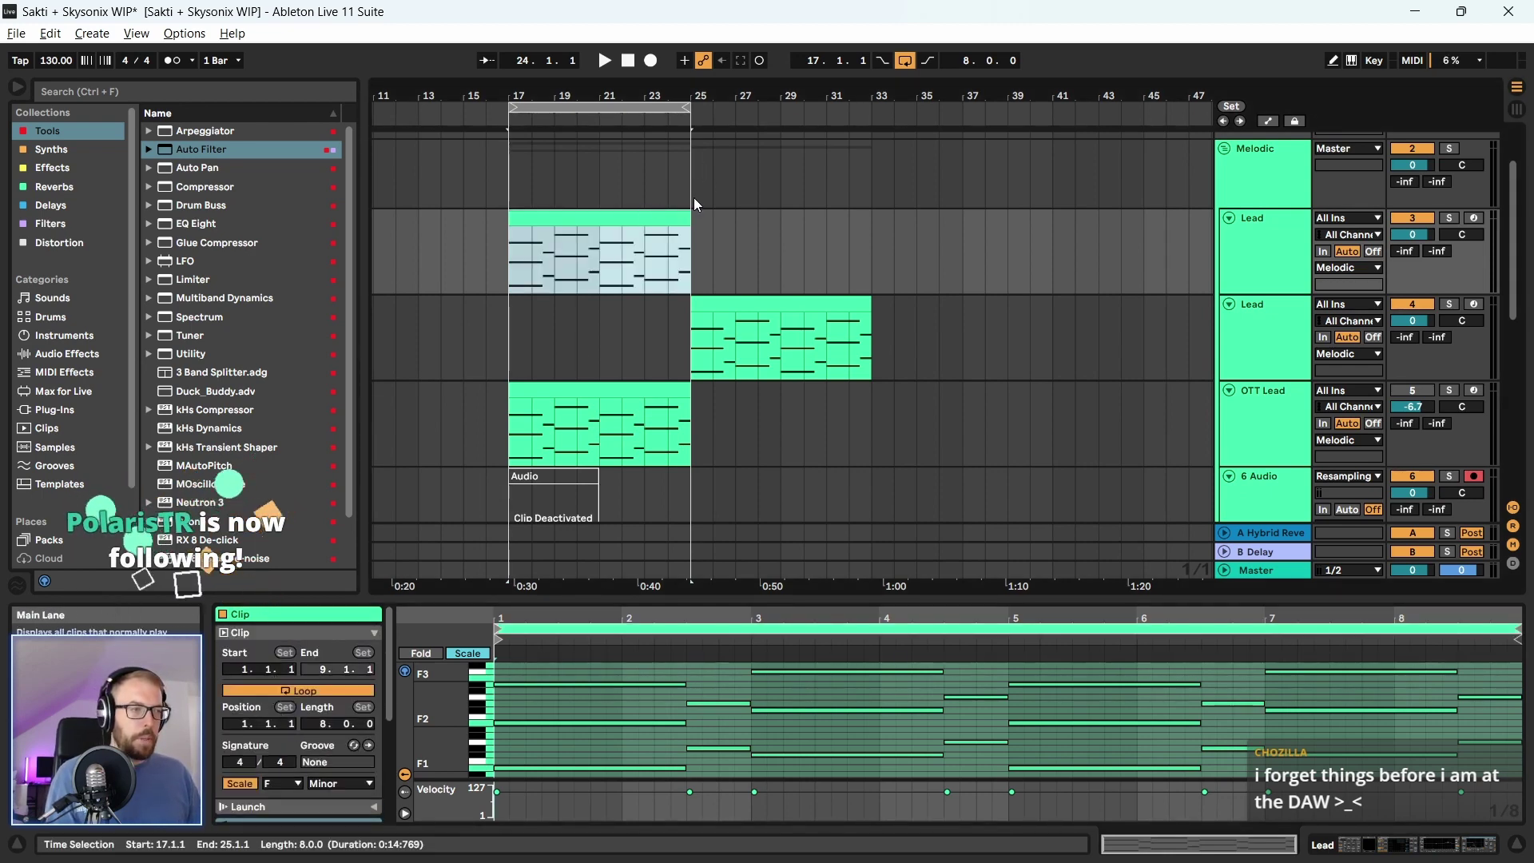
key(ctrl+d)
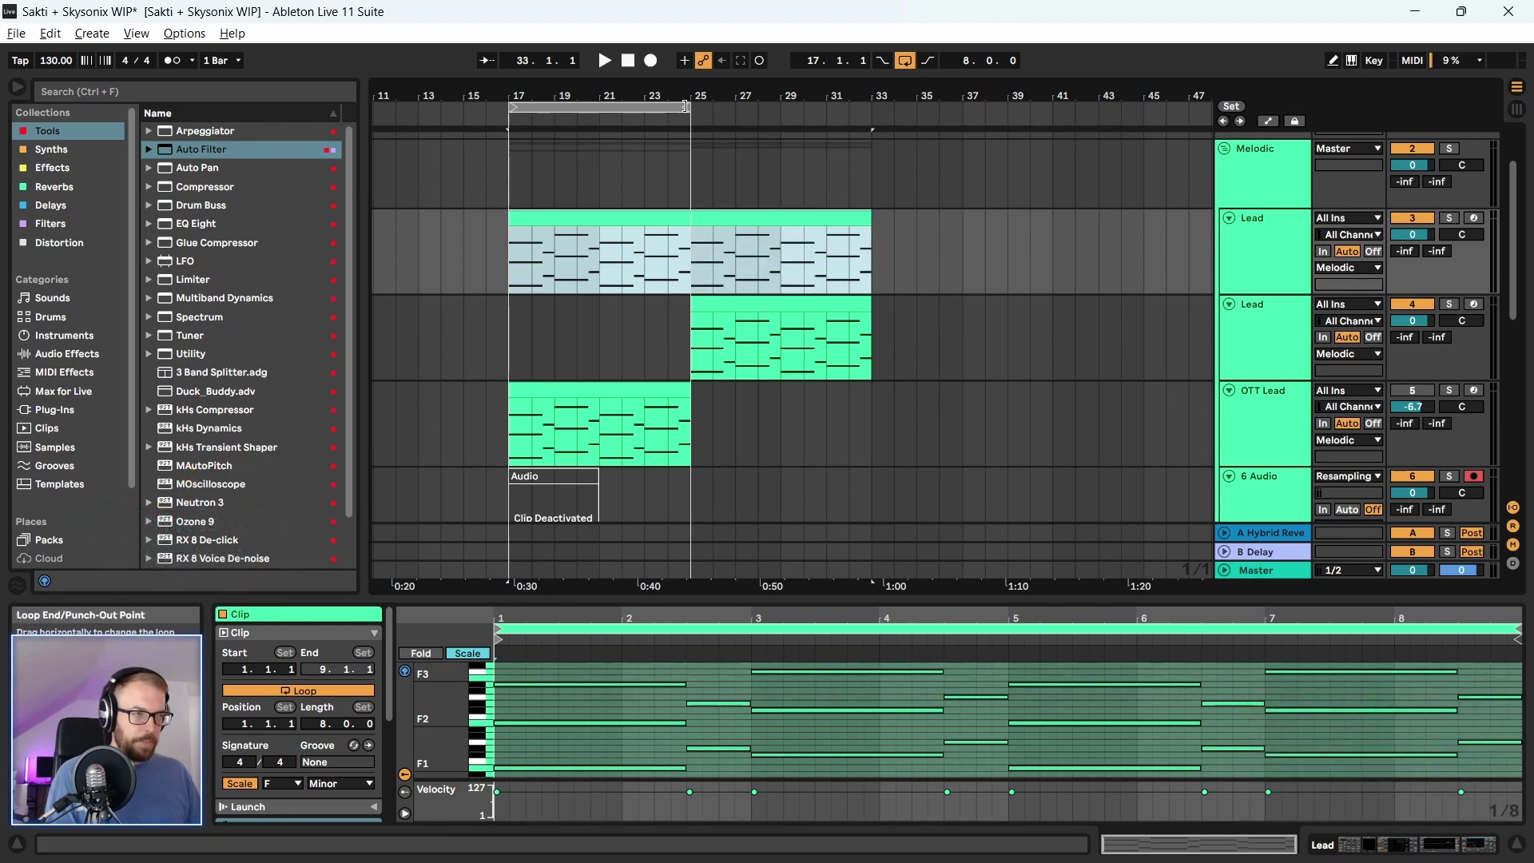
drag(685, 107, 872, 106)
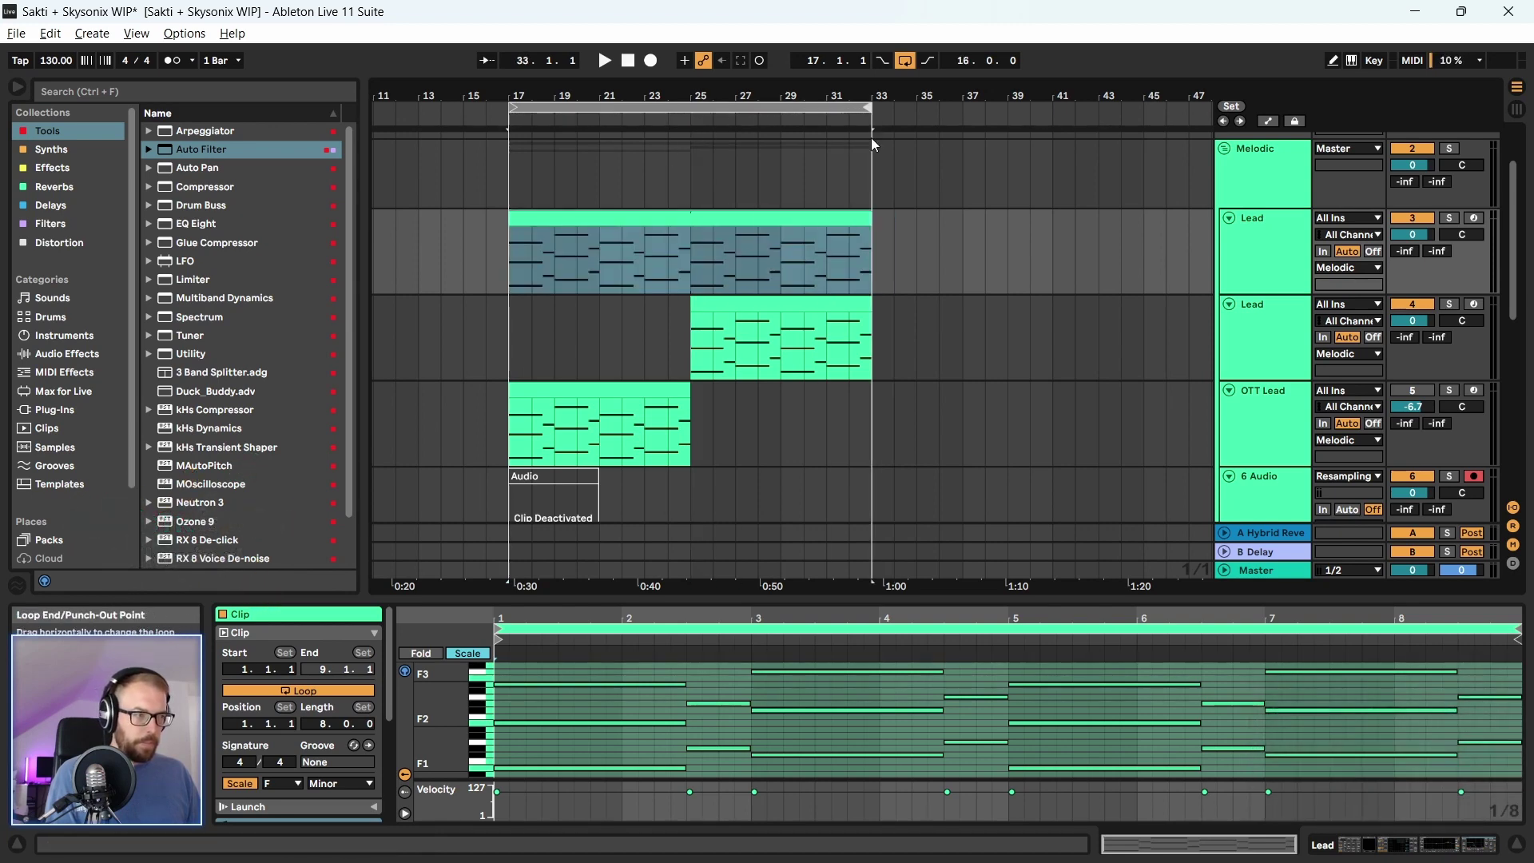
Play both Lead tracks briefly from bar 25 and shorten the loop to the 8 bars starting at bar 25
click(691, 339)
key(space)
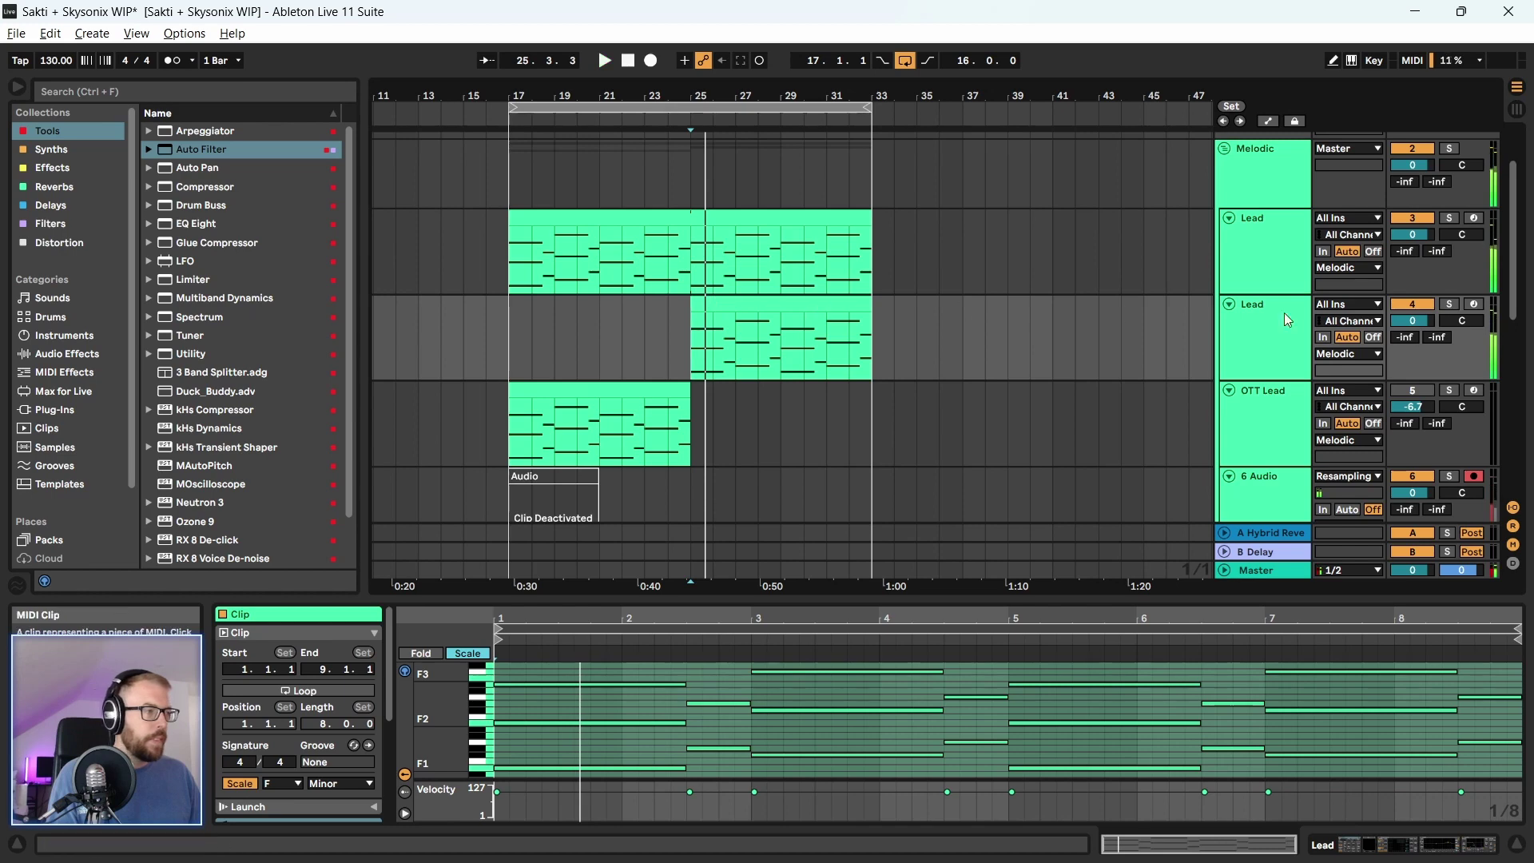
key(space)
click(740, 304)
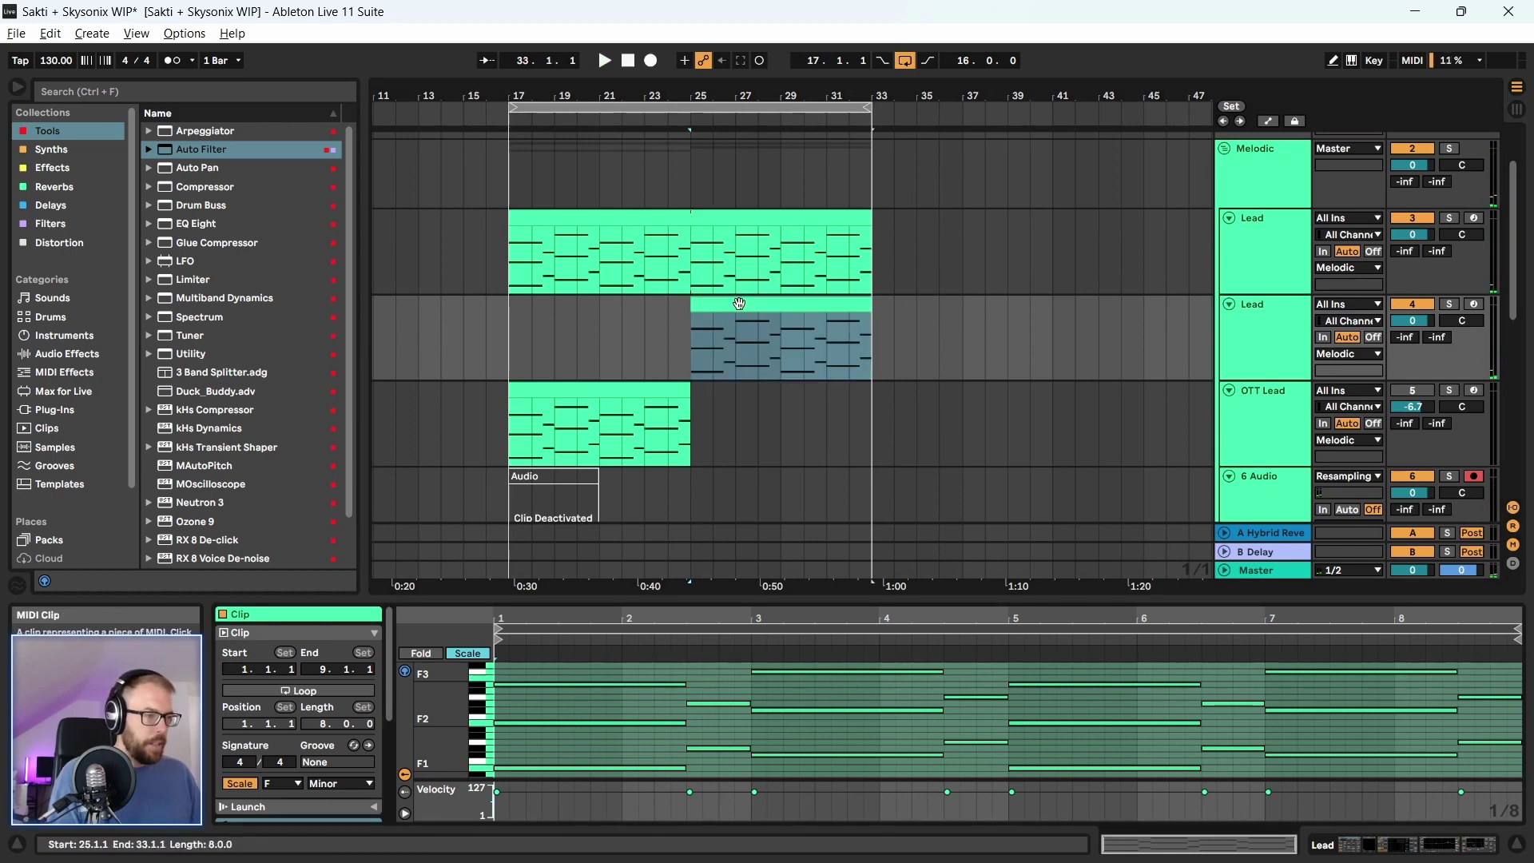
drag(512, 106, 689, 118)
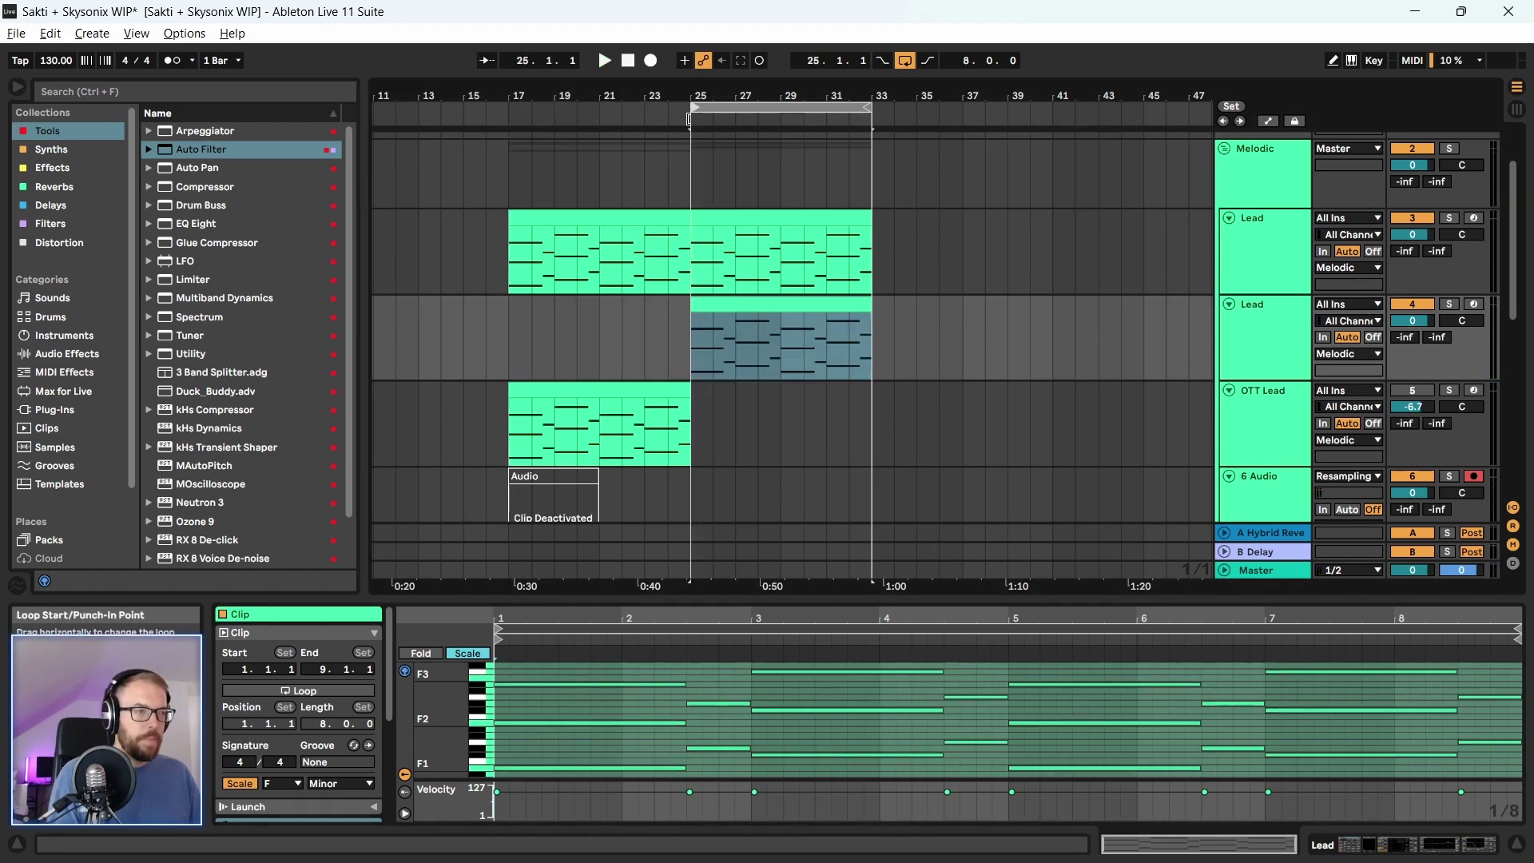
click(724, 311)
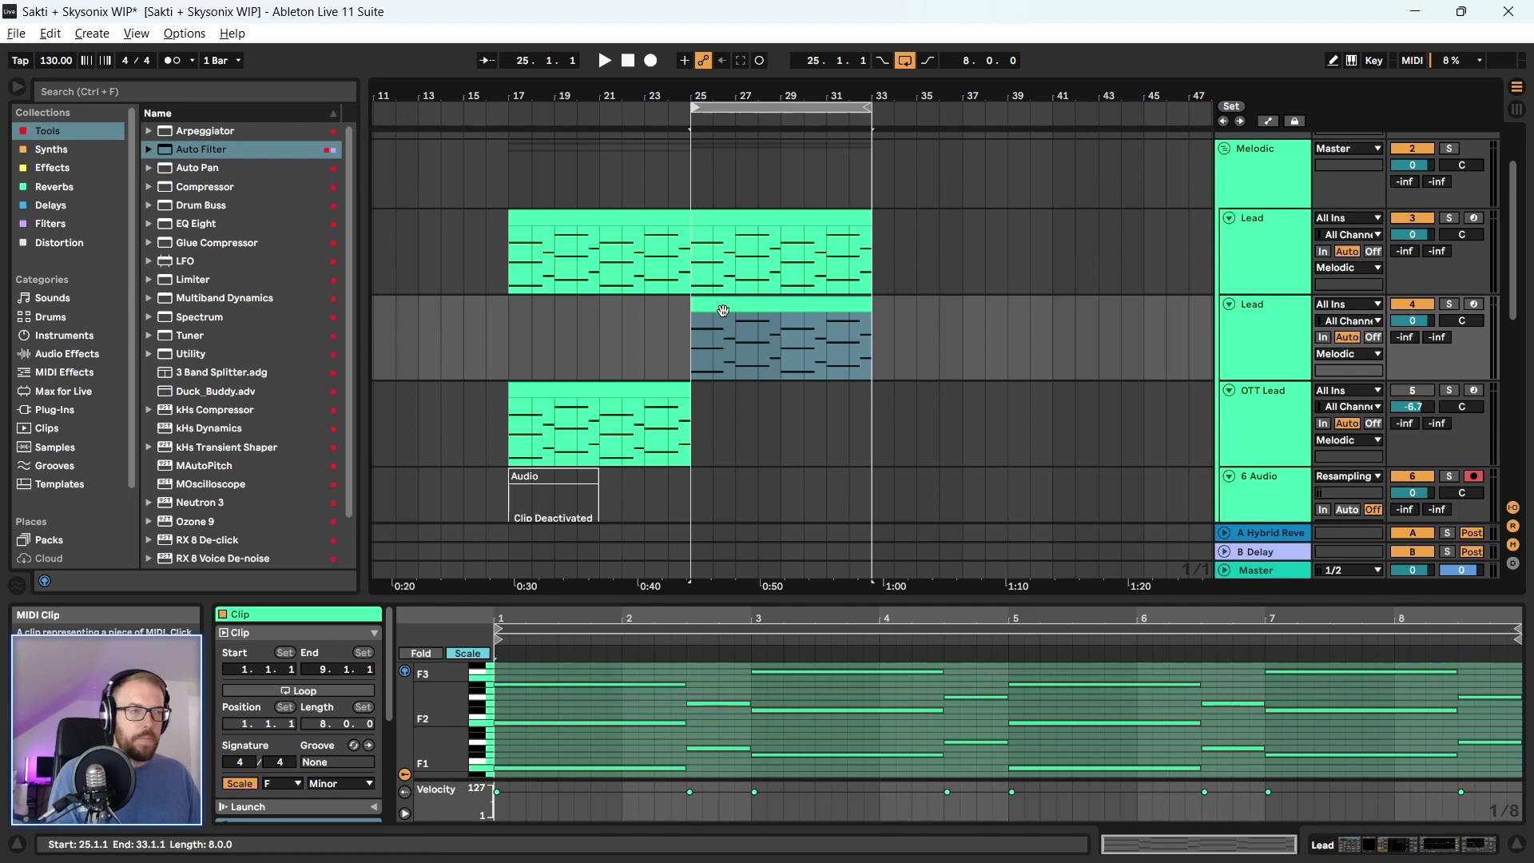
Enlarge the note editor and delete all notes from the duplicated Lead track's clip
key(space)
drag(760, 599, 760, 280)
key(space)
drag(583, 438, 1507, 757)
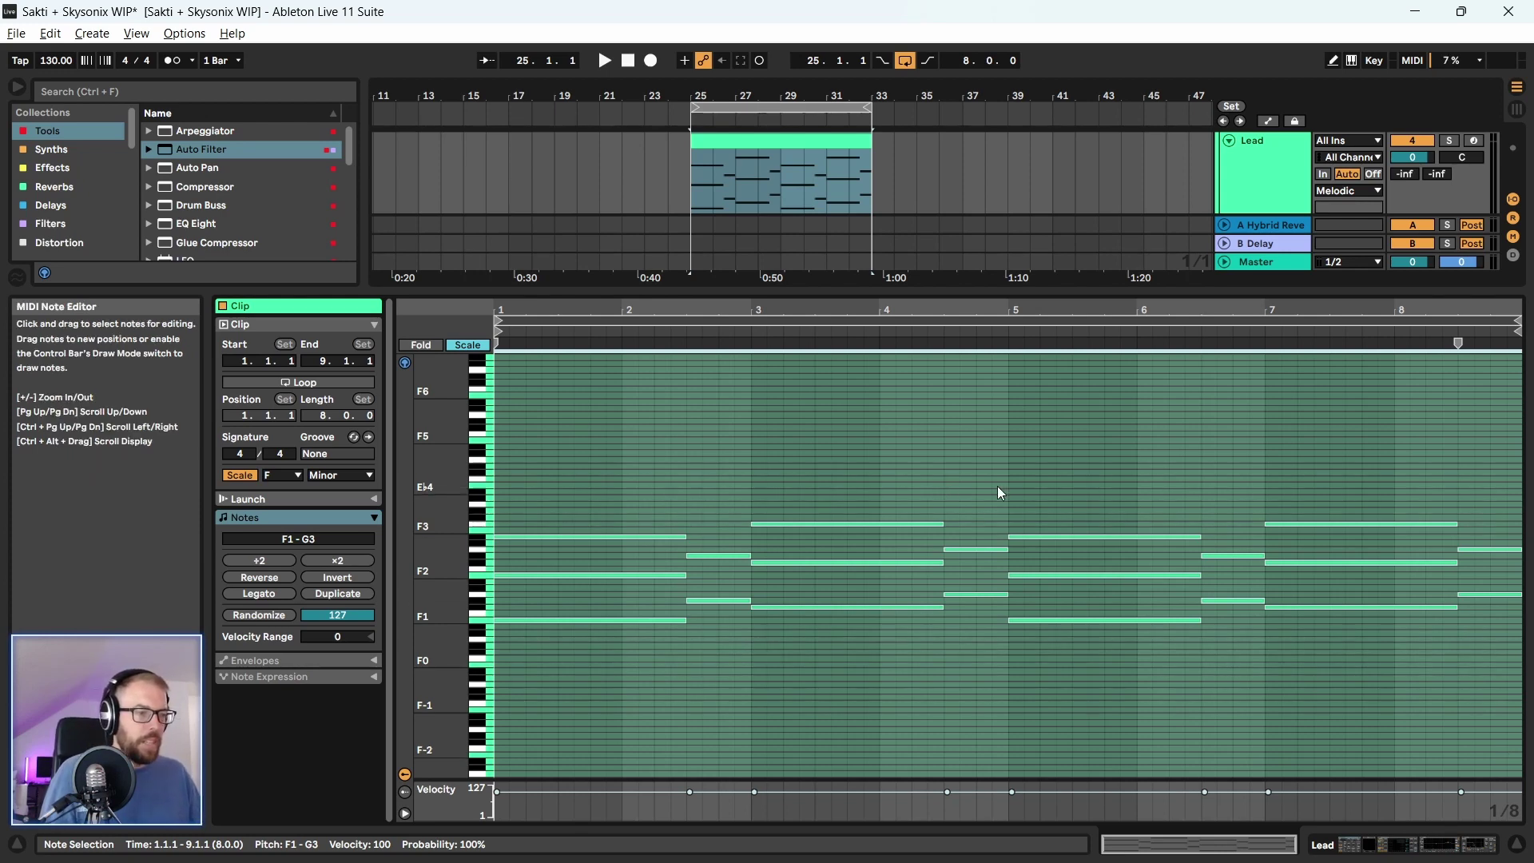
drag(565, 452, 1481, 668)
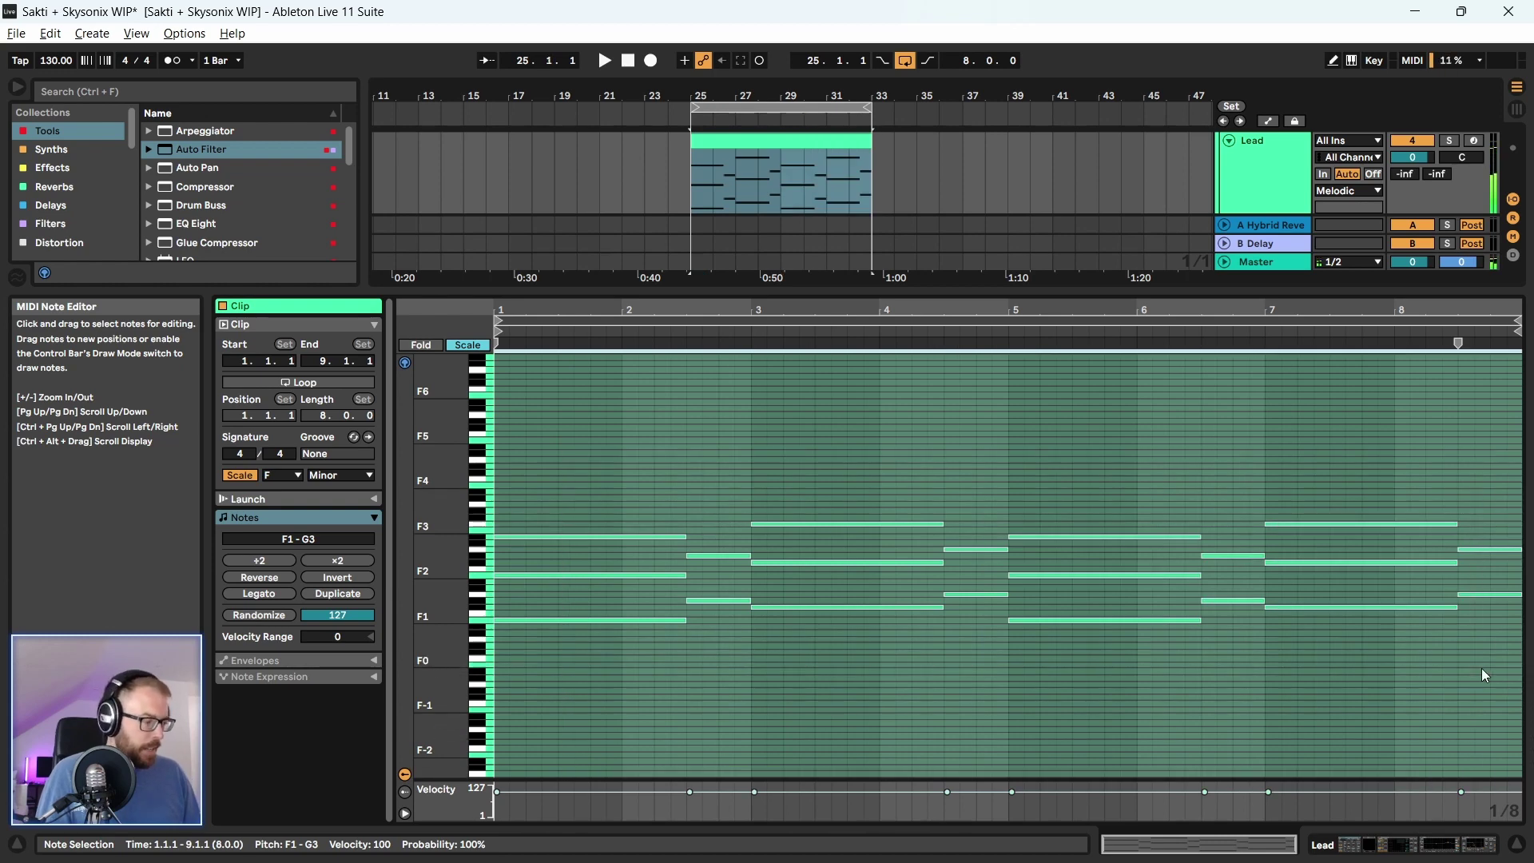
key(Delete)
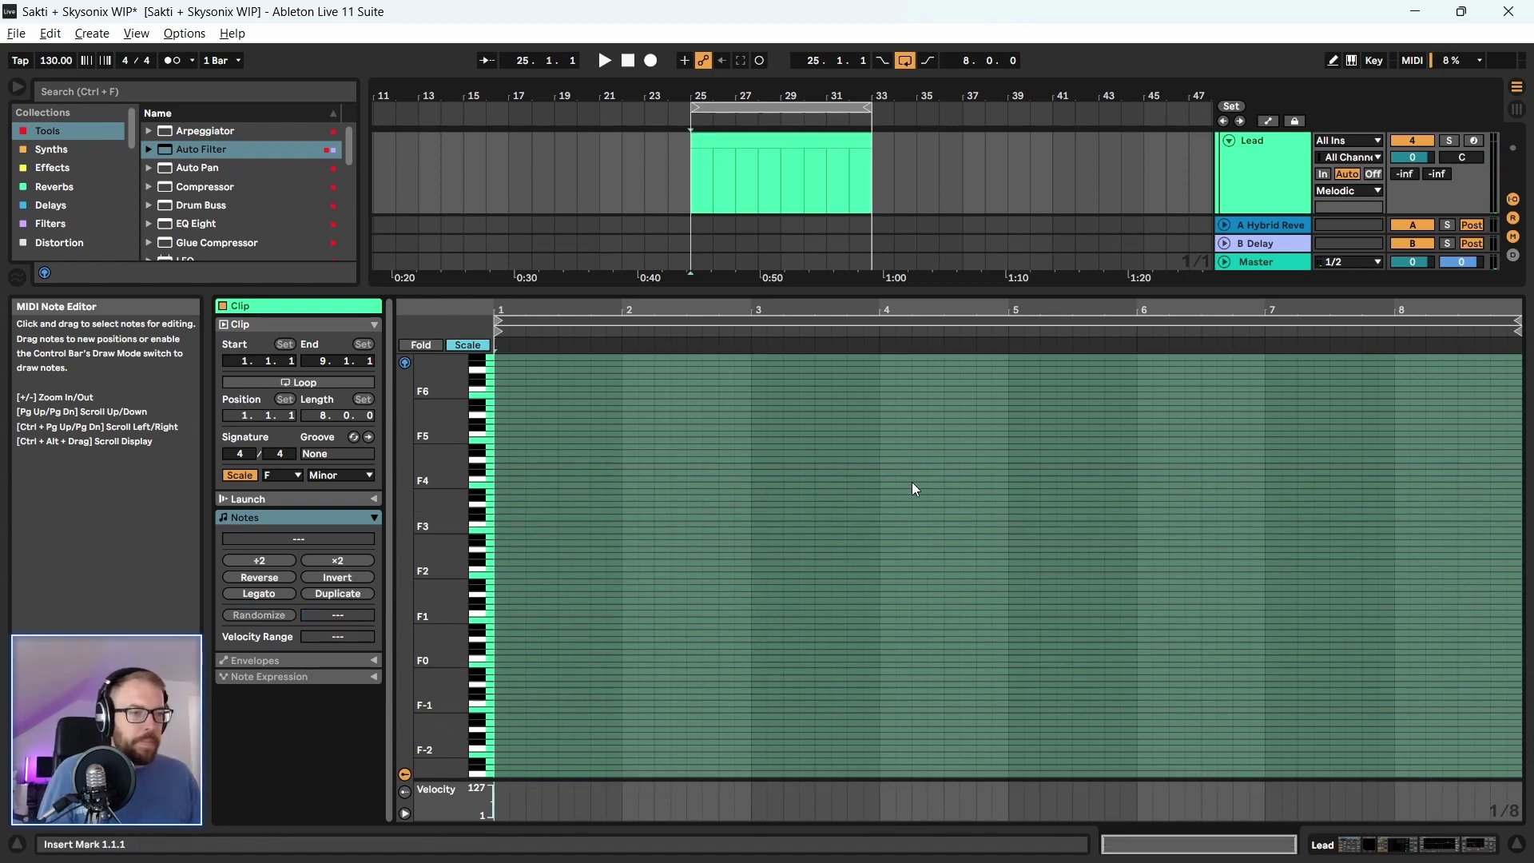
drag(424, 457, 483, 457)
scroll(683, 541, up, 4)
scroll(684, 541, down, 2)
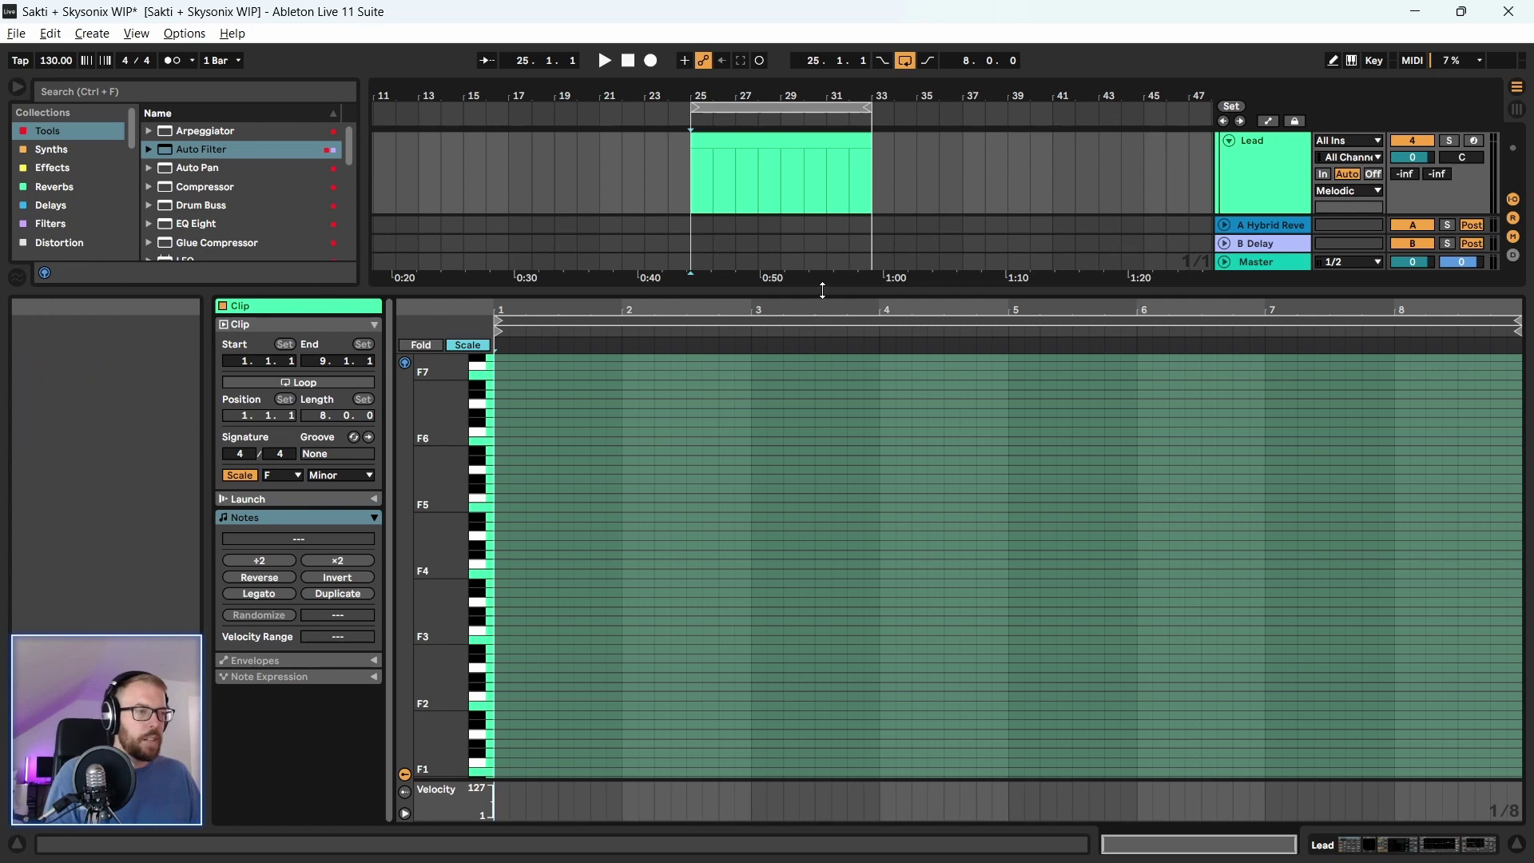
Shrink the note editor, play the loop from bar 25 and bring up the original Lead track's devices
drag(822, 289, 820, 462)
scroll(808, 342, up, 2)
scroll(810, 348, up, 1)
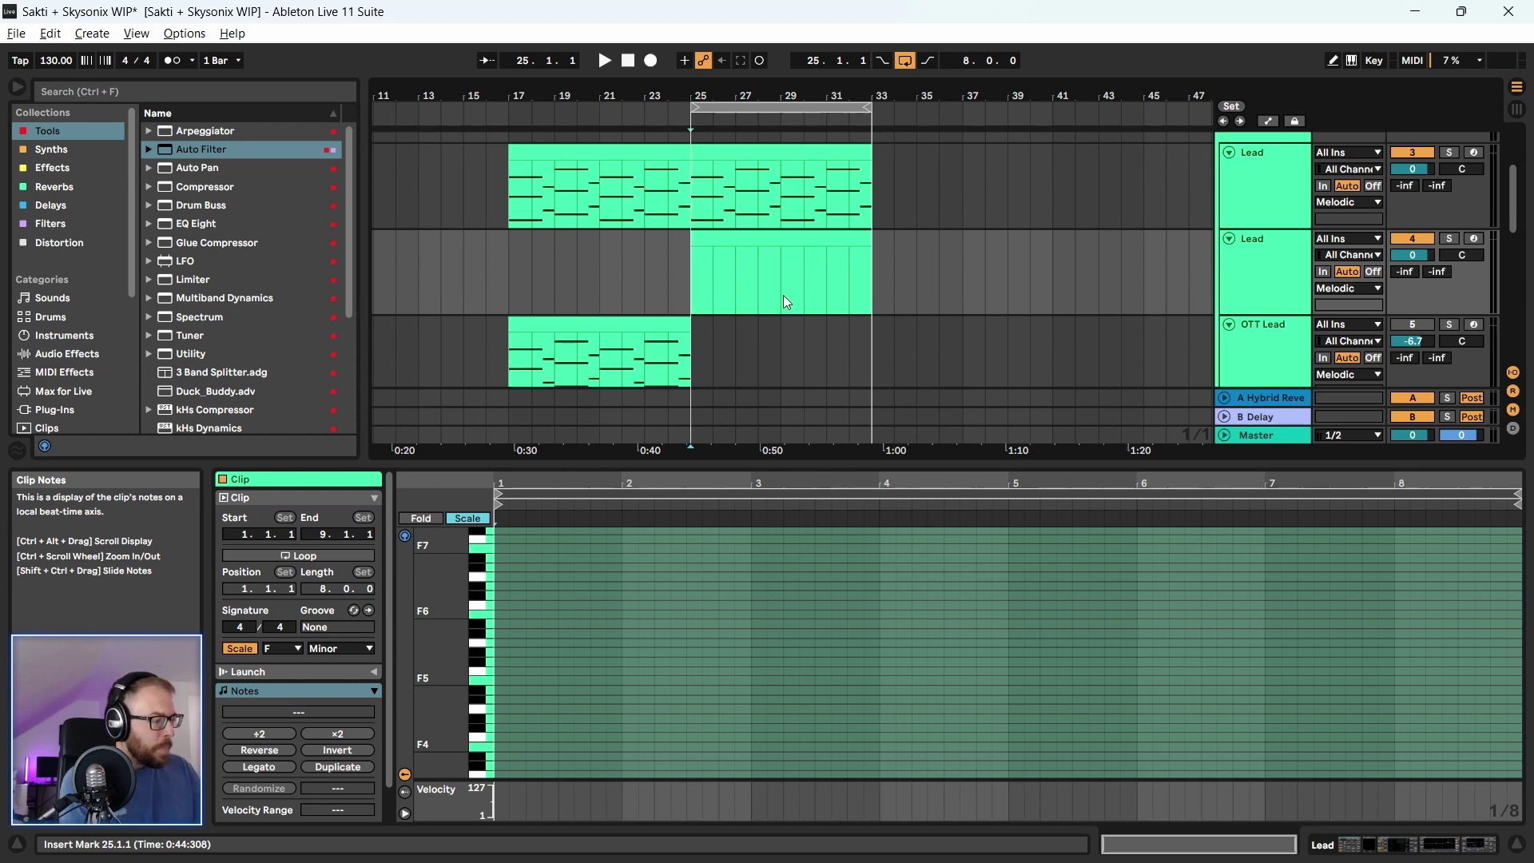
drag(787, 86, 787, 143)
key(space)
scroll(617, 290, up, 2)
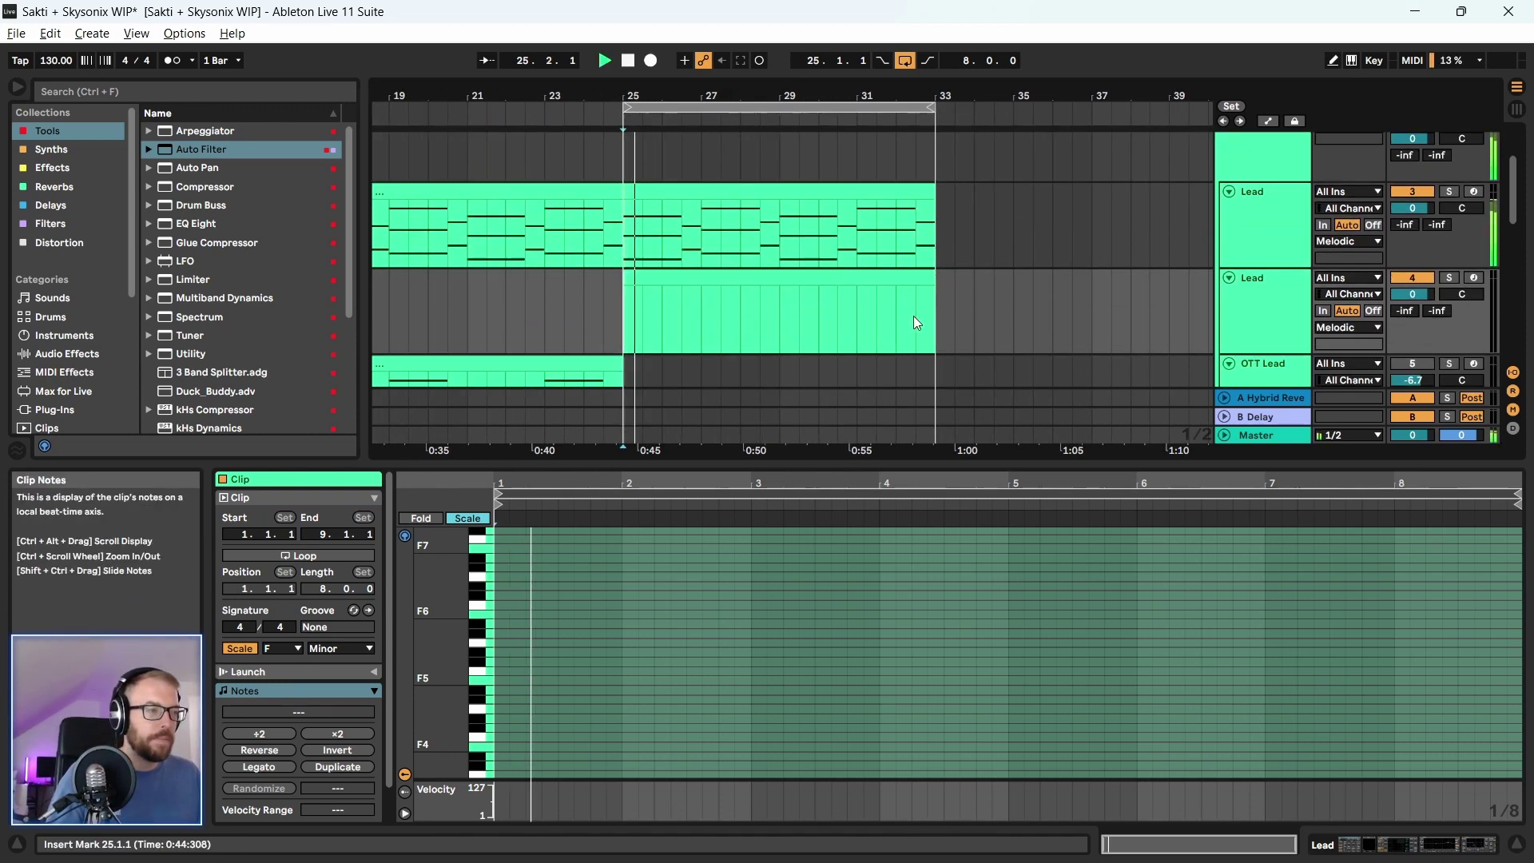
drag(1315, 466, 1316, 177)
scroll(1247, 223, up, 2)
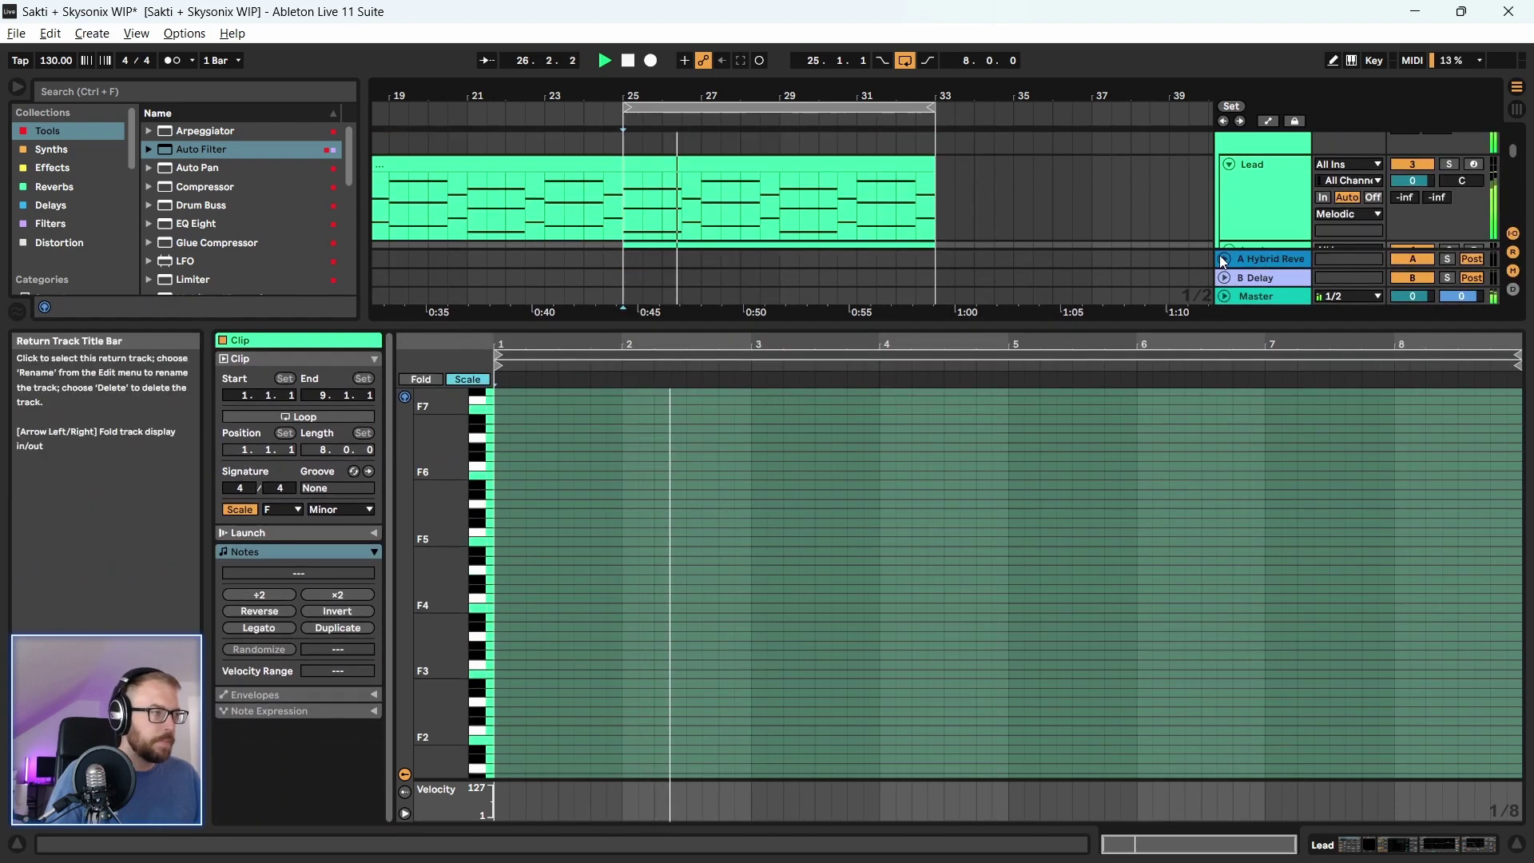
double_click(1245, 190)
key(space)
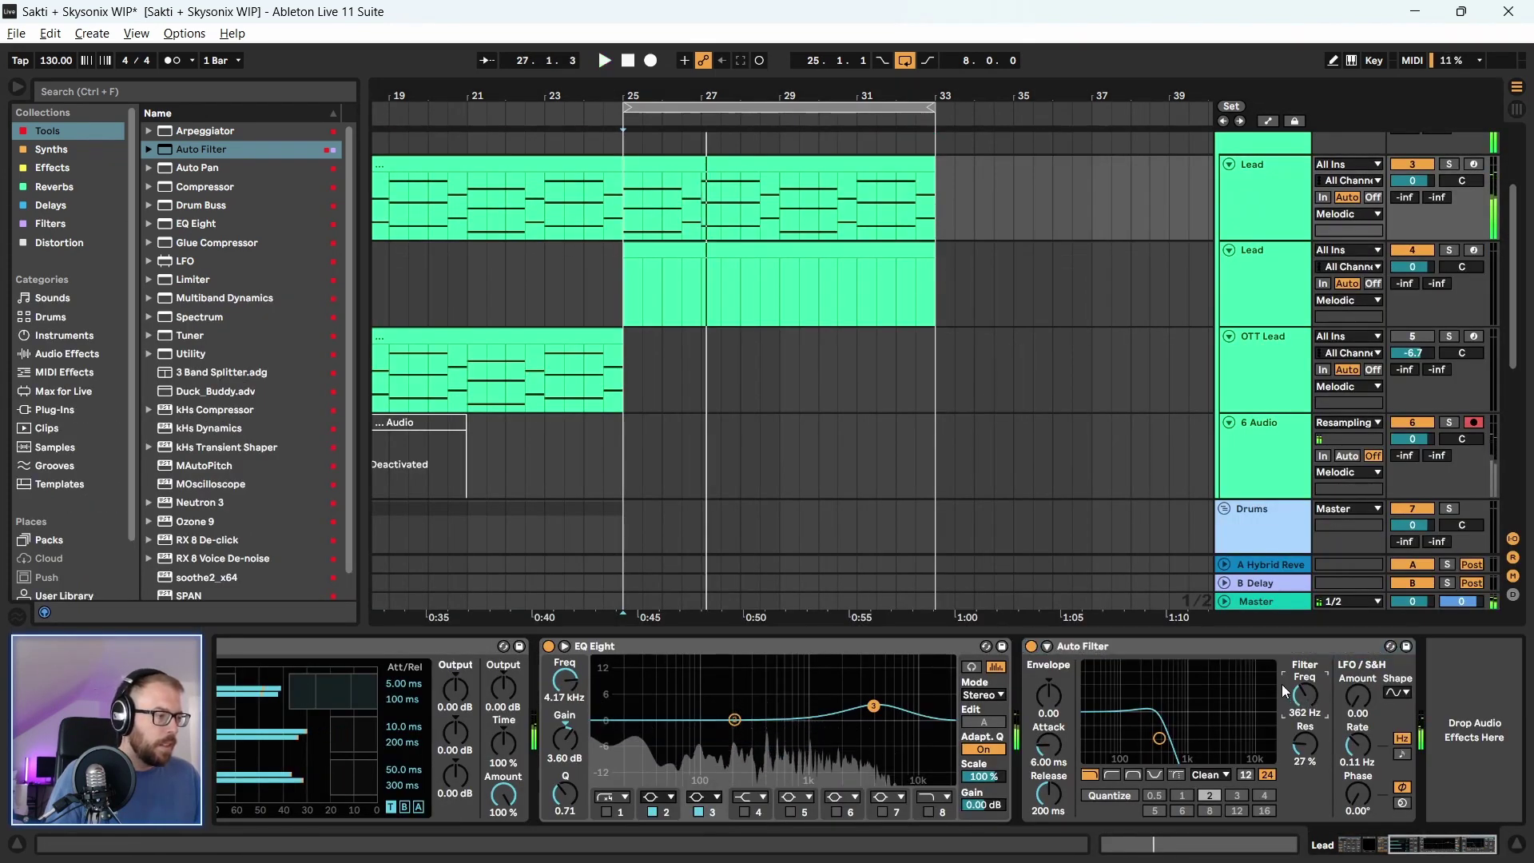
Automate the original Lead's Auto Filter frequency as a ramp rising from bar 17 to about 17.7 kHz at bar 33, and play from bar 25
key(a)
scroll(556, 193, down, 2)
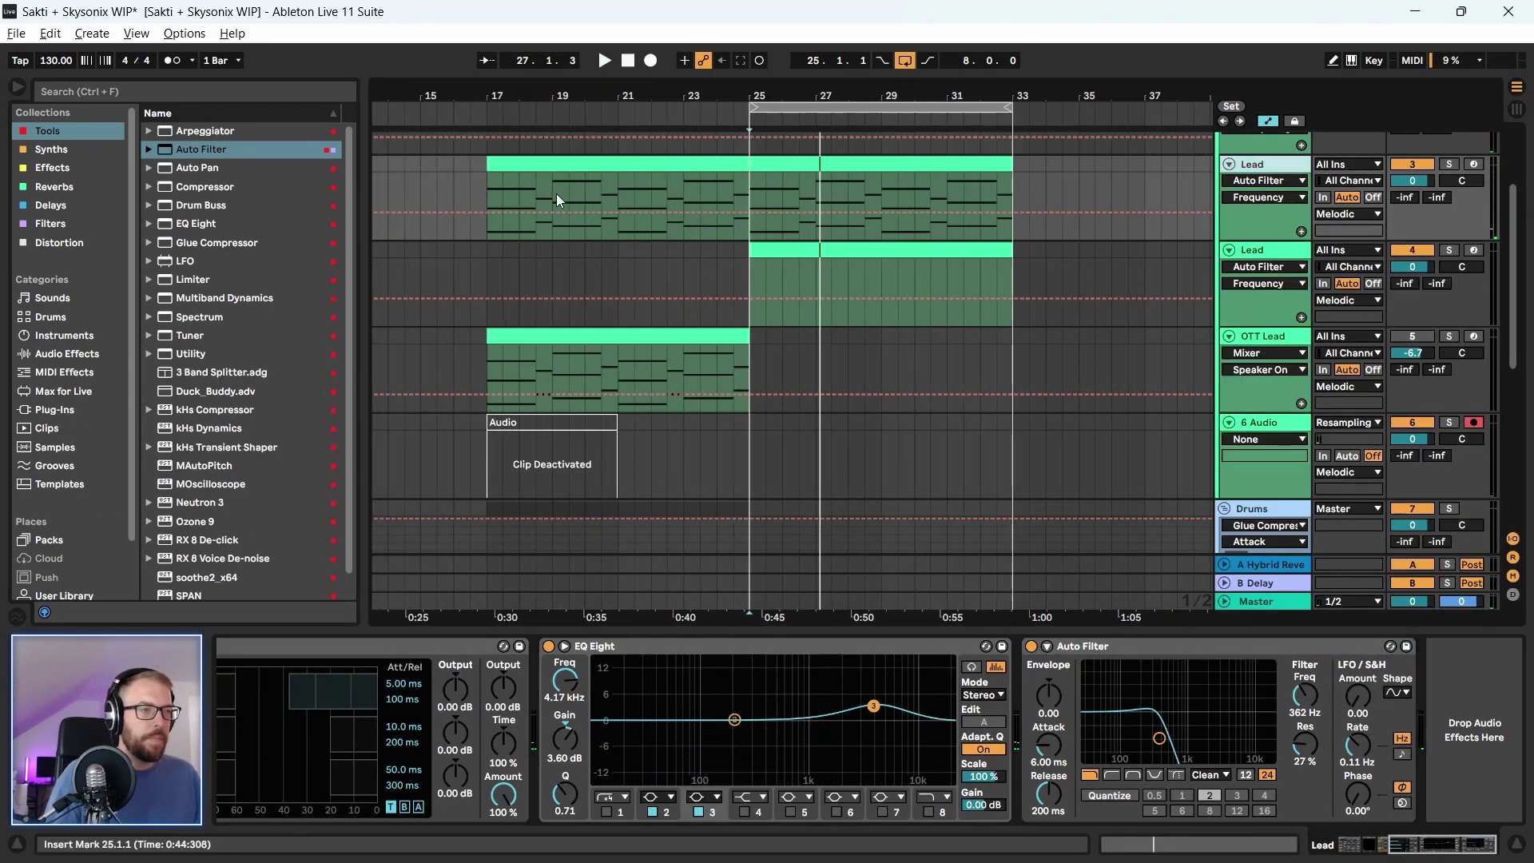
drag(492, 229, 1011, 174)
click(750, 227)
key(space)
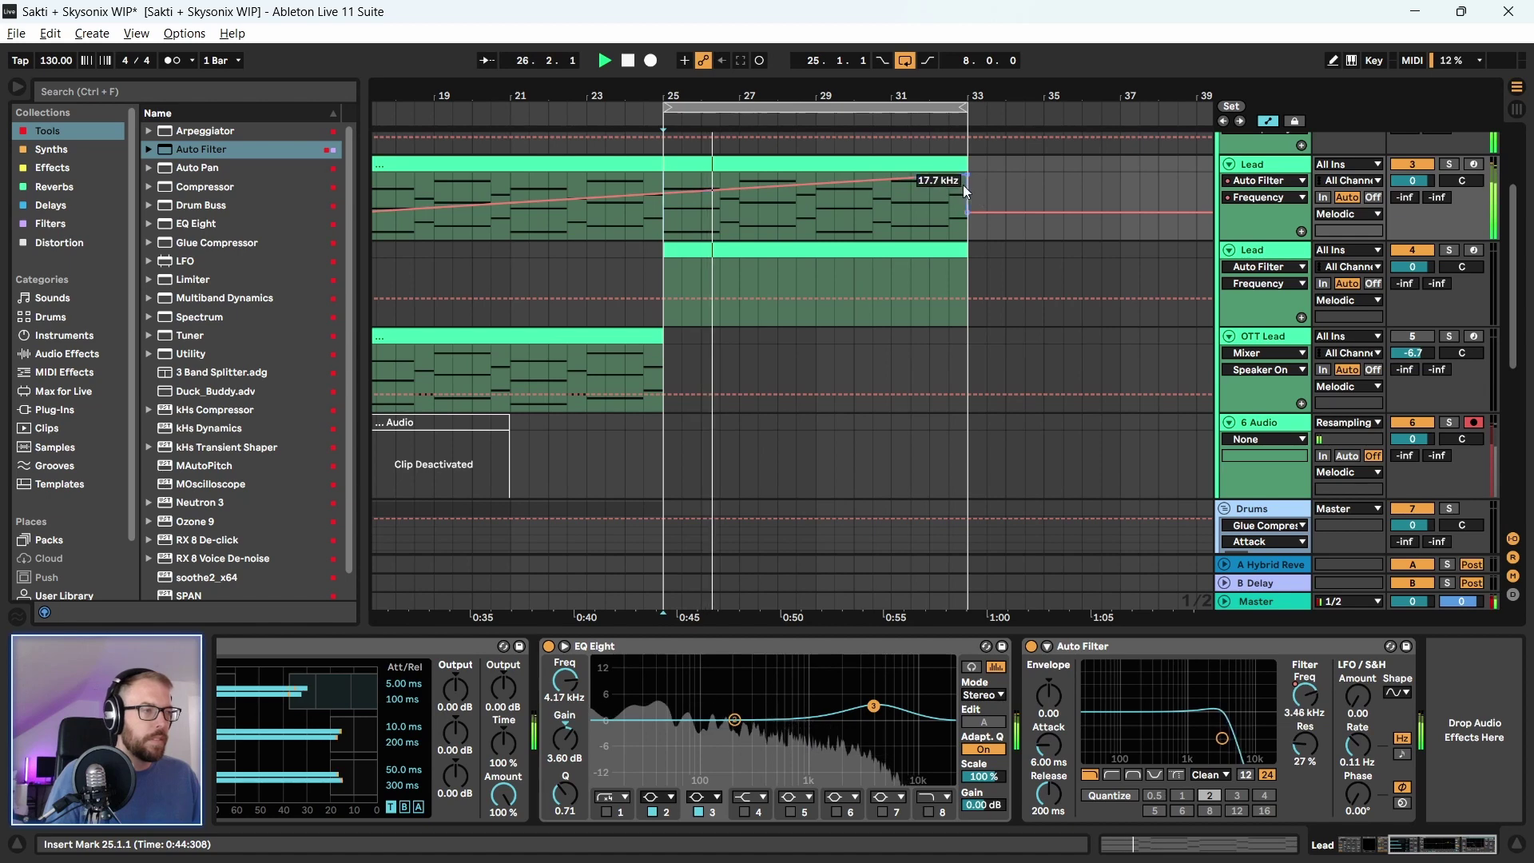
Lower the end of the Lead's filter frequency ramp at bar 33 to about 4.01 kHz while playing the loop
scroll(1039, 231, up, 1)
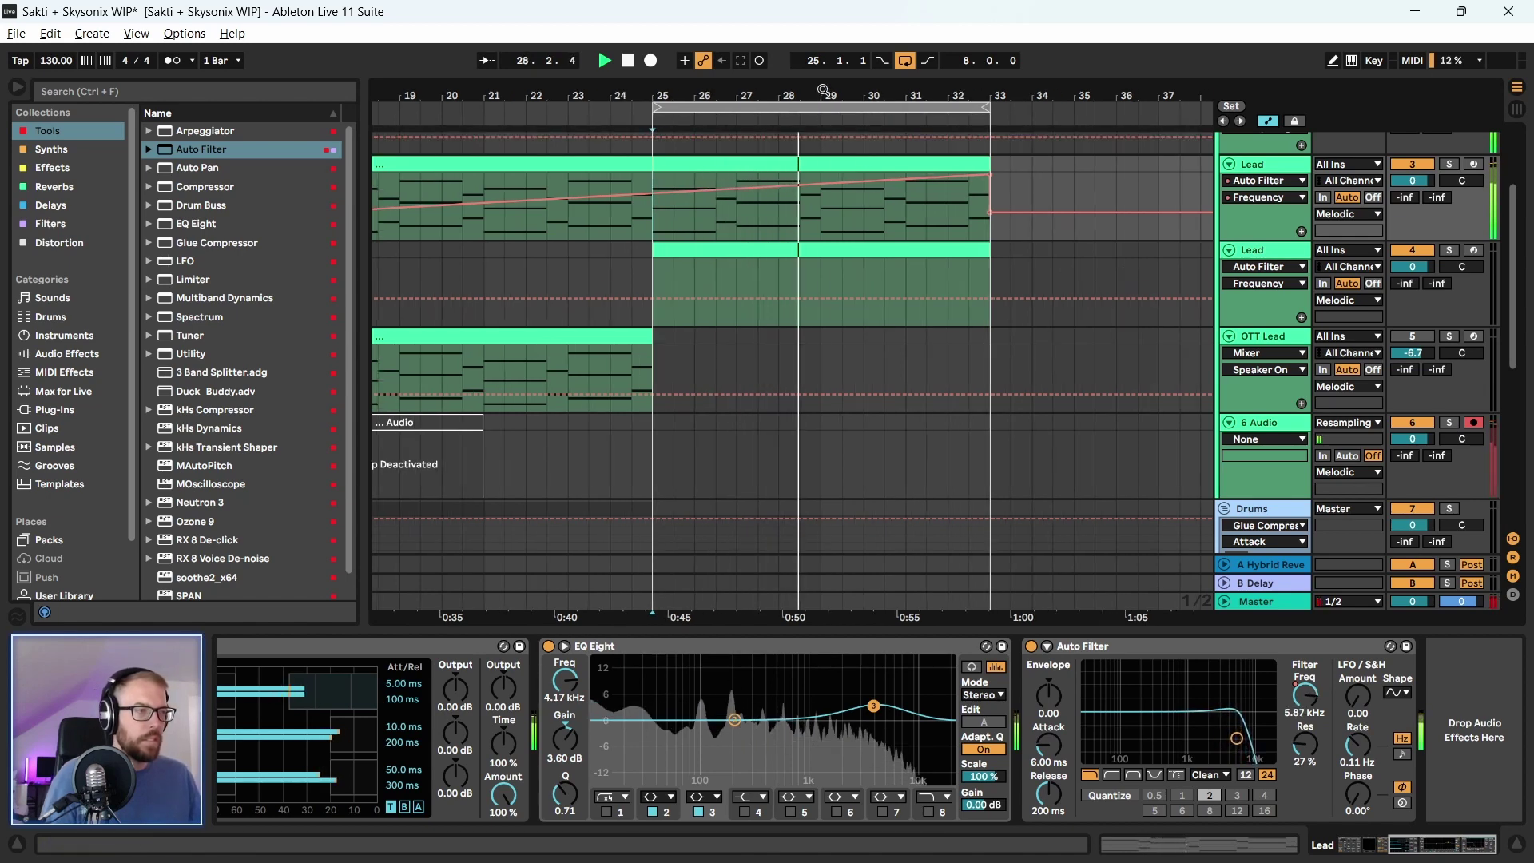
scroll(760, 196, down, 1)
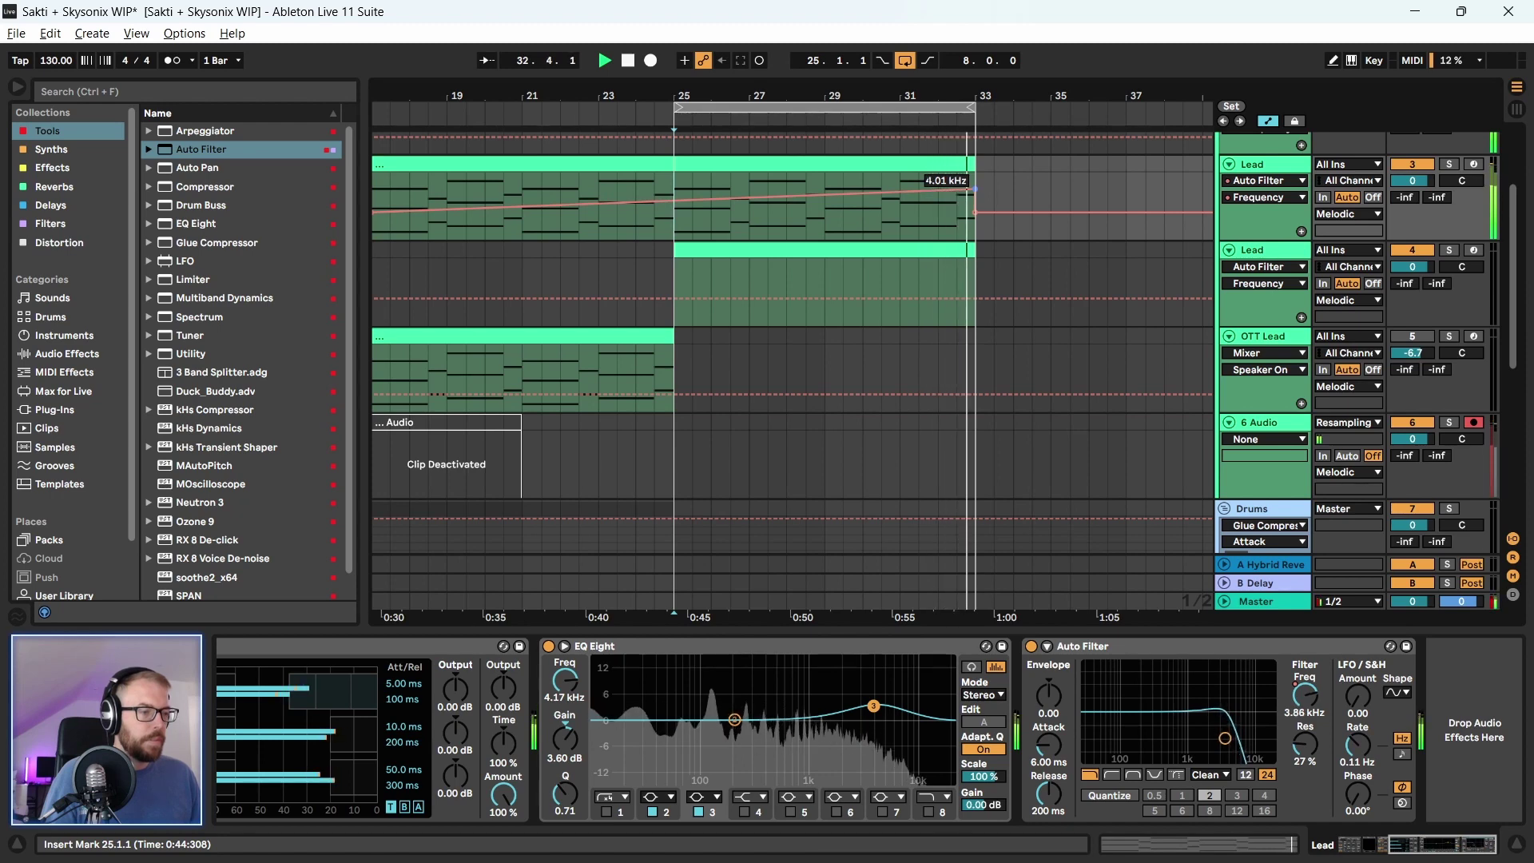
drag(786, 101, 786, 128)
key(space)
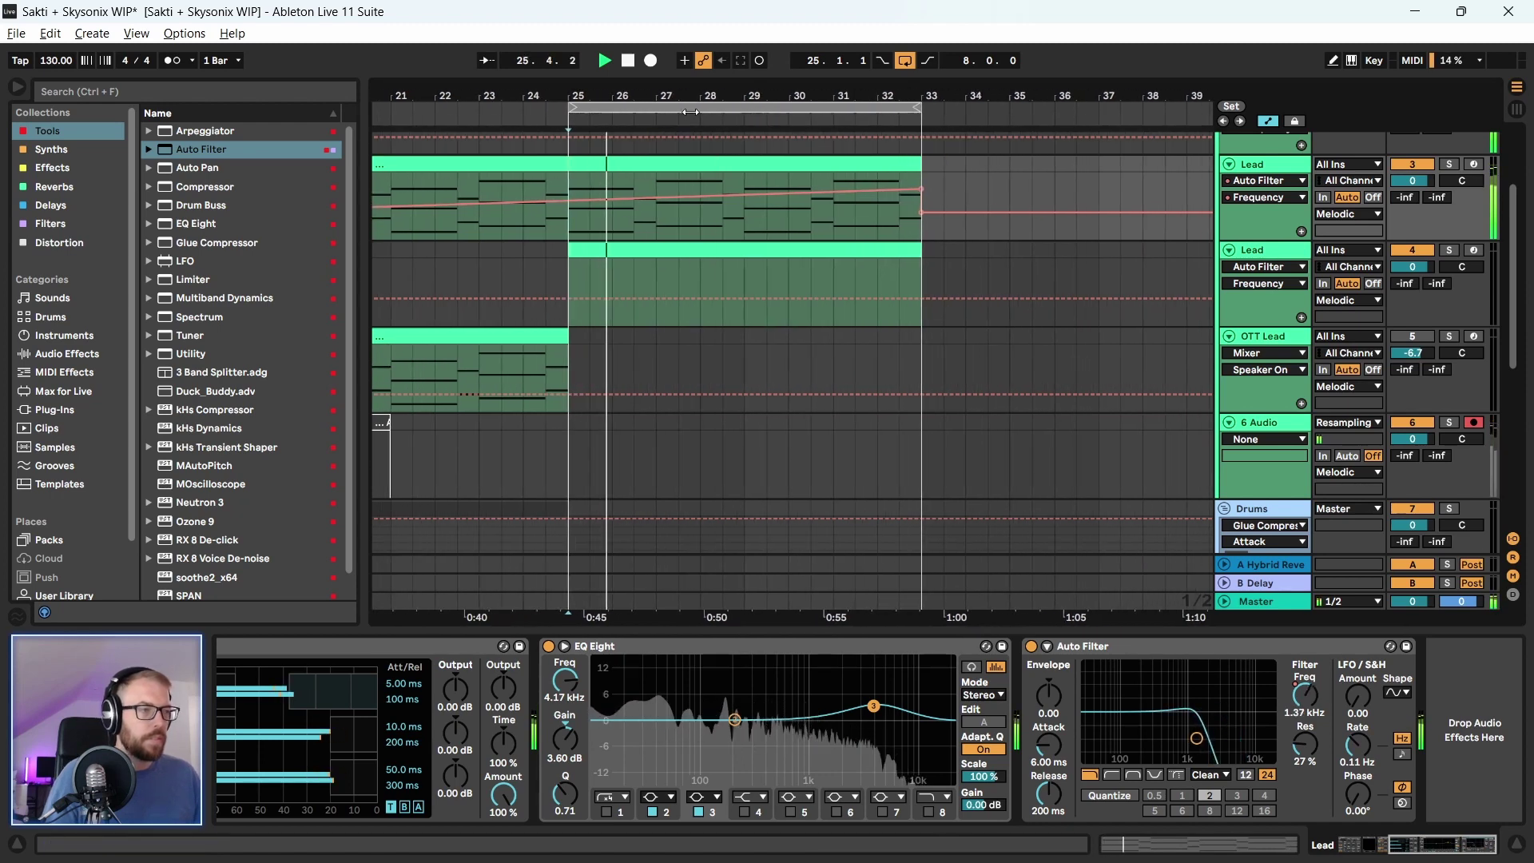
Look at the empty clip on the duplicated Lead track and close the note editor
double_click(680, 287)
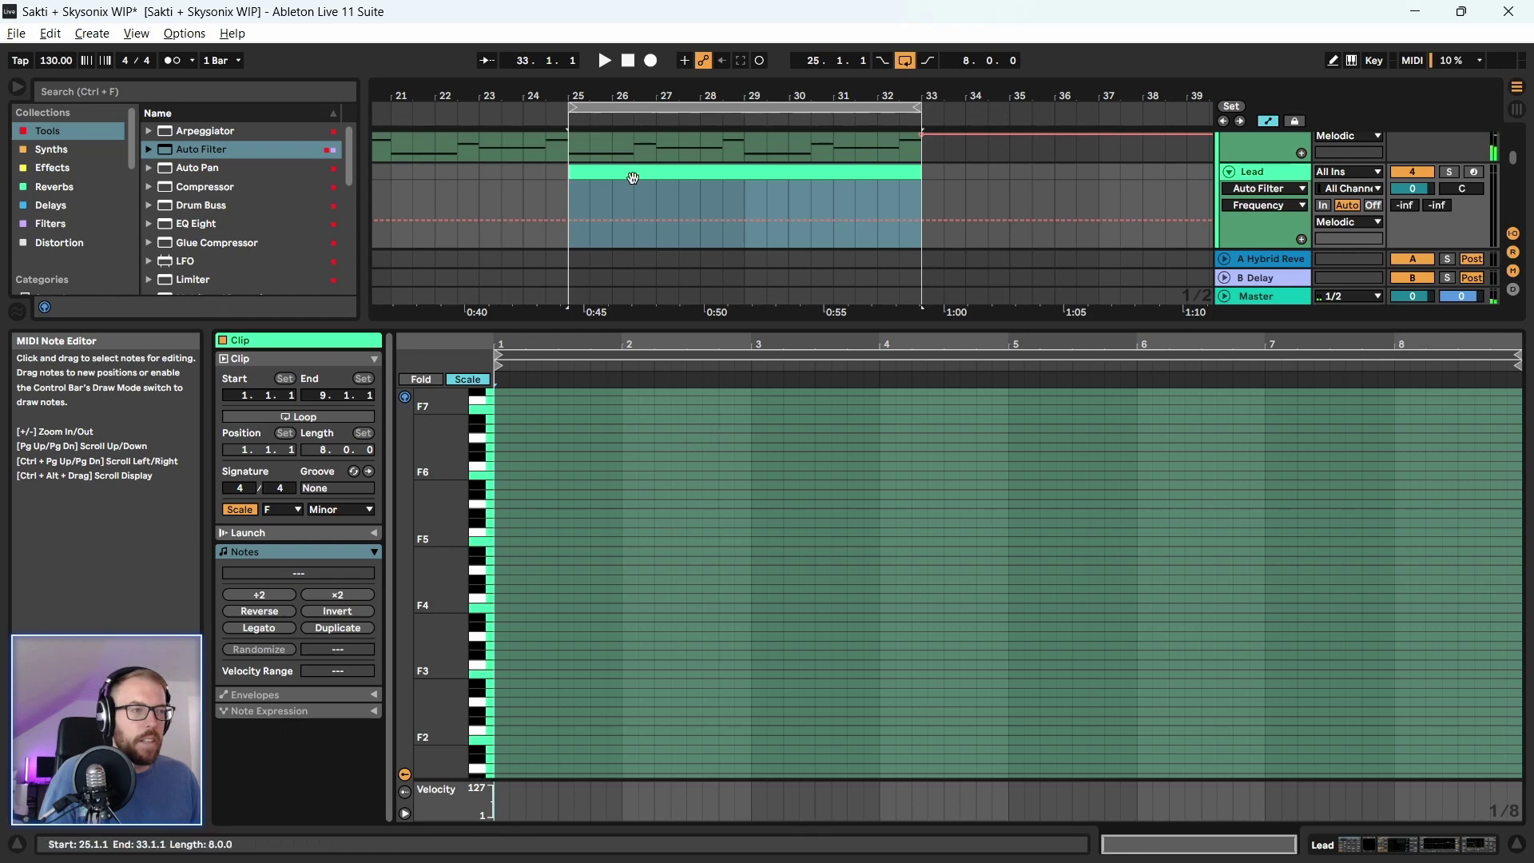
drag(1135, 325, 1127, 829)
scroll(1144, 478, up, 2)
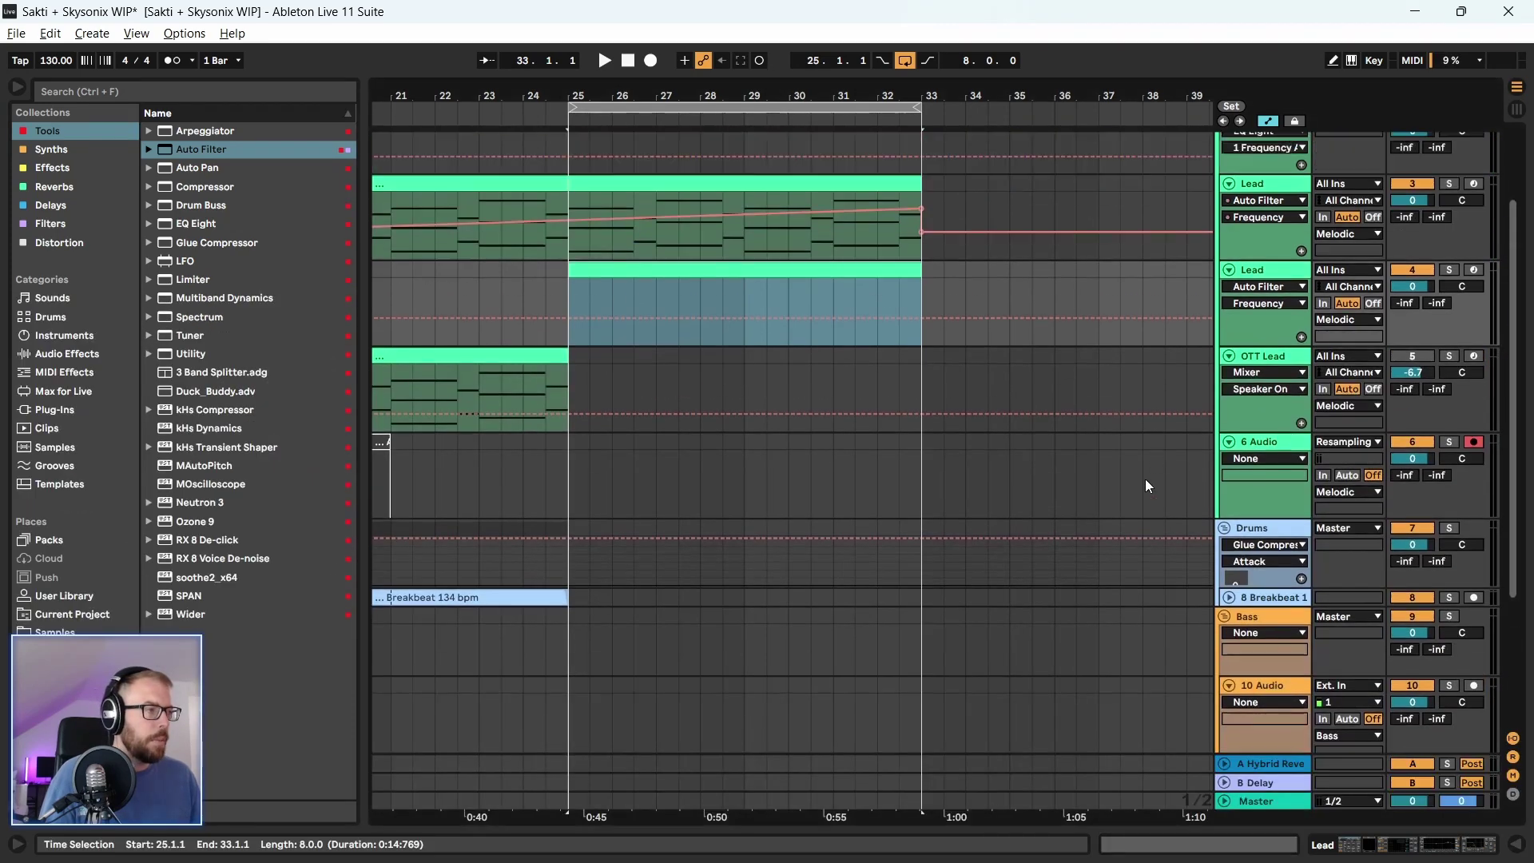
Copy Auto Filter to the end of the duplicated Lead track's device chain and select the first of its two filters
key(ctrl+alt+l)
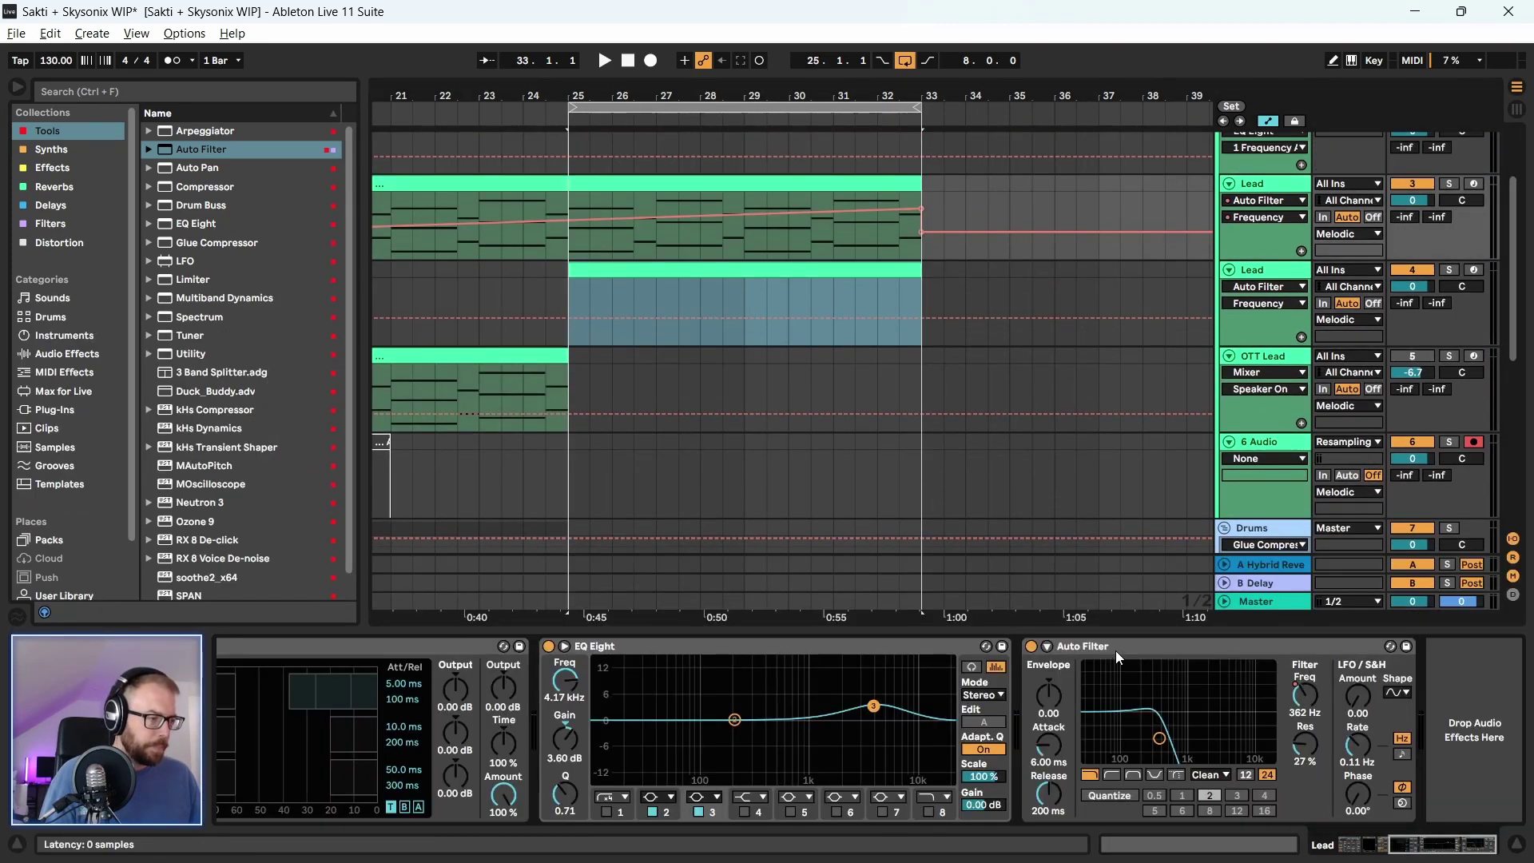
click(1116, 647)
click(1274, 268)
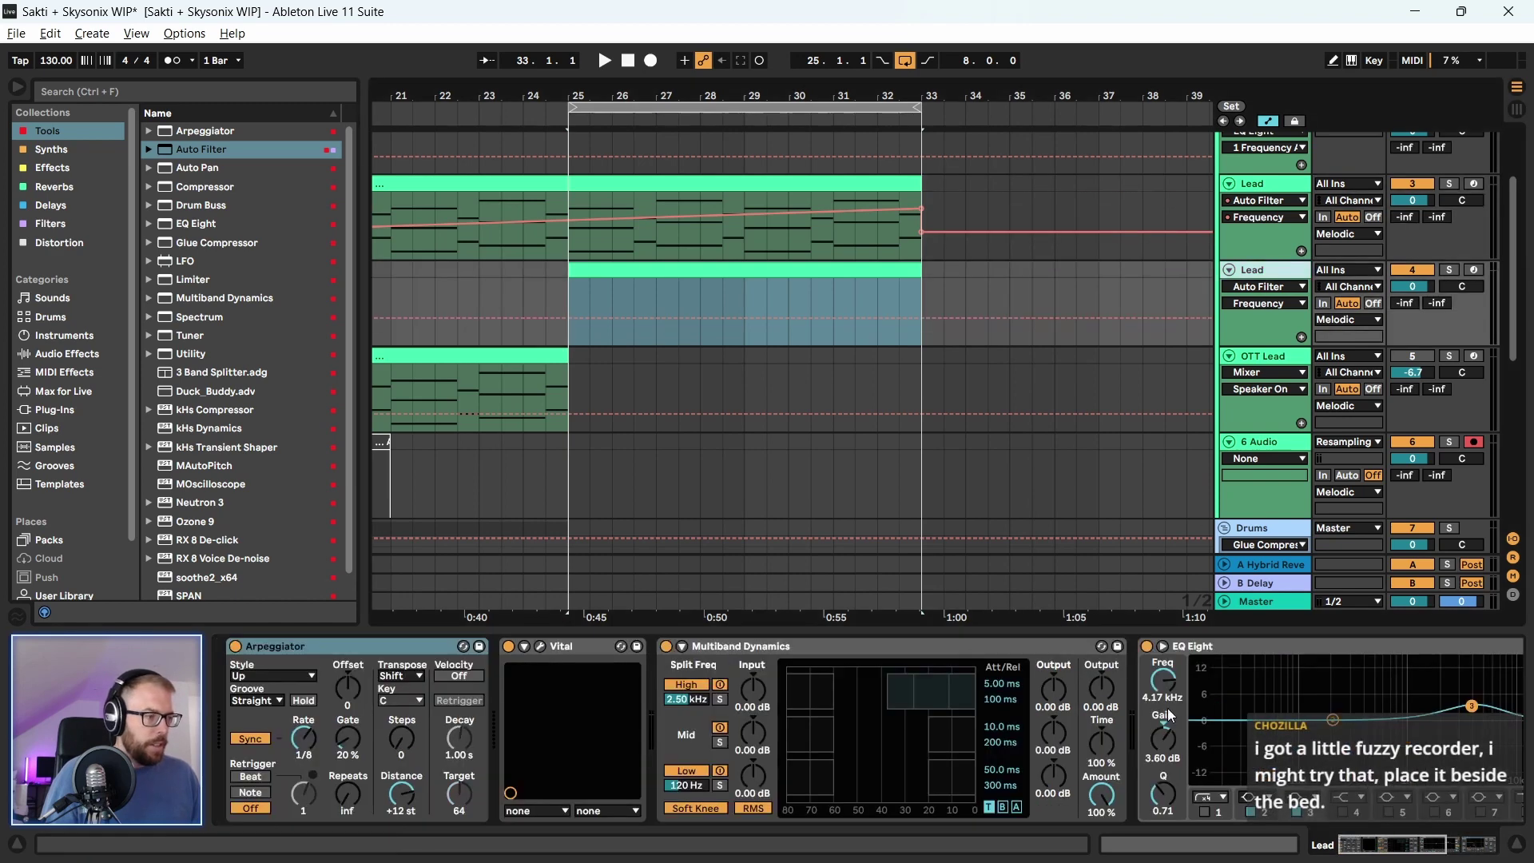
click(1411, 849)
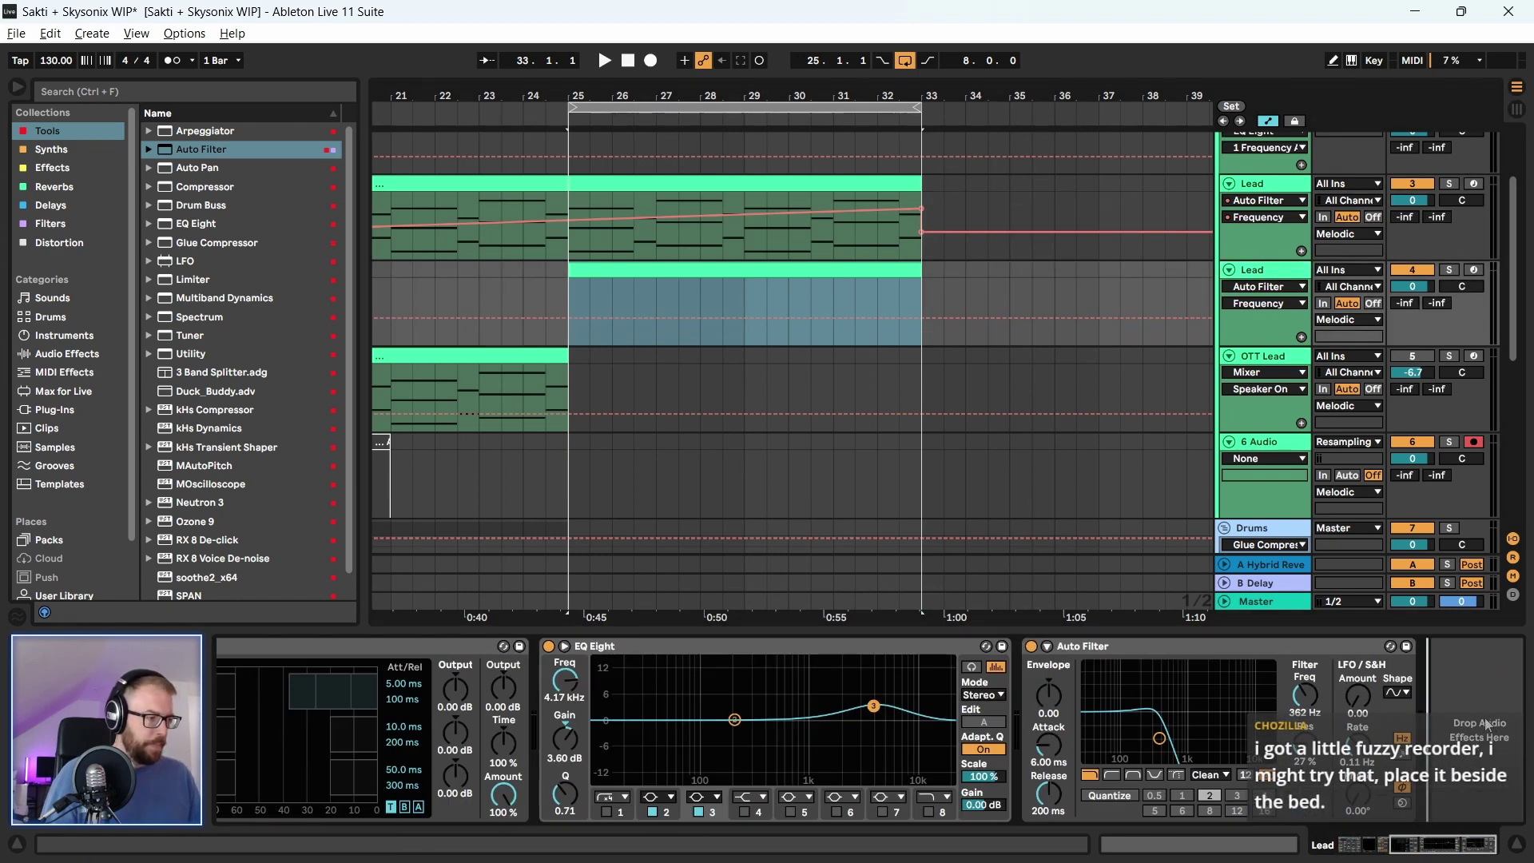
key(ctrl+d)
click(950, 650)
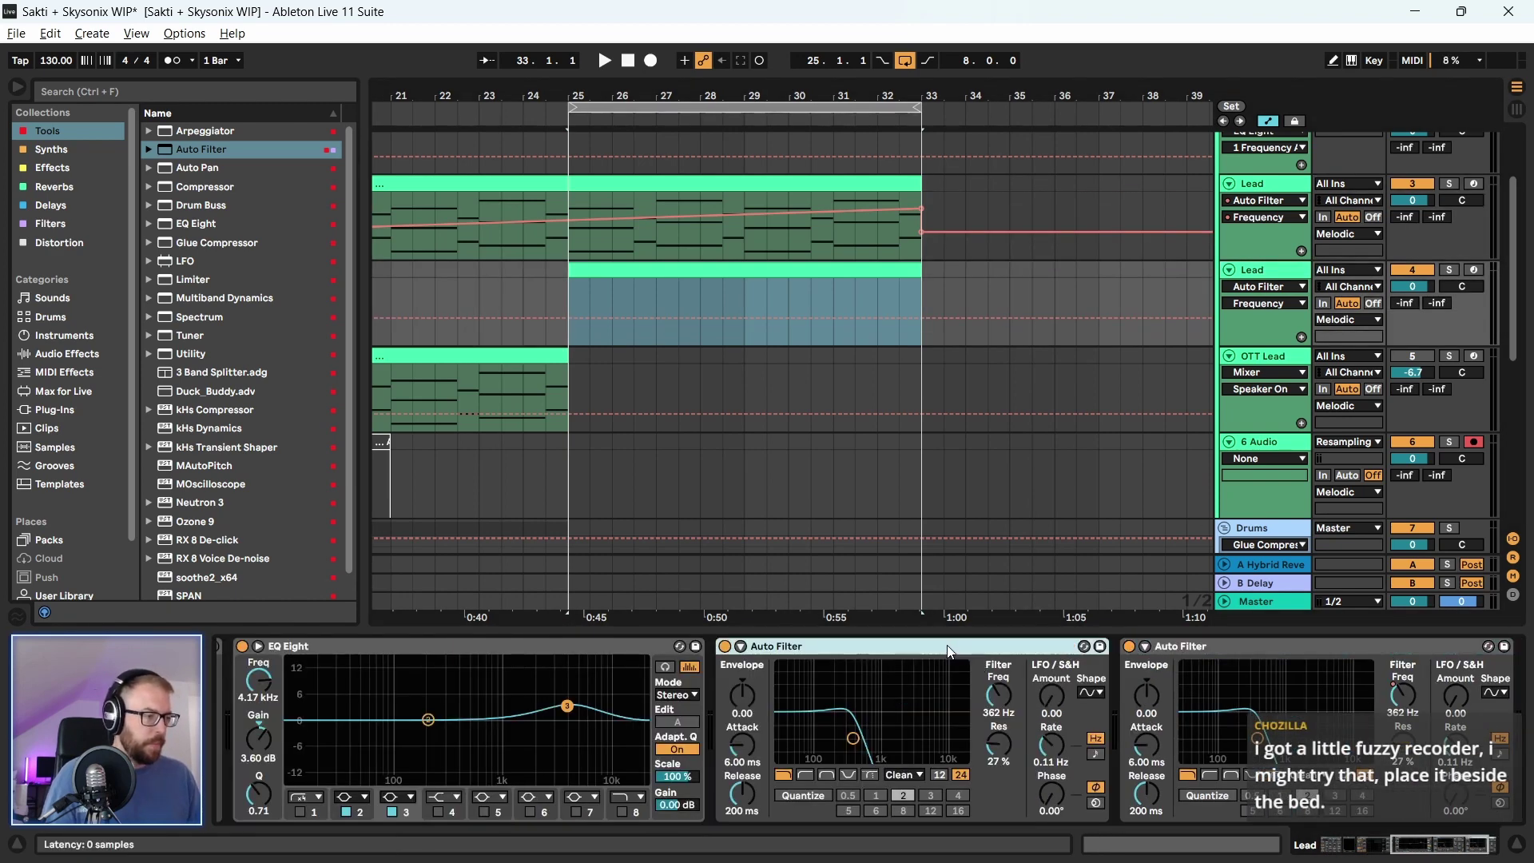
Remove the first of the duplicated Lead's two Auto Filters and play the loop
key(Delete)
key(space)
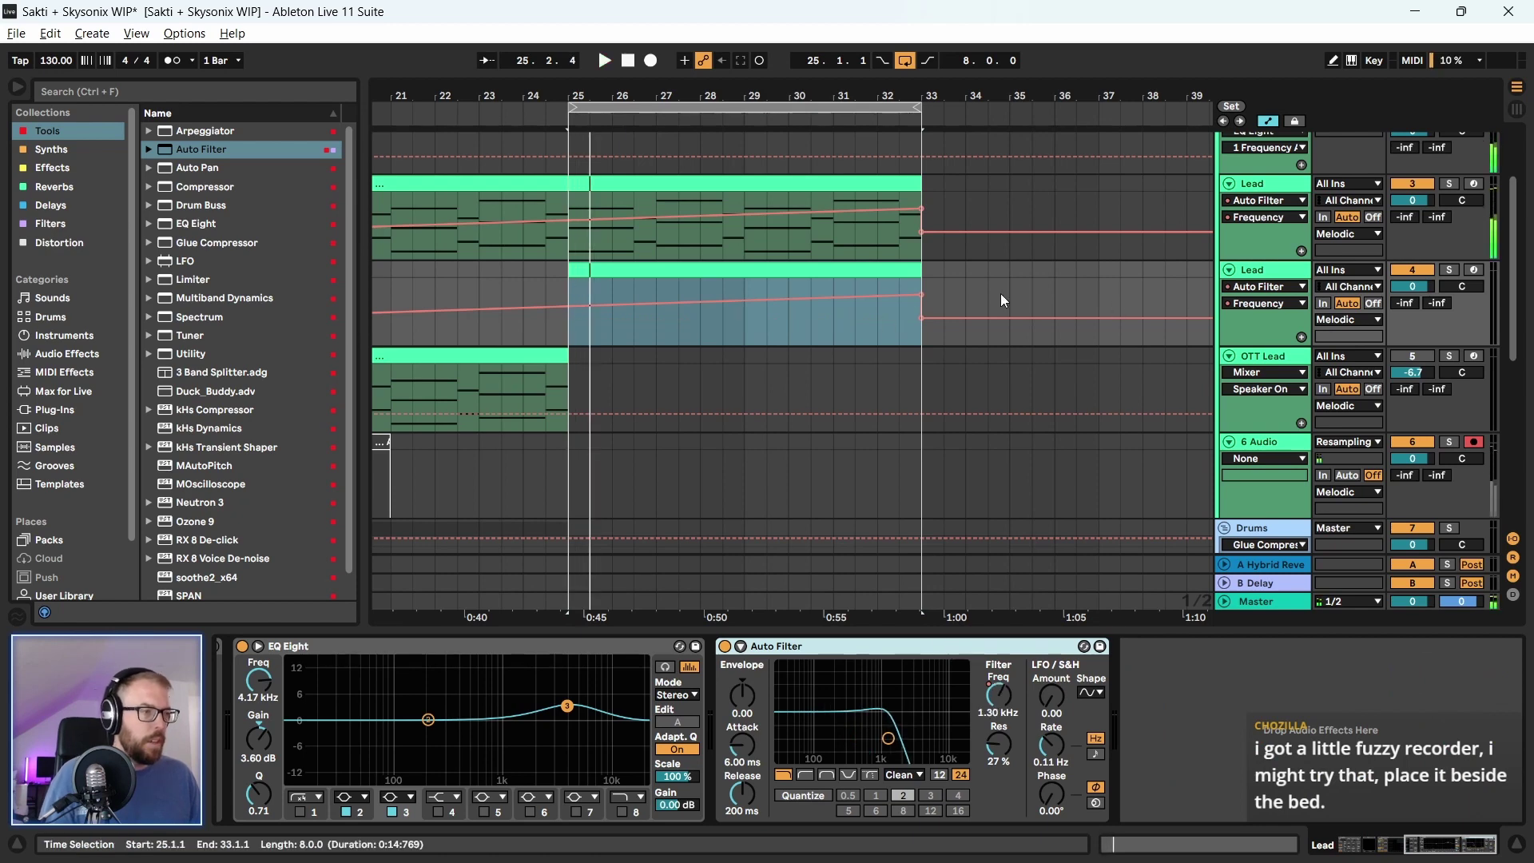
Open the empty Lead clip in an enlarged note editor and add a C3 note from 1.1.1 to 1.4.1, playing it back
key(shift+Tab)
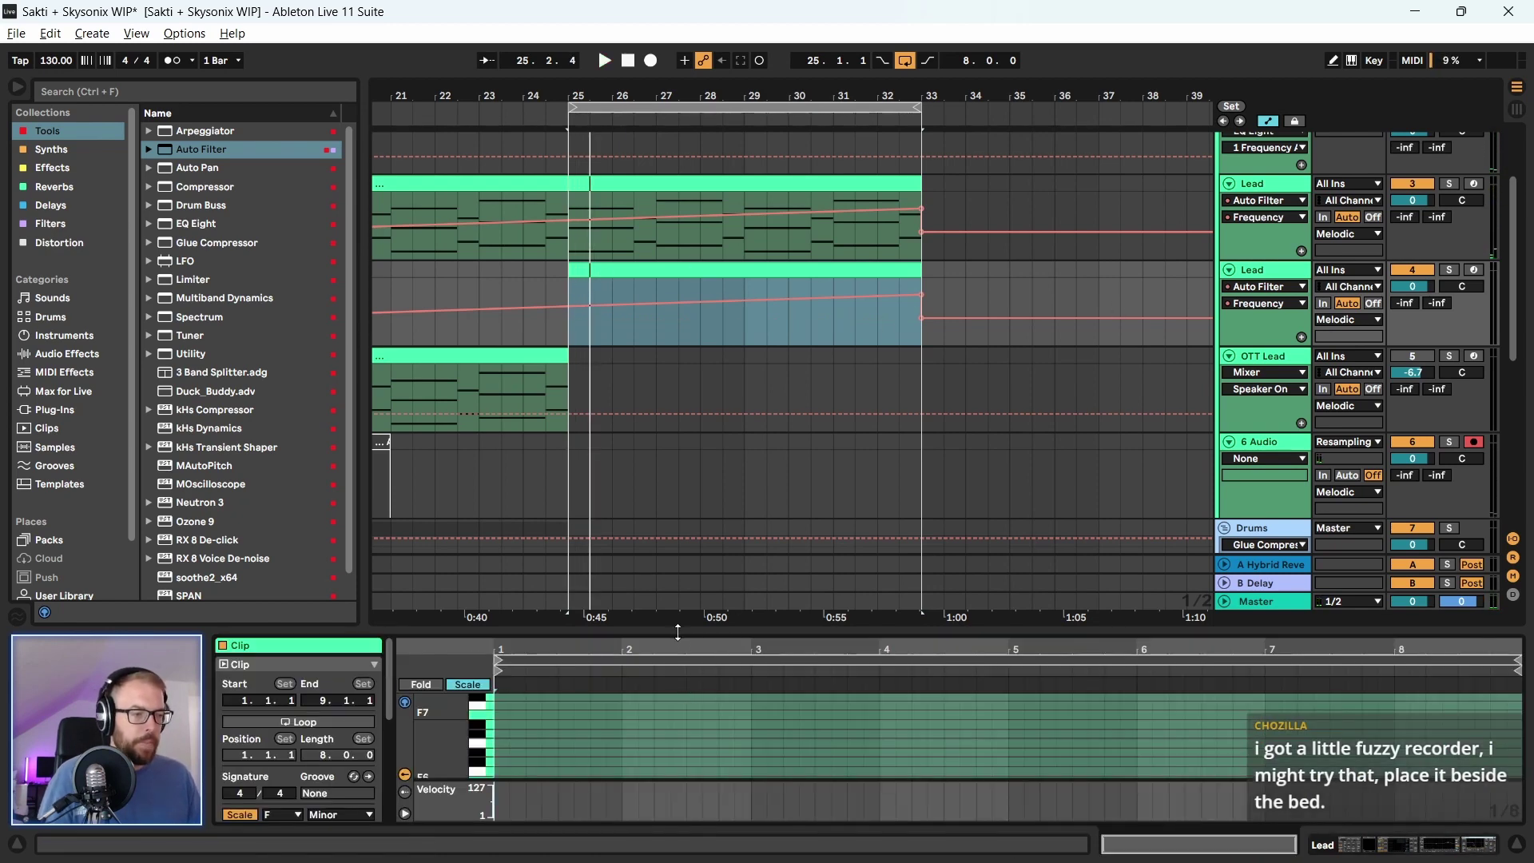
drag(678, 632, 668, 343)
drag(444, 497, 457, 588)
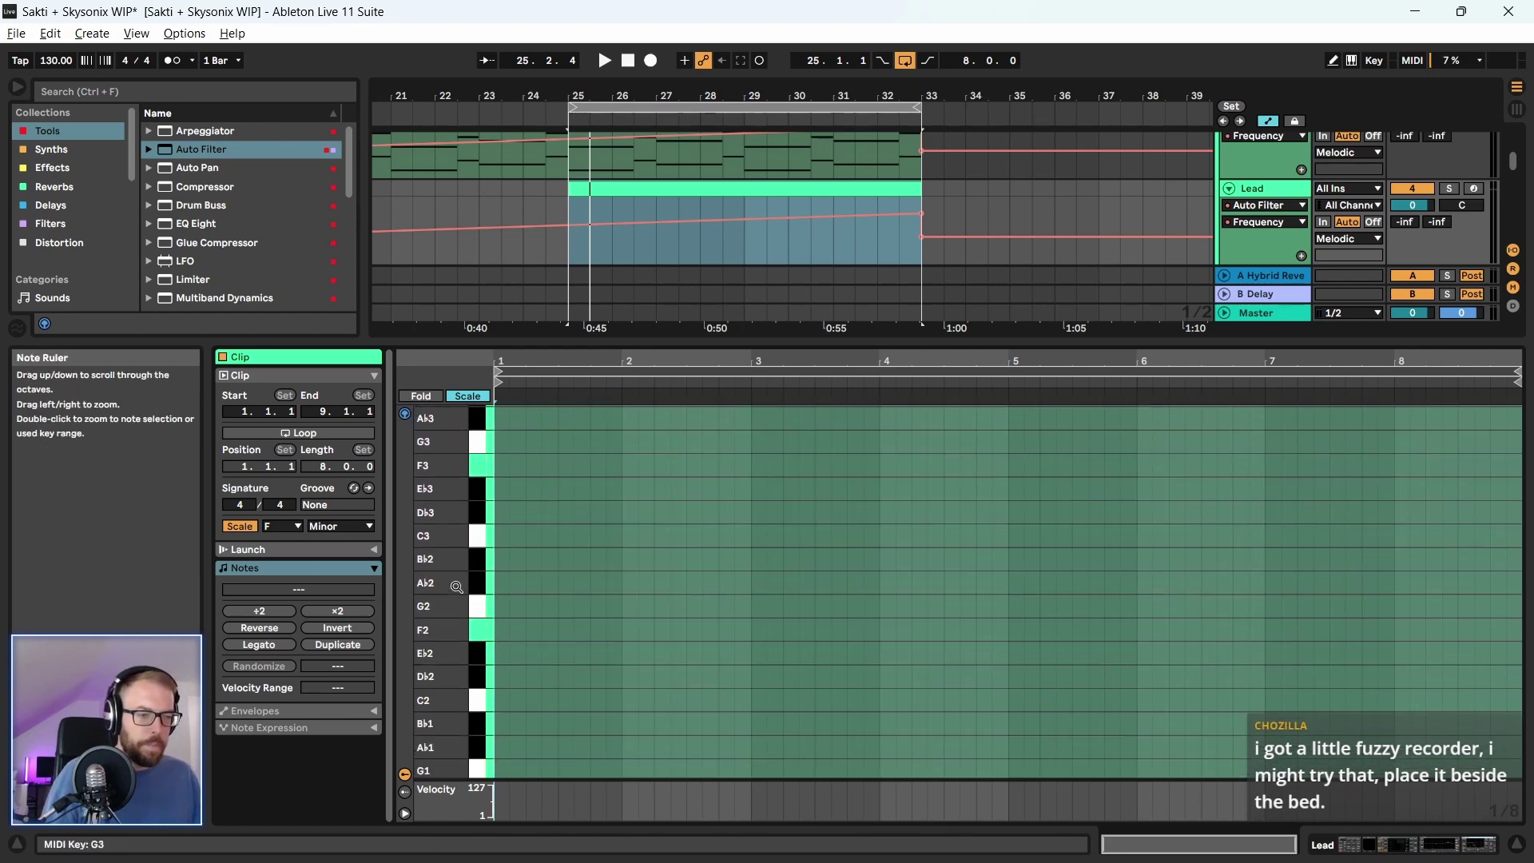
double_click(499, 536)
drag(505, 540, 586, 558)
key(space)
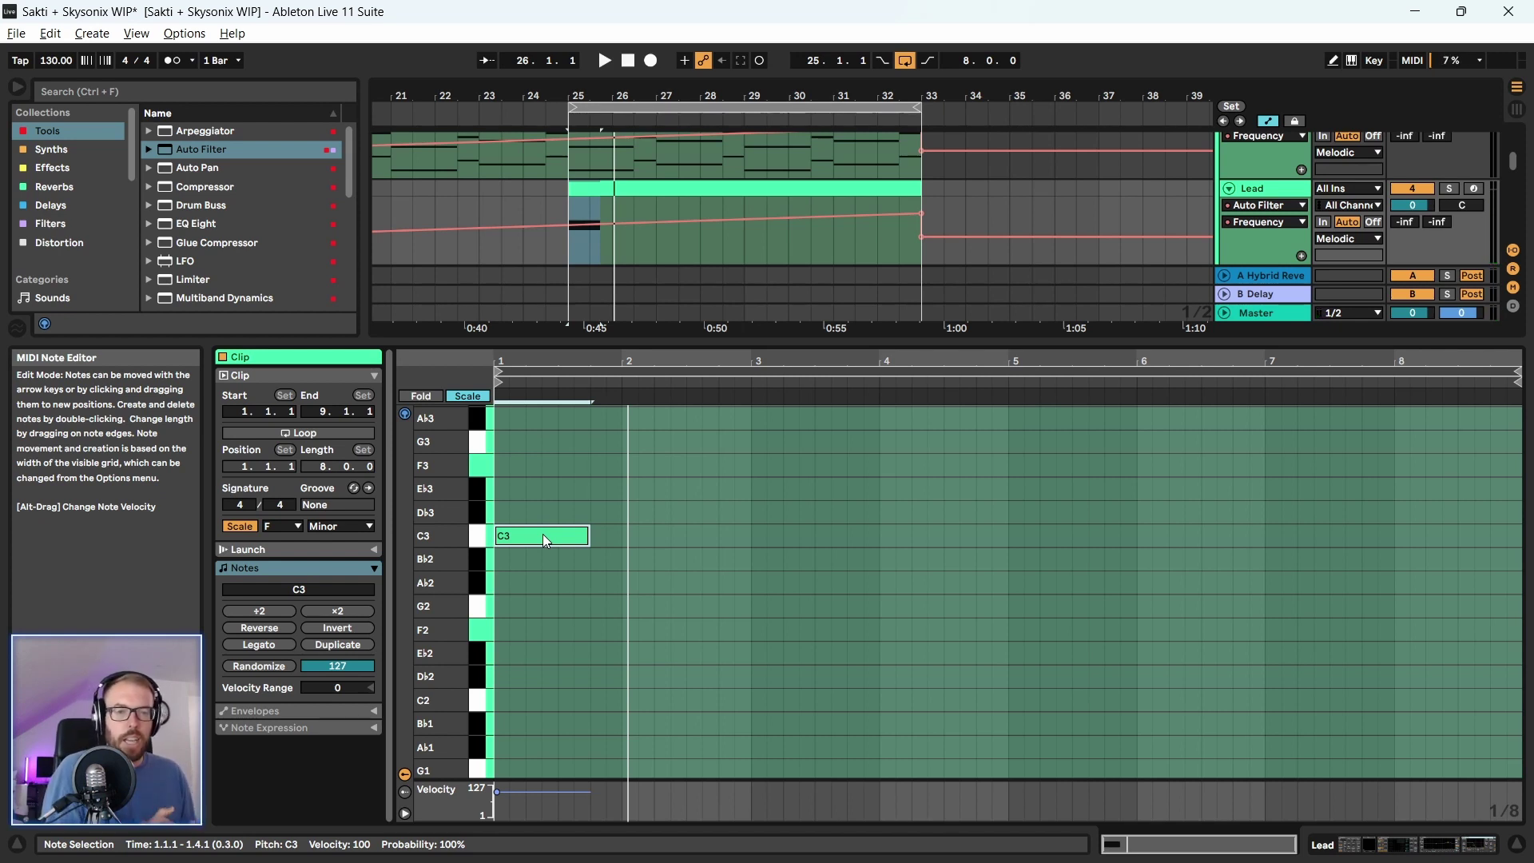
Audition the opening note at E♭3 and D♭3, try an A♭2 copy below it, and return to a single C3
drag(544, 539, 542, 491)
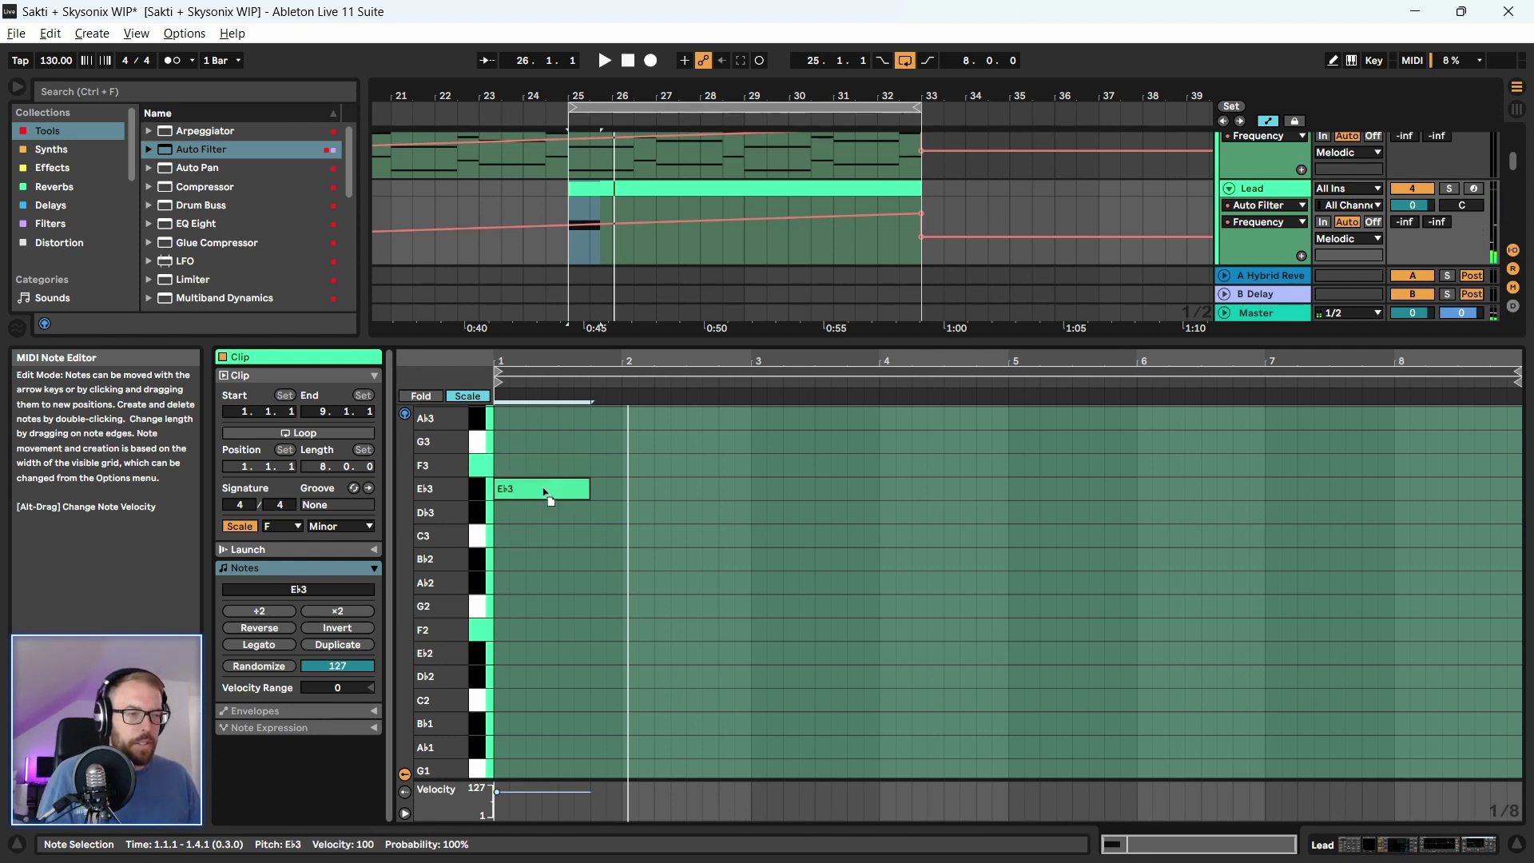
key(Down)
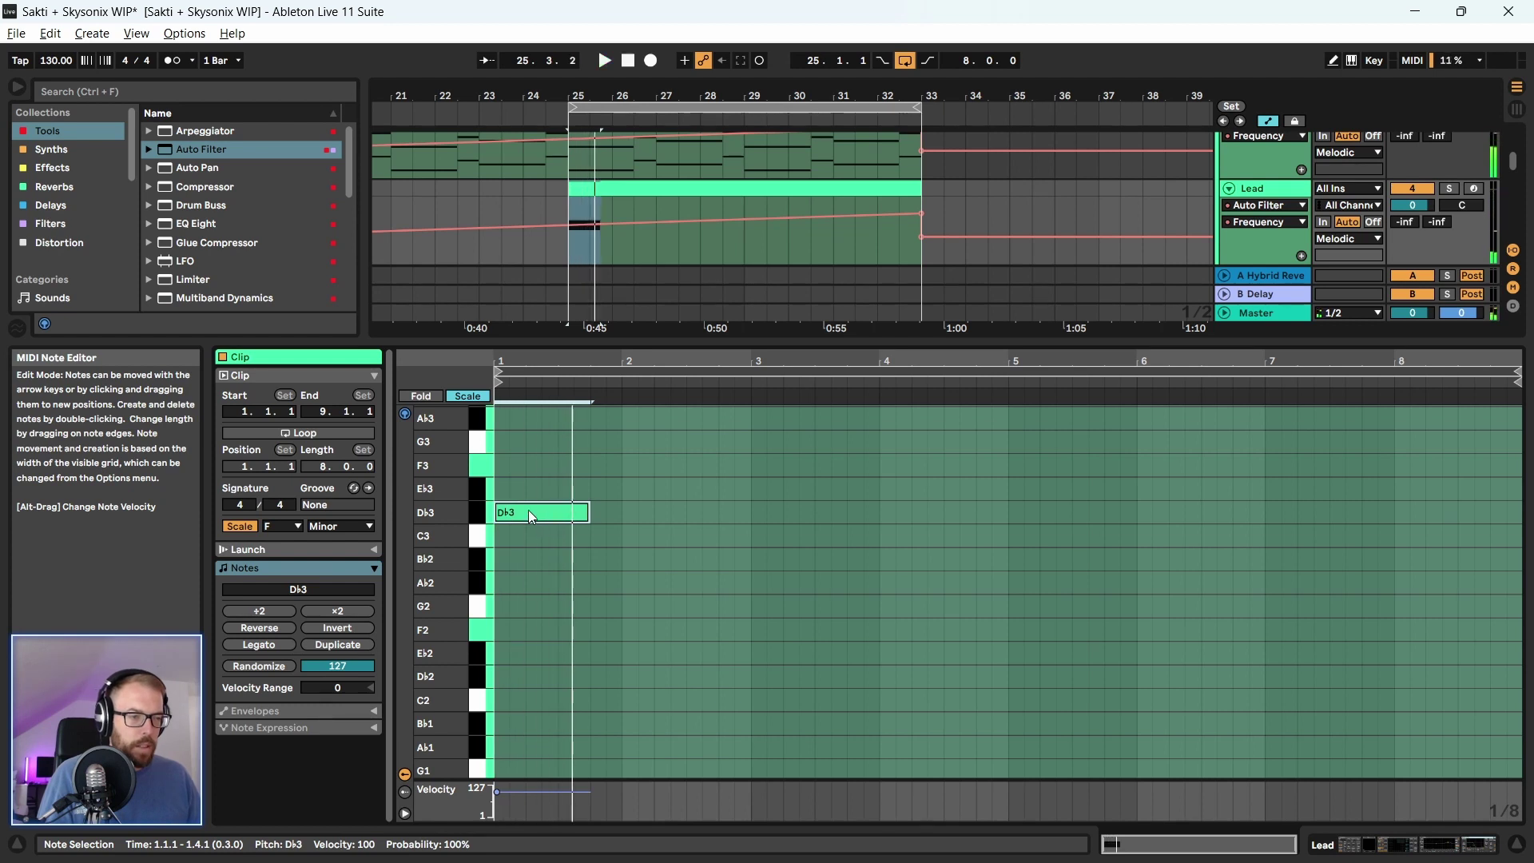
drag(531, 511, 535, 572)
key(space)
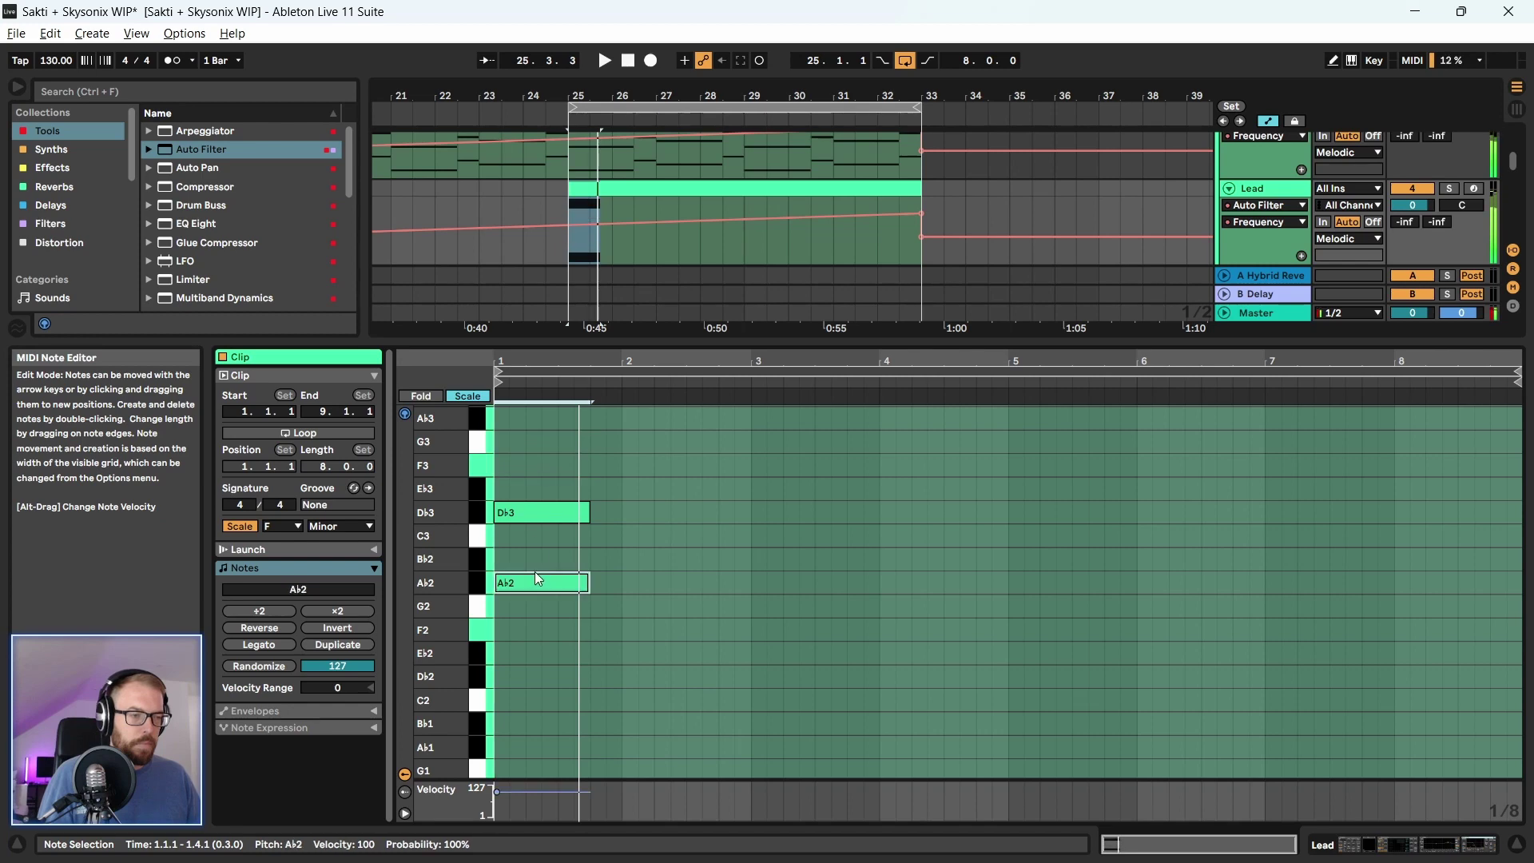
key(Delete)
key(Down)
key(space)
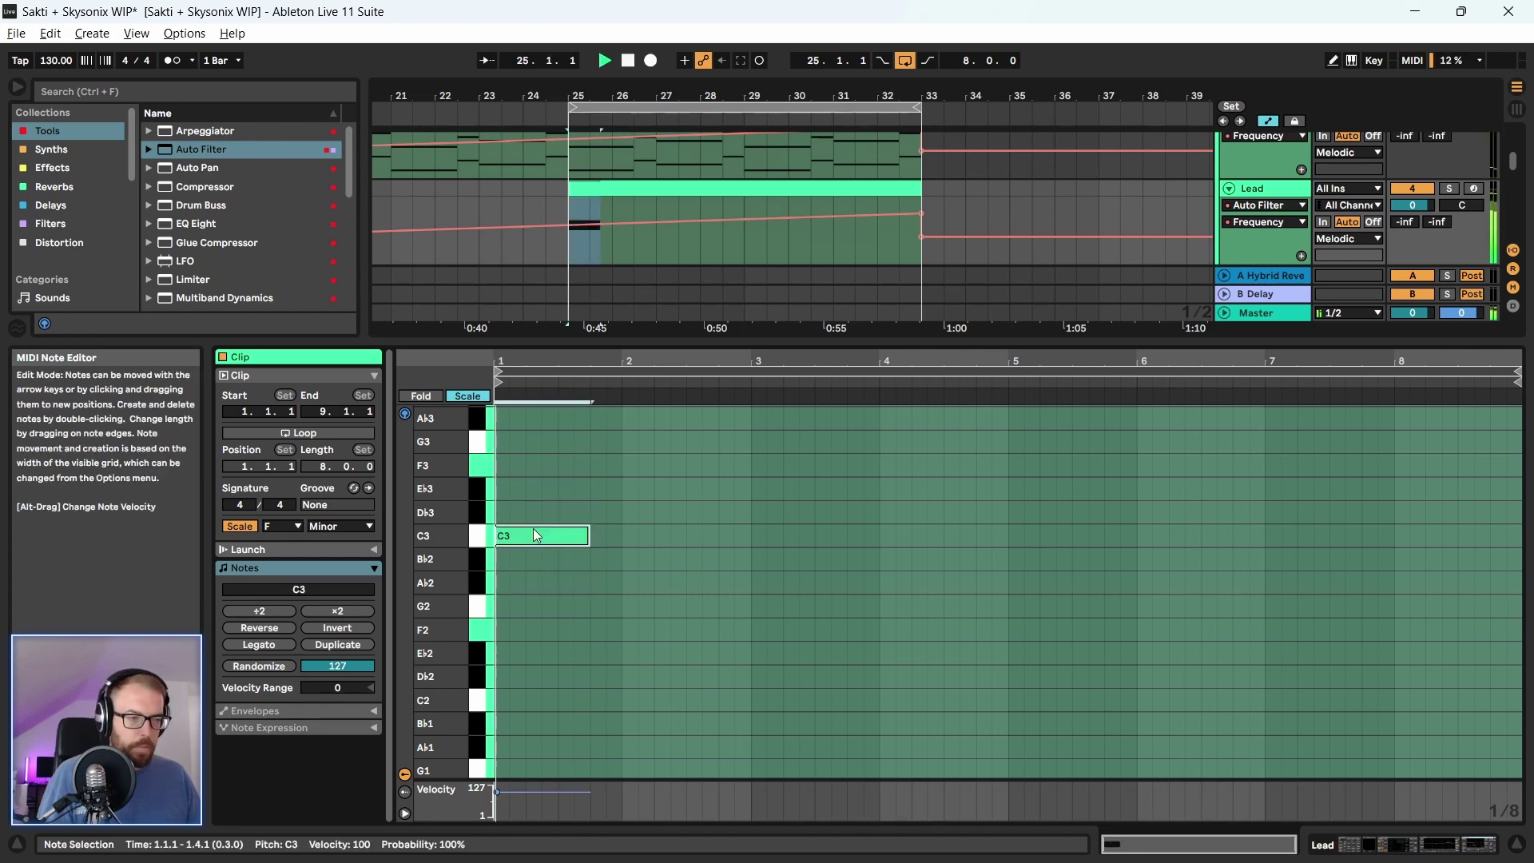
key(space)
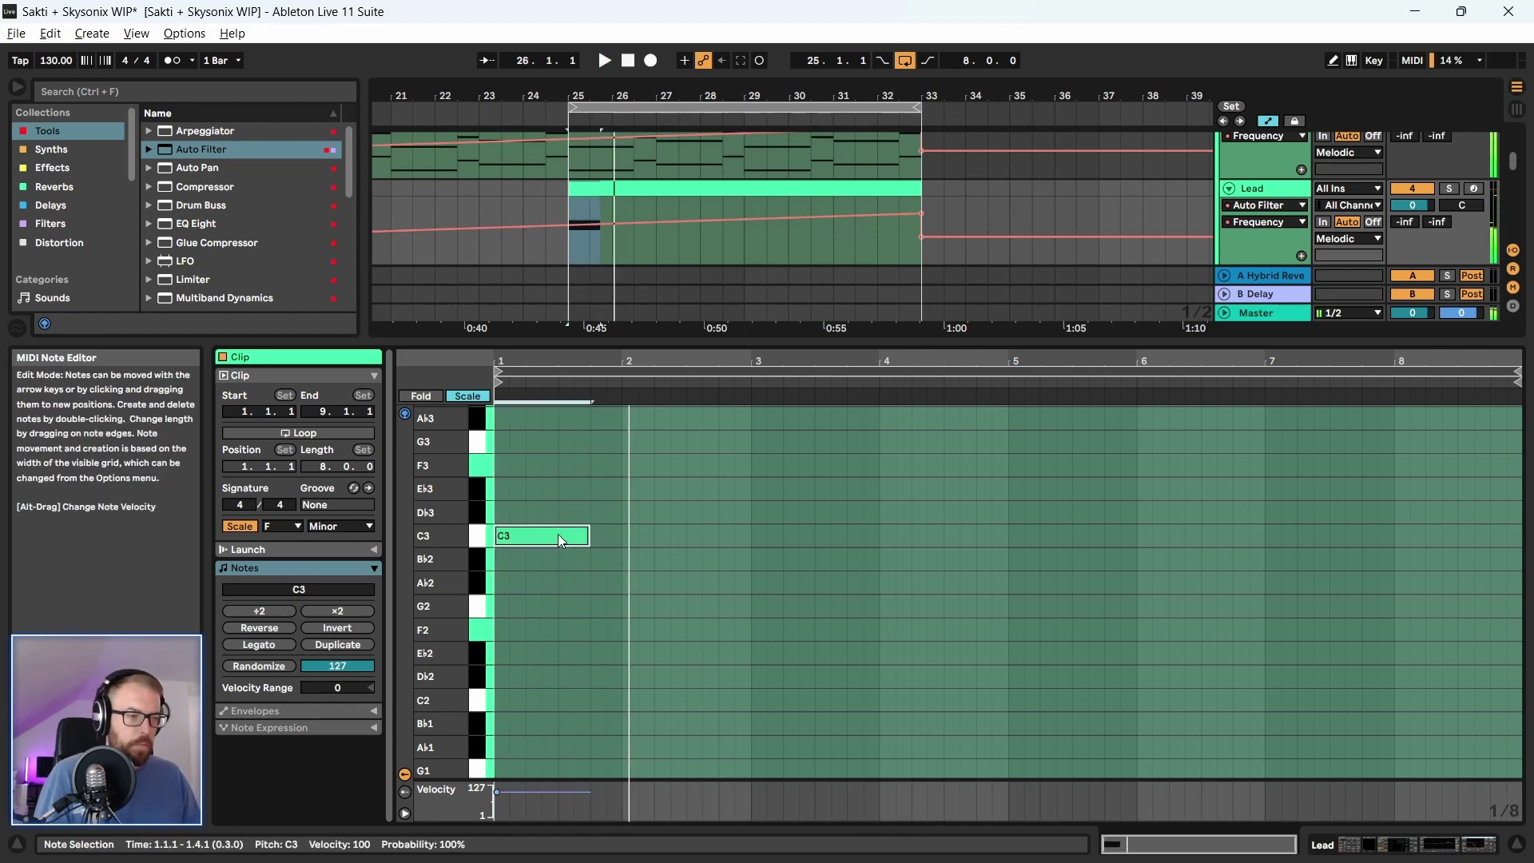
Lengthen the opening note to end at 2.3.1 and transpose it up an octave to C4 during playback
drag(589, 536, 685, 537)
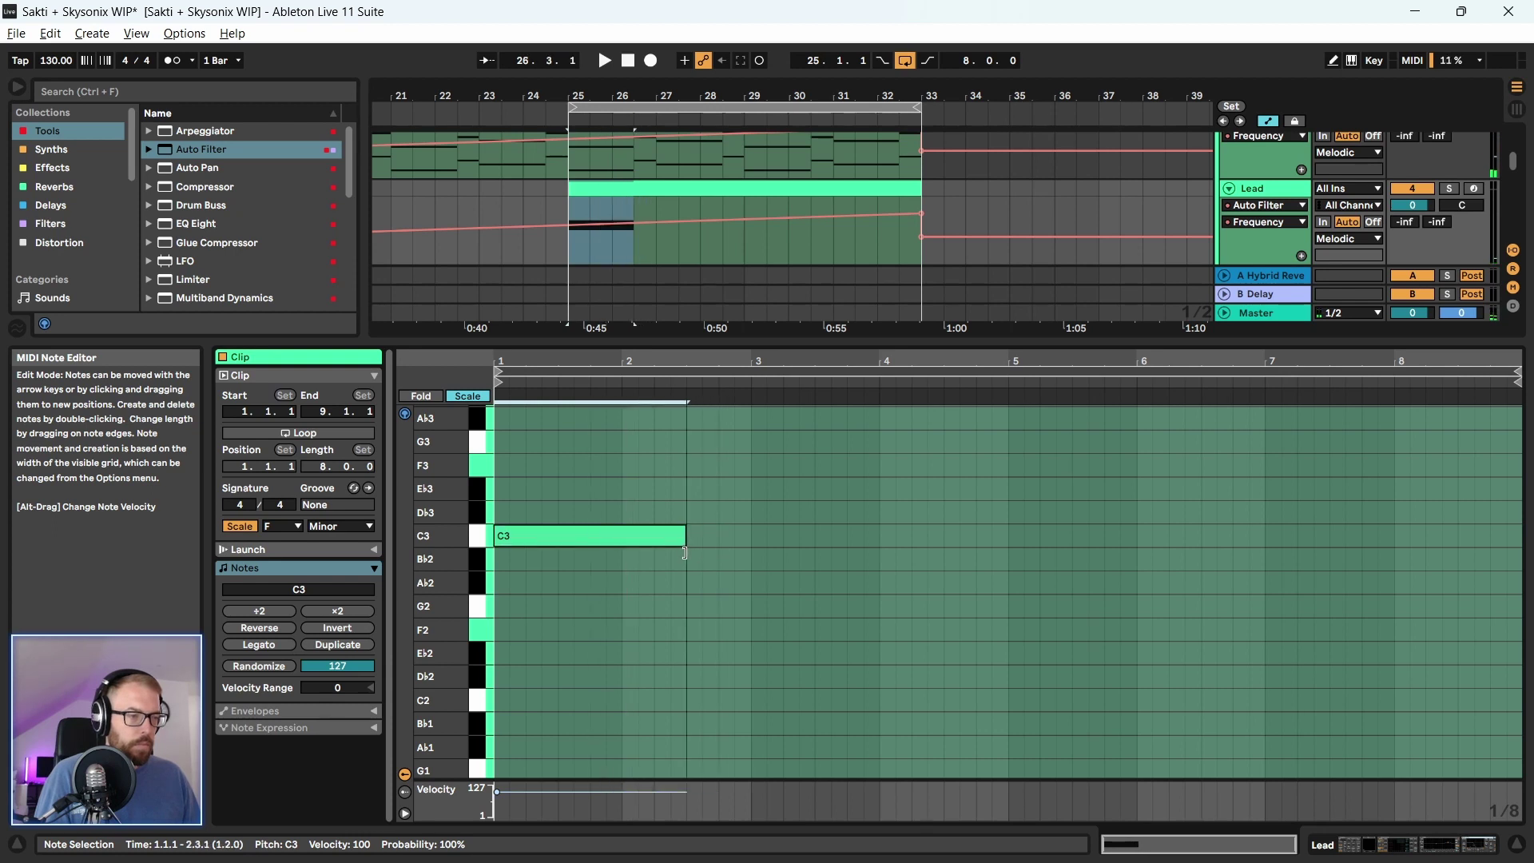
key(space)
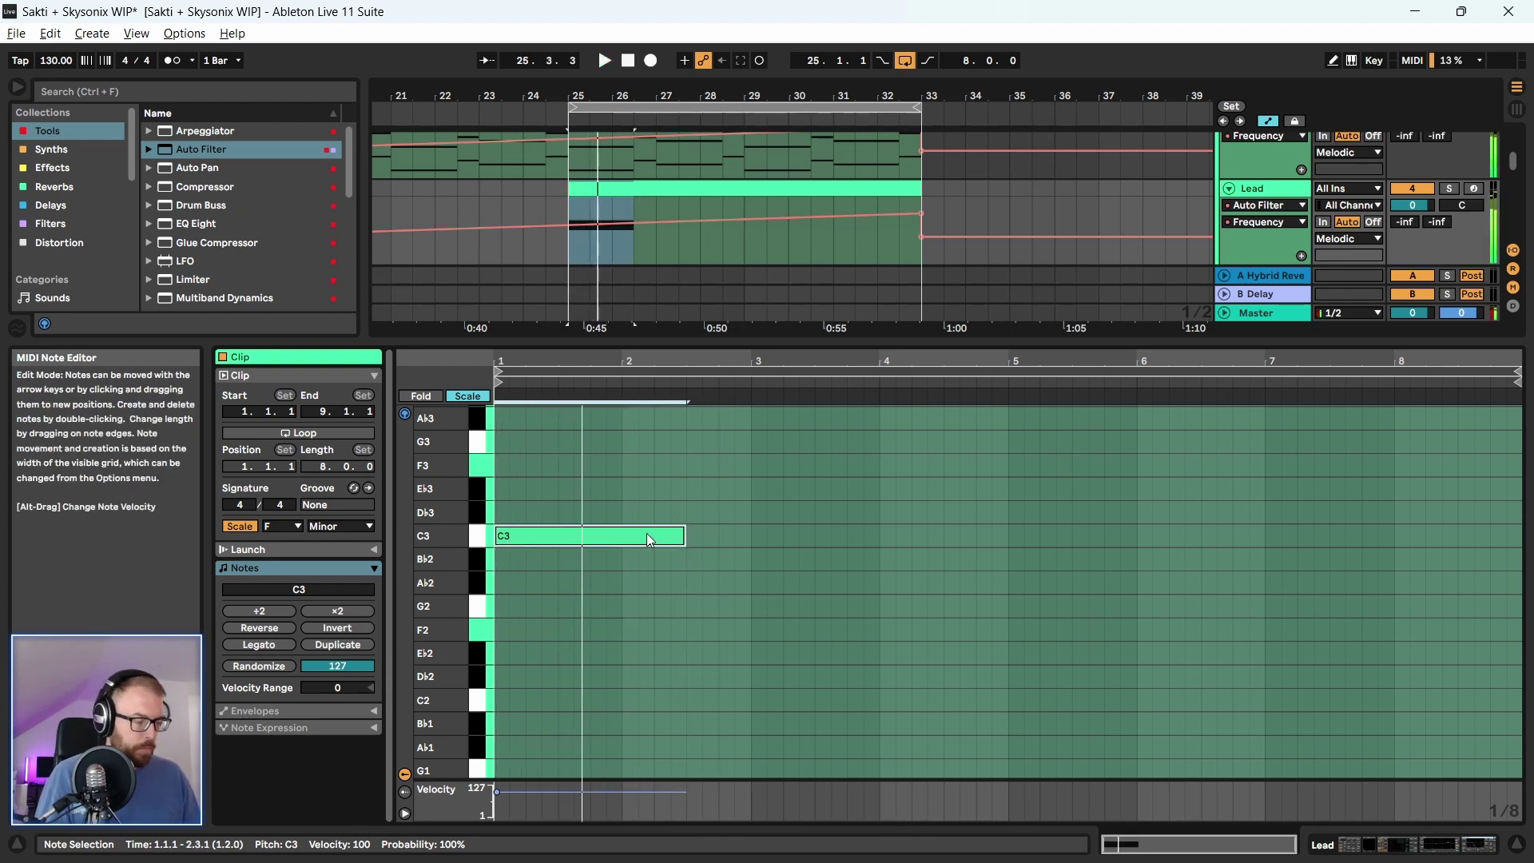
key(shift+Up)
scroll(621, 552, up, 3)
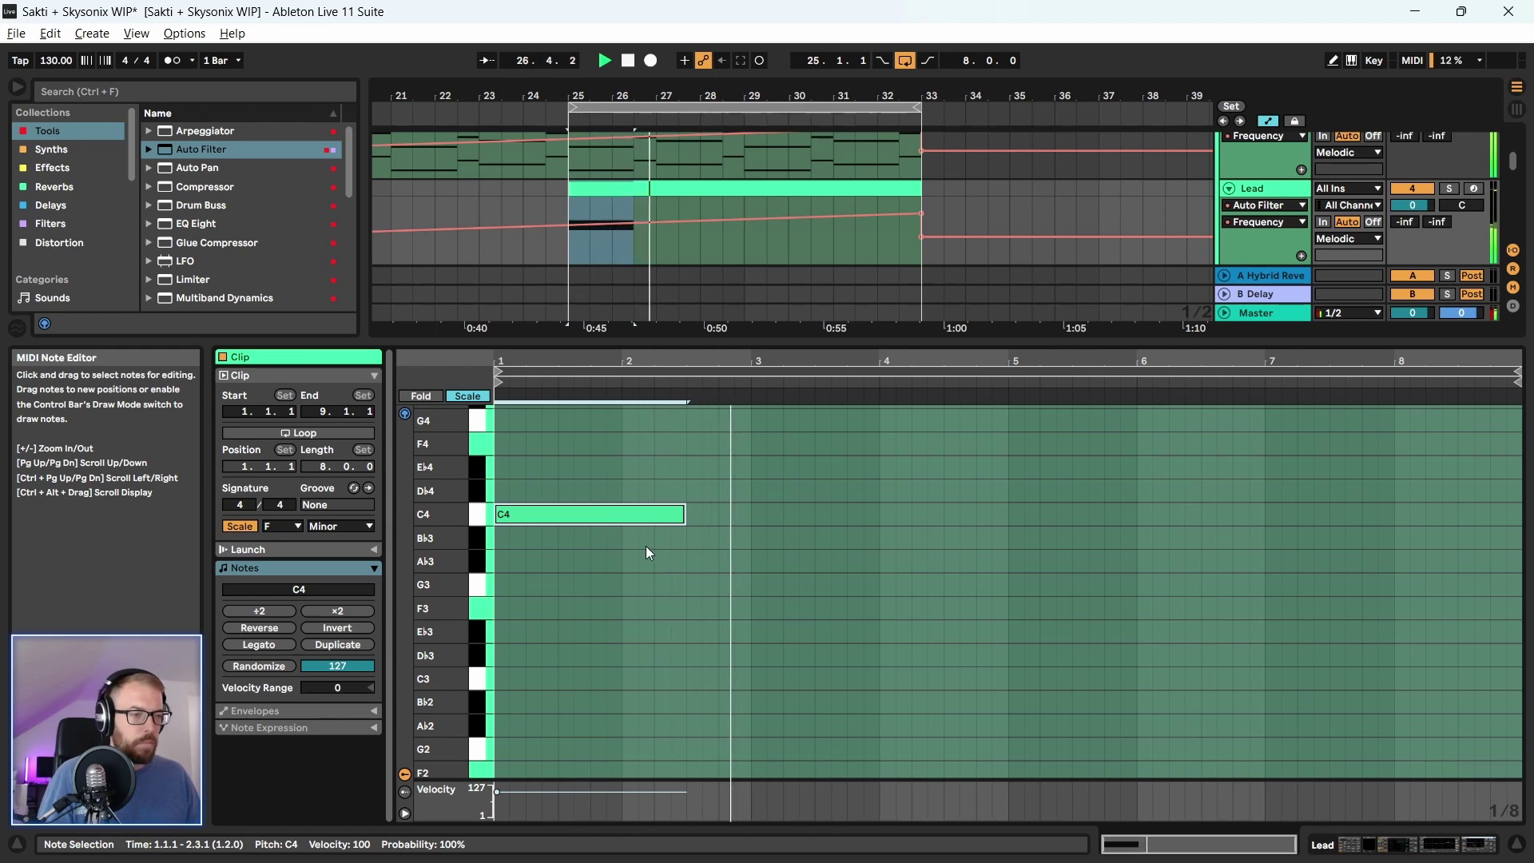
key(space)
Add a D♭4 note from 2.3.1 to 3.1.1 following the C4 and play the phrase
scroll(645, 548, up, 1)
double_click(694, 510)
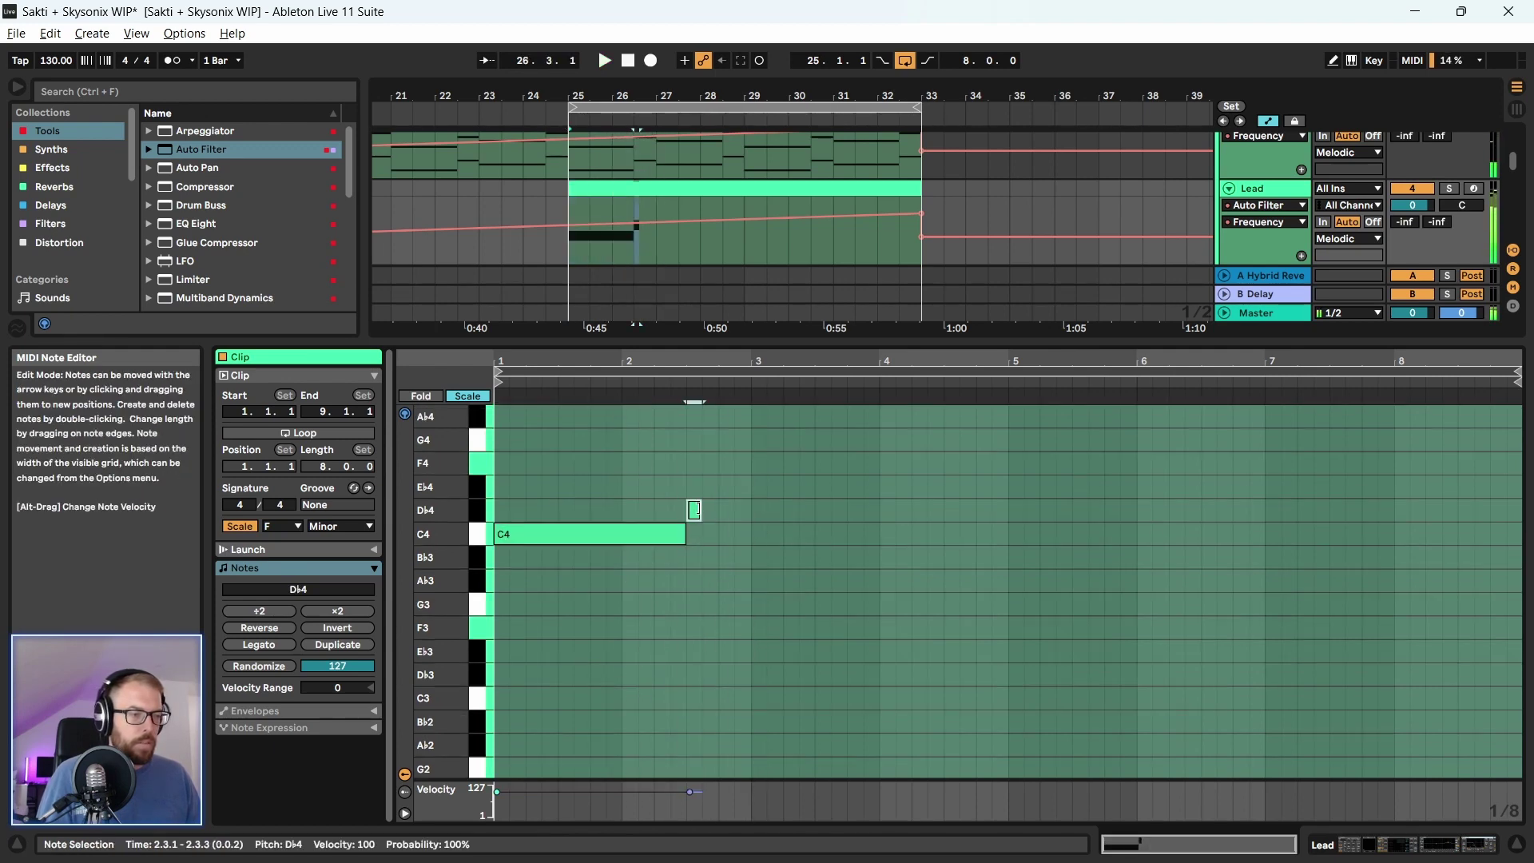
drag(699, 513, 747, 518)
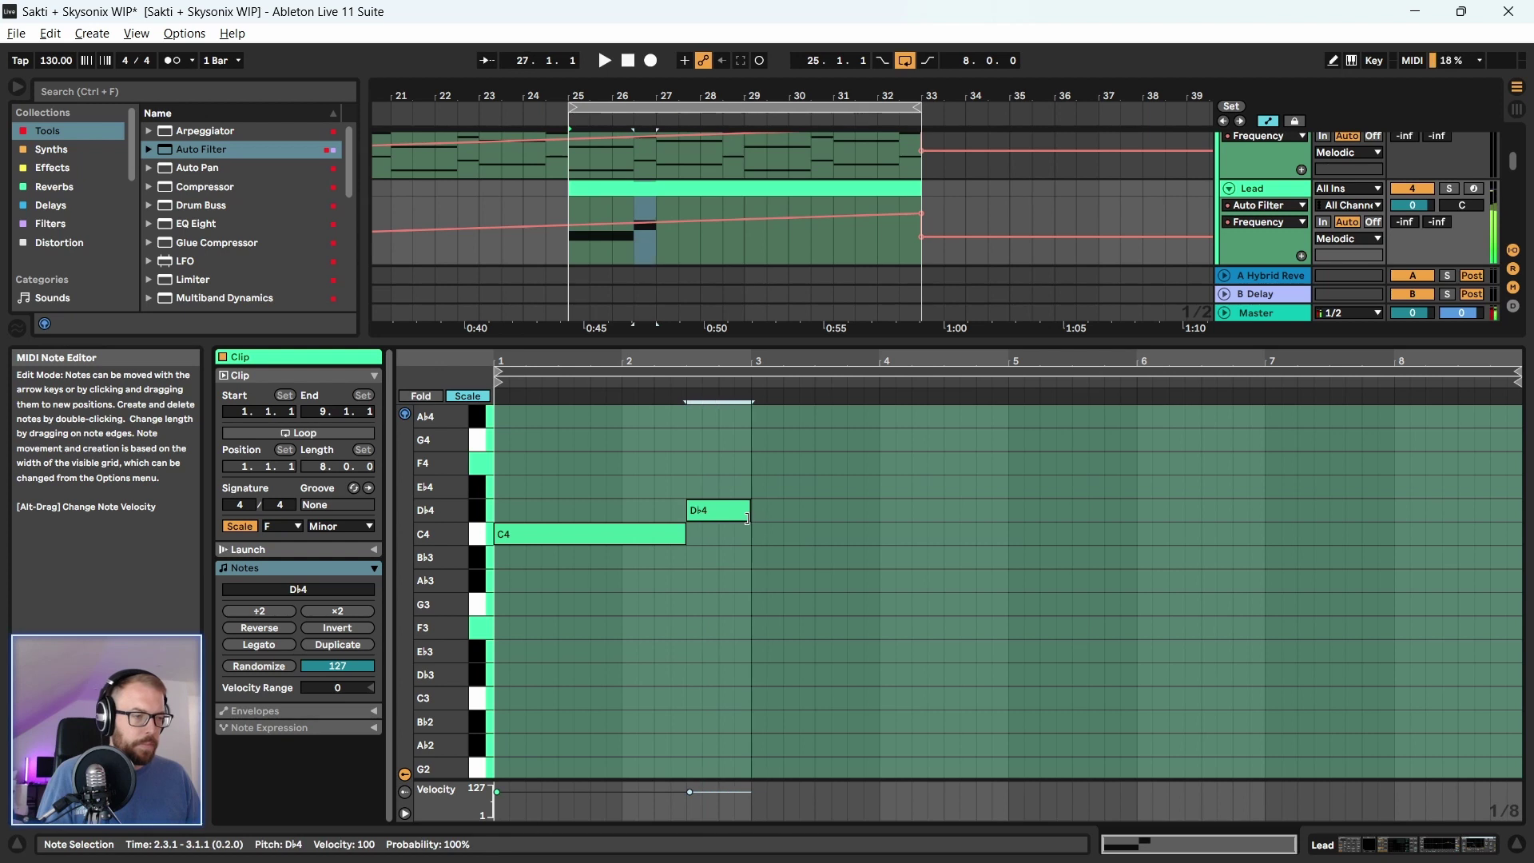
key(space)
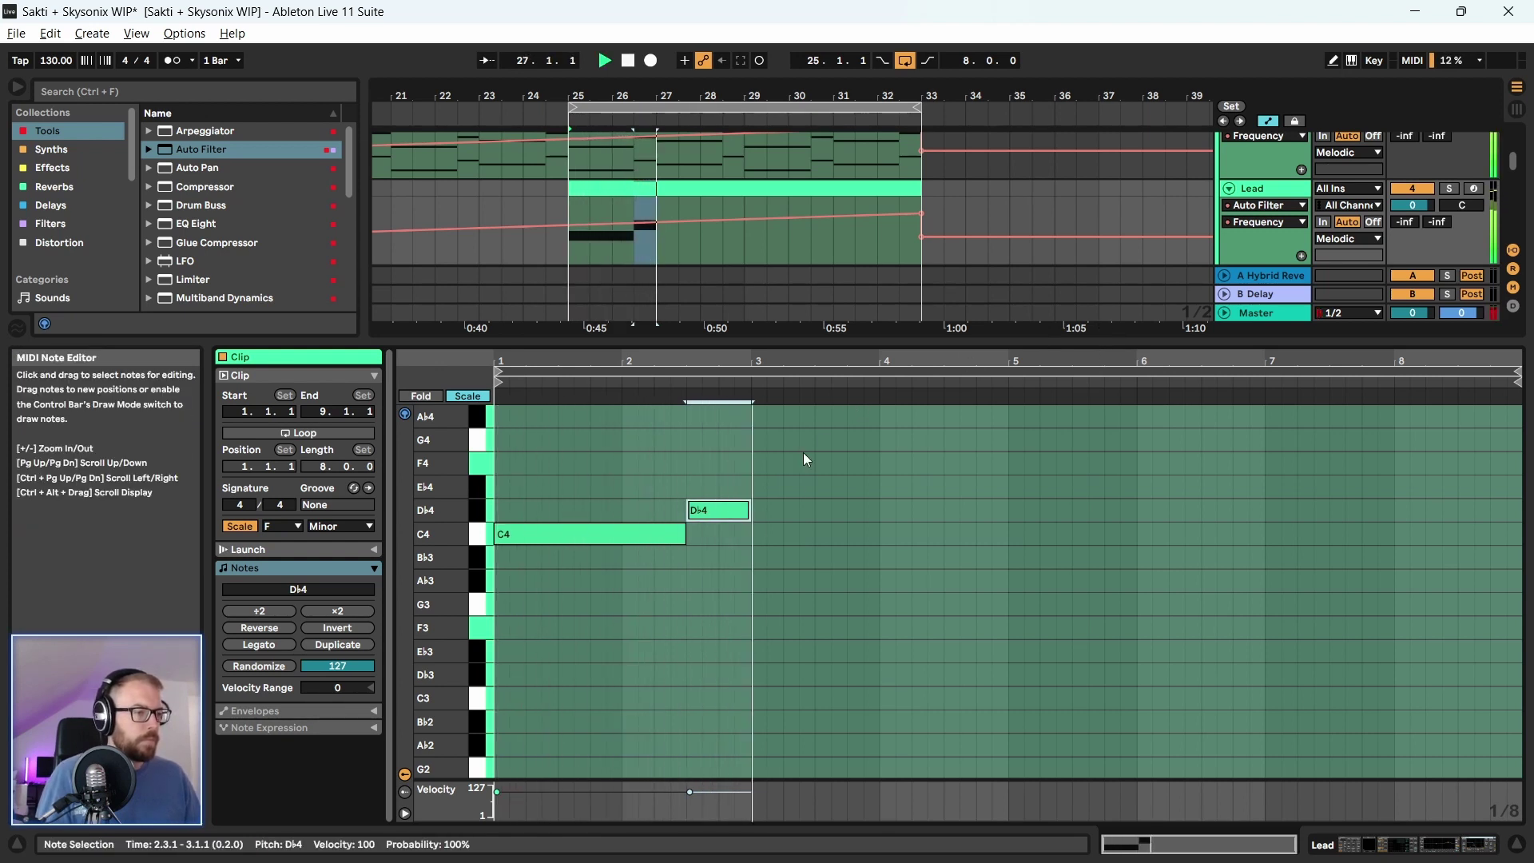
key(space)
Add an A♭3 note from 3.1.1 to 4.3.1 and a B♭3 note up to 5.1.1, then play the phrase
double_click(759, 580)
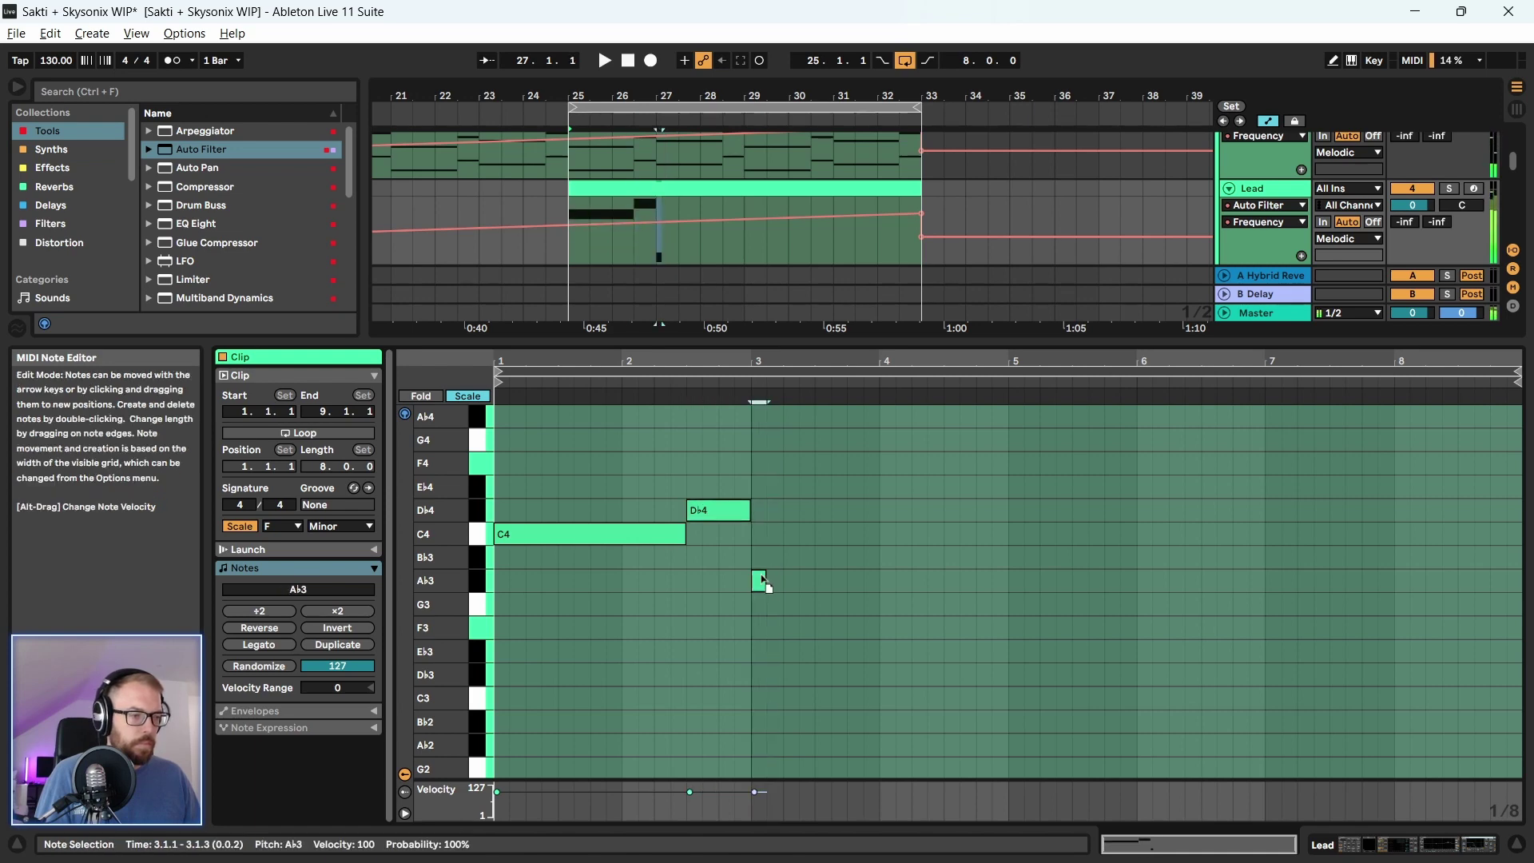
drag(763, 584, 1007, 557)
key(space)
key(space)
double_click(952, 557)
key(space)
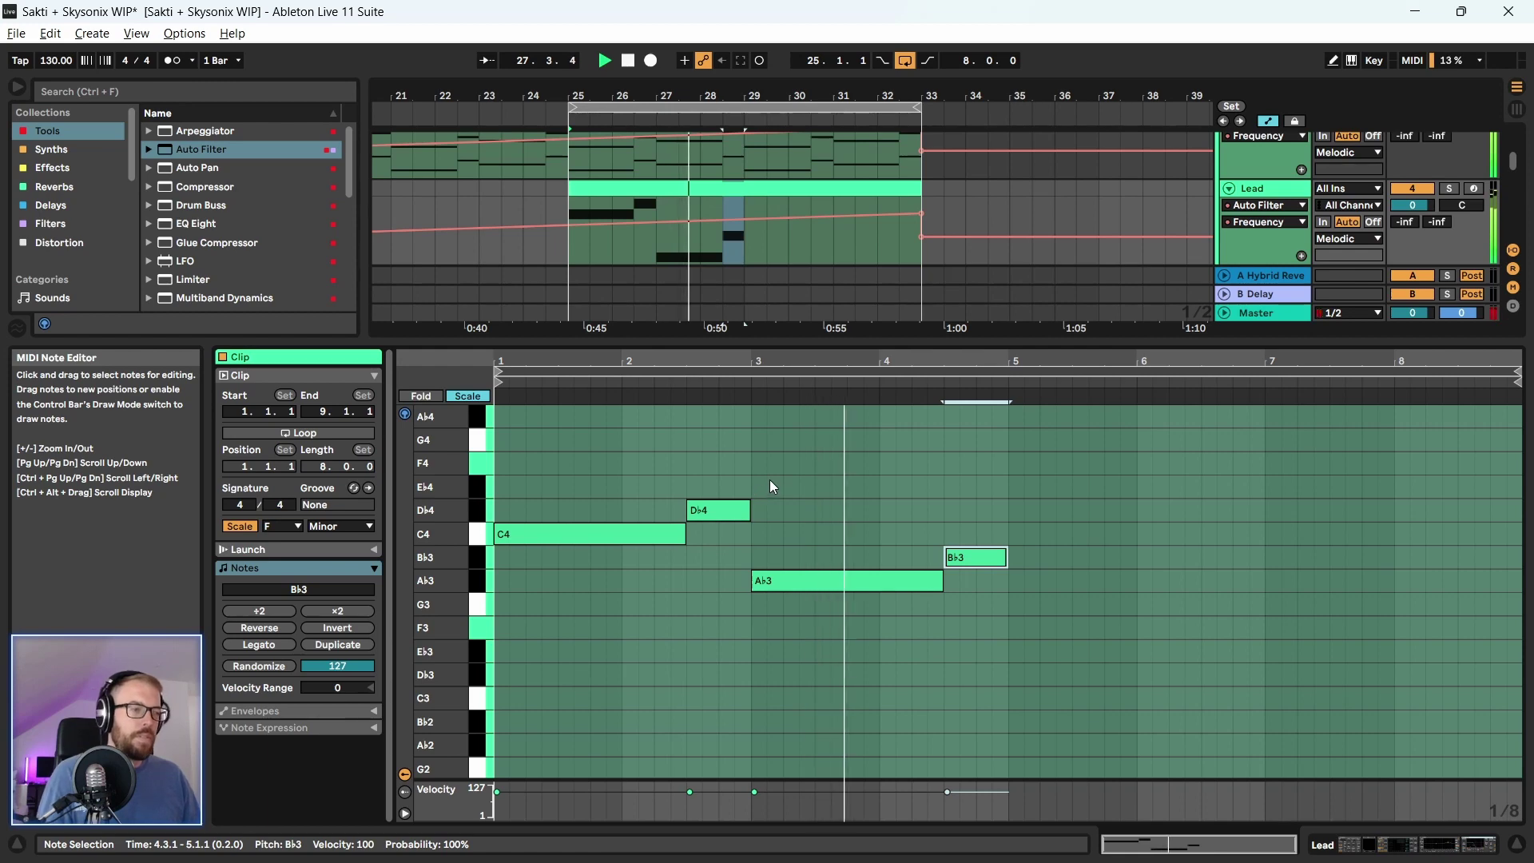
scroll(751, 555, up, 3)
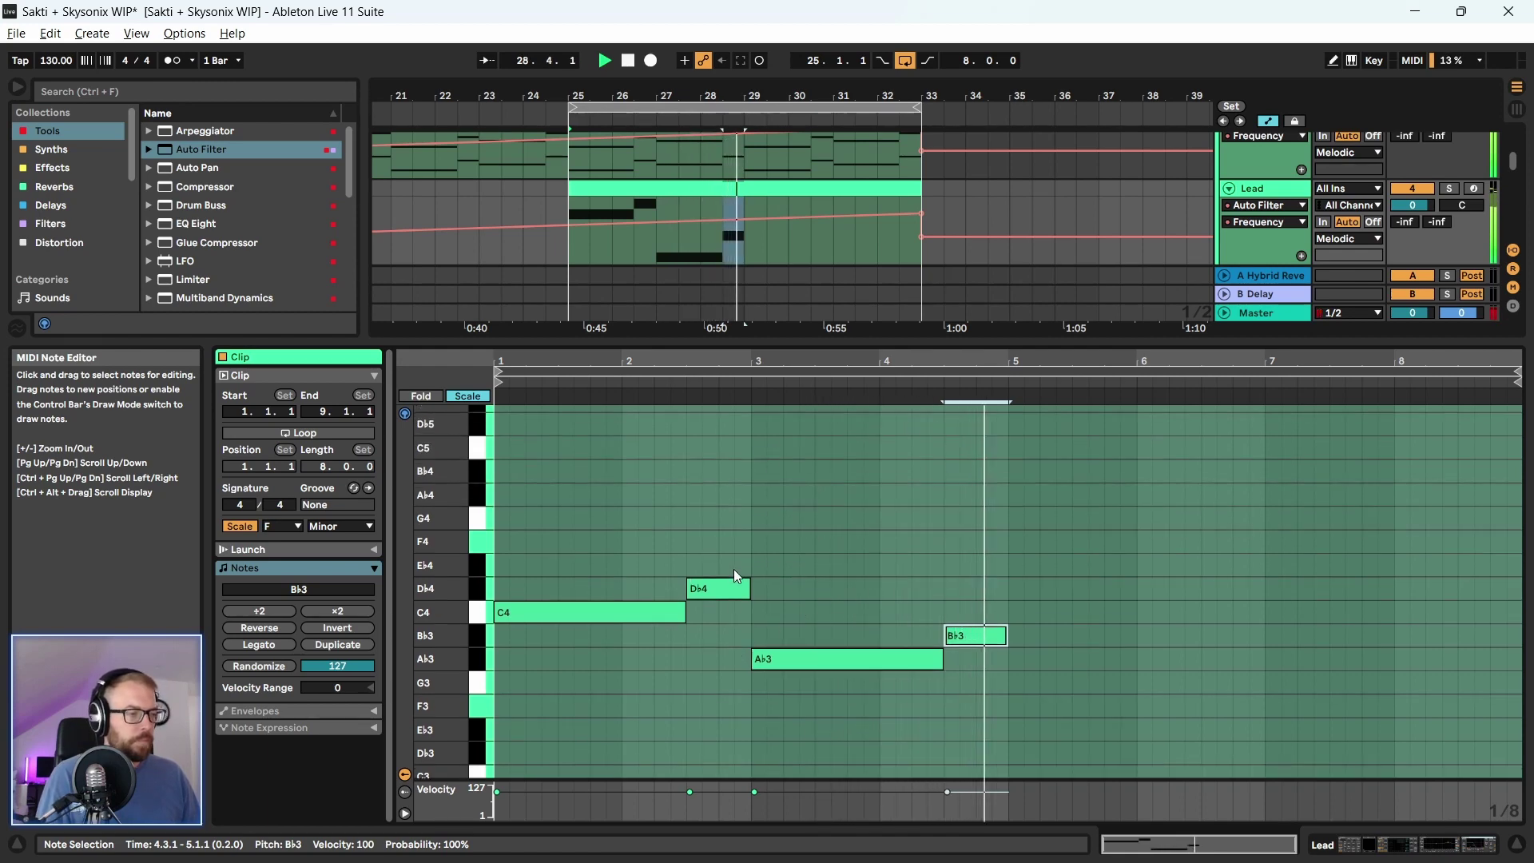
key(space)
Copy all four notes one octave higher while keeping the originals, and play the doubled phrase
key(ctrl+a)
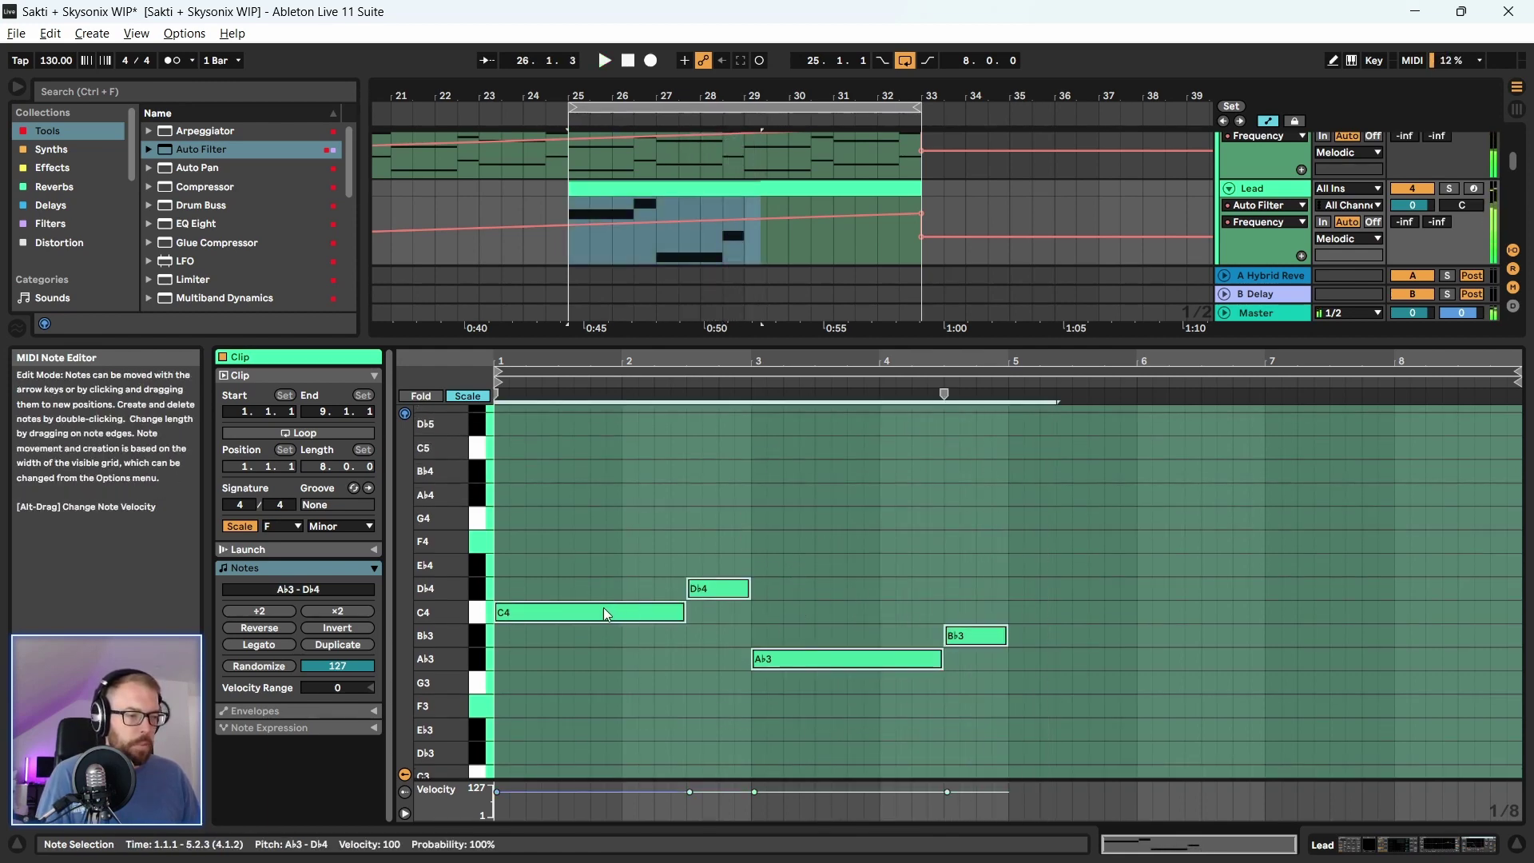
drag(605, 614, 607, 452)
key(ctrl+z)
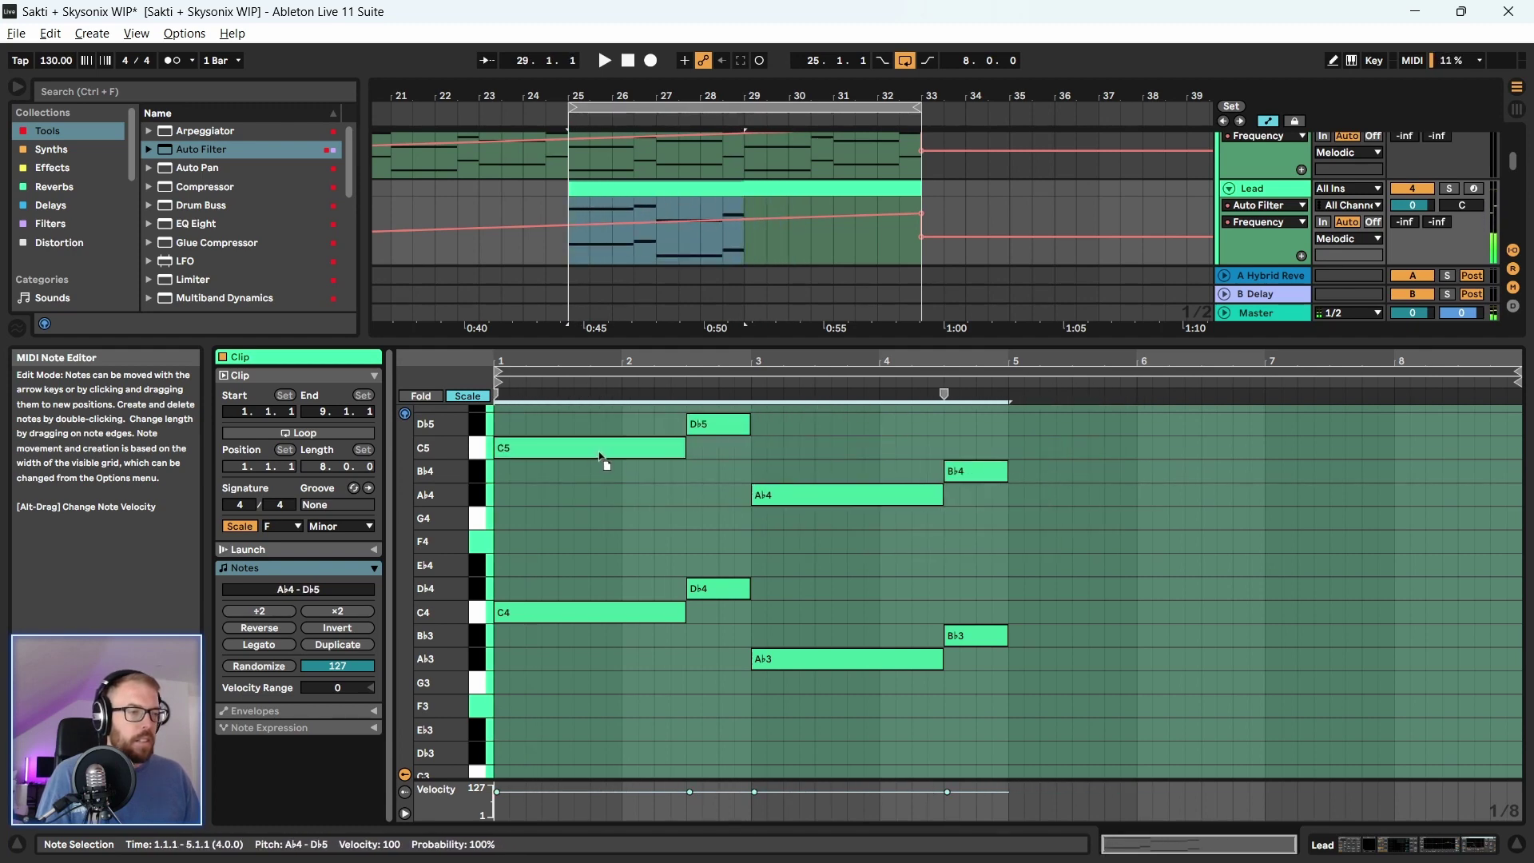
key(space)
scroll(879, 566, up, 3)
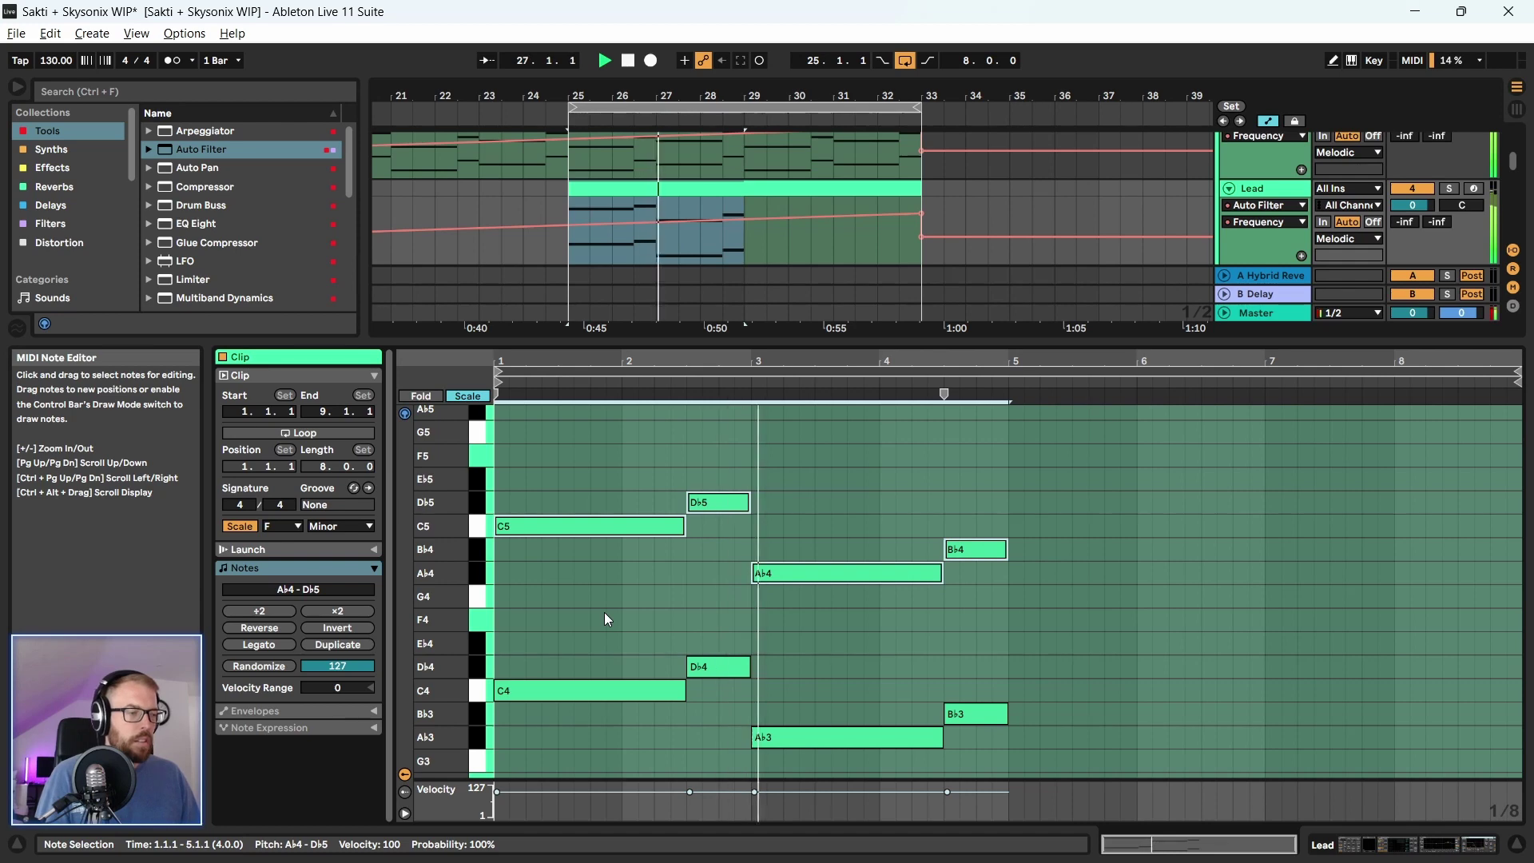
scroll(604, 619, down, 1)
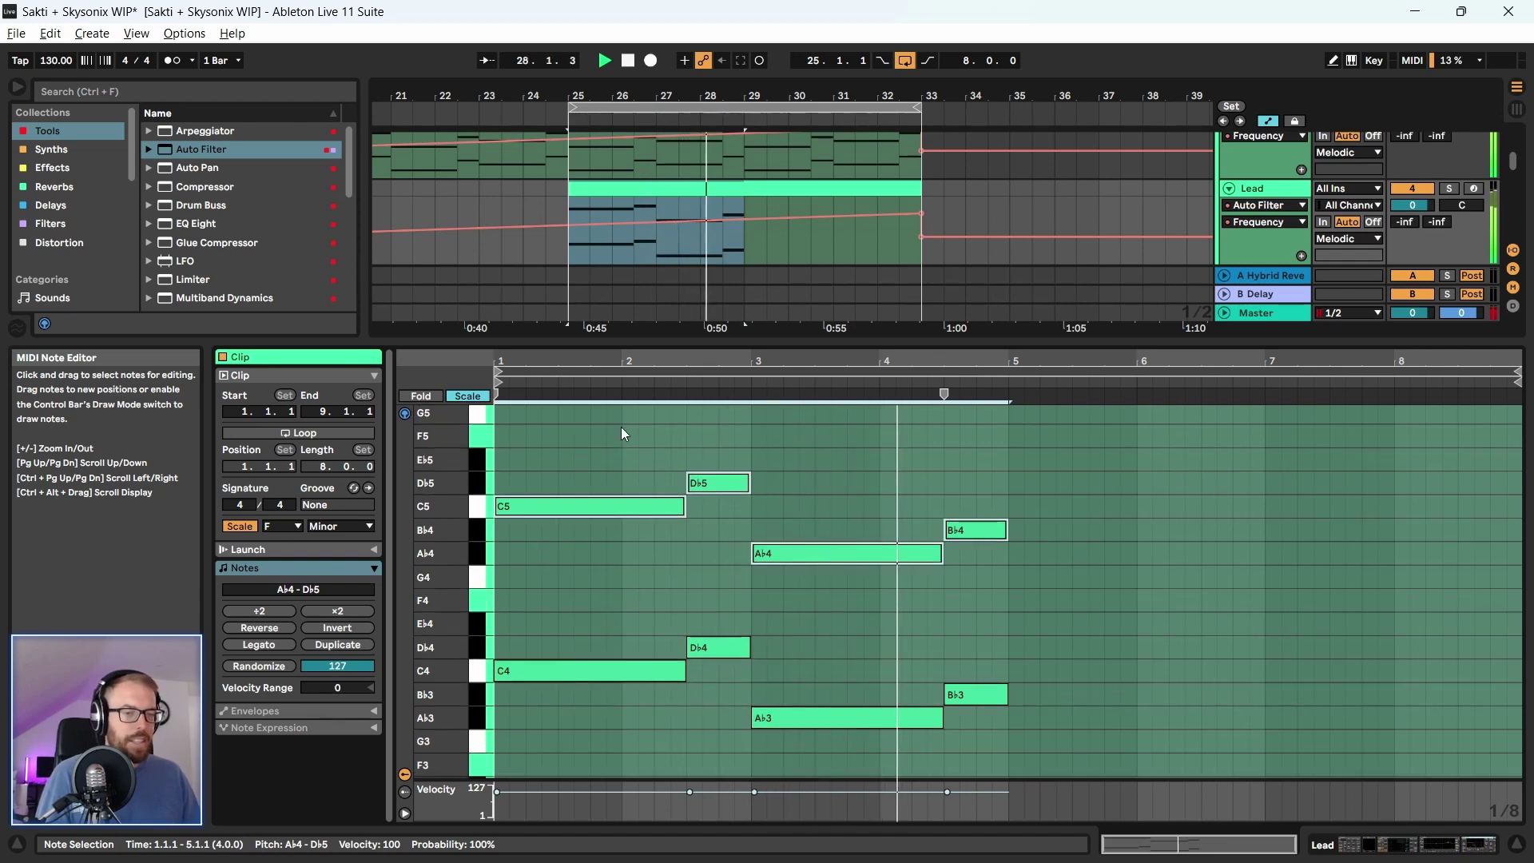
Add a Limiter to the Master track and play the loop from bar 25
drag(696, 344, 695, 469)
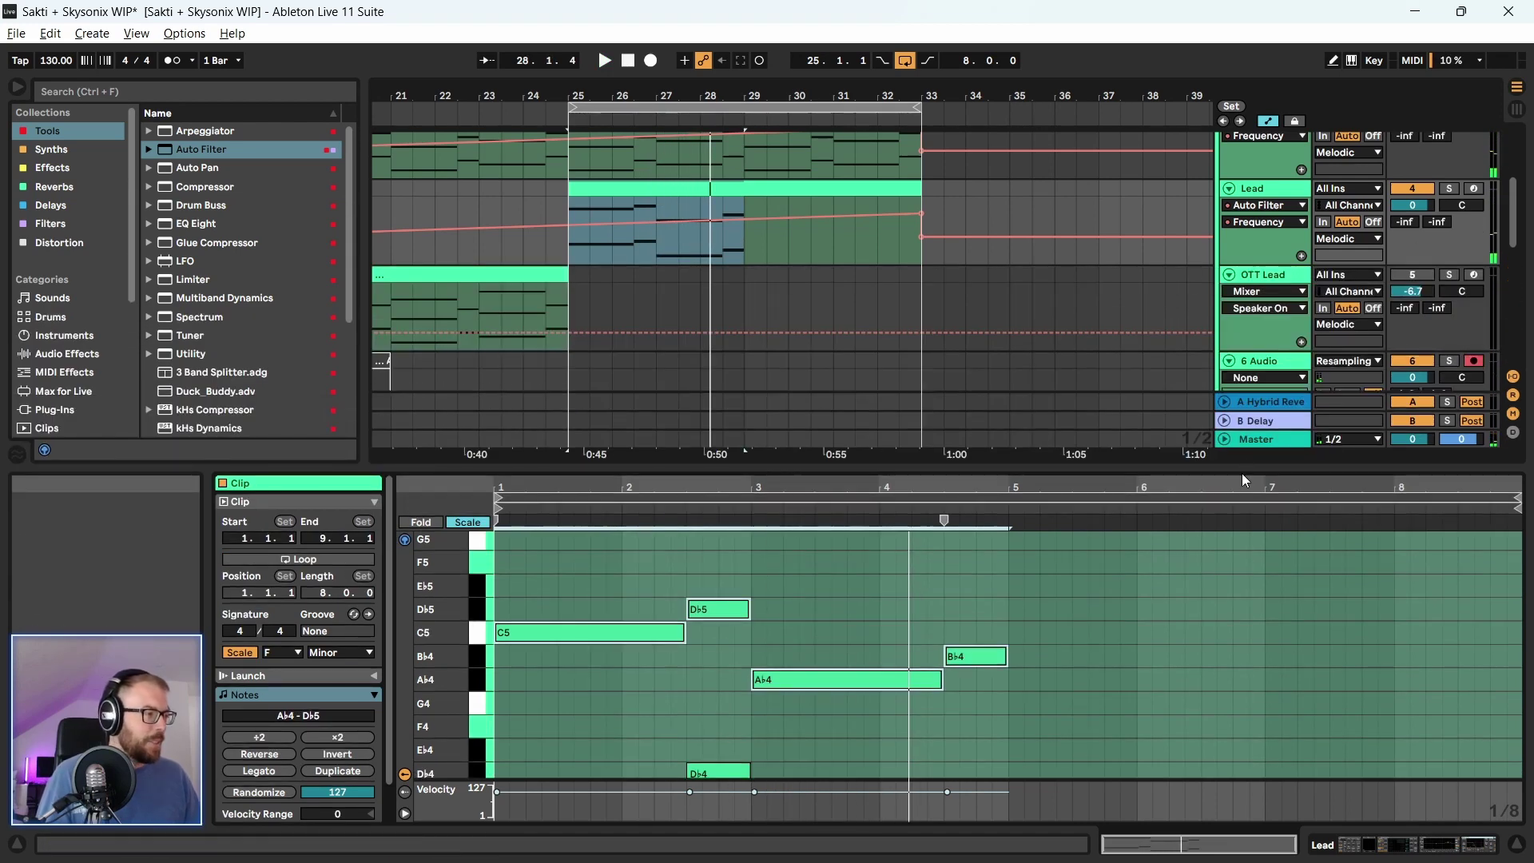
drag(1253, 457, 1256, 619)
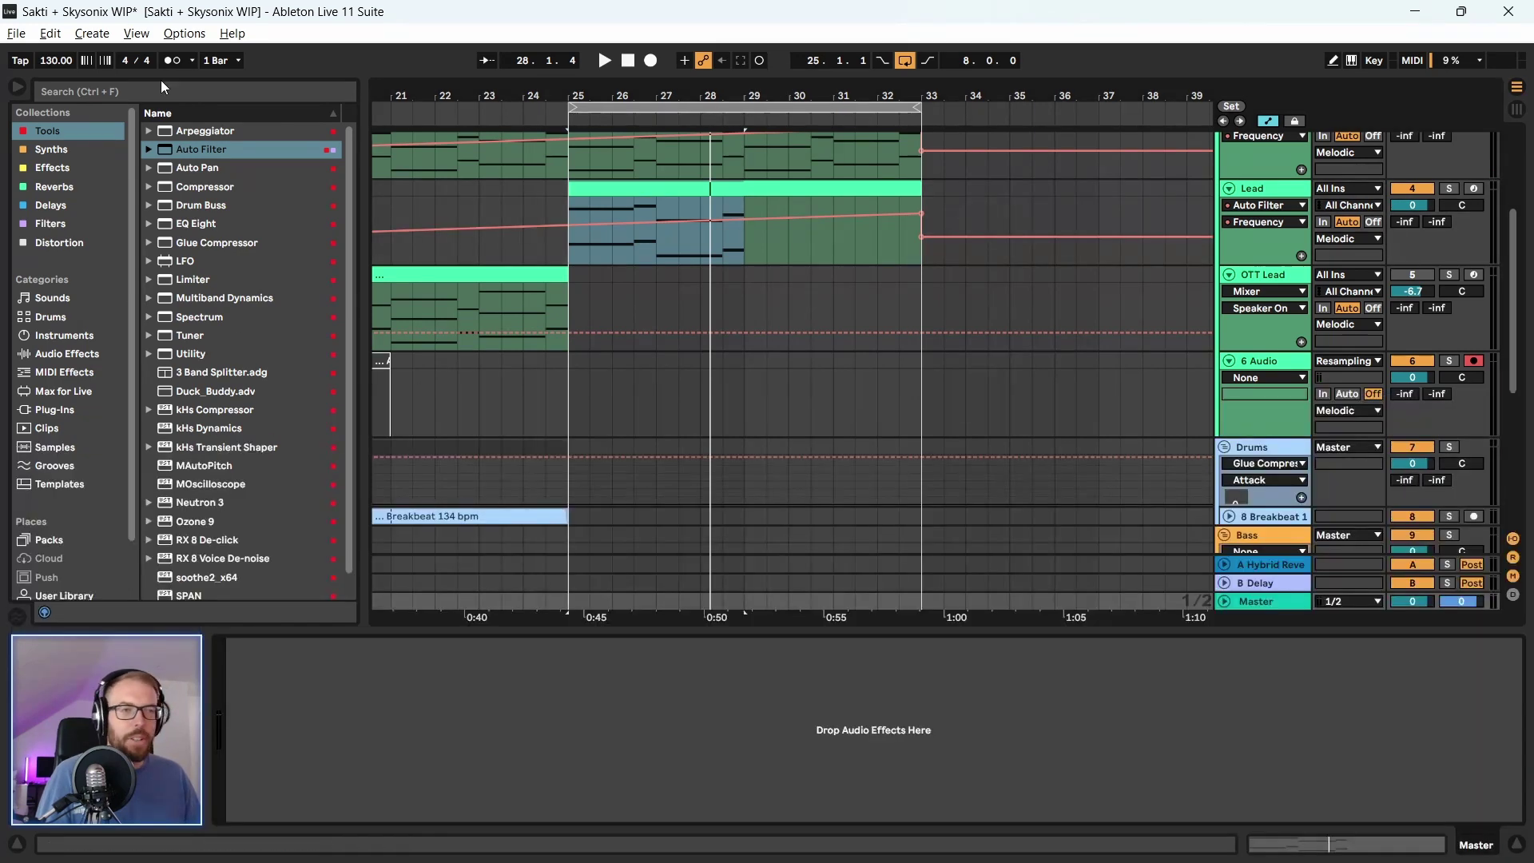
scroll(232, 454, down, 1)
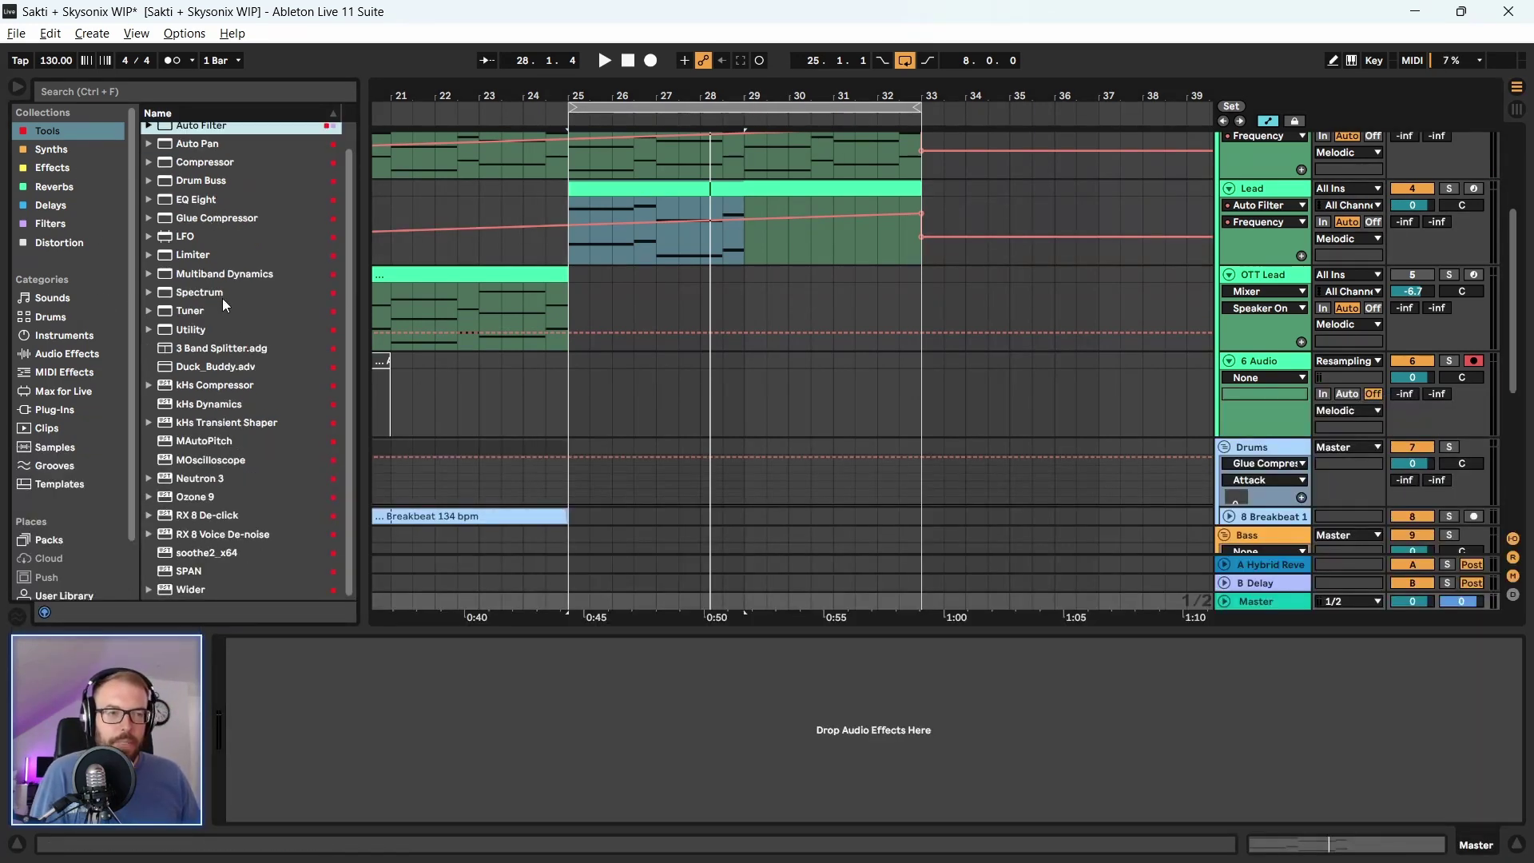
double_click(196, 255)
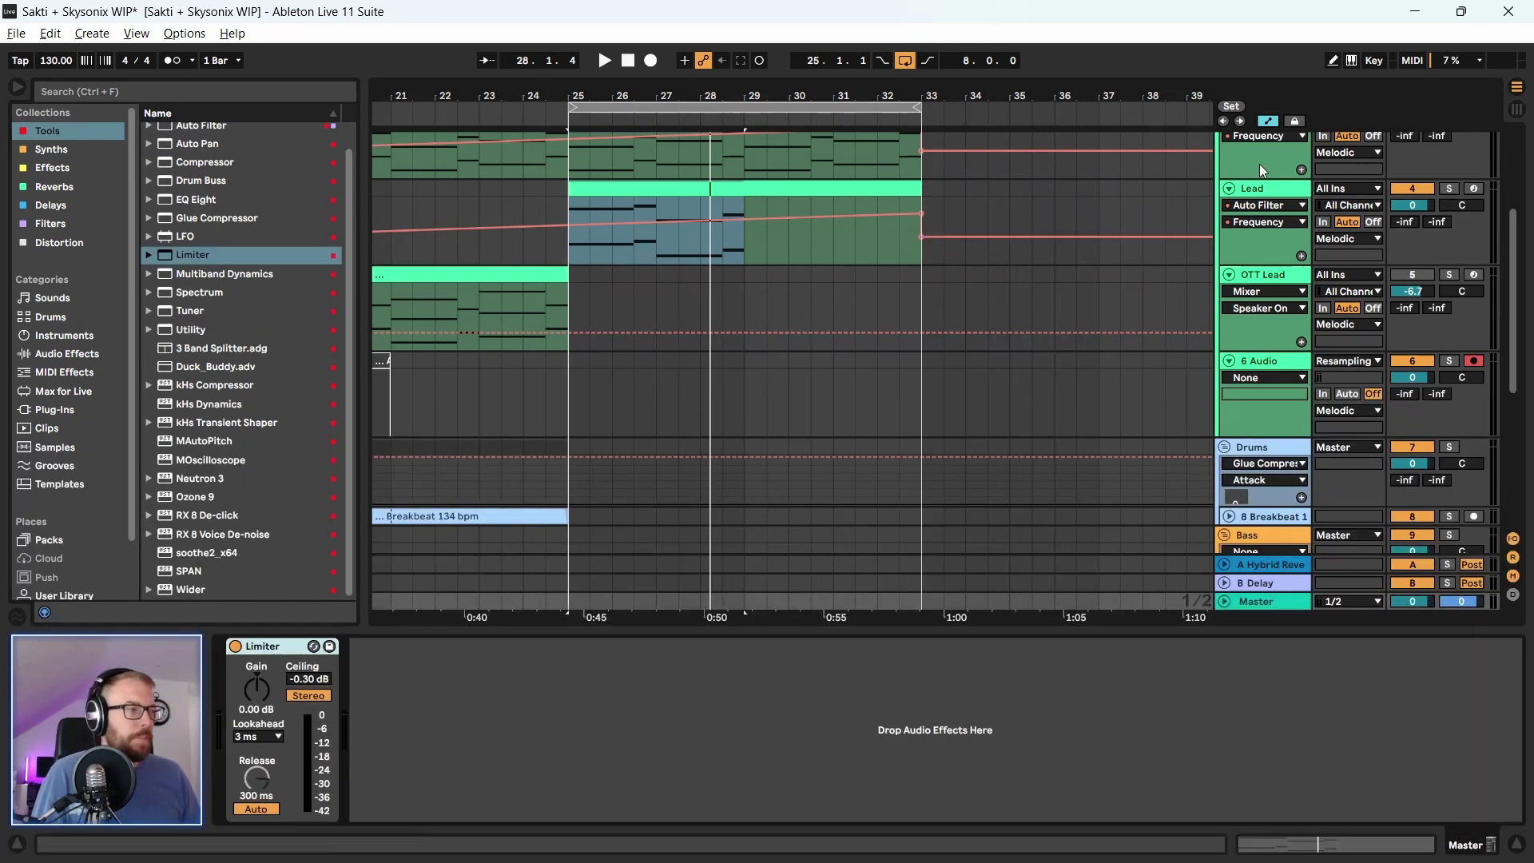
key(space)
scroll(907, 379, up, 4)
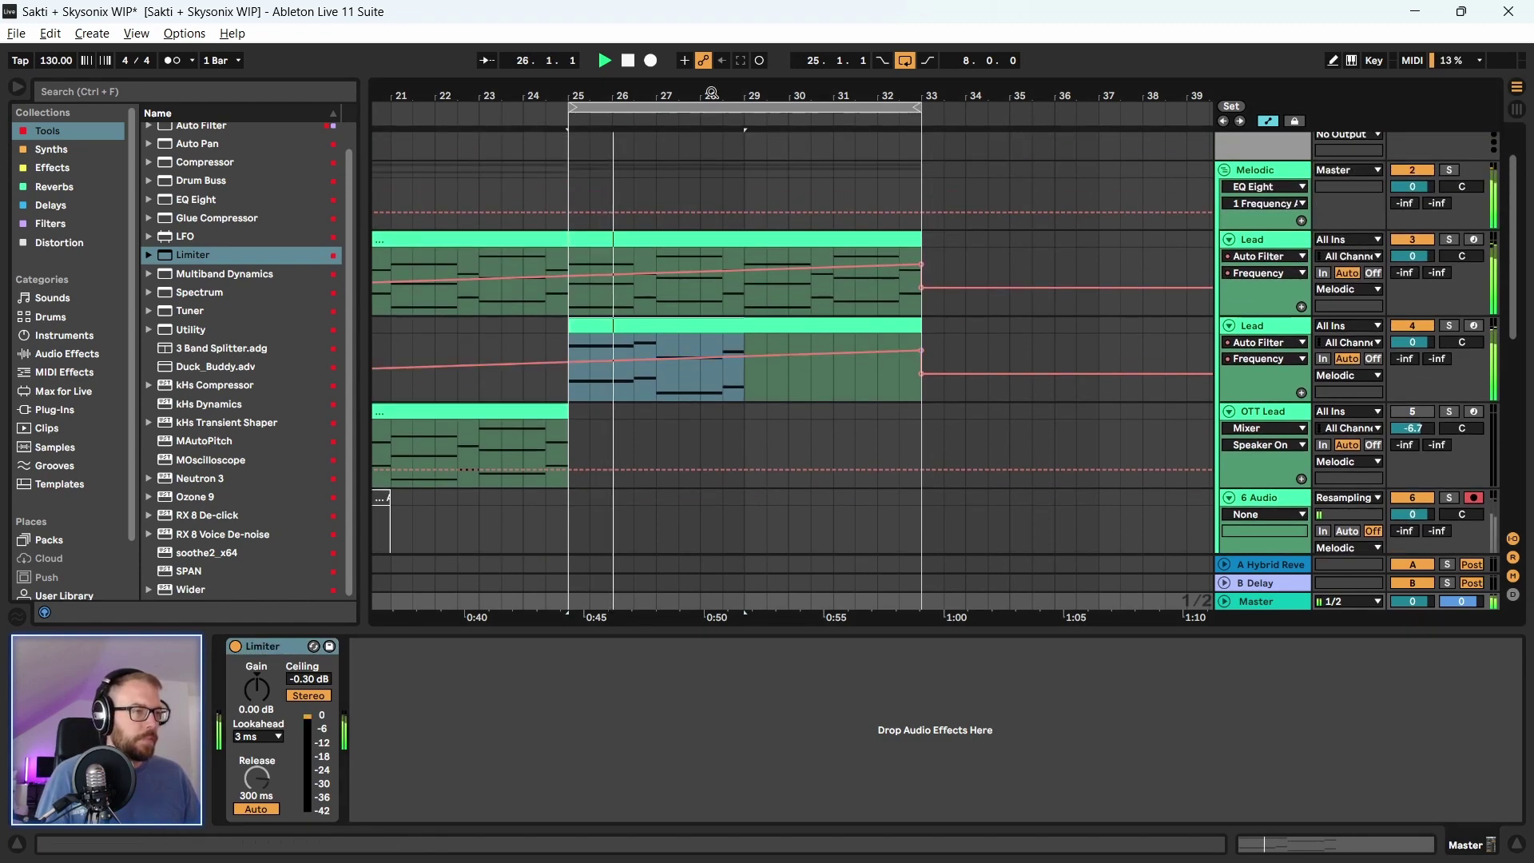
key(plus)
key(plus)
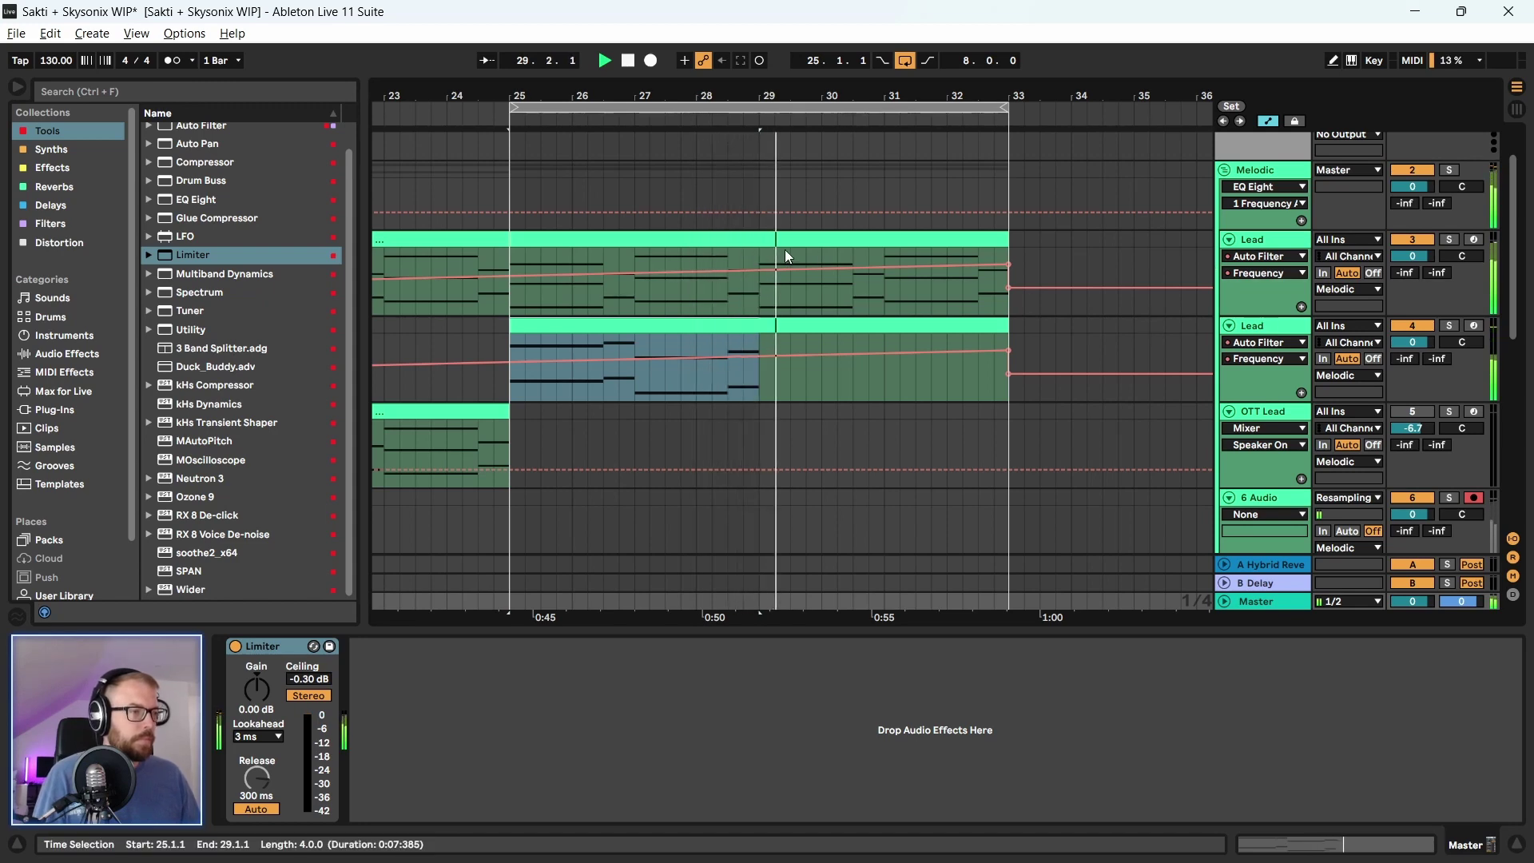
key(space)
Open the second Lead track's clip in an enlarged note editor and audition its C5 and A♭4 notes
double_click(665, 382)
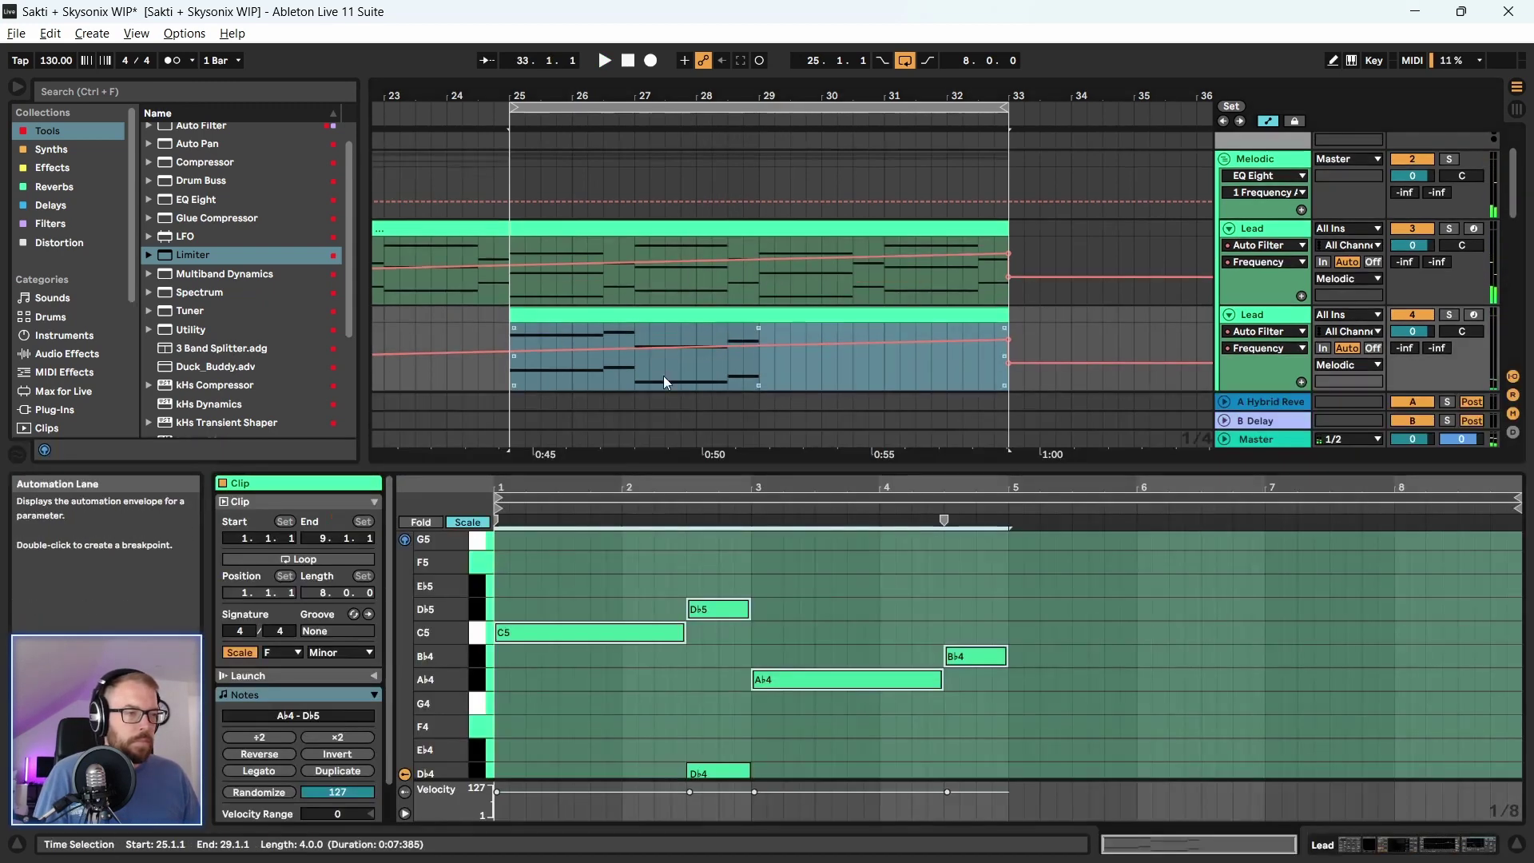
drag(685, 468, 675, 147)
scroll(610, 382, up, 1)
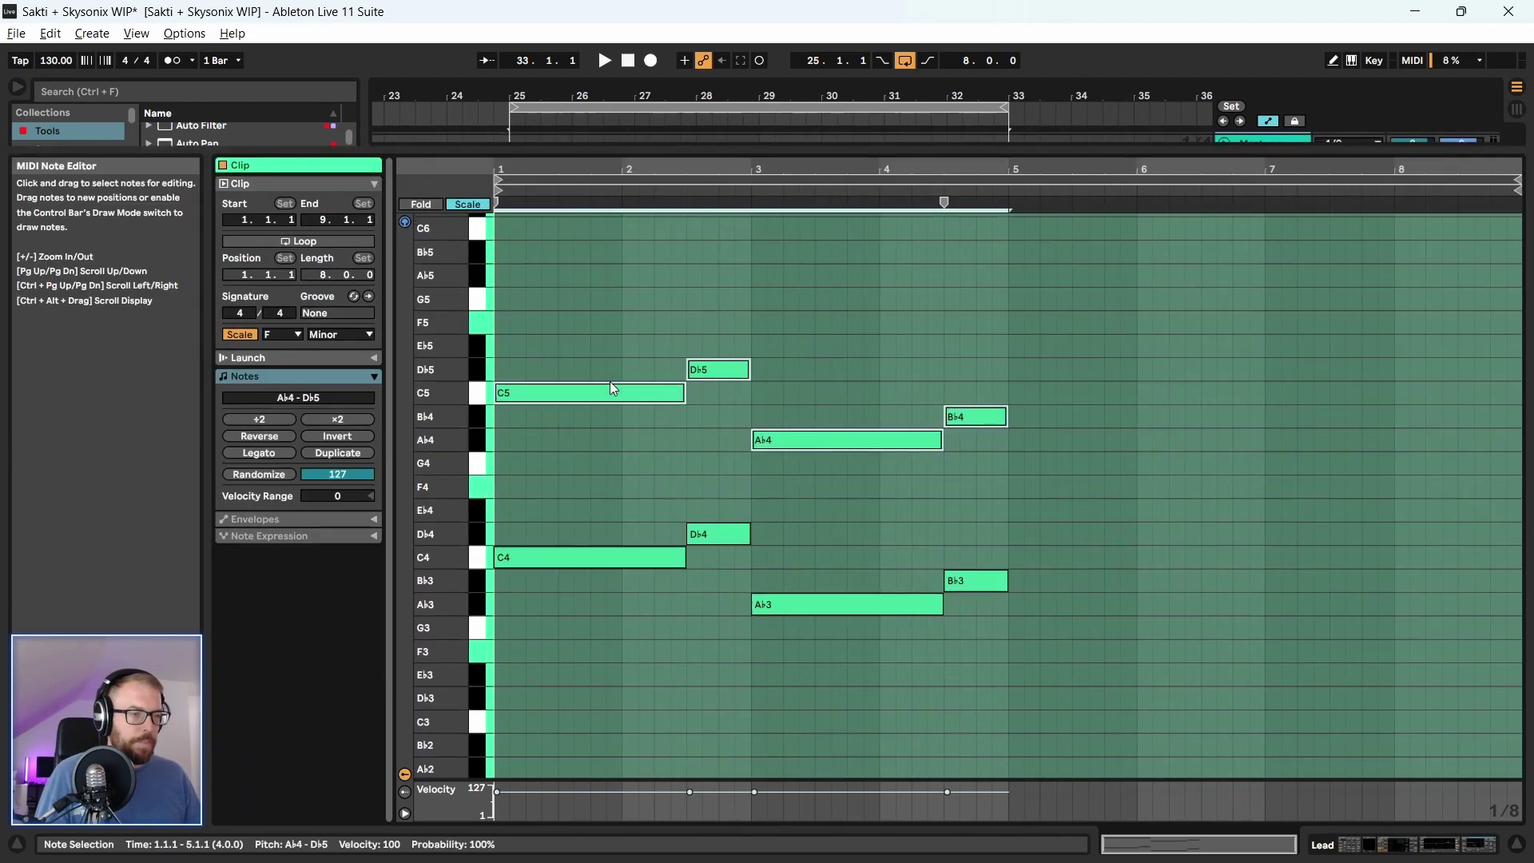
click(591, 362)
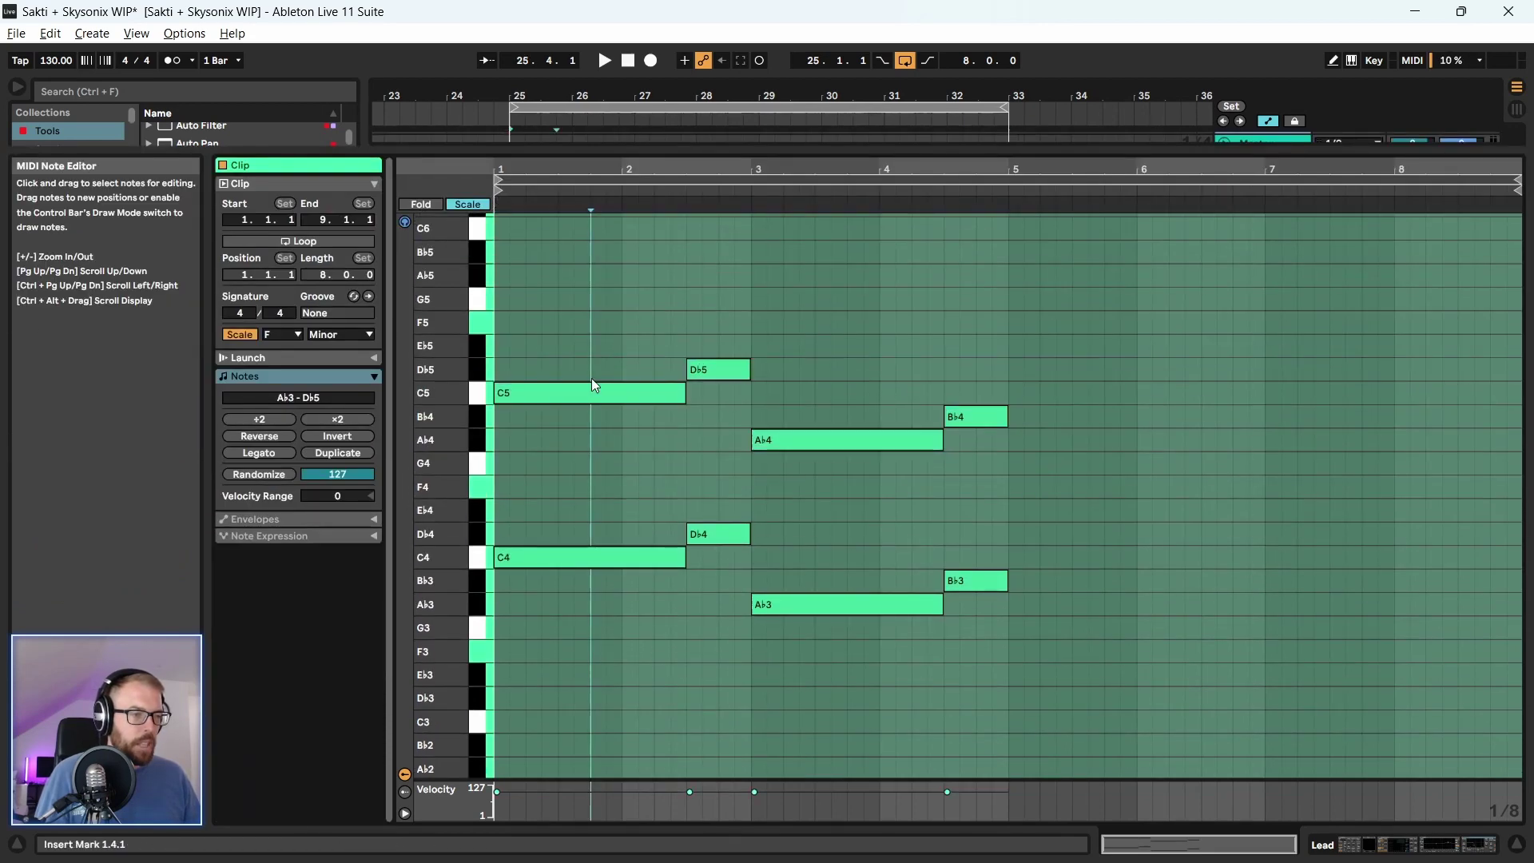
click(859, 442)
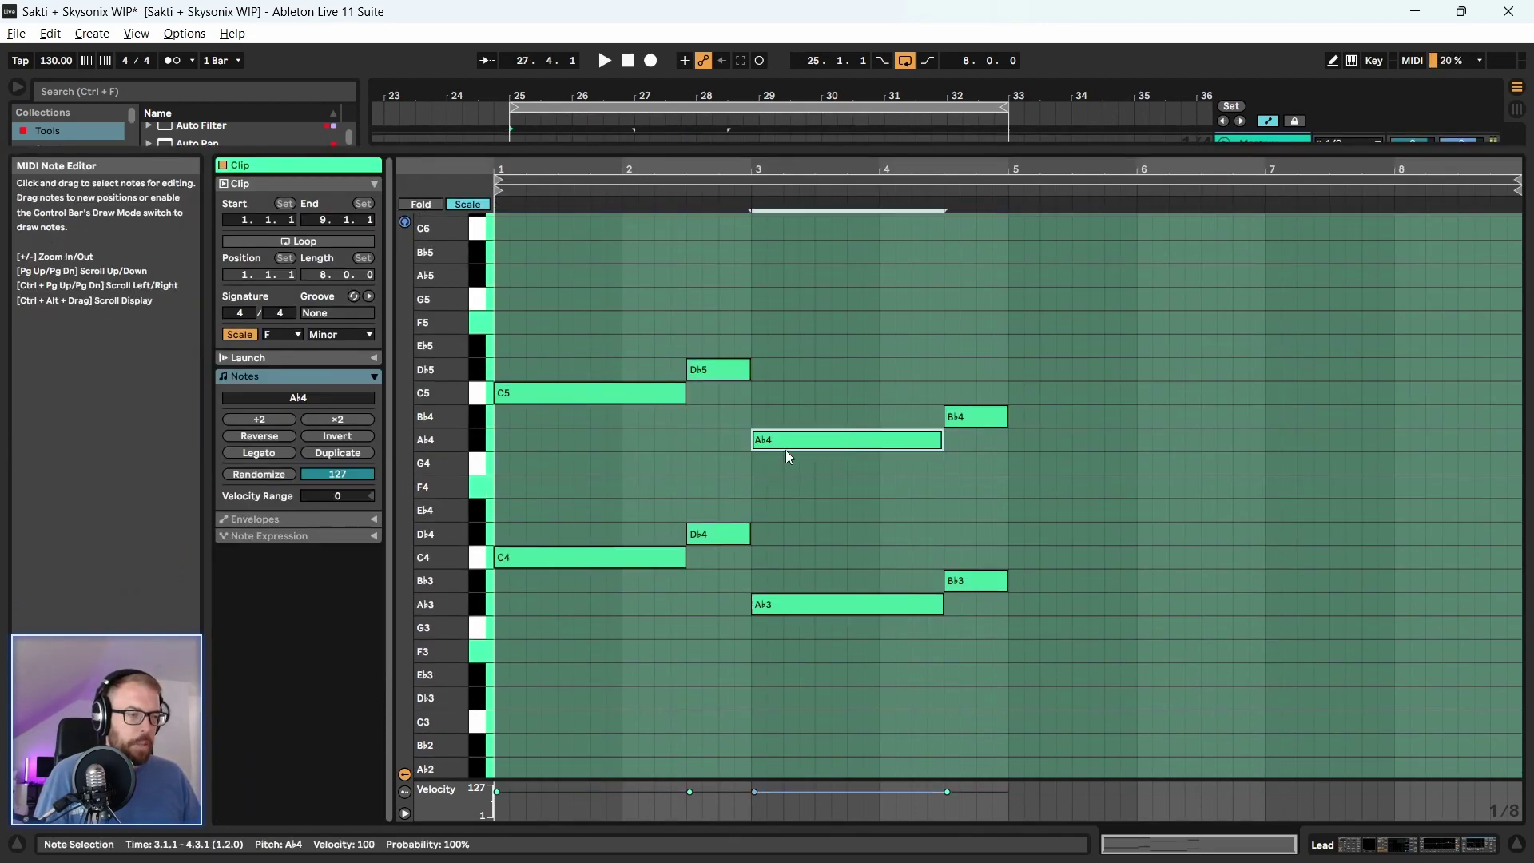
click(582, 396)
click(808, 442)
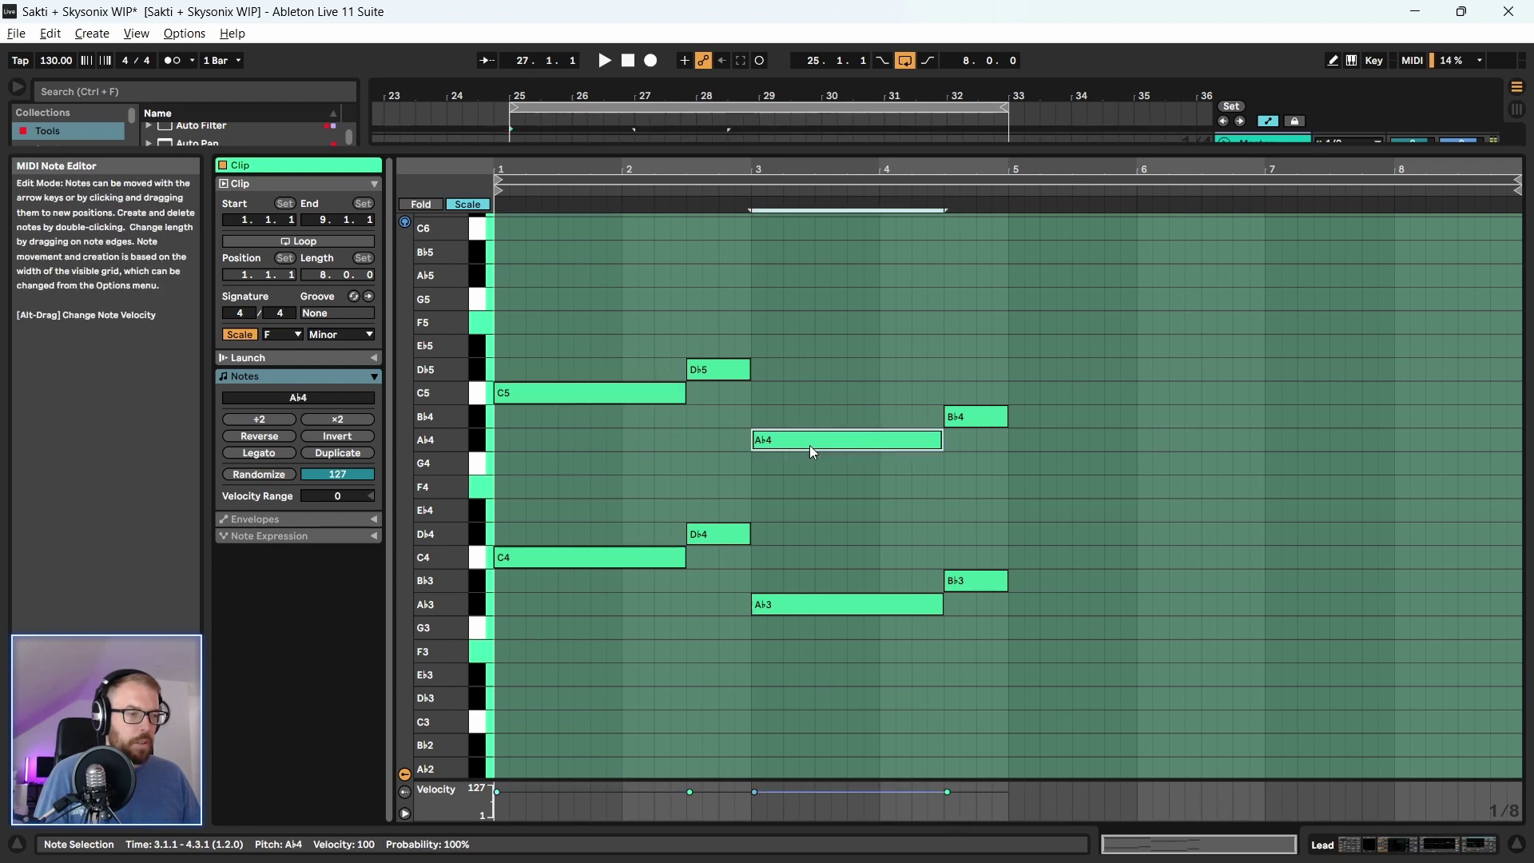
Copy the C5 and A♭4 notes two octaves lower to C3 and A♭2, and play the phrase
click(583, 393)
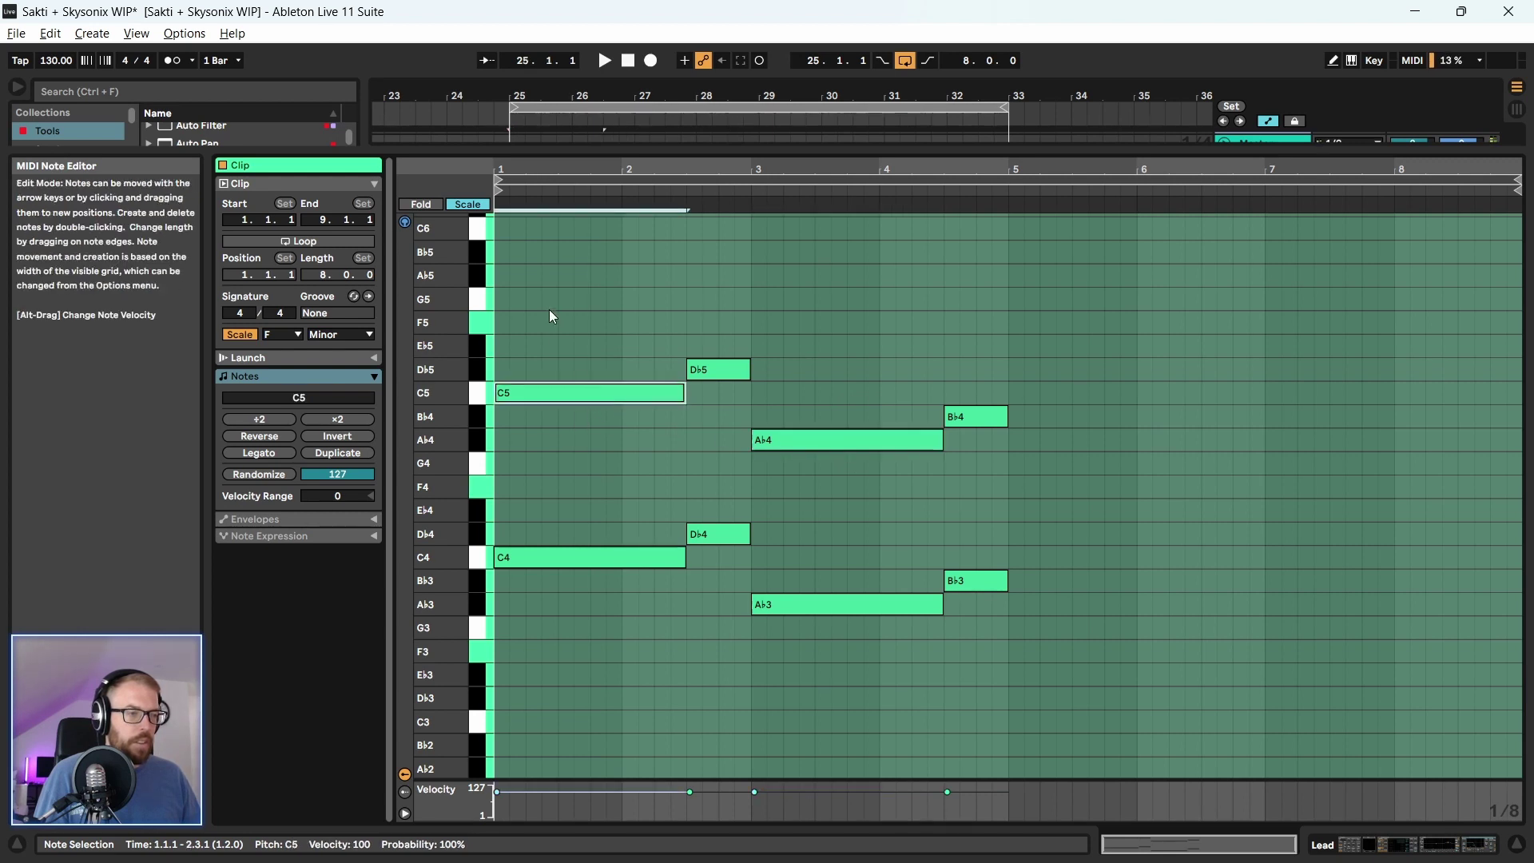
click(598, 425)
click(579, 396)
shift+click(760, 440)
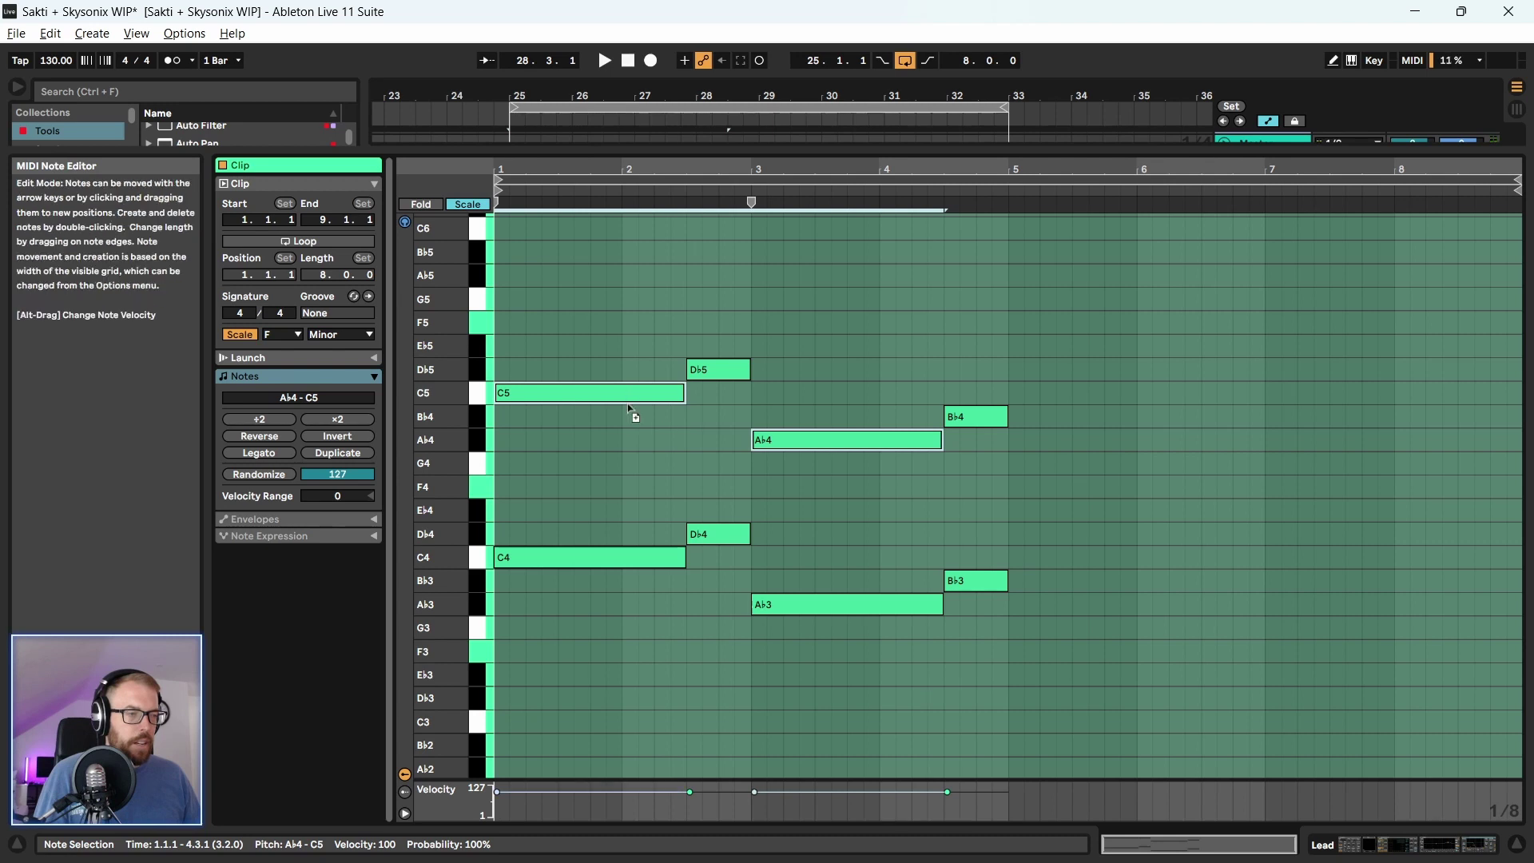
drag(634, 396, 631, 707)
key(space)
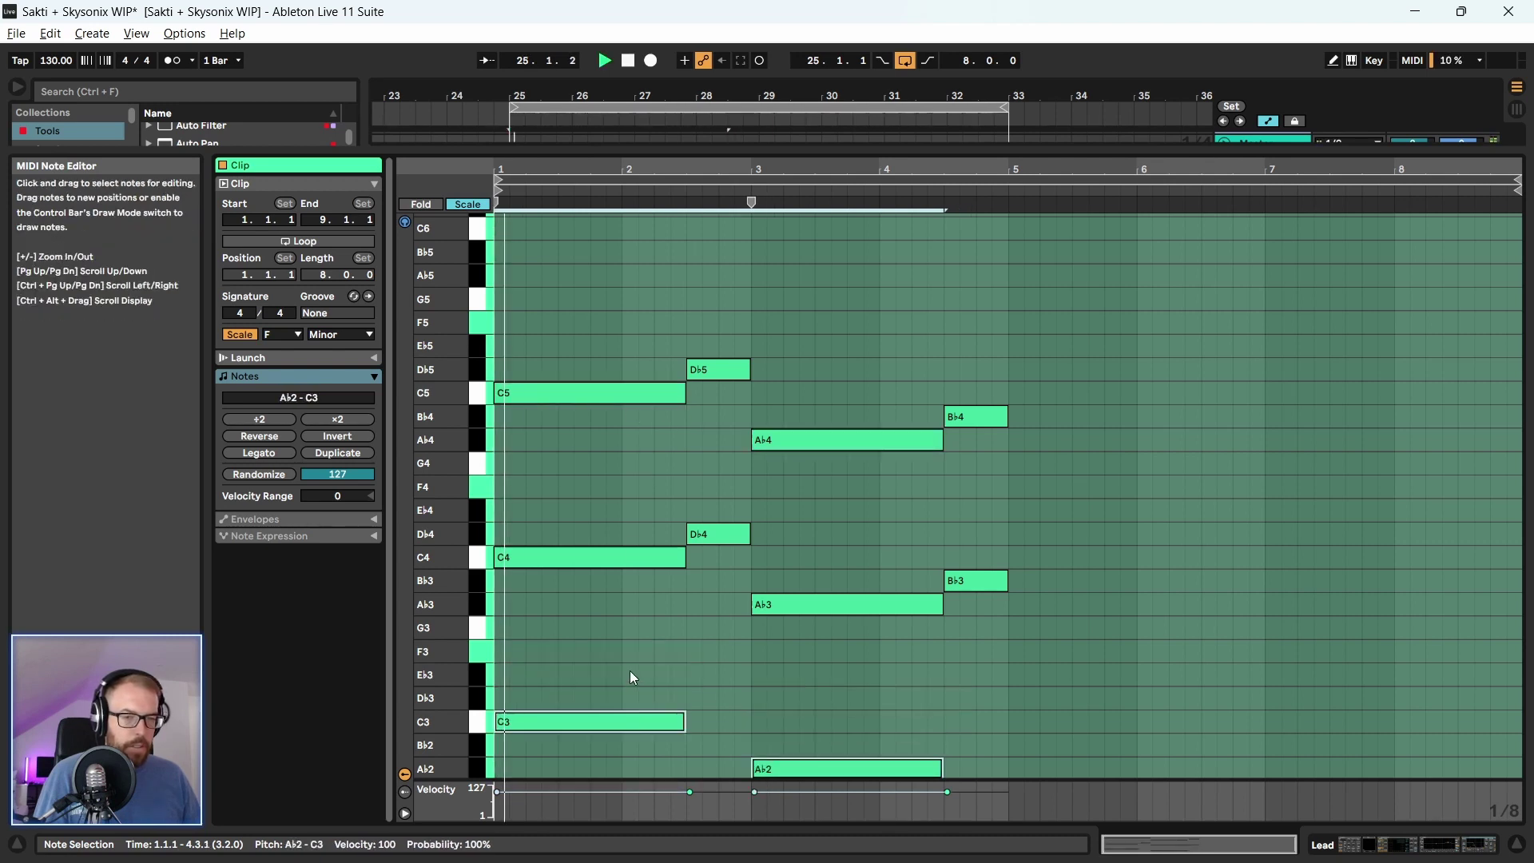
scroll(630, 671, down, 1)
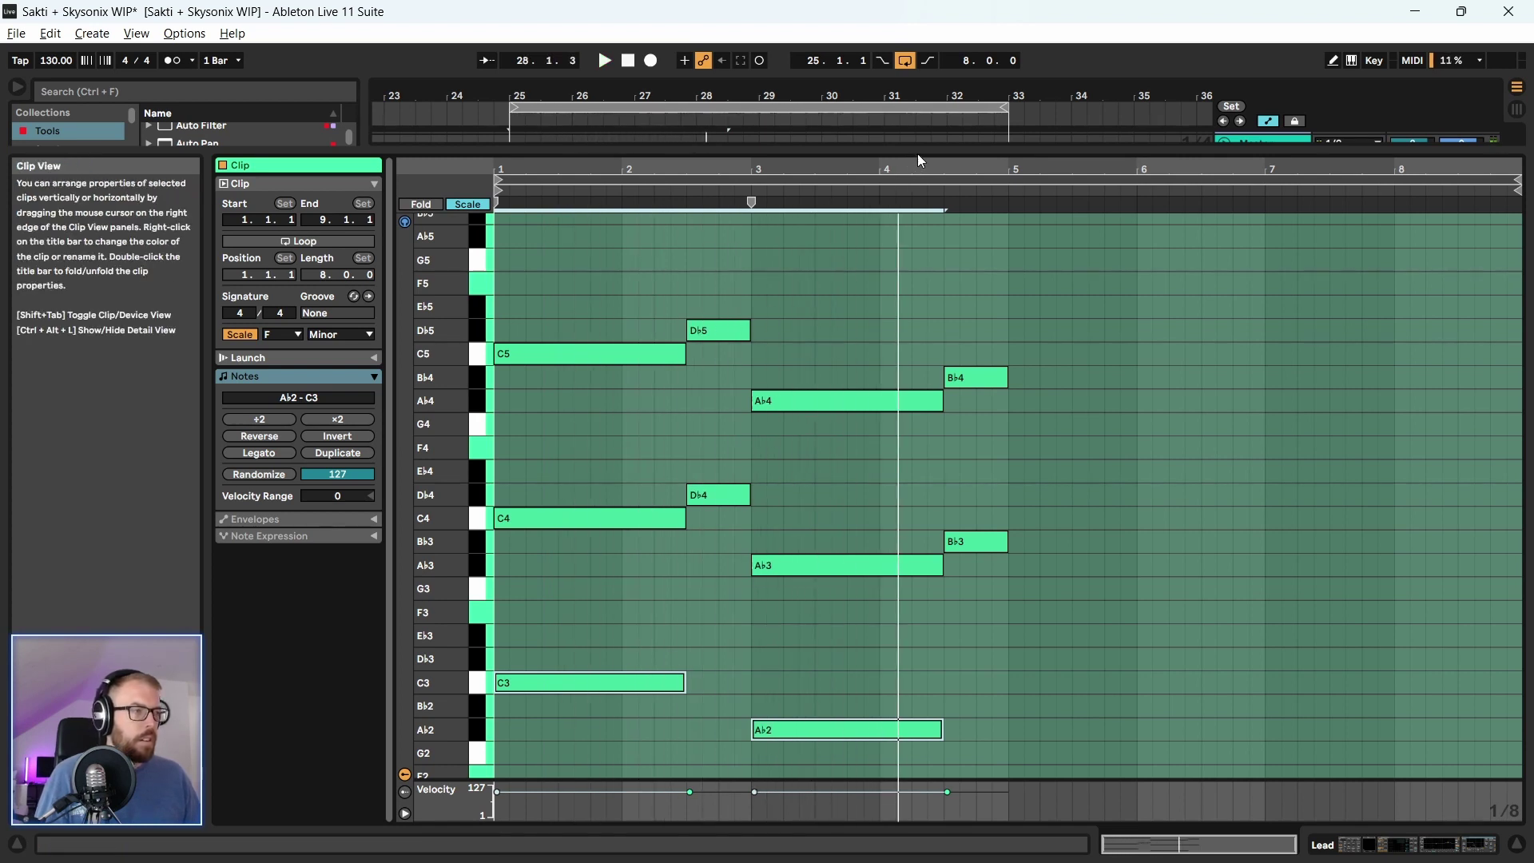
key(space)
Add an EQ Eight after the second Lead track's Auto Filter, set its low cut to 135 Hz and play the loop
key(ctrl+alt+l)
key(shift+Tab)
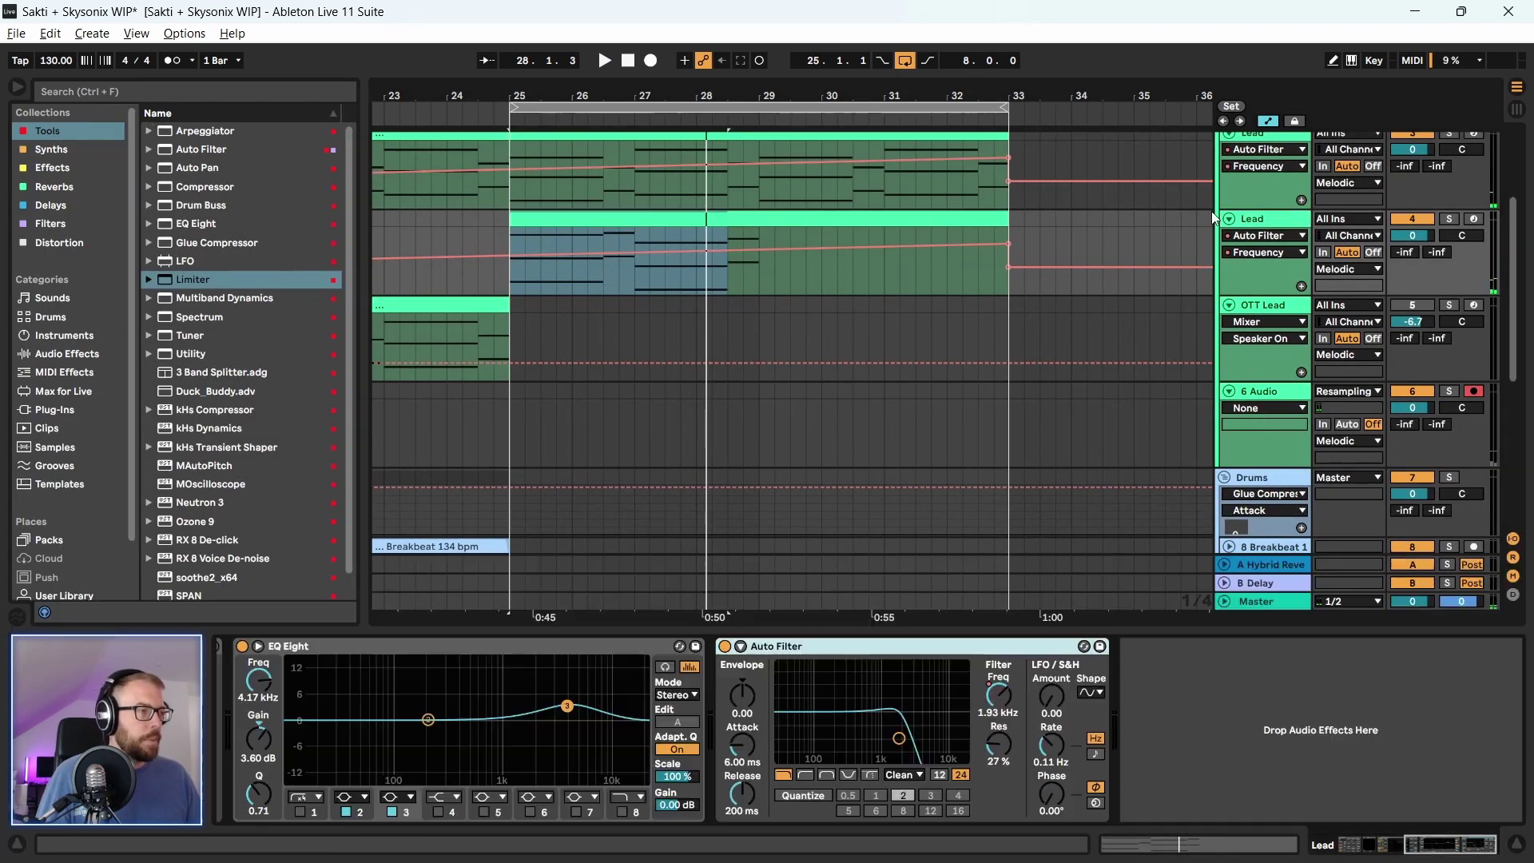
drag(200, 226, 964, 640)
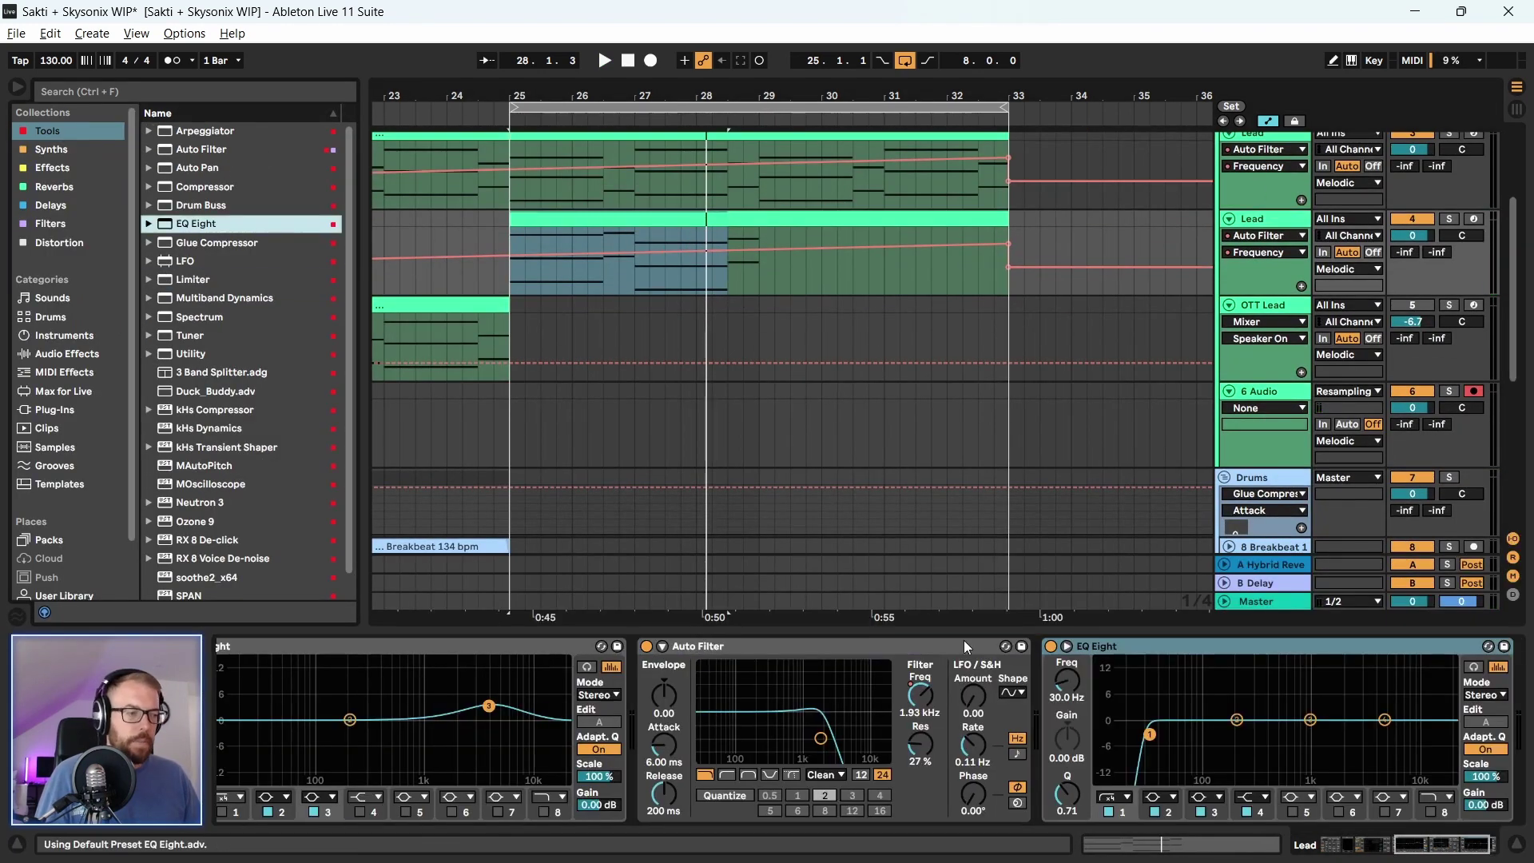
drag(1150, 737, 1218, 738)
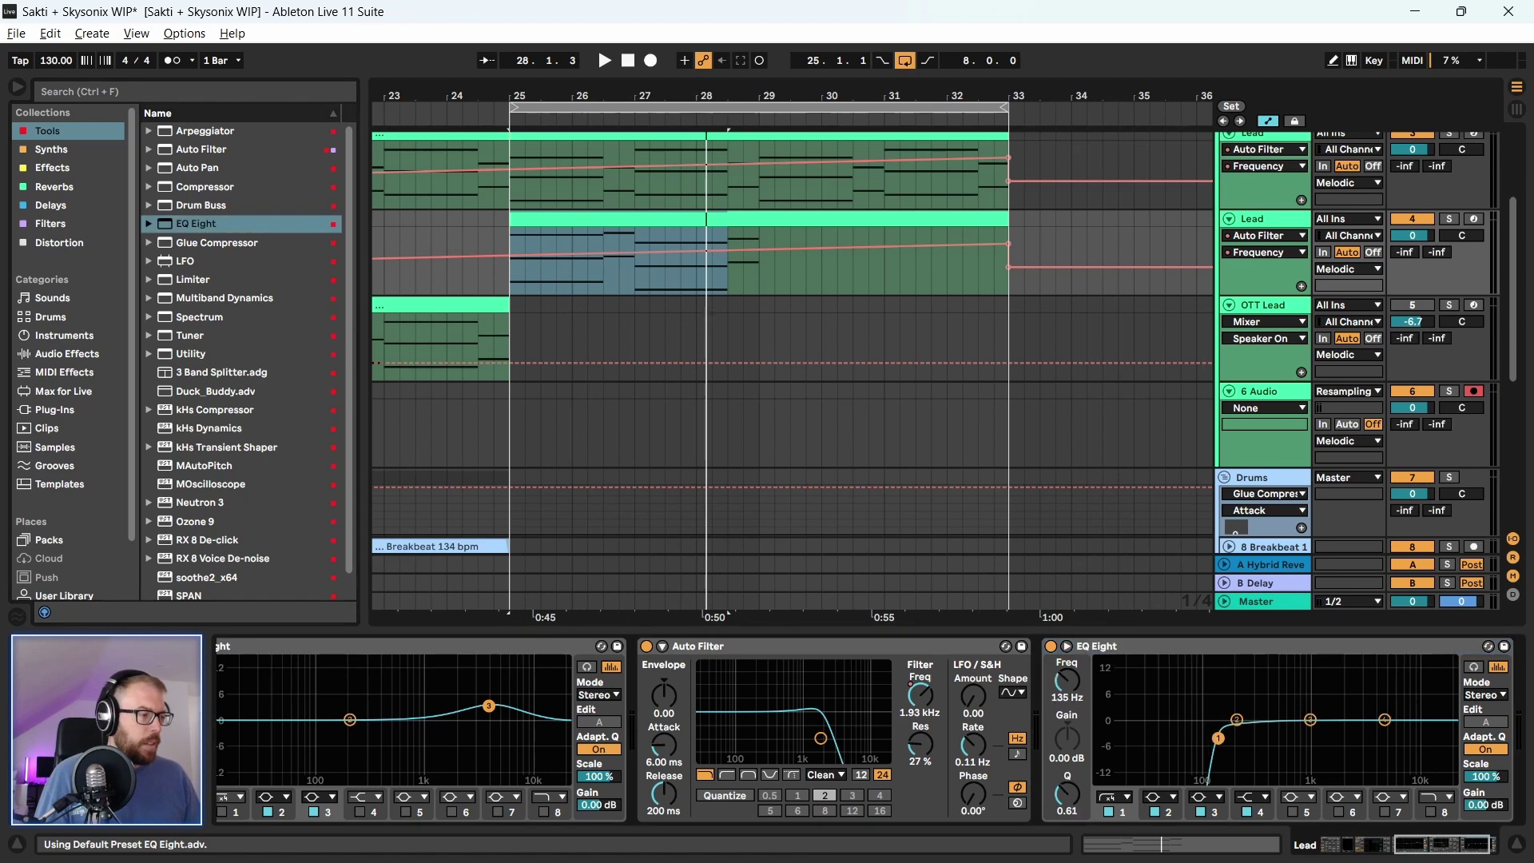
key(space)
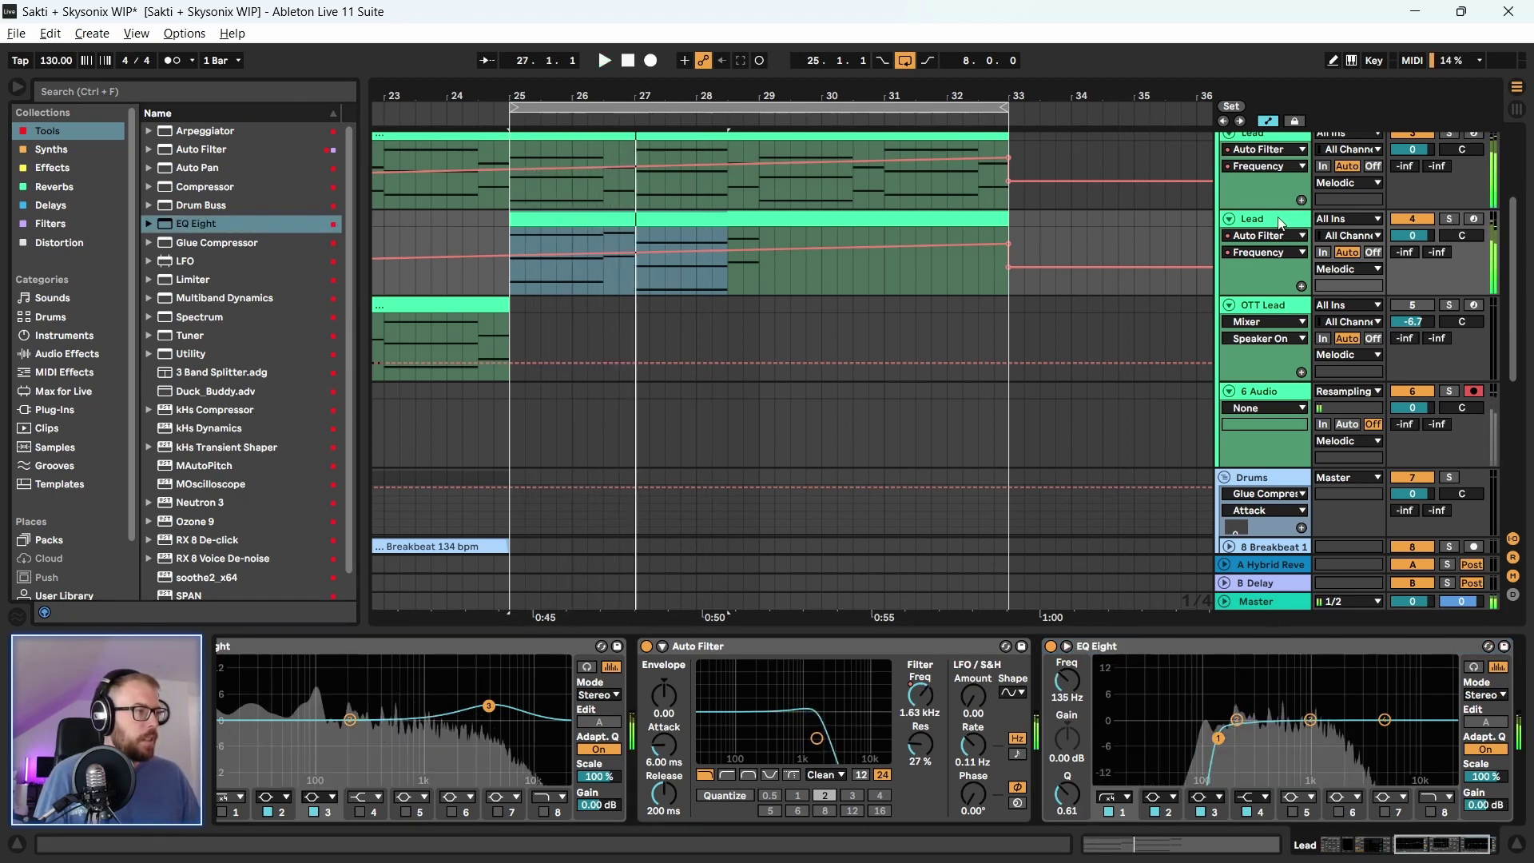
key(space)
Add the Wider plug-in to the second Lead track, set its amount to 68% while playing, and close its window
click(56, 89)
text(wider)
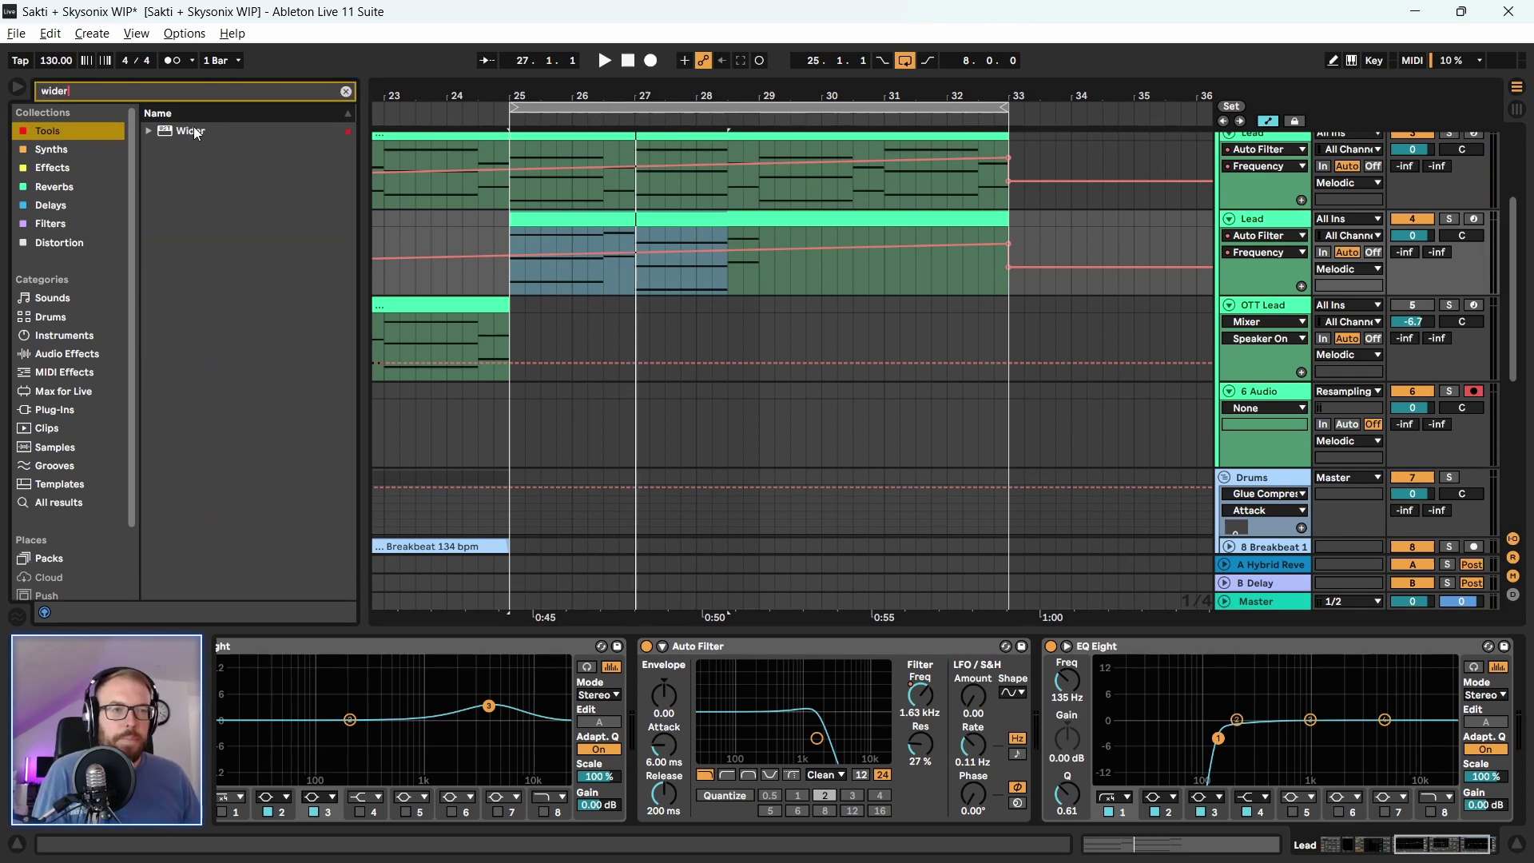
click(196, 133)
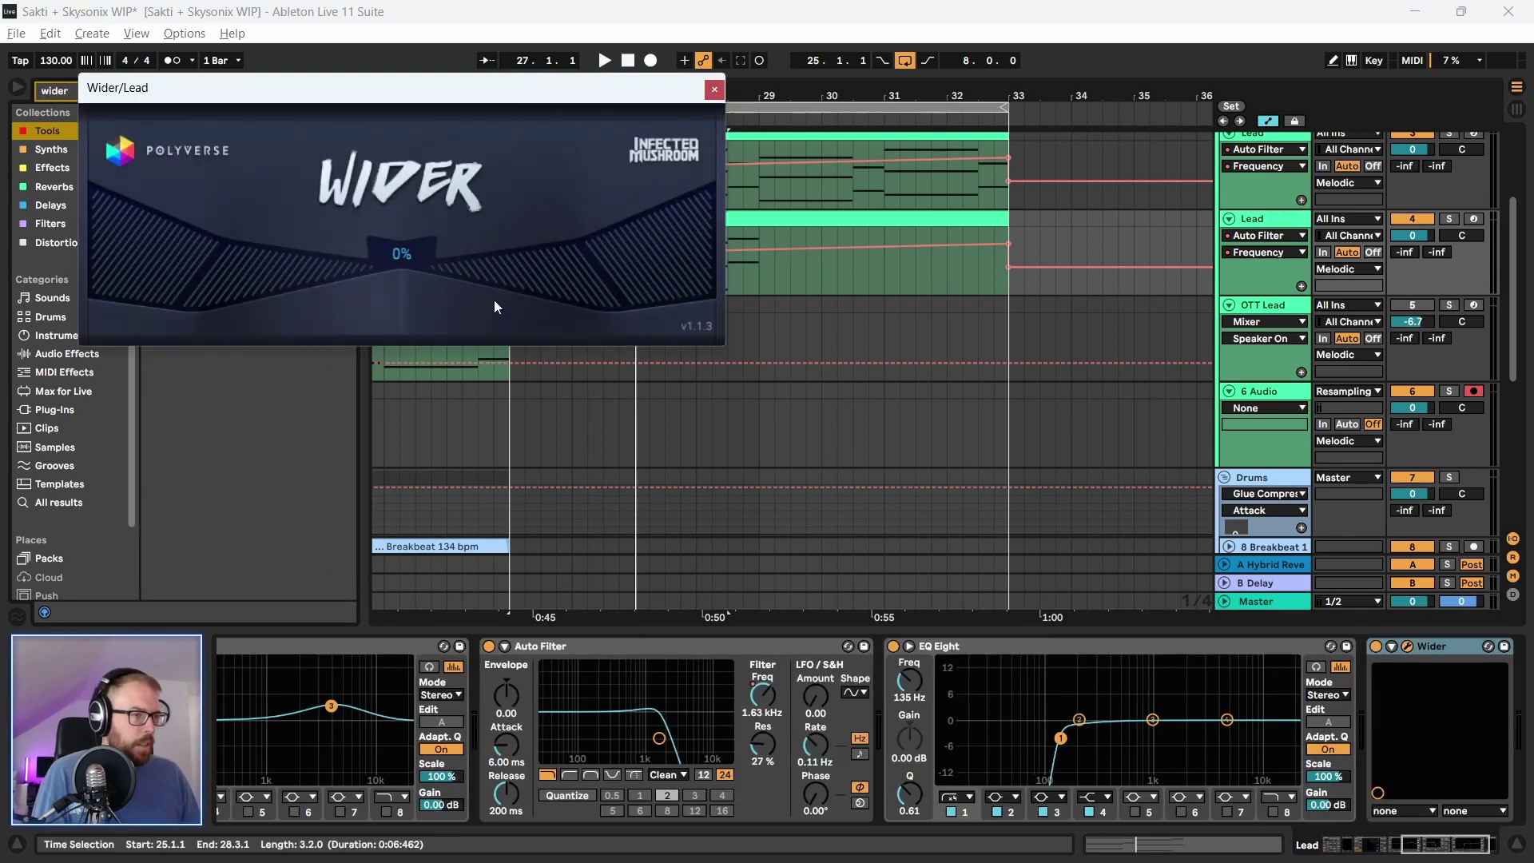
key(space)
drag(494, 306, 388, 323)
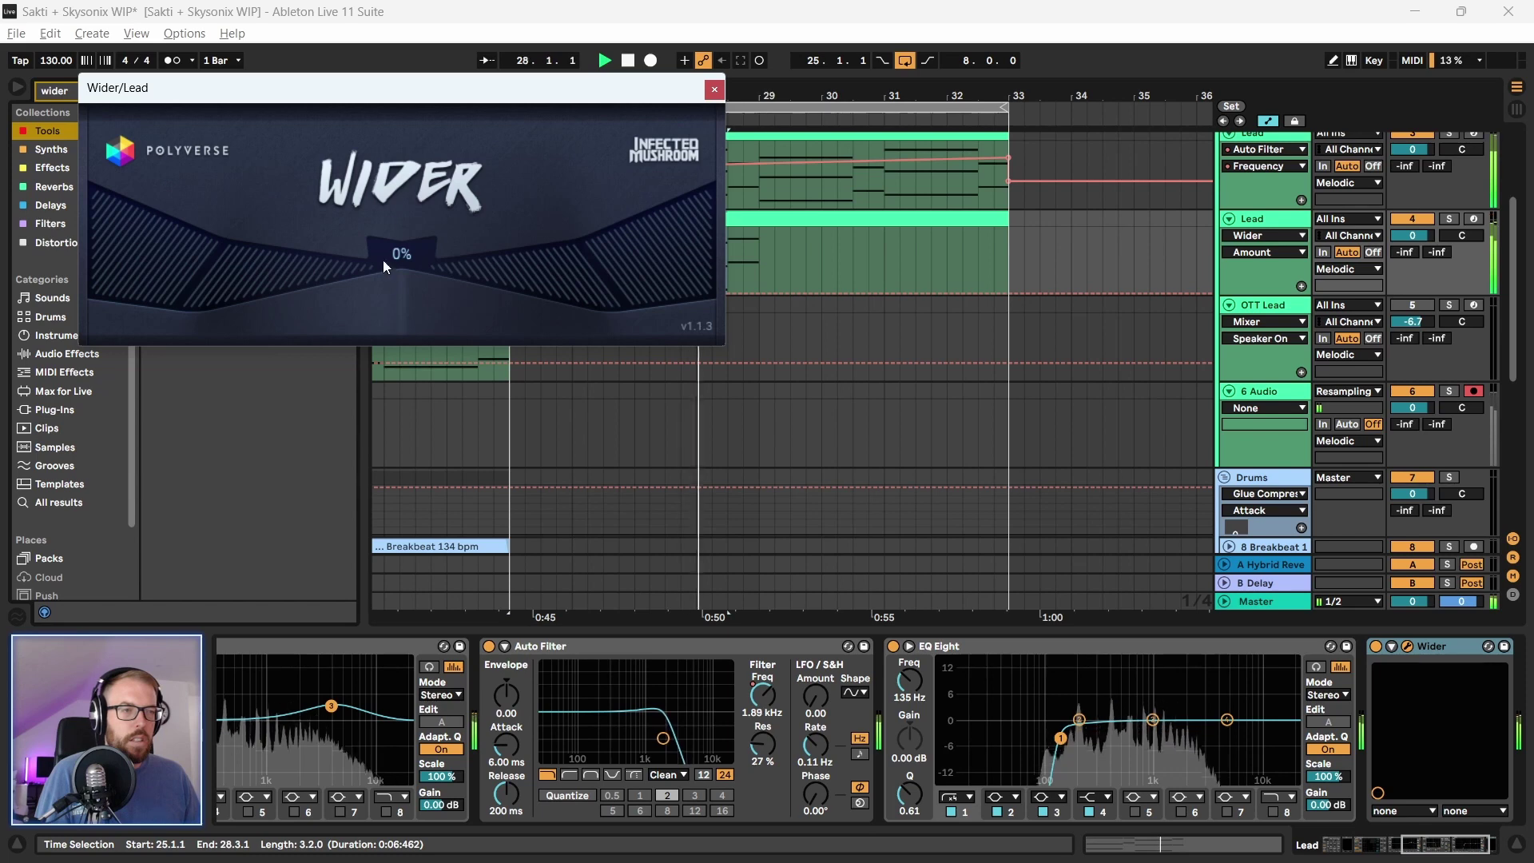
drag(382, 261, 394, 139)
drag(566, 92, 571, 124)
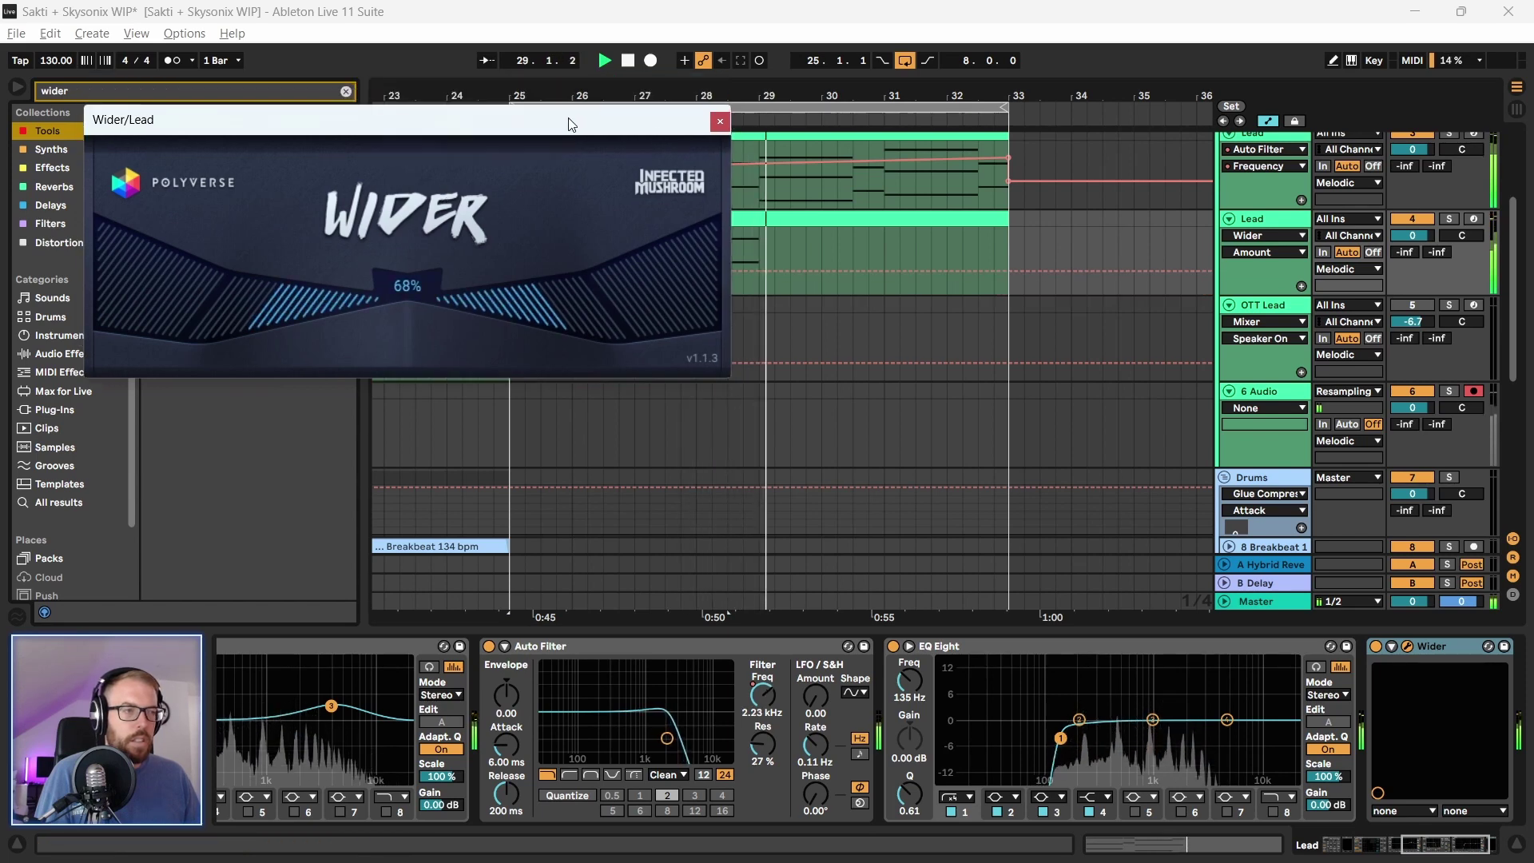
click(720, 122)
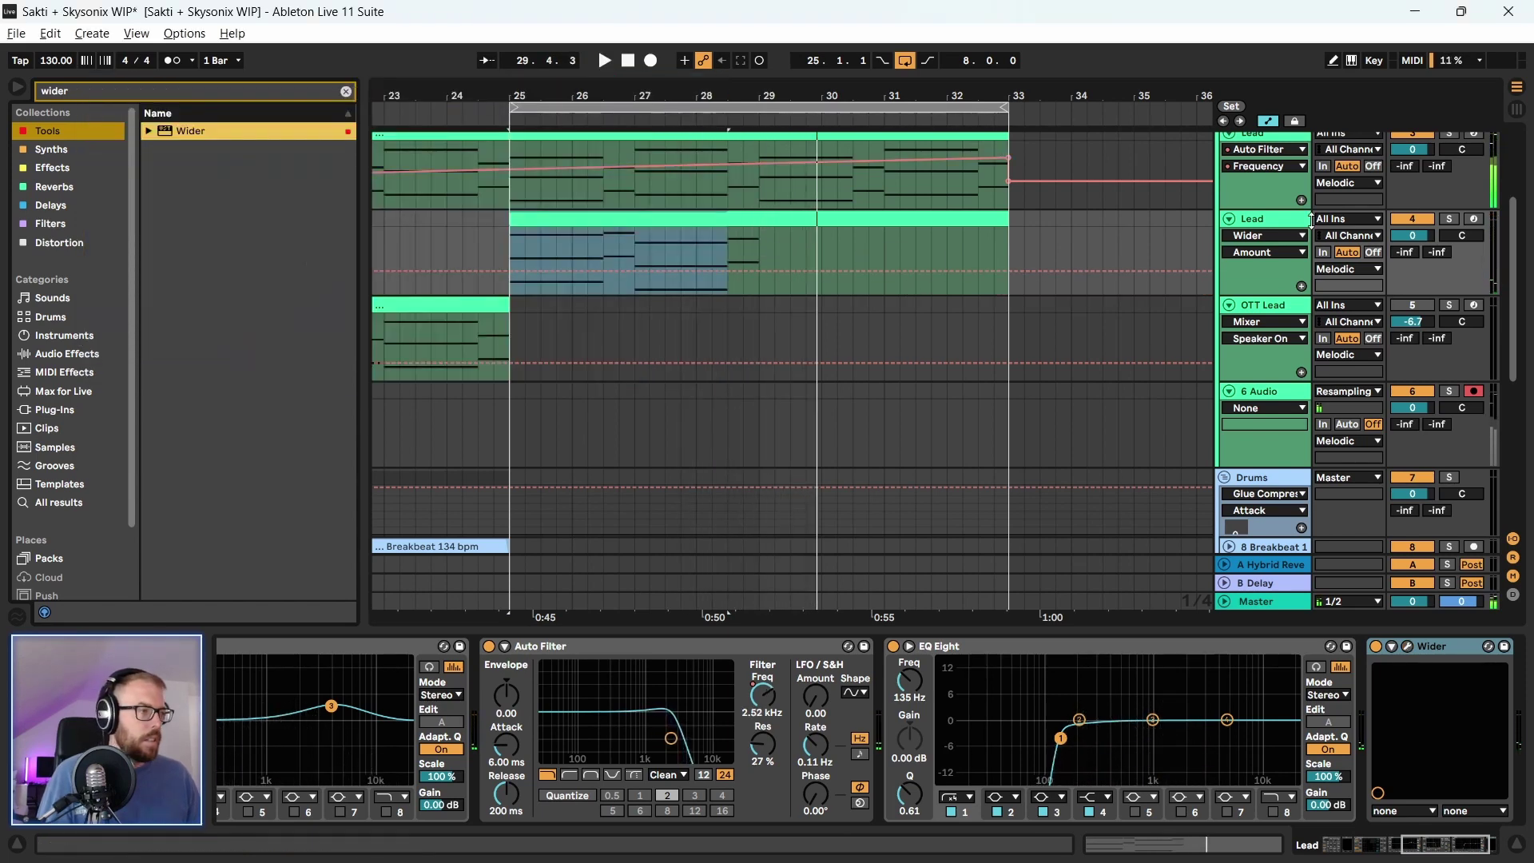
Duplicate the A♭3 to D♭5 notes of the second Lead clip into its following four bars
click(760, 218)
drag(803, 626, 803, 268)
drag(611, 376, 972, 749)
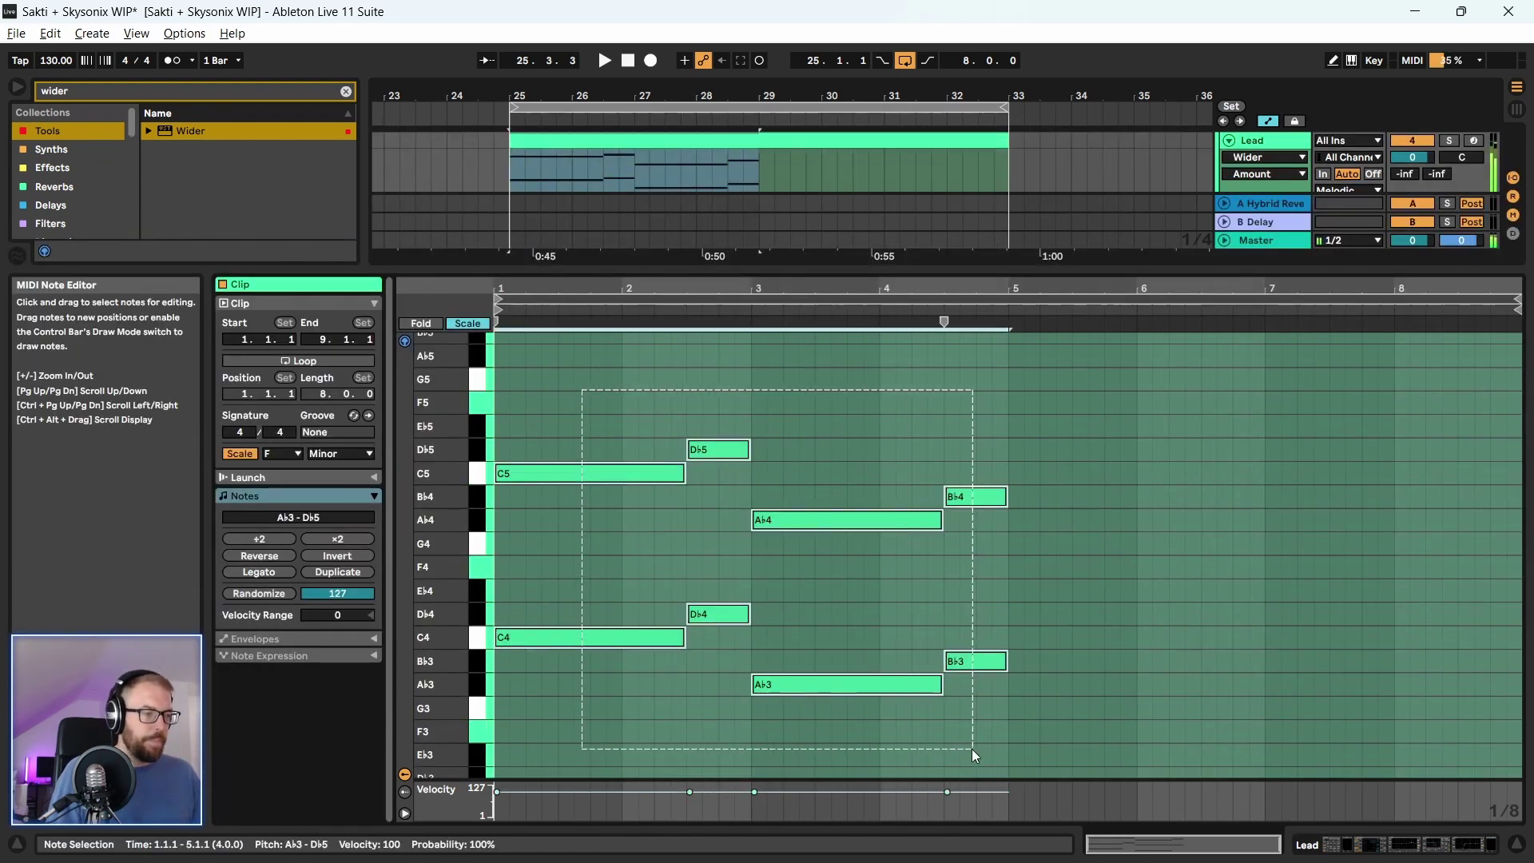
key(ctrl+d)
key(ctrl+alt+l)
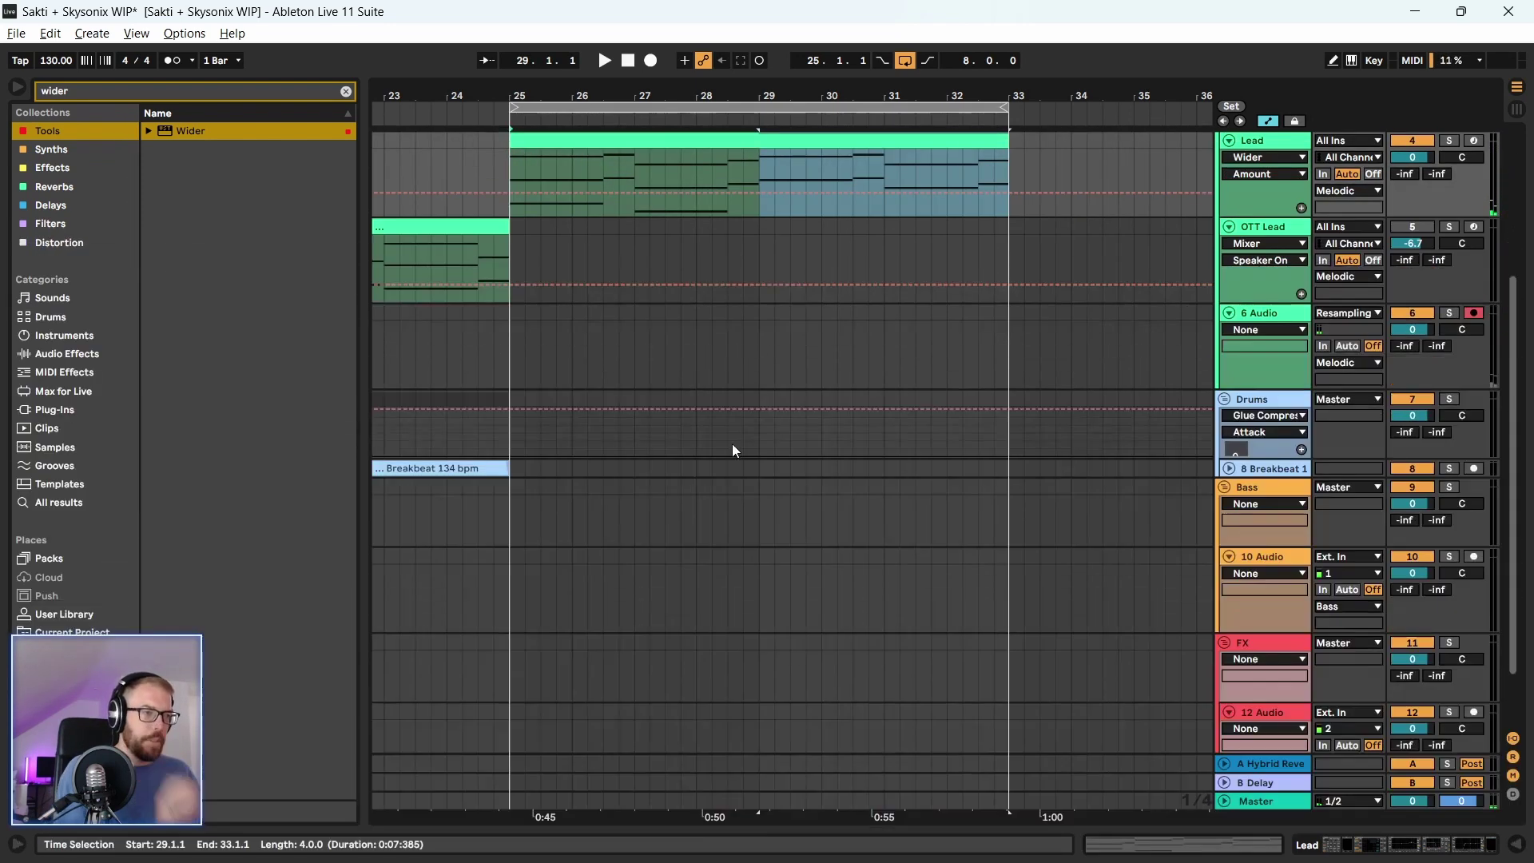
Group the two Lead tracks and name the group Lead Group
scroll(1272, 412, up, 5)
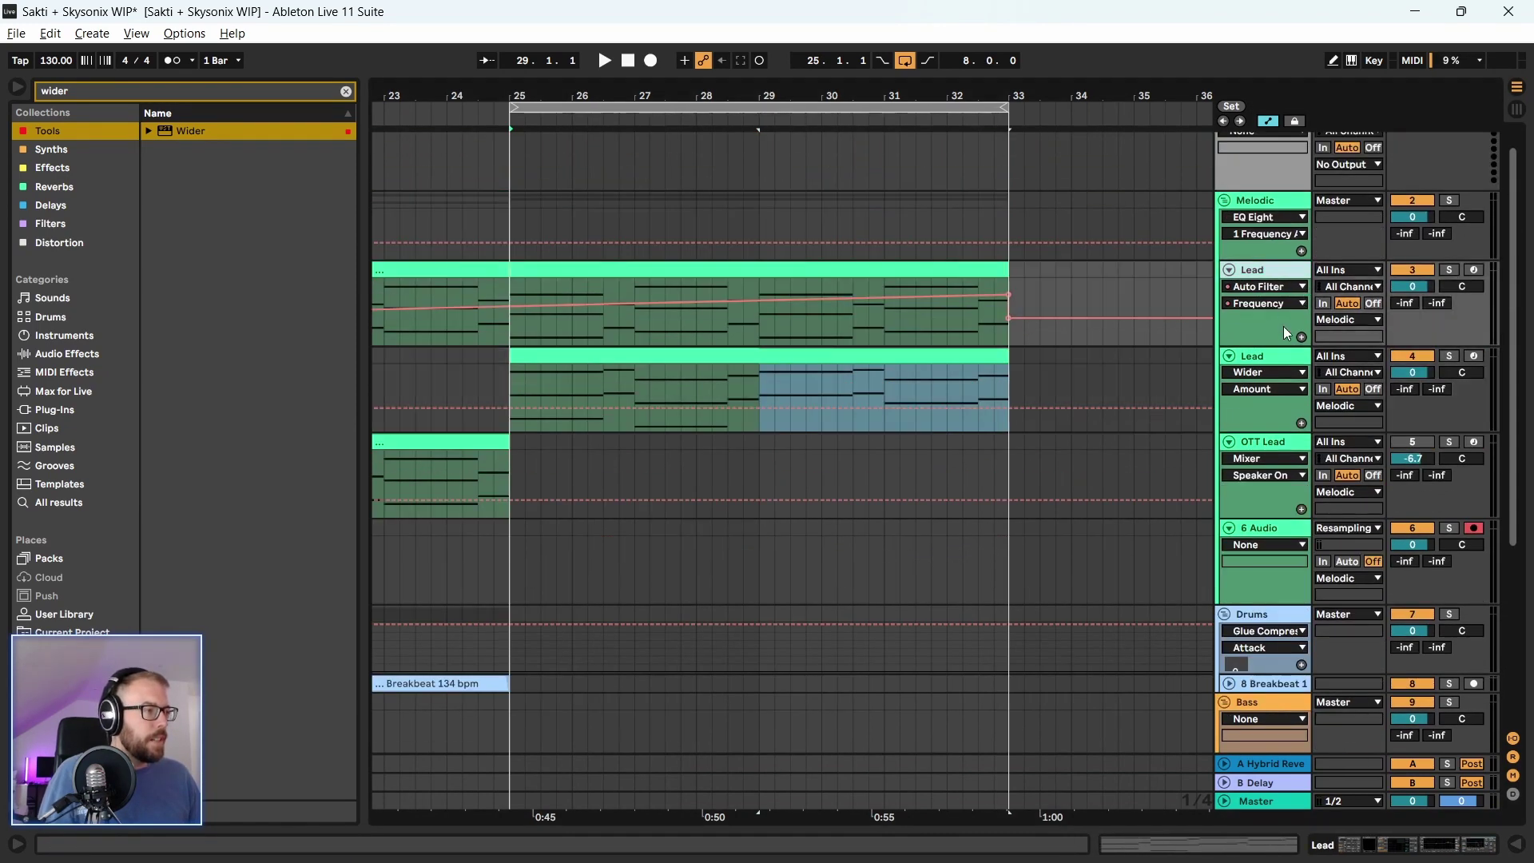
key(ctrl+g)
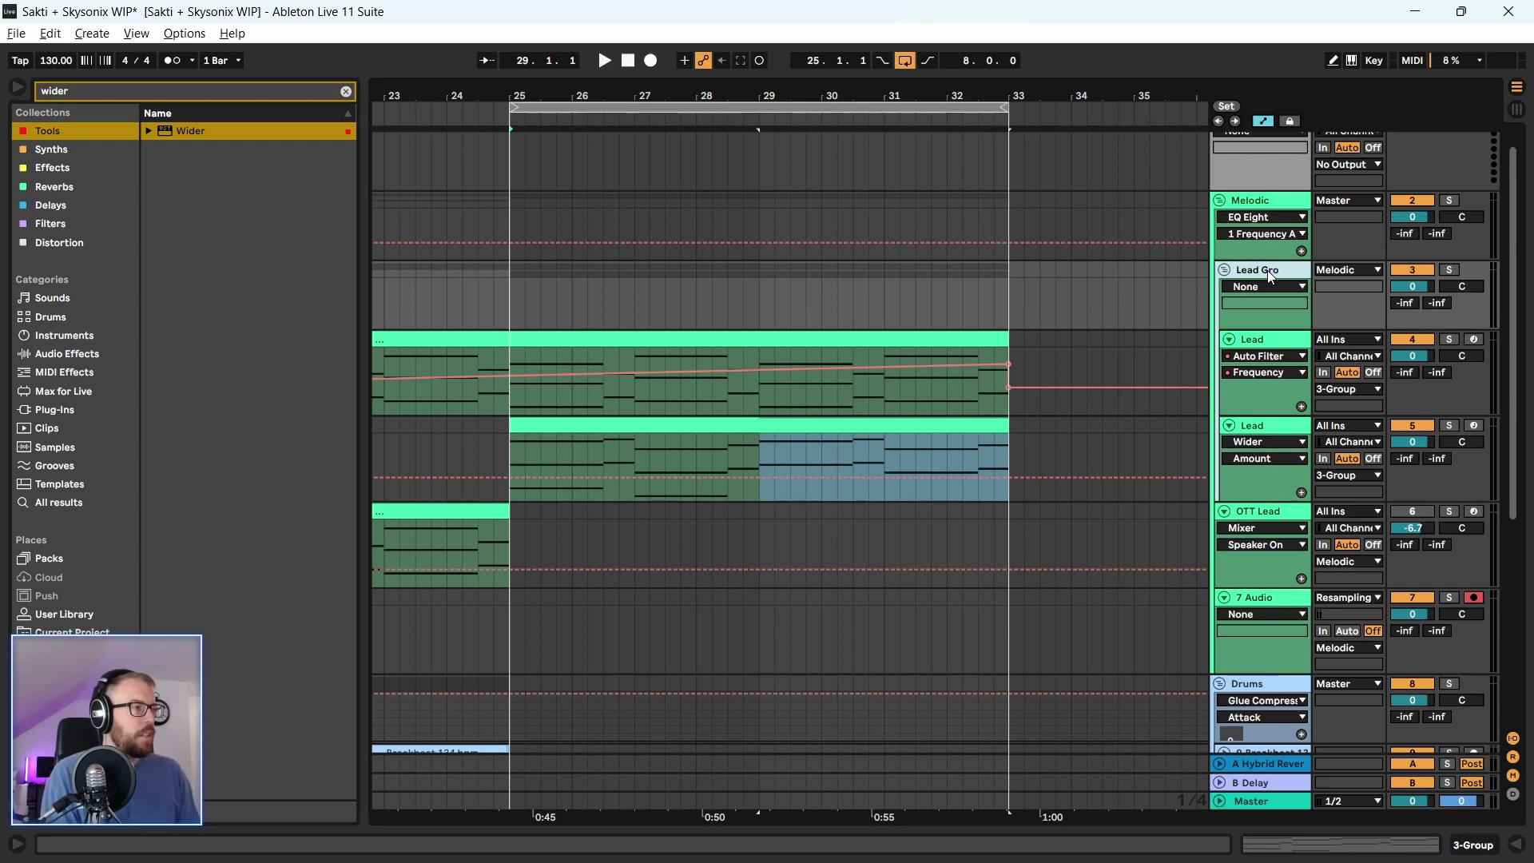
text(up)
key(Return)
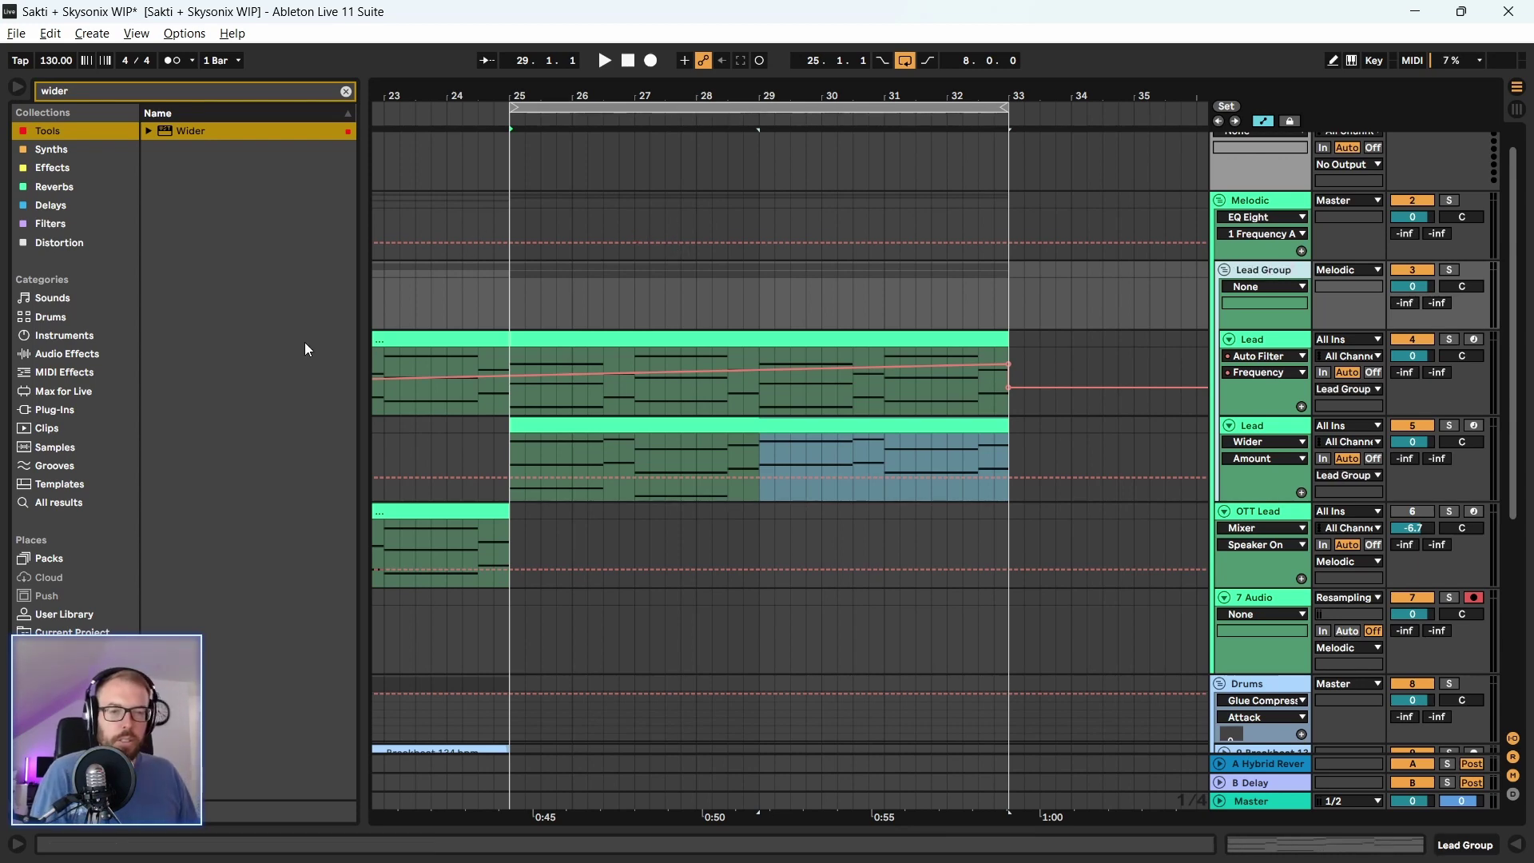
Add a Saturator from the Distortion collection to the Lead Group and expand its waveshaper controls
click(346, 91)
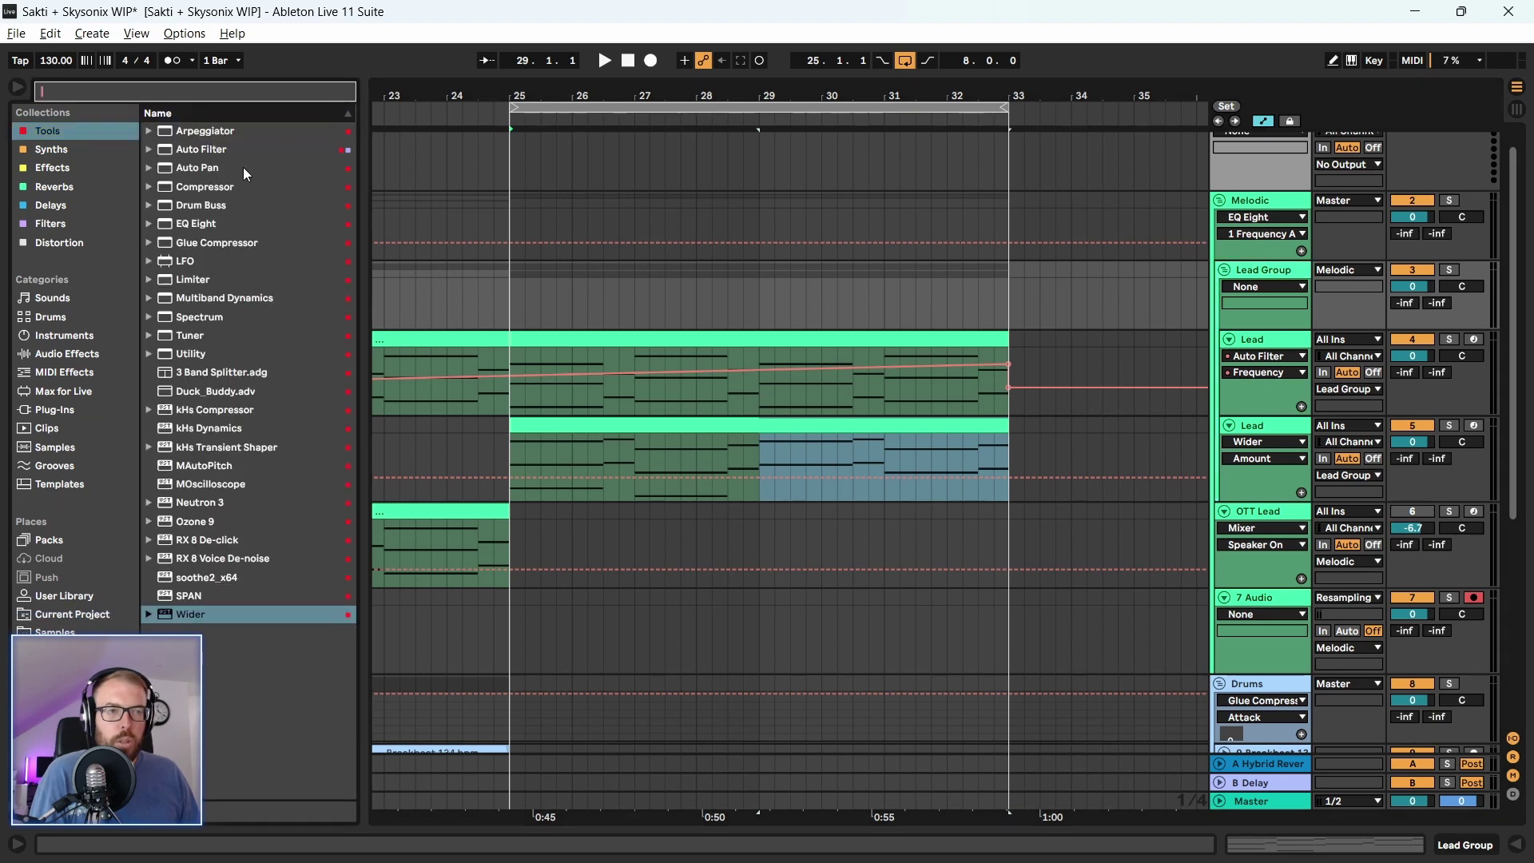
click(53, 242)
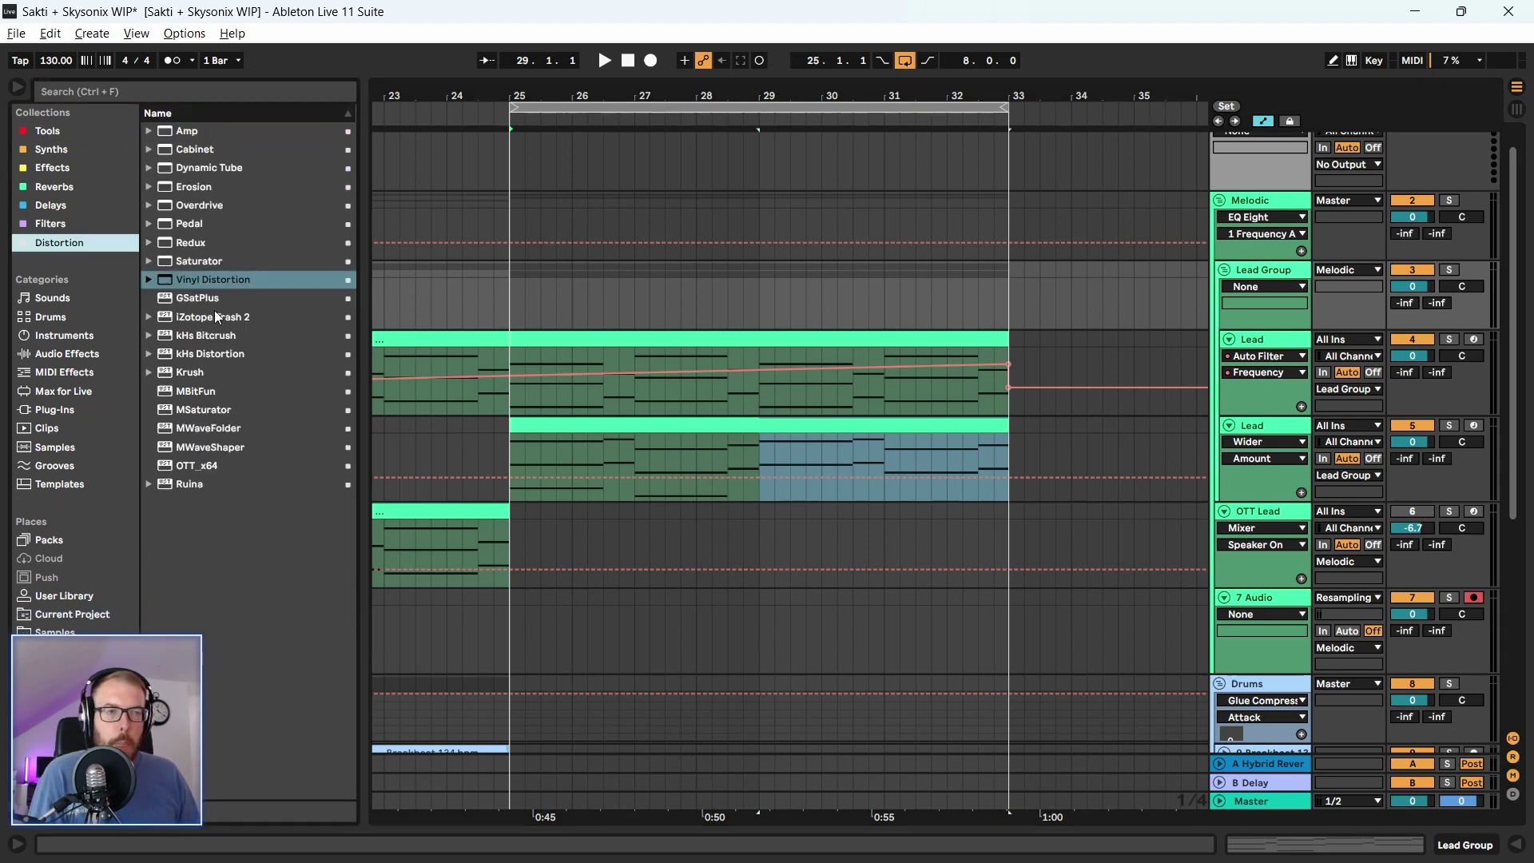
click(210, 262)
drag(1287, 280, 1286, 268)
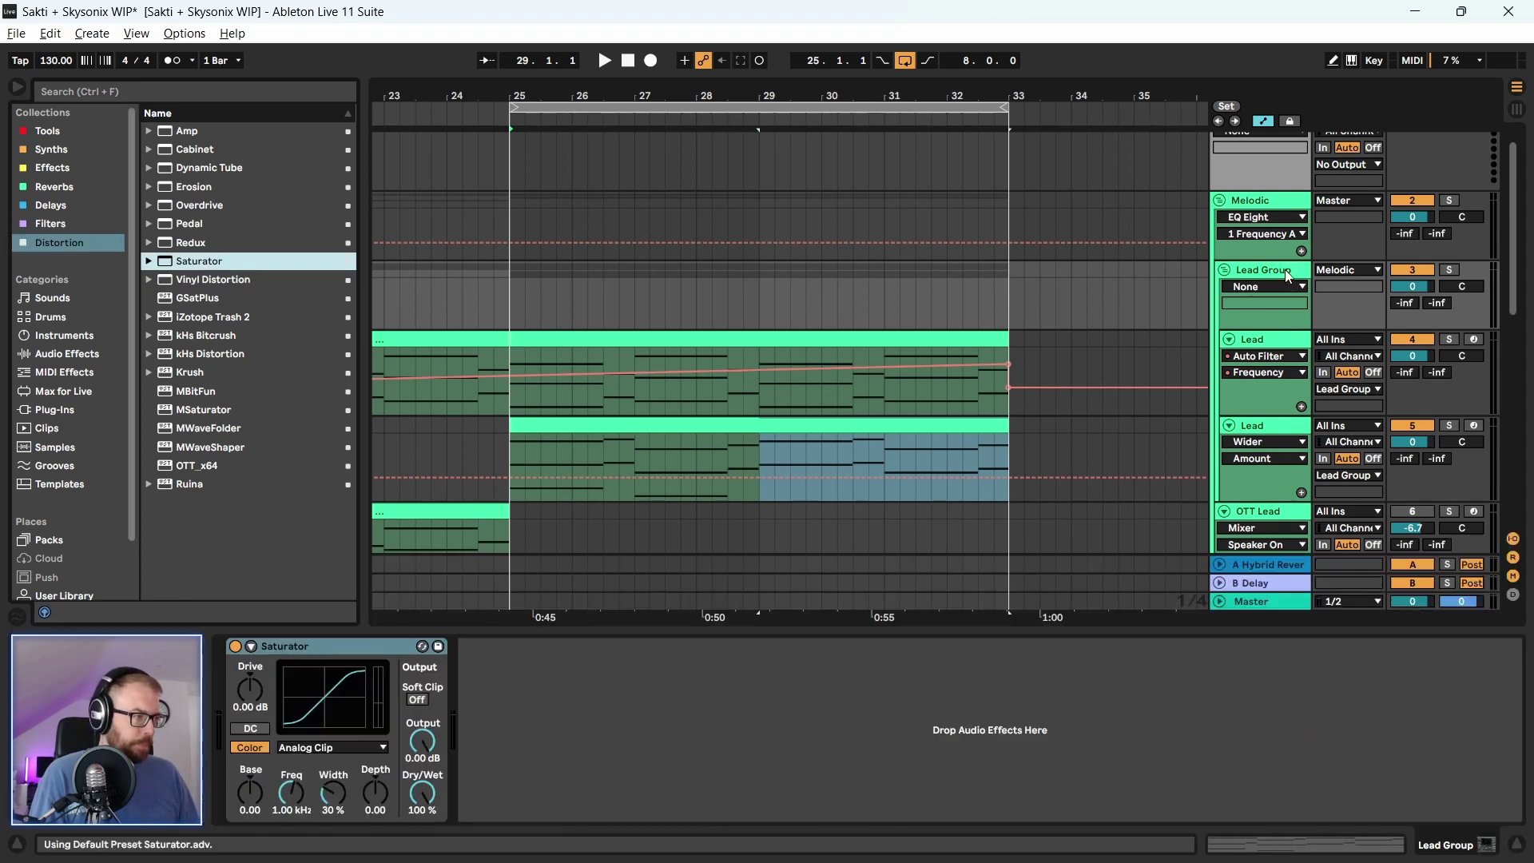
click(253, 646)
Set the Saturator's curve to Soft Sine and its drive to 2.86 dB while the loop plays
key(space)
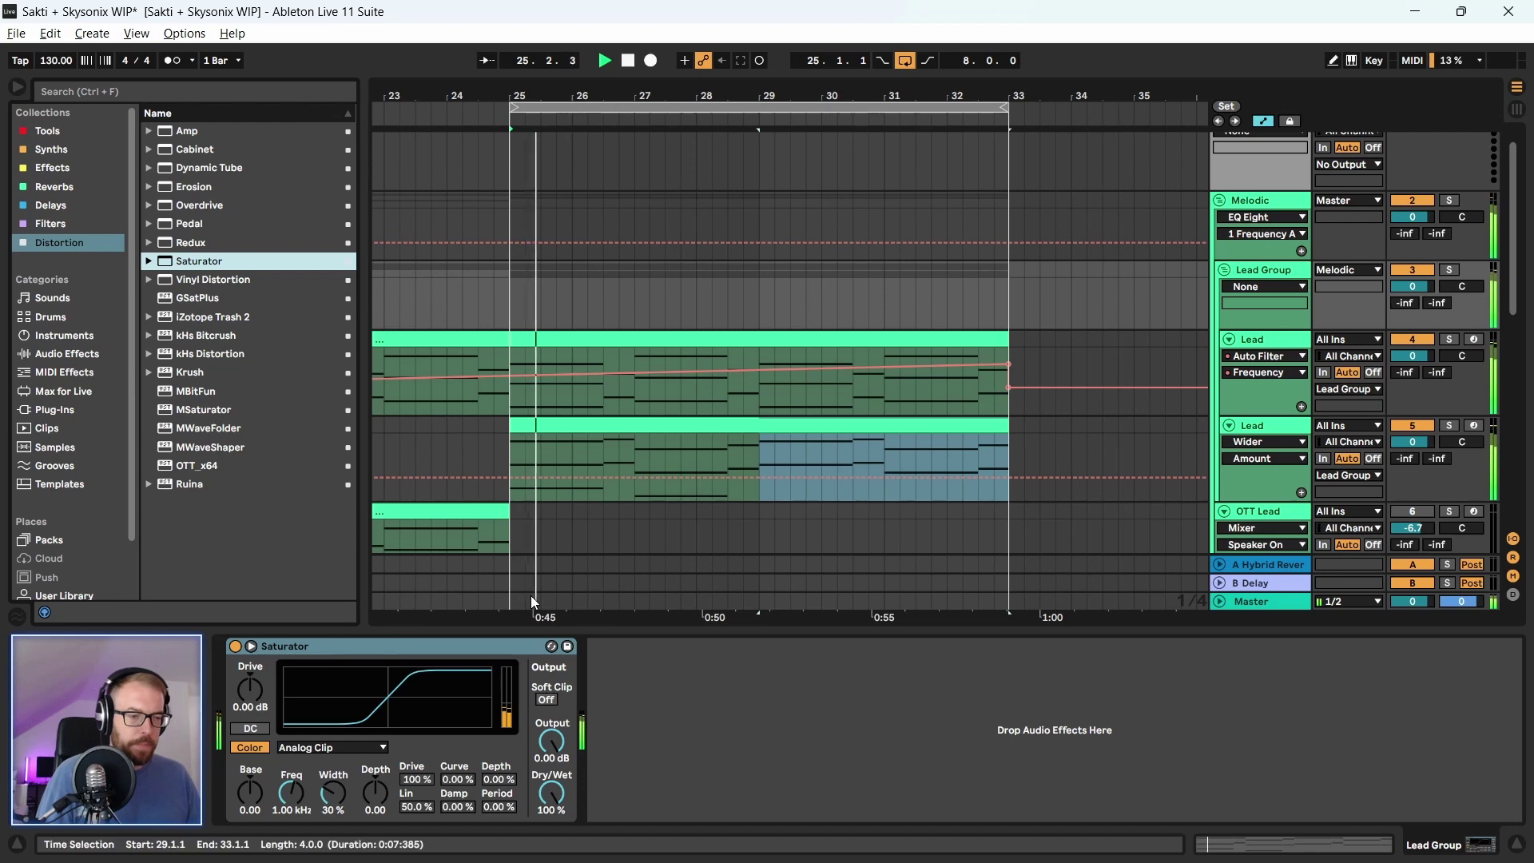
drag(250, 689, 249, 668)
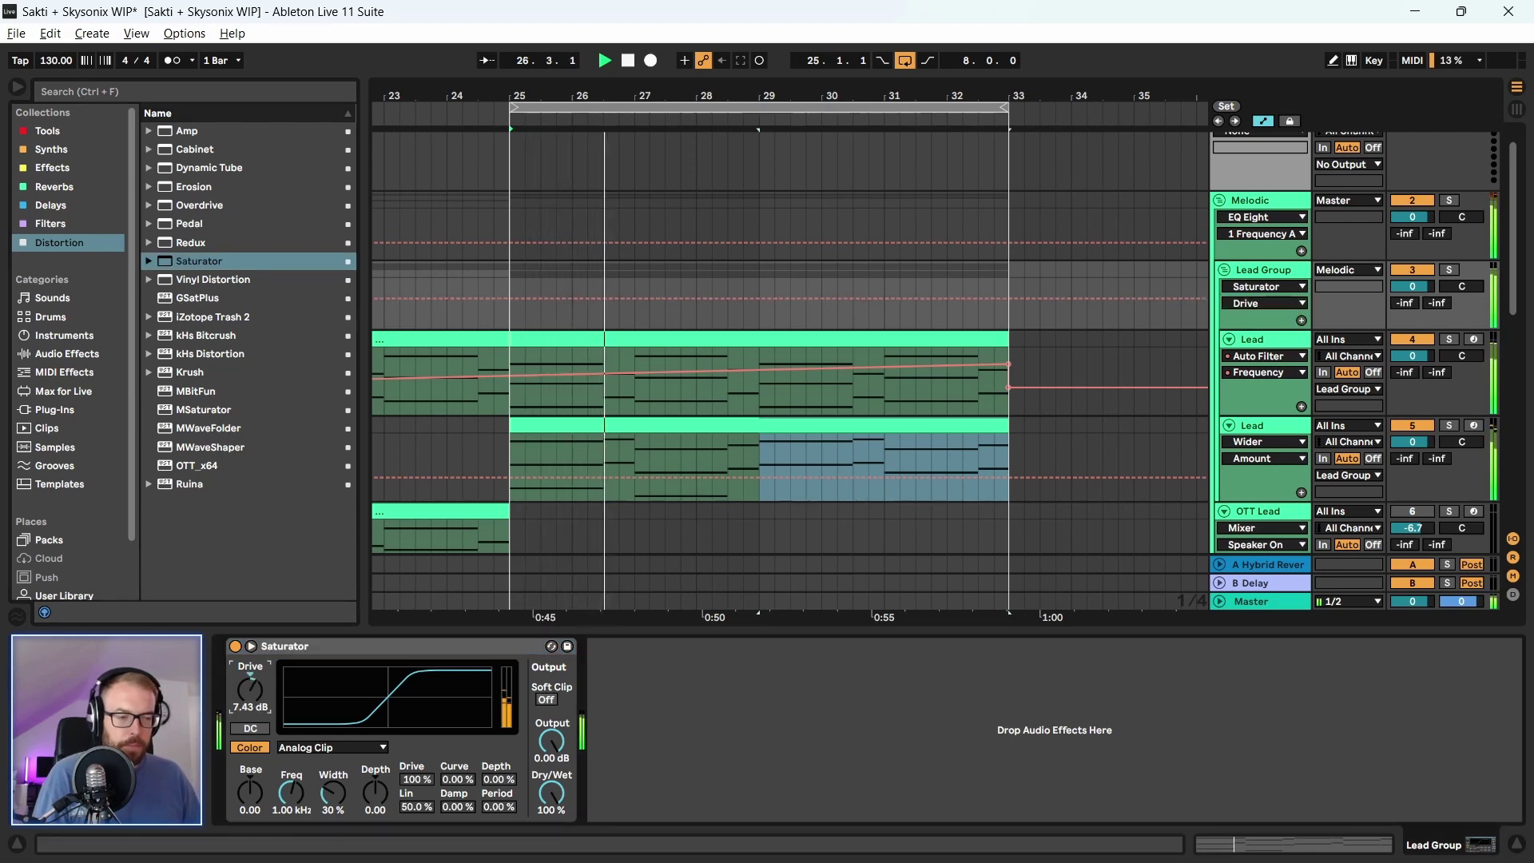
click(297, 747)
click(328, 779)
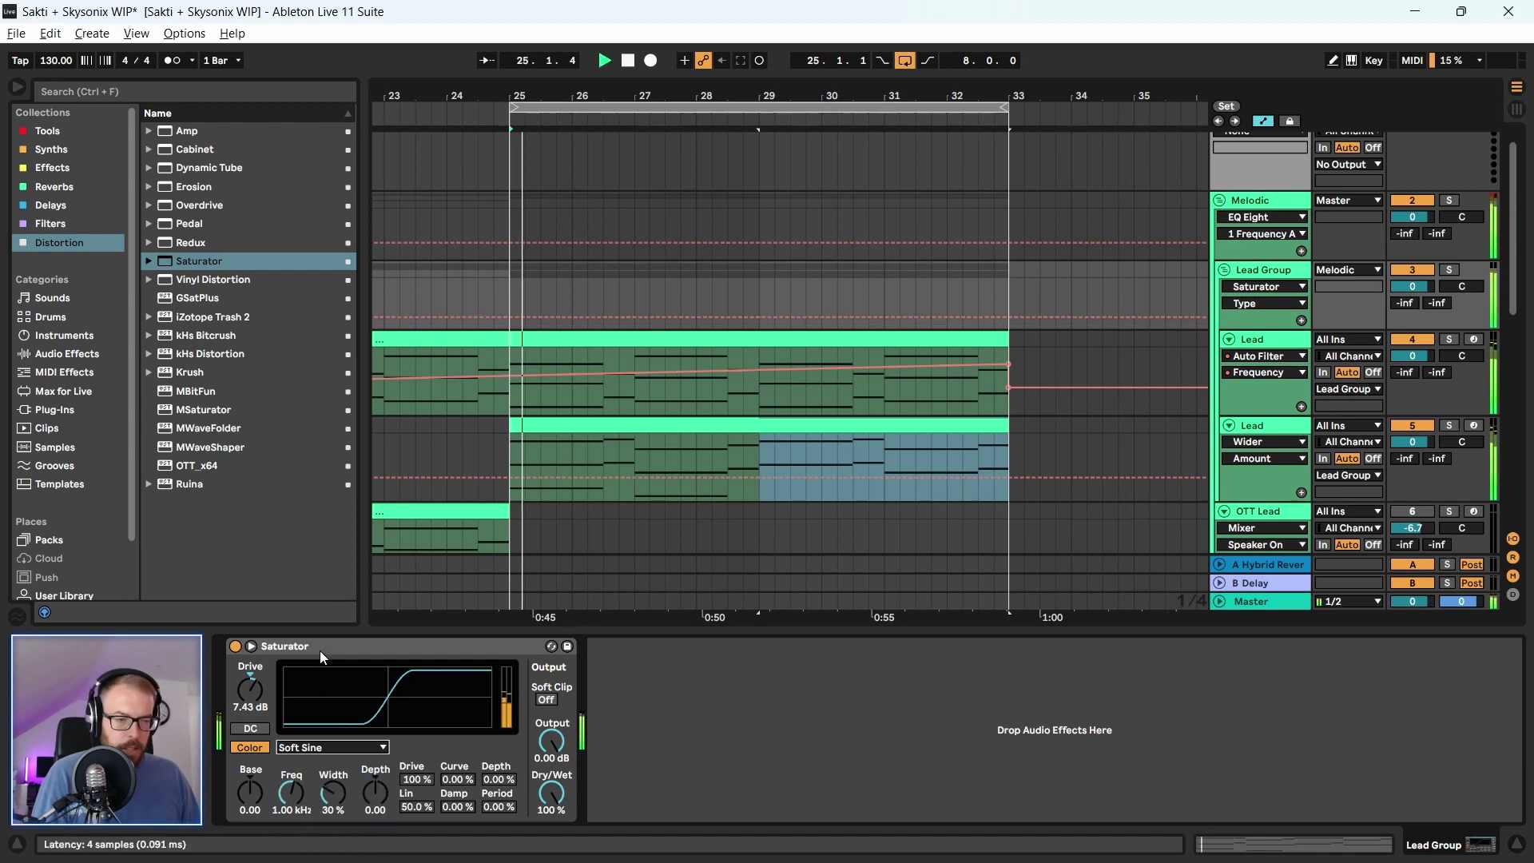
drag(257, 678, 257, 694)
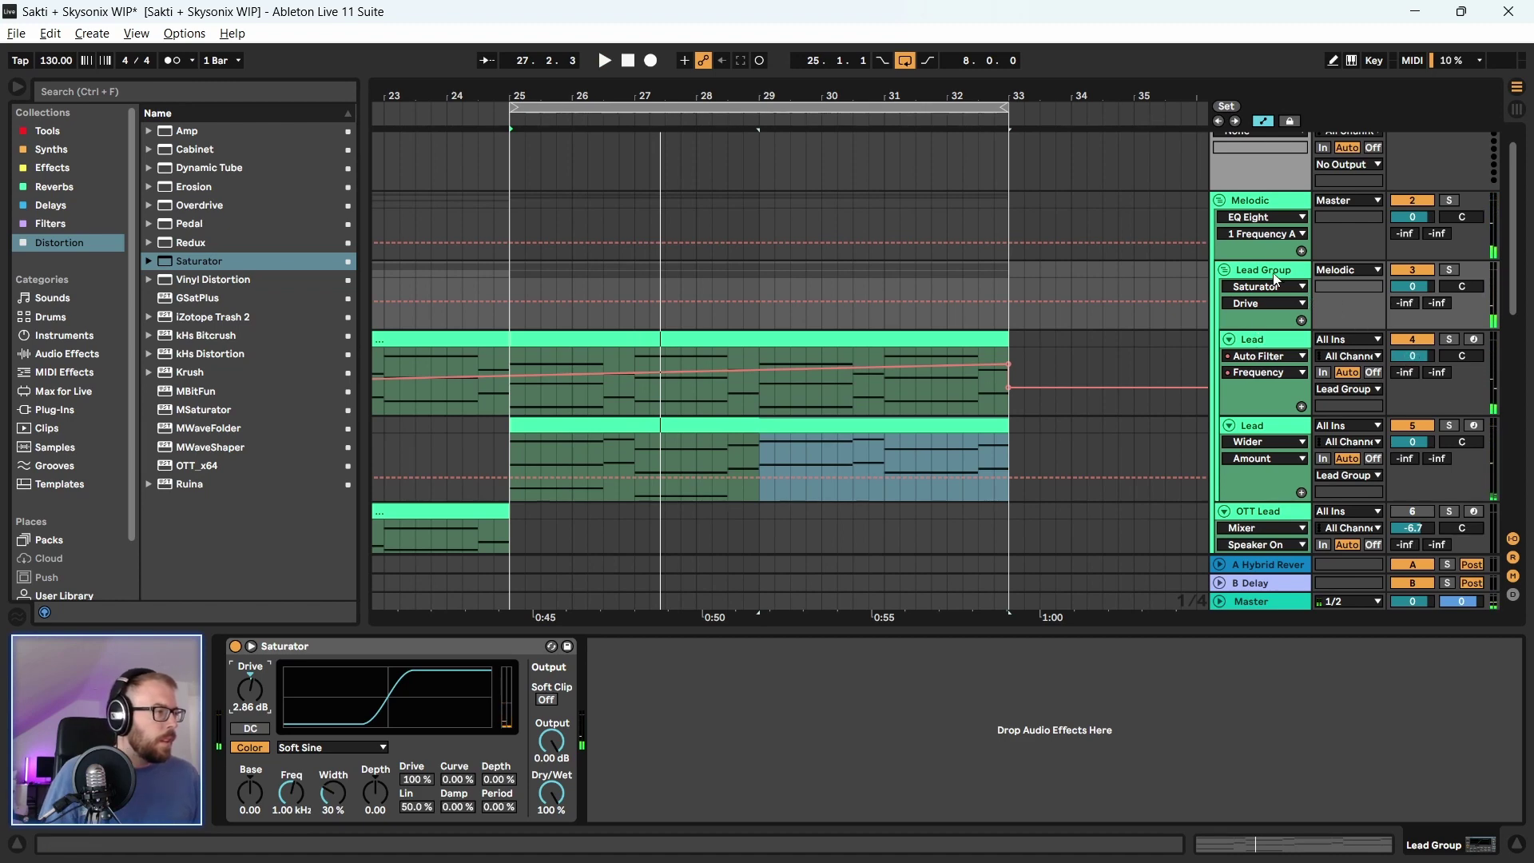
Lower the volume of both Lead tracks to -6.0 dB and play the loop
click(1411, 356)
shift+click(1415, 443)
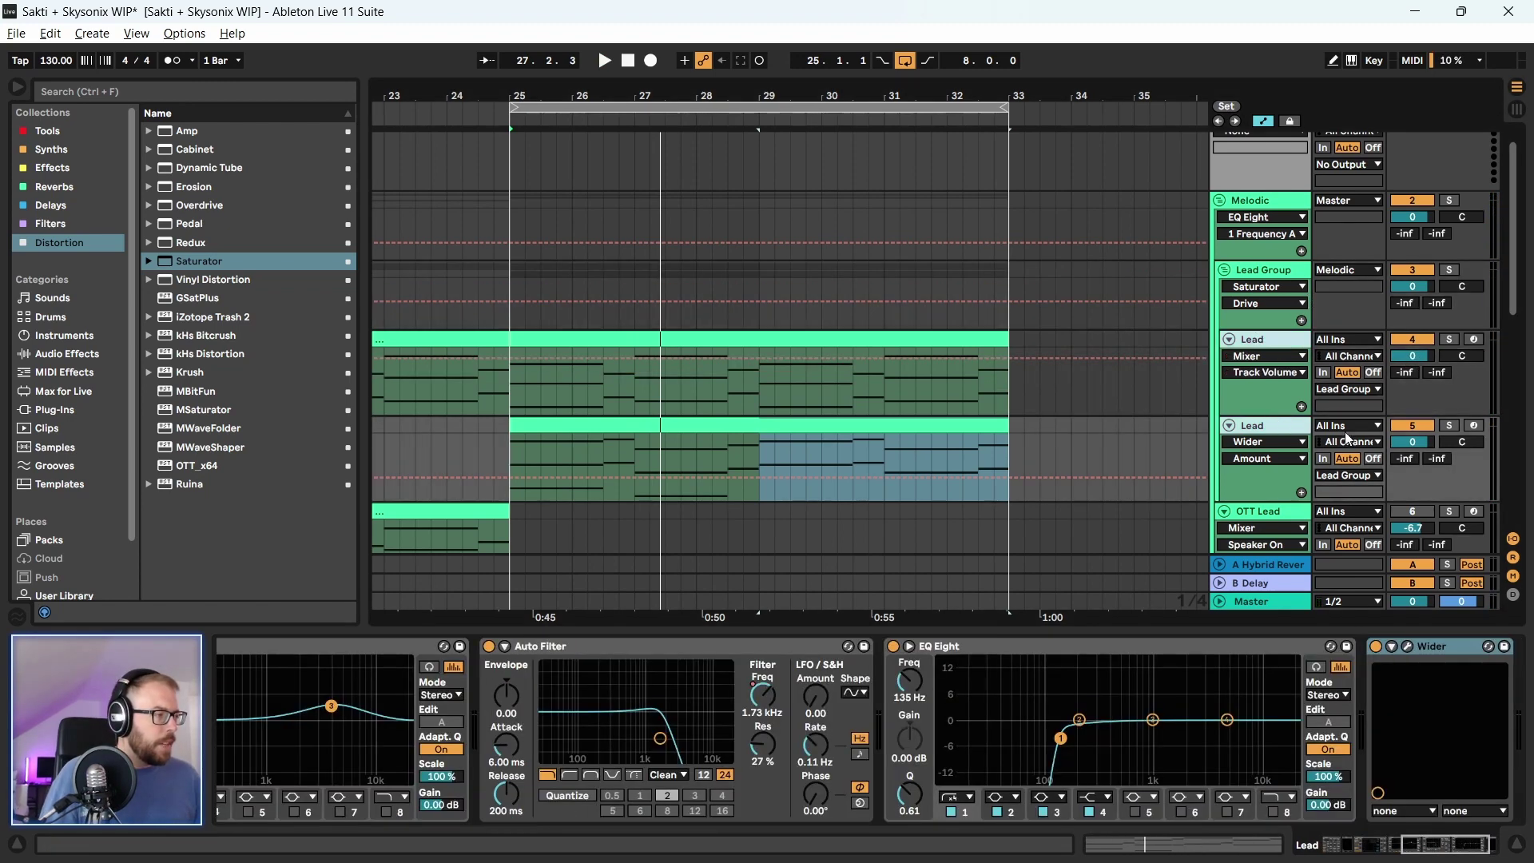
drag(1414, 444, 1414, 471)
key(space)
click(672, 338)
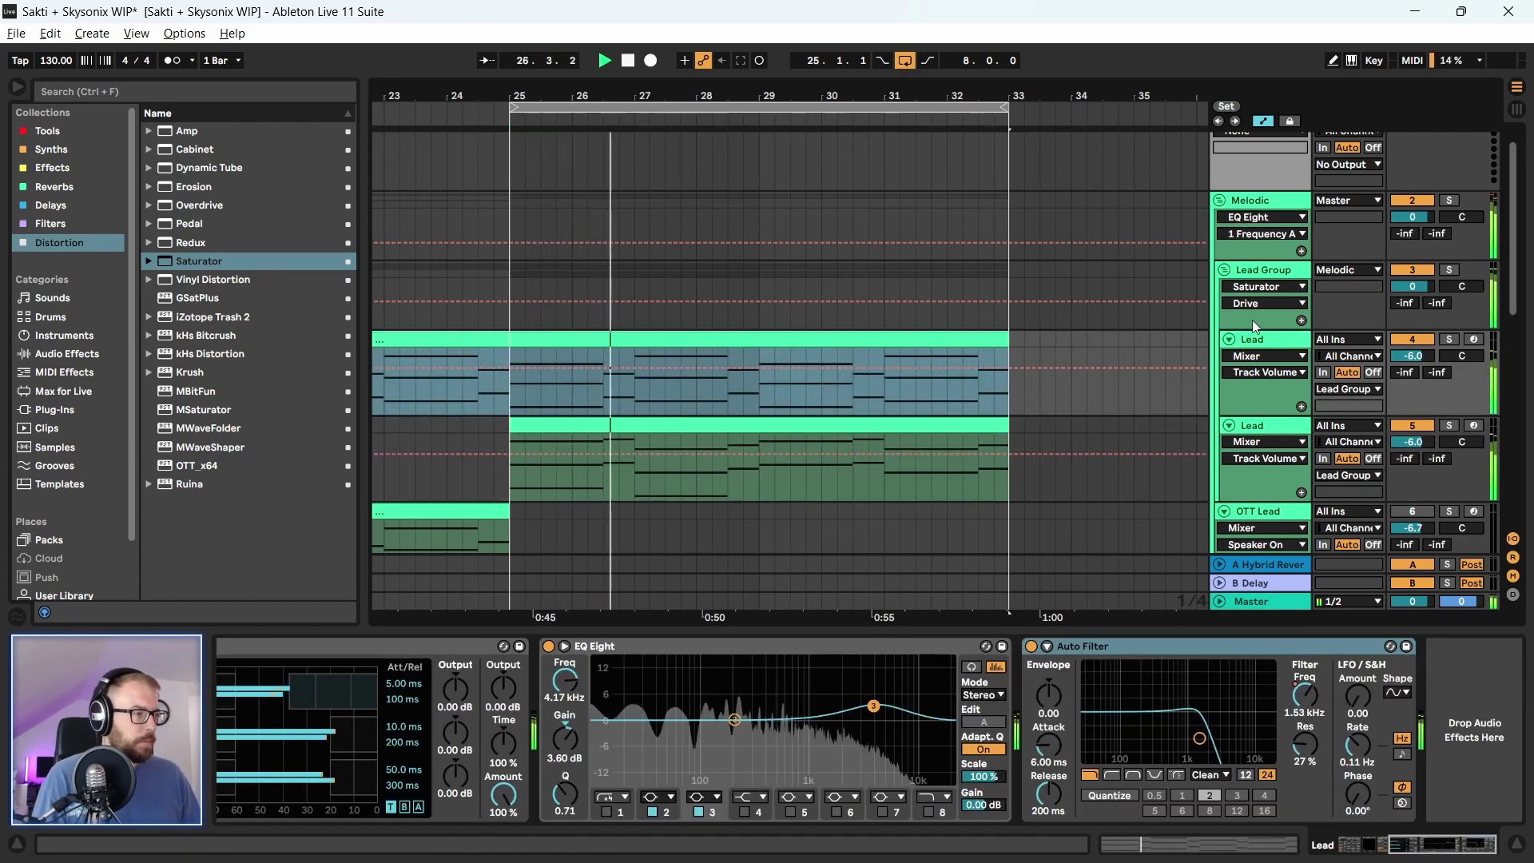
Set the Lead Group Saturator's color width to 87% and depth to -8.76 while listening to the loop
click(1256, 272)
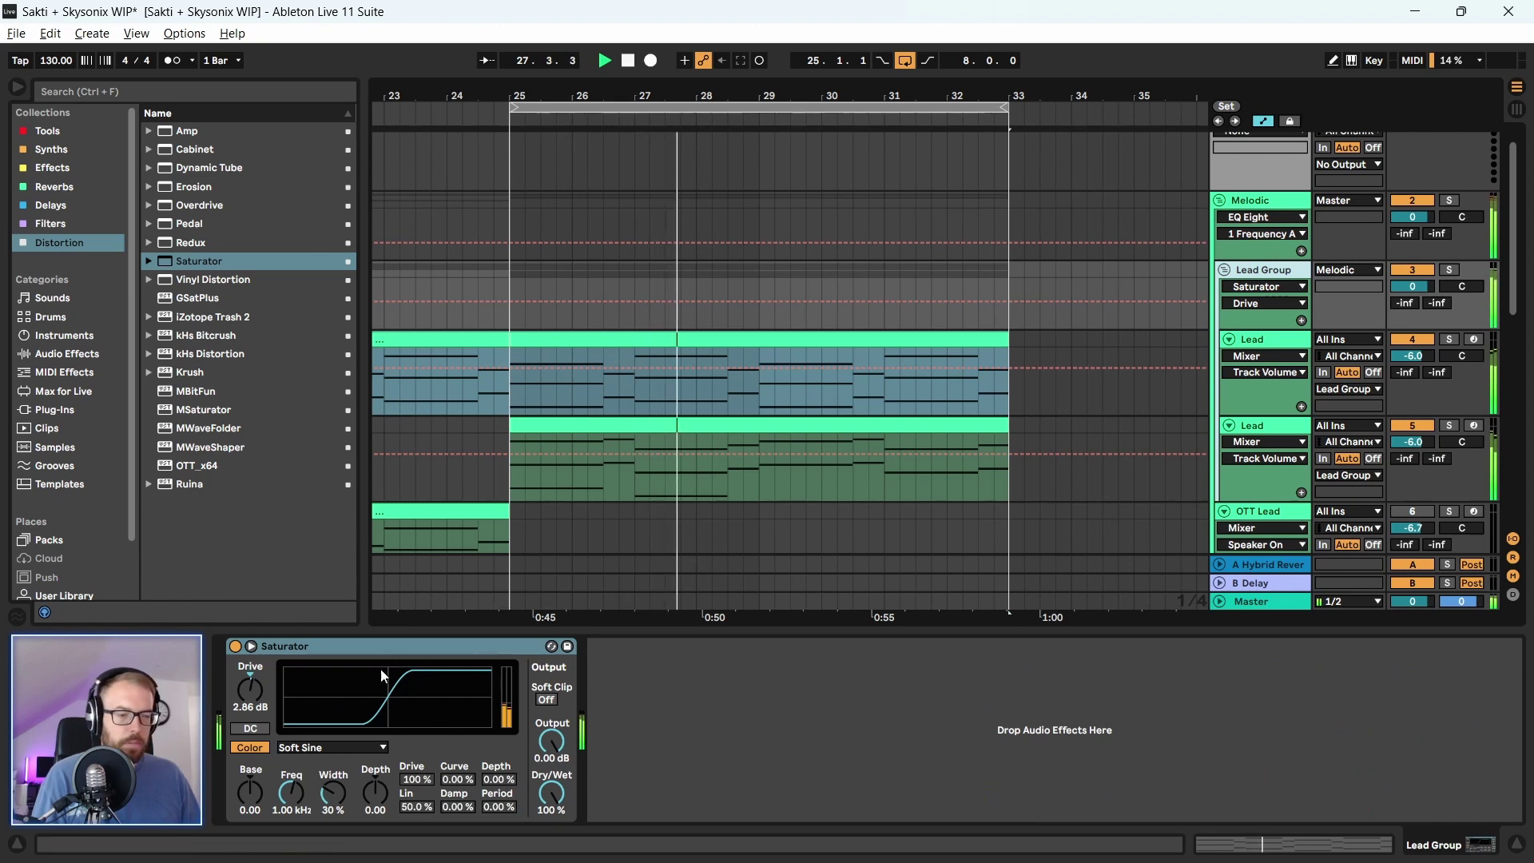
drag(341, 802, 375, 805)
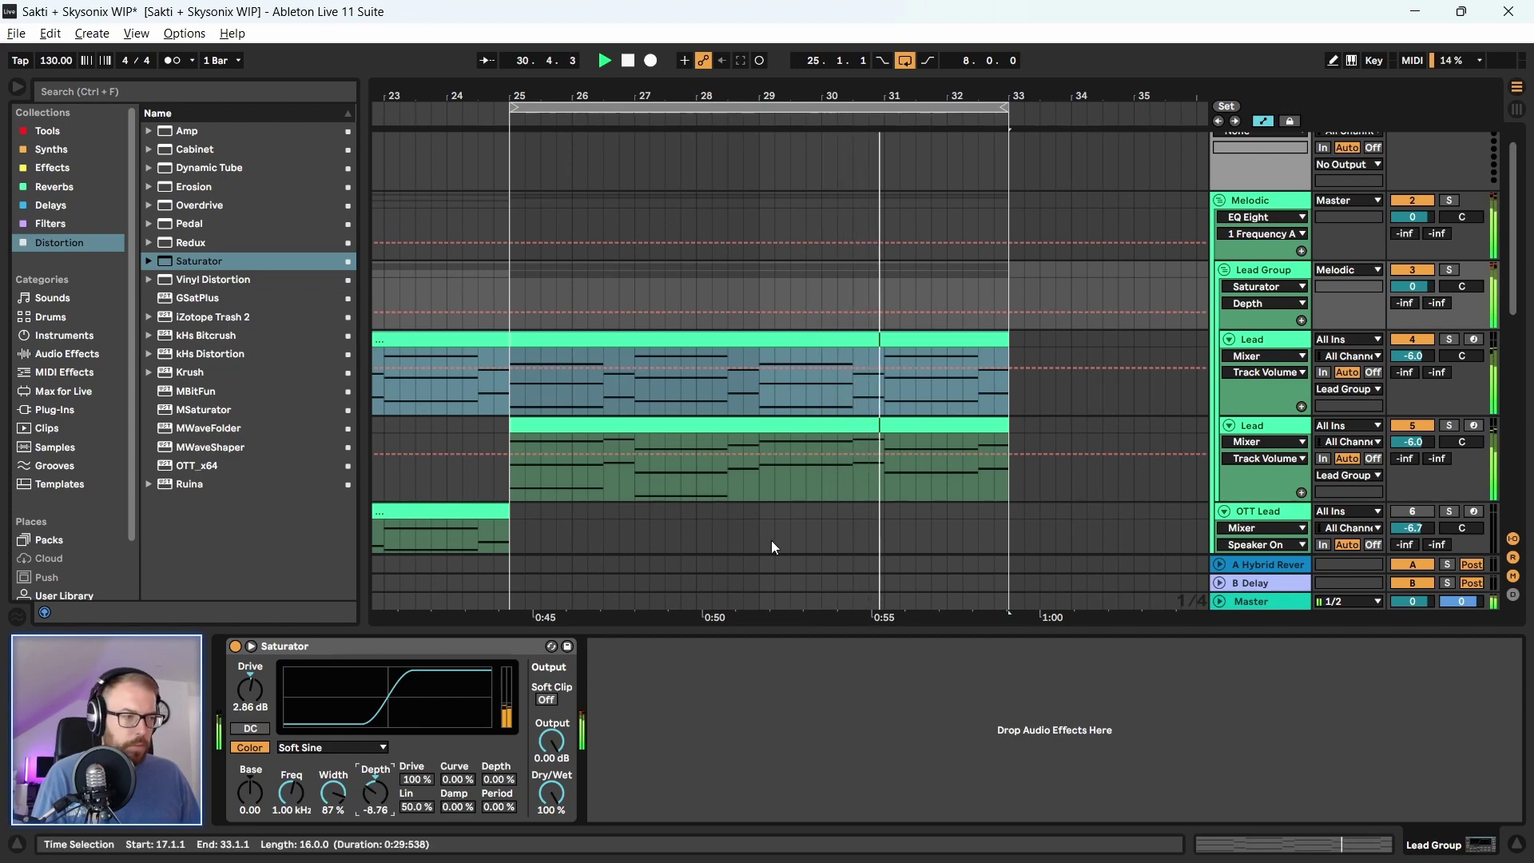
key(space)
Copy the low C3 and A♭2 notes in the second Lead clip to bars 5 and 7 and play the loop
click(755, 438)
drag(781, 626, 799, 135)
scroll(1033, 678, down, 2)
drag(560, 544, 859, 709)
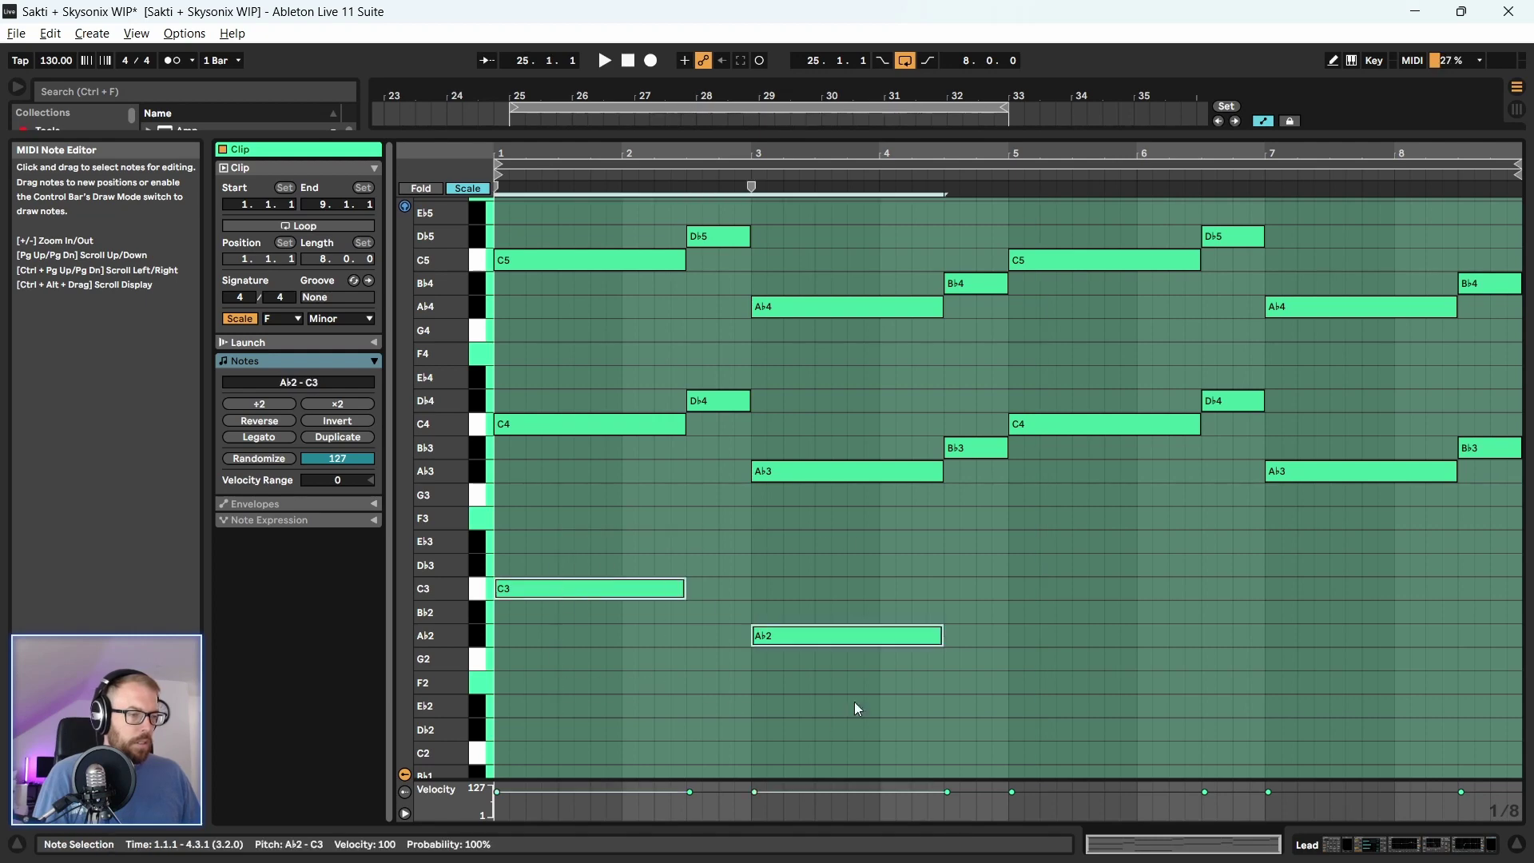
drag(627, 595, 1129, 596)
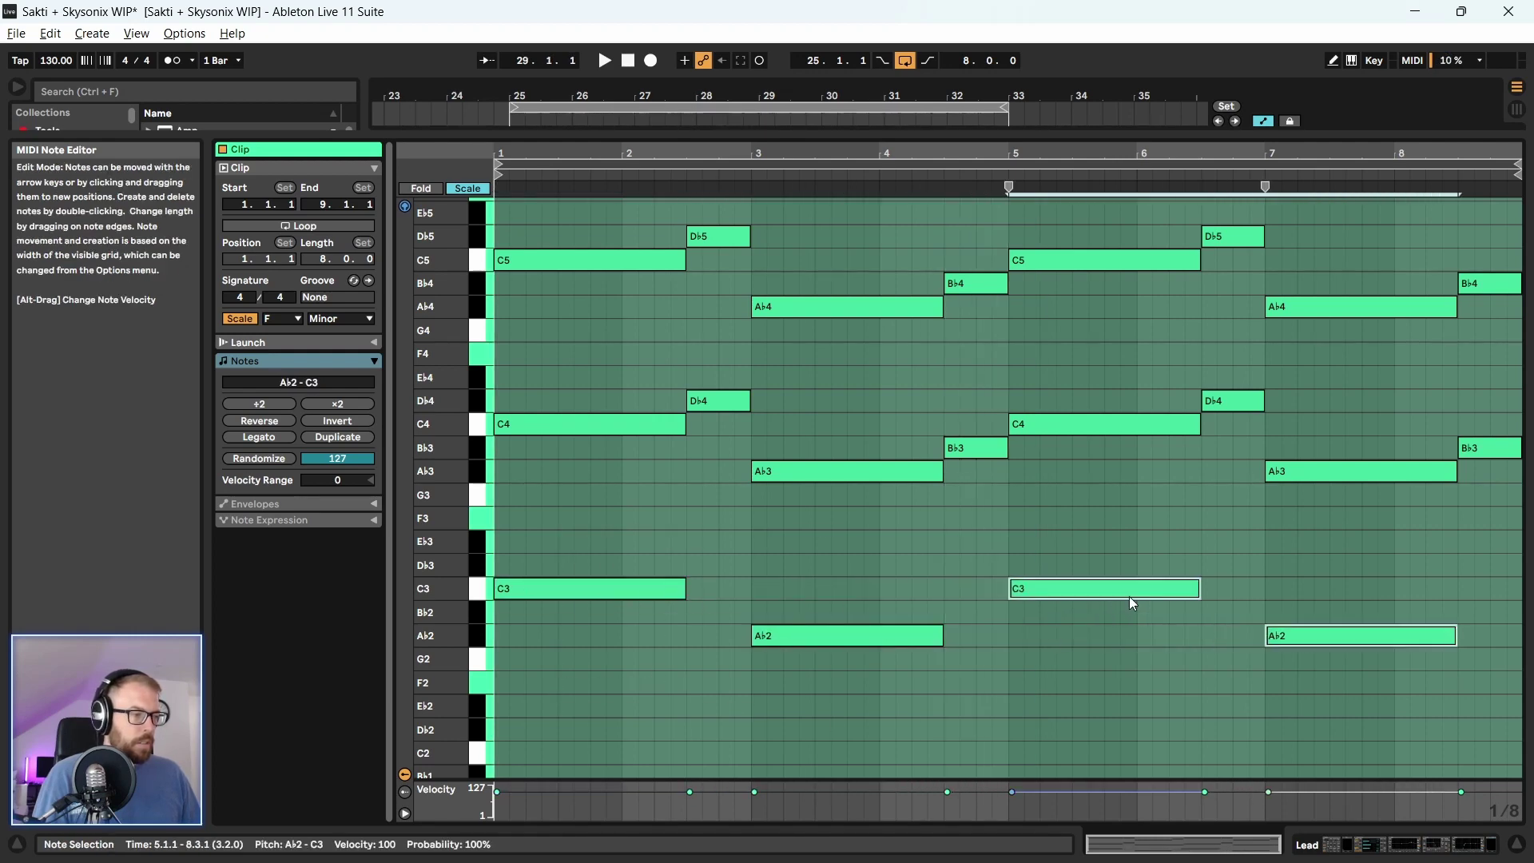
key(space)
drag(796, 150, 652, 413)
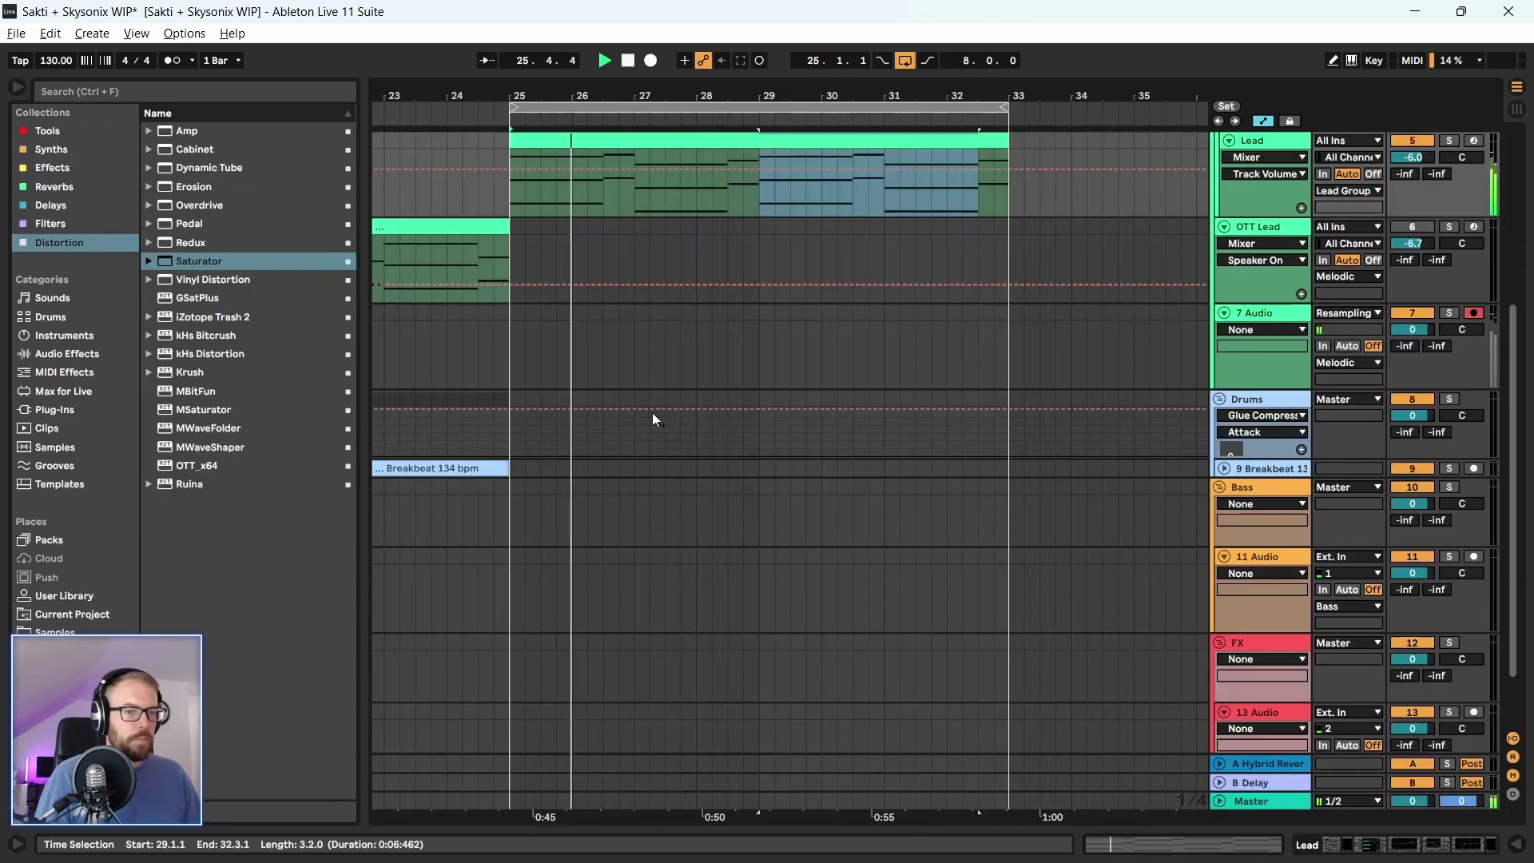
Open the effects page of Vital on the first Lead track and make its Reverb Mix the shown automation parameter
scroll(640, 415, up, 2)
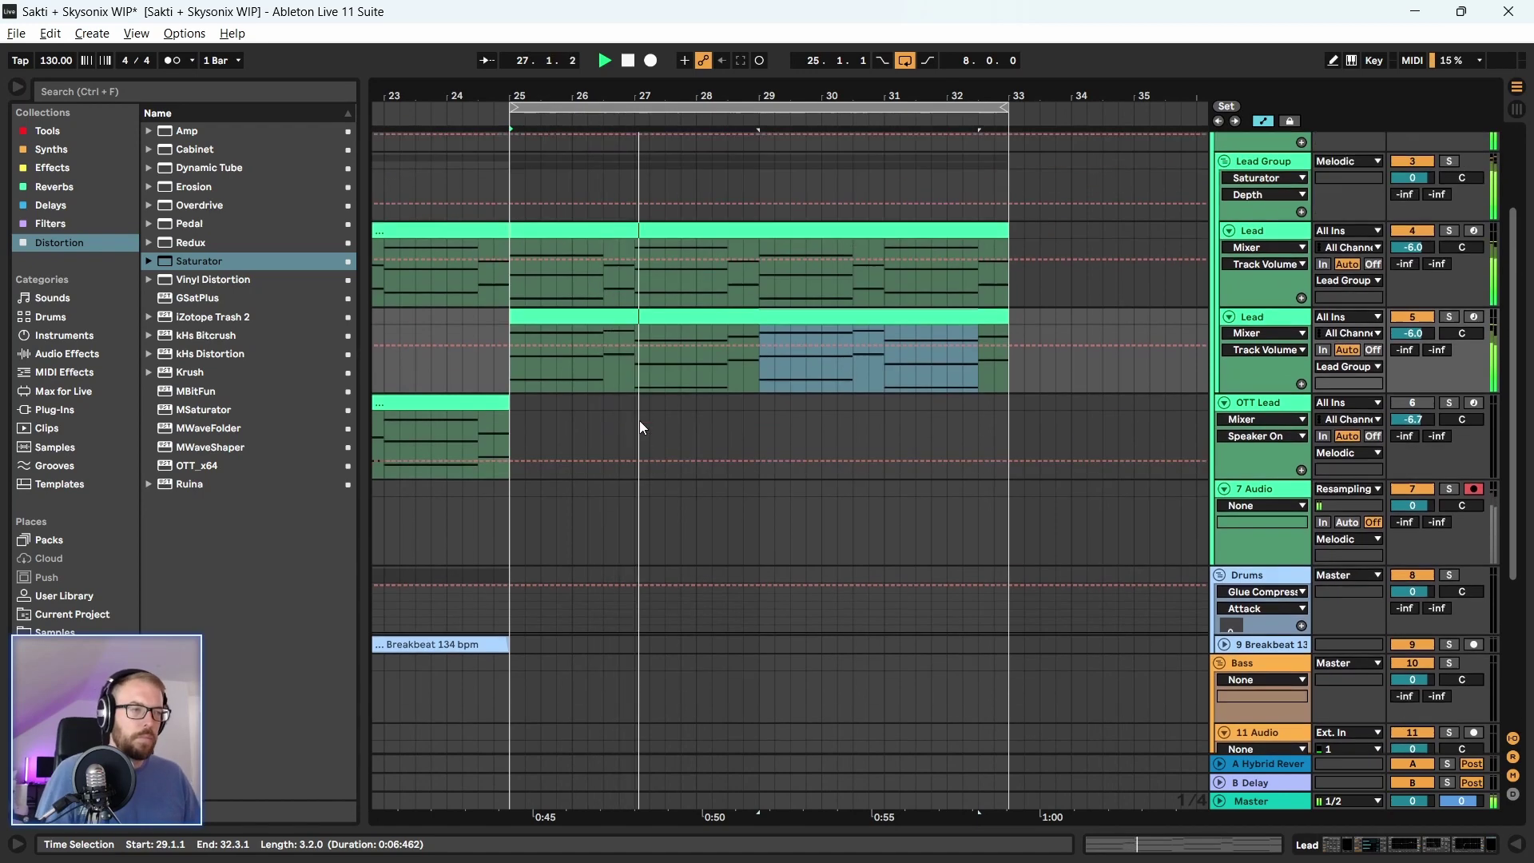
click(1283, 252)
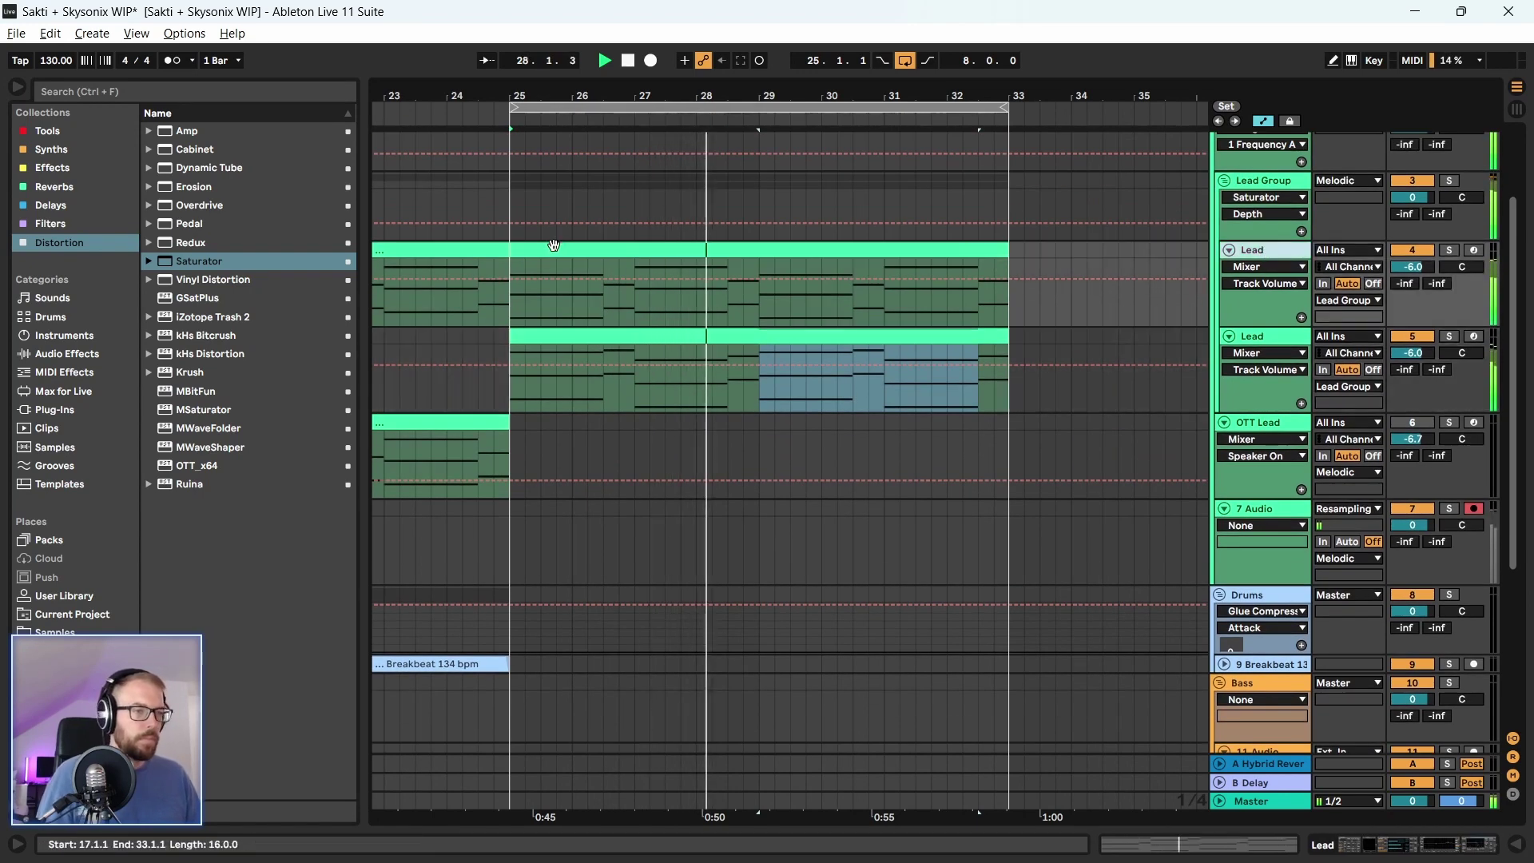
double_click(1285, 255)
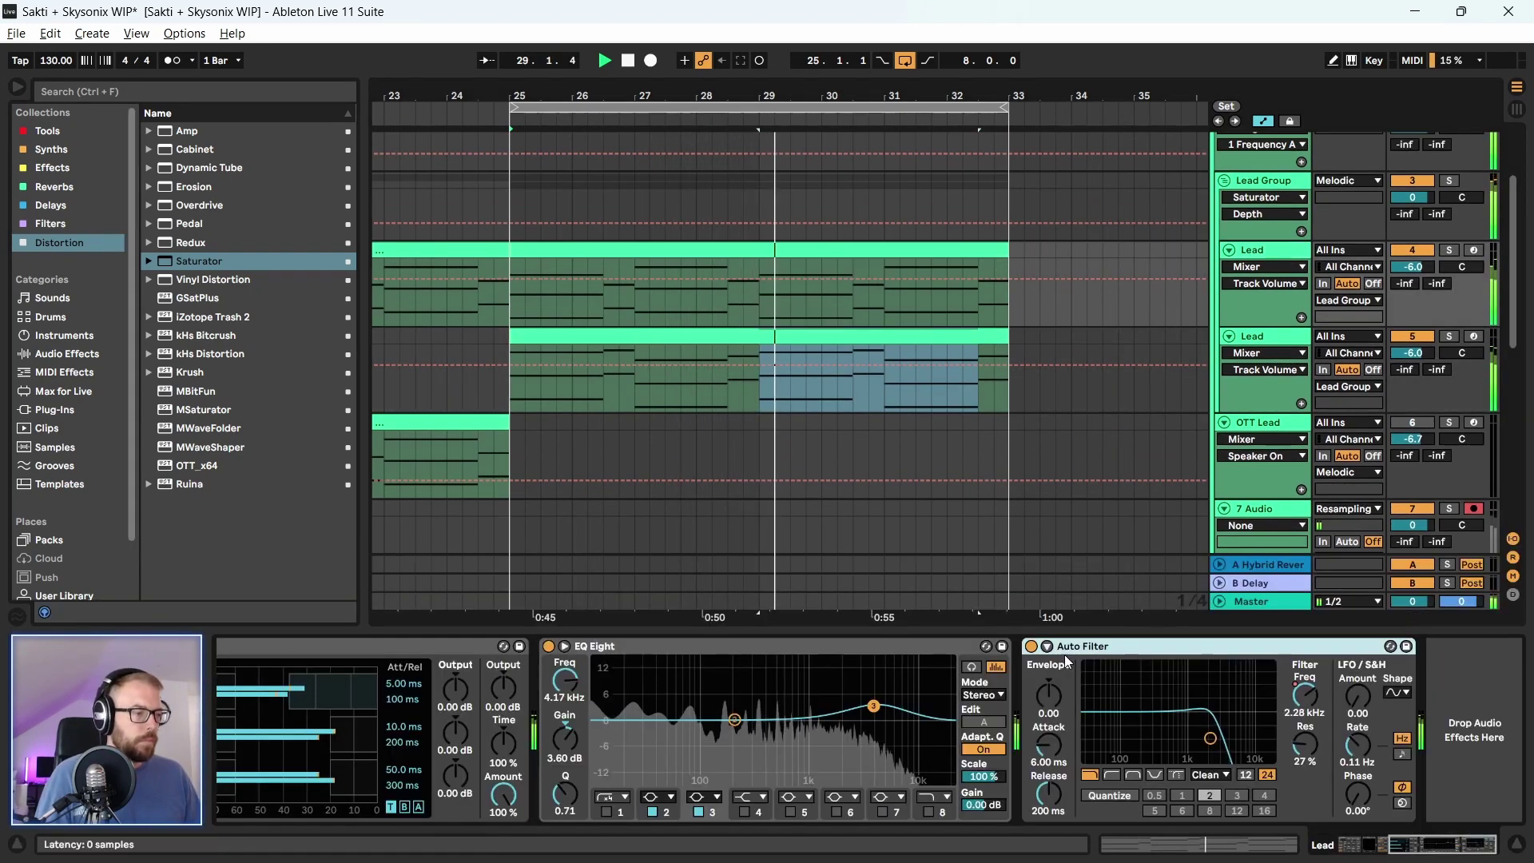
click(1391, 849)
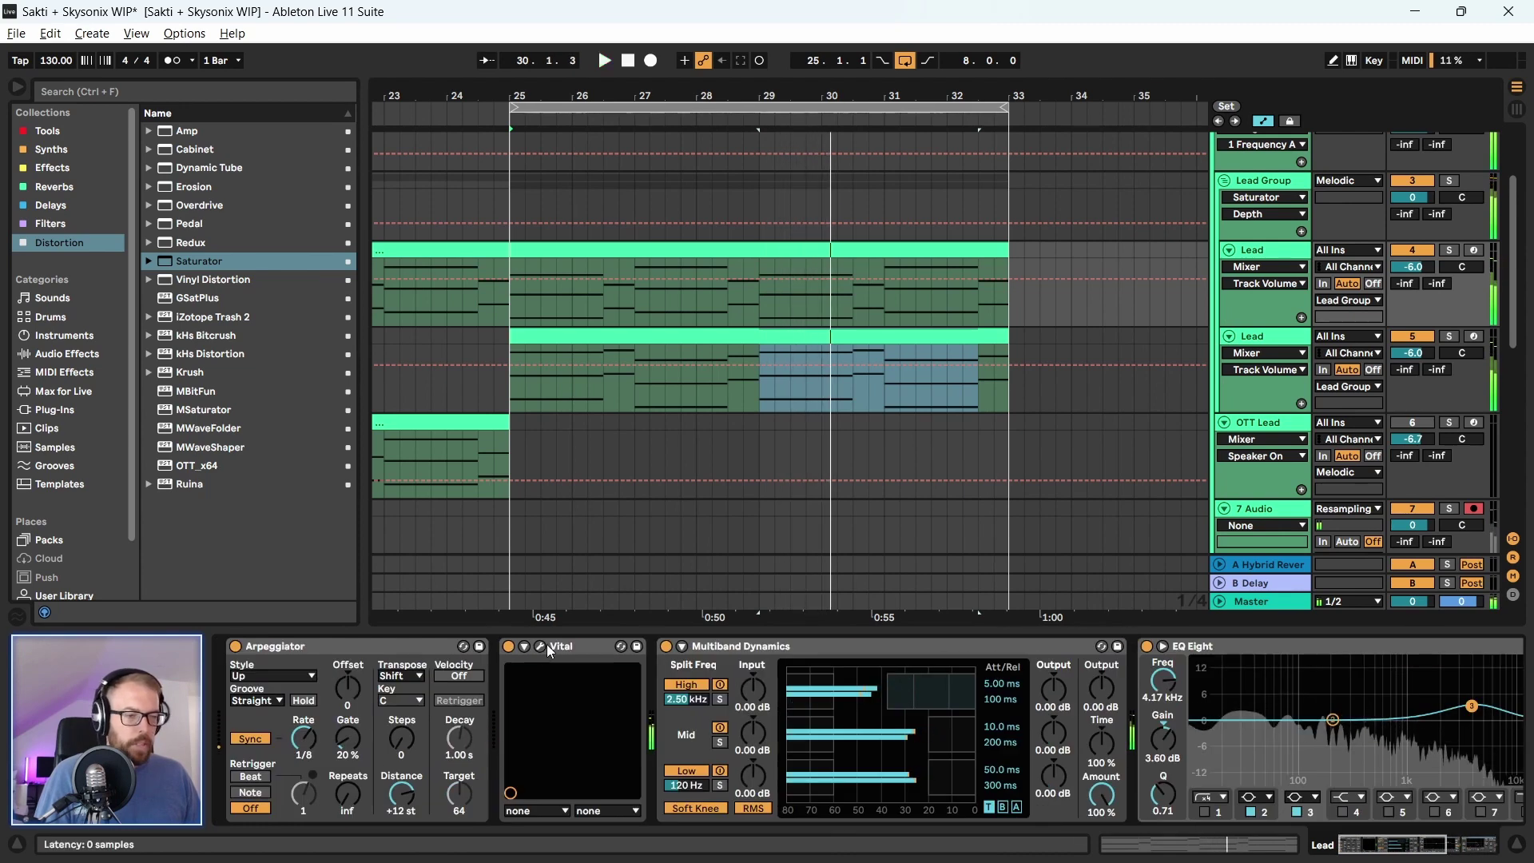
click(520, 672)
drag(482, 79, 505, 74)
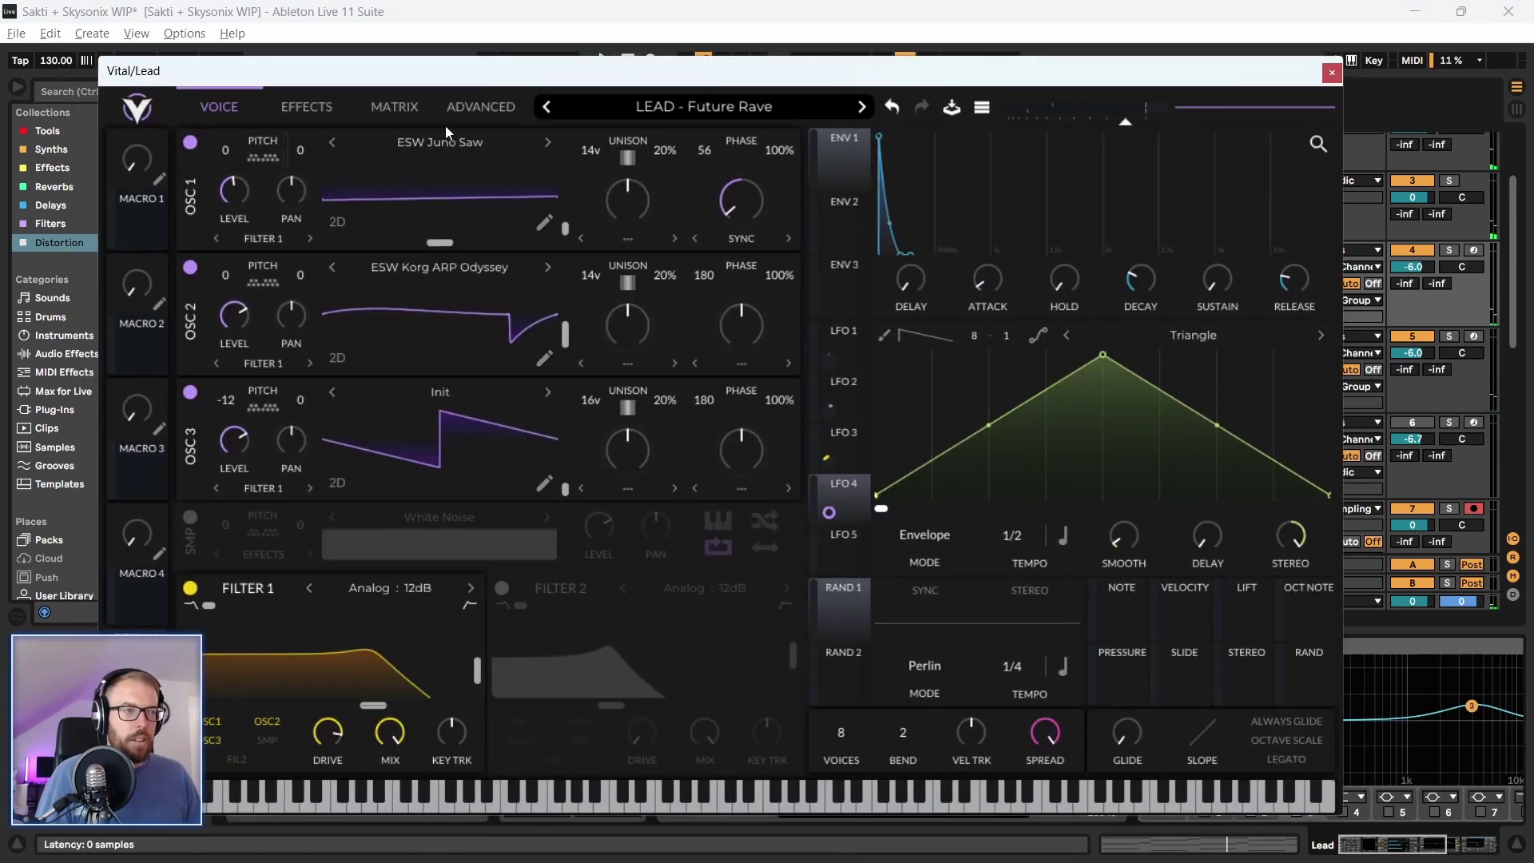
mouse_move(336, 71)
mouse_down()
mouse_move(365, 96)
mouse_move(345, 58)
mouse_up()
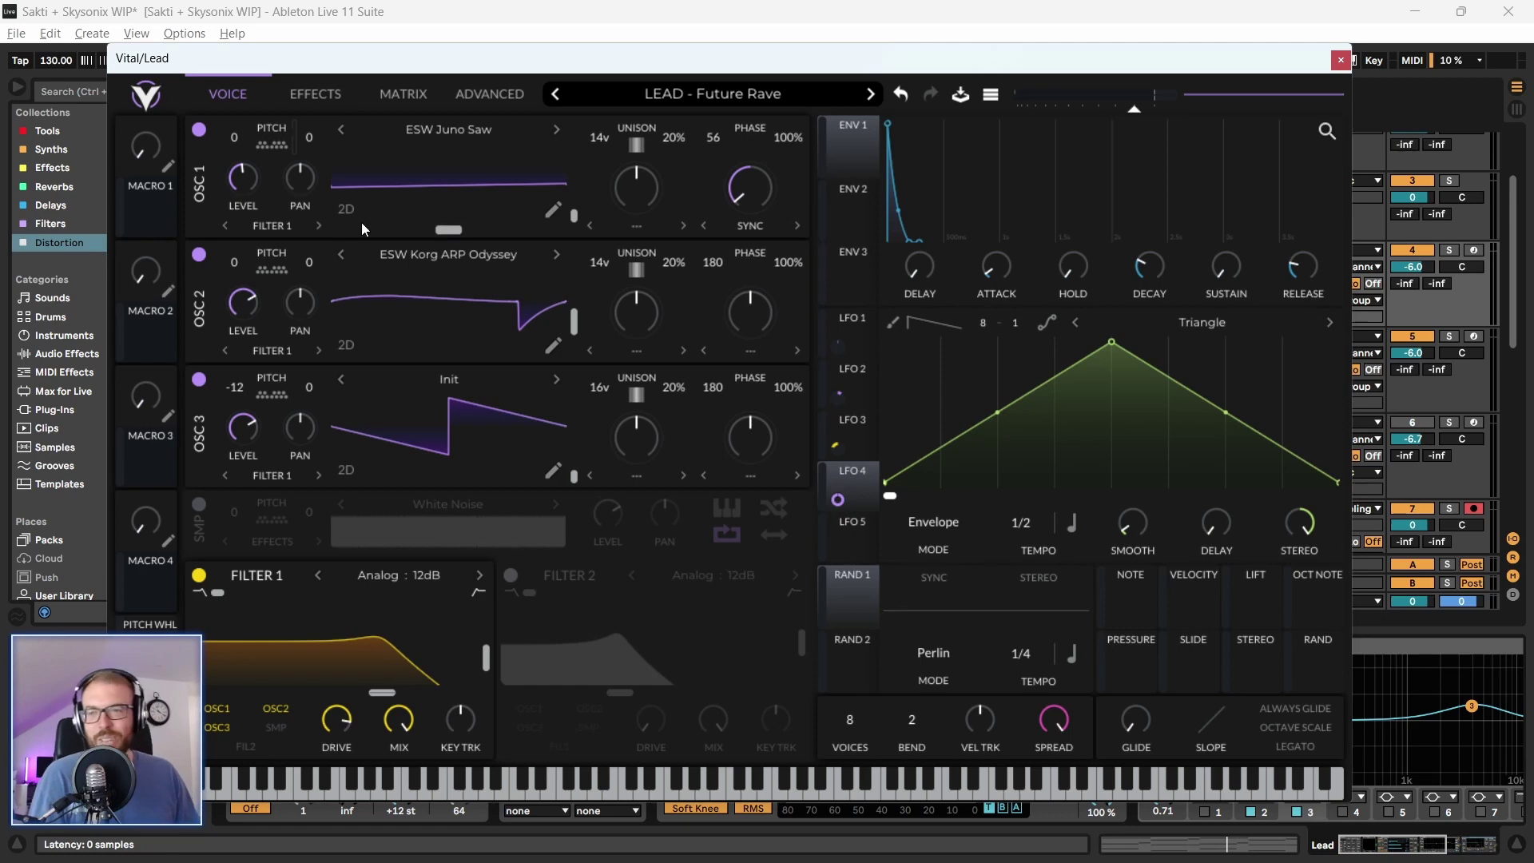
drag(332, 55, 355, 62)
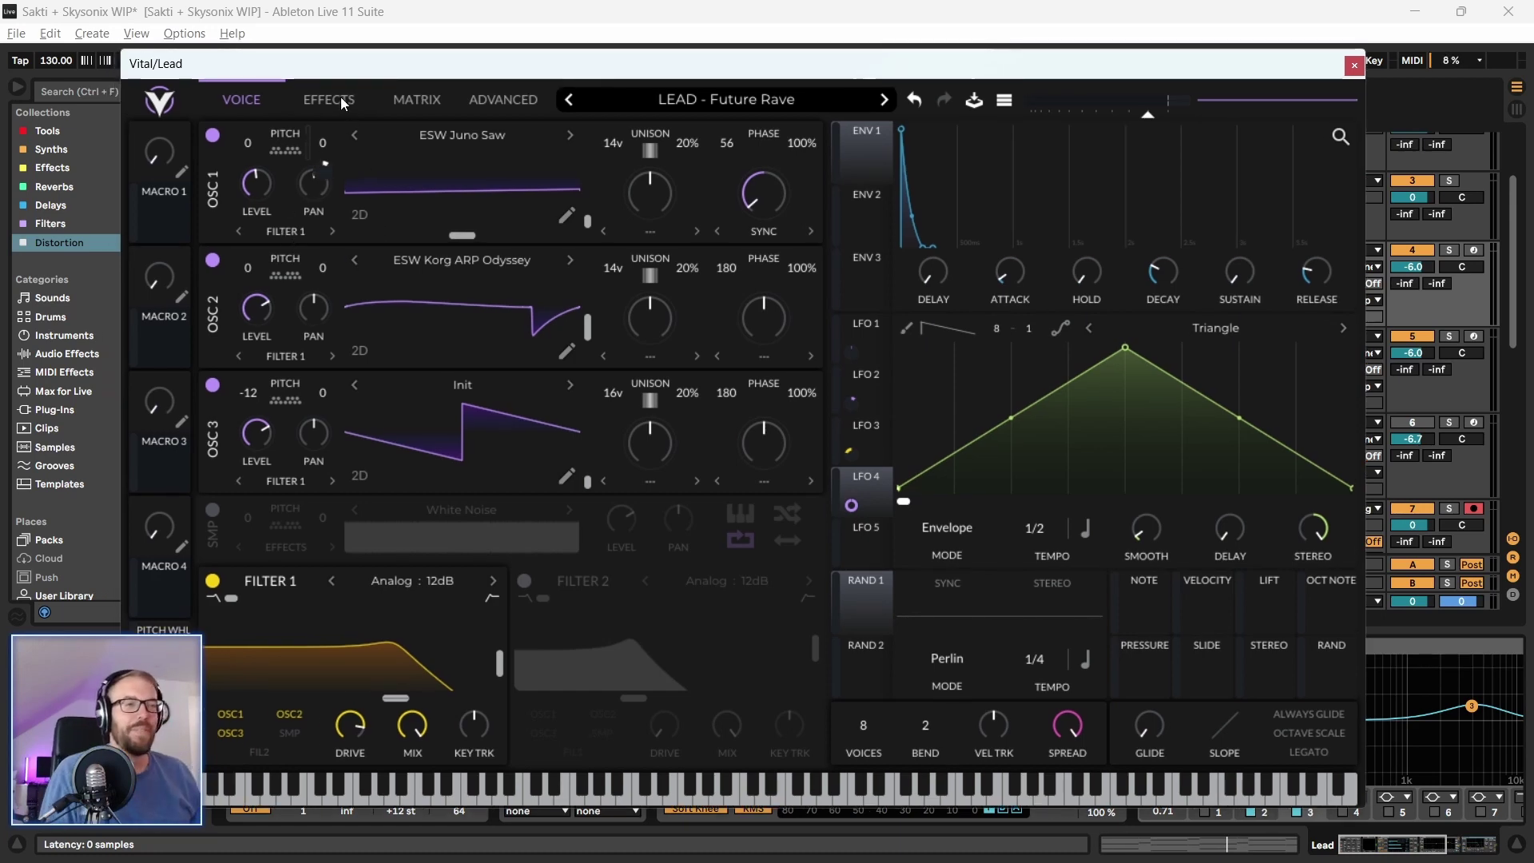
click(344, 101)
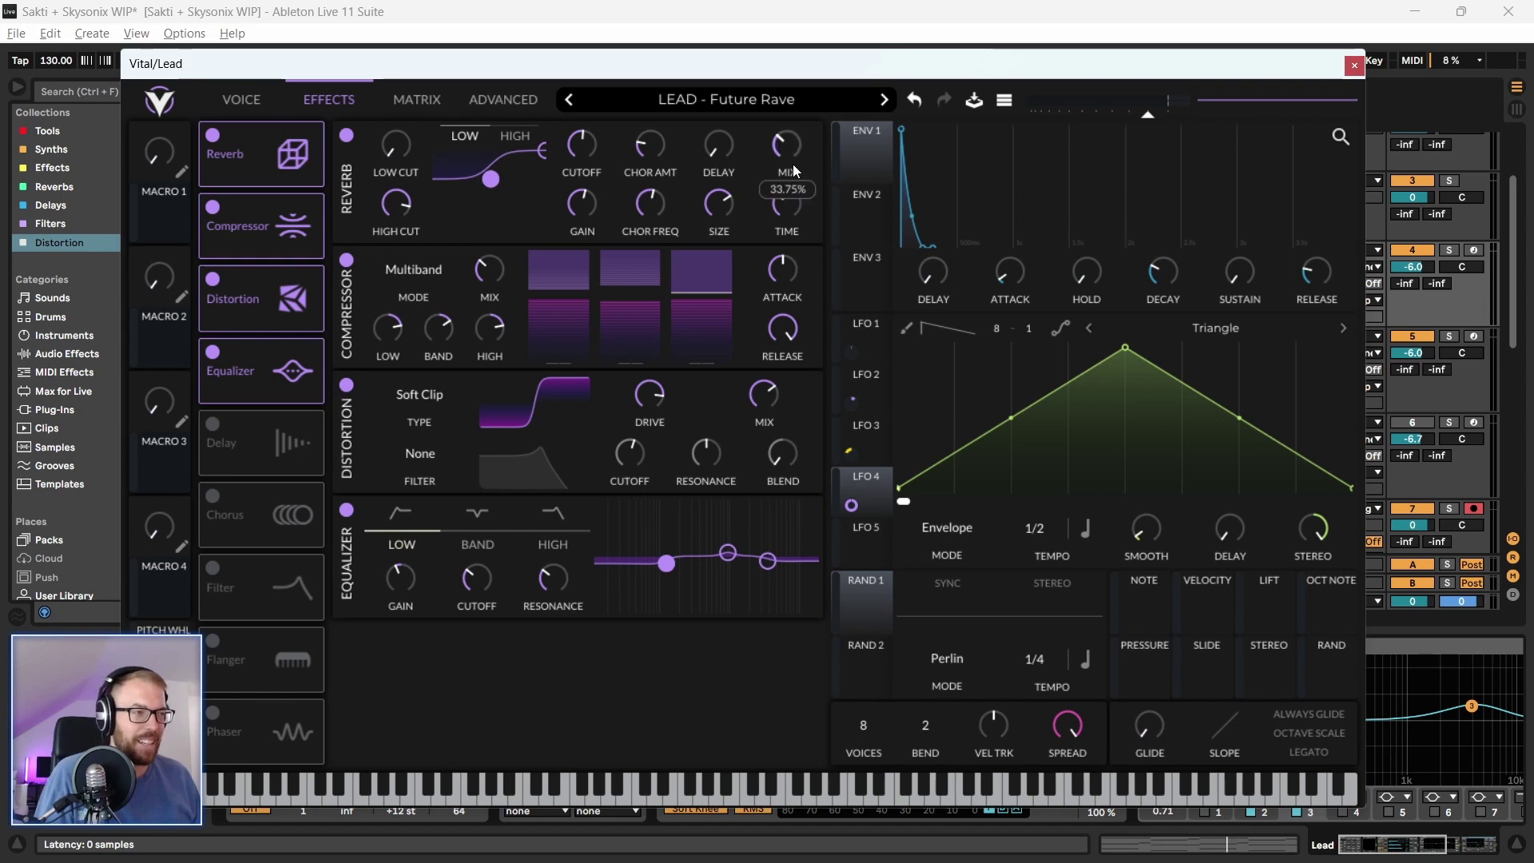
click(1355, 66)
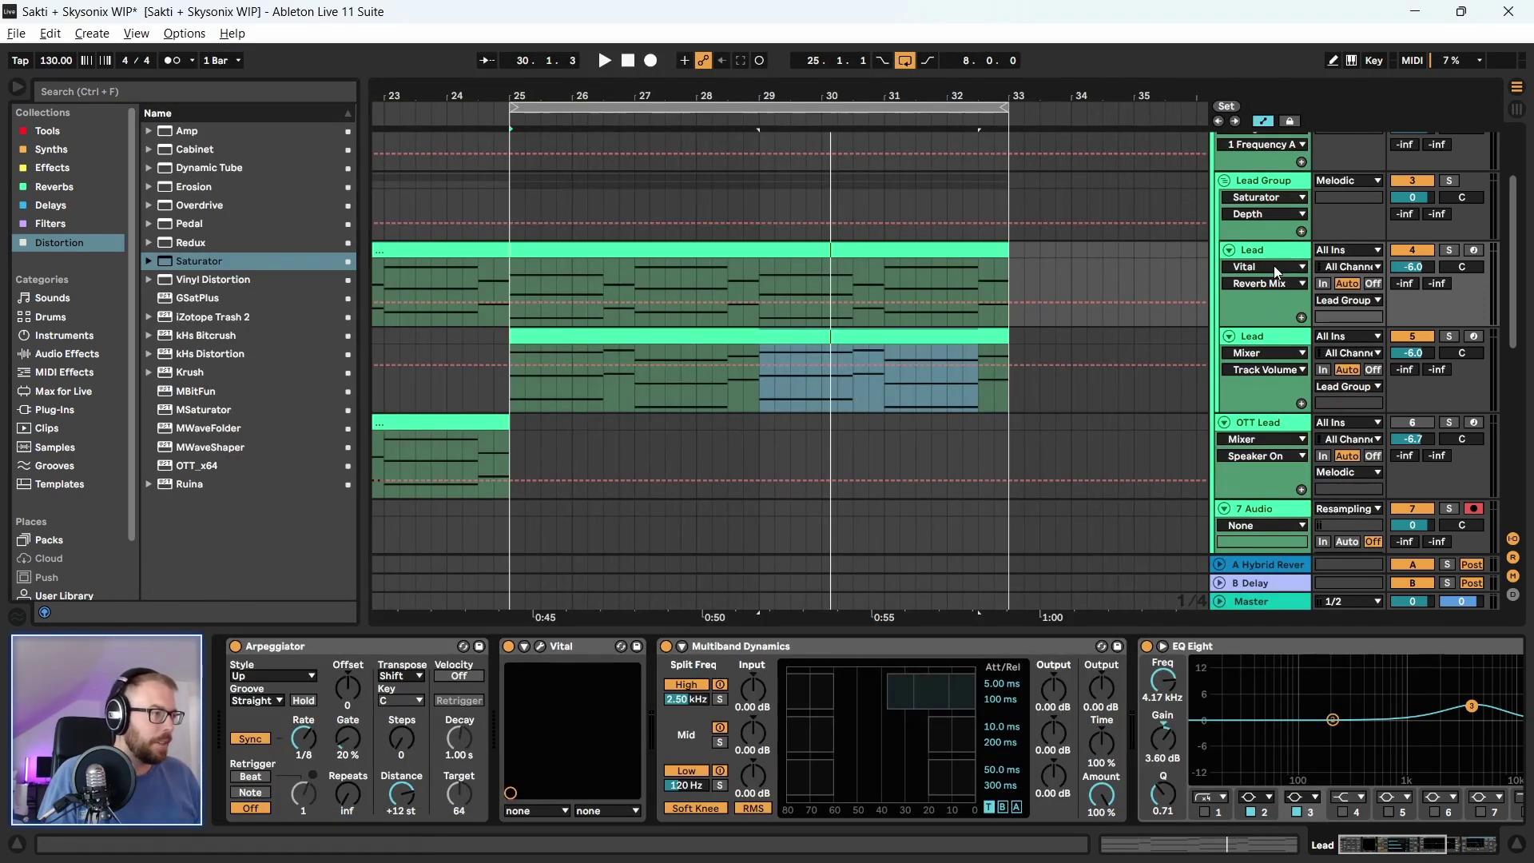
Give Reverb Mix its own automation lane and ramp it up to about 54.7% across bars 25 to 33, playing the loop
click(1302, 318)
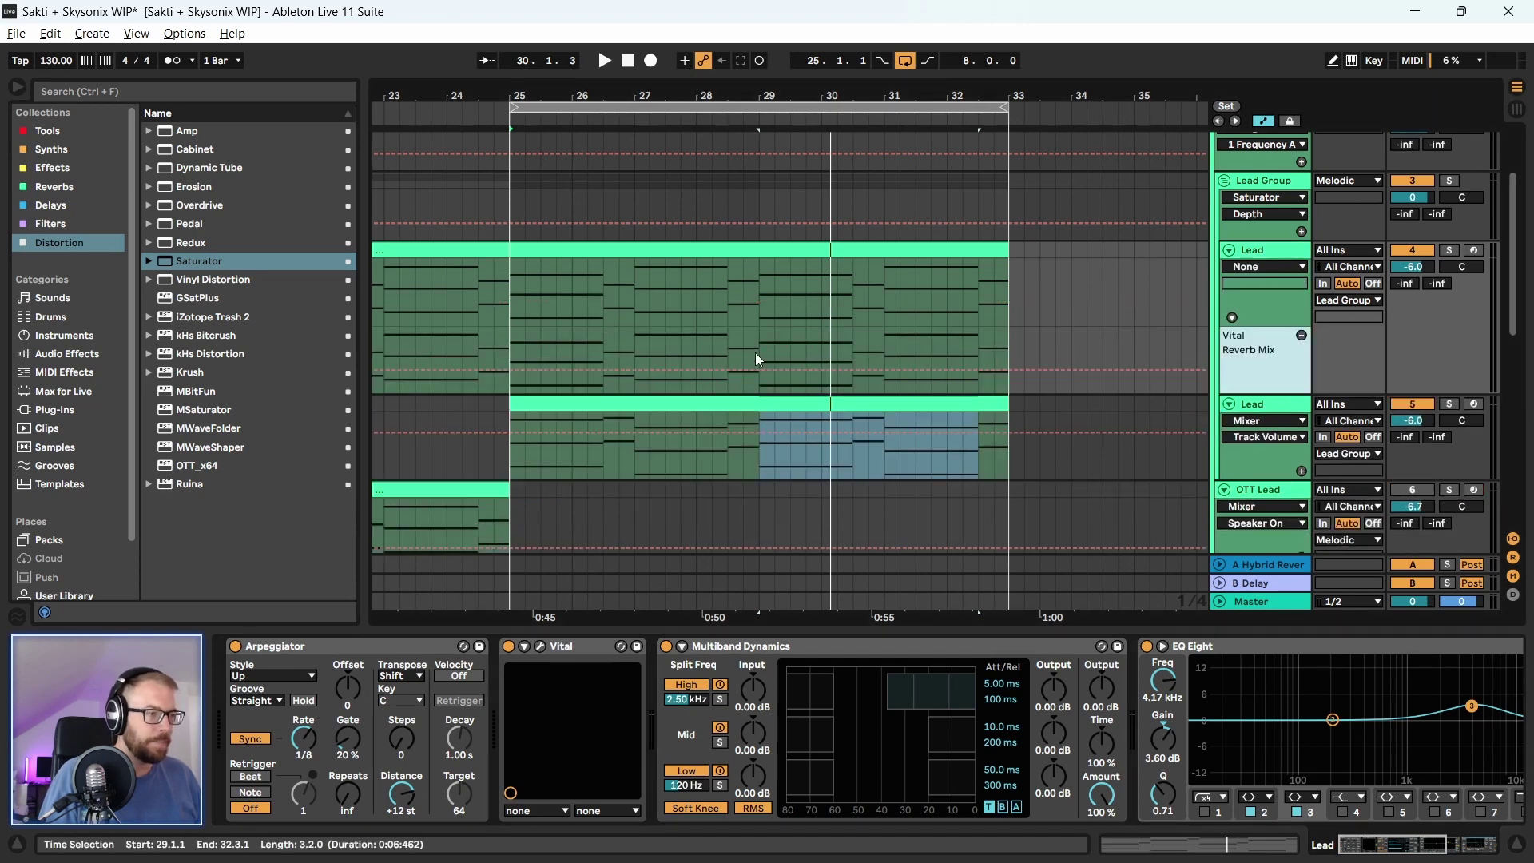
drag(515, 382, 1017, 382)
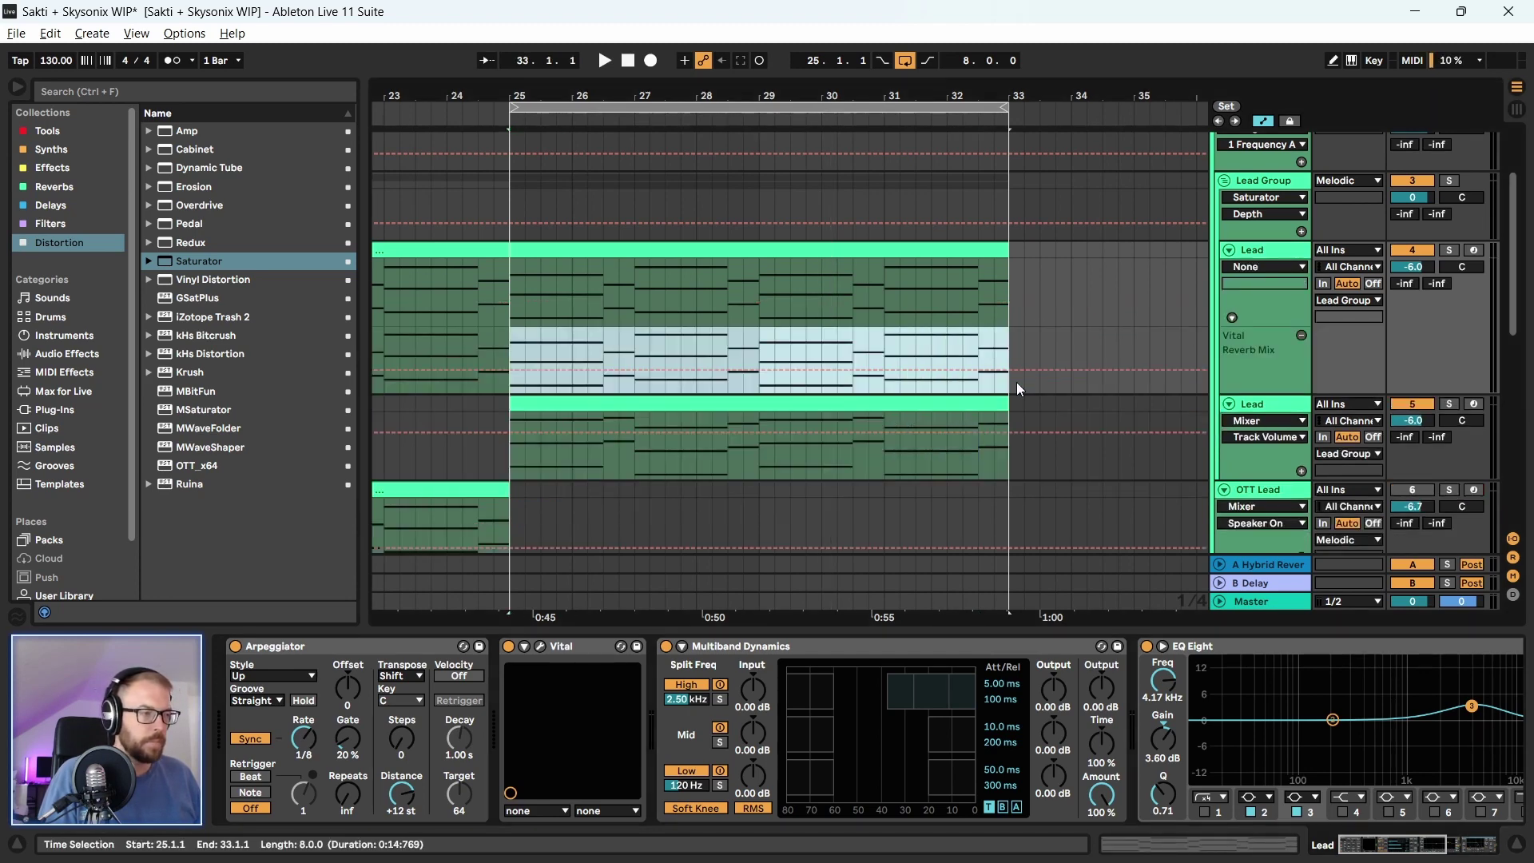
key(space)
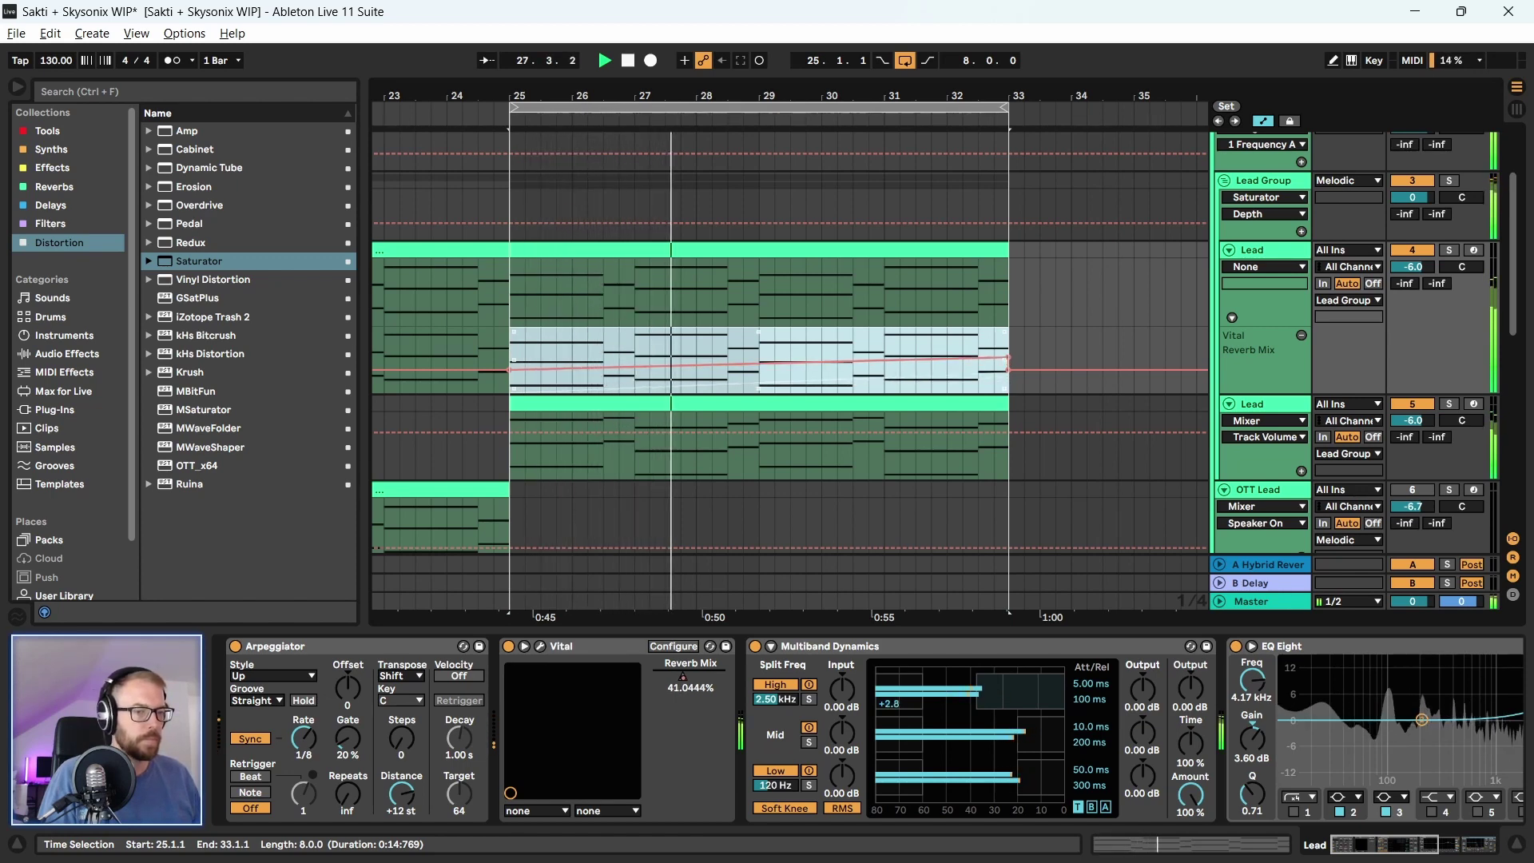
click(999, 253)
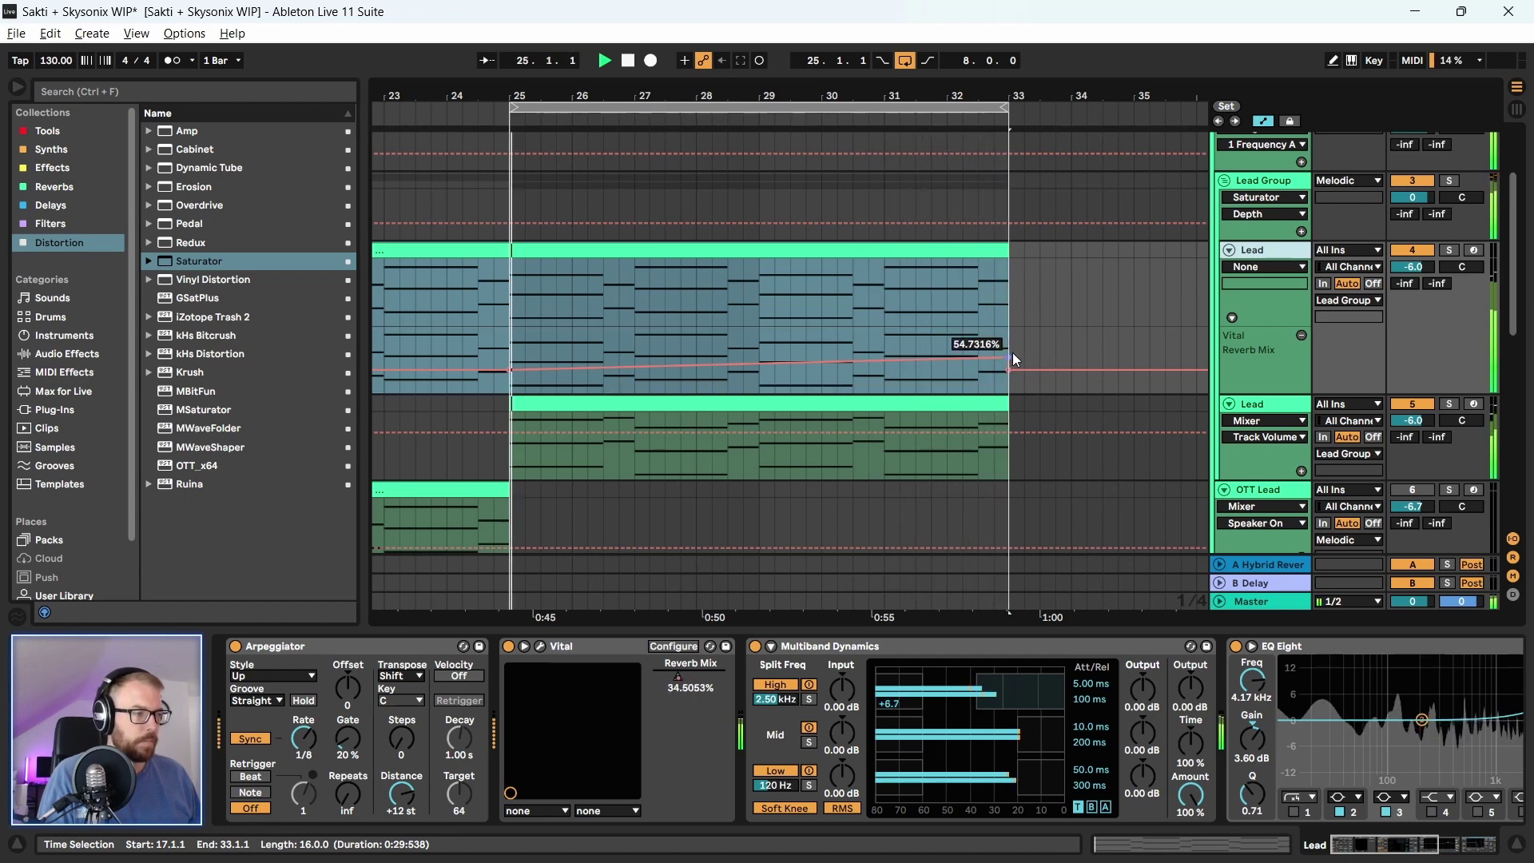
key(space)
Choose Vital's Reverb Decay Time for automation on the first Lead track and give it its own lane
key(a)
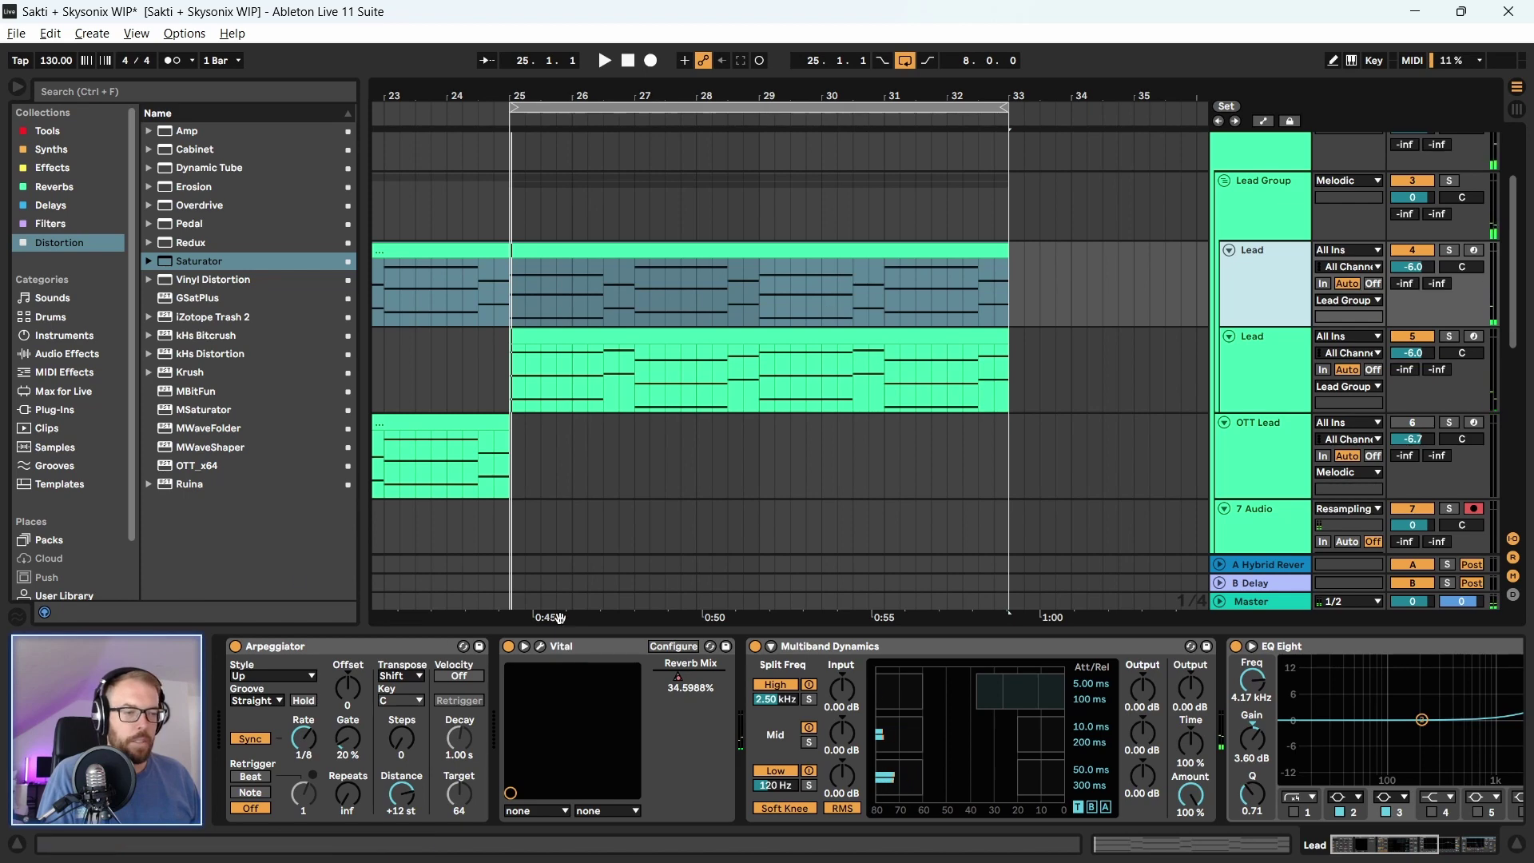
click(549, 647)
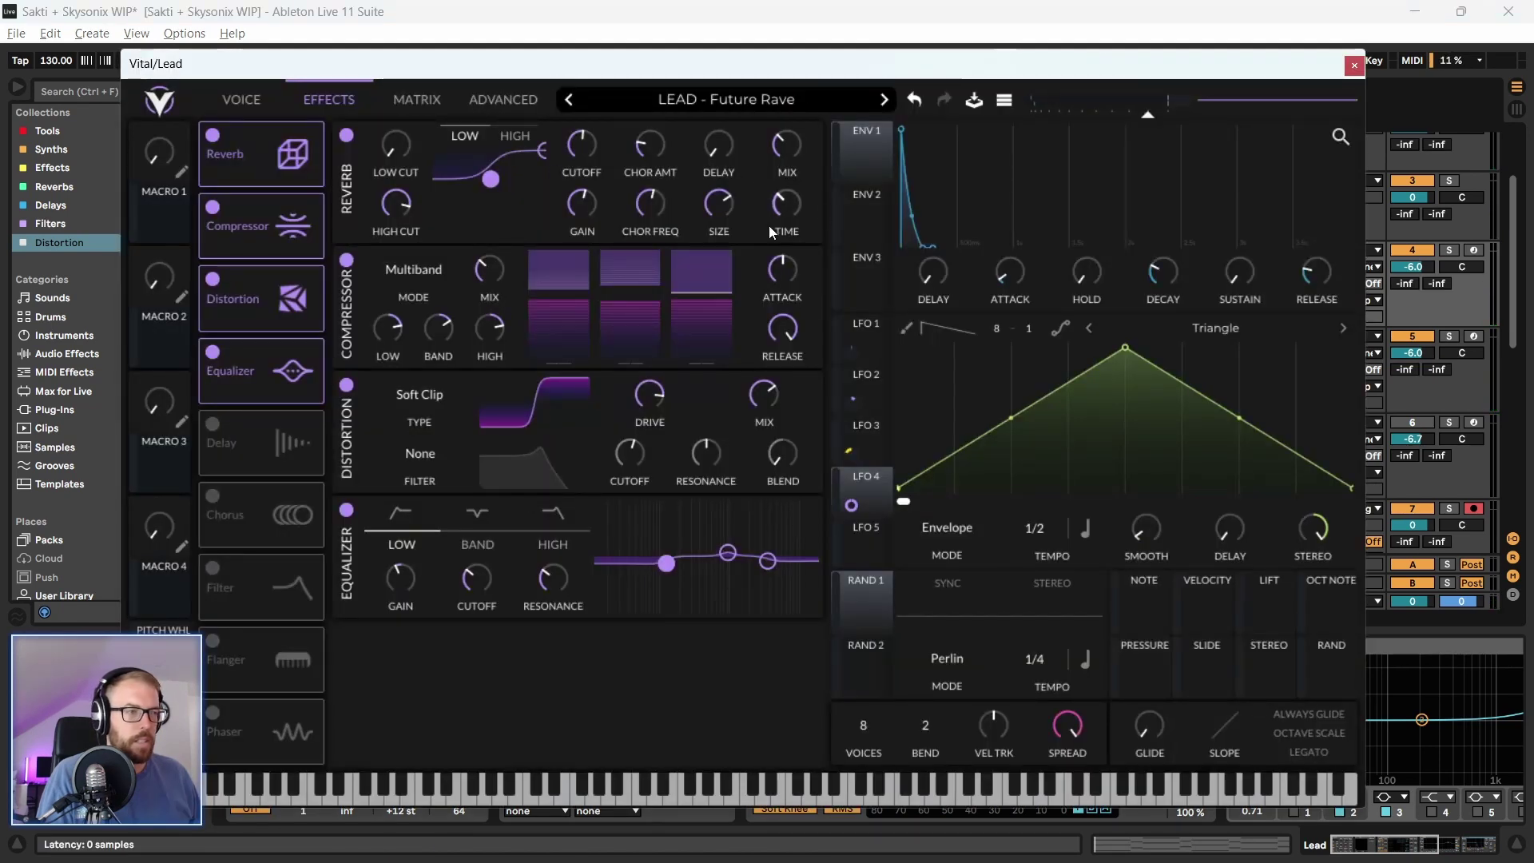
click(1355, 65)
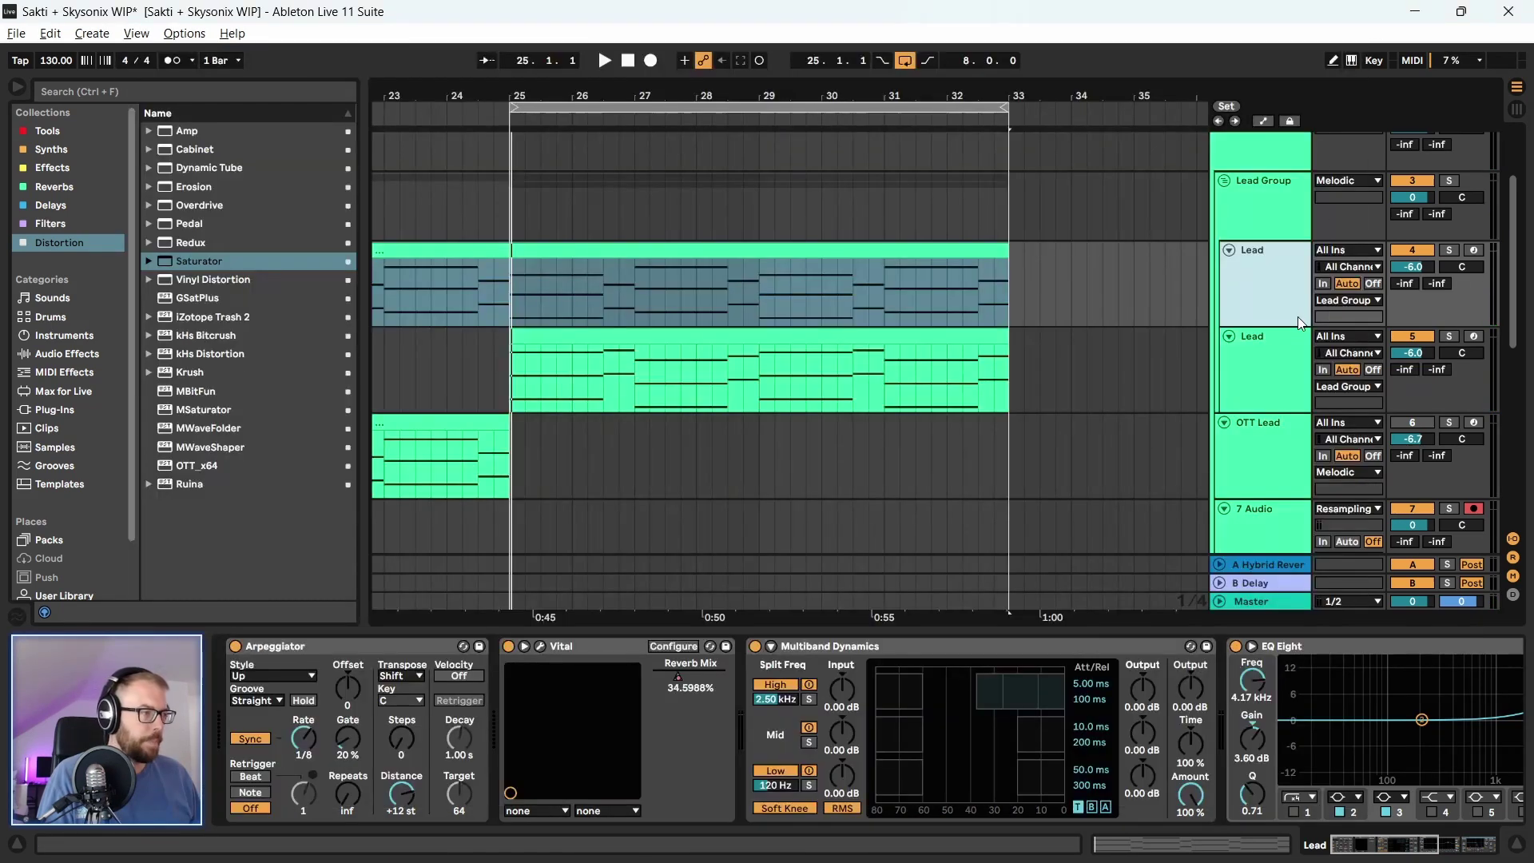
key(a)
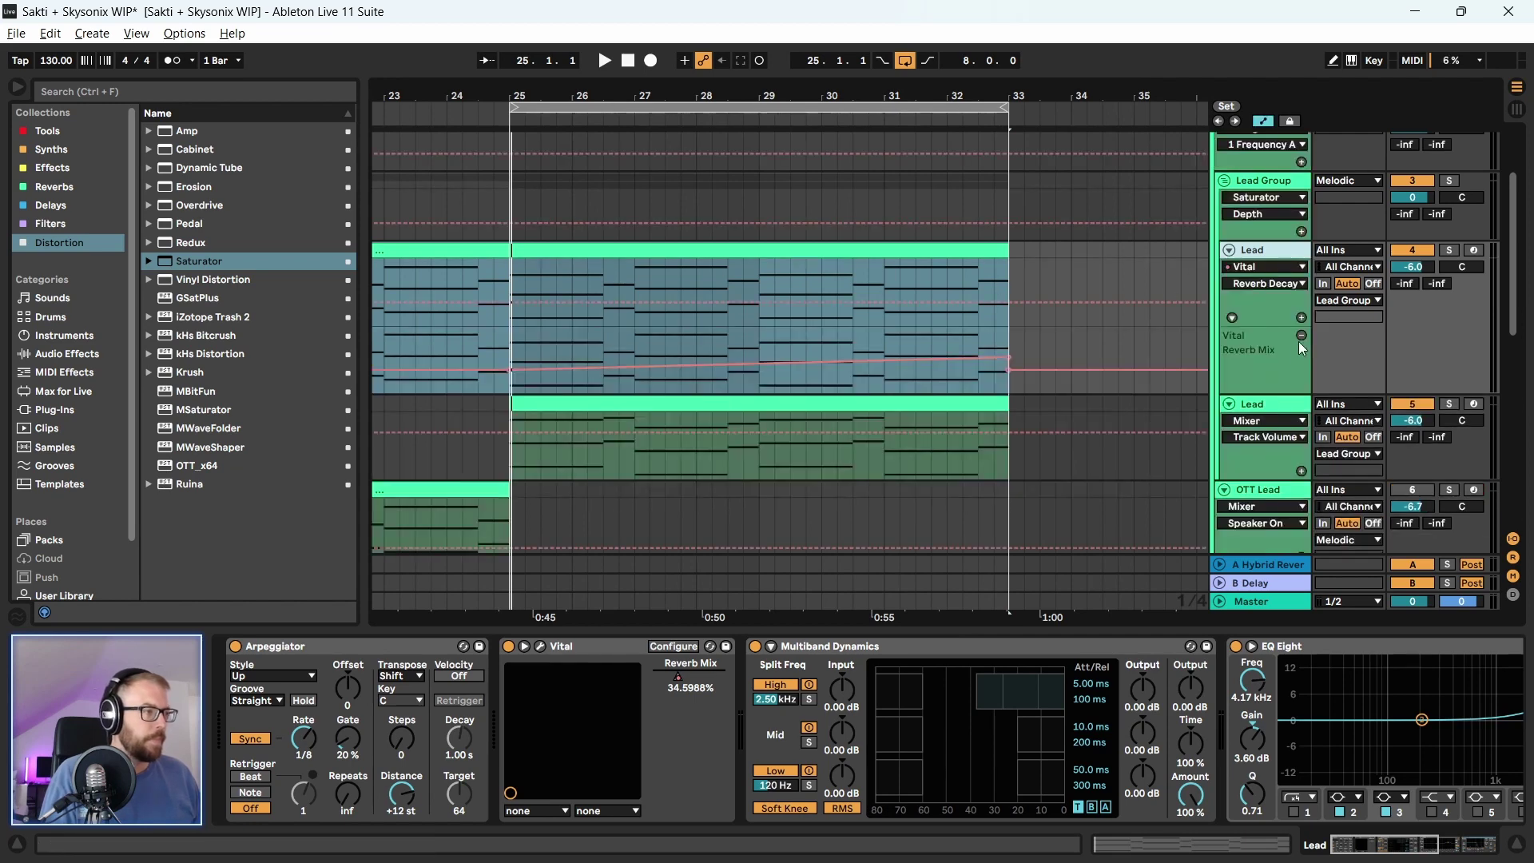
click(1302, 317)
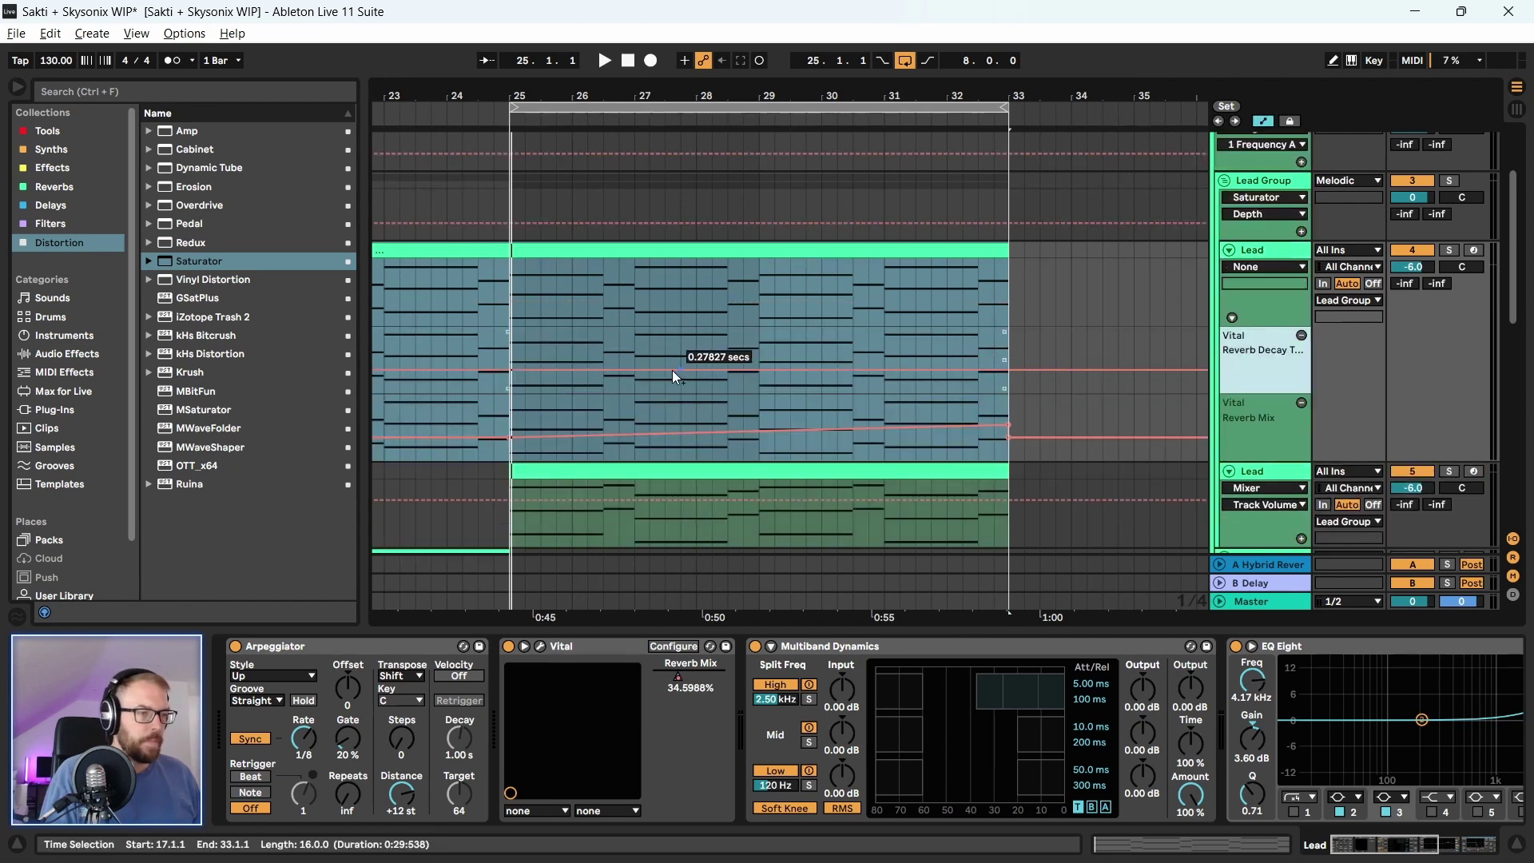
Ramp the Reverb Decay Time upward across bars 25 to 33 and play the loop
drag(518, 420, 875, 426)
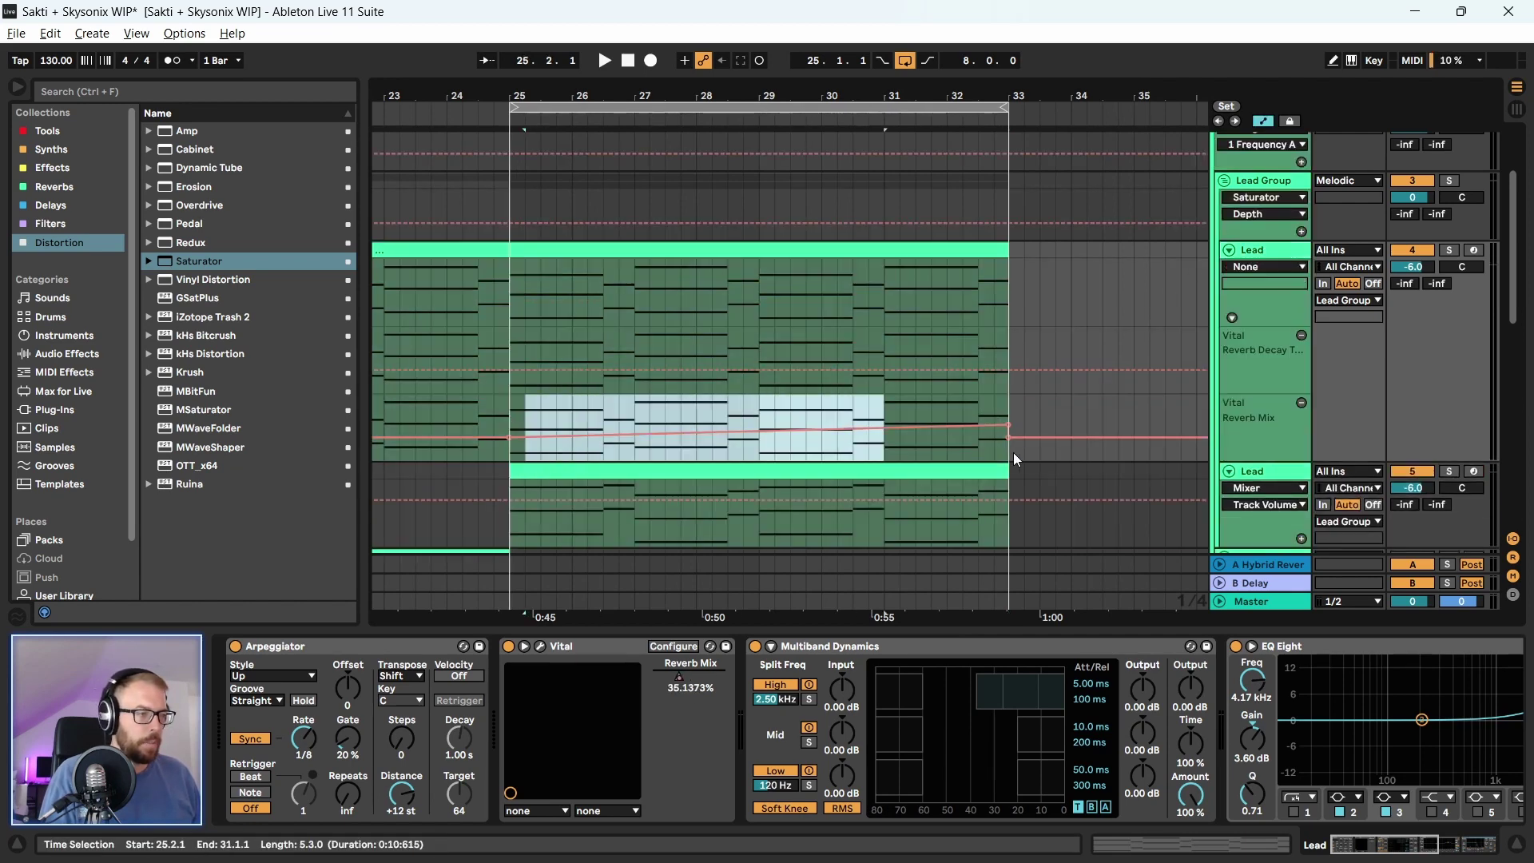
drag(1013, 452, 999, 367)
click(534, 405)
key(space)
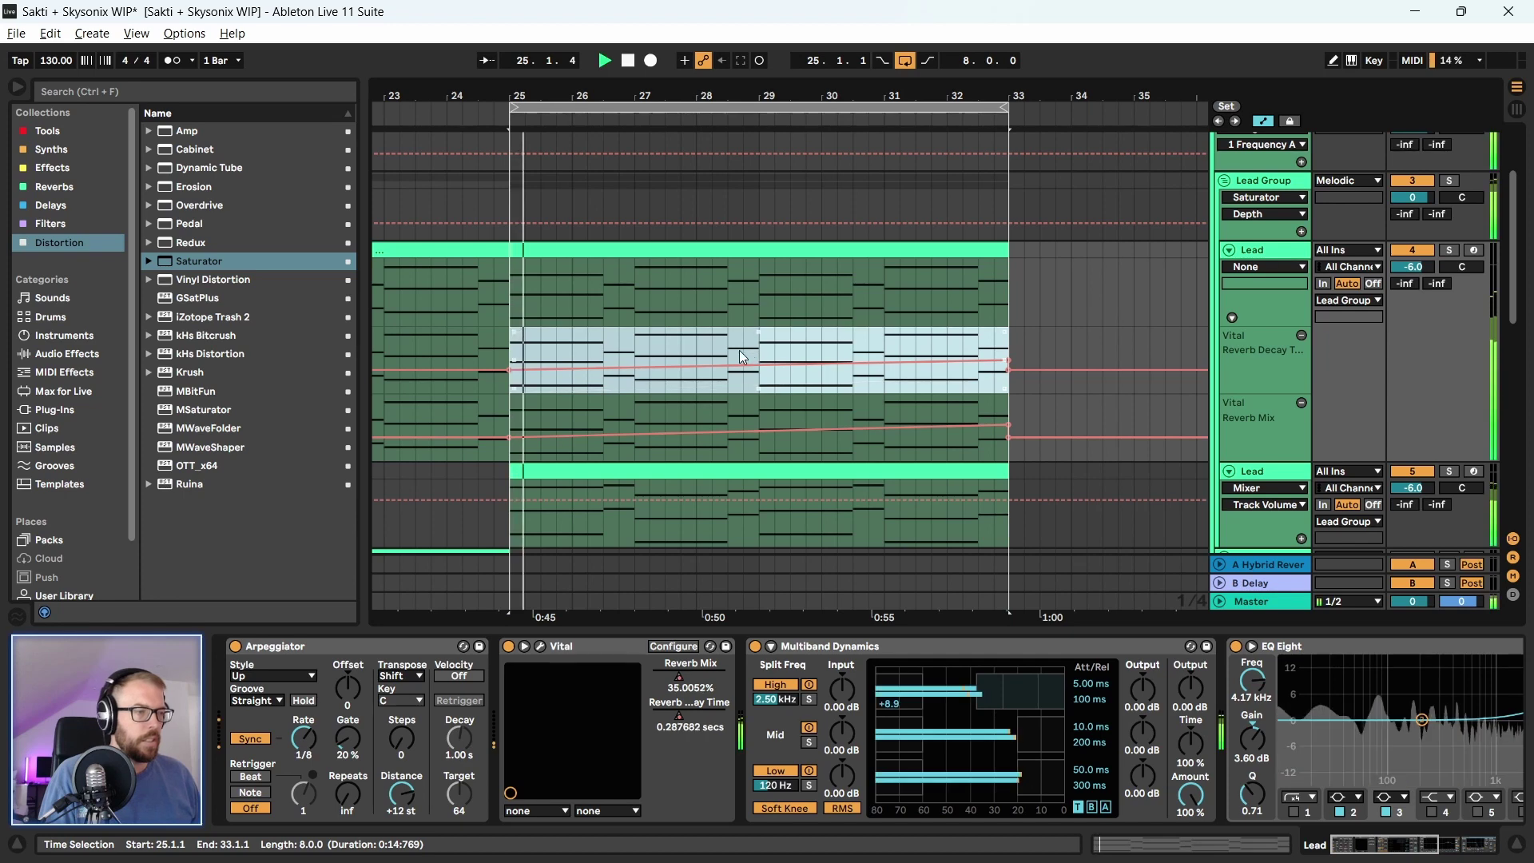
Listen to the loop and remove the raised end points of the Reverb Decay Time and Reverb Mix automation at bar 33
click(714, 345)
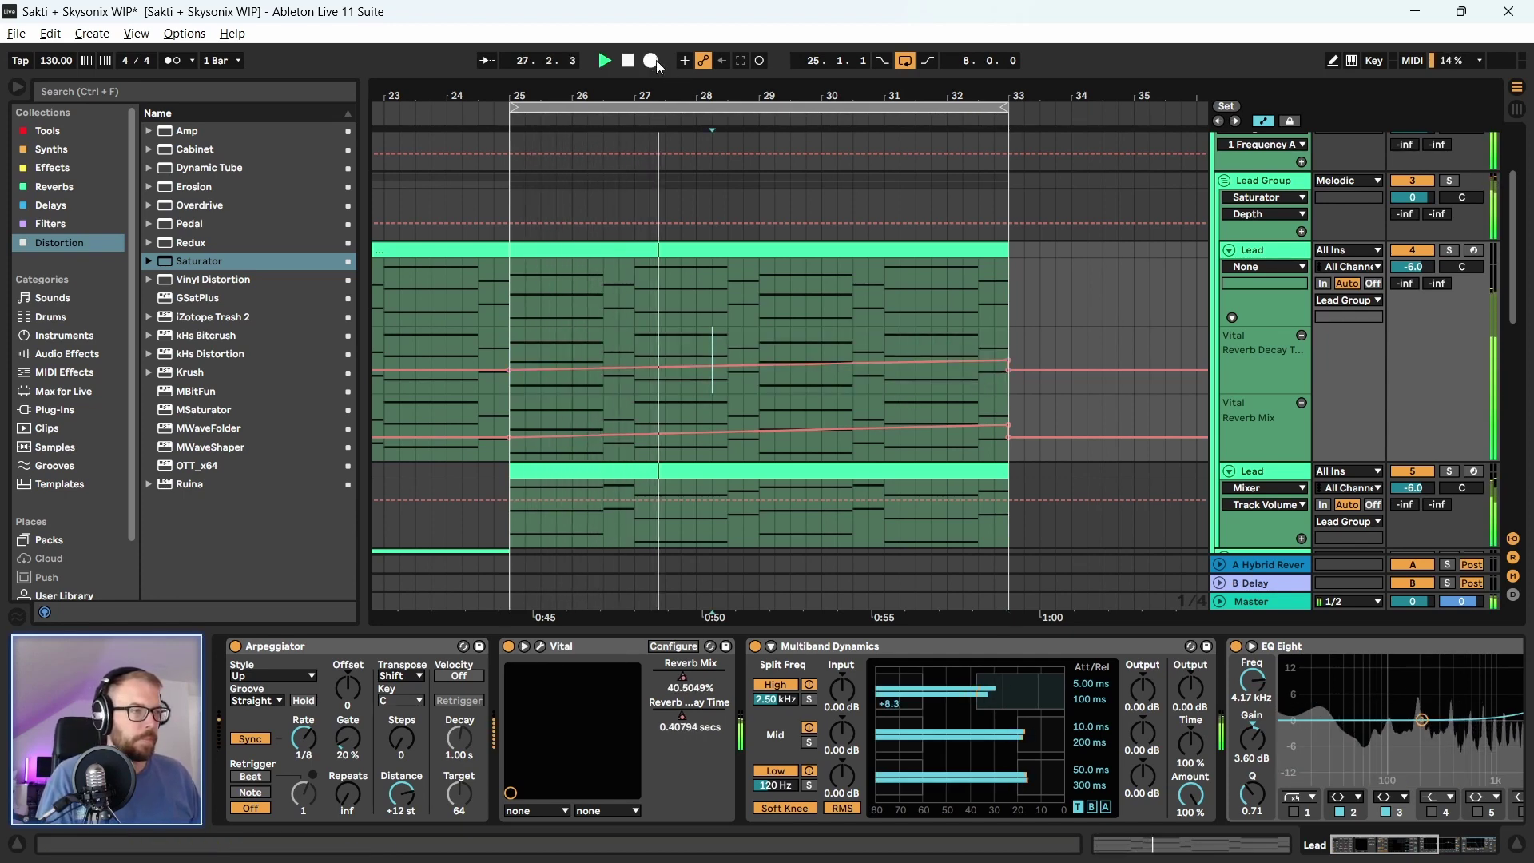
scroll(517, 219, down, 2)
scroll(495, 402, down, 2)
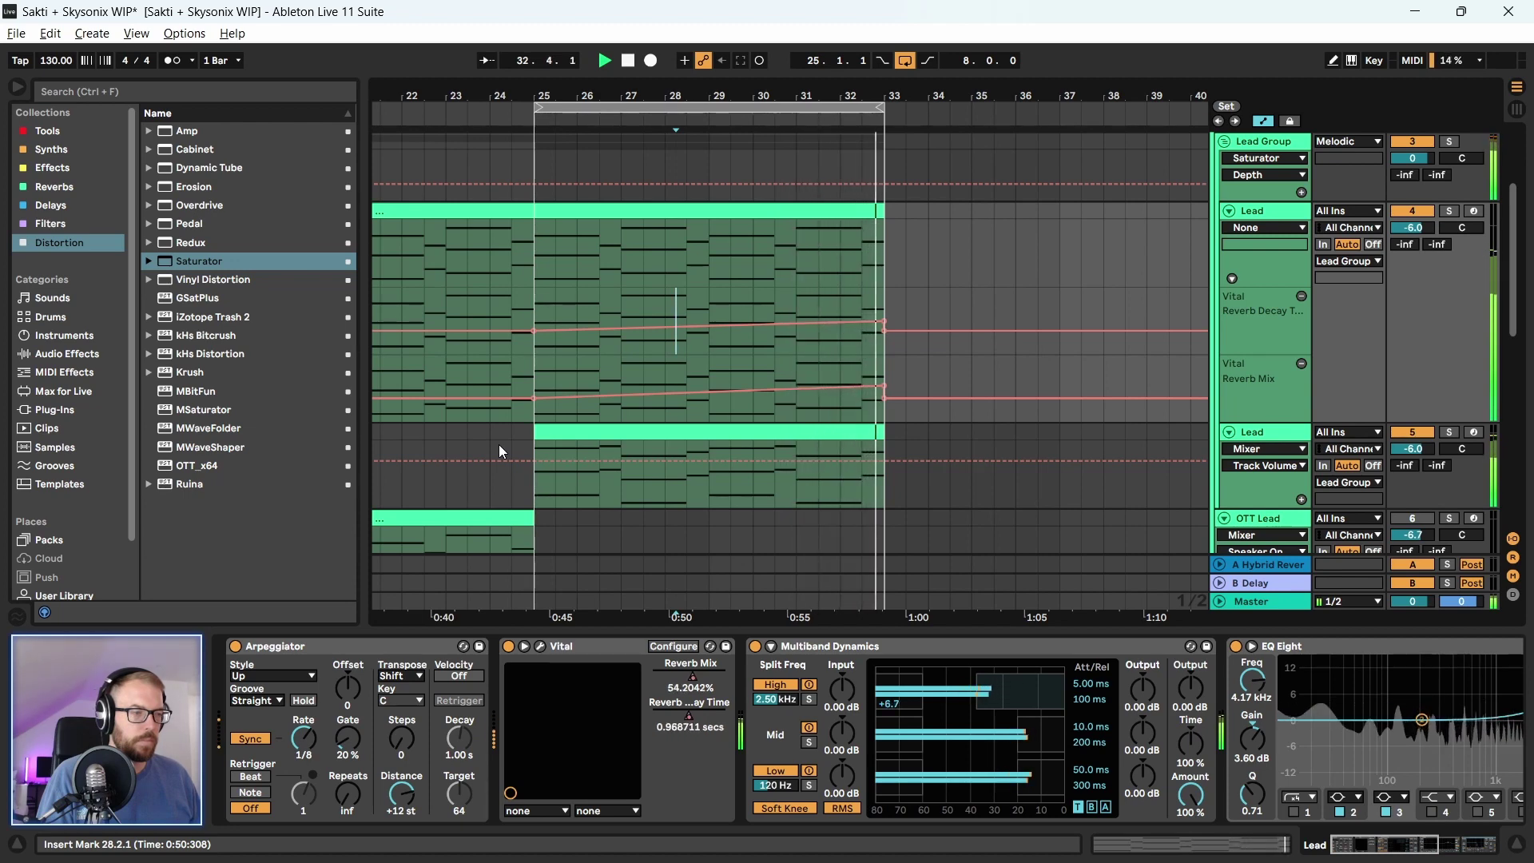
click(884, 323)
click(884, 387)
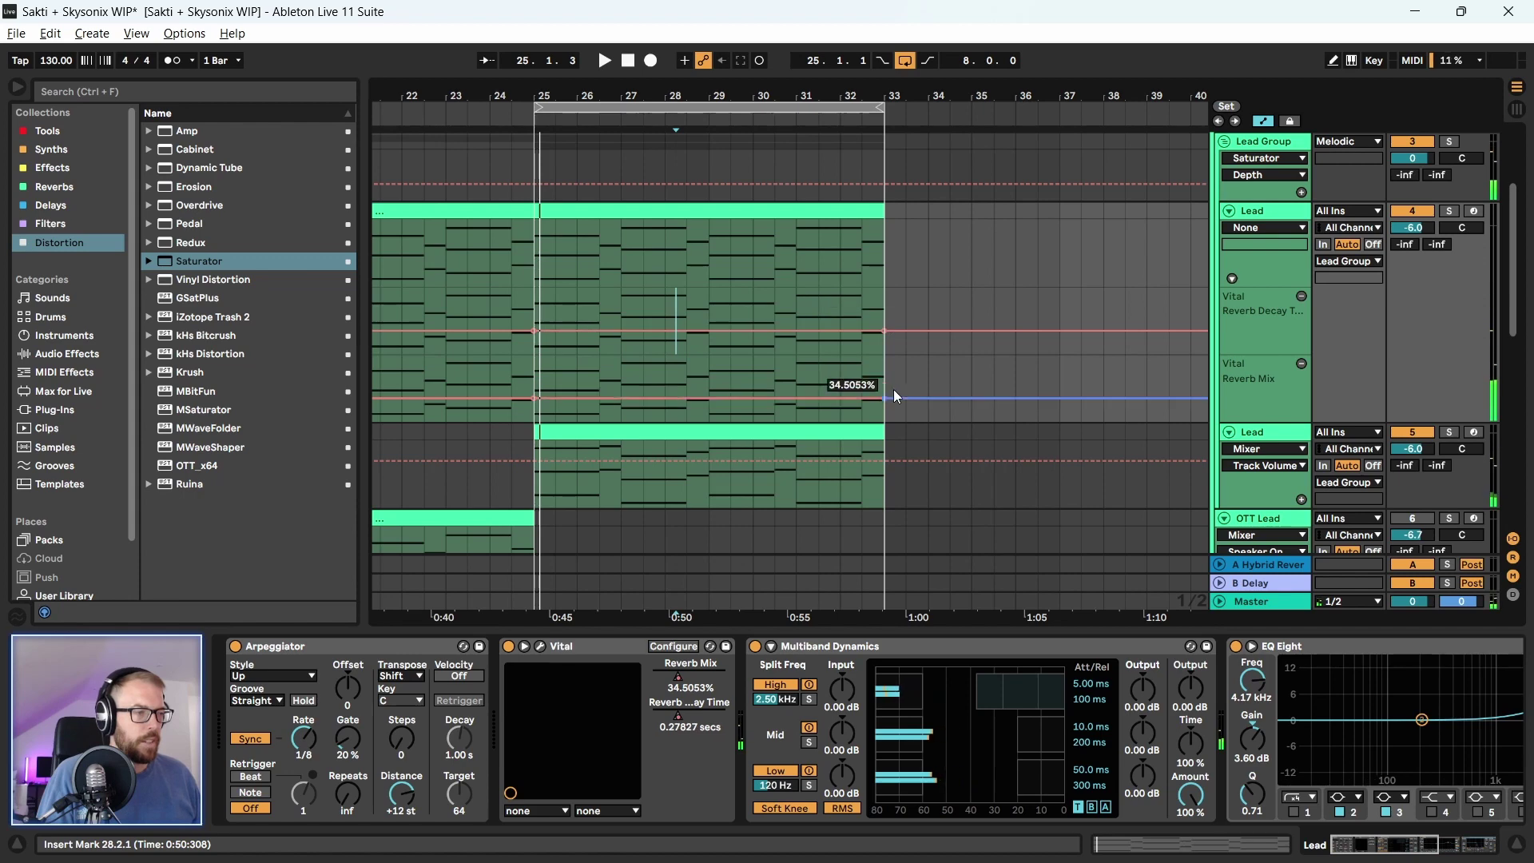
Review the notes of the second Lead track's clip and rename that track Harmony
scroll(1260, 462, down, 1)
scroll(1256, 462, down, 3)
click(1269, 410)
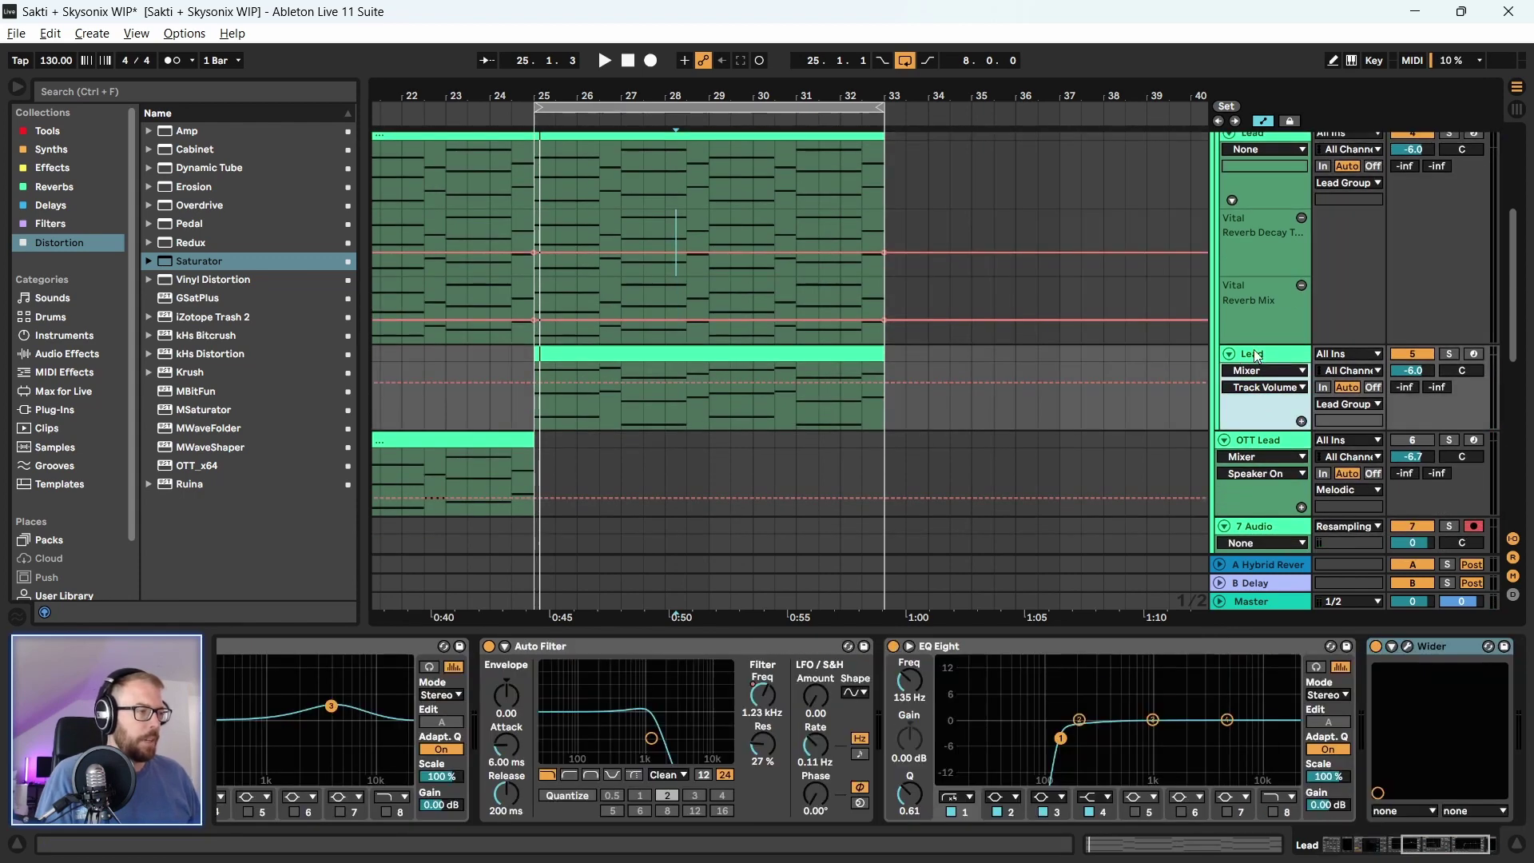
click(671, 355)
double_click(667, 352)
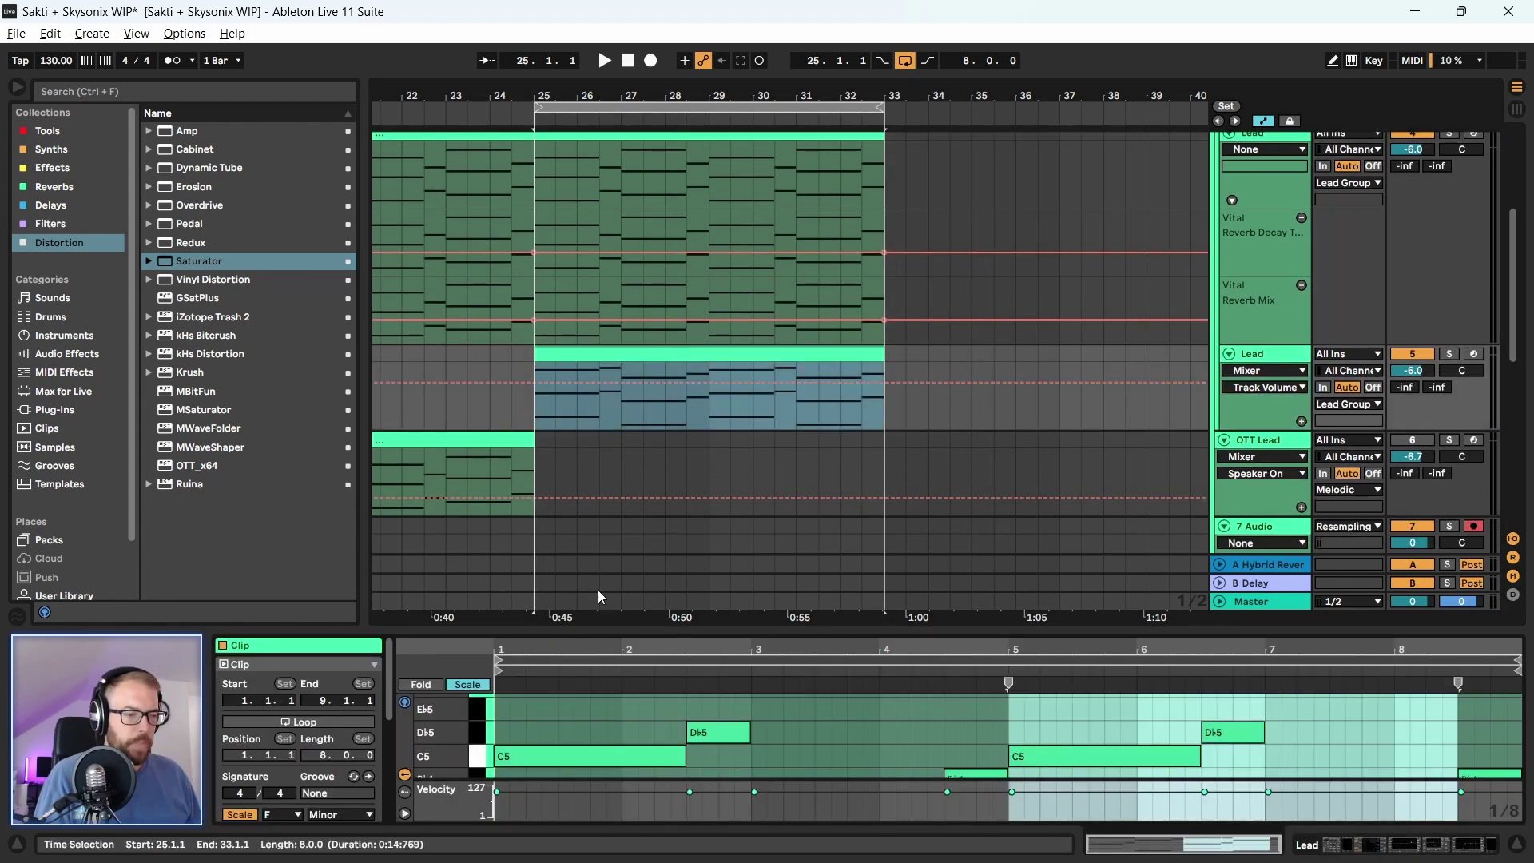
drag(592, 633, 577, 363)
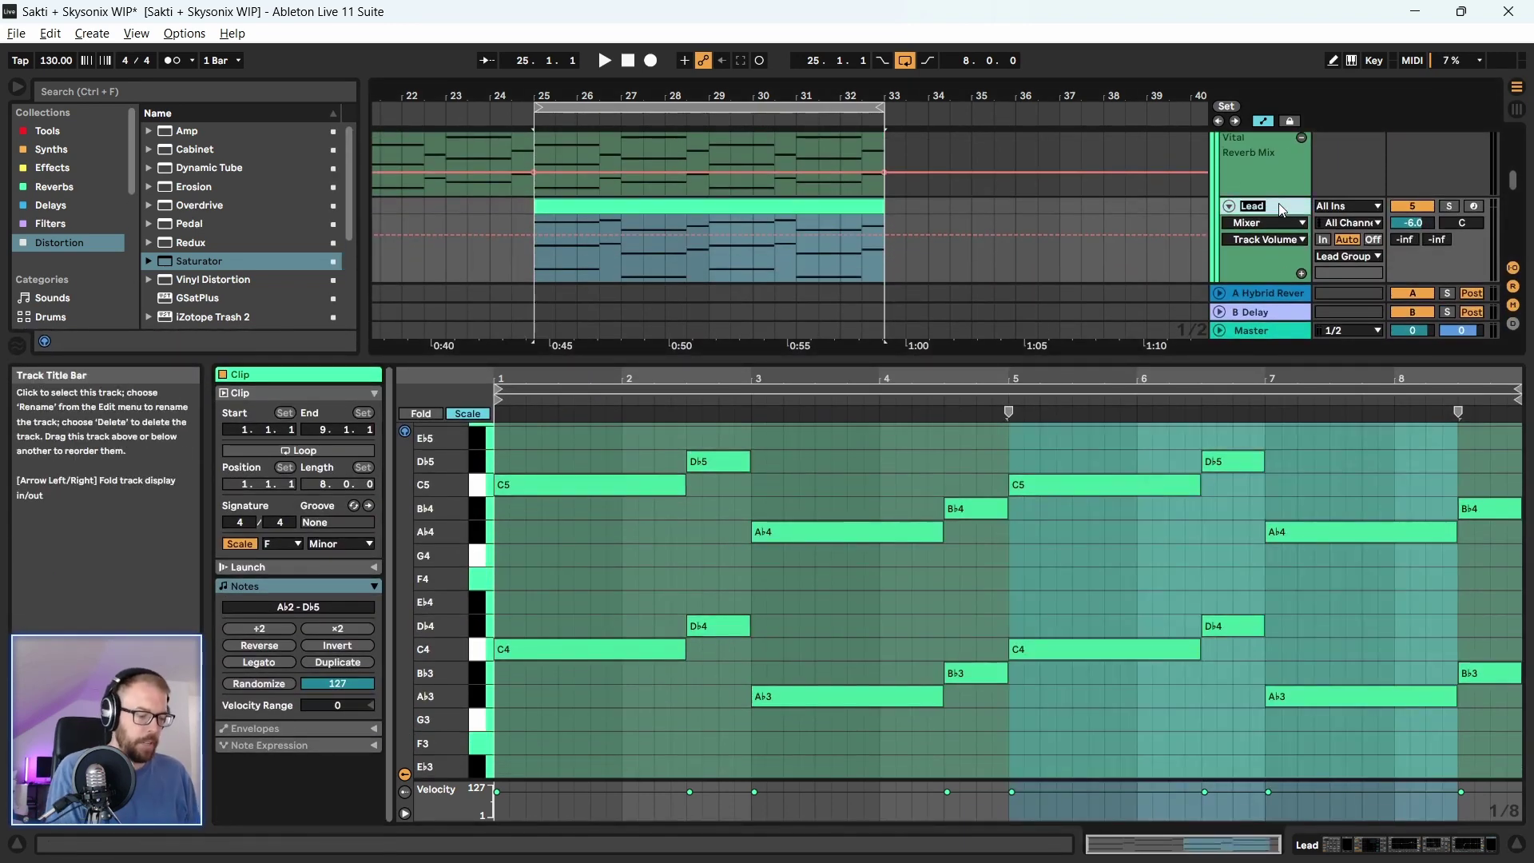
click(1281, 209)
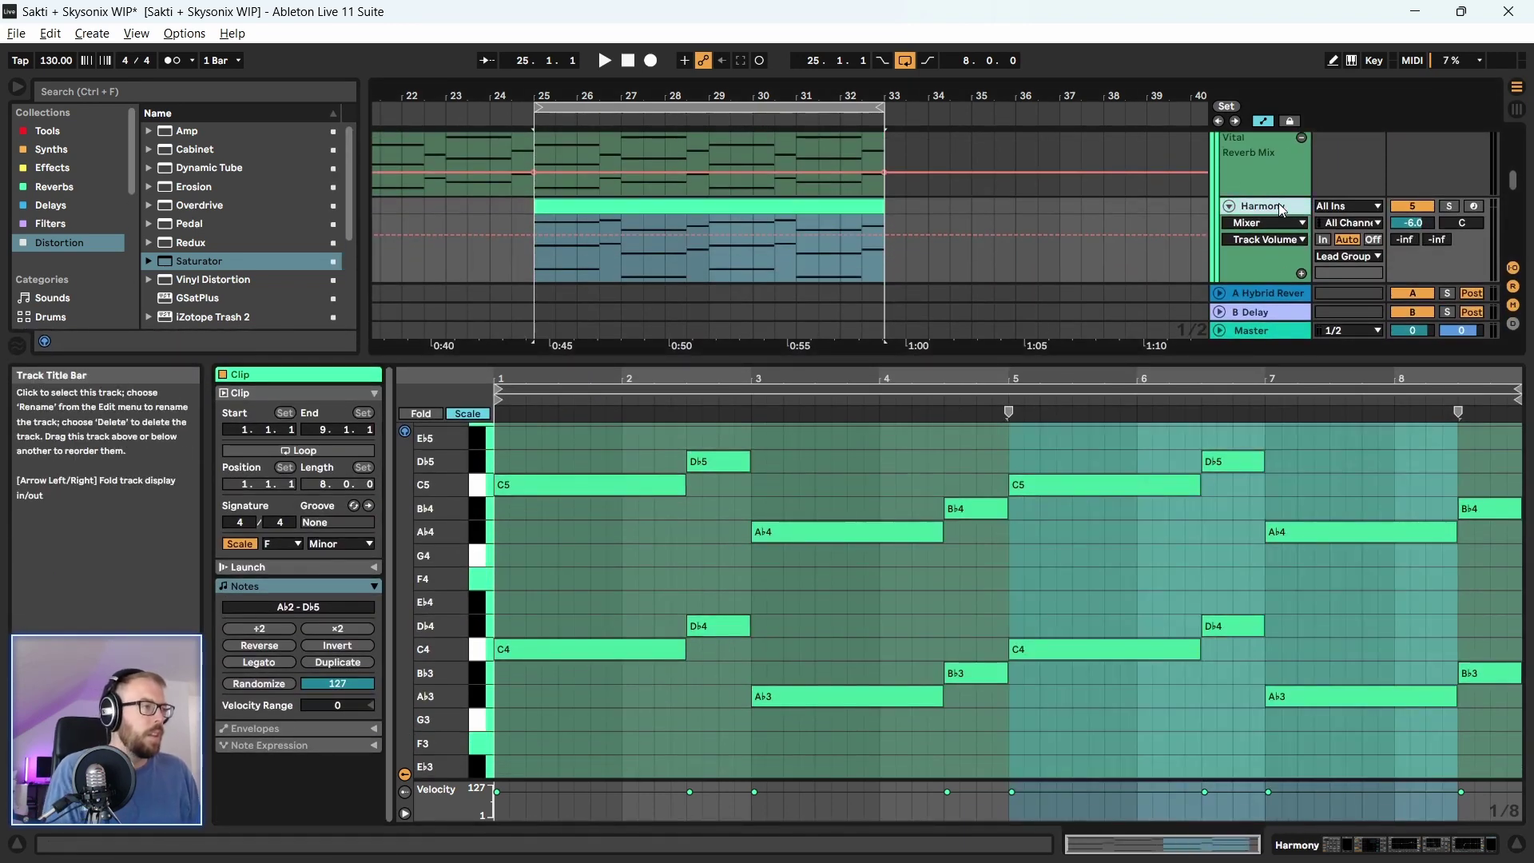
drag(1091, 363, 1091, 827)
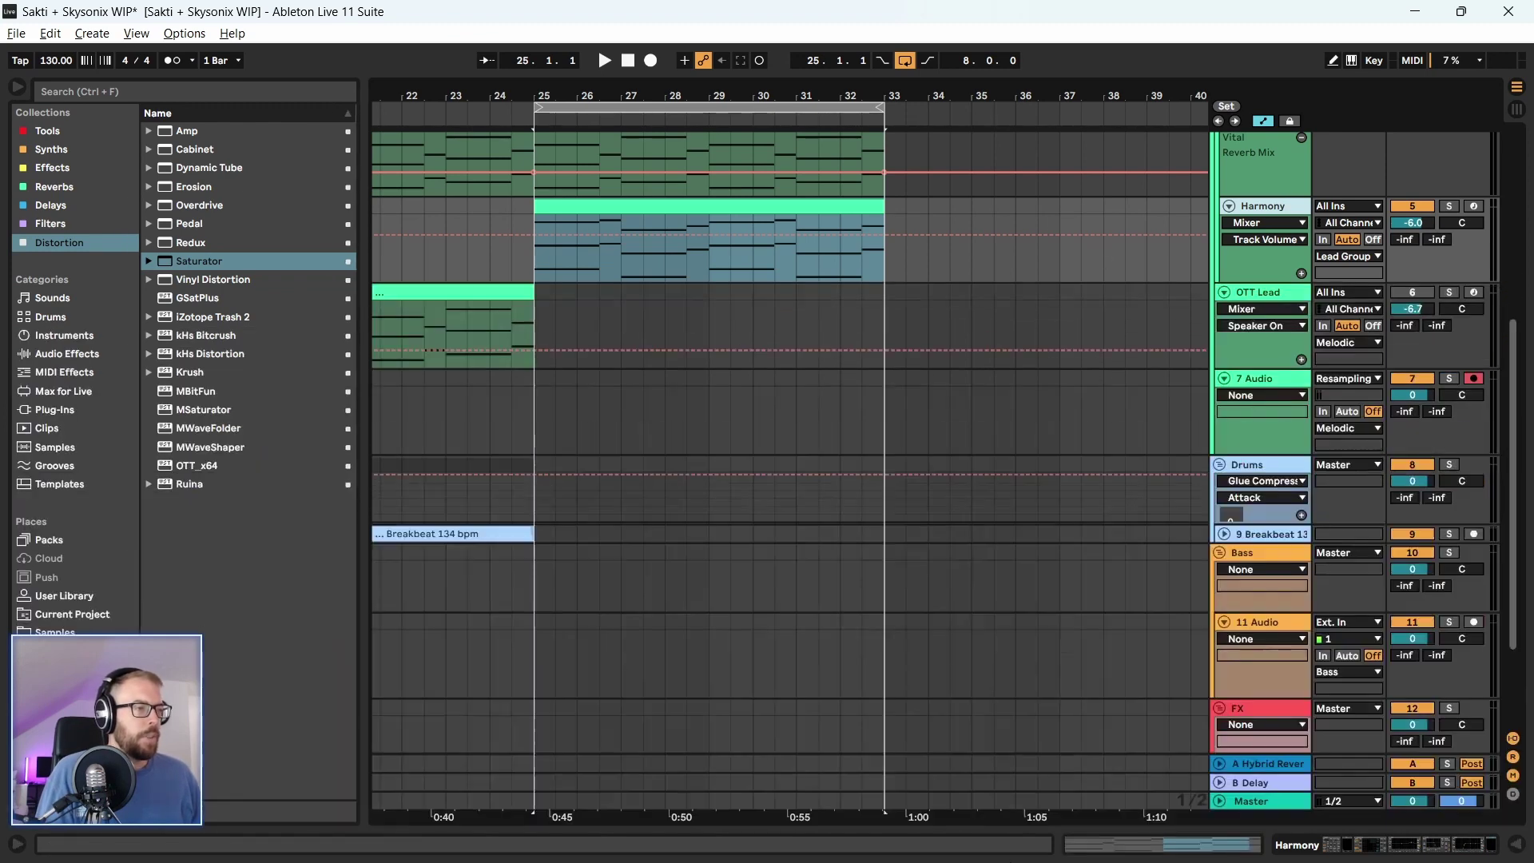
Fold the Lead, Harmony and OTT Lead tracks and hide the automation in the arrangement
drag(647, 96, 756, 56)
click(775, 339)
scroll(587, 357, up, 5)
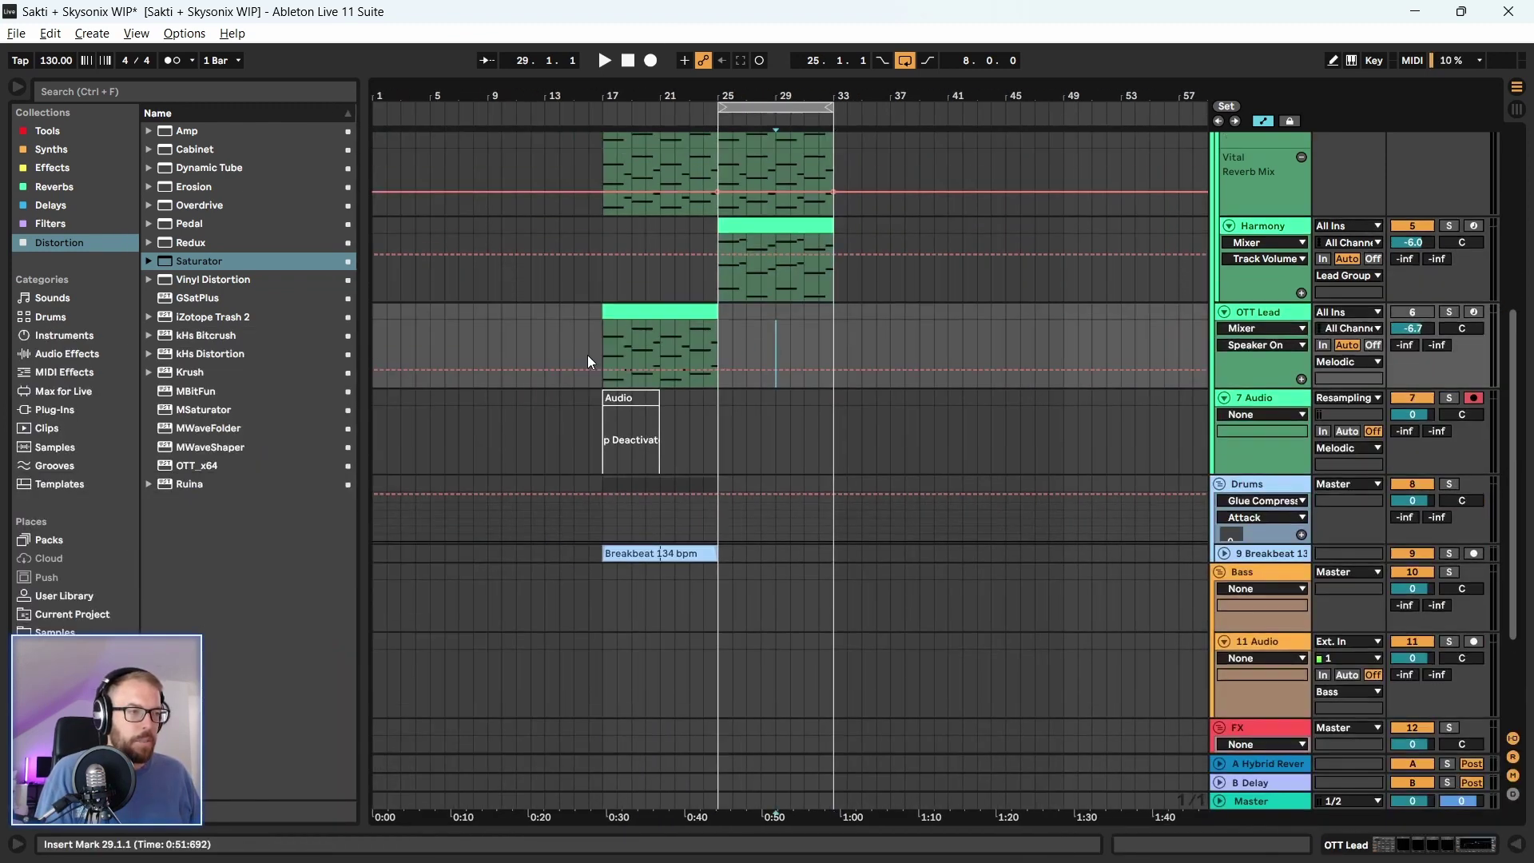
click(1229, 201)
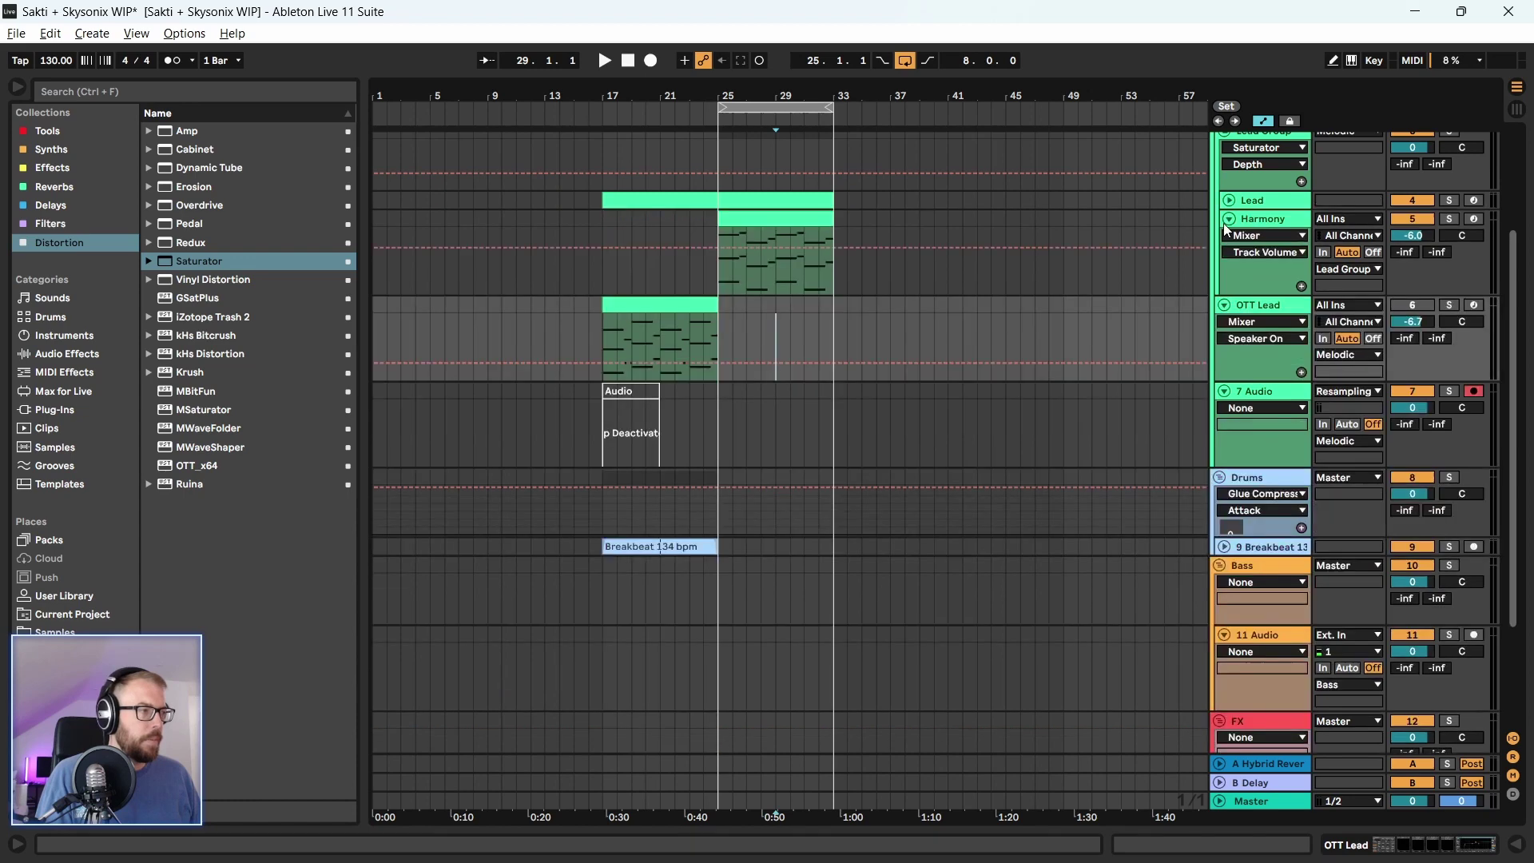
click(1229, 219)
click(1226, 238)
scroll(764, 290, up, 3)
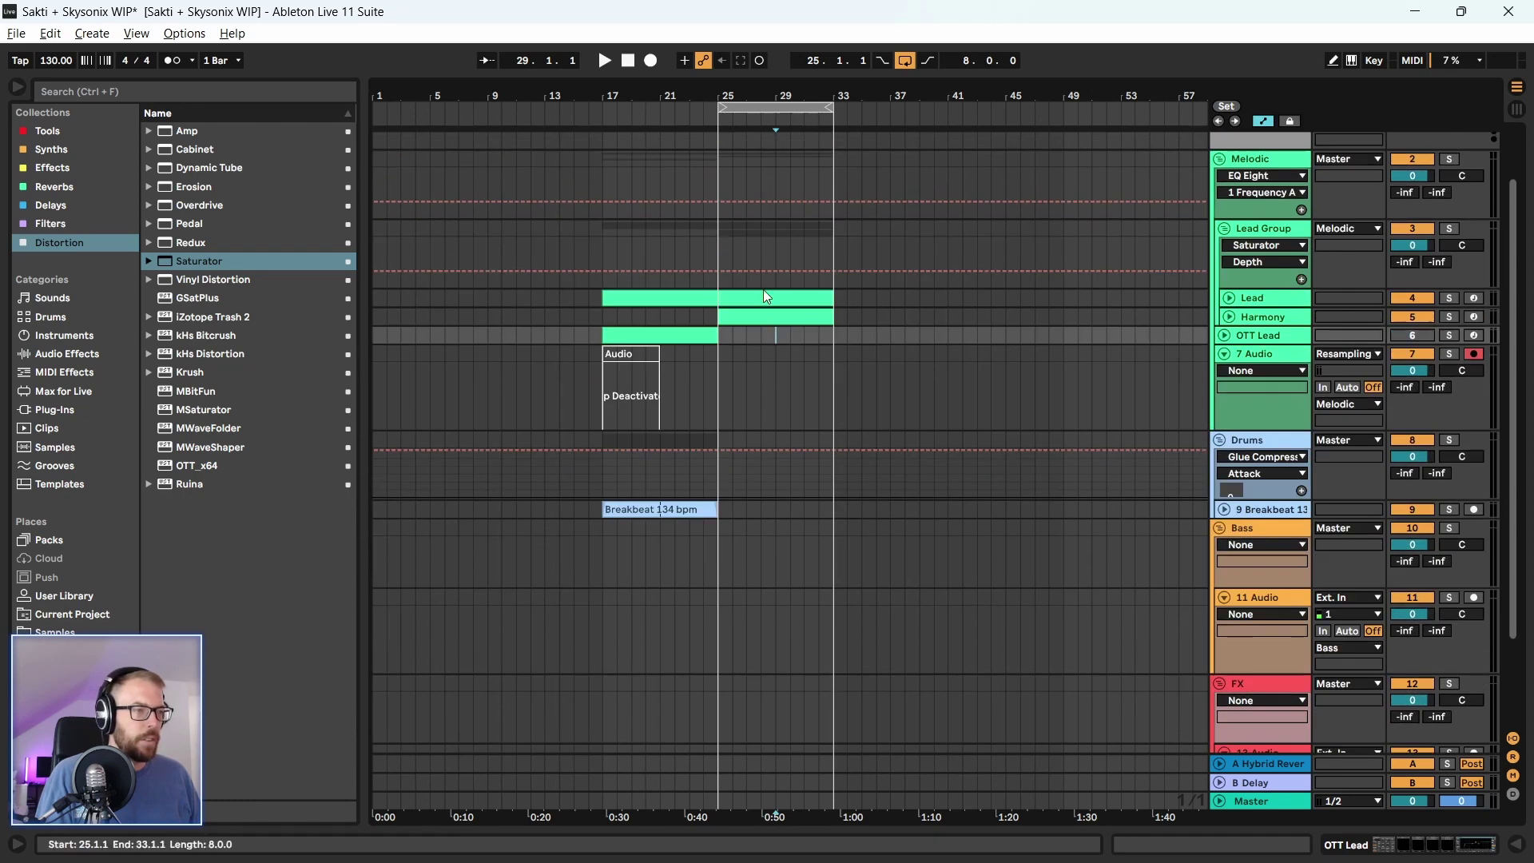
click(601, 309)
key(a)
click(877, 456)
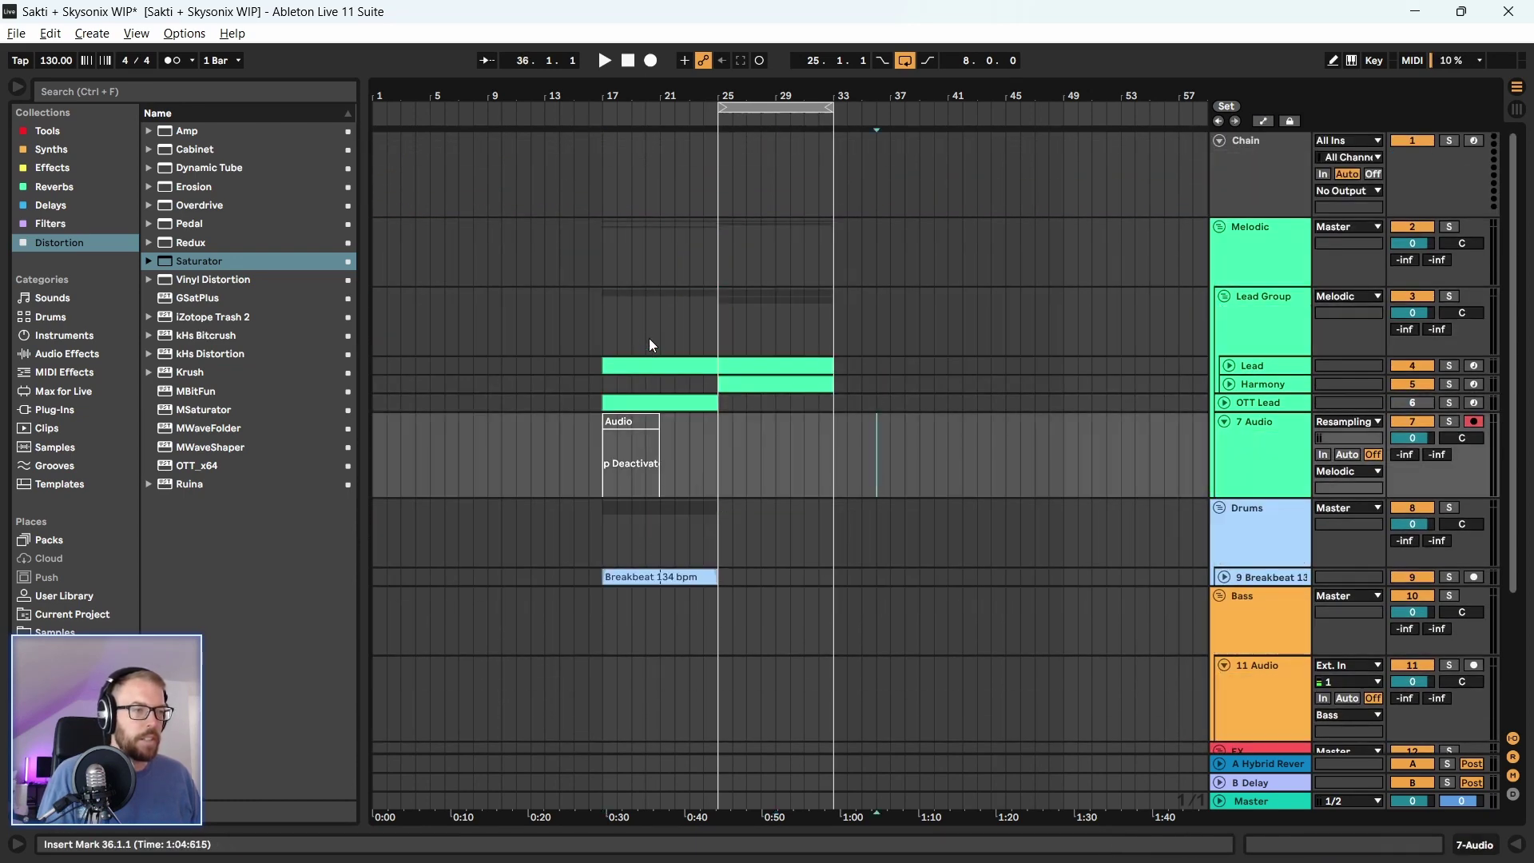
Play the arrangement from bar 17 and extend the Breakbeat 134 bpm clip to end at bar 33
click(601, 334)
key(space)
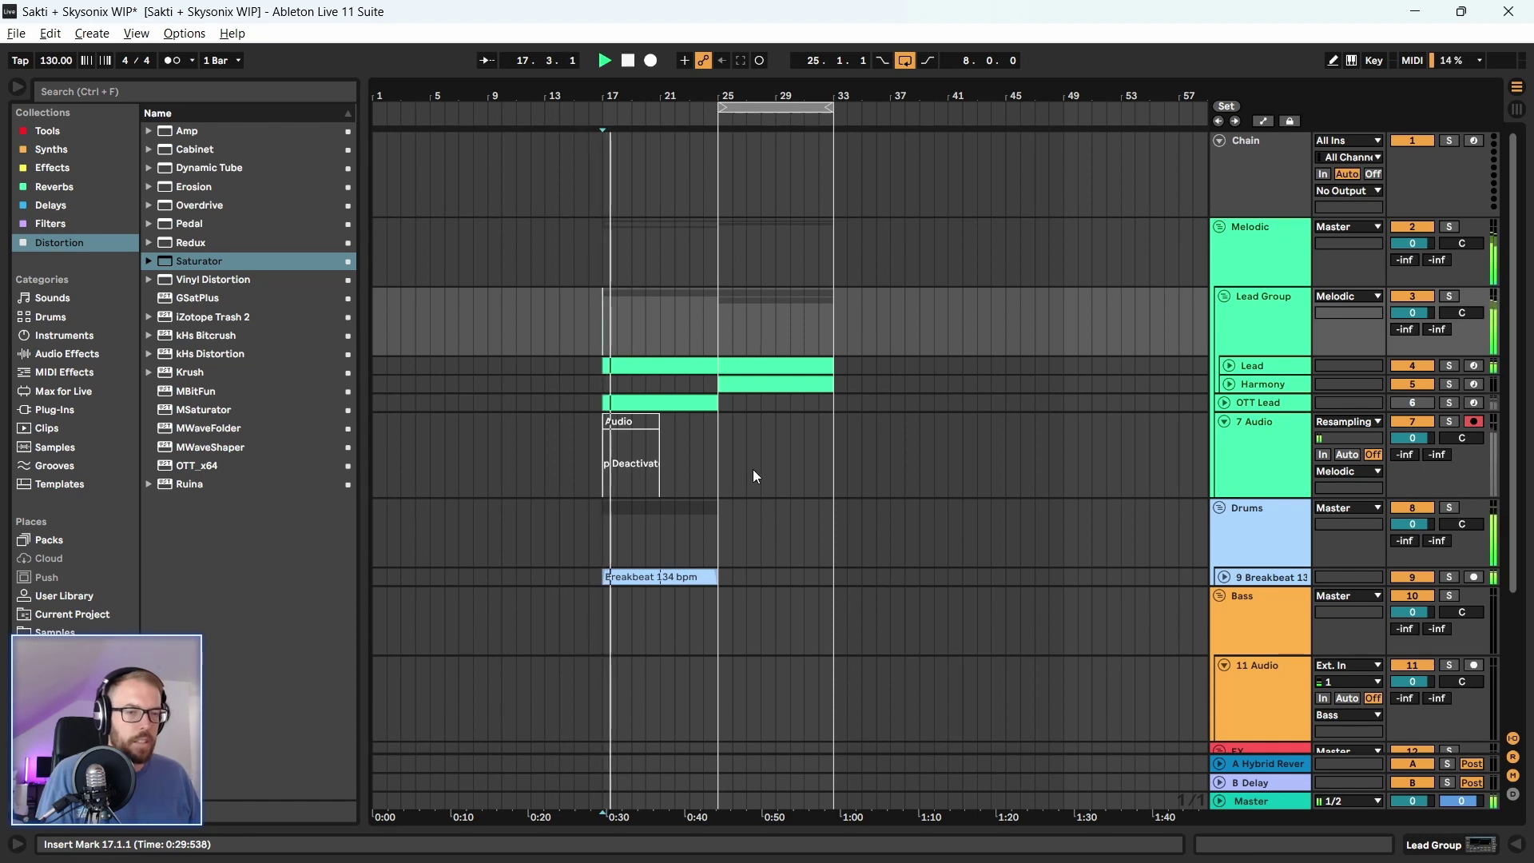
click(640, 575)
key(space)
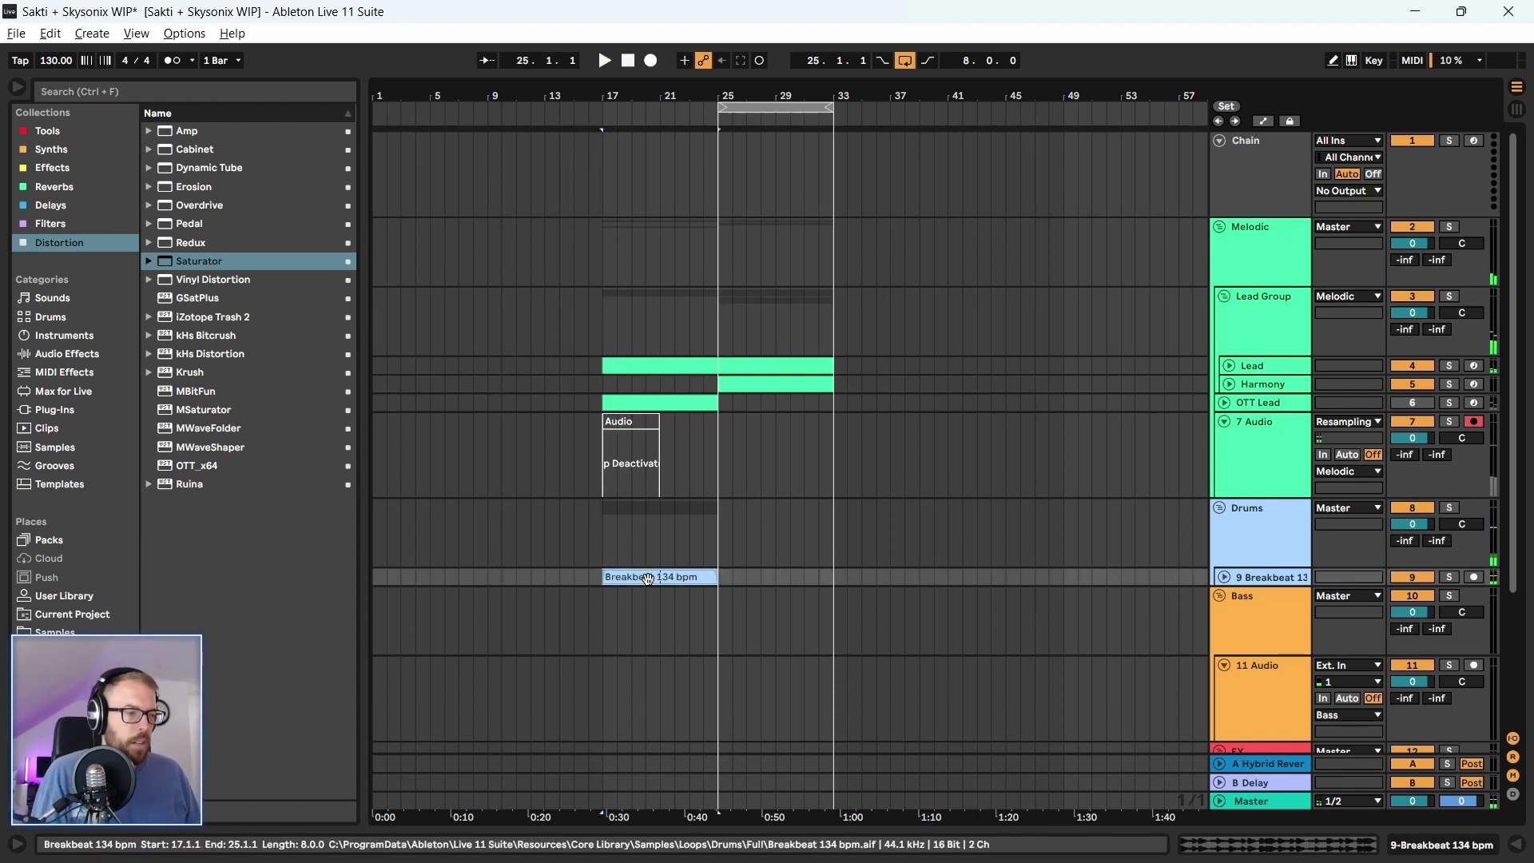
key(ctrl+d)
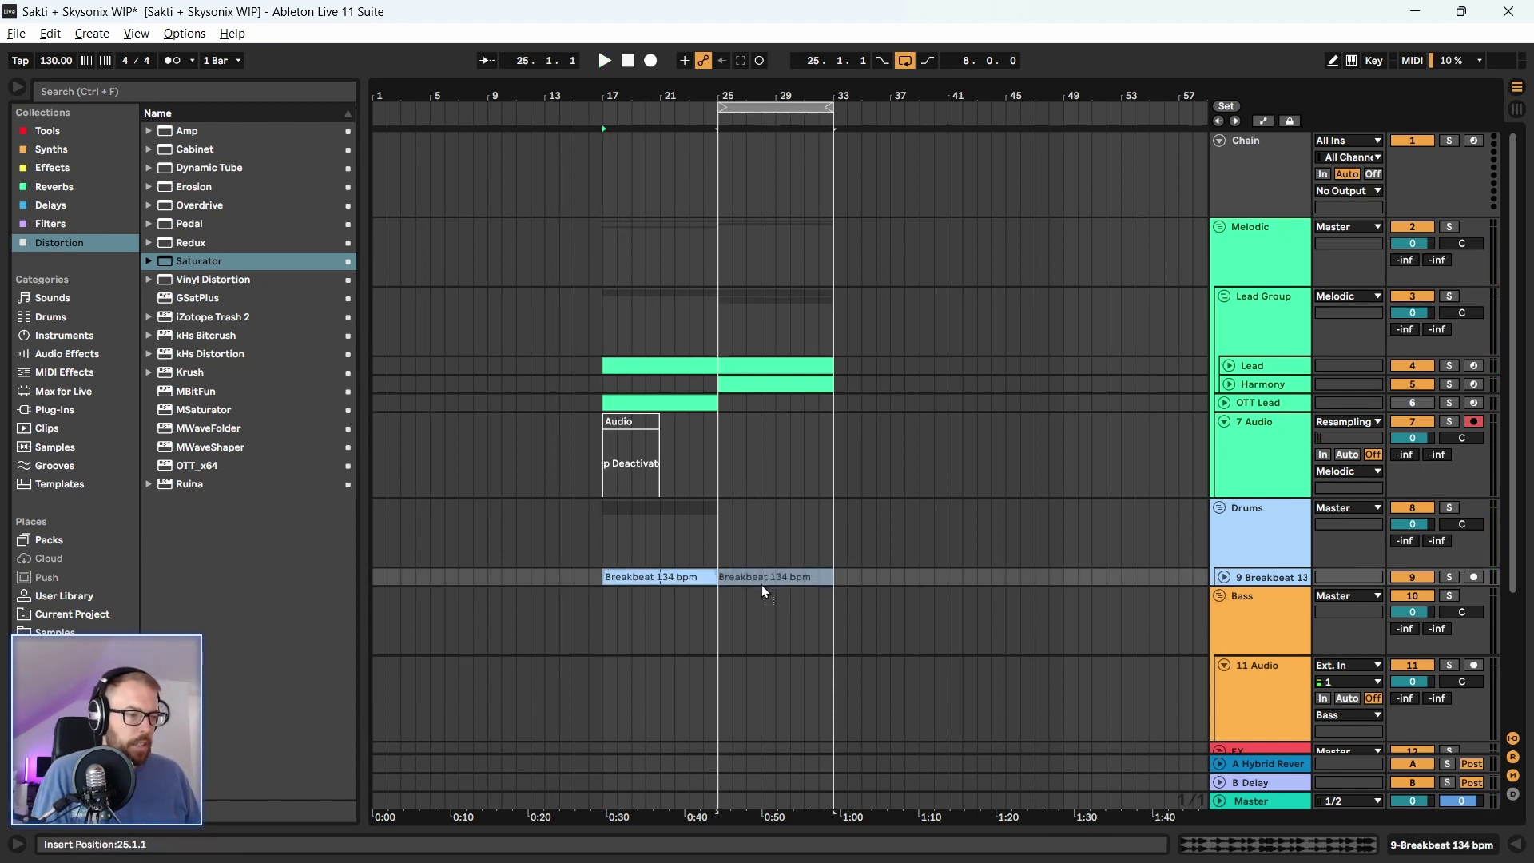
key(ctrl+z)
click(640, 582)
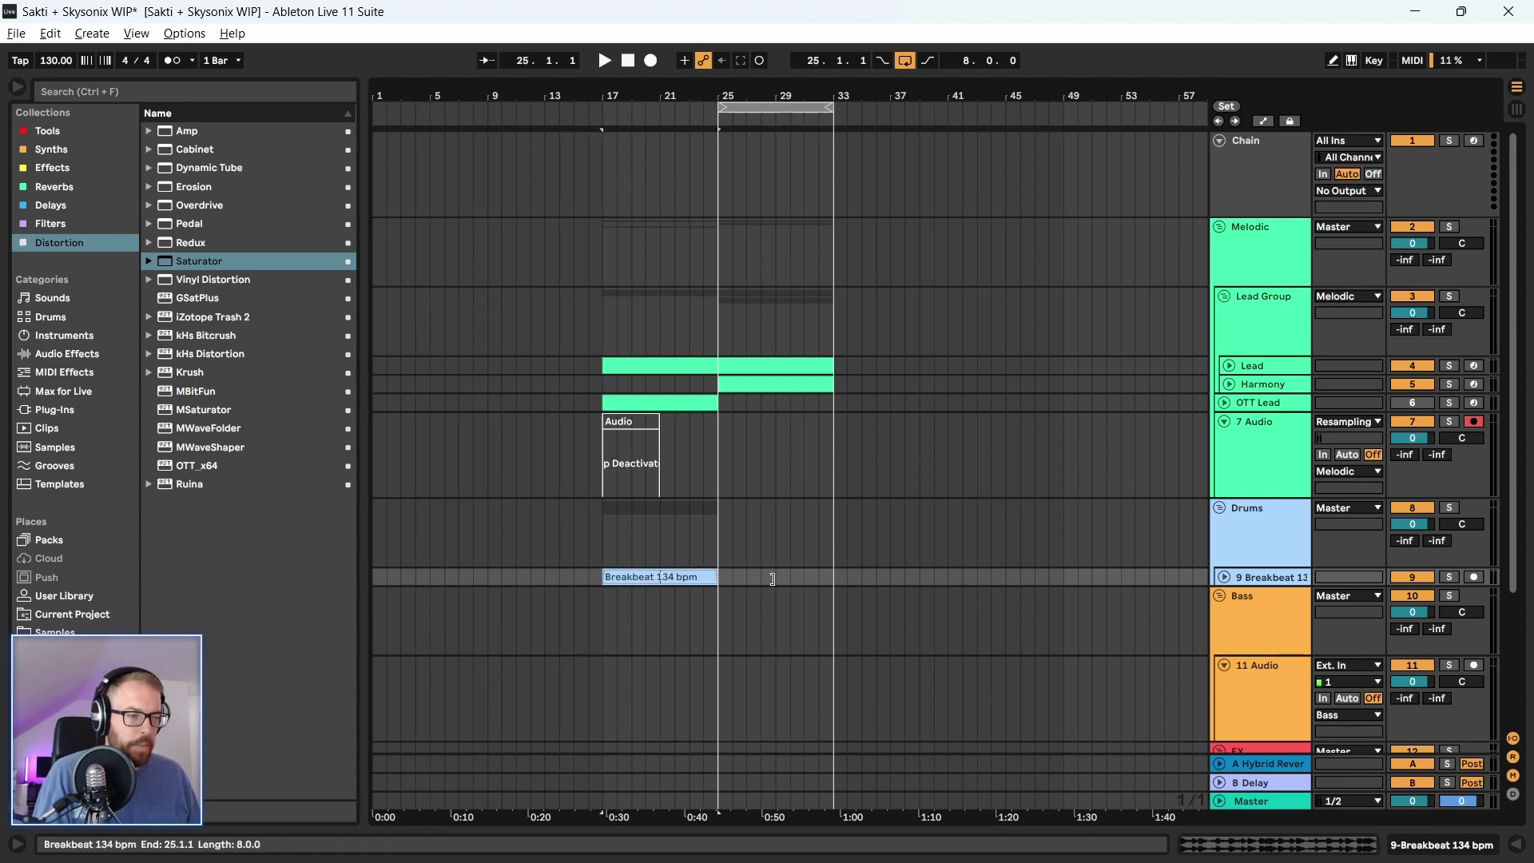
drag(773, 579, 846, 578)
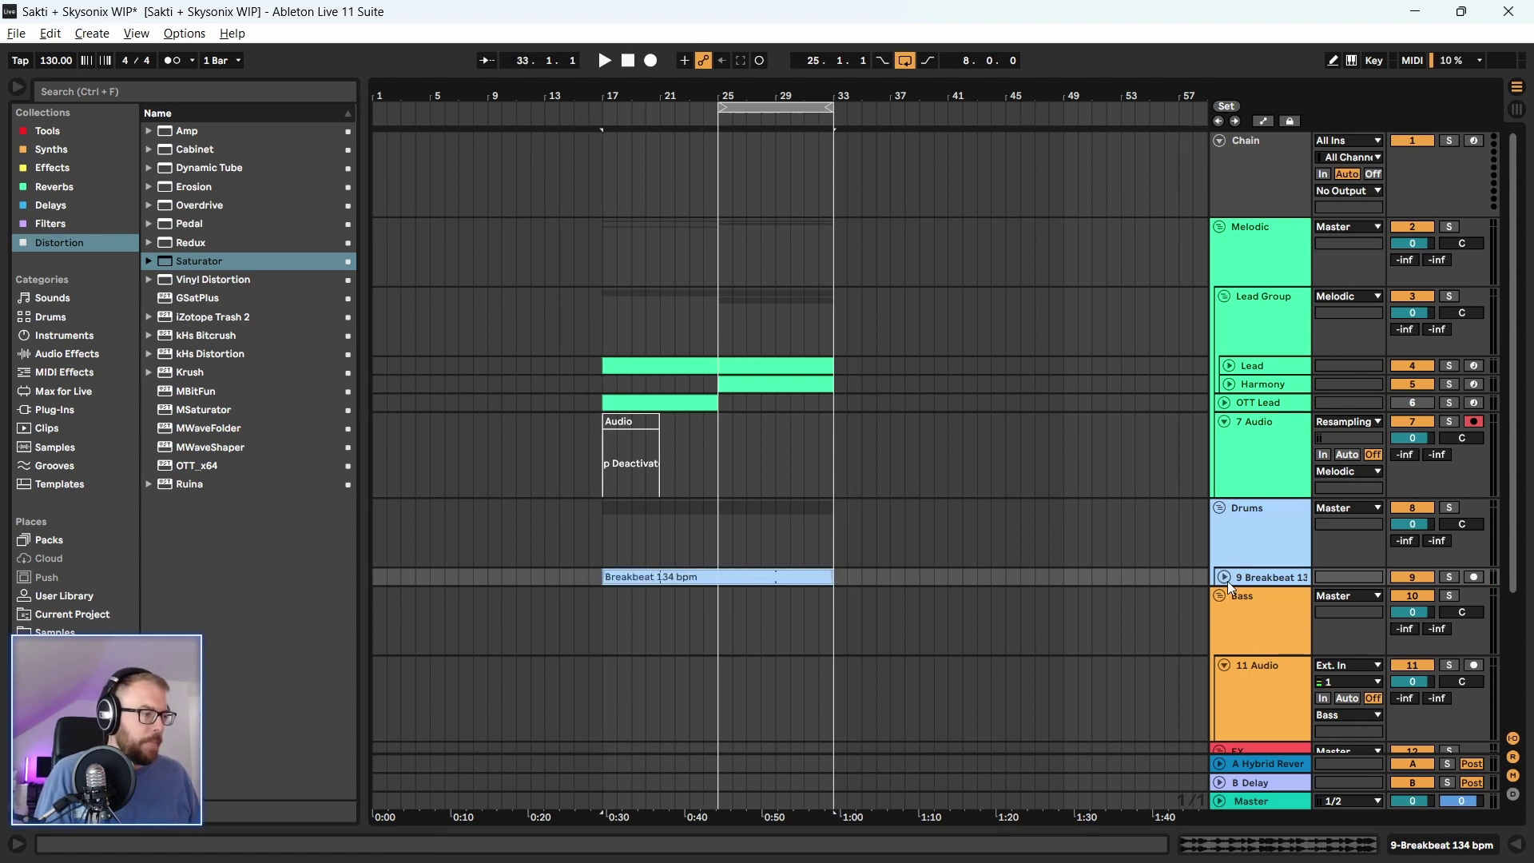
Unfold and solo the Breakbeat track, play its clip from bar 17 and show the track's device chain
click(1226, 578)
click(1449, 577)
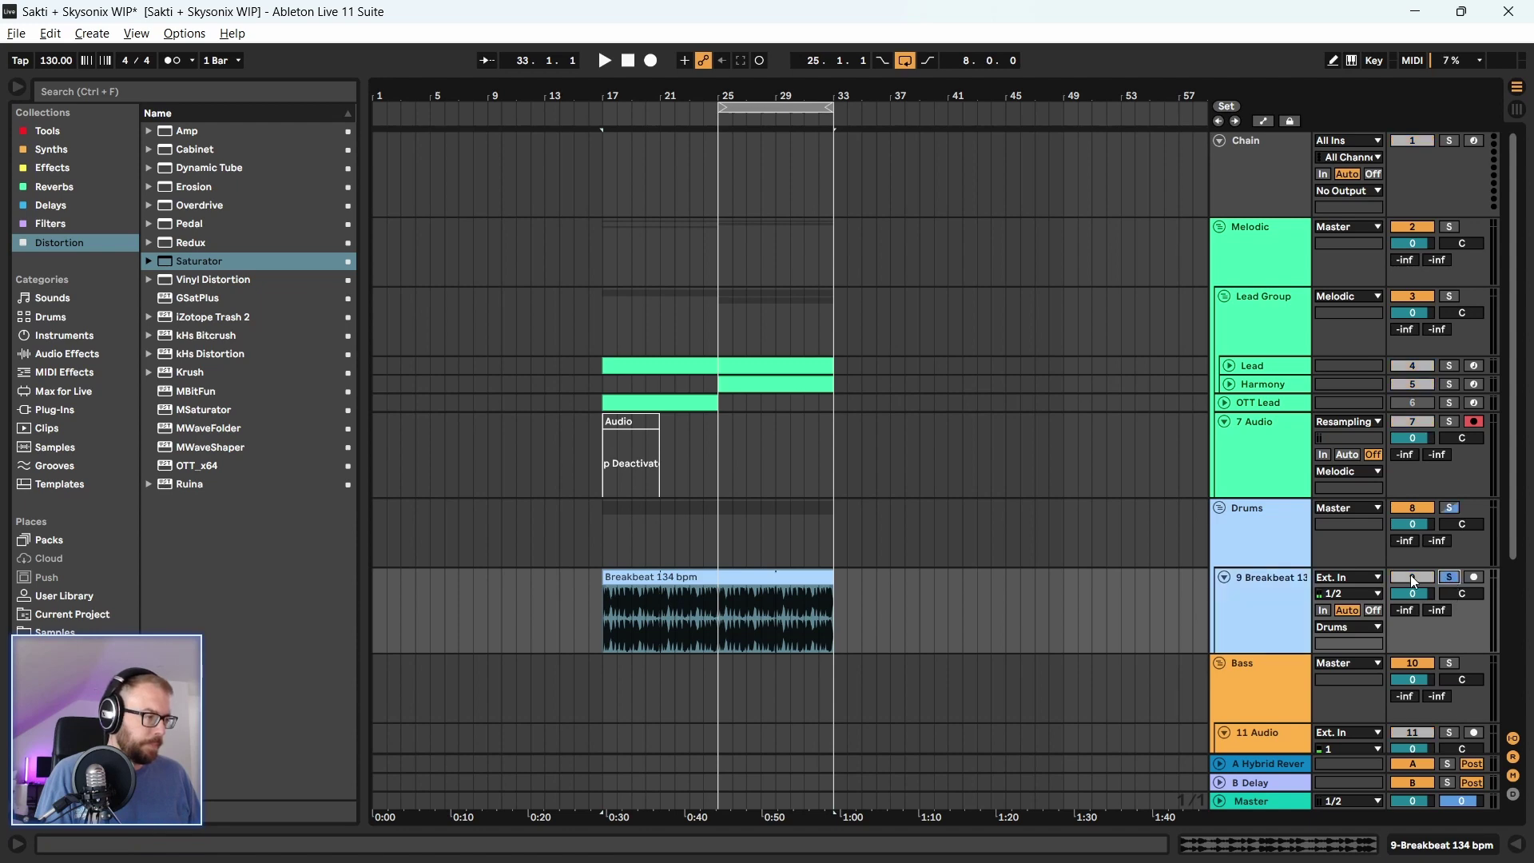
scroll(949, 565, down, 3)
click(652, 480)
key(space)
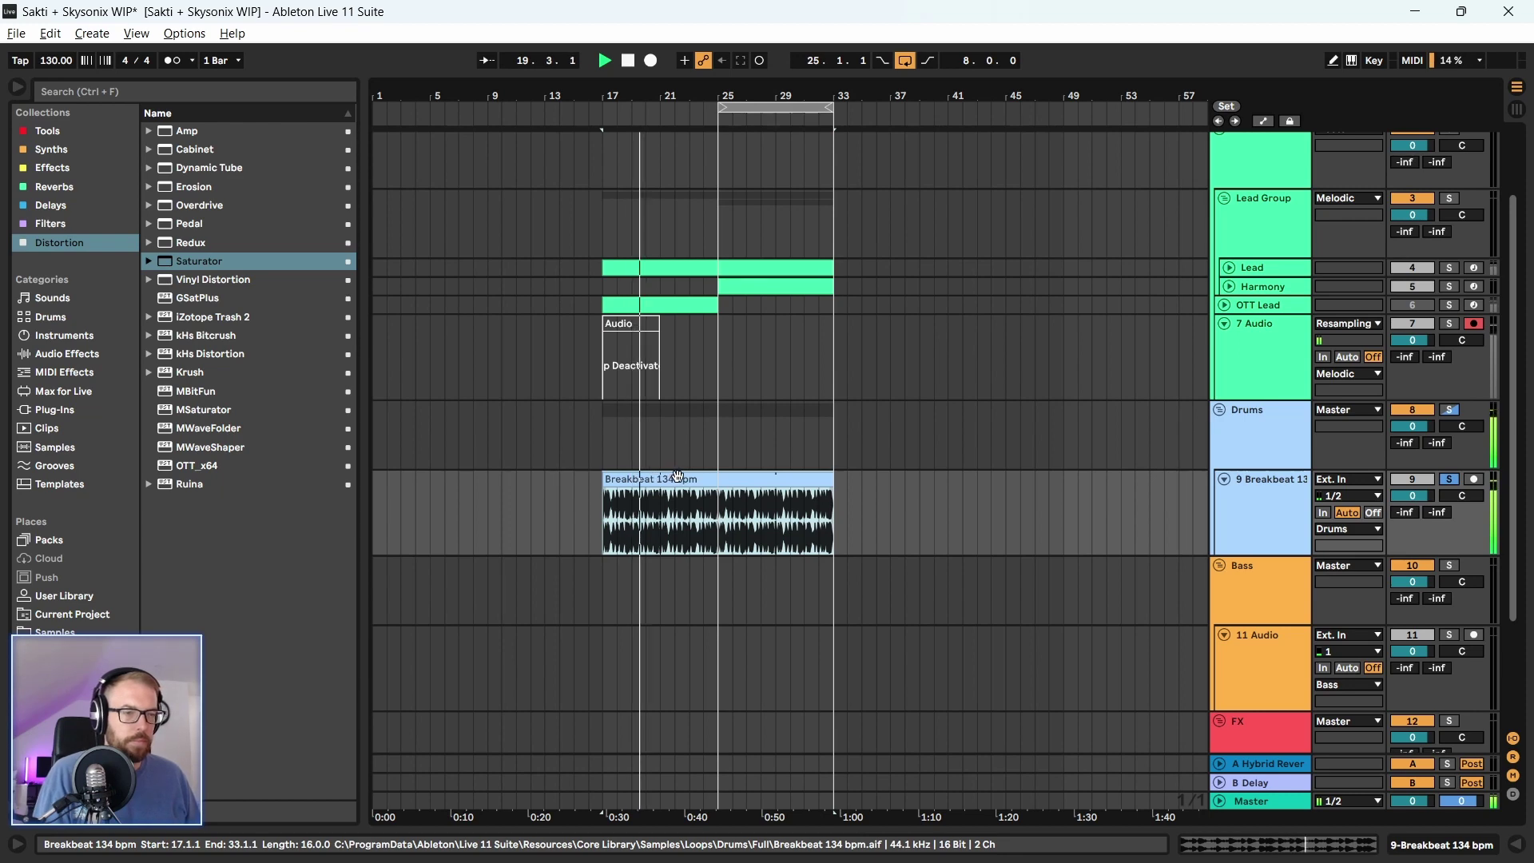
double_click(1267, 484)
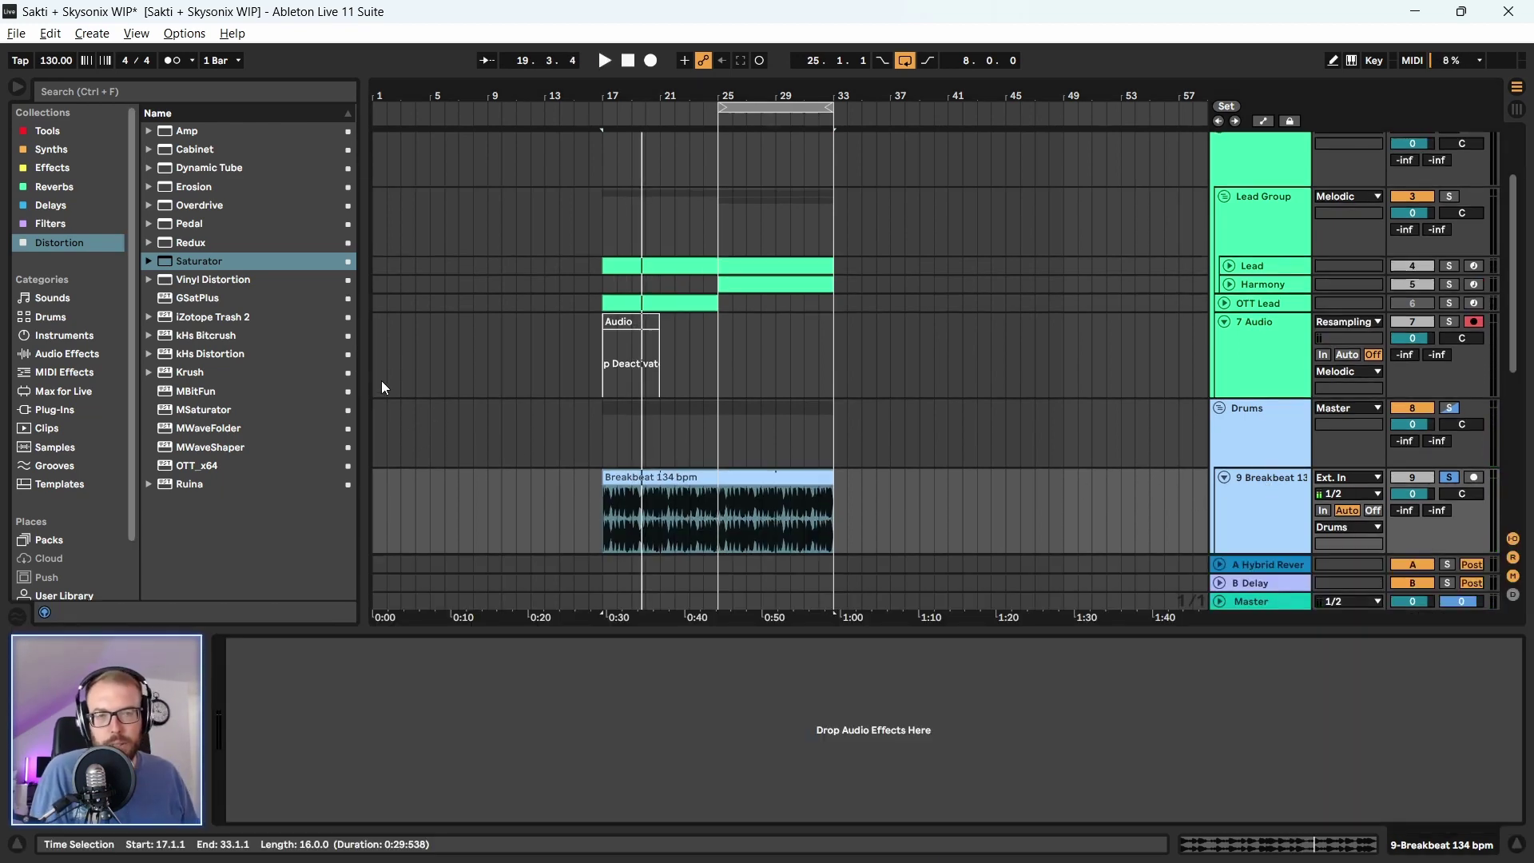
Insert a new MIDI track below the Breakbeat track in the Drums group
click(92, 87)
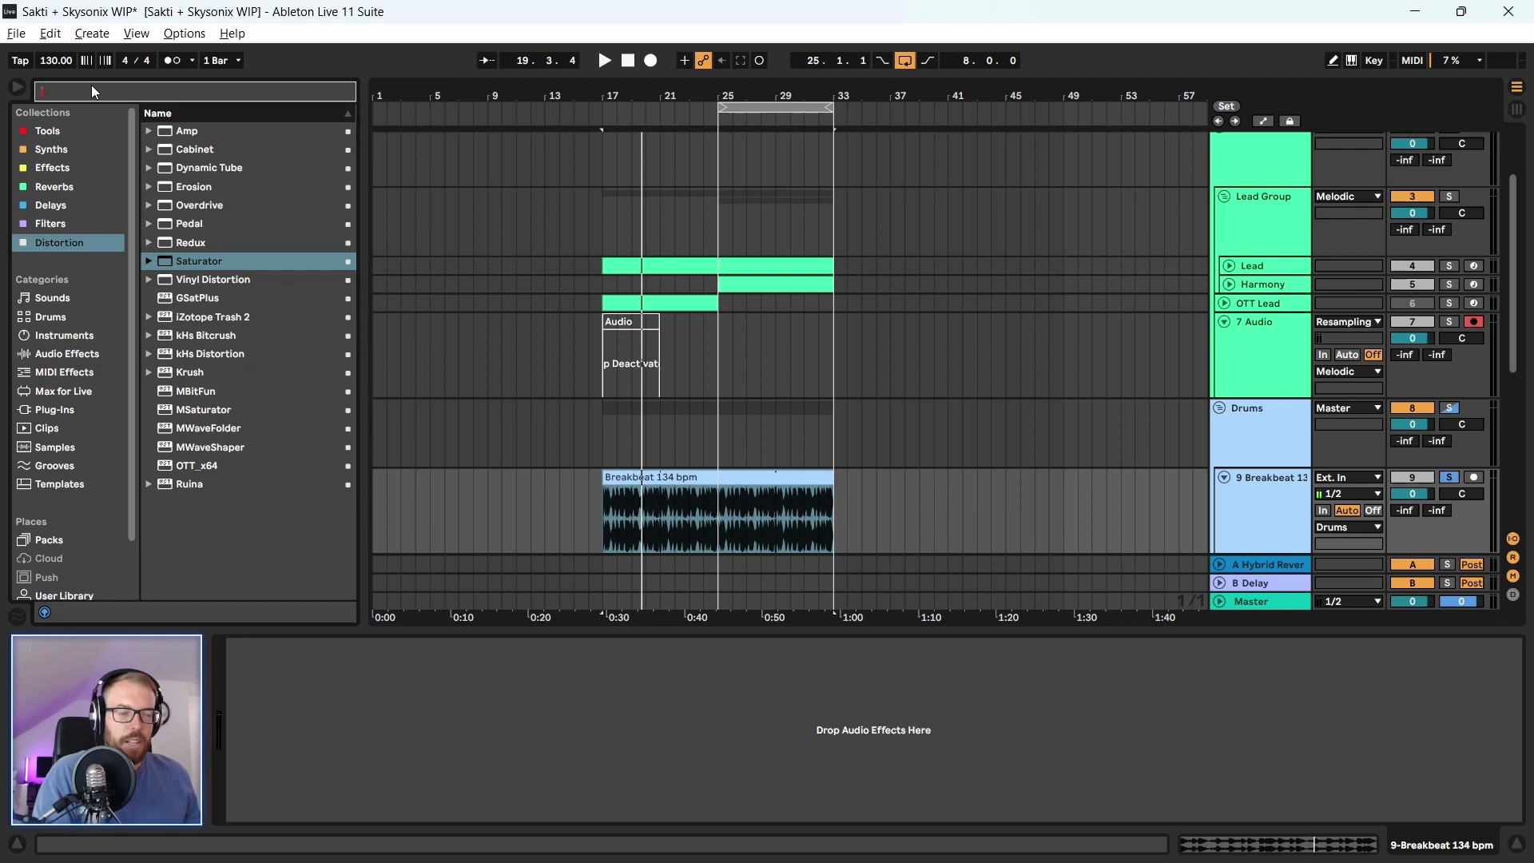
click(692, 480)
scroll(1072, 473, down, 2)
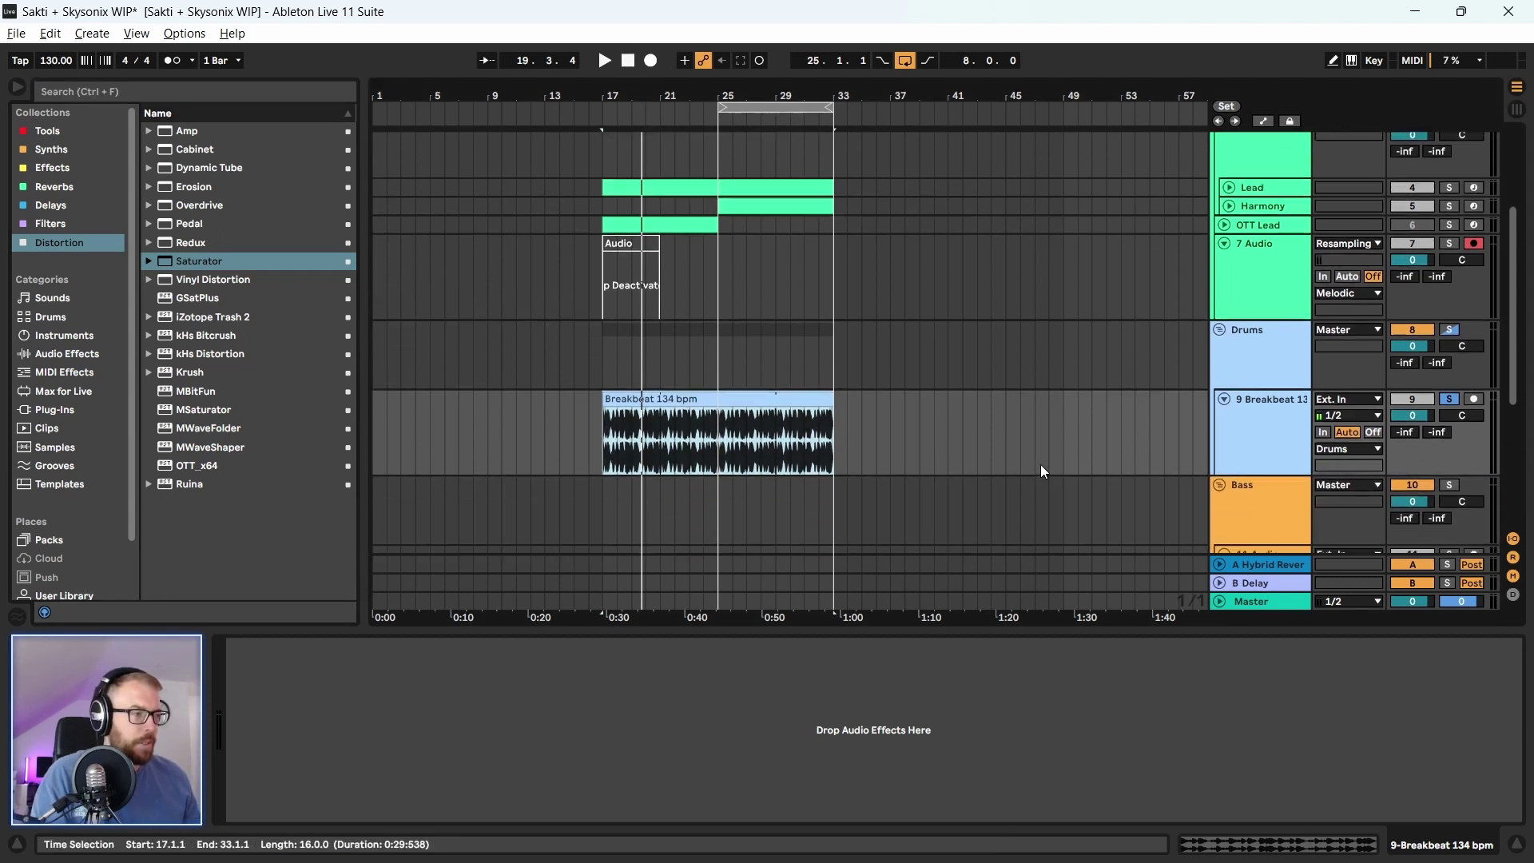
click(1284, 418)
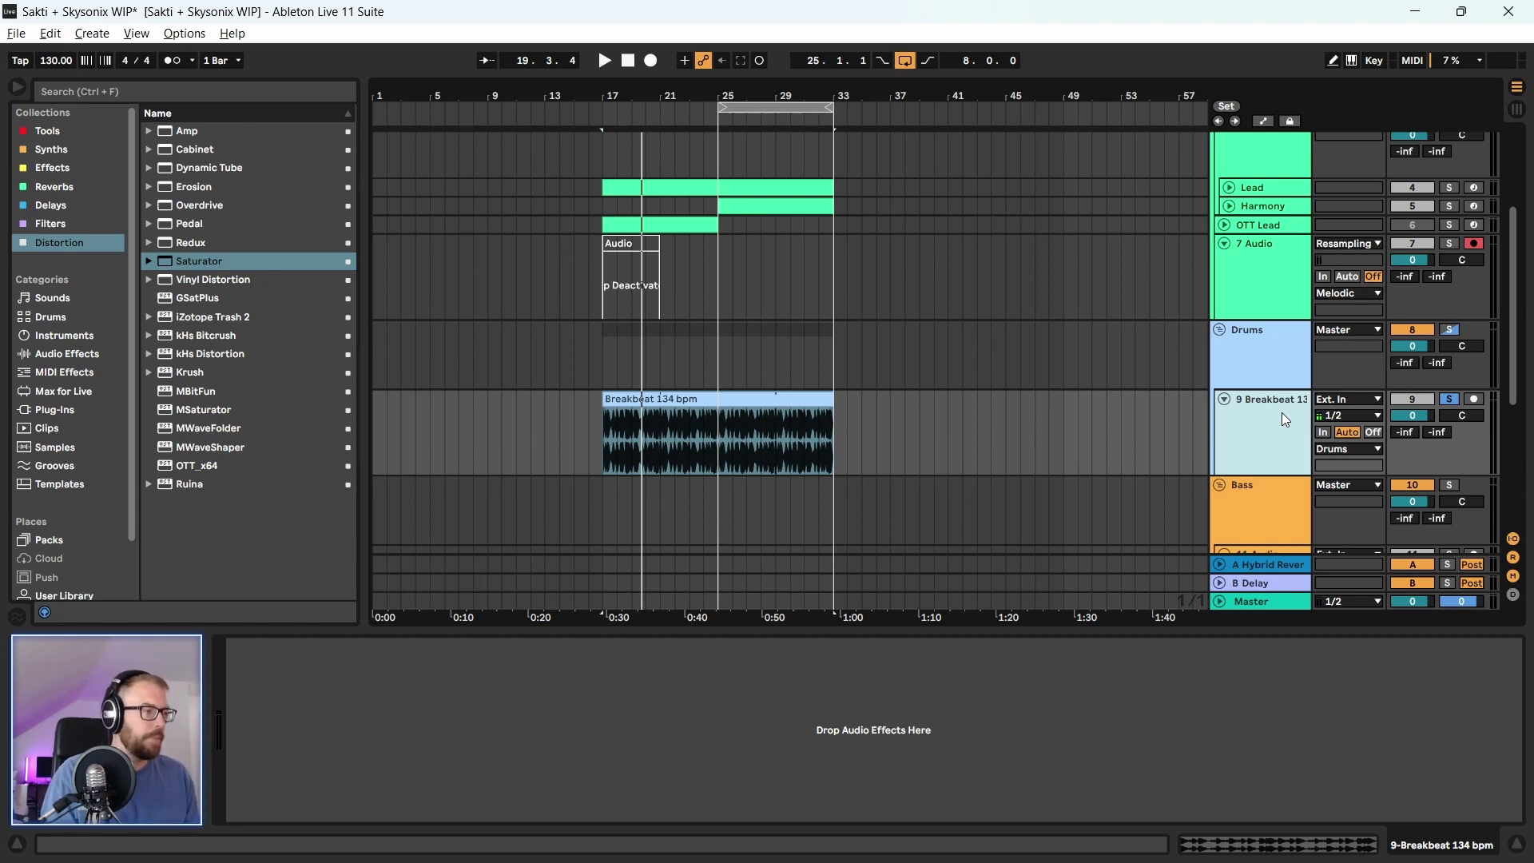
key(ctrl+shift+t)
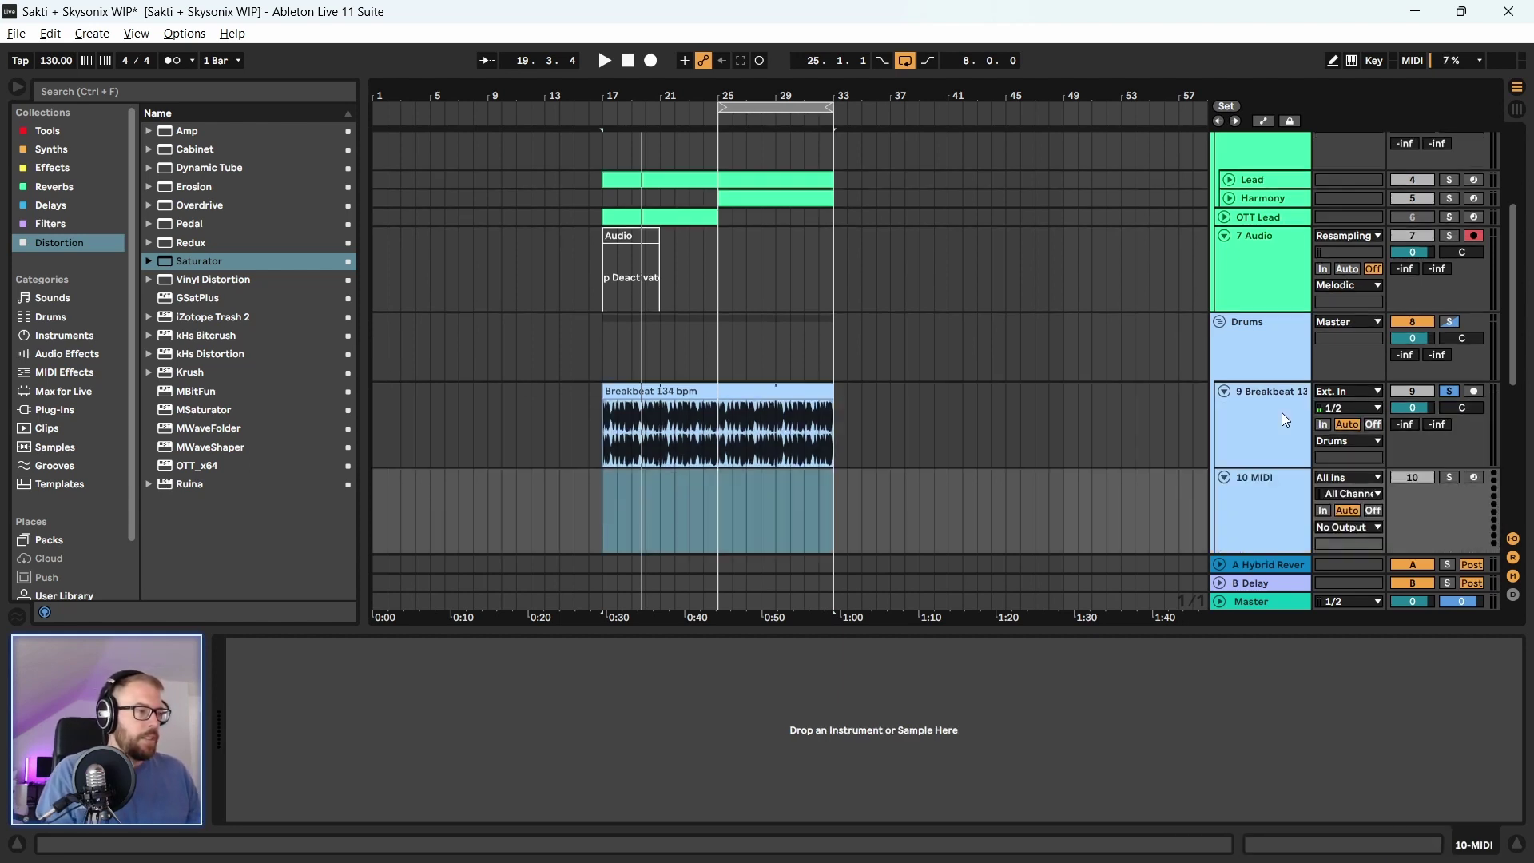
scroll(833, 410, down, 2)
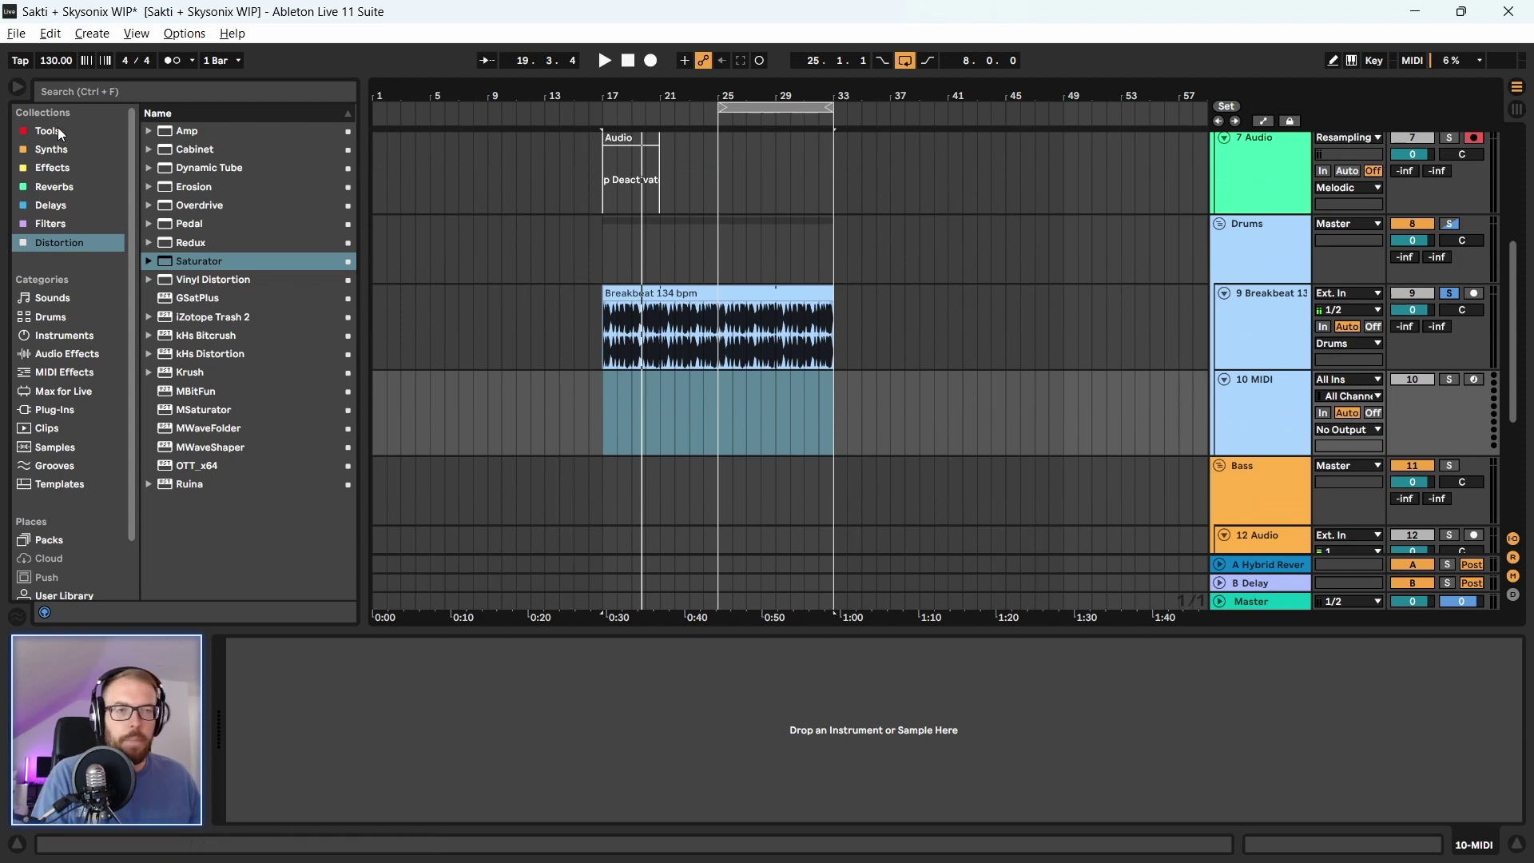
Search all browser results for "drum" and load a Drum Rack onto the new MIDI track
click(49, 131)
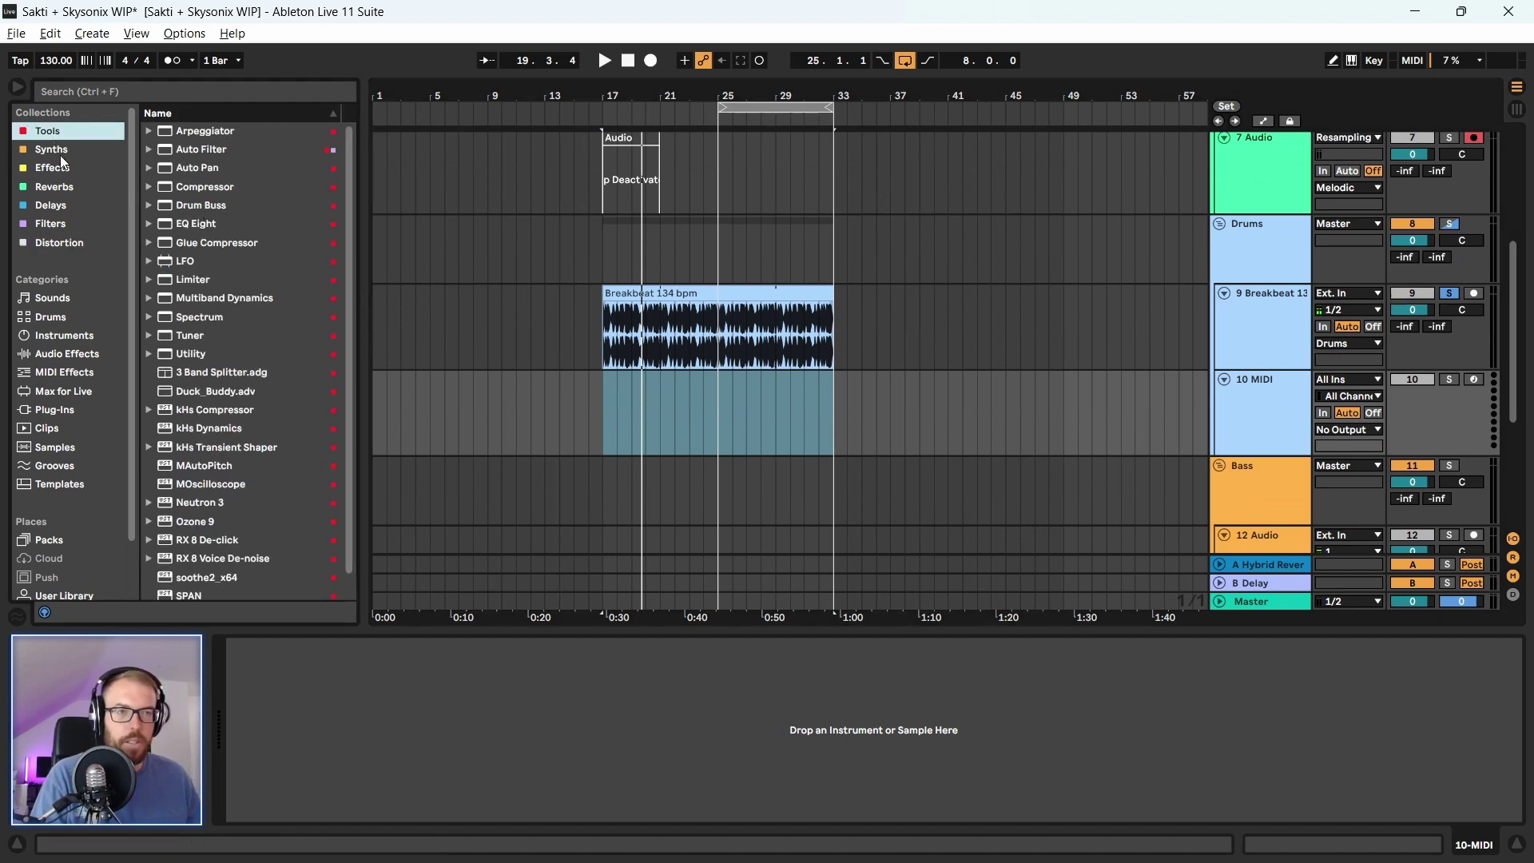
click(73, 91)
text(drum)
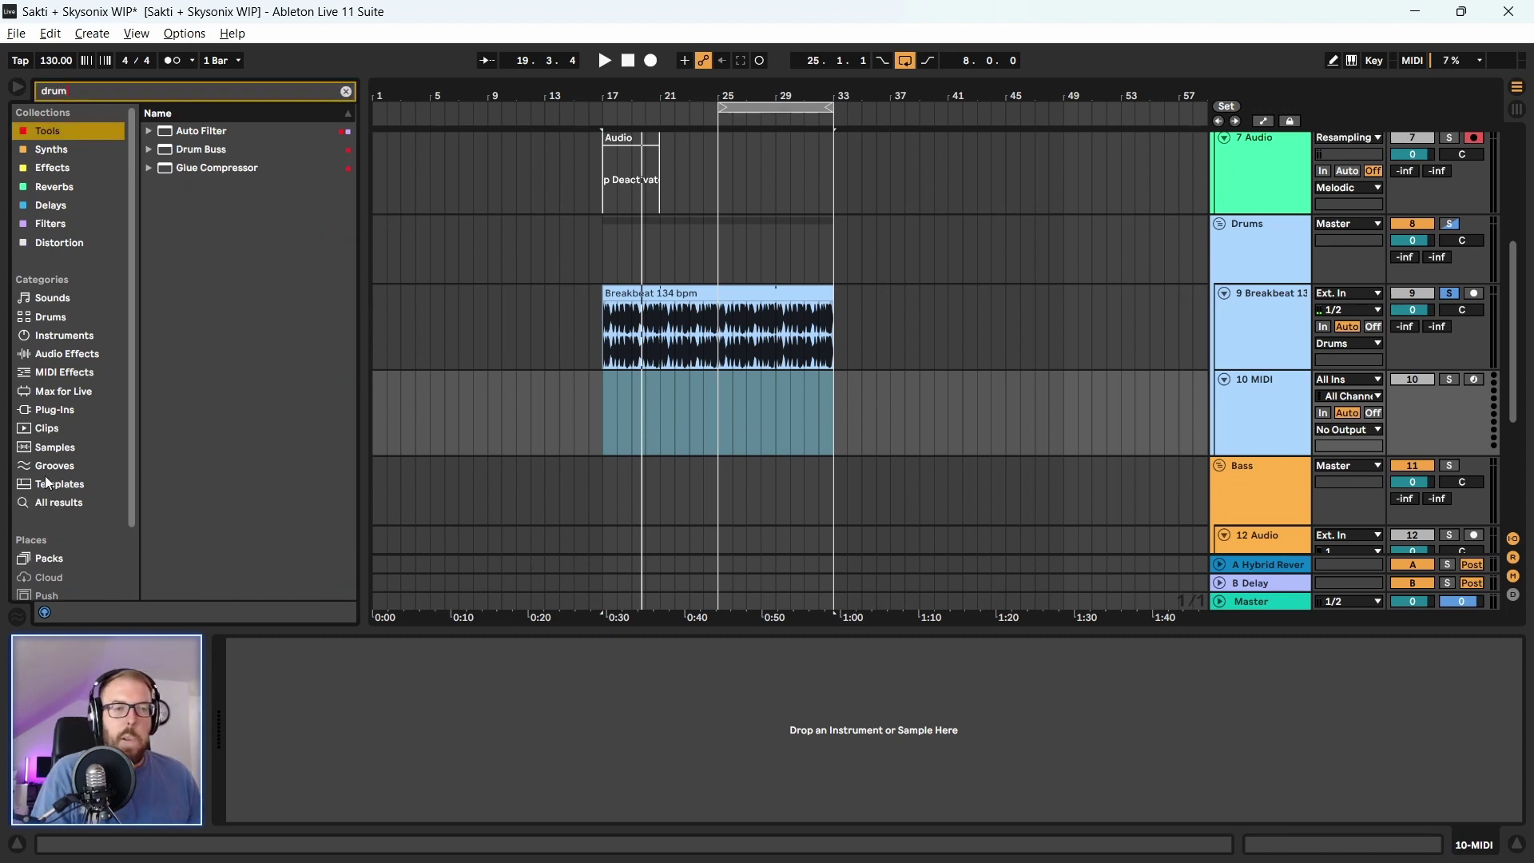
click(54, 503)
drag(206, 149, 1240, 427)
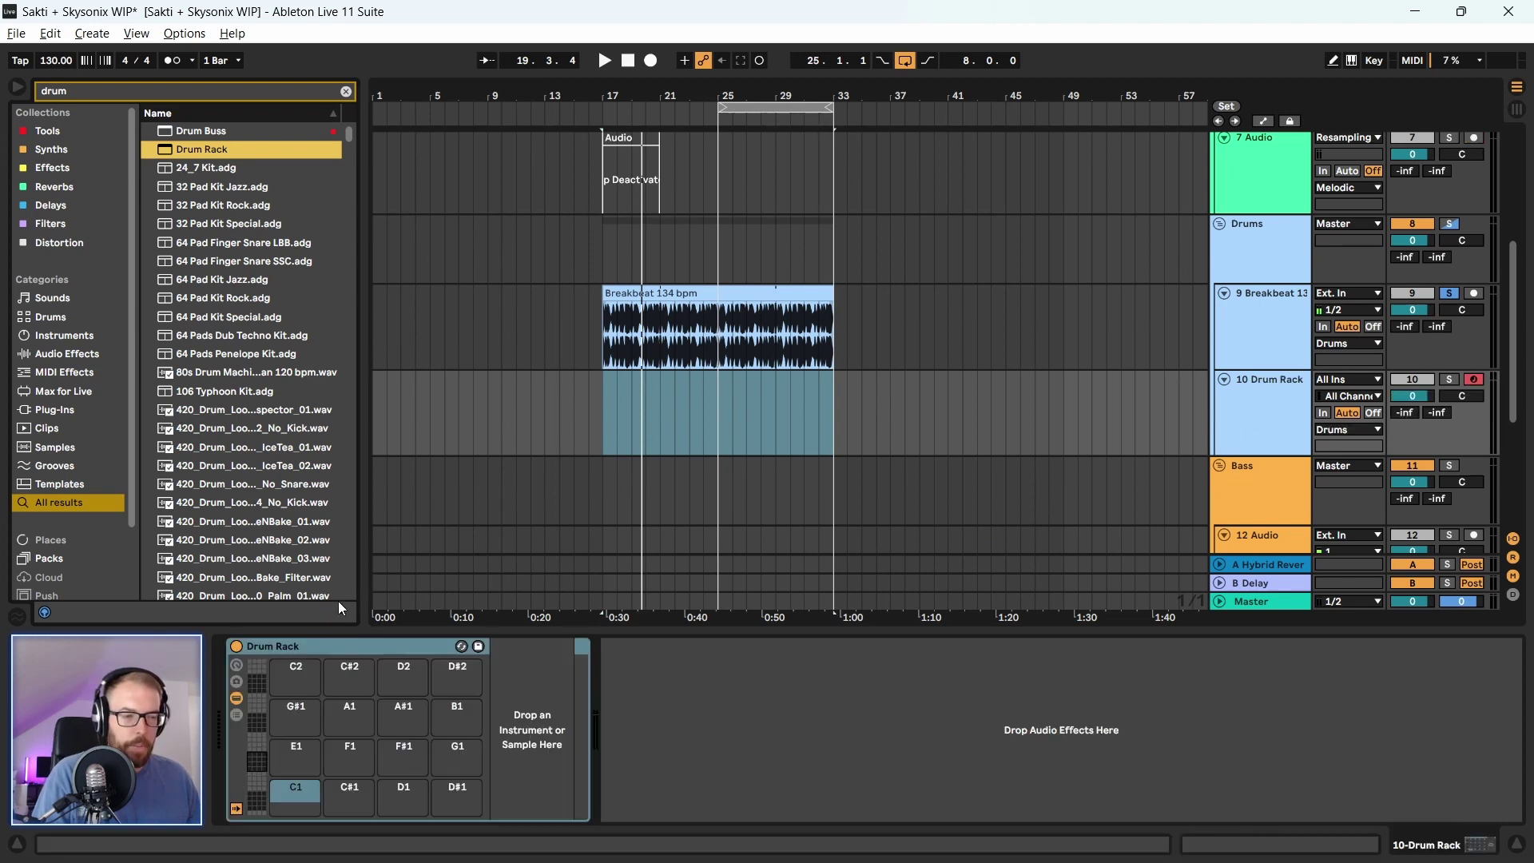
Search the browser for "kick" and look through the listed kick samples
click(318, 94)
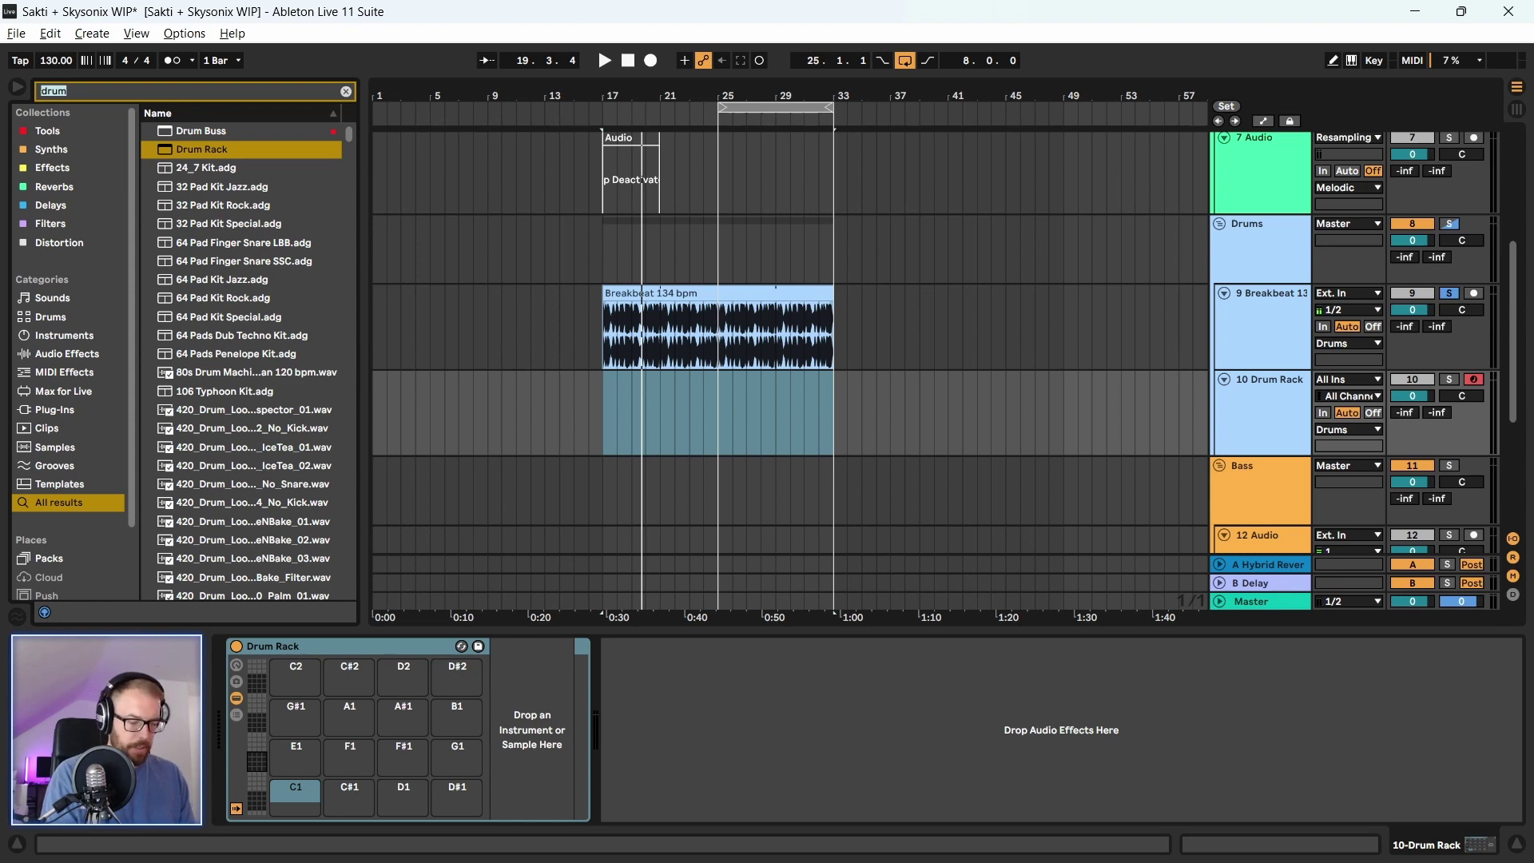
text(kick)
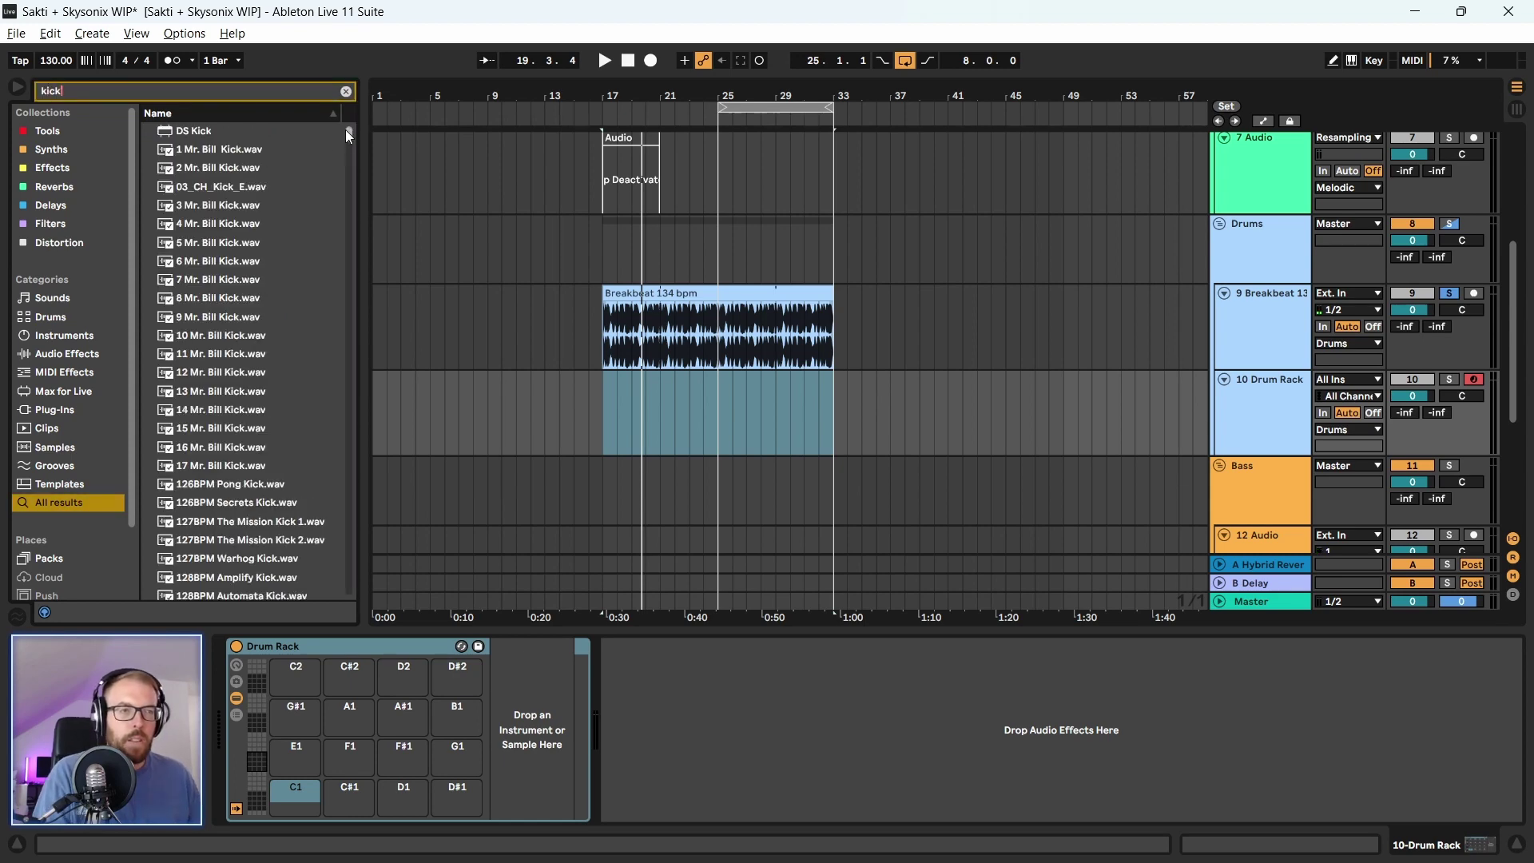
drag(347, 132, 348, 159)
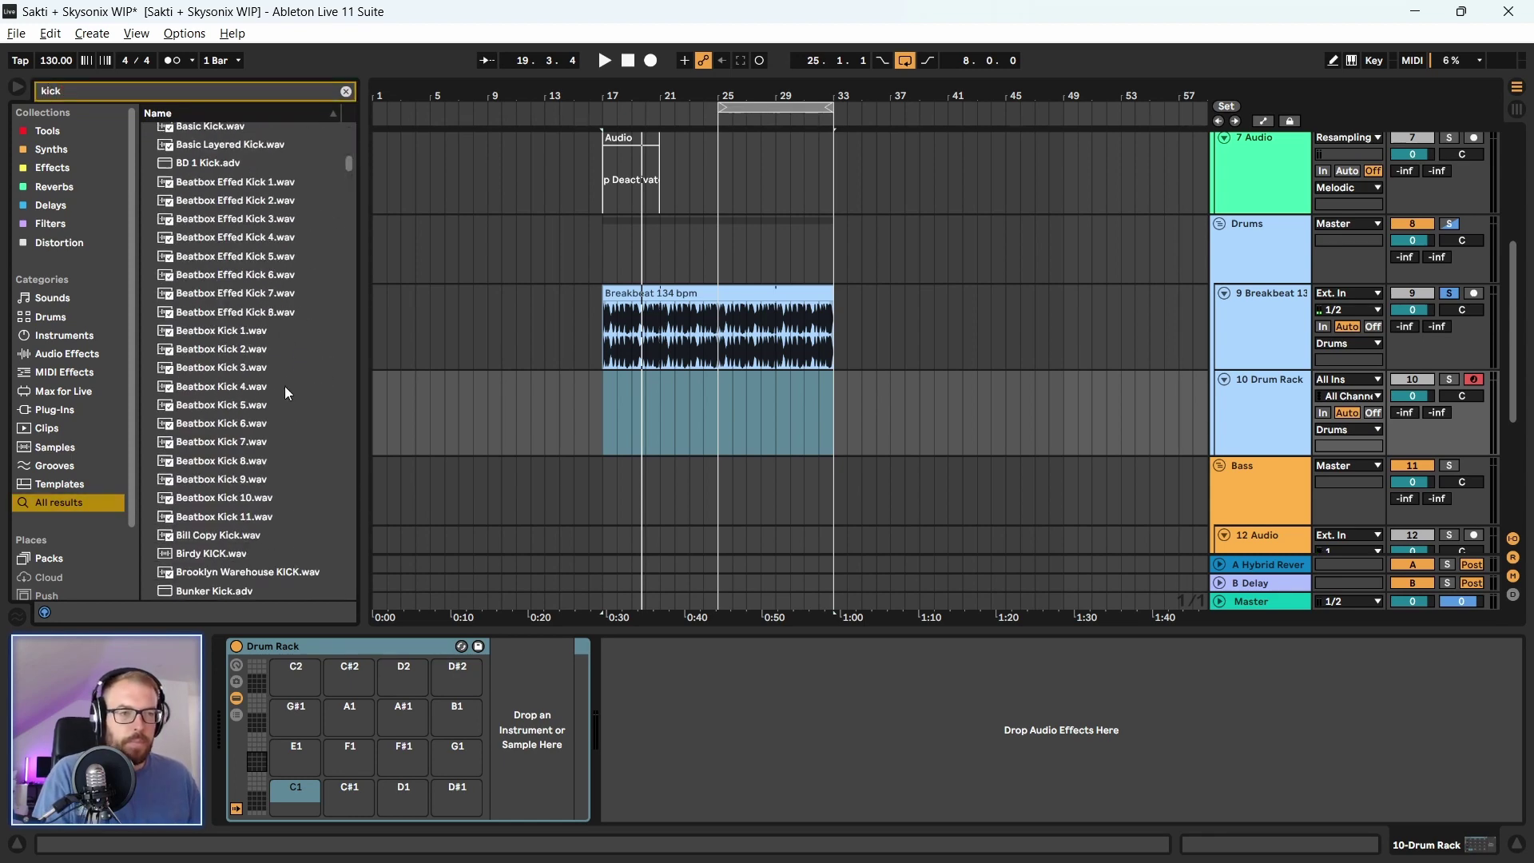
scroll(284, 386, down, 15)
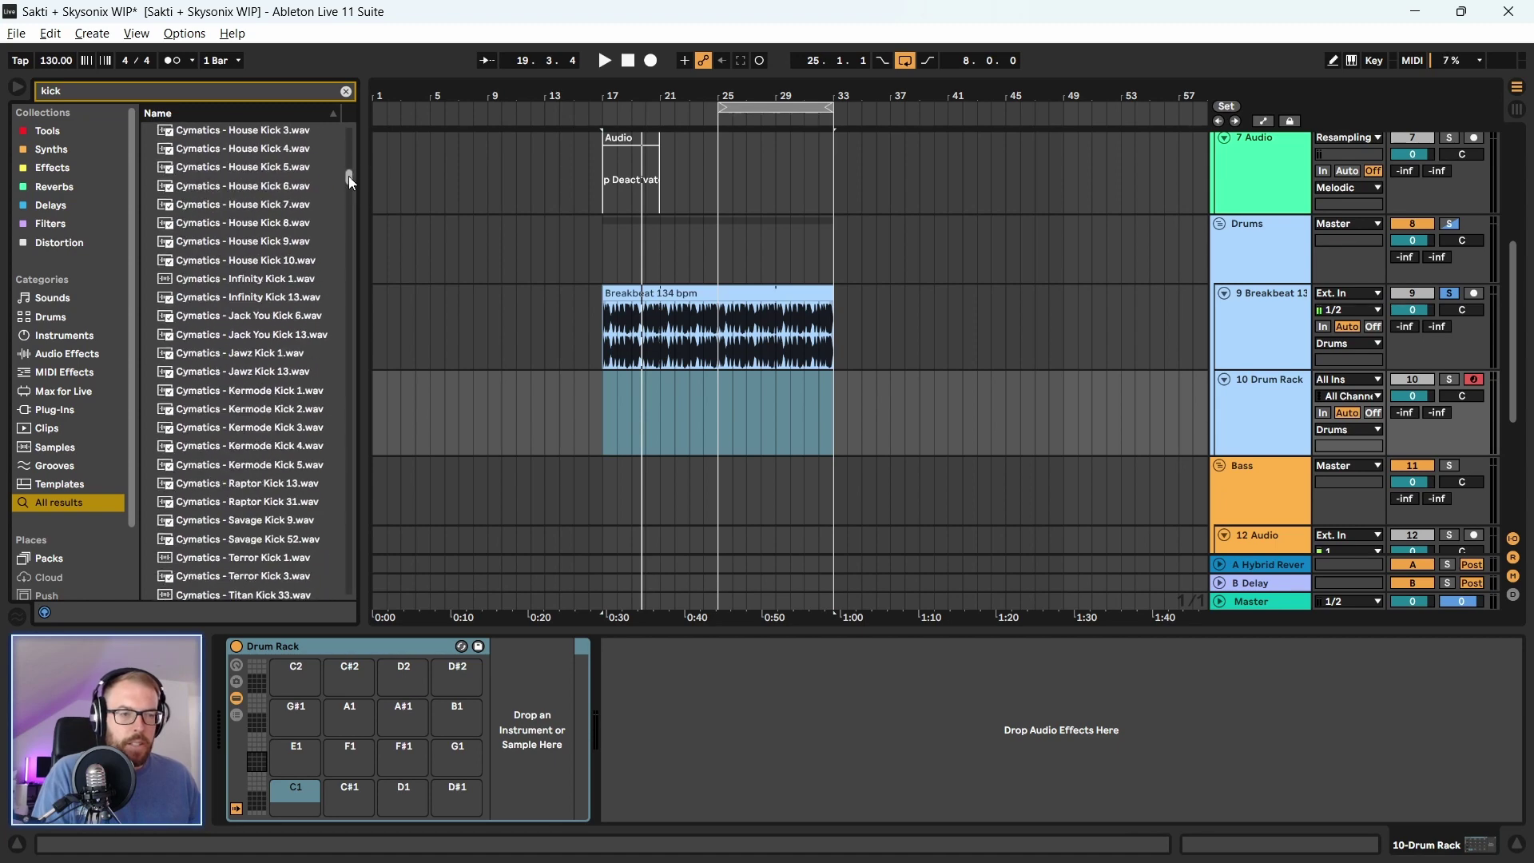
drag(348, 175, 349, 428)
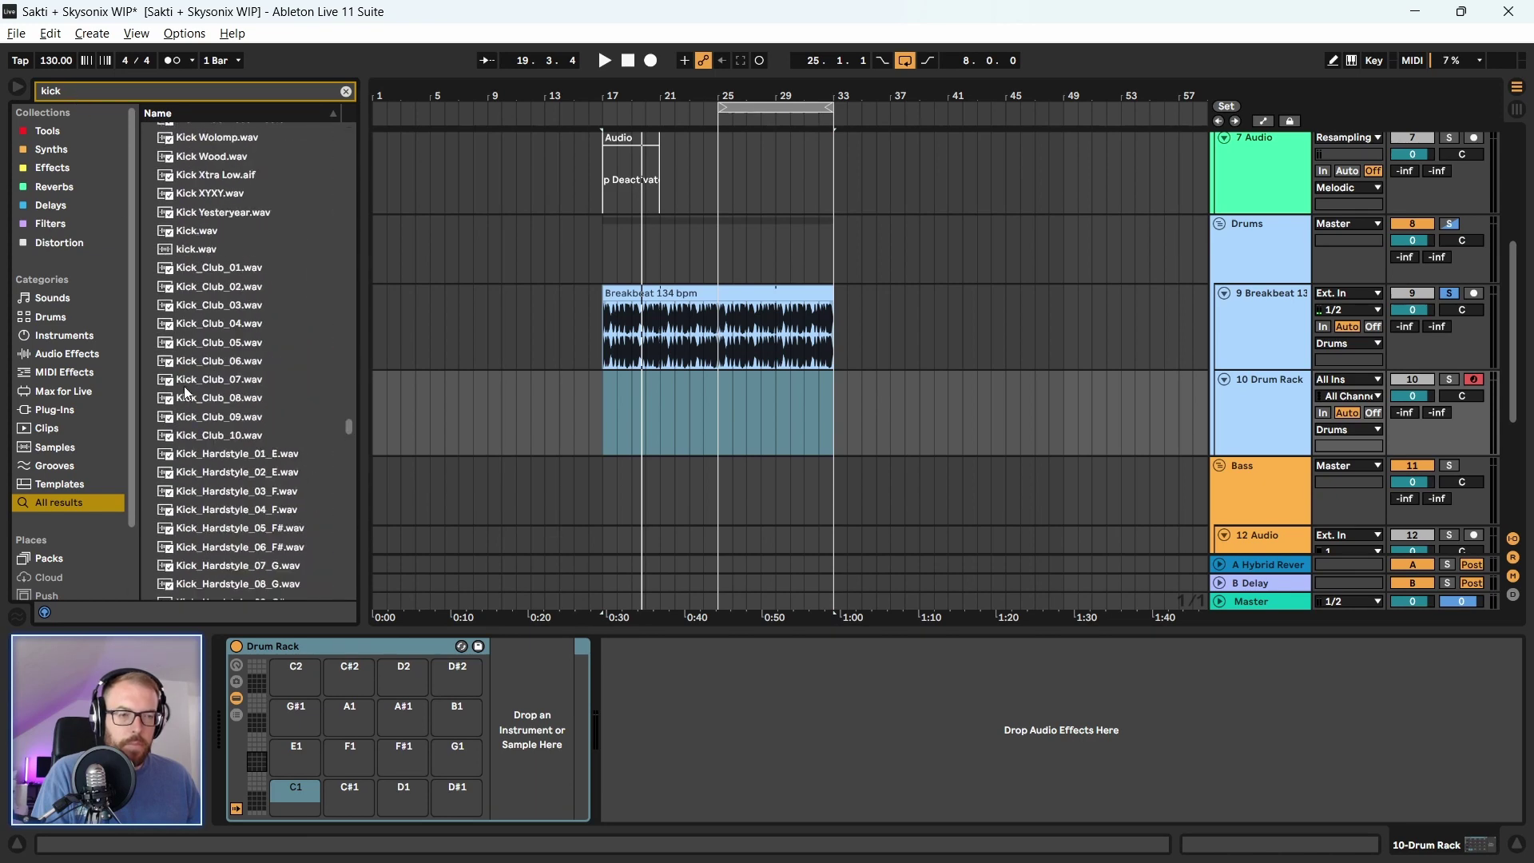
scroll(257, 390, down, 3)
scroll(258, 391, up, 10)
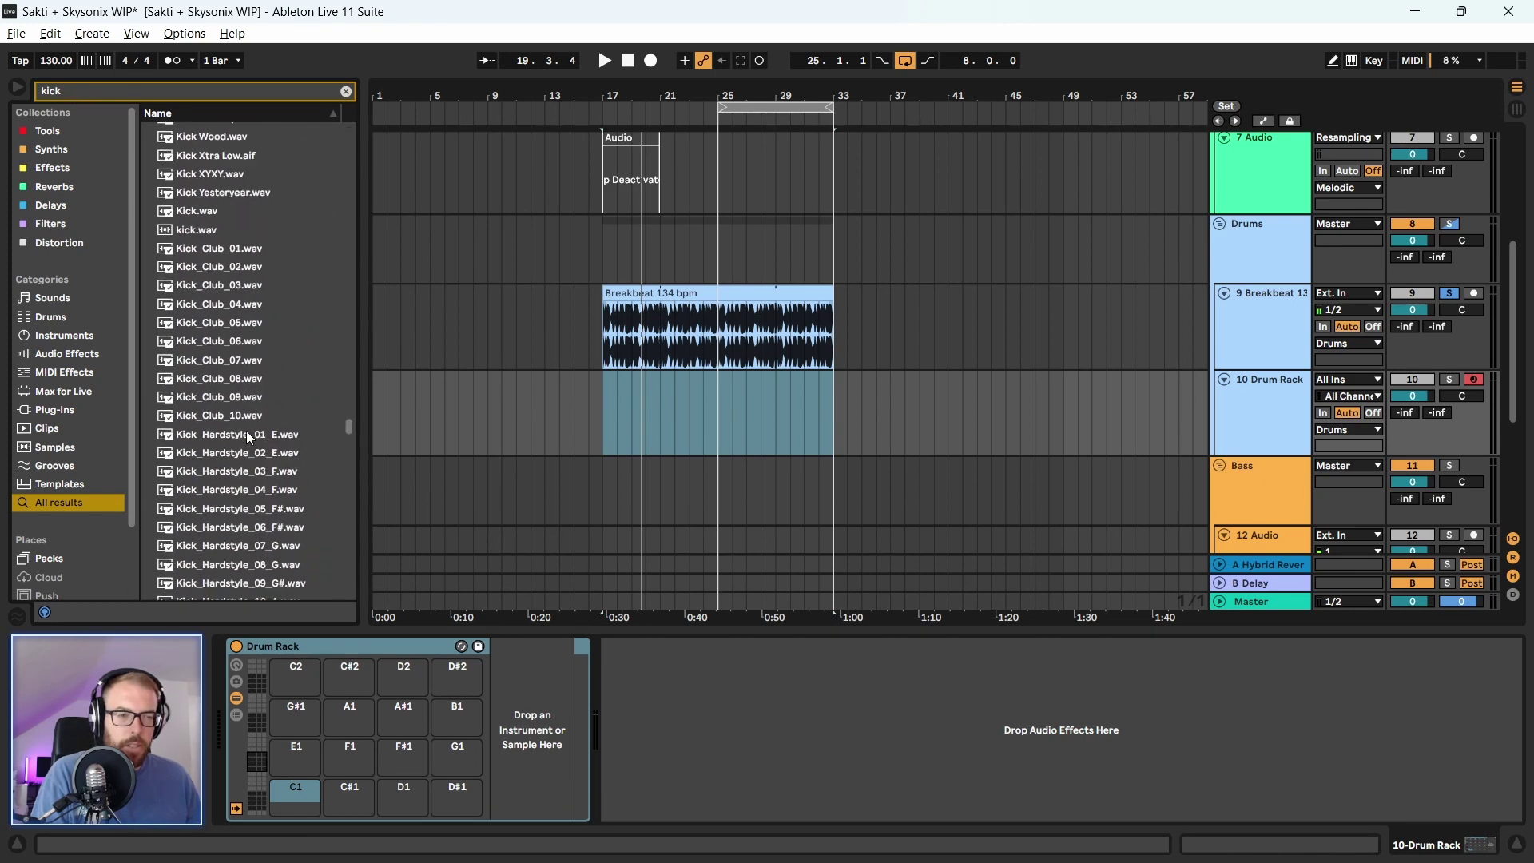
scroll(251, 414, up, 10)
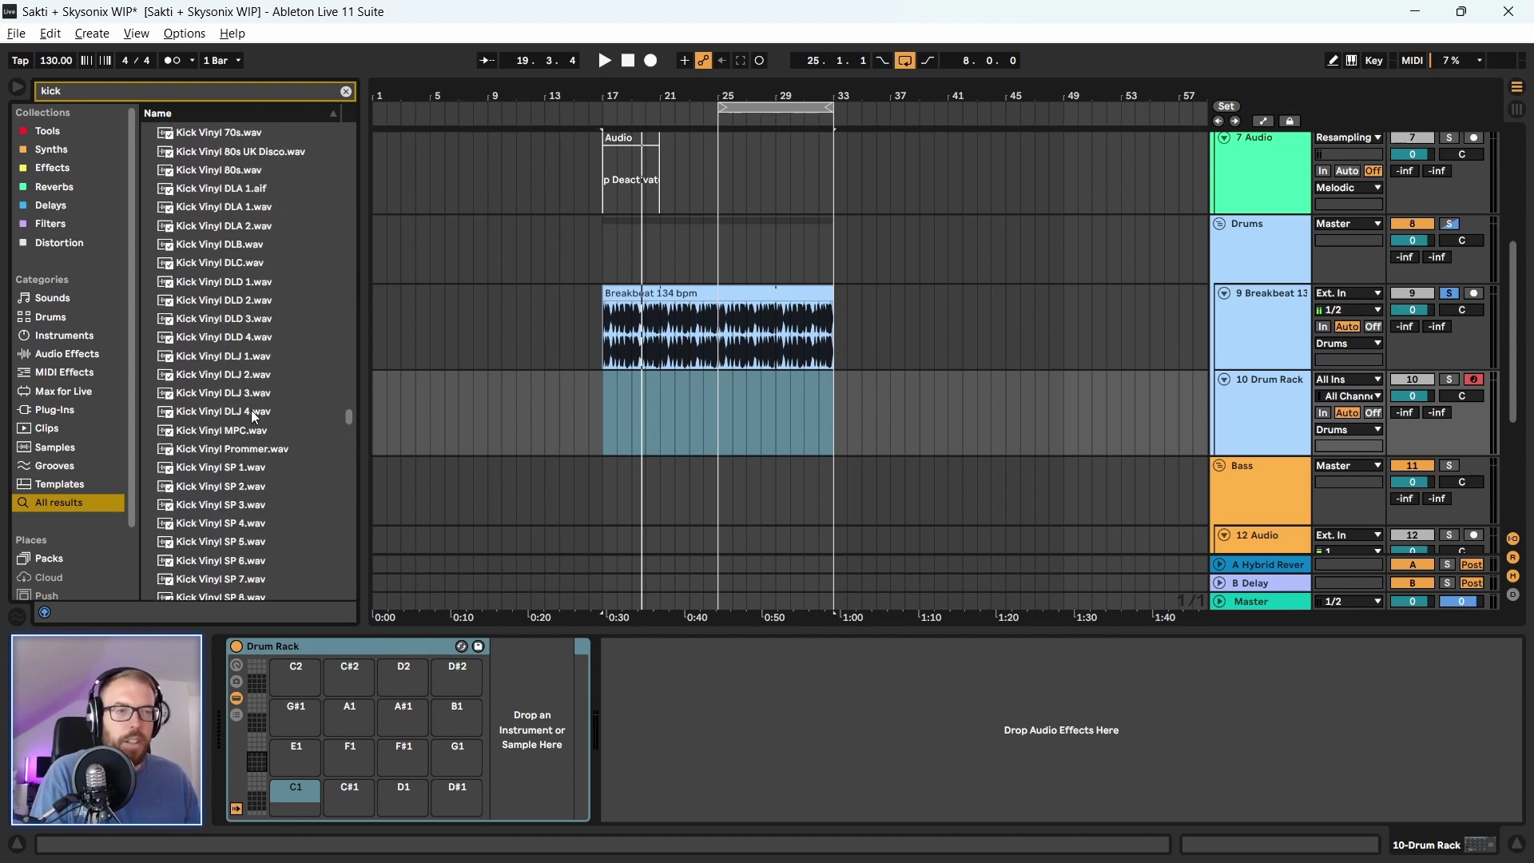
Narrow the sample search to "kick f" and audition the Kick 17 F, 18 F, 19 F# and 20 F# samples
text(f)
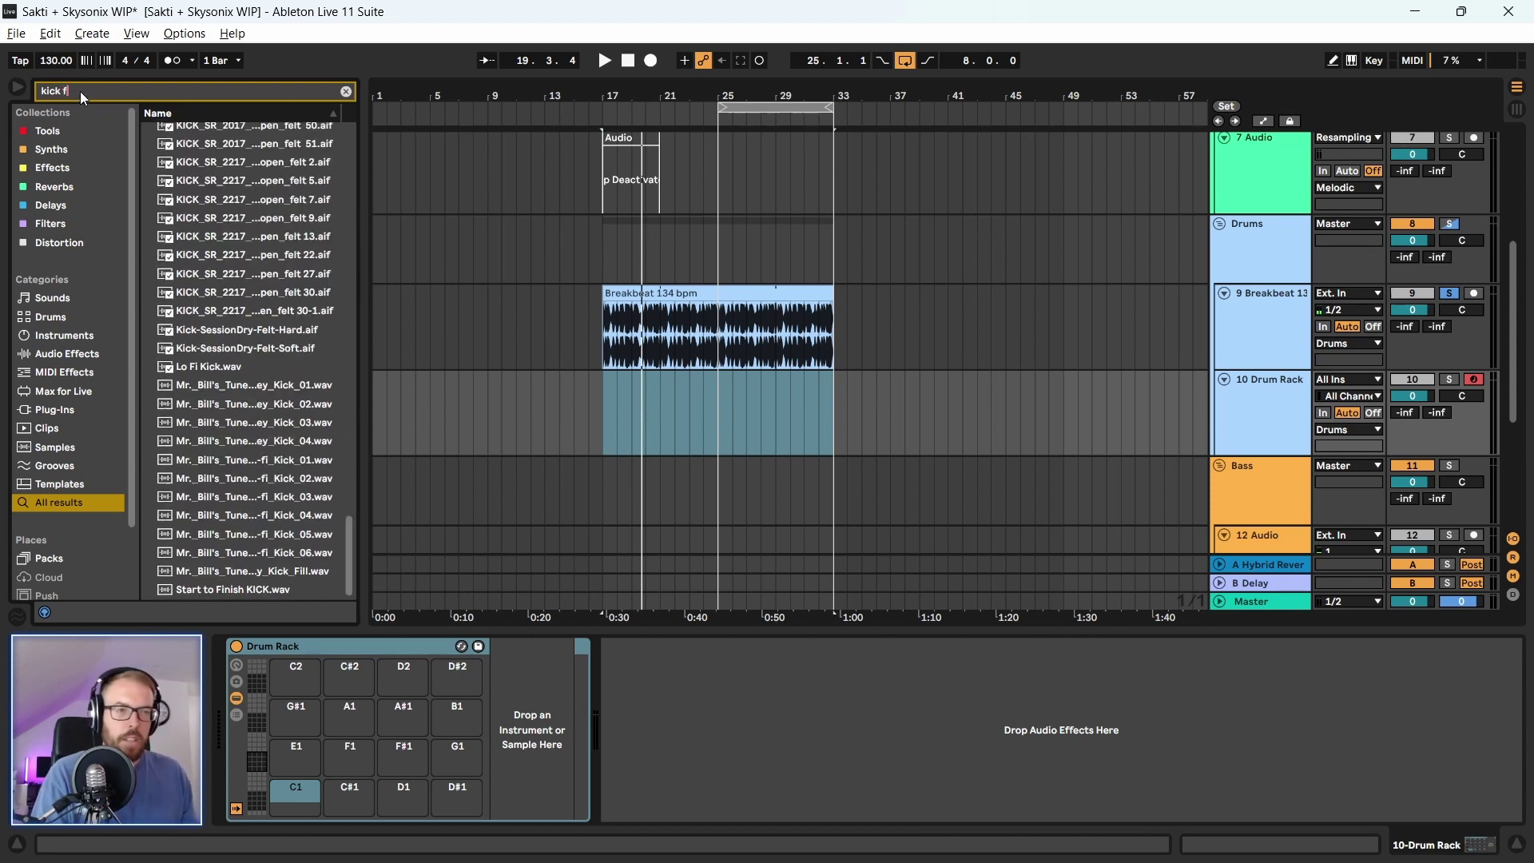
drag(350, 511, 348, 201)
click(222, 364)
click(222, 402)
click(218, 420)
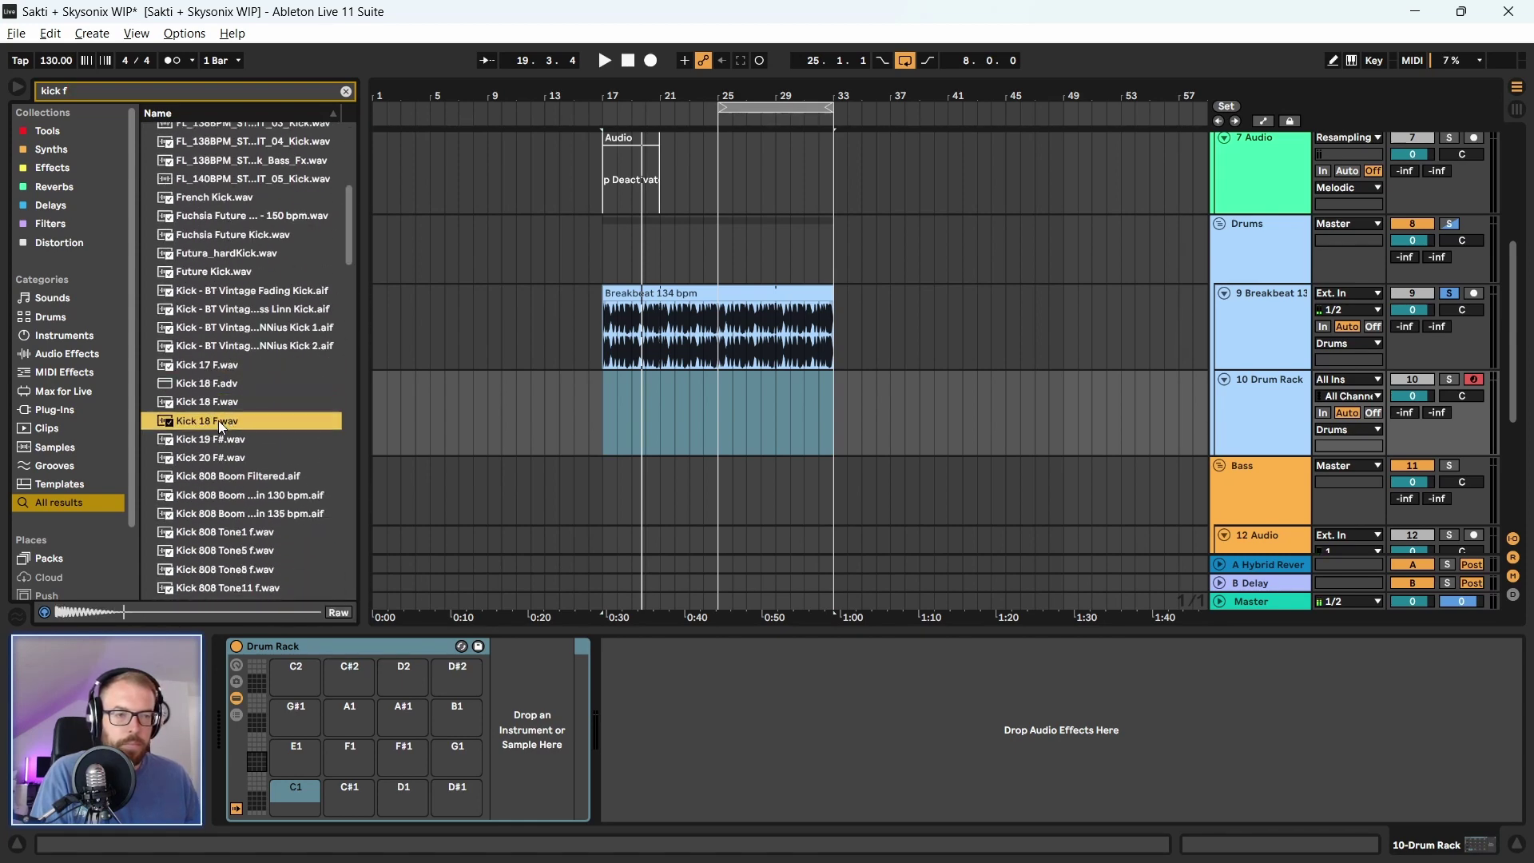
click(217, 441)
click(217, 452)
click(222, 366)
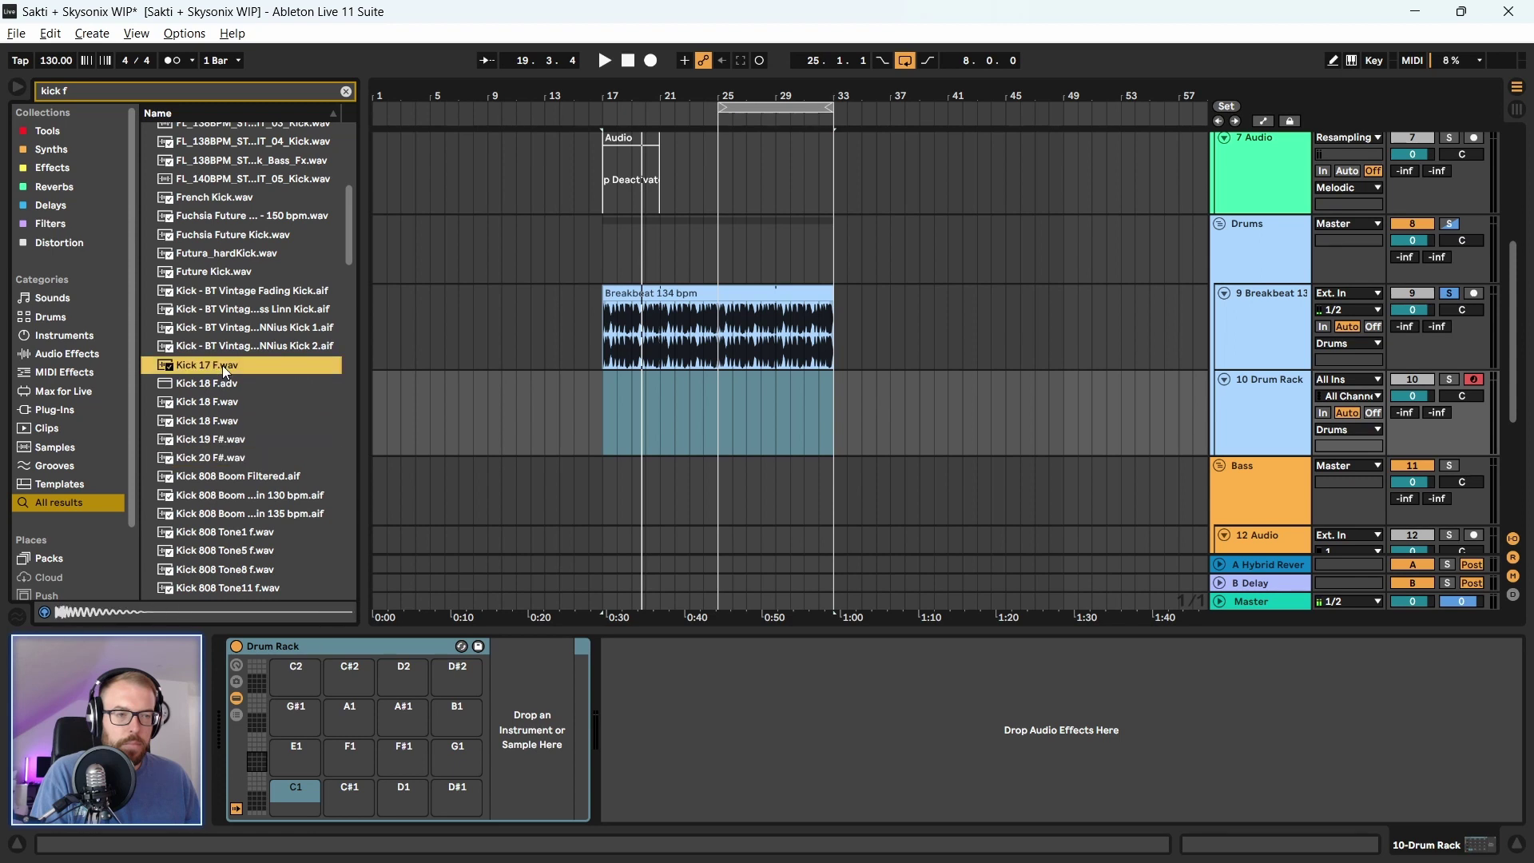
Audition Future Kick.wav and widen the browser to read the full names of the kick samples
scroll(232, 376, up, 1)
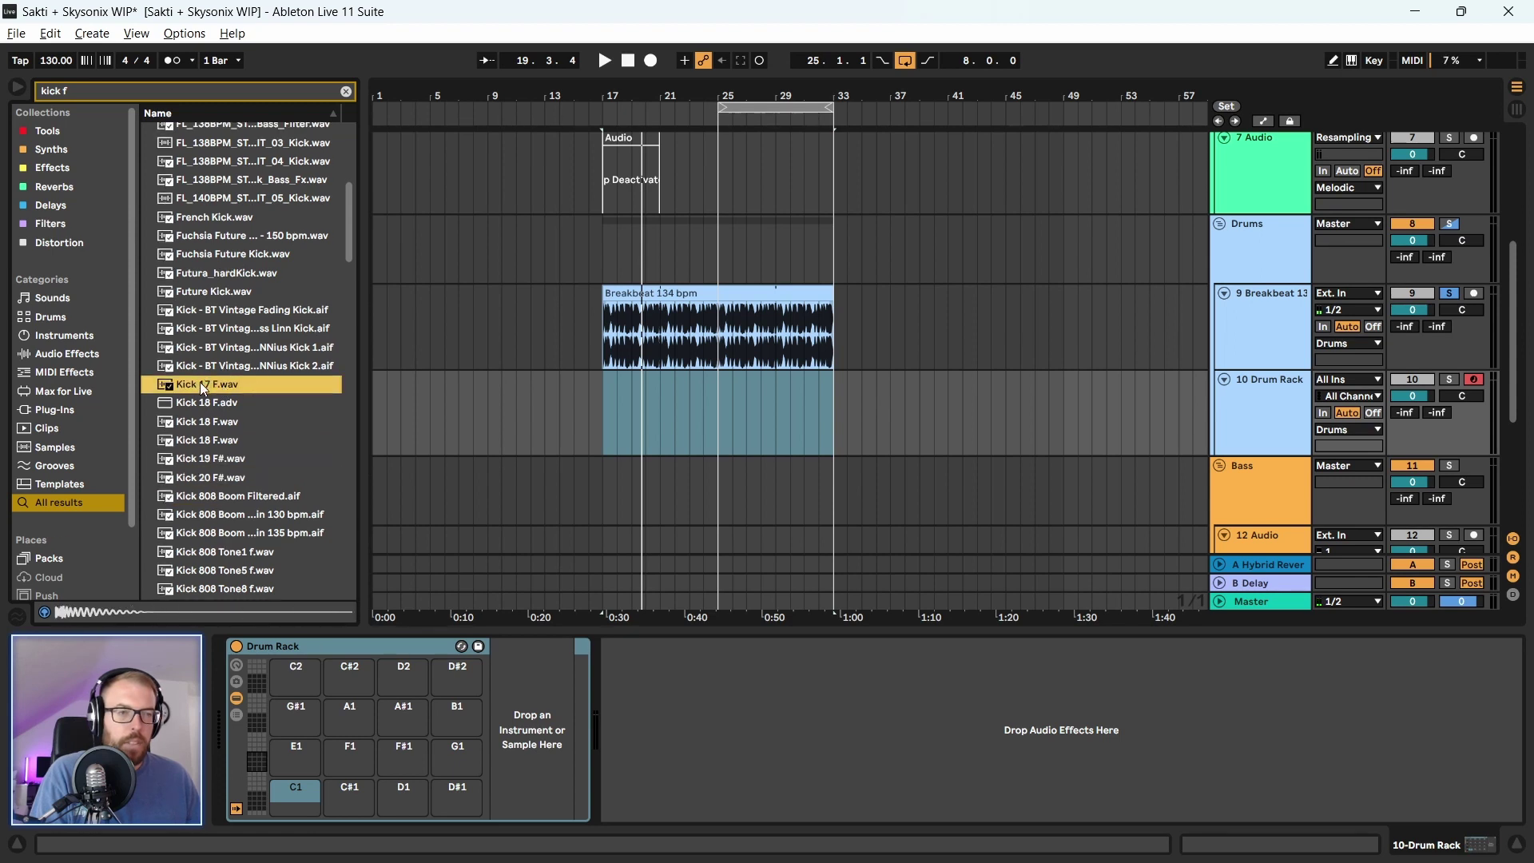
scroll(203, 375, up, 2)
click(227, 327)
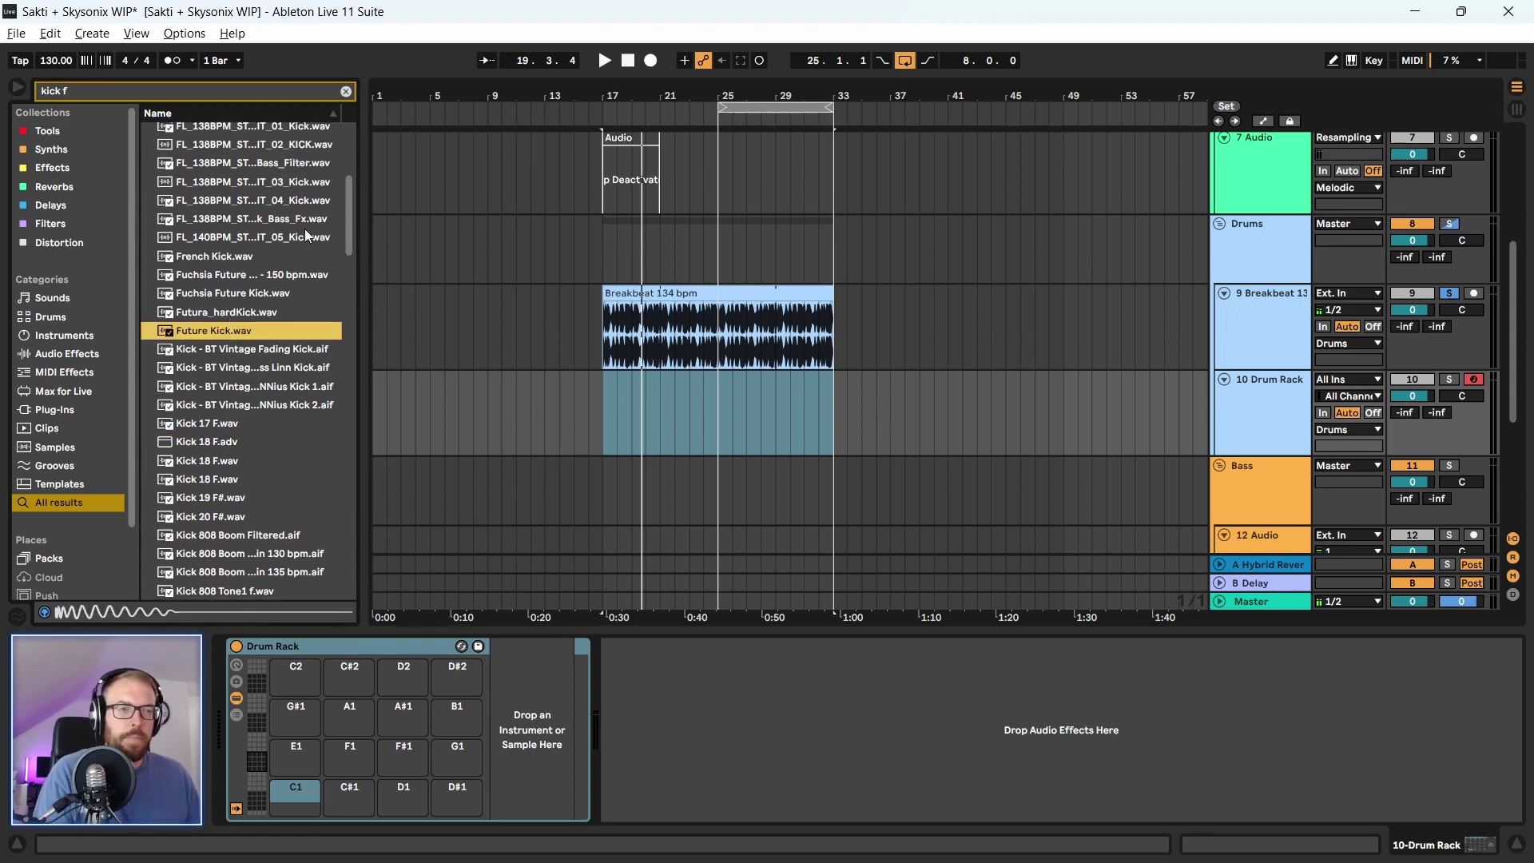
drag(359, 205, 569, 232)
scroll(298, 328, up, 11)
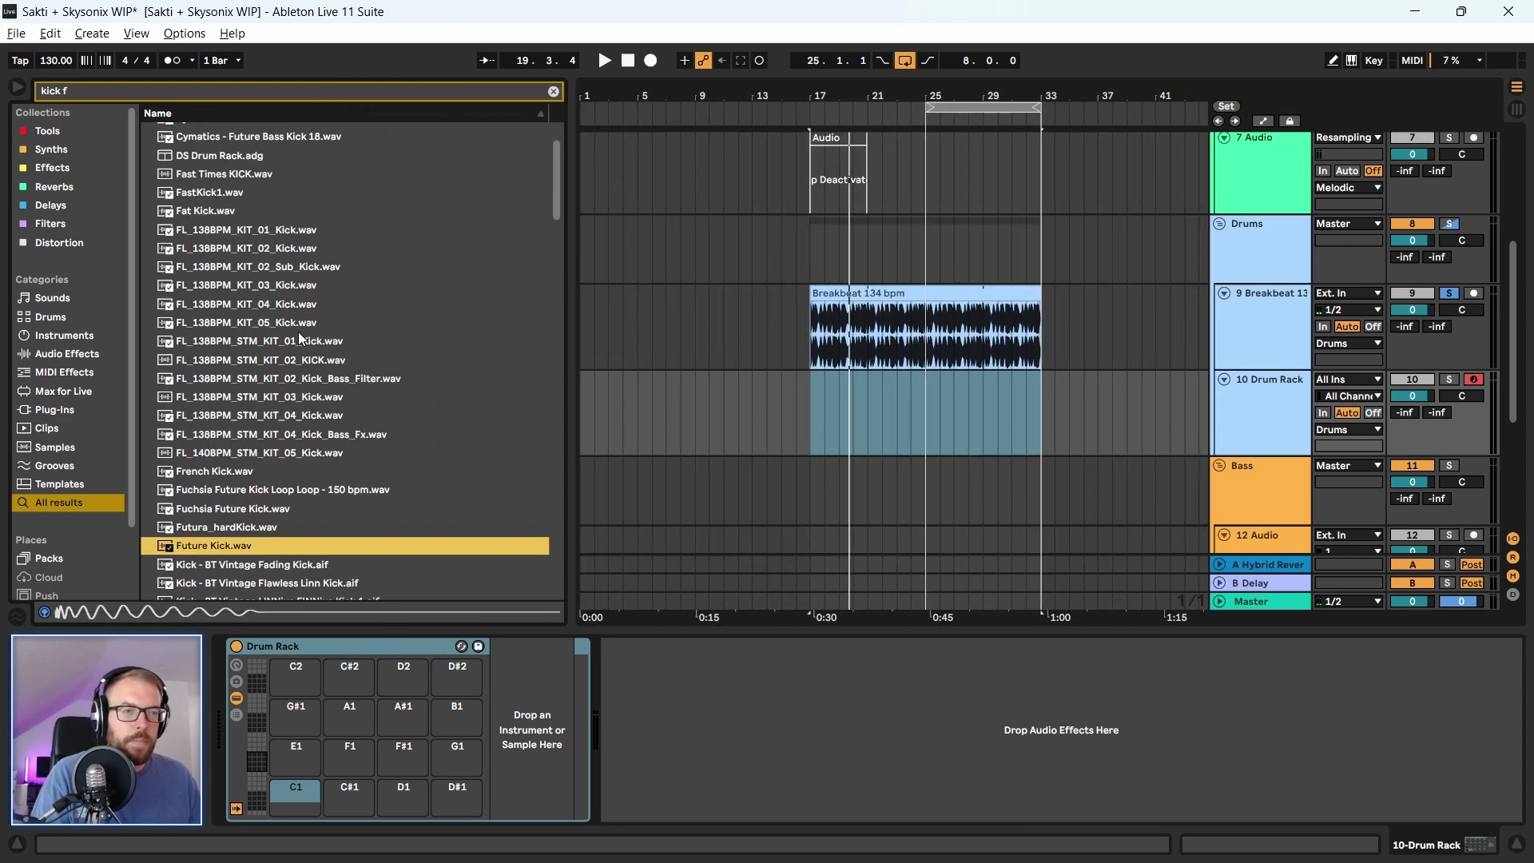
scroll(299, 352, up, 5)
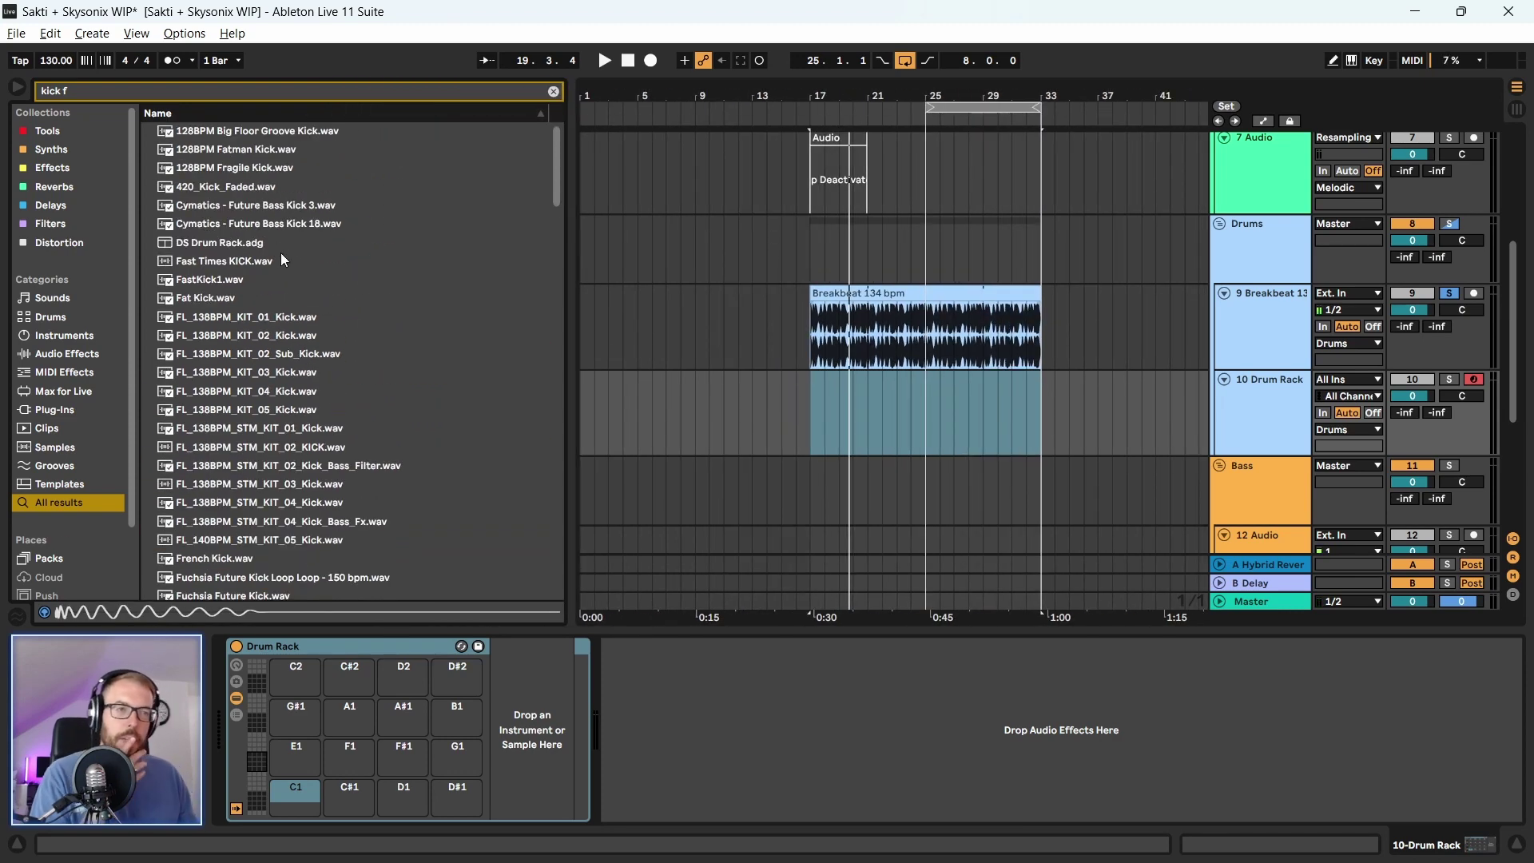
scroll(280, 252, down, 20)
scroll(280, 252, down, 4)
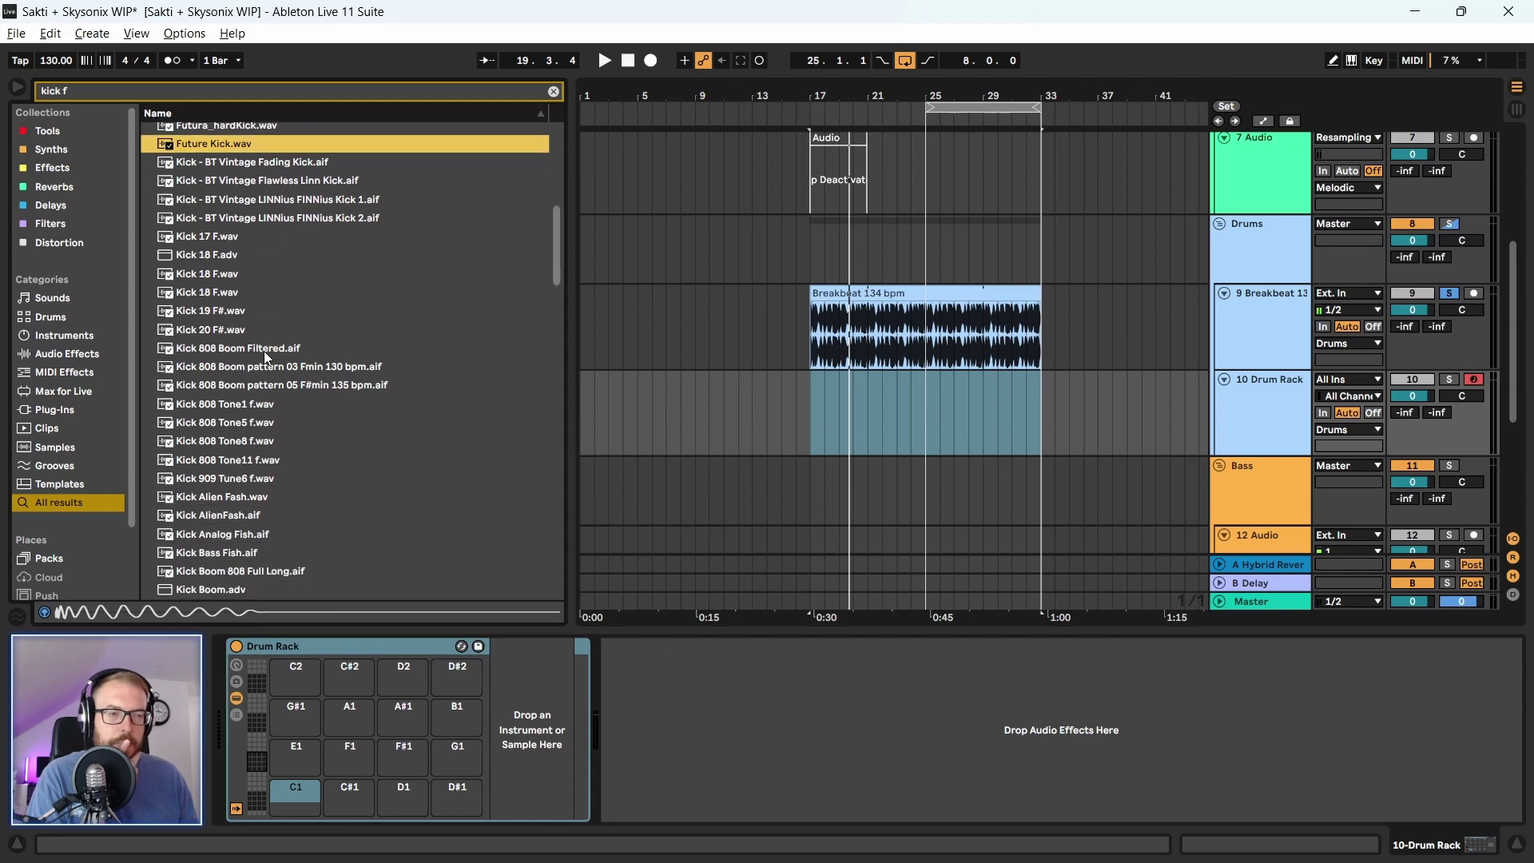
Audition the Kick 18 F samples, Kick 19 F#, Kick 808 Boom Filtered and Kick 808 Tone5 f
click(235, 277)
click(243, 294)
click(243, 311)
click(248, 348)
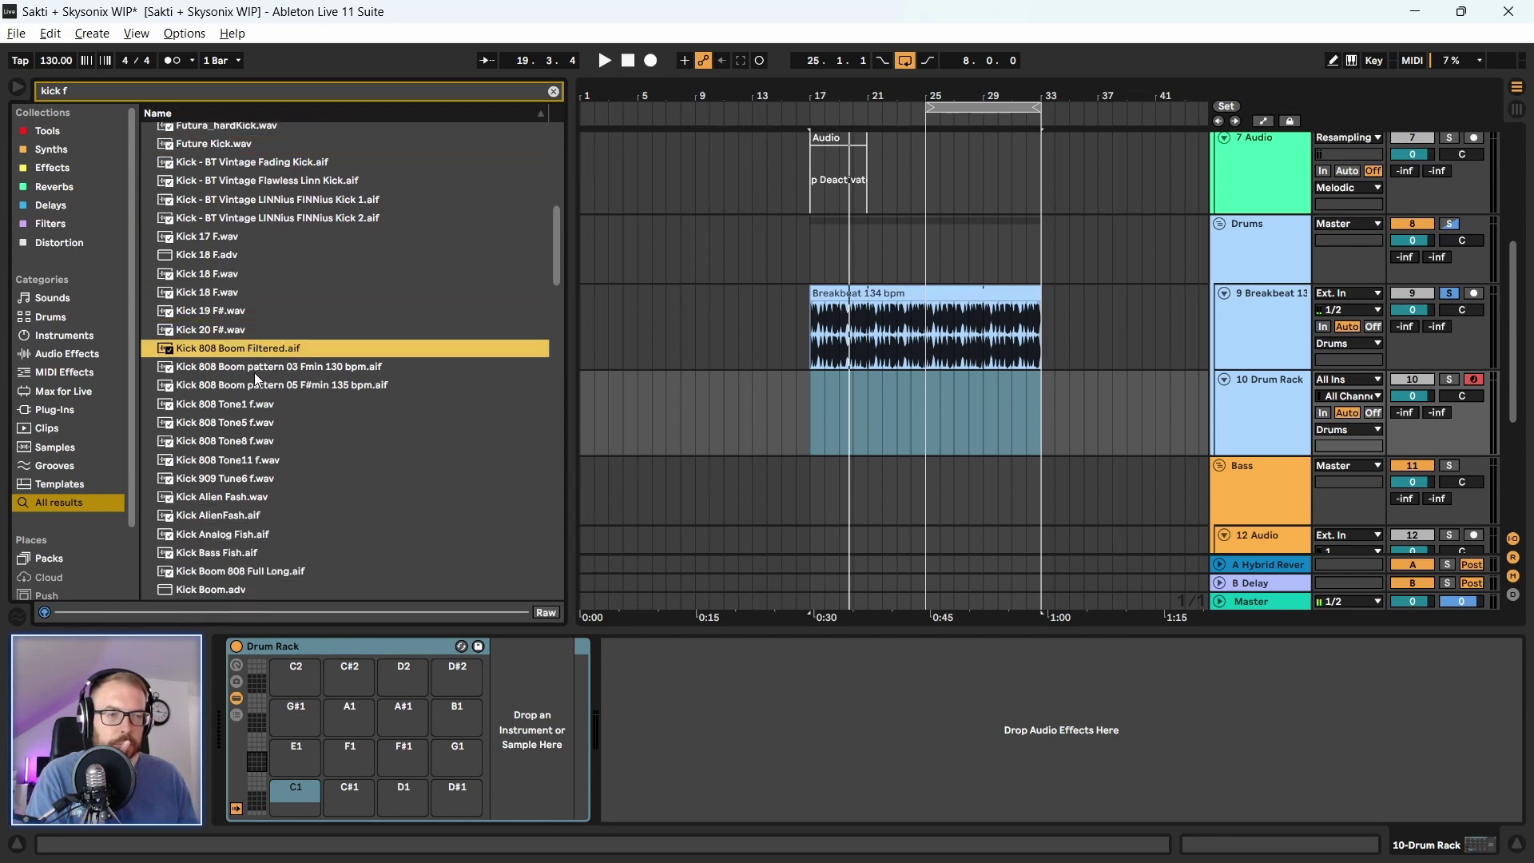
click(262, 422)
Audition the Kick_Hardstyle samples 03_F, 04_F, 05_F# and 06_F#, ending on Kick_Hardstyle_05_F#.wav
scroll(354, 472, down, 10)
scroll(354, 472, down, 12)
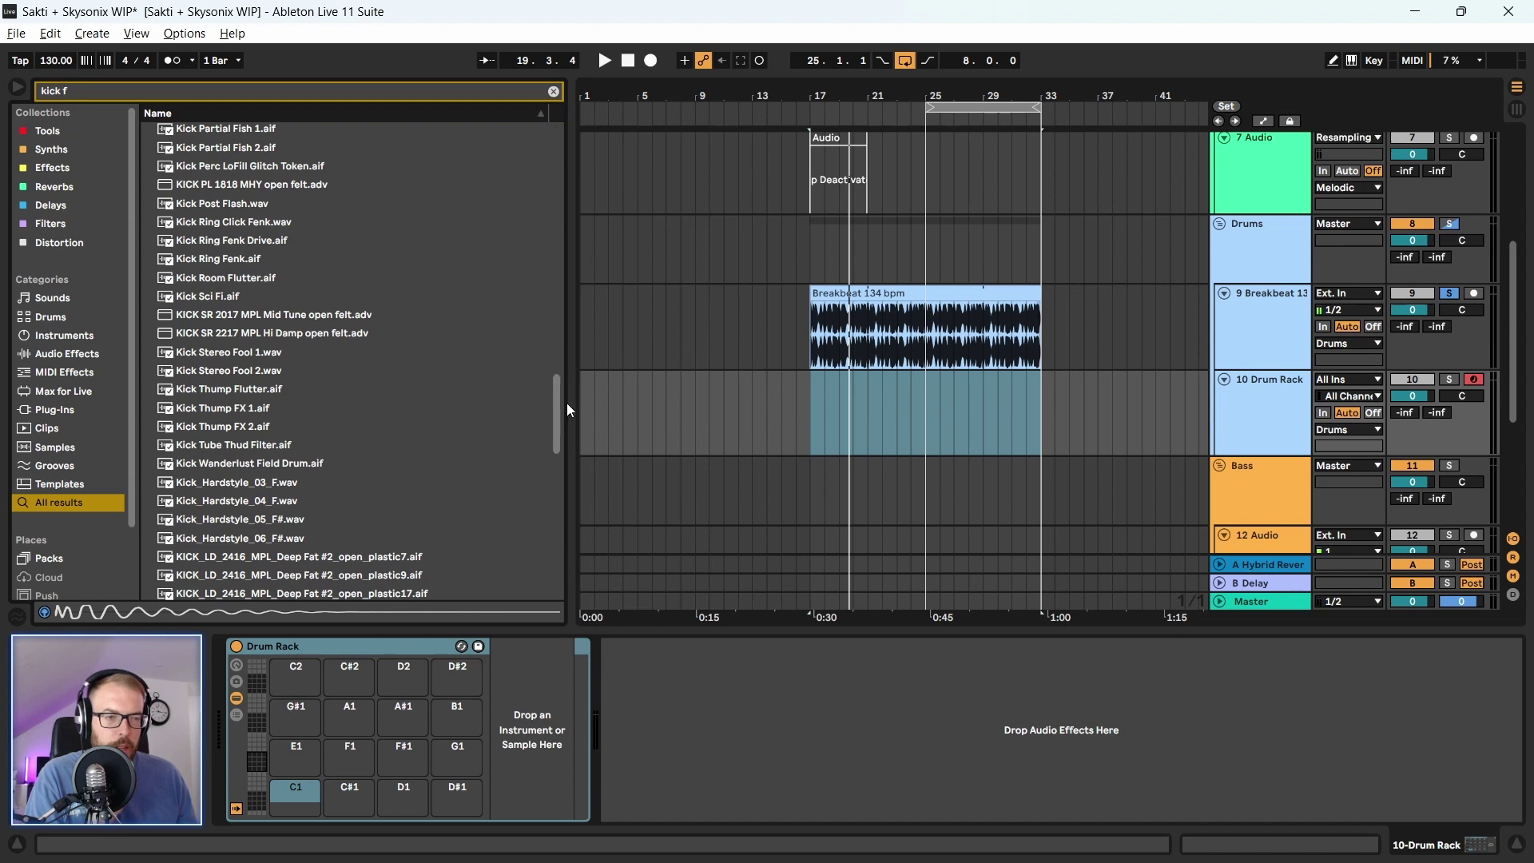
click(281, 482)
click(237, 501)
click(219, 519)
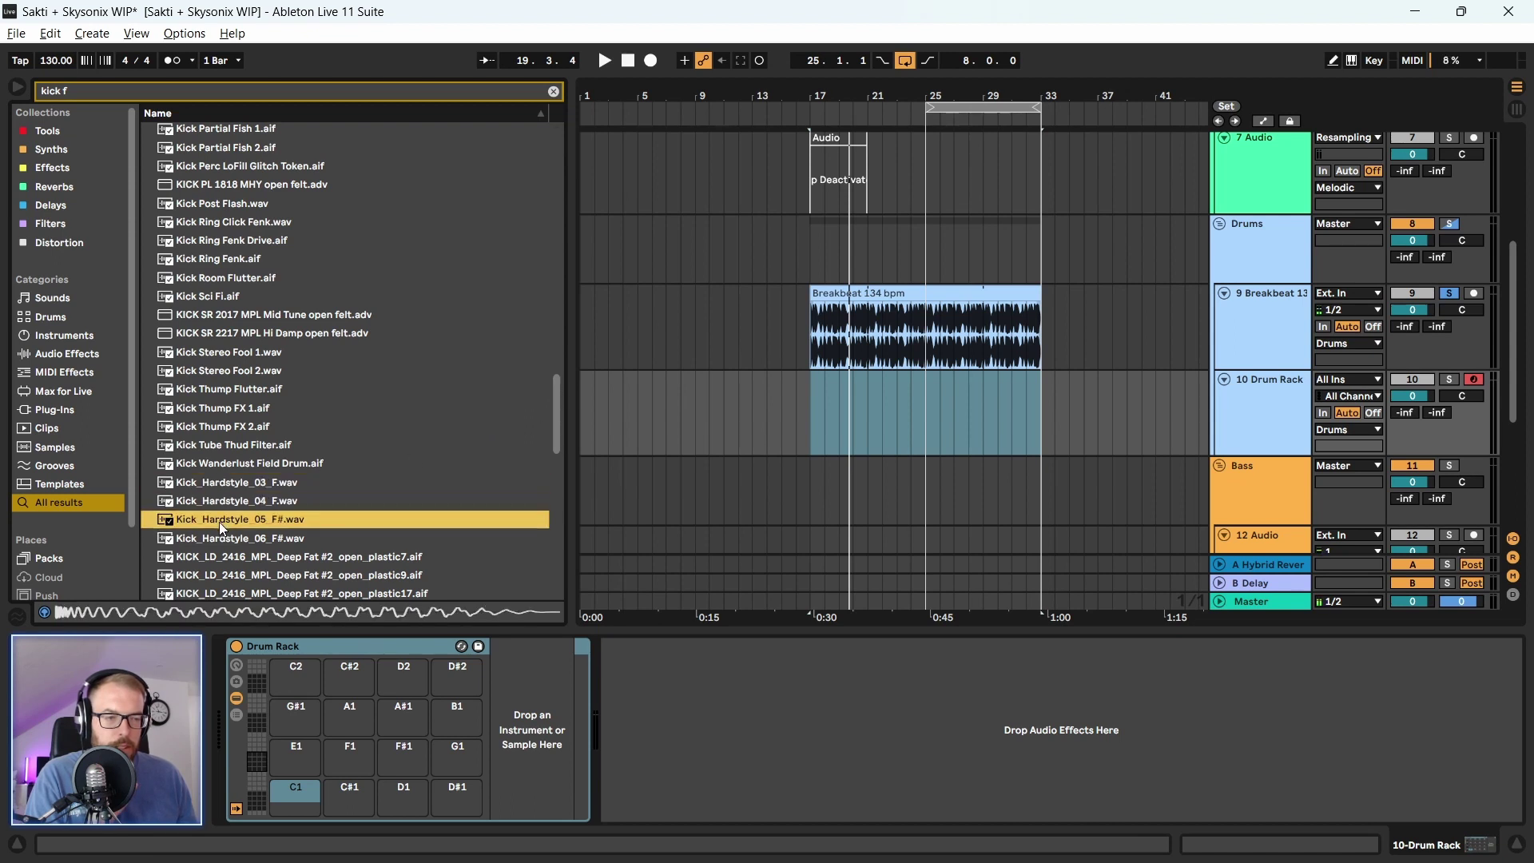
click(222, 544)
click(232, 518)
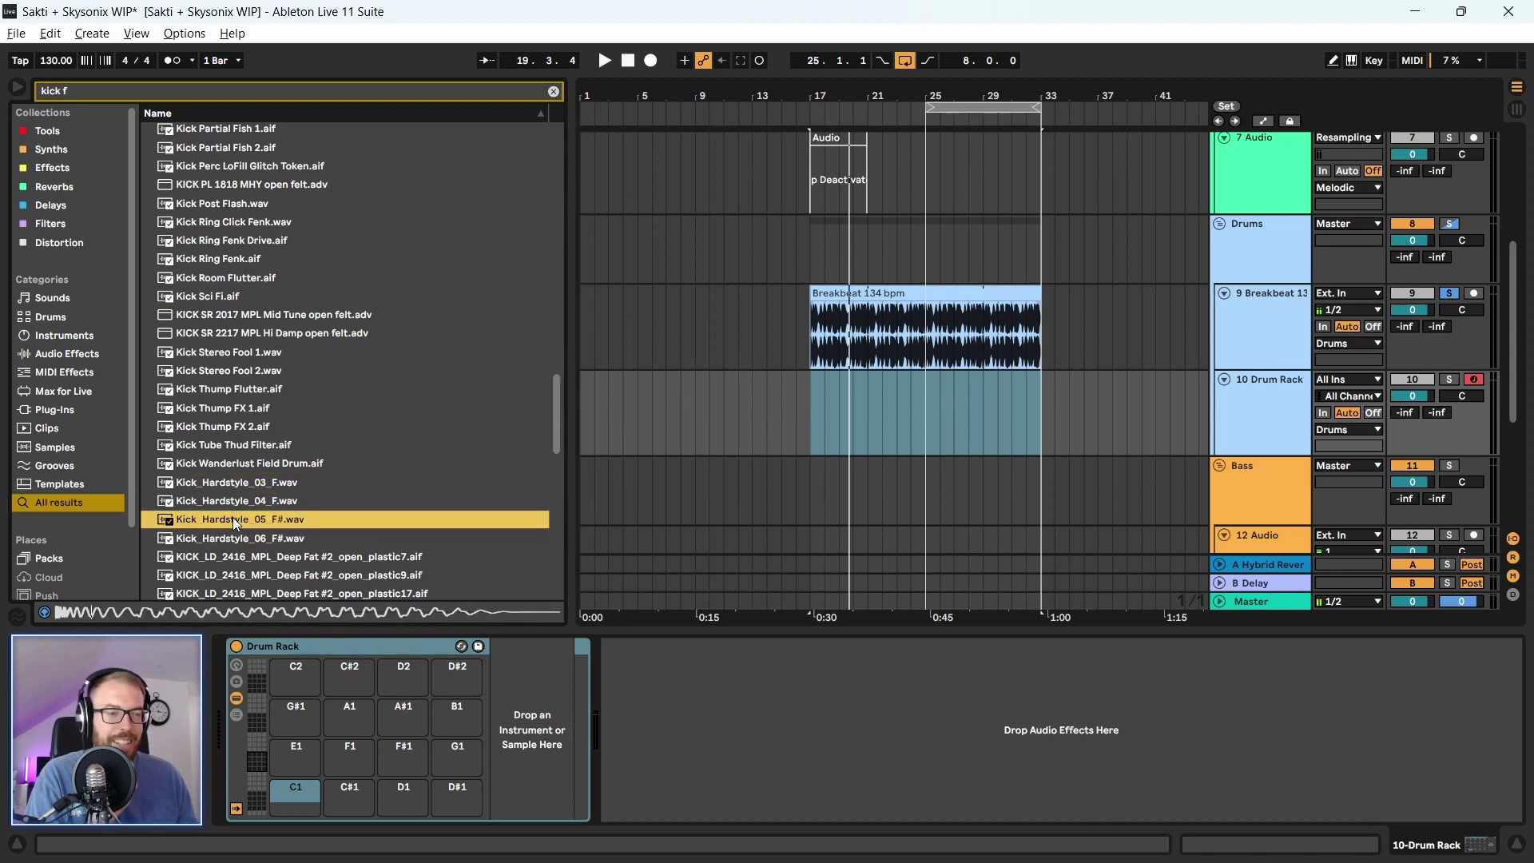
Audition Kick_Hardstyle_04_F.wav and 03_F.wav again, and load Kick_Hardstyle_04_F.wav onto the Drum Rack's C1 pad
click(237, 501)
click(238, 483)
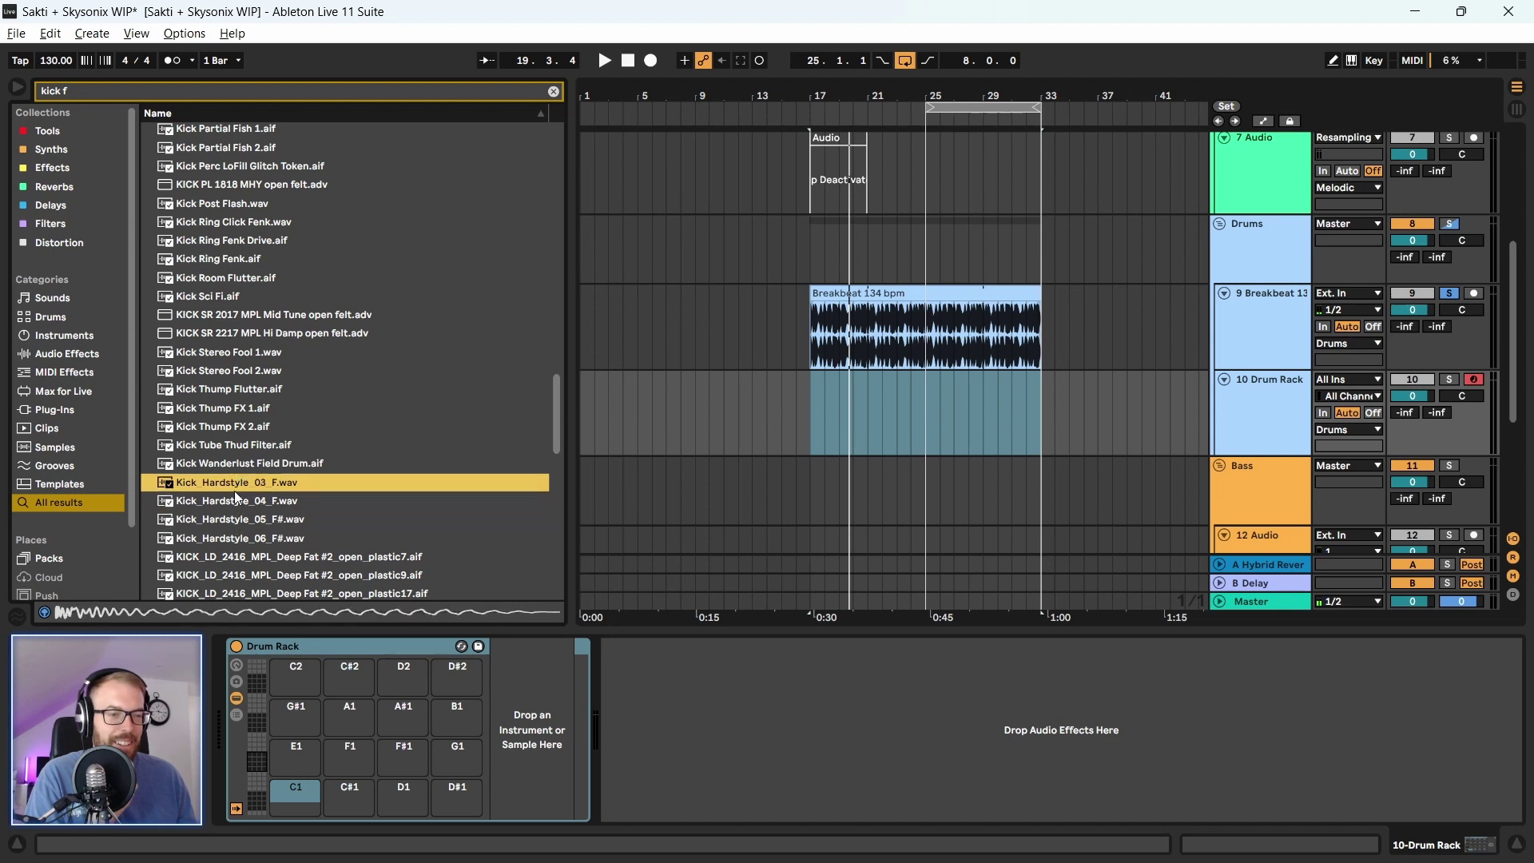
click(233, 495)
drag(233, 496, 293, 793)
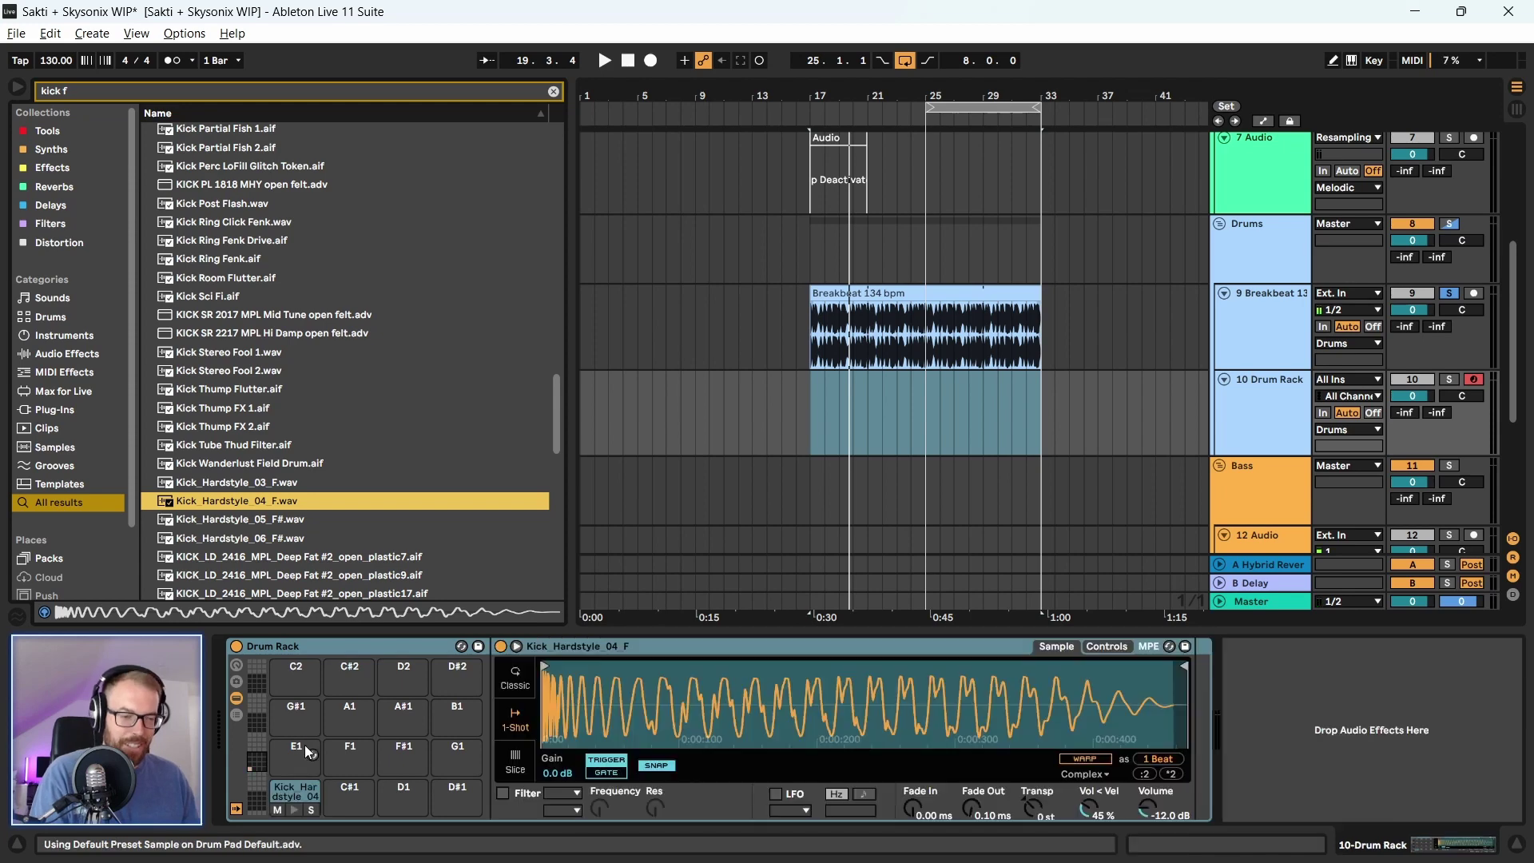
Trim the kick sample to about its first quarter, raise its Fade Out time, and play it back
drag(1184, 667, 706, 672)
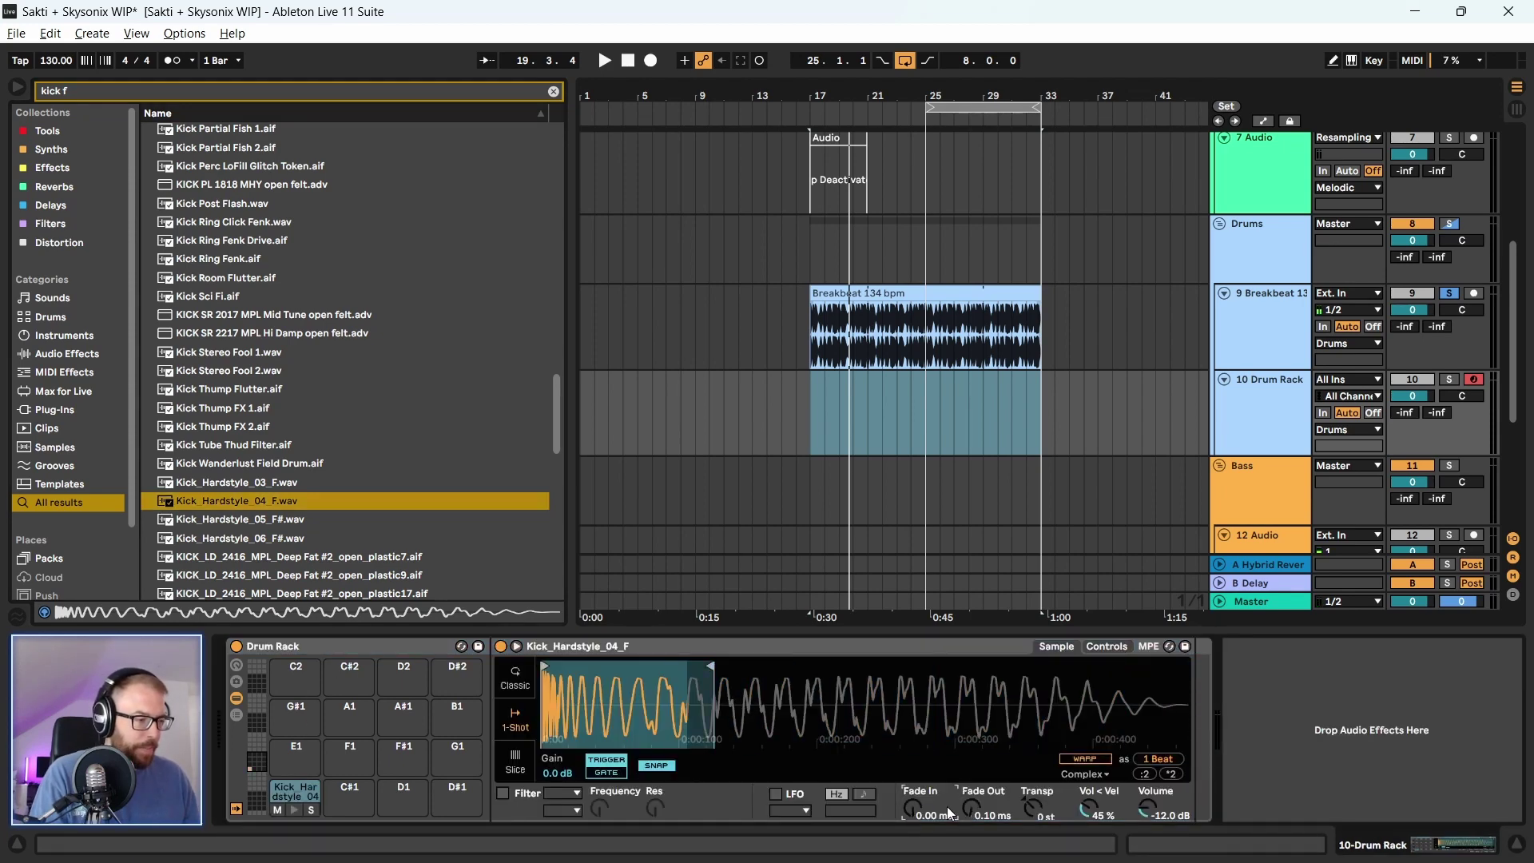
drag(972, 809, 972, 784)
key(space)
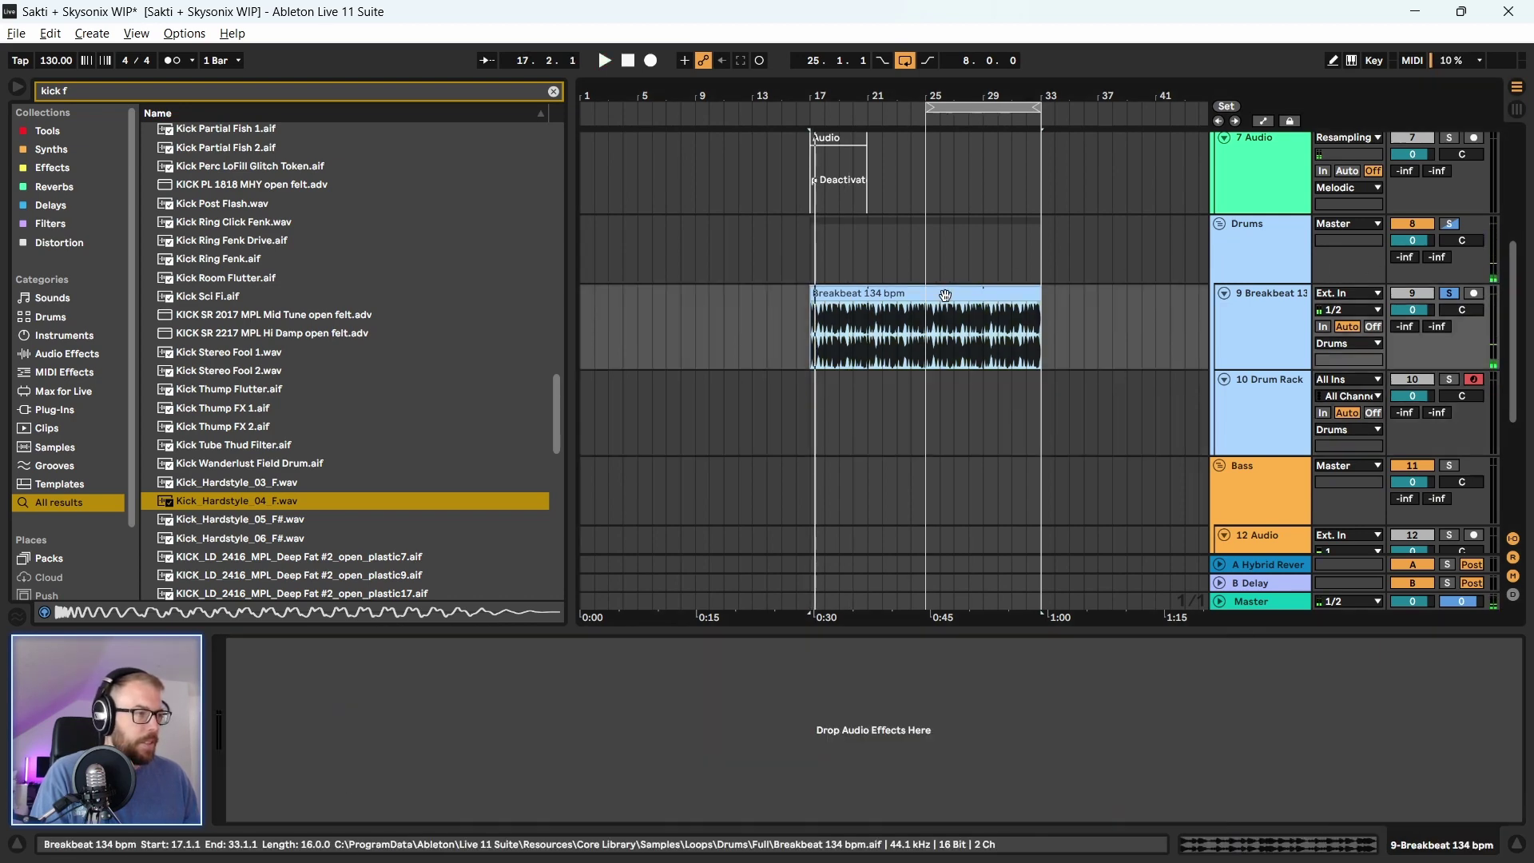
Deactivate the Breakbeat clip and create a looped four-bar MIDI clip on the Drum Rack track, extended from bar 17 to 33
click(945, 296)
drag(838, 385, 807, 416)
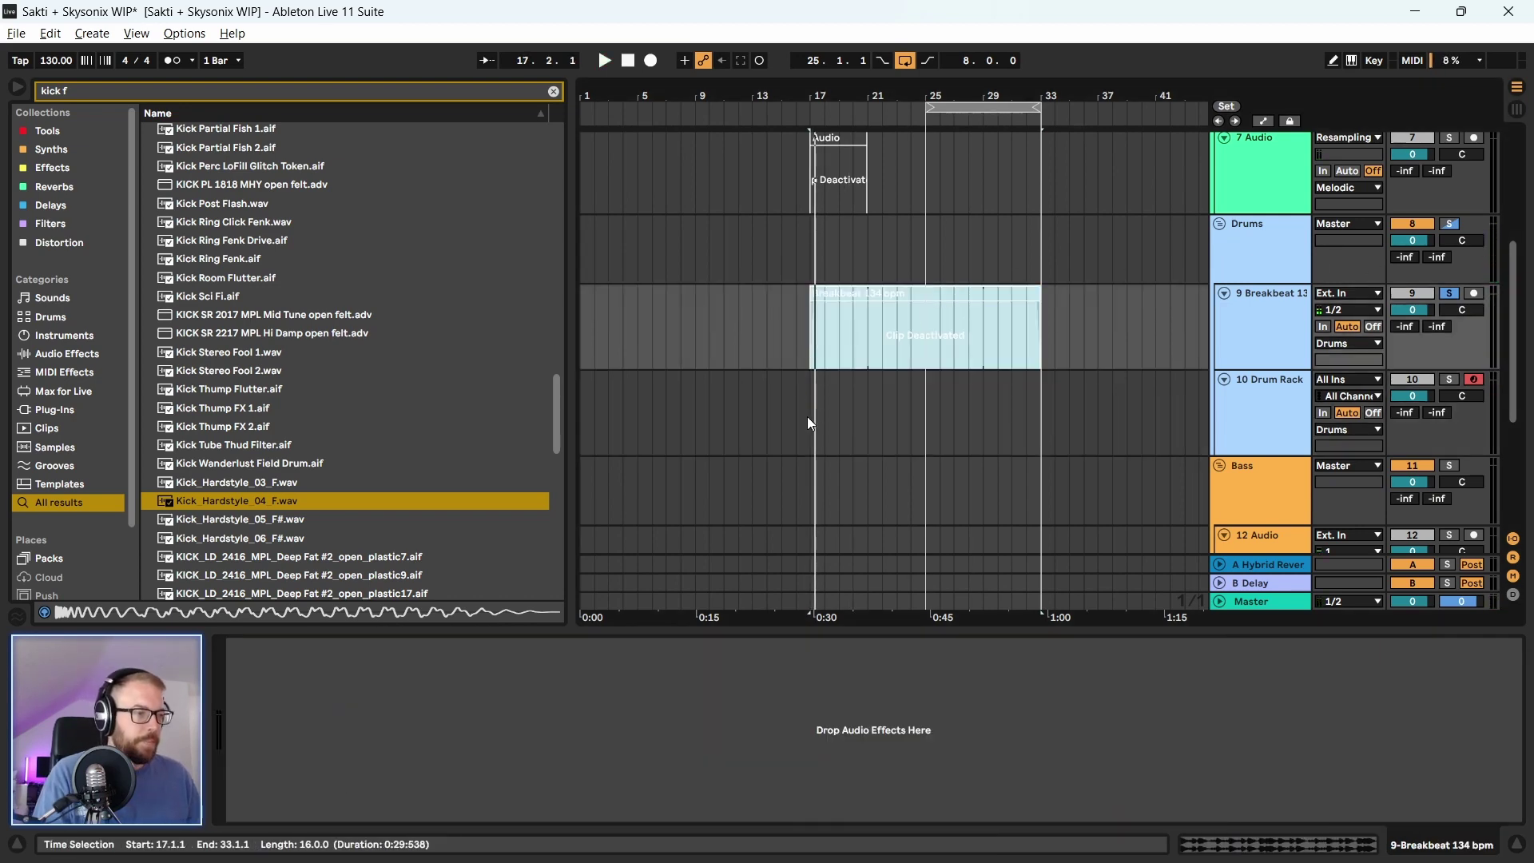
key(0)
key(ctrl+shift+m)
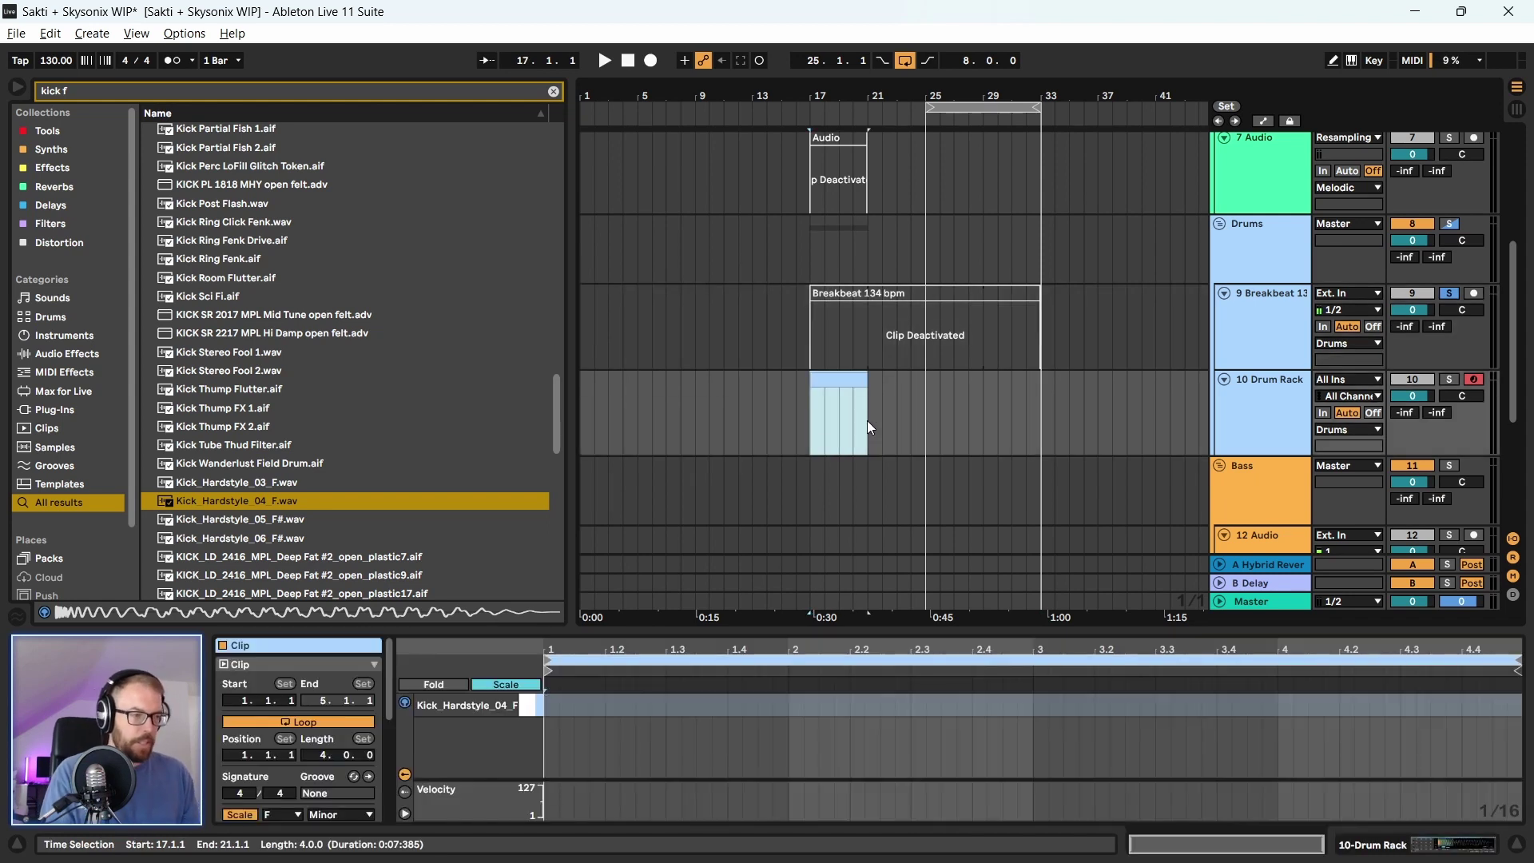
drag(867, 416, 1031, 394)
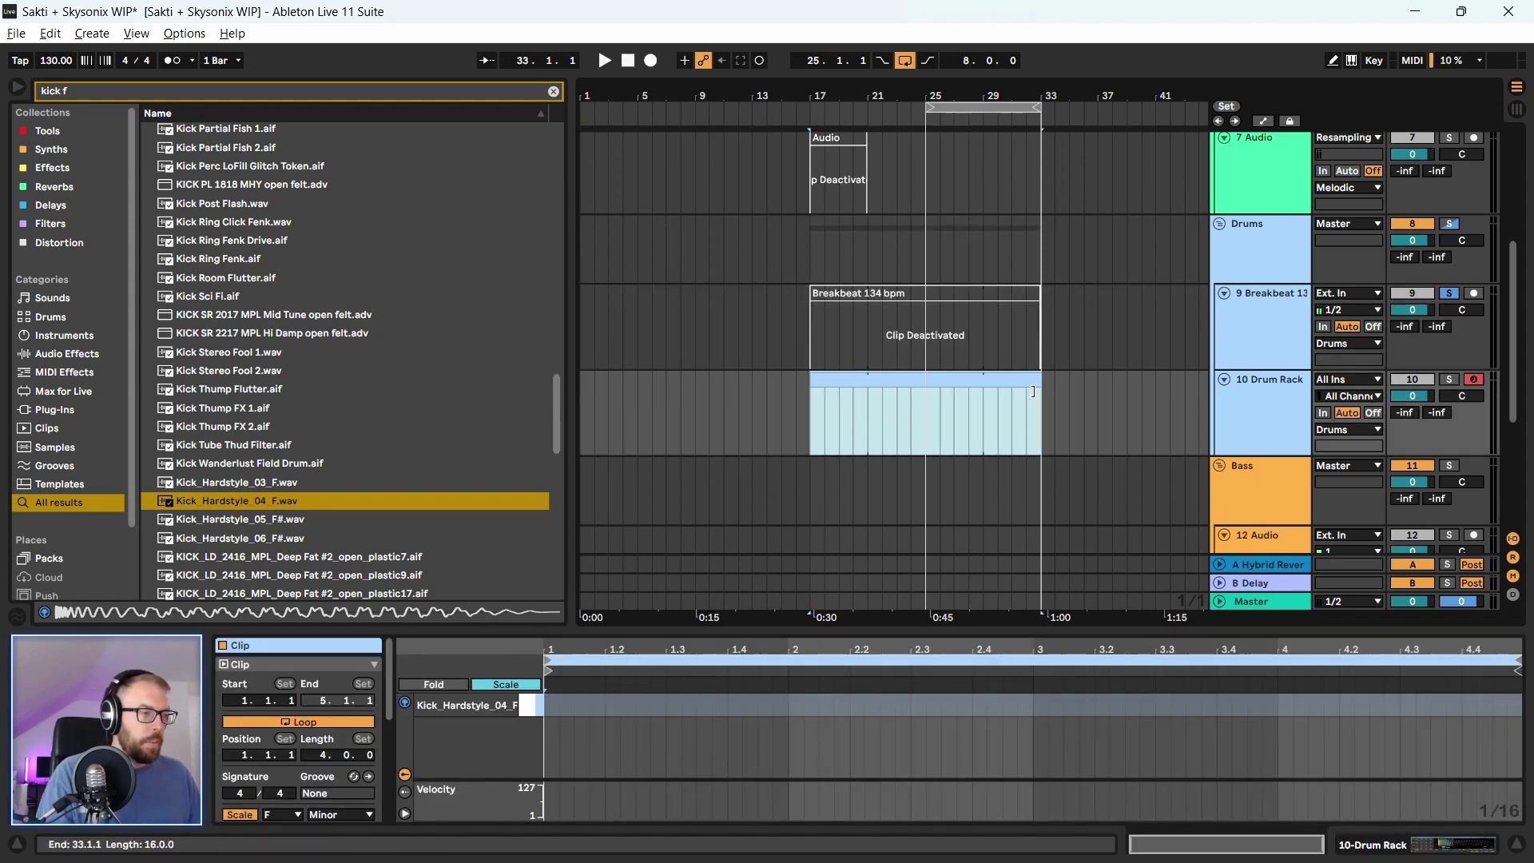
Add a one-beat kick note at 1.1.1 of the MIDI clip and turn off the Breakbeat track's solo
double_click(550, 706)
key(space)
key(space)
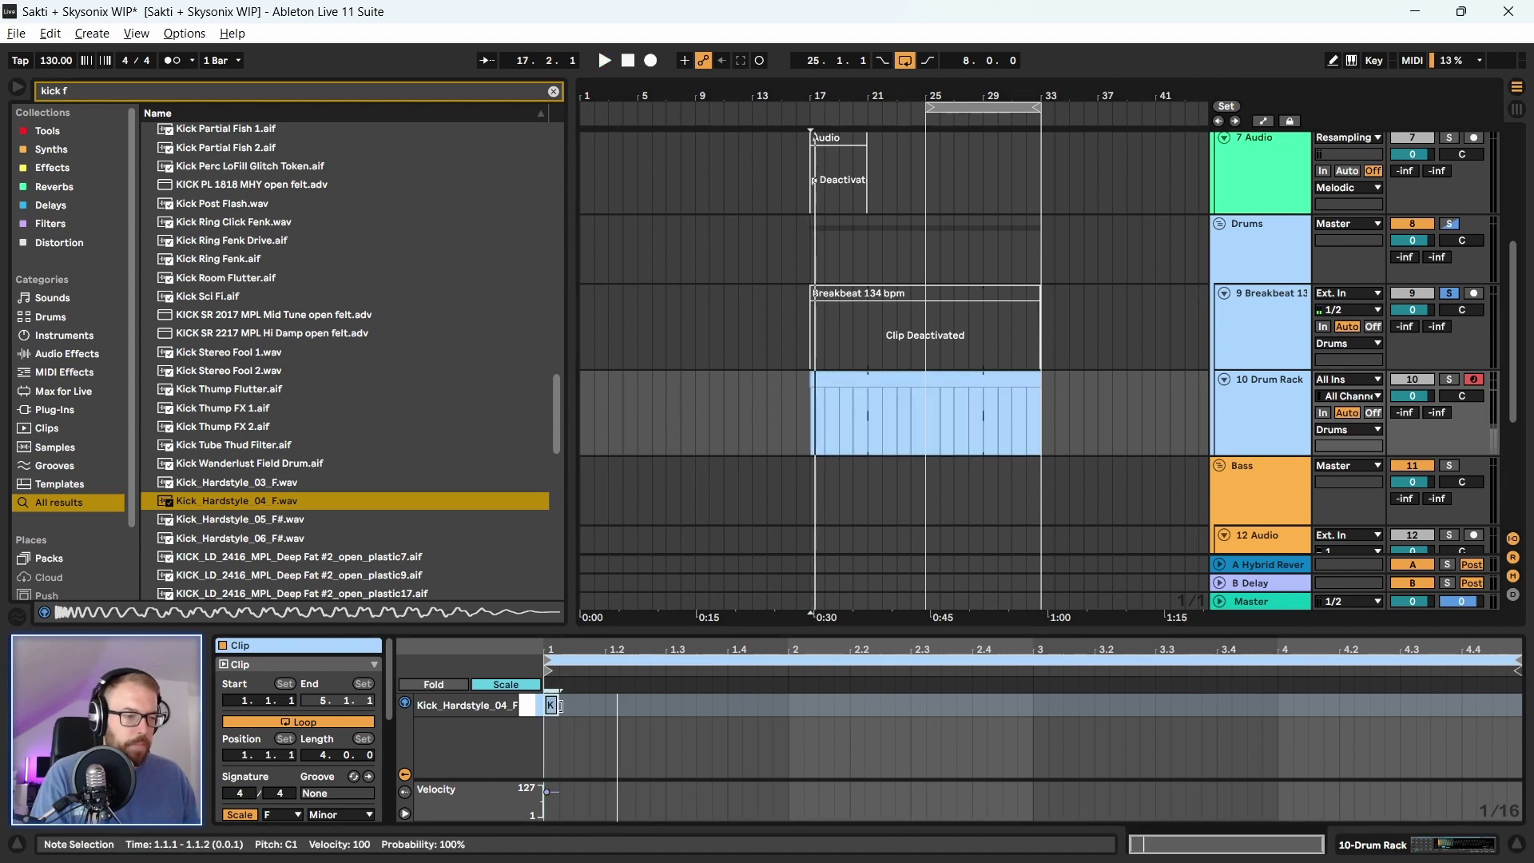
click(1456, 294)
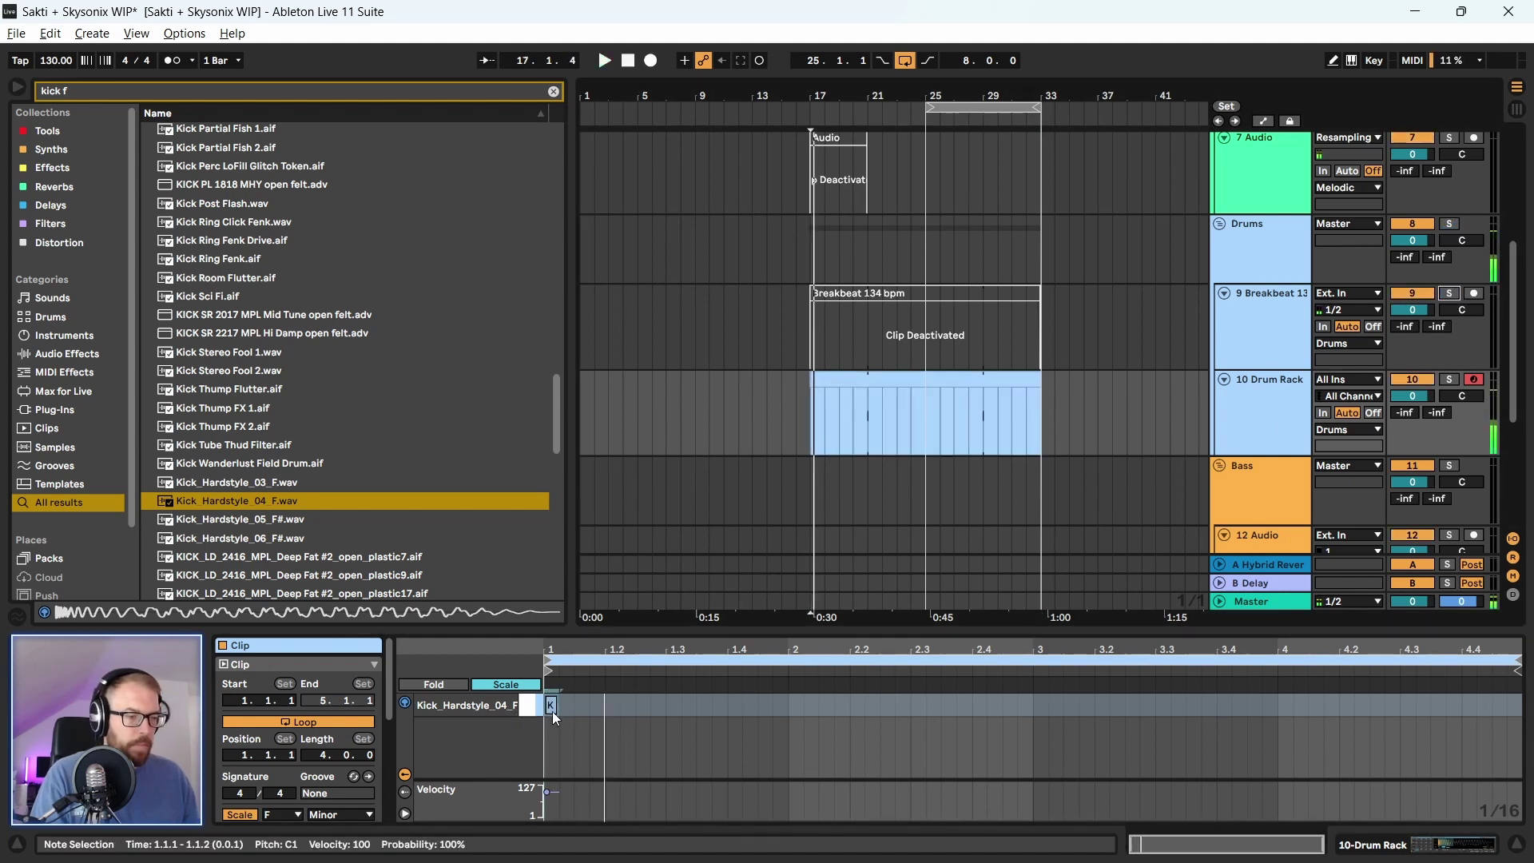
drag(557, 708, 609, 717)
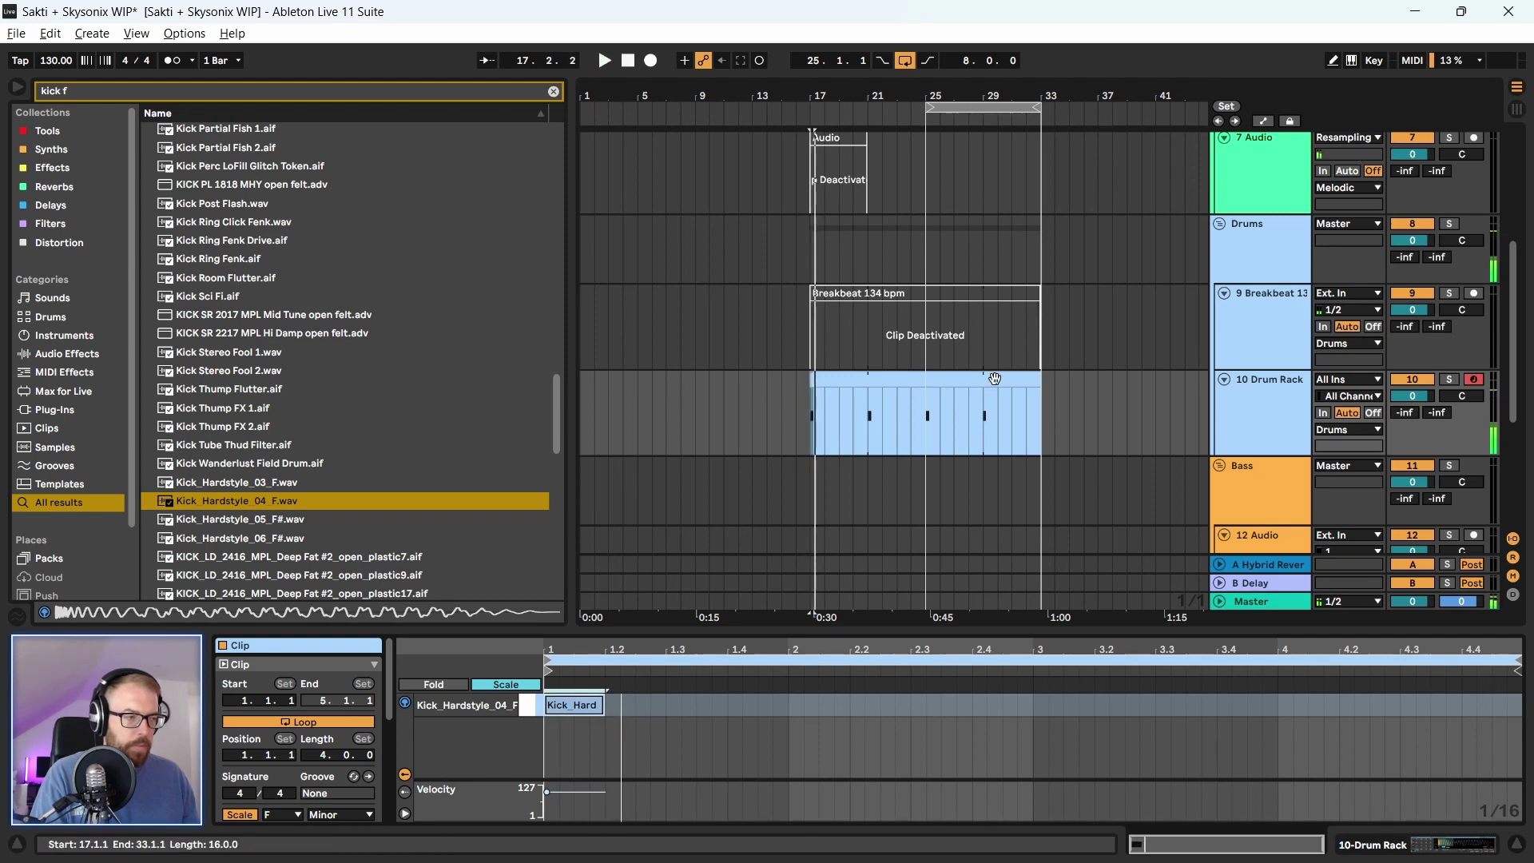
Extend the kick sample's end point in the Drum Rack and play the MIDI clip to check the sound
click(1287, 381)
key(space)
drag(709, 666, 828, 666)
key(space)
click(966, 387)
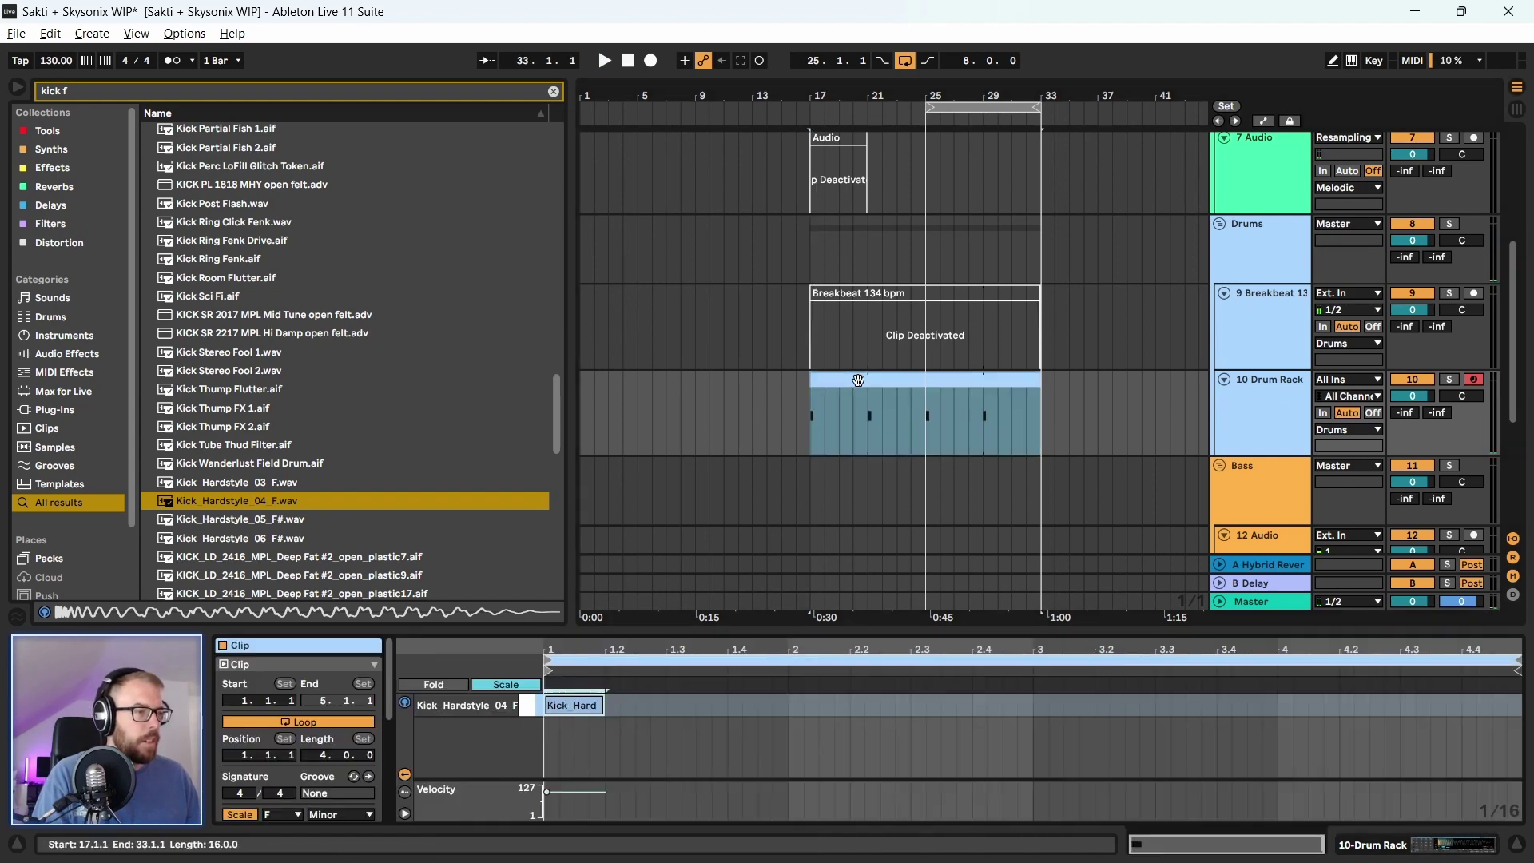
key(space)
key(space)
Enlarge the note editor, copy the kick note to 1.3.3, and try shortening the first note to half a beat
drag(655, 629, 656, 369)
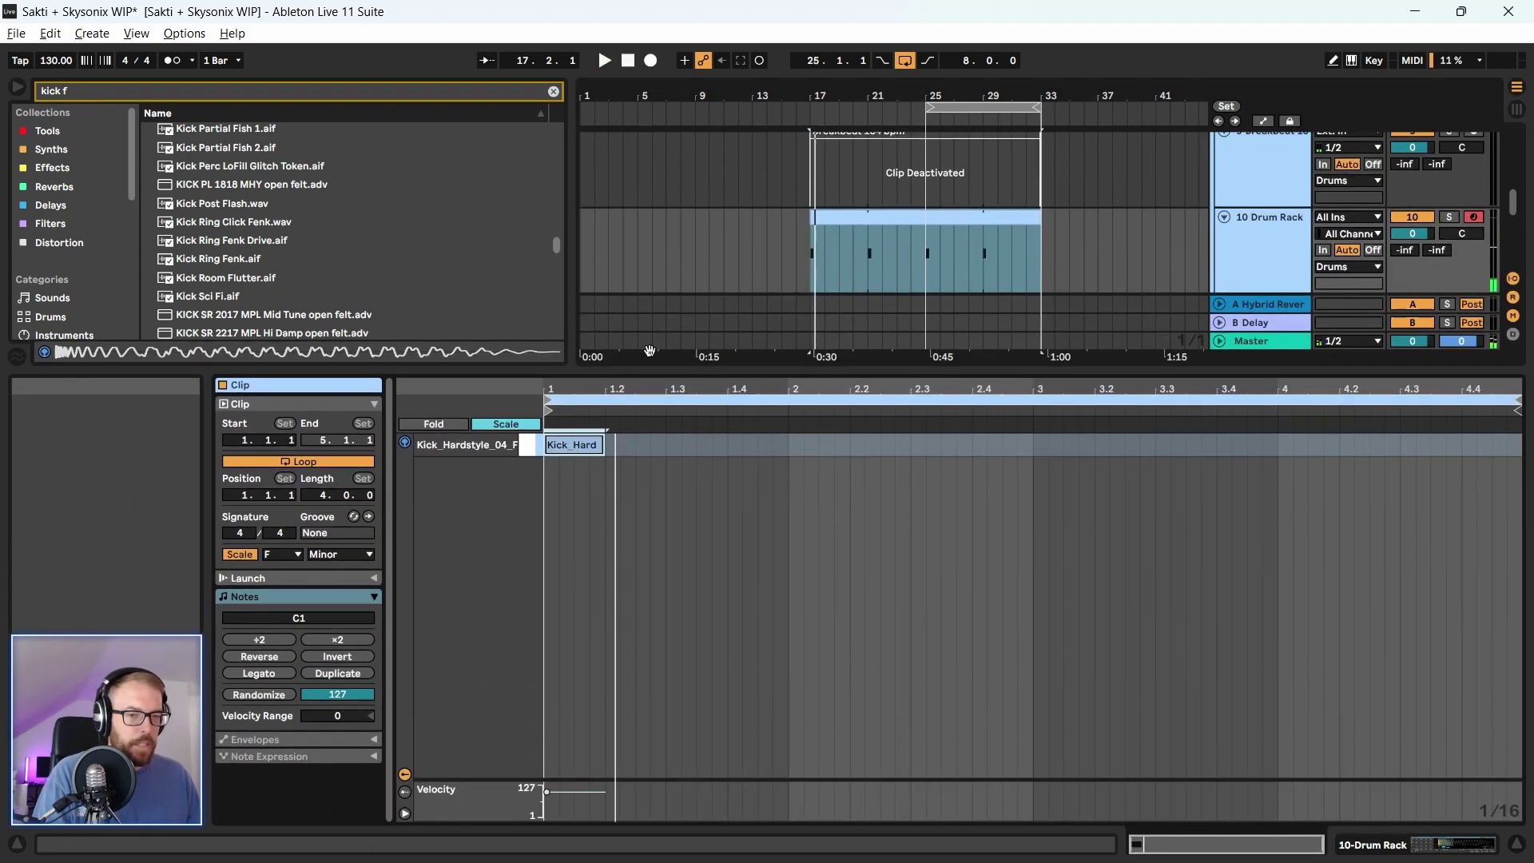
click(581, 450)
drag(579, 446, 731, 454)
key(space)
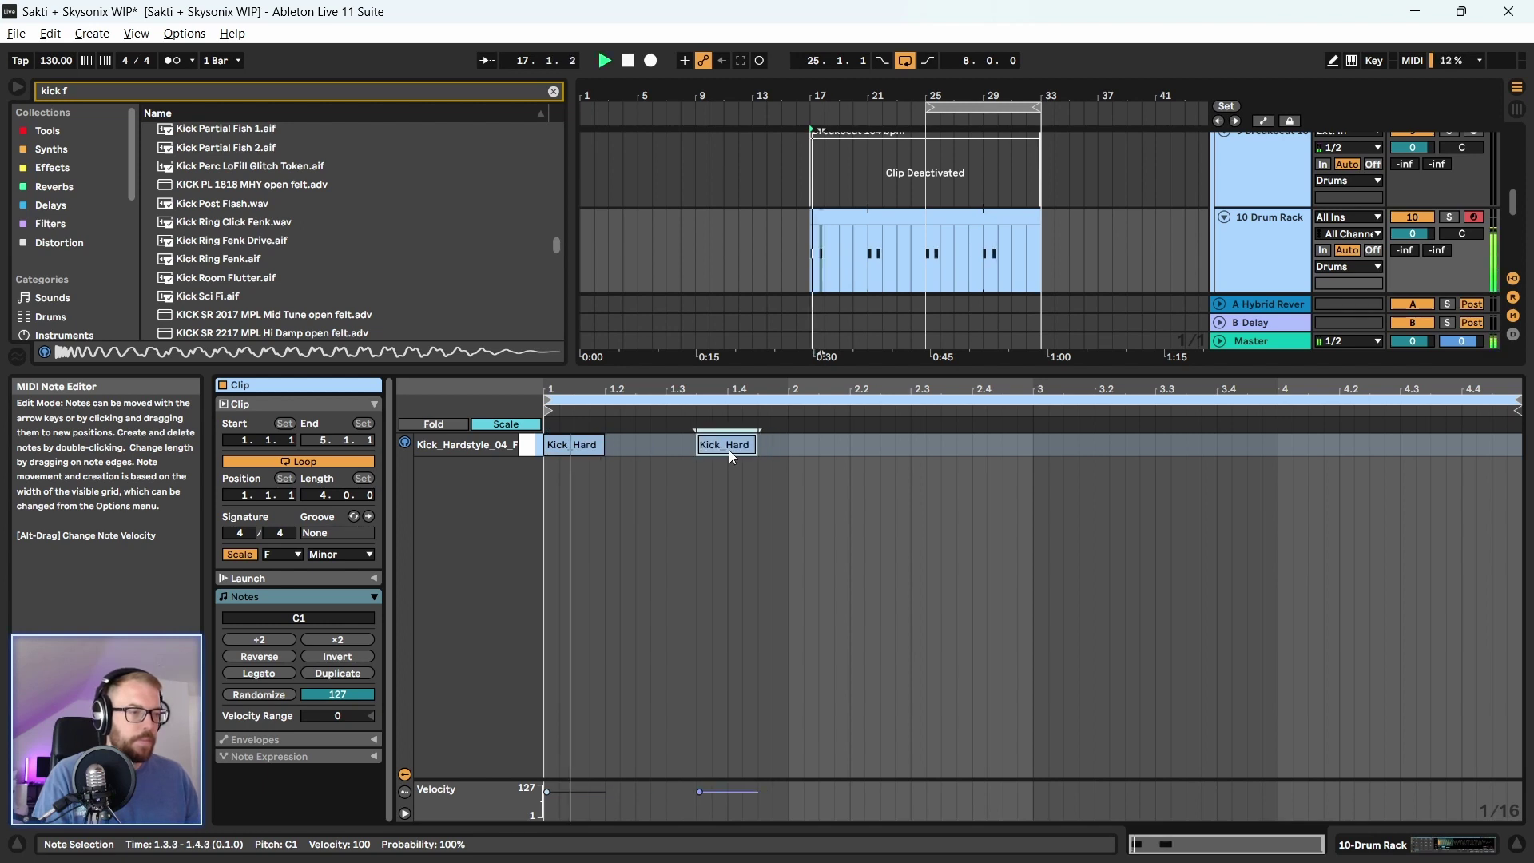
drag(601, 444, 575, 459)
key(space)
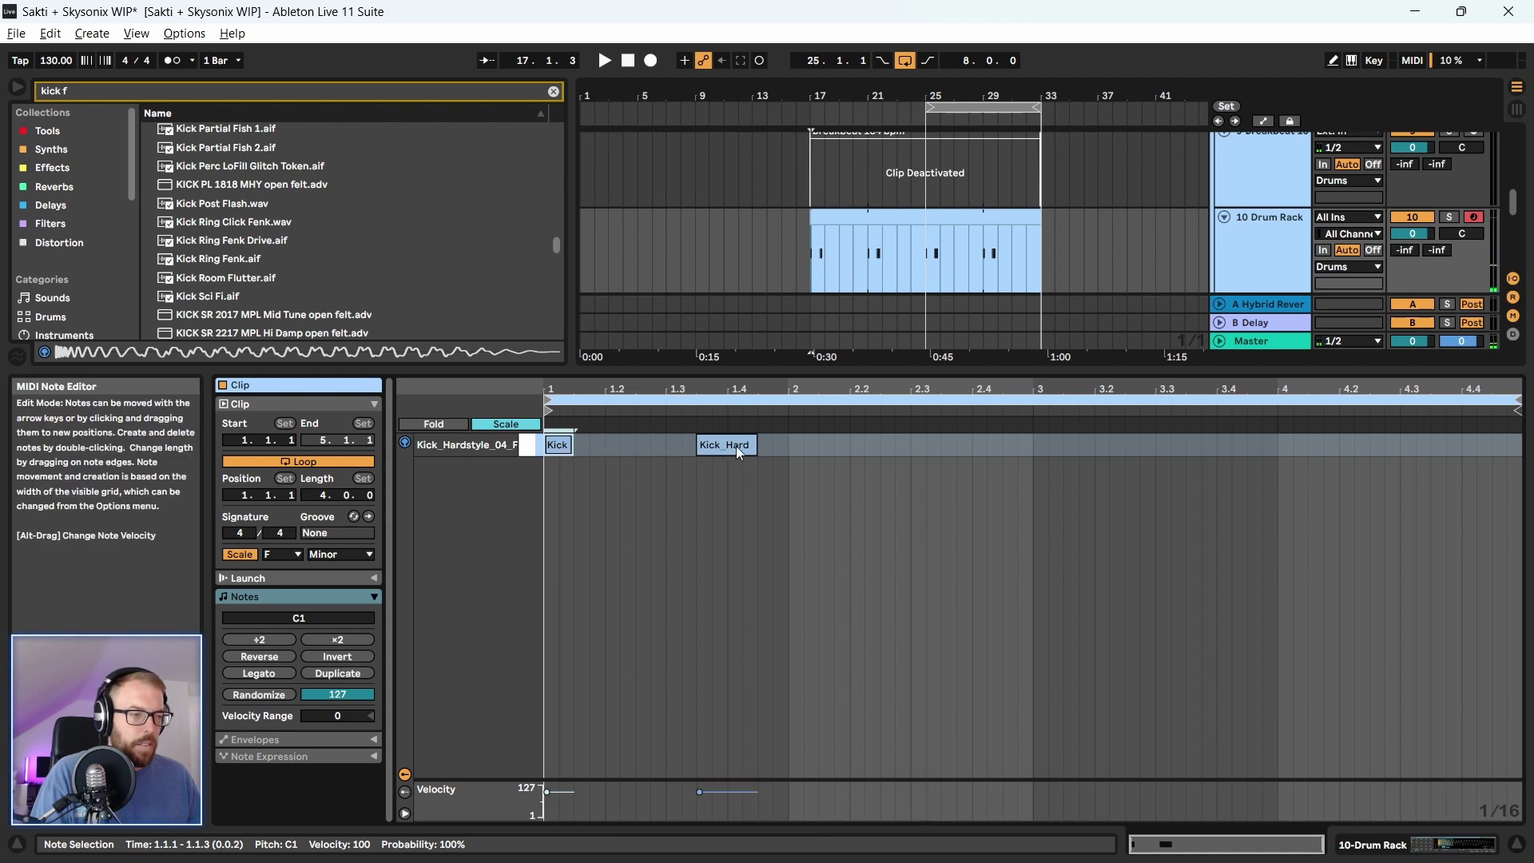
Move the second kick note to 1.2.3, add a half-beat kick at 1.4.3, and play the pattern
drag(736, 446, 660, 453)
key(space)
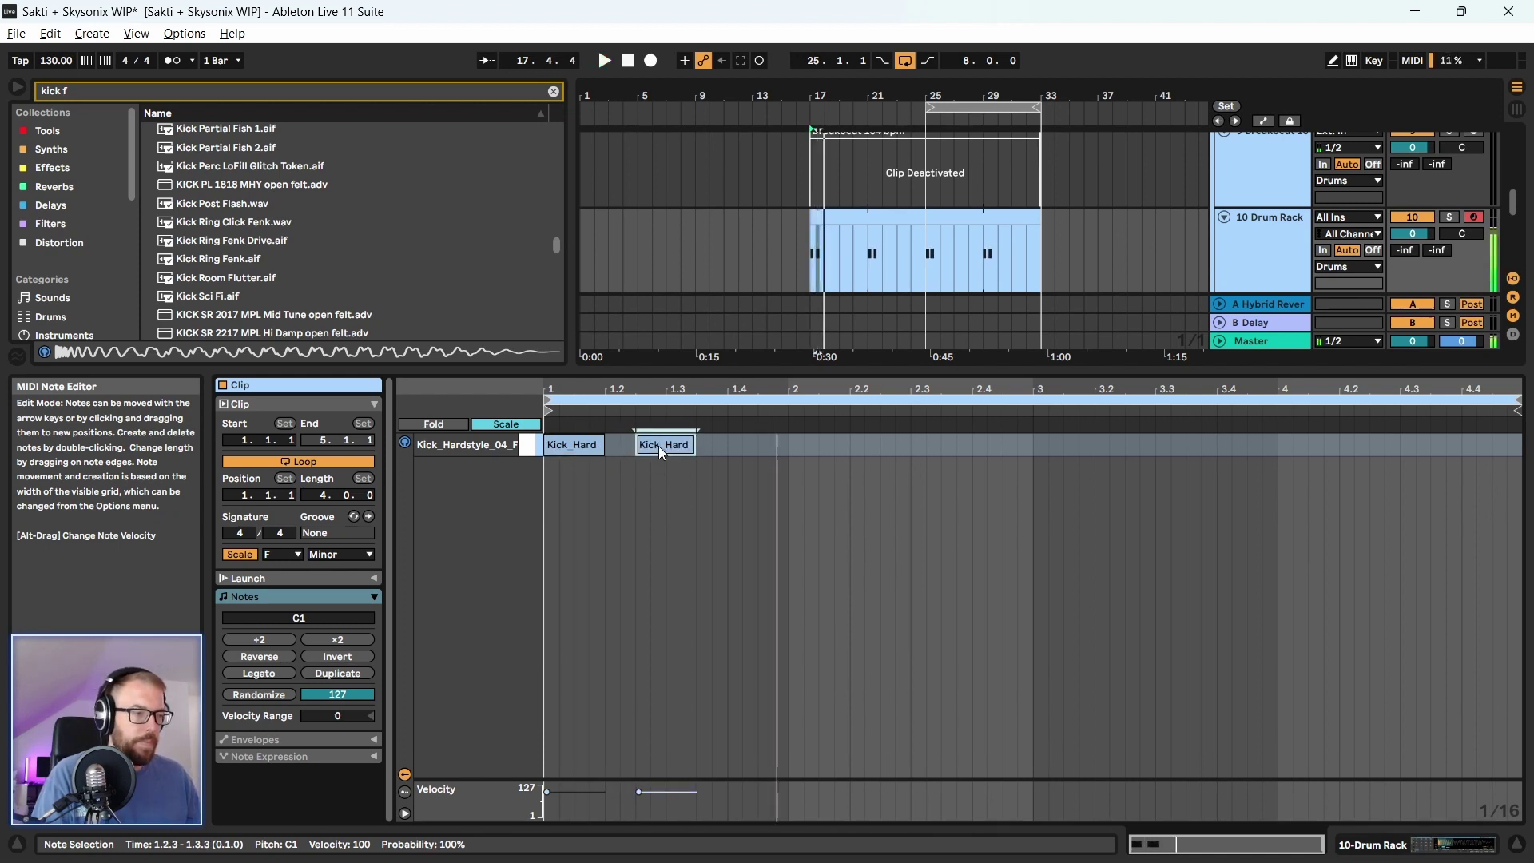
drag(659, 446, 788, 447)
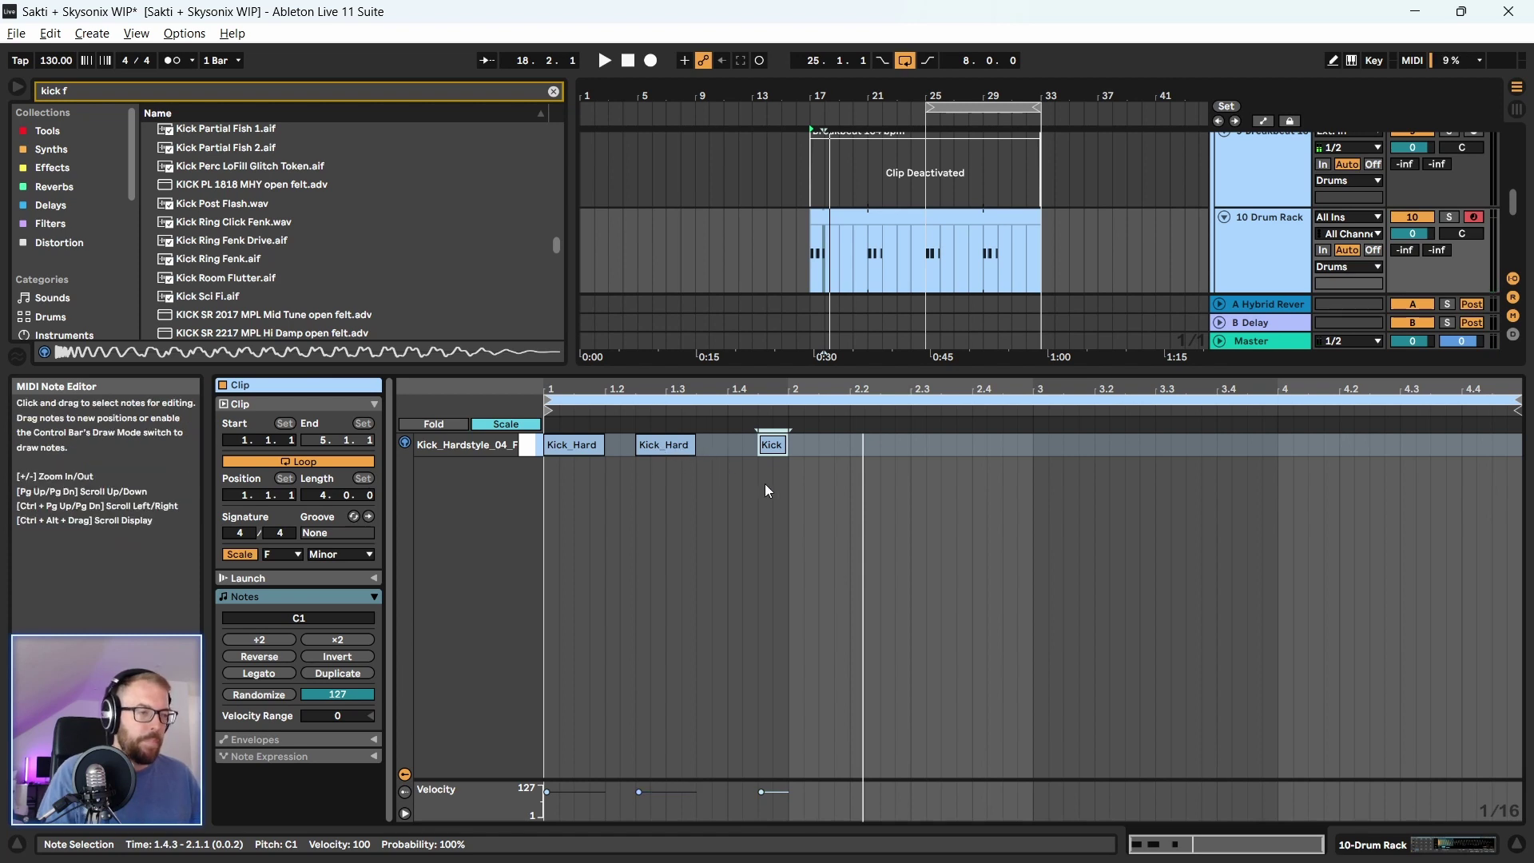
key(space)
Copy the first bar's kick pattern into bar 2, duplicate both bars into bars 3 and 4, and listen
drag(765, 483, 810, 453)
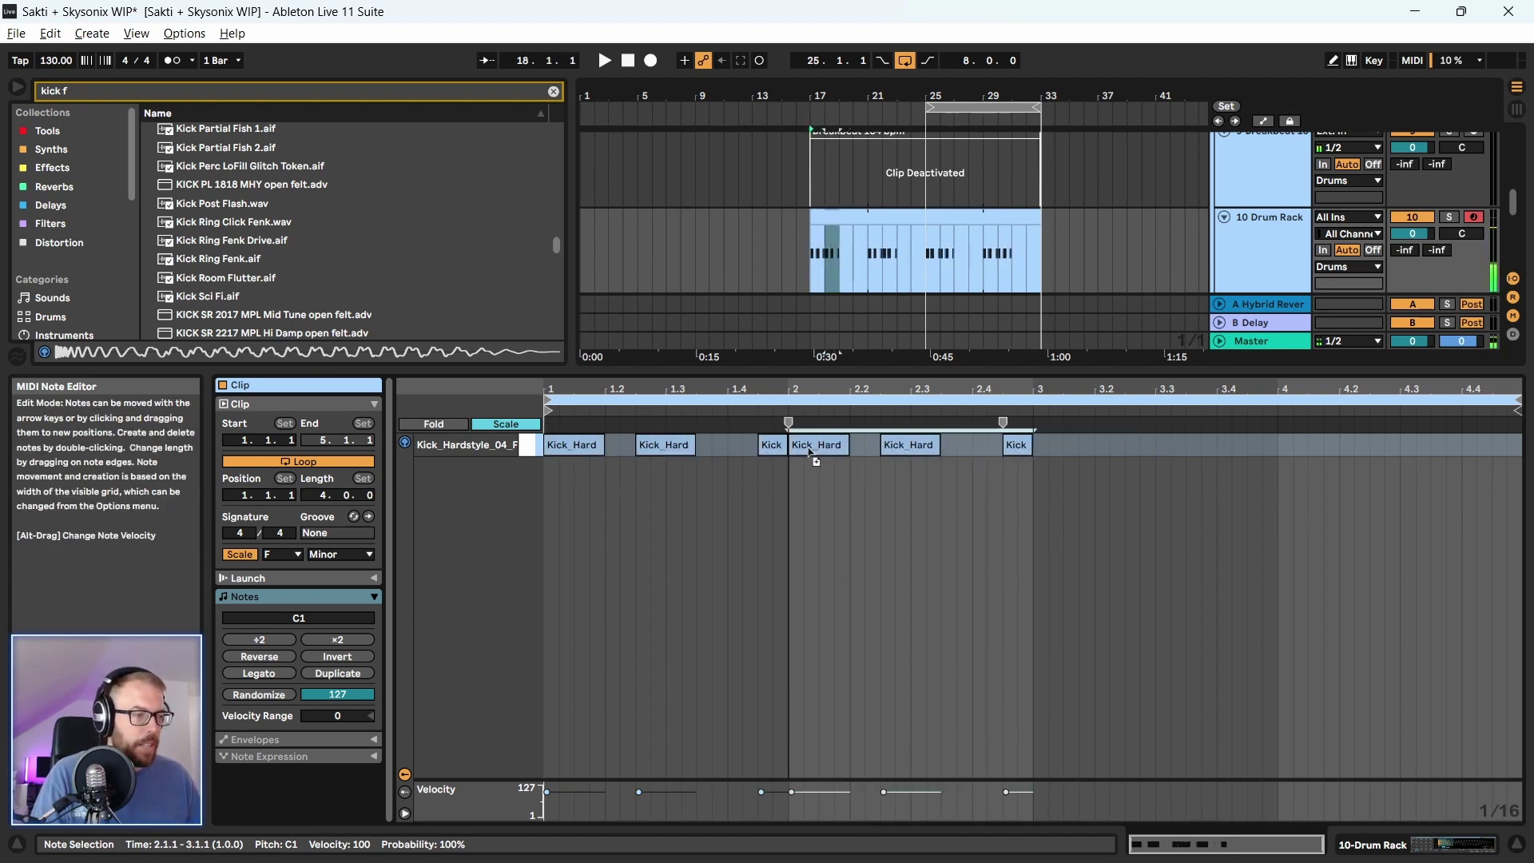
drag(1015, 501, 565, 449)
key(ctrl+d)
key(space)
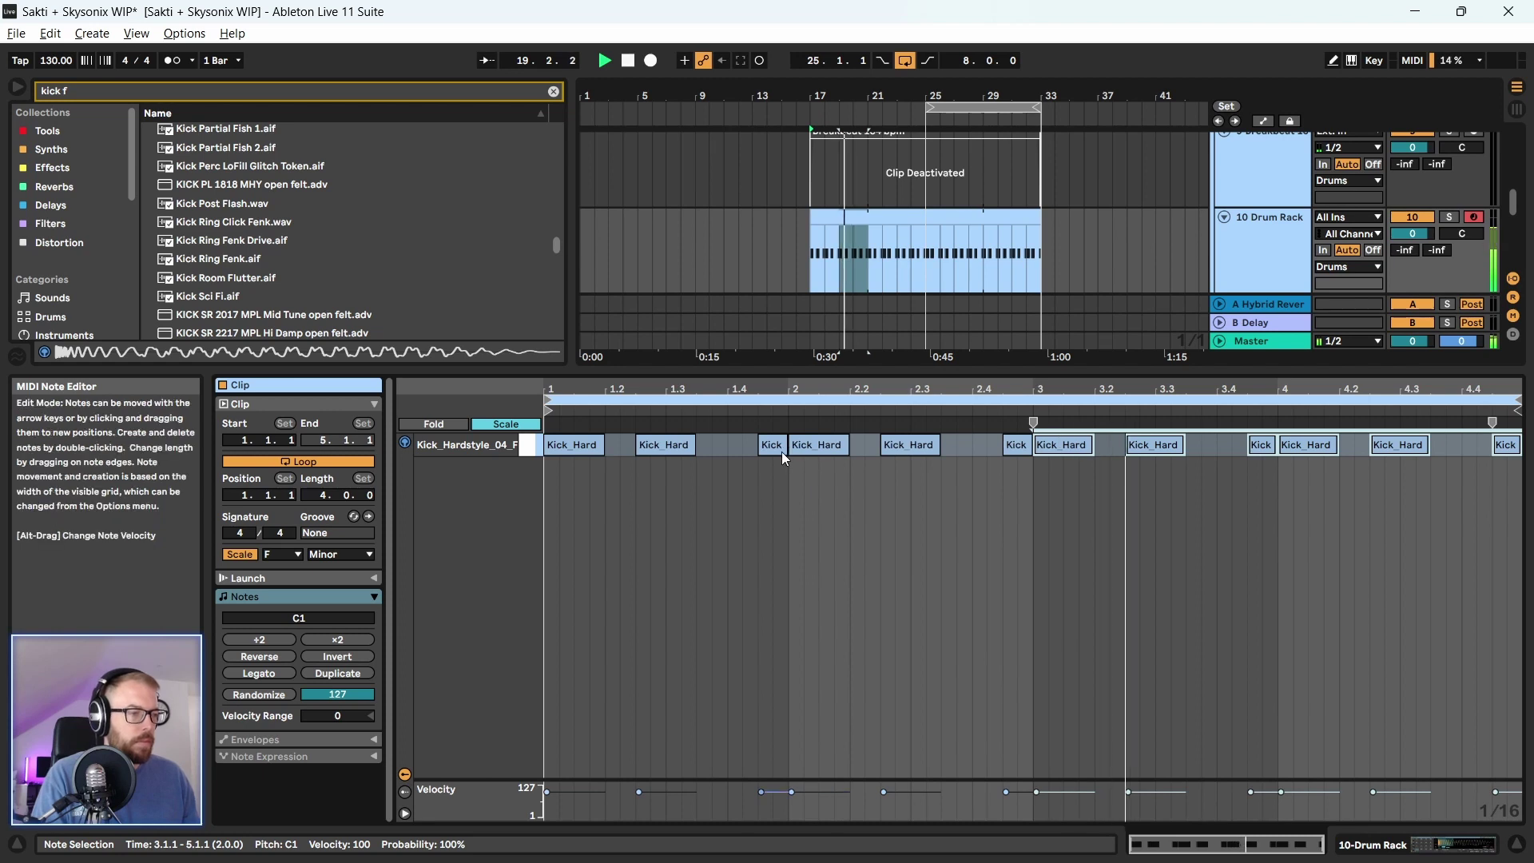
Move the last kicks of bars 1 and 2 to 1.4.1 and 2.4.1, one beat long, and copy both bars over bars 3 and 4
drag(778, 447, 748, 448)
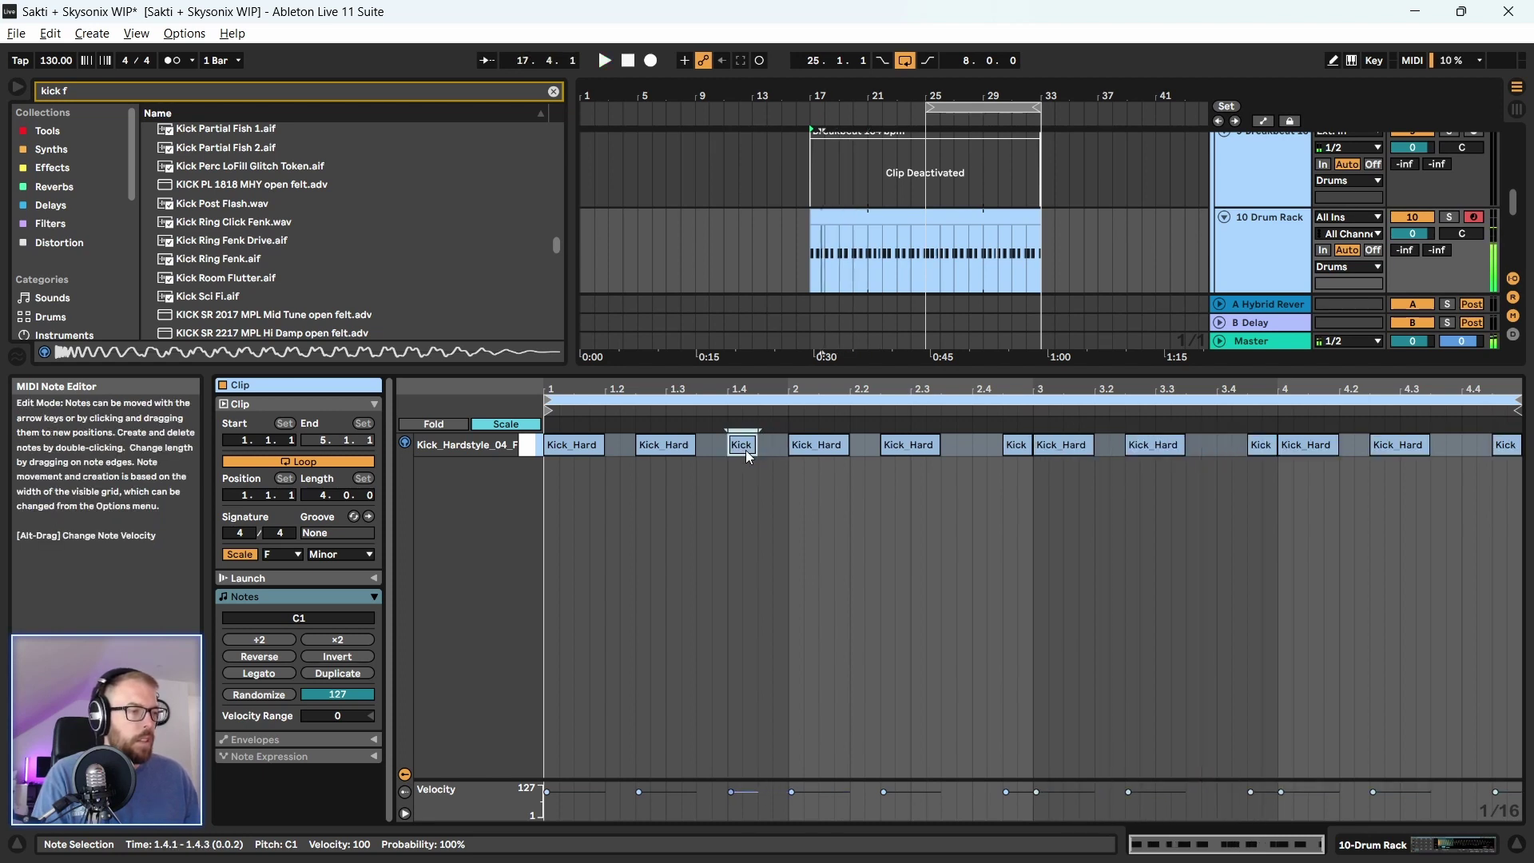
drag(1024, 447, 996, 448)
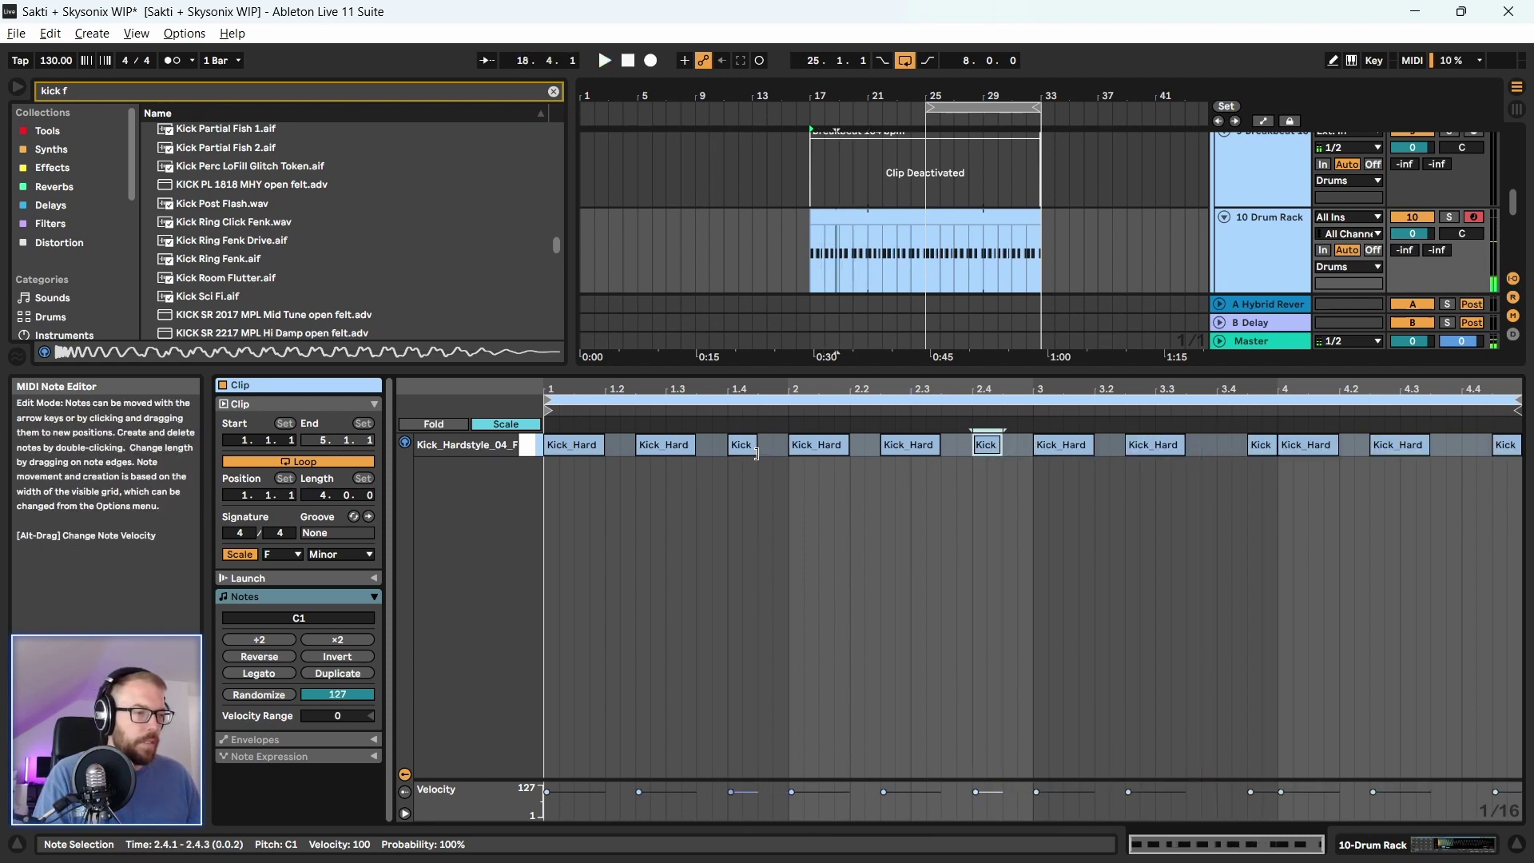
drag(758, 446, 786, 455)
drag(999, 446, 1073, 457)
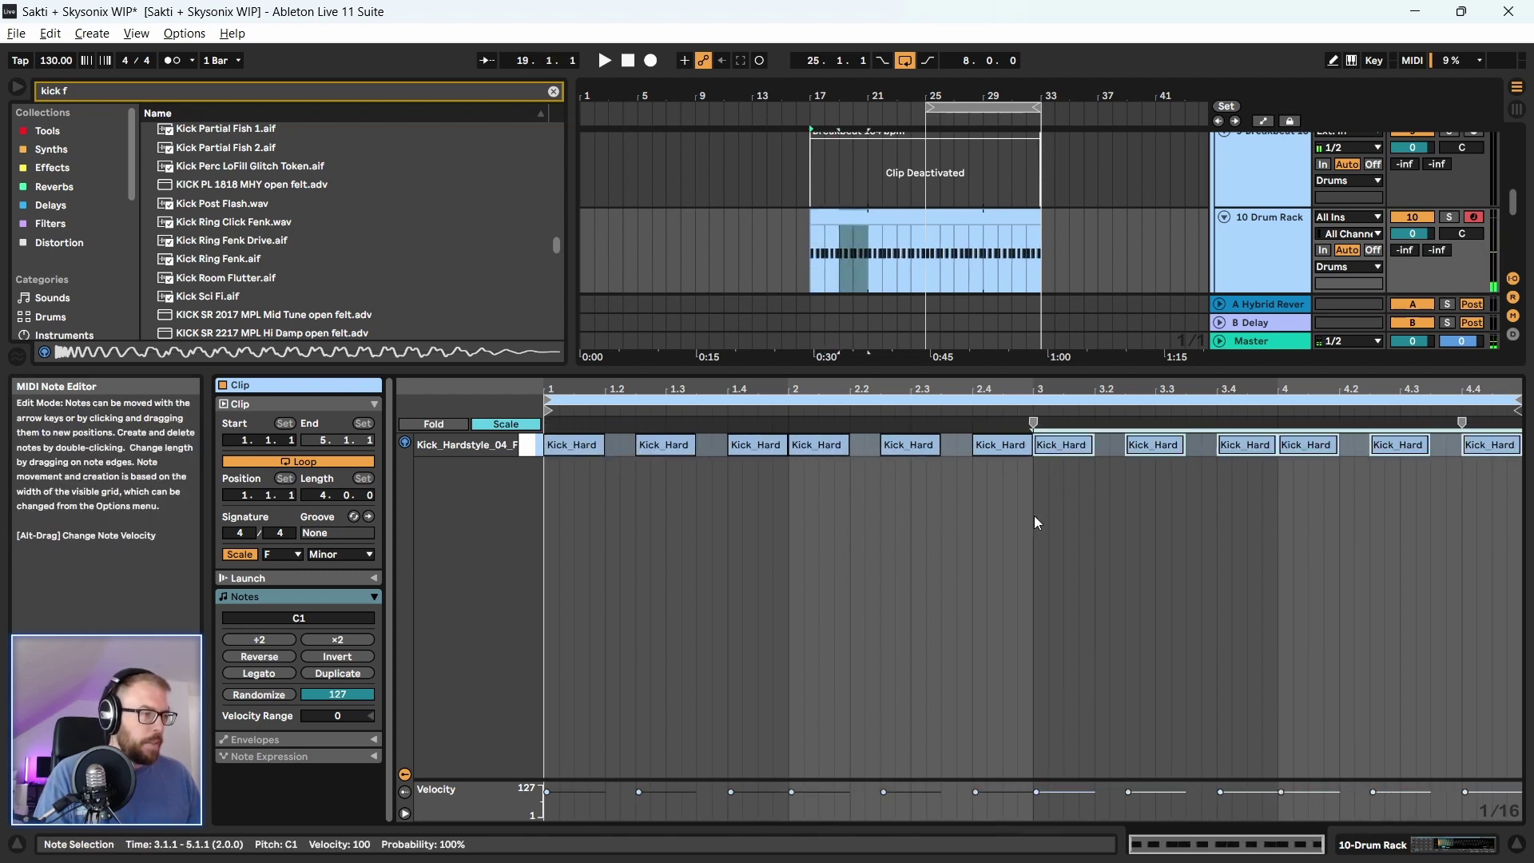
click(1034, 515)
key(space)
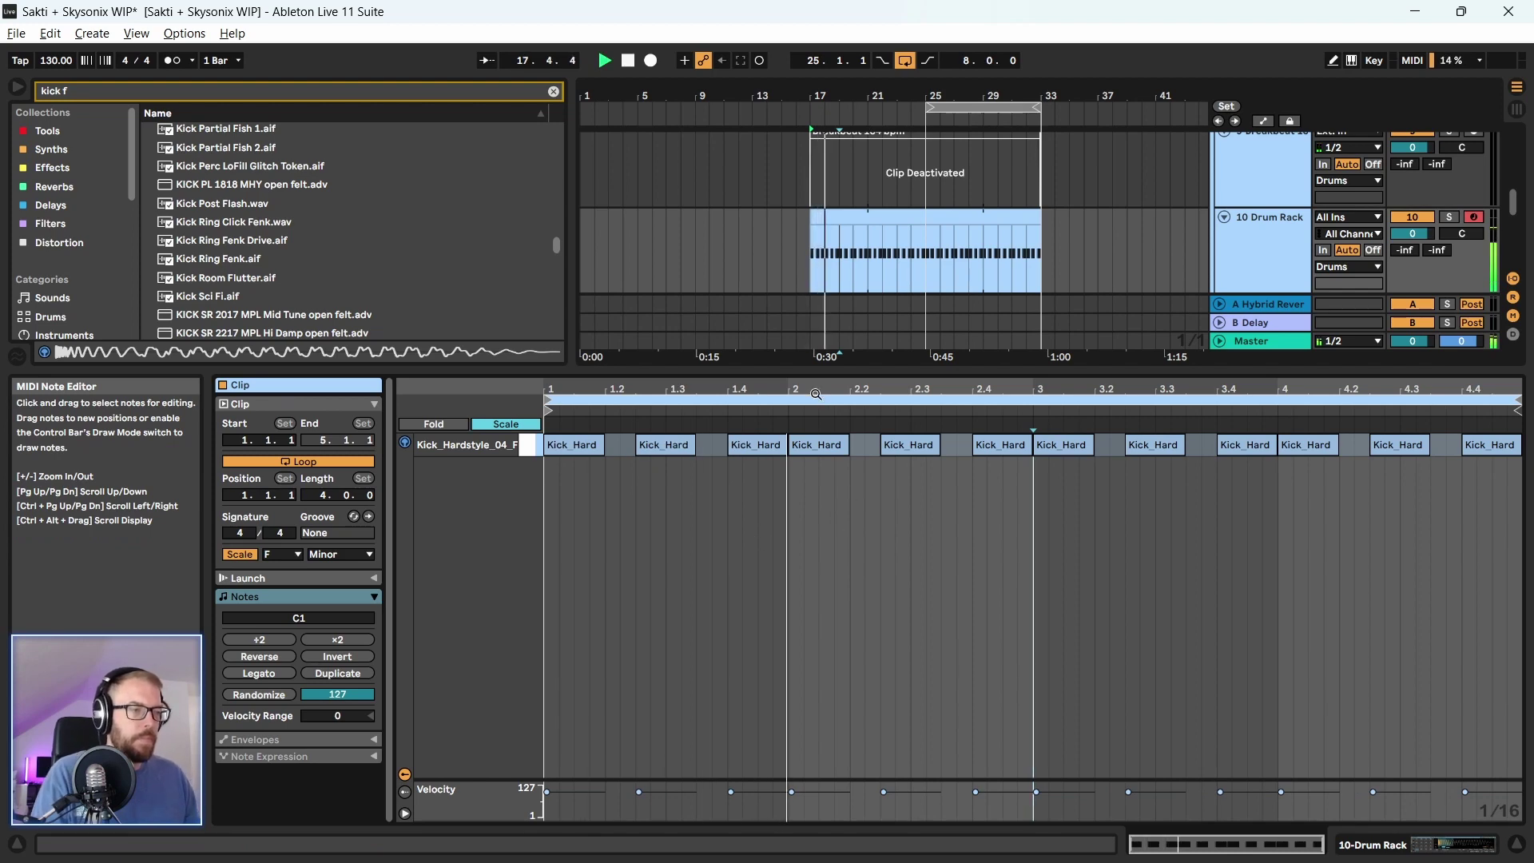
Return to a closer view of the arrangement with a narrower browser and show the Drums group's devices
click(1516, 844)
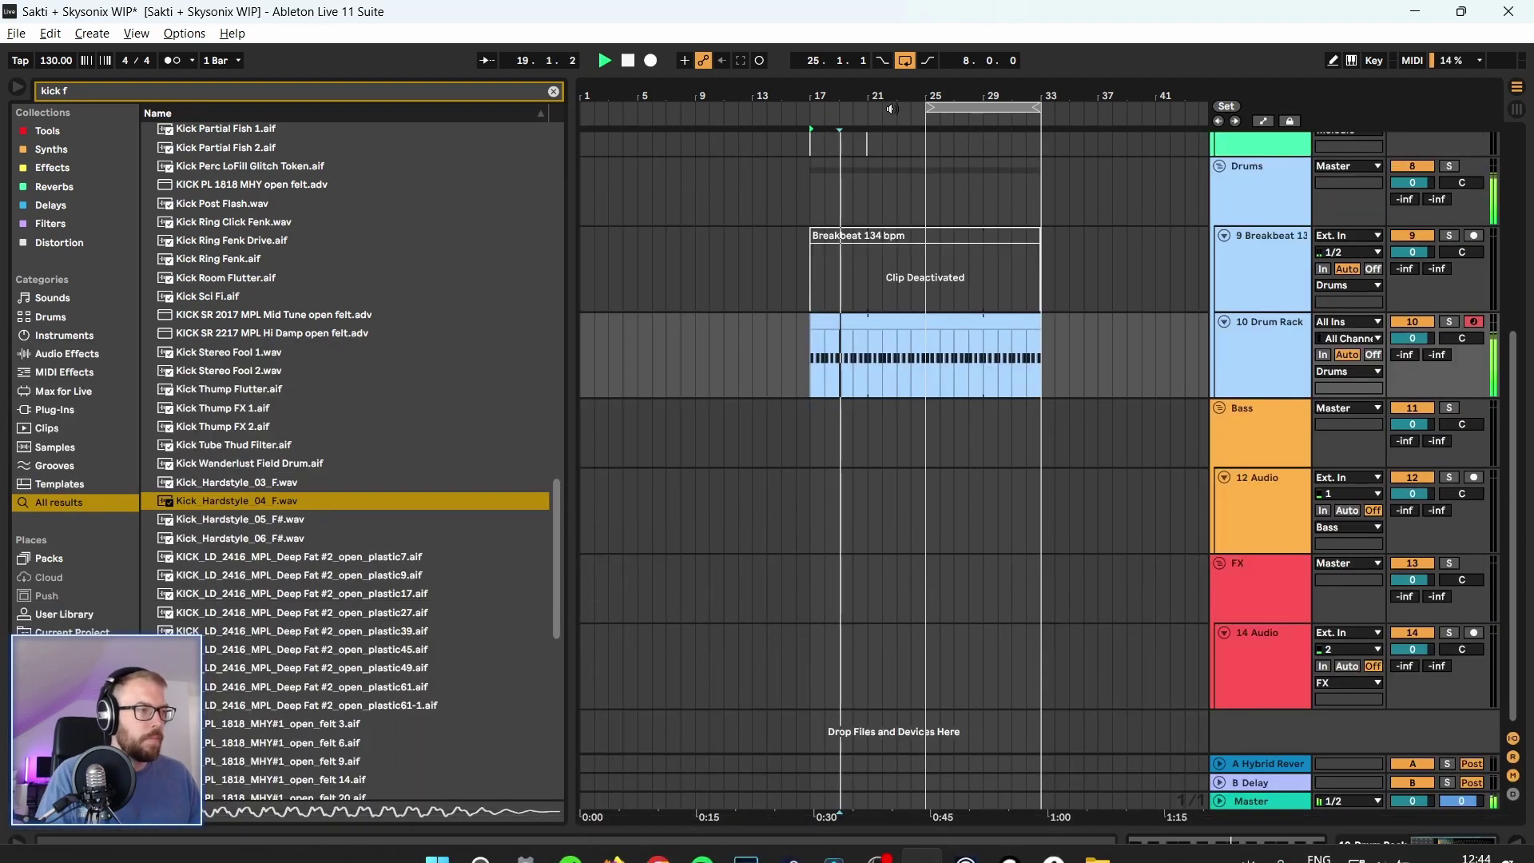
drag(913, 96, 847, 169)
drag(570, 175, 352, 175)
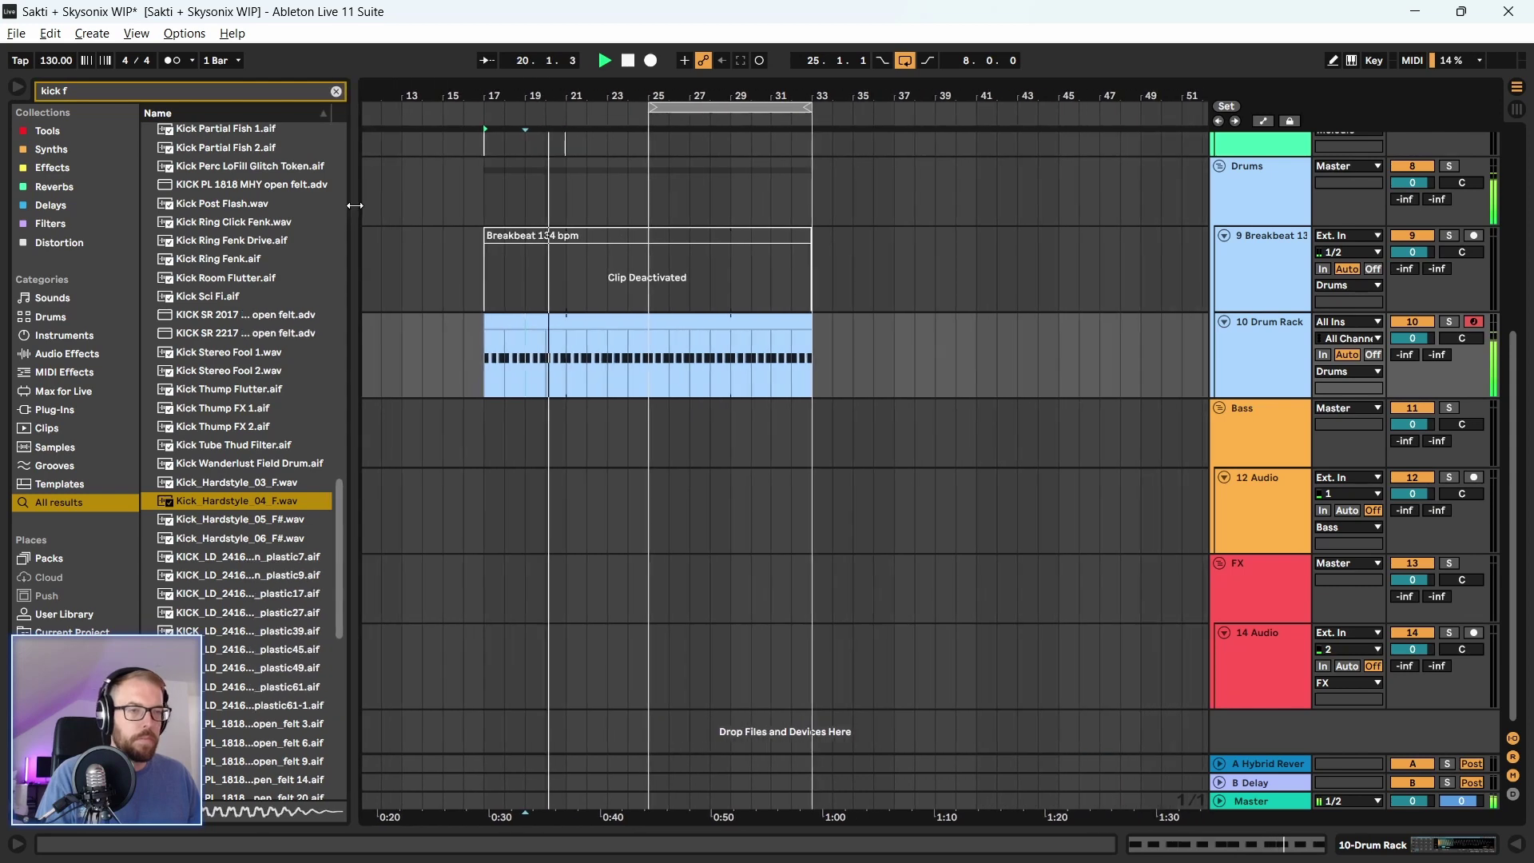
double_click(1270, 240)
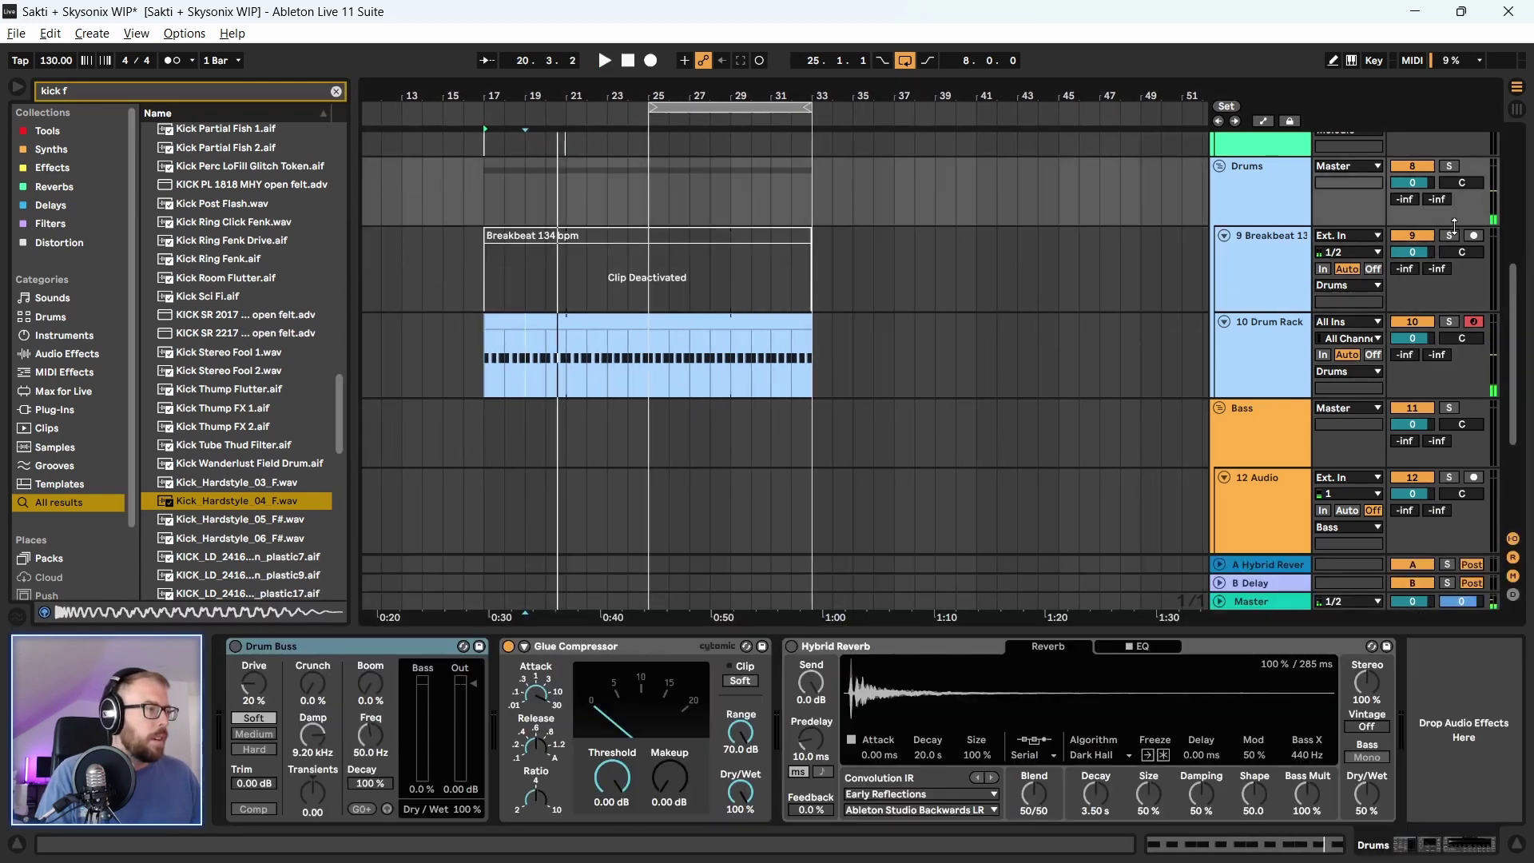
Solo the Breakbeat track, reactivate its clip, and play it from bar 17
click(1449, 235)
click(565, 231)
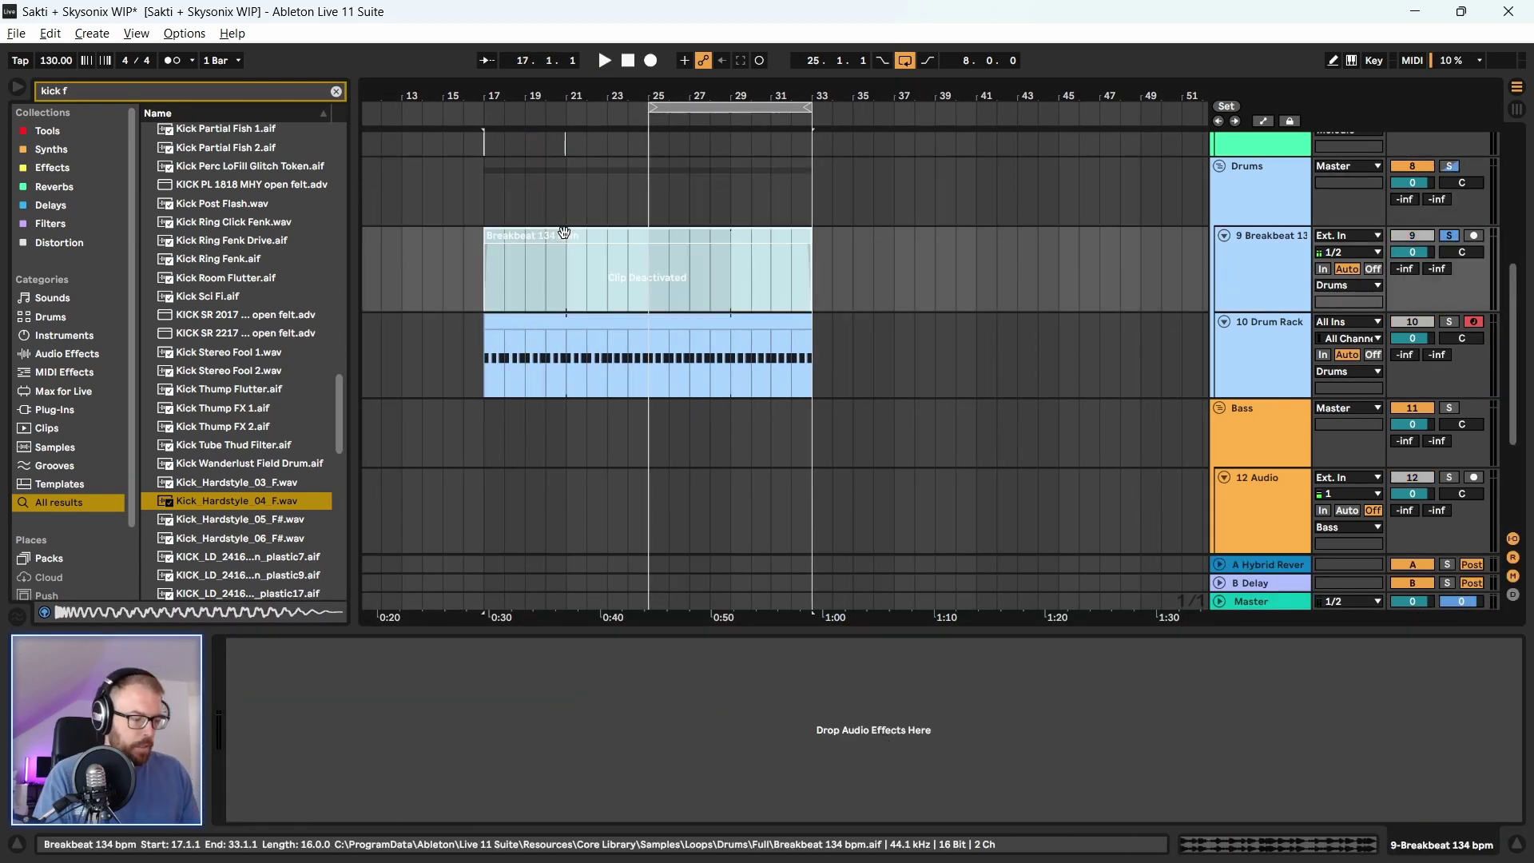
key(0)
key(space)
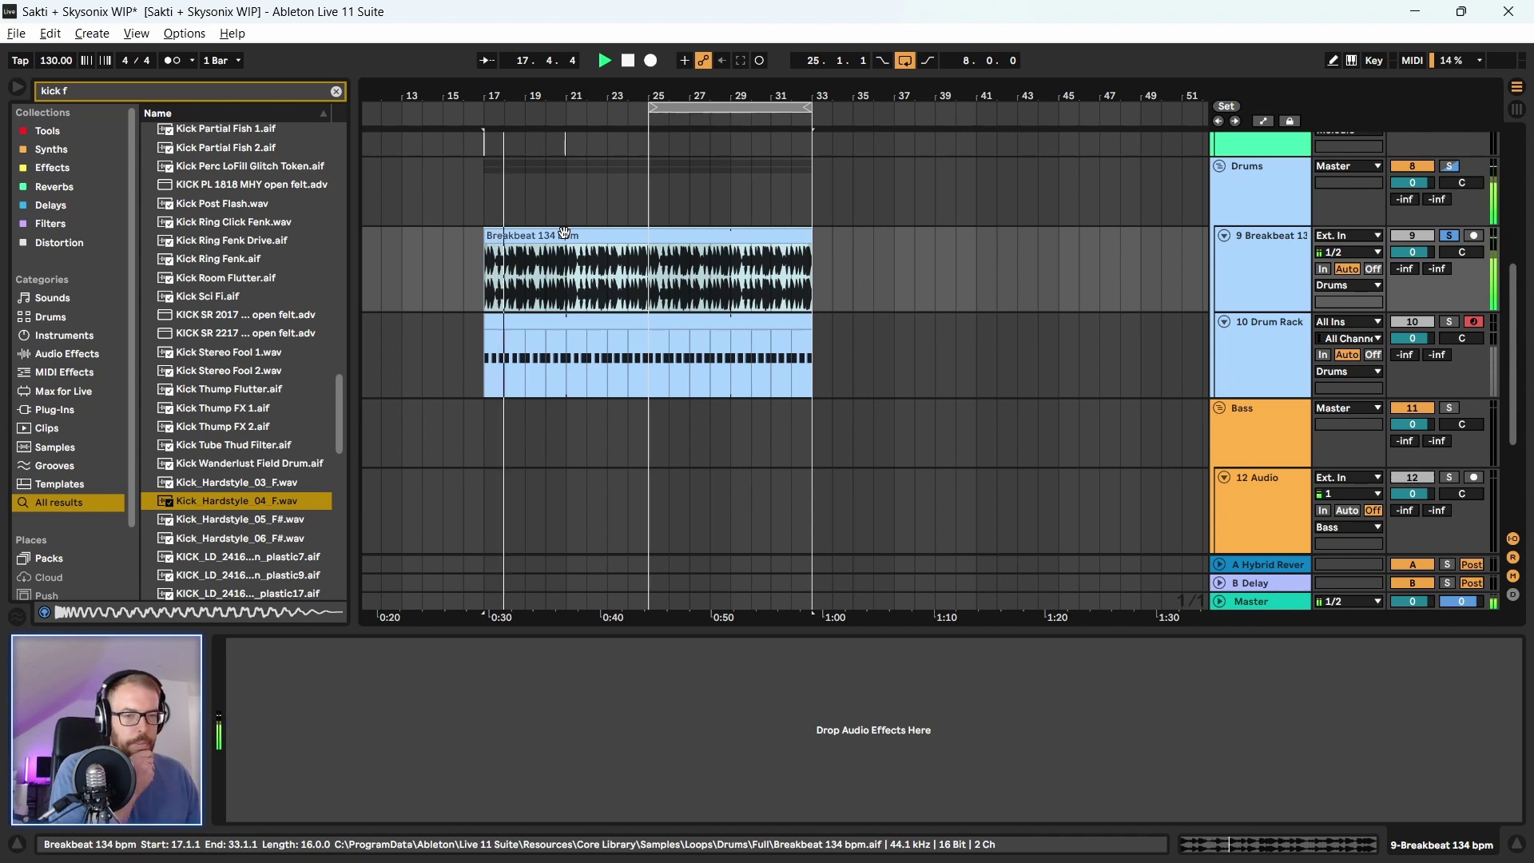
Clear the sample search, add EQ Eight from the Tools collection to the Breakbeat track, and set its low cut to 880 Hz
click(56, 130)
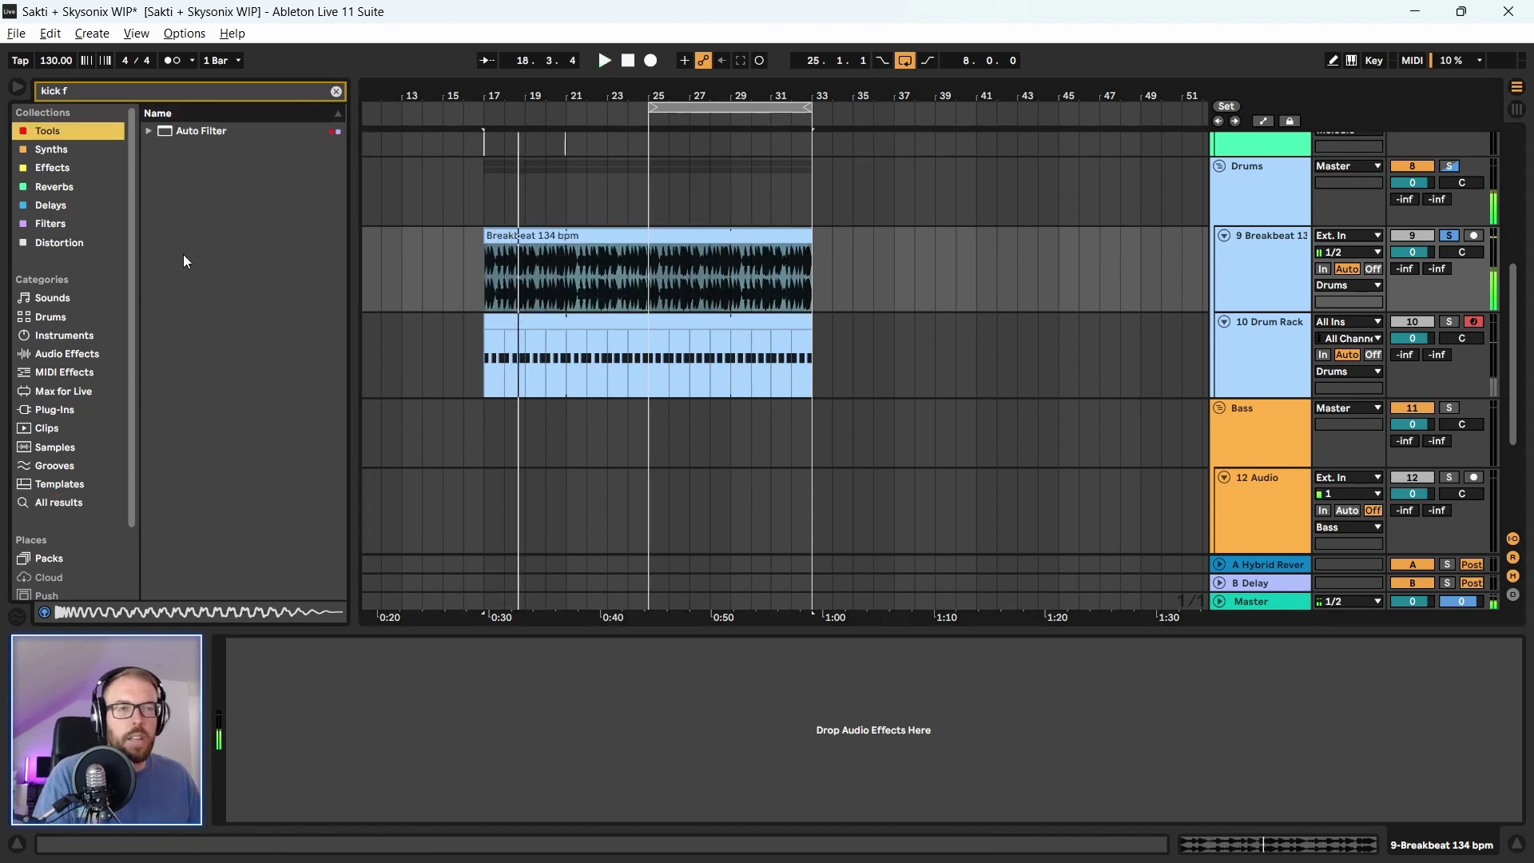
click(336, 91)
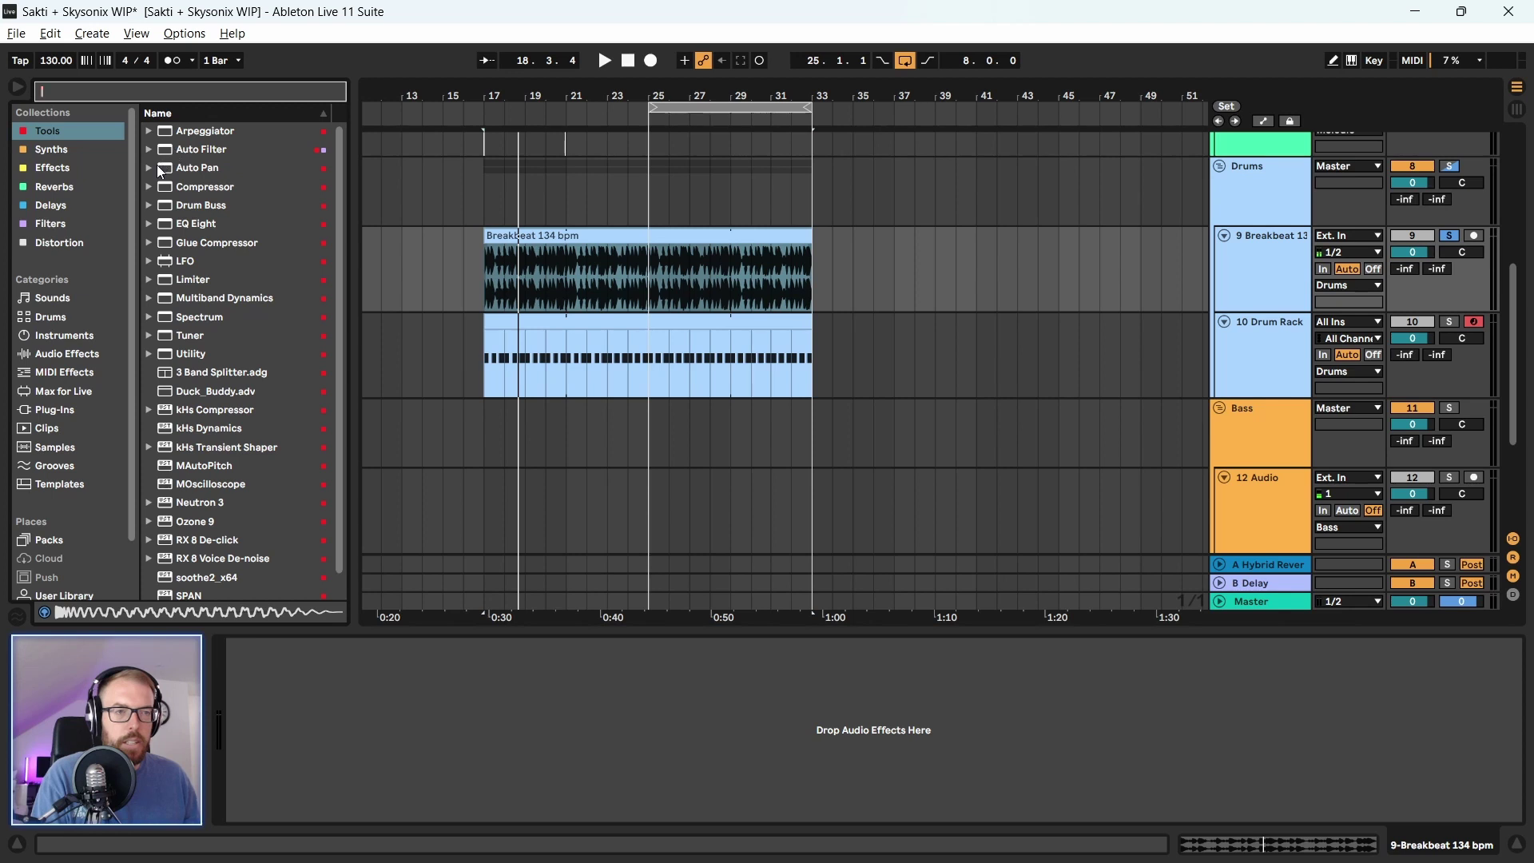
drag(194, 226, 391, 682)
drag(345, 737, 489, 746)
key(space)
key(space)
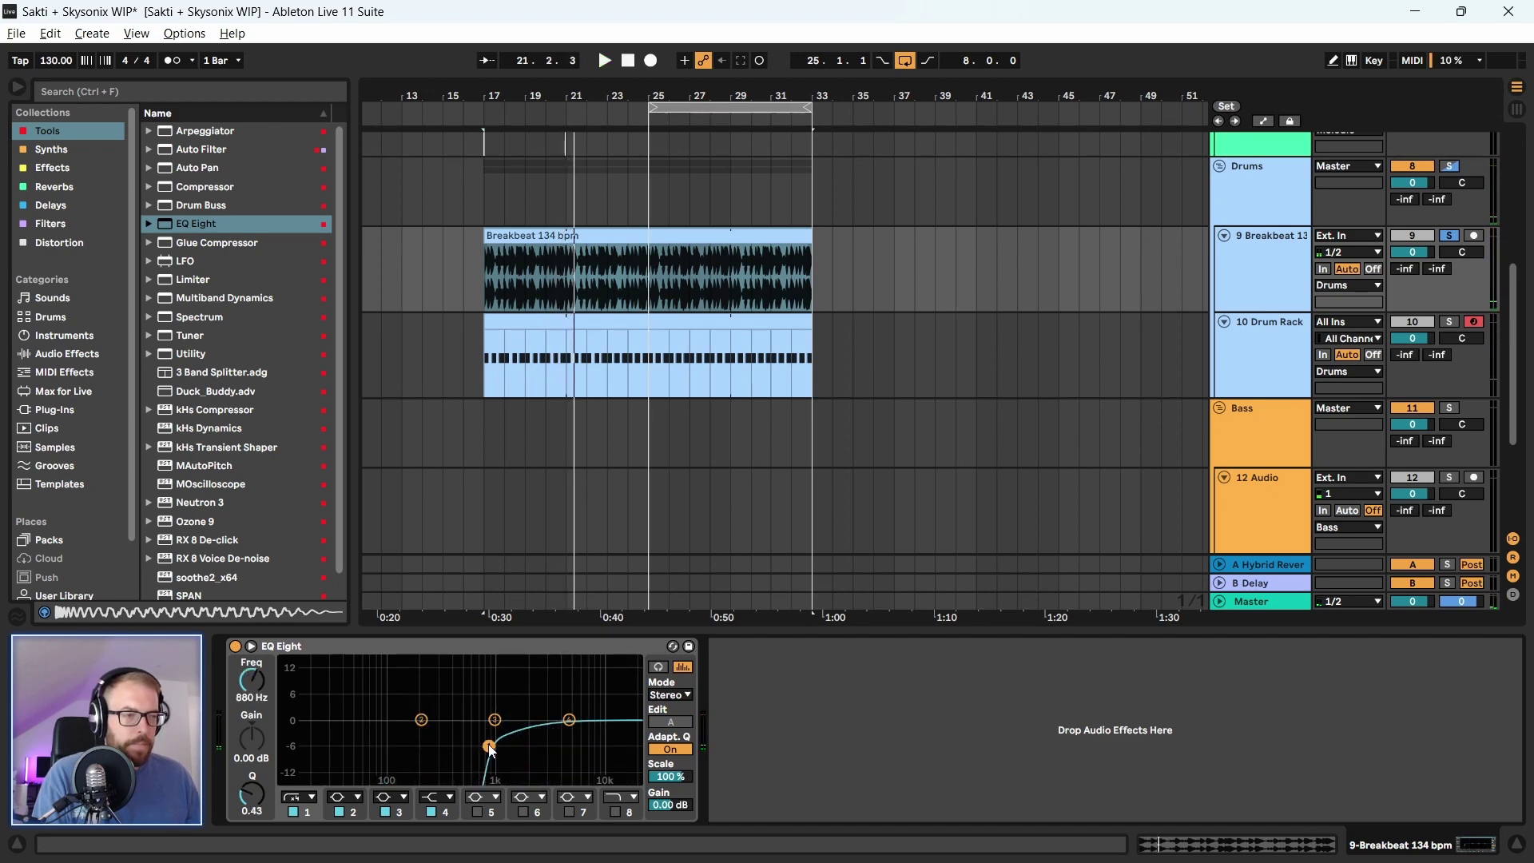
Delete the first two beats of the Breakbeat clip, move the remaining clip back to bar 17, and play it
click(583, 234)
scroll(583, 234, up, 5)
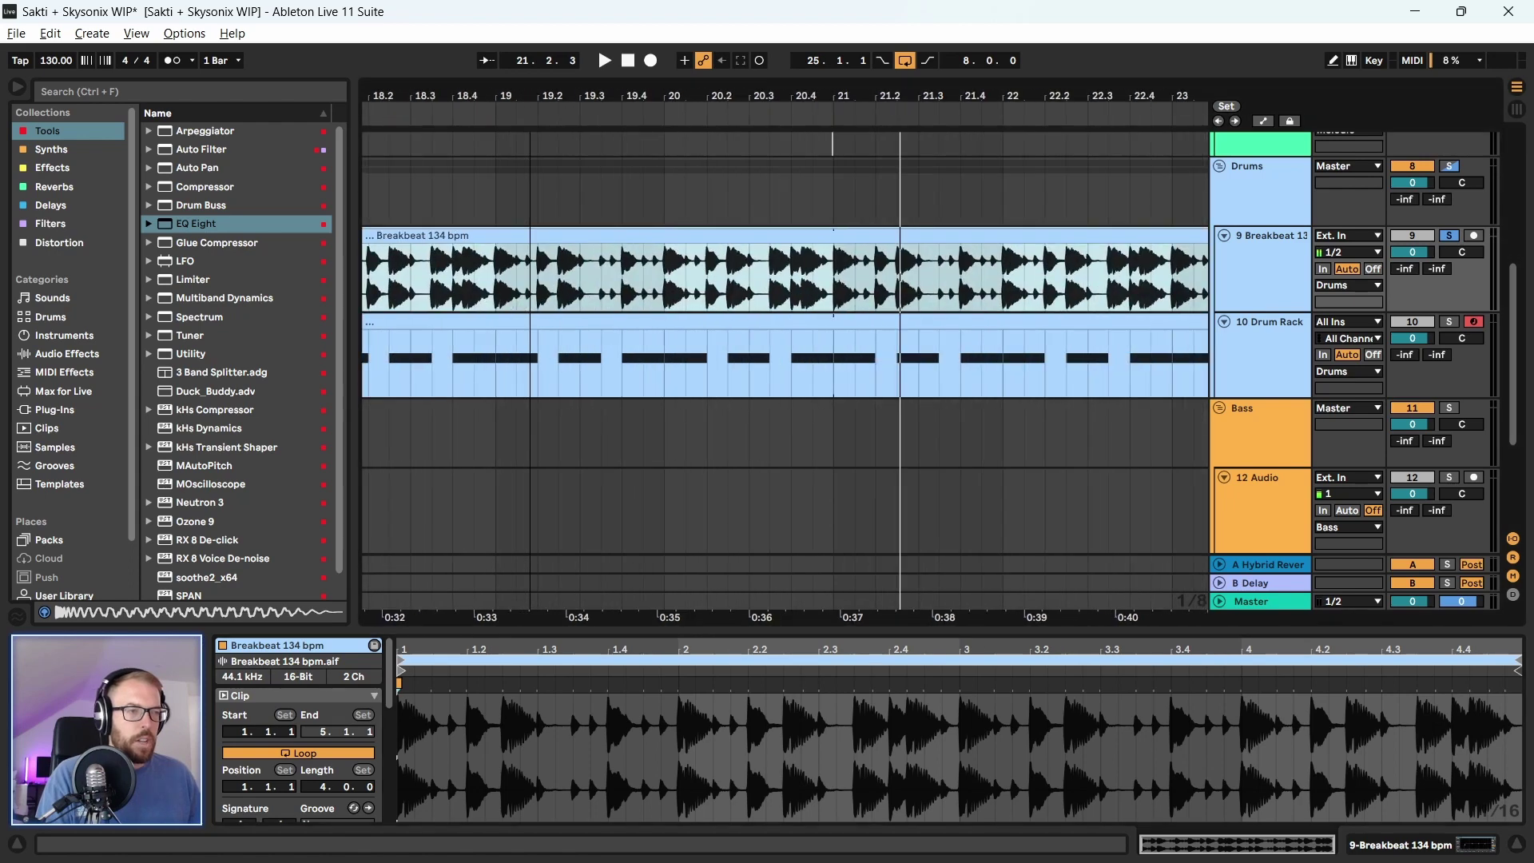
scroll(586, 298, left, 3)
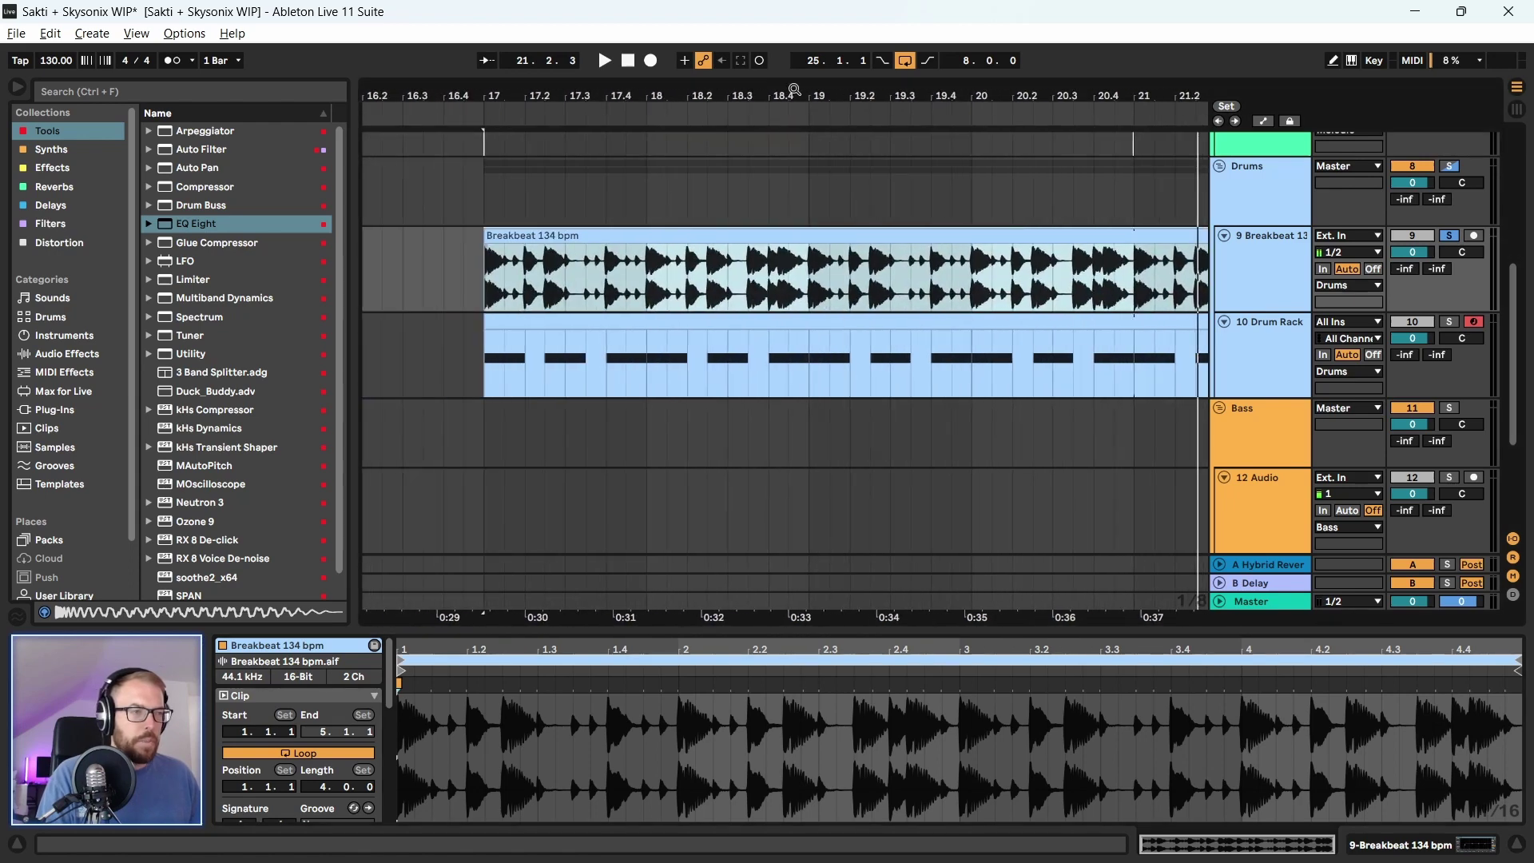
shift+click(585, 296)
key(Delete)
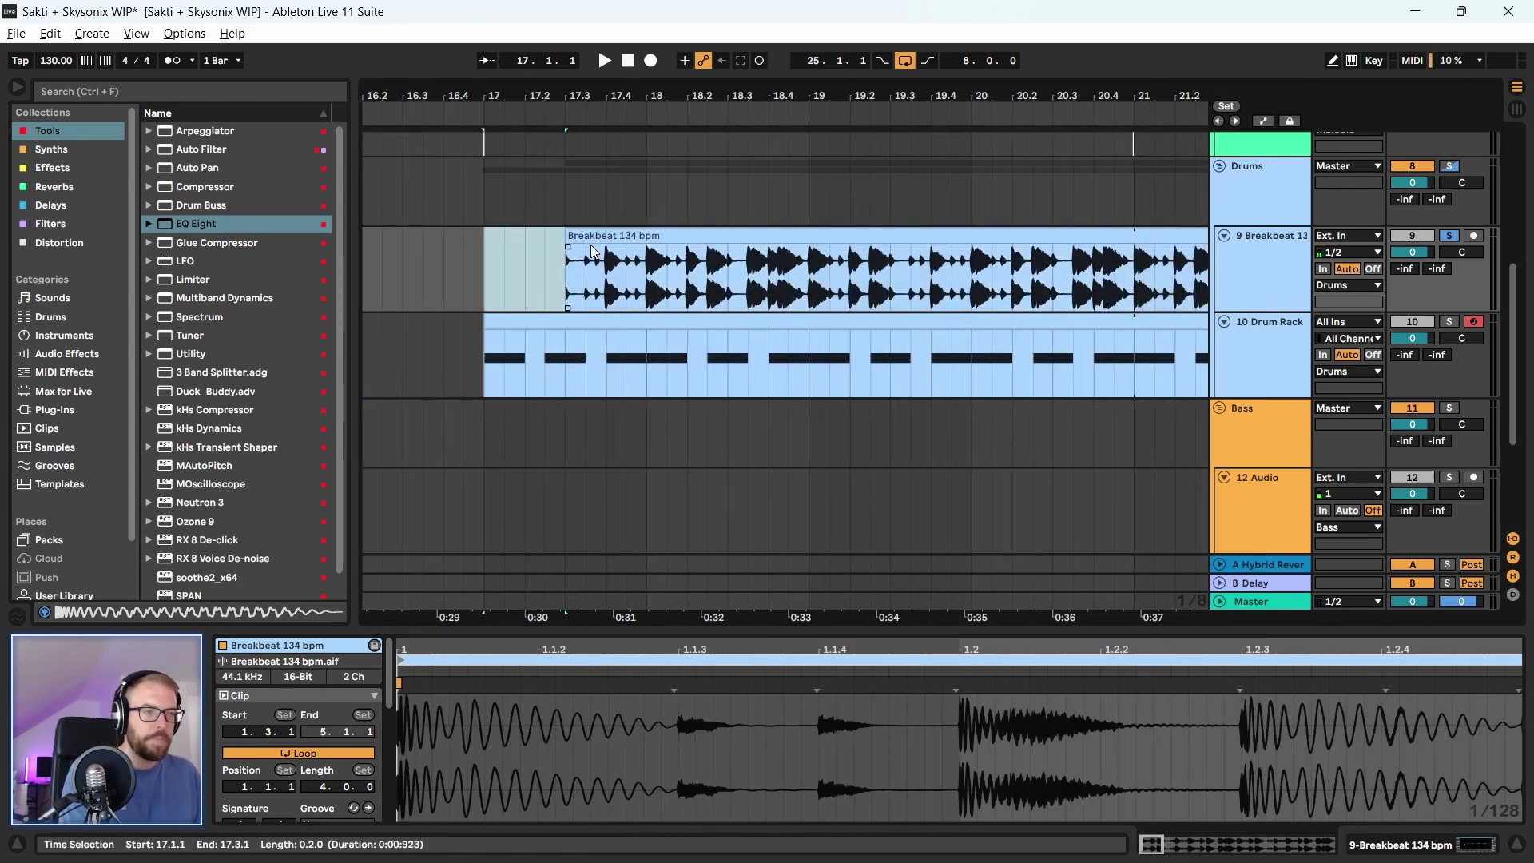
mouse_move(591, 252)
mouse_down()
mouse_move(497, 237)
mouse_move(550, 294)
mouse_up()
key(space)
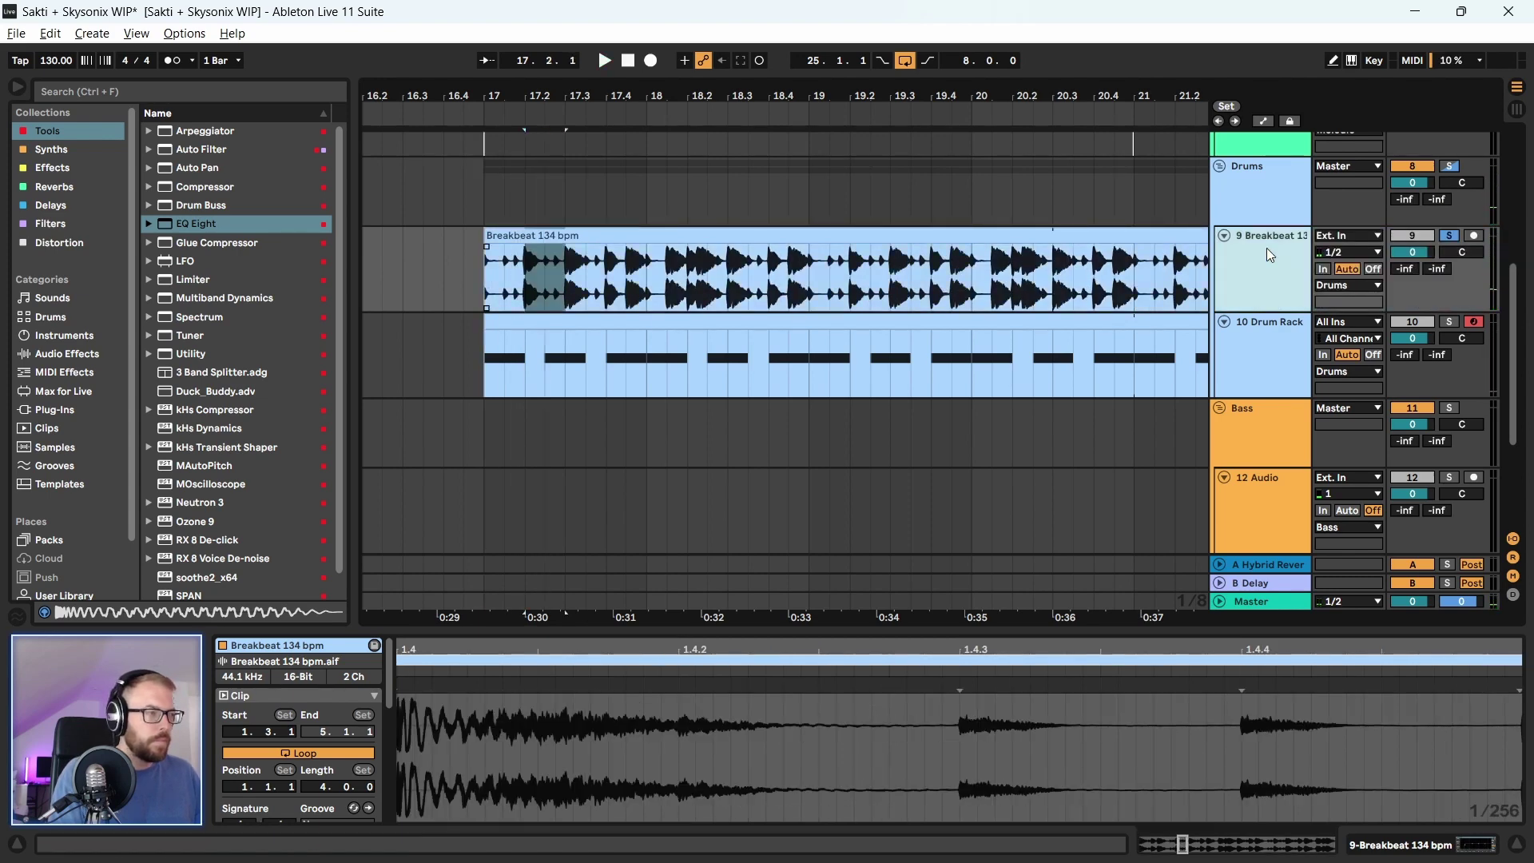
Remove EQ Eight from the Breakbeat track and play the unfiltered breakbeat
key(shift+Tab)
click(329, 647)
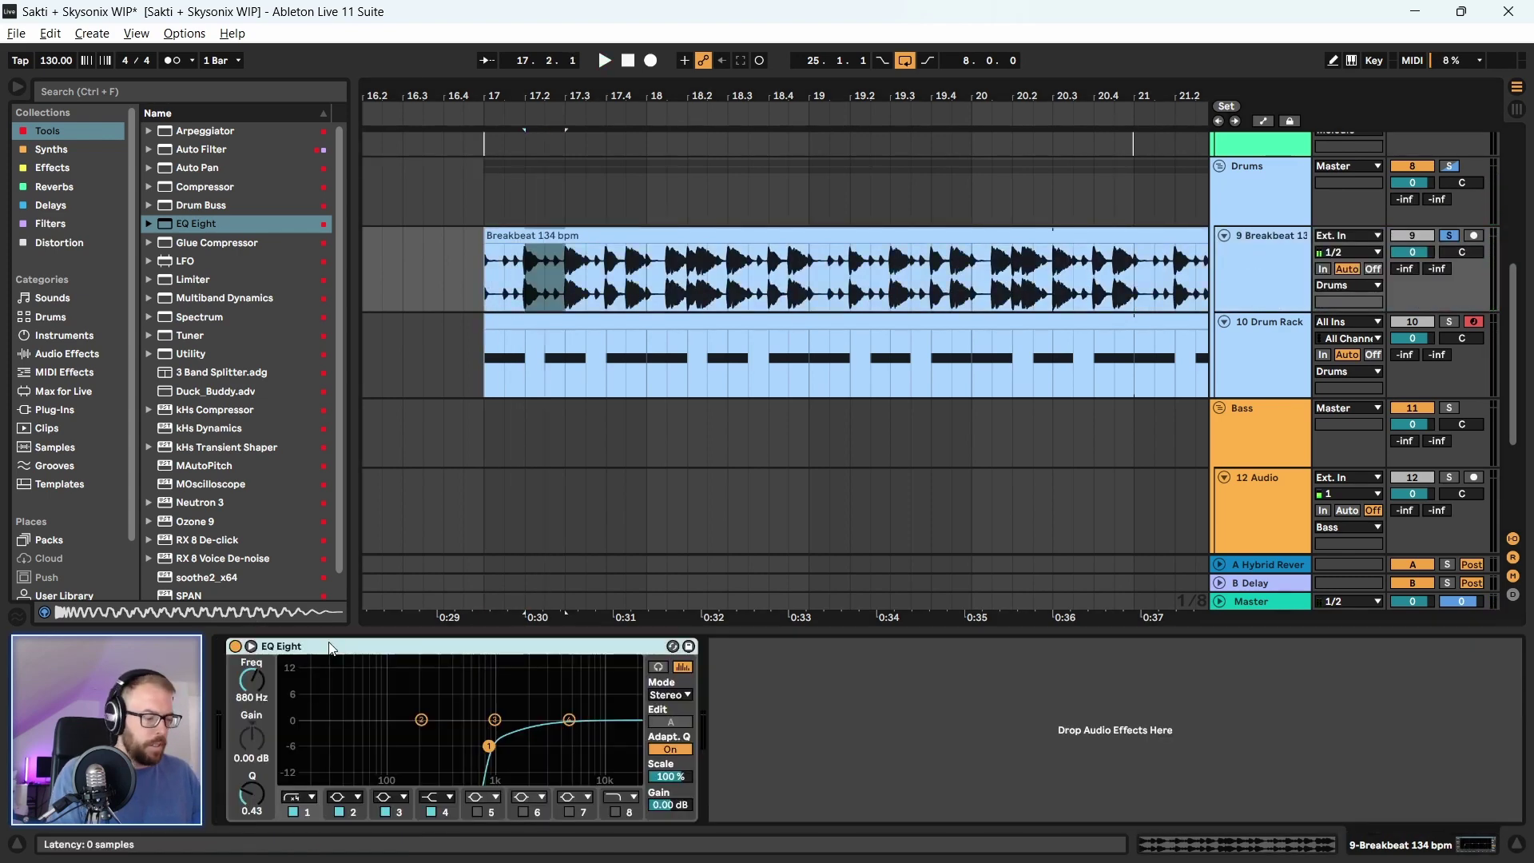
key(Delete)
key(space)
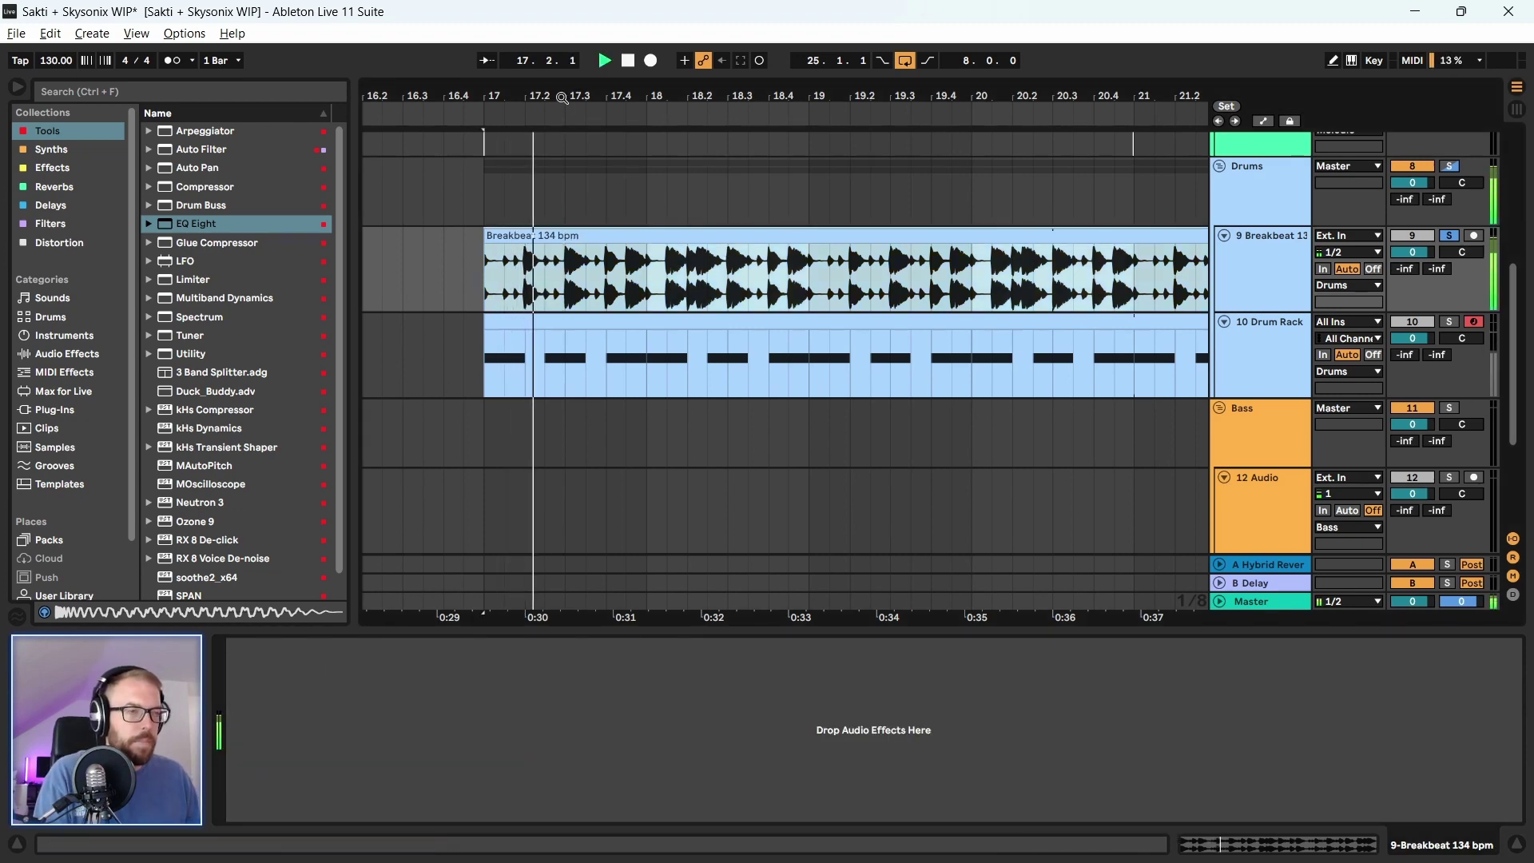
Delete the Breakbeat audio from 18.2.2 to 18.3.1, right after the hit at 18.2, and audition that hit
drag(563, 96, 571, 133)
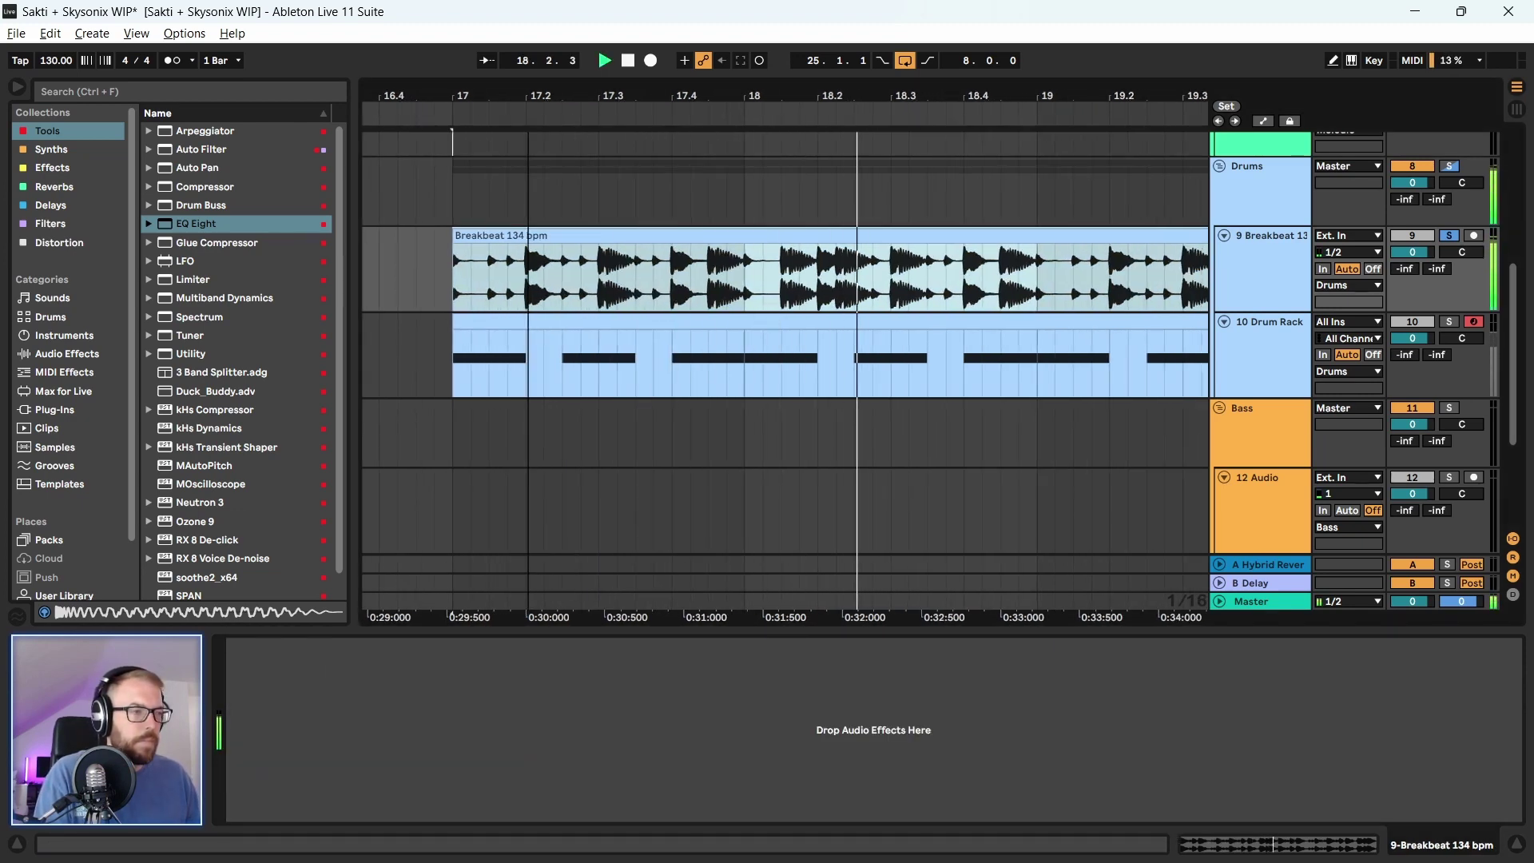
scroll(838, 152, up, 5)
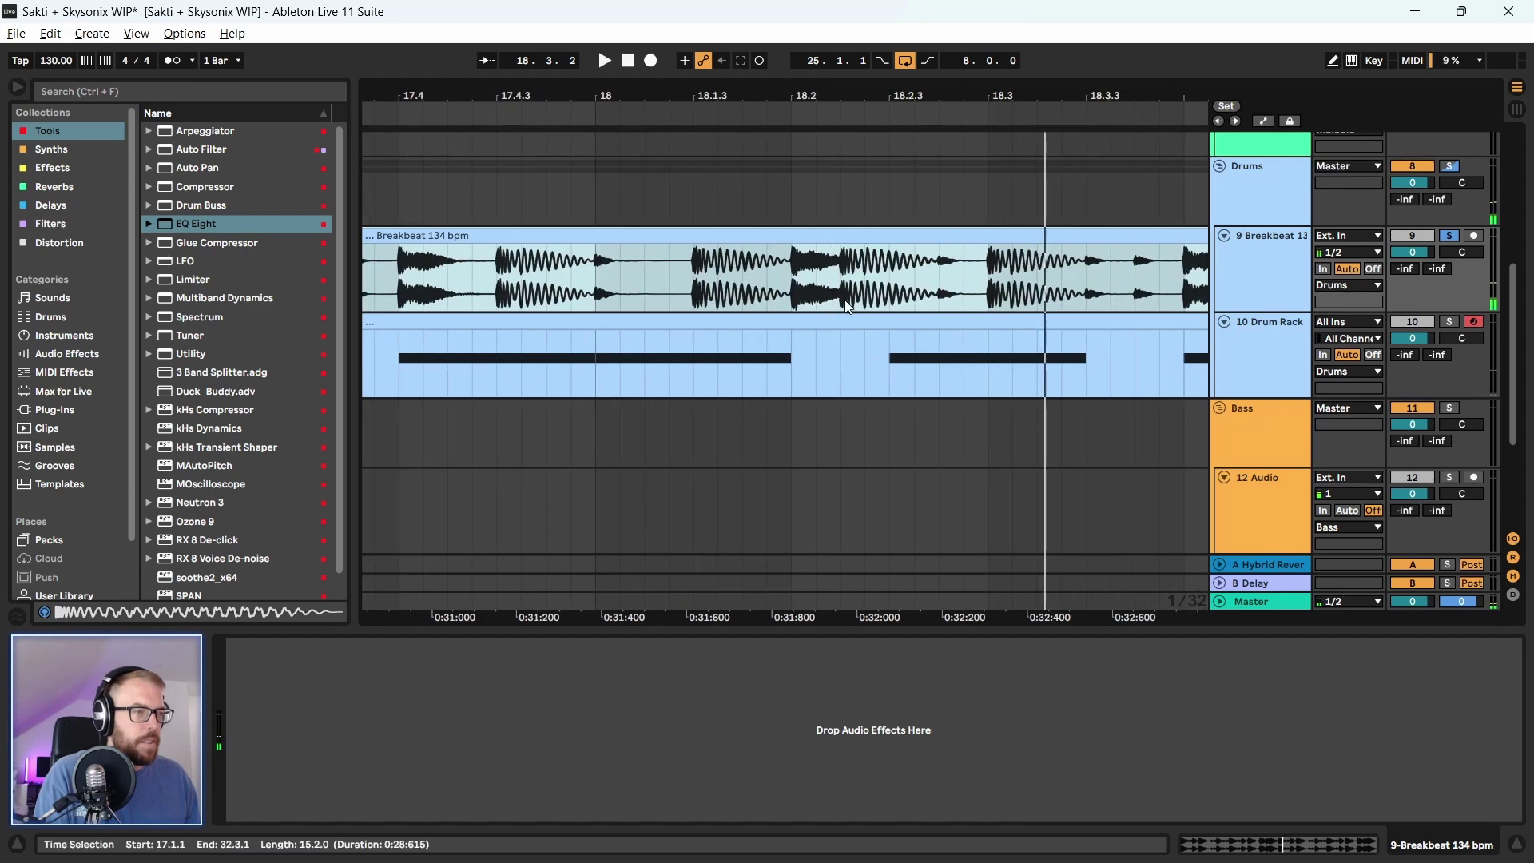
key(space)
click(821, 307)
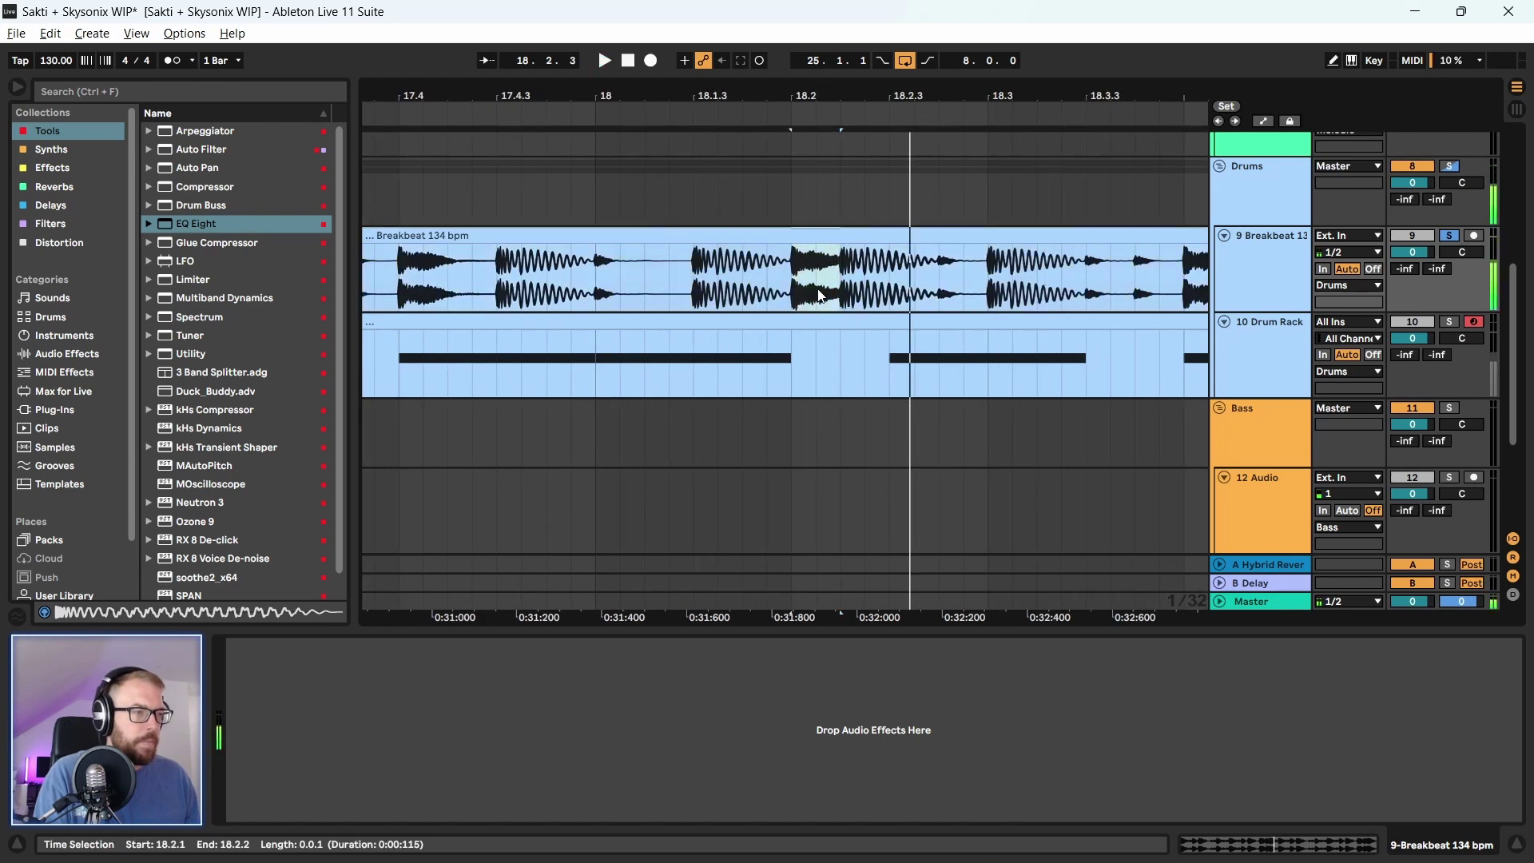
drag(841, 304, 988, 306)
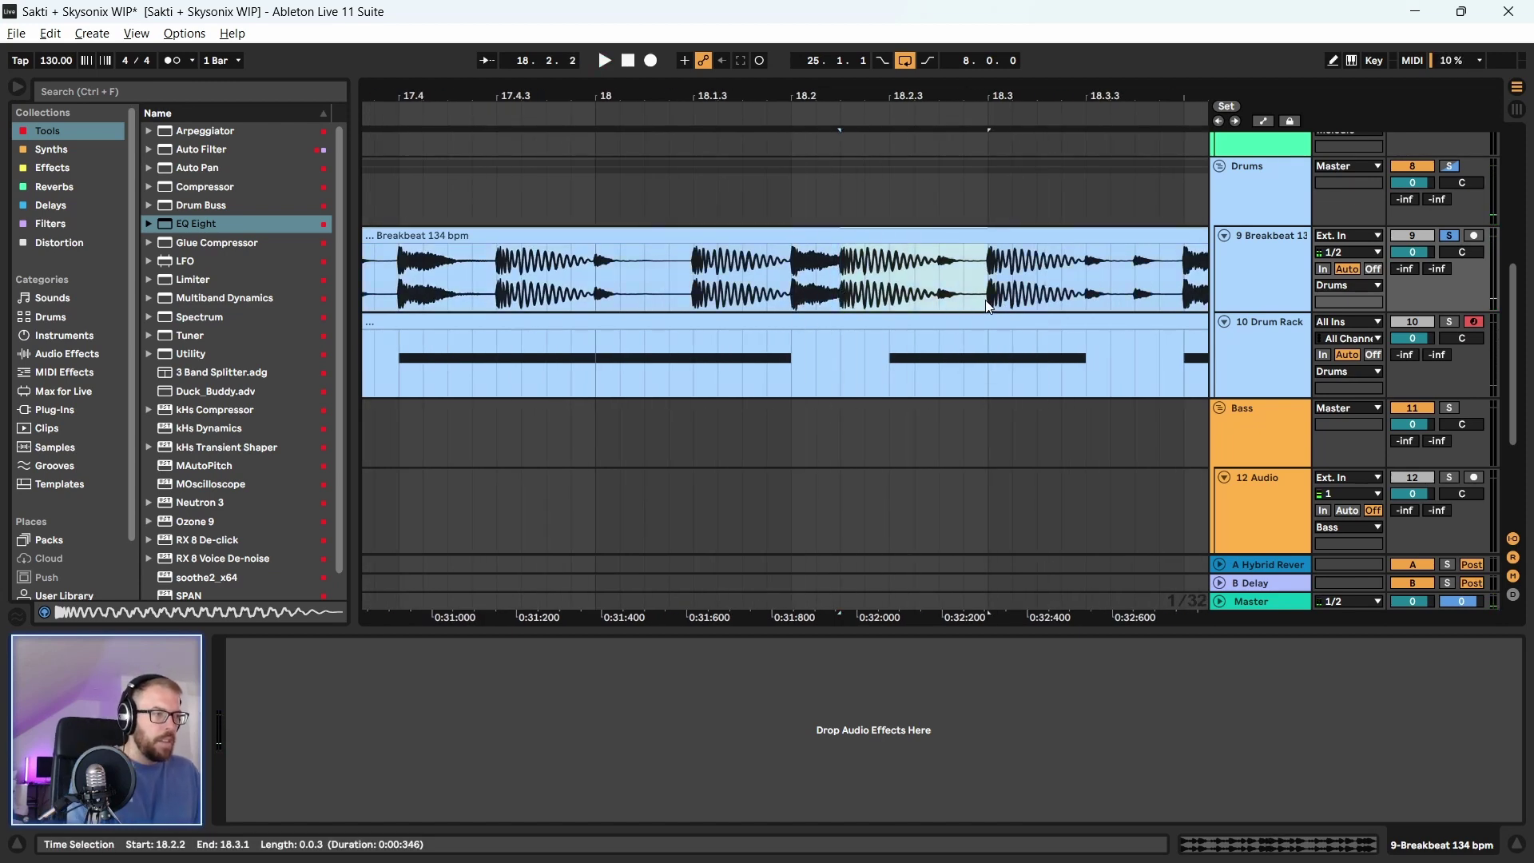
key(Delete)
click(828, 248)
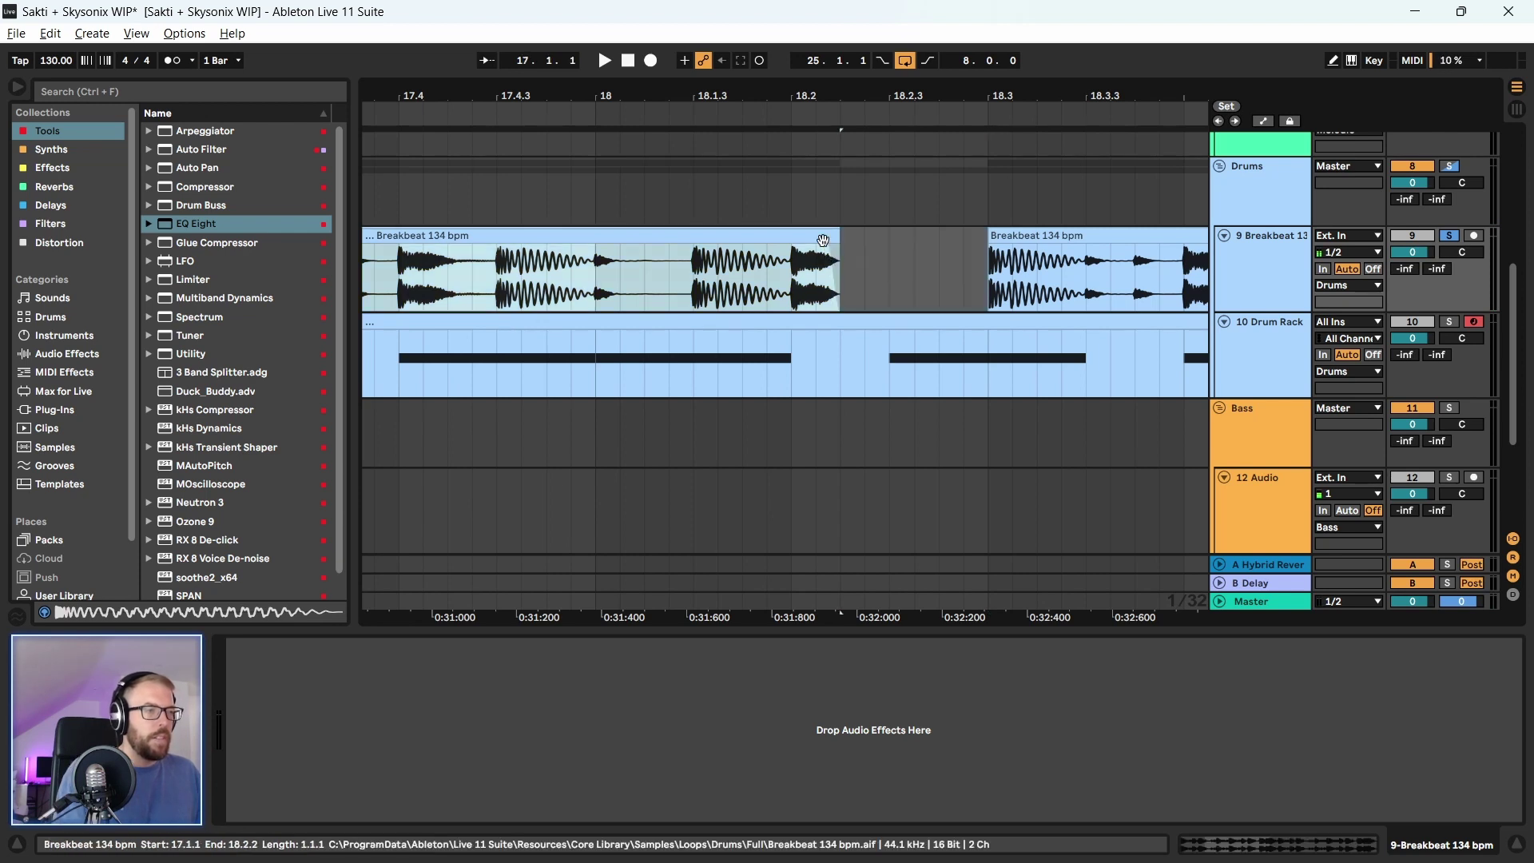
key(space)
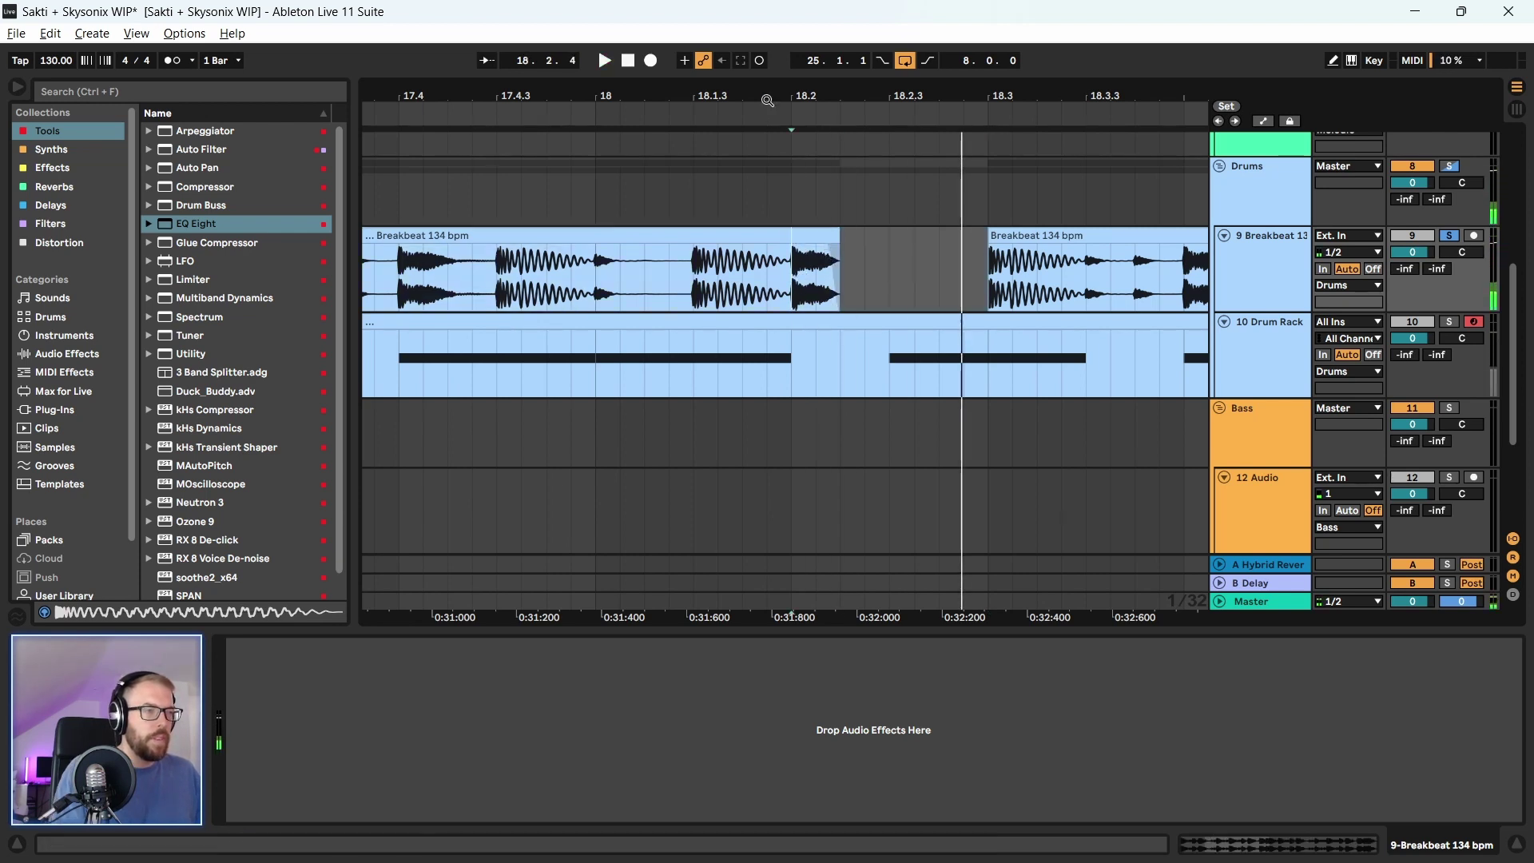
Stop playback and delete one bar of the Breakbeat clip, from 17.2.1 to 18.2.1, ahead of the isolated hit
key(minus)
key(space)
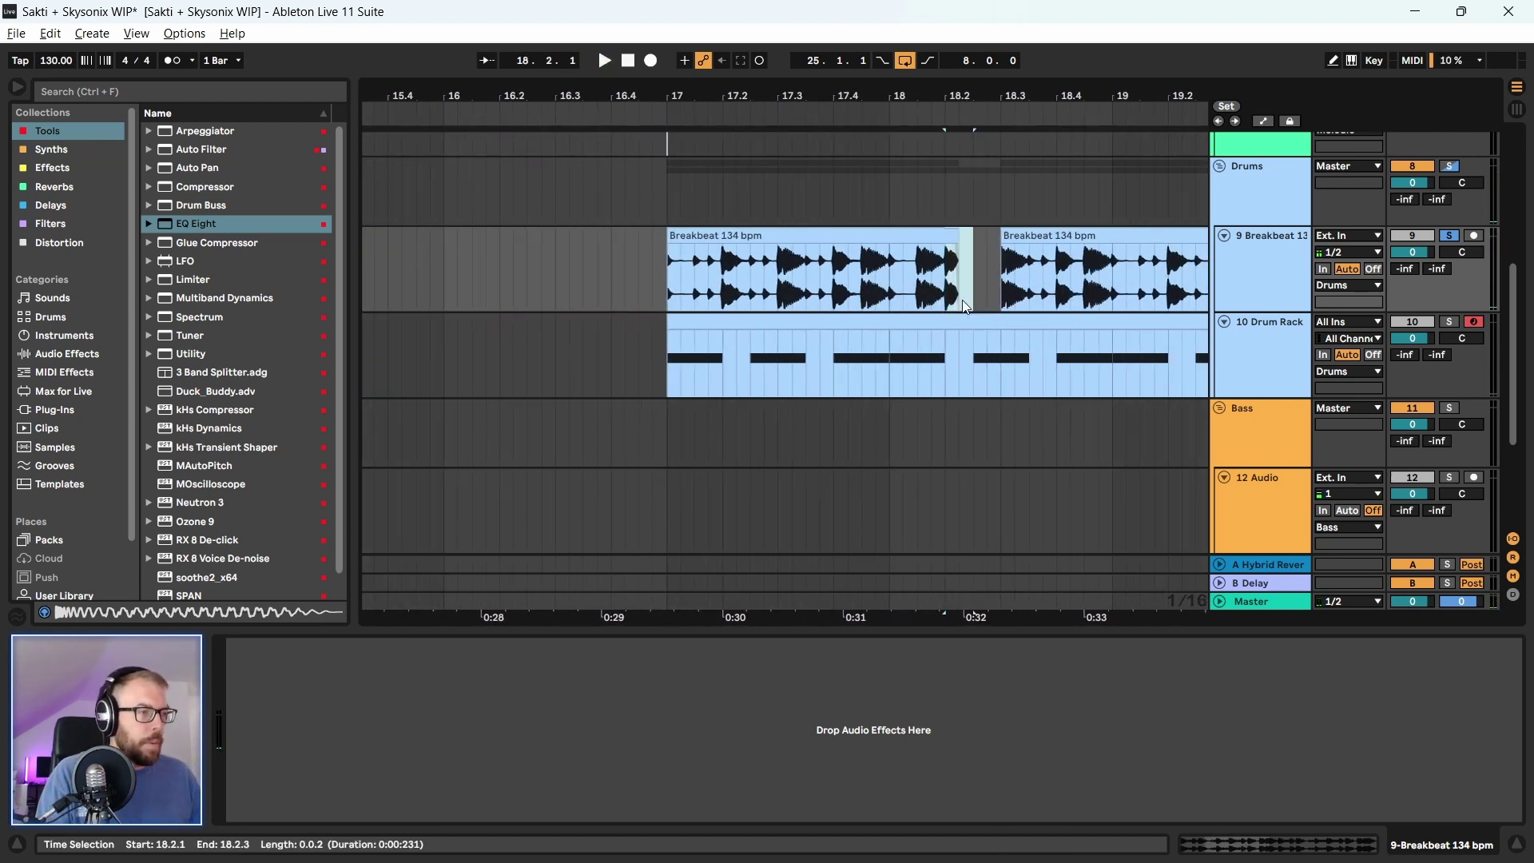
drag(947, 312, 728, 301)
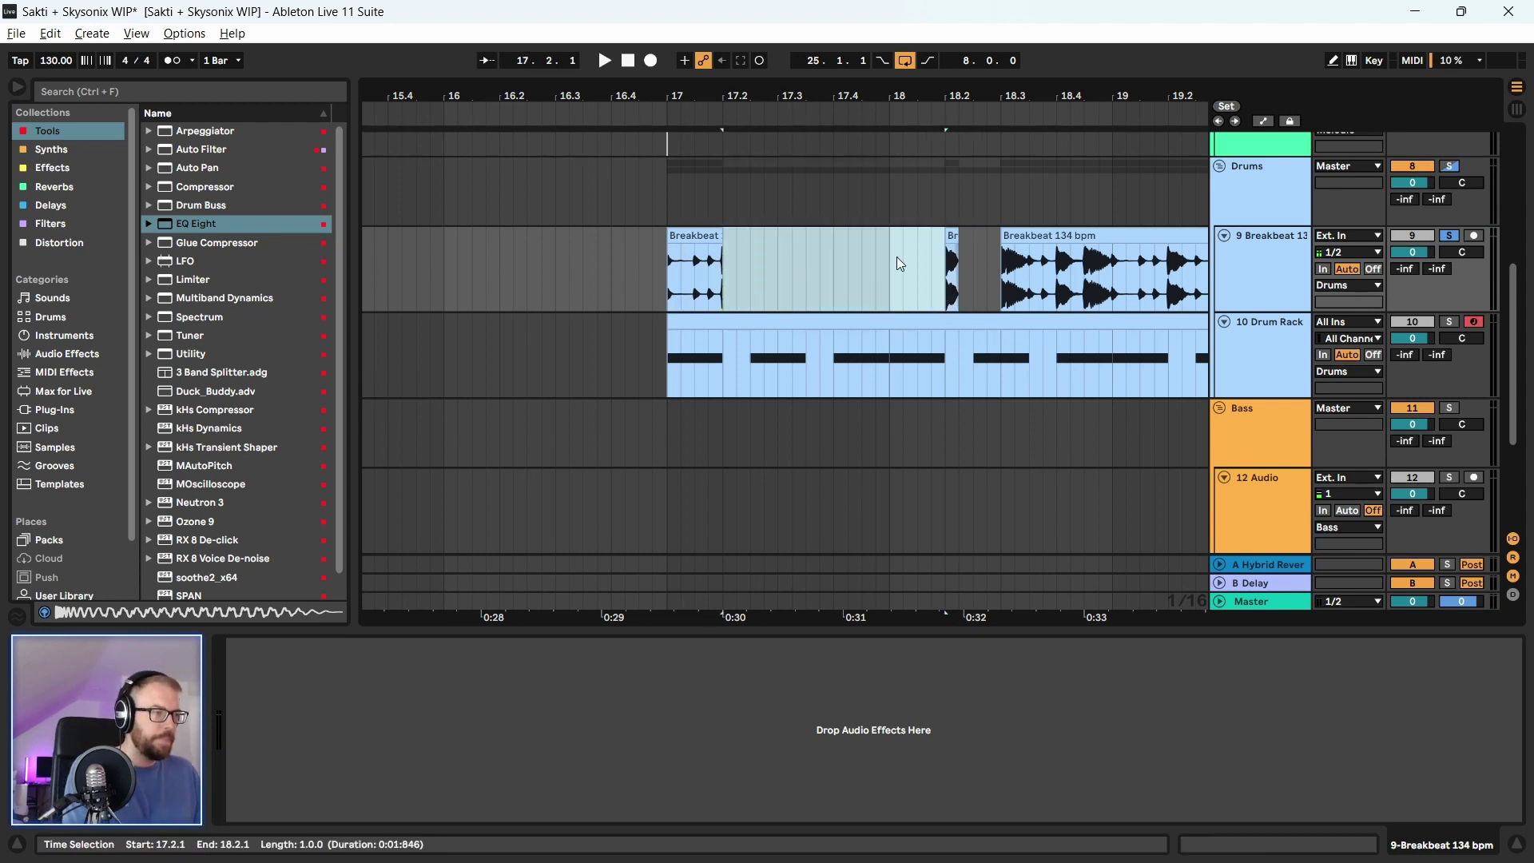
Clear the breakbeat track from 17.2.1 to 18.2.1 and move the short drum slice to 17.2.1
key(Delete)
click(751, 294)
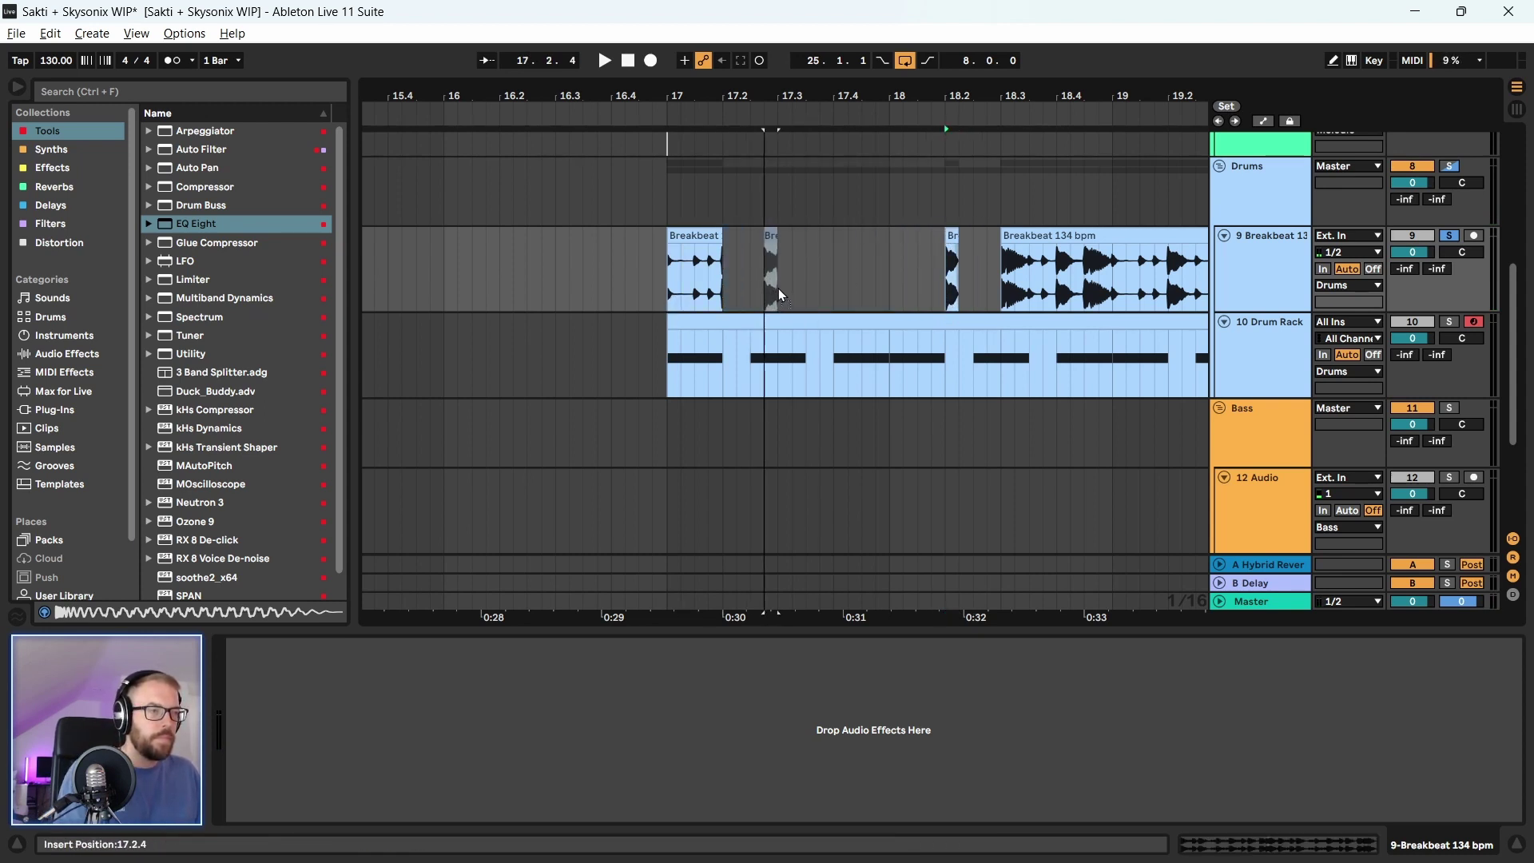
drag(779, 289, 731, 294)
Copy the short breakbeat slice to 17.4.1 and audition from bar 17 with the whole Drums group soloed
key(ctrl+c)
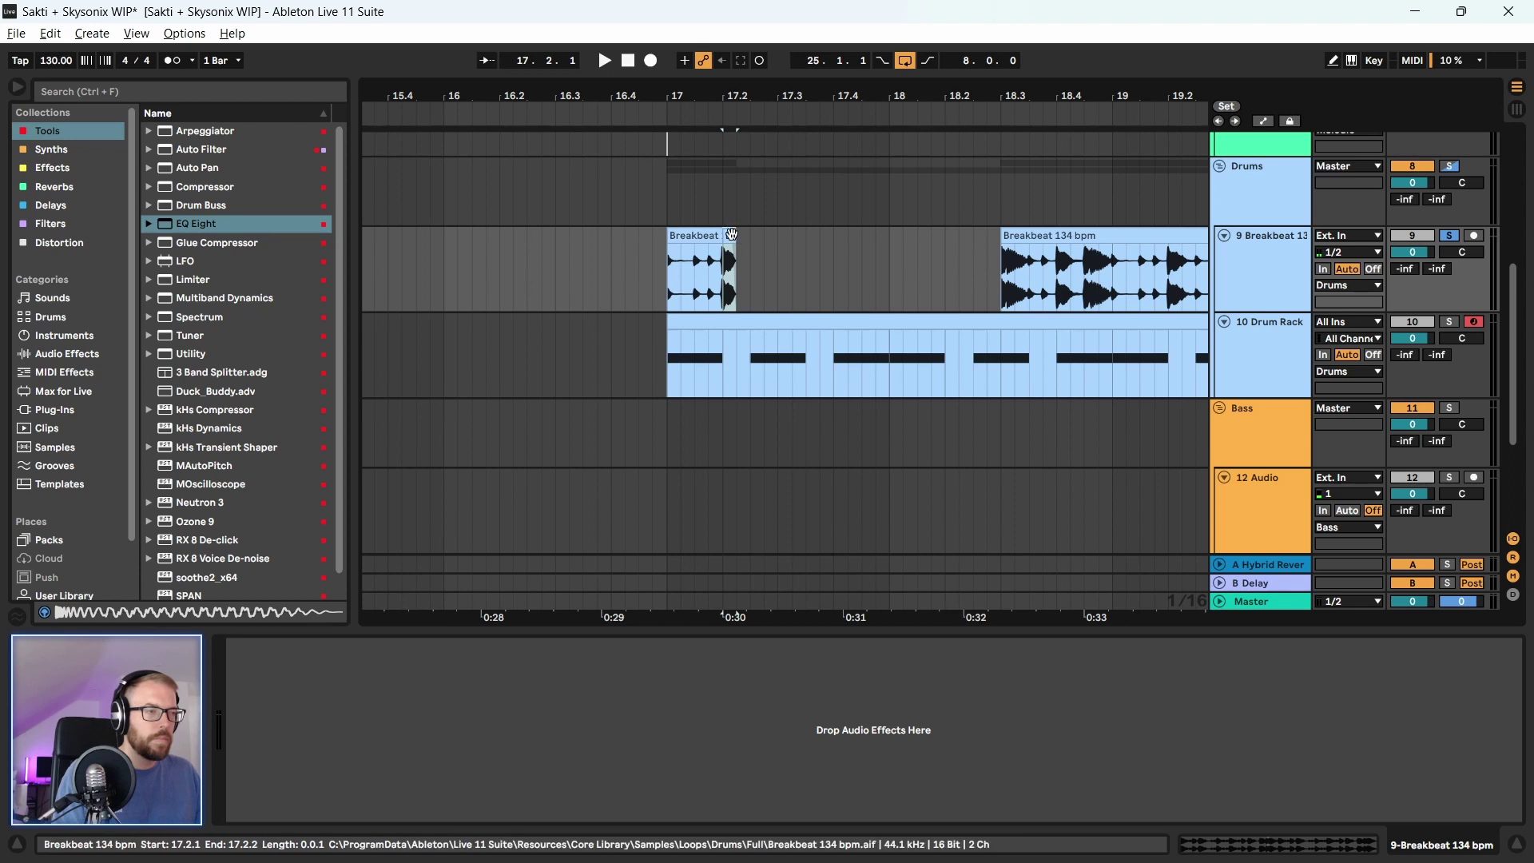
click(845, 240)
key(ctrl+v)
click(668, 294)
key(space)
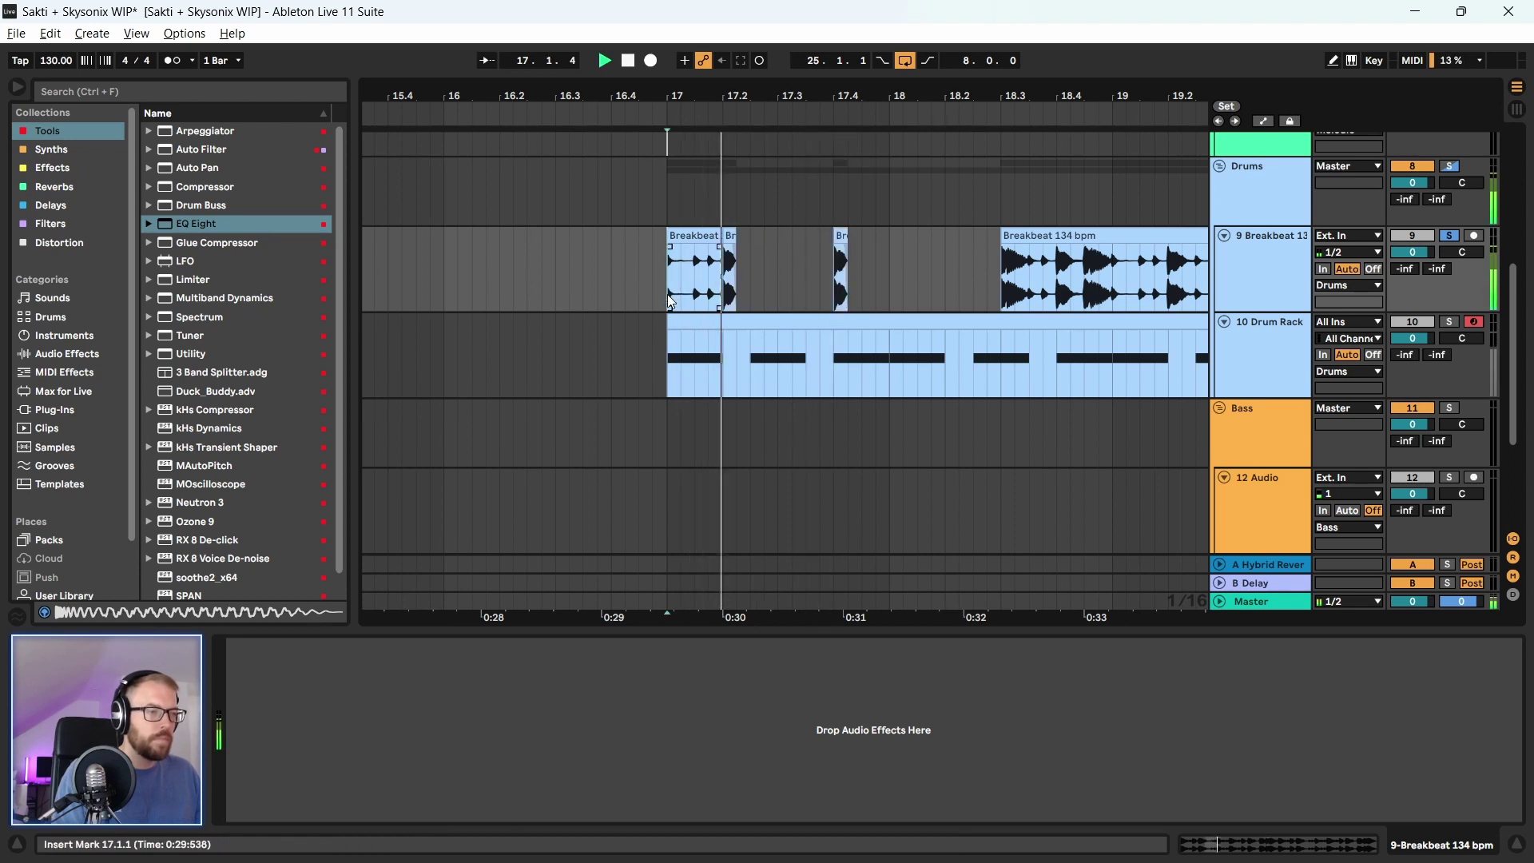
click(1448, 166)
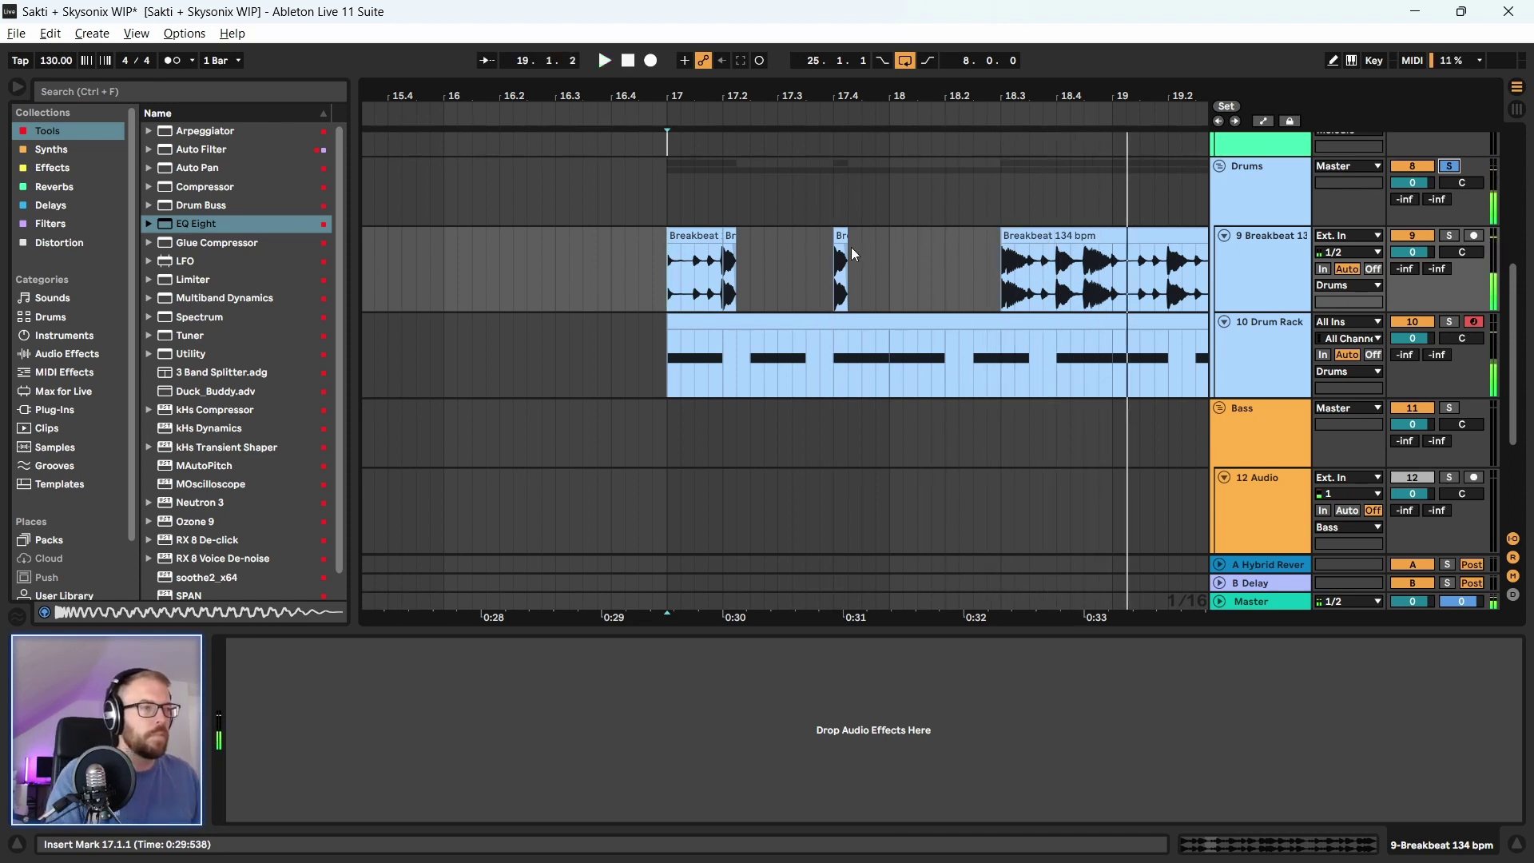
key(space)
Move the copied breakbeat slice to 17.3.3 and play the pattern back from bar 17
click(809, 259)
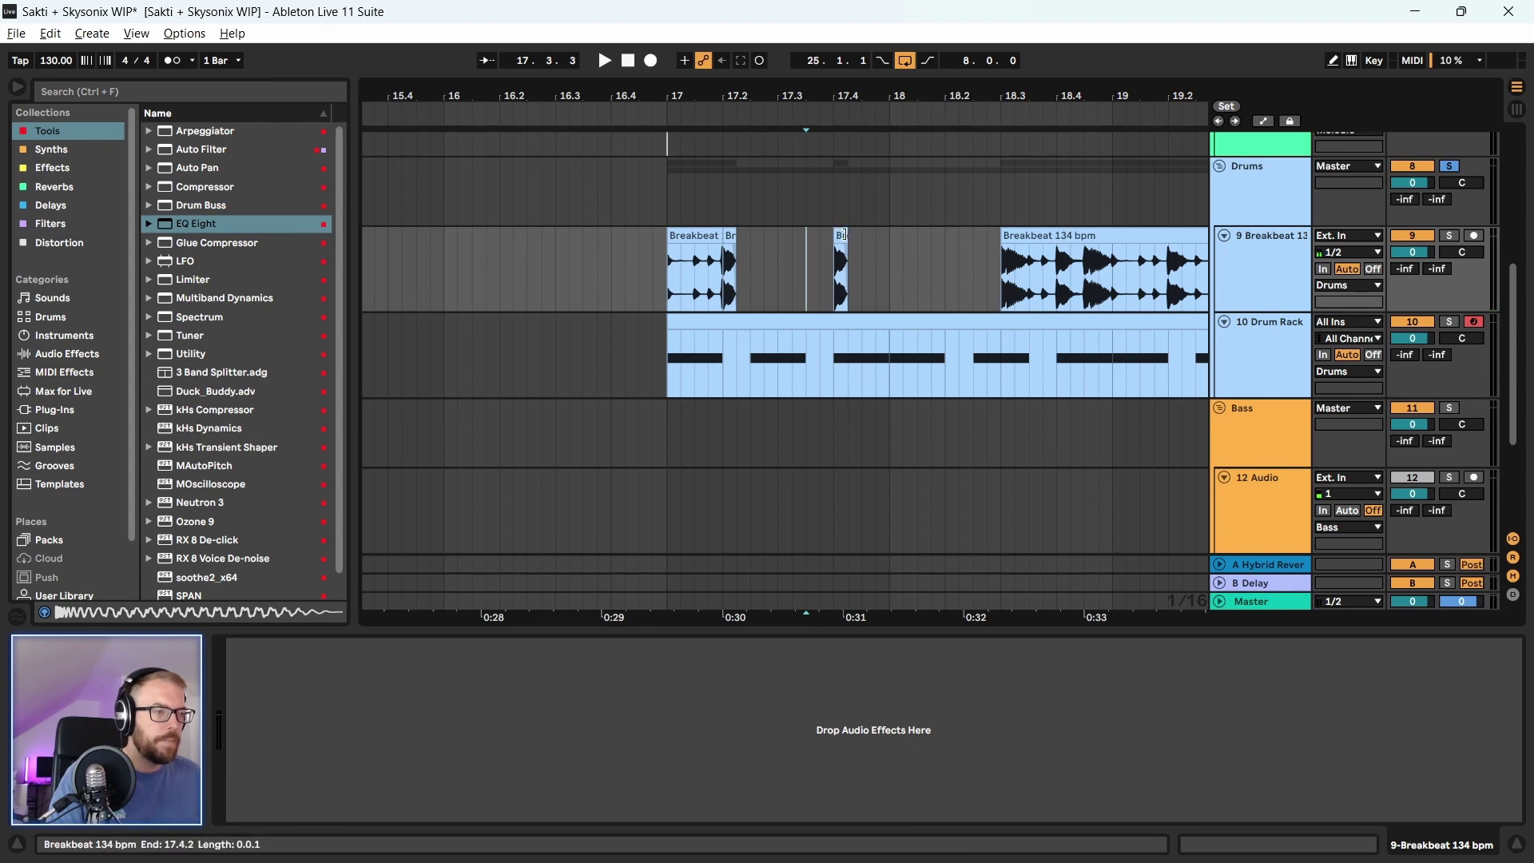
key(ctrl+v)
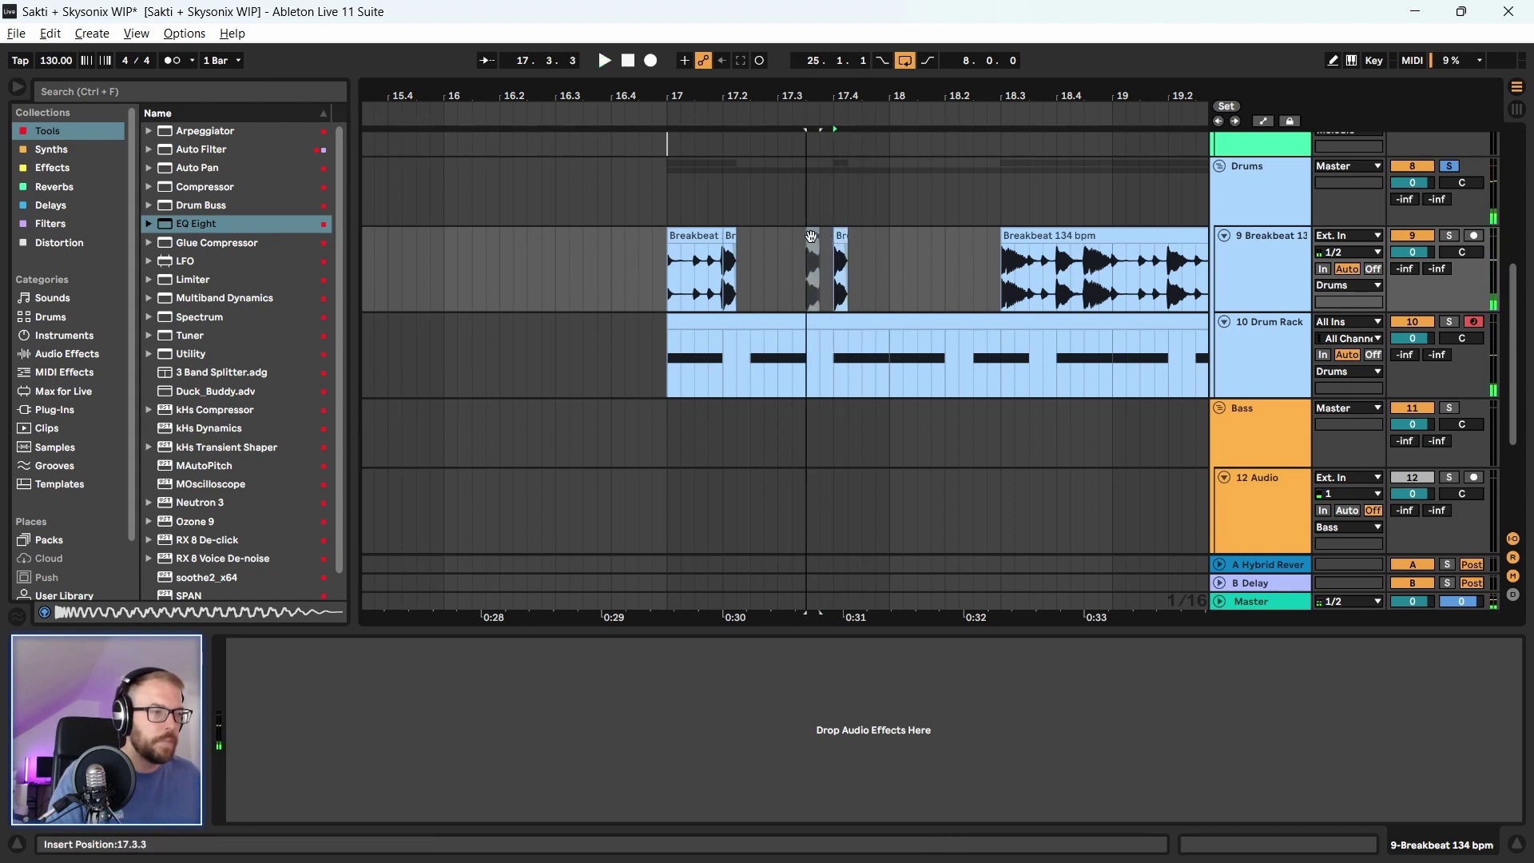
click(657, 280)
key(space)
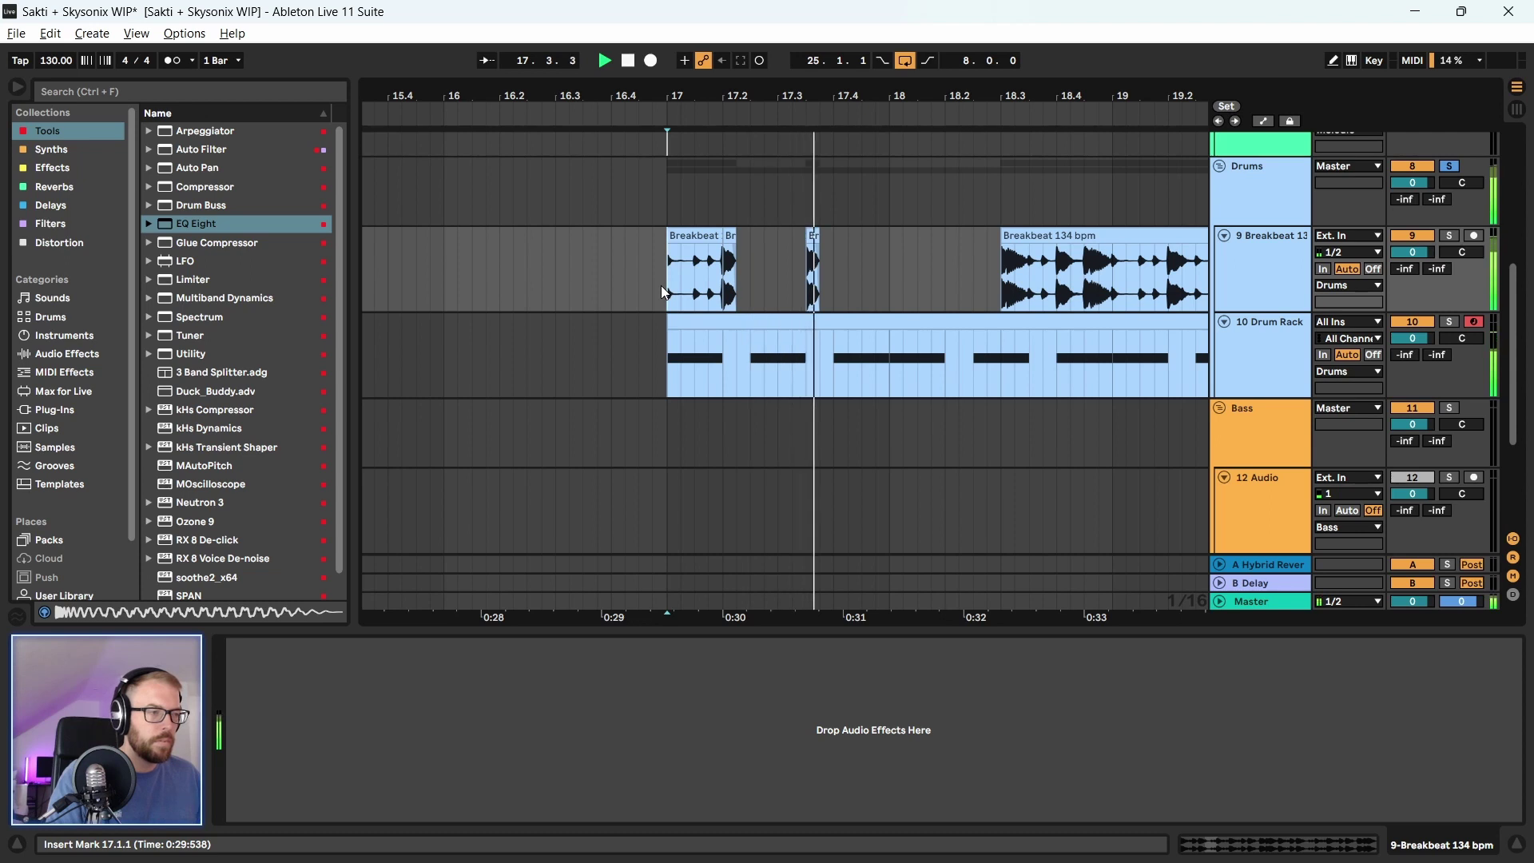
key(space)
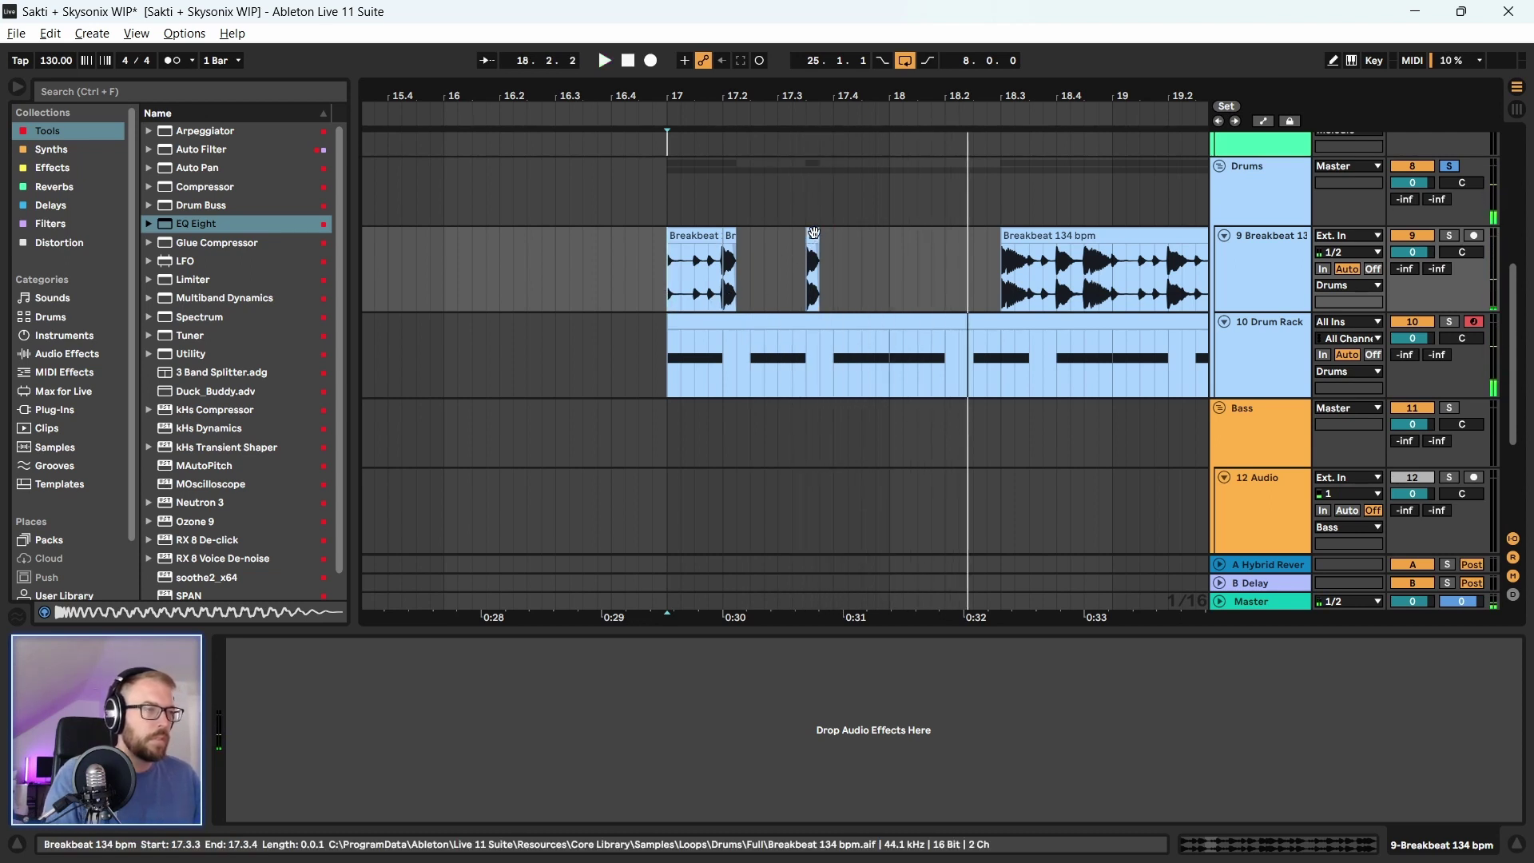
Copy the opening breakbeat clip so it ends at the slice on 17.3.3, and audition from bar 17
key(minus)
key(minus)
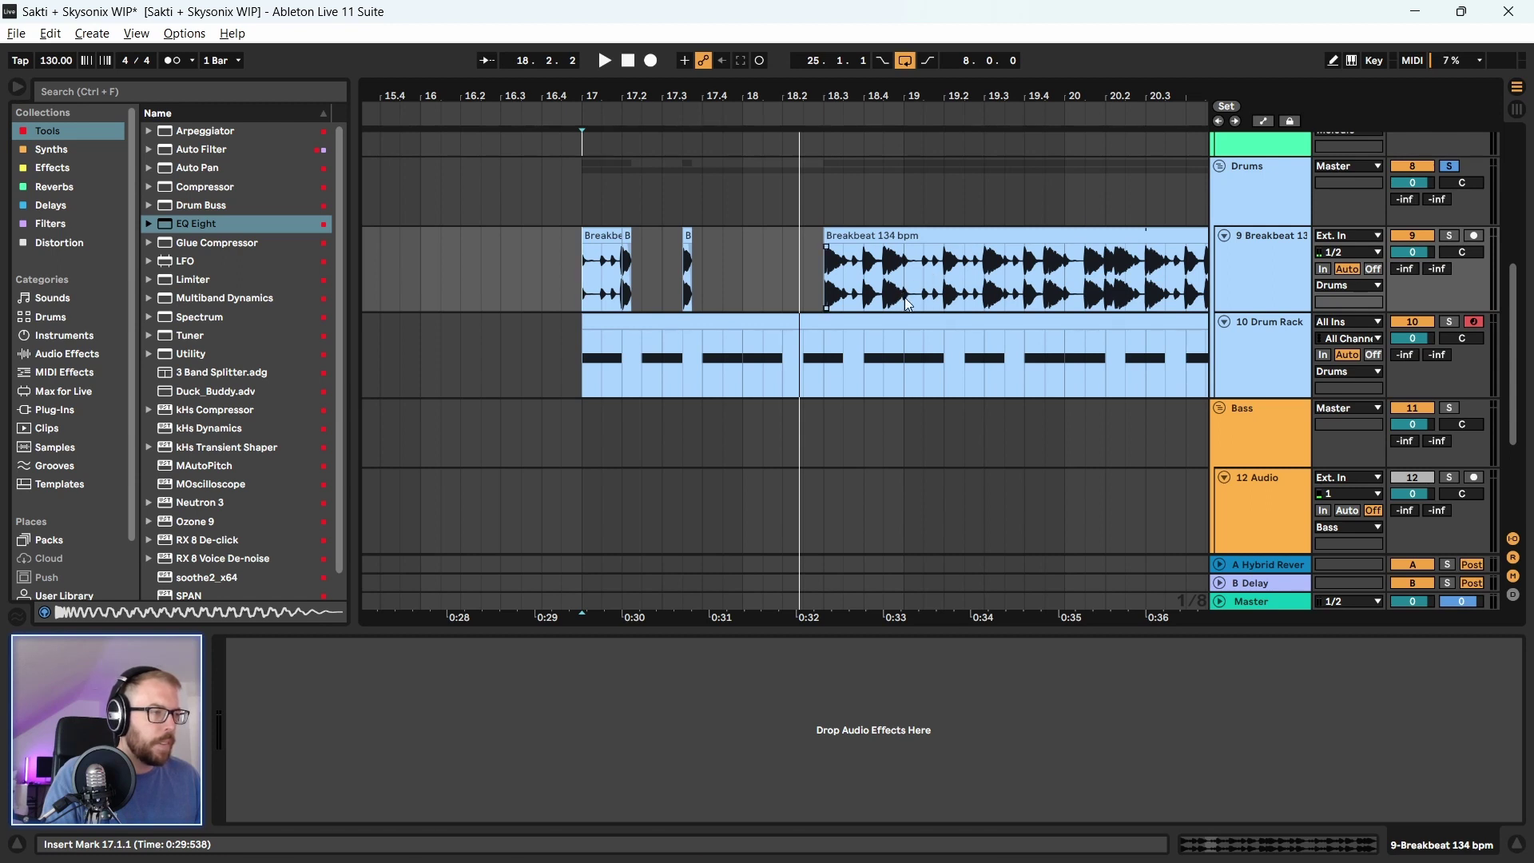
drag(909, 304, 670, 259)
click(587, 295)
key(space)
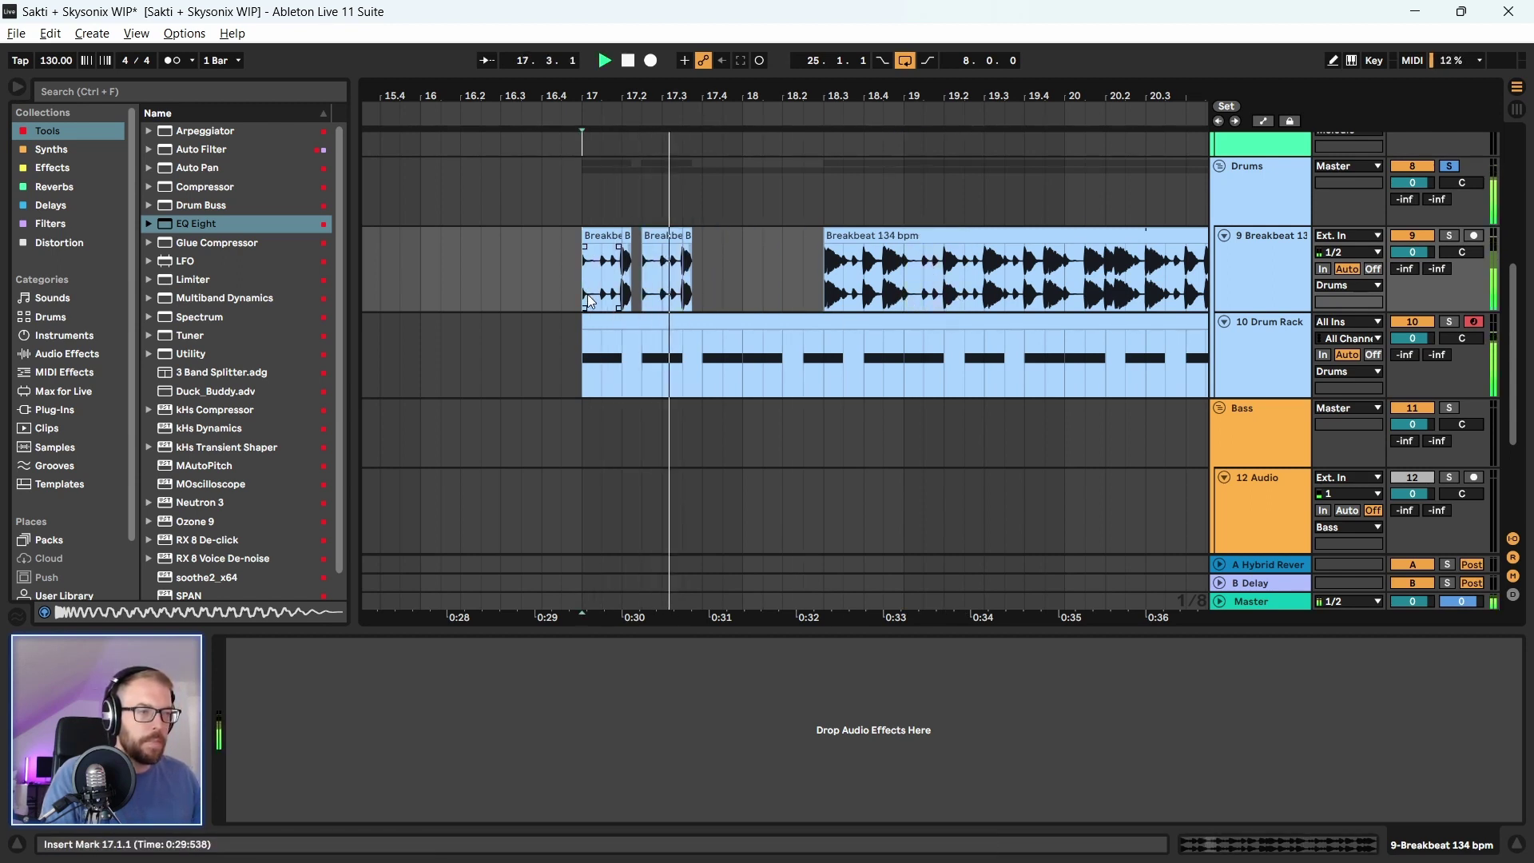
key(space)
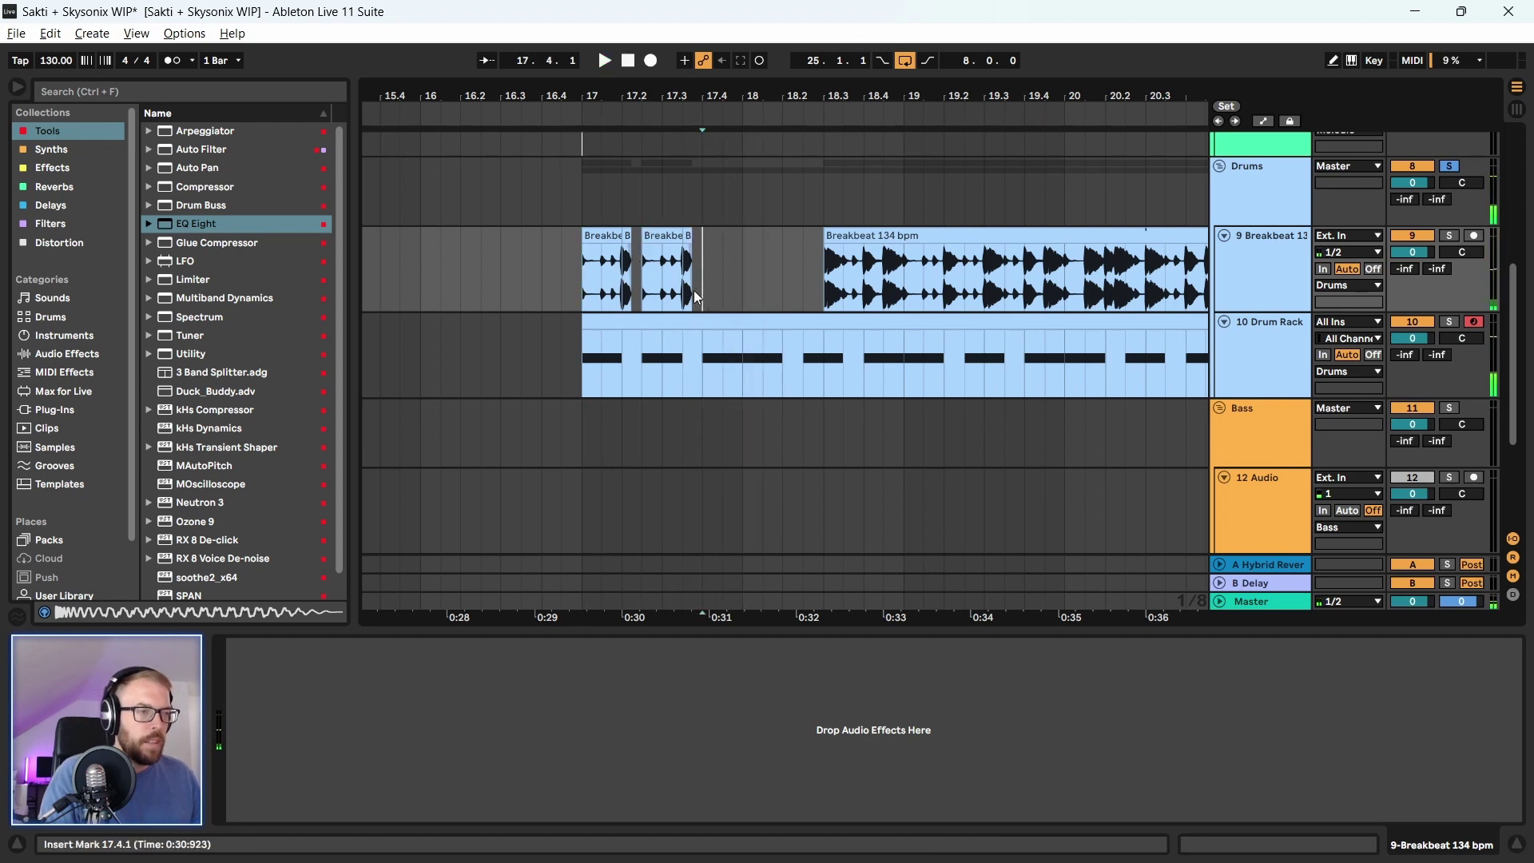
Copy the breakbeat clip and its short slice to 17.4.1 and play the result
drag(702, 289, 727, 254)
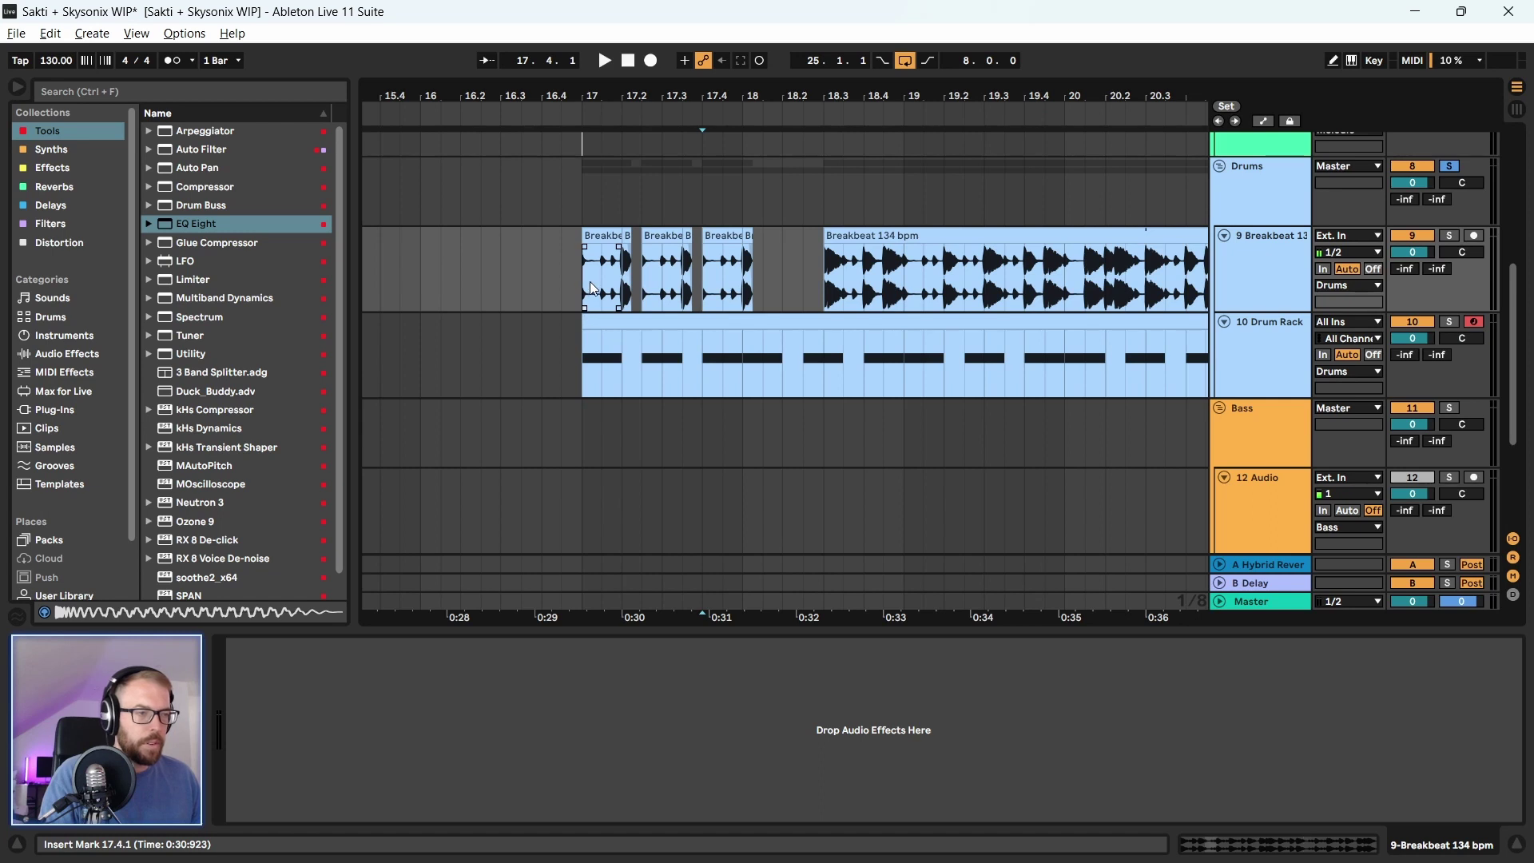
key(space)
shift+click(686, 308)
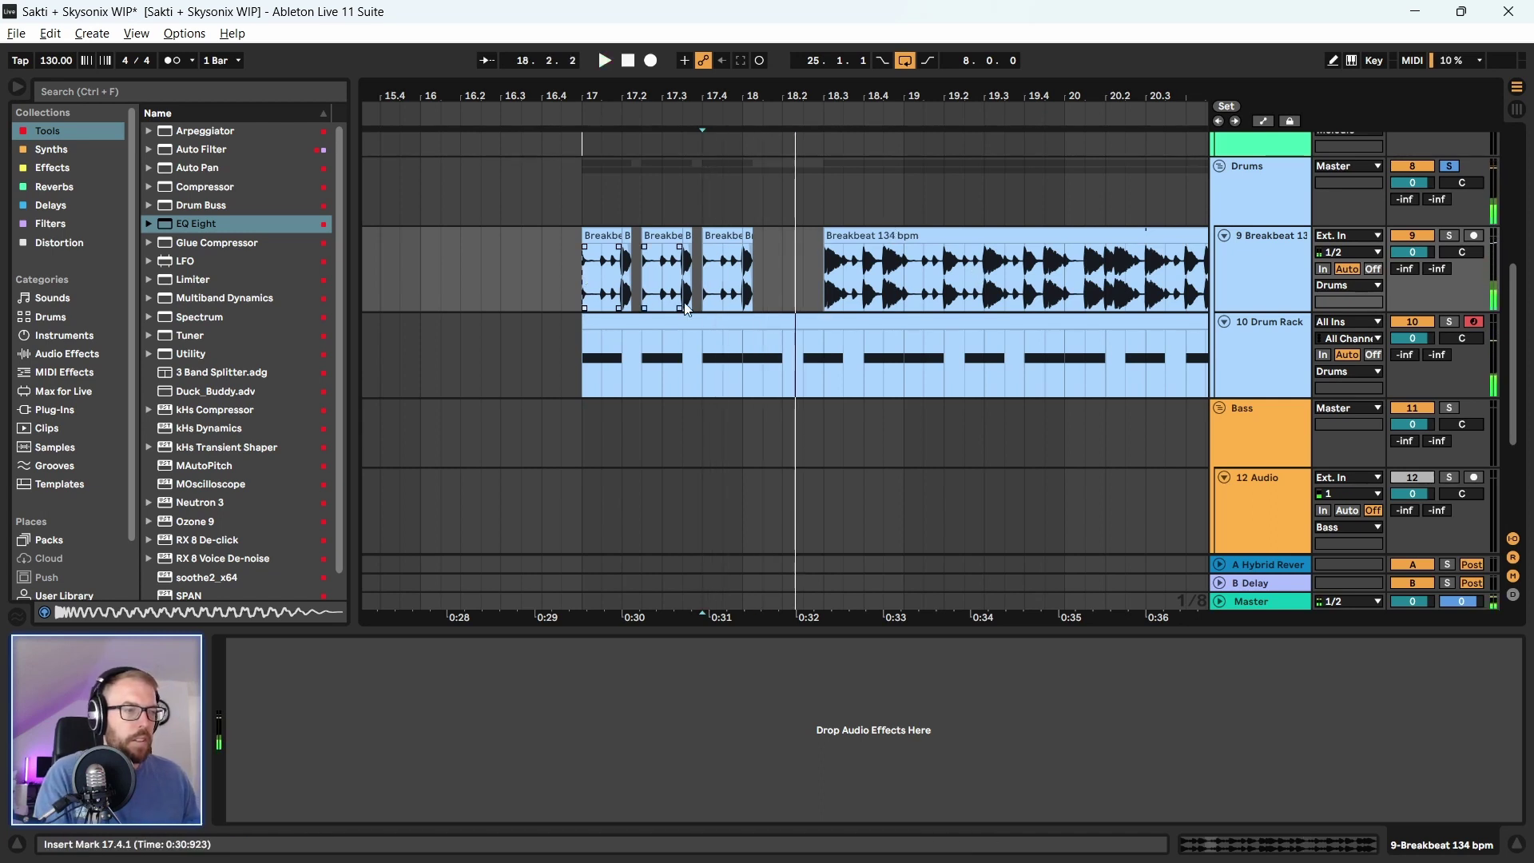
key(space)
Delete the slice between 18.1.1 and 18.1.2, then select bar 17 on both drum tracks and play it
click(750, 236)
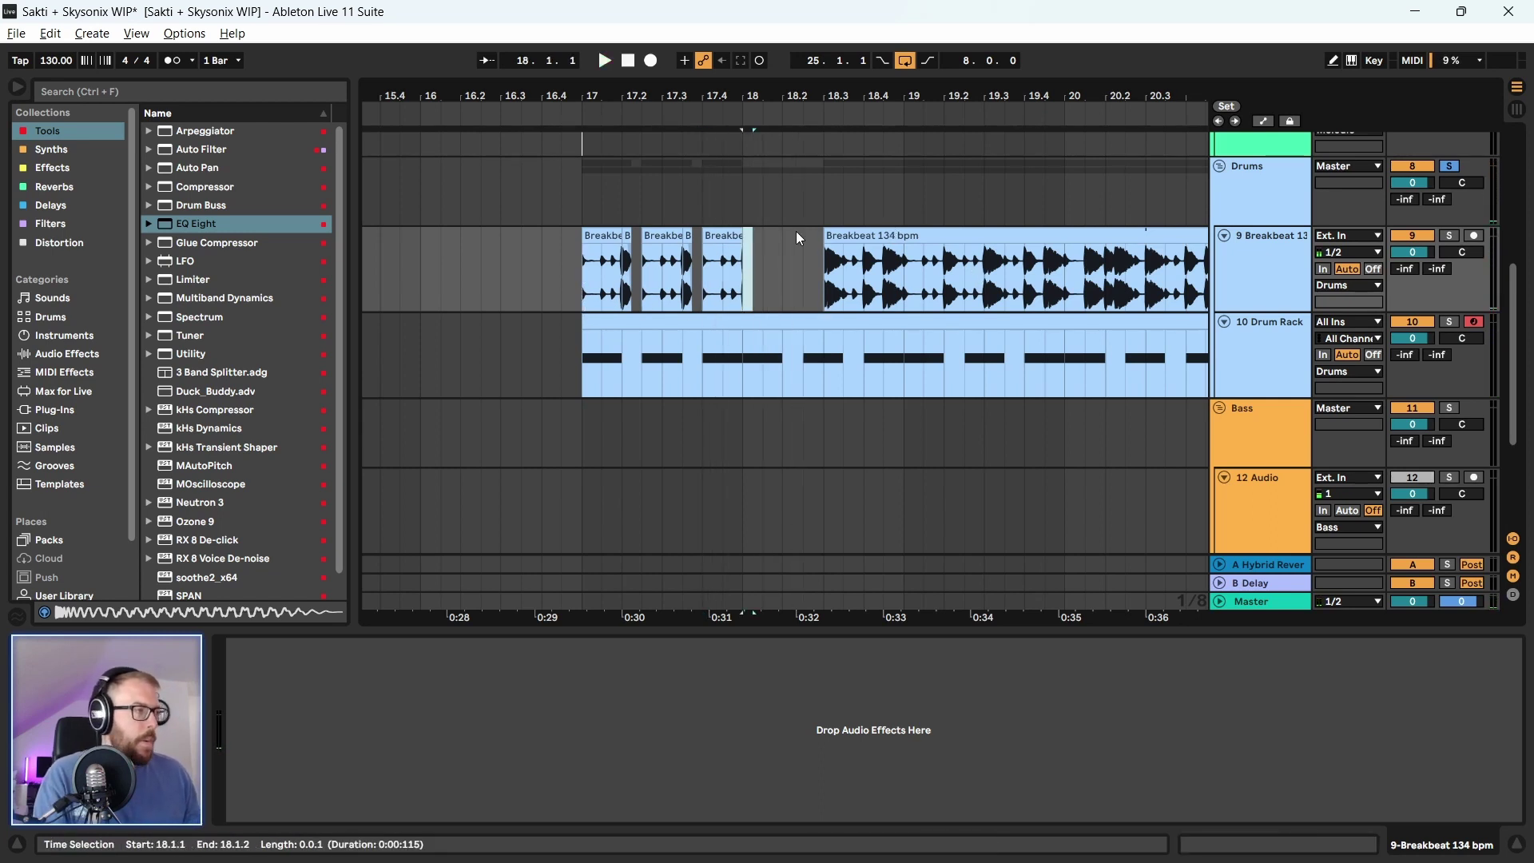
key(Delete)
drag(586, 280, 684, 371)
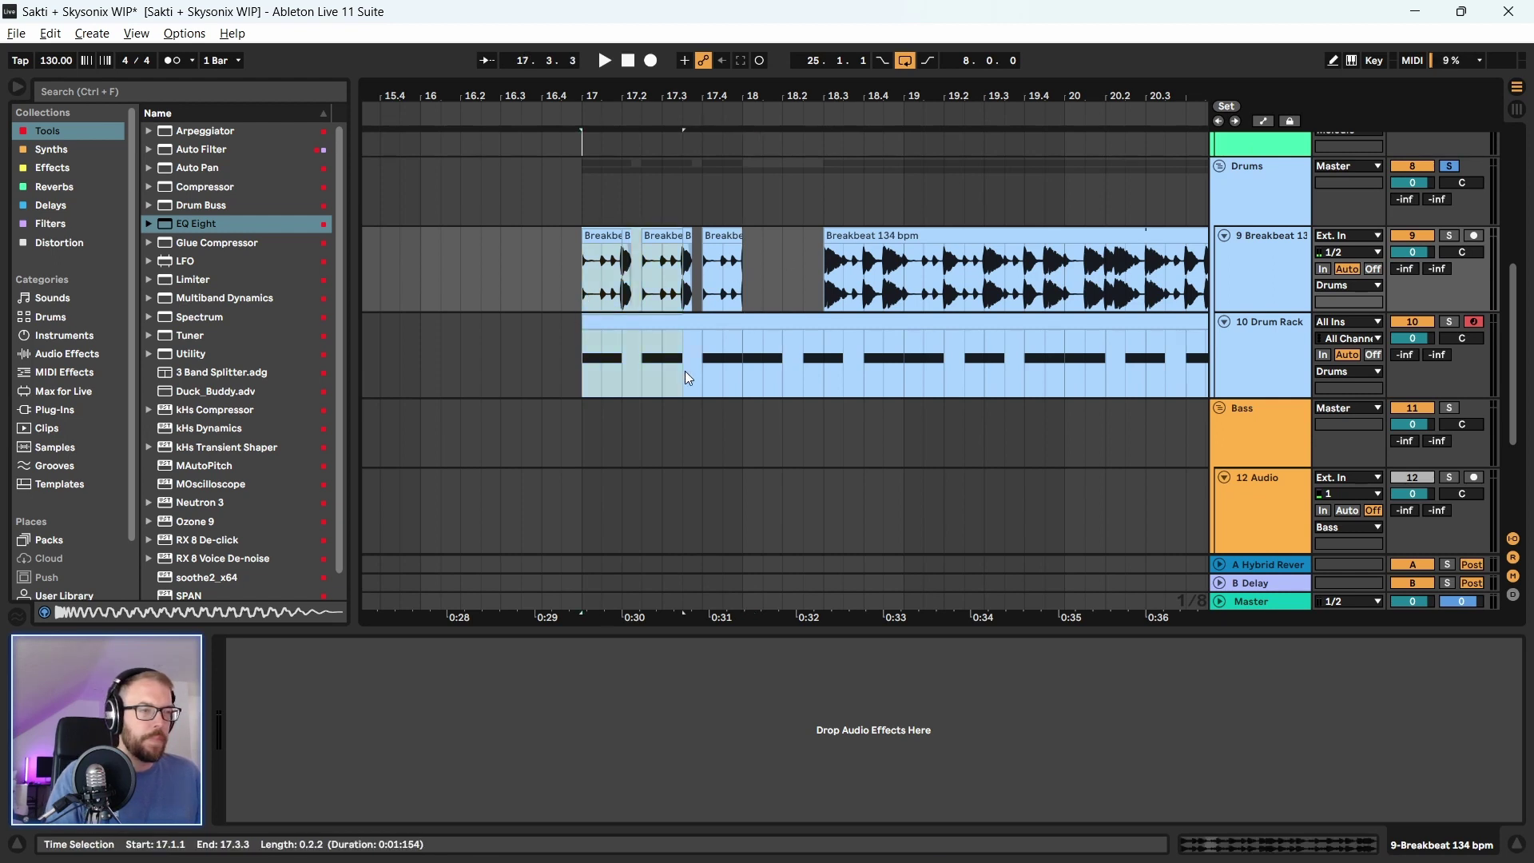
click(737, 372)
key(space)
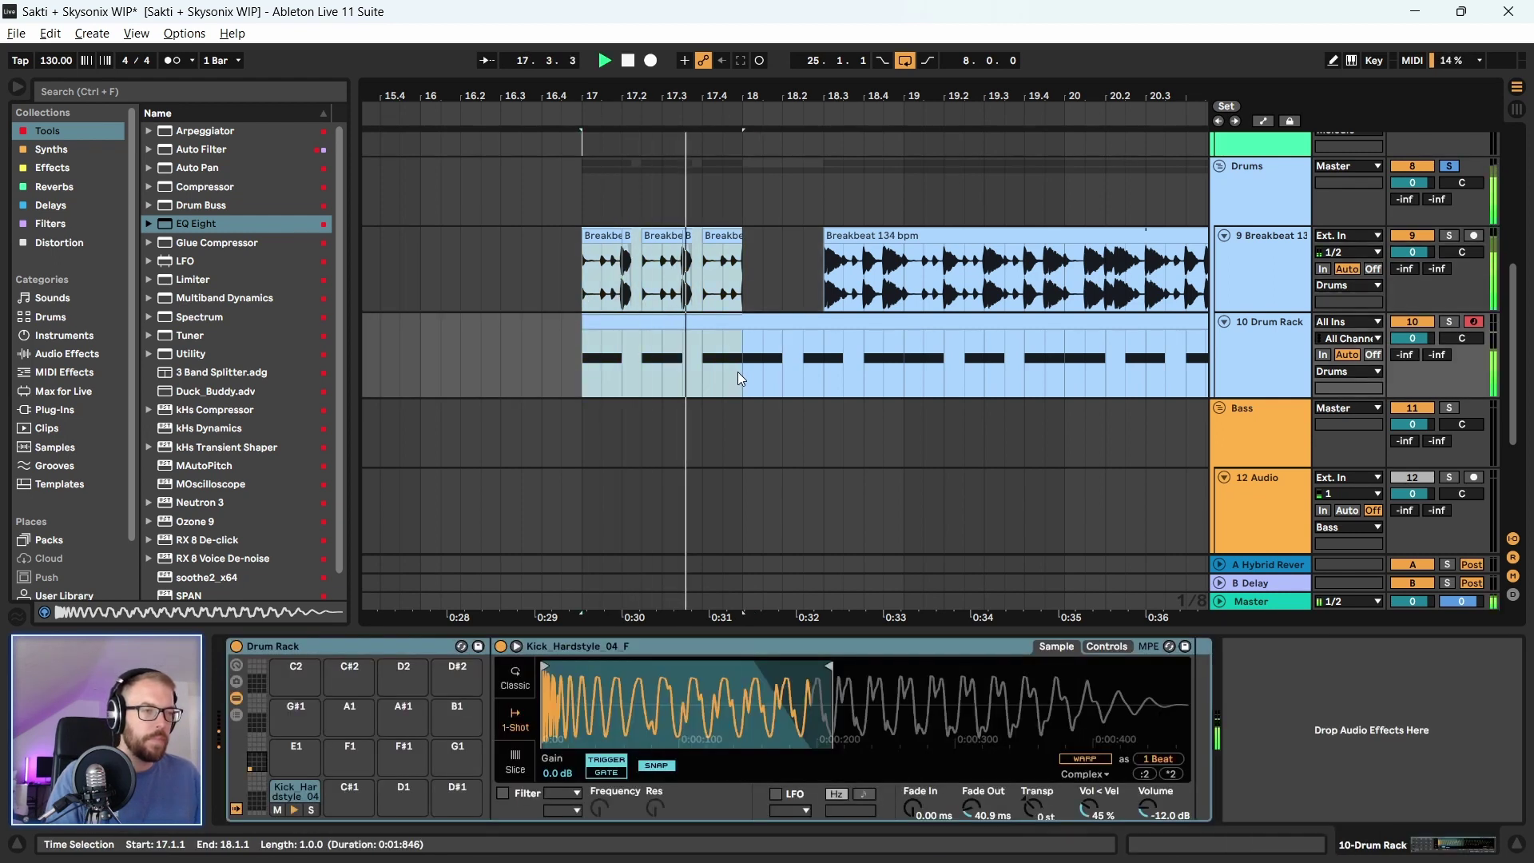
key(space)
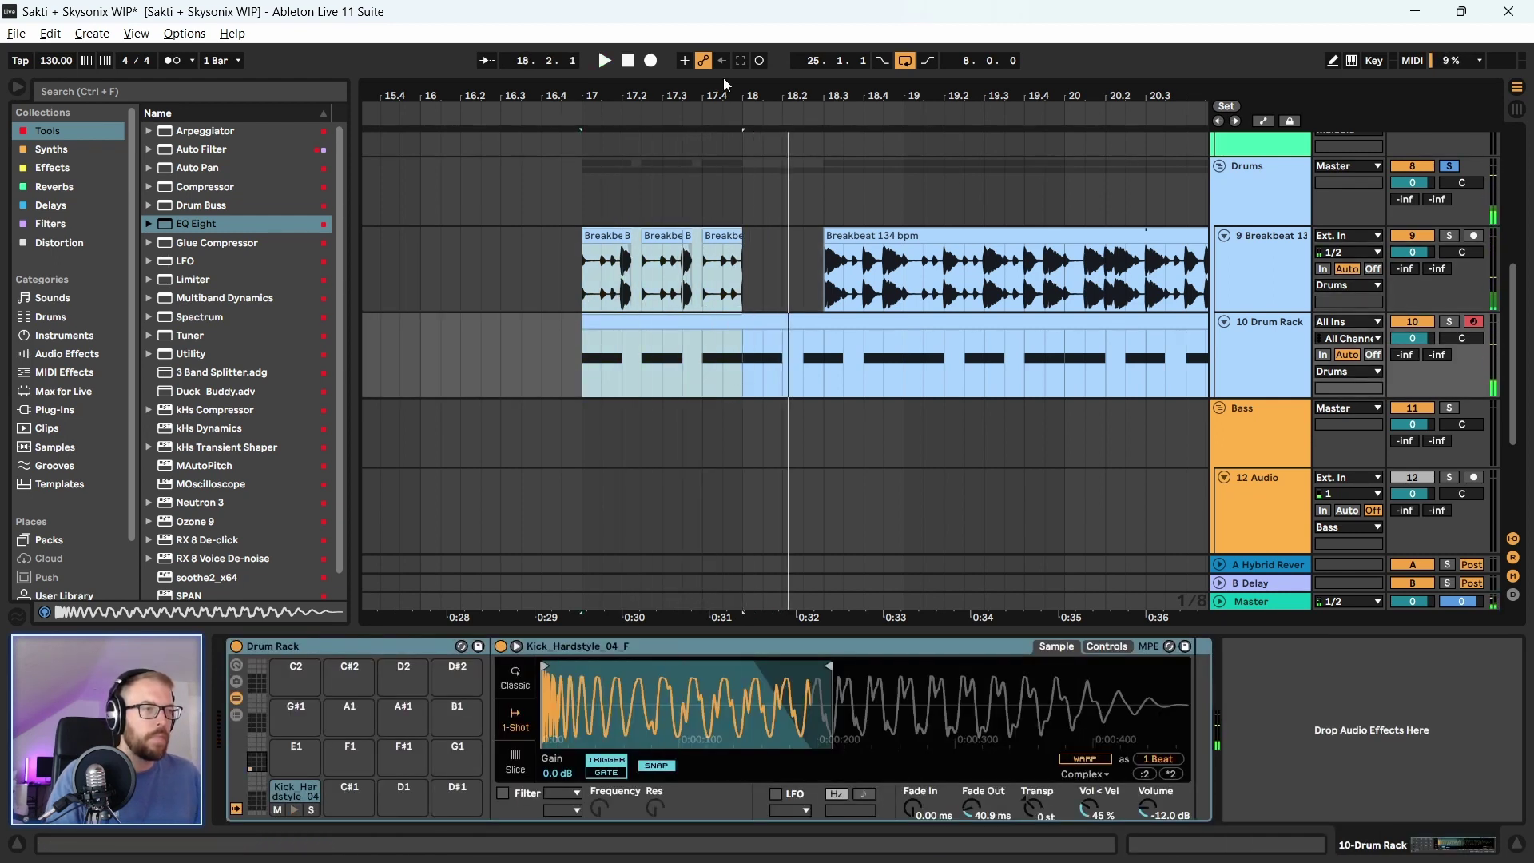
Delete all remaining original breakbeat audio after bar 18 on the breakbeat track
key(minus)
key(minus)
click(1147, 304)
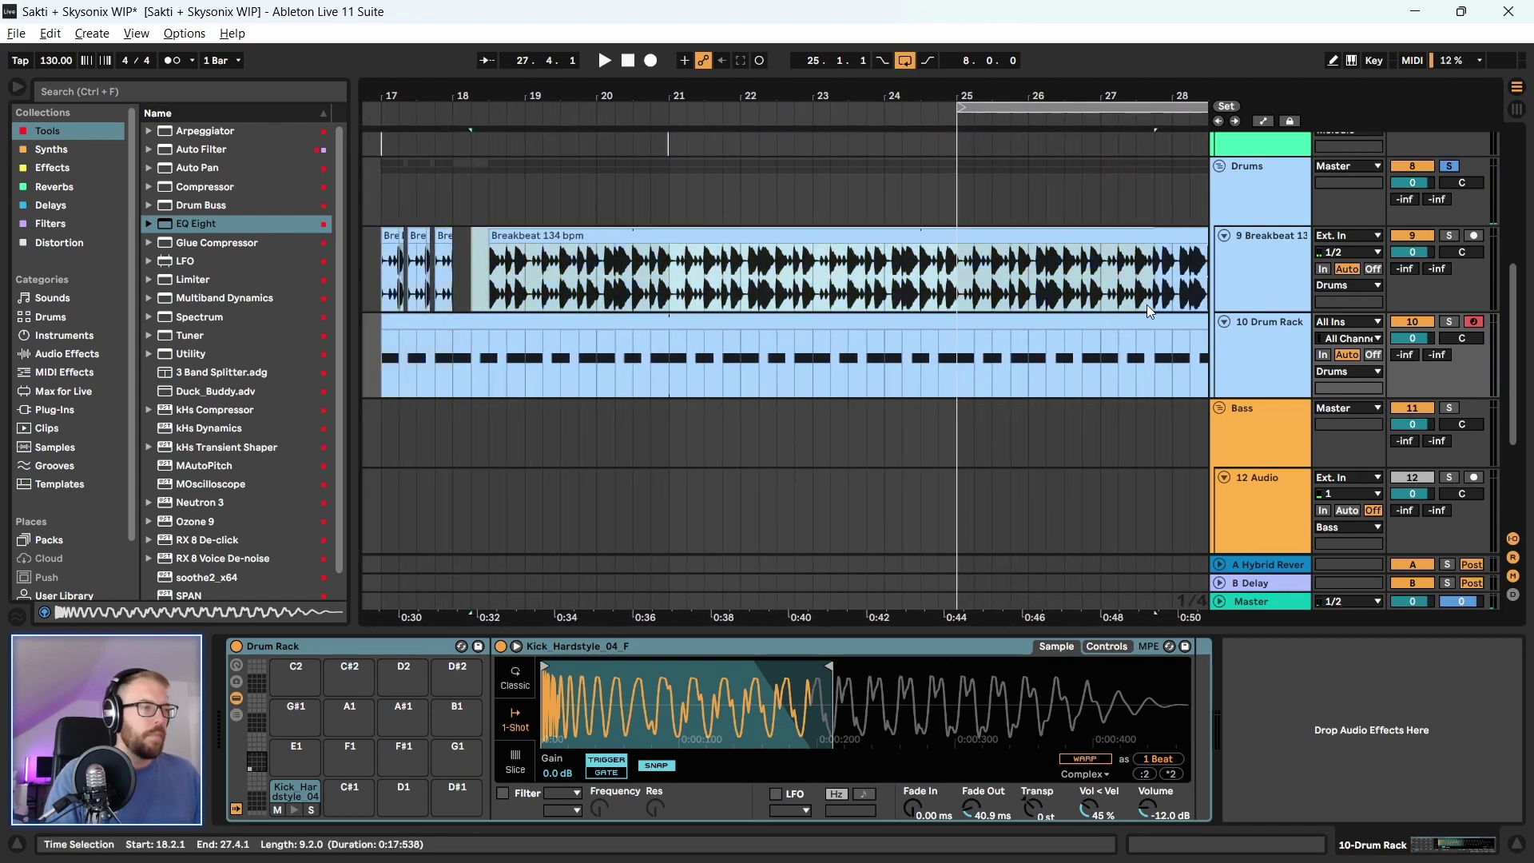
key(Delete)
key(minus)
drag(745, 271, 1015, 272)
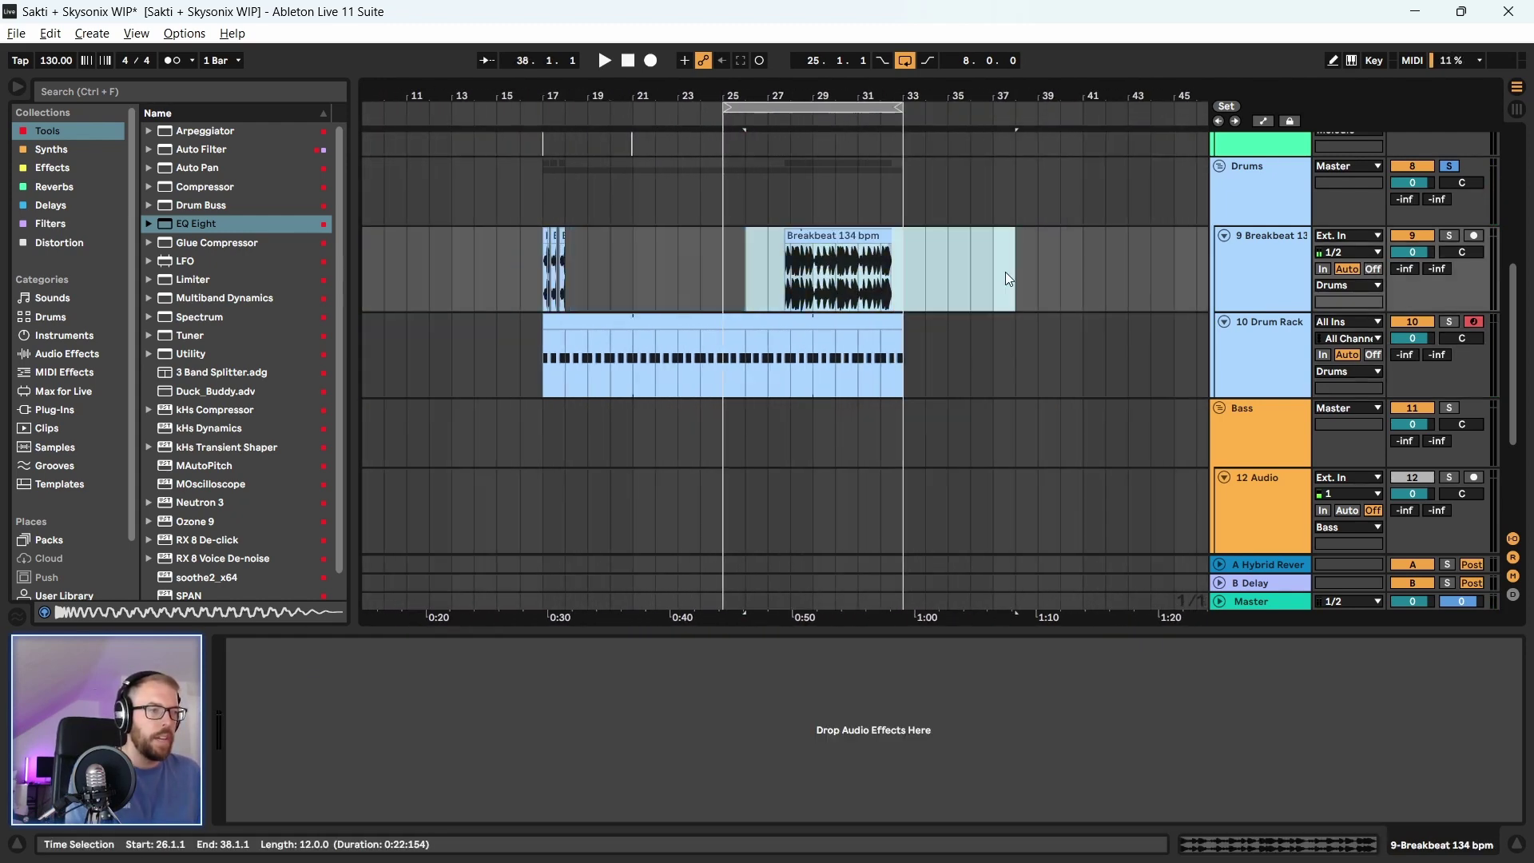
key(Delete)
Duplicate the edited one-bar breakbeat pattern at bar 17 three times to fill up to 21.1.1
scroll(516, 240, up, 2)
drag(528, 272, 564, 292)
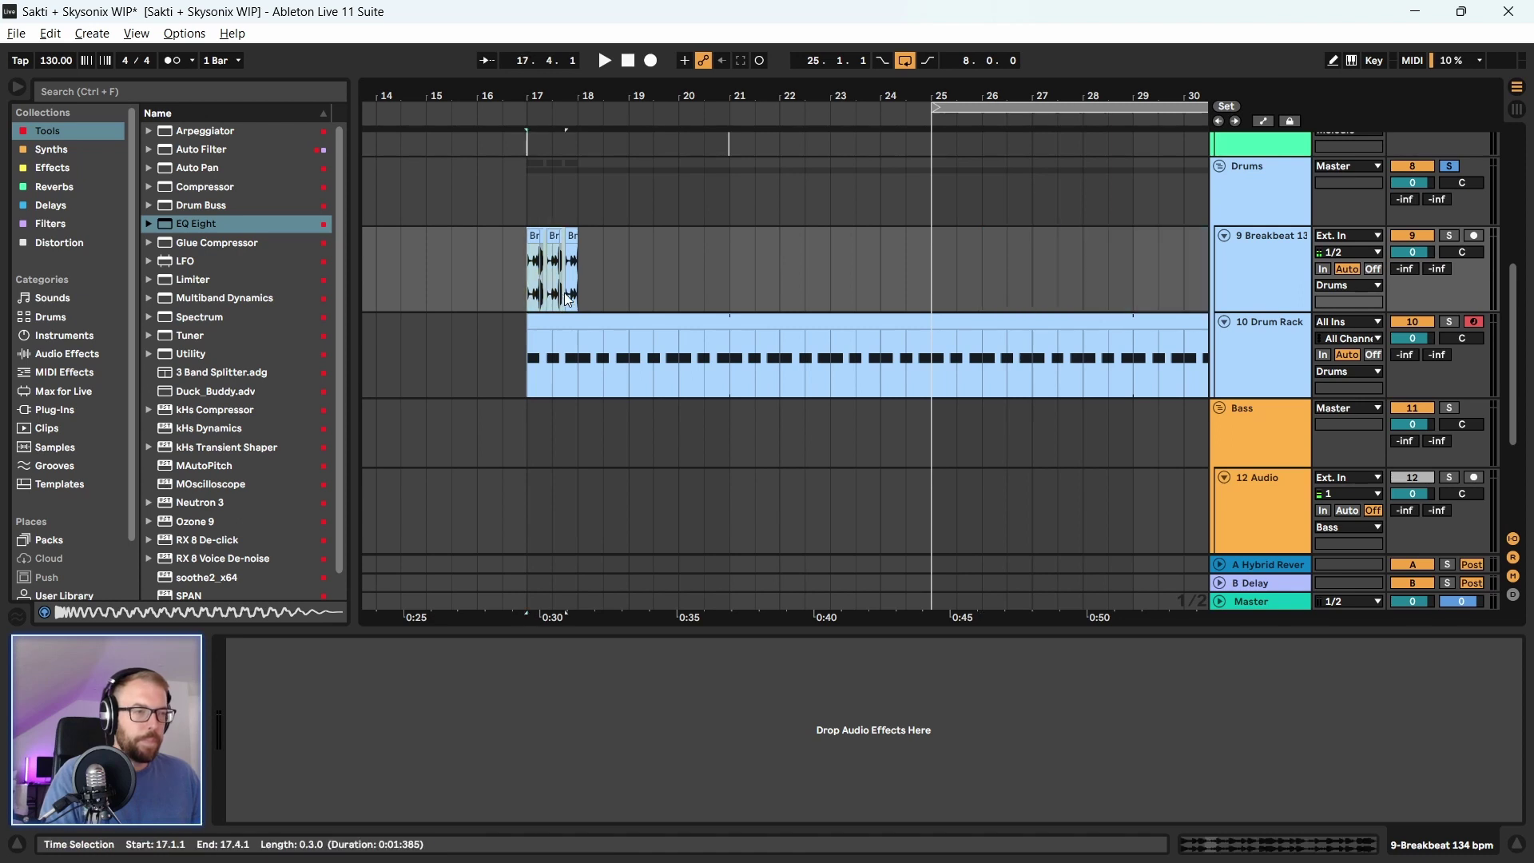
key(ctrl+d)
key(ctrl+d)
key(ctrl+d)
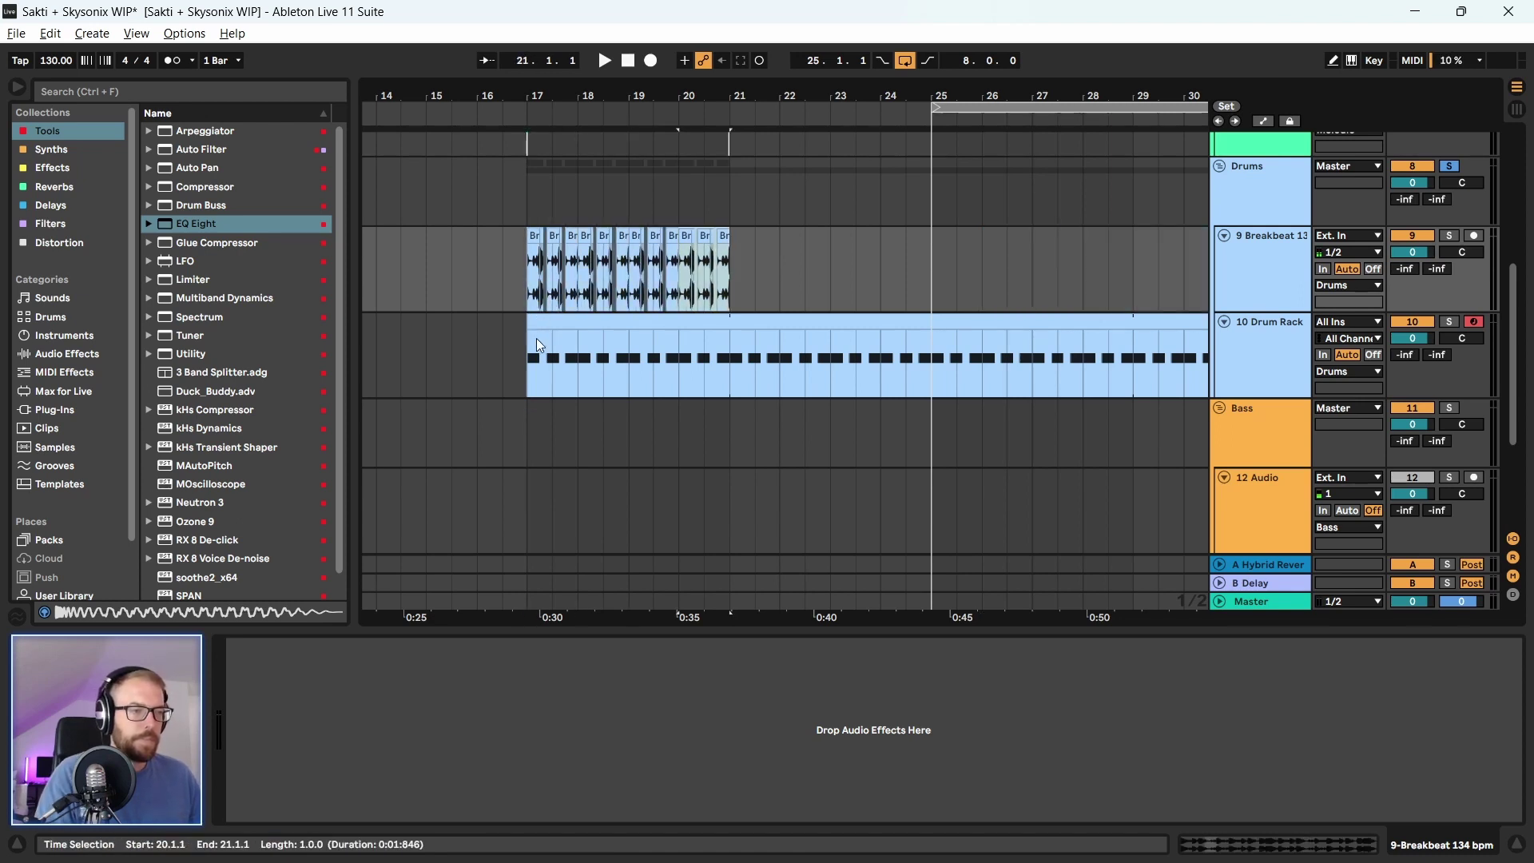
Loop 17.1.1 to 21.1.1 across both drum tracks and audition it with the Drums group unsoloed
drag(537, 343, 679, 267)
key(ctrl+l)
key(space)
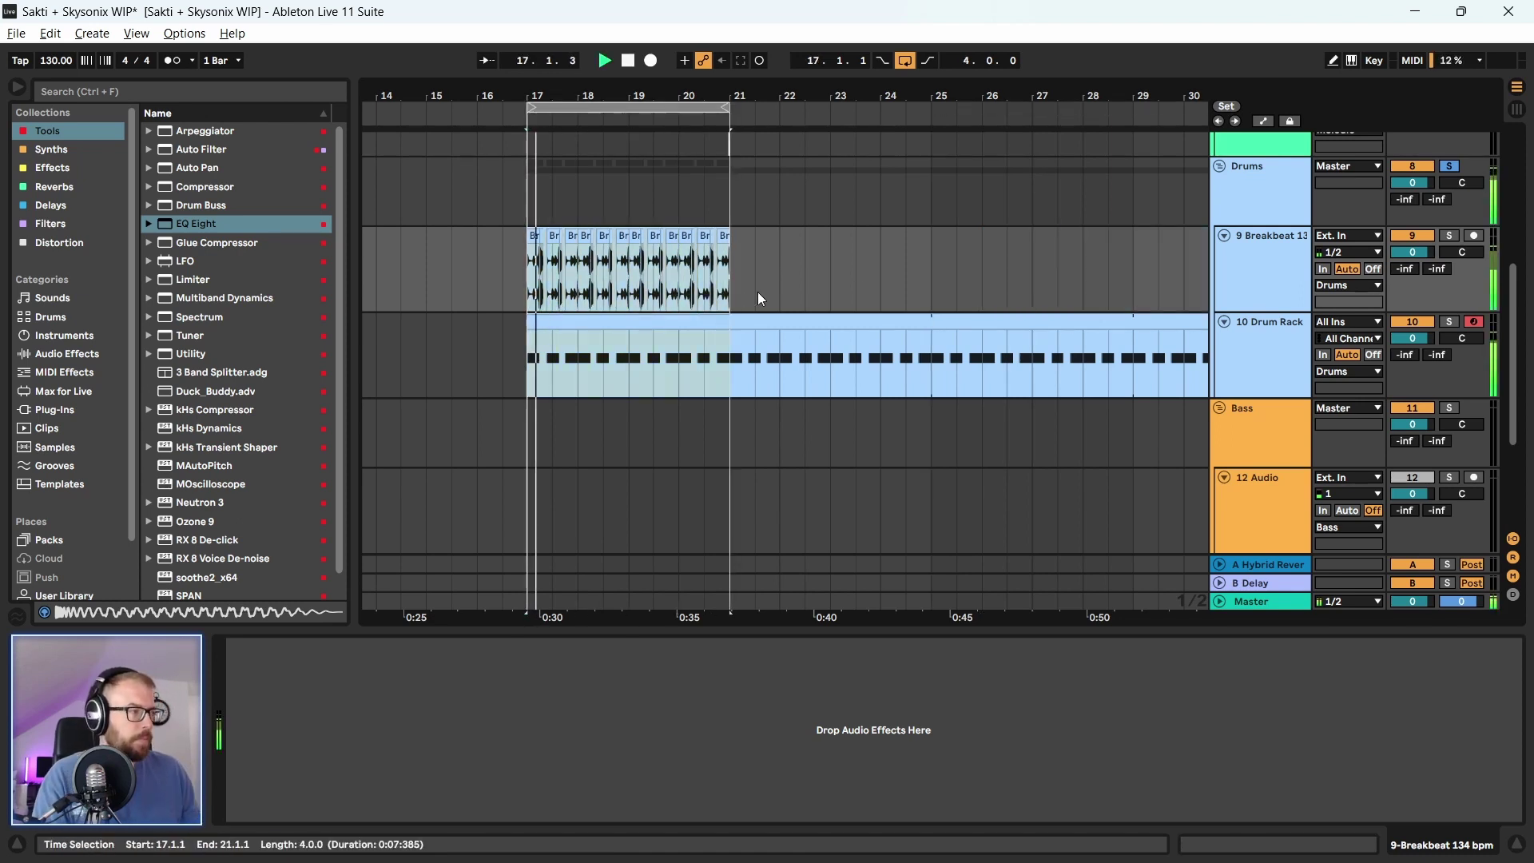
click(1444, 171)
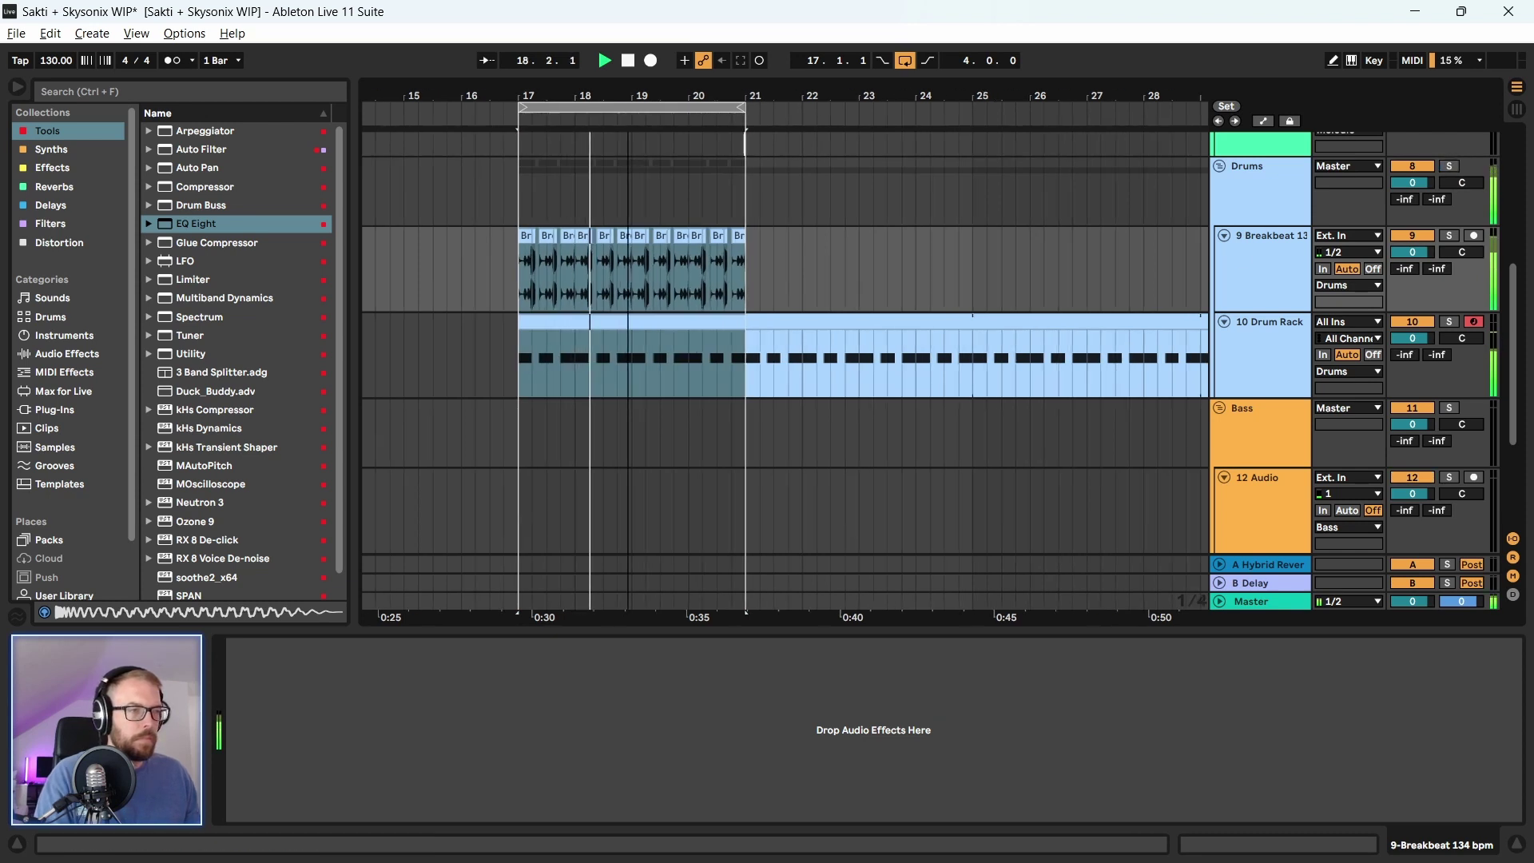
scroll(631, 336, up, 3)
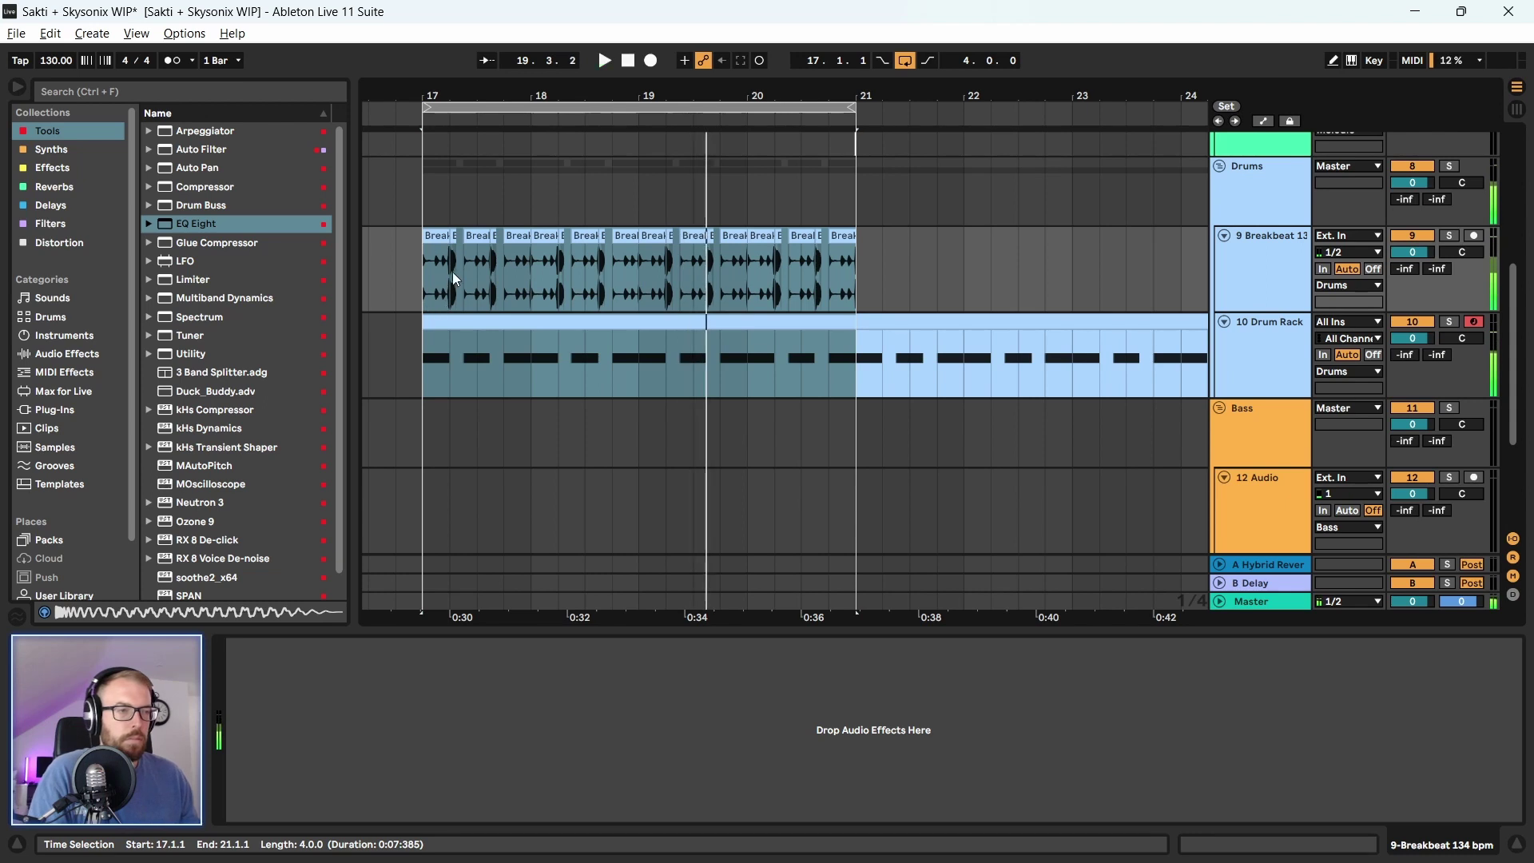
key(space)
drag(991, 268, 151, 264)
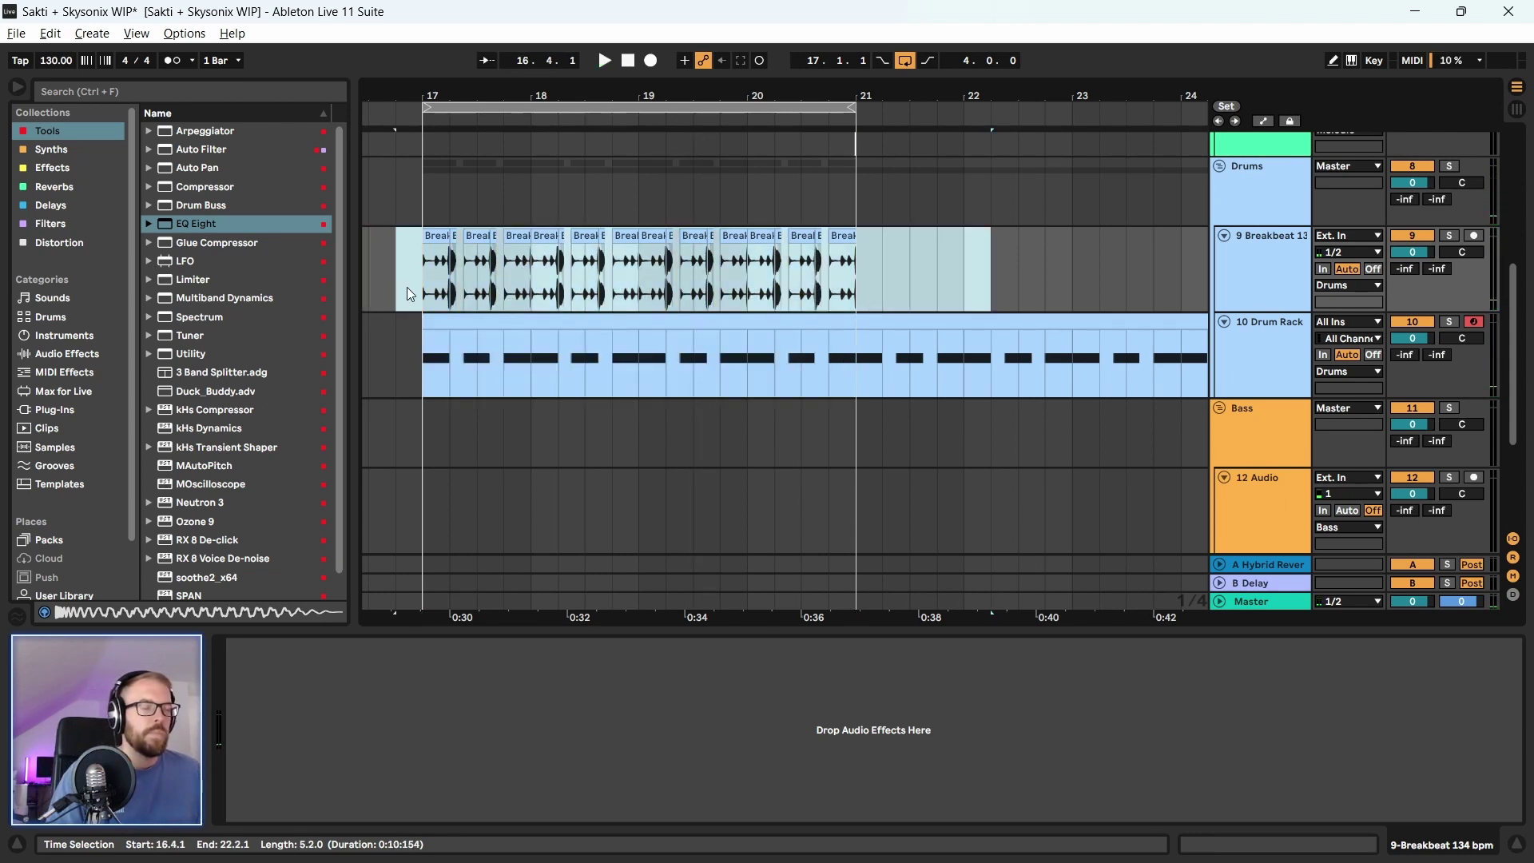
click(111, 91)
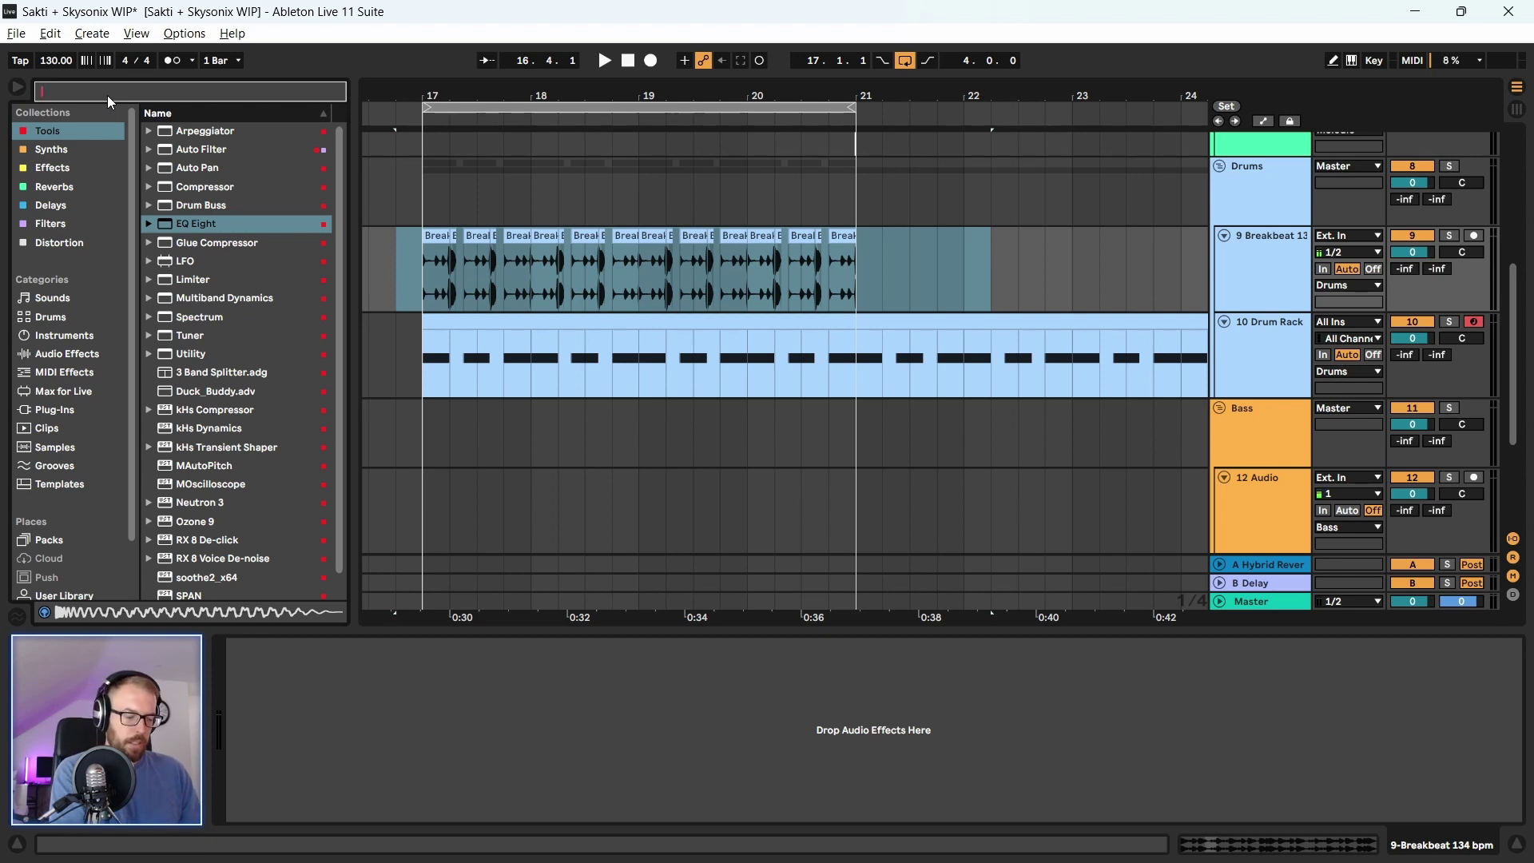
text(pryda)
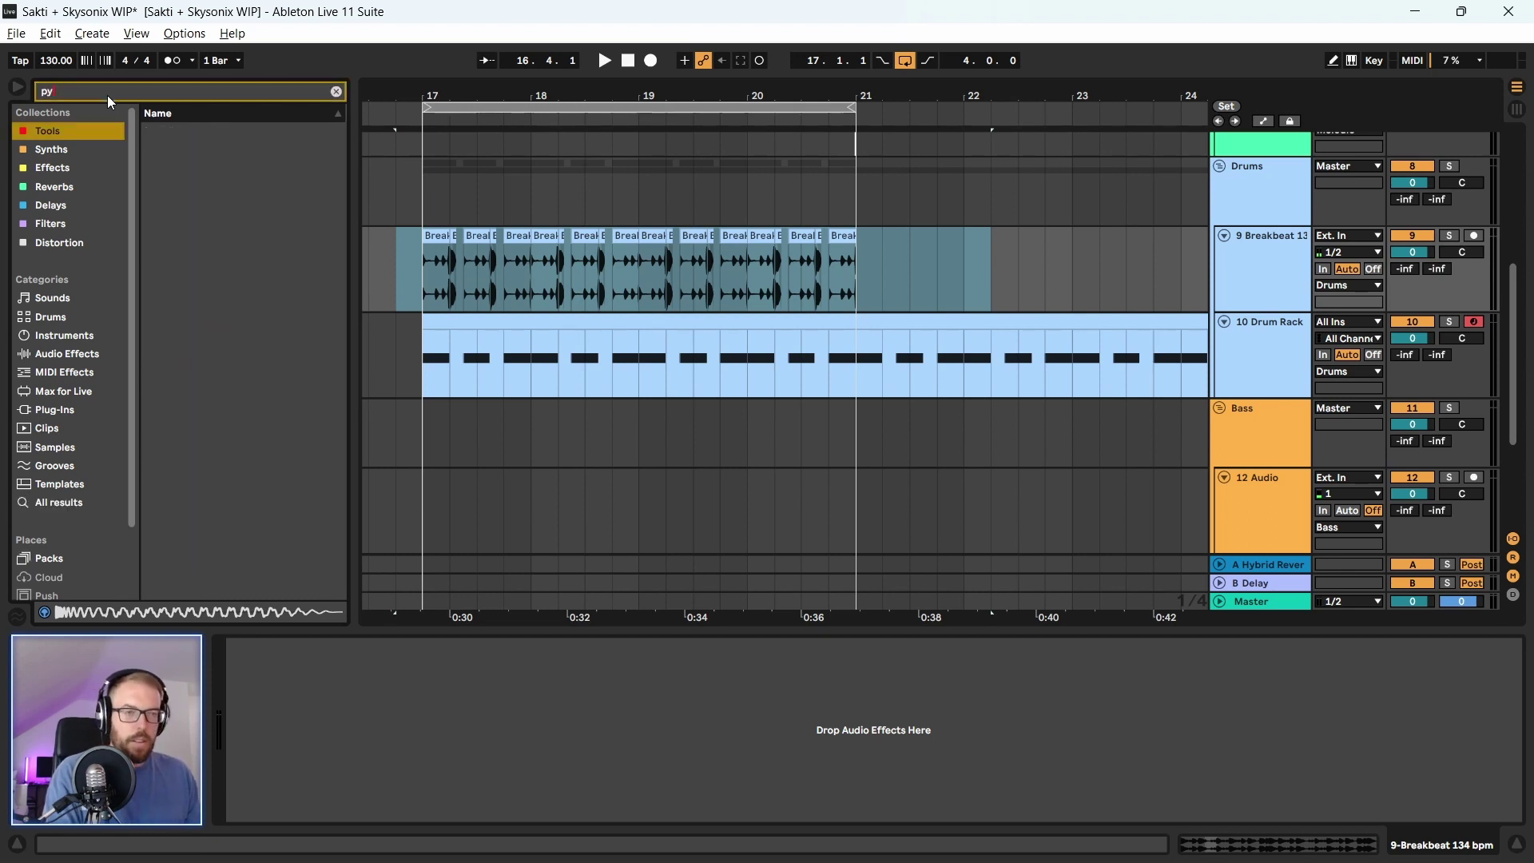
click(58, 502)
click(336, 91)
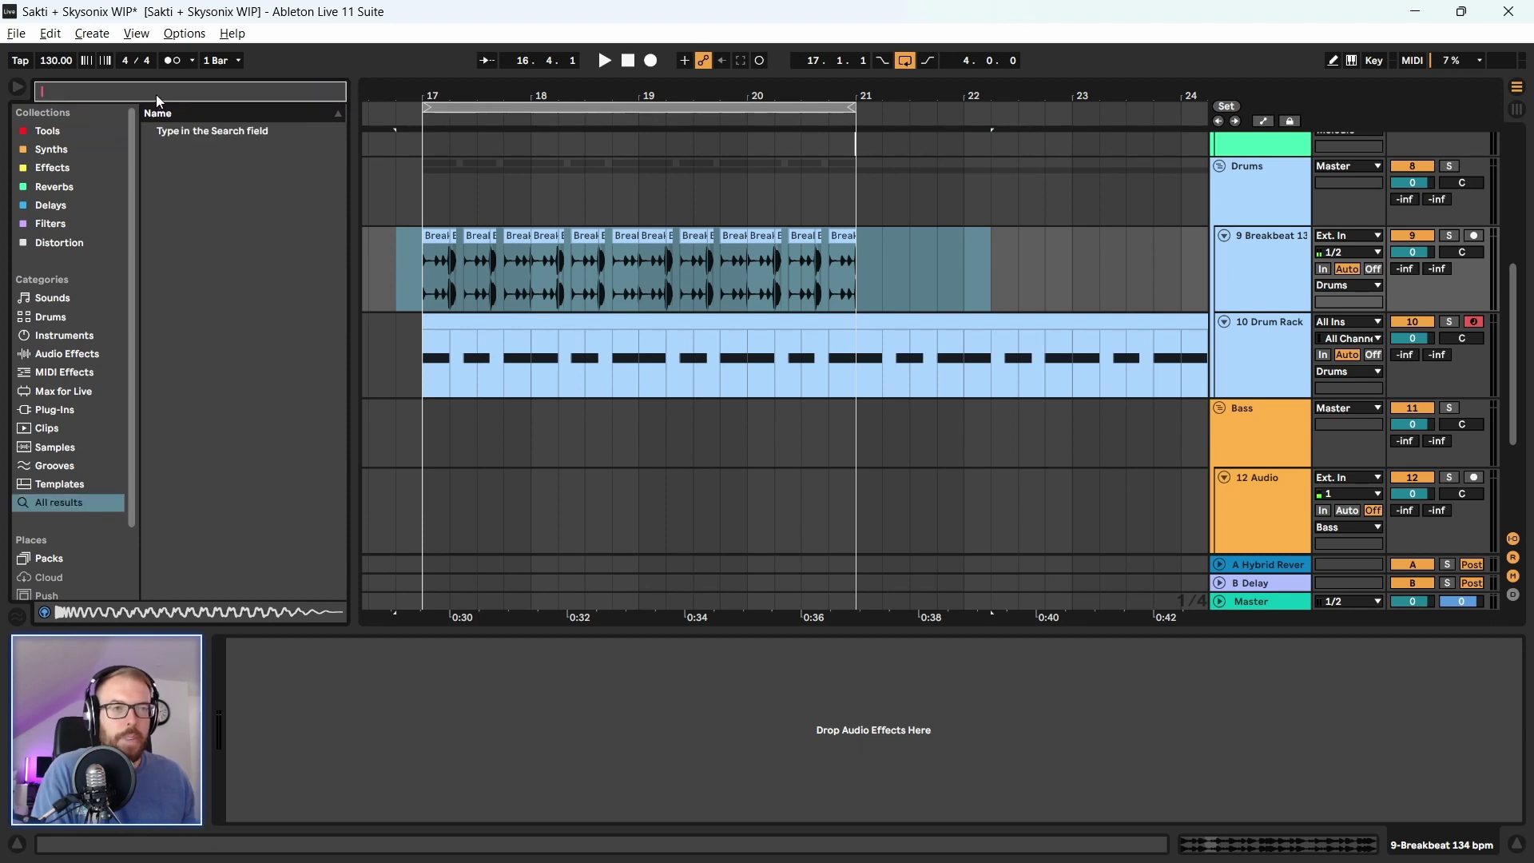
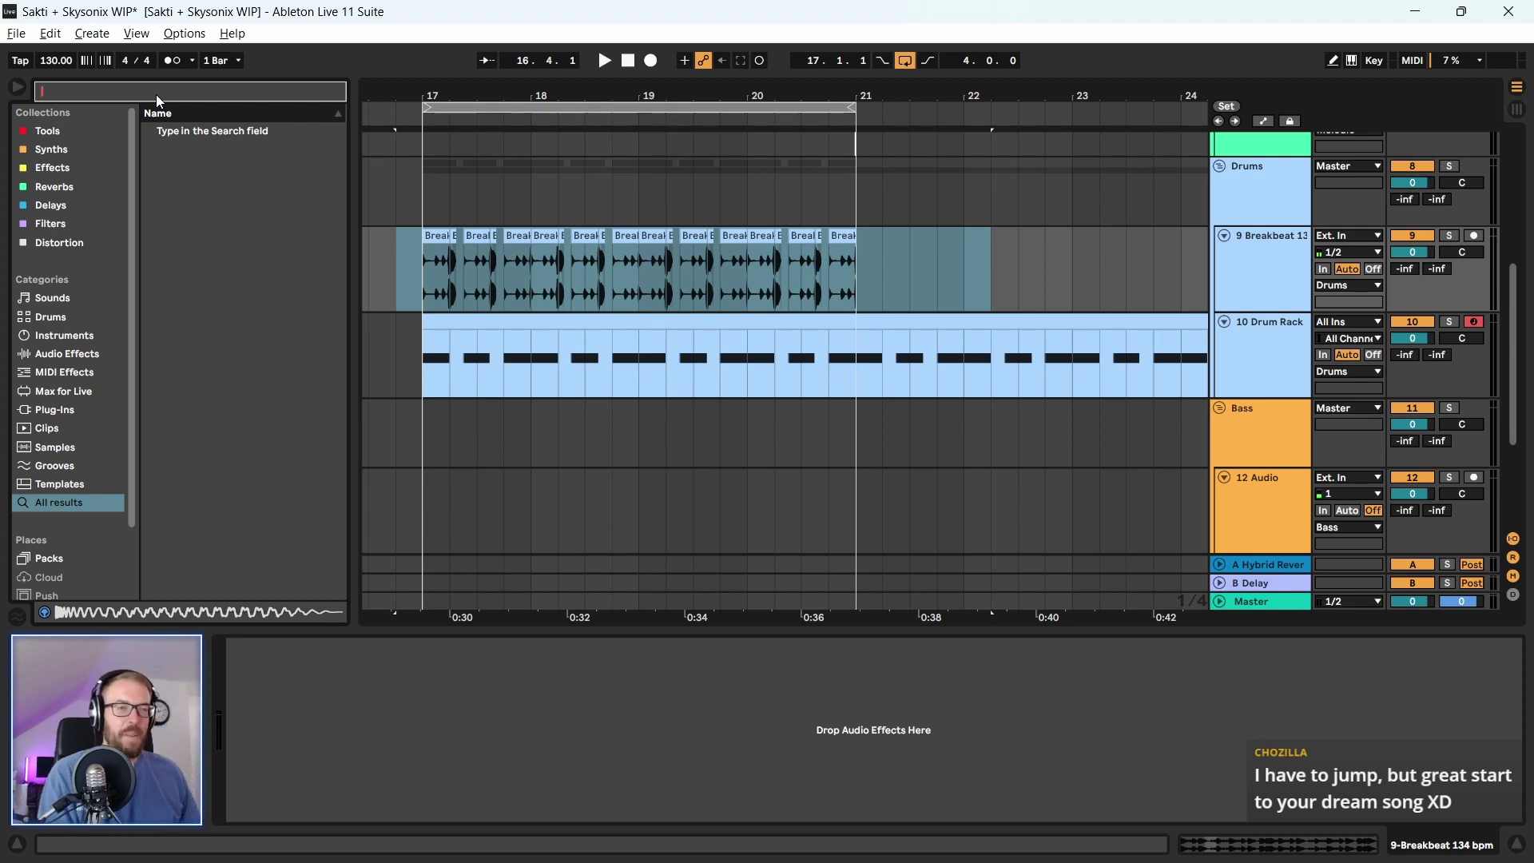
click(55, 136)
click(62, 483)
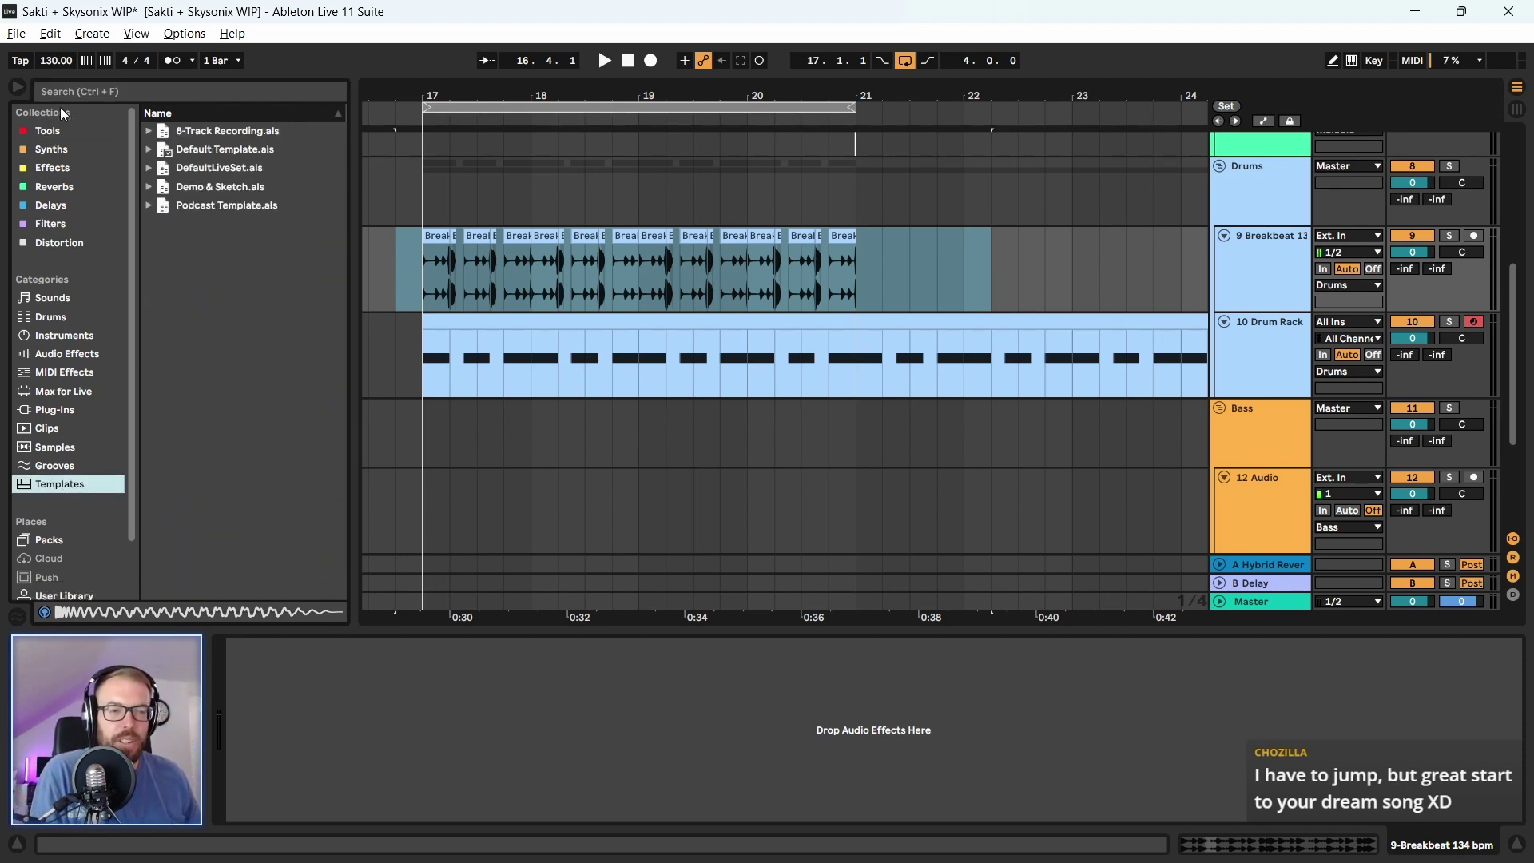
Search all browser results for "snare" and preview several of the 420_Snare samples, including Faded_Dry and Pity
click(118, 94)
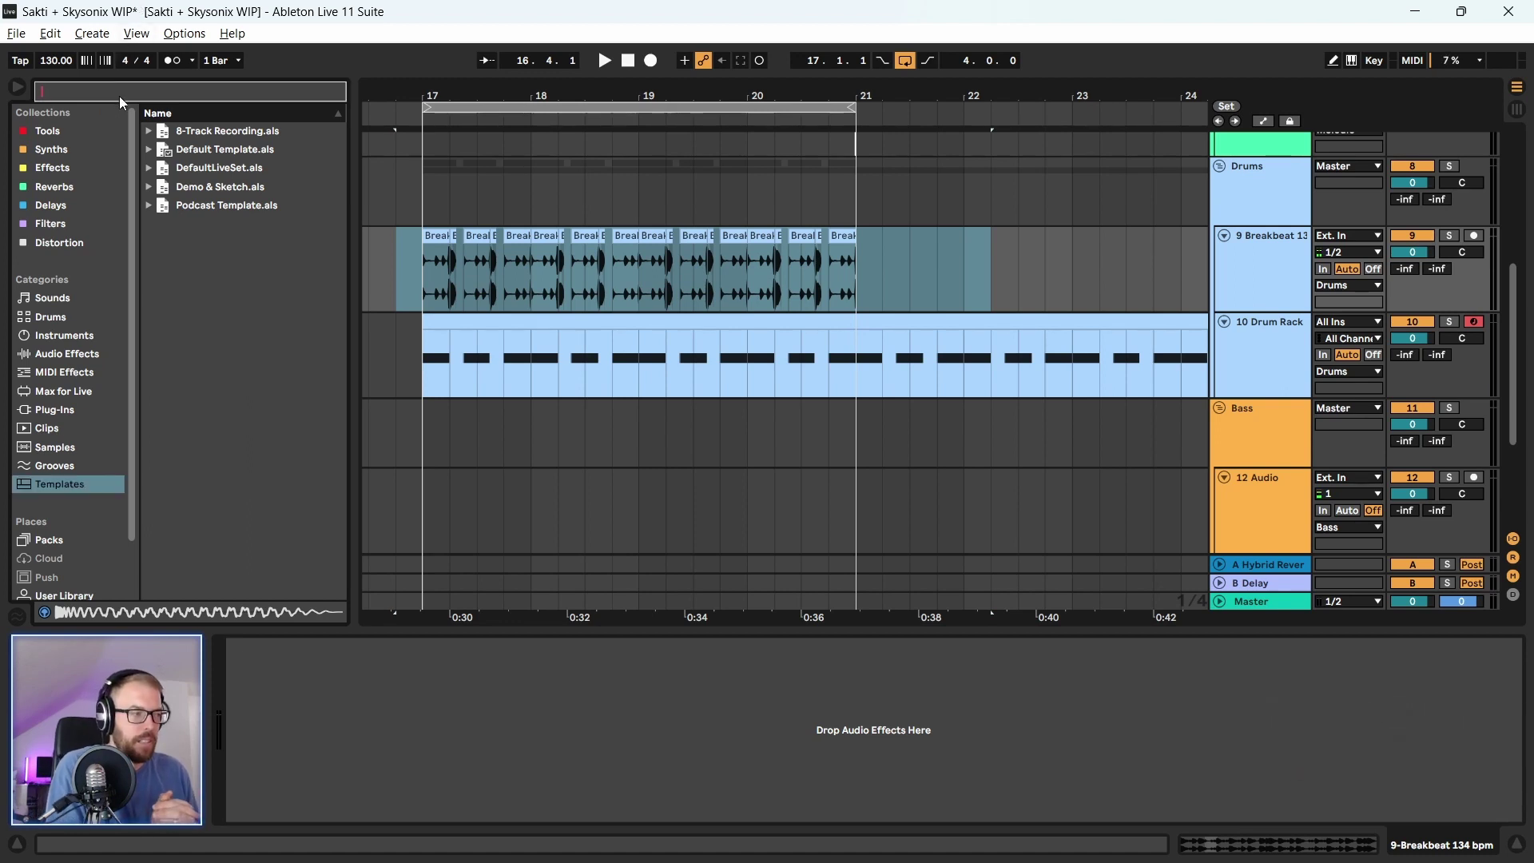
text(snare)
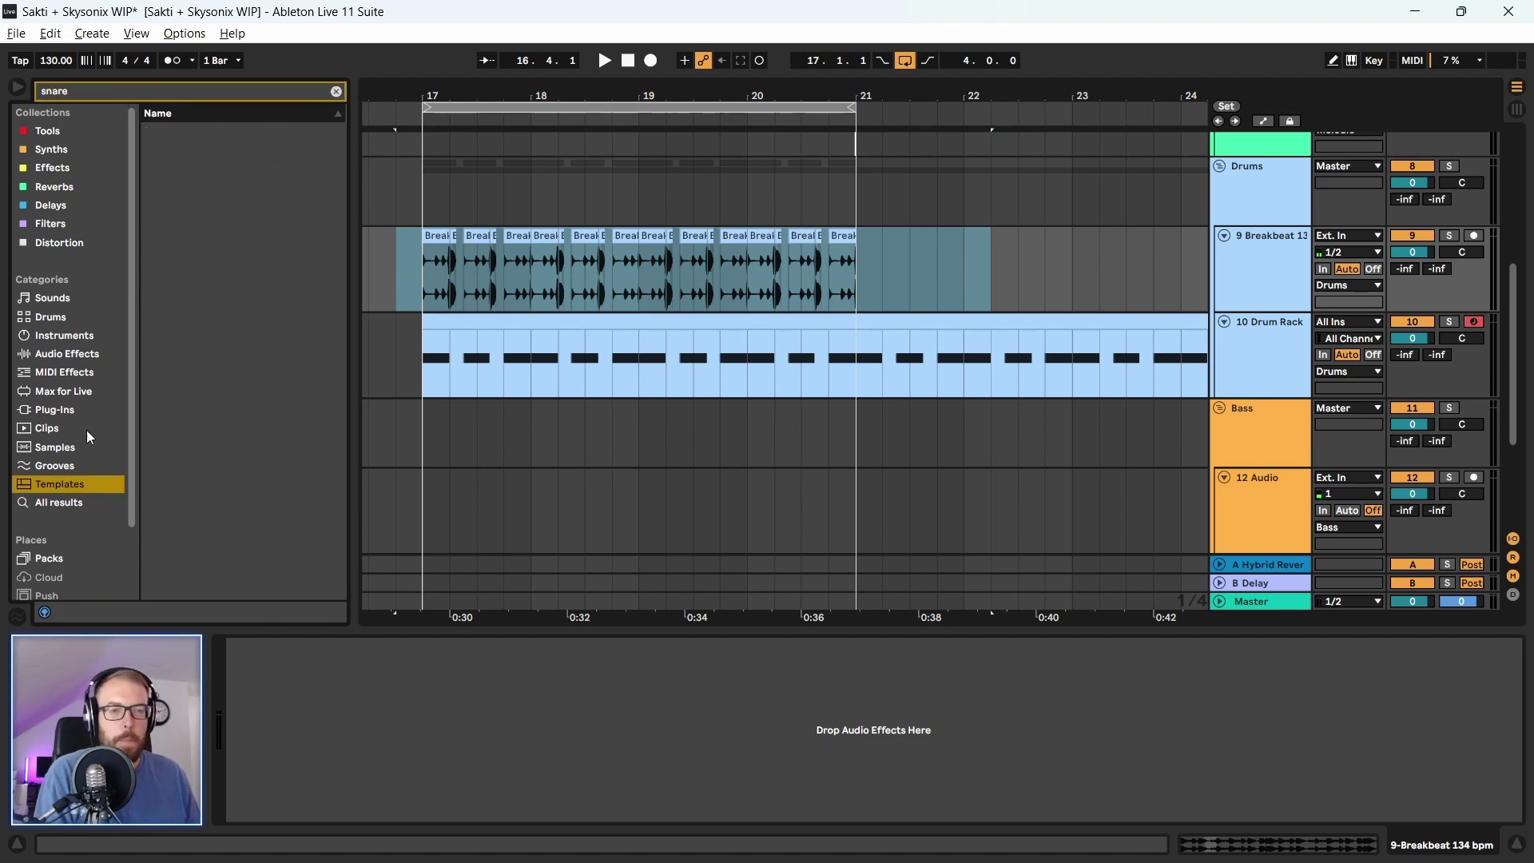
click(61, 501)
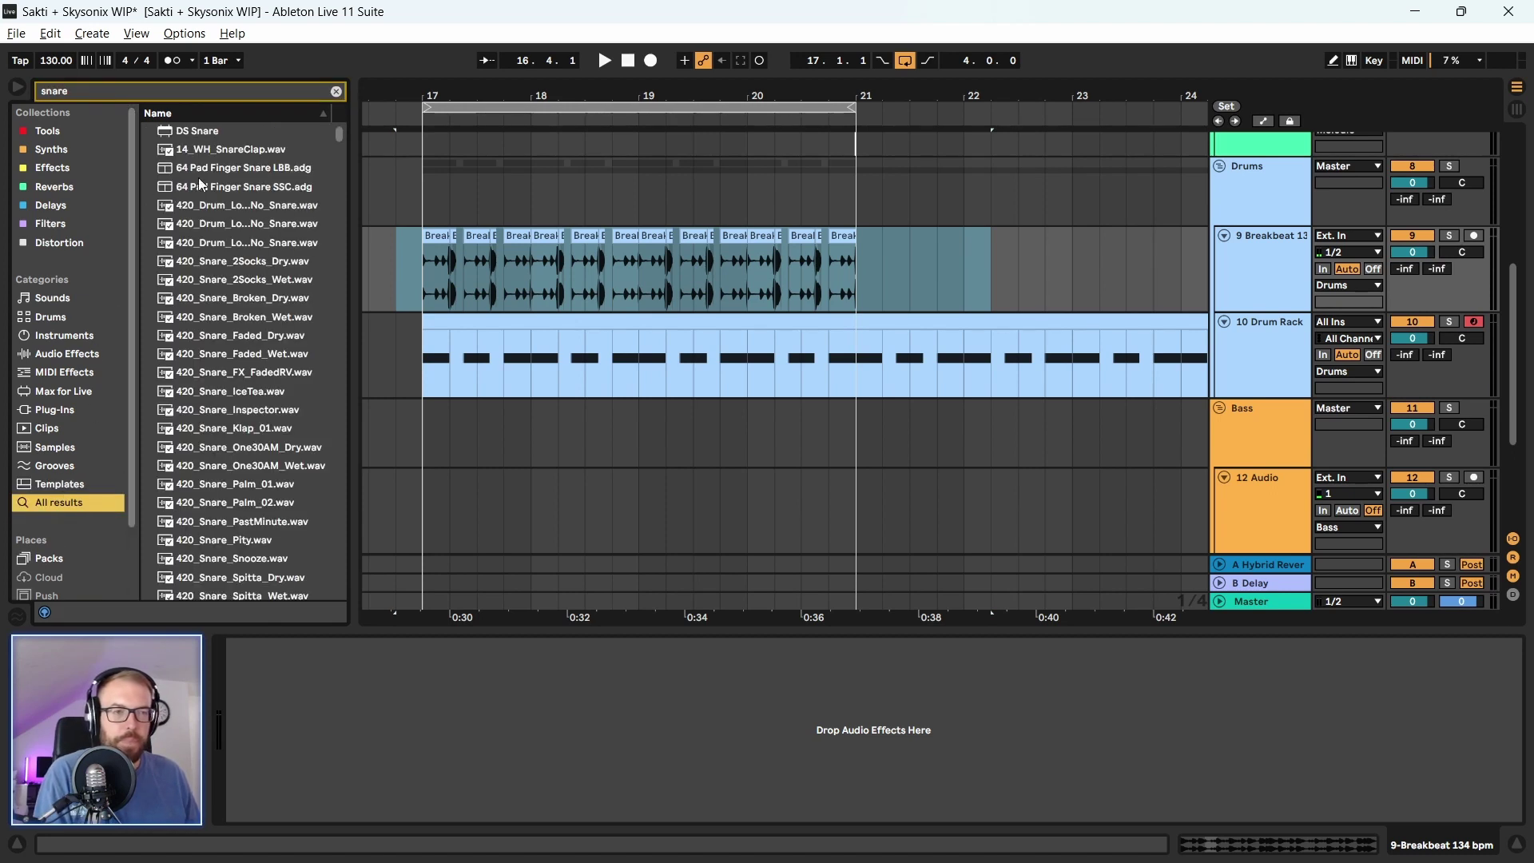
click(252, 317)
click(250, 335)
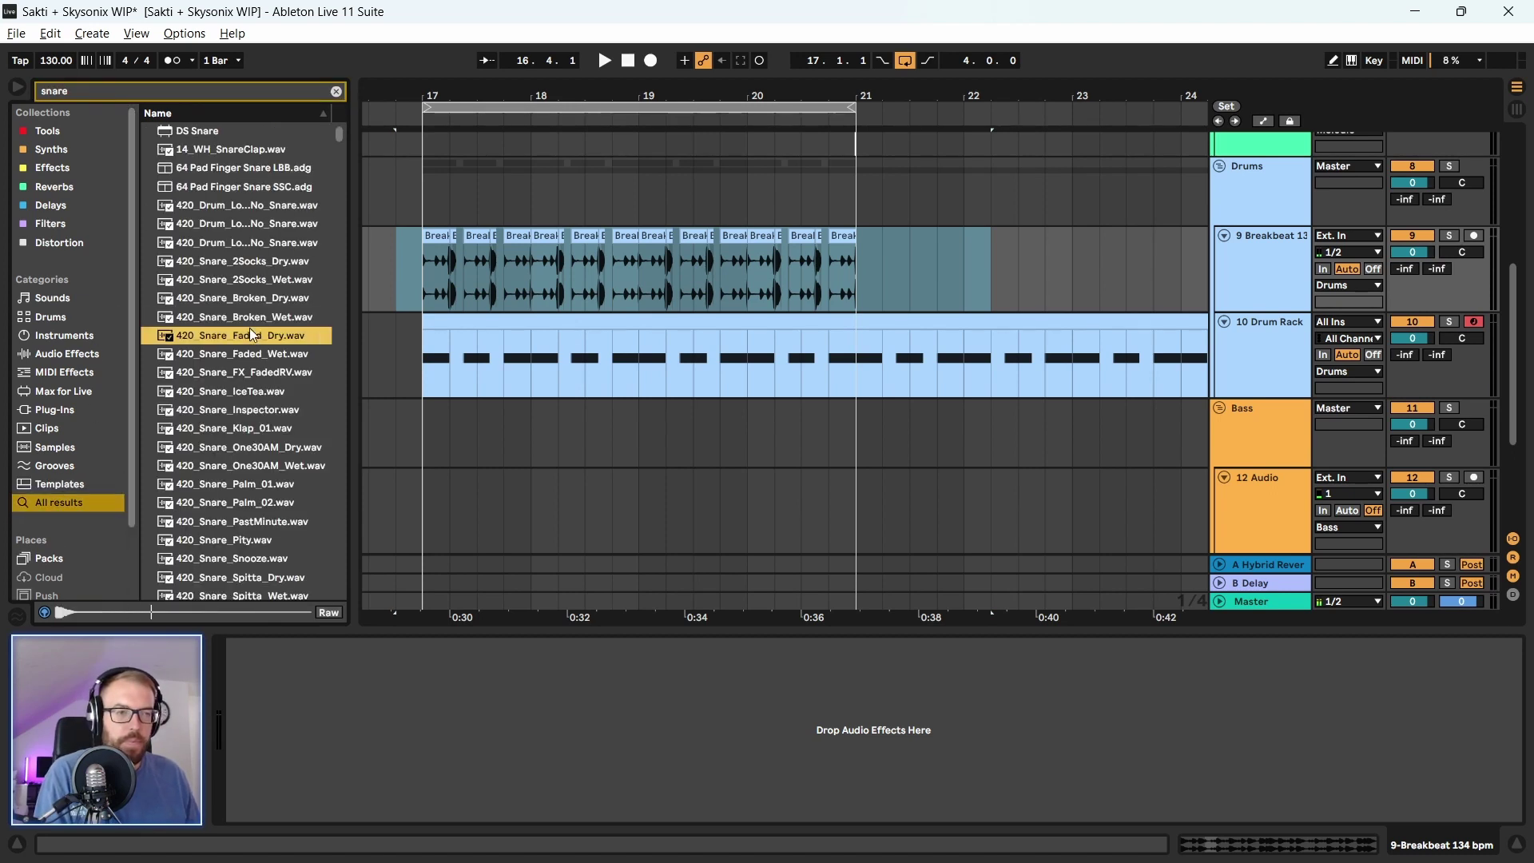
drag(354, 359, 382, 359)
scroll(224, 418, down, 5)
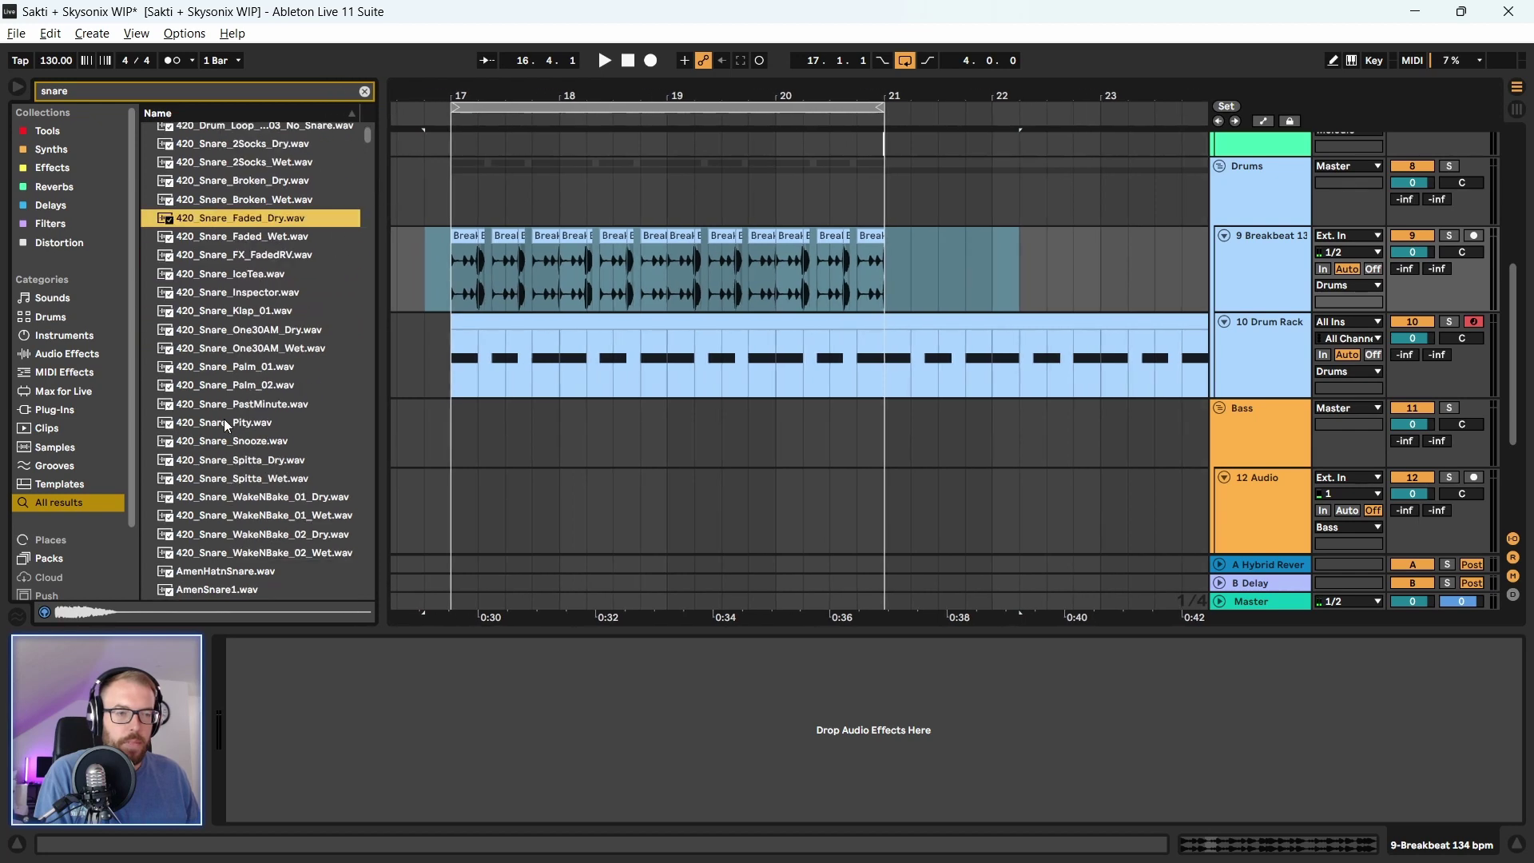
click(225, 420)
scroll(224, 424, down, 12)
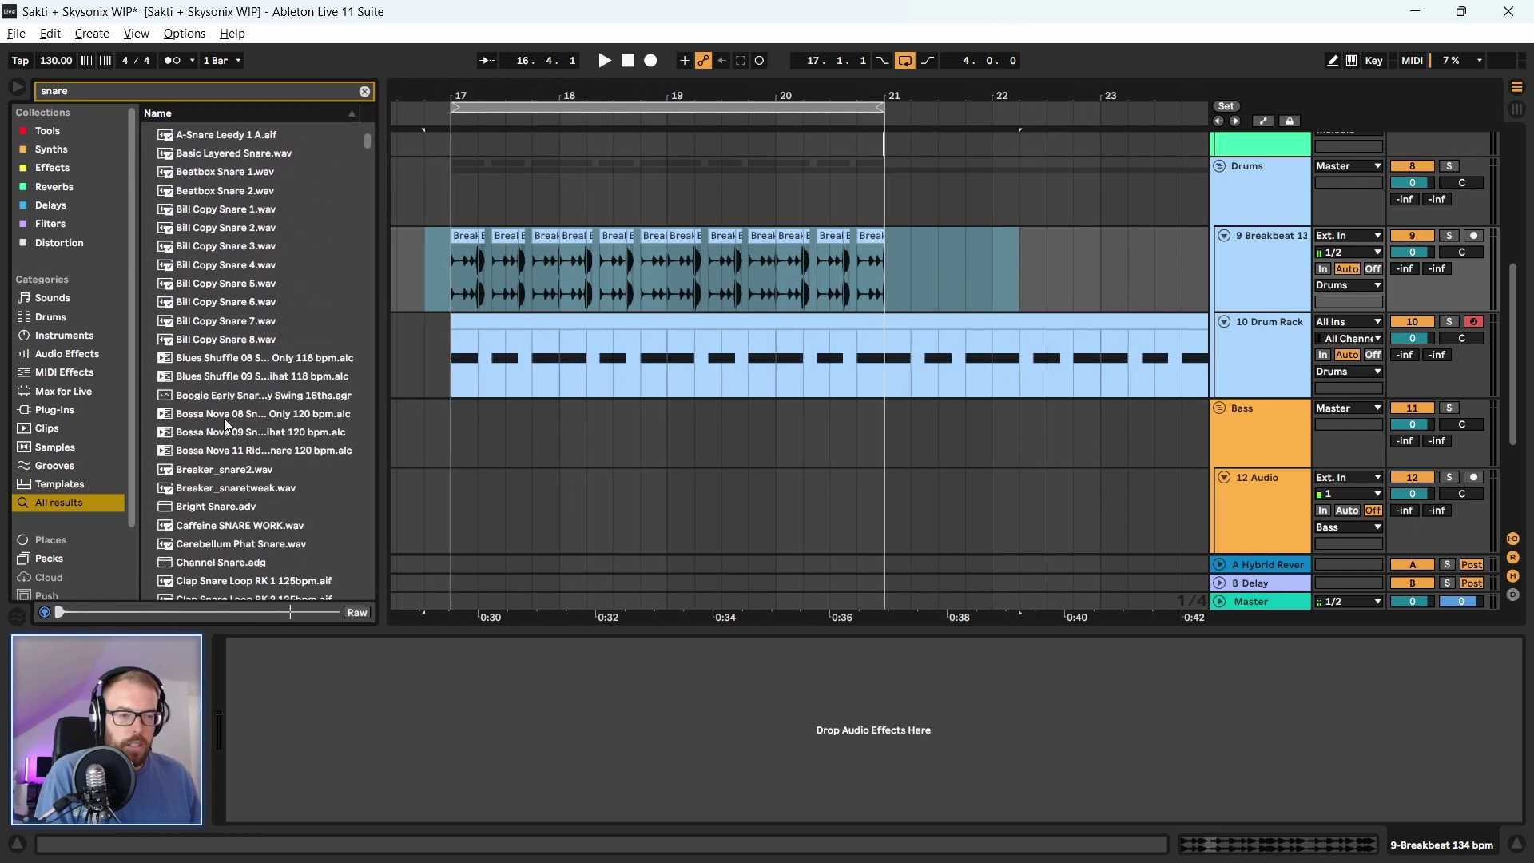
Preview further snare results, including a Classic Rock 08 clip and Cymatics - Snare 10.wav
scroll(224, 423, down, 3)
click(253, 497)
scroll(264, 492, down, 3)
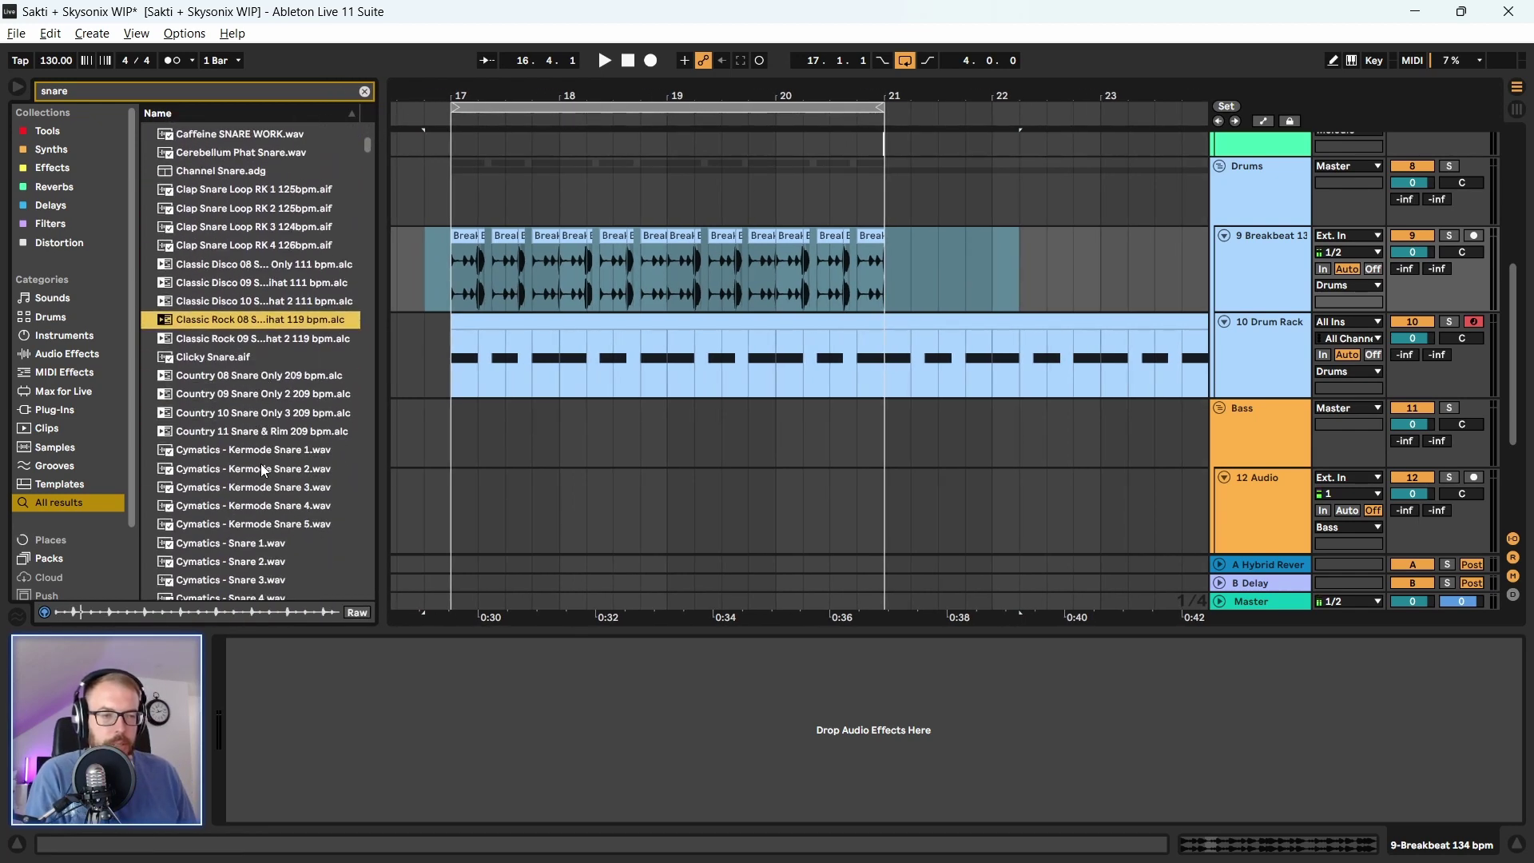
scroll(264, 511, down, 2)
click(252, 494)
scroll(251, 502, down, 4)
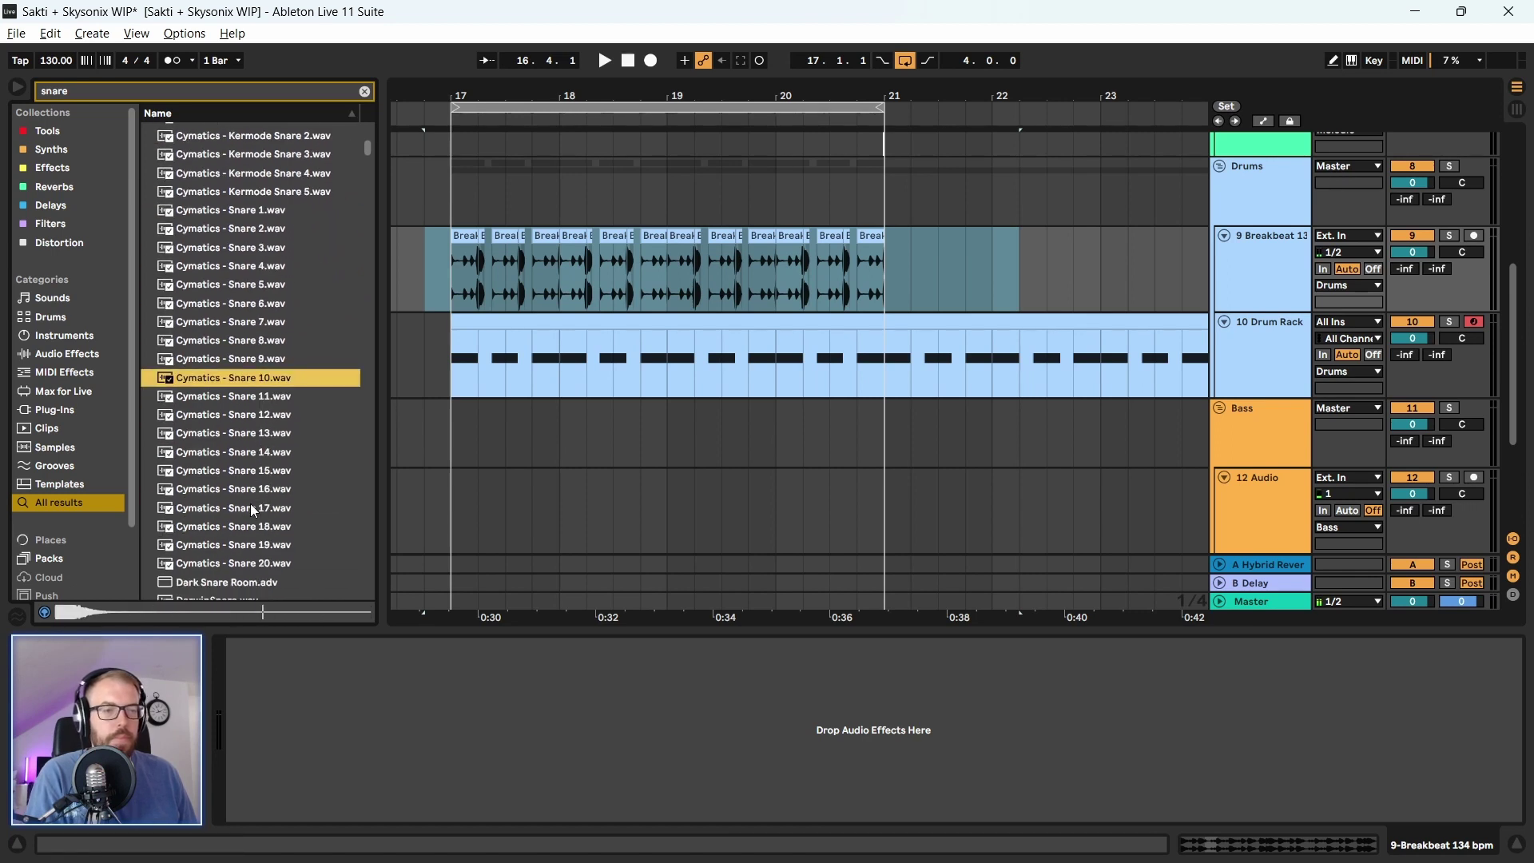
click(268, 377)
scroll(253, 447, down, 2)
Audition the DREZO snare samples from 03 to 10, ending on DREZO_snare_10.wav
click(252, 448)
scroll(252, 449, down, 2)
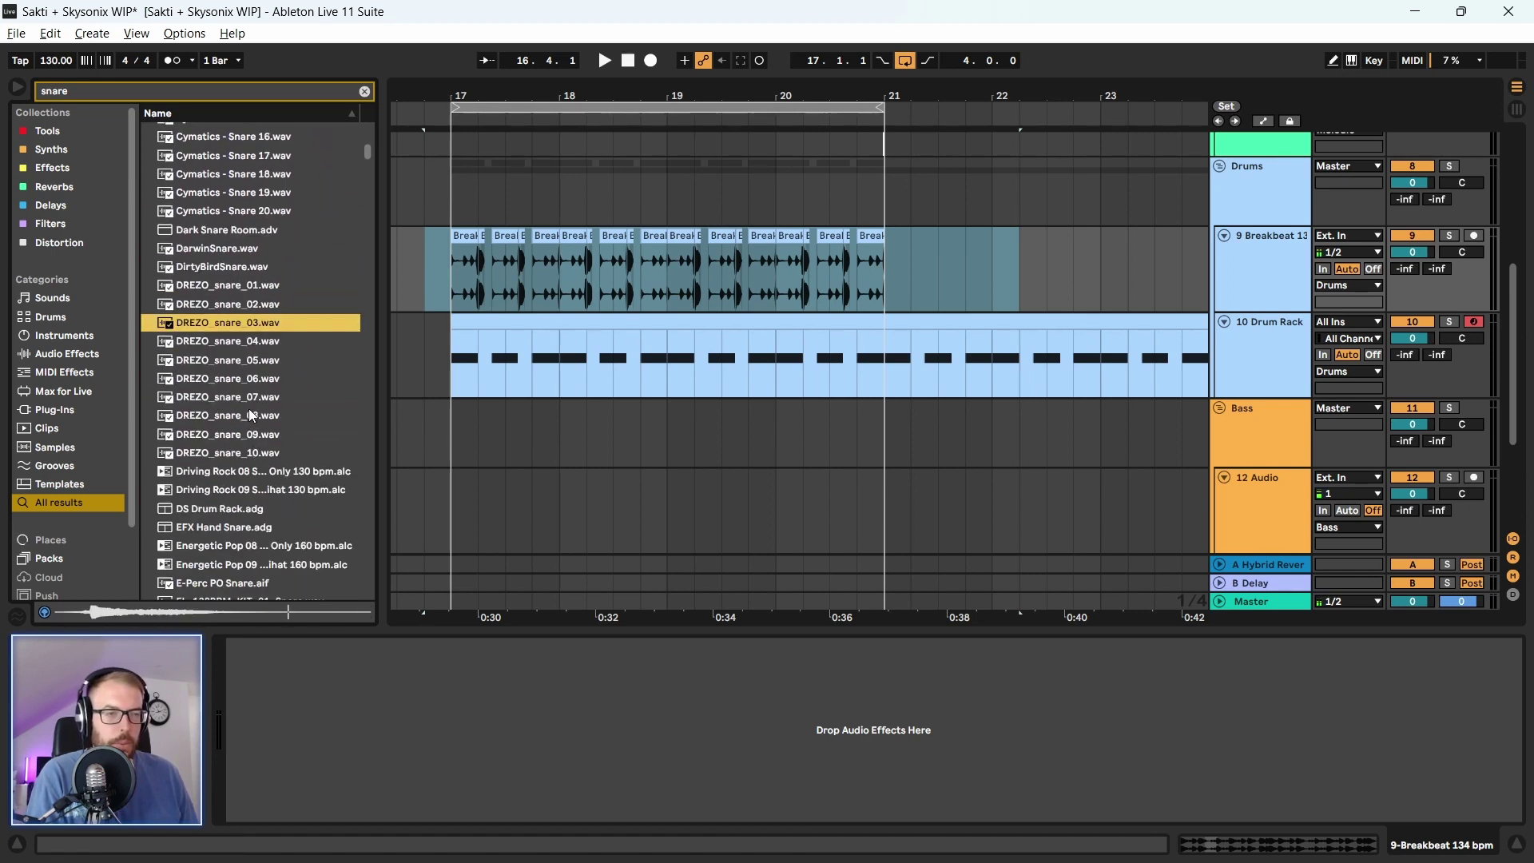
click(253, 397)
scroll(253, 395, down, 1)
click(240, 380)
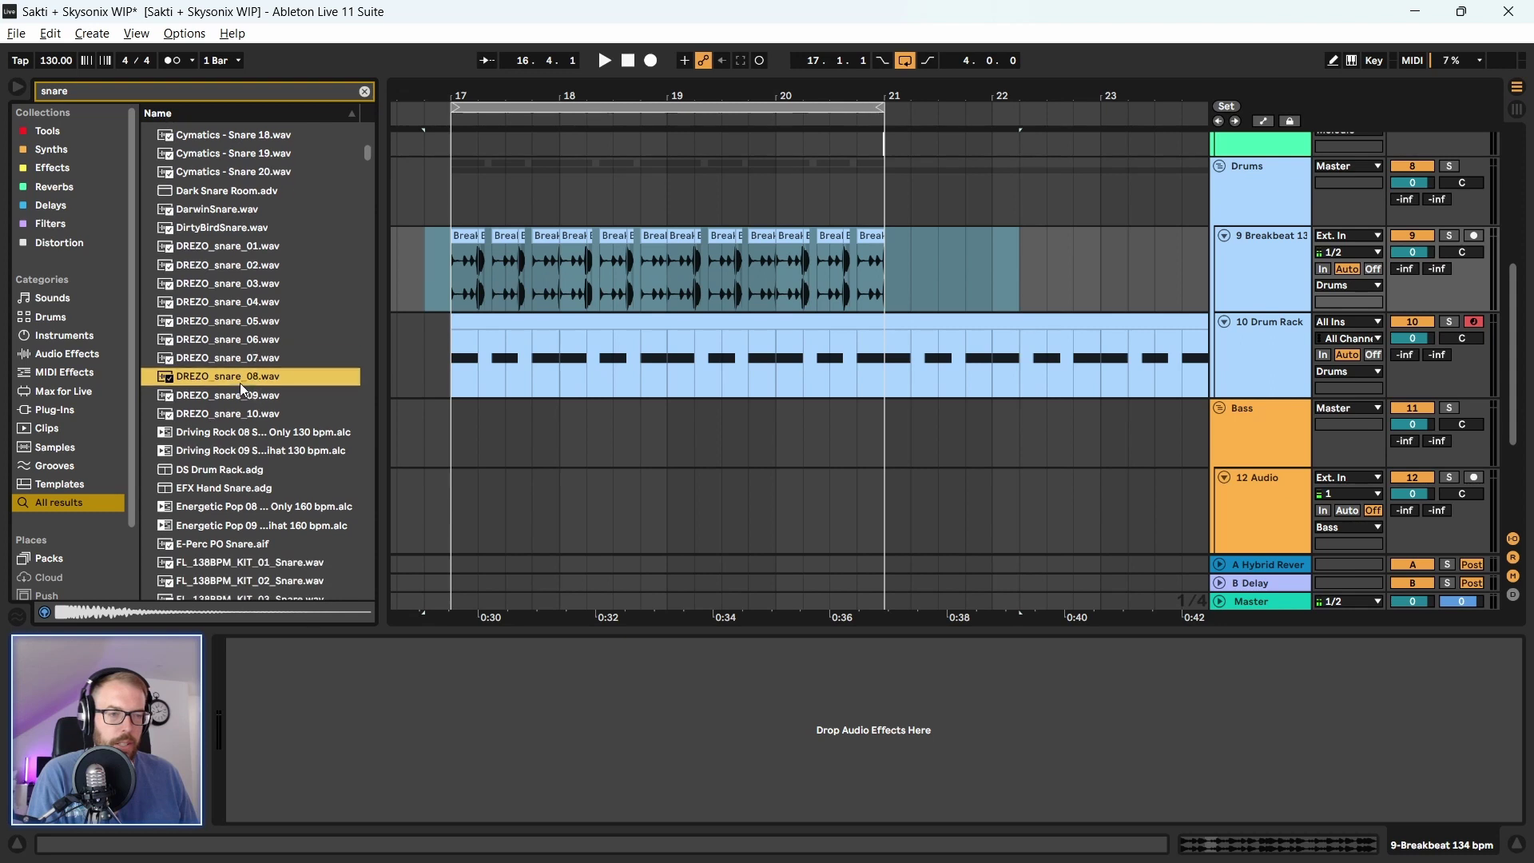
click(228, 396)
click(231, 357)
click(233, 335)
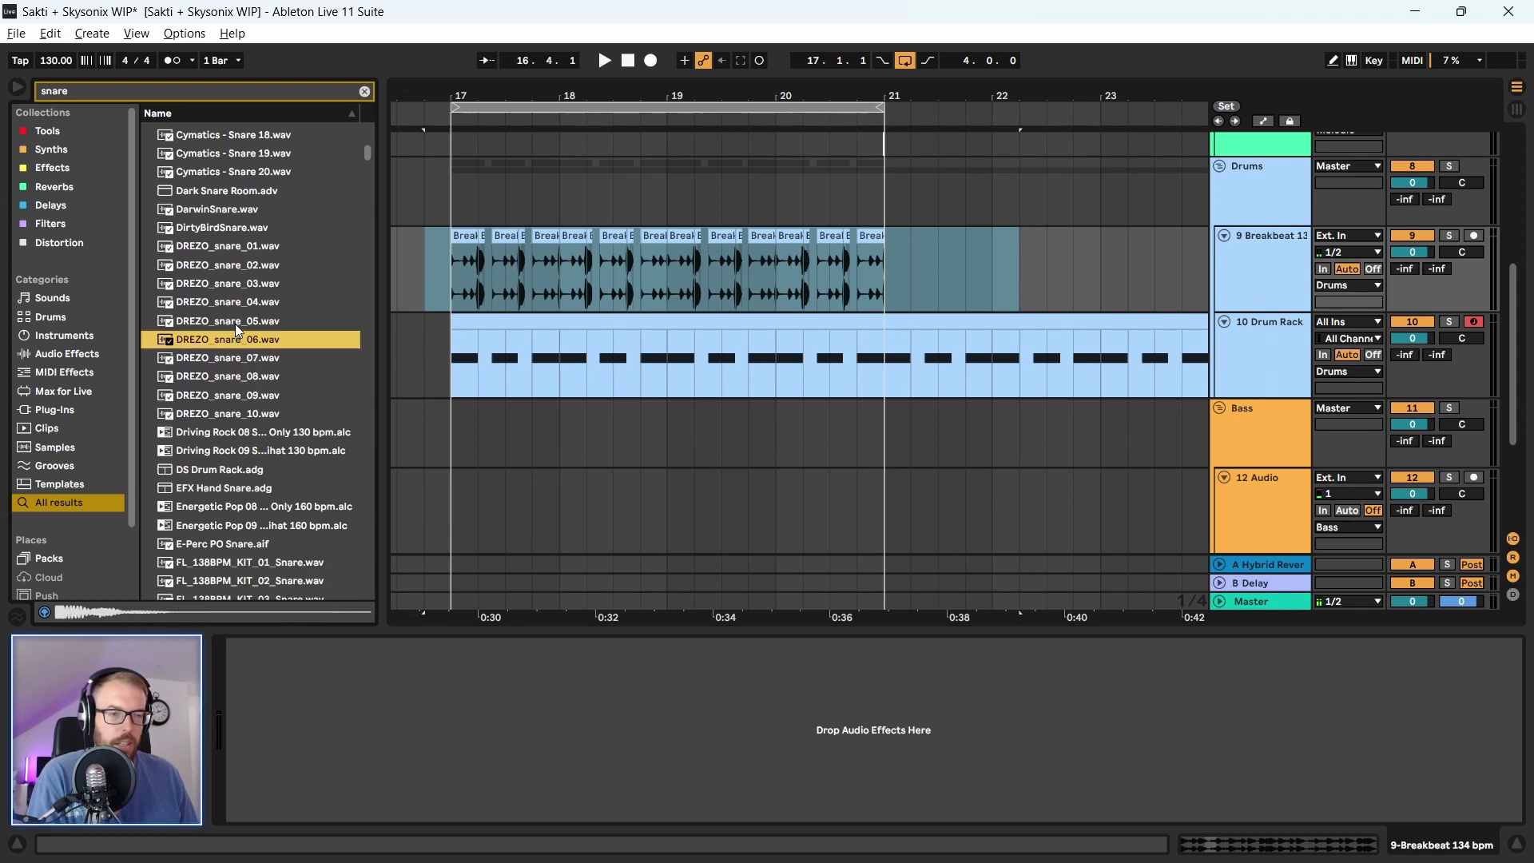
click(235, 323)
click(240, 306)
click(237, 283)
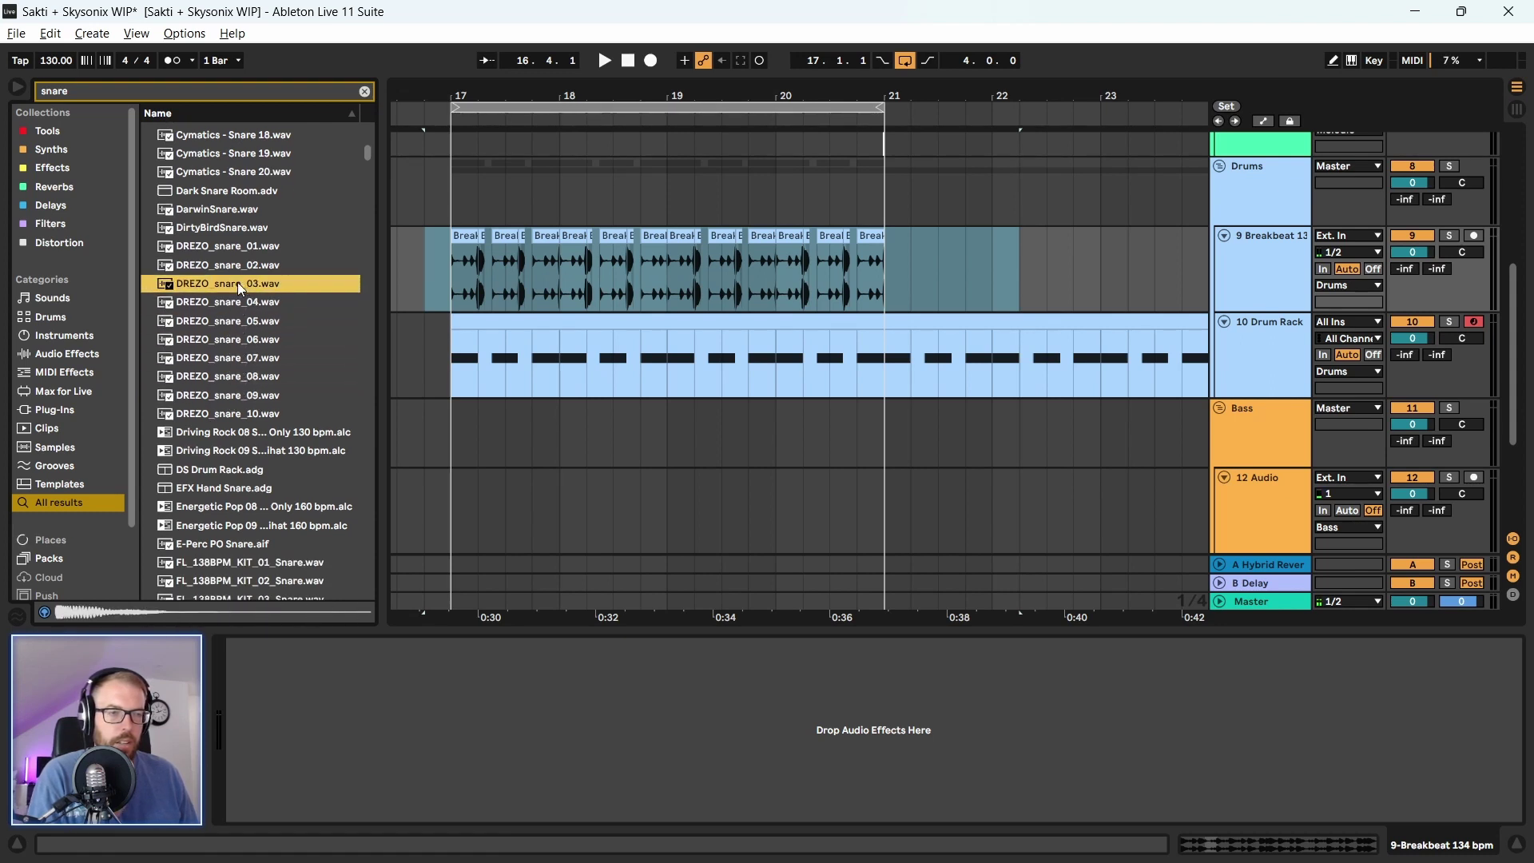
click(231, 357)
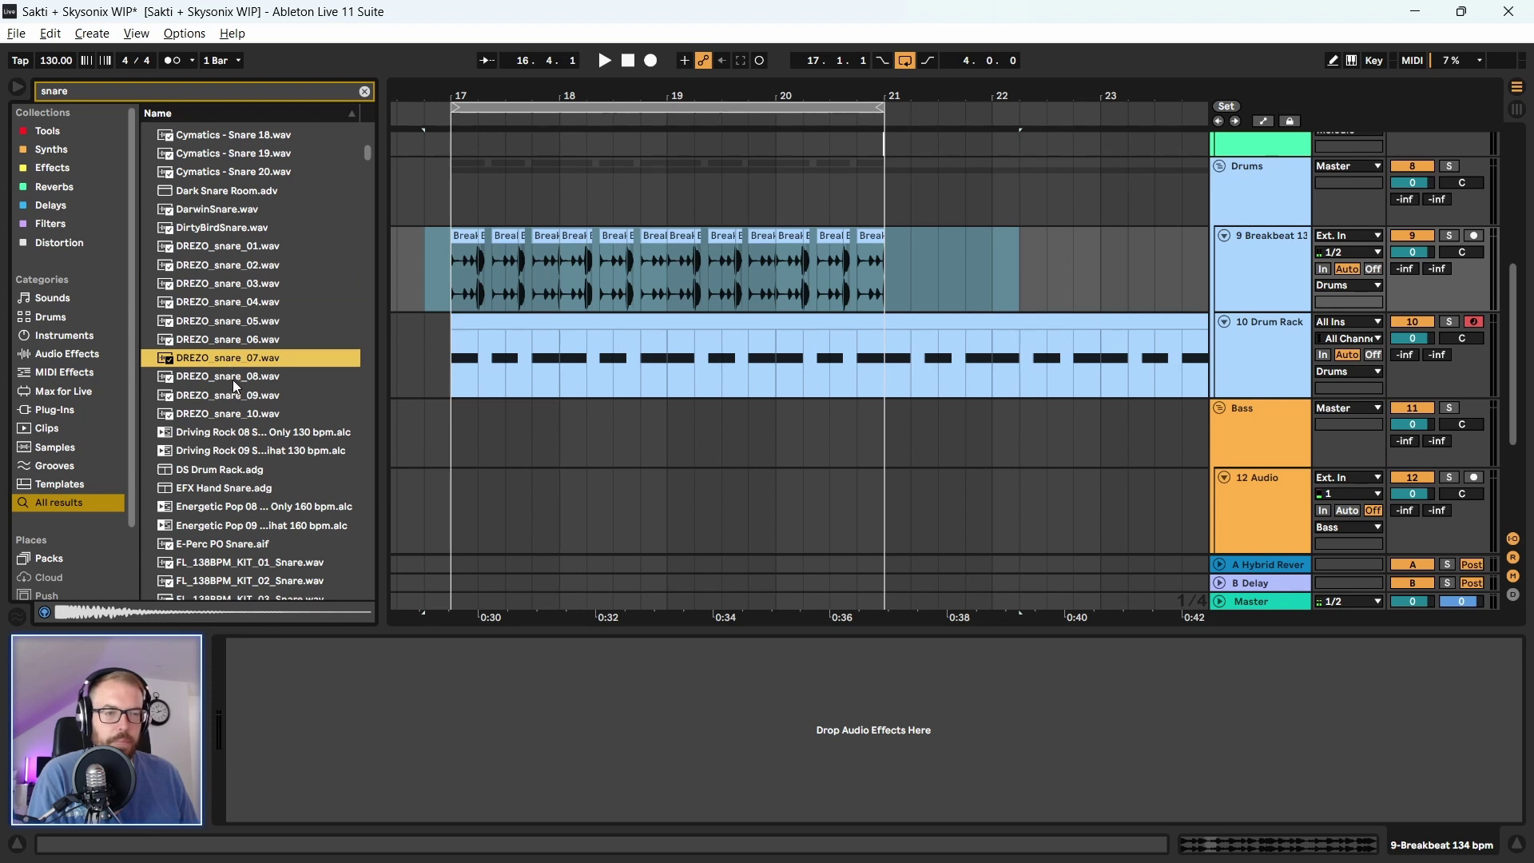
click(232, 381)
click(232, 393)
click(233, 409)
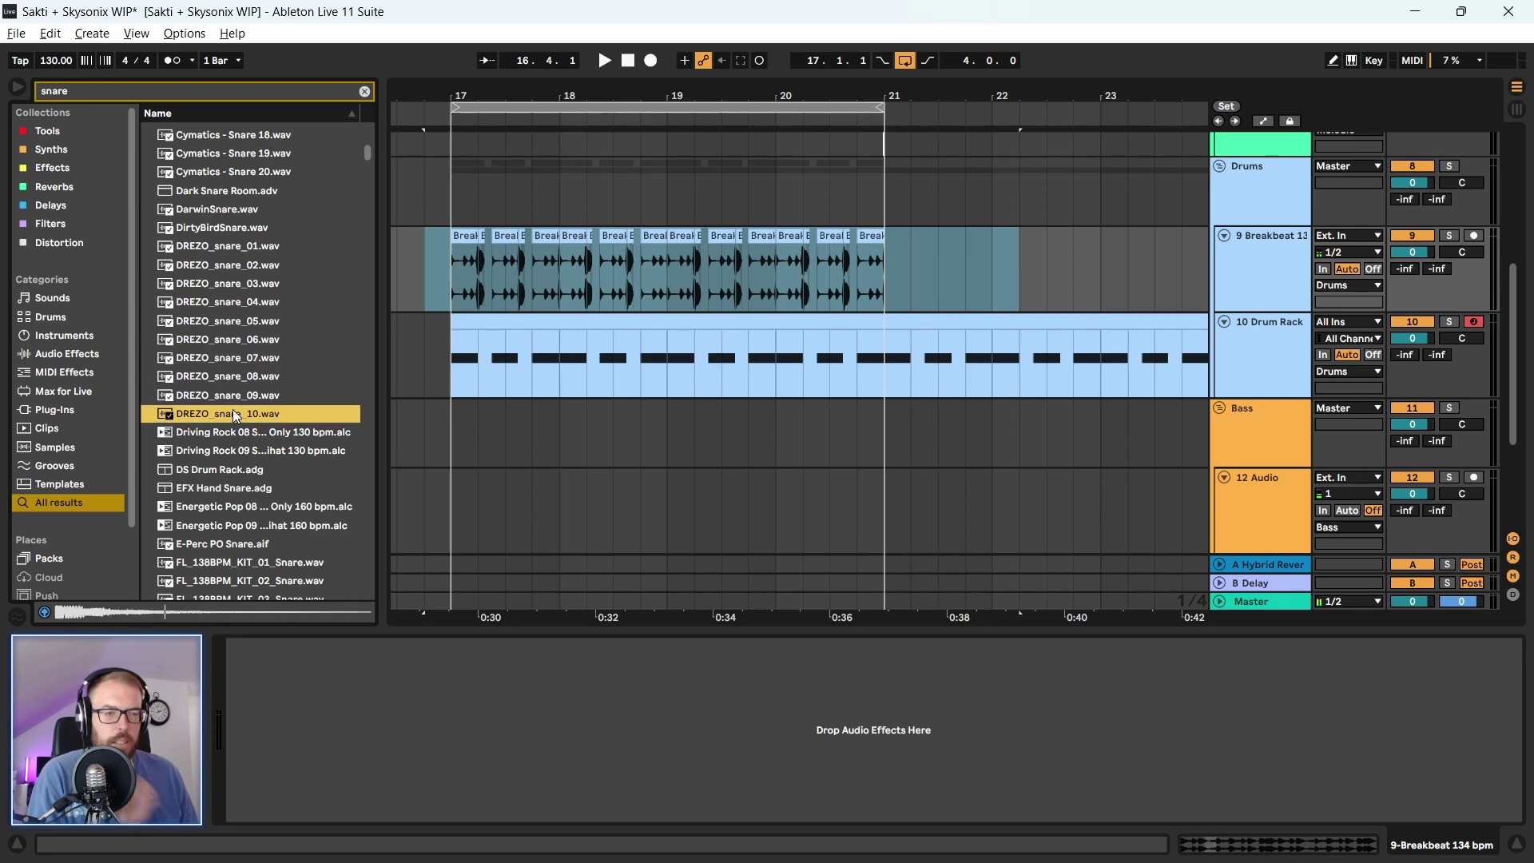
Bring in DREZO_snare_10.wav, turn off the breakbeat track's monitoring, and move the snare onto a new audio track below it
scroll(233, 406, down, 3)
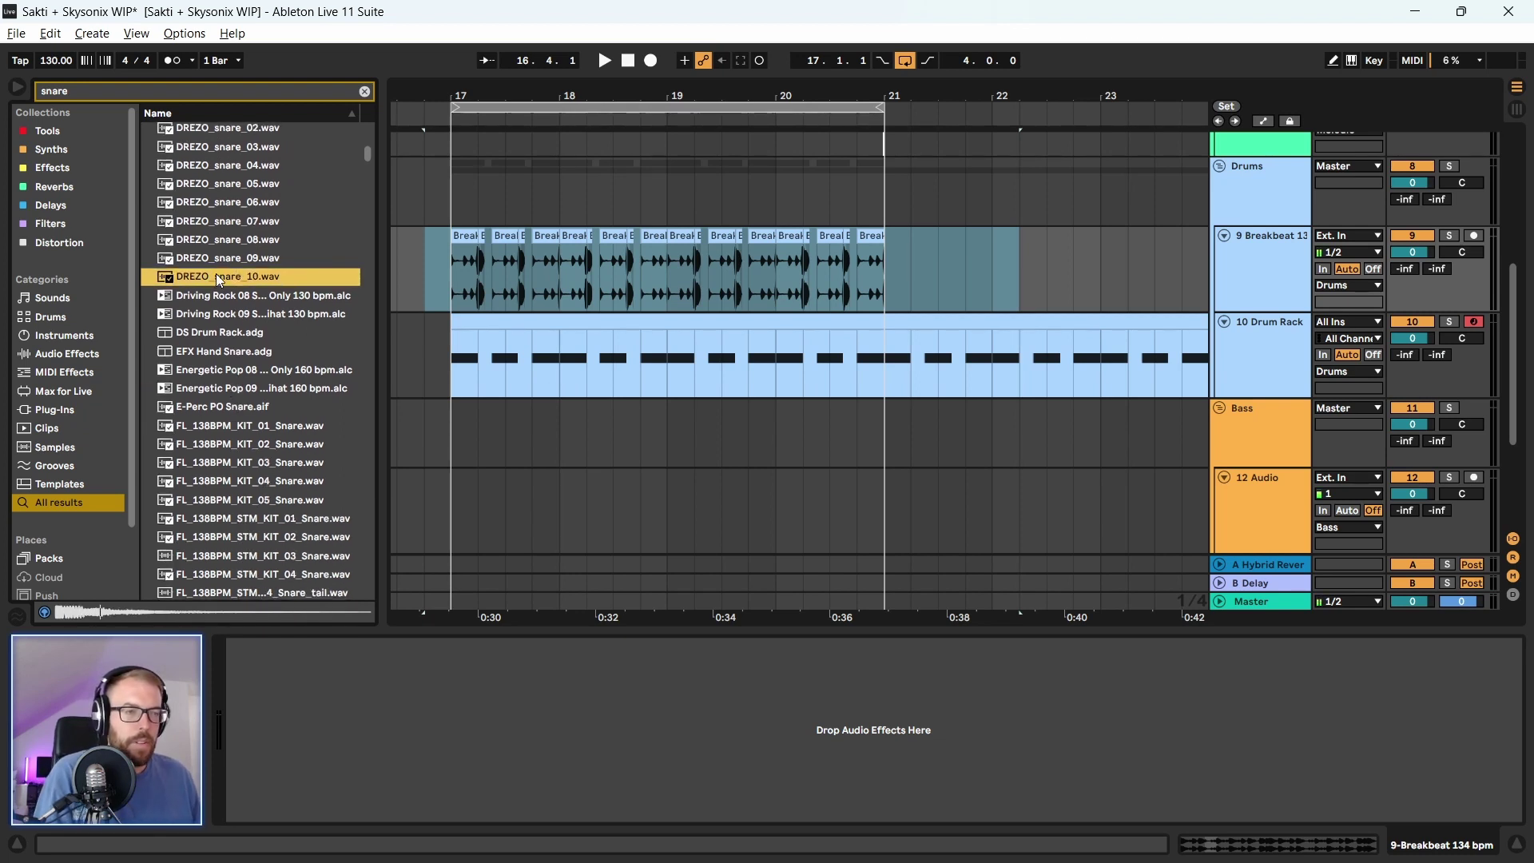
drag(210, 275, 991, 281)
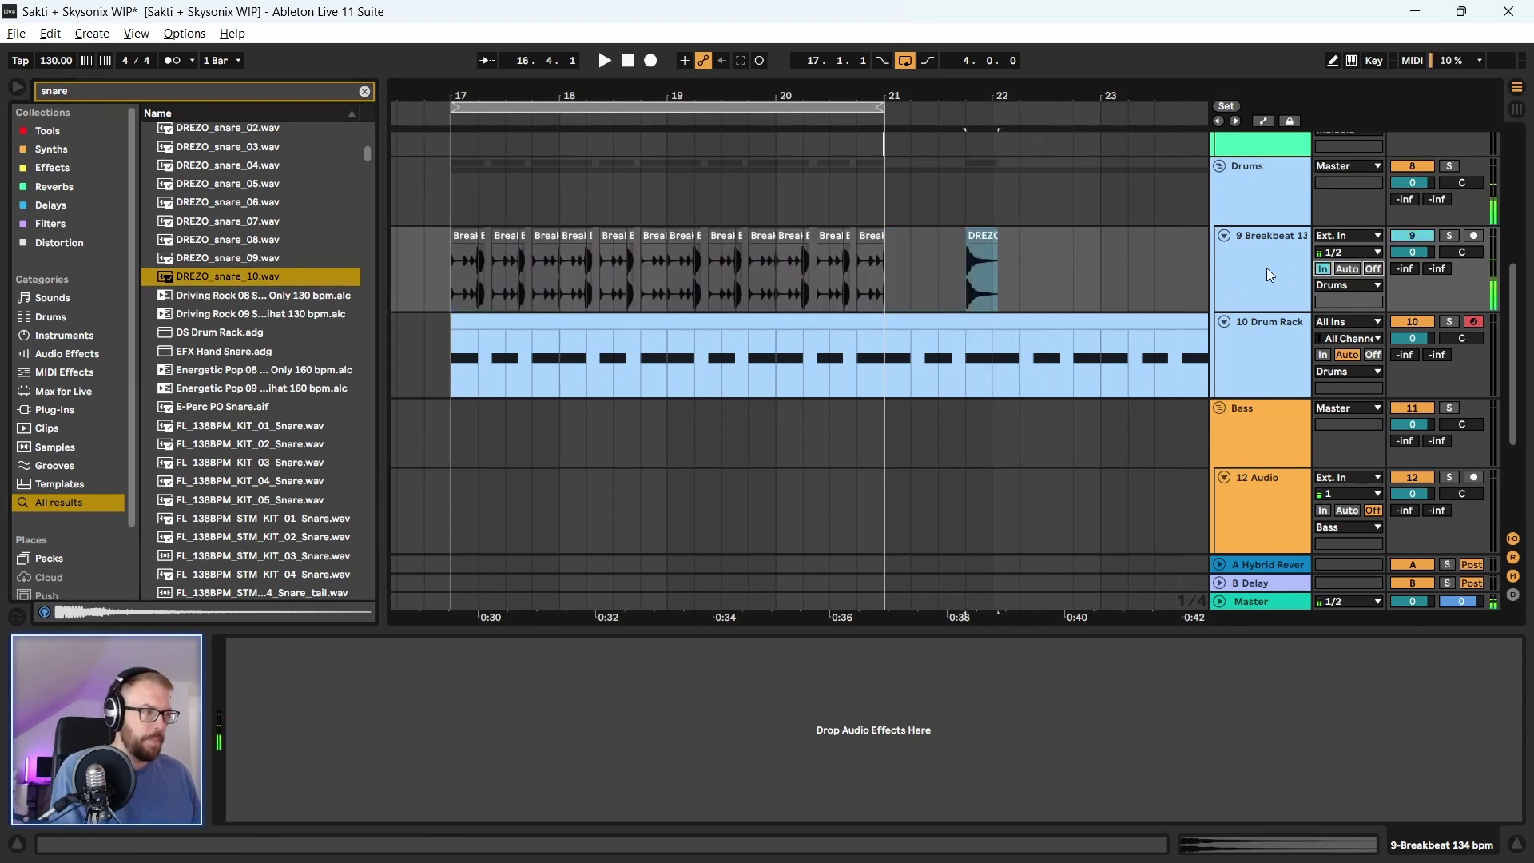
click(1370, 270)
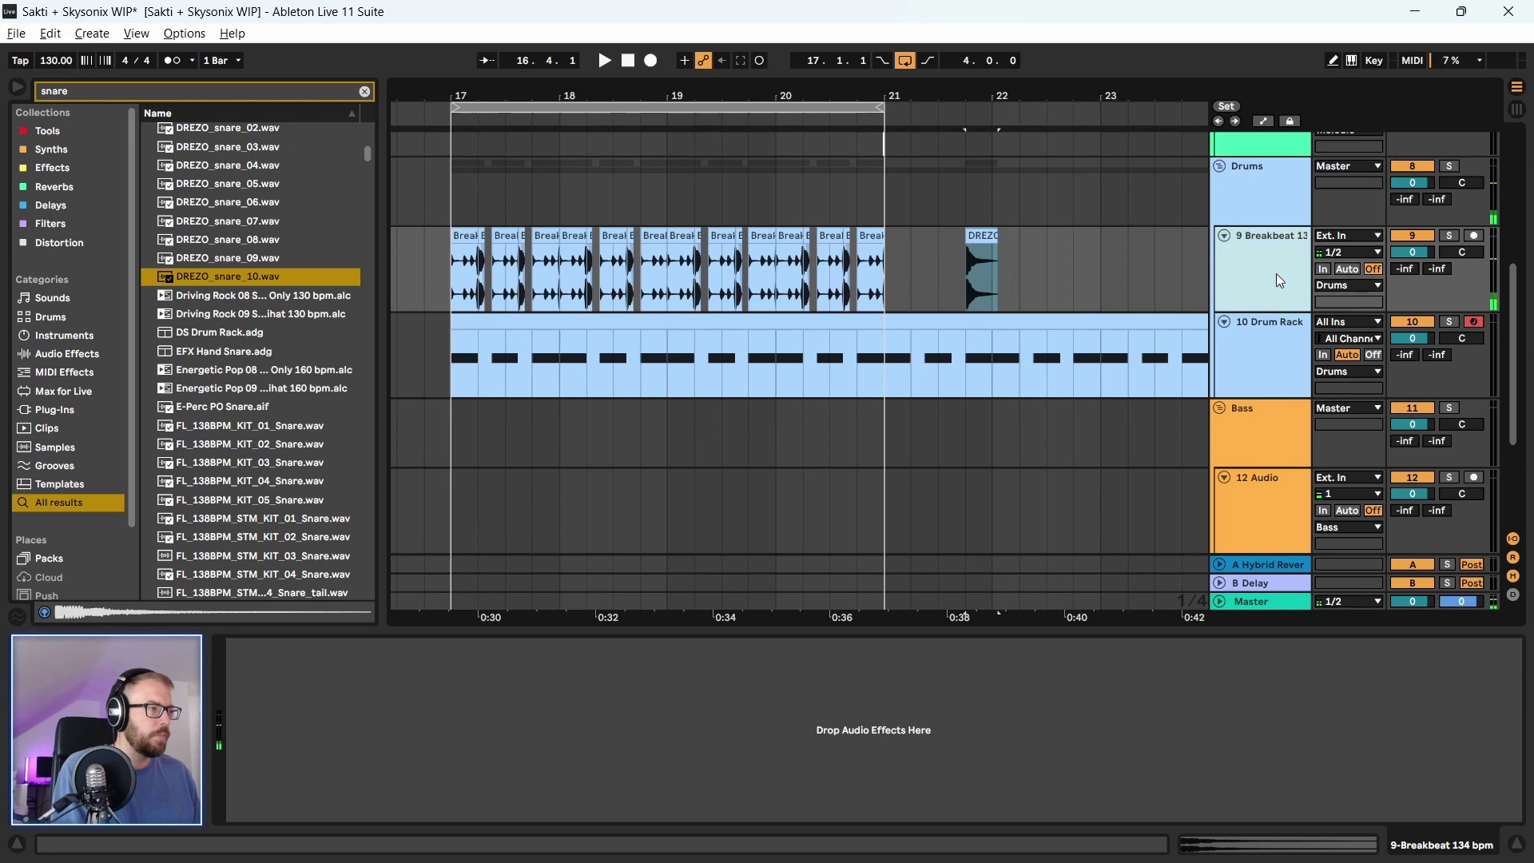
key(ctrl+t)
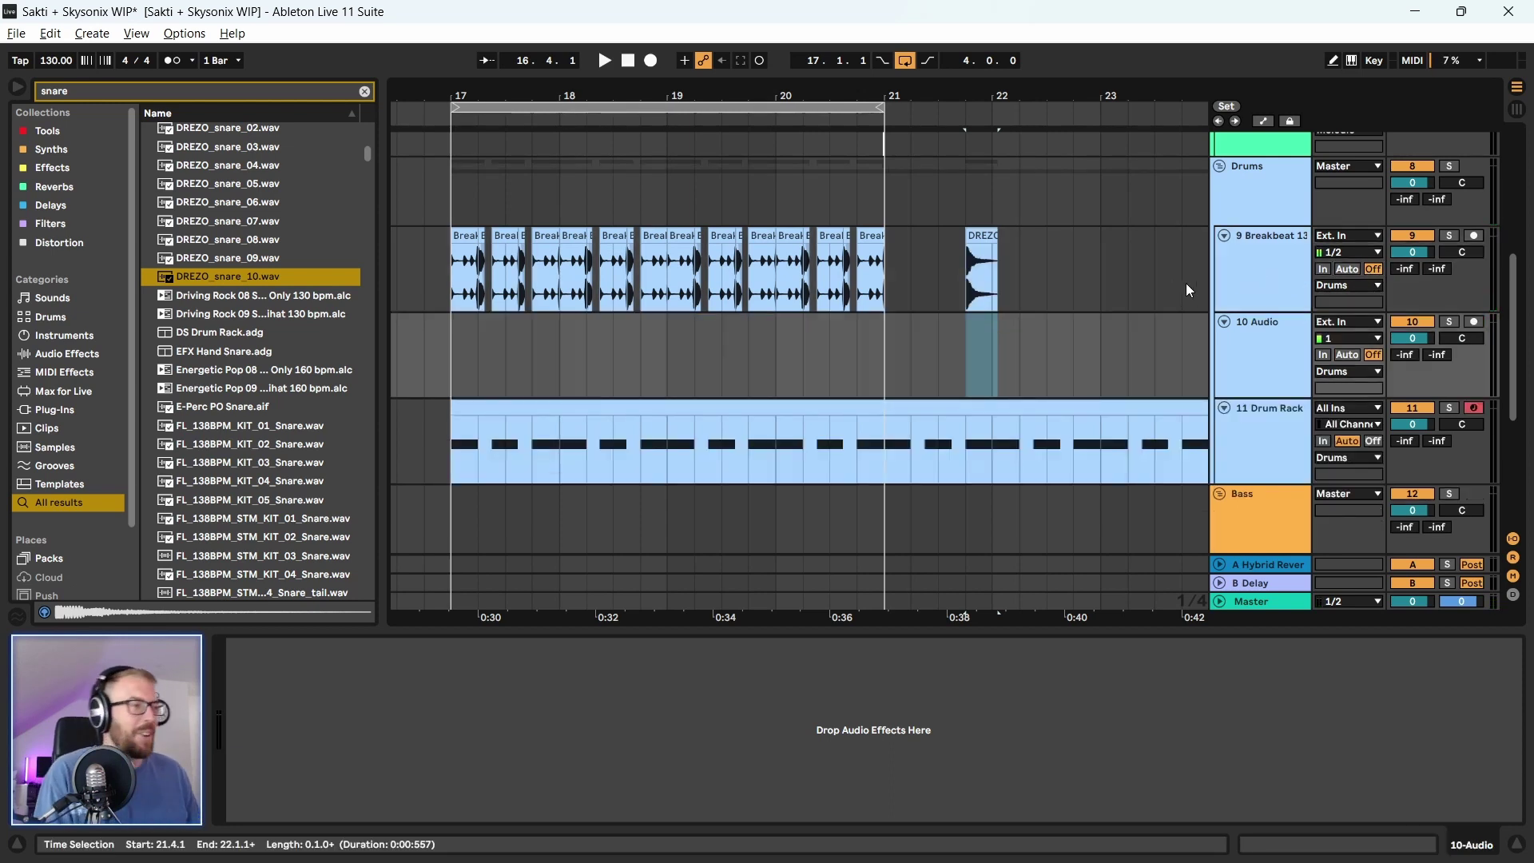
drag(983, 268, 523, 355)
Shorten the snare clip to about 210 ms, place it at 17.2.1 and play the beat
drag(470, 88, 470, 144)
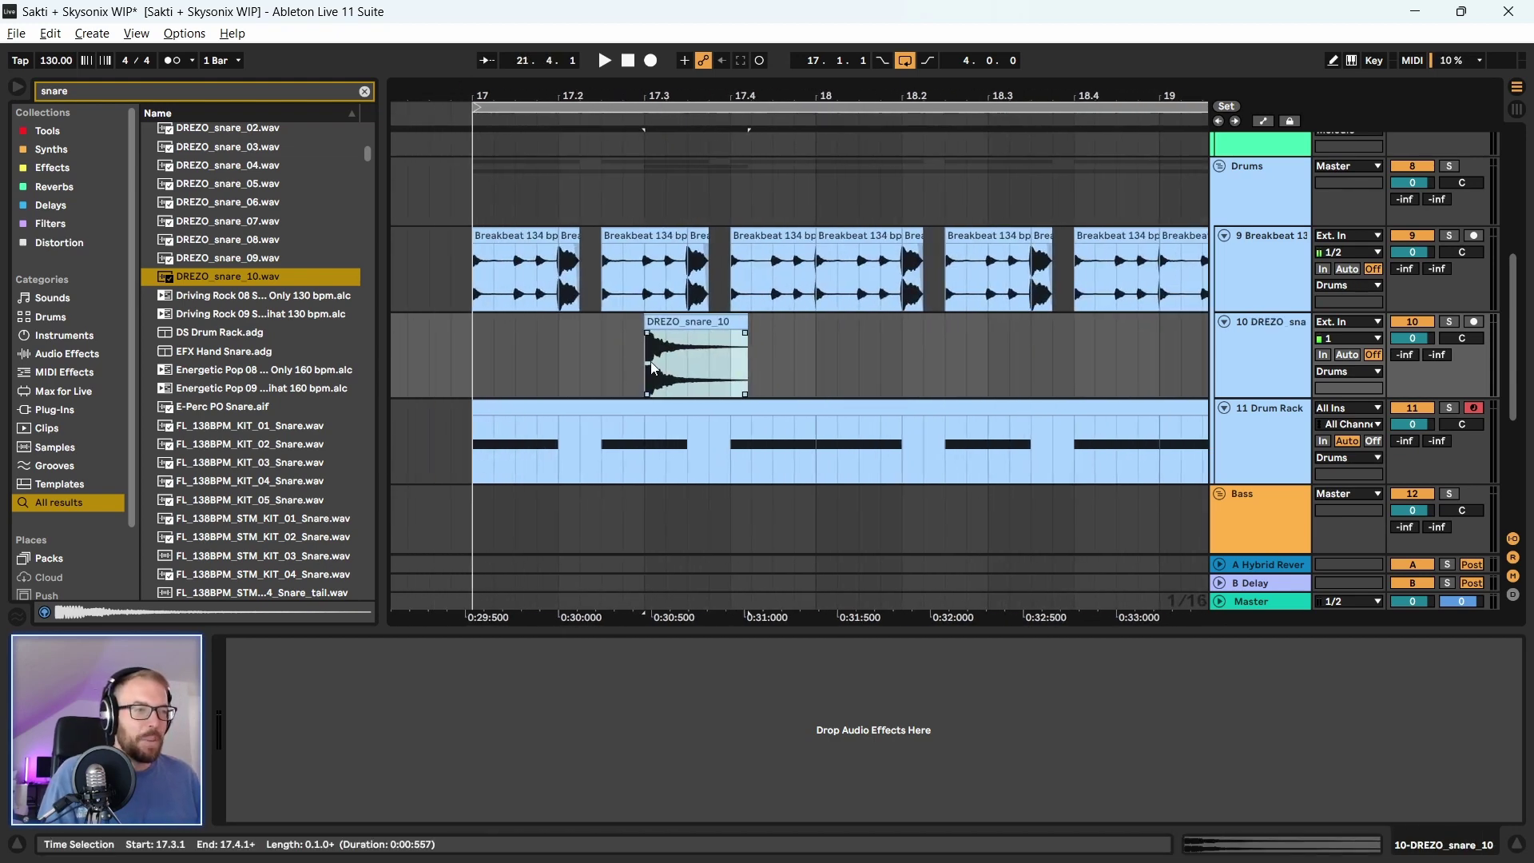
drag(672, 328, 598, 335)
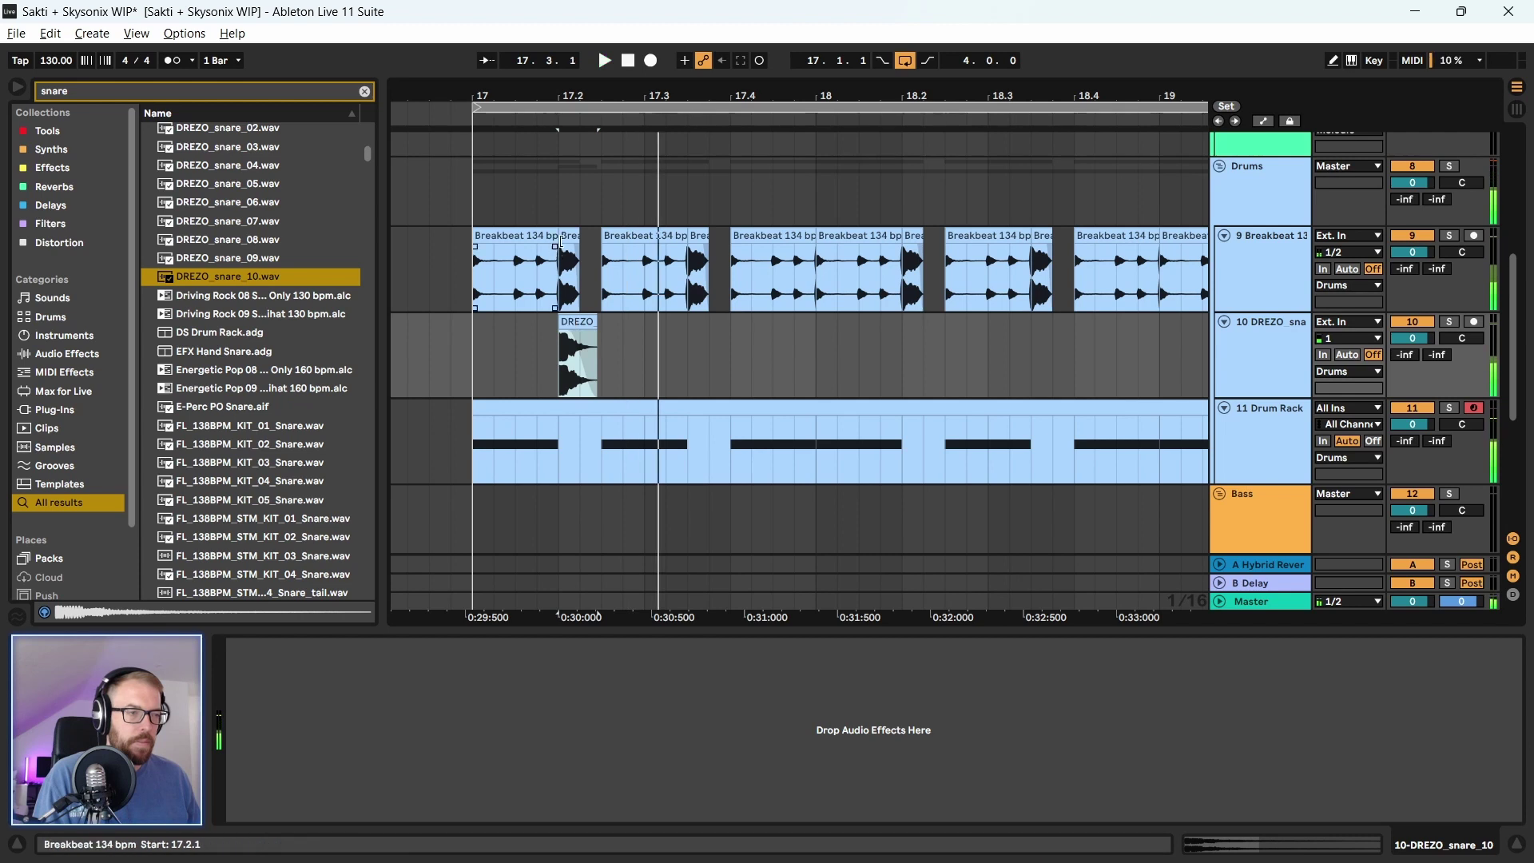
click(475, 348)
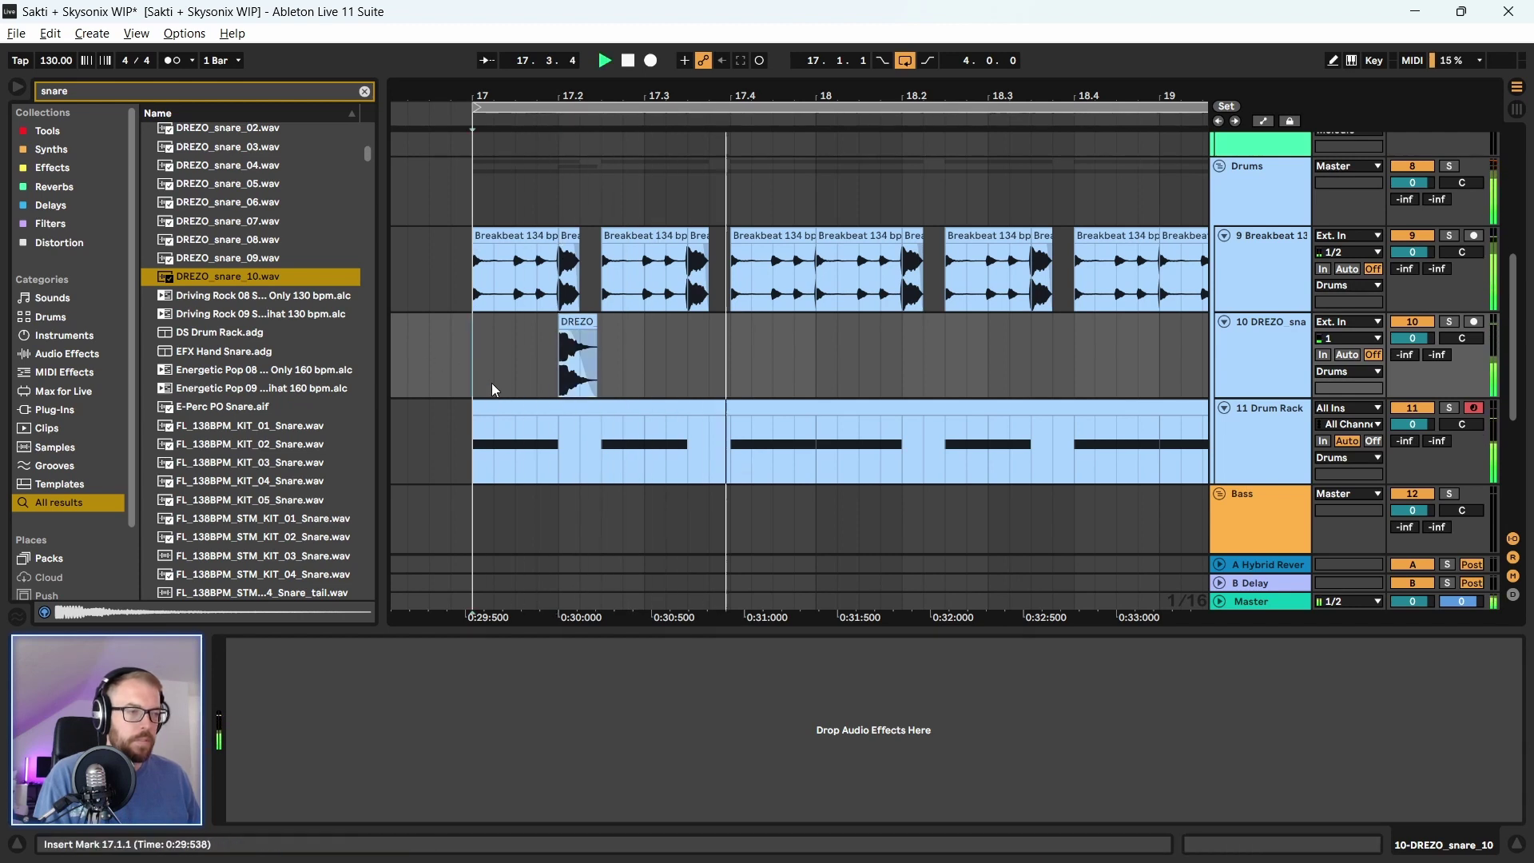
key(space)
Copy the snare hit to 17.3.3 and audition the pattern from 17.1.1
drag(577, 344, 698, 340)
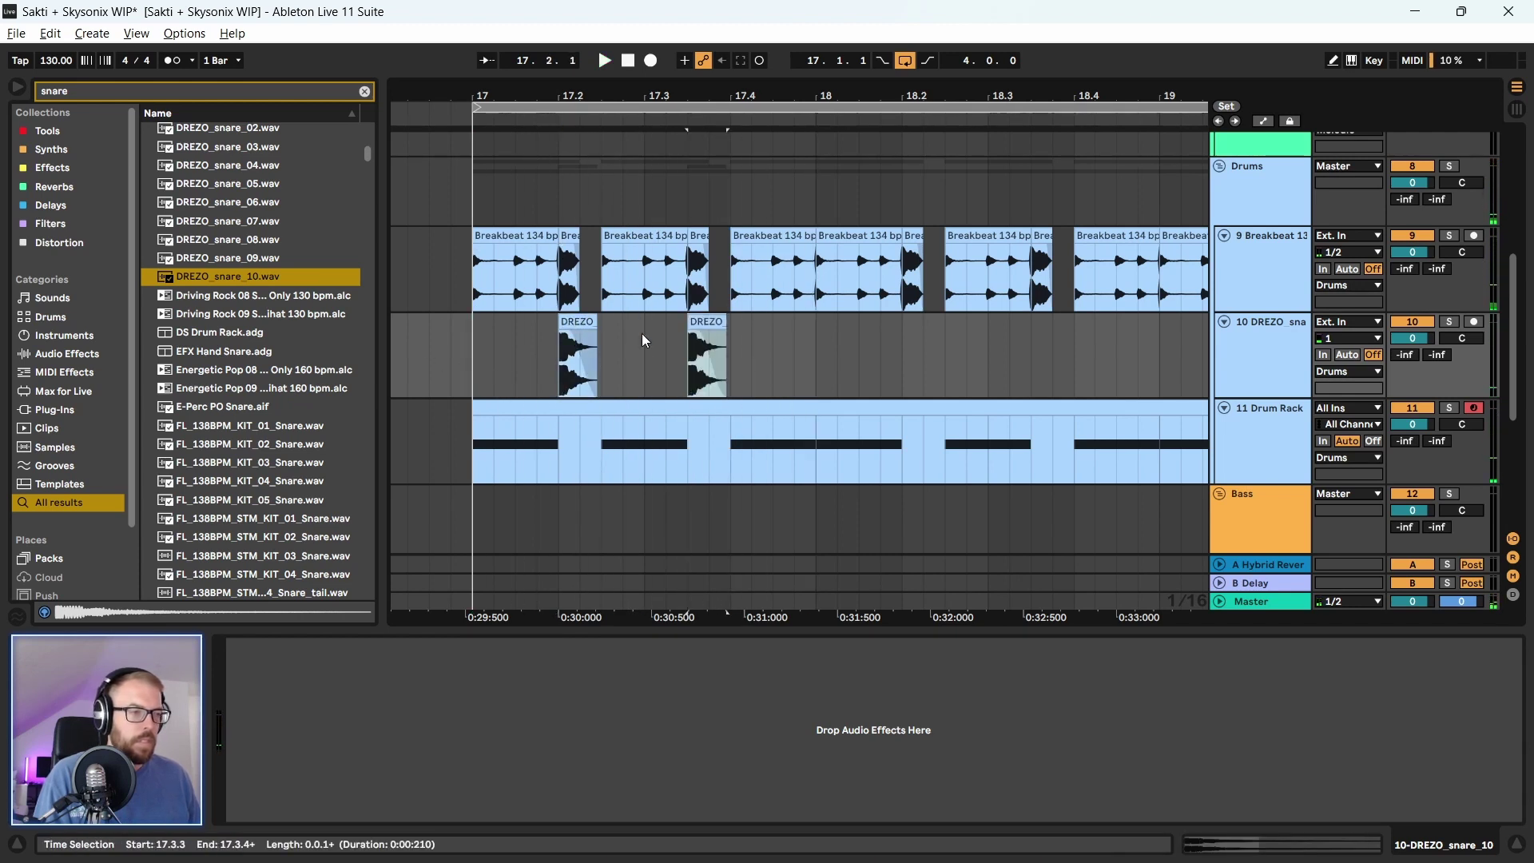
key(space)
key(space)
click(475, 376)
key(space)
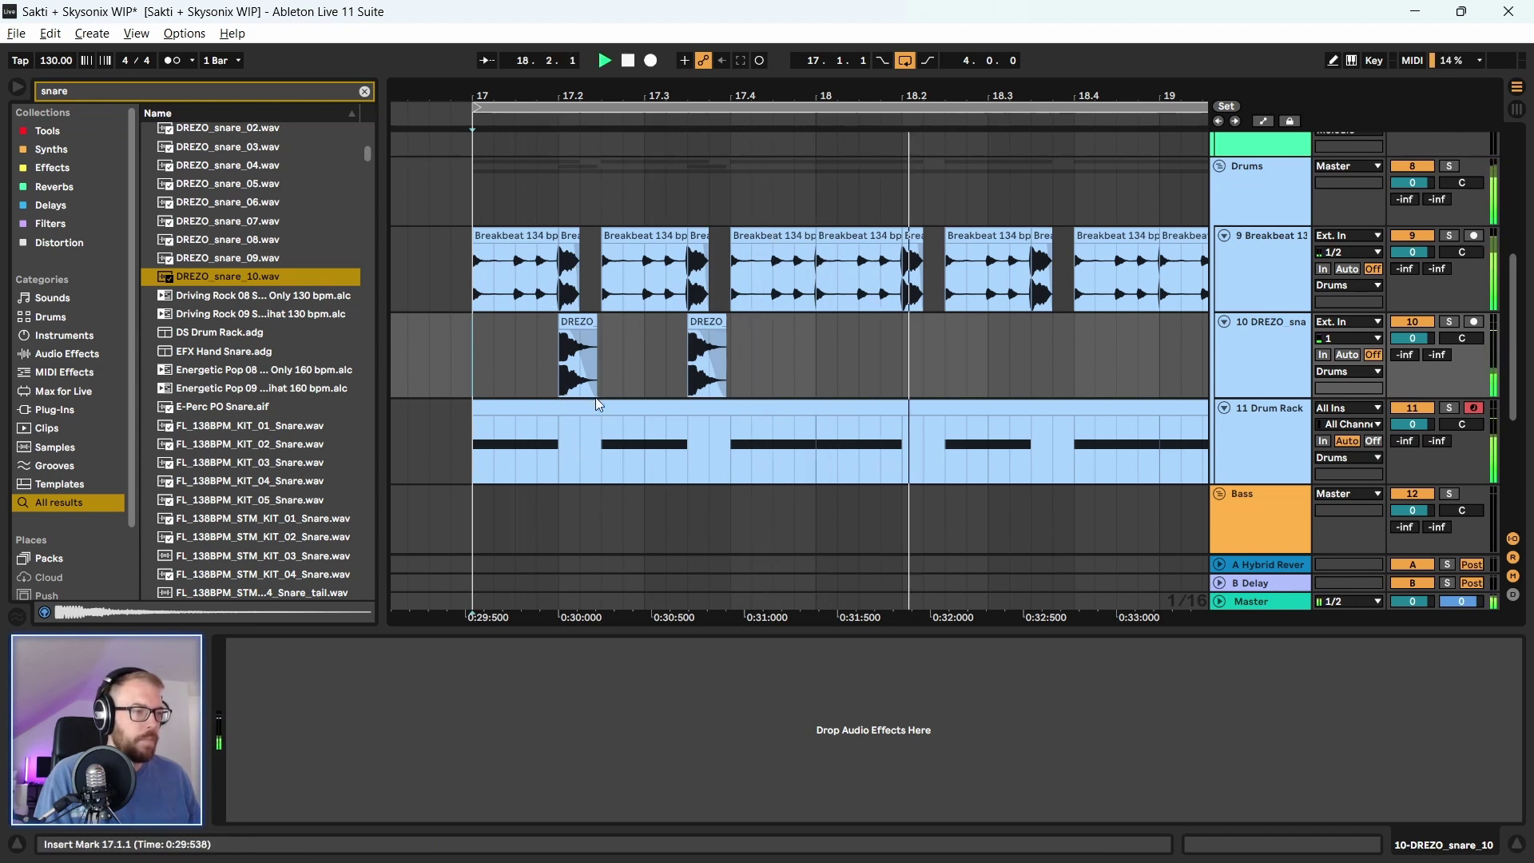
key(minus)
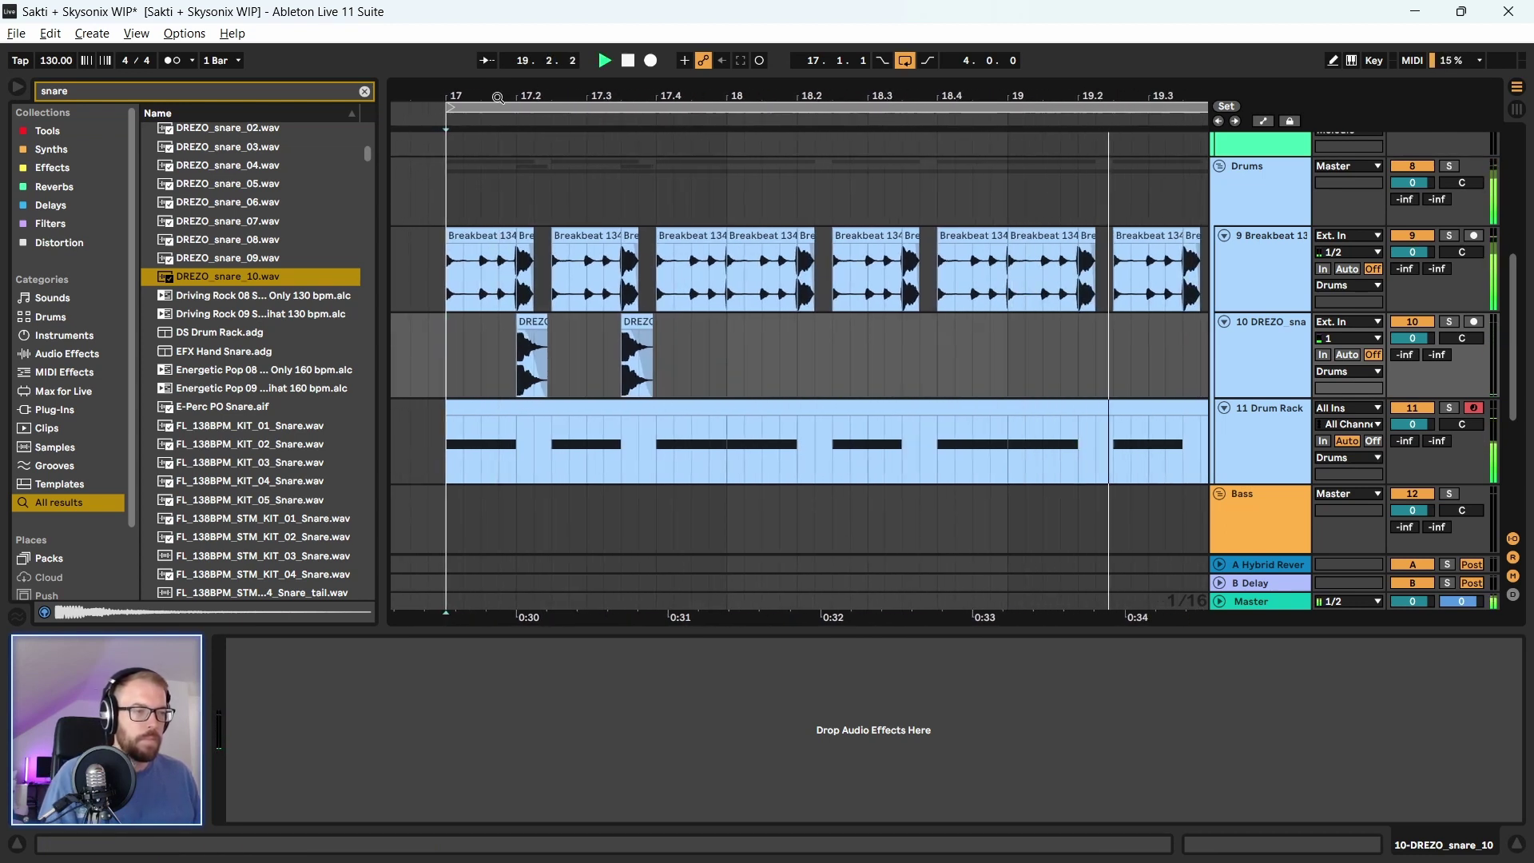
key(space)
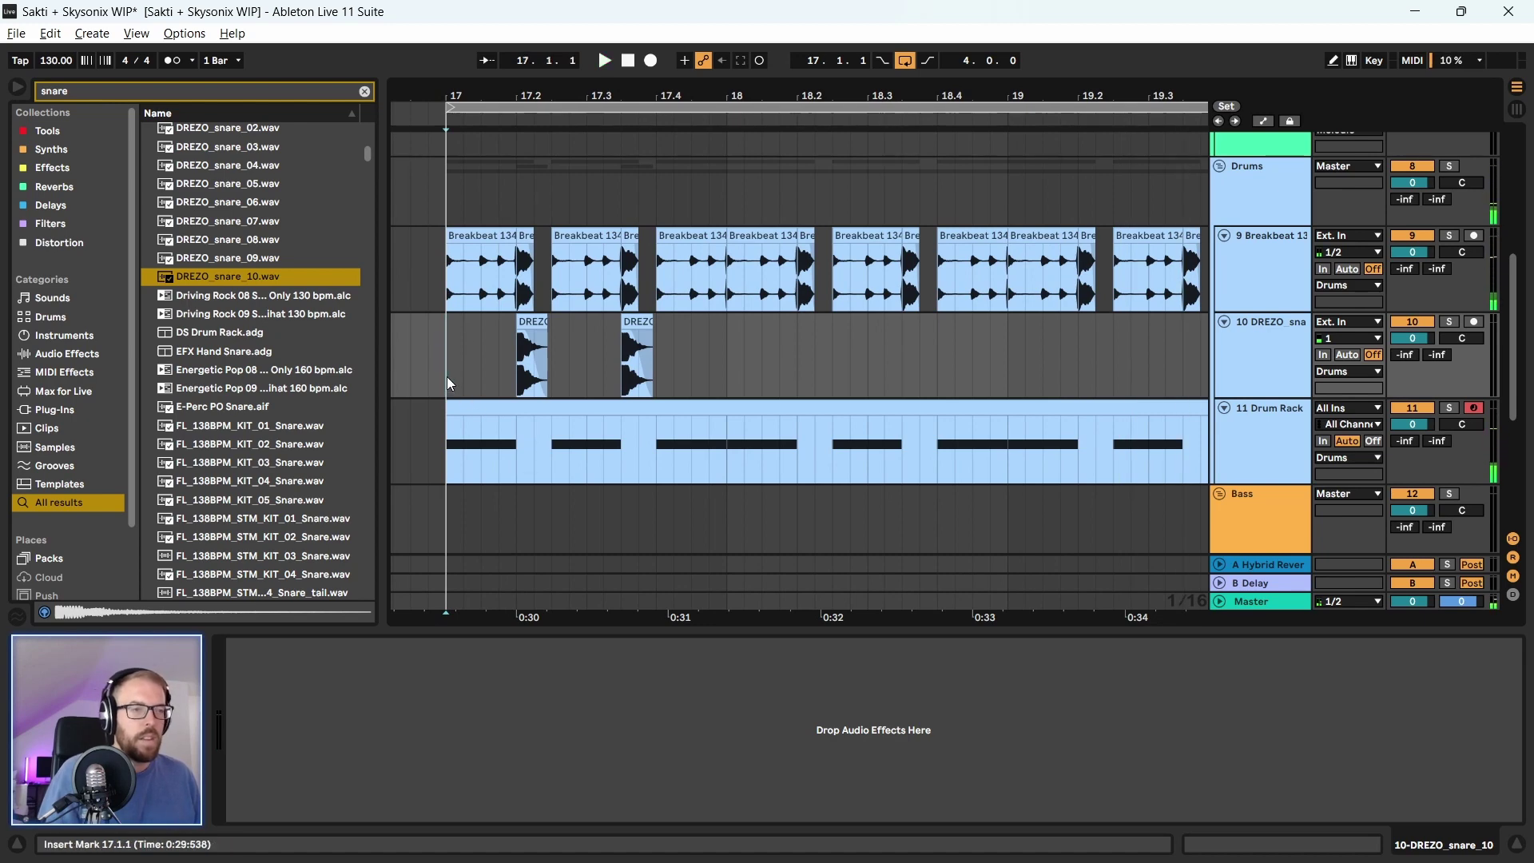
Duplicate the one-bar snare pattern at bar 17 three times to reach 21.1.1, and play it from 17.1.1
drag(448, 376, 710, 326)
scroll(507, 328, down, 3)
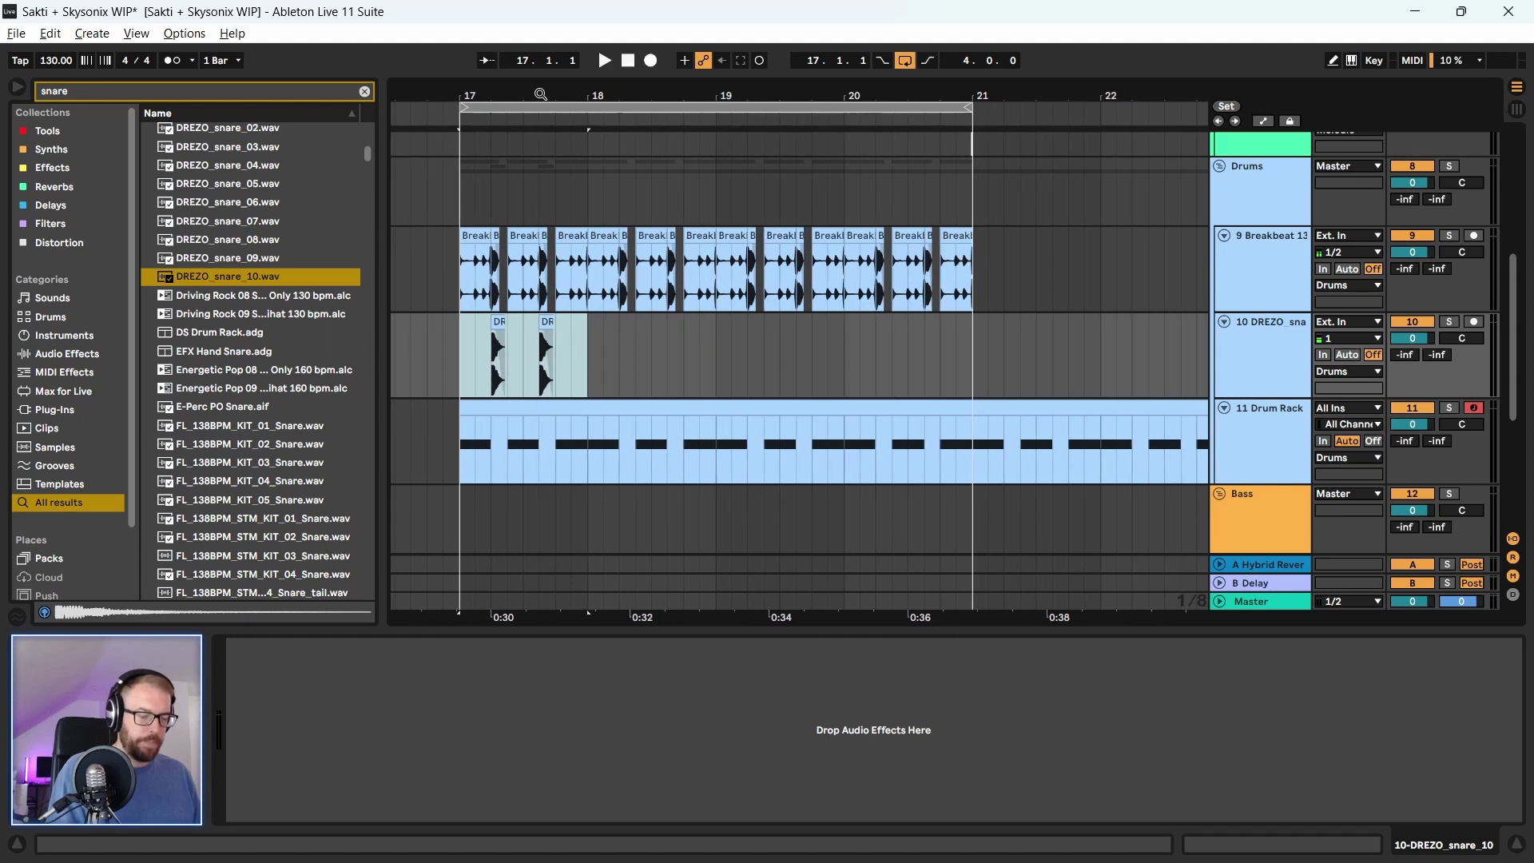
key(ctrl+d)
key(ctrl+d)
key(ctrl+d)
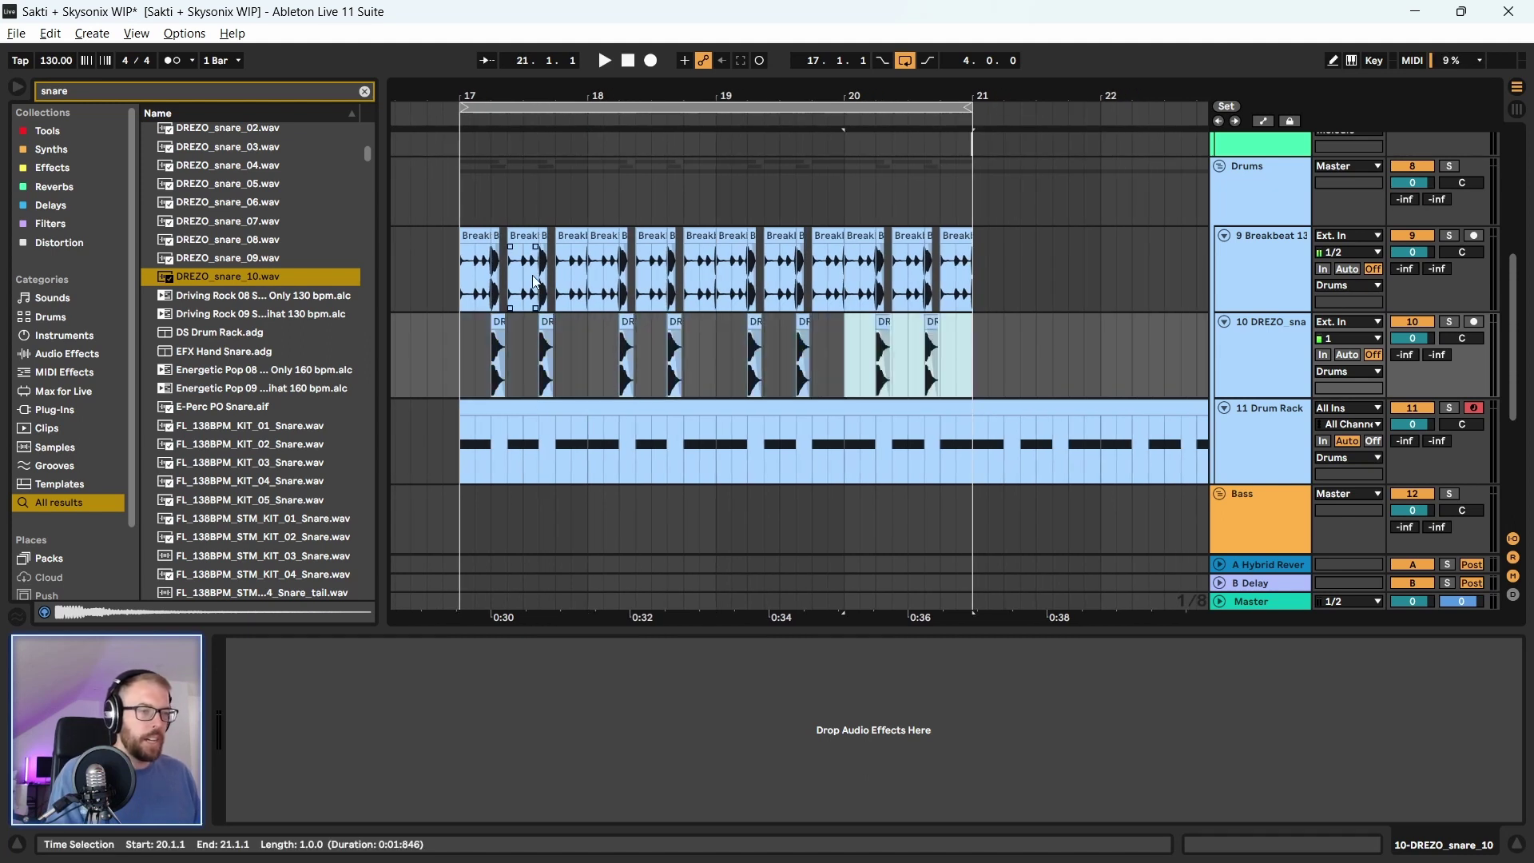
click(461, 374)
key(space)
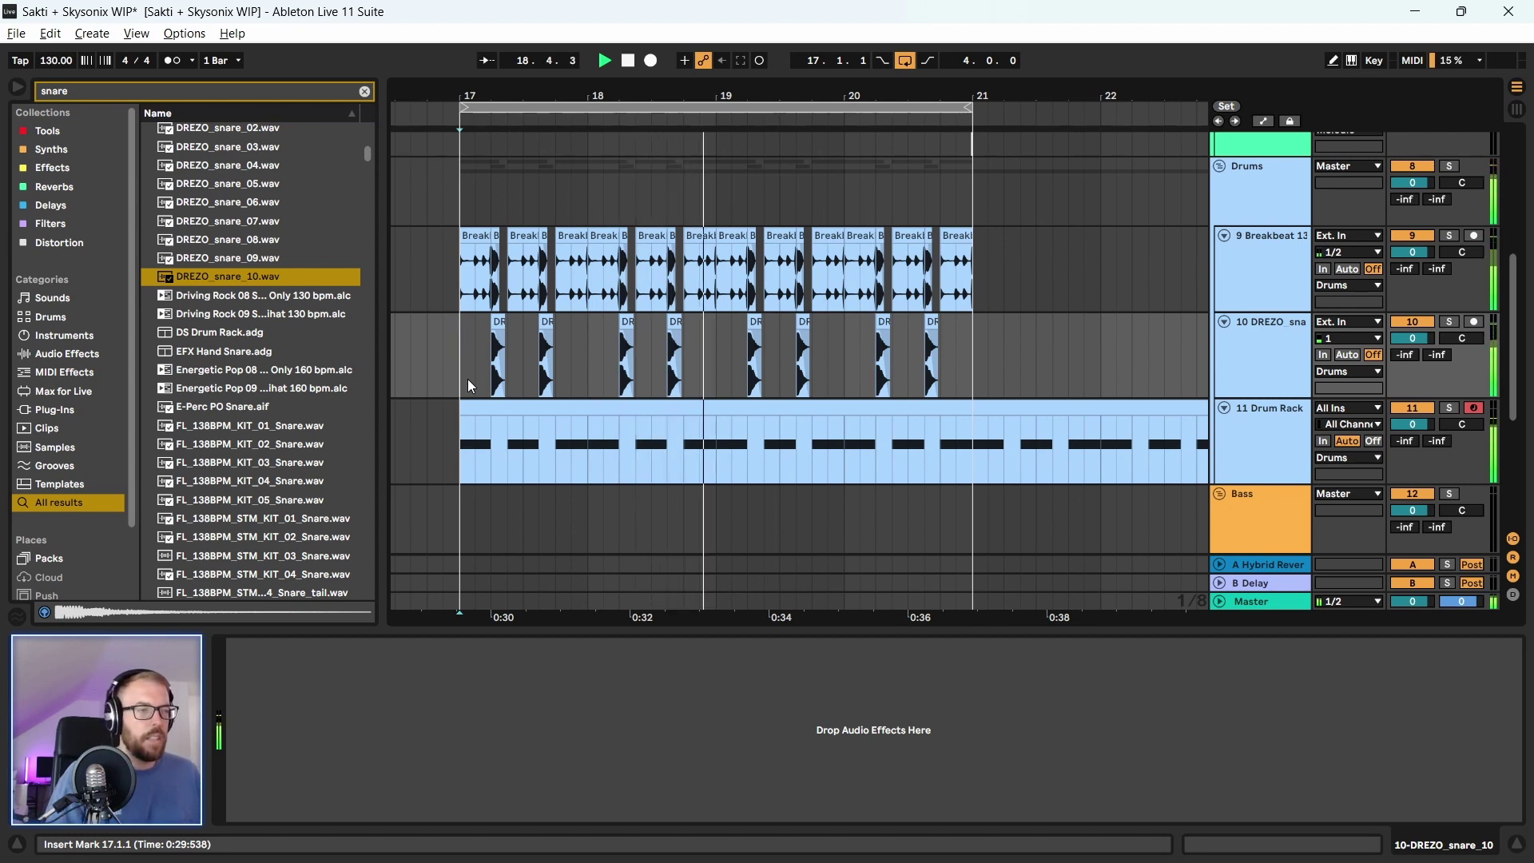
key(space)
Delete all breakbeat and snare clips between 17.1.1 and 21.2.1 on the two audio tracks
drag(450, 281, 1005, 354)
key(ctrl+j)
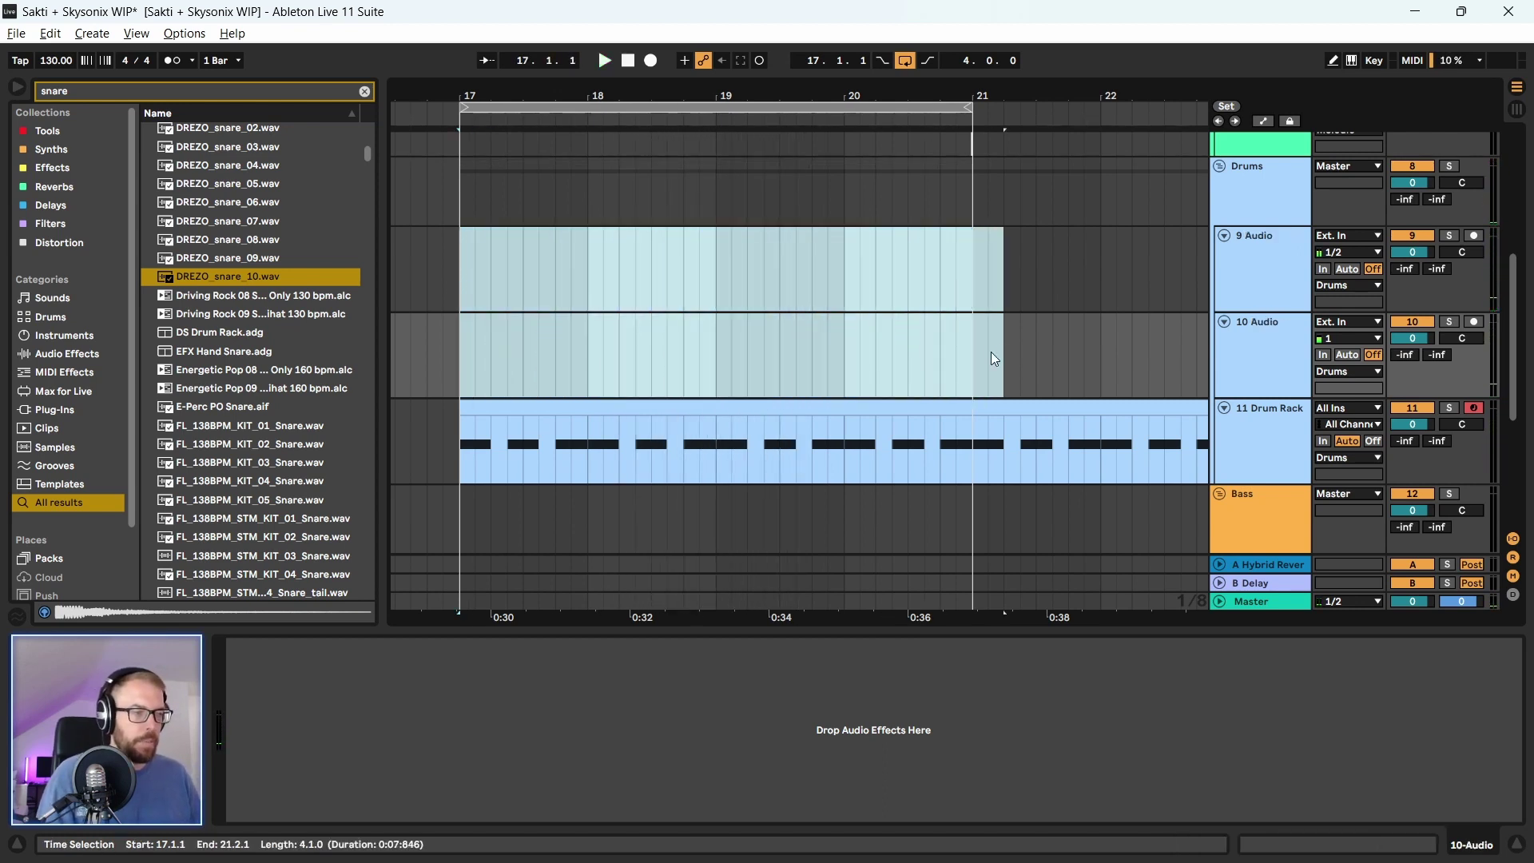
scroll(672, 96, up, 2)
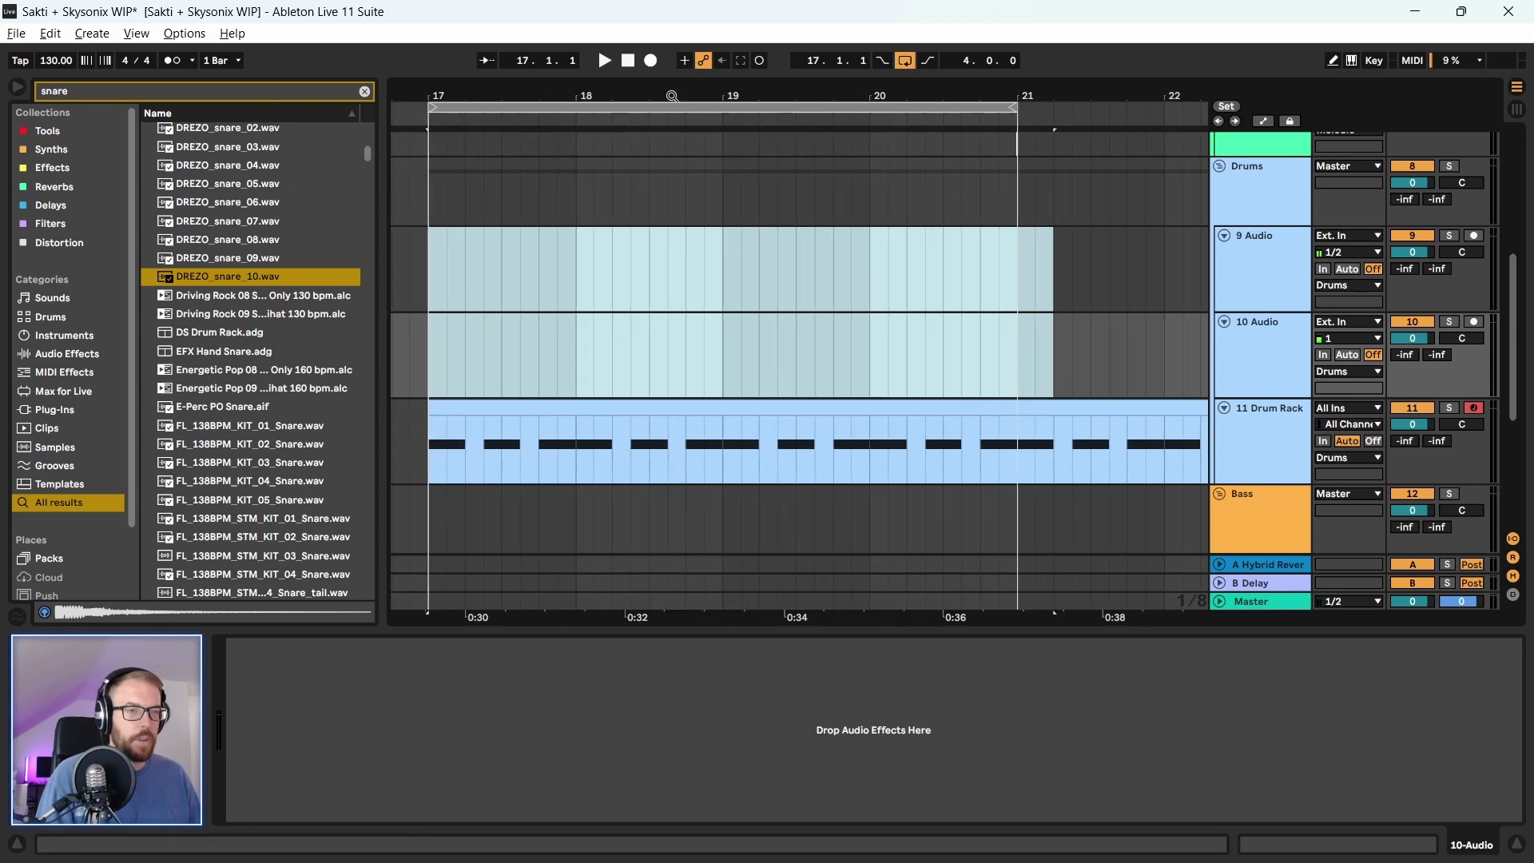
Select the Drum Rack kick clip and replace the browser search with "hats"
click(457, 408)
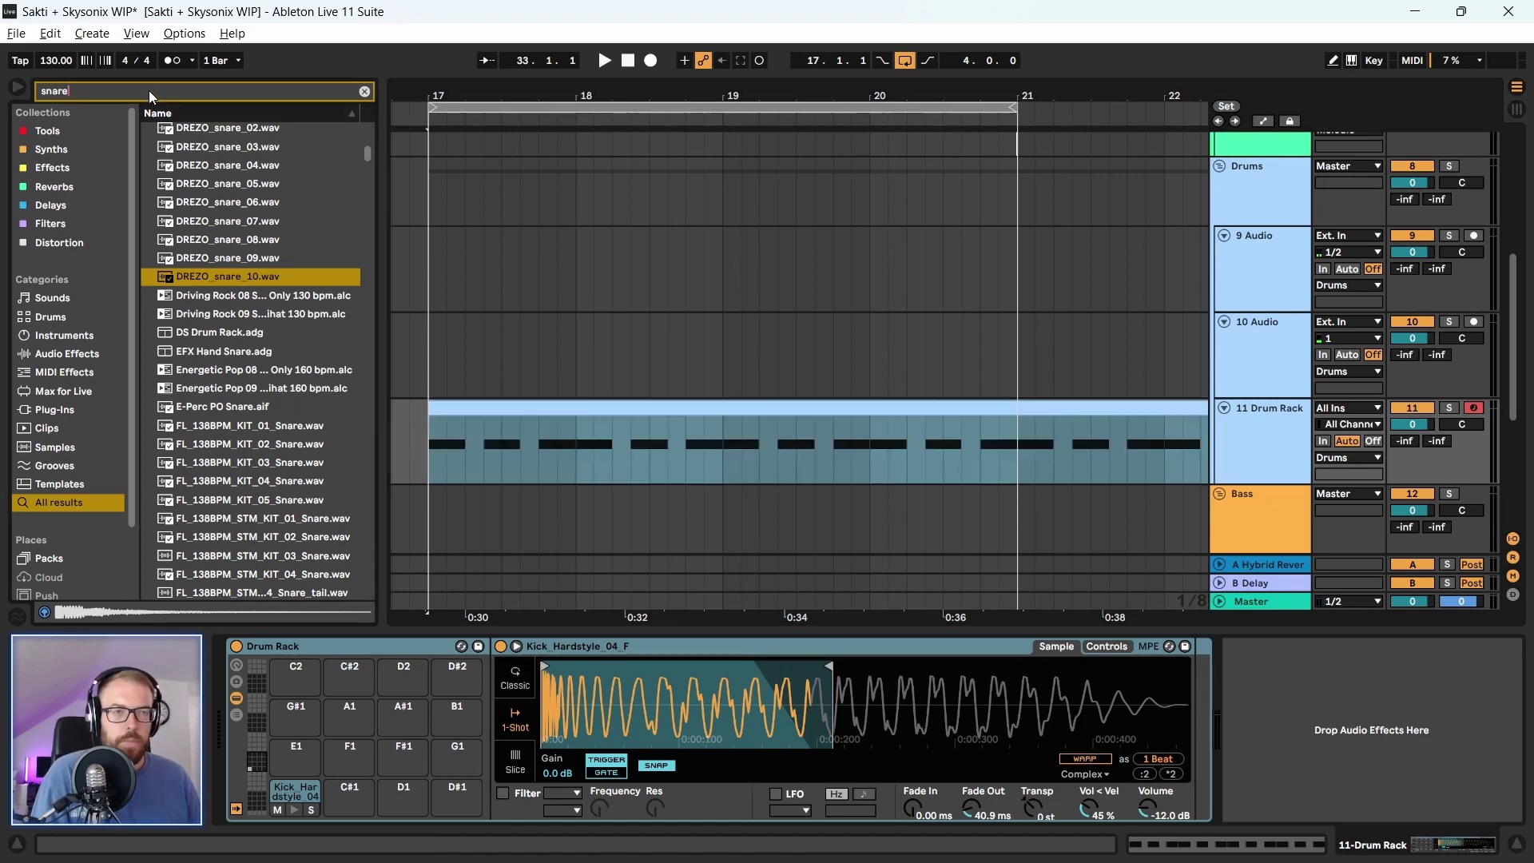
drag(149, 90, 44, 92)
key(BackSpace)
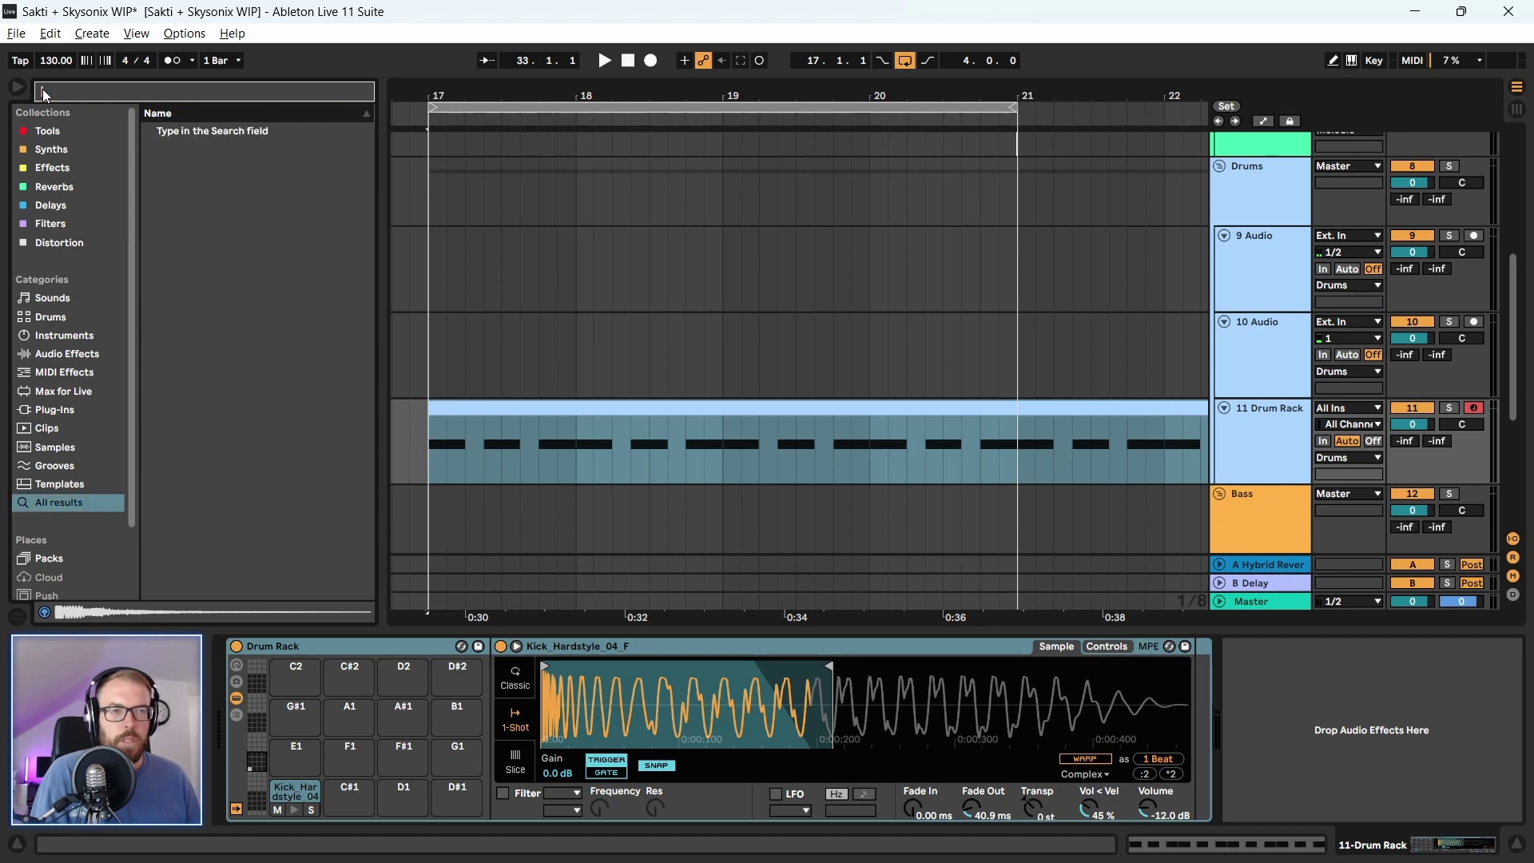
text(hats)
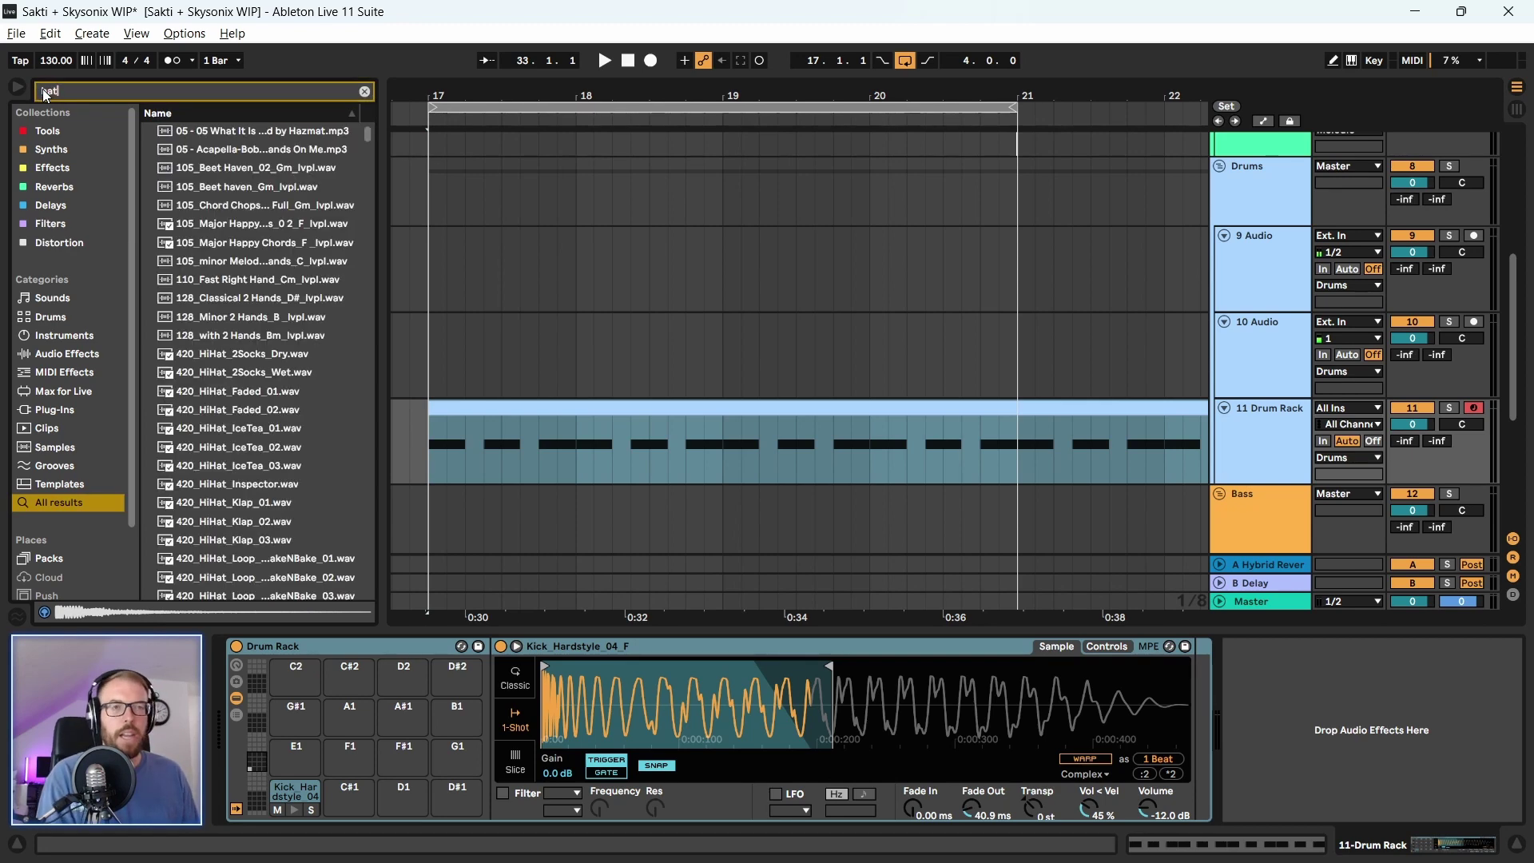
Audition the hat samples in the search results through to TAOMBS4-E1-Hi Hats 2 012
click(240, 280)
click(241, 317)
key(Down)
key(Down)
key(Down)
key(Down)
key(Down)
key(Down)
key(Down)
key(Down)
key(Down)
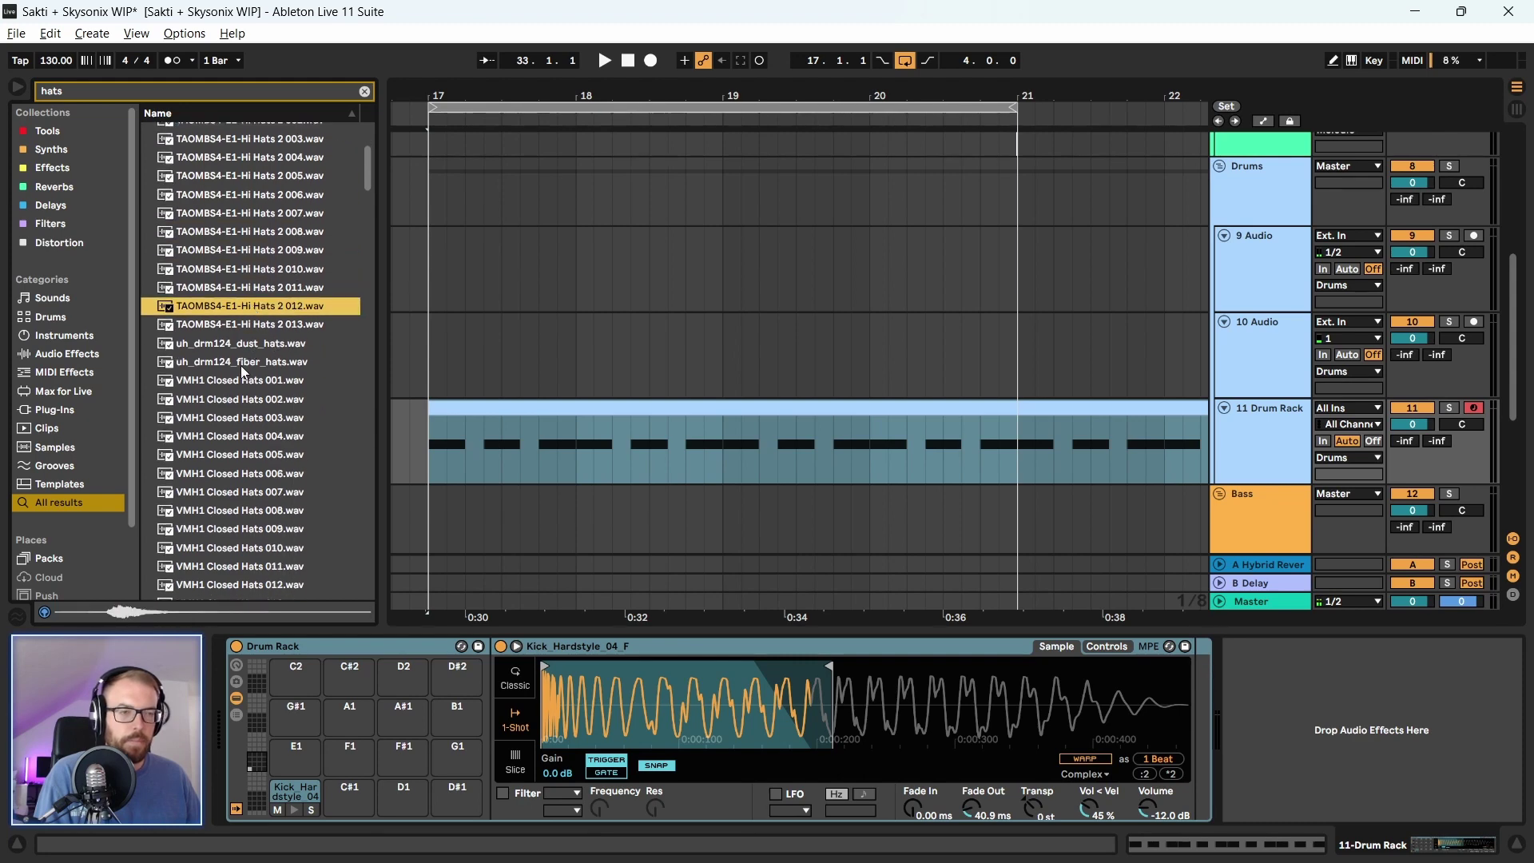
Audition the first VMH1 Closed Hats samples and load VMH1 Closed Hats 004 onto the Drum Rack's C#1 pad
click(218, 434)
scroll(218, 433, down, 1)
click(233, 416)
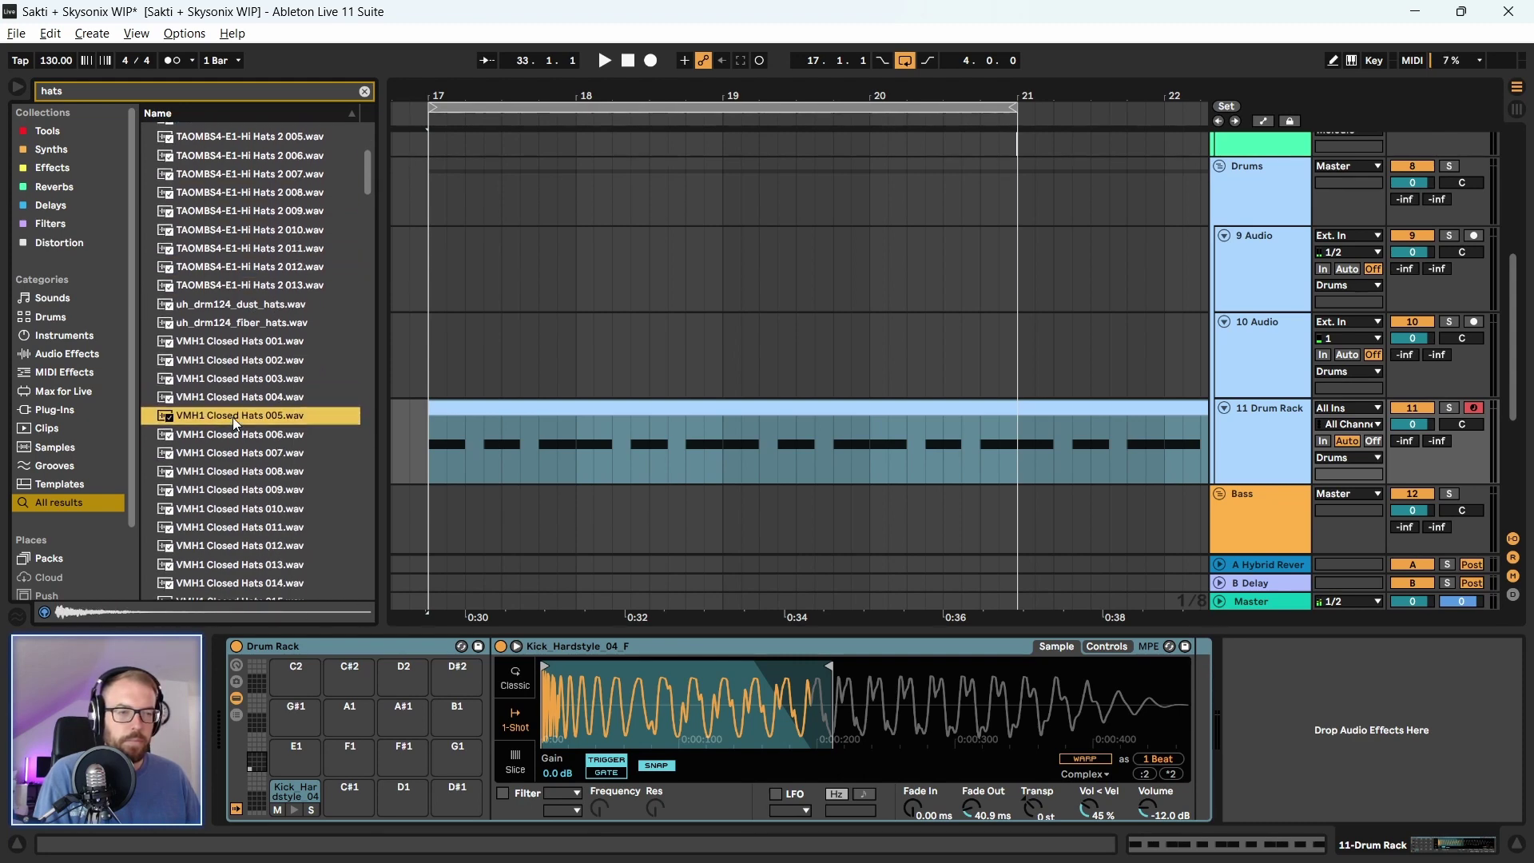
click(229, 432)
click(237, 410)
click(237, 401)
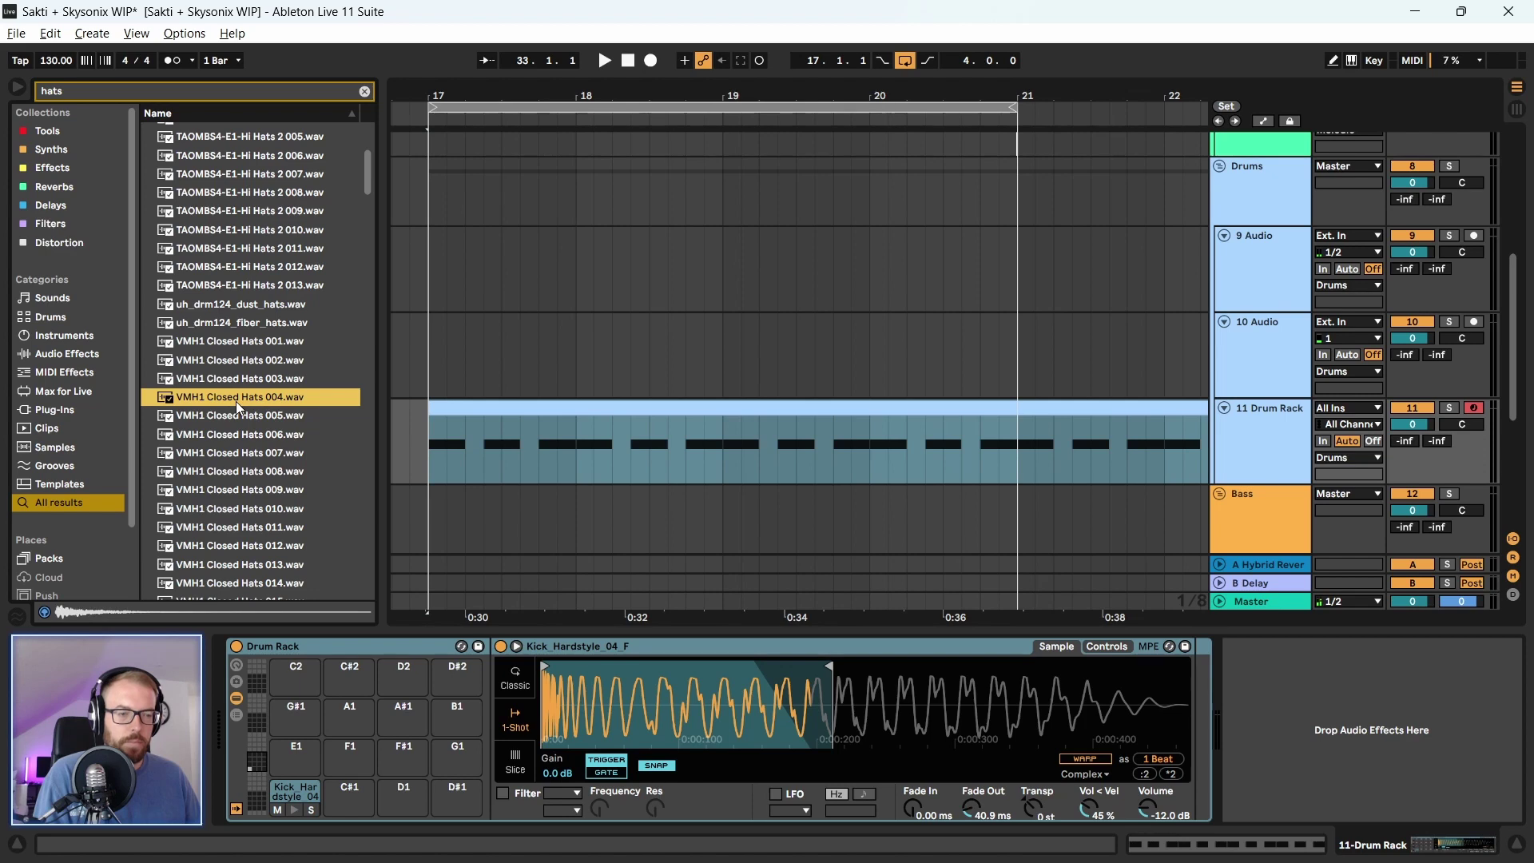
drag(352, 797, 350, 792)
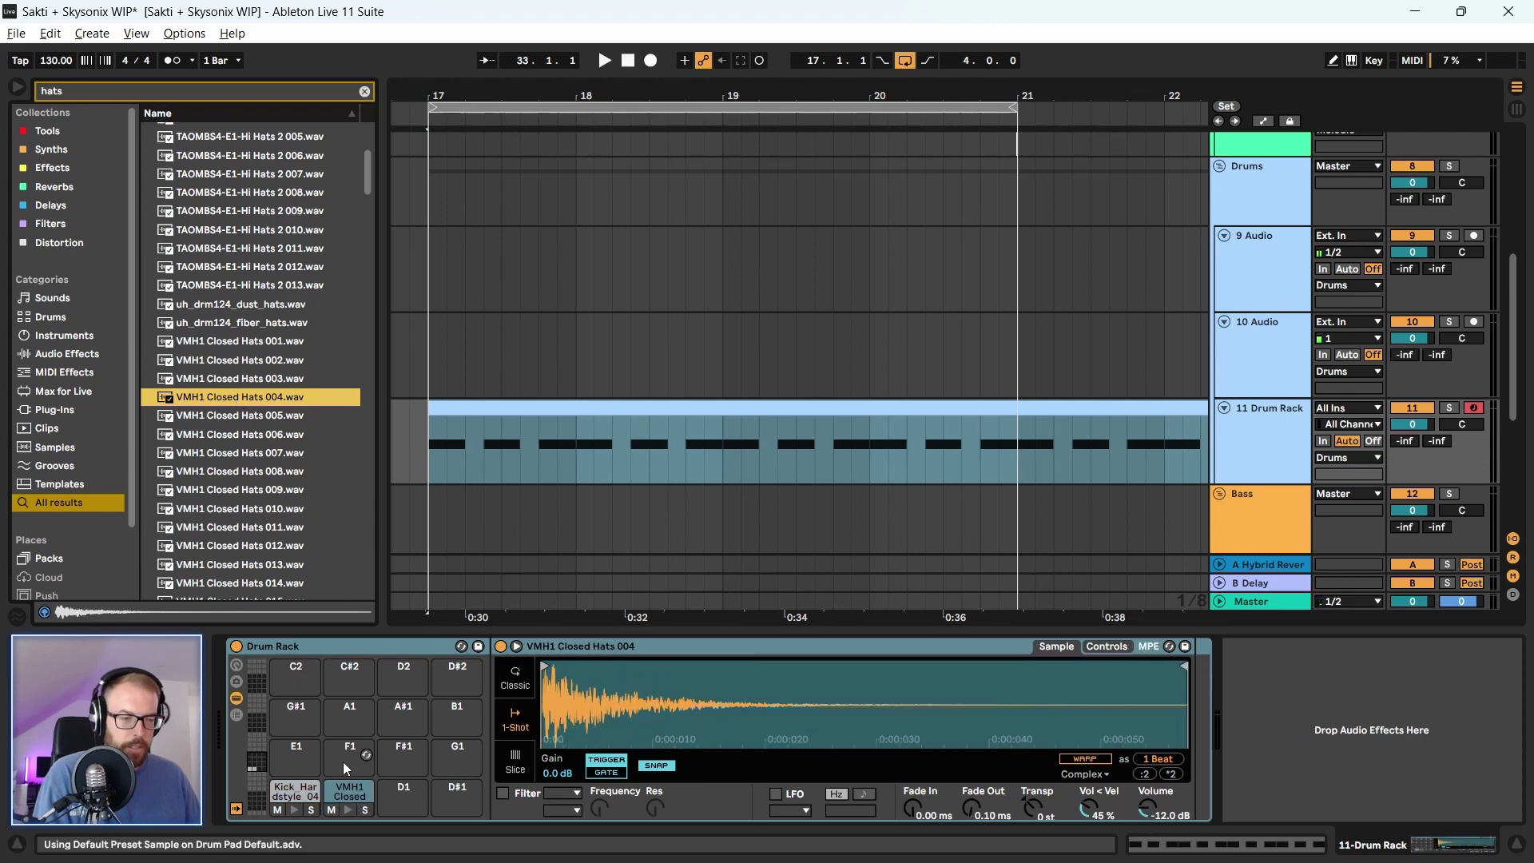
Pan the Drum Rack track to 29L and audition the closed hat on the C#1 pad
click(347, 811)
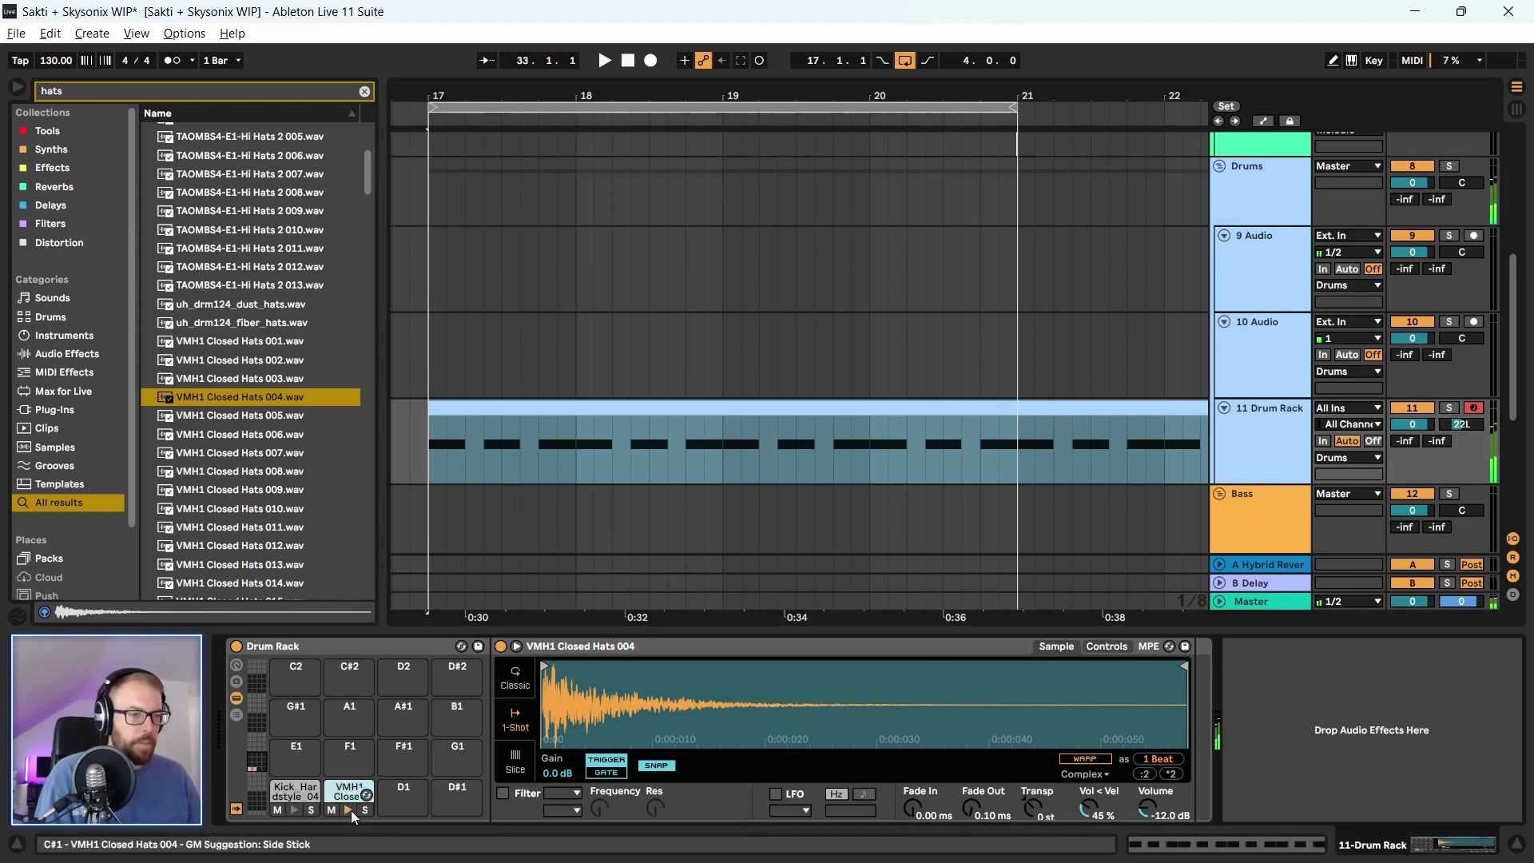
drag(1463, 424, 1463, 429)
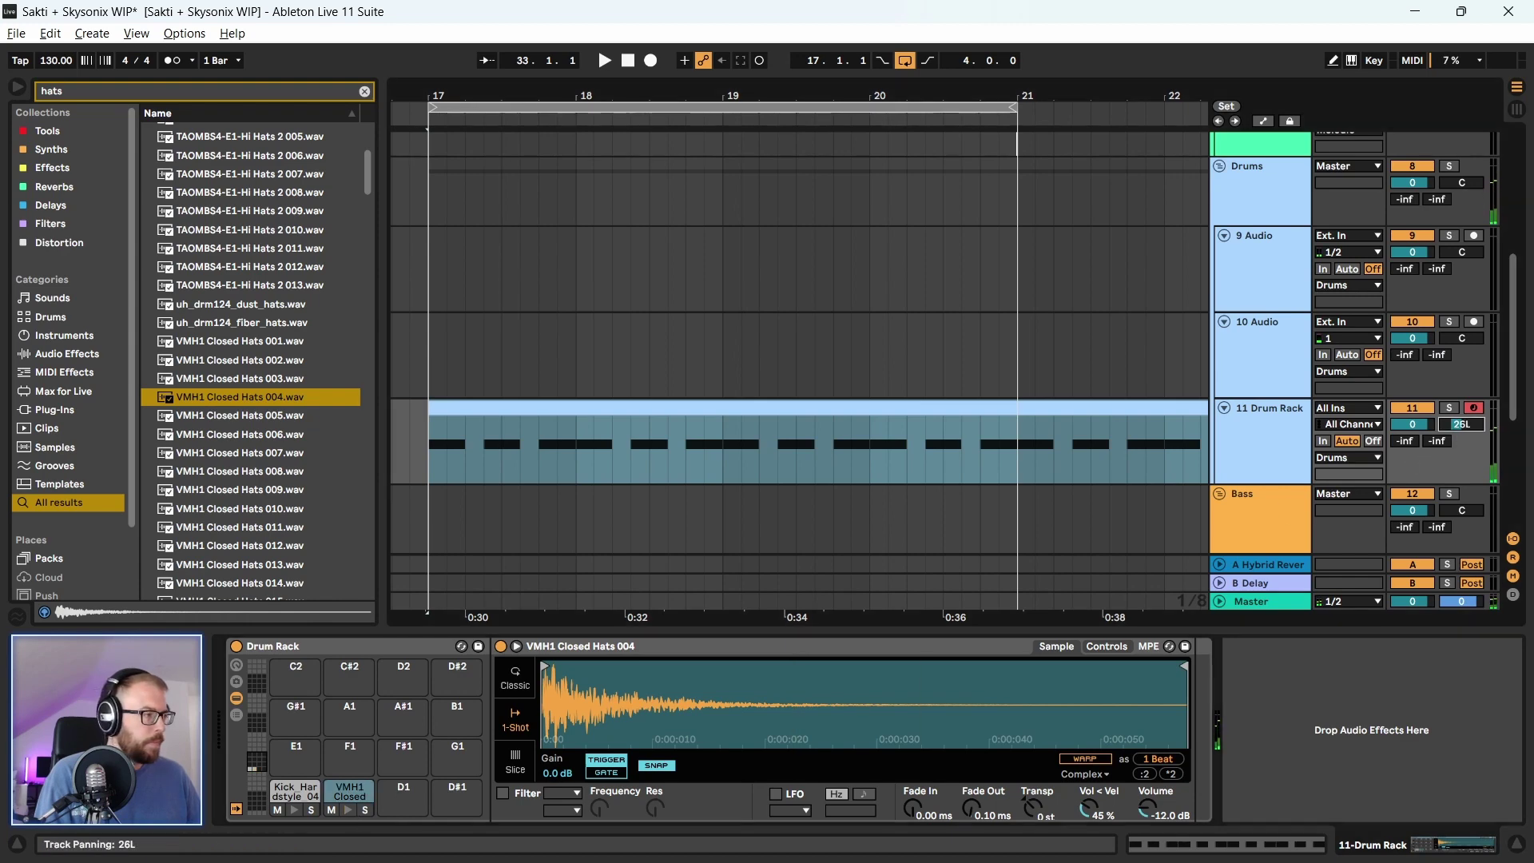
click(346, 812)
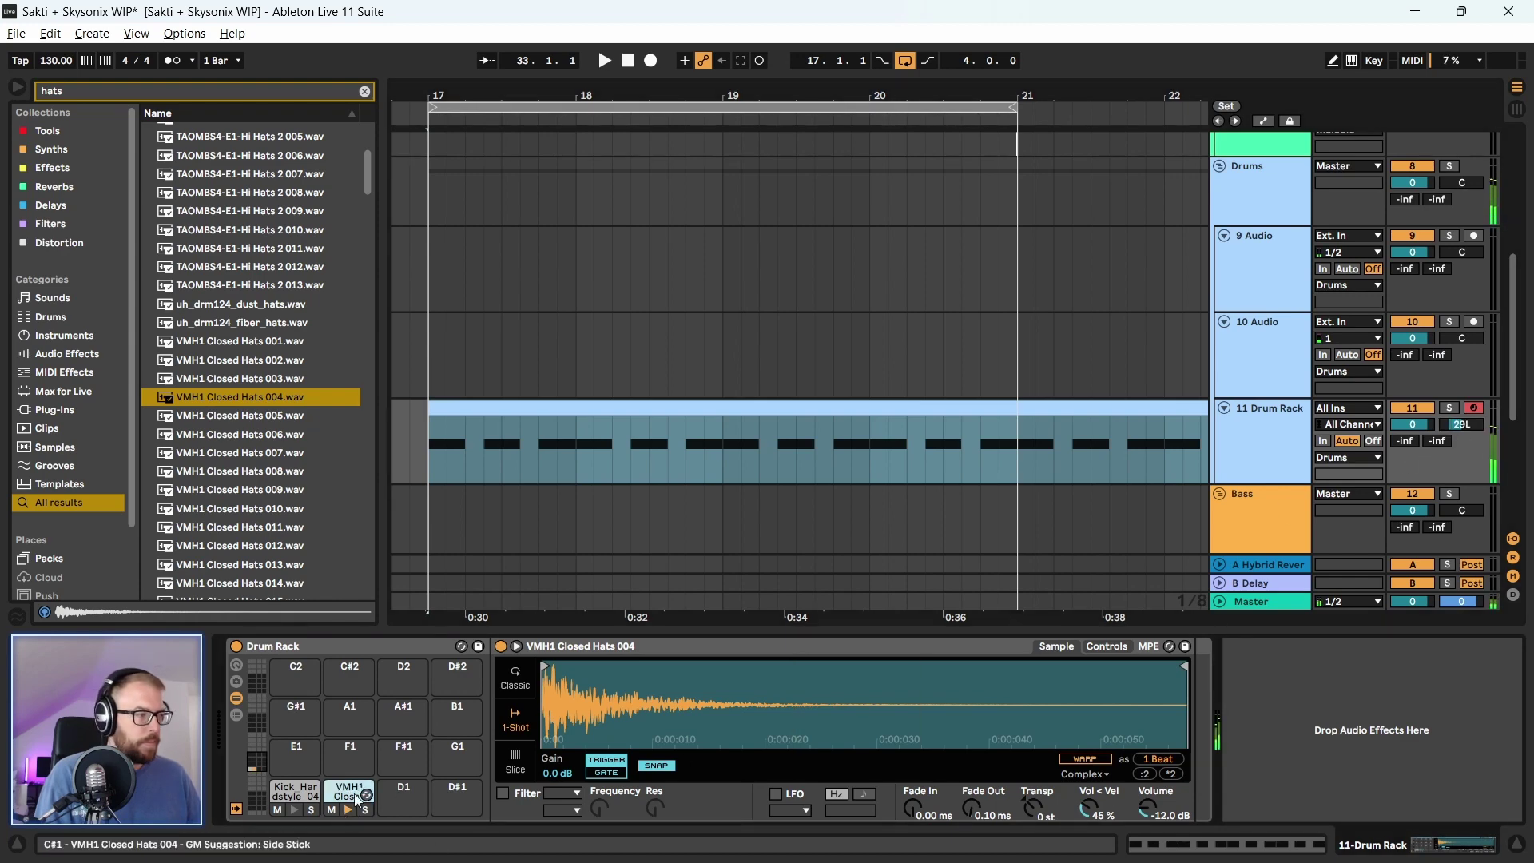
Audition the next closed hats and load VMH1 Closed Hats 008 onto the D1 pad
scroll(223, 481, down, 1)
key(Down)
key(Down)
key(Down)
key(Down)
scroll(256, 495, down, 4)
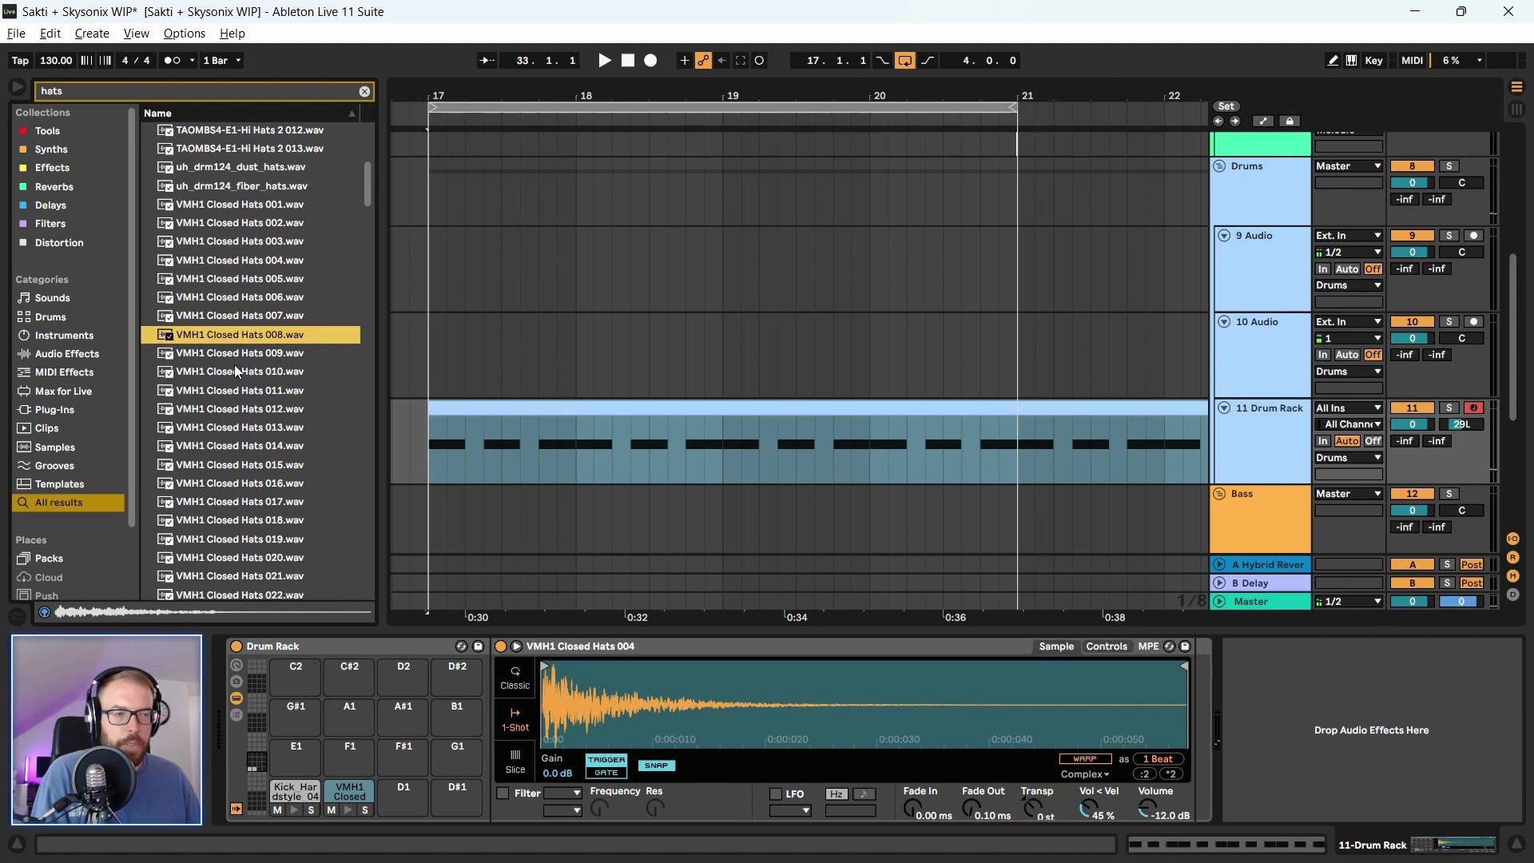
drag(264, 374, 404, 795)
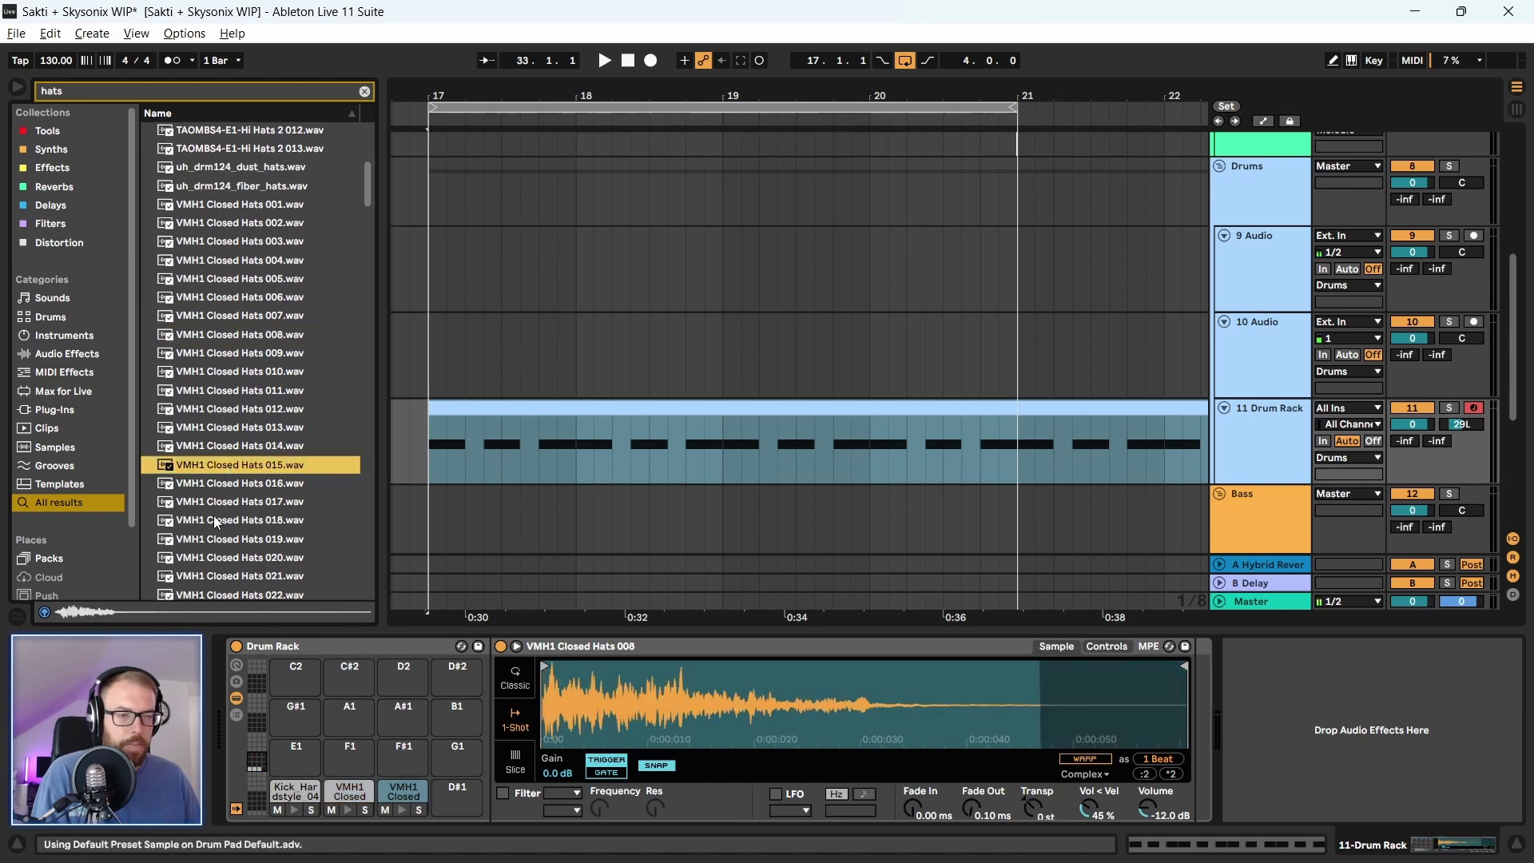
Audition VMH1 Closed Hats 015 to 021 and load Closed Hats 021 onto the D#1 pad
scroll(214, 516, down, 3)
click(247, 431)
key(Down)
scroll(227, 486, down, 3)
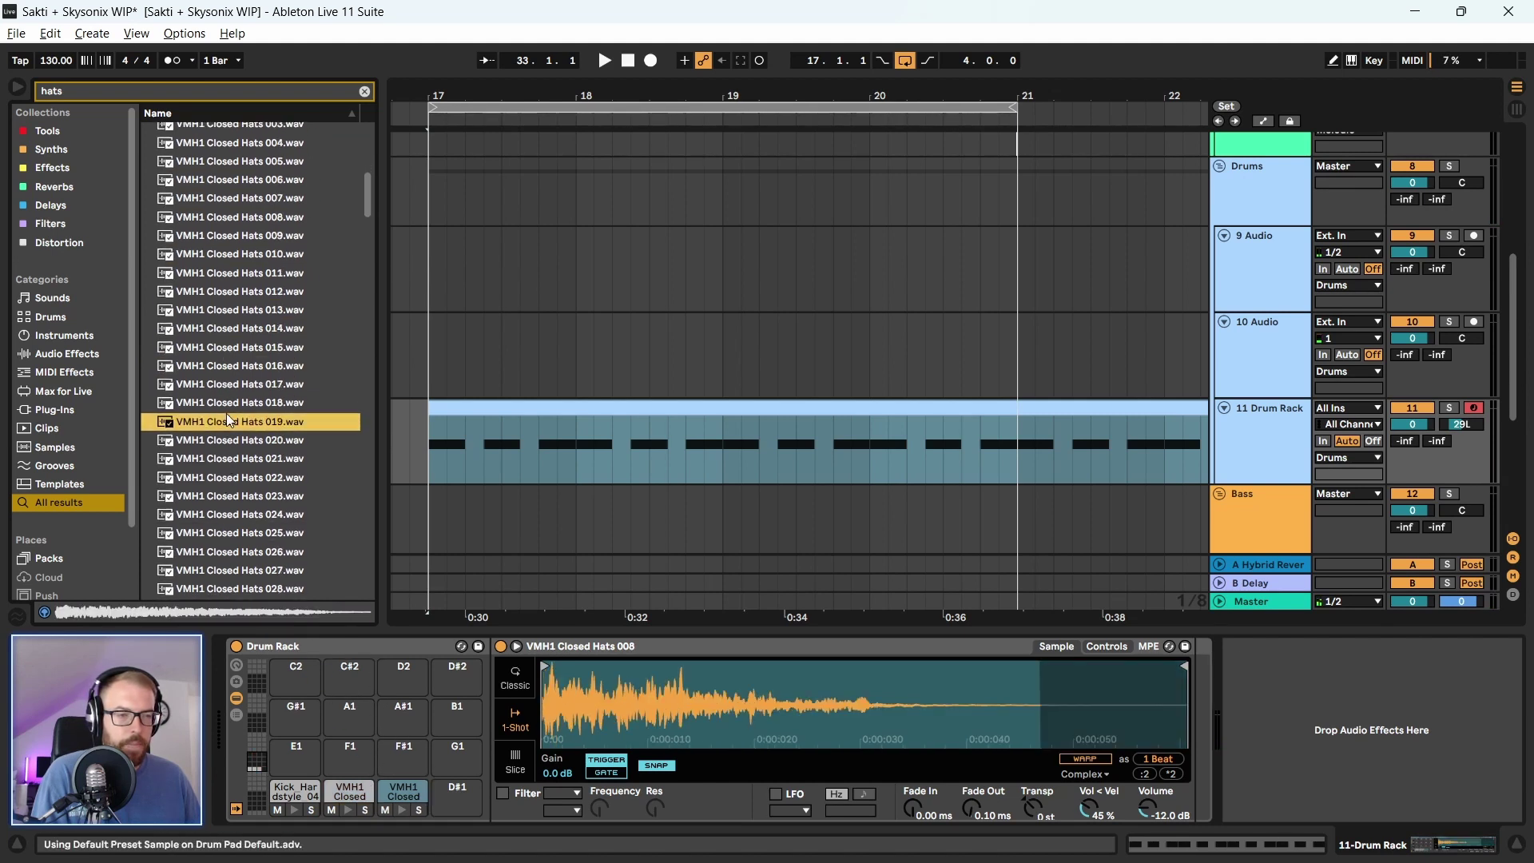
key(Down)
click(227, 456)
scroll(227, 463, down, 3)
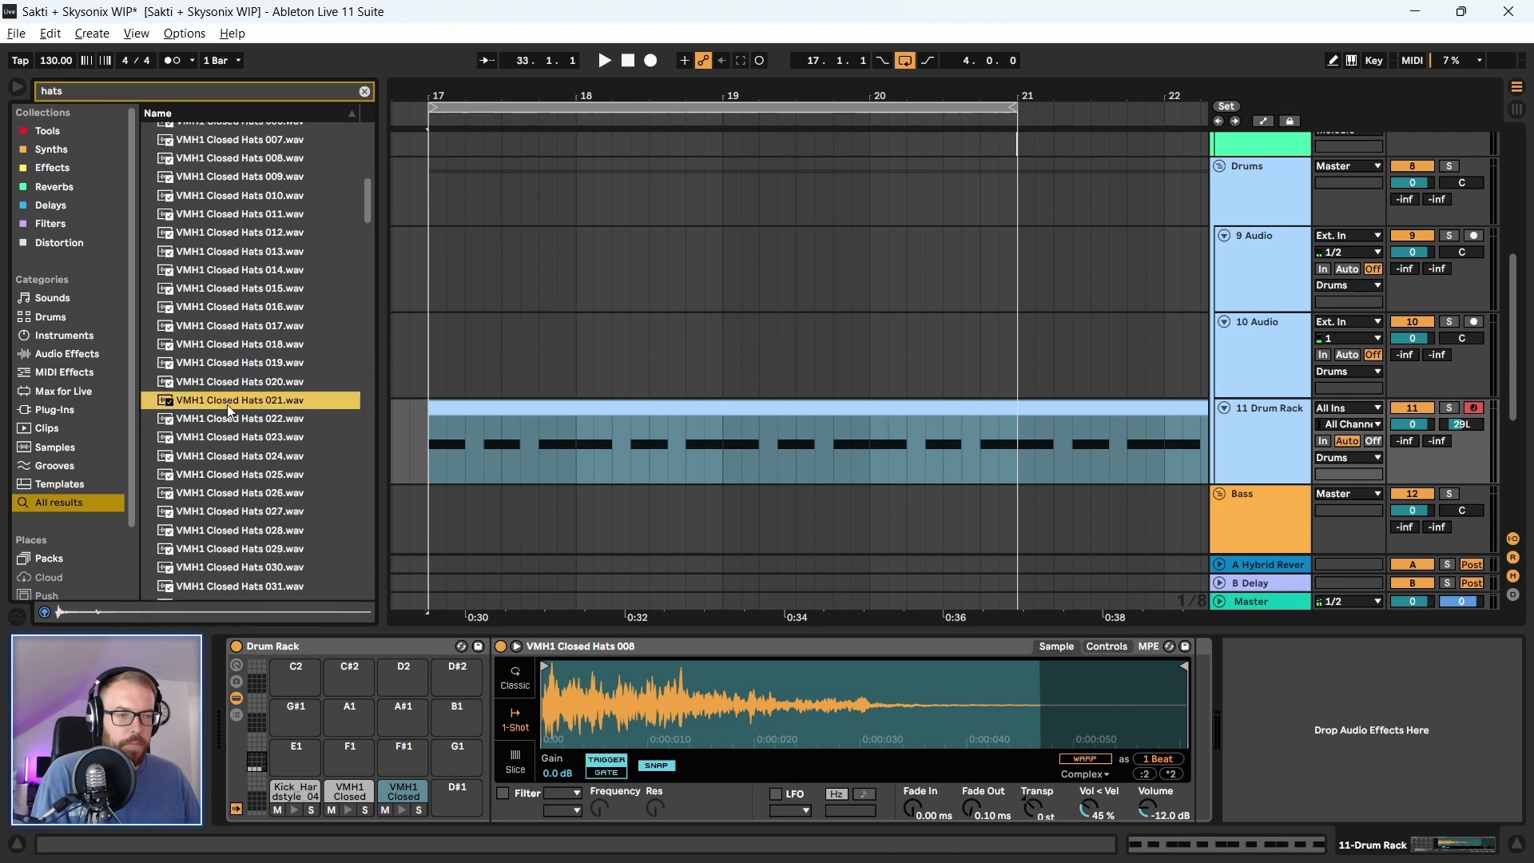
drag(473, 804, 473, 804)
Audition the VMH1 Closed Hats samples beyond 021 at intervals and load Closed Hats 087 onto the E1 pad
scroll(223, 463, down, 2)
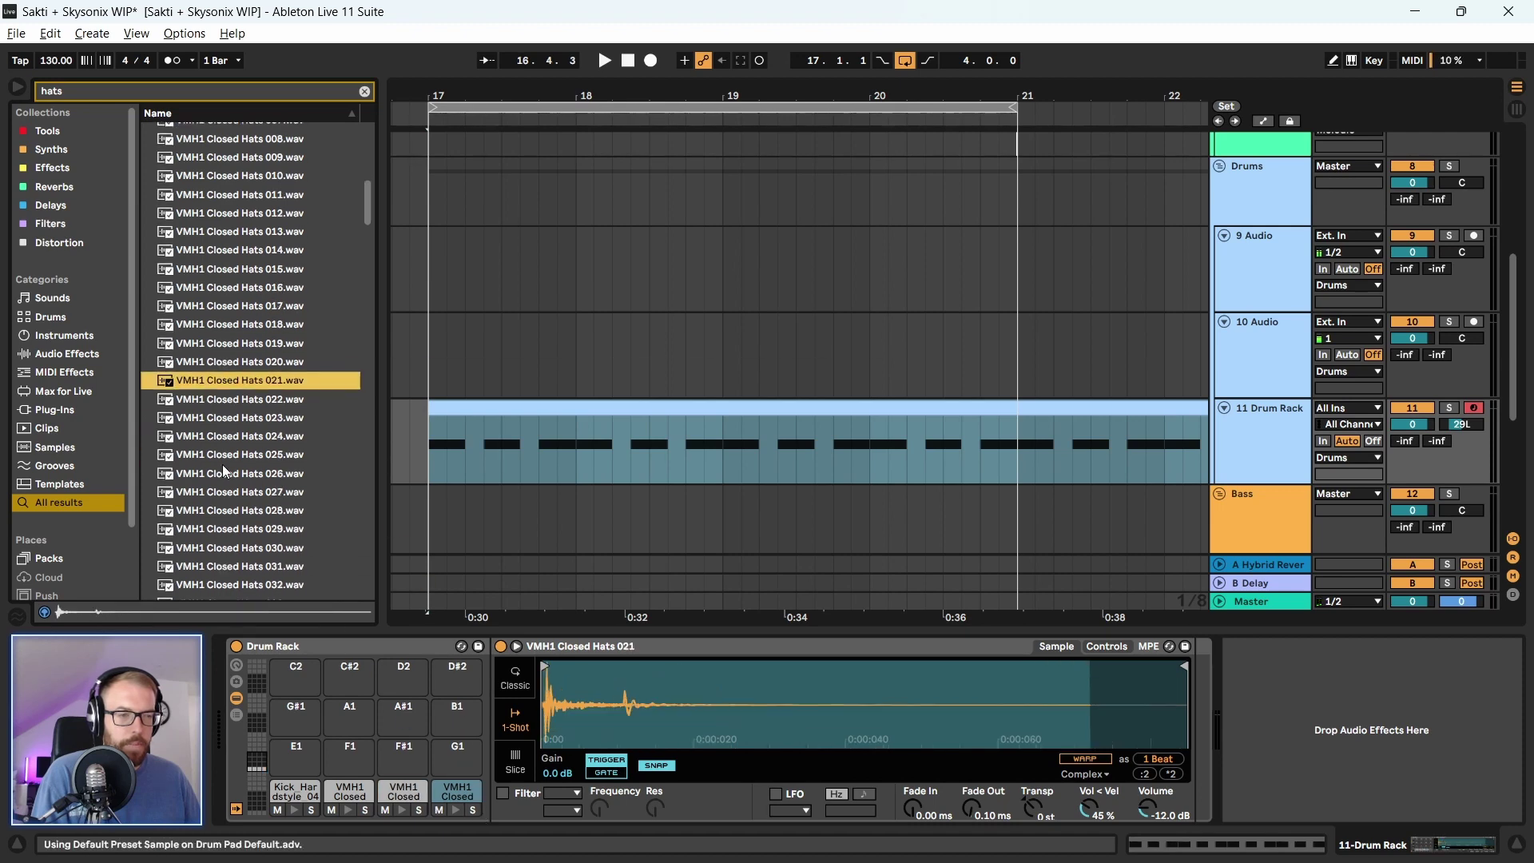
click(224, 429)
click(220, 465)
scroll(228, 476, down, 5)
click(230, 467)
scroll(225, 511, down, 4)
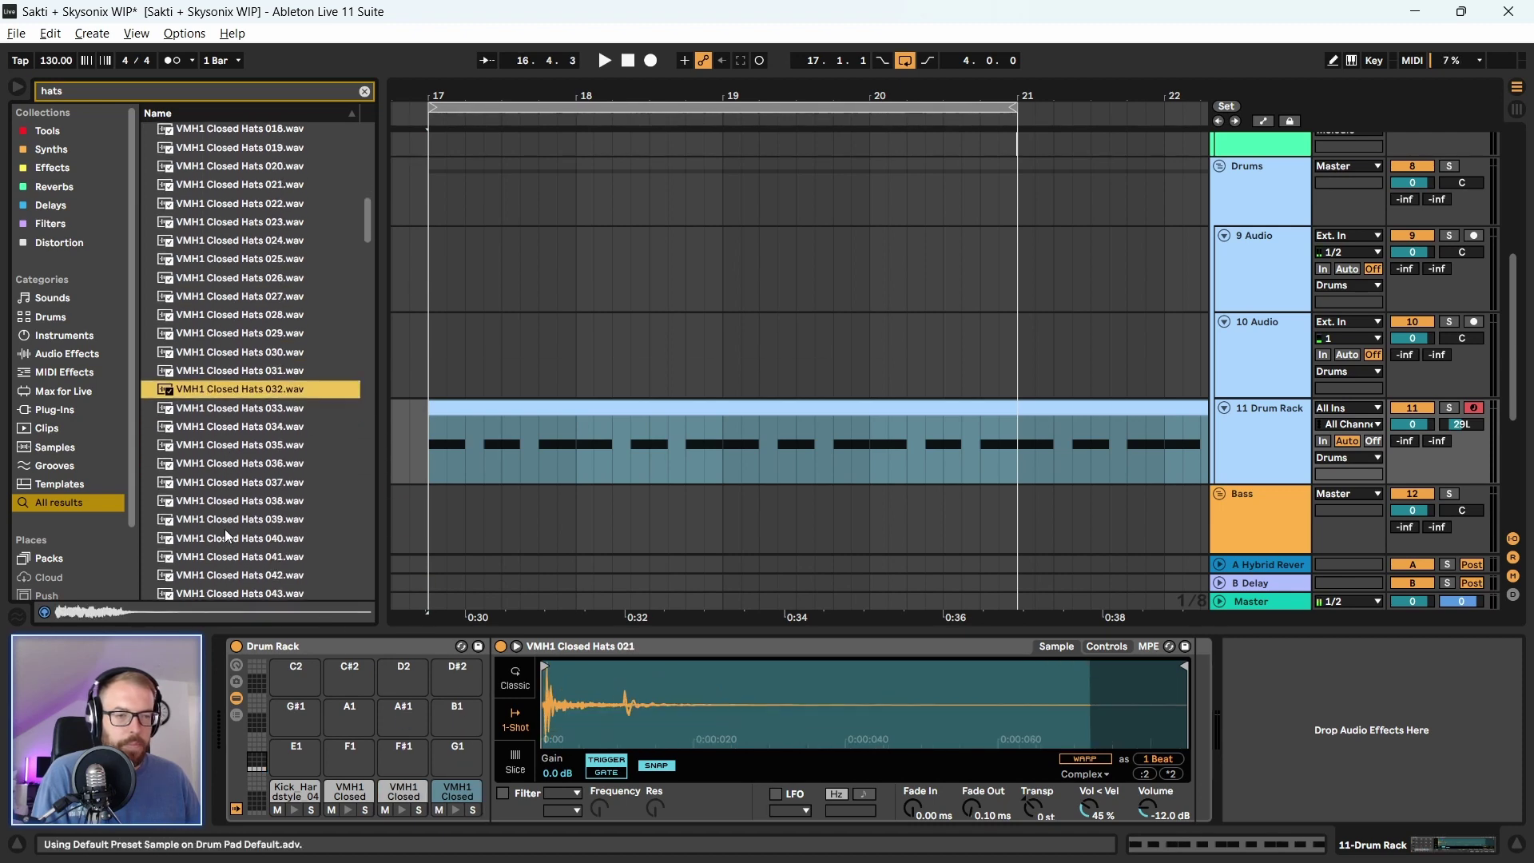
click(222, 505)
scroll(221, 528, down, 4)
click(221, 537)
scroll(224, 511, down, 5)
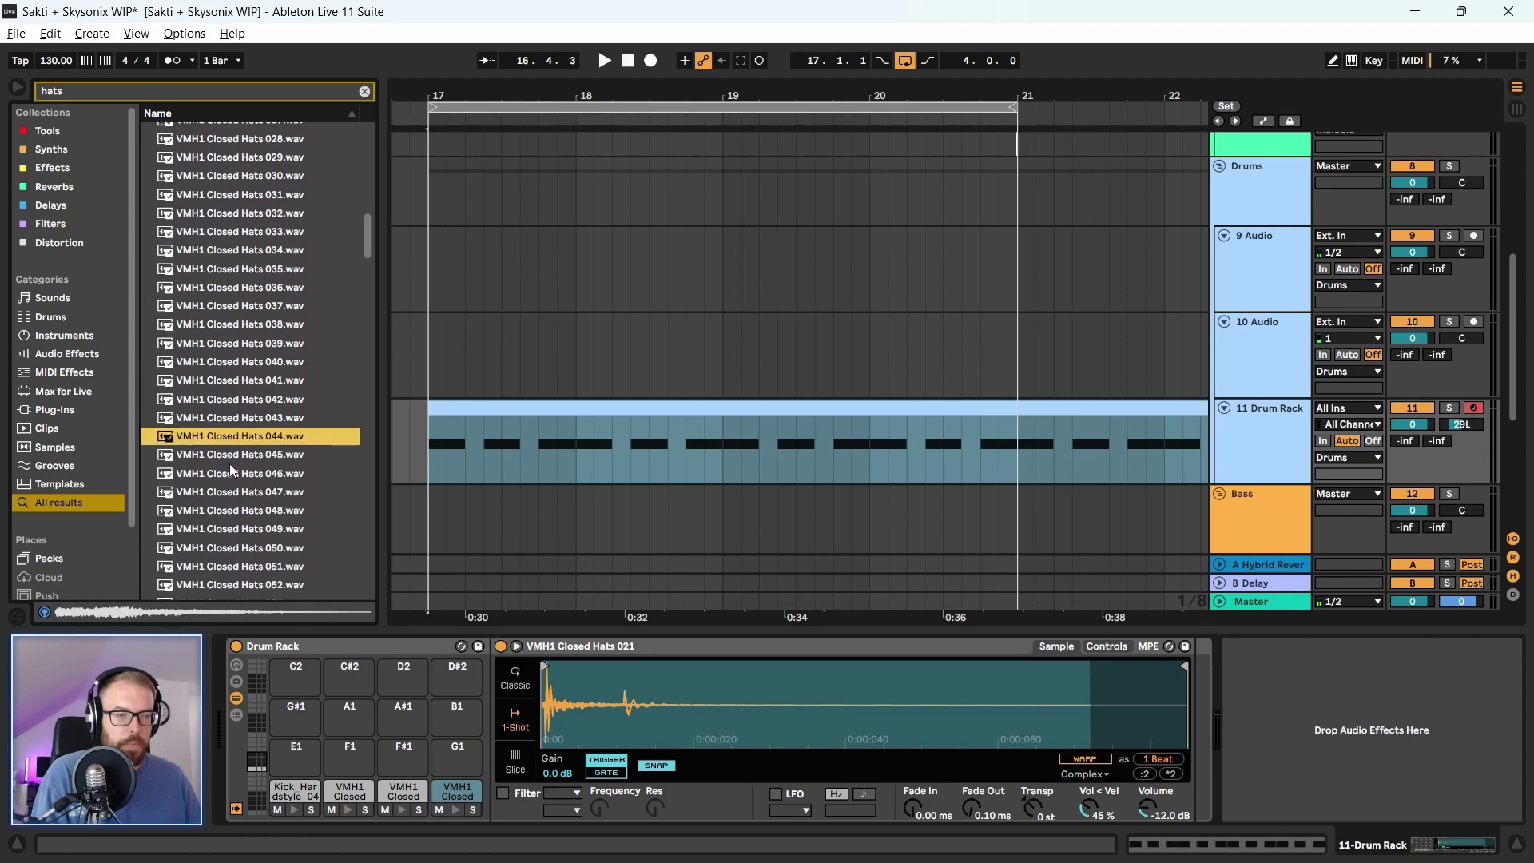
click(223, 471)
scroll(223, 512, down, 3)
scroll(225, 479, down, 3)
click(227, 438)
scroll(223, 480, down, 4)
click(223, 505)
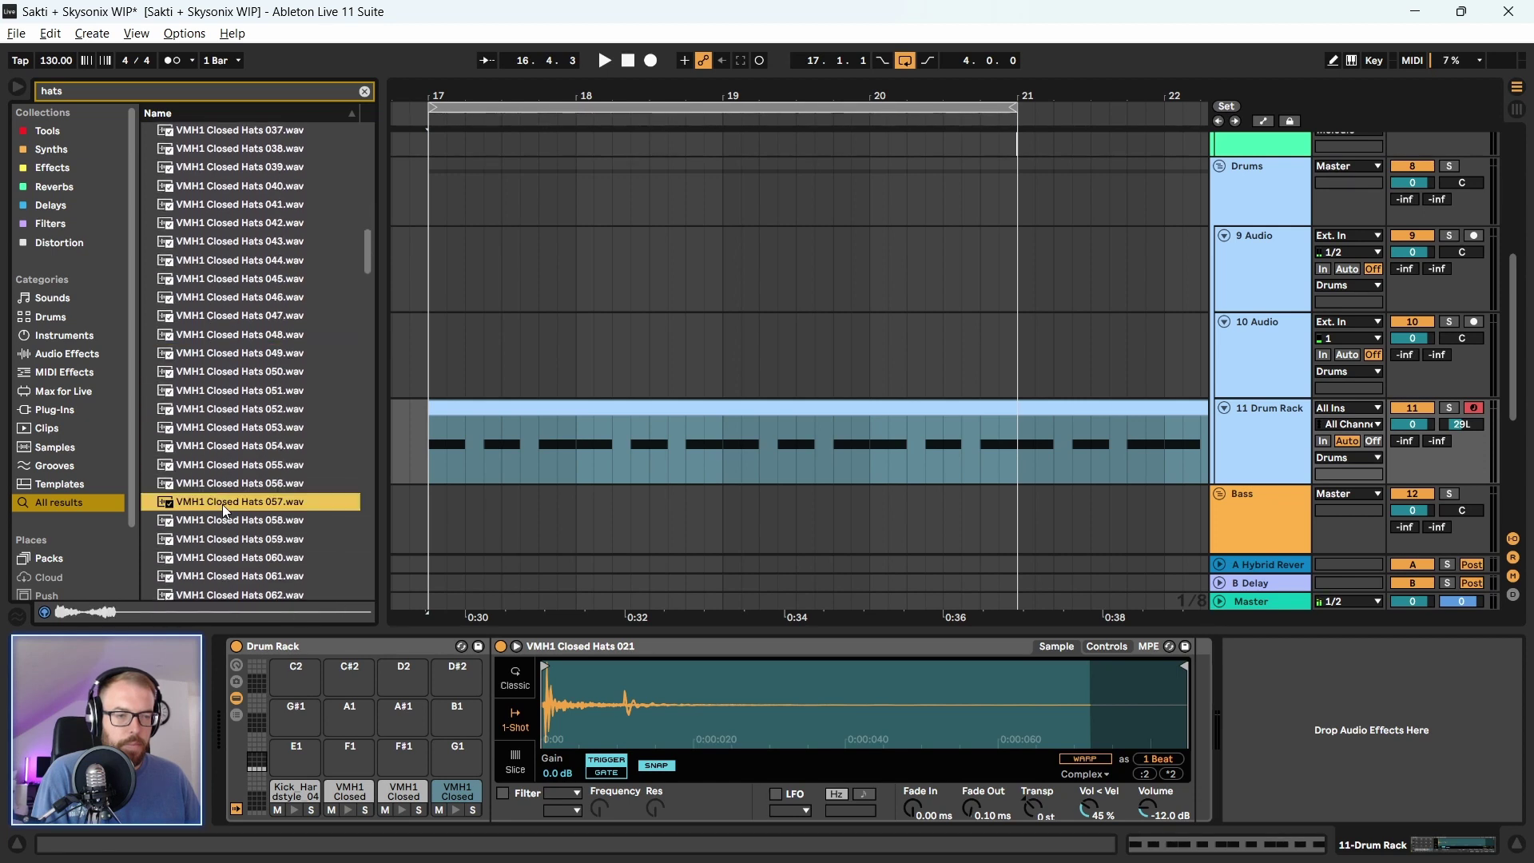
scroll(222, 505, down, 3)
click(222, 505)
scroll(223, 505, down, 4)
click(222, 505)
scroll(222, 505, down, 5)
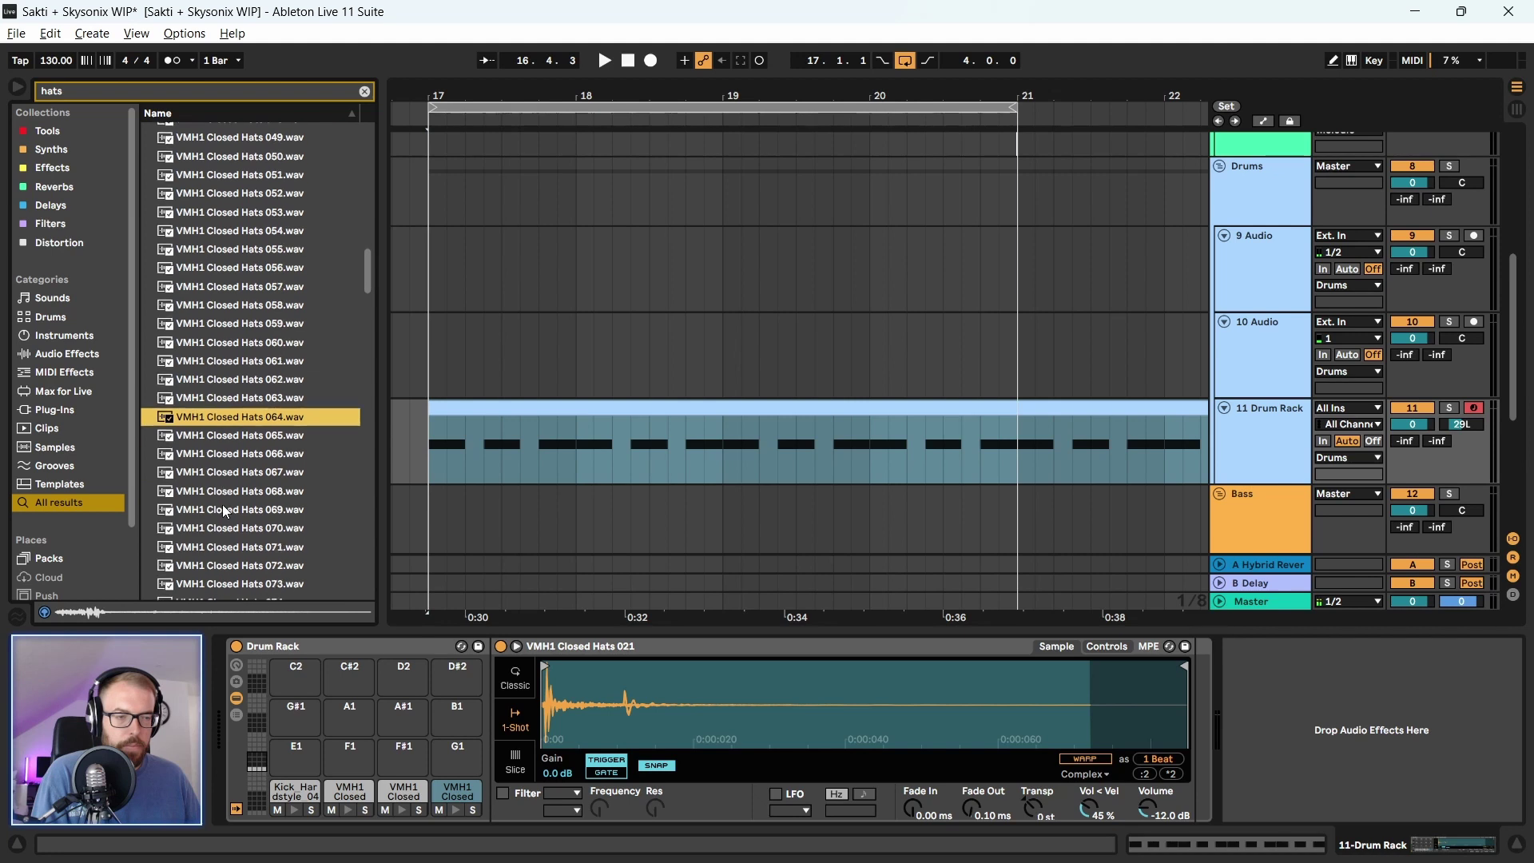
click(222, 505)
scroll(223, 505, down, 4)
click(222, 505)
scroll(223, 503, down, 3)
click(223, 504)
scroll(223, 503, down, 4)
click(225, 502)
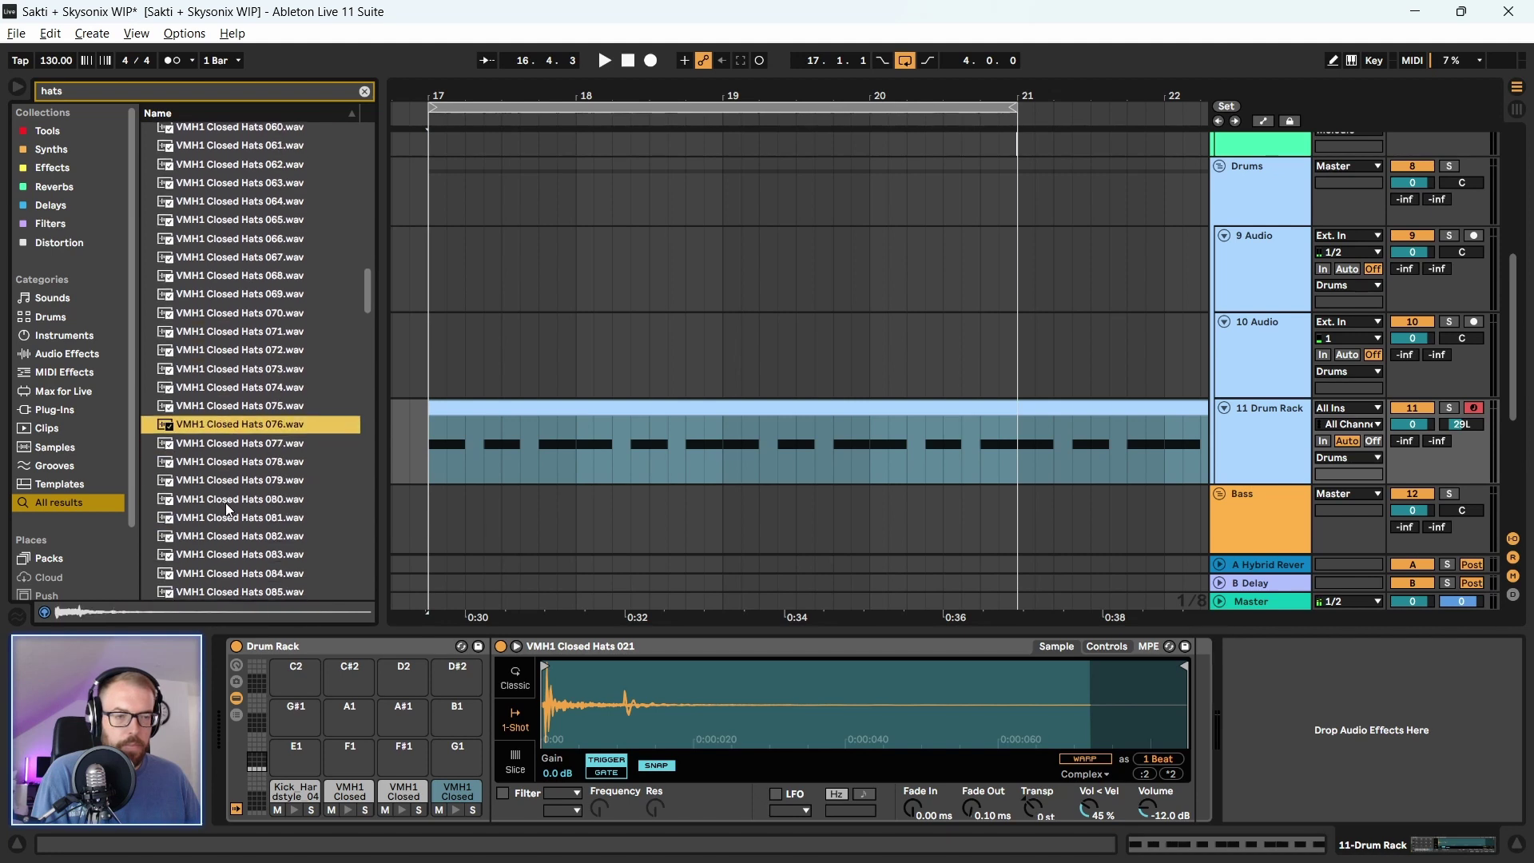
scroll(228, 505, down, 4)
click(228, 502)
scroll(228, 496, down, 3)
click(229, 494)
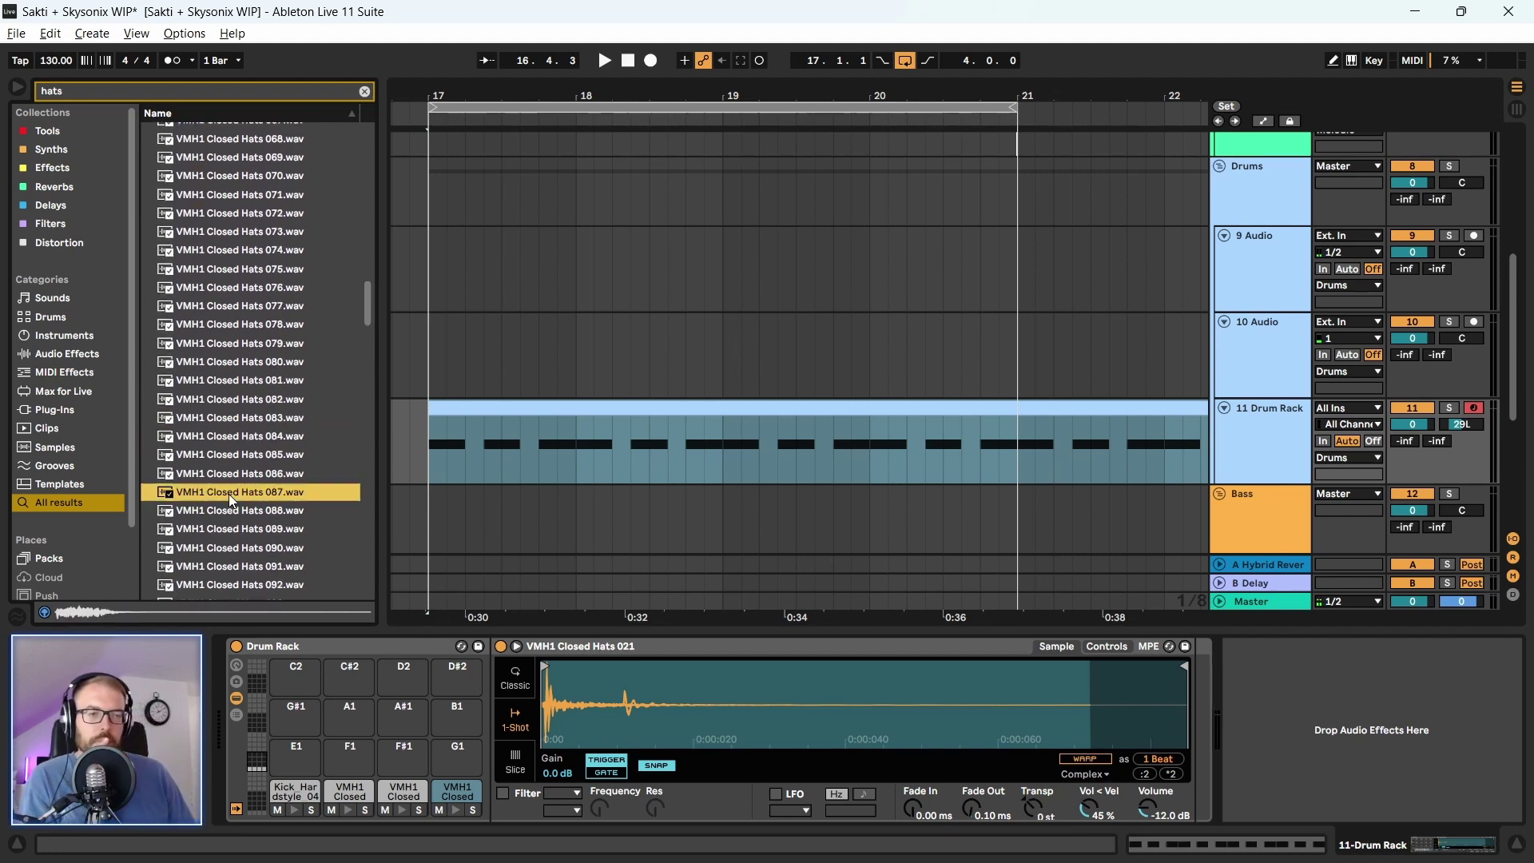
scroll(229, 494, down, 1)
scroll(228, 494, down, 3)
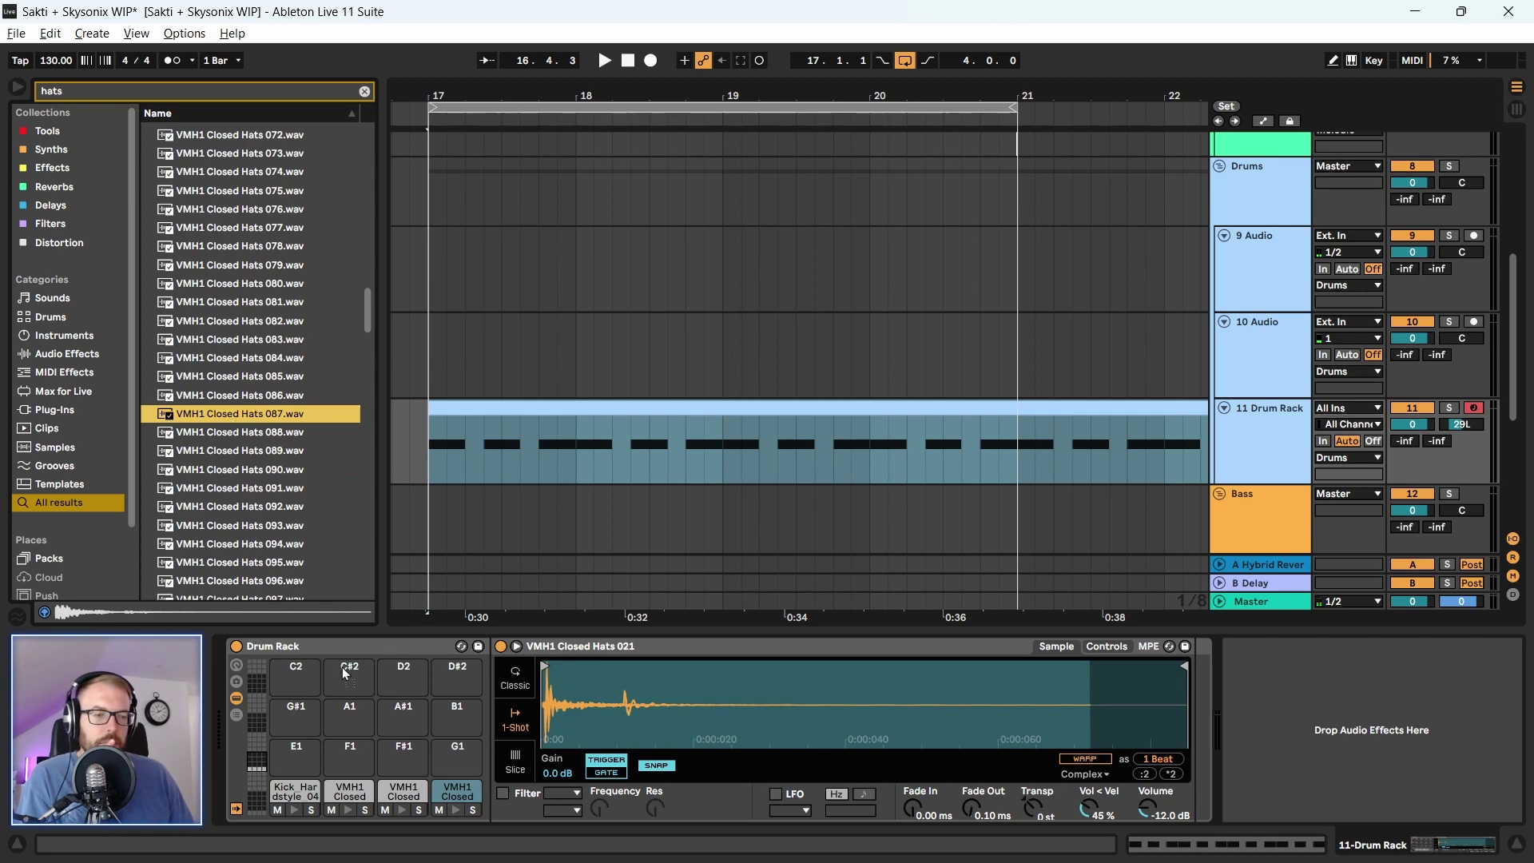
drag(296, 717, 296, 755)
Audition the VMH1 Closed Hats samples between 088 and 125 and load Closed Hats 119 onto the F1 pad
scroll(267, 418, down, 5)
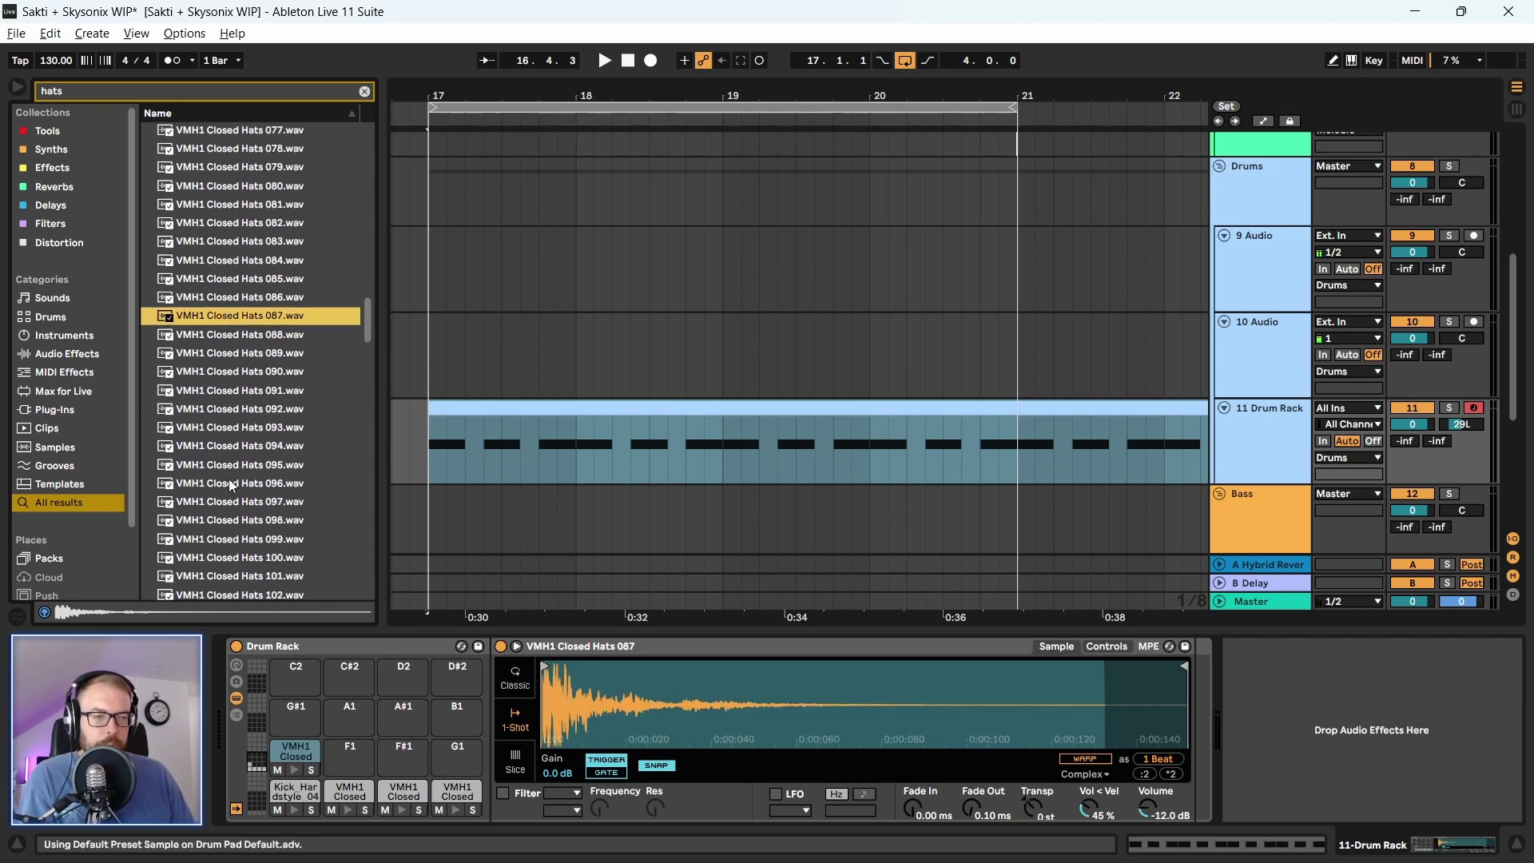
click(240, 484)
scroll(240, 485, down, 5)
click(240, 493)
scroll(240, 493, down, 5)
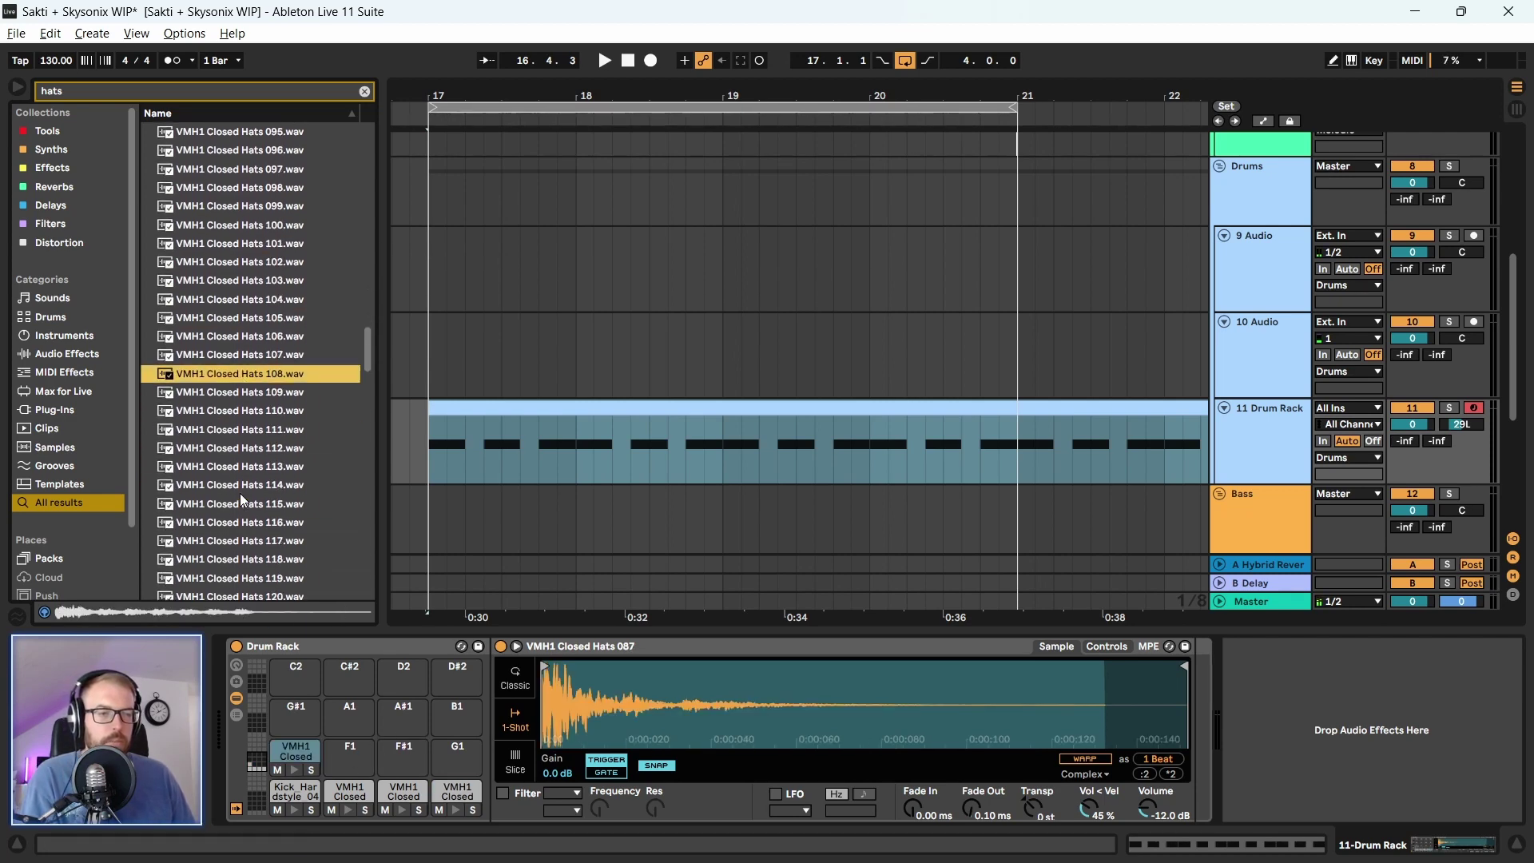
click(228, 366)
scroll(208, 489, down, 2)
click(208, 489)
scroll(208, 490, down, 2)
click(208, 489)
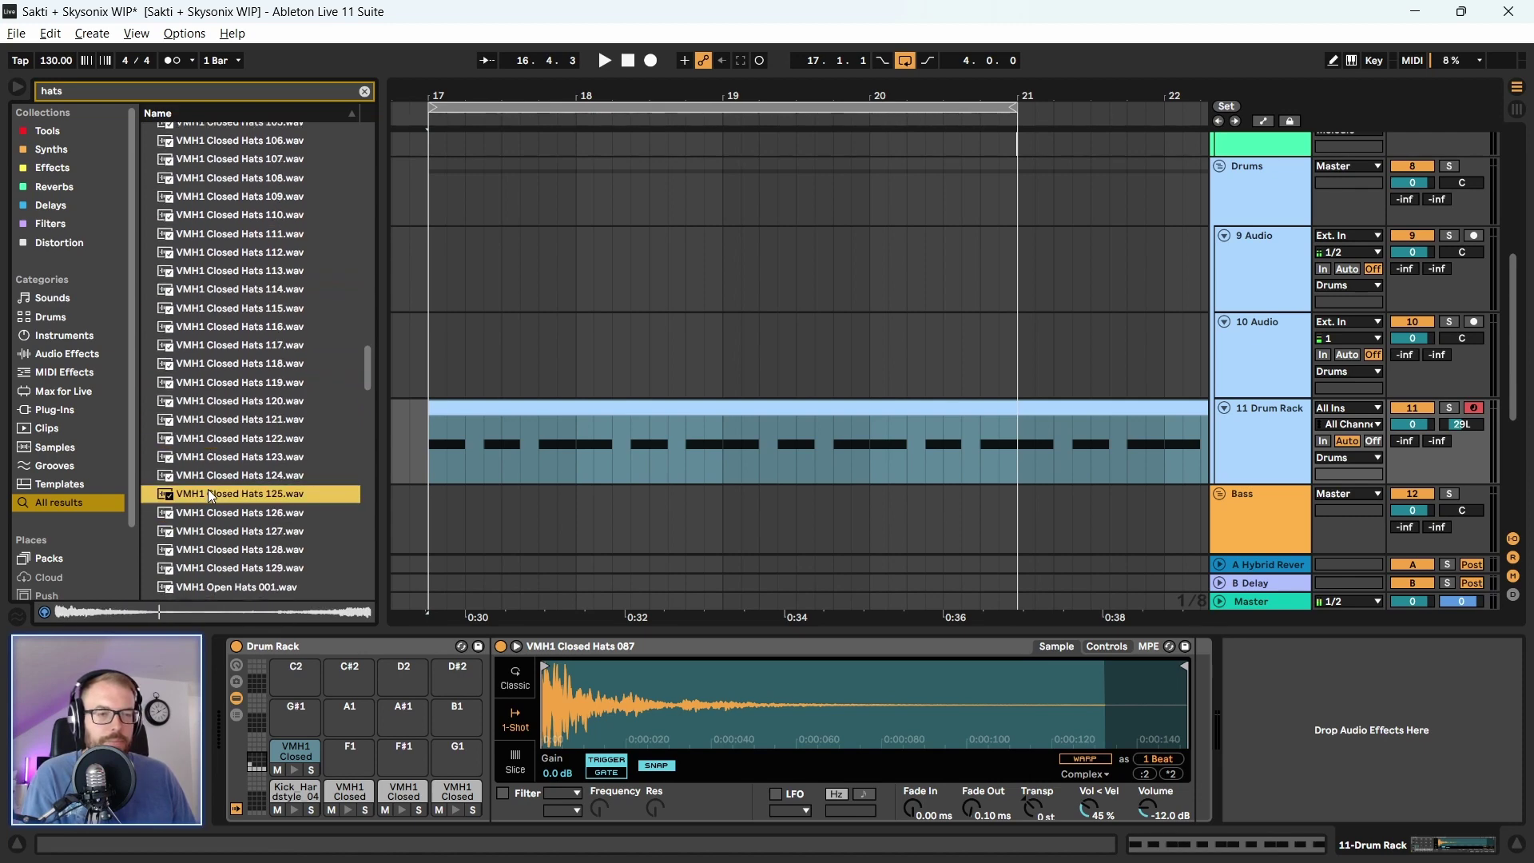
click(240, 378)
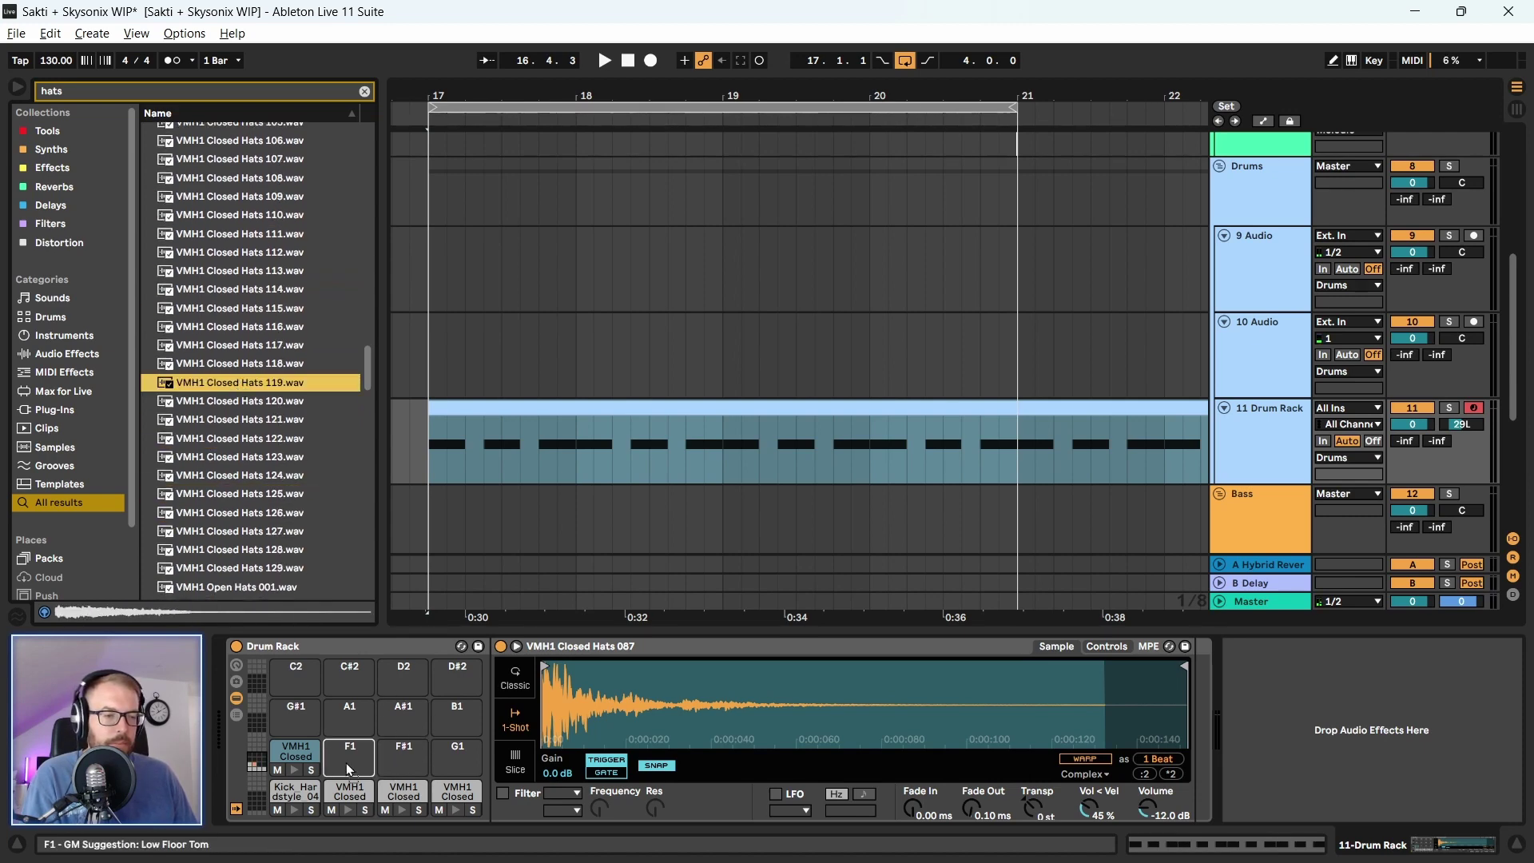
drag(347, 764, 348, 765)
Audition the VMH1 Open Hats samples up to 027 and select Open Hats 024
scroll(221, 512, down, 2)
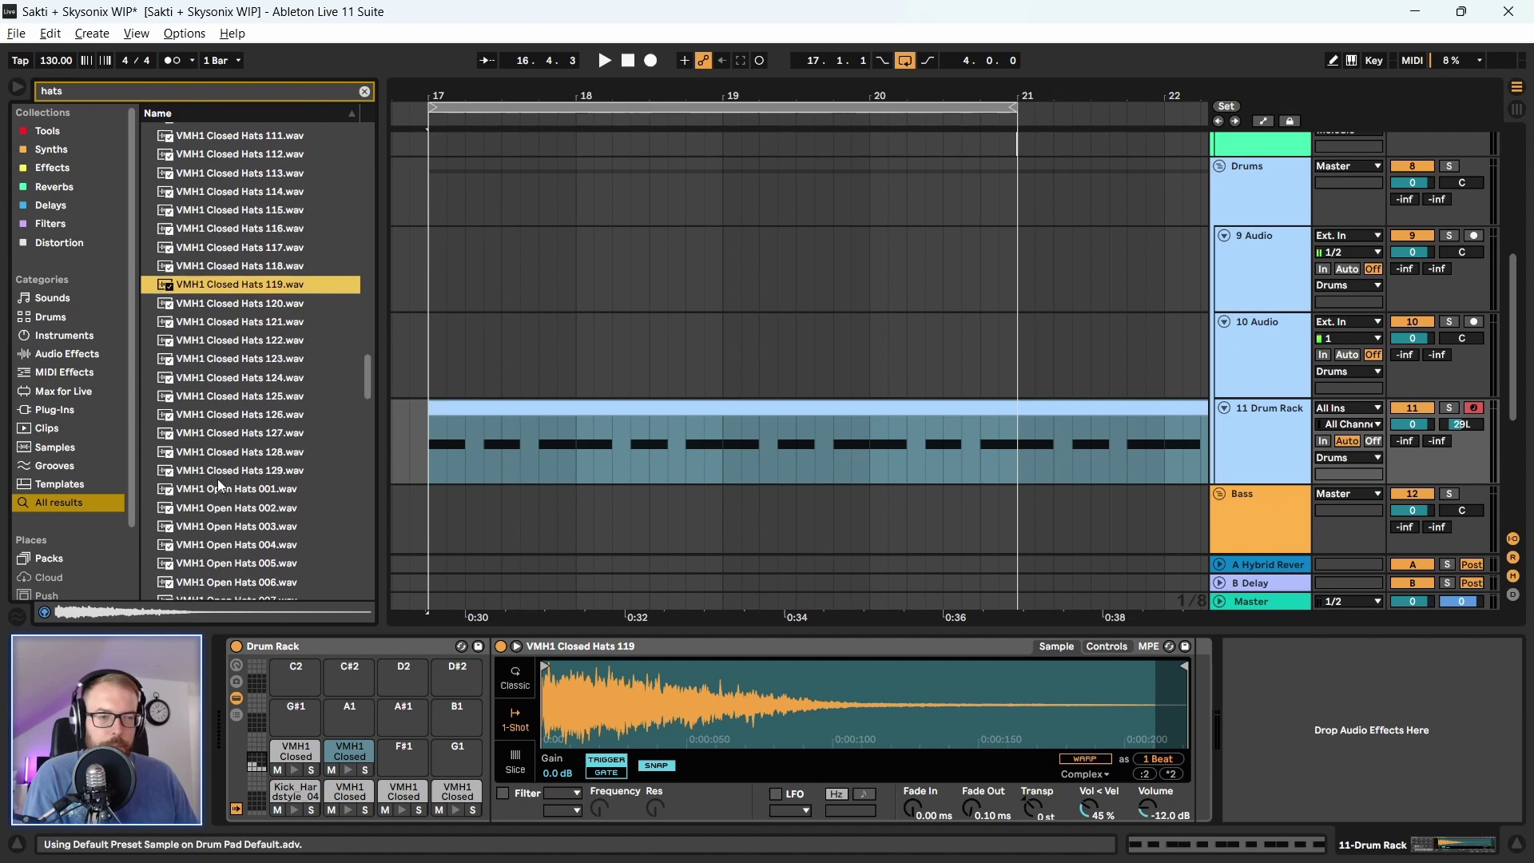
click(217, 478)
scroll(208, 501, down, 2)
click(208, 500)
scroll(208, 500, down, 2)
scroll(208, 500, down, 2)
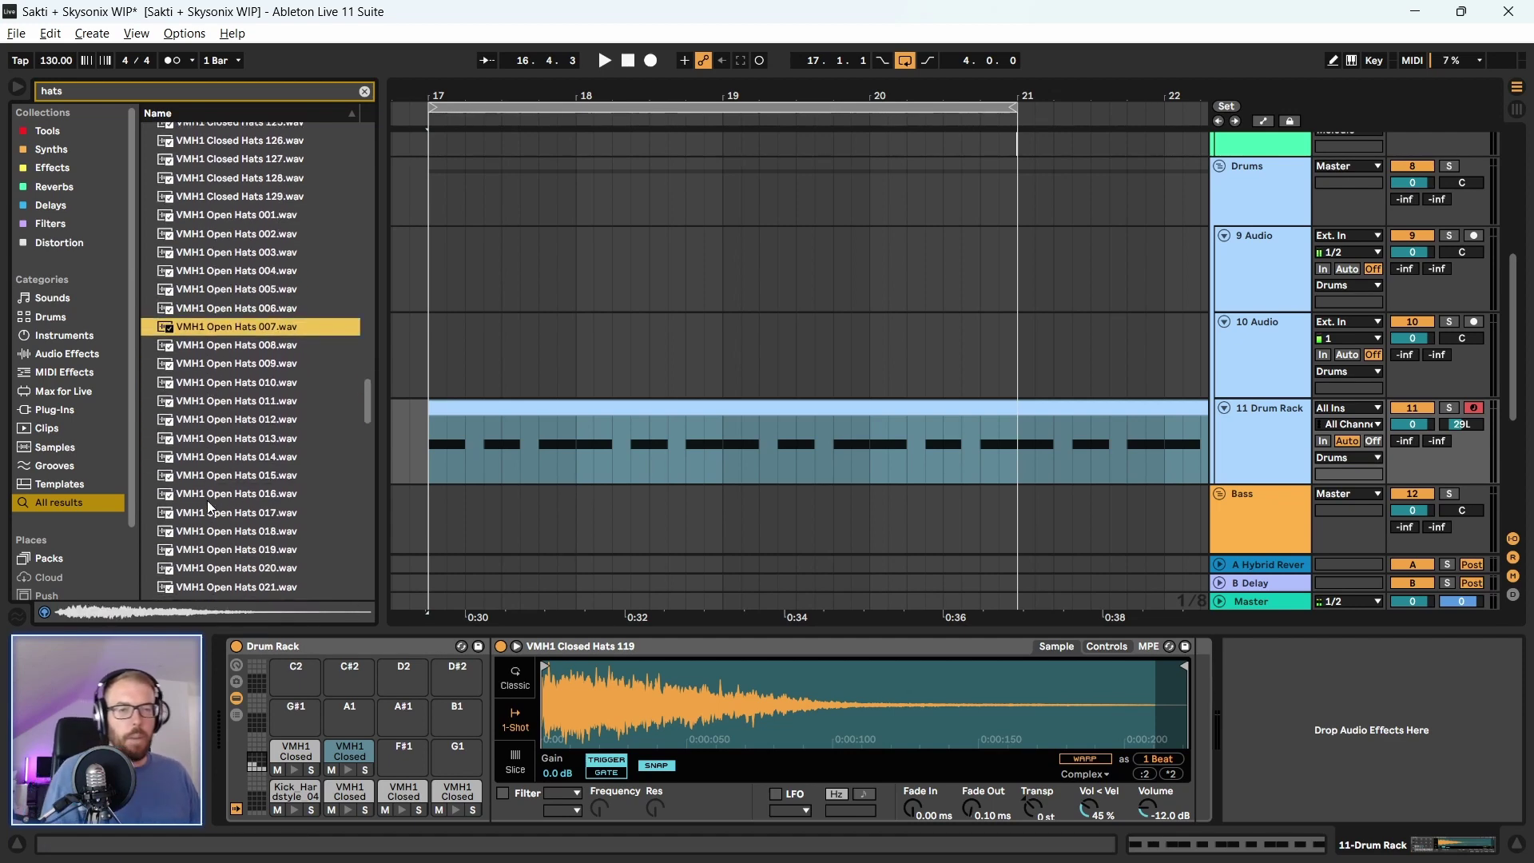
click(208, 500)
scroll(208, 500, down, 2)
click(208, 500)
scroll(208, 500, down, 2)
click(208, 500)
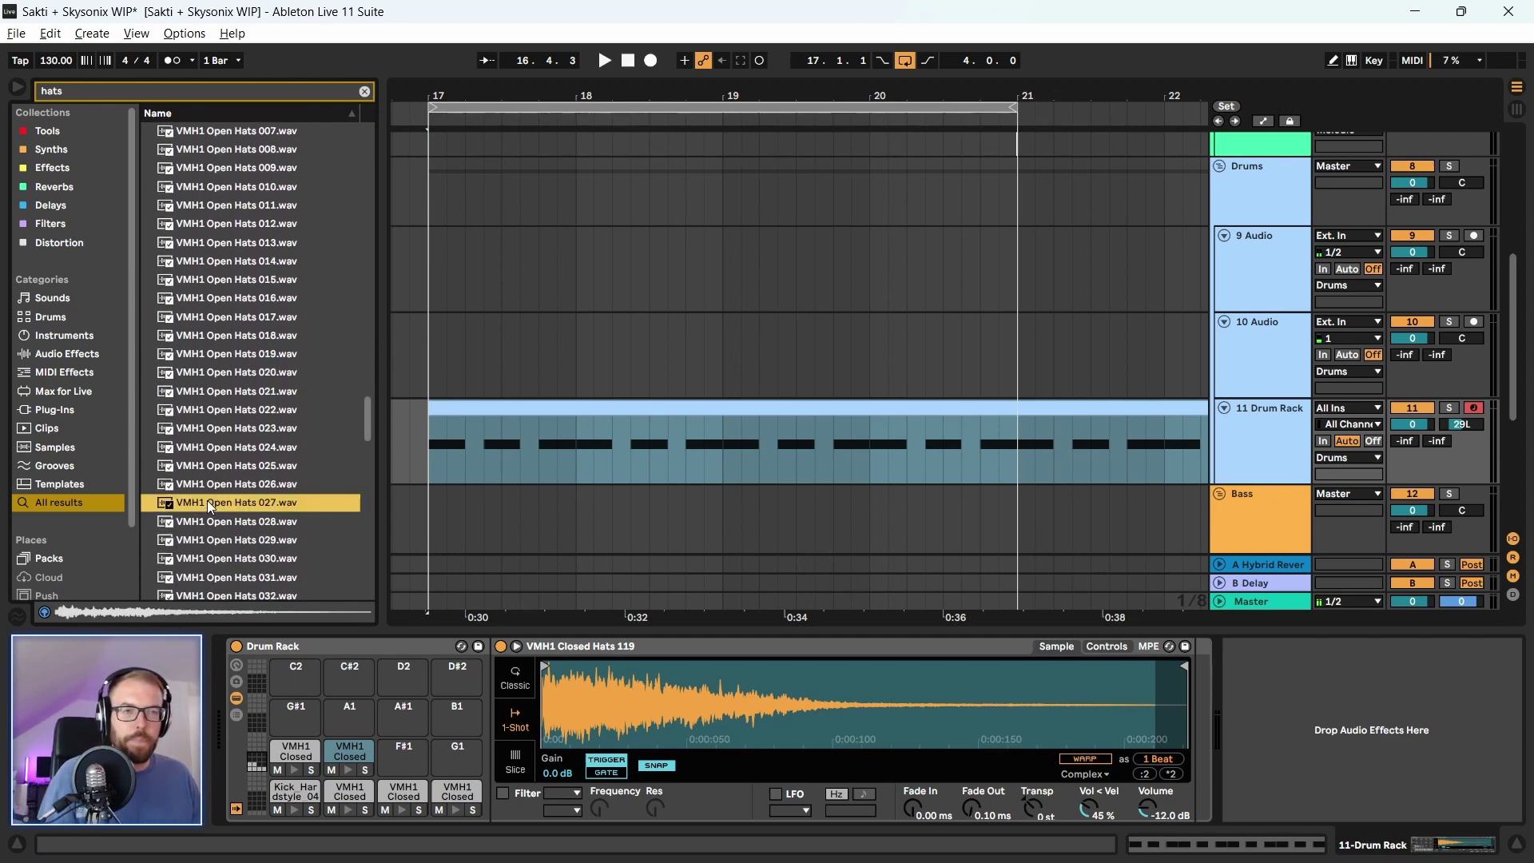
click(252, 448)
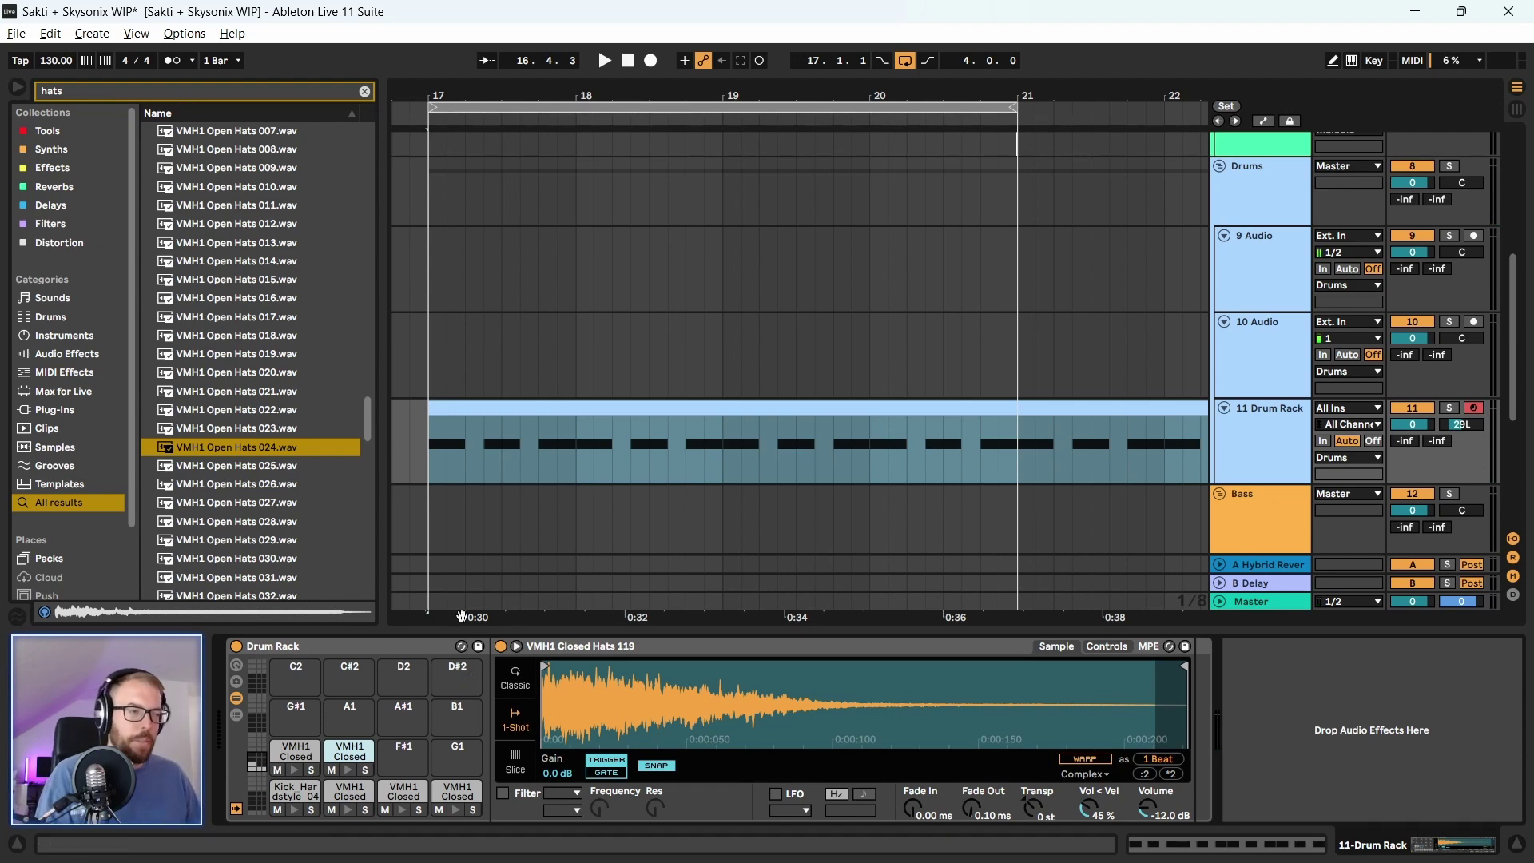
Select the Drum Rack clip and replace the browser search with "snare"
click(601, 406)
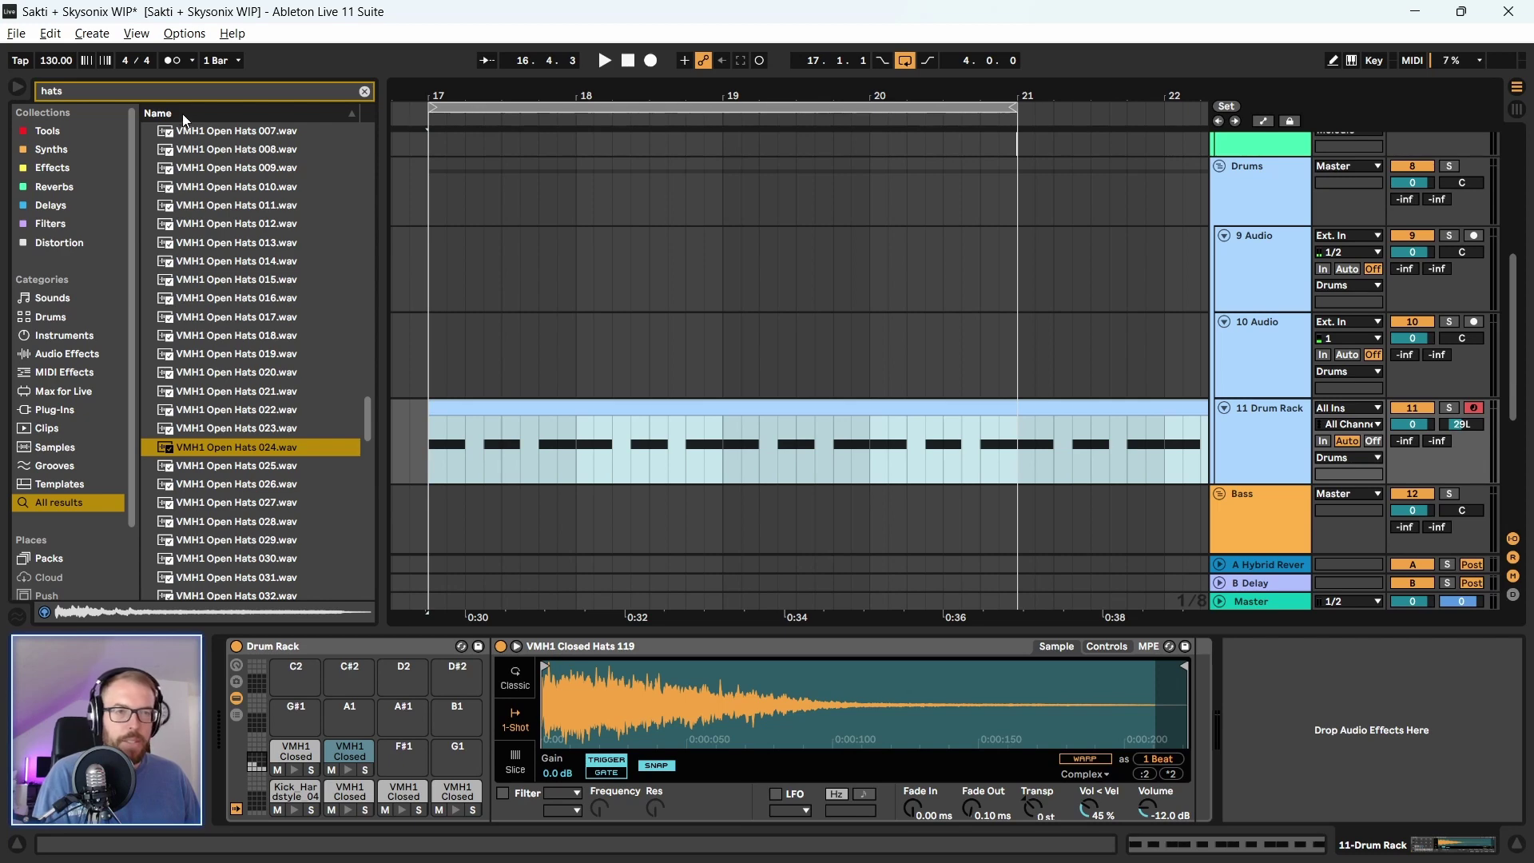
click(81, 90)
text(snare)
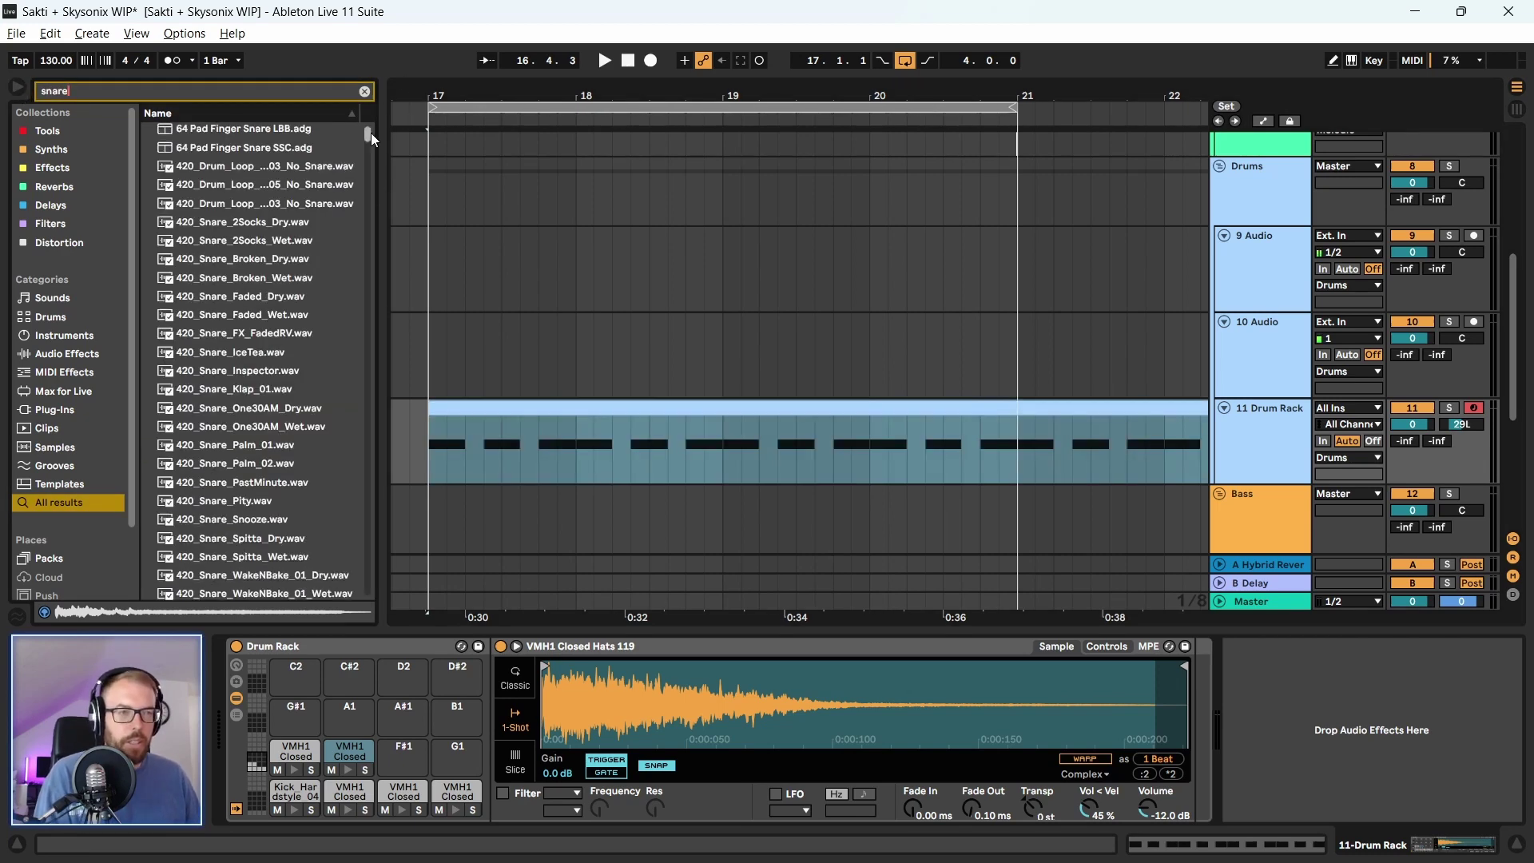
Audition snare samples across the results, including Snare Noise 3 and Trench Snare 2
drag(368, 134, 367, 279)
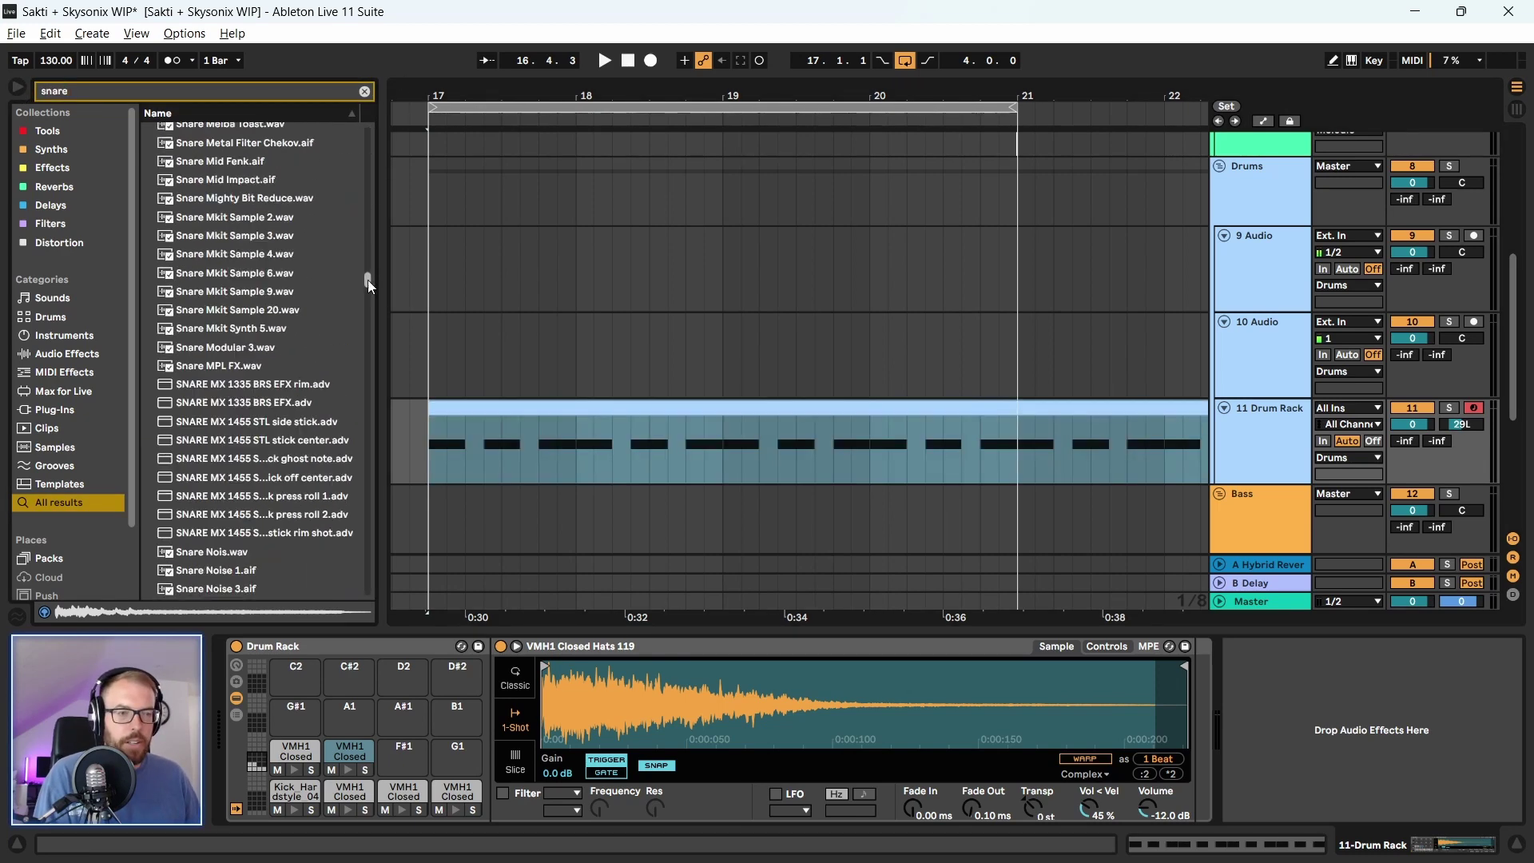
click(264, 451)
click(254, 364)
click(222, 512)
scroll(224, 506, down, 8)
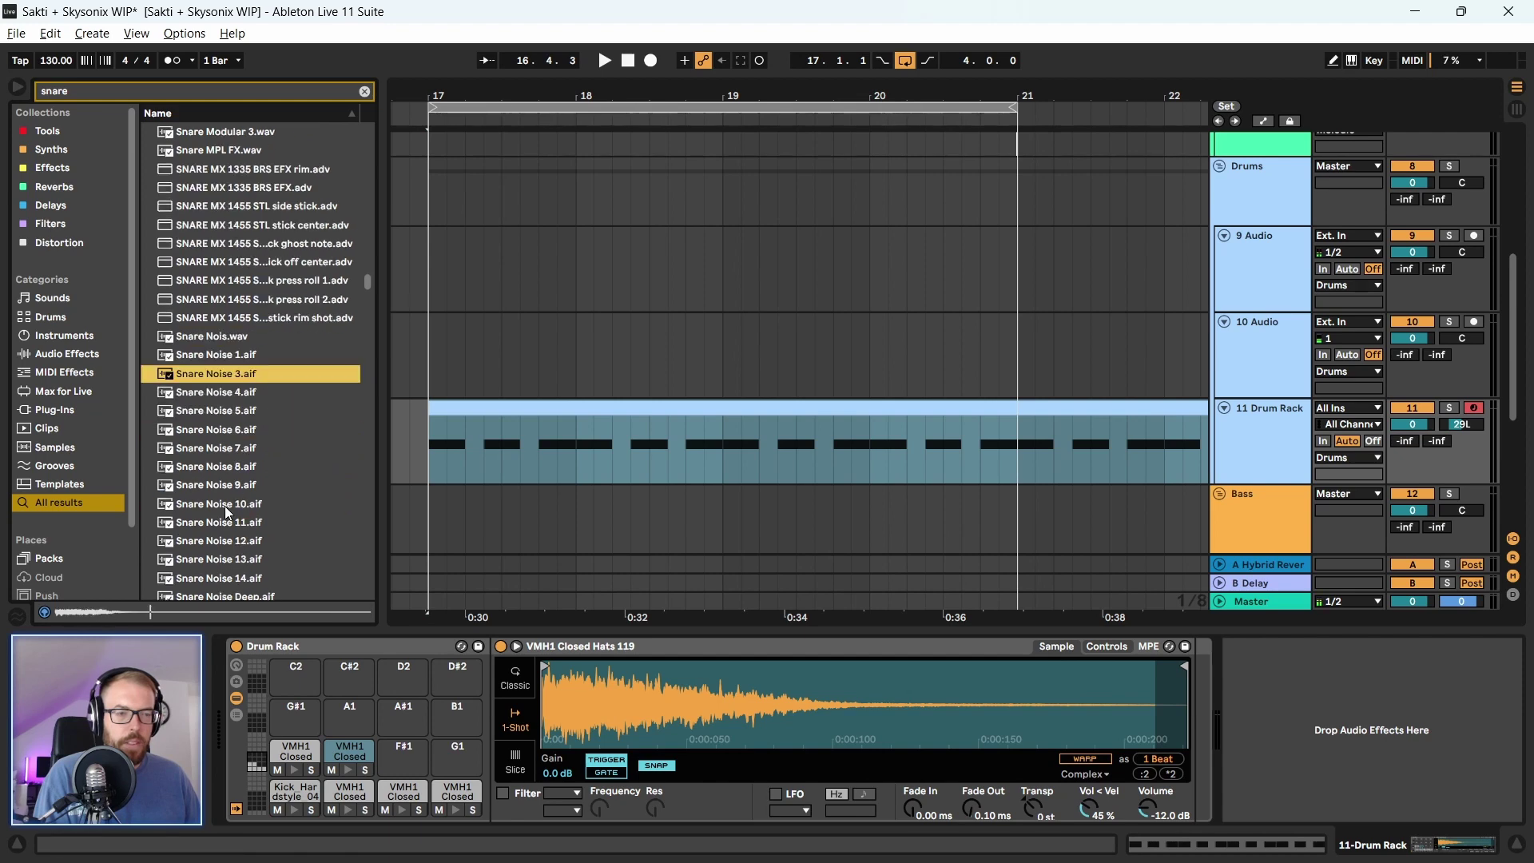
drag(362, 302, 367, 412)
click(286, 461)
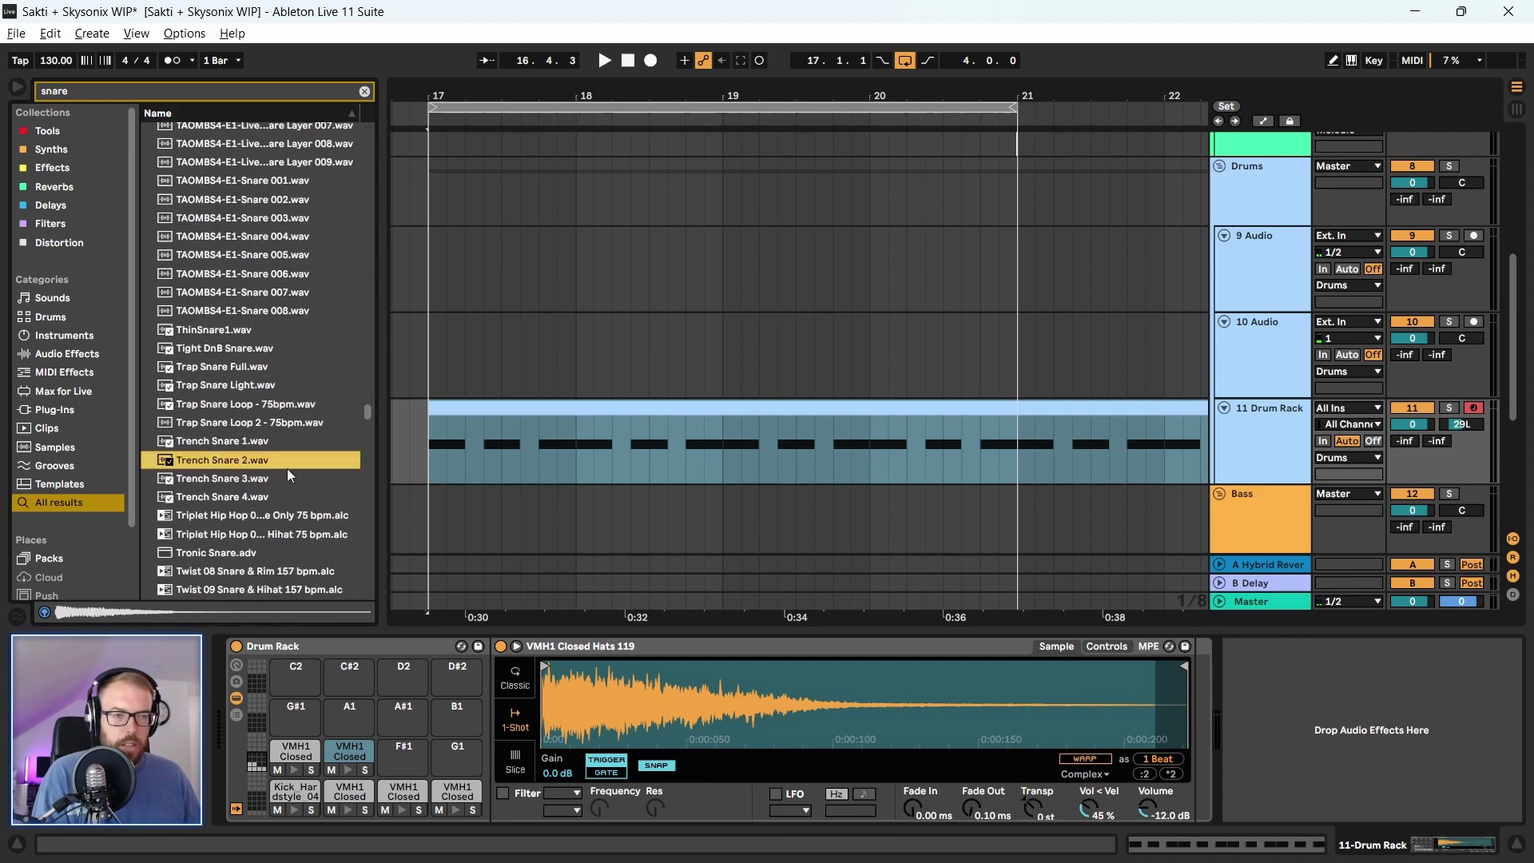
click(278, 381)
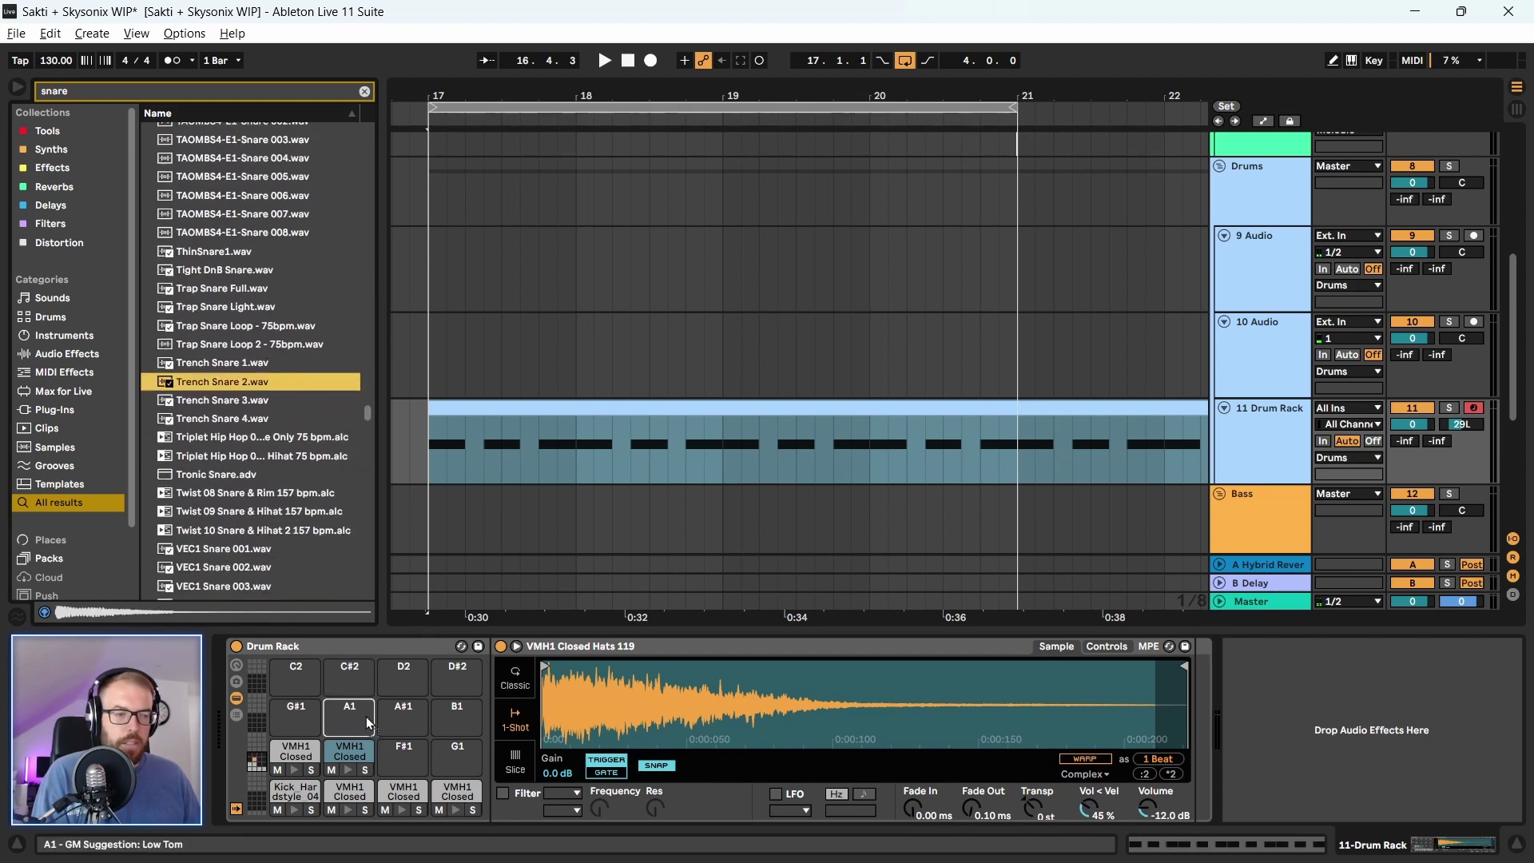
Audition the VEC1 Snare samples, including 007 and 019
scroll(227, 377, down, 2)
click(251, 539)
scroll(251, 540, down, 5)
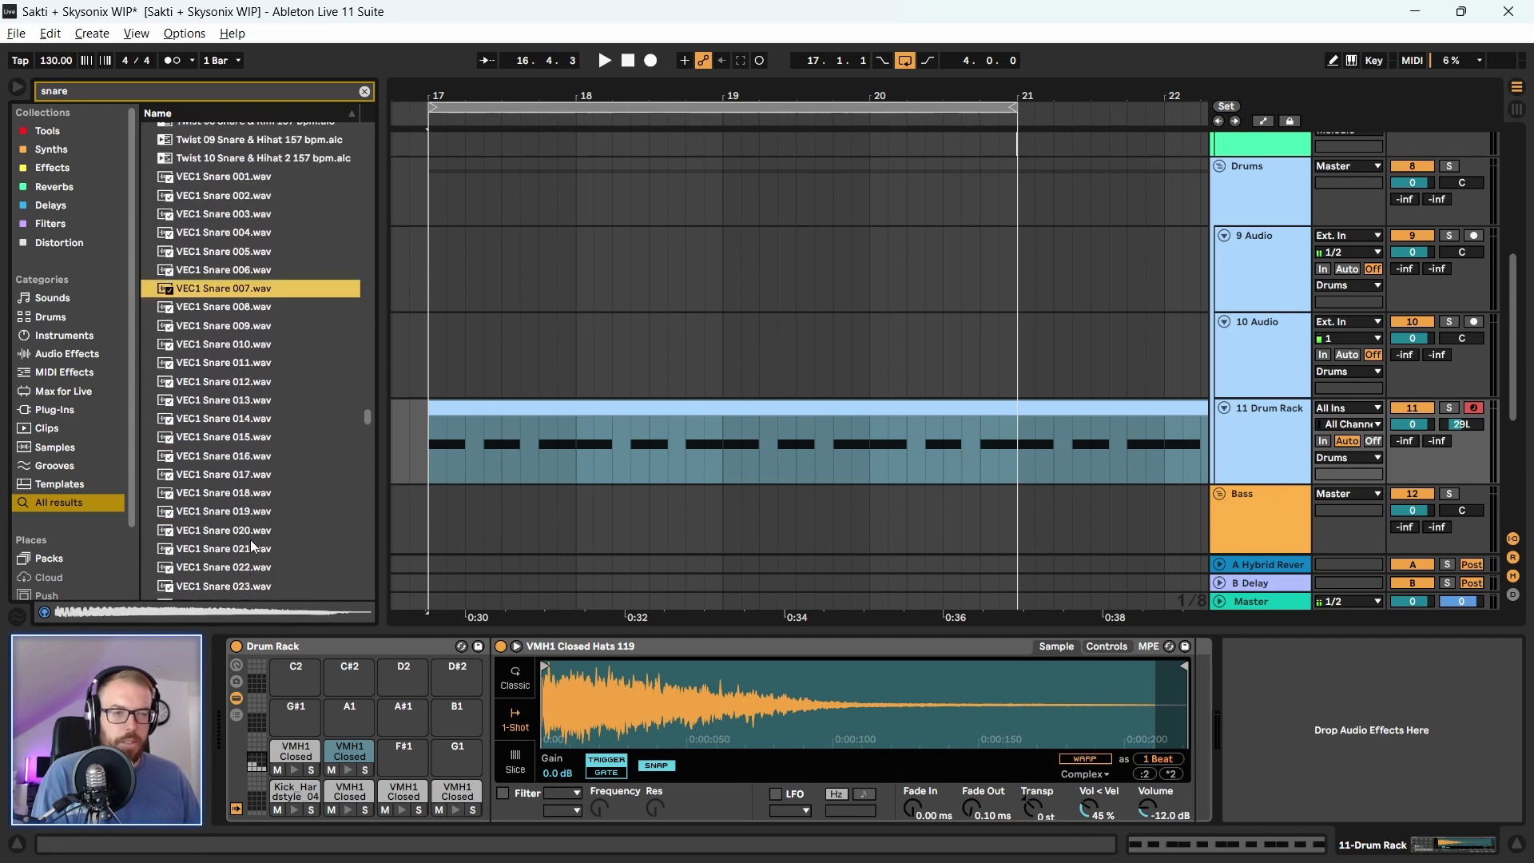
click(254, 395)
scroll(254, 394, down, 3)
click(254, 387)
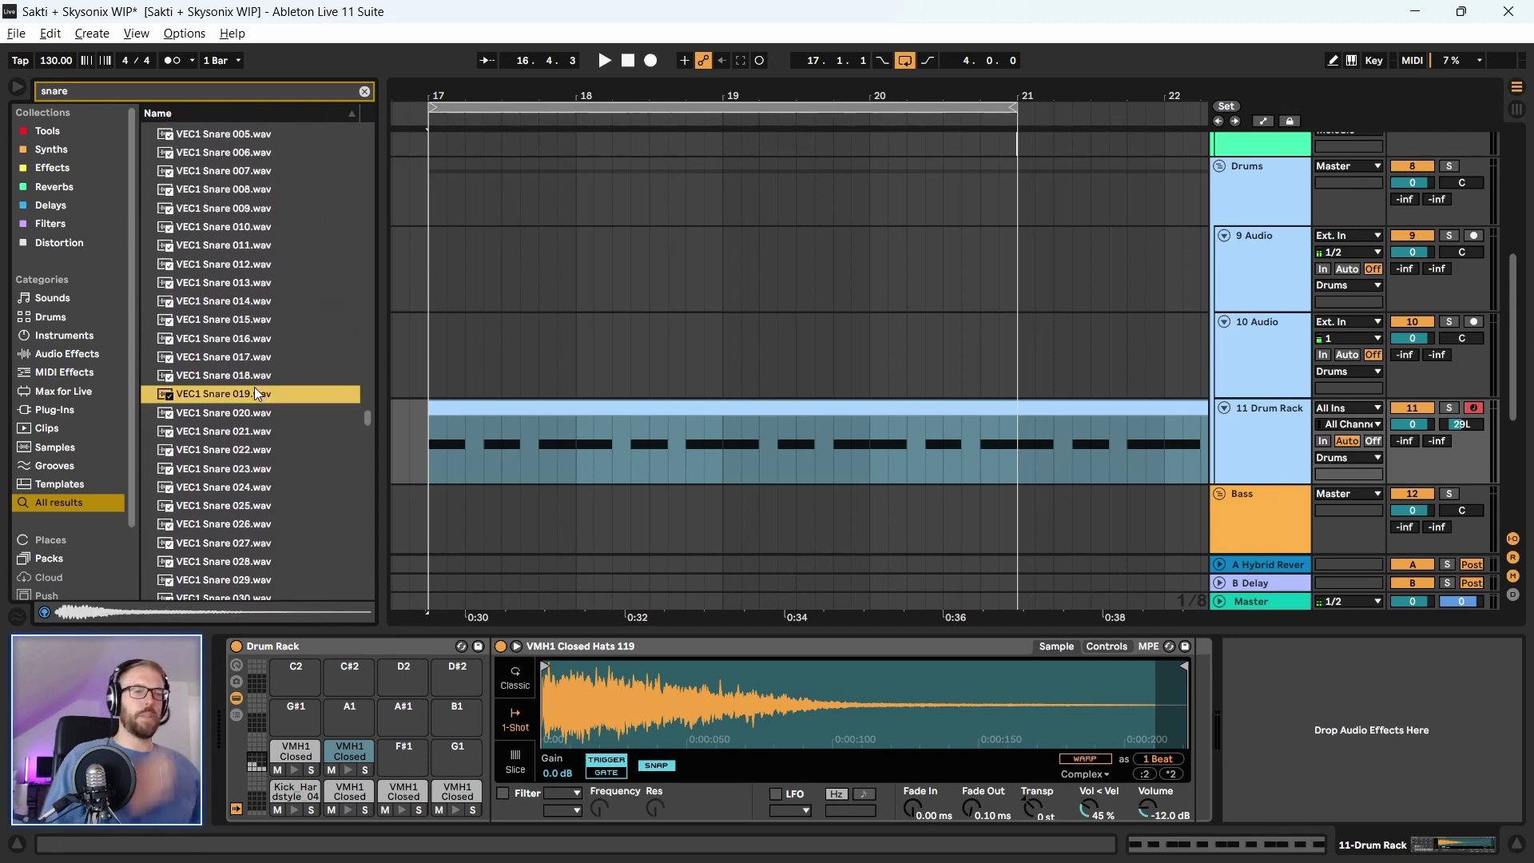
Audition the VEE2 Snare samples between 120 and 139
scroll(254, 386, down, 2)
drag(368, 419, 362, 495)
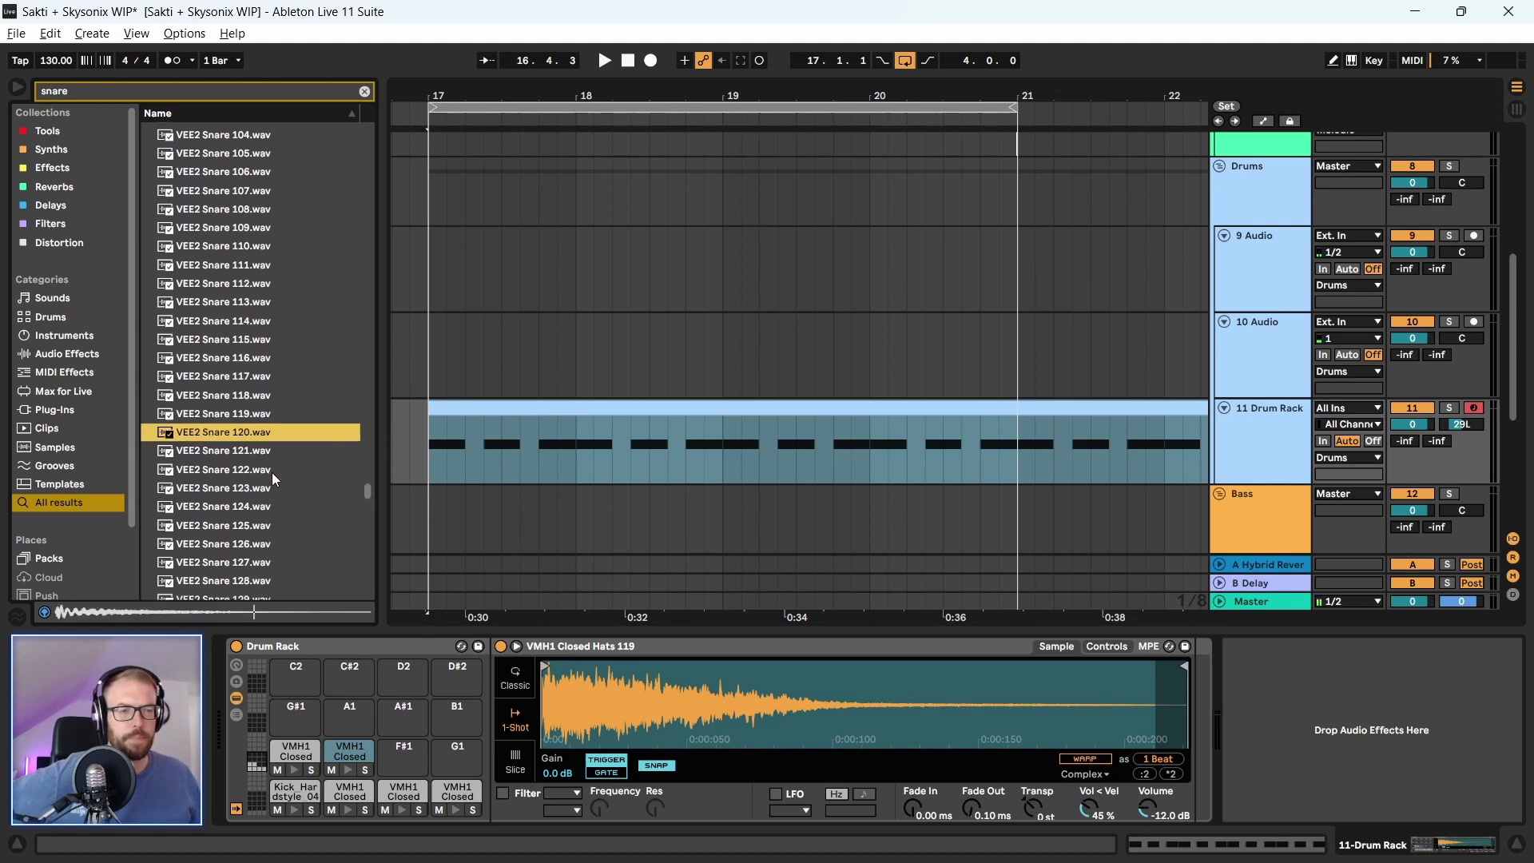
click(267, 465)
scroll(267, 464, down, 3)
click(267, 463)
scroll(264, 473, down, 3)
click(261, 483)
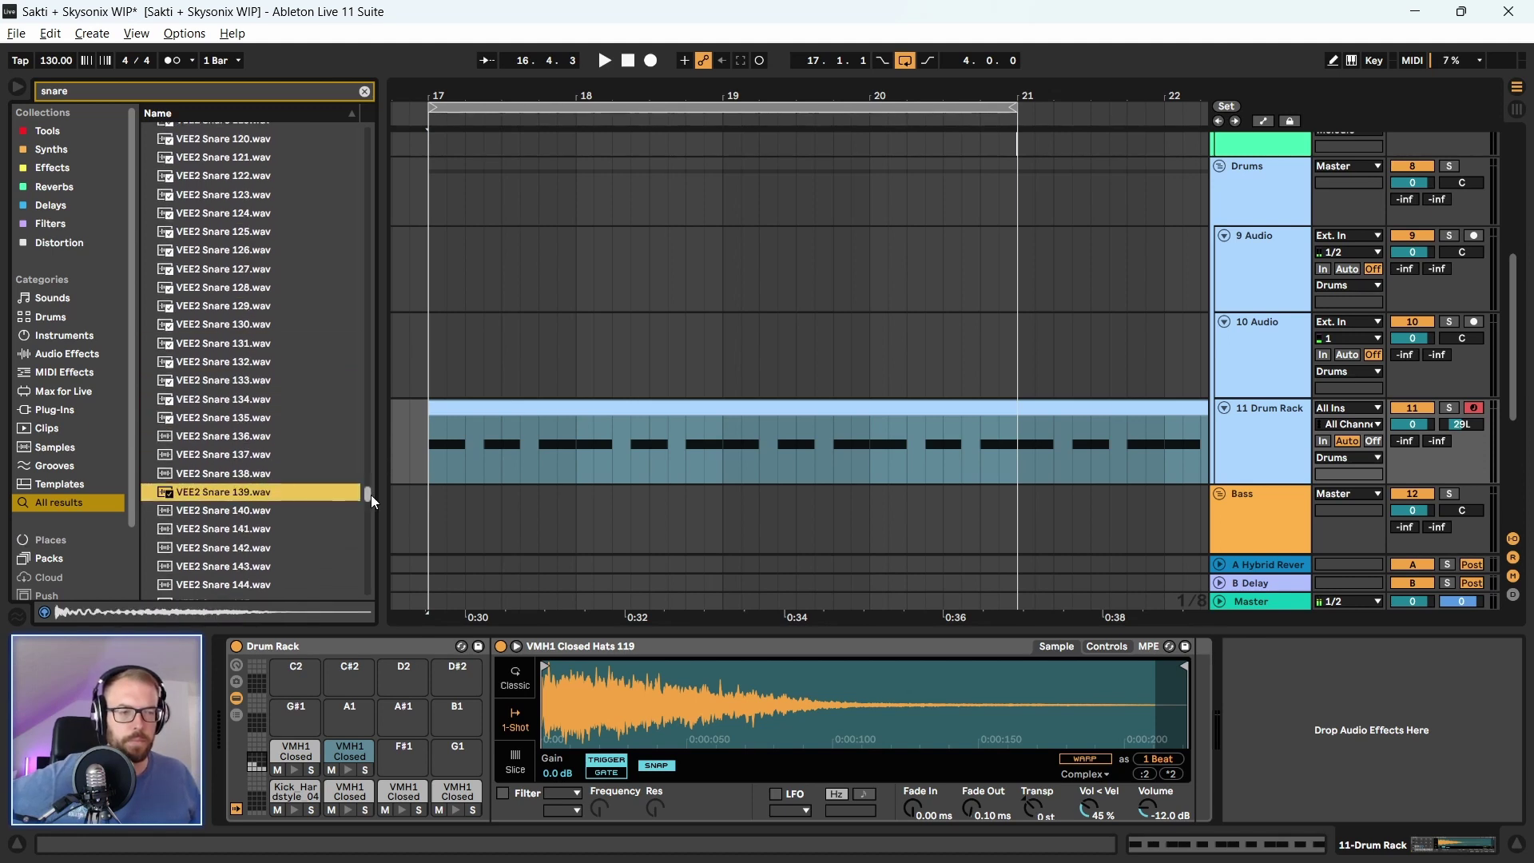
Audition the VEH3 Snares samples between 114 and 179
drag(371, 495, 373, 530)
click(256, 517)
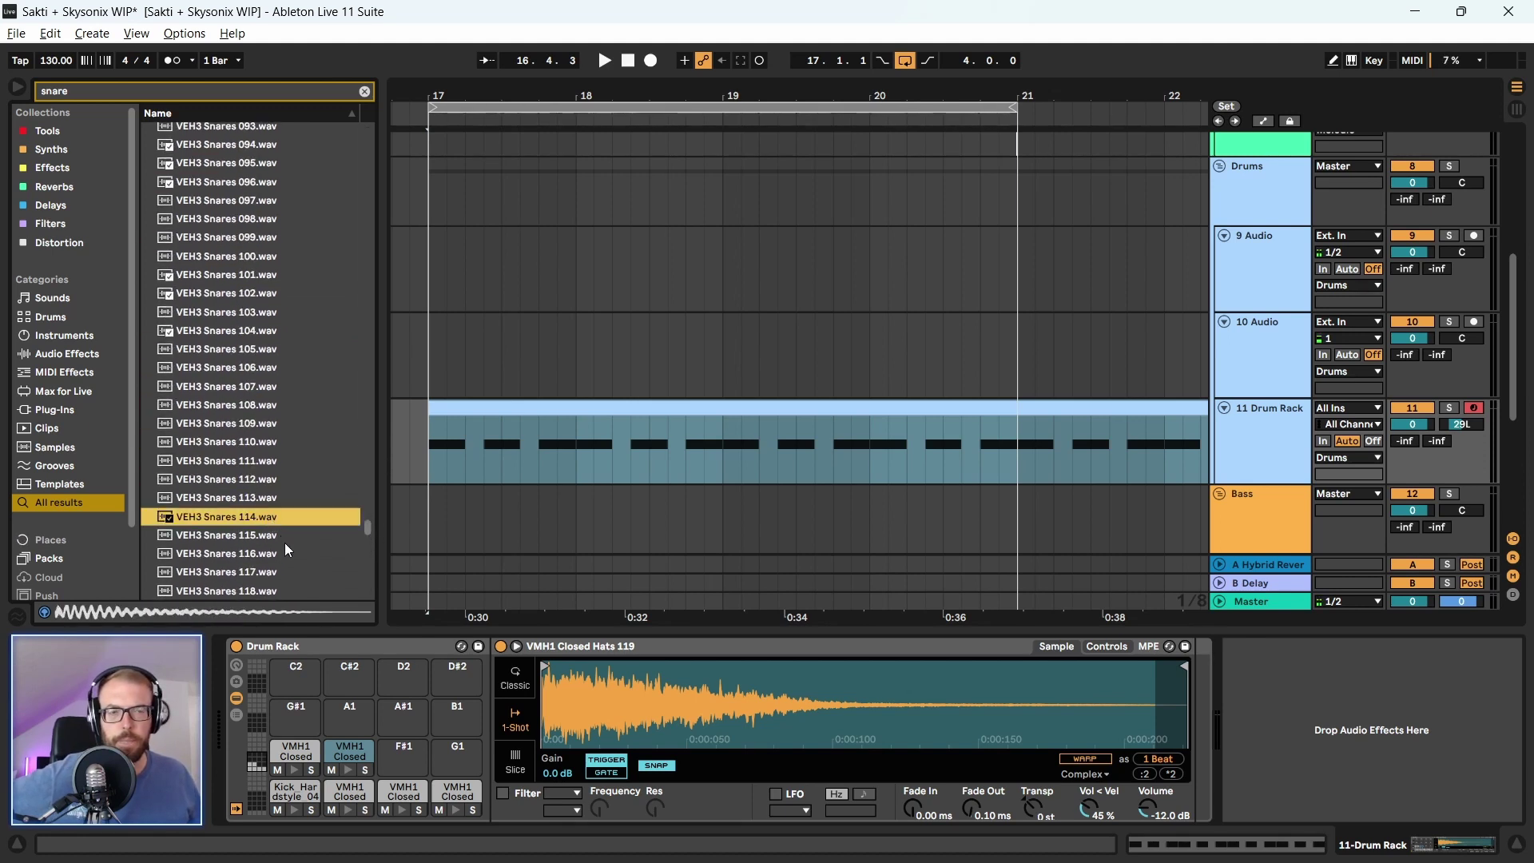
scroll(284, 544, down, 2)
click(240, 477)
scroll(238, 483, down, 2)
click(238, 477)
click(239, 481)
scroll(238, 481, down, 2)
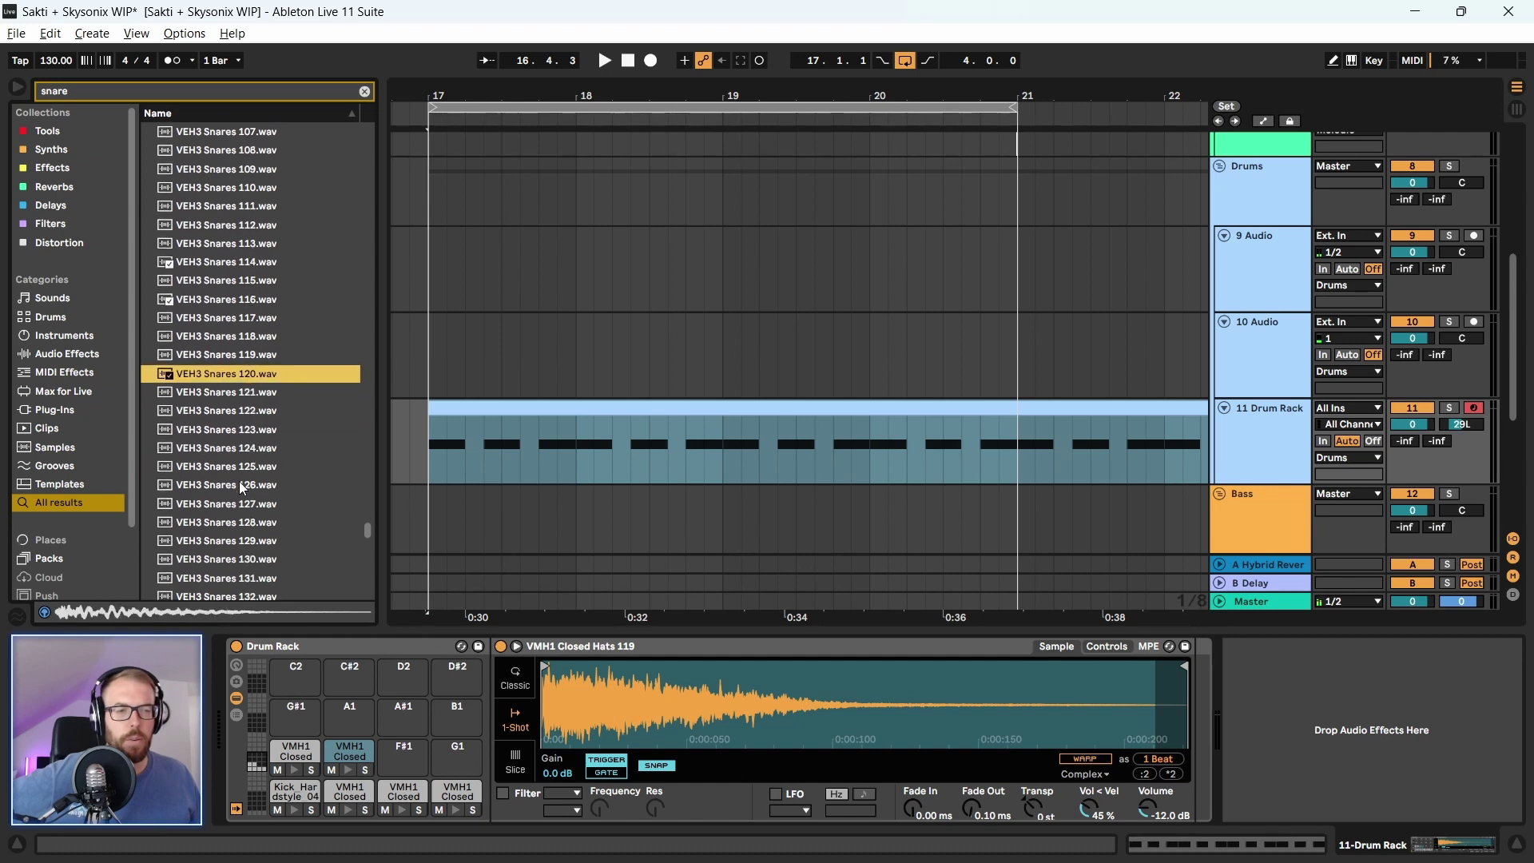
click(238, 482)
scroll(238, 481, down, 2)
click(238, 481)
scroll(235, 481, down, 2)
scroll(235, 481, down, 2)
click(235, 481)
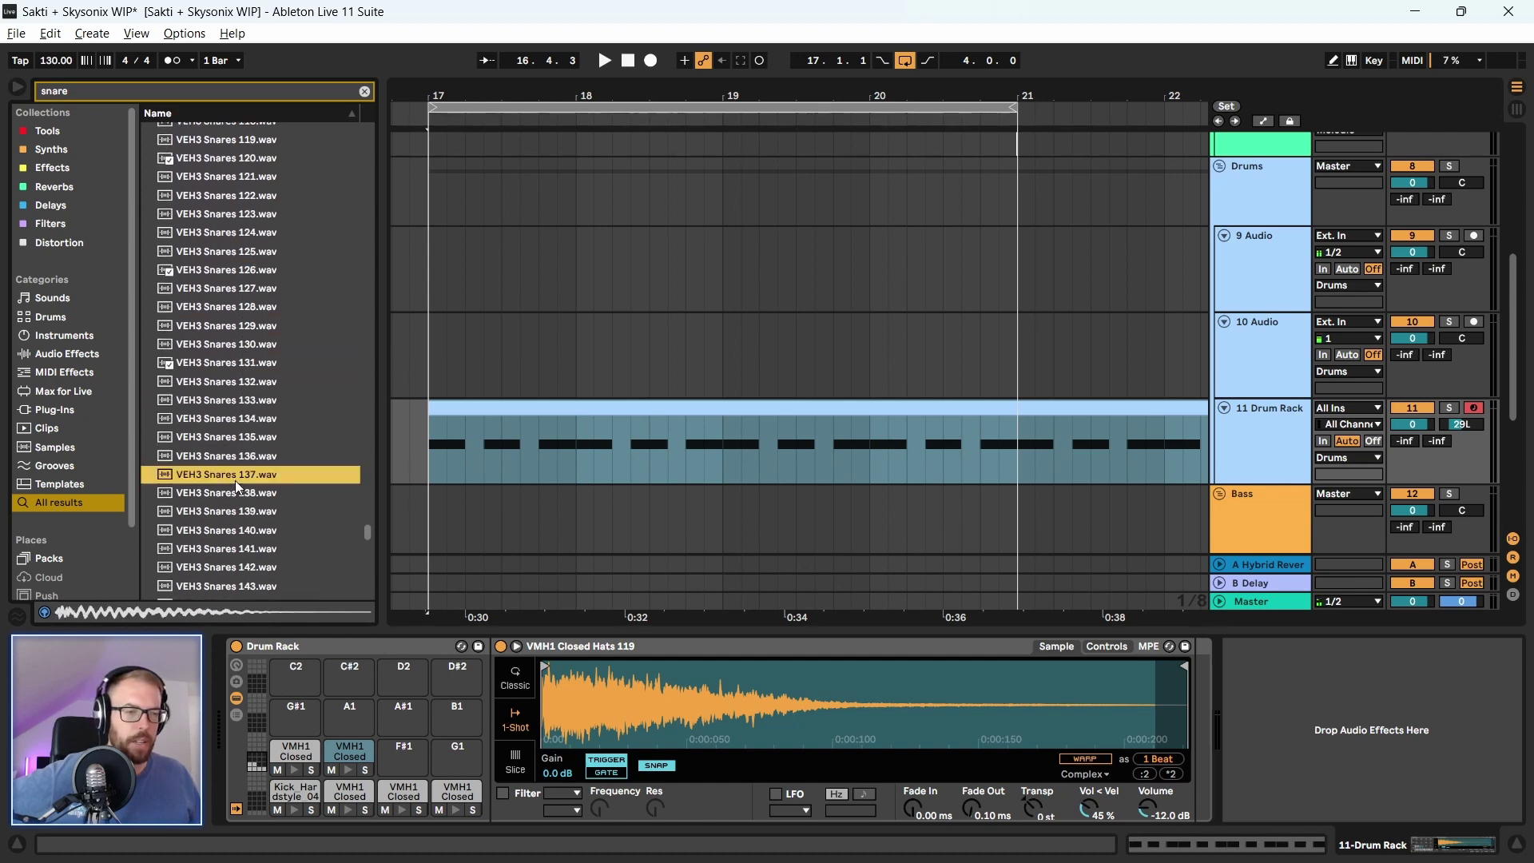
scroll(235, 481, down, 2)
click(218, 459)
click(219, 478)
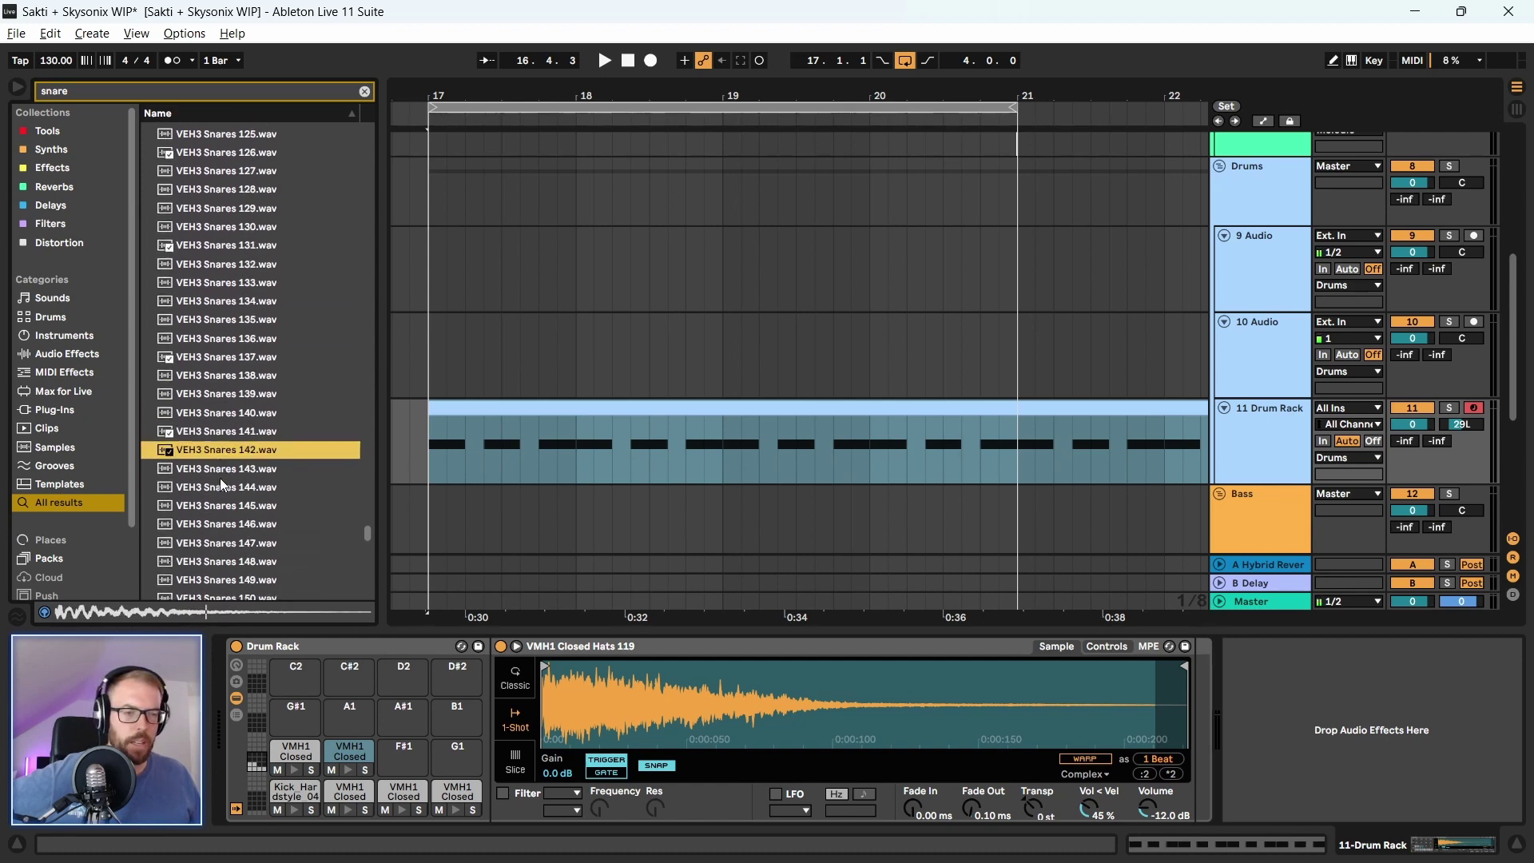
scroll(219, 478, down, 2)
click(219, 478)
scroll(219, 478, down, 2)
click(219, 478)
scroll(219, 478, down, 2)
click(219, 478)
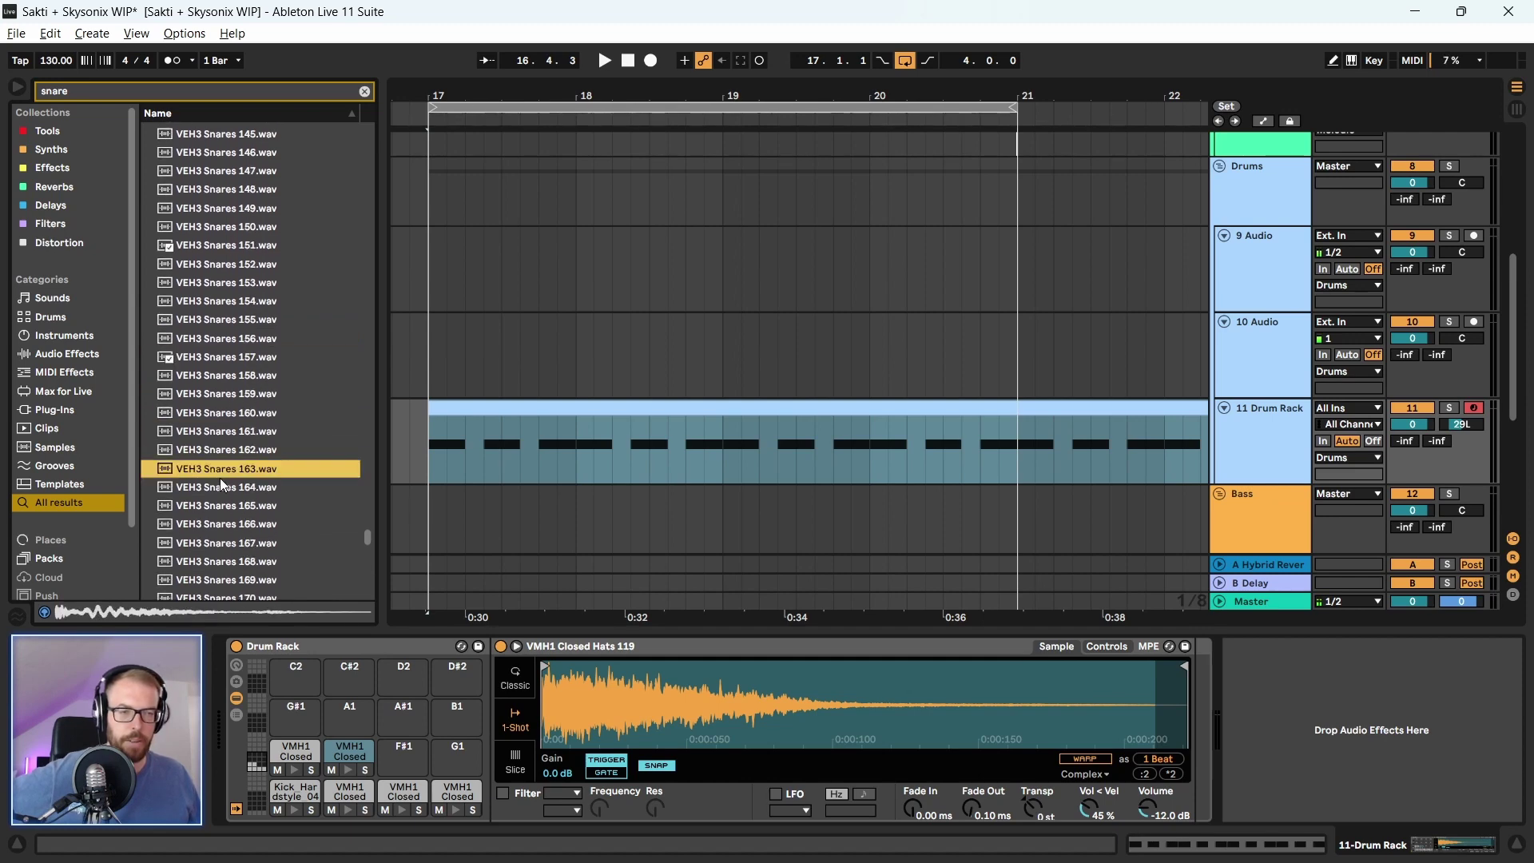
scroll(219, 478, down, 2)
click(219, 478)
scroll(219, 478, down, 2)
click(219, 477)
scroll(219, 478, down, 2)
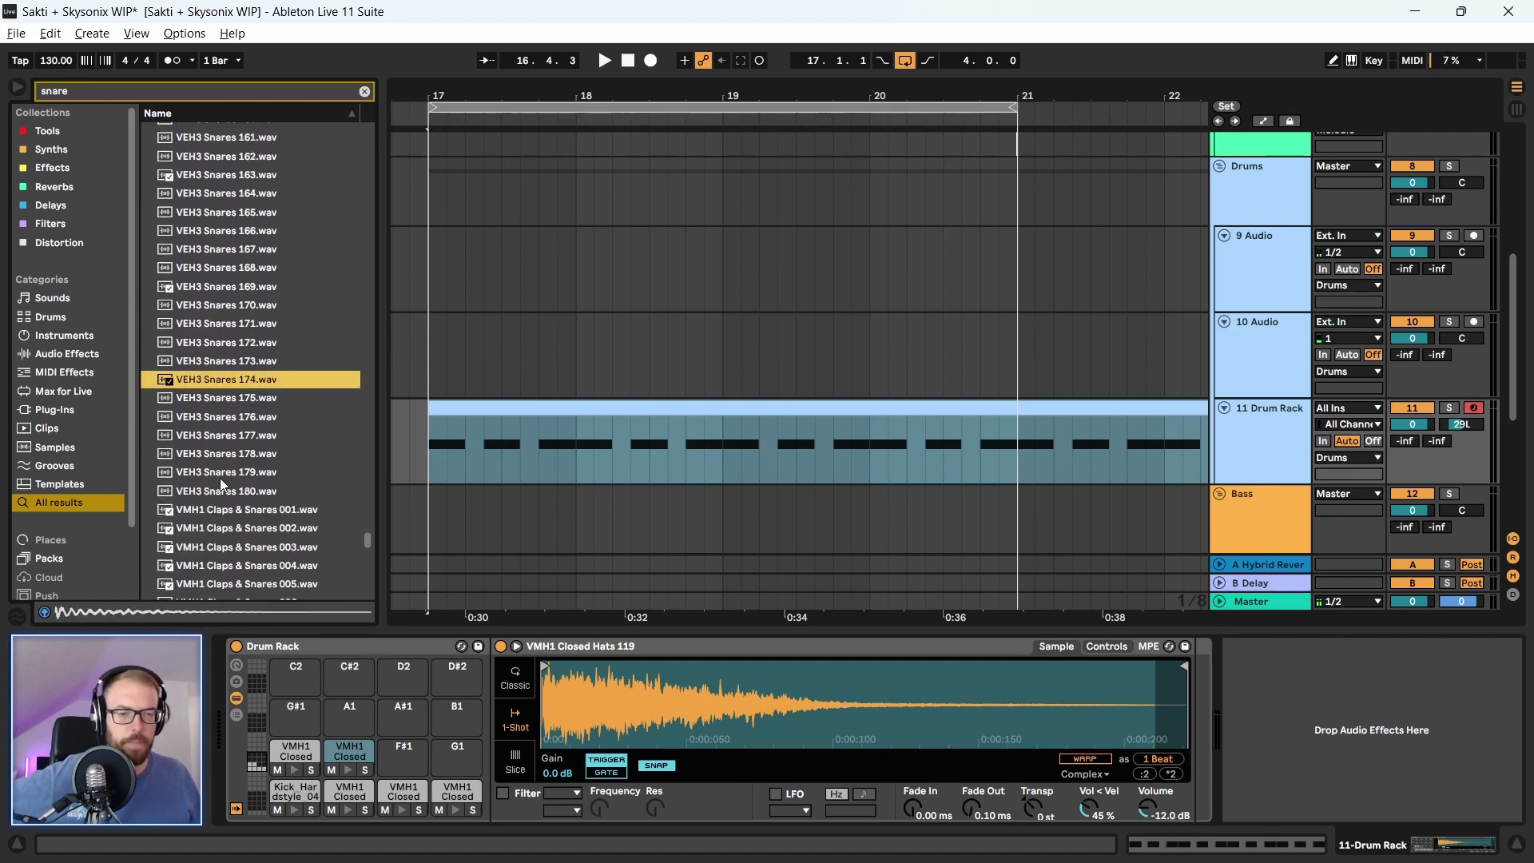
click(219, 477)
Audition the VMH1 Claps & Snares samples from 005 to 027 and load Claps & Snares 027 onto the F#1 pad
scroll(219, 478, down, 2)
click(218, 478)
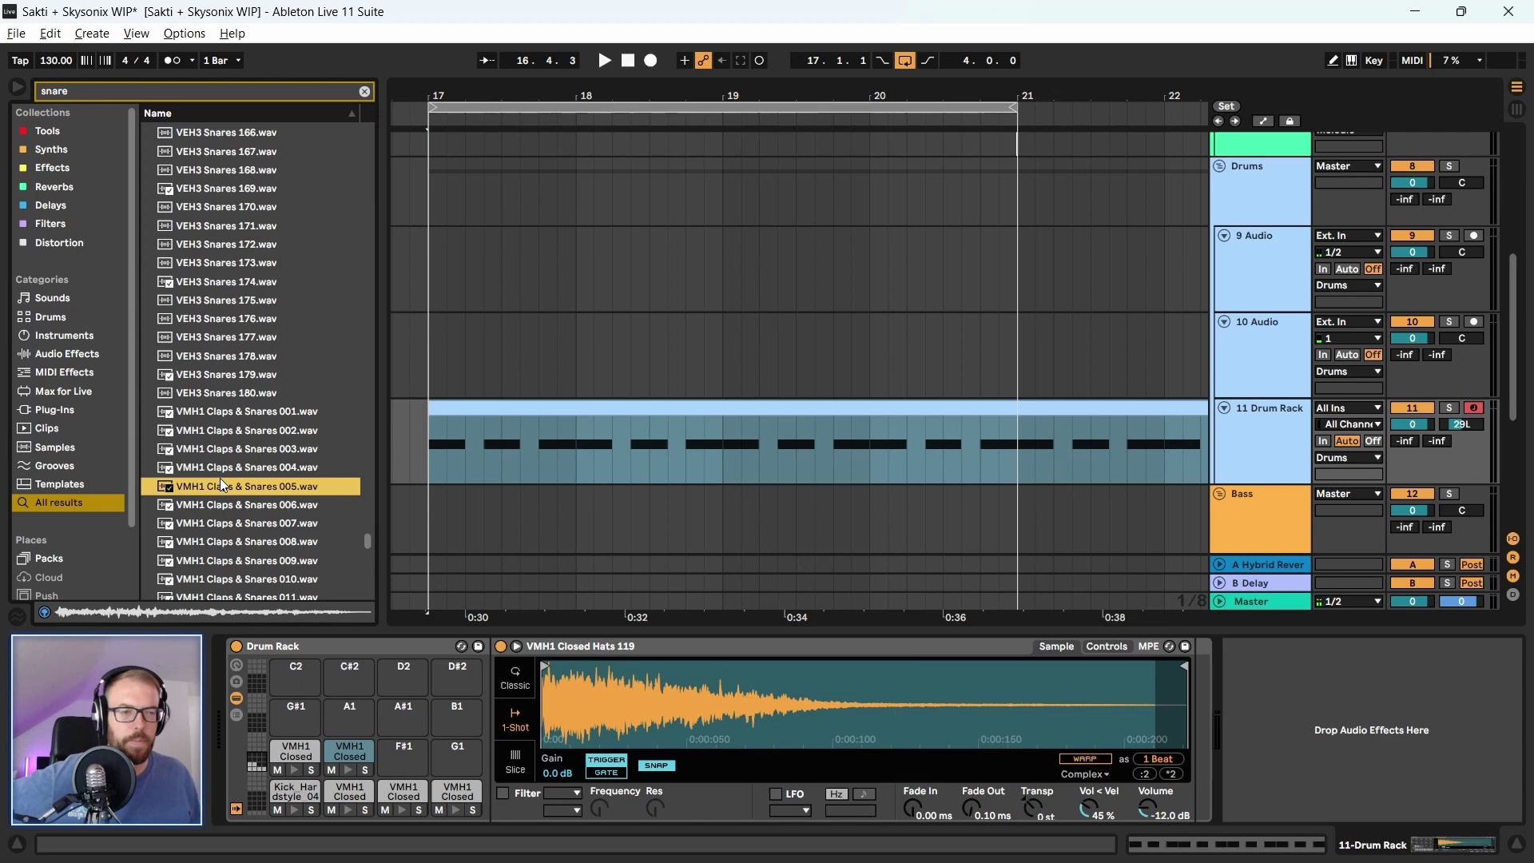
key(Down)
key(Down)
key(Down)
key(Down)
key(Down)
key(Down)
key(Down)
key(Down)
key(Down)
key(Down)
key(Down)
key(Down)
key(Down)
key(Down)
key(Down)
key(Down)
key(Down)
key(Down)
key(Down)
key(Down)
key(Down)
key(Down)
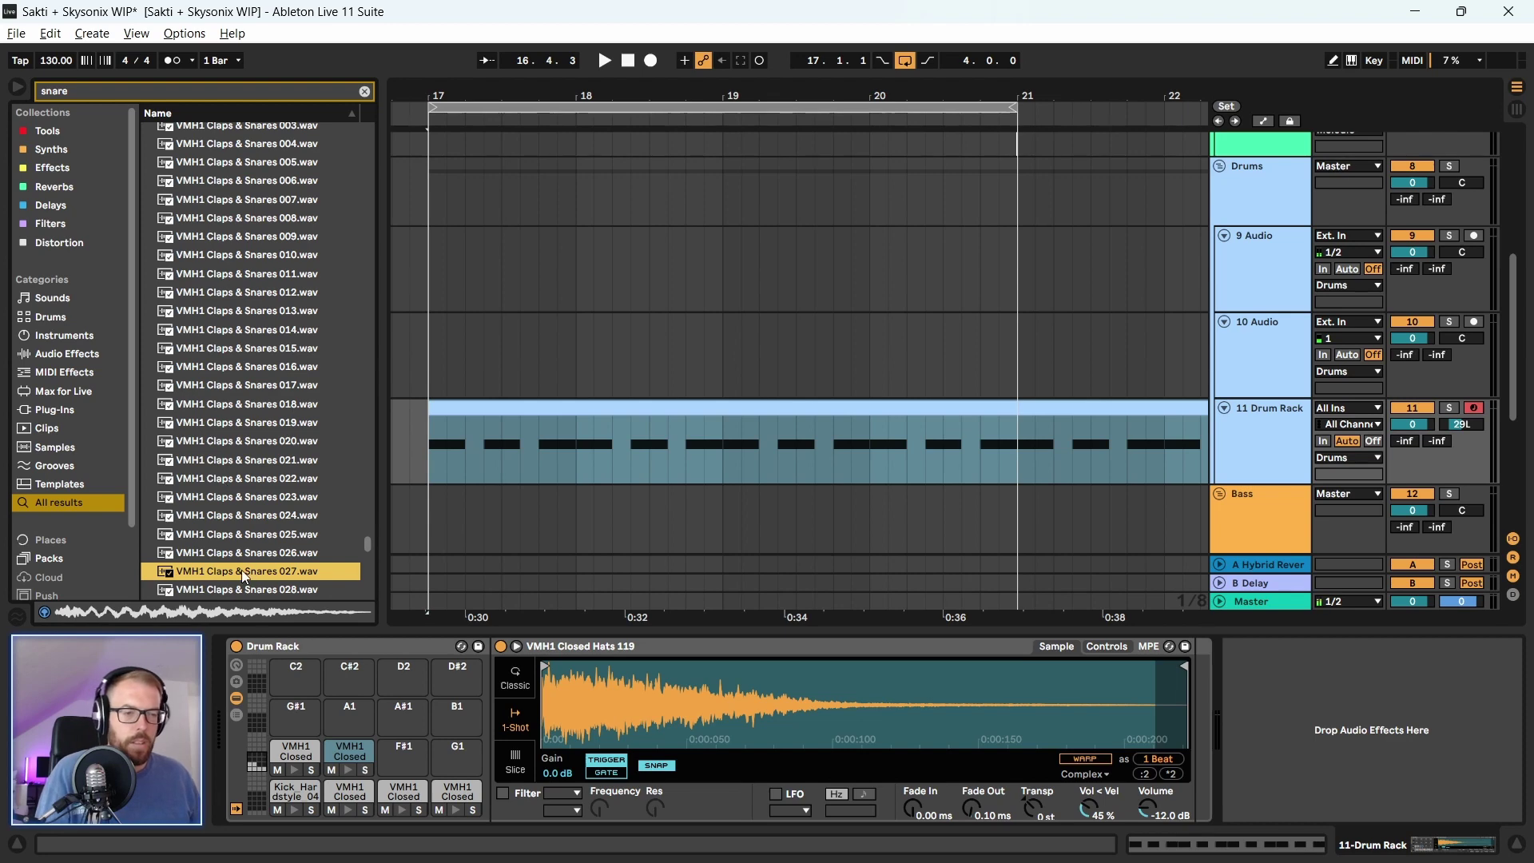
drag(241, 569, 403, 751)
Audition the VMH1 Claps & Snares samples after 027 and load Claps & Snares 091 onto the G1 pad
scroll(291, 391, down, 1)
scroll(291, 391, down, 5)
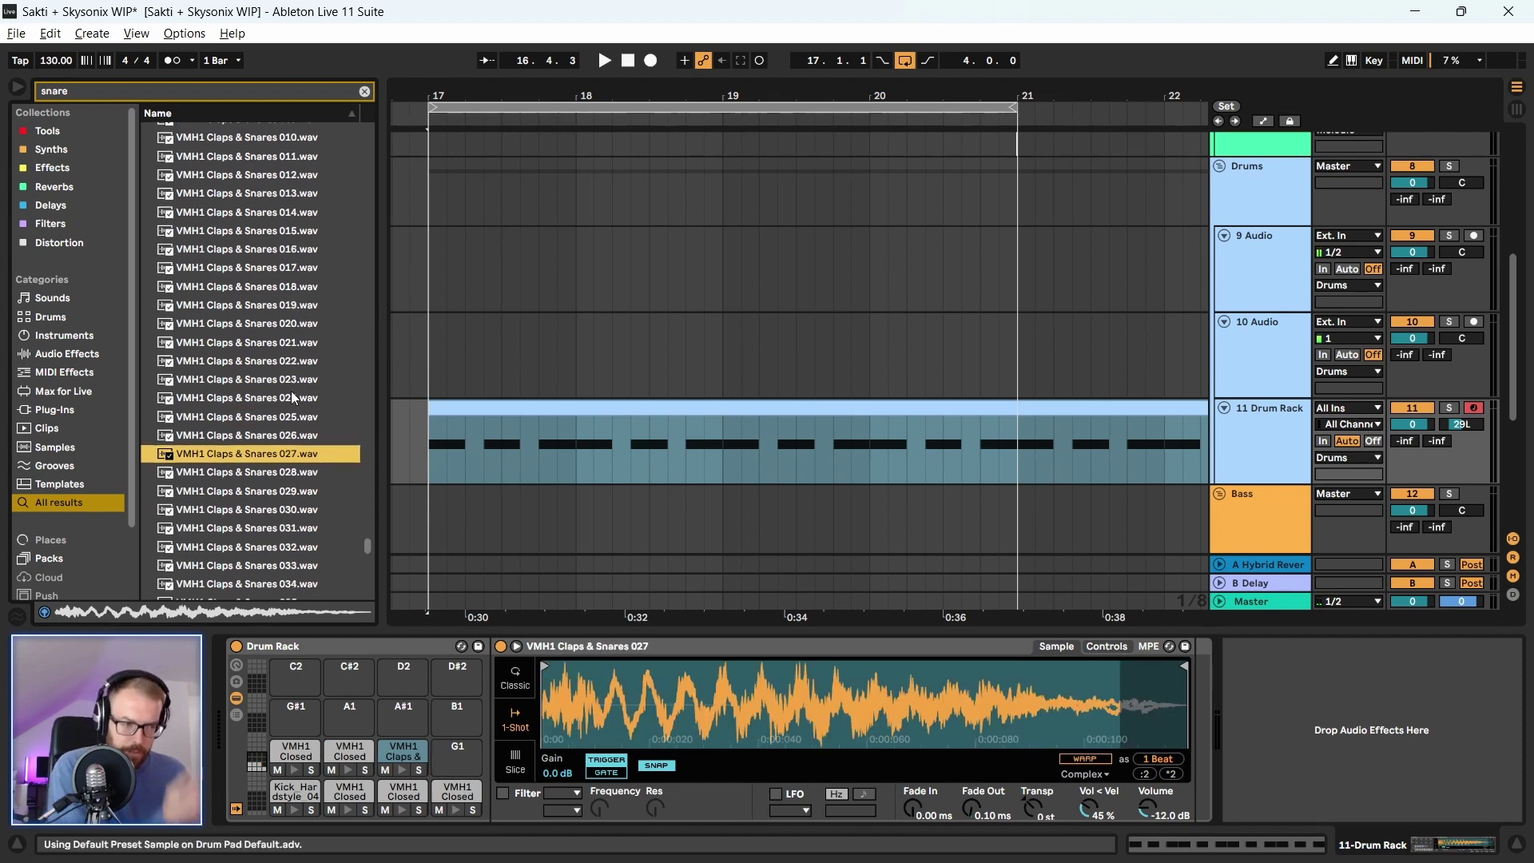
key(Down)
key(Down)
key(Down)
key(Down)
key(Down)
key(Down)
key(Down)
key(Down)
key(Down)
key(Down)
key(Down)
key(Down)
key(Down)
key(Down)
key(Down)
key(Down)
key(Down)
key(Down)
key(Down)
key(Down)
key(Down)
key(Down)
key(Down)
key(Down)
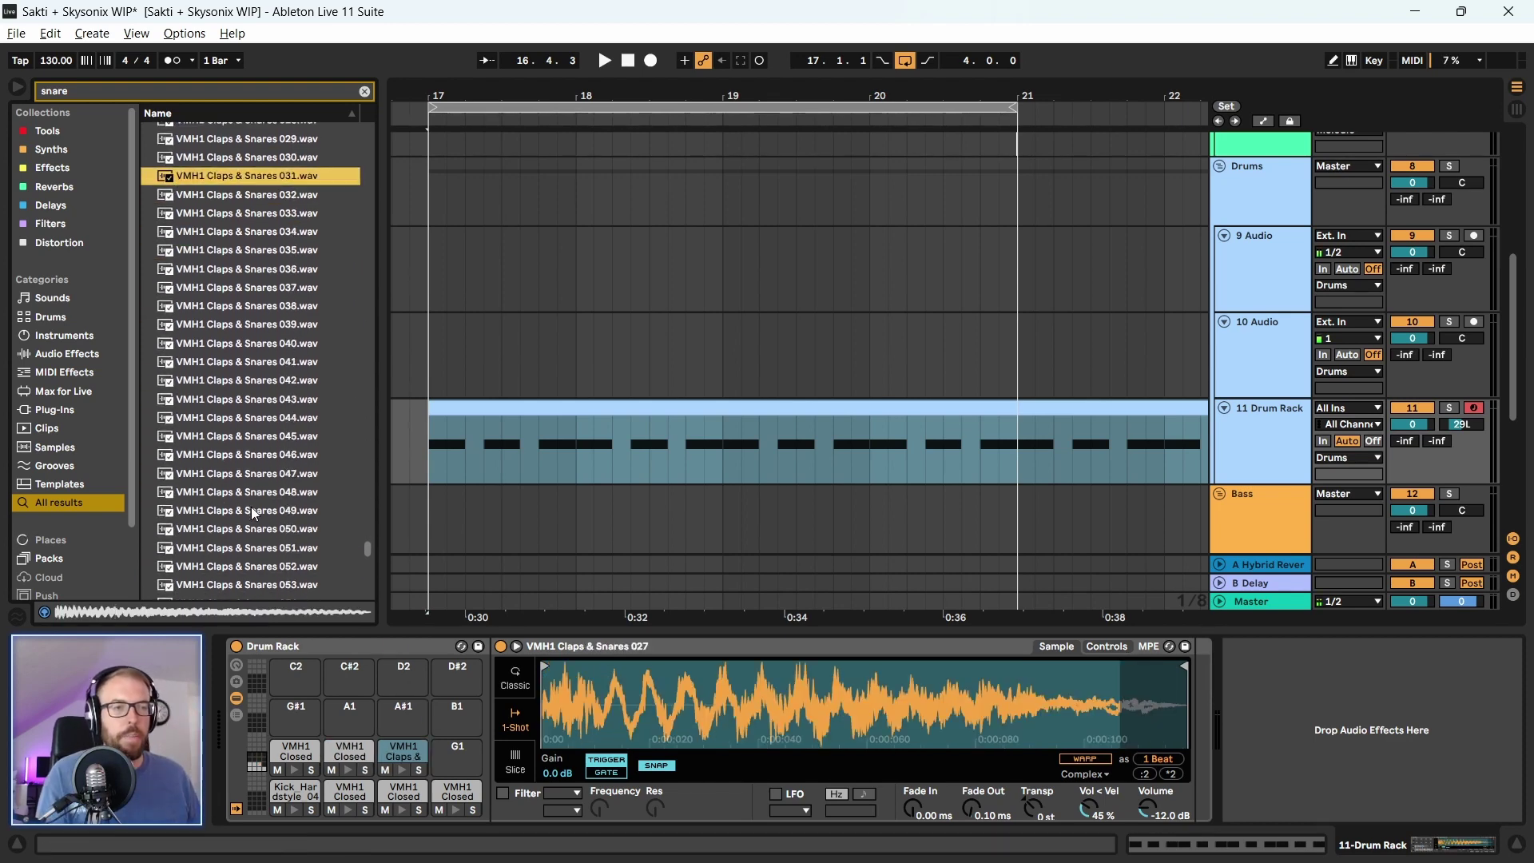
key(Down)
key(Down)
key(Down)
key(Down)
key(Down)
key(Down)
key(Down)
key(Down)
key(Down)
key(Down)
key(Down)
key(Down)
key(Down)
key(Down)
key(Down)
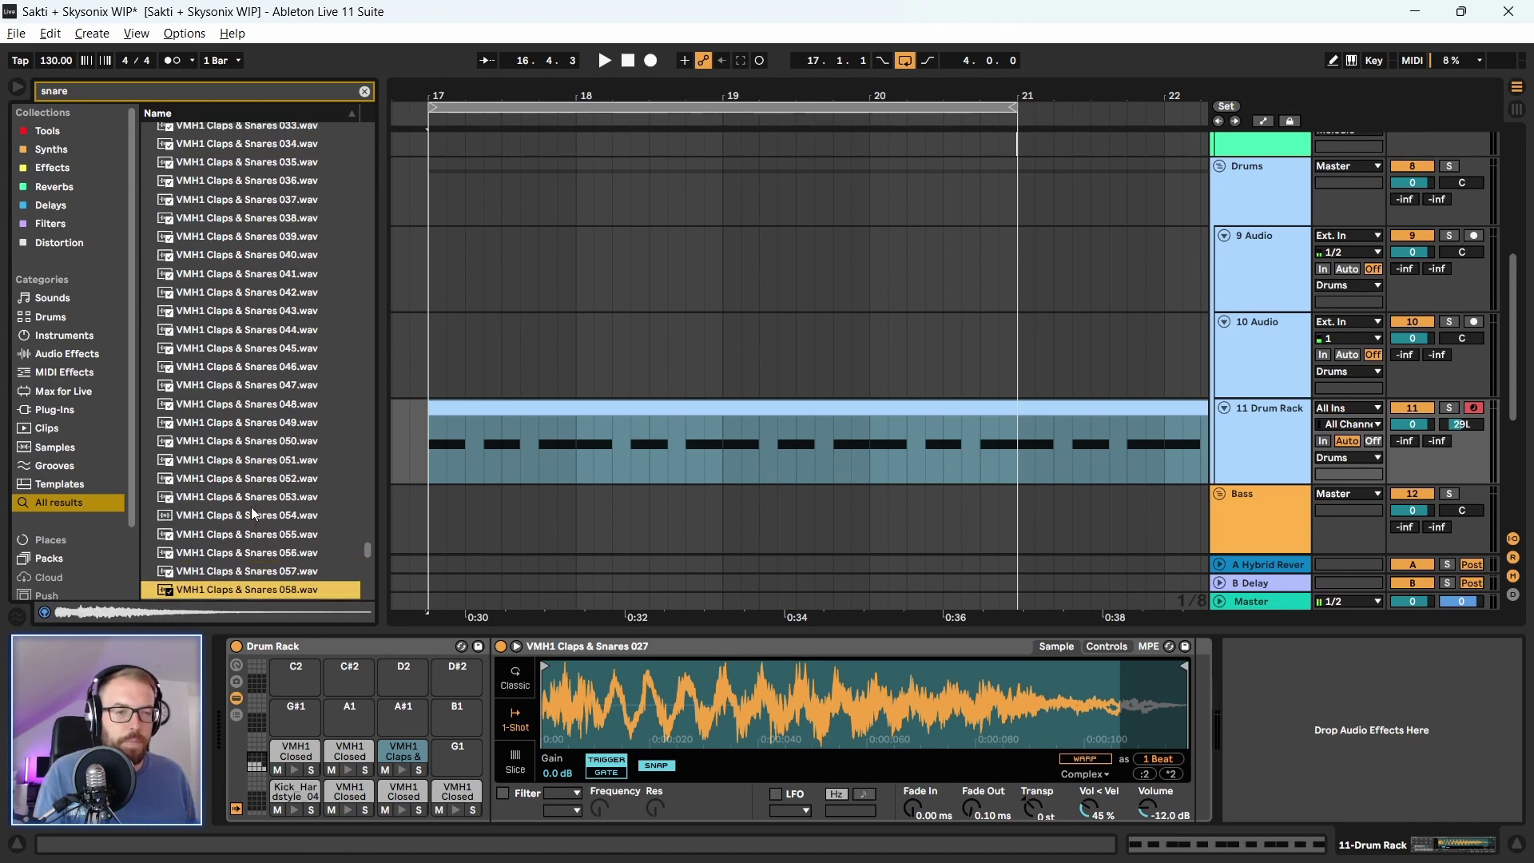
key(Down)
key(Down)
key(Down)
key(Down)
key(Down)
key(Down)
key(Down)
key(Down)
key(Down)
key(Down)
key(Down)
key(Down)
key(Down)
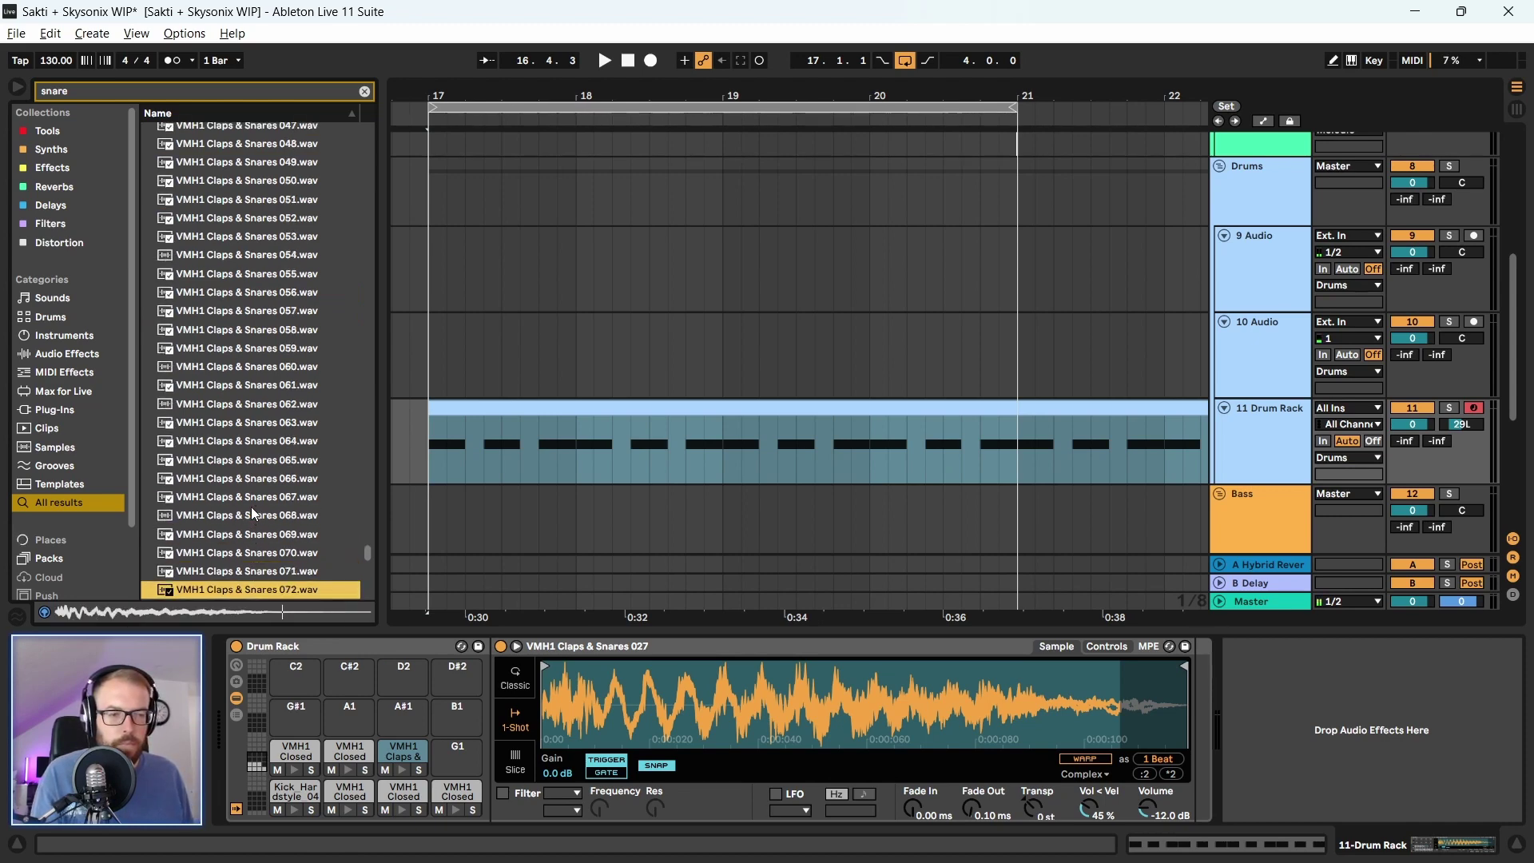
key(Down)
key(Down)
key(Down)
key(Down)
key(Down)
key(Down)
key(Down)
key(Down)
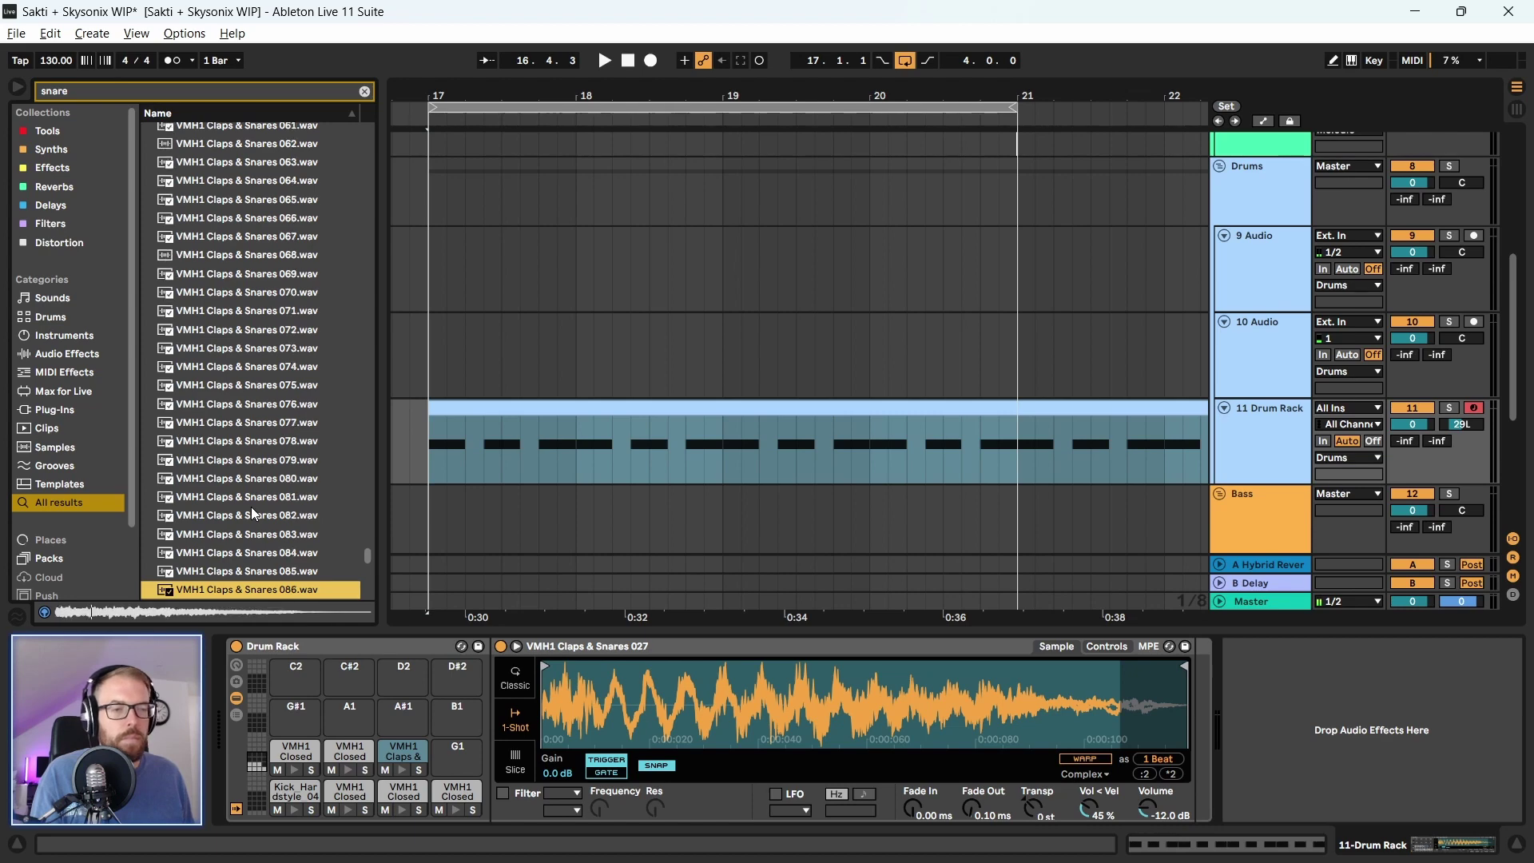
key(Up)
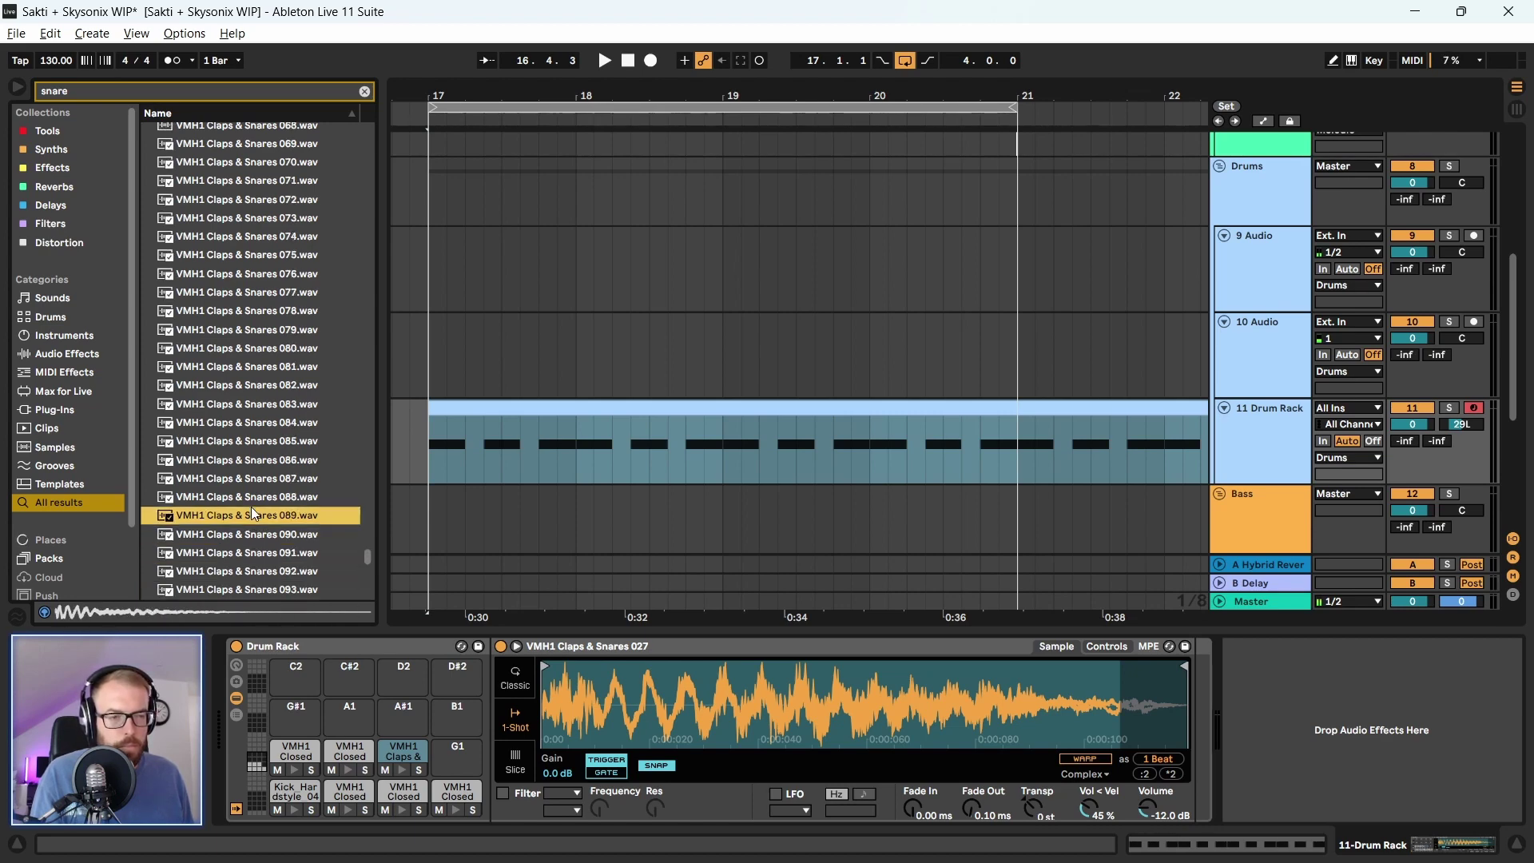
key(Down)
key(Down)
key(Up)
key(Down)
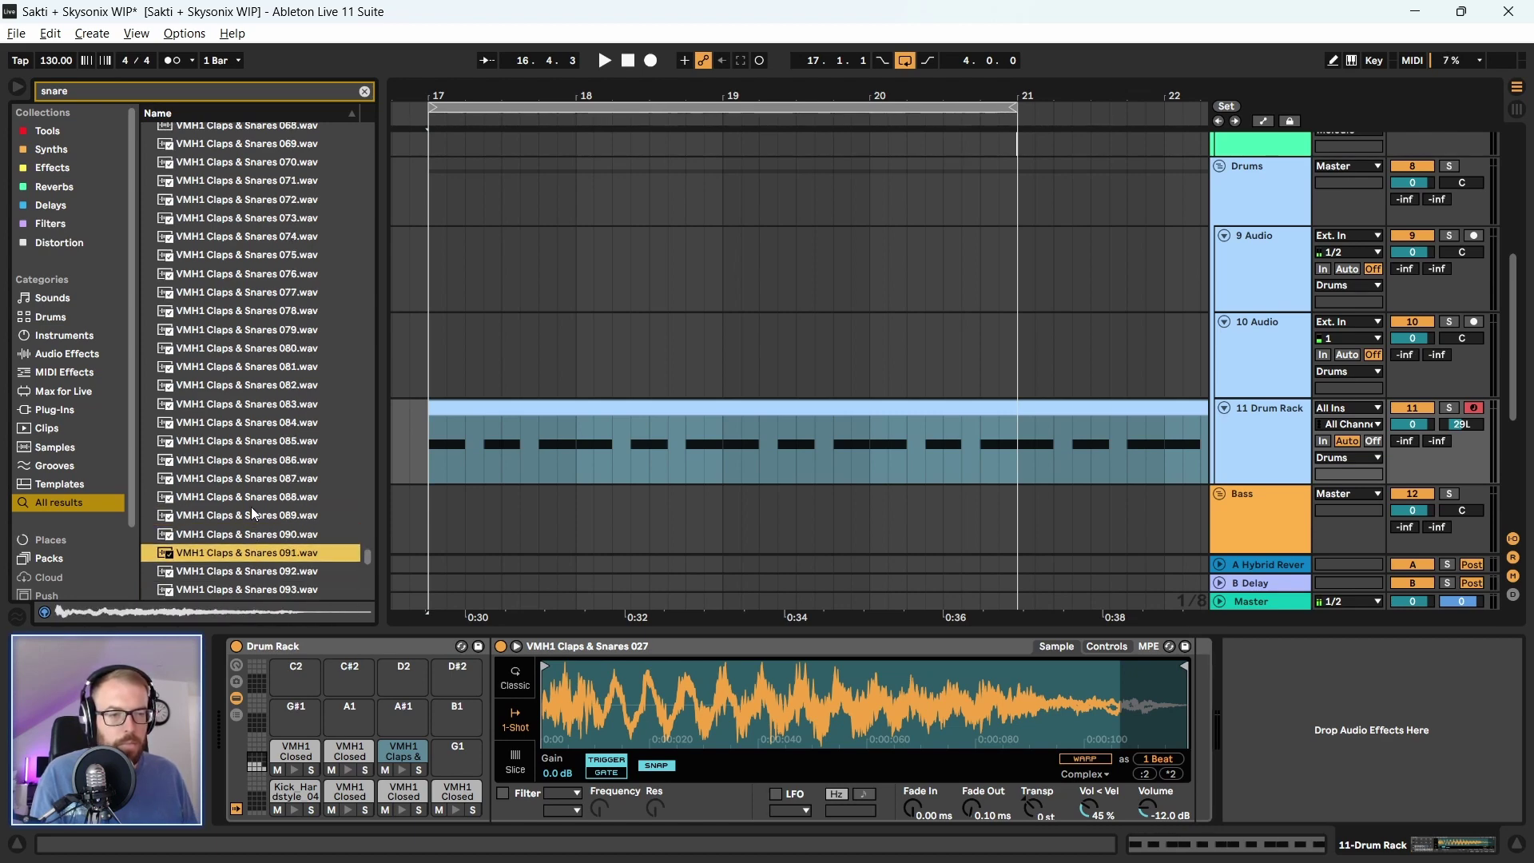
key(Return)
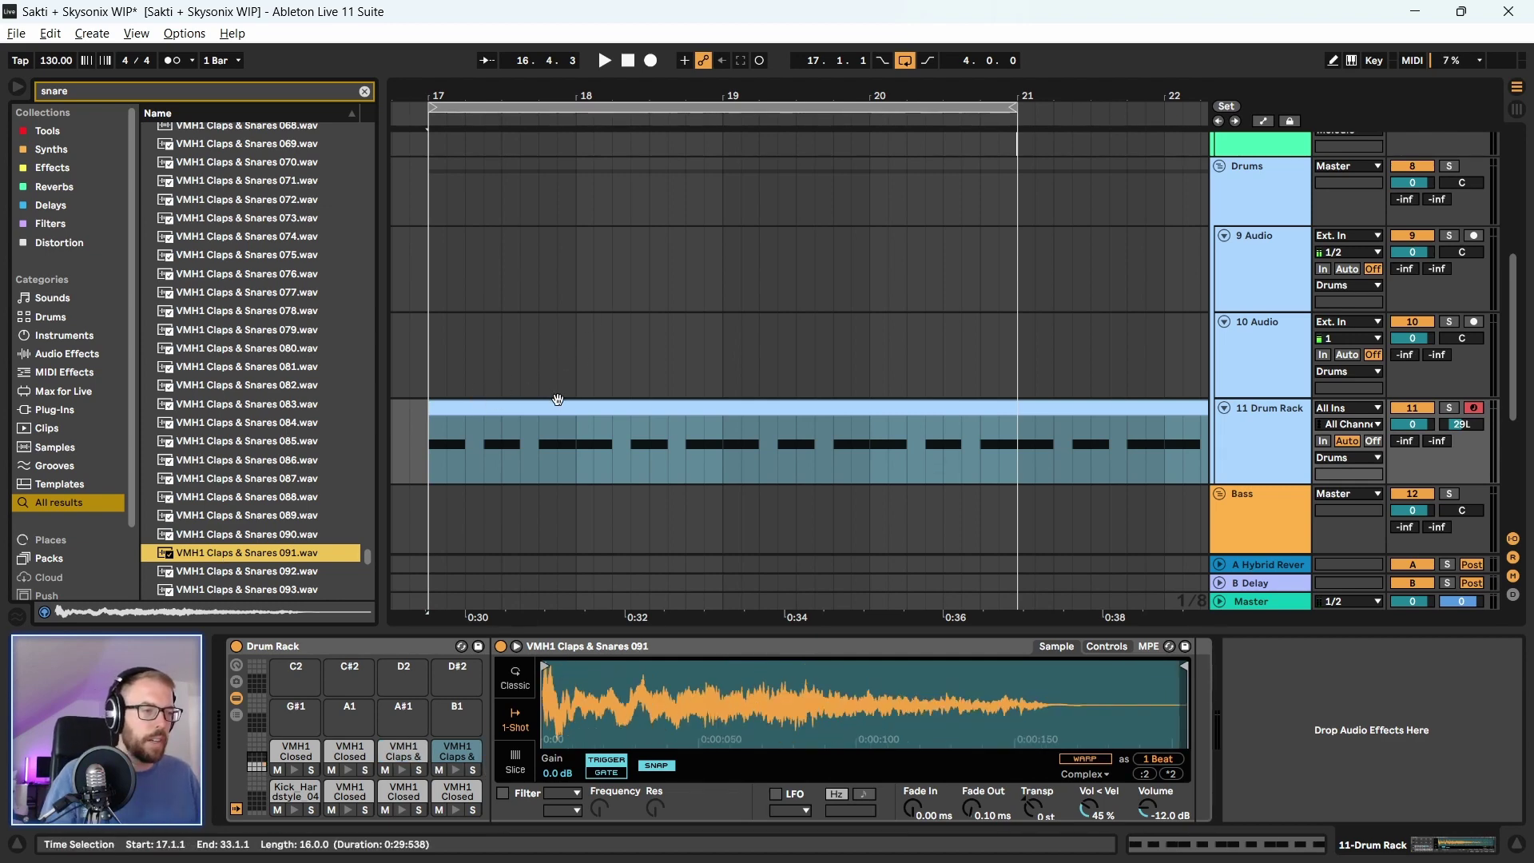
Open the Drum Rack clip in an enlarged note editor and start playback
double_click(573, 419)
drag(605, 632, 612, 290)
key(space)
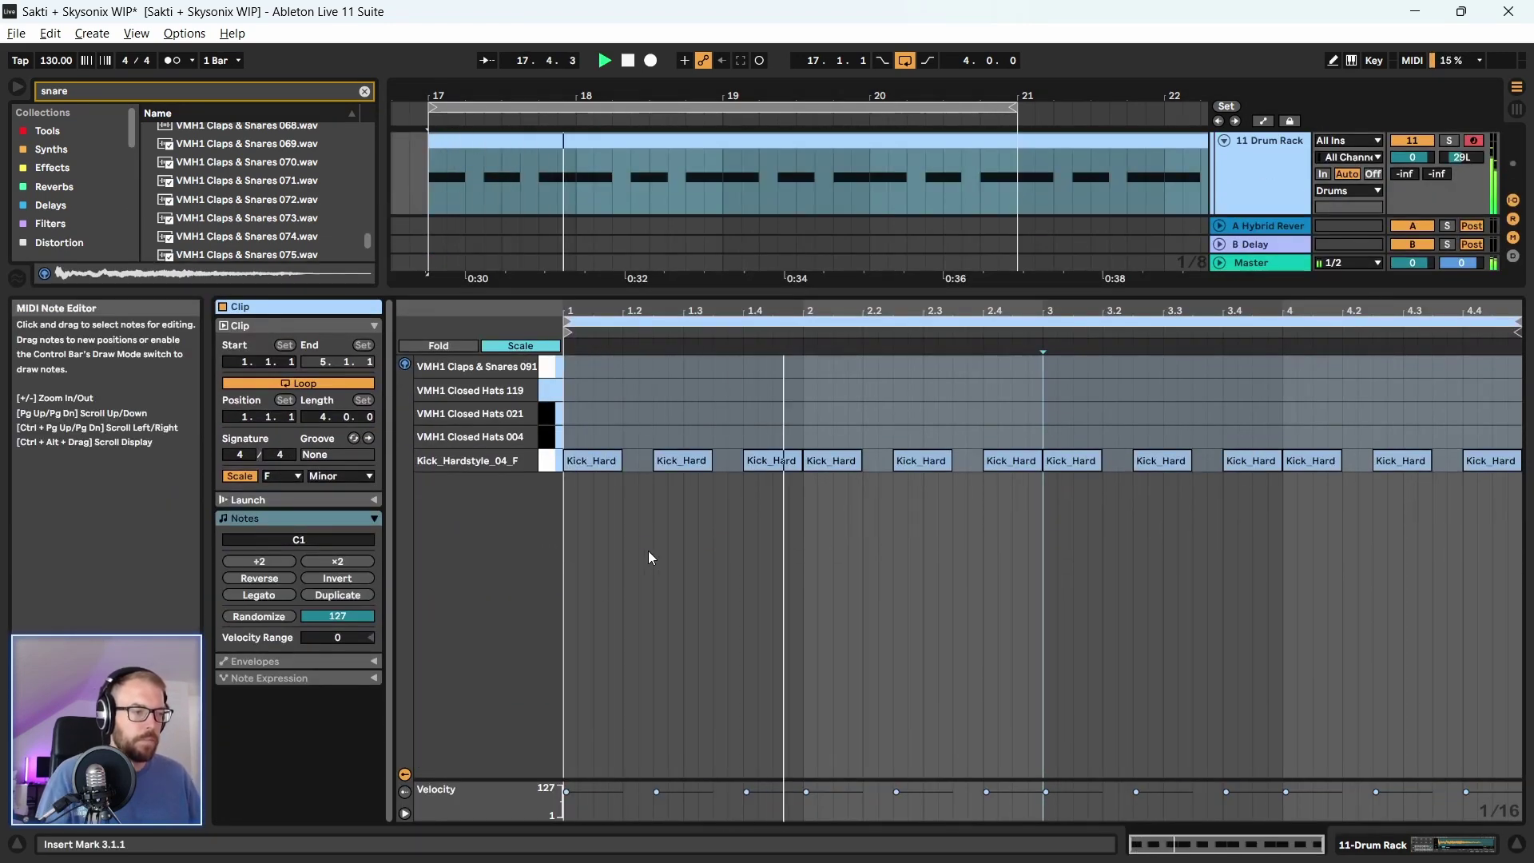
Select all kick notes in the four-bar clip and shorten each to an eighth note
drag(569, 504, 1047, 502)
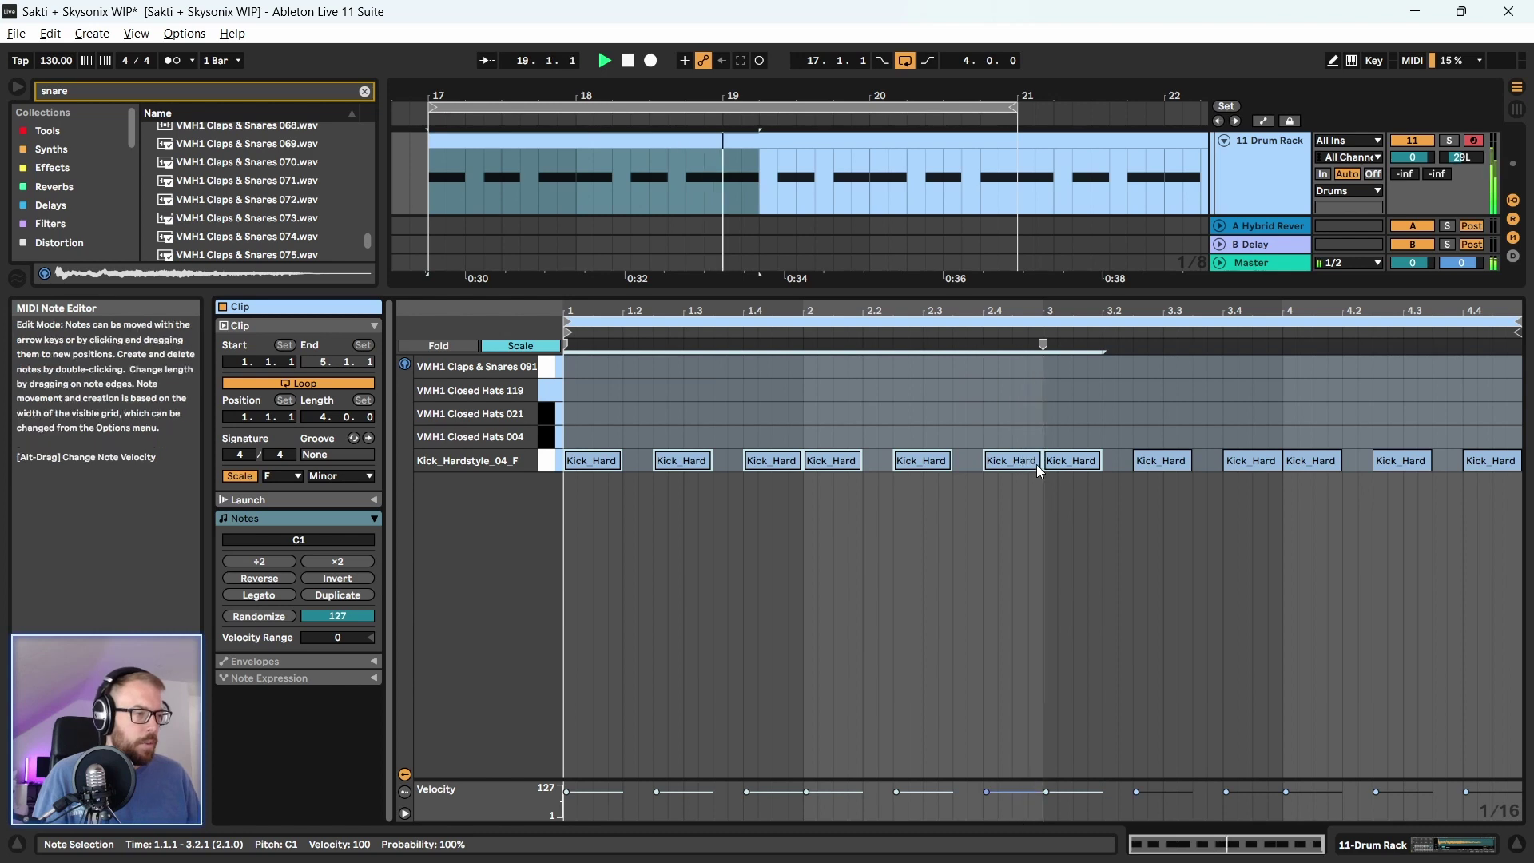
drag(595, 419, 1479, 491)
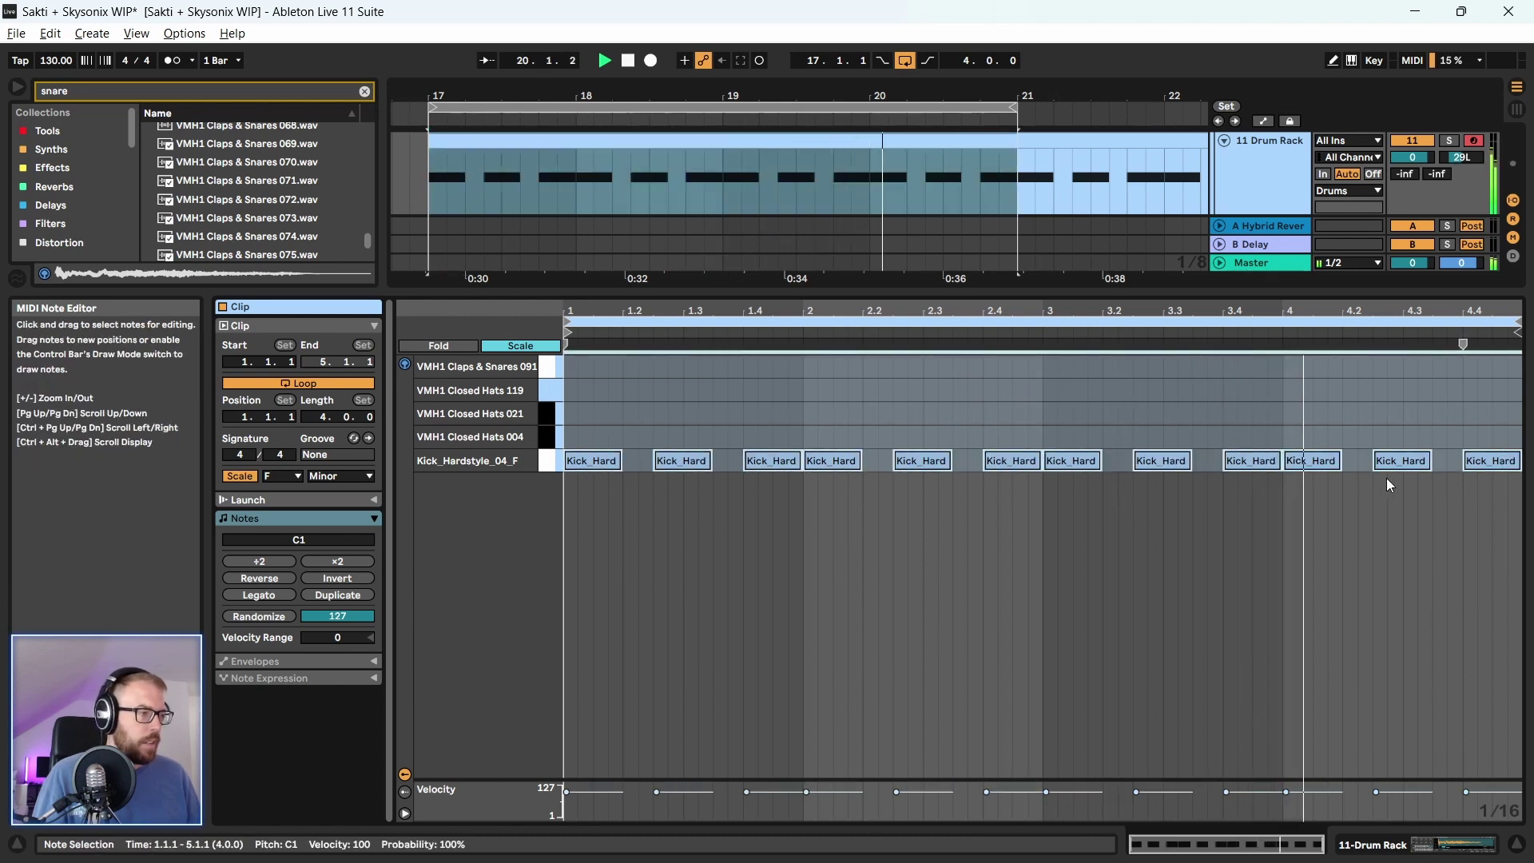
mouse_move(1047, 463)
mouse_down()
mouse_move(1062, 463)
mouse_move(1026, 460)
mouse_up()
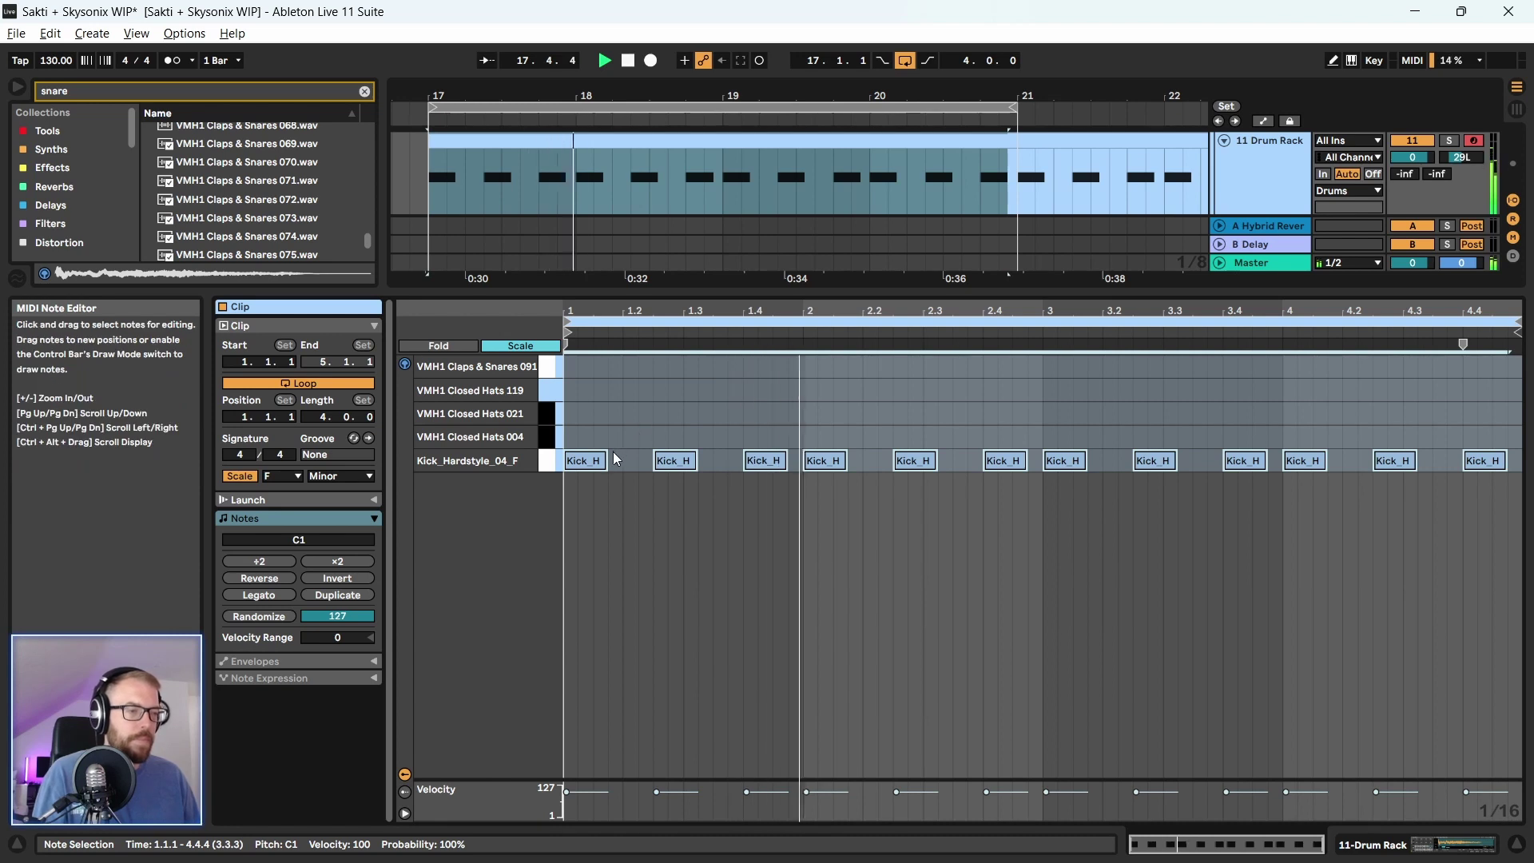
drag(607, 461, 596, 461)
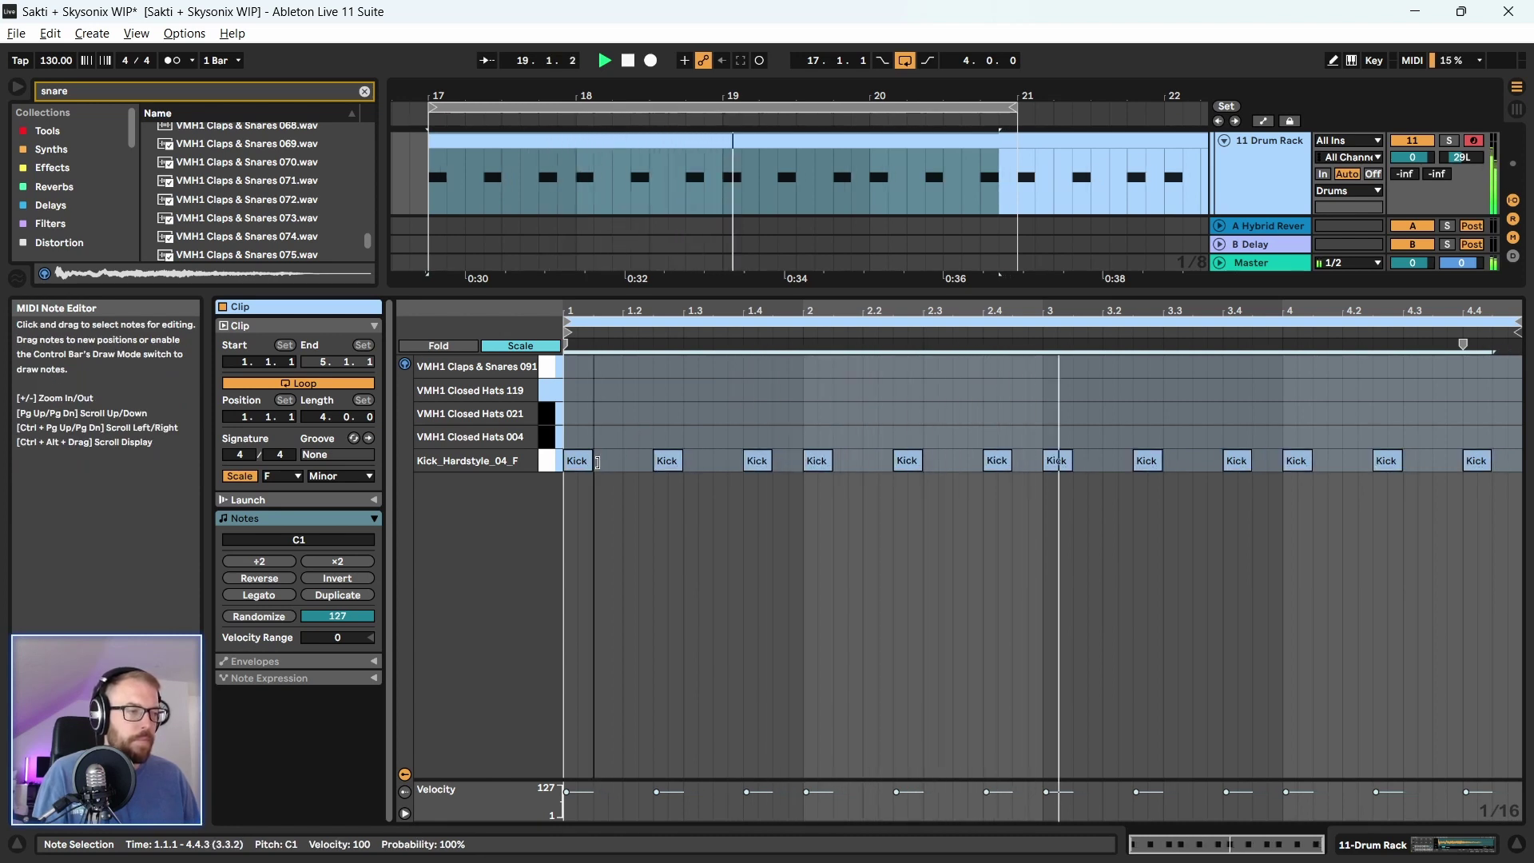
click(607, 501)
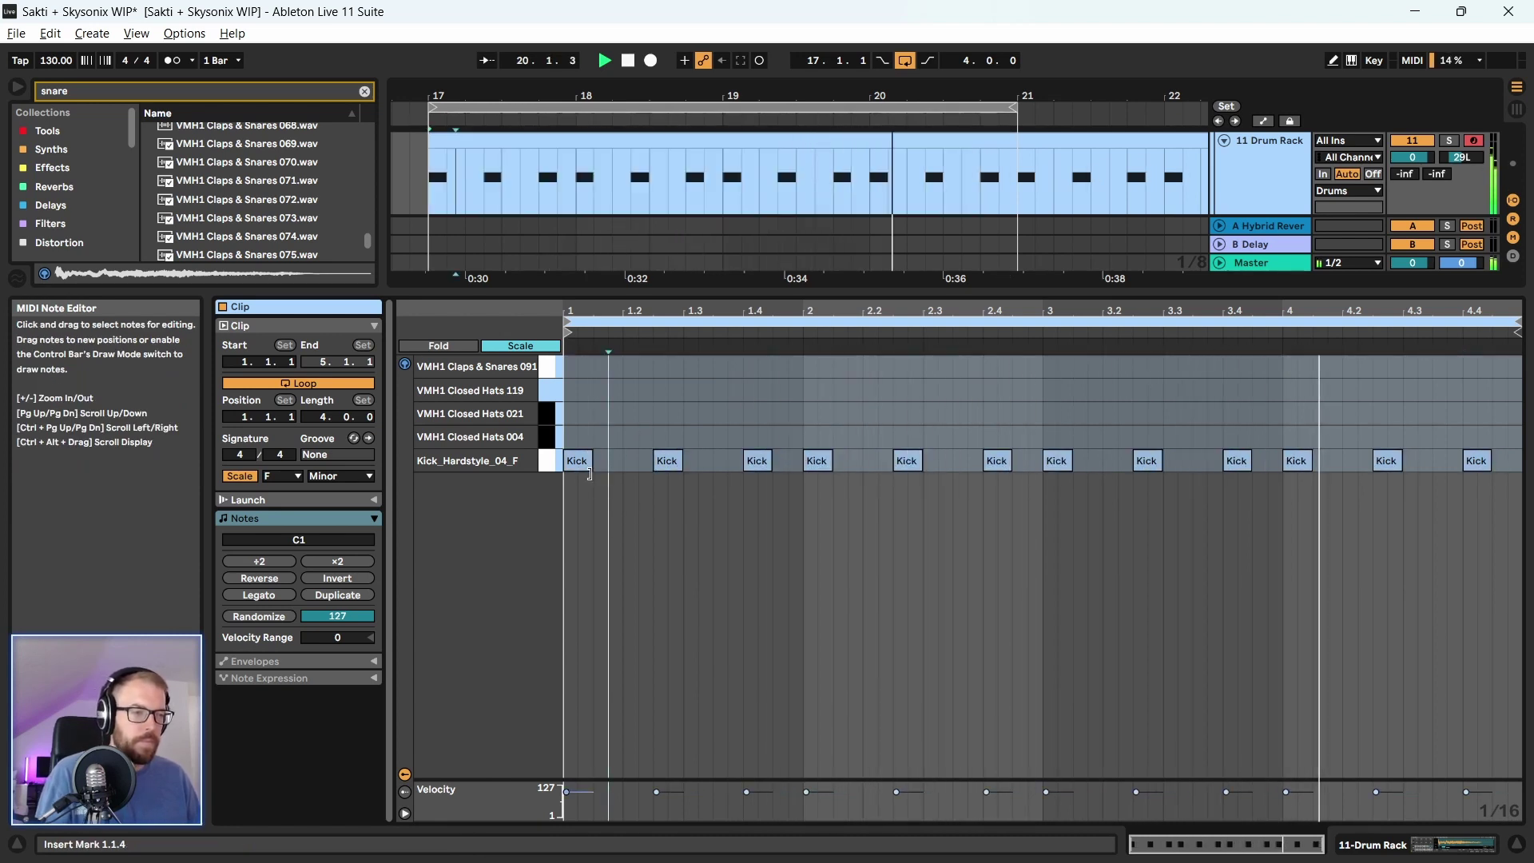
Place VMH1 Closed Hats 021 notes on every eighth of the first two beats and duplicate them to fill bar 1
double_click(592, 416)
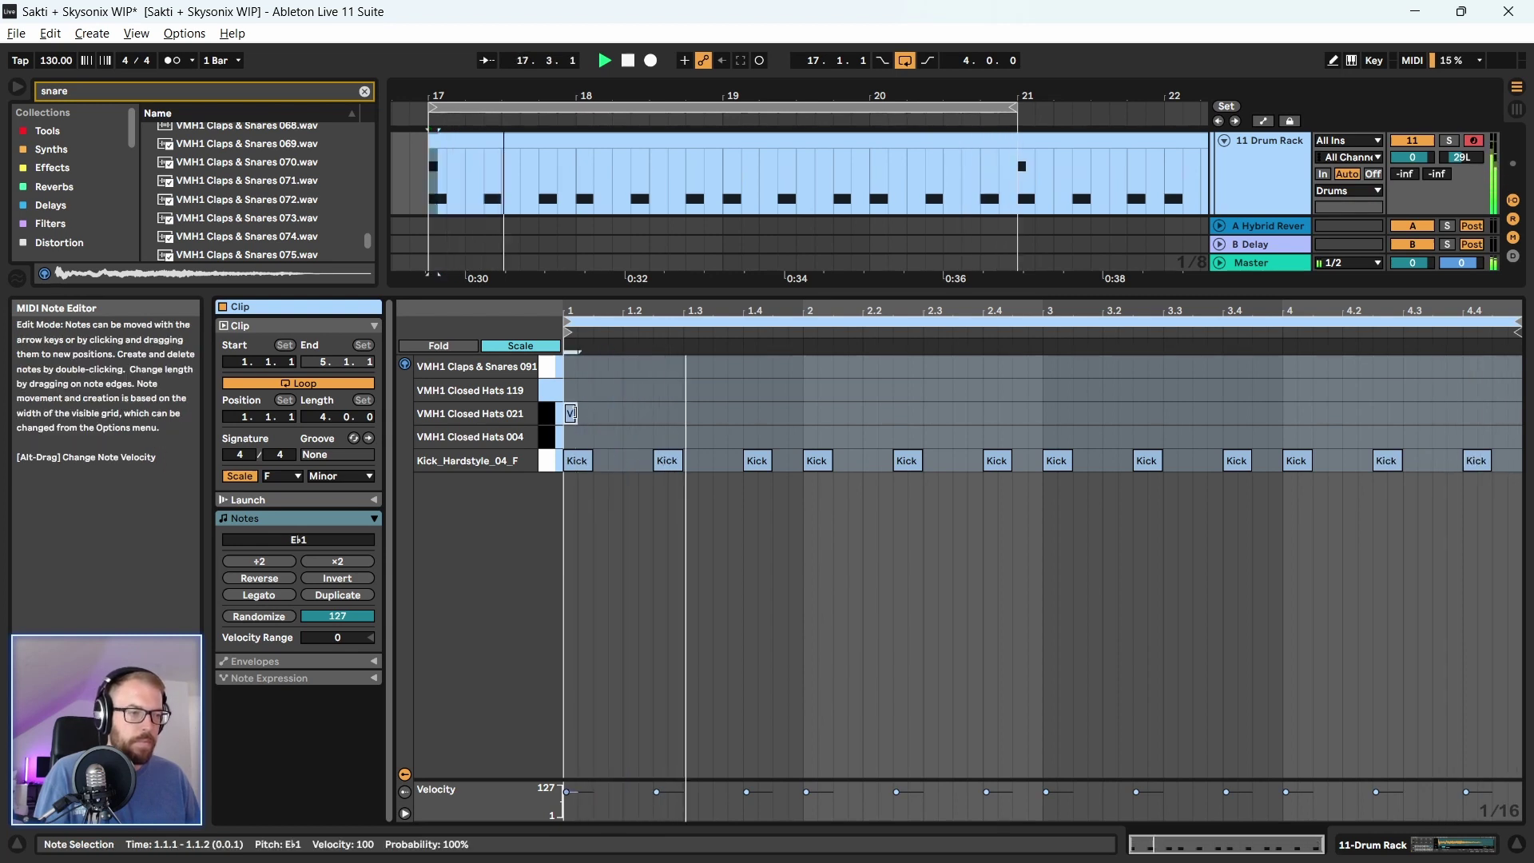
double_click(631, 413)
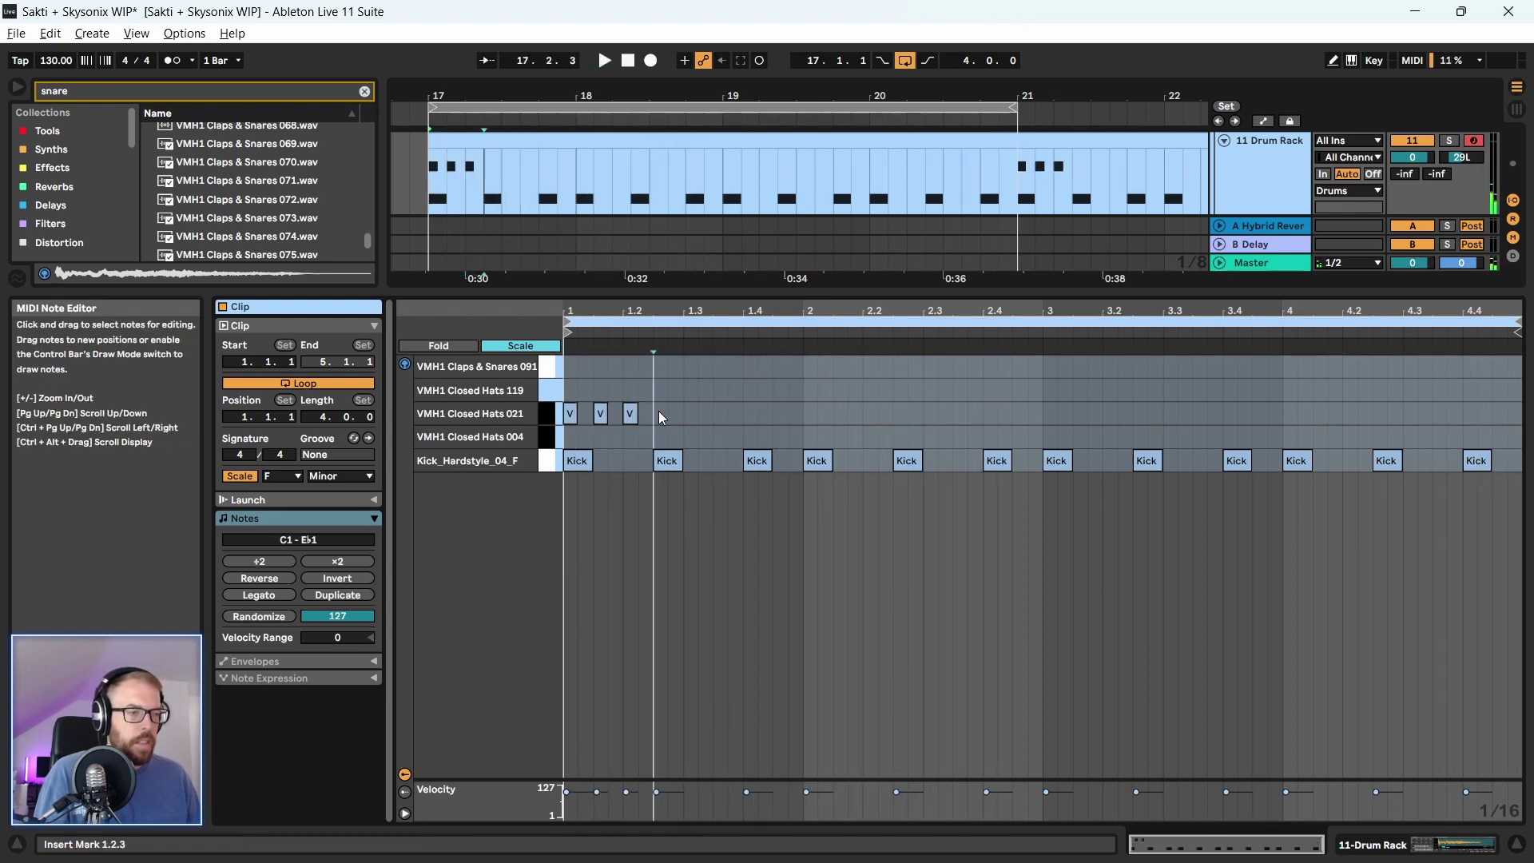
double_click(660, 413)
drag(676, 390, 574, 426)
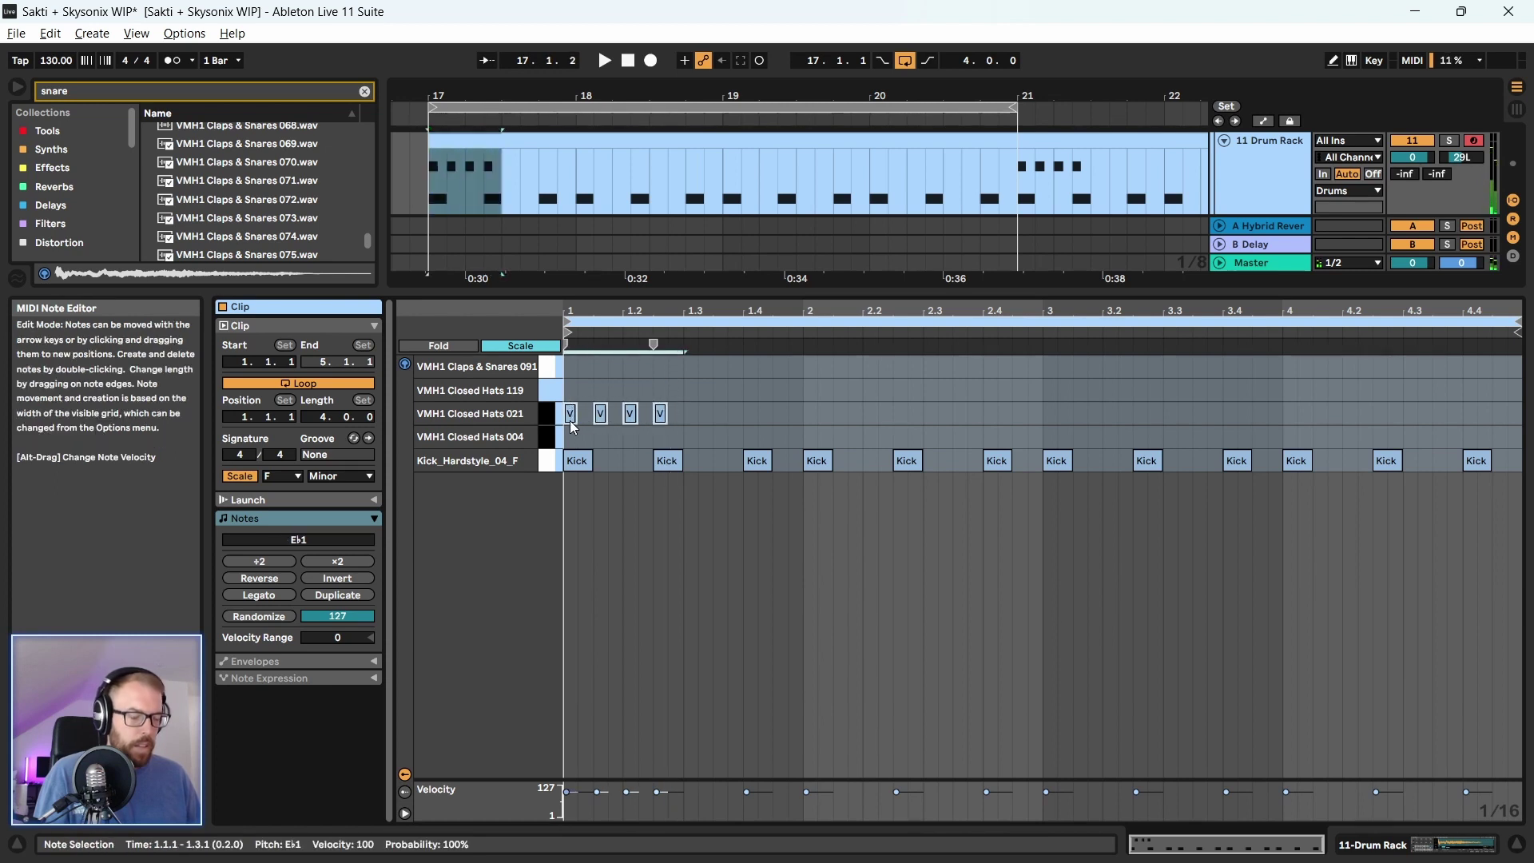
key(ctrl+d)
click(607, 376)
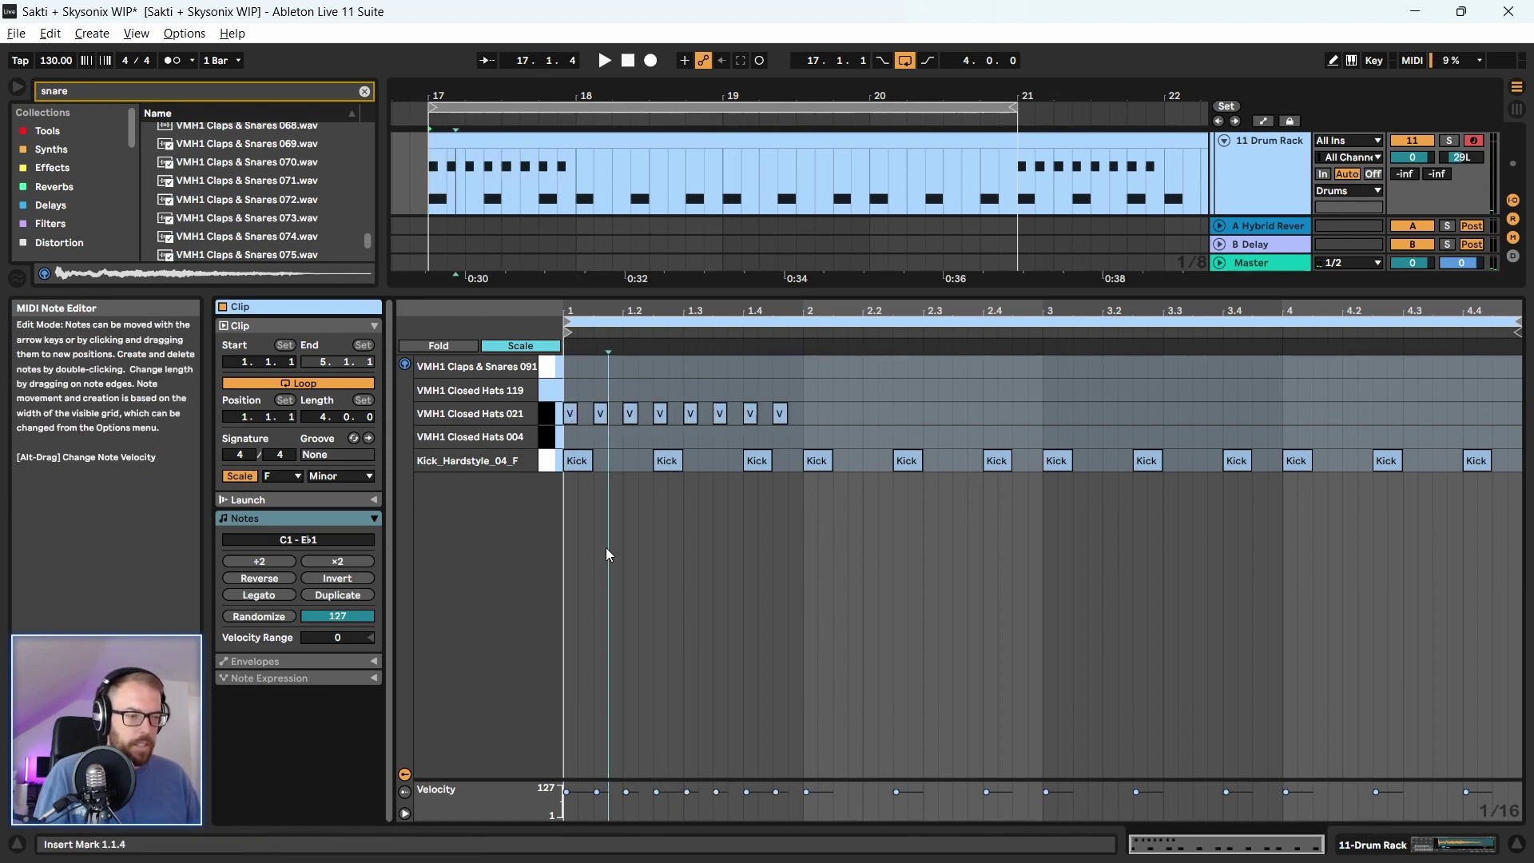
Enlarge the velocity lane and lower the second VMH1 Closed Hats 021 note to velocity 65
drag(631, 780, 632, 655)
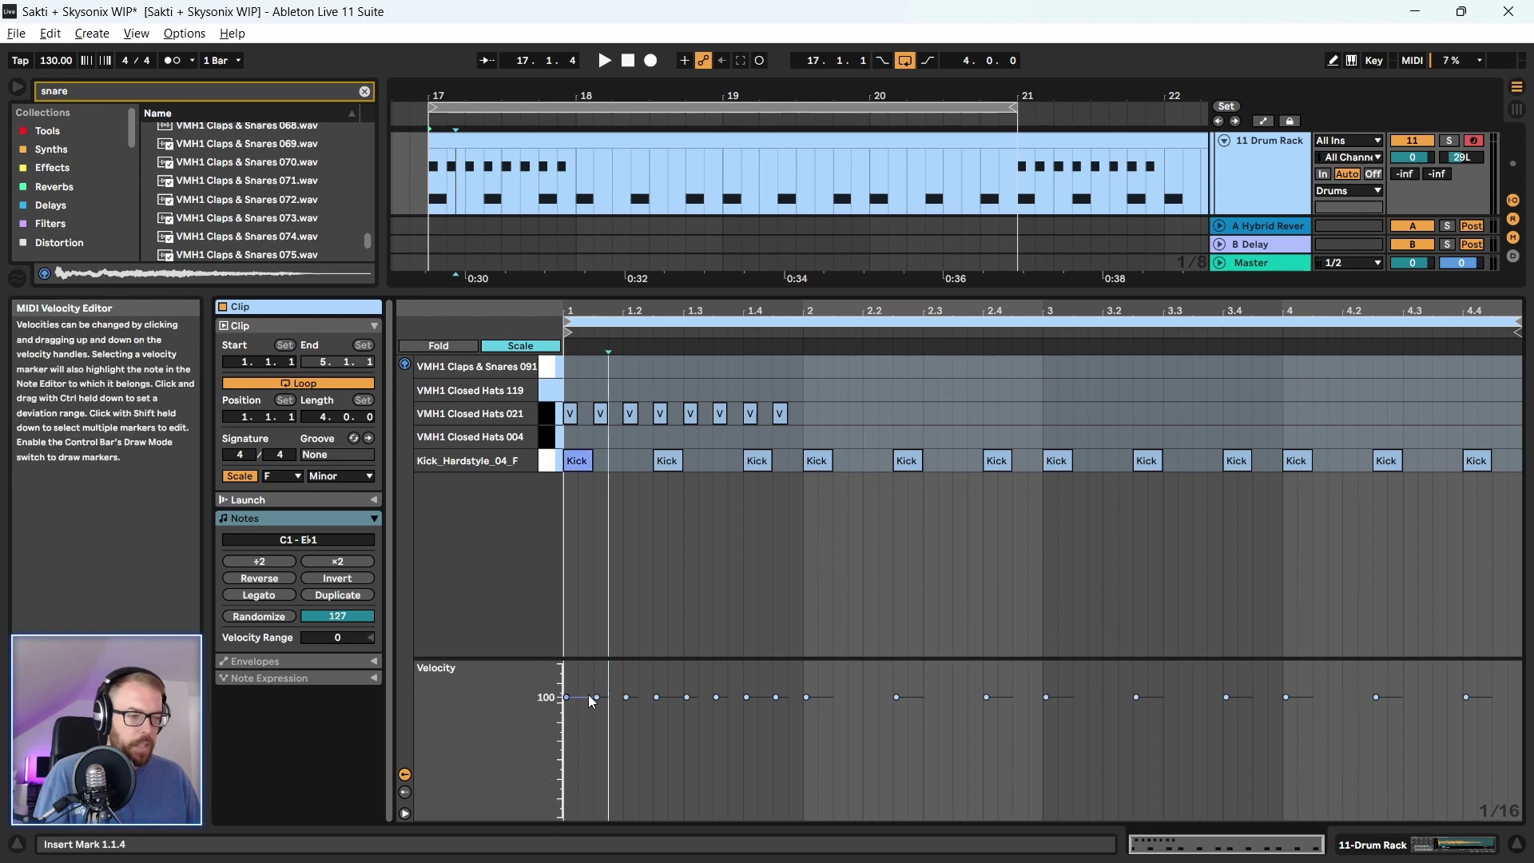
click(597, 697)
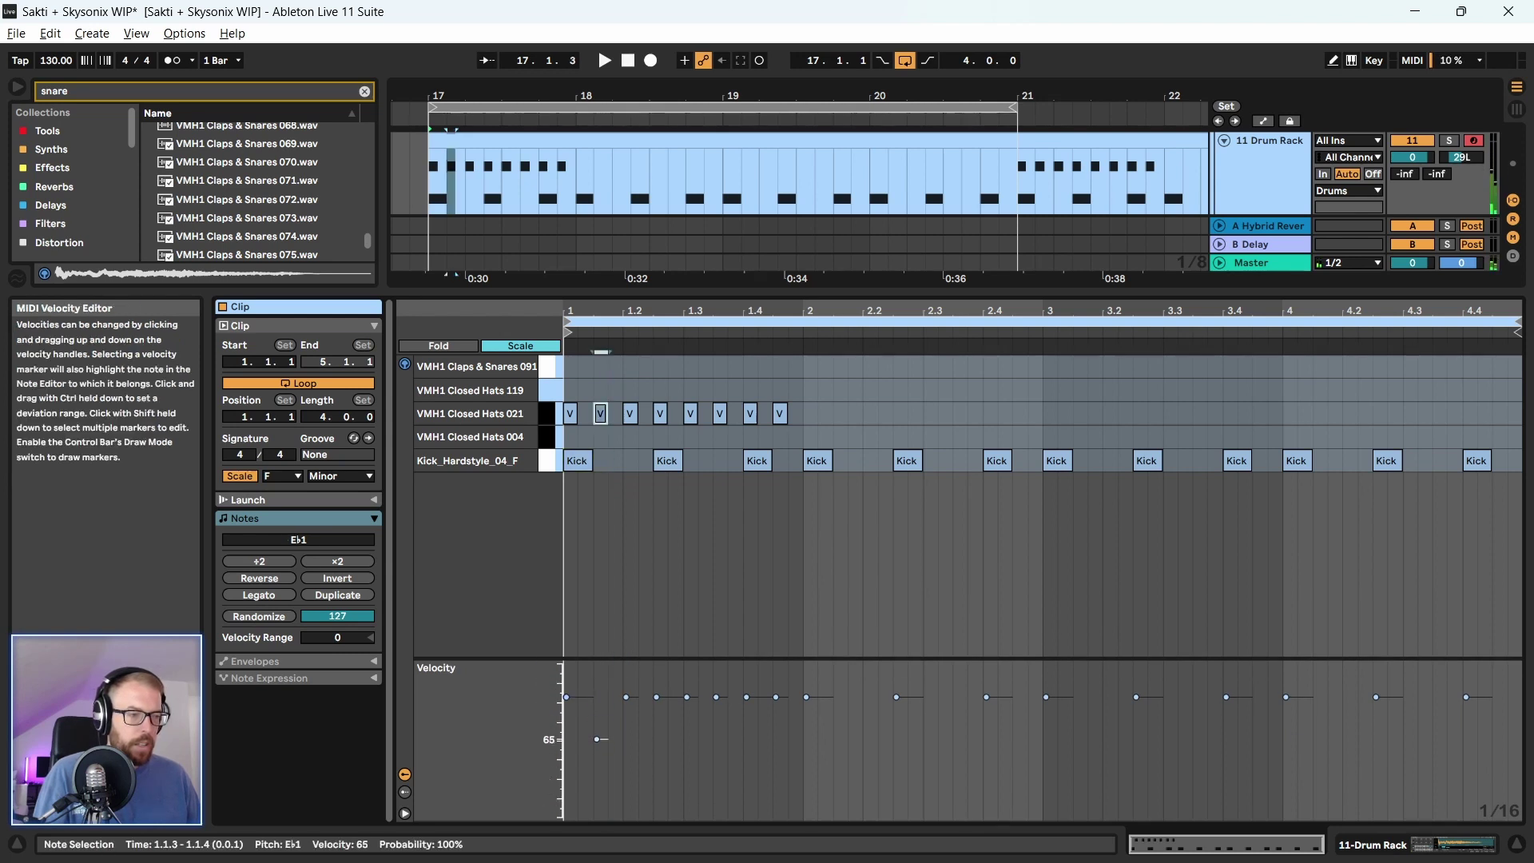
click(625, 471)
Select the first two VMH1 Closed Hats 021 notes and duplicate them across the first two bars
drag(625, 422, 566, 422)
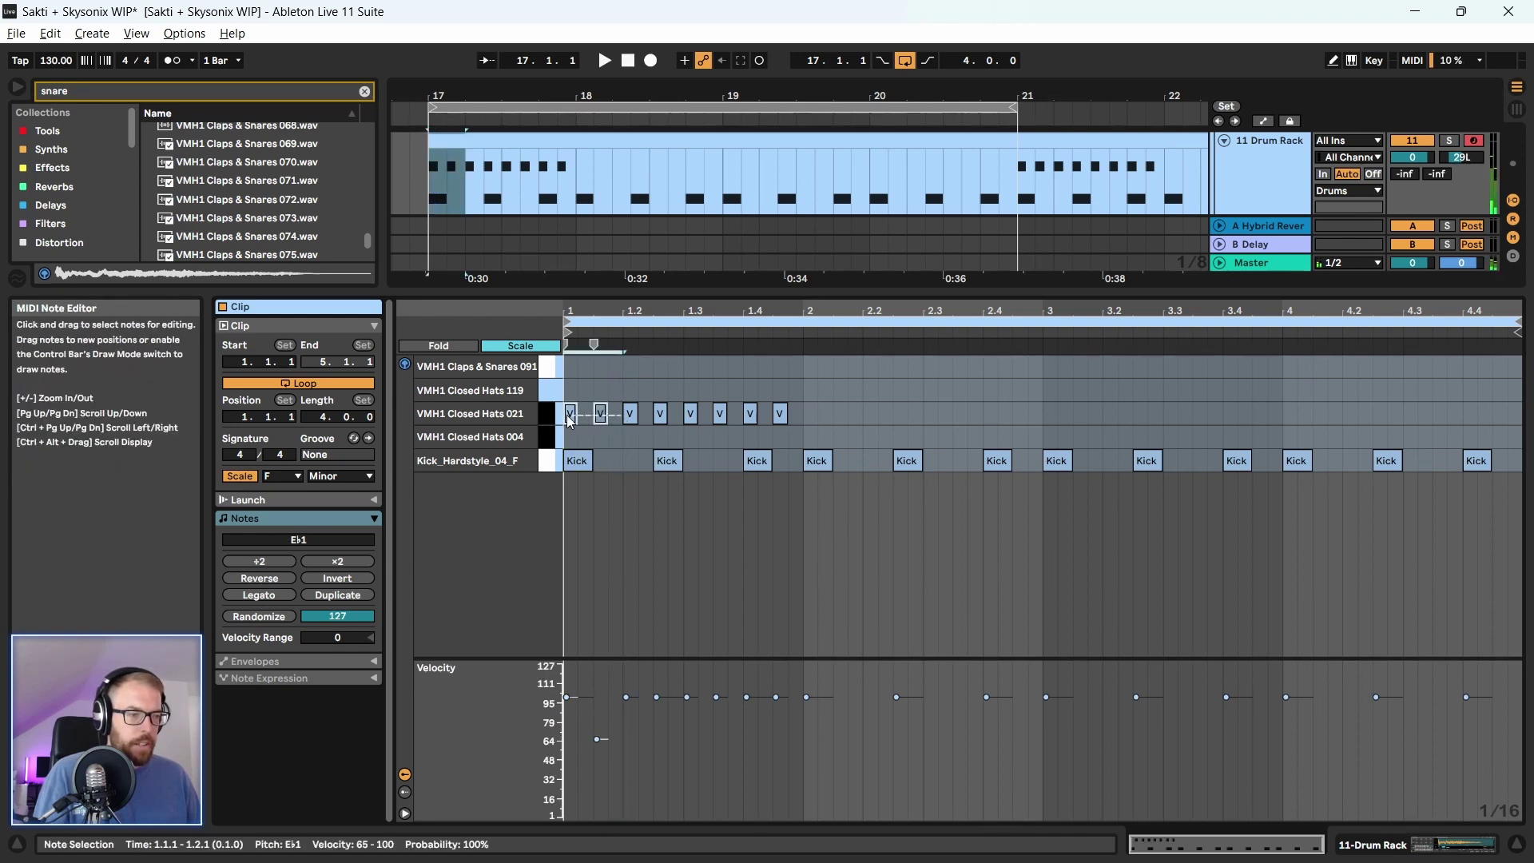
key(ctrl+d)
key(ctrl+d)
key(ctrl+d)
key(ctrl+d)
key(ctrl+d)
key(ctrl+d)
key(ctrl+d)
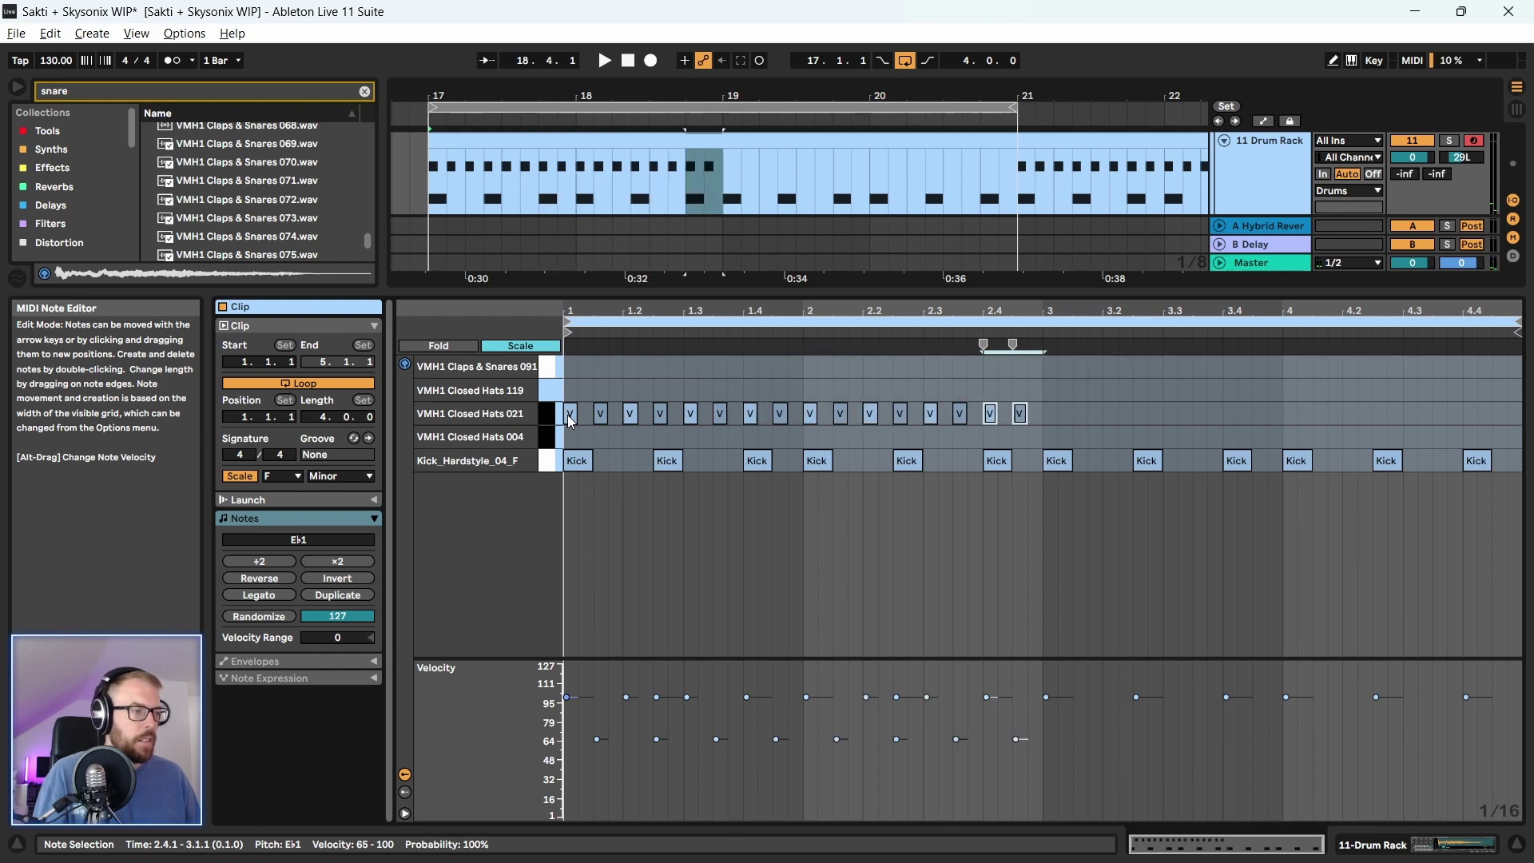
Duplicate the two bars of VMH1 Closed Hats 021 notes to fill bars 3 and 4, then play the loop
drag(1039, 392, 576, 434)
key(ctrl+d)
click(620, 565)
key(space)
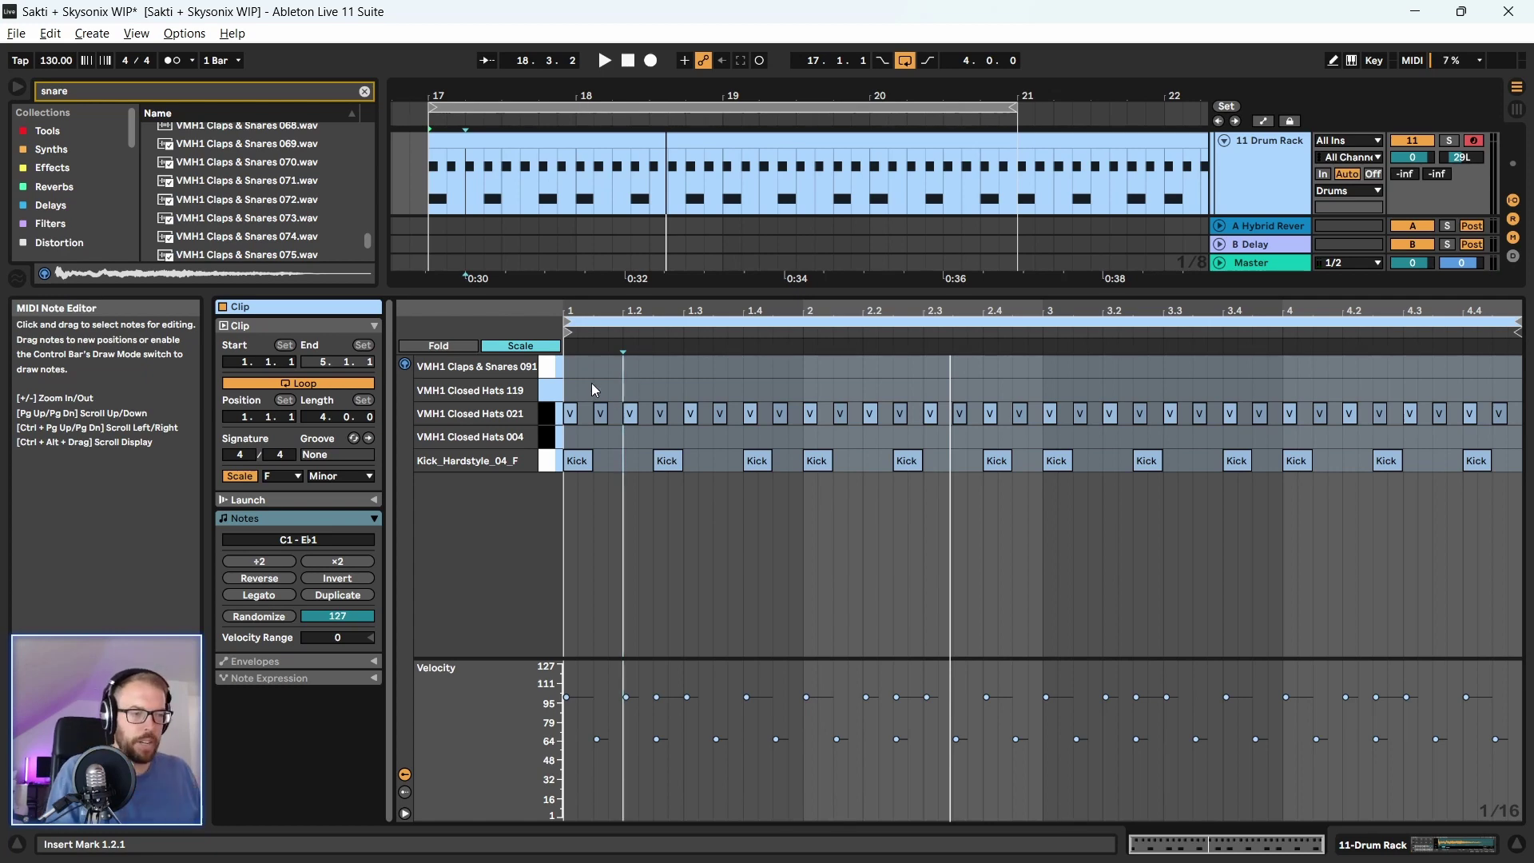
Try VMH1 Closed Hats 119 notes on all four beats of bar 1 and play the pattern
double_click(587, 437)
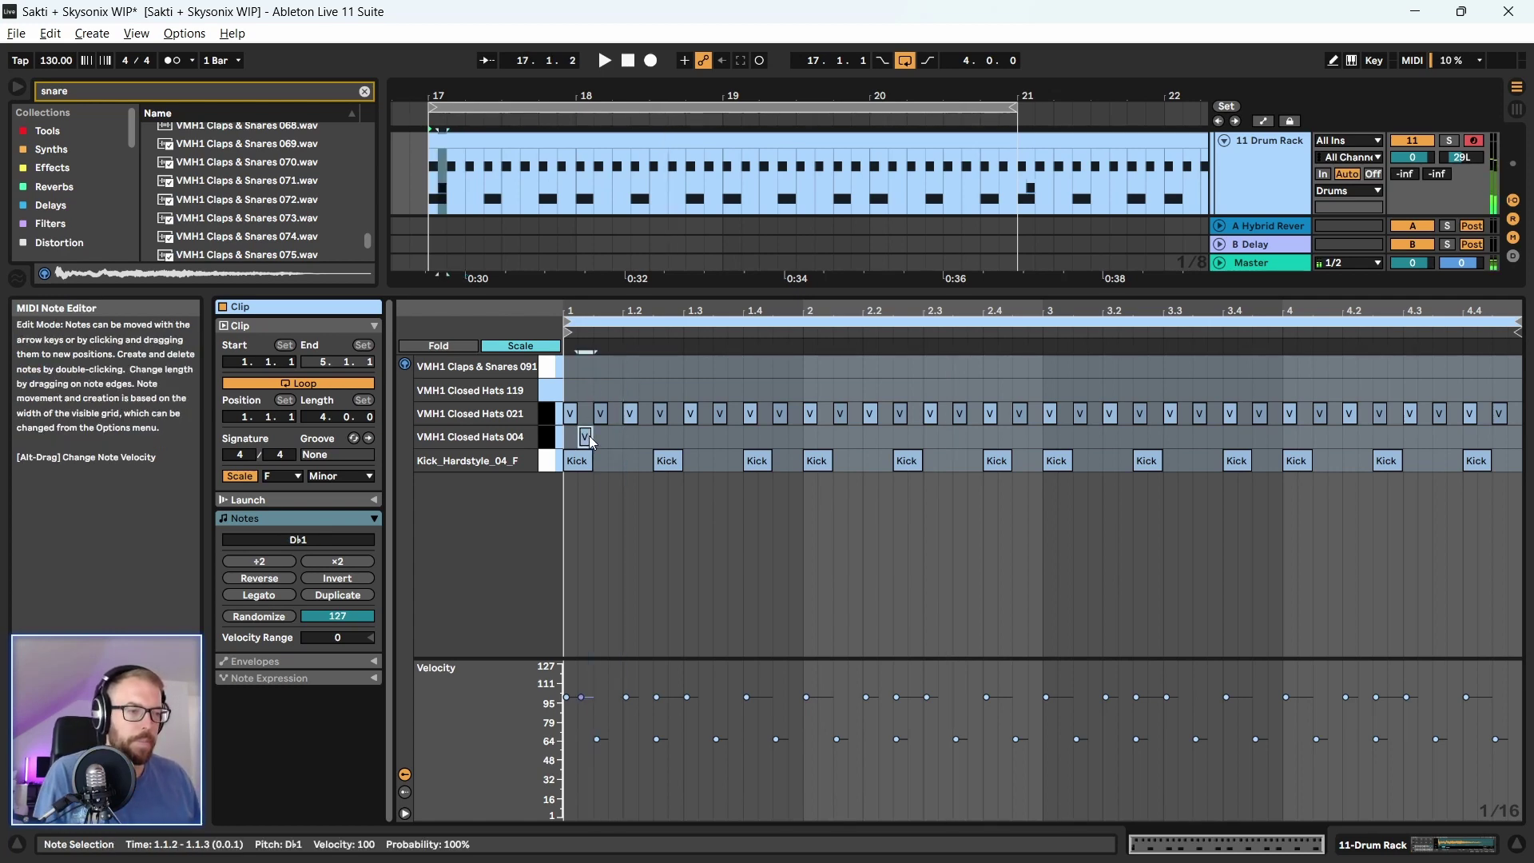
drag(588, 445, 745, 396)
key(space)
key(space)
key(space)
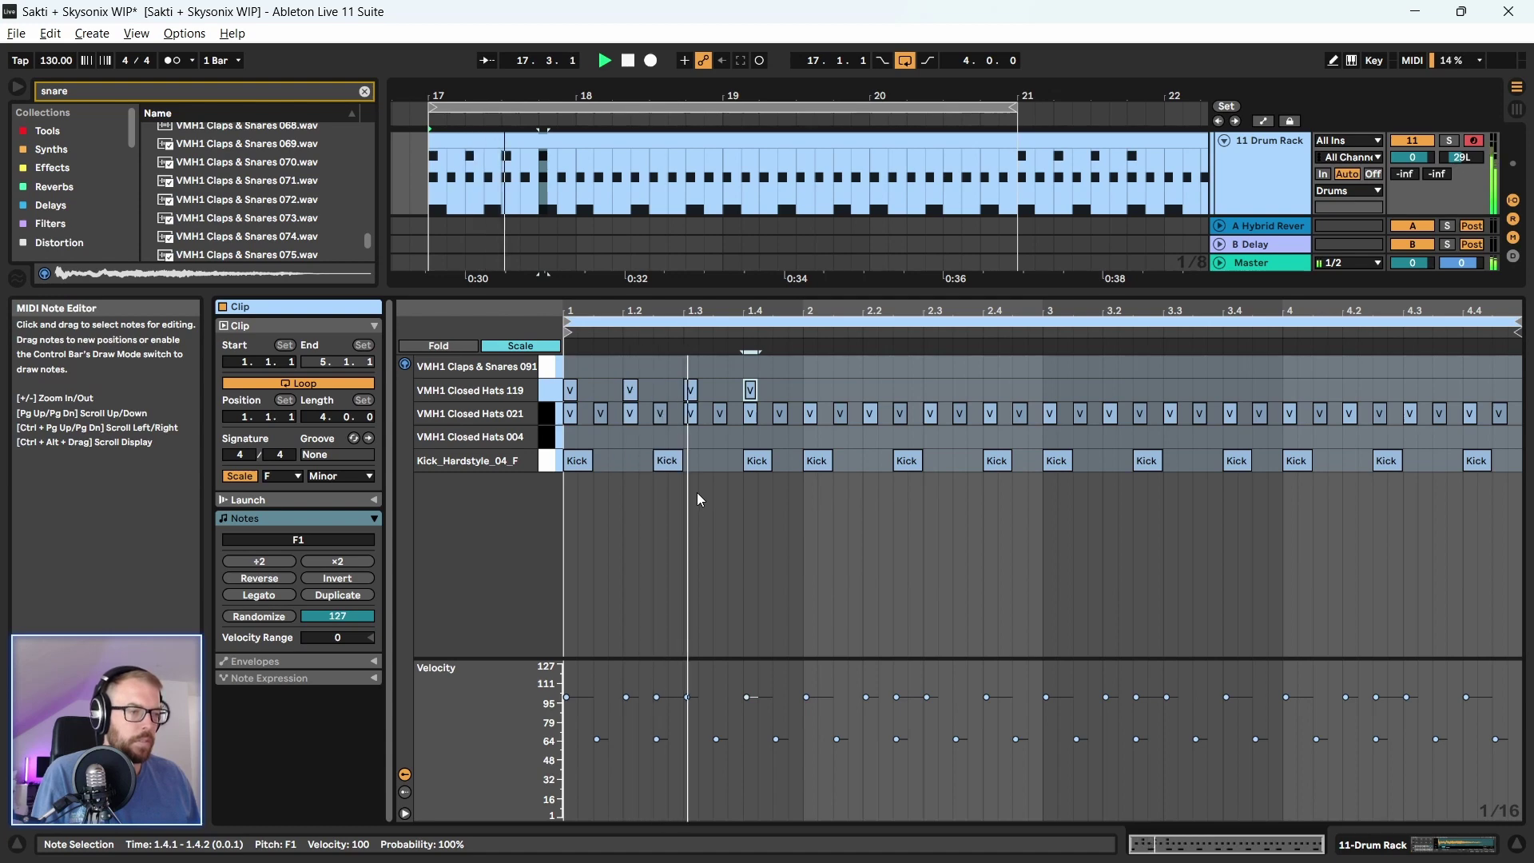
key(space)
Reset the Drum Rack track's panning to centre and show its device chain during playback
drag(773, 387, 568, 396)
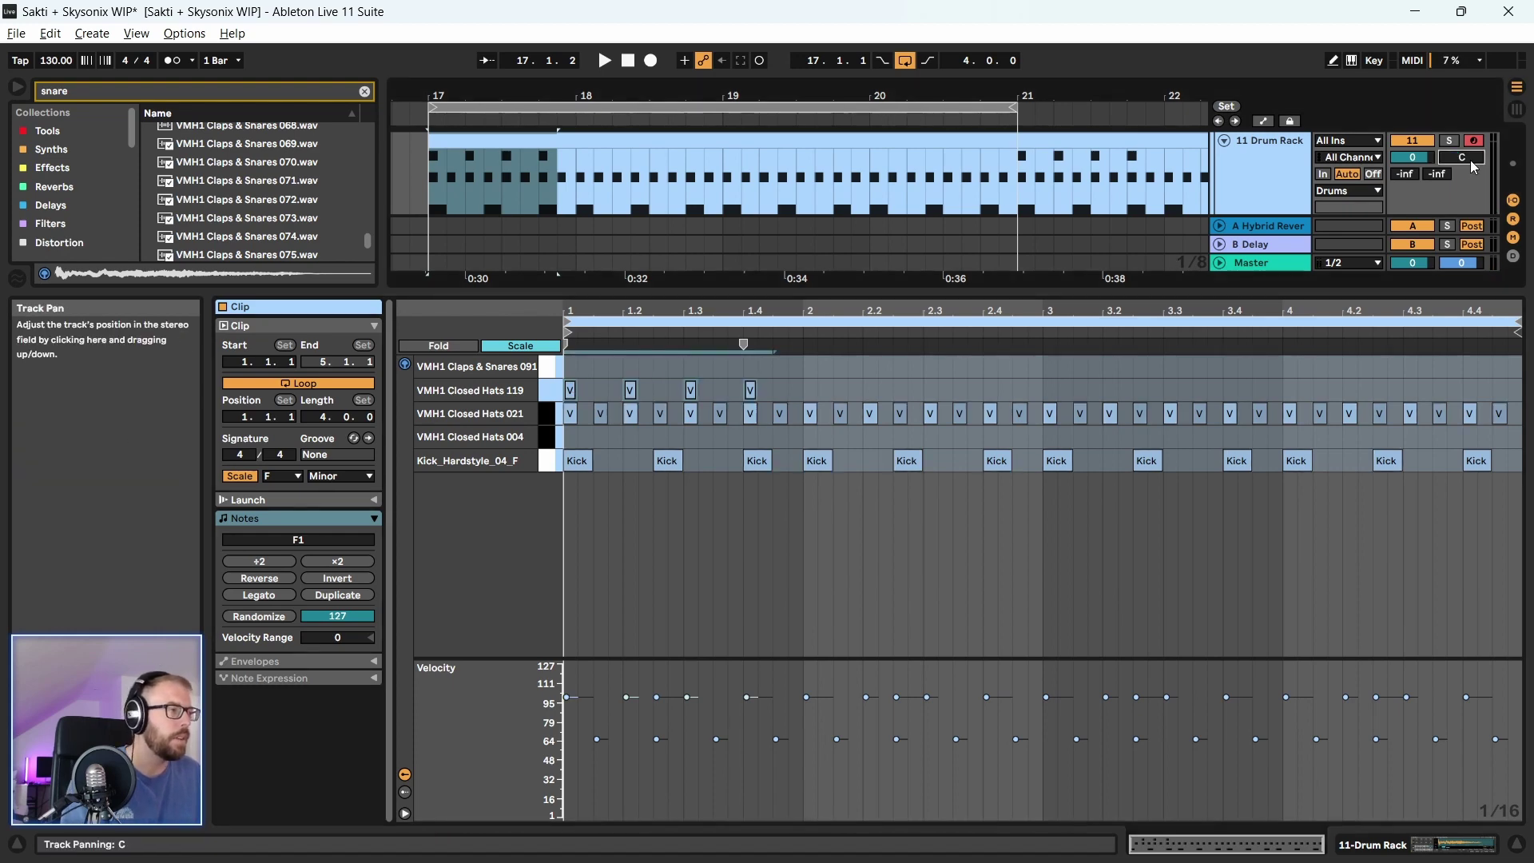
click(1260, 164)
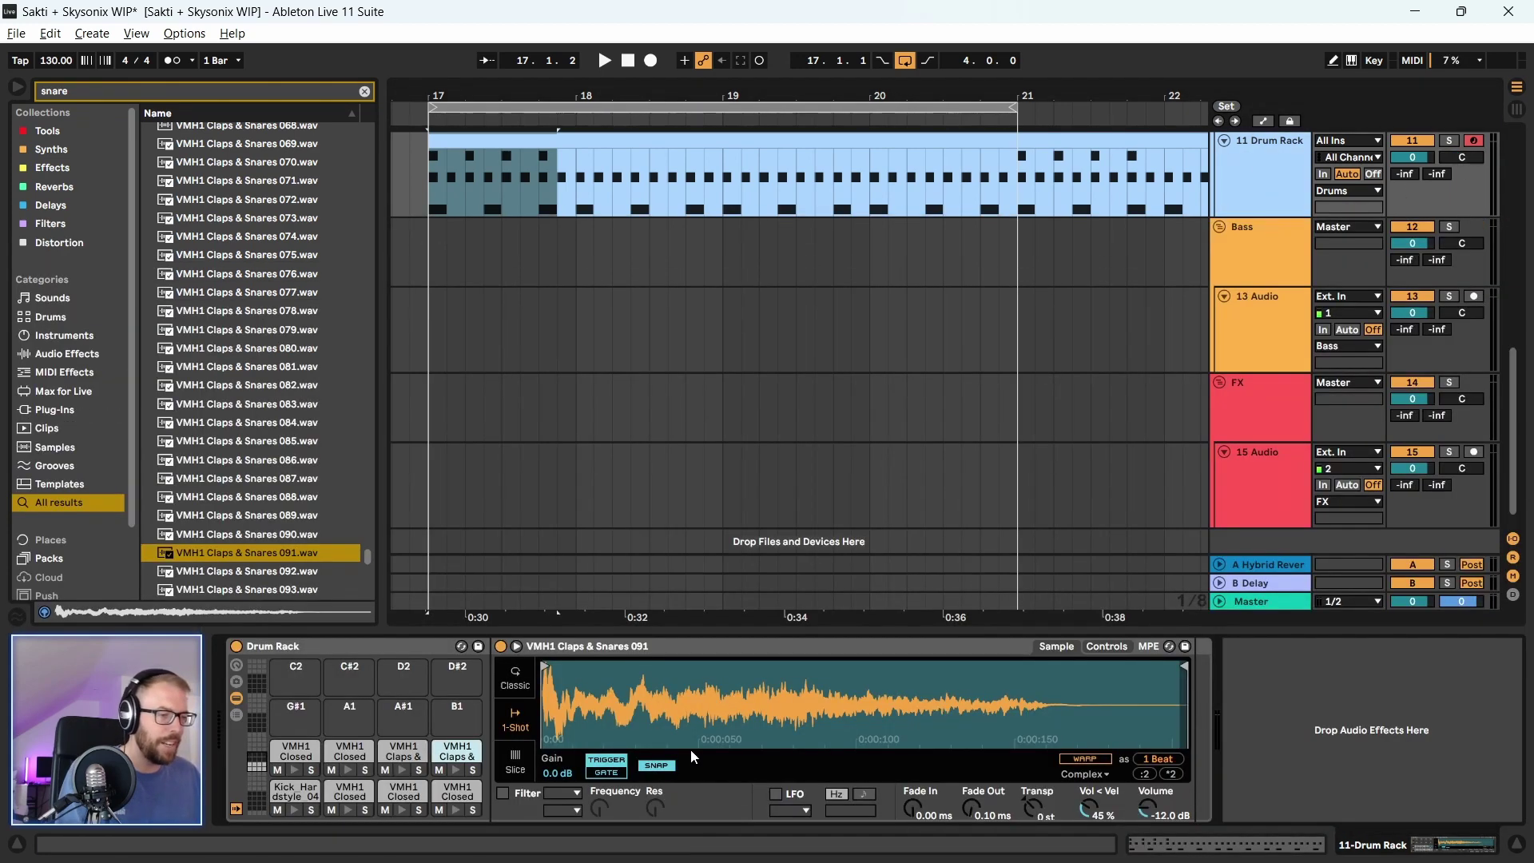
click(622, 656)
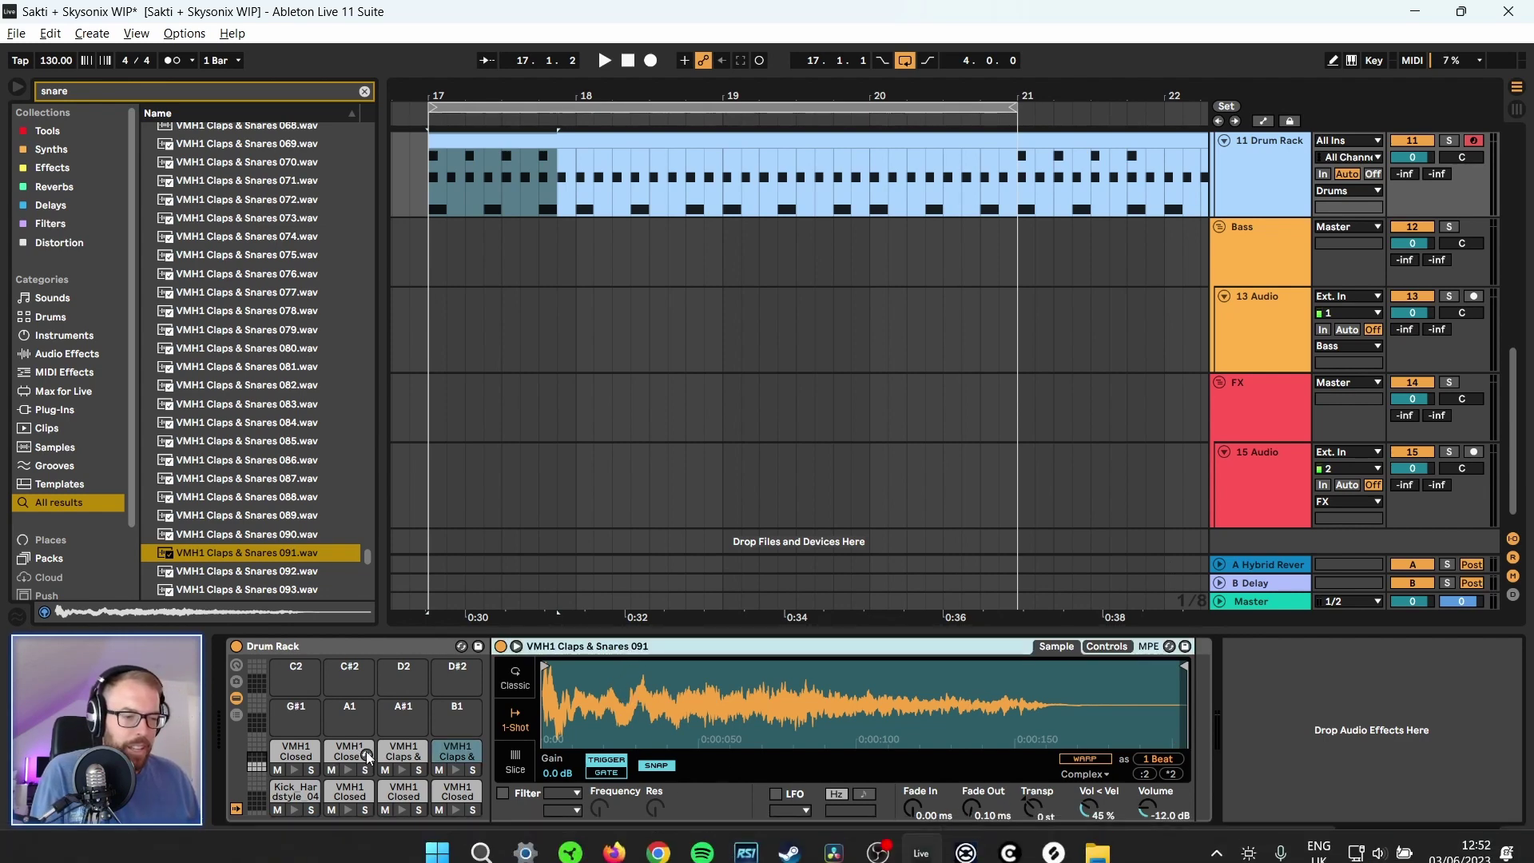
key(space)
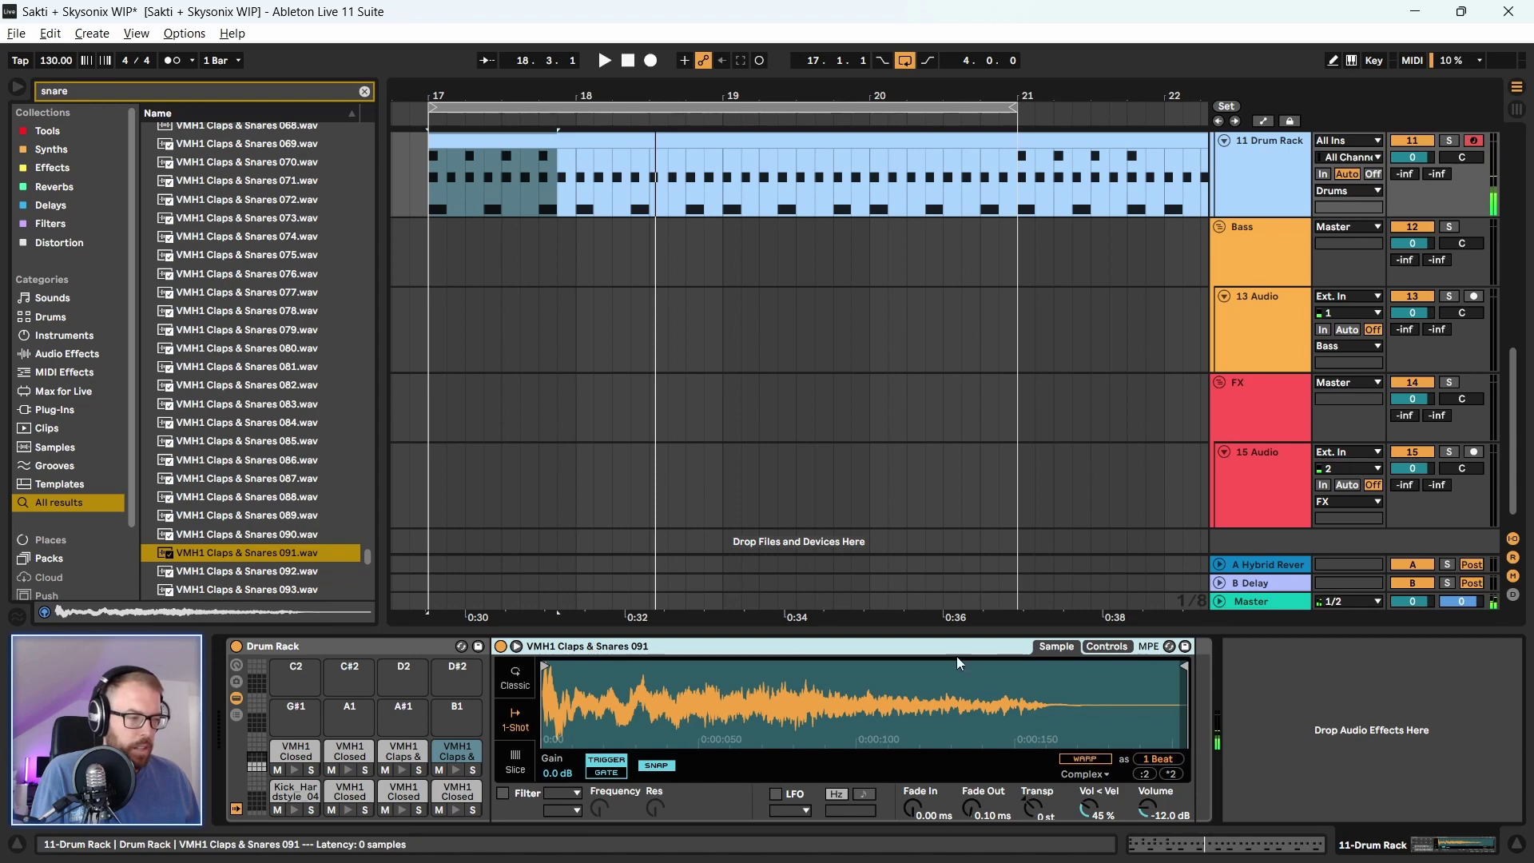
Solo the closed-hat pads of the Drum Rack one after another to compare their sounds during playback
click(419, 810)
key(space)
click(475, 811)
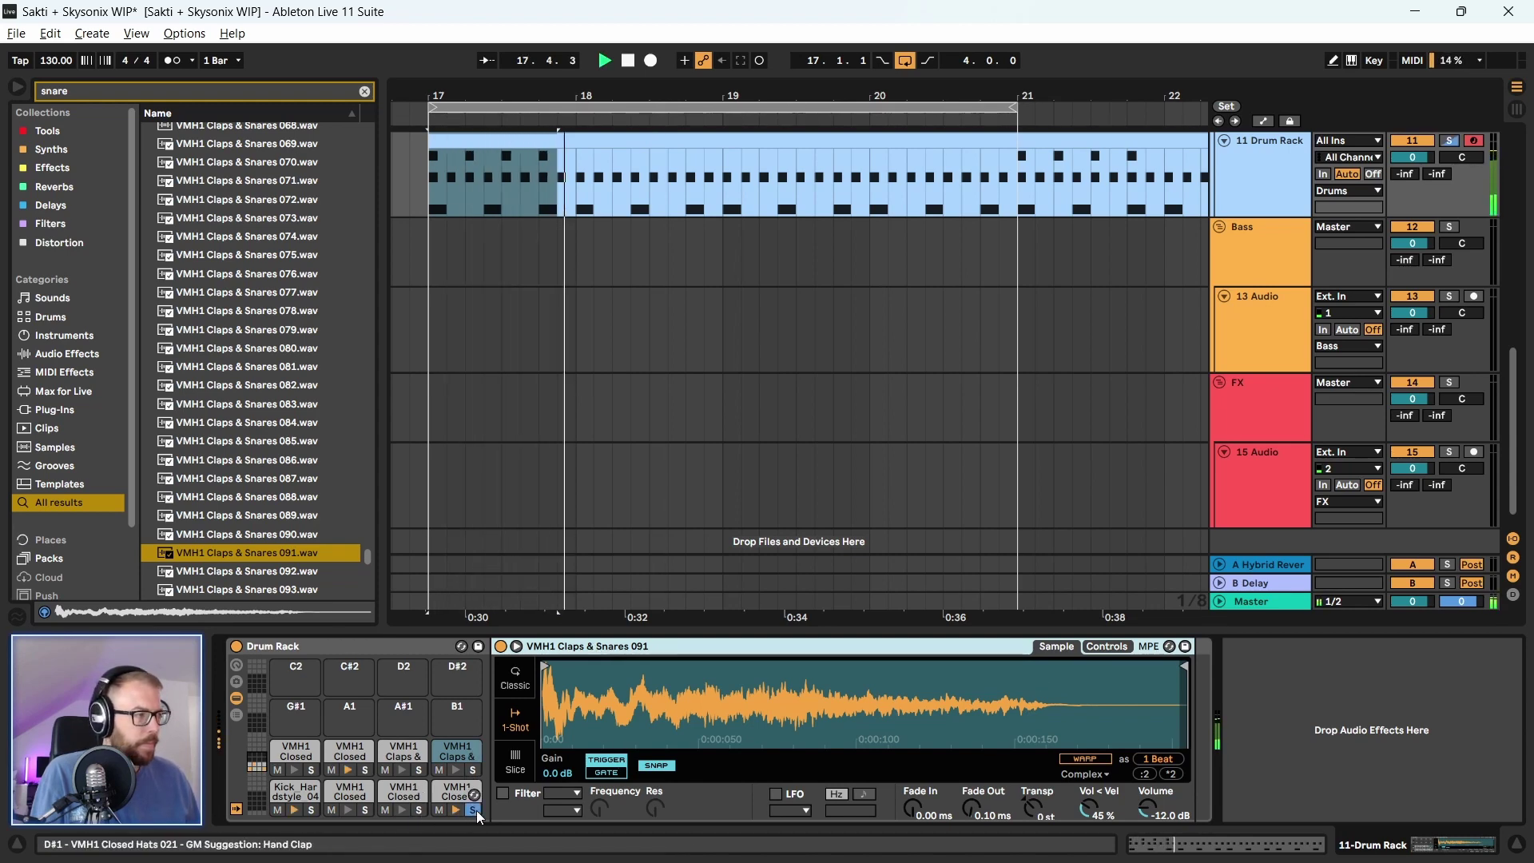
click(365, 770)
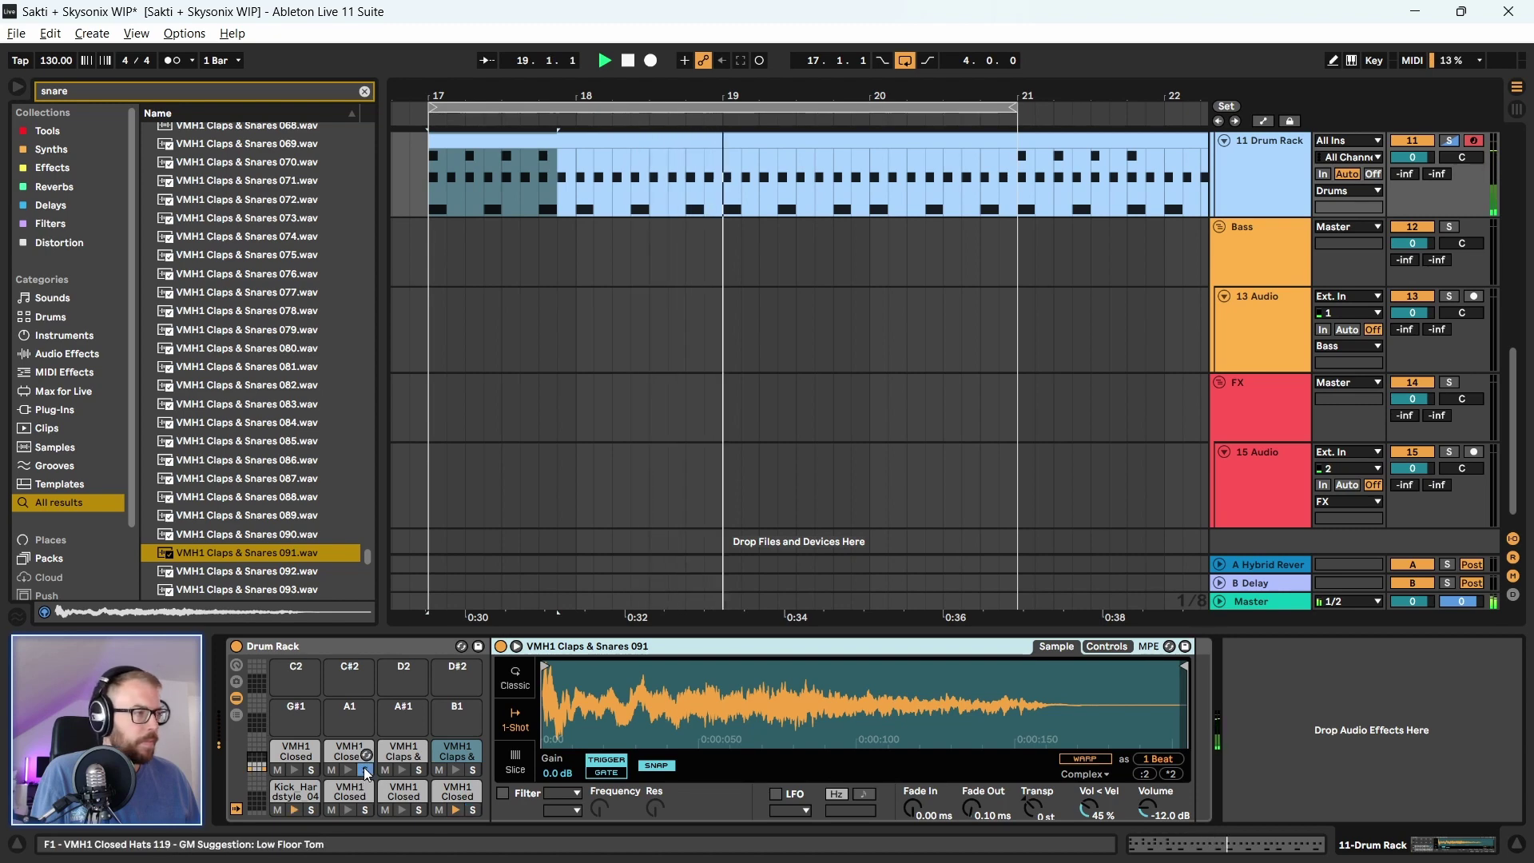
click(317, 771)
key(space)
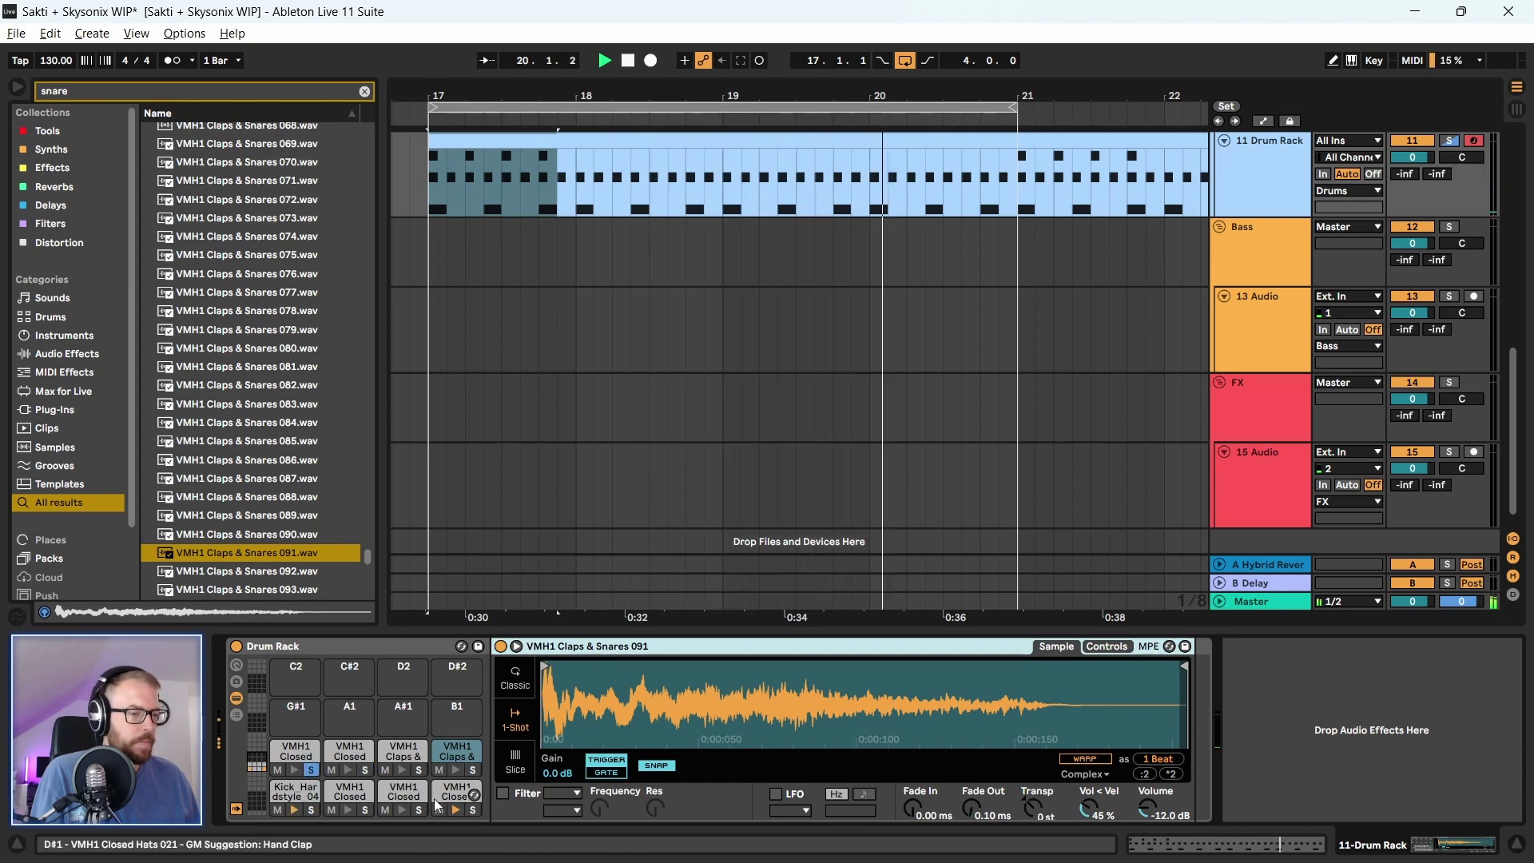
Set the arrangement loop to the single bar from 17.1.1 to 18.1.1 and play it
drag(423, 210, 505, 212)
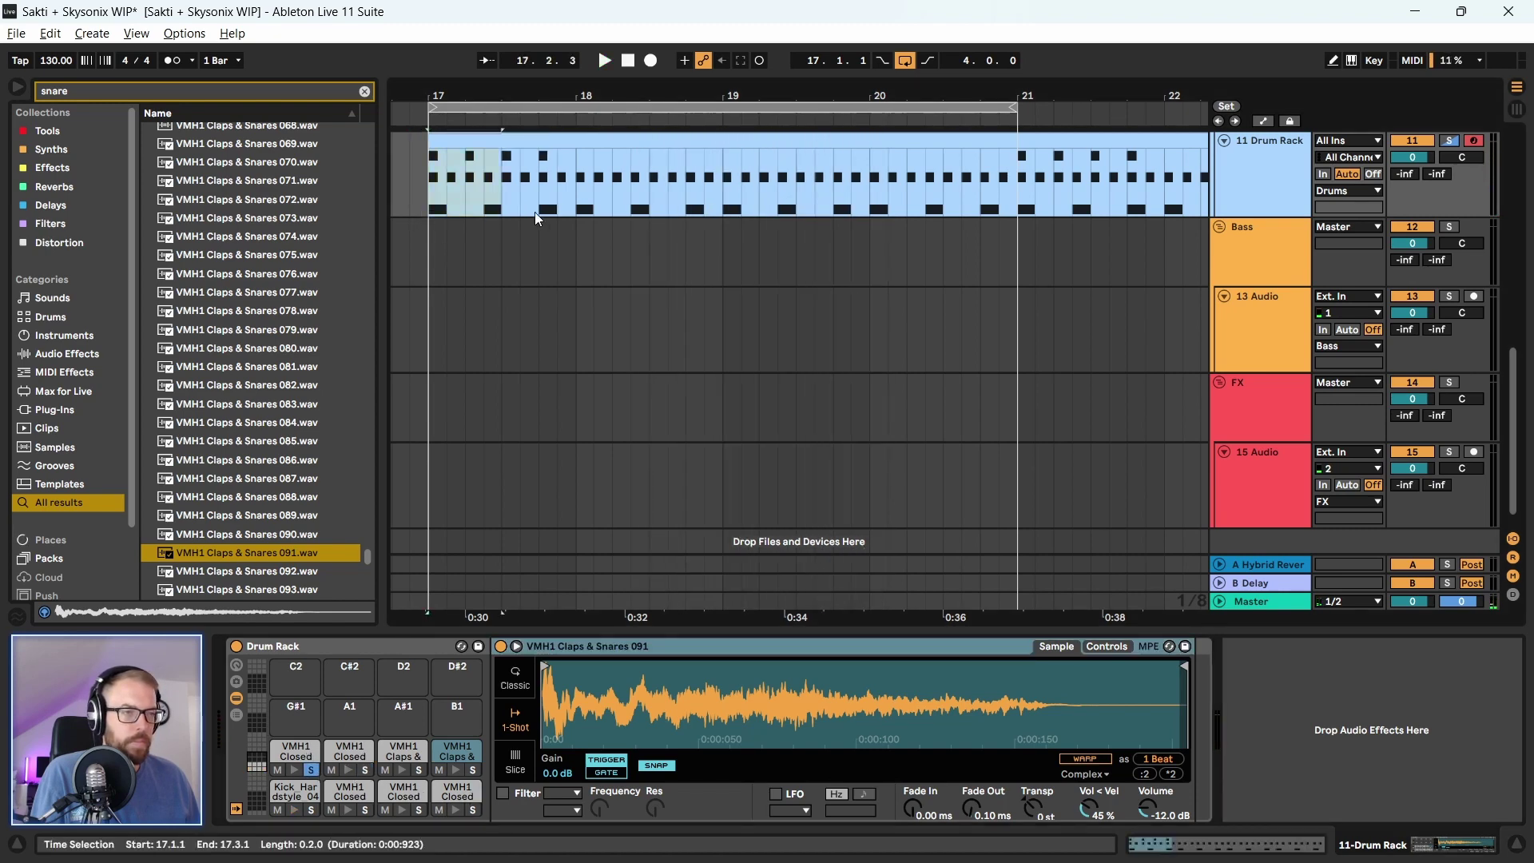
key(ctrl+l)
key(space)
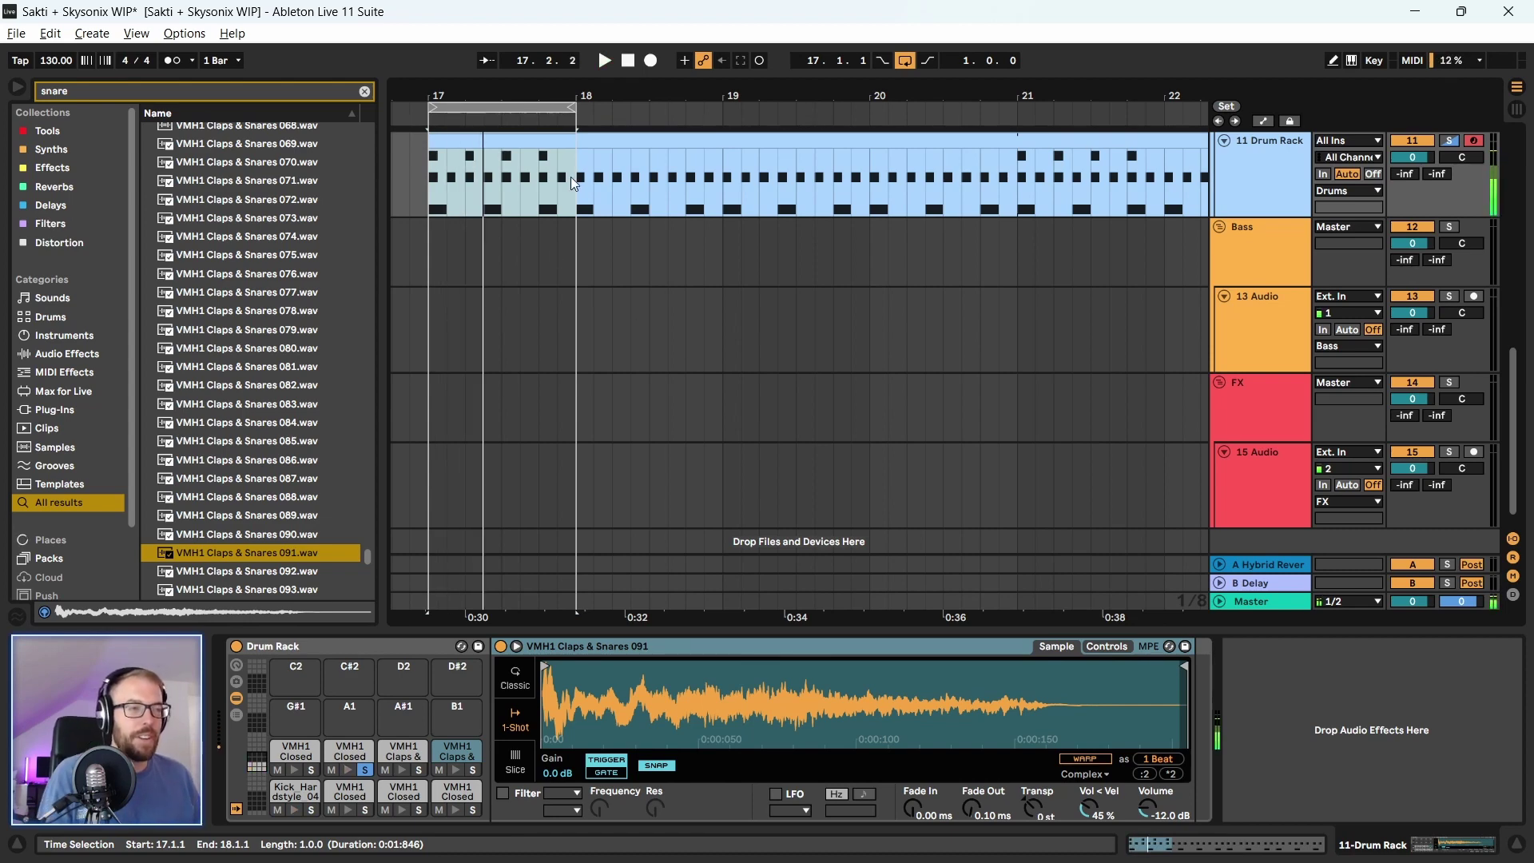
drag(652, 91, 653, 240)
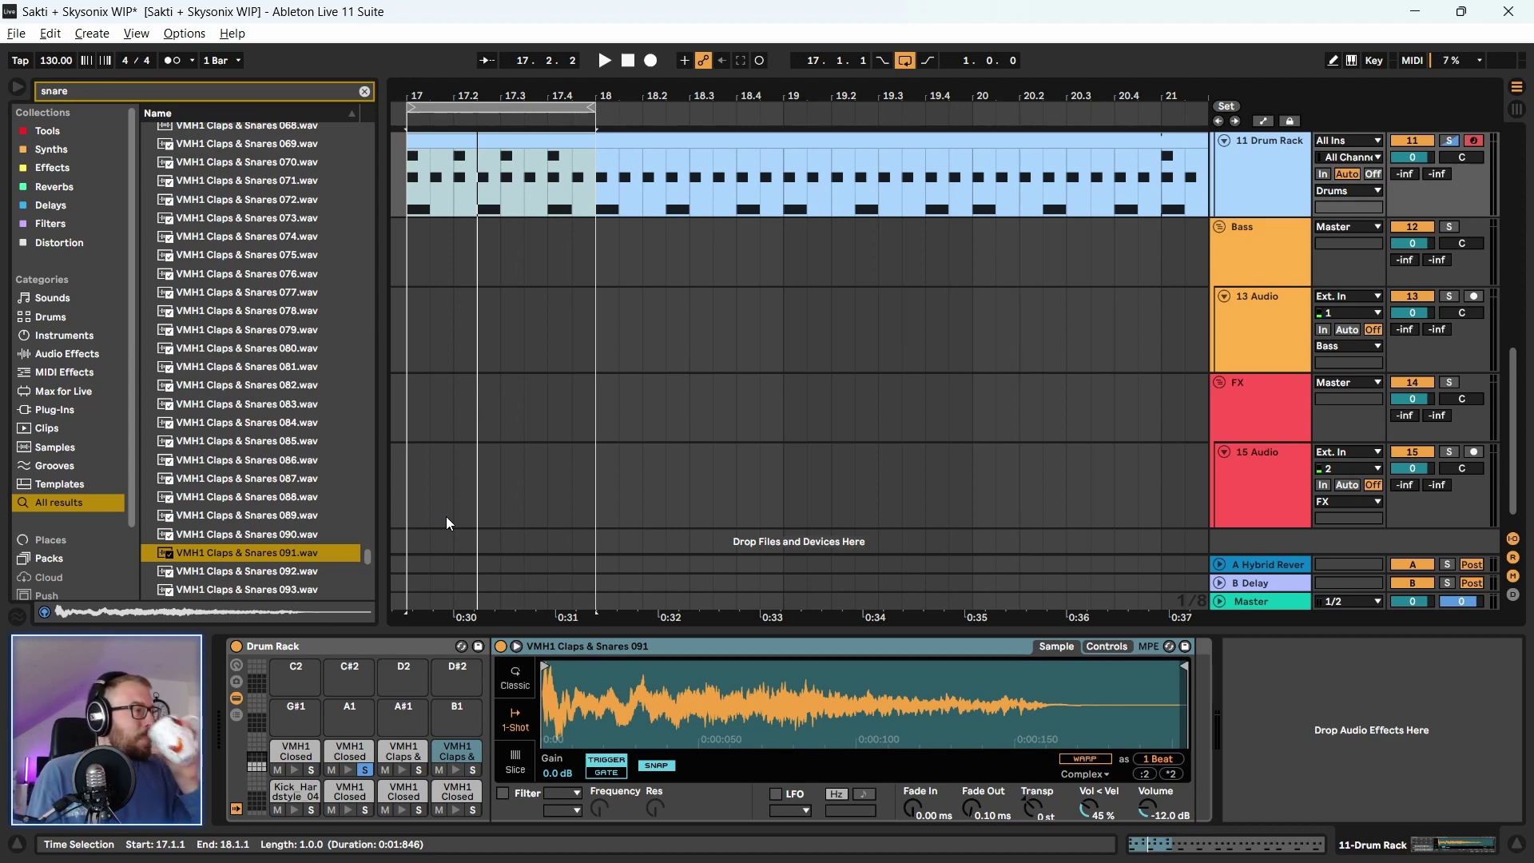
click(458, 281)
drag(431, 91, 545, 110)
key(space)
scroll(505, 322, up, 3)
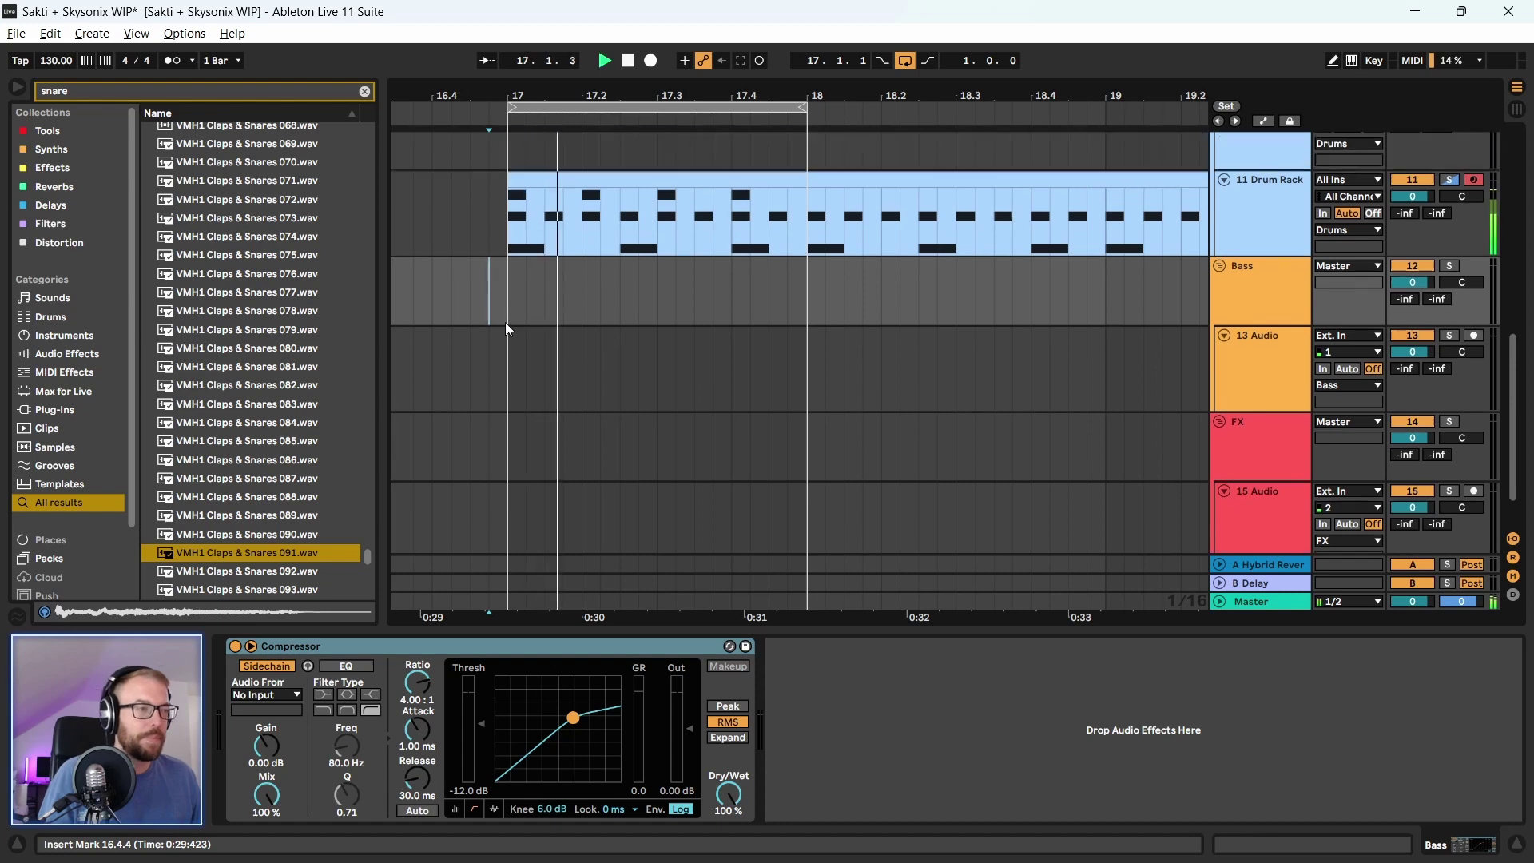
drag(605, 95, 527, 121)
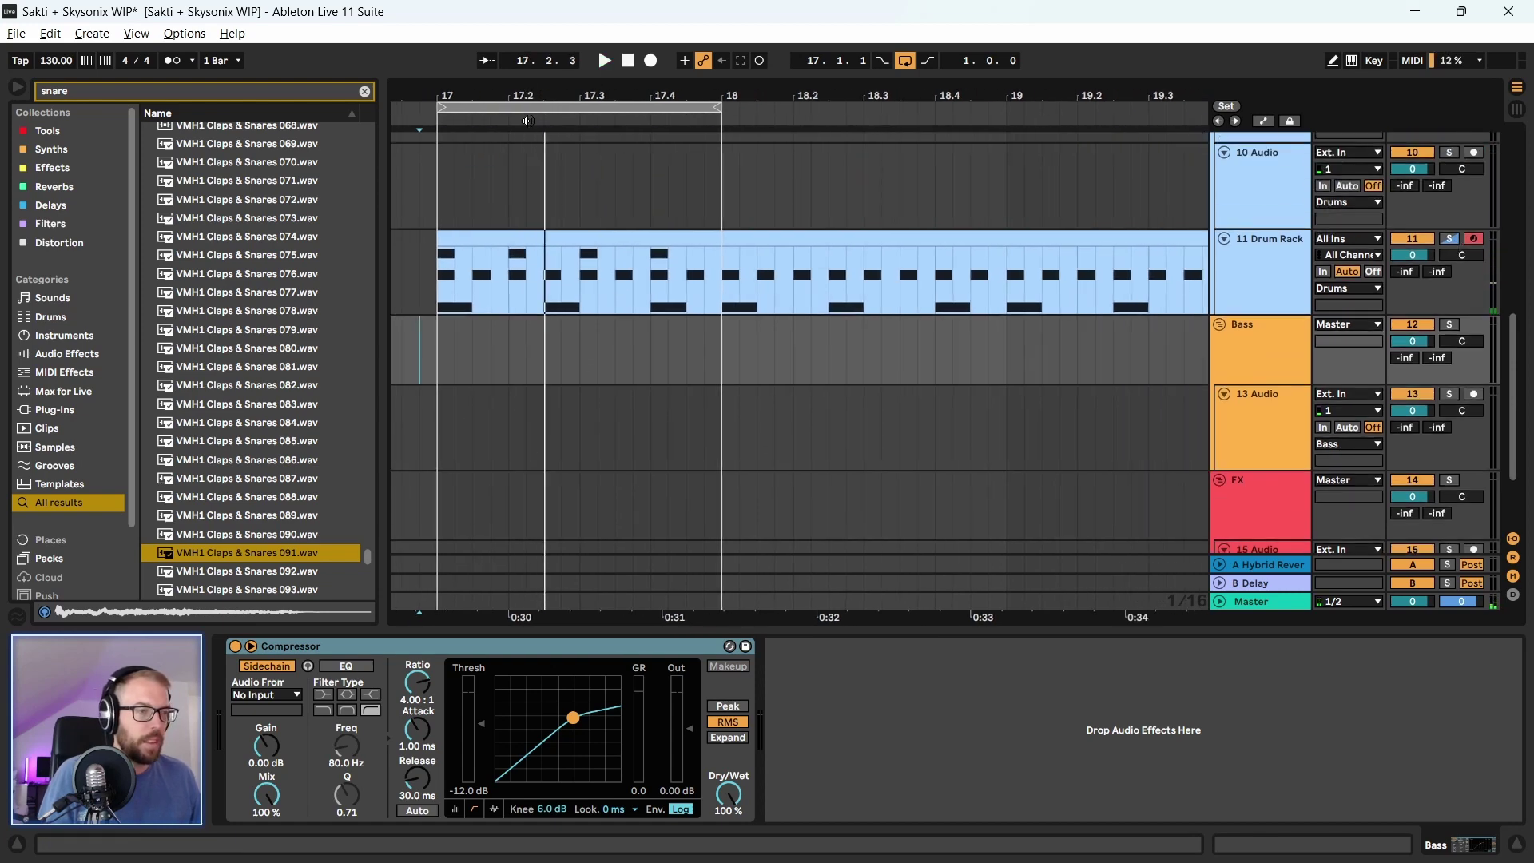
Open the Drum Rack clip and delete the VMH1 Closed Hats 119 notes from bar 1
double_click(487, 275)
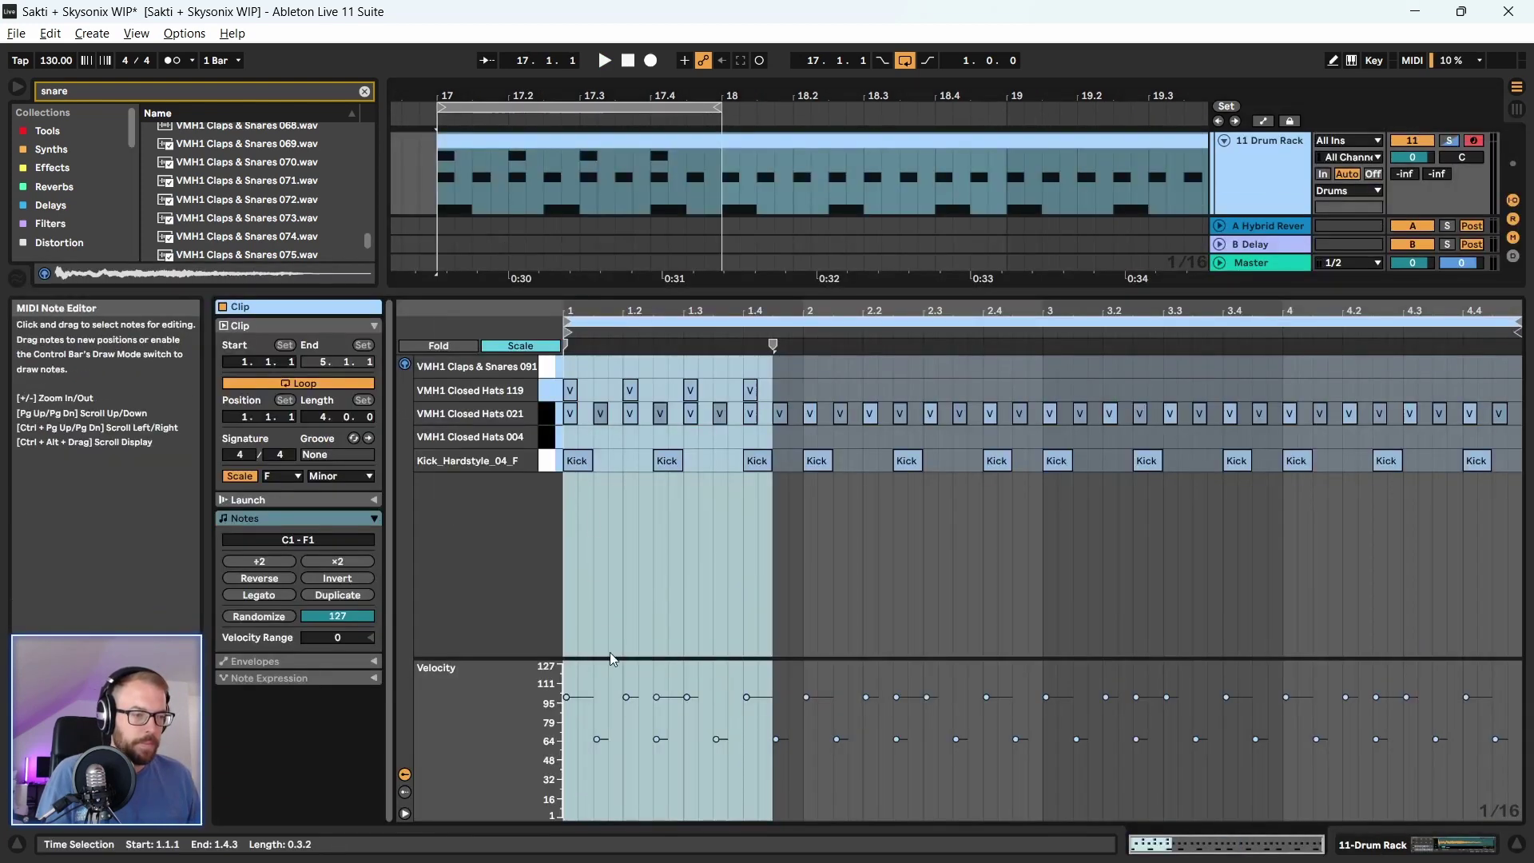
key(Delete)
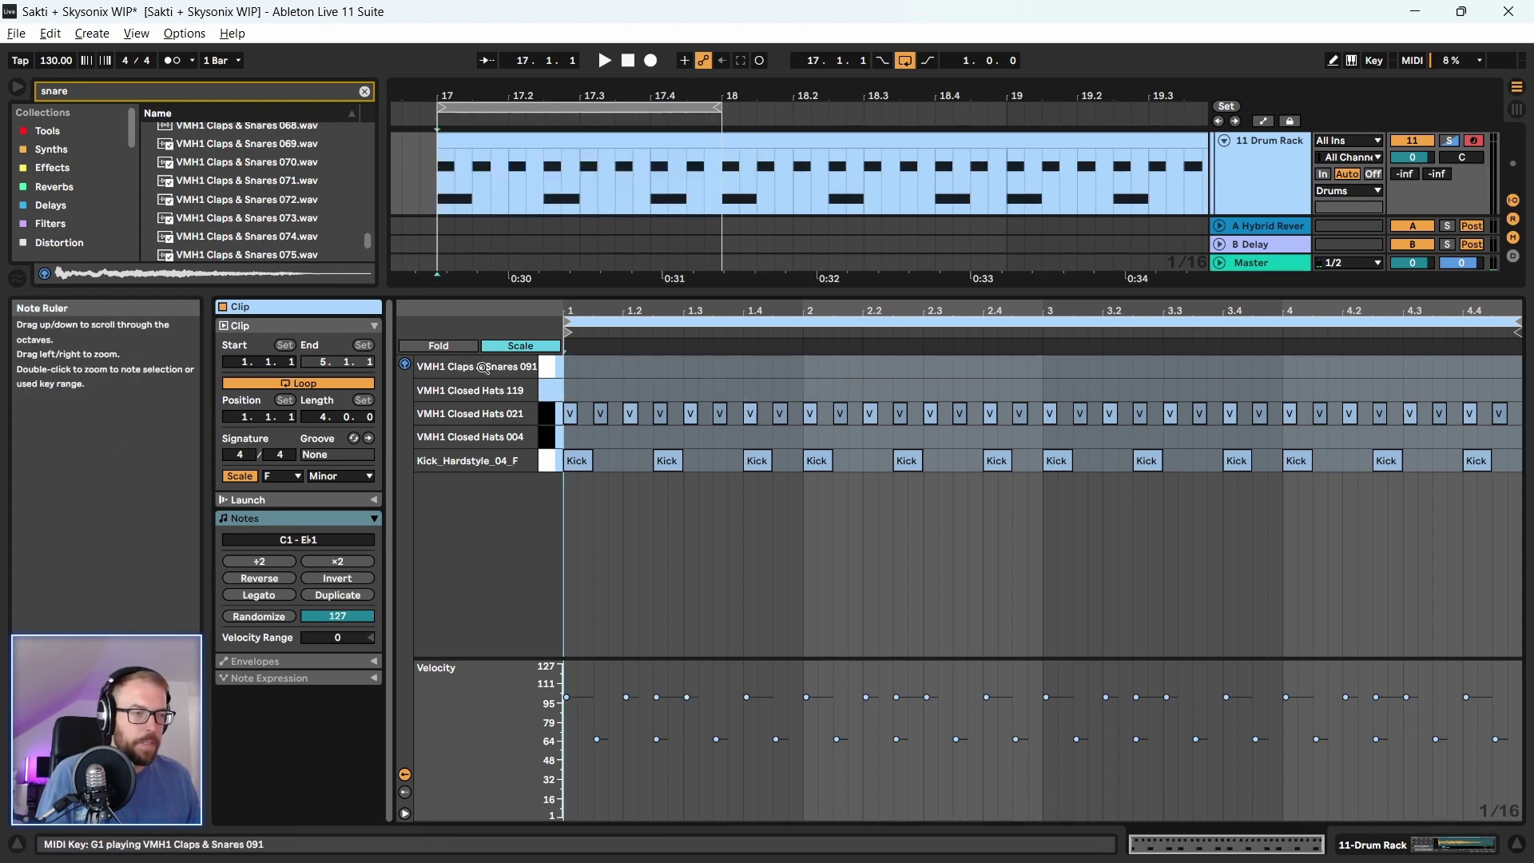
double_click(474, 392)
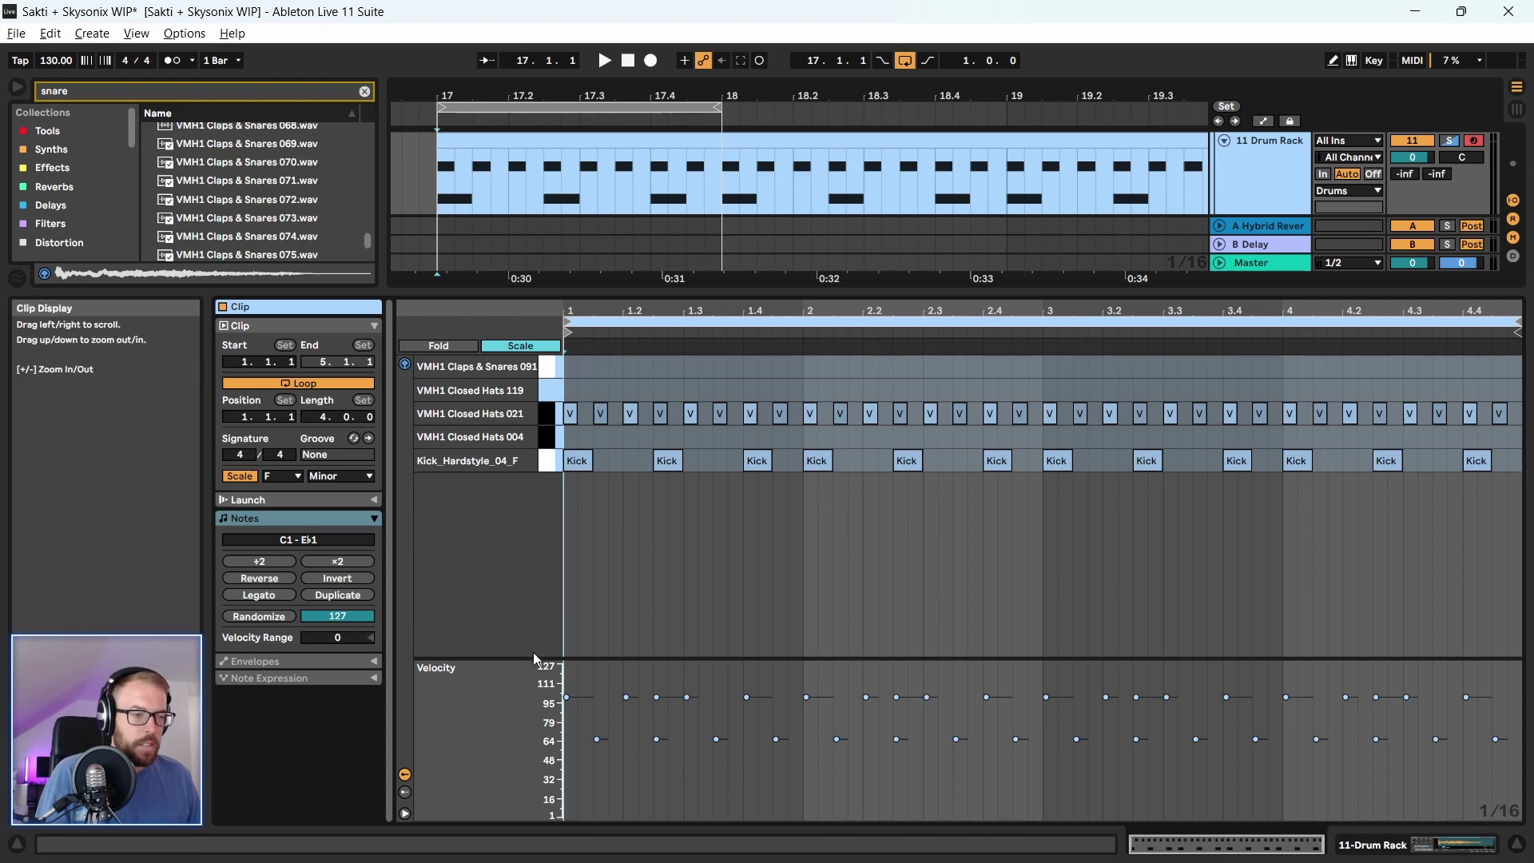
Turn off the solo on the VMH1 Closed Hats 119 pad and select the VMH1 Claps & Snares 091 pad
click(1265, 174)
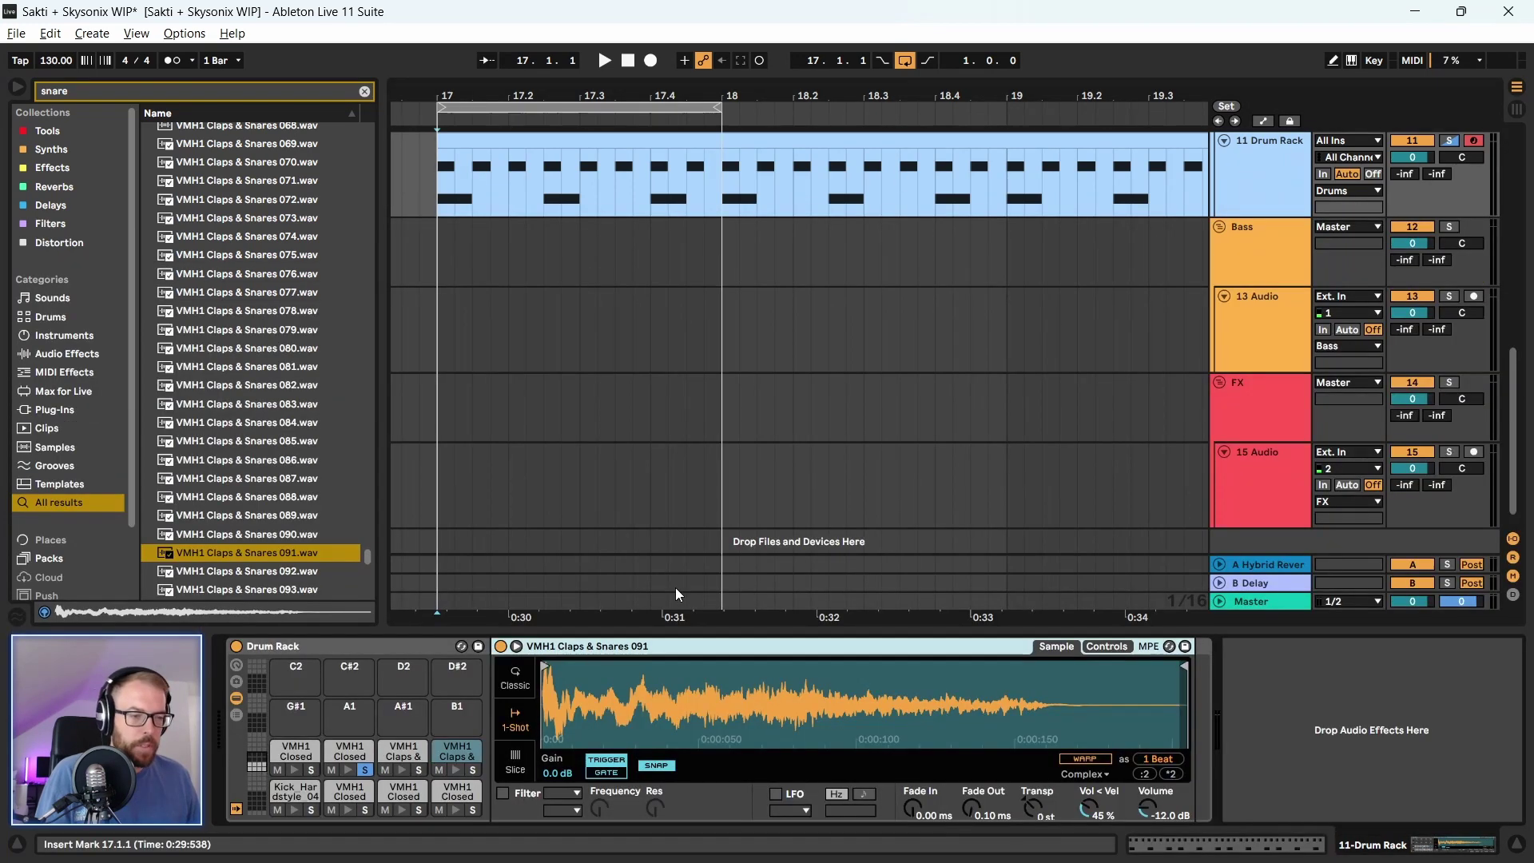
click(443, 750)
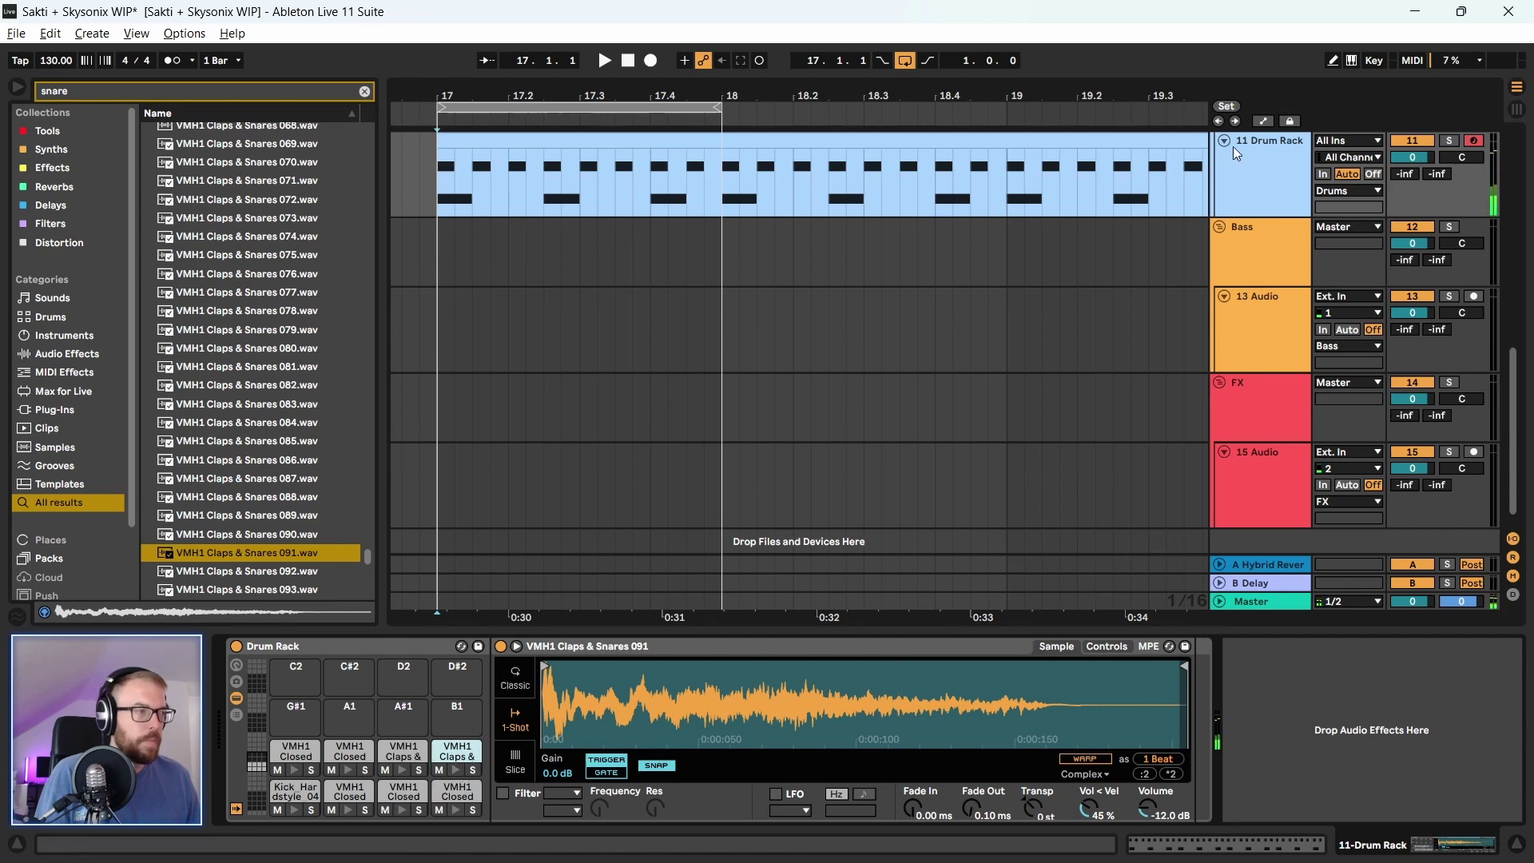
scroll(917, 344, up, 2)
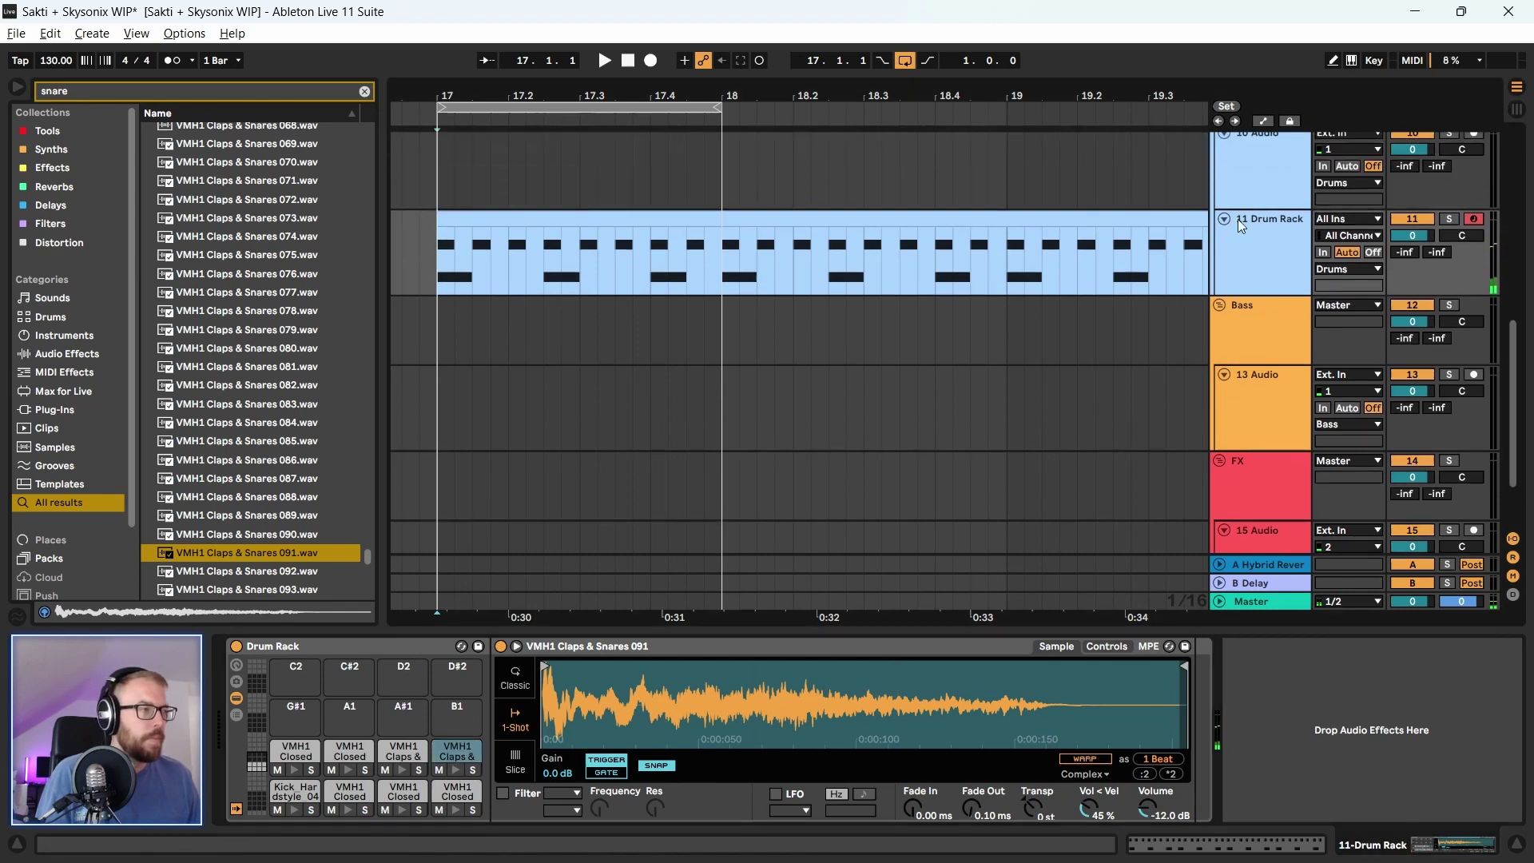
Reopen the Drum Rack clip and turn off its scale filtering and Scale mode so every pad row is listed
double_click(537, 211)
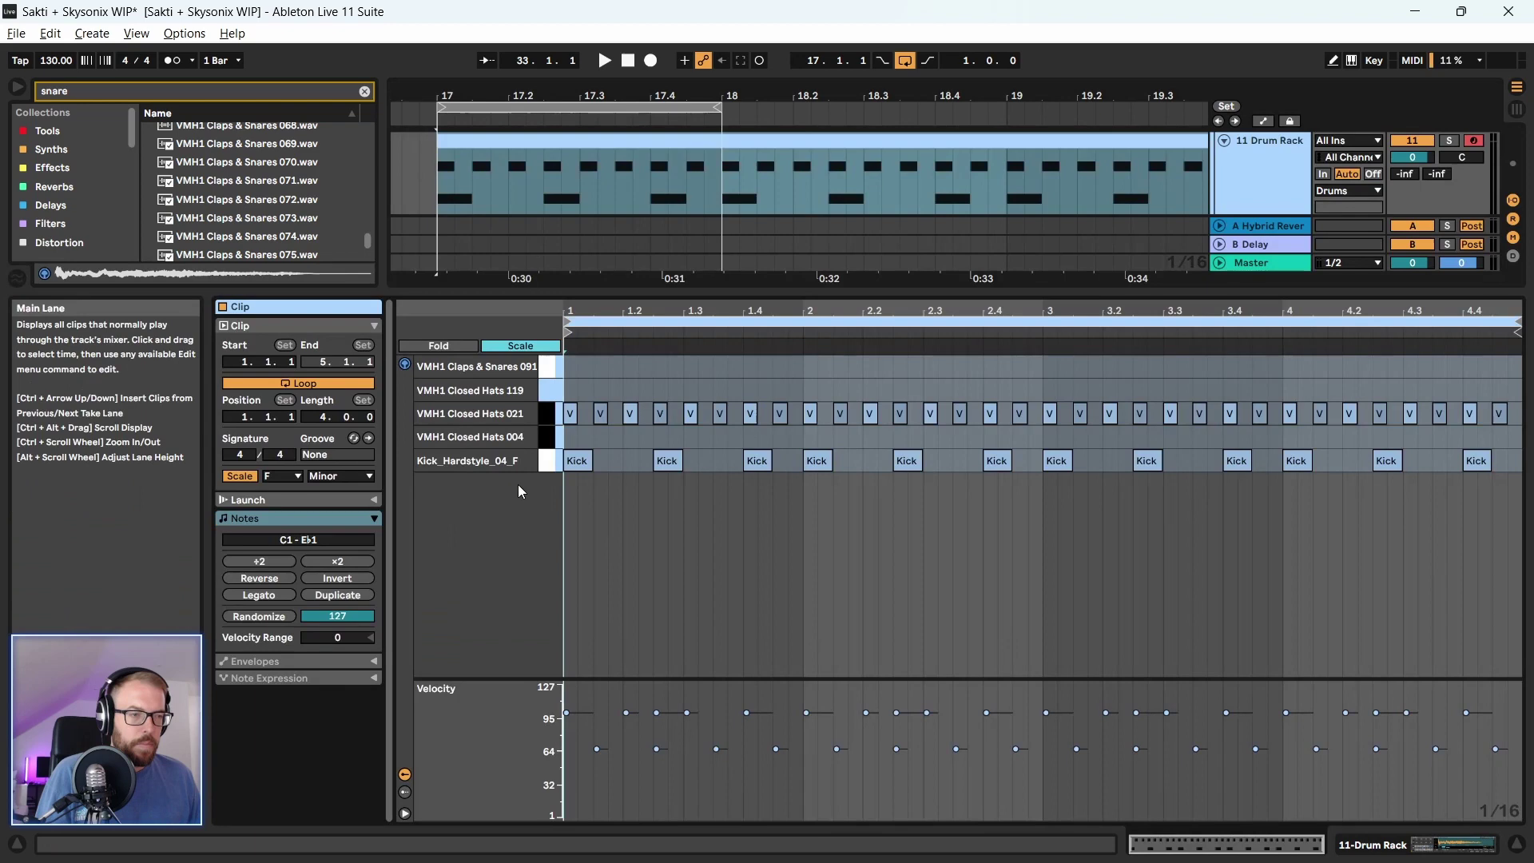
click(509, 344)
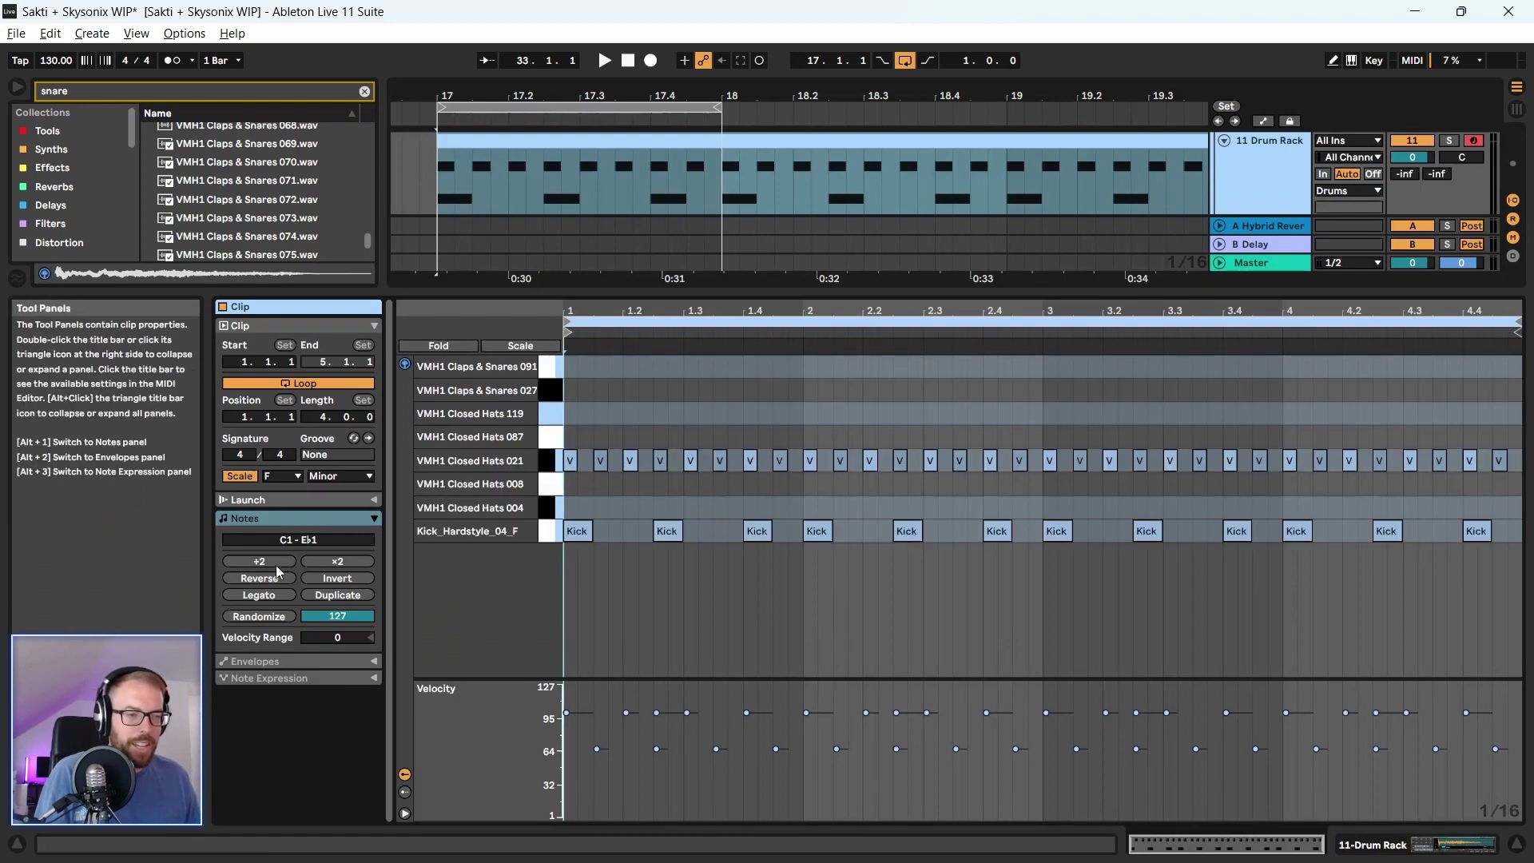
click(239, 476)
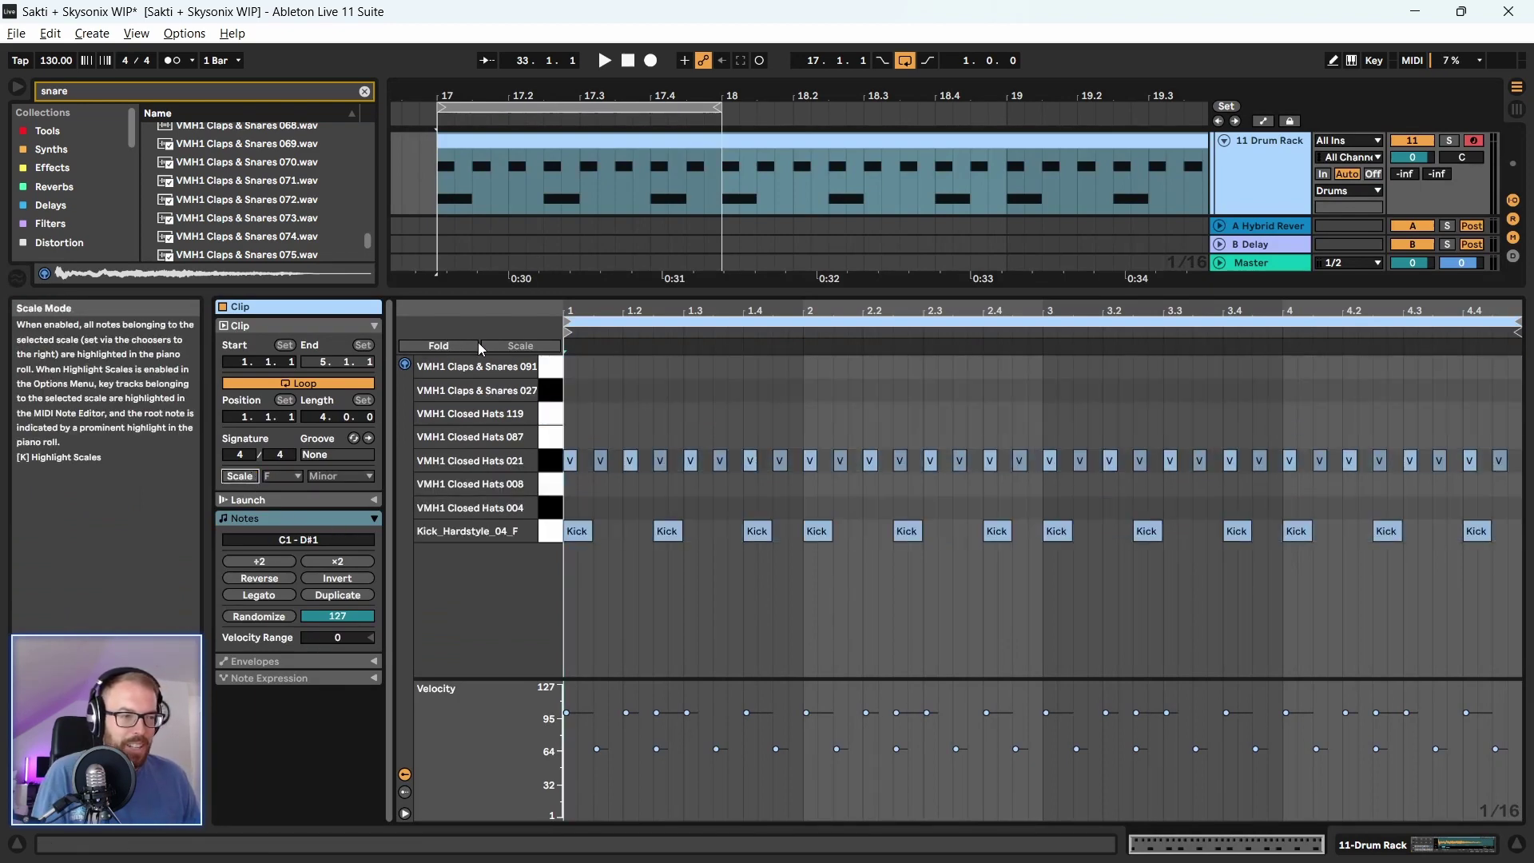
click(633, 401)
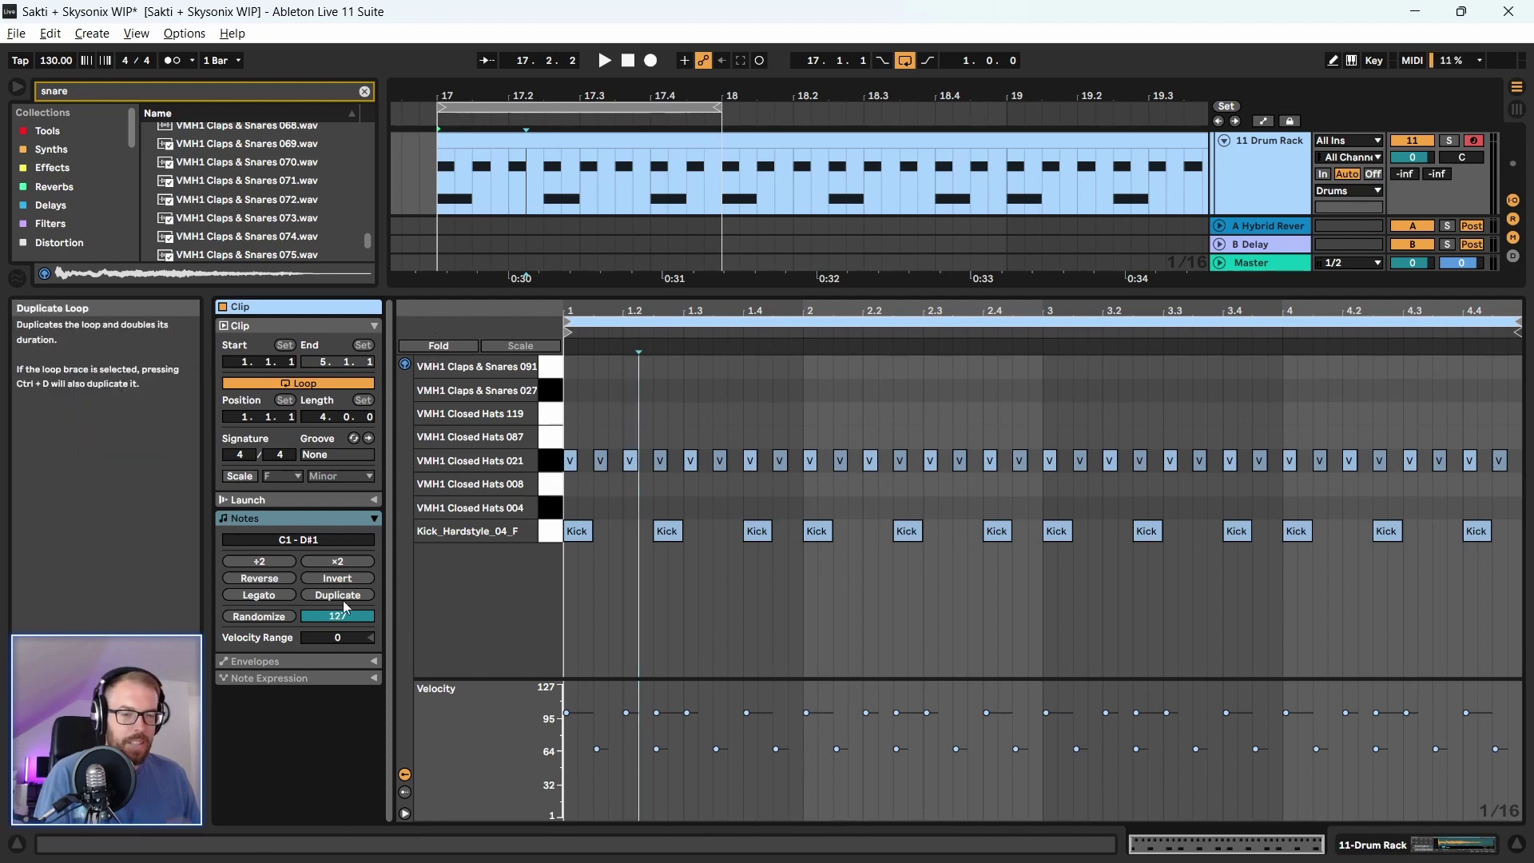
click(647, 417)
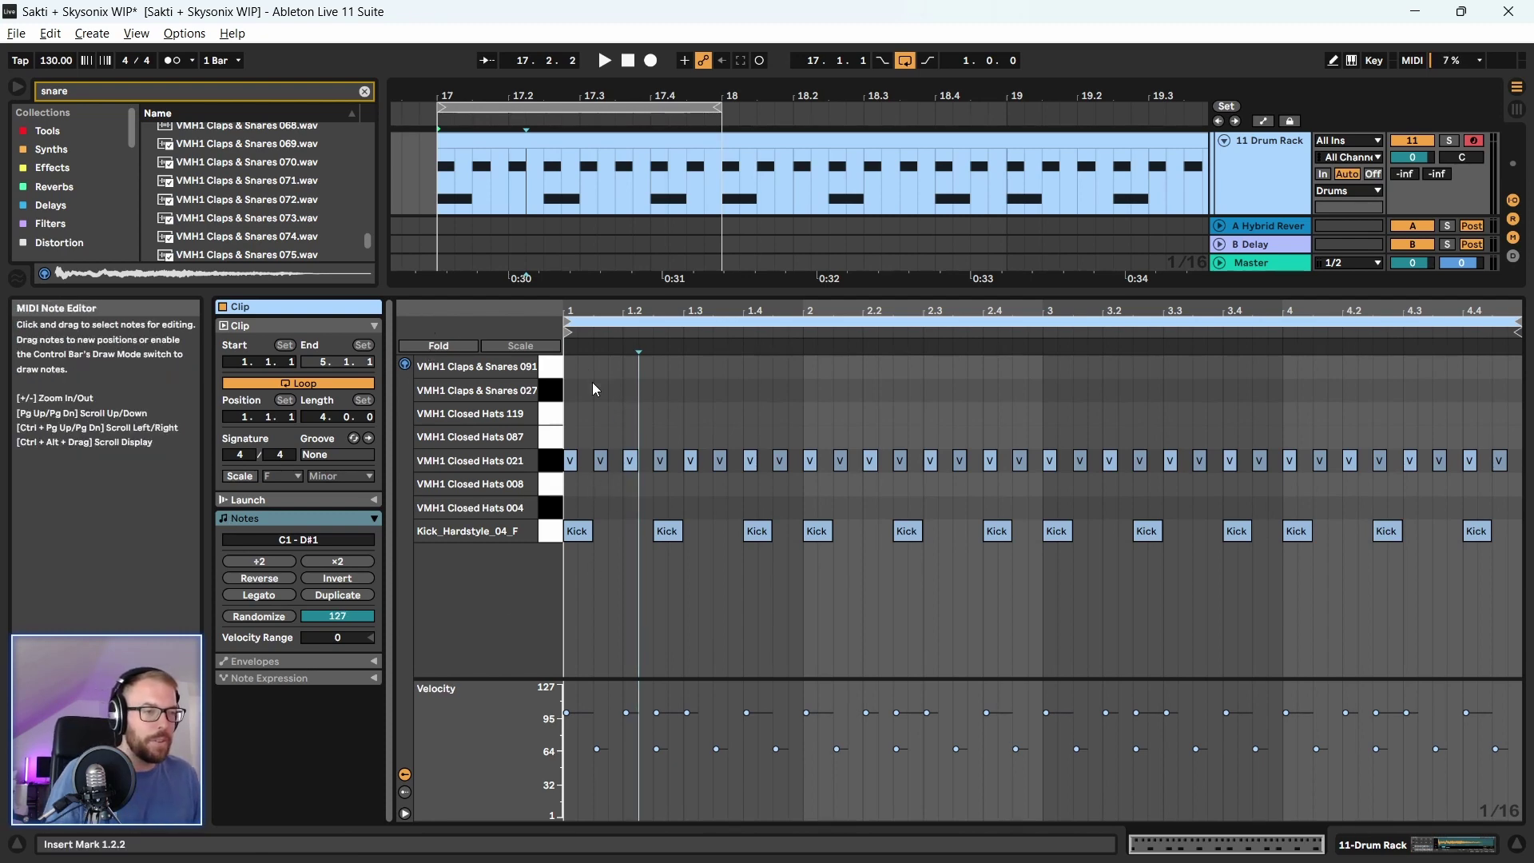
Audition both claps and snares rows, then place VMH1 Claps & Snares 091 notes on beats 2 and 4 of bar 1
click(468, 392)
click(468, 367)
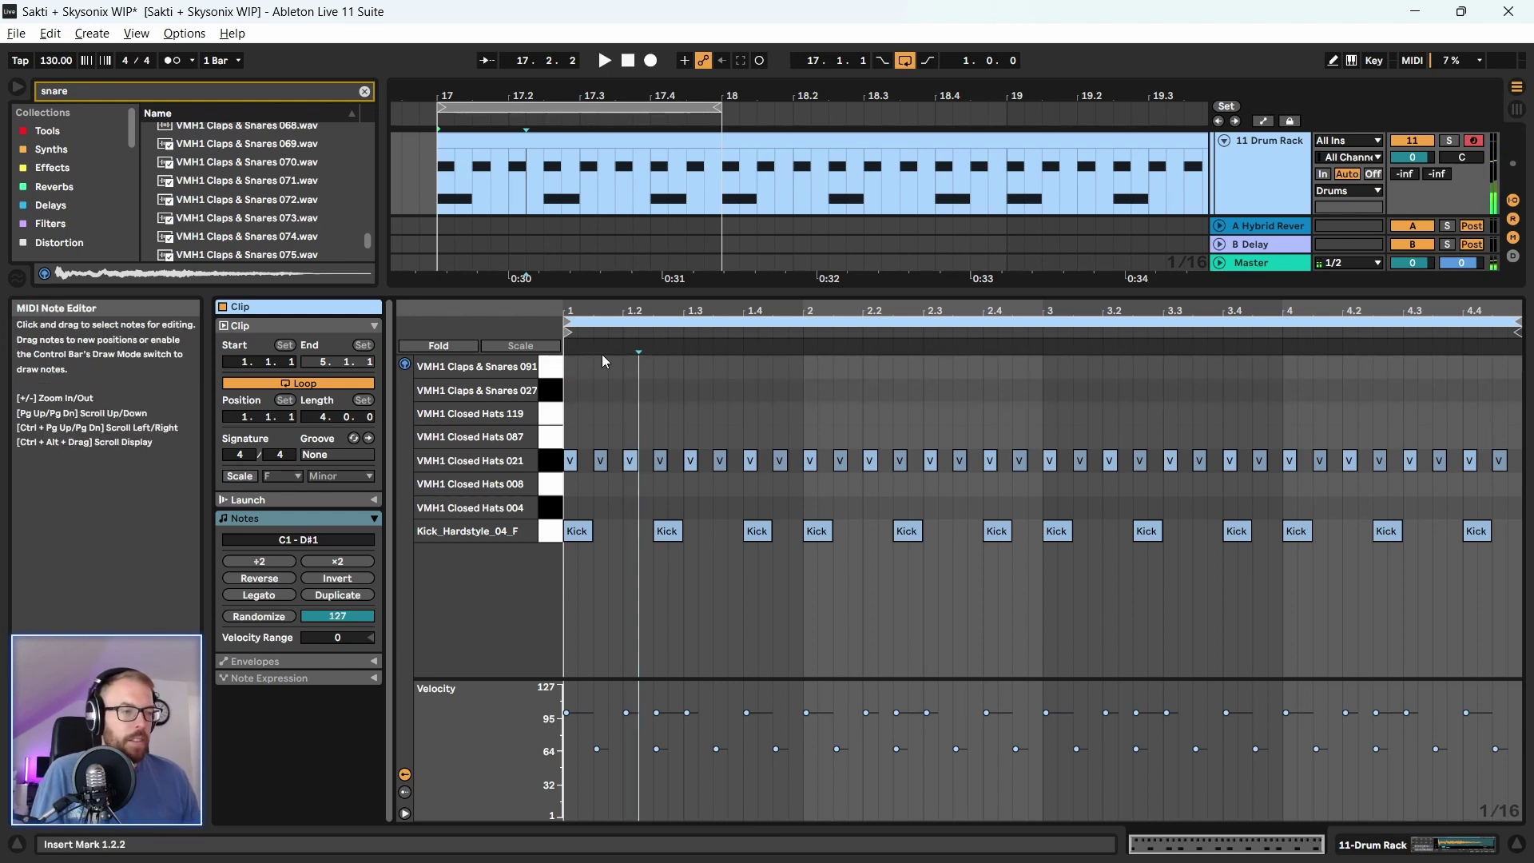
double_click(630, 365)
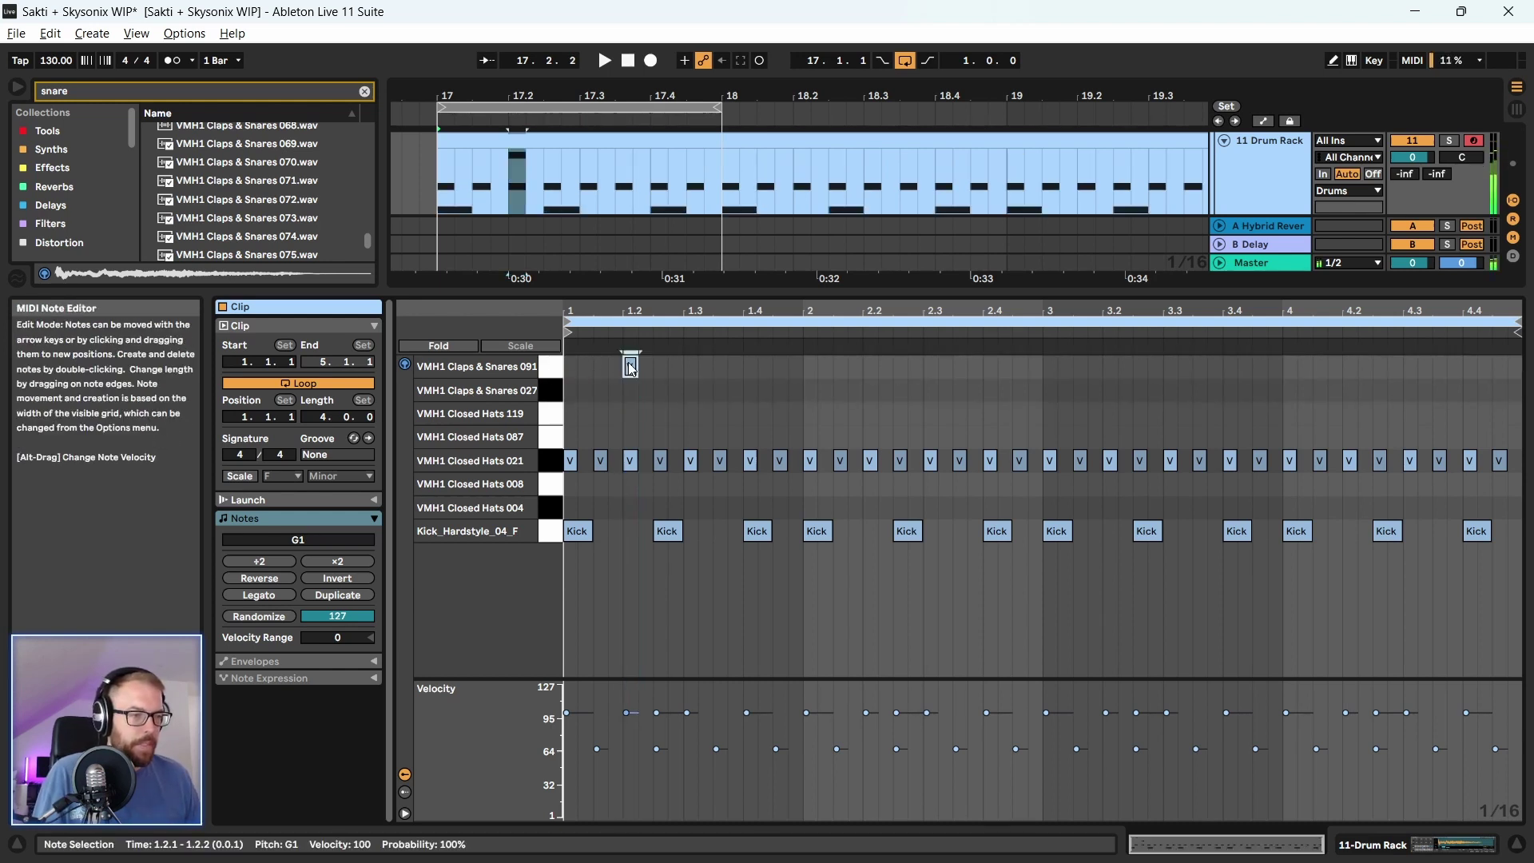
double_click(748, 366)
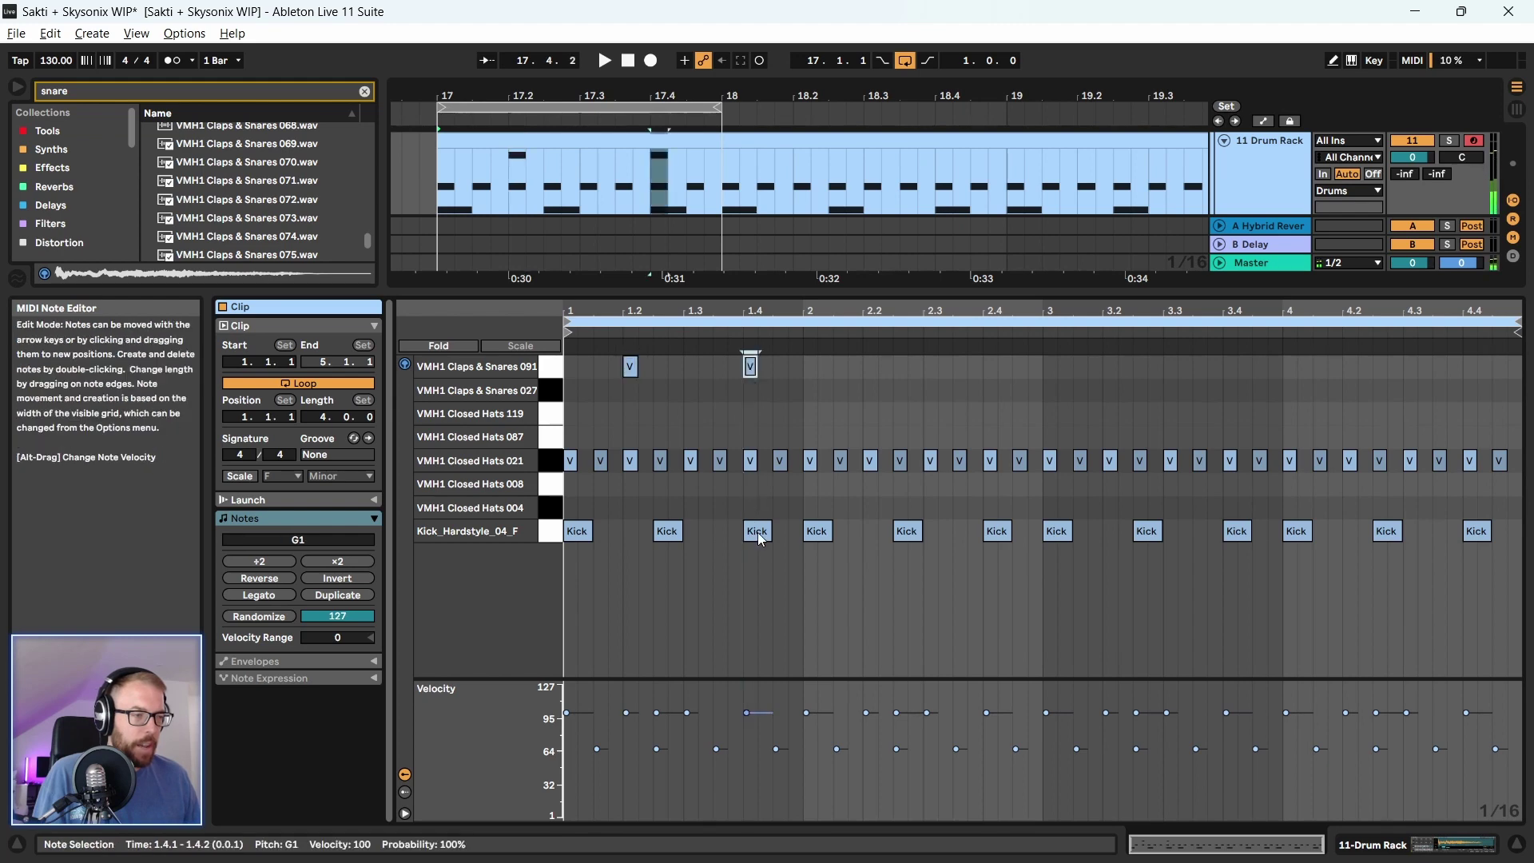
Move bar 1's third kick note an eighth note earlier to 1.3.3 and play the loop
drag(757, 532, 729, 538)
key(space)
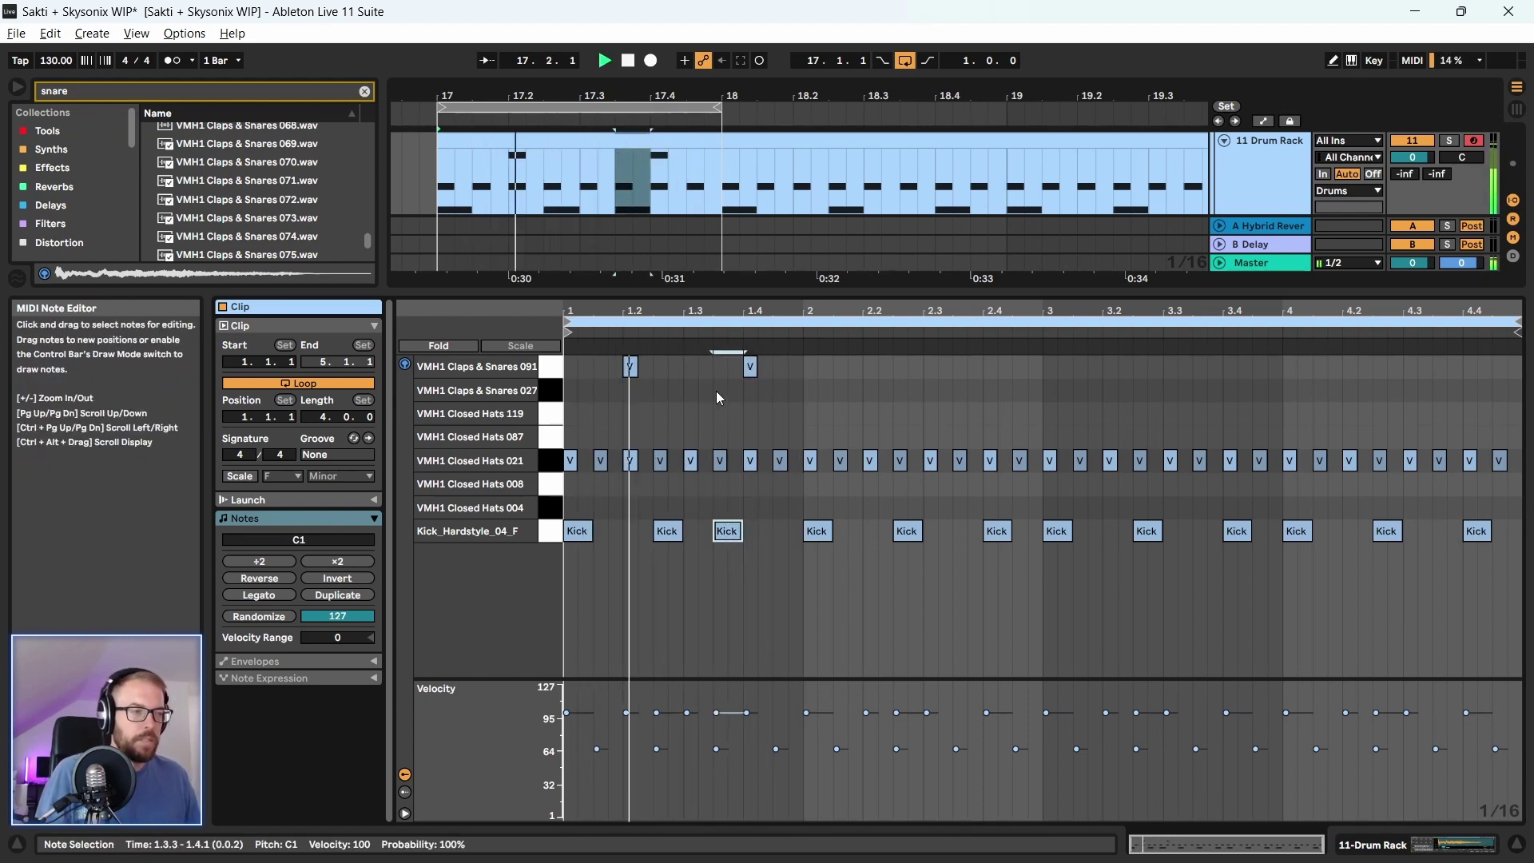
key(space)
Select bar 1's VMH1 Claps & Snares 091 notes, duplicate them through bars 2 to 4, and start playback
click(800, 367)
drag(782, 374, 552, 387)
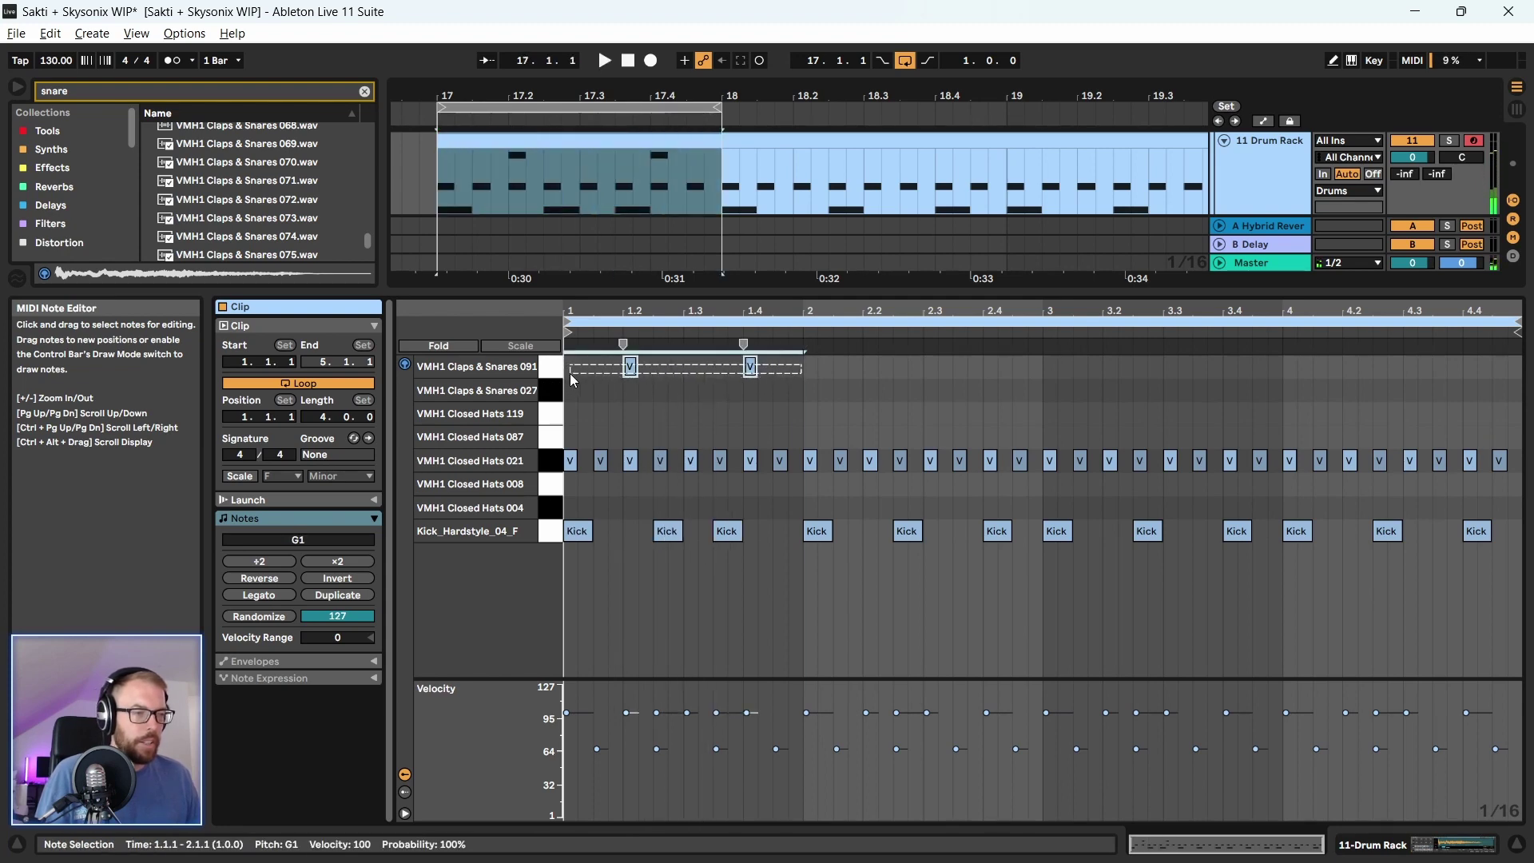
click(668, 189)
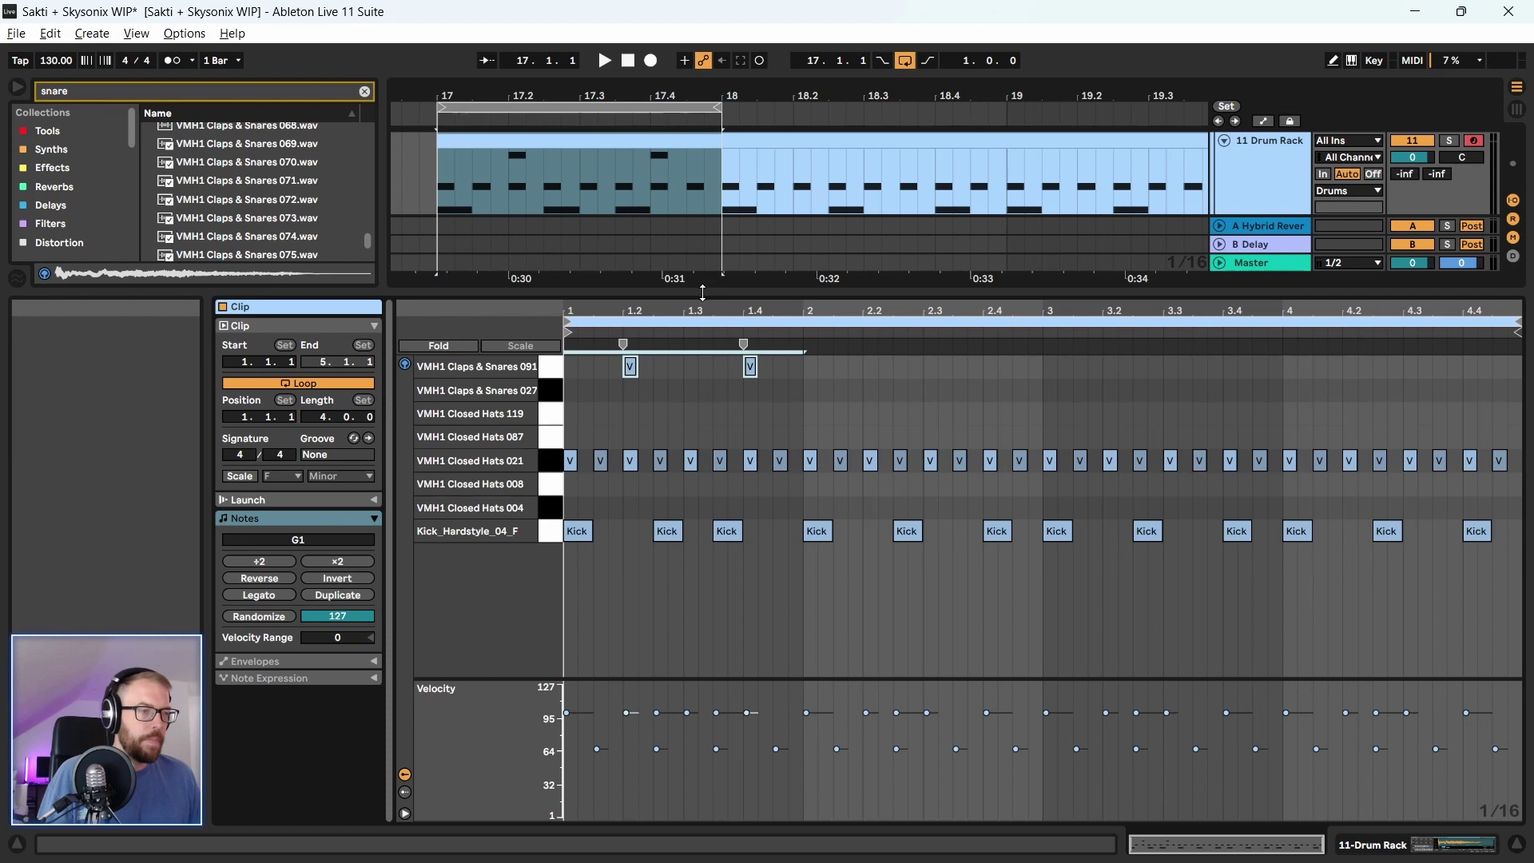
key(ctrl+d)
key(ctrl+d)
key(ctrl+d)
key(space)
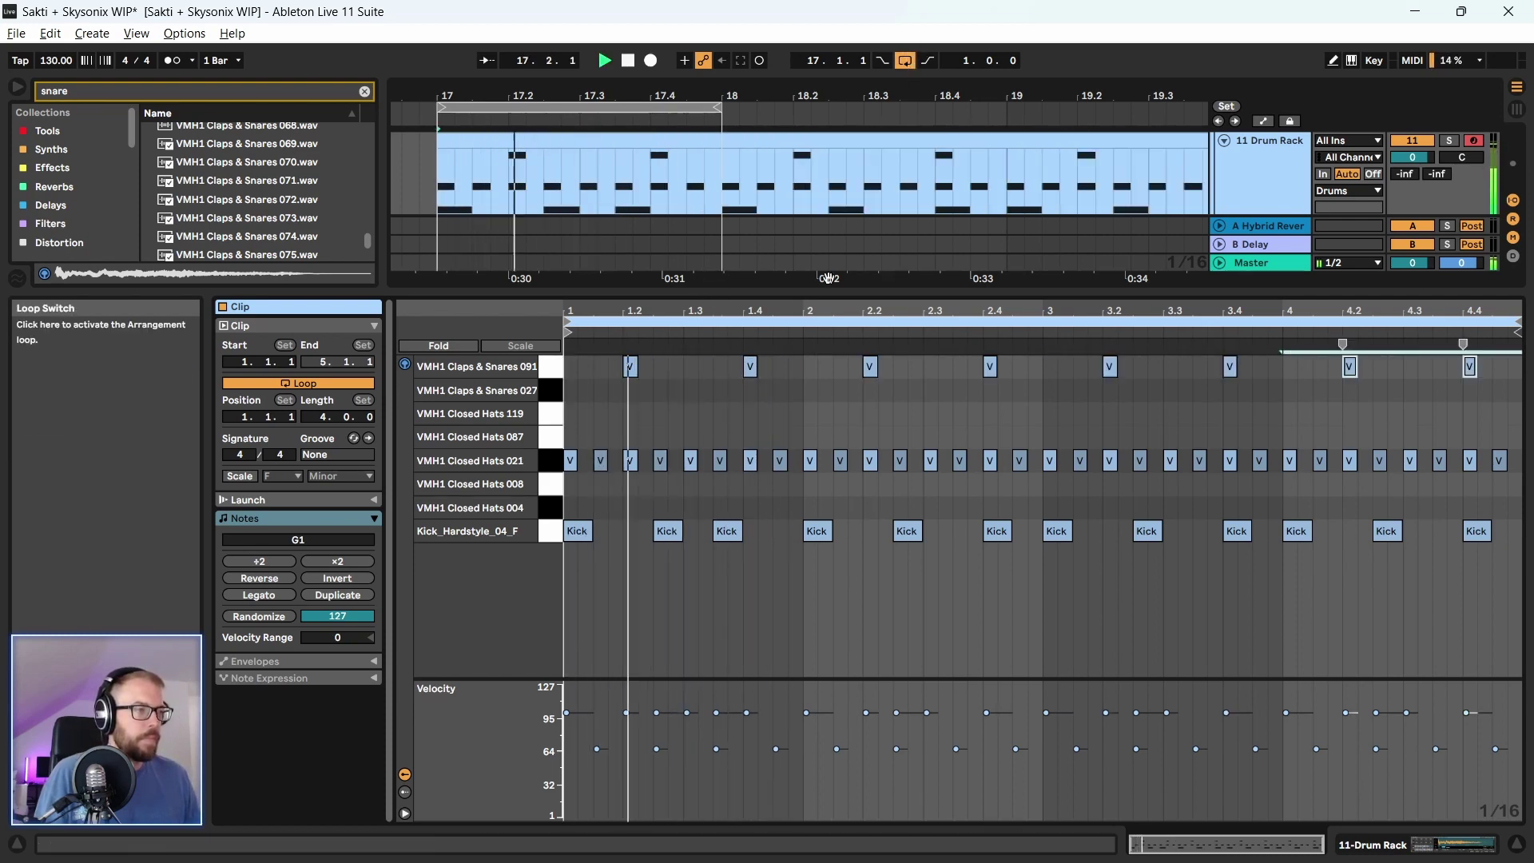
Set the arrangement loop to eight bars from bar 17, play it, and reopen the Drum Rack clip's notes
drag(816, 296, 749, 862)
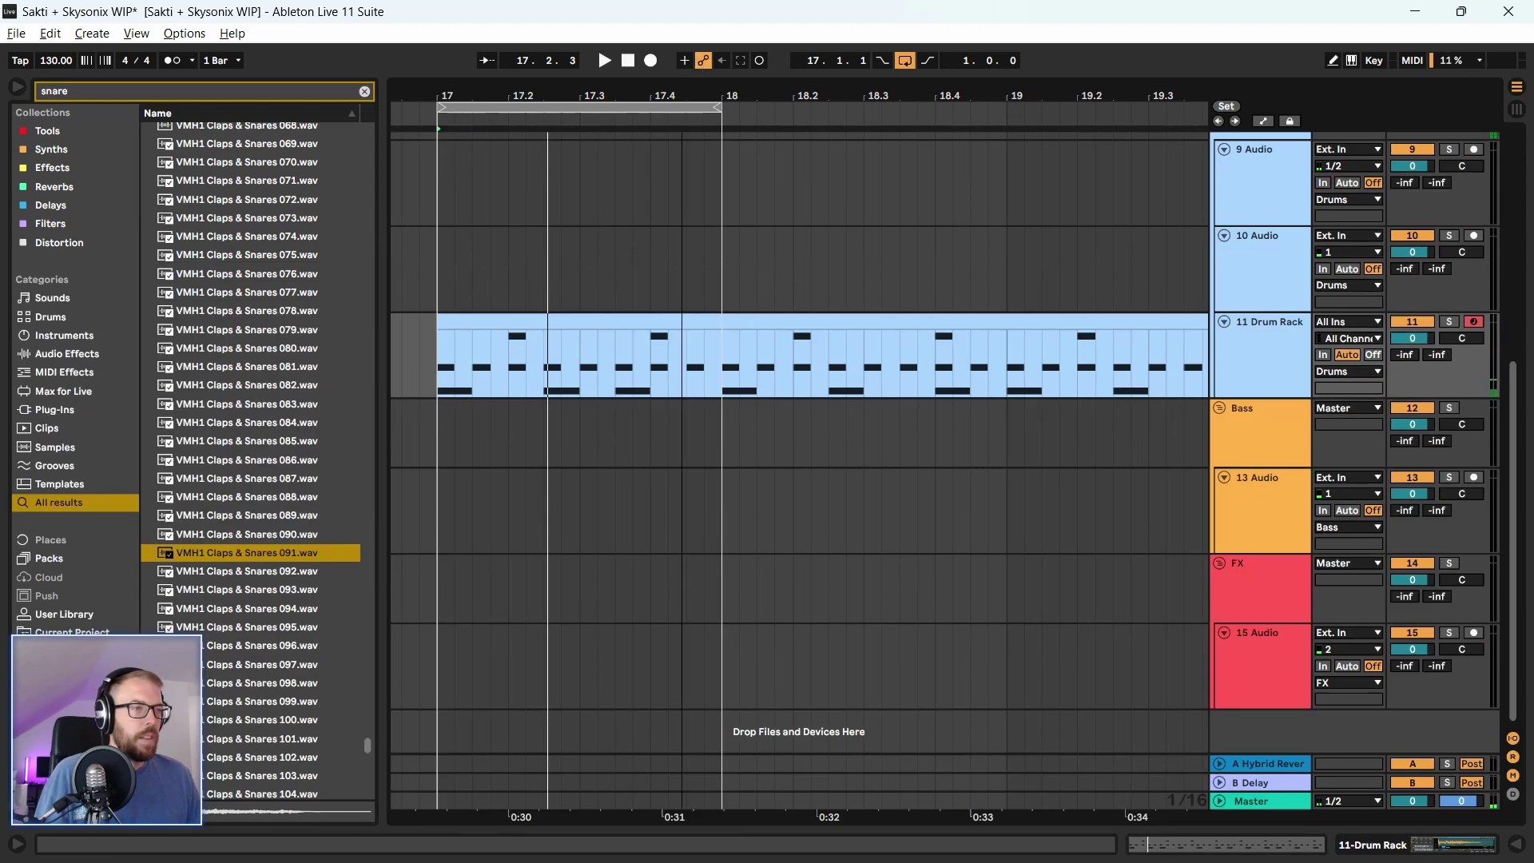
key(minus)
key(minus)
drag(575, 109, 781, 108)
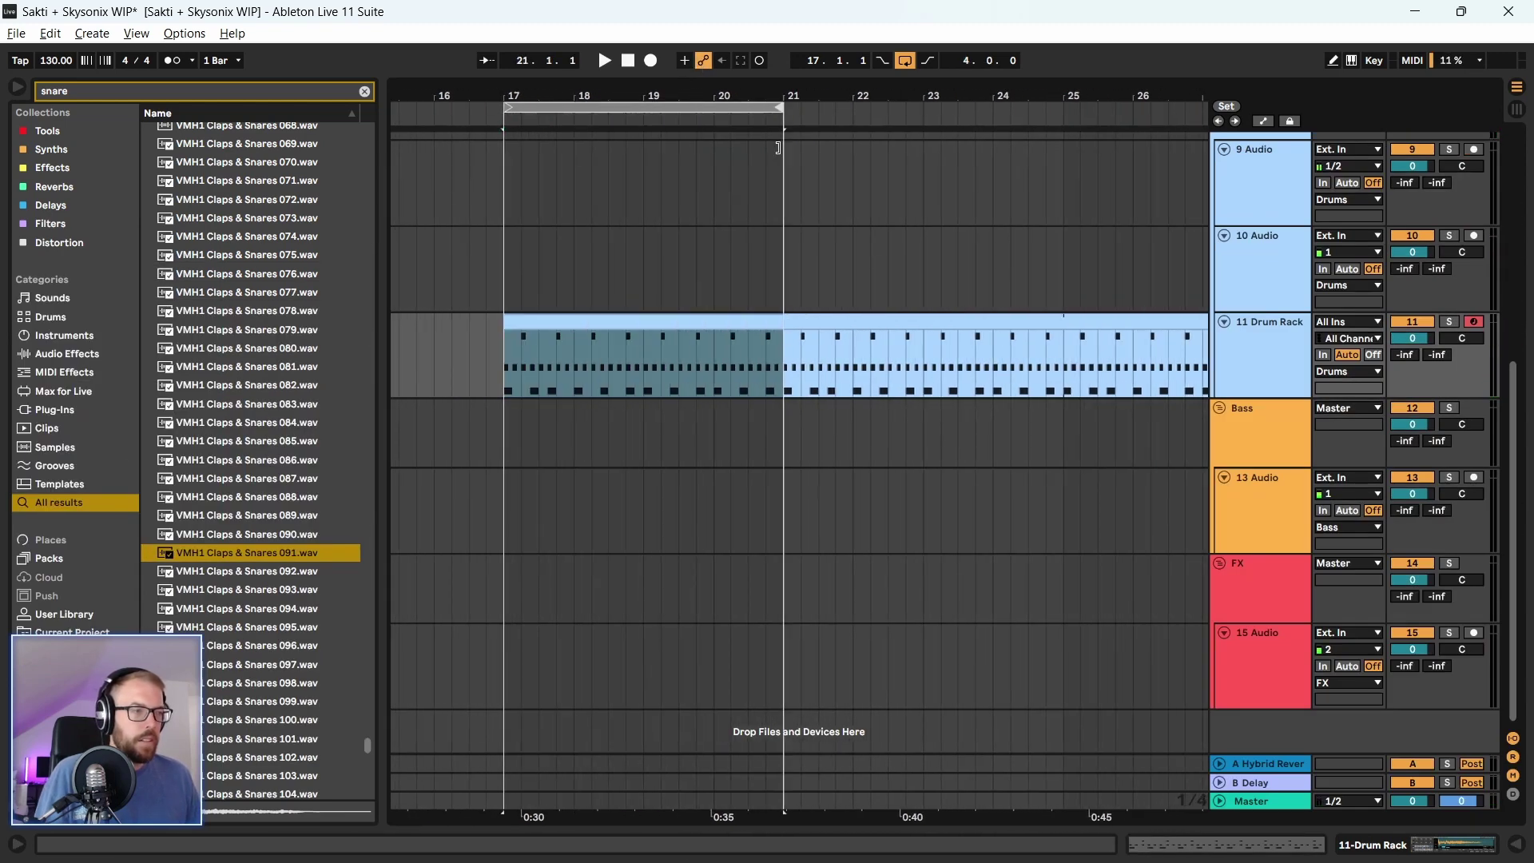
key(space)
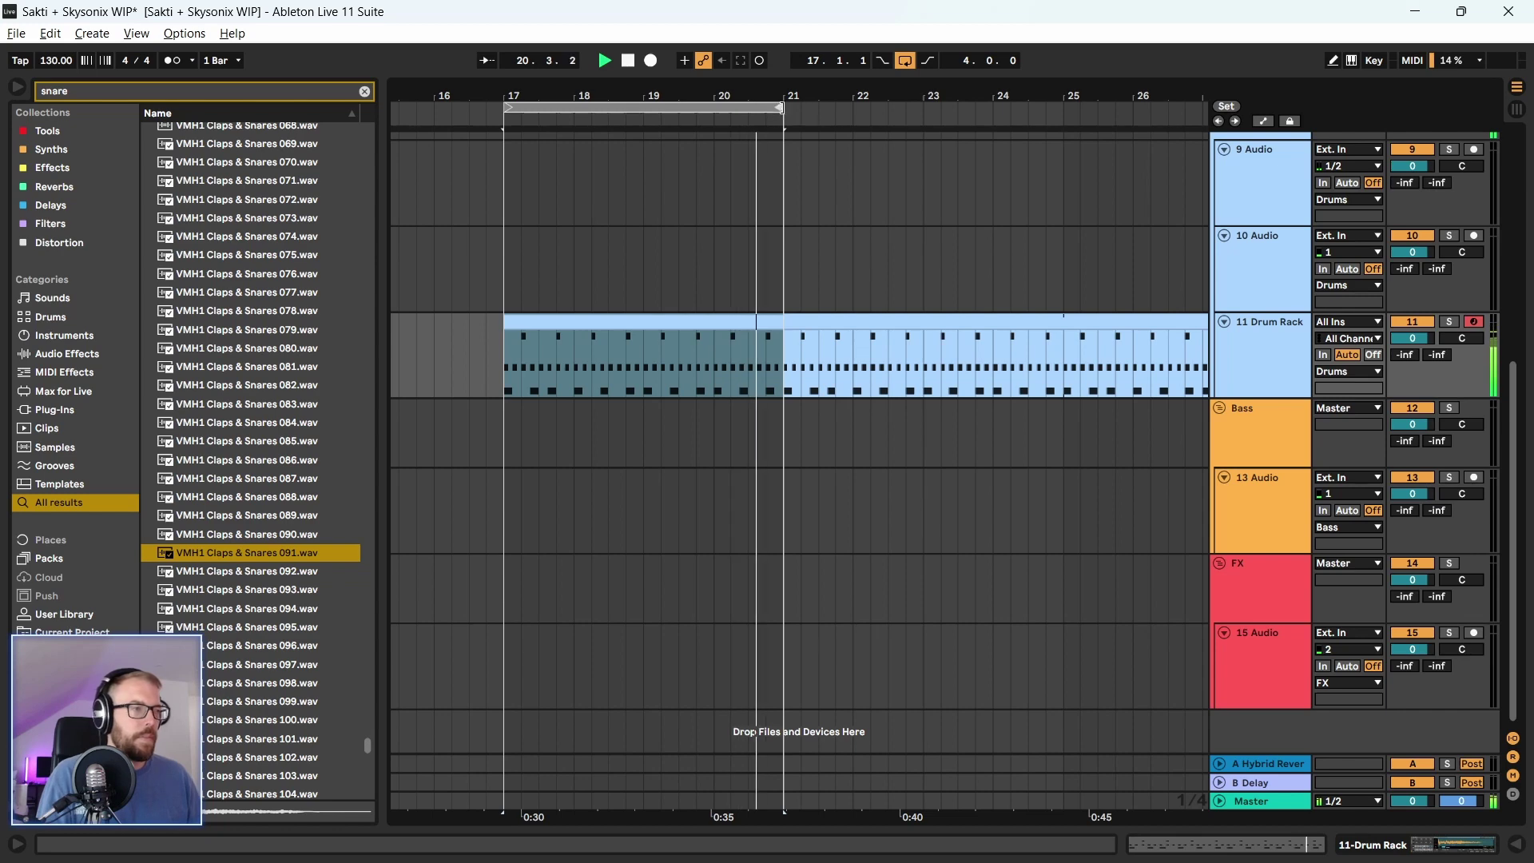
drag(781, 140, 1060, 136)
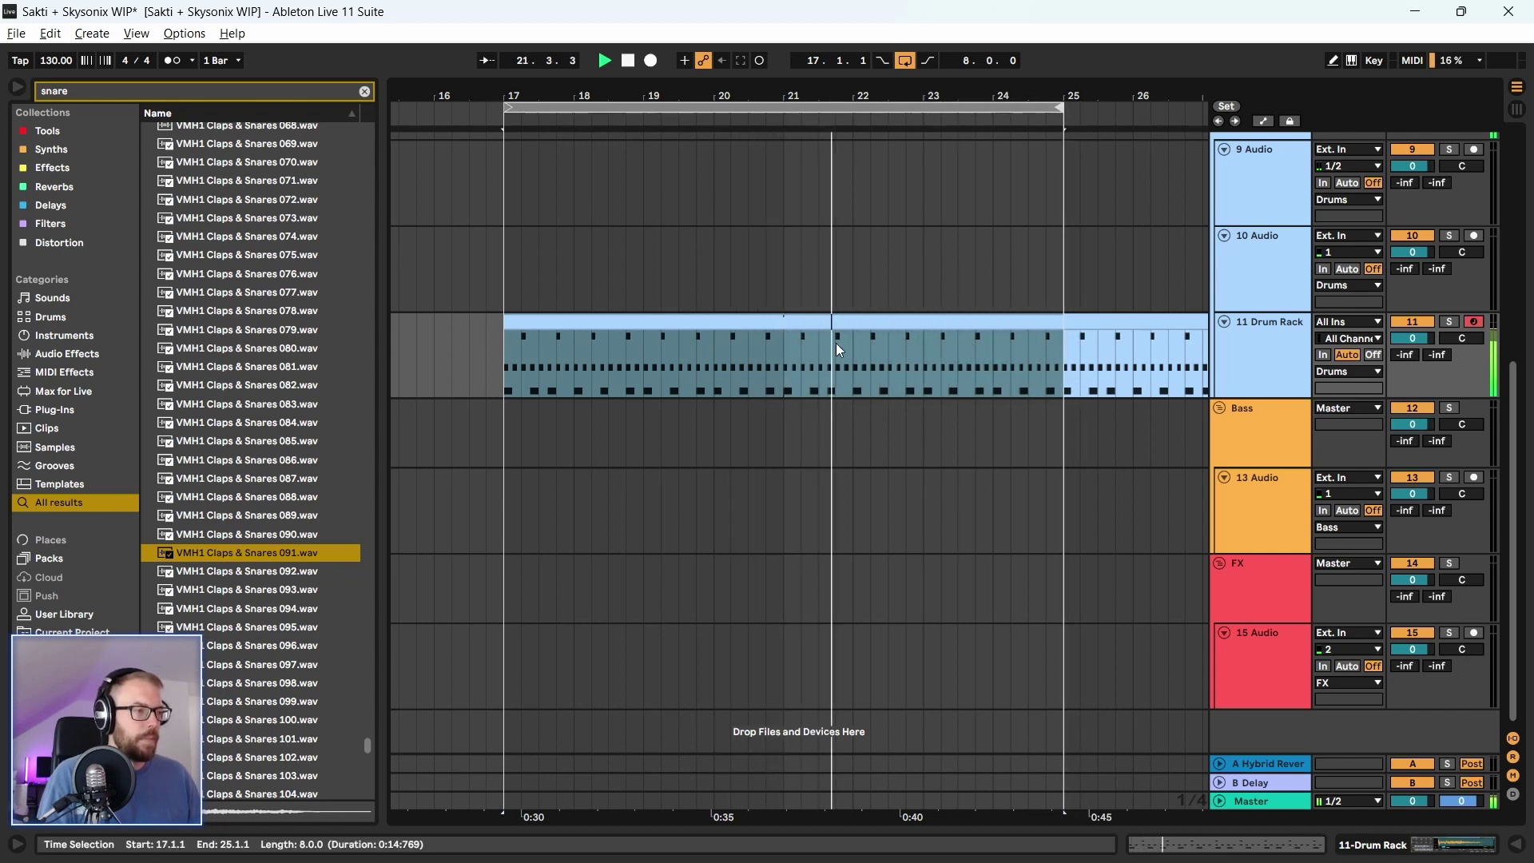
double_click(869, 384)
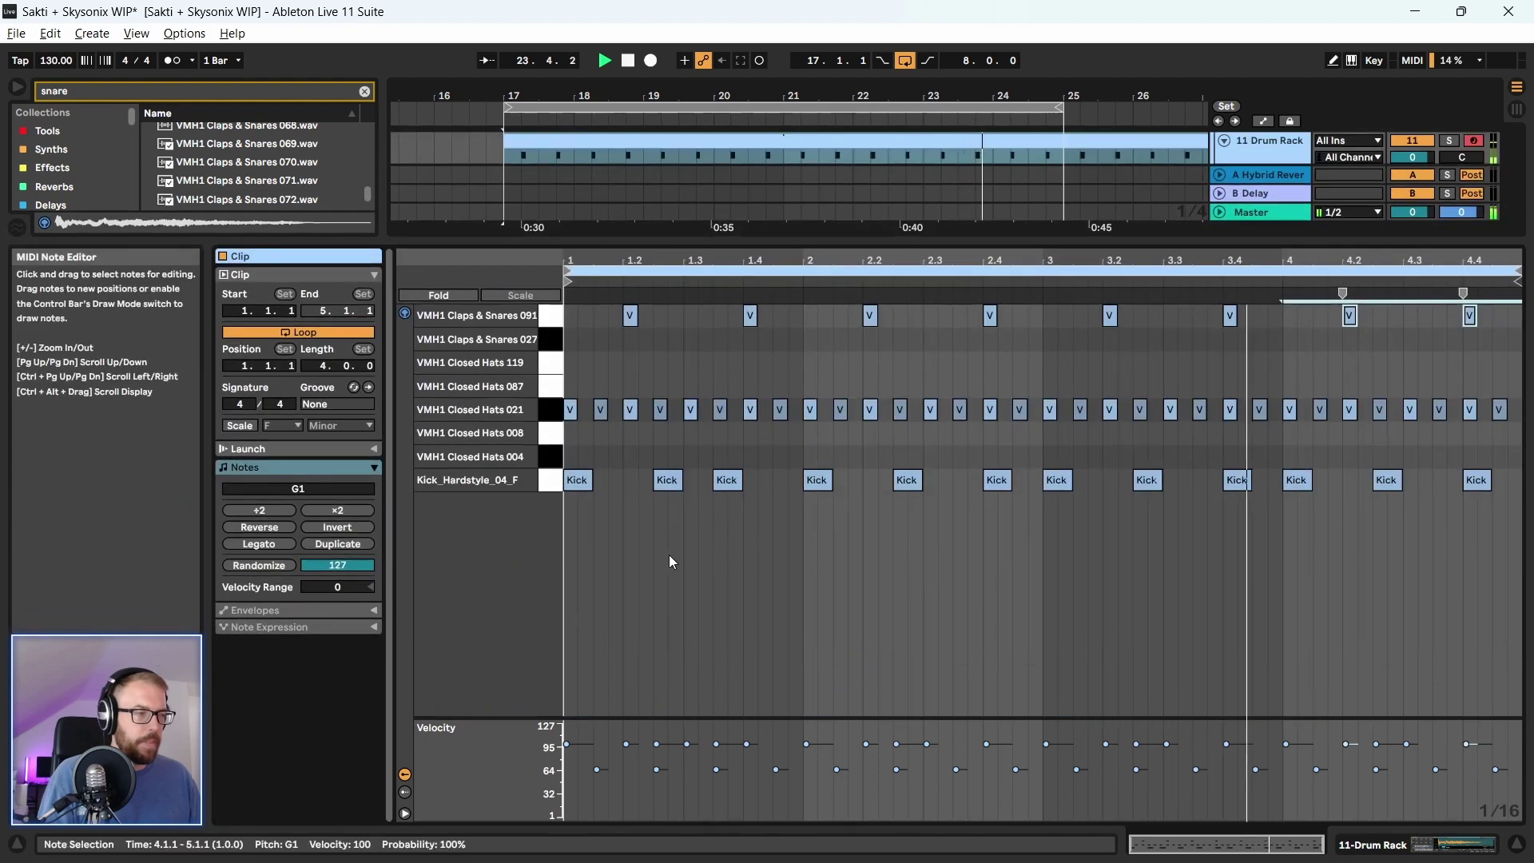
key(space)
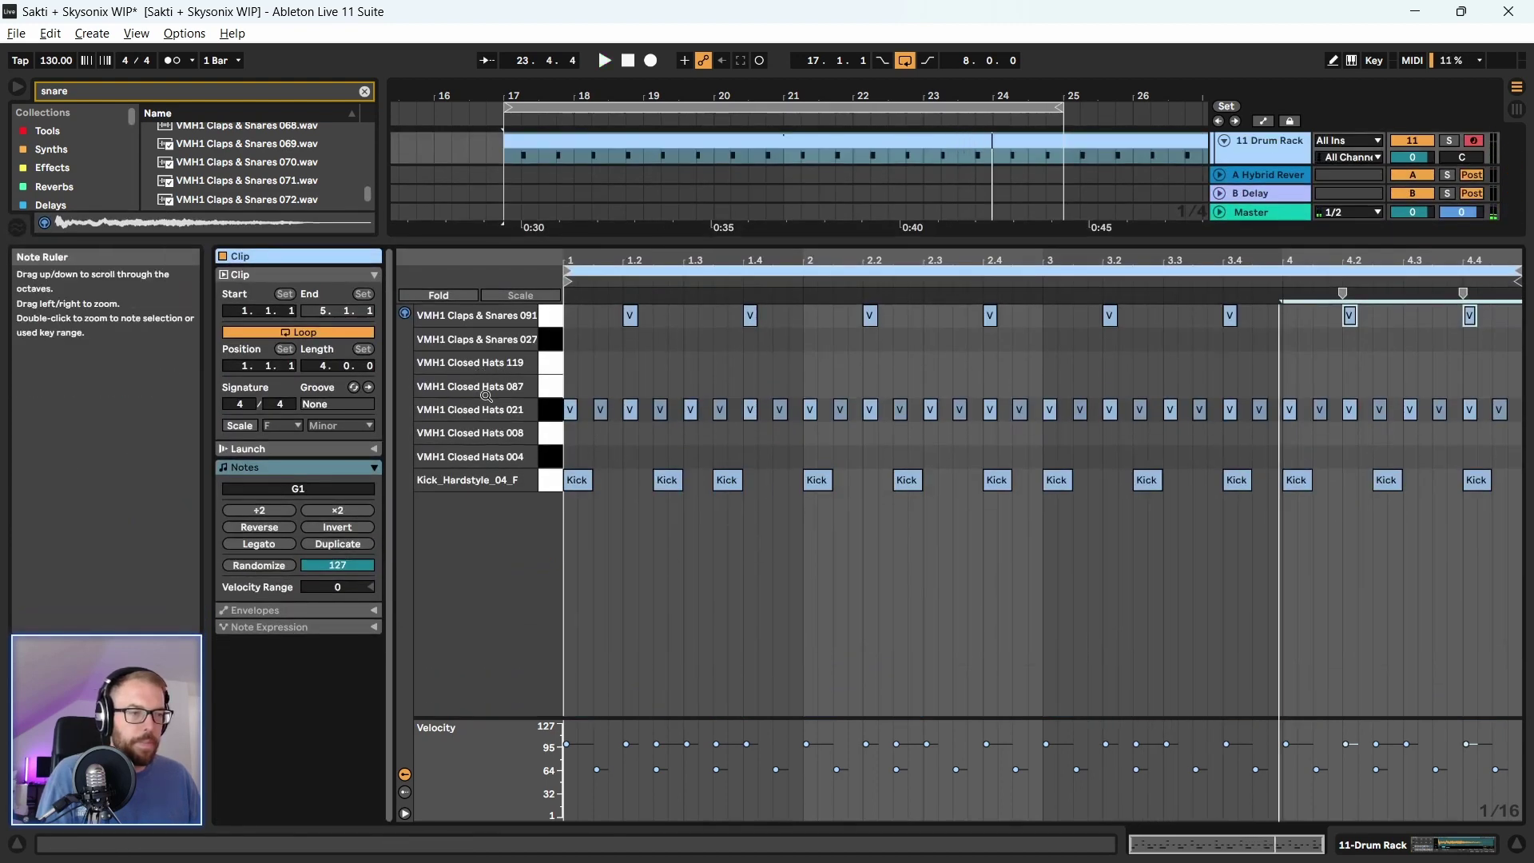
Try a test note on VMH1 Closed Hats 087 at 1.1.4, and on VMH1 Claps & Snares 027 at 1.4.3, during playback
click(554, 386)
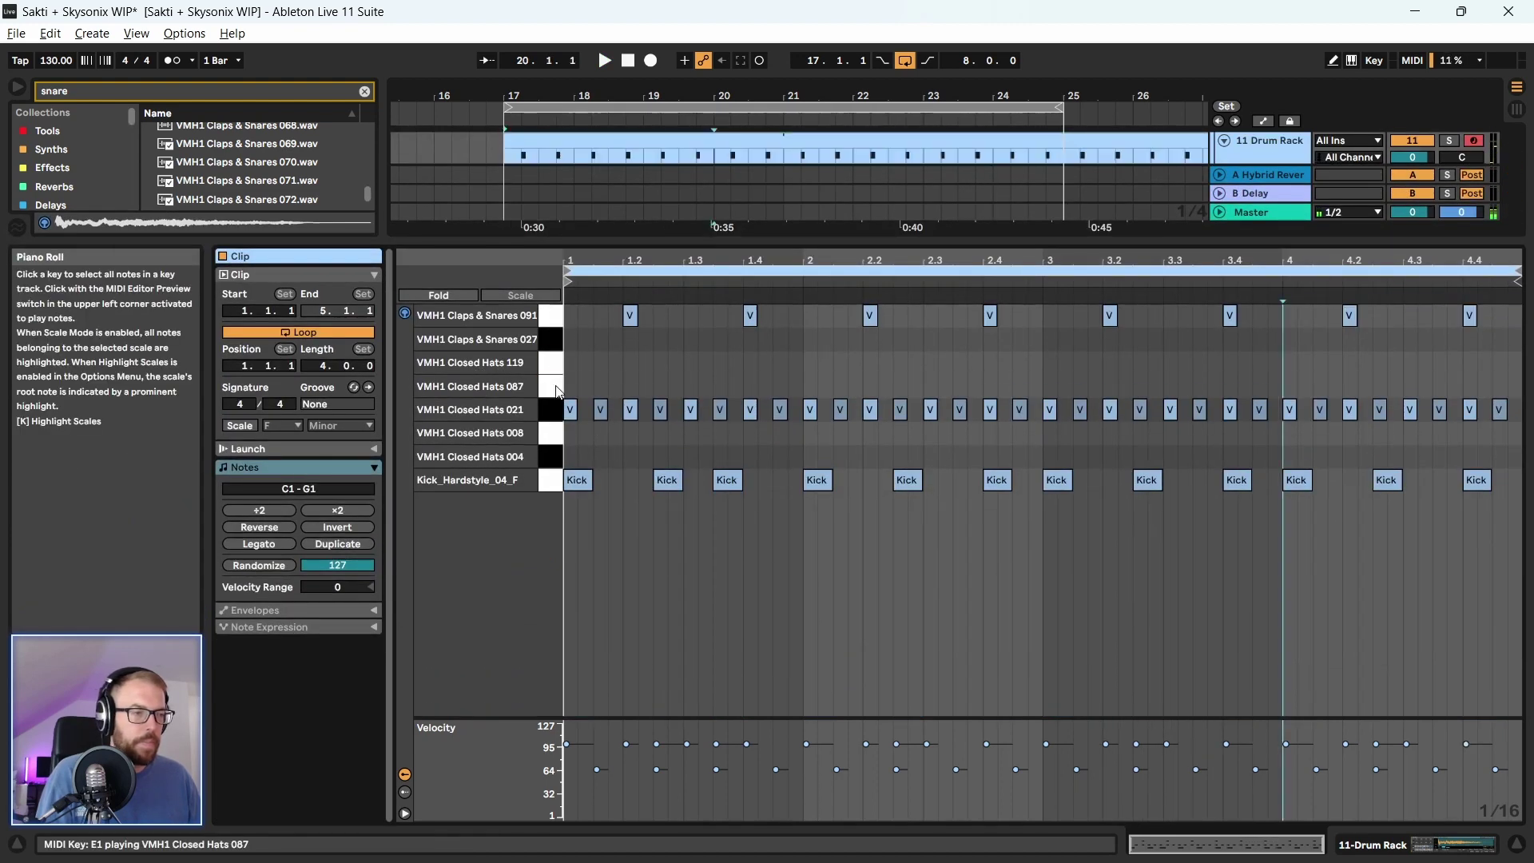
double_click(587, 390)
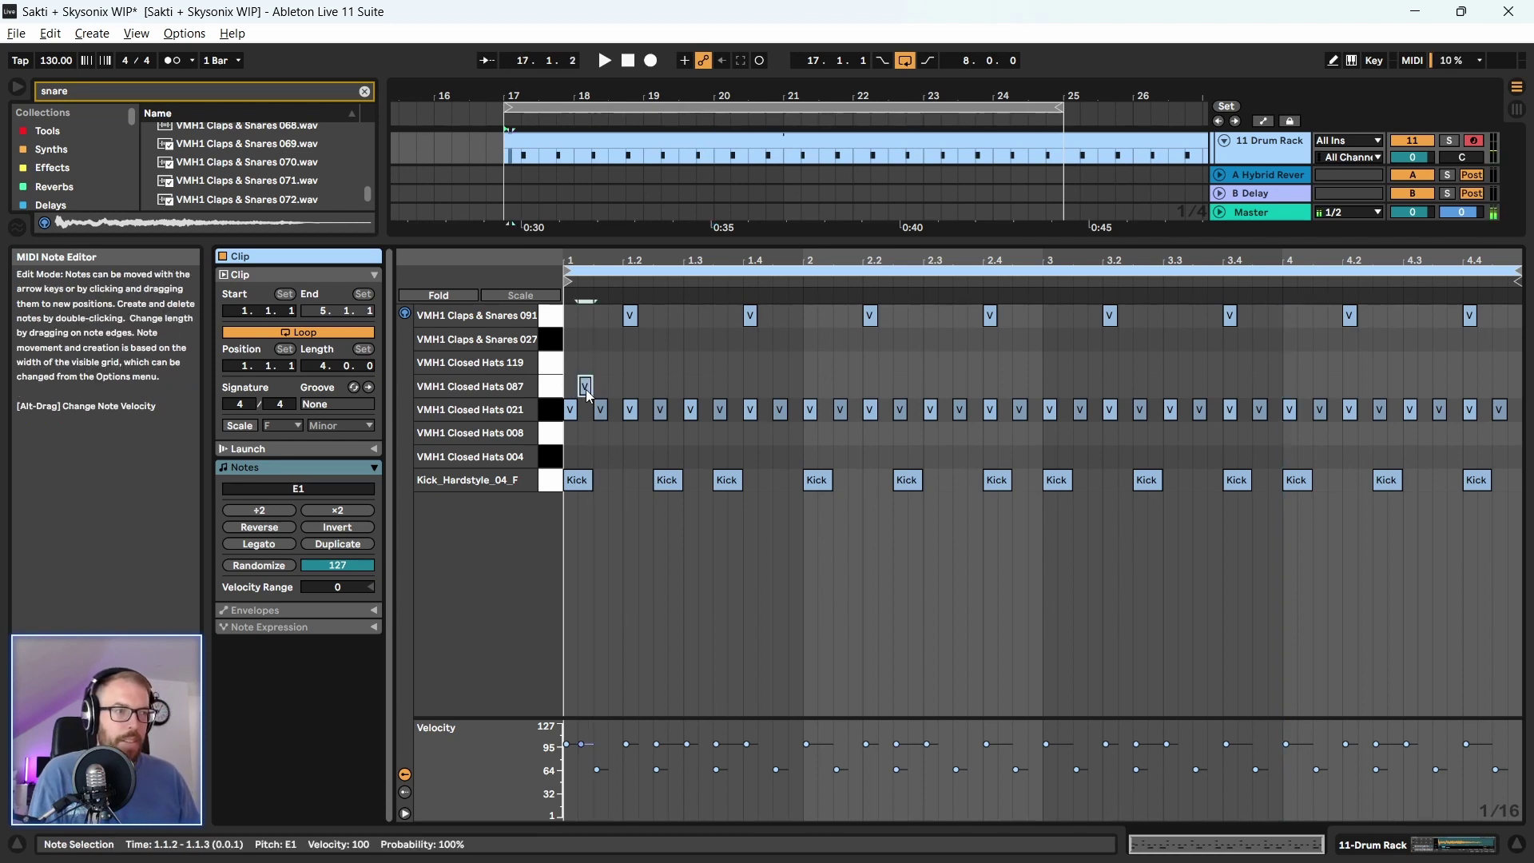
drag(587, 390, 612, 389)
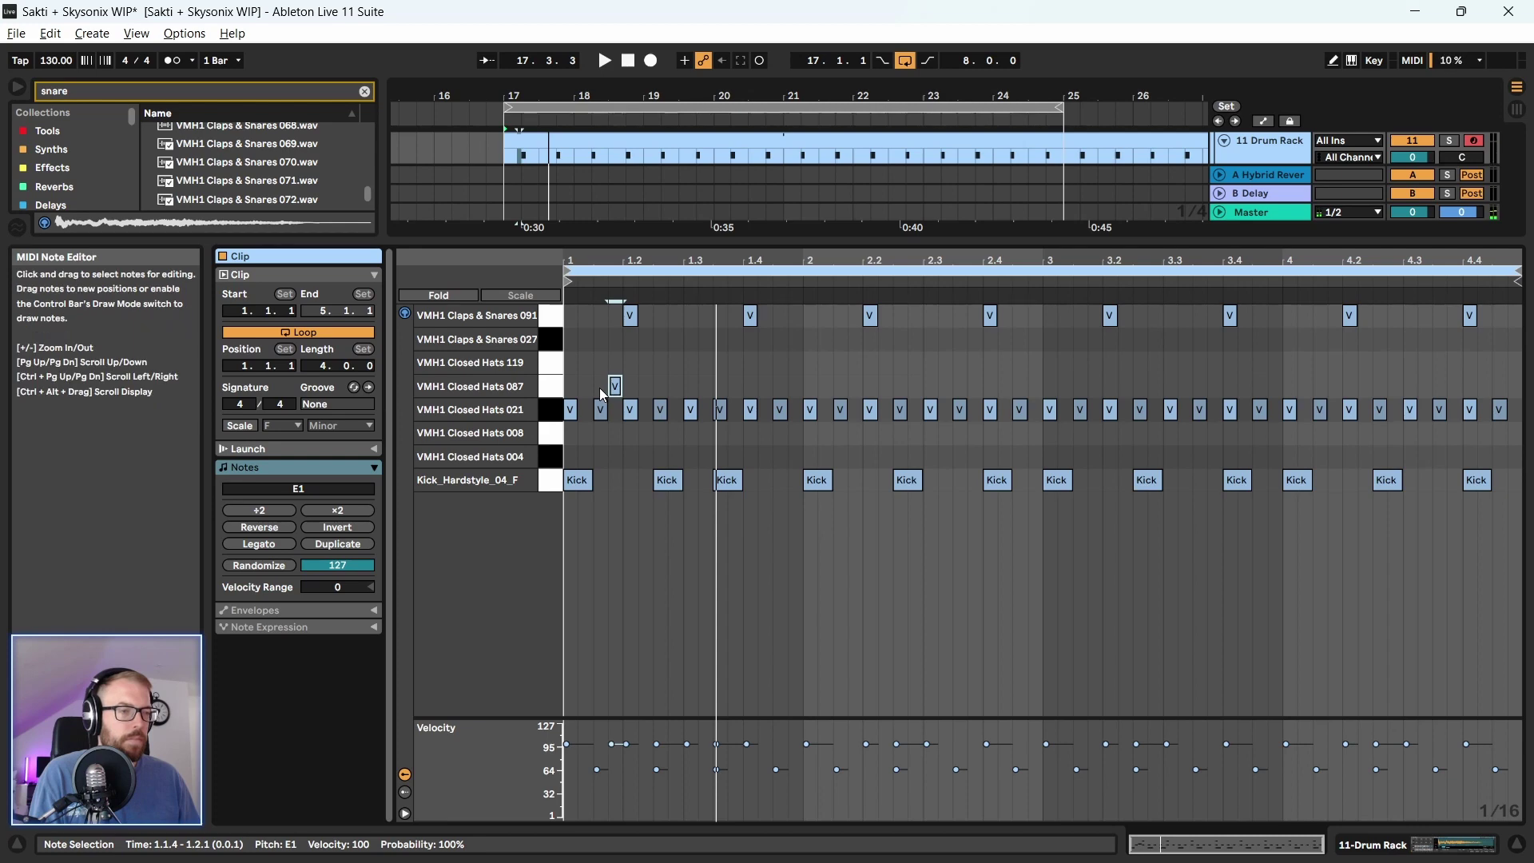
key(space)
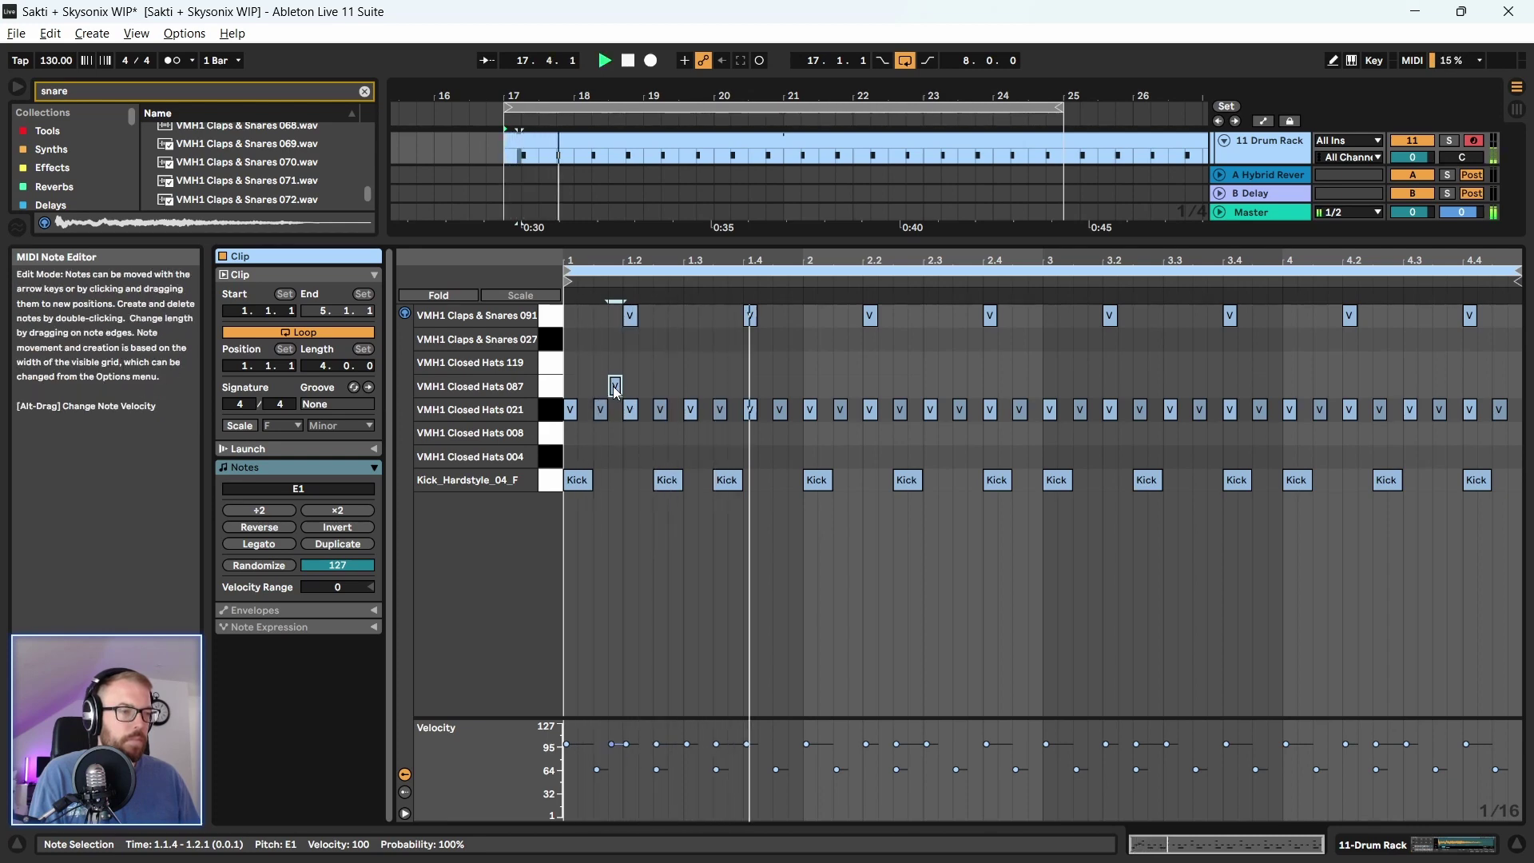
drag(615, 389, 780, 342)
key(space)
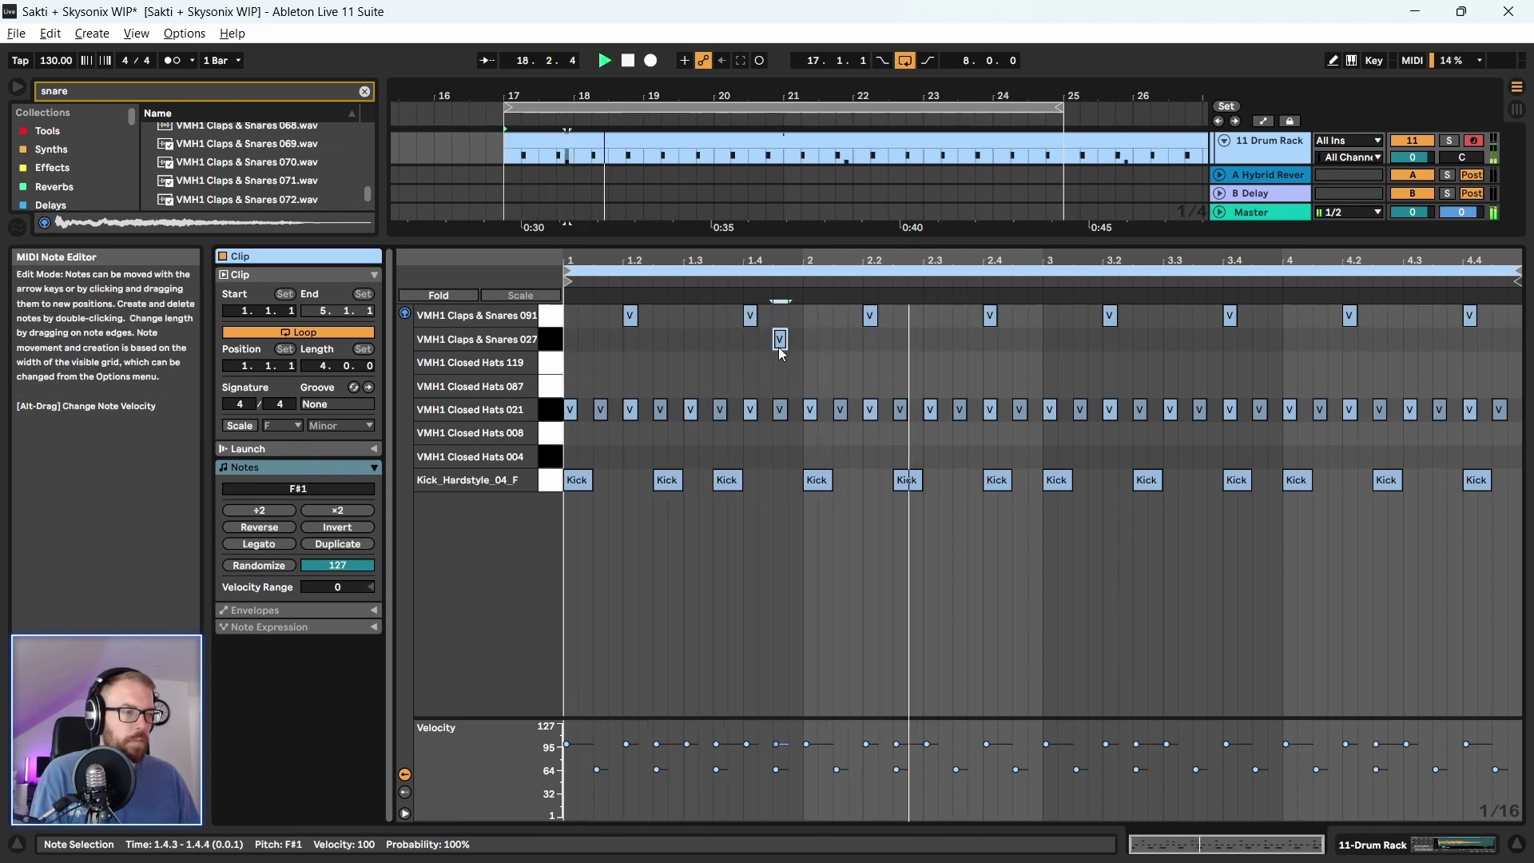
key(space)
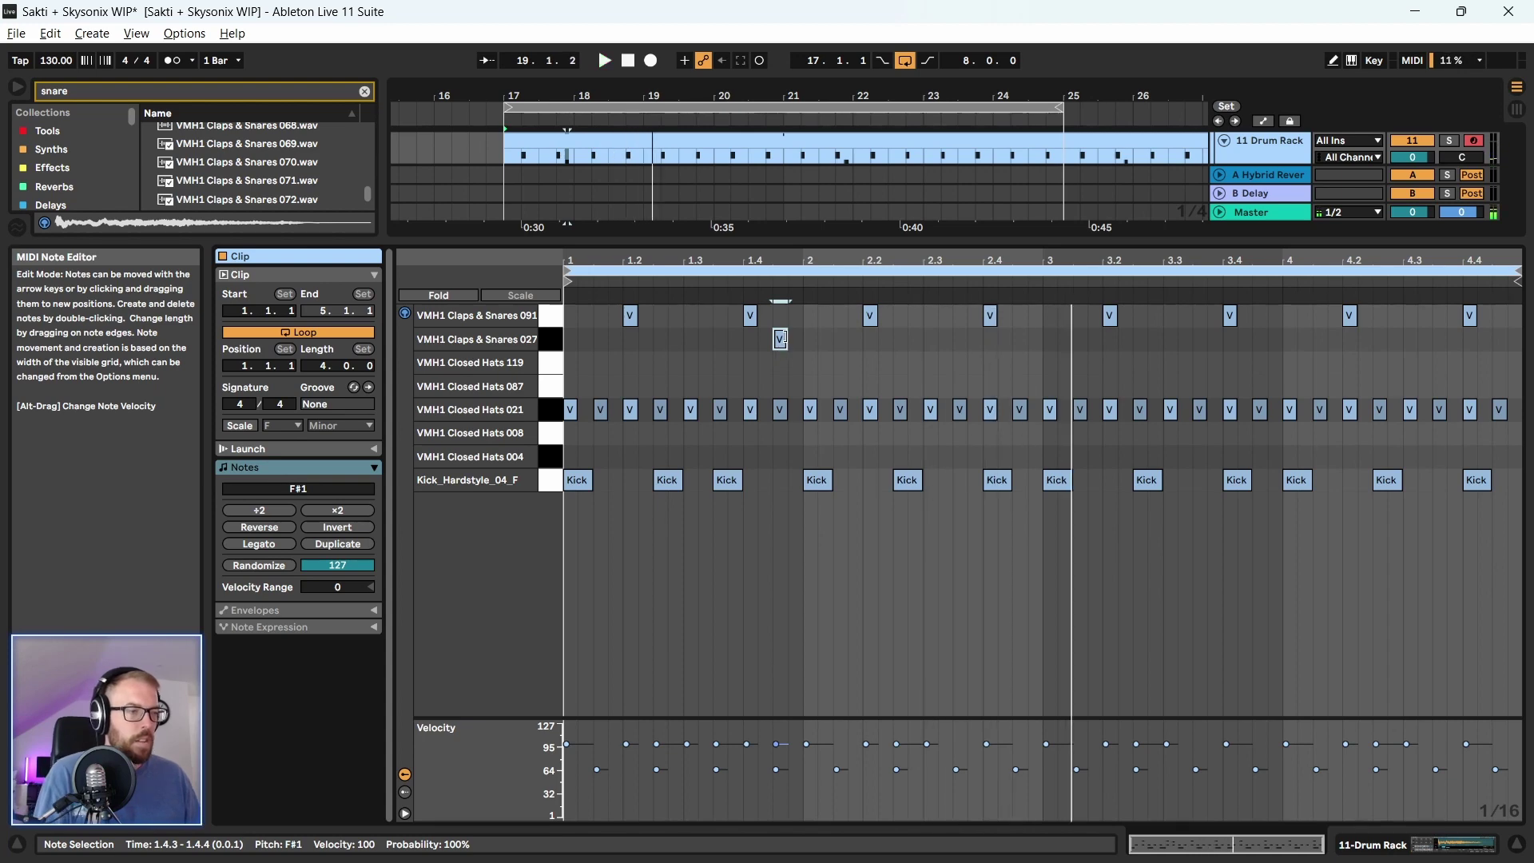
Replace the test note with a VMH1 Closed Hats 008 note at 1.1.2 and a VMH1 Closed Hats 004 note at 1.1.4, and play
drag(780, 338, 571, 457)
key(space)
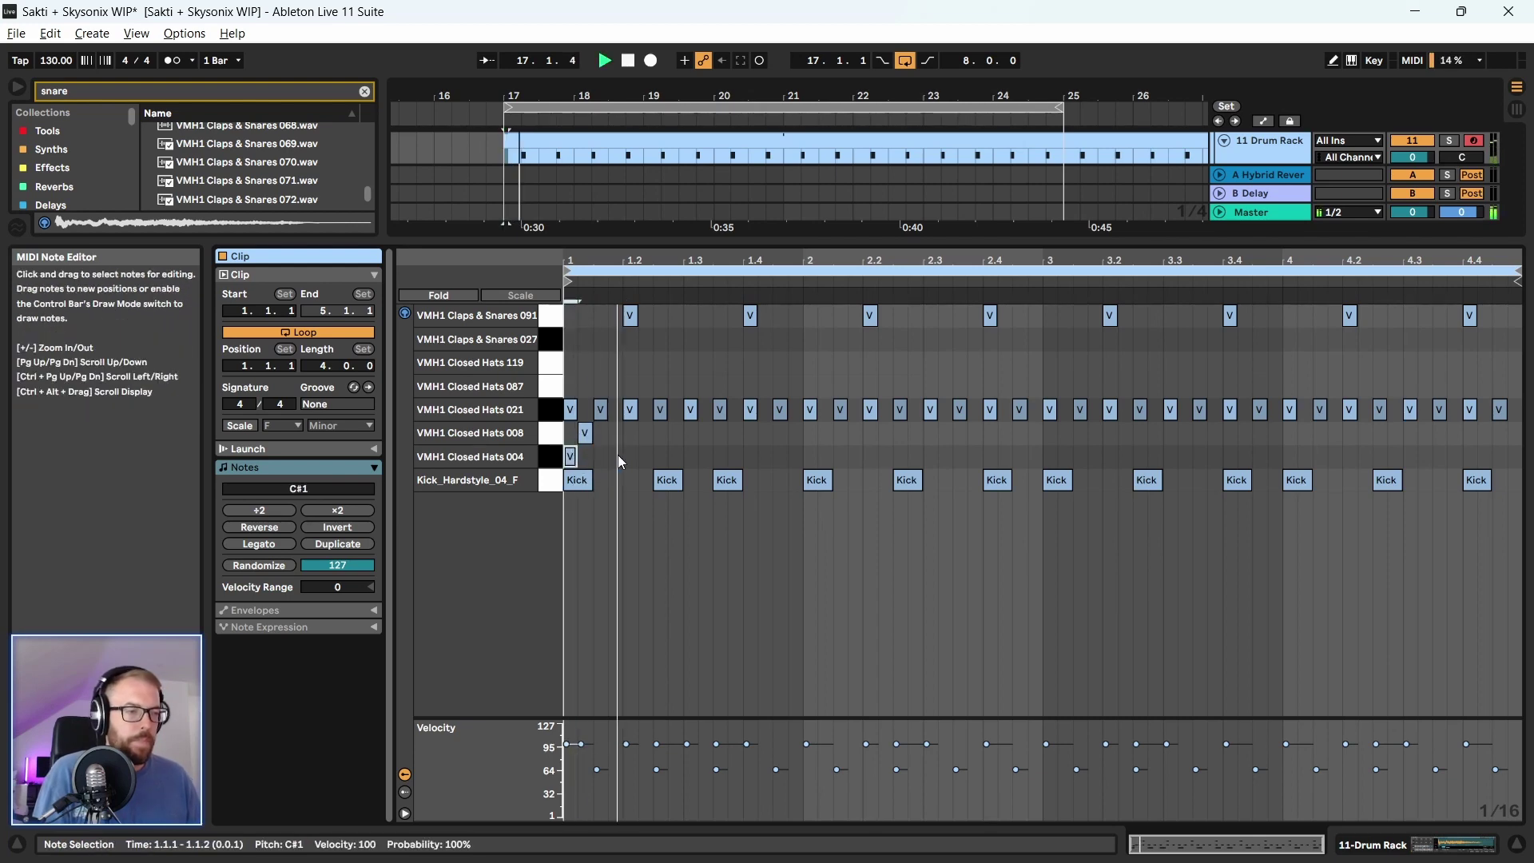
key(space)
double_click(614, 458)
click(573, 457)
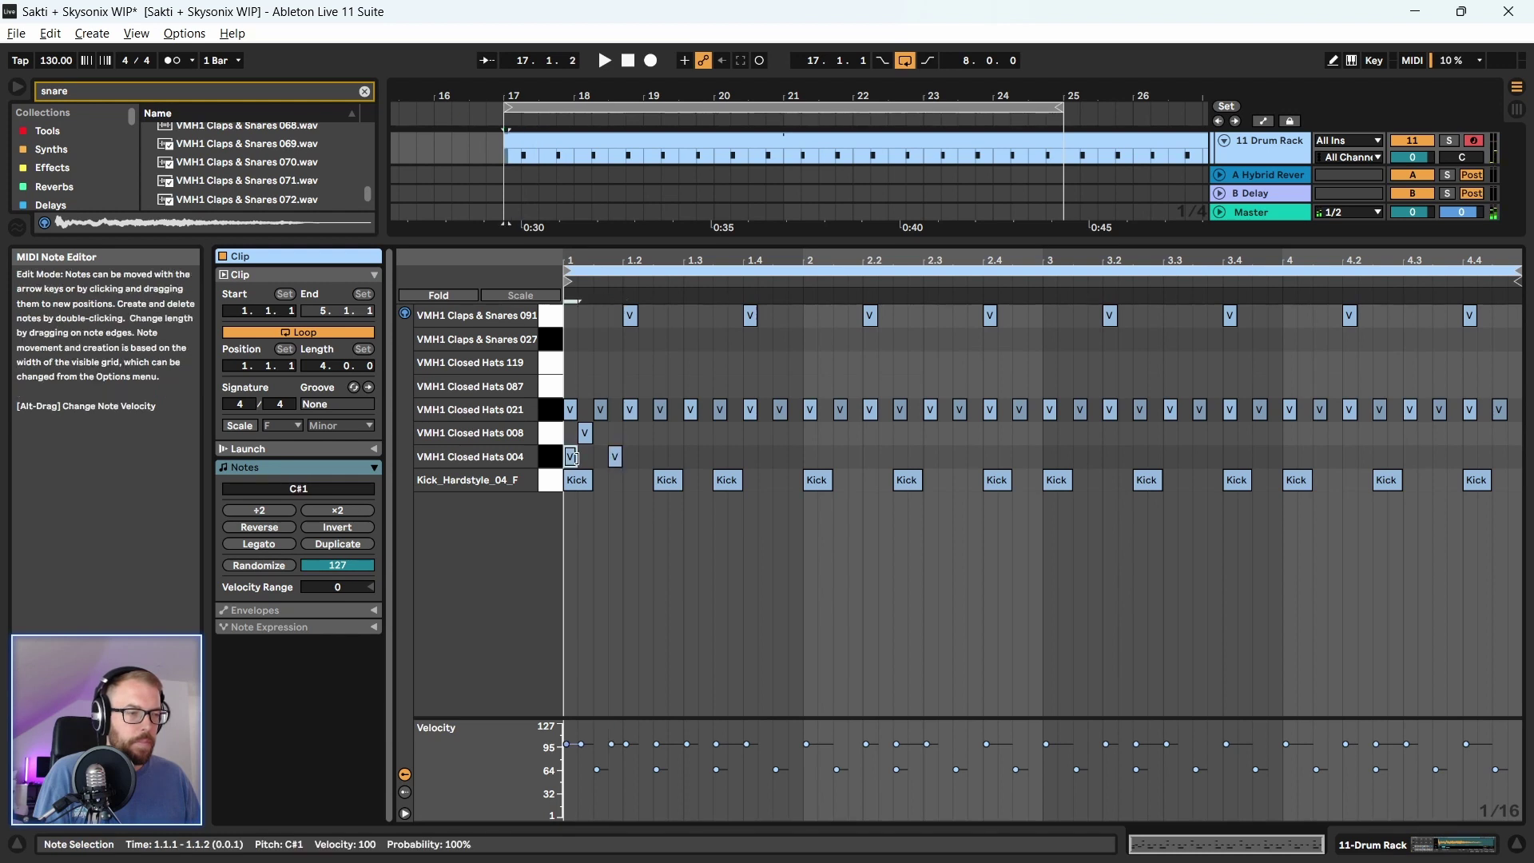
double_click(573, 459)
key(space)
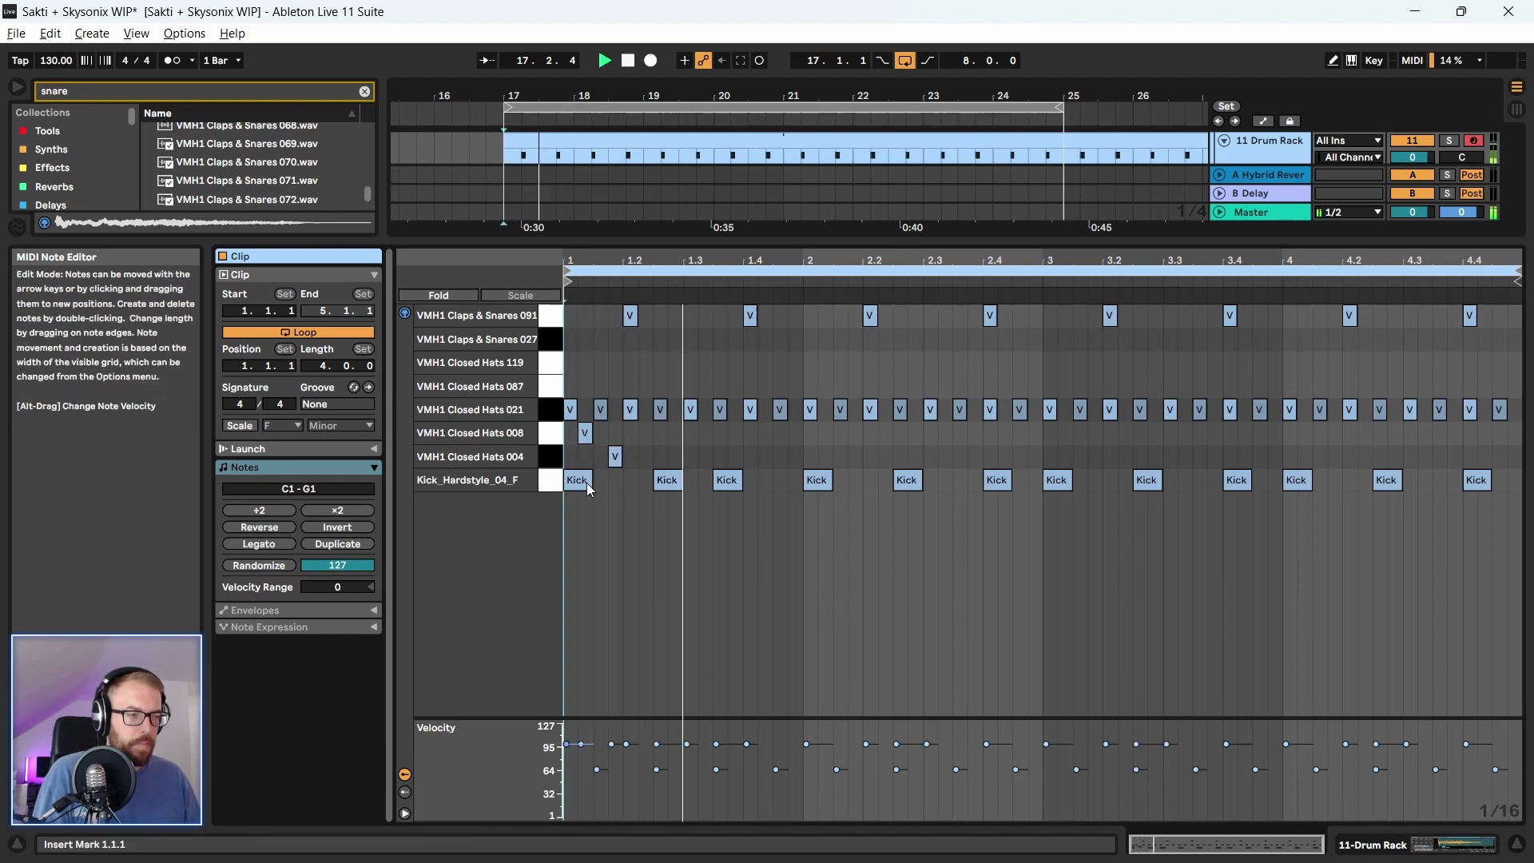
key(space)
Copy the Closed Hats 008 and 004 notes from bar 1 to 2.1.2 and 2.1.4 and play the loop
drag(569, 436, 825, 433)
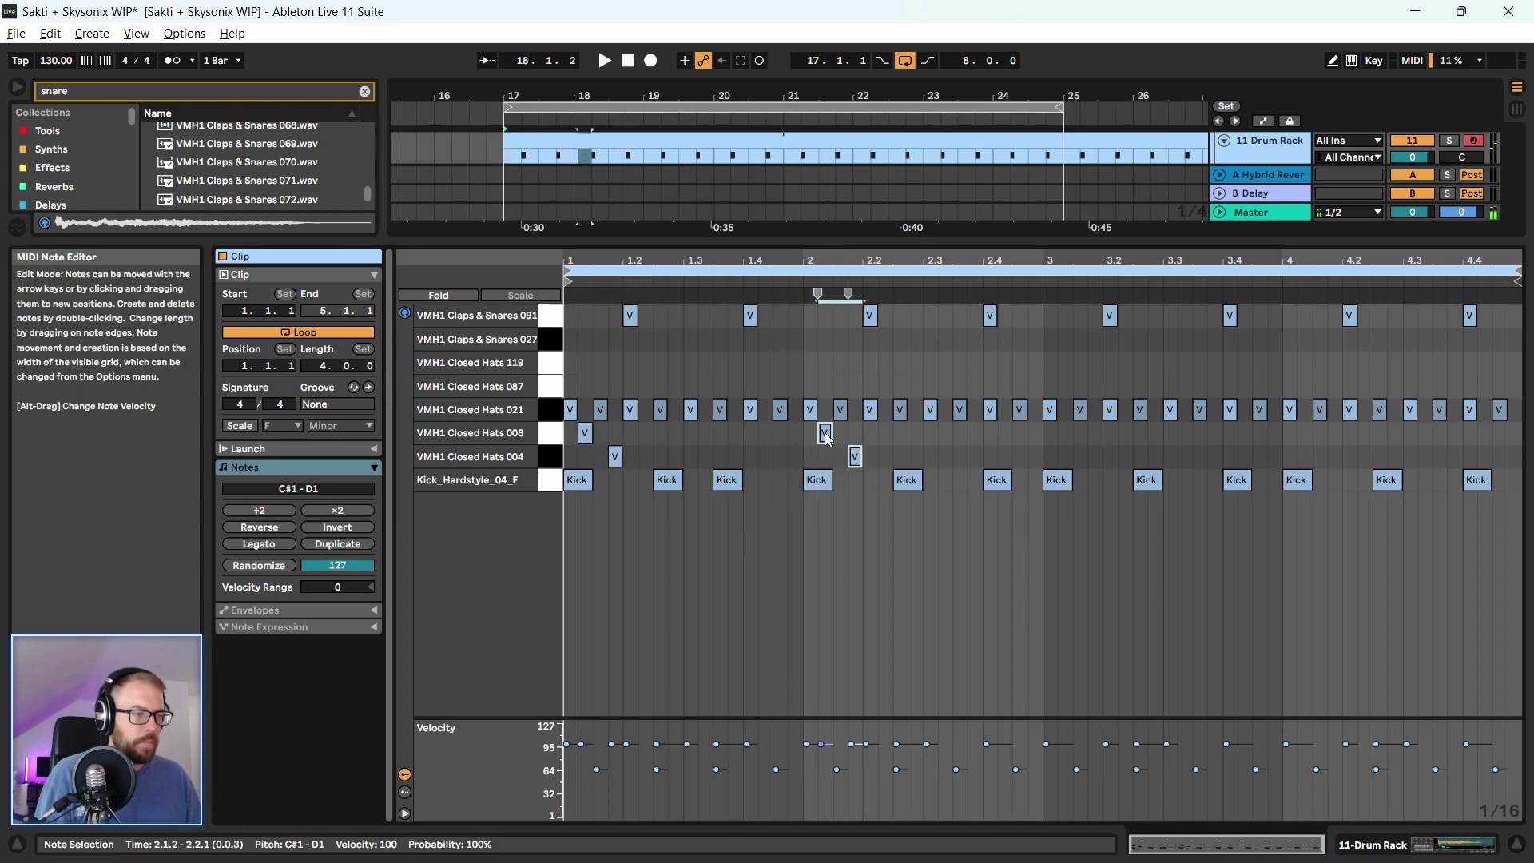
key(space)
click(641, 520)
key(space)
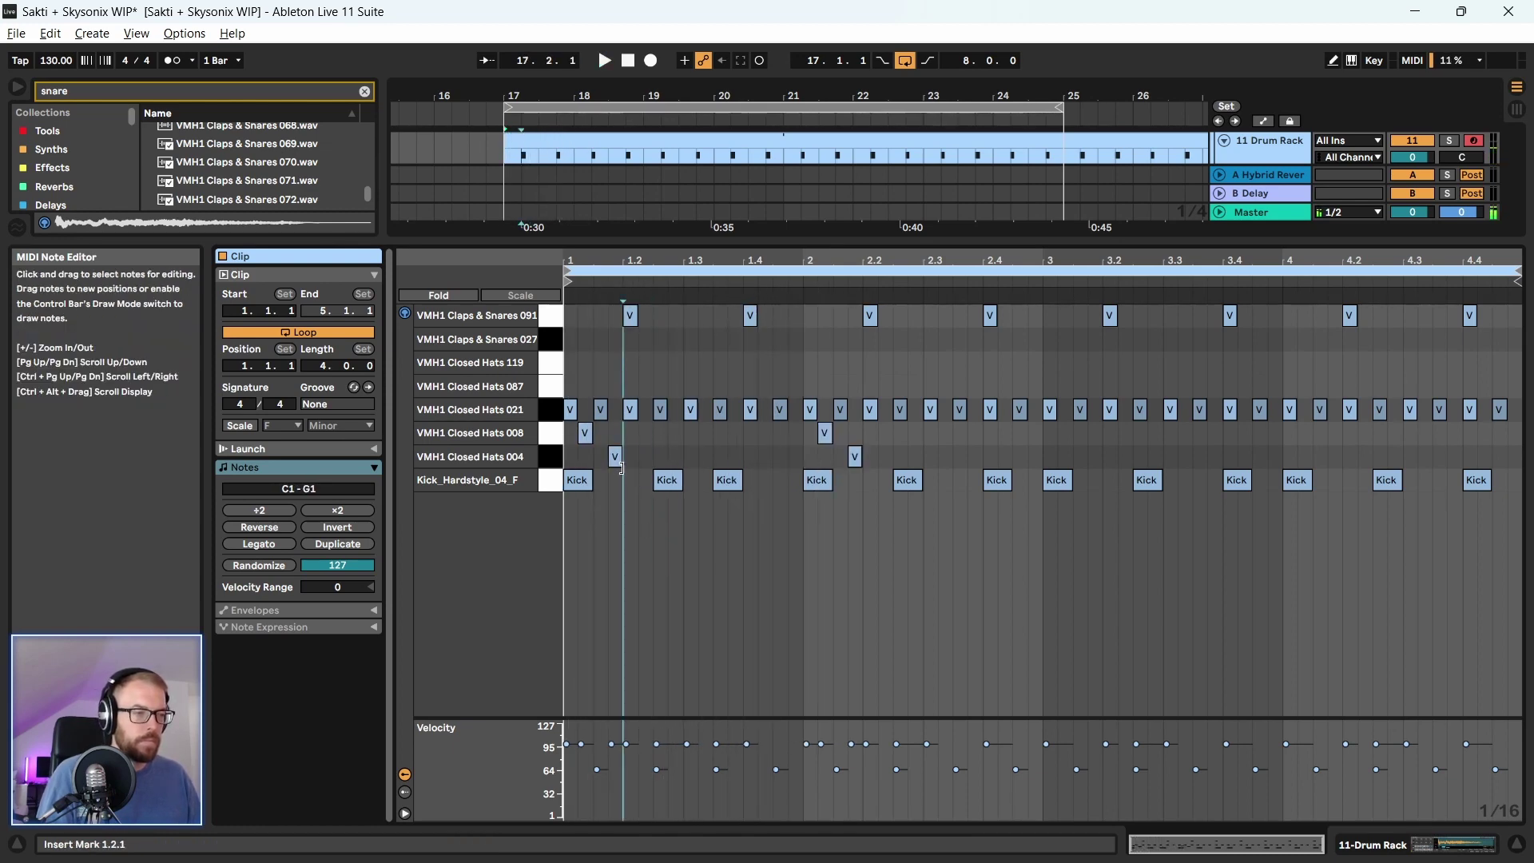
Copy bar 1's VMH1 Closed Hats 004 note to 1.3.2, set the copy's velocity to 74, and play the loop
click(615, 456)
key(Right)
key(Right)
key(Right)
key(Right)
key(Right)
key(Right)
key(space)
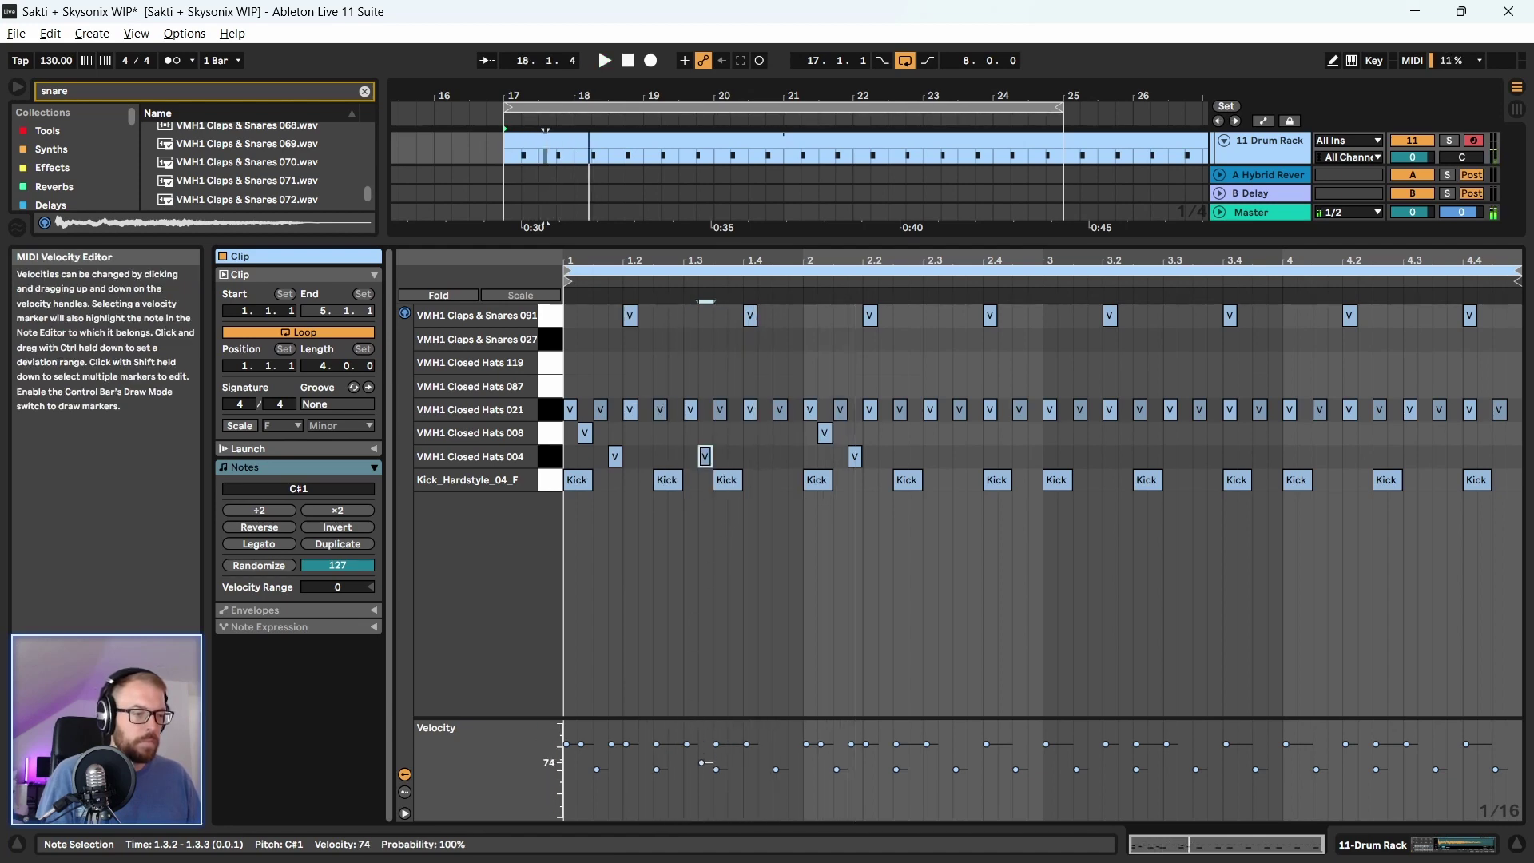
key(space)
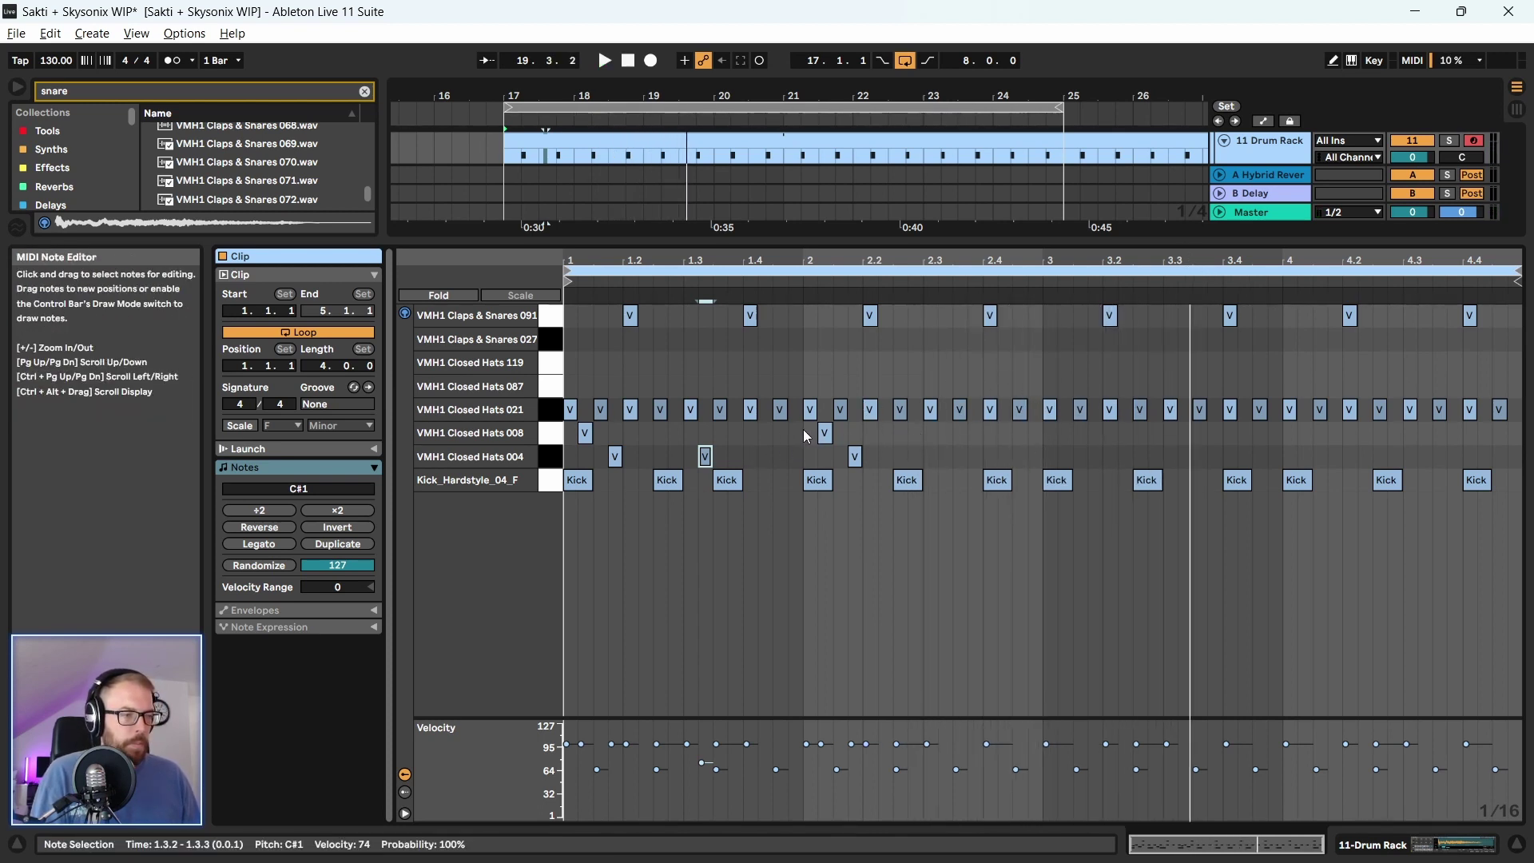
key(space)
Duplicate bar 1's Closed Hats 008 and 004 notes through bars 2 to 4, aligned to the same positions in each bar, and play
drag(804, 429, 572, 459)
key(ctrl+d)
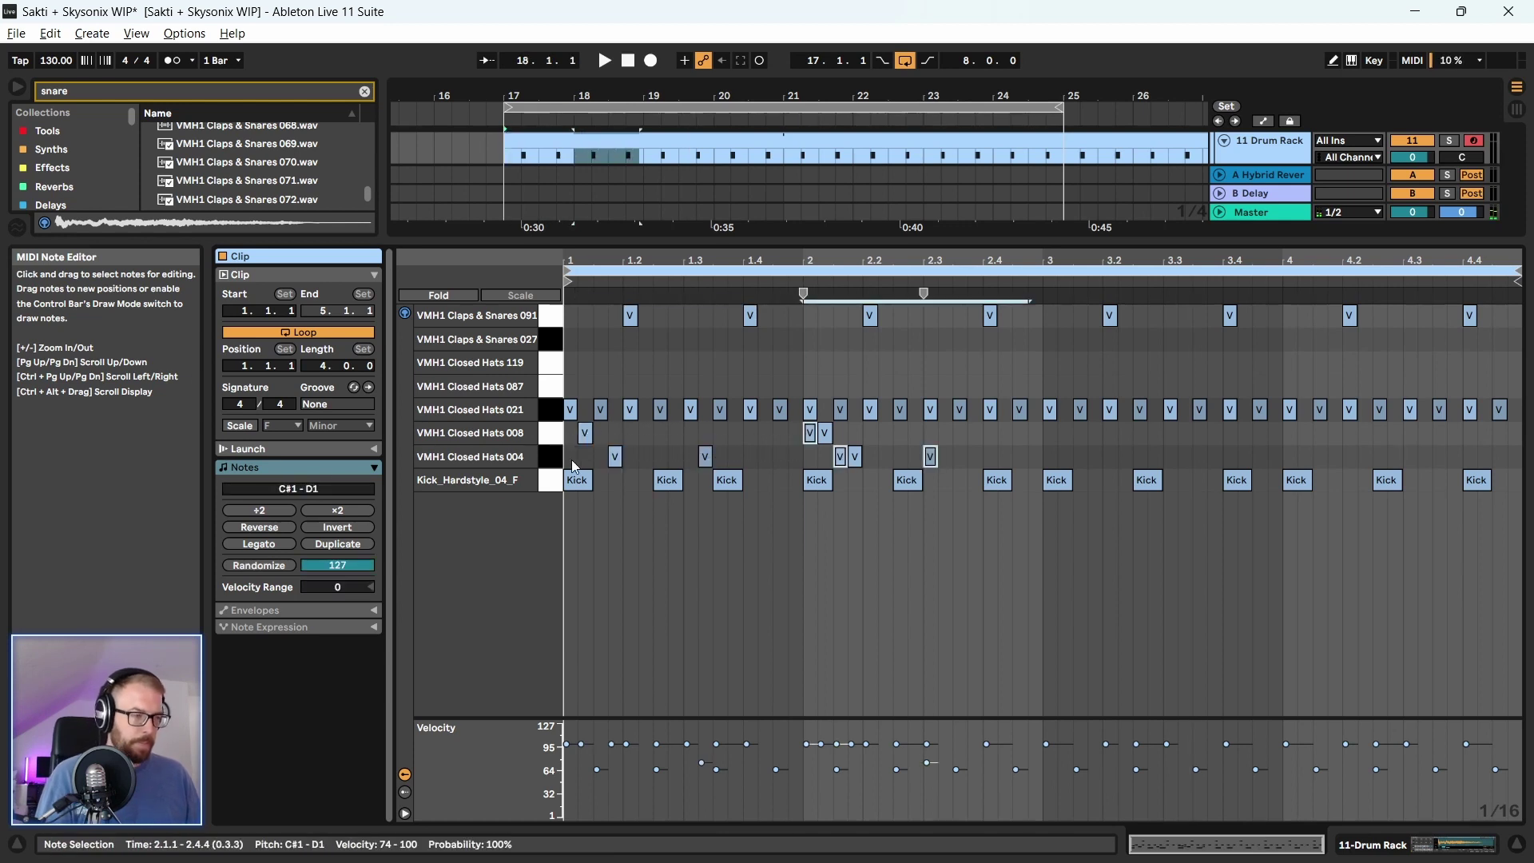
key(Right)
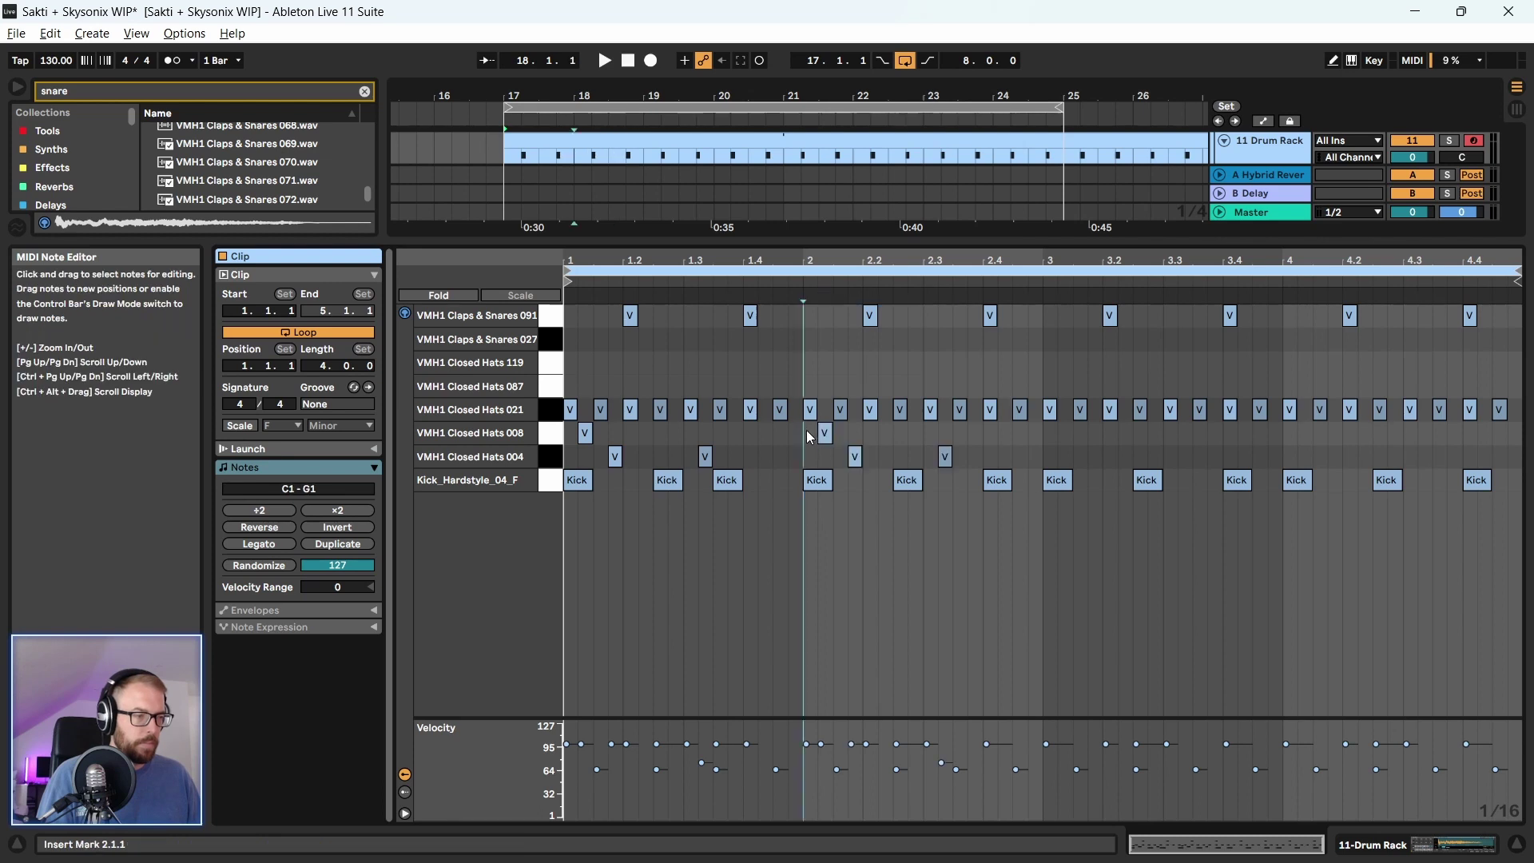
drag(808, 430, 1034, 458)
key(ctrl+d)
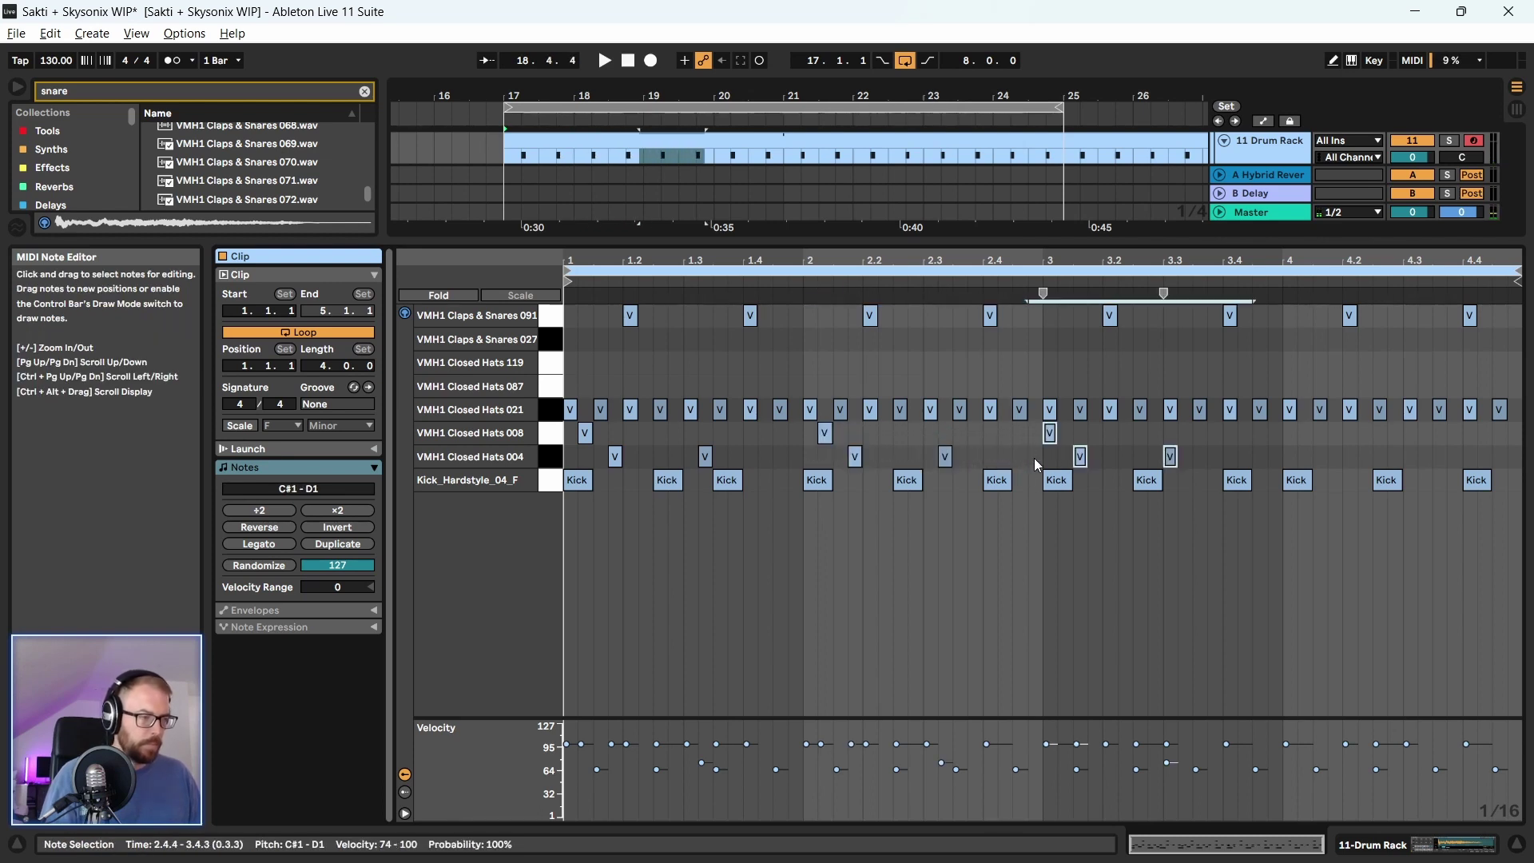
key(Right)
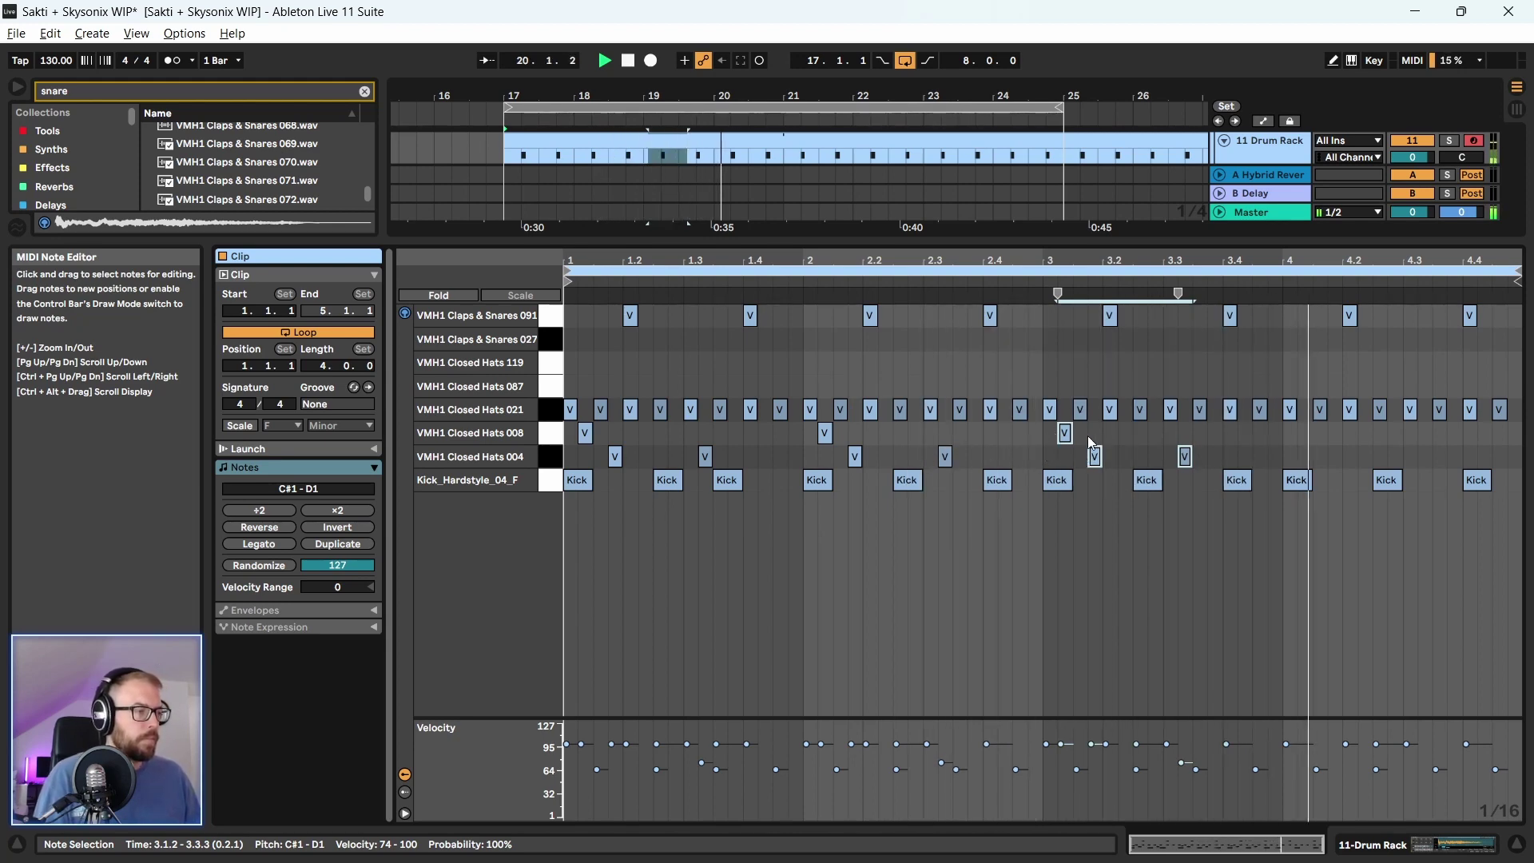
drag(1046, 432, 1279, 458)
key(ctrl+d)
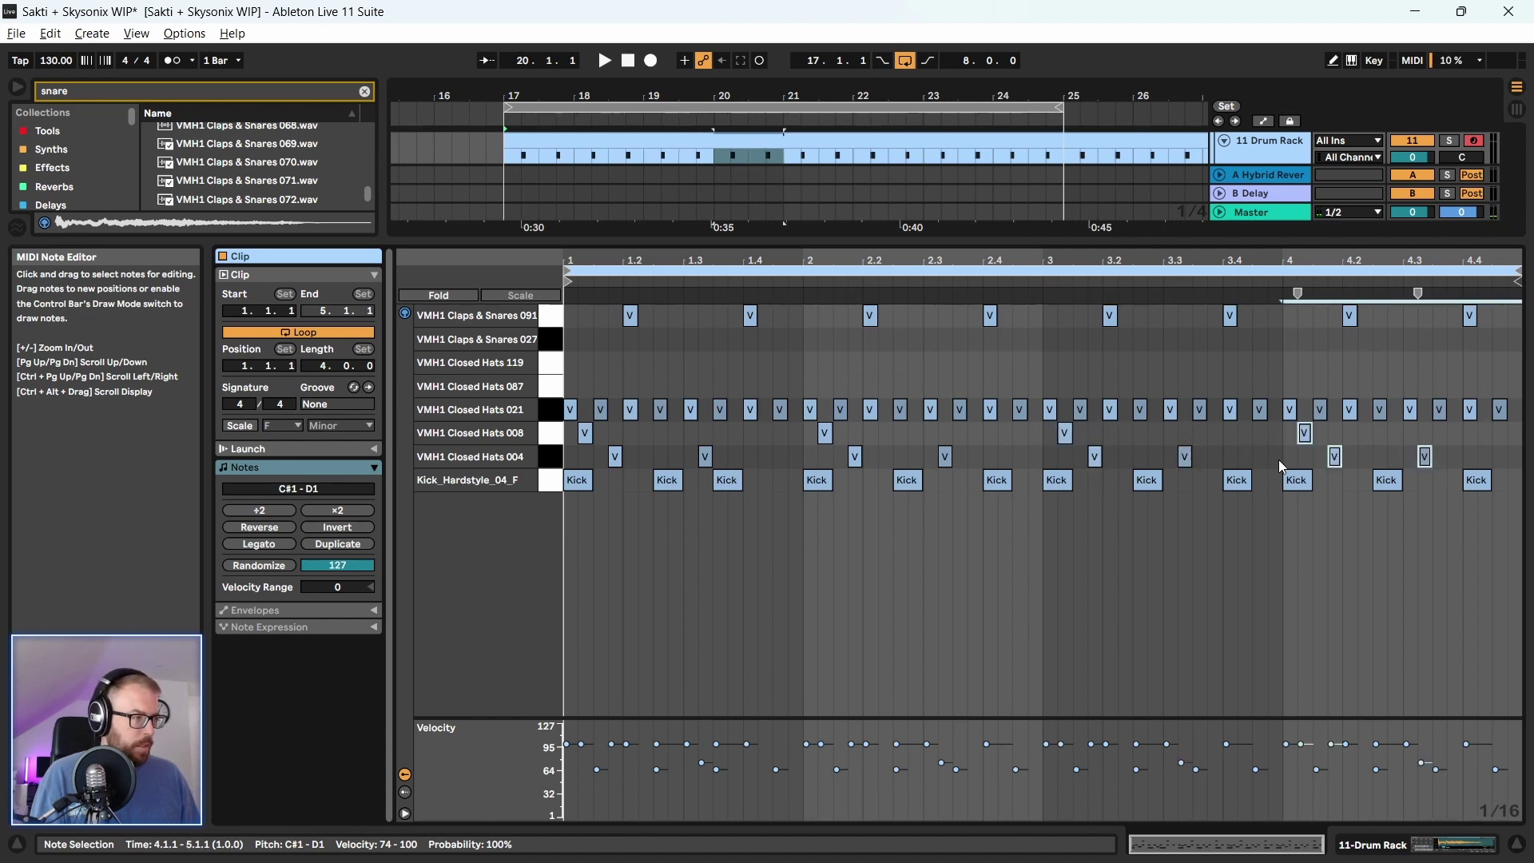
key(space)
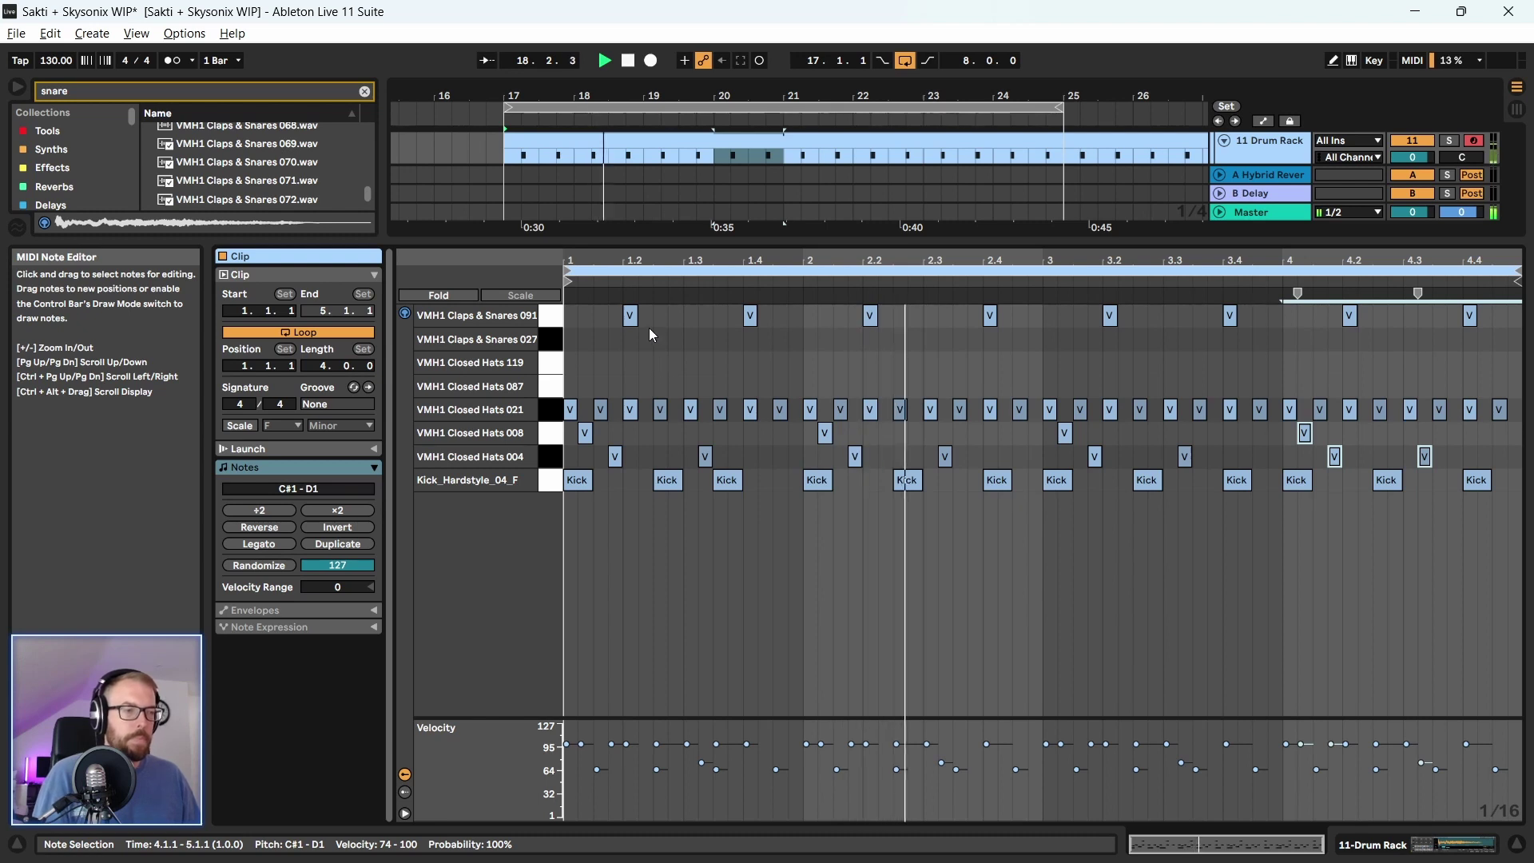
key(space)
Add a VMH1 Claps & Snares 027 note at 2.4.1 and play the loop to hear it
click(988, 361)
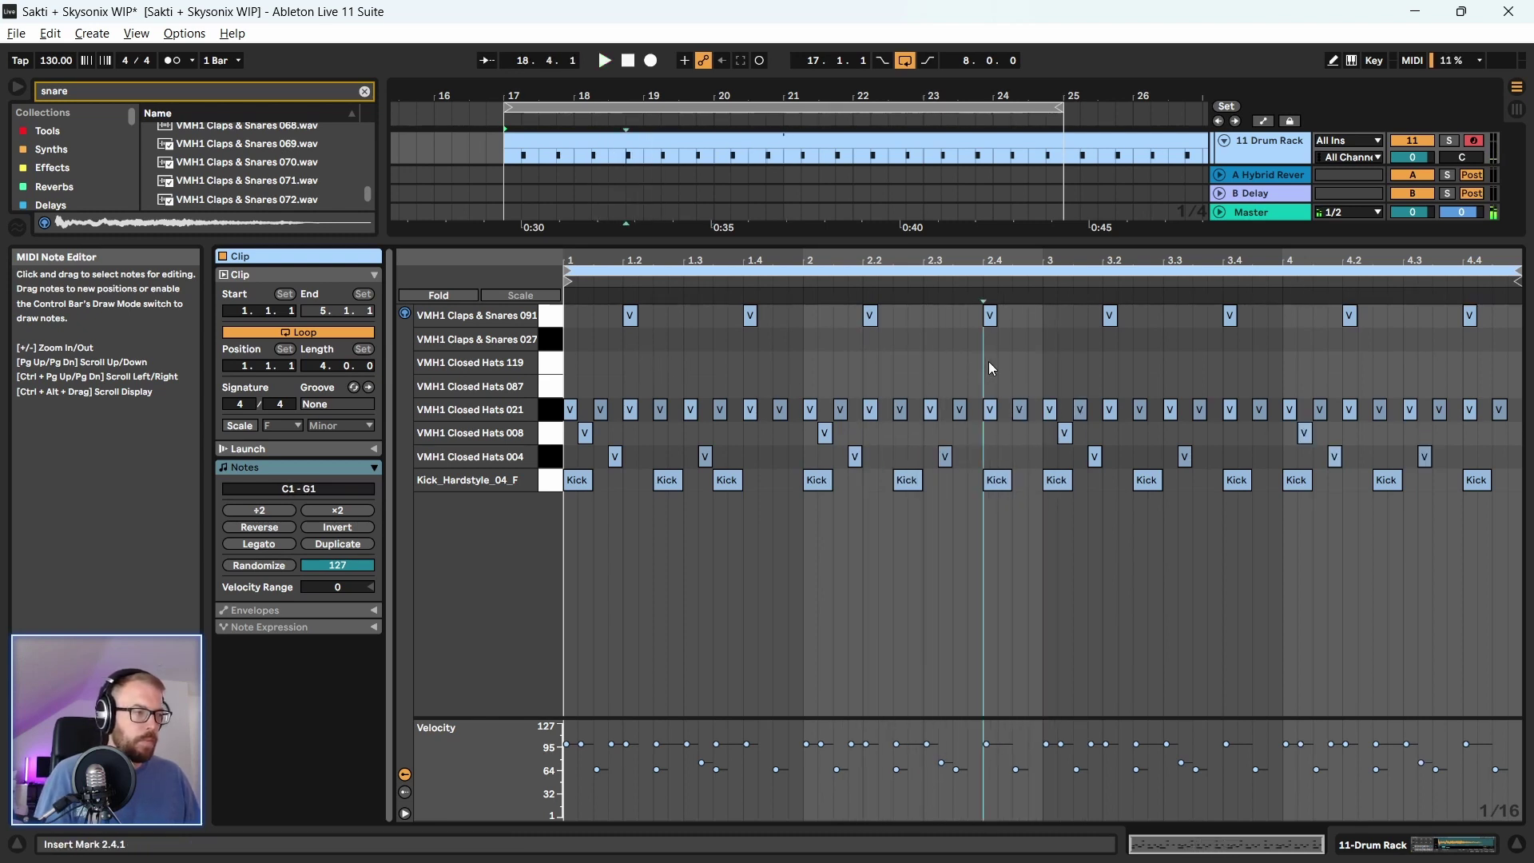
double_click(990, 340)
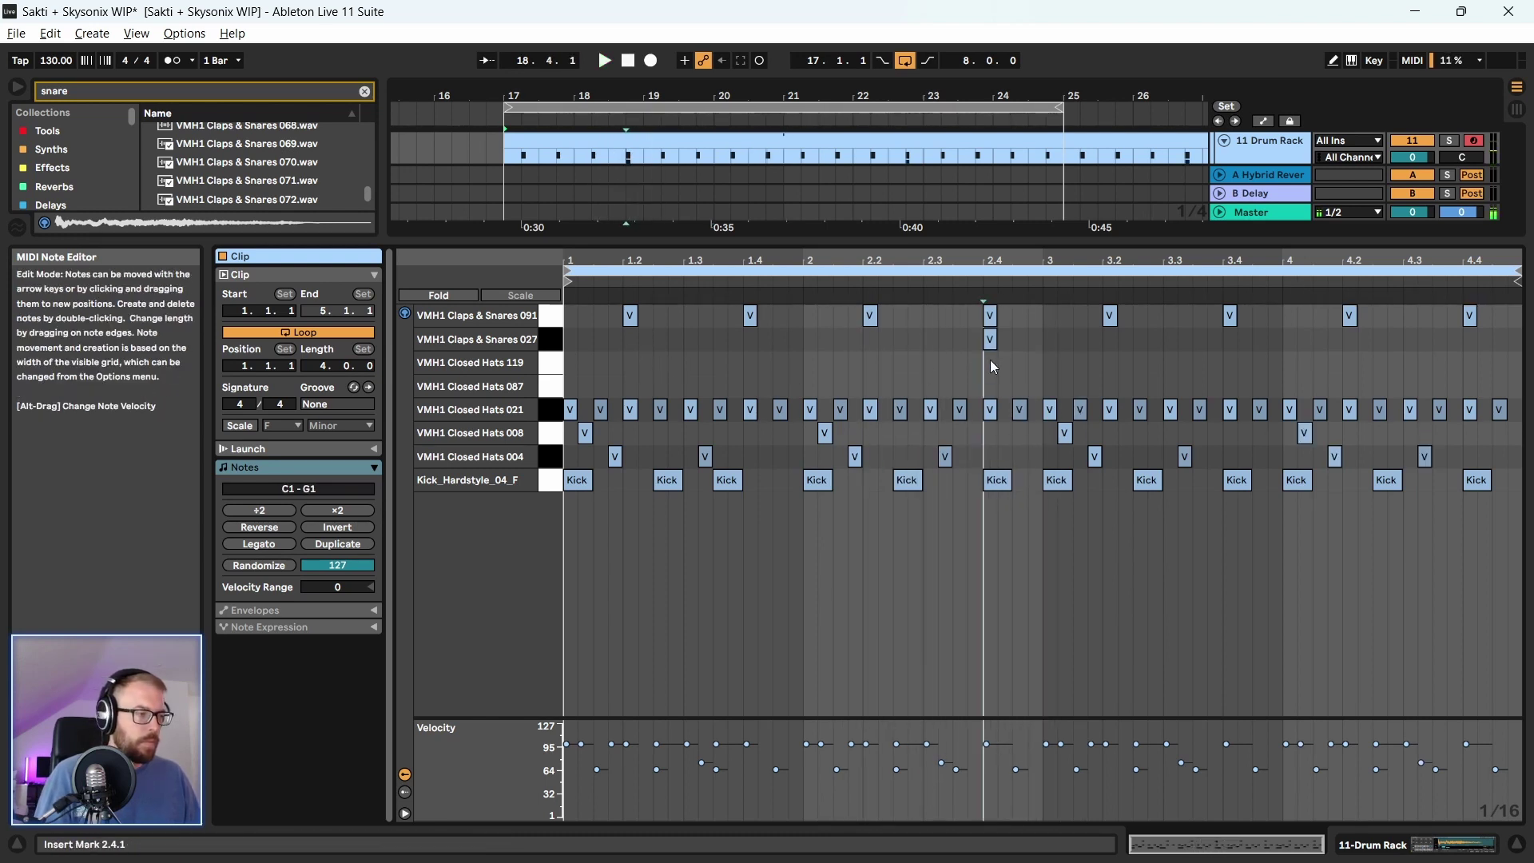
key(space)
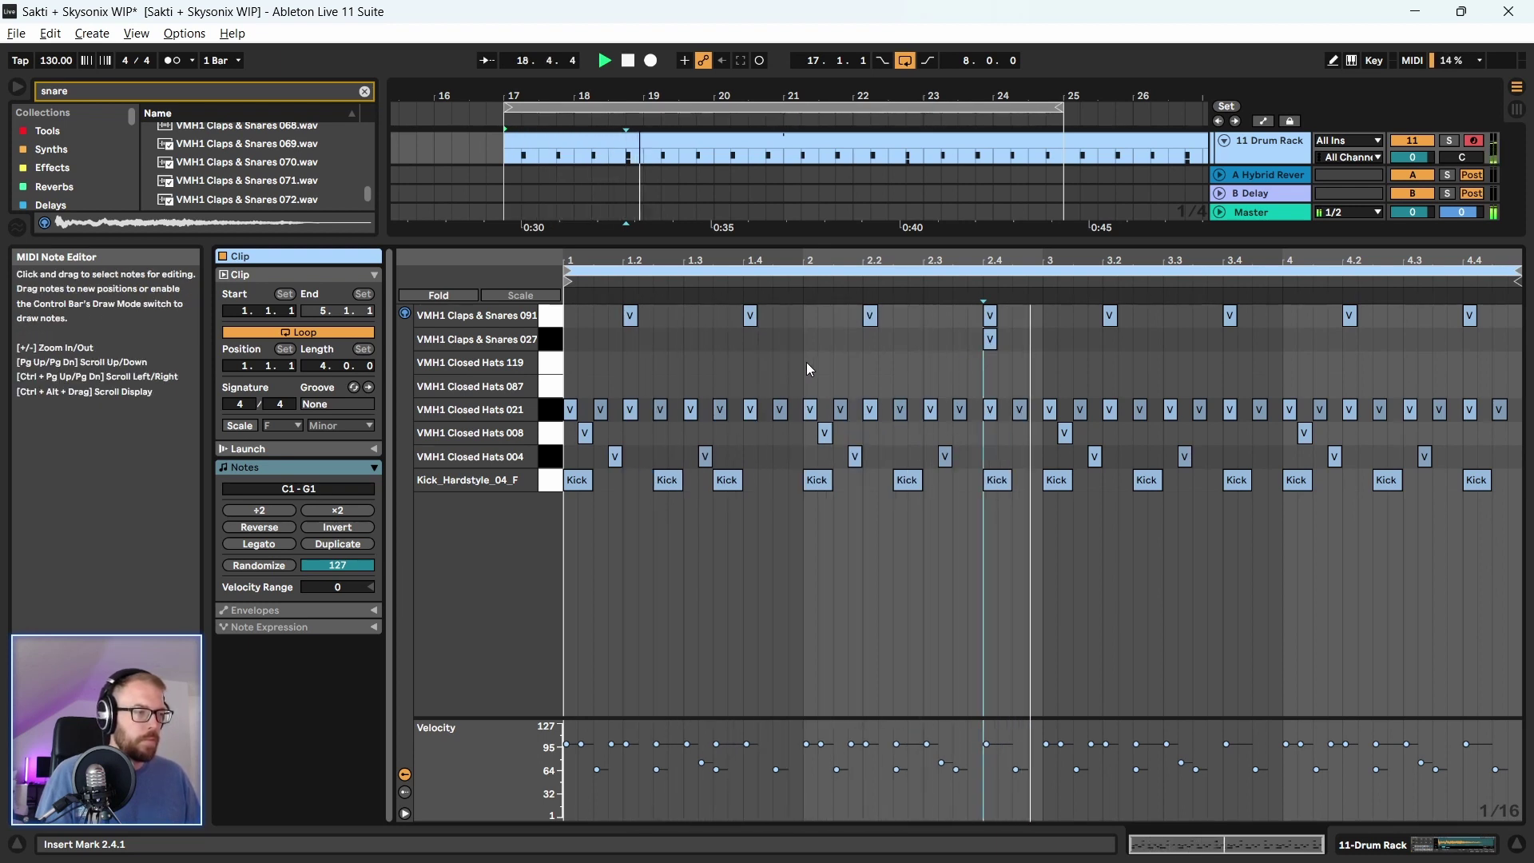
click(991, 340)
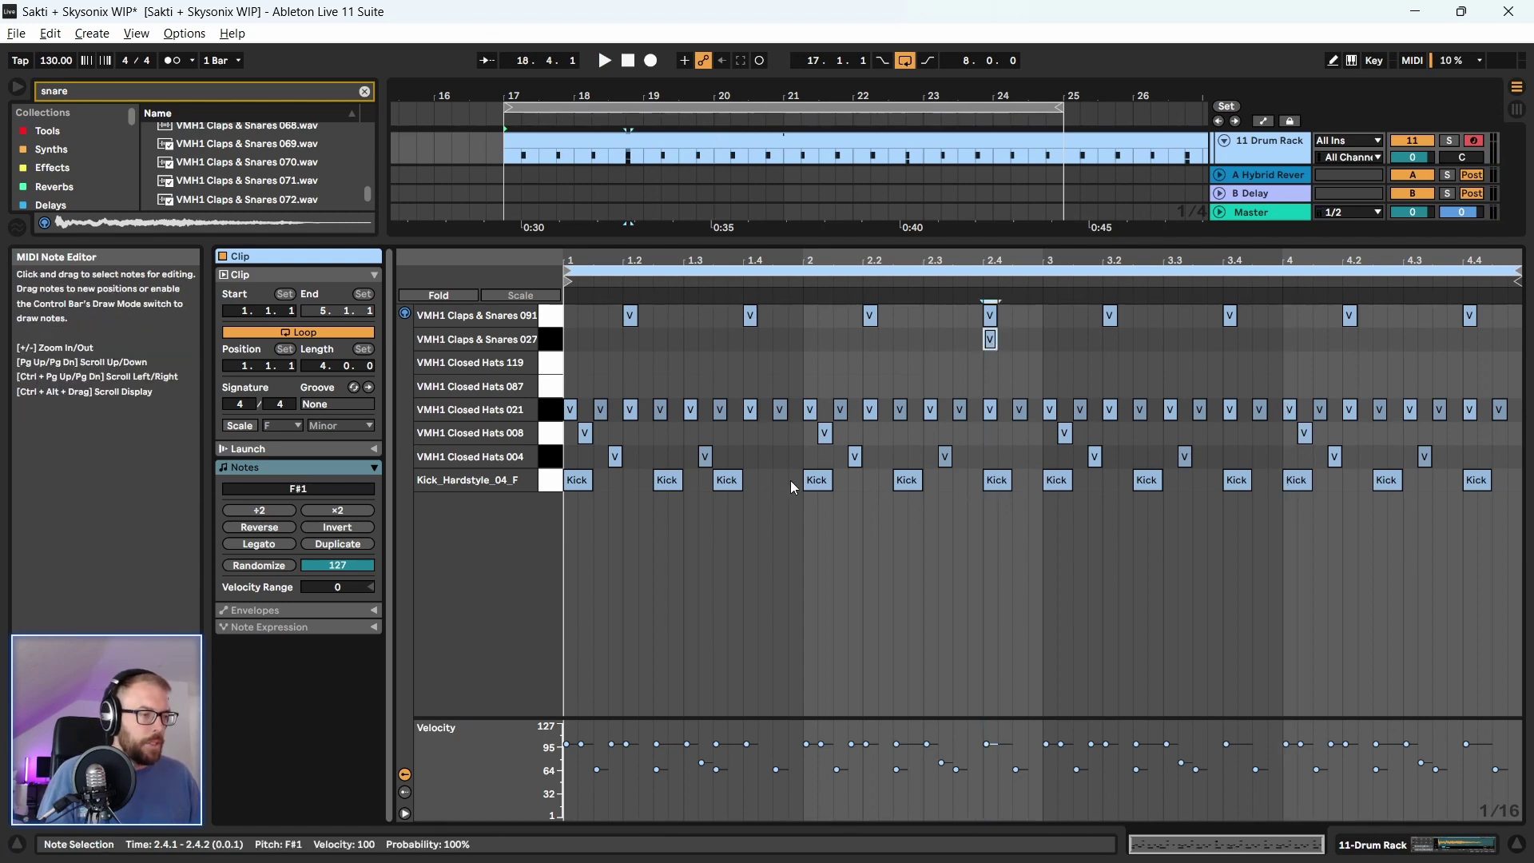
Delete the kick notes in bars 2 to 4 and duplicate bar 1's three kicks into bar 2, starting at 2.1.1
drag(790, 481, 1502, 512)
key(Delete)
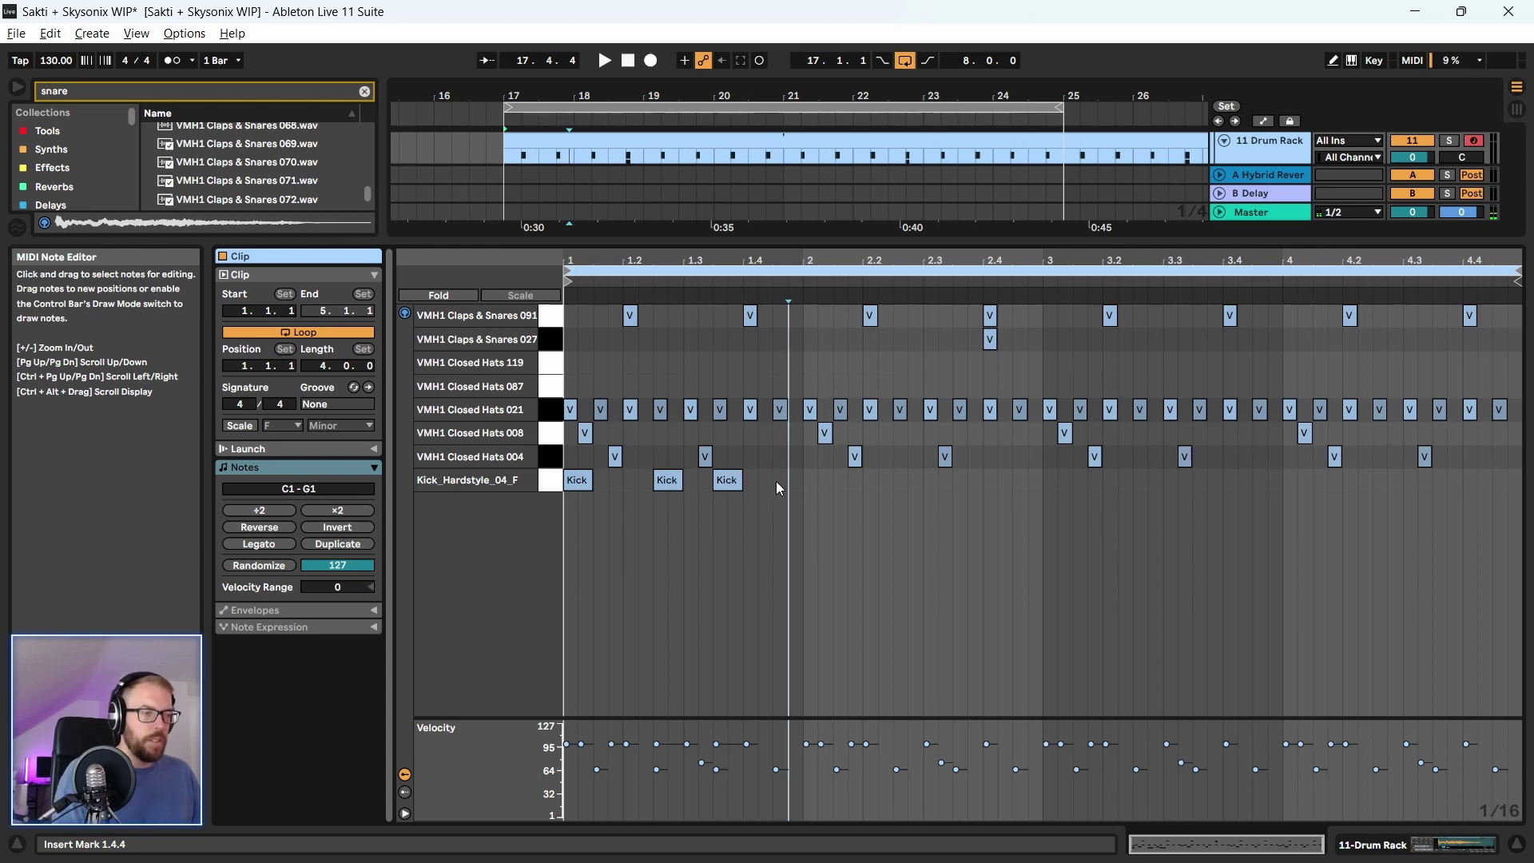
drag(795, 478, 572, 484)
key(ctrl+d)
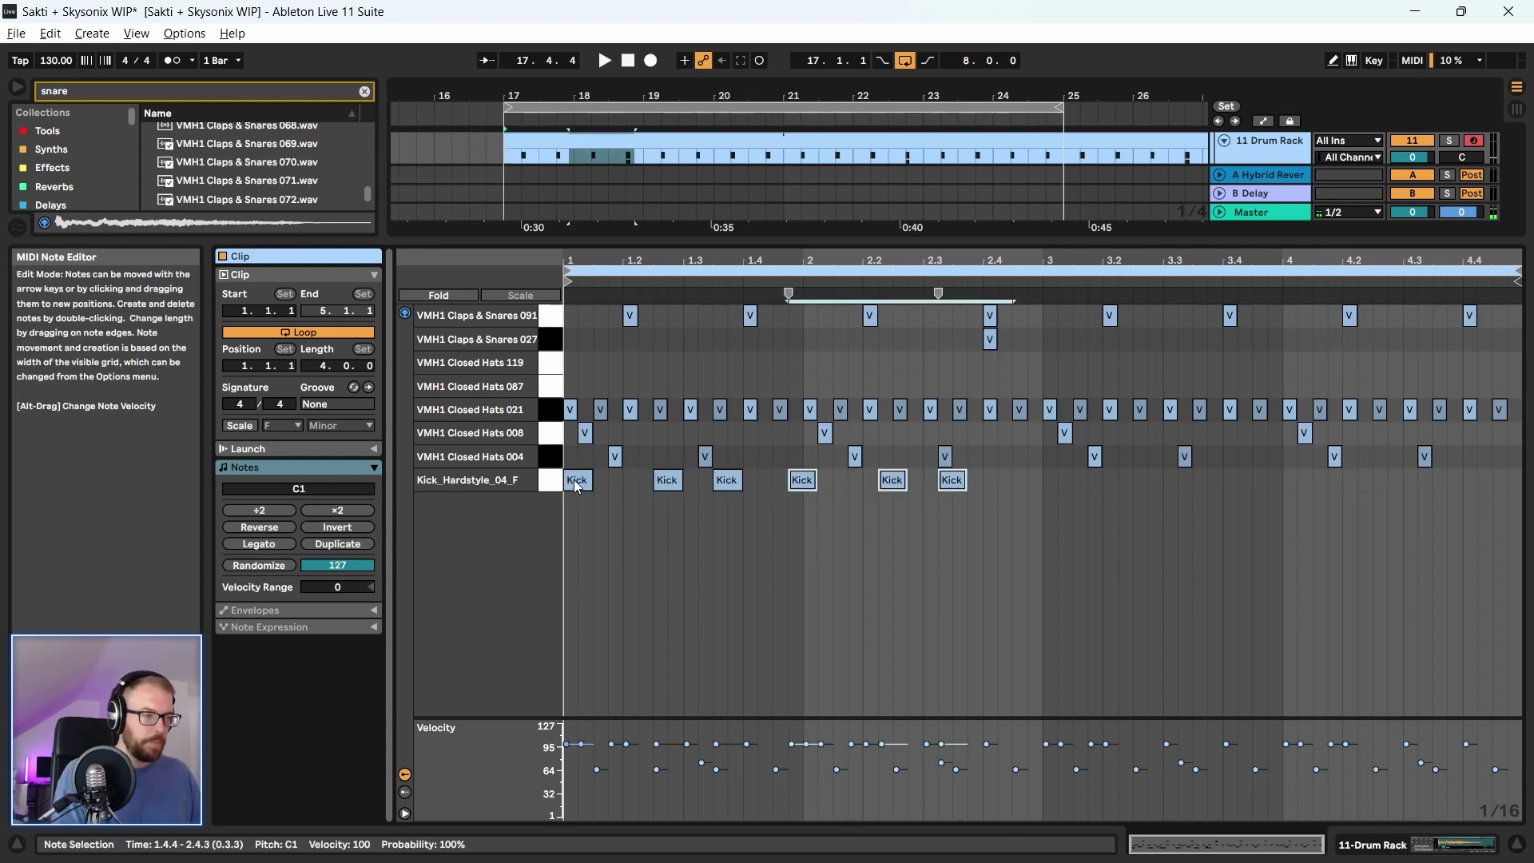
drag(808, 481, 822, 481)
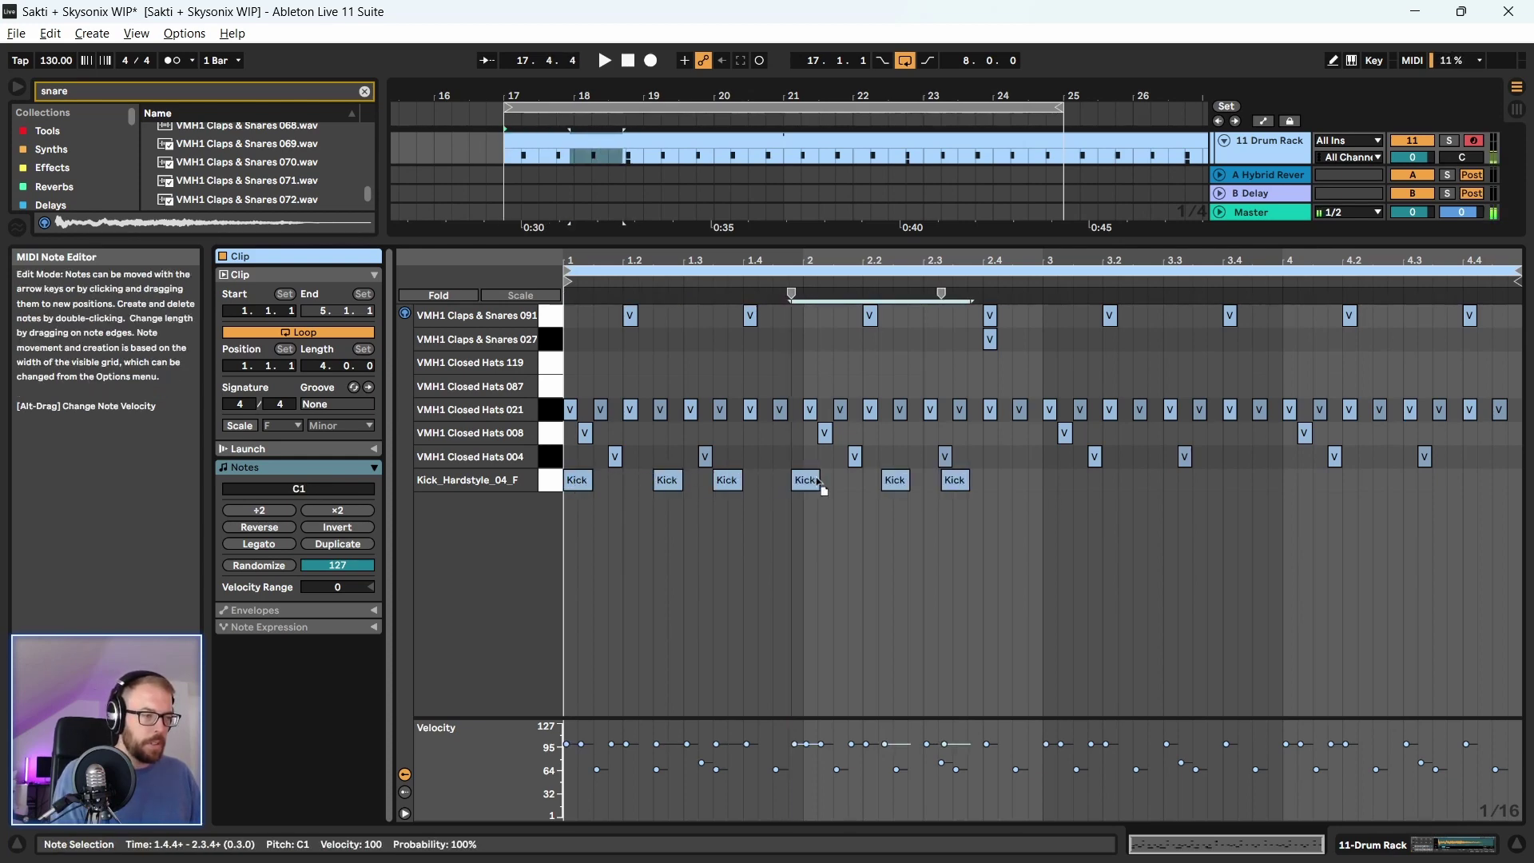
Duplicate the kick notes of bars 1 and 2 into bars 3 and 4 and play the loop
click(1042, 474)
drag(1031, 477, 551, 487)
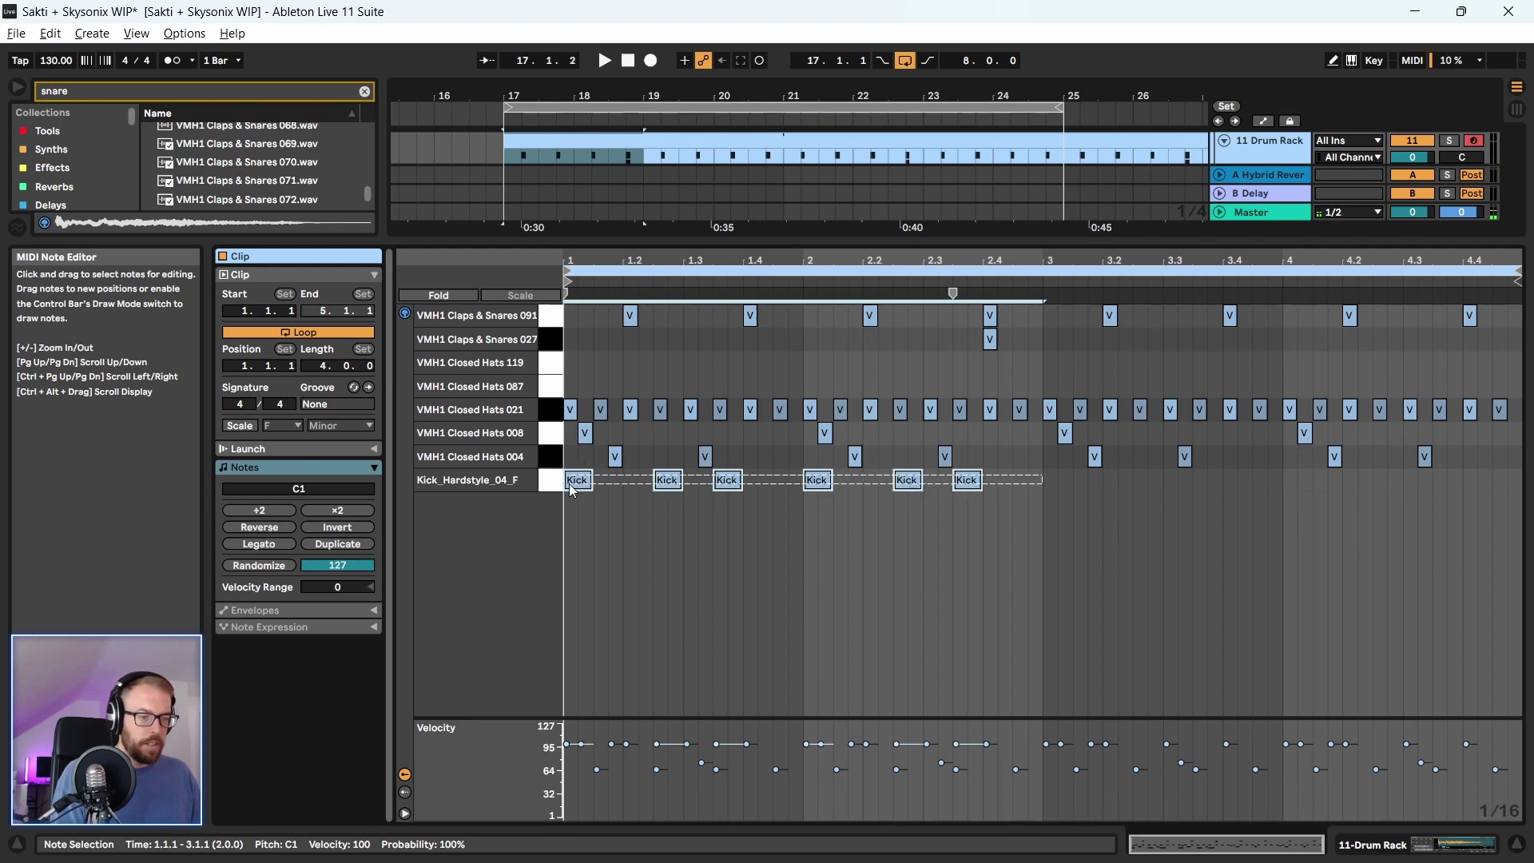
key(ctrl+d)
key(space)
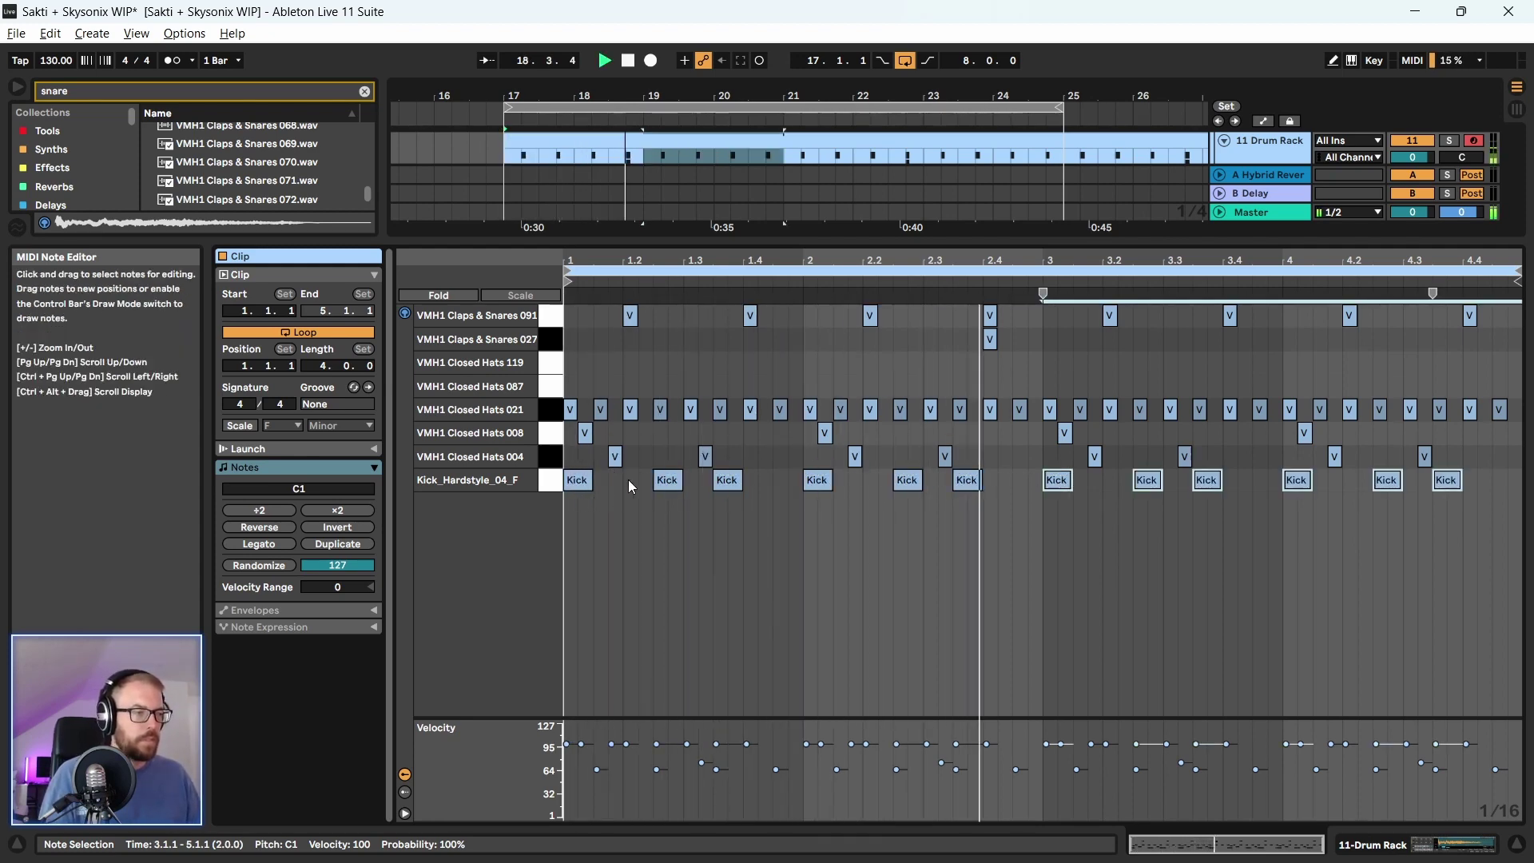
key(space)
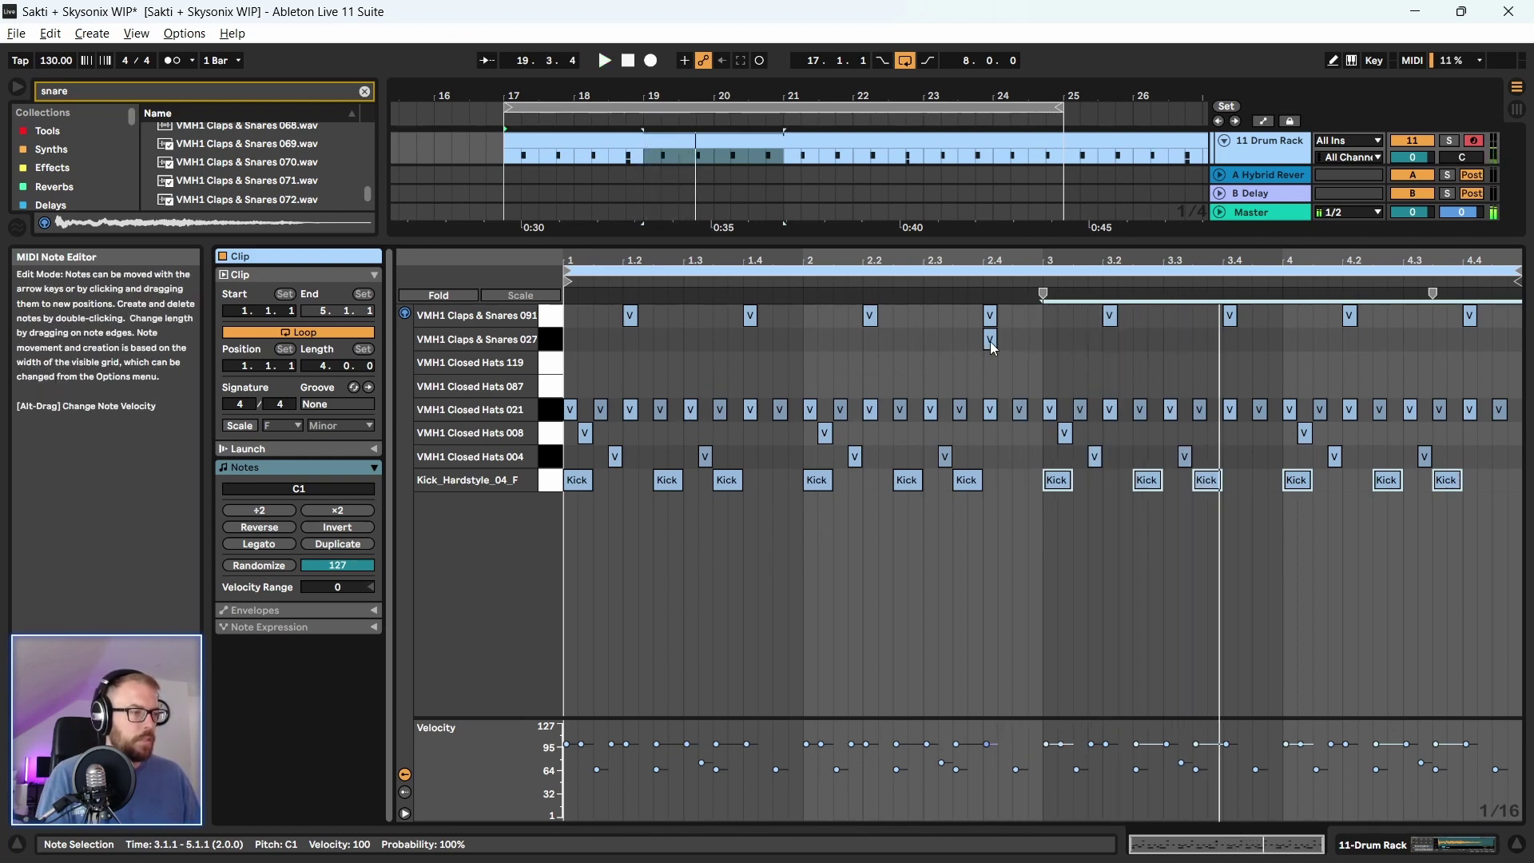
Delete the VMH1 Claps & Snares 091 note at 2.4.1 and lengthen the 027 note there to 3.1.1
click(990, 339)
double_click(991, 314)
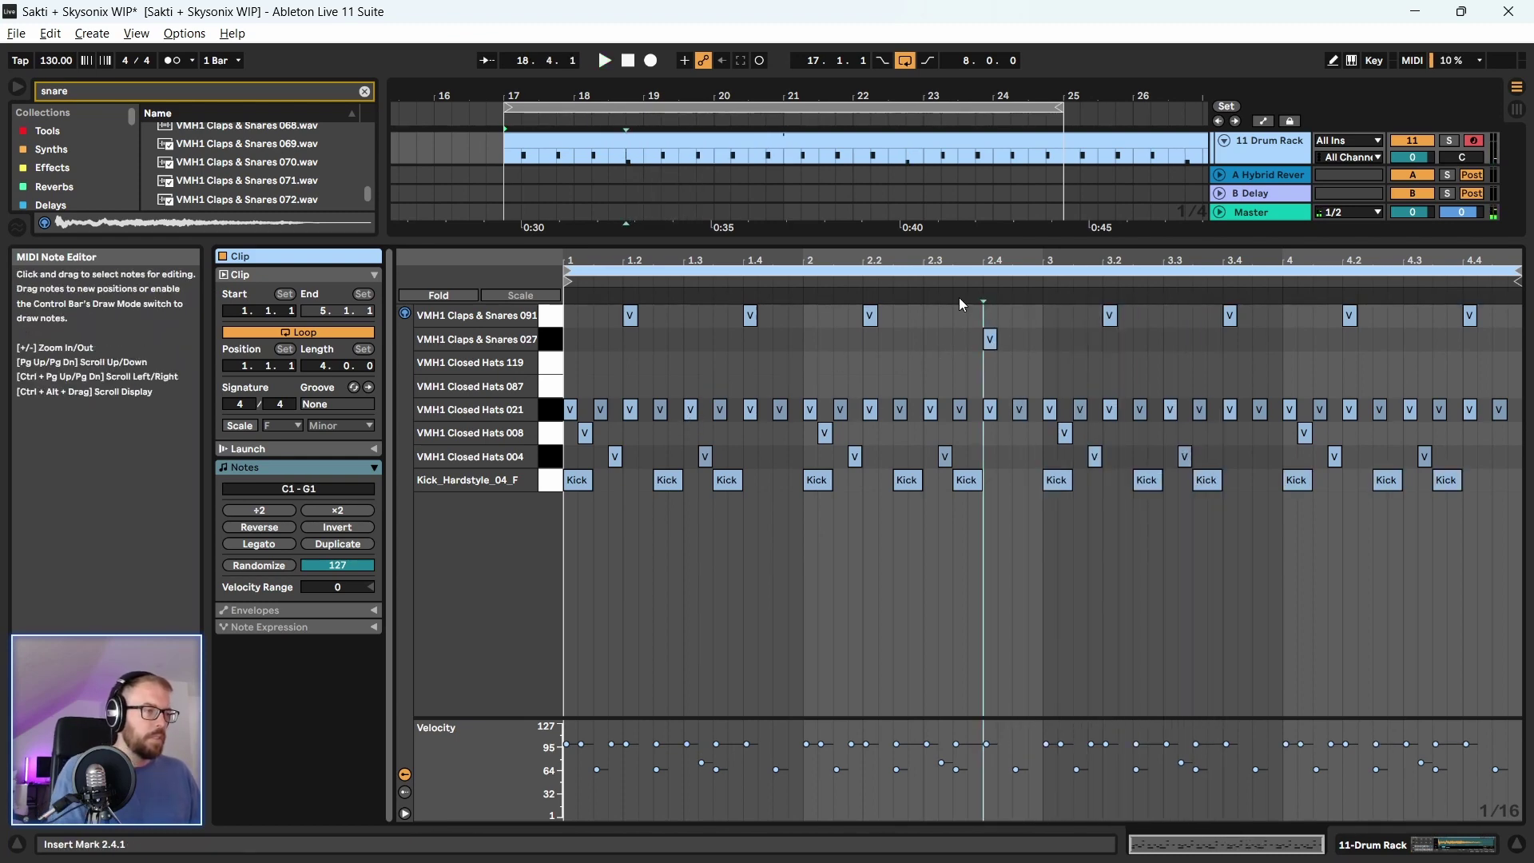
key(space)
drag(995, 339, 1042, 339)
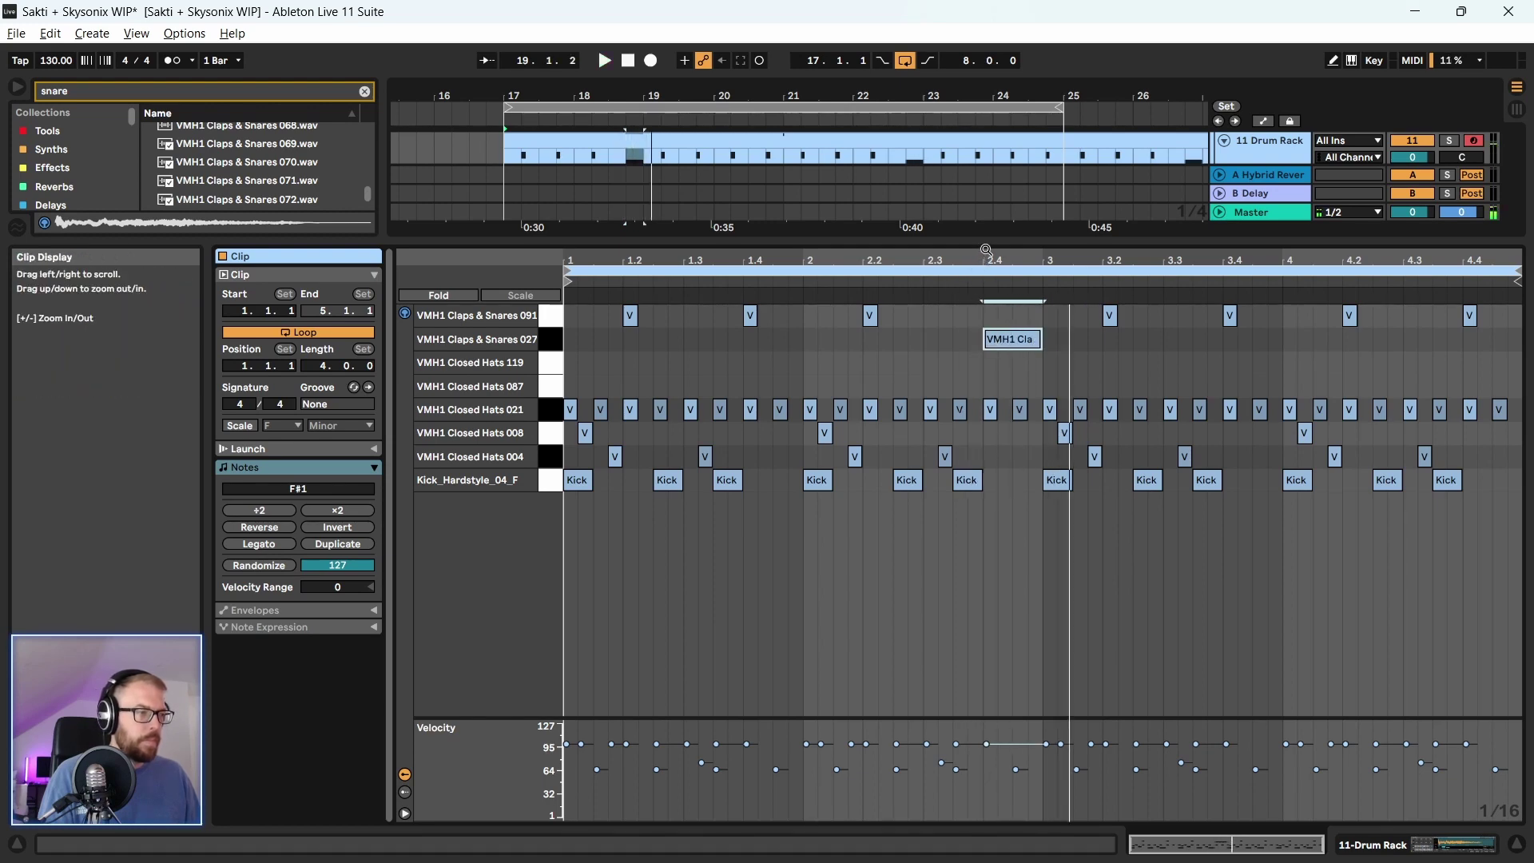
Show the Drum Rack's devices and select the VMH1 Claps & Snares 027 pad
drag(991, 242, 991, 296)
click(1226, 164)
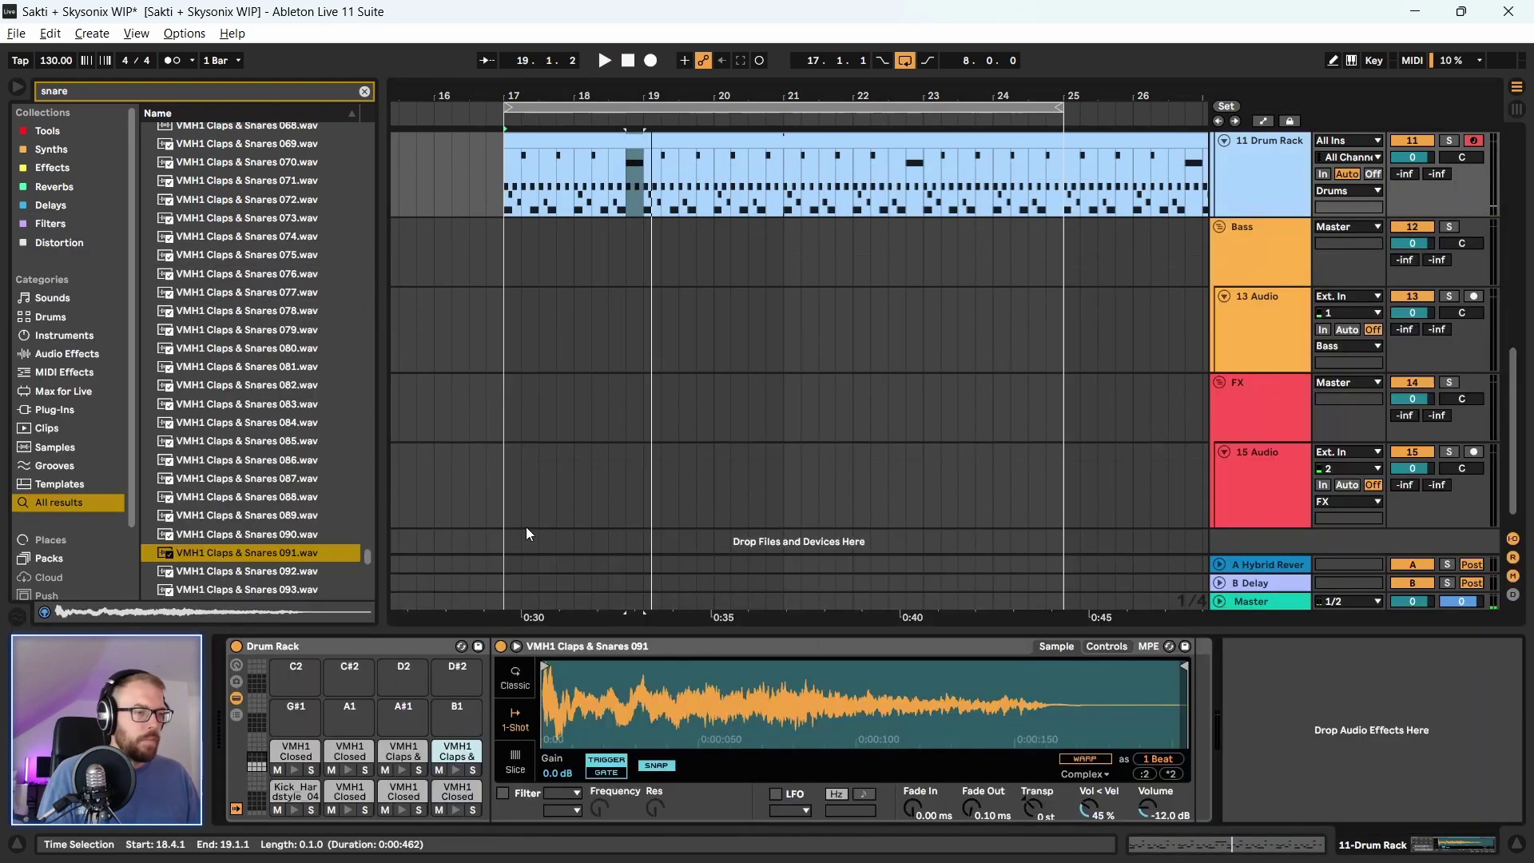
click(395, 748)
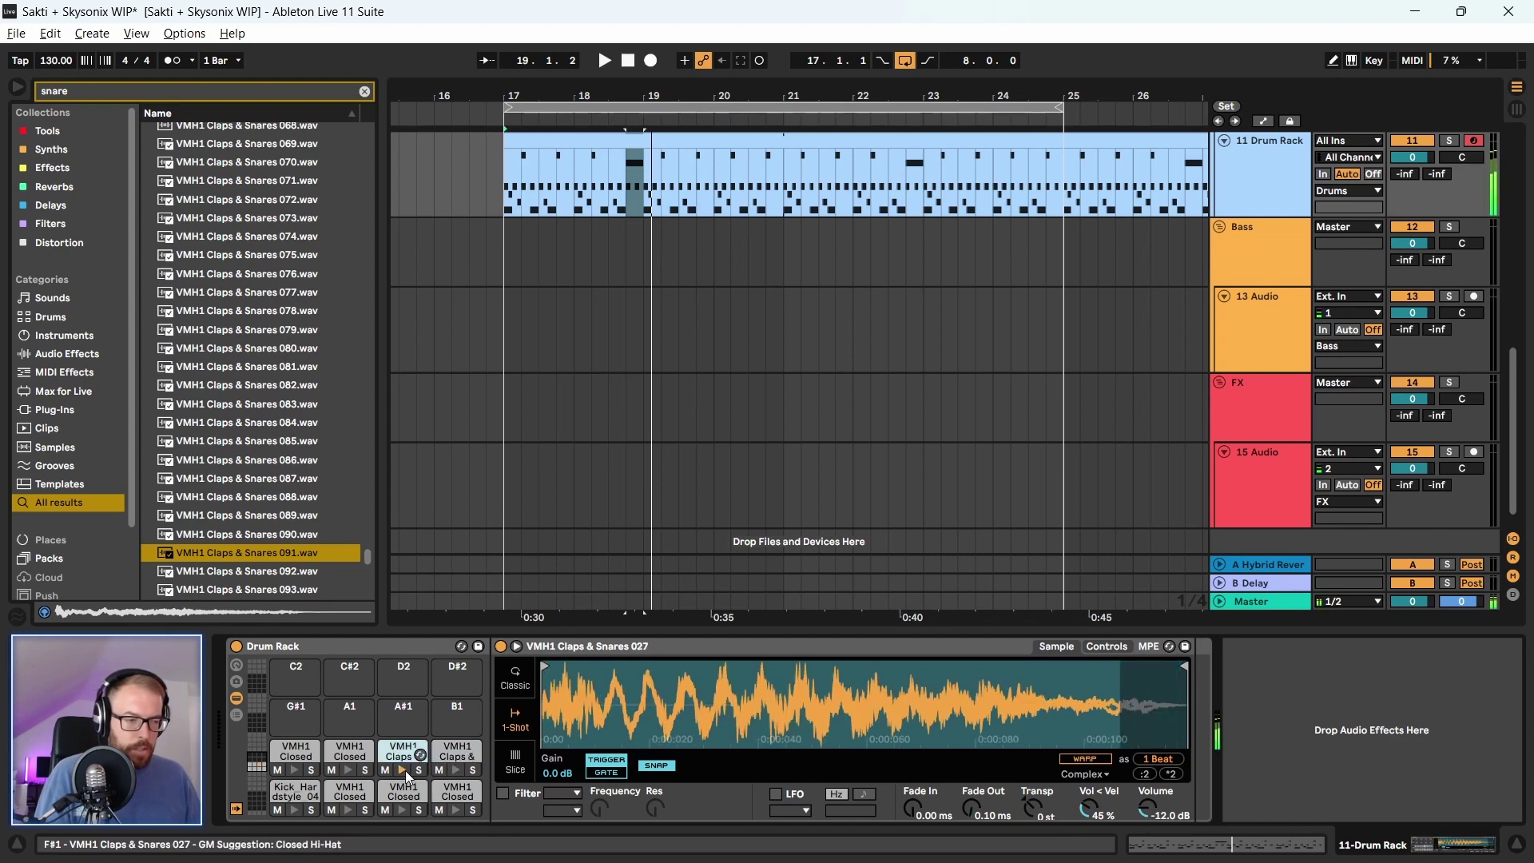
Try Classic mode on the VMH1 Claps & Snares 027 sample, return it to 1-Shot mode and play the loop
click(515, 678)
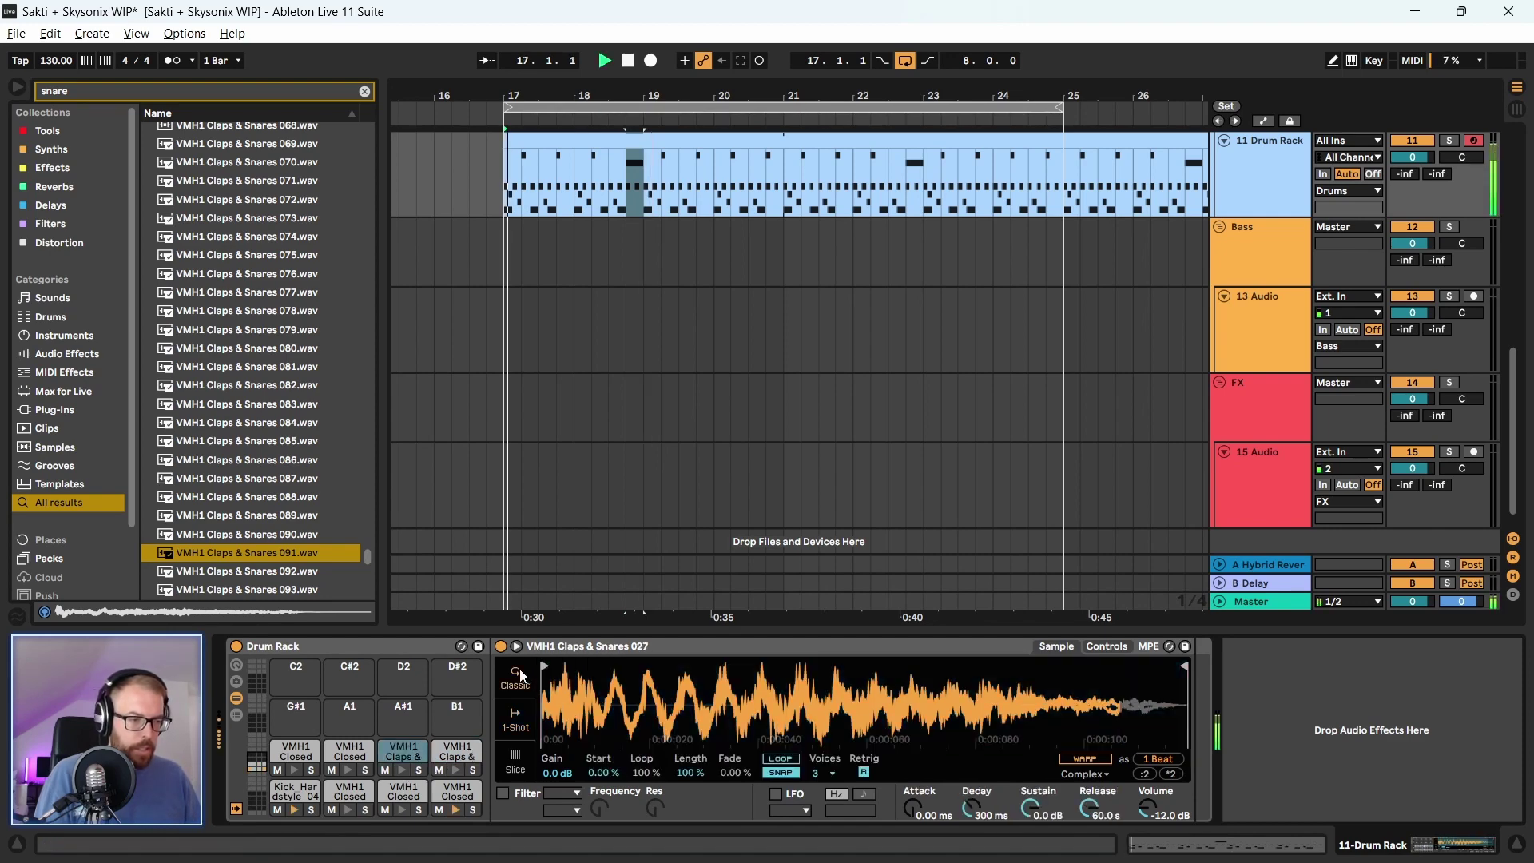
key(space)
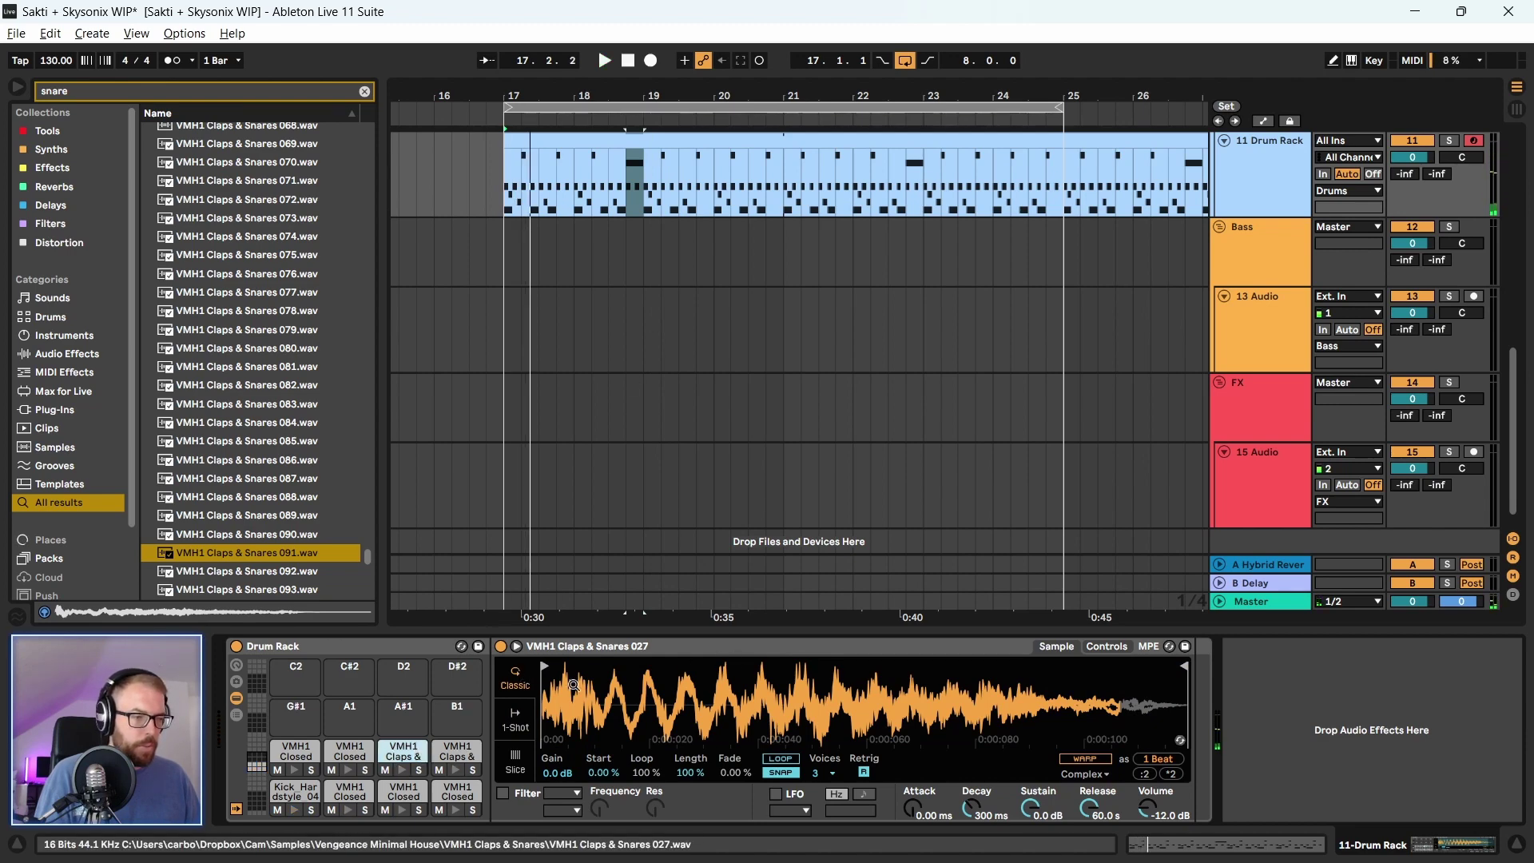
click(533, 717)
key(space)
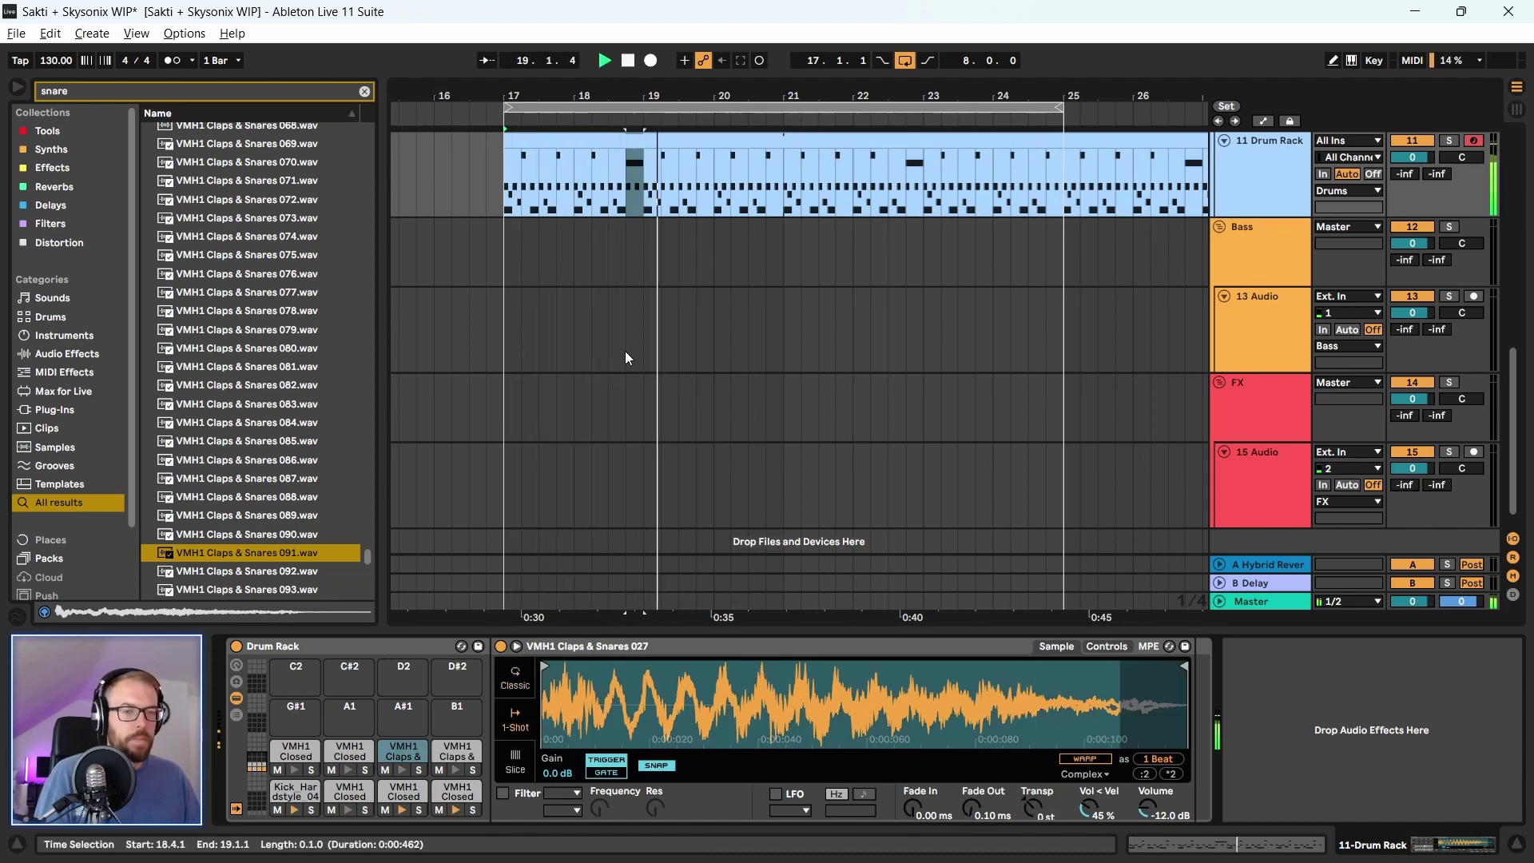
key(space)
drag(579, 84, 578, 86)
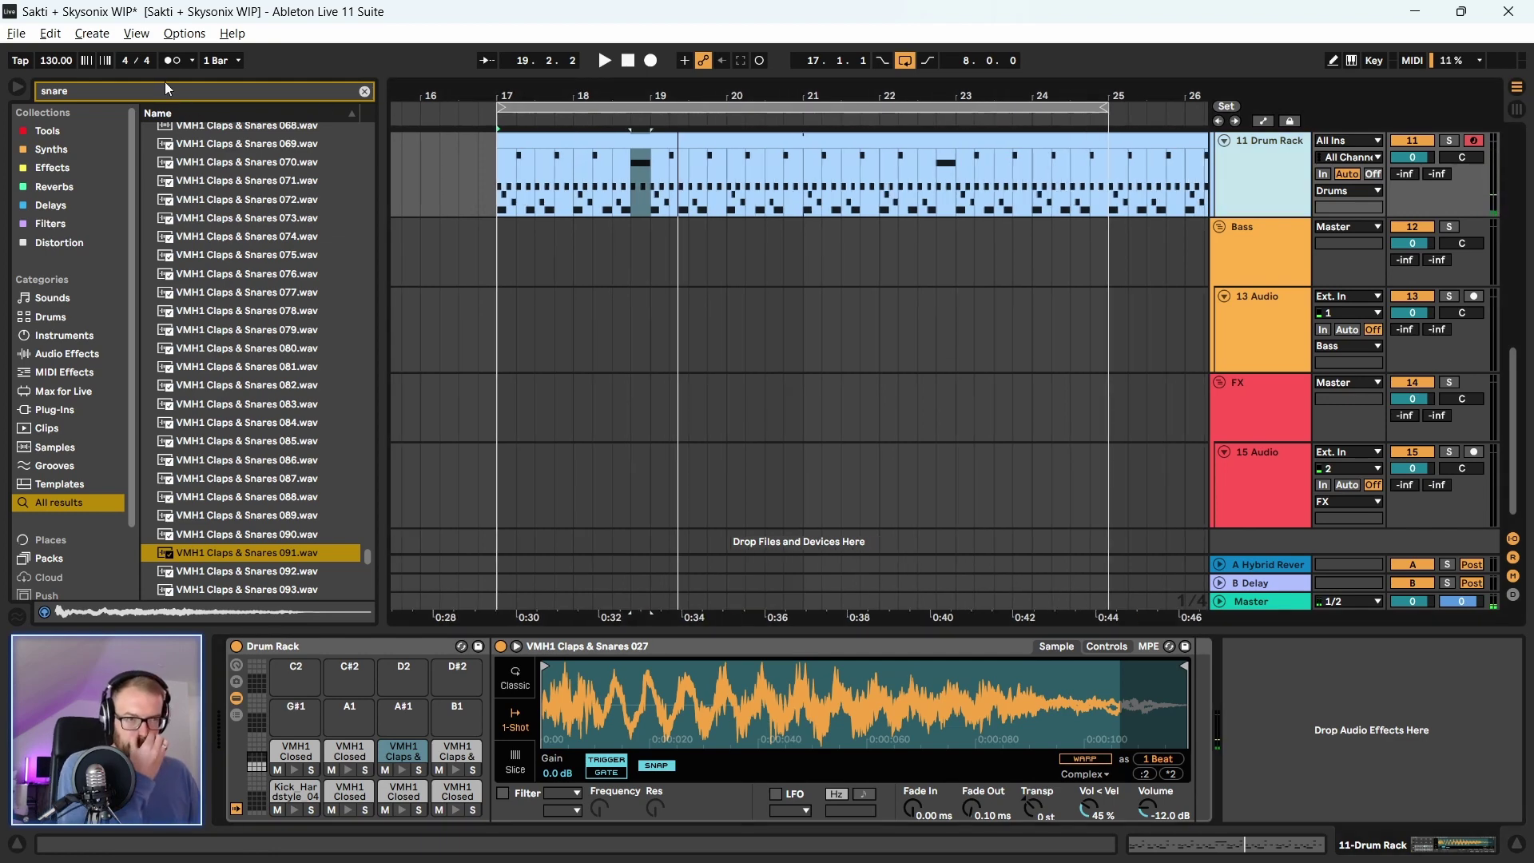
Search the browser for "rever" and add Hybrid Reverb after the VMH1 Claps & Snares 027 sample device
click(140, 92)
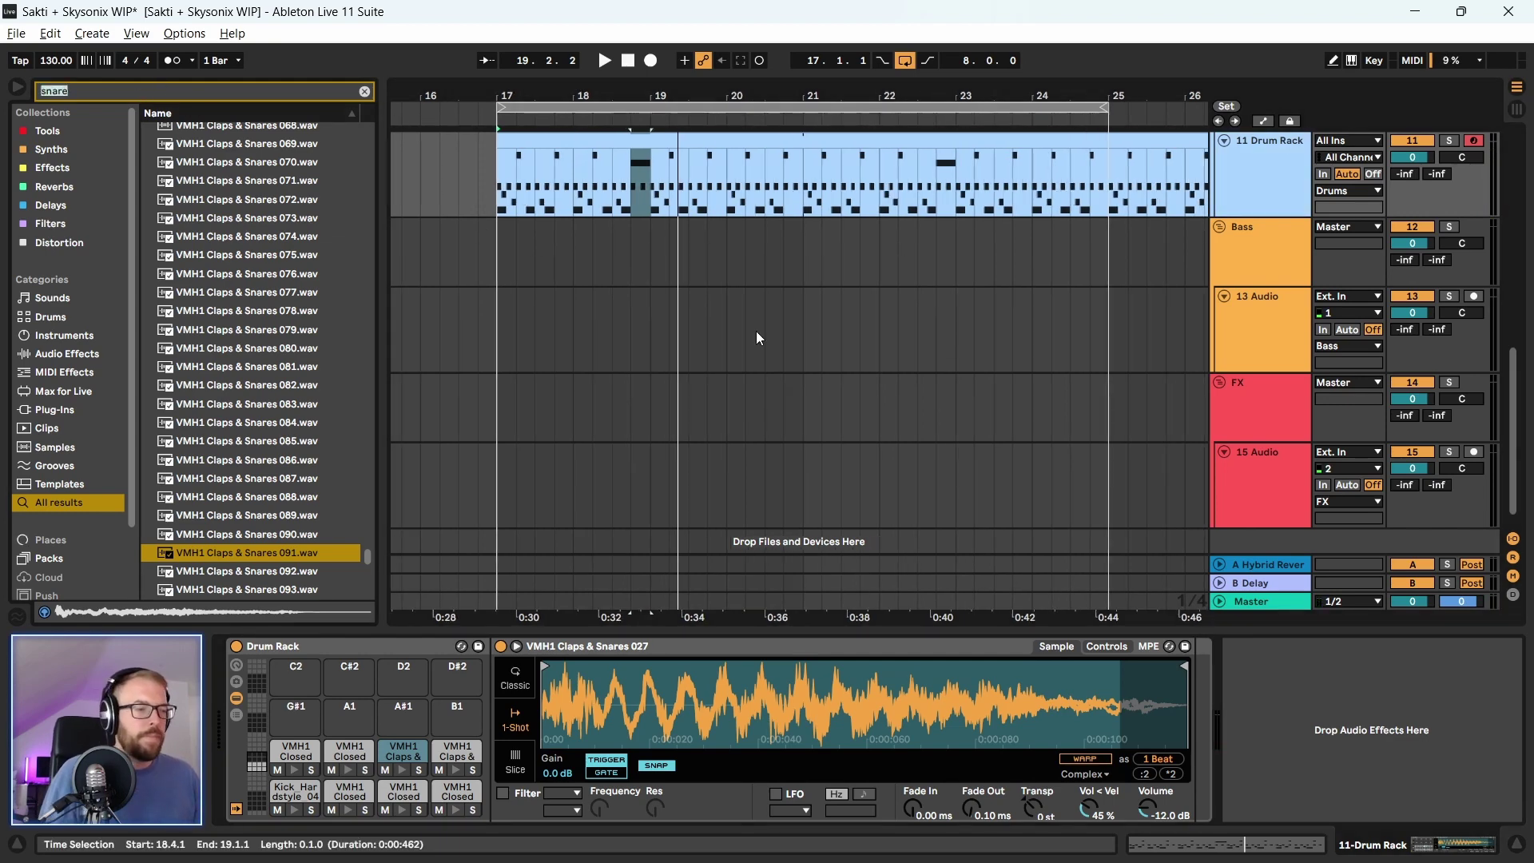
scroll(751, 408, up, 5)
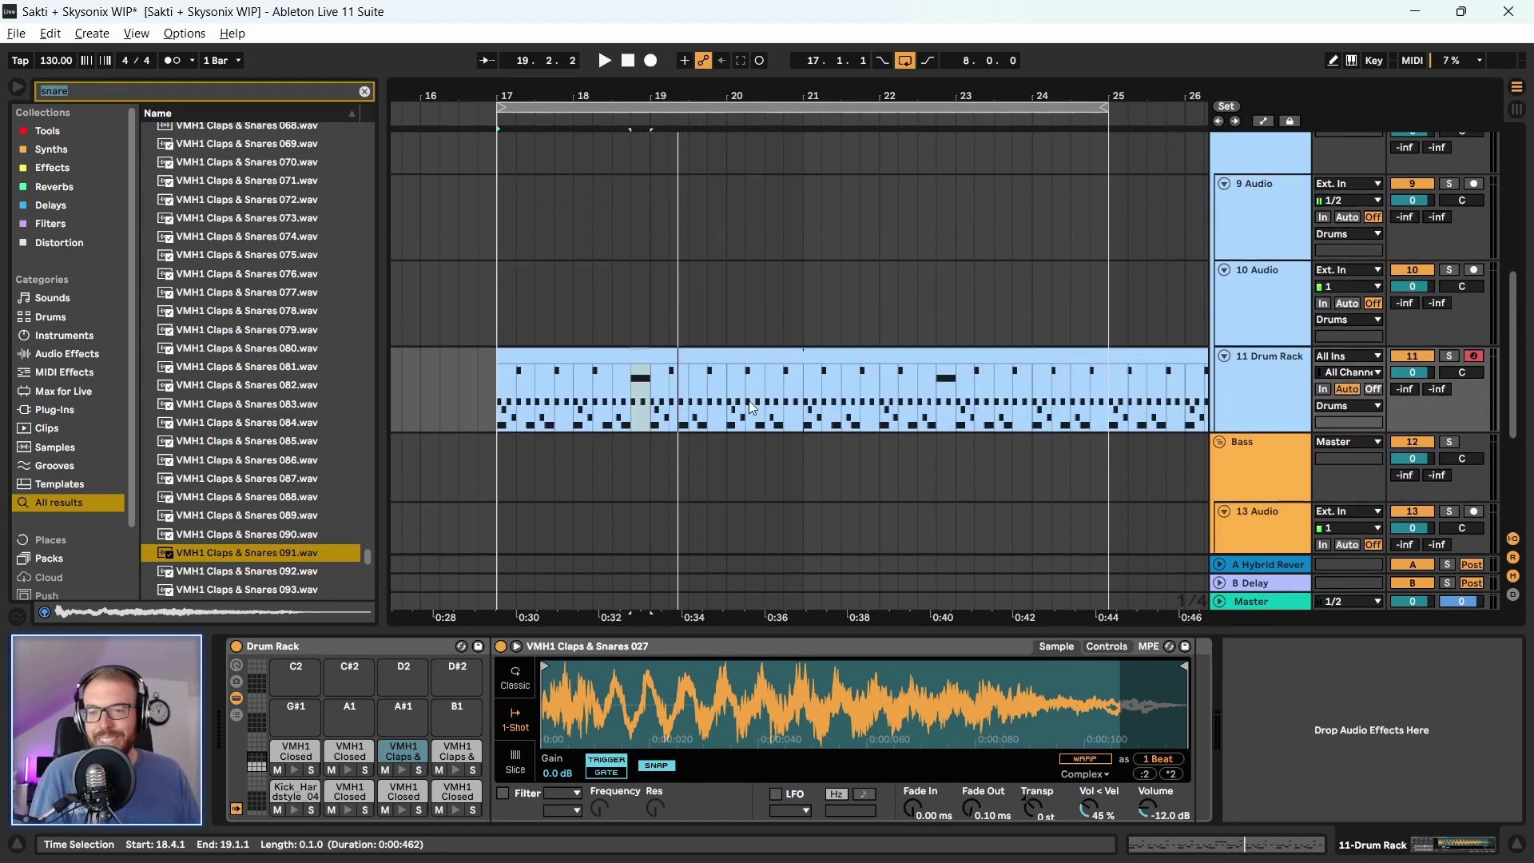
click(621, 649)
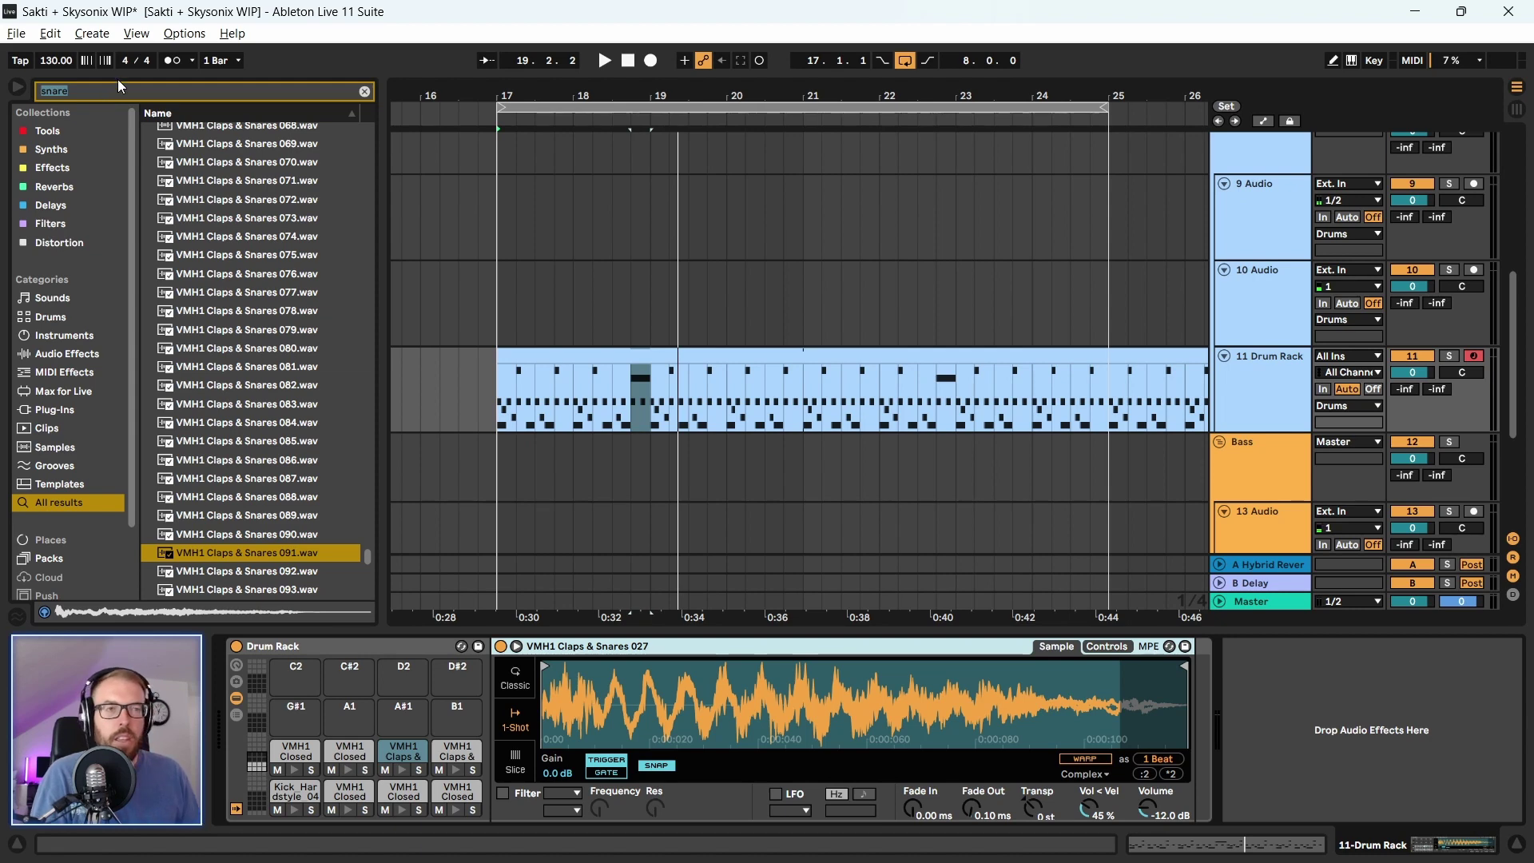
click(359, 90)
text(rever)
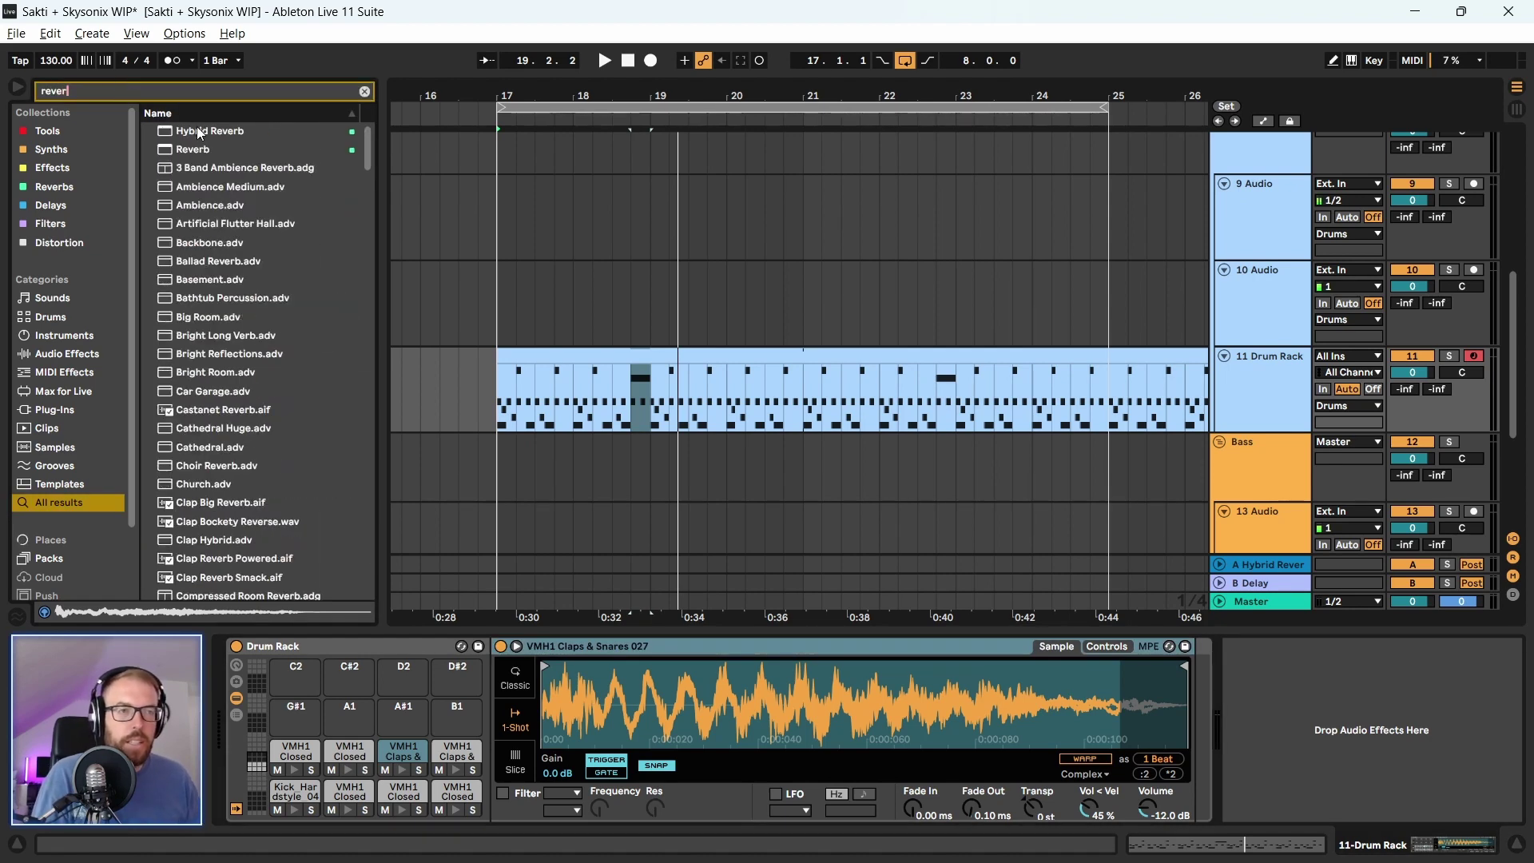
drag(196, 128, 1201, 727)
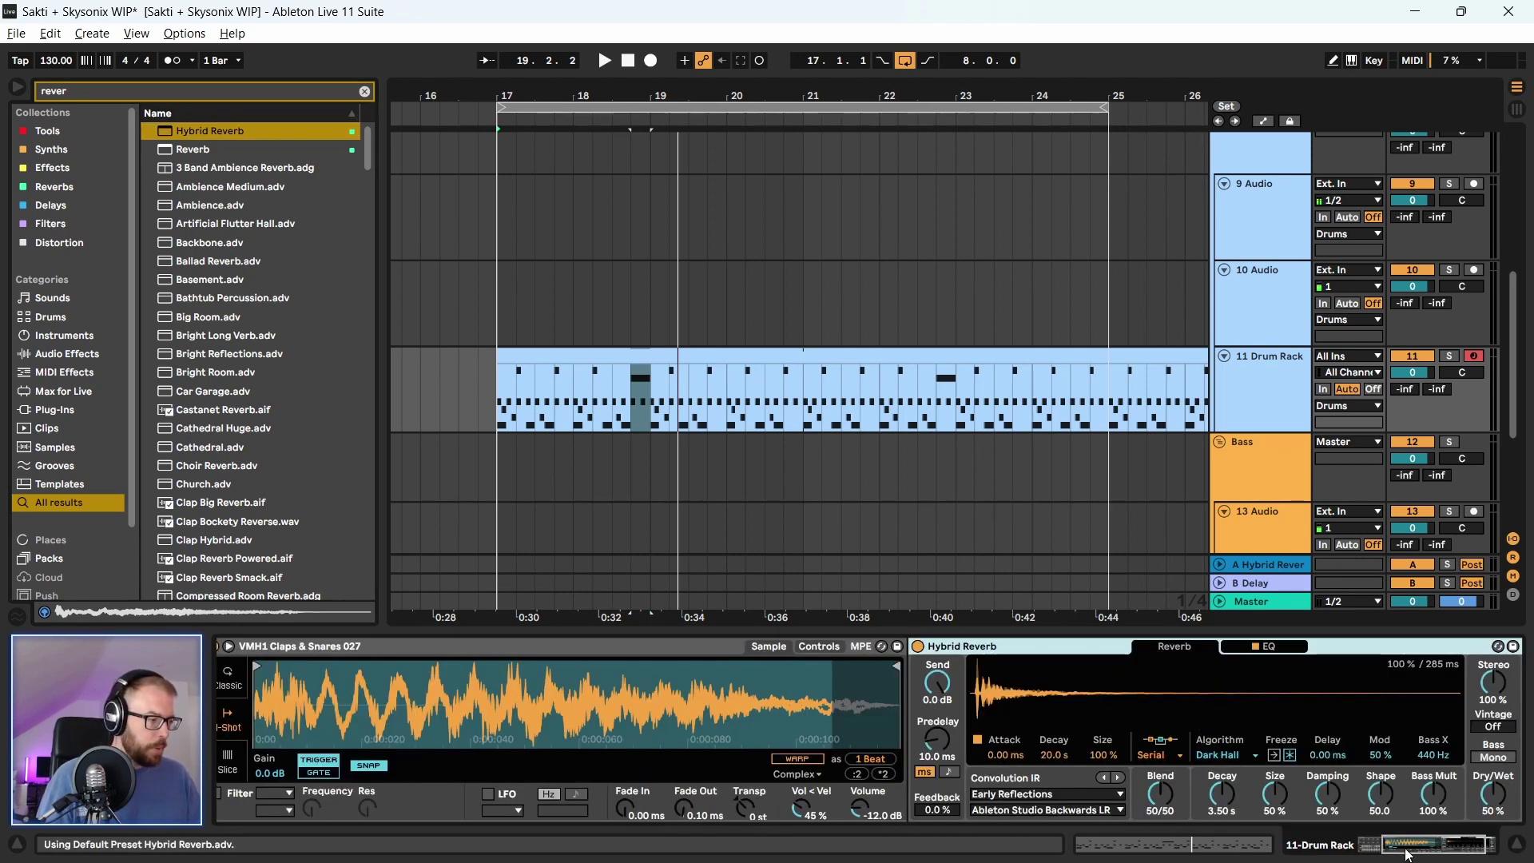
drag(1408, 855, 1467, 859)
Loop the arrangement from bar 17 to bar 21 and play it
drag(481, 399, 784, 405)
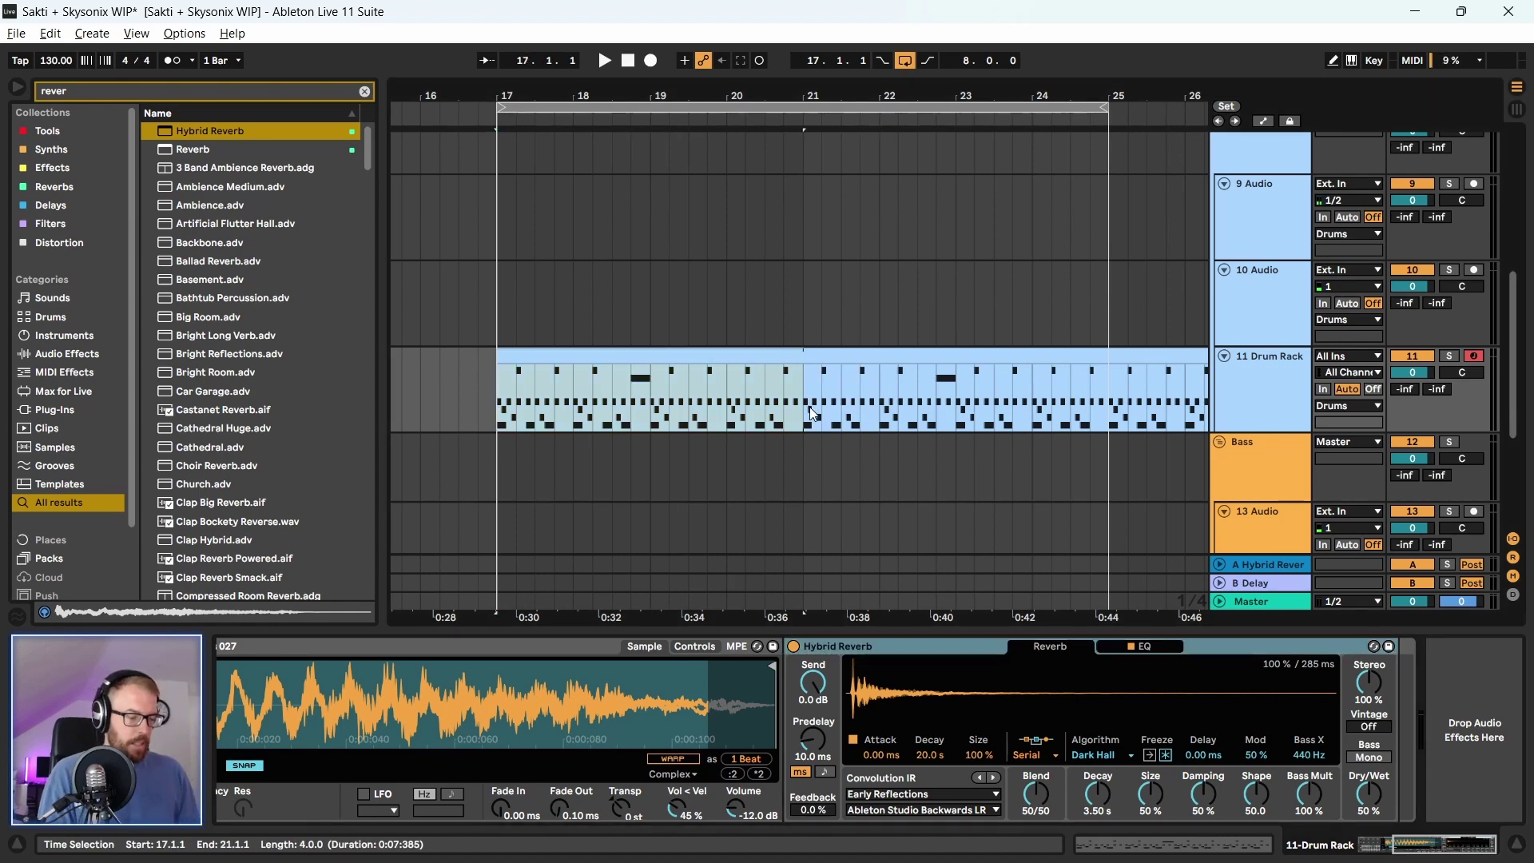
key(ctrl+l)
key(space)
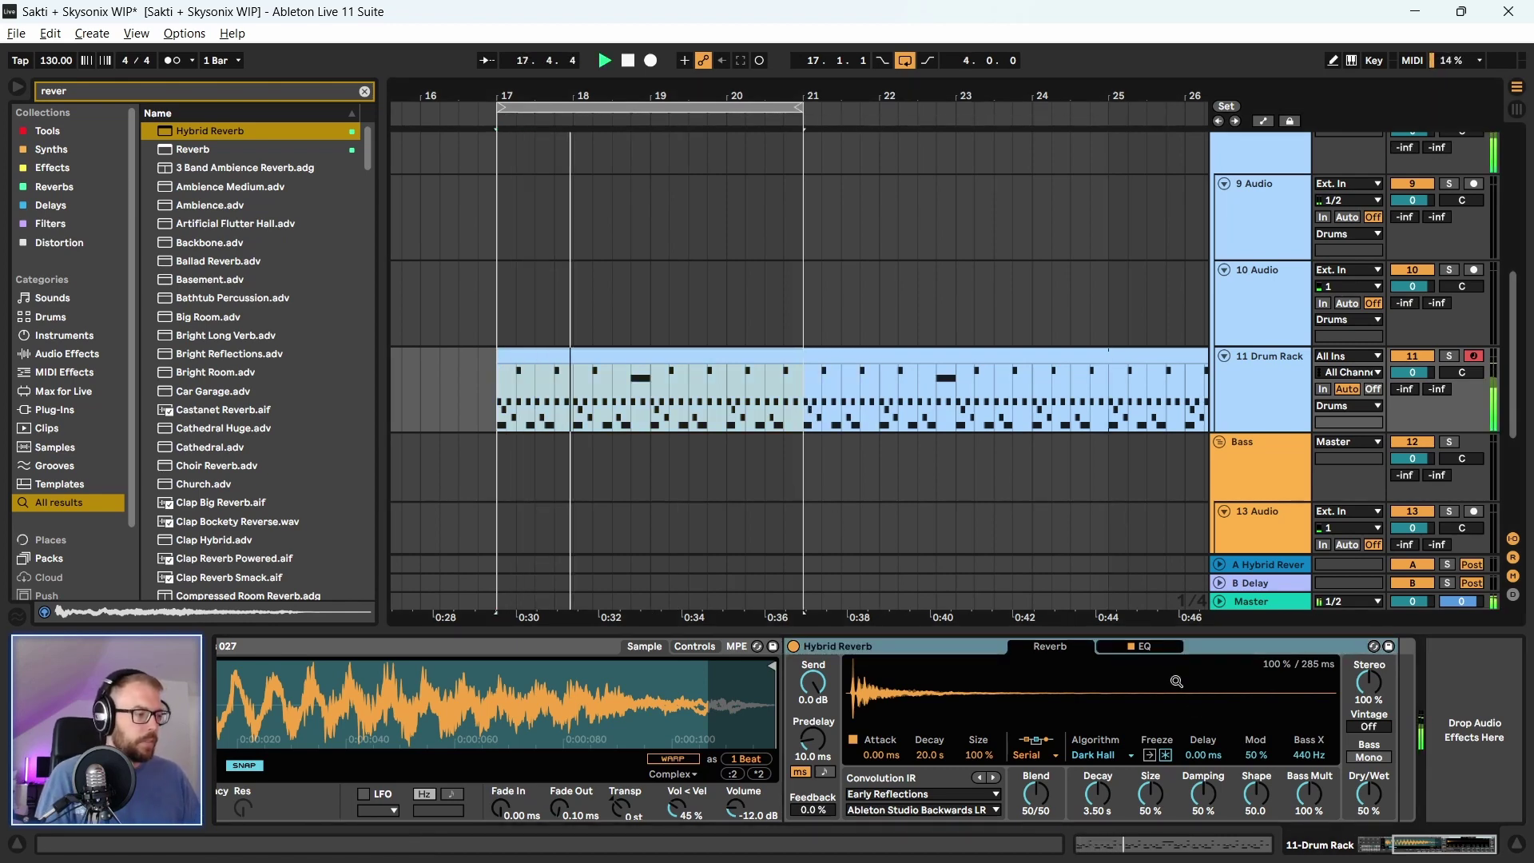
Try the Hybrid Reverb with Blend at 100/0 and Decay at 9.66 s while playing the loop
drag(1037, 803, 1036, 767)
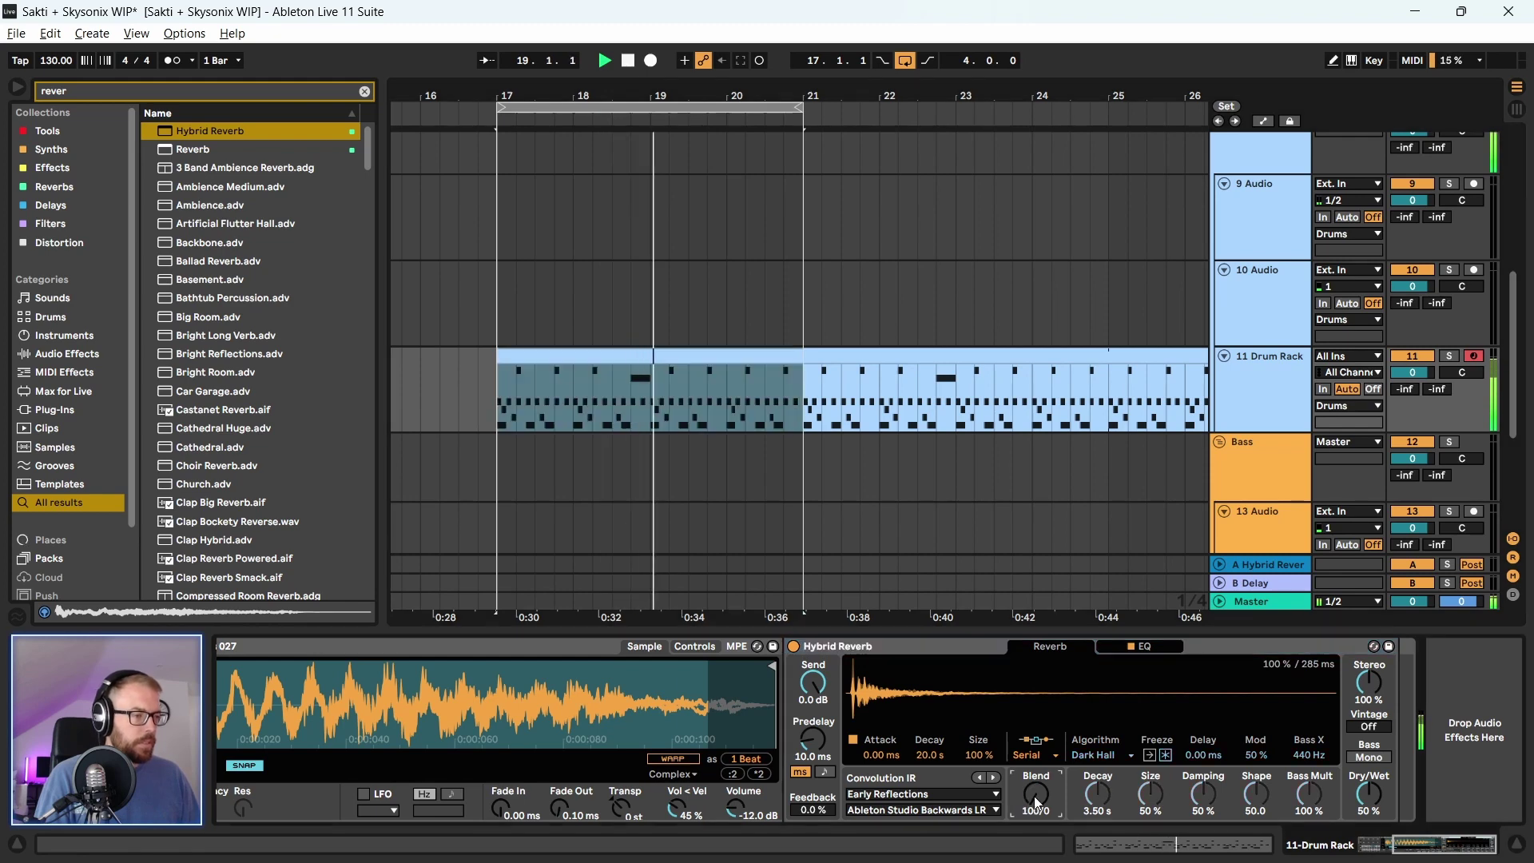
key(space)
click(1097, 793)
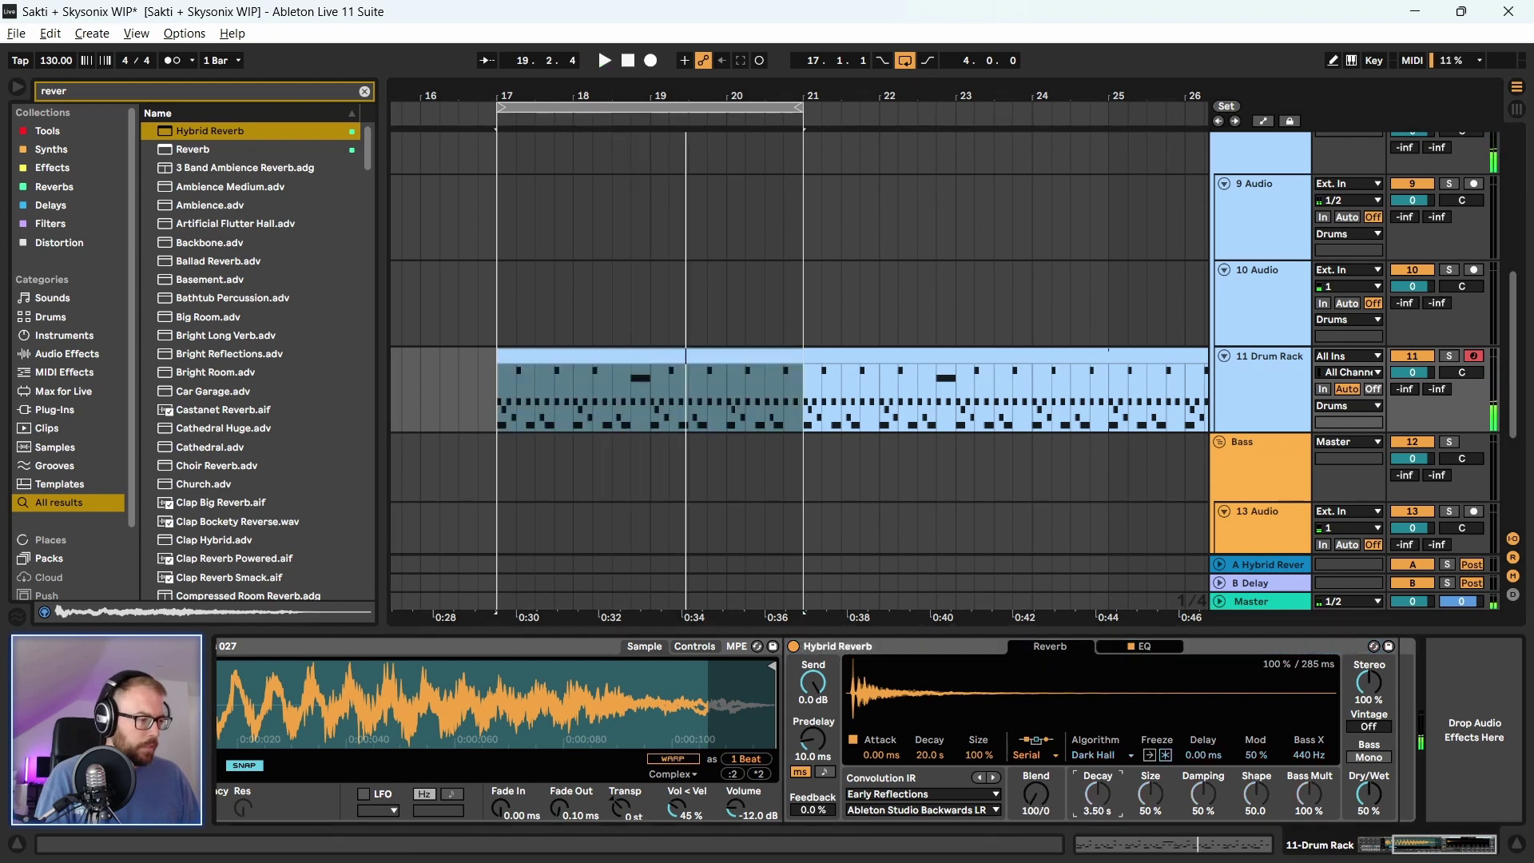
key(space)
click(638, 378)
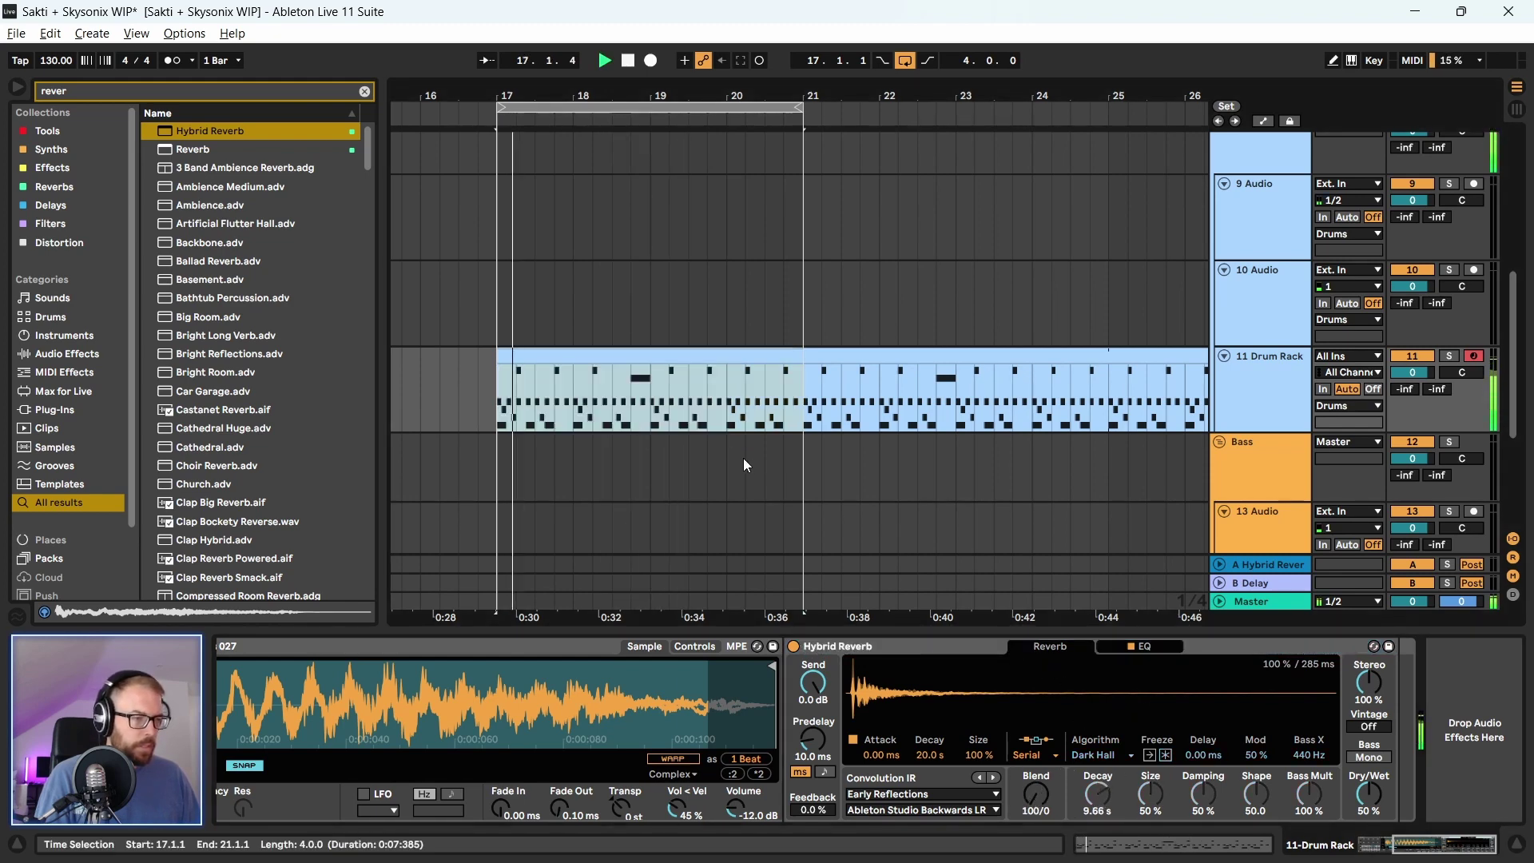
Set the snare's Hybrid Reverb to 25% Dry/Wet, 0/100 Blend and 3.67 s Decay, auditioning from 18.4.1
key(space)
click(627, 310)
key(space)
key(space)
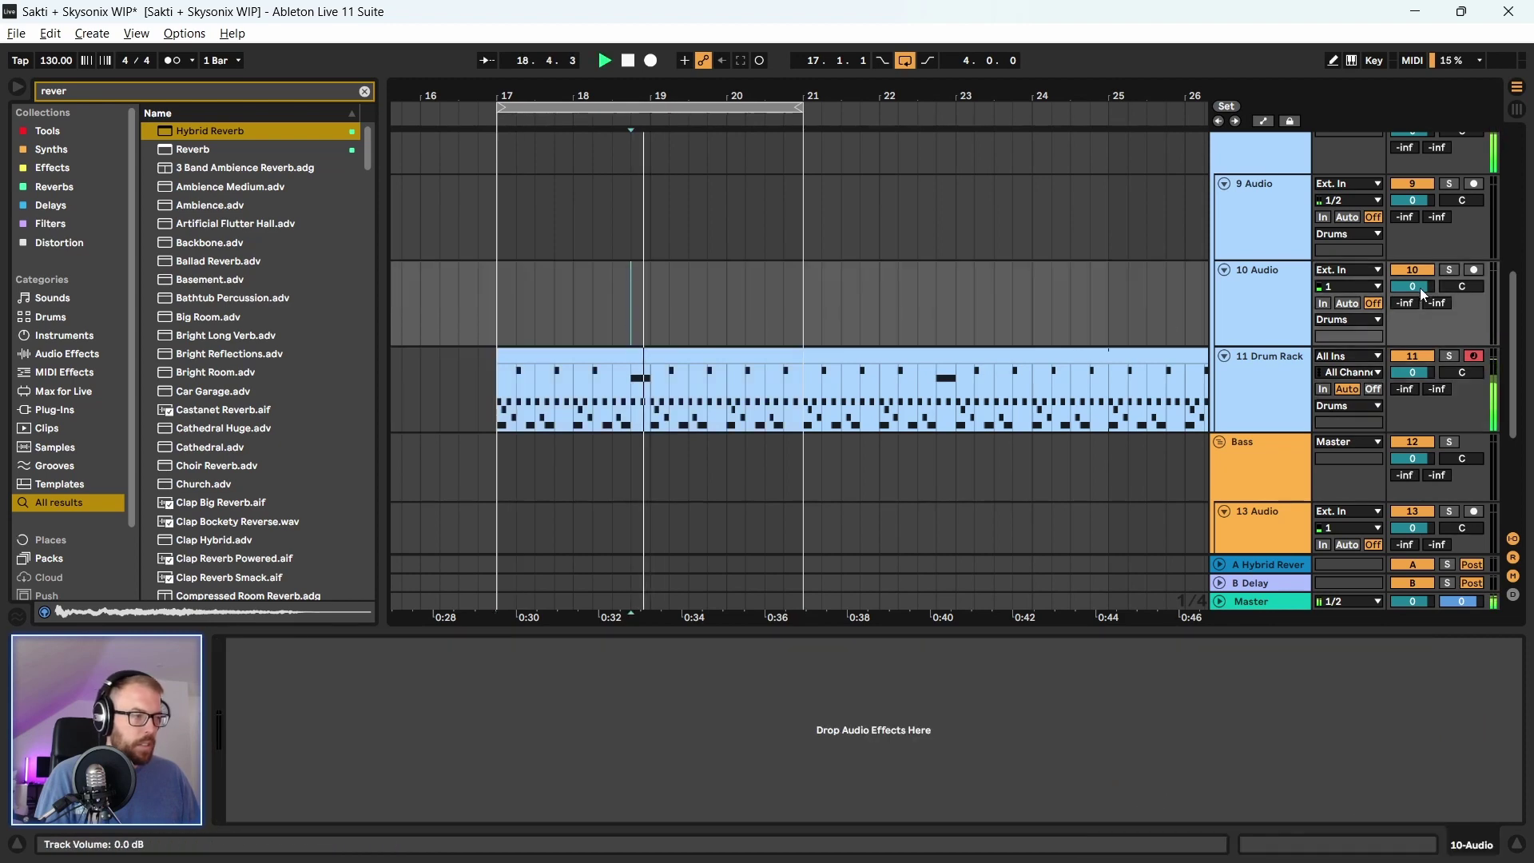
click(1296, 364)
drag(1369, 794, 1369, 831)
key(space)
key(space)
mouse_move(1043, 789)
mouse_down()
mouse_move(1044, 823)
mouse_move(1099, 808)
mouse_up()
key(space)
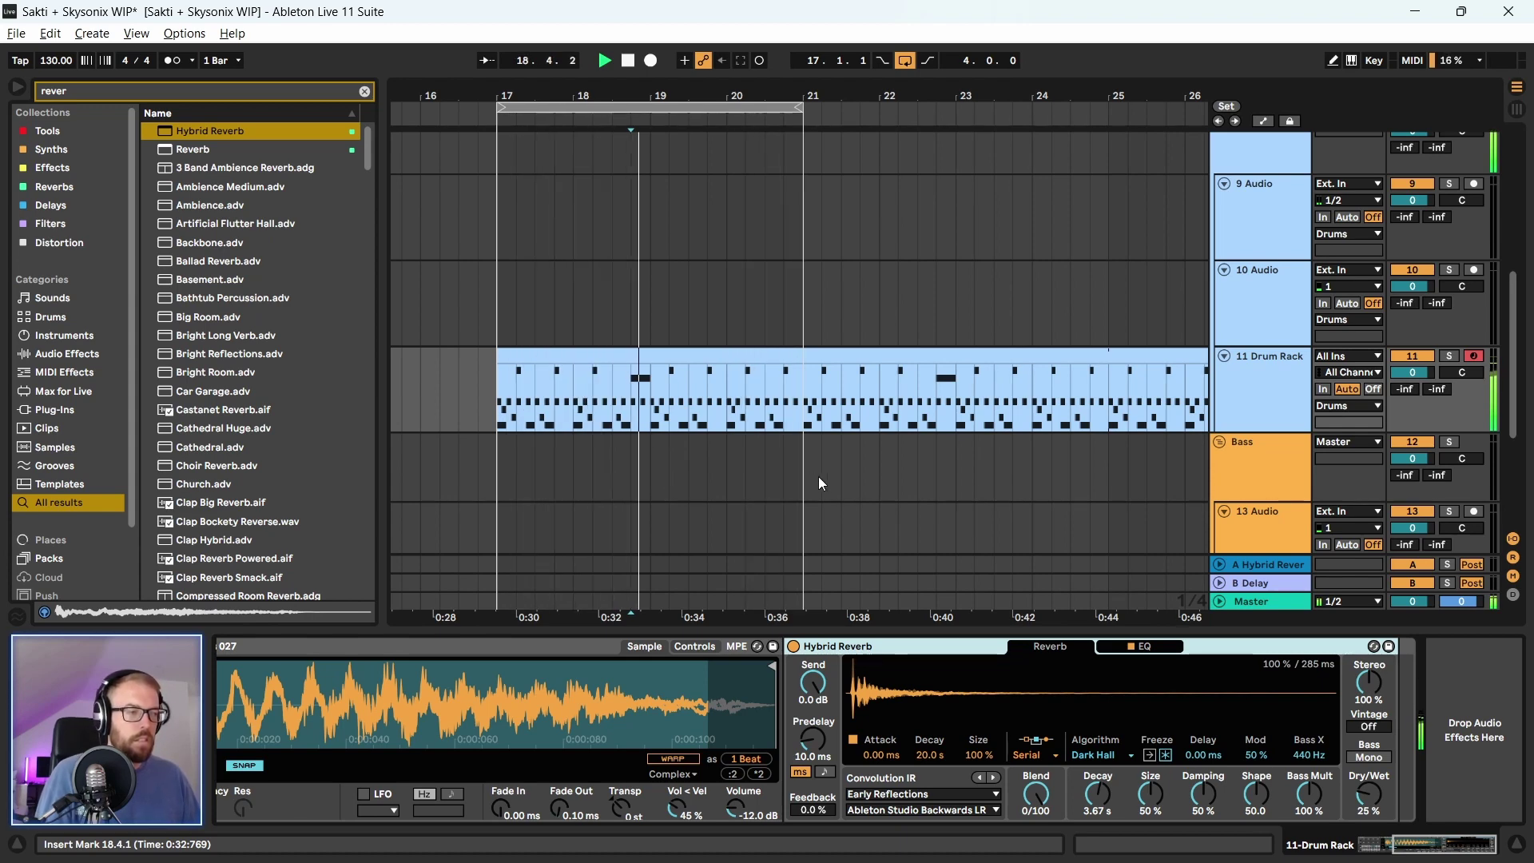
Open the drum clip and copy the VMH1 Claps & Snares 091 note at 2.2.1 to 2.4.1
click(635, 364)
double_click(643, 361)
key(space)
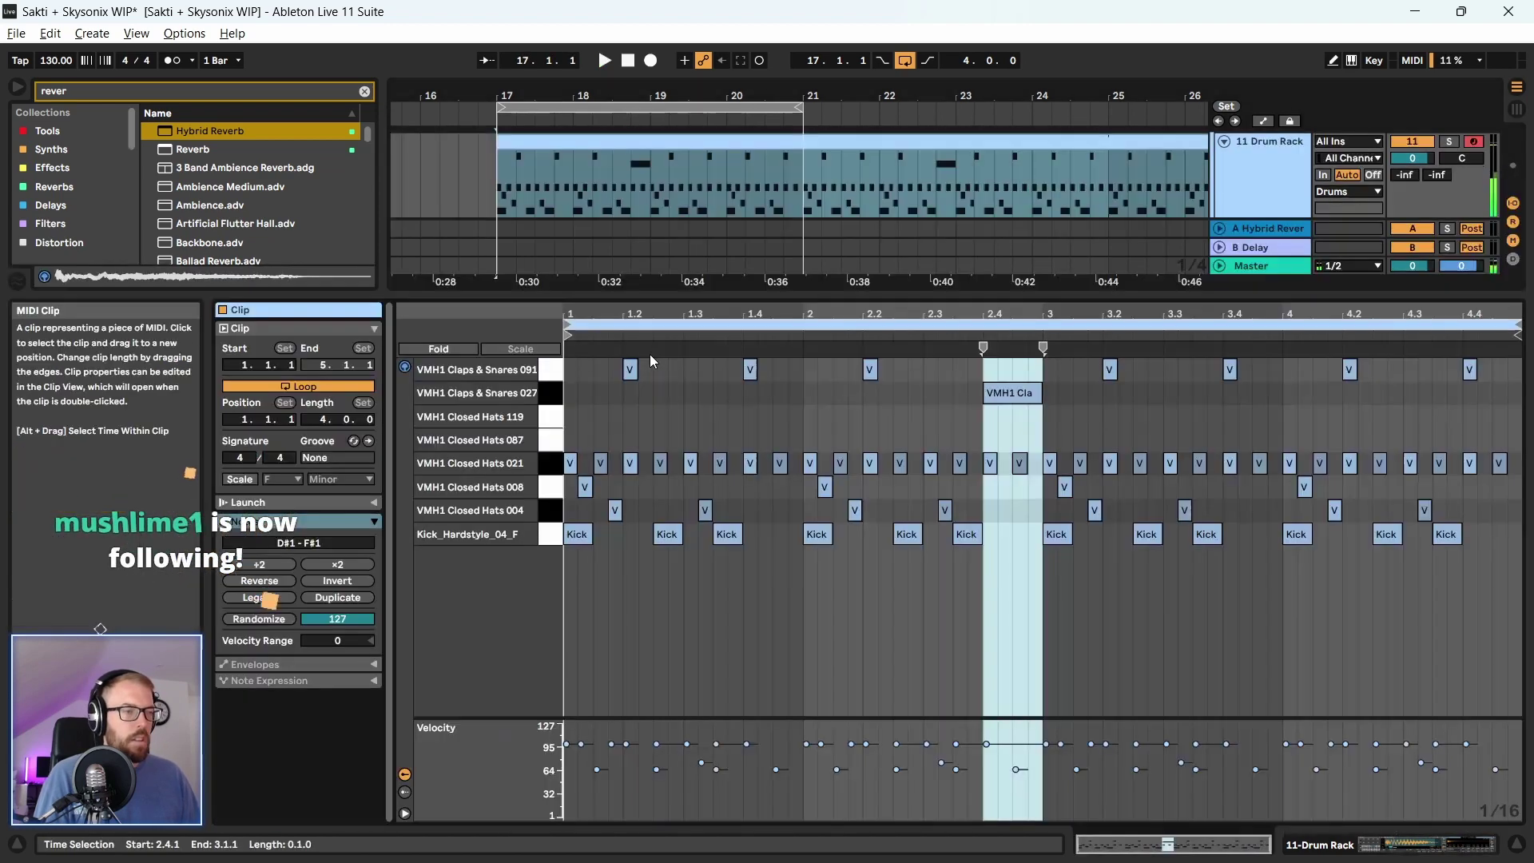
click(872, 370)
drag(875, 370, 1001, 373)
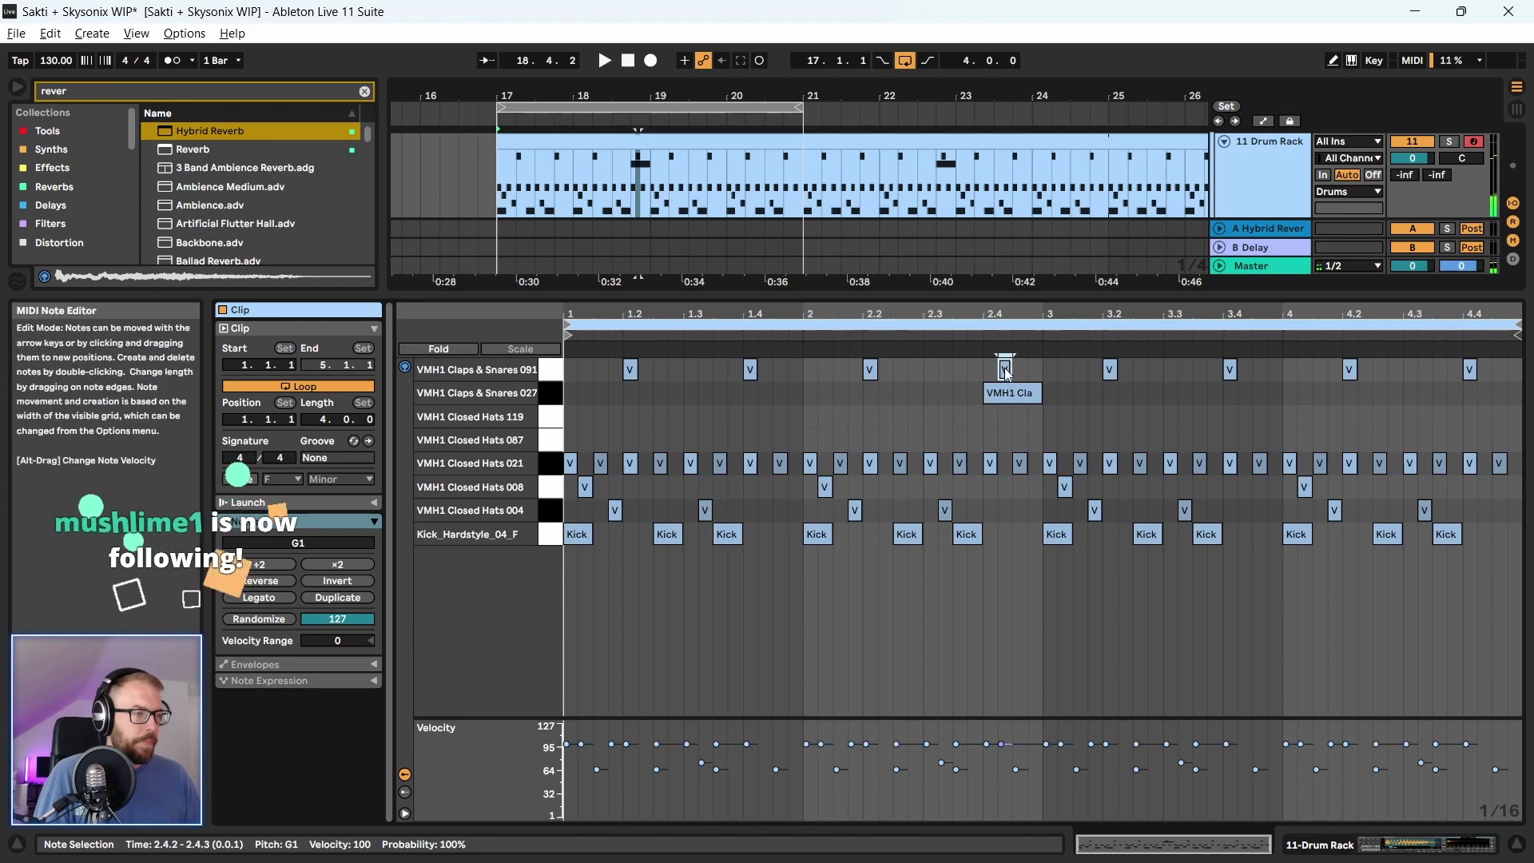
click(1005, 375)
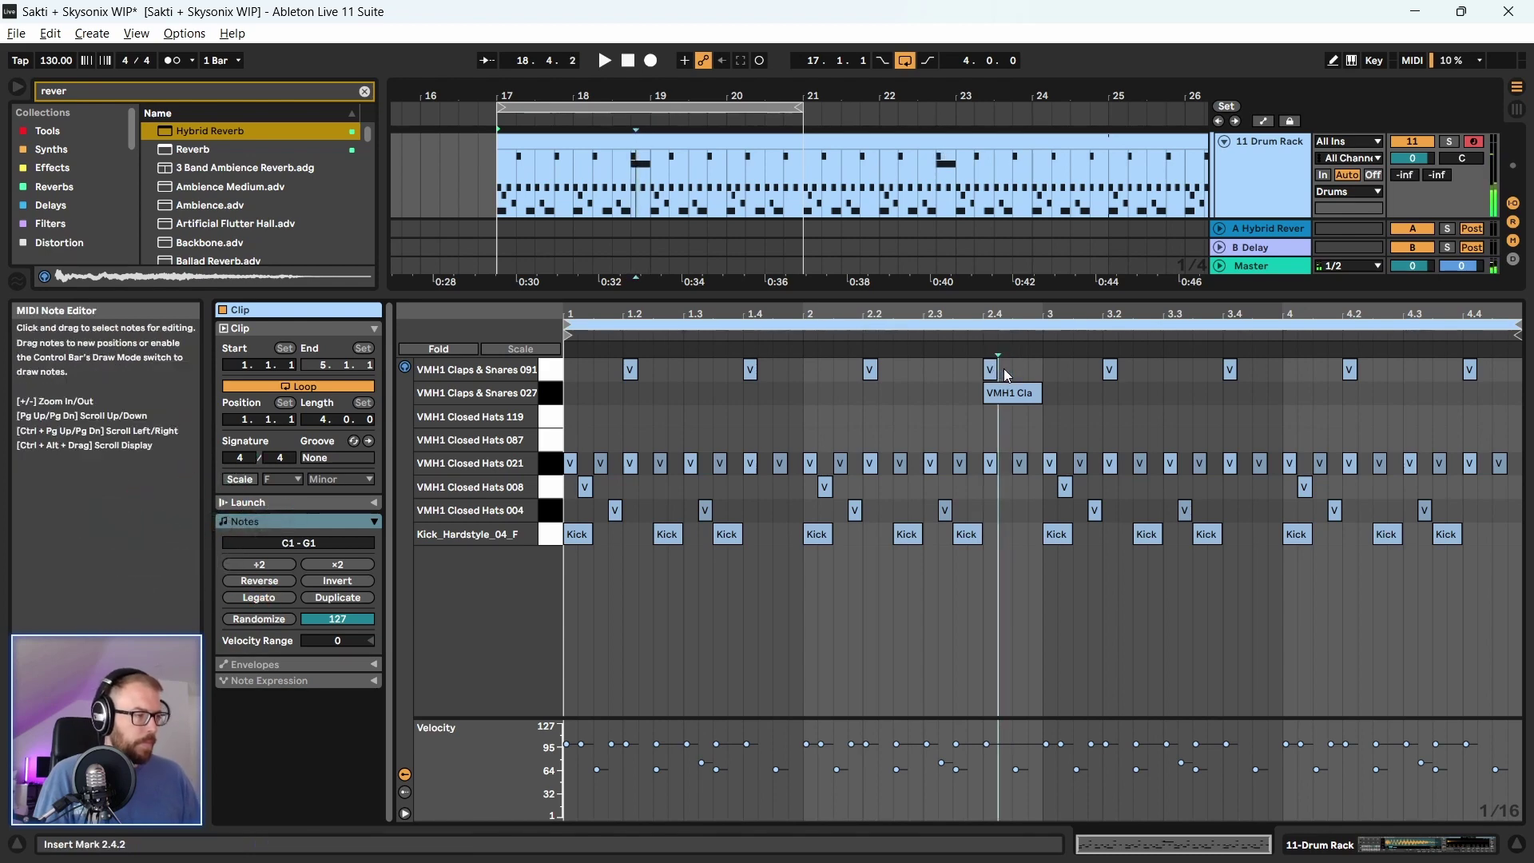
Search the browser for "trans" and add kHs Transient Shaper at the end of the Drum Rack track's devices
drag(996, 297, 996, 461)
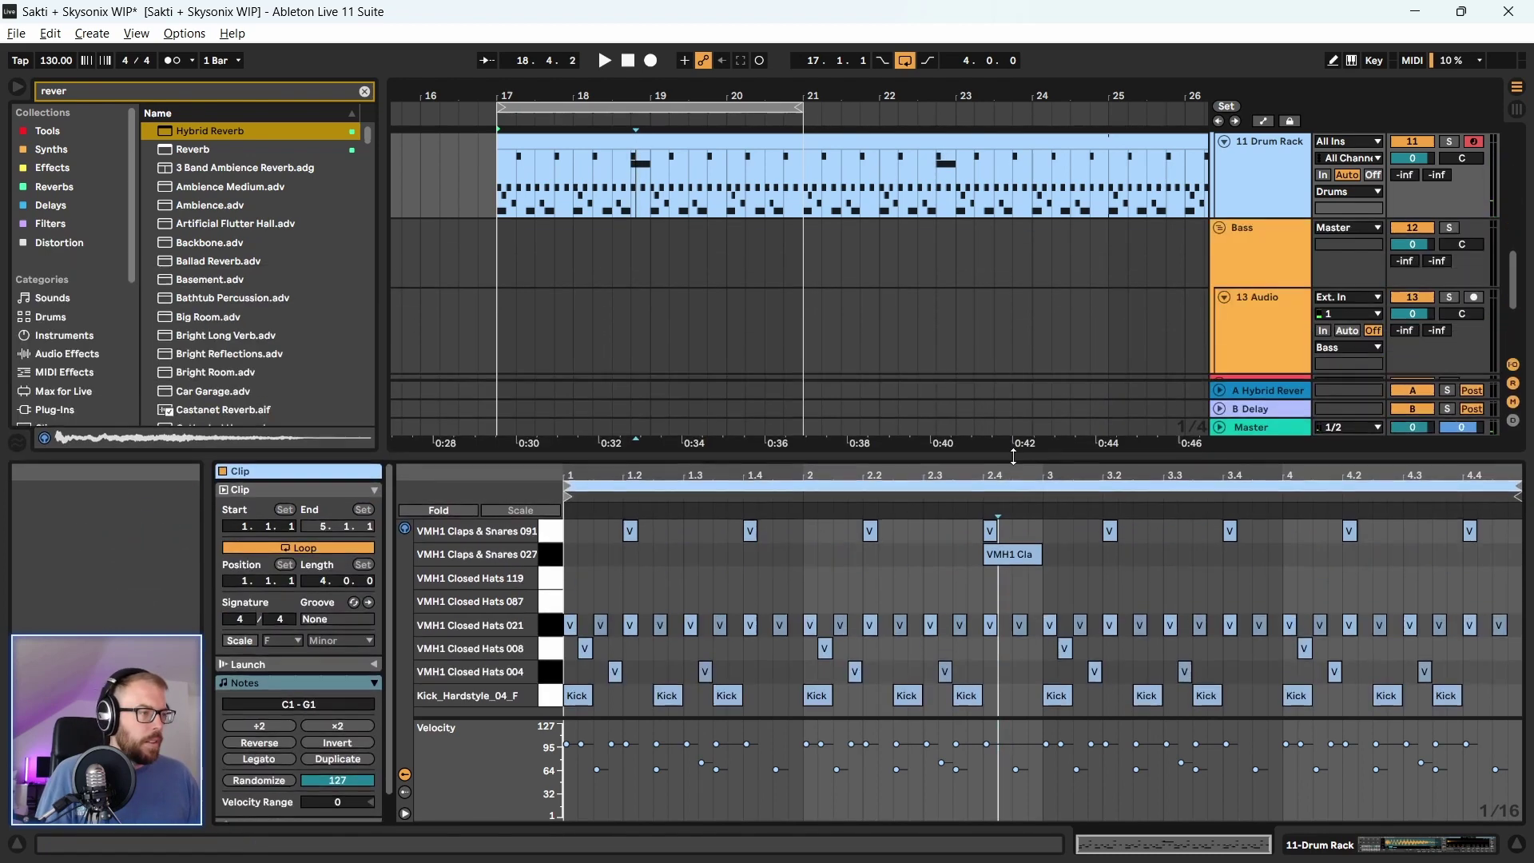
click(1295, 169)
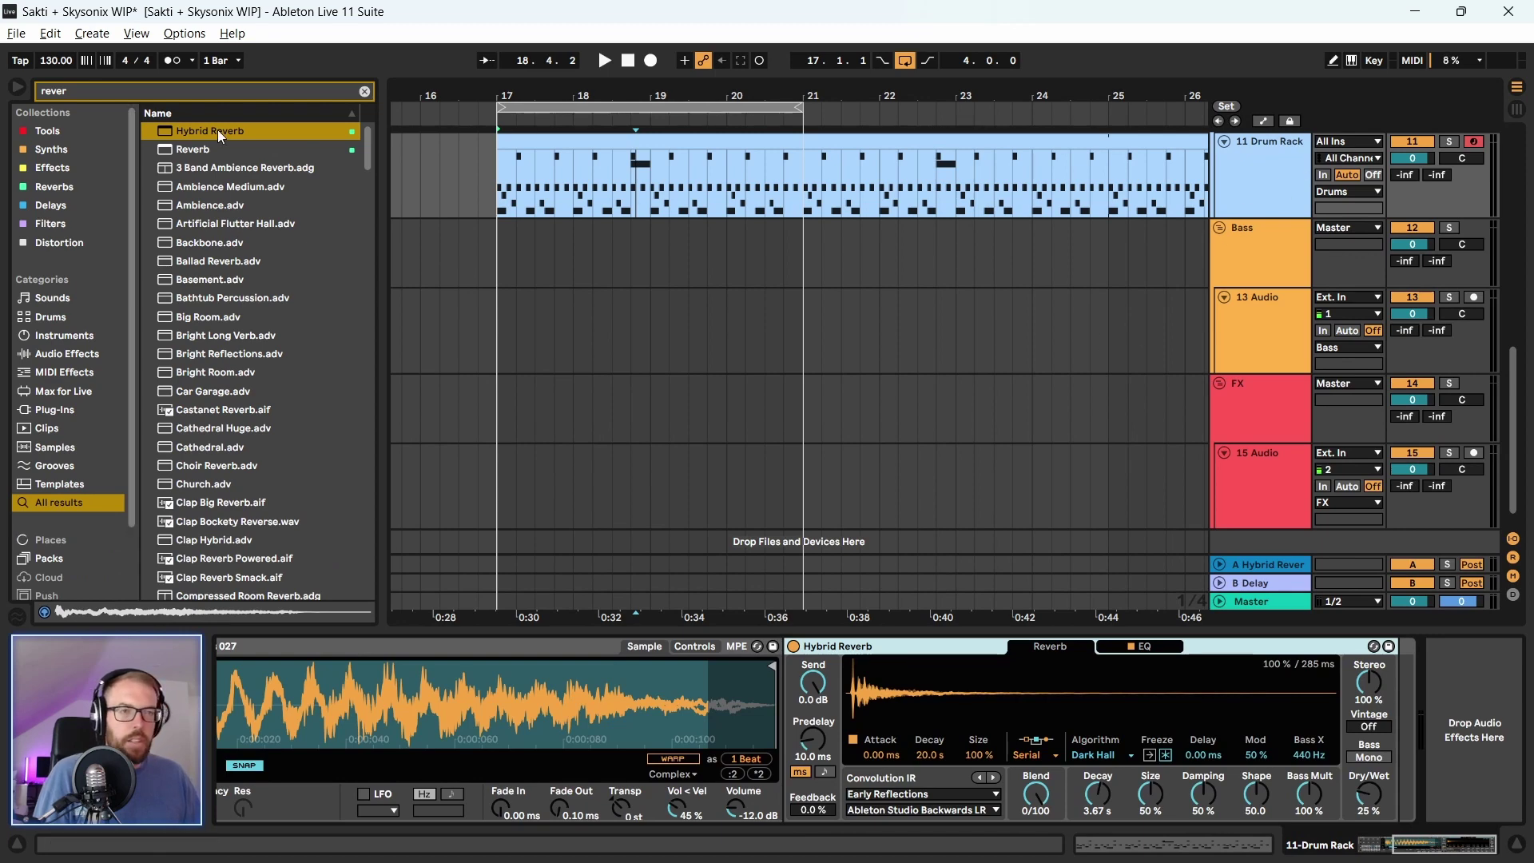
click(365, 91)
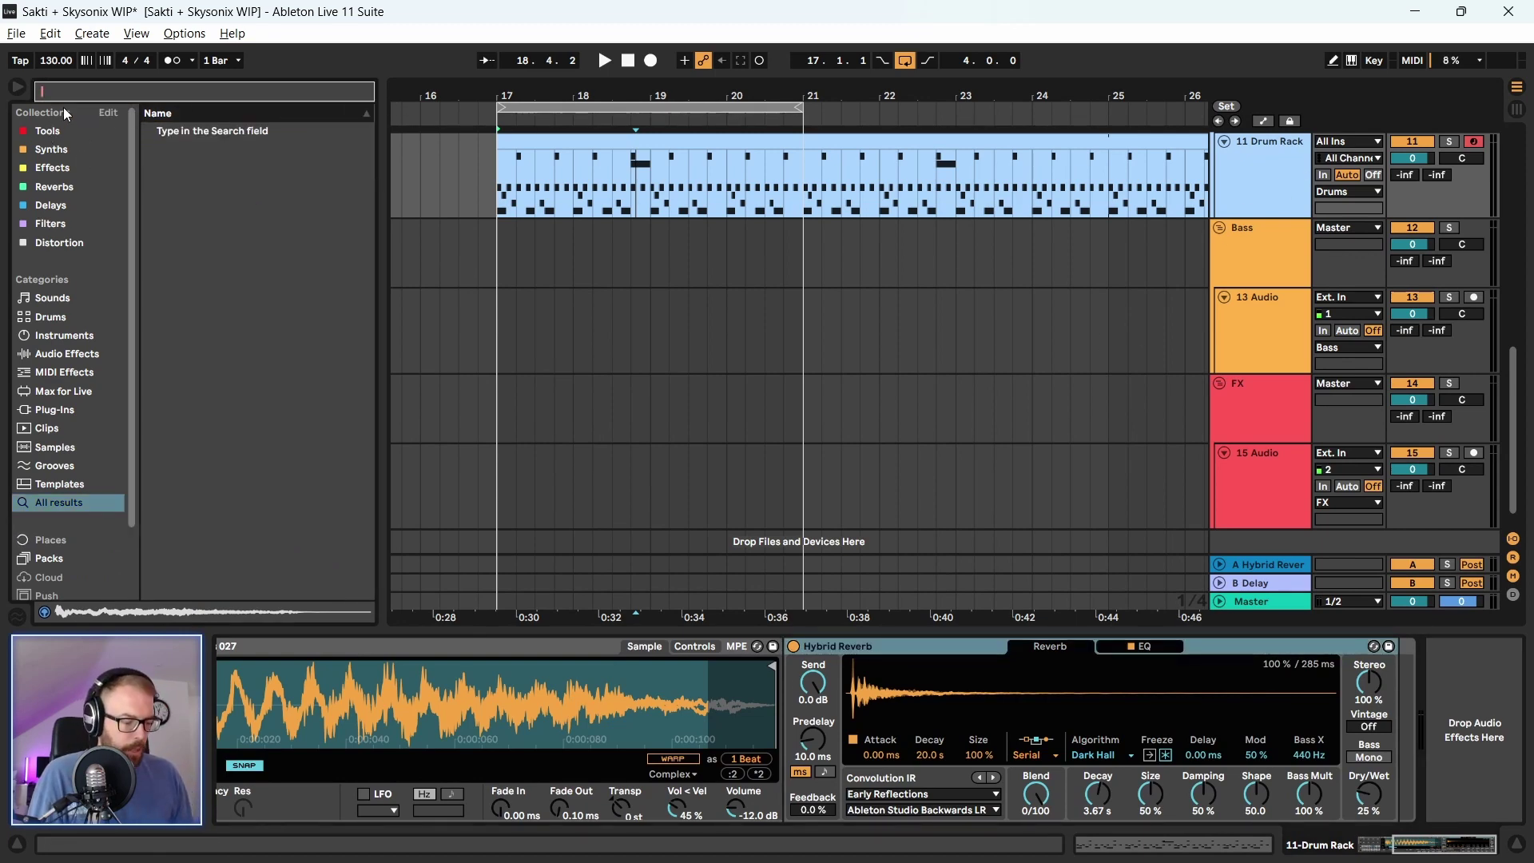
text(trans)
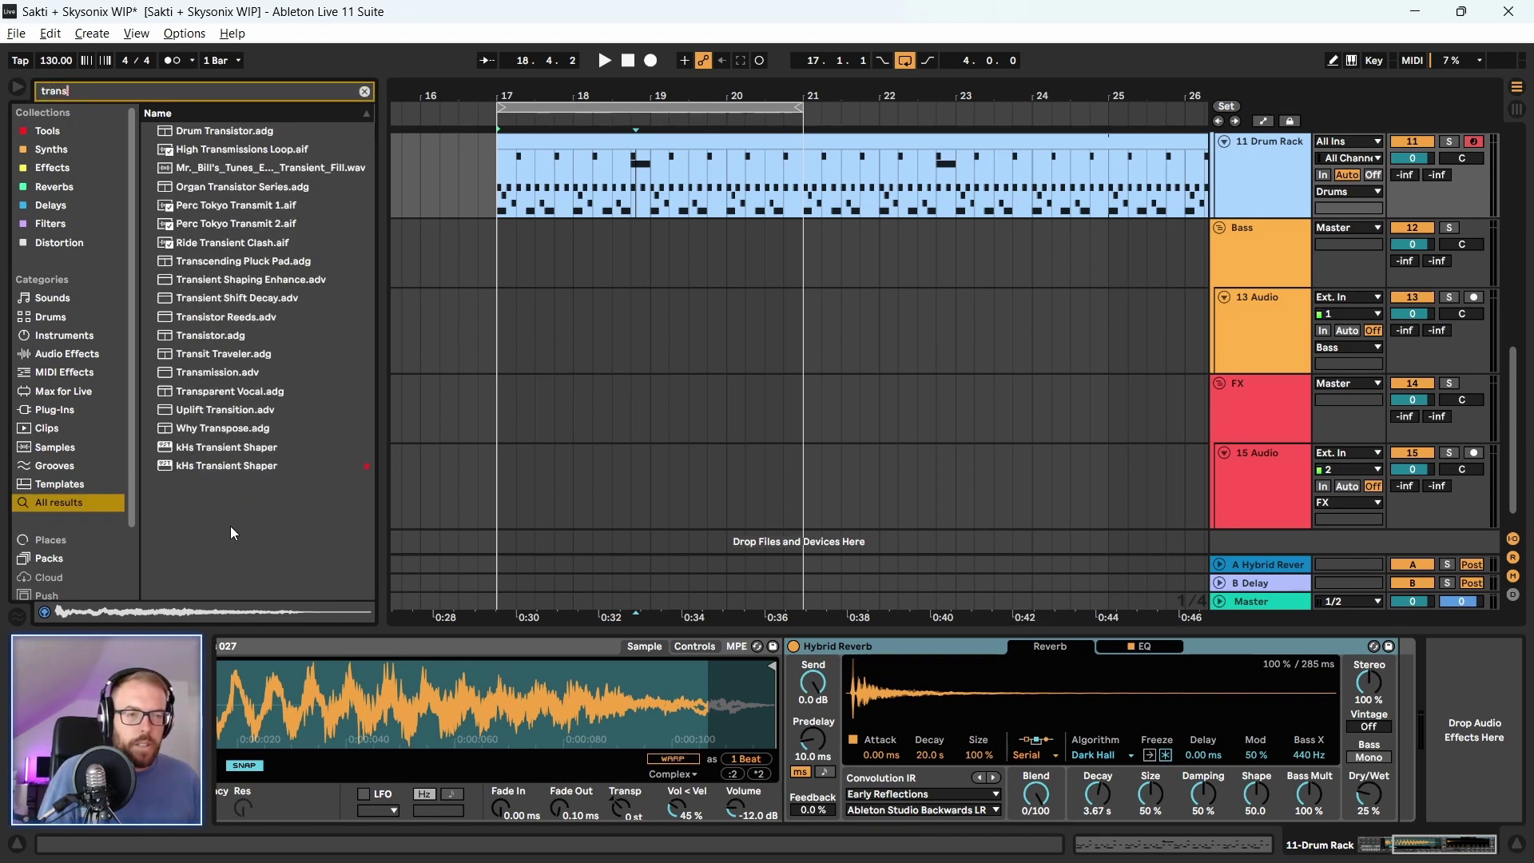
drag(208, 468, 1324, 633)
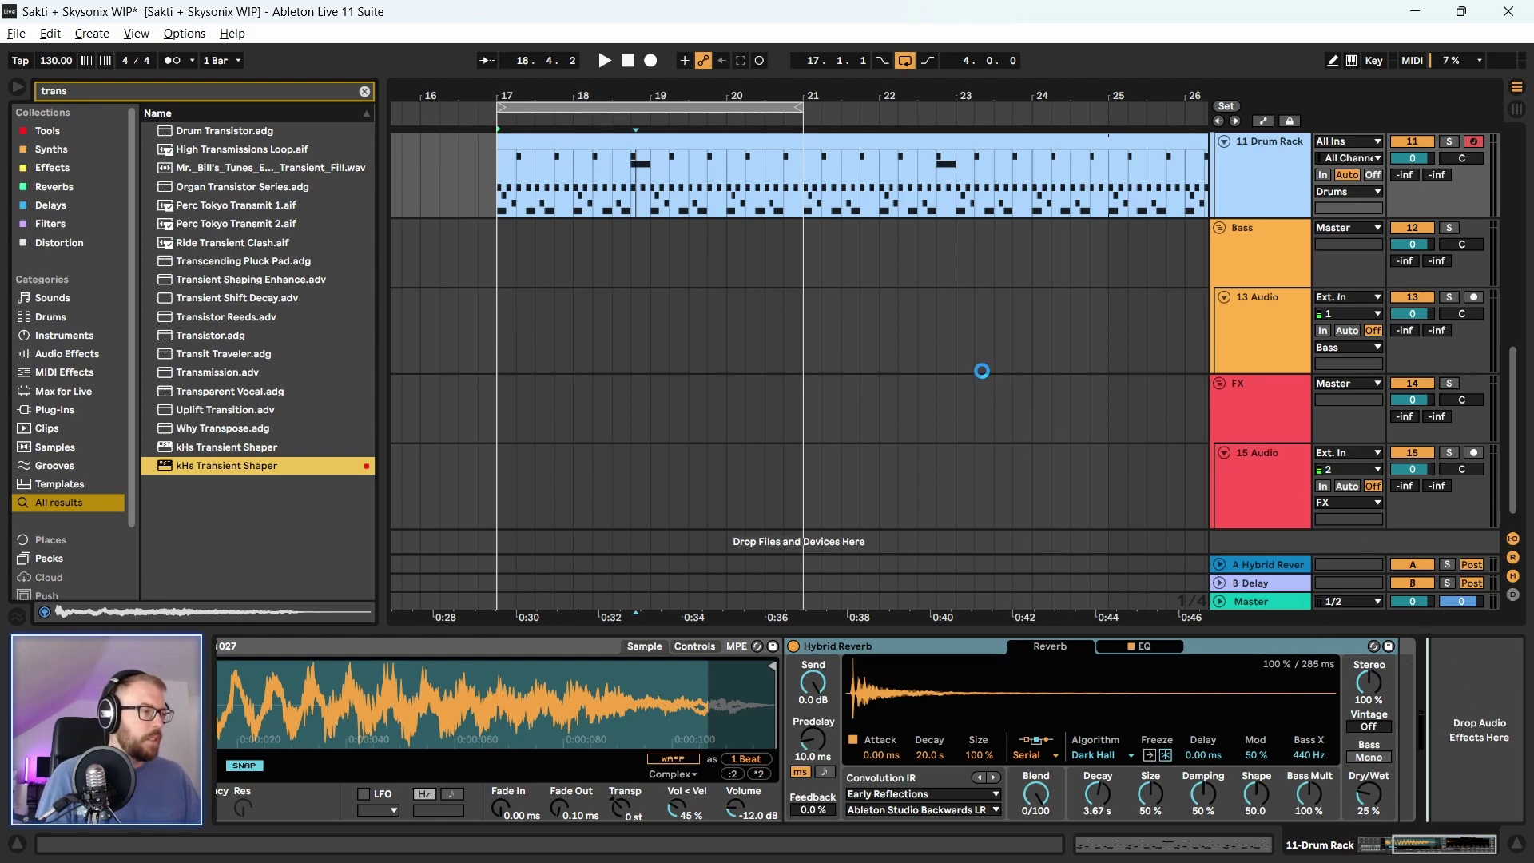
Move the kHs Transient Shaper from the Drum Rack track to the Drums group track
scroll(982, 370, up, 8)
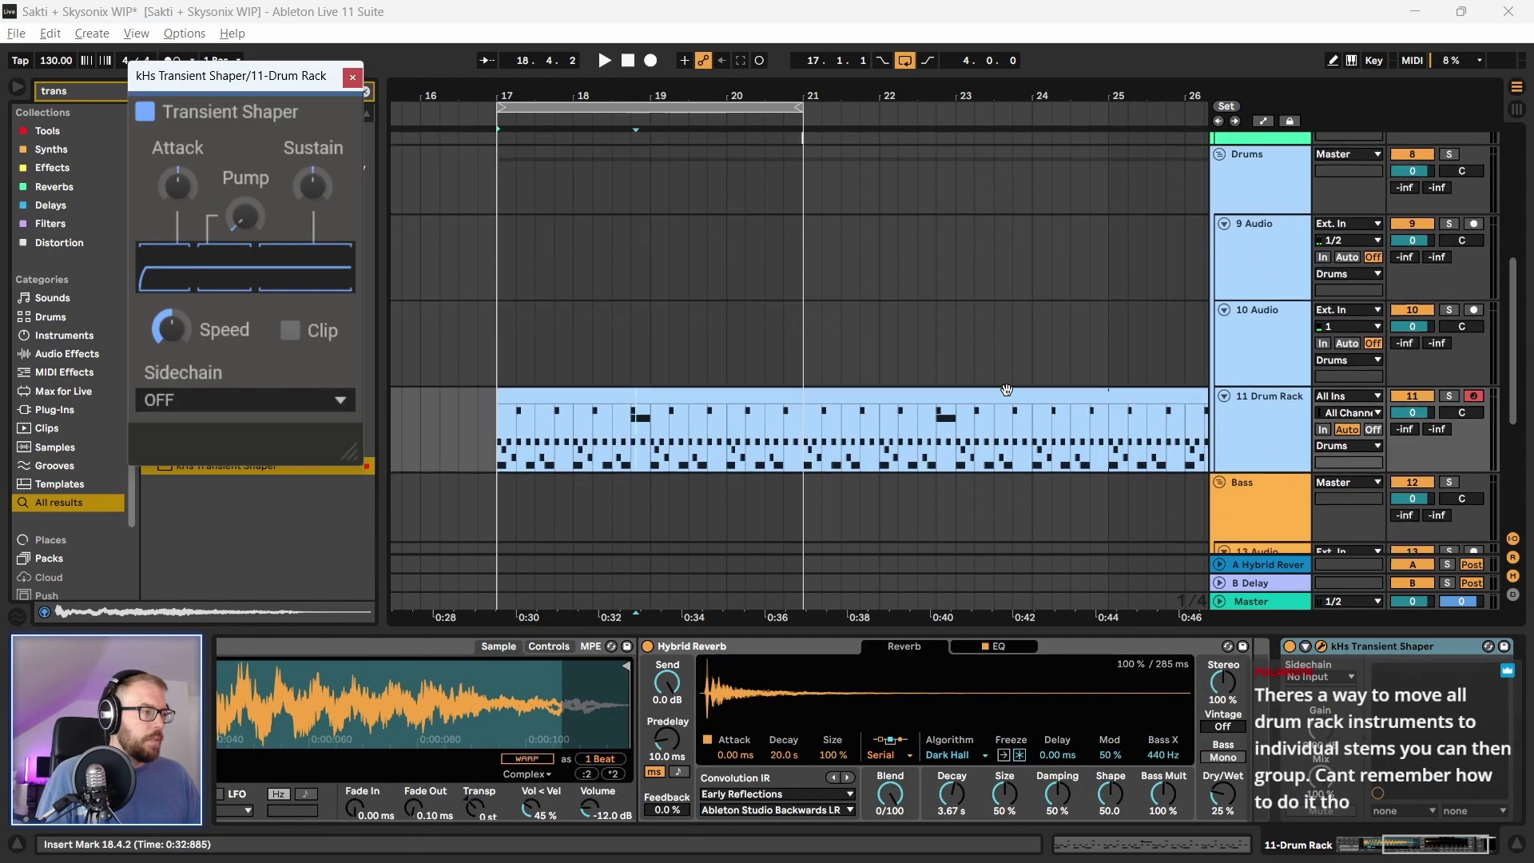
click(1407, 655)
click(1275, 173)
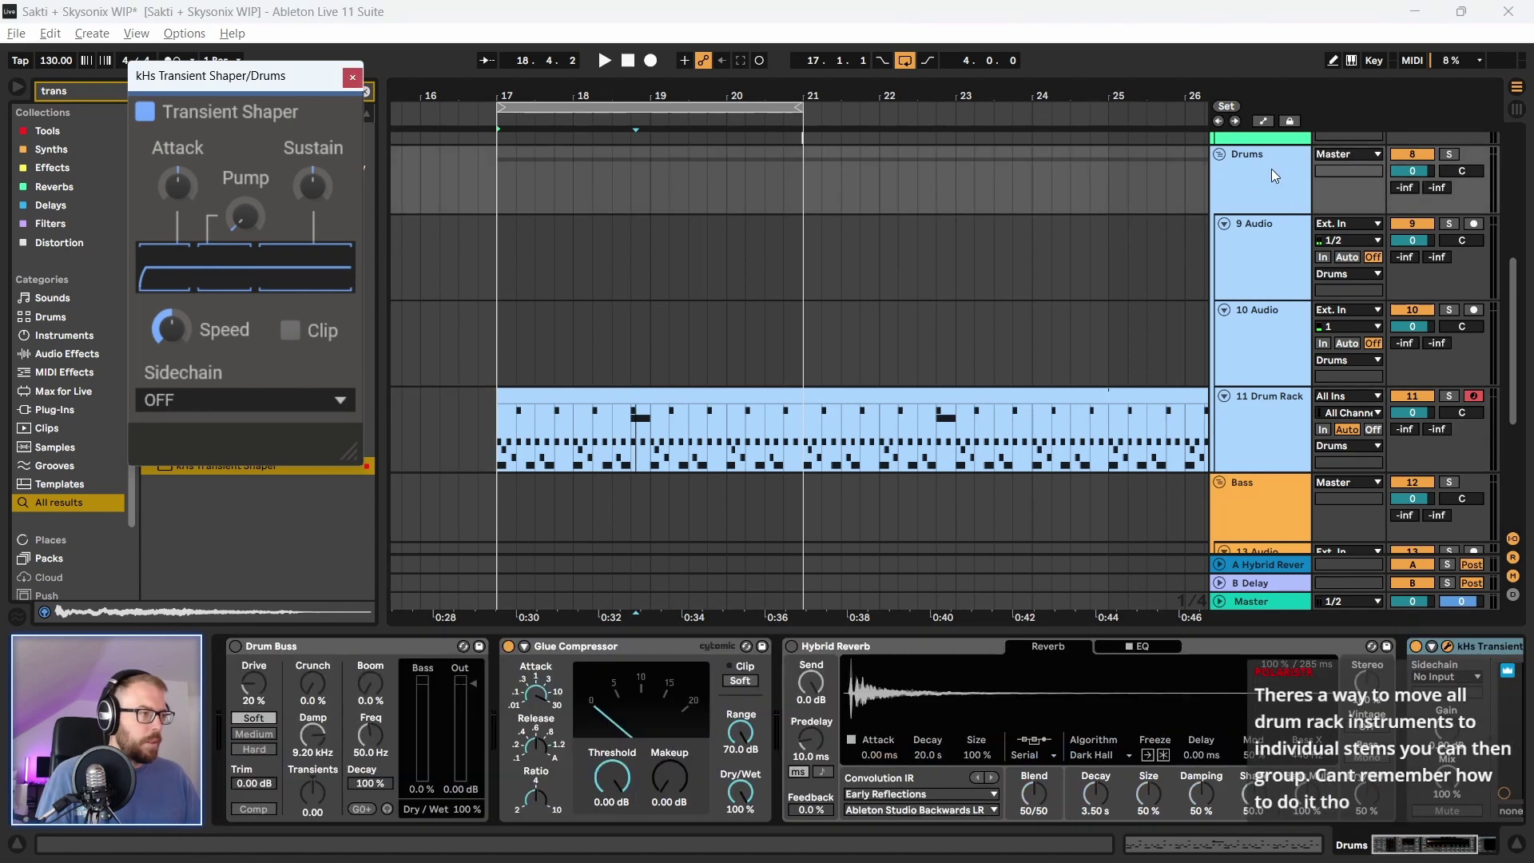
Raise the Transient Shaper's Attack and Pump and set Sustain to about 57% while the loop plays, and close its window
key(space)
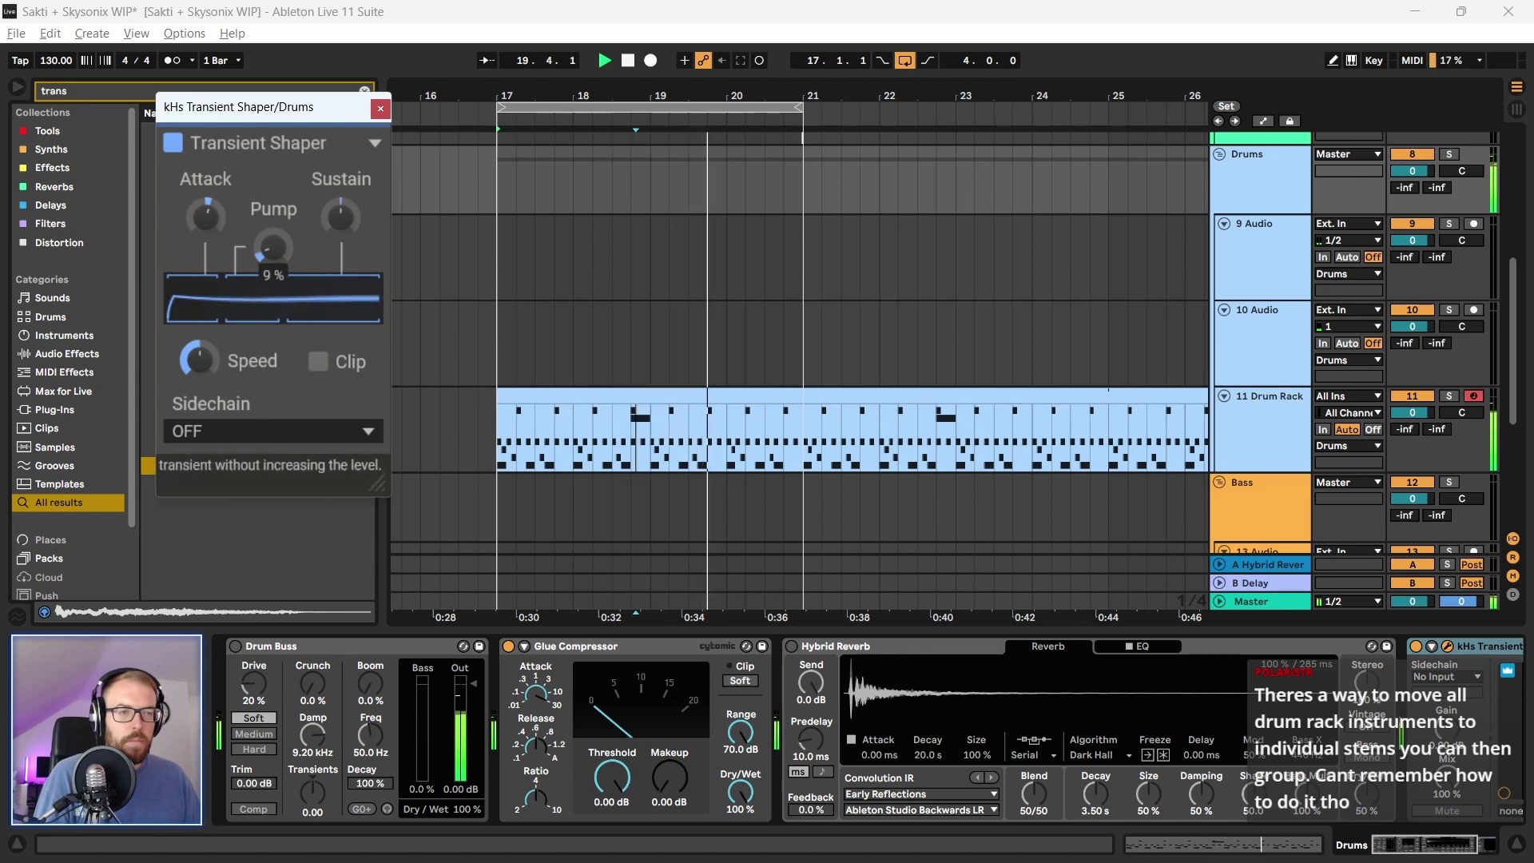
drag(340, 229, 339, 192)
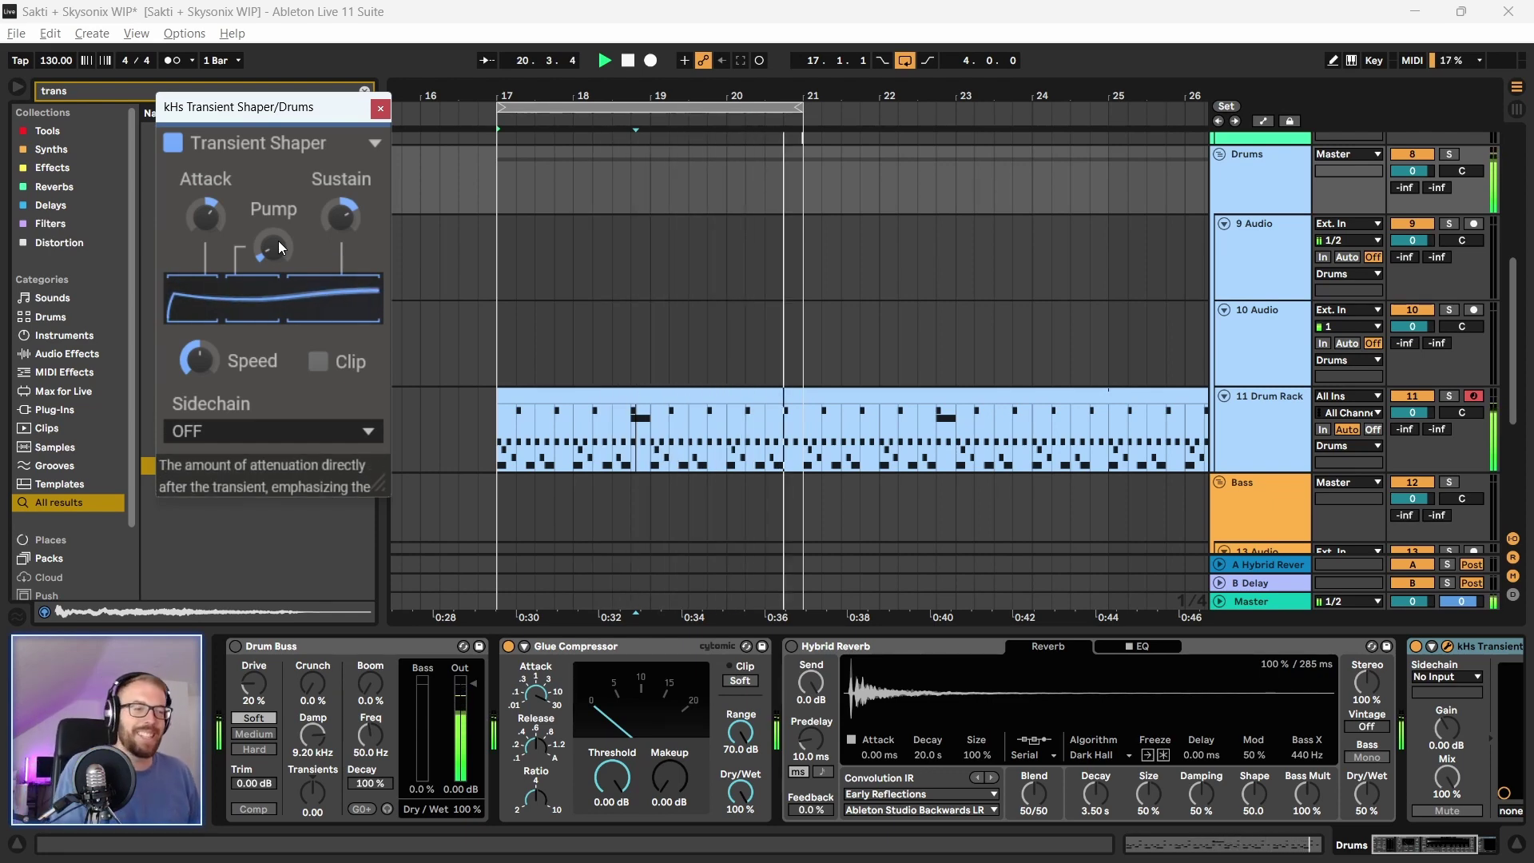
mouse_move(340, 215)
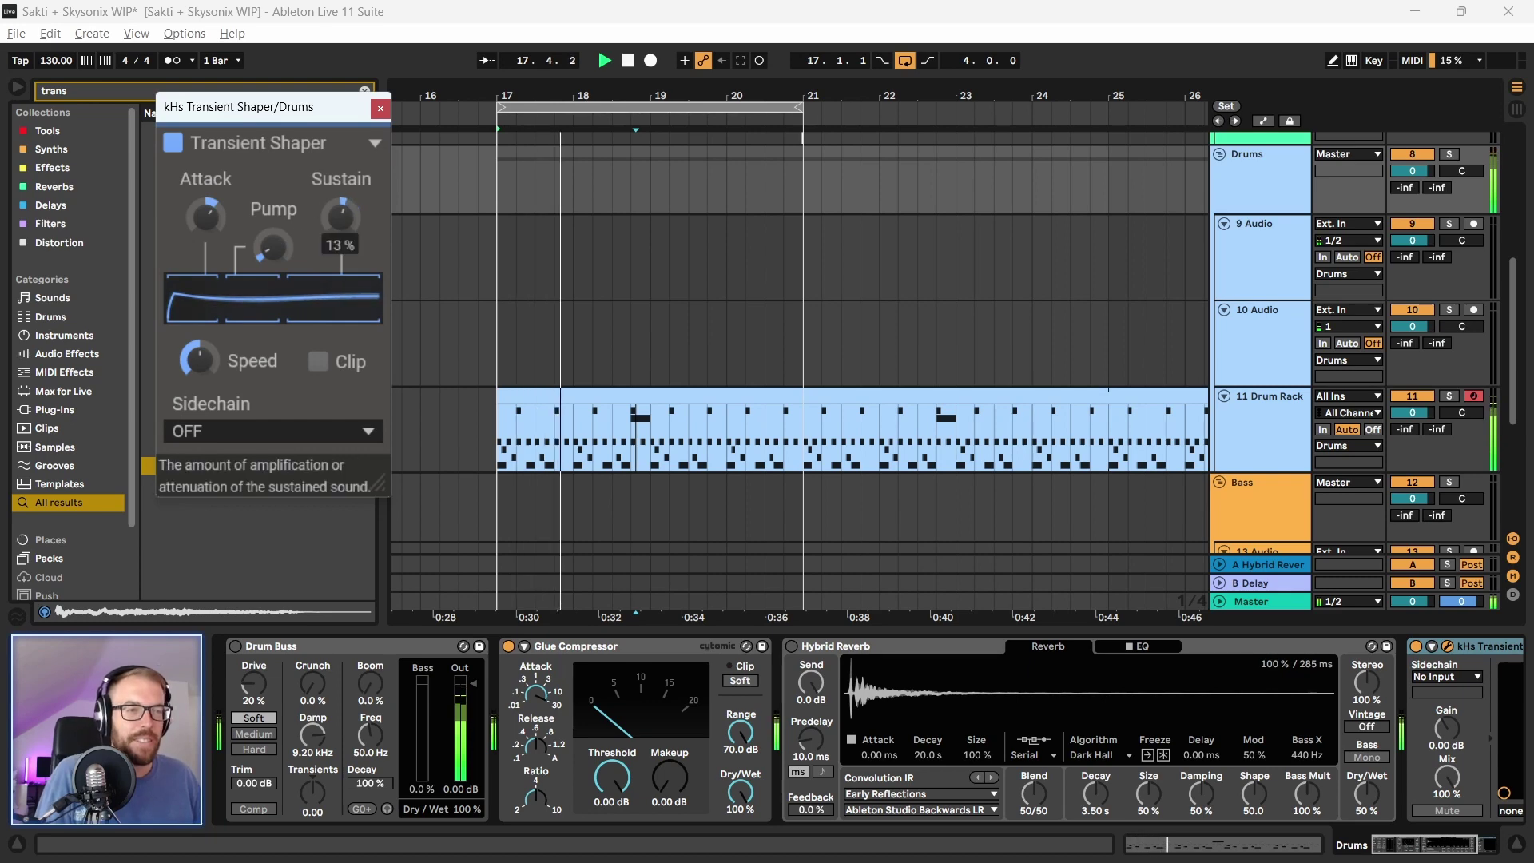
drag(340, 216, 340, 203)
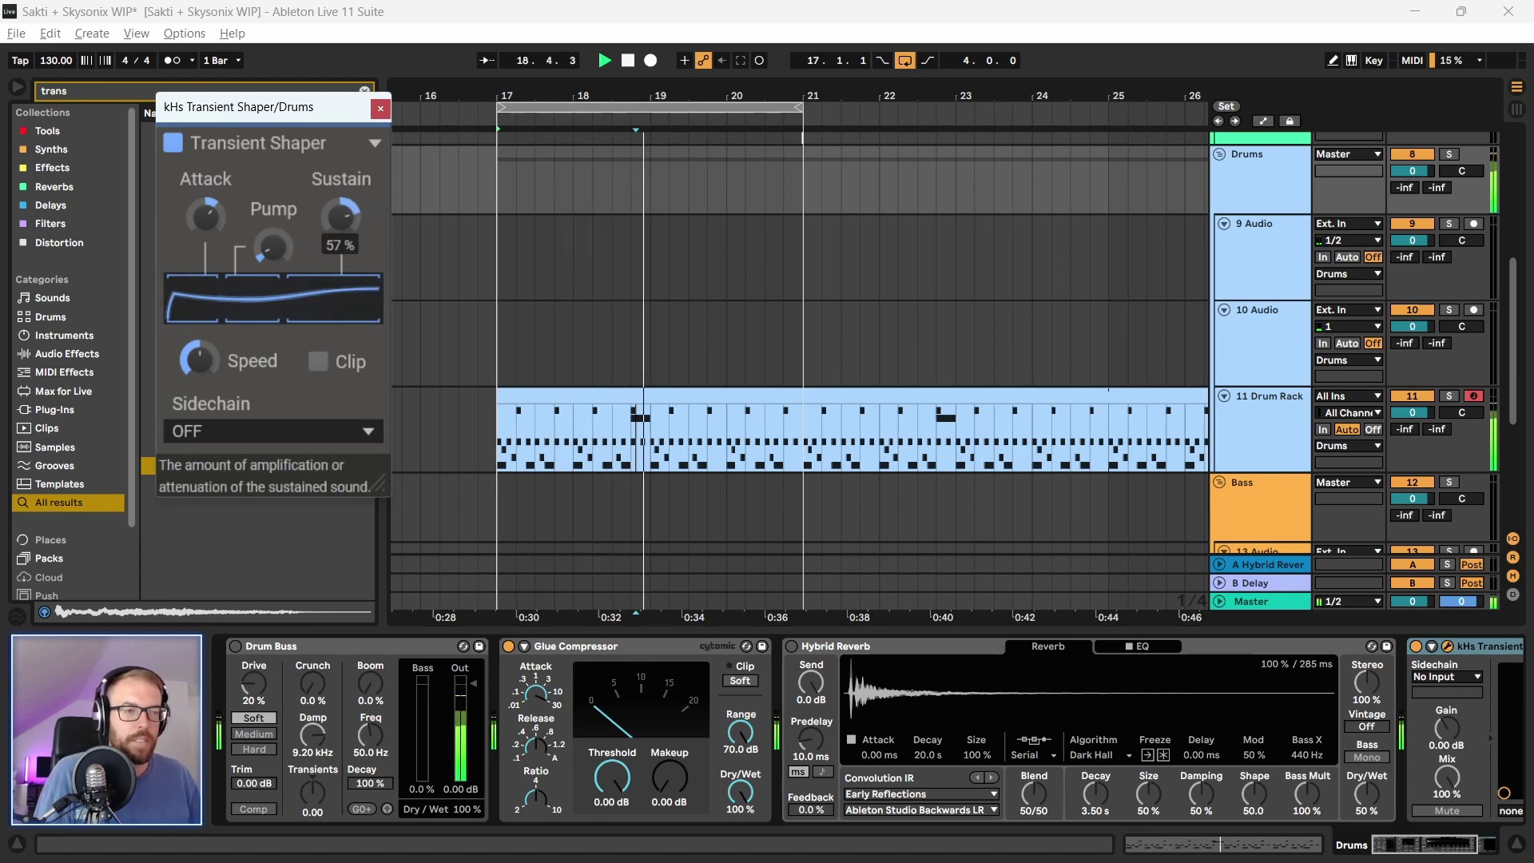
click(380, 108)
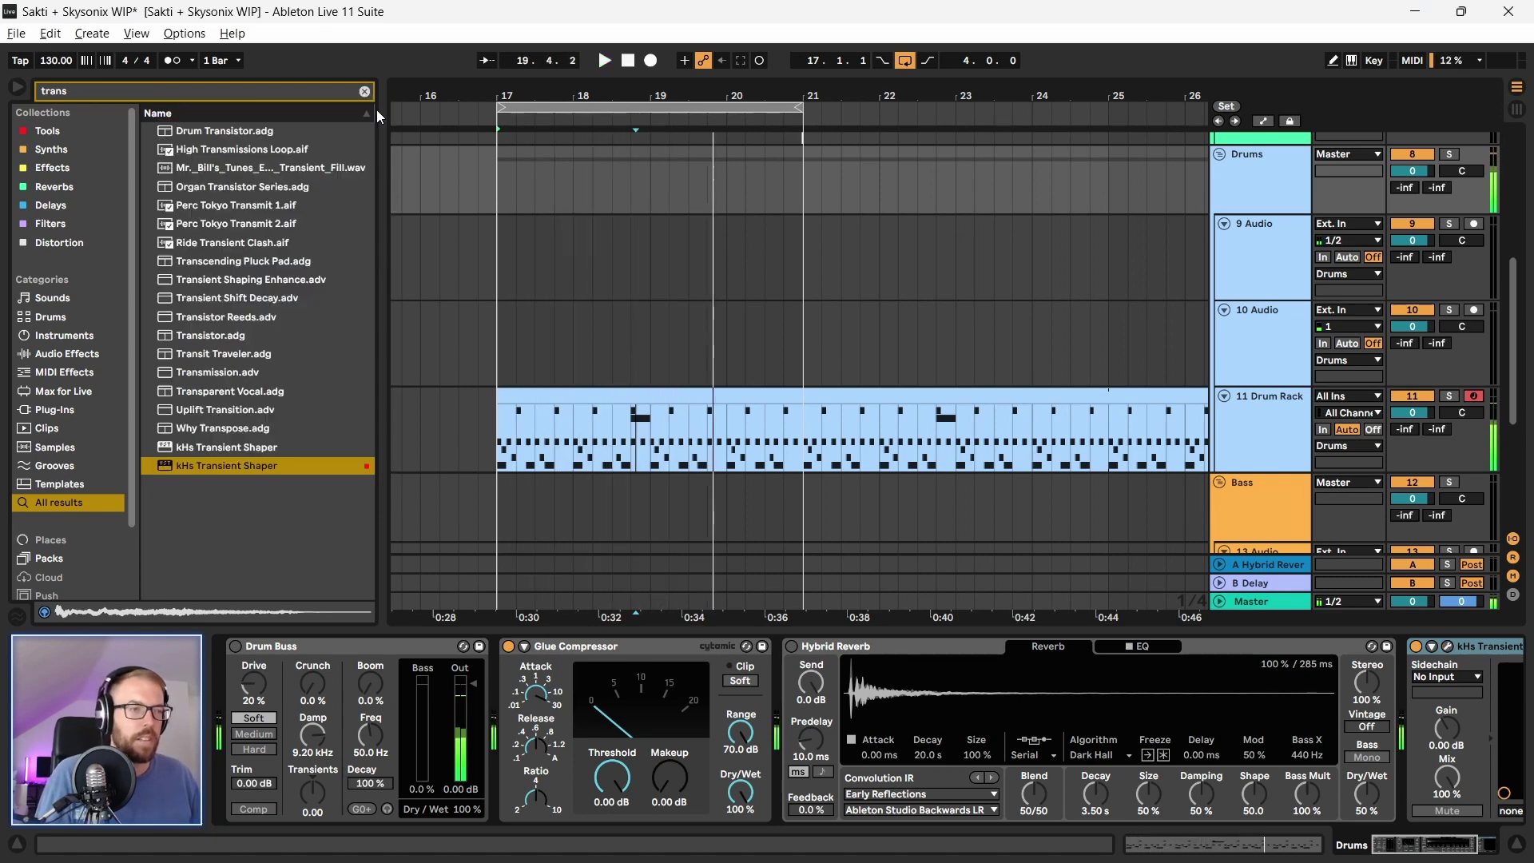
Stop playback, open the drum clip and delete the VMH1 Claps & Snares 027 note in bar 2
key(space)
double_click(947, 432)
click(947, 560)
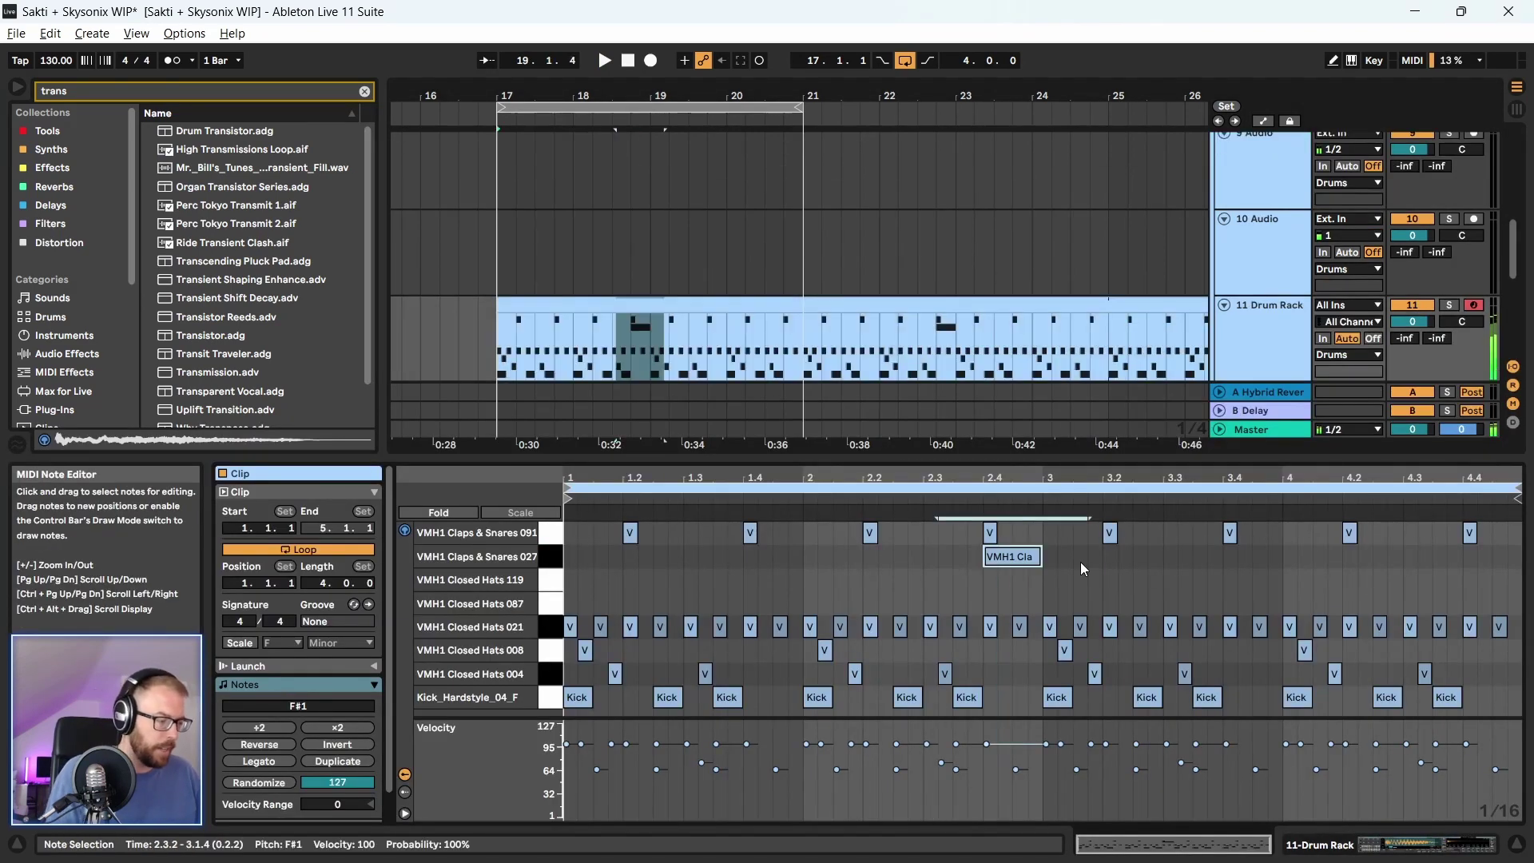
key(Delete)
Remove the Hybrid Reverb from the VMH1 Claps & Snares 027 chain on the Drum Rack track
click(1275, 311)
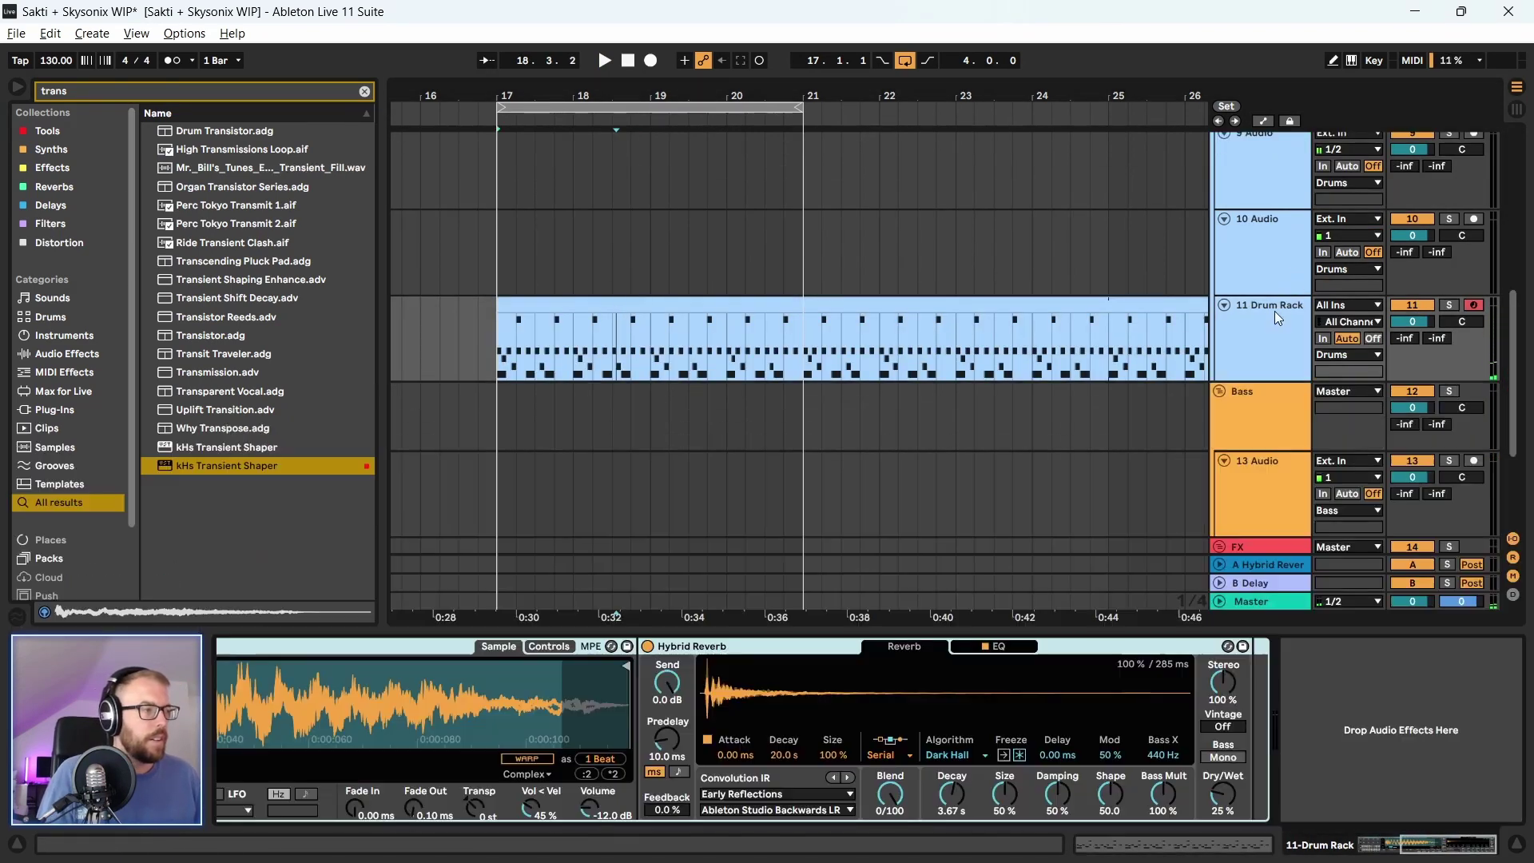
click(674, 649)
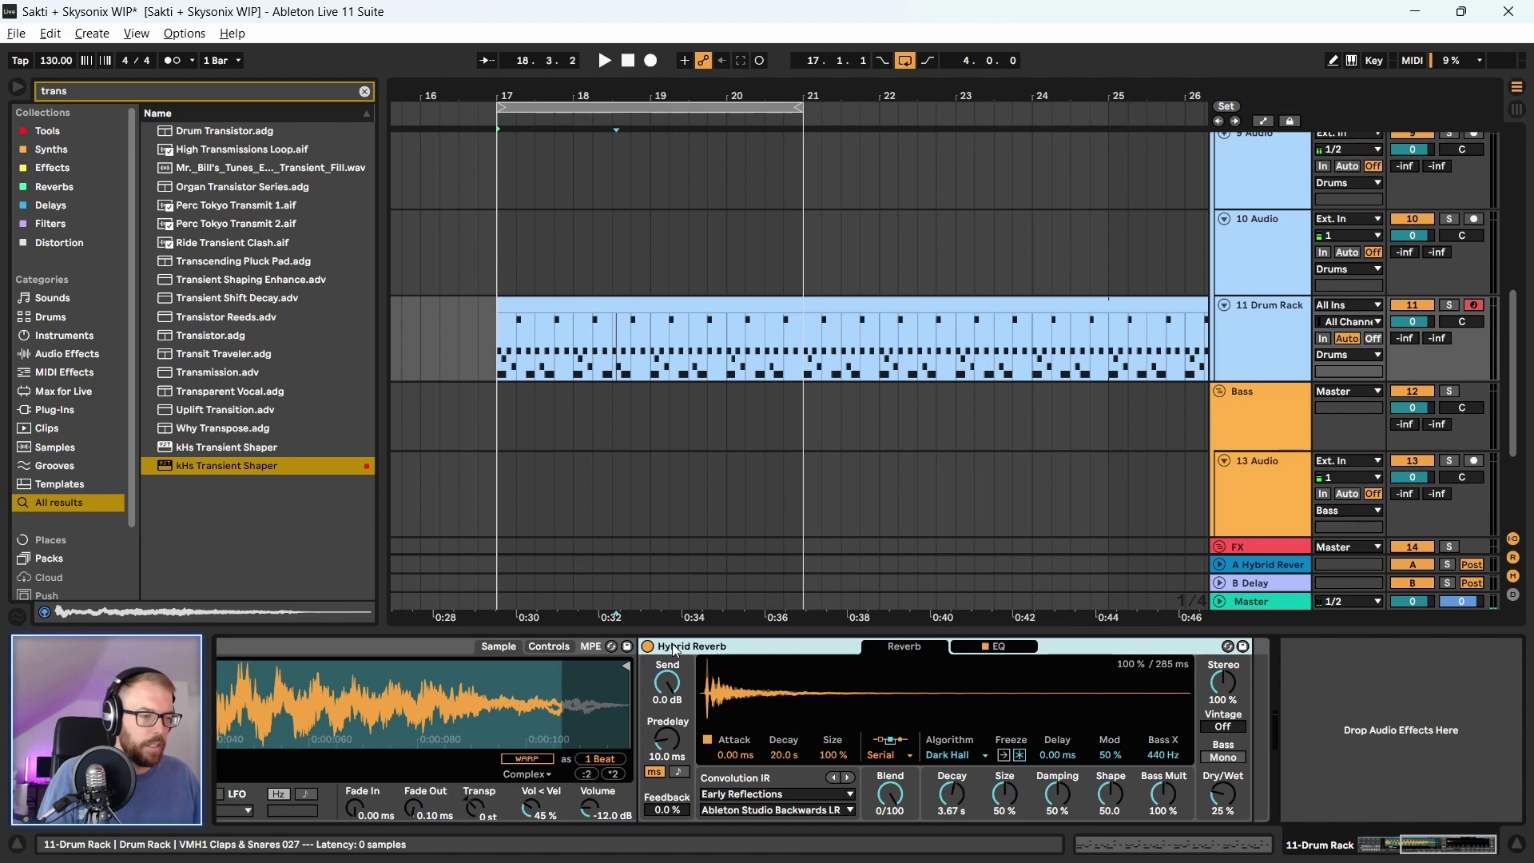
key(Delete)
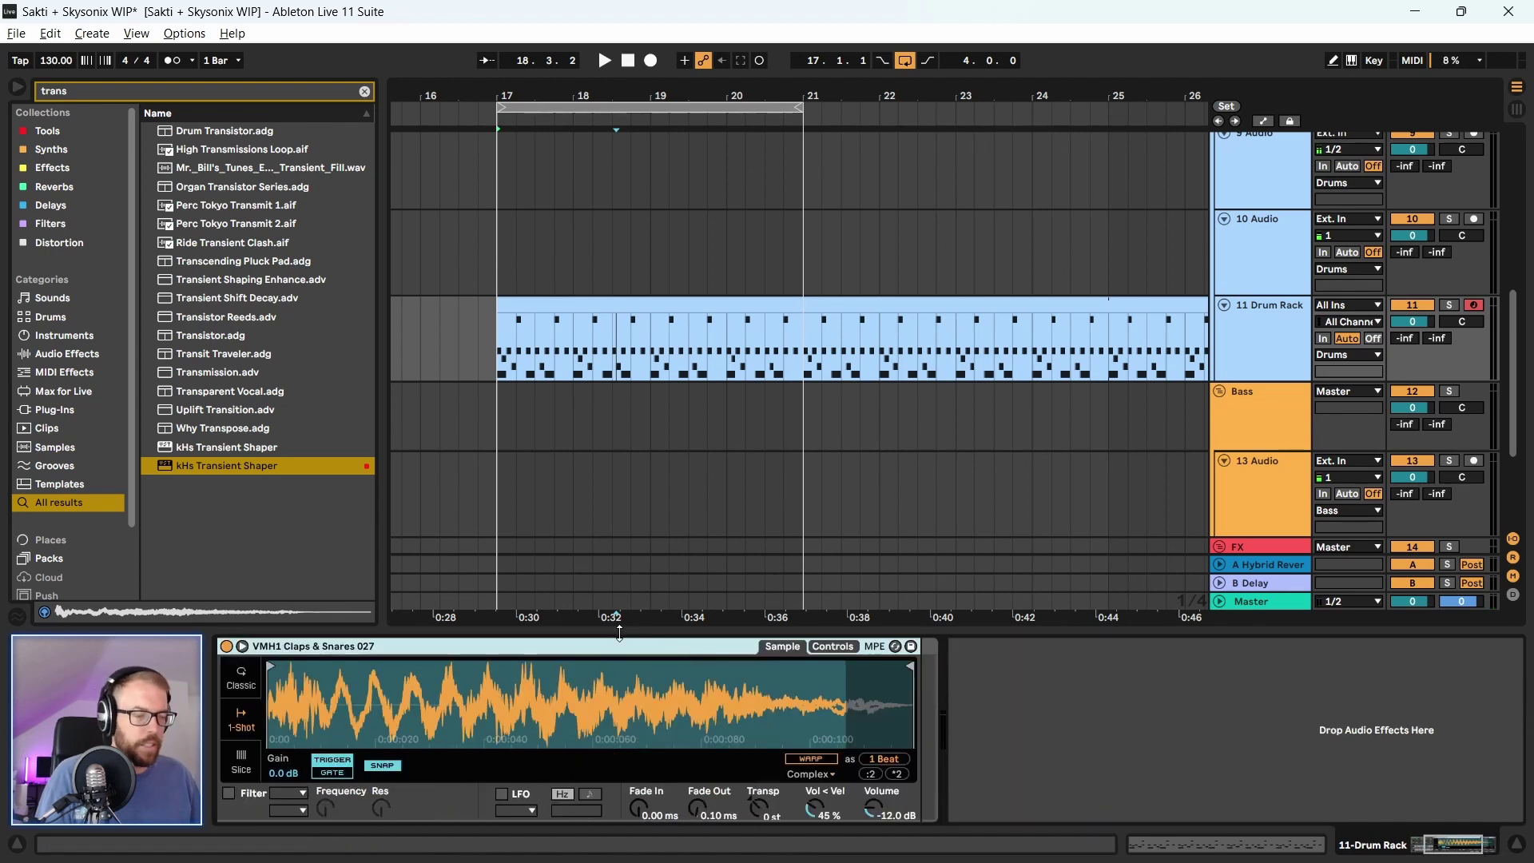
Replace the browser search with "clap" across all results and preview 909ClapV1_Orig.wav
click(365, 91)
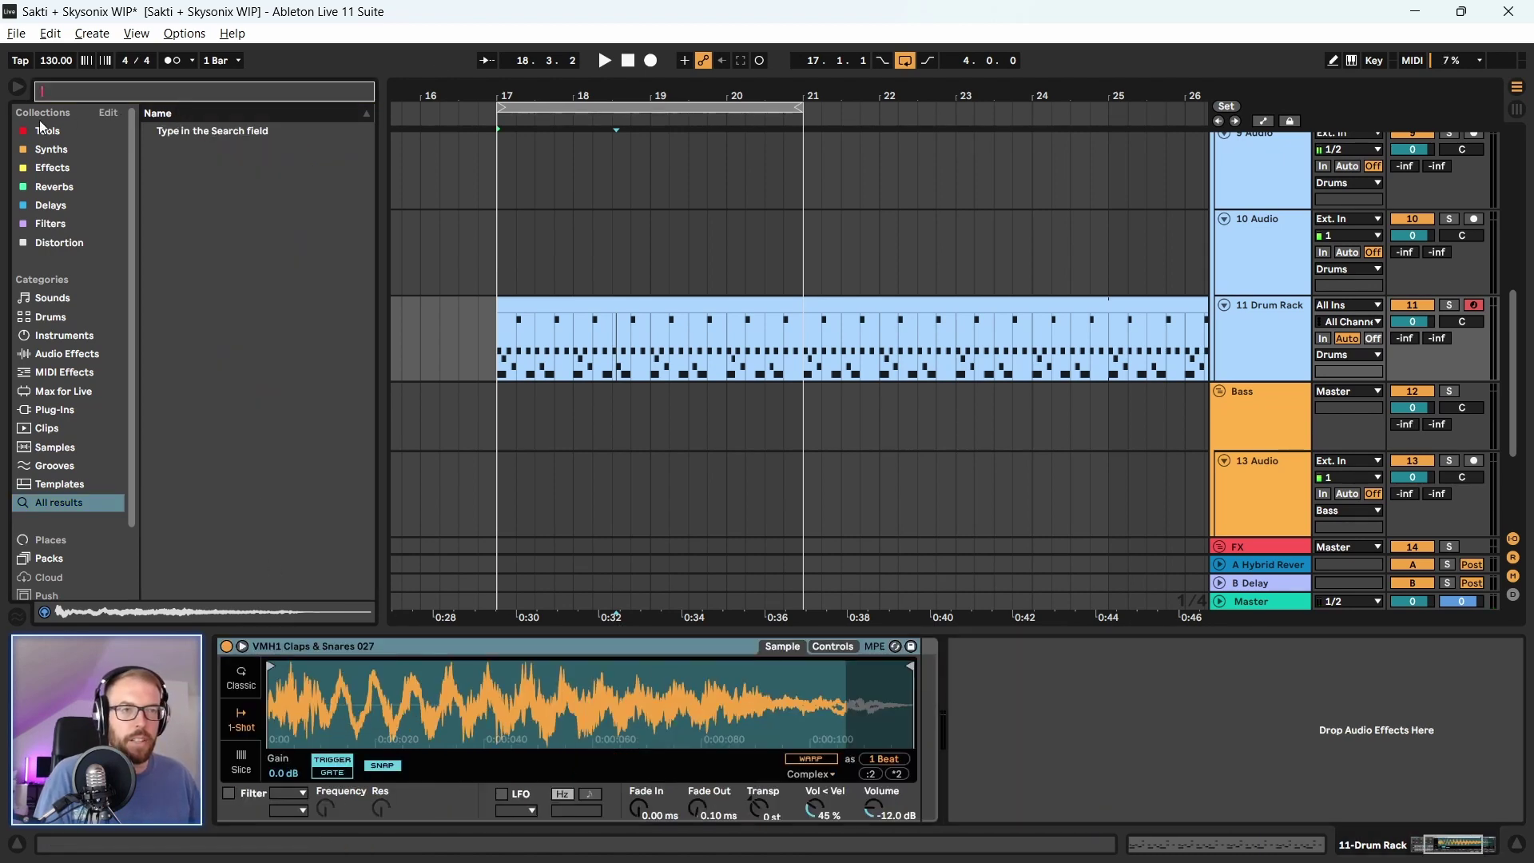
click(44, 128)
click(89, 89)
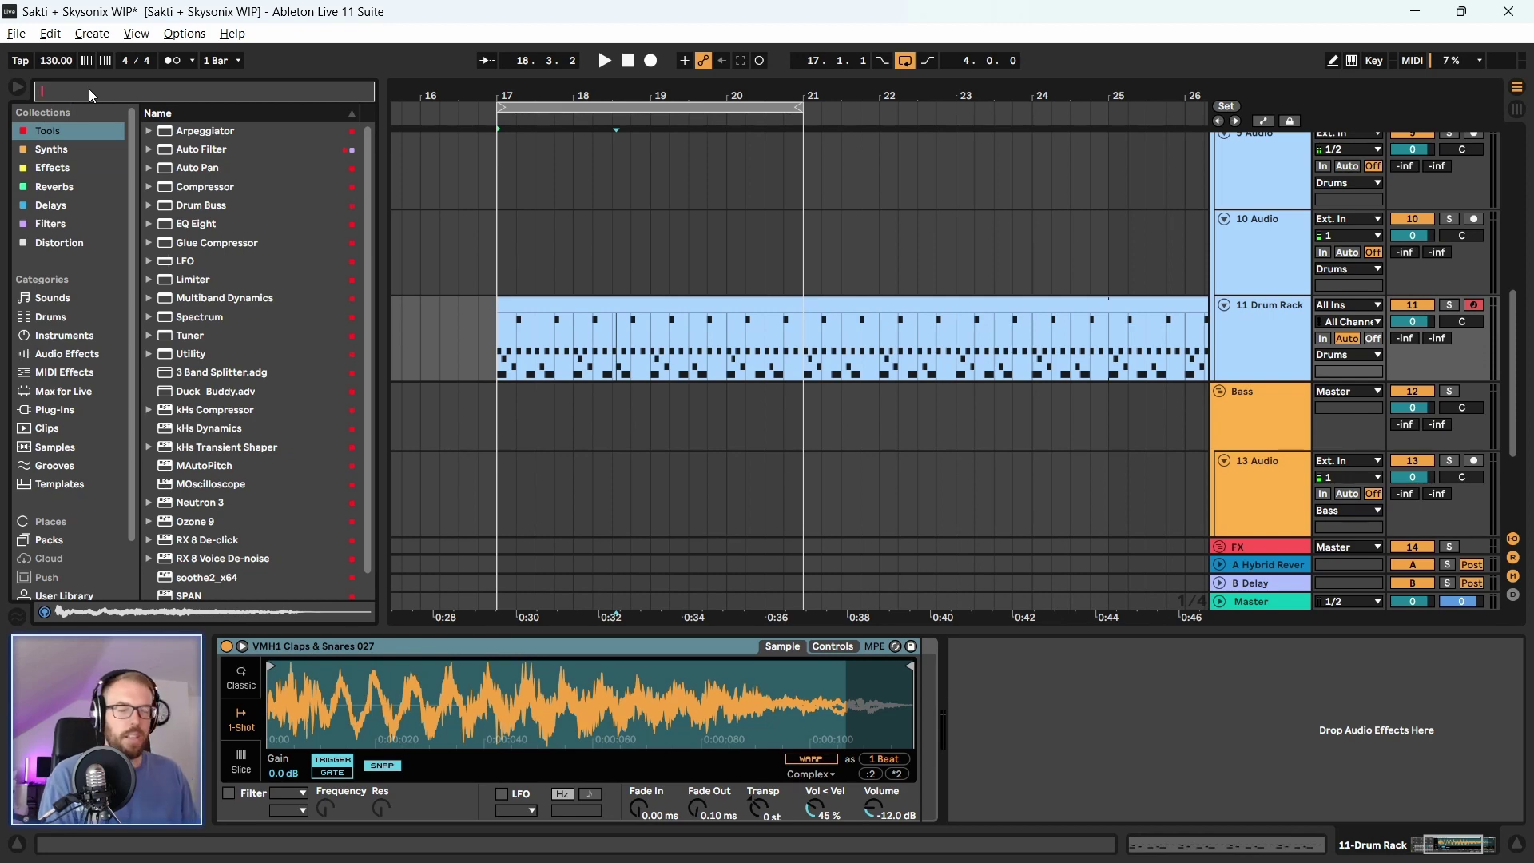
text(clap)
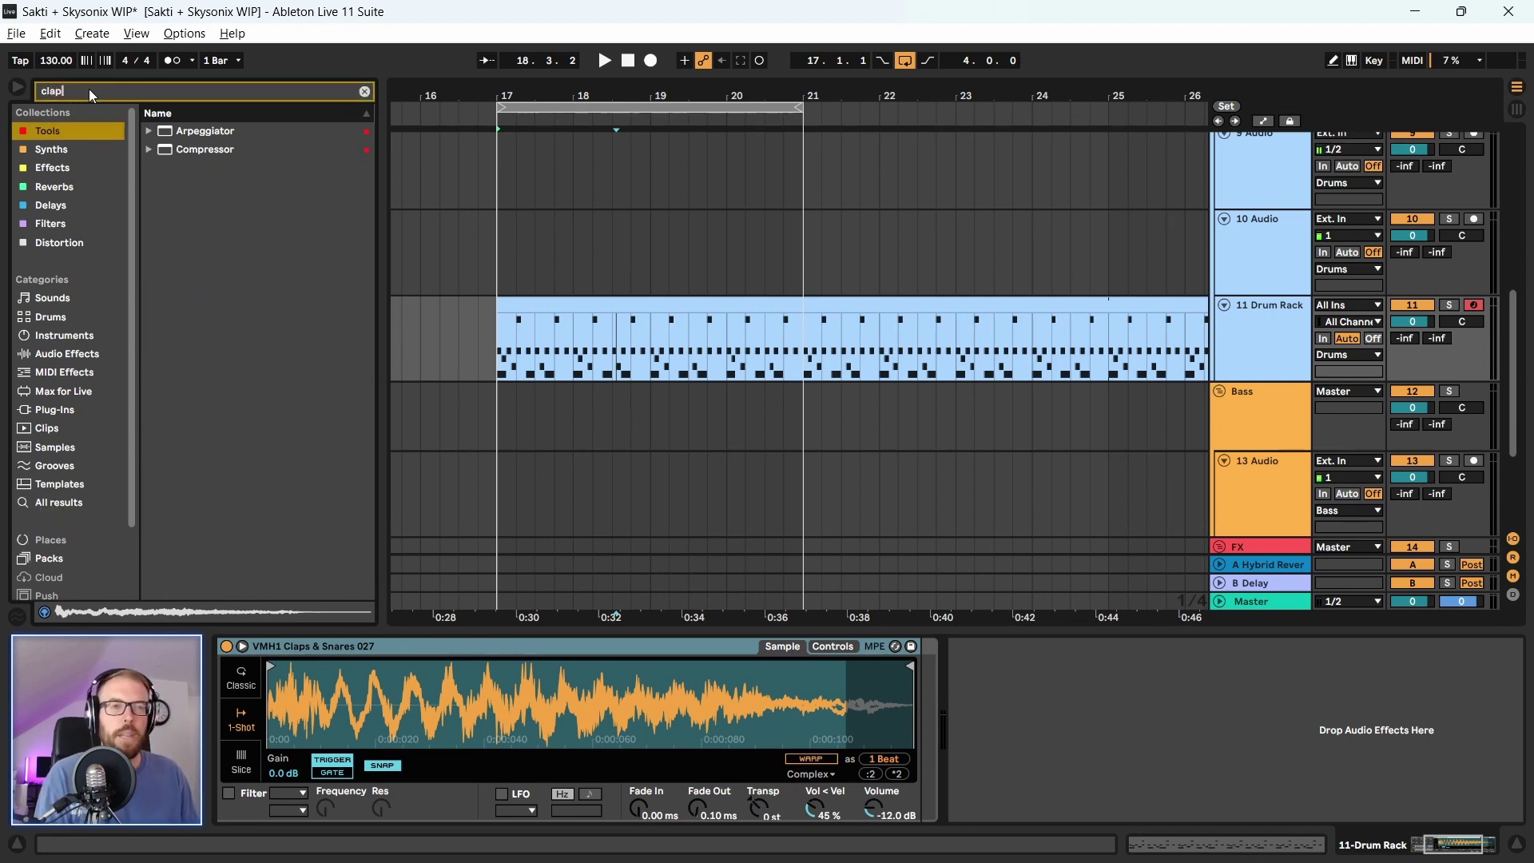
click(211, 372)
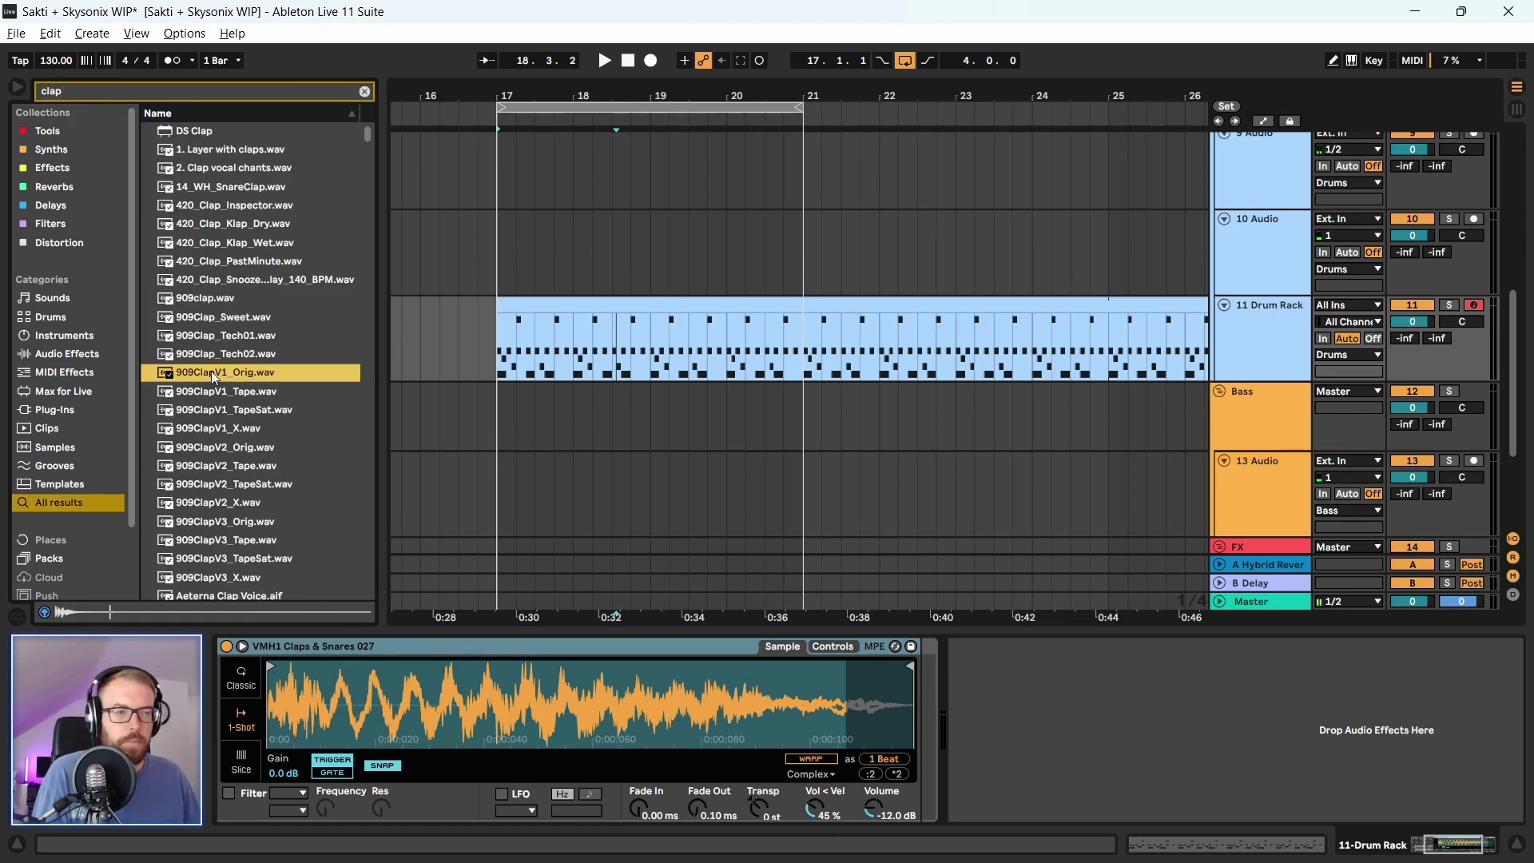
drag(367, 136, 369, 192)
Audition the clap samples from Clap Noise.aif past Clap Single Acoustified.aif to find a suitable sound
click(285, 367)
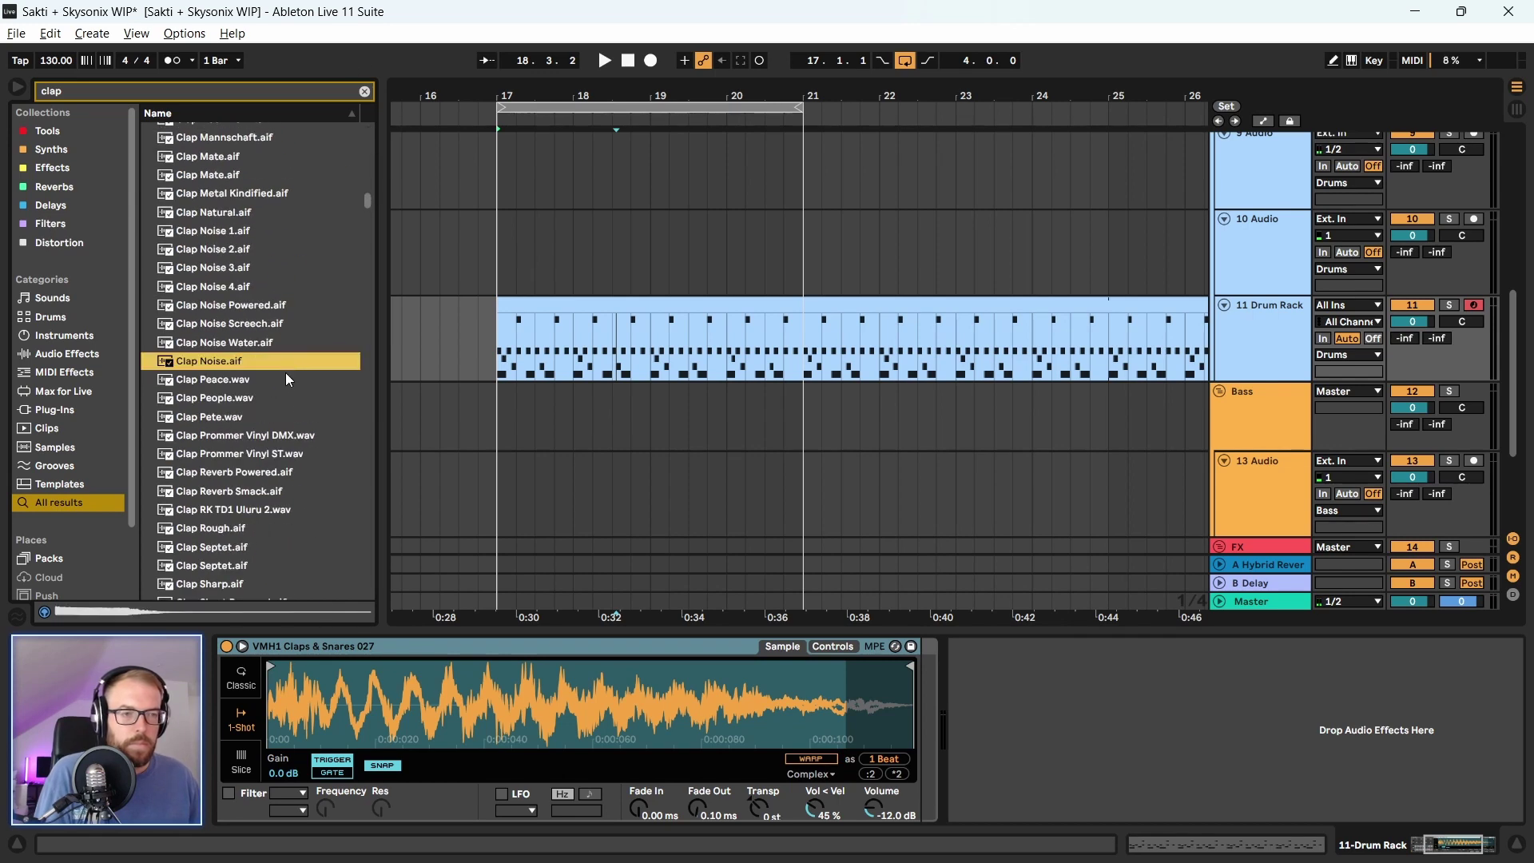
key(Down)
key(Down)
key(Down)
key(Down)
key(Down)
key(Down)
key(Down)
key(Down)
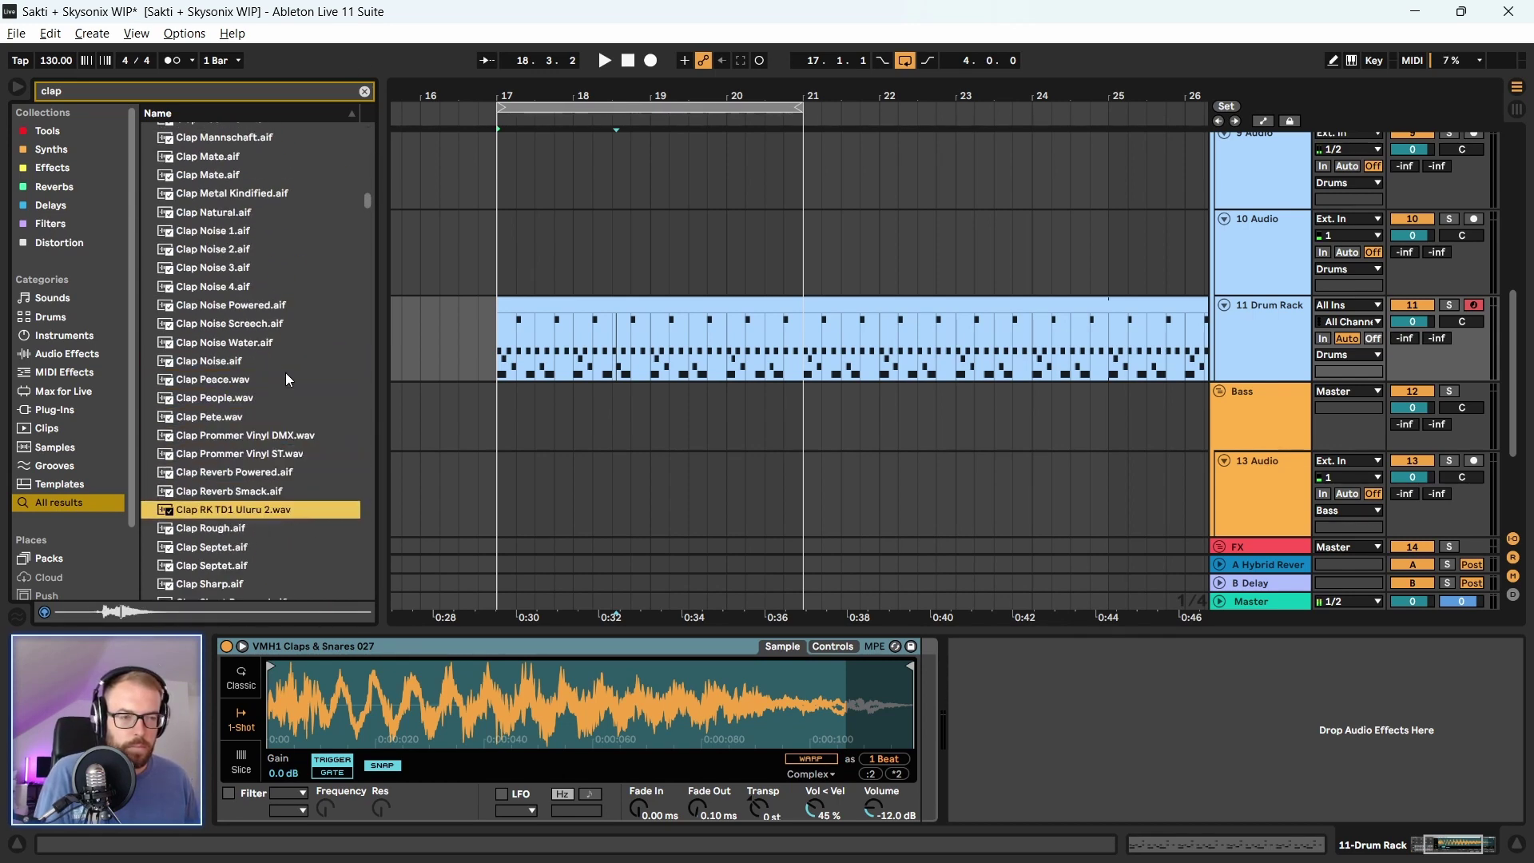
key(Up)
key(Up)
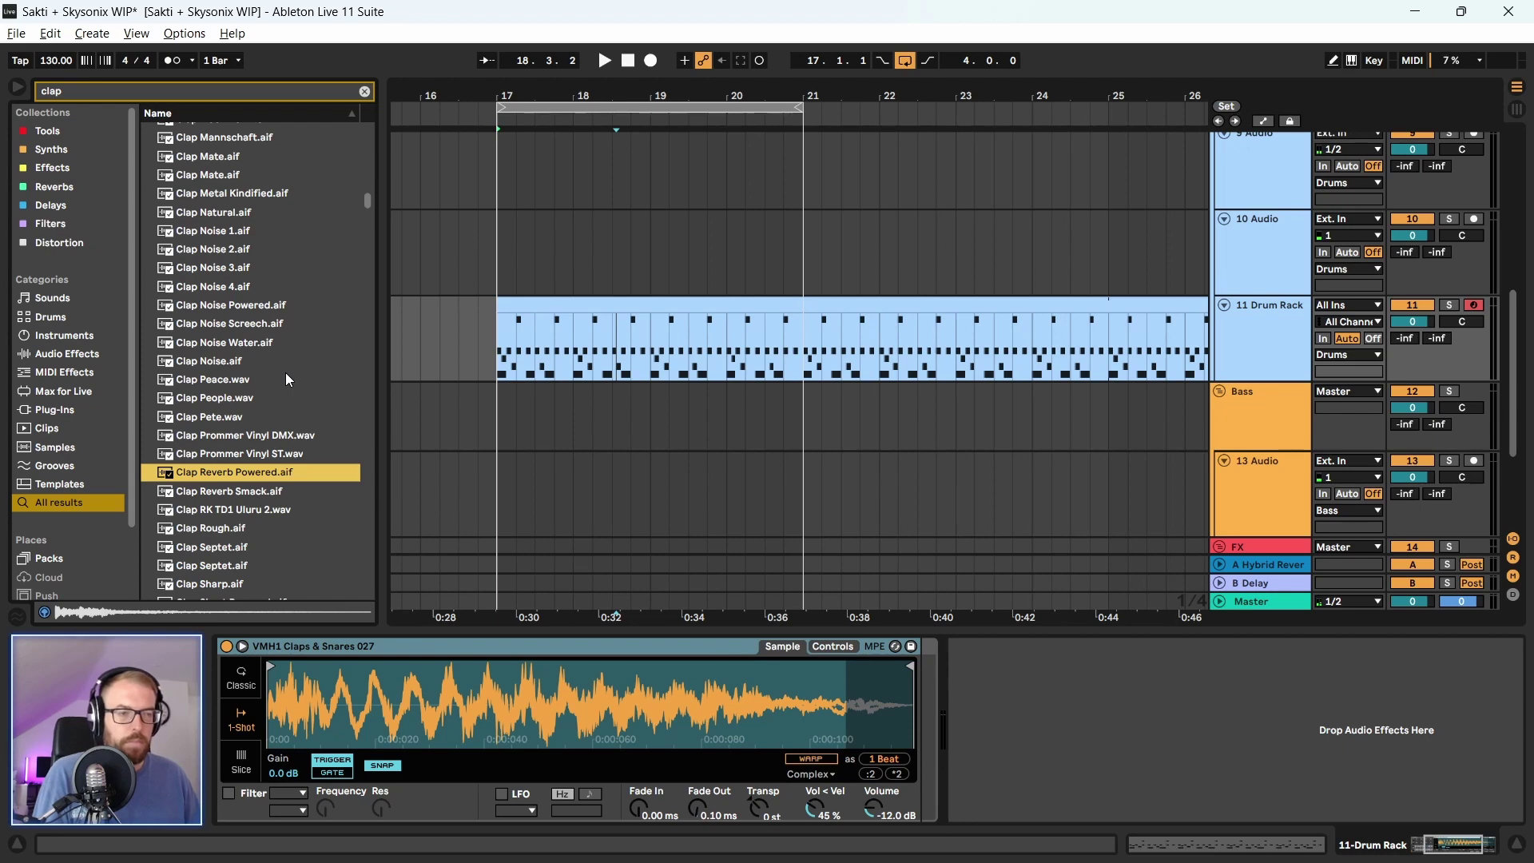
key(Down)
key(Down)
key(Down)
key(Down)
key(Down)
key(Down)
key(Down)
key(Down)
key(Down)
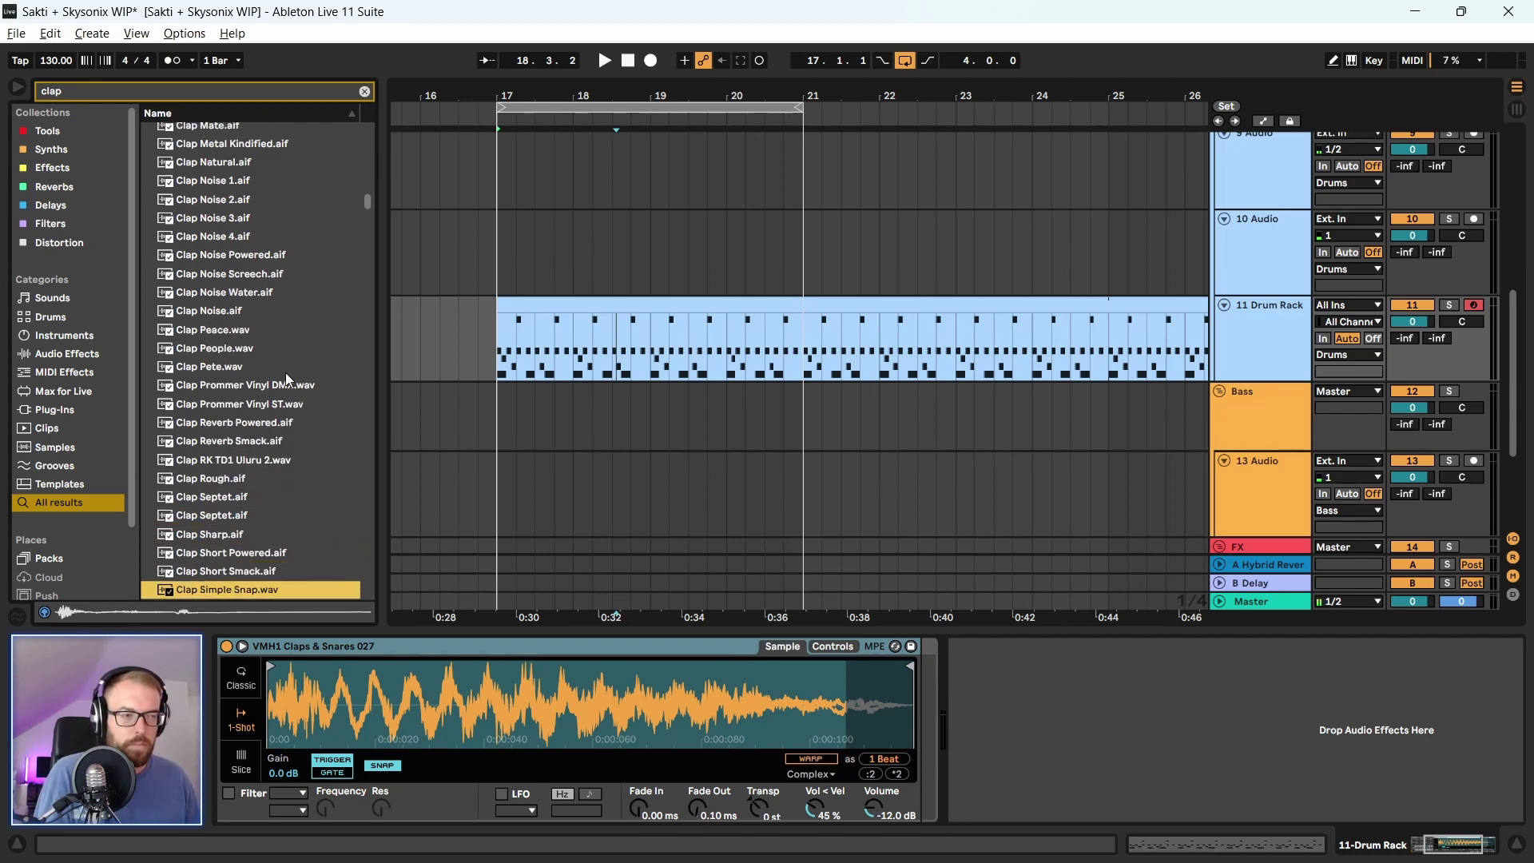
key(Down)
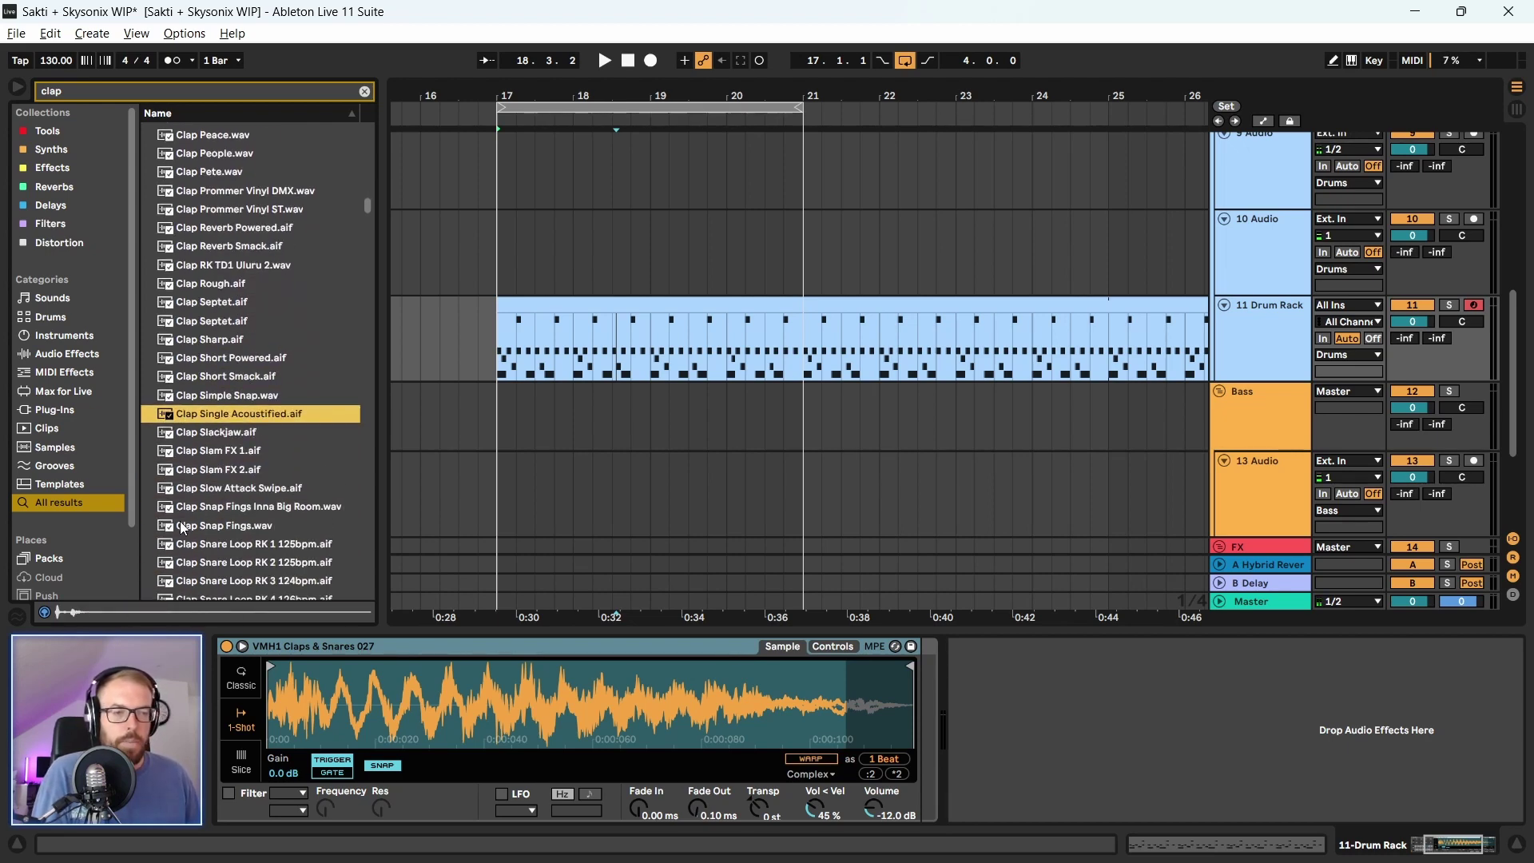
click(180, 521)
scroll(222, 559, down, 3)
click(222, 482)
scroll(222, 481, down, 5)
Compare Clap Tight.wav with its neighbouring samples and load Clap Tight.wav onto the Drum Rack's empty G#1 pad
click(223, 506)
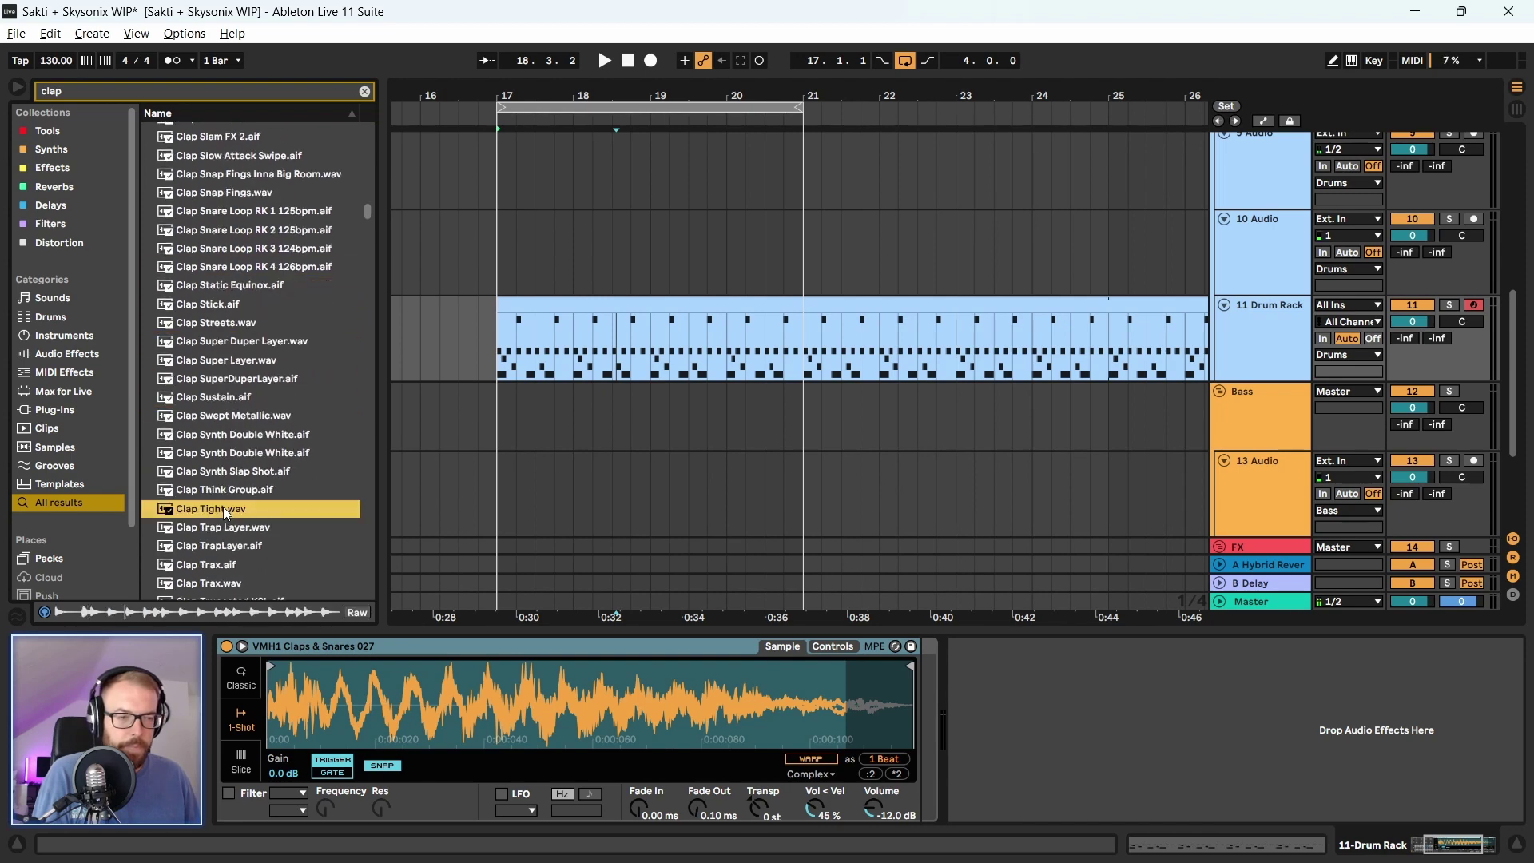
key(Down)
key(Down)
key(Down)
key(Up)
key(Up)
key(Up)
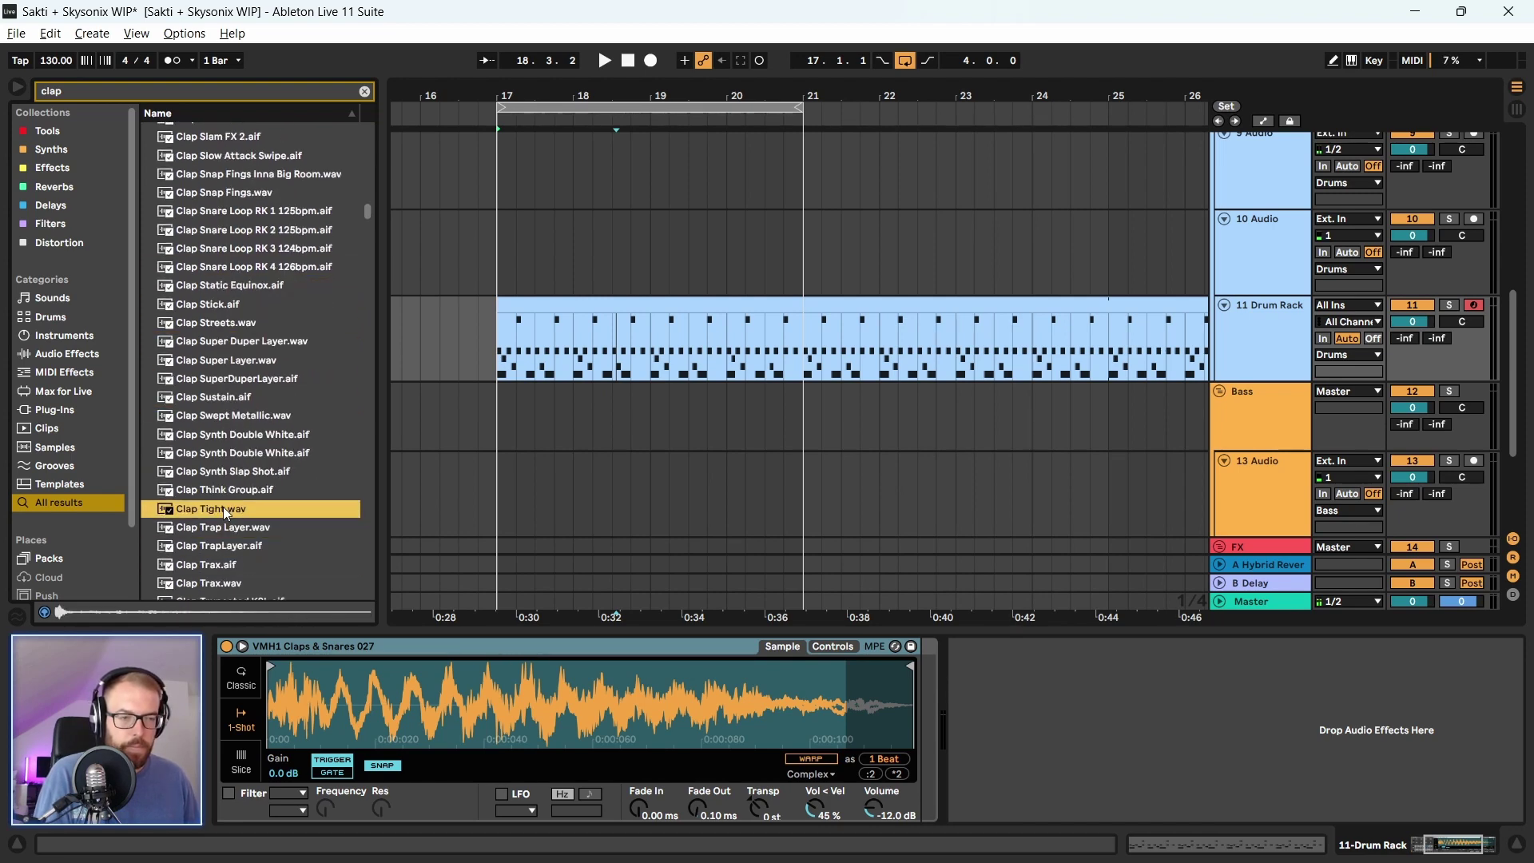
click(975, 803)
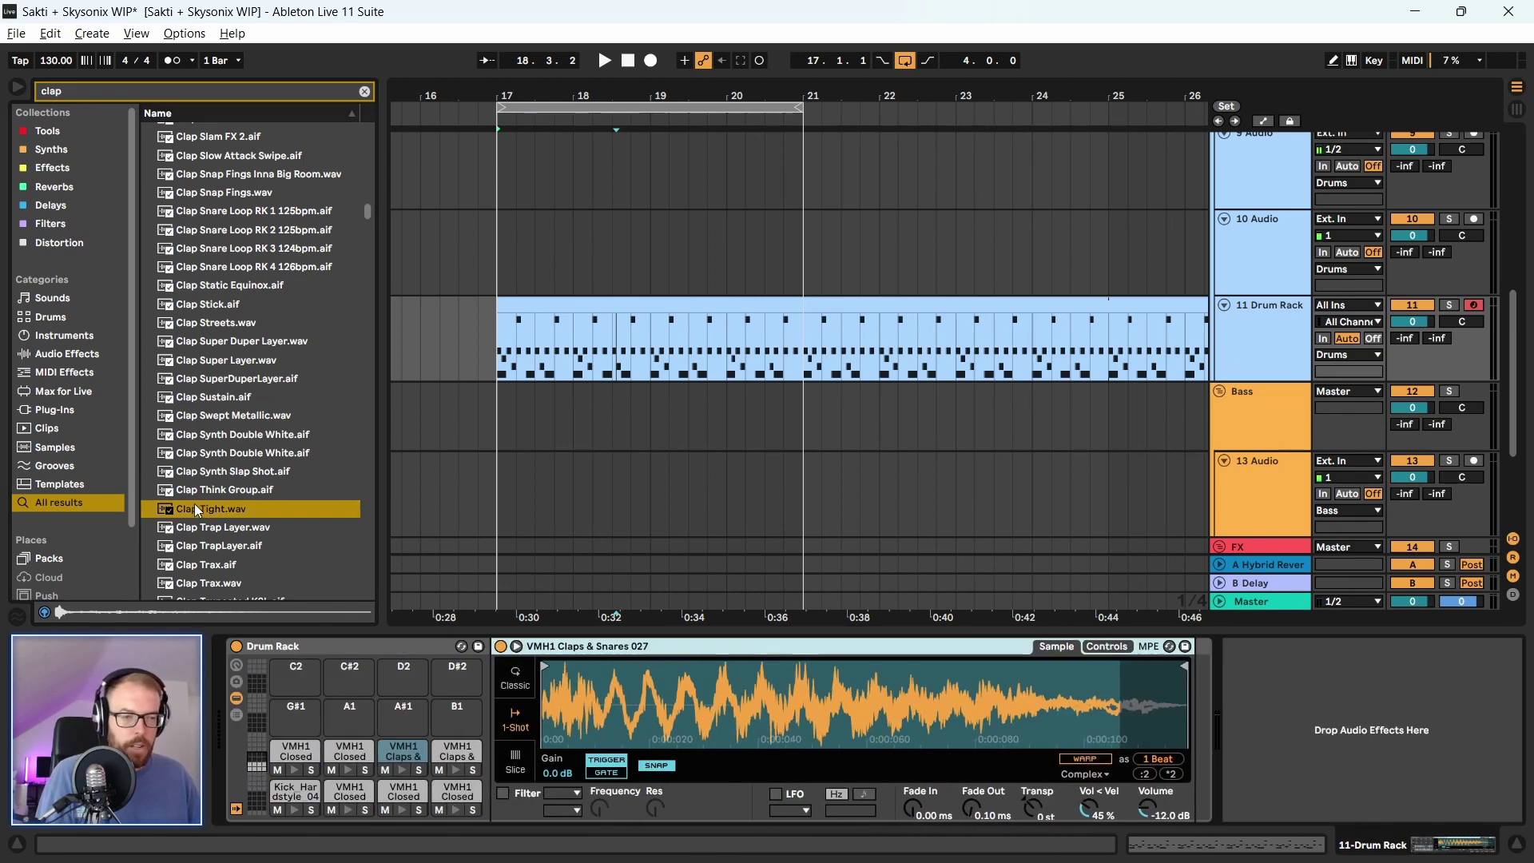
drag(194, 509, 293, 715)
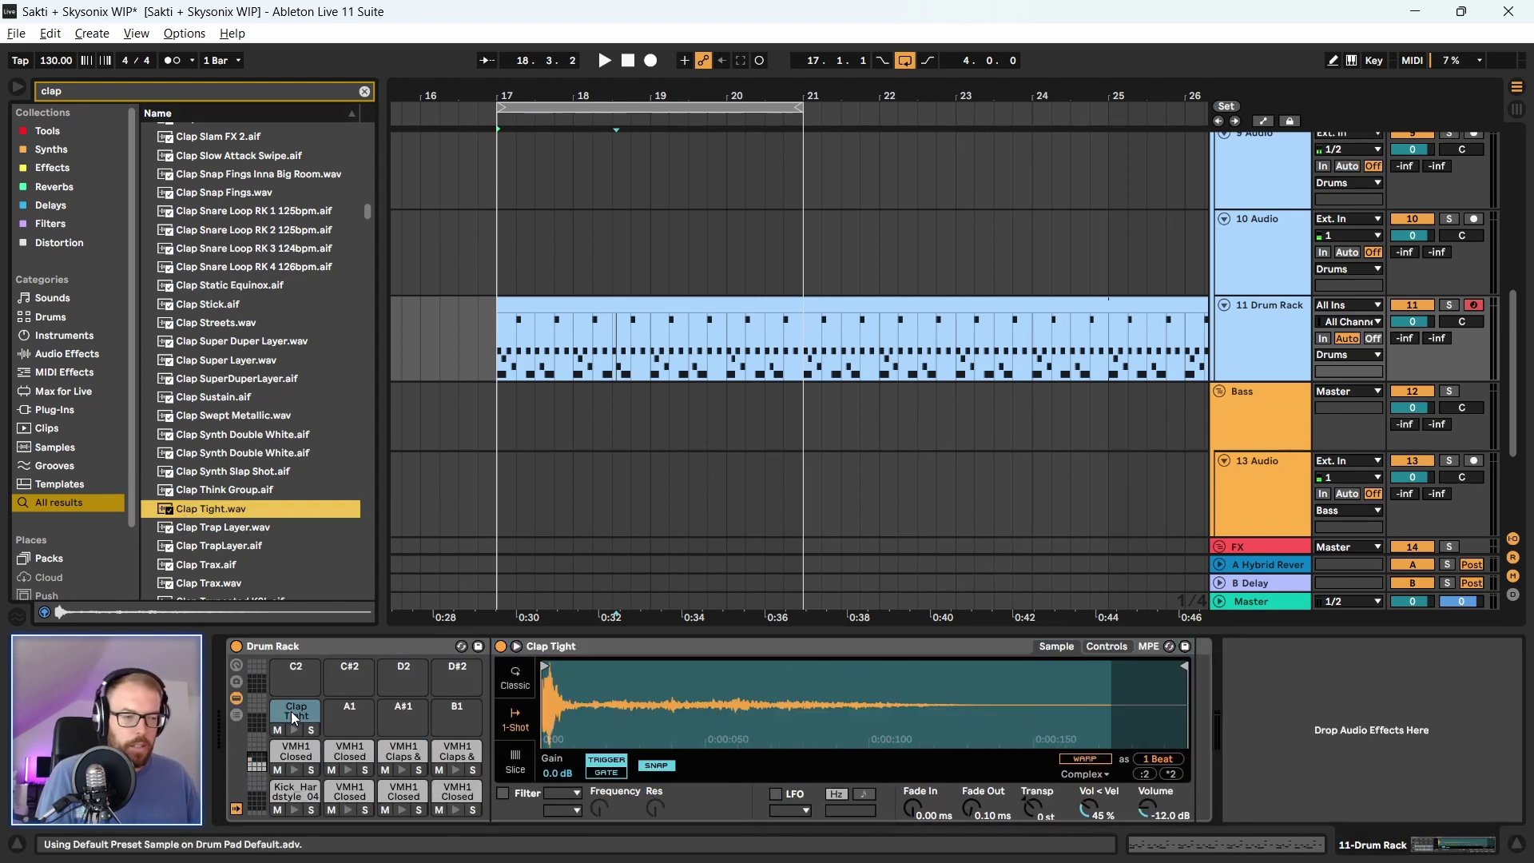
Audition further clap samples, including Clap_3.wav and several of the Clap_Bigroom files
scroll(217, 522, down, 6)
click(220, 528)
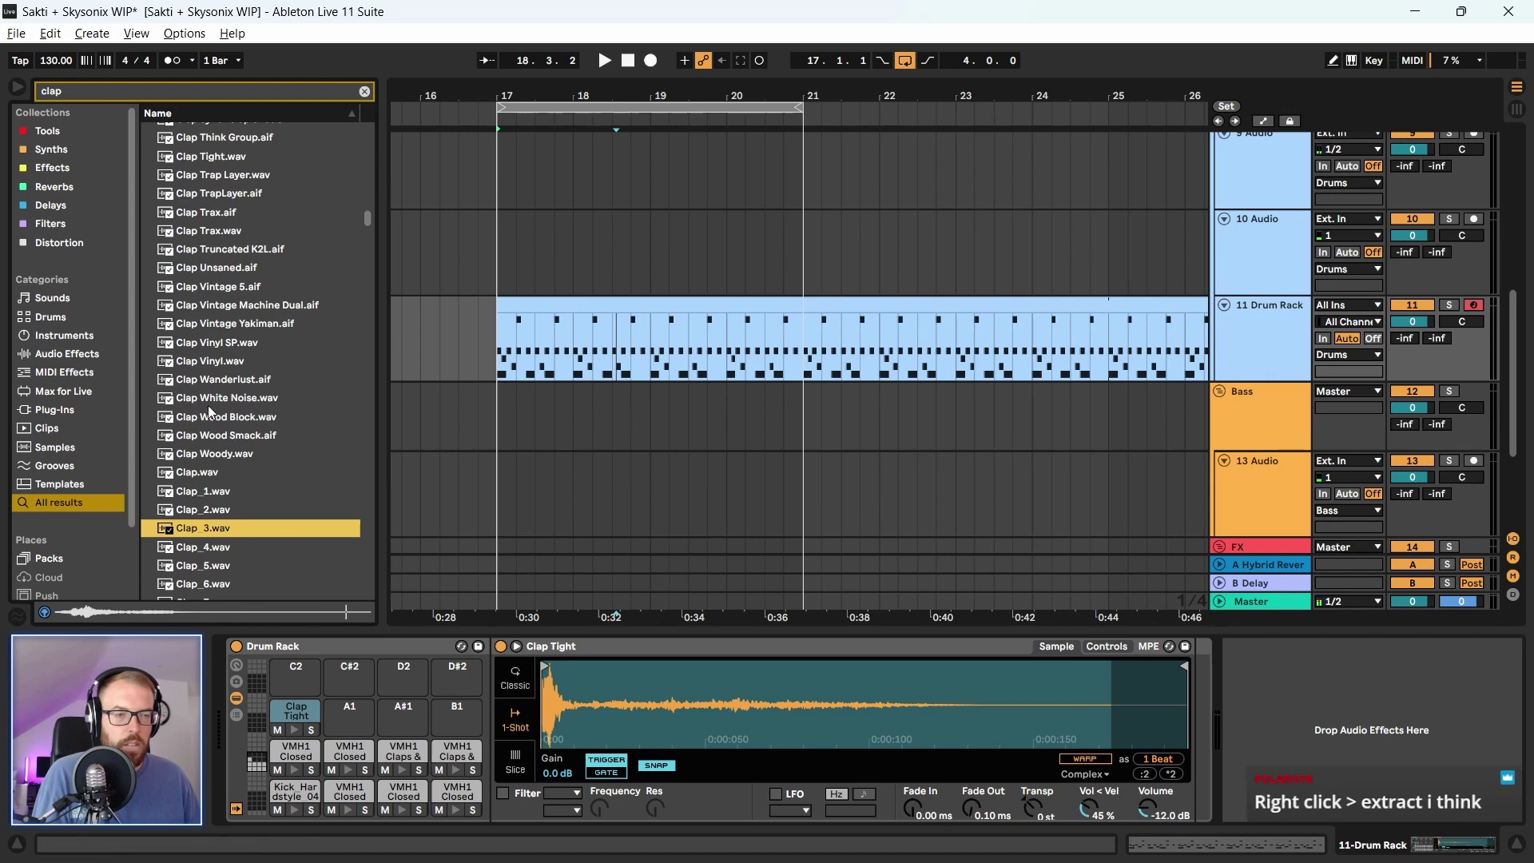
click(208, 405)
scroll(210, 432, down, 2)
click(195, 495)
scroll(197, 495, down, 2)
click(197, 496)
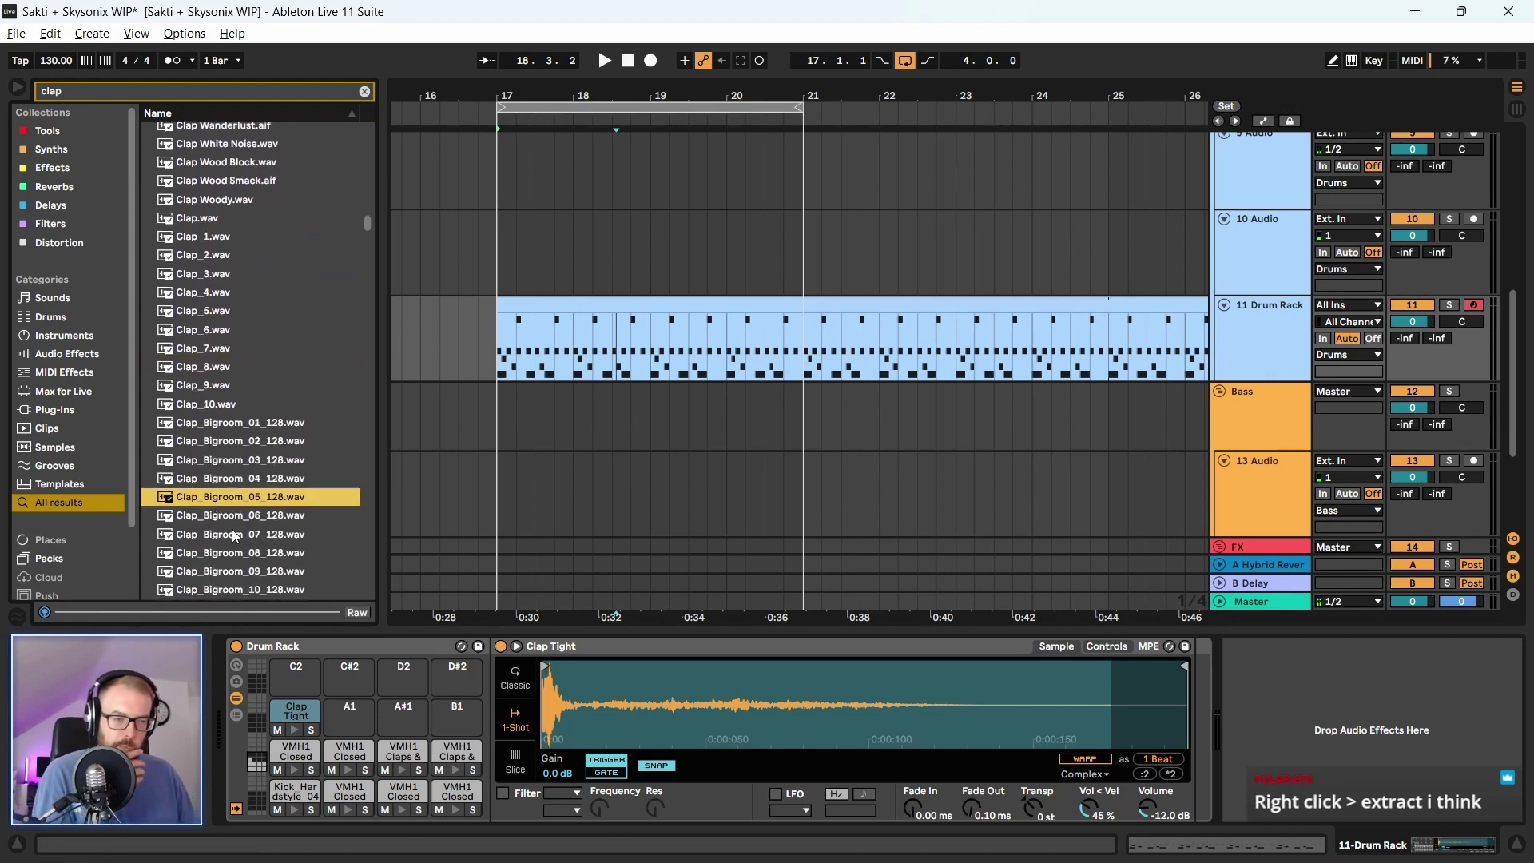
scroll(226, 495, down, 2)
click(223, 416)
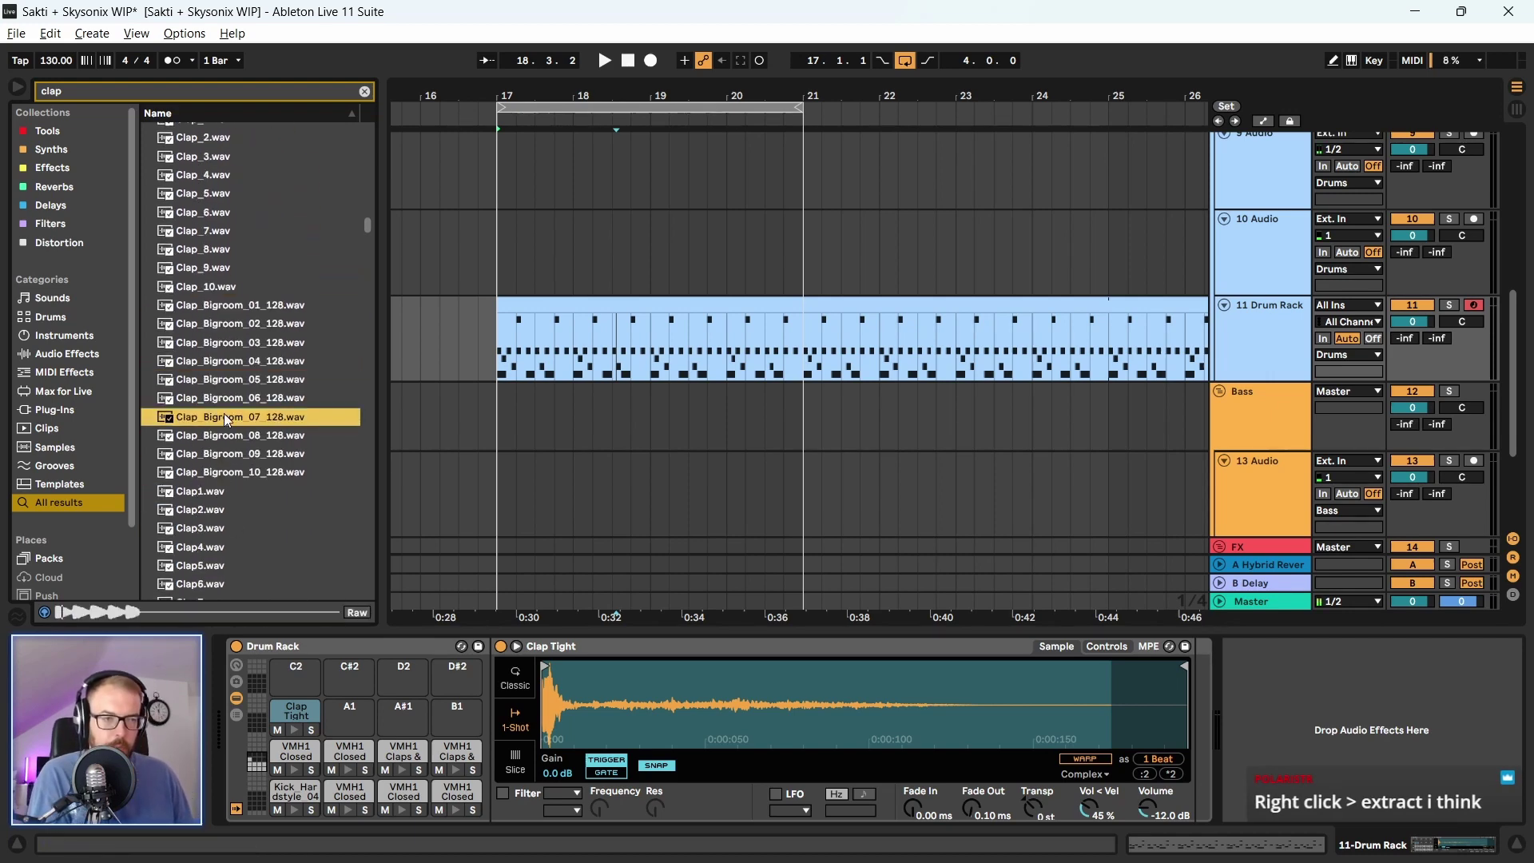
click(229, 307)
click(222, 471)
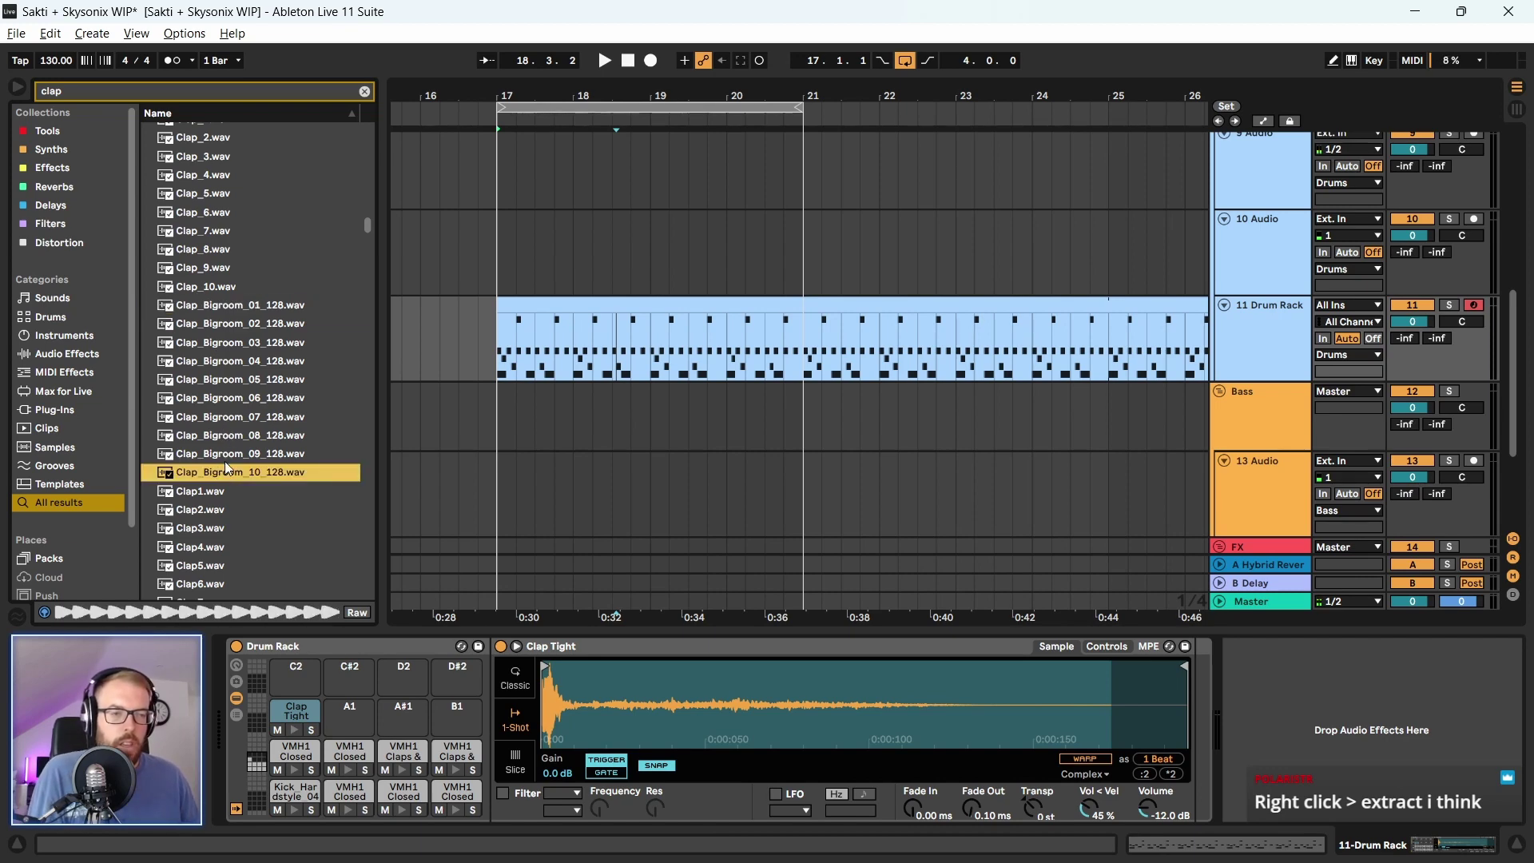
click(237, 419)
click(228, 358)
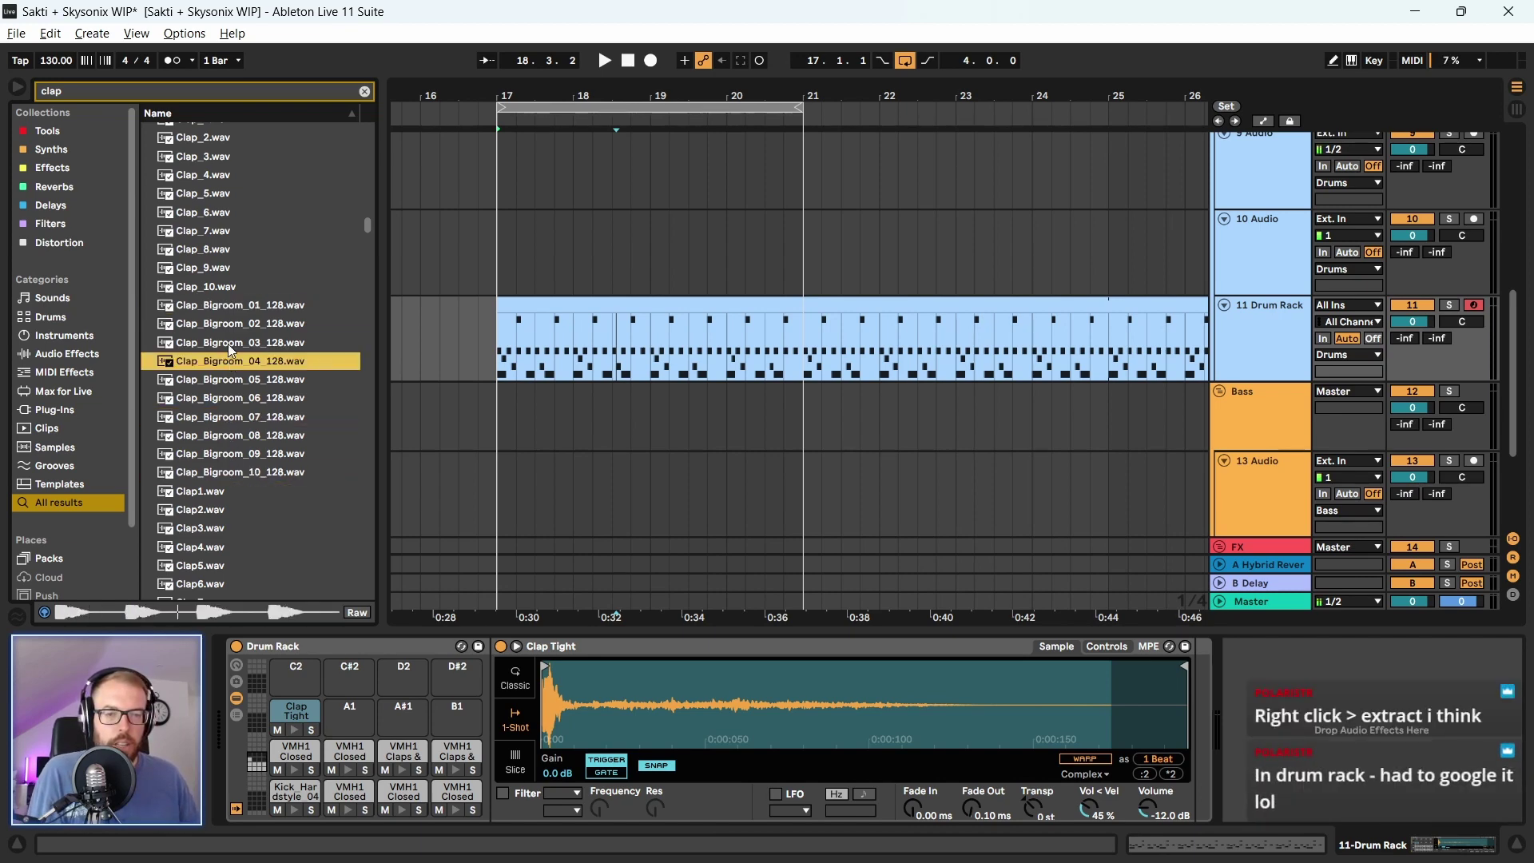
click(233, 324)
click(234, 310)
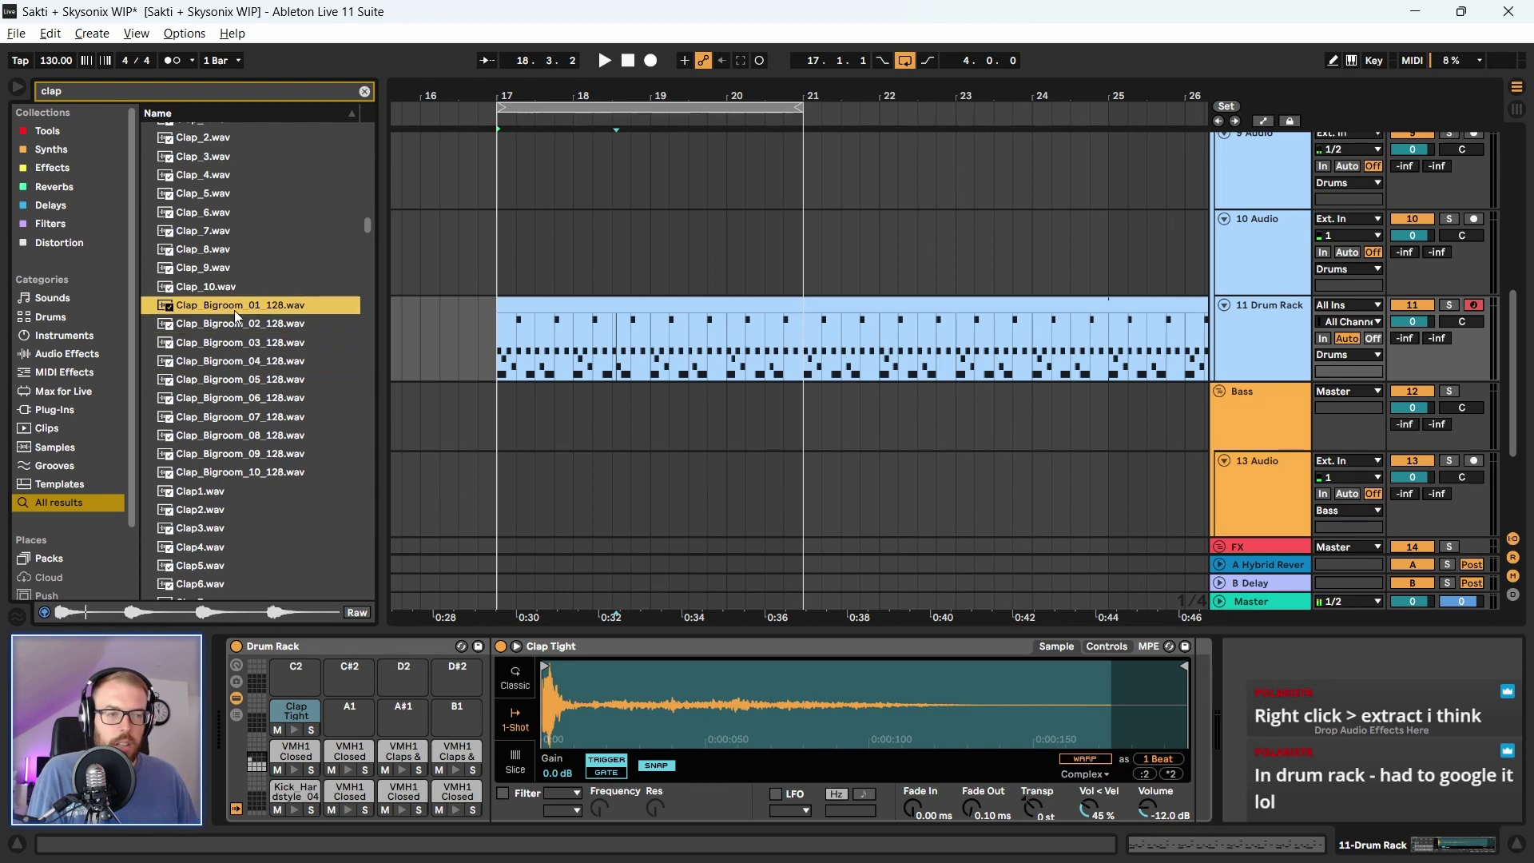
right_click(338, 646)
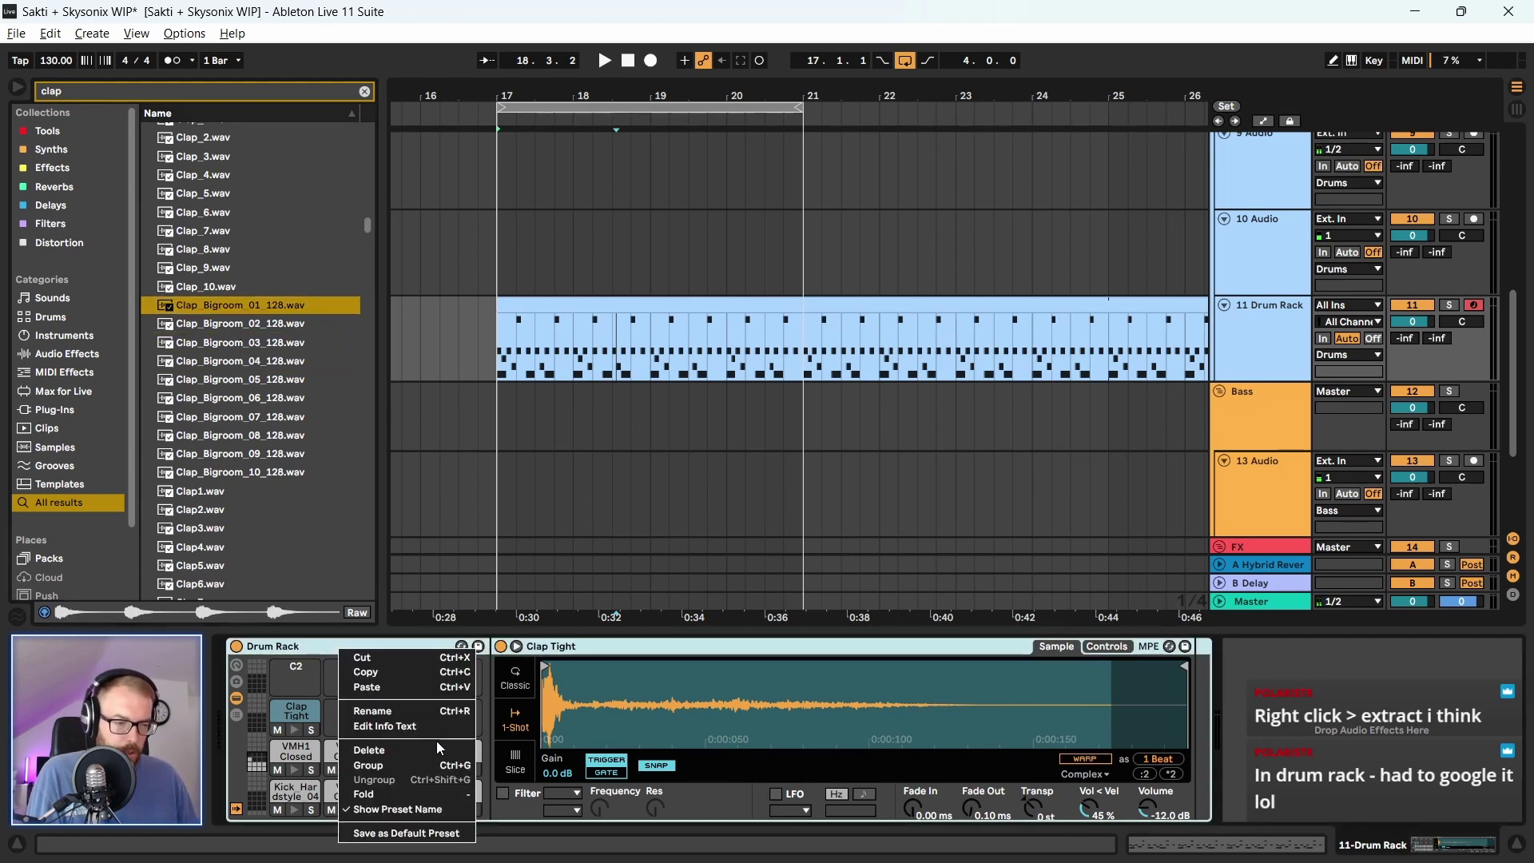
right_click(589, 648)
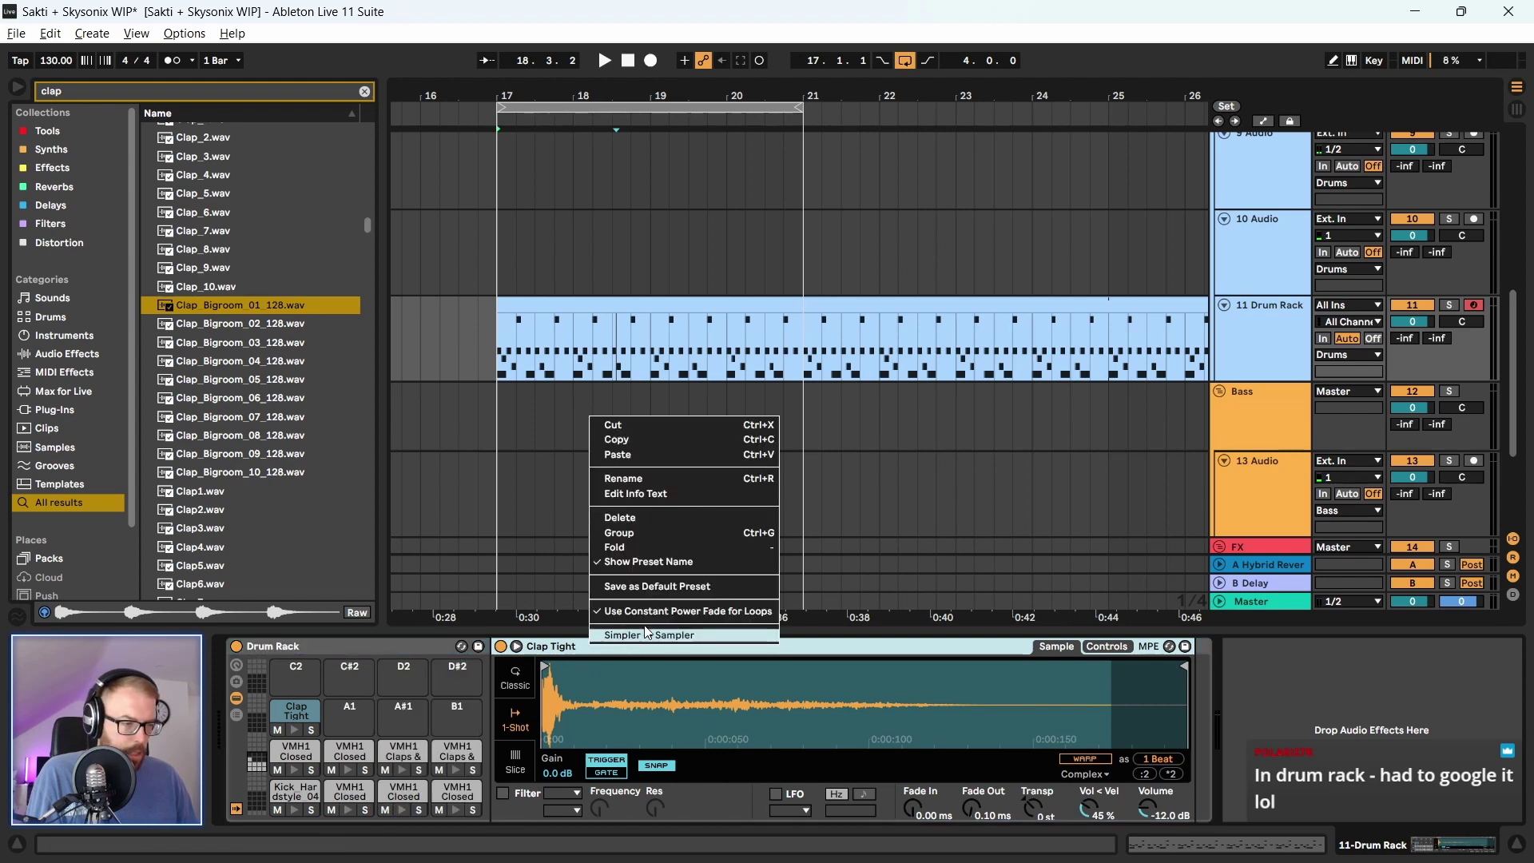
right_click(312, 682)
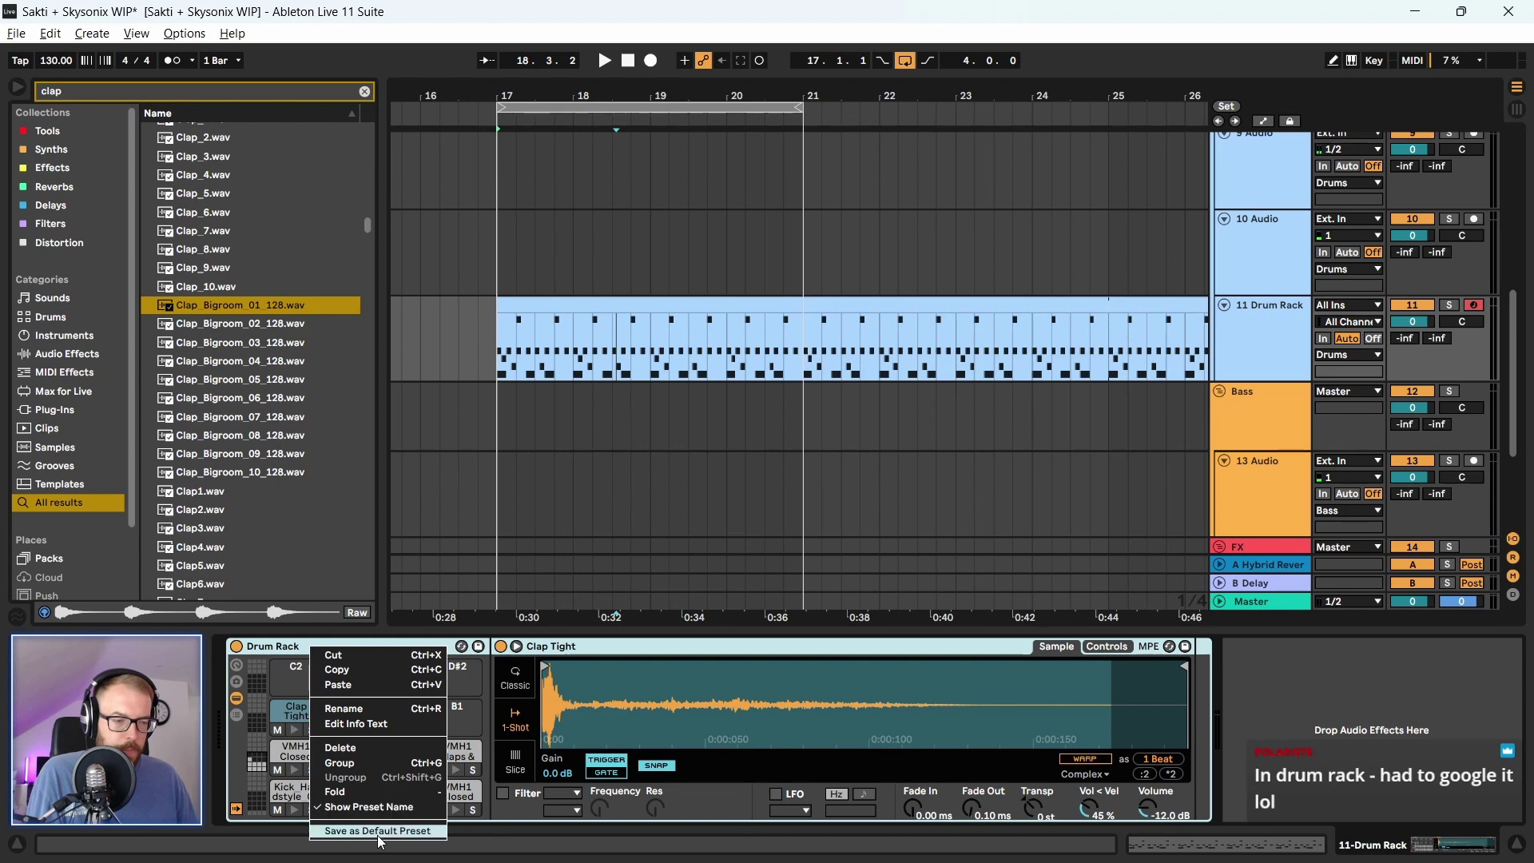
key(Down)
key(Down)
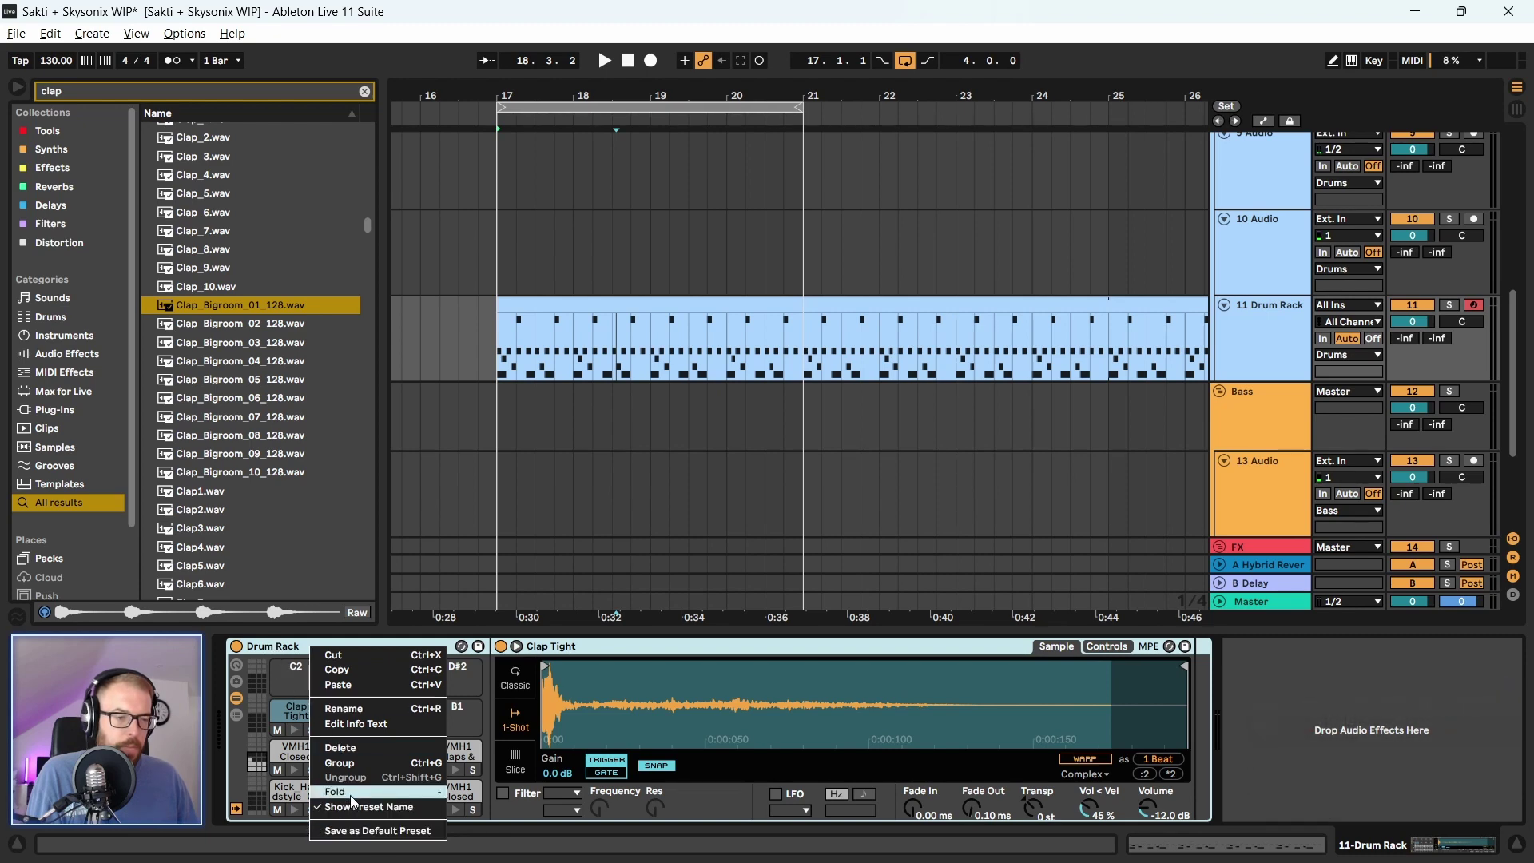
key(Escape)
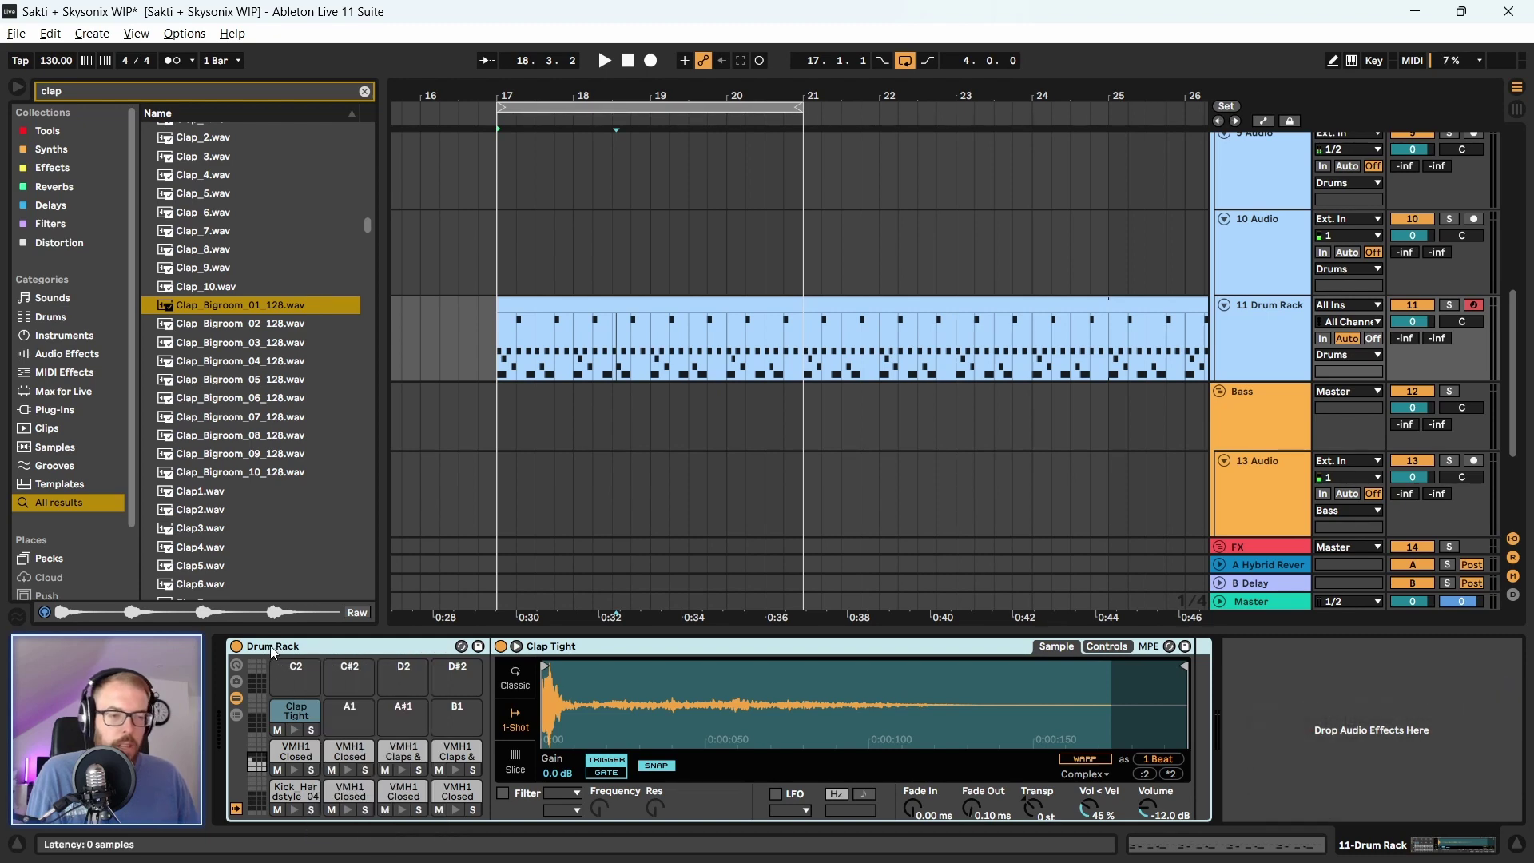
Audition Clap_Bigroom_07_128.wav and samples from the numbered clap series such as Clap12.wav
click(233, 417)
scroll(233, 478, down, 3)
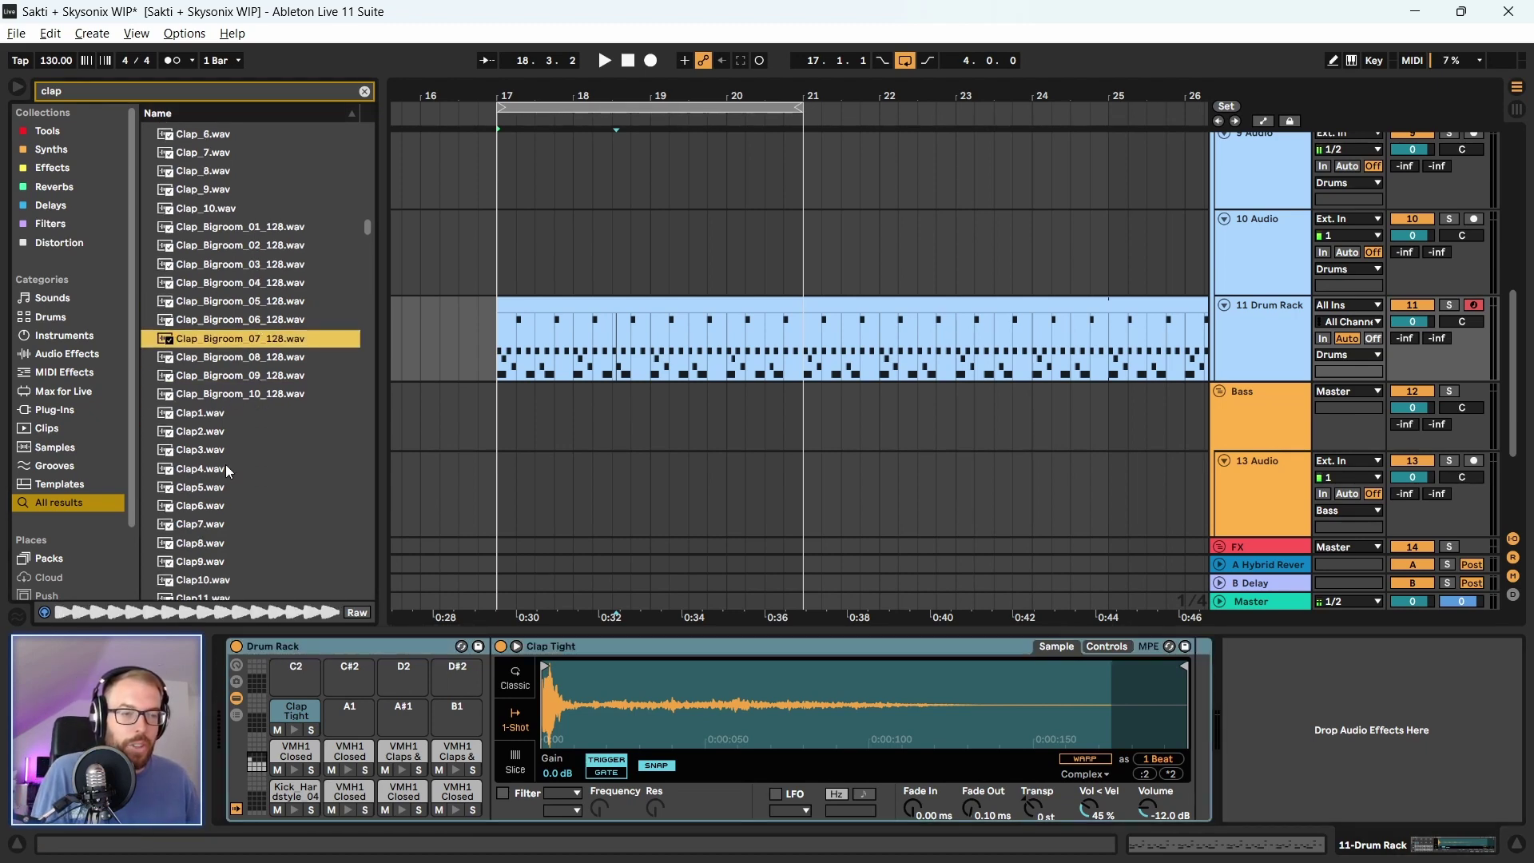
scroll(232, 445, down, 3)
click(232, 444)
scroll(232, 445, down, 4)
click(232, 445)
scroll(232, 444, down, 4)
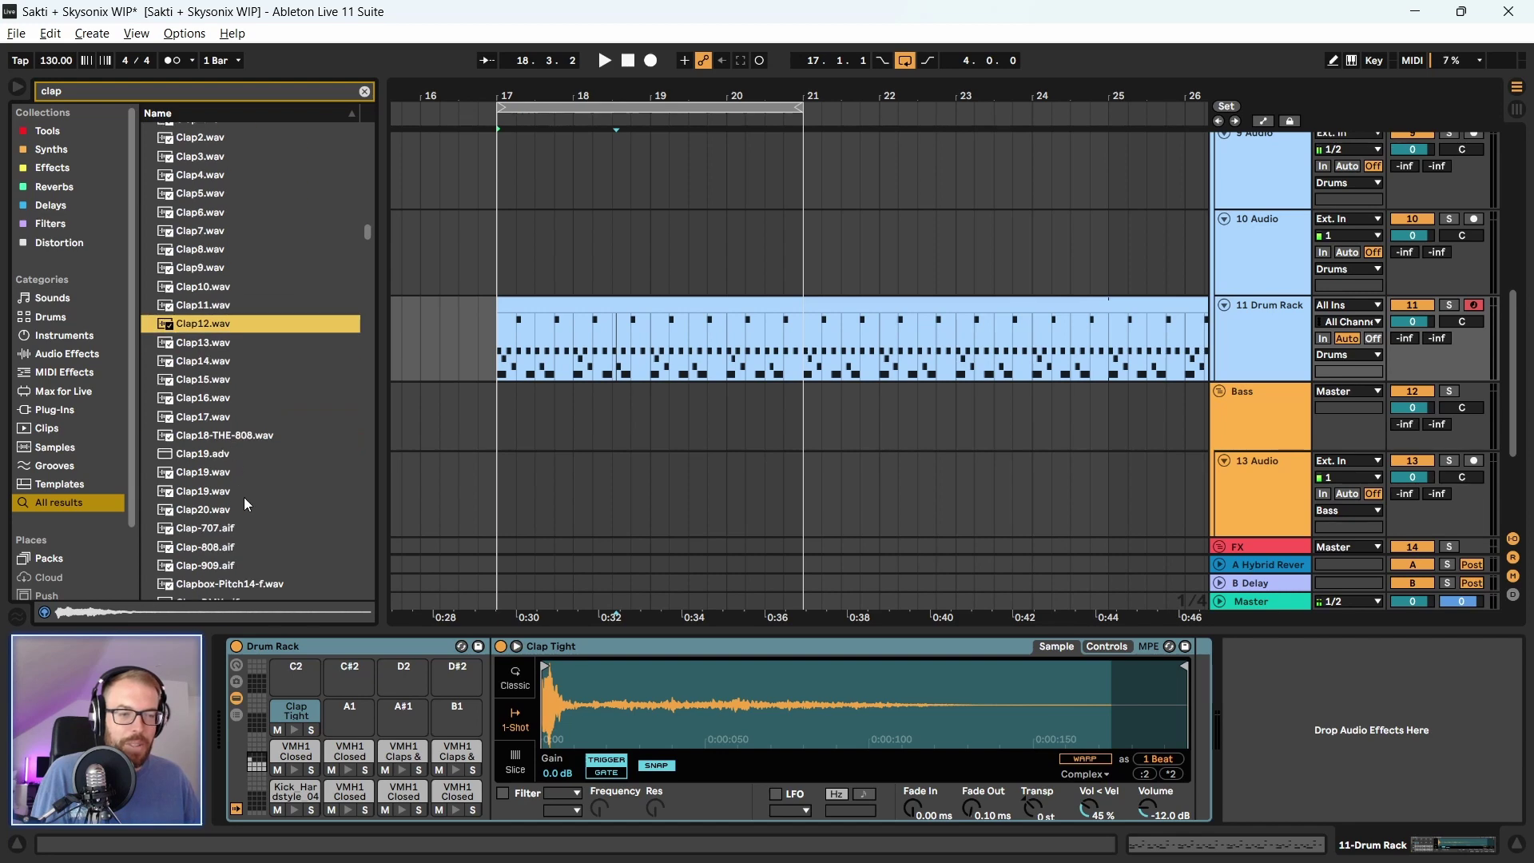
scroll(243, 479, down, 4)
click(240, 391)
scroll(255, 400, down, 4)
Audition the Cymatics - Kermode Clap samples and Demo Claps 120 bpm.aif
click(278, 477)
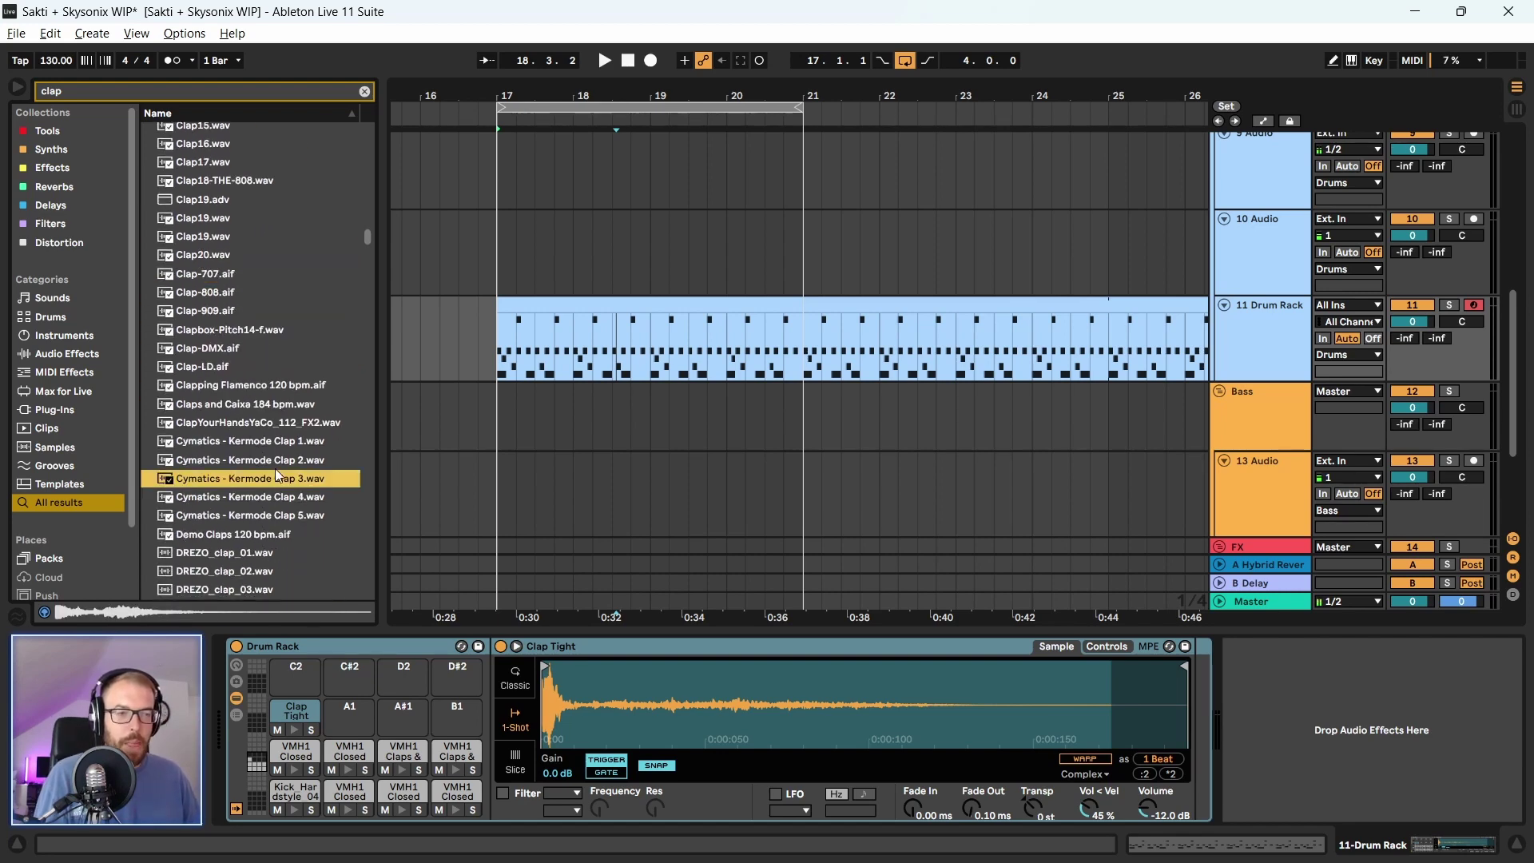
key(Up)
key(Up)
key(Down)
key(Down)
key(Down)
key(Down)
key(Down)
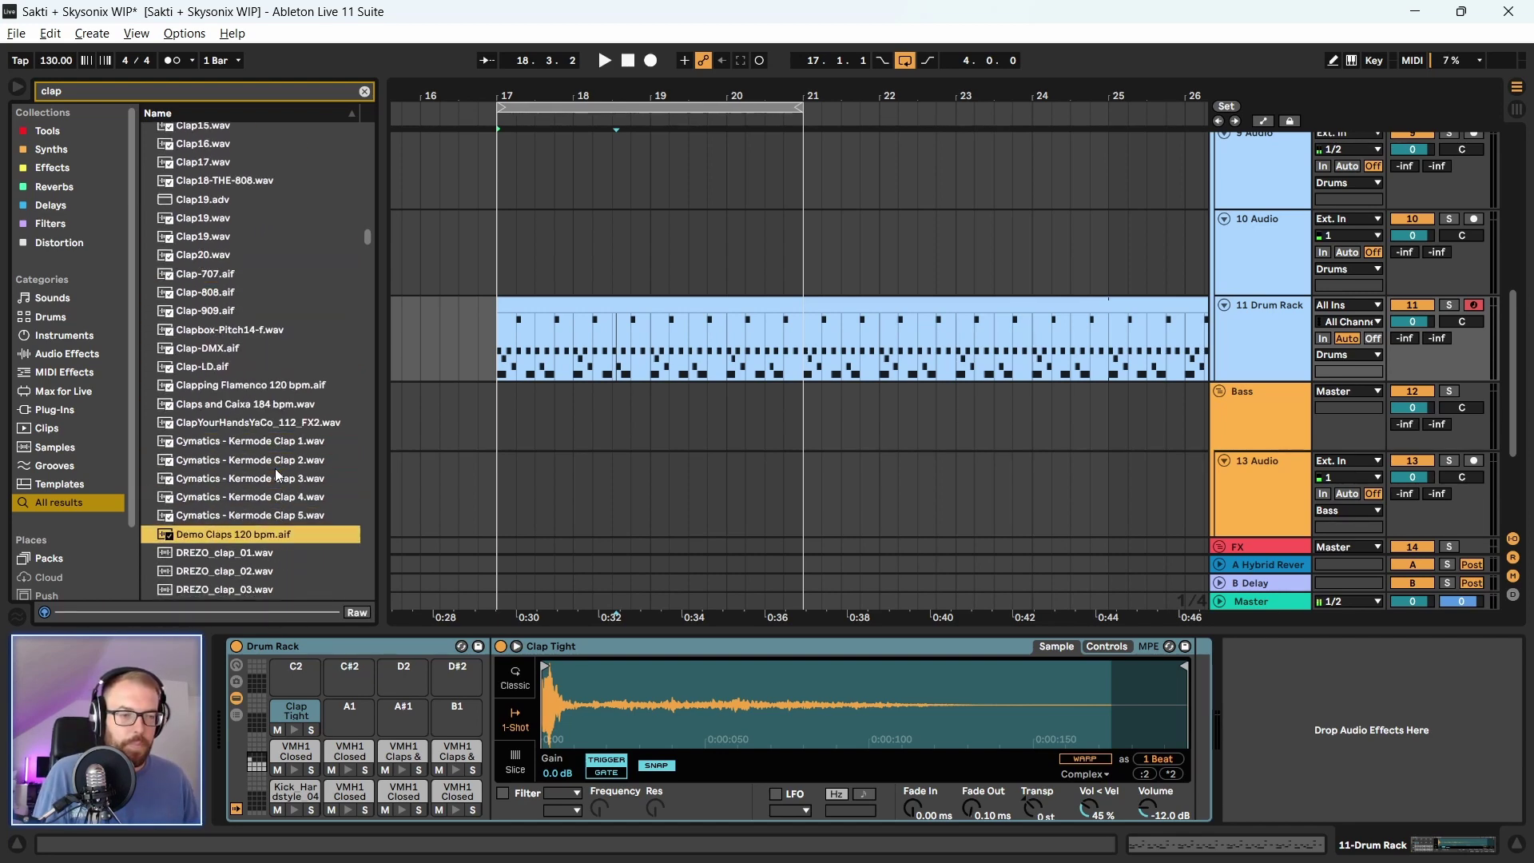
Audition the DREZO_clap samples from DREZO_clap_01.wav through DREZO_clap_10.wav
key(Down)
key(Down)
key(Down)
key(Down)
key(Down)
key(Down)
key(Down)
key(Down)
key(Down)
key(Down)
key(Down)
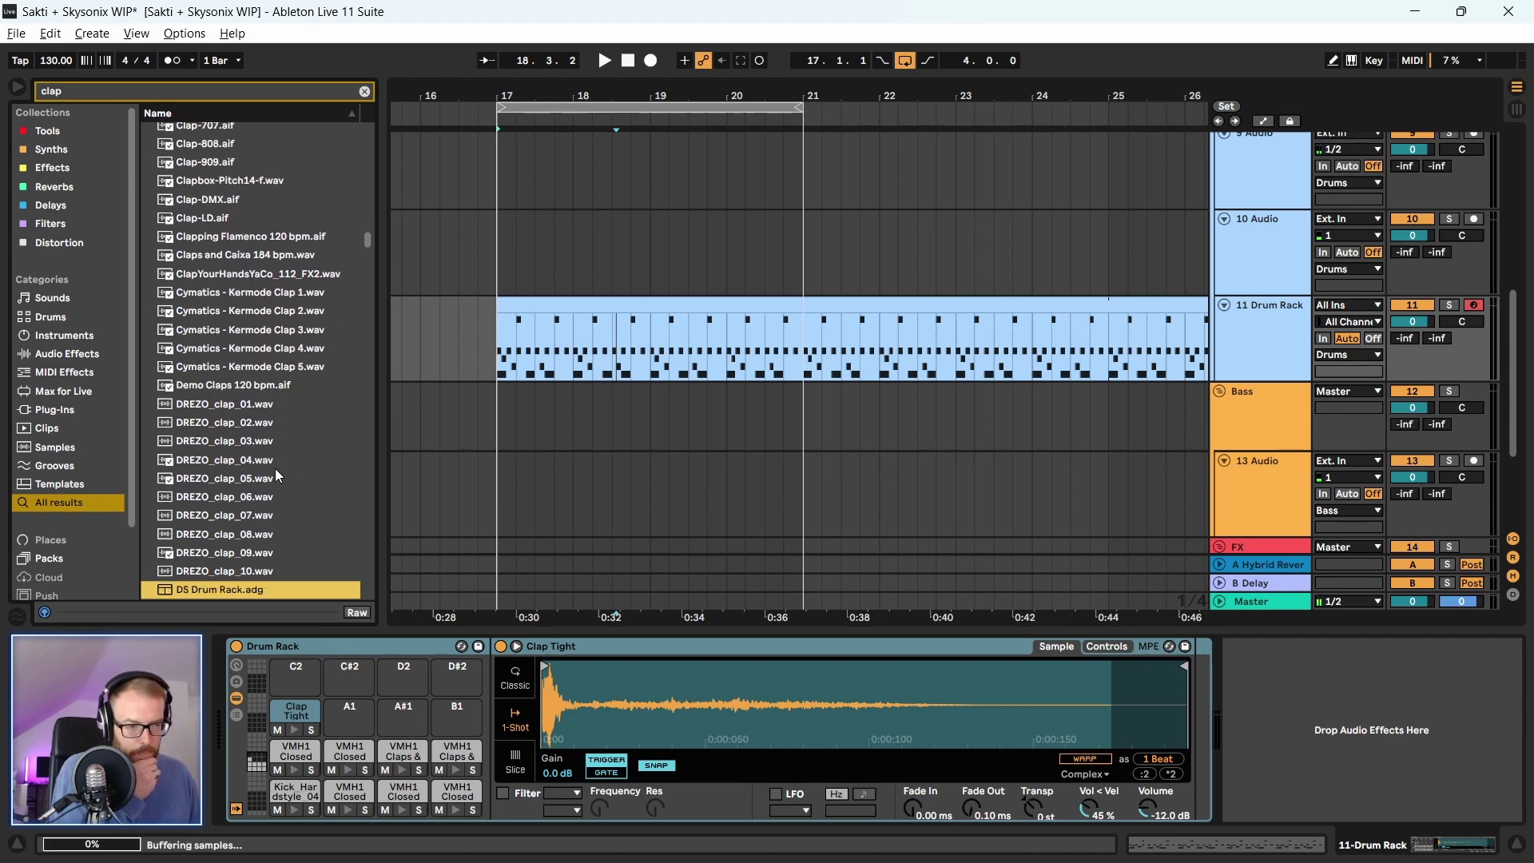
Audition the following clap results such as Future Clap.wav, Glitch Hop Clap.wav and the Groove Clap 130 Bpm loops
key(Down)
key(Down)
key(Down)
key(Down)
key(Down)
key(Down)
key(Down)
key(Down)
key(Down)
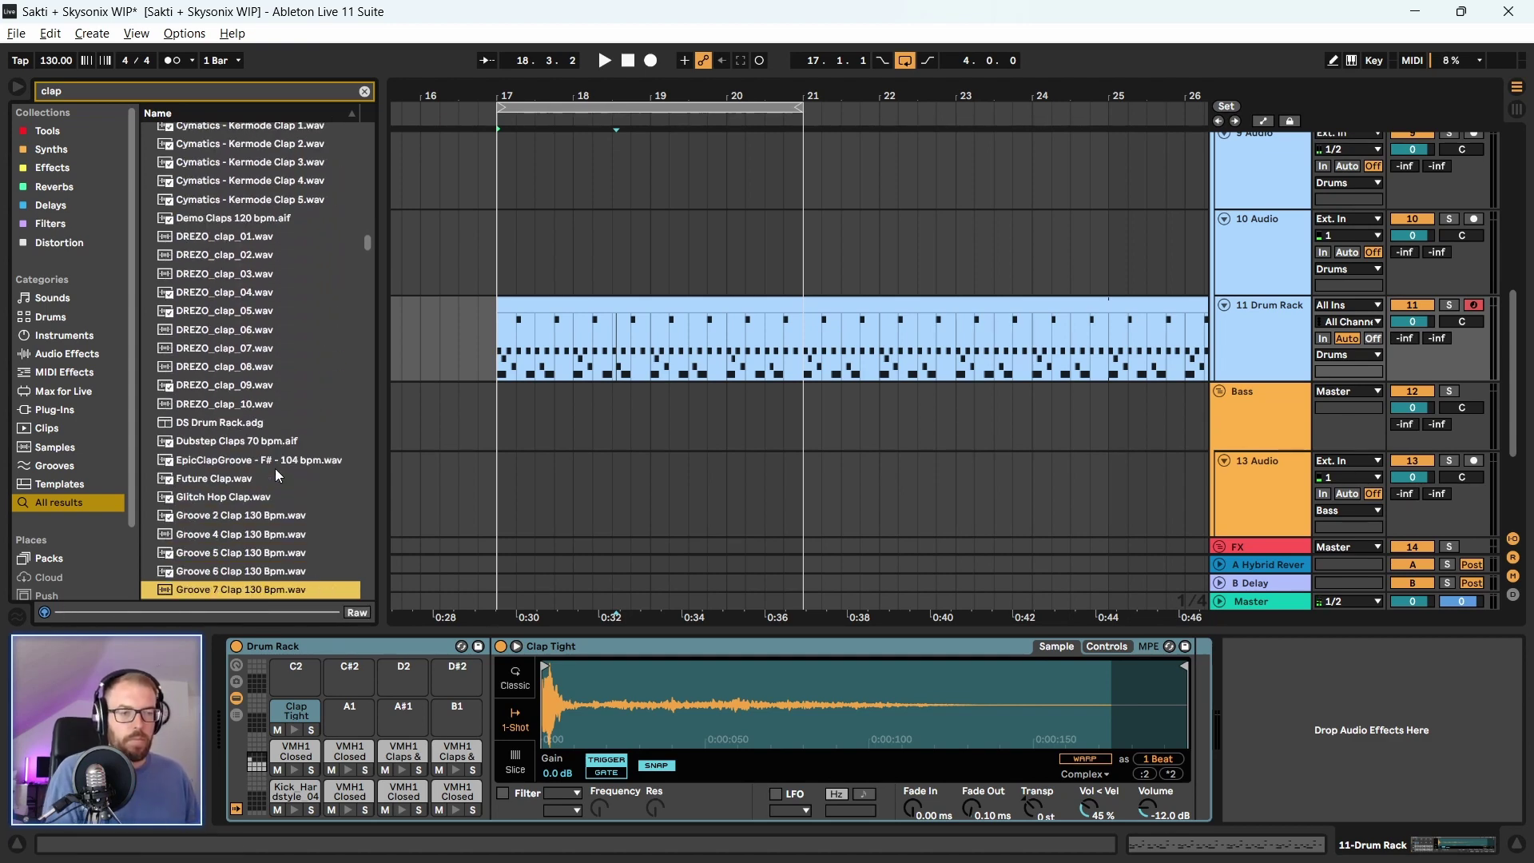
Audition the MMG_Clap samples from MMG_Clap-1.wav through MMG_Clap-6.wav and Snare Clapper.aif
scroll(275, 468, down, 10)
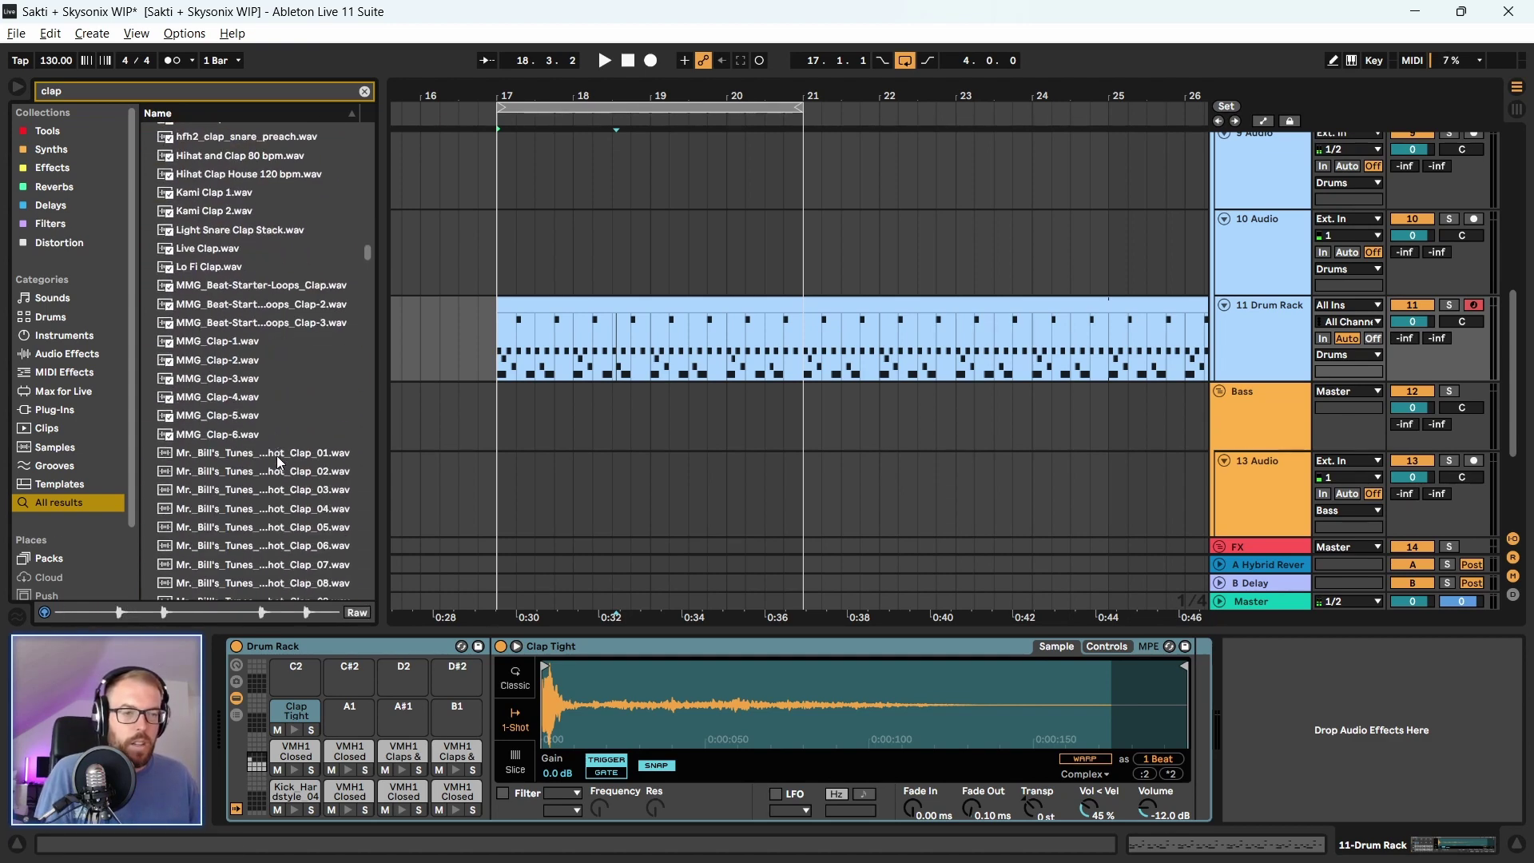
scroll(278, 462, down, 2)
click(265, 244)
key(Down)
key(Down)
key(Down)
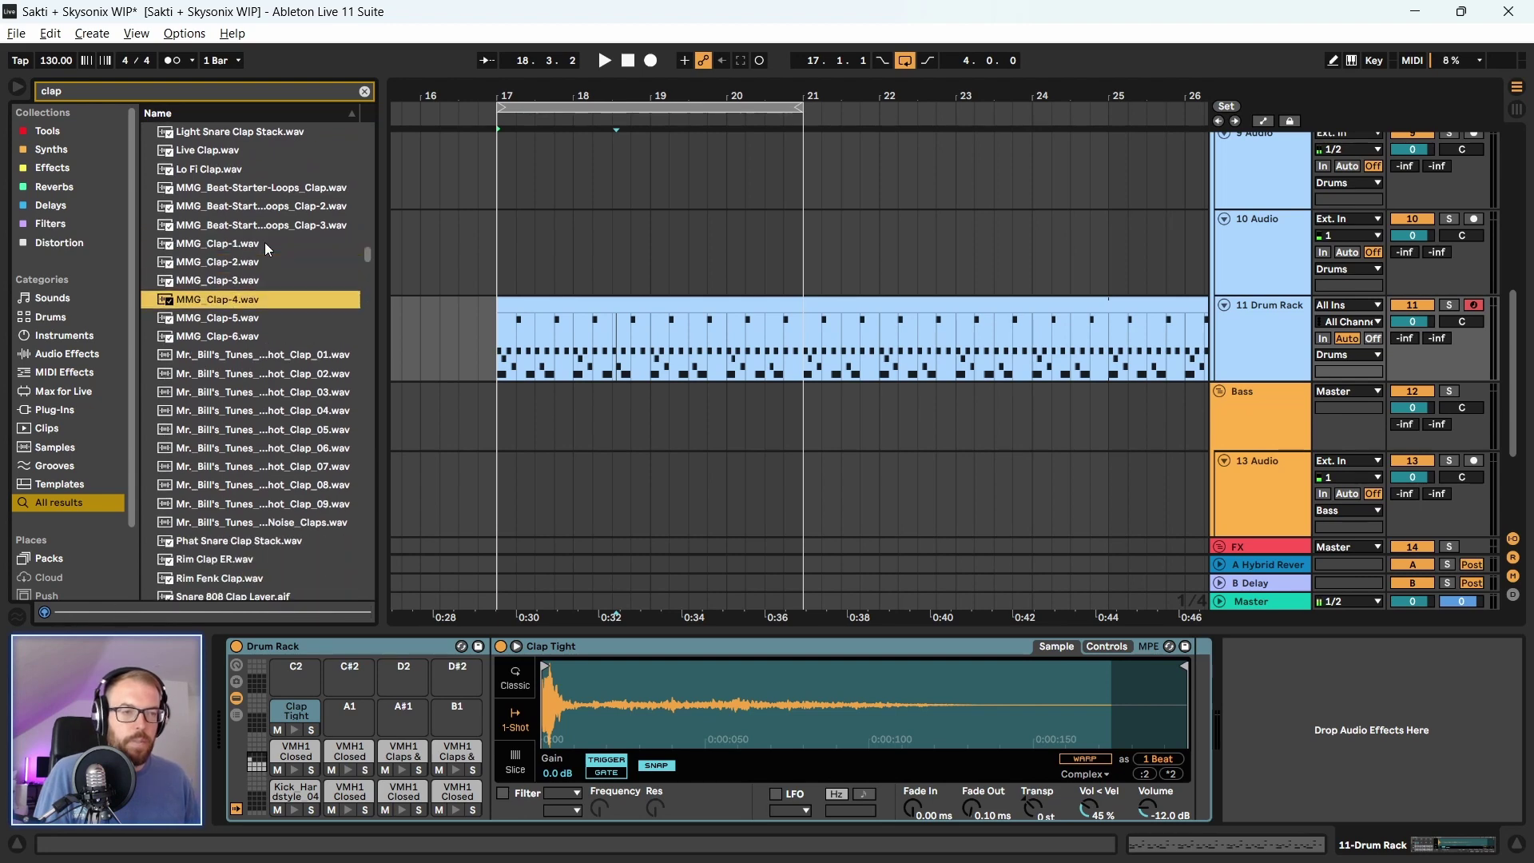
key(Down)
key(Down)
scroll(286, 467, down, 5)
click(286, 470)
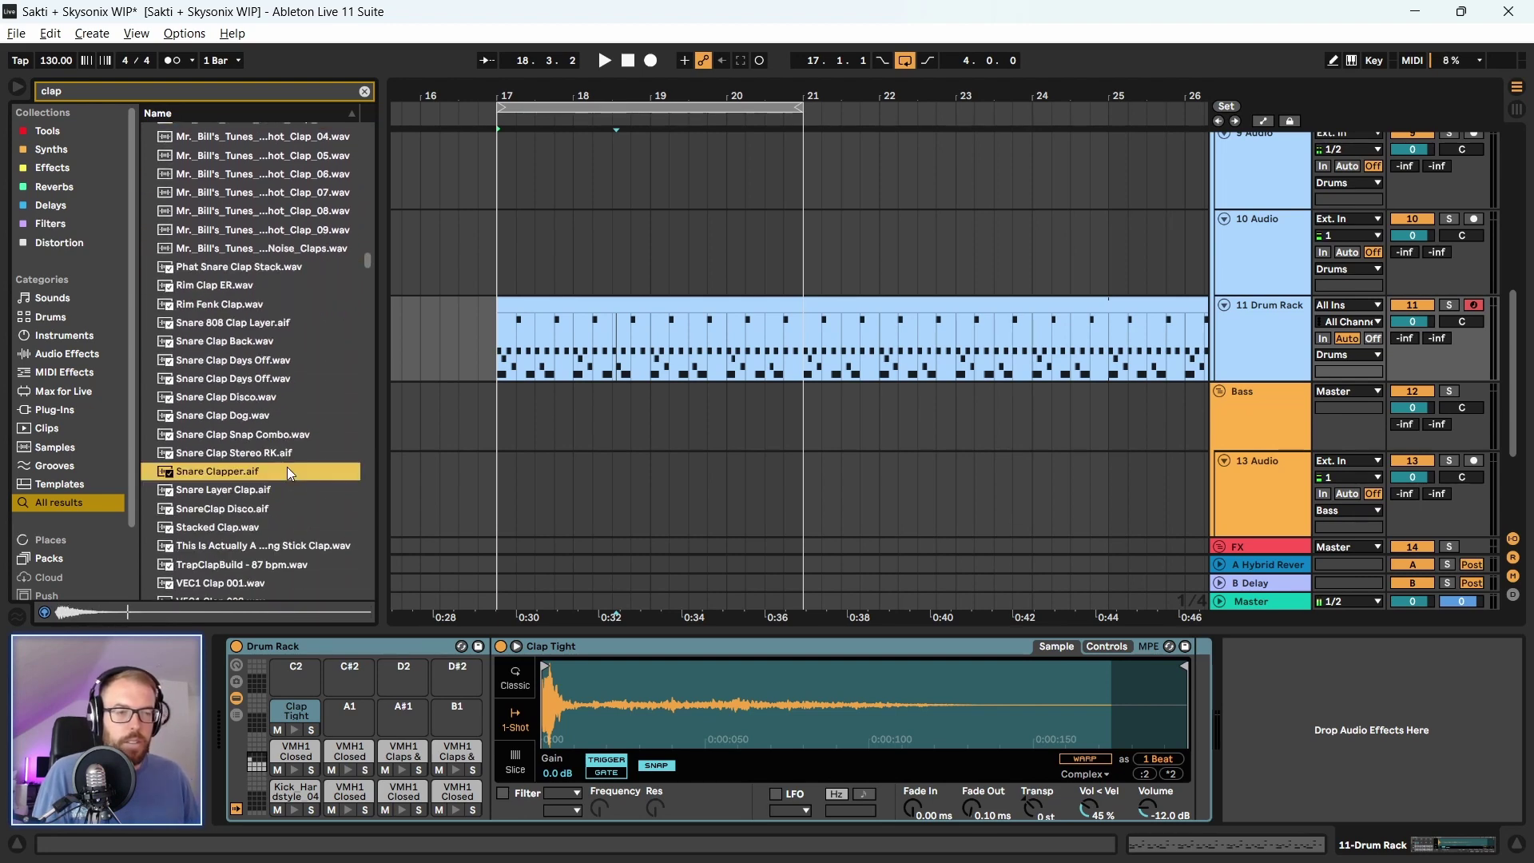
Compare the Snare Clap samples and load Snare 808 Clap Layer.aif onto the Drum Rack's empty A1 pad
click(257, 401)
key(Up)
key(Up)
key(Up)
key(Up)
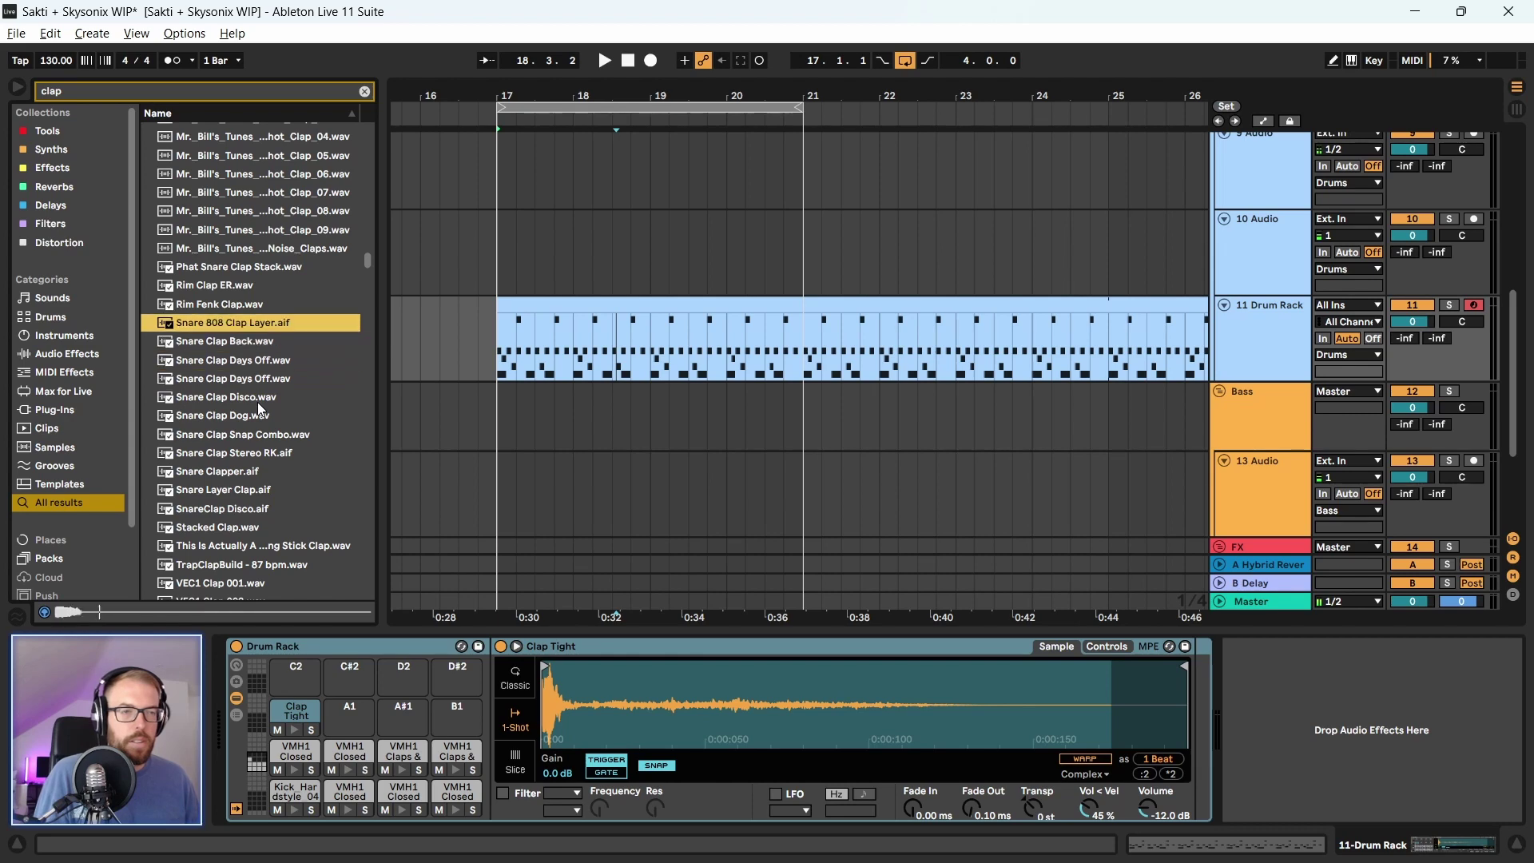
scroll(258, 401, down, 2)
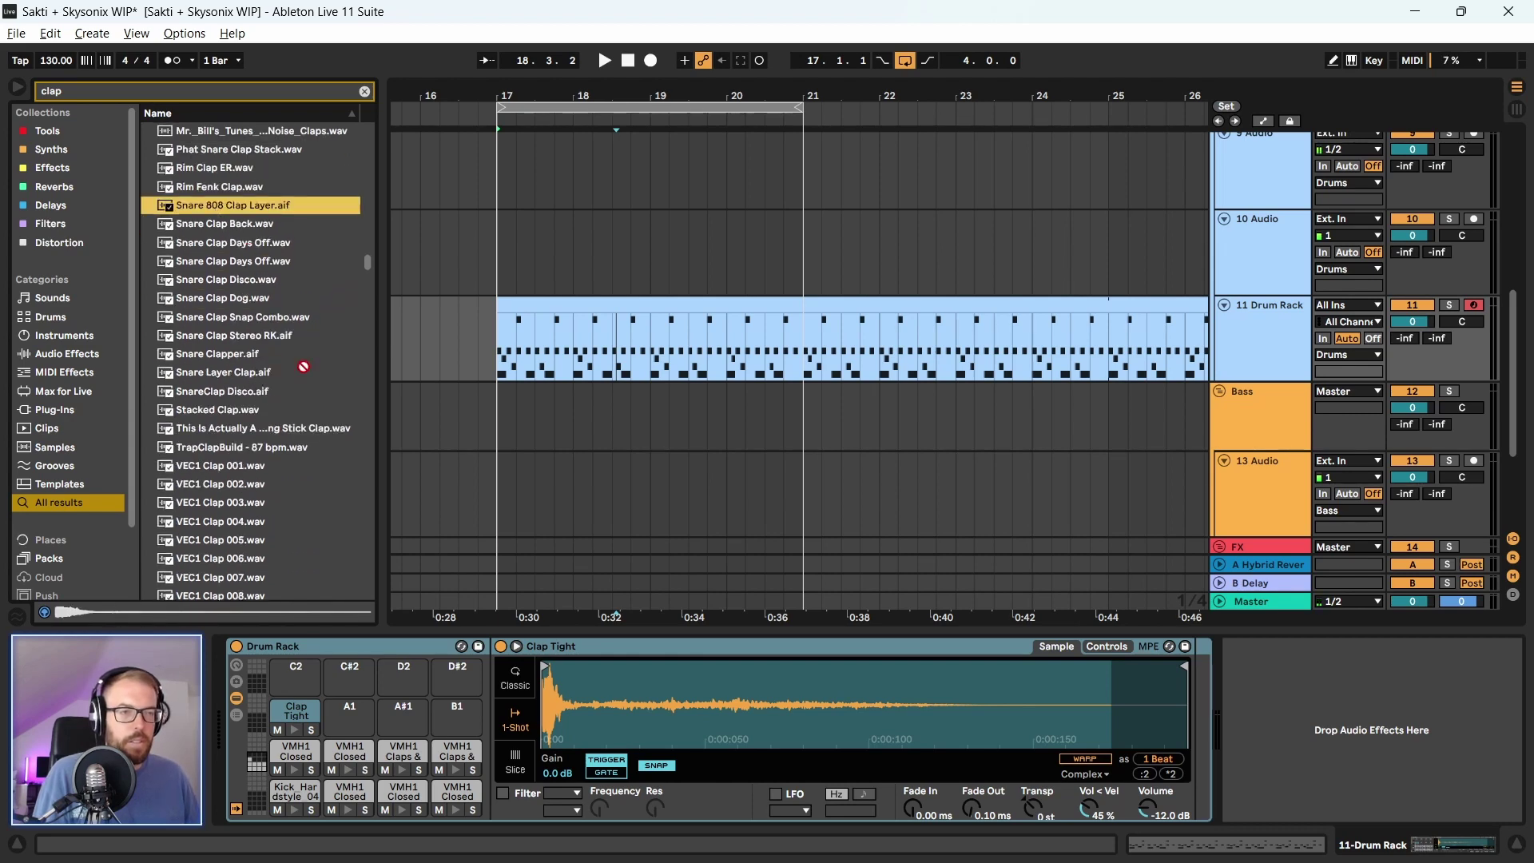
drag(303, 367, 367, 724)
Audition the remaining snare clap samples and the first VEC1 Clap files, up to VEC1 Clap 008.wav
key(Down)
key(Down)
key(Down)
key(Down)
key(Down)
key(Down)
key(Down)
key(Down)
key(Down)
key(Down)
key(Down)
key(Down)
key(Down)
key(Down)
key(Down)
key(Down)
key(Down)
key(Down)
key(Down)
key(Down)
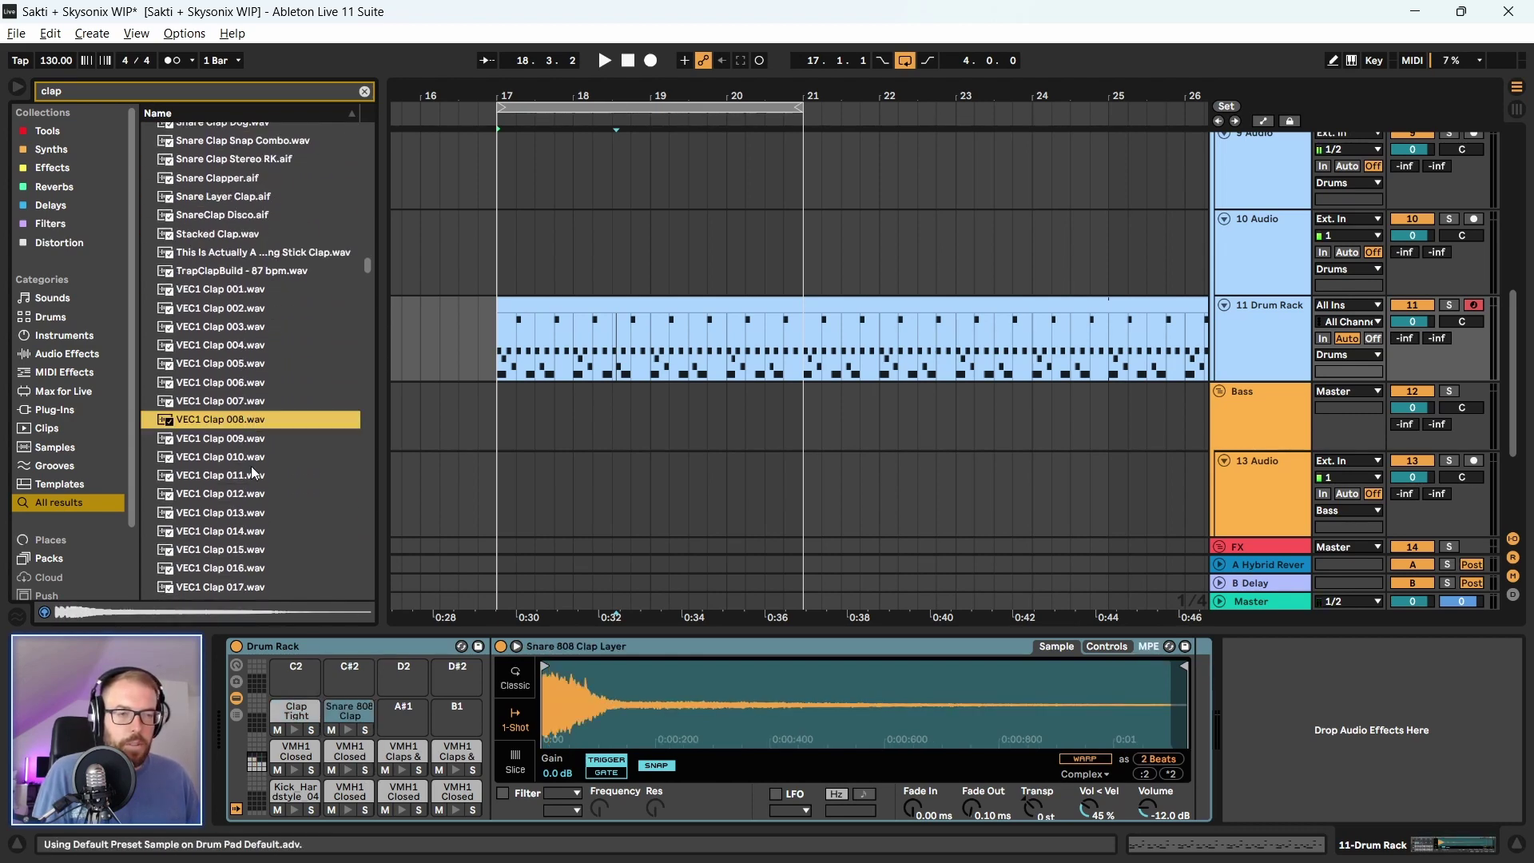
Audition further VEC1 Clap samples, going back and forth around VEC1 Clap 018.wav
scroll(257, 554, down, 5)
key(Down)
key(Down)
key(Down)
key(Down)
key(Down)
key(Down)
key(Down)
key(Down)
key(Down)
key(Down)
key(Down)
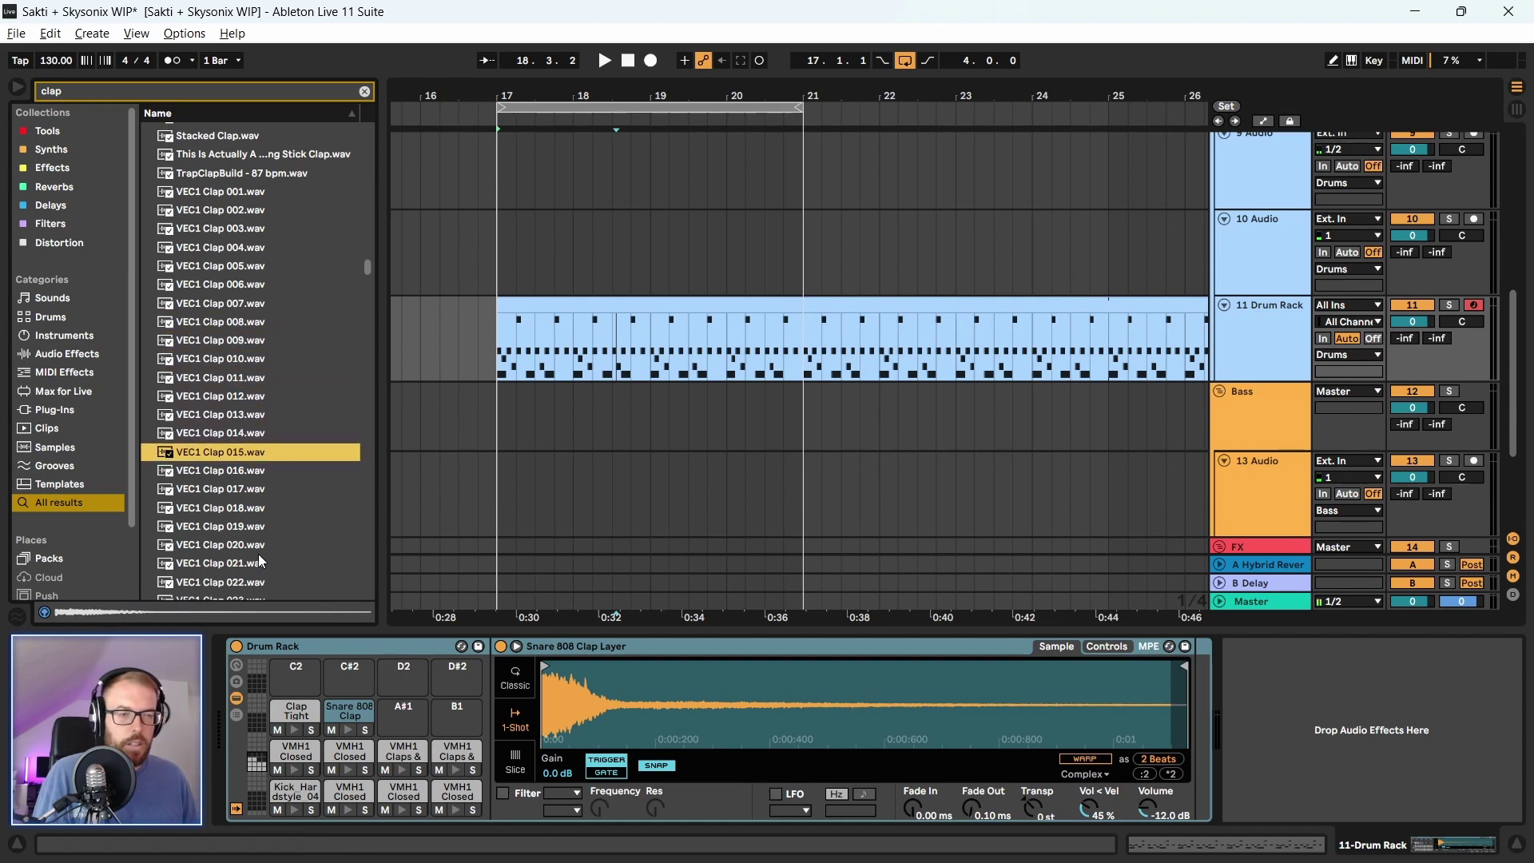
key(Down)
key(Down)
key(Up)
key(Up)
key(Up)
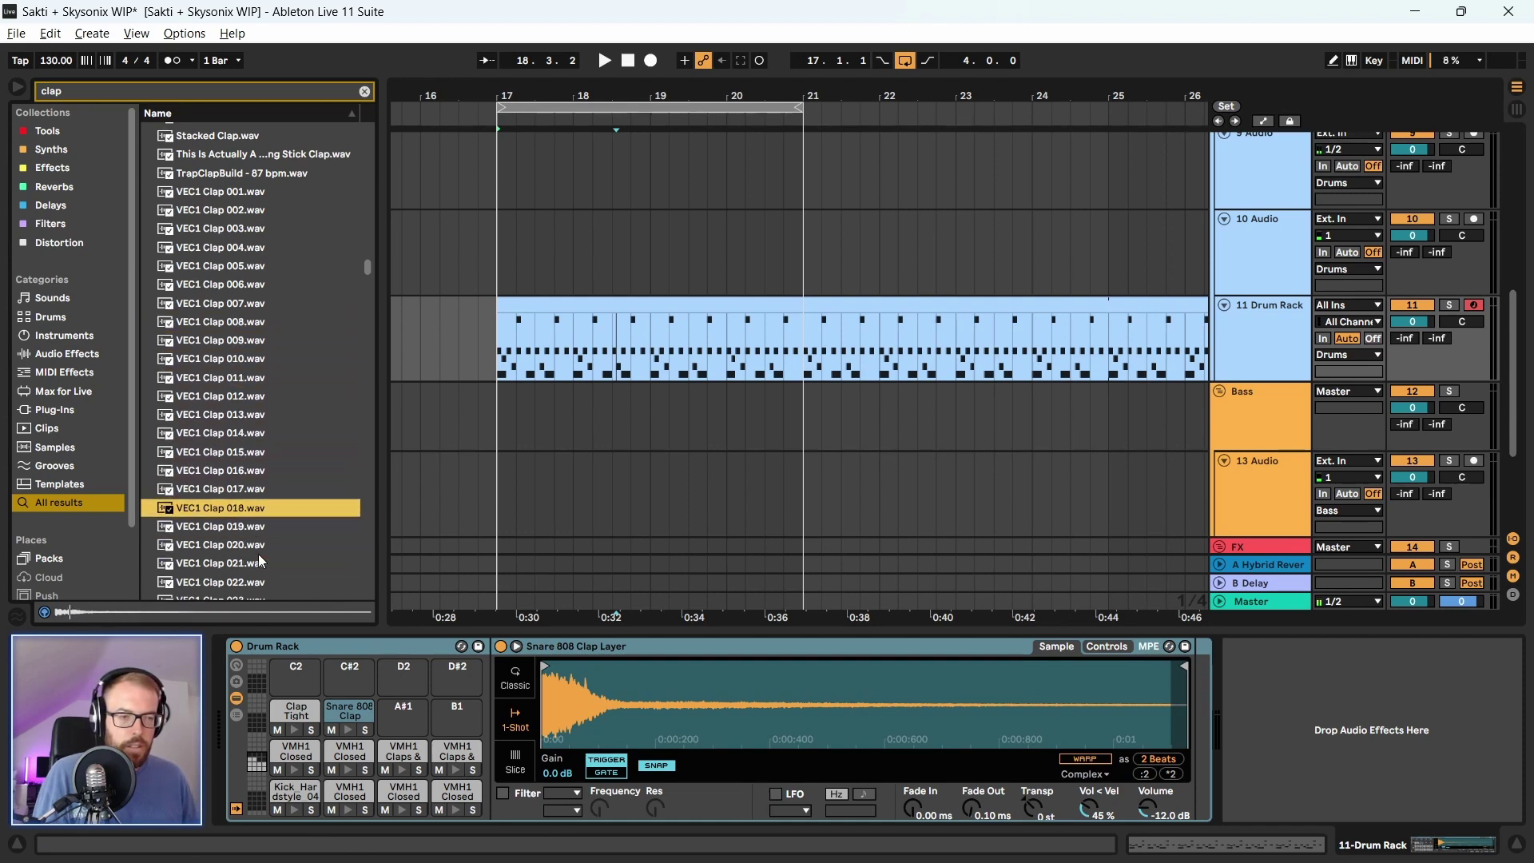
Load VEC1 Clap 018.wav onto the Drum Rack's empty A#1 pad
drag(225, 507, 404, 736)
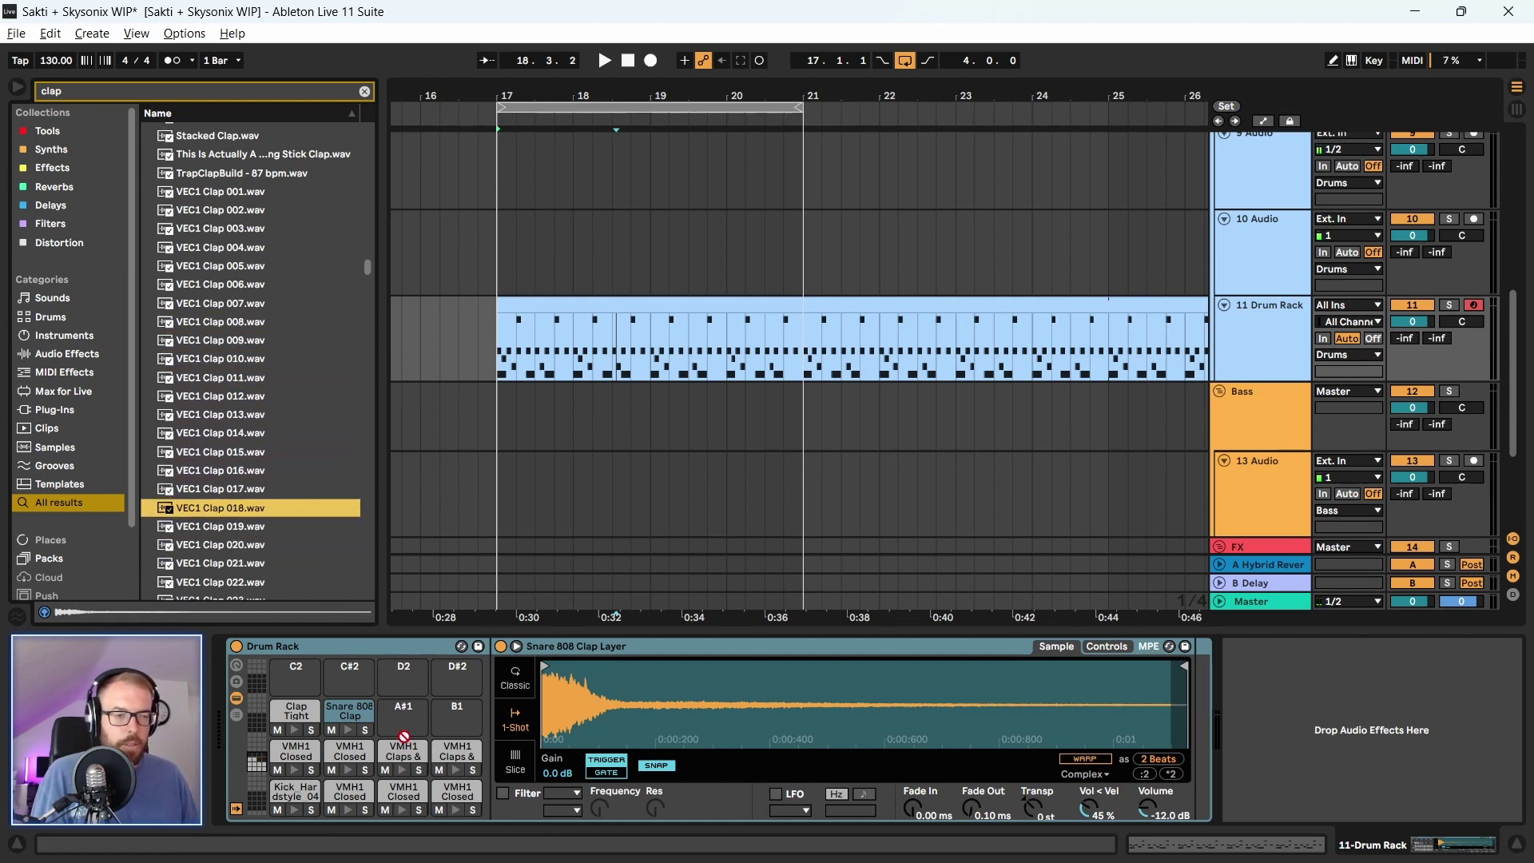
key(shift+Down)
key(shift+Down)
key(shift+Down)
key(shift+Down)
key(shift+Down)
drag(220, 518, 403, 770)
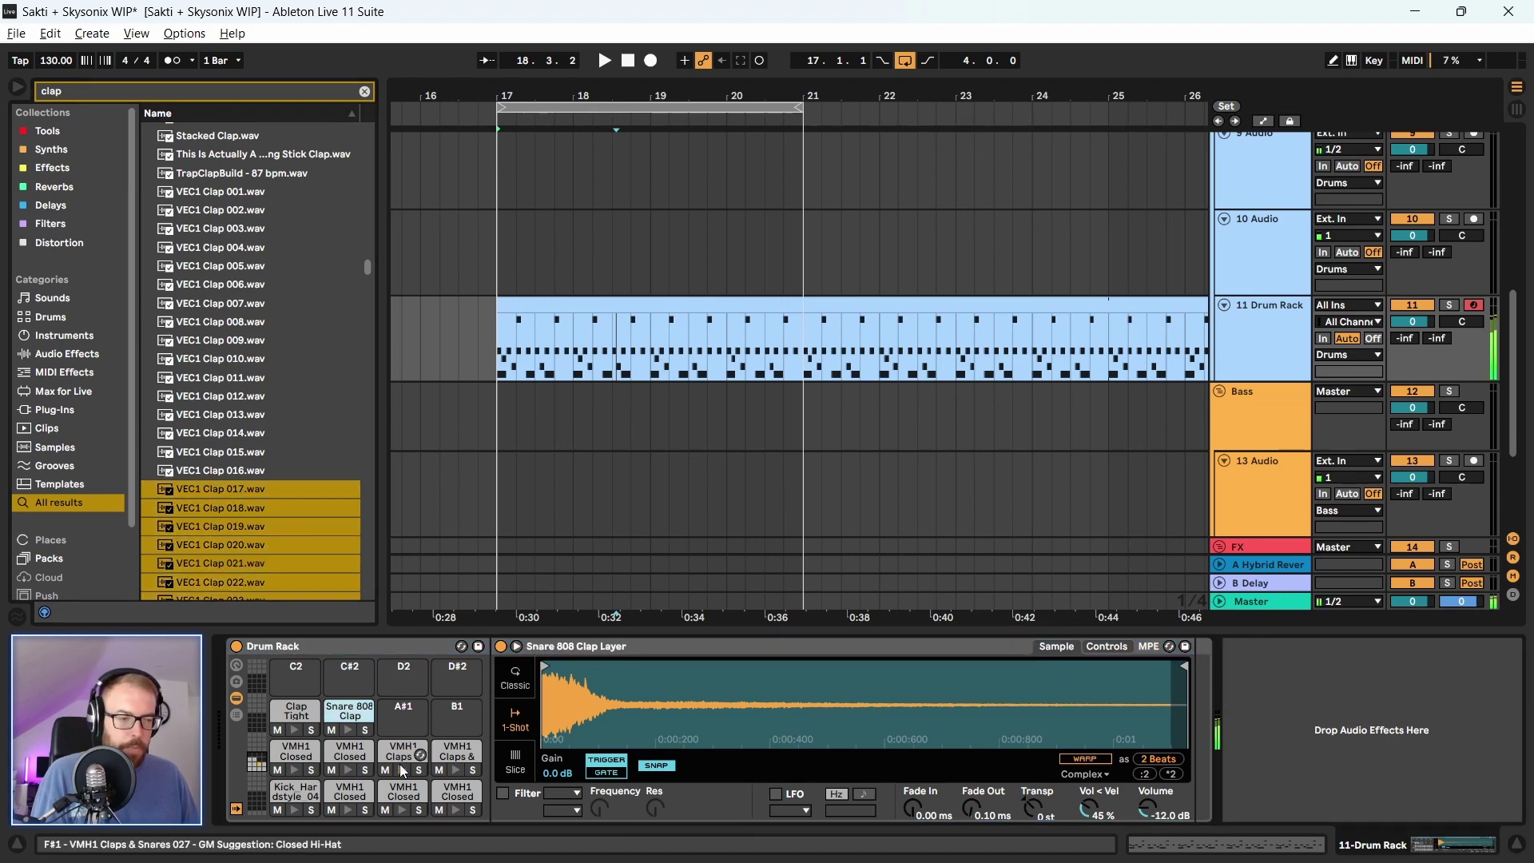
click(192, 453)
click(211, 490)
click(207, 510)
drag(205, 510, 403, 708)
Compare the VEC1 Clap samples after 018 and load VEC1 Clap 032.wav onto the Drum Rack's empty B1 pad
scroll(219, 524, down, 3)
click(219, 524)
key(Down)
key(Down)
key(Down)
key(Down)
key(Down)
key(Down)
key(Down)
key(Down)
key(Down)
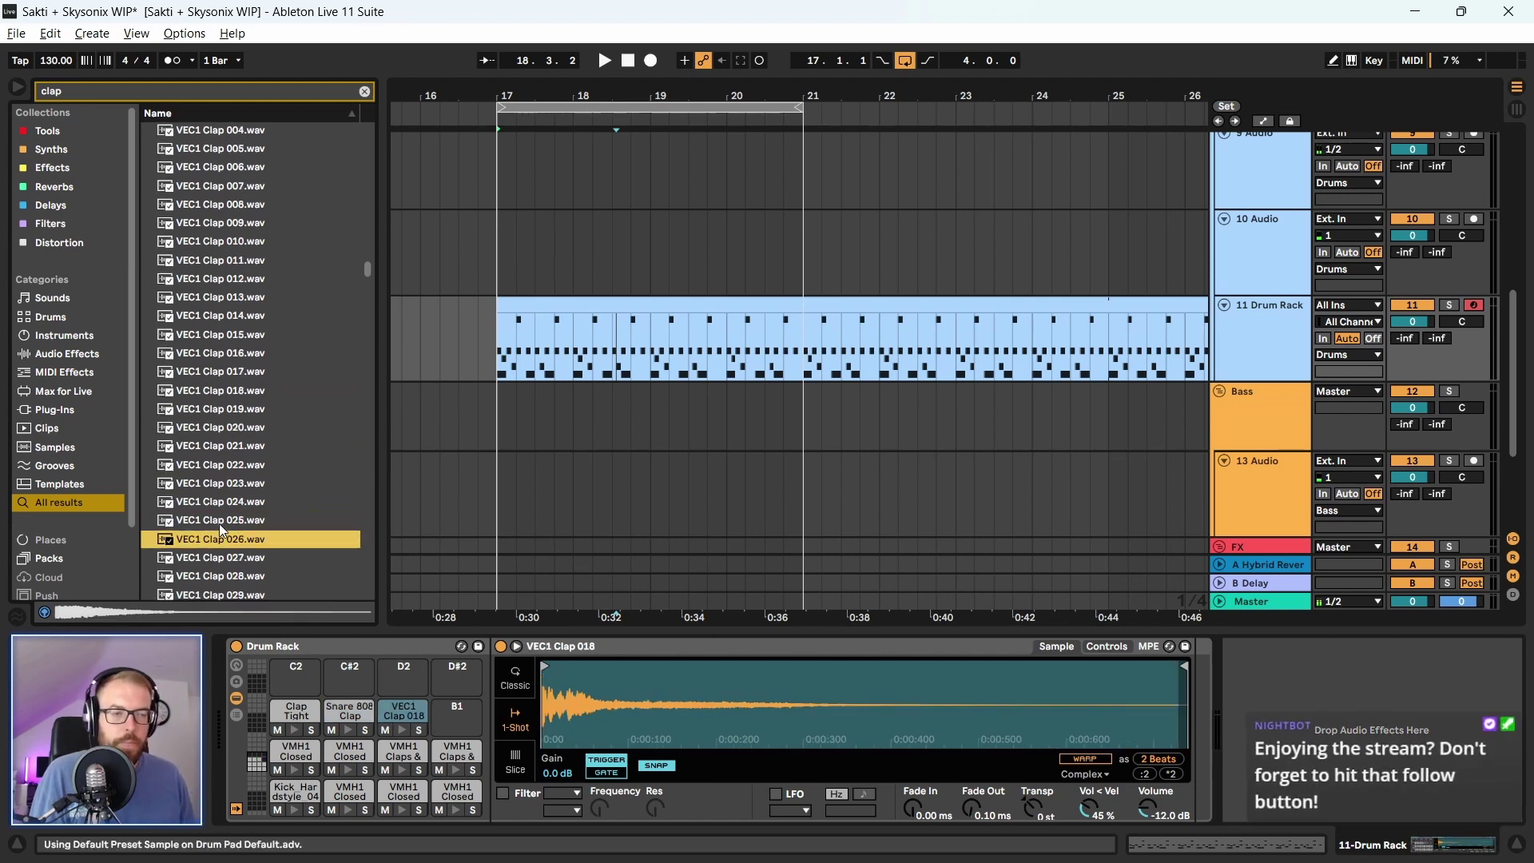
key(Up)
key(Up)
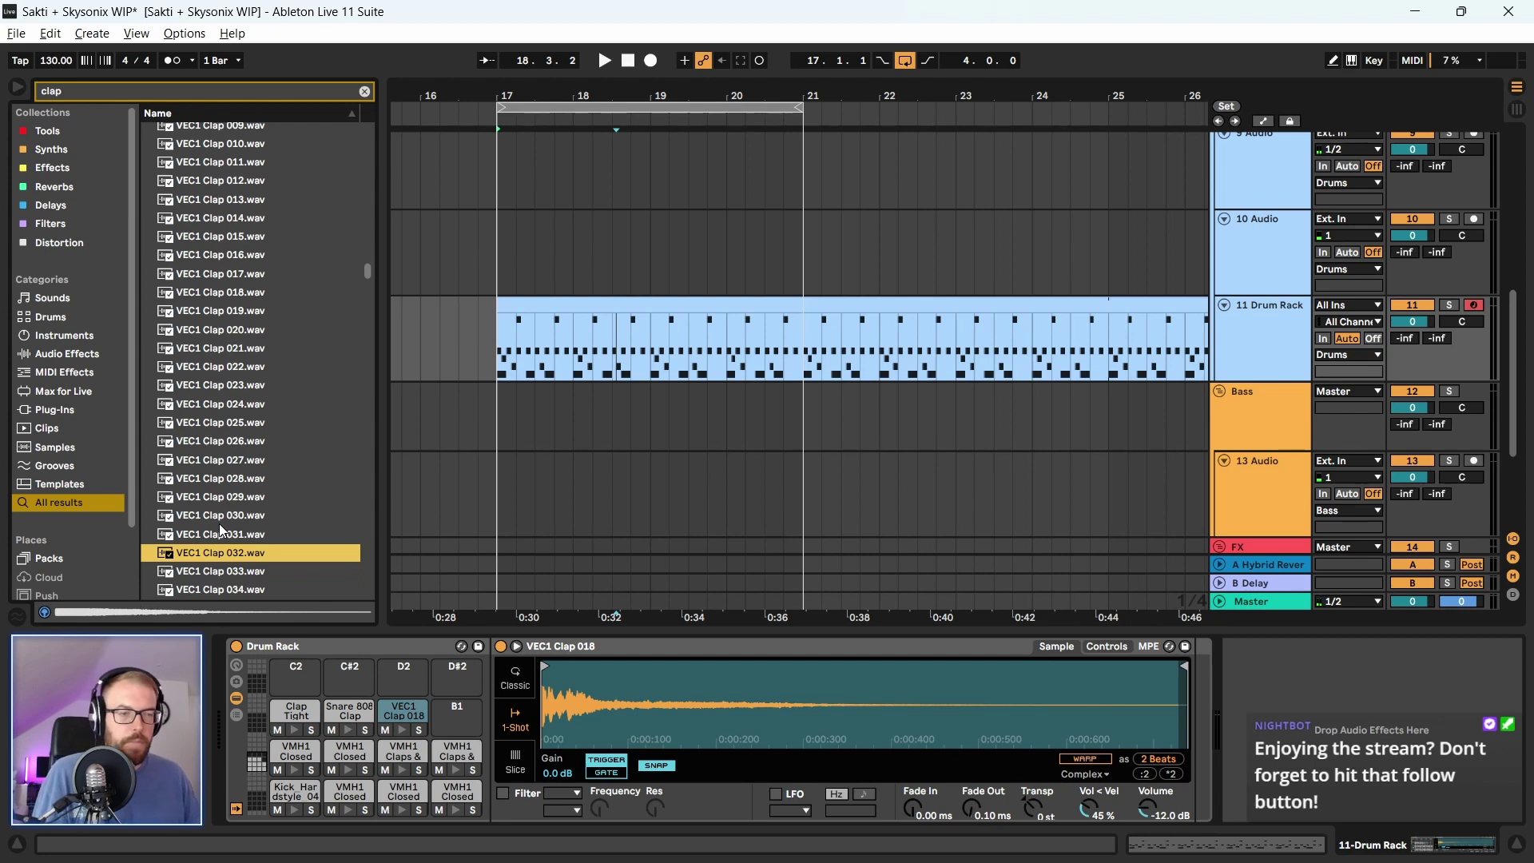
click(219, 524)
click(209, 566)
click(201, 552)
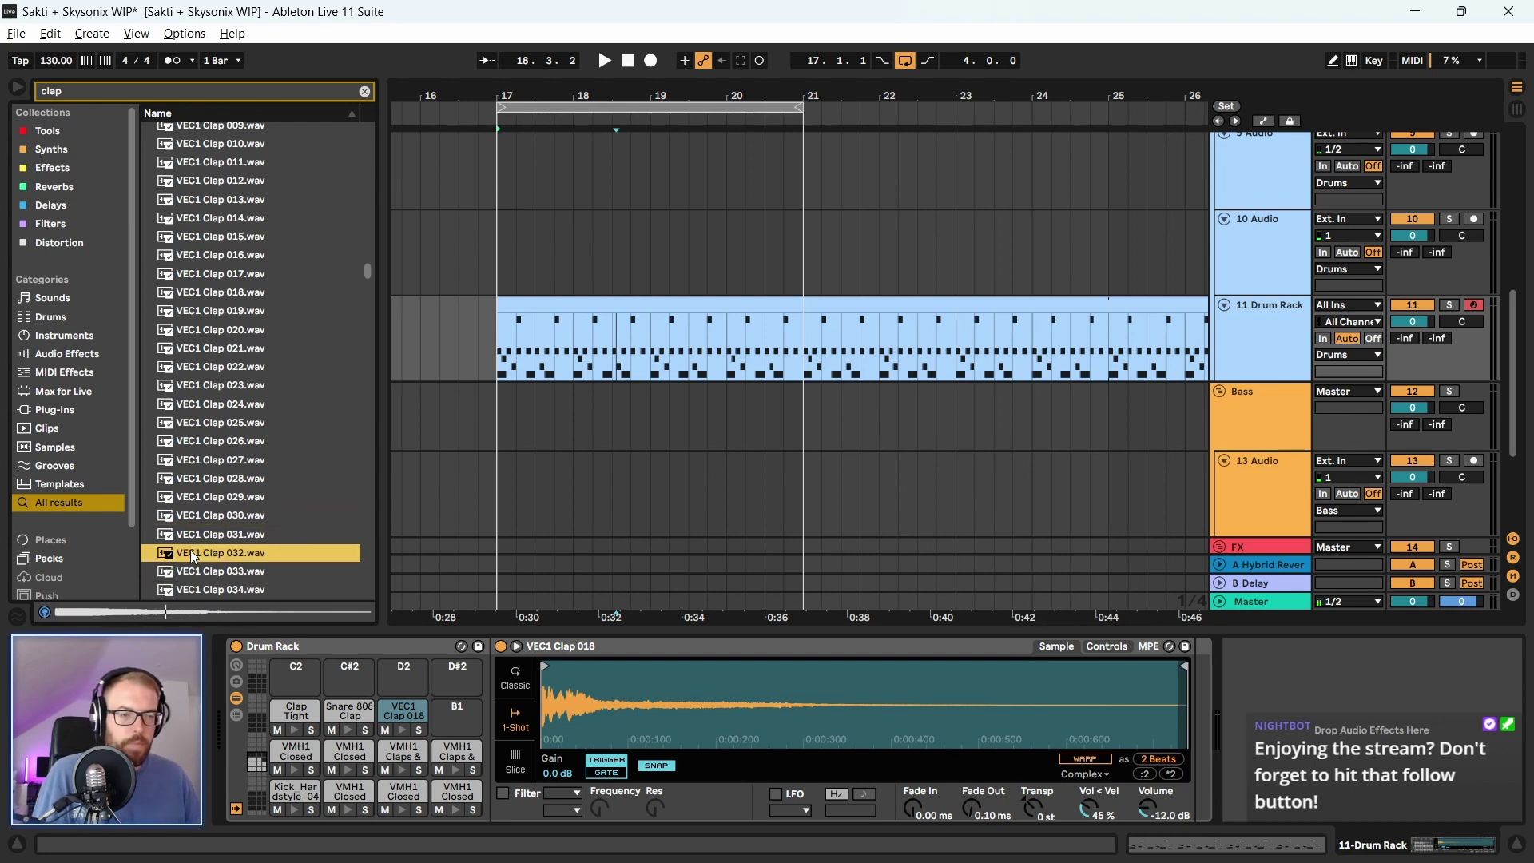
drag(202, 552, 457, 716)
Spot-check more VEC1 Clap samples further down the results, including VEC1 Clap 042.wav and VEC1 Clap 063.wav
scroll(230, 486, down, 10)
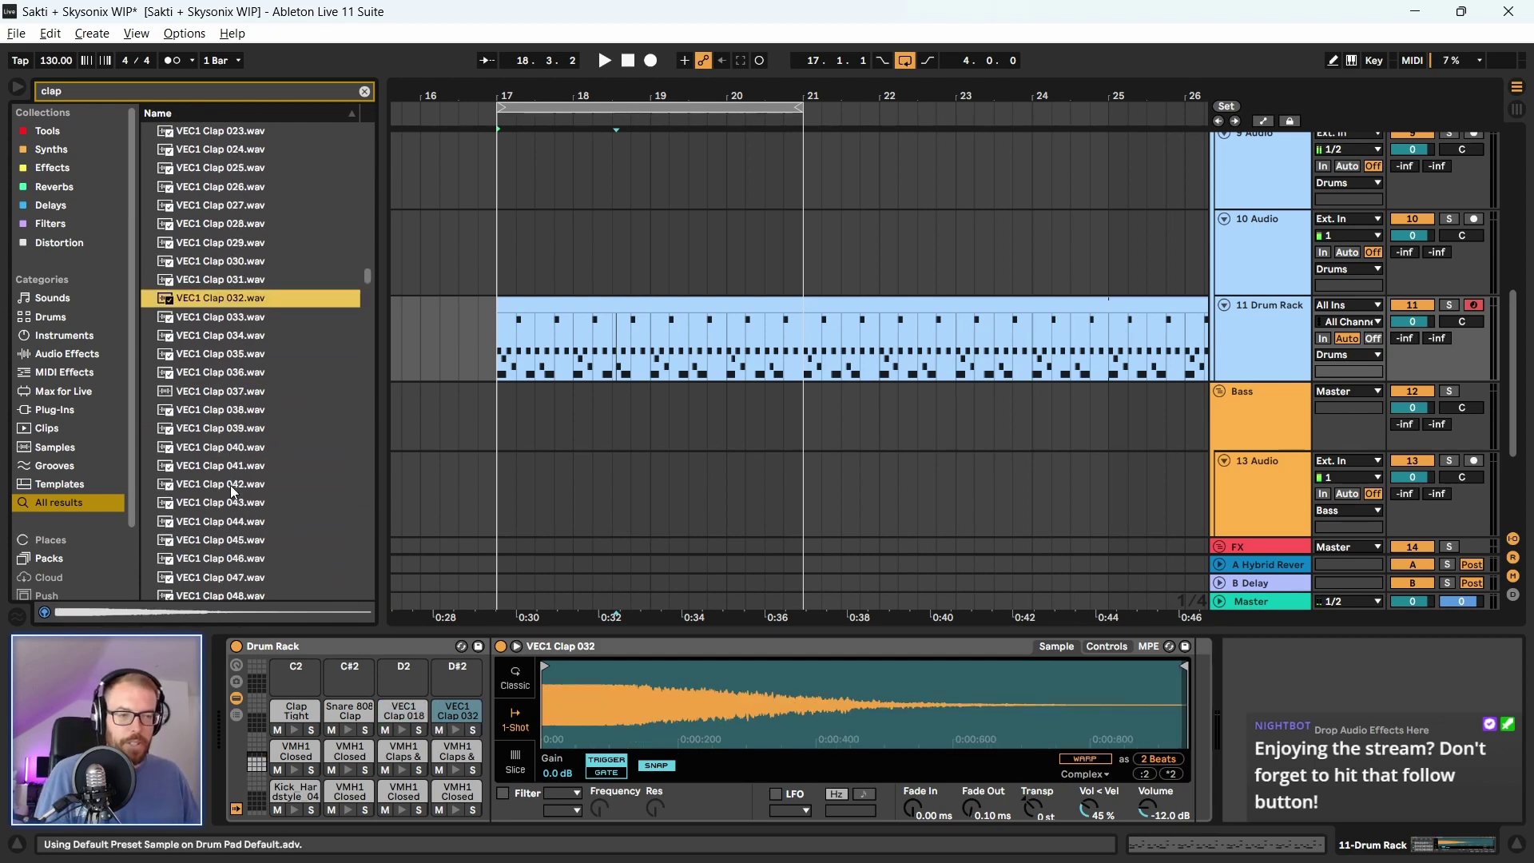
click(230, 486)
scroll(226, 559, down, 4)
click(222, 475)
scroll(222, 475, down, 3)
click(222, 474)
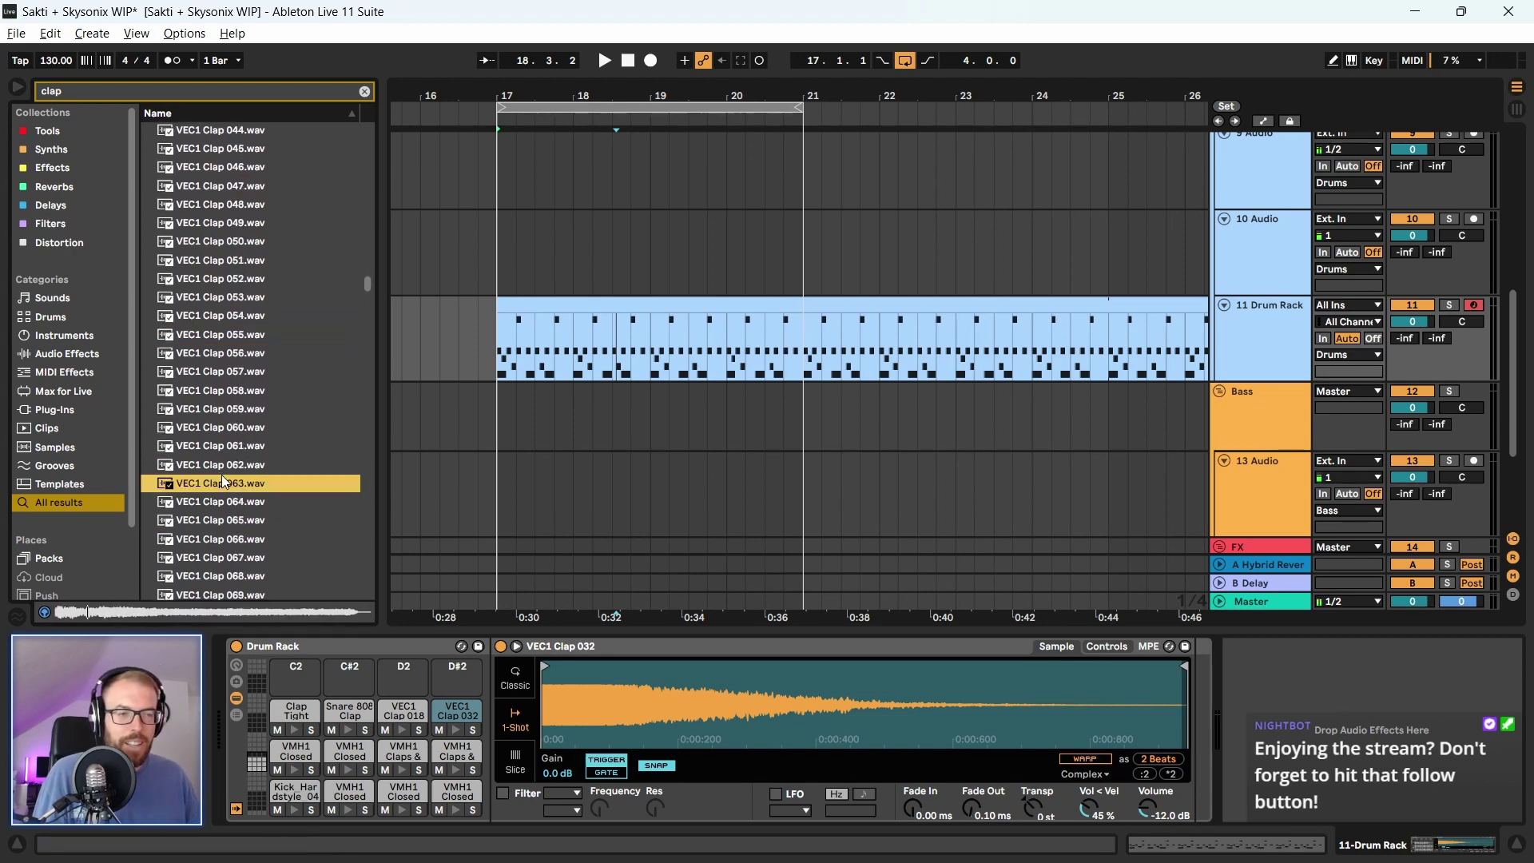
scroll(222, 475, down, 3)
click(222, 475)
scroll(222, 475, down, 3)
Audition the last VEE2 Clap samples and load VEE2 Clap 196.wav onto the Drum Rack's empty C2 pad
drag(361, 285, 366, 423)
click(270, 462)
scroll(270, 522, down, 2)
key(Down)
key(Down)
key(Down)
key(Down)
key(Down)
key(Down)
key(Down)
key(Down)
key(Down)
key(Down)
key(Down)
key(Down)
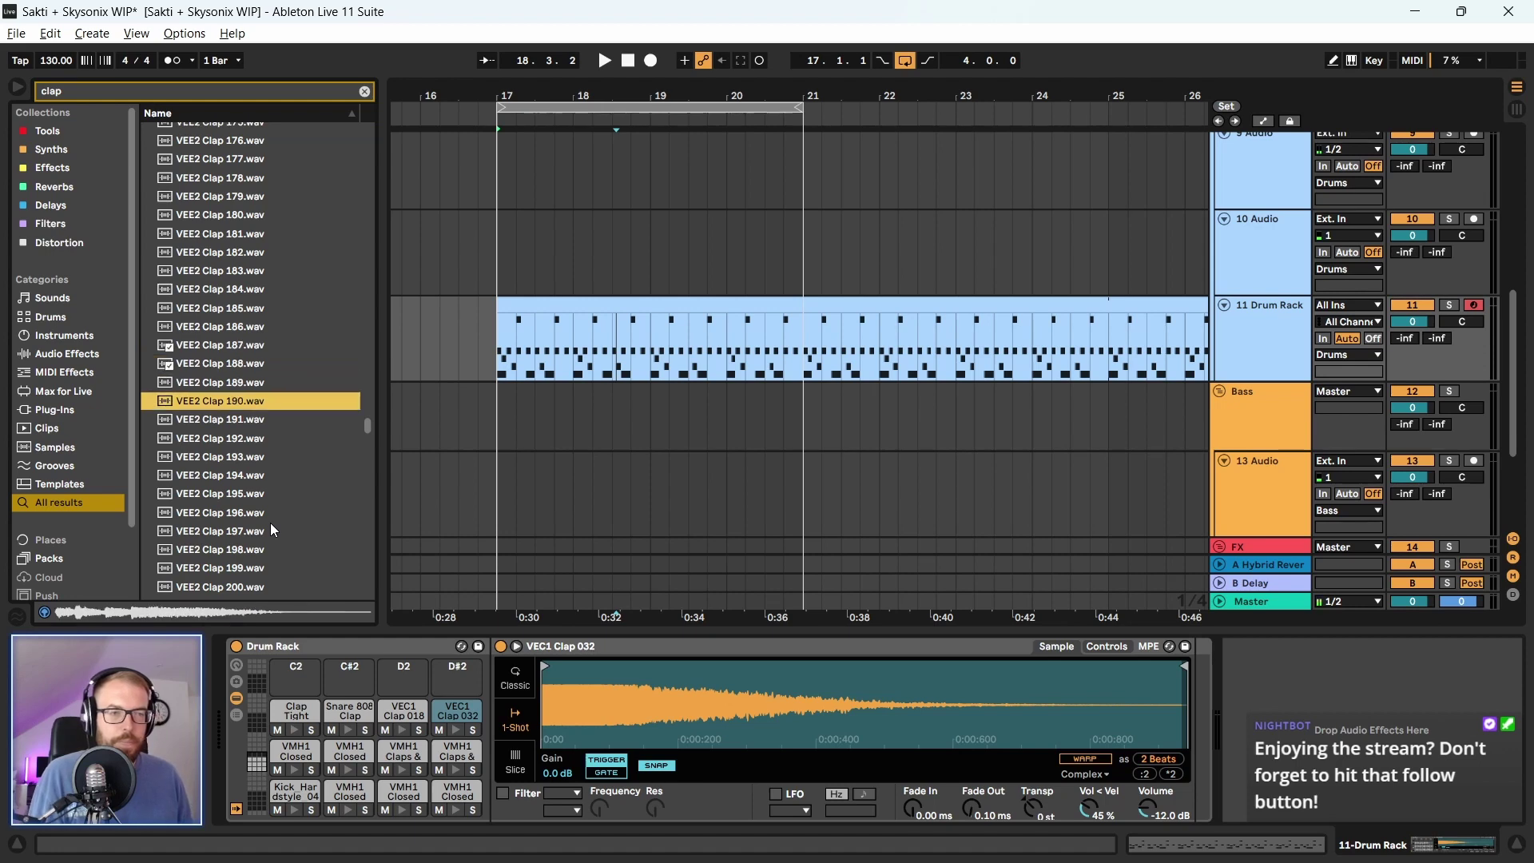
key(Down)
key(Up)
key(Up)
key(Up)
key(Up)
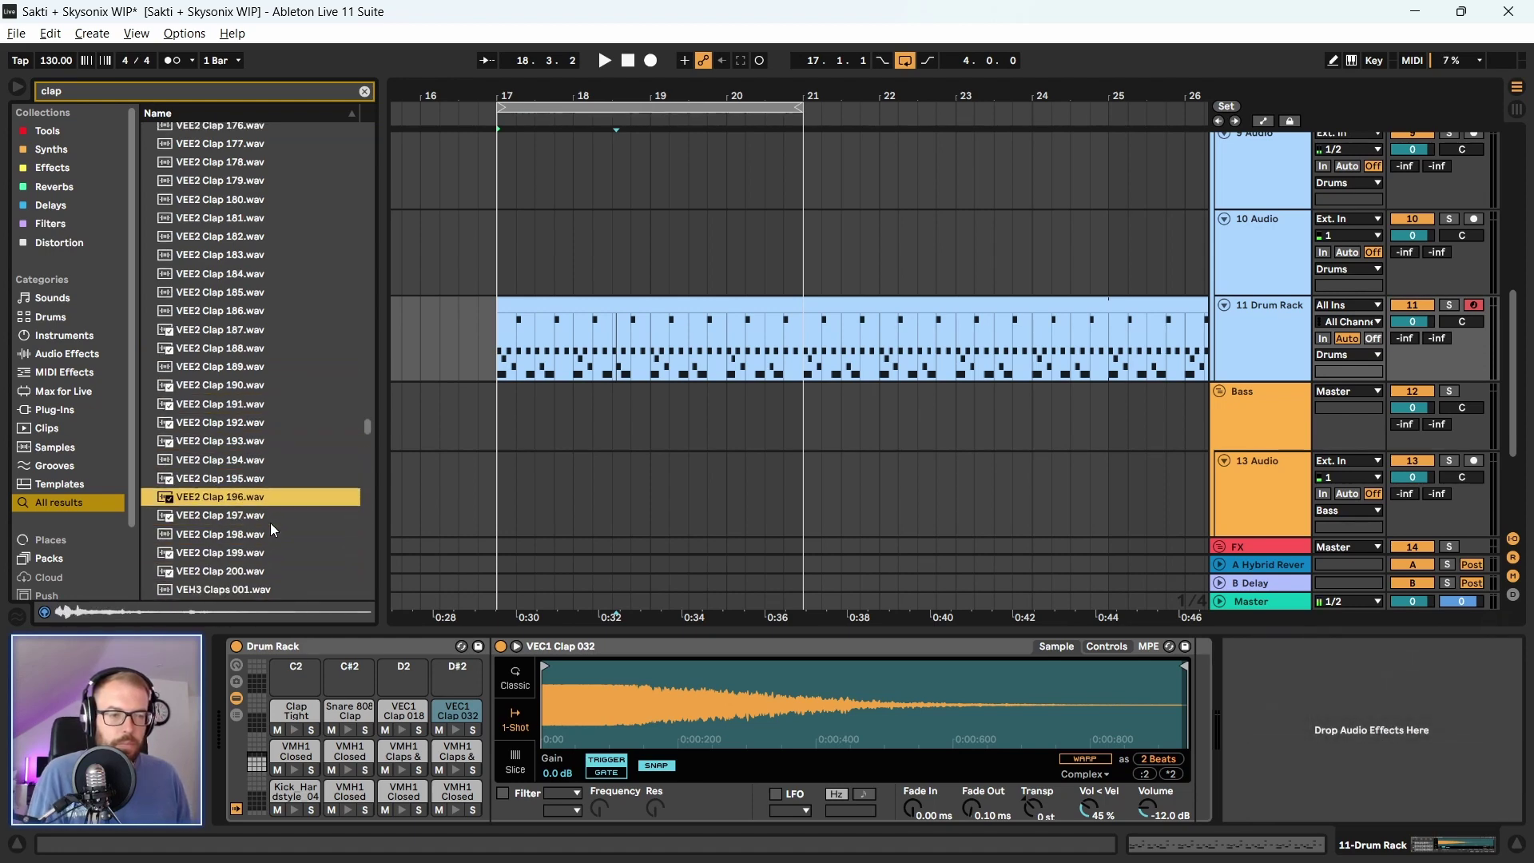
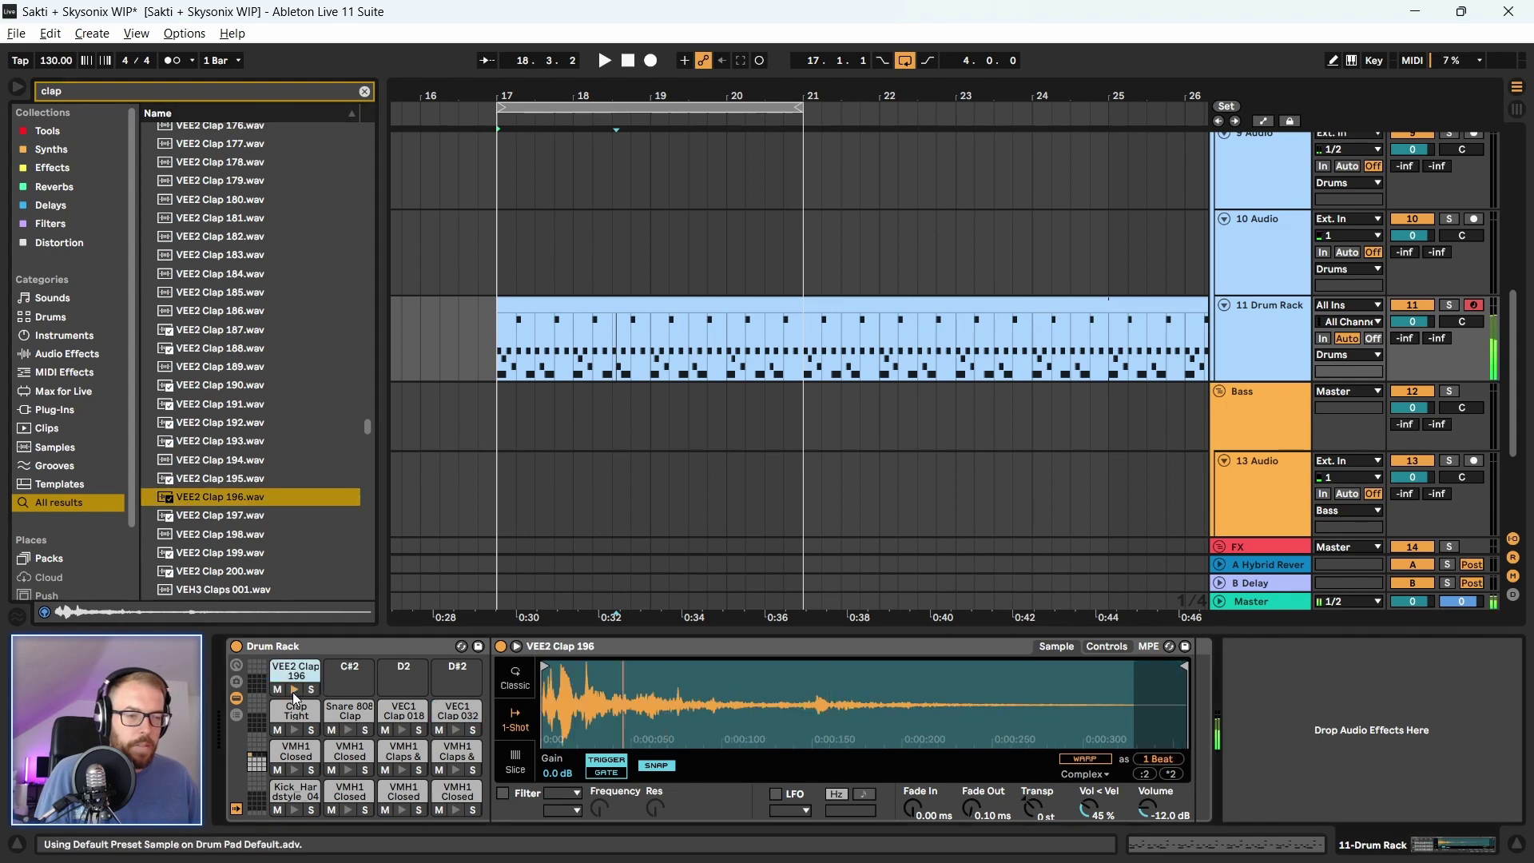
Audition the VEH3 Claps samples from VEH3 Claps 001.wav through VEH3 Claps 019.wav
scroll(262, 480, down, 3)
click(256, 471)
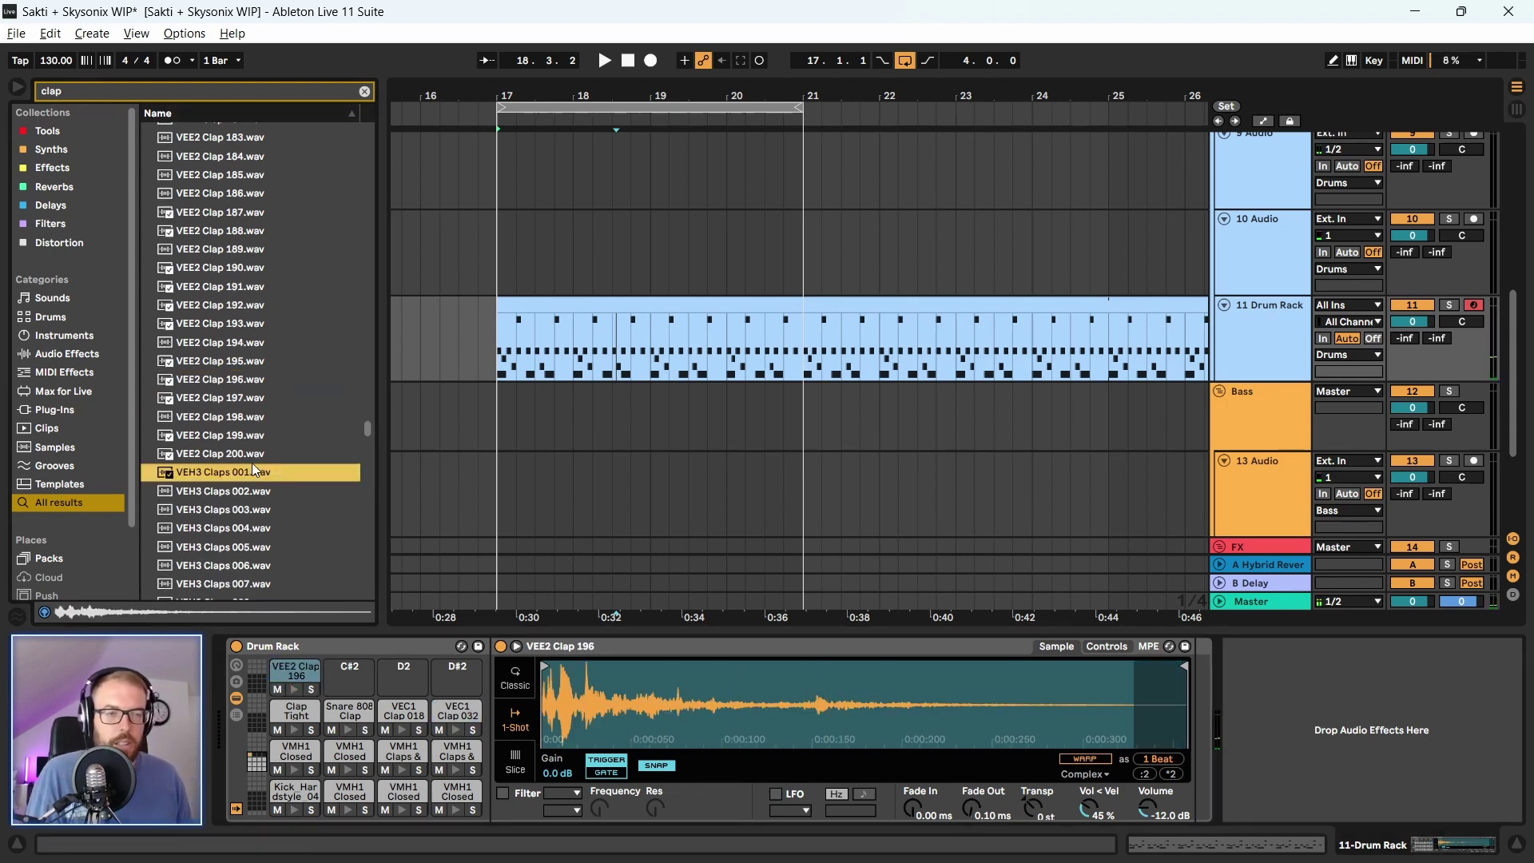
key(Down)
key(Down)
key(Down)
key(Down)
key(Down)
key(Down)
key(Down)
key(Down)
key(Down)
key(Down)
key(Down)
key(Down)
key(Down)
key(Down)
key(Down)
key(Down)
key(Down)
key(Down)
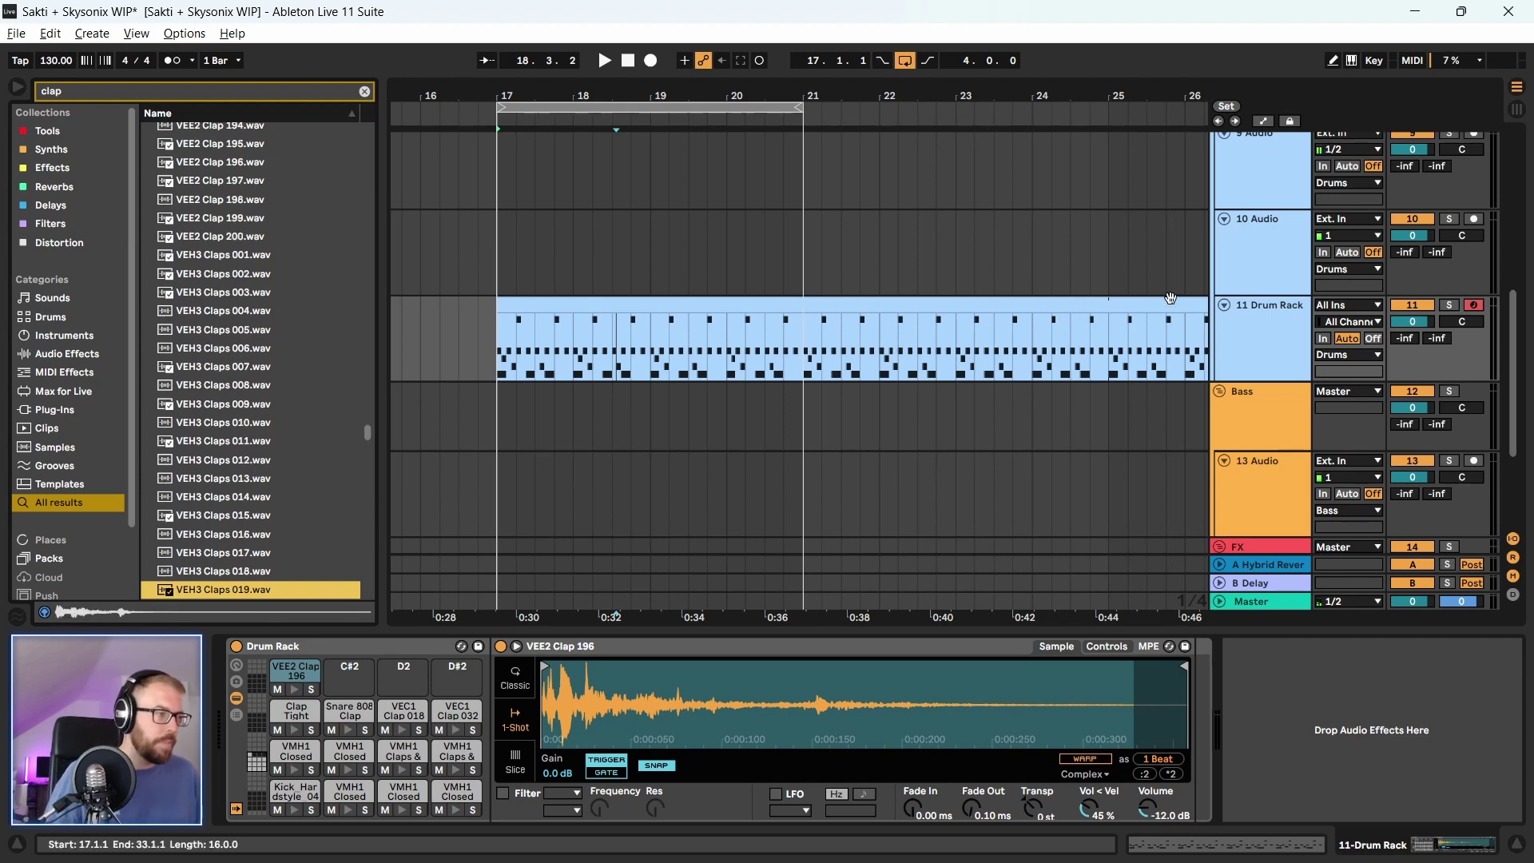
Open the Drum Rack track's MIDI clip at bar 17, play the loop and enlarge the note editor
click(1264, 336)
double_click(600, 306)
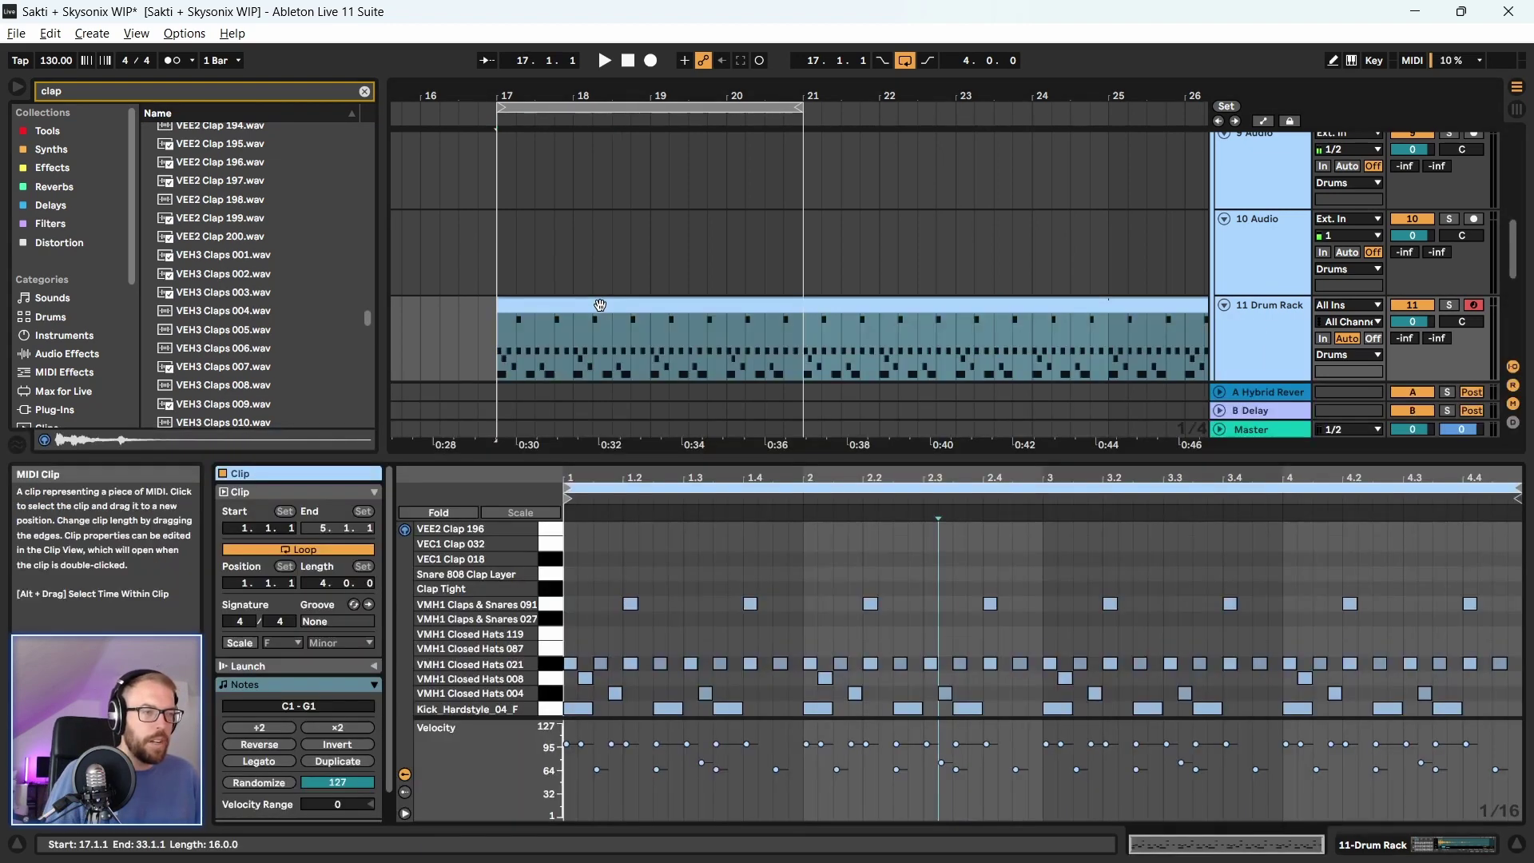
key(space)
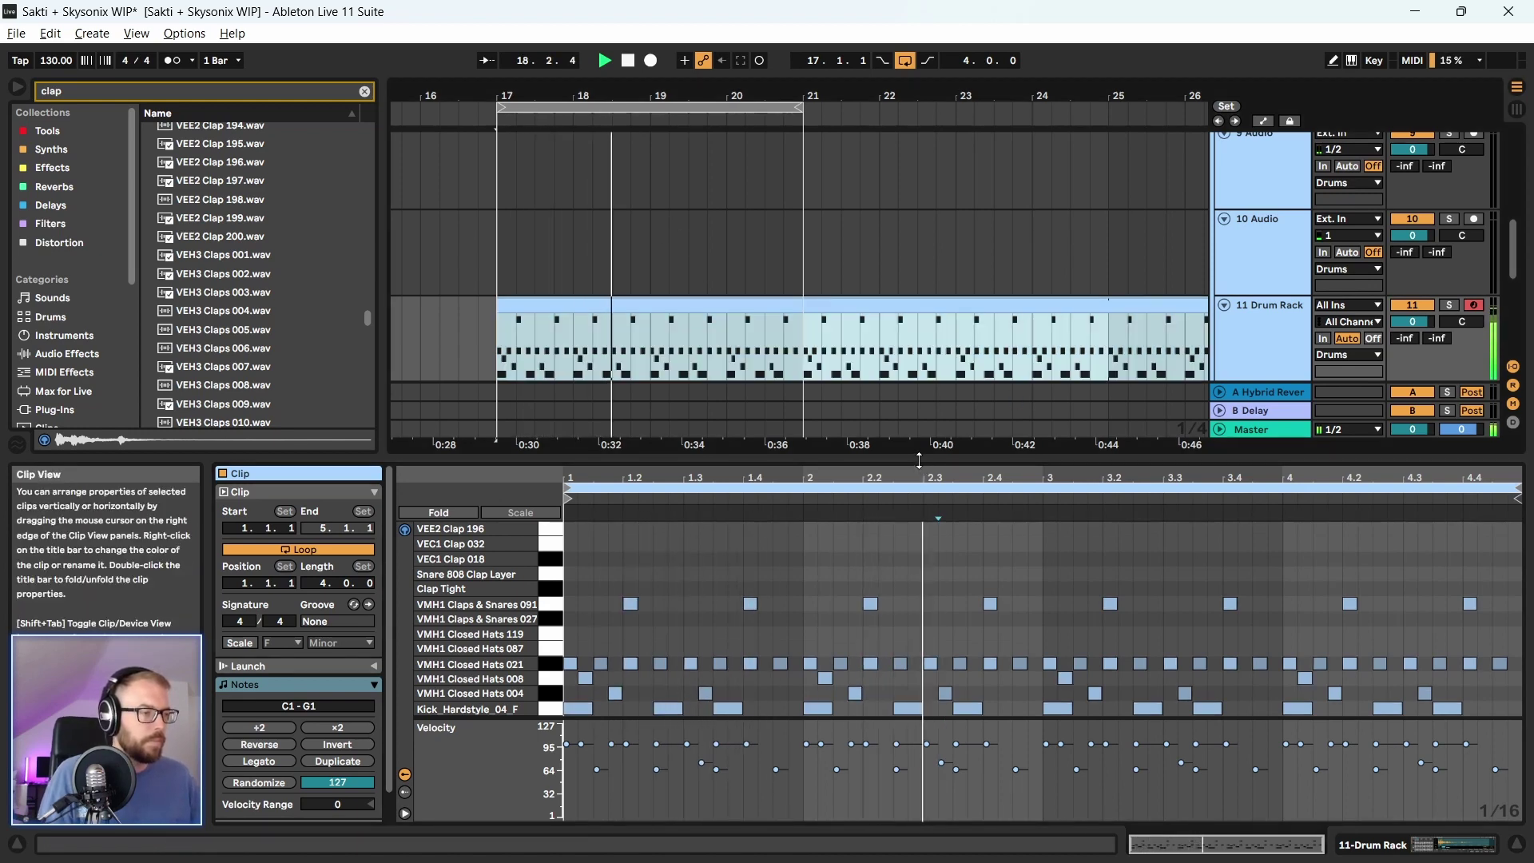
drag(918, 453, 899, 238)
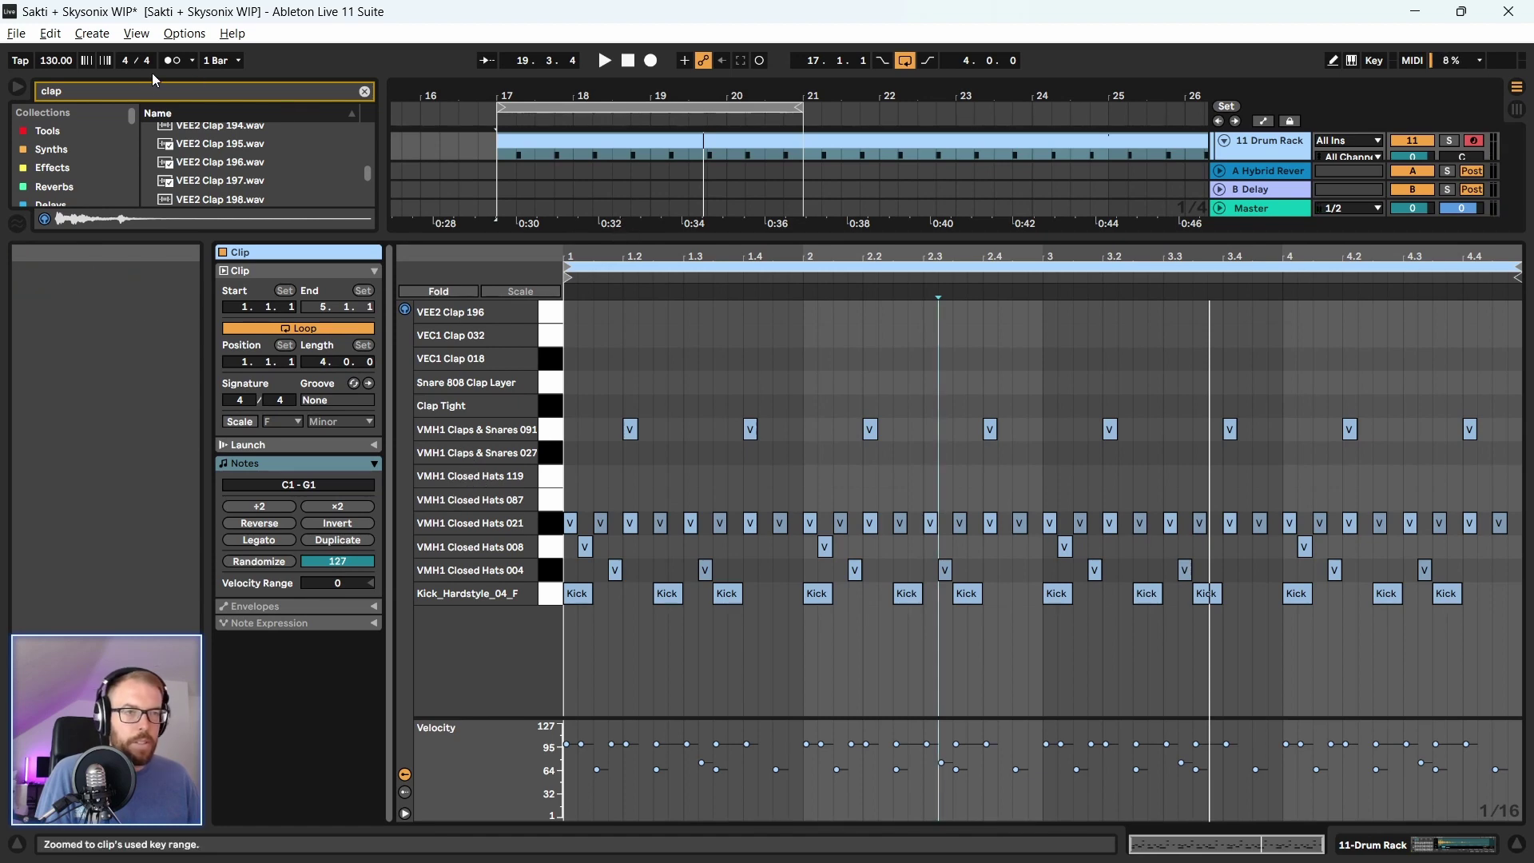
Replace the browser search with "hats"
click(127, 88)
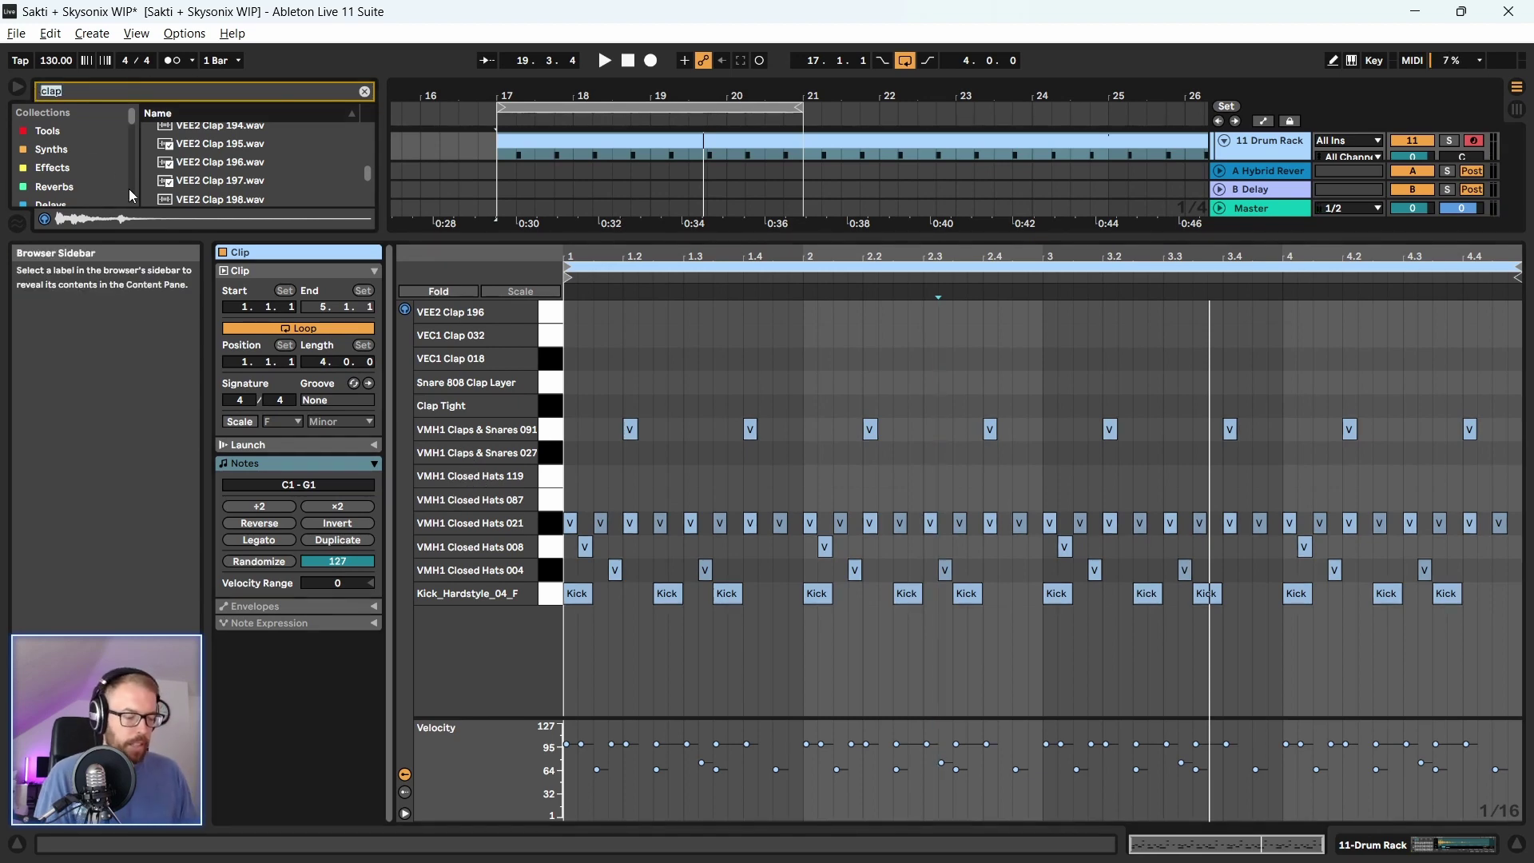
key(BackSpace)
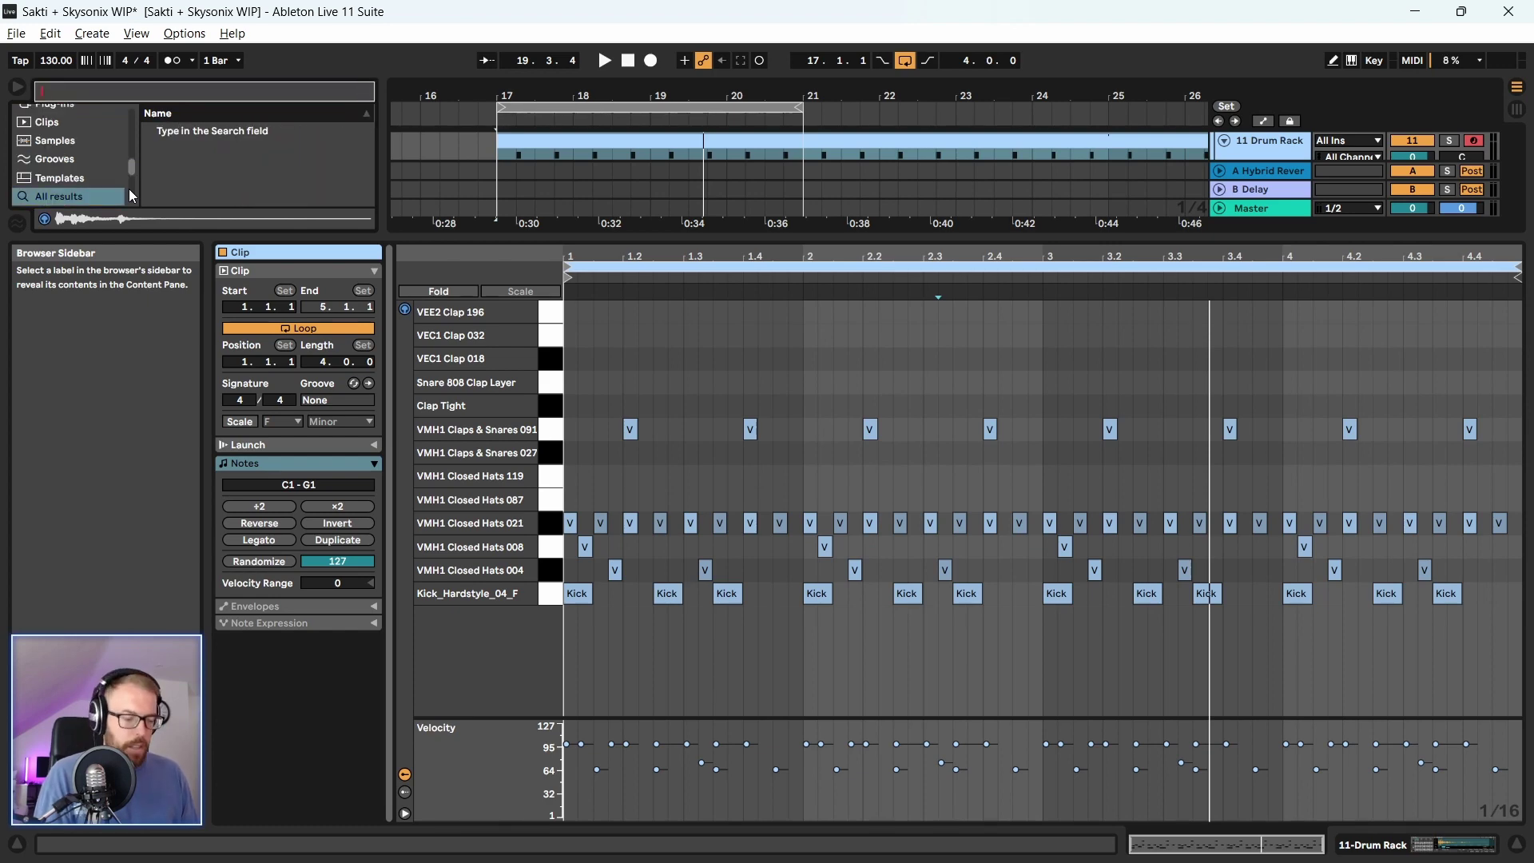
text(hats)
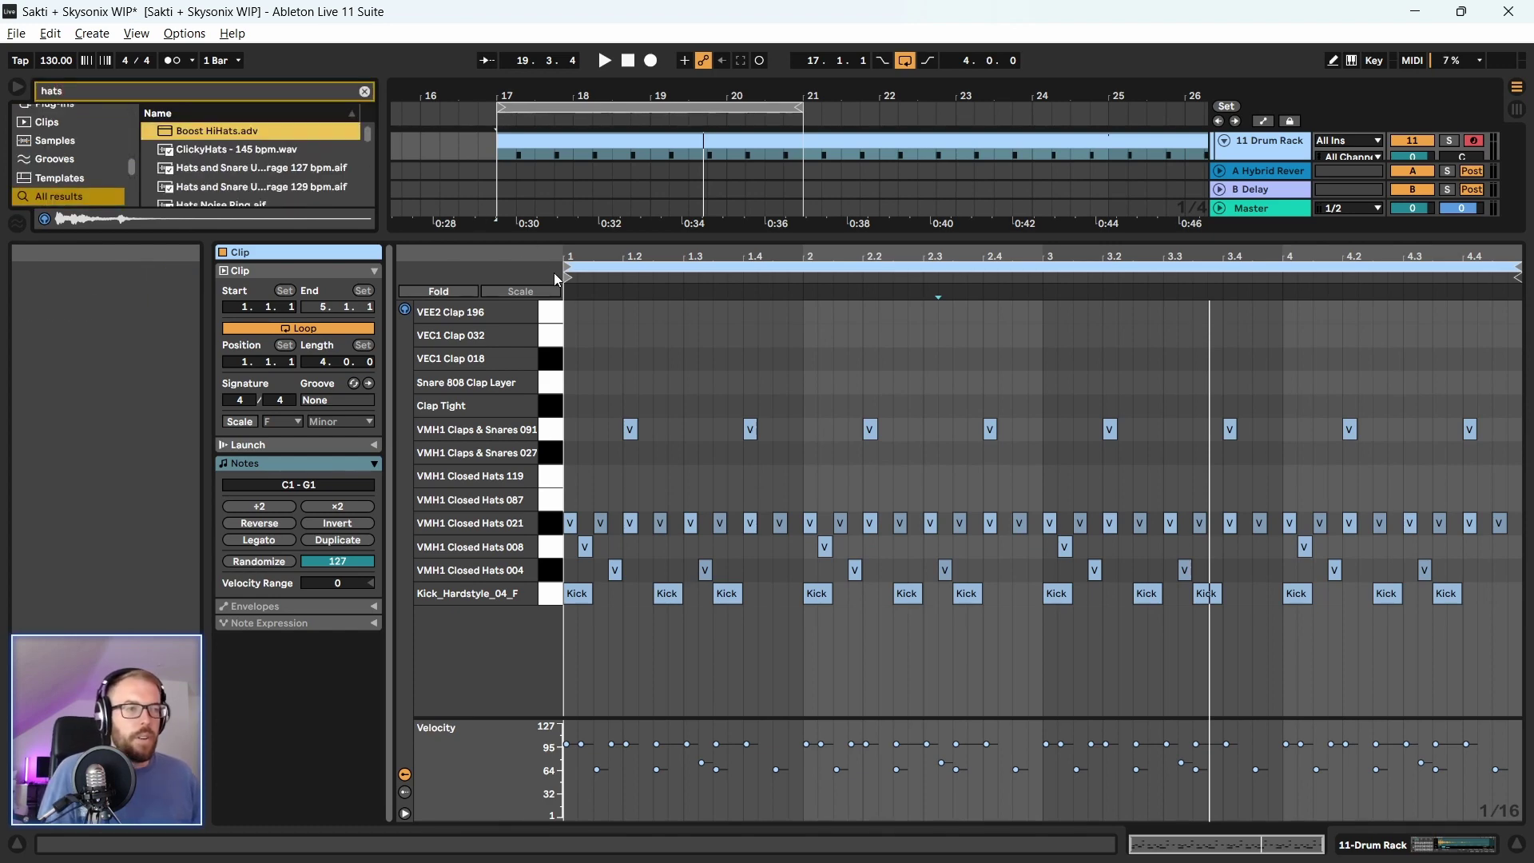
Hide the note editor and audition the TAOMBS4-E1-Hi Hats 2 and VMH1 Closed Hats samples in the browser
key(ctrl+alt+l)
click(249, 353)
shift+click(249, 372)
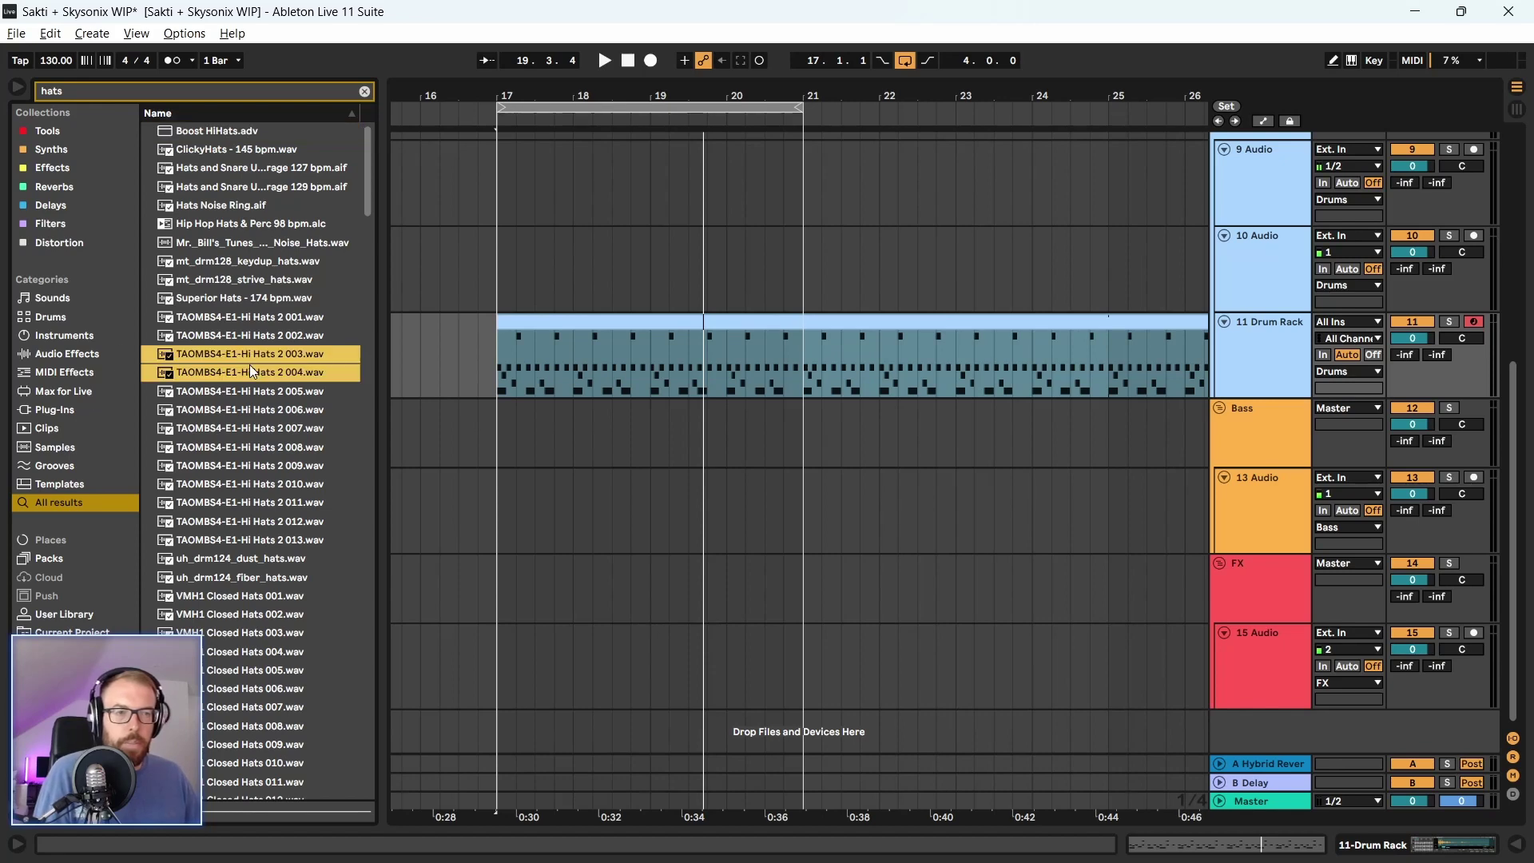
click(266, 157)
click(267, 317)
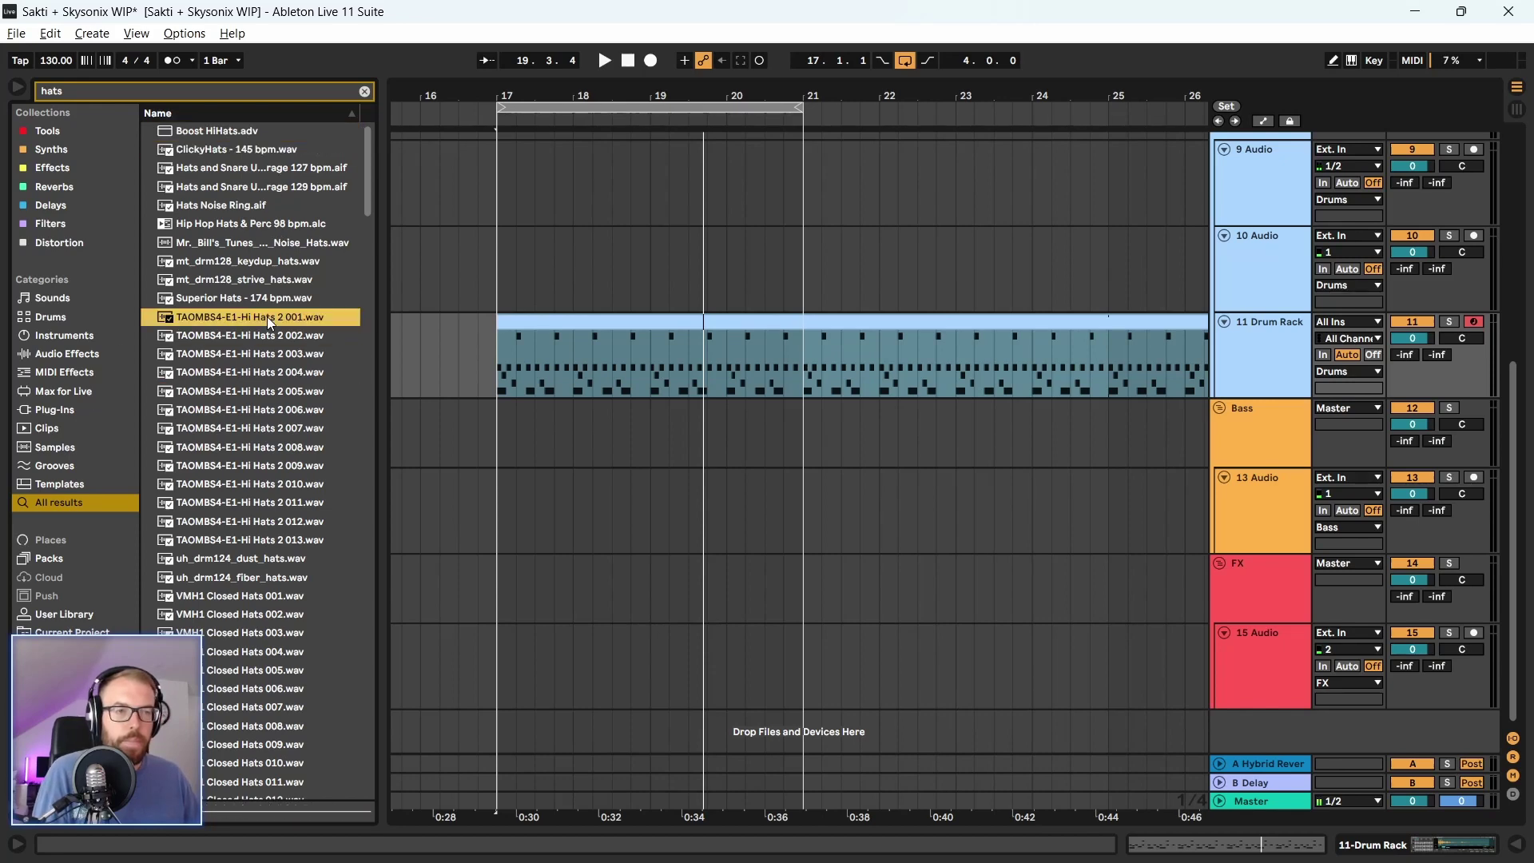
click(255, 391)
scroll(256, 468, down, 3)
click(240, 552)
scroll(238, 556, down, 8)
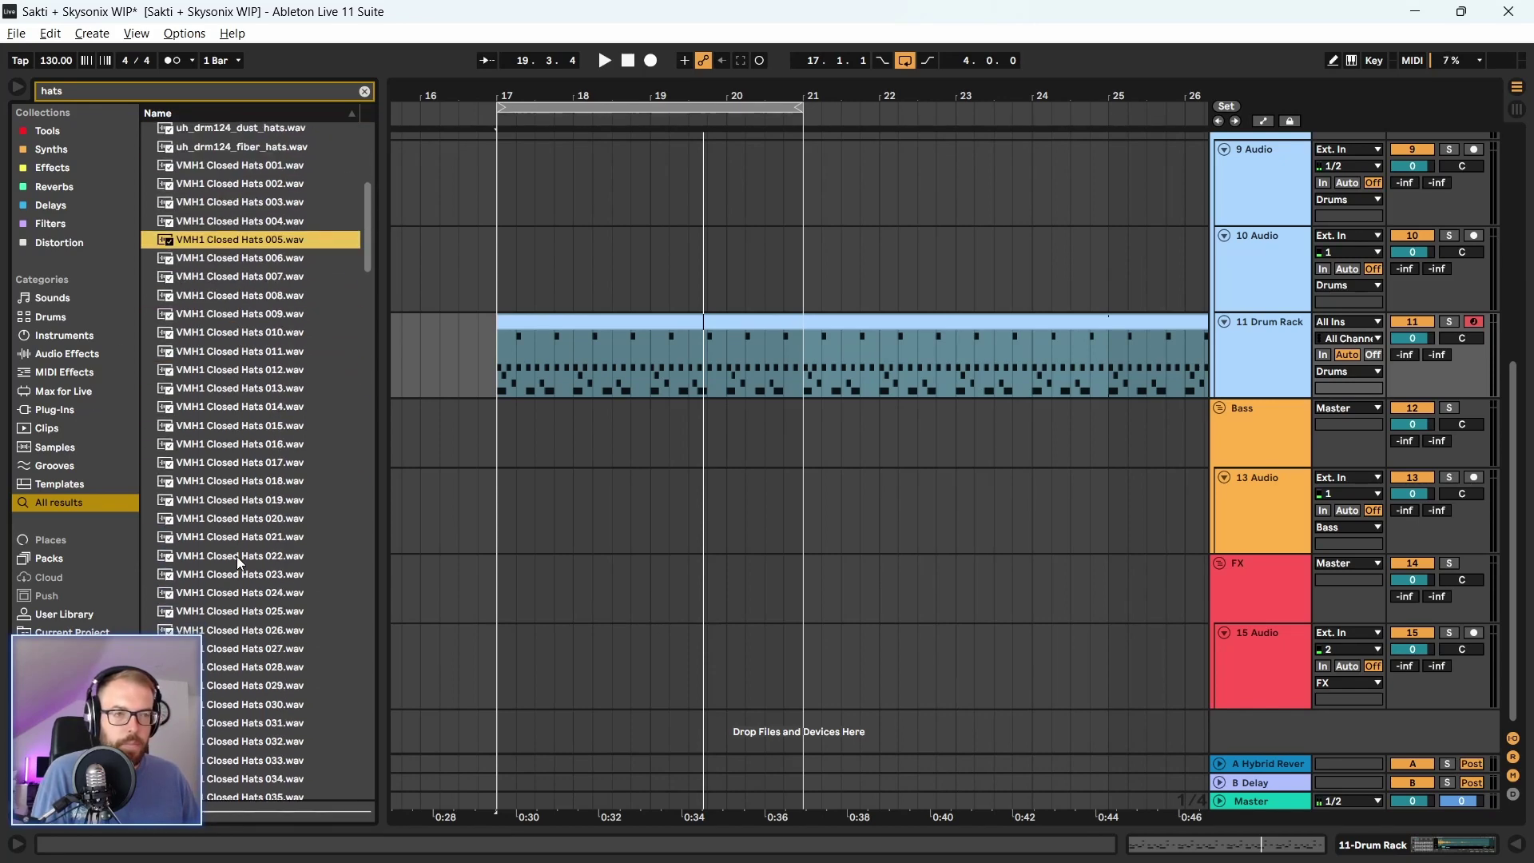
Search the browser for "hat loop" and audition the hi-hat loops, from 420_HiHat_Loop_144_Klap_02.wav to Yehezkel Crisp Hat Loop
click(79, 90)
key(BackSpace)
text(loop)
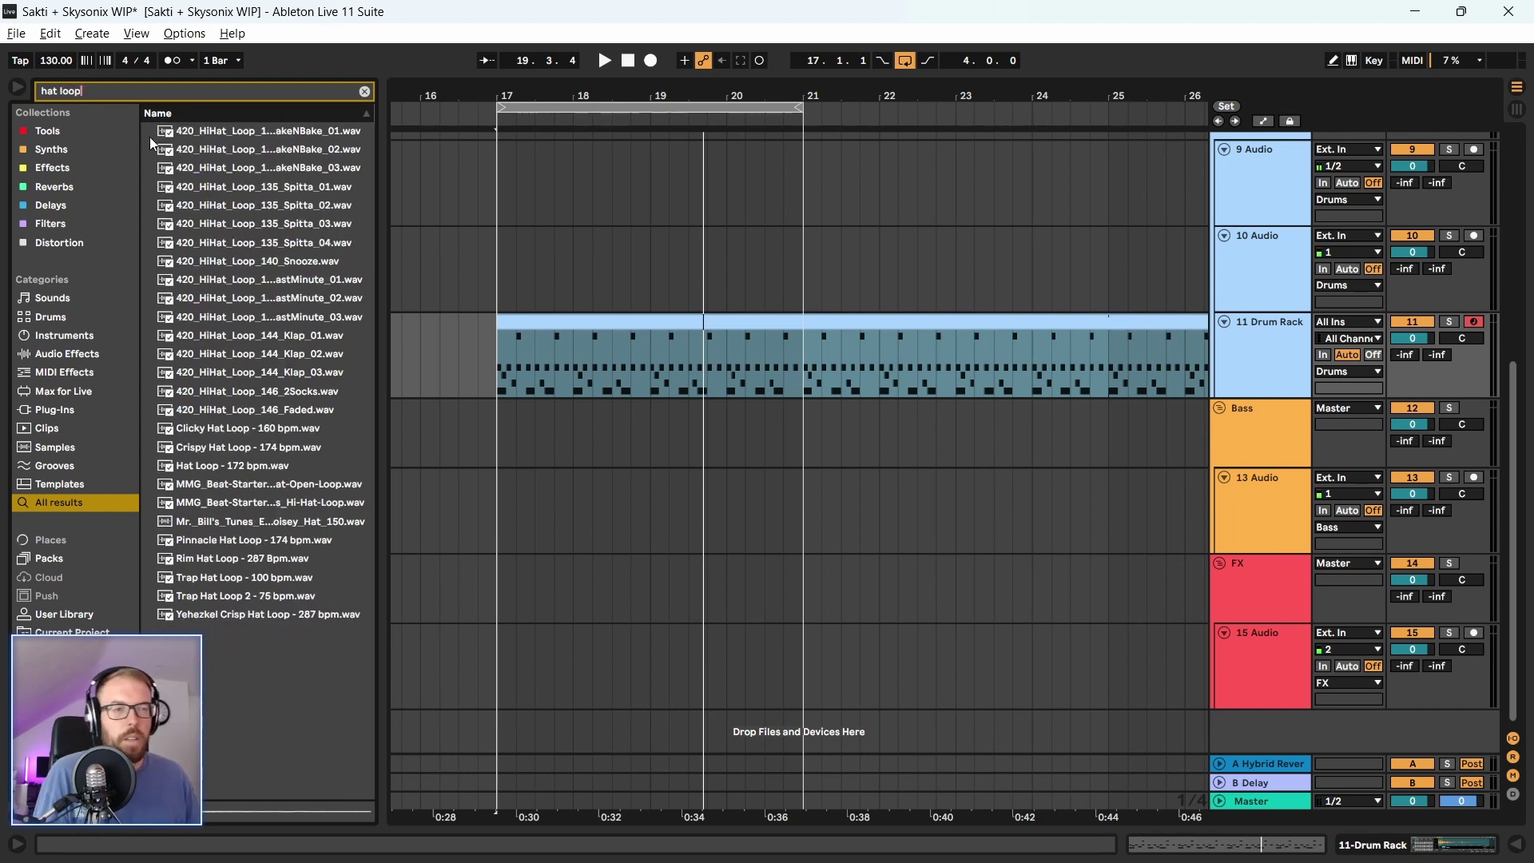
click(256, 354)
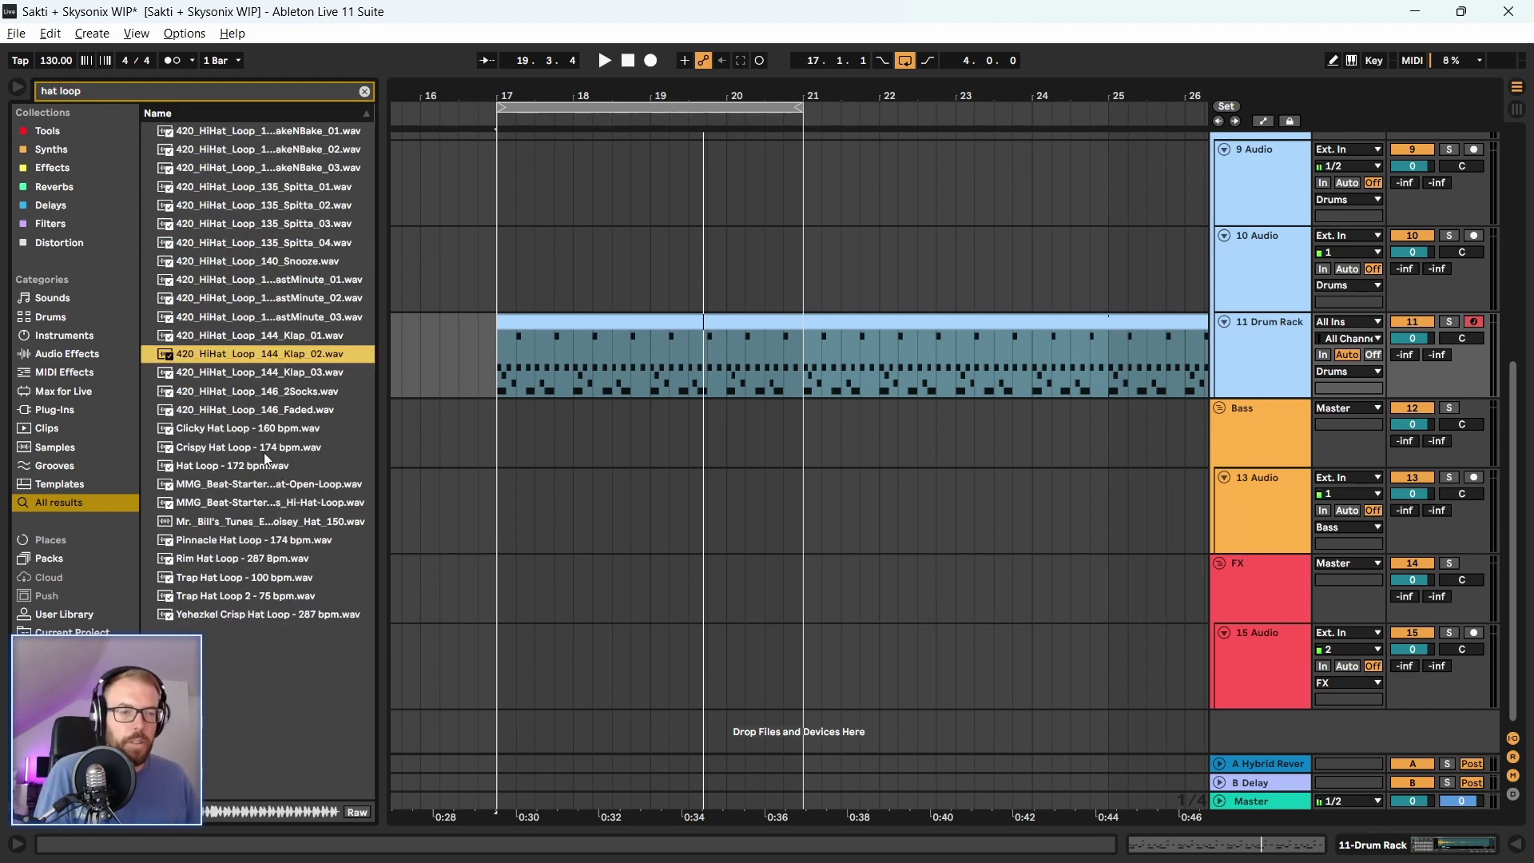
click(262, 429)
click(244, 558)
click(243, 595)
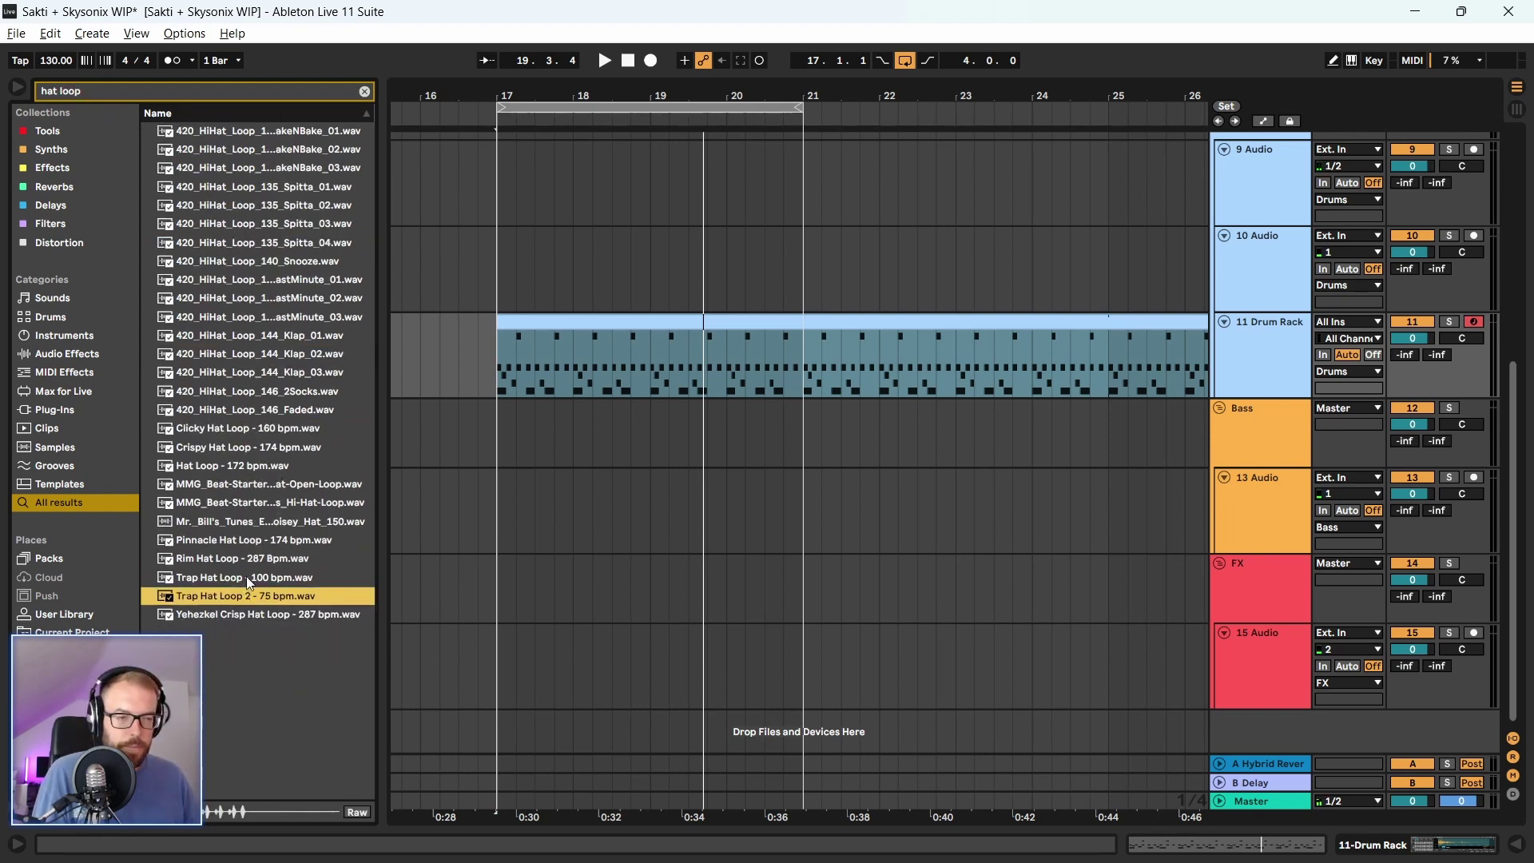
click(246, 577)
click(256, 614)
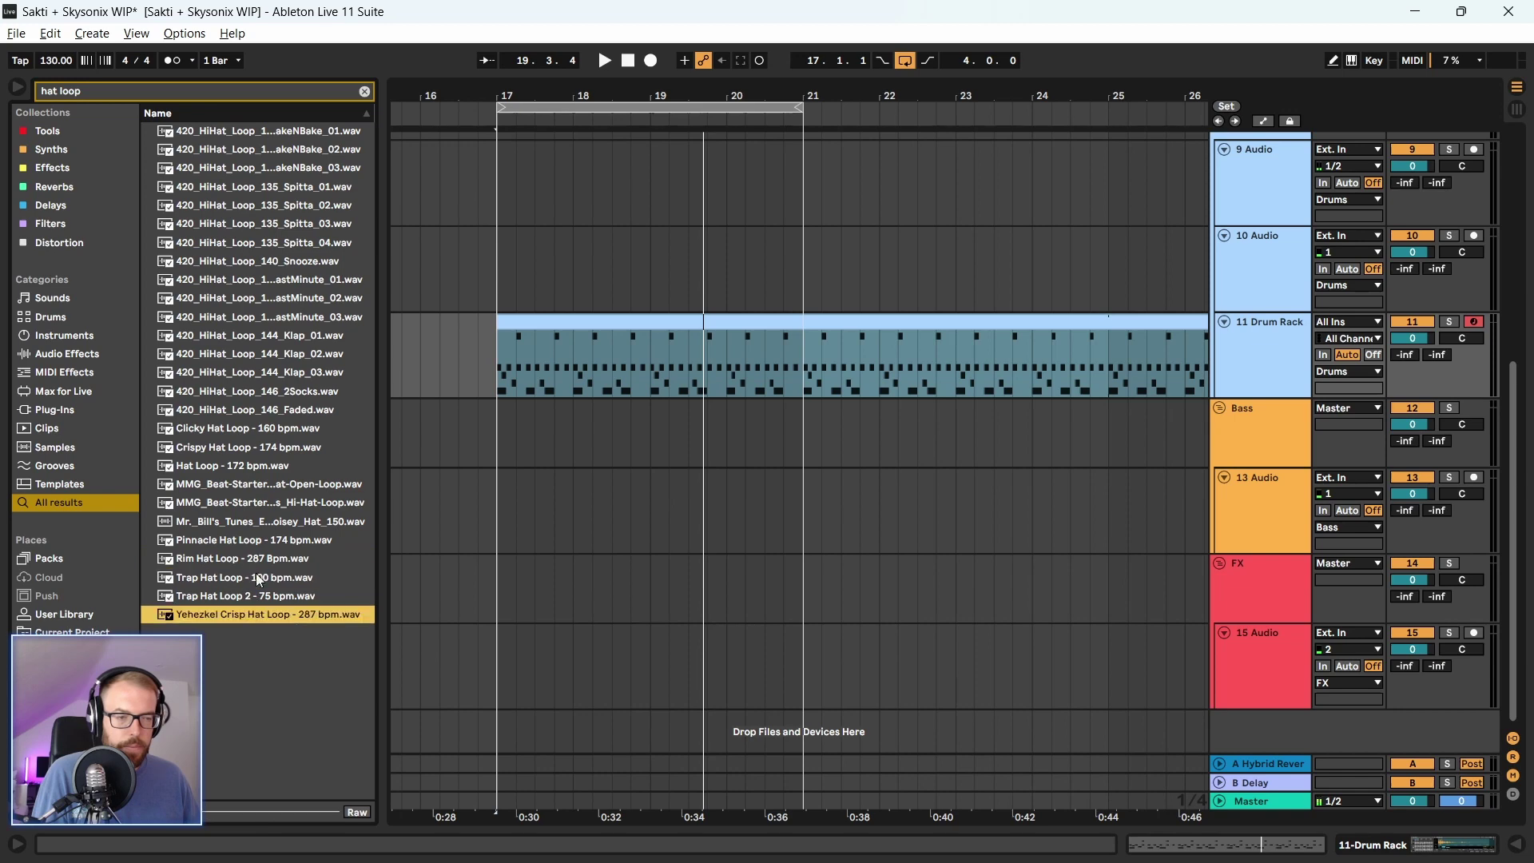
Replace the browser search with "loop"
click(314, 93)
key(BackSpace)
key(BackSpace)
key(BackSpace)
key(BackSpace)
key(BackSpace)
key(BackSpace)
key(BackSpace)
key(BackSpace)
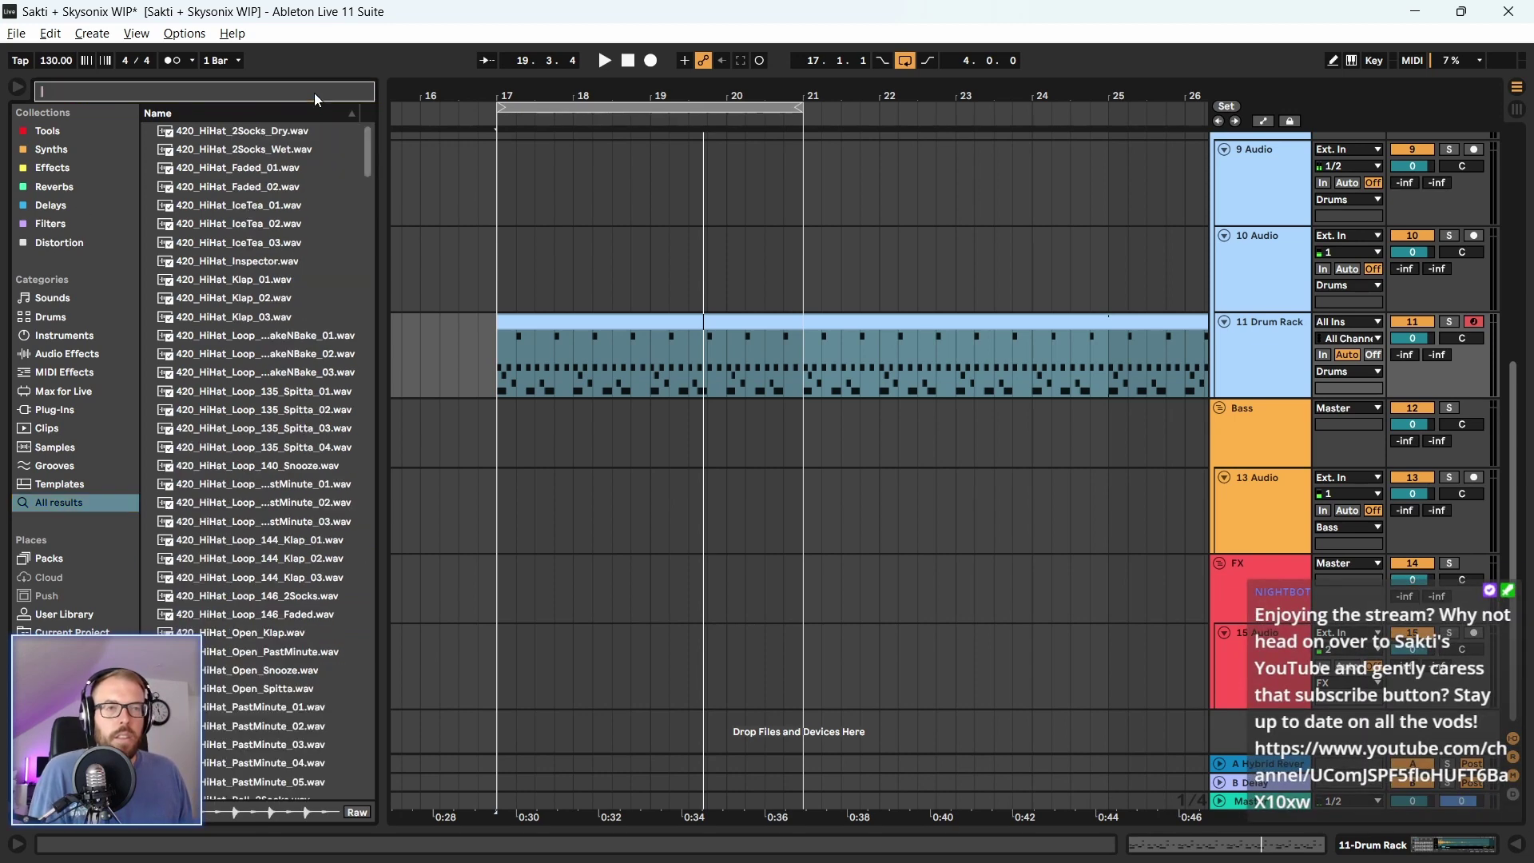
text(loop)
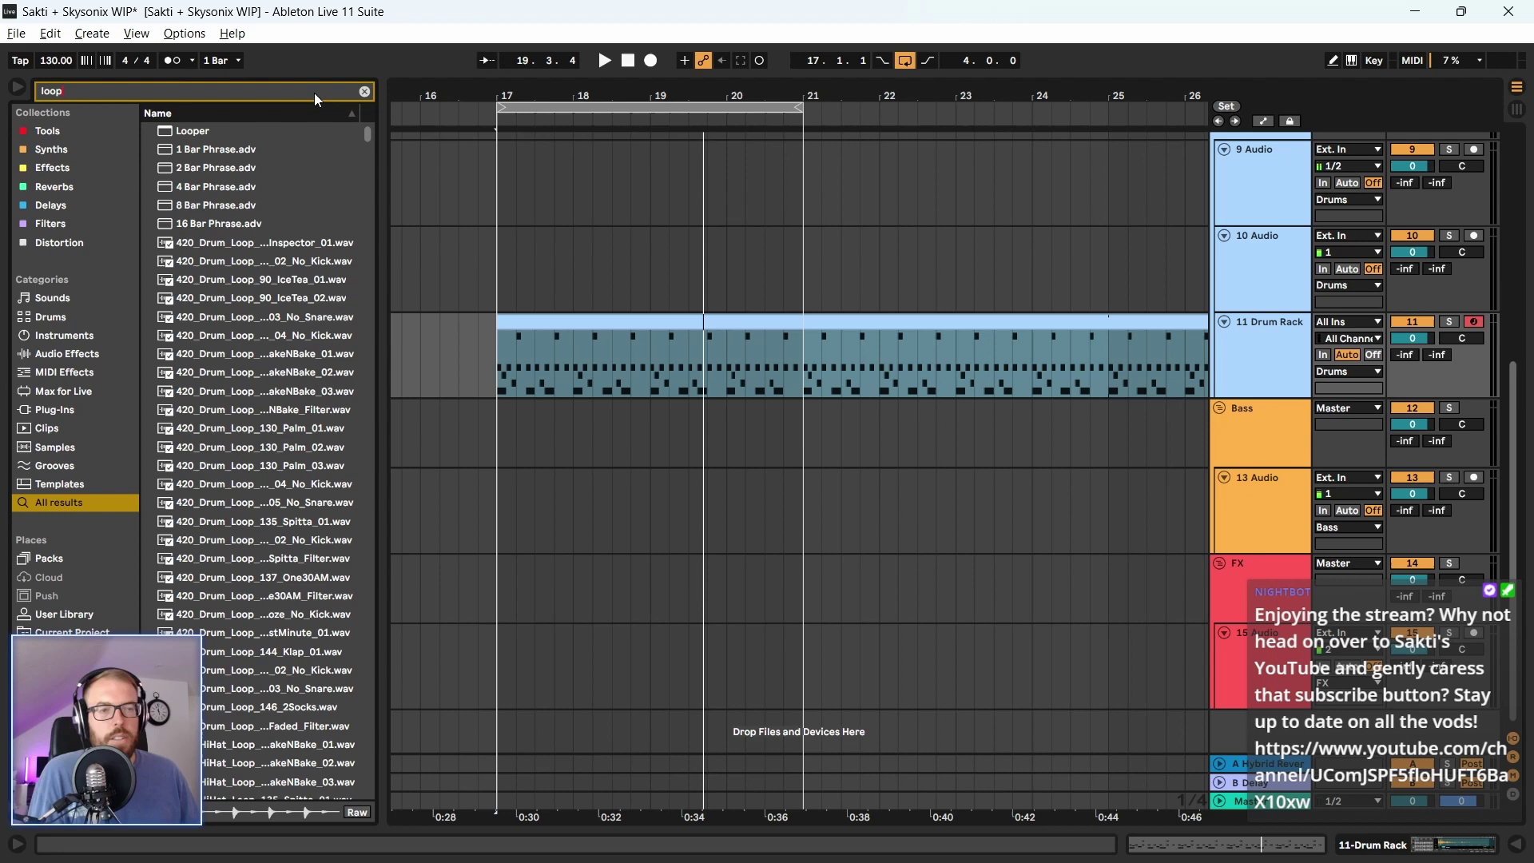
Audition the loop samples in sequence, starting from the 420_HiHat_Loop BakeNBake files
click(280, 445)
key(Down)
key(Down)
key(Down)
key(Down)
key(Down)
key(Down)
key(Down)
key(Down)
key(Down)
key(Down)
key(Down)
key(Down)
key(Down)
key(Down)
key(Down)
key(Down)
key(Down)
key(Down)
key(Down)
key(Down)
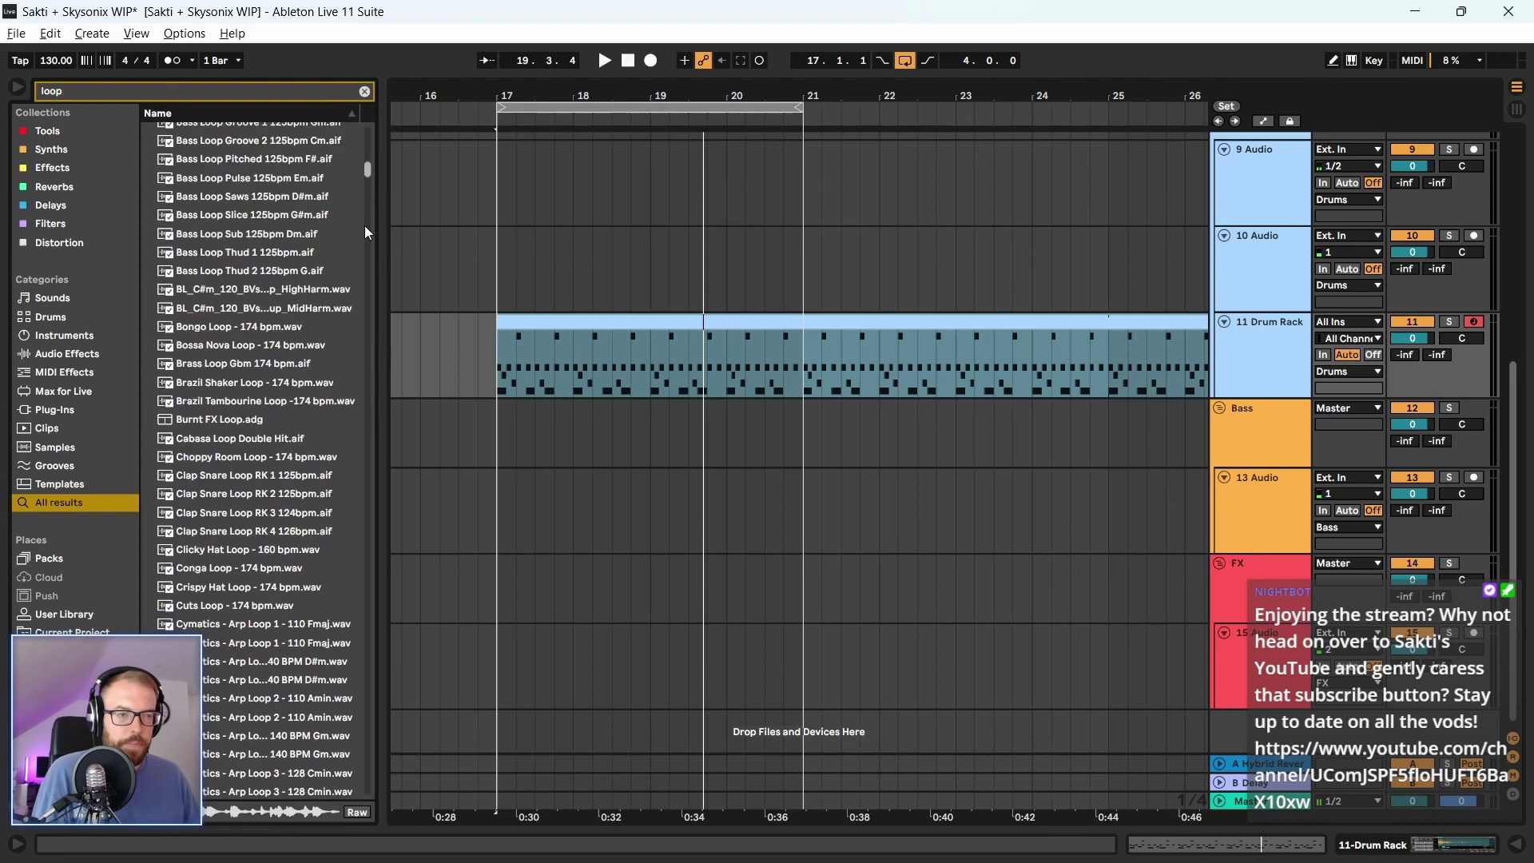
Audition percussion, skat and techno top loops, including Percussion Loop RK 3, Skat Loop 2 and Techno Top Loop RK 3
click(246, 390)
scroll(246, 390, down, 4)
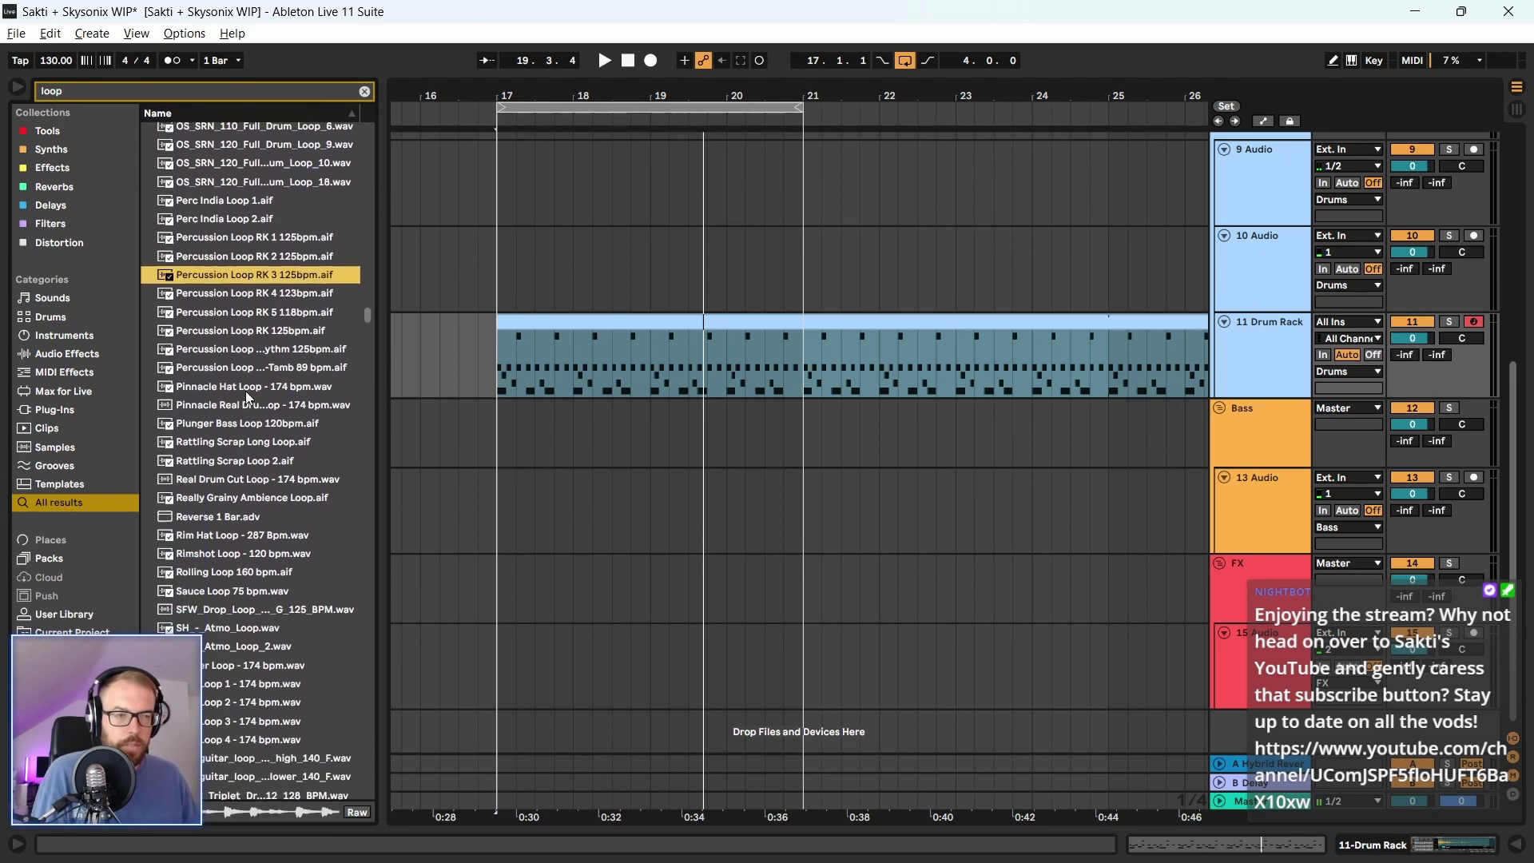
click(224, 545)
scroll(232, 511, down, 2)
click(243, 455)
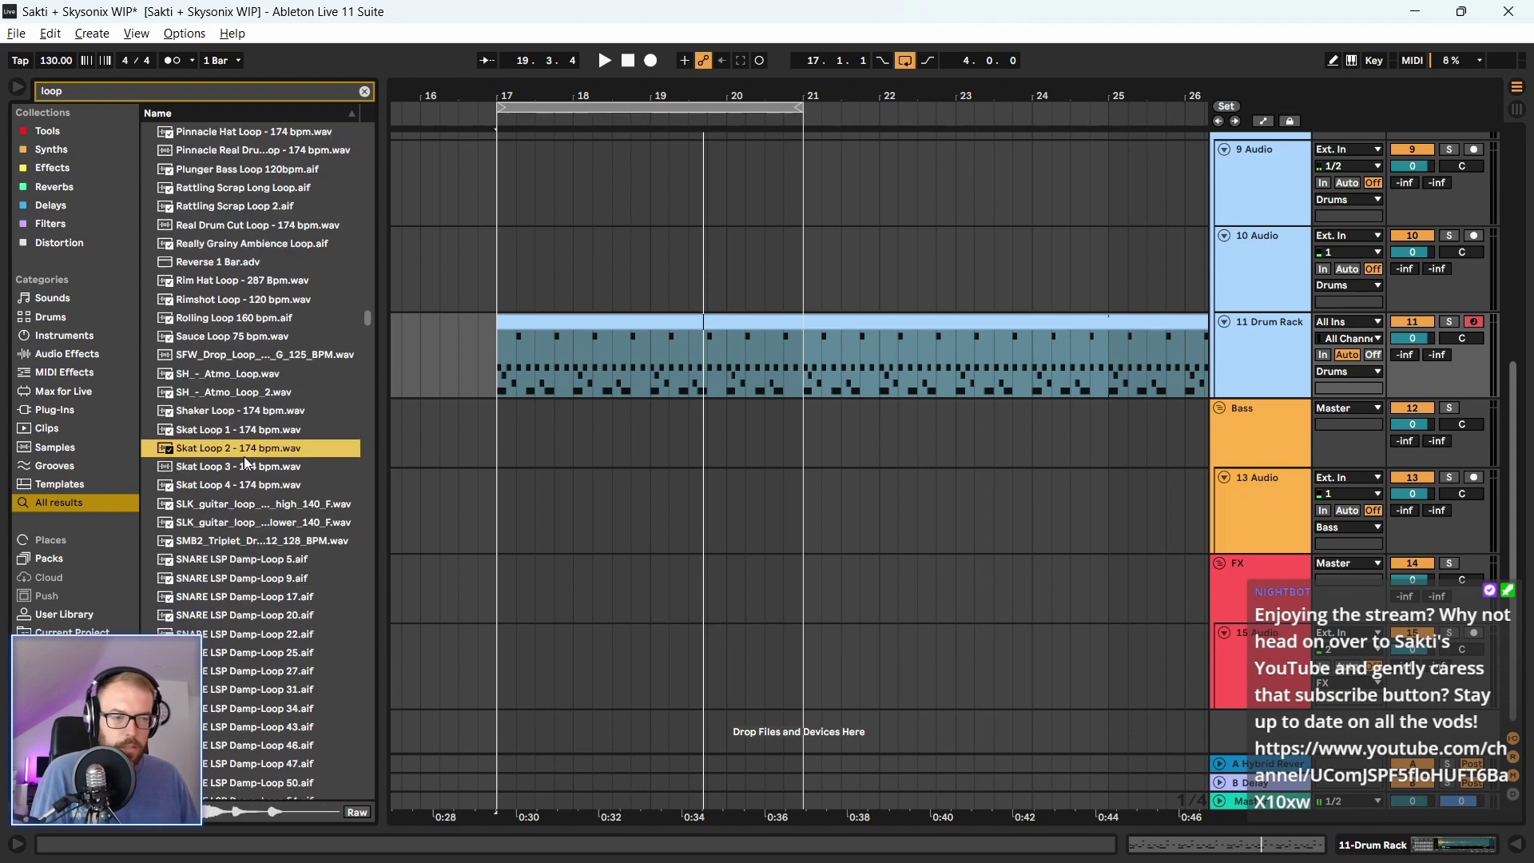
scroll(243, 457, down, 2)
click(229, 510)
scroll(229, 510, down, 2)
scroll(228, 510, down, 3)
click(230, 502)
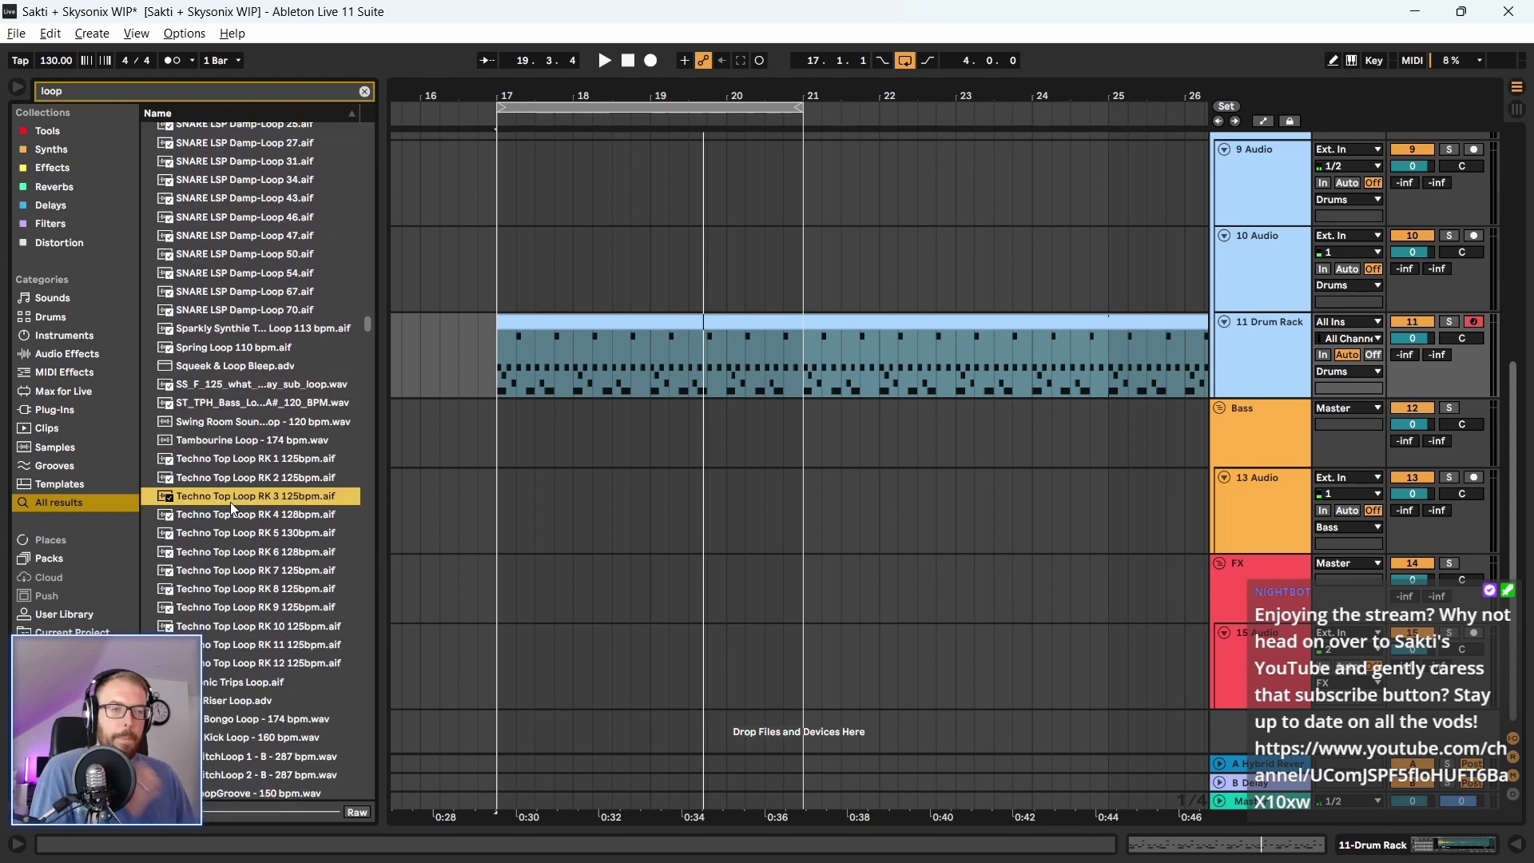
Compare the Techno Top Loop RK samples and place Techno Top Loop RK 3 125bpm on audio track 10 at bar 17
scroll(230, 502, down, 2)
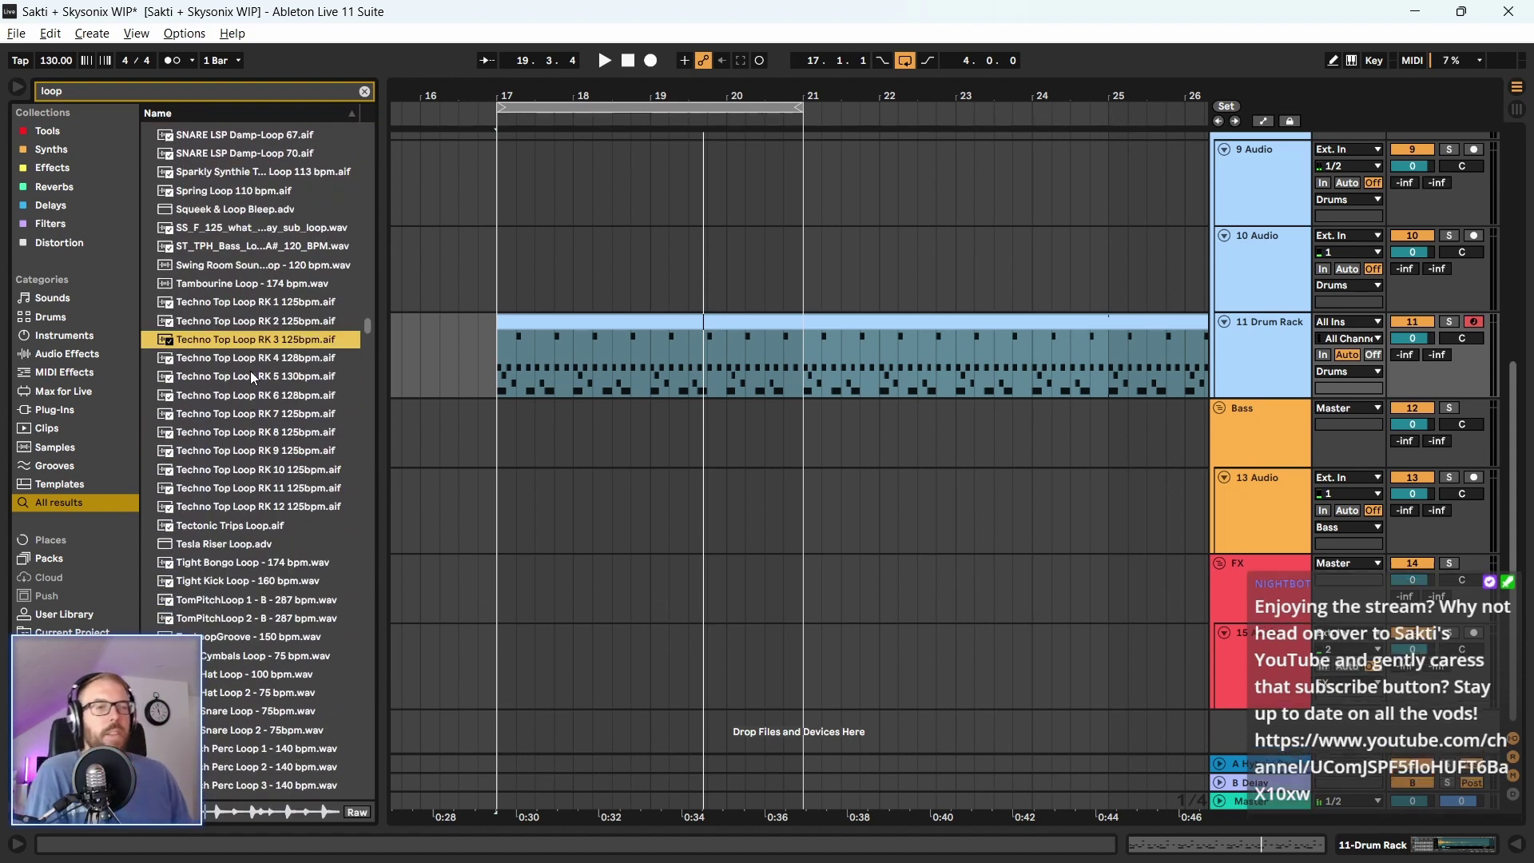
click(247, 393)
click(236, 432)
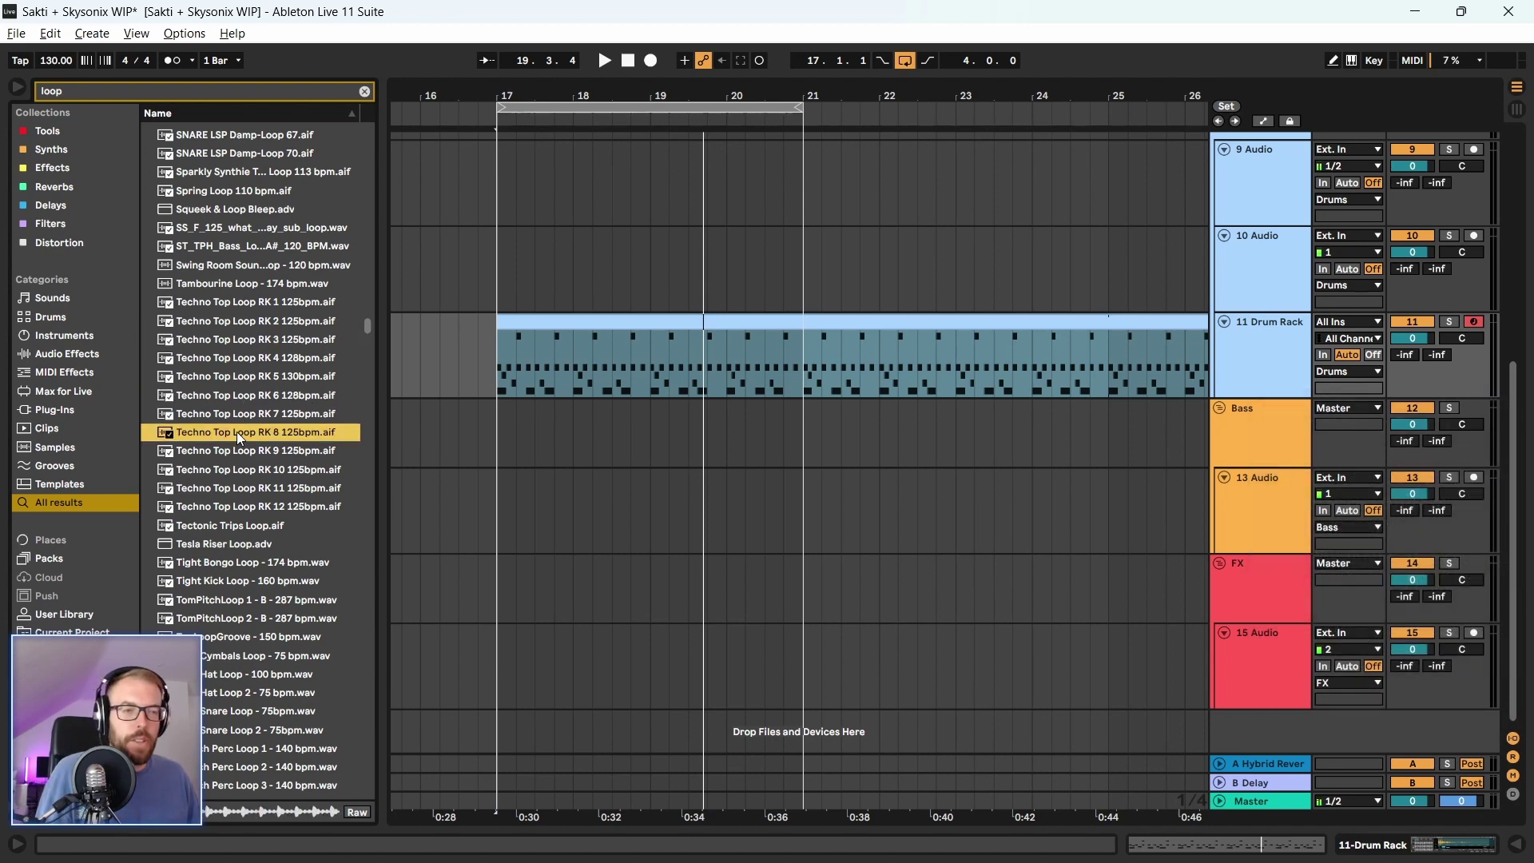
click(239, 347)
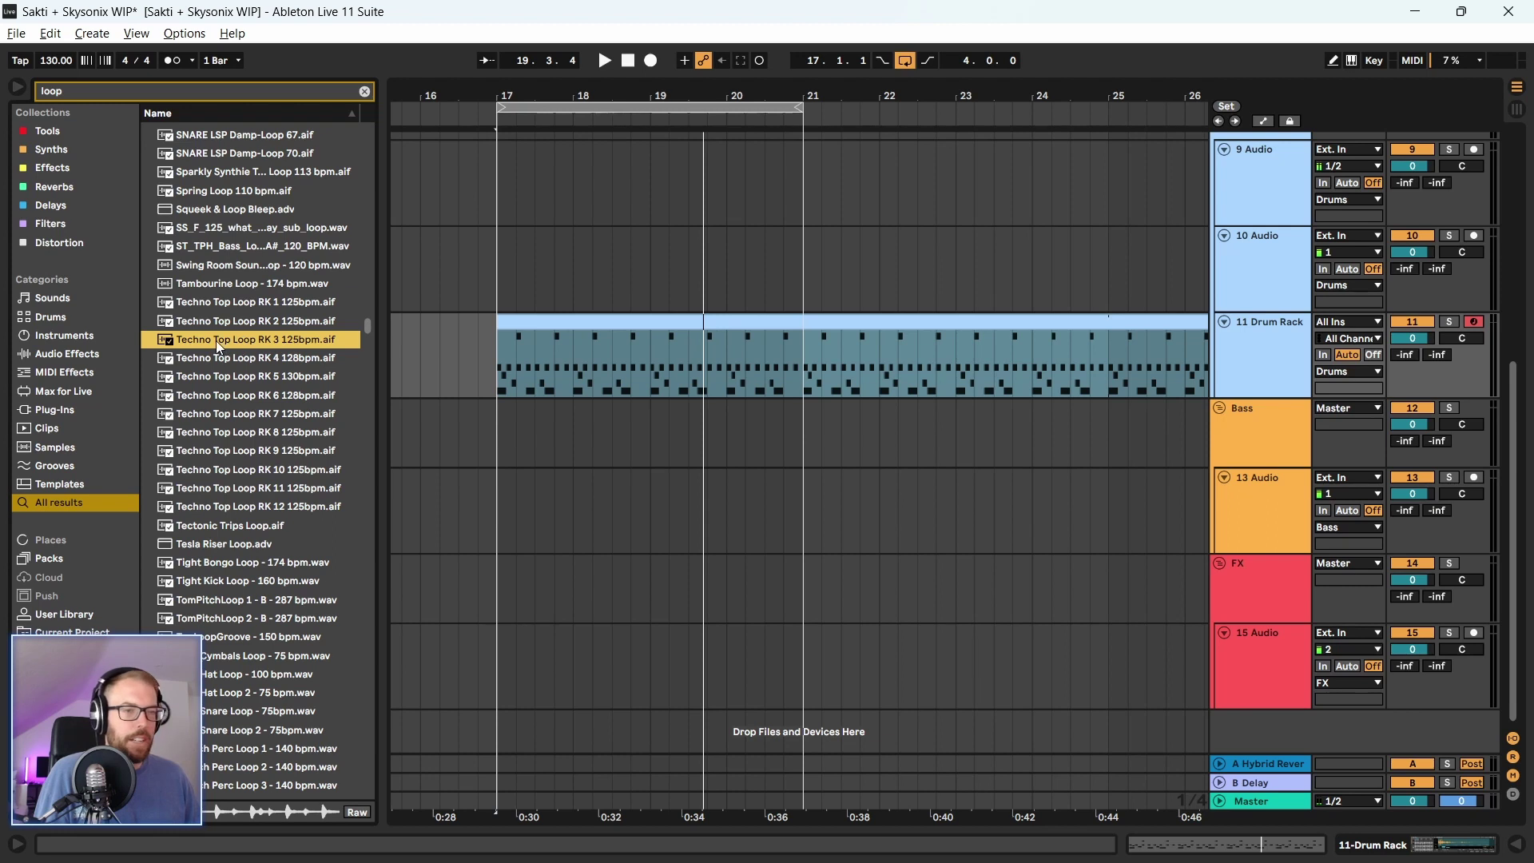
drag(216, 340, 499, 276)
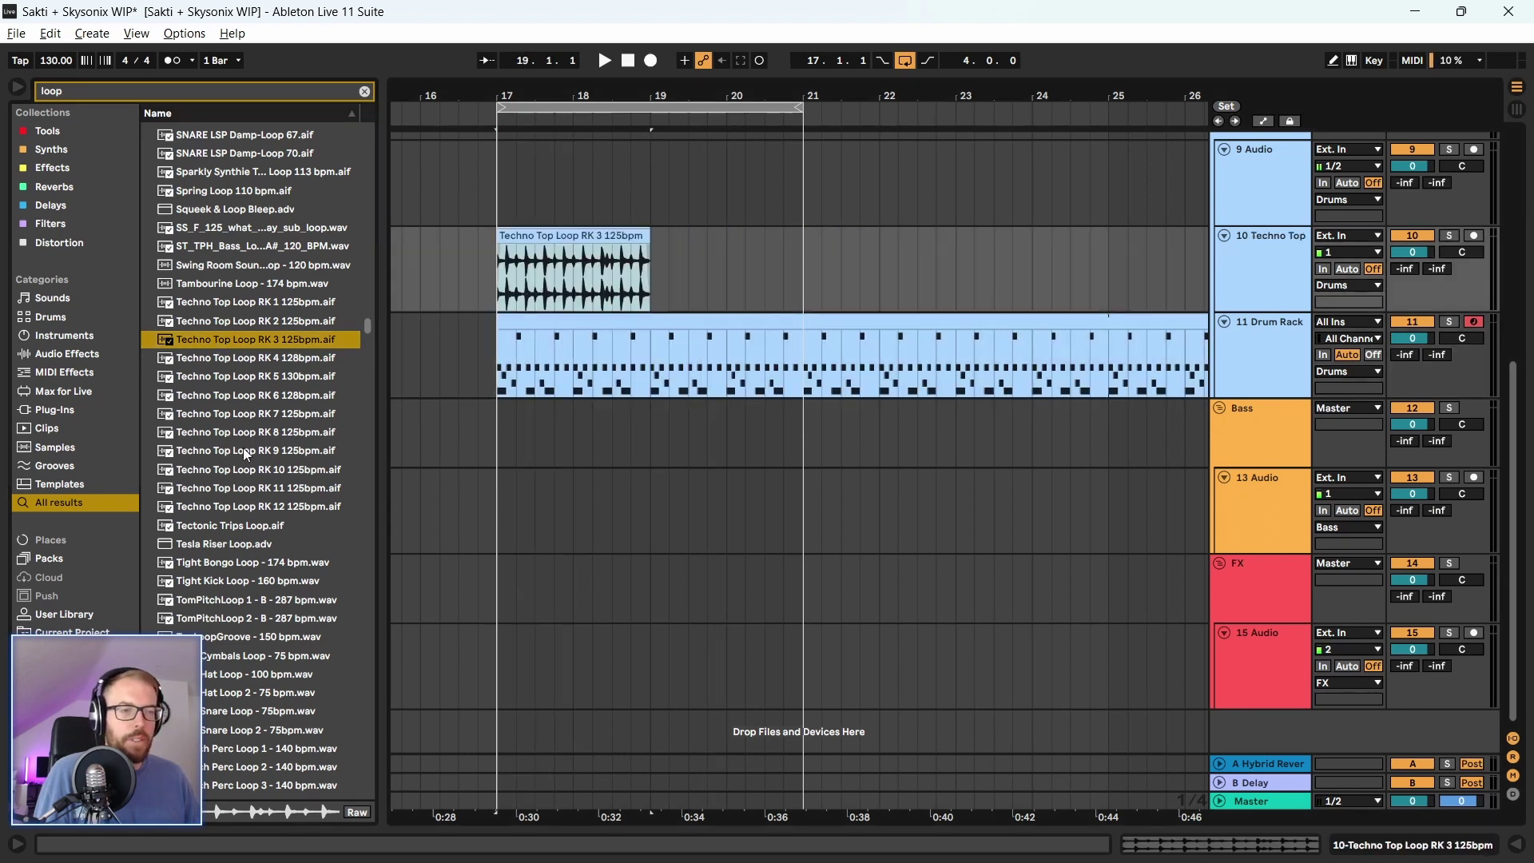
Audition Techno Top Loop RK 9 125bpm and place it on audio track 9 at bar 17
click(243, 450)
scroll(208, 468, down, 3)
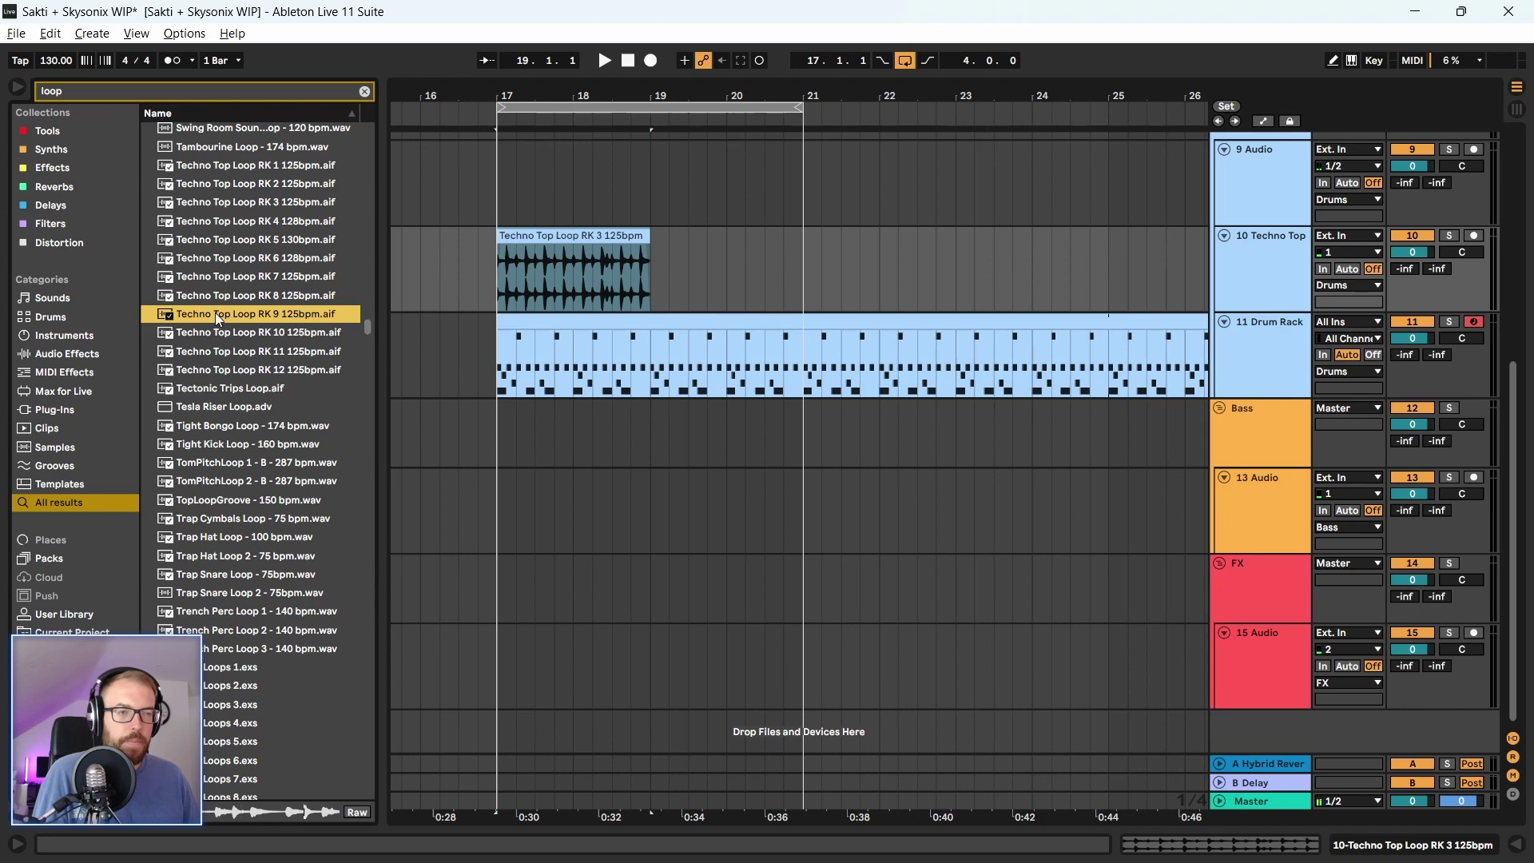
drag(214, 313, 501, 186)
Audition TomPitchLoop 2 - B - 287 bpm.wav and the VEC1 Loops BB140 samples up to VEC1 Loops BB140 052.wav
scroll(256, 384, down, 3)
click(232, 402)
scroll(207, 460, down, 4)
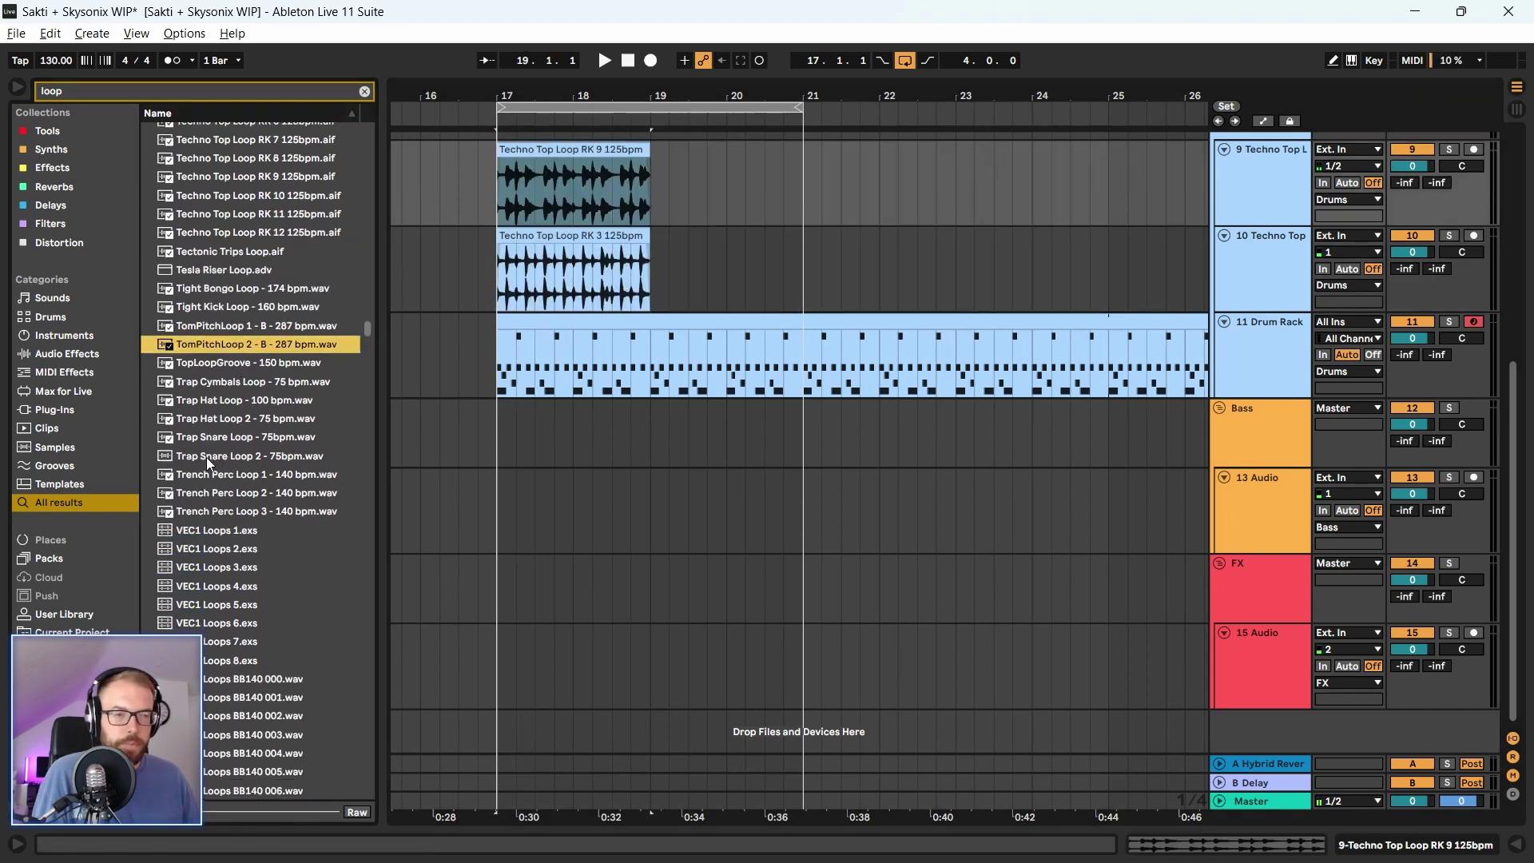
scroll(212, 416, down, 2)
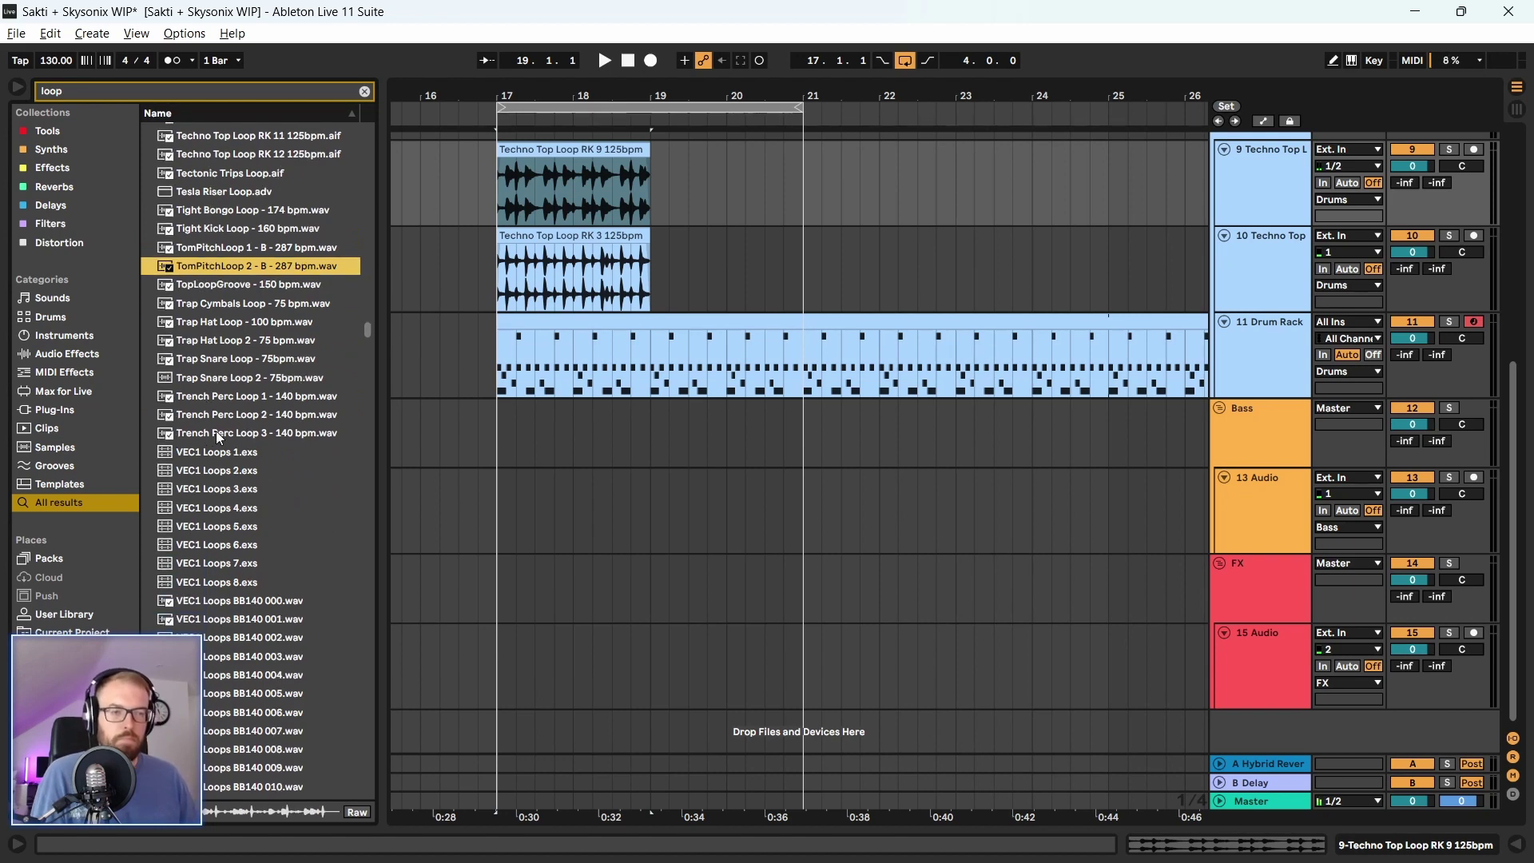
click(221, 506)
key(Down)
key(Down)
key(Down)
key(Down)
key(Down)
key(Down)
key(Down)
key(Down)
key(Down)
key(Down)
key(Down)
key(Down)
key(Down)
key(Down)
key(Down)
key(Down)
key(Down)
key(Down)
key(Down)
key(Down)
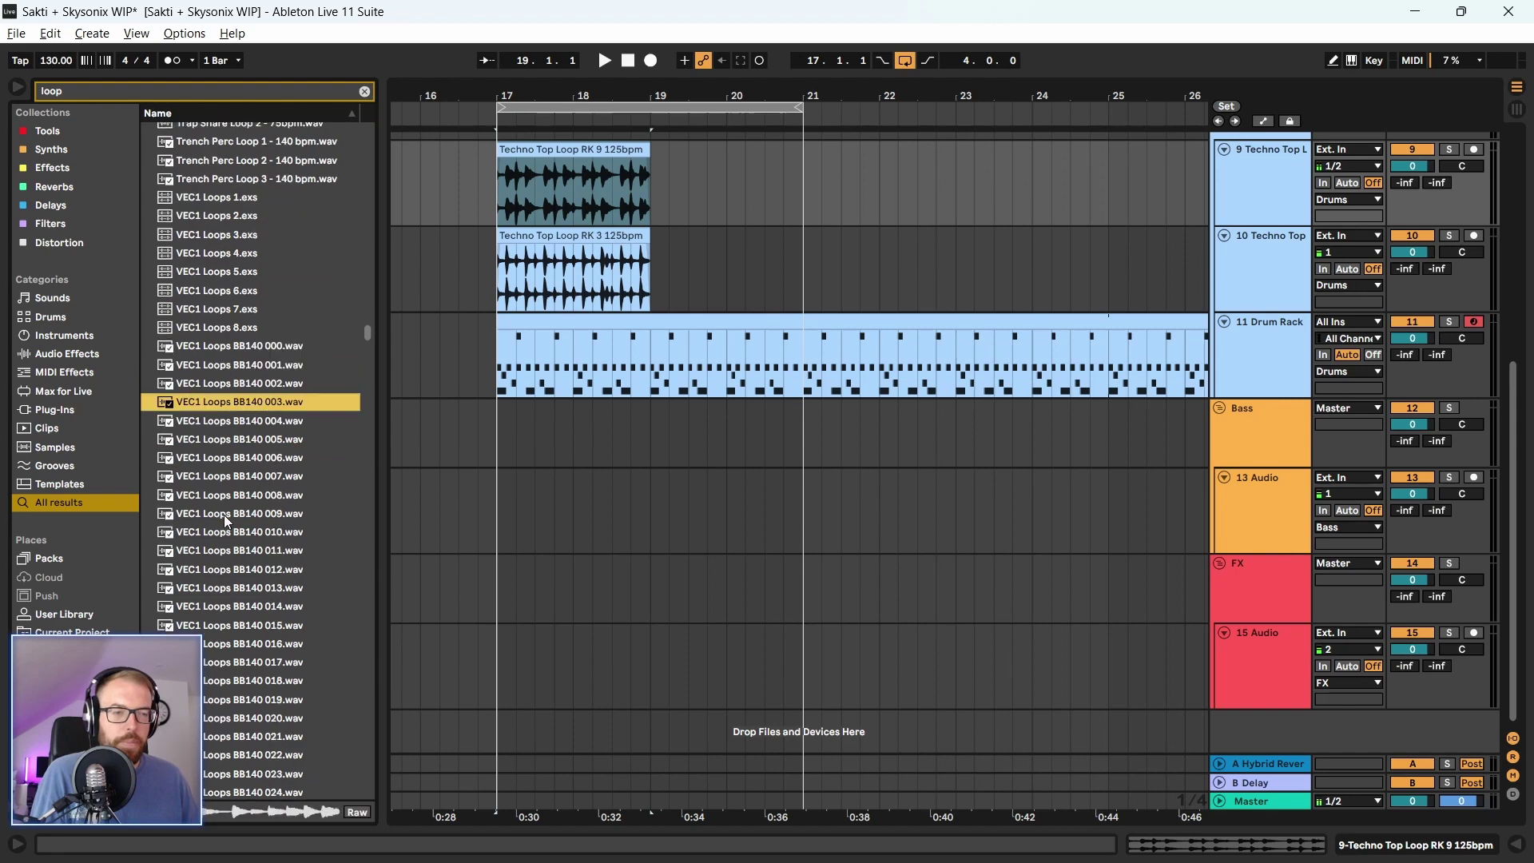
key(Down)
key(Down)
key(Down)
key(Down)
key(Down)
key(Down)
key(Down)
key(Down)
key(Down)
key(Down)
key(Down)
key(Down)
key(Down)
key(Down)
key(Down)
key(Down)
key(Down)
key(Down)
key(Down)
key(Down)
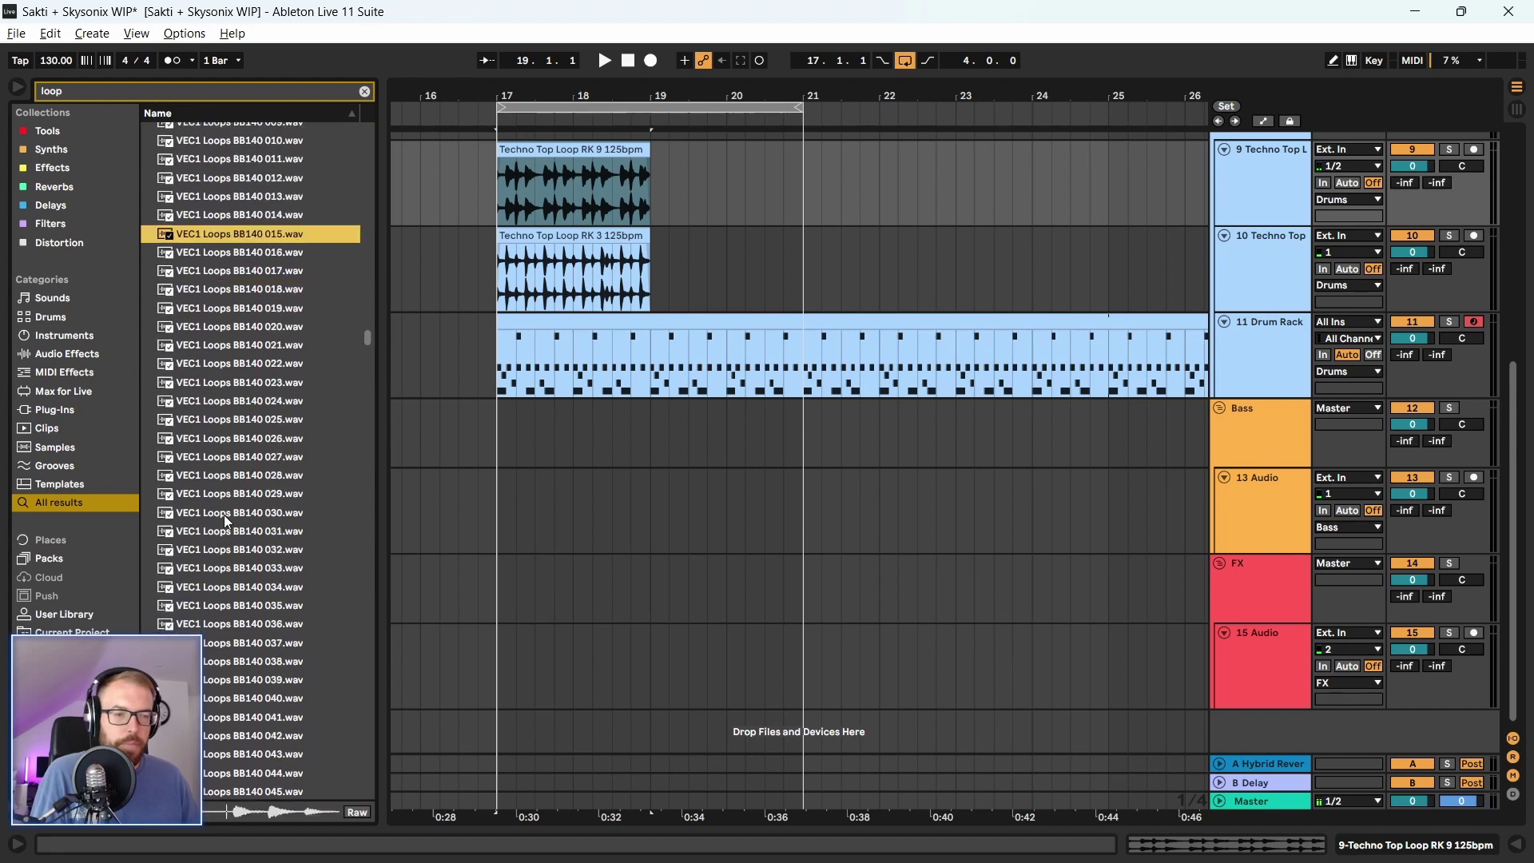
click(223, 516)
scroll(224, 516, down, 2)
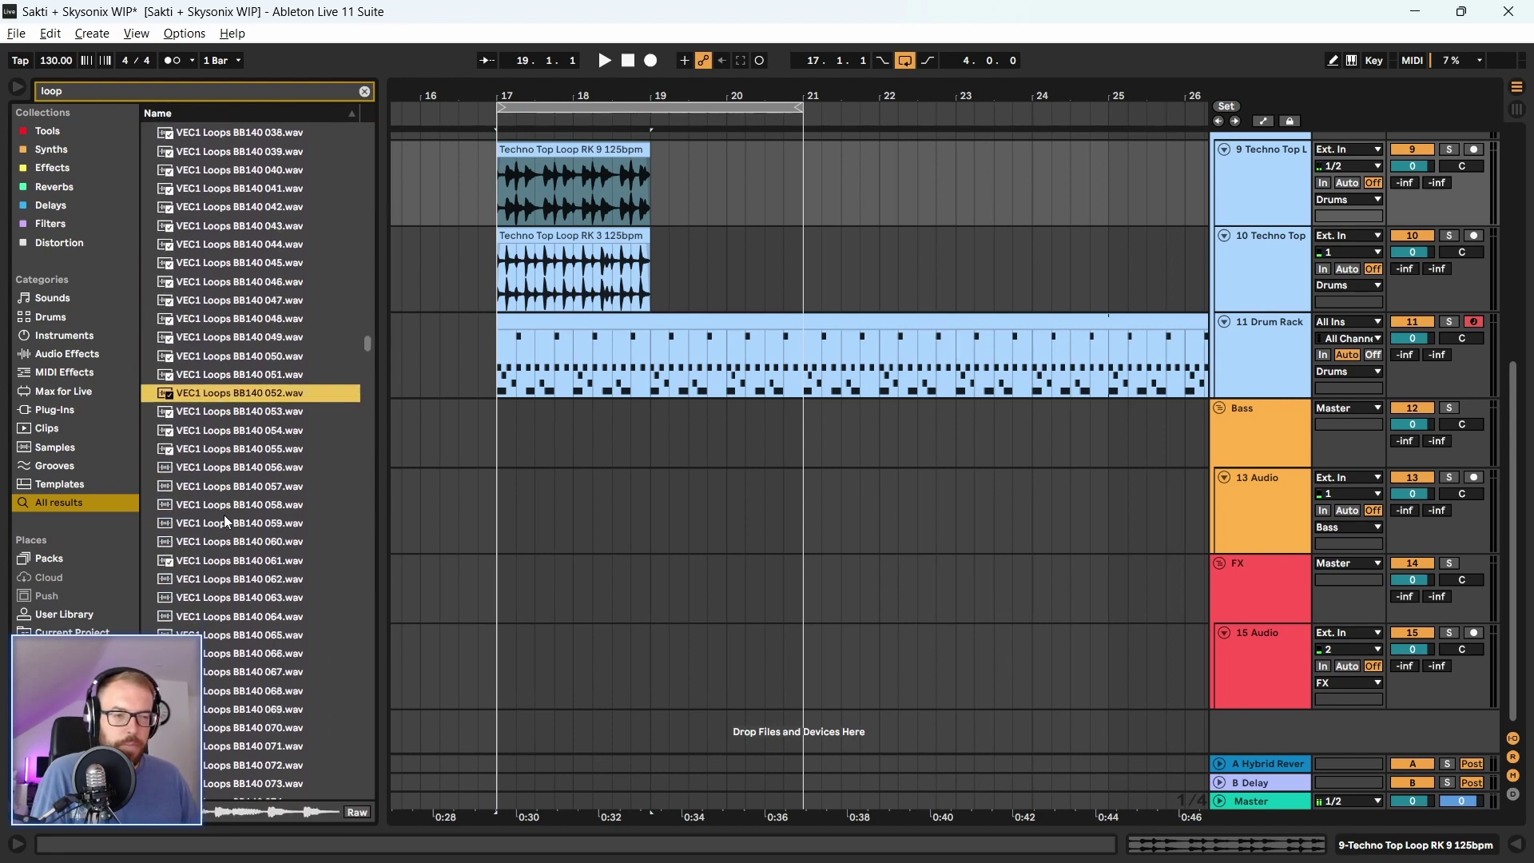
scroll(223, 496, down, 1)
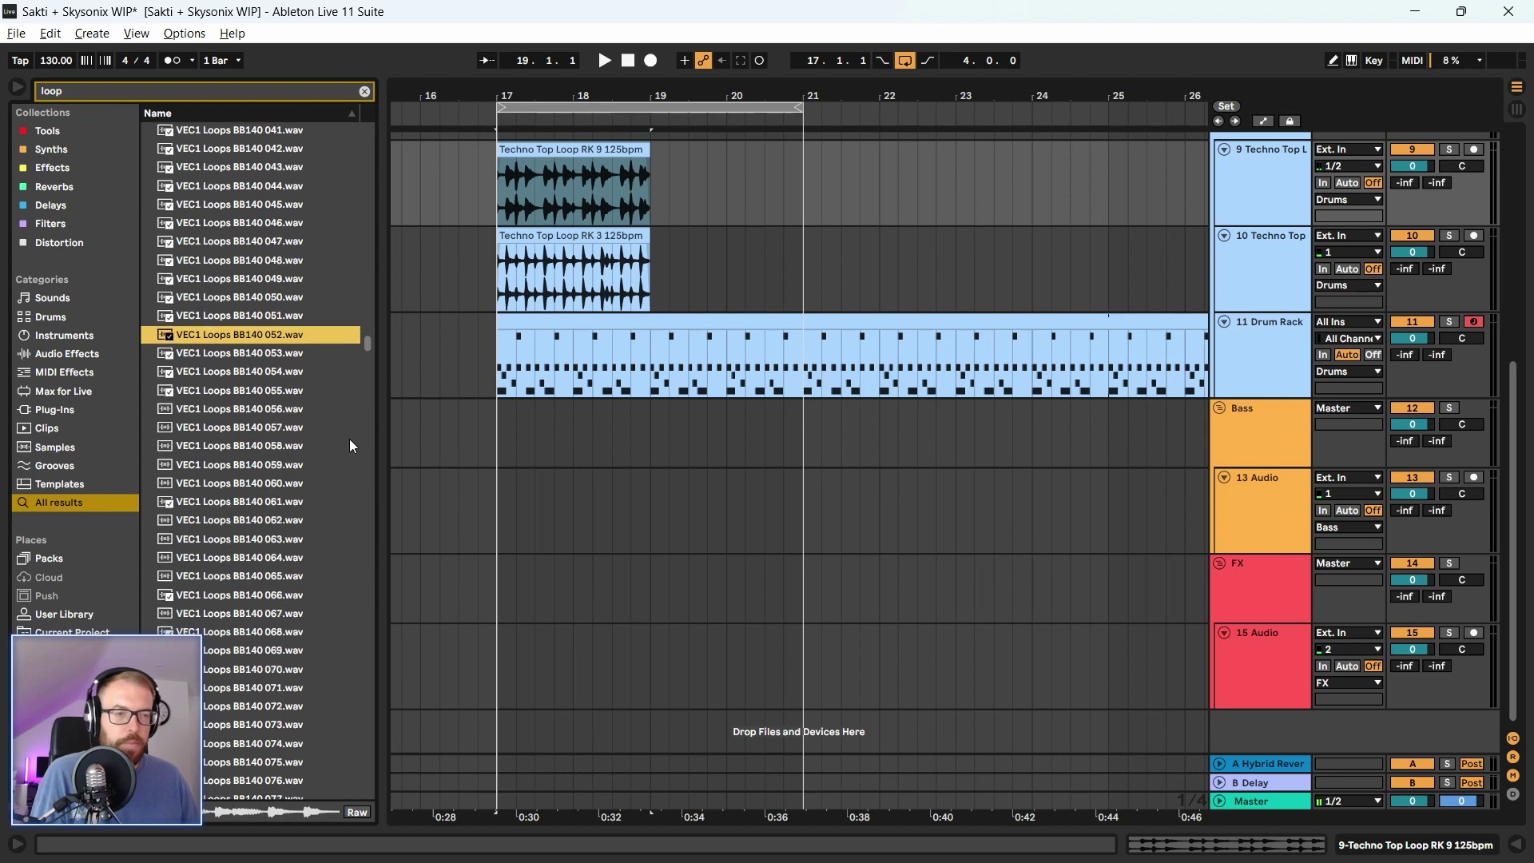
scroll(307, 451, up, 2)
scroll(233, 434, down, 7)
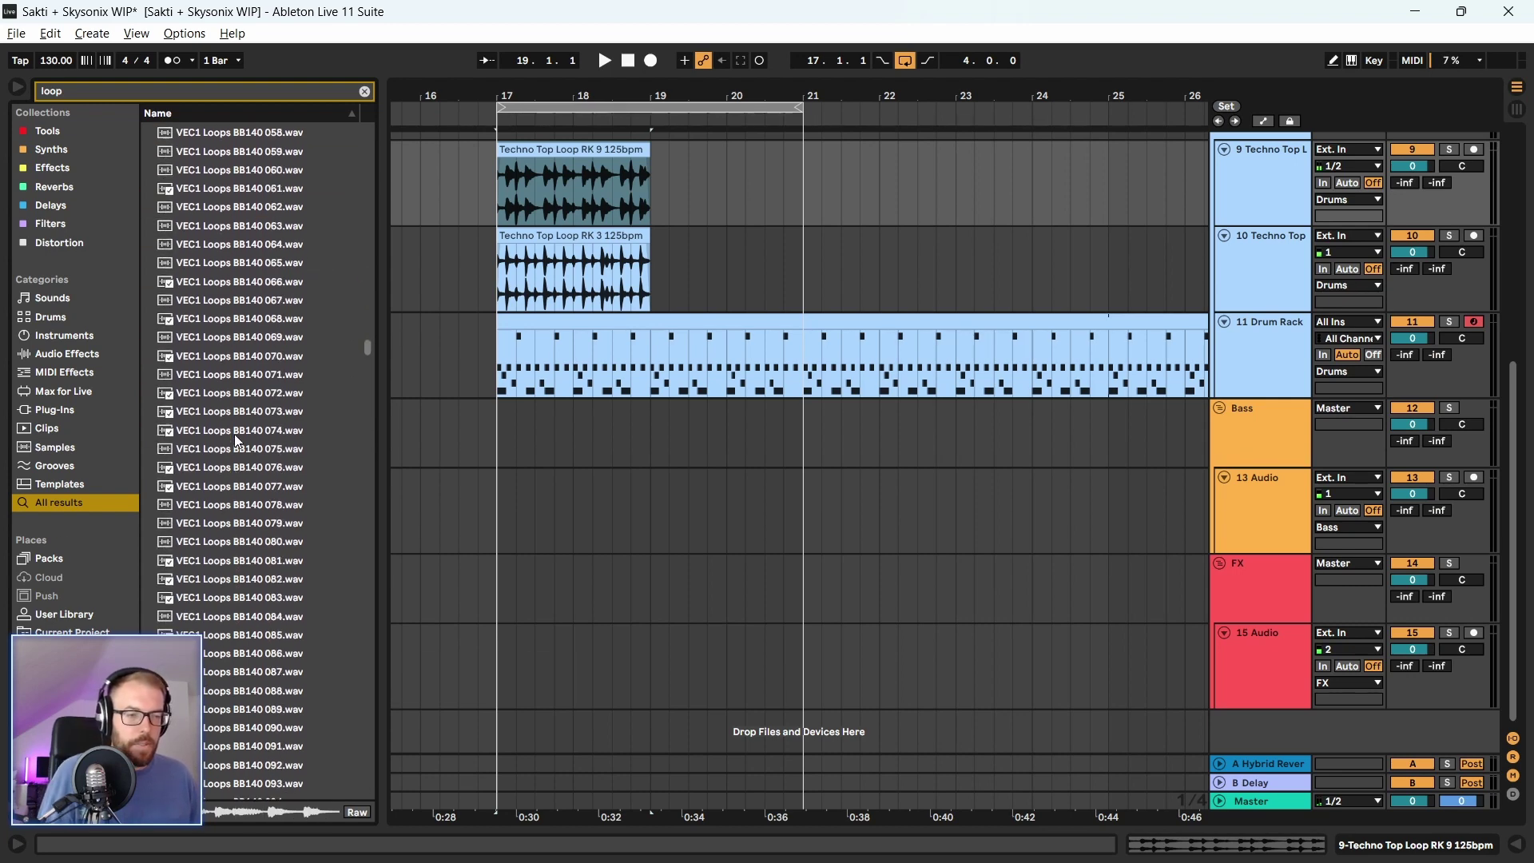
Audition later VEC1 Loops BB140 samples, including 093, and the VEC1 Loops Fillin140 samples
click(233, 434)
scroll(233, 434, down, 2)
scroll(216, 511, down, 3)
click(213, 518)
scroll(213, 519, down, 2)
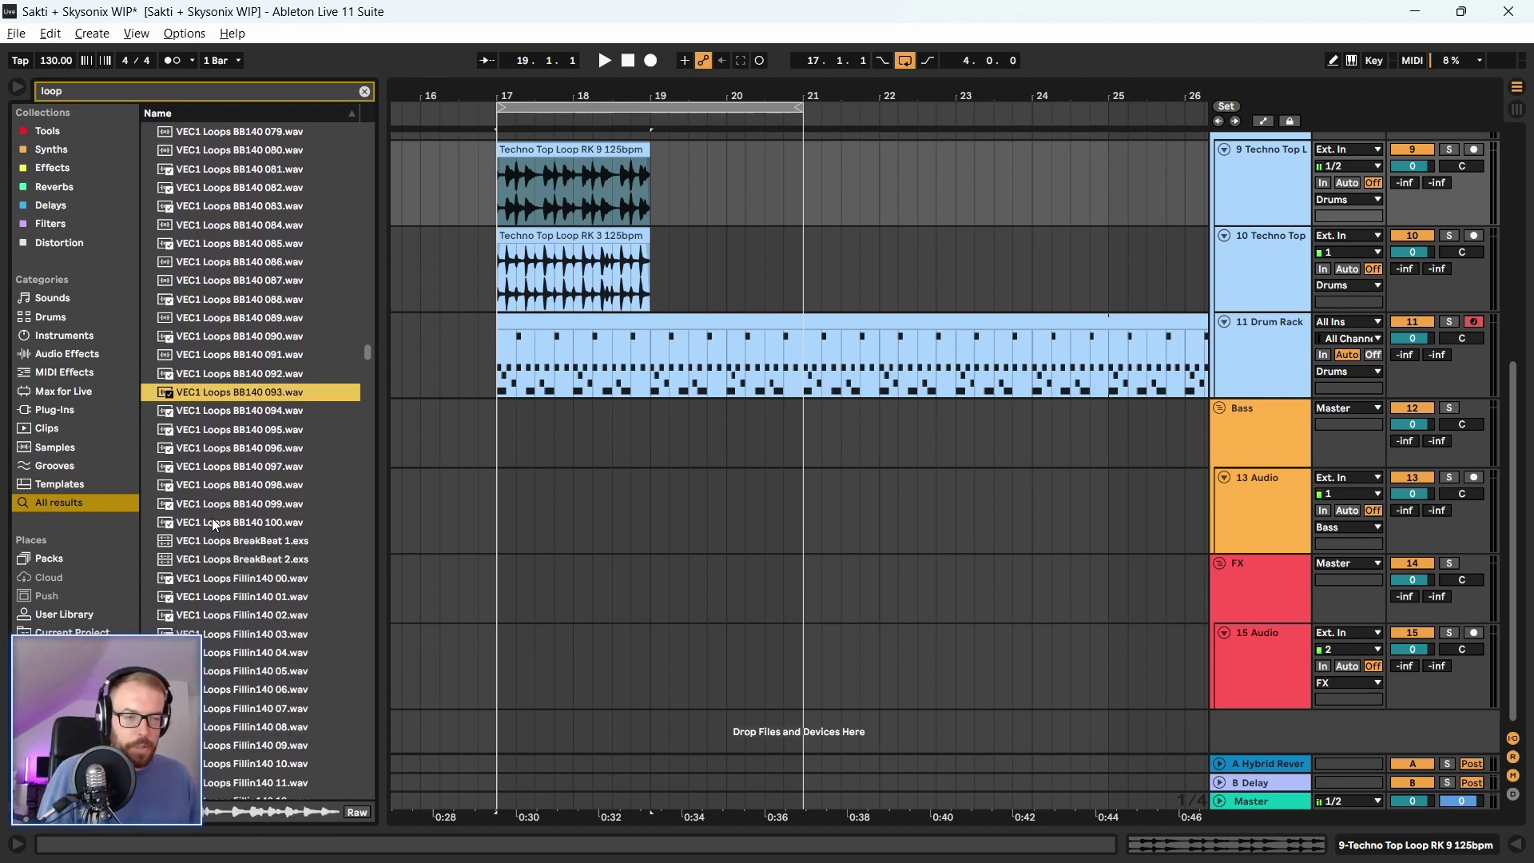
scroll(213, 520, down, 1)
scroll(212, 518, down, 2)
click(212, 518)
scroll(212, 518, down, 5)
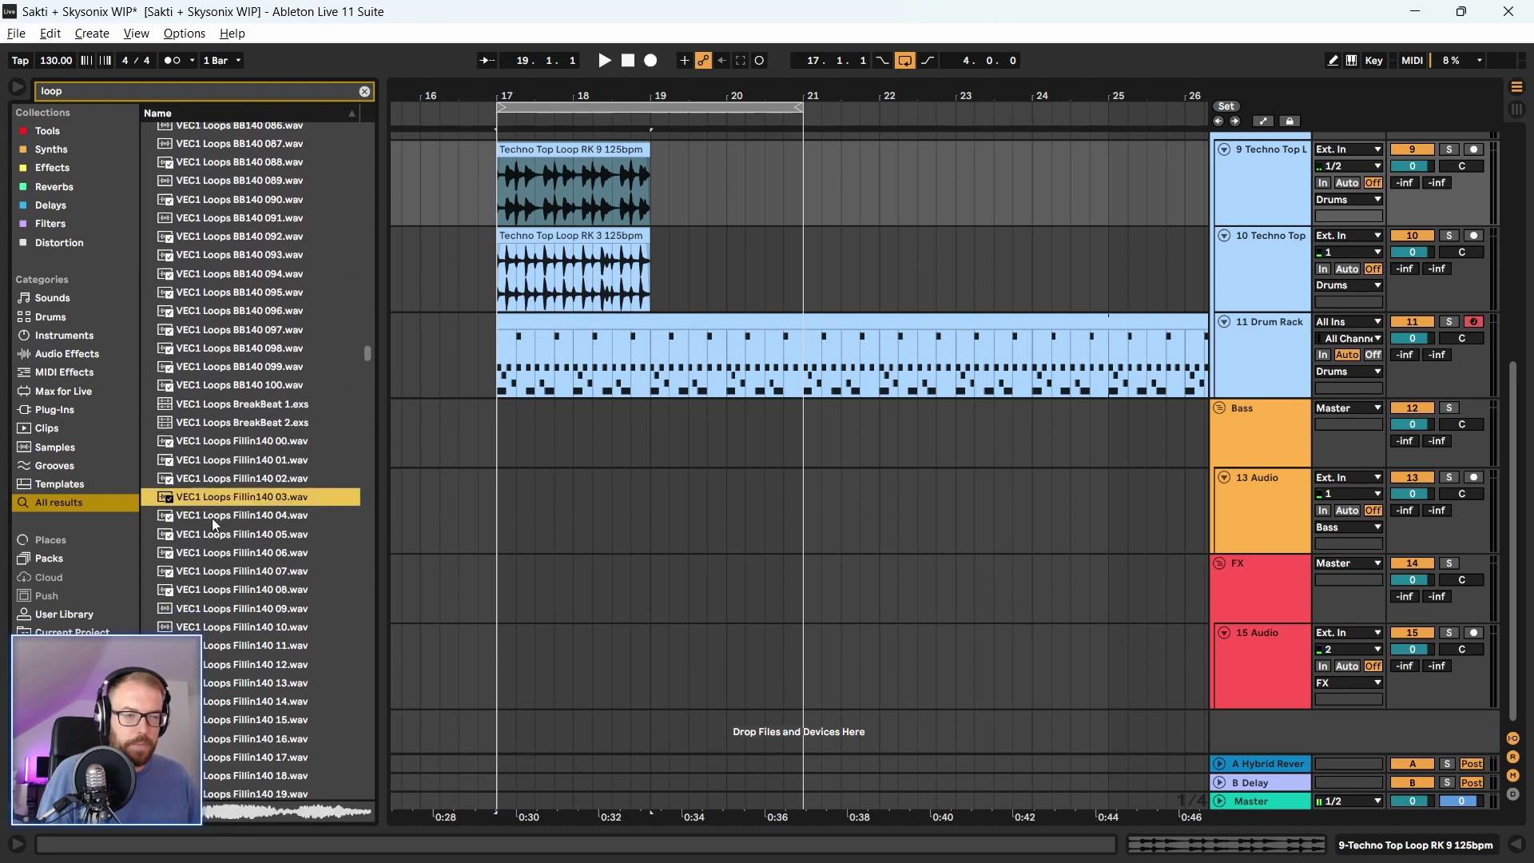
click(212, 518)
scroll(212, 524, down, 3)
Audition the VEC1 Loops140 samples from VEC1 Loops140 004.wav through VEC1 Loops140 030.wav
click(212, 535)
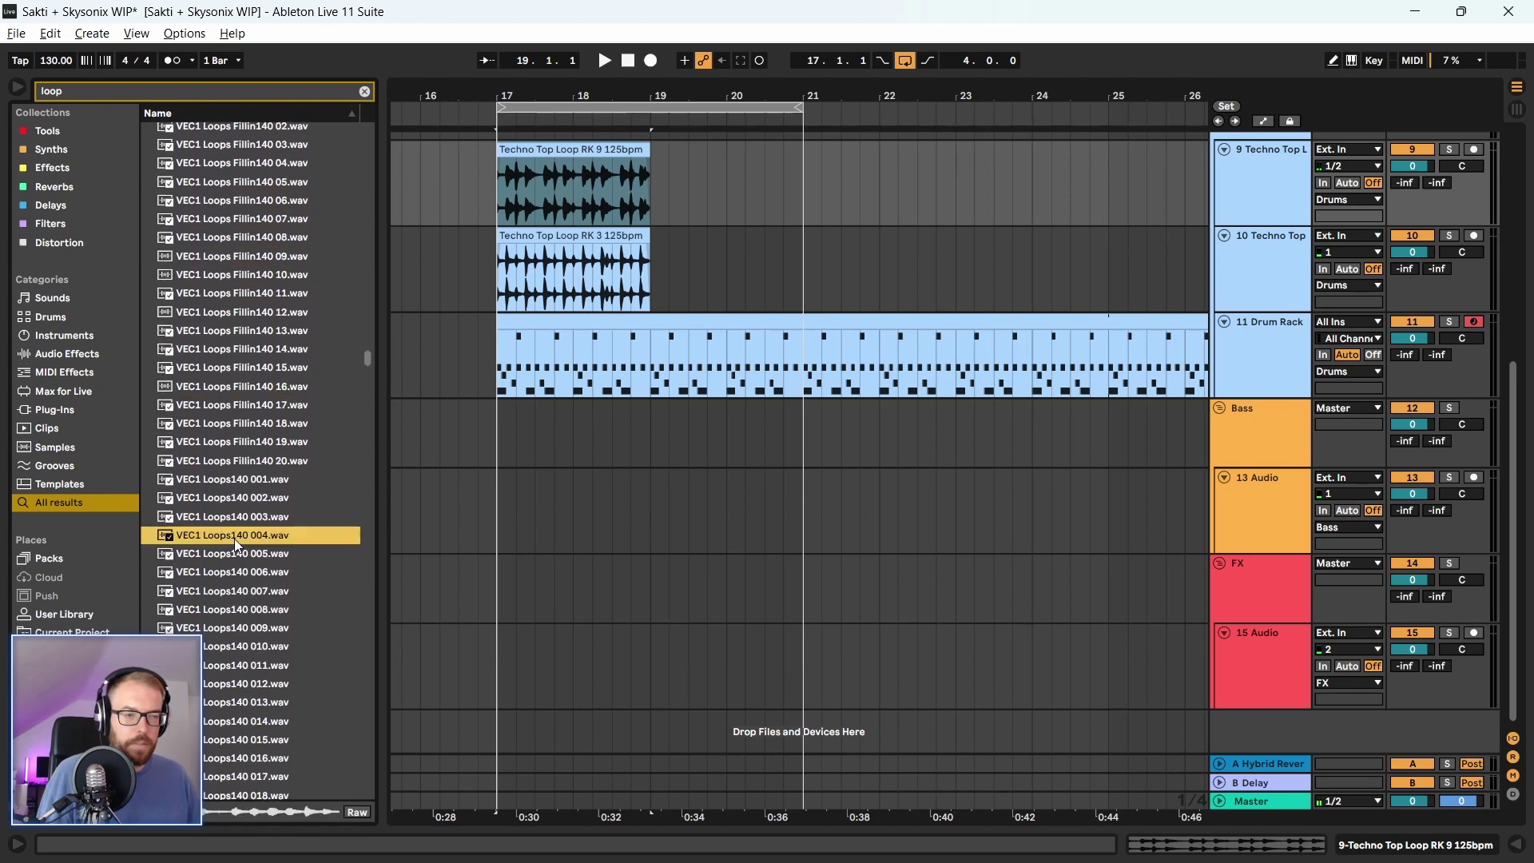
scroll(214, 582, down, 3)
scroll(217, 581, down, 1)
click(213, 438)
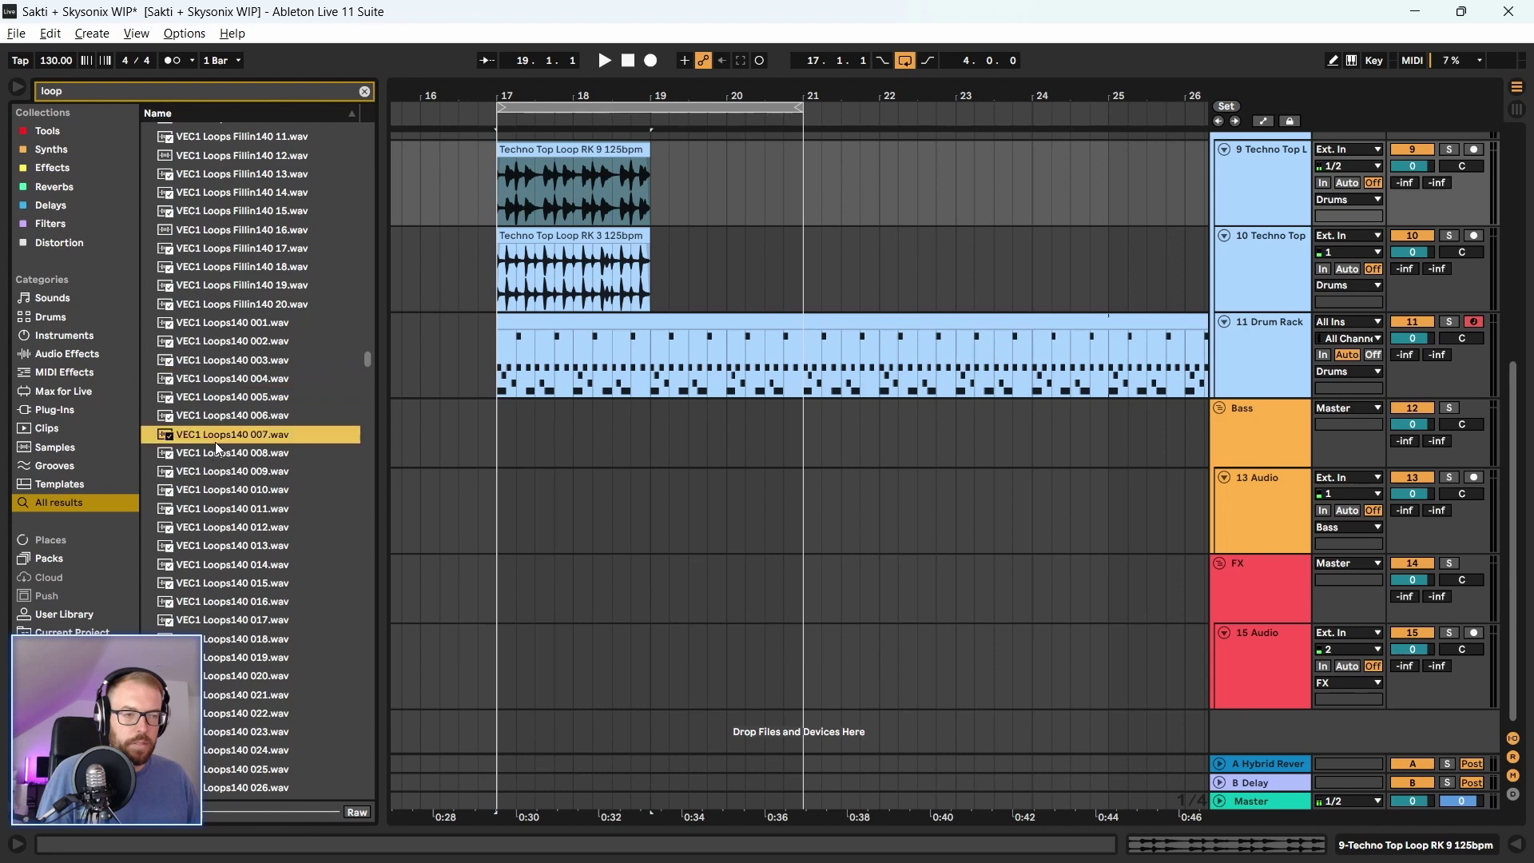
scroll(214, 443, down, 2)
click(220, 432)
scroll(222, 455, down, 2)
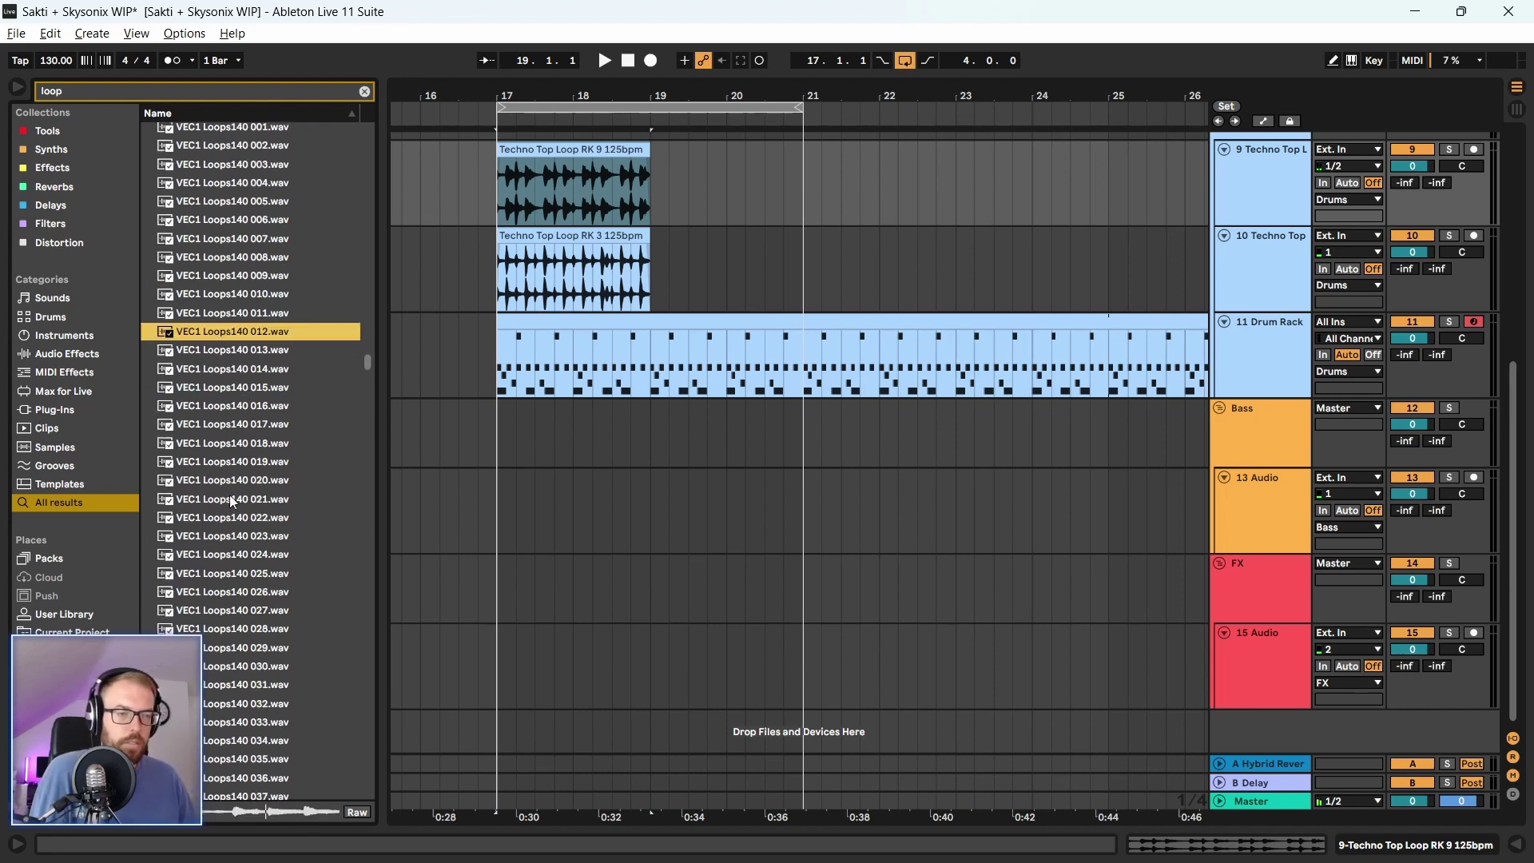
click(229, 497)
click(217, 592)
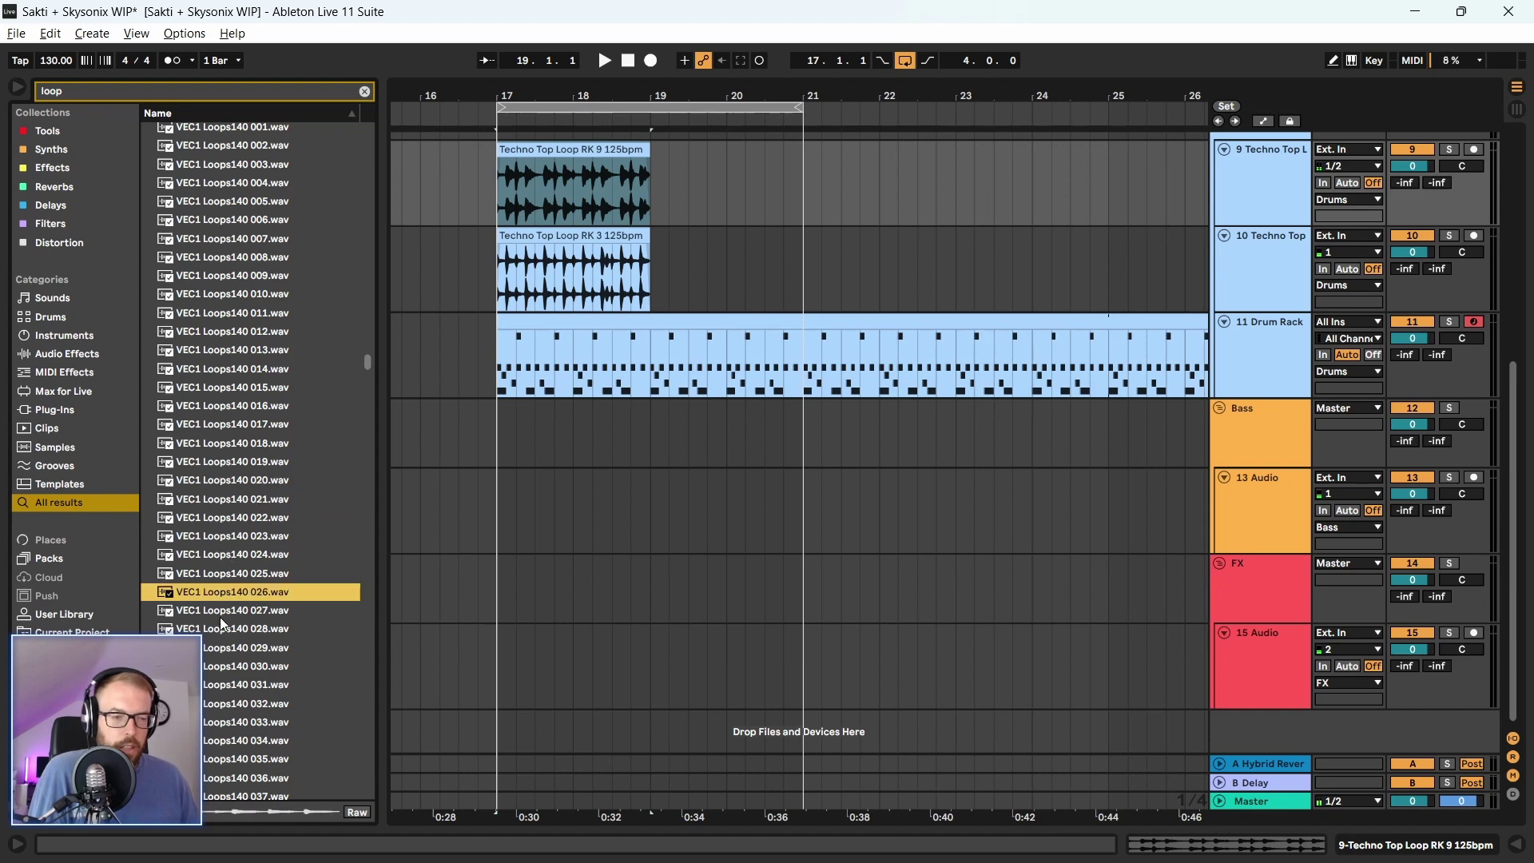
scroll(221, 607, down, 3)
click(226, 549)
scroll(228, 583, down, 1)
scroll(231, 589, down, 2)
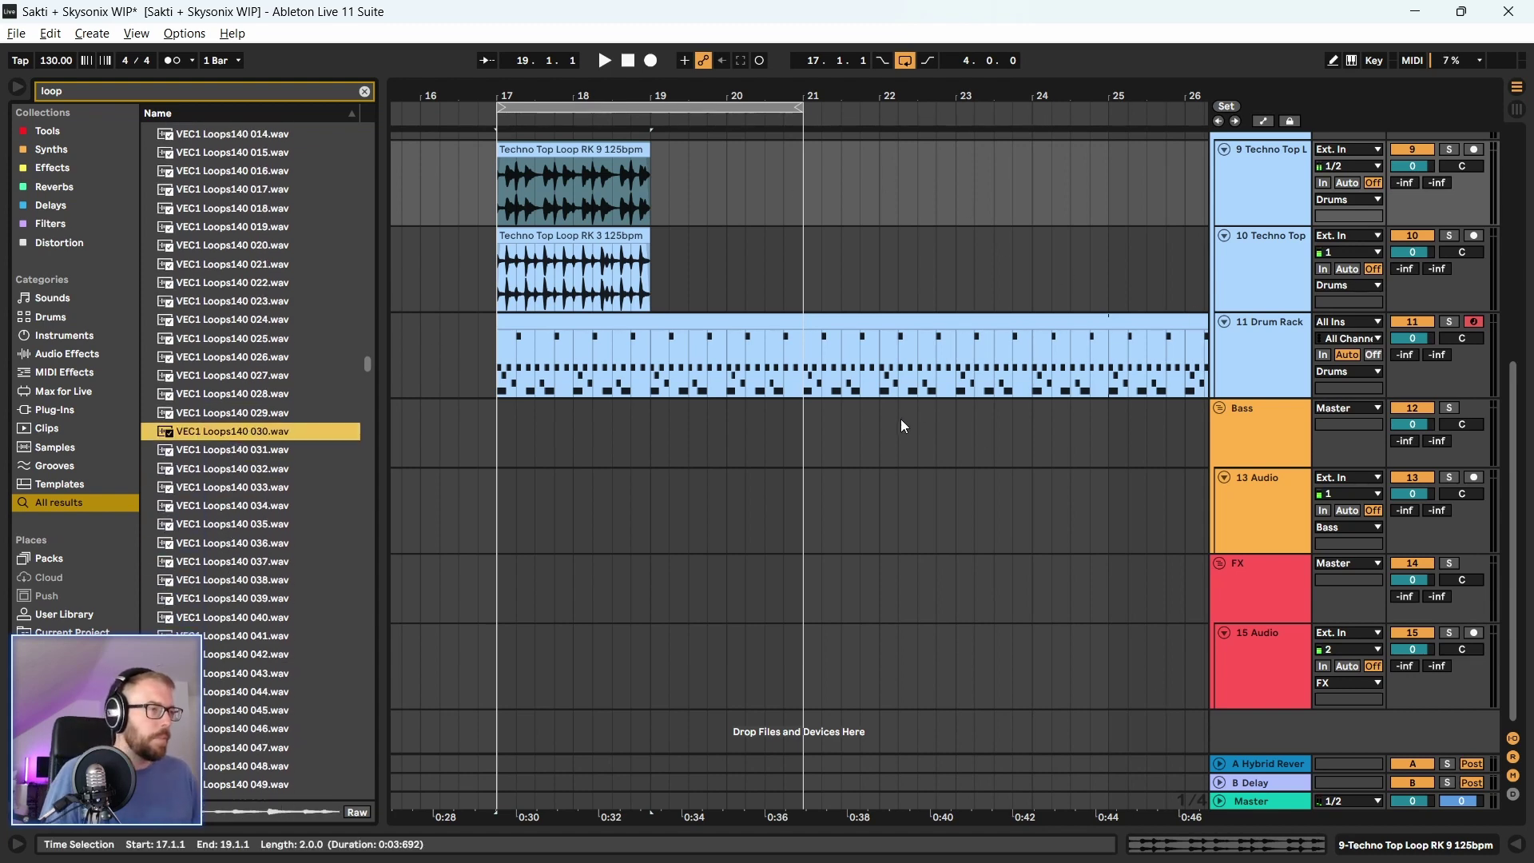
Move the Techno Top Loop RK 9 clip on track 9 to start at bar 19 and play the arrangement
scroll(799, 367, up, 2)
key(plus)
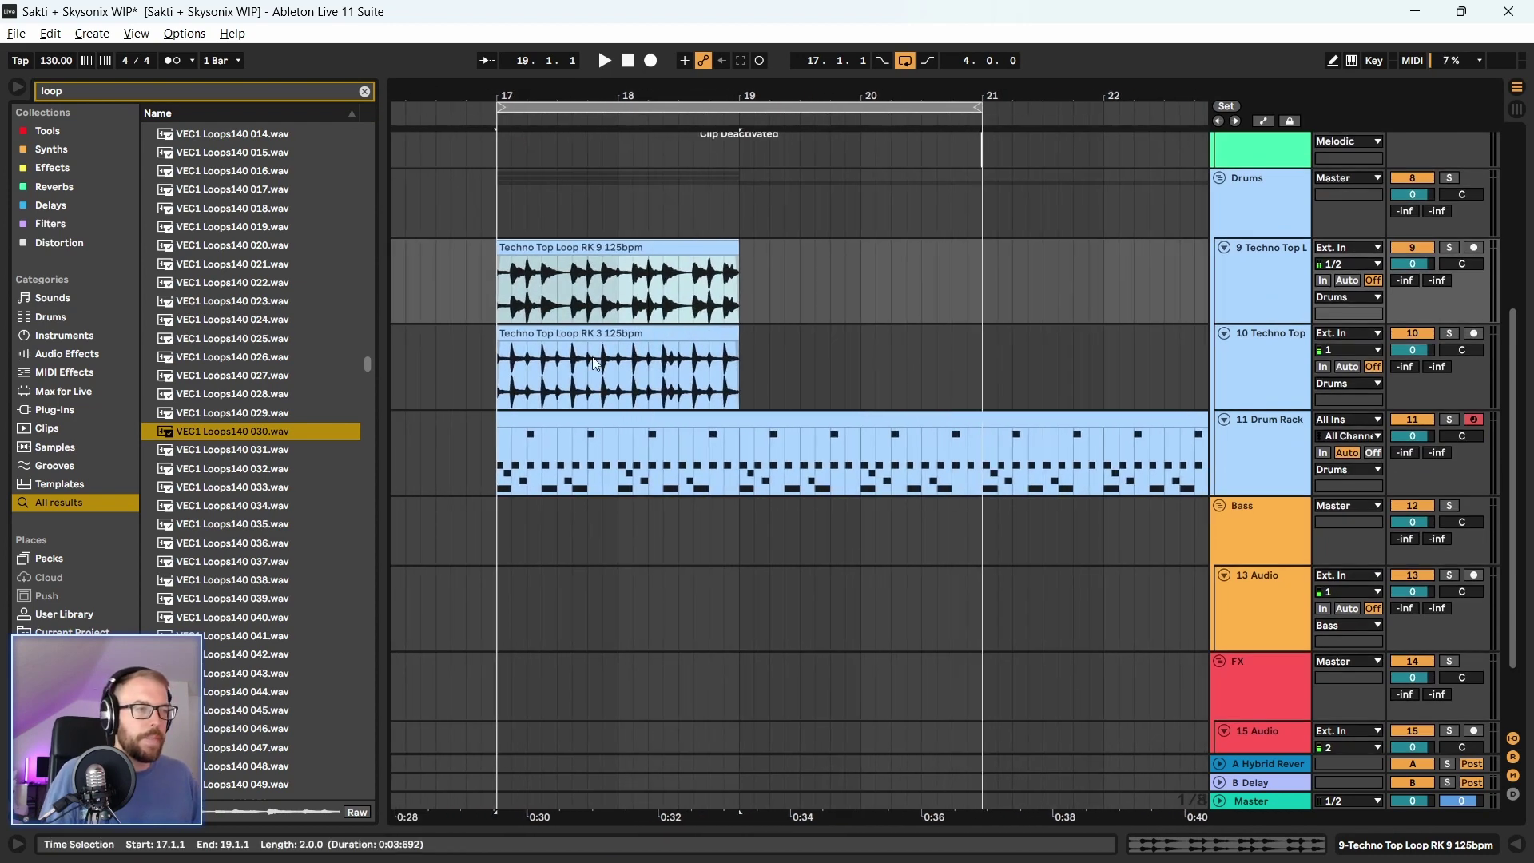
drag(703, 246, 945, 248)
key(space)
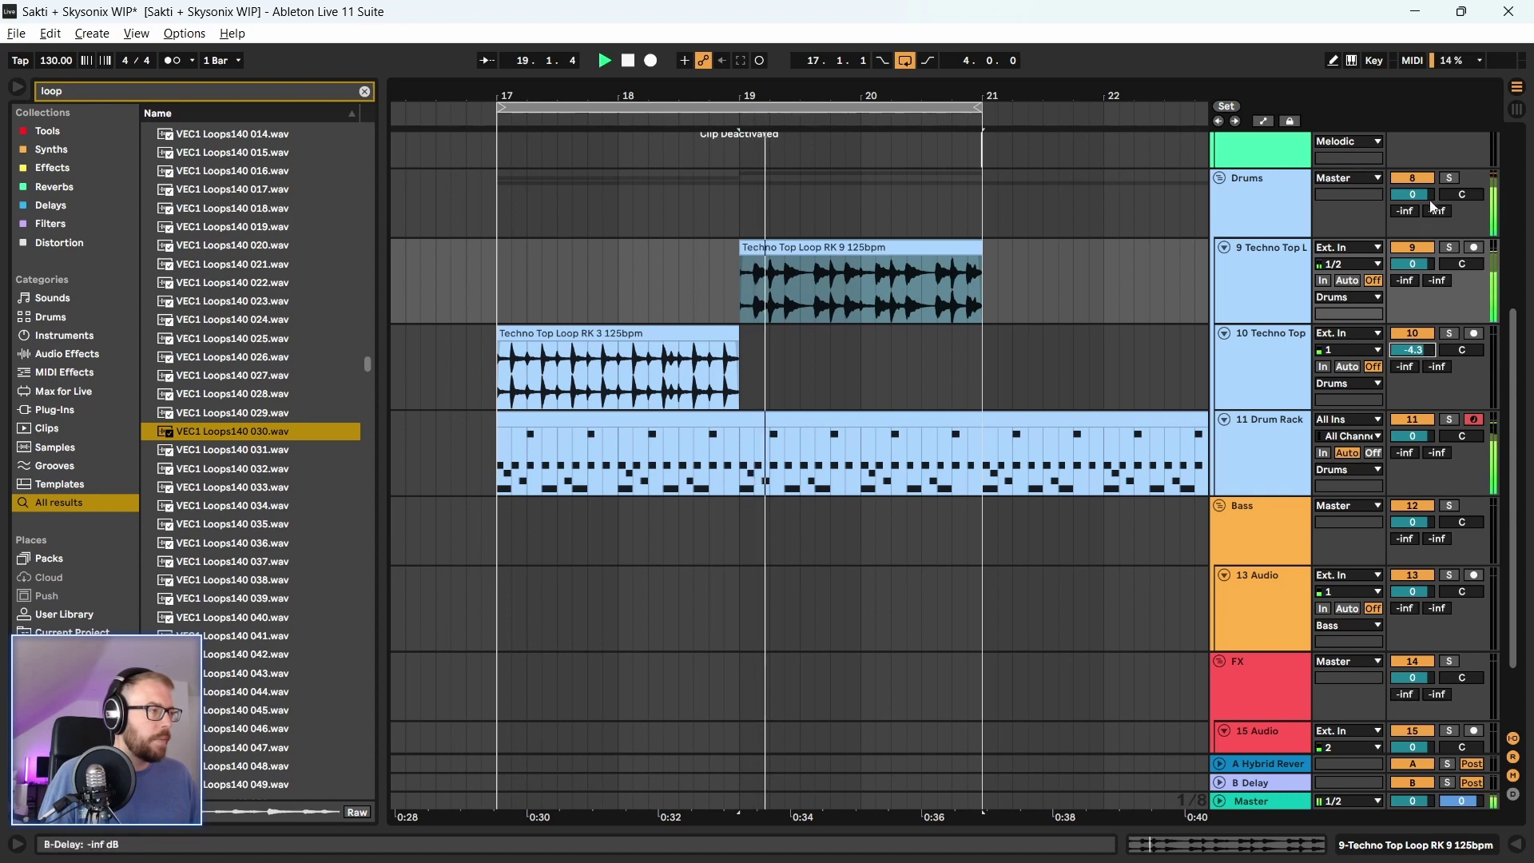
Set the Techno Top Loop RK 3 track's volume to -4.3 dB and play from bar 17 with the Drums group soloed
drag(1426, 350, 1426, 362)
click(1448, 177)
click(567, 372)
key(space)
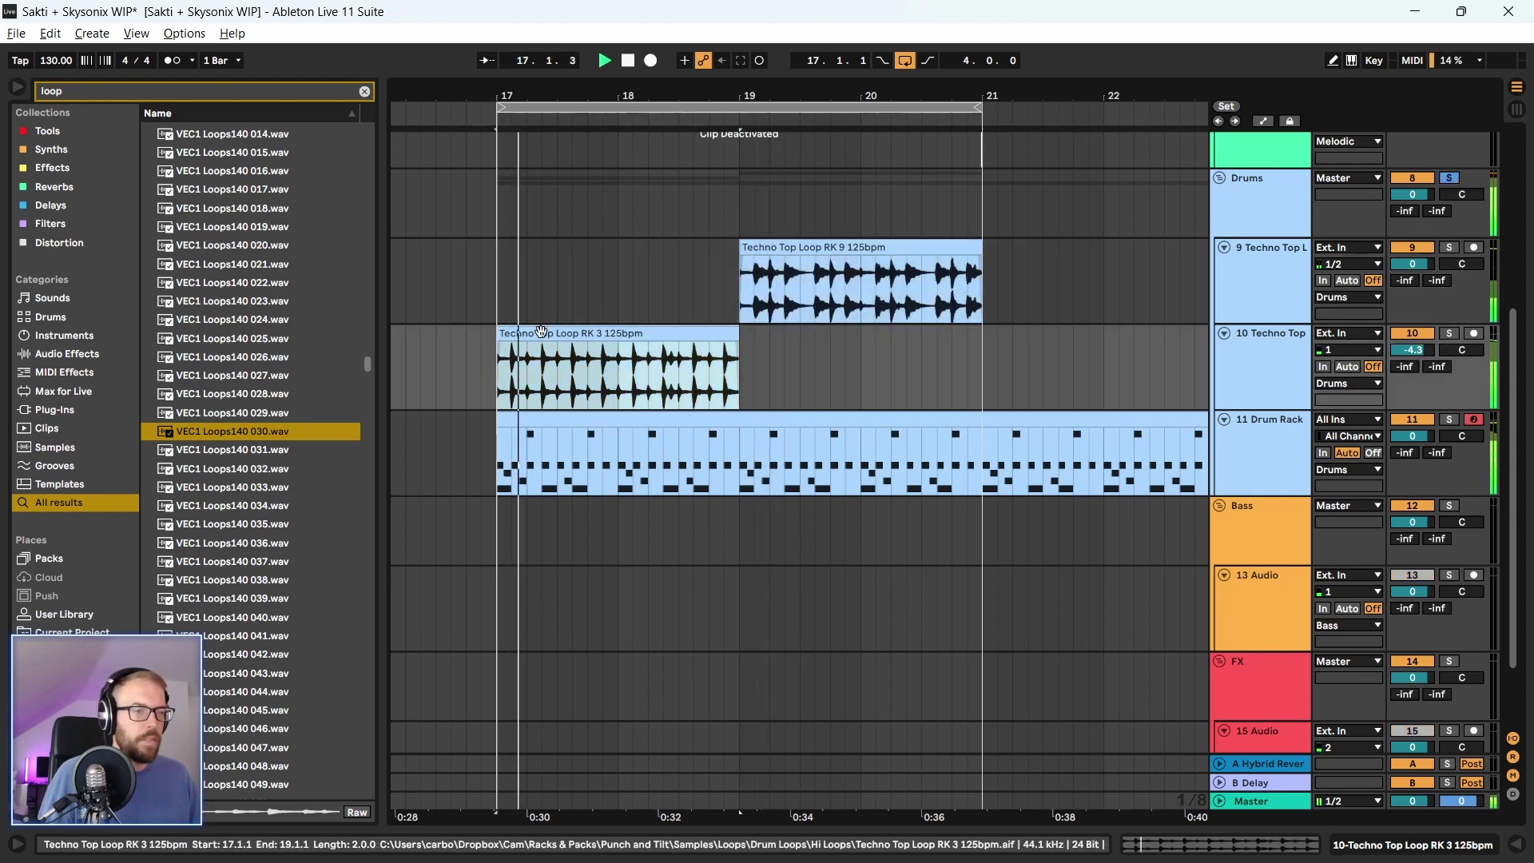
Audition the Techno Top Loop RK 9 clip, delete the Techno Top Loop RK 3 clip, and move RK 9 to start at bar 17
click(792, 252)
key(space)
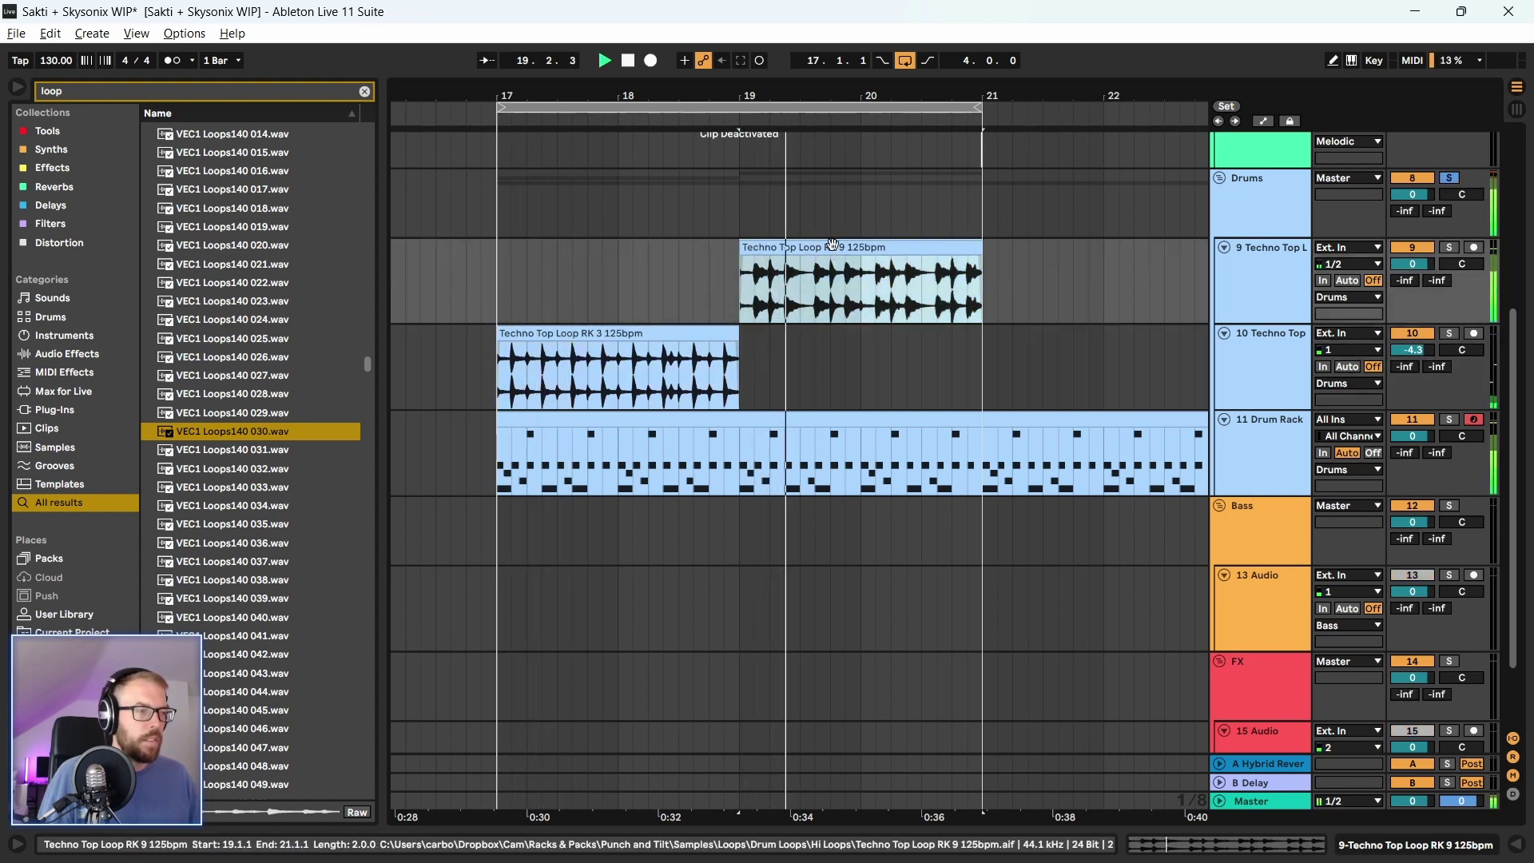
key(space)
click(609, 334)
key(Delete)
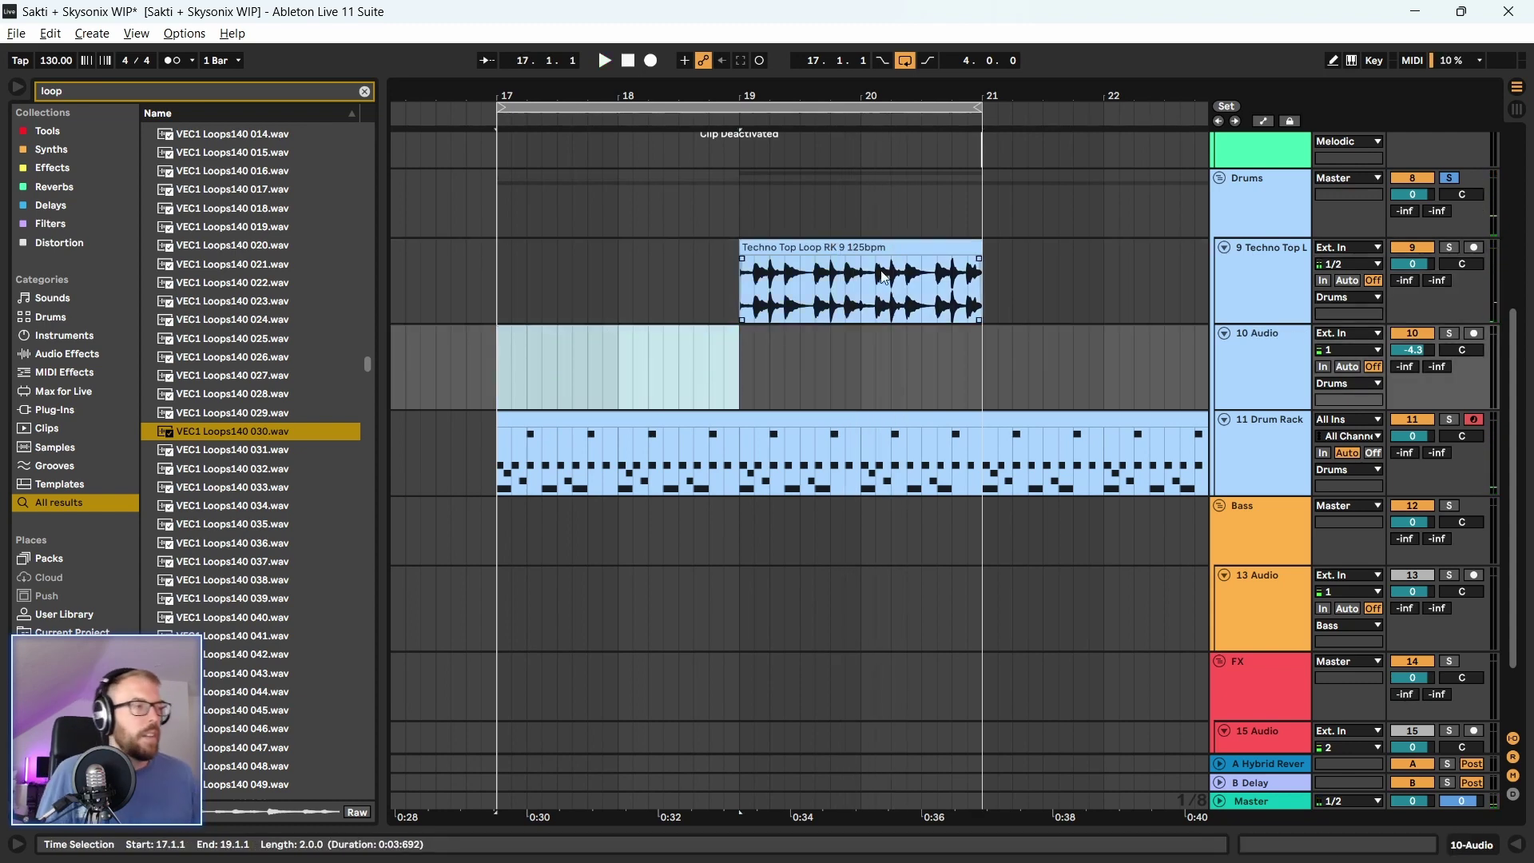
drag(883, 276, 640, 276)
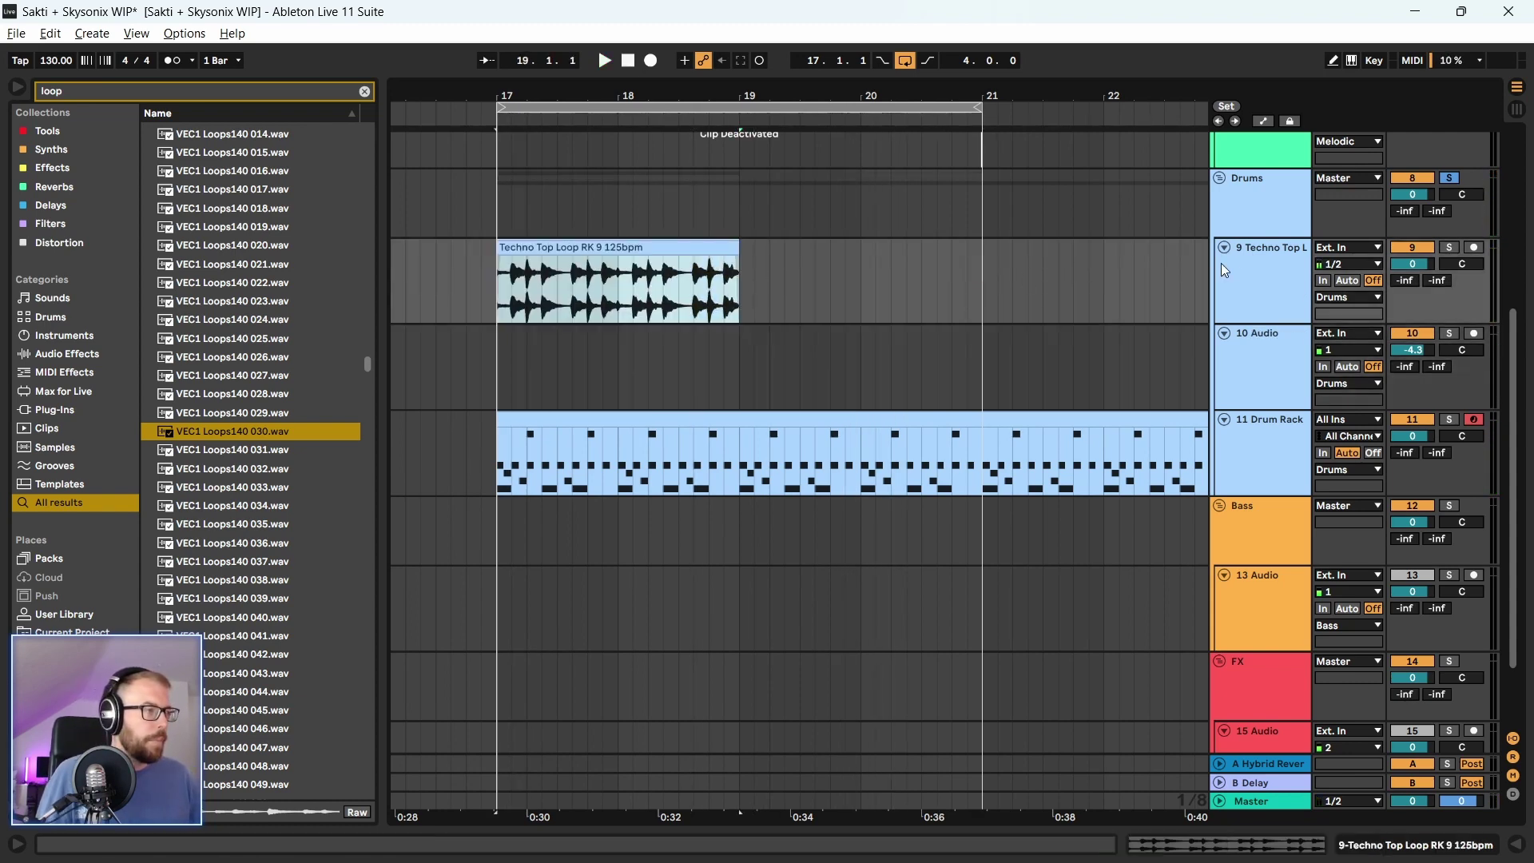
Solo the Techno Top Loop RK 9 track, open its device chain and play it from bar 17
click(1226, 269)
click(1450, 249)
double_click(1272, 285)
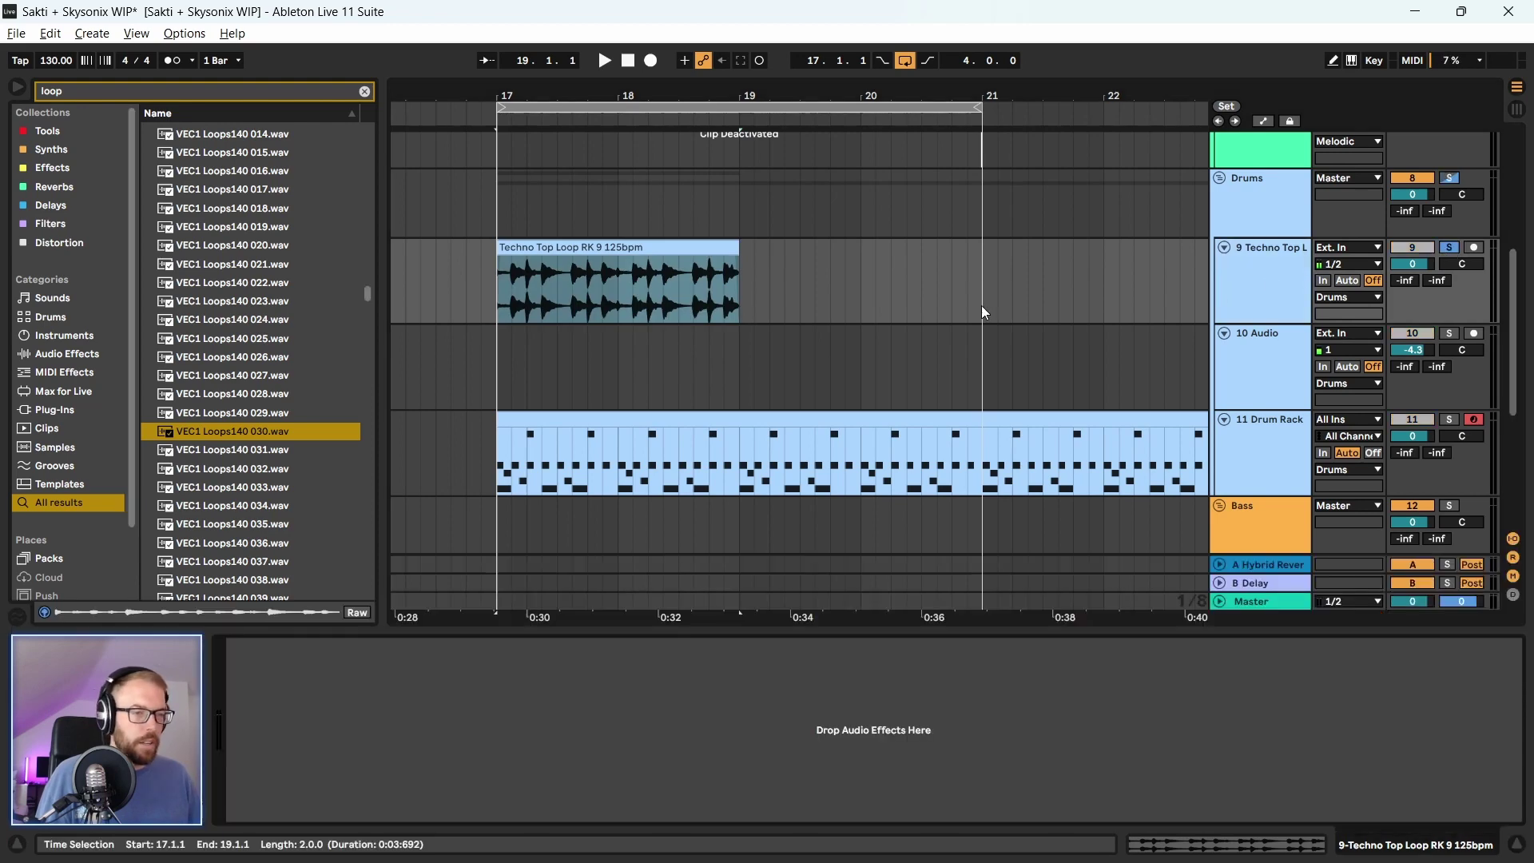
key(space)
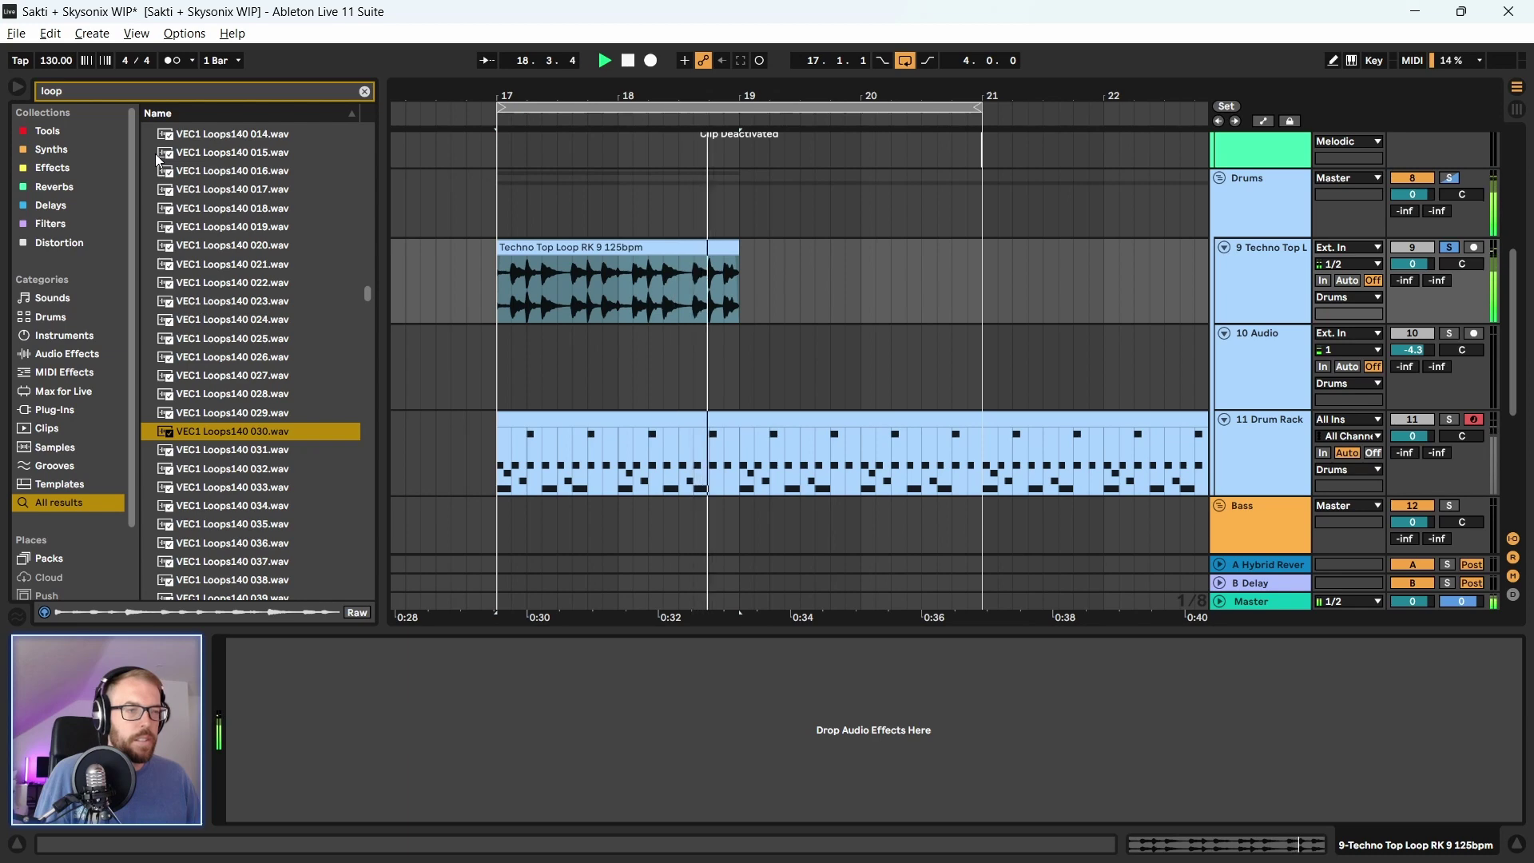
key(space)
Play the arrangement from bar 17 with only the Drums group soloed
scroll(680, 364, up, 2)
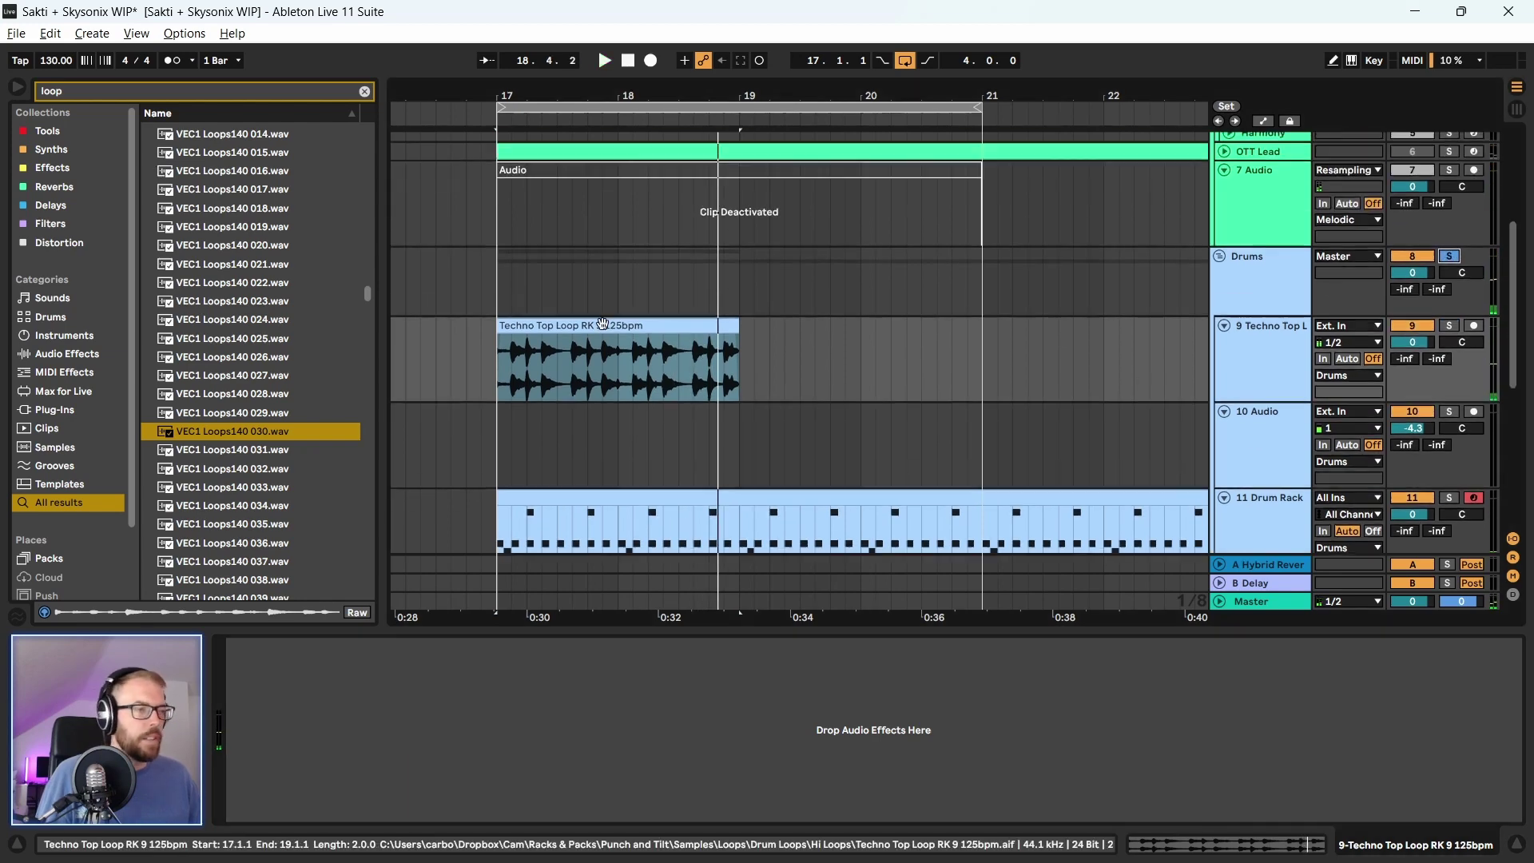
key(space)
scroll(549, 358, down, 5)
scroll(497, 352, up, 2)
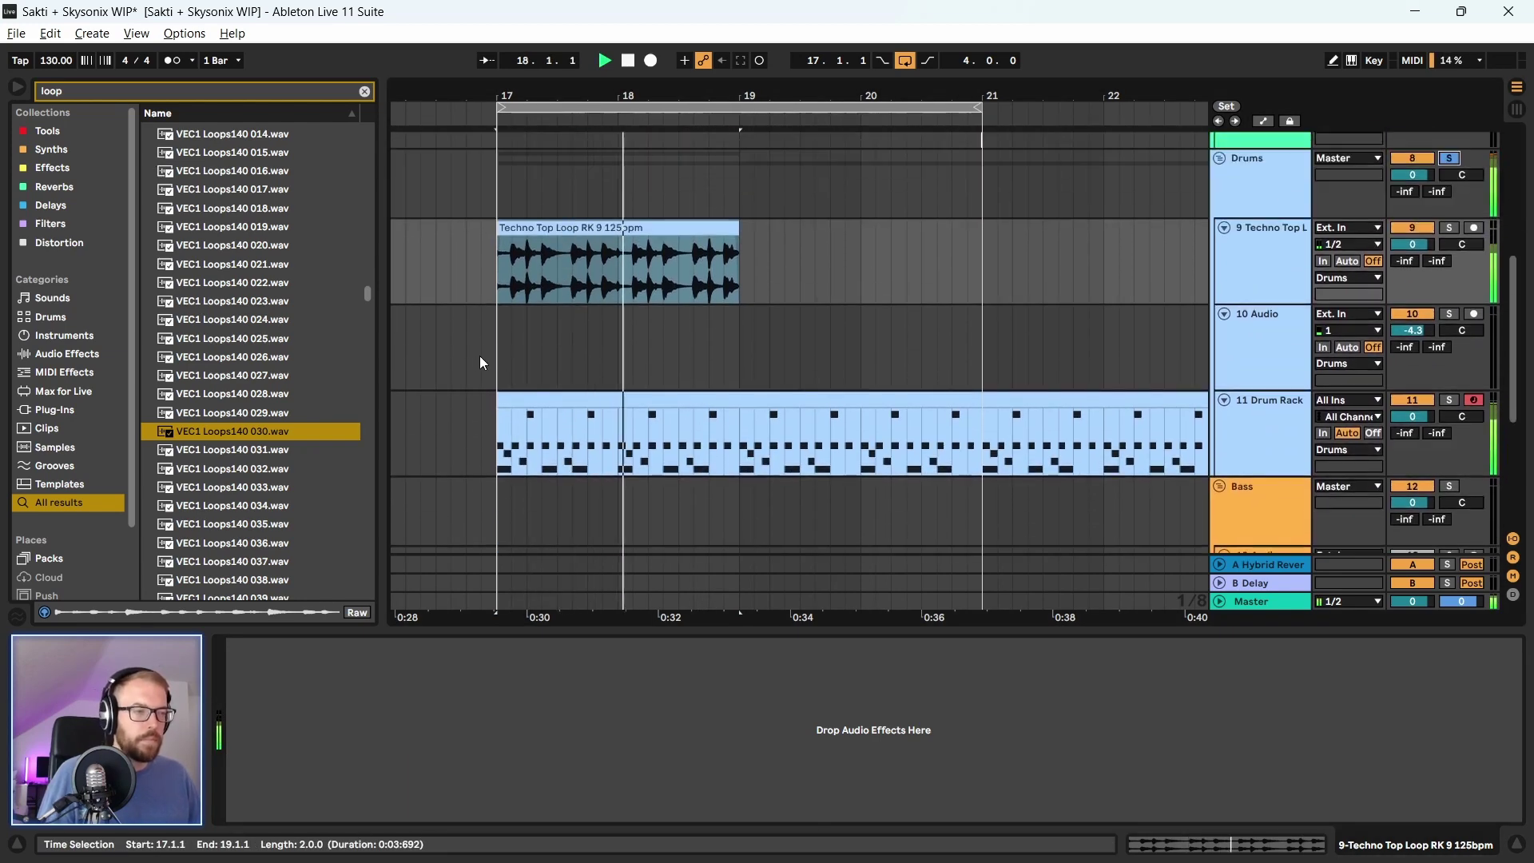
scroll(480, 356, up, 3)
scroll(480, 356, down, 2)
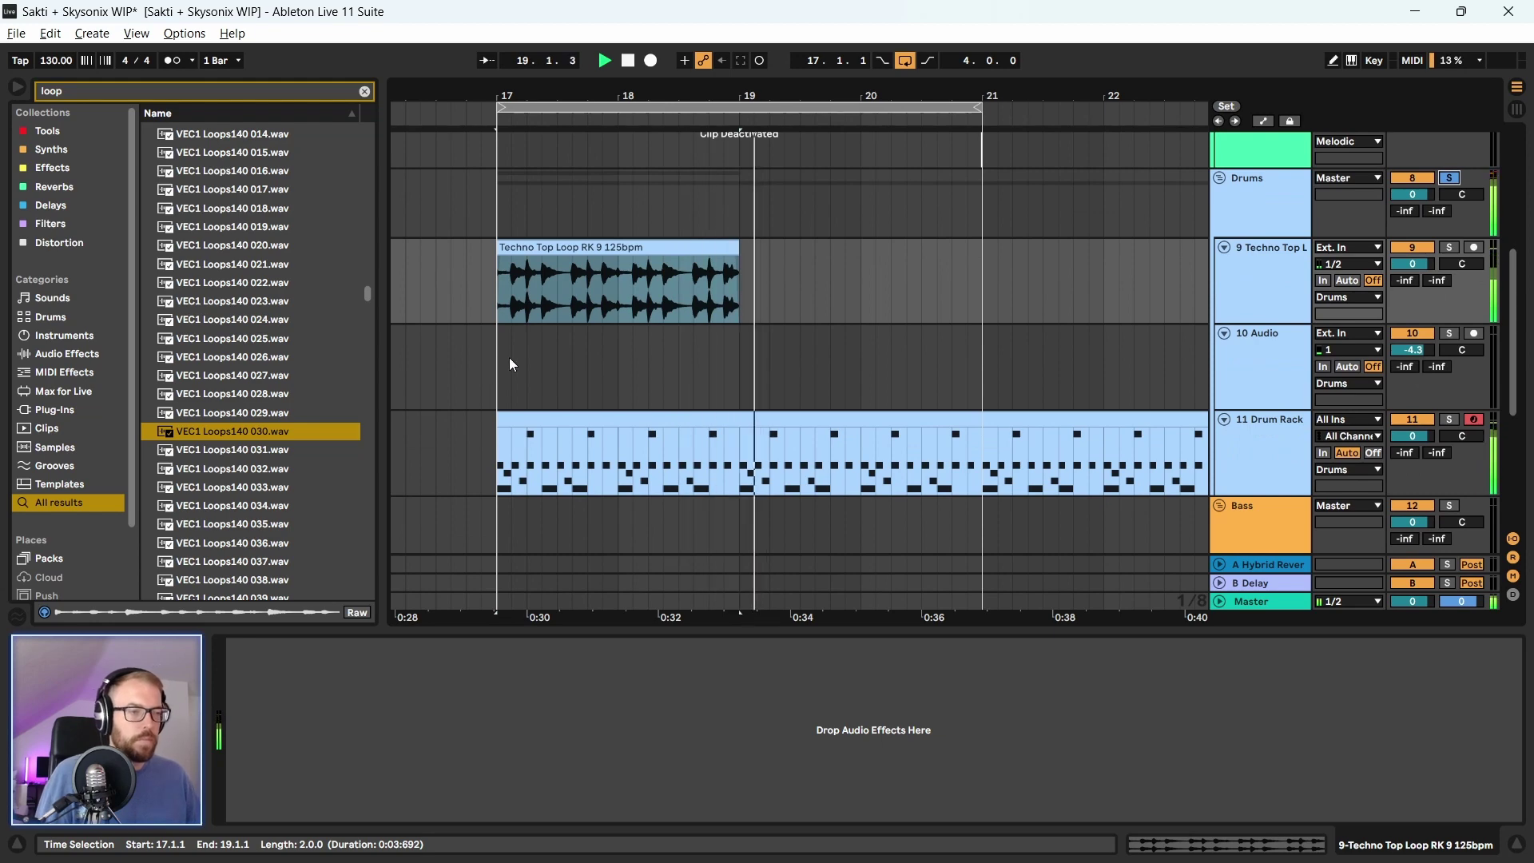
Enable the Drum Buss on the Drums group and play the section
click(1293, 203)
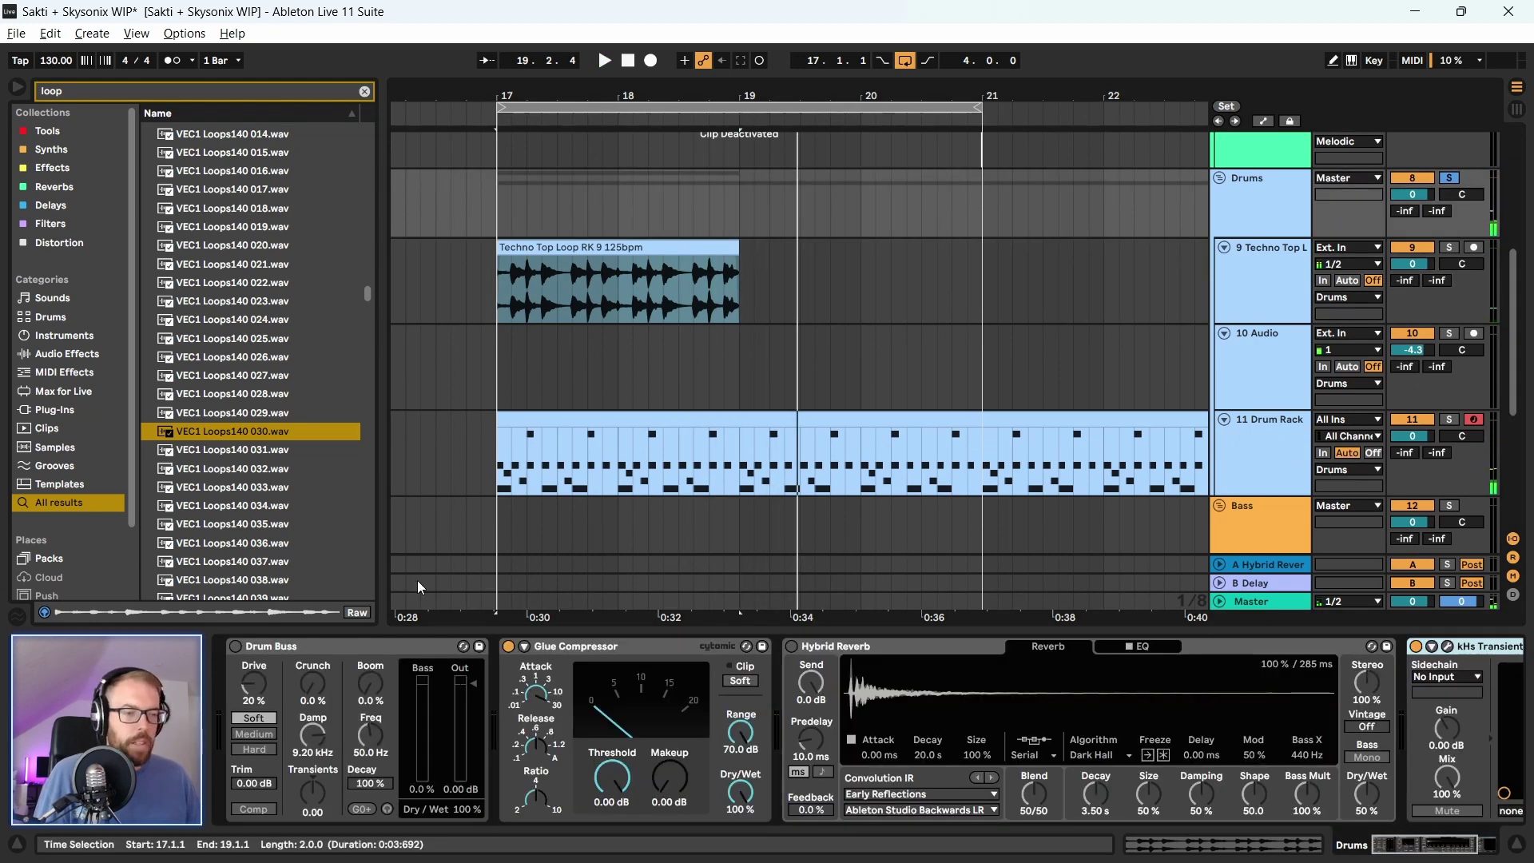
click(237, 646)
key(space)
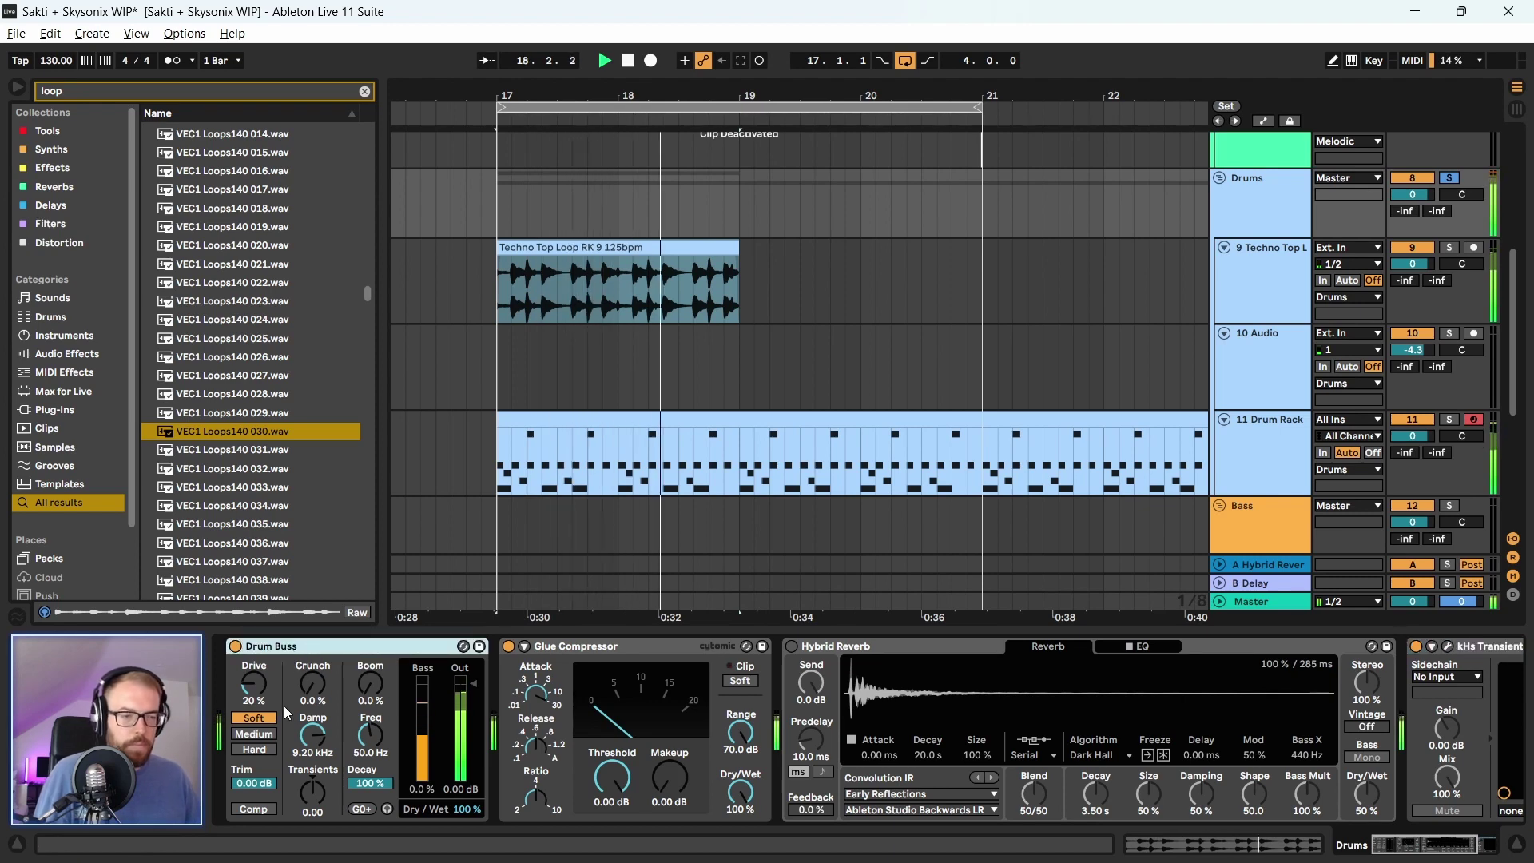
Play the Drum Rack track's pattern and open the VMH1 Closed Hats 021 pad's device chain
click(679, 304)
scroll(1072, 322, down, 1)
scroll(1072, 323, down, 1)
click(1268, 347)
key(space)
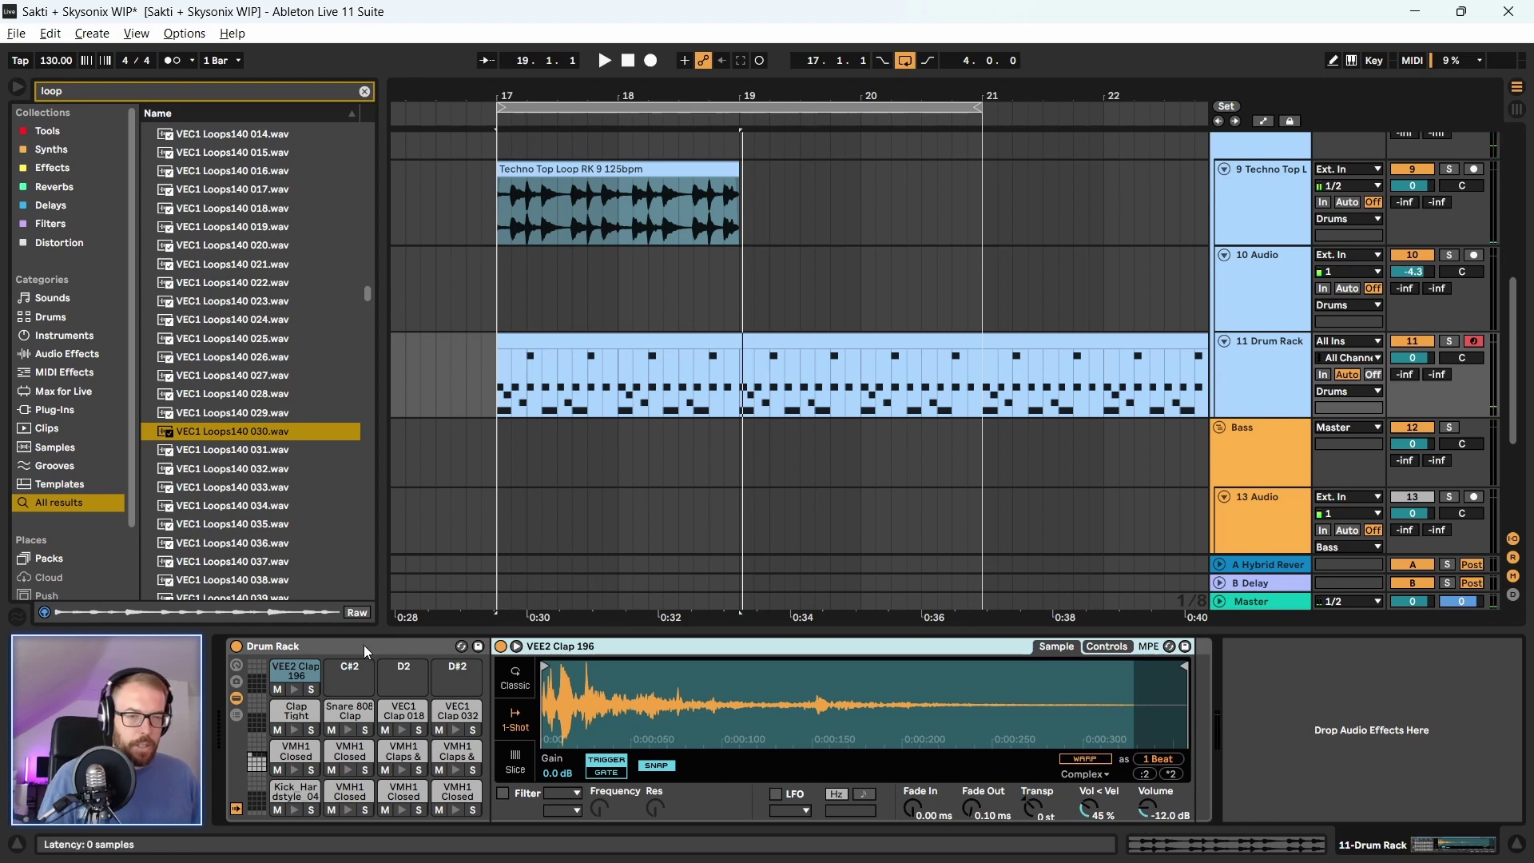
key(space)
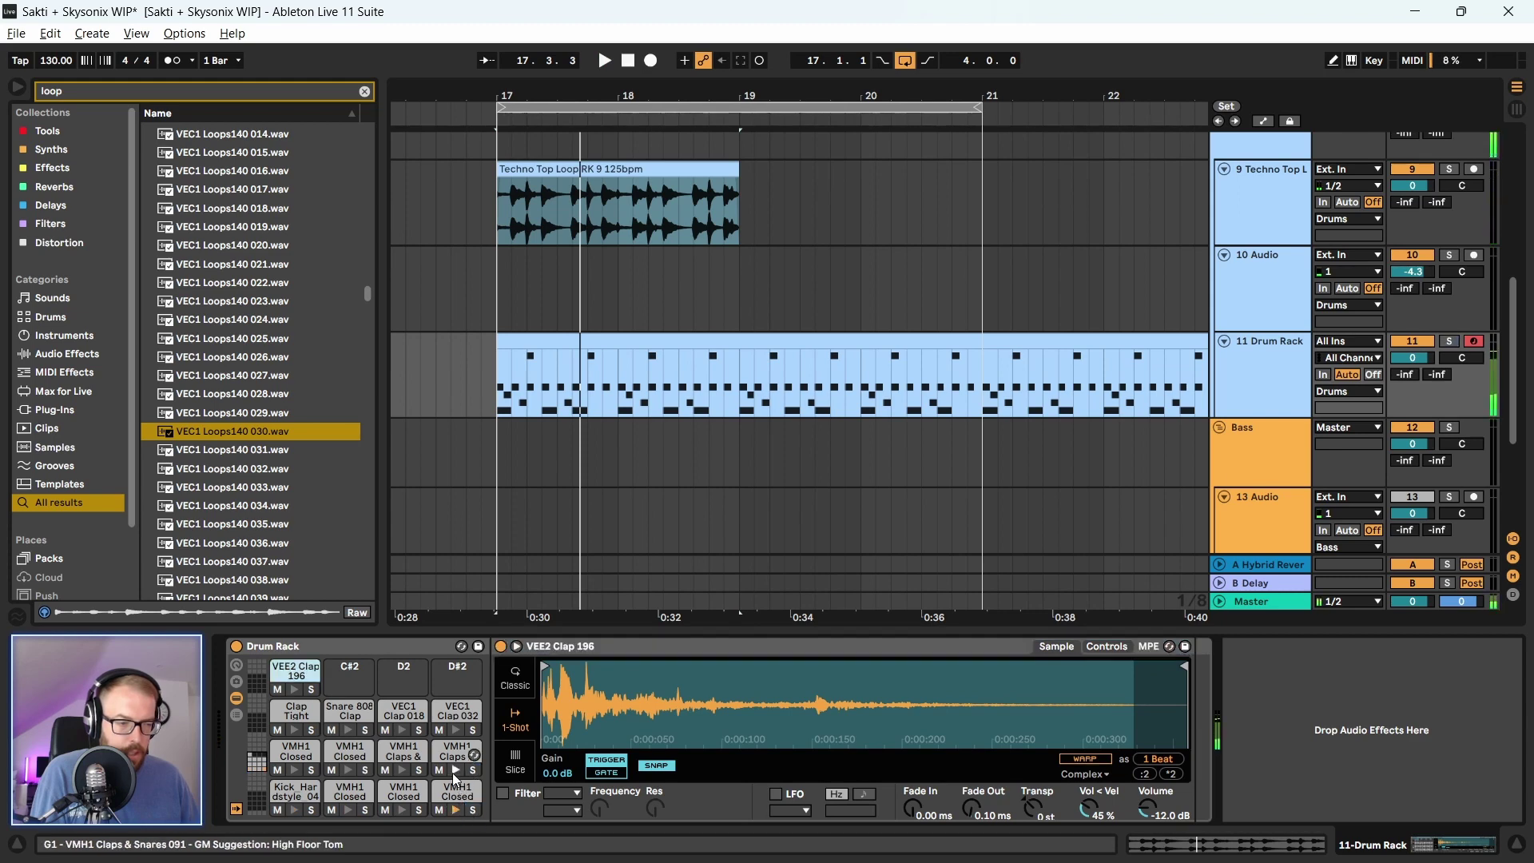
click(453, 796)
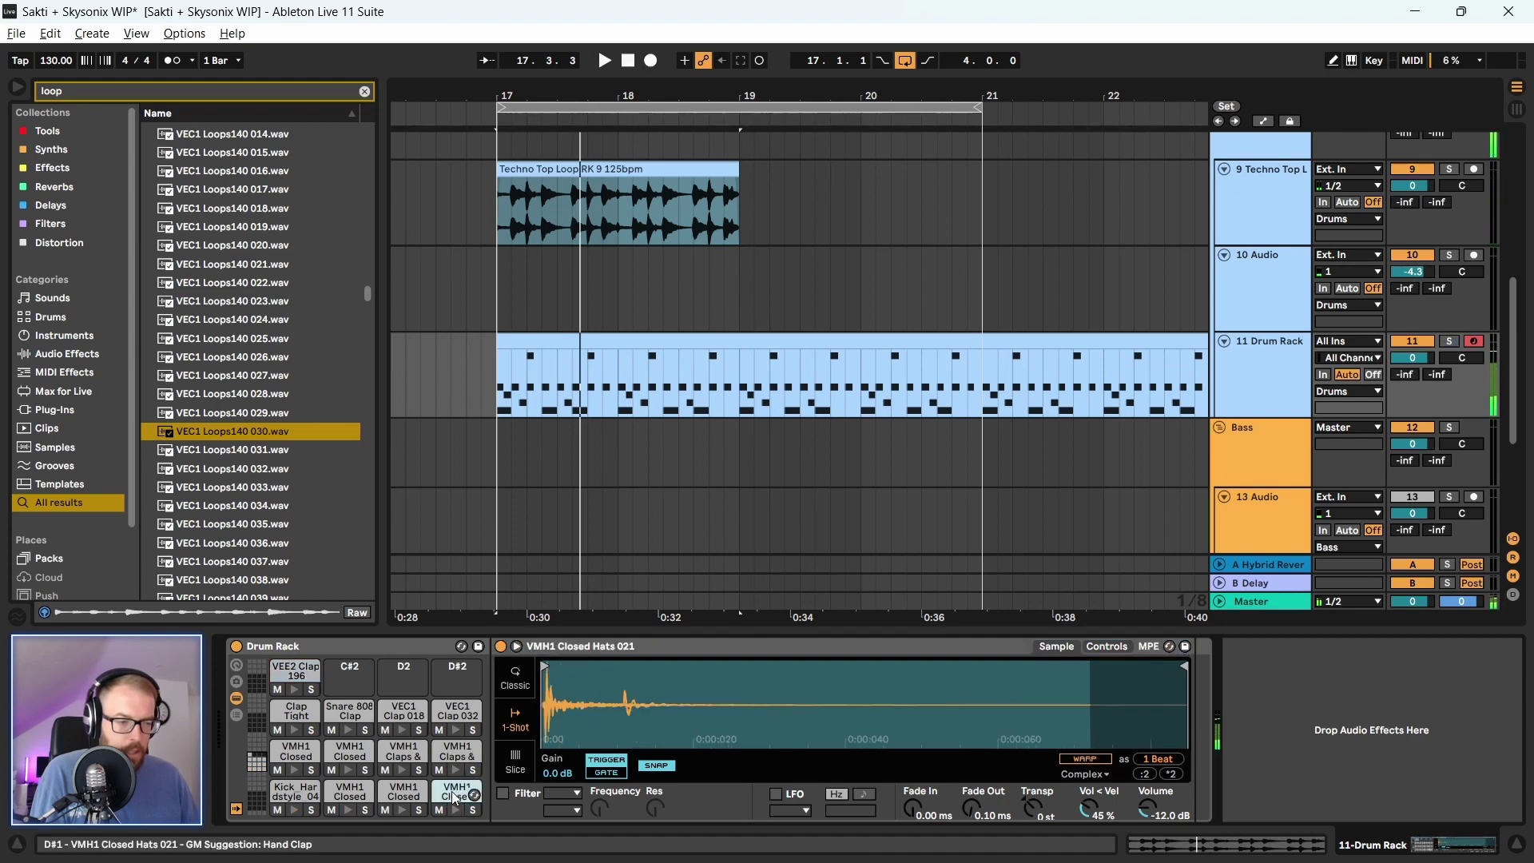
click(579, 654)
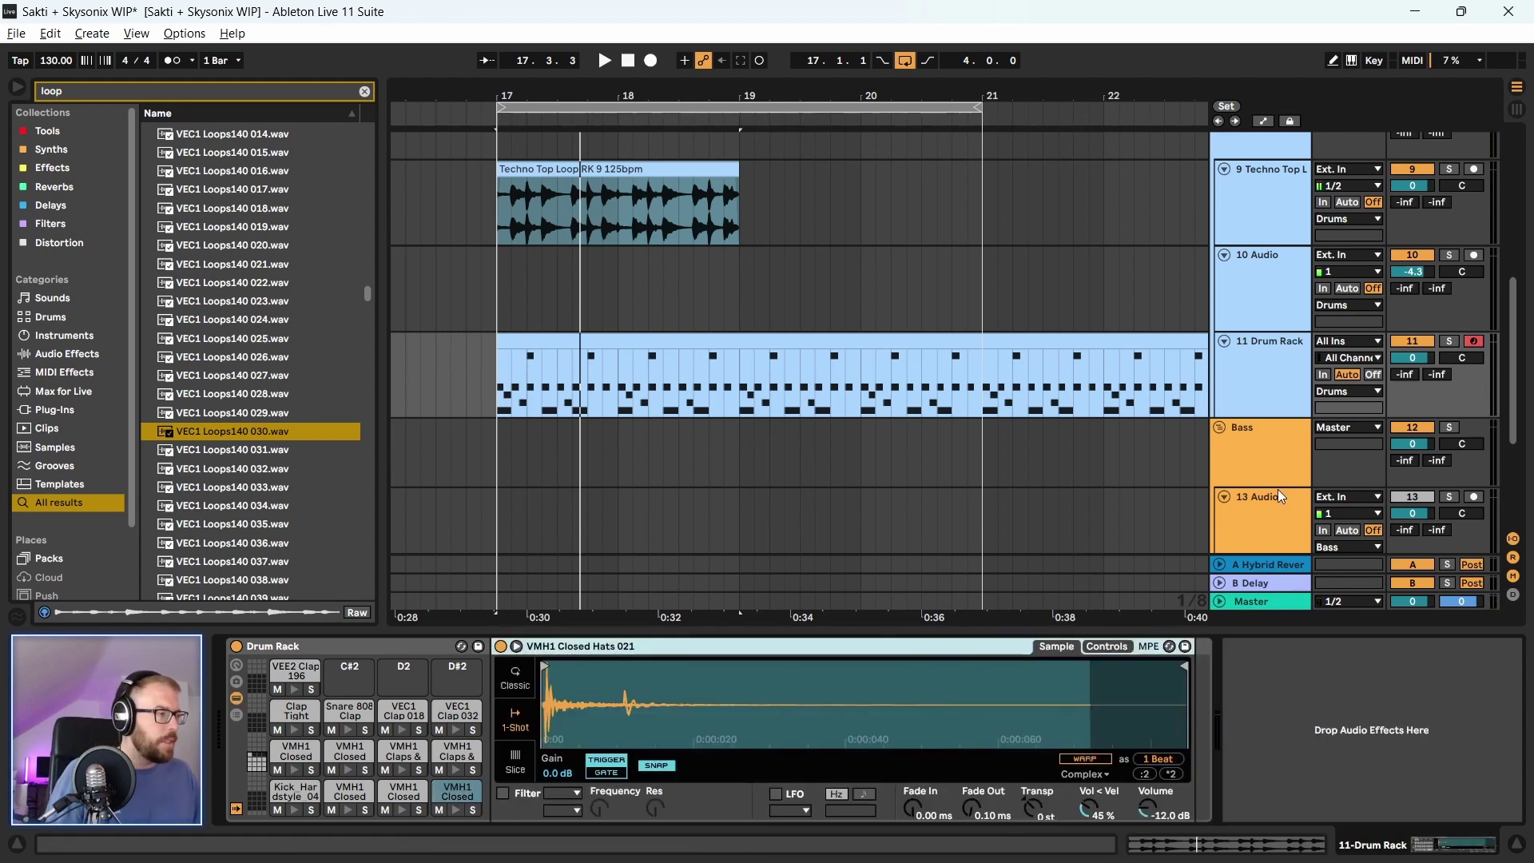
Clear the browser search and add a Utility from the Tools collection after the VMH1 Closed Hats 021 sampler
click(48, 130)
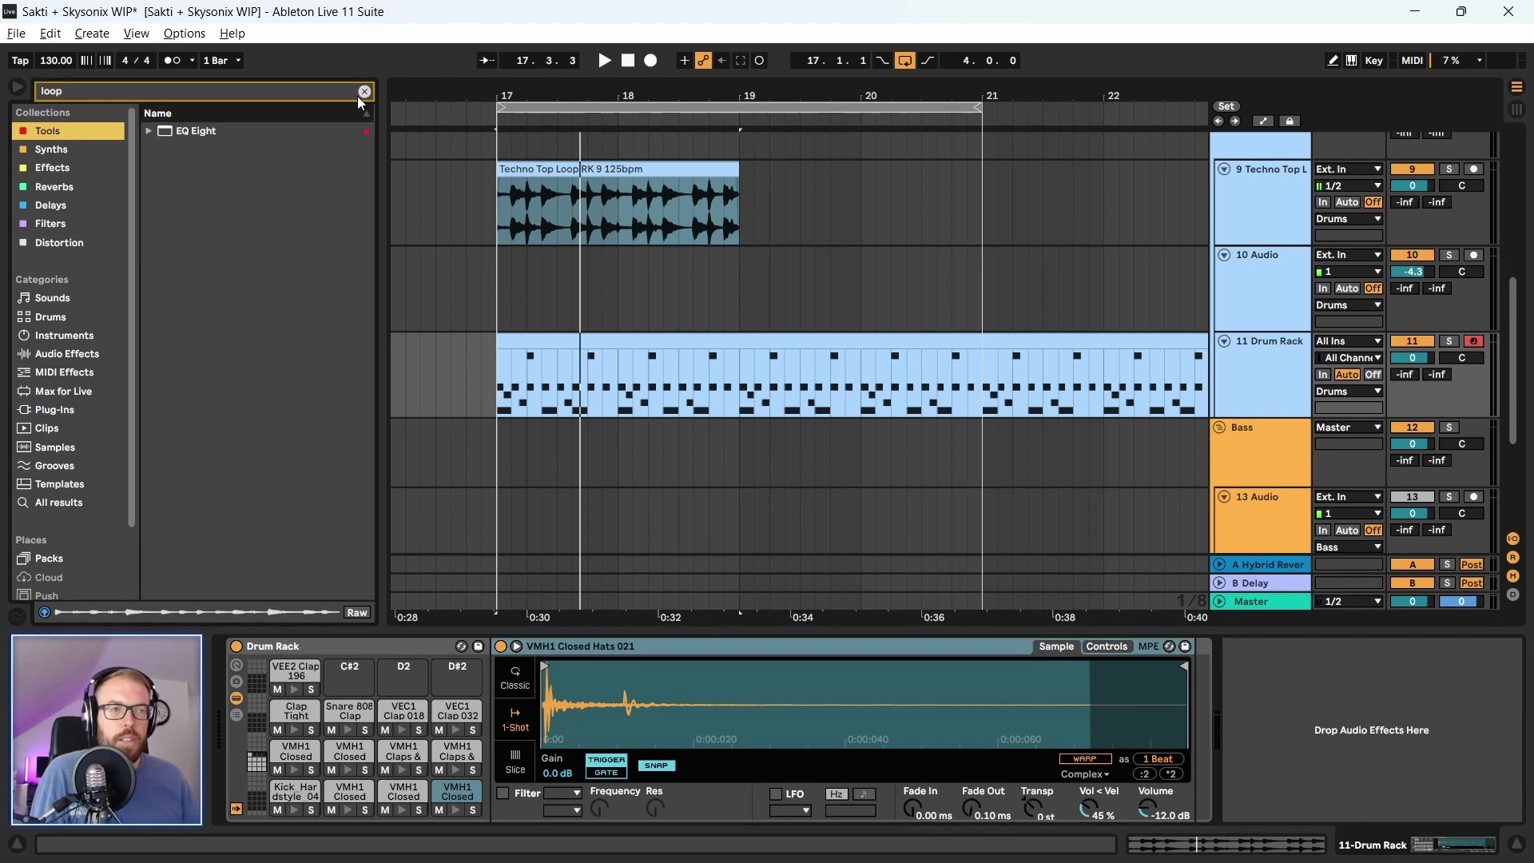
click(363, 92)
scroll(197, 292, down, 1)
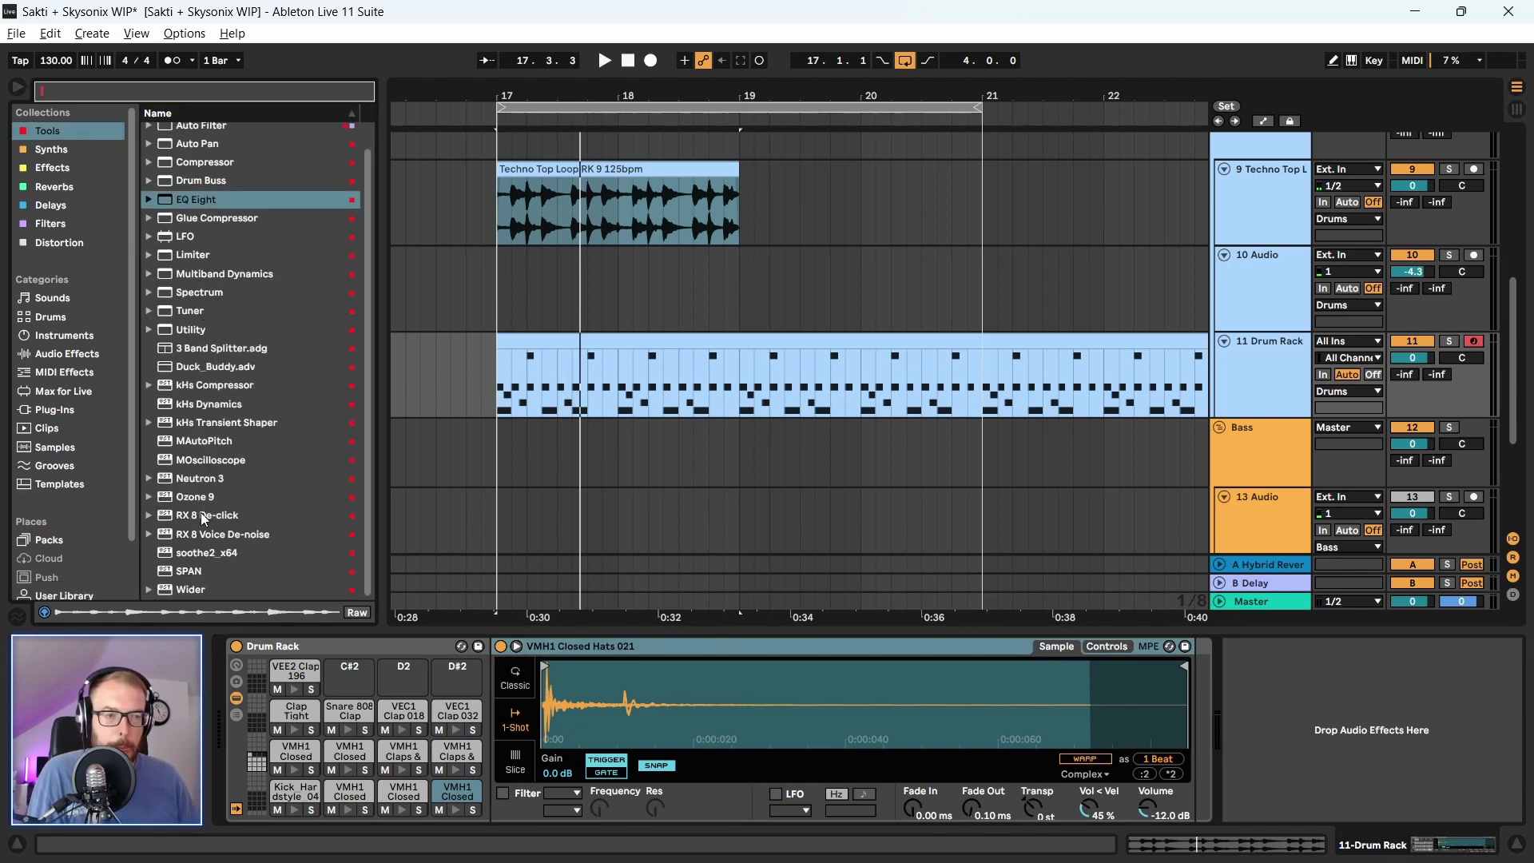
click(190, 335)
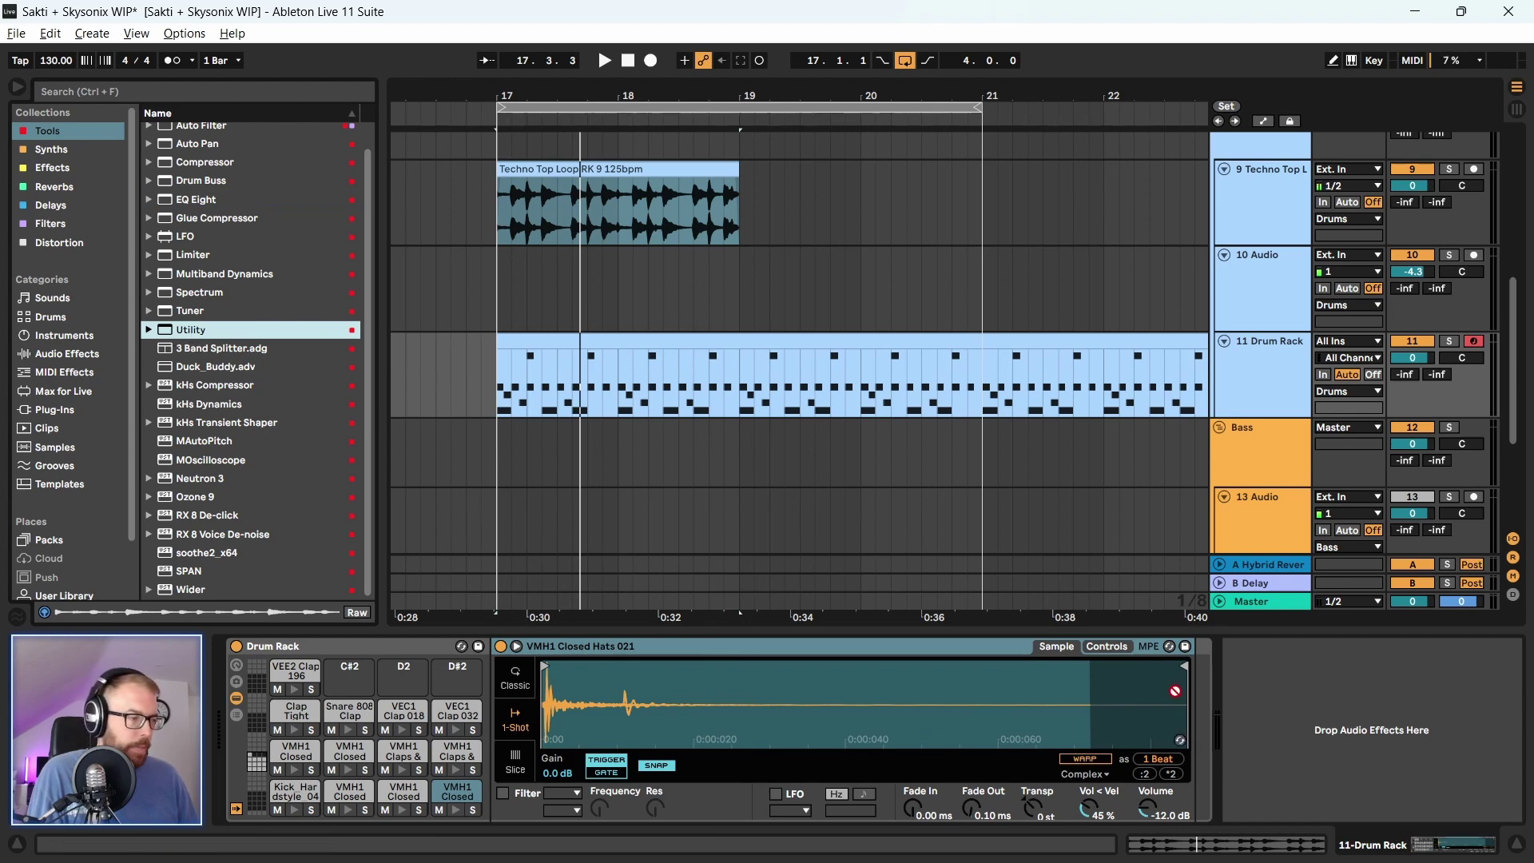
drag(1196, 698, 1200, 699)
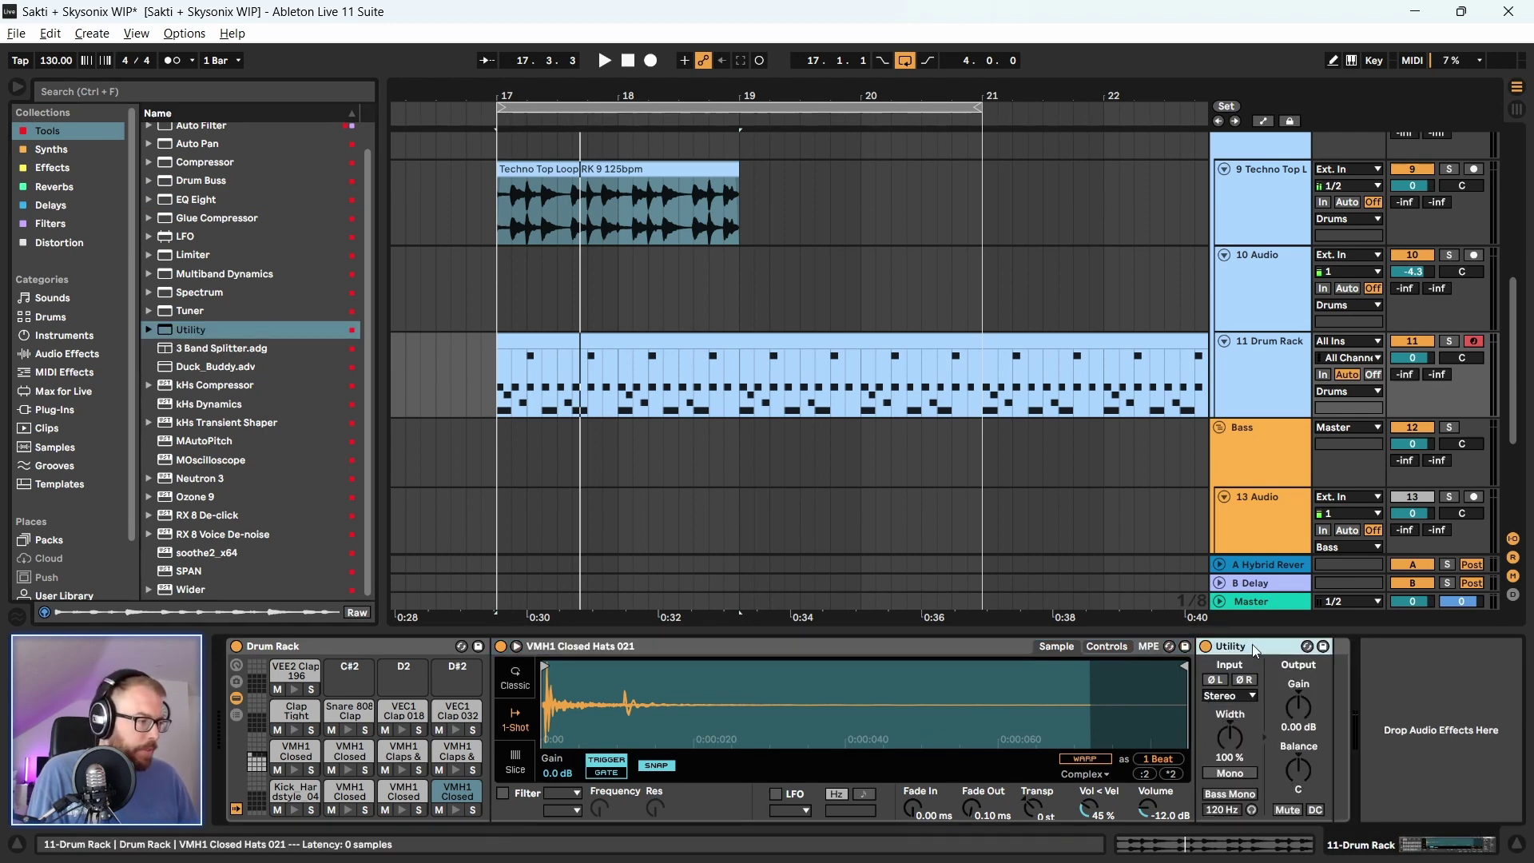
Set the closed hat's Utility width to 0%, switch on Mono and play the drums
key(space)
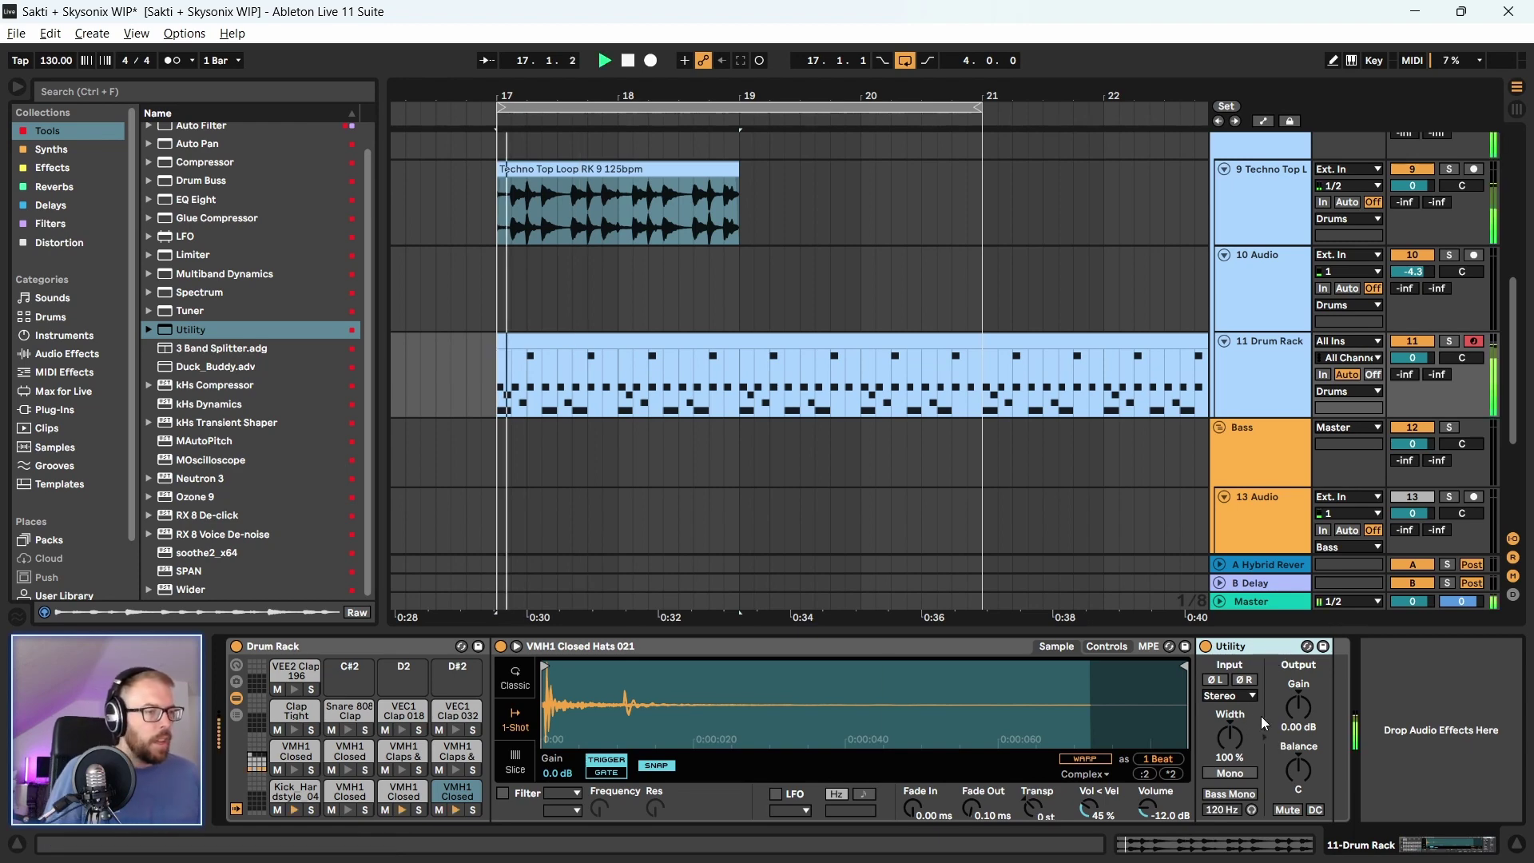
drag(1236, 730, 1236, 807)
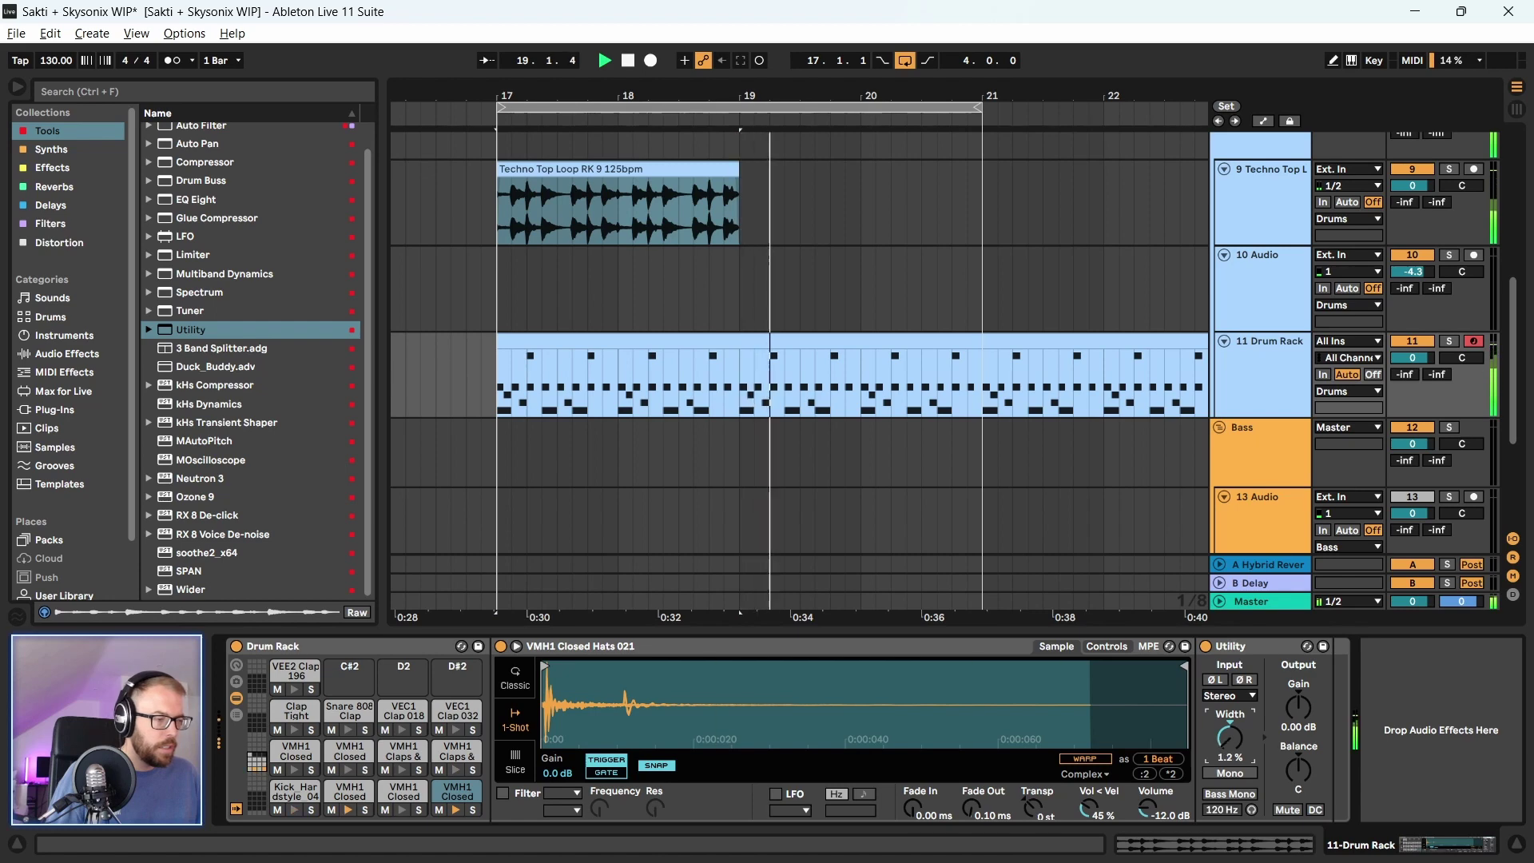
click(1231, 772)
key(space)
key(space)
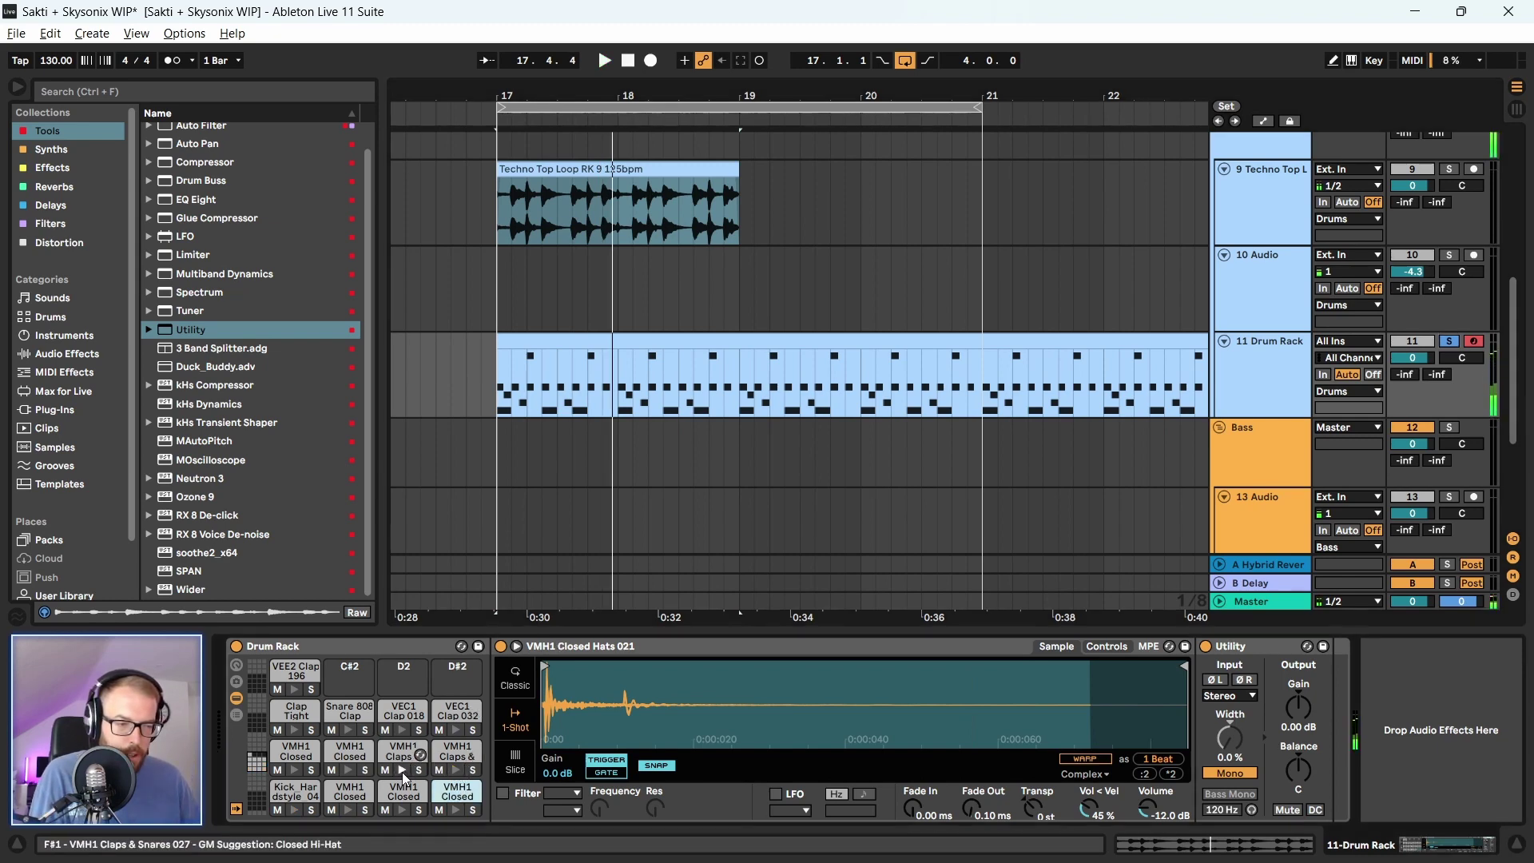
Play the soloed Drum Rack track and pick another Utility from the Tools collection
key(space)
key(space)
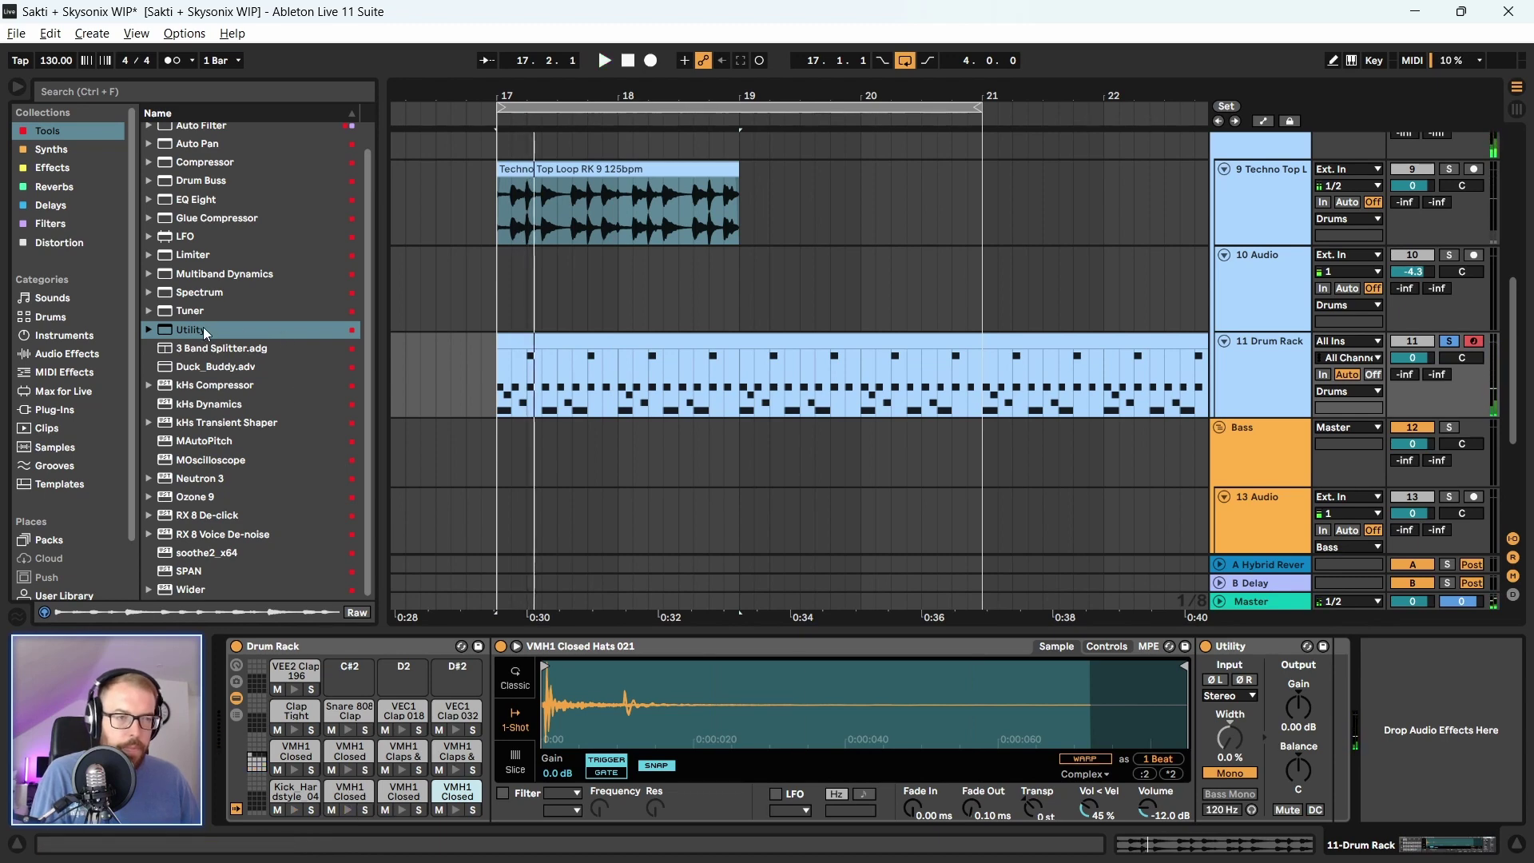
click(192, 329)
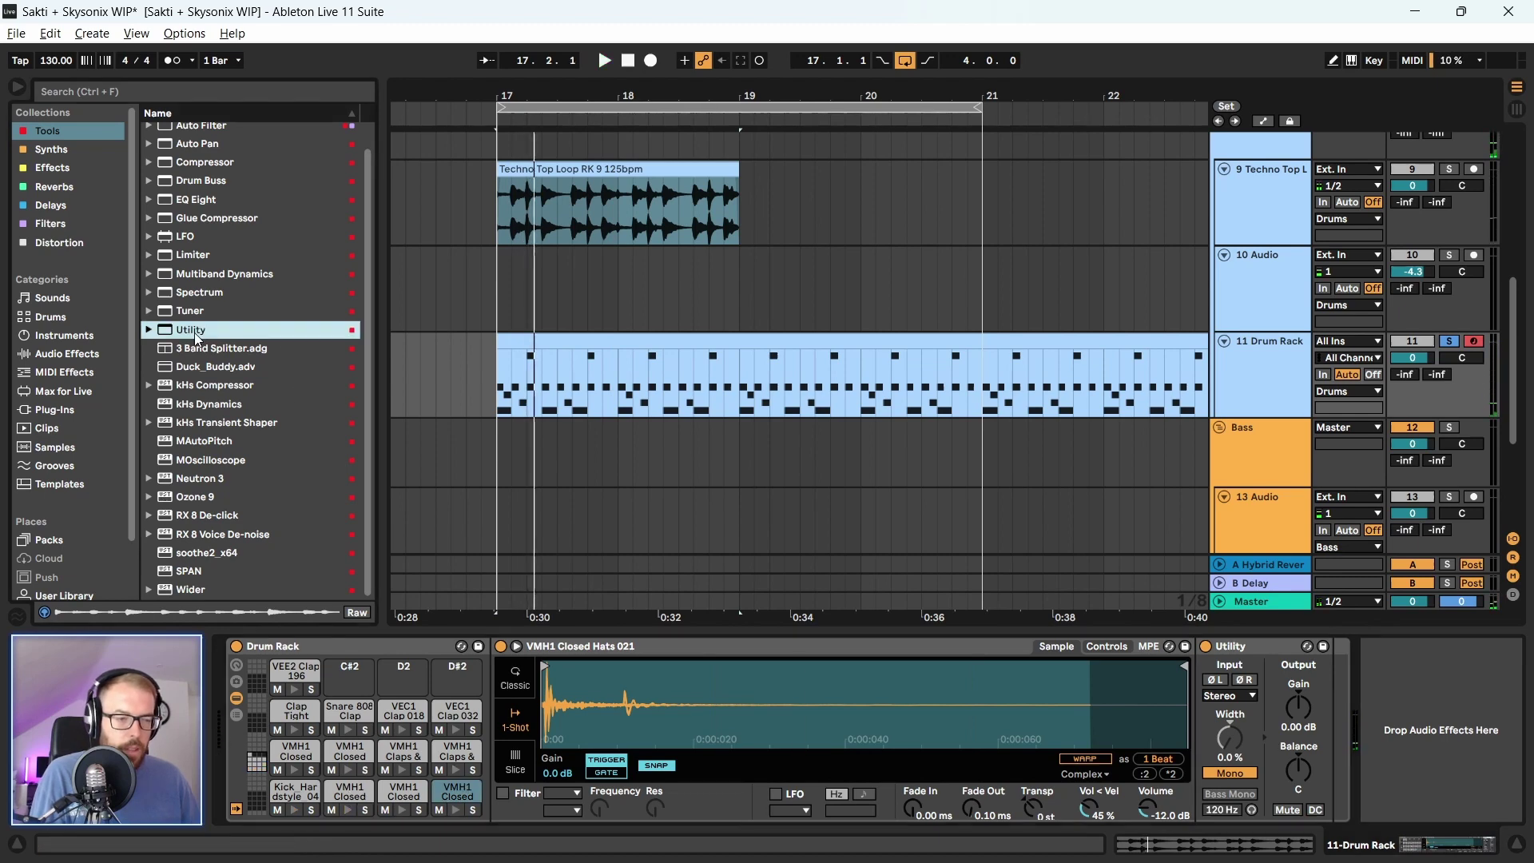
Switch the Utility on the VMH1 Closed Hats 004 pad to mono and unsolo the Drum Rack track during playback
click(349, 791)
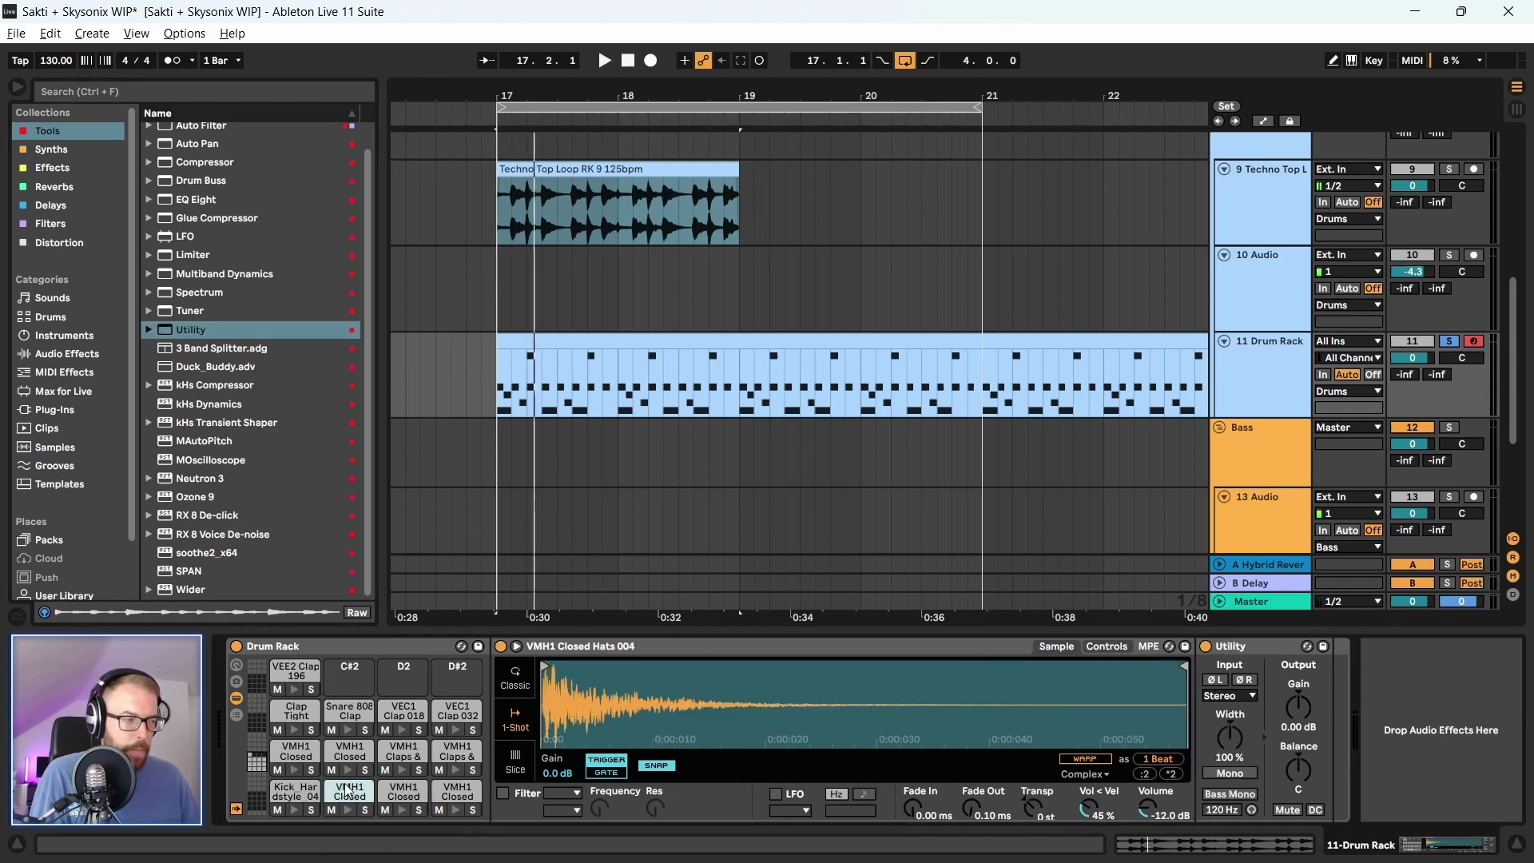
key(space)
click(1231, 773)
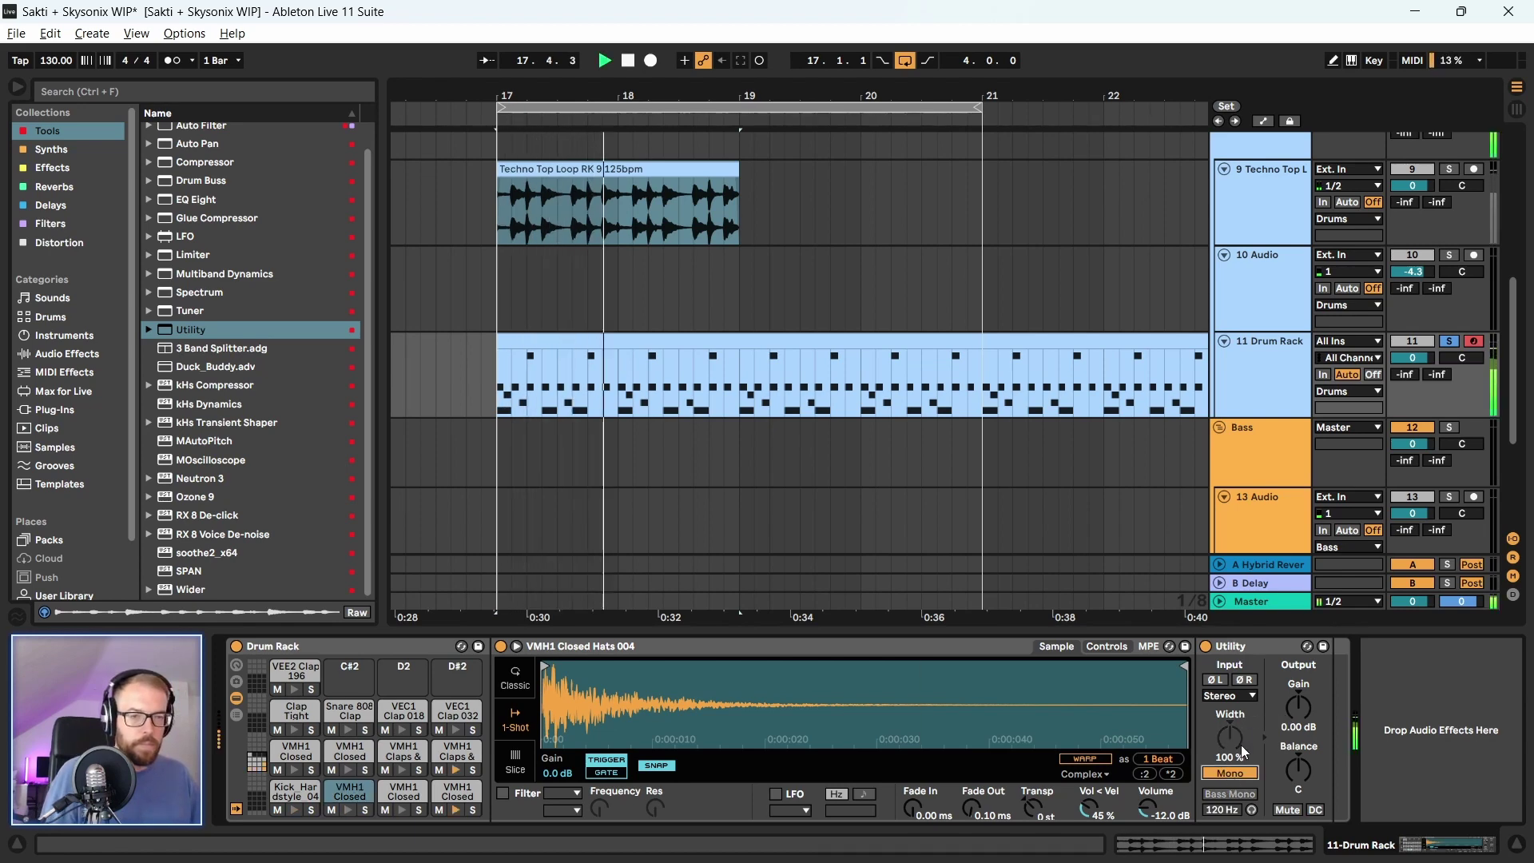
click(1448, 346)
scroll(1272, 402, up, 3)
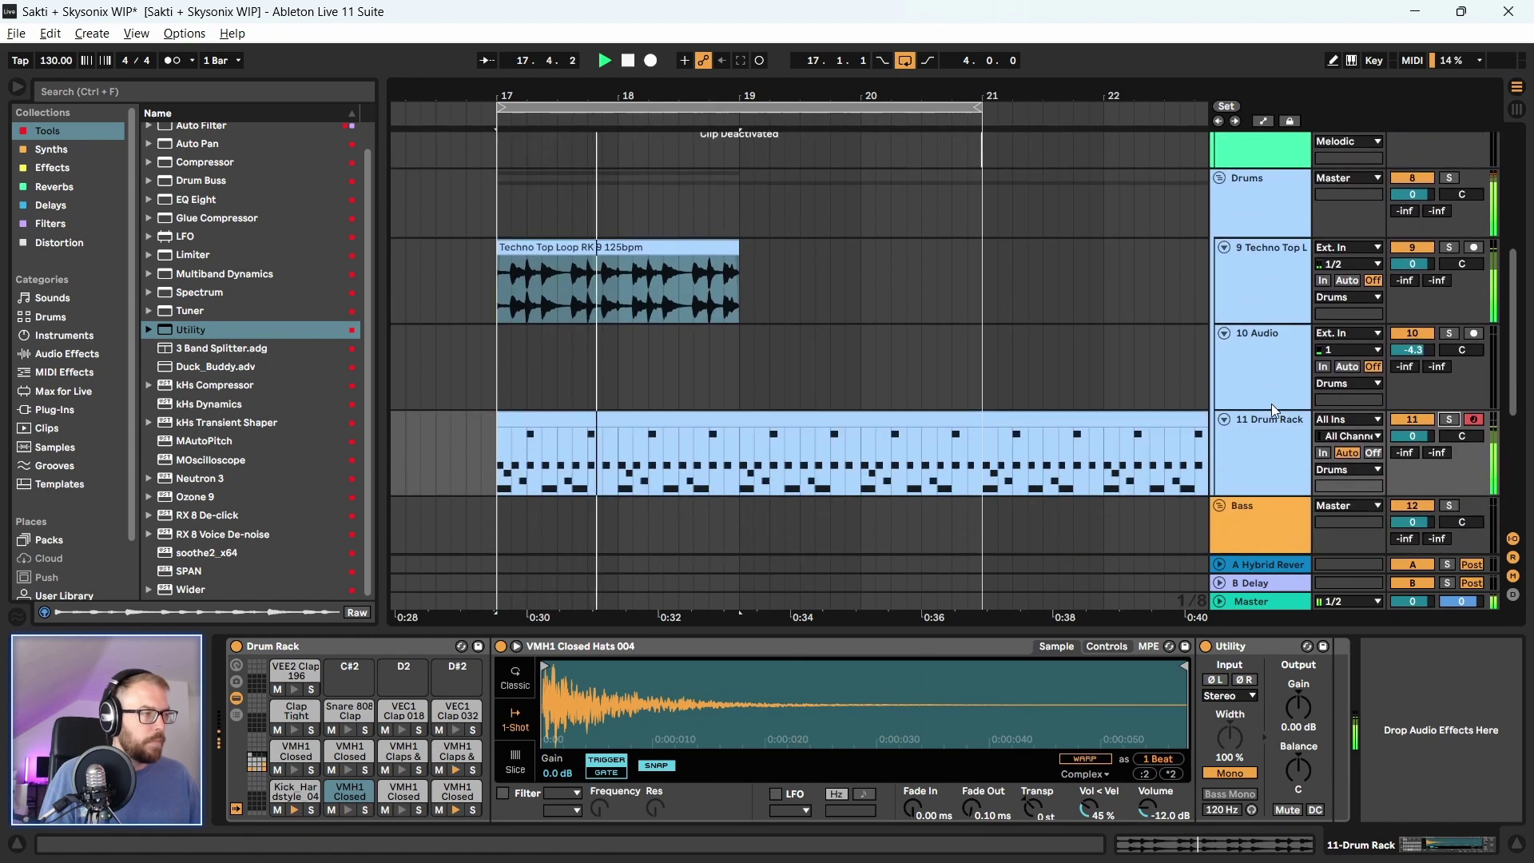
scroll(572, 238, down, 3)
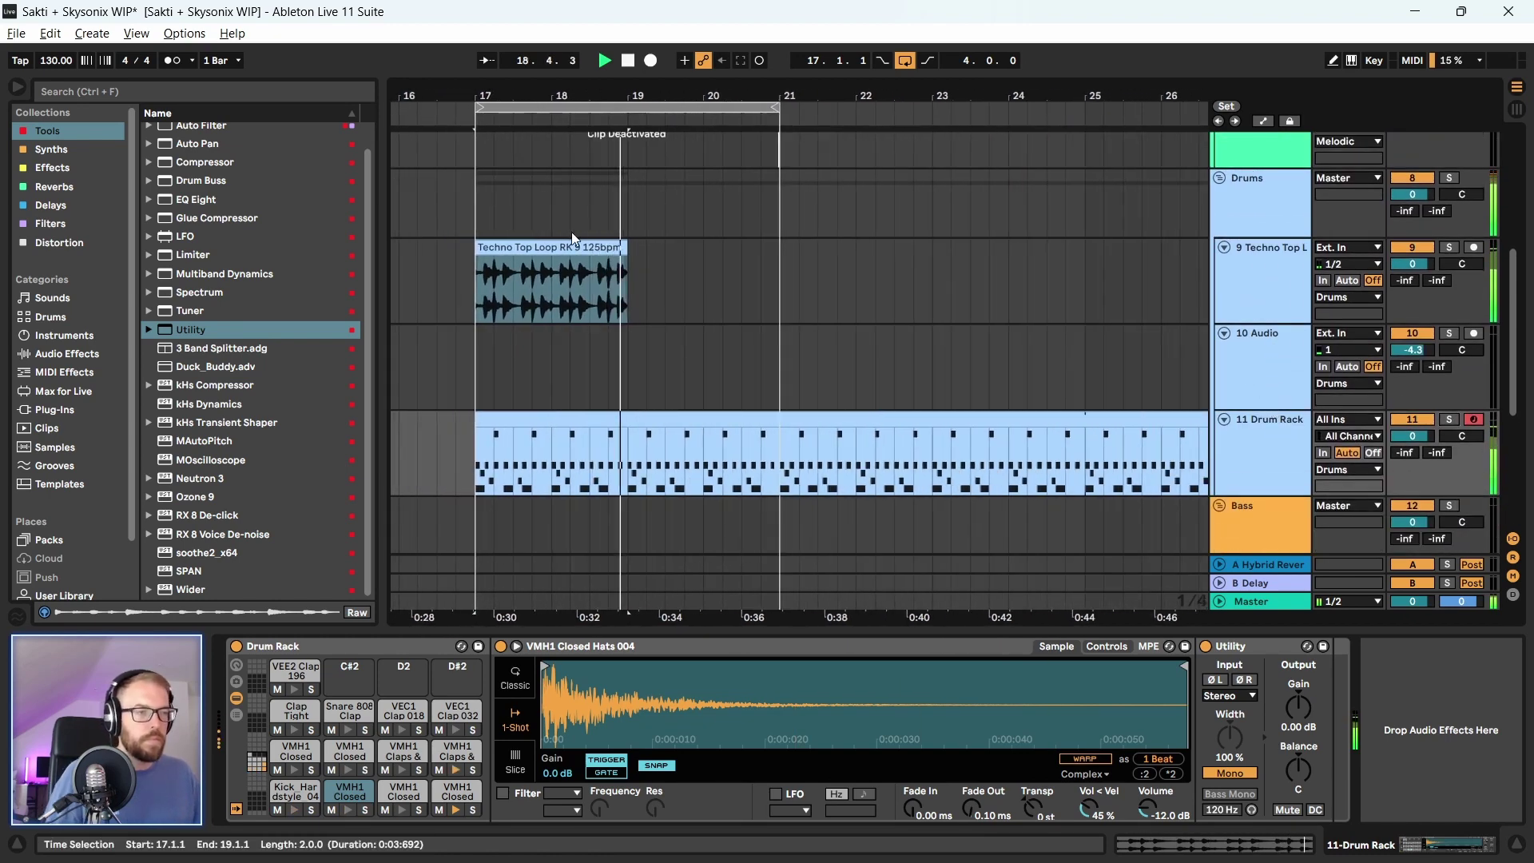
Set the Techno Top Loop track's volume to -2.0 dB and audition it with the other drums
click(718, 260)
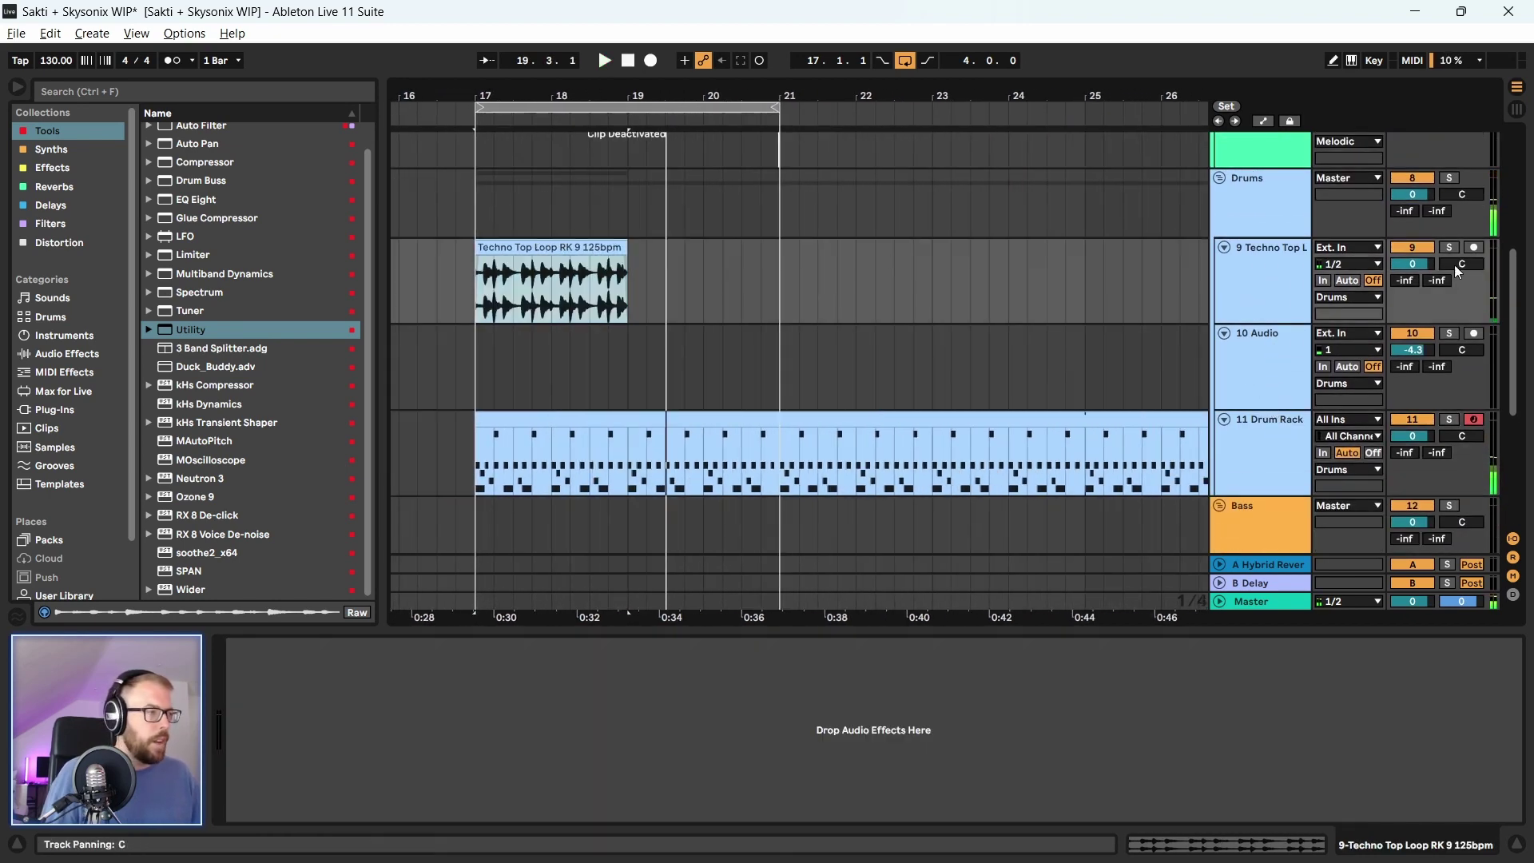
drag(1426, 262, 1426, 272)
scroll(721, 318, up, 1)
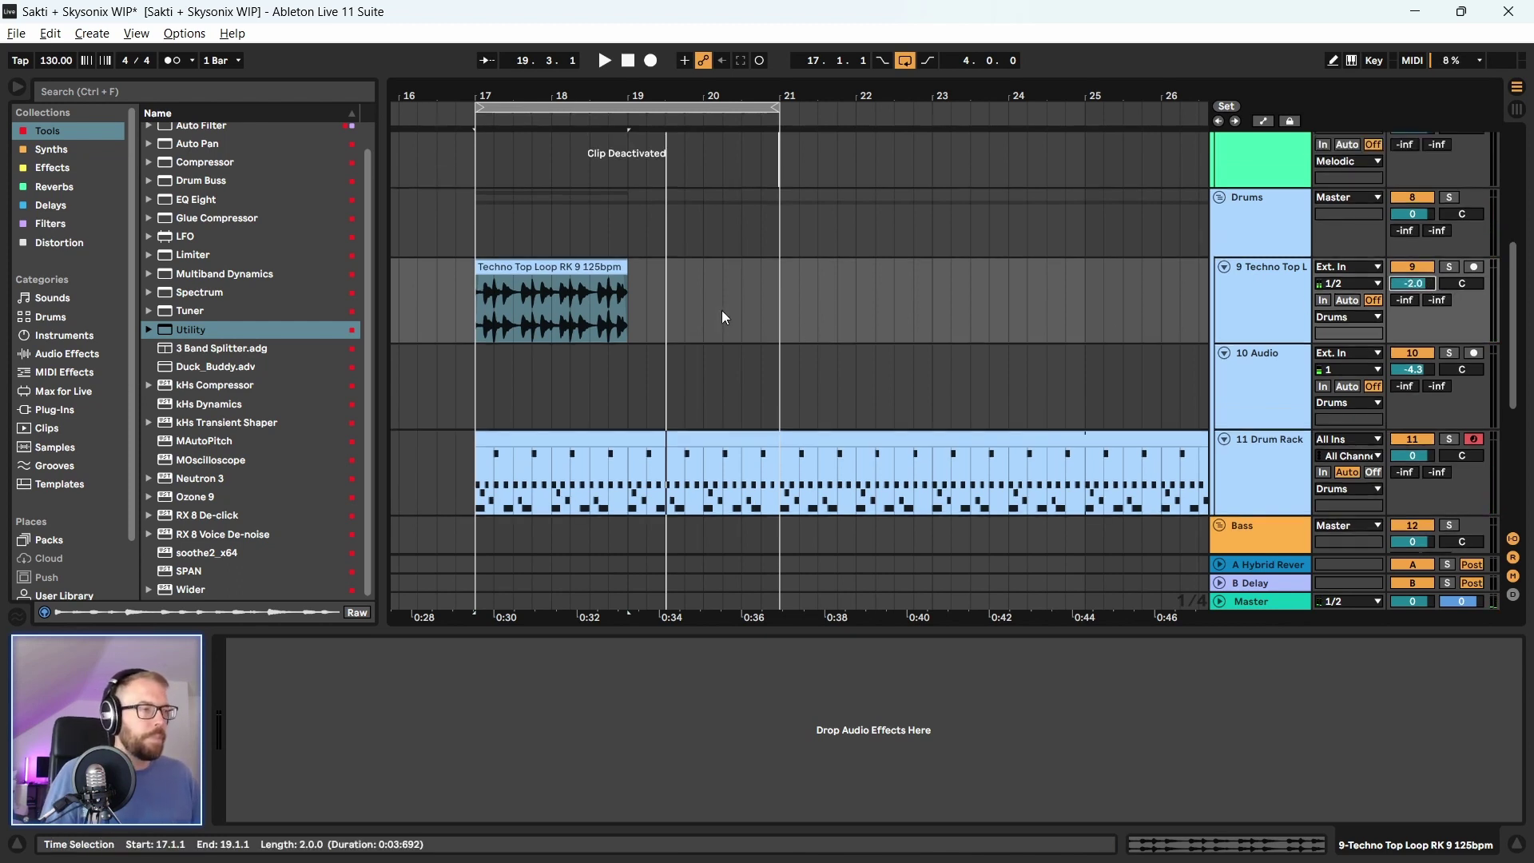
click(561, 292)
key(space)
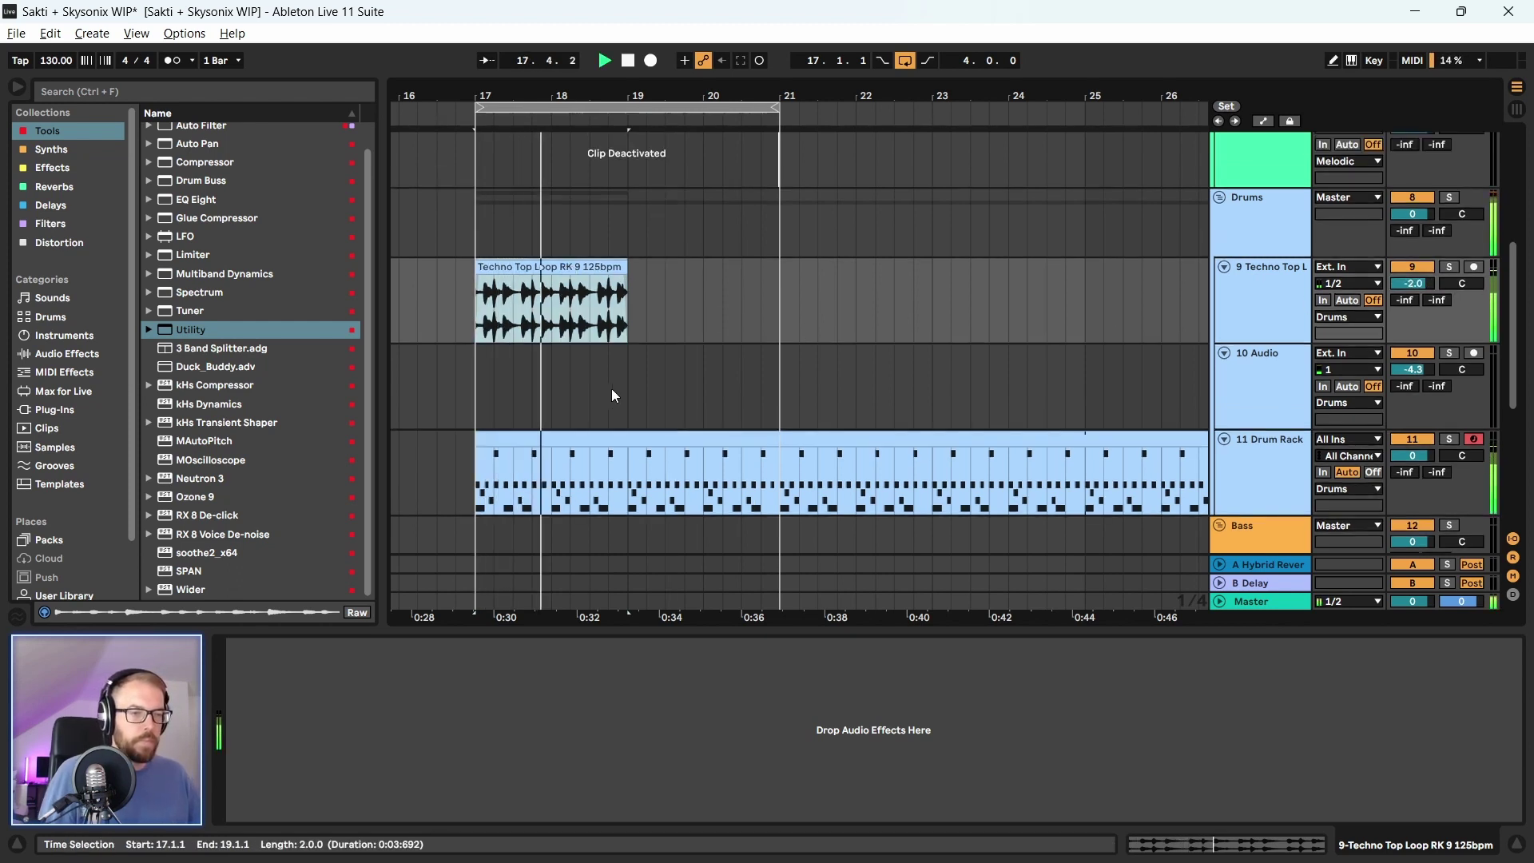
click(502, 376)
key(space)
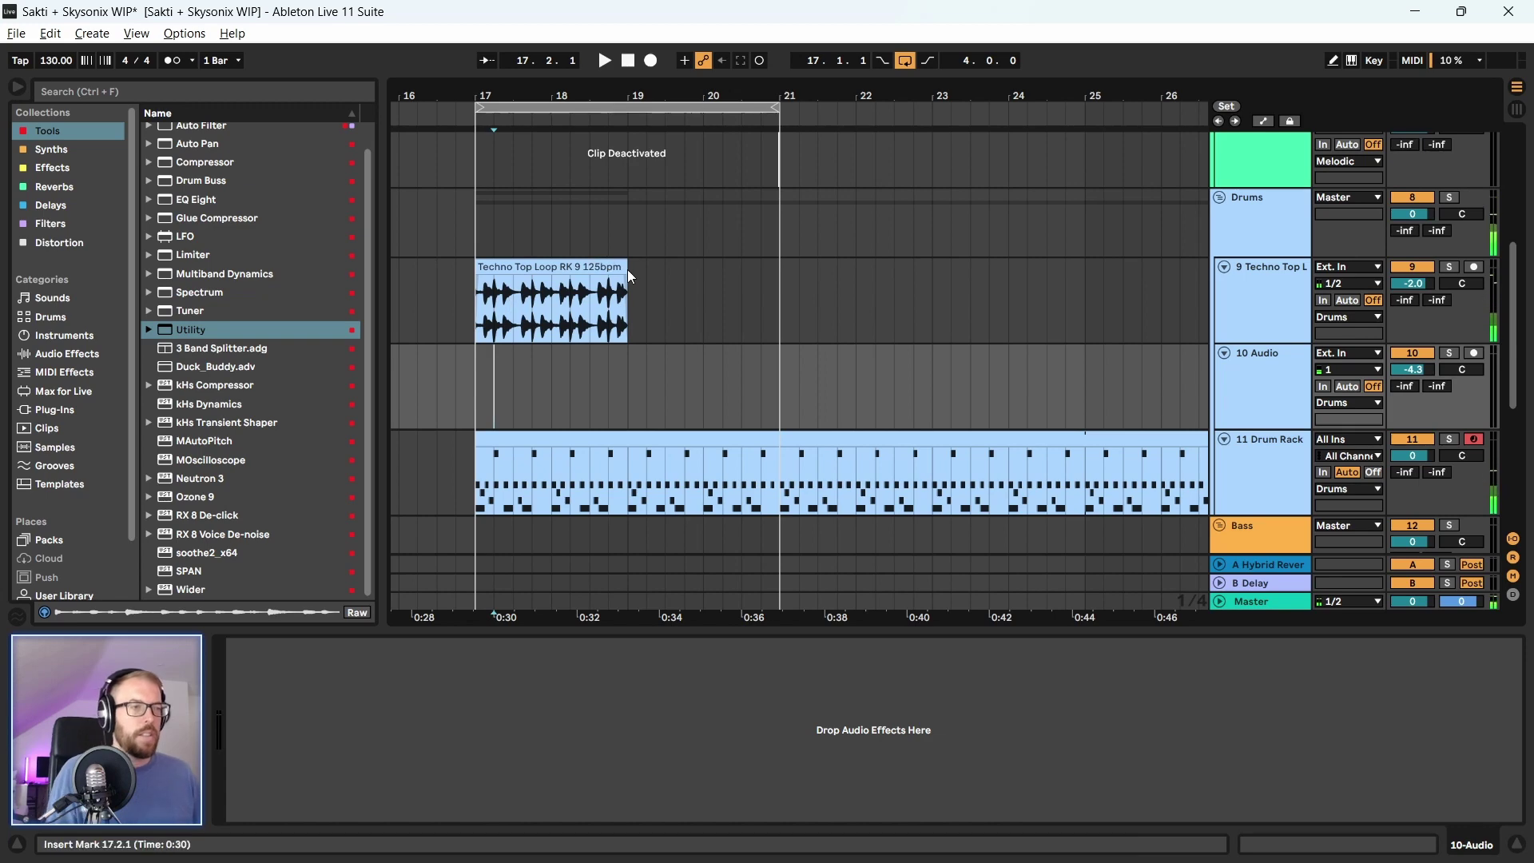
Extend the Techno Top Loop clip to bar 21 so it spans four bars from bar 17
drag(628, 280, 772, 280)
drag(586, 114, 586, 95)
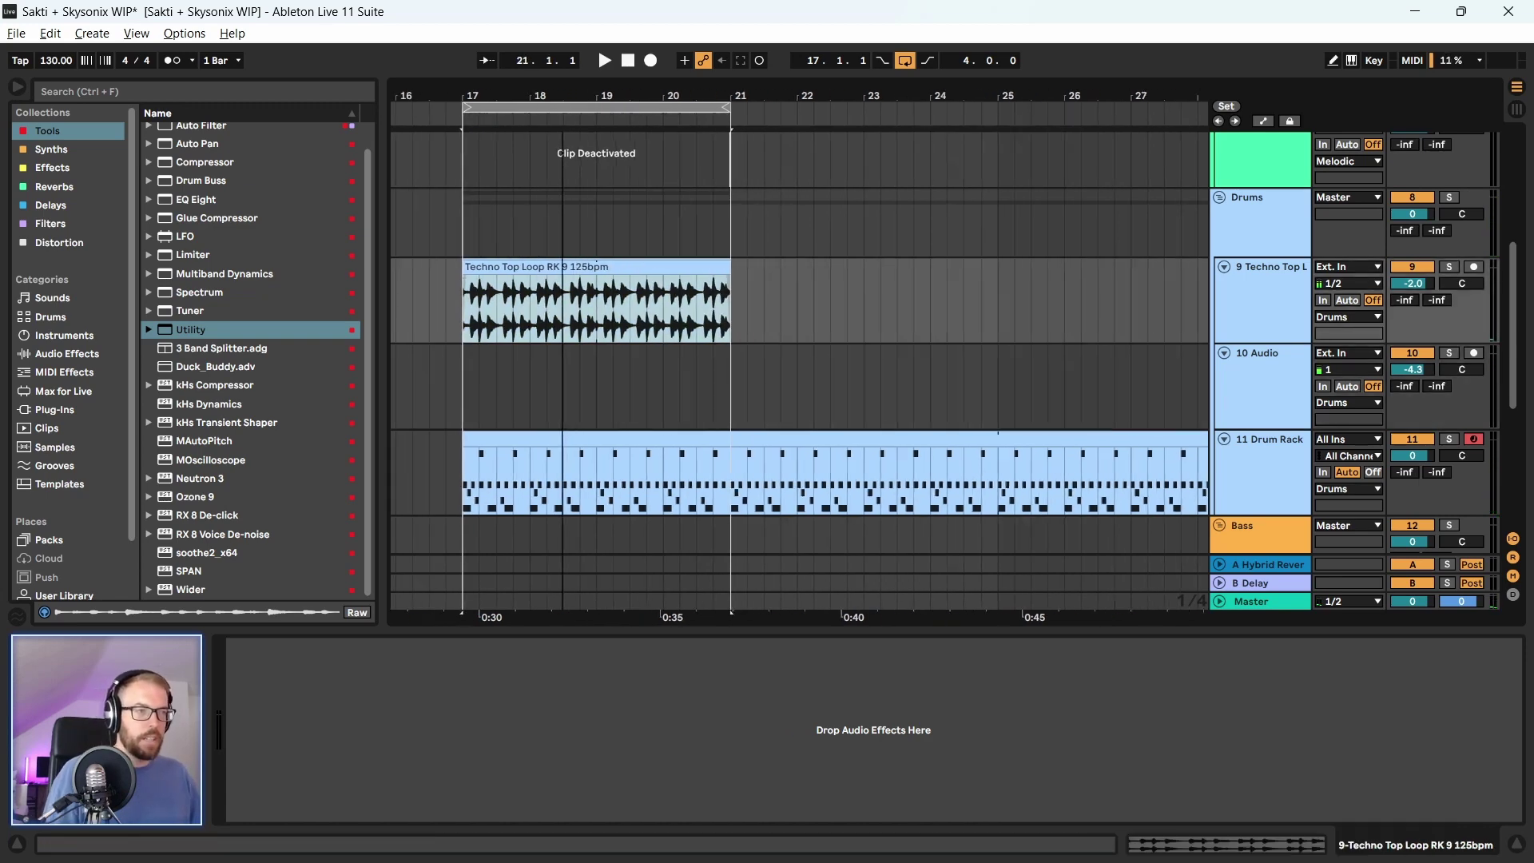
scroll(465, 418, up, 1)
scroll(454, 401, down, 2)
click(486, 381)
scroll(559, 403, up, 2)
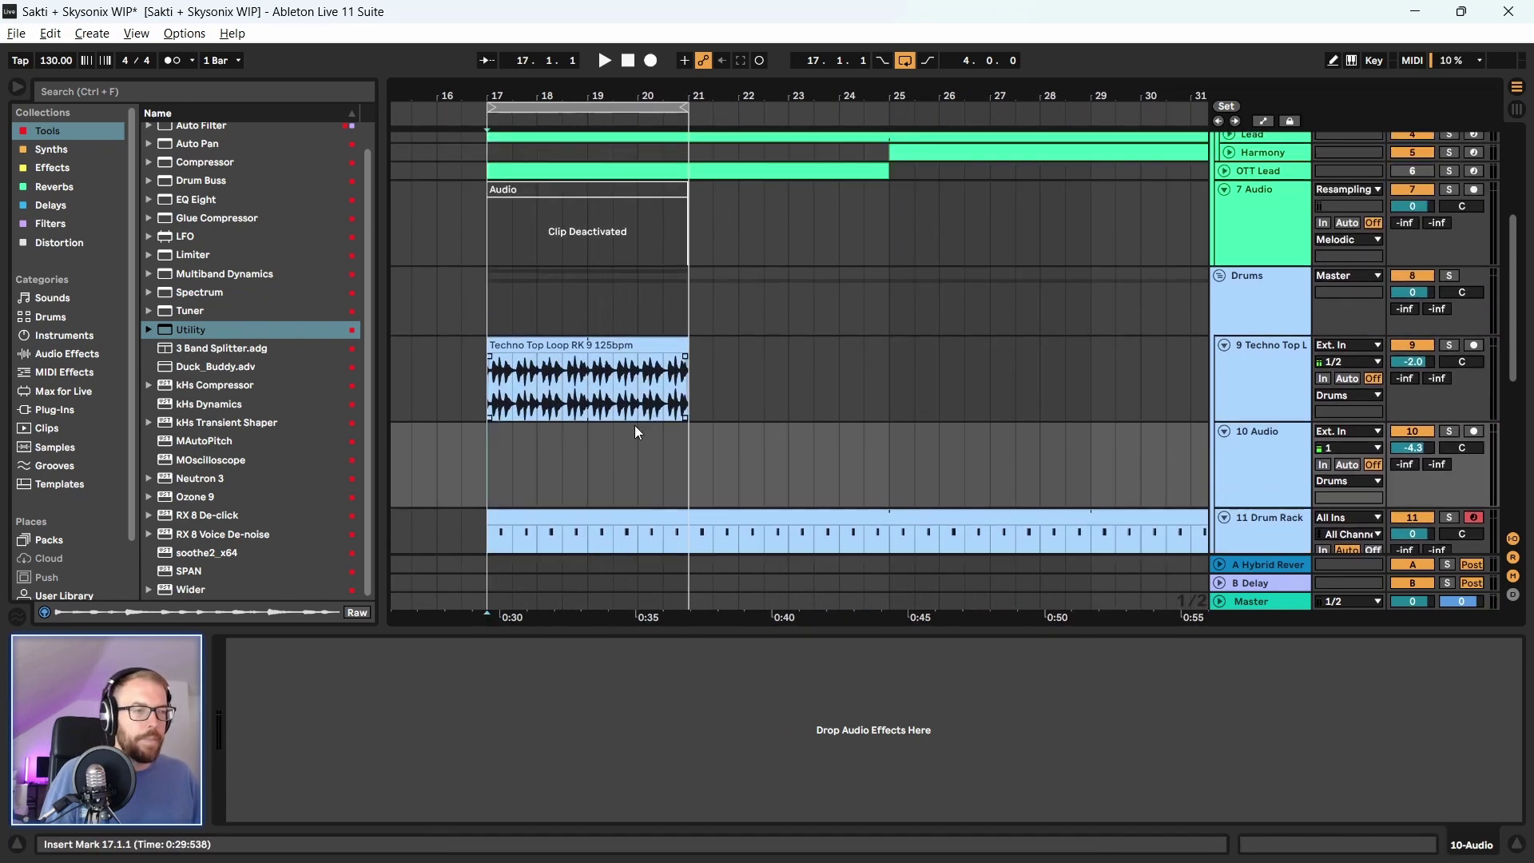
Play the arrangement from bar 17 with loop playback turned off
click(472, 383)
key(space)
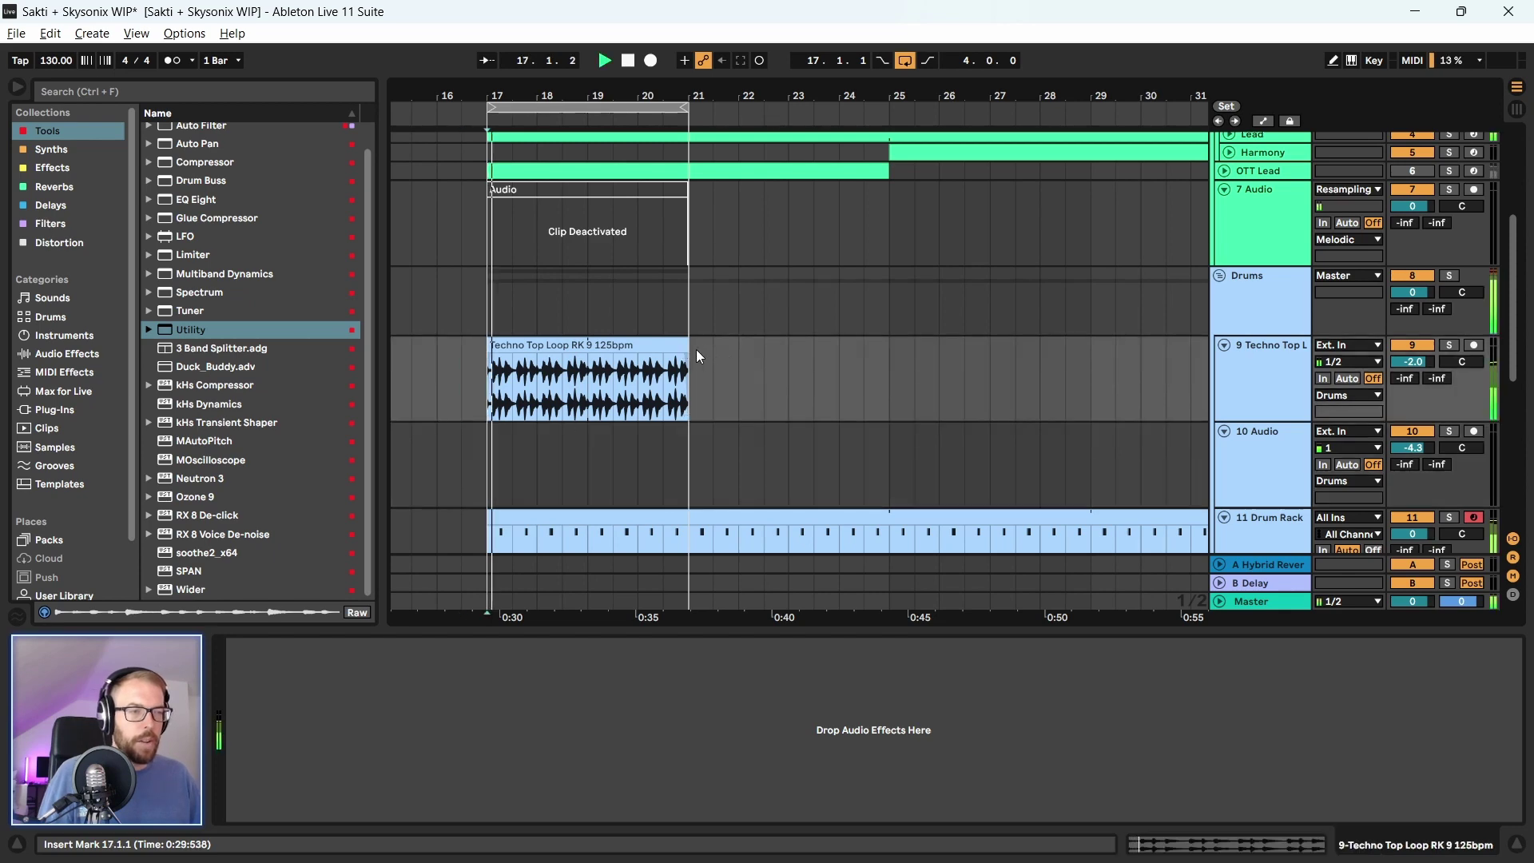
scroll(697, 348, up, 2)
key(plus)
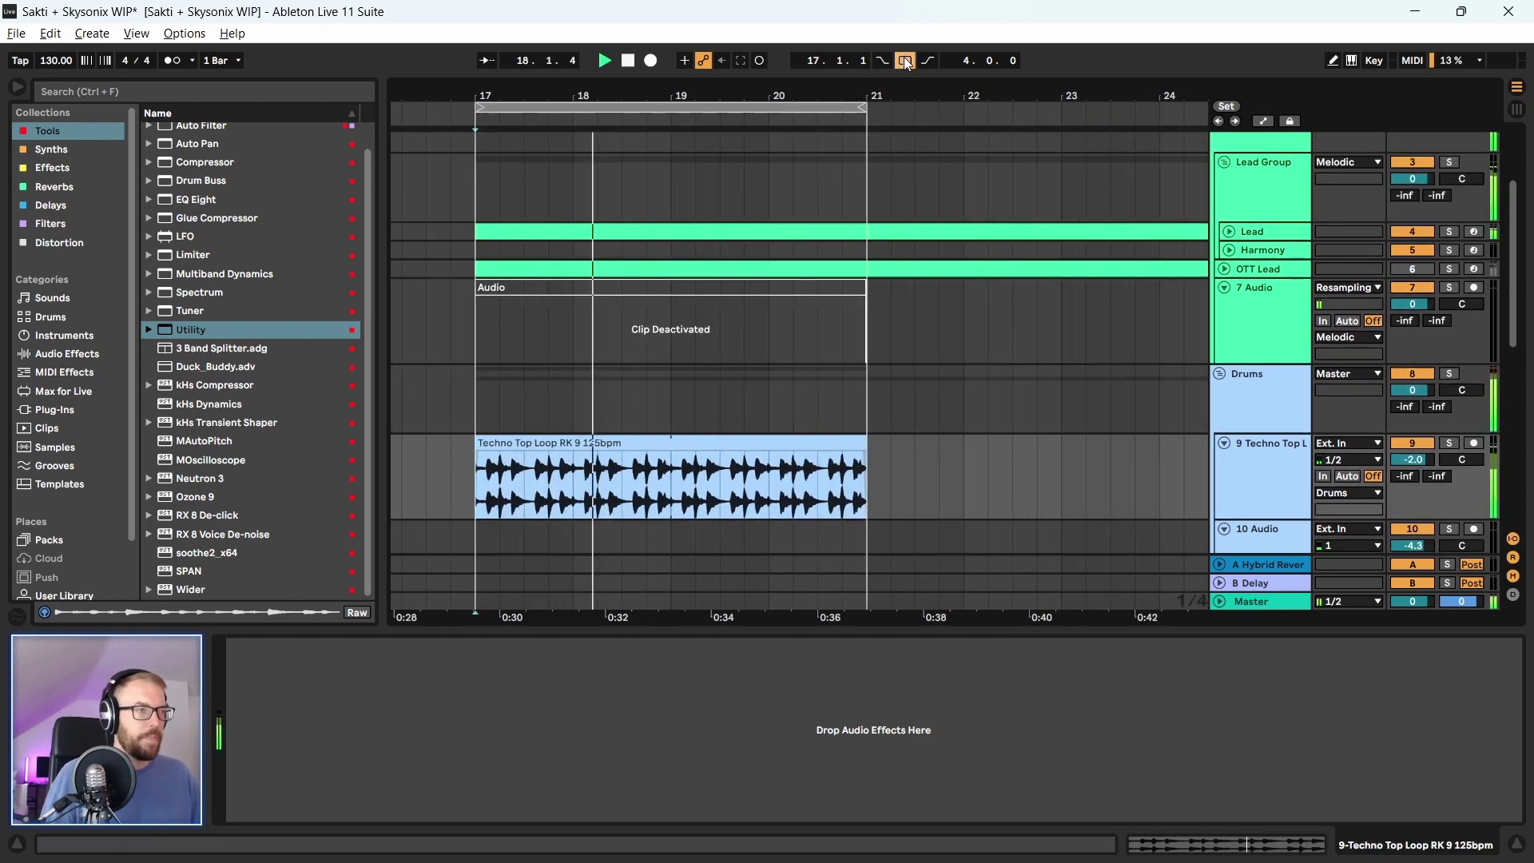
key(ctrl+l)
key(minus)
key(minus)
key(minus)
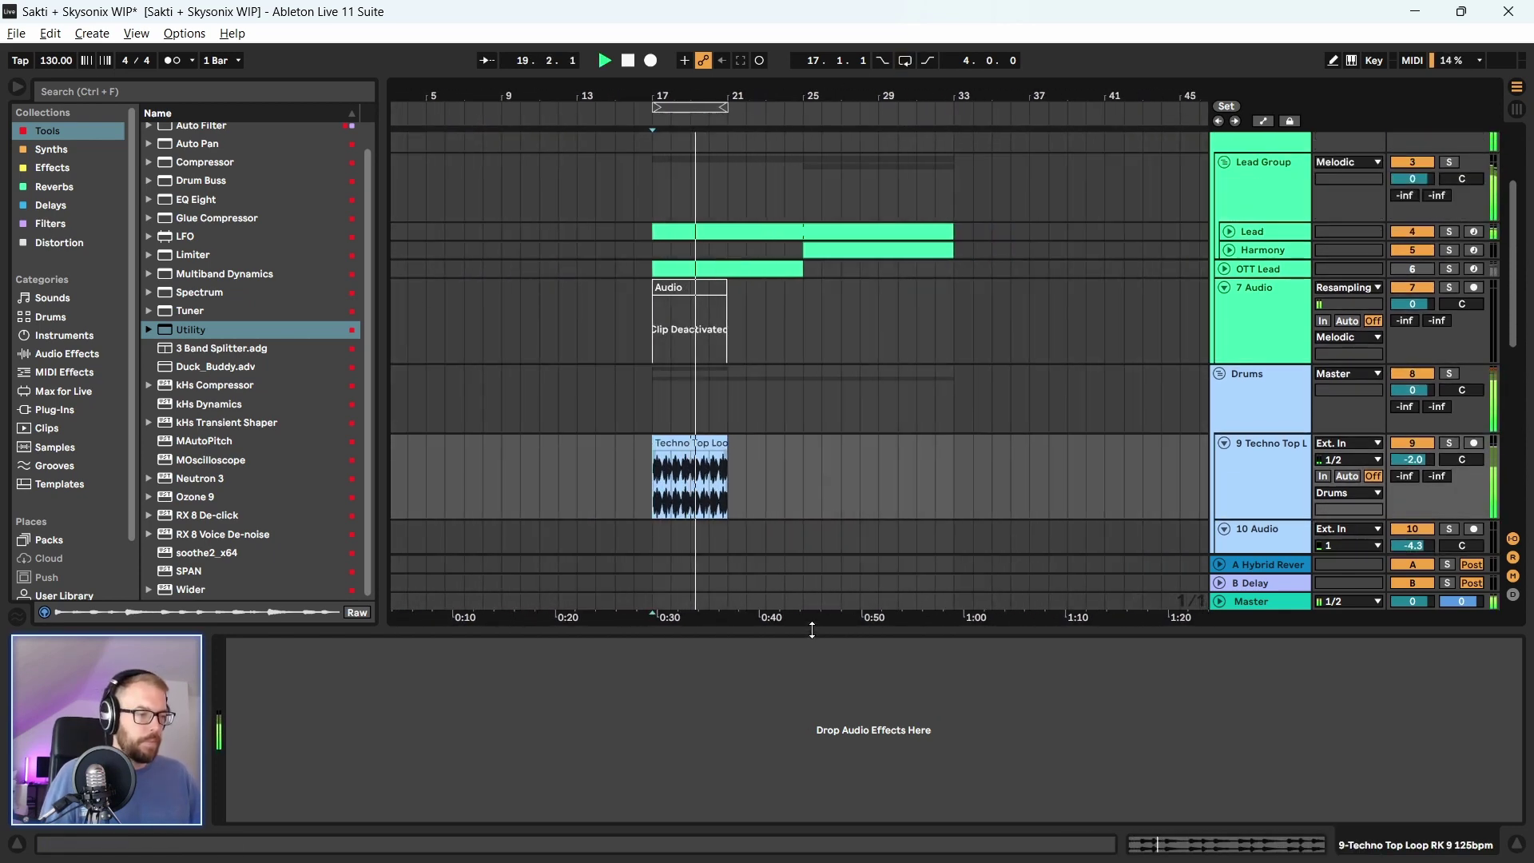
Enlarge the arrangement area by hiding the device view and narrowing the browser
key(ctrl+alt+l)
drag(769, 86, 687, 116)
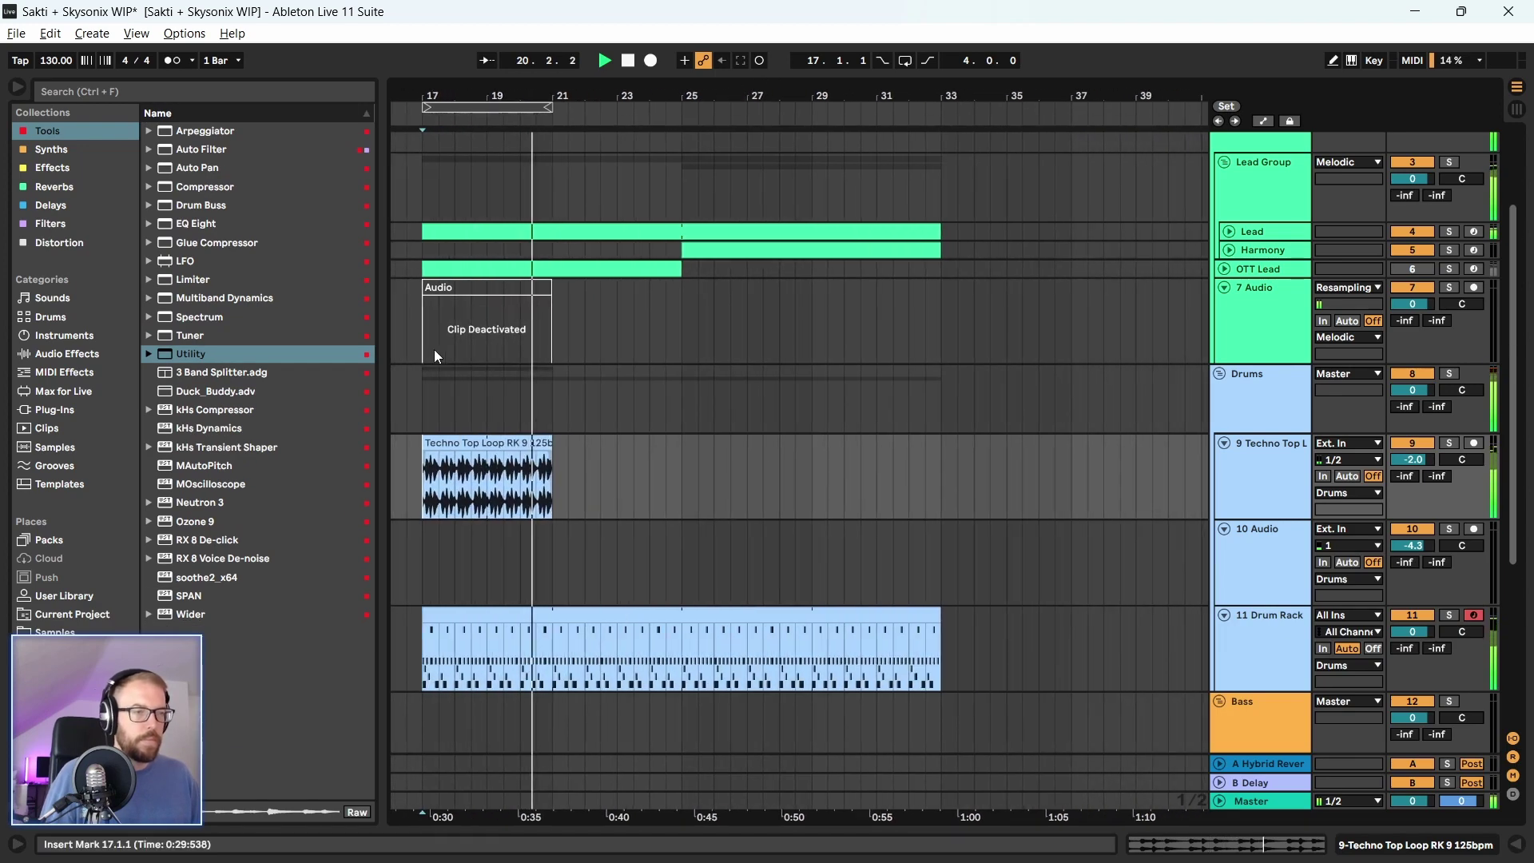
drag(379, 272, 334, 270)
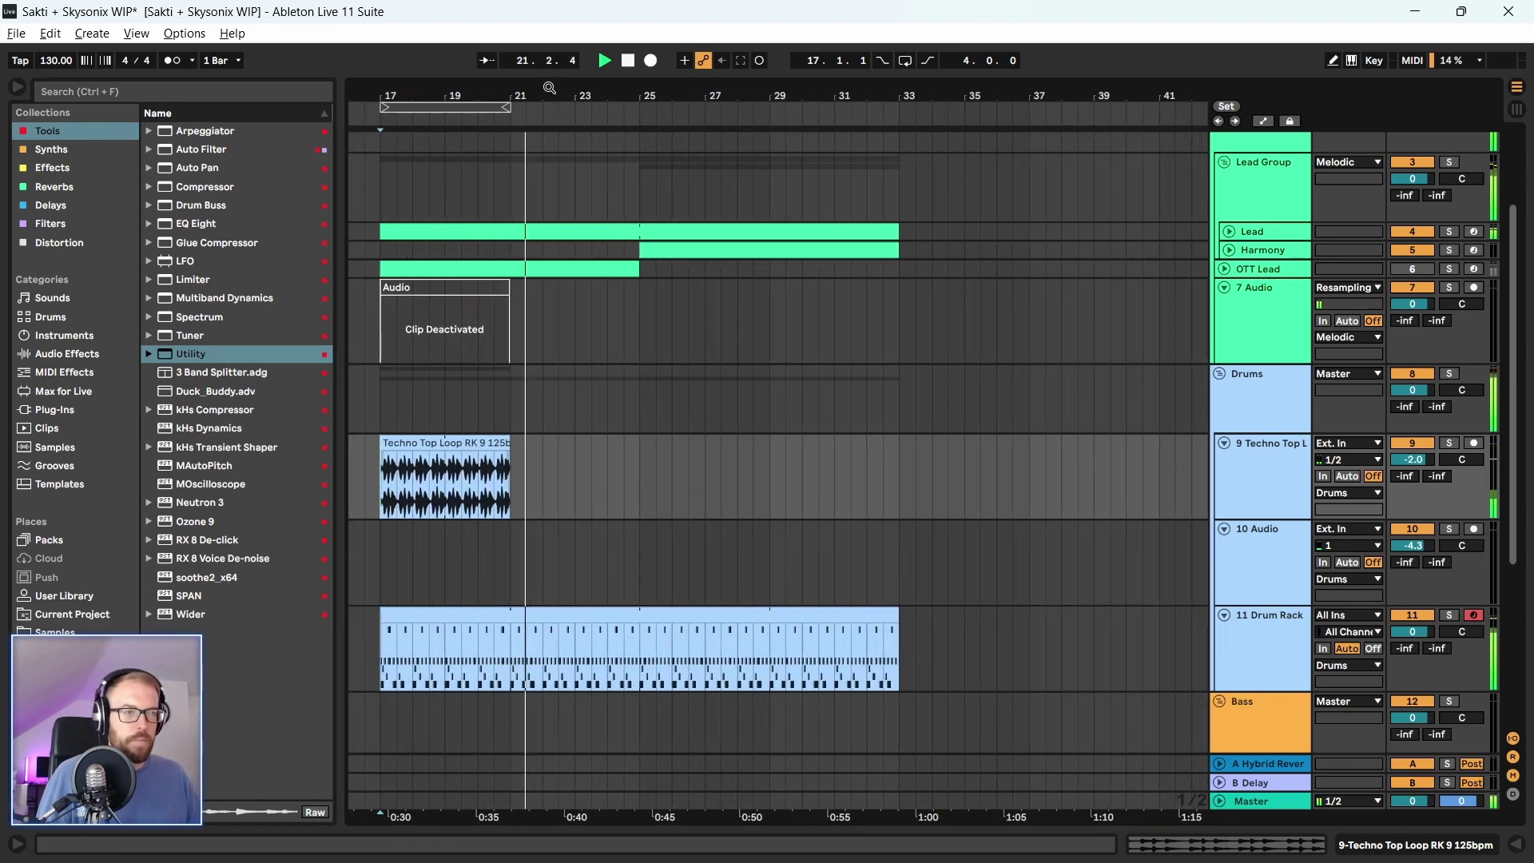
Duplicate the Techno Top Loop clip to bar 25, and duplicate the resulting eight bars of drums to bar 33
key(plus)
scroll(545, 569, down, 1)
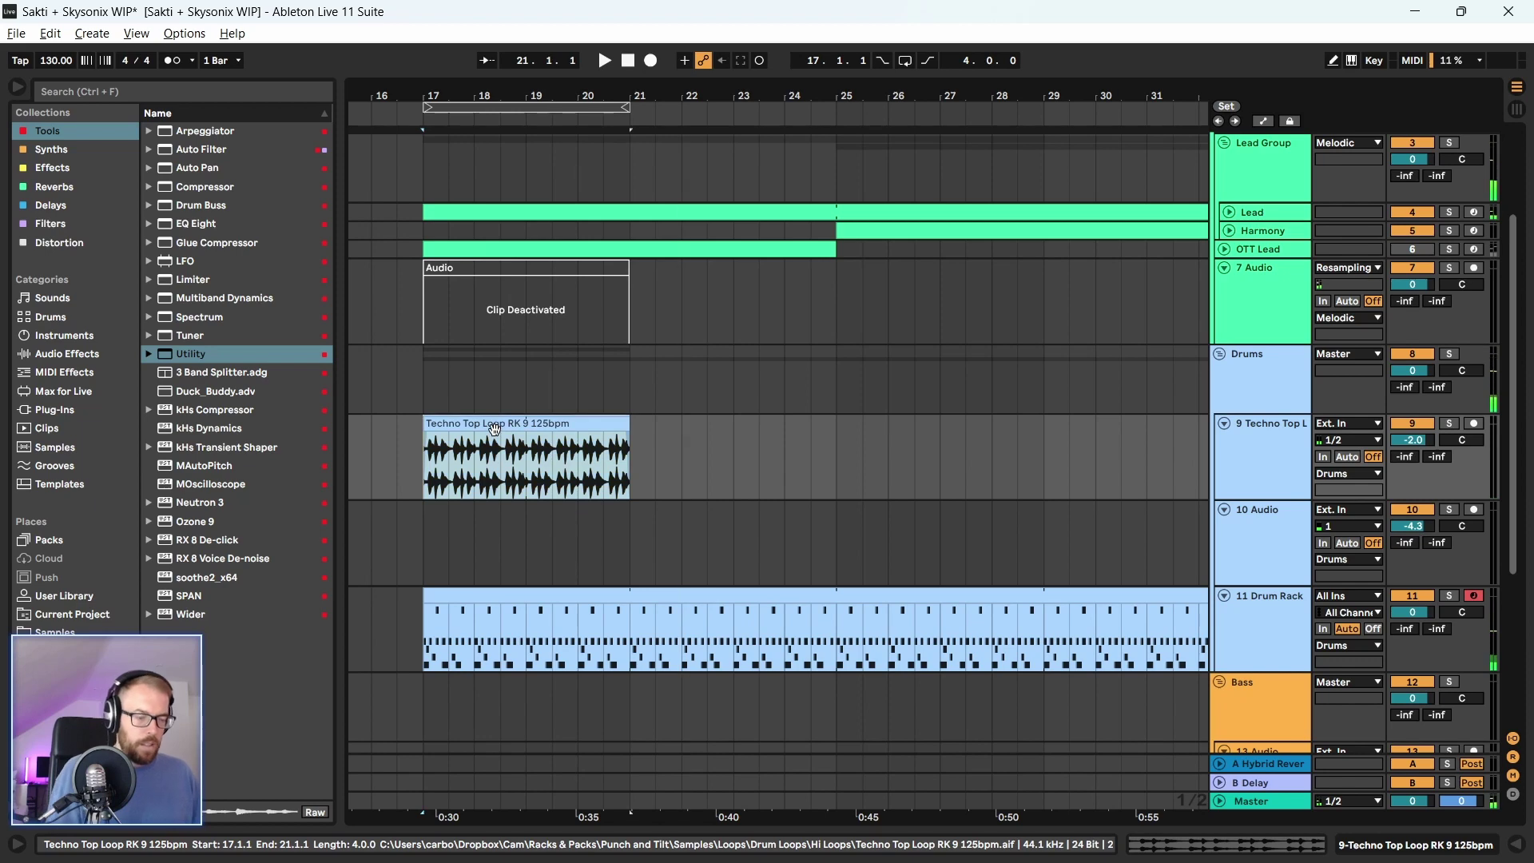
key(ctrl+d)
drag(837, 559, 813, 559)
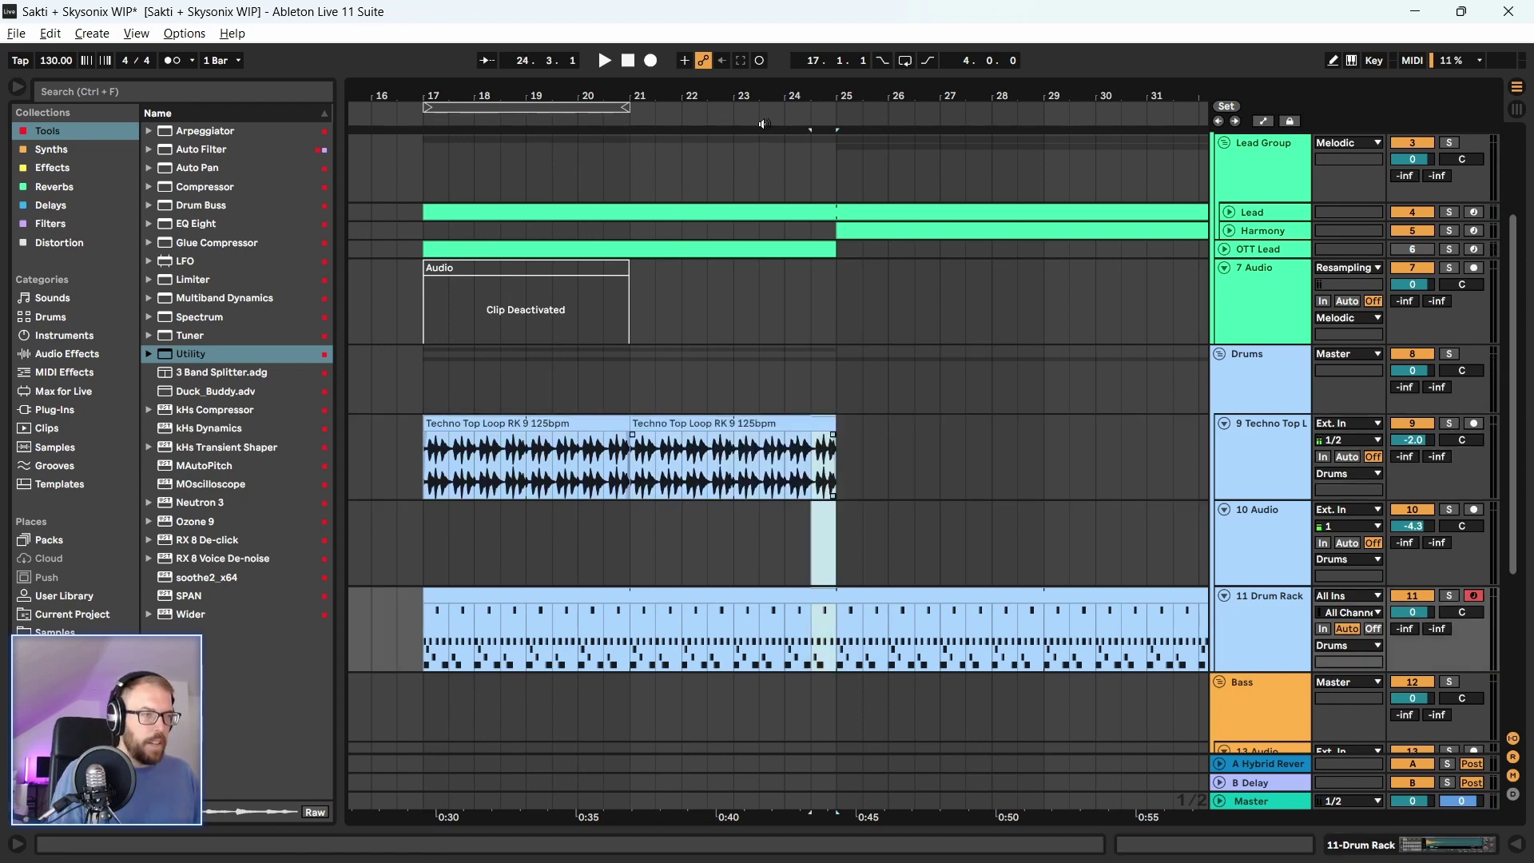
key(minus)
drag(822, 631, 708, 647)
drag(708, 441, 598, 665)
key(ctrl+d)
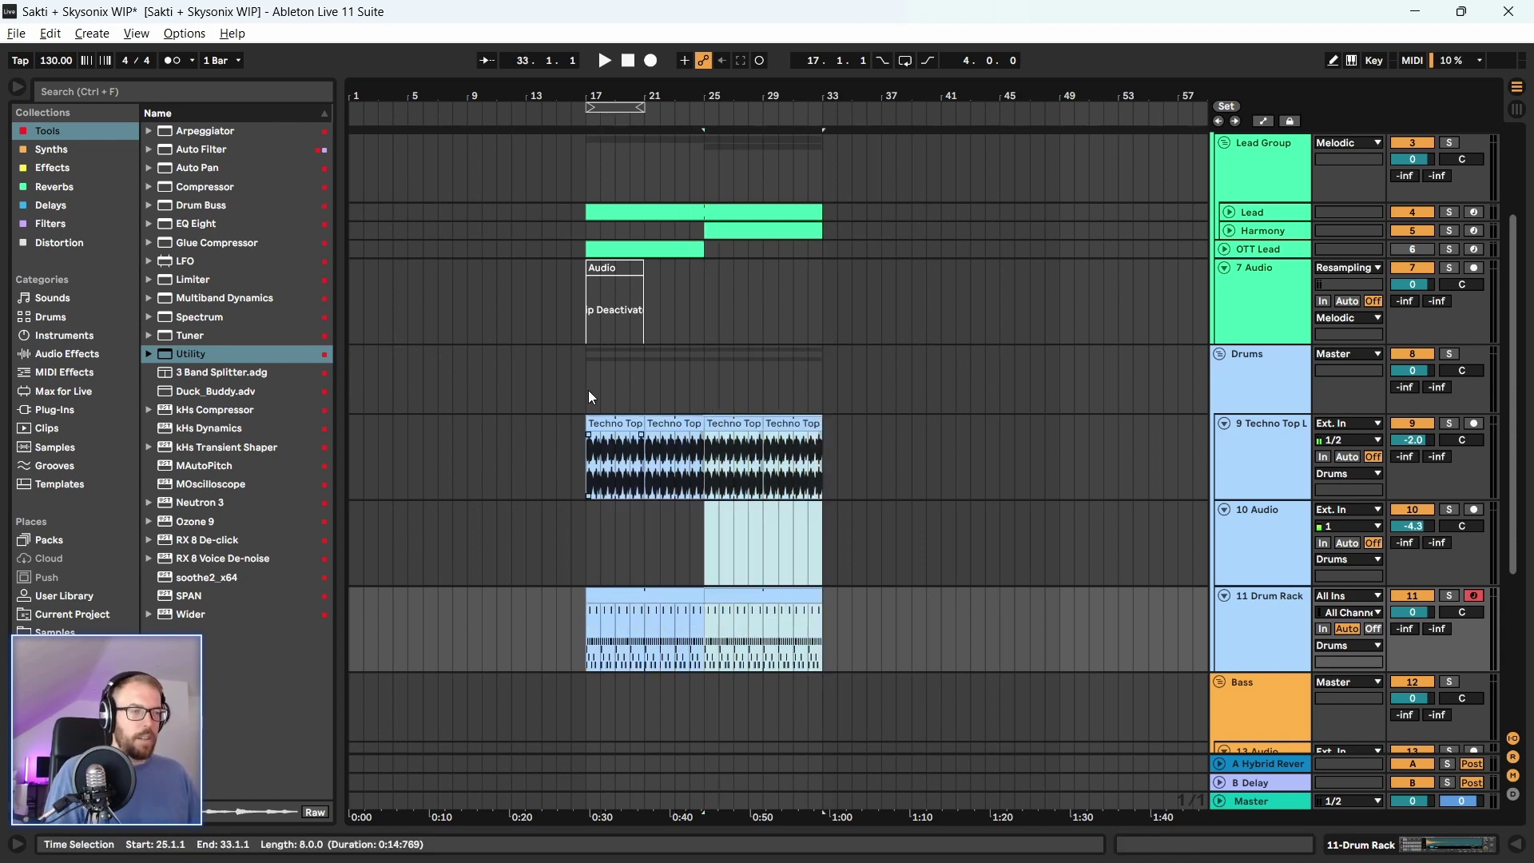
Loop the 16 bars from bar 17 to bar 33 and play them back
drag(589, 390, 822, 371)
key(ctrl+l)
key(space)
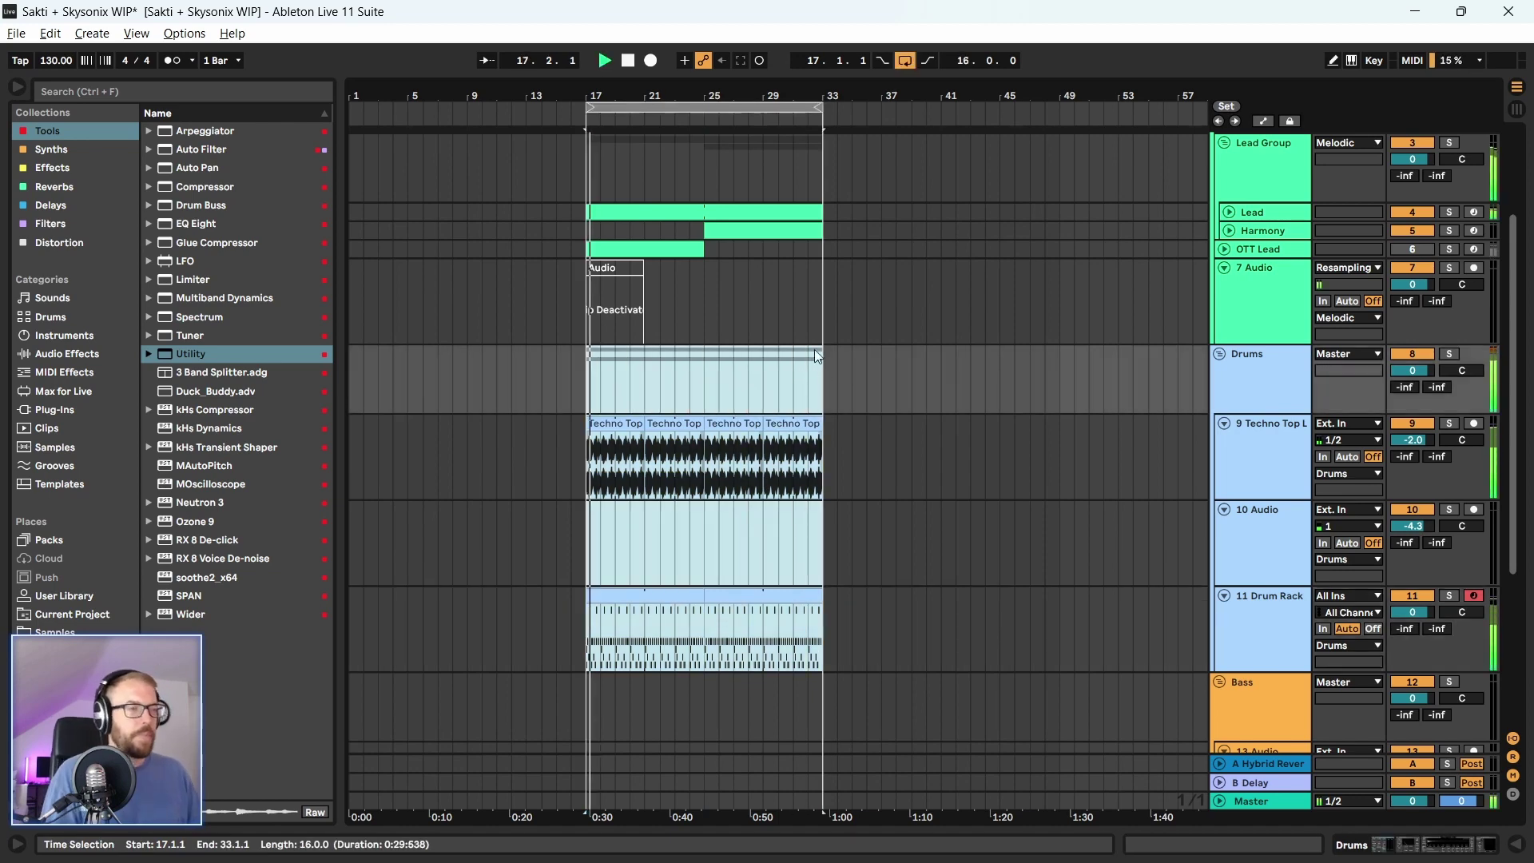
drag(735, 76, 728, 120)
scroll(775, 471, up, 2)
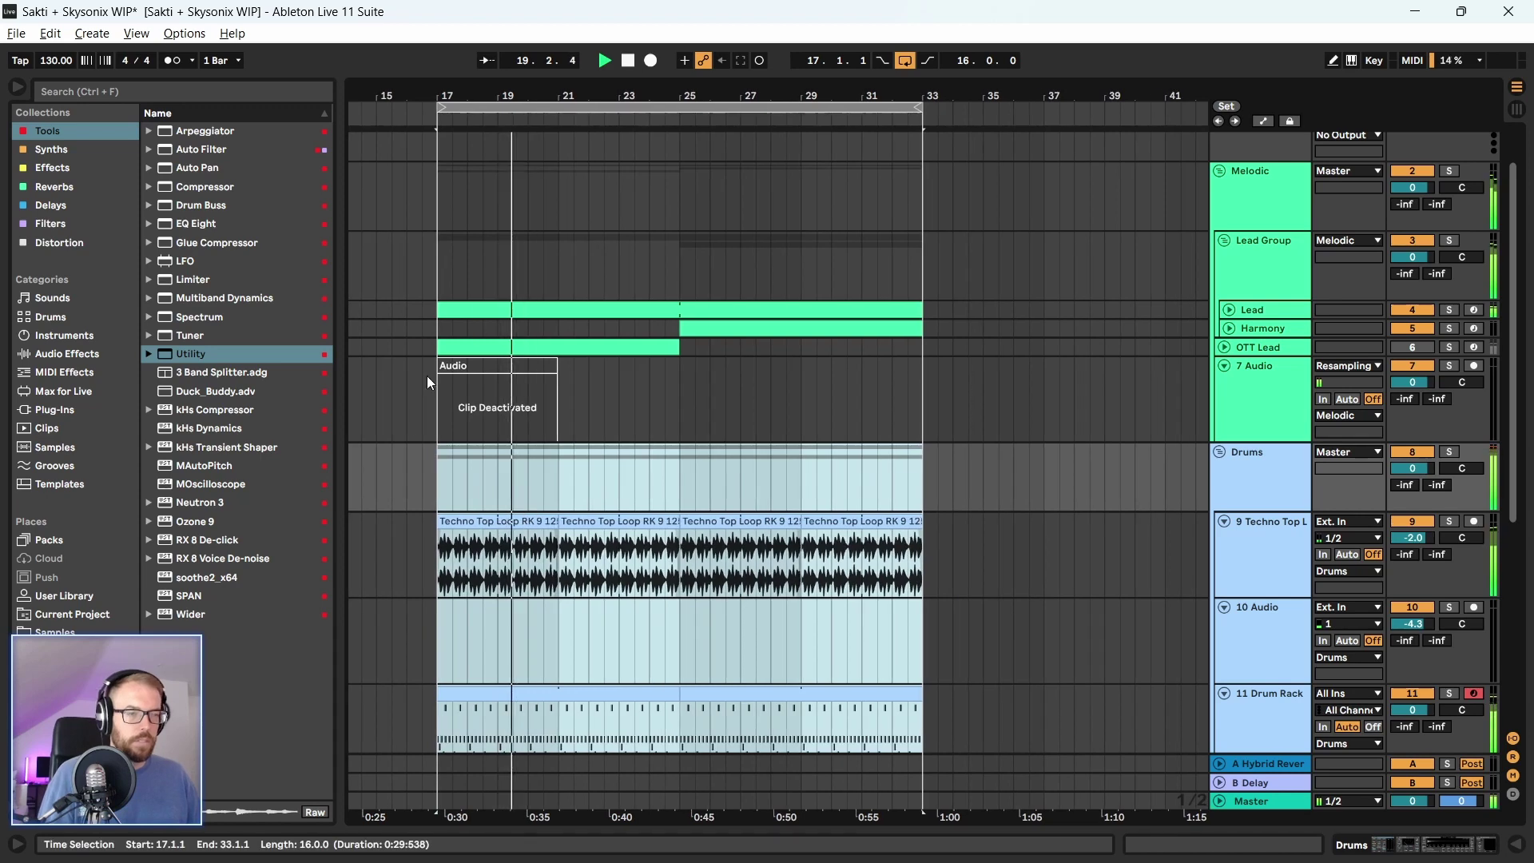
scroll(385, 464, down, 2)
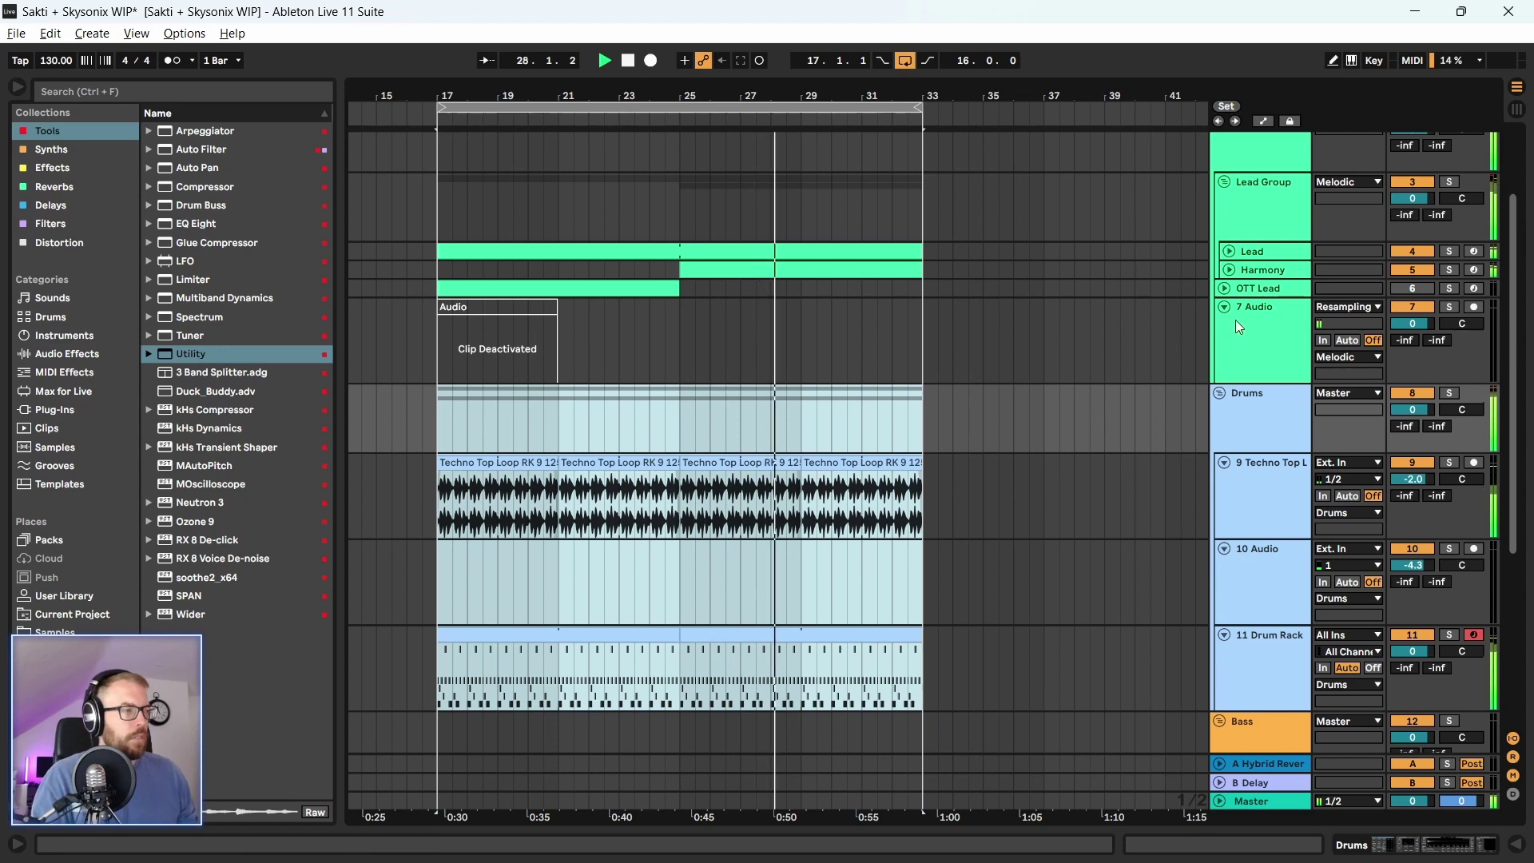
Lower the Techno Top Loop track's volume to -3.0 dB and replay the section
scroll(1055, 428, down, 3)
click(1259, 414)
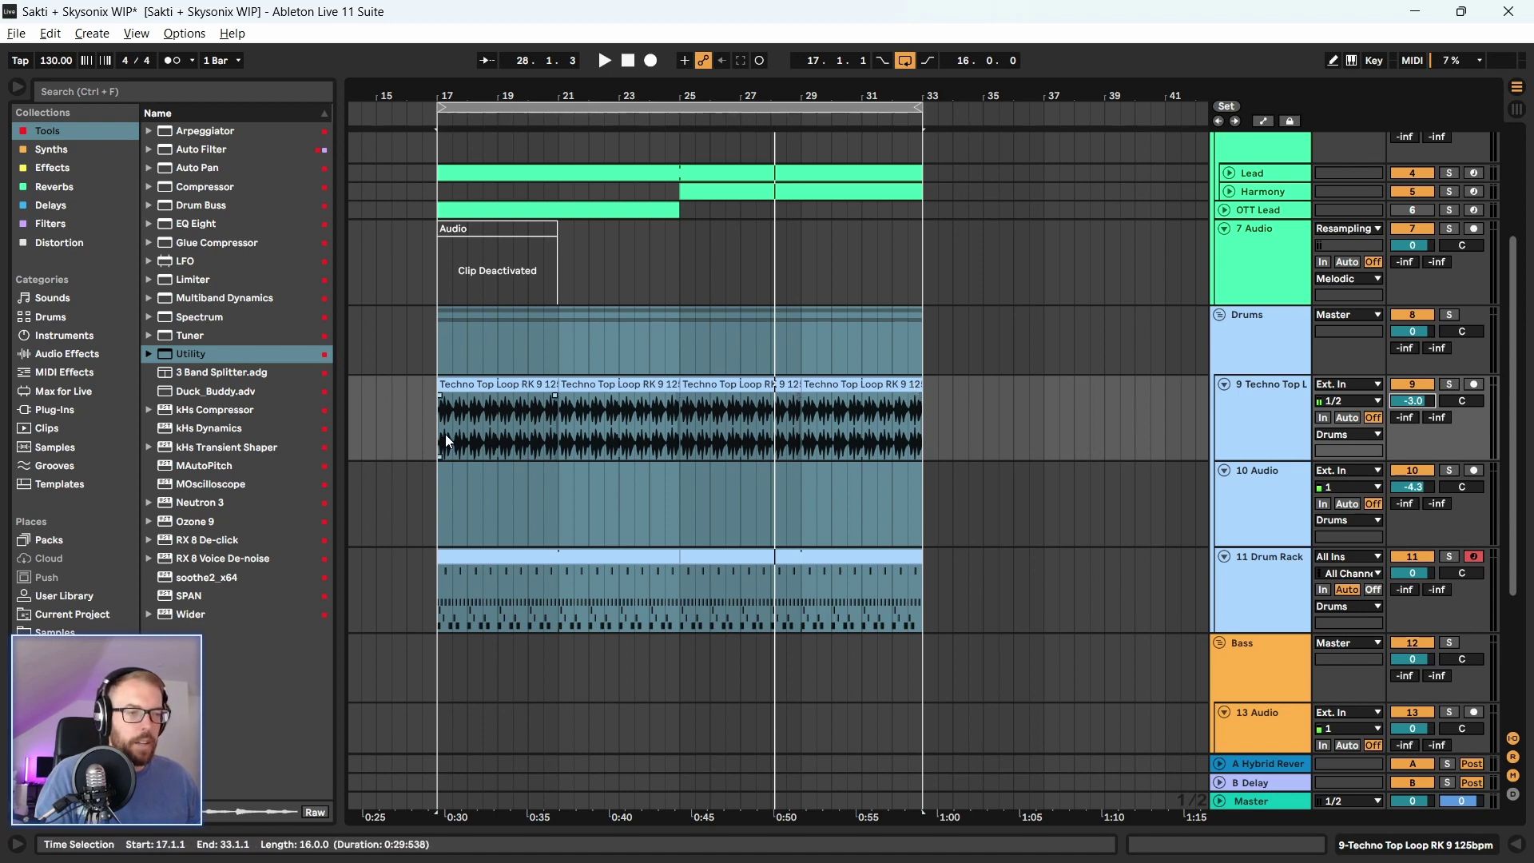
key(space)
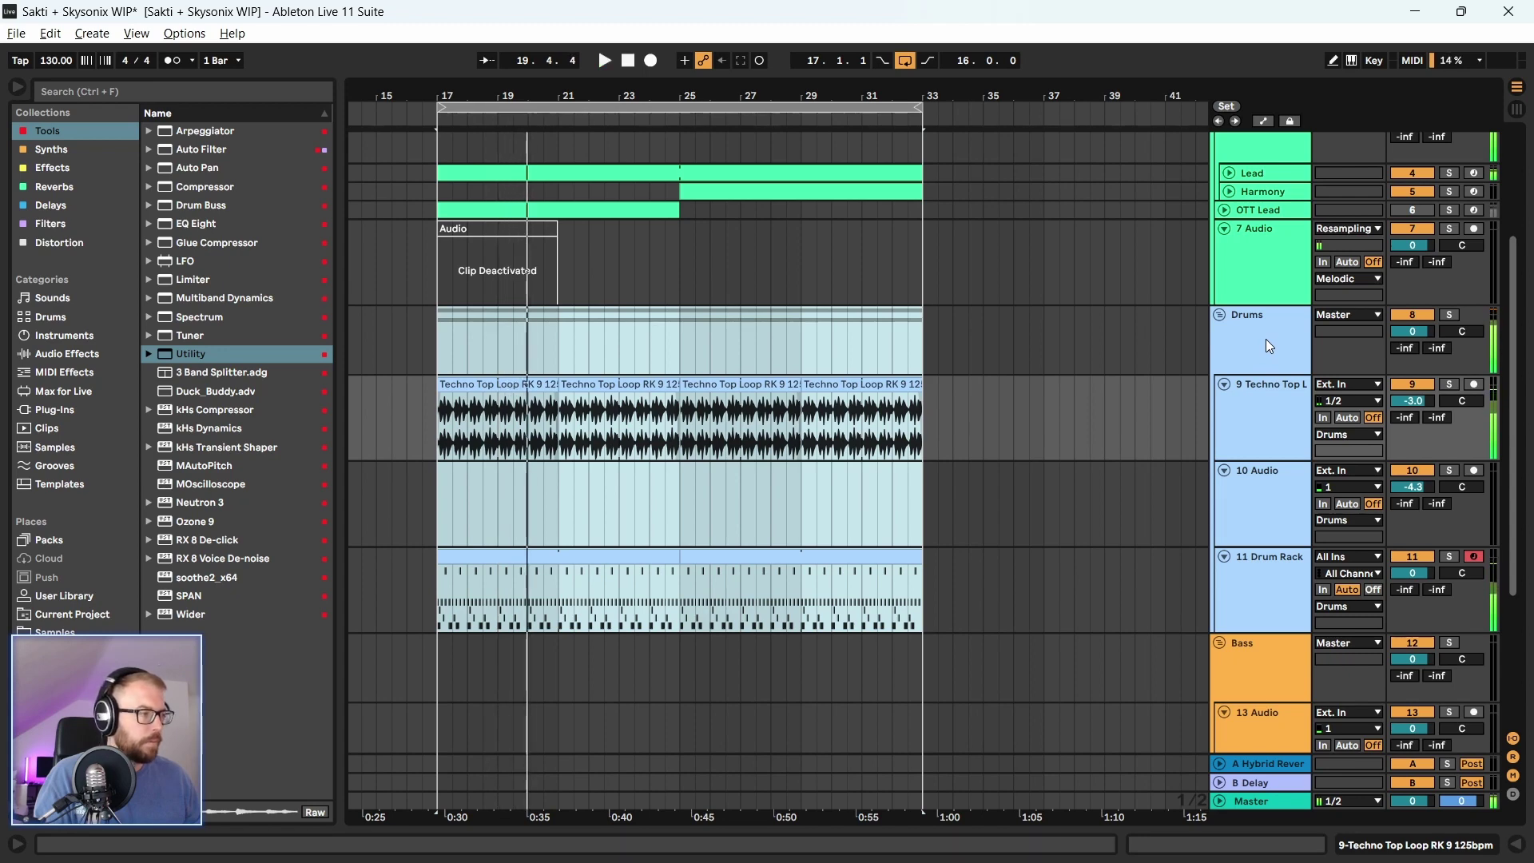
Lower the three drum tracks together to -5.0 dB for Techno Top Loop, -6.3 dB for 10 Audio and -2.0 dB for Drum Rack
click(1268, 319)
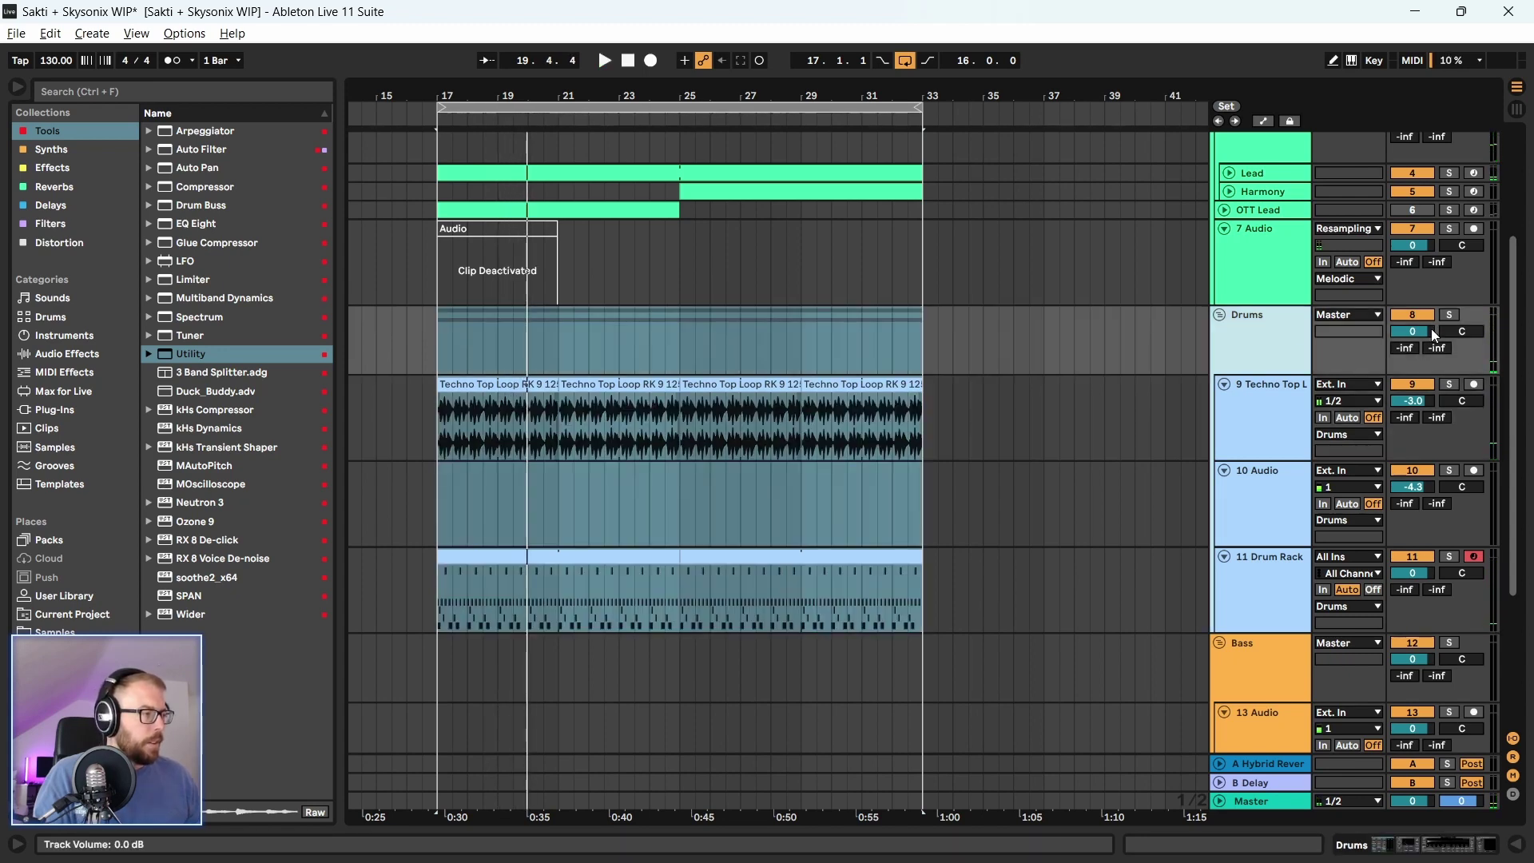
click(1265, 436)
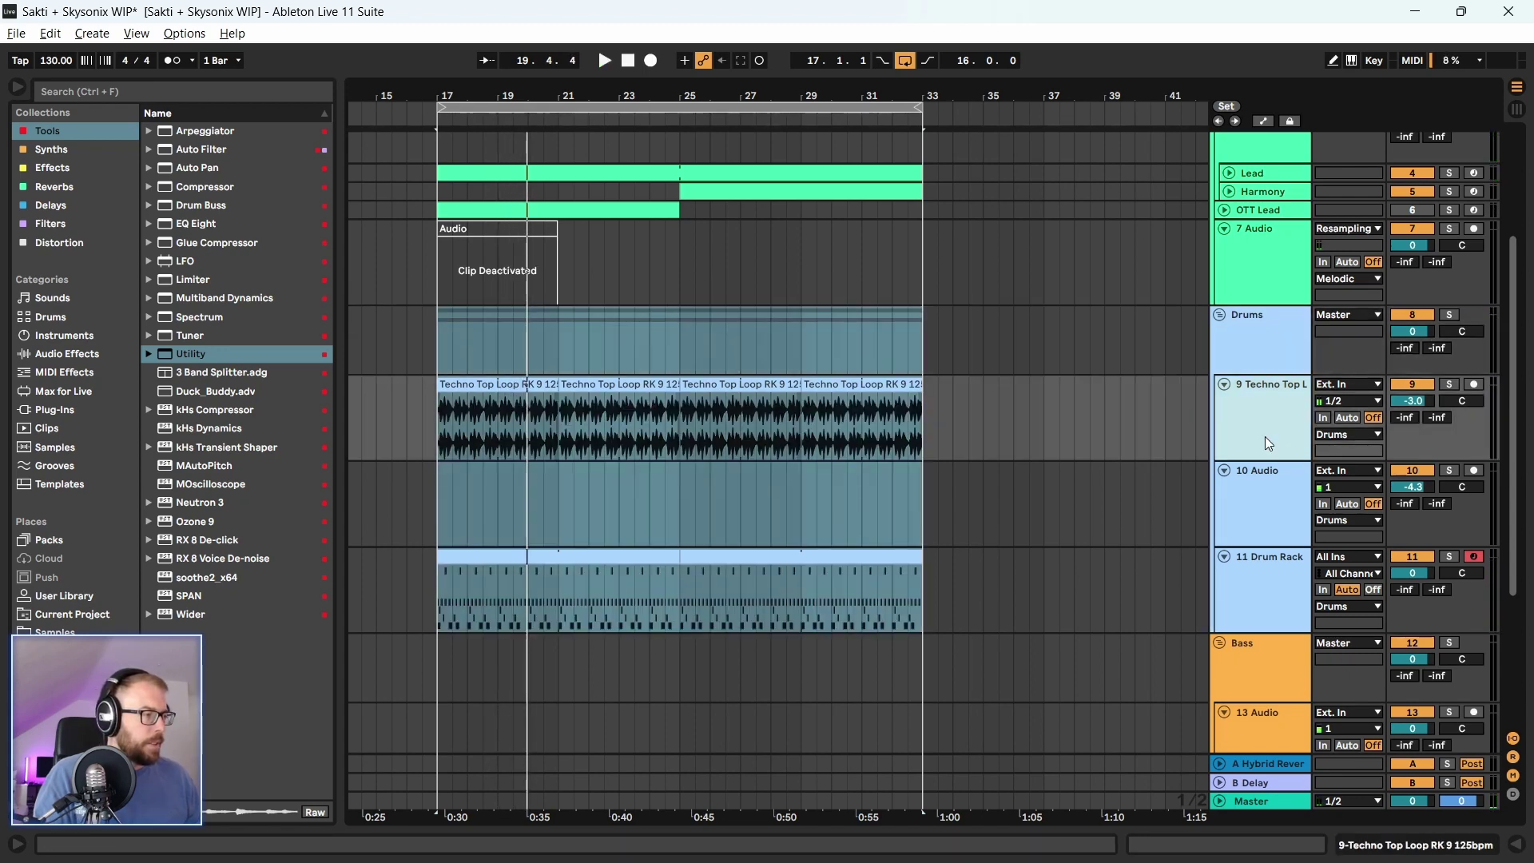
click(1261, 592)
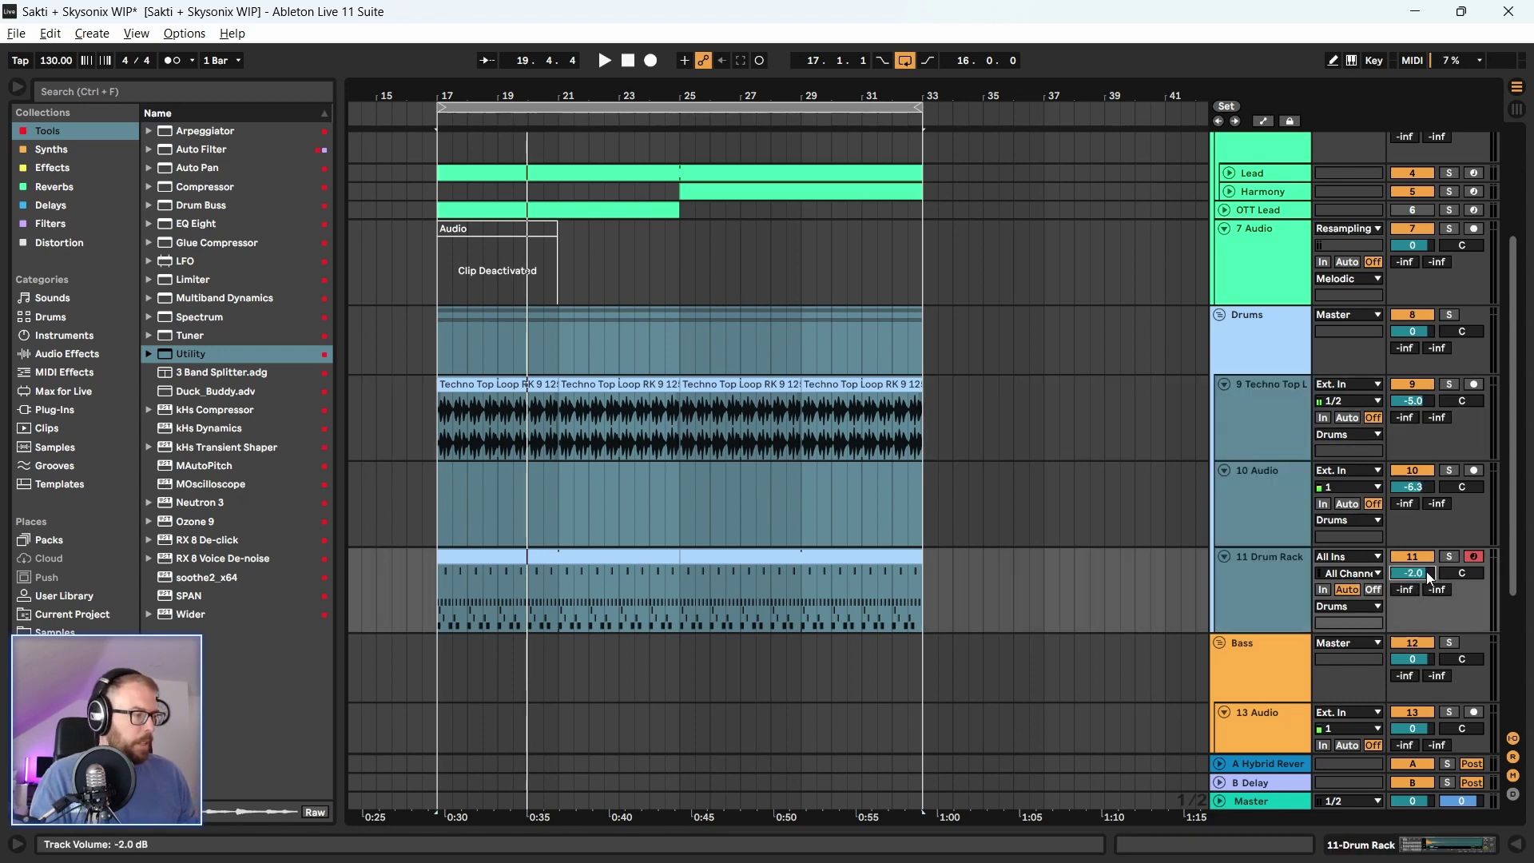
click(1248, 325)
key(space)
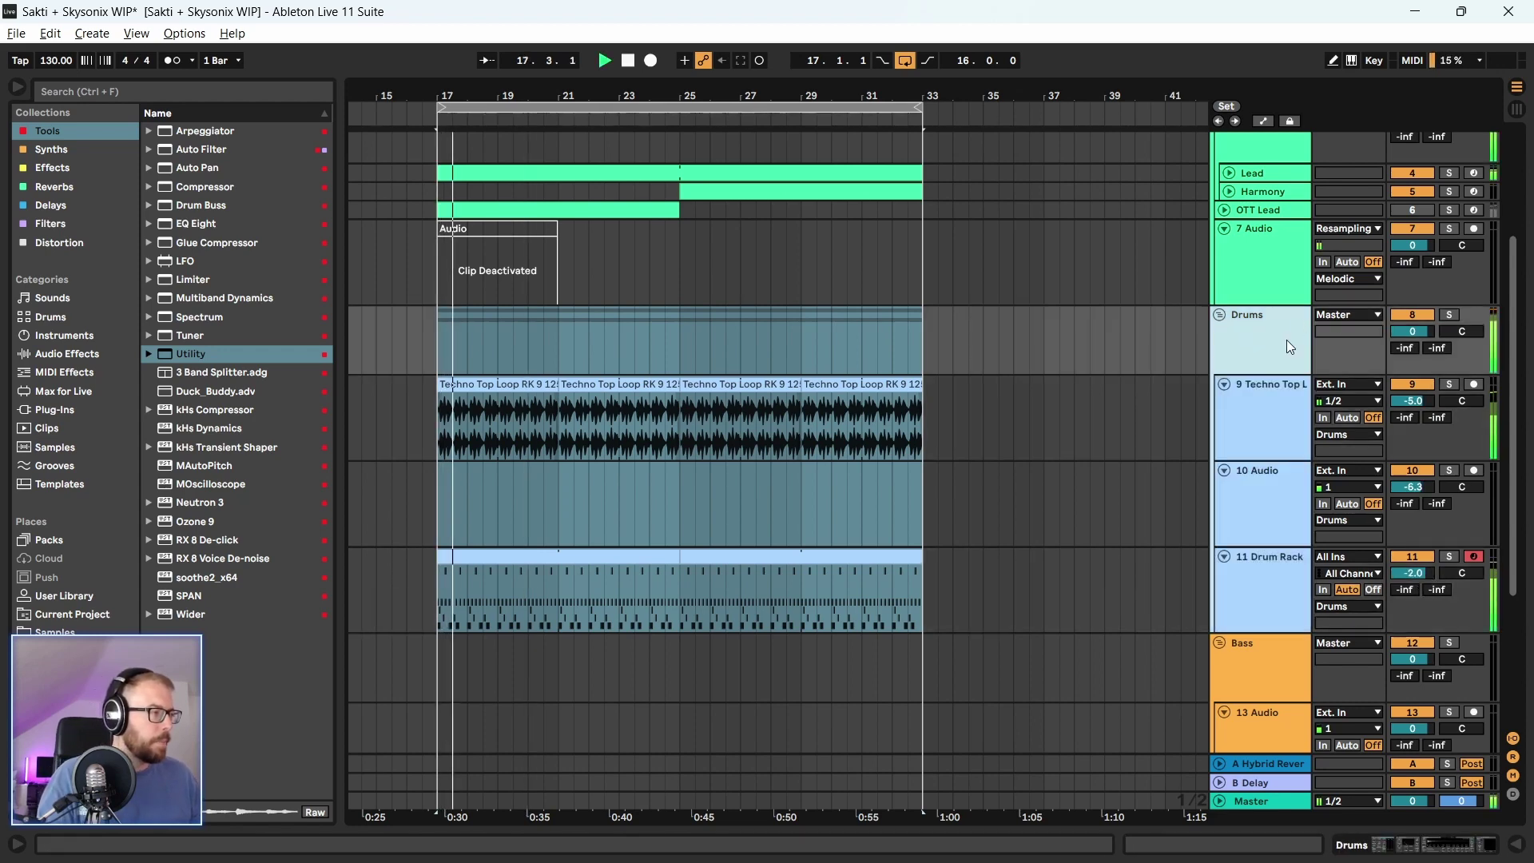
Show the Drums group's device chain and check the kHs Transient Shaper's settings during playback
double_click(1265, 328)
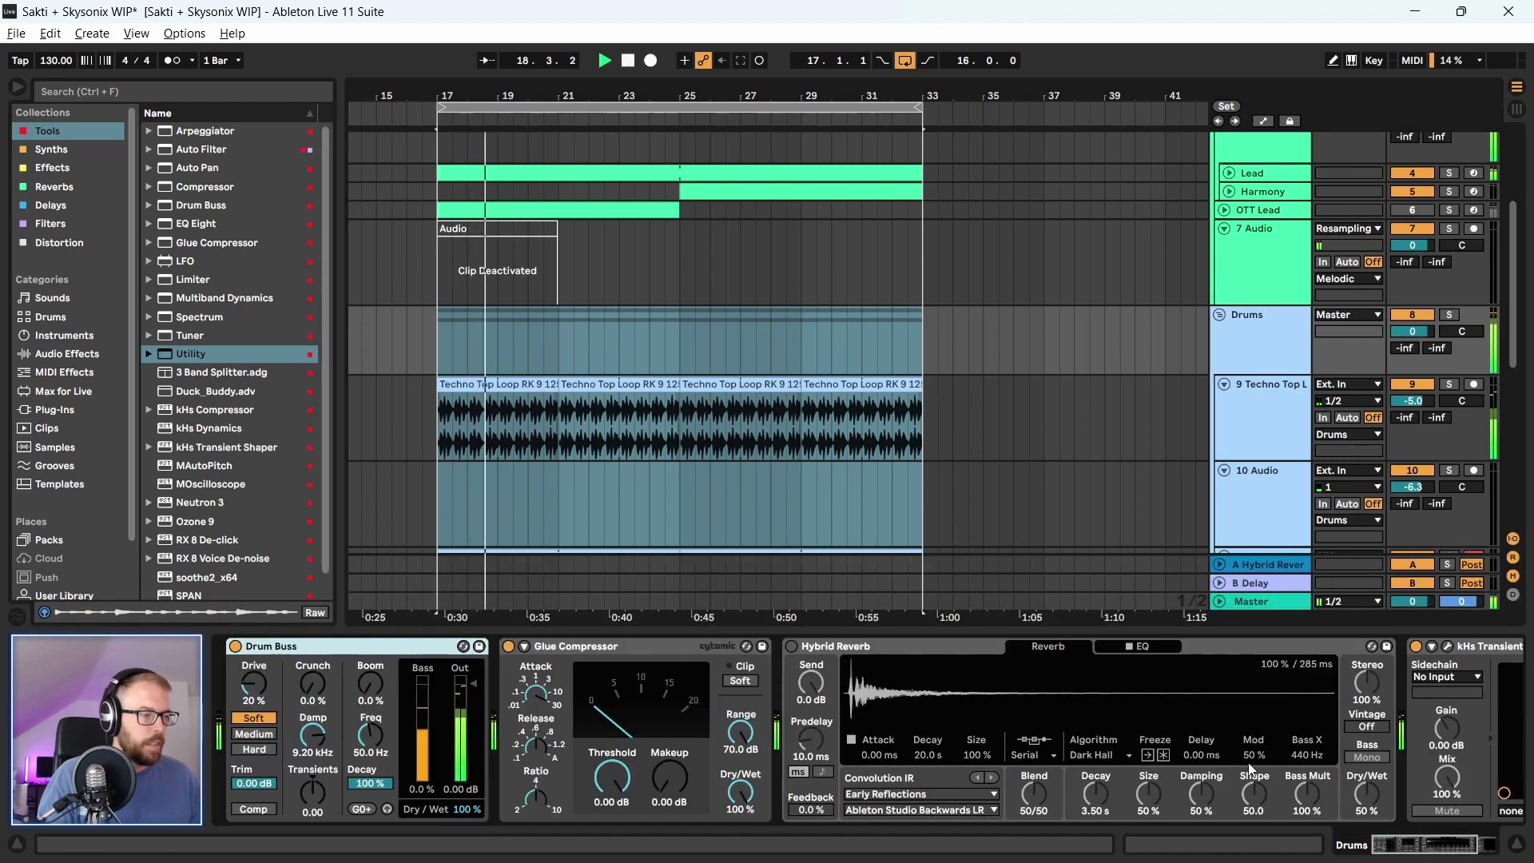
drag(1428, 854, 1513, 853)
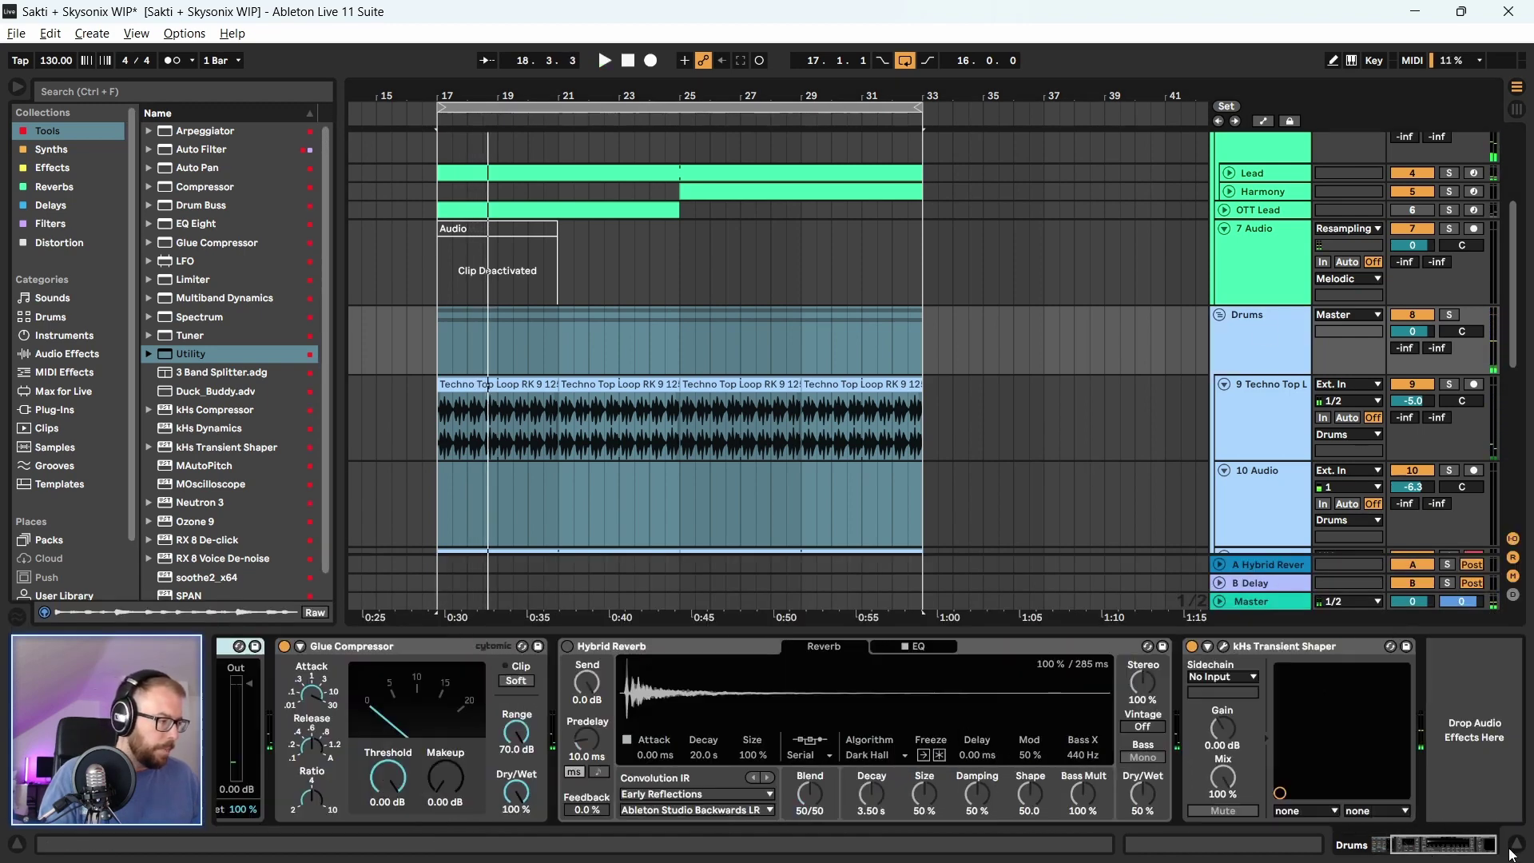
click(1222, 647)
key(space)
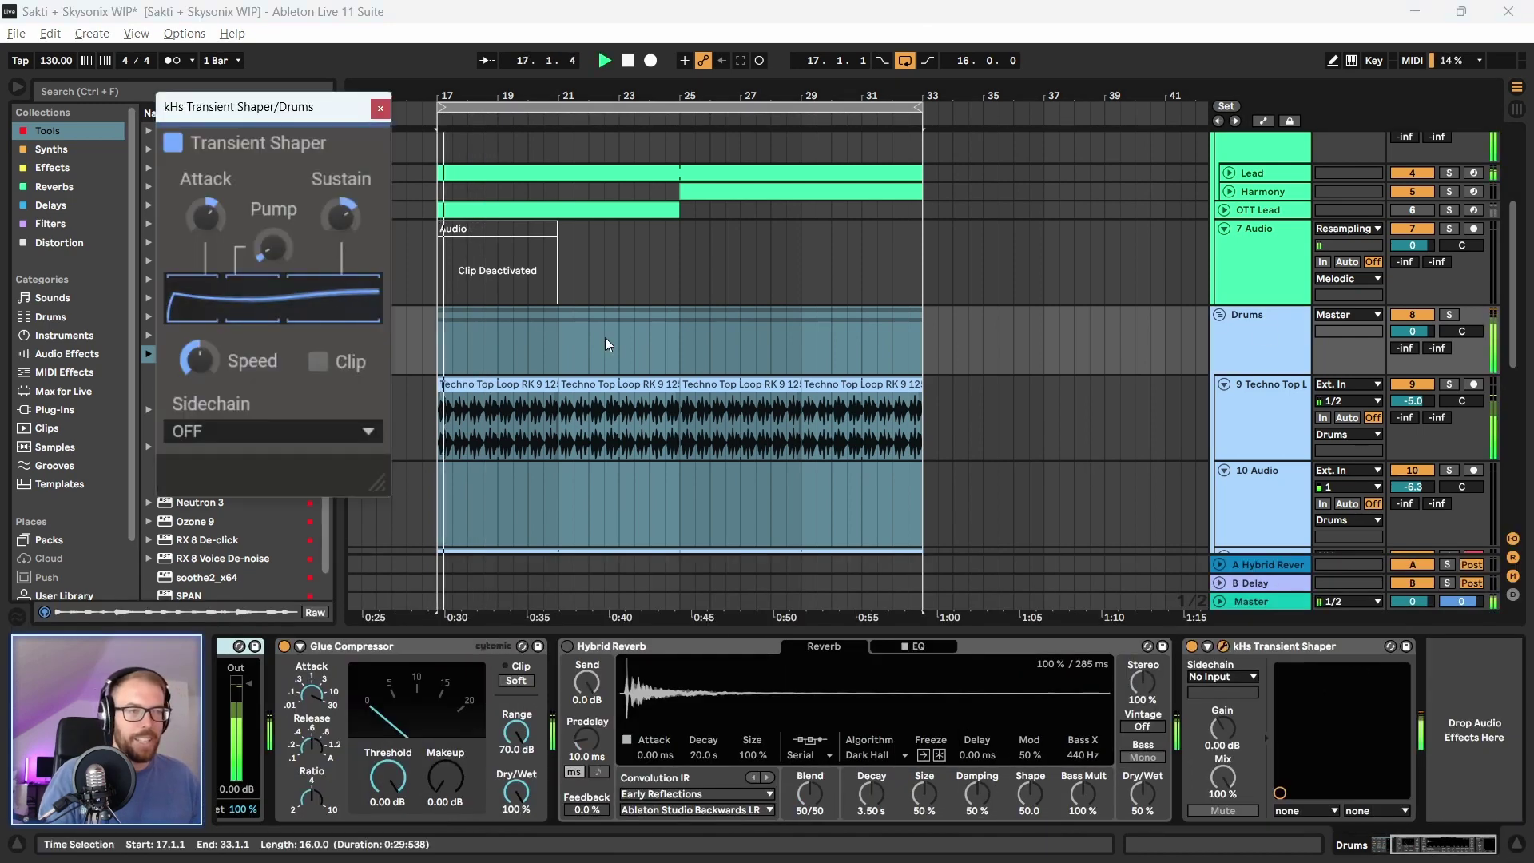
key(space)
click(381, 107)
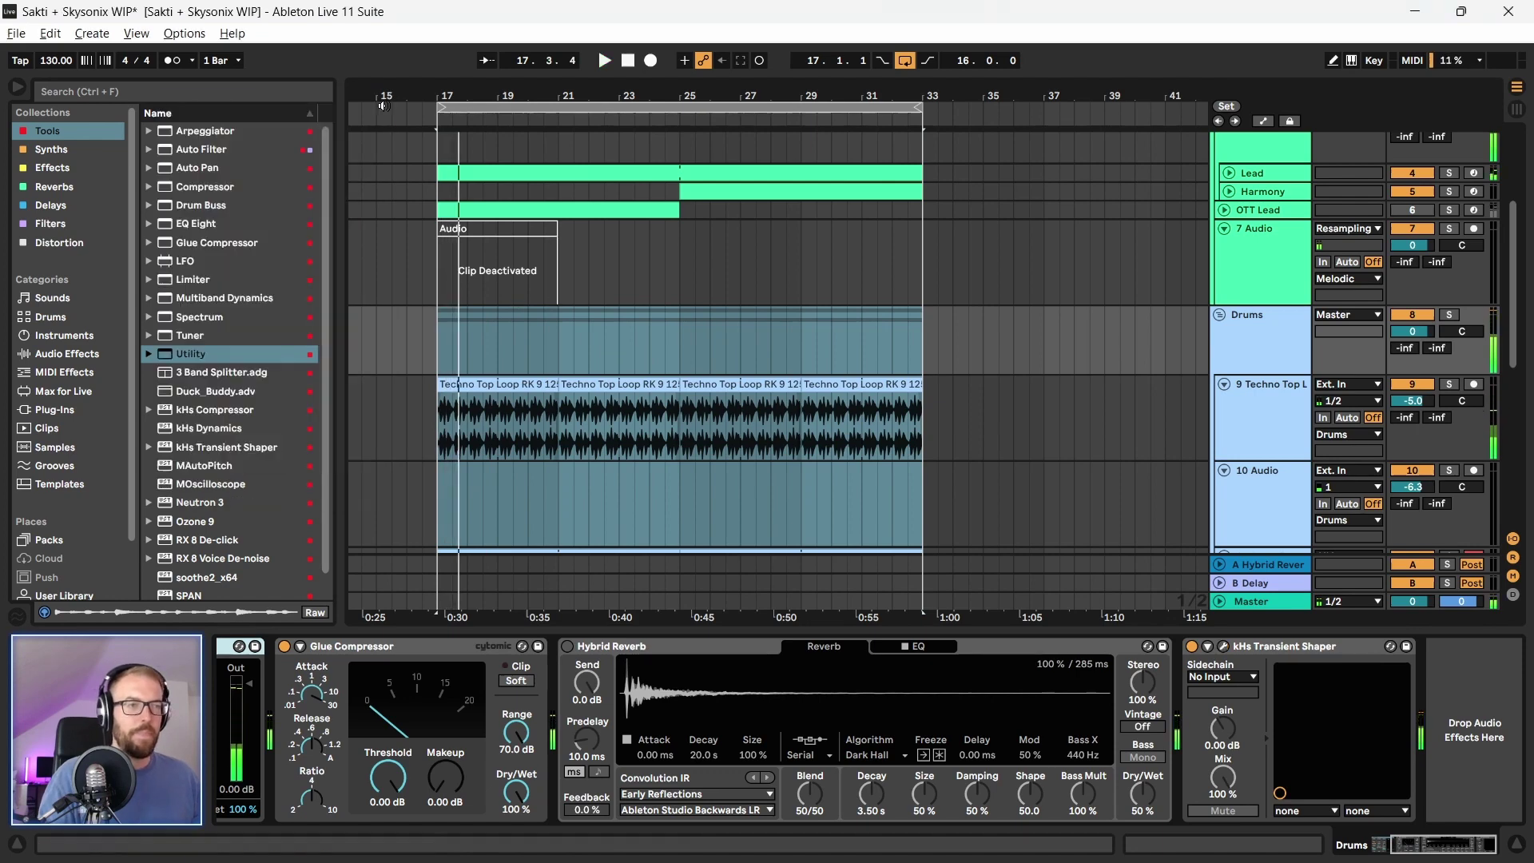
Move the kHs Transient Shaper ahead of the Glue Compressor in the Drums group's chain and play the result
click(1261, 278)
click(1163, 316)
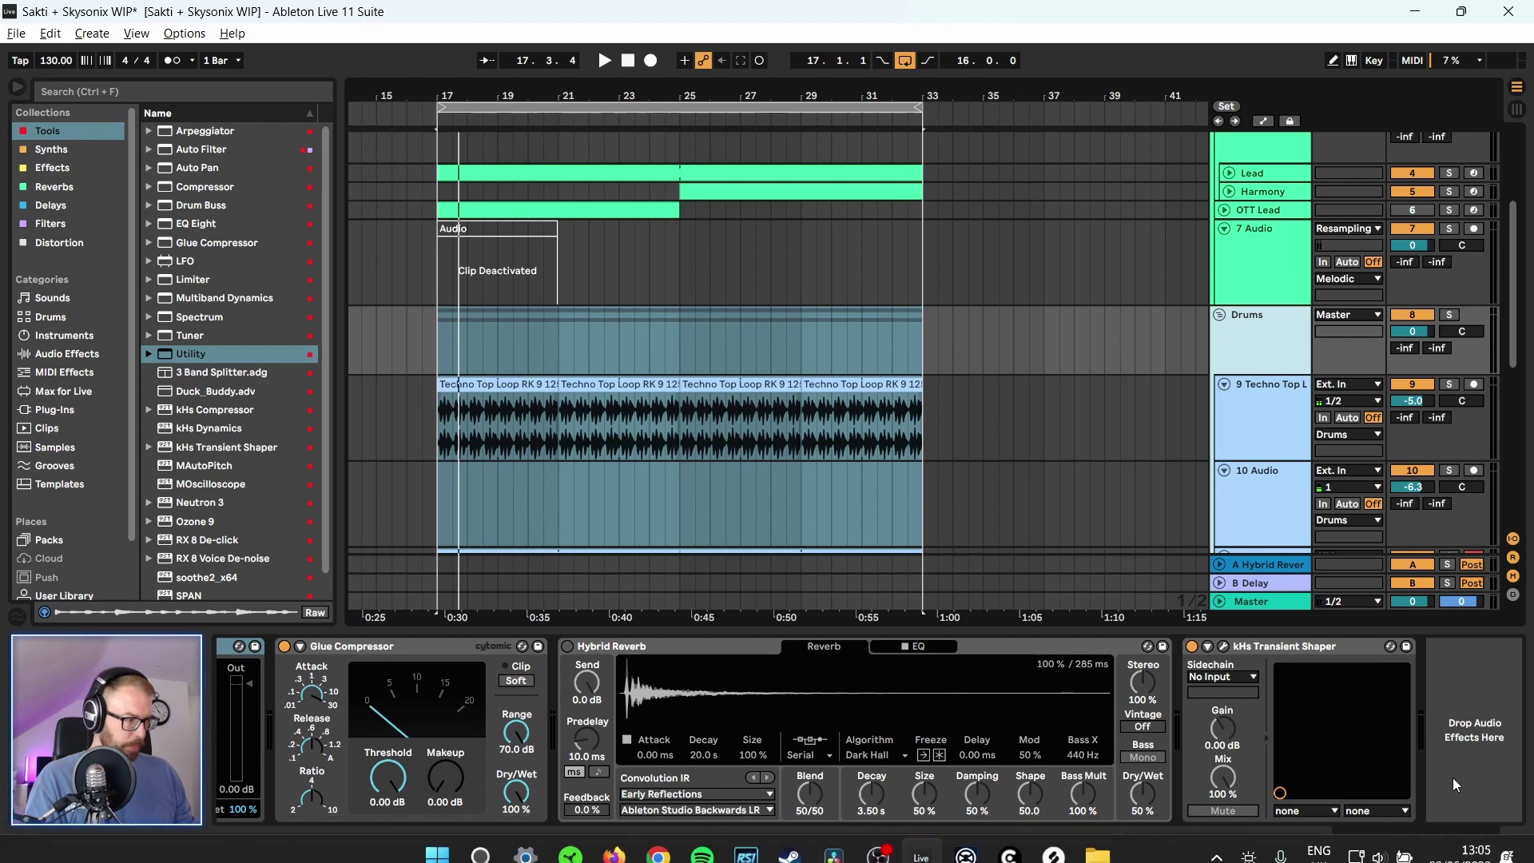
scroll(204, 676, up, 1)
drag(204, 677, 296, 679)
key(space)
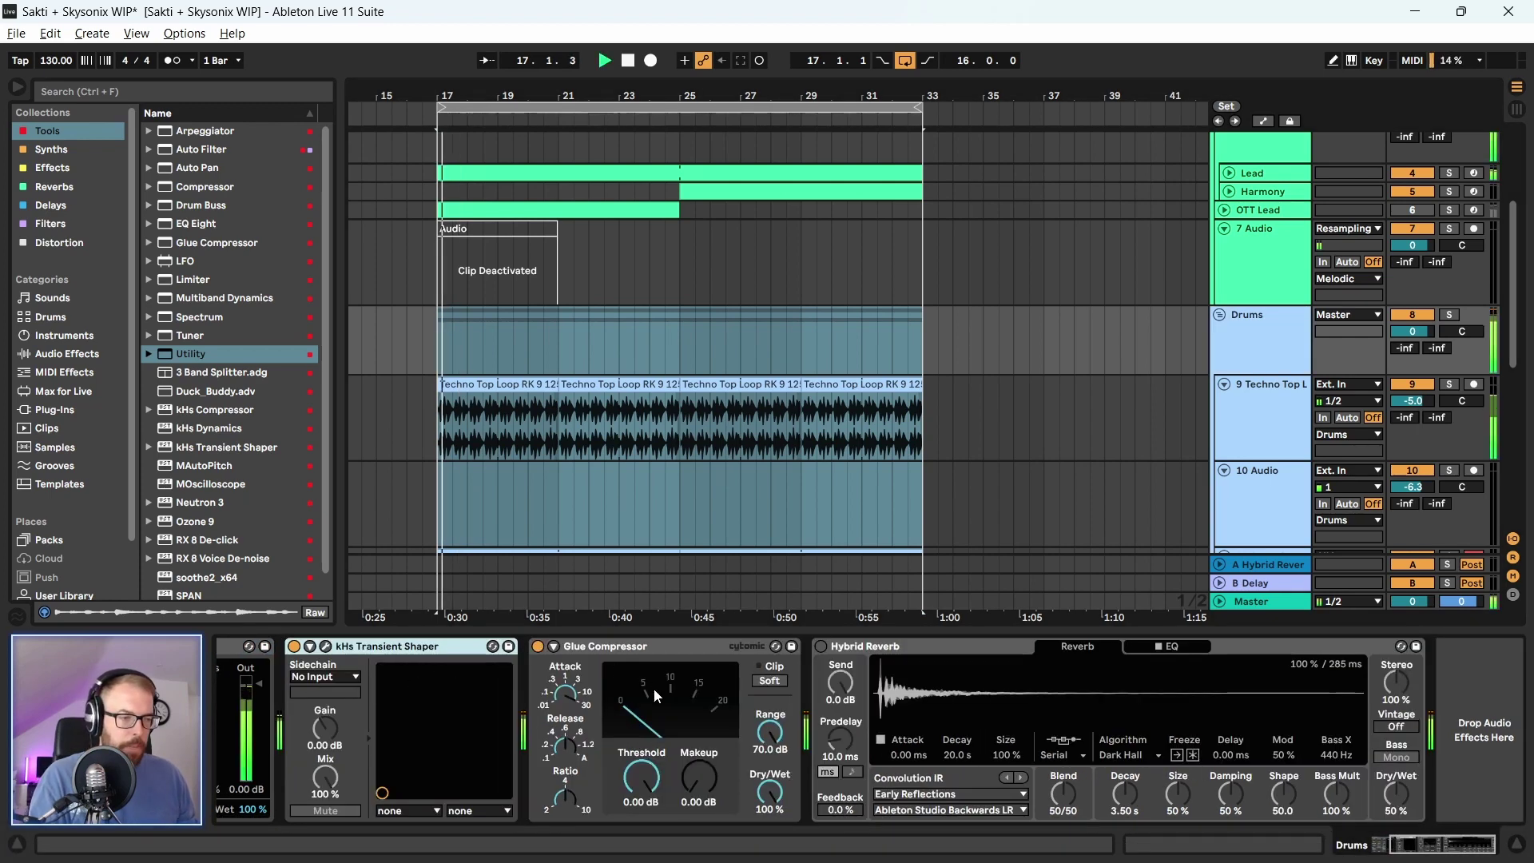
Enable Soft clipping on the Drums group's Glue Compressor and set its threshold to -11.7 dB
click(626, 647)
click(772, 680)
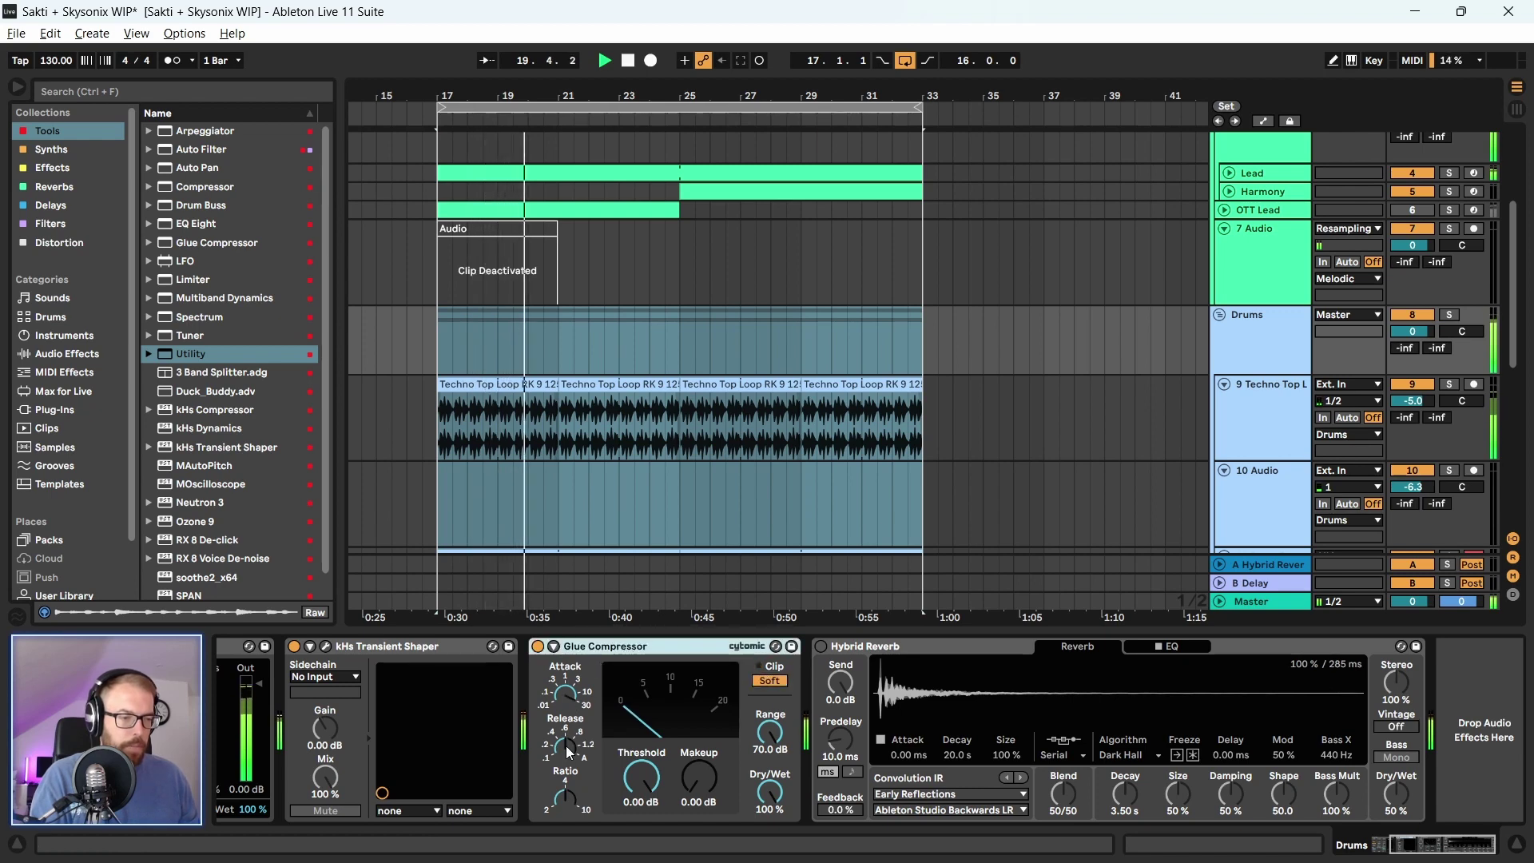
drag(641, 777, 642, 807)
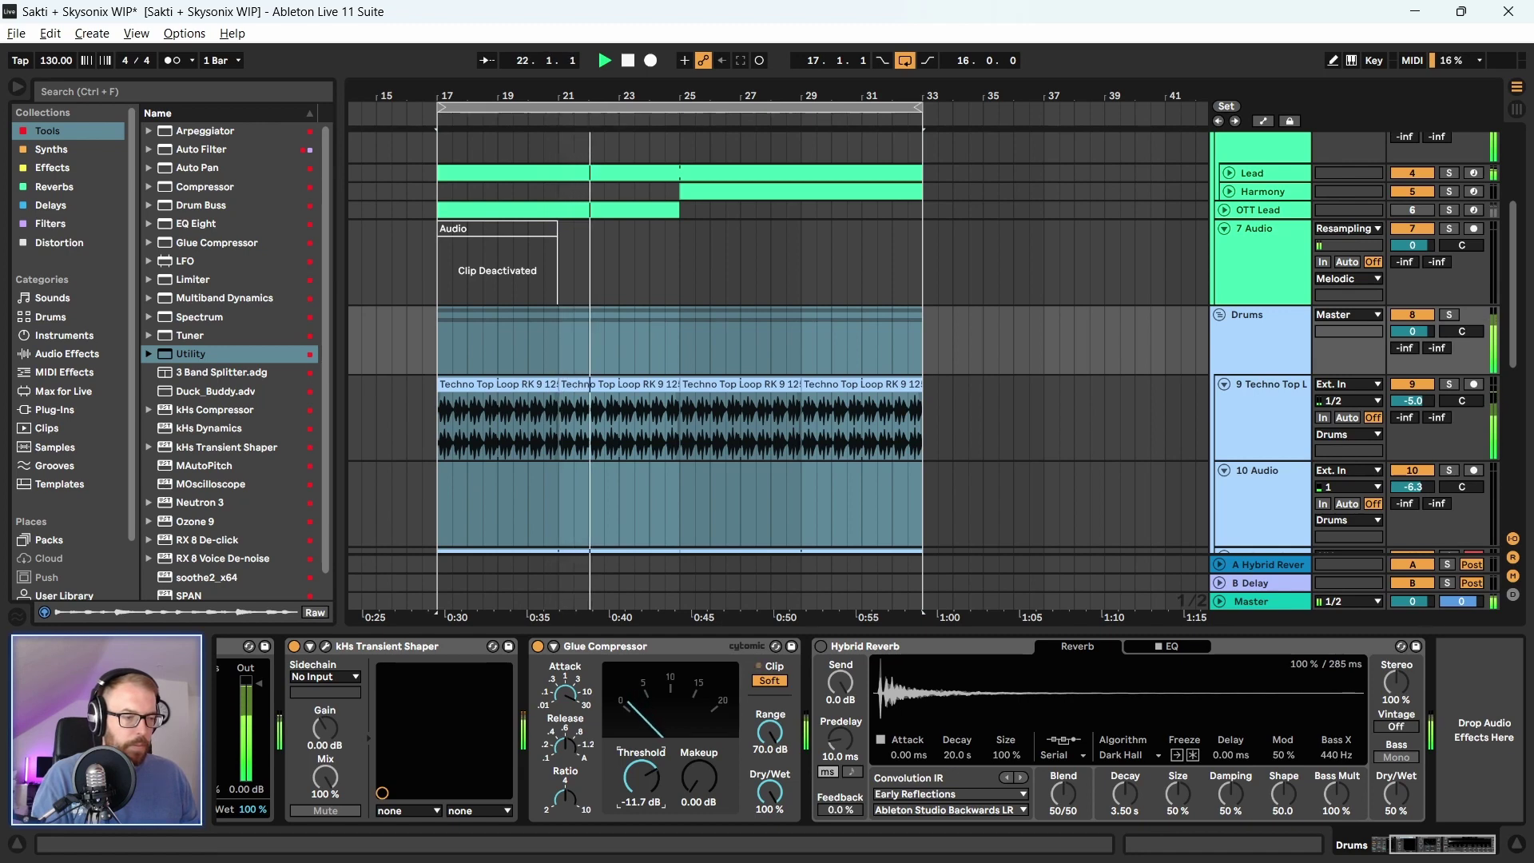
Set the makeup gain of the Drums group's Glue Compressor to 3.97 dB and stop playback
drag(699, 777, 698, 761)
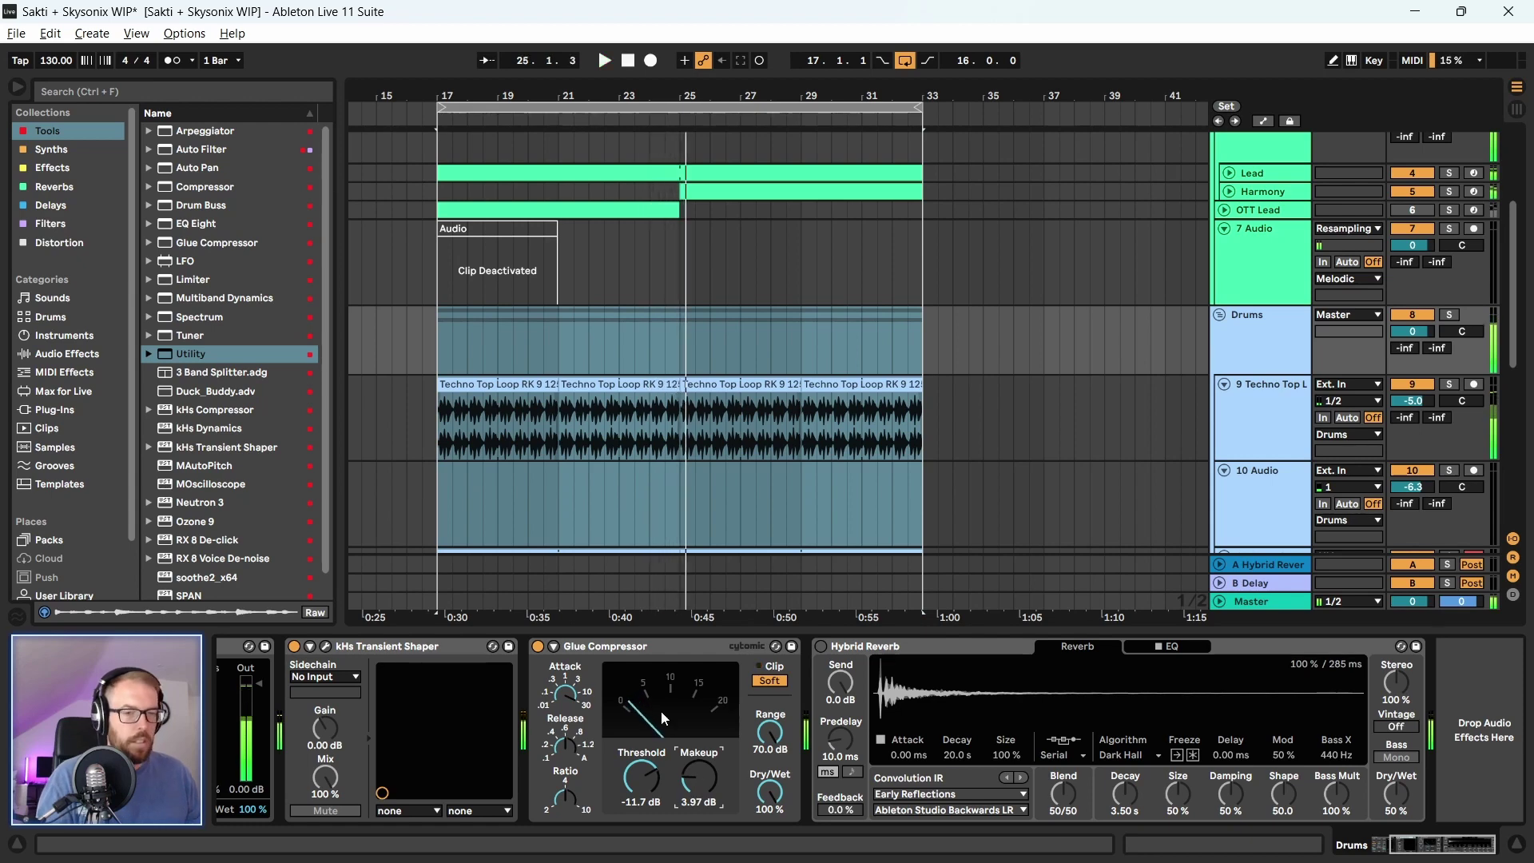
key(space)
Loop bars 25 to 33 on the Lead Group and lower the Drums group to -1.0 dB during playback
scroll(733, 342, up, 3)
click(1262, 269)
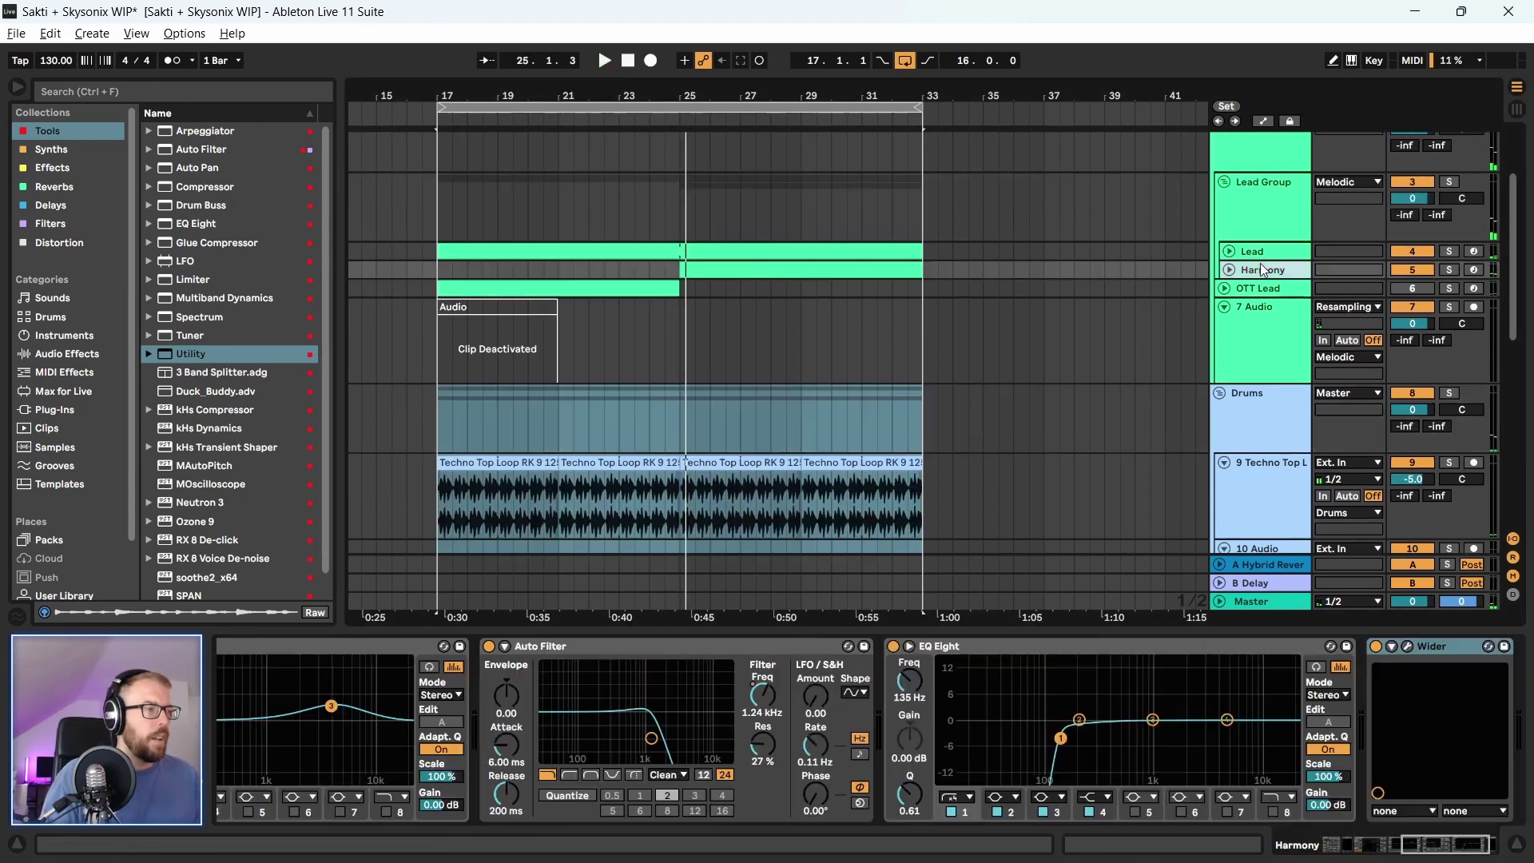
drag(818, 95, 700, 94)
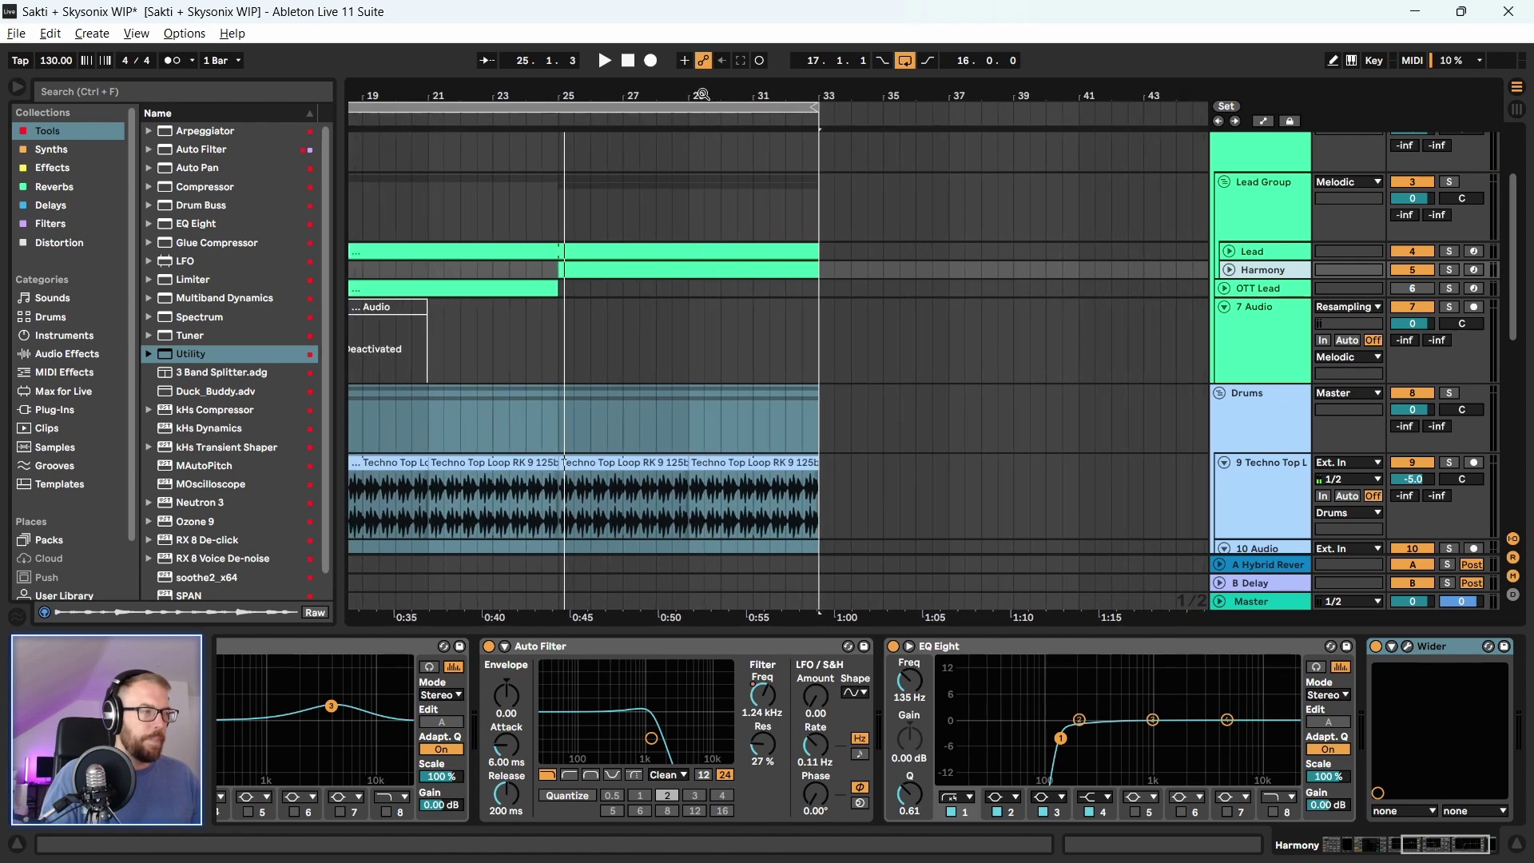
drag(562, 216, 820, 235)
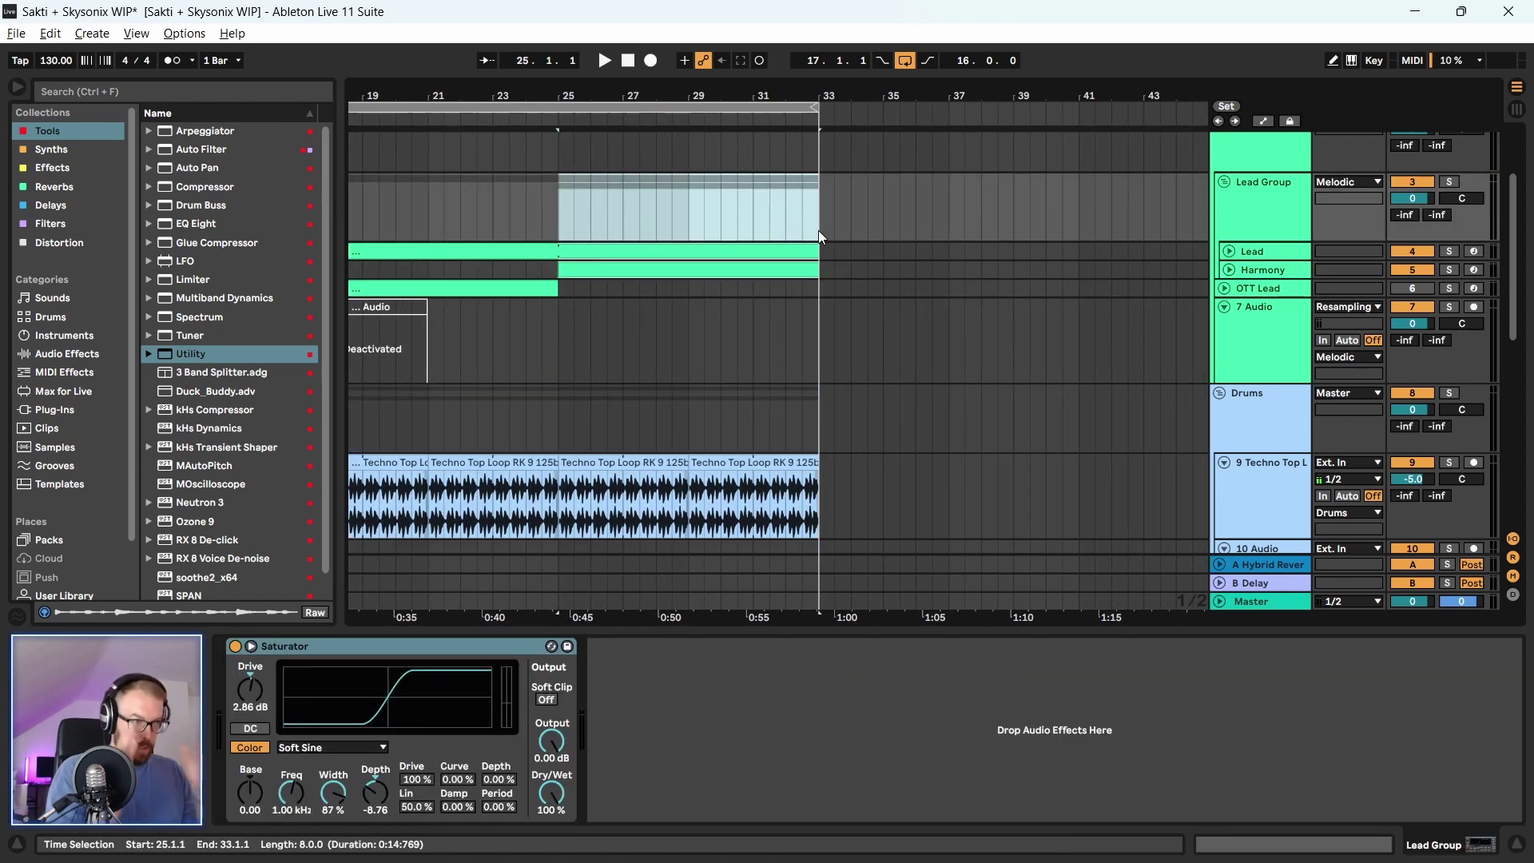
key(ctrl+l)
key(space)
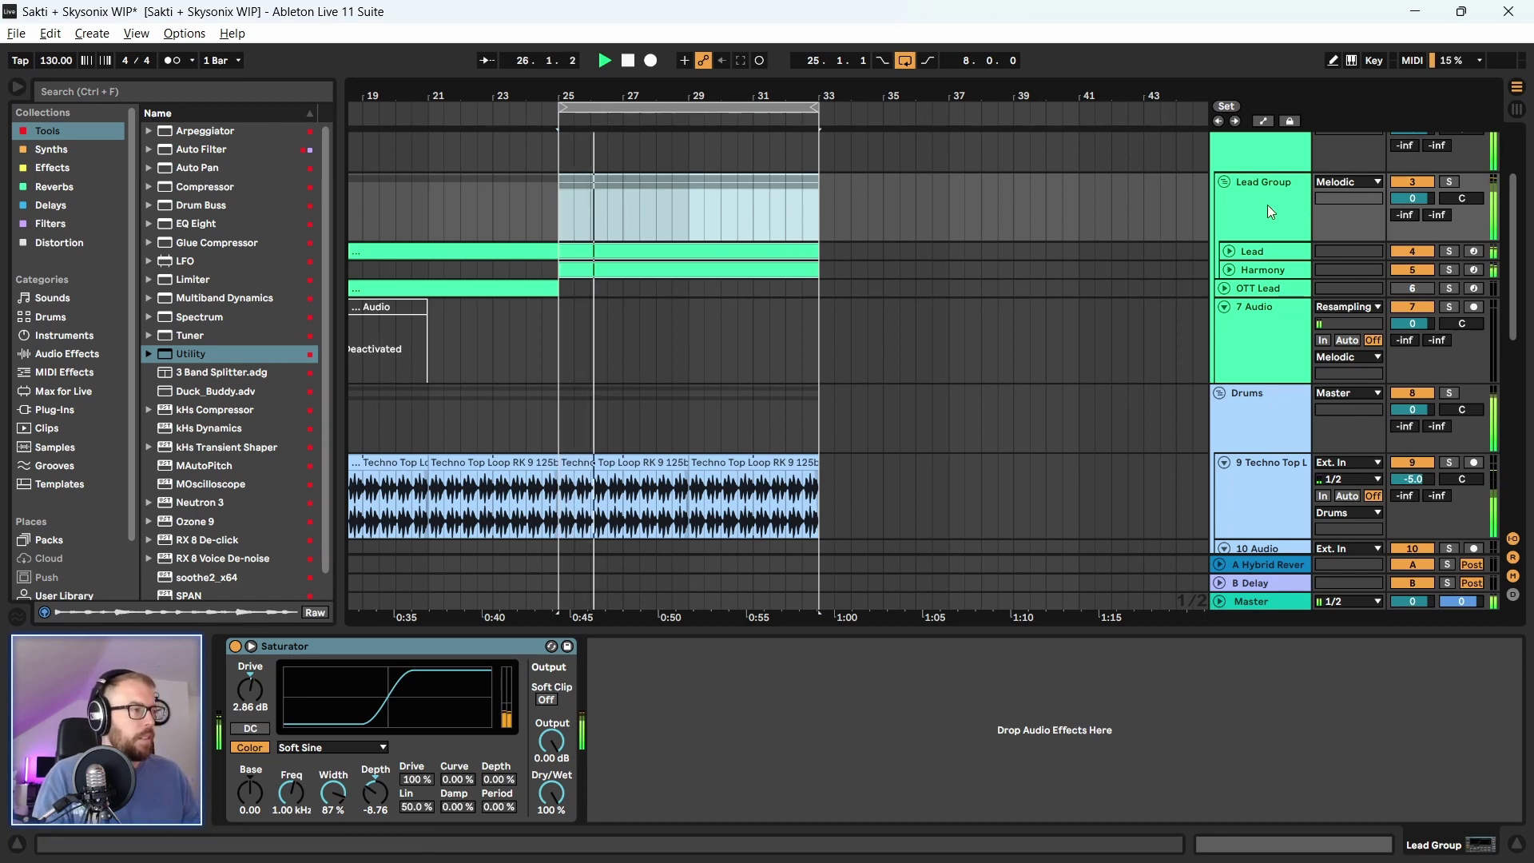
click(1413, 410)
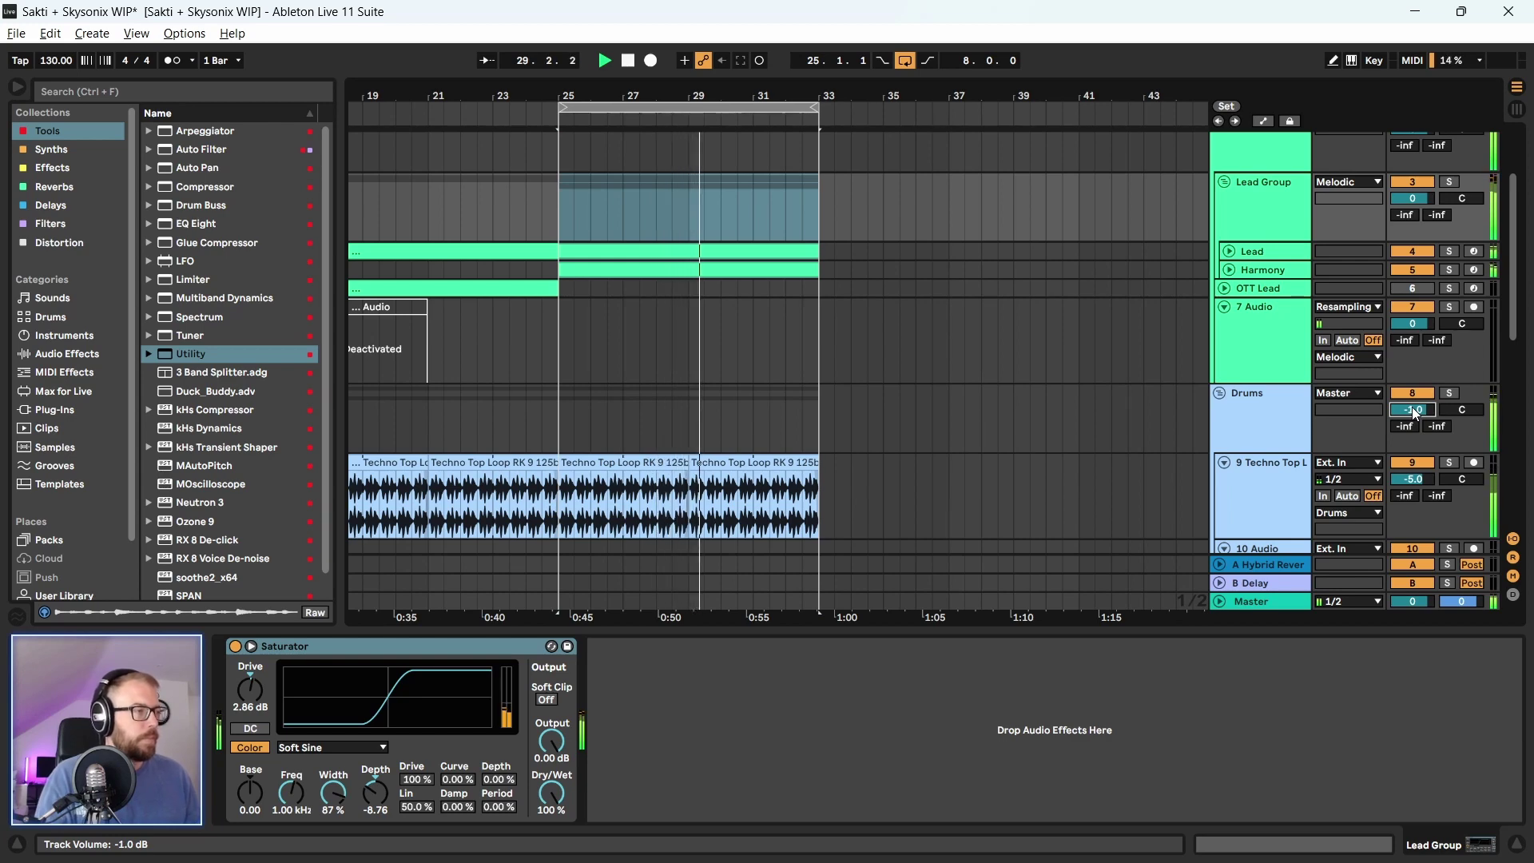
Unfold the Harmony track and set band 4 of its EQ Eight to 2.84 kHz at -2.85 dB
click(1271, 278)
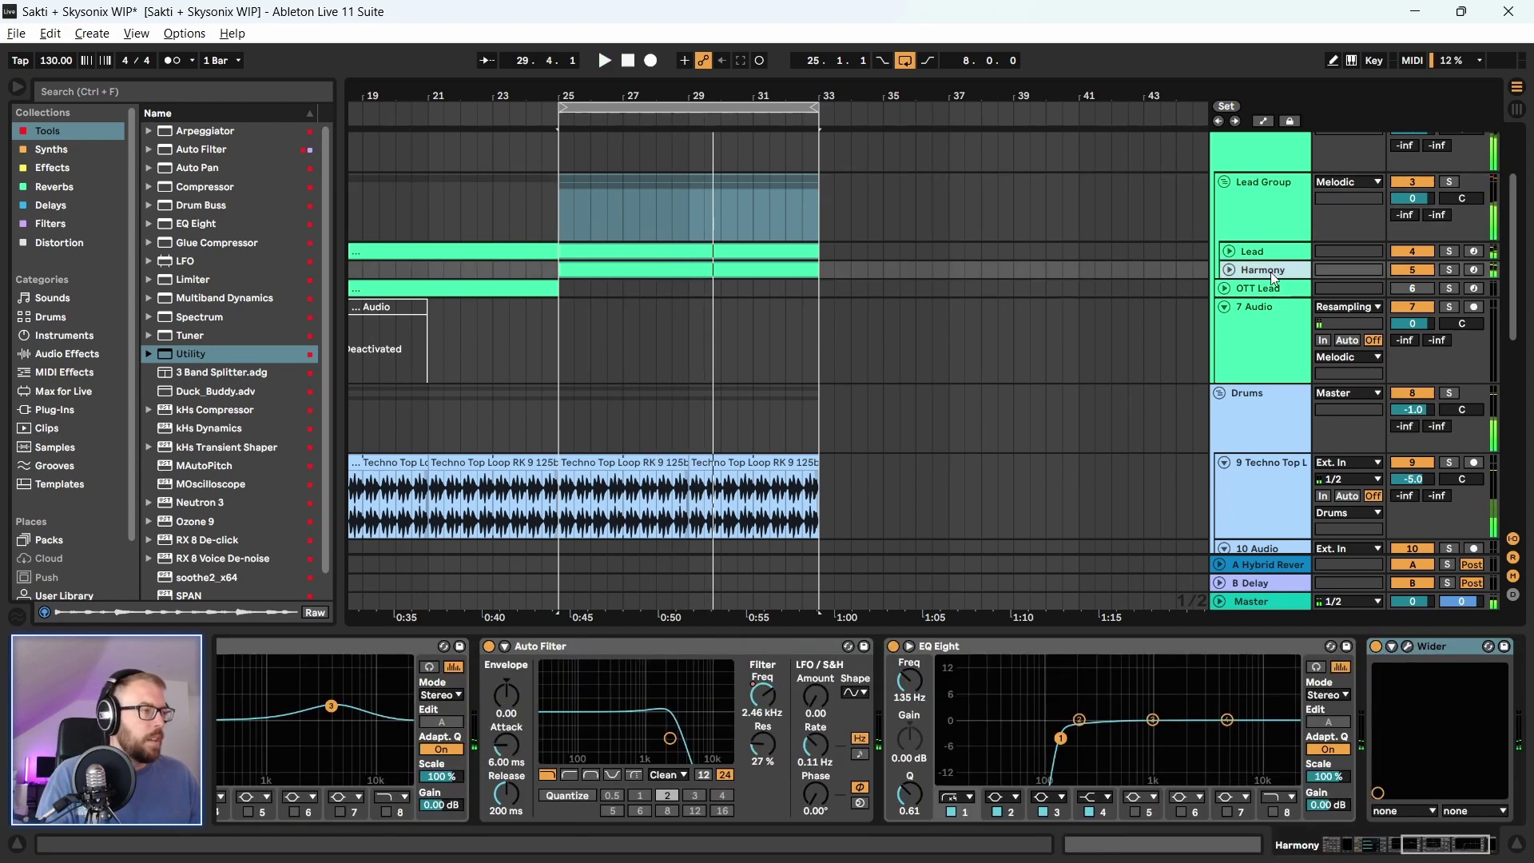
click(1230, 270)
key(space)
double_click(713, 270)
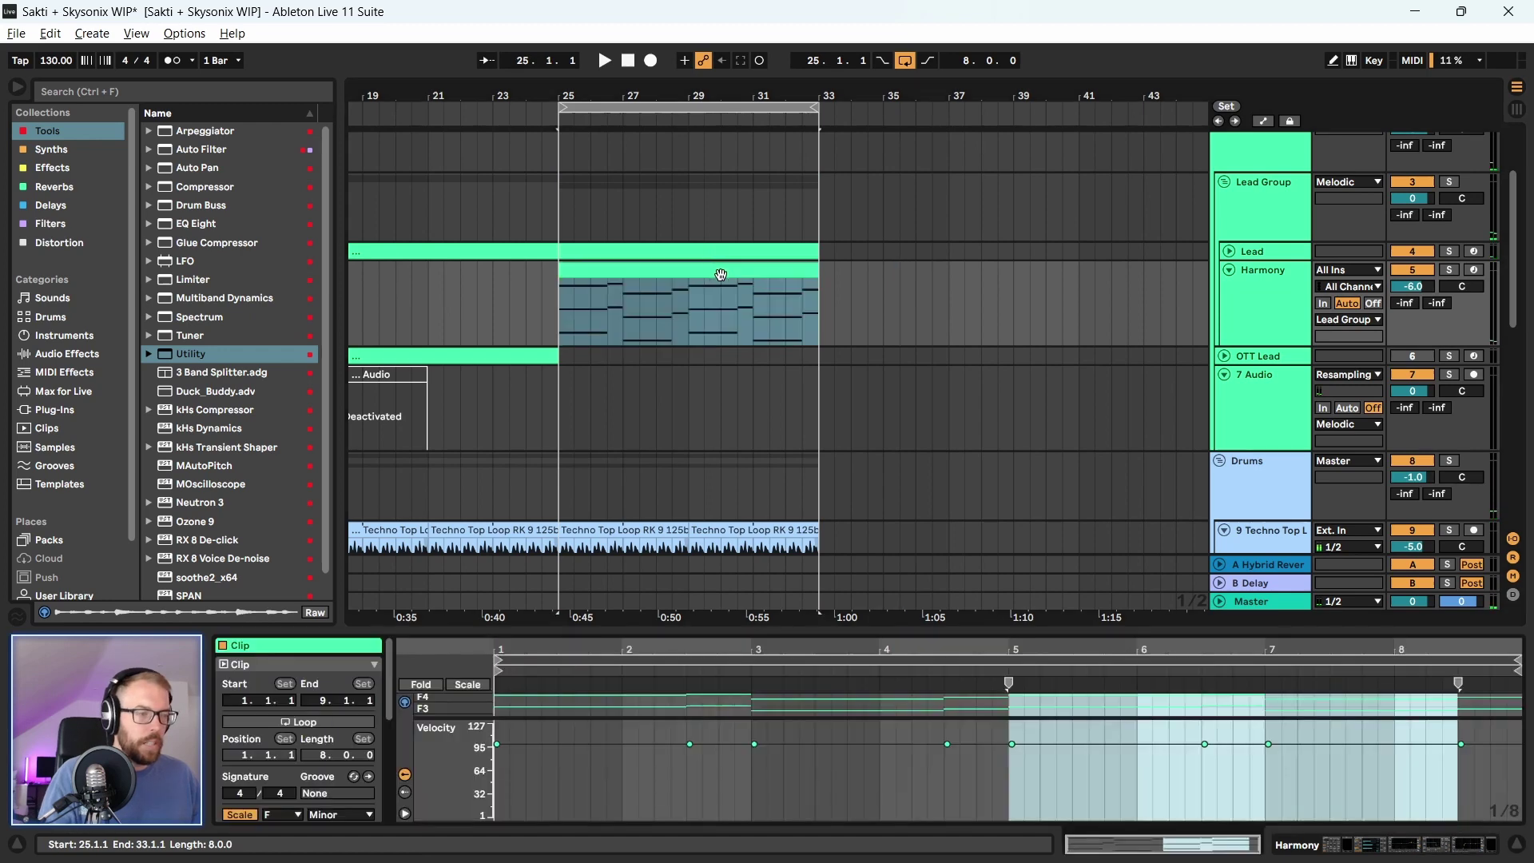
click(1287, 297)
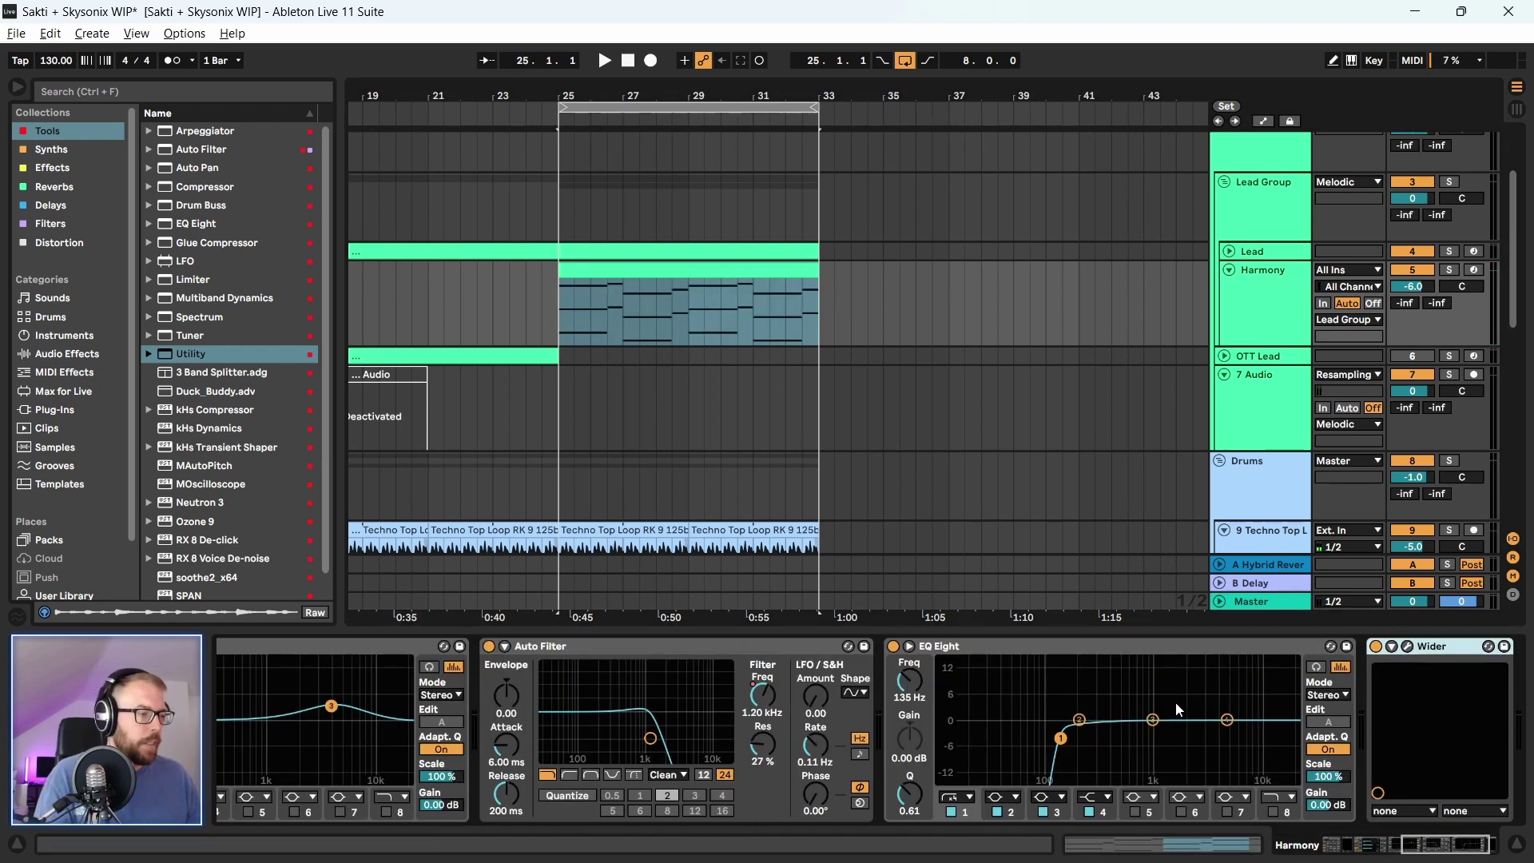
drag(1228, 725, 1201, 730)
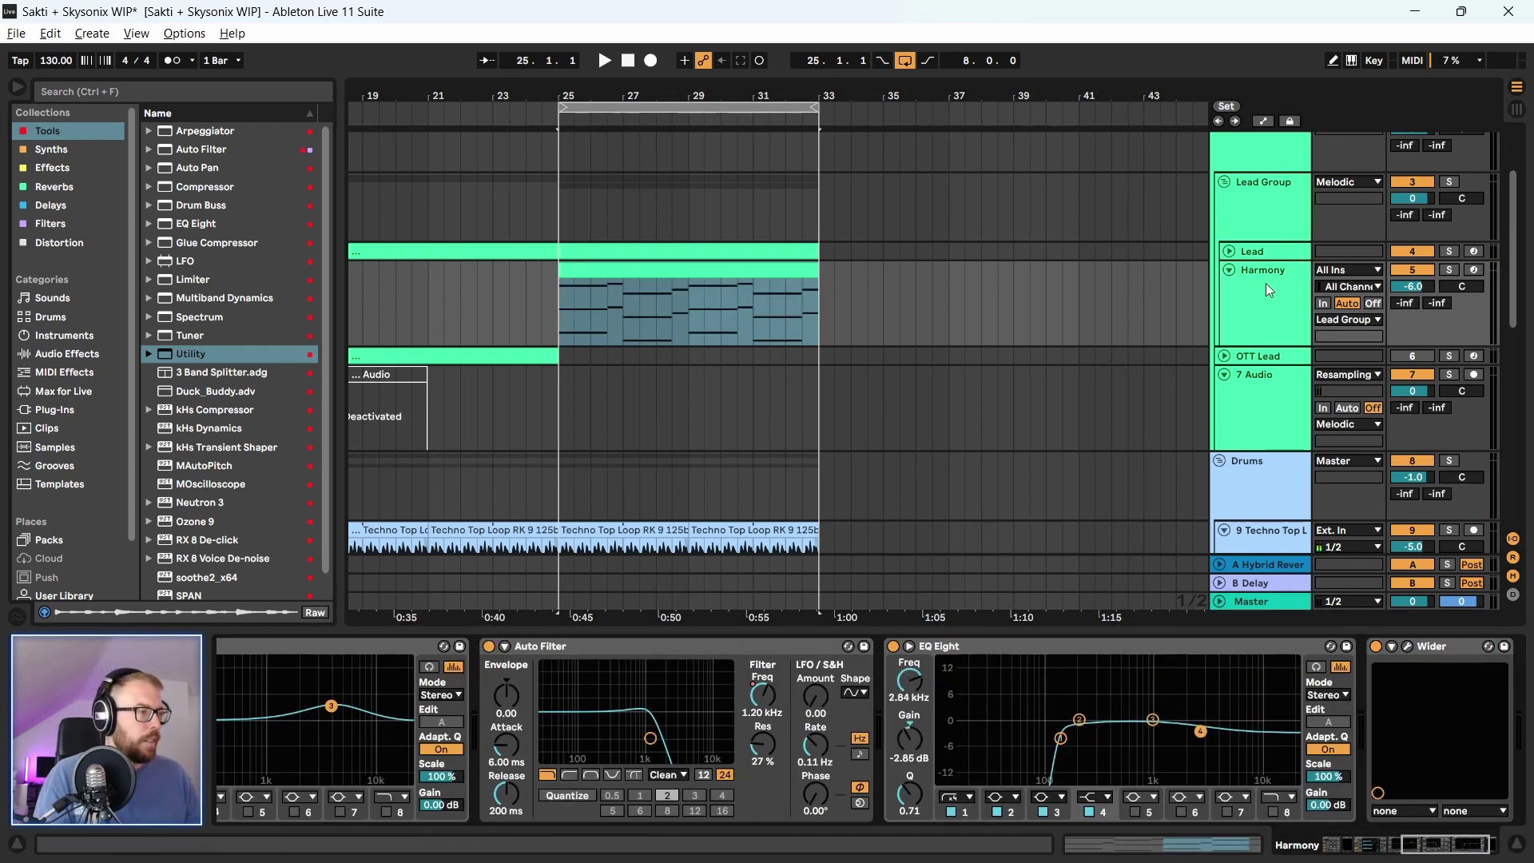
Solo the Harmony track and listen to the start of the looped section
click(1449, 269)
key(space)
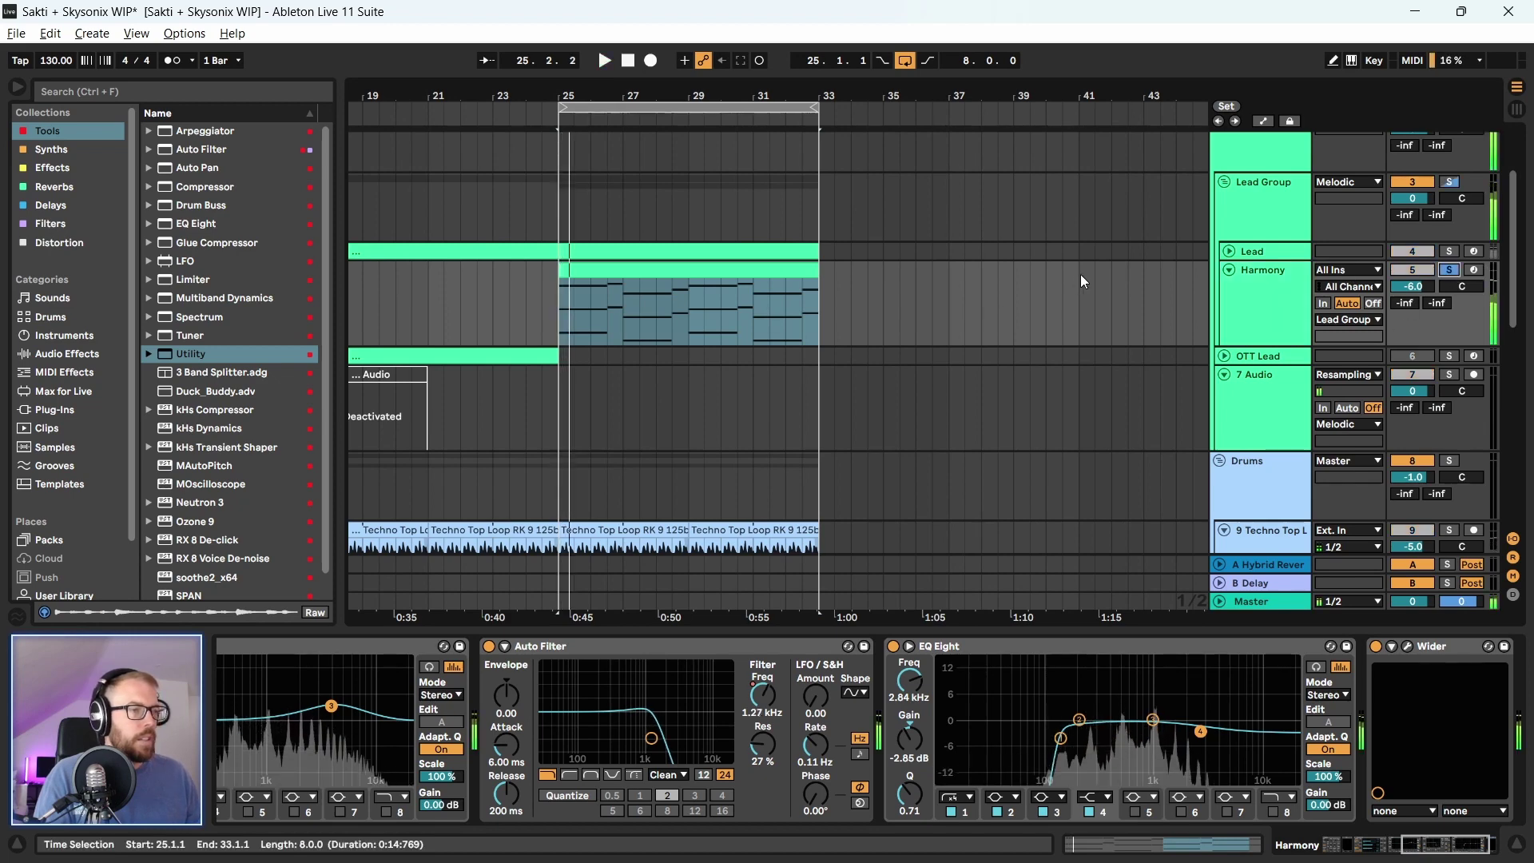
scroll(735, 312, up, 3)
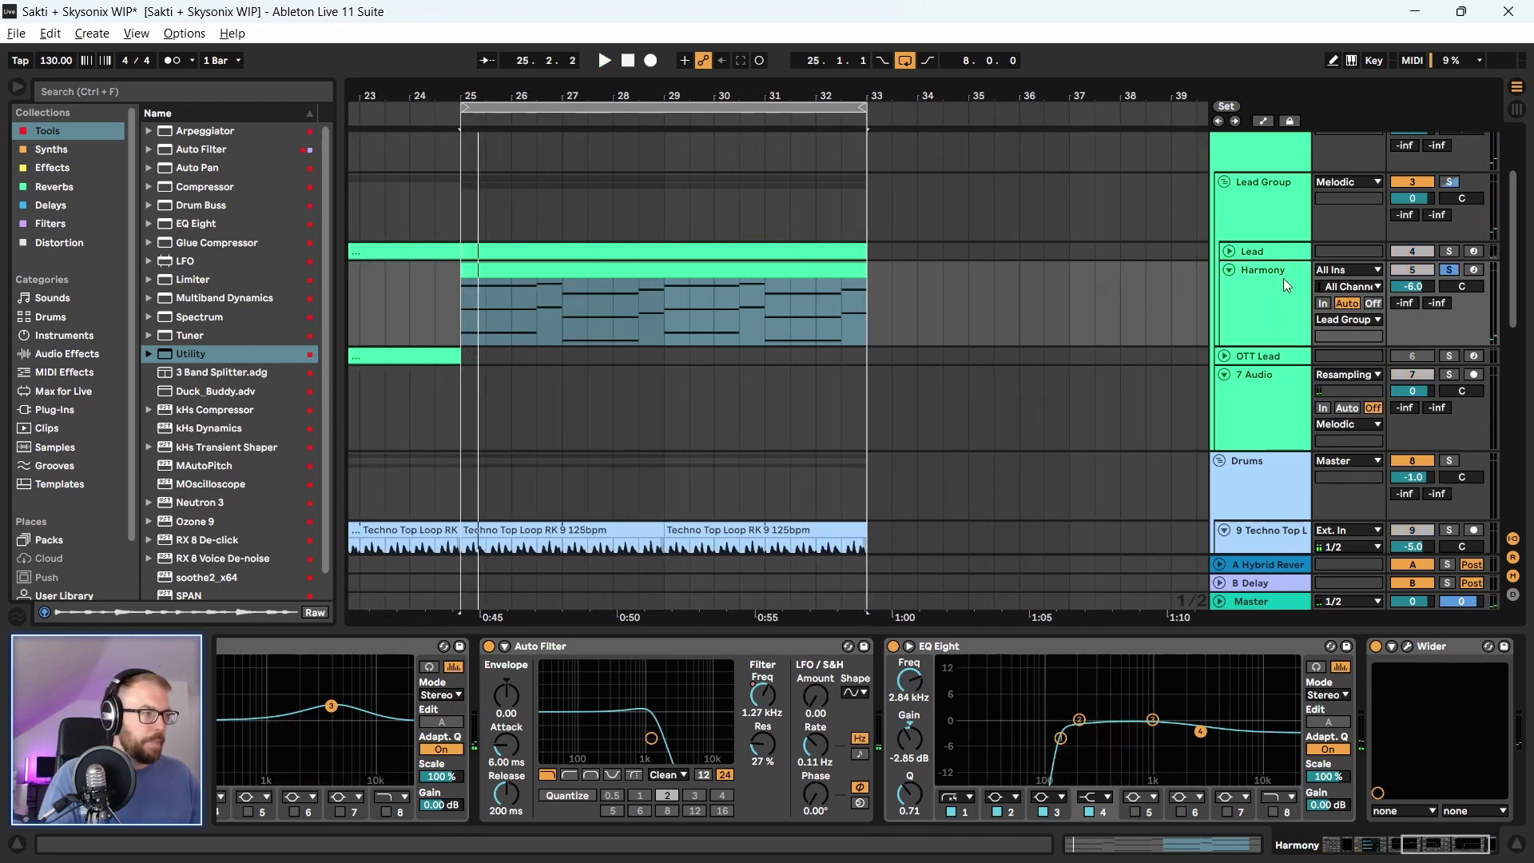
Solo the Lead Group, play the loop and check the end of the Harmony track's device chain
click(1290, 204)
key(space)
click(1449, 182)
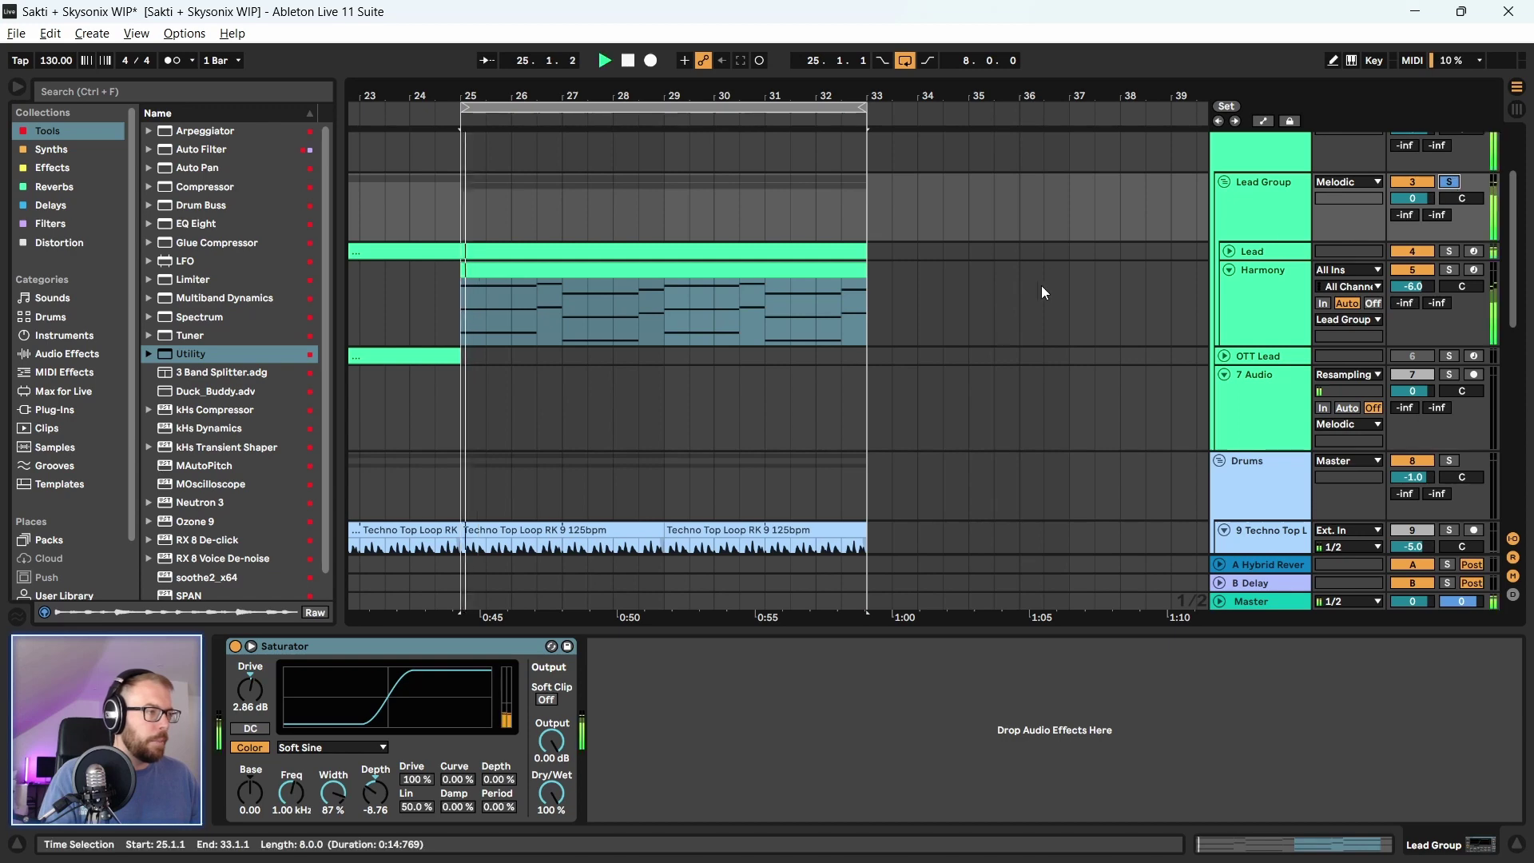
click(1267, 304)
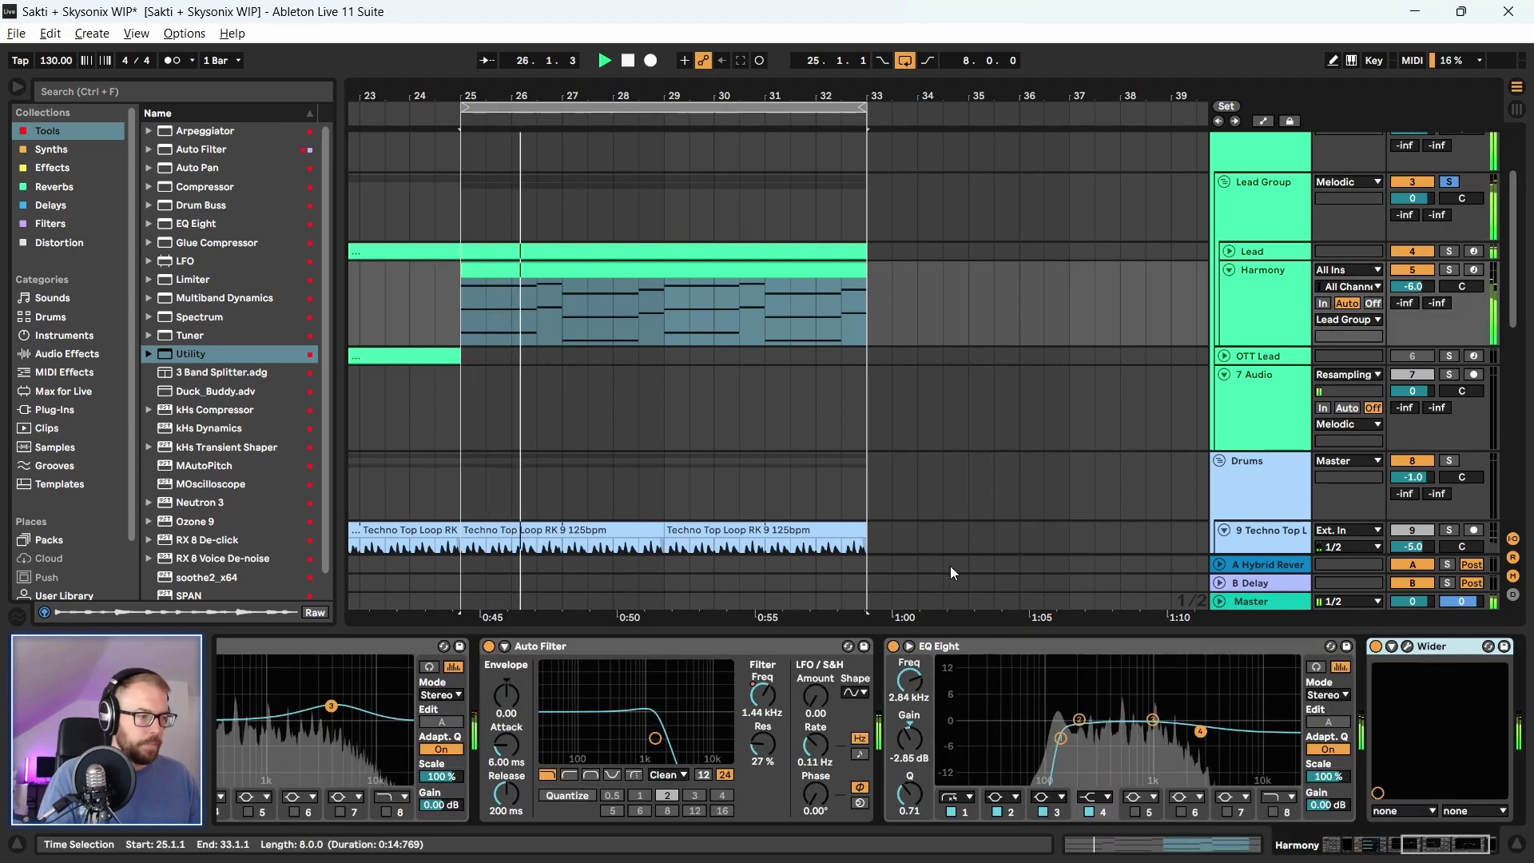
scroll(1103, 651, down, 2)
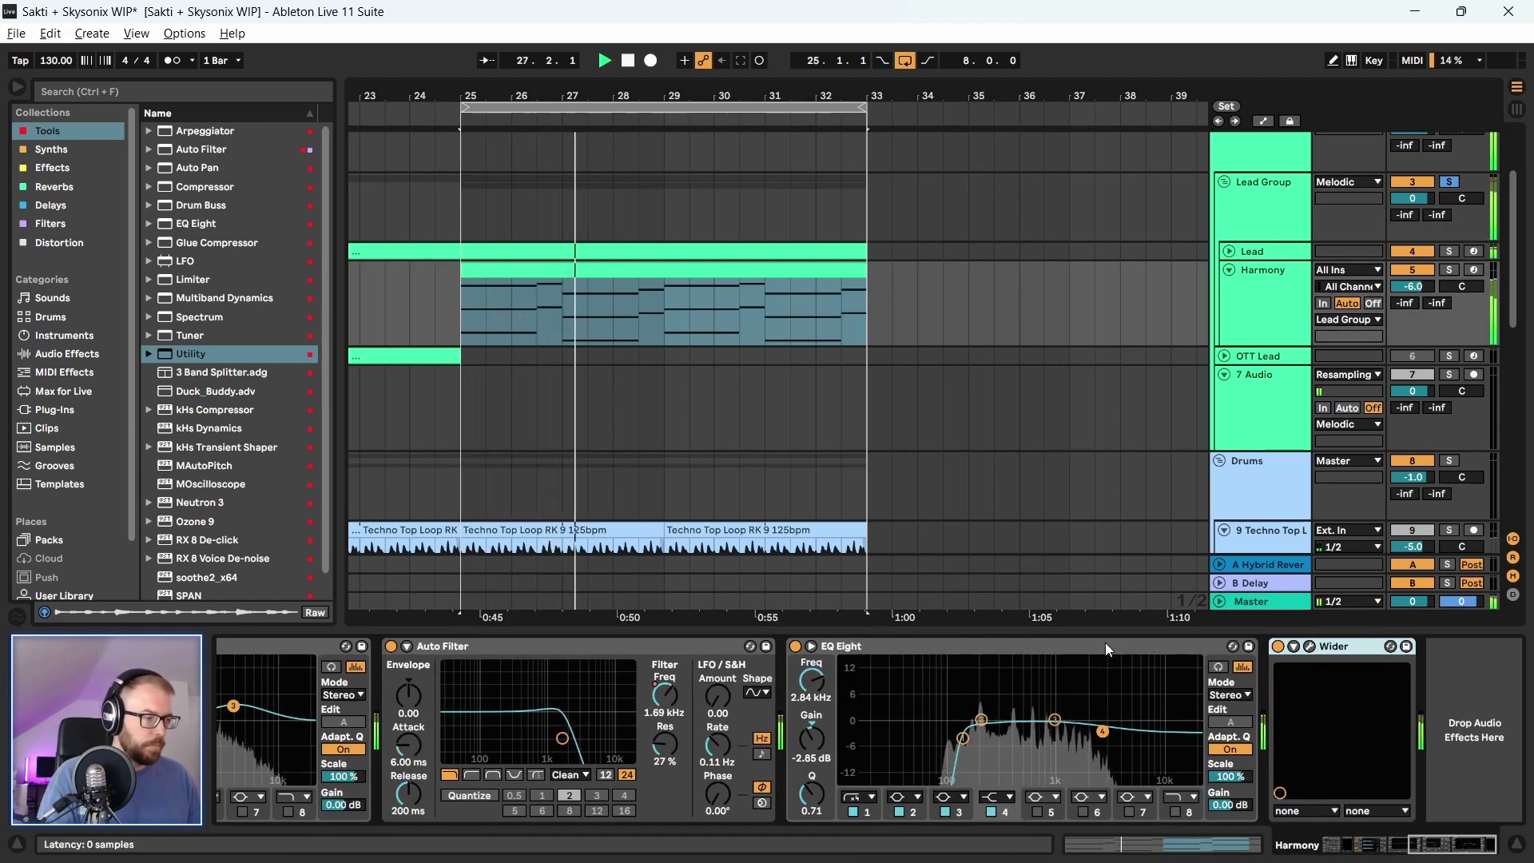
key(space)
Search all browser results for "ott" and add OTT_x64 after the Saturator on the Lead Group
click(1267, 188)
scroll(559, 320, up, 2)
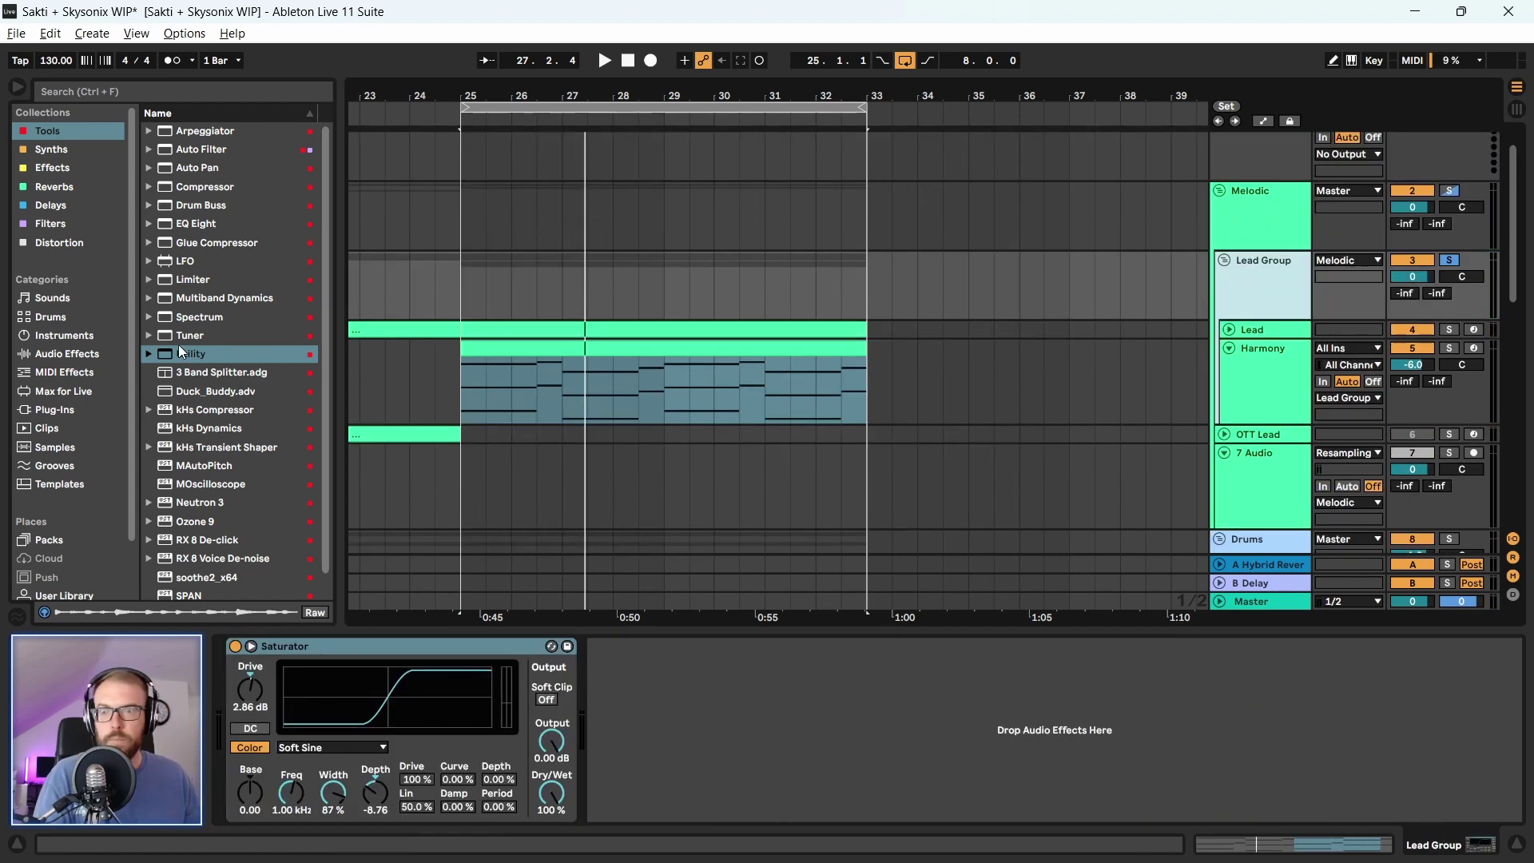
click(200, 91)
text(ott)
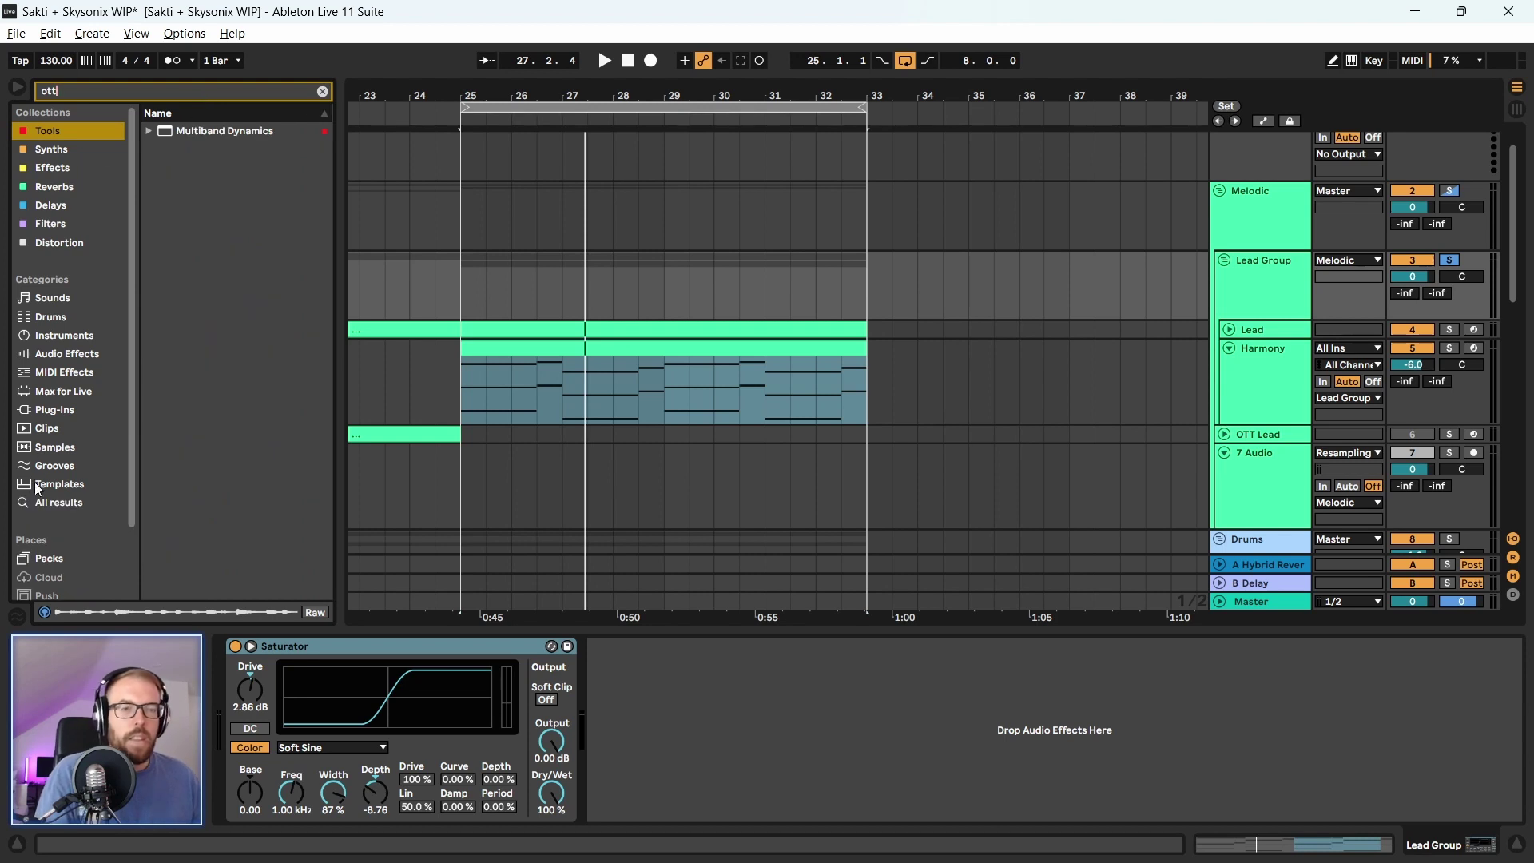
click(51, 503)
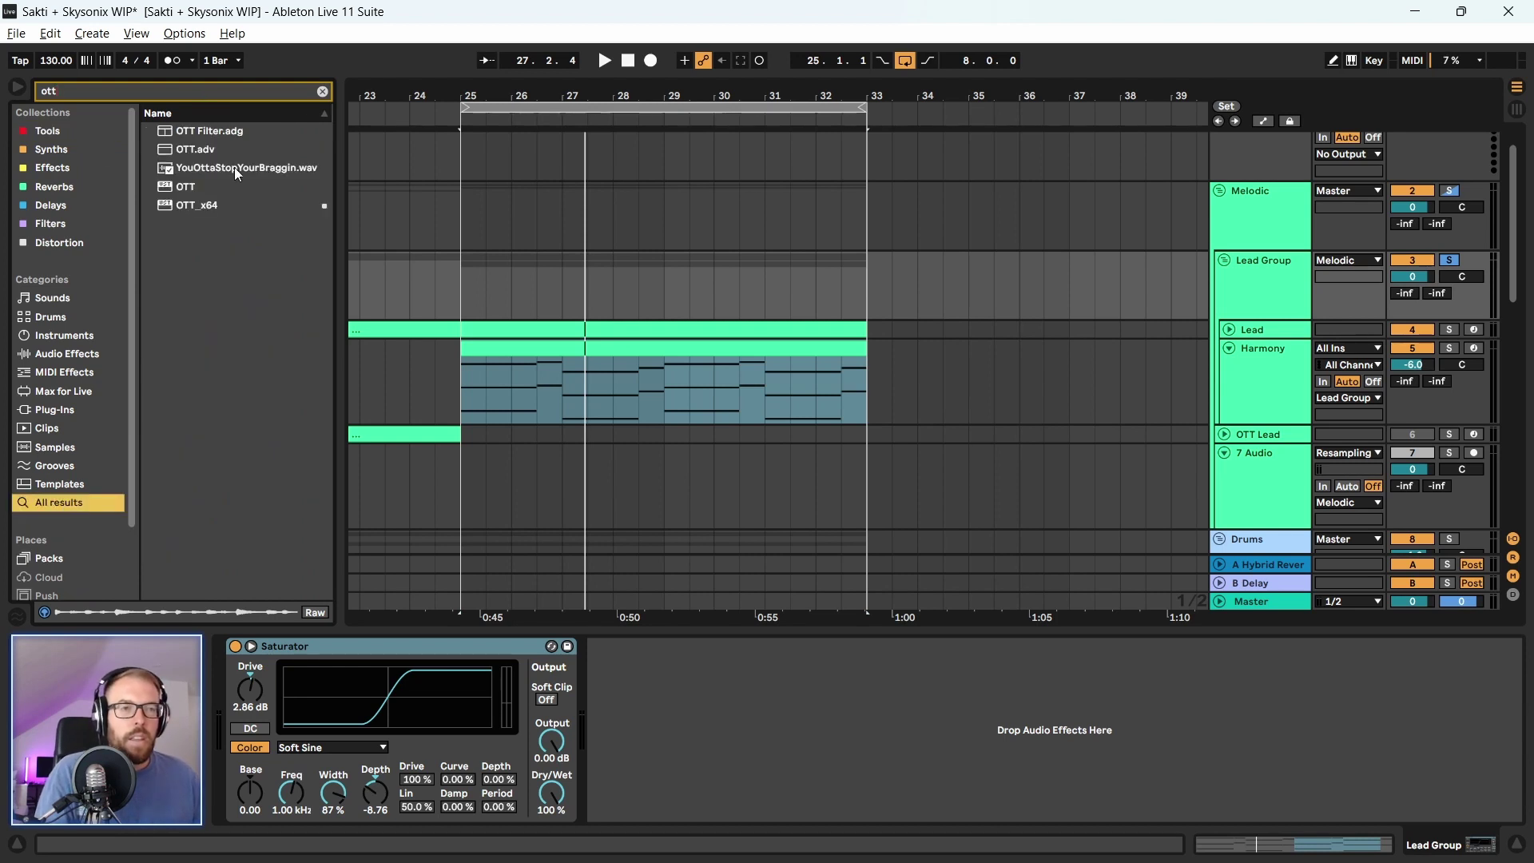
drag(216, 204, 615, 791)
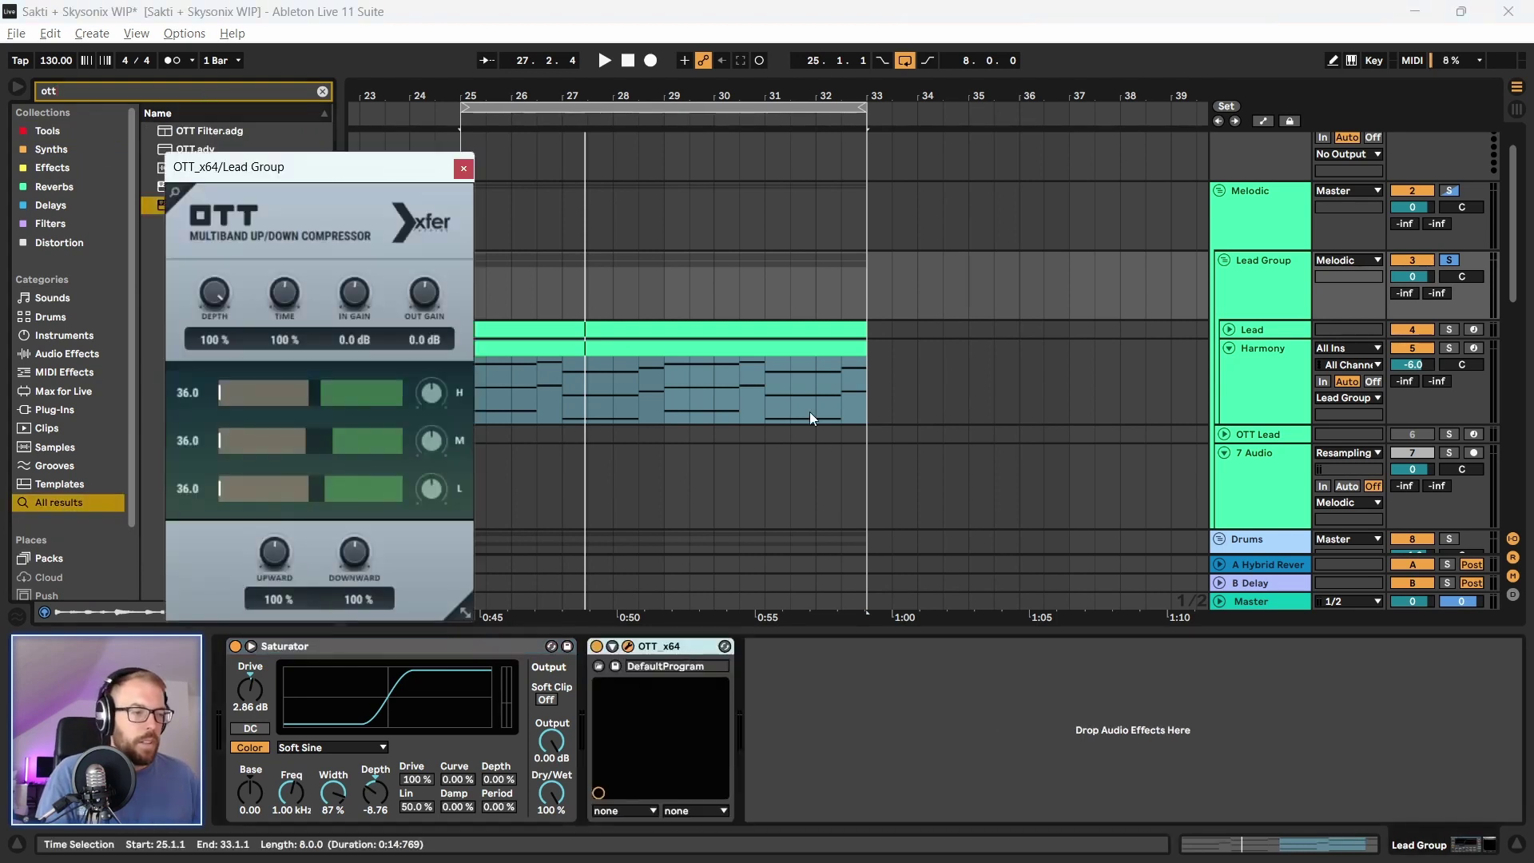
Set OTT's depth to 45 % during playback, compare the sound with it bypassed, and close its window
key(space)
drag(311, 172, 328, 141)
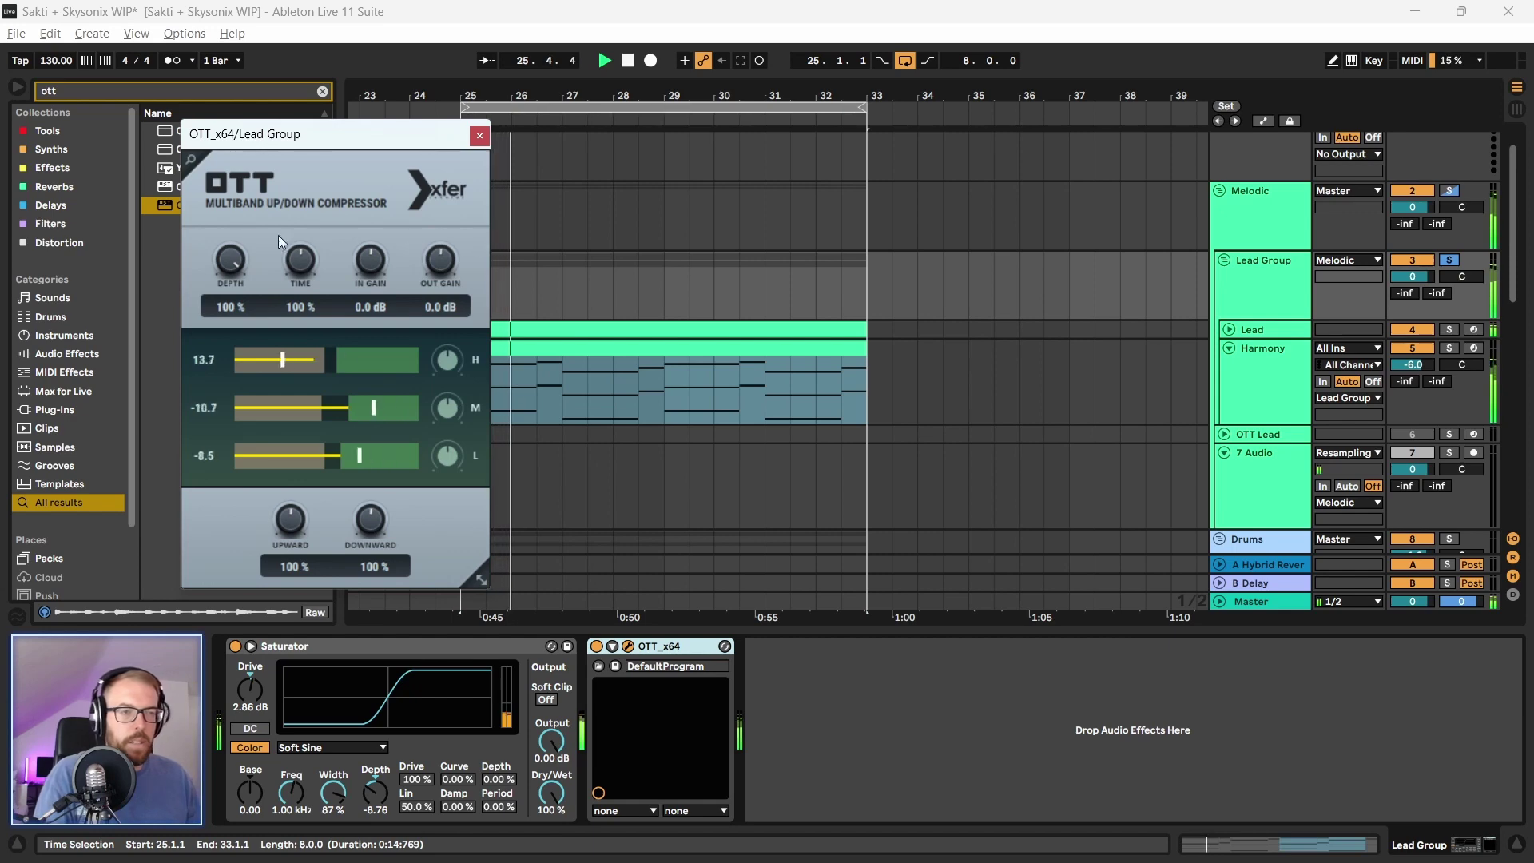
drag(230, 259, 226, 362)
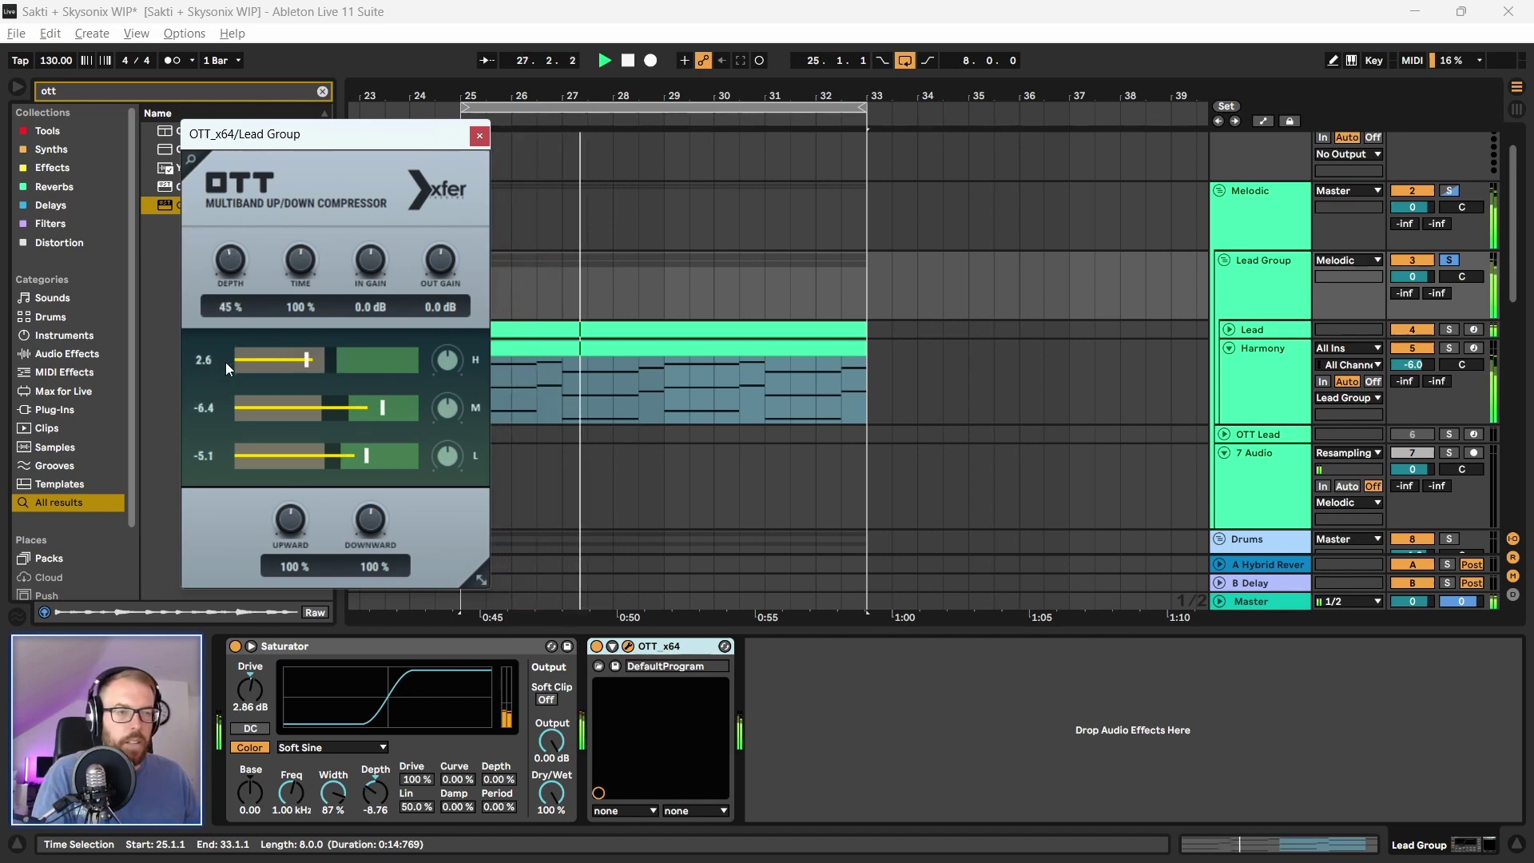
click(595, 647)
click(596, 647)
drag(272, 133, 283, 133)
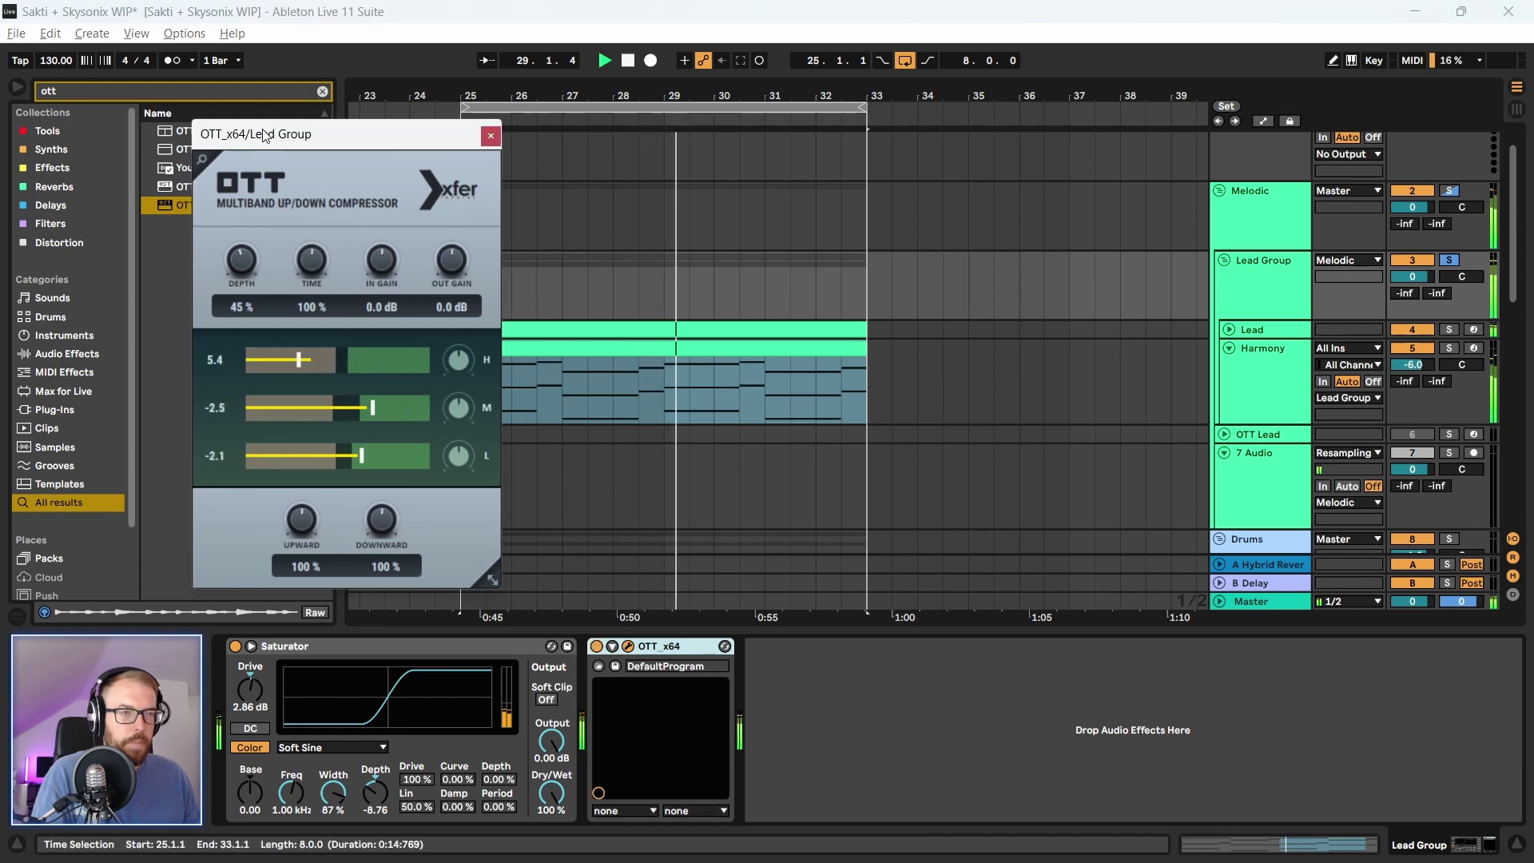
click(491, 136)
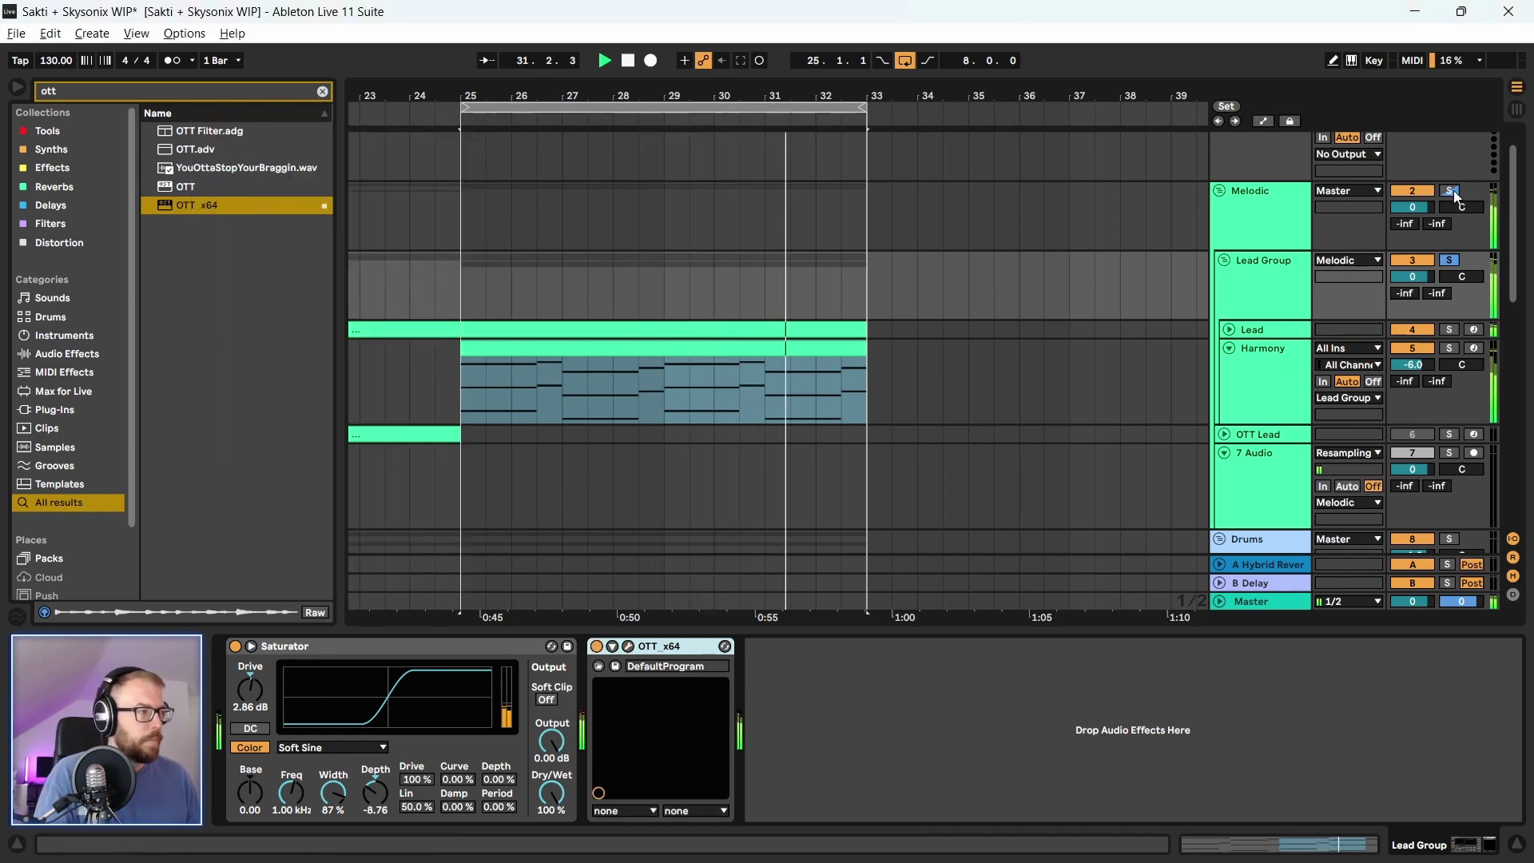
Unsolo the Lead Group and hear it in the full mix with the Melodic group's devices shown
click(1451, 261)
click(1247, 219)
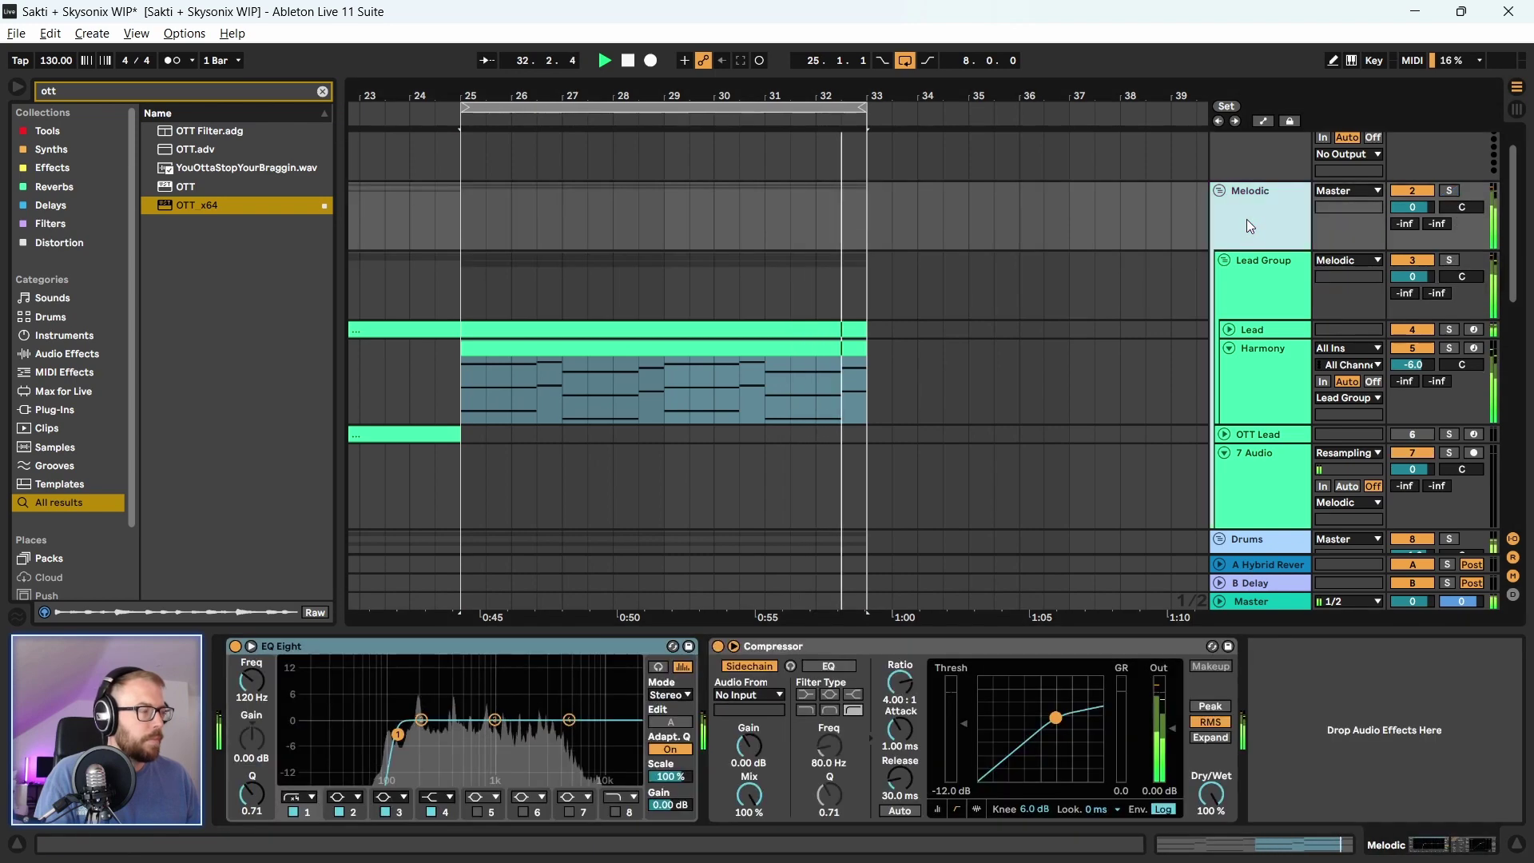
key(space)
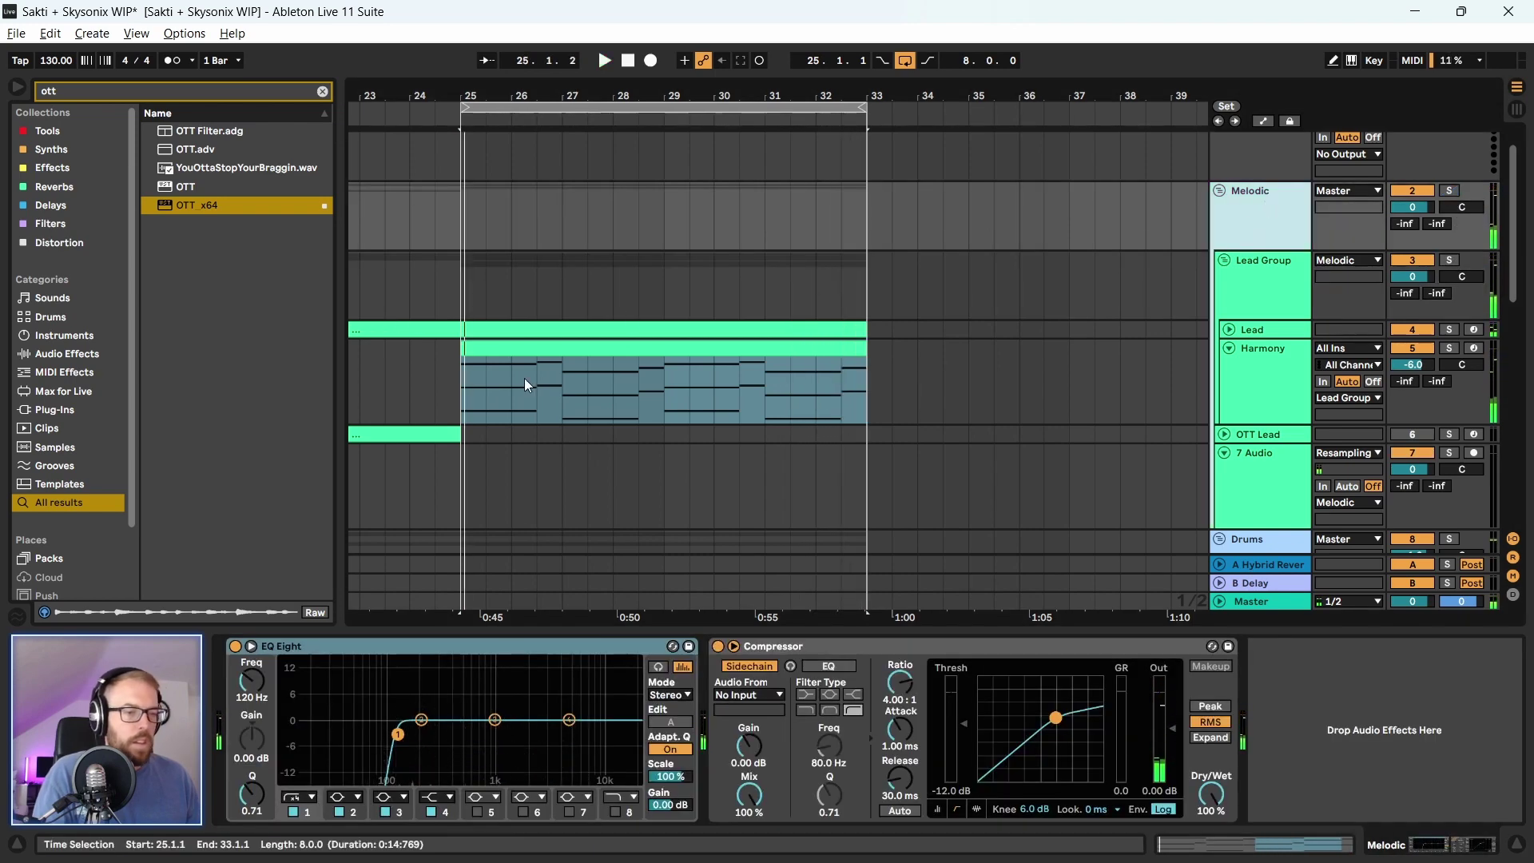
Search for "rev", add Hybrid Reverb after OTT on the Lead Group, set its Blend to 100/0 and play the loop
click(1269, 281)
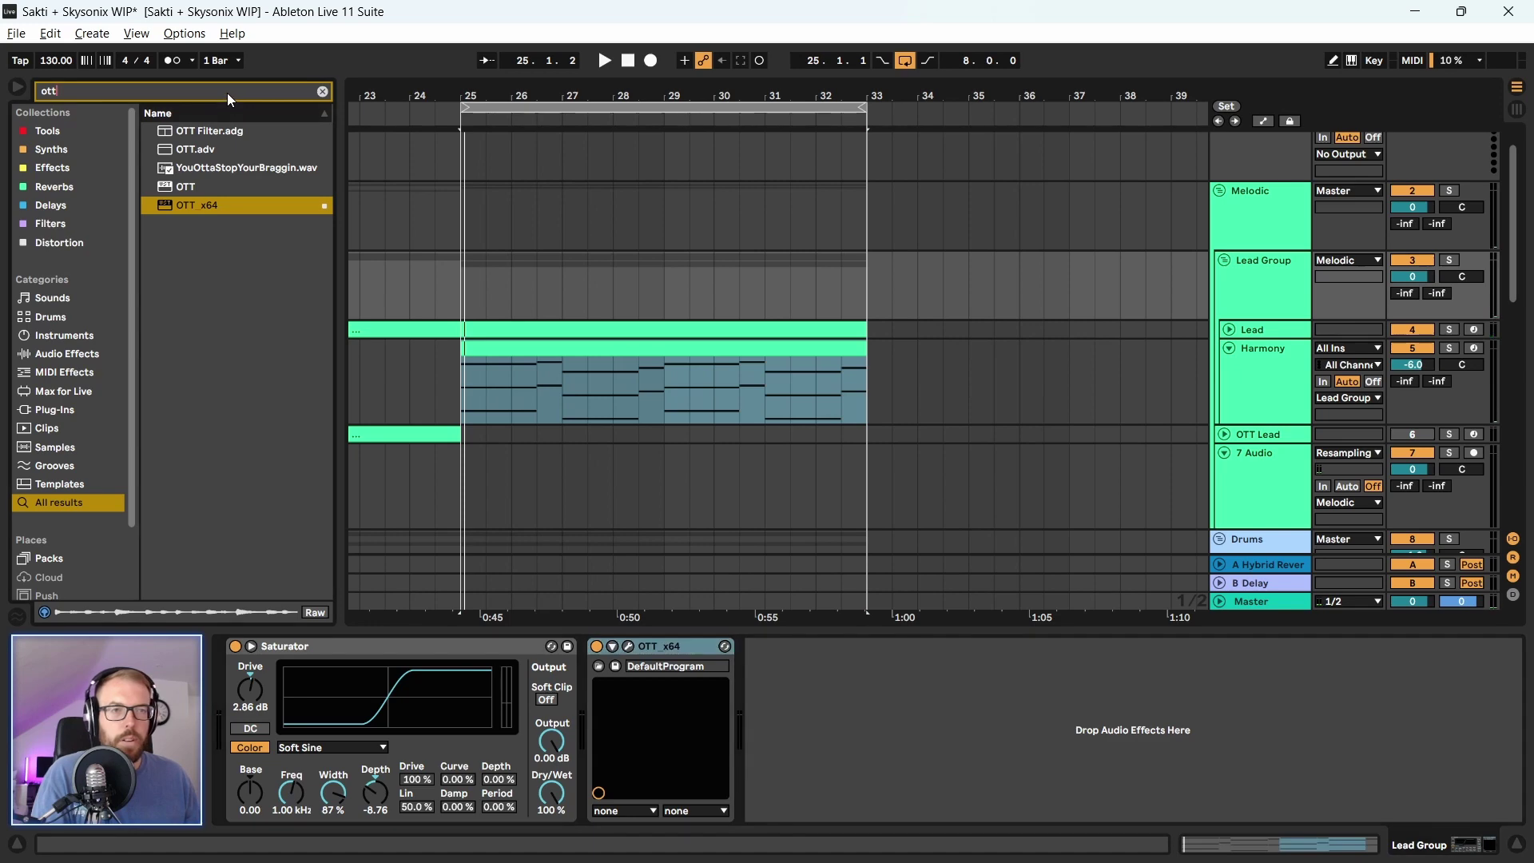
drag(227, 93, 26, 97)
text(rev)
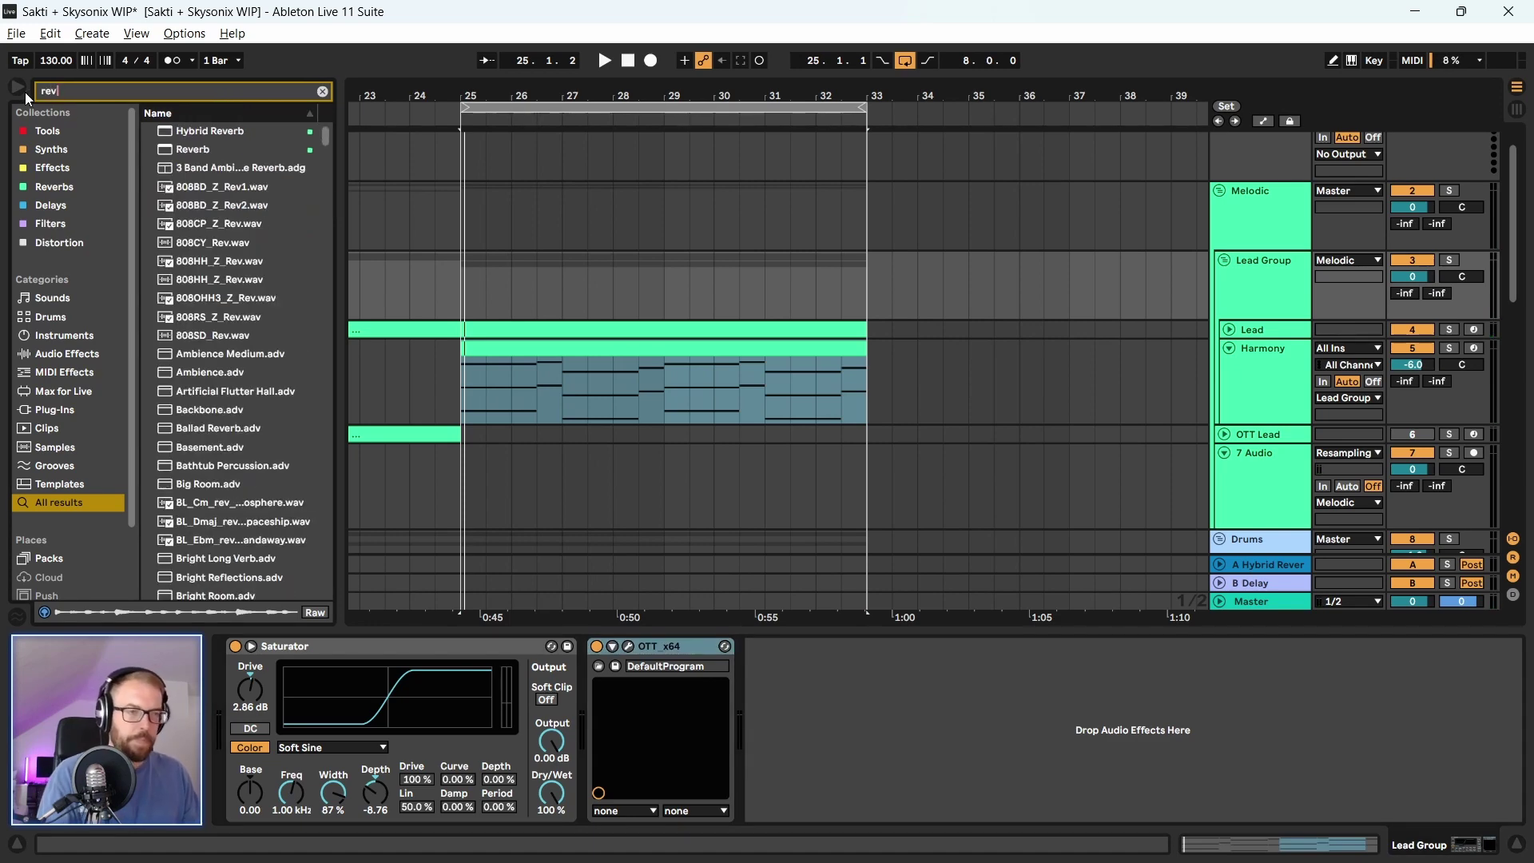
drag(198, 136, 900, 662)
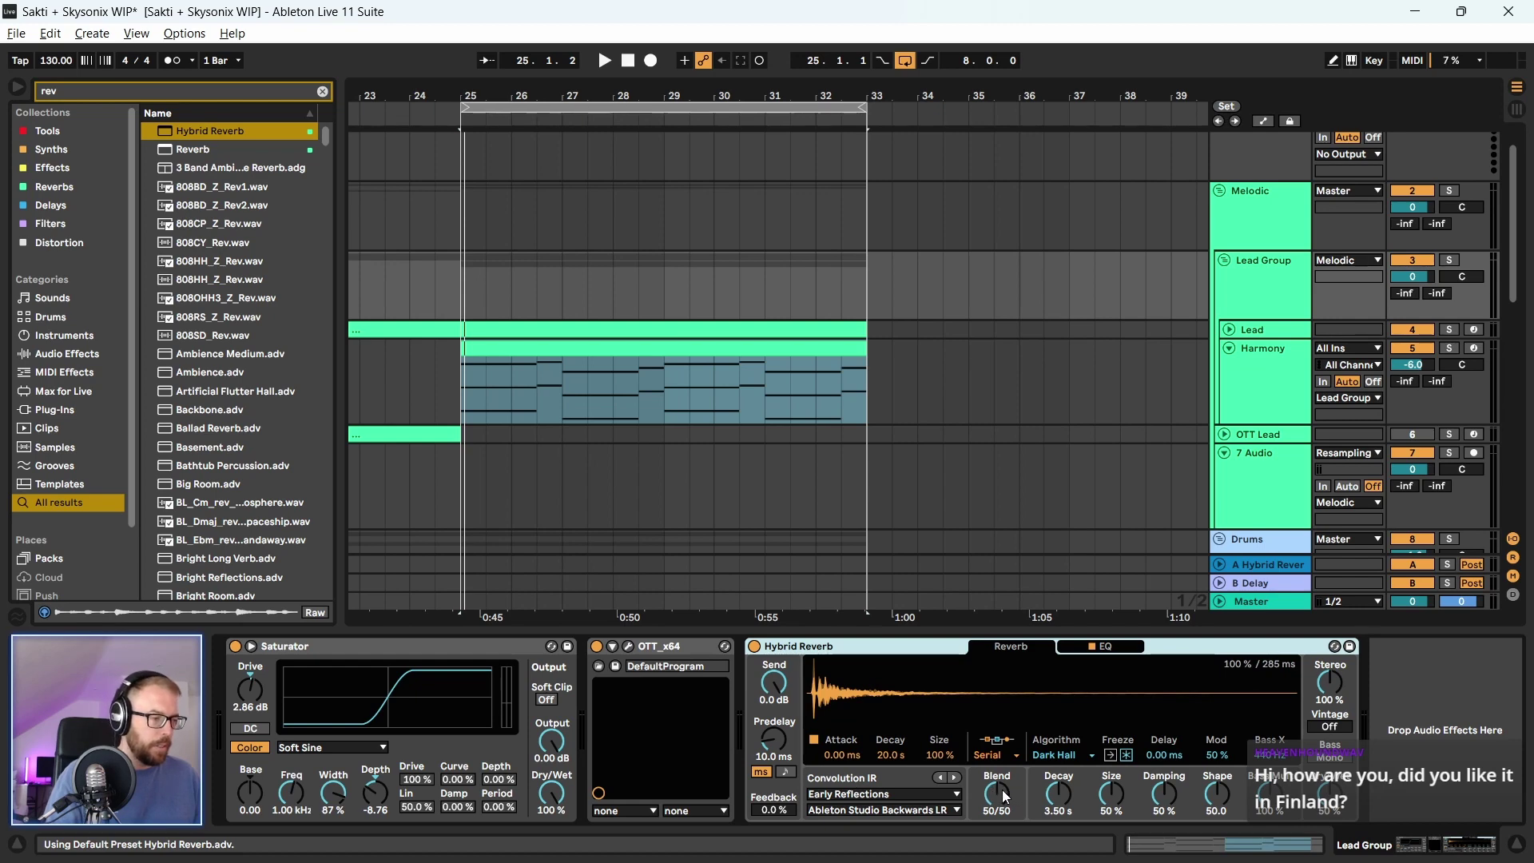
drag(1005, 797, 993, 791)
key(space)
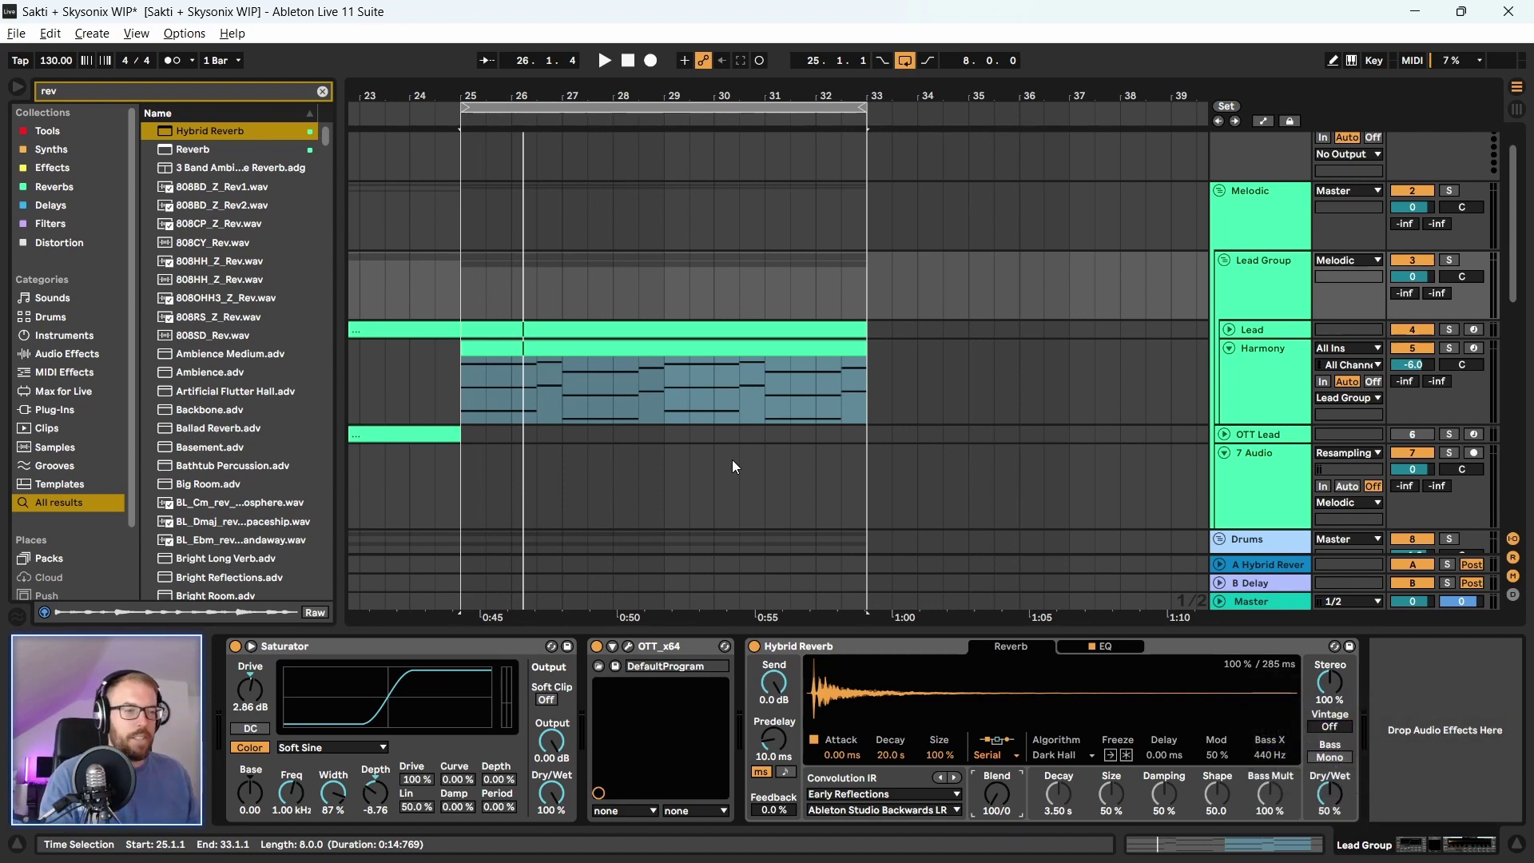
Select the Harmony part from bar 25 to 33 and replay the loop to assess the track and its devices
click(516, 357)
key(space)
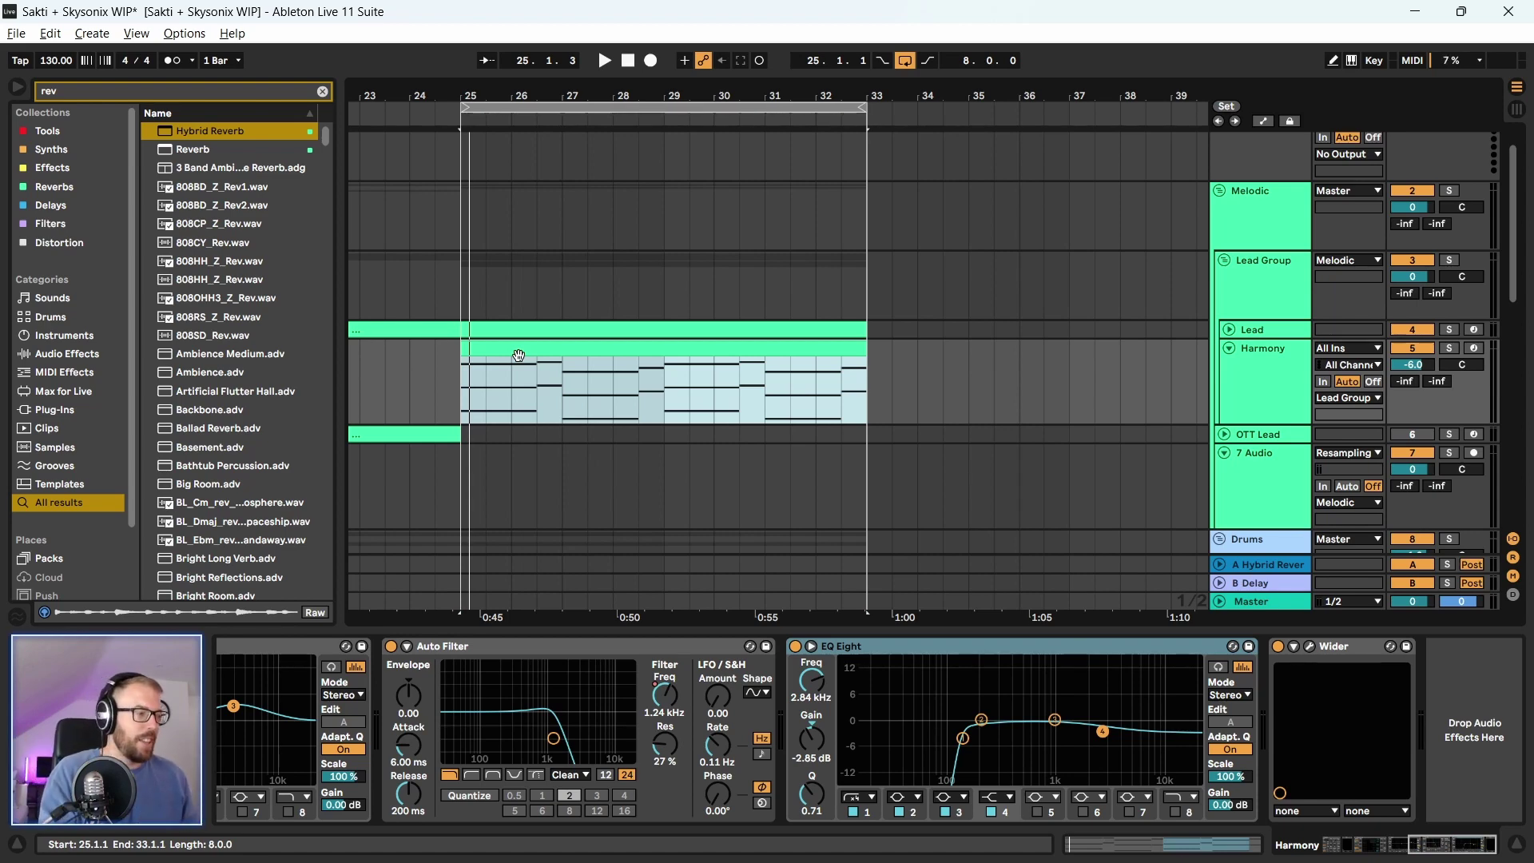
drag(472, 377, 841, 395)
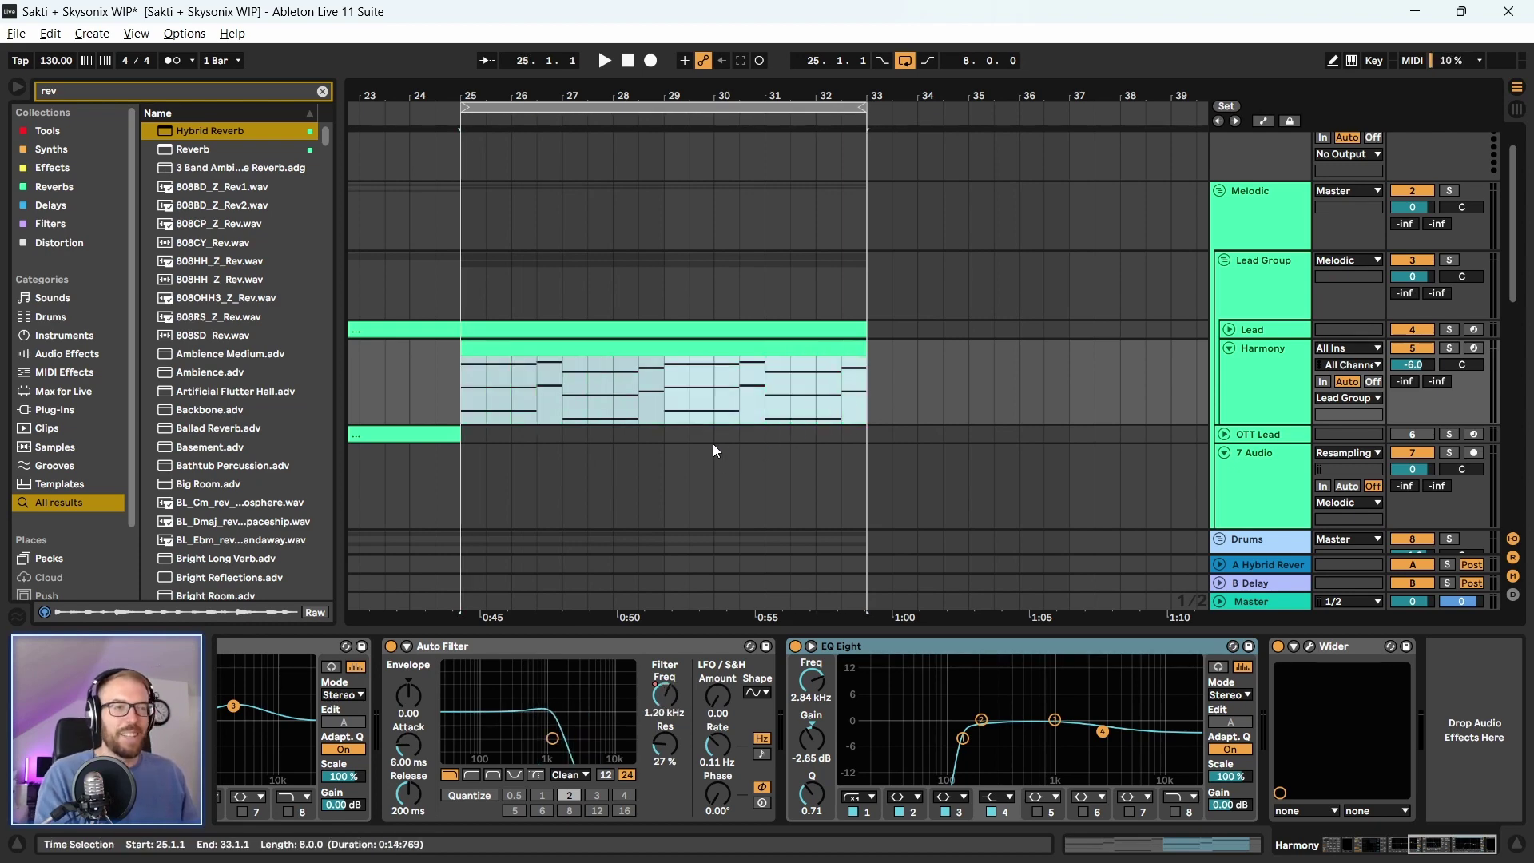
key(space)
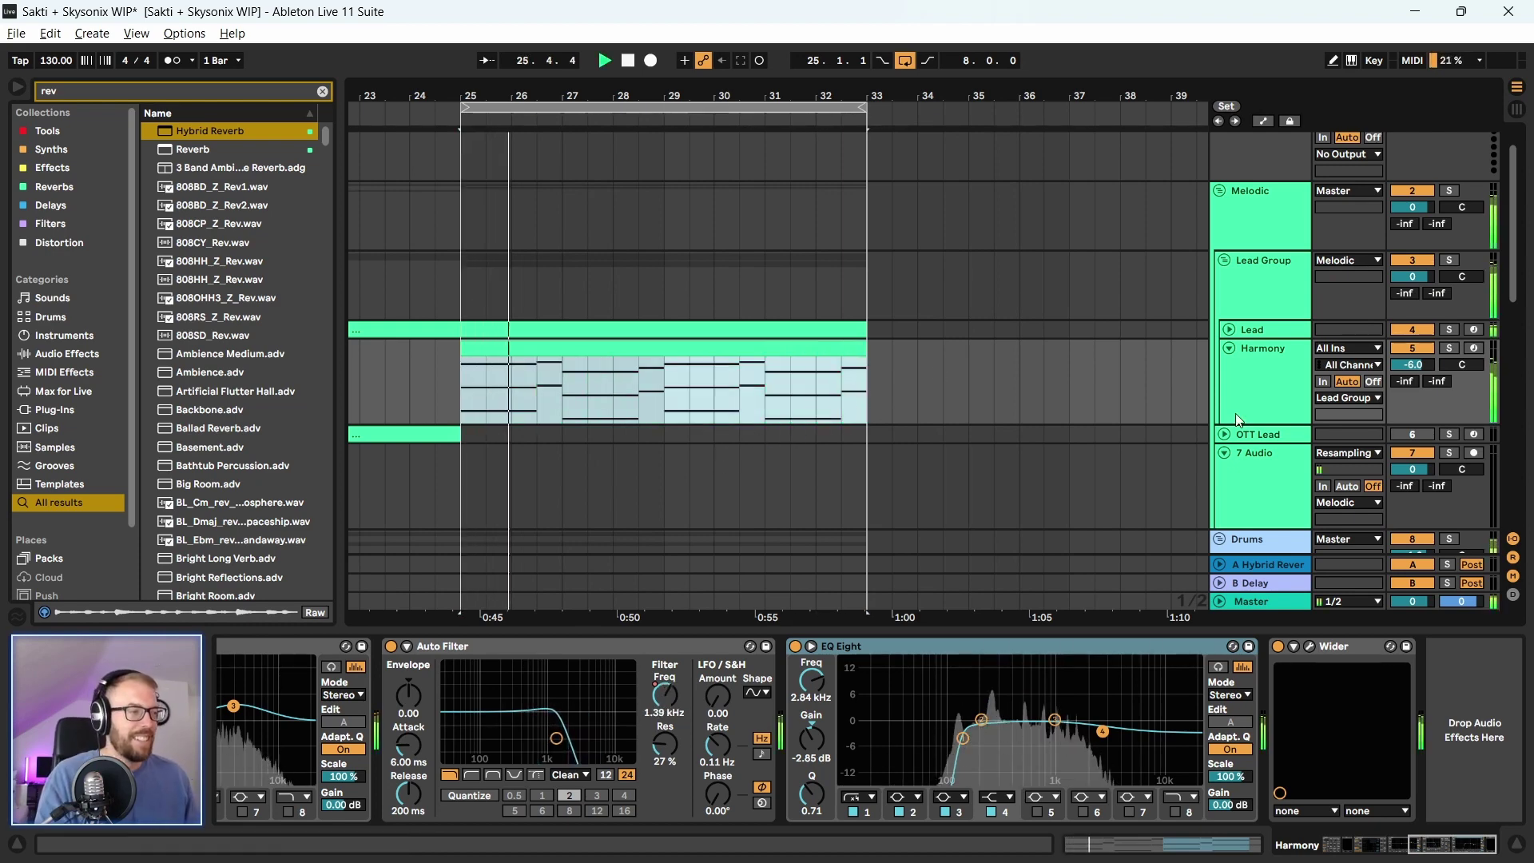
click(1292, 358)
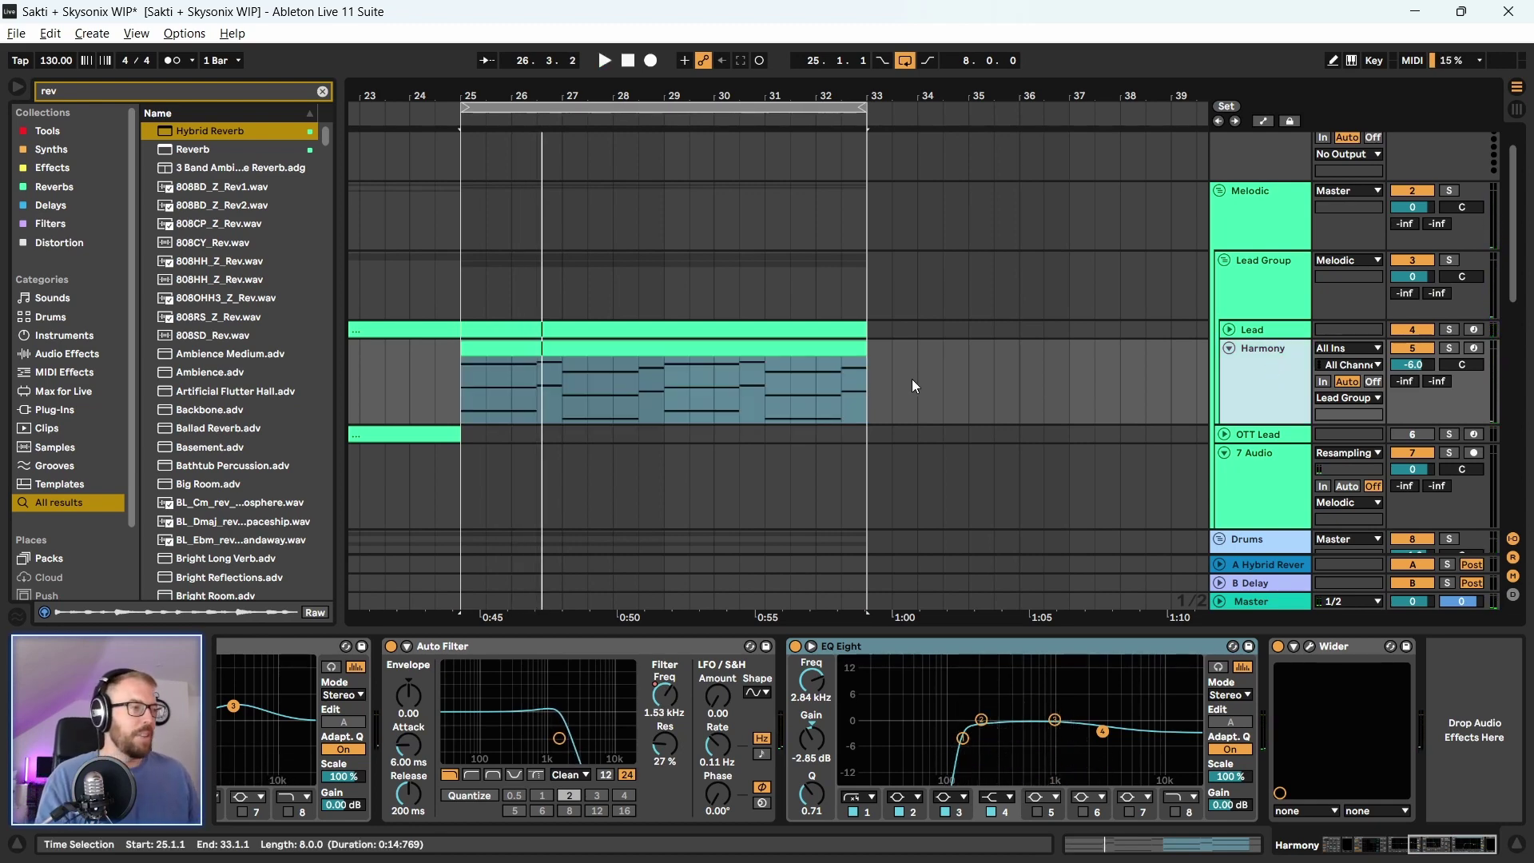
key(space)
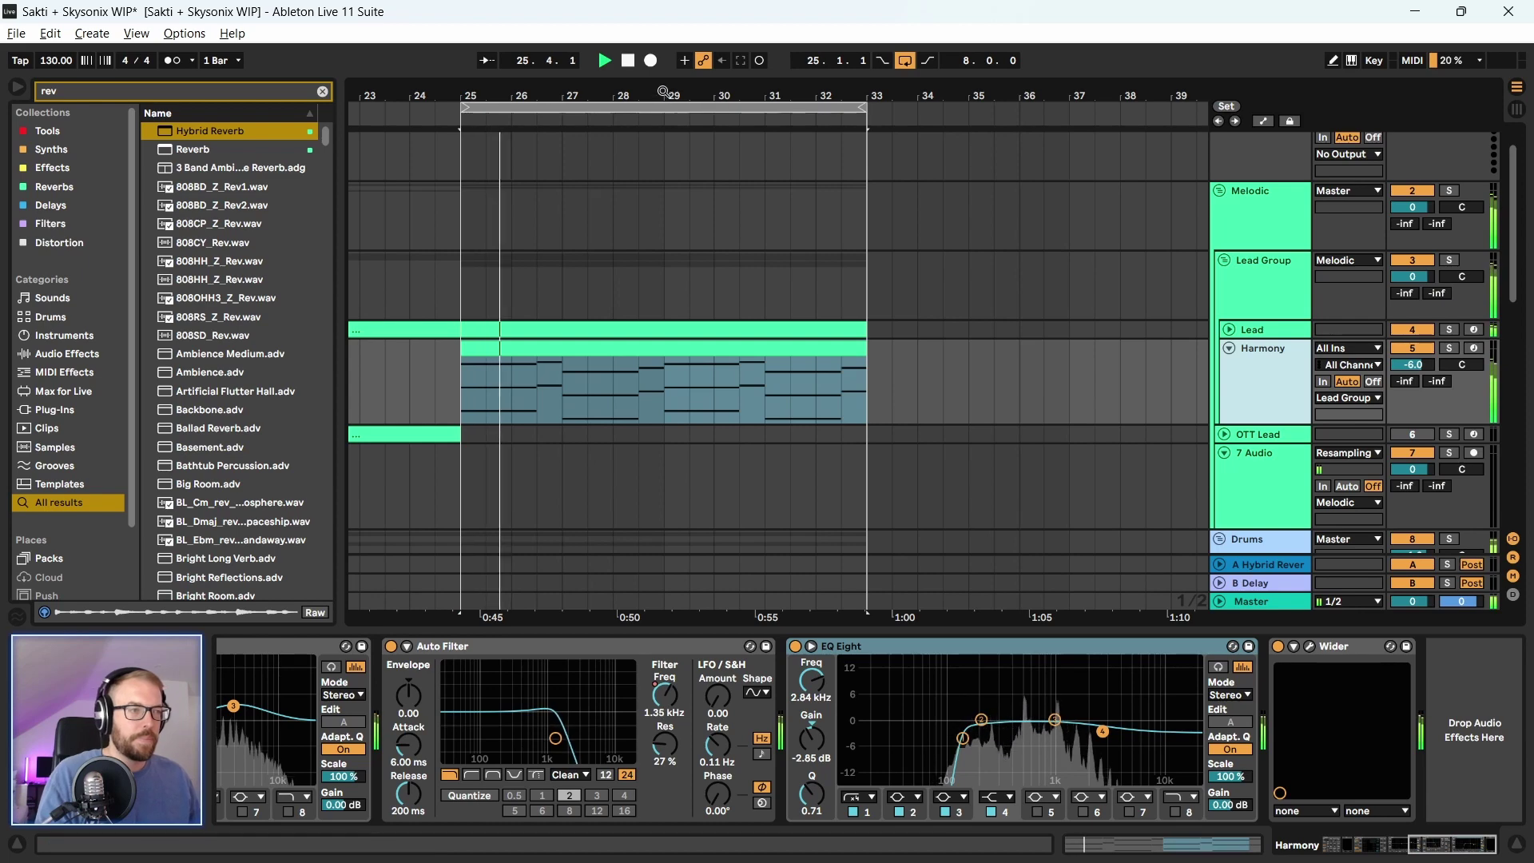
key(plus)
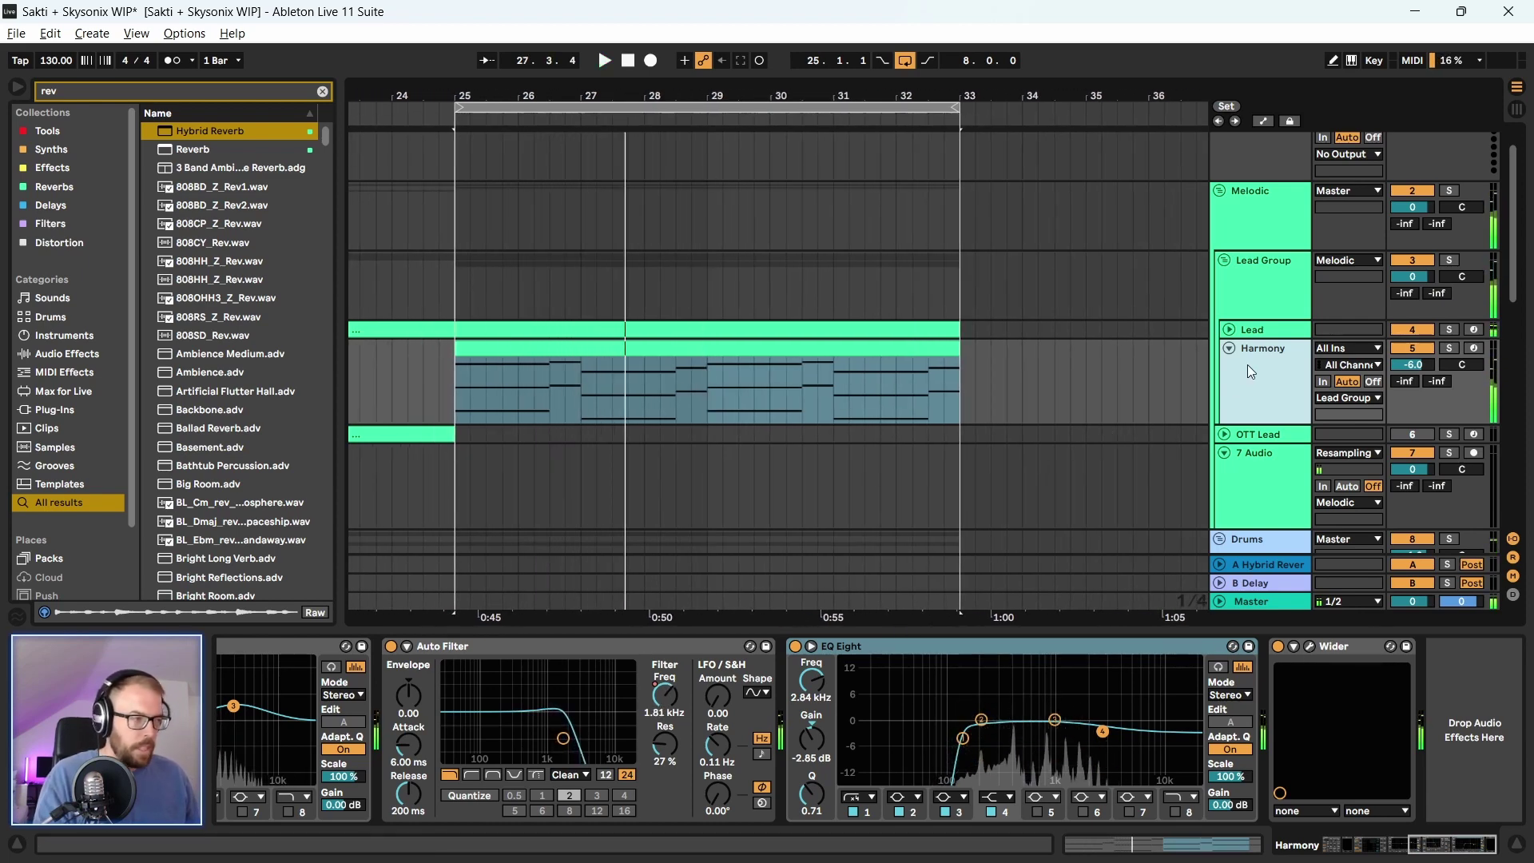
Try a Bigger Spaces arena impulse on the Lead Group's Hybrid Reverb at 16 % Dry/Wet and 4.20 s decay, and check its EQ
click(1275, 266)
click(877, 791)
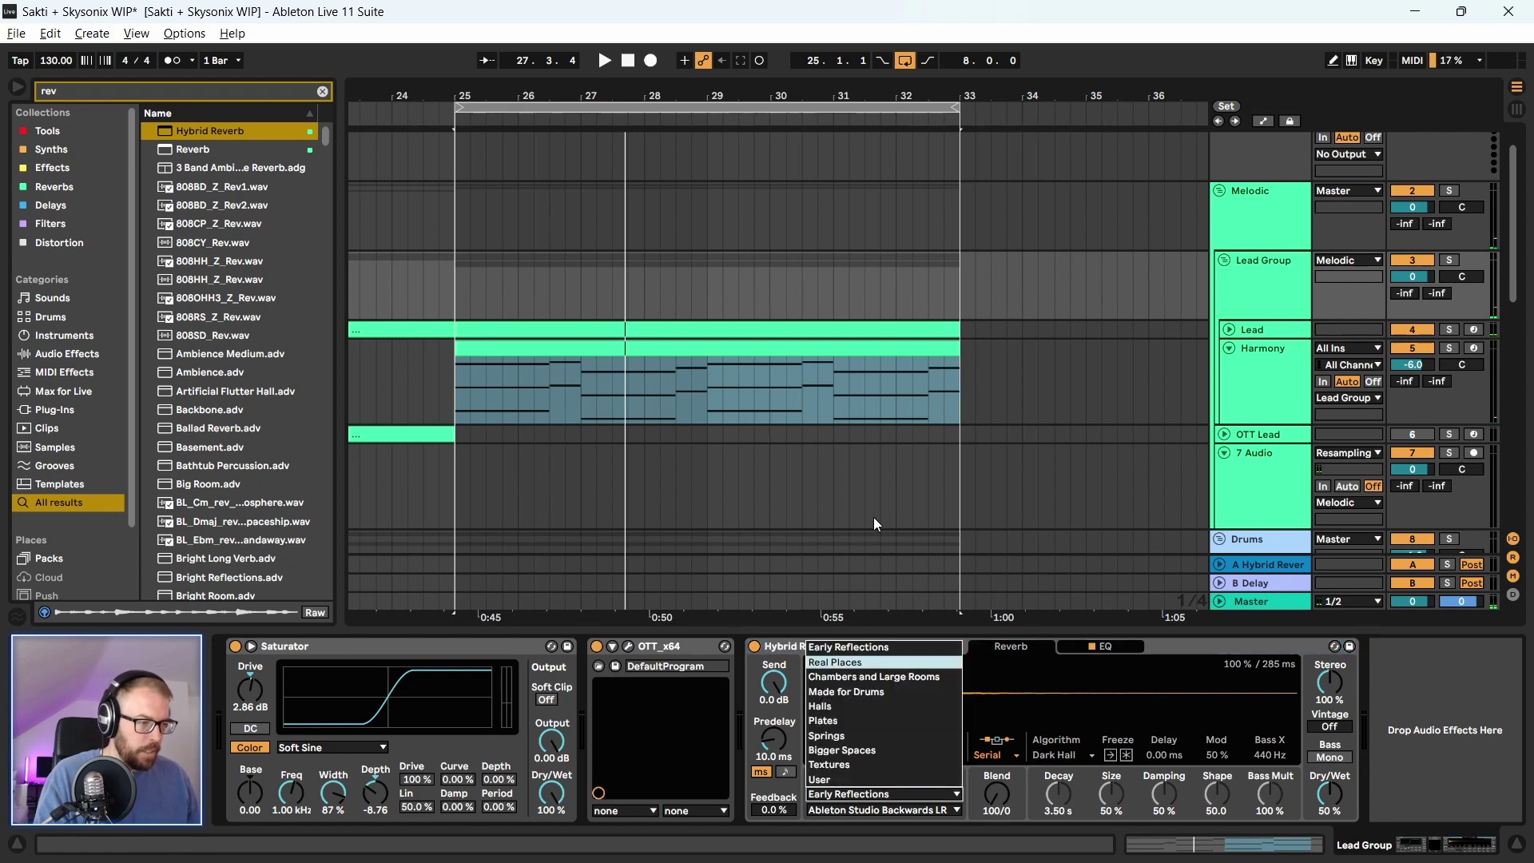
click(871, 754)
key(space)
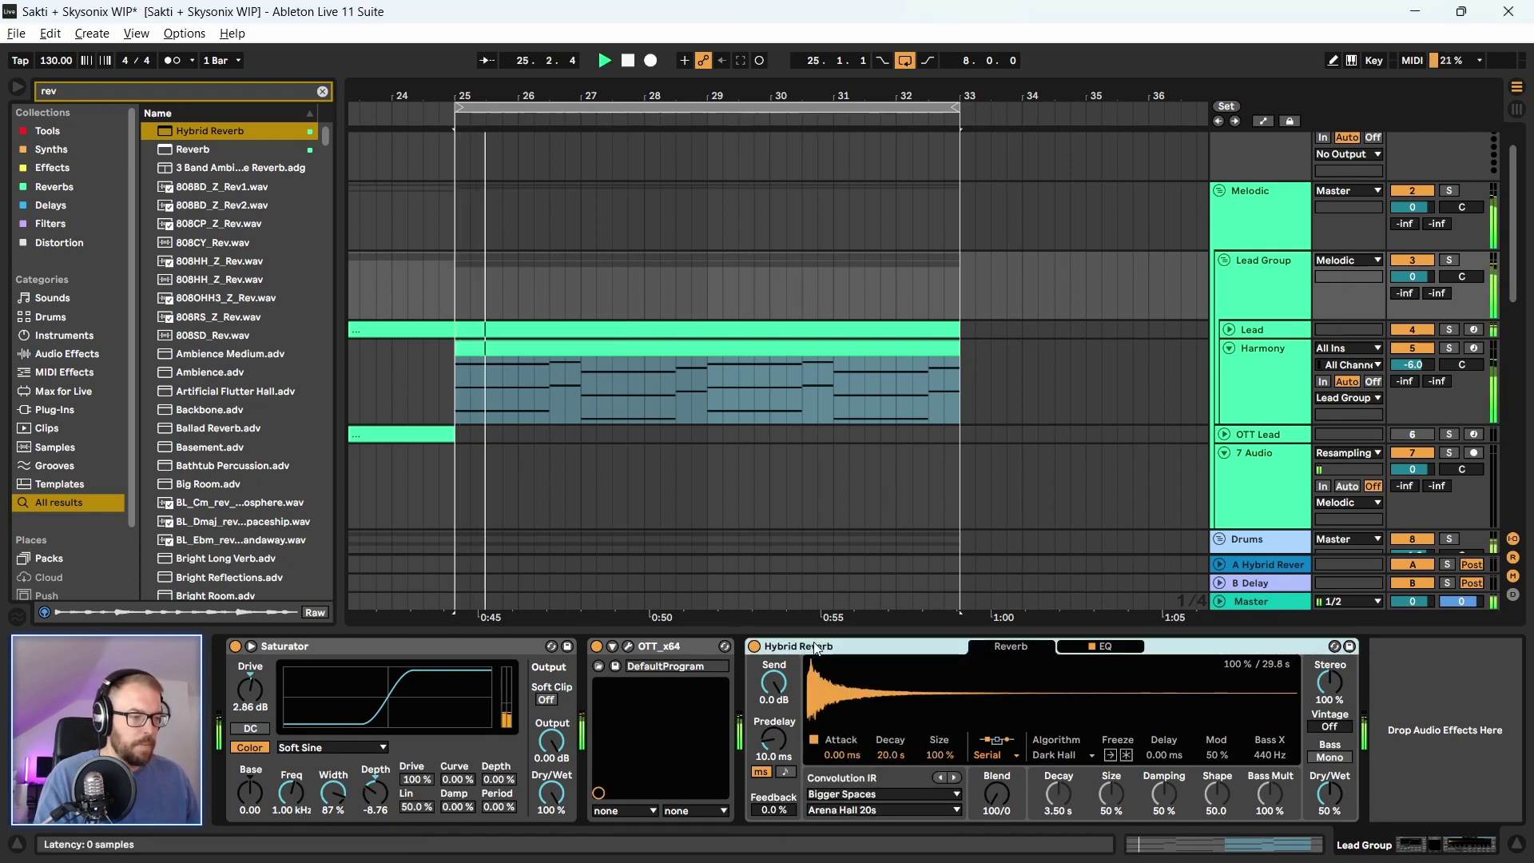
drag(1330, 794, 1330, 832)
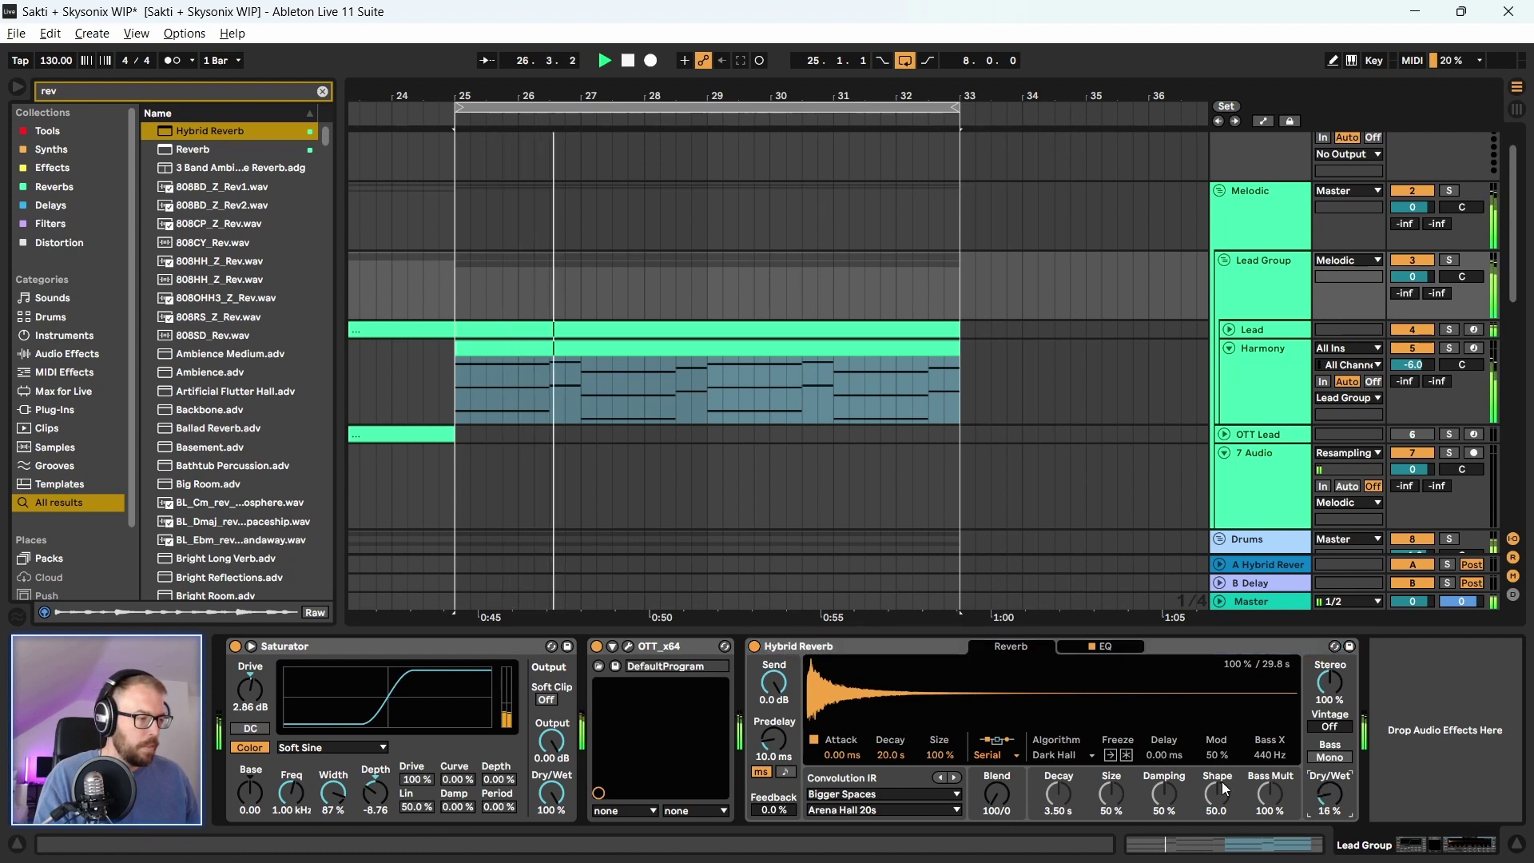
drag(886, 754, 886, 817)
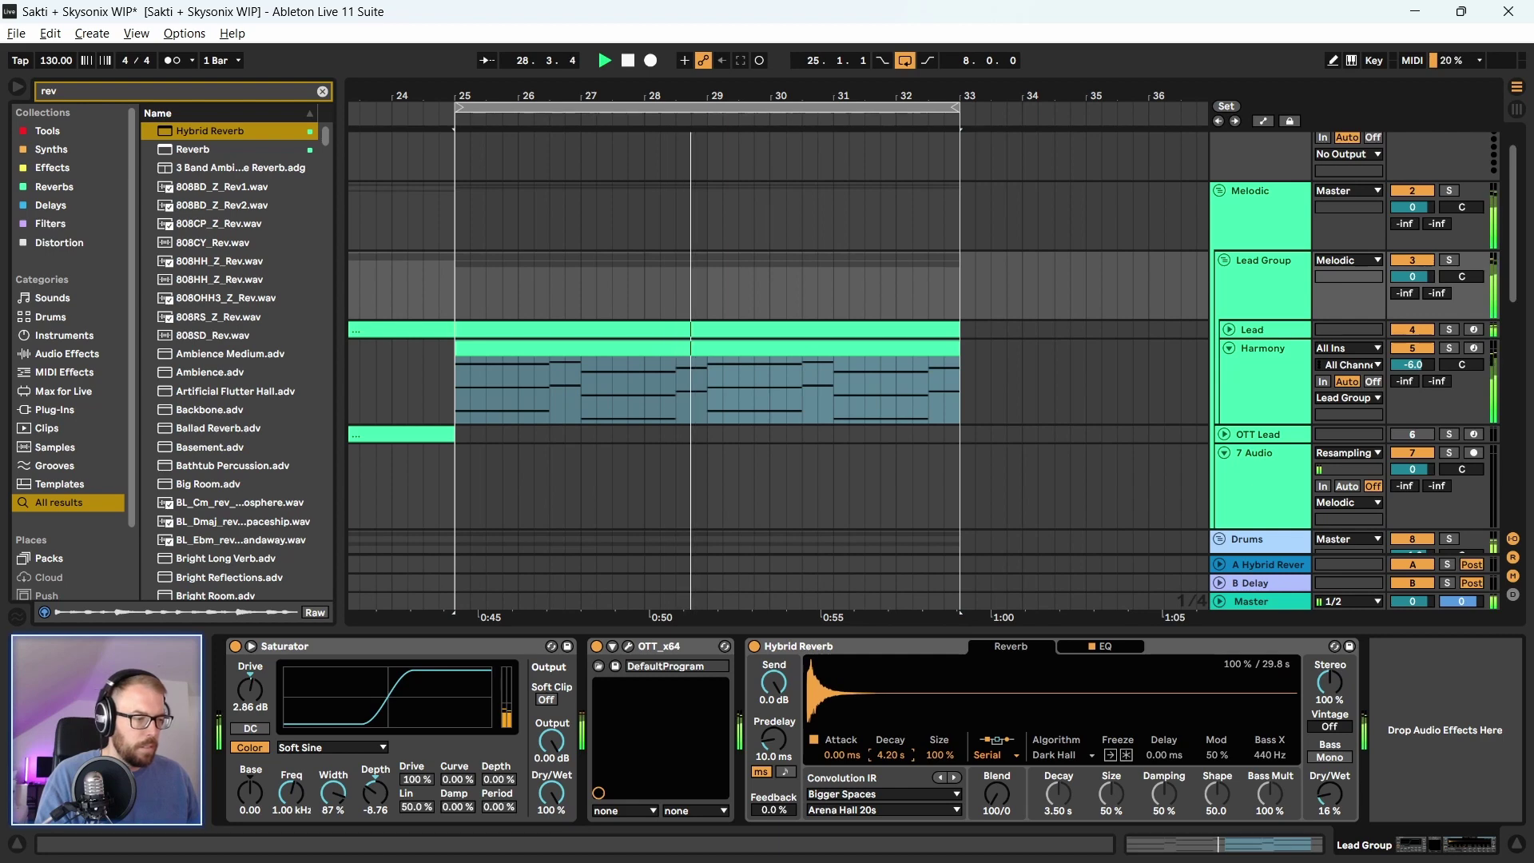
click(1079, 646)
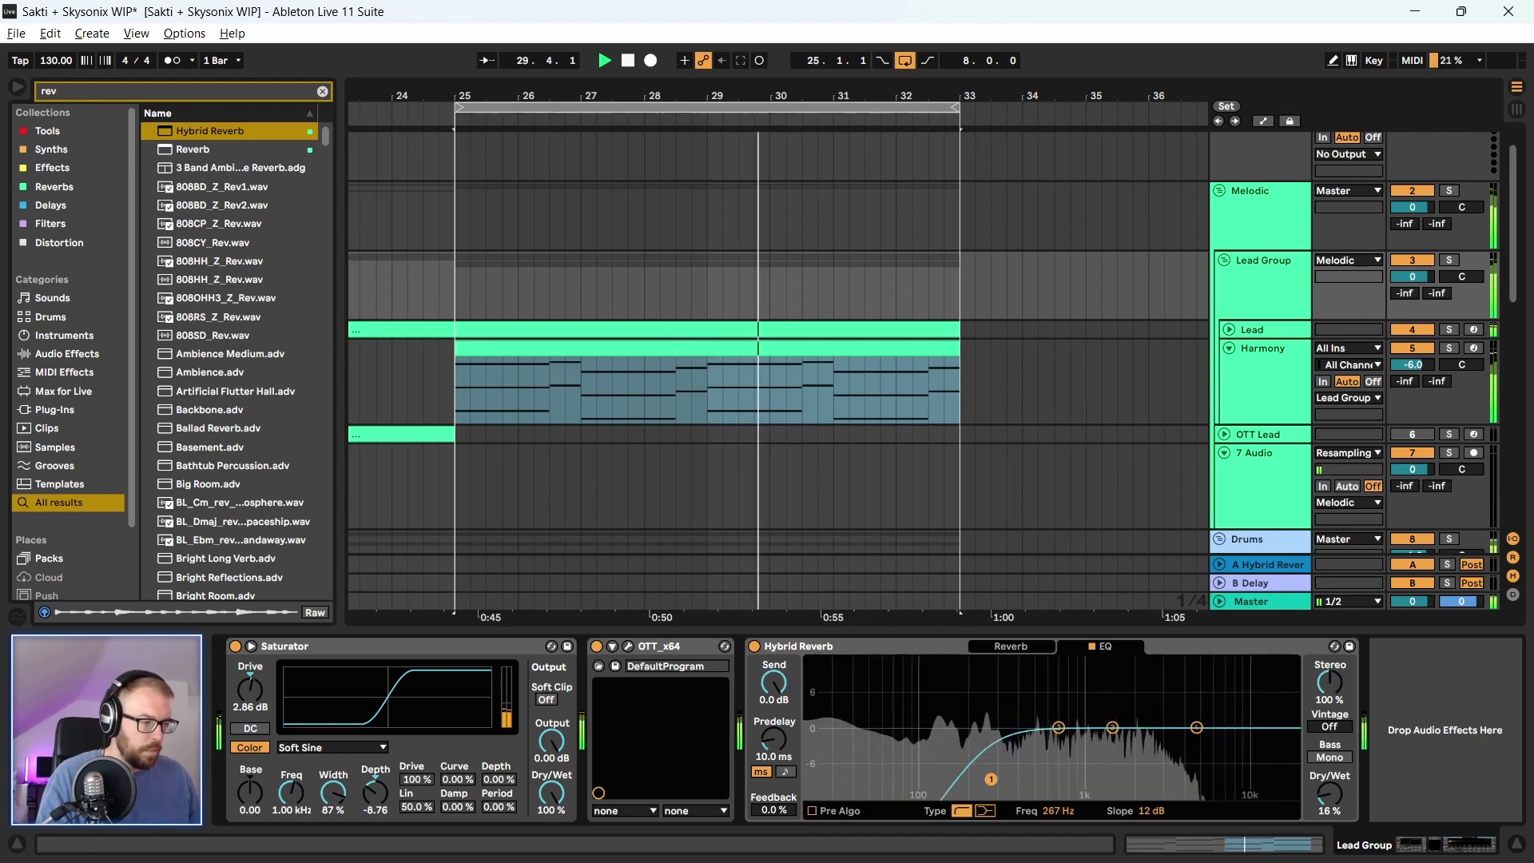
Bypass the Hybrid Reverb during playback to compare the sound, and remove it from the Lead Group
click(755, 647)
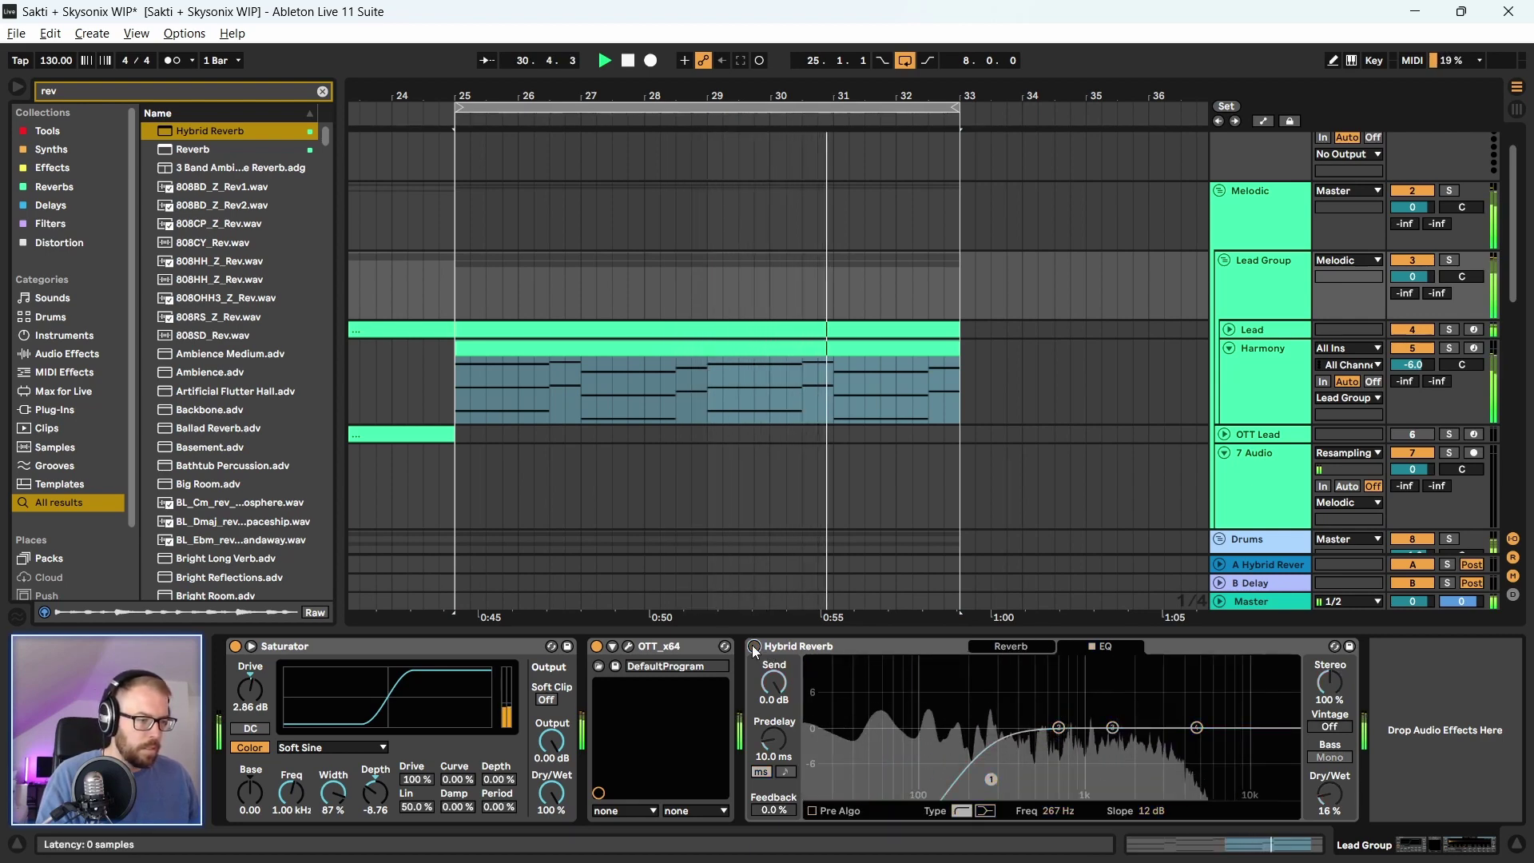
click(805, 648)
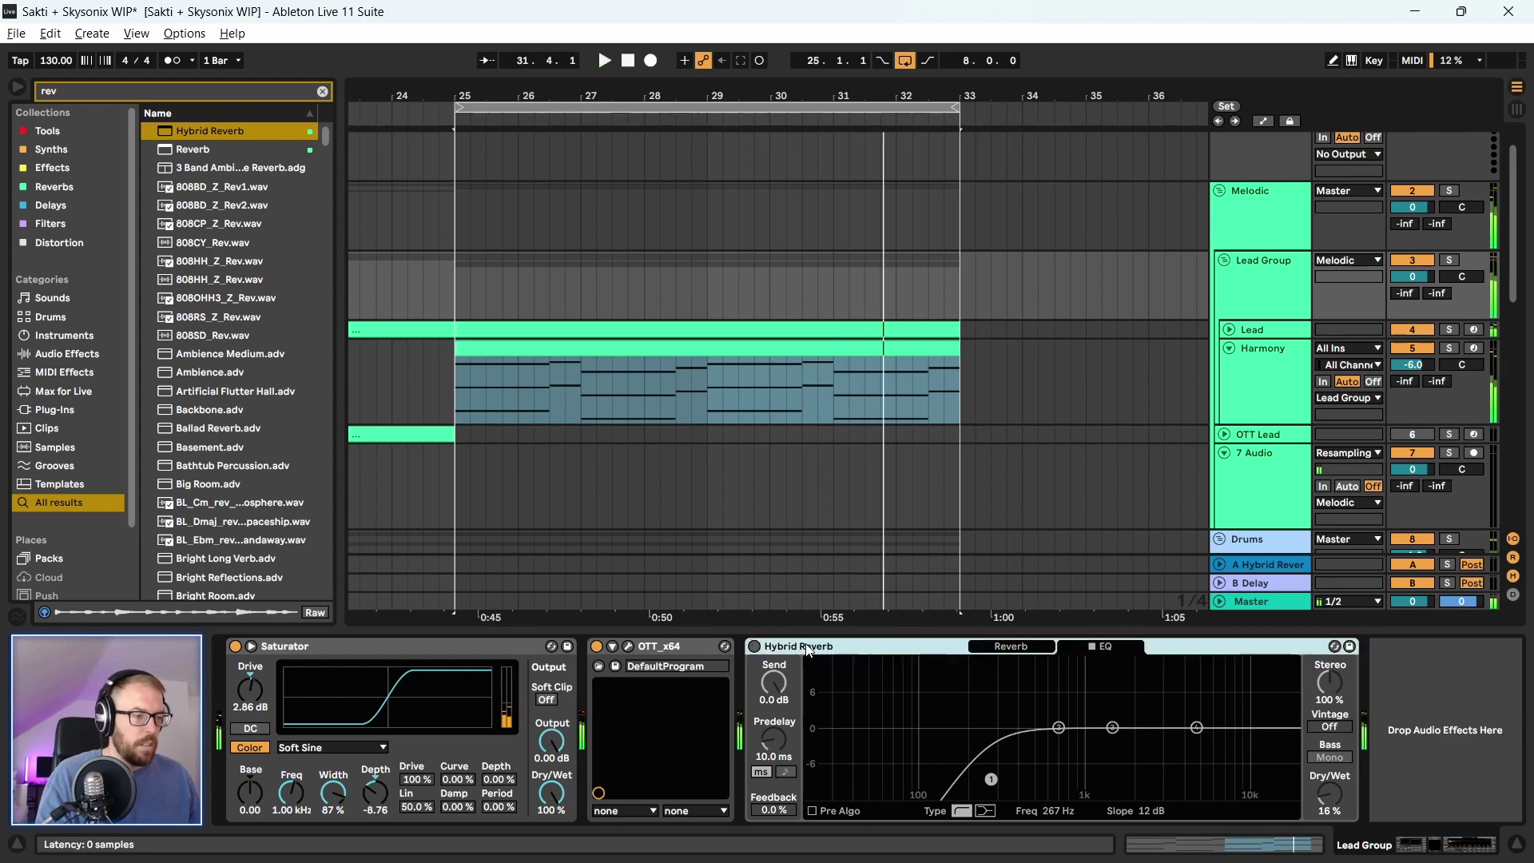
key(Delete)
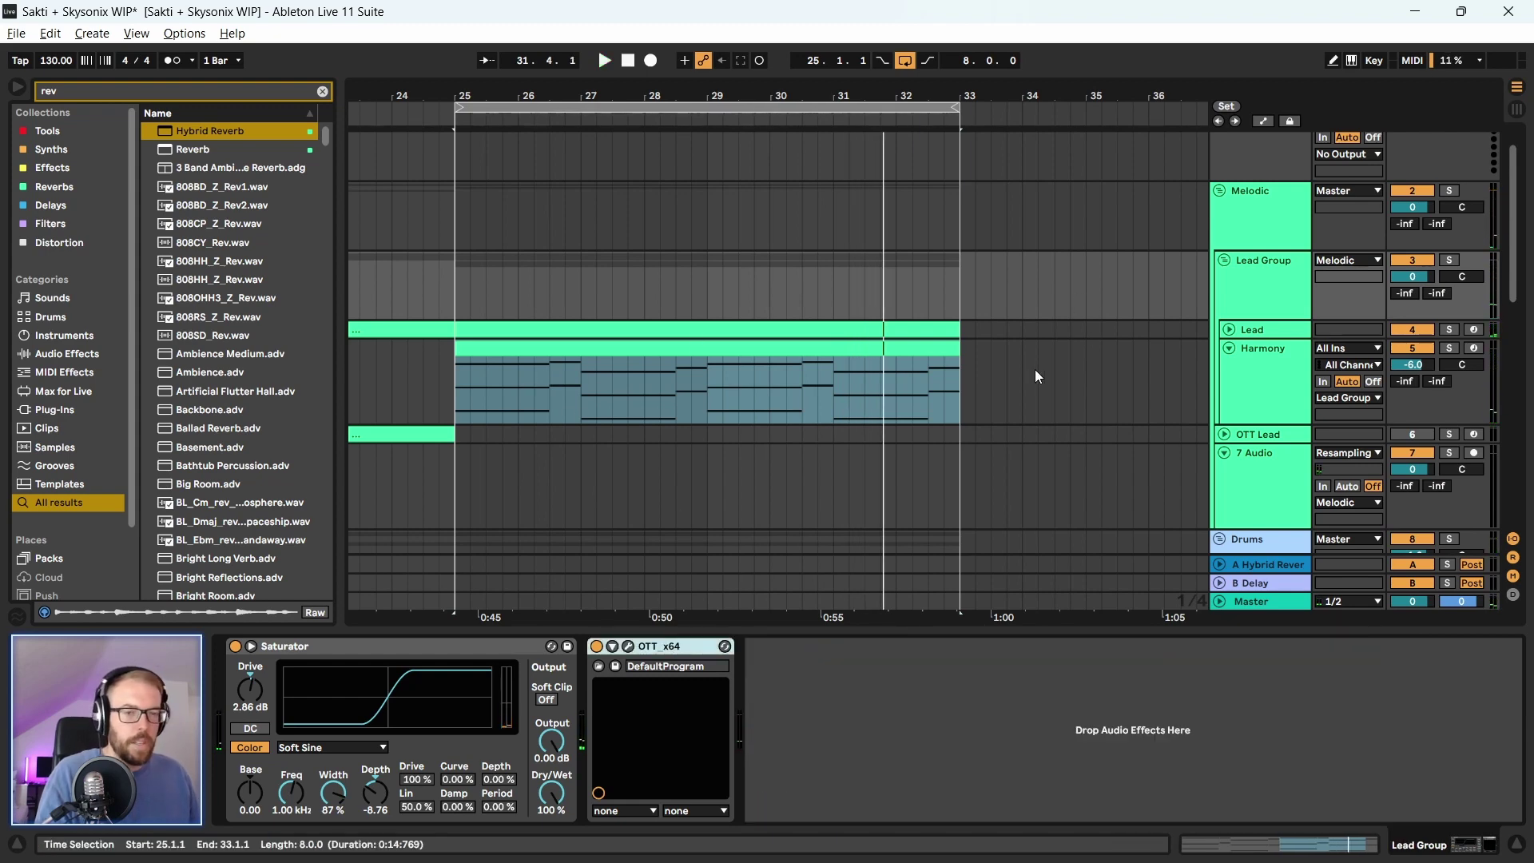
With the Melodic group soloed in playback, set the Lead Group Saturator's Freq to 521 Hz, Width to 94 % and Depth to -16.0, and try Soft Clip
scroll(1034, 369, down, 1)
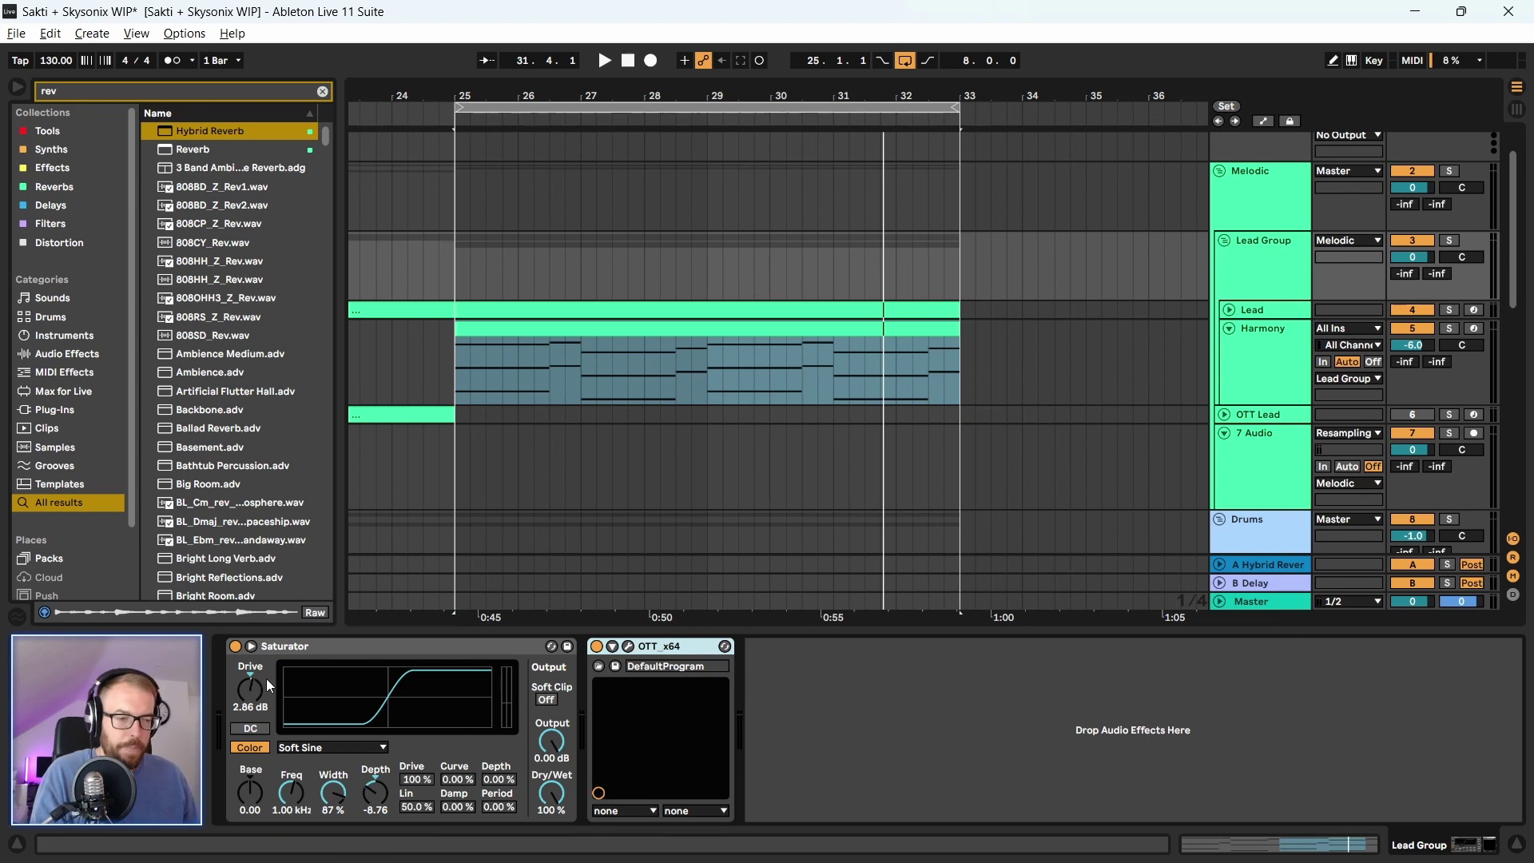
key(space)
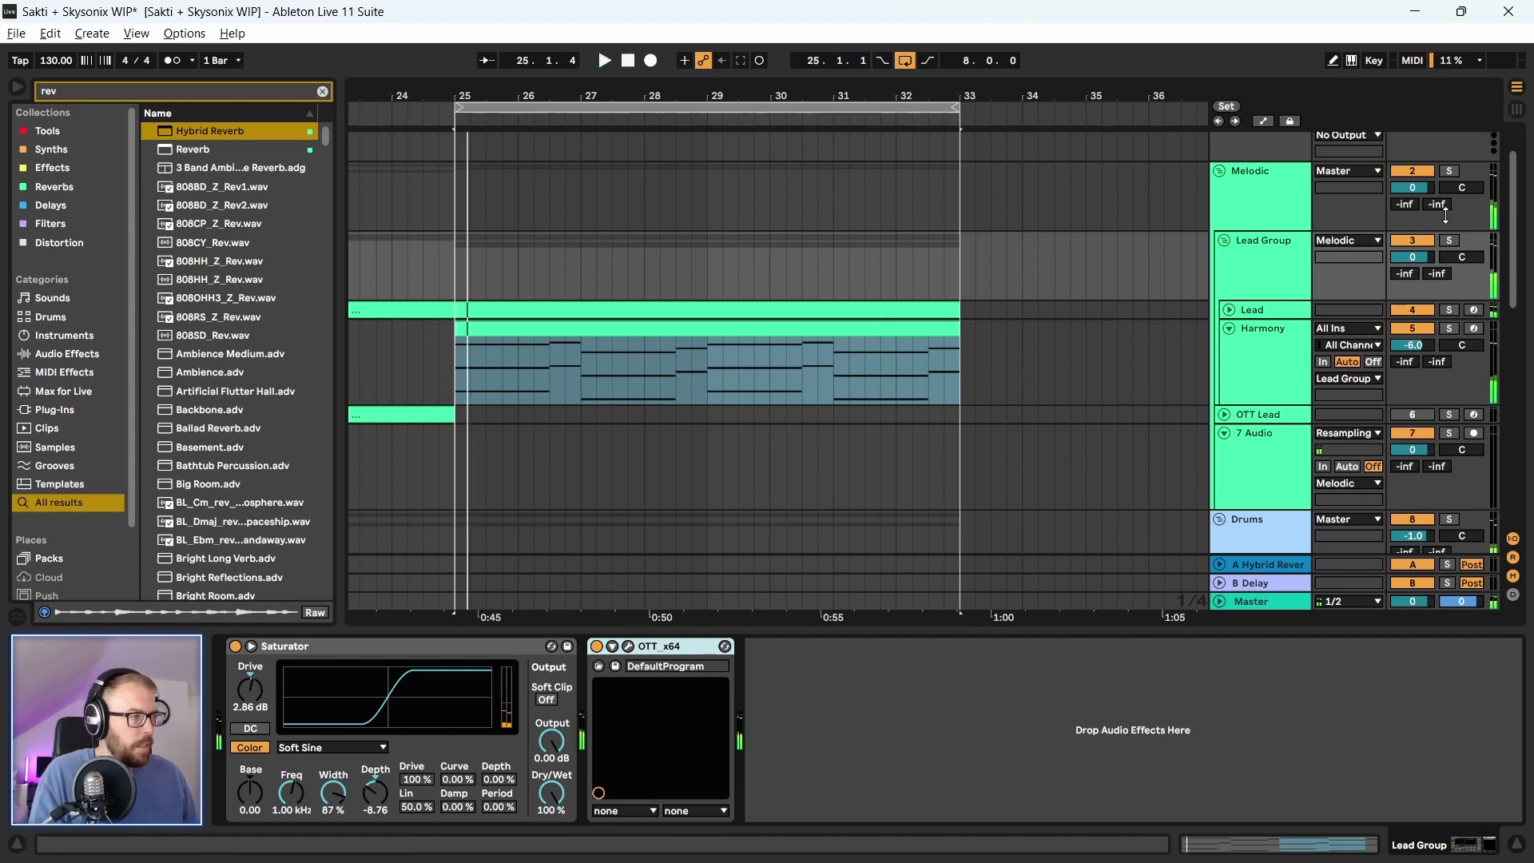
click(1449, 170)
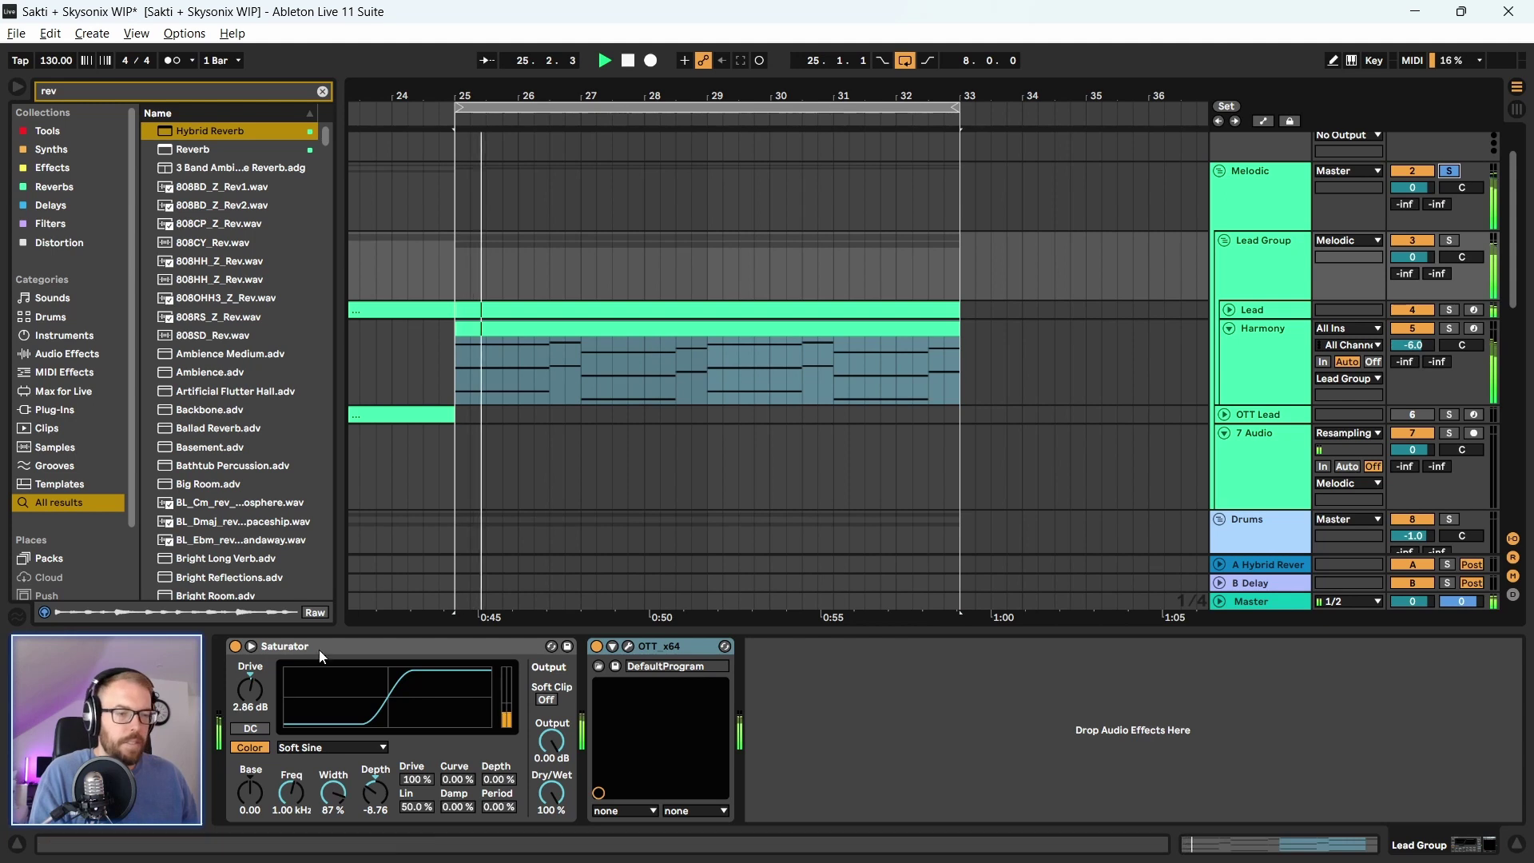
drag(291, 794, 333, 790)
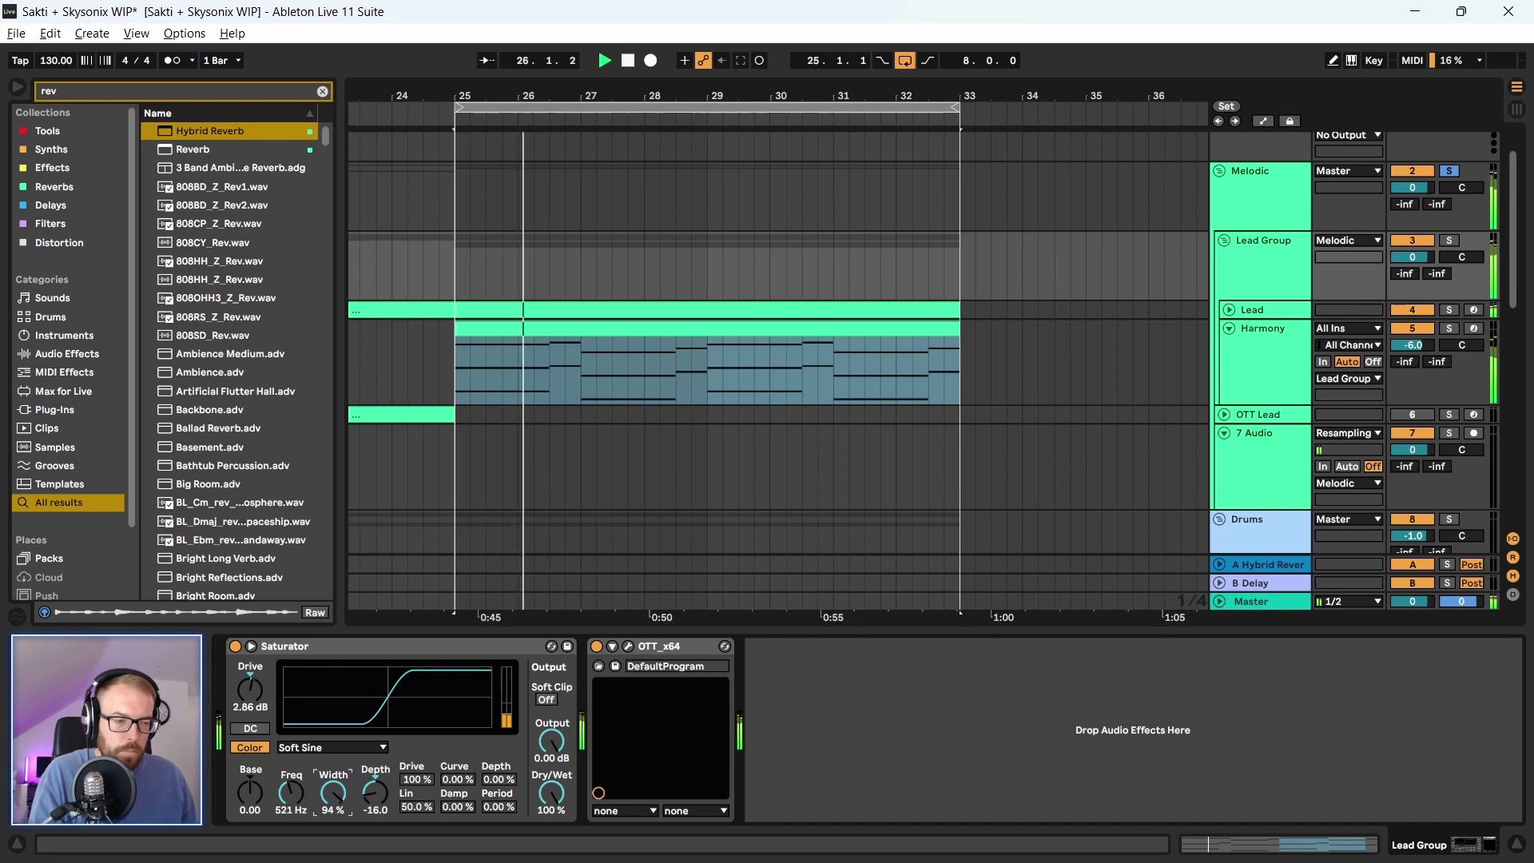
click(545, 699)
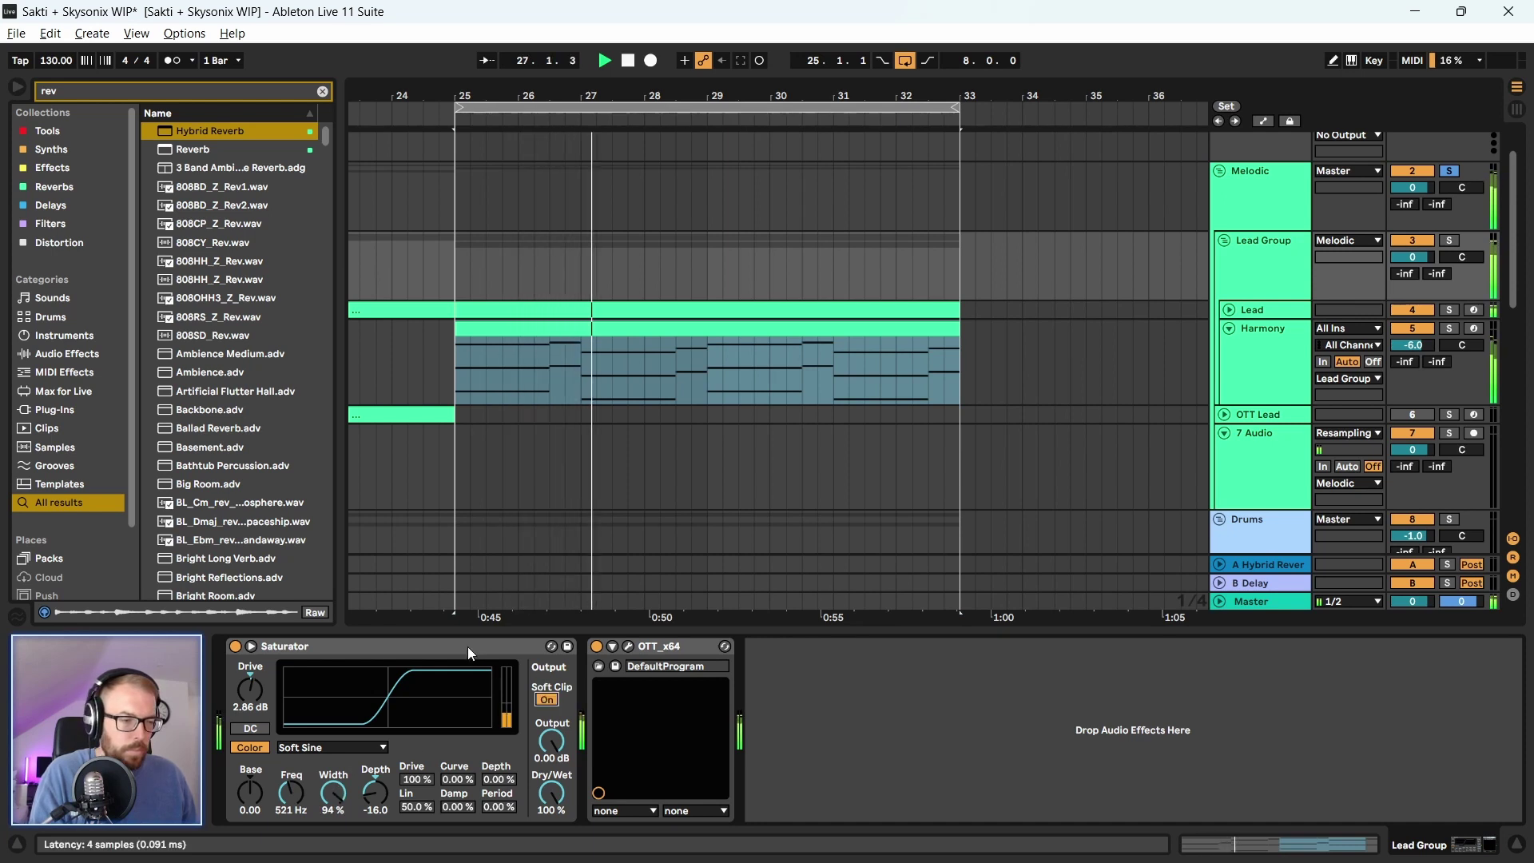
click(546, 699)
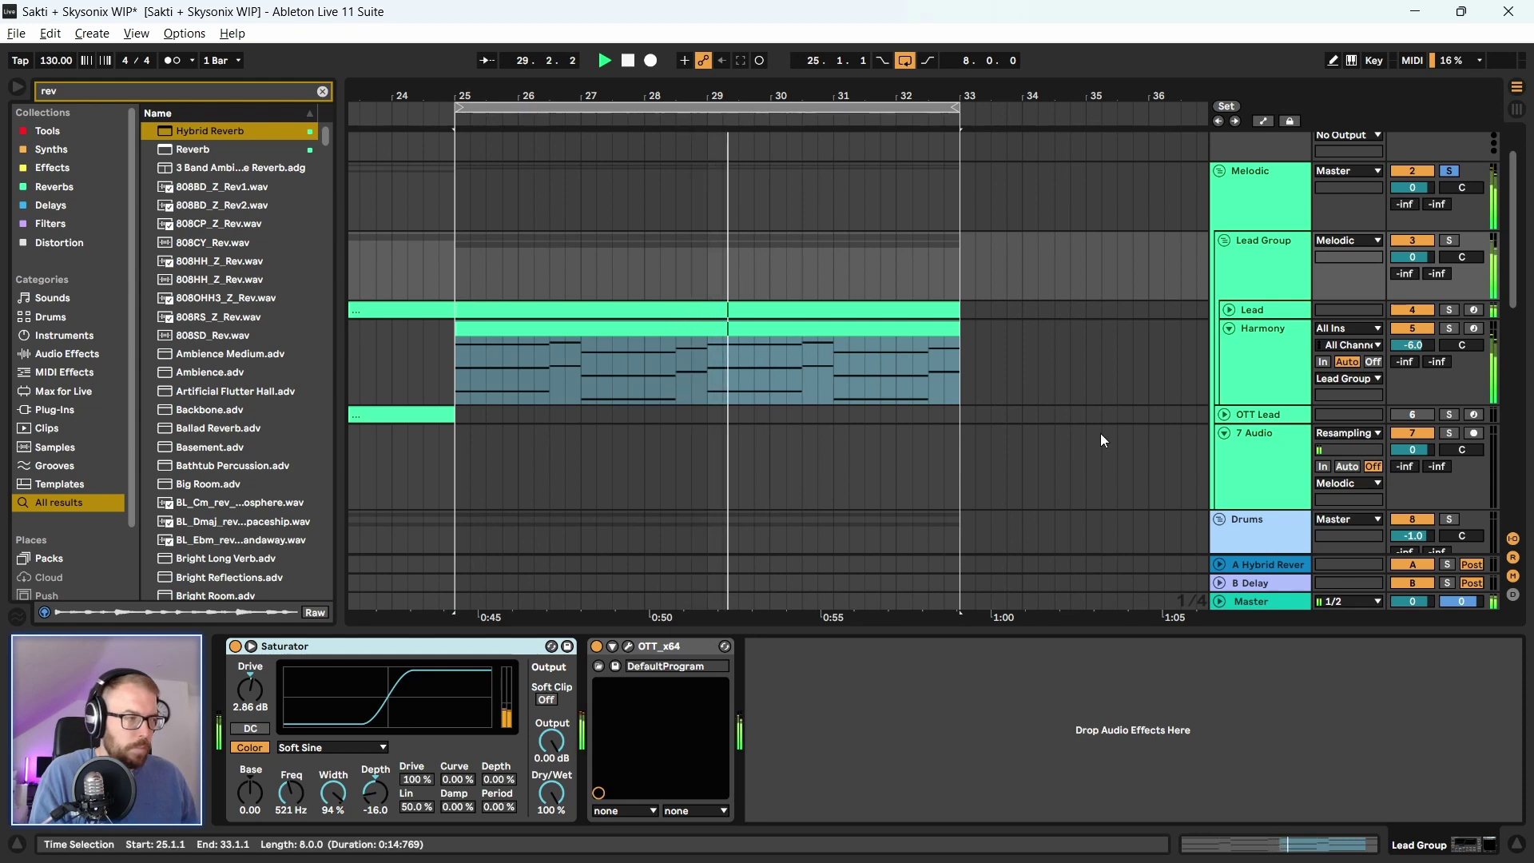
key(space)
Lower the Lead and Harmony track volumes together to -8.0 dB and play the loop to check the level
click(1230, 310)
scroll(1125, 377, down, 3)
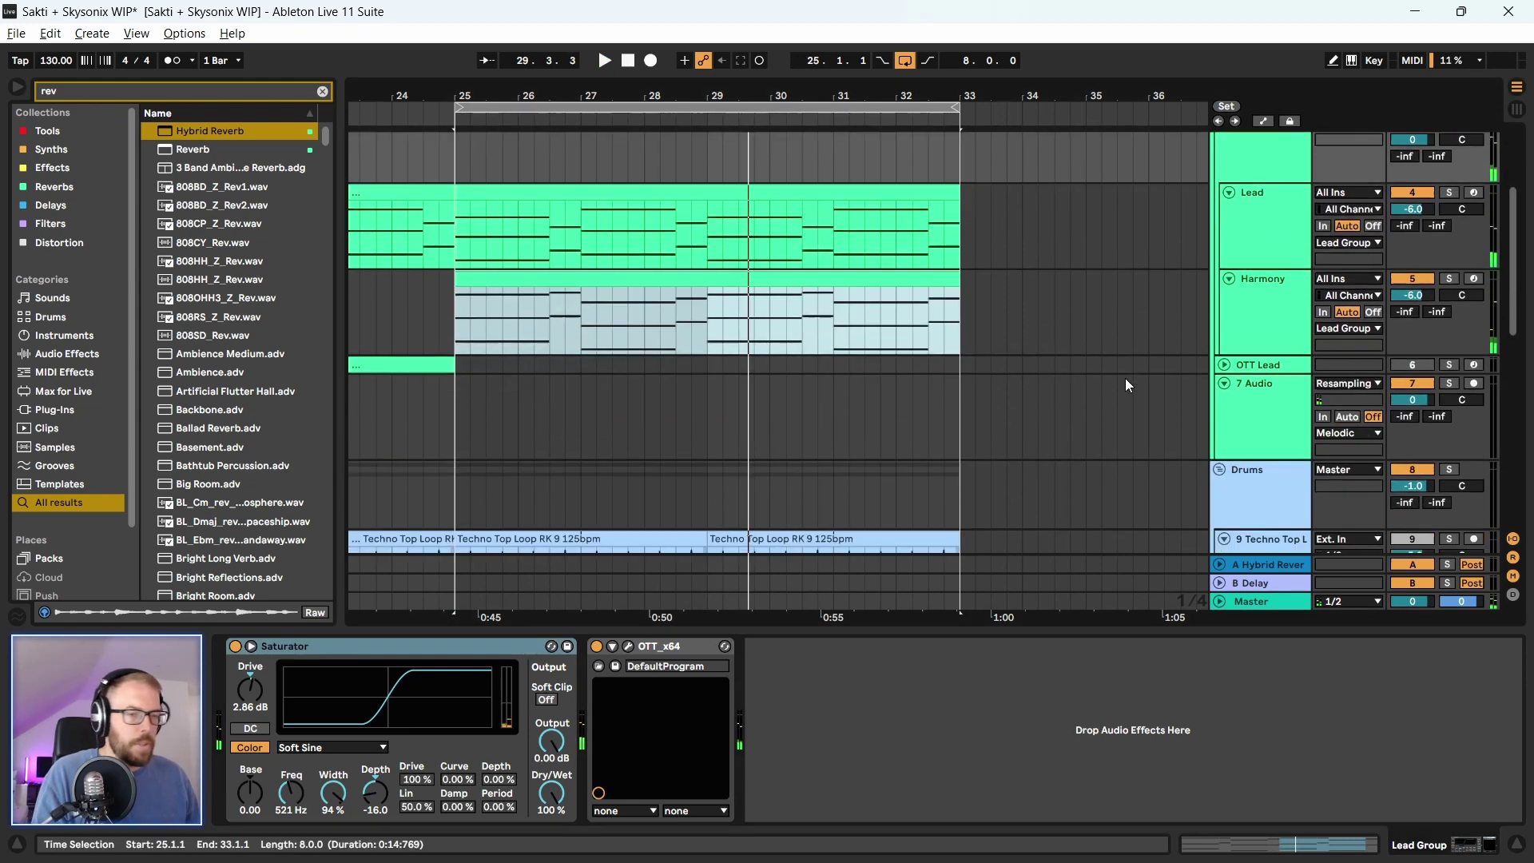
click(1253, 288)
click(1268, 214)
click(1368, 281)
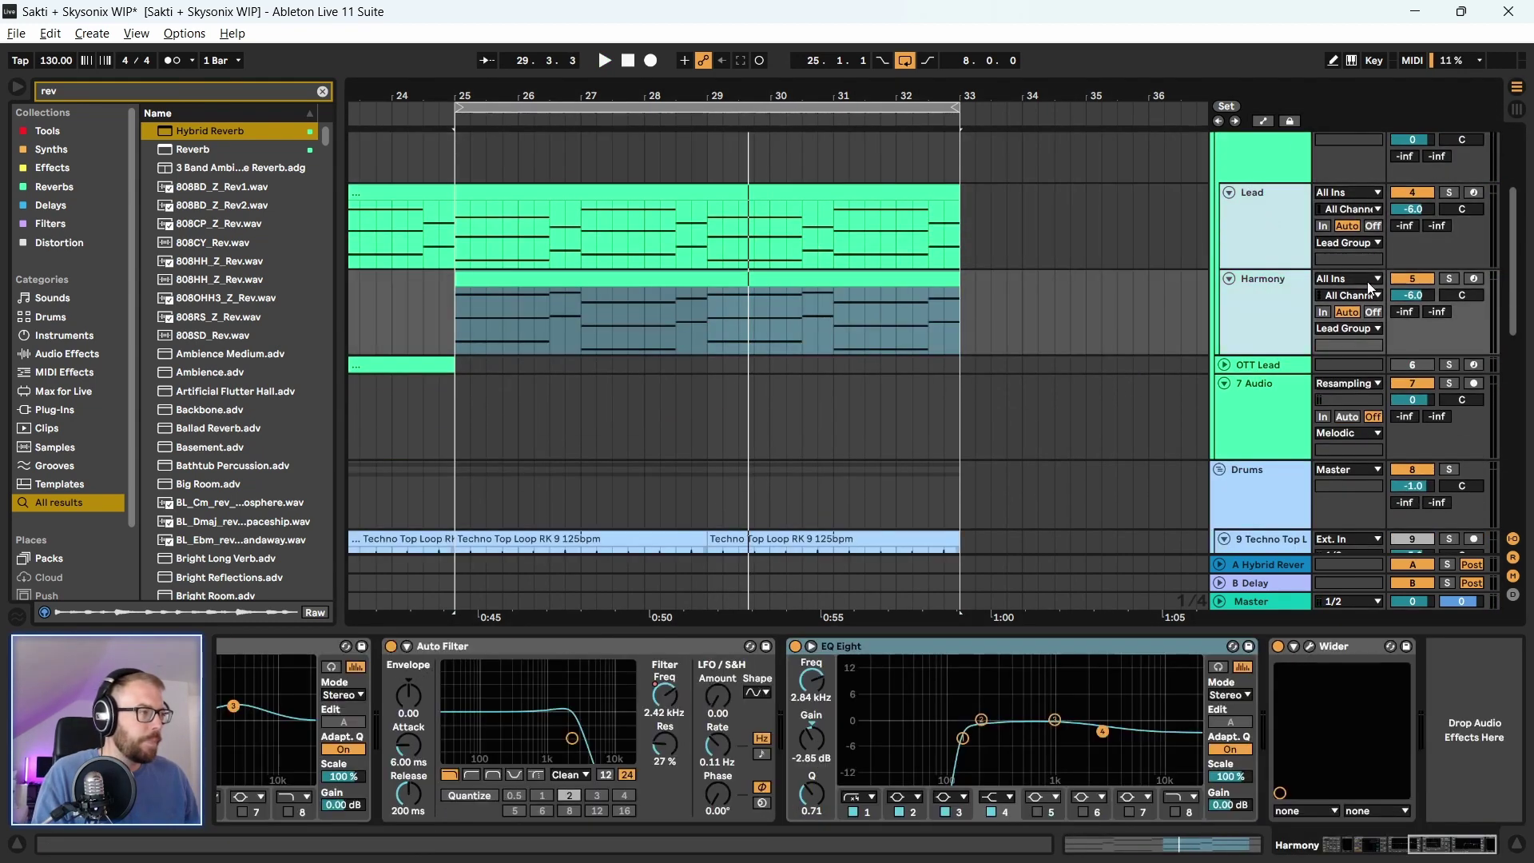
click(1429, 297)
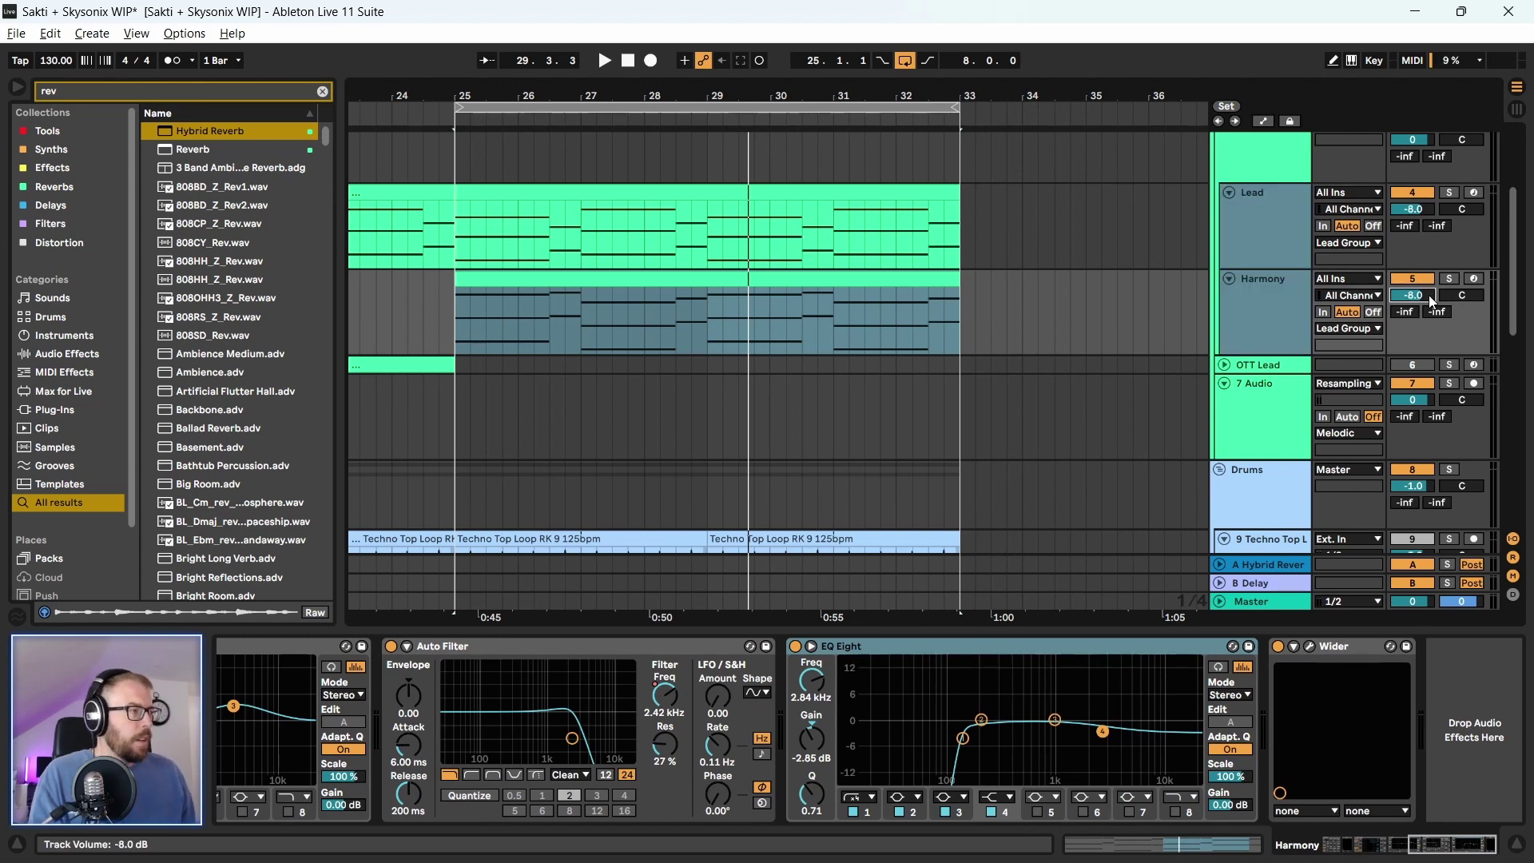
key(space)
scroll(1060, 324, up, 1)
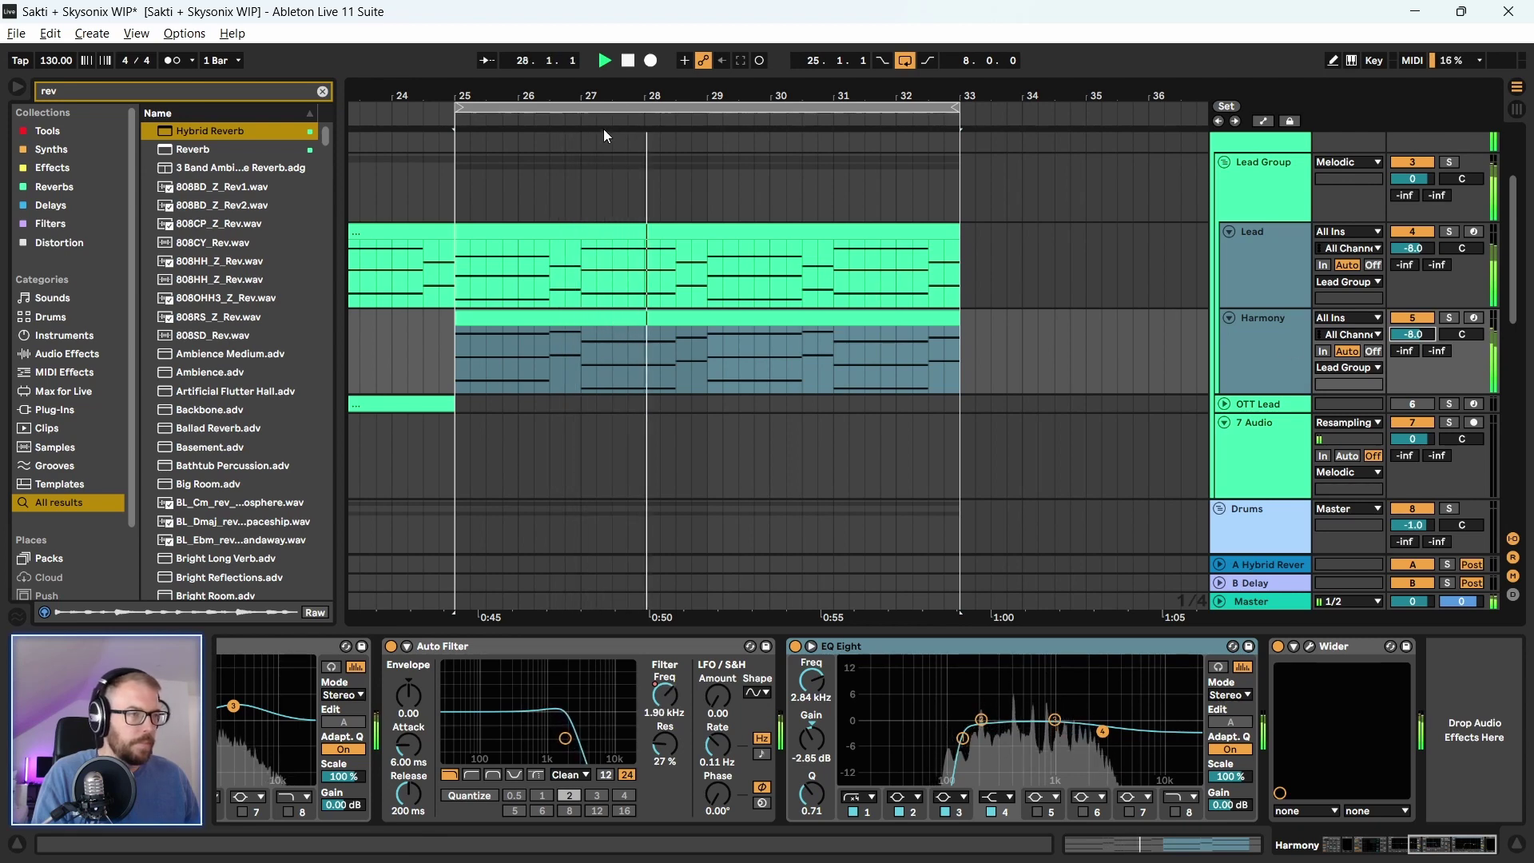
drag(607, 100, 607, 124)
key(space)
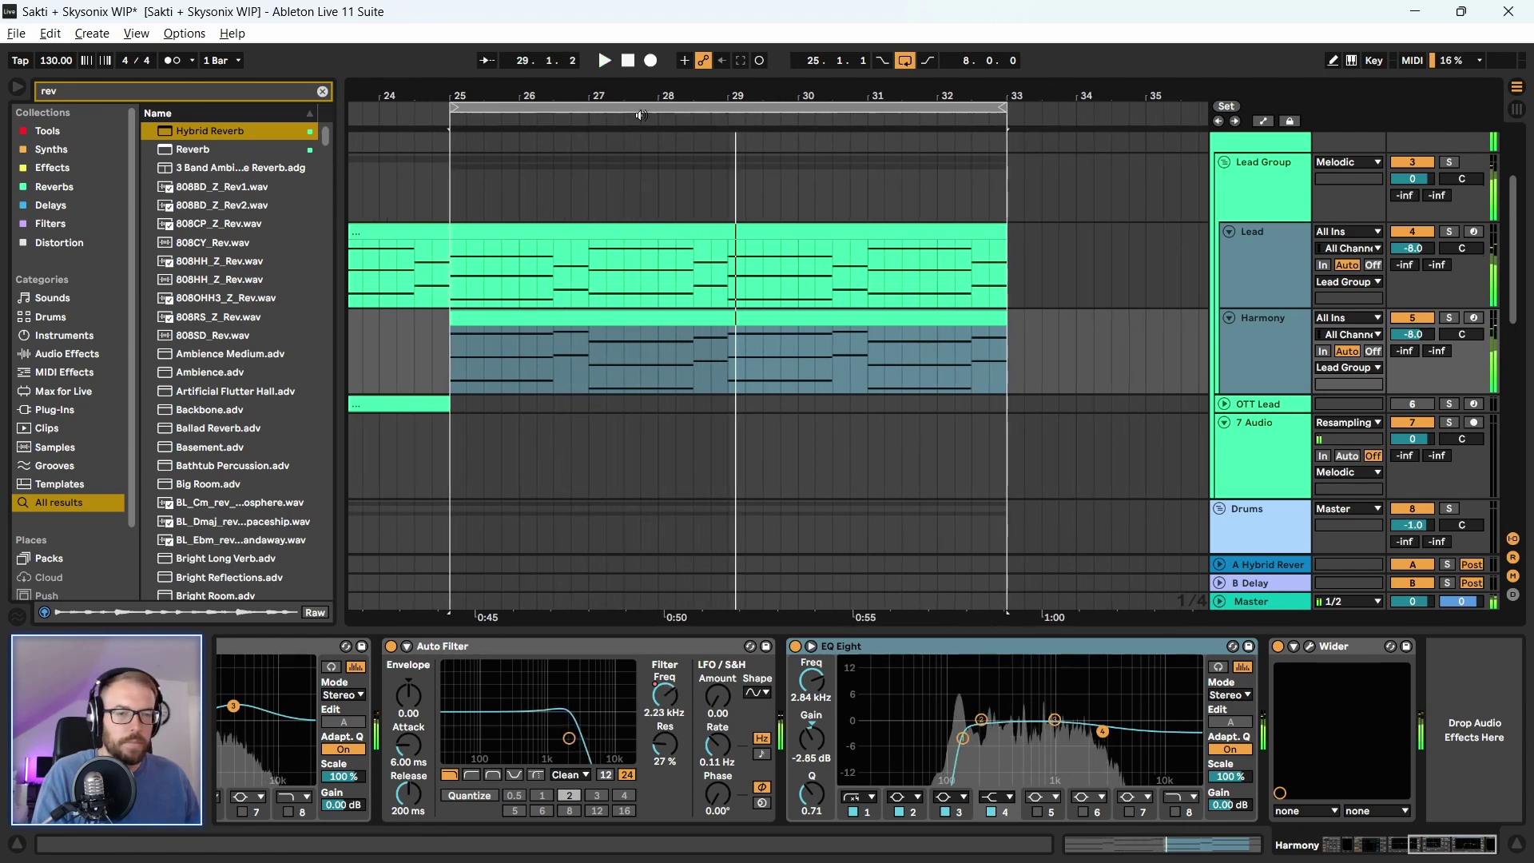
Copy the Harmony clip onto the OTT Lead track at bar 25 and delete the OTT Lead clip from bar 17 to 25
mouse_move(433, 94)
mouse_down()
mouse_move(434, 111)
mouse_move(434, 70)
mouse_up()
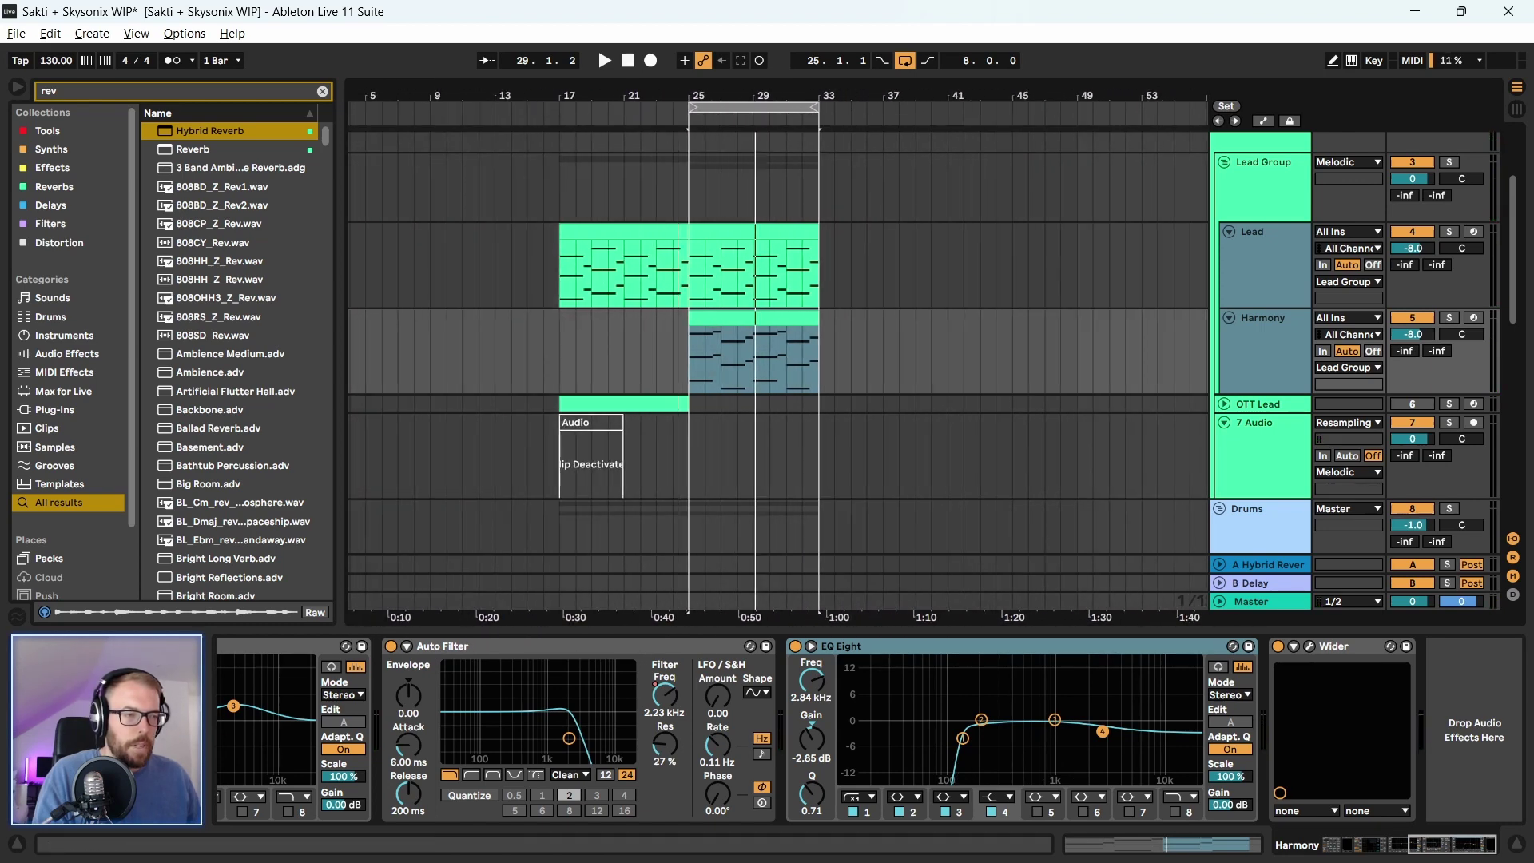
click(1224, 404)
scroll(1406, 360, down, 2)
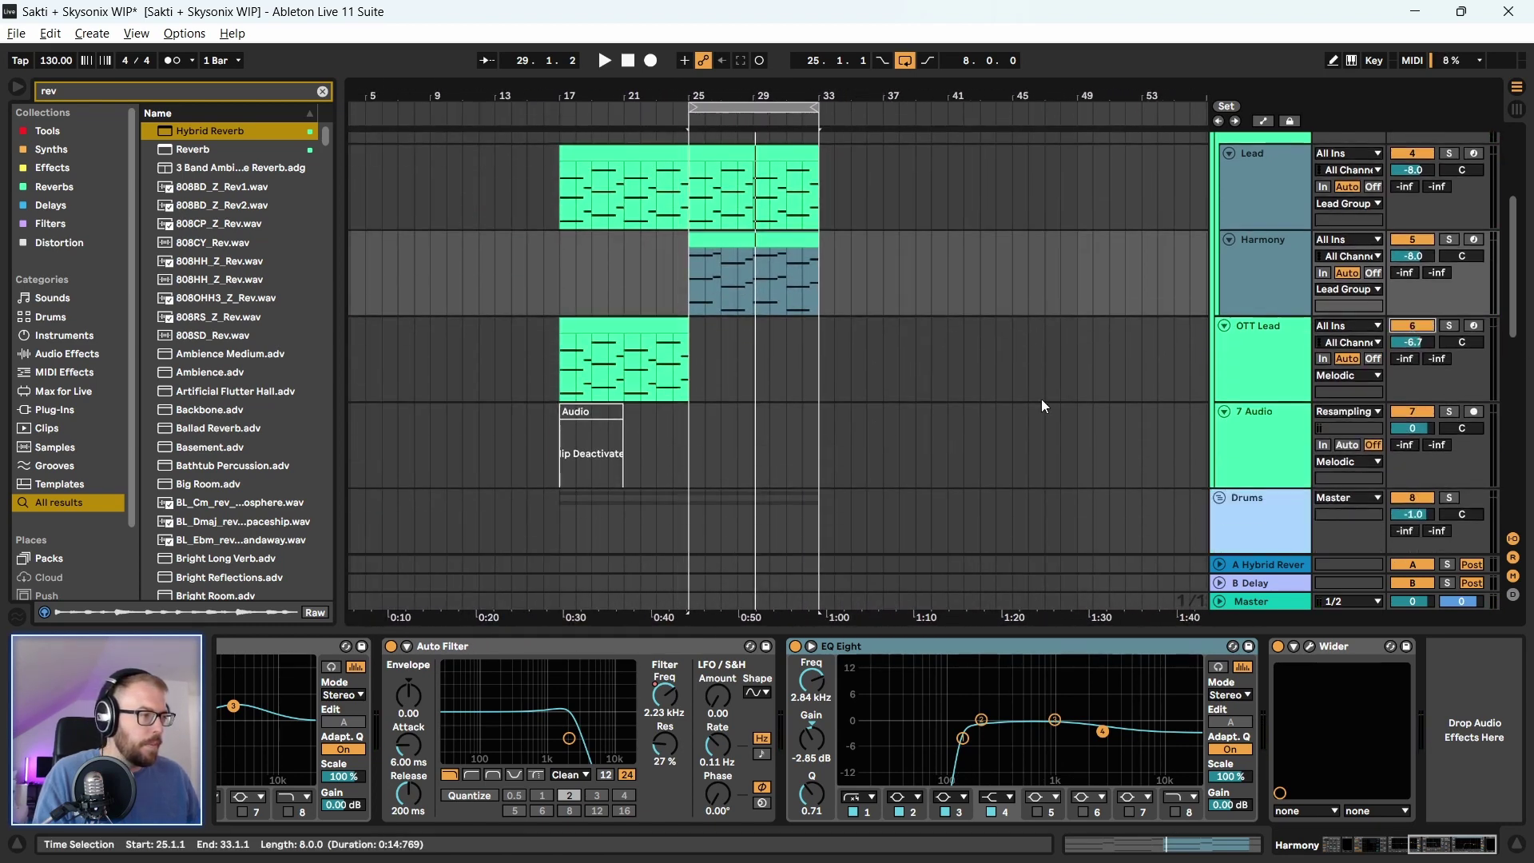
scroll(1038, 400, down, 2)
click(595, 248)
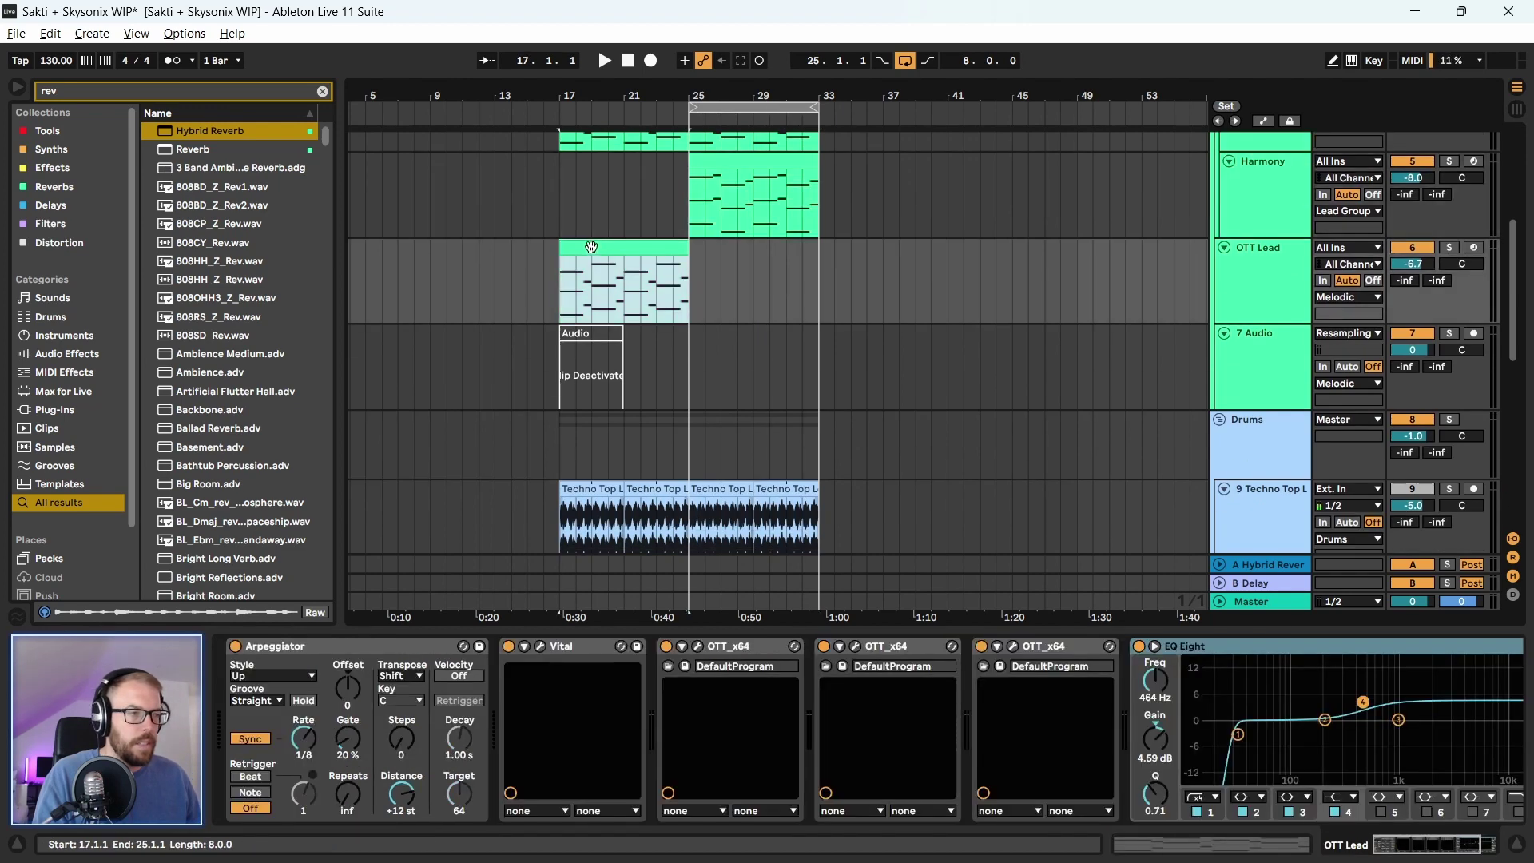
drag(727, 171, 733, 275)
click(629, 248)
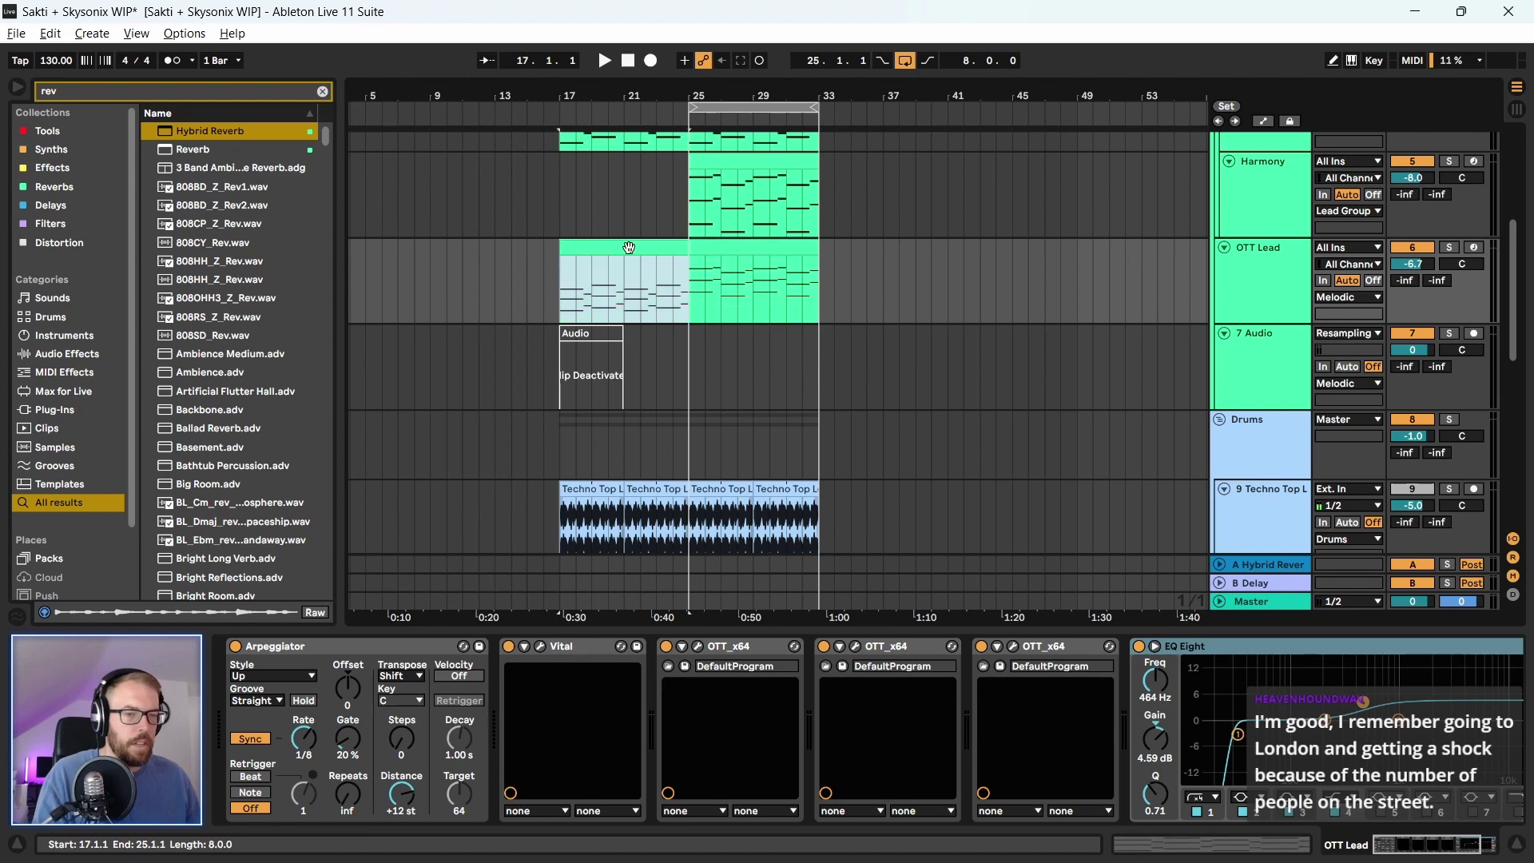
key(Delete)
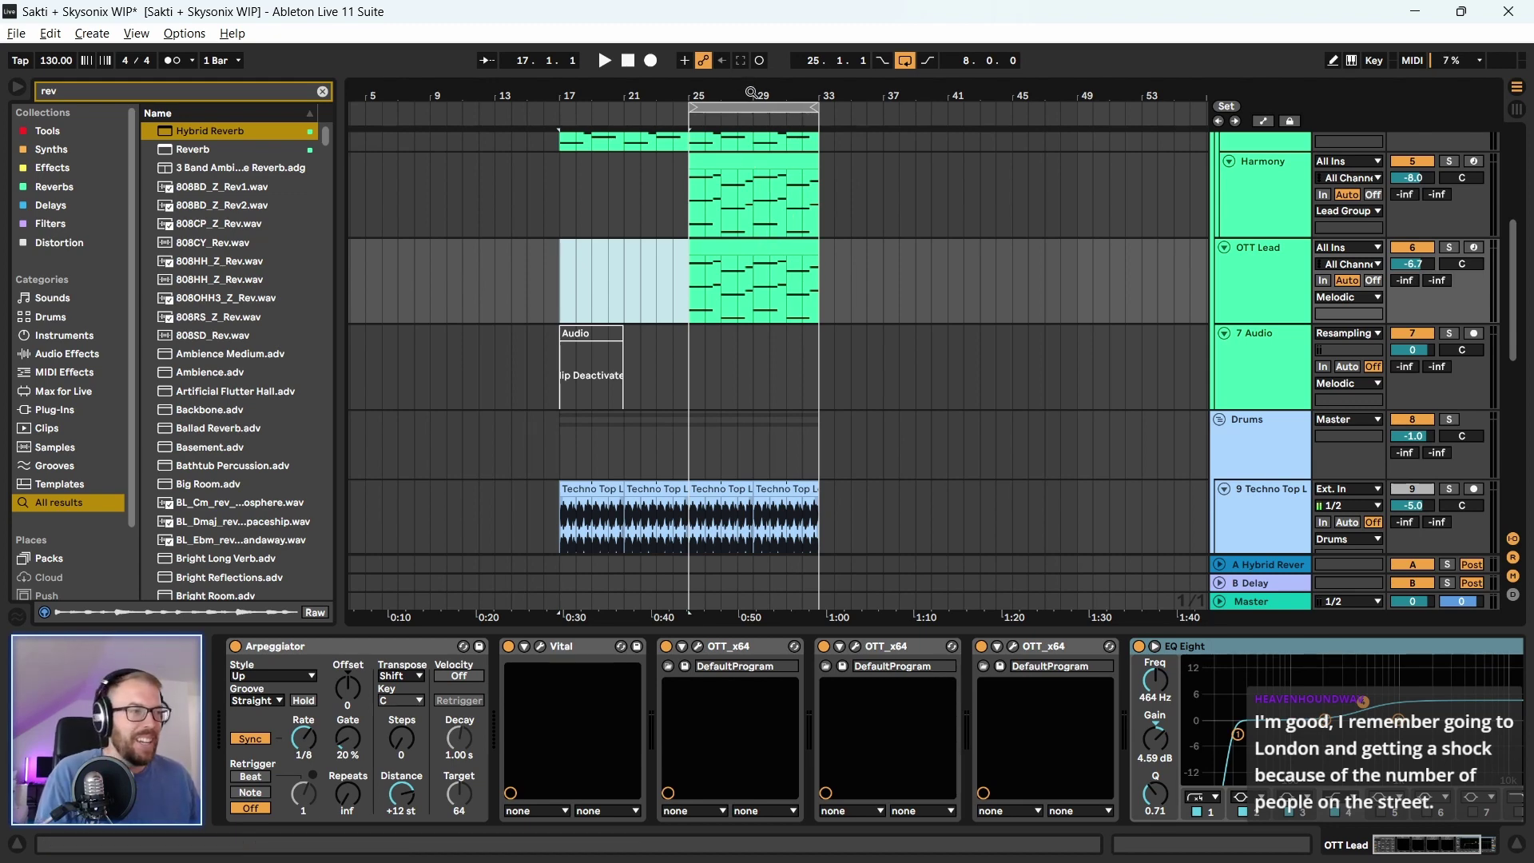
Select the copied OTT Lead part from bar 25 to 33 and loop that range
scroll(761, 200, up, 3)
scroll(579, 275, up, 1)
drag(578, 275, 900, 343)
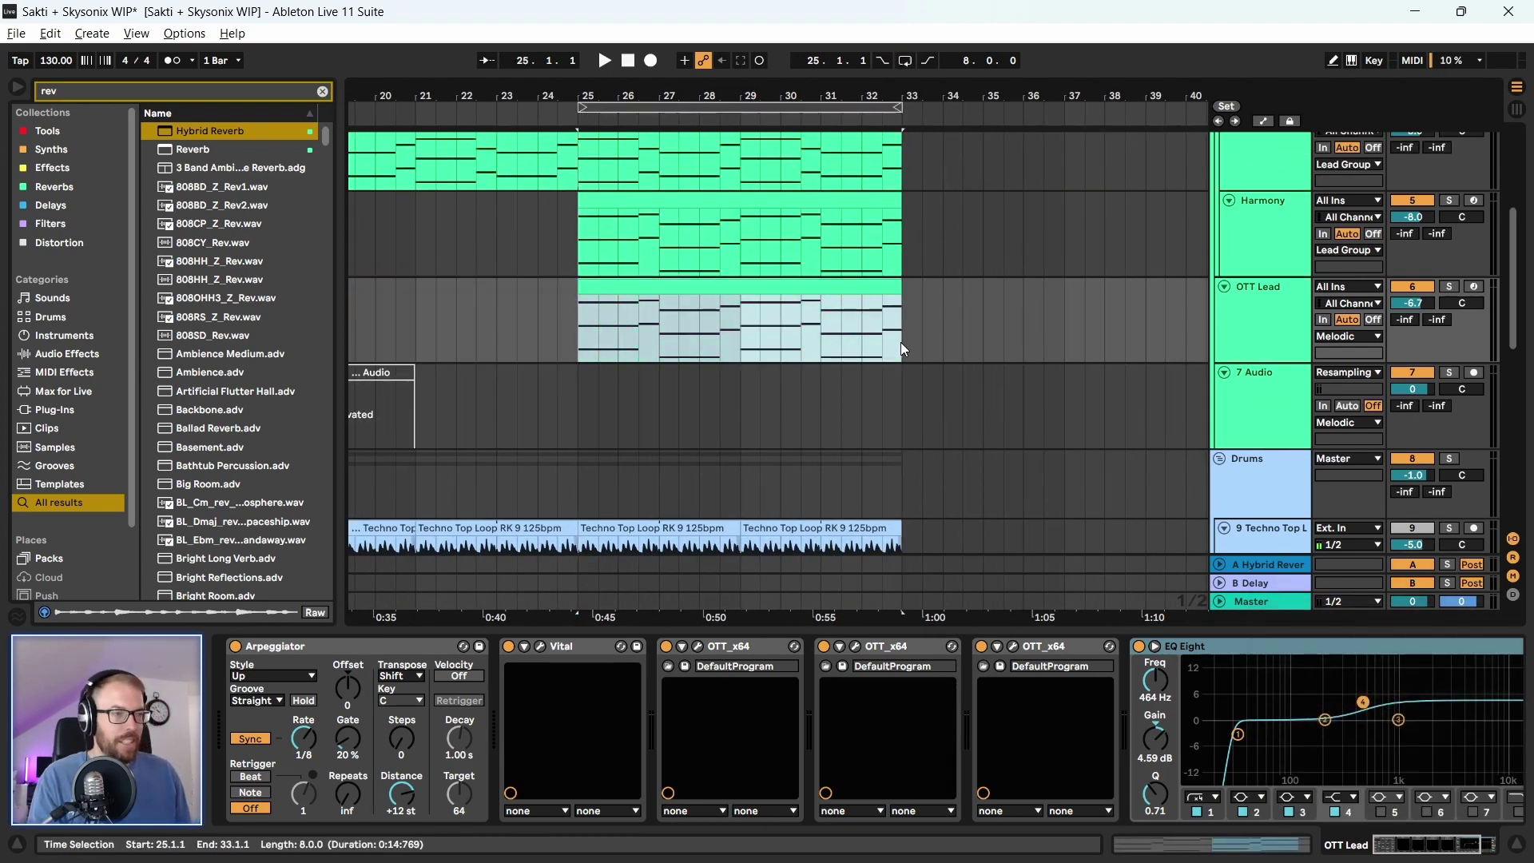
mouse_move(746, 88)
mouse_down()
mouse_move(746, 109)
mouse_move(748, 94)
mouse_up()
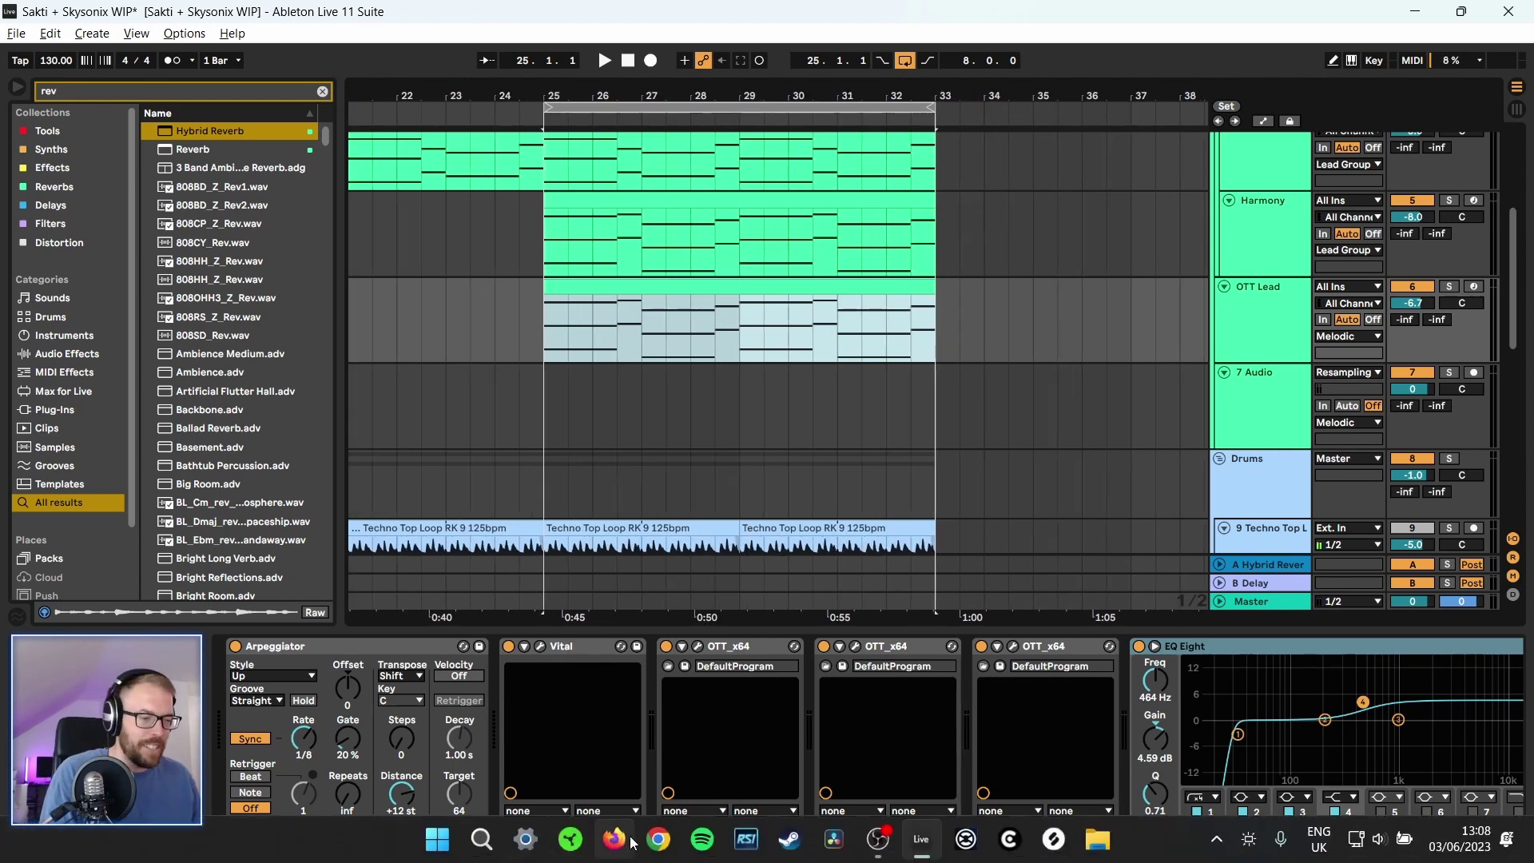
Switch to Firefox, search Google for "helsinki population", and return to Ableton Live
click(614, 838)
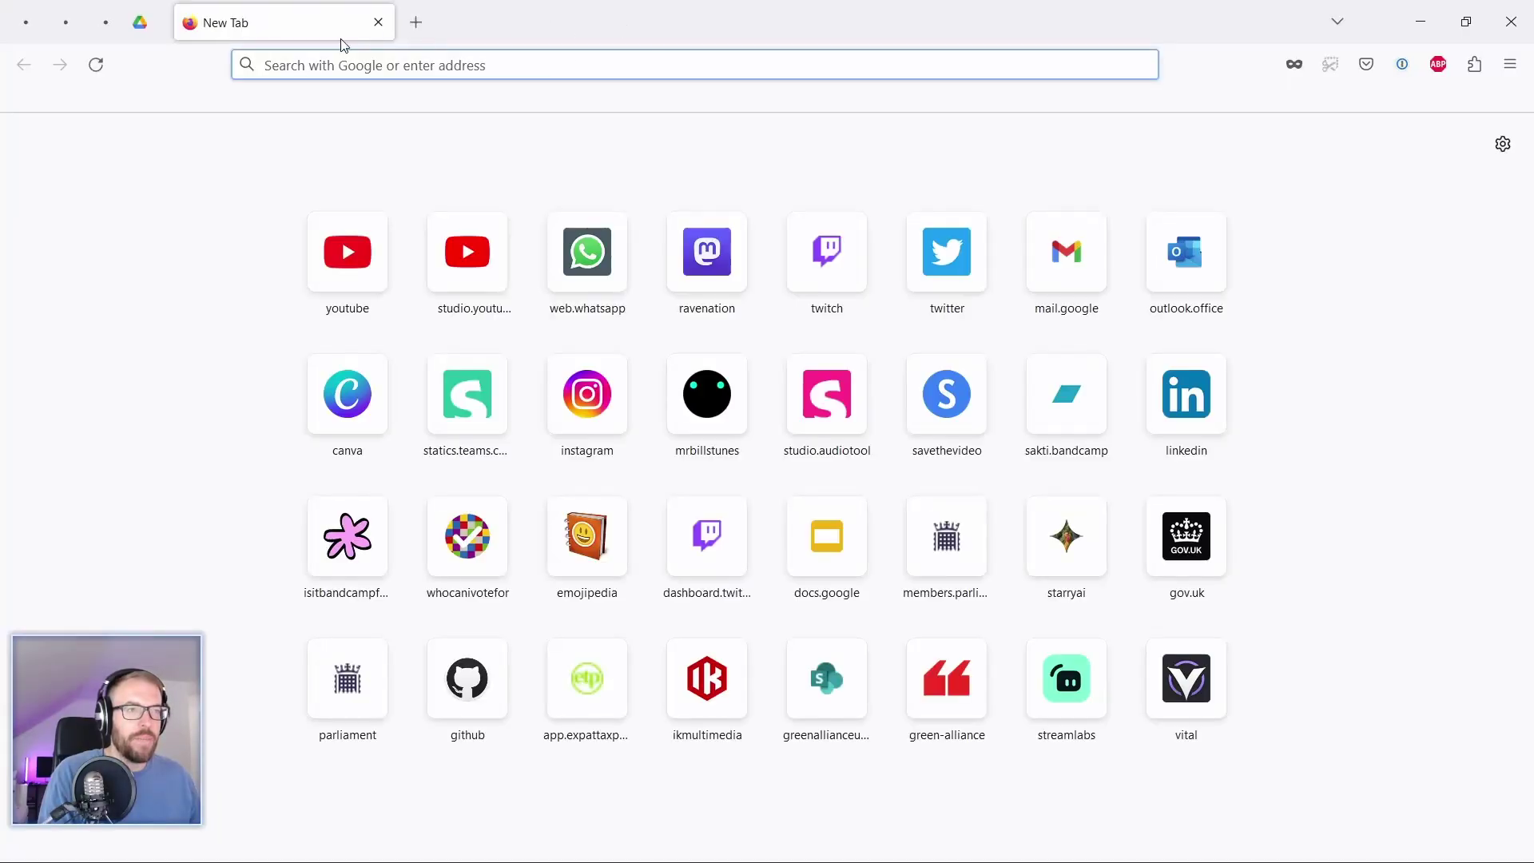
text(helsink)
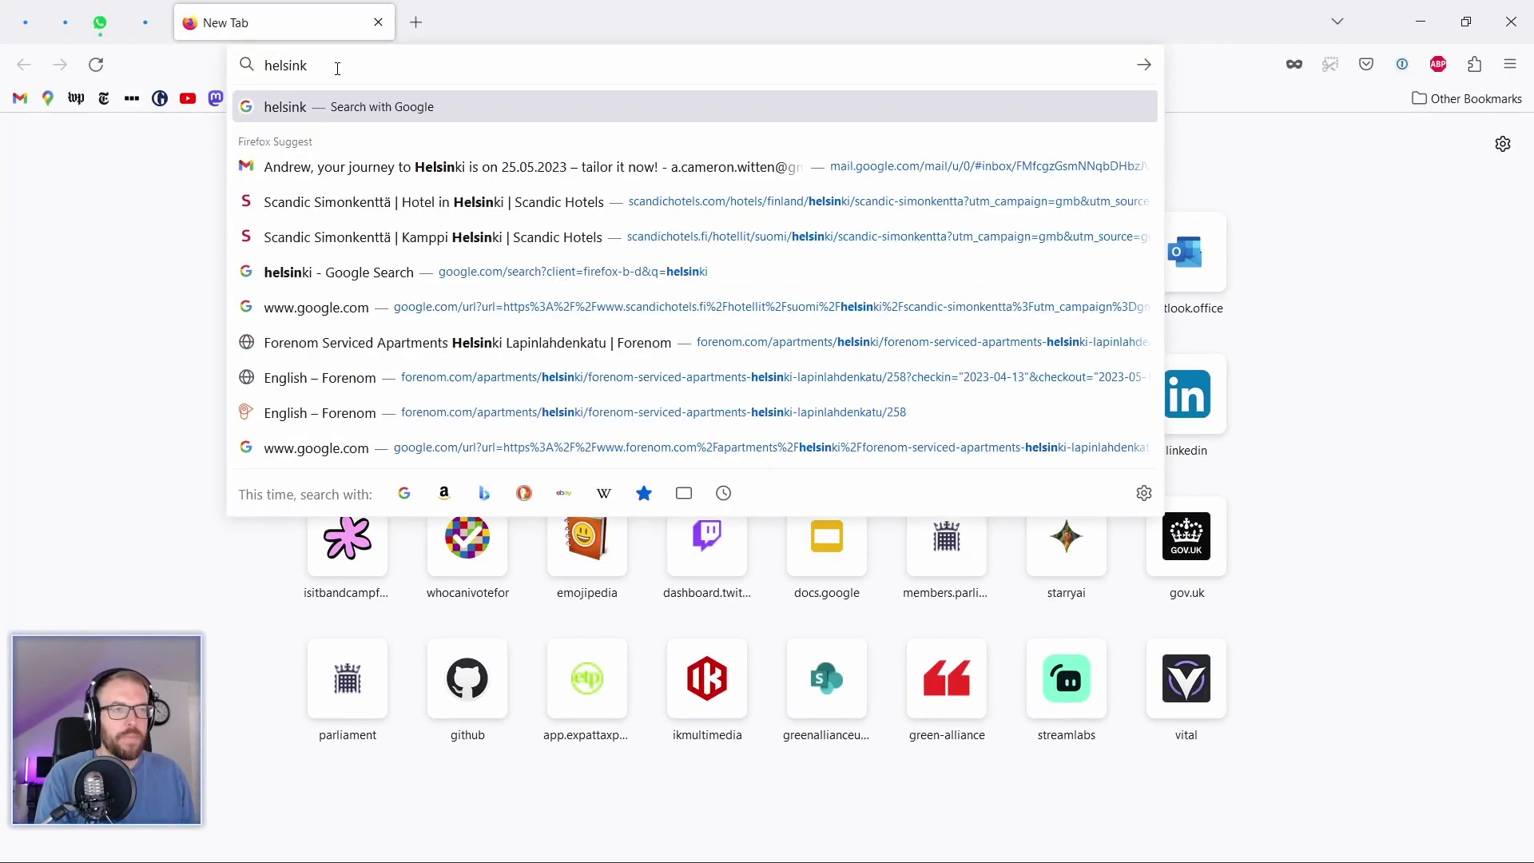
text(i population)
key(Return)
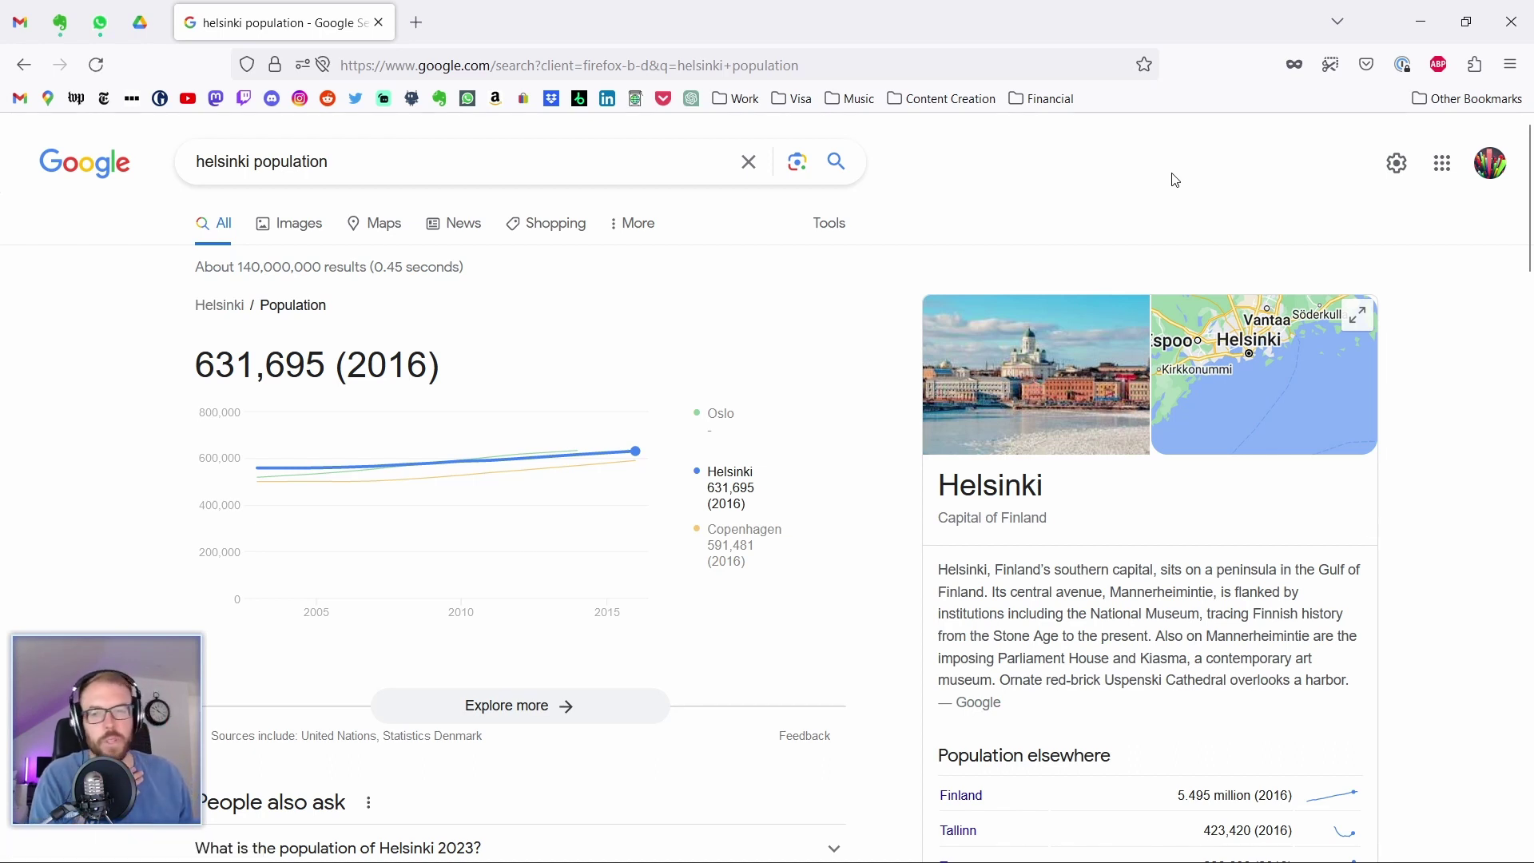
click(1522, 24)
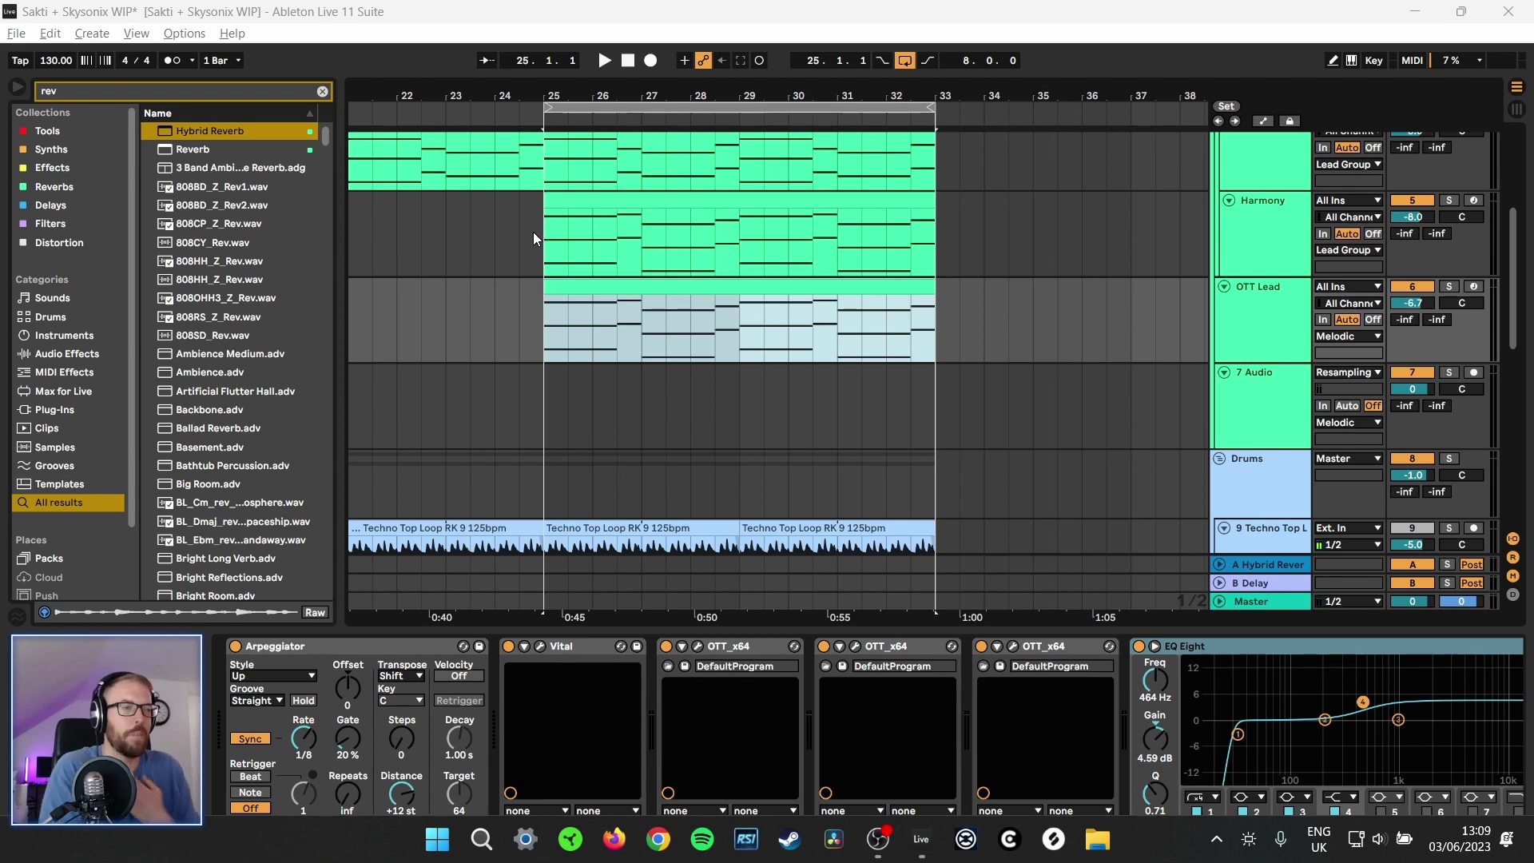
Select the Harmony and OTT Lead parts from bar 25 to 33, play them, and open the OTT Lead clip's notes
drag(547, 227, 948, 344)
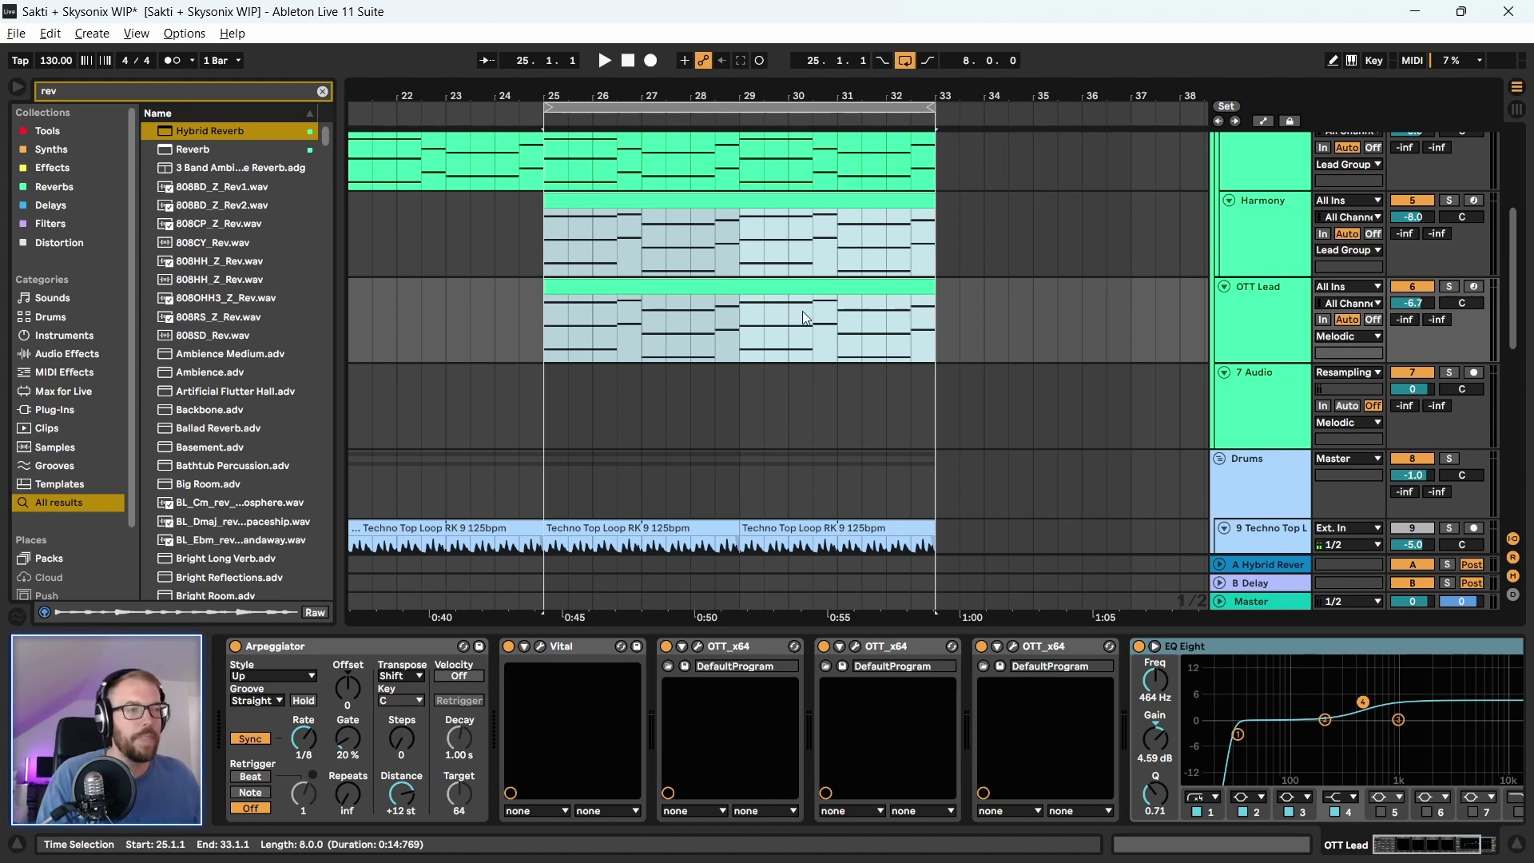
drag(545, 237, 927, 324)
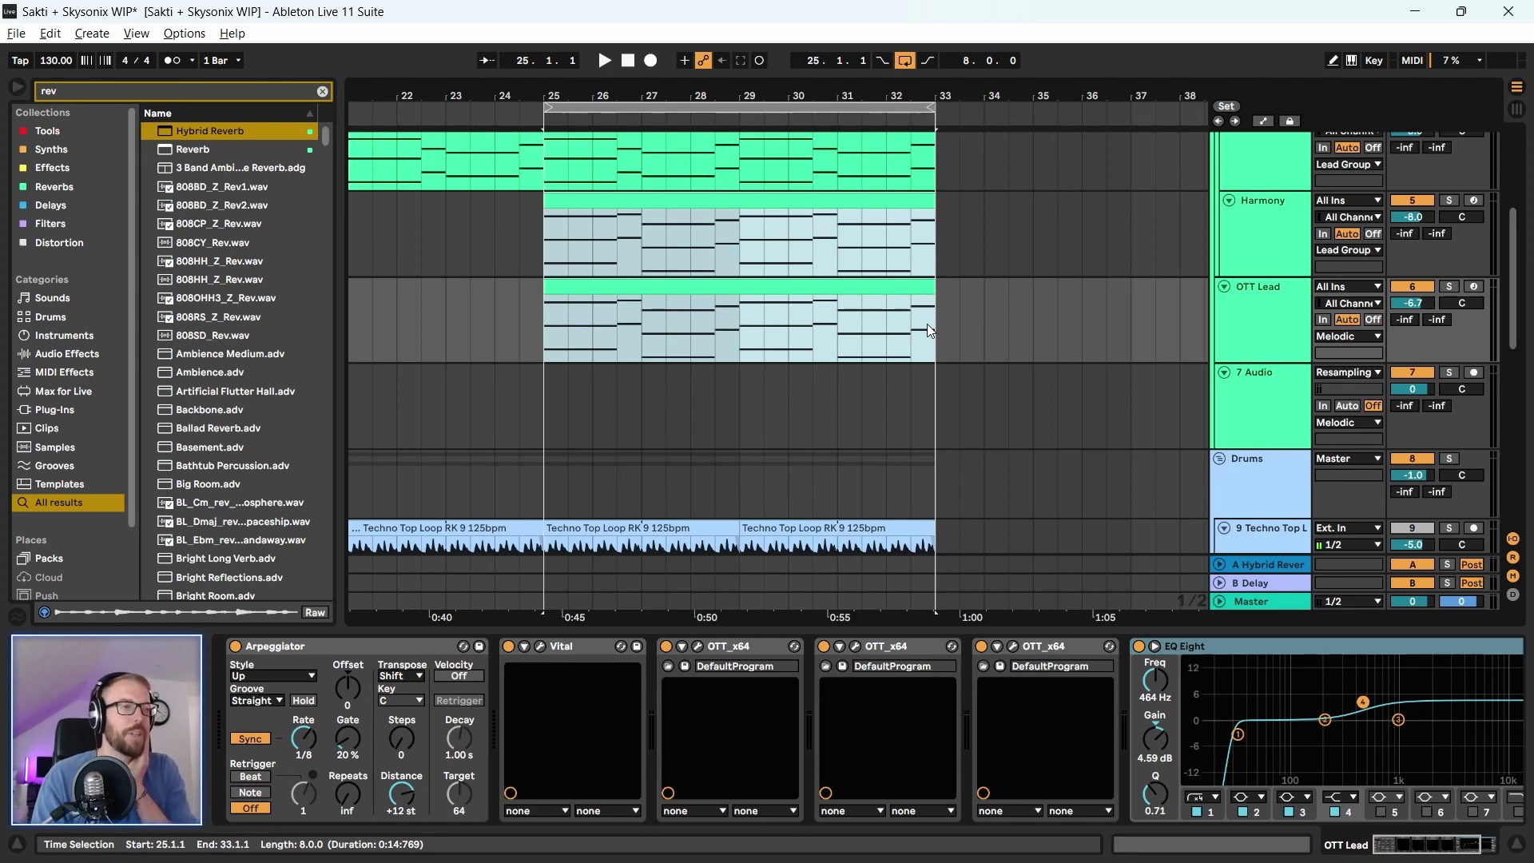
key(space)
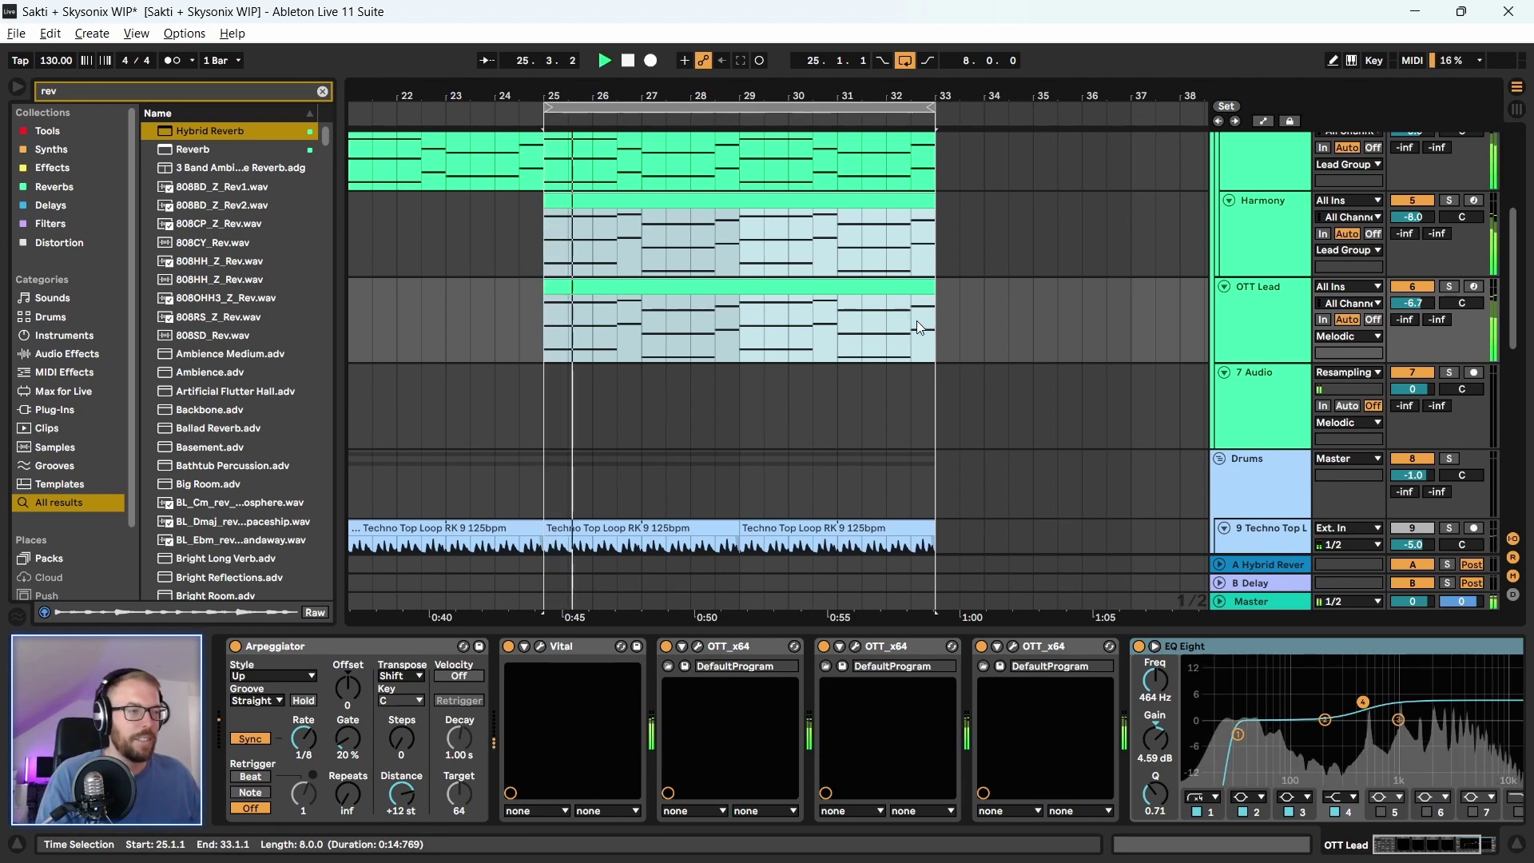
scroll(889, 358, up, 3)
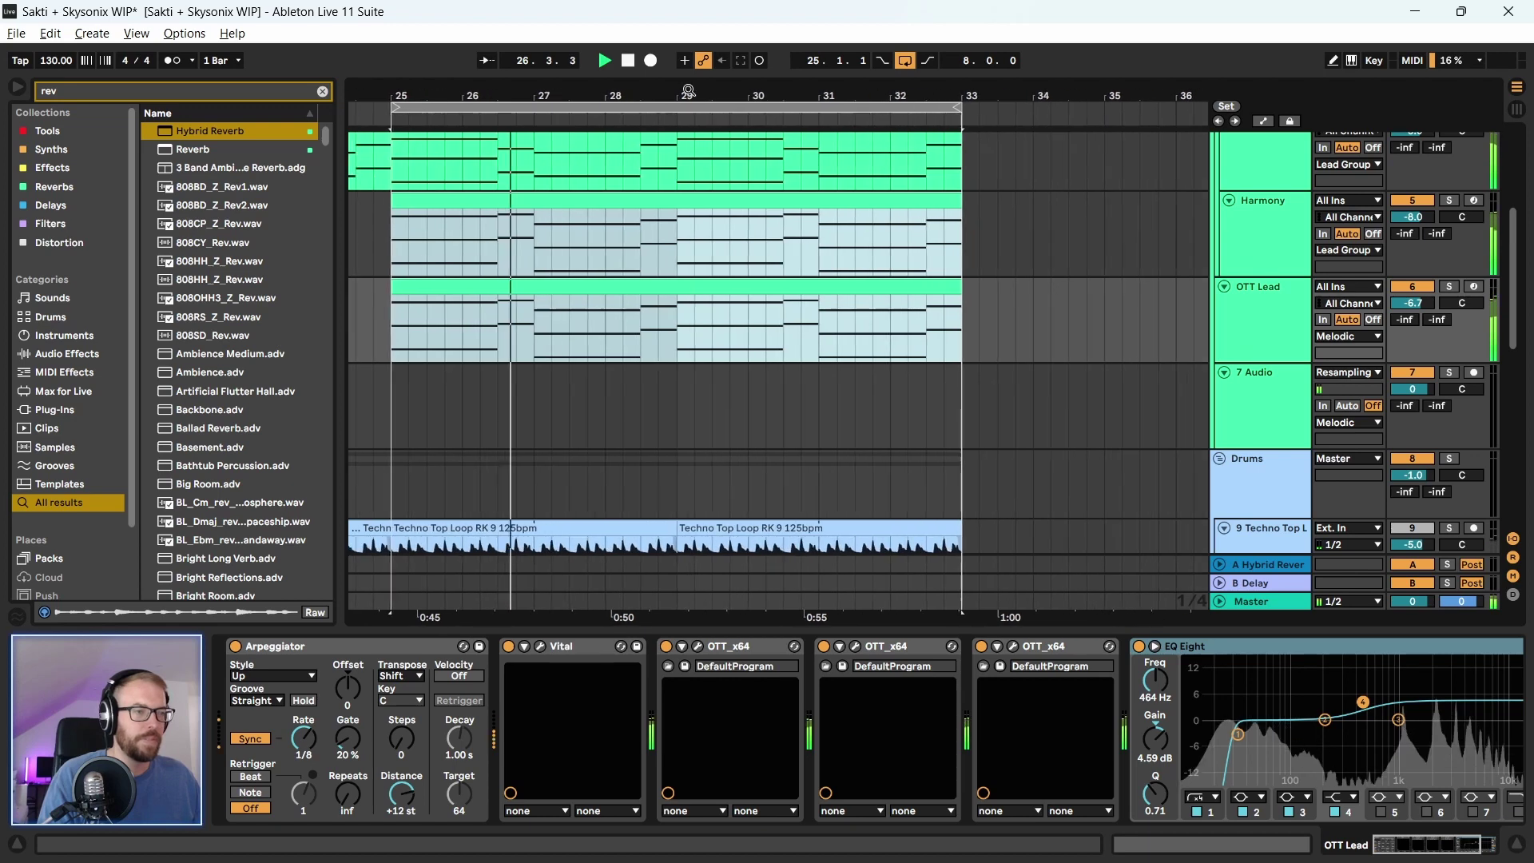
click(702, 286)
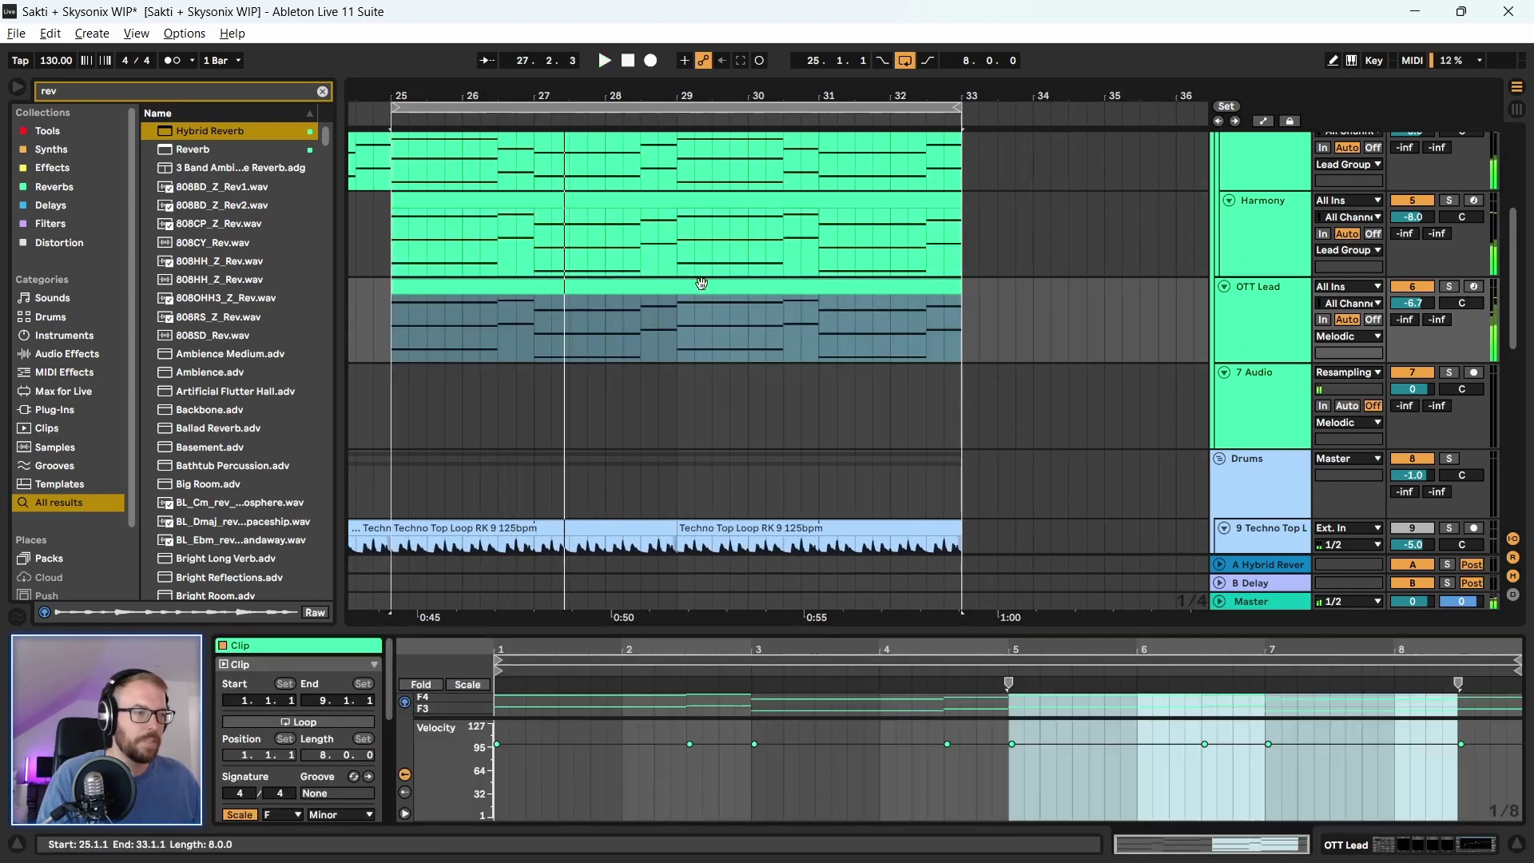
Select all notes in the OTT Lead clip from bar 25 to 33 and transpose them down one octave
drag(774, 626, 774, 213)
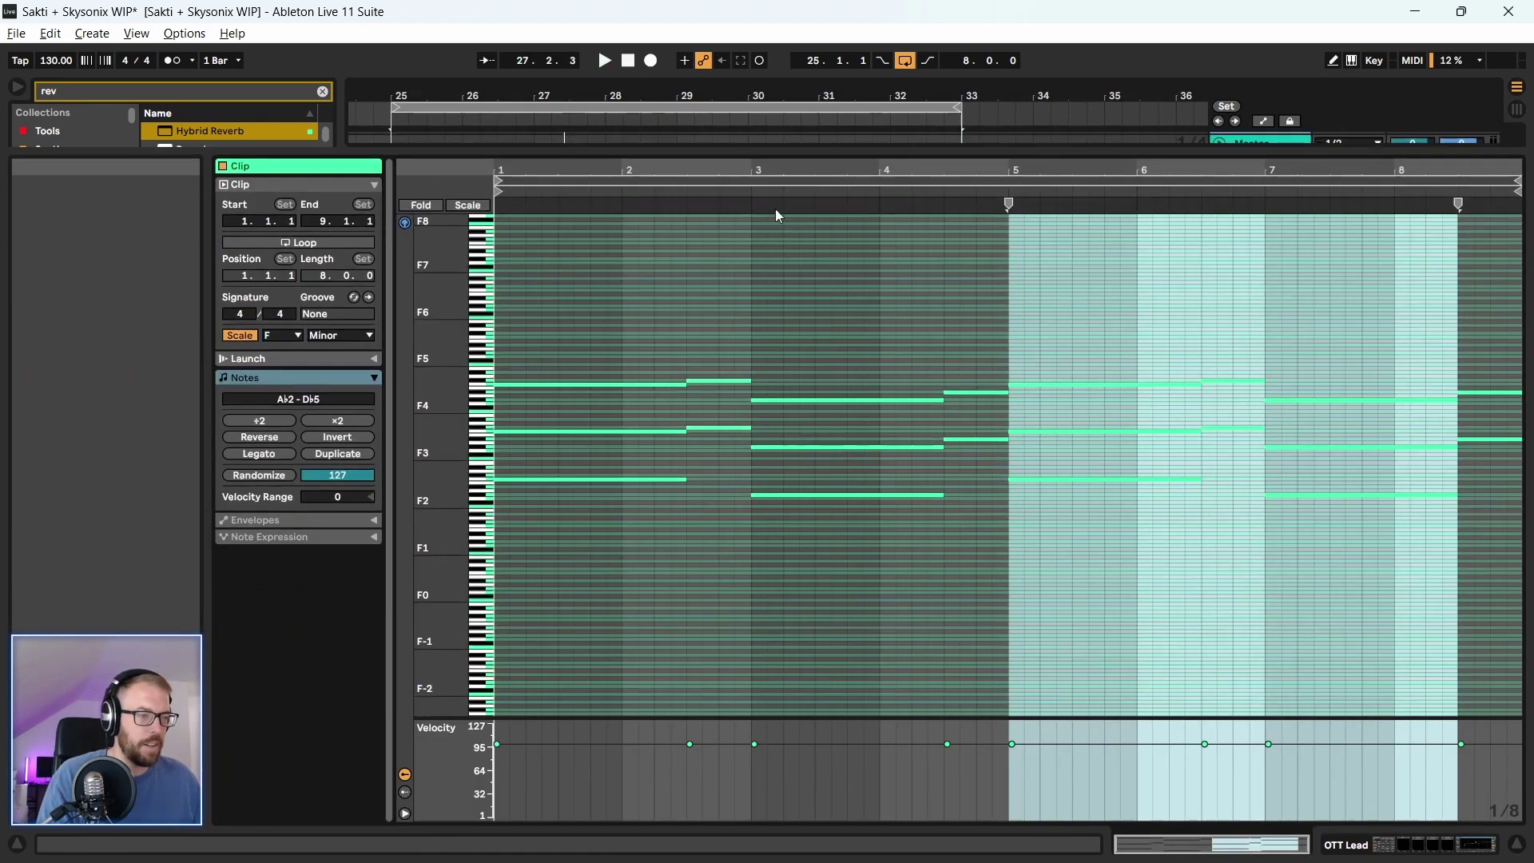
click(727, 529)
drag(548, 301, 1530, 687)
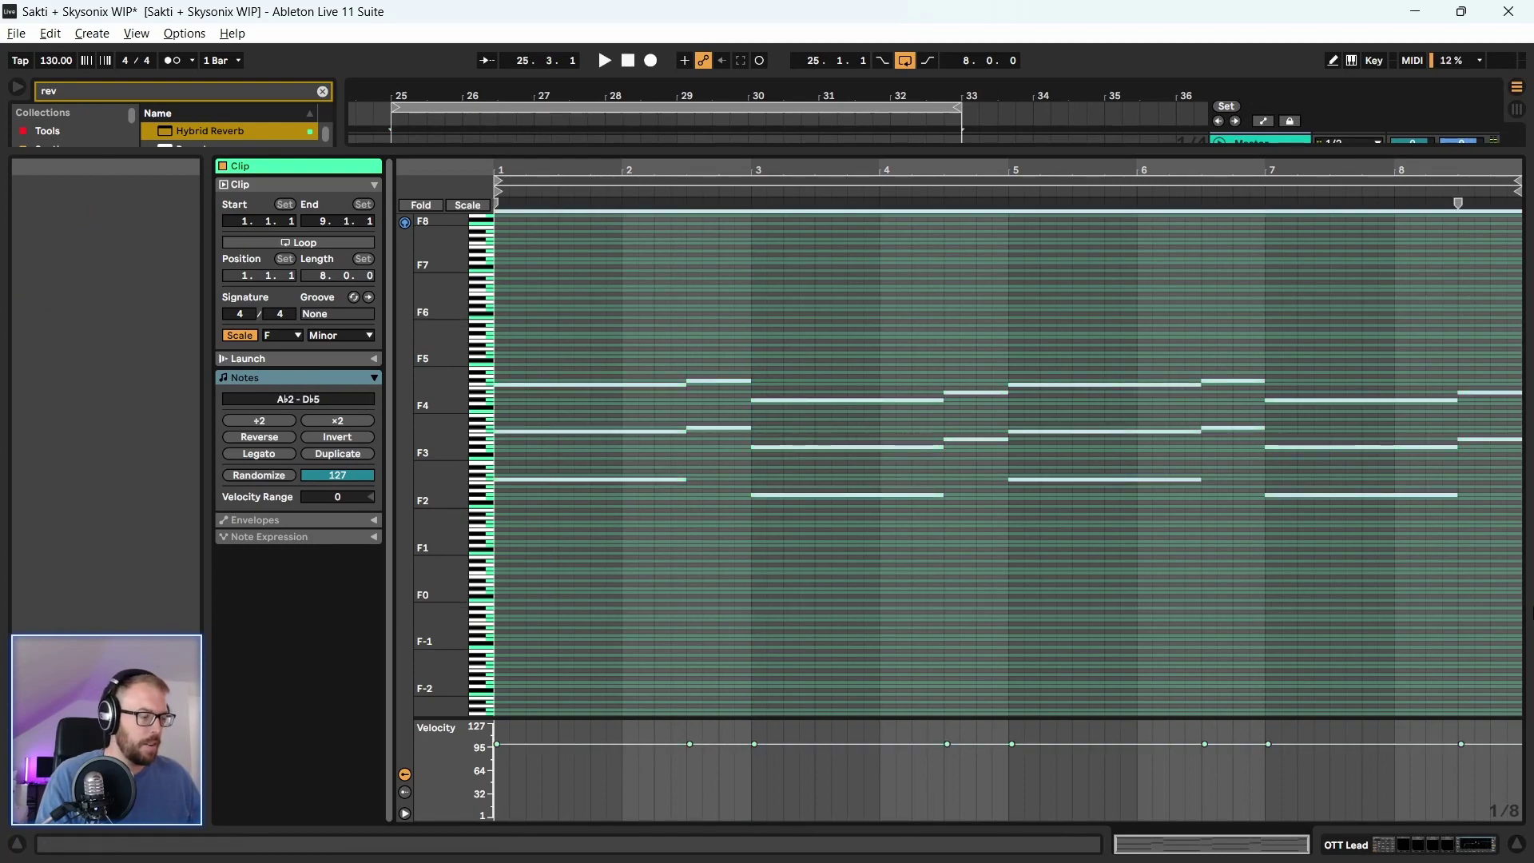
key(shift+Down)
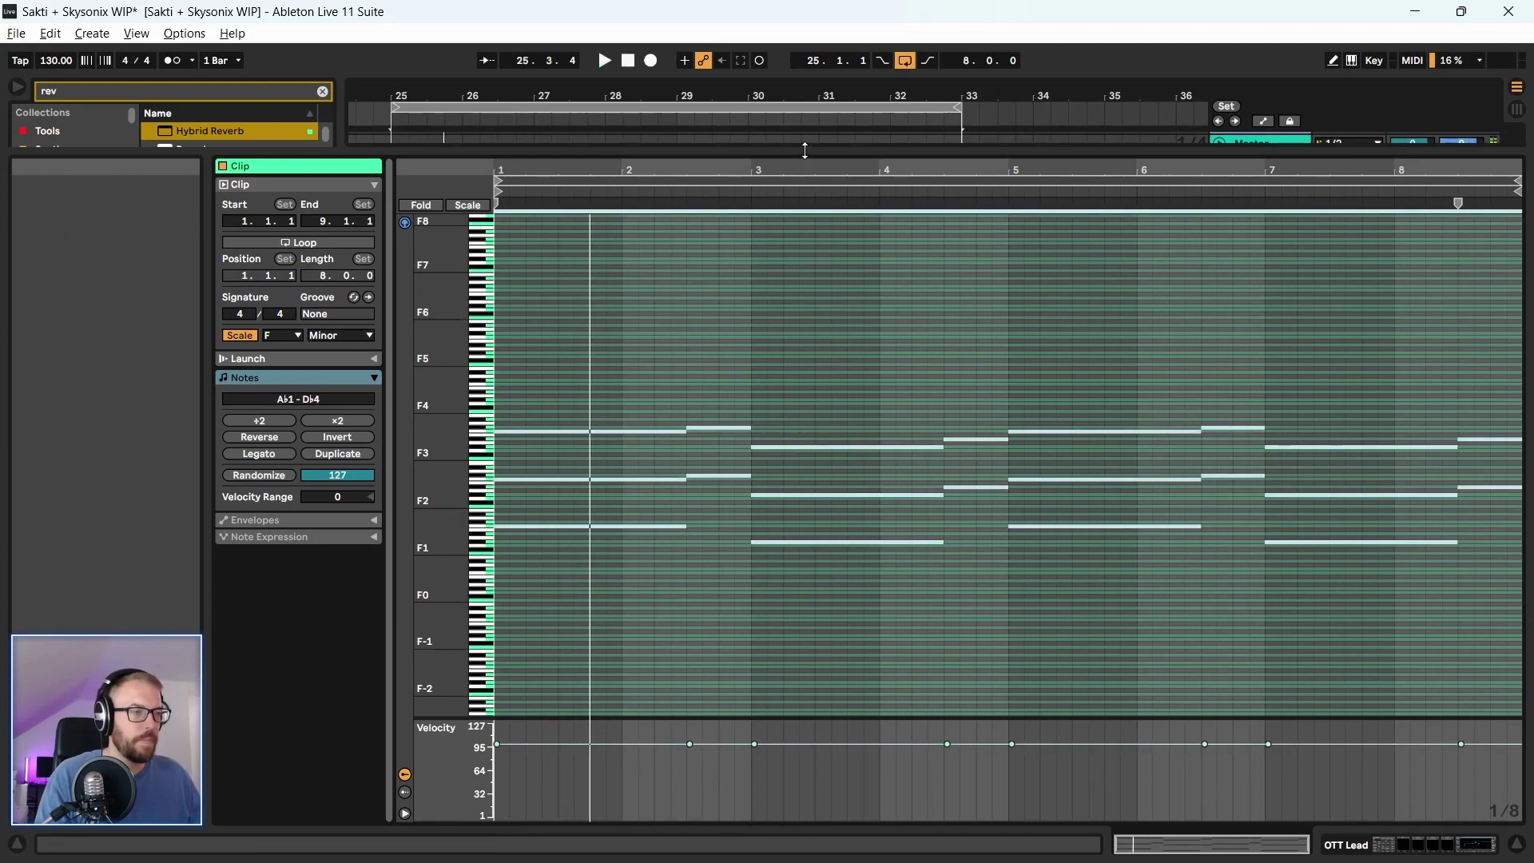
drag(806, 155, 809, 631)
key(h)
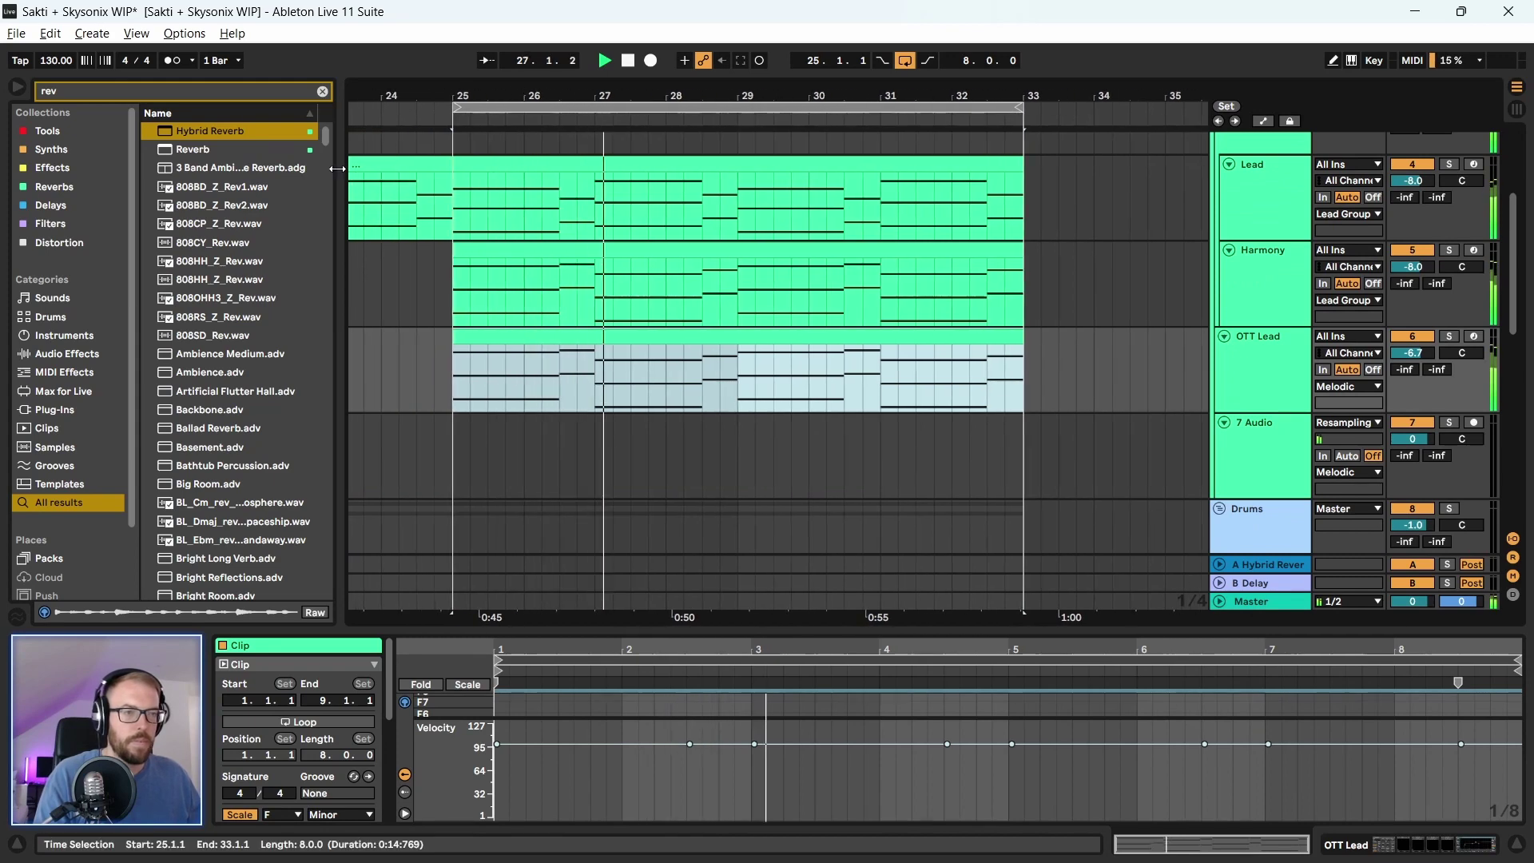
Add Hybrid Reverb after EQ Eight on the OTT Lead track, turn off EQ Eight and play the loop
double_click(238, 132)
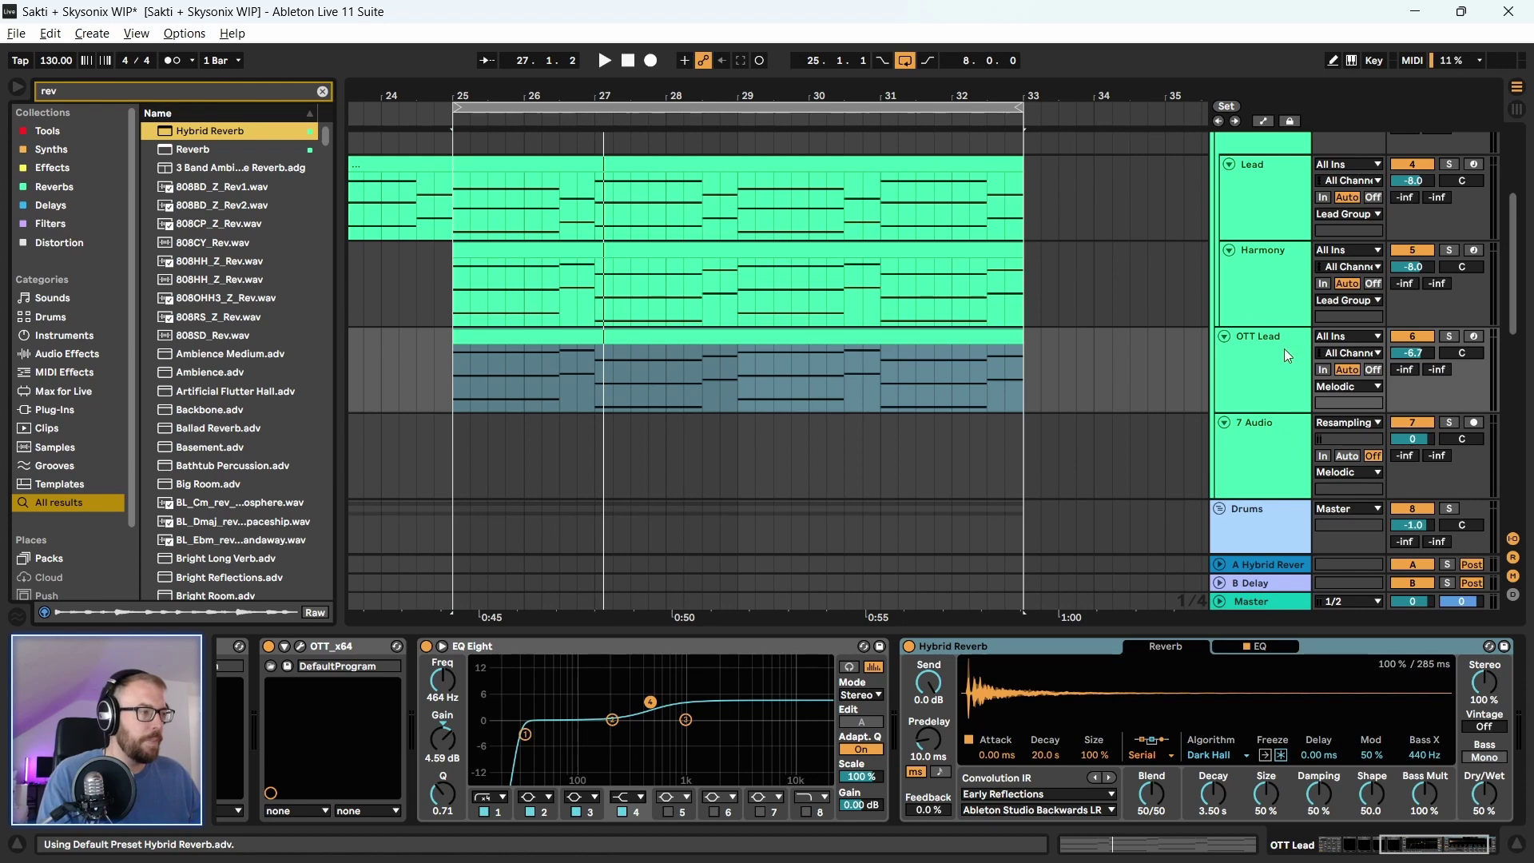
click(426, 647)
key(space)
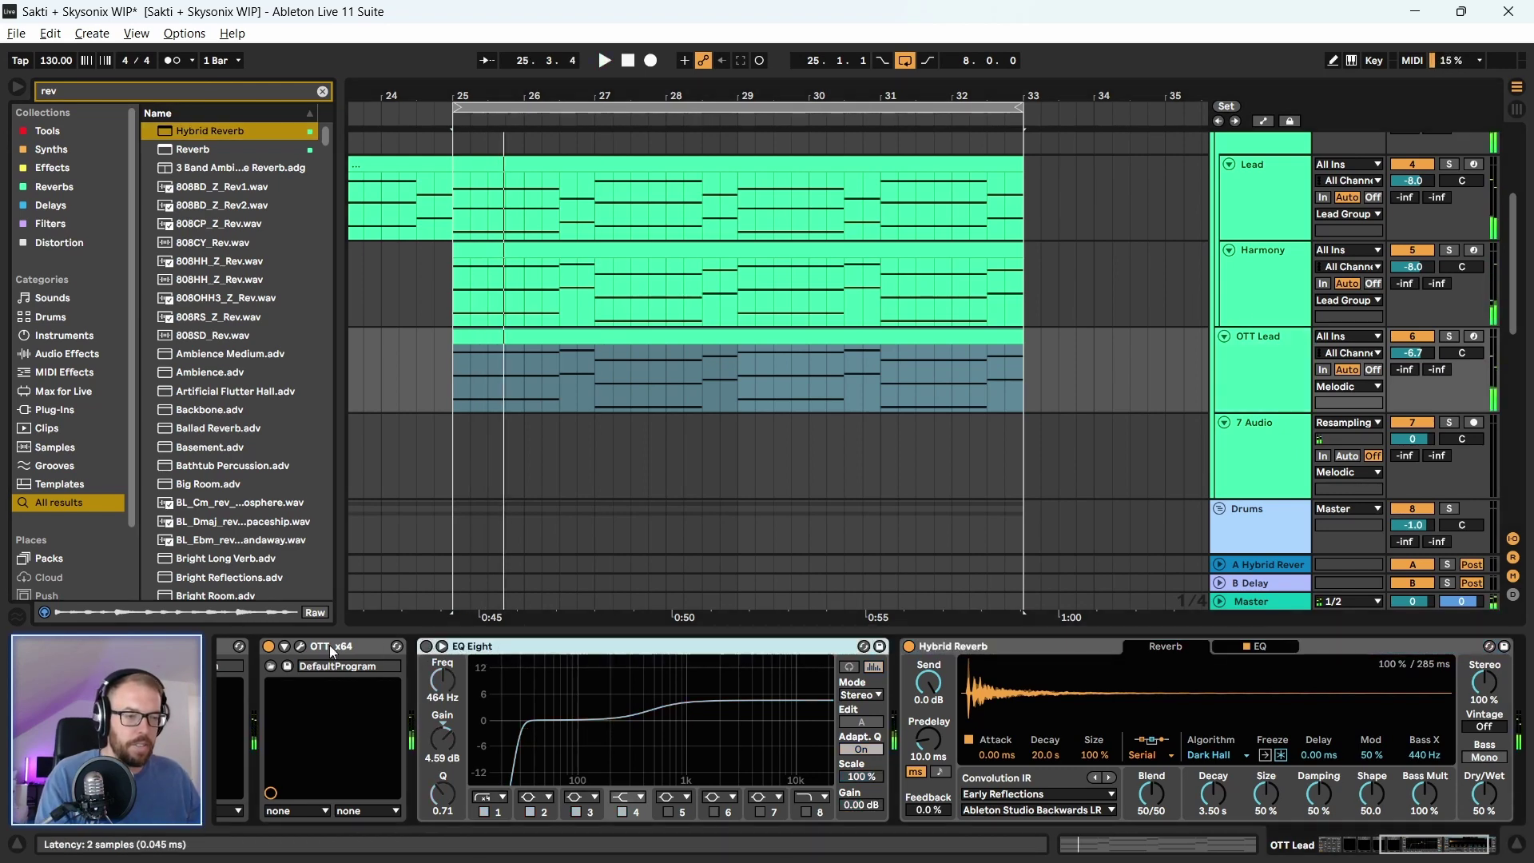
Examine the effects used in the OTT Lead's Vital patch during playback and close the plugin window
click(1357, 847)
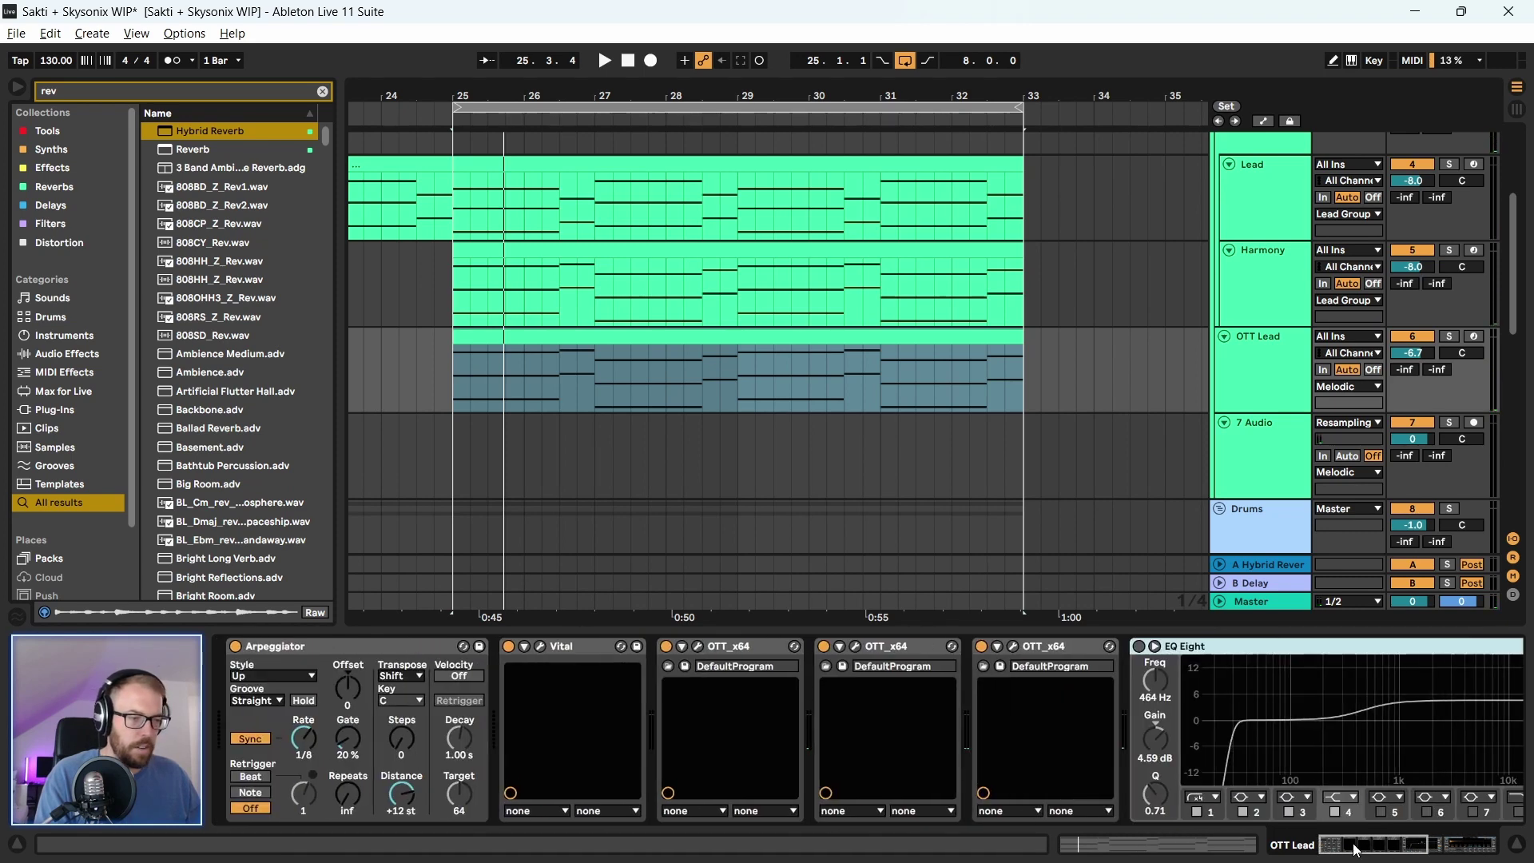
key(space)
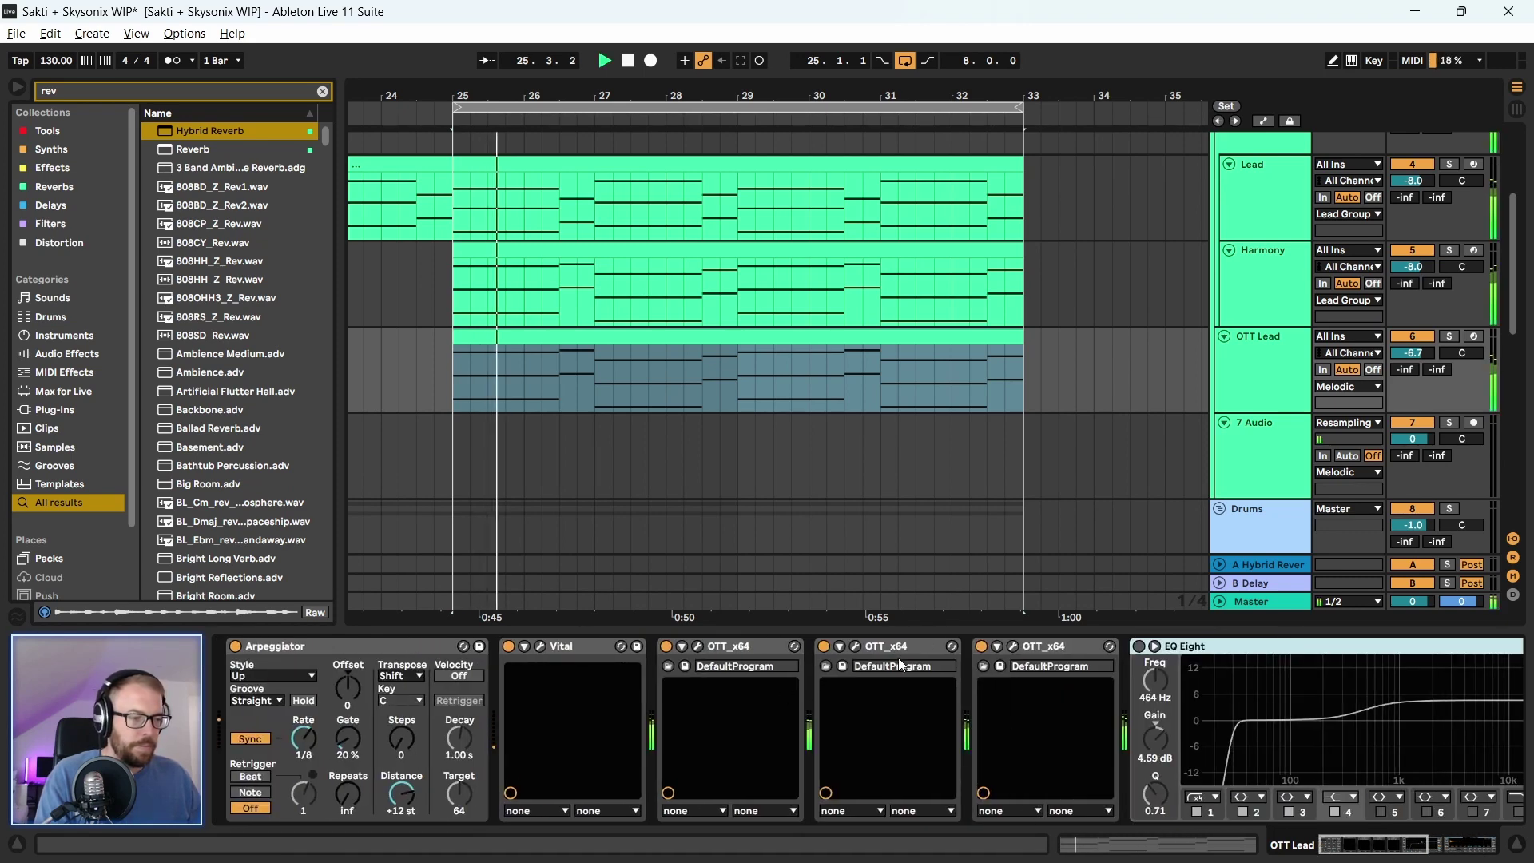
click(539, 648)
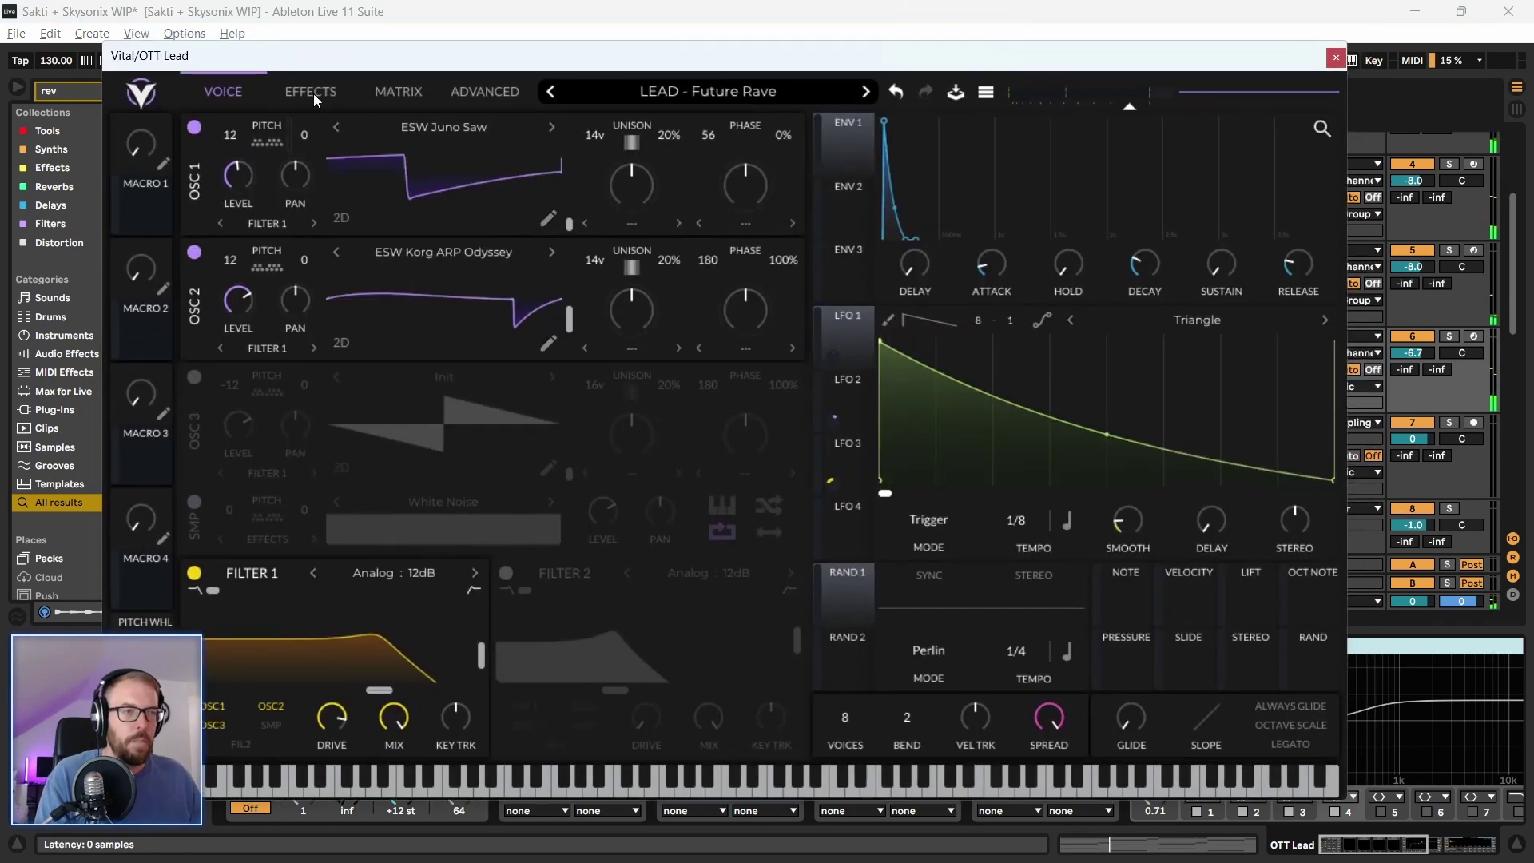
click(311, 91)
scroll(770, 199, up, 2)
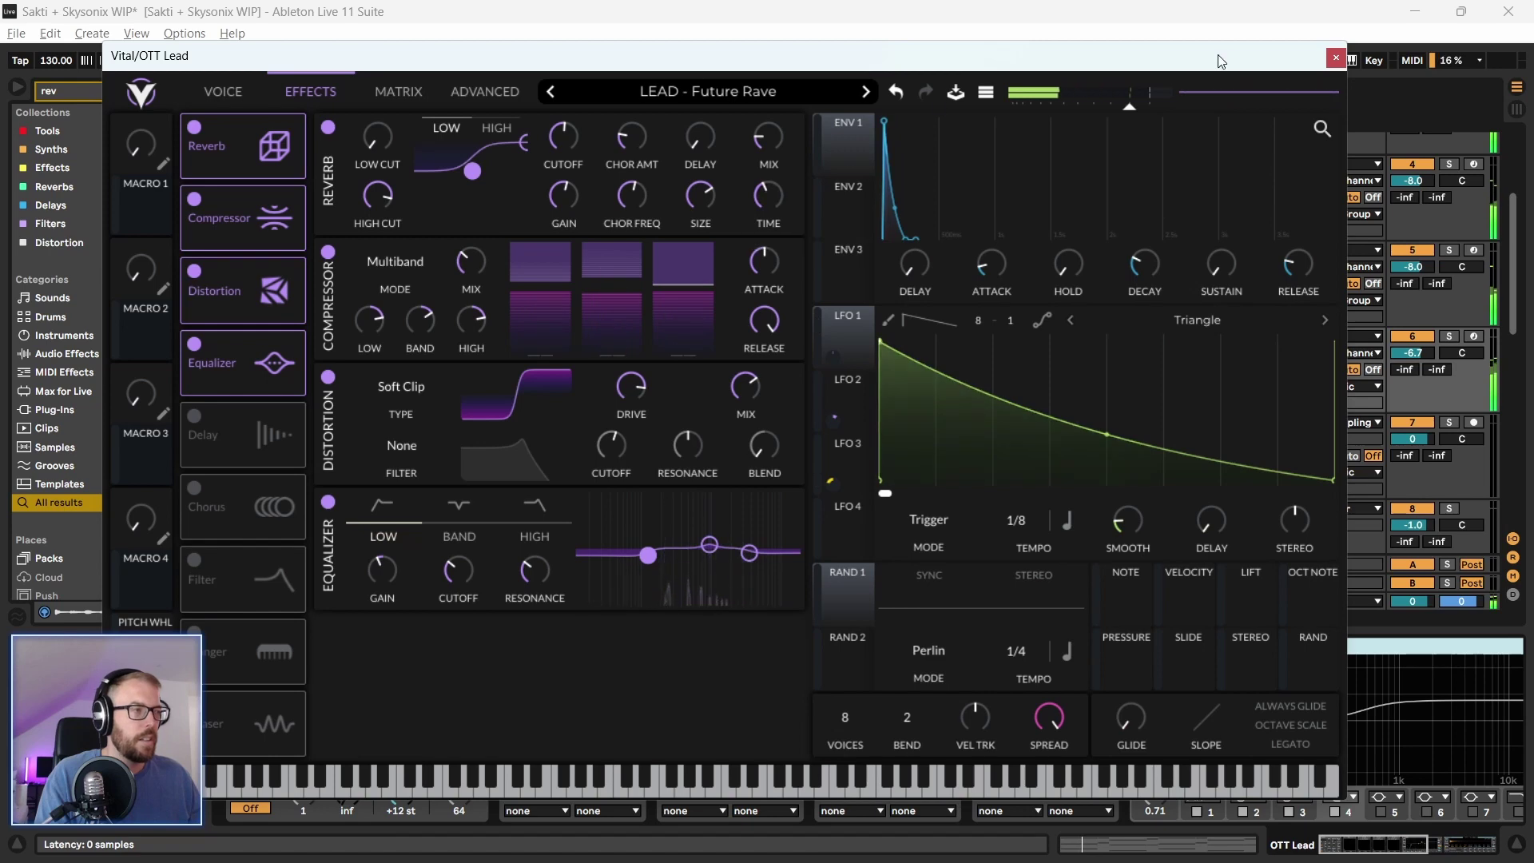
click(1336, 58)
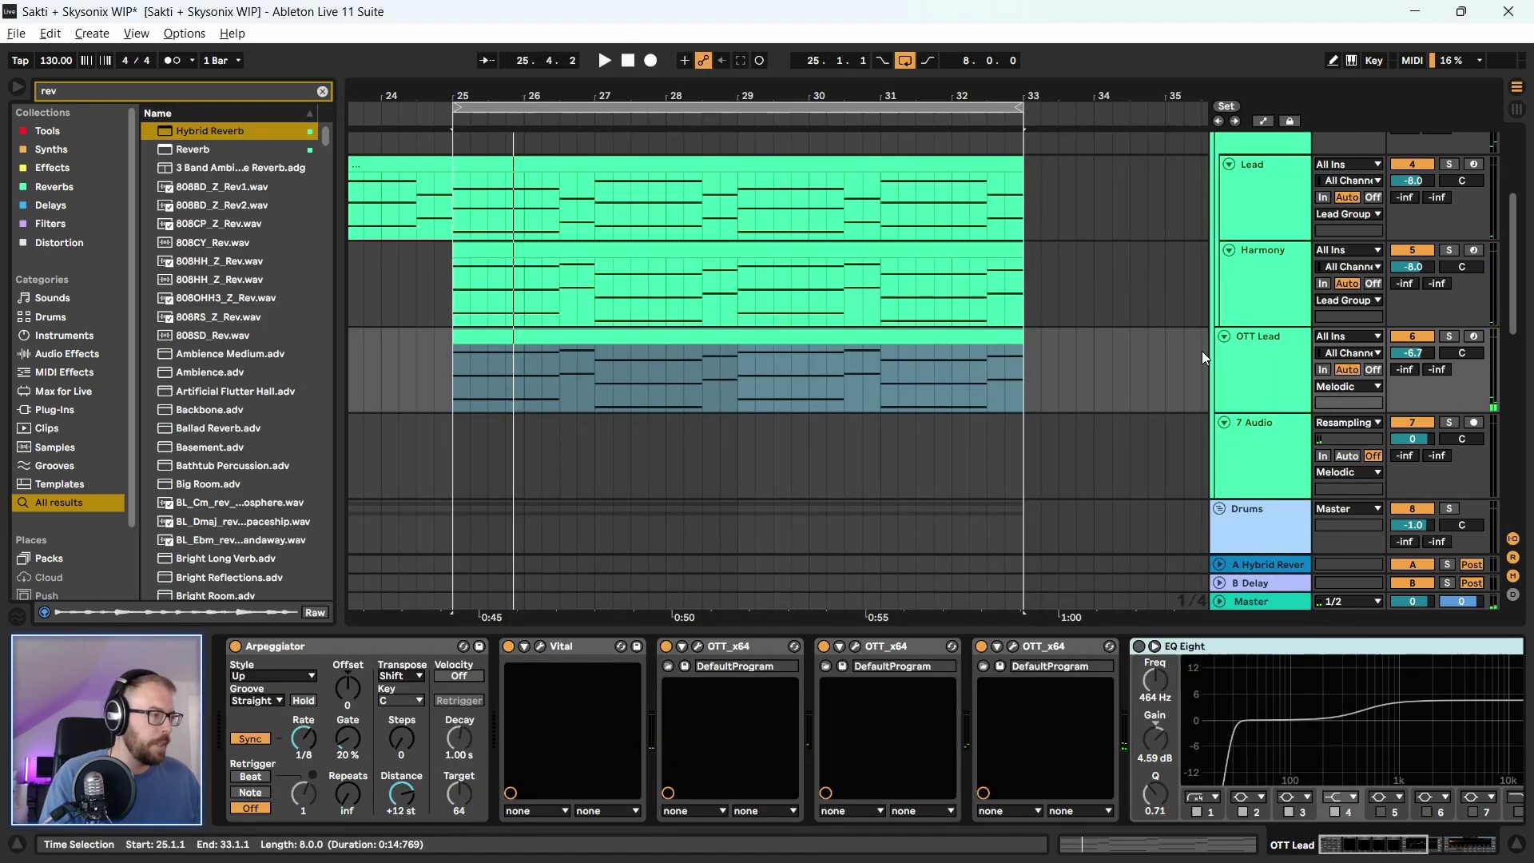
Set the OTT Lead's Hybrid Reverb blend to 0/100 and play the loop
click(1283, 386)
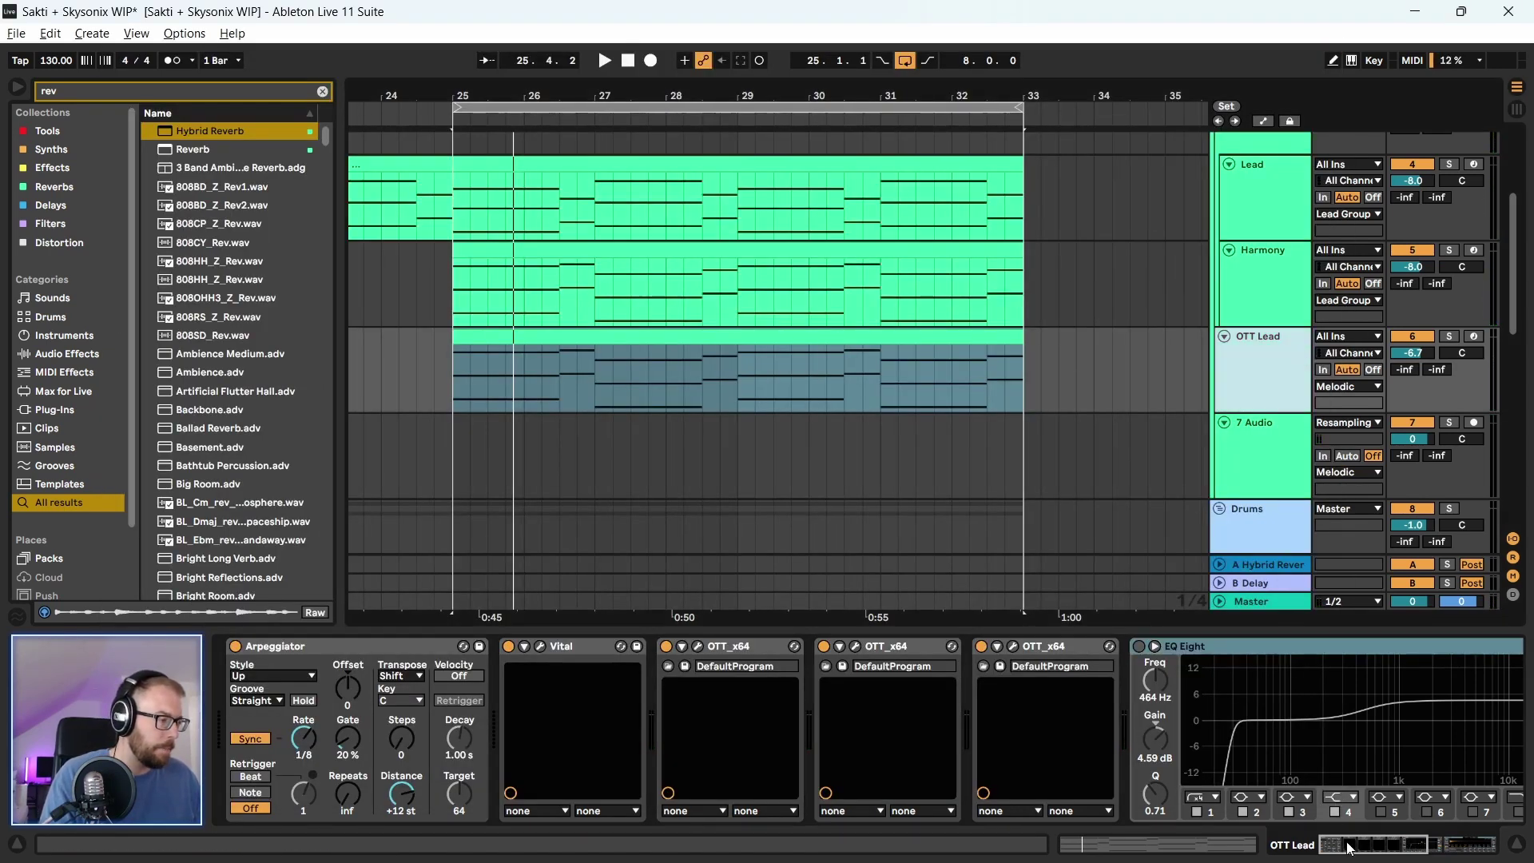
drag(1349, 849, 1415, 848)
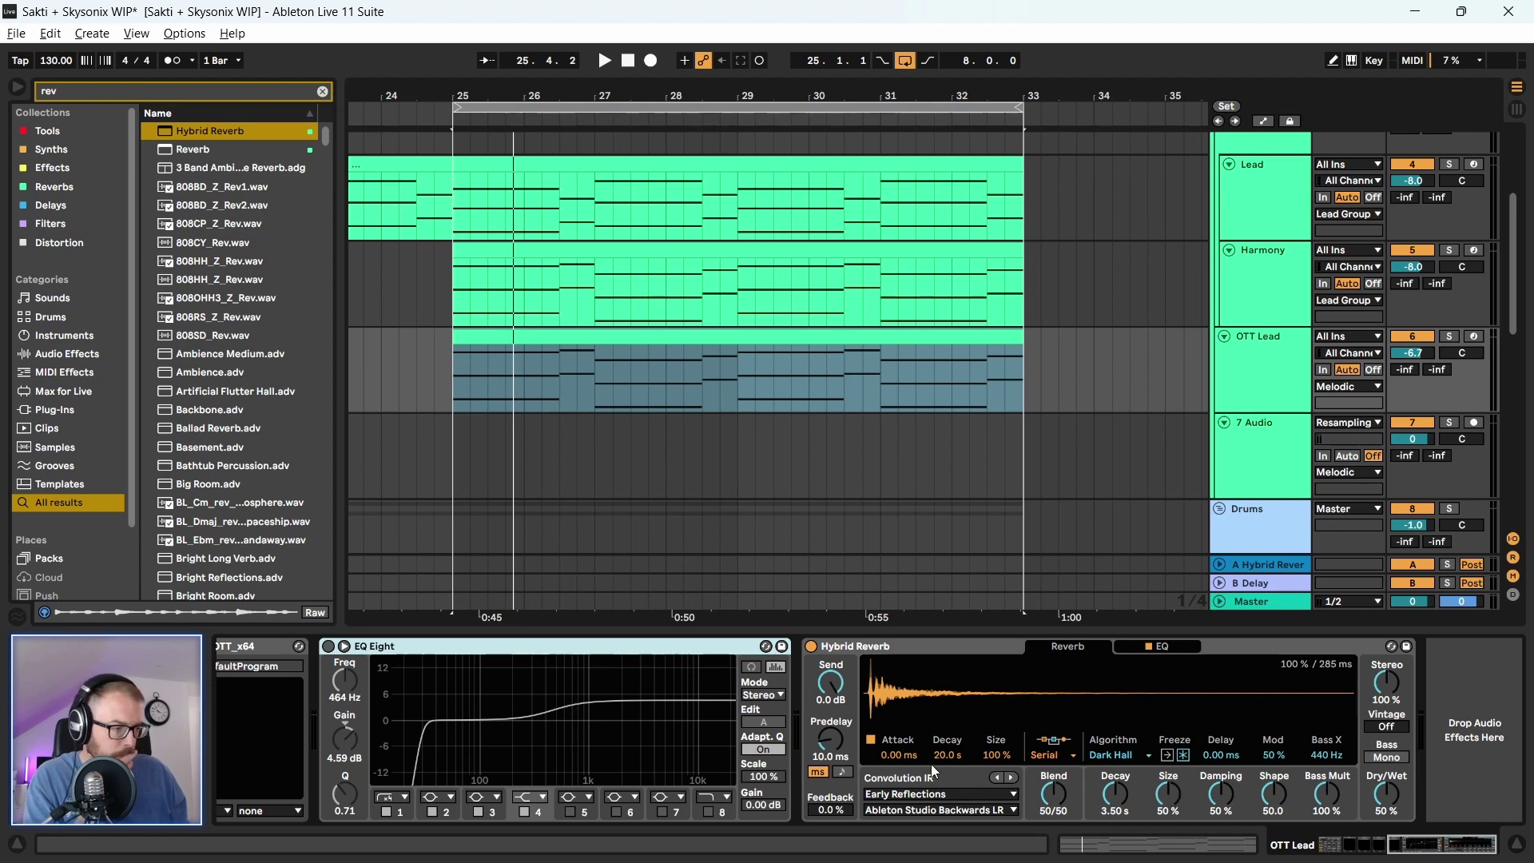
drag(1054, 792, 1053, 808)
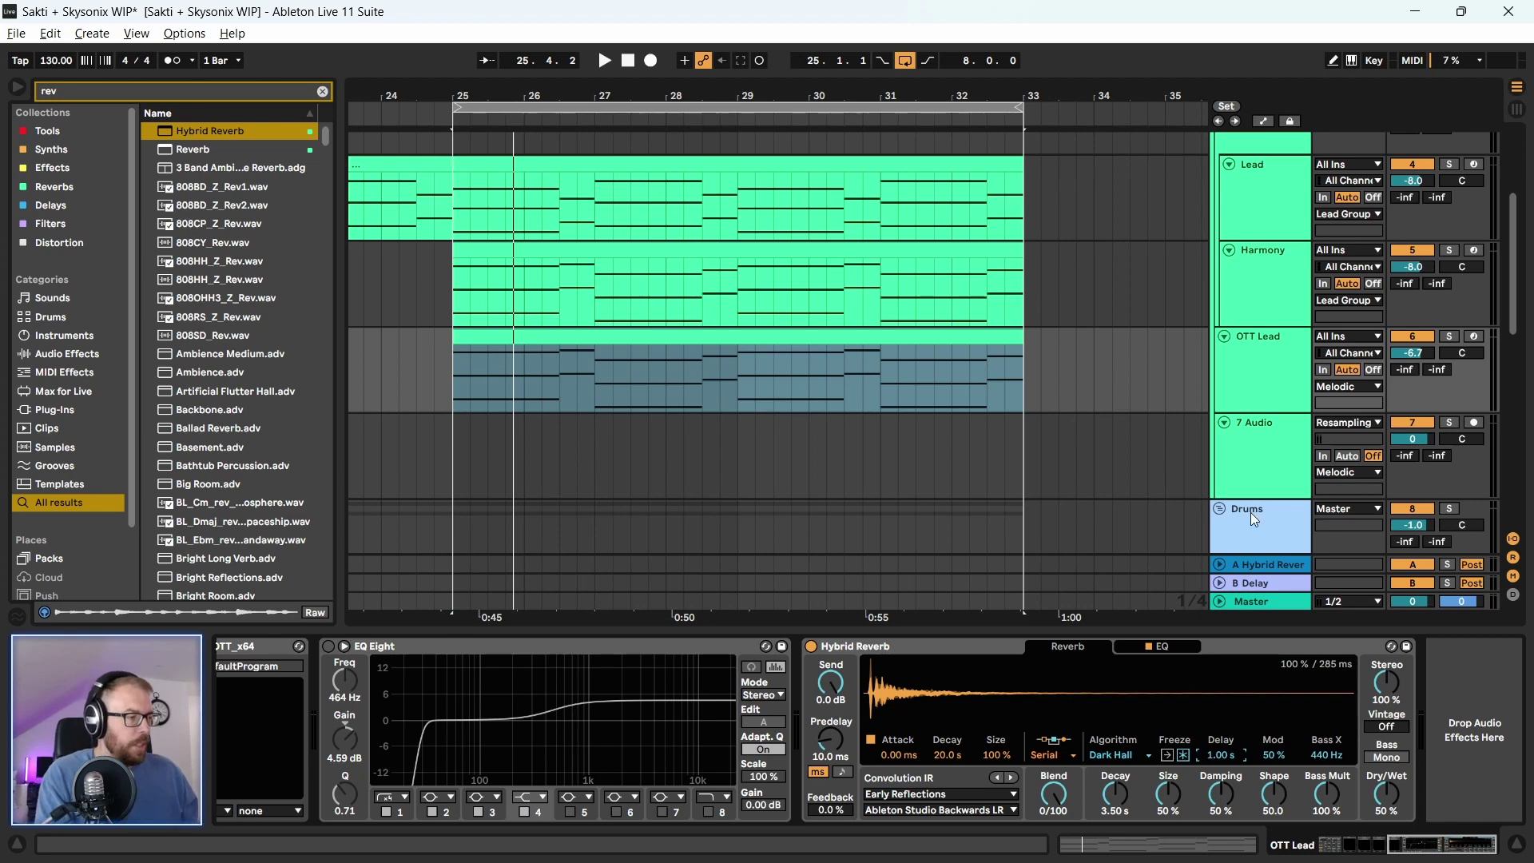
key(space)
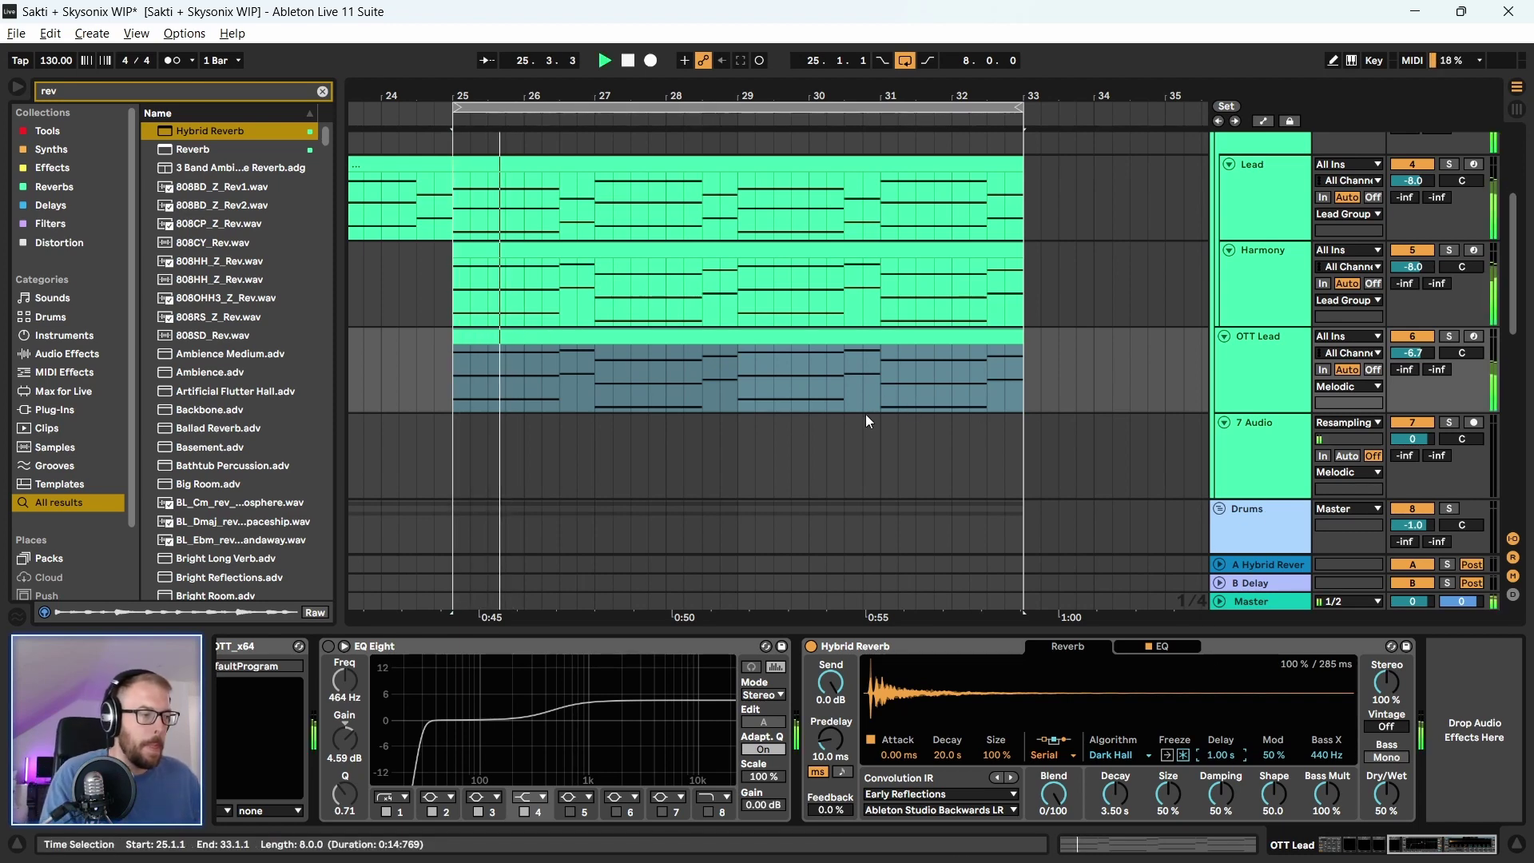
key(space)
key(space)
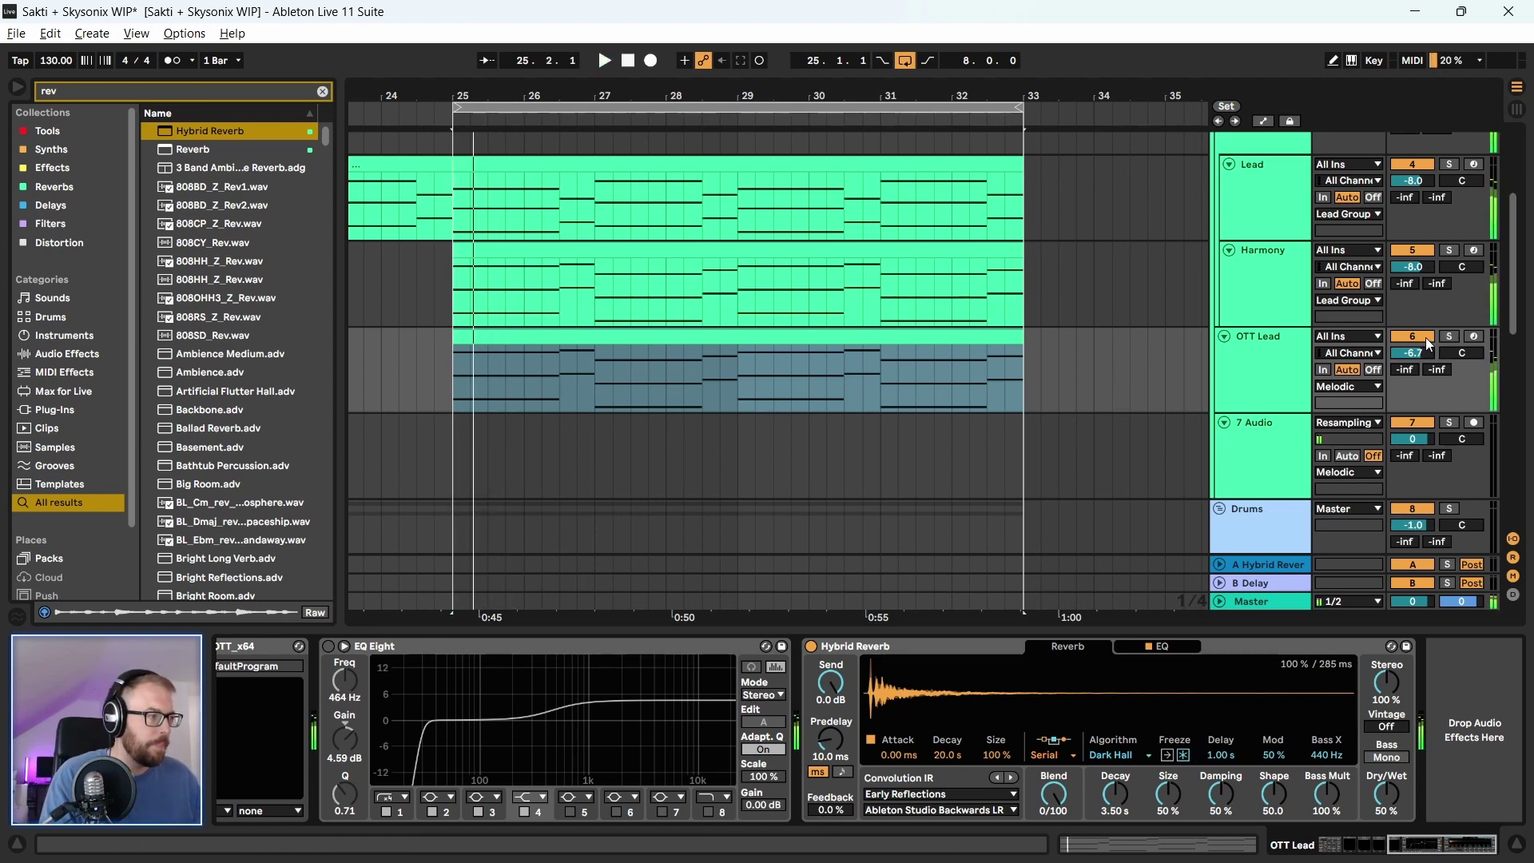
Solo the OTT Lead track and try its Hybrid Reverb at 100% Dry/Wet
click(1450, 337)
drag(1380, 802, 1380, 762)
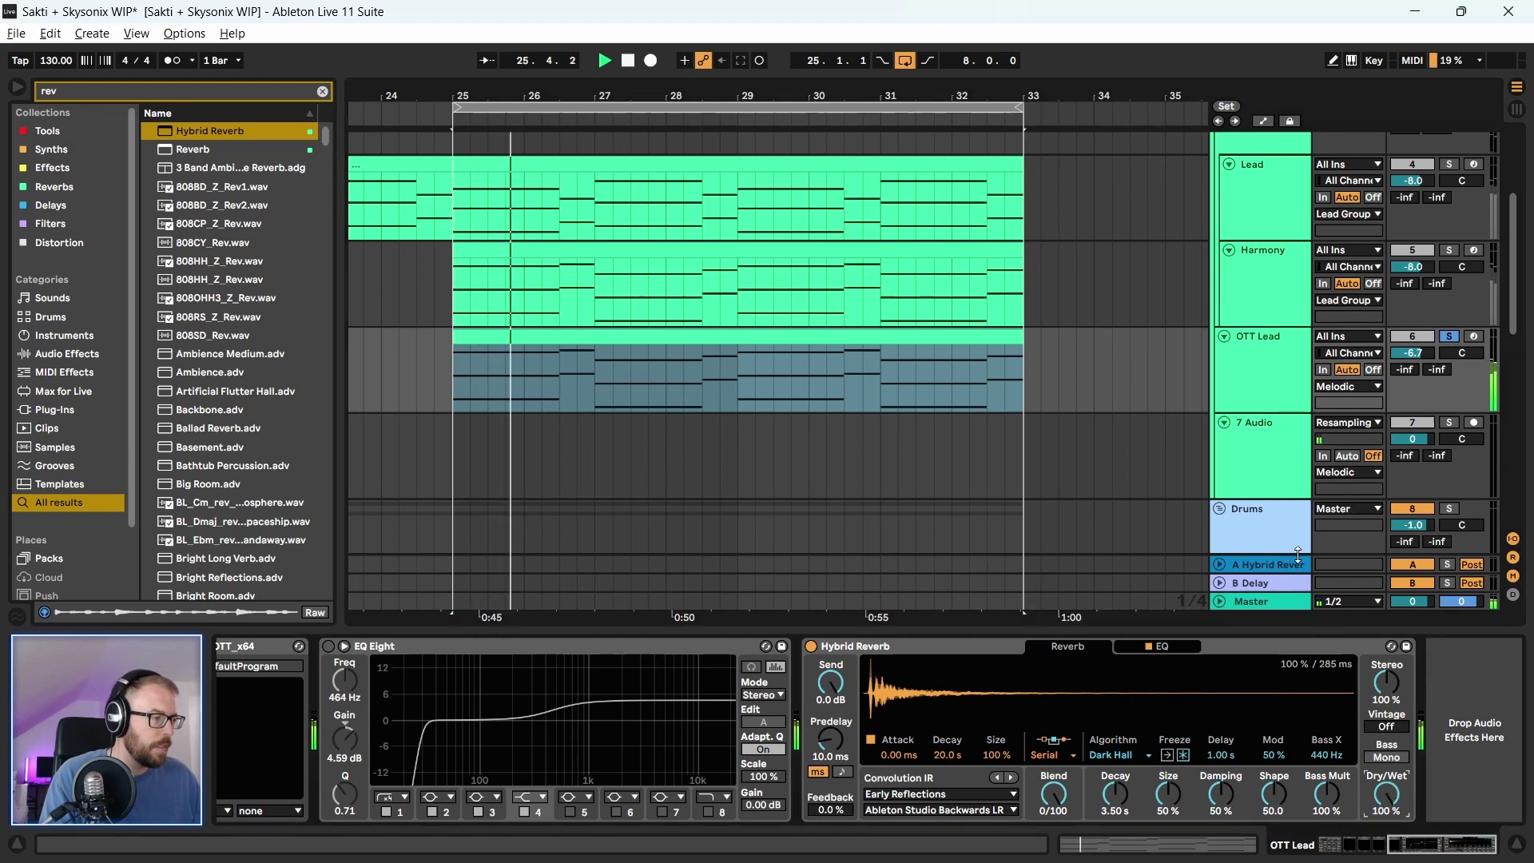
click(1248, 366)
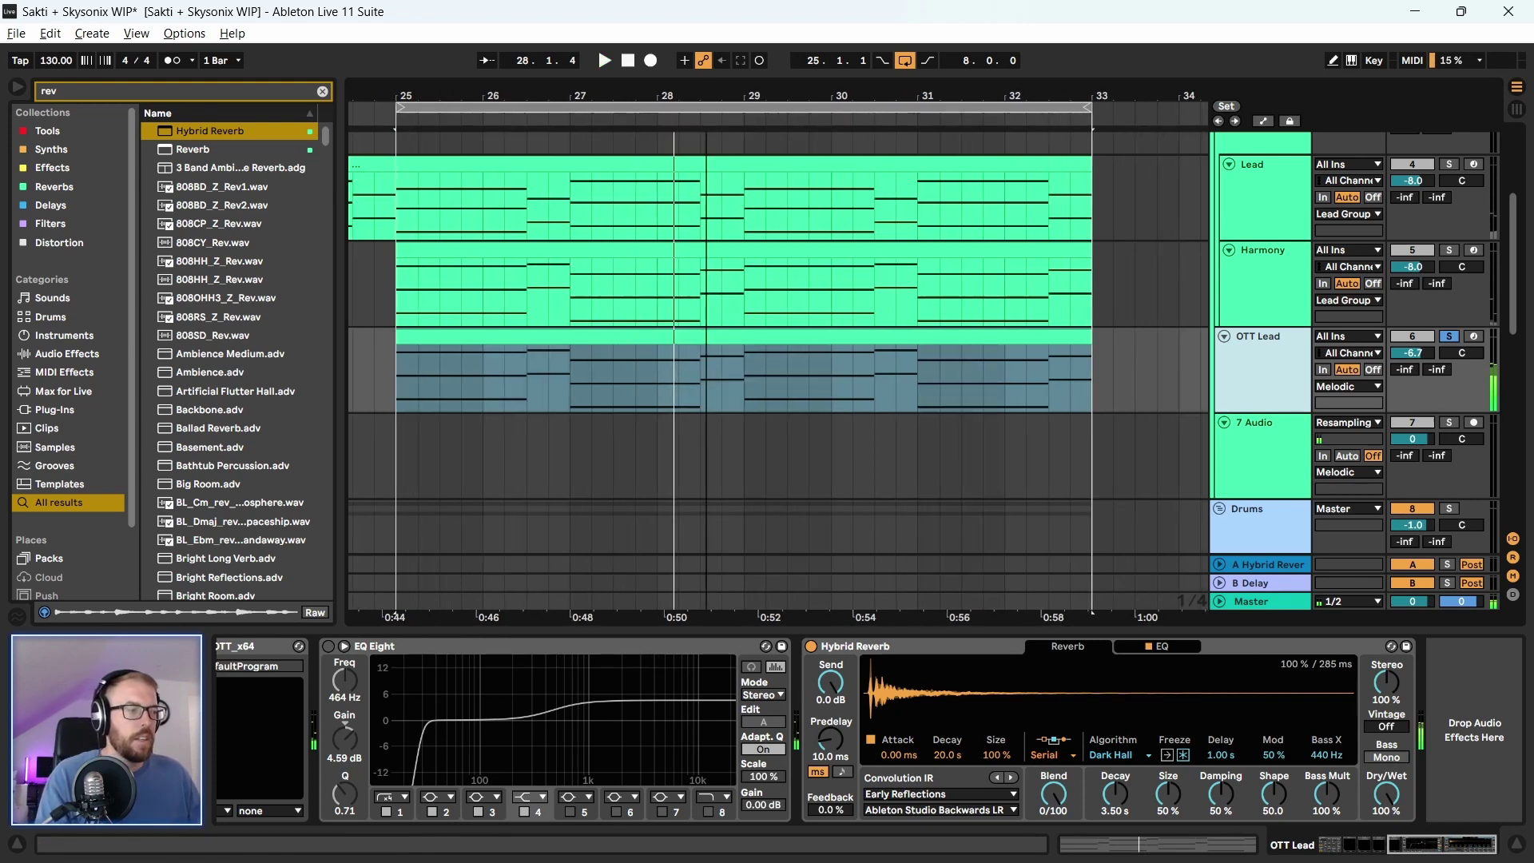
Solo the Lead Group and play it, switching the solo to the whole Melodic group
scroll(708, 214, up, 1)
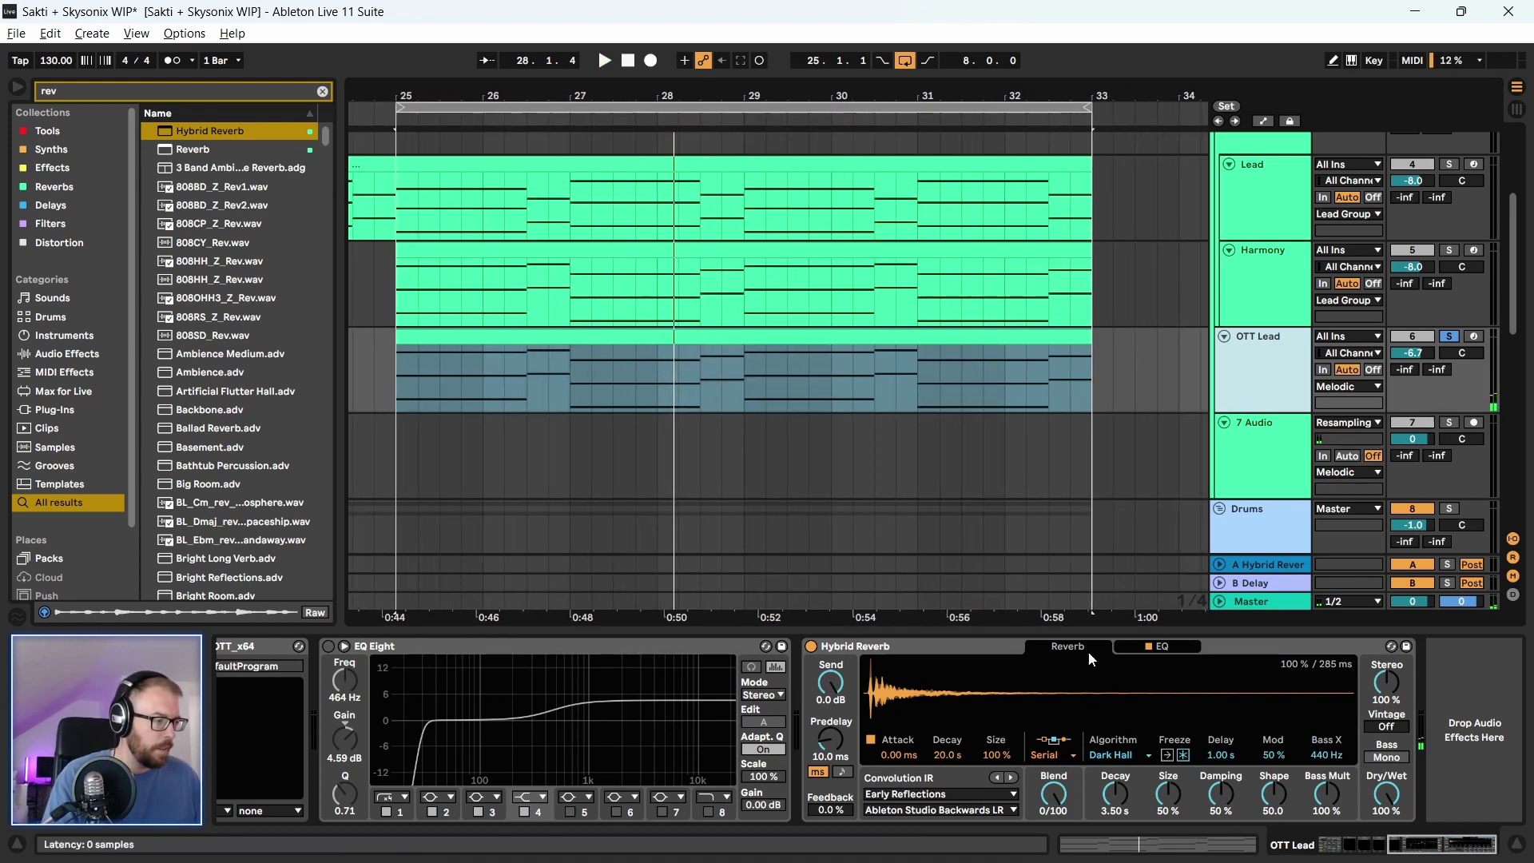
scroll(1406, 196, up, 3)
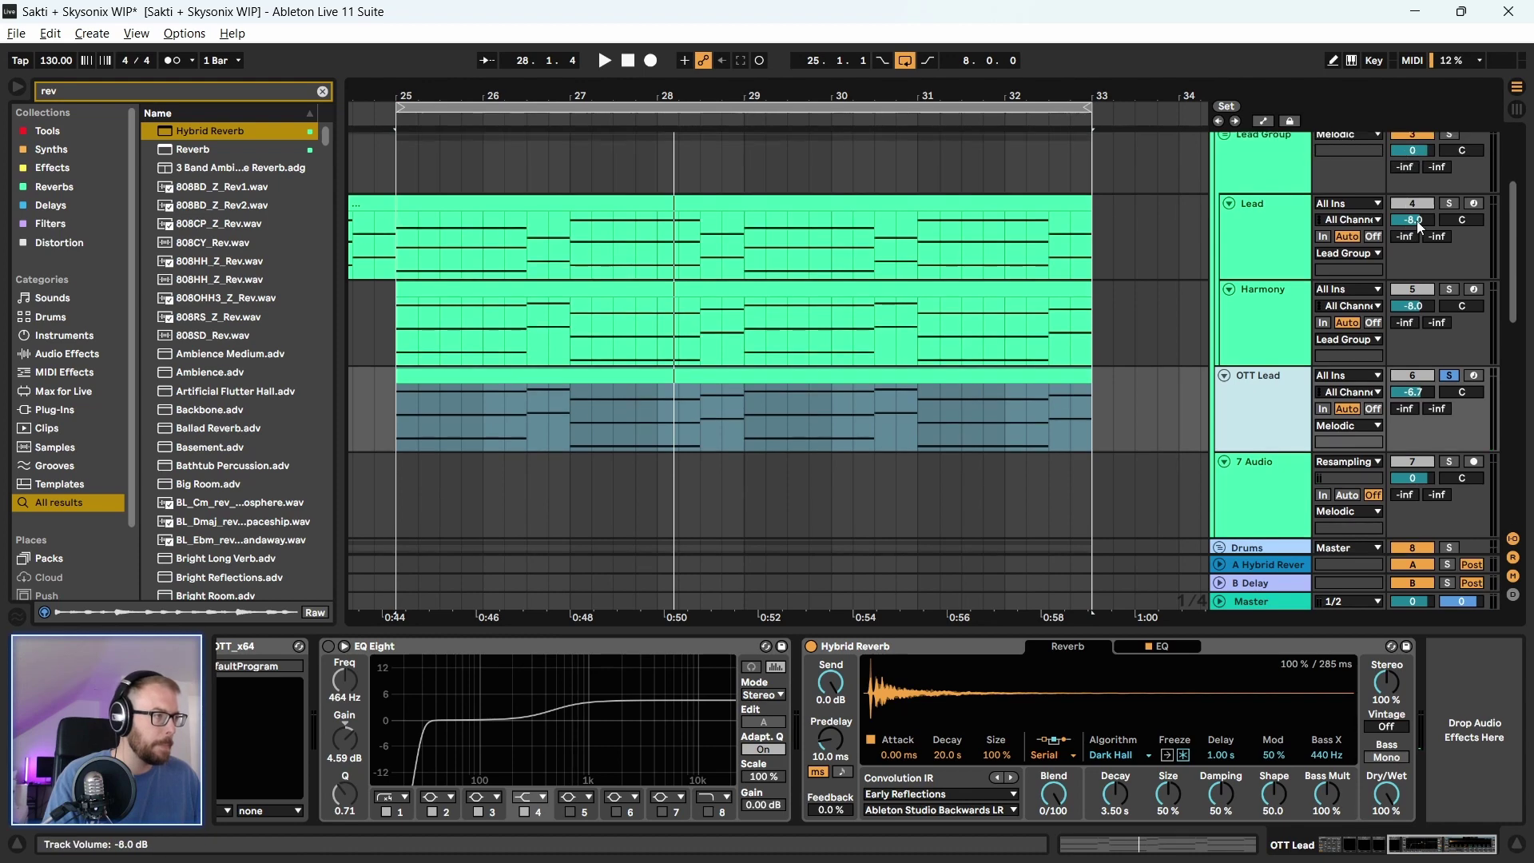
click(1451, 193)
key(space)
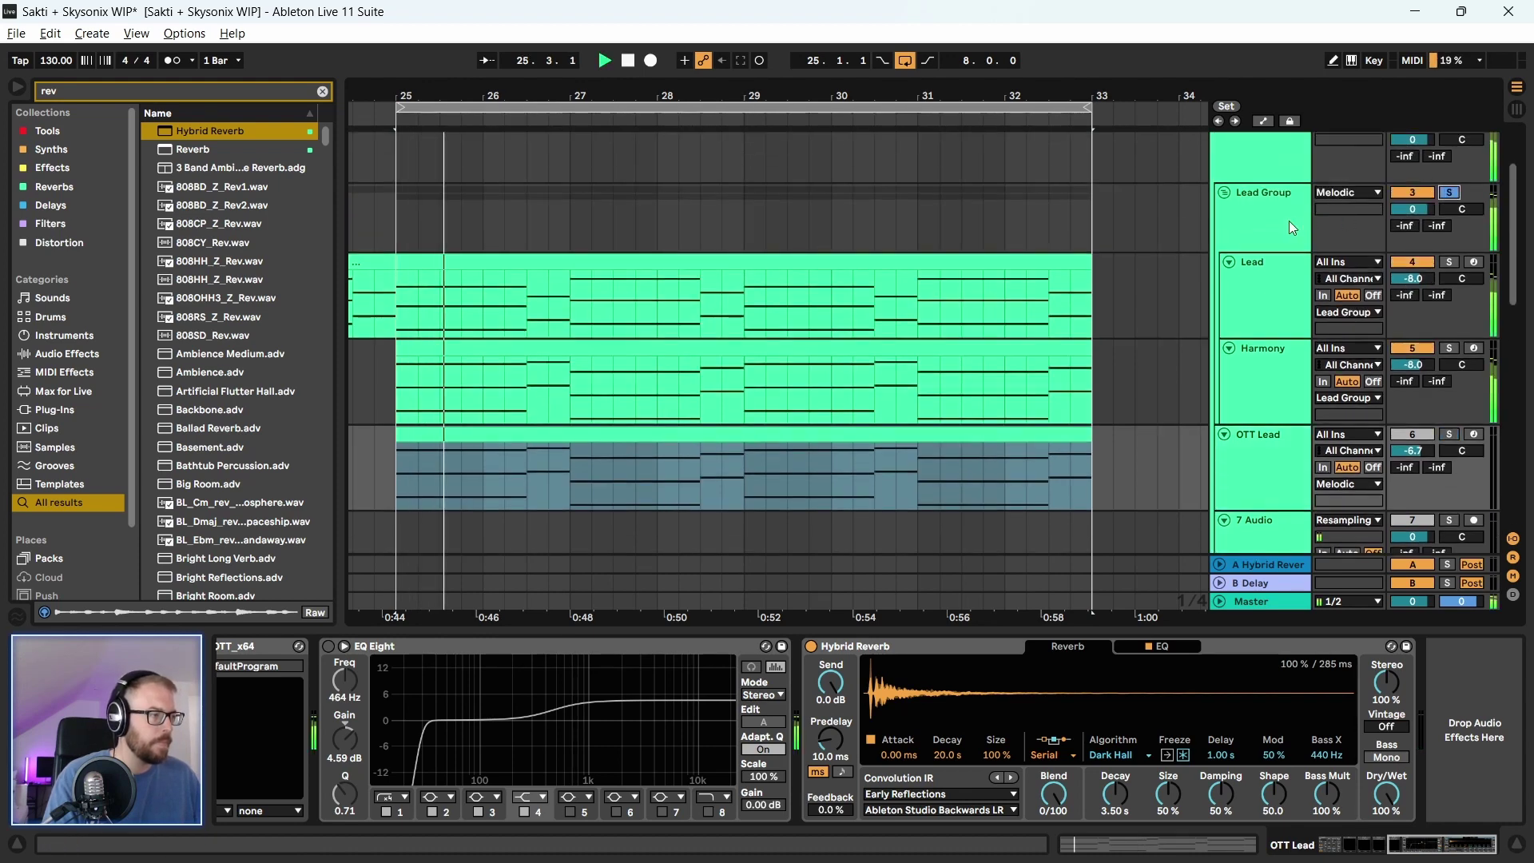
scroll(1291, 227, up, 1)
key(space)
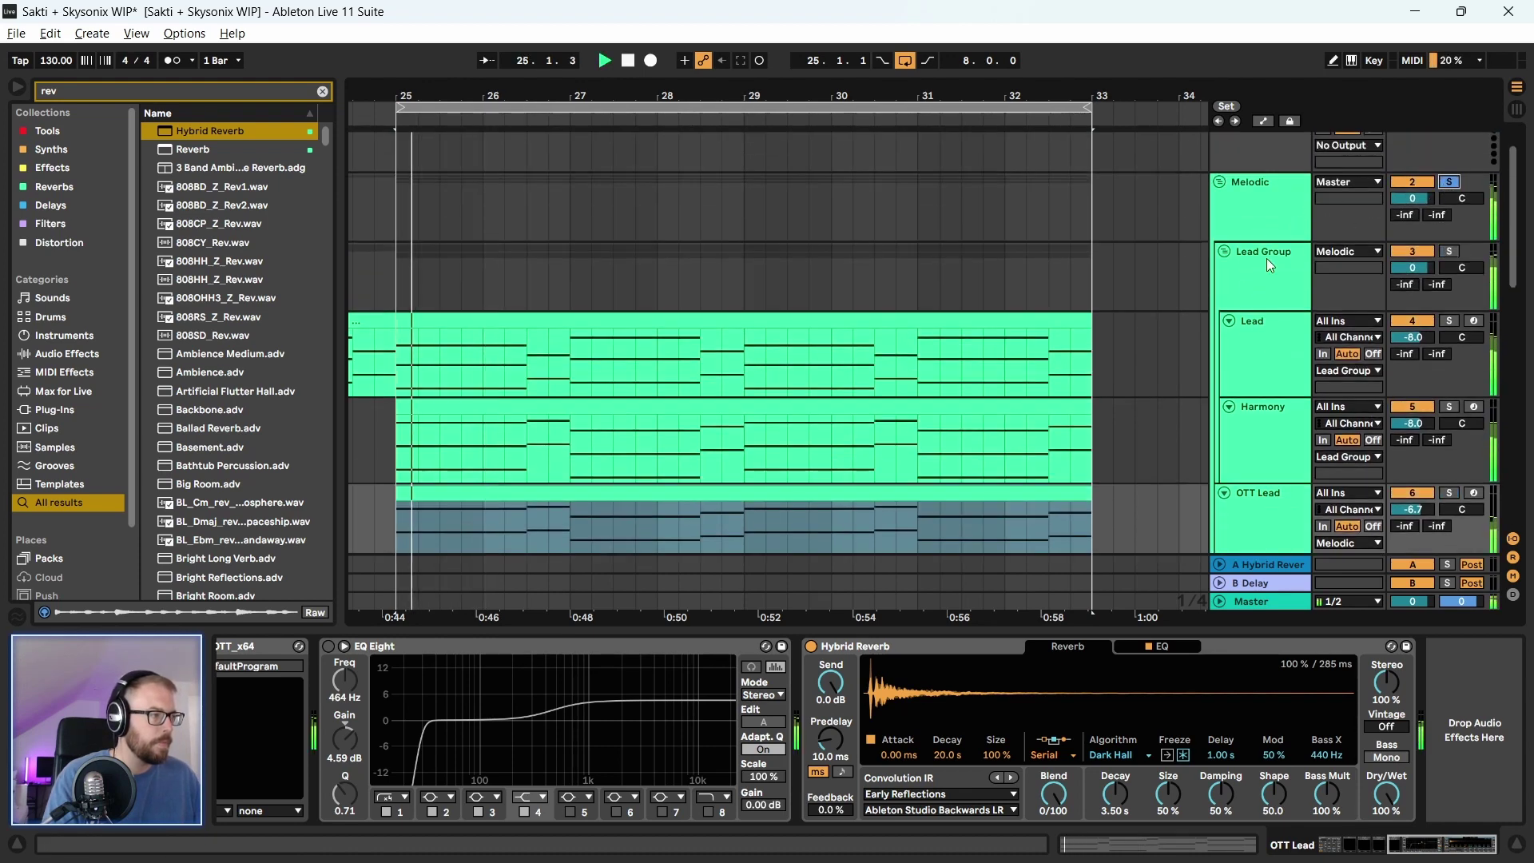
Move the OTT Lead track into the Lead Group below Harmony and play the loop with the group's devices shown
scroll(1268, 258, down, 1)
drag(1255, 442, 1274, 382)
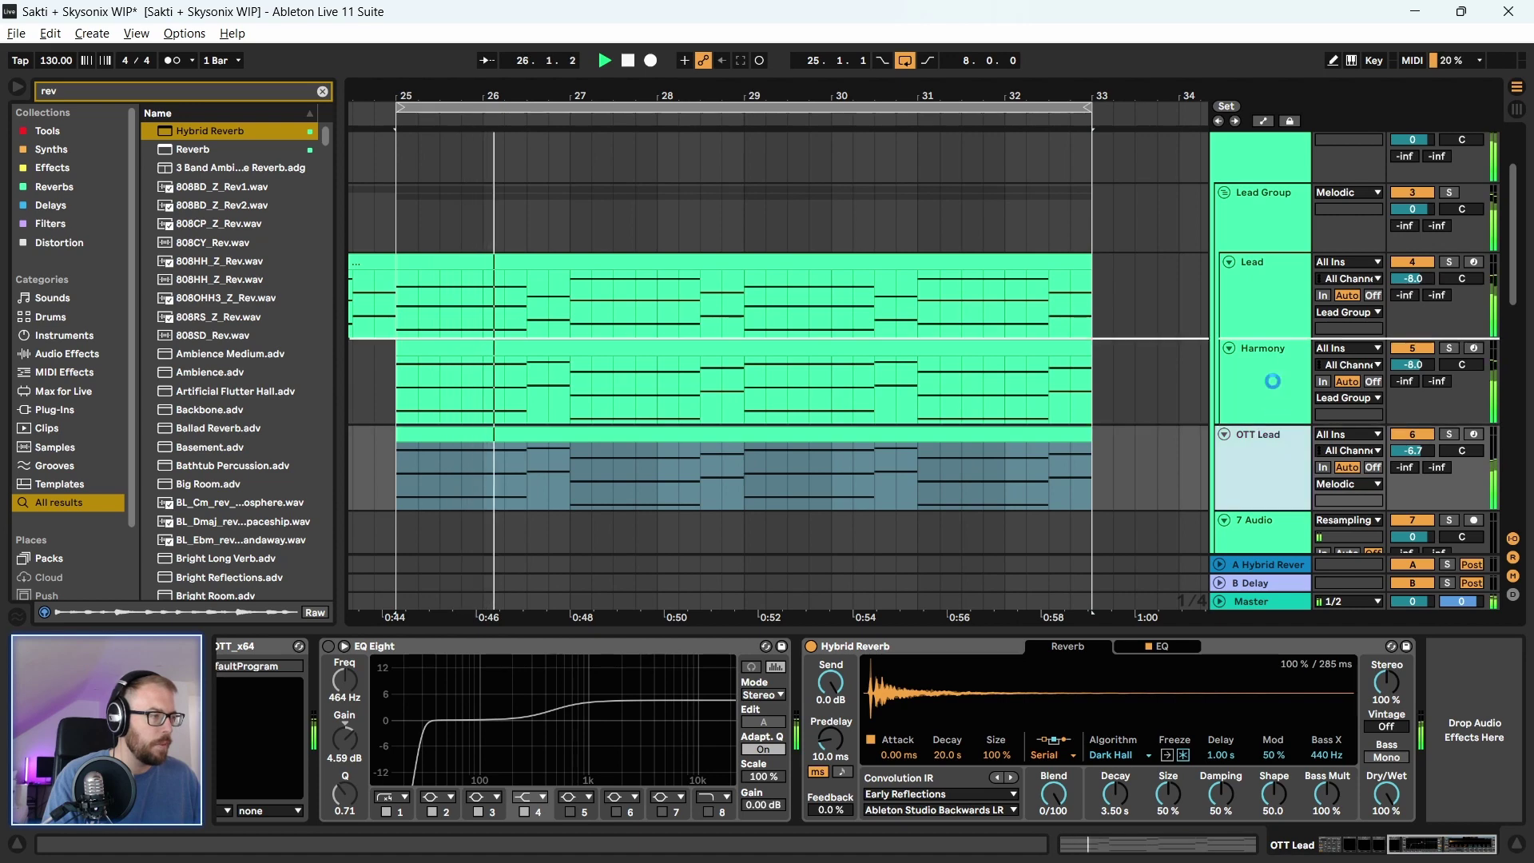
key(ctrl+z)
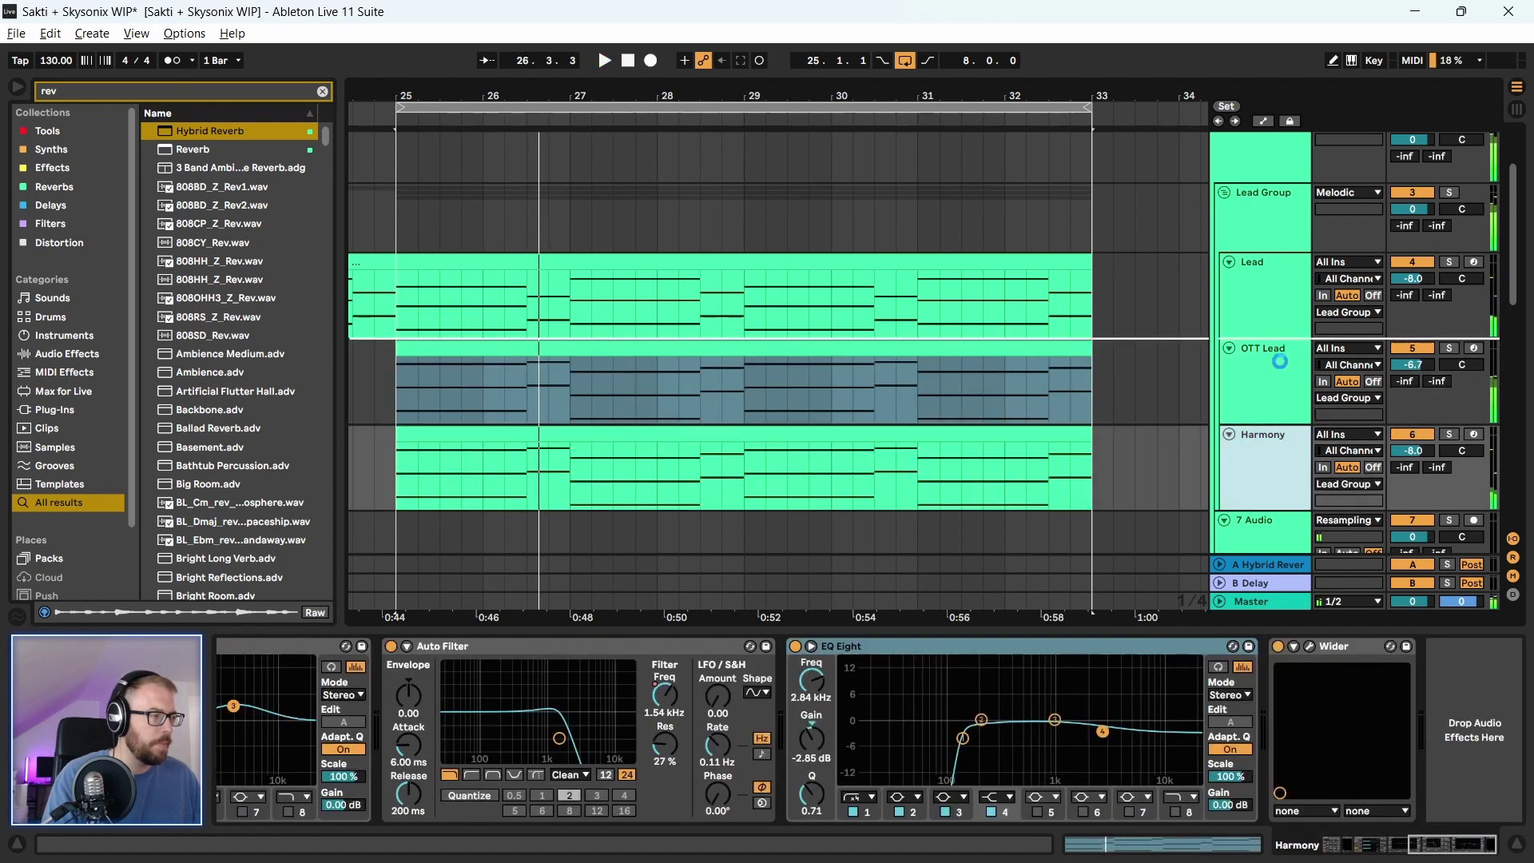
key(ctrl+z)
click(1277, 194)
key(space)
key(space)
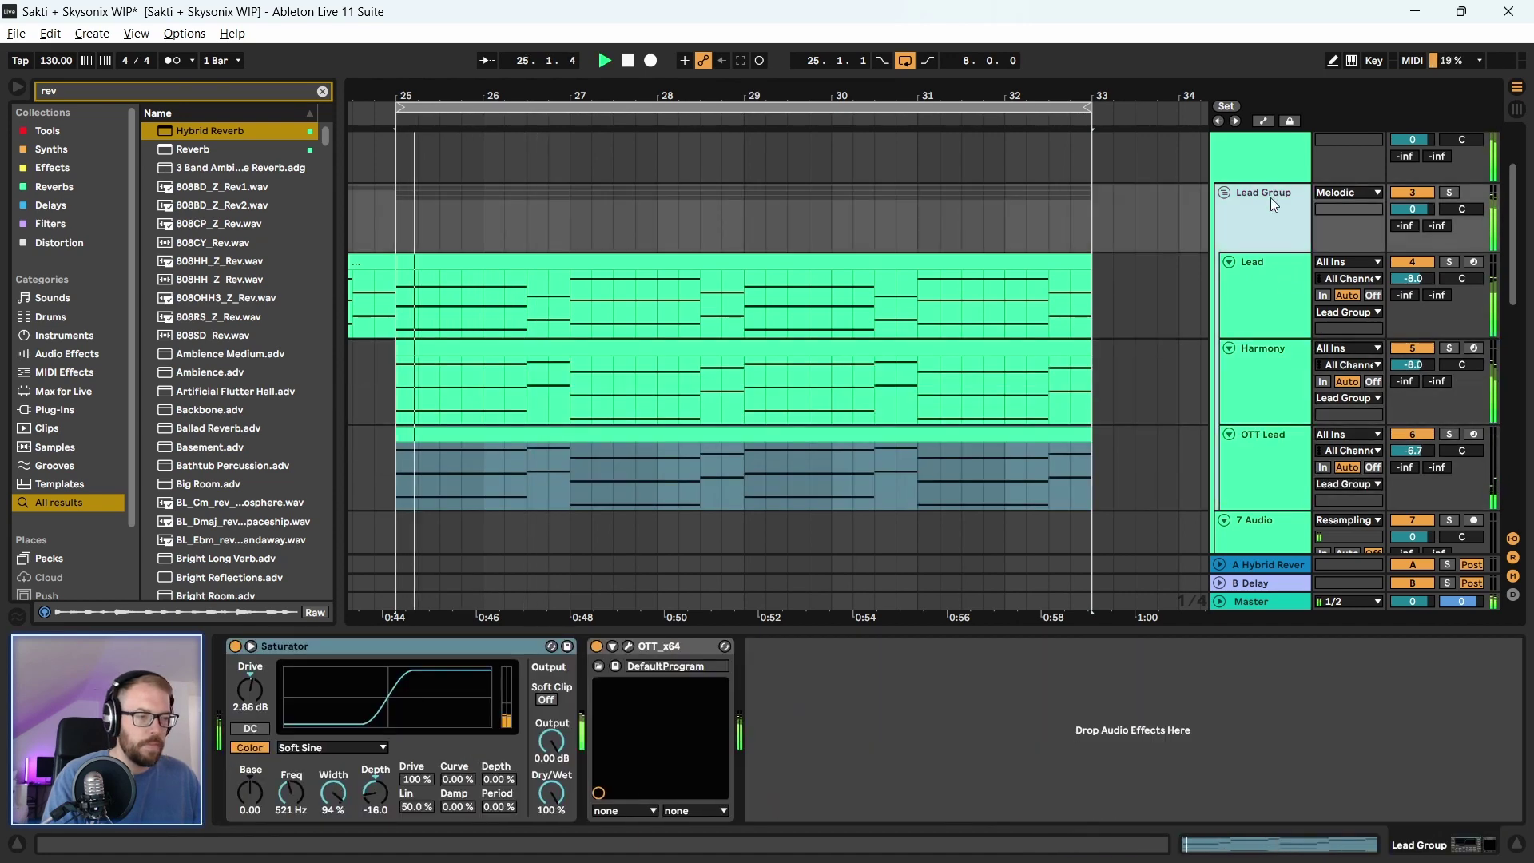
Turn off all three OTT_x64 devices on the OTT Lead track and play the loop
scroll(1270, 231, up, 1)
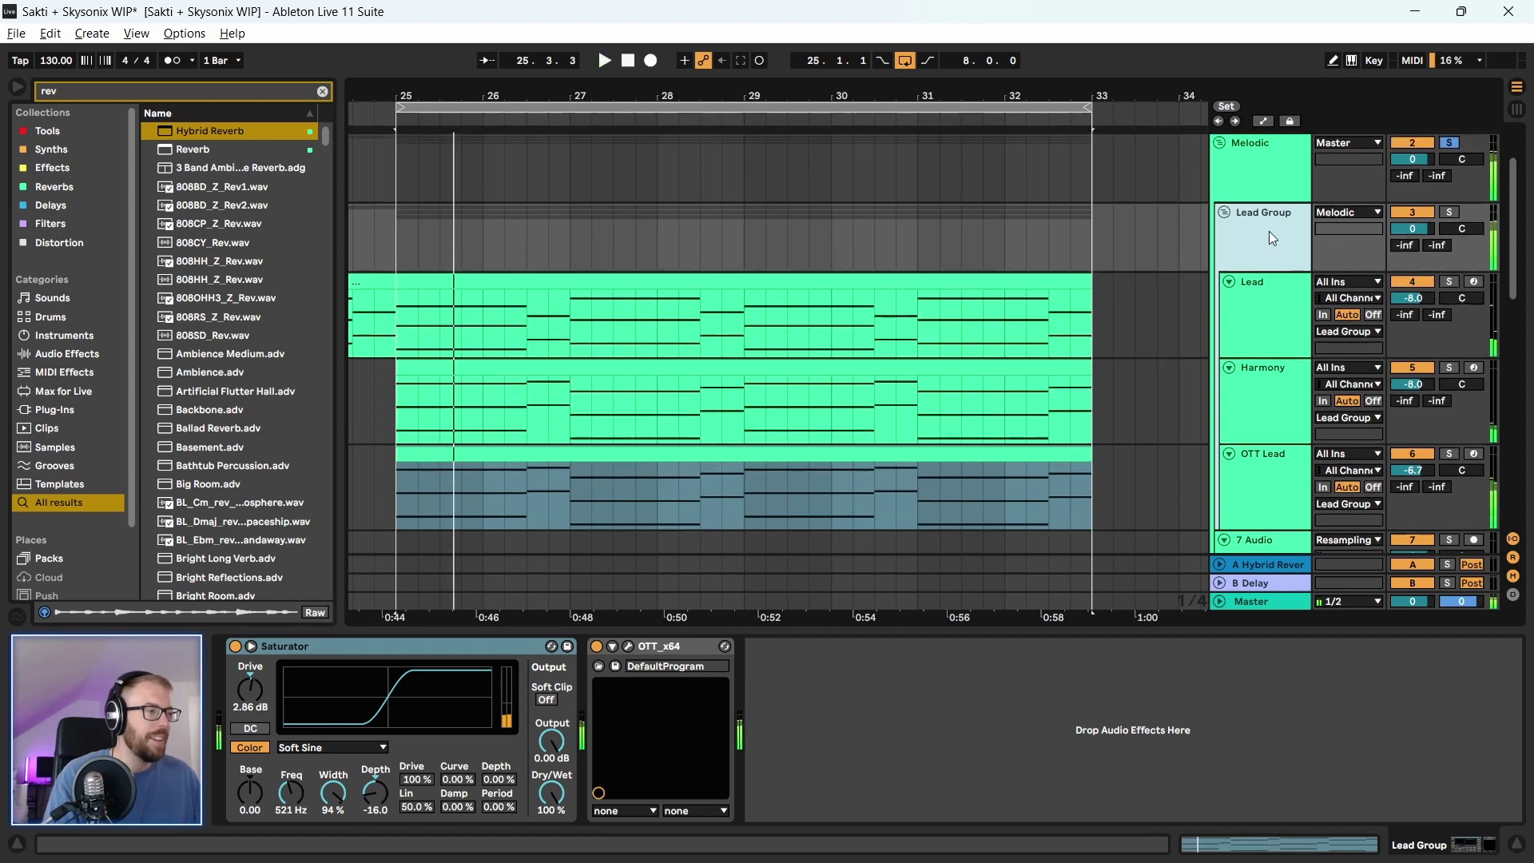
scroll(1258, 319, down, 1)
click(1262, 454)
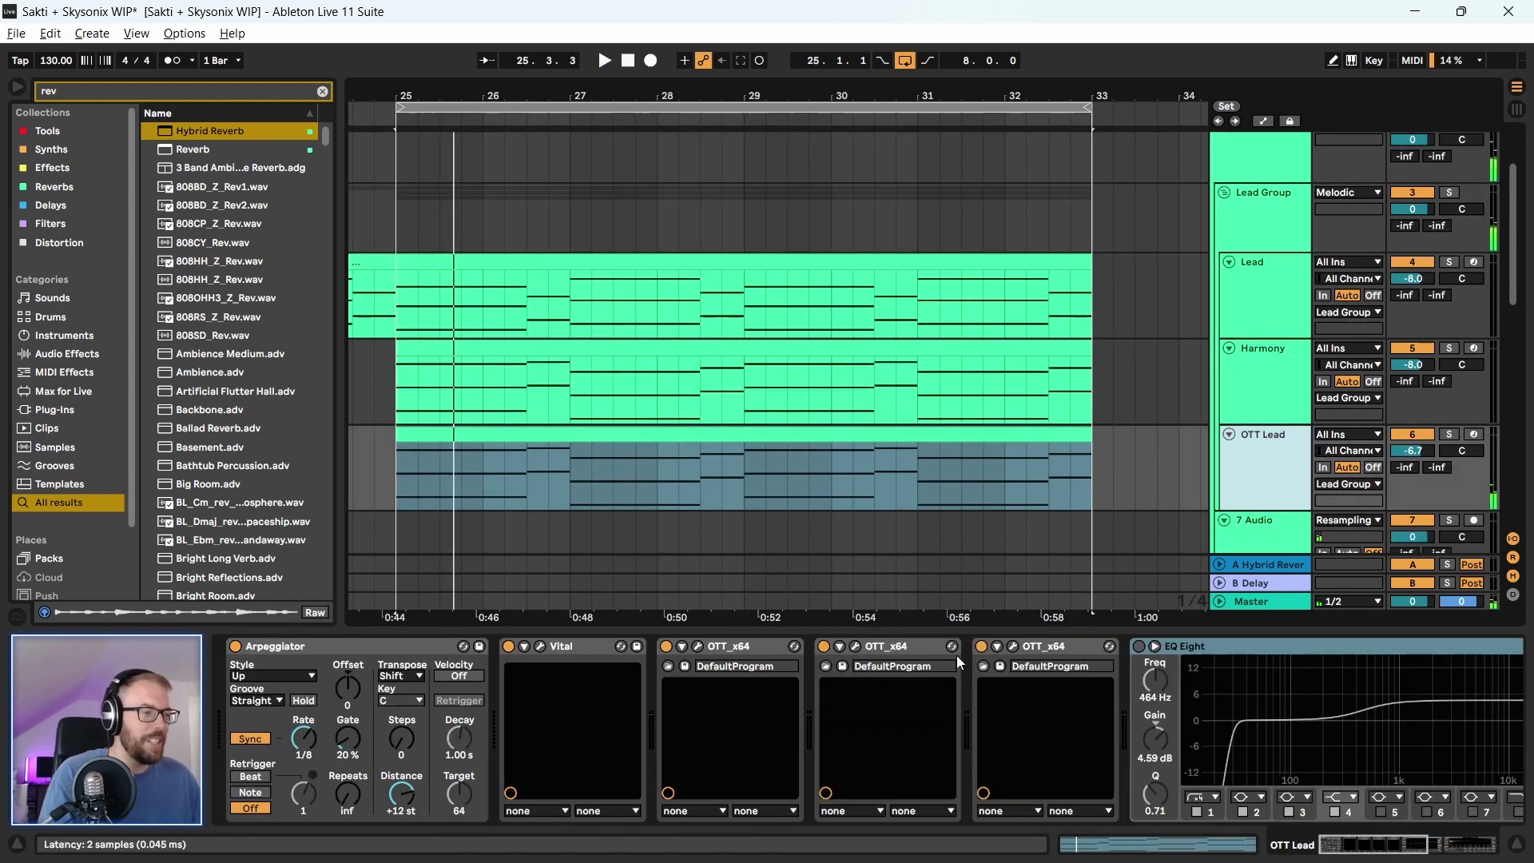
shift+click(1047, 647)
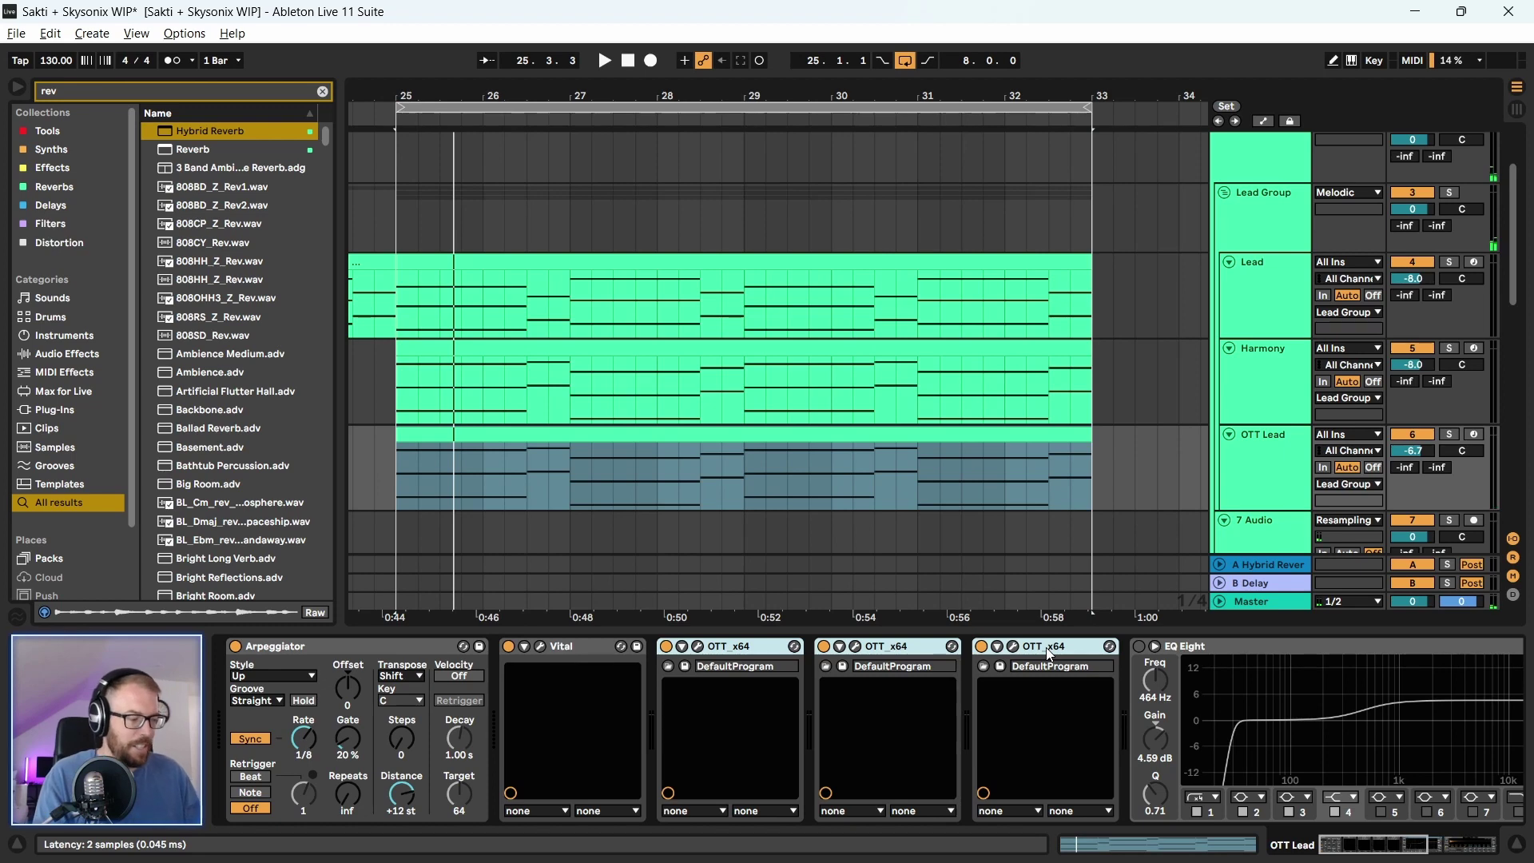
key(0)
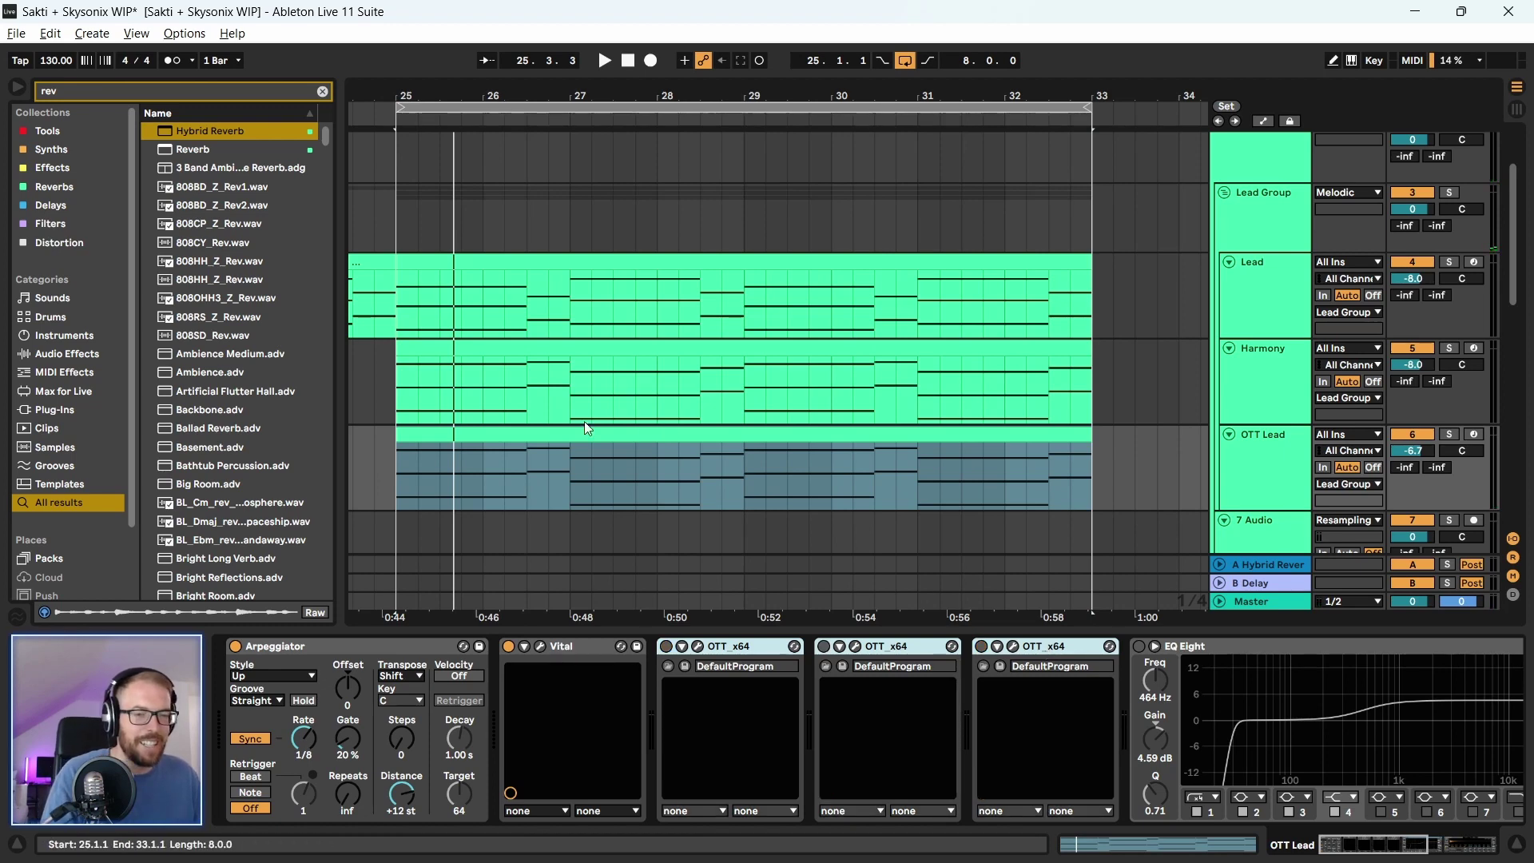
key(space)
scroll(505, 389, down, 1)
click(505, 388)
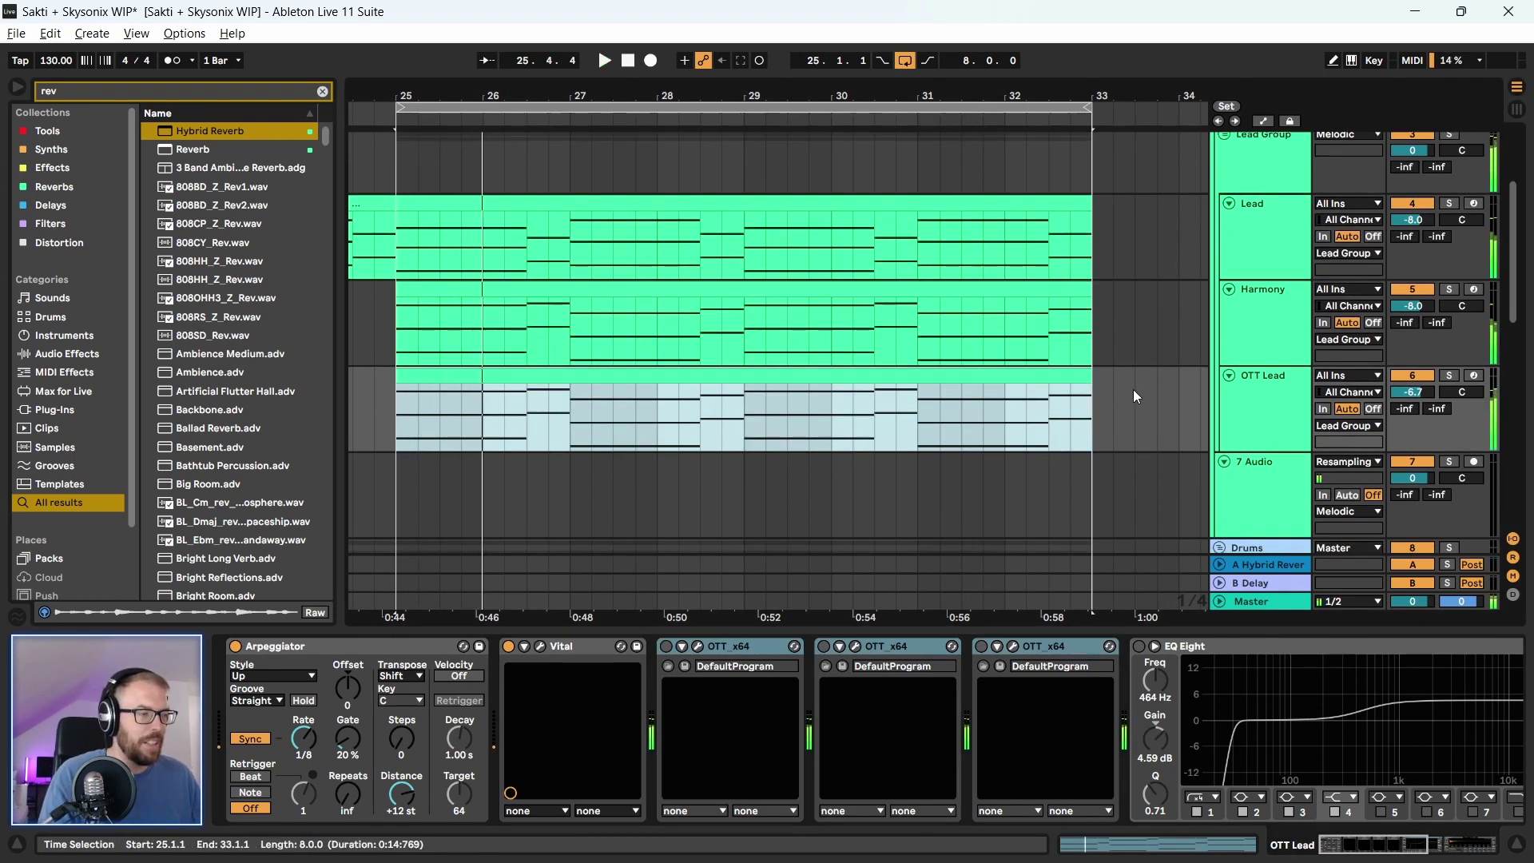
Replace the OTT Lead's Hybrid Reverb with the default Reverb, set its predelay to 40.3 ms and play the loop
click(1295, 383)
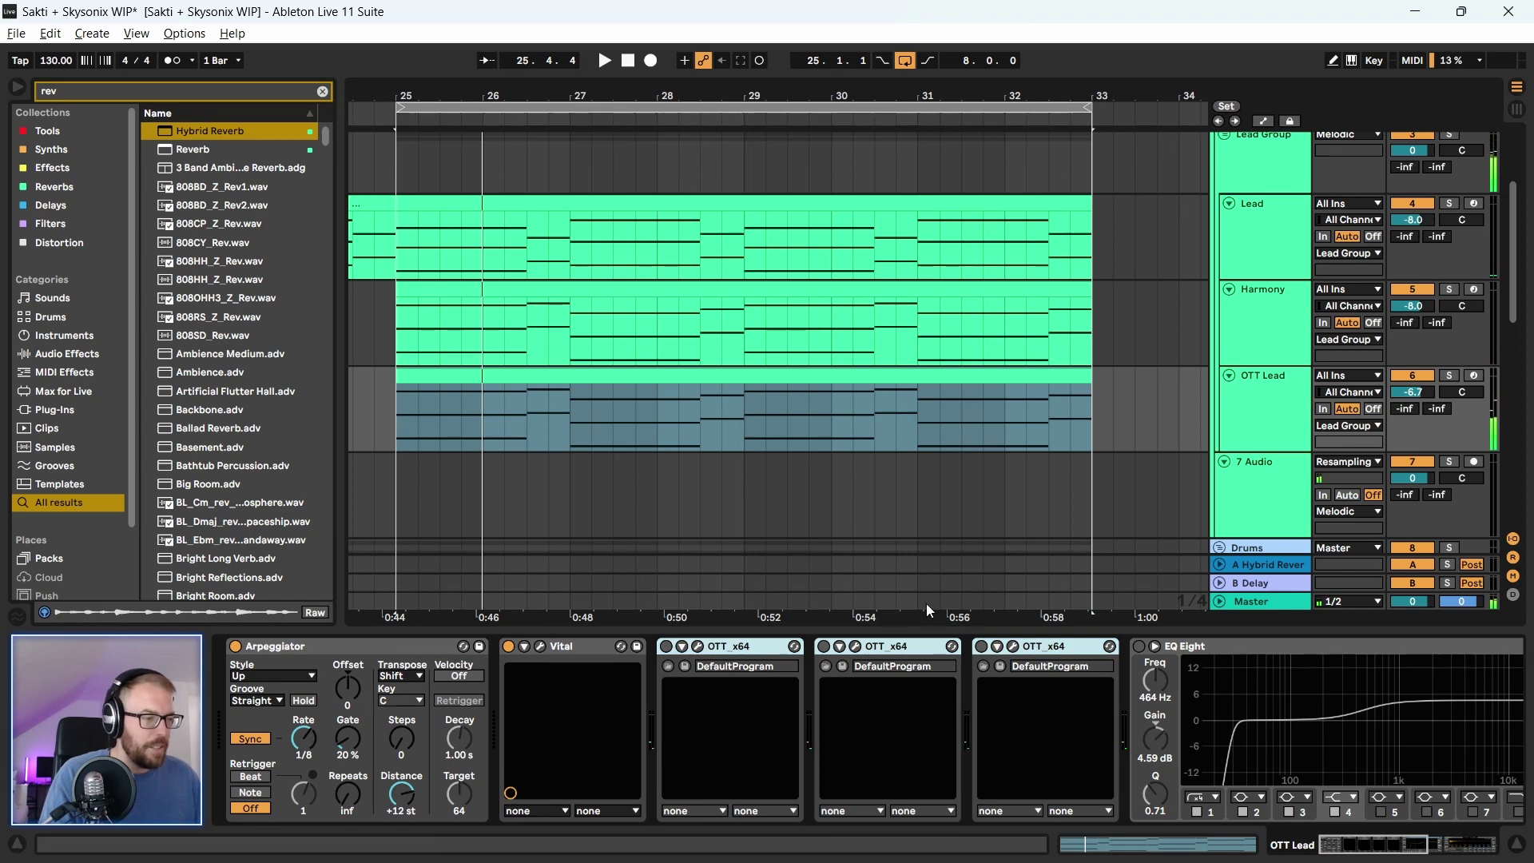
click(1336, 826)
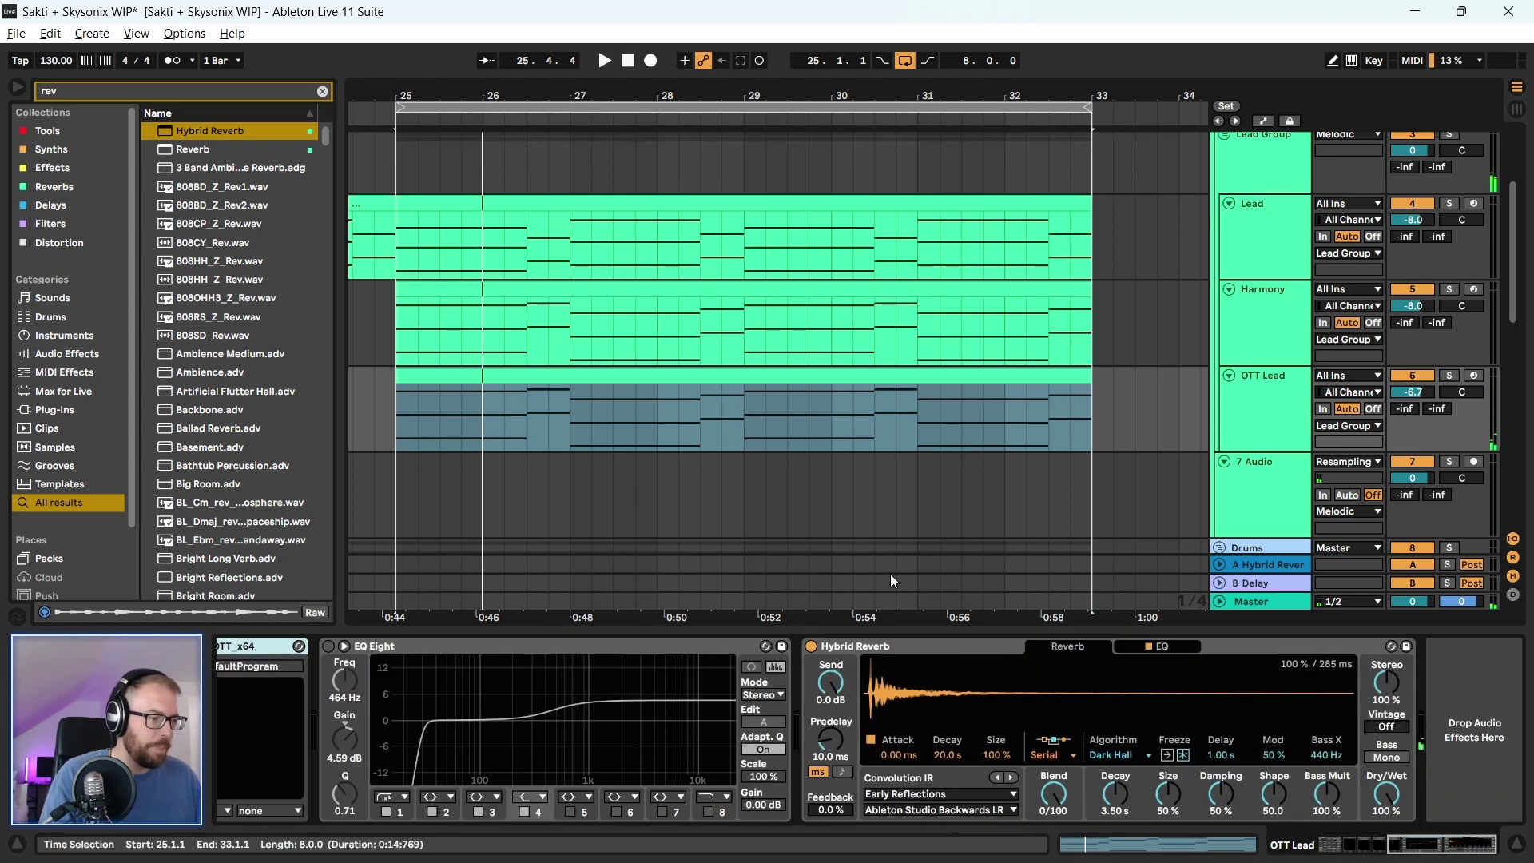
click(867, 651)
key(Delete)
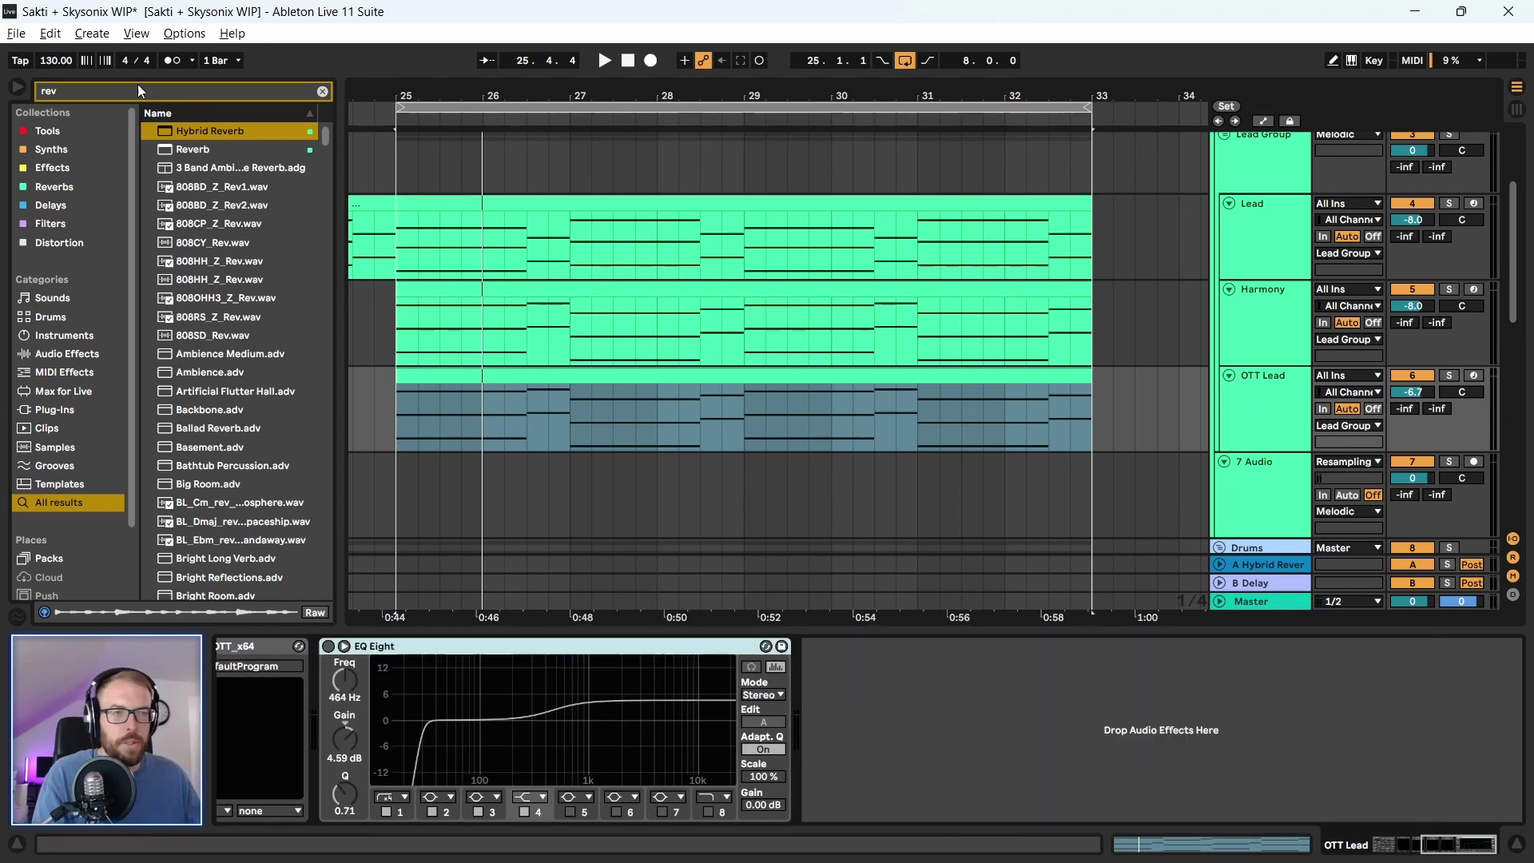
drag(185, 152, 1012, 817)
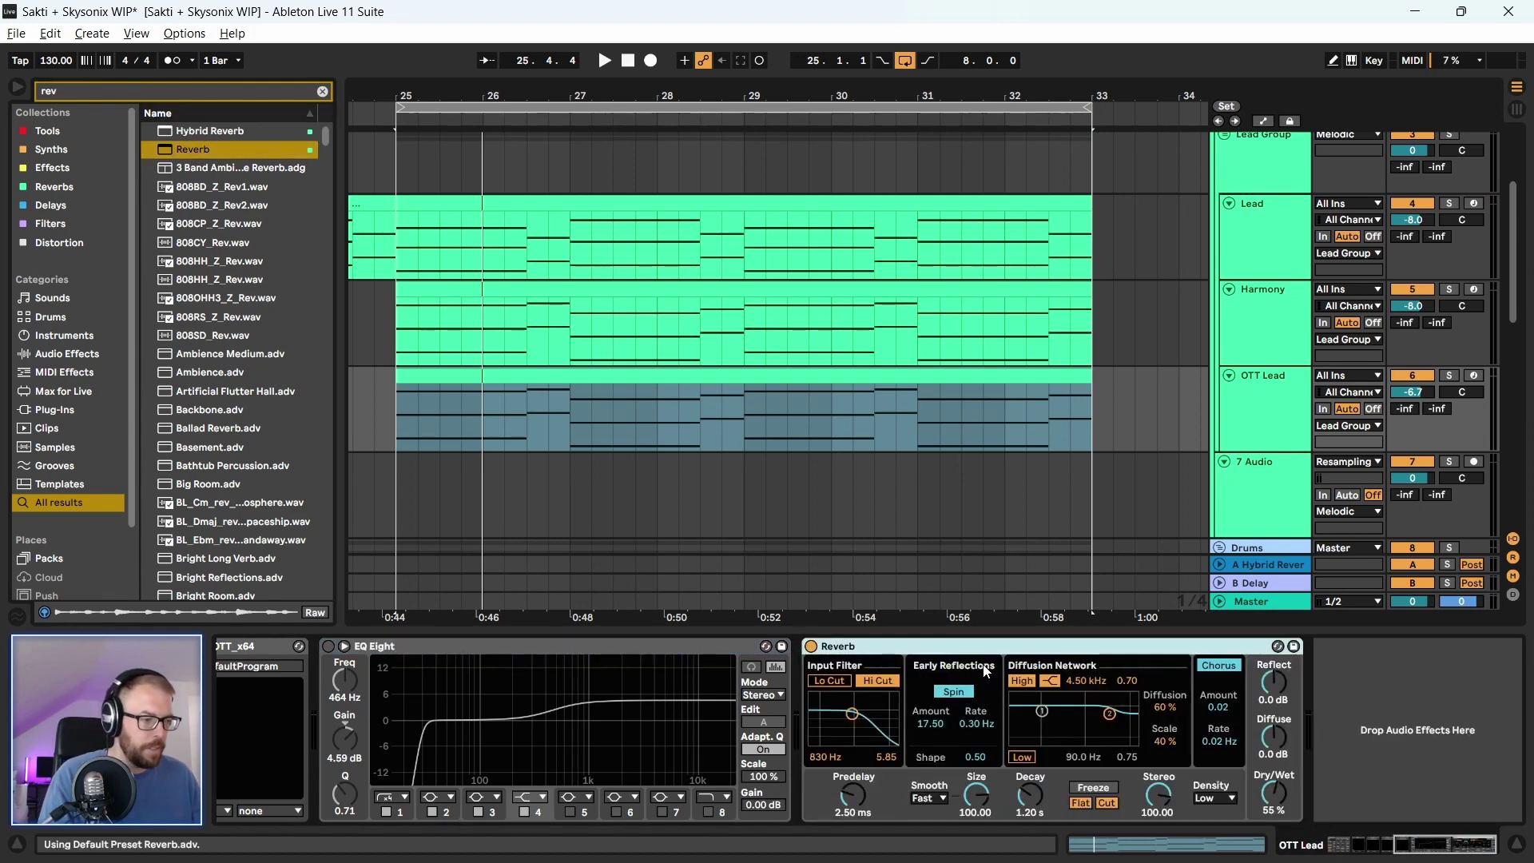
mouse_move(853, 795)
mouse_down()
mouse_move(853, 739)
mouse_move(853, 772)
mouse_up()
key(space)
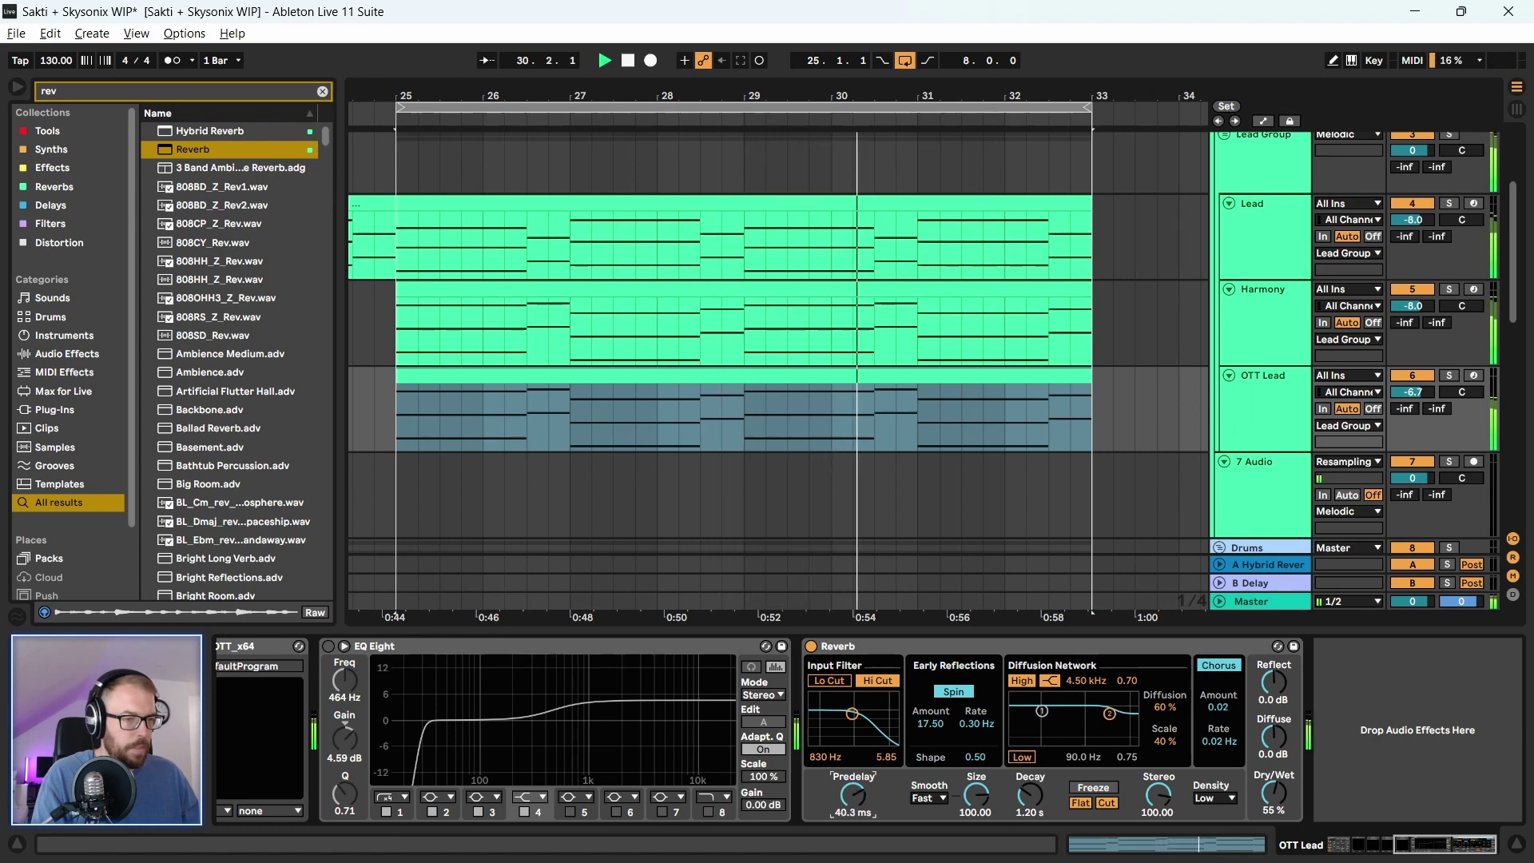
Raise the predelay of the OTT Lead's Reverb to 231 ms and play the loop
key(space)
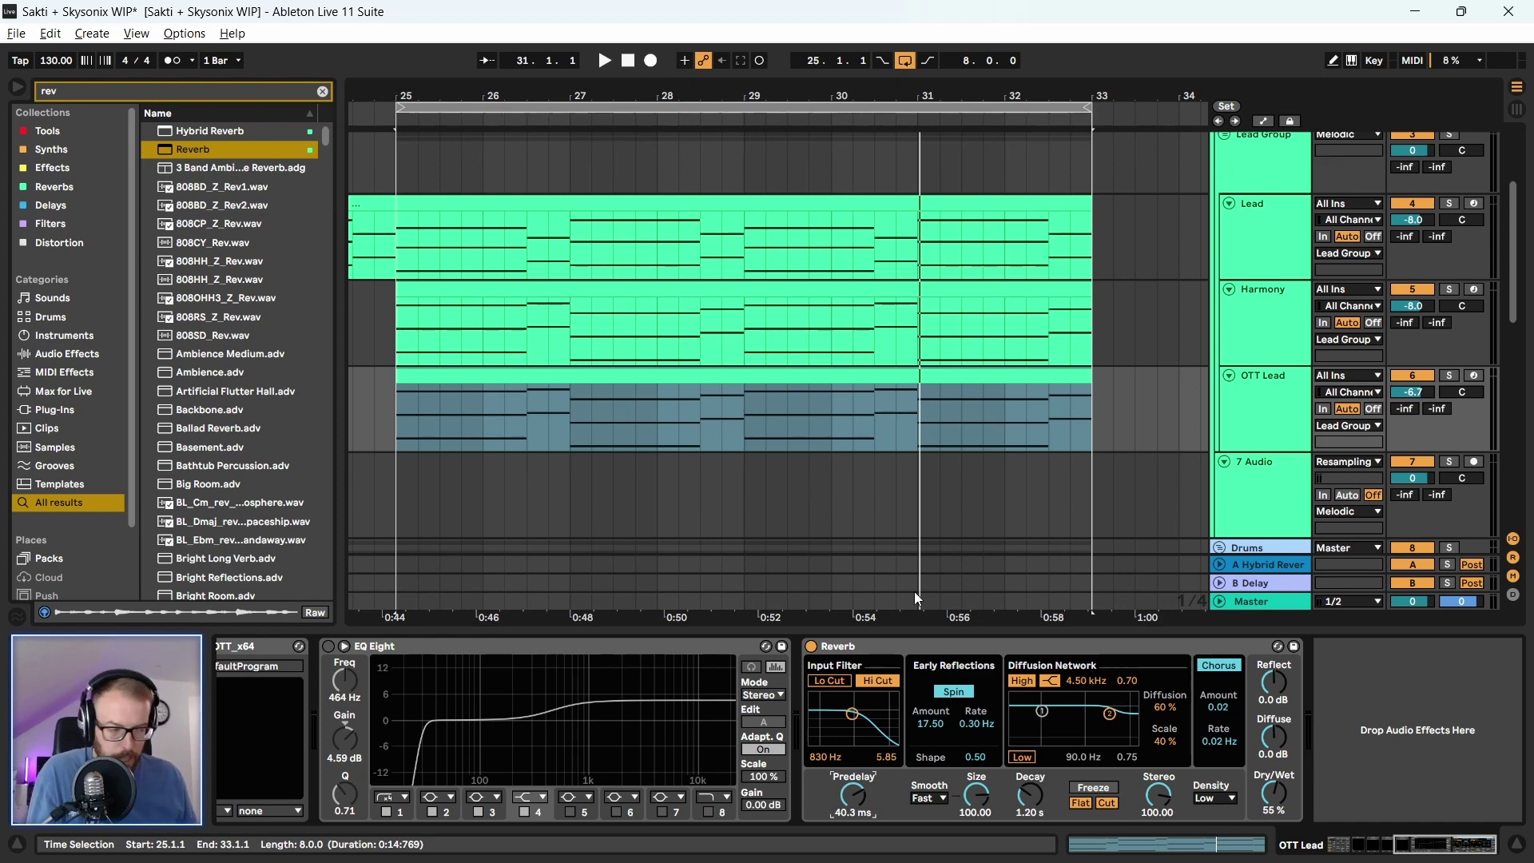
drag(853, 795, 853, 743)
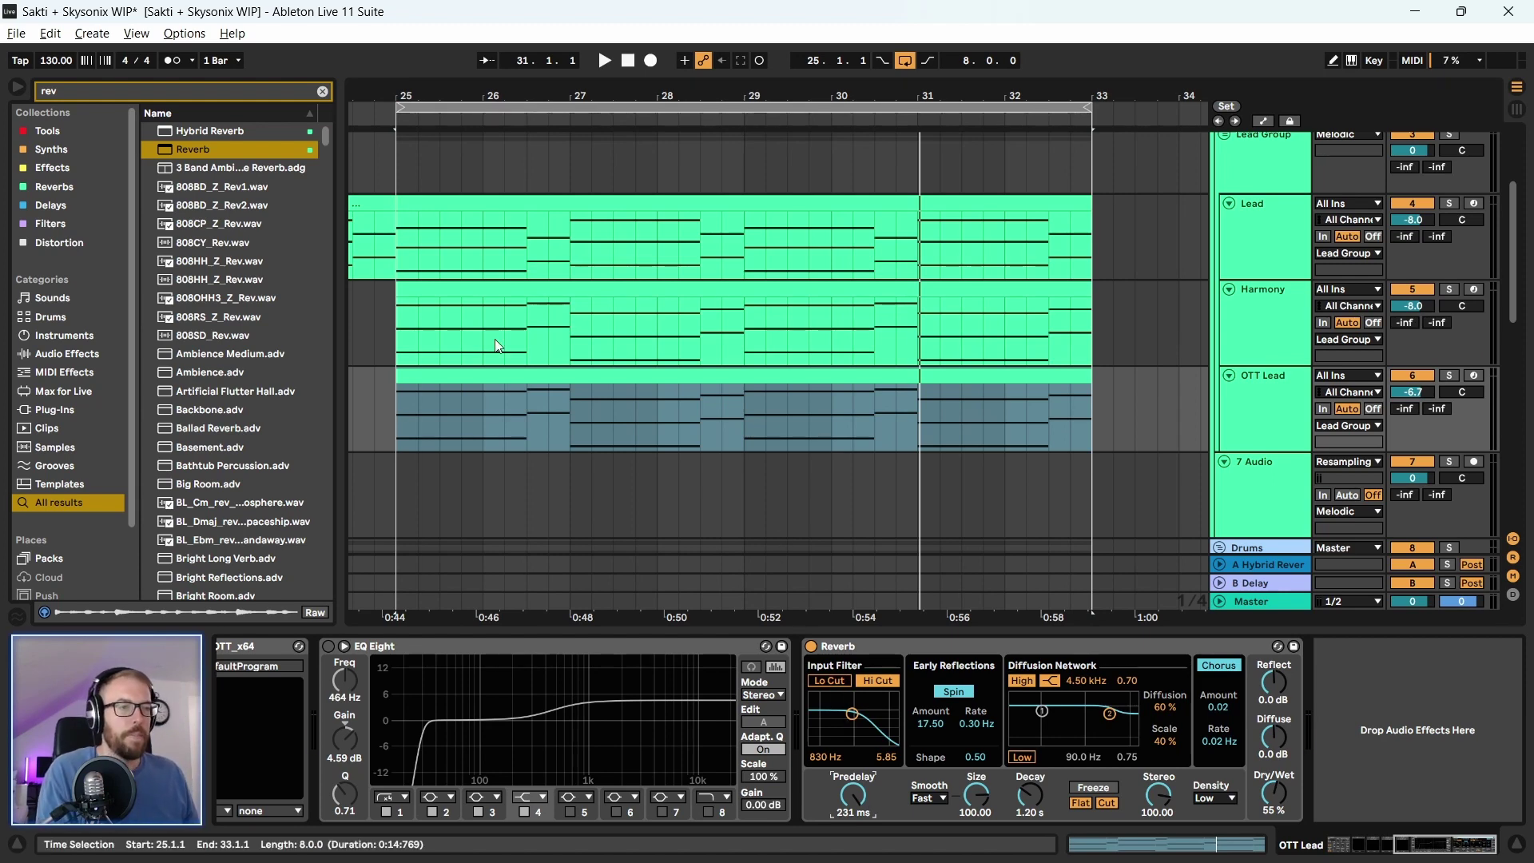
key(space)
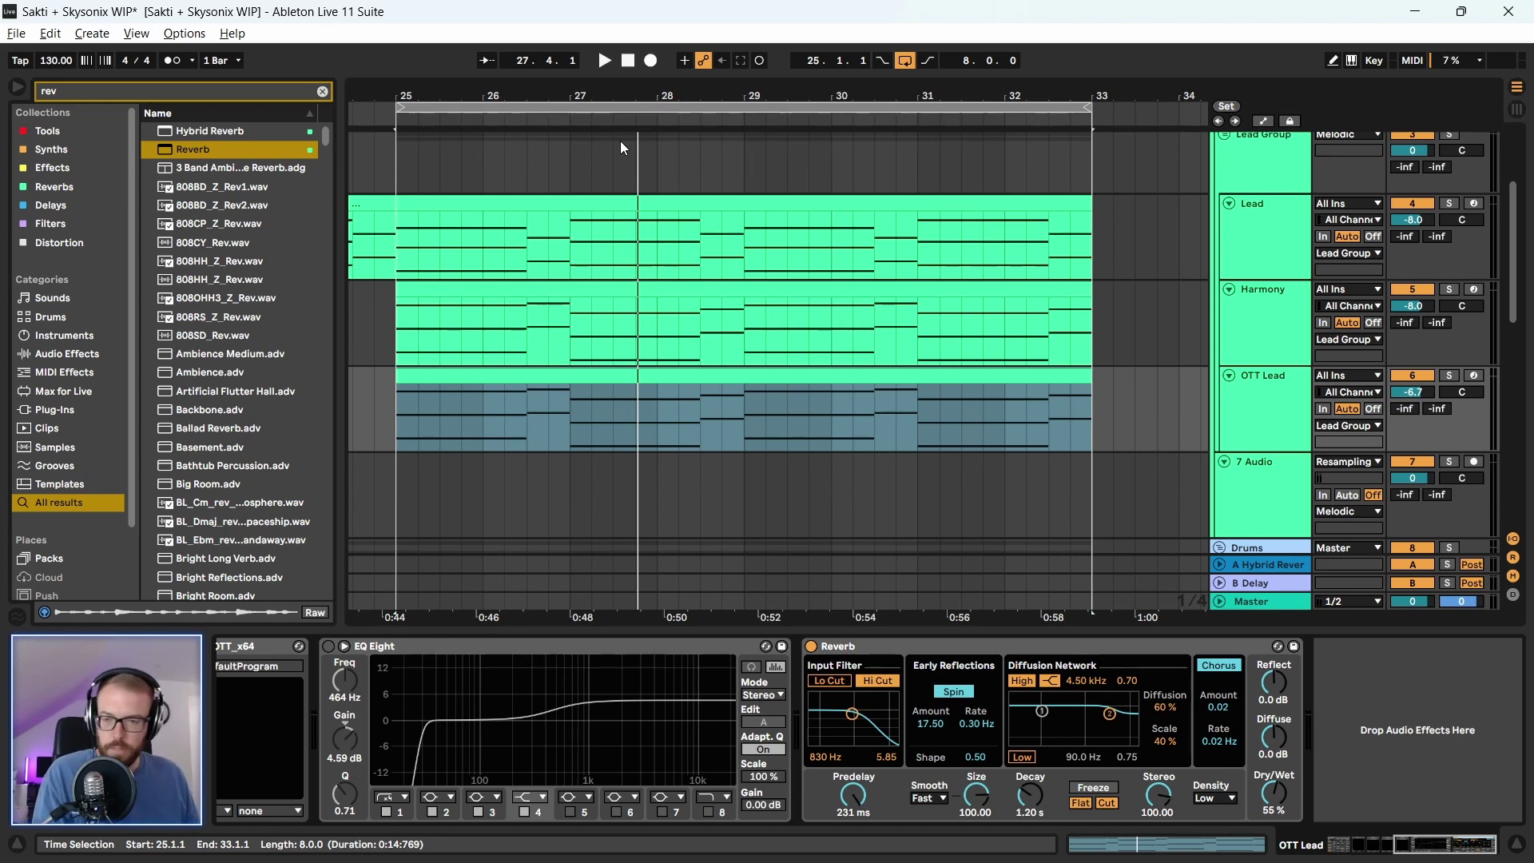
Play the arrangement from the start of the Lead clip at bar 17 through the entry of Harmony and OTT Lead
drag(416, 120, 415, 100)
click(504, 255)
key(space)
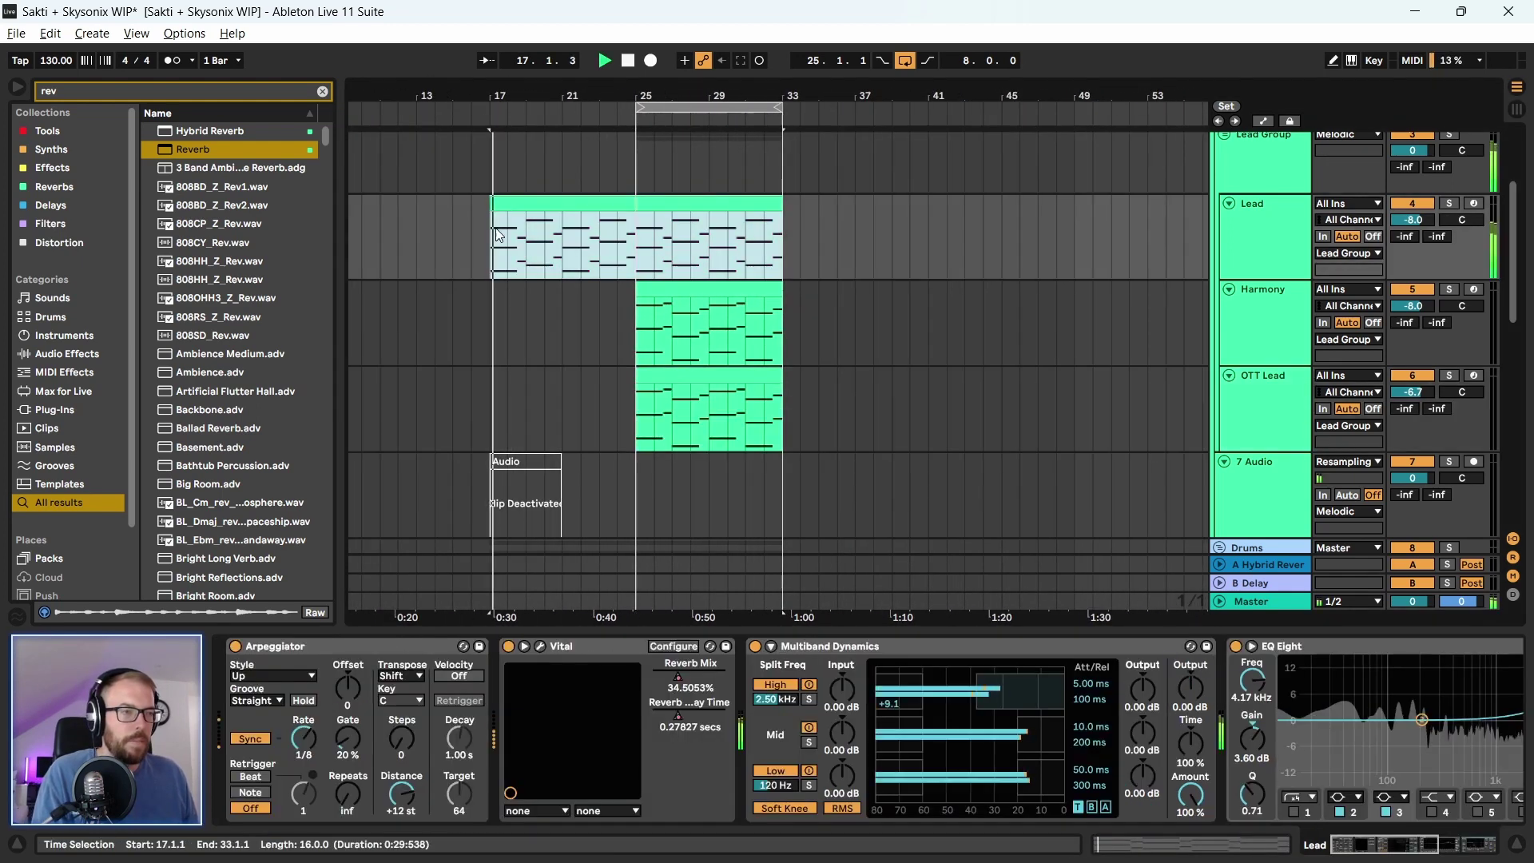
scroll(448, 376, down, 2)
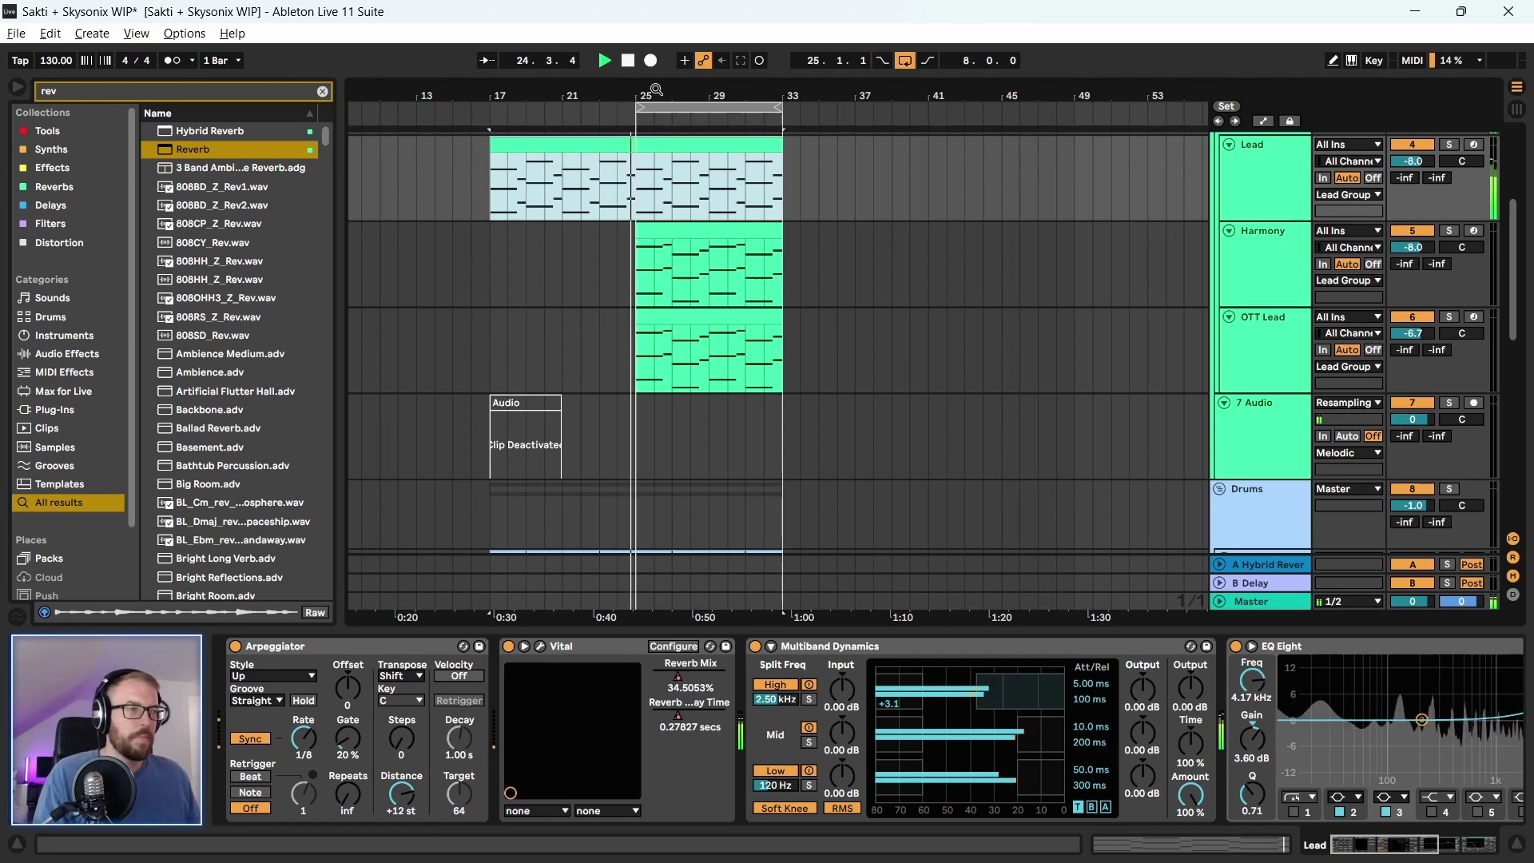
key(plus)
key(plus)
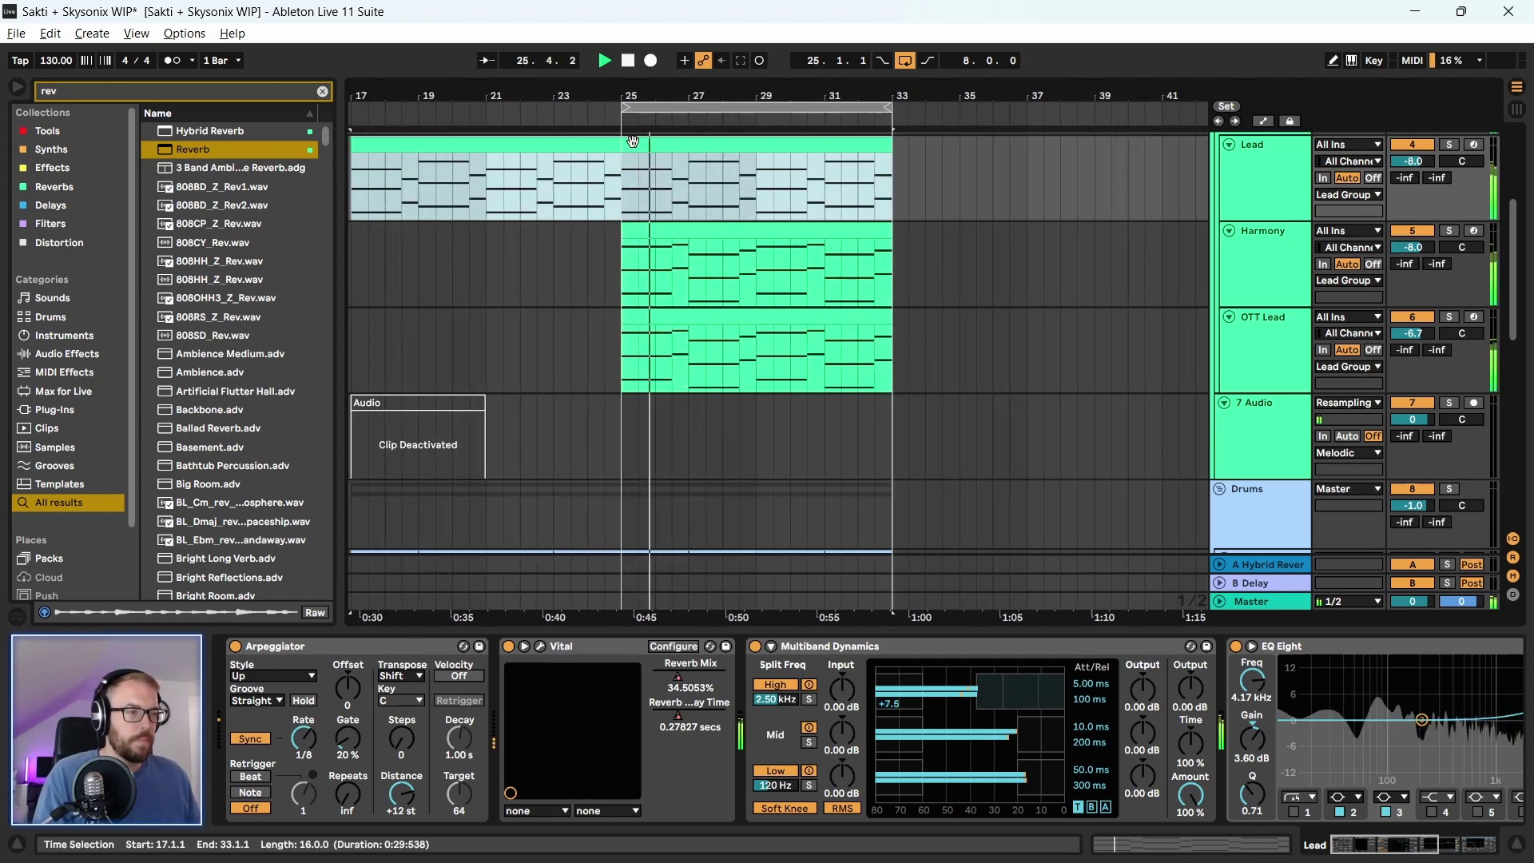
scroll(553, 310, down, 1)
key(minus)
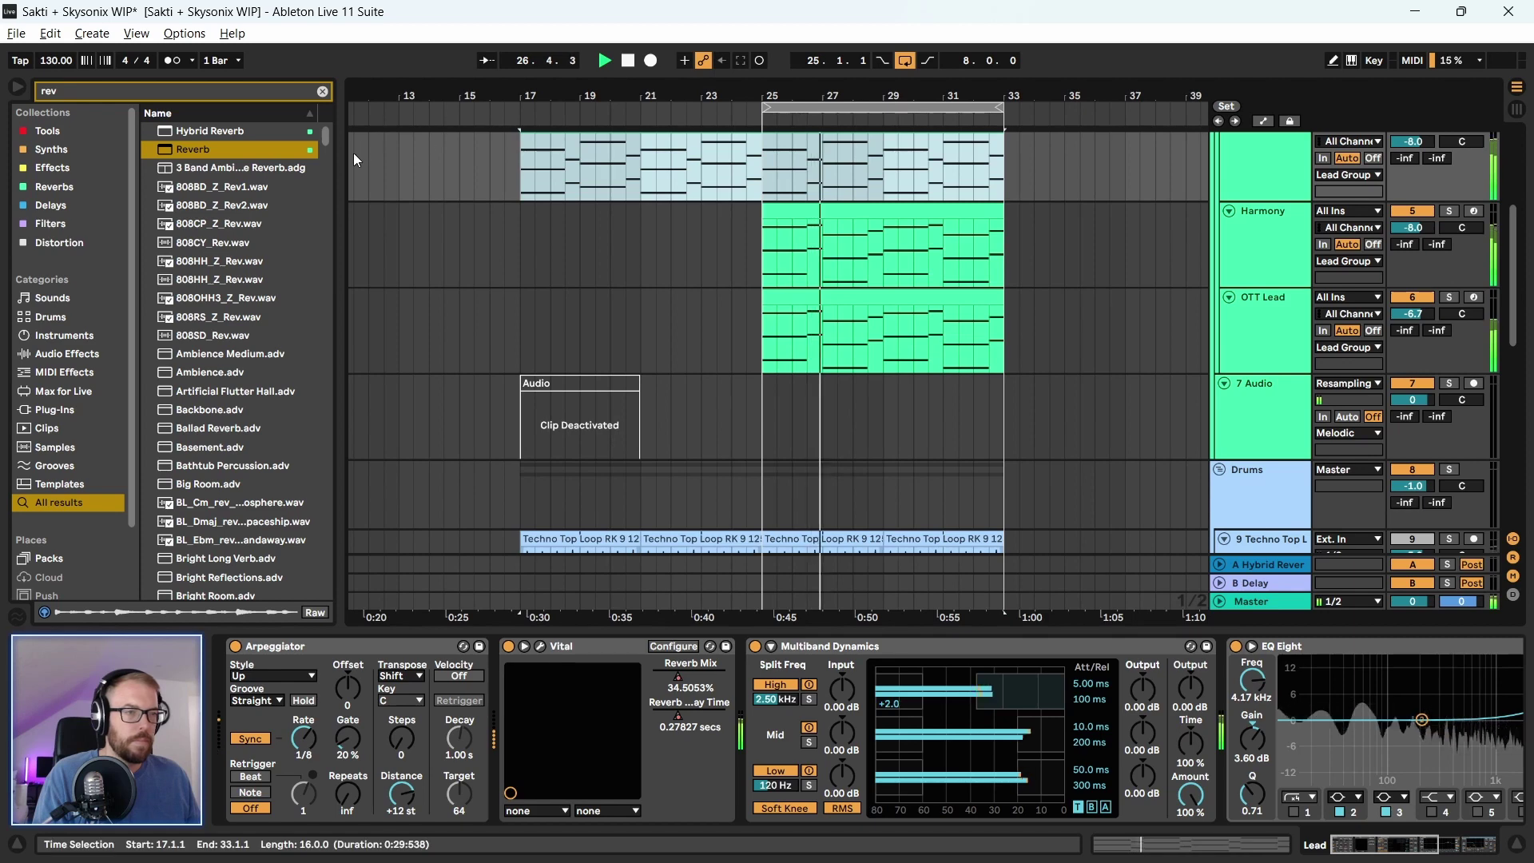
scroll(420, 276, down, 3)
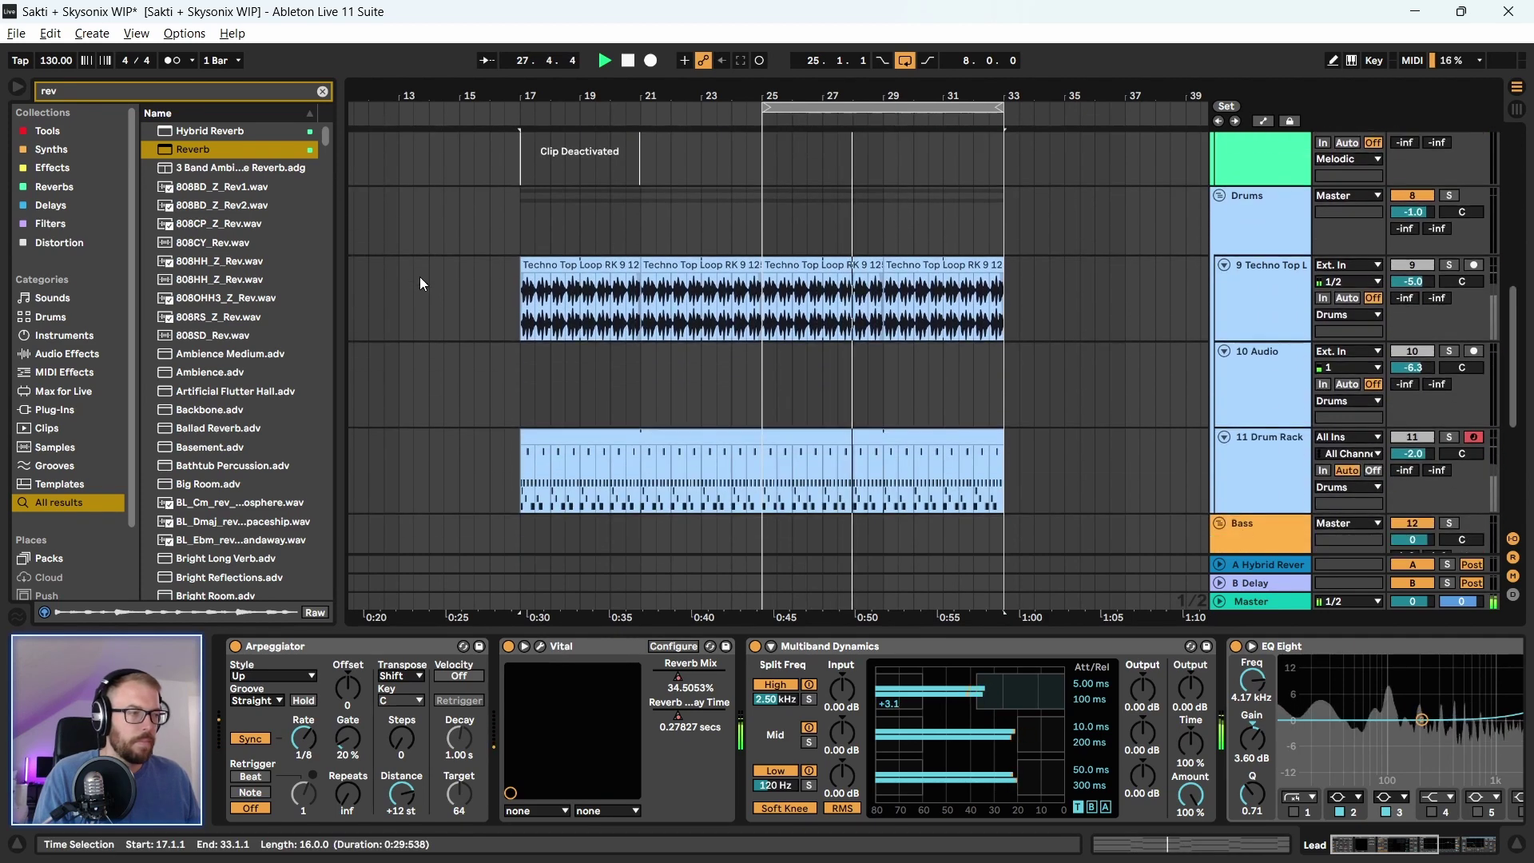
Turn off the Melodic group's solo and listen to the layered leads together with the drums
scroll(421, 279, up, 5)
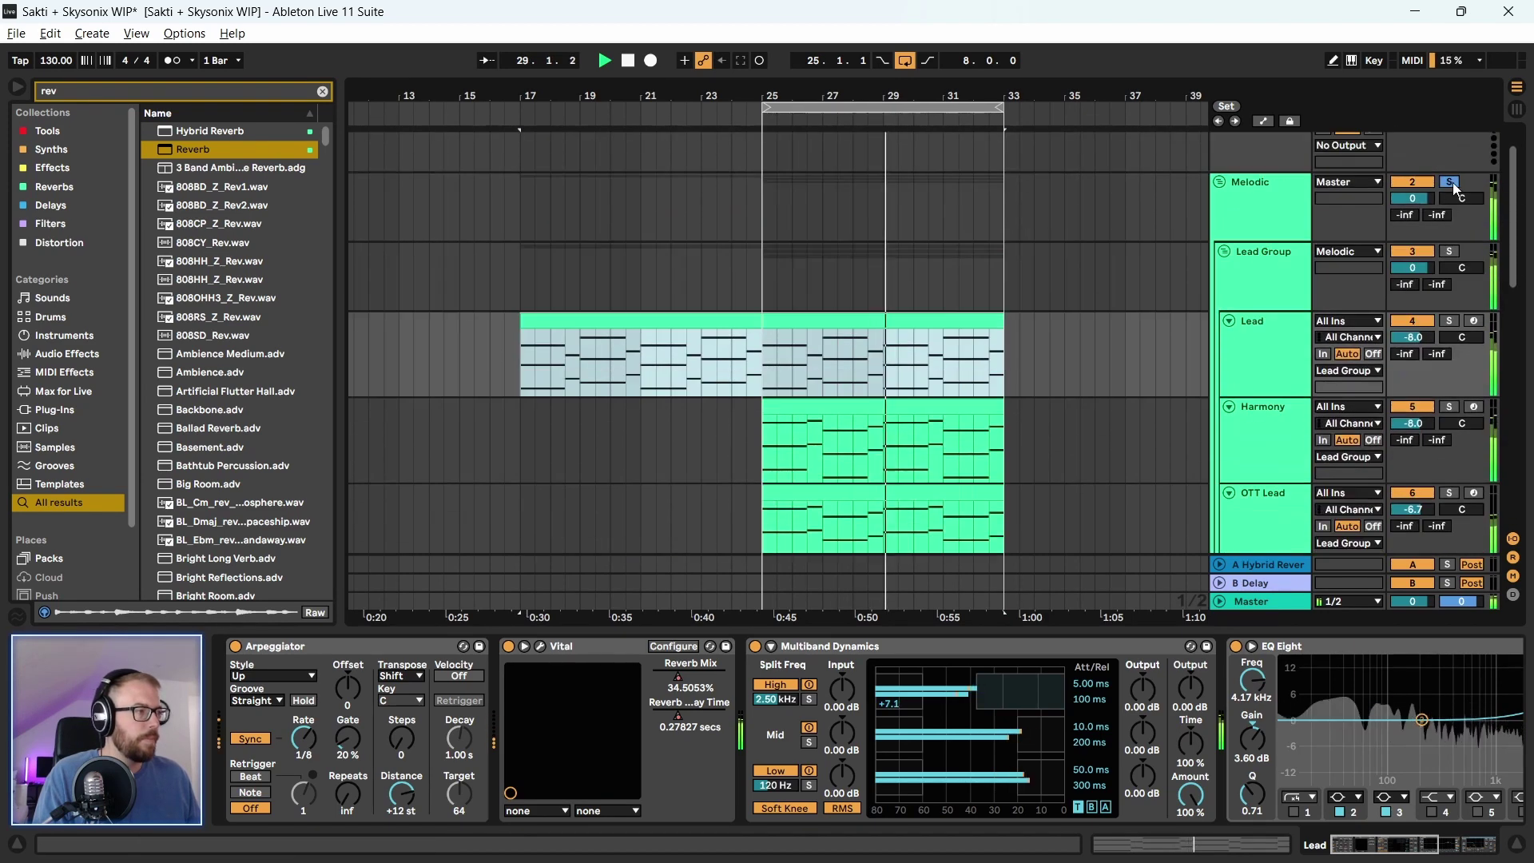
scroll(1146, 268, up, 2)
scroll(1146, 268, down, 1)
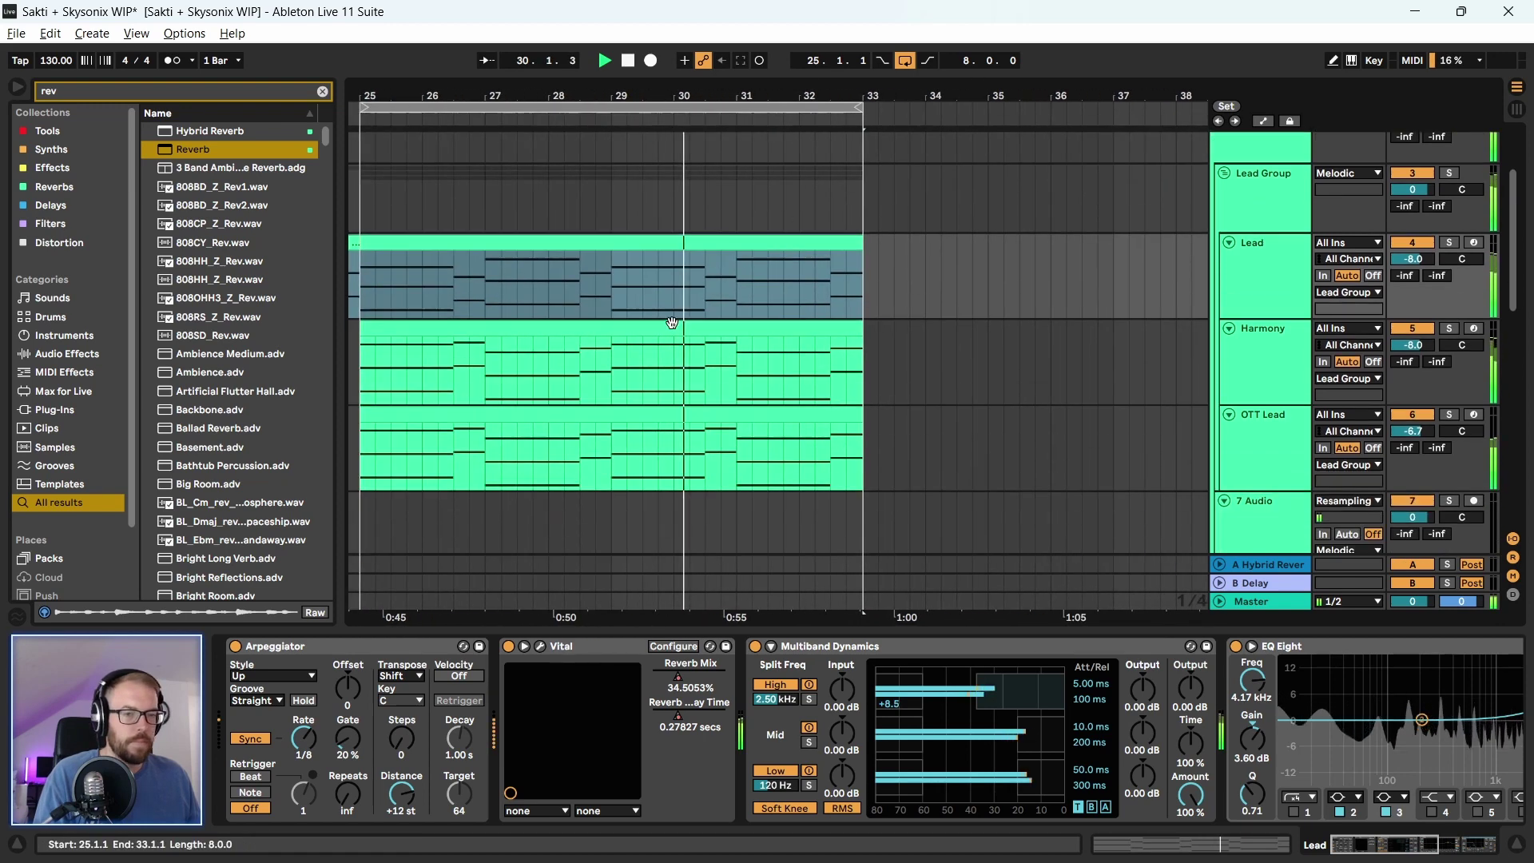
drag(522, 97, 639, 108)
scroll(410, 383, down, 1)
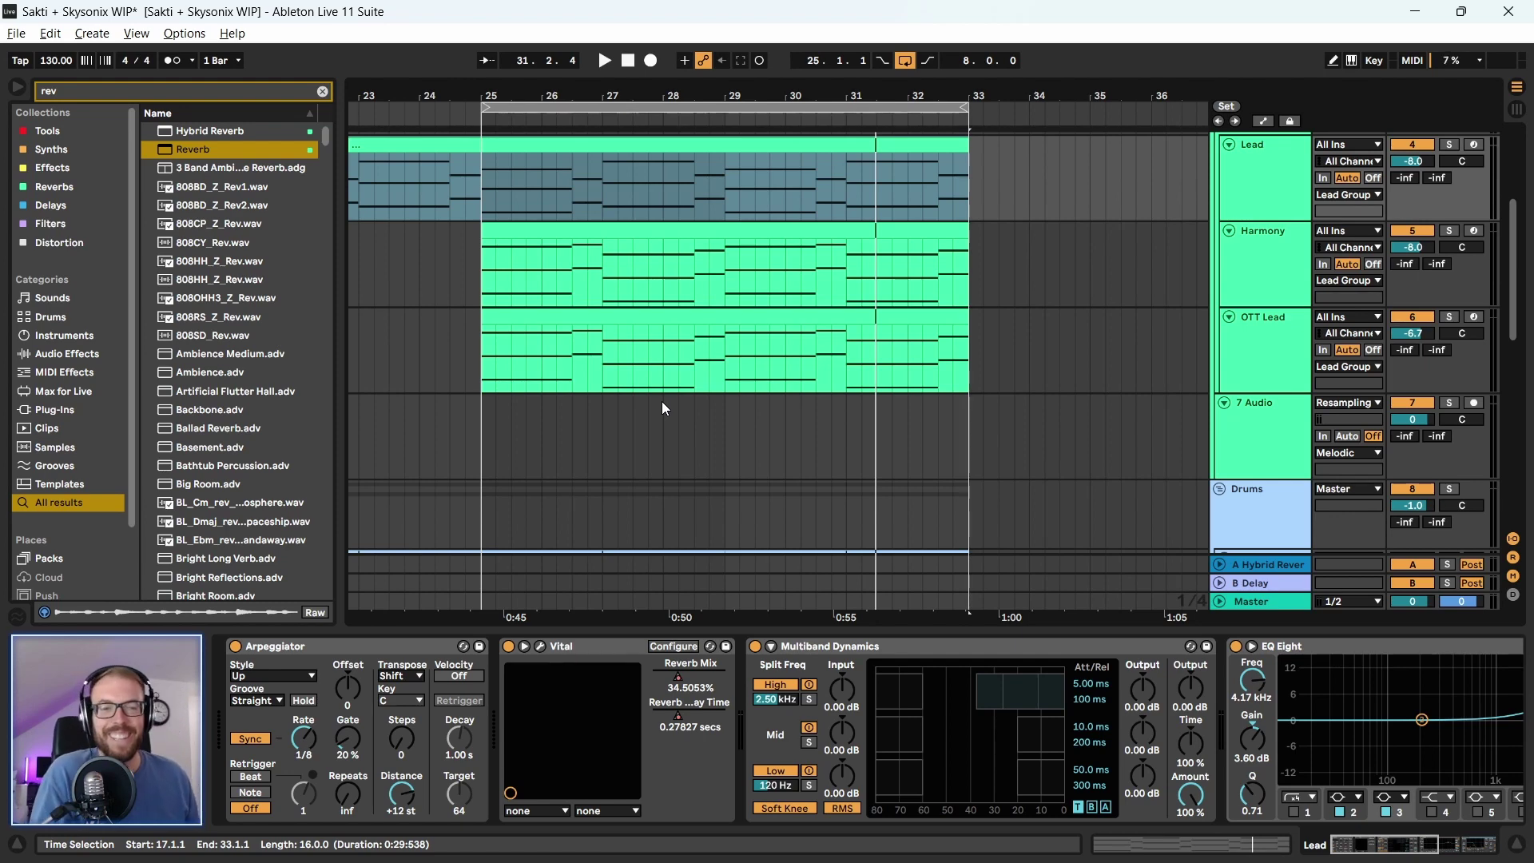
Set the predelay of the OTT Lead's Reverb to 173 ms
scroll(588, 388, down, 2)
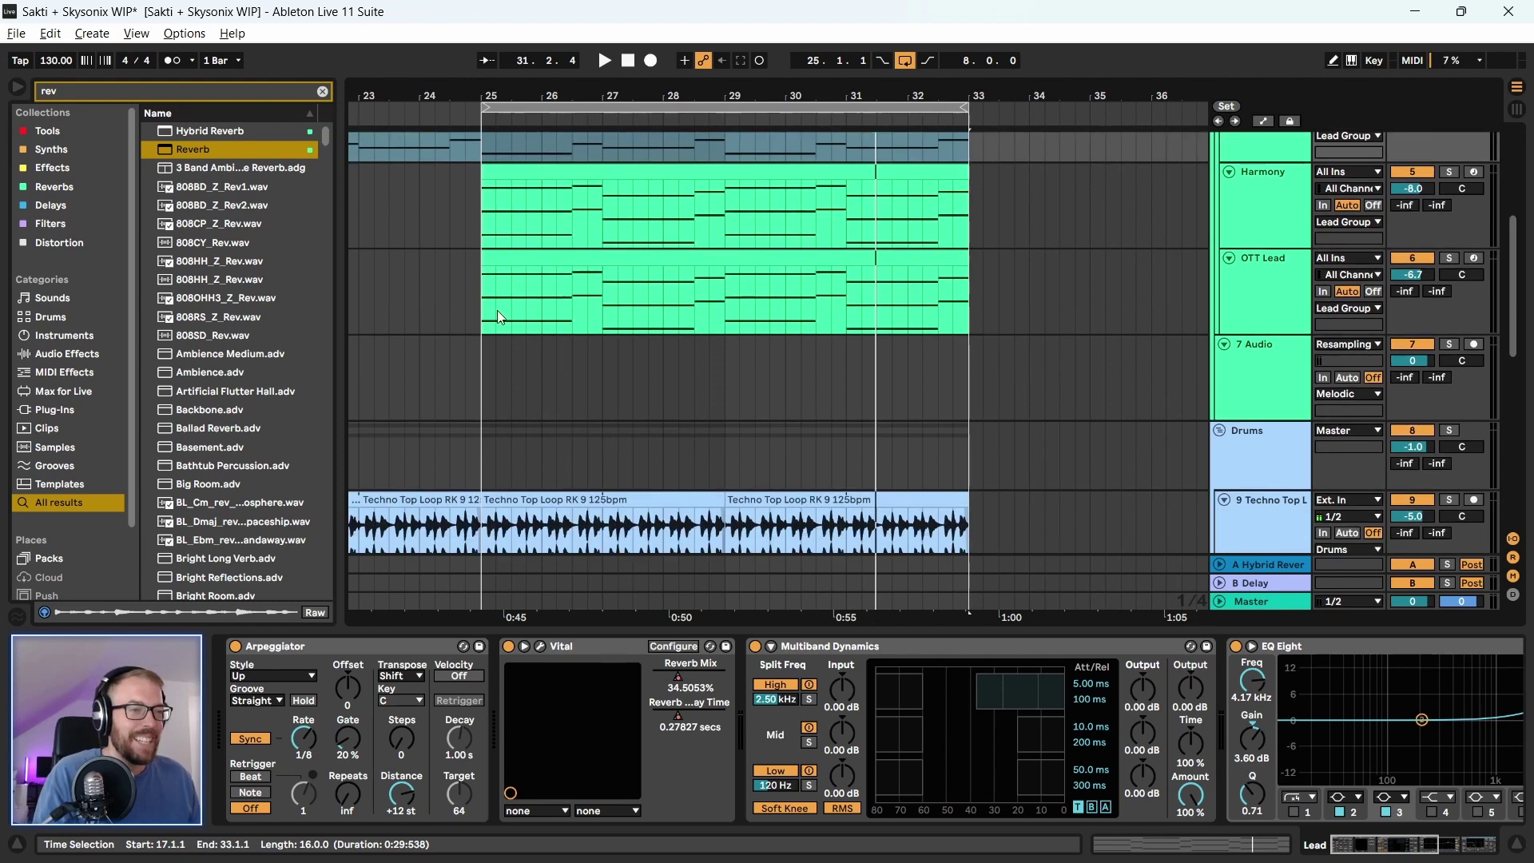
double_click(526, 258)
click(1047, 291)
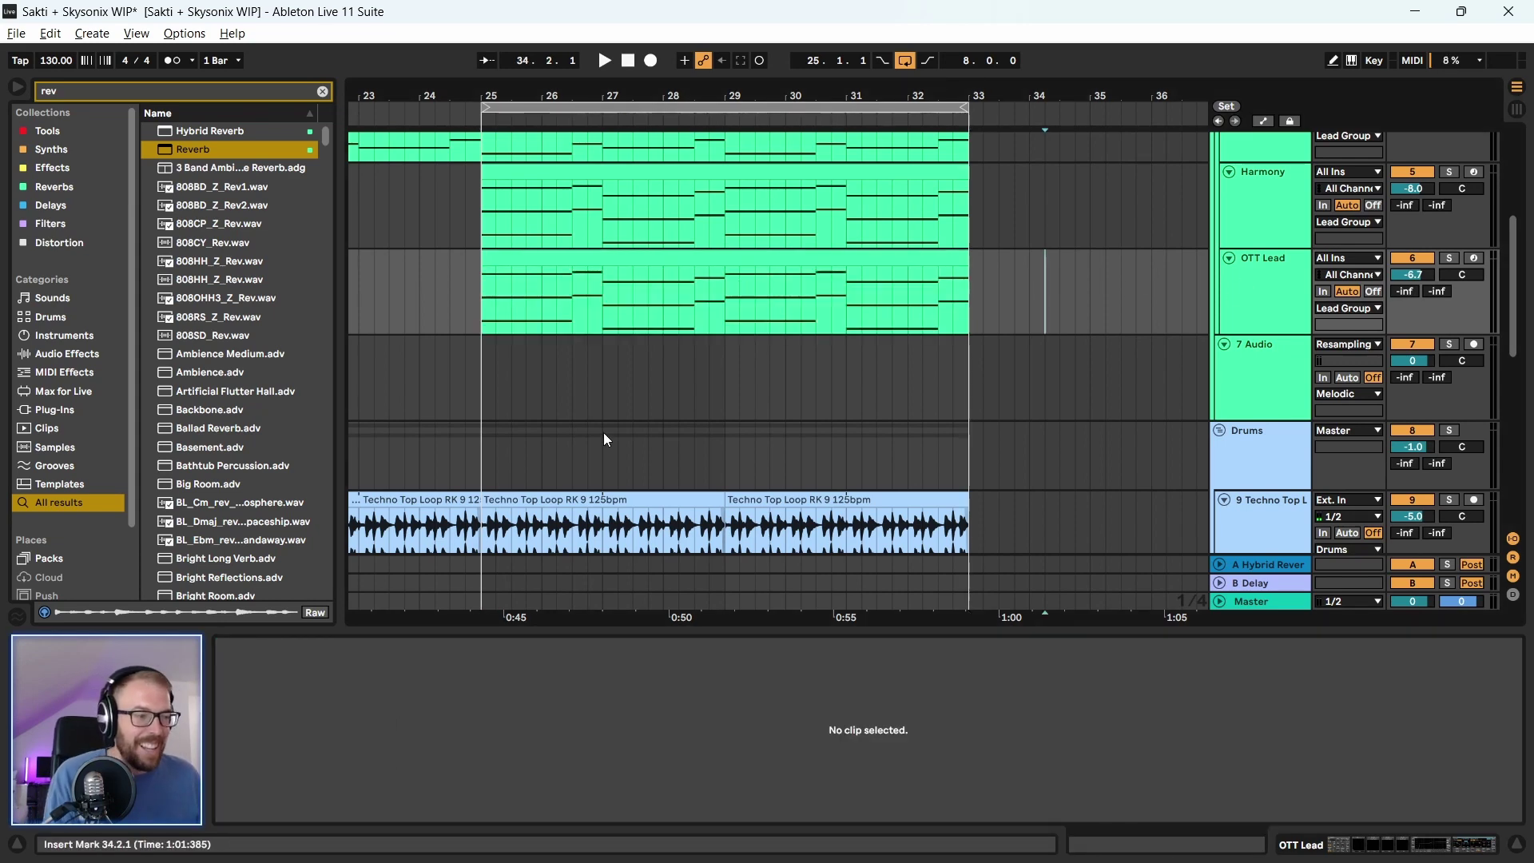
scroll(607, 444, up, 4)
click(1271, 336)
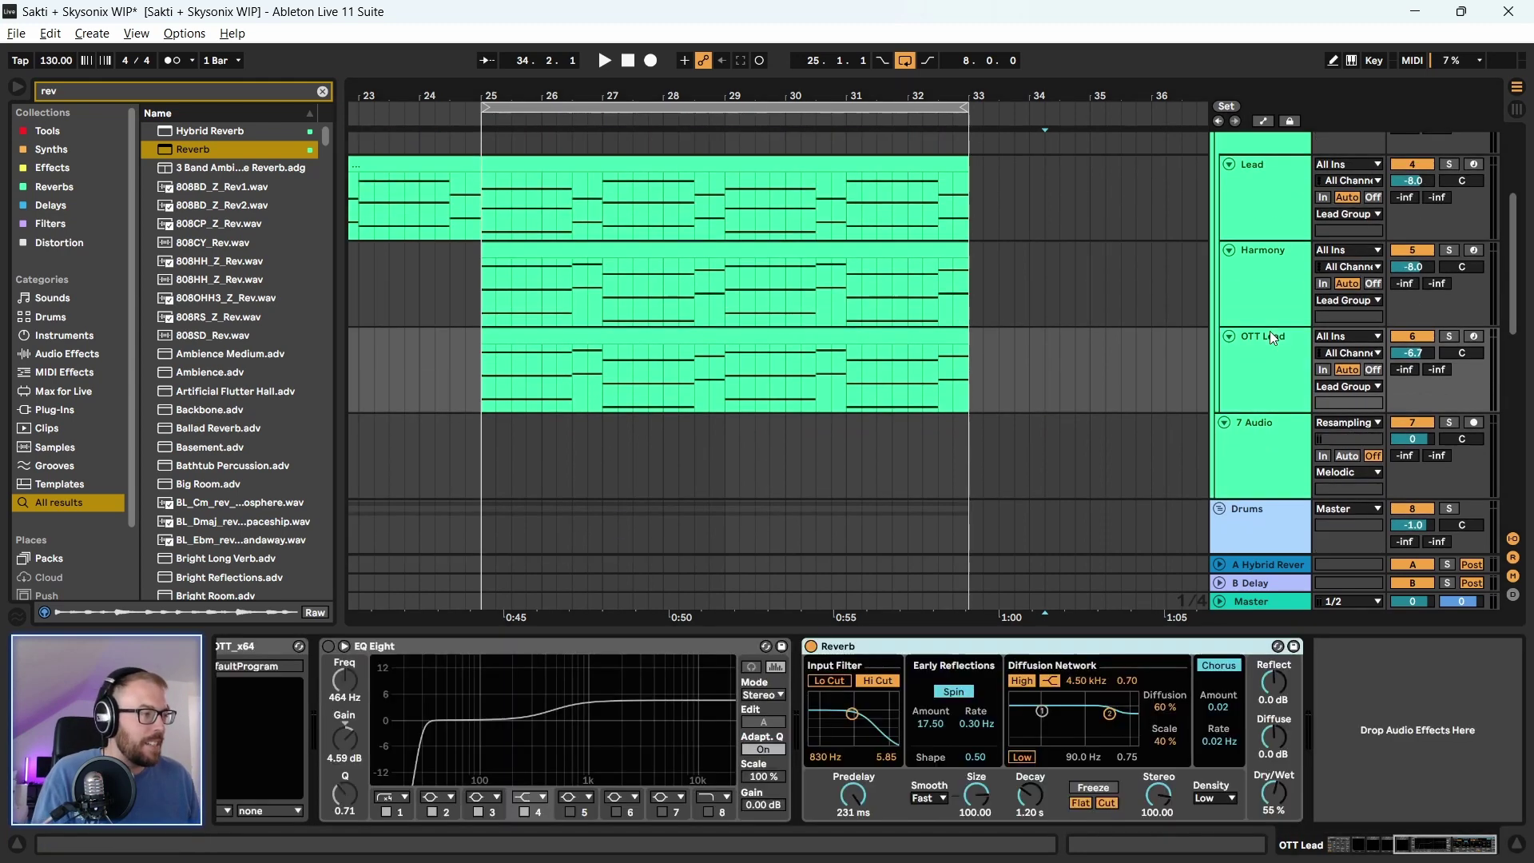
double_click(855, 812)
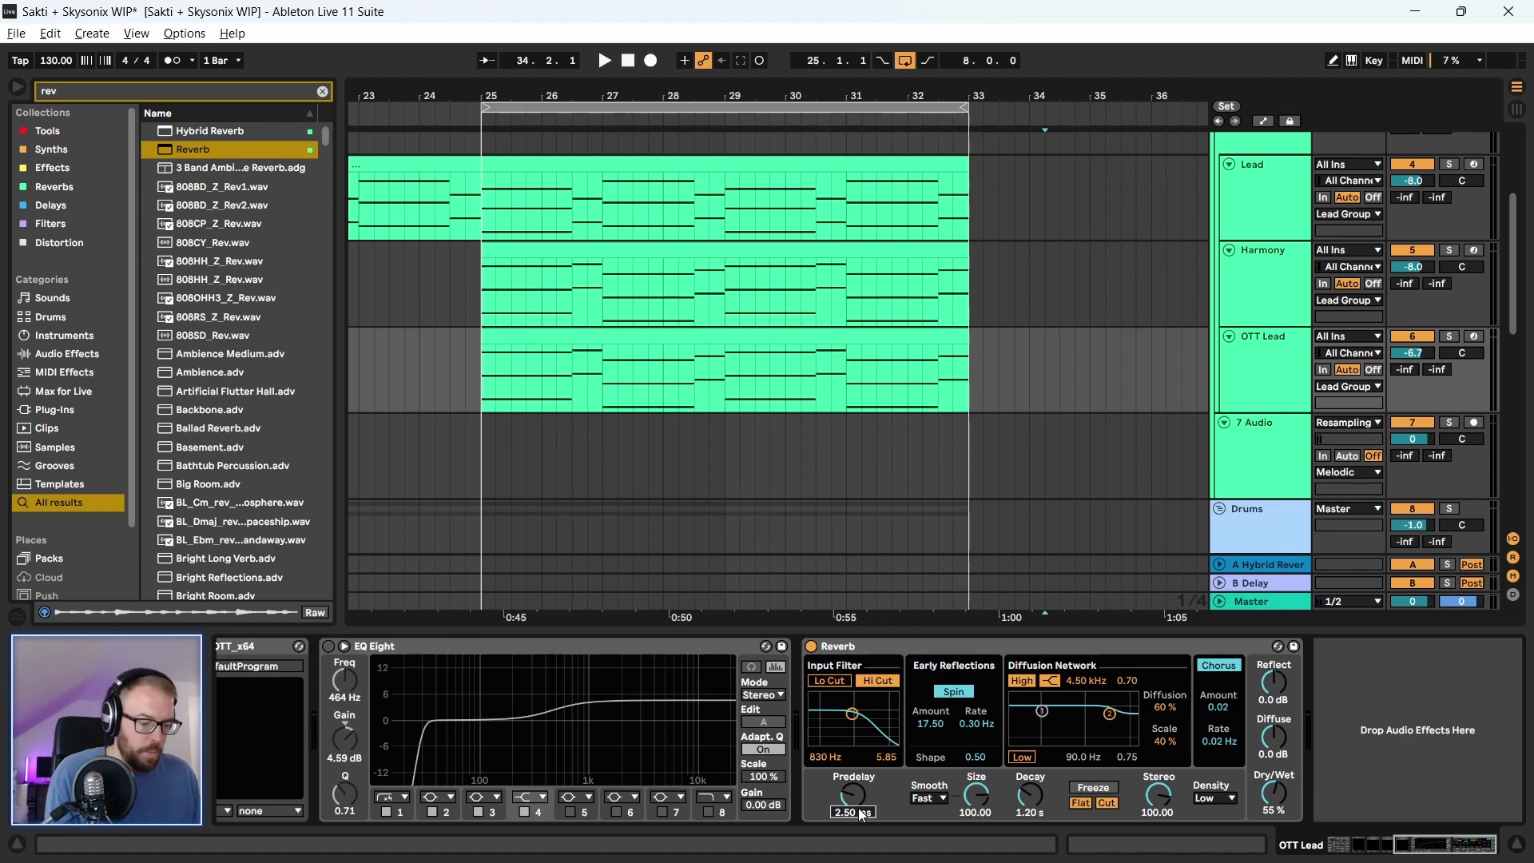
text(173)
key(Return)
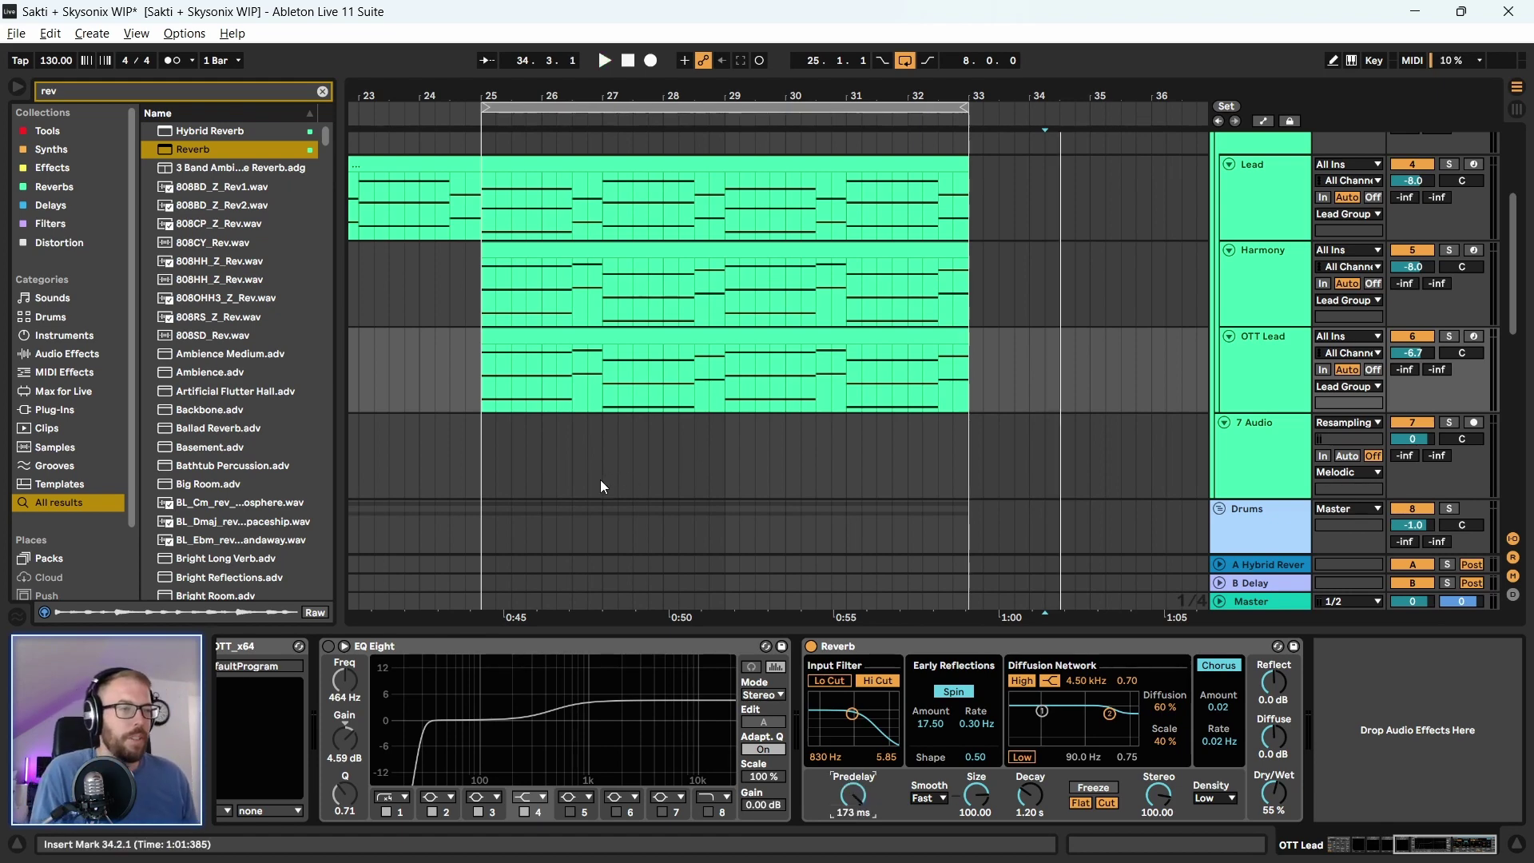
Play the loop from bar 25 to hear the changed reverb predelay
key(space)
click(483, 377)
key(space)
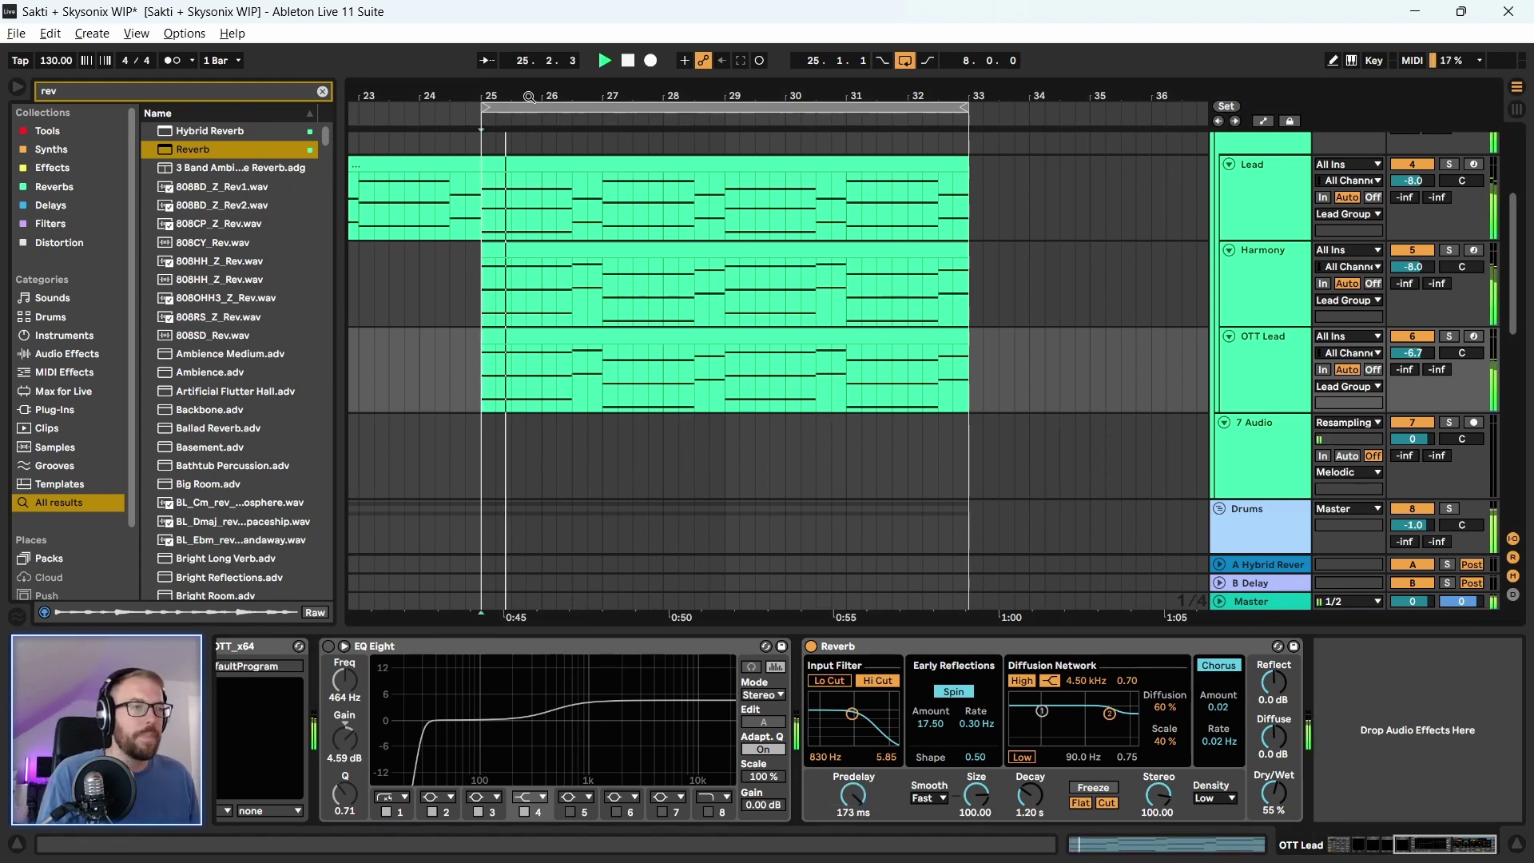
scroll(496, 351, up, 2)
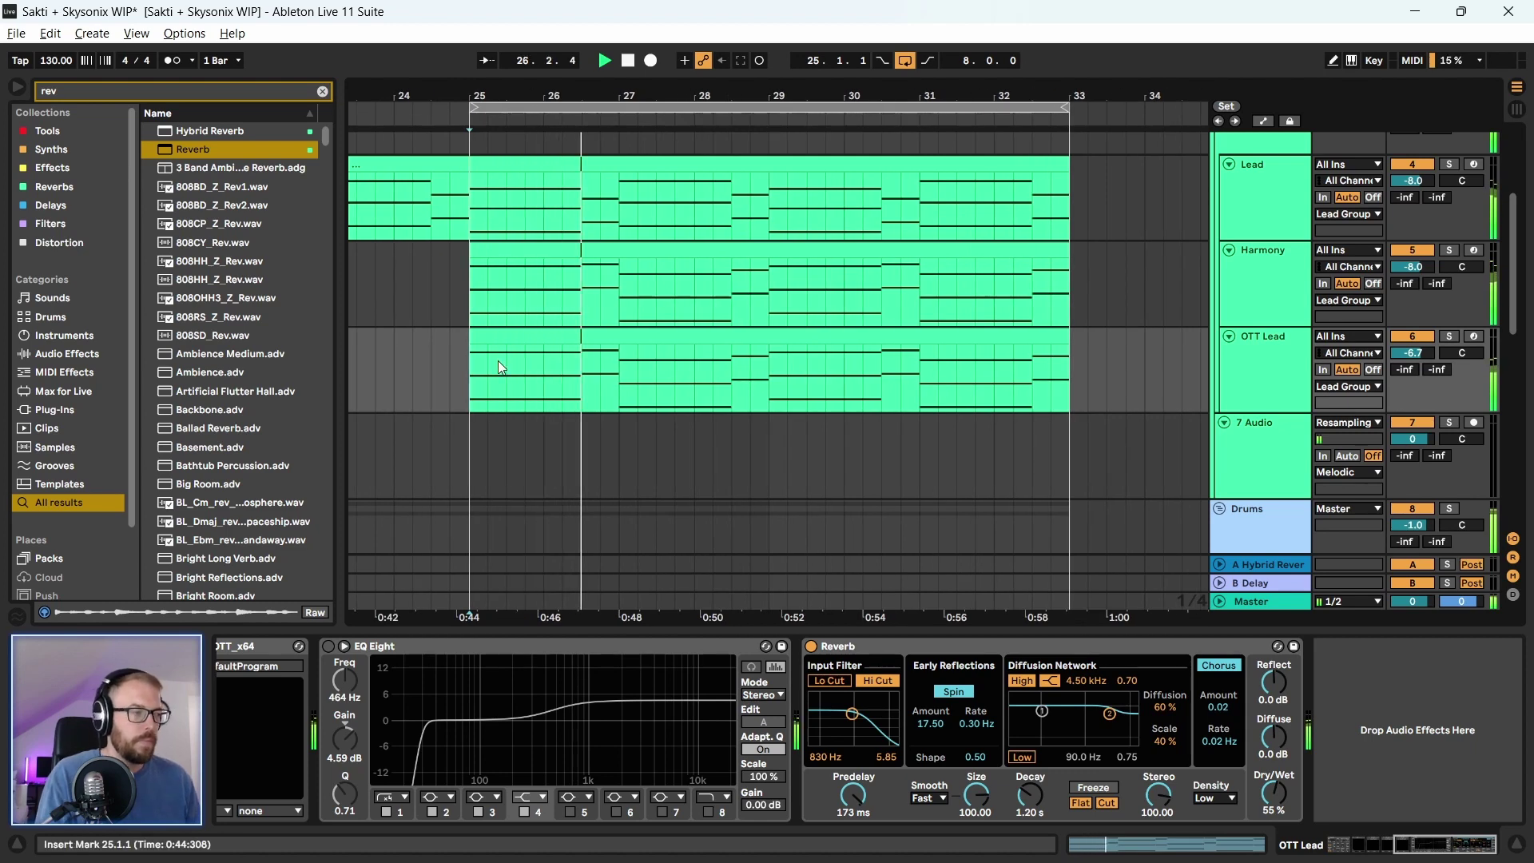
Audition the OTT Lead's Reverb at 100% Dry/Wet, toggling its input Hi Cut and the Diffusion Network's High filter off and on
click(1267, 371)
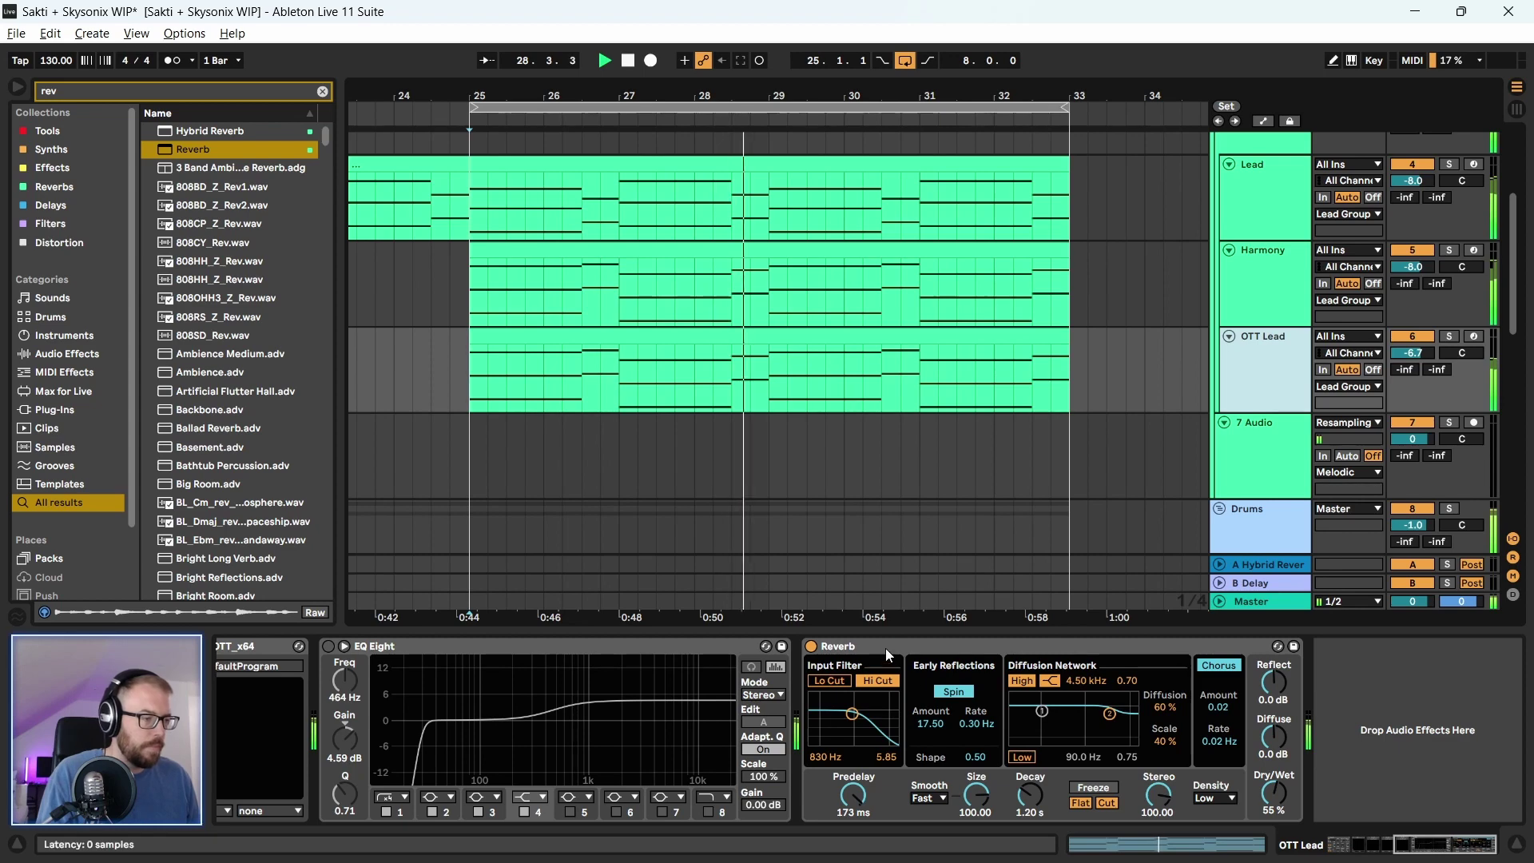
drag(1269, 793, 1221, 617)
click(1039, 646)
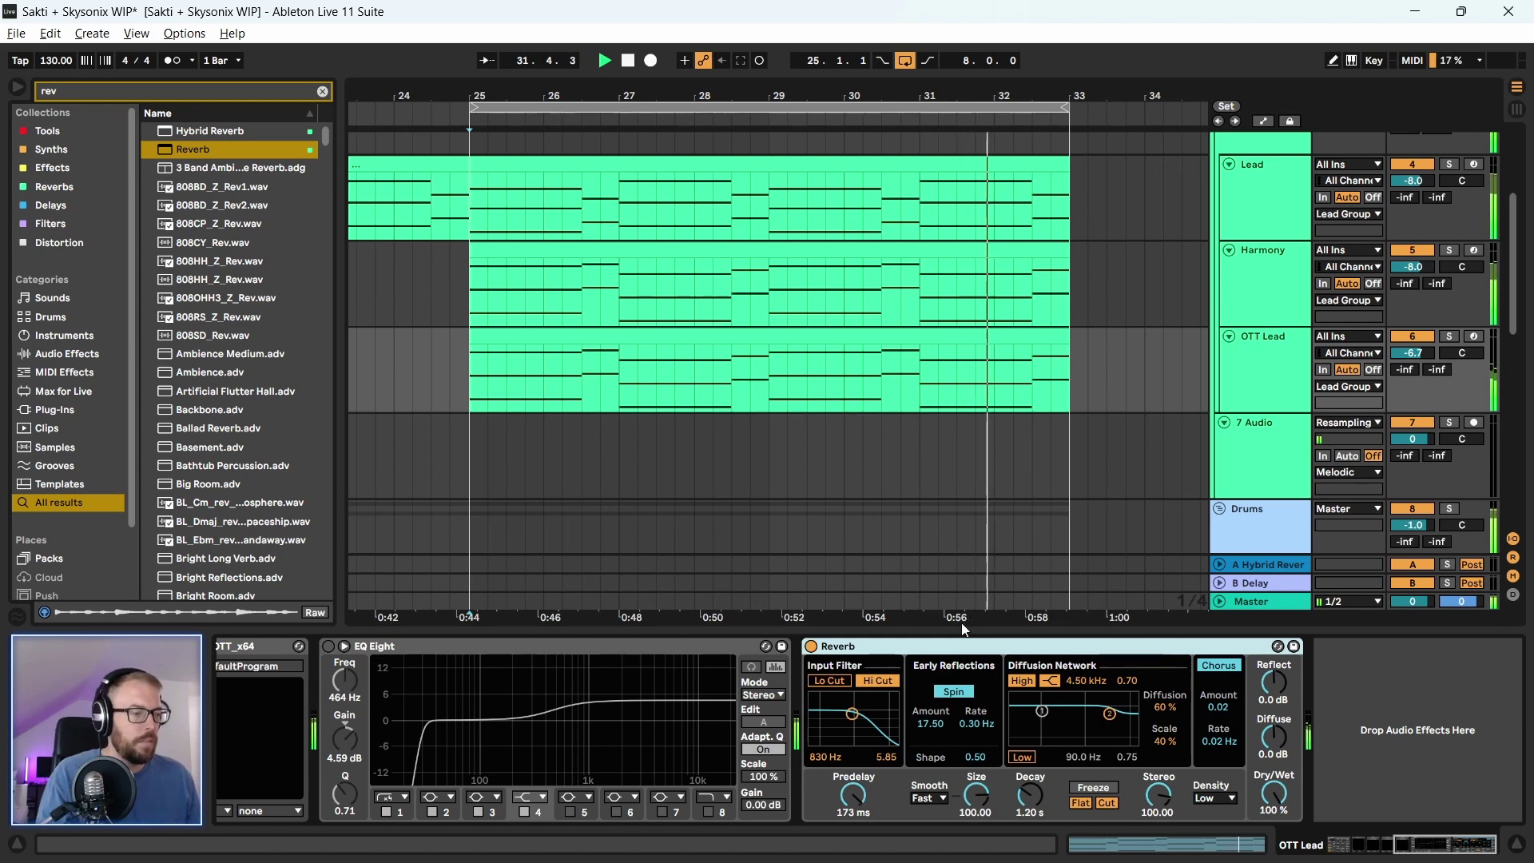
click(878, 680)
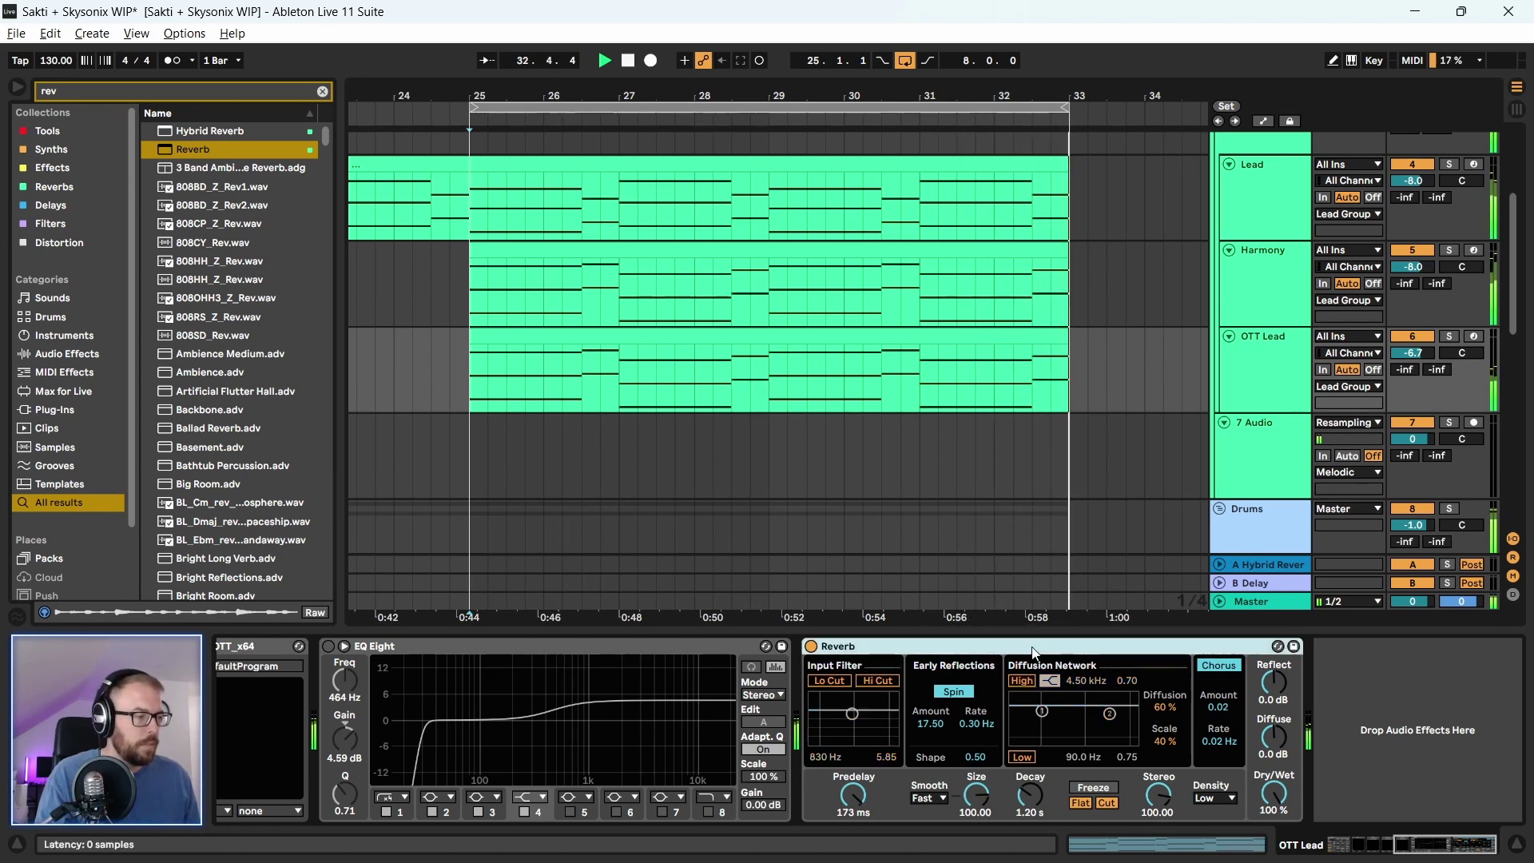
click(1022, 681)
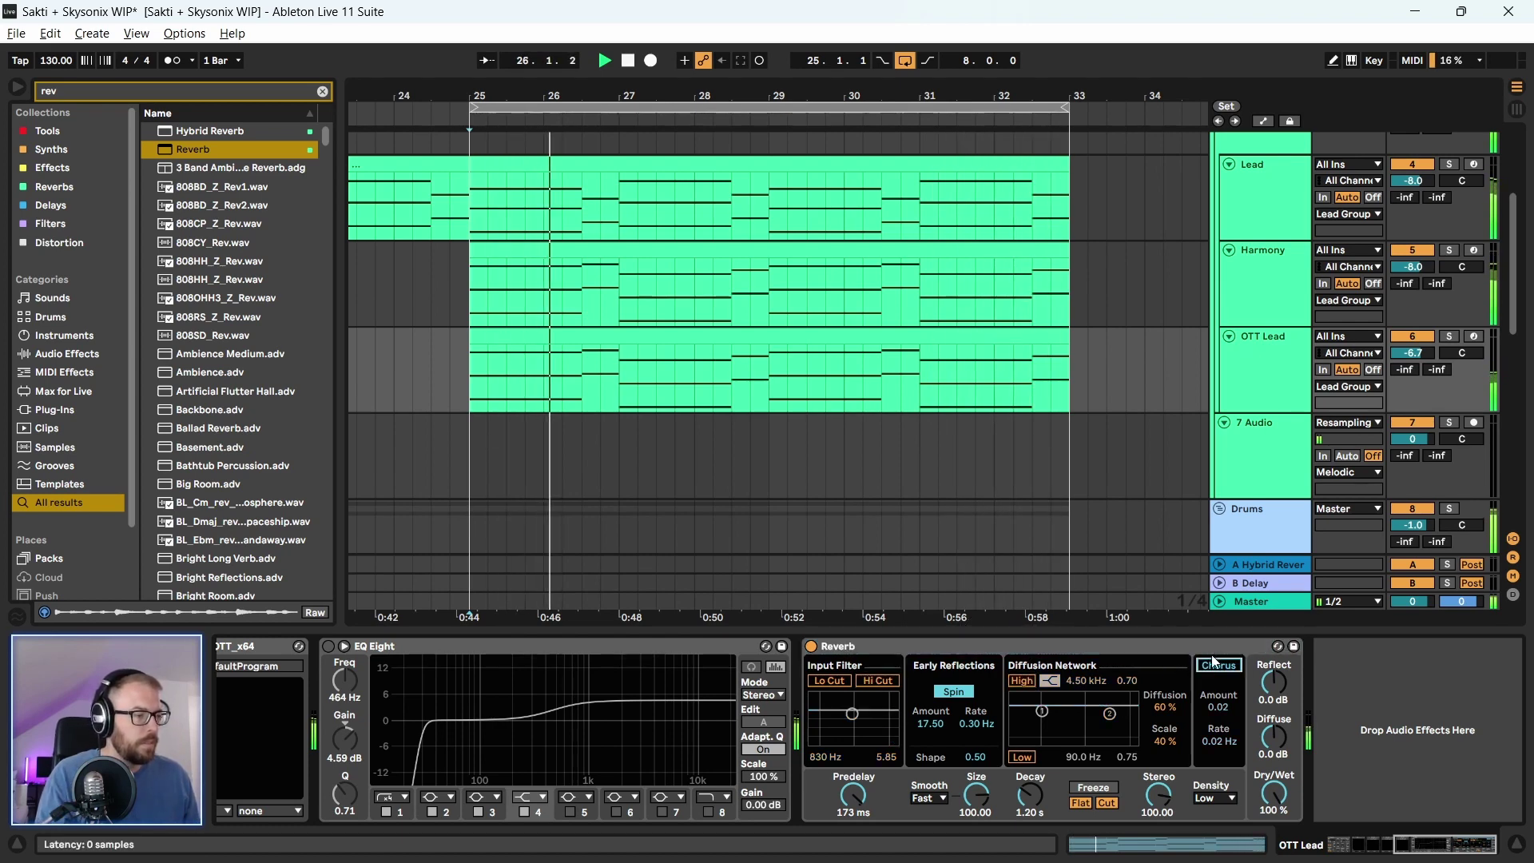
click(1023, 682)
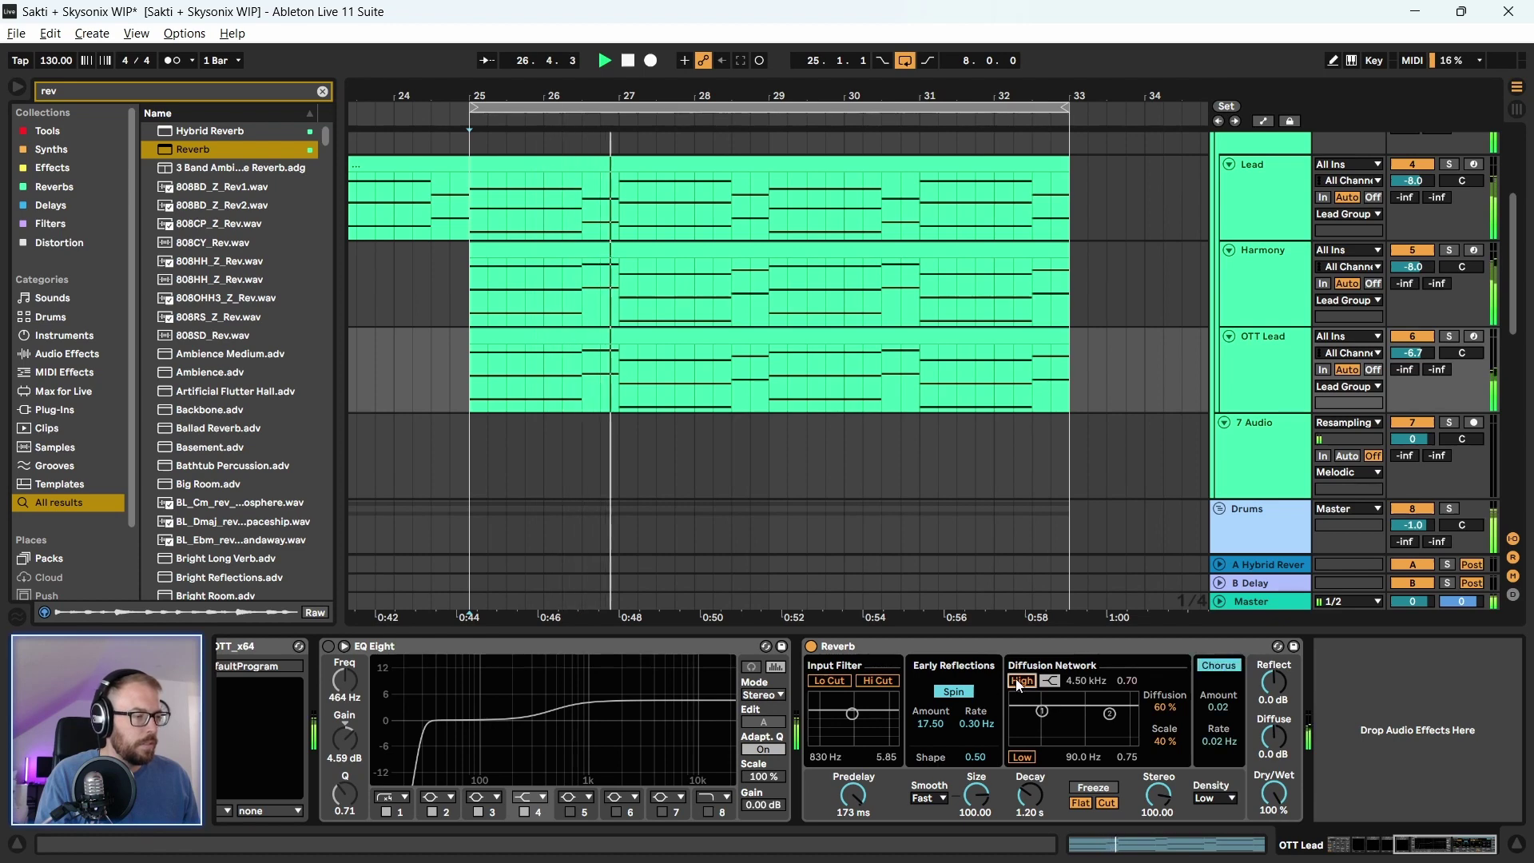
click(878, 680)
Set the Dry/Wet of the OTT Lead's Reverb to 42% and stop playback
drag(1273, 794, 1274, 836)
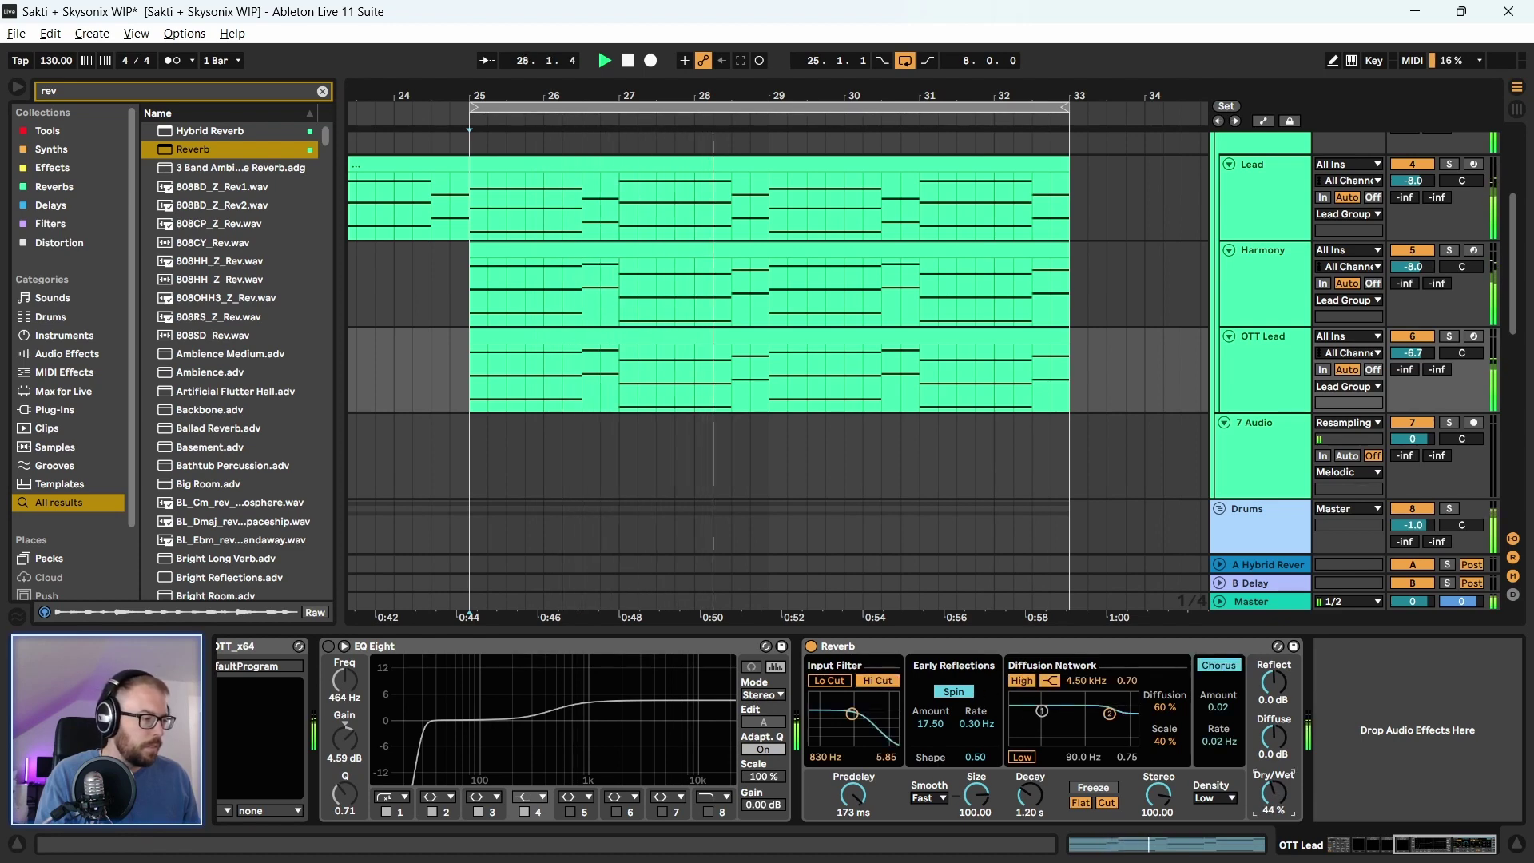
key(space)
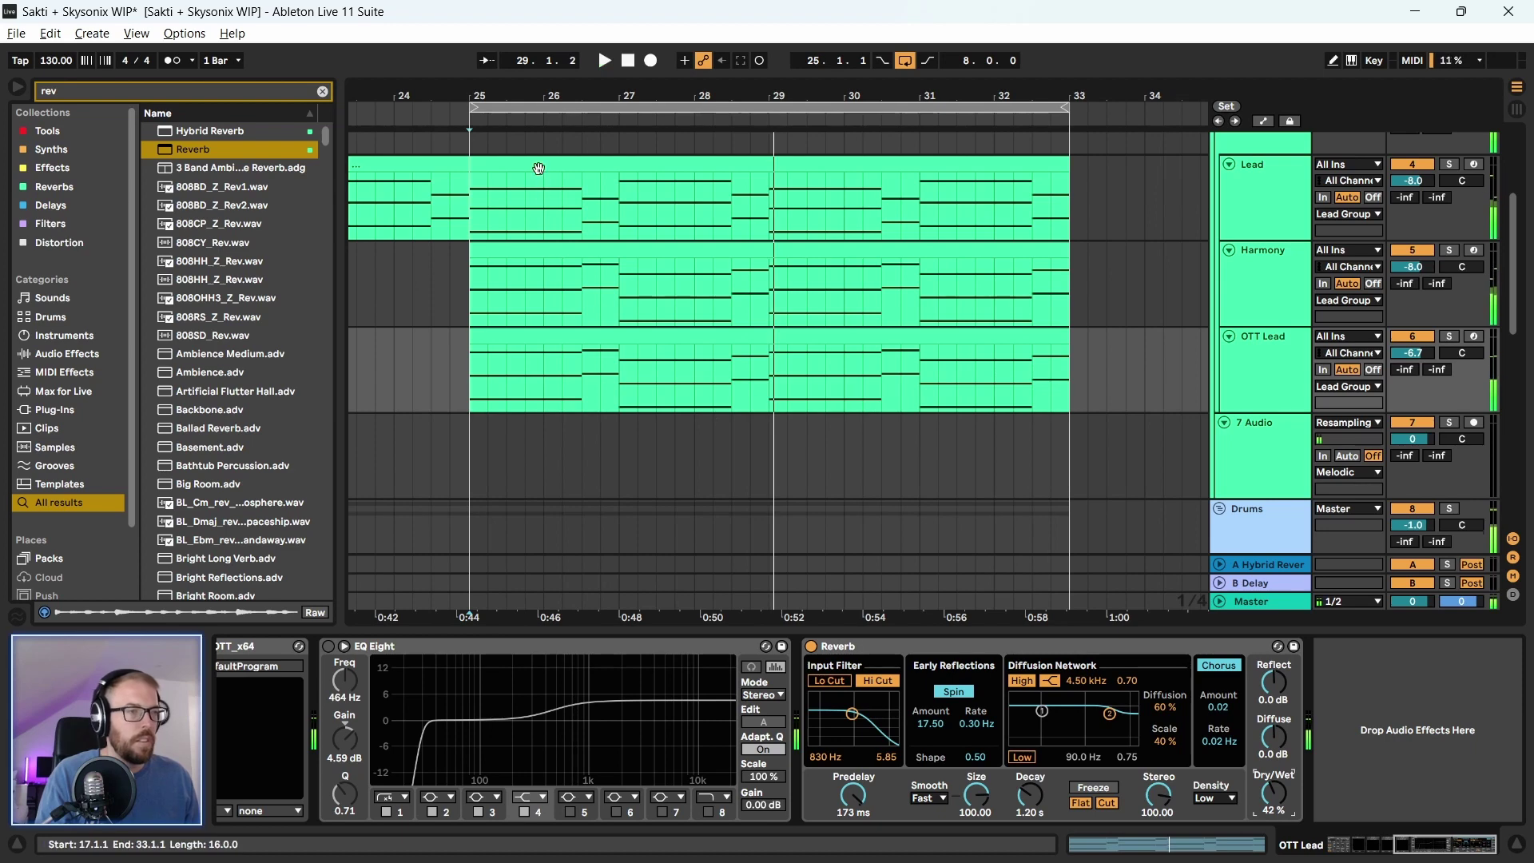
Switch off arrangement looping and play the track from bar 17, checking the drum and lead tracks
drag(525, 94, 525, 48)
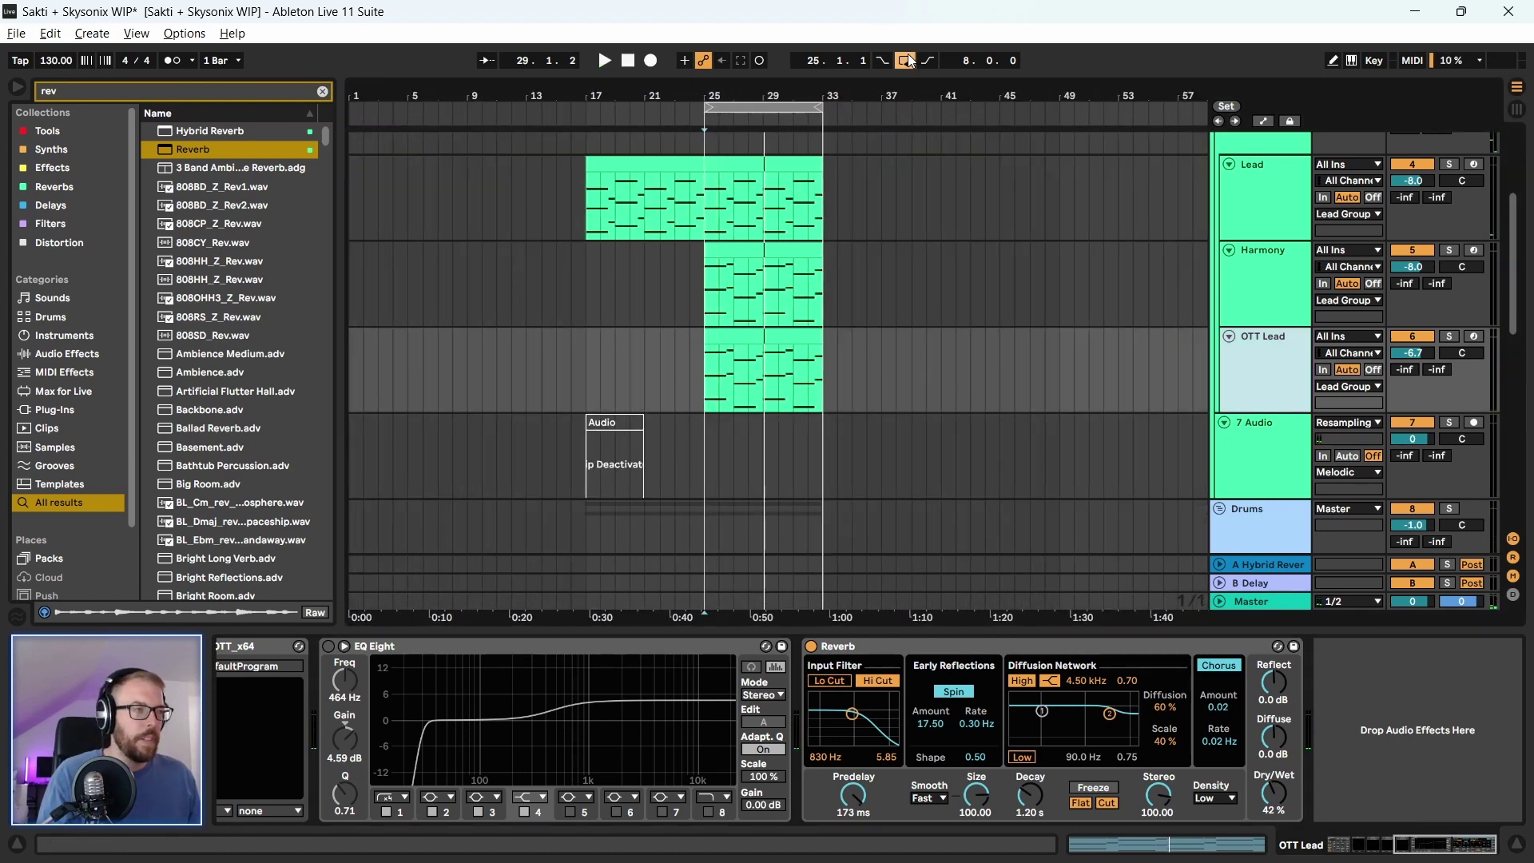
drag(467, 296, 462, 331)
scroll(471, 304, down, 3)
scroll(486, 266, down, 10)
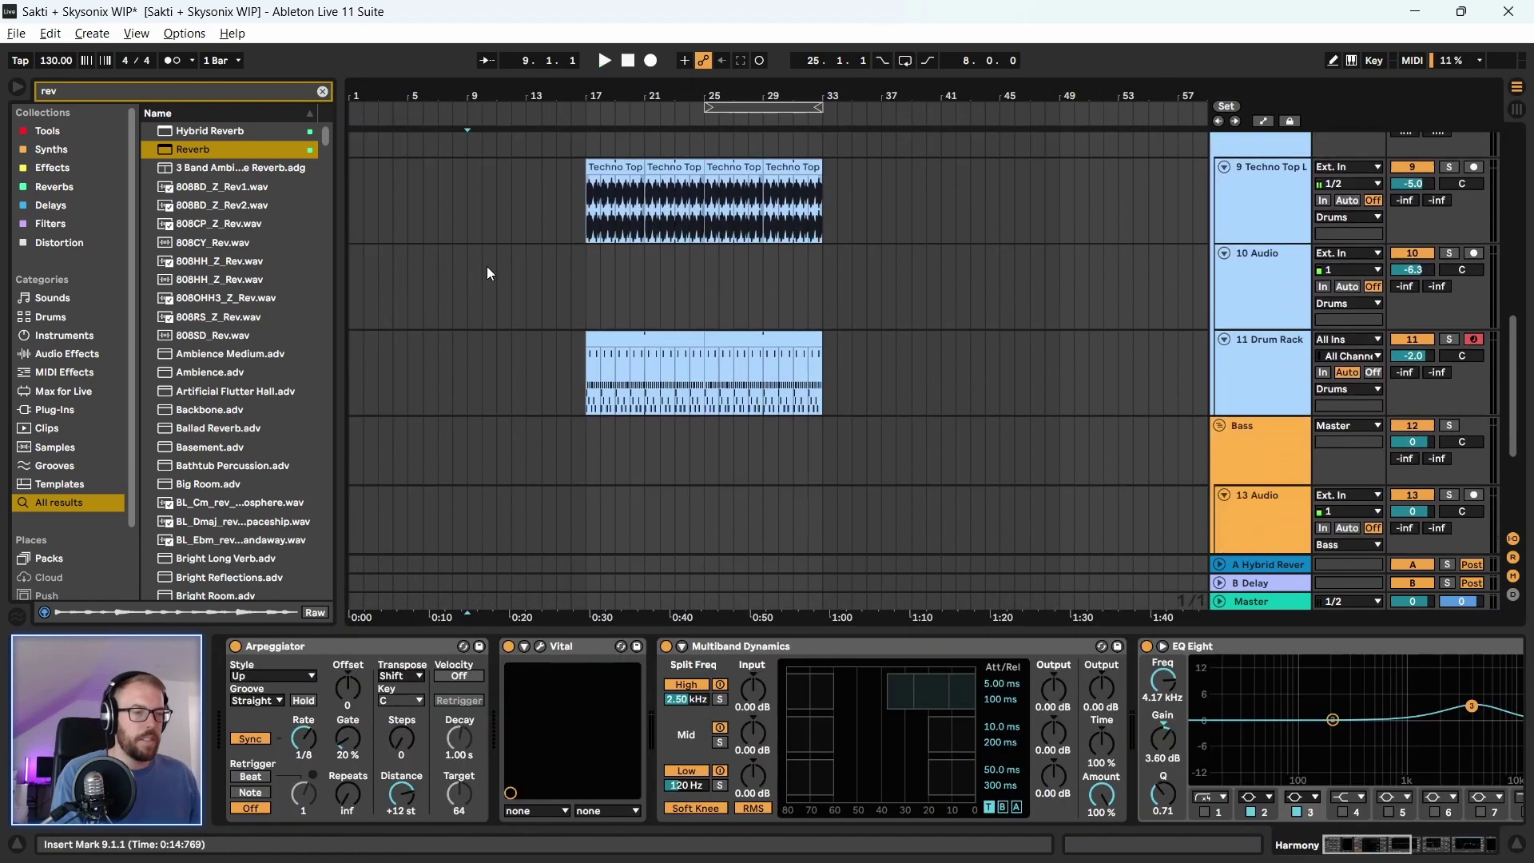
drag(651, 86, 652, 120)
scroll(529, 307, up, 14)
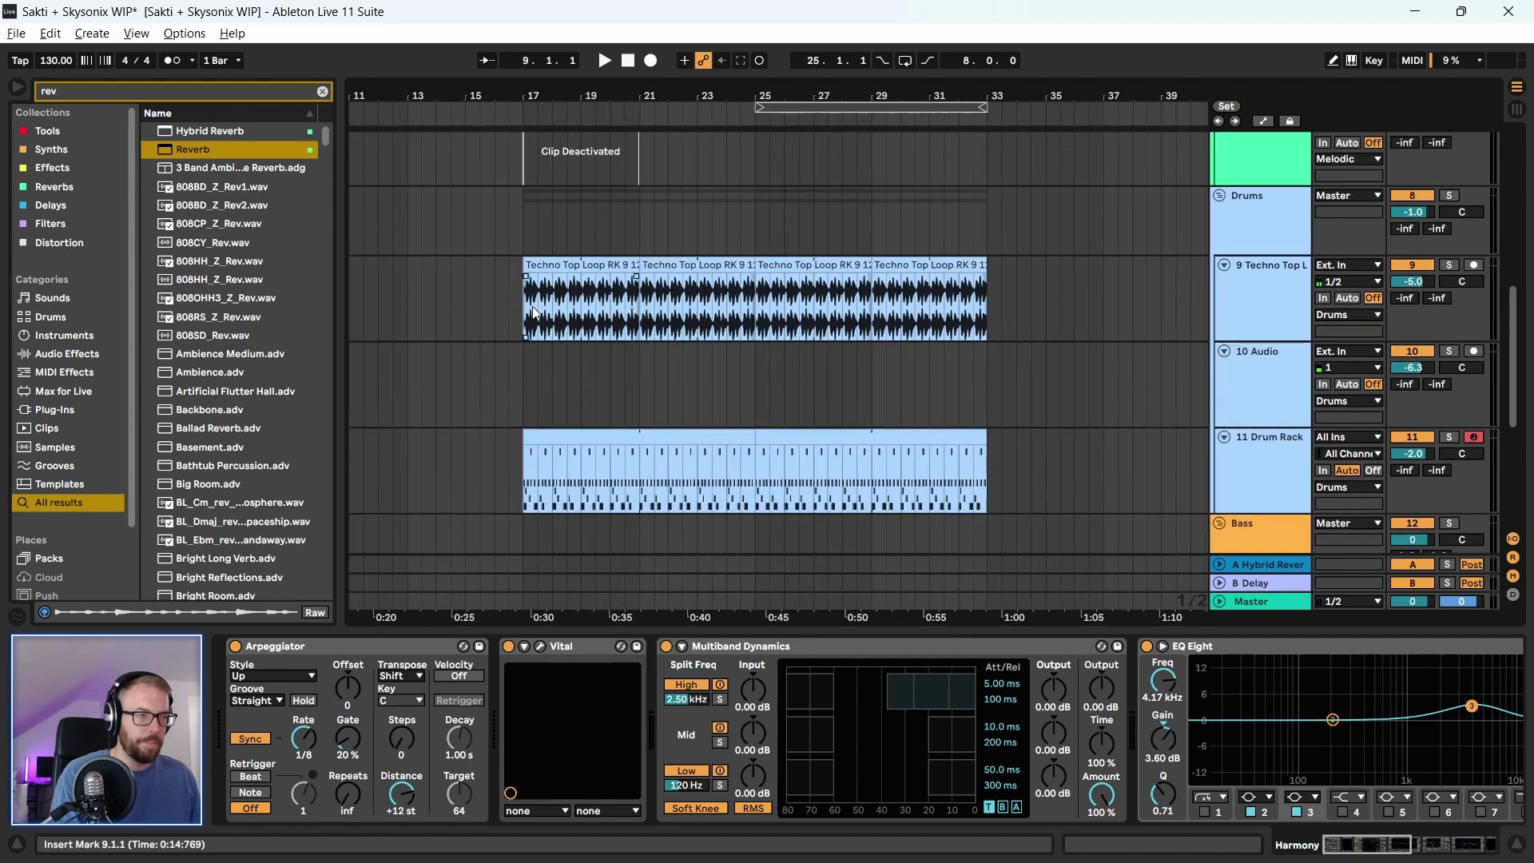
click(520, 257)
key(space)
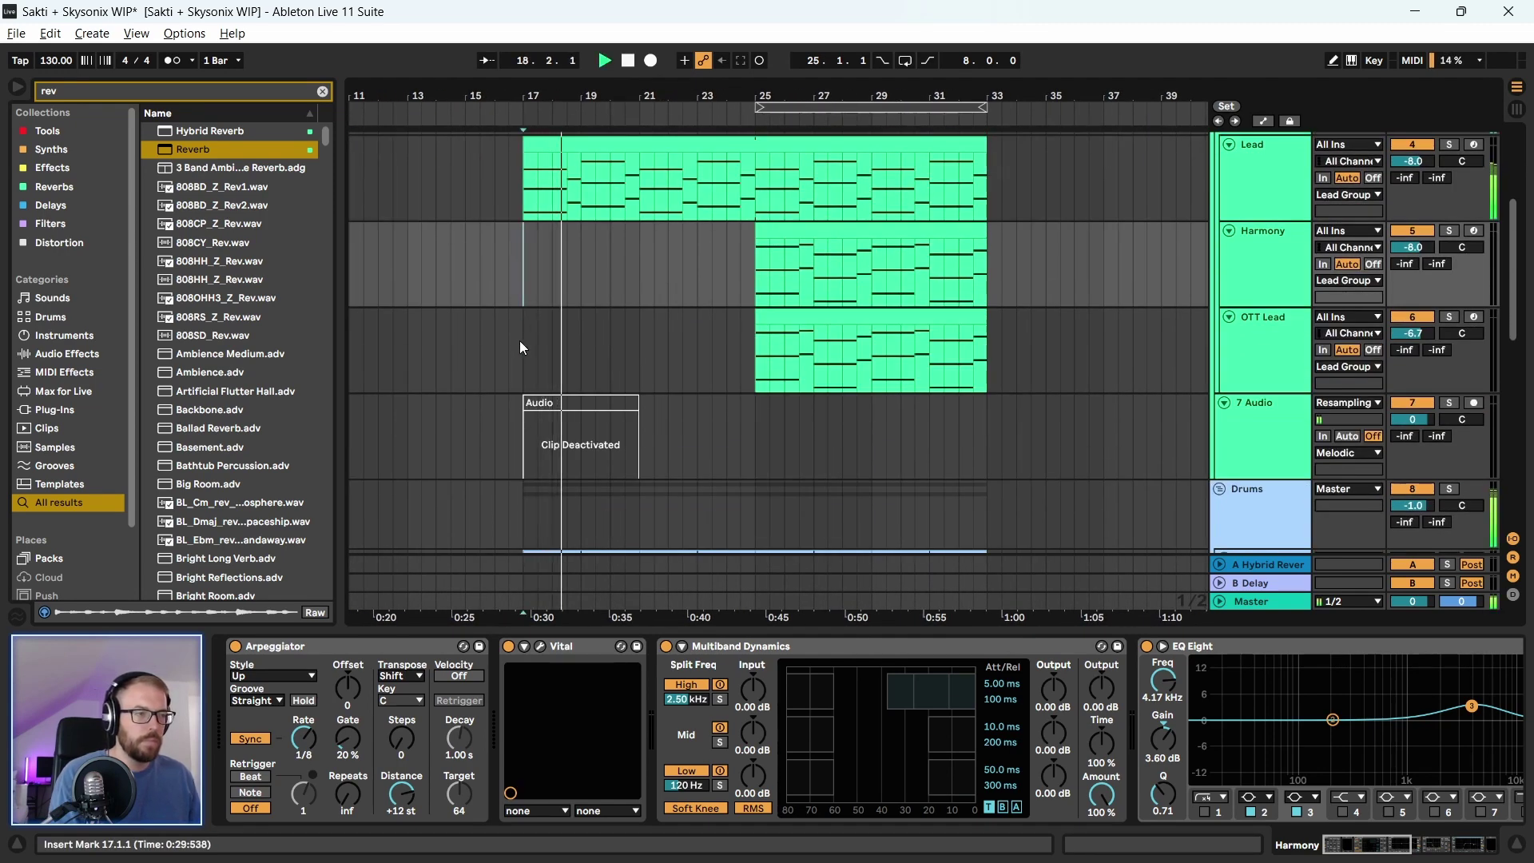
scroll(521, 346, down, 6)
scroll(520, 341, up, 8)
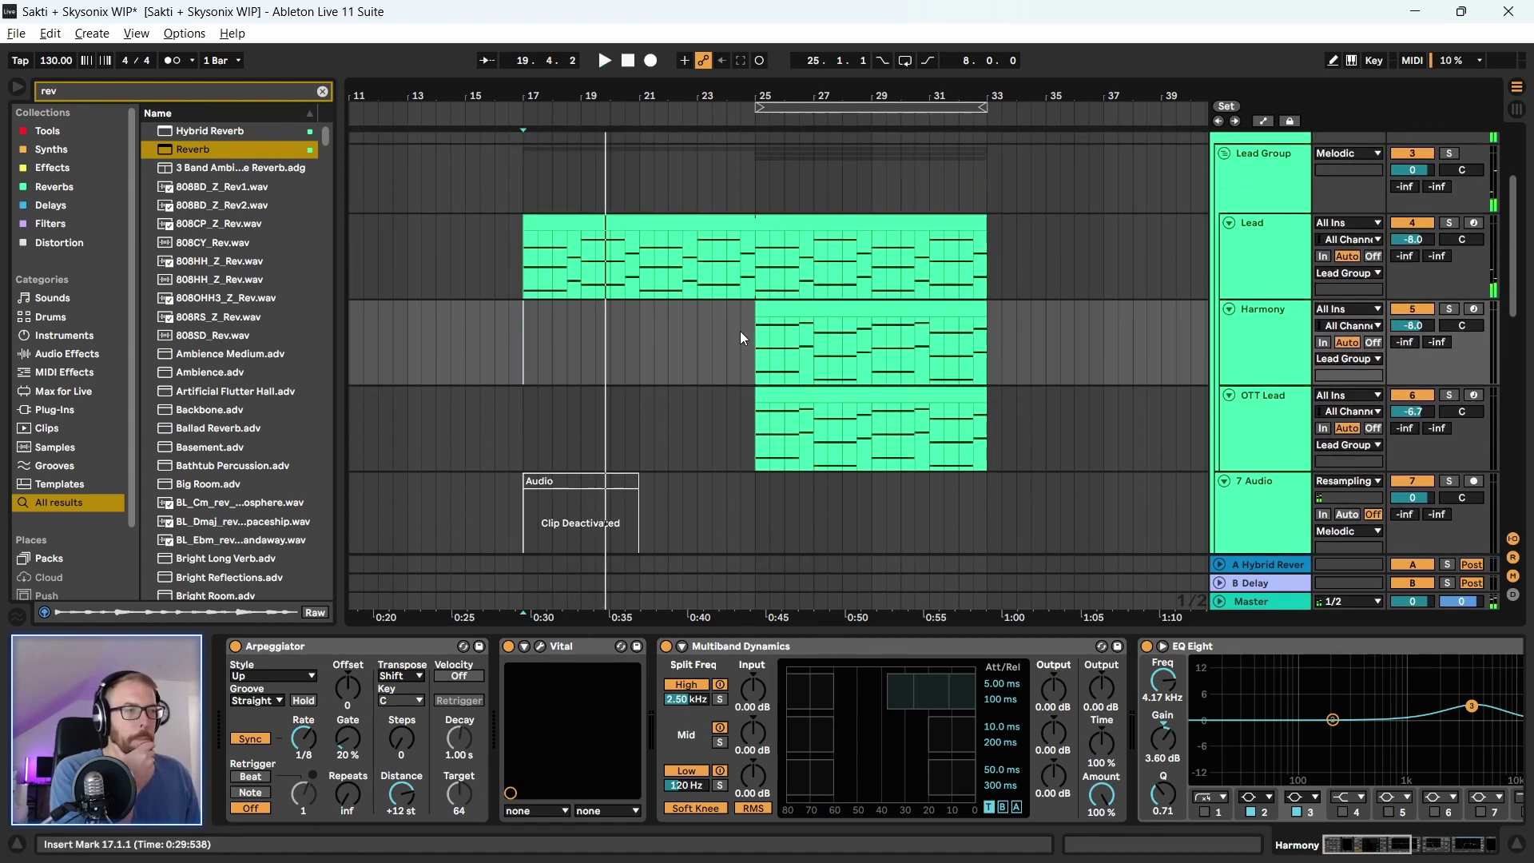
key(space)
Move the Lead, Harmony and OTT Lead clips together eight bars later so the Lead starts at bar 25
drag(1130, 227, 988, 449)
click(518, 229)
drag(560, 227, 792, 242)
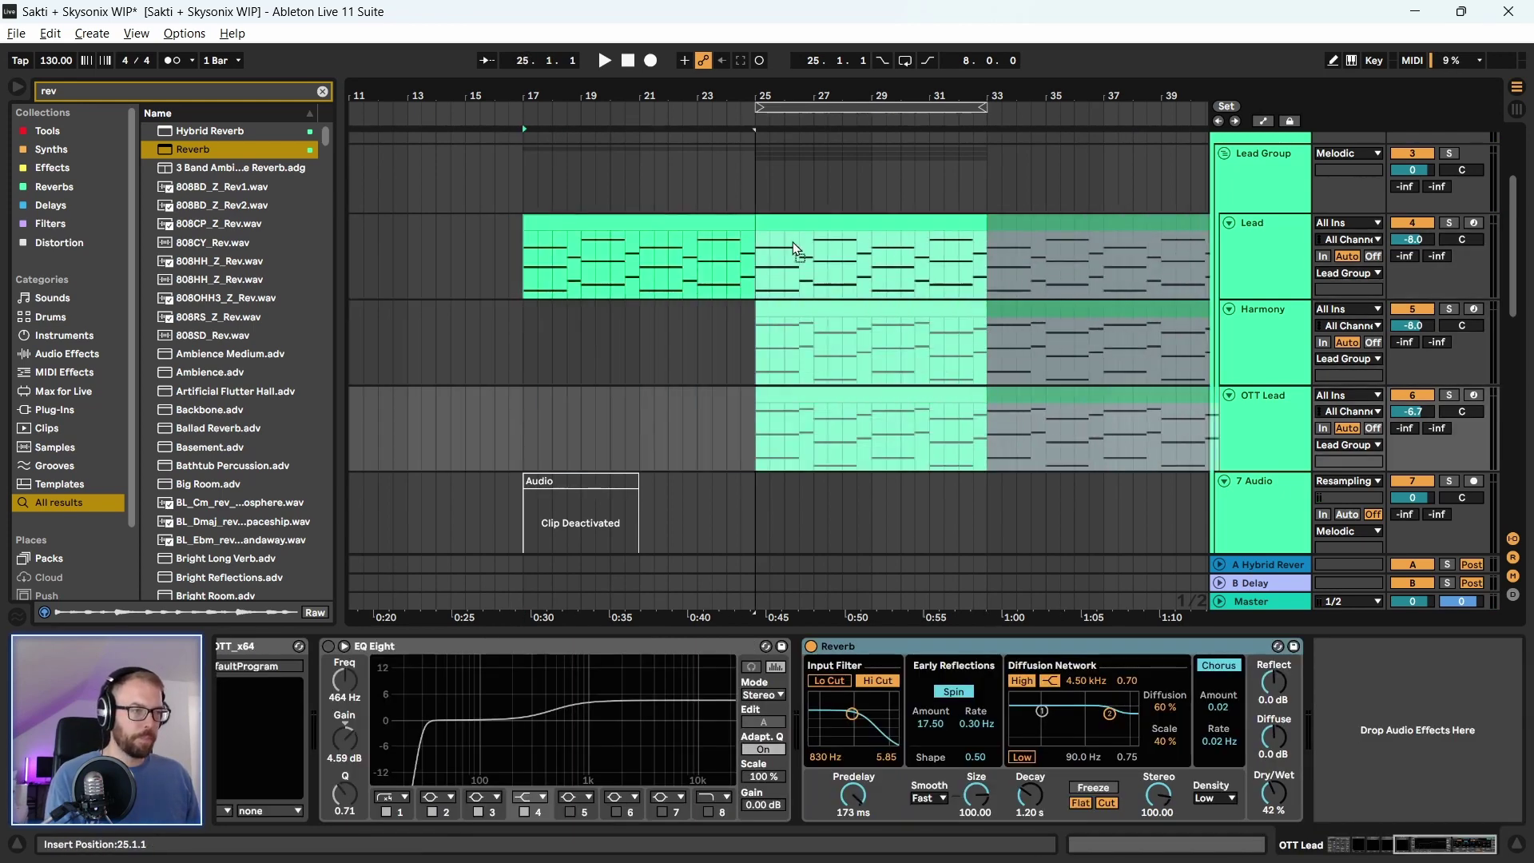
Play the arrangement from bar 17 to hear the section without the leads
click(515, 272)
key(space)
scroll(621, 323, down, 1)
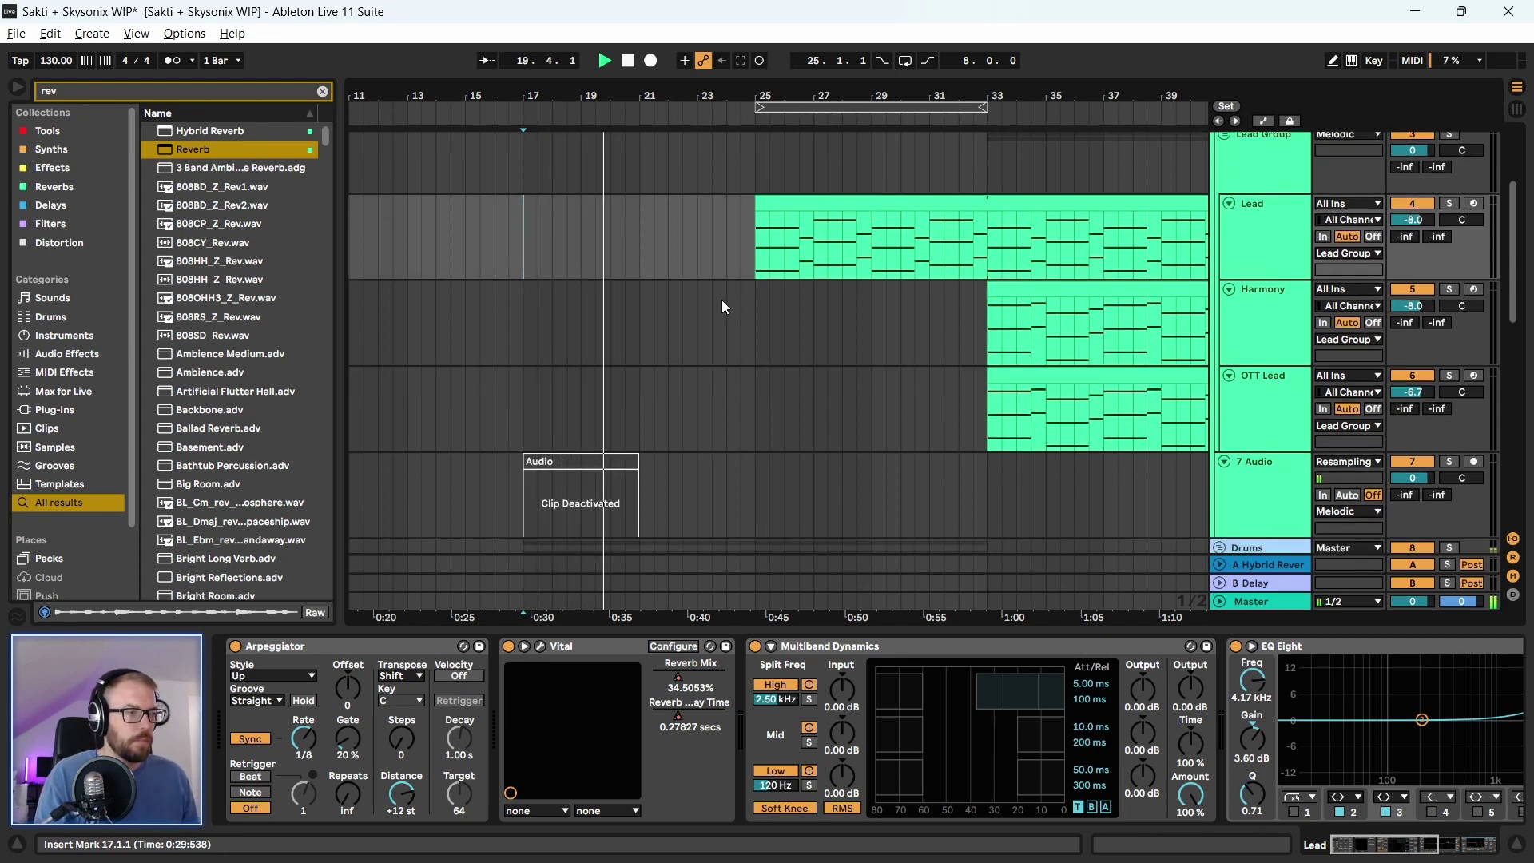
key(space)
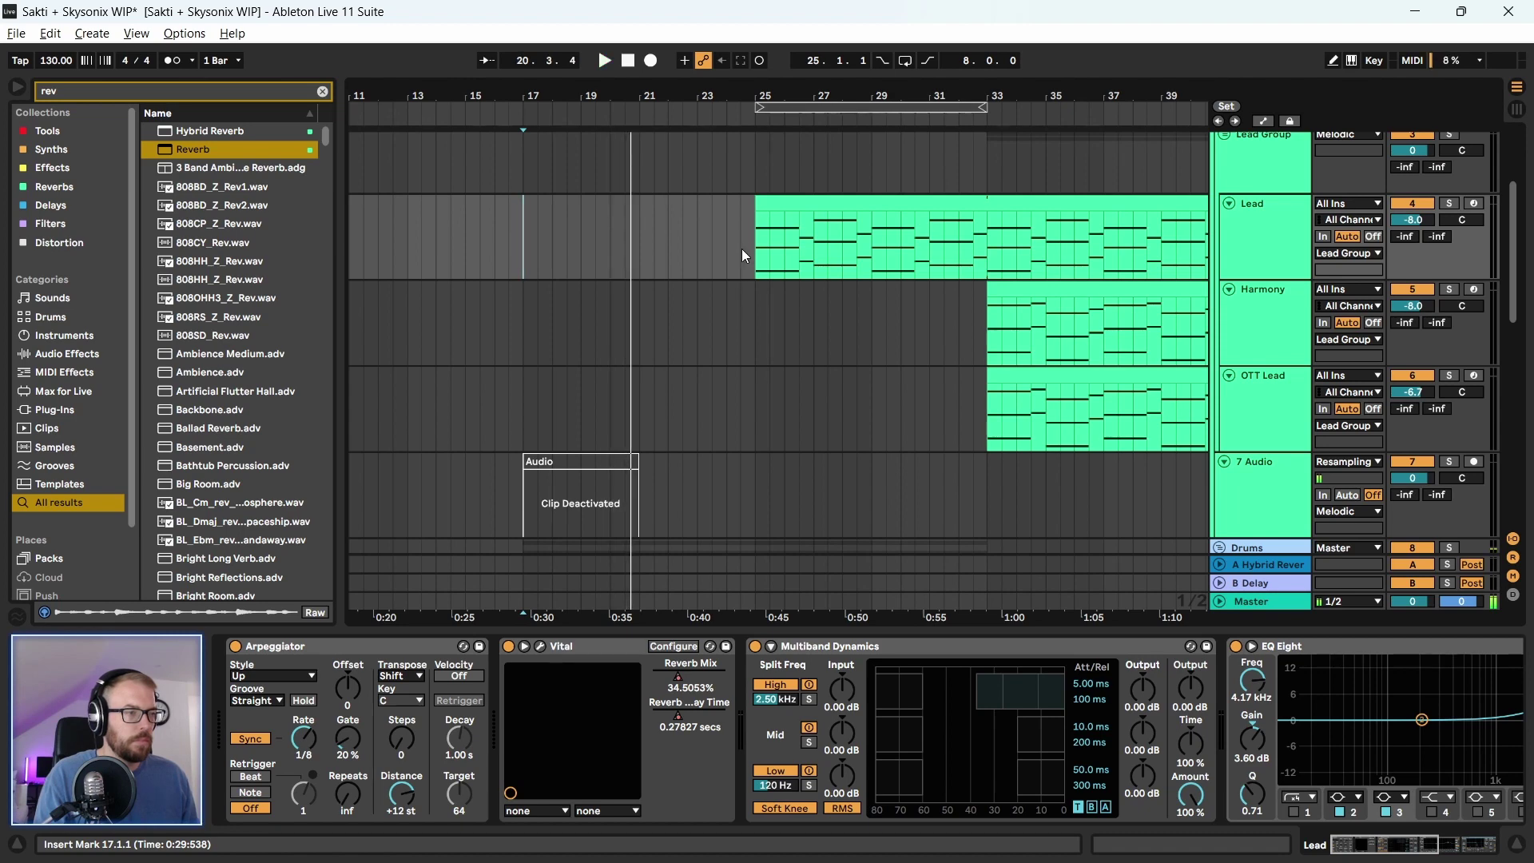
Copy the first bar of the Lead clip from bar 25 to bar 17 on the Lead track
drag(756, 244, 988, 256)
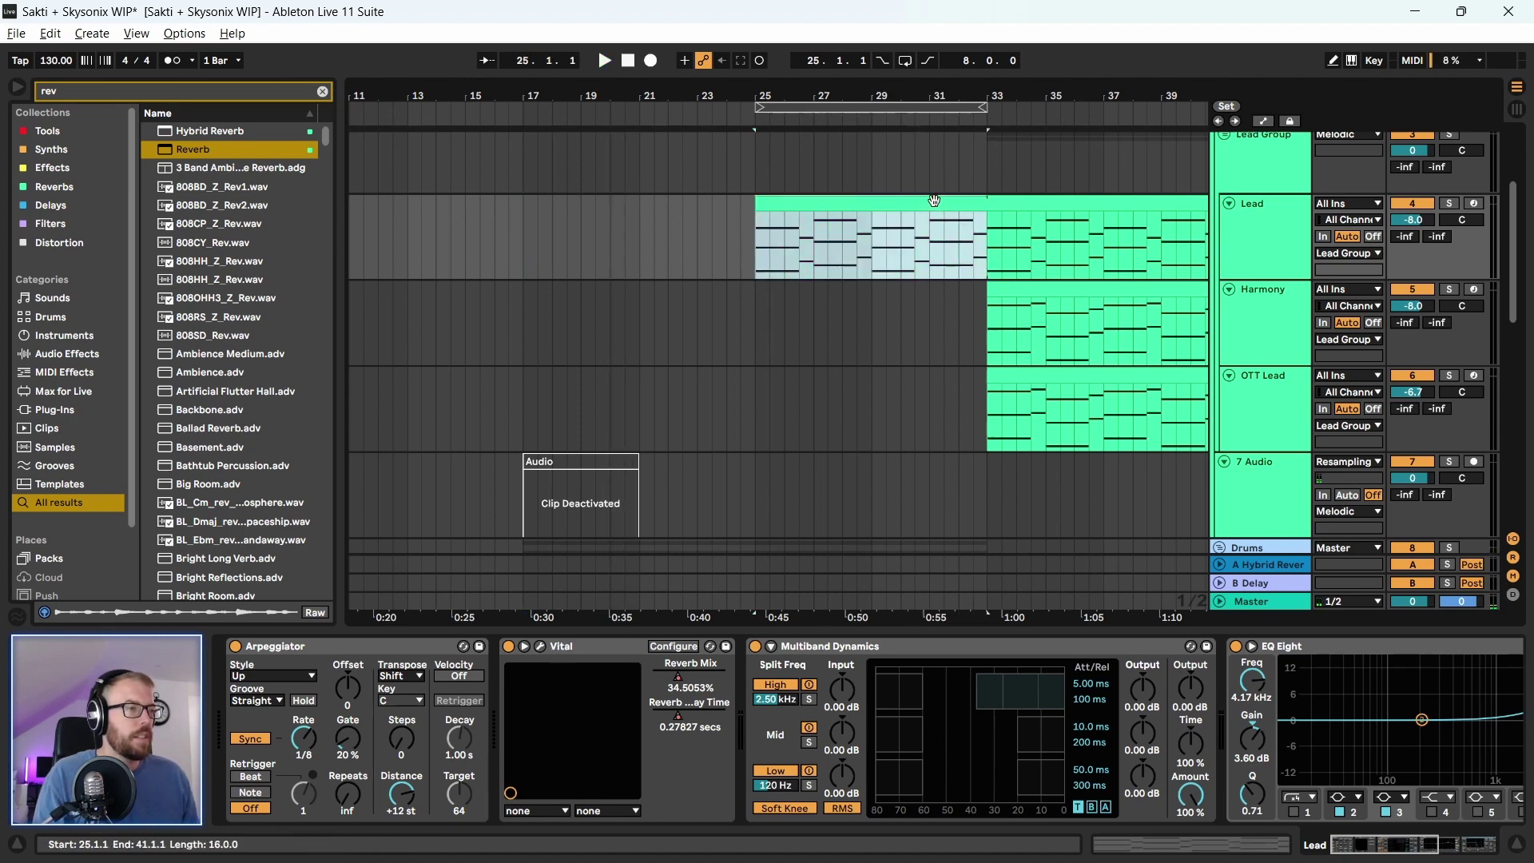
click(791, 267)
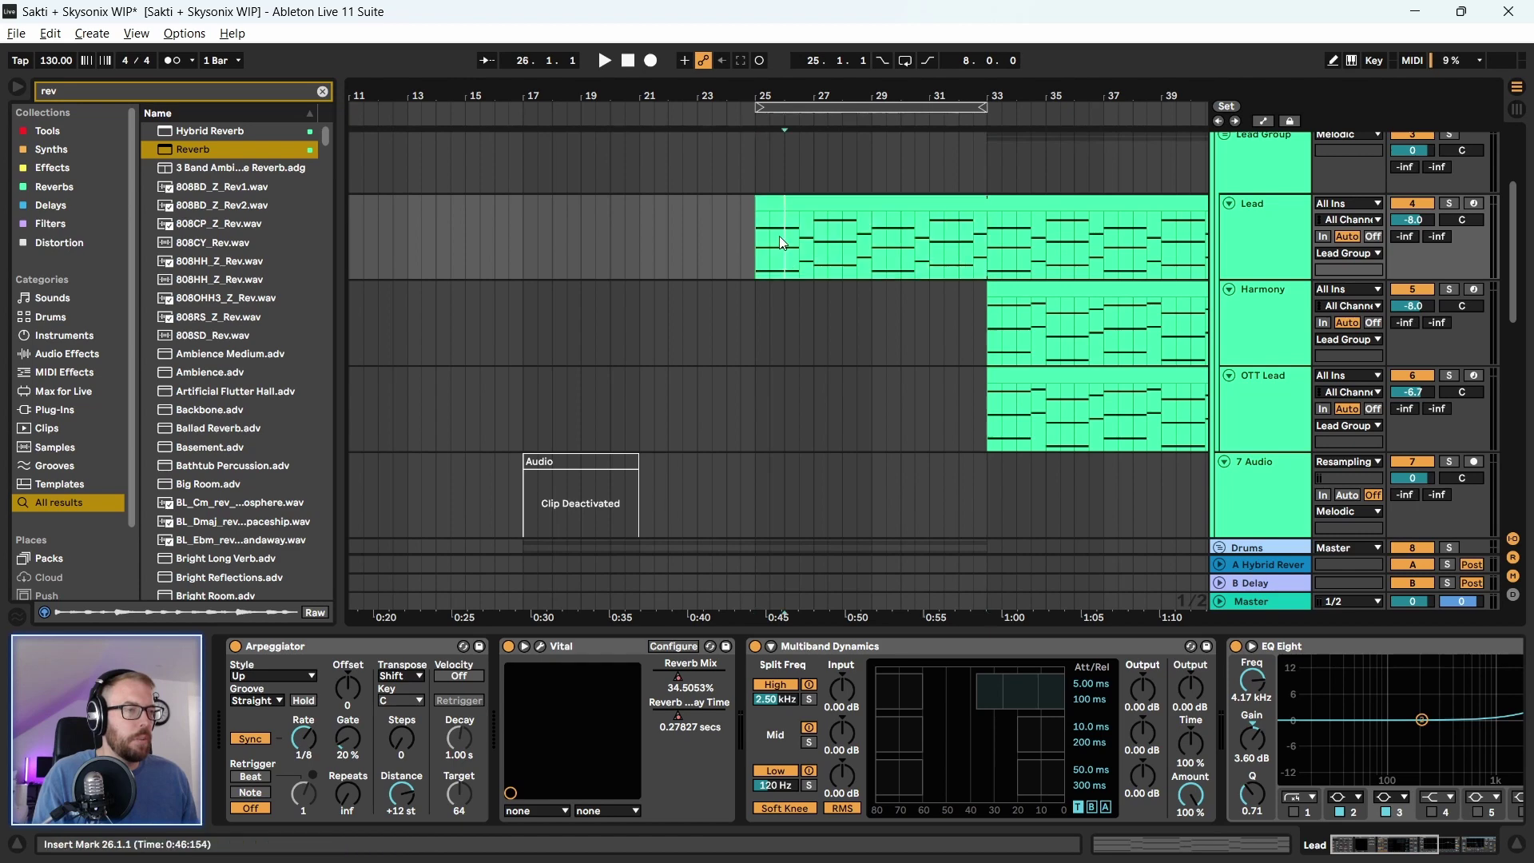
drag(793, 251, 765, 268)
drag(766, 211, 543, 207)
click(543, 207)
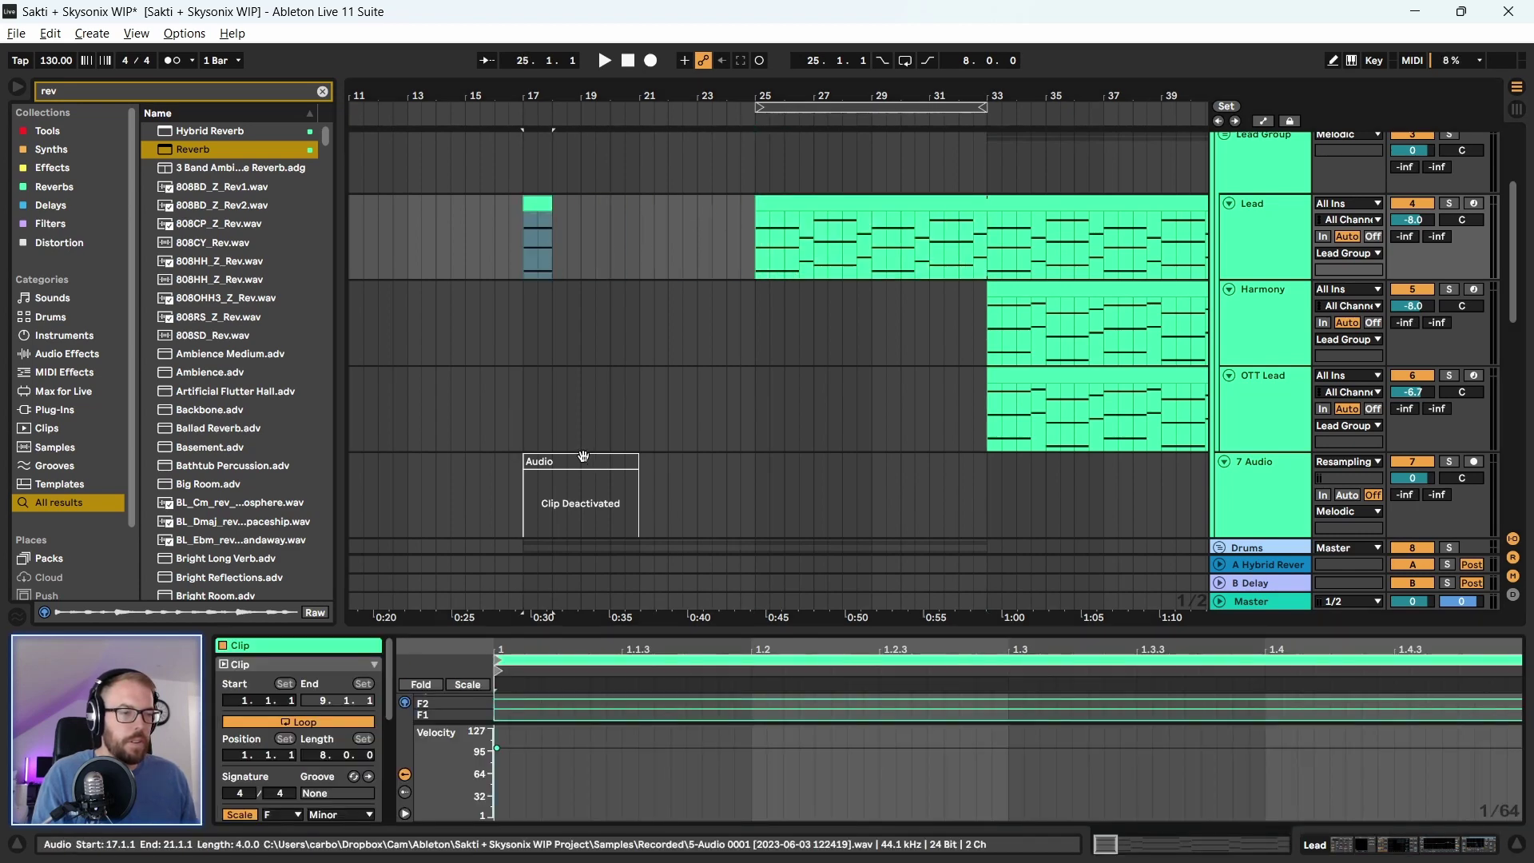
Turn the copied Lead clip into a one-bar loop, extend it to bar 25 and play it from bar 17
click(545, 203)
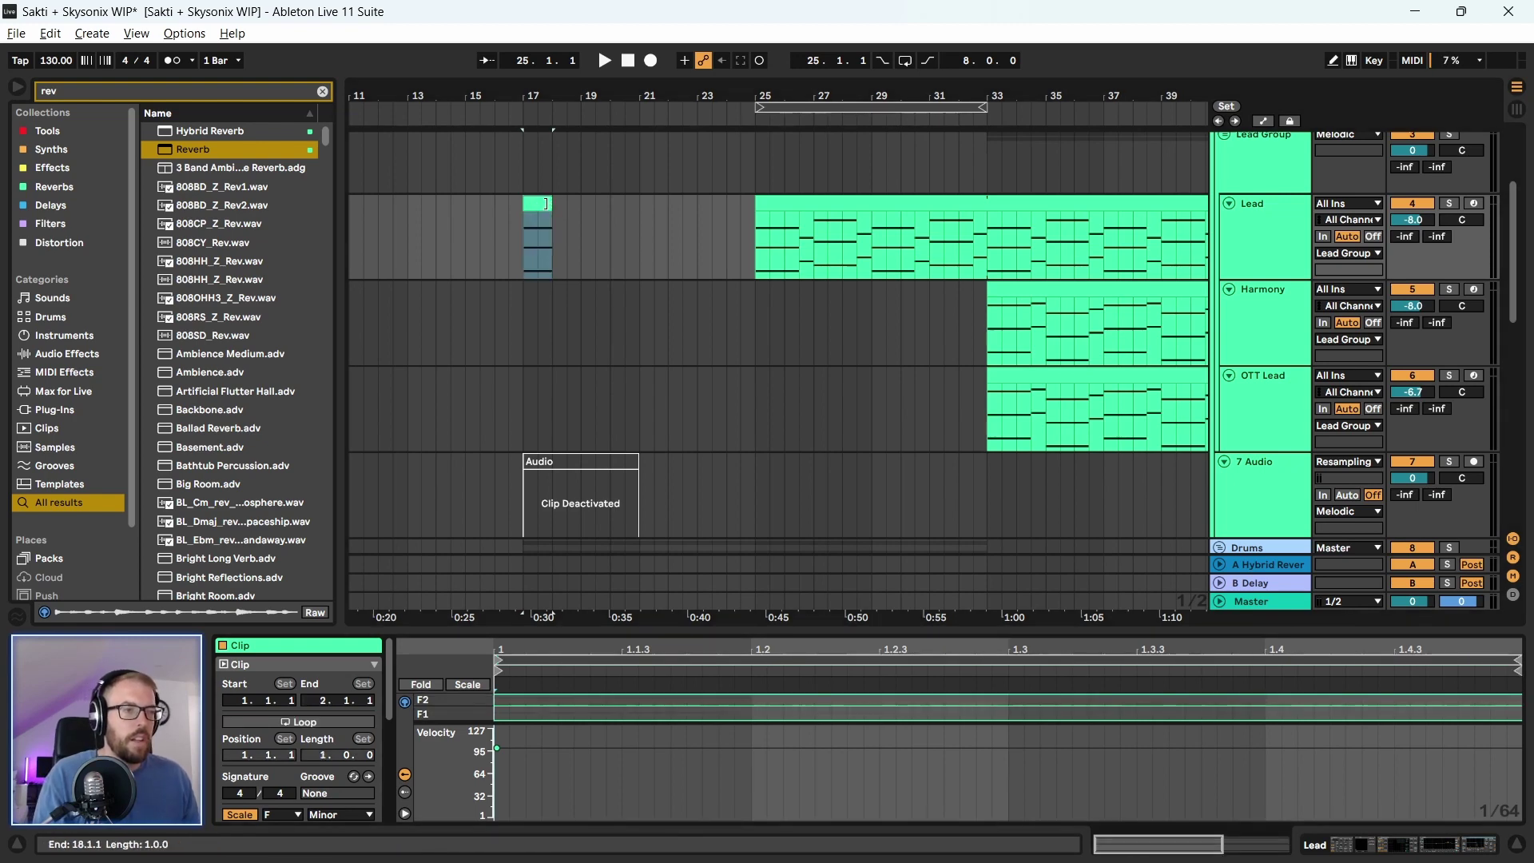
click(302, 720)
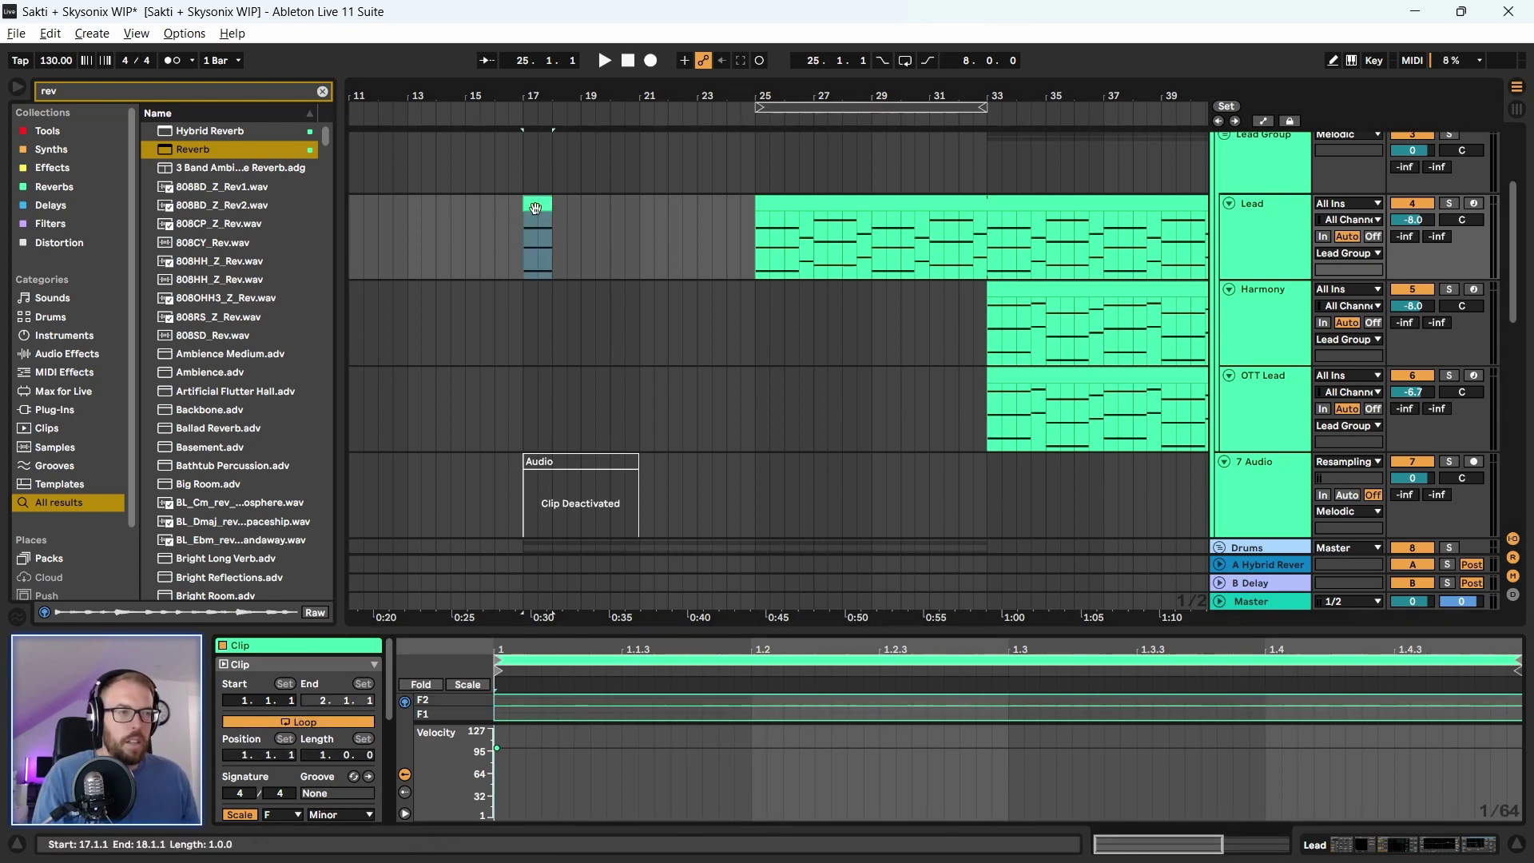
drag(551, 232, 755, 231)
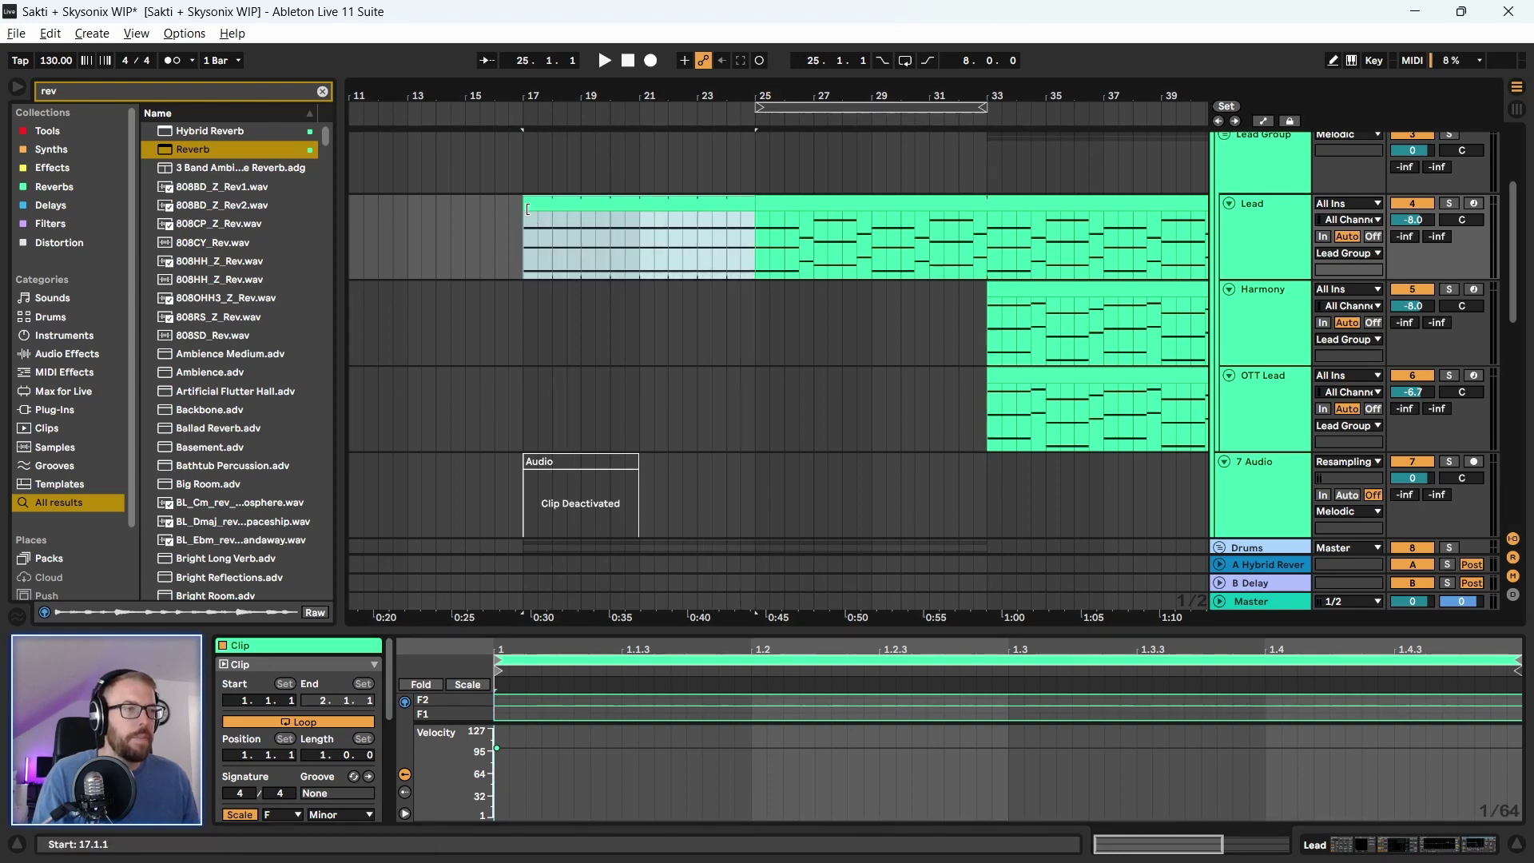
key(space)
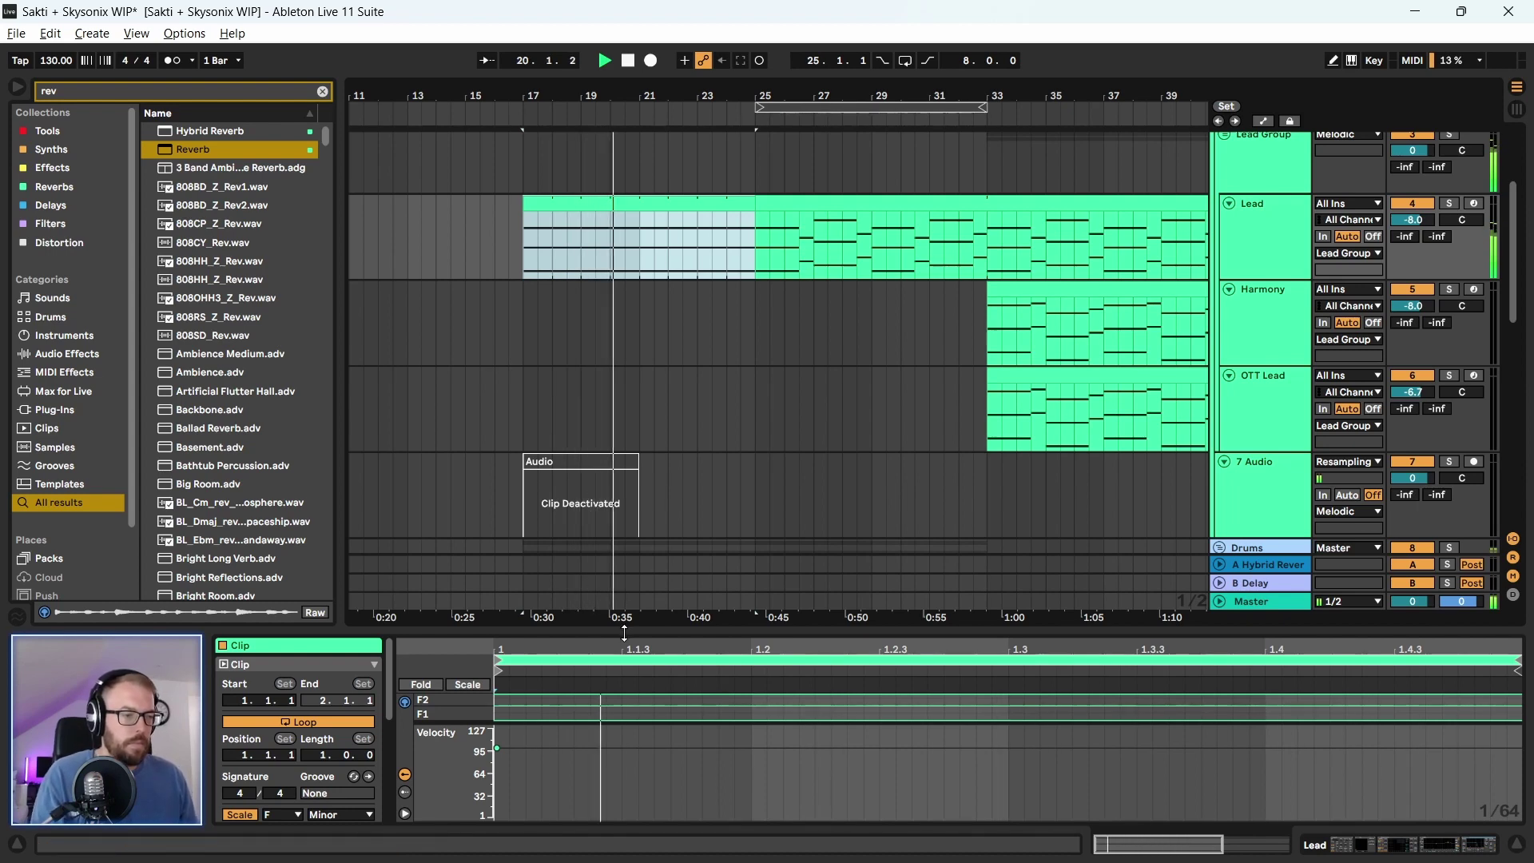
key(ctrl+alt+l)
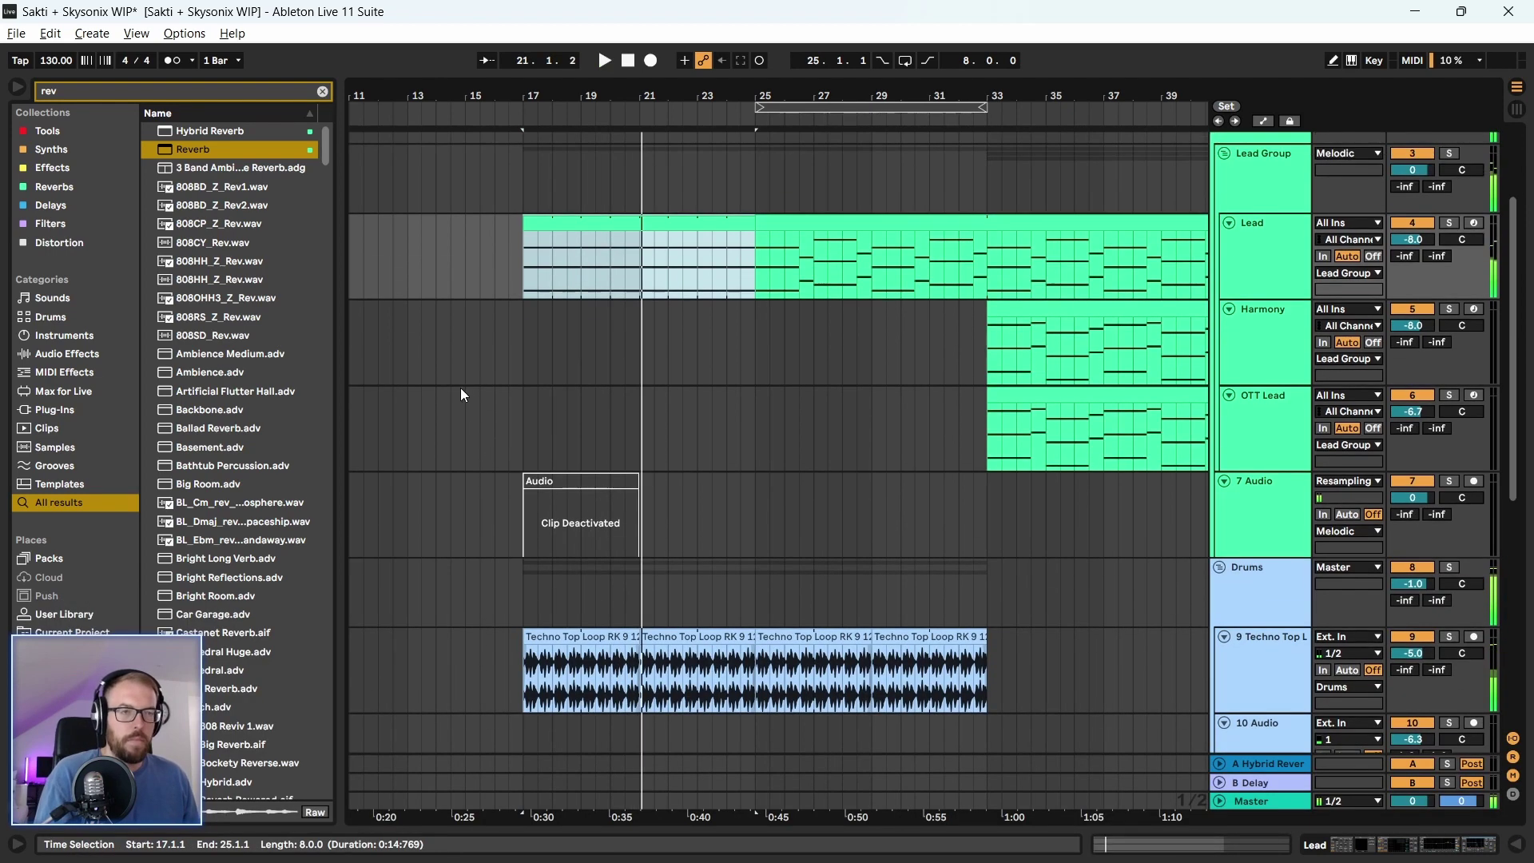
Clear the browser search and check the Vital synth on the Lead track
click(232, 89)
key(BackSpace)
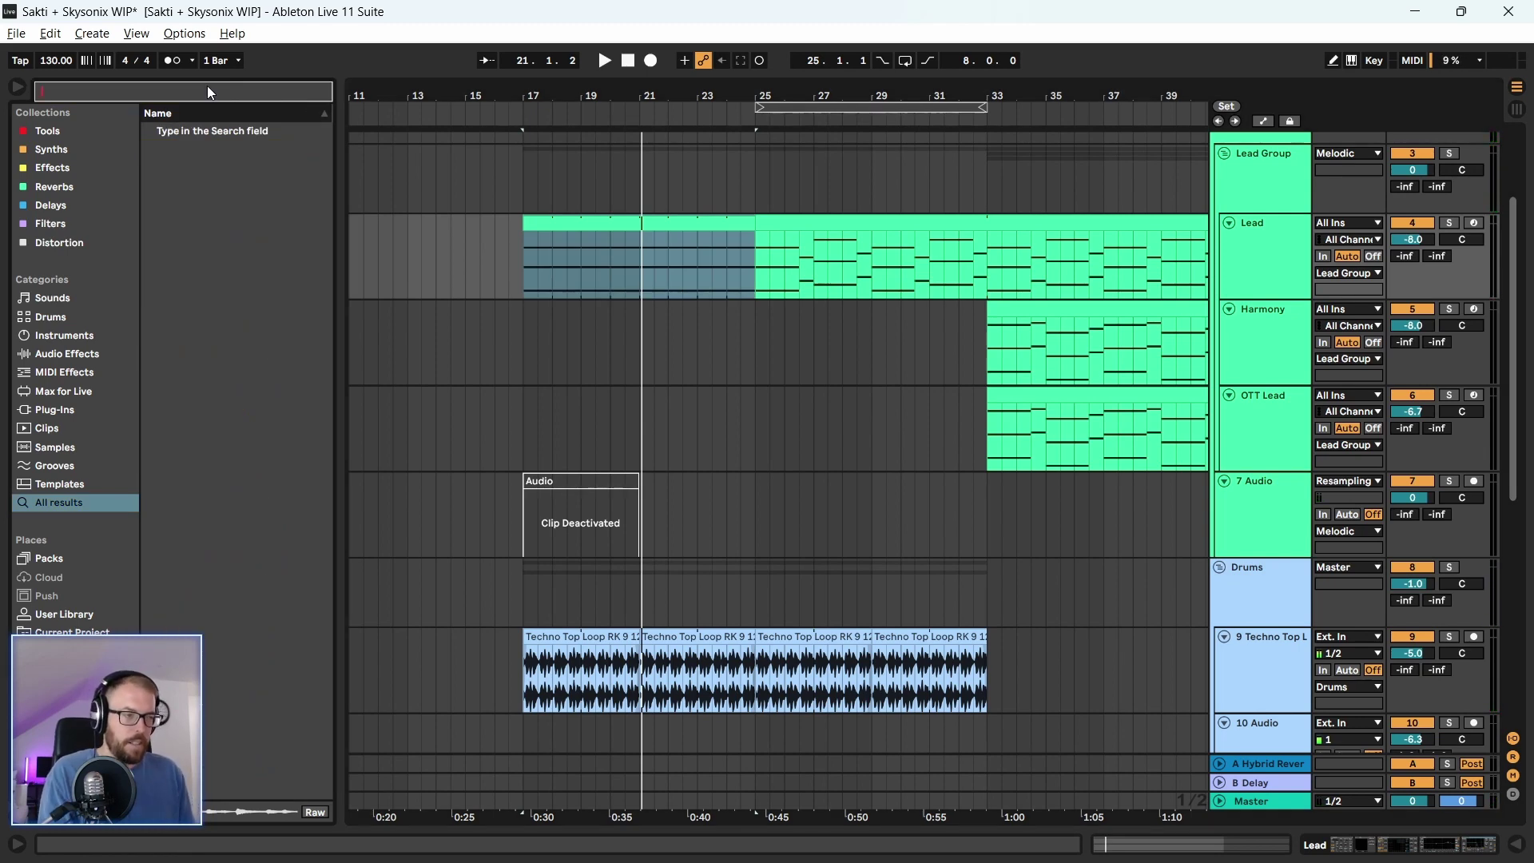
double_click(1258, 247)
click(541, 645)
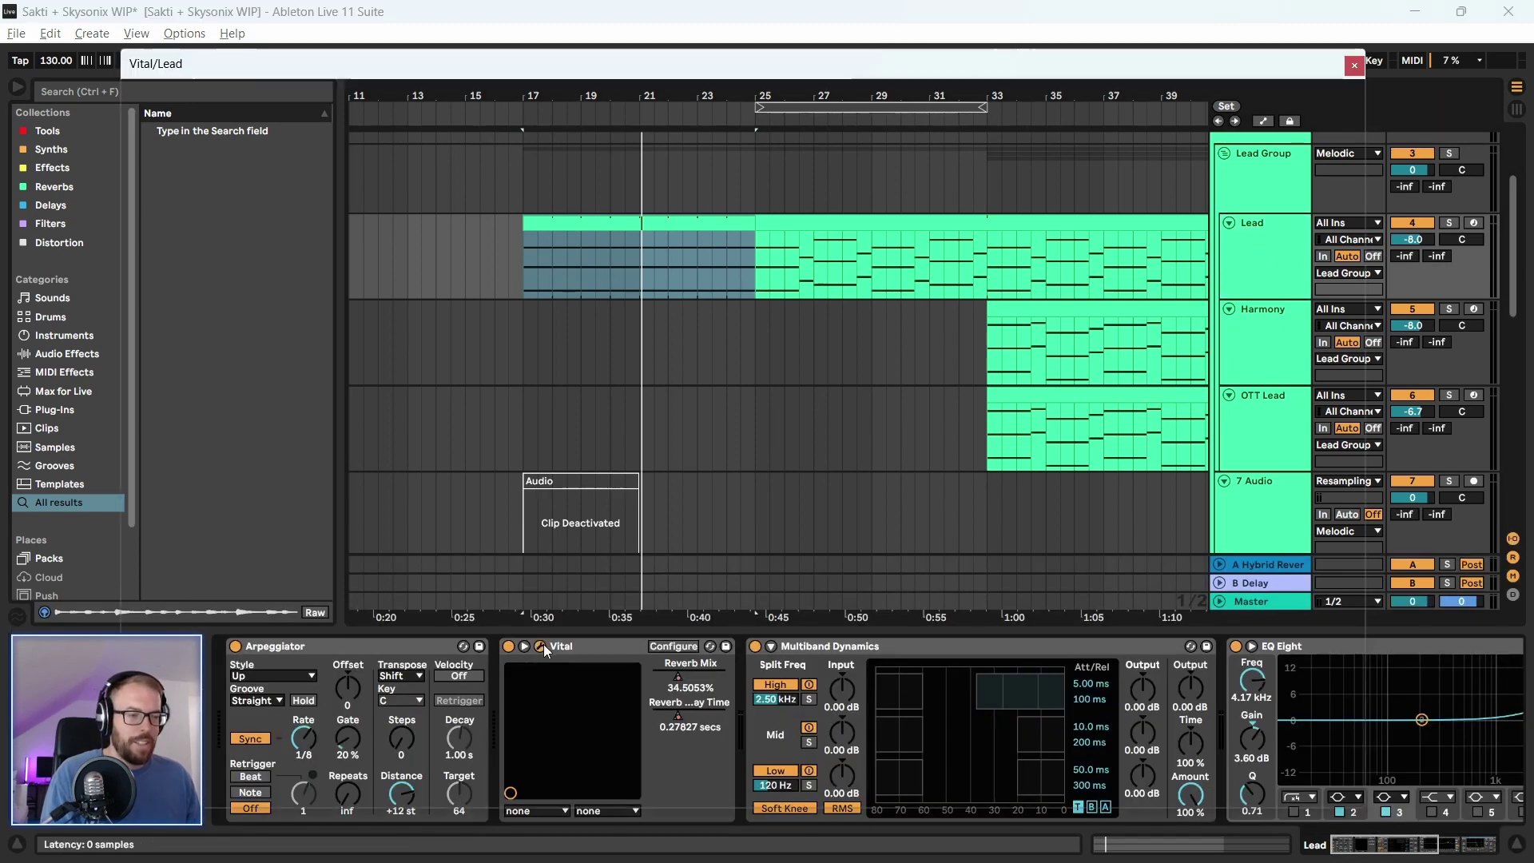
click(1354, 65)
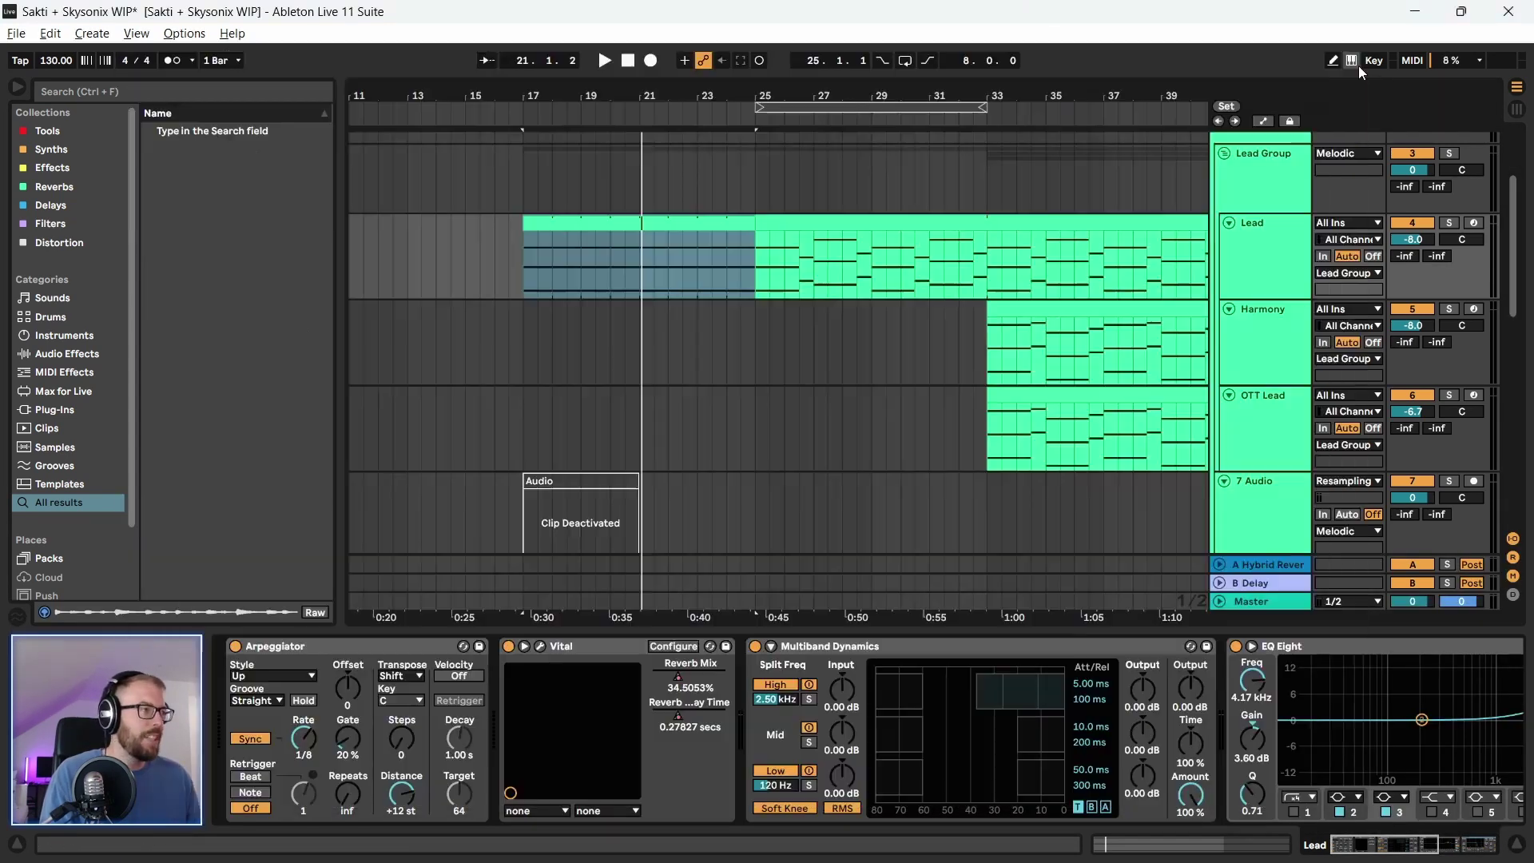
Insert a new MIDI track directly below the OTT Lead track
click(1283, 198)
click(1275, 256)
click(1268, 338)
click(1271, 405)
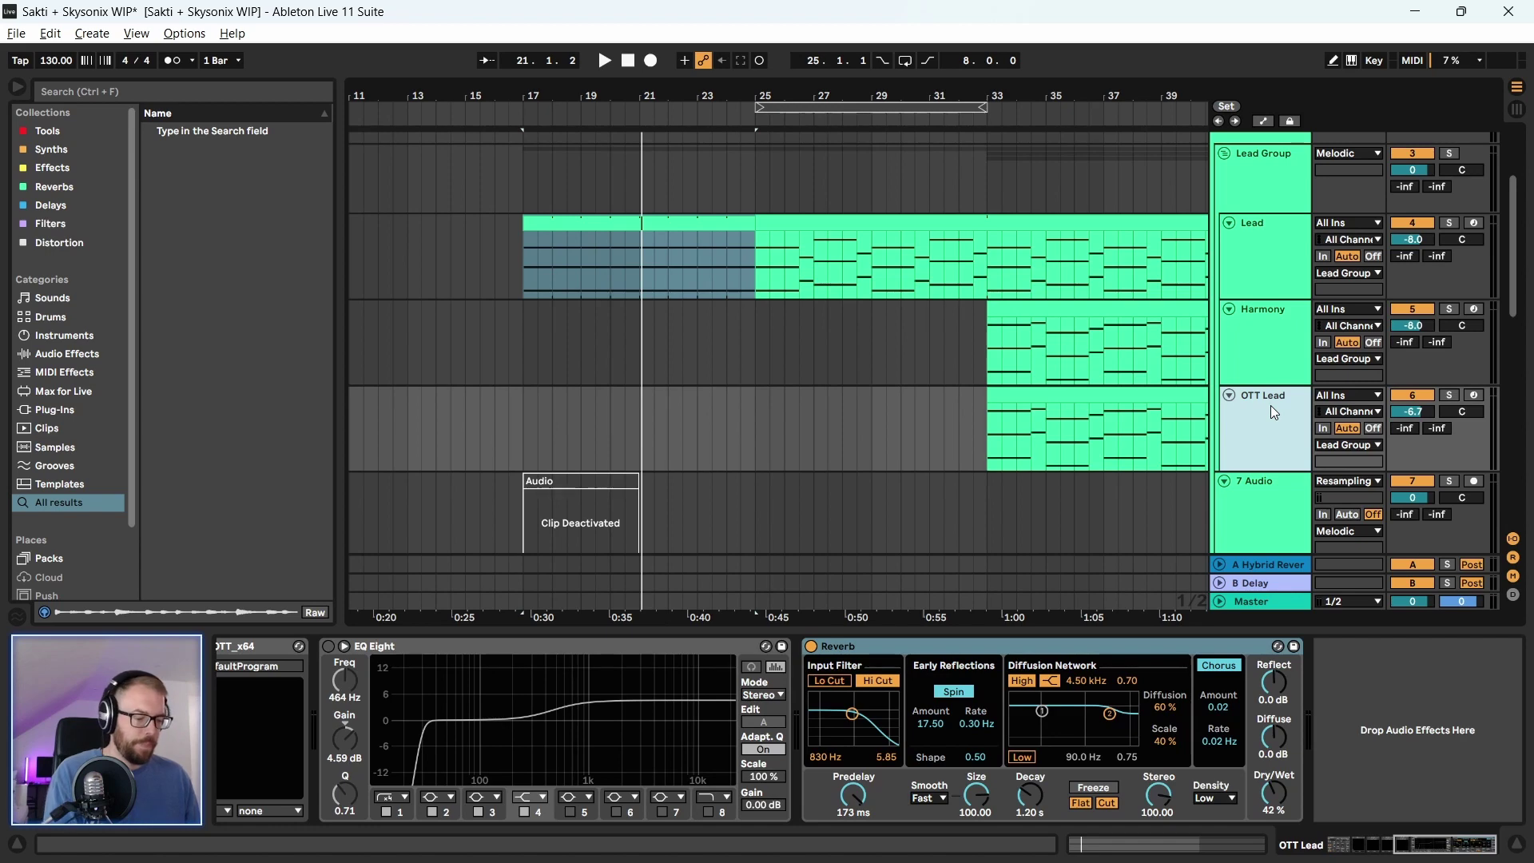
key(ctrl+shift+t)
scroll(1268, 409, down, 2)
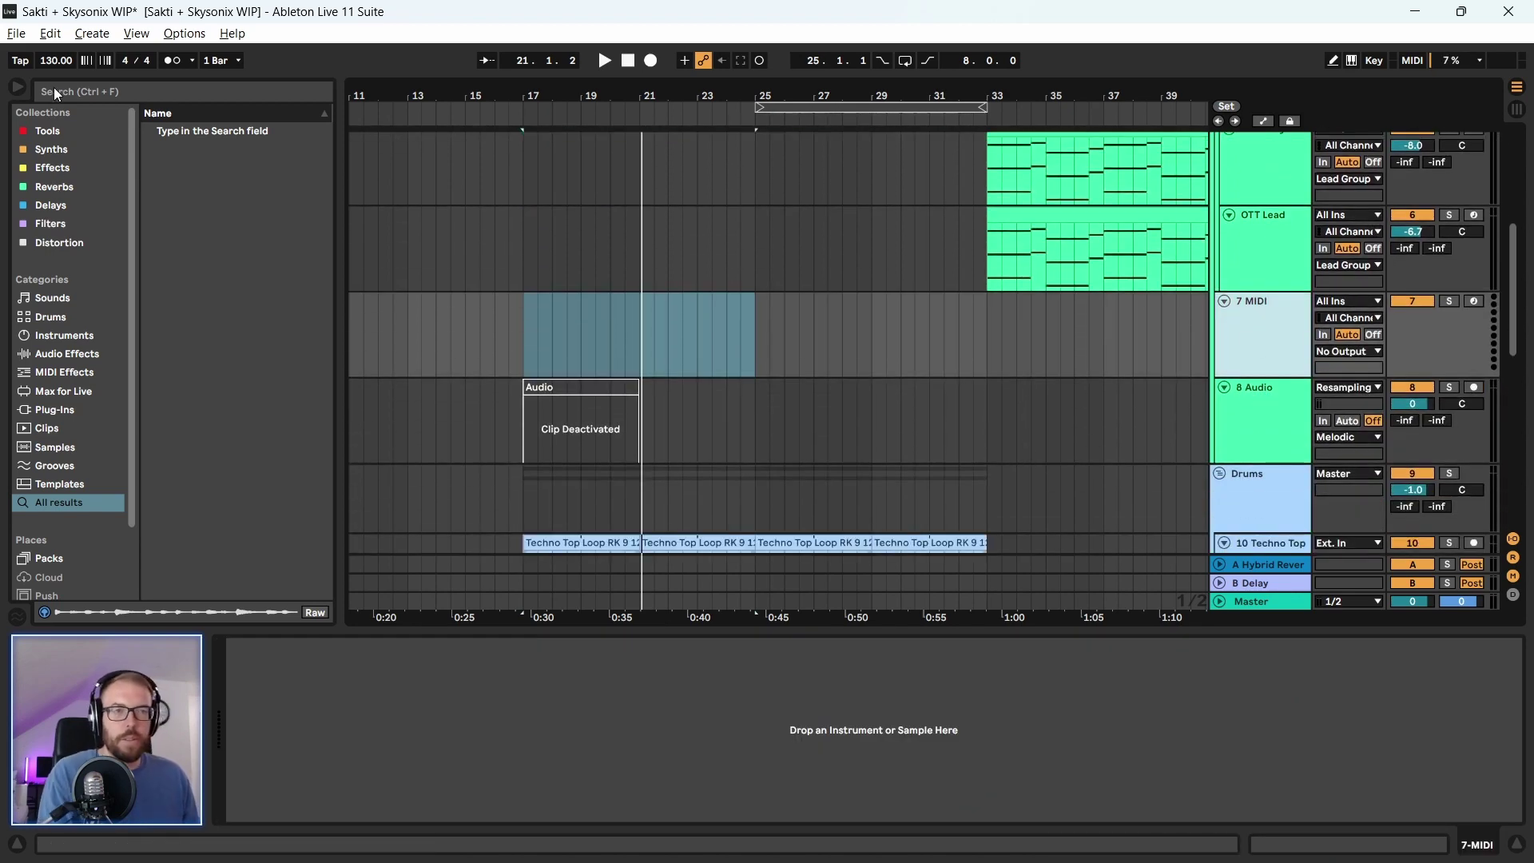
Find Vital in the Synths collection and load it onto the new MIDI track
click(54, 91)
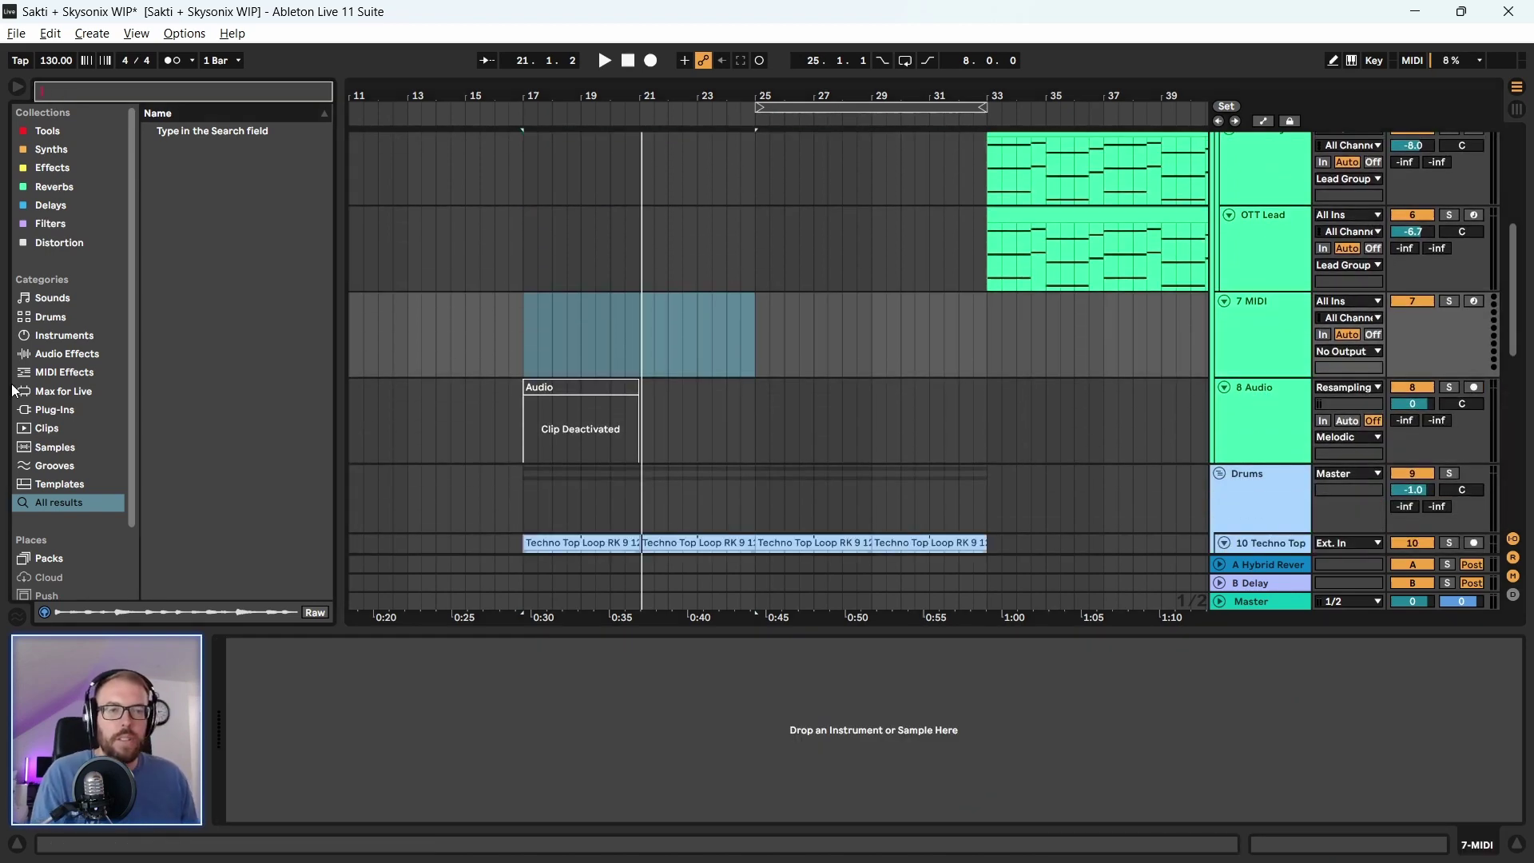
click(53, 131)
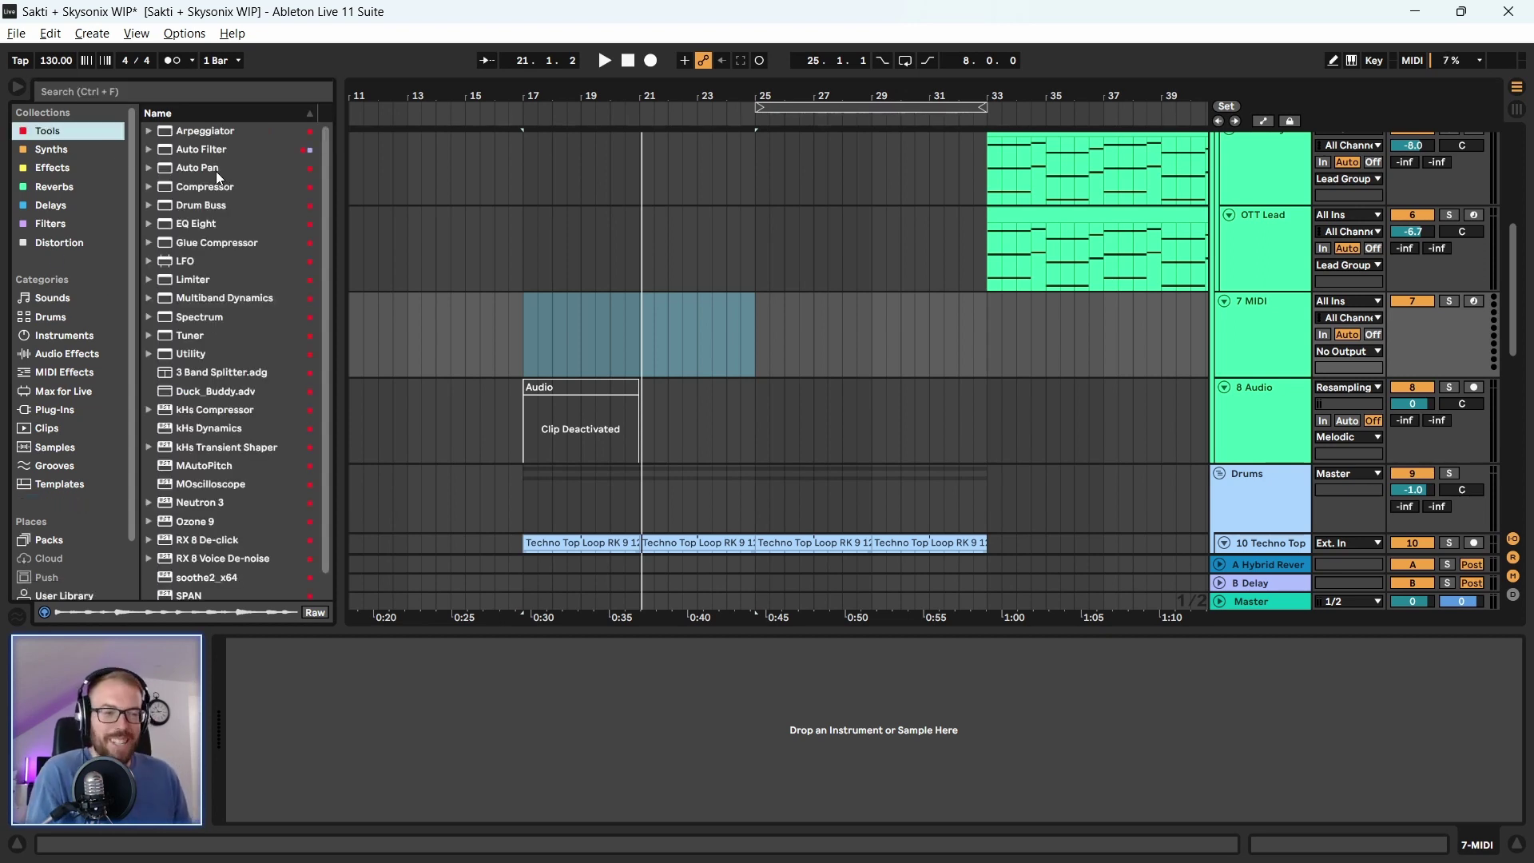
scroll(204, 240, down, 1)
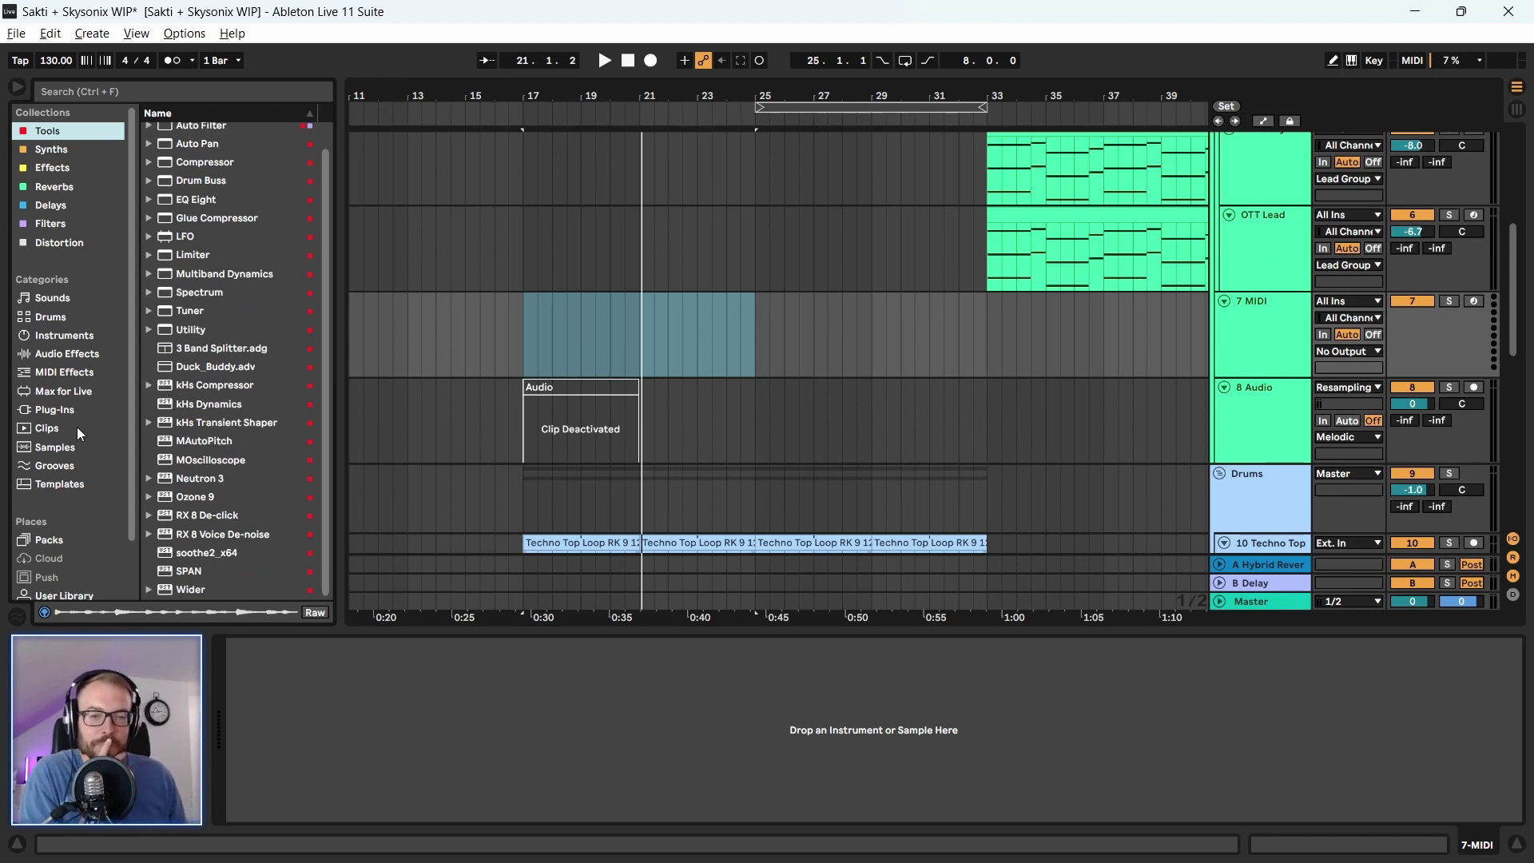
click(51, 316)
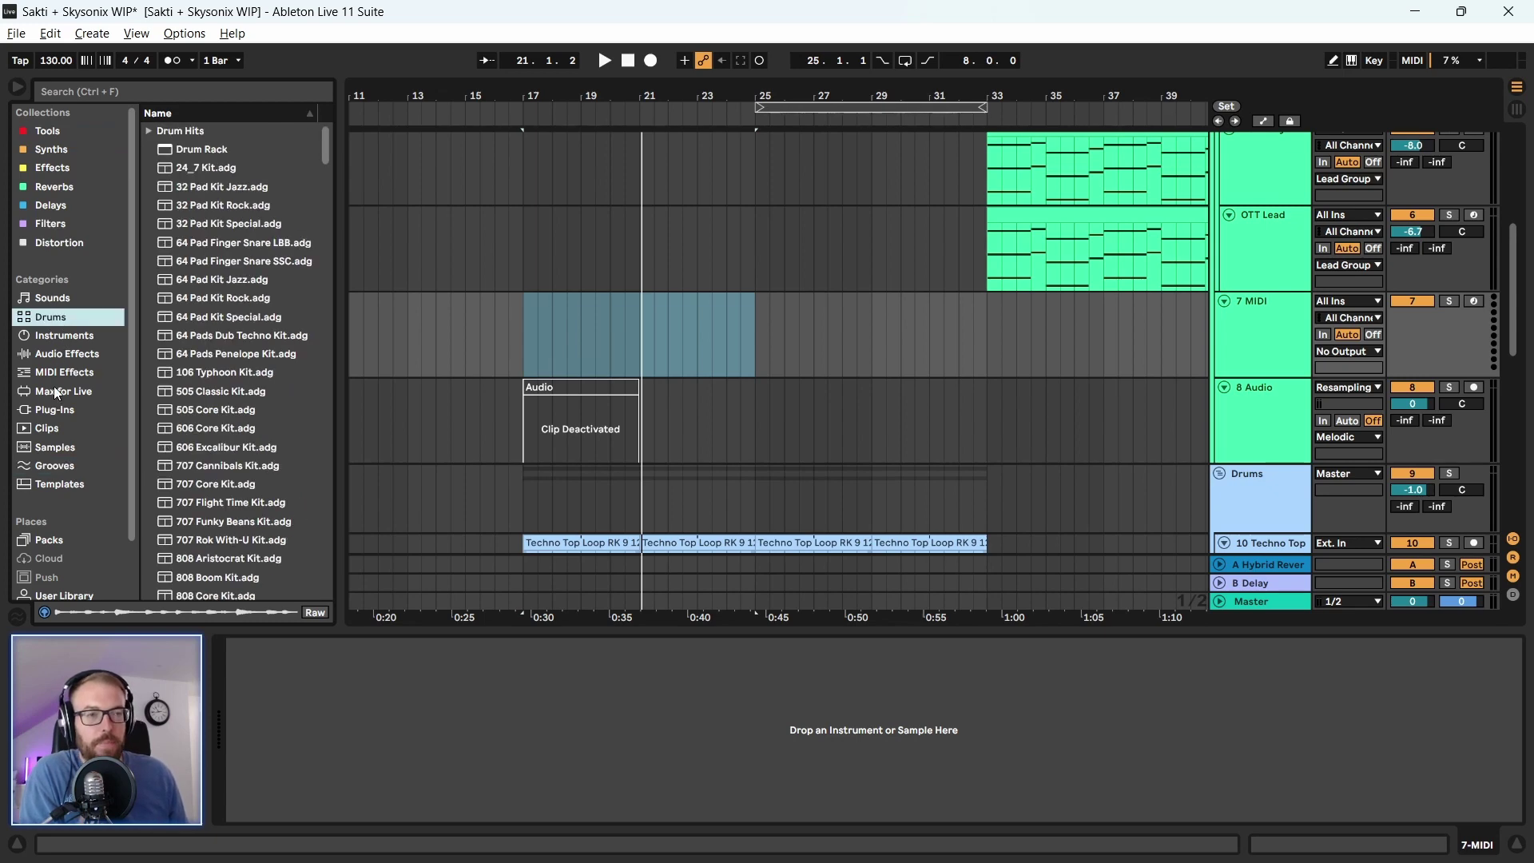
click(65, 149)
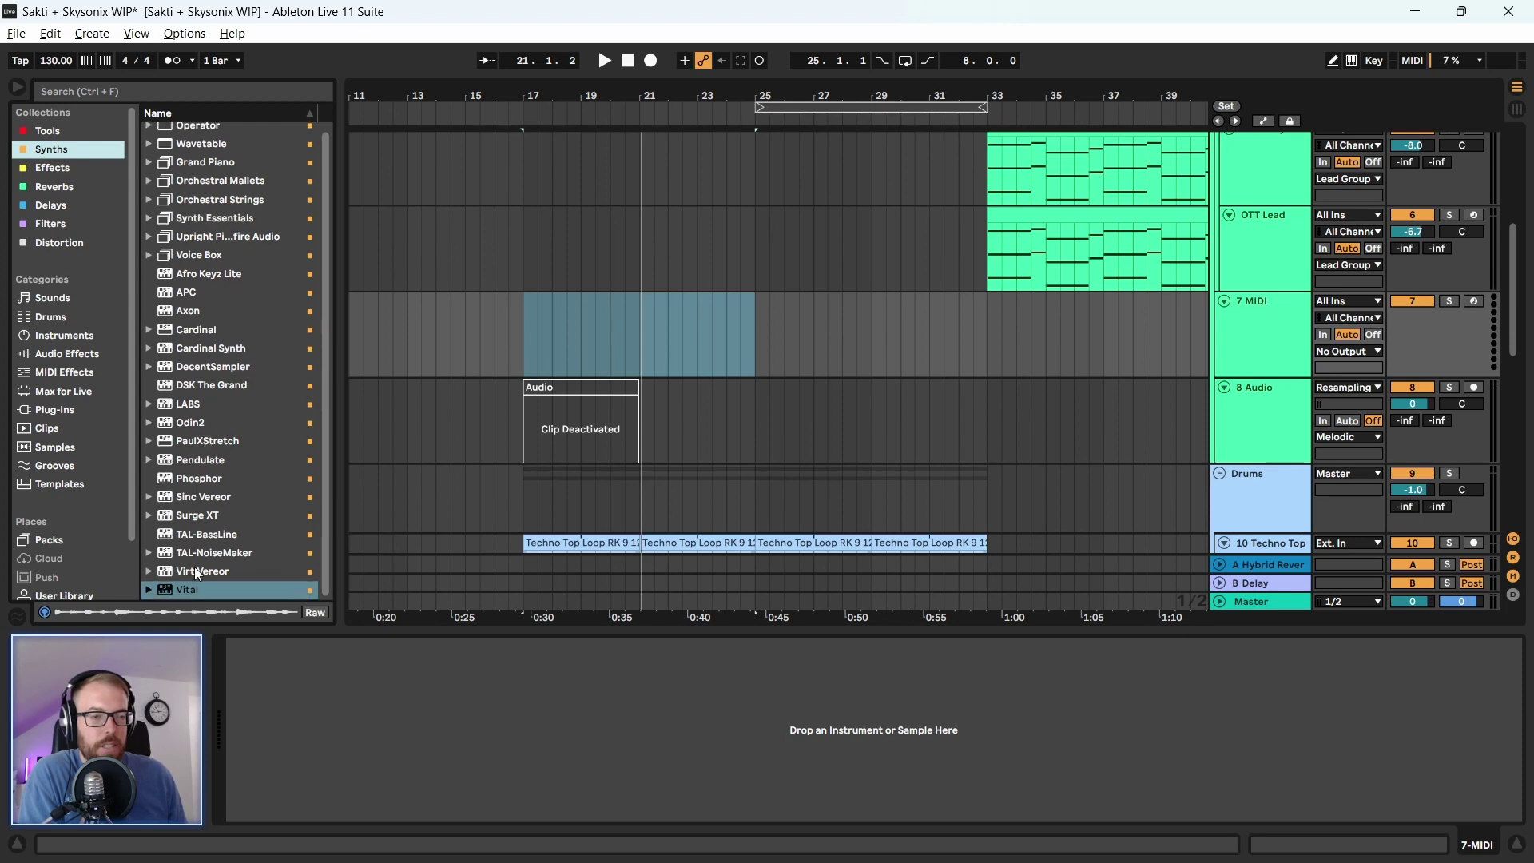
drag(189, 595, 730, 371)
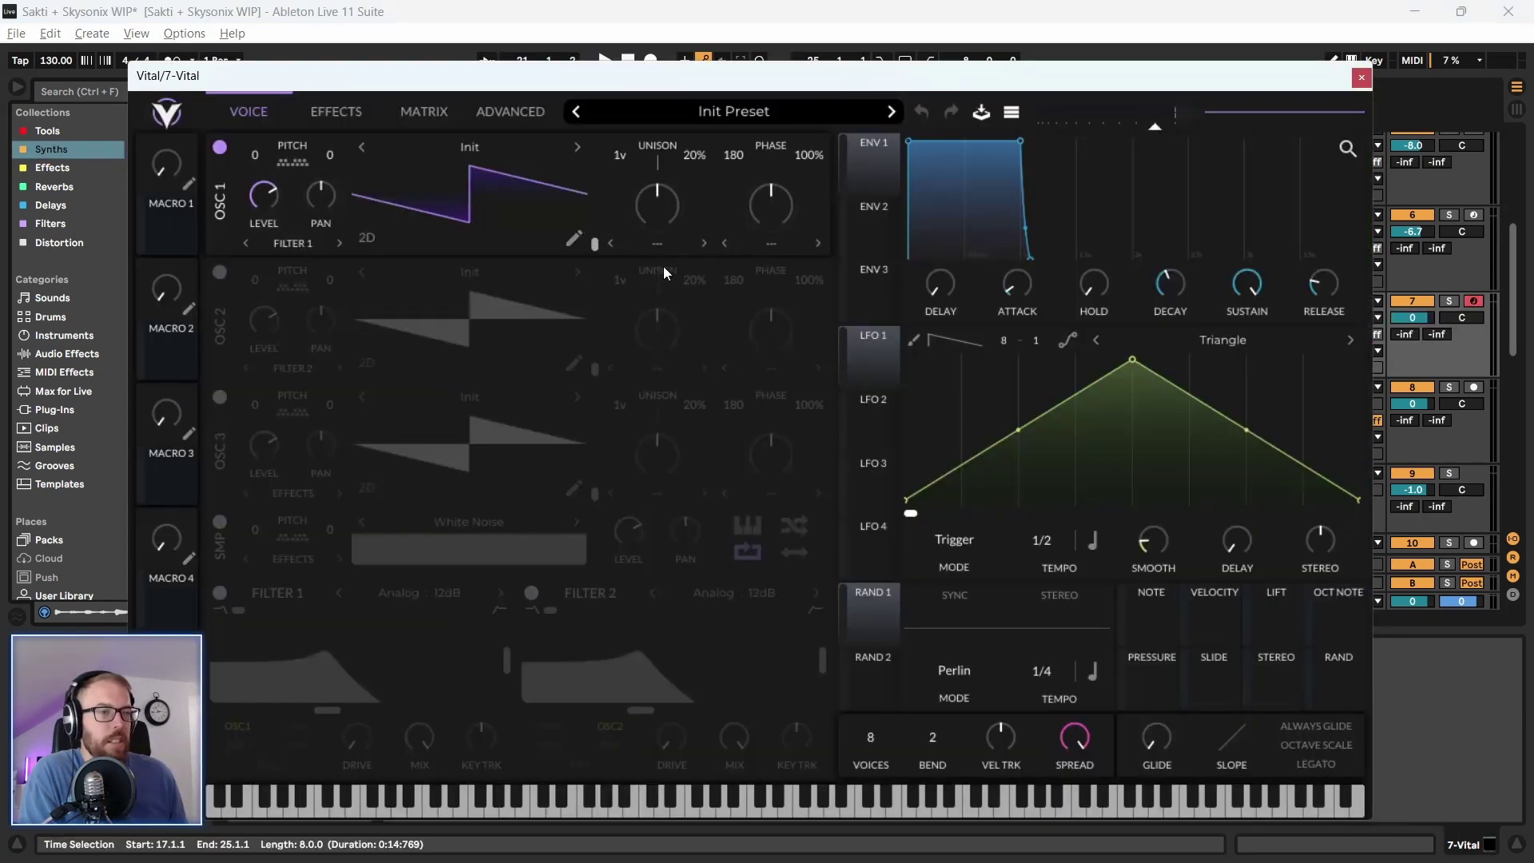
Search Vital's presets for "rave", load LEAD - Future Rave and close the synth window
click(698, 111)
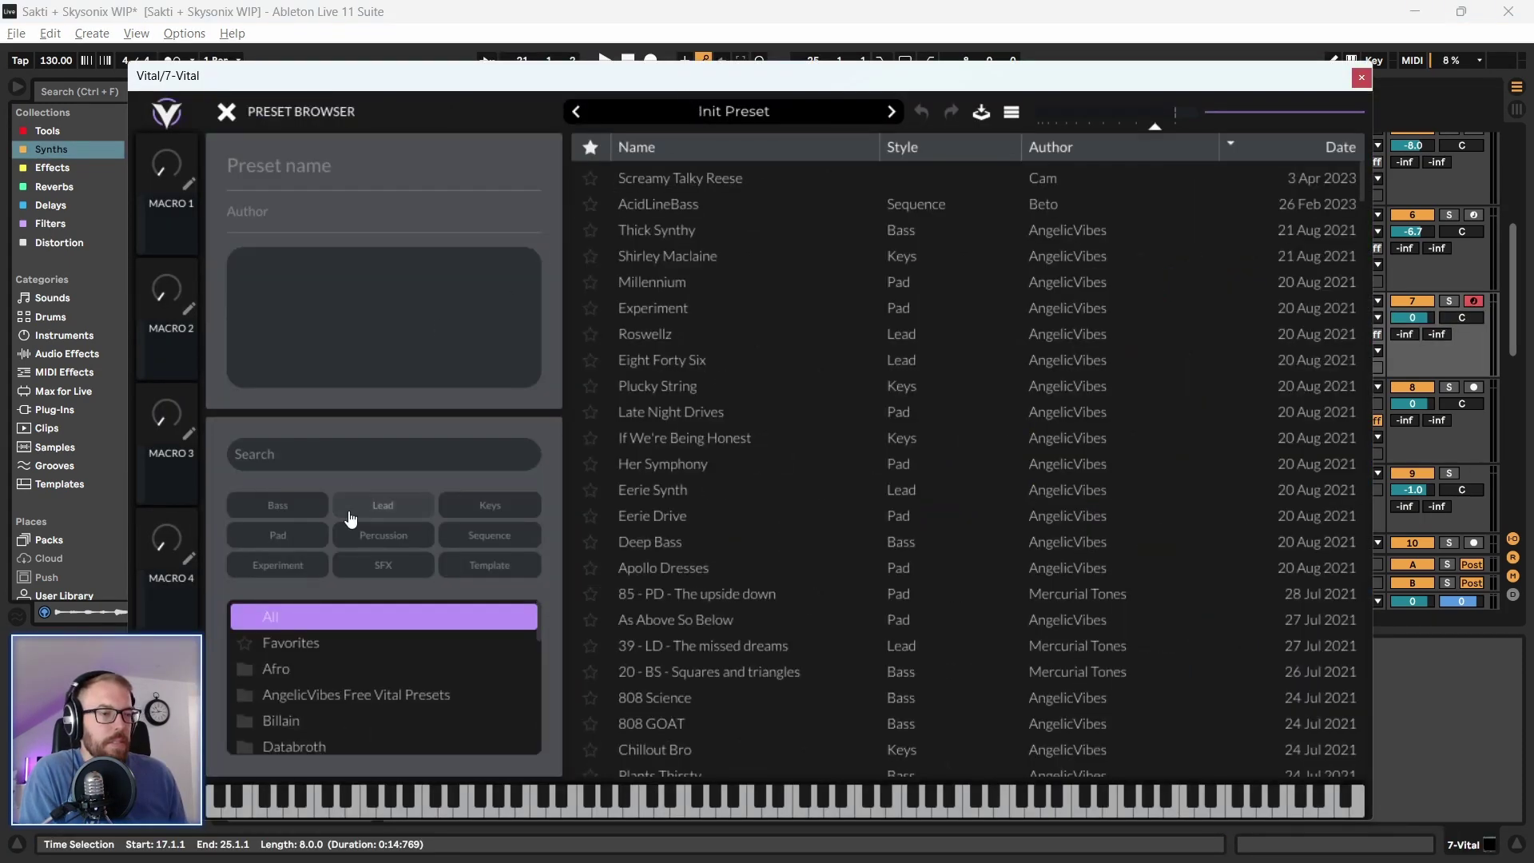
text(rave)
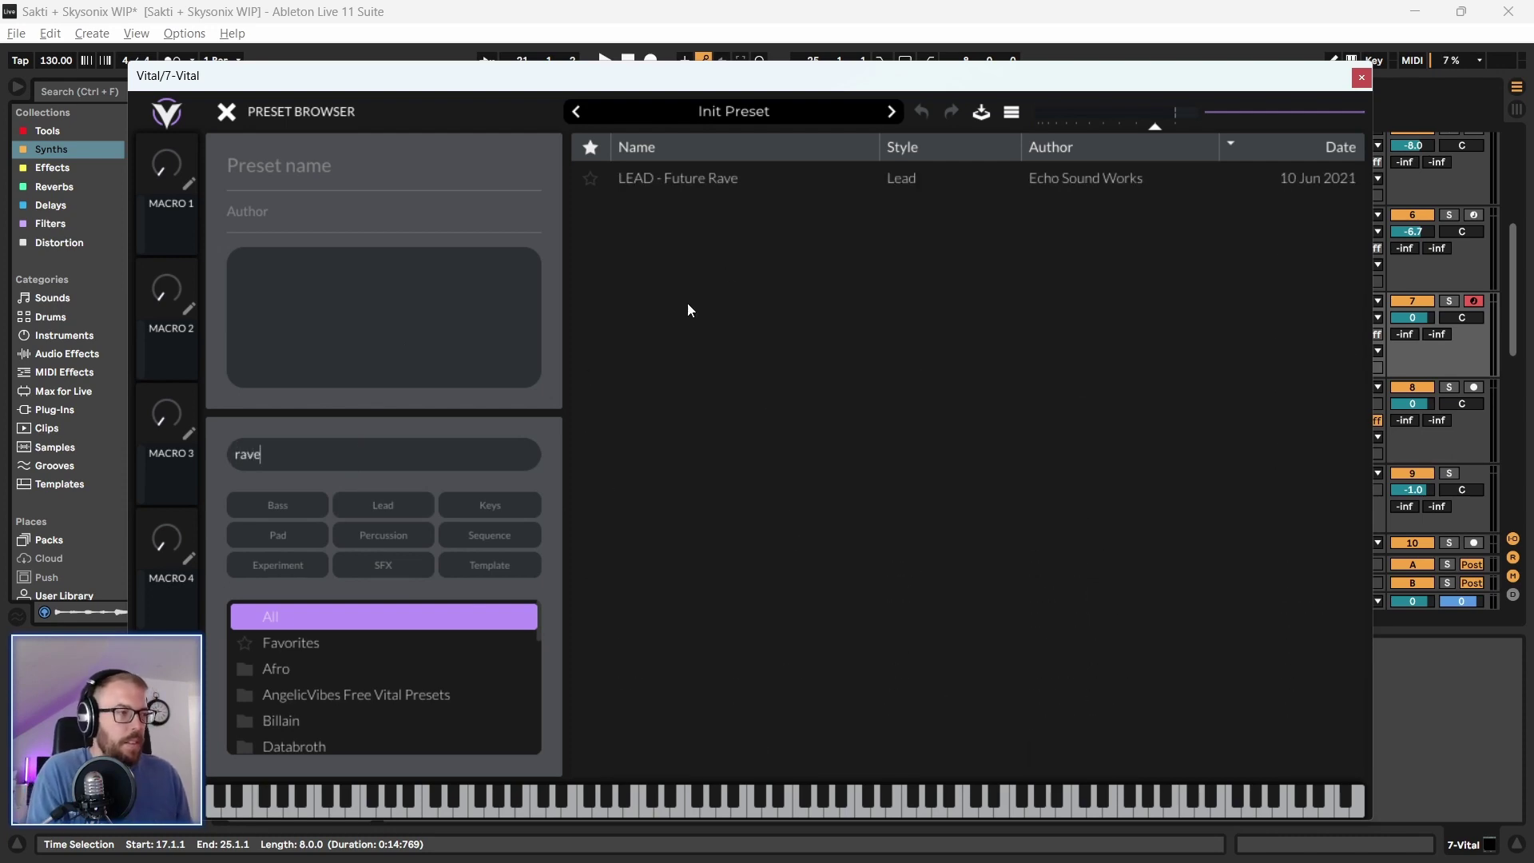
click(740, 181)
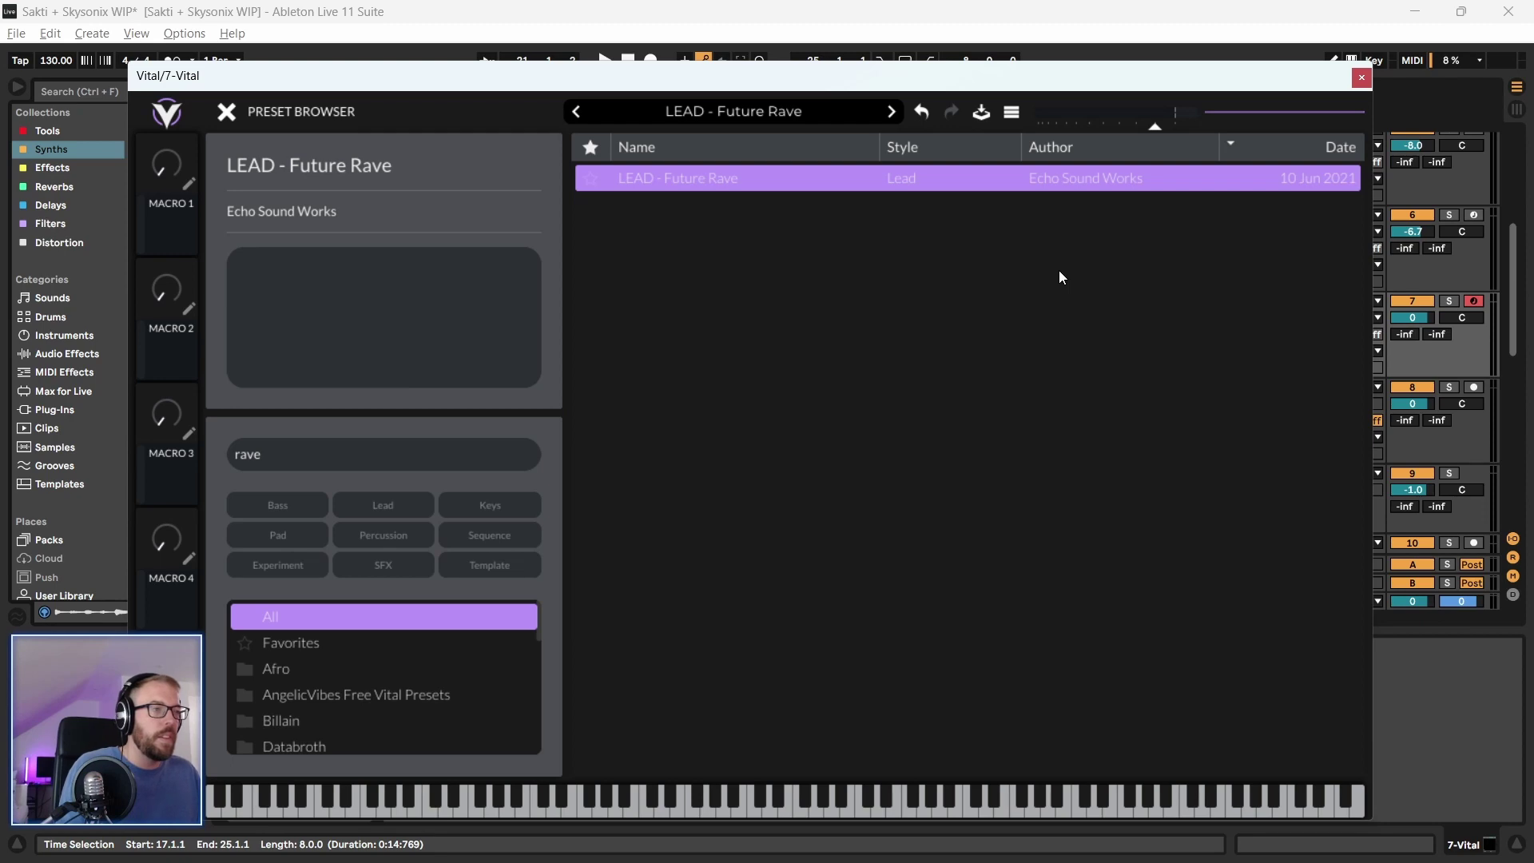
click(1362, 76)
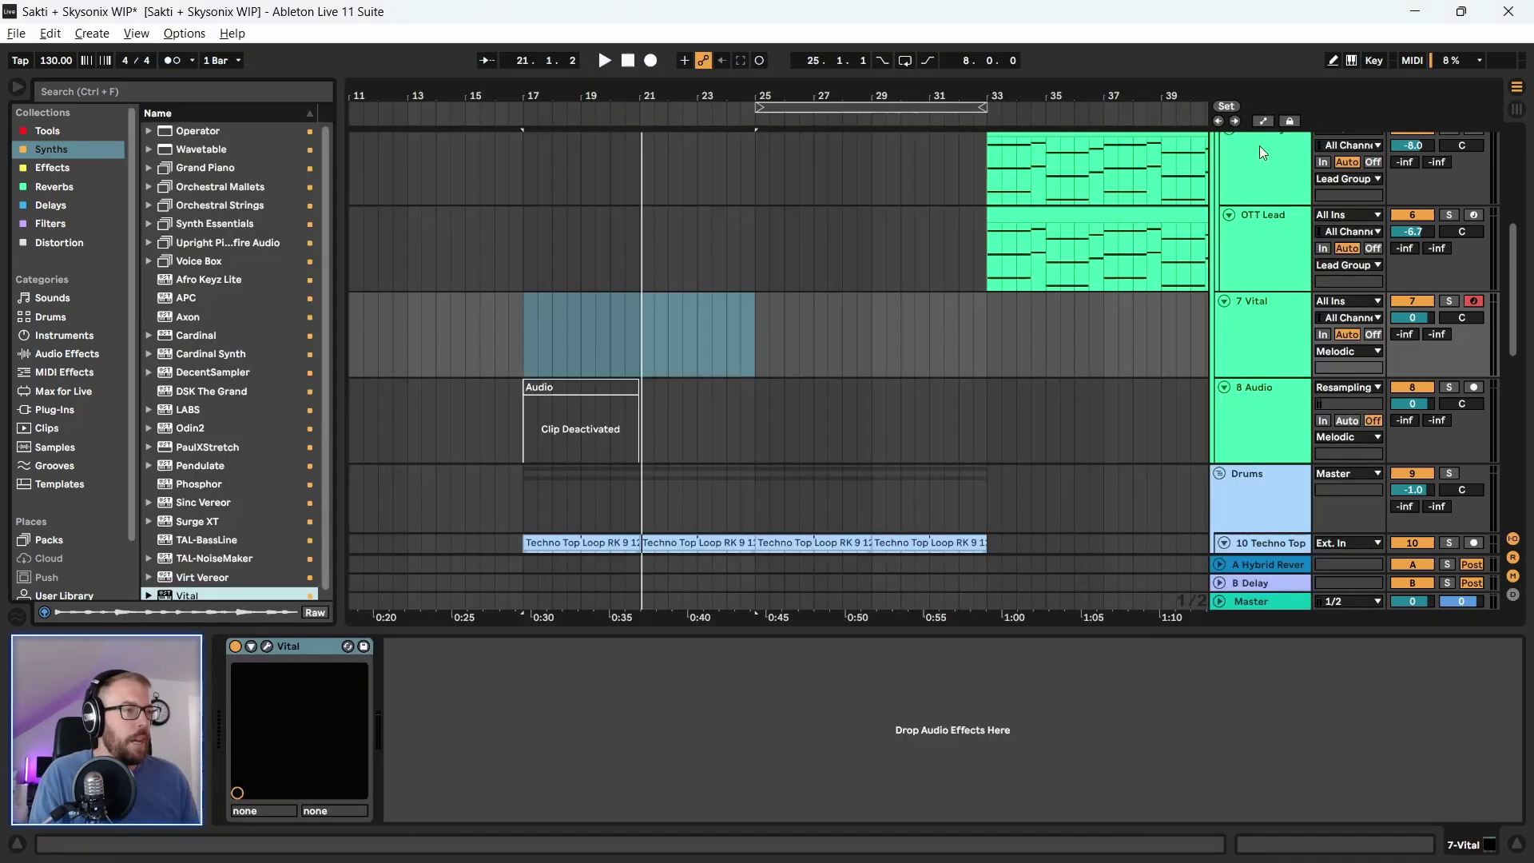
Create an empty one-bar MIDI clip at bar 20 on the new Vital track
click(623, 361)
scroll(619, 375, up, 2)
scroll(615, 395, down, 1)
drag(547, 396, 637, 407)
click(637, 407)
click(532, 403)
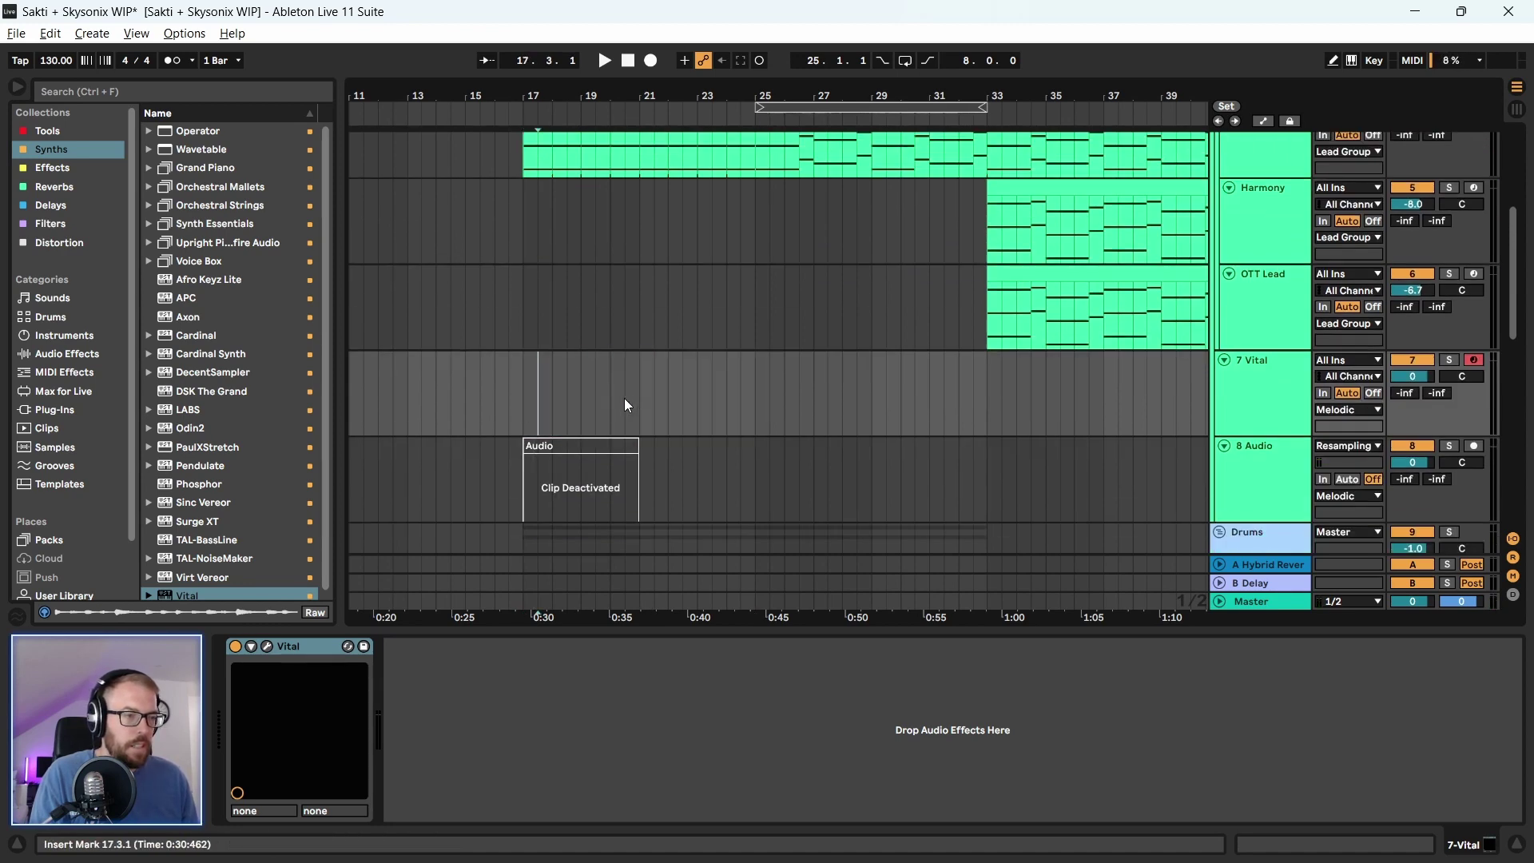
drag(625, 398, 639, 398)
key(ctrl+shift+m)
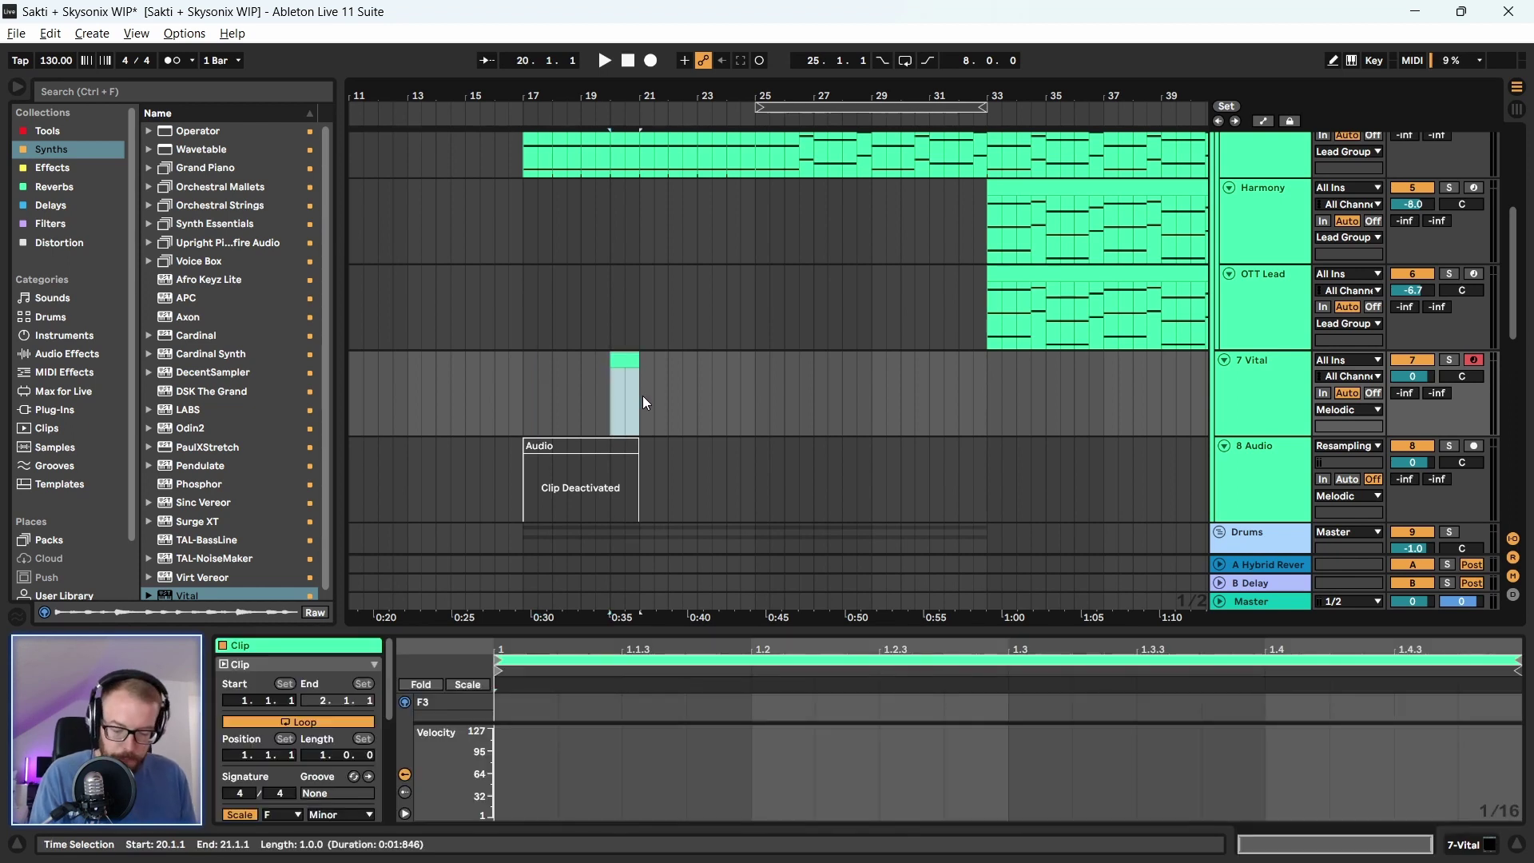
Loop the arrangement from bar 17 to bar 25 and play the section
drag(521, 392, 748, 401)
key(ctrl+l)
key(space)
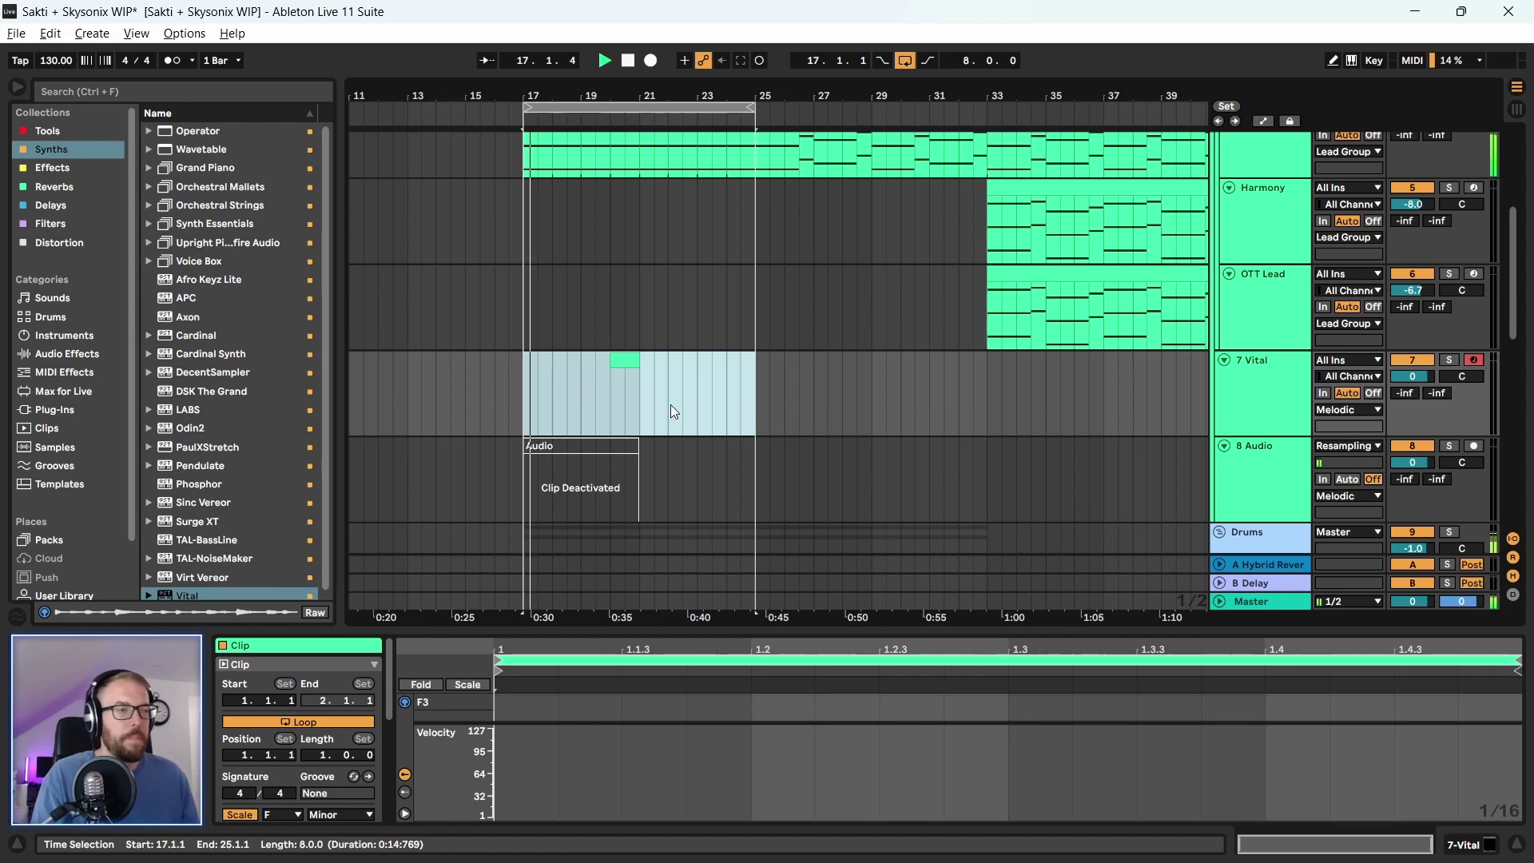
Enlarge the new Vital clip's note editor, audition F2 and add a sixteenth-long F2 note on beat 4
click(626, 383)
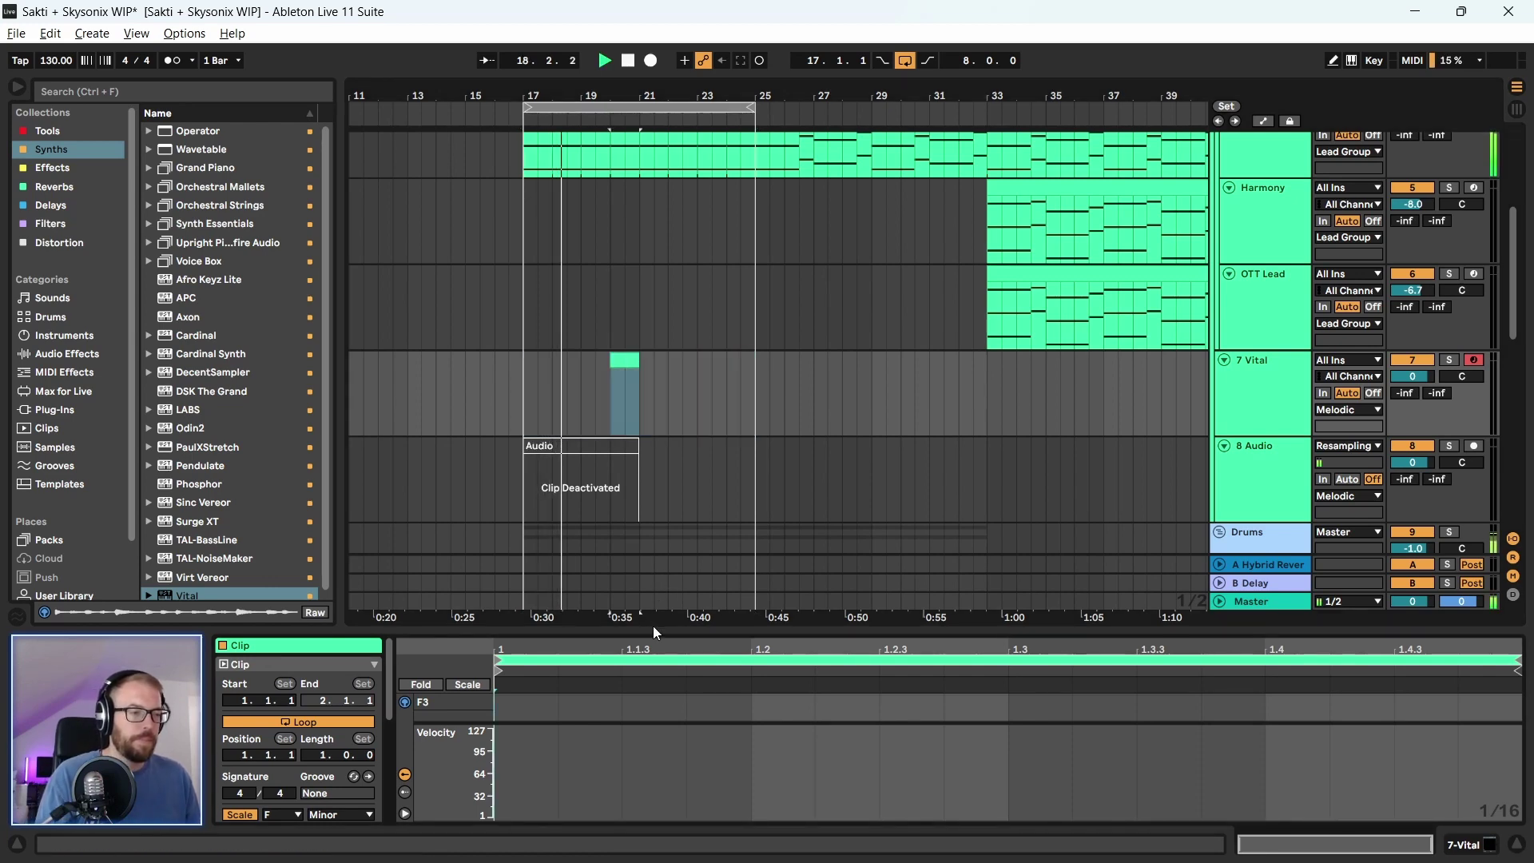
drag(653, 626, 647, 386)
scroll(636, 232, down, 2)
drag(825, 391, 824, 464)
scroll(825, 396, up, 2)
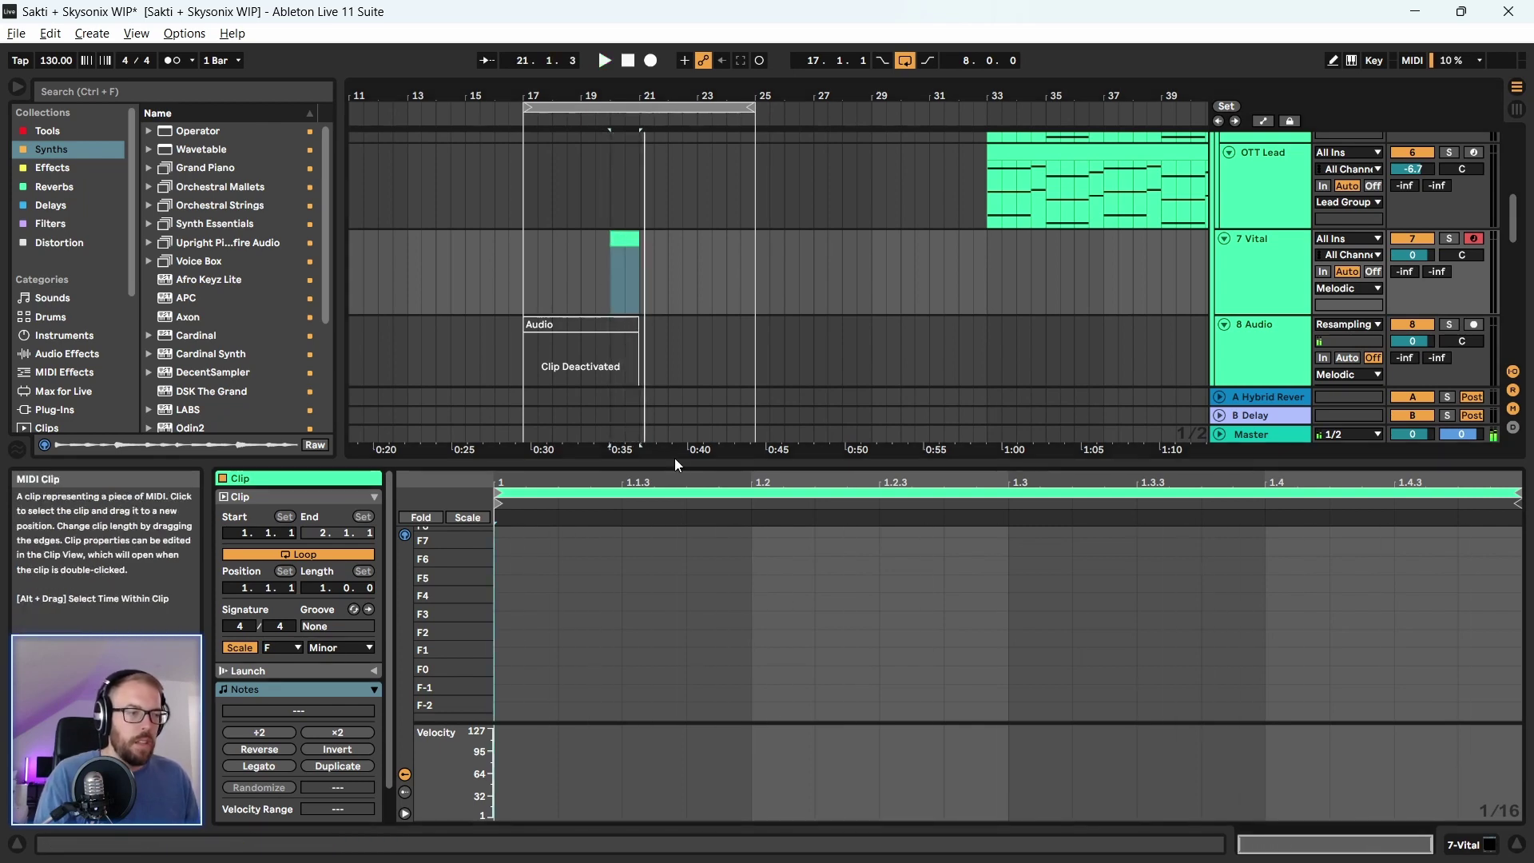
drag(675, 458, 681, 287)
drag(478, 429, 451, 473)
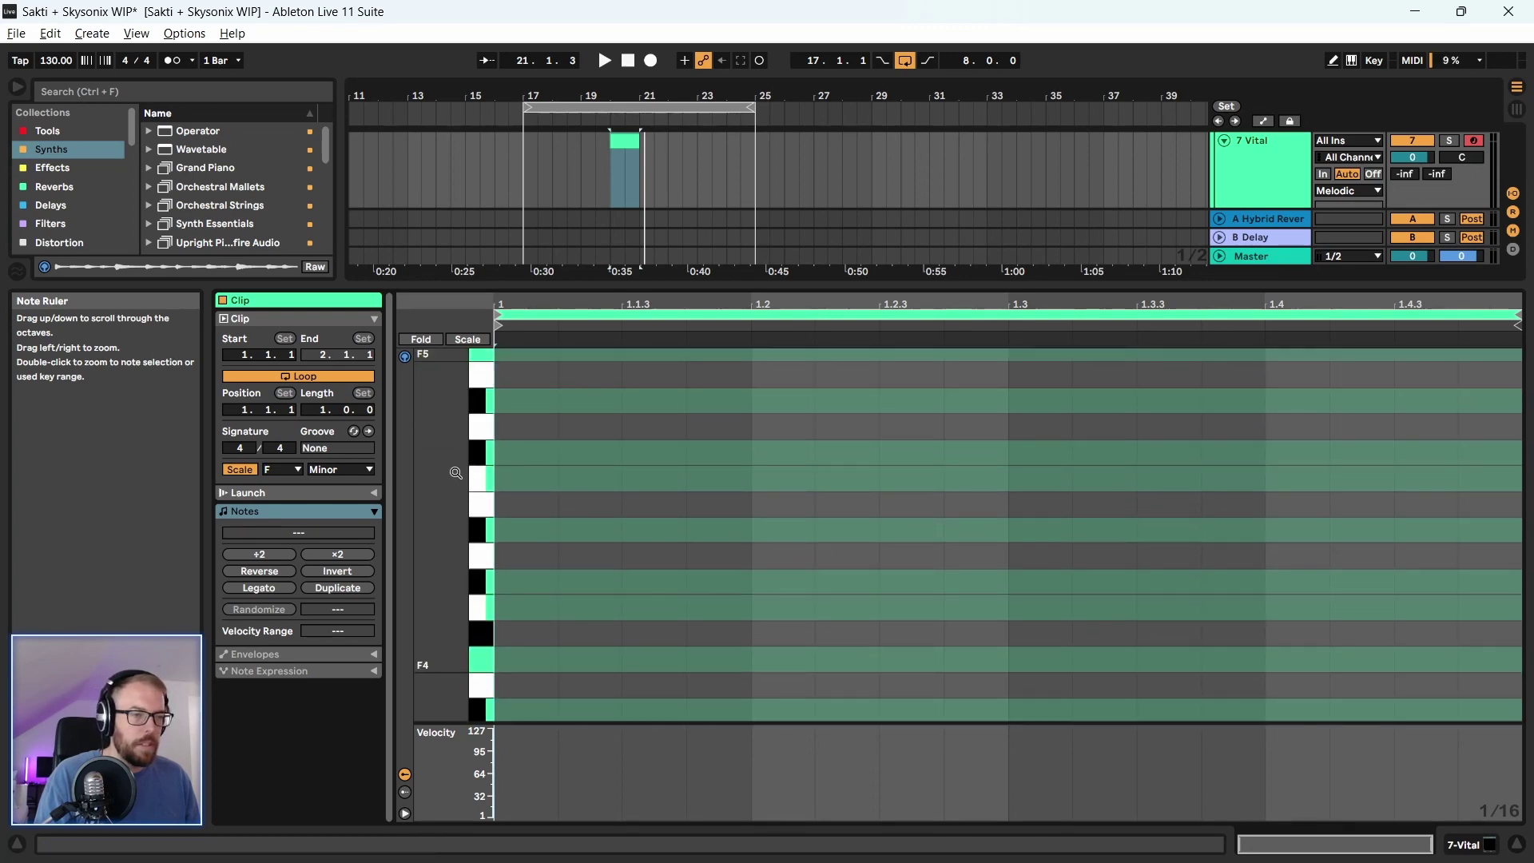
scroll(506, 503, down, 5)
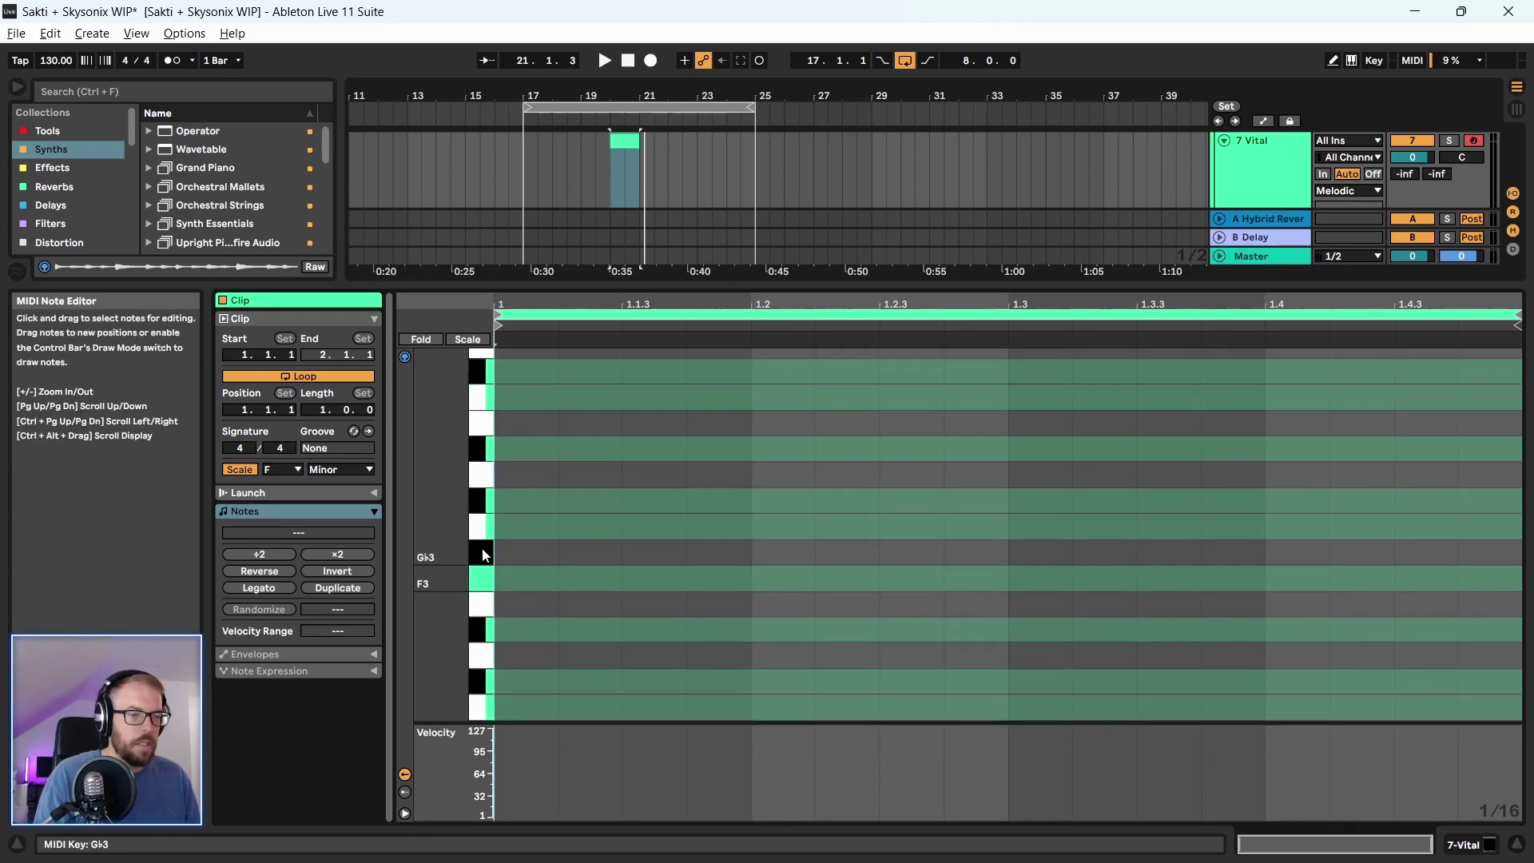
scroll(476, 583, down, 5)
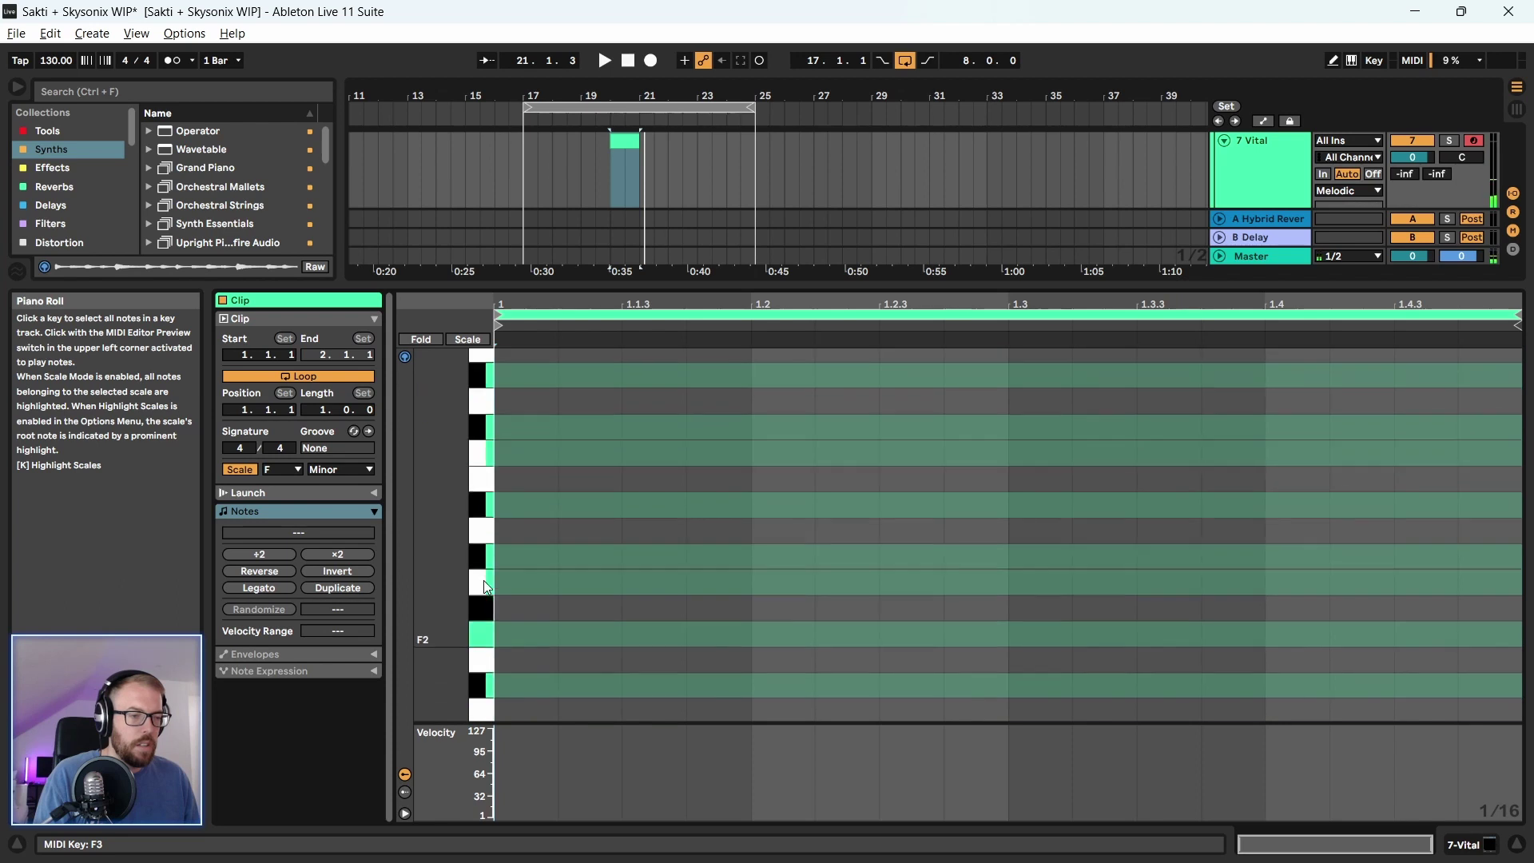
click(473, 636)
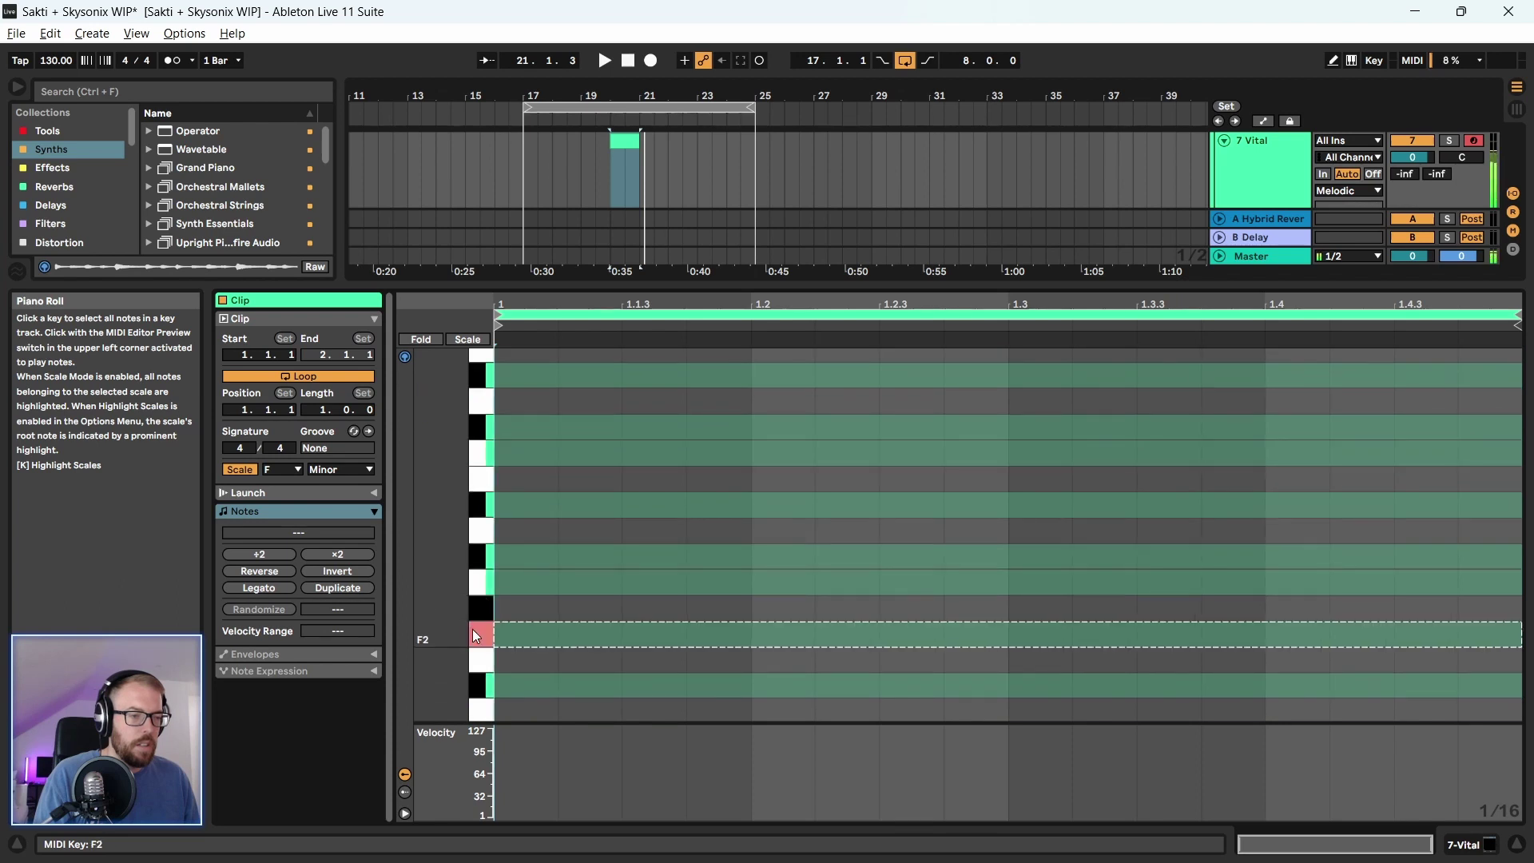
double_click(1295, 637)
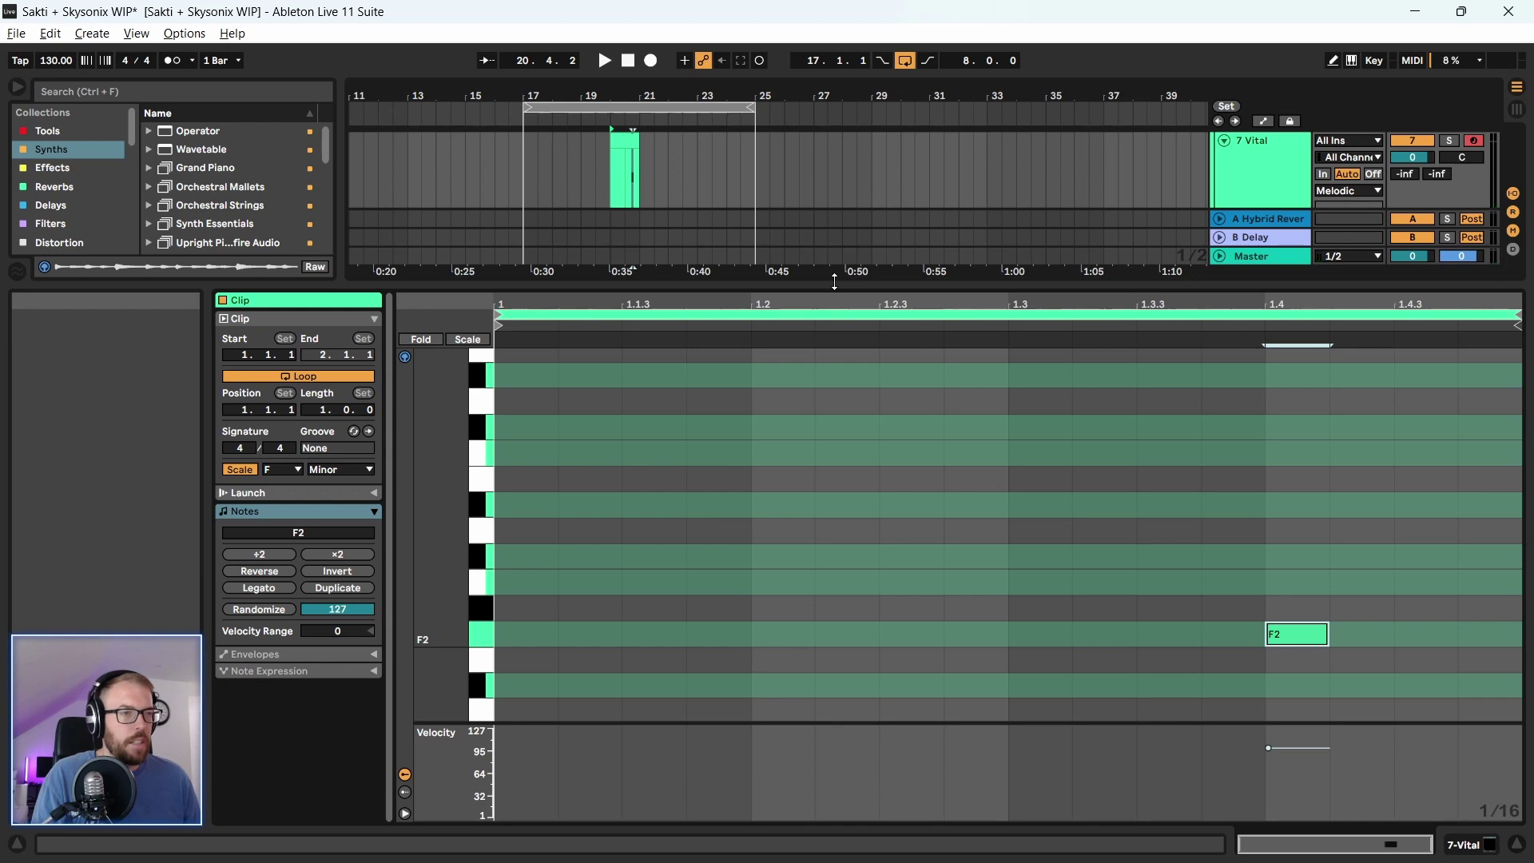
Shrink the clip's note editor and show the Vital track's device chain
drag(834, 281, 835, 632)
click(1225, 184)
scroll(1226, 184, up, 1)
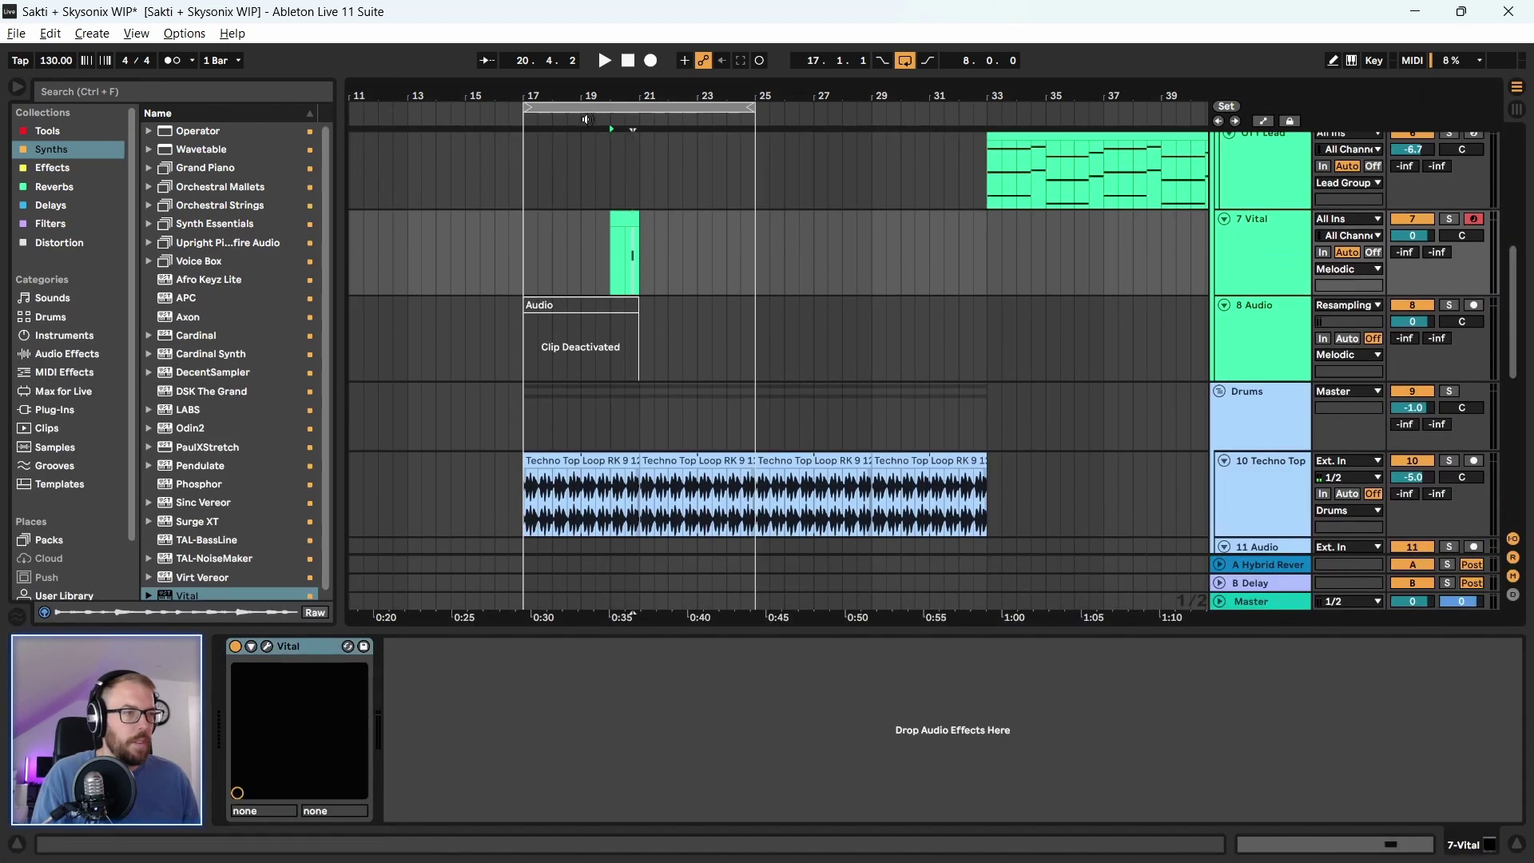
drag(586, 119, 605, 164)
click(145, 89)
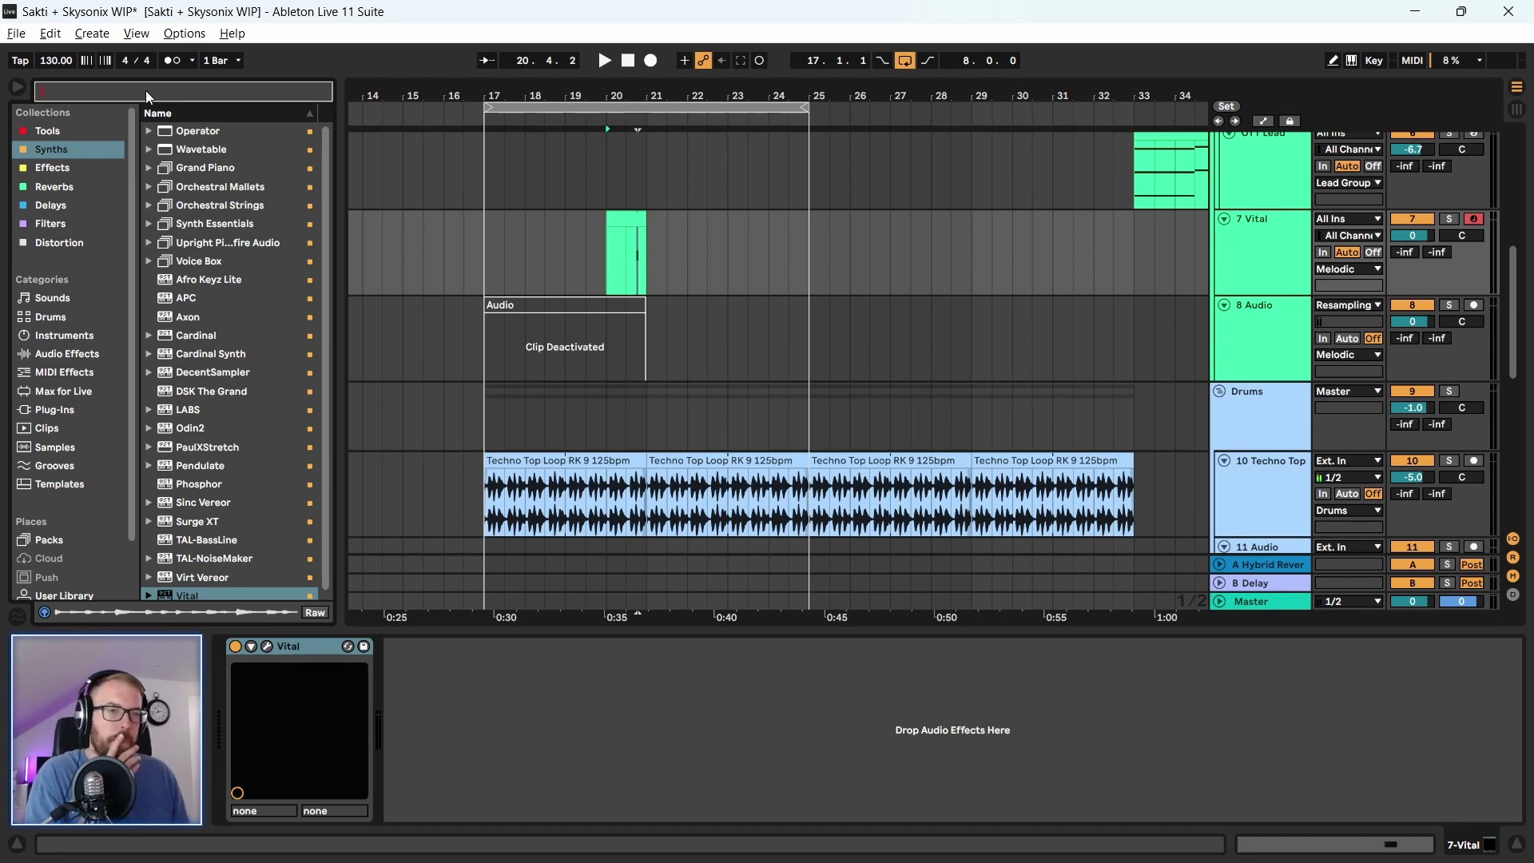
Try a Reverb after Vital with its dry/wet at 74 %, play the stab and remove the Reverb
click(64, 190)
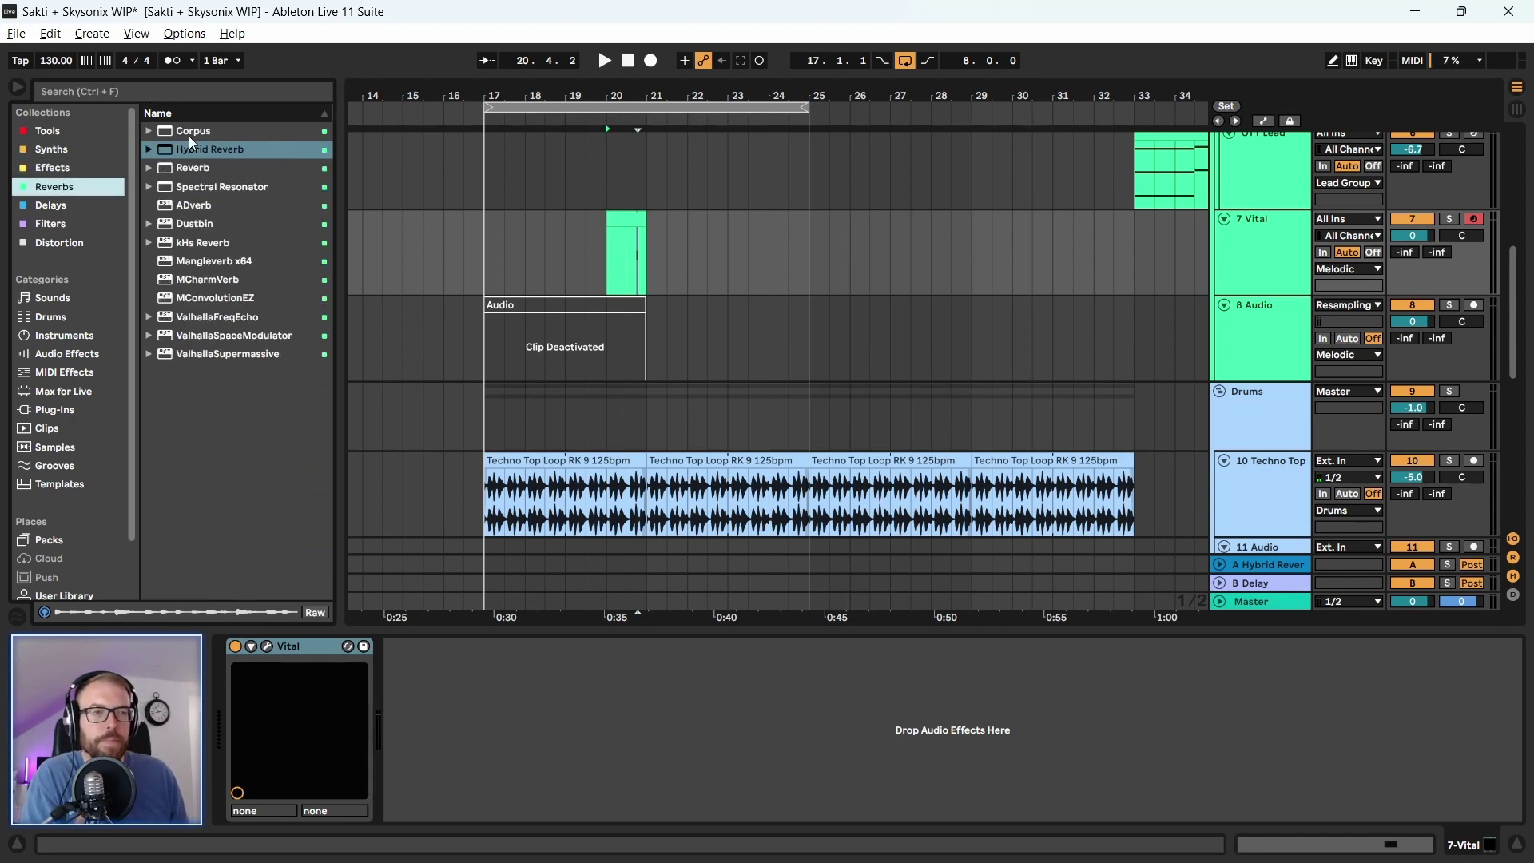
drag(191, 149, 647, 236)
key(space)
scroll(650, 369, up, 3)
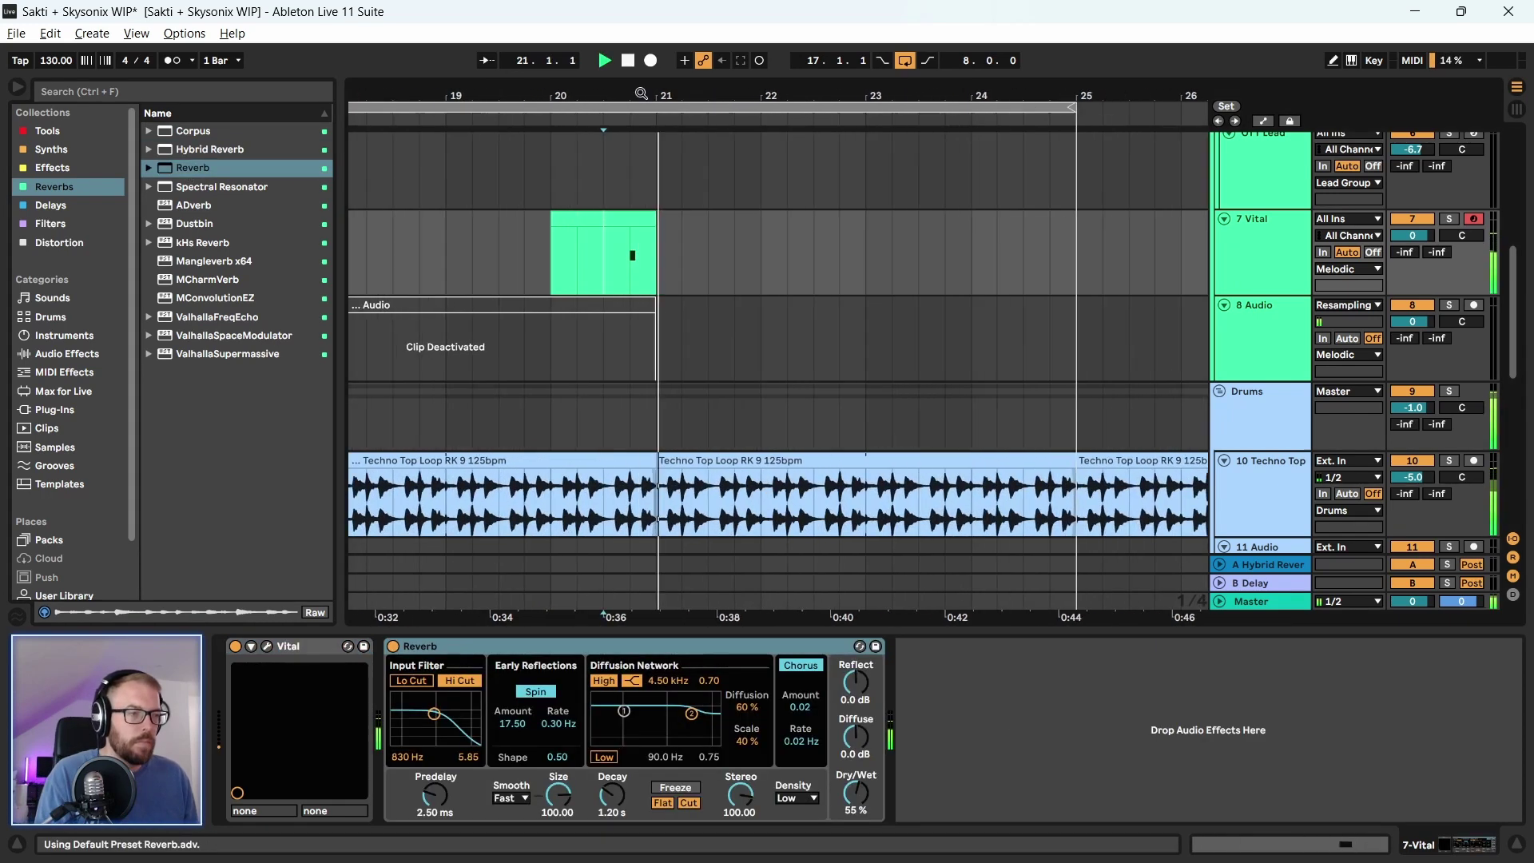
key(space)
drag(856, 793, 856, 763)
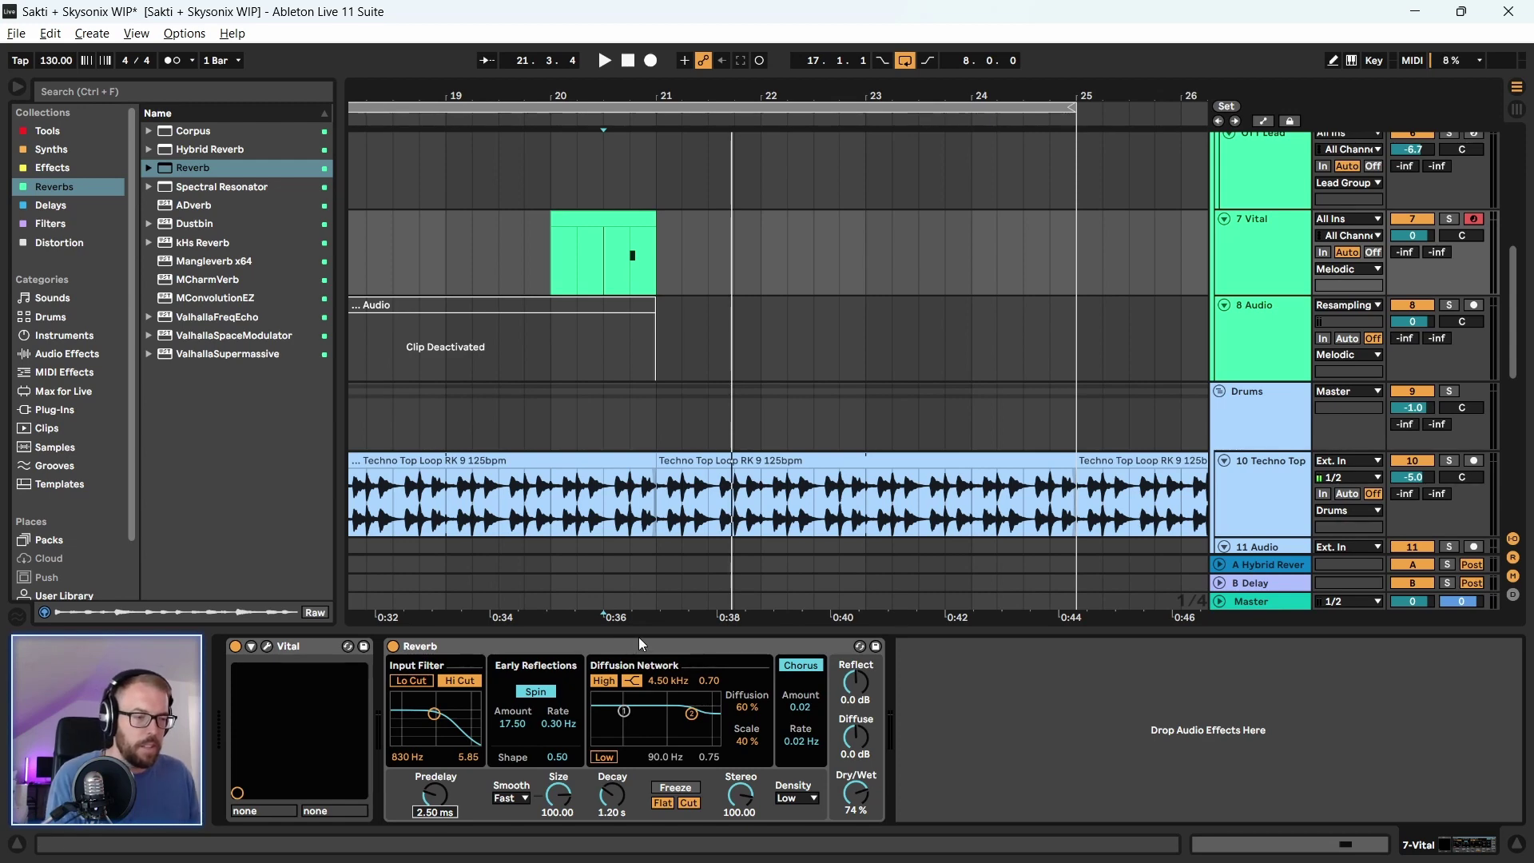
click(637, 649)
key(Delete)
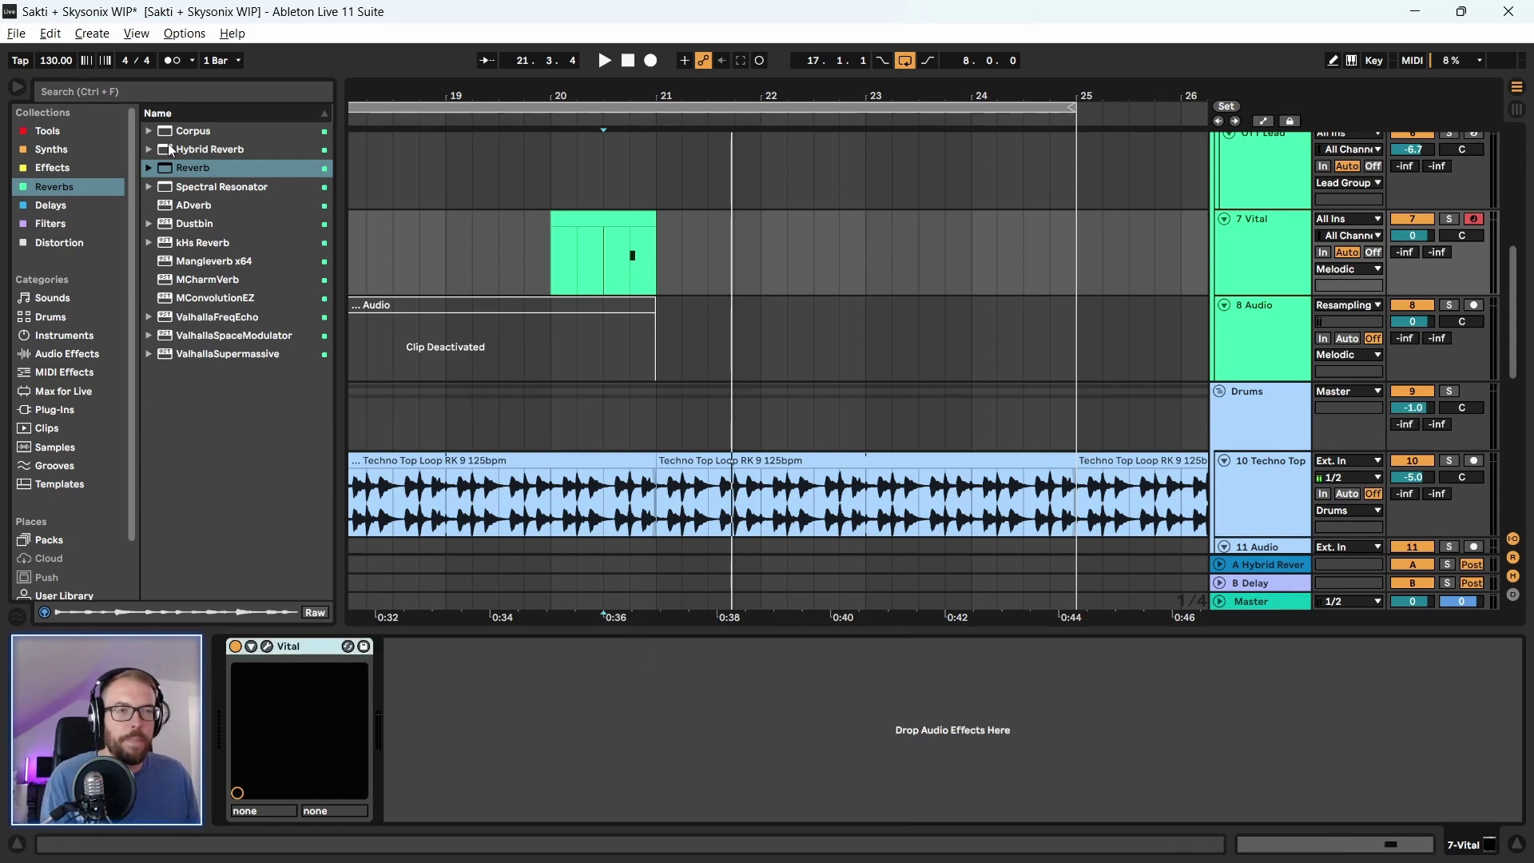
Load Hybrid Reverb after Vital, set its algorithm delay to 462 ms and play the stab
drag(184, 149, 568, 684)
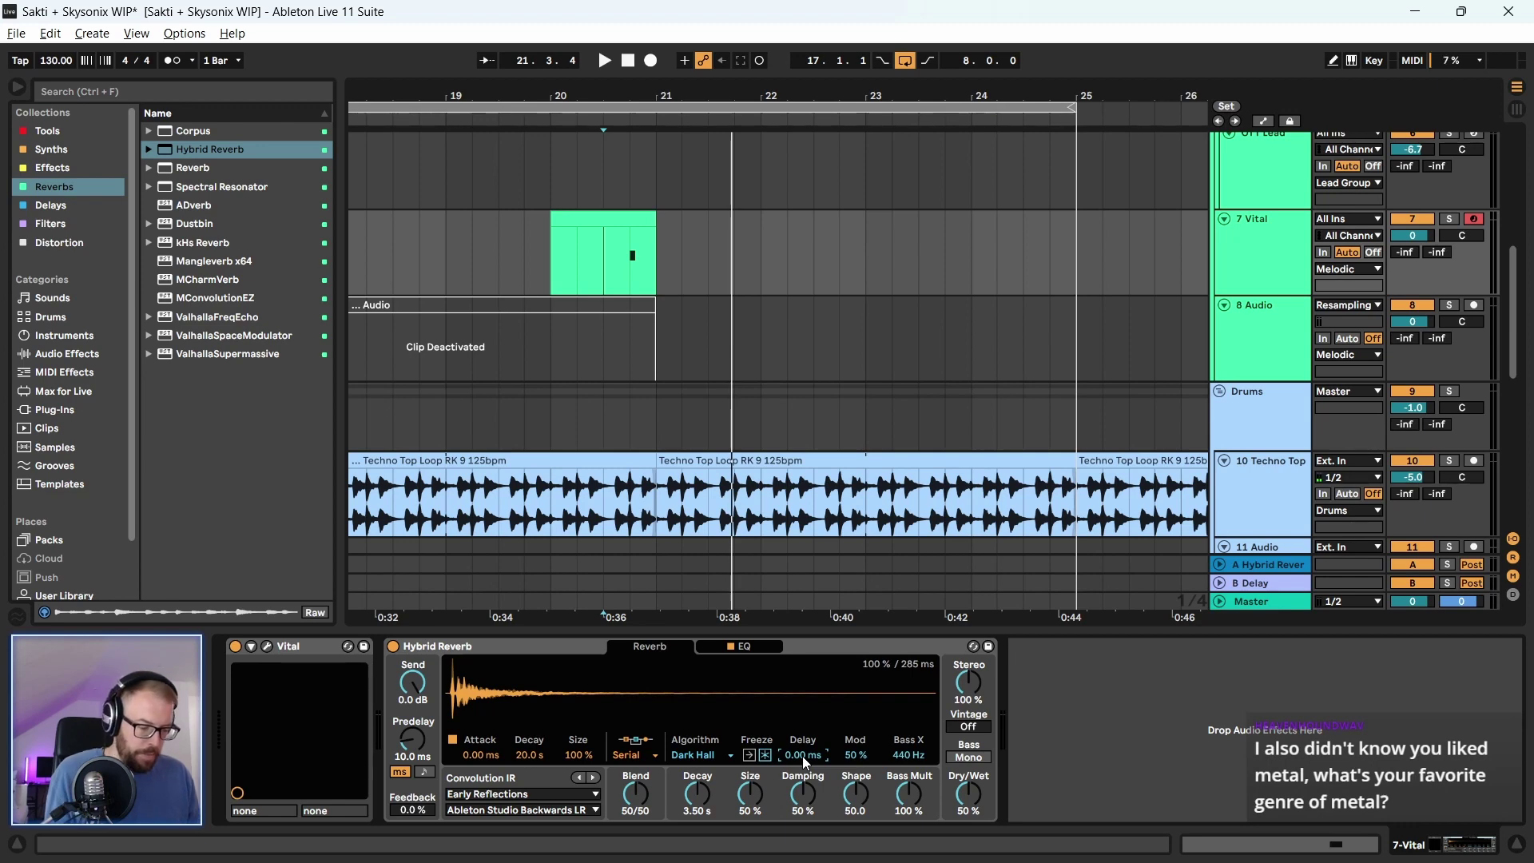
mouse_move(803, 756)
mouse_down()
mouse_move(803, 732)
mouse_move(804, 759)
mouse_up()
key(space)
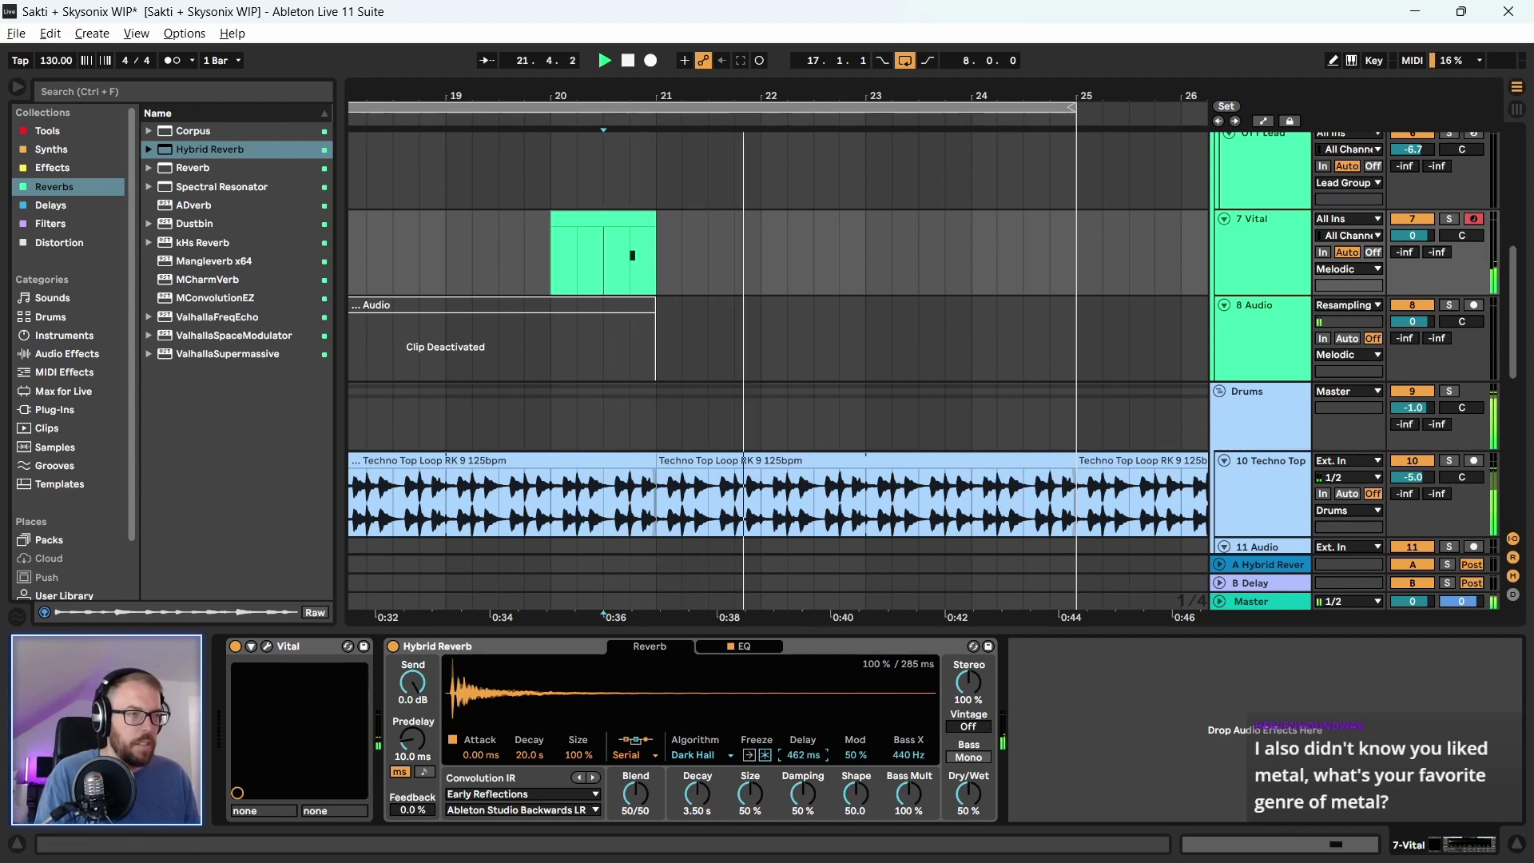
Set Hybrid Reverb's dry/wet to 100 % and play the stab from bar 20
key(plus)
key(space)
drag(967, 794, 966, 755)
key(space)
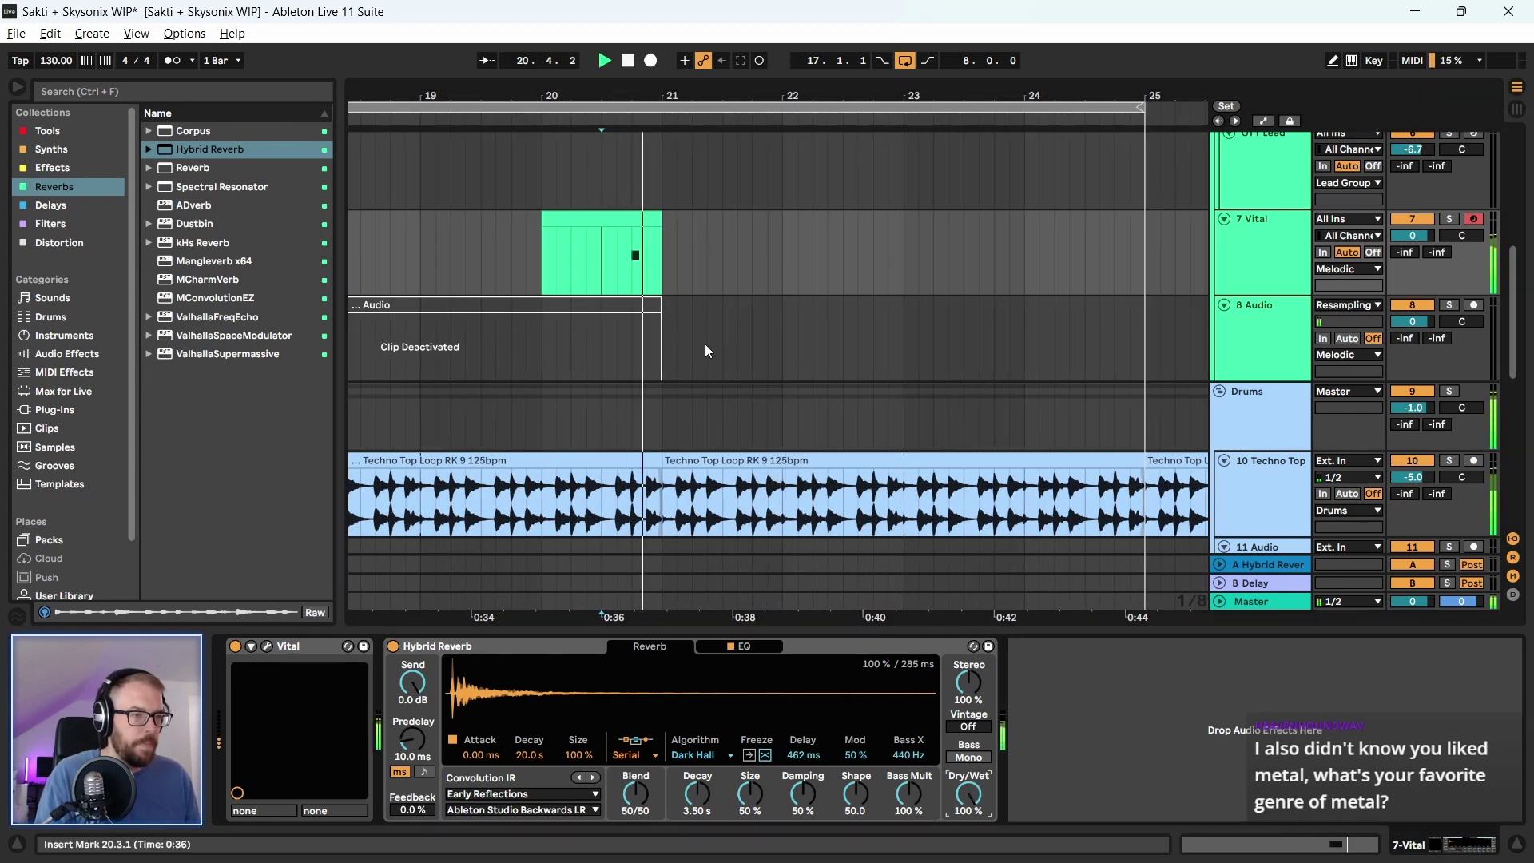
key(space)
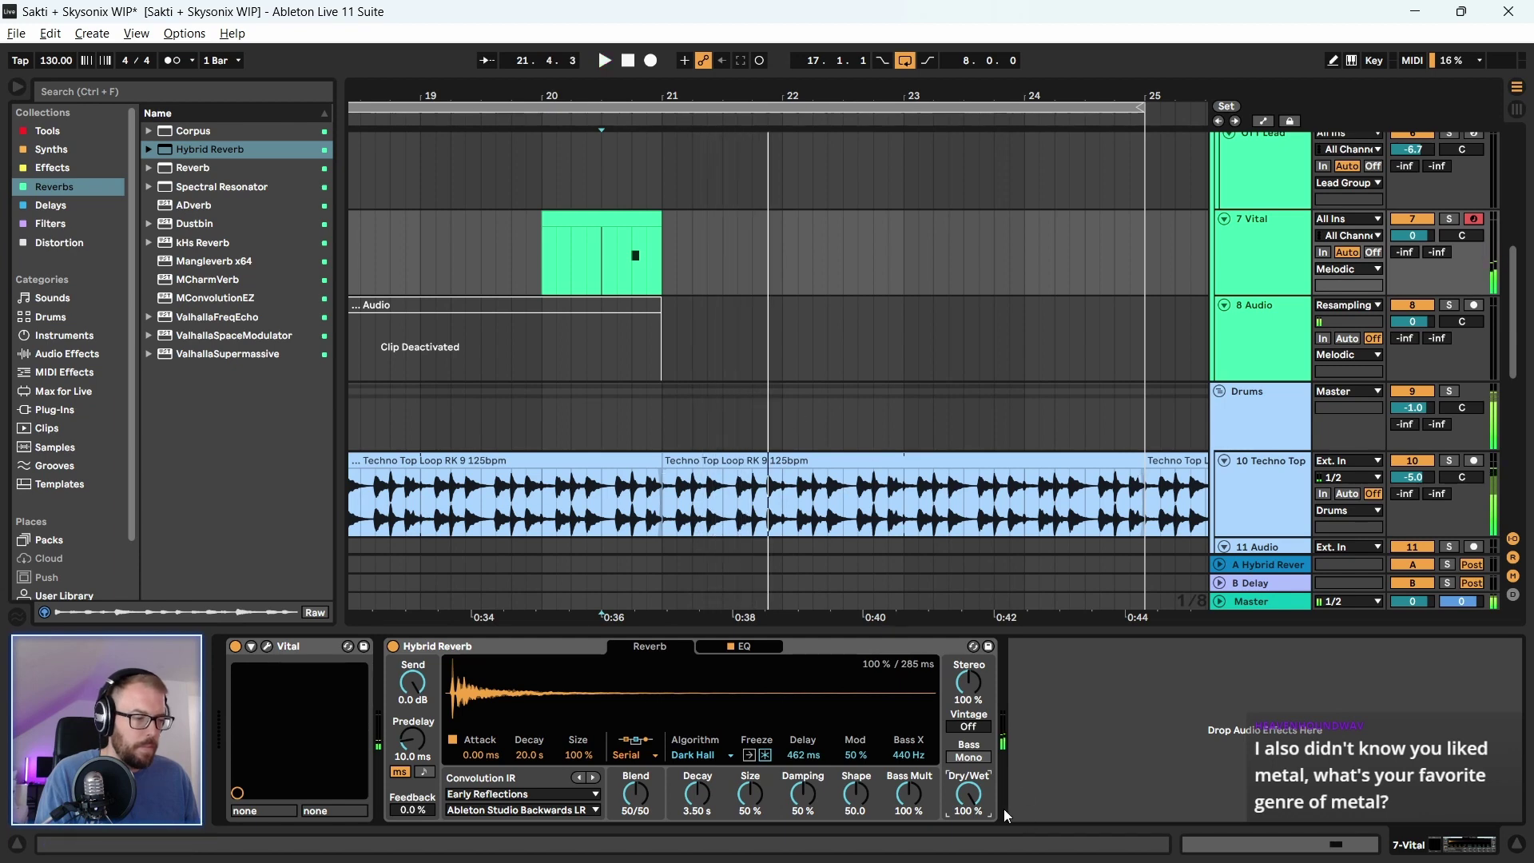
mouse_move(969, 795)
mouse_down()
mouse_move(969, 833)
mouse_move(969, 767)
mouse_up()
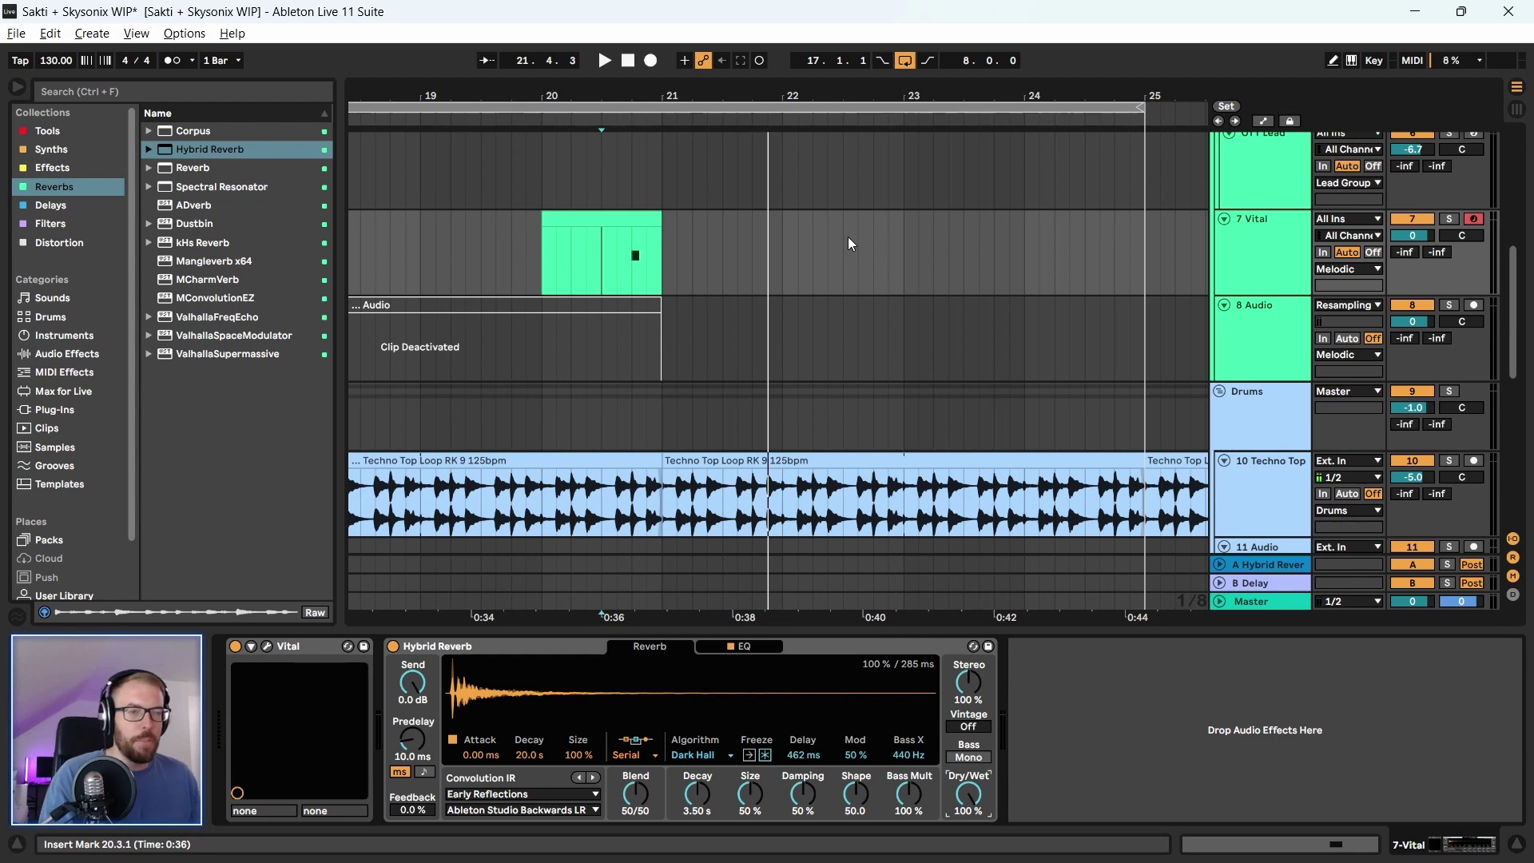
Play the fully wet reverb stab from position 20.4.1 in the Vital clip
drag(670, 96, 675, 243)
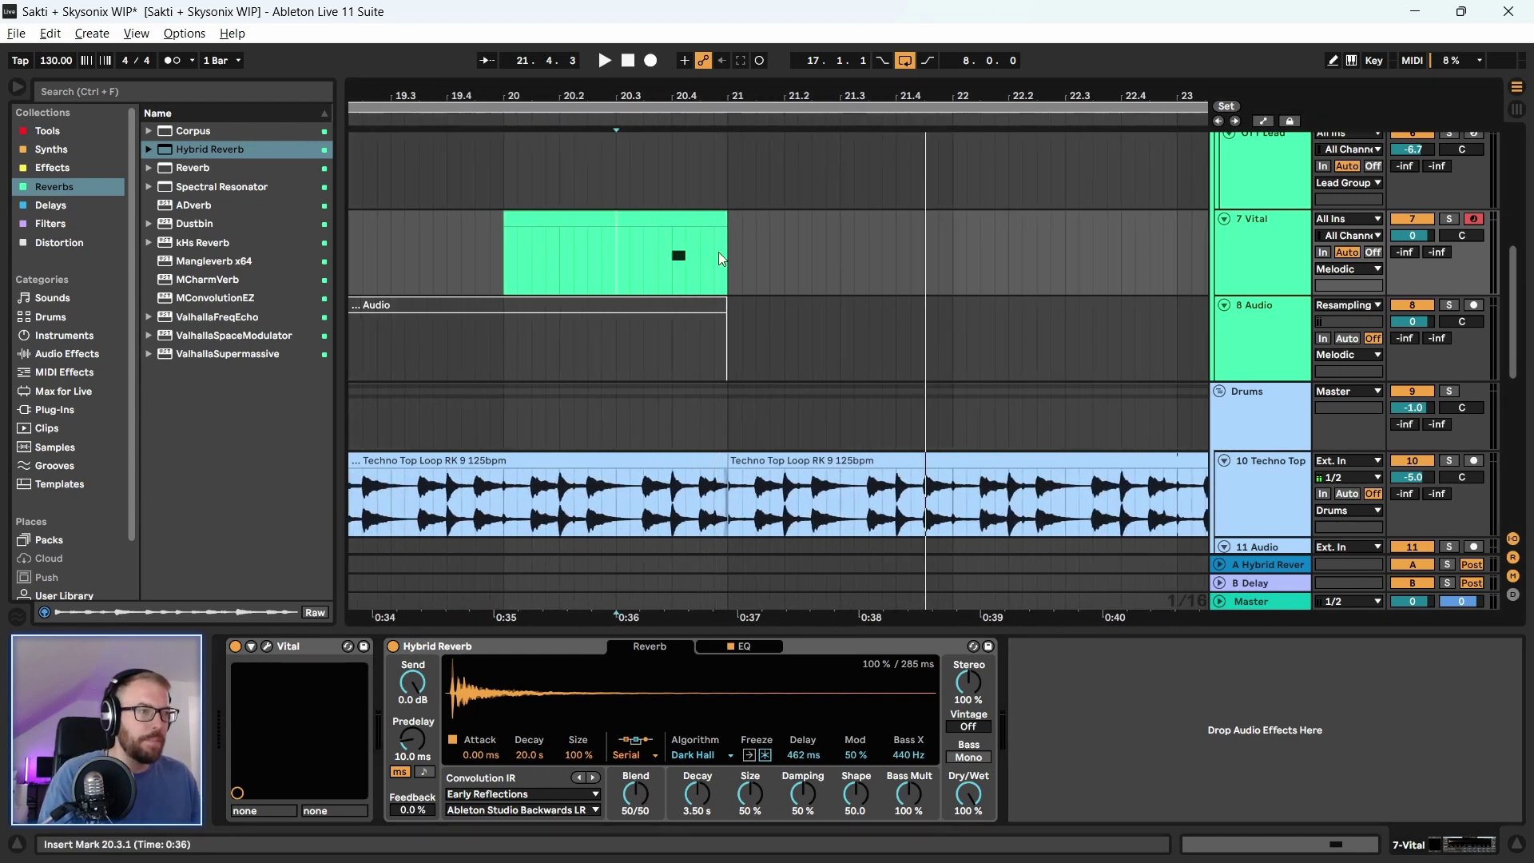
click(674, 280)
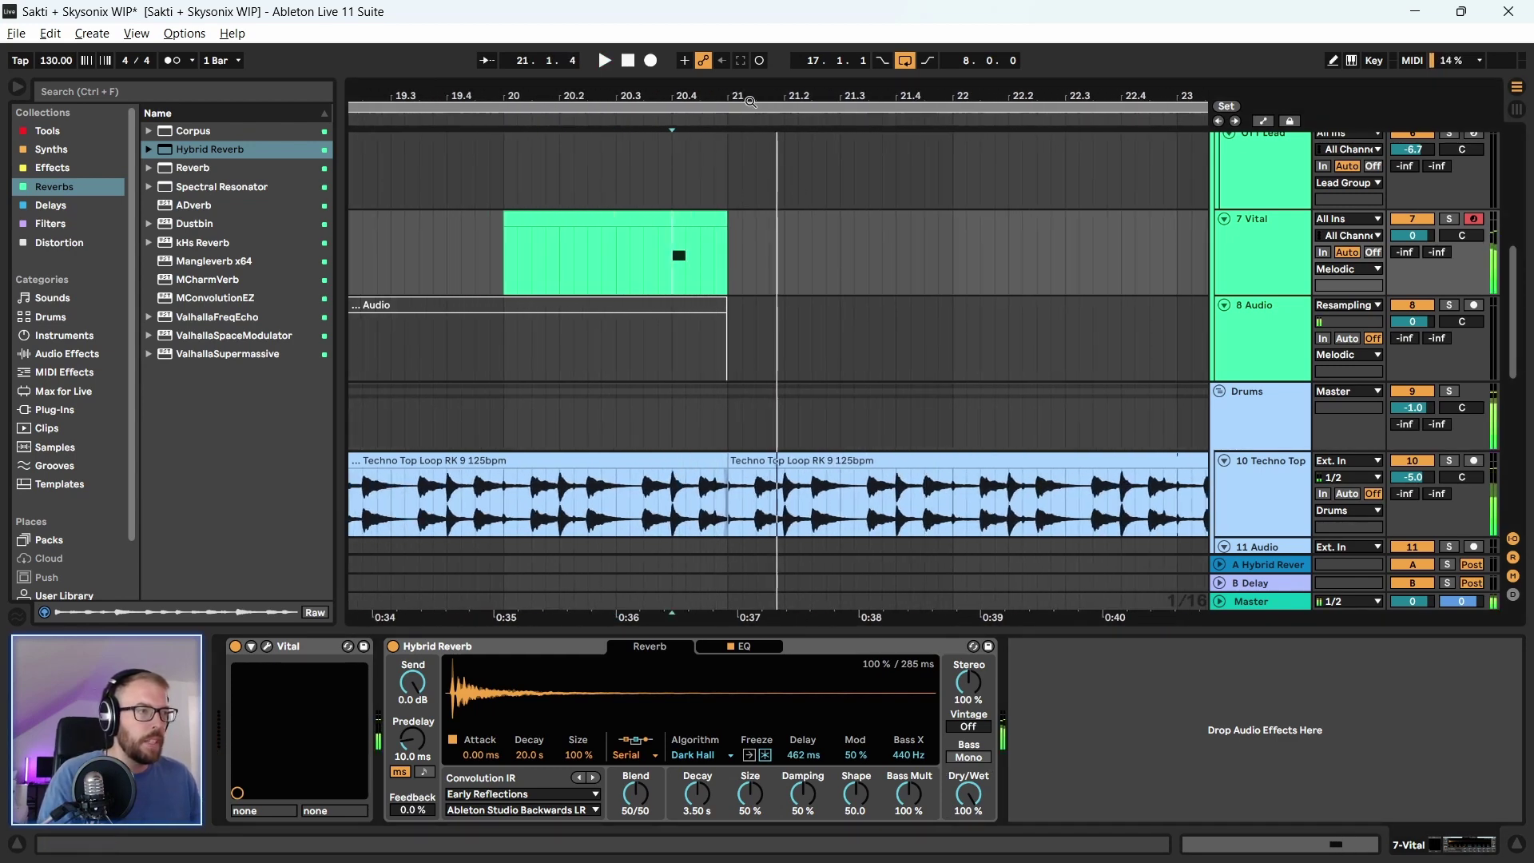
drag(746, 94, 747, 91)
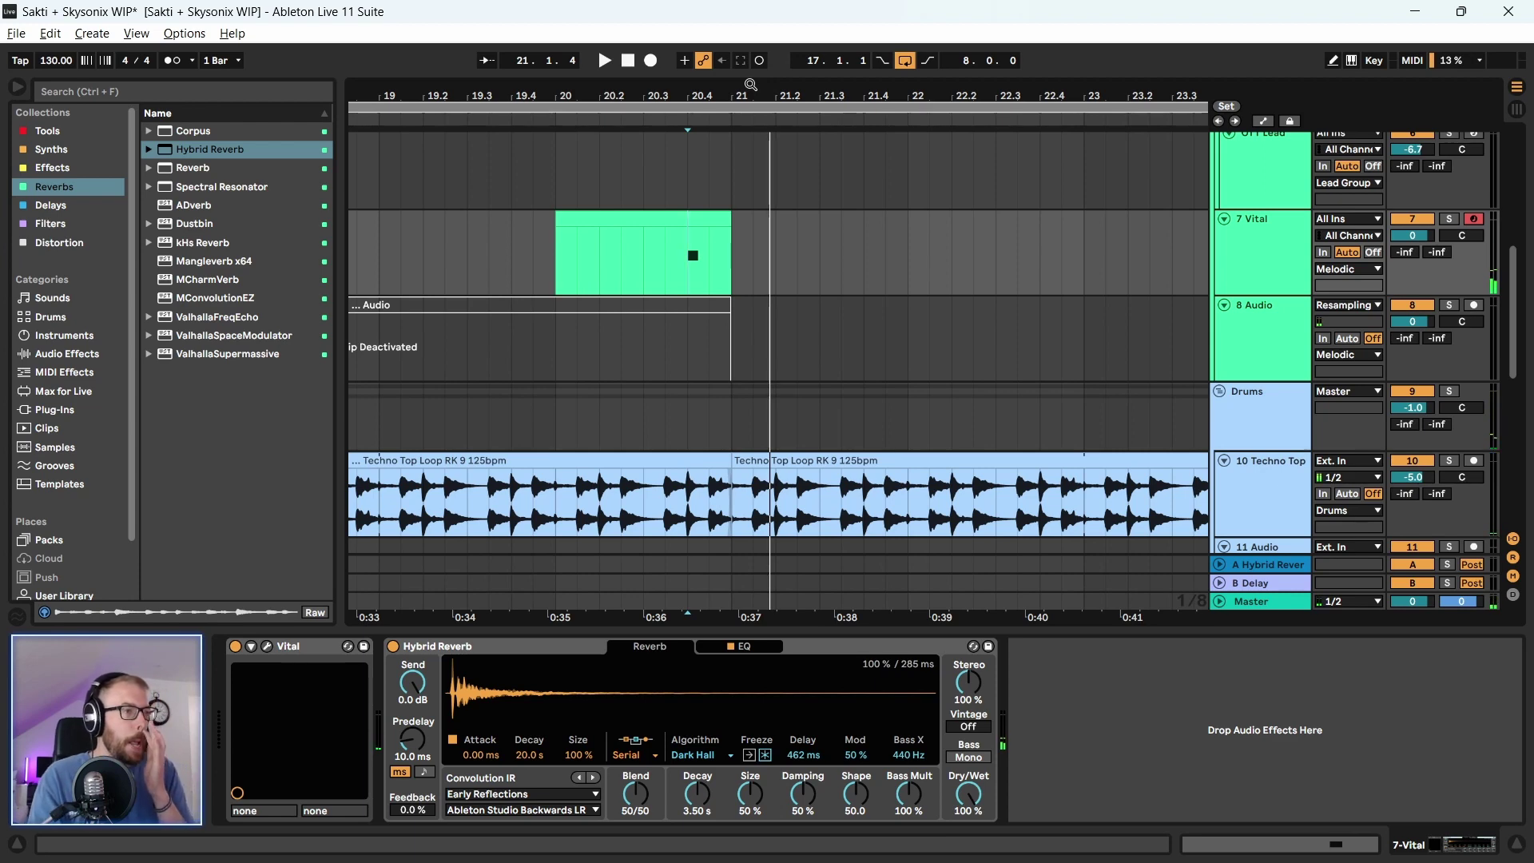
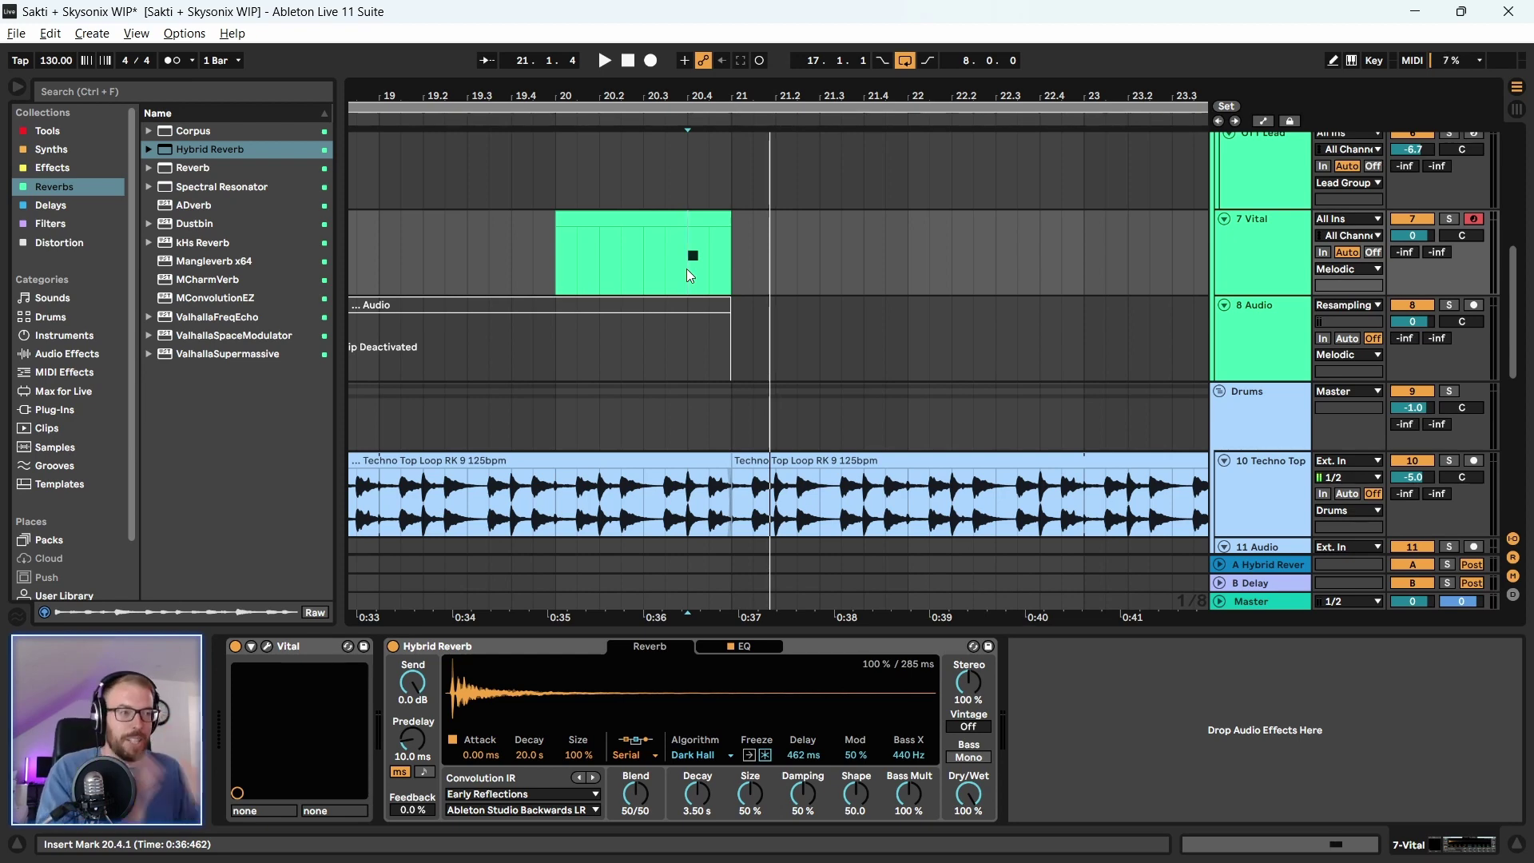
key(space)
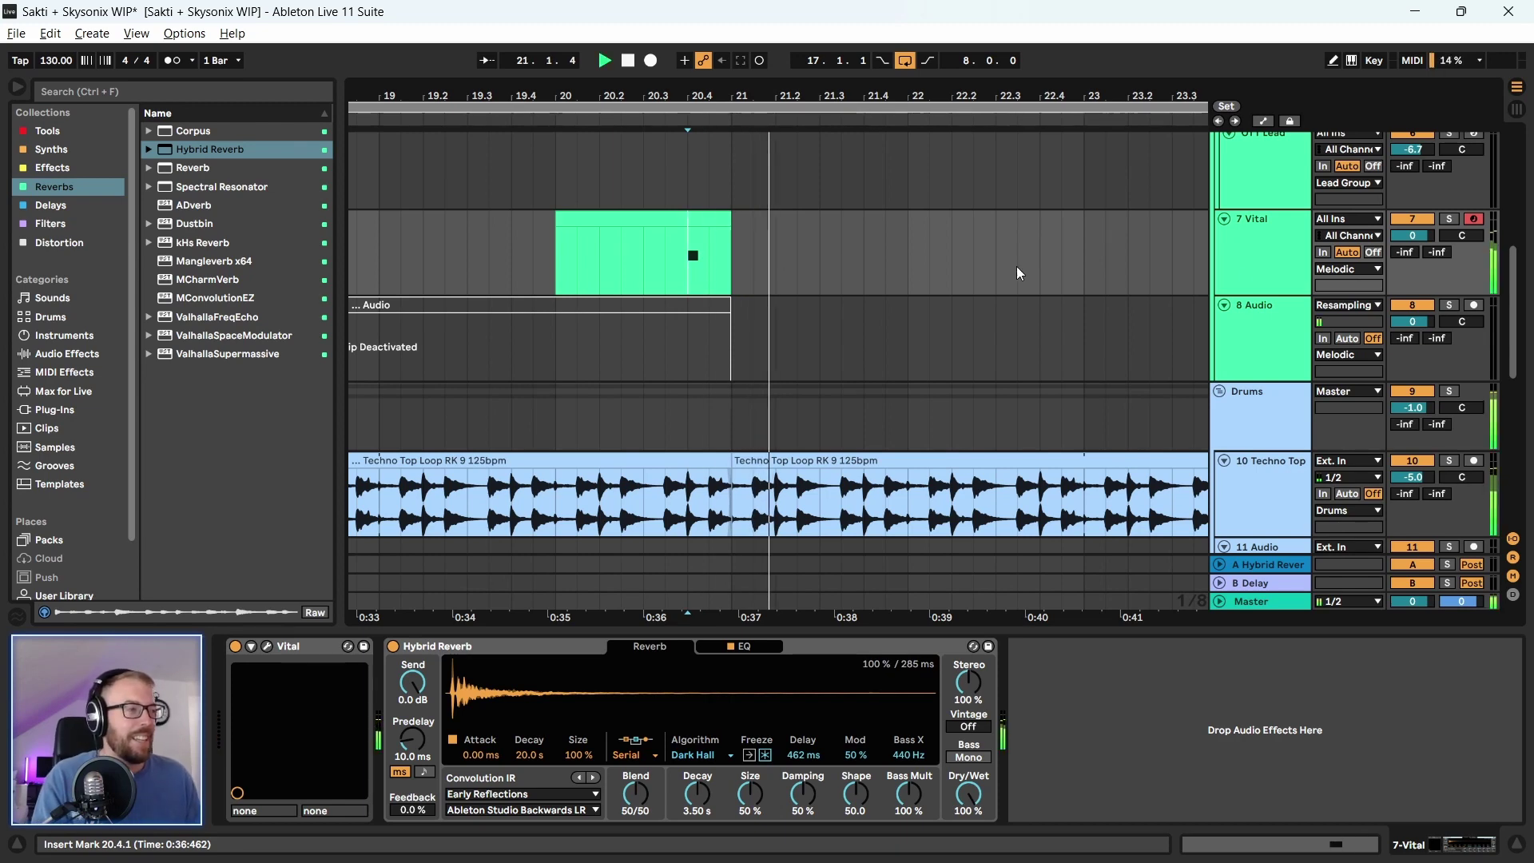
key(space)
Examine Hybrid Reverb's EQ curve and Vital's voice and effects settings for the Future Rave preset
click(1276, 254)
click(101, 88)
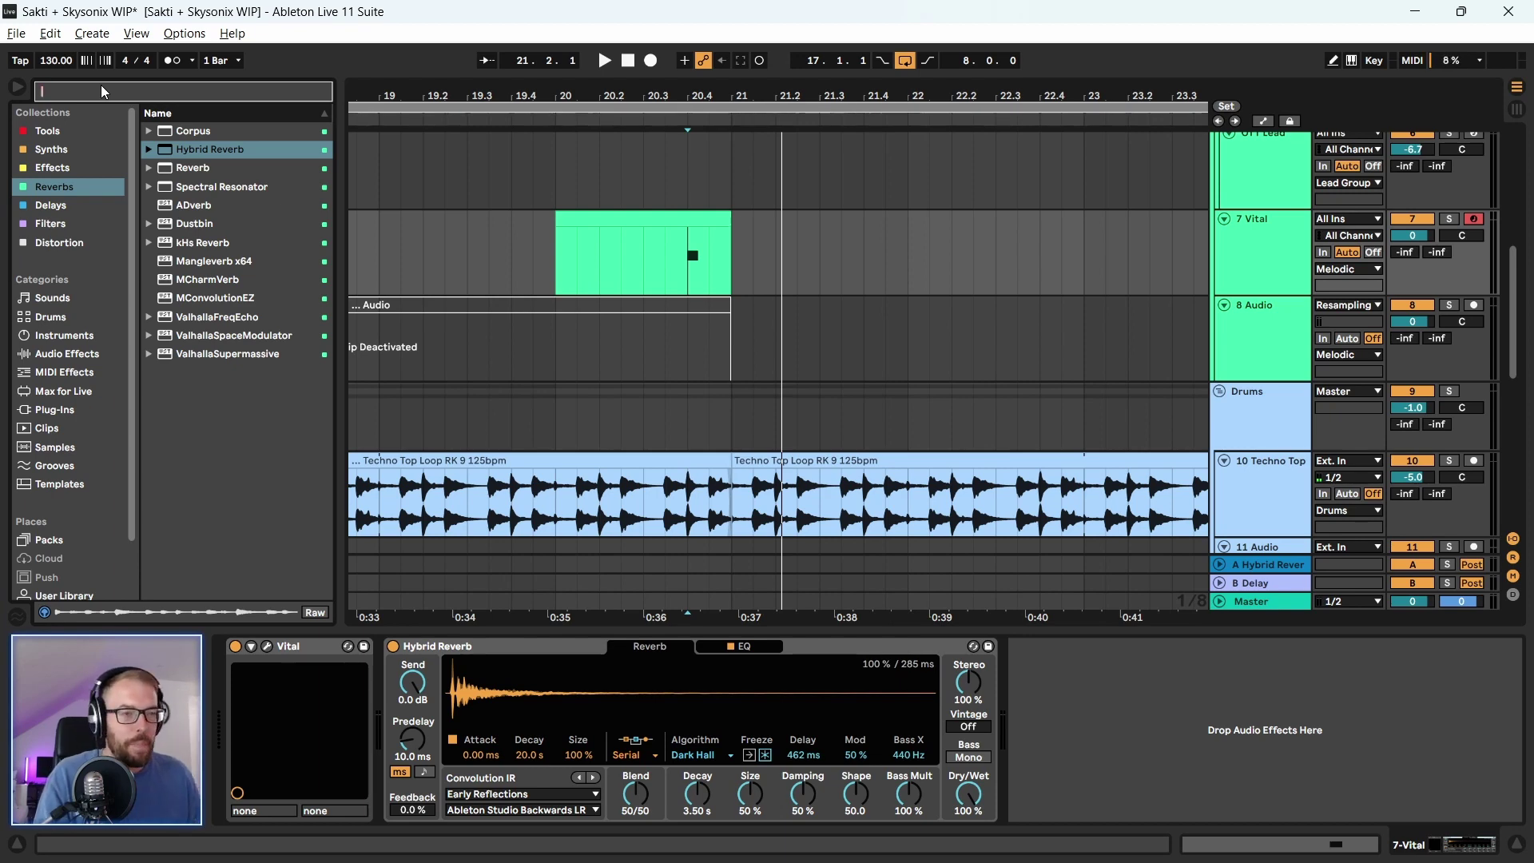
click(764, 648)
click(268, 648)
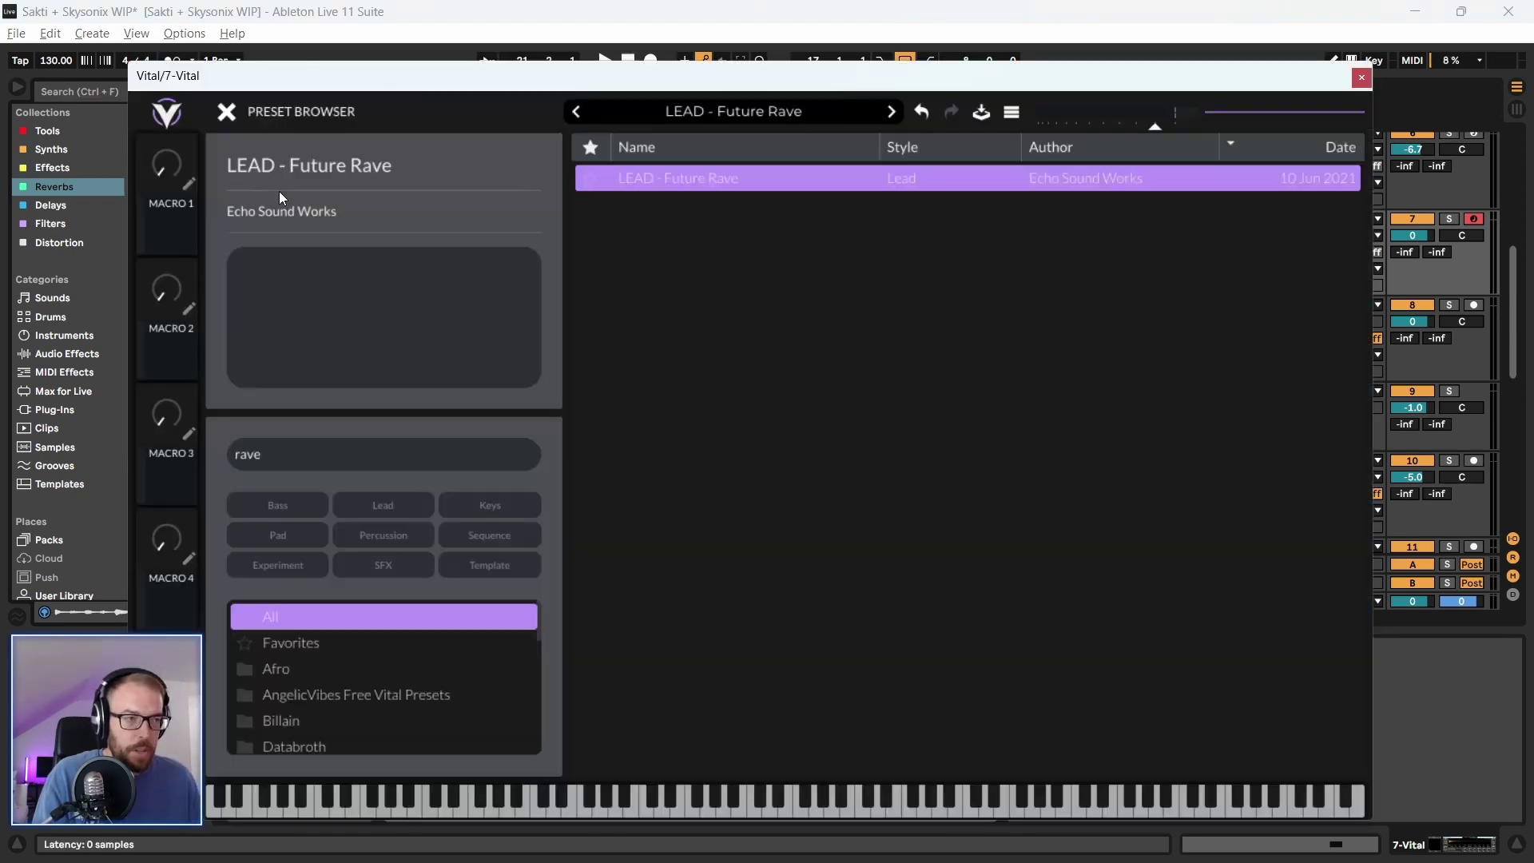
click(221, 113)
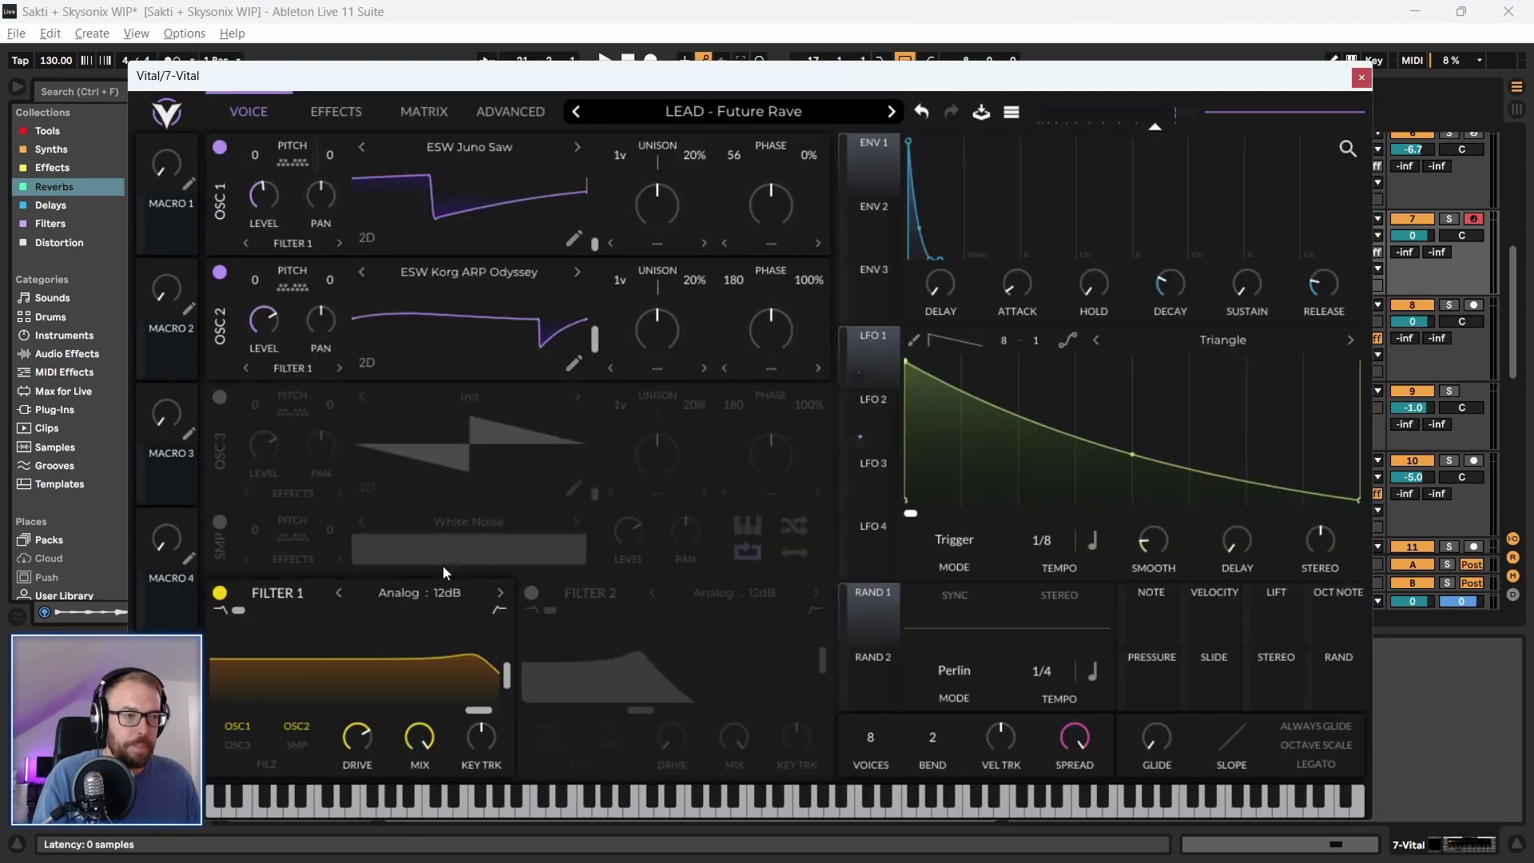
drag(343, 86, 338, 74)
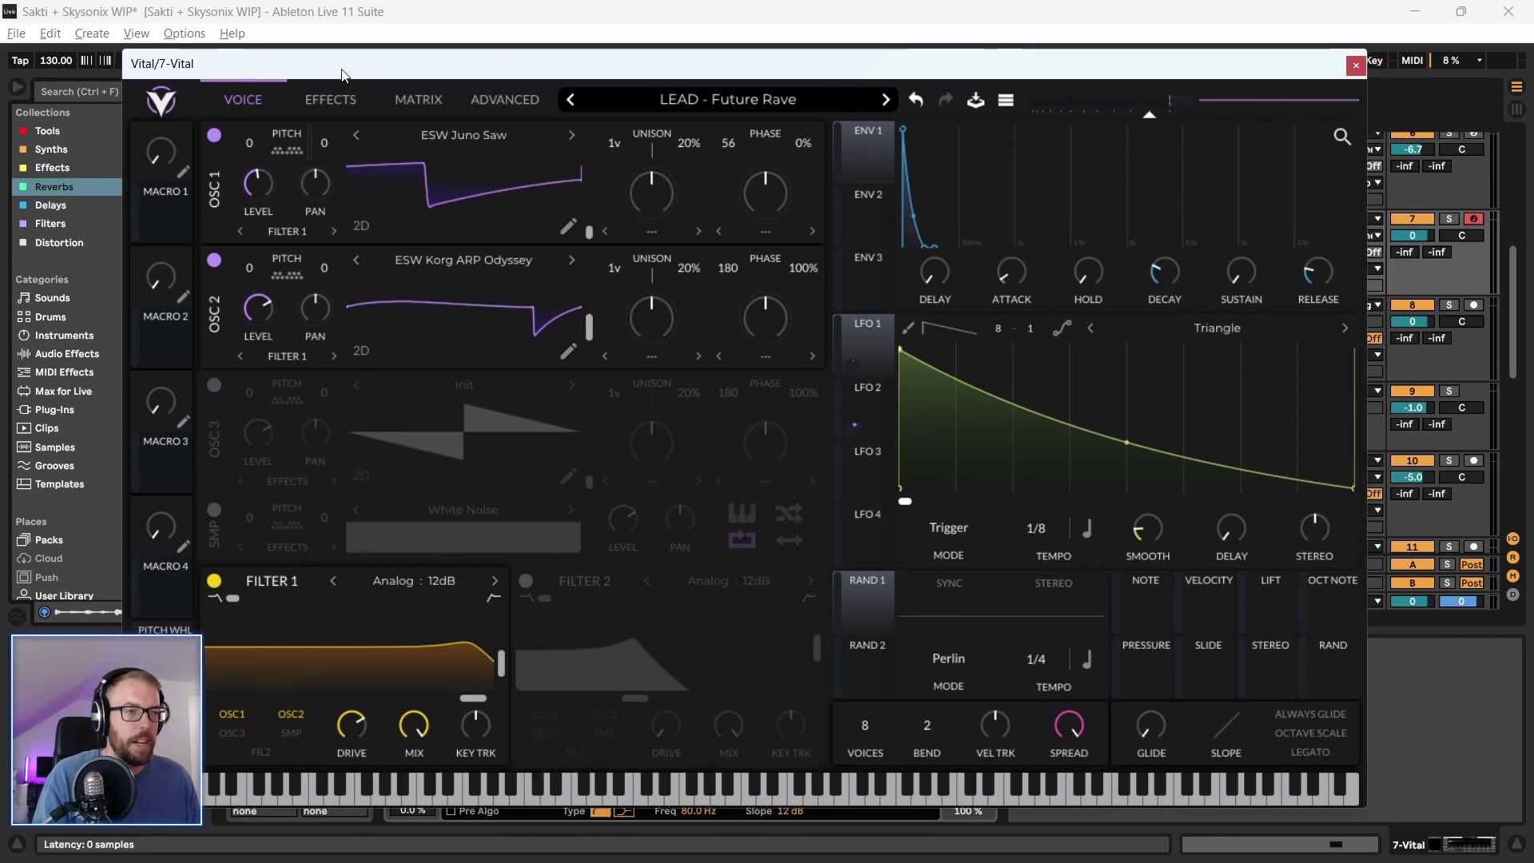
click(331, 100)
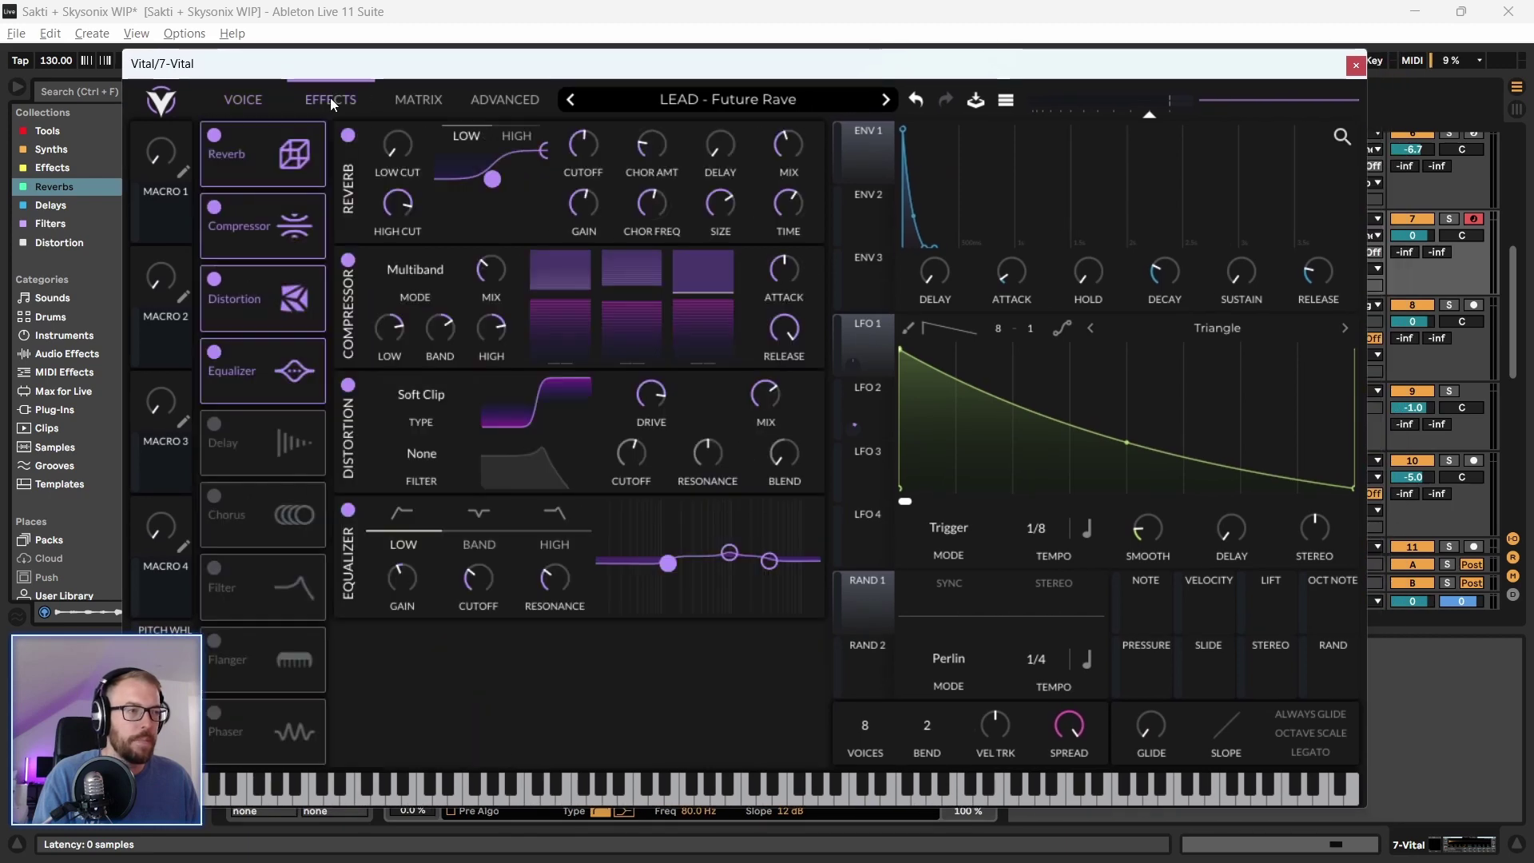
click(1356, 66)
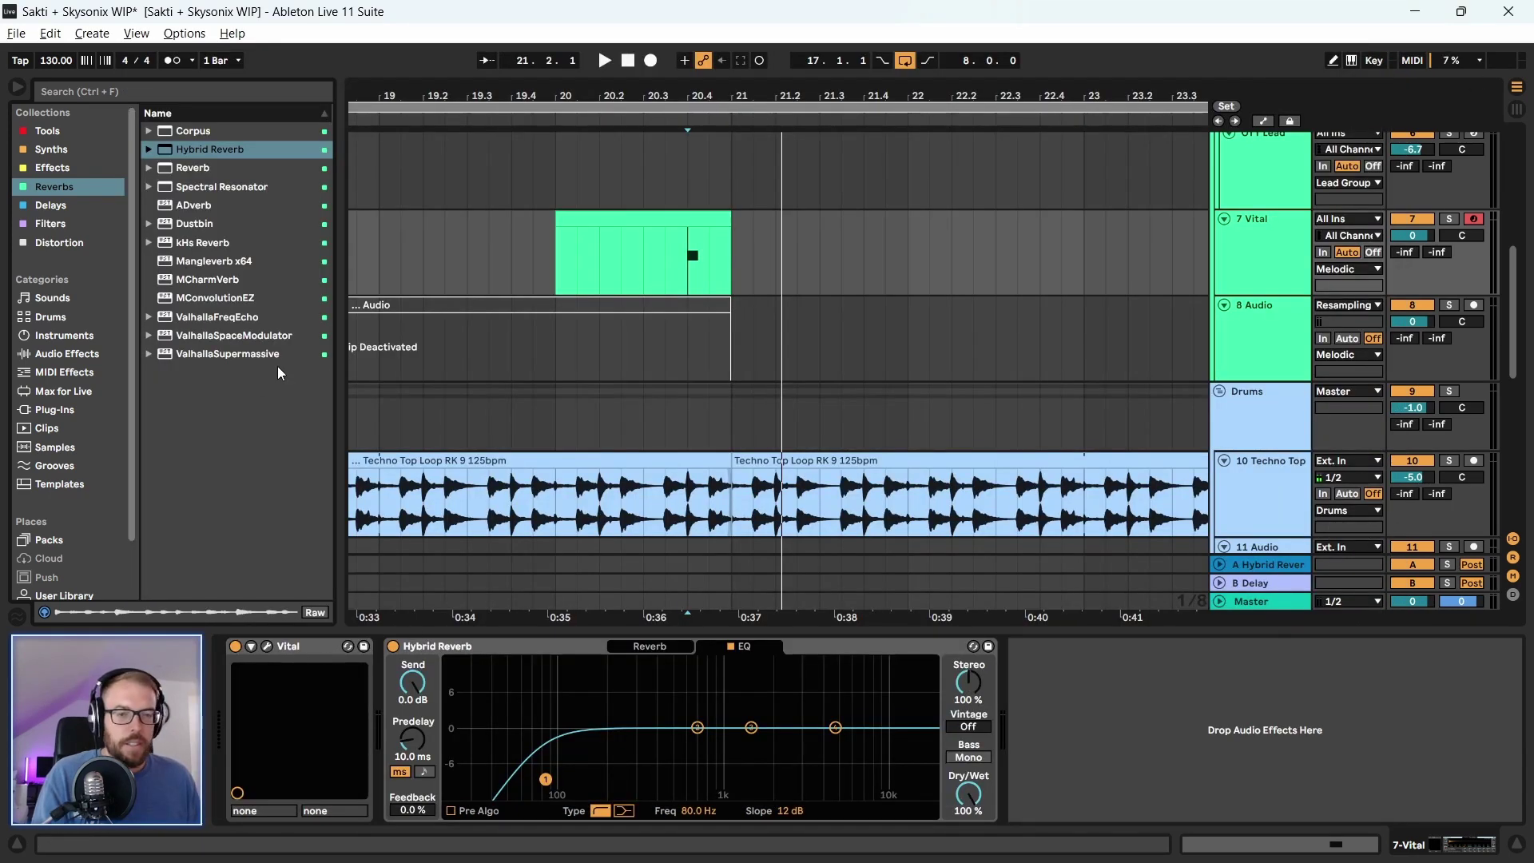
click(267, 645)
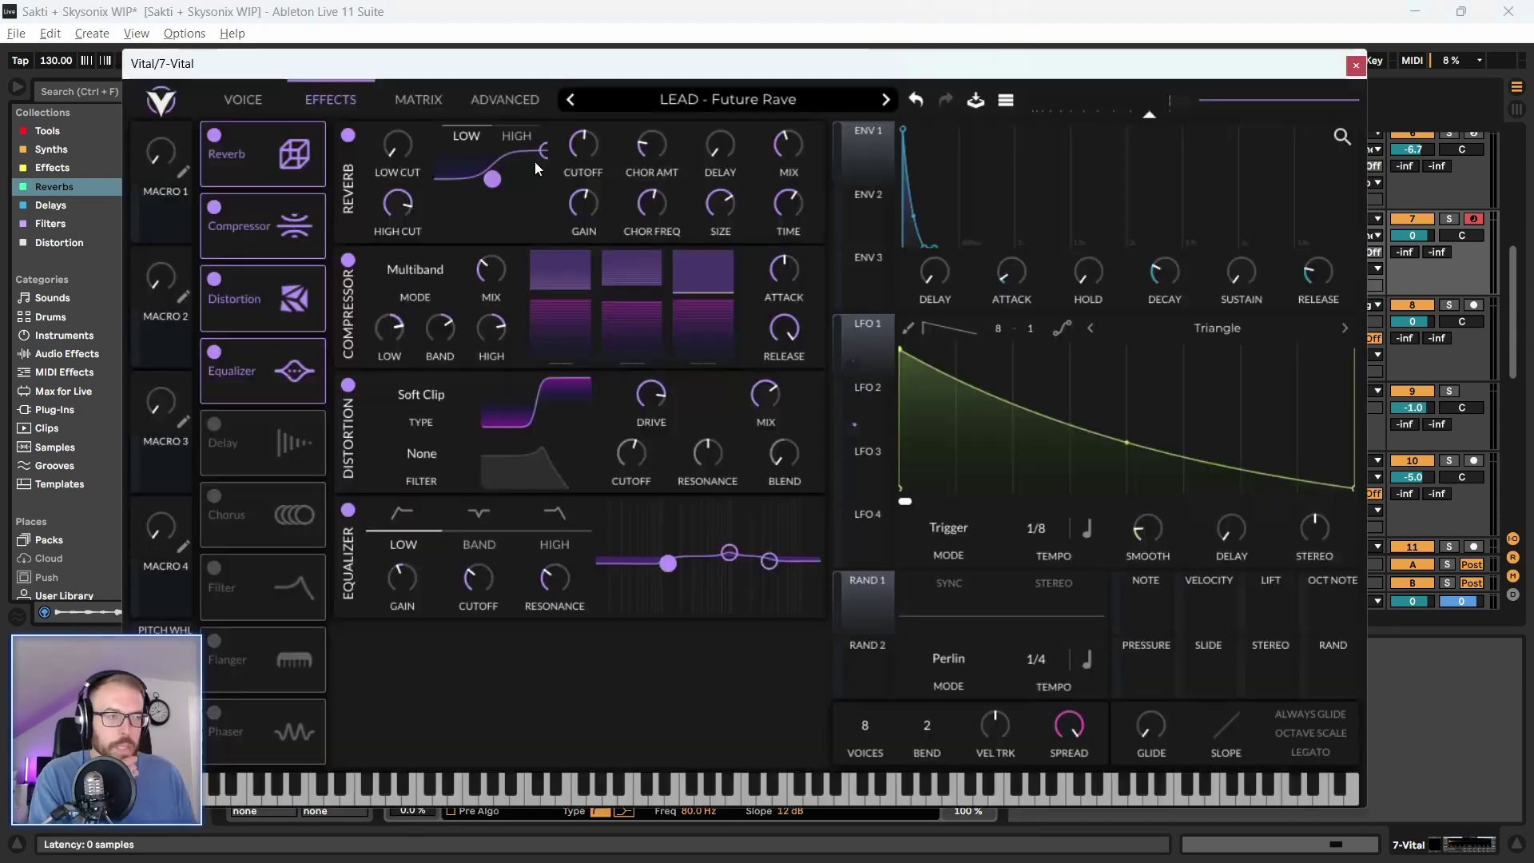
click(1356, 65)
Solo the Vital track and play its stab from position 20.4.1
click(686, 254)
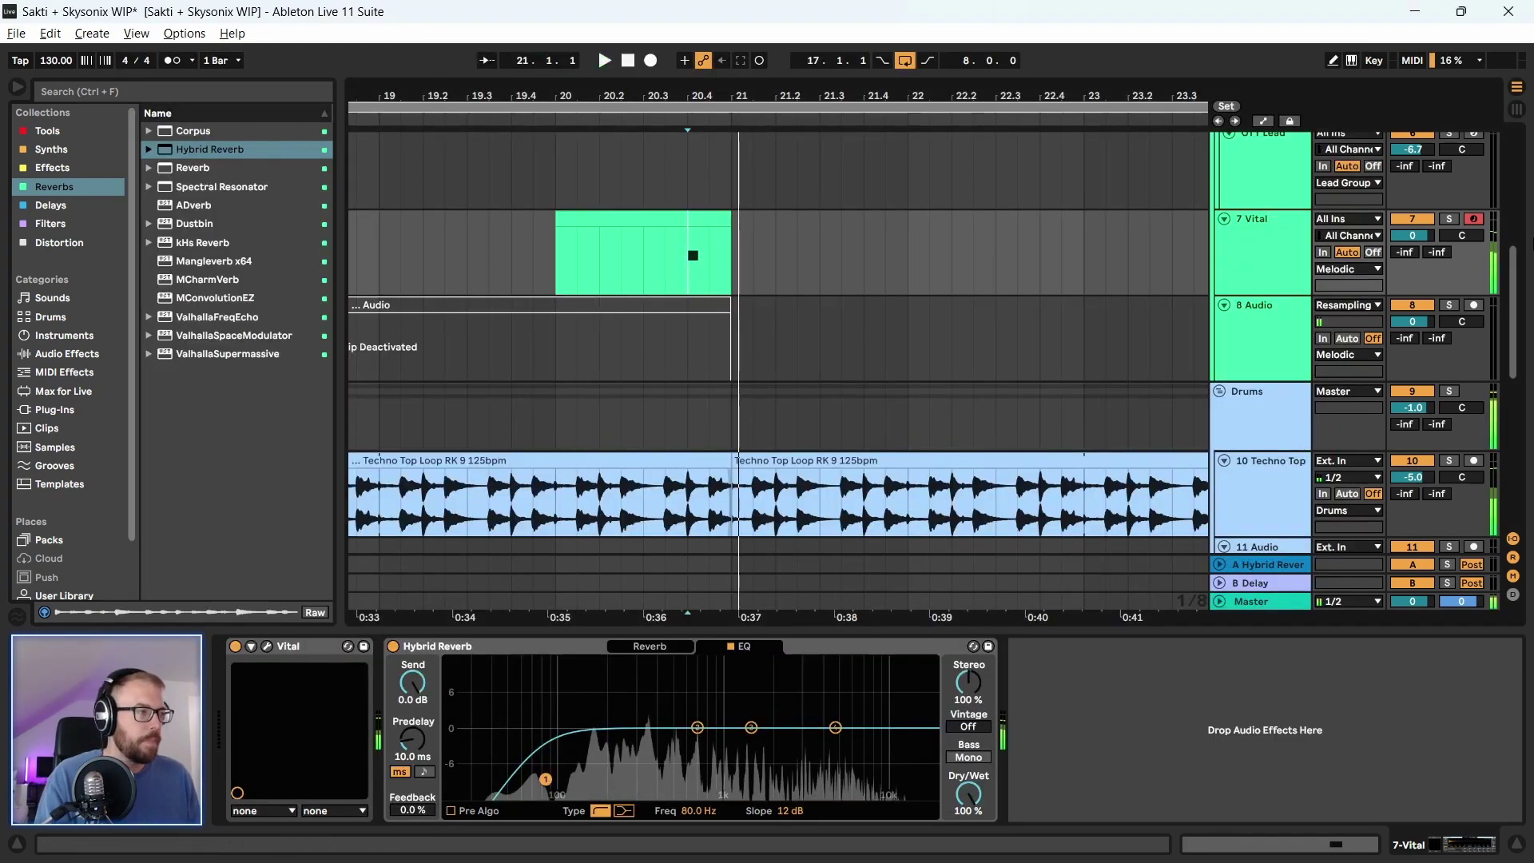
click(683, 275)
key(space)
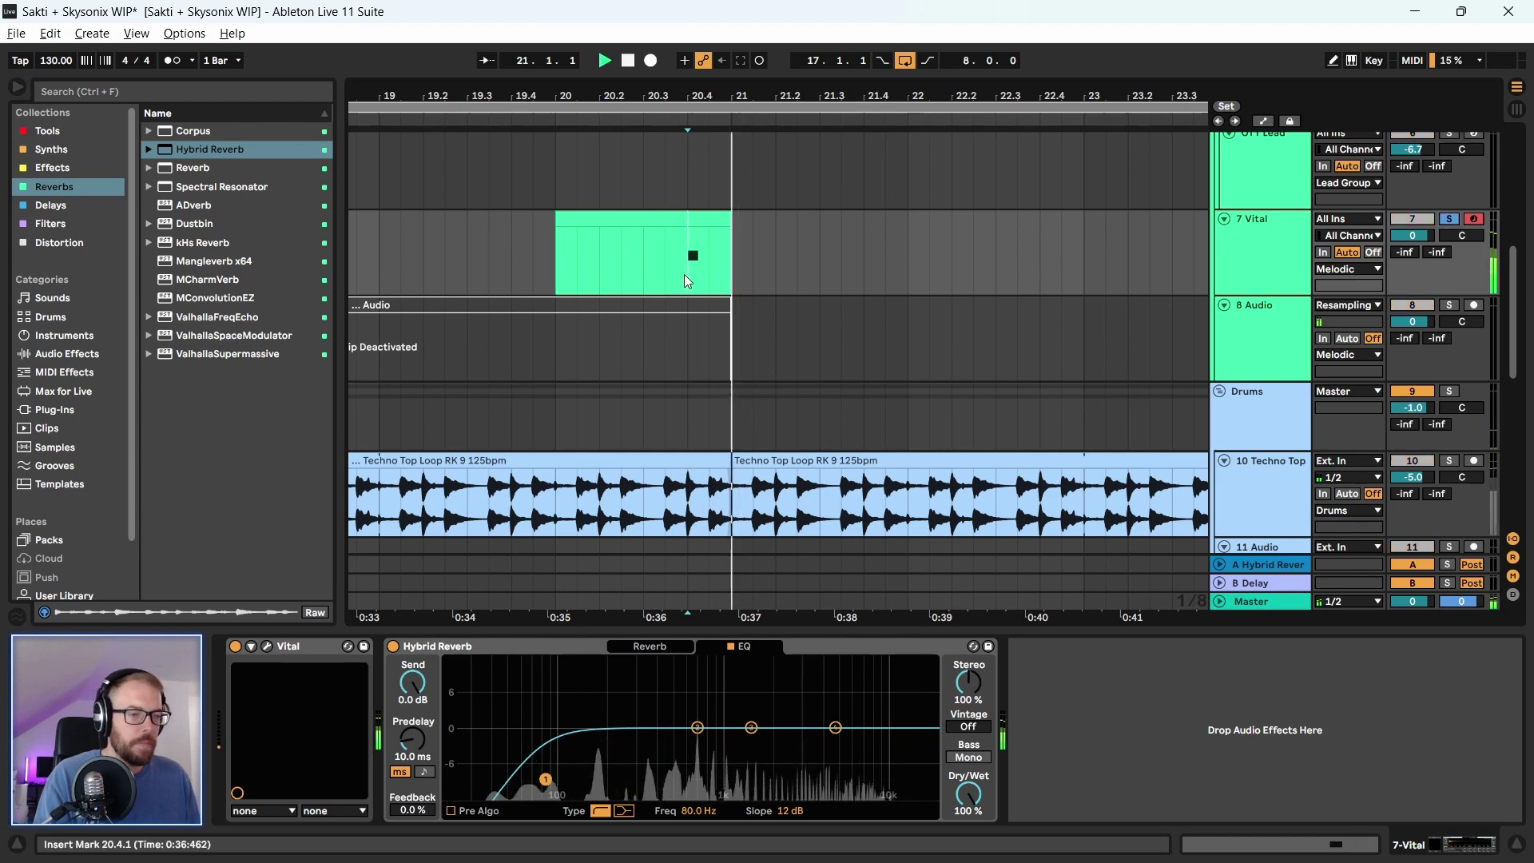
Set the high-band threshold of Vital's multiband compressor to -9.73 dB, audition the stab and close the synth window
click(267, 645)
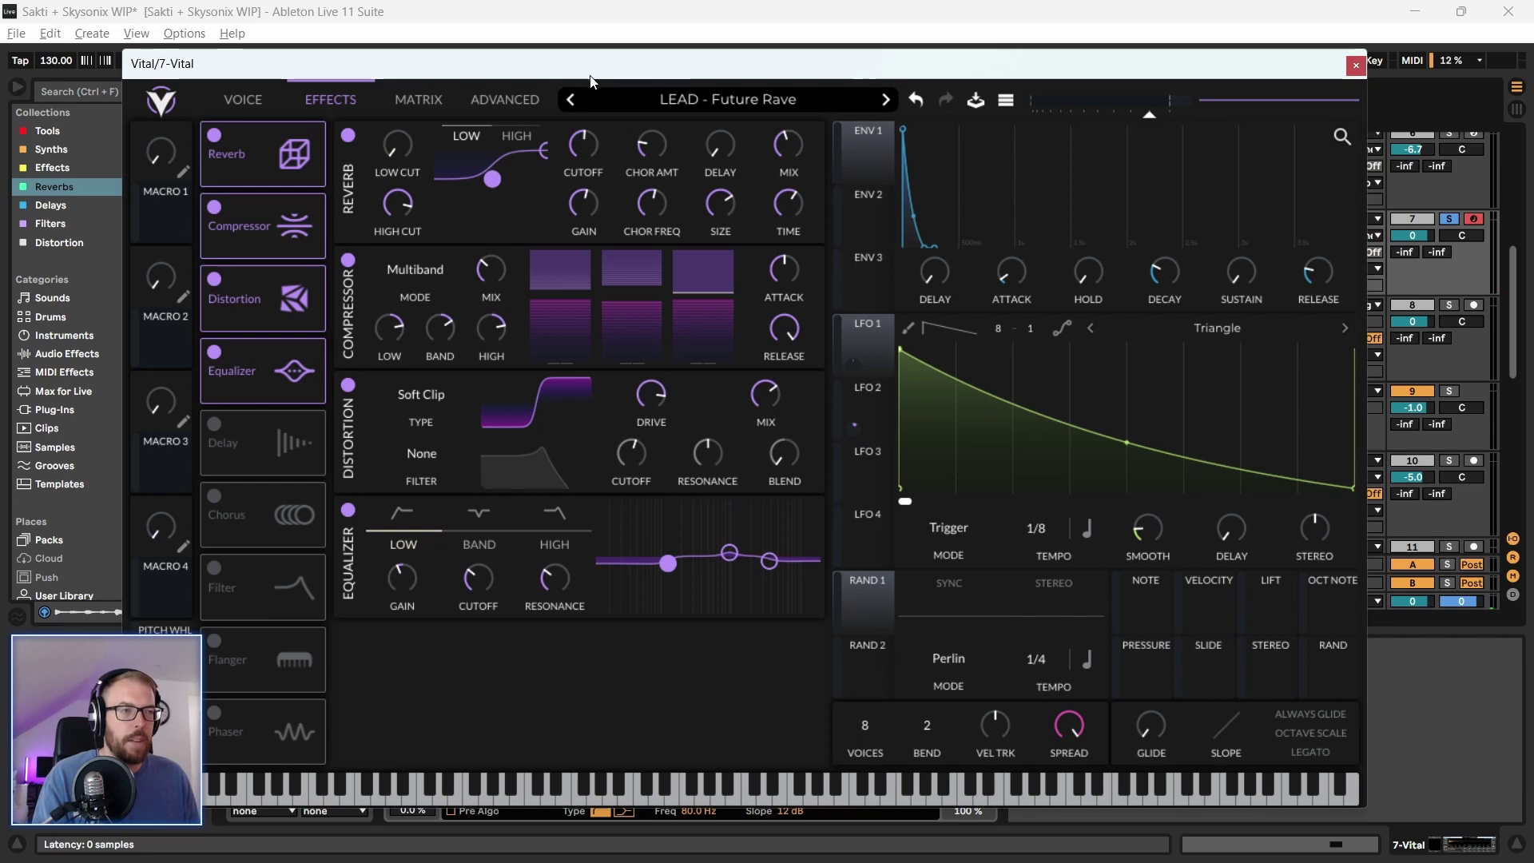
drag(590, 77, 505, 109)
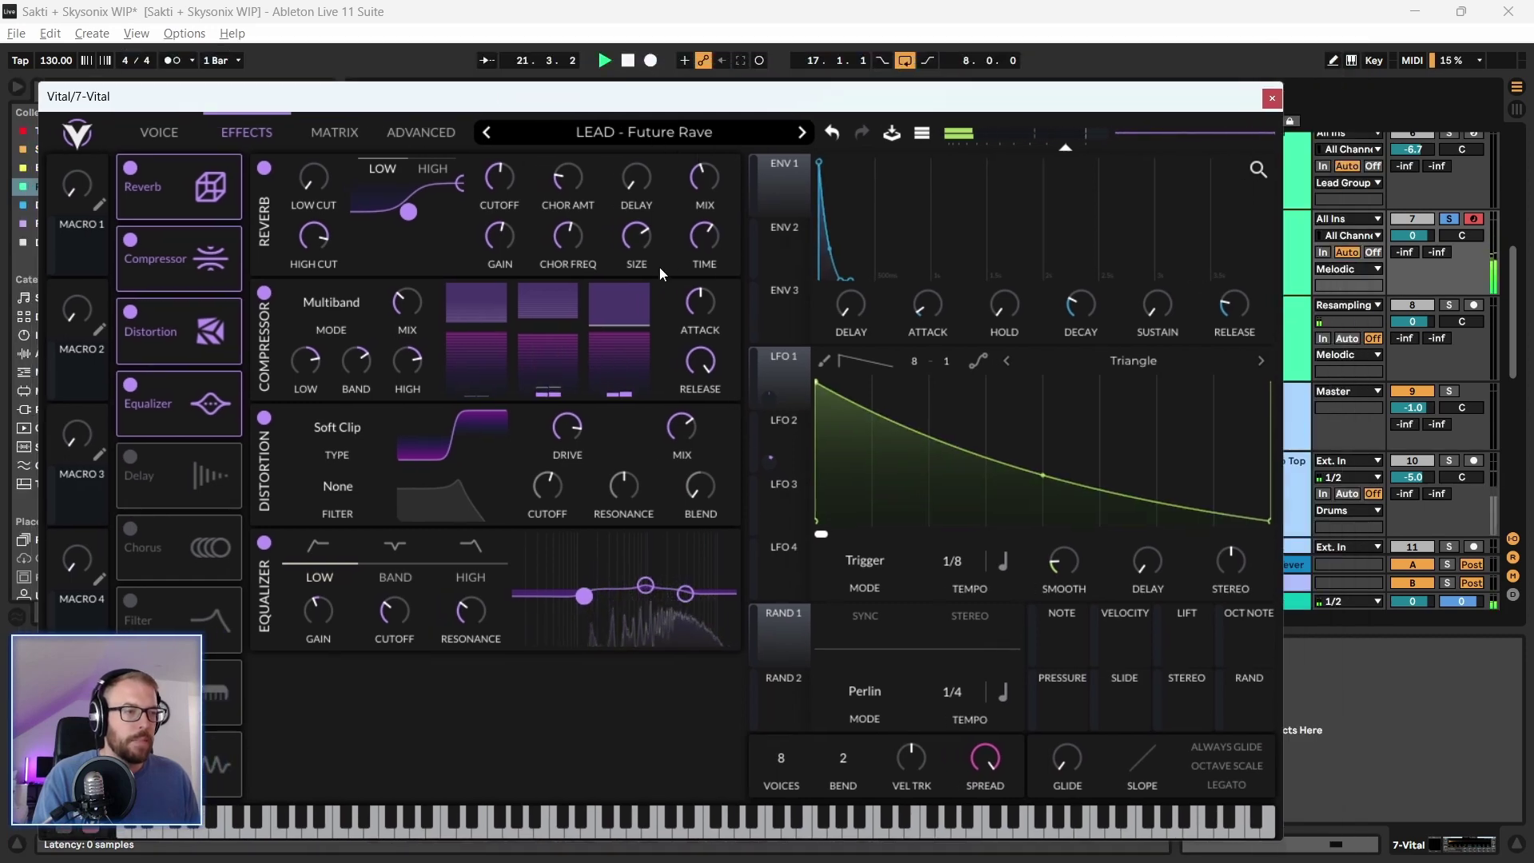
drag(632, 325, 631, 305)
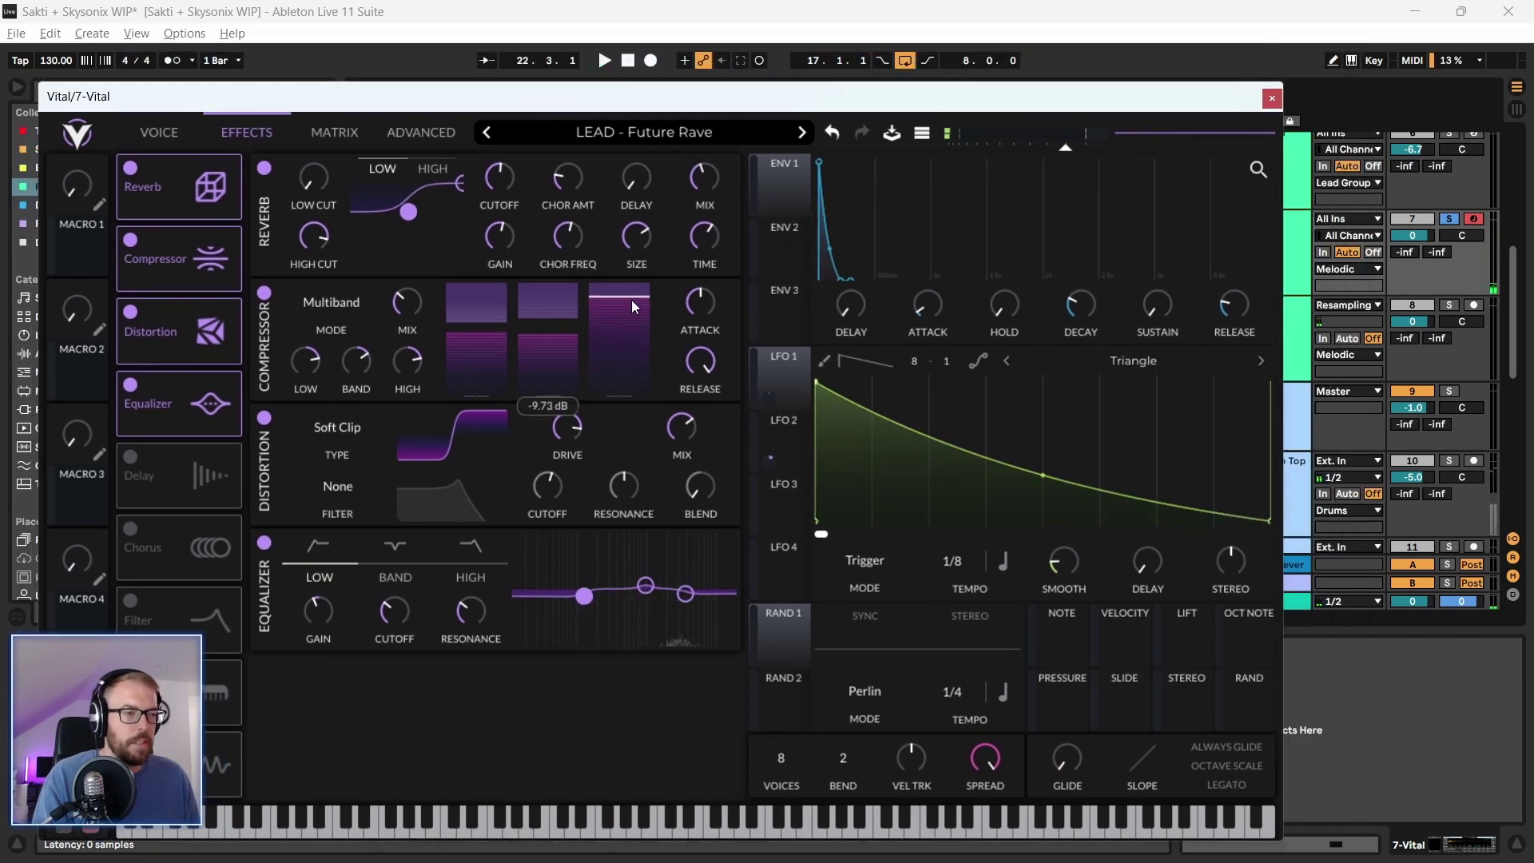
key(space)
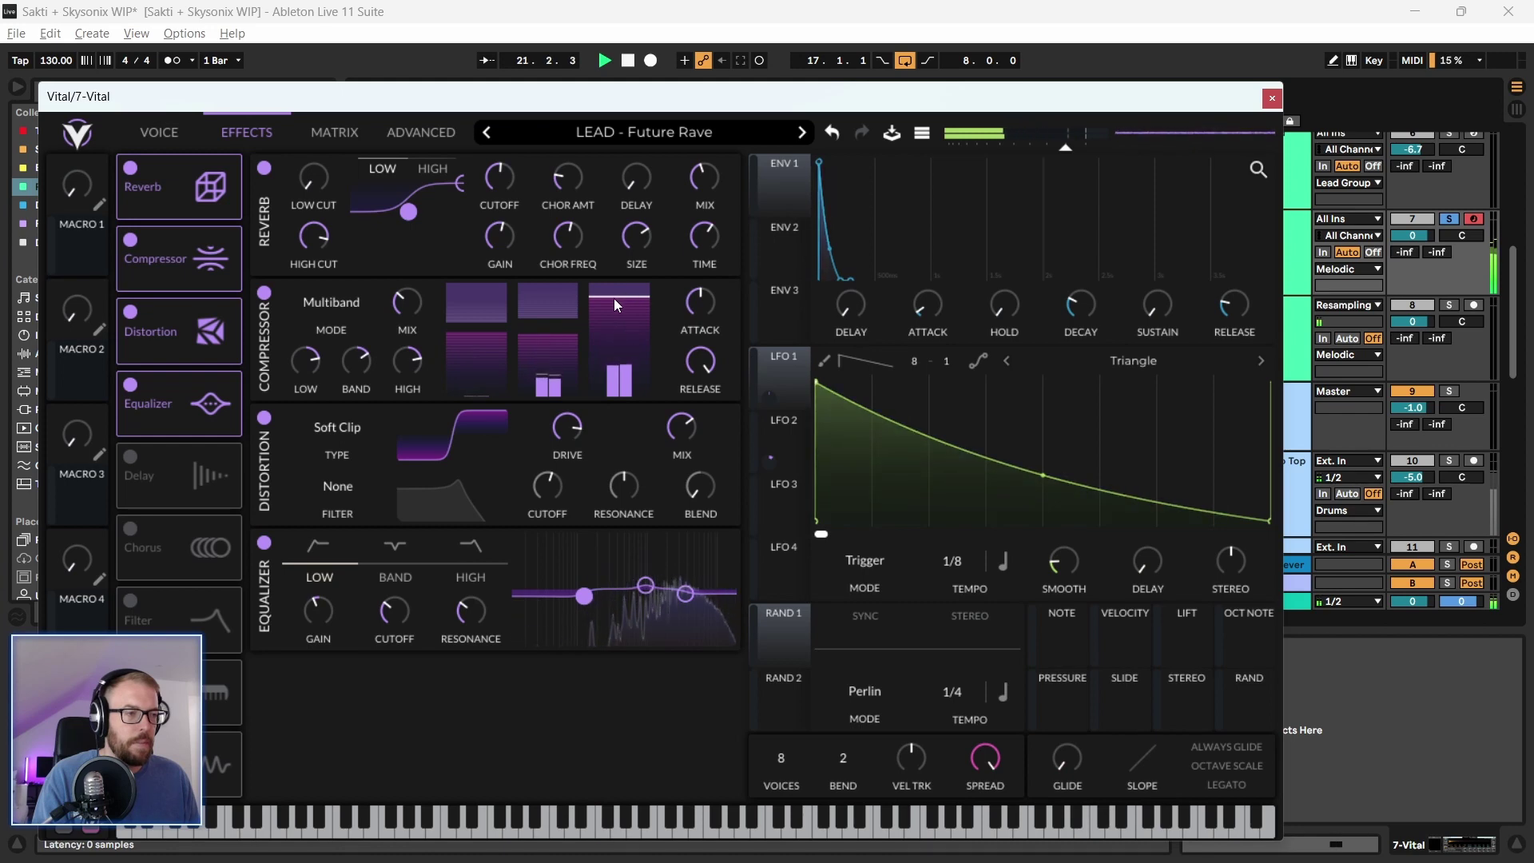
drag(544, 98, 608, 88)
key(ctrl+alt+p)
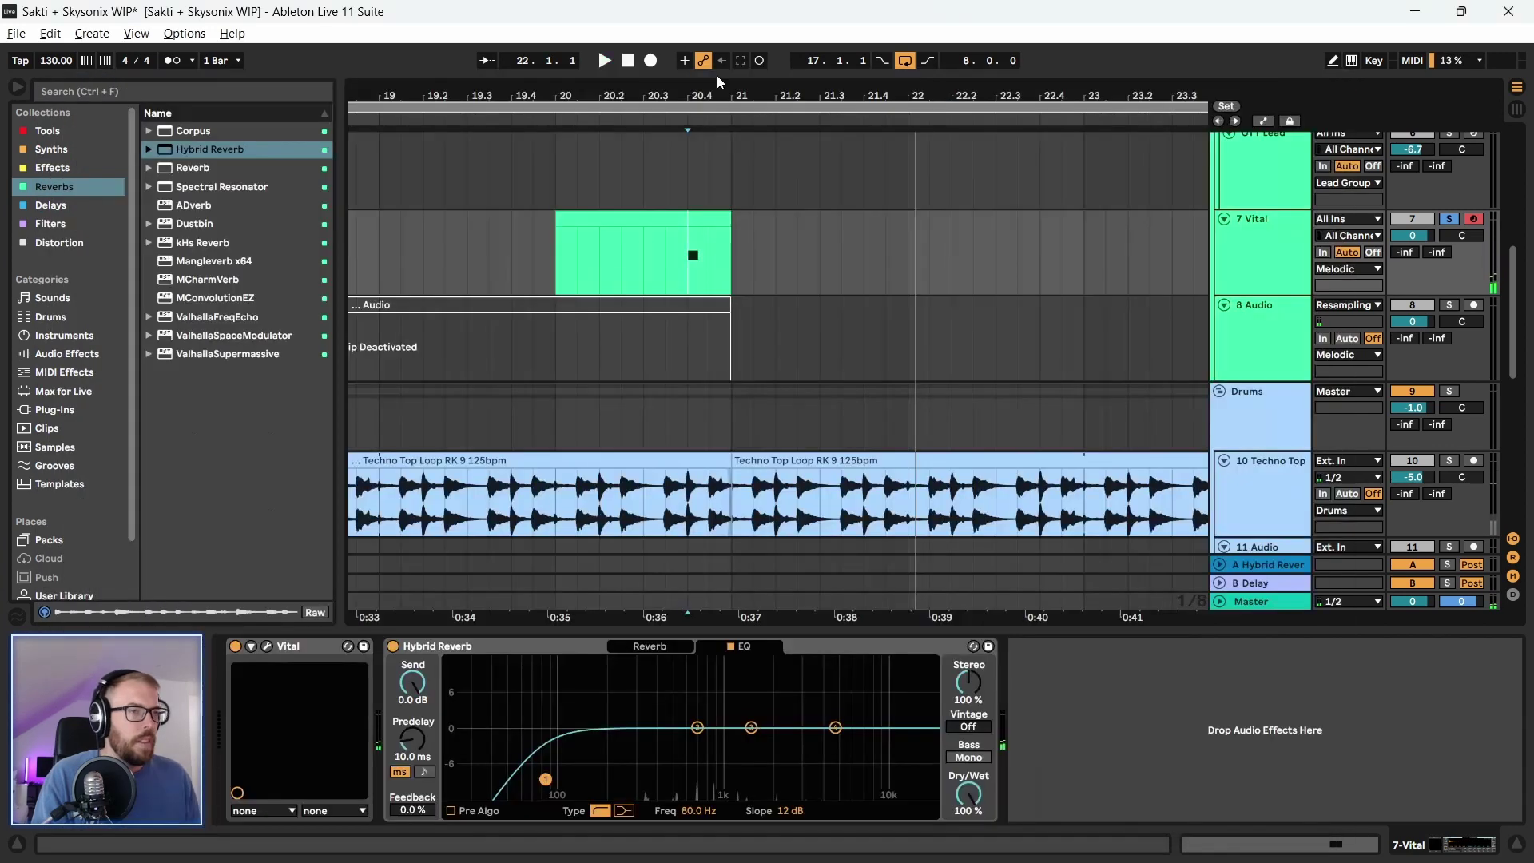
Insert a new MIDI track directly below the Vital track
click(121, 92)
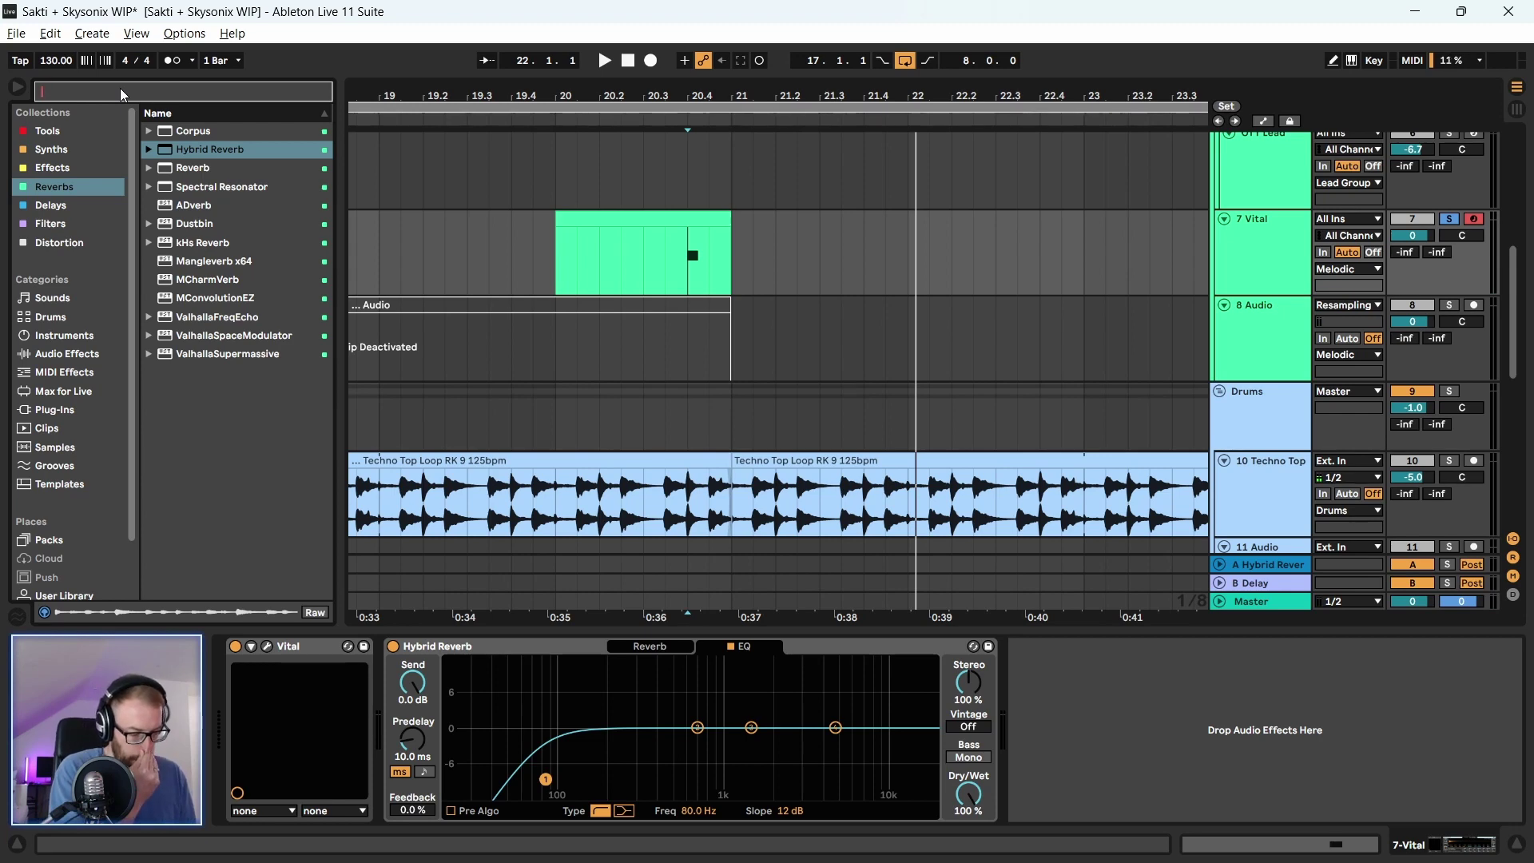
click(1240, 254)
key(ctrl+shift+t)
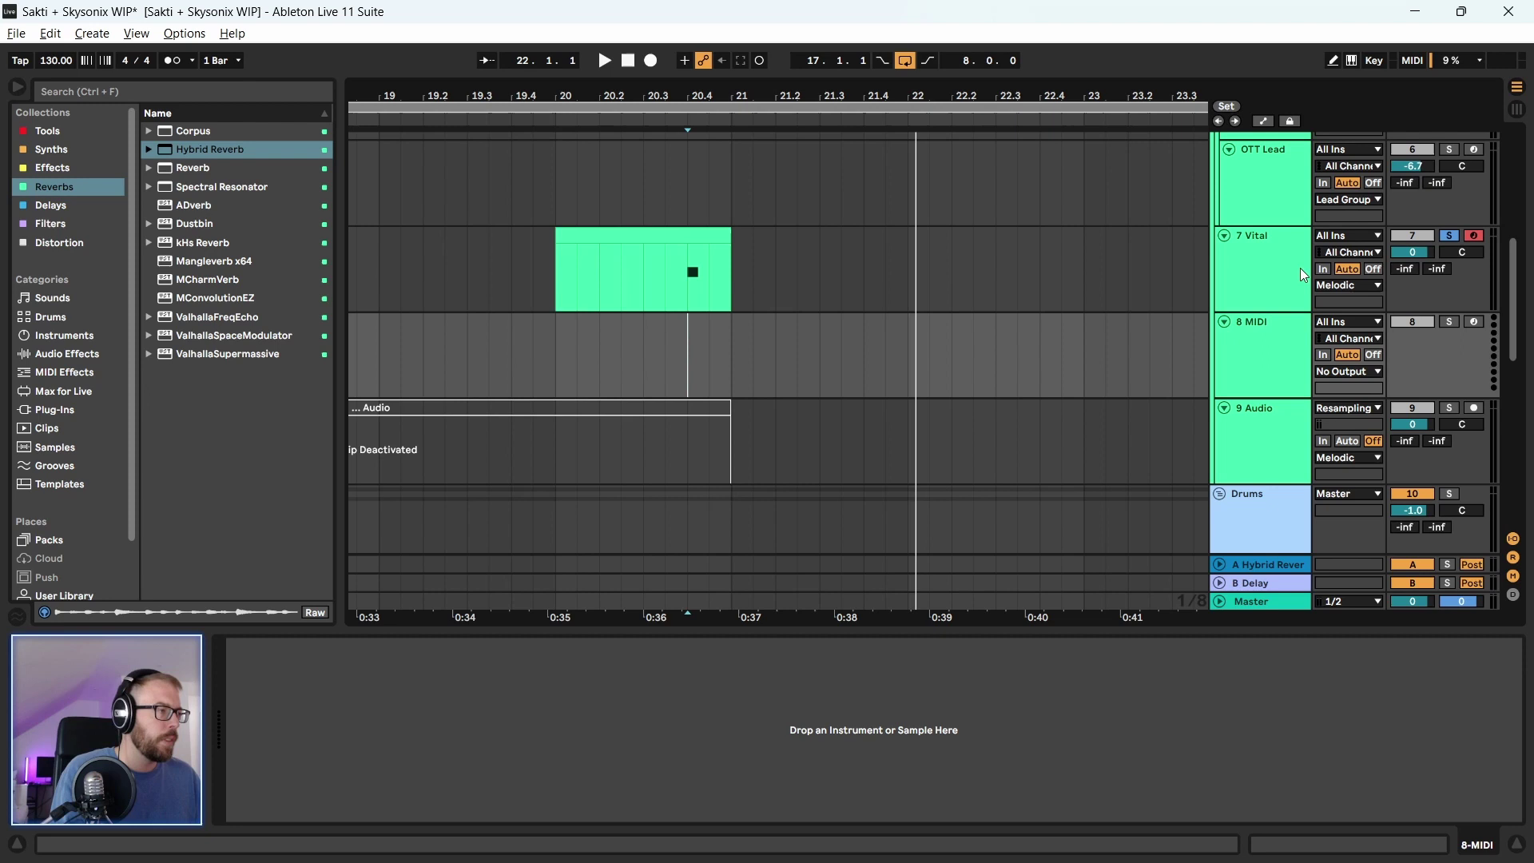
Check the MIDI input and channel choices of the new MIDI track without changing them
click(1359, 319)
click(1341, 340)
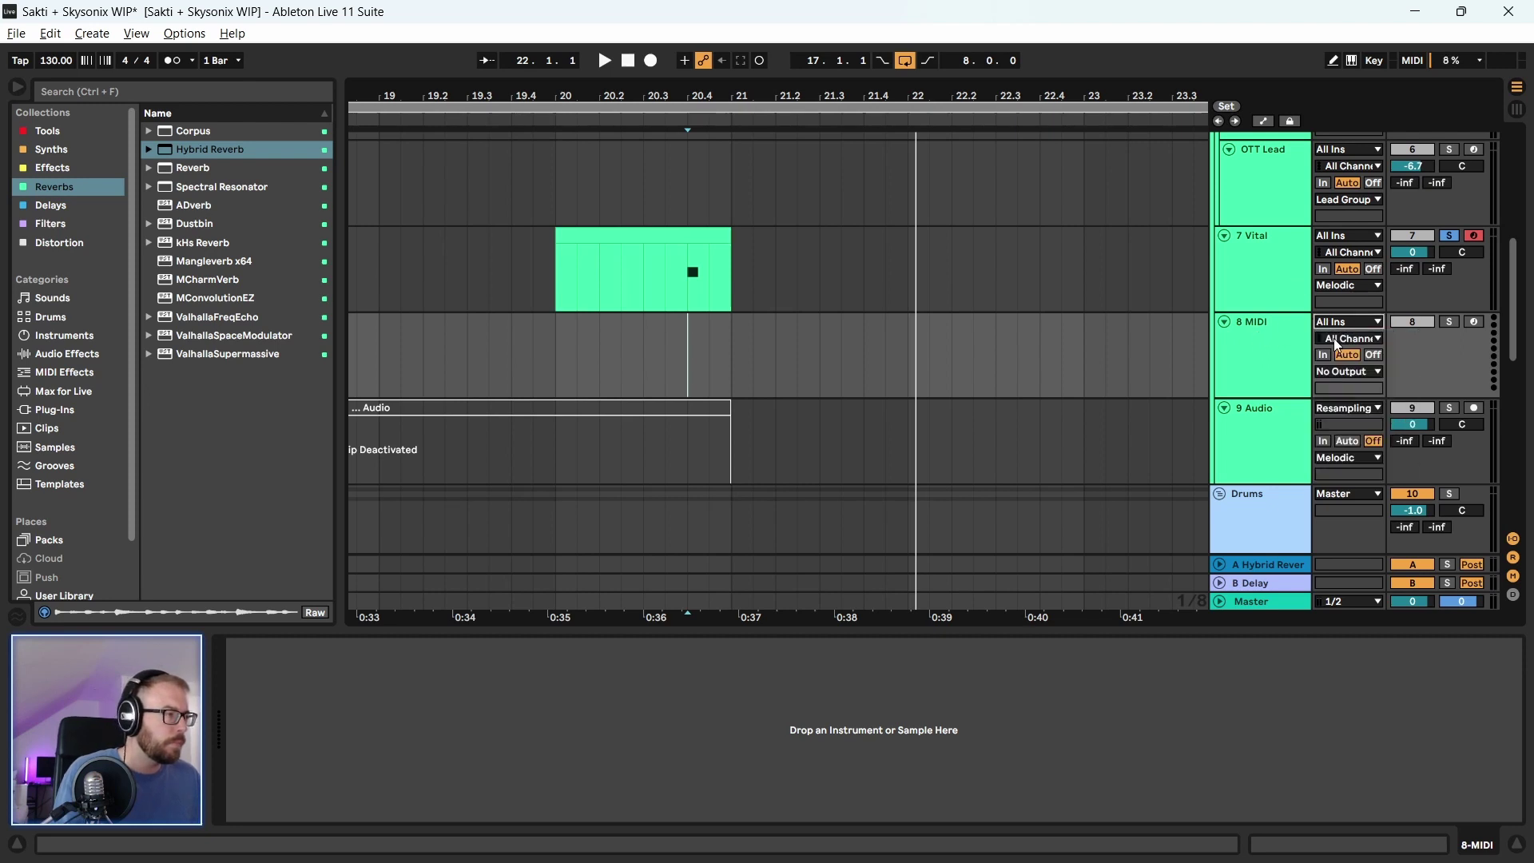
click(1348, 325)
click(1351, 339)
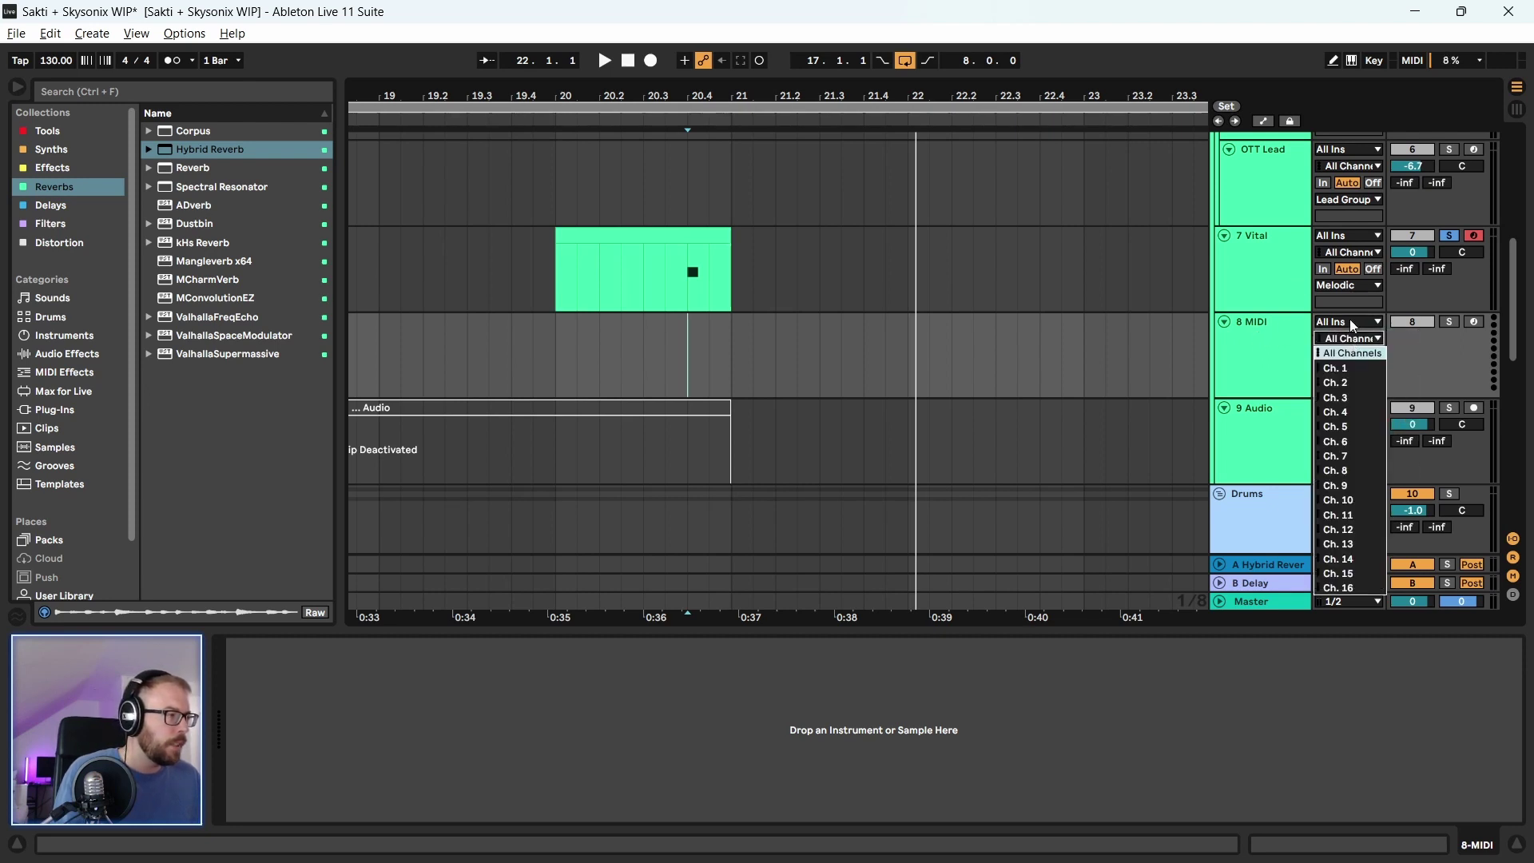
click(1275, 339)
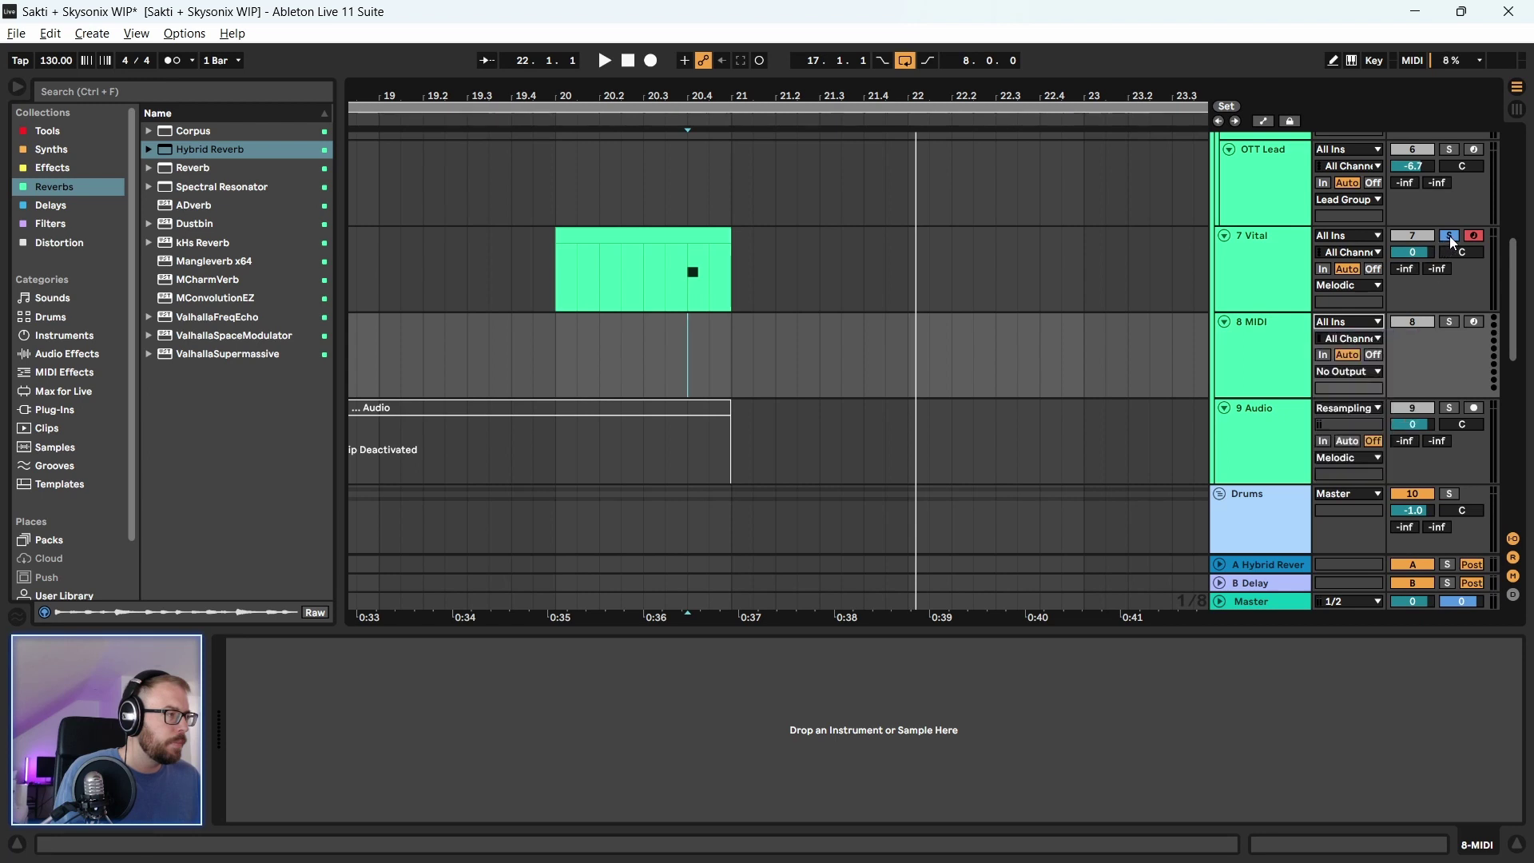
Delete the newly inserted MIDI track below the Vital track
click(1376, 323)
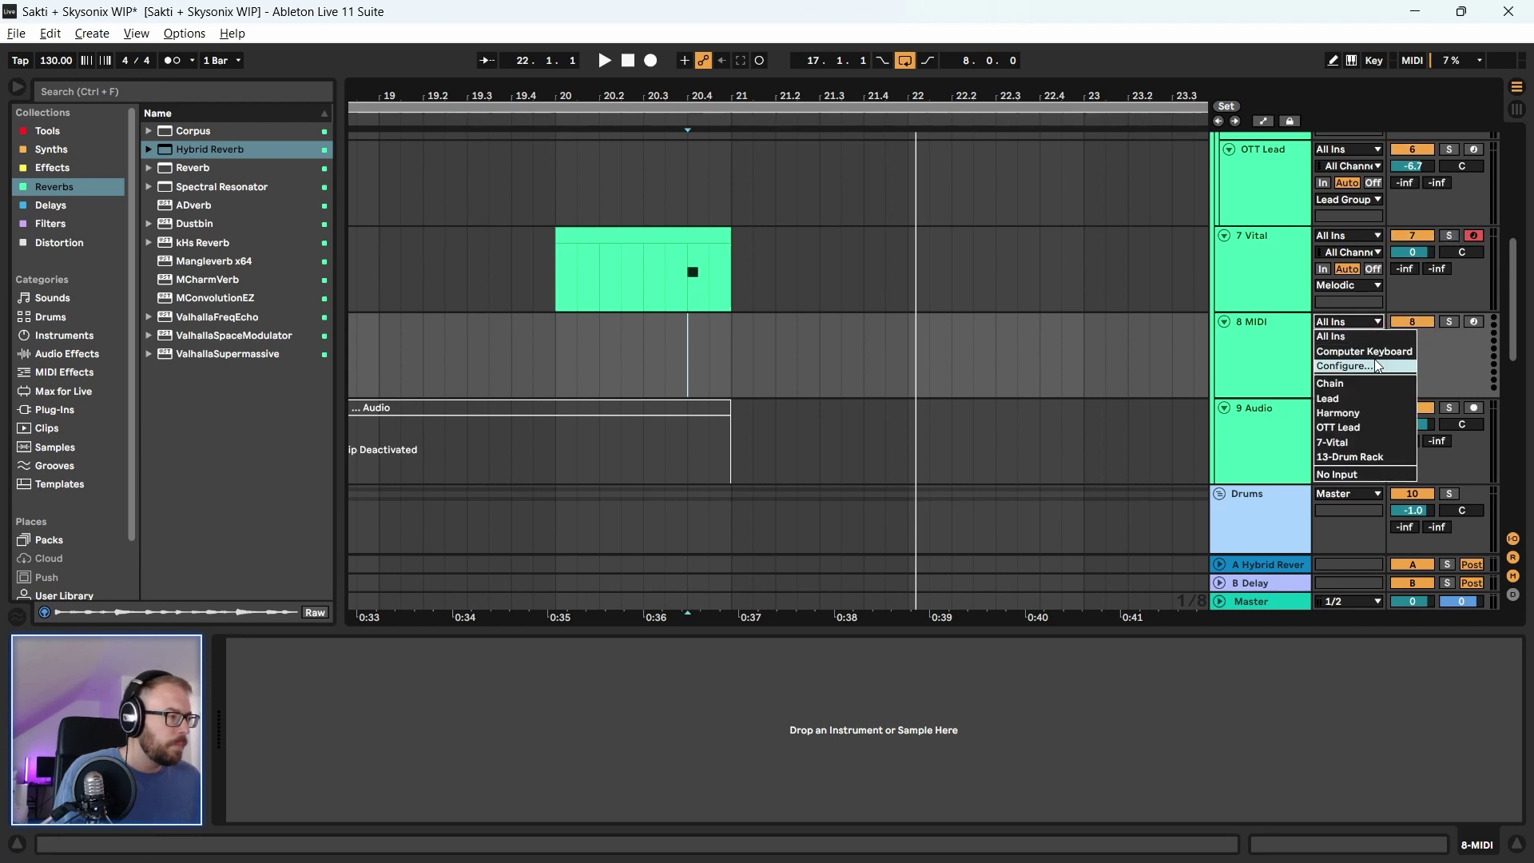
click(1288, 347)
scroll(1283, 358, up, 1)
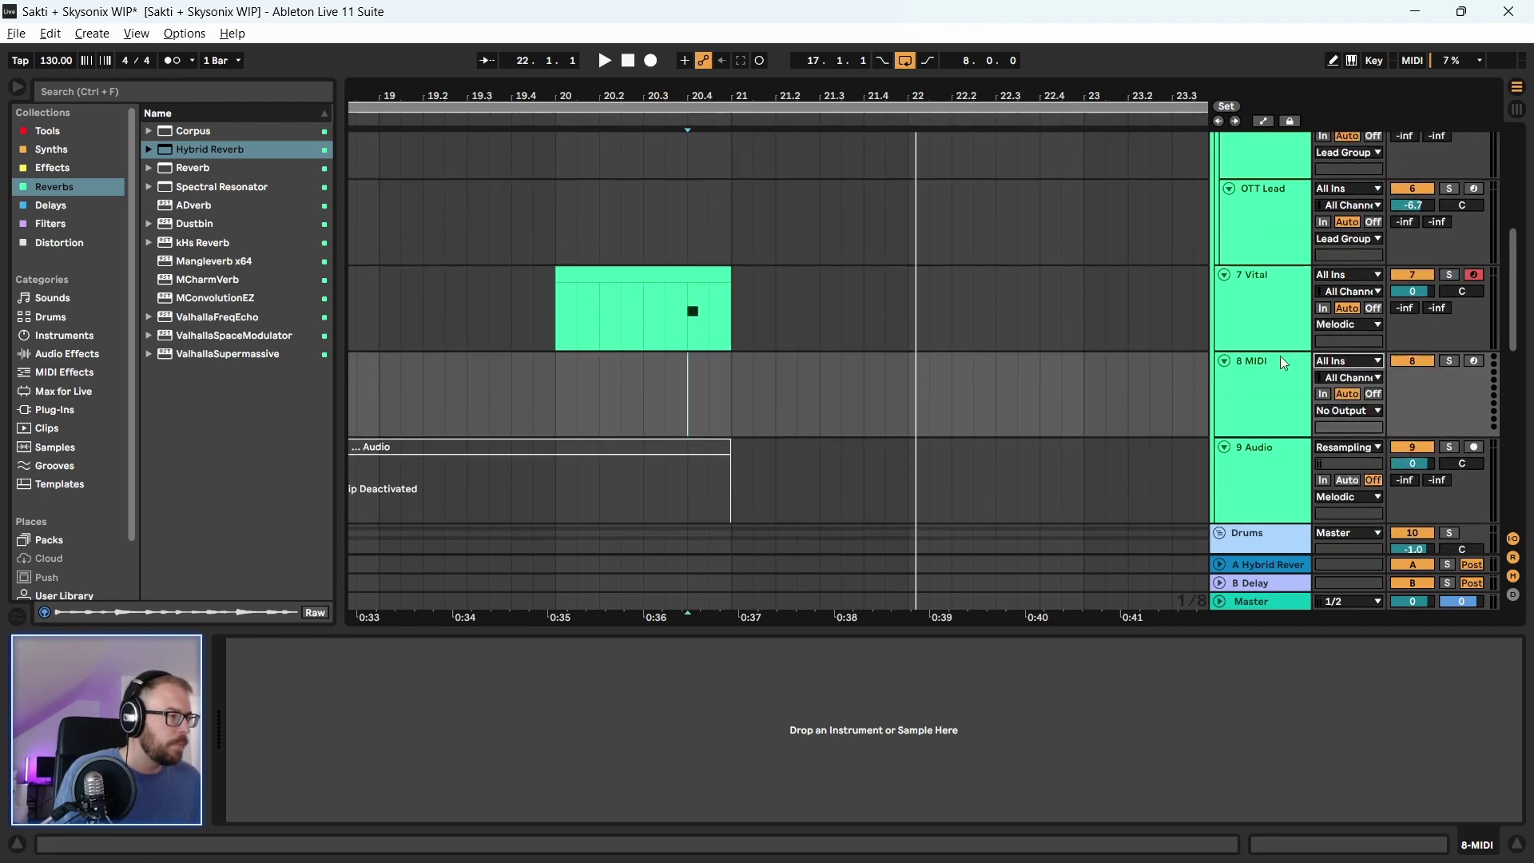
scroll(1278, 360, up, 1)
click(1255, 405)
key(Delete)
Insert an audio track directly below the Vital track, set its input to Resampling and arm it for recording
click(1249, 319)
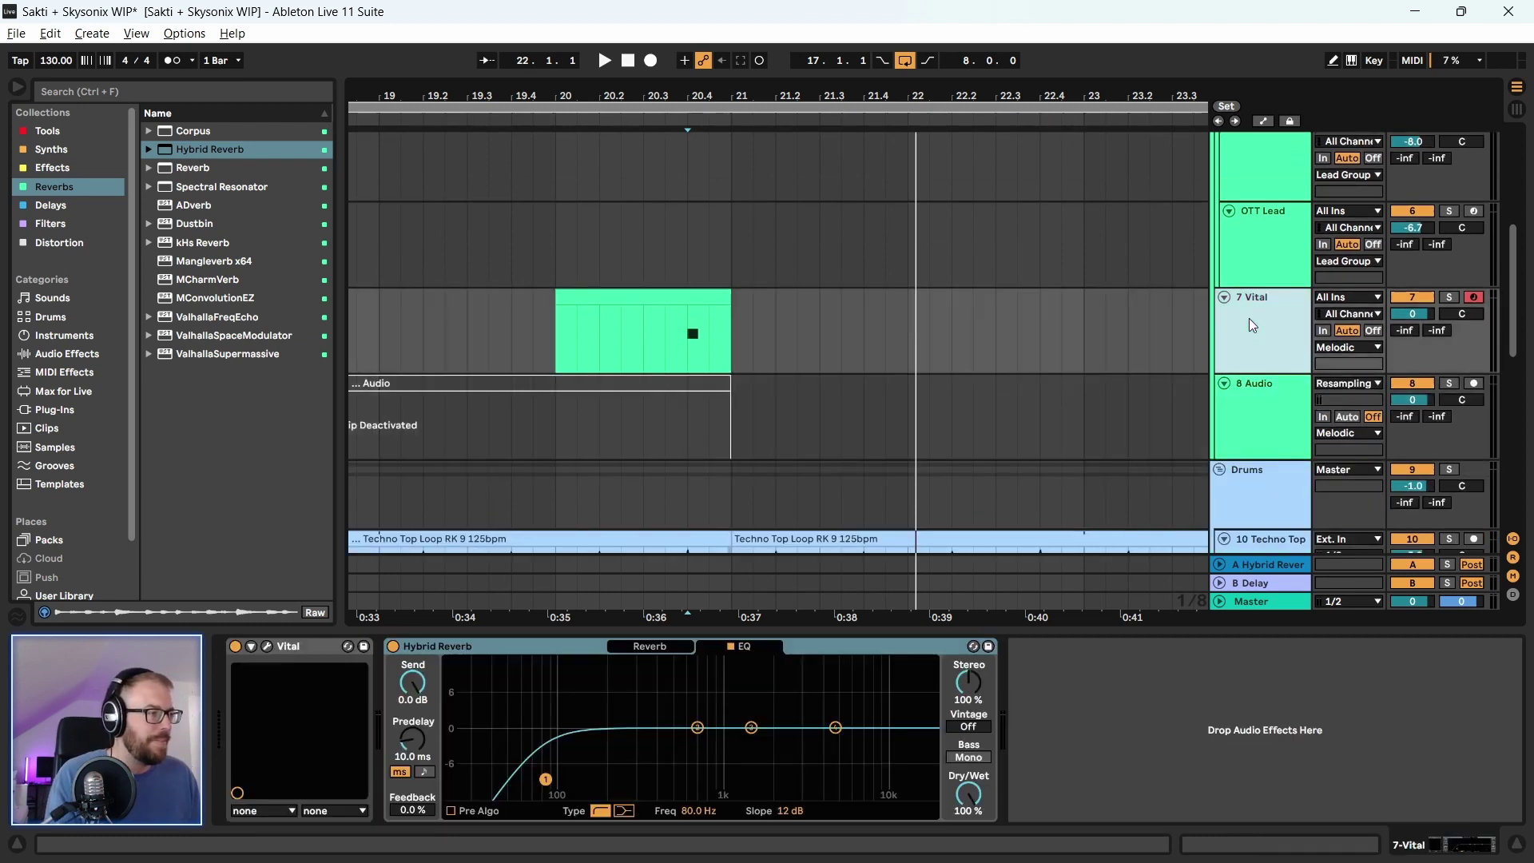
key(ctrl+t)
click(1349, 400)
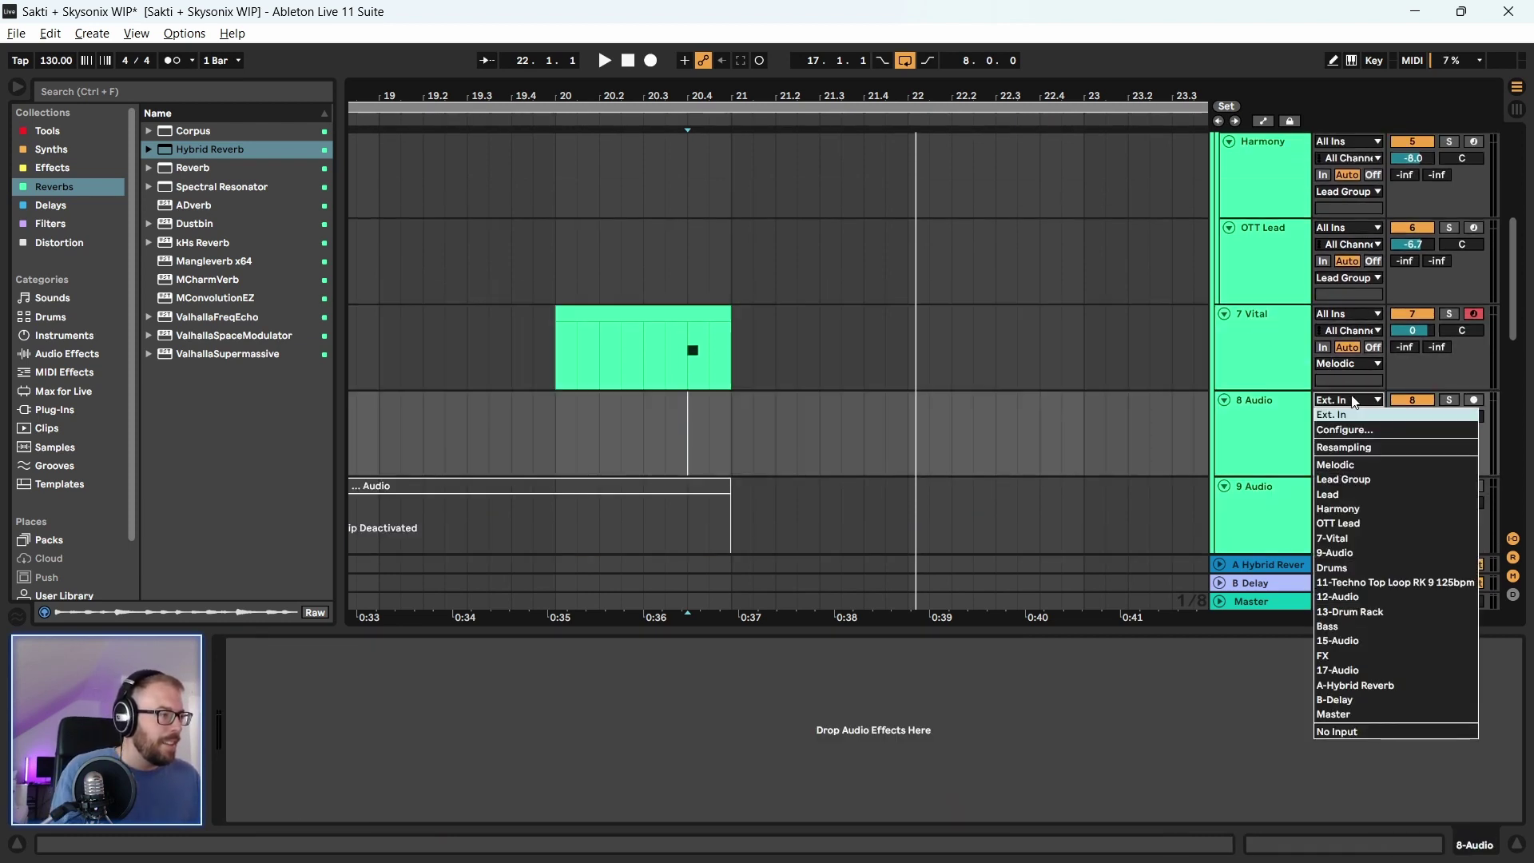
click(1331, 447)
click(1474, 400)
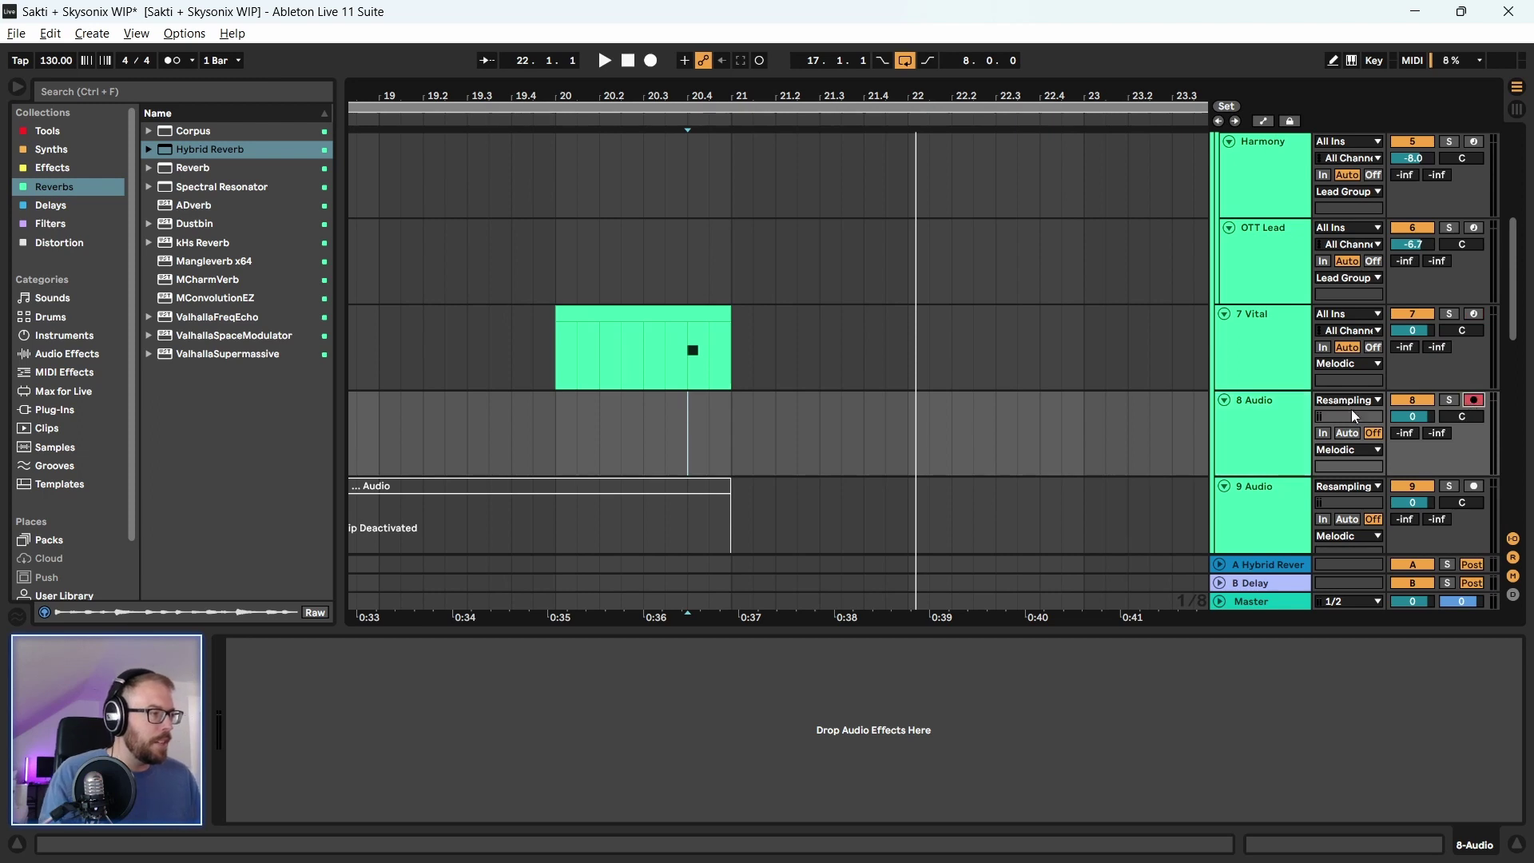
Solo the Vital track and start a brief recording on the new audio track from position 19.3.1
click(1449, 314)
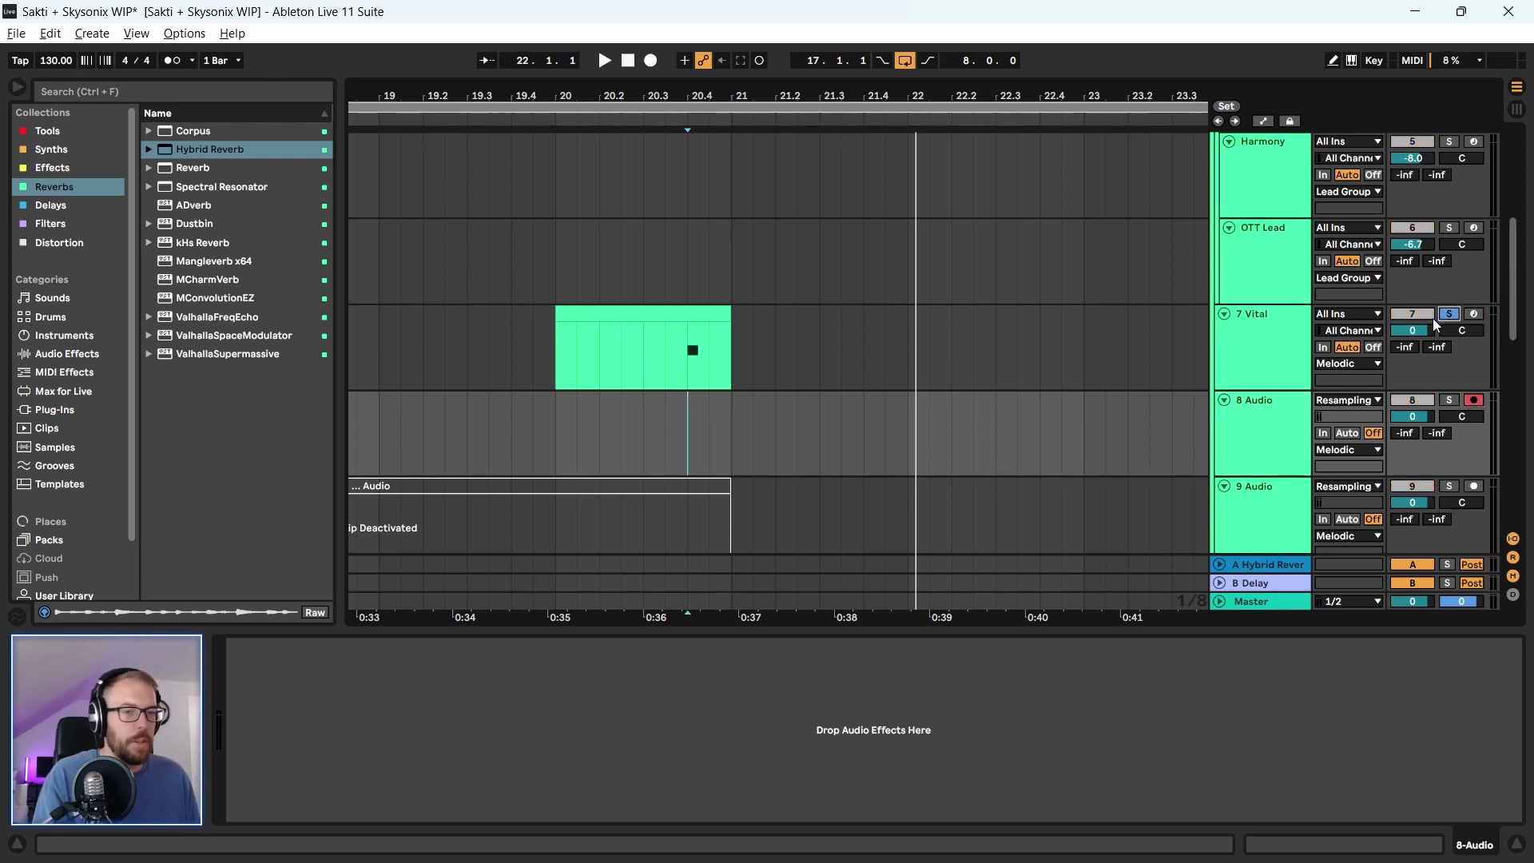
drag(561, 435, 704, 445)
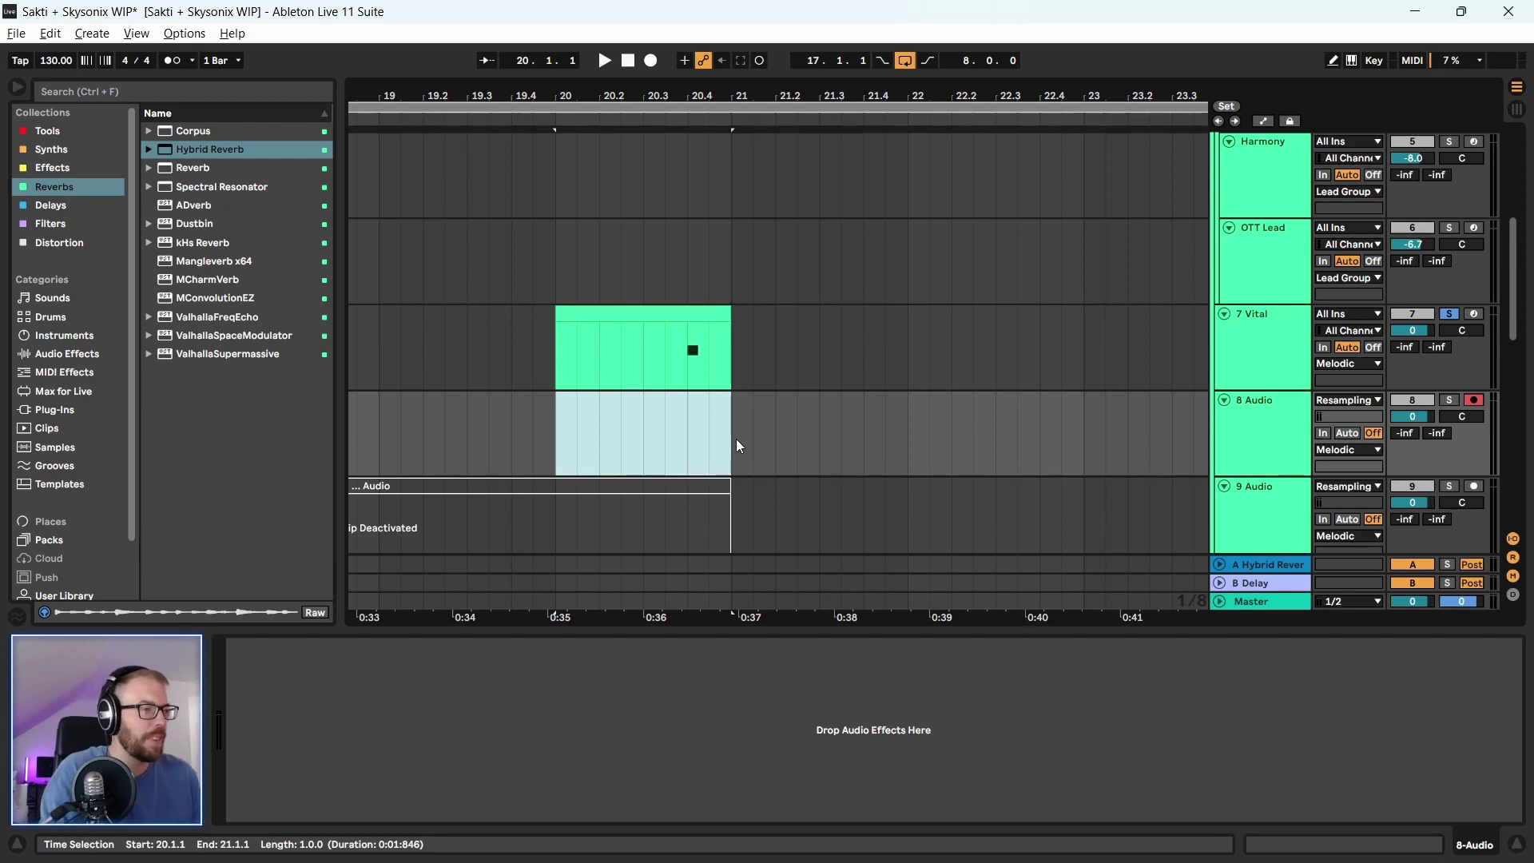
click(468, 206)
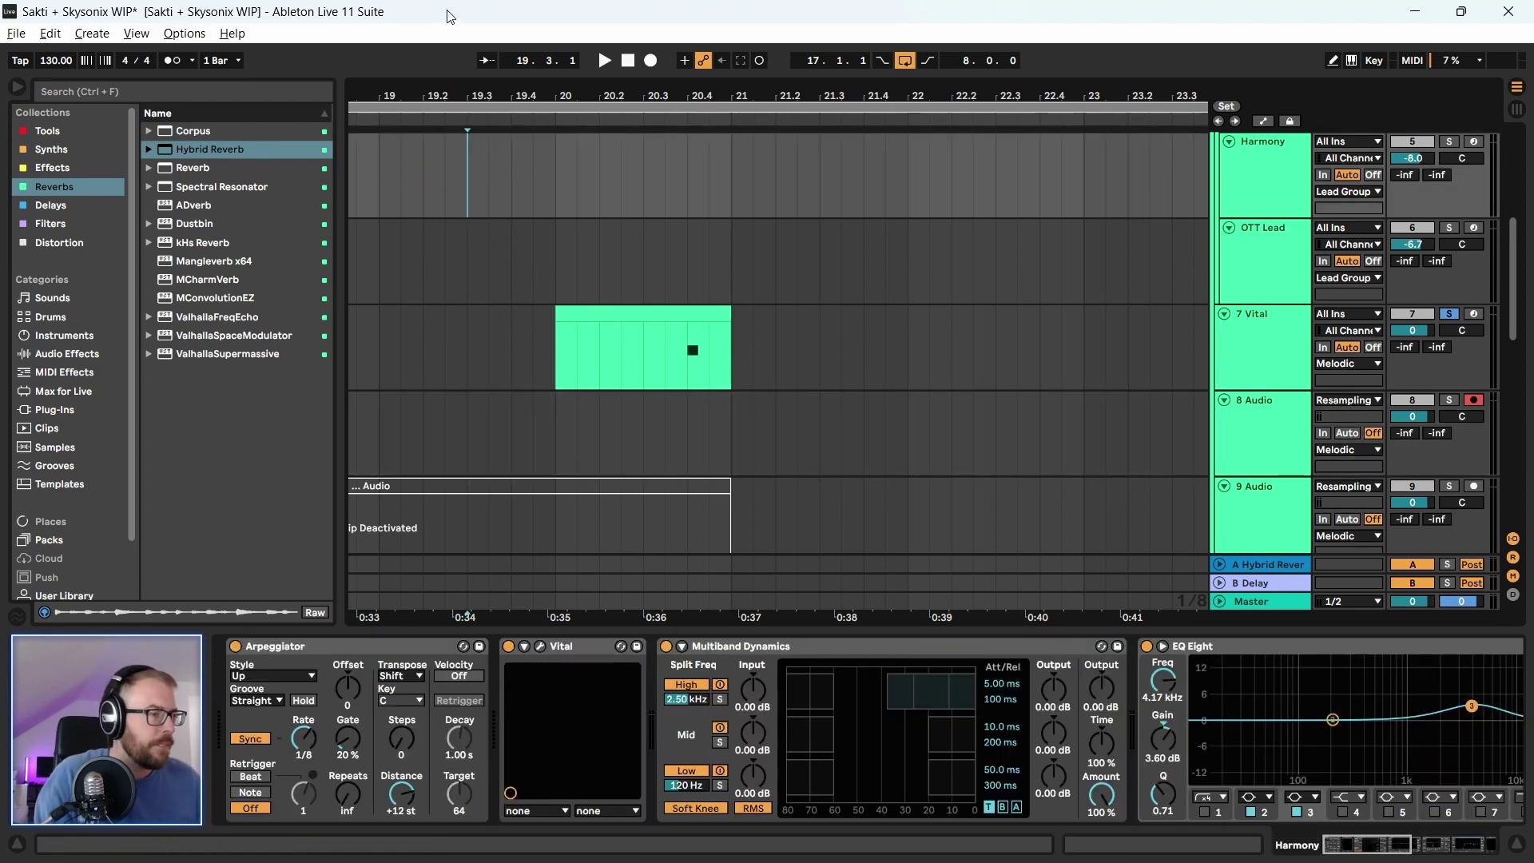
click(649, 59)
key(space)
Record the Vital stab onto the resampling audio track from position 20.4.1
click(687, 435)
click(649, 60)
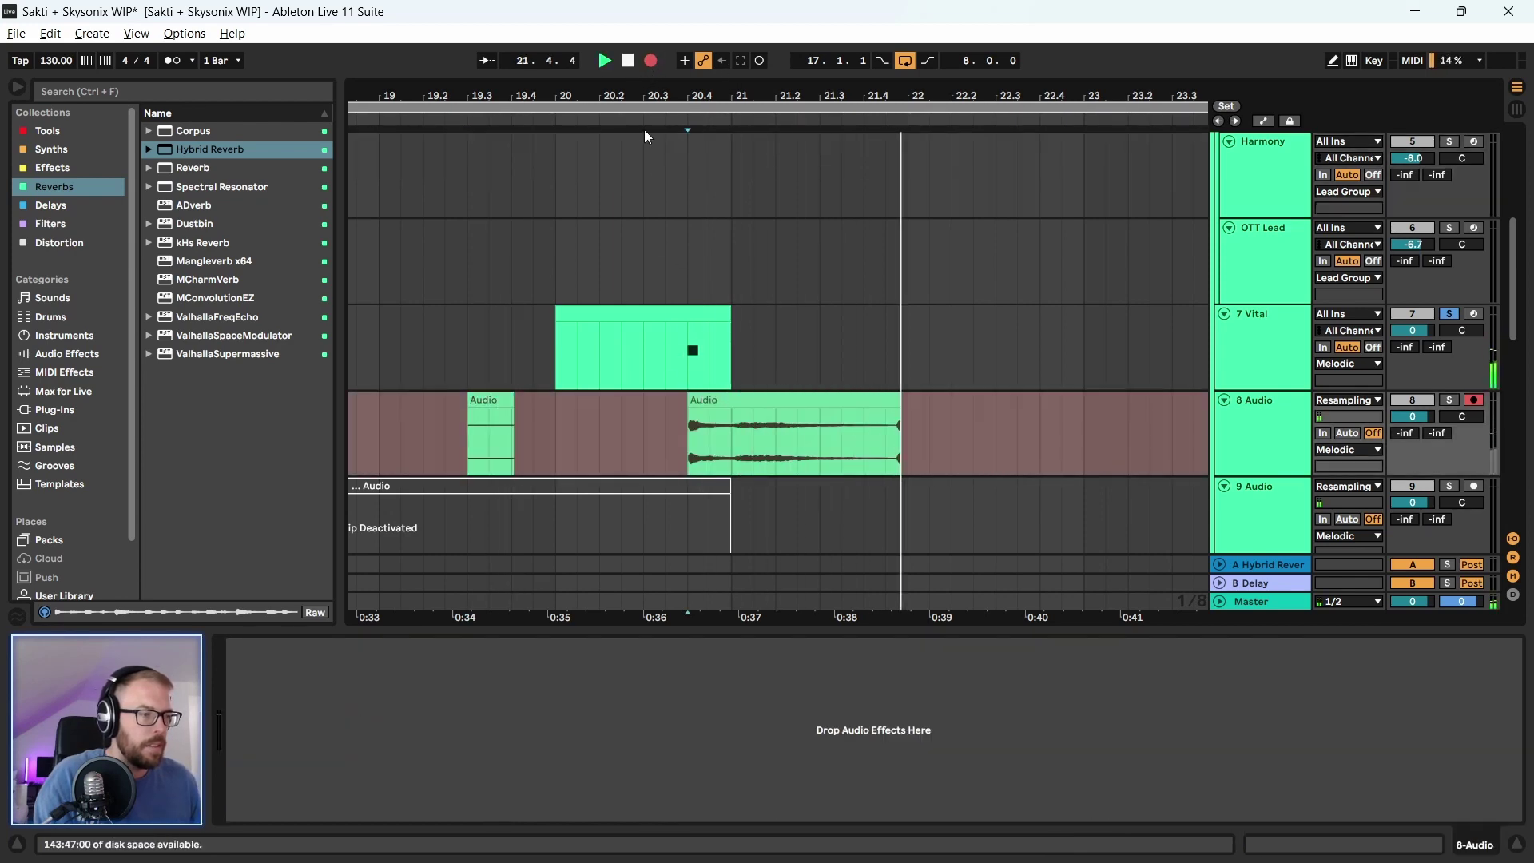
key(space)
Bring up the Vital track's devices and record its stab again over the first take from position 20.4.1
click(1280, 337)
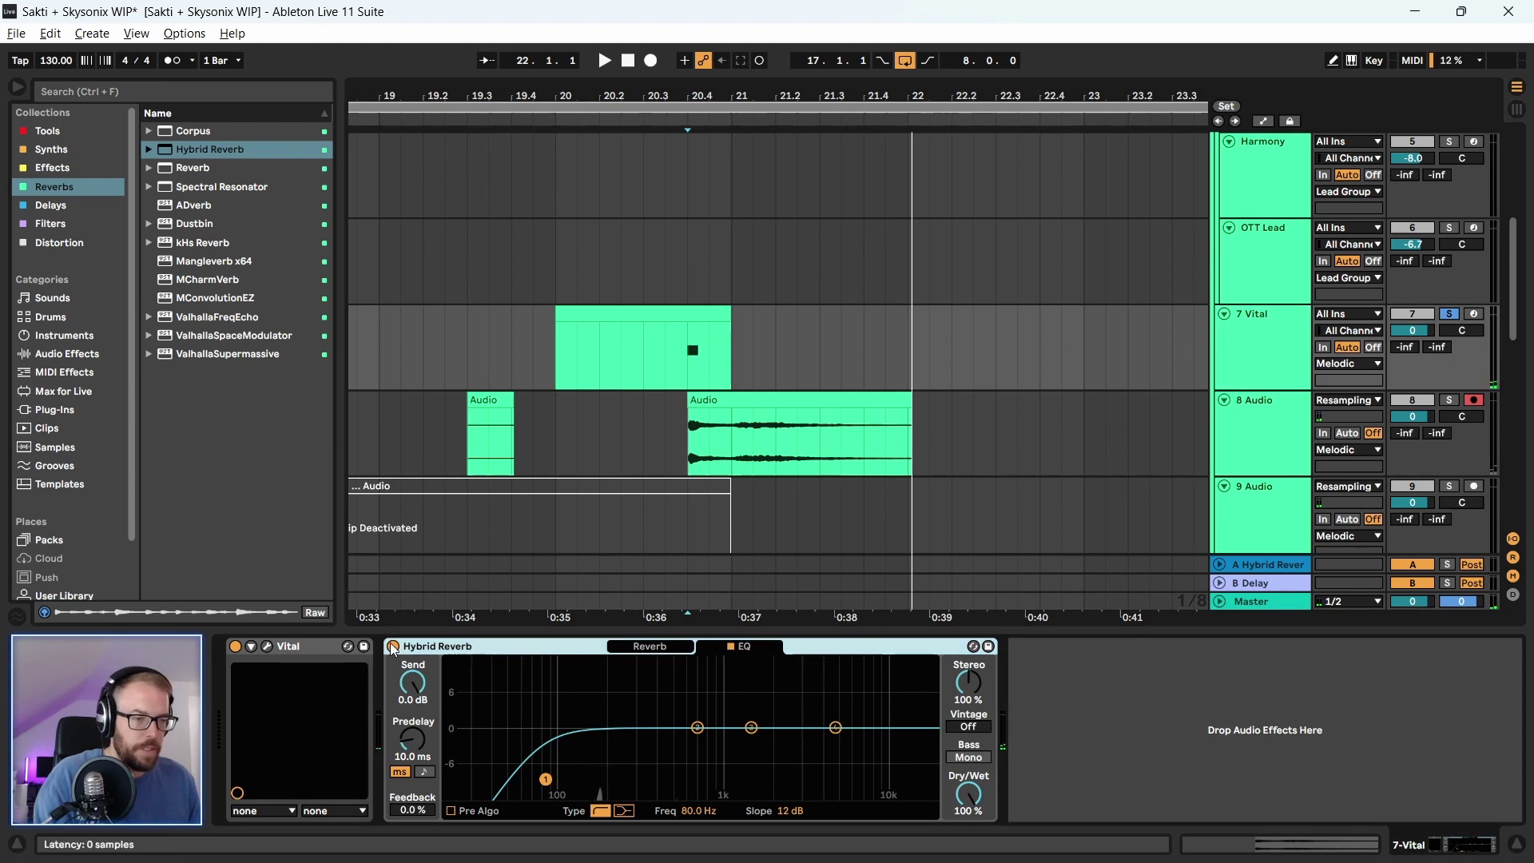
click(689, 436)
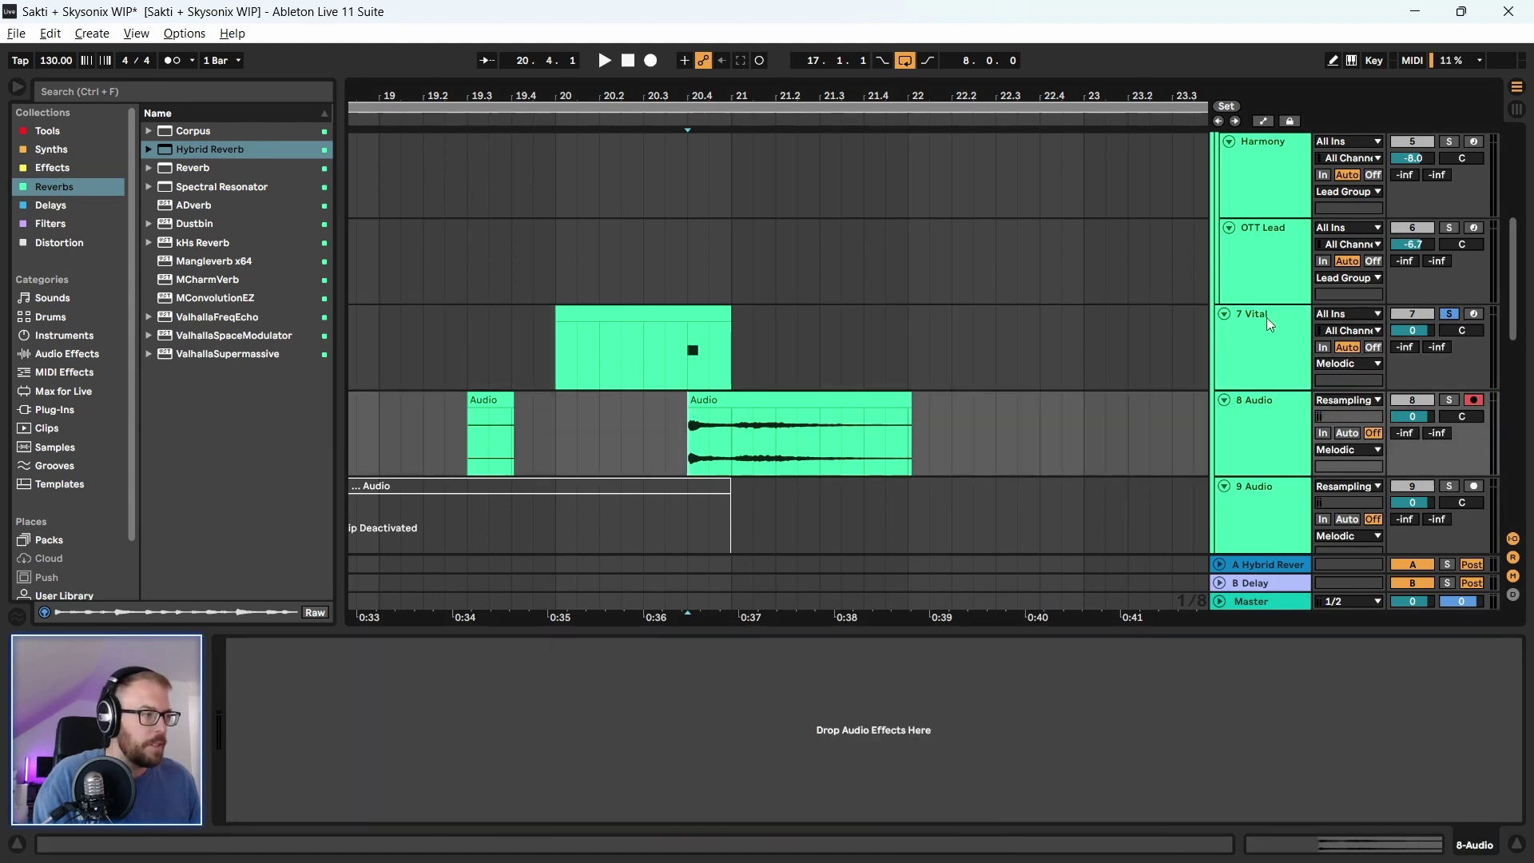
click(651, 66)
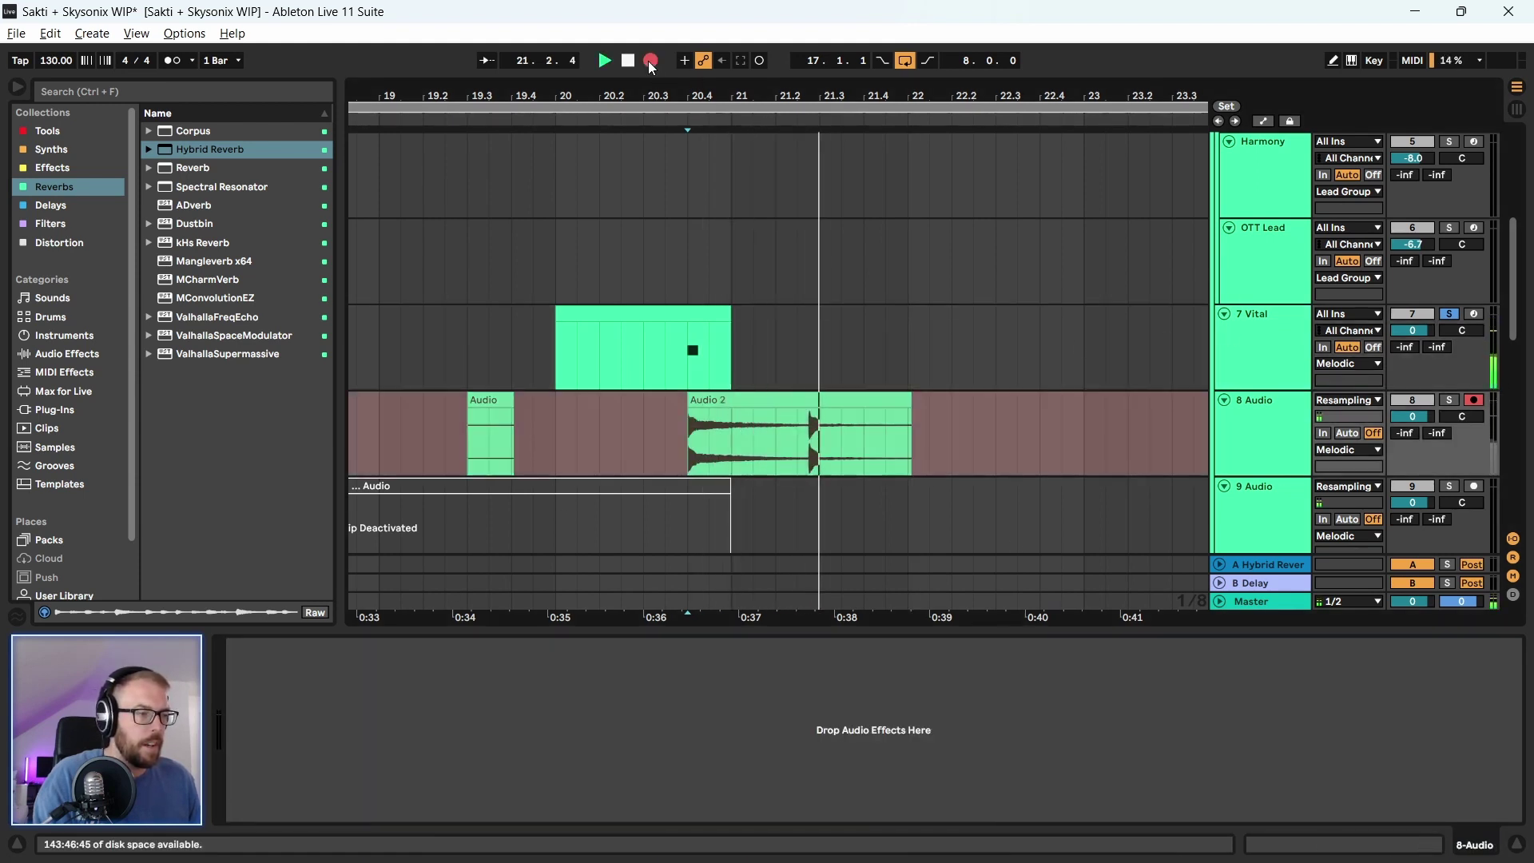
key(space)
Consolidate the new stab recording into one clip and reverse it
click(764, 398)
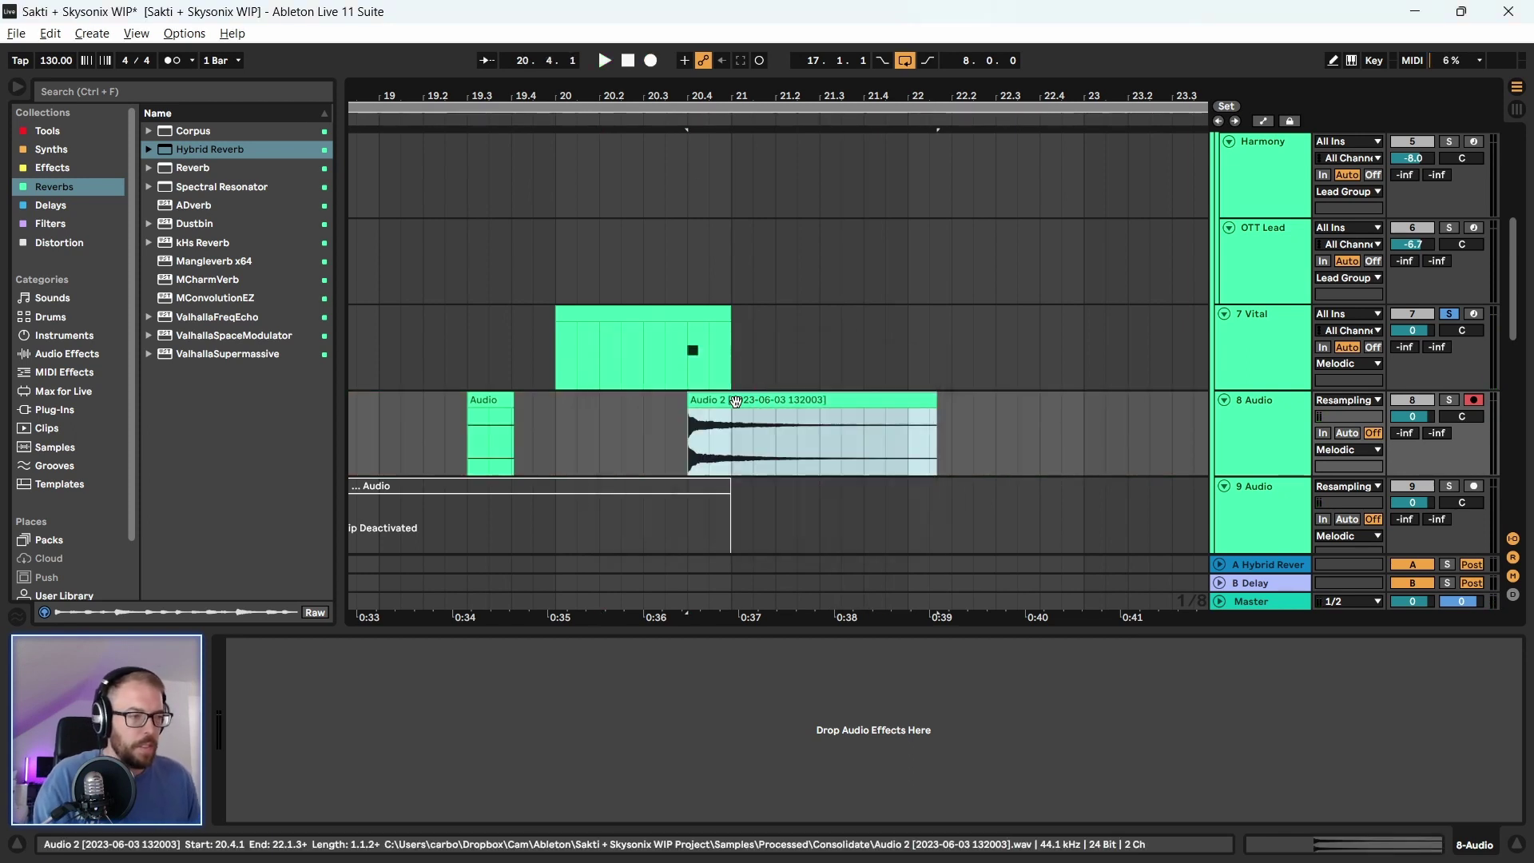
double_click(764, 400)
scroll(310, 743, down, 4)
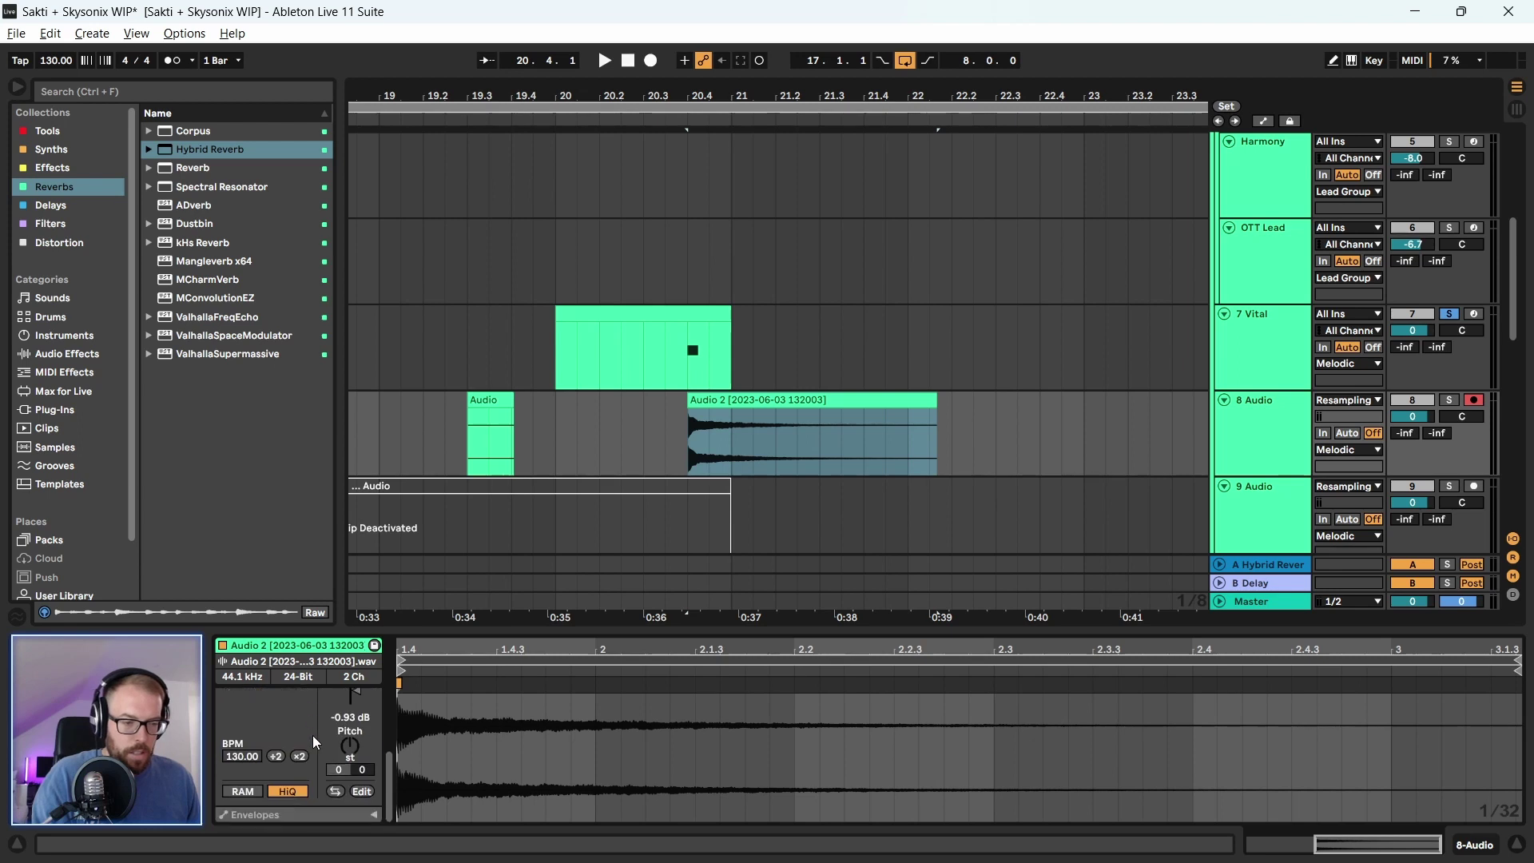
click(335, 791)
Move the reversed clip earlier so that it ends exactly at 20.4.1, where the Vital stab begins
drag(891, 398, 640, 425)
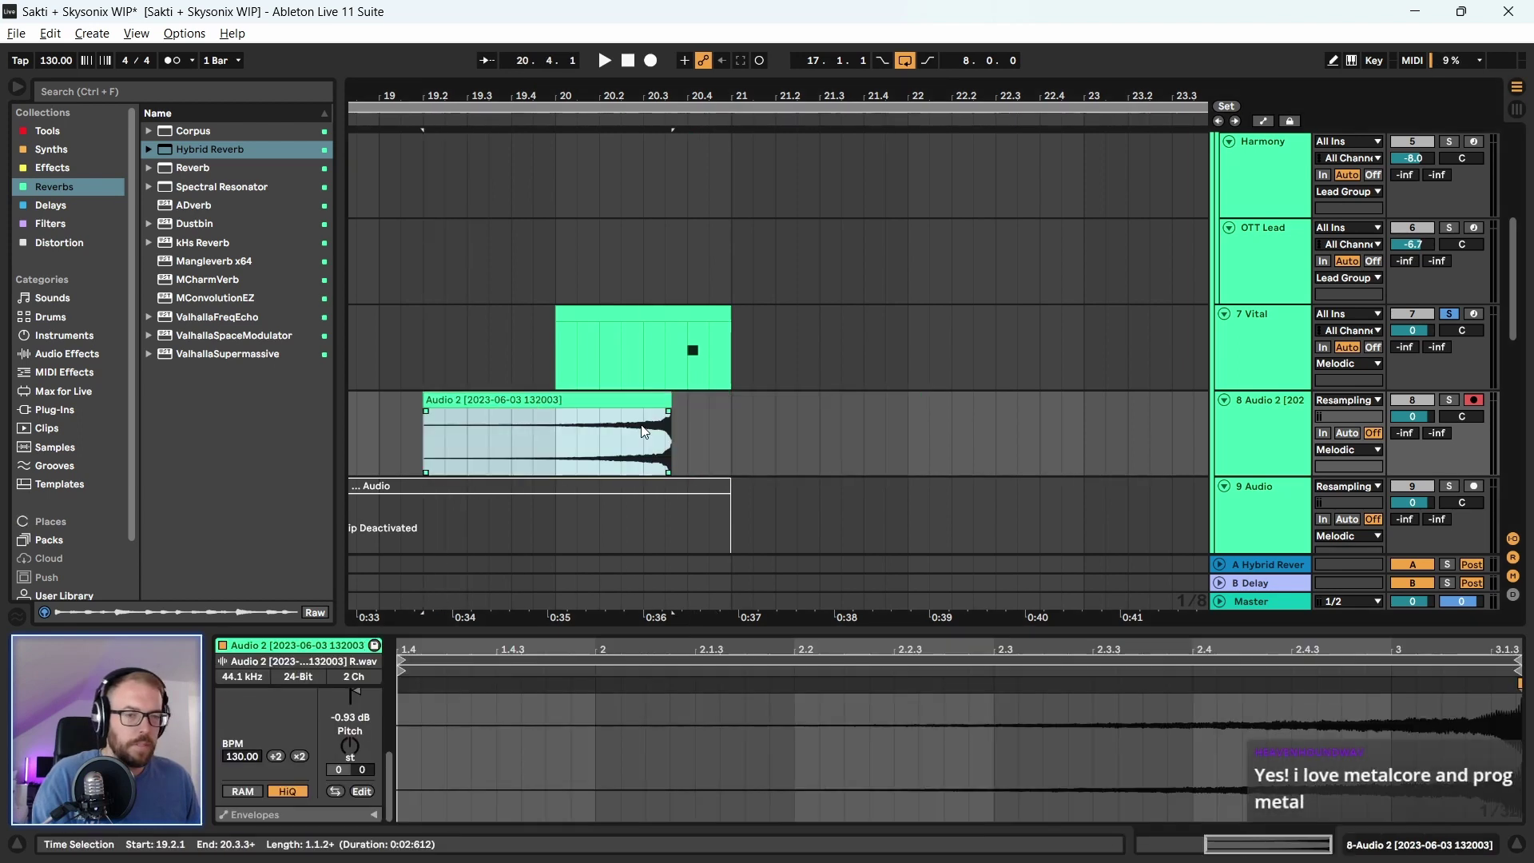
scroll(688, 344, up, 5)
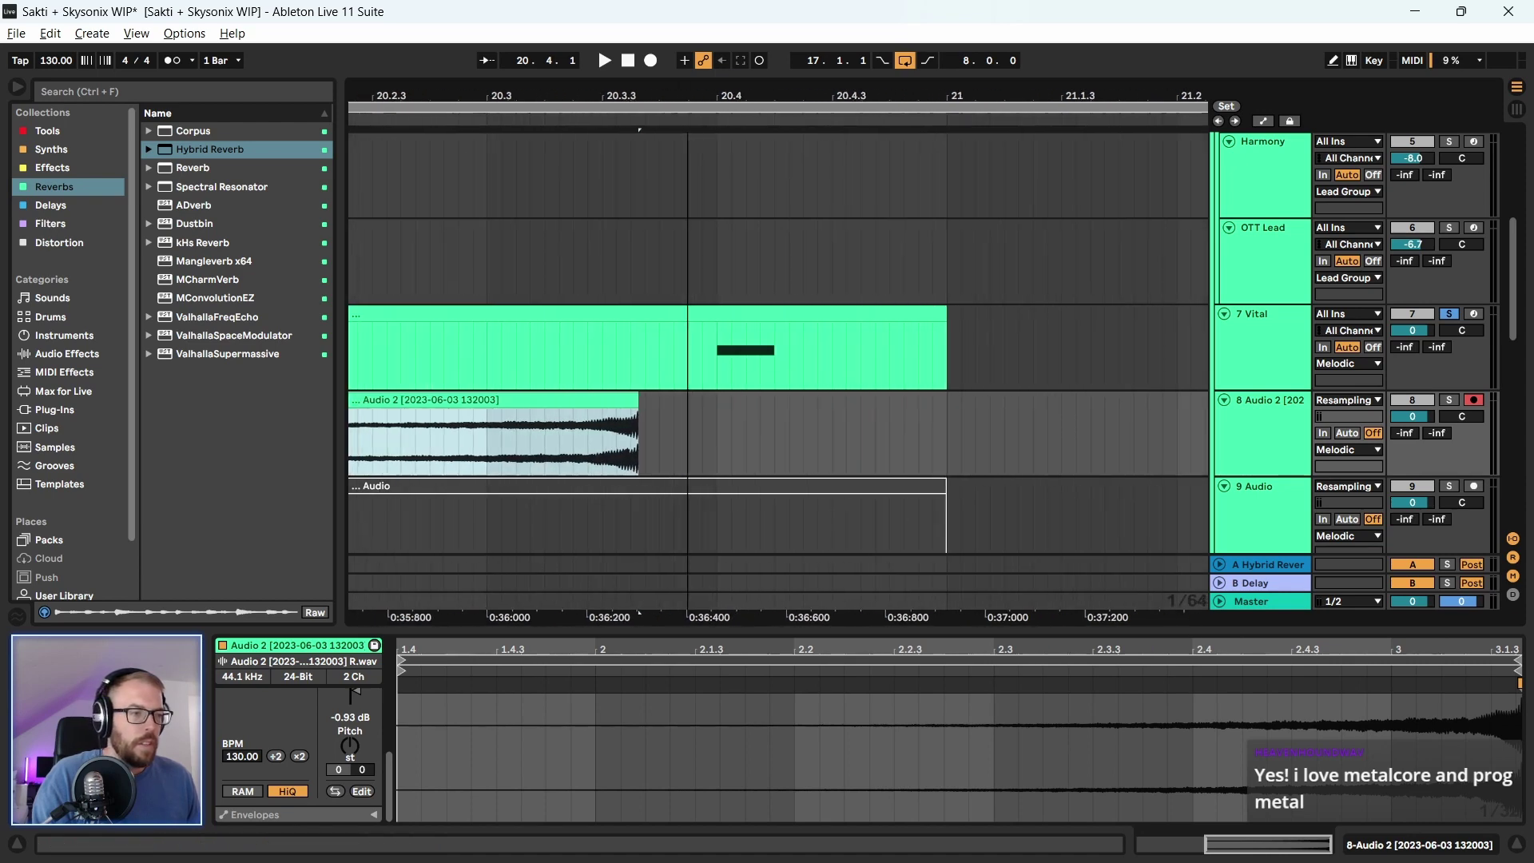
mouse_move(614, 398)
mouse_down()
mouse_move(703, 412)
mouse_move(788, 402)
mouse_move(761, 406)
mouse_up()
scroll(720, 404, up, 4)
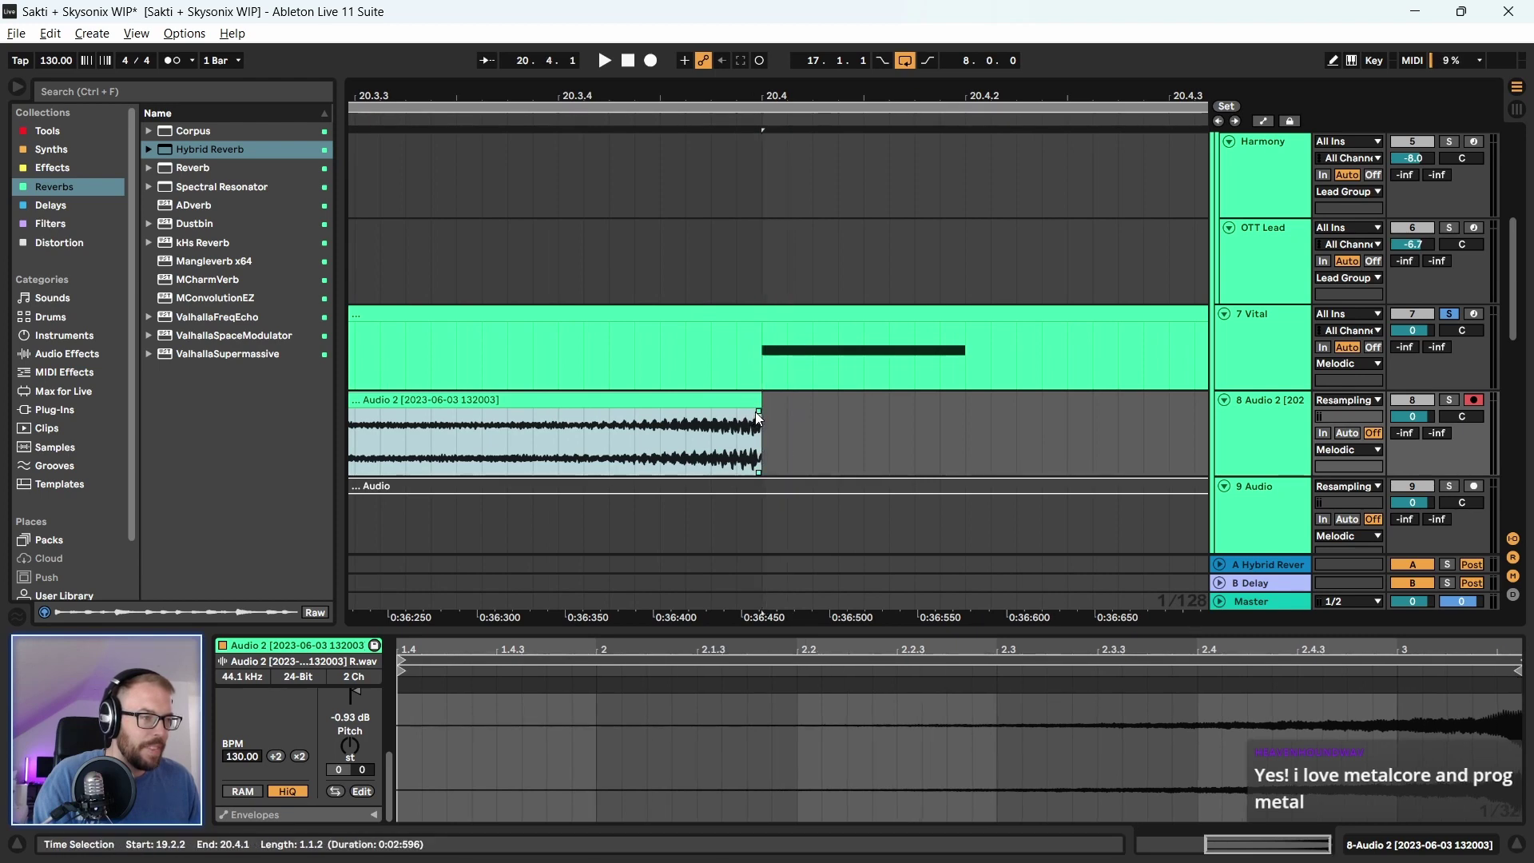
Trim the reversed clip's start to 20.1.1 and give the clip a long fade-in up to its end
scroll(699, 408, down, 8)
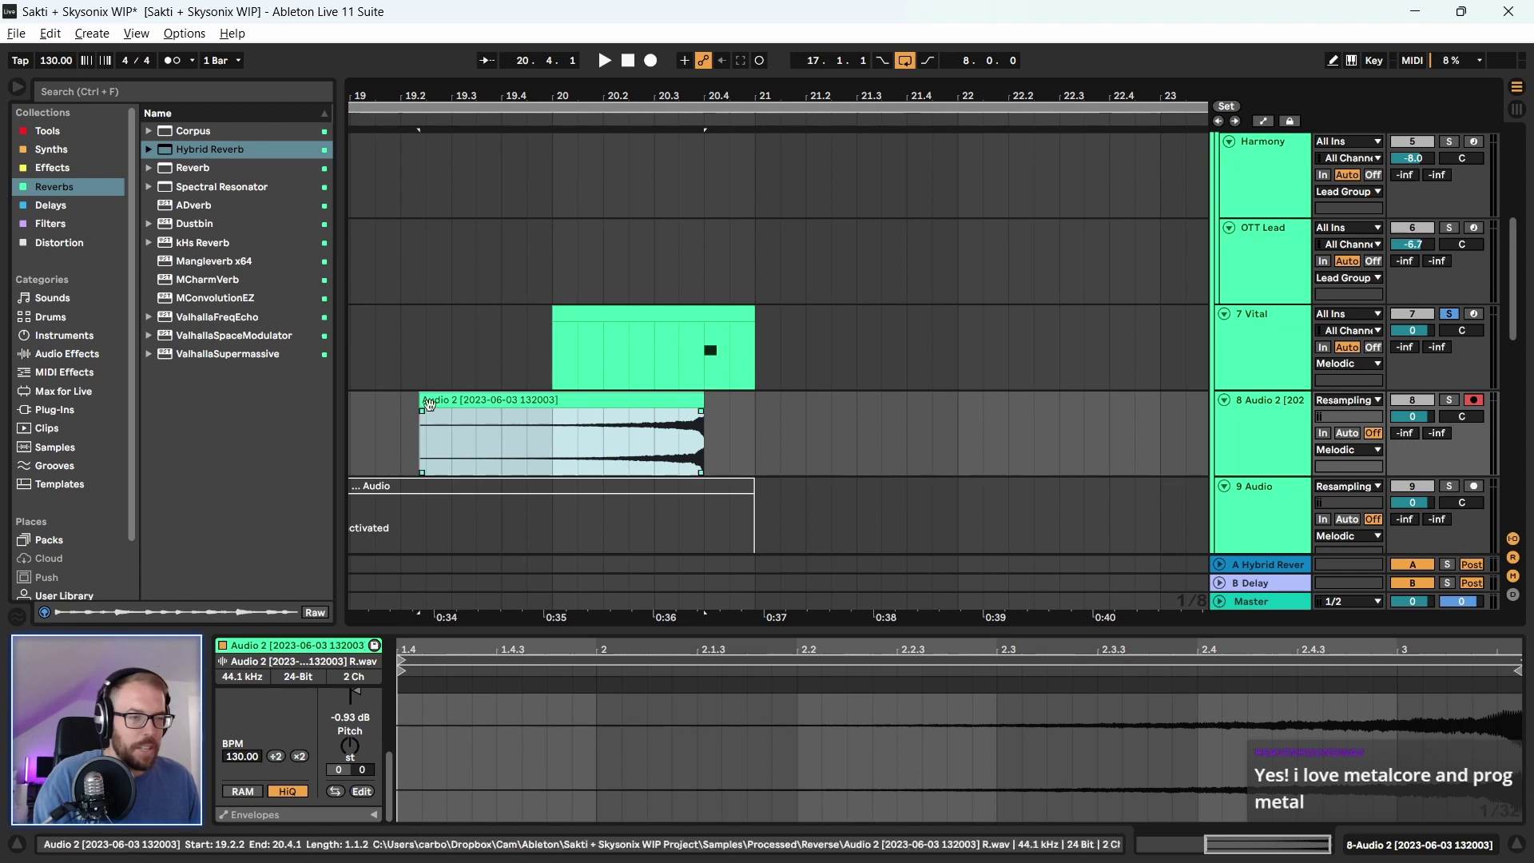
mouse_move(430, 404)
mouse_down()
mouse_move(524, 405)
mouse_move(393, 408)
mouse_move(701, 430)
mouse_up()
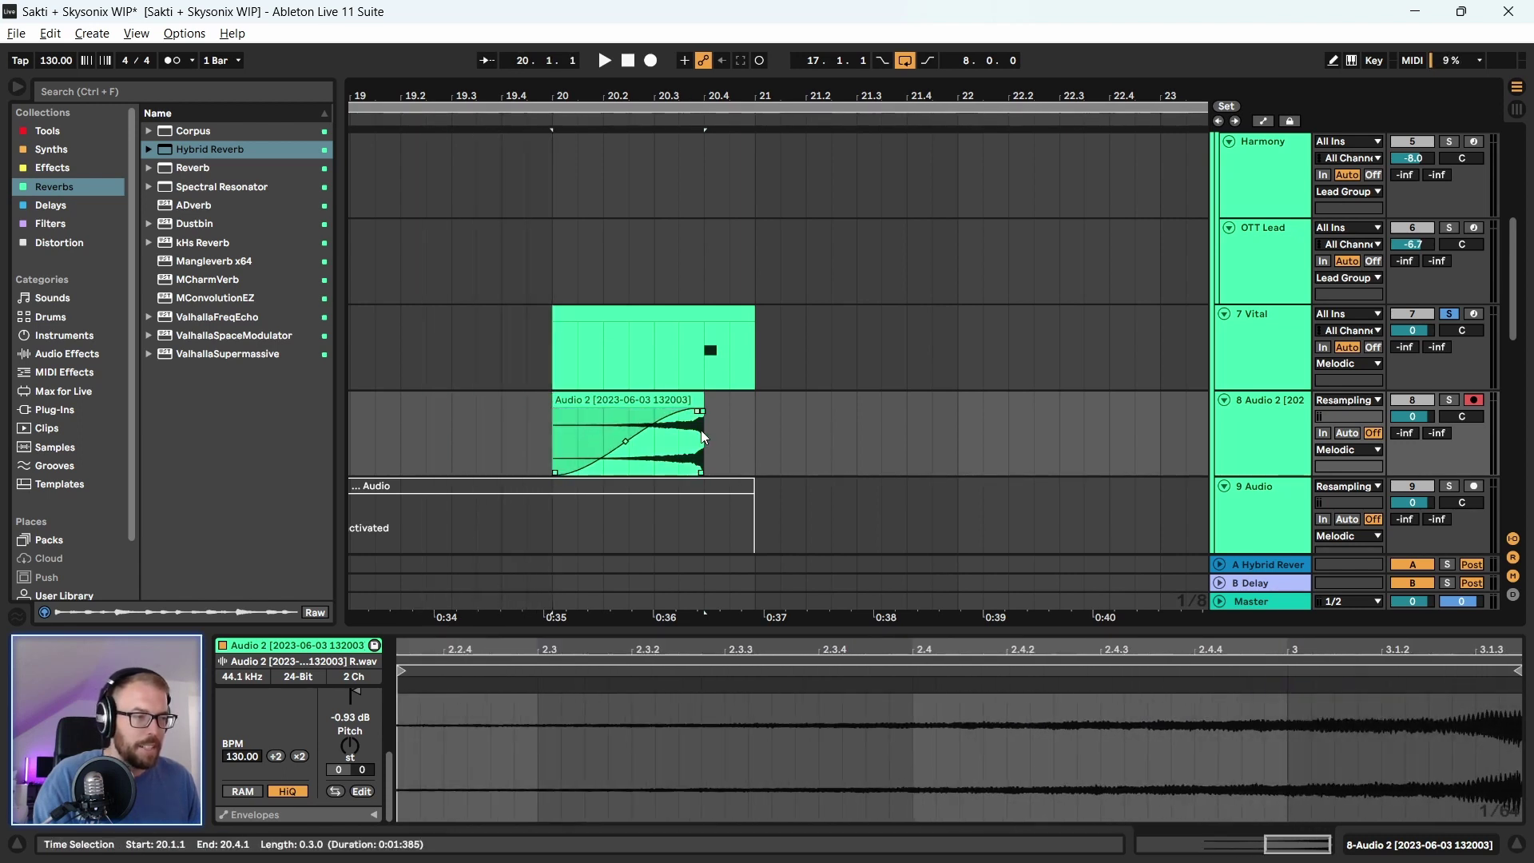
click(685, 400)
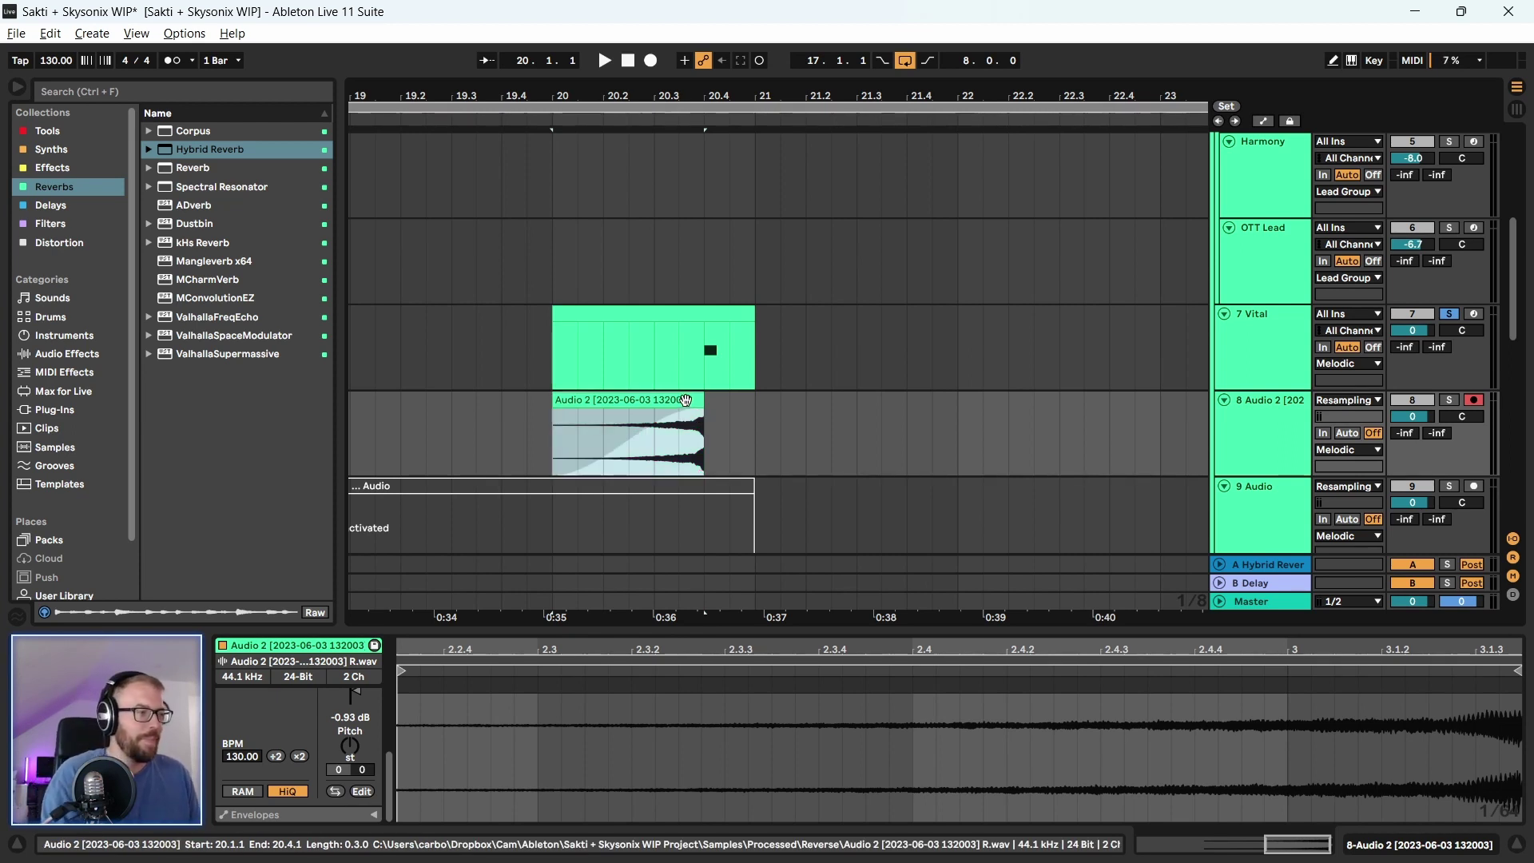
Turn off the Vital track's solo and deactivate the Techno Top Loop track
scroll(1453, 454, up, 5)
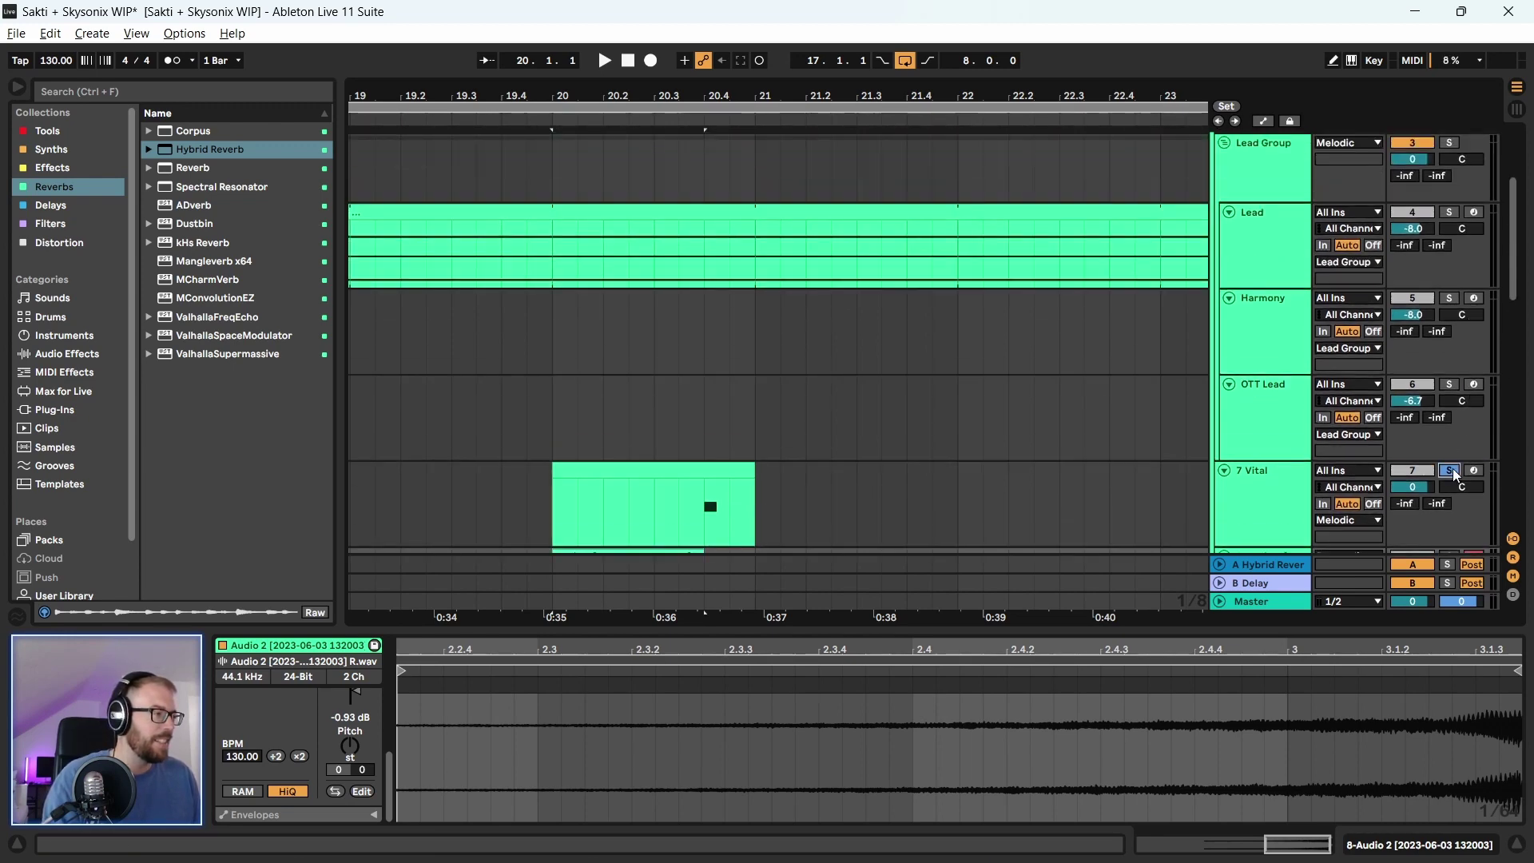
scroll(1453, 472, down, 2)
scroll(1332, 226, up, 4)
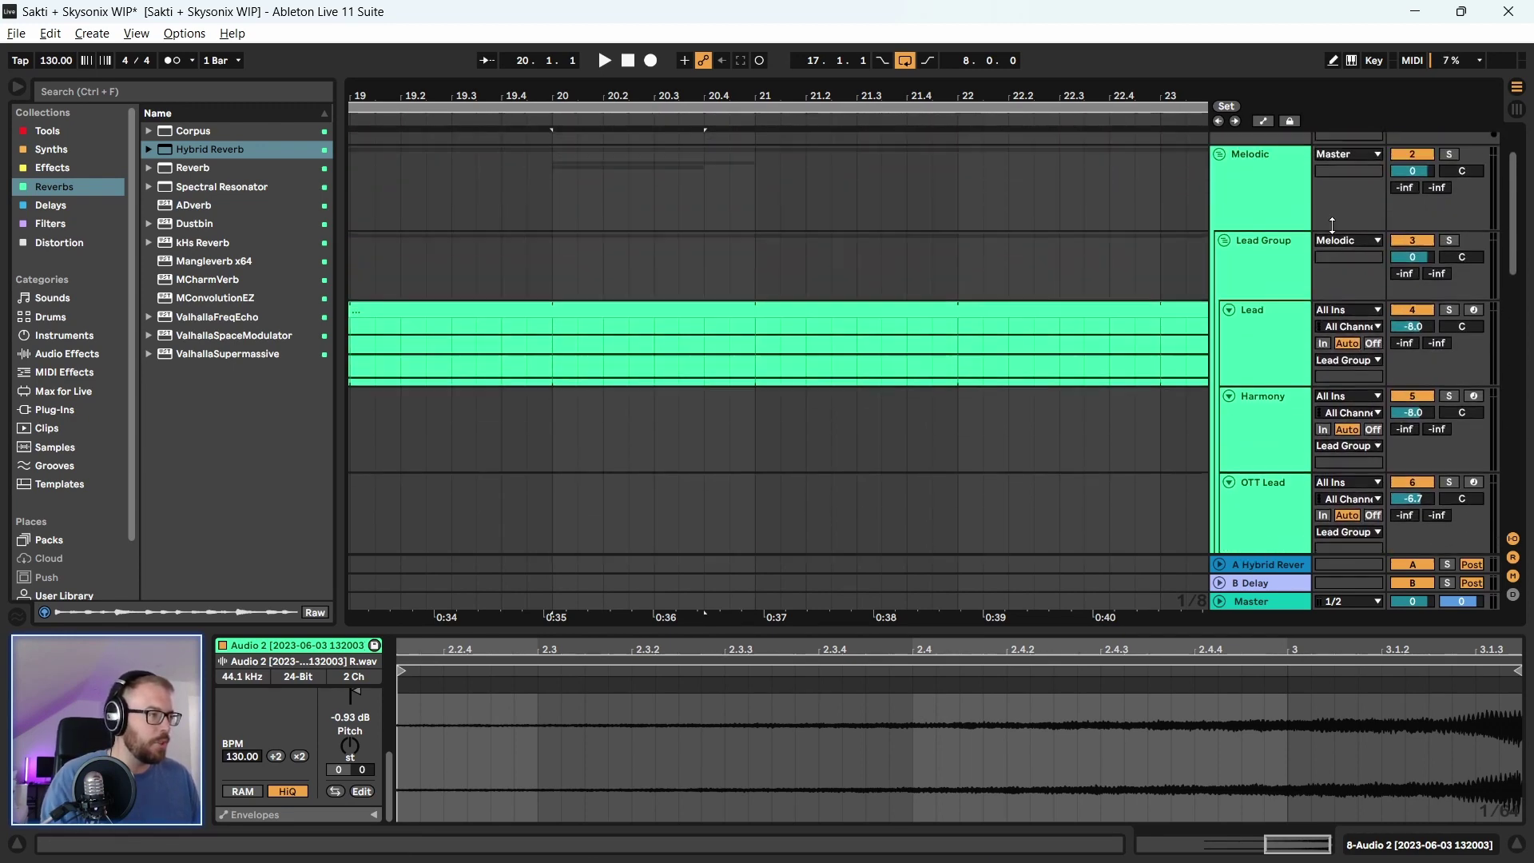
scroll(1332, 225, up, 2)
scroll(678, 462, down, 13)
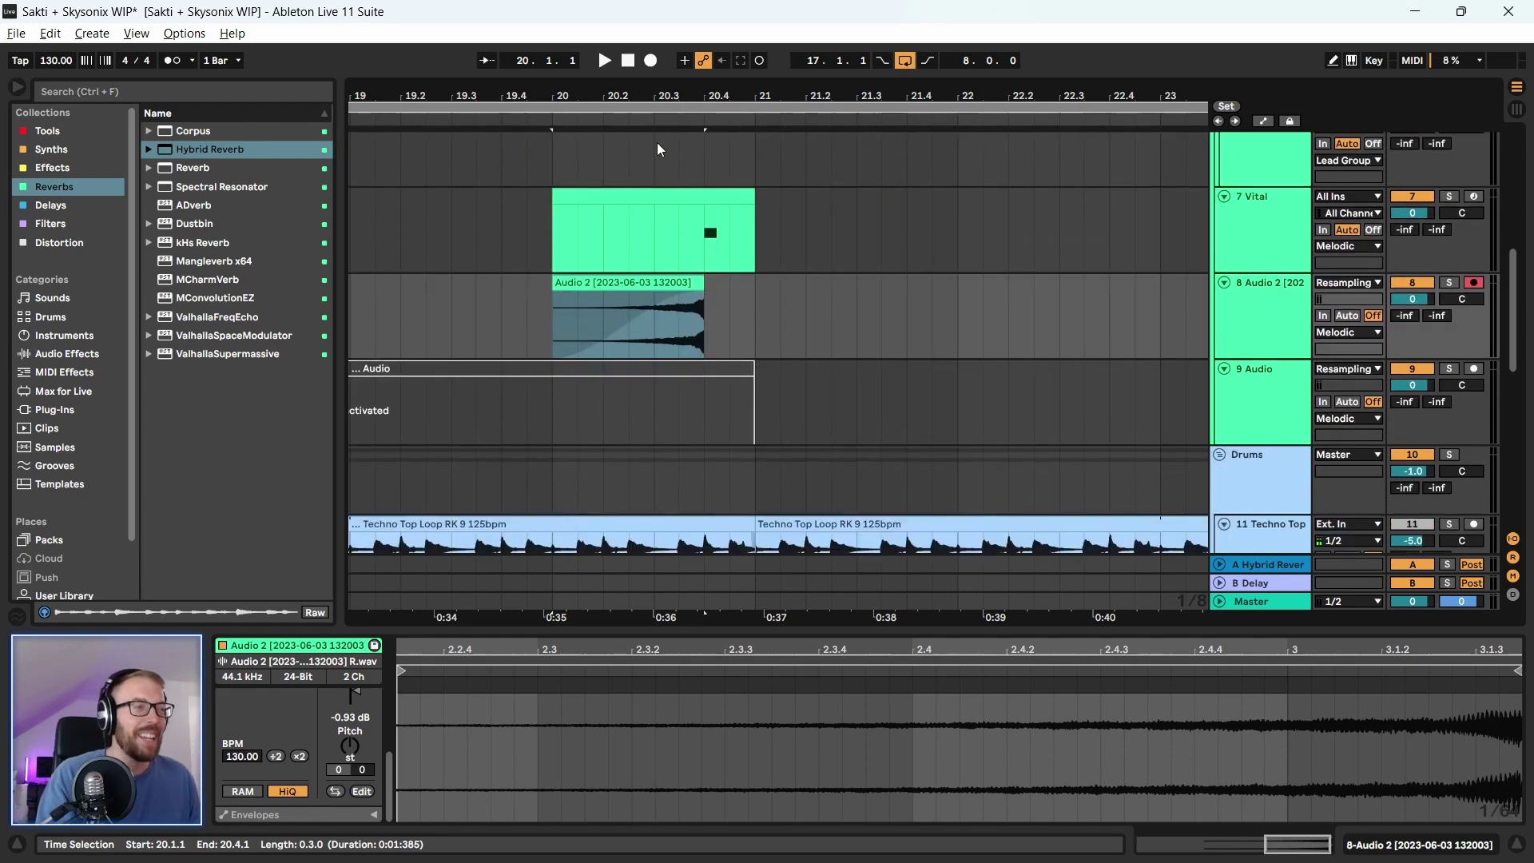
scroll(663, 167, up, 3)
click(456, 324)
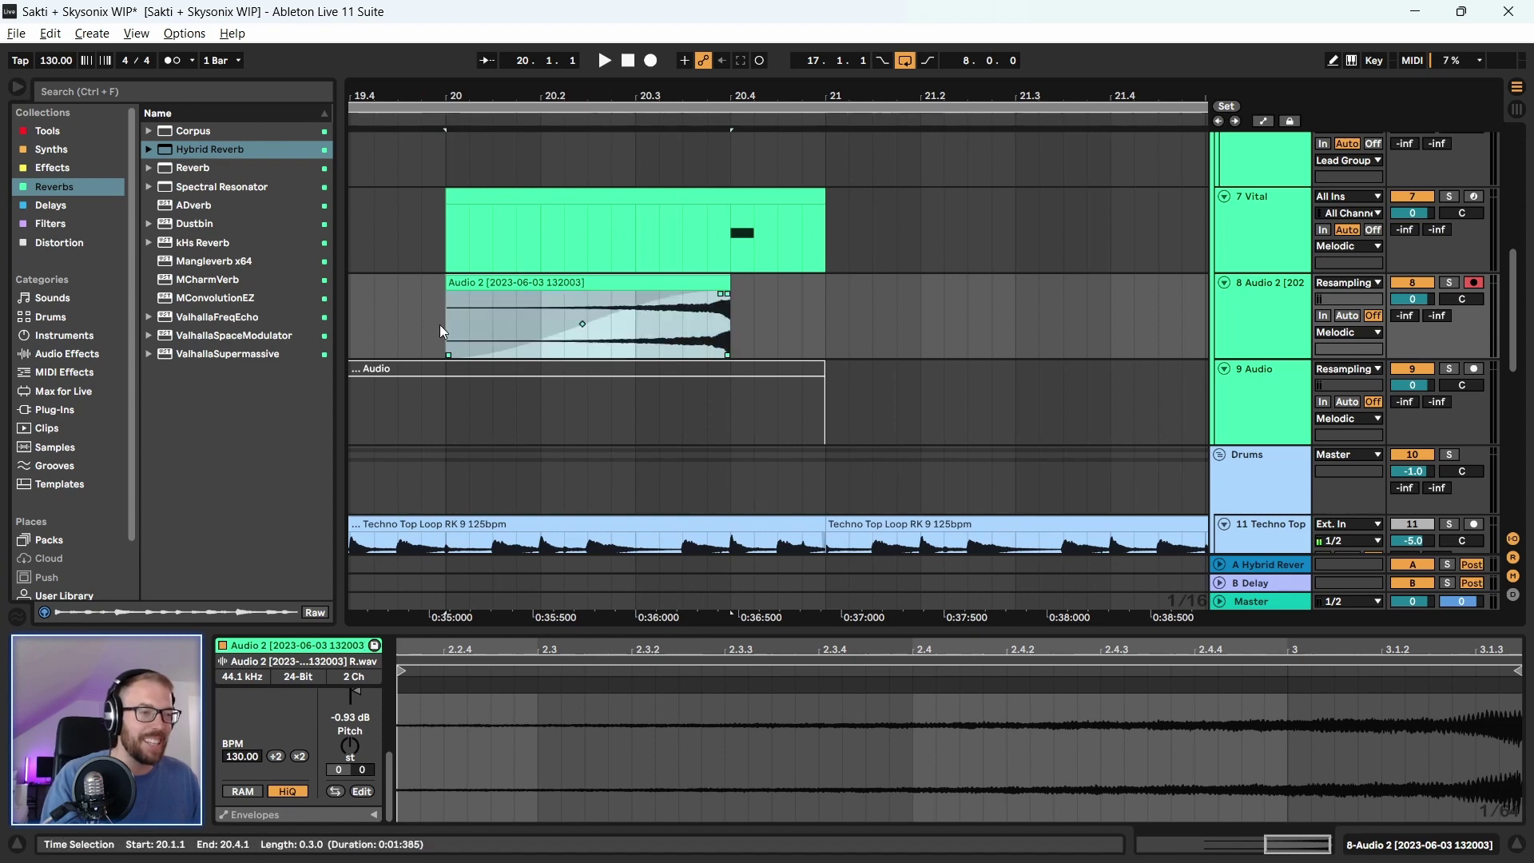
scroll(497, 257, down, 1)
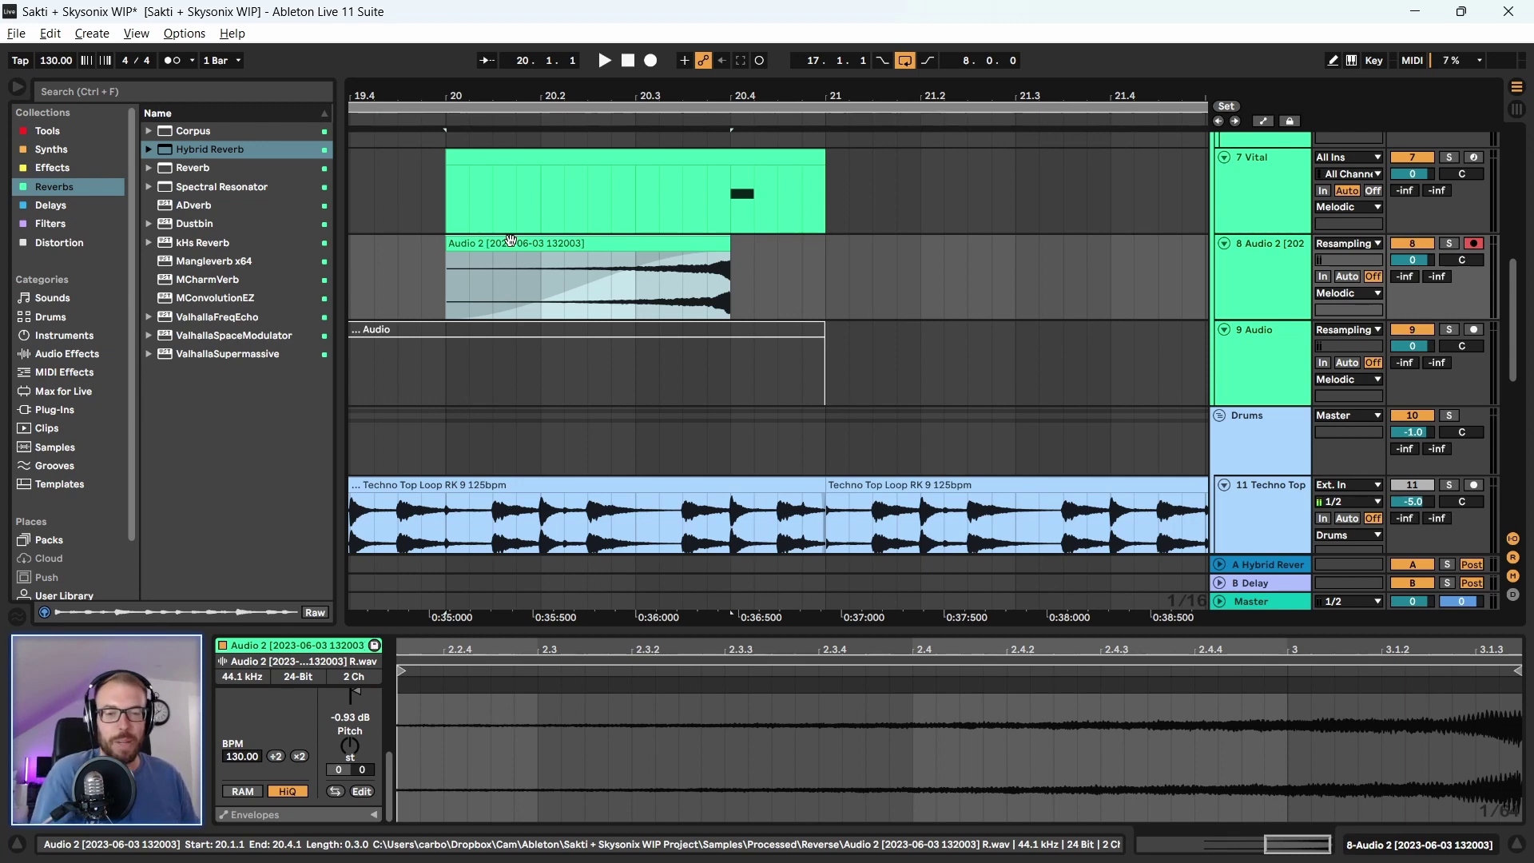
Play the reversed swell from 20.1.1 into the Vital stab to audition the transition
click(556, 233)
key(space)
key(minus)
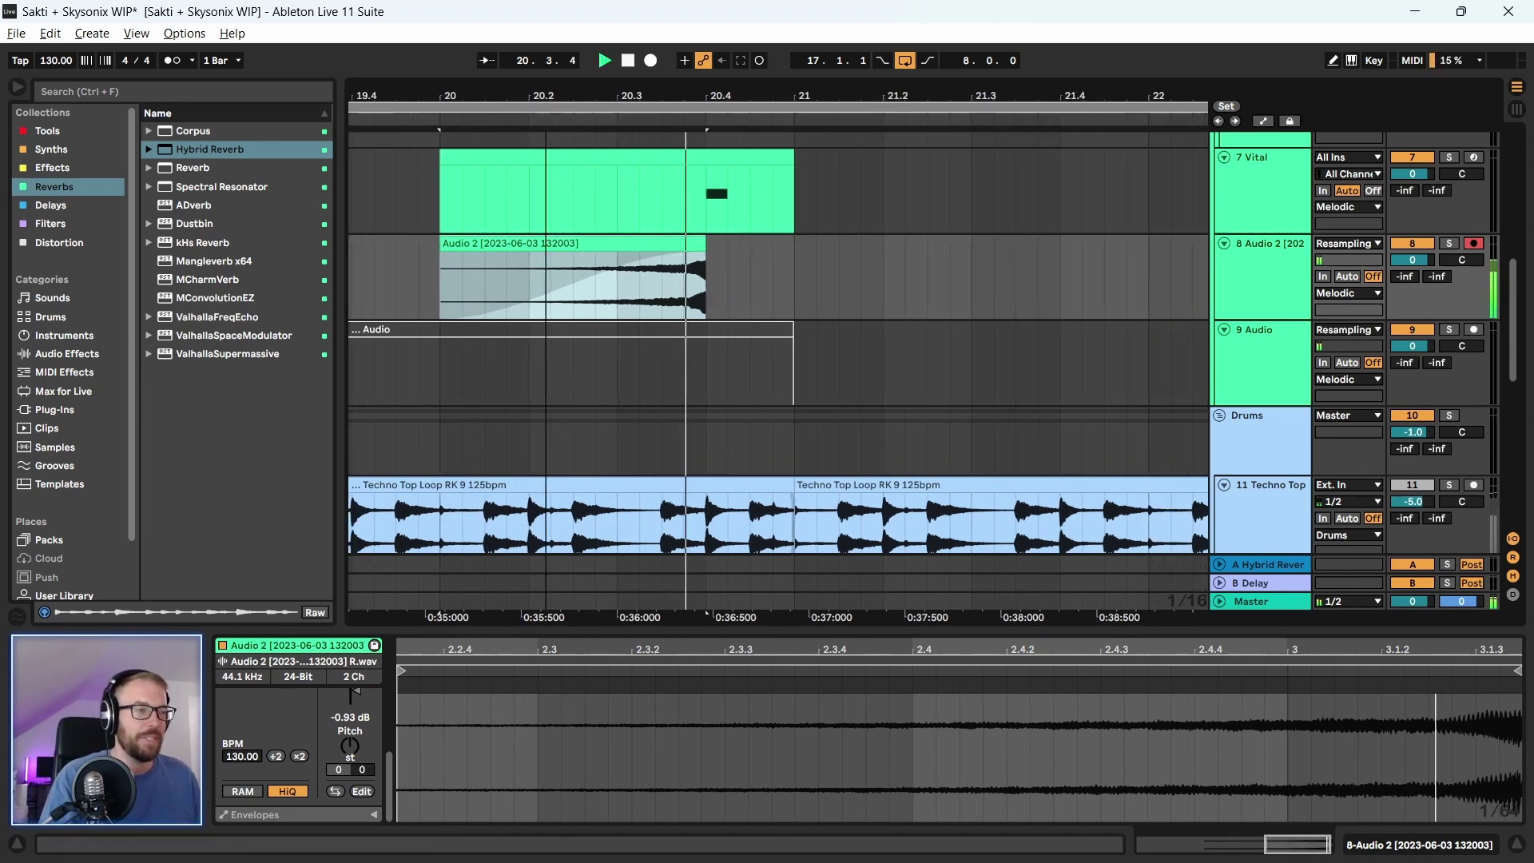
key(minus)
key(minus)
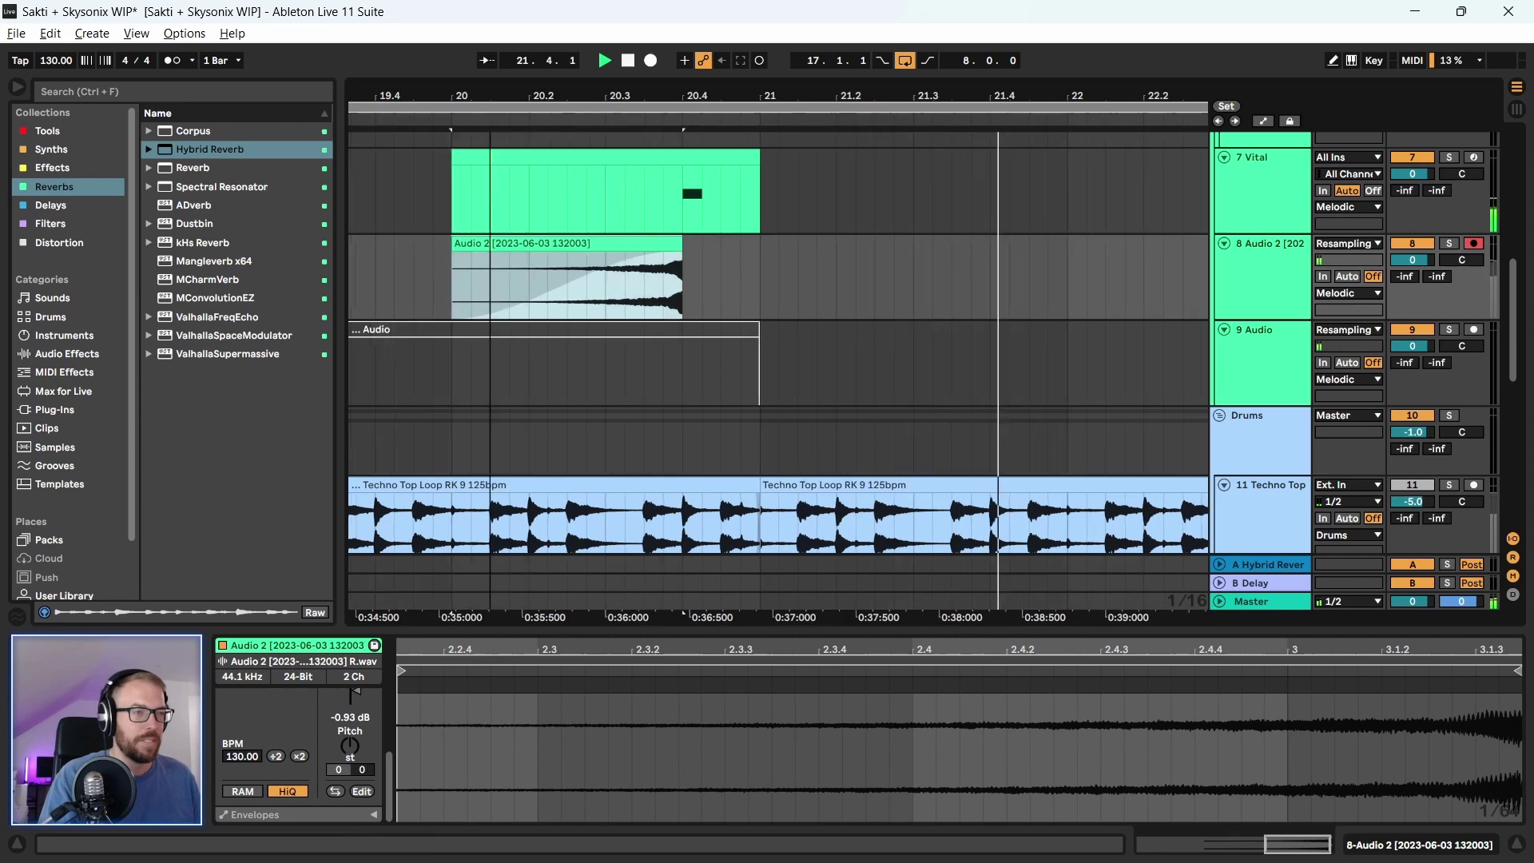
key(minus)
Turn off the arrangement loop and play the intro from position 17.1.1
scroll(1268, 240, up, 3)
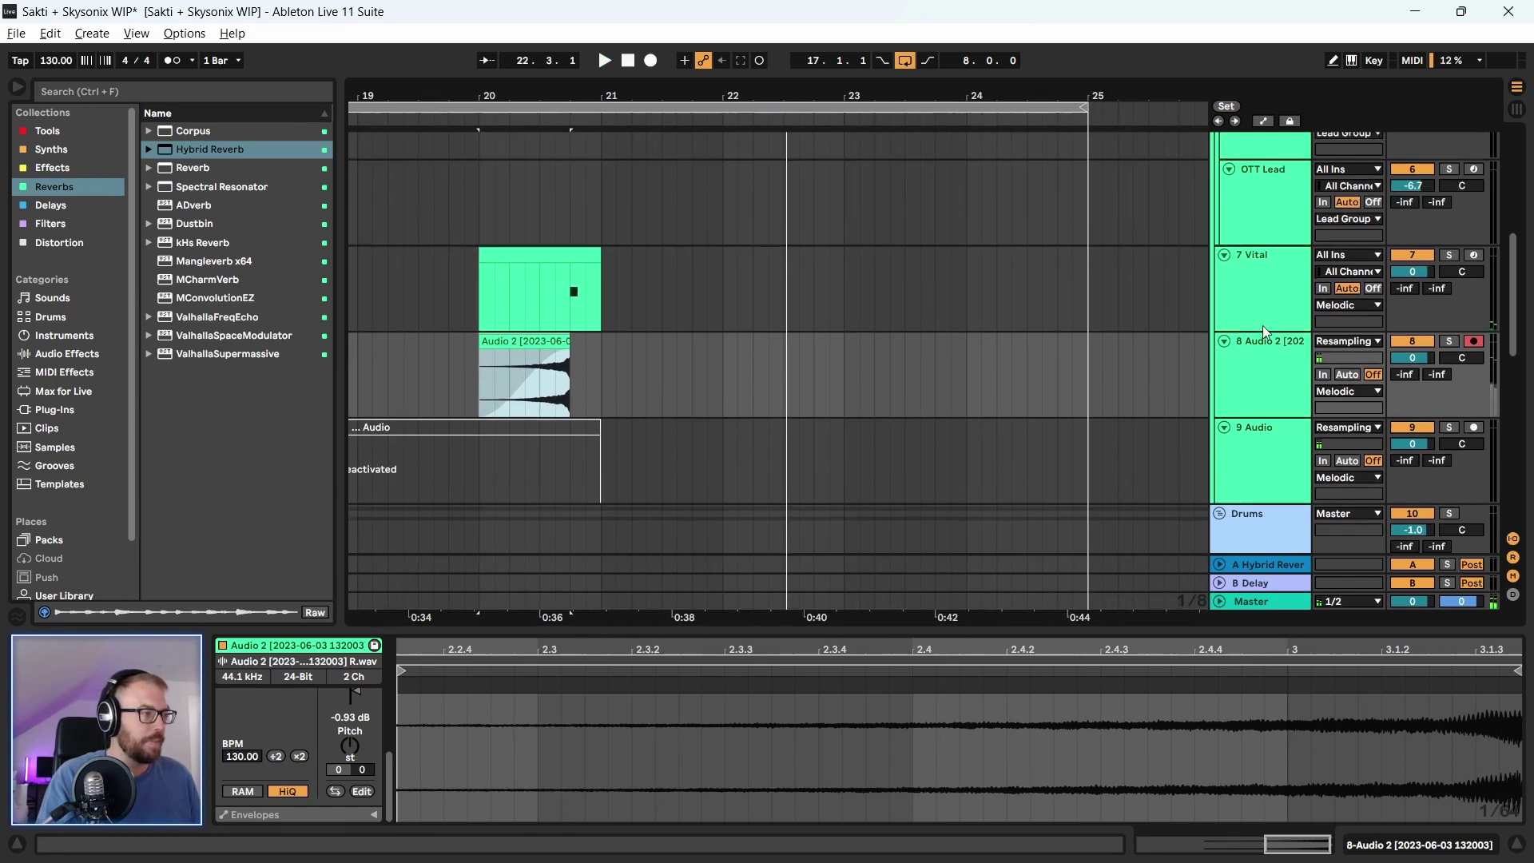
scroll(1262, 329, up, 2)
drag(841, 112, 842, 90)
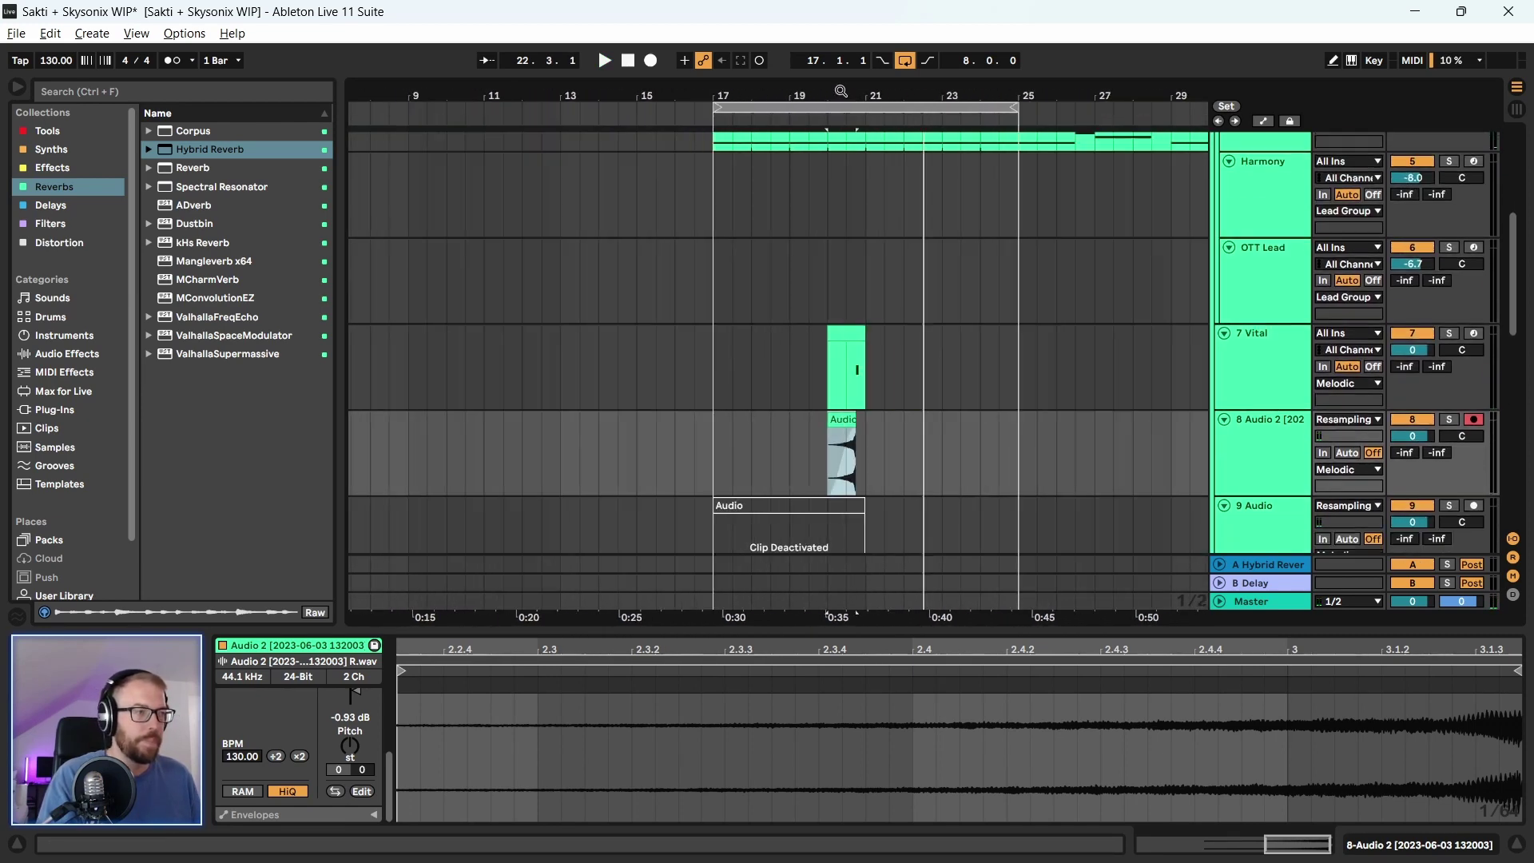
click(905, 61)
click(708, 470)
key(space)
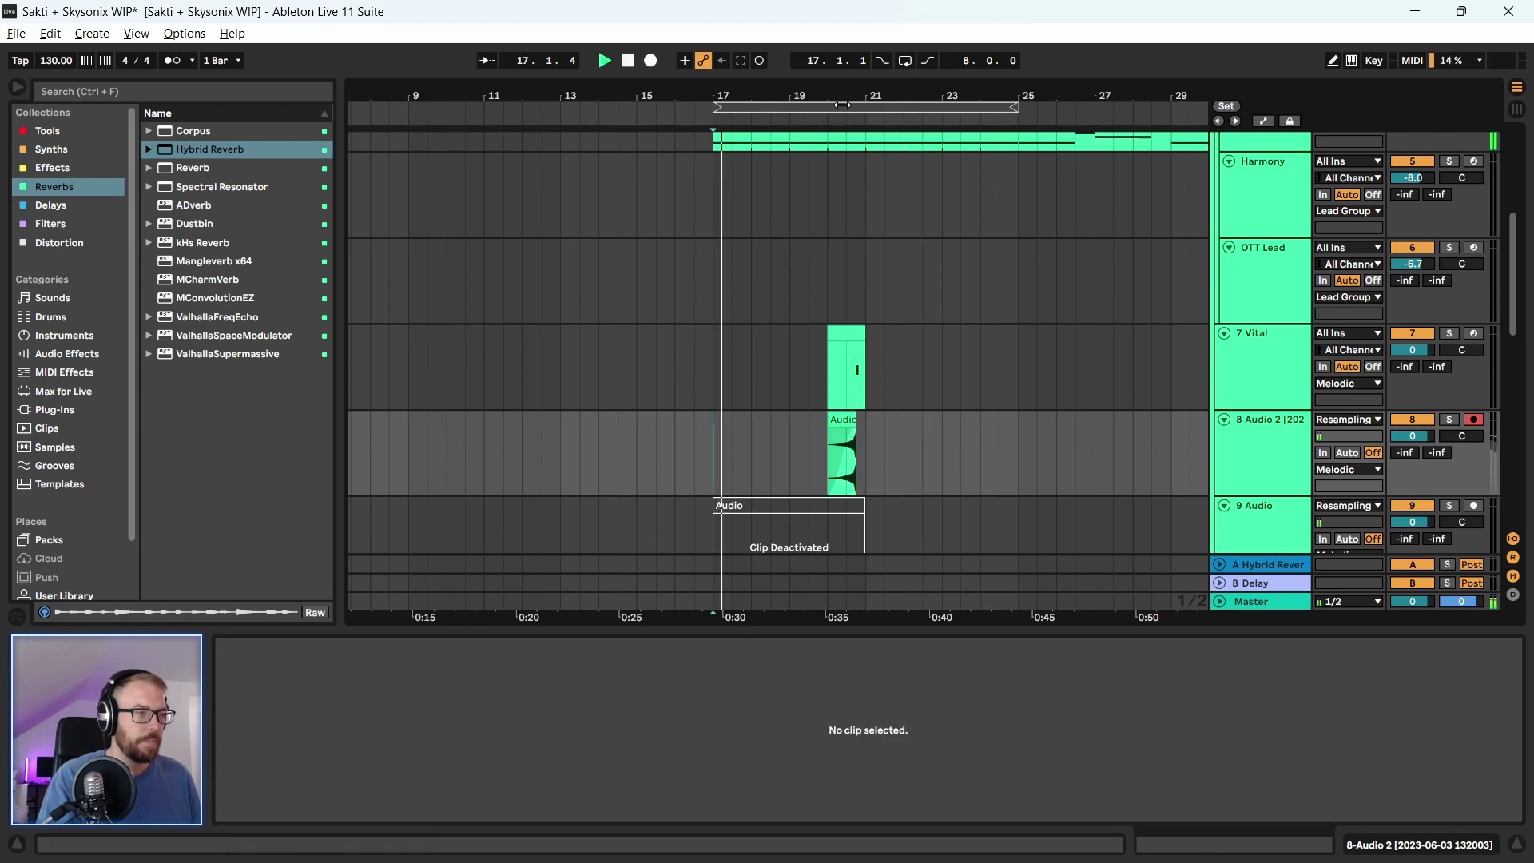
key(plus)
scroll(602, 345, up, 5)
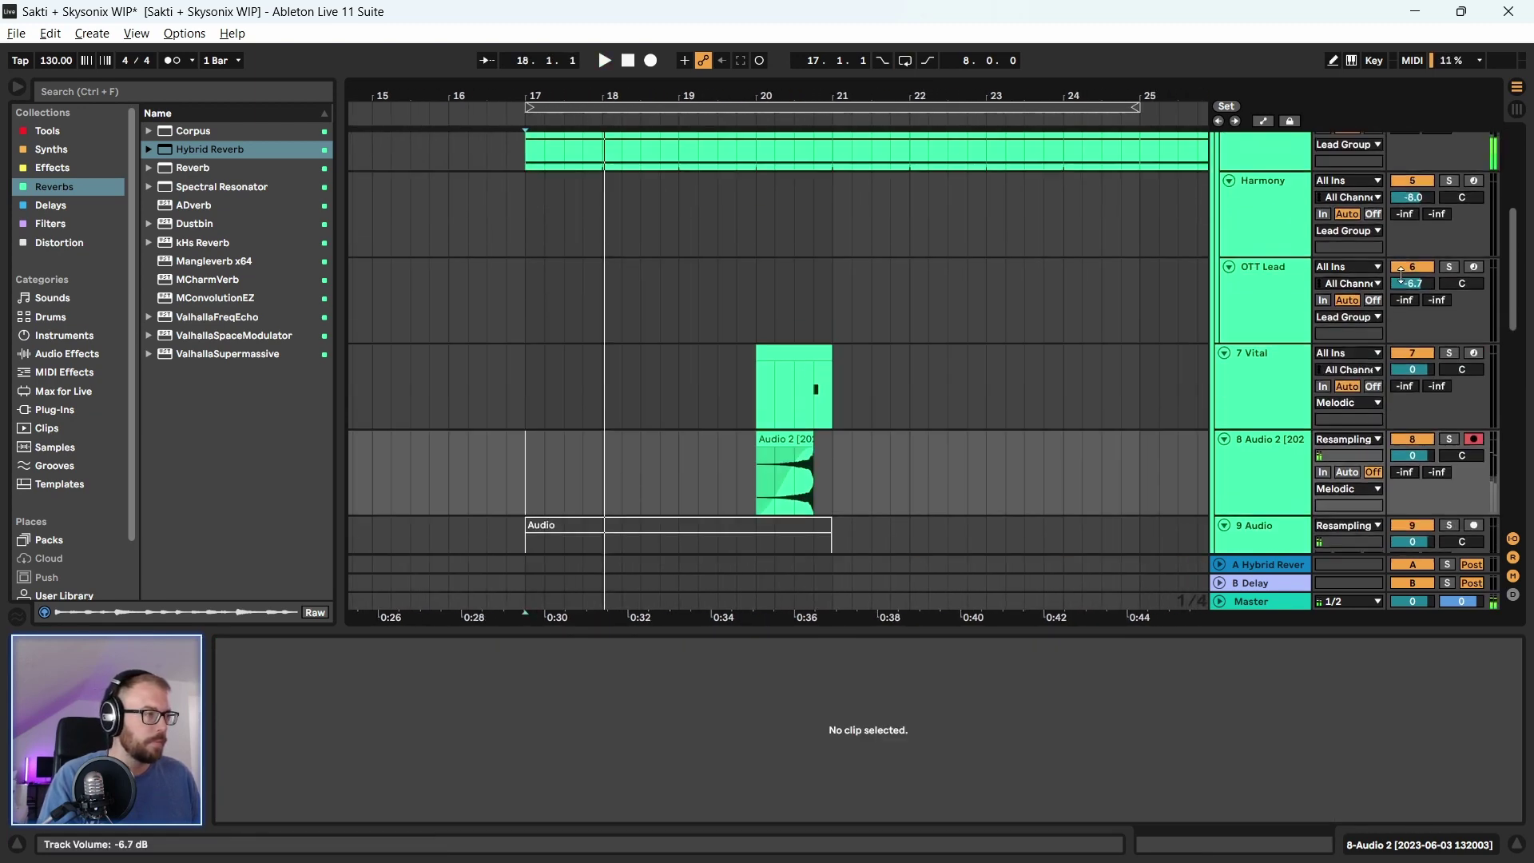
Reactivate the Techno Top Loop track while playing the intro from 17.1.1 through the reversed stab
scroll(524, 447, down, 5)
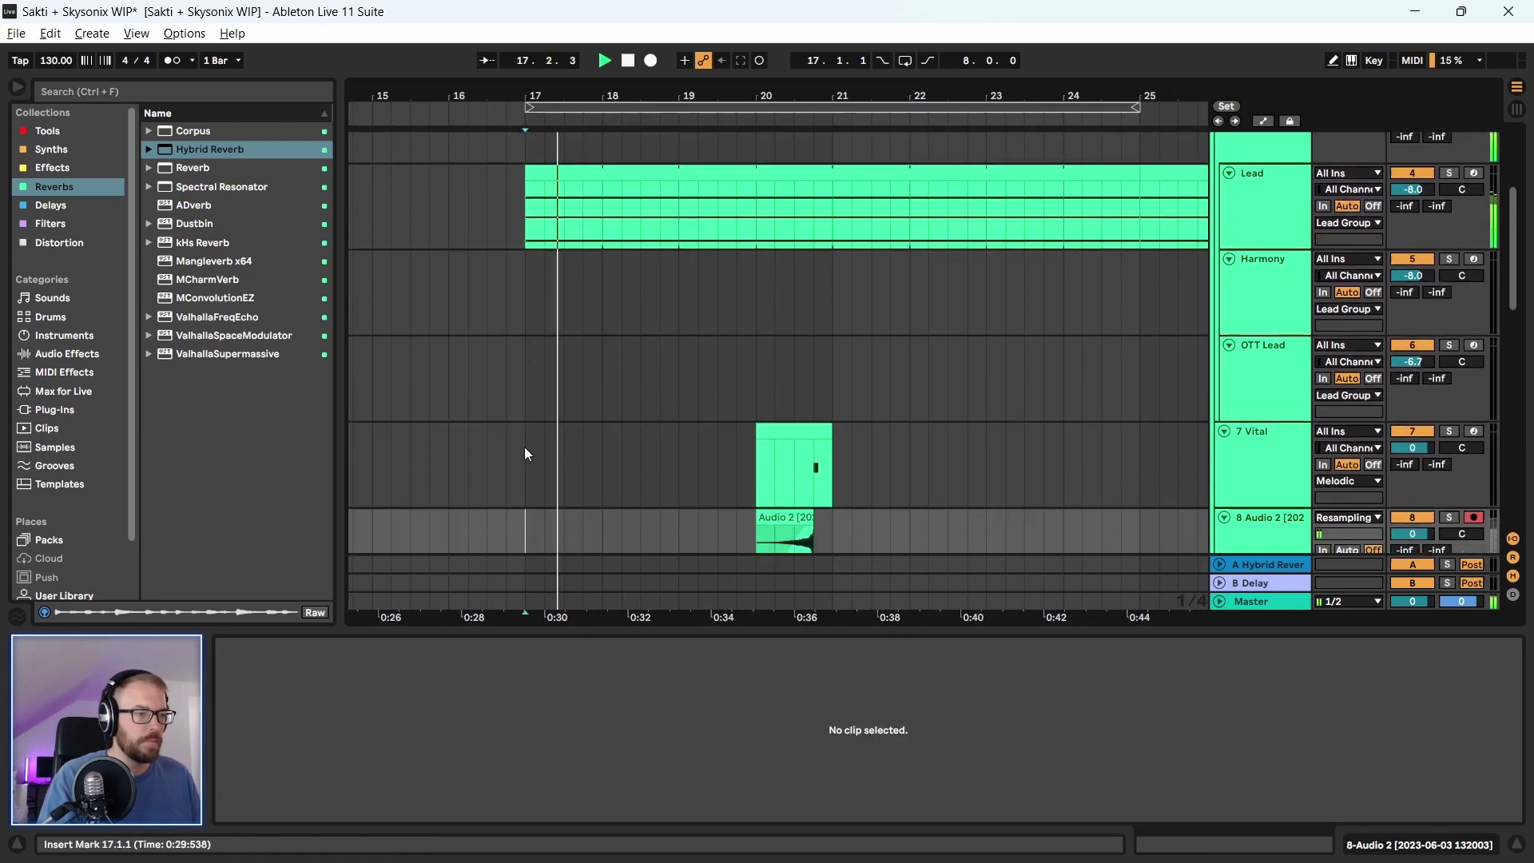
key(minus)
key(minus)
key(minus)
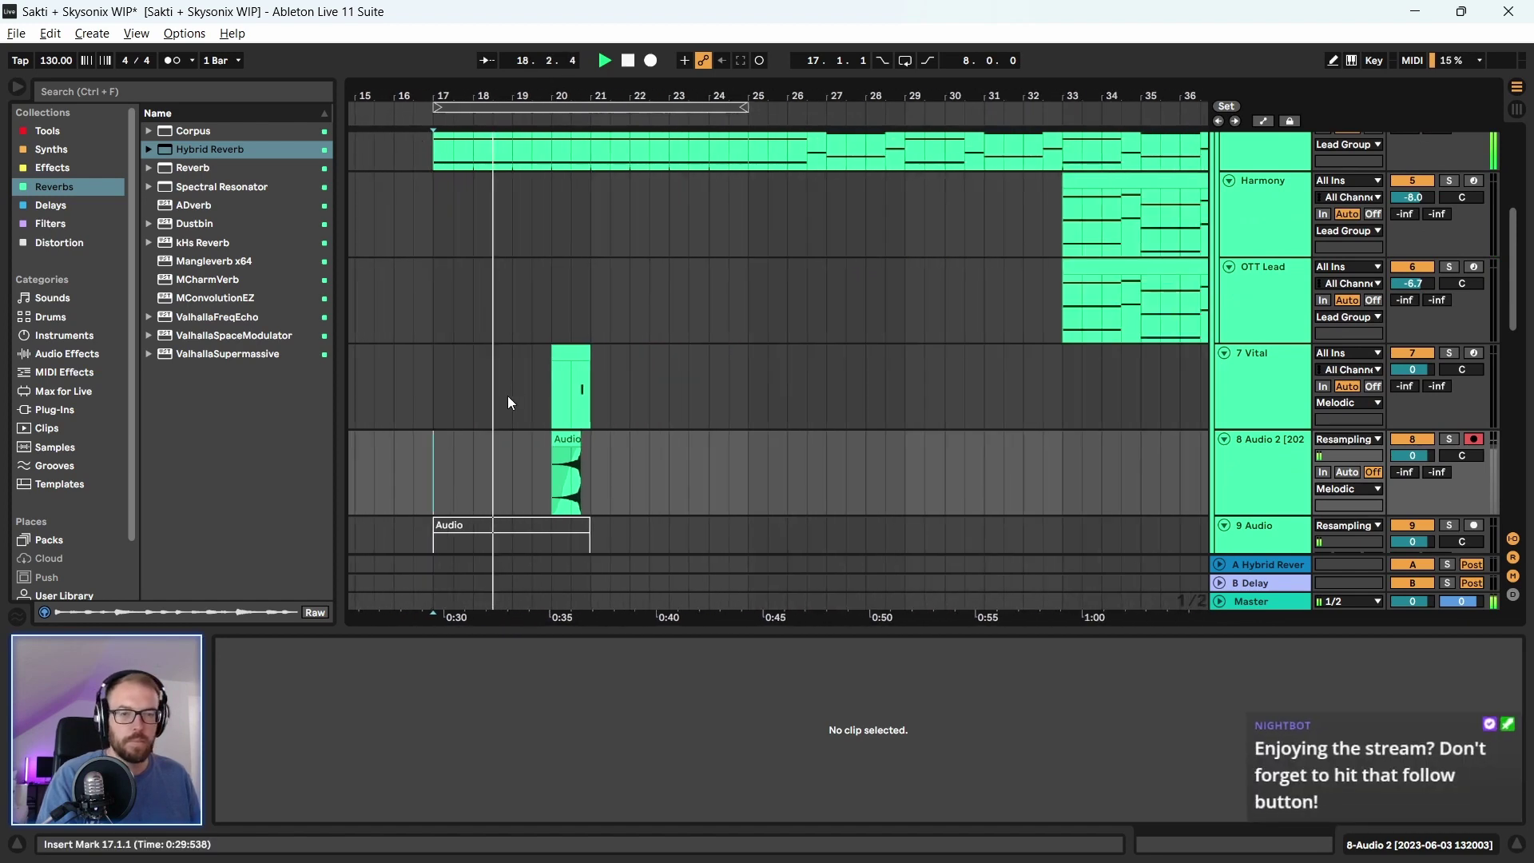
scroll(669, 462, down, 3)
key(plus)
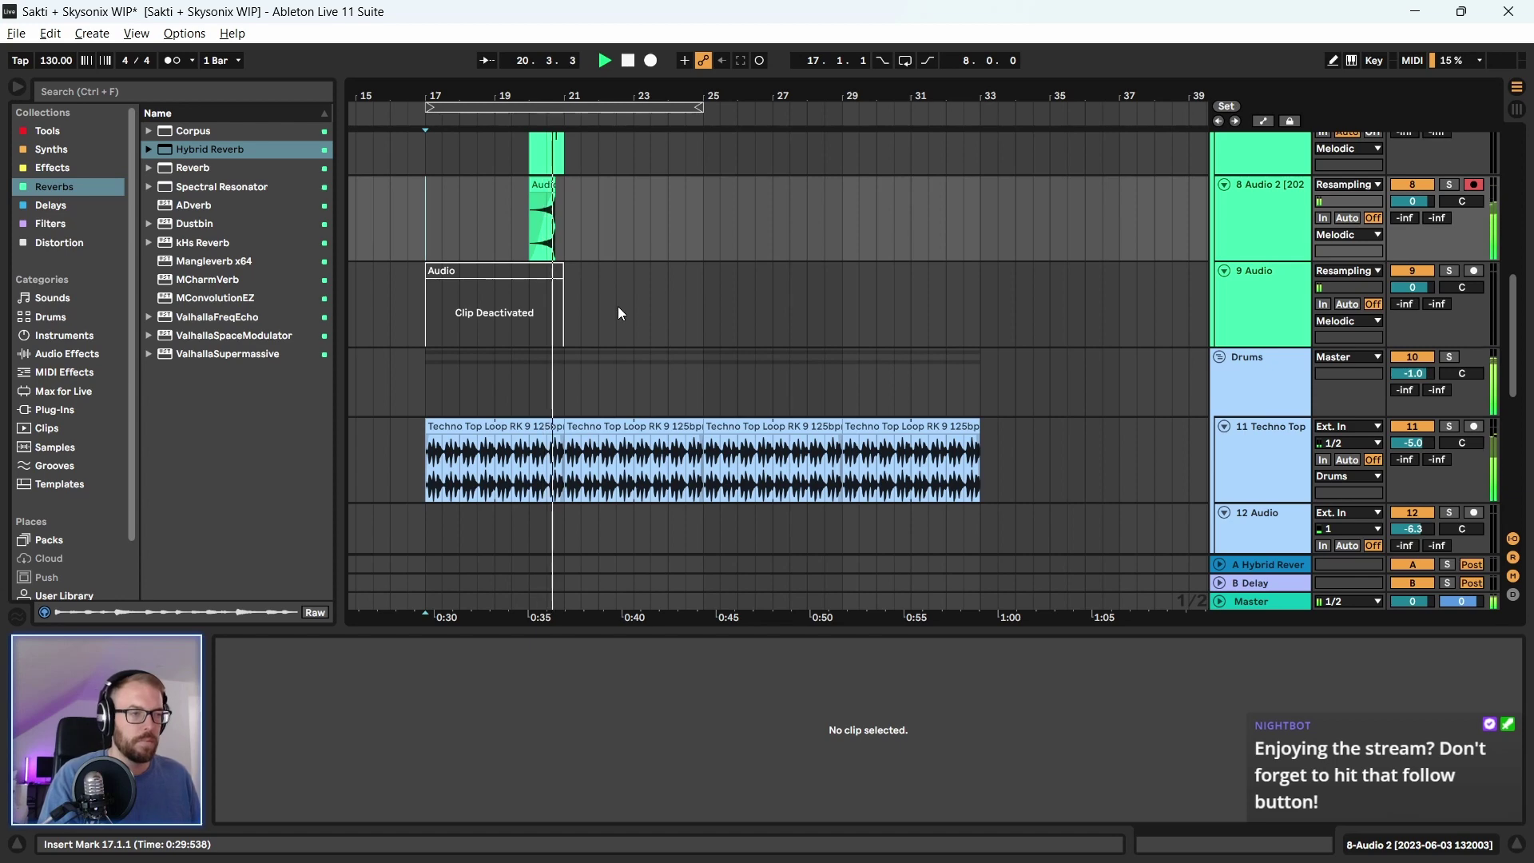
Select the Vital stab's MIDI clip at bar 20 and stop playback
scroll(576, 304, up, 3)
click(549, 243)
key(space)
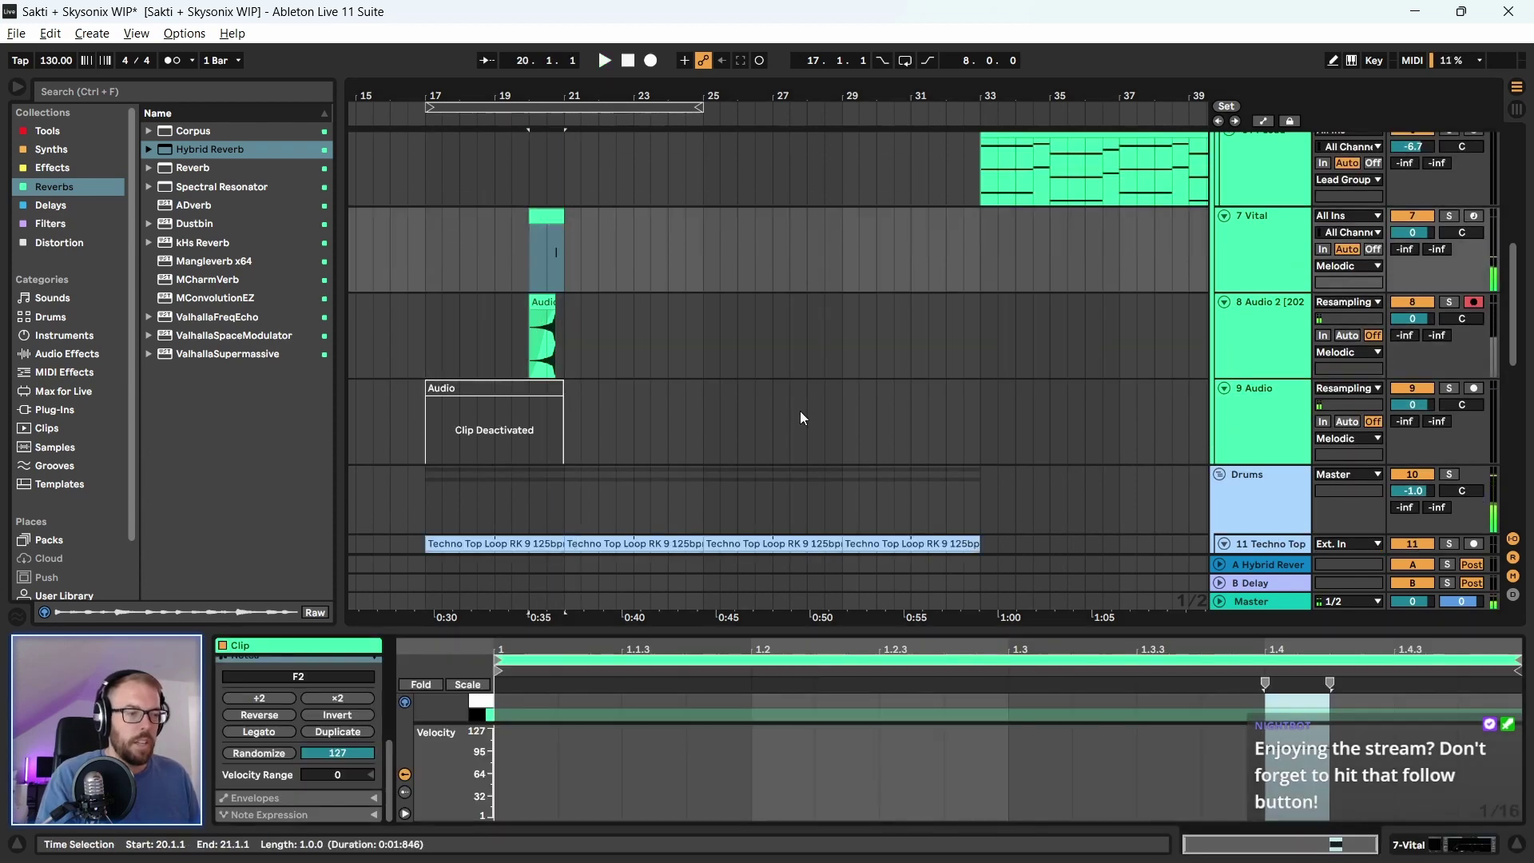
Play the reversed swell into the Vital stab from 20.1.1, and bring up the Vital track's device chain
click(1289, 239)
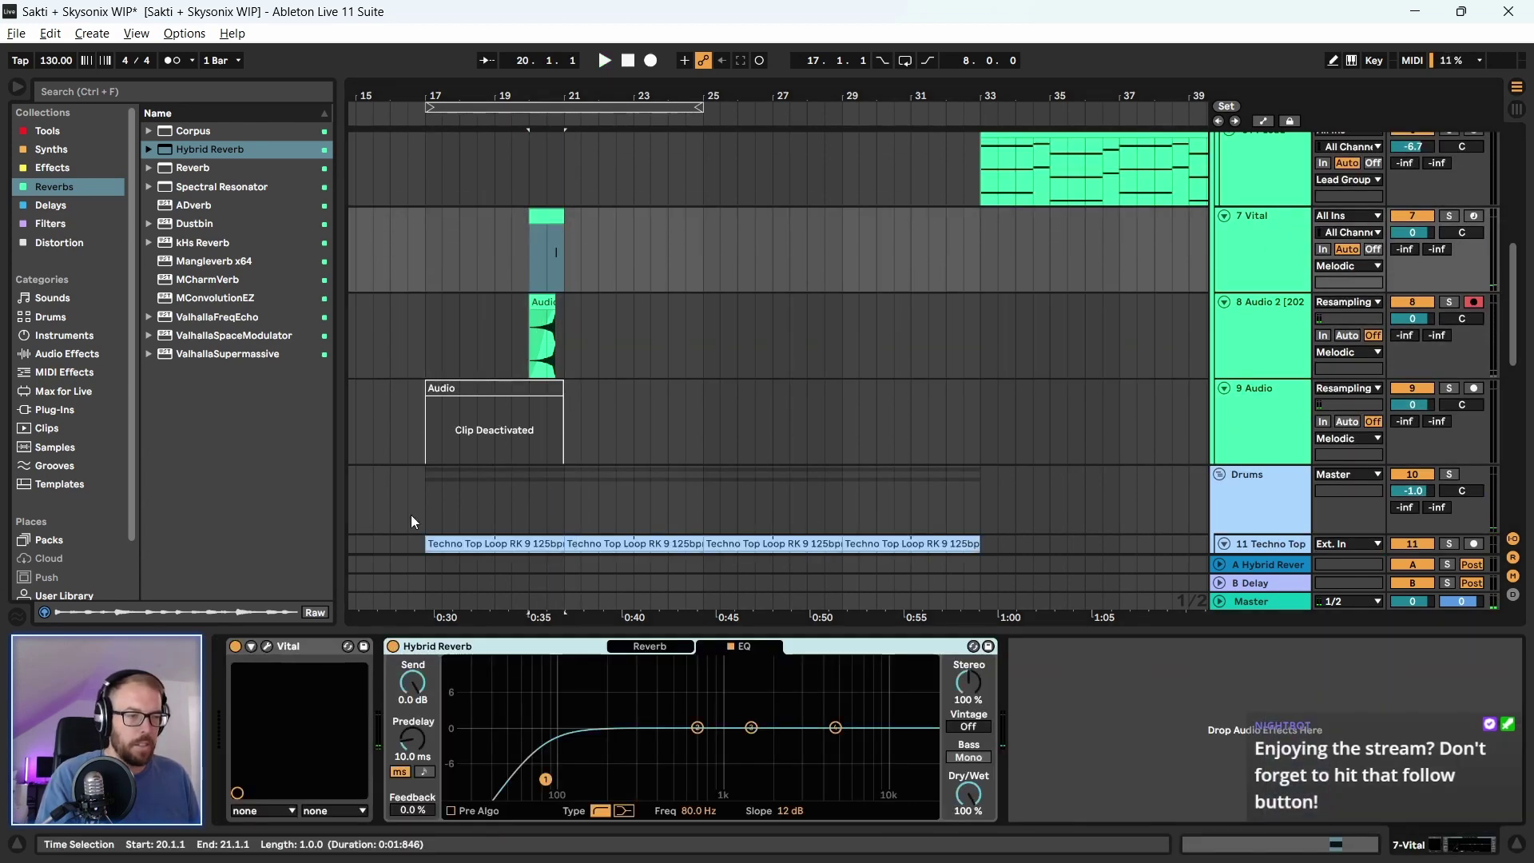
click(544, 303)
key(space)
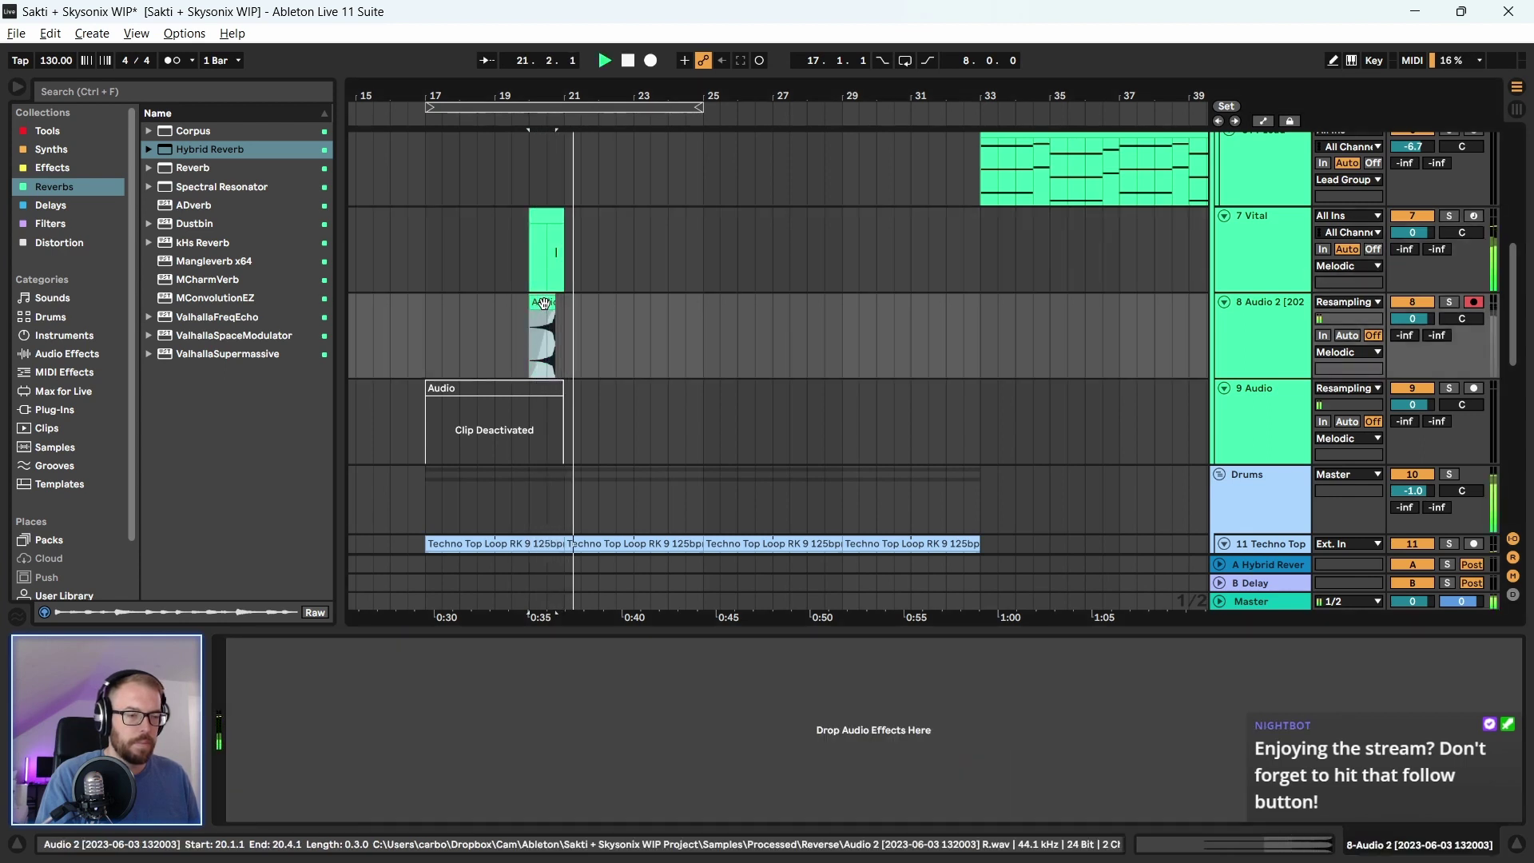
click(553, 212)
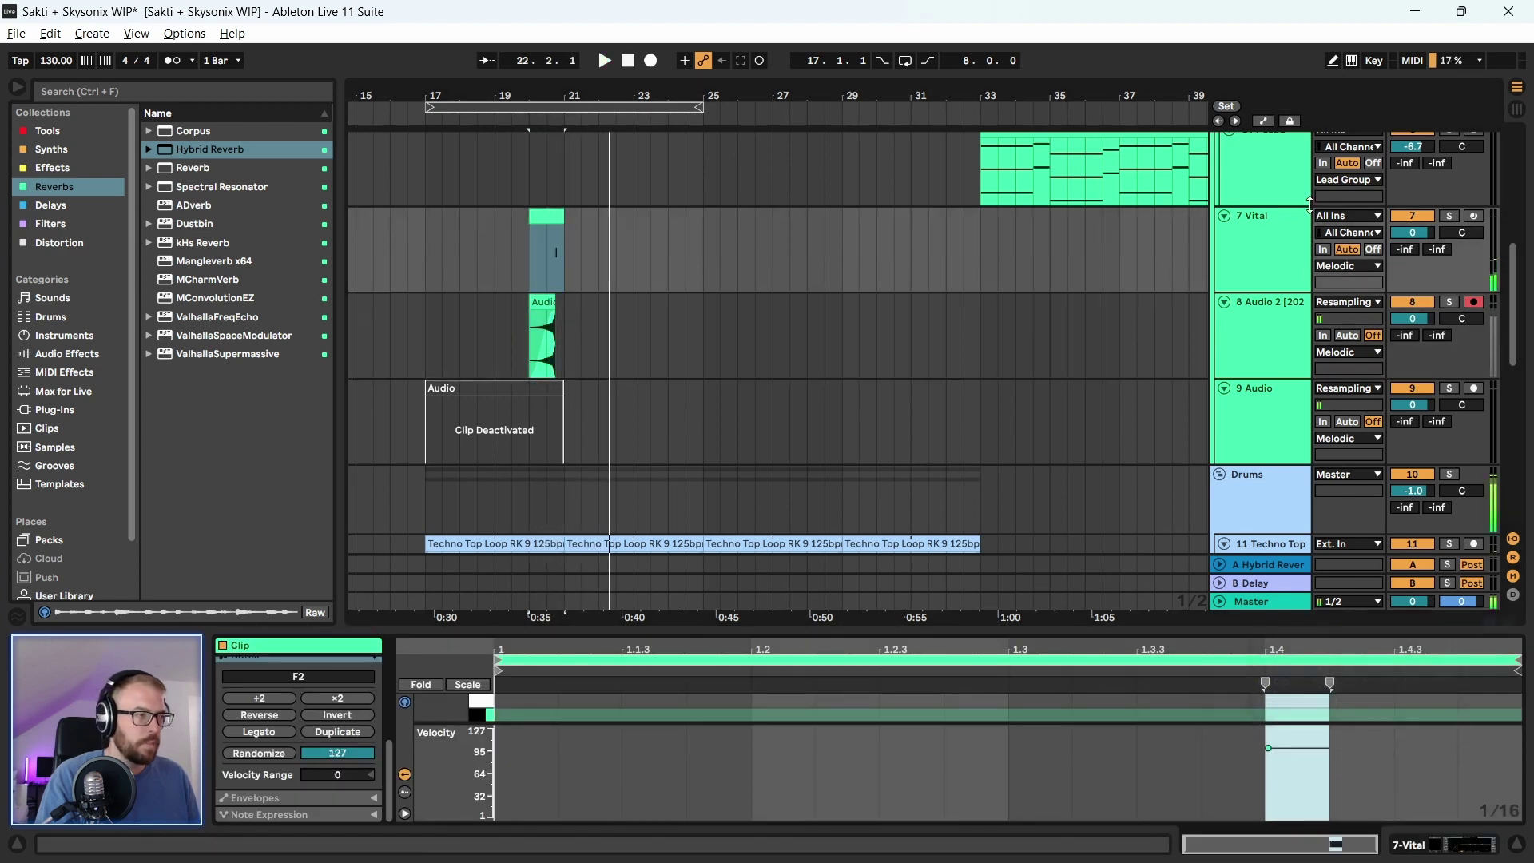
key(shift+Tab)
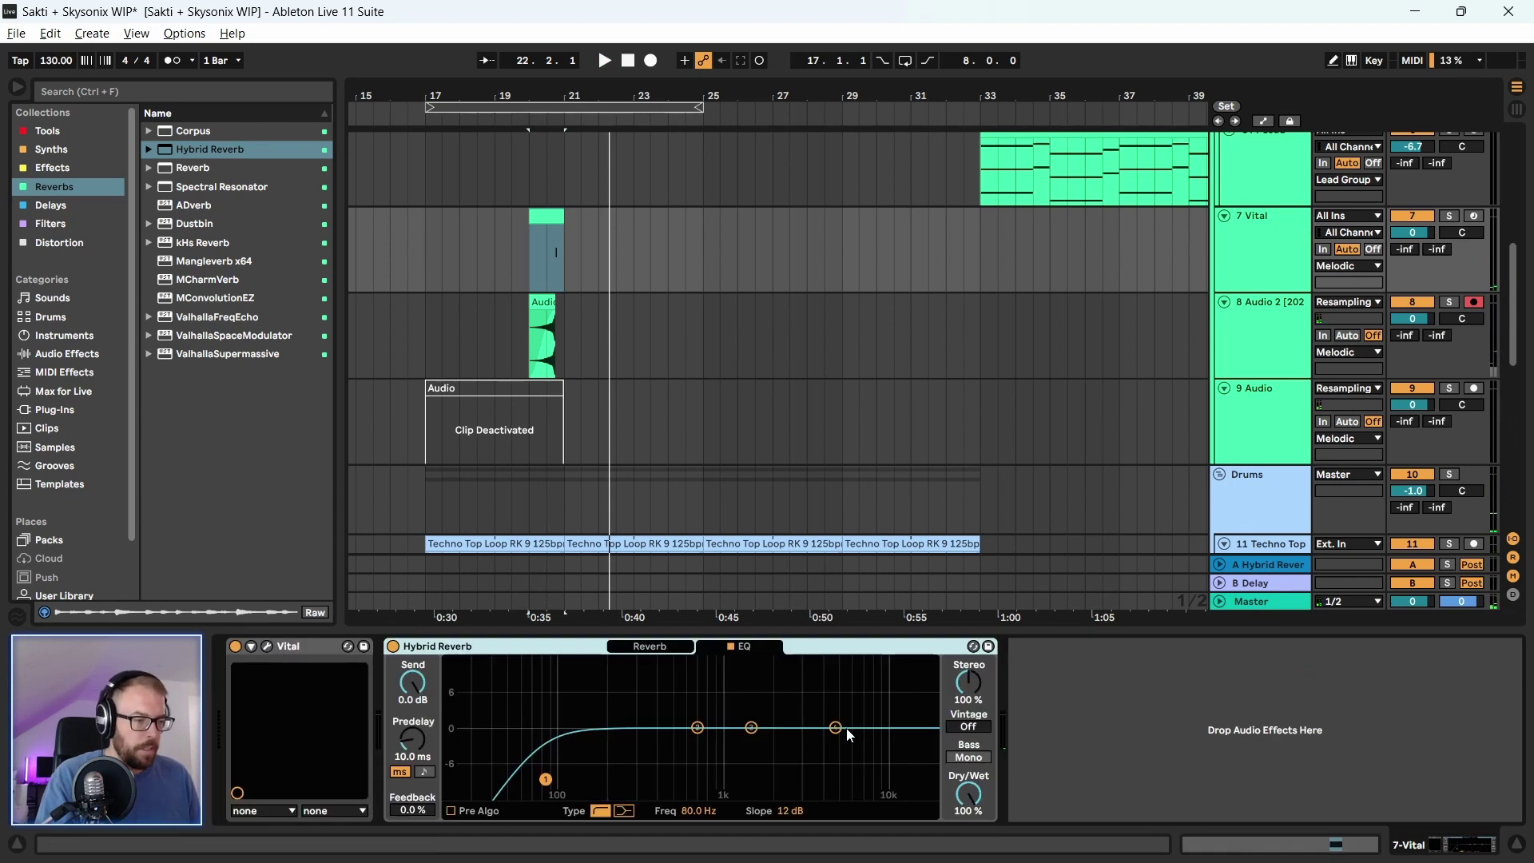
Set Hybrid Reverb's damping on the Vital track to 7.1 % and play the stab to hear the result
drag(836, 727, 711, 695)
click(649, 646)
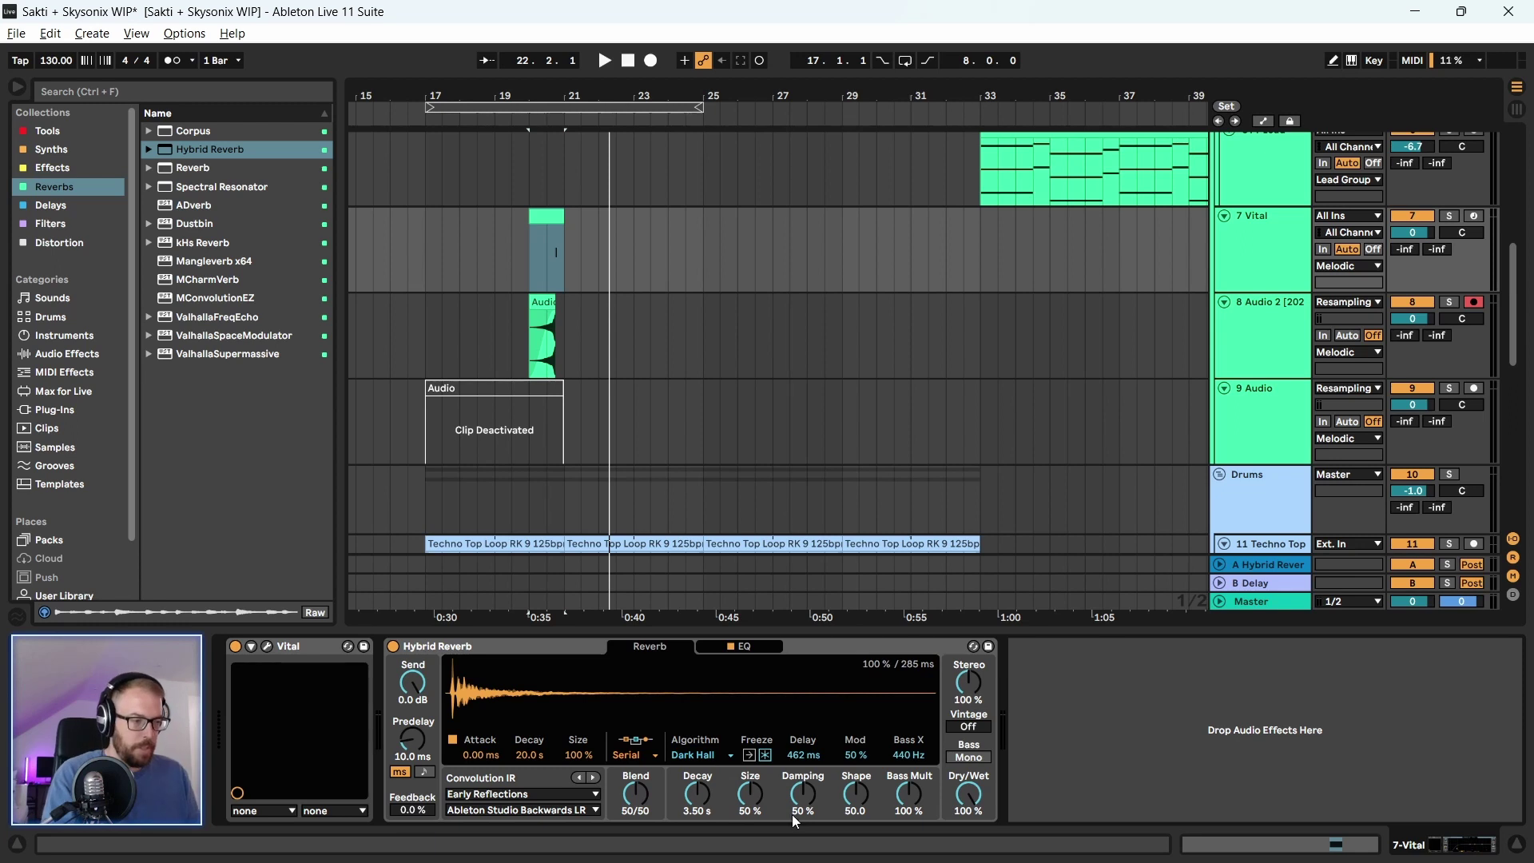
drag(813, 798, 813, 847)
key(space)
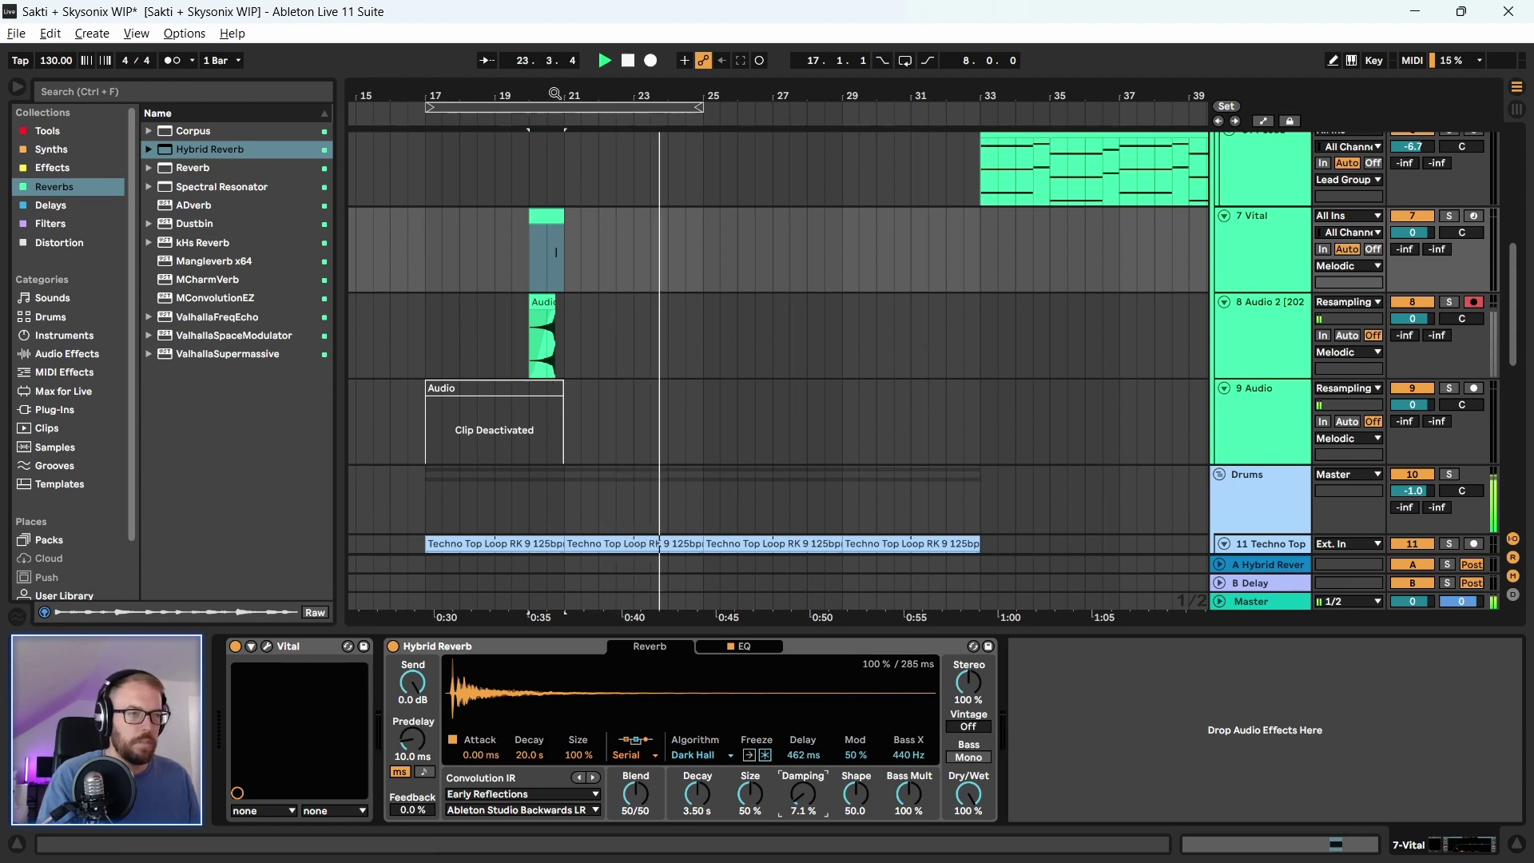
drag(557, 94, 556, 144)
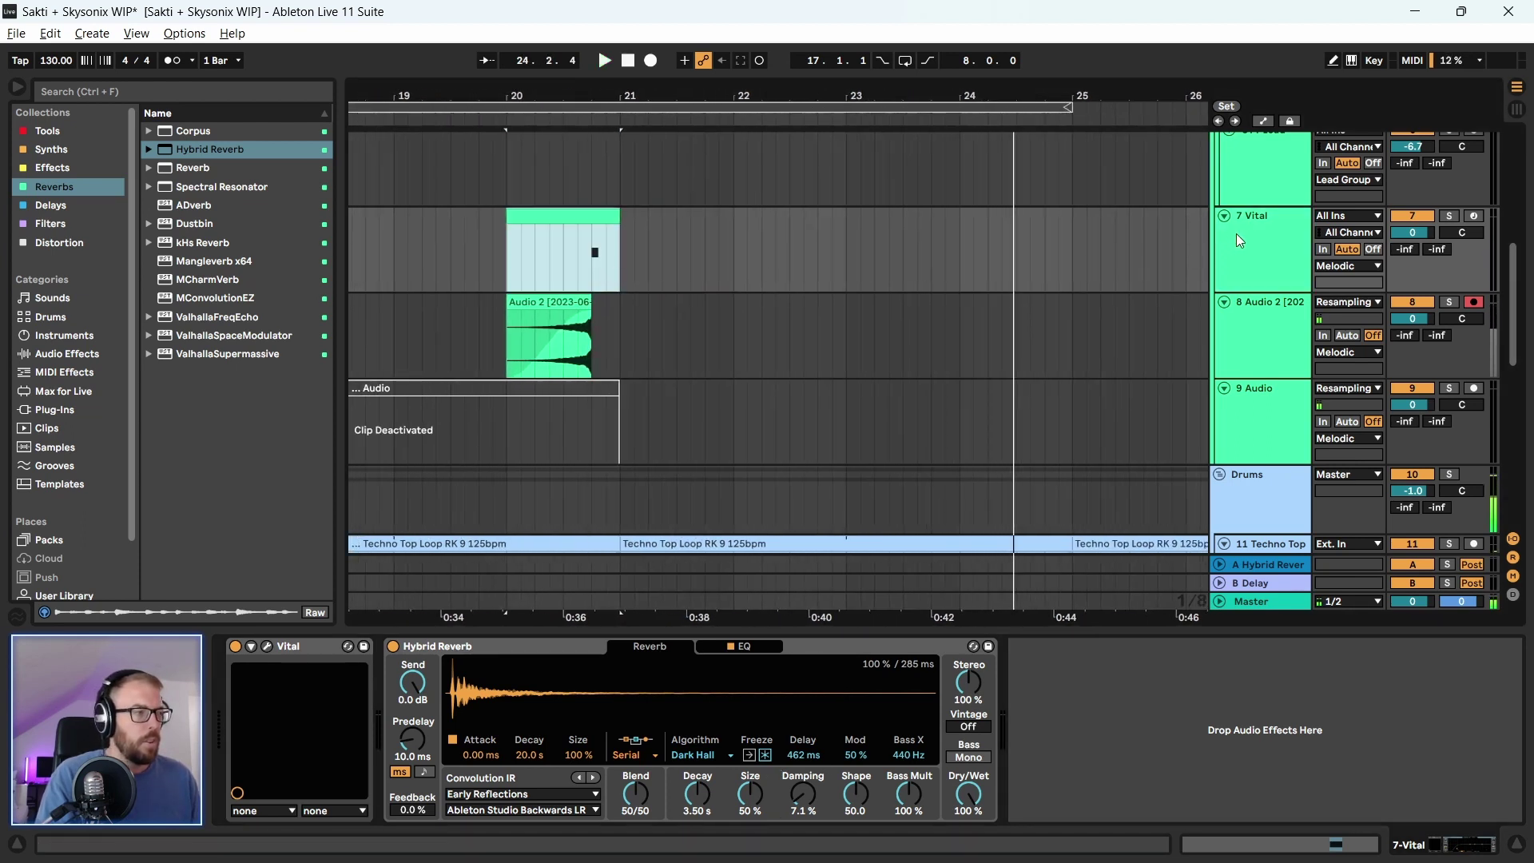
Insert a new audio track directly below the Vital track
click(593, 214)
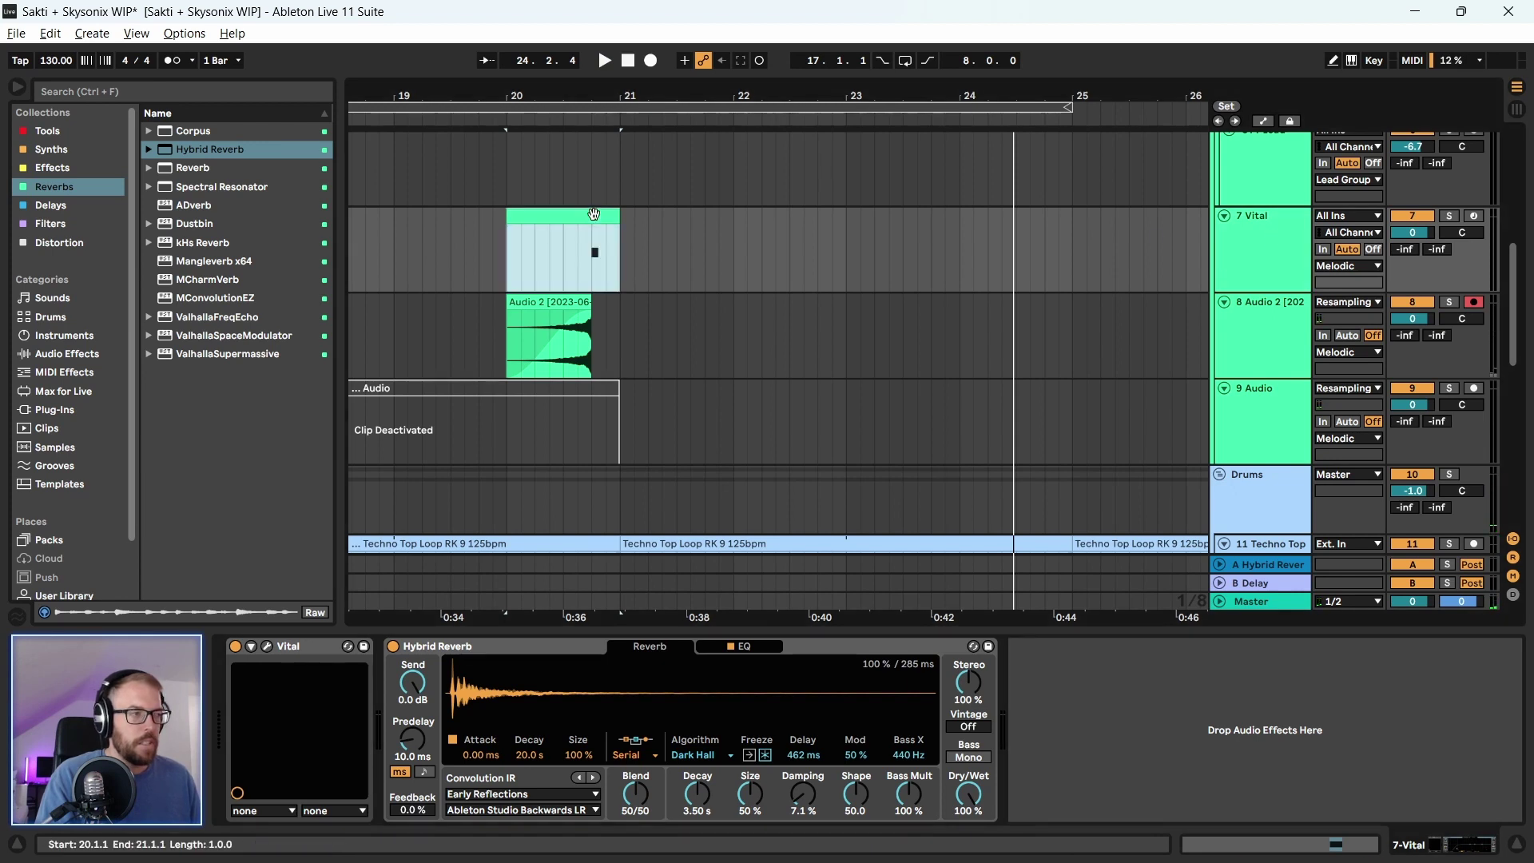
click(1252, 244)
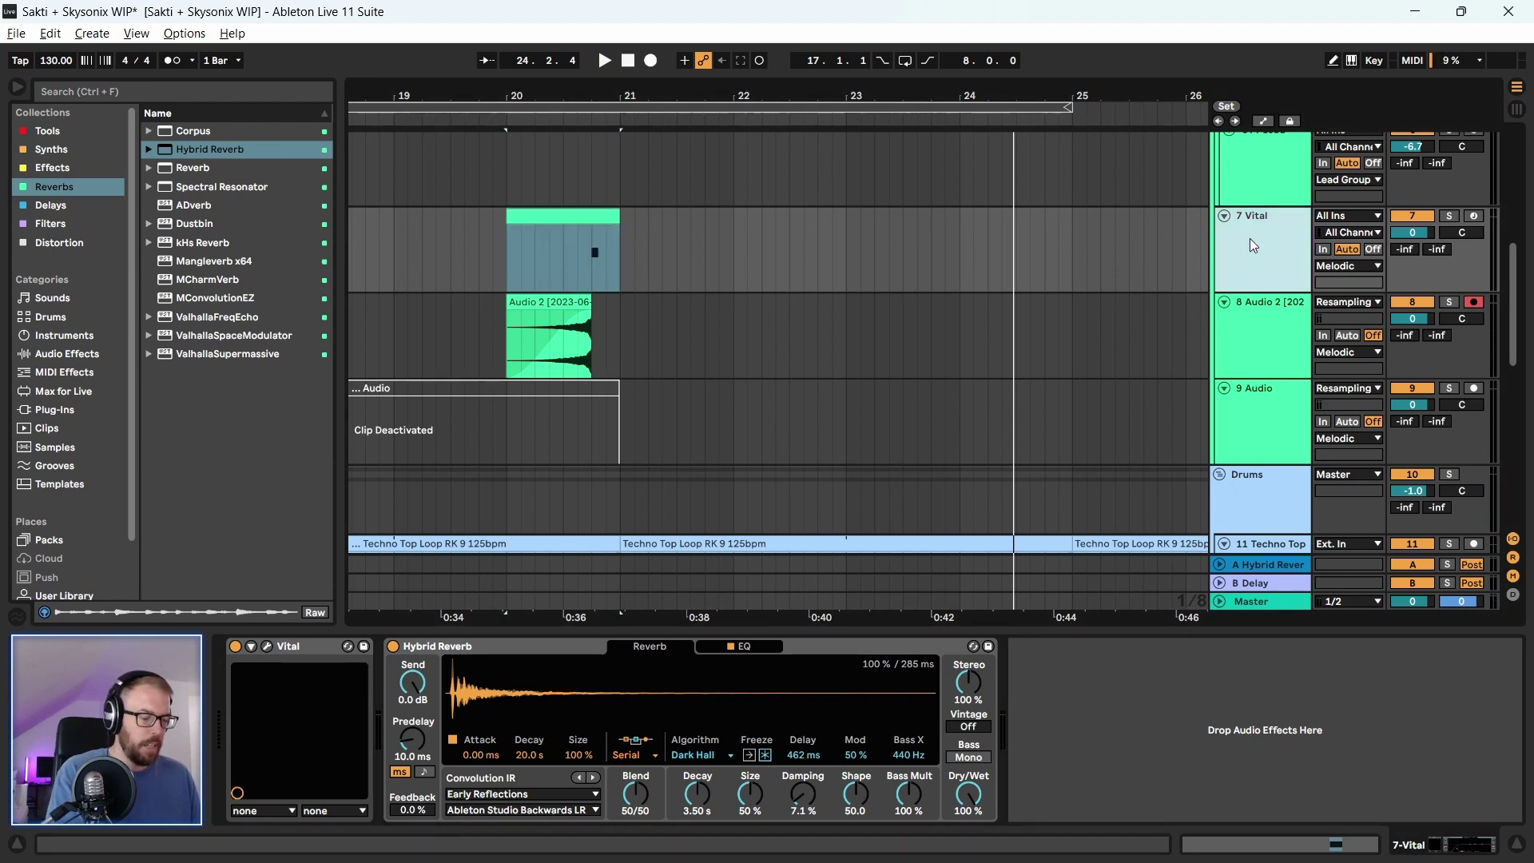
key(ctrl+t)
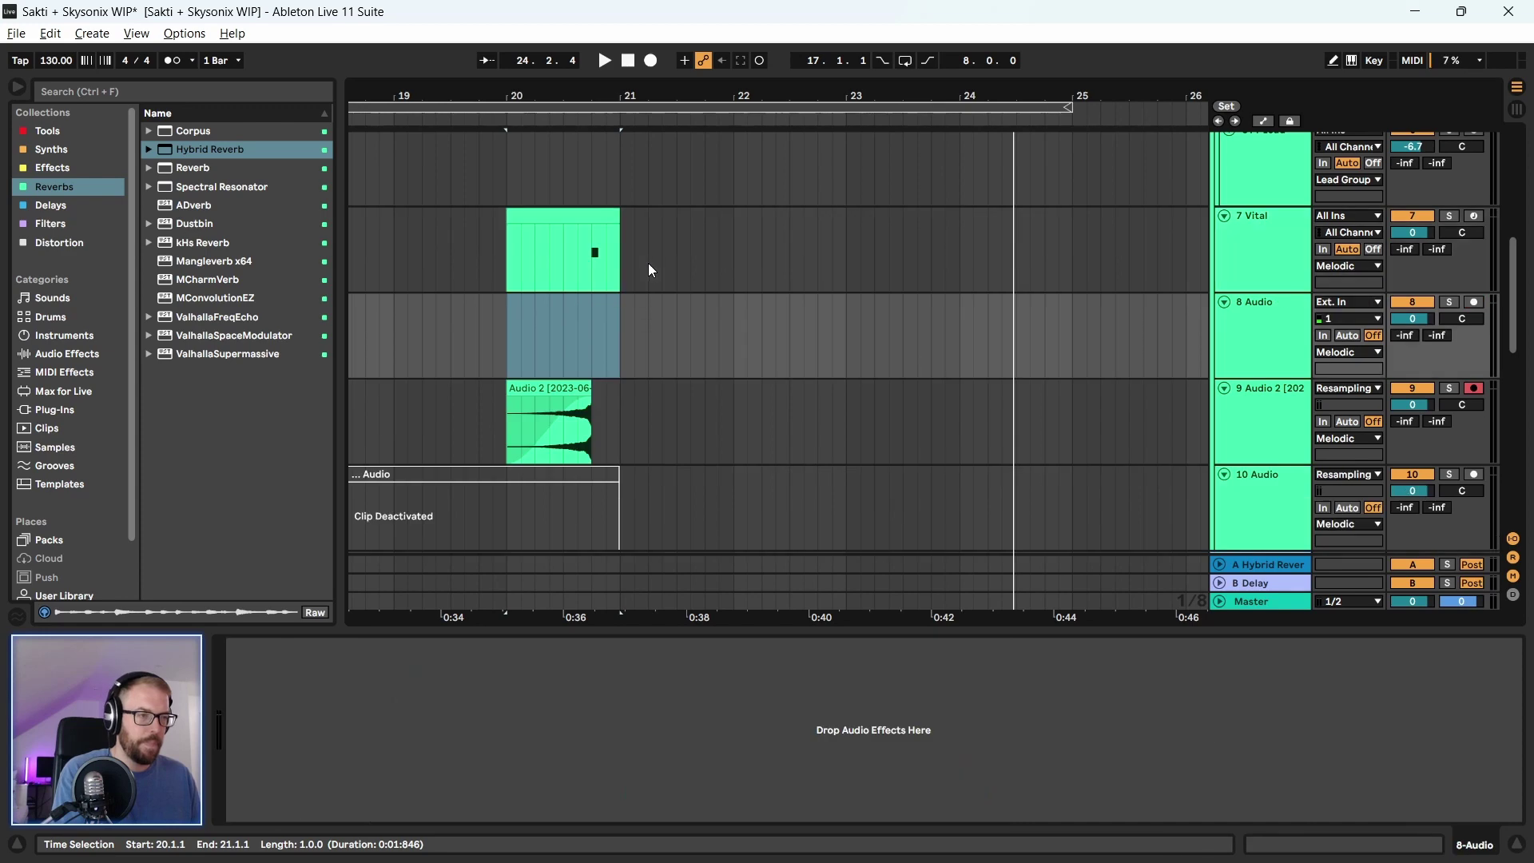
Set the new audio track's input to Resampling and place the insert marker at 20.4.1 on it
click(581, 210)
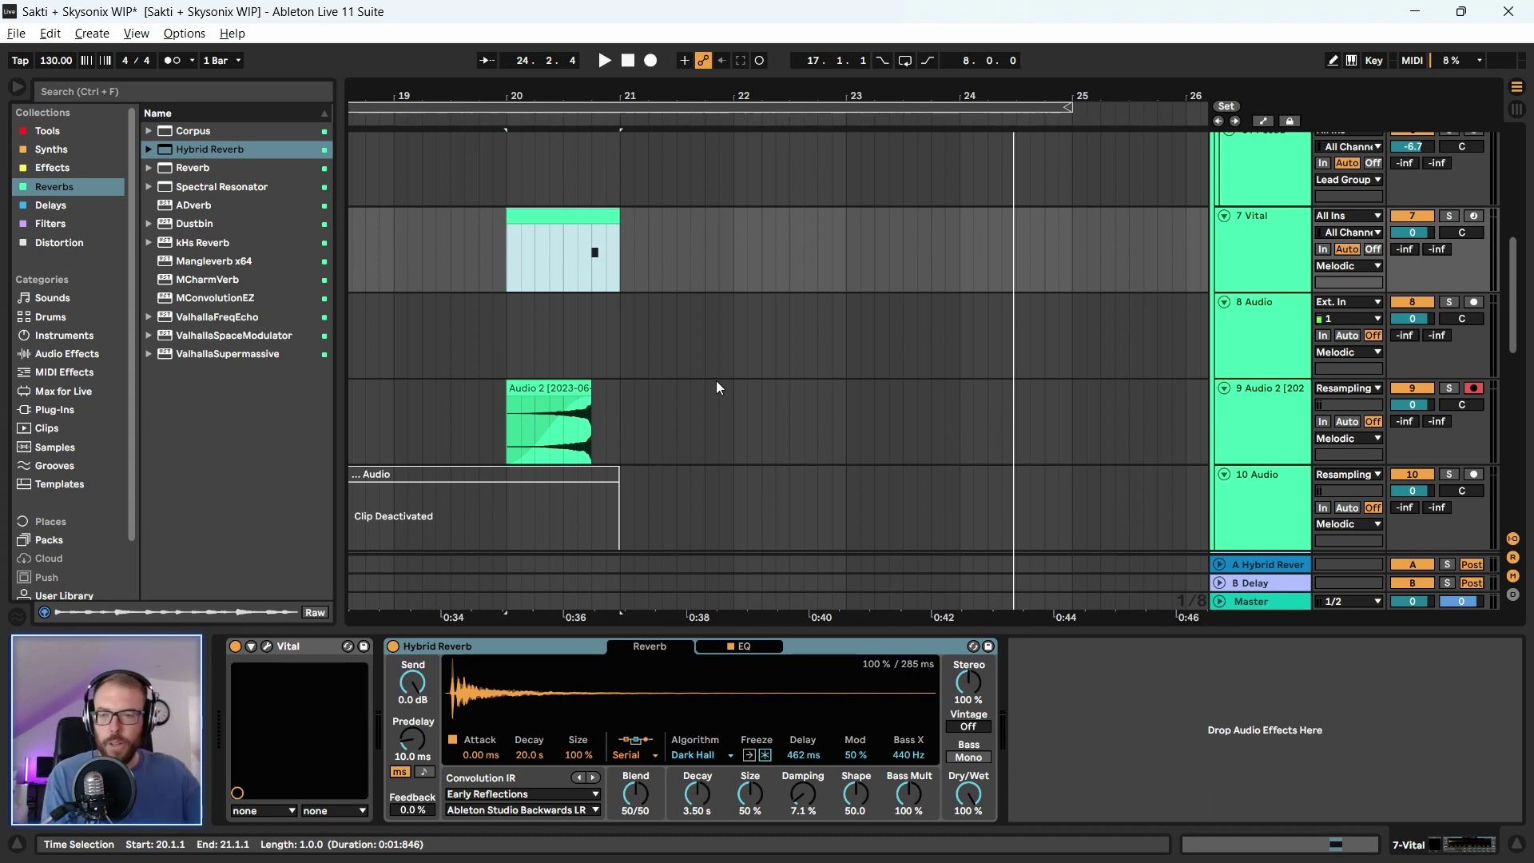
click(577, 324)
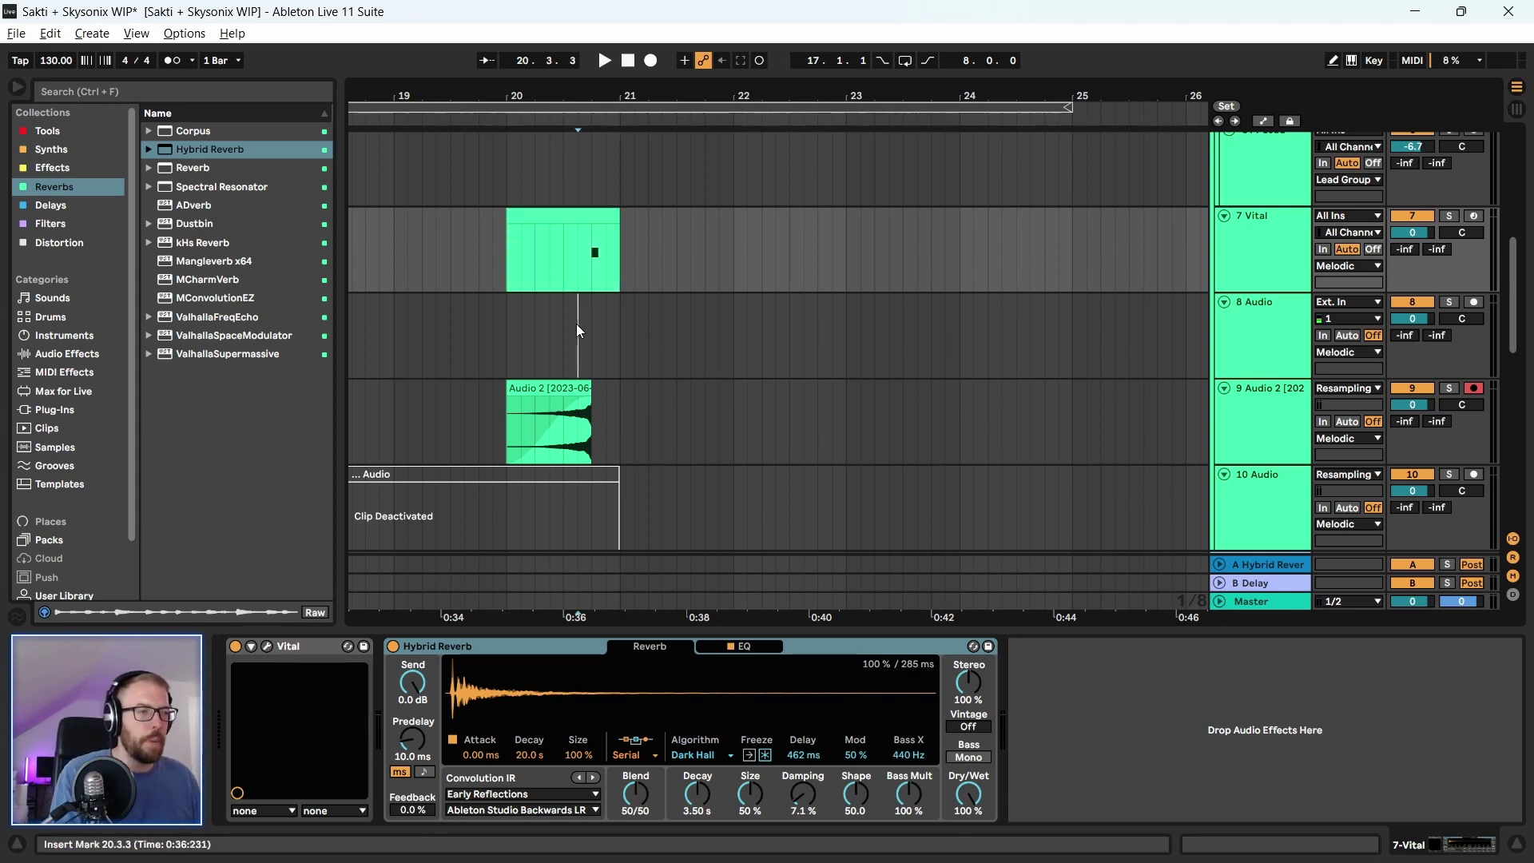
drag(506, 348, 617, 352)
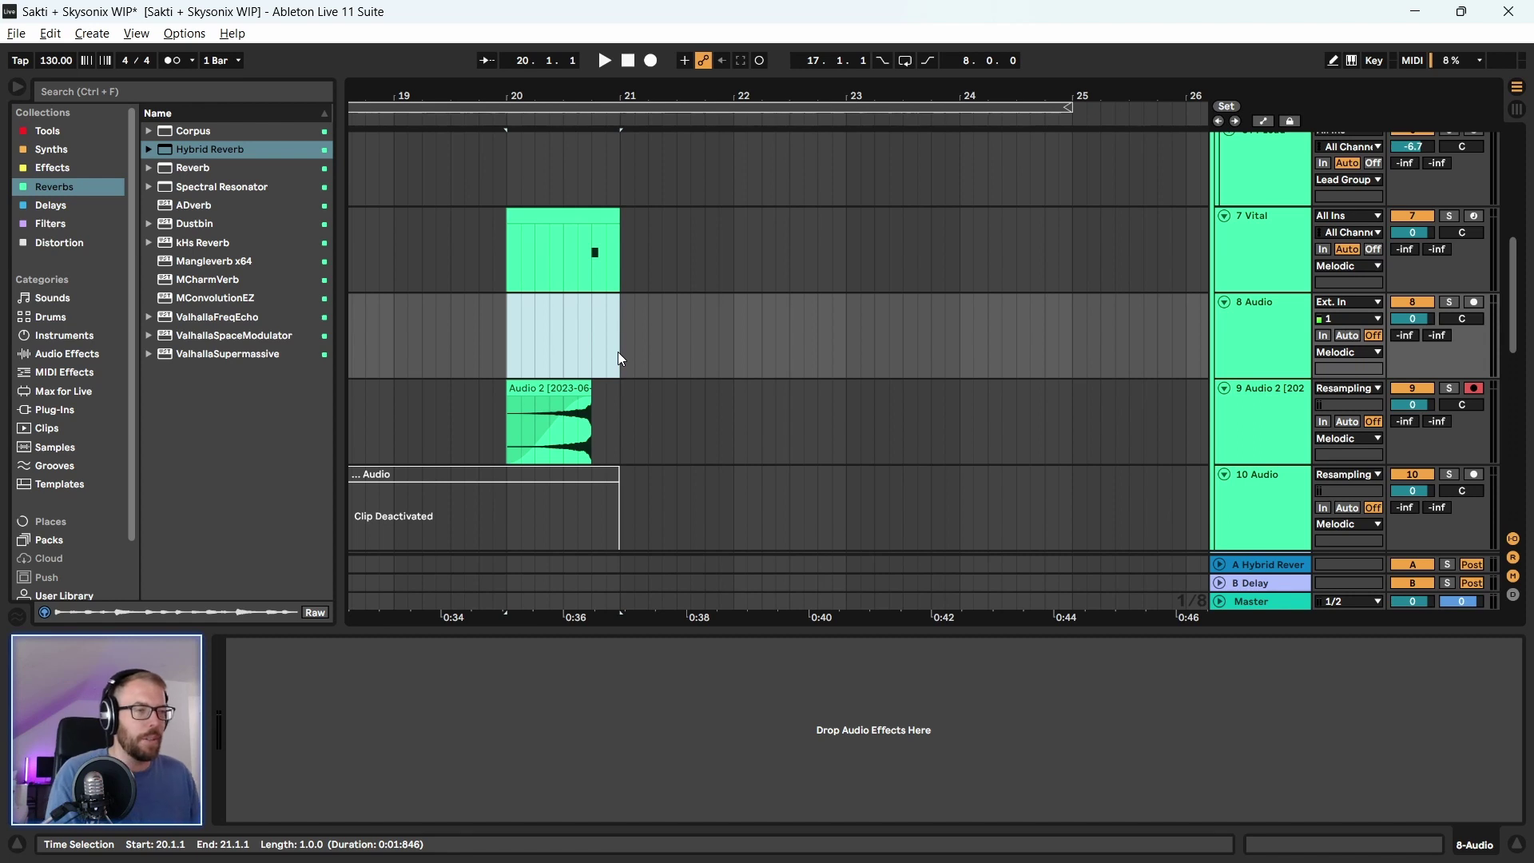
click(1362, 312)
key(Escape)
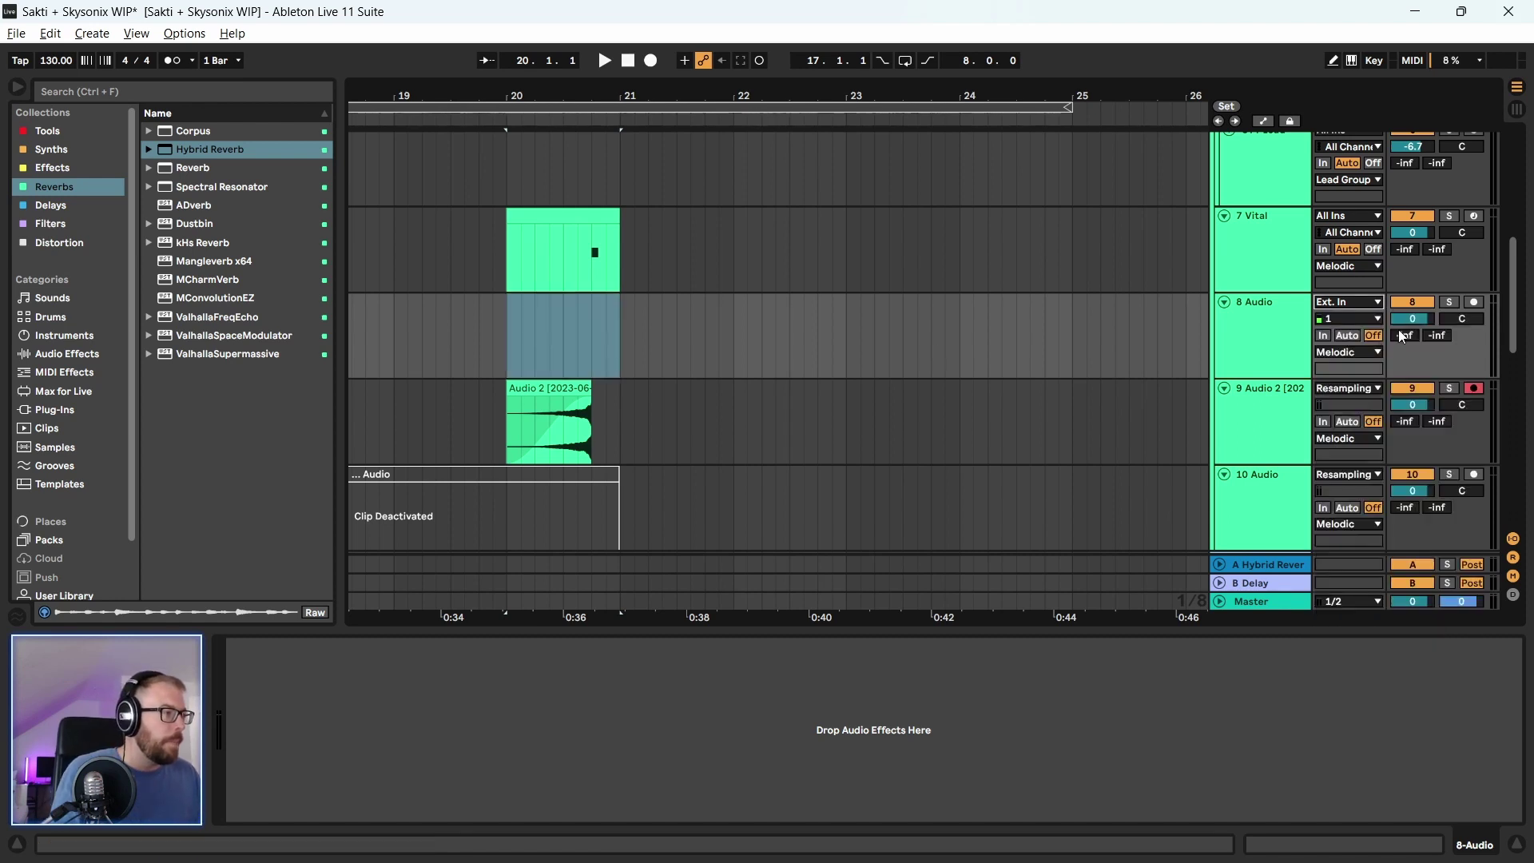
click(617, 337)
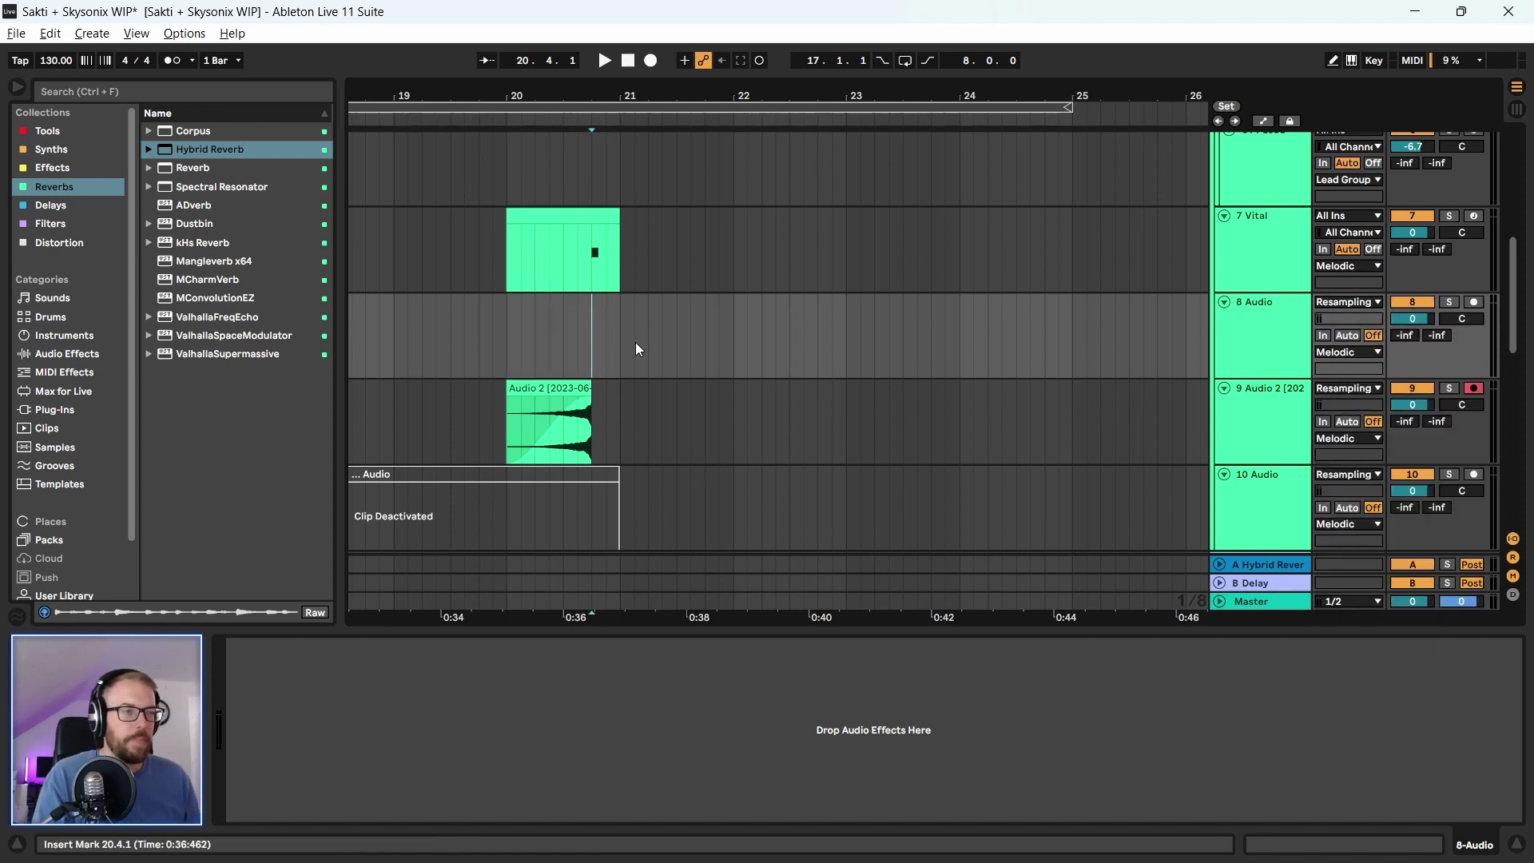
click(590, 348)
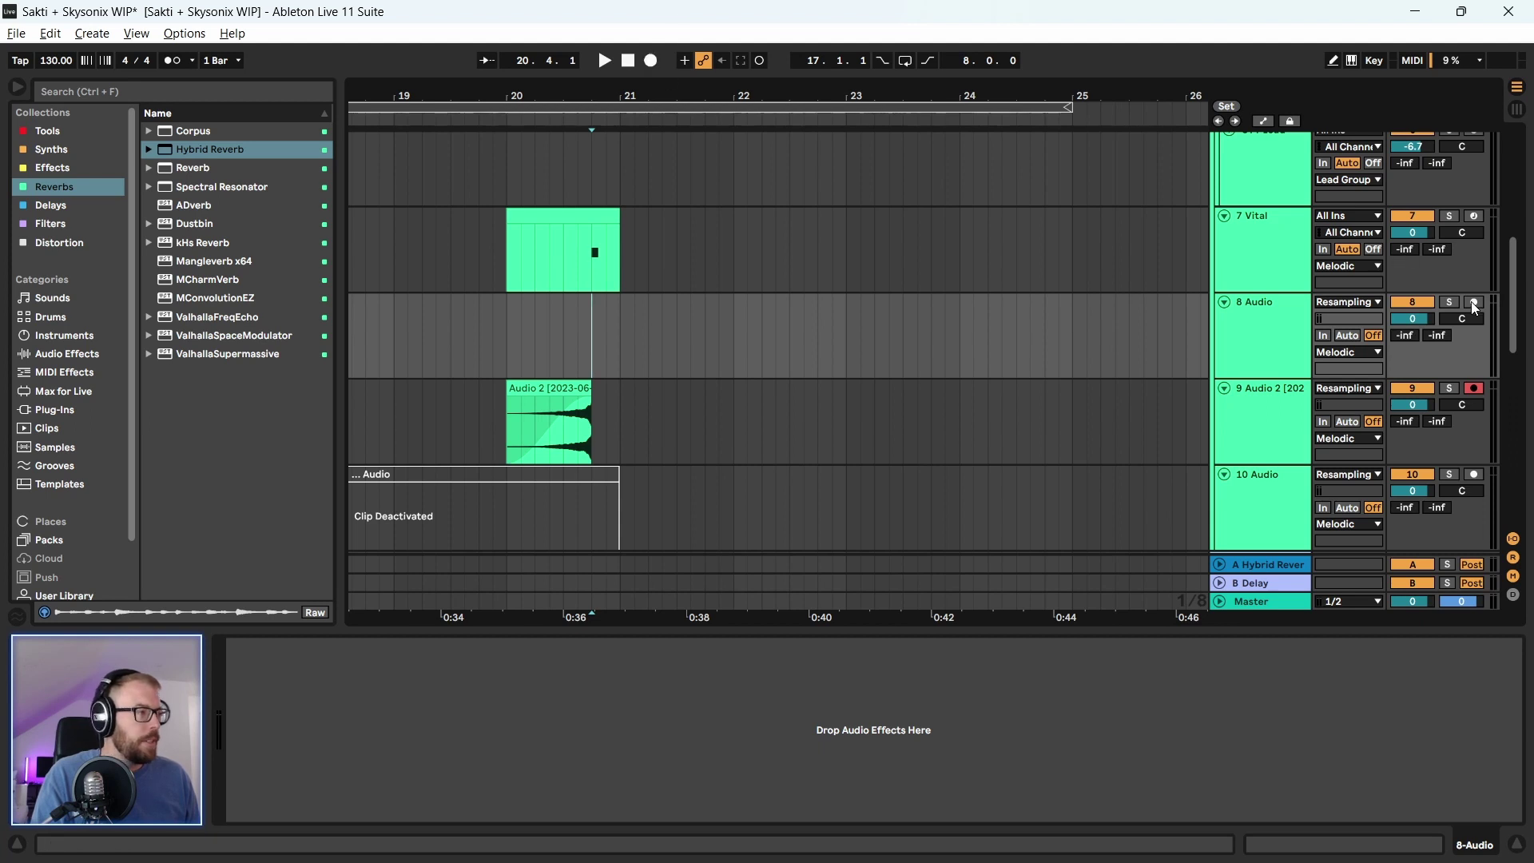
Solo the Vital track, arm the new audio track and record the stab onto it from 20.4.1 to about bar 23
click(1450, 216)
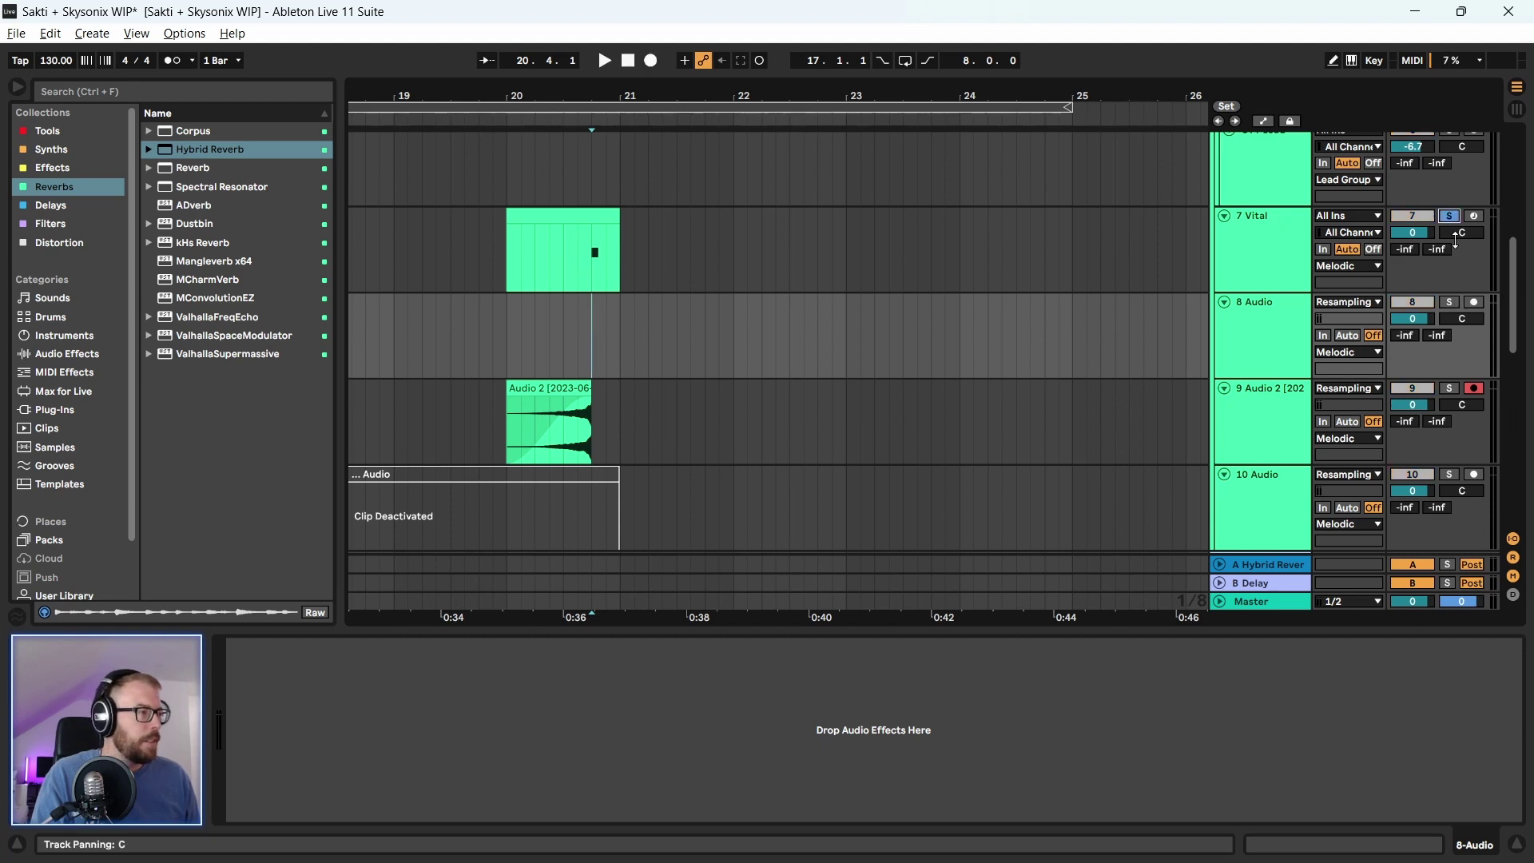
click(649, 60)
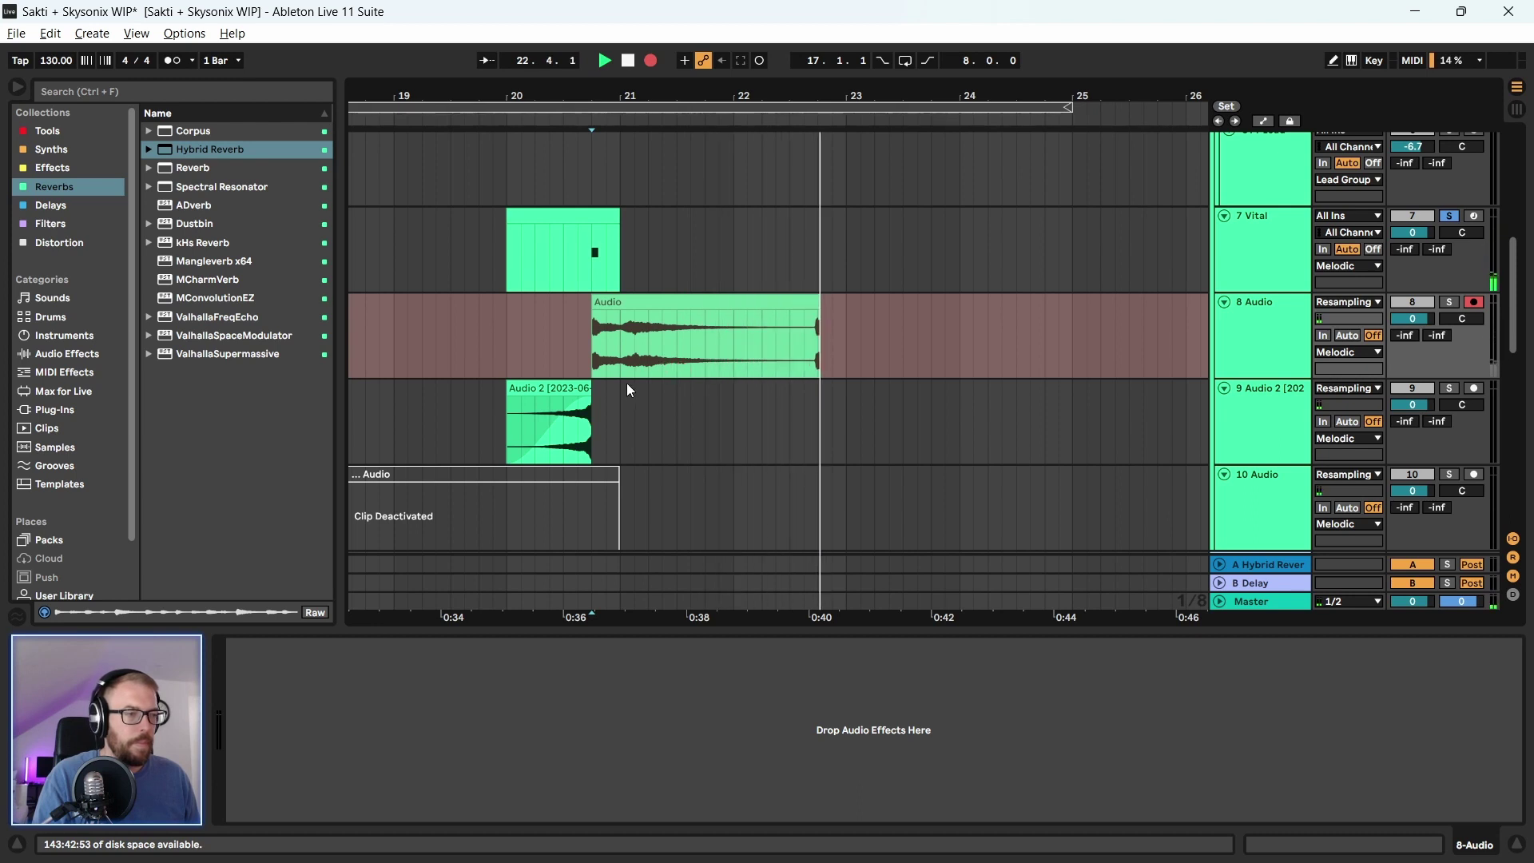
key(space)
Delete the recorded clip's section from 20.4.1 to 21.1.1, and unsolo and deactivate the Vital track
drag(621, 358, 605, 356)
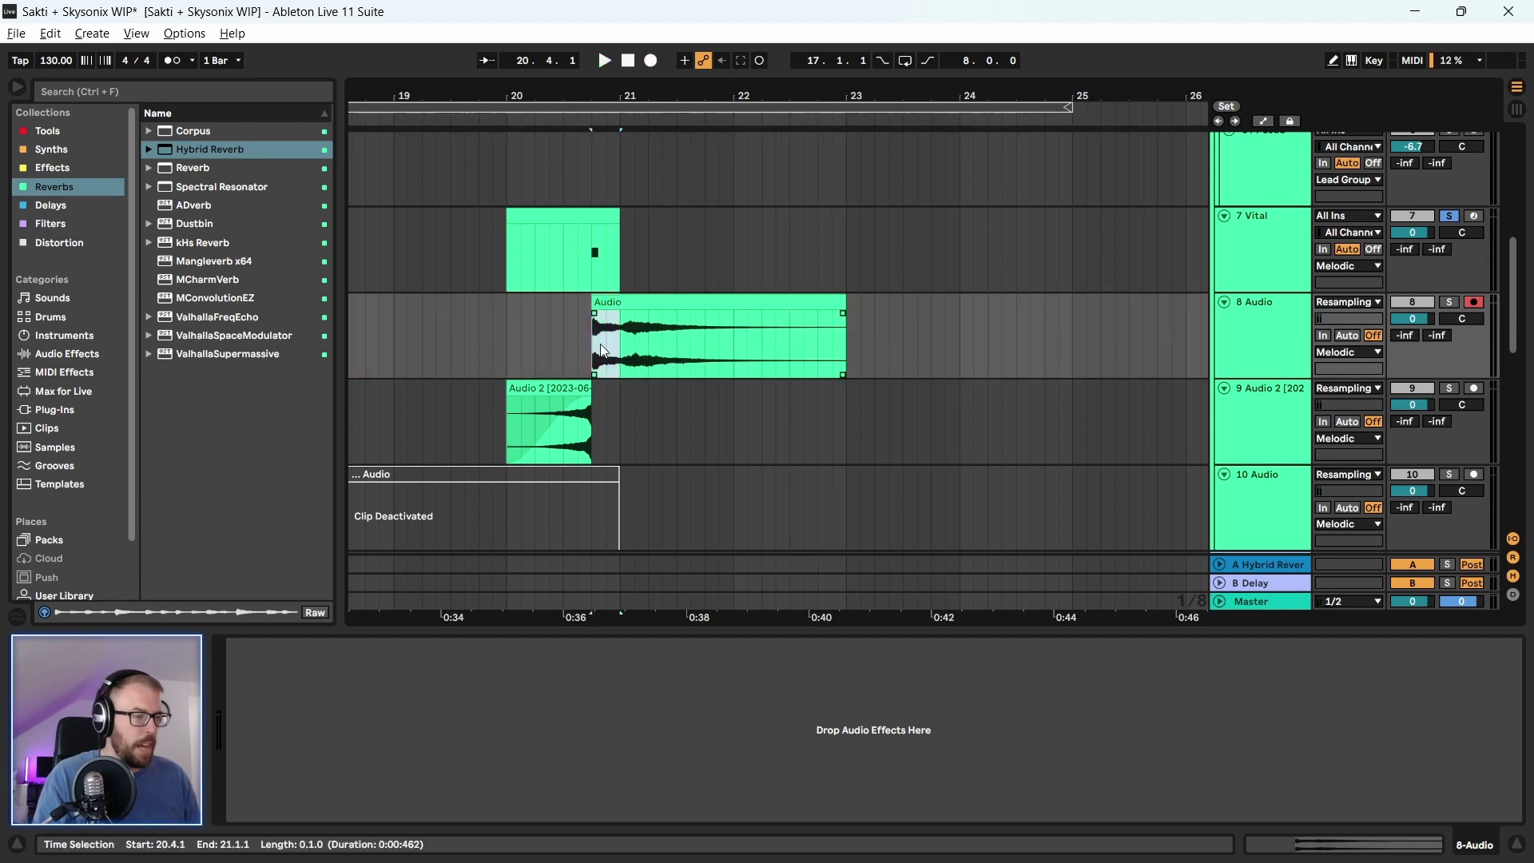
key(Delete)
drag(620, 262, 493, 251)
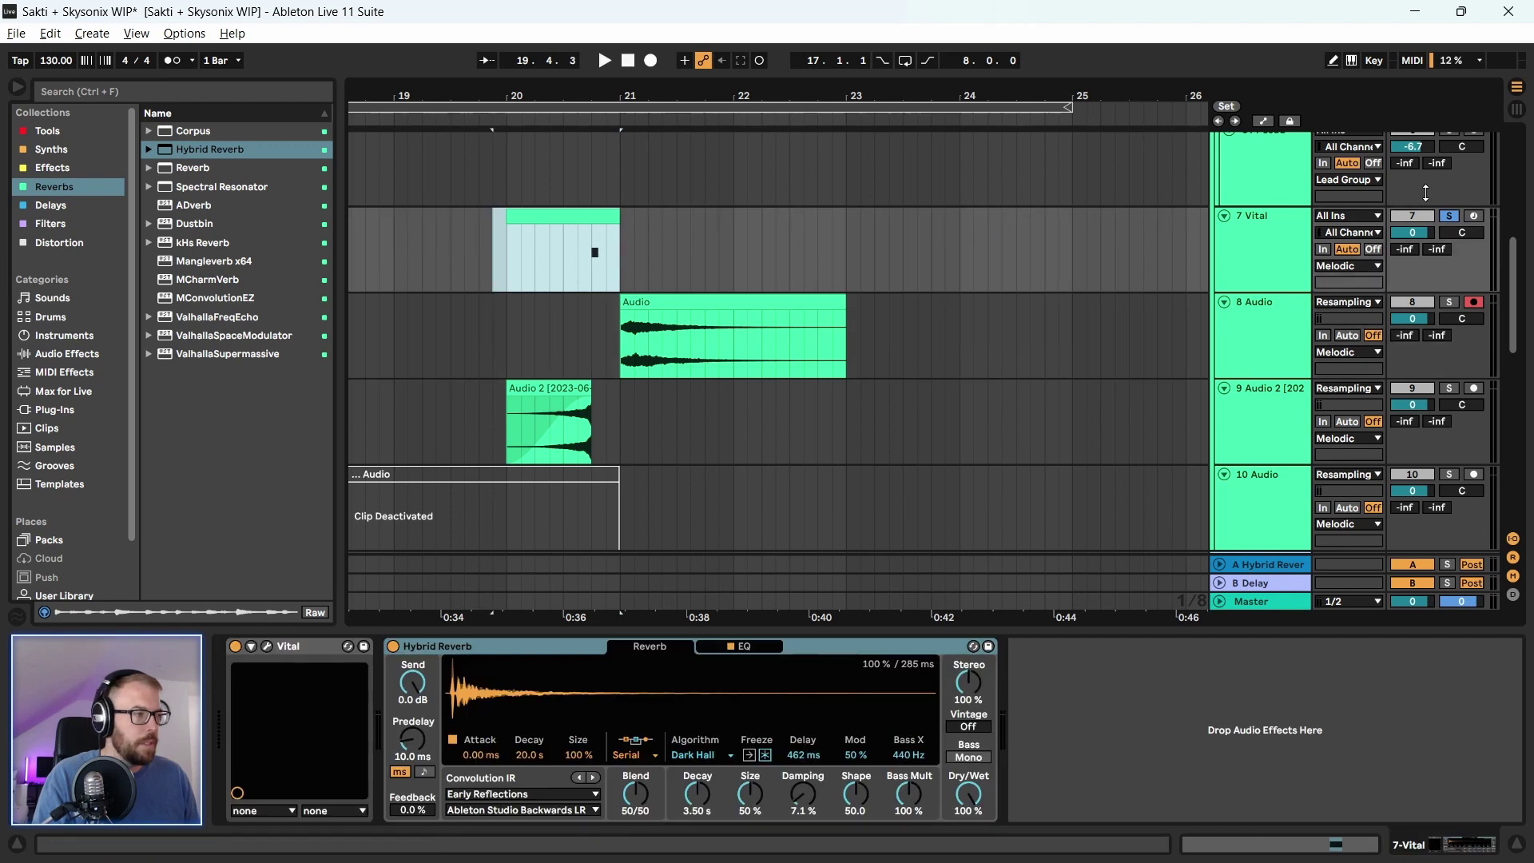
click(503, 361)
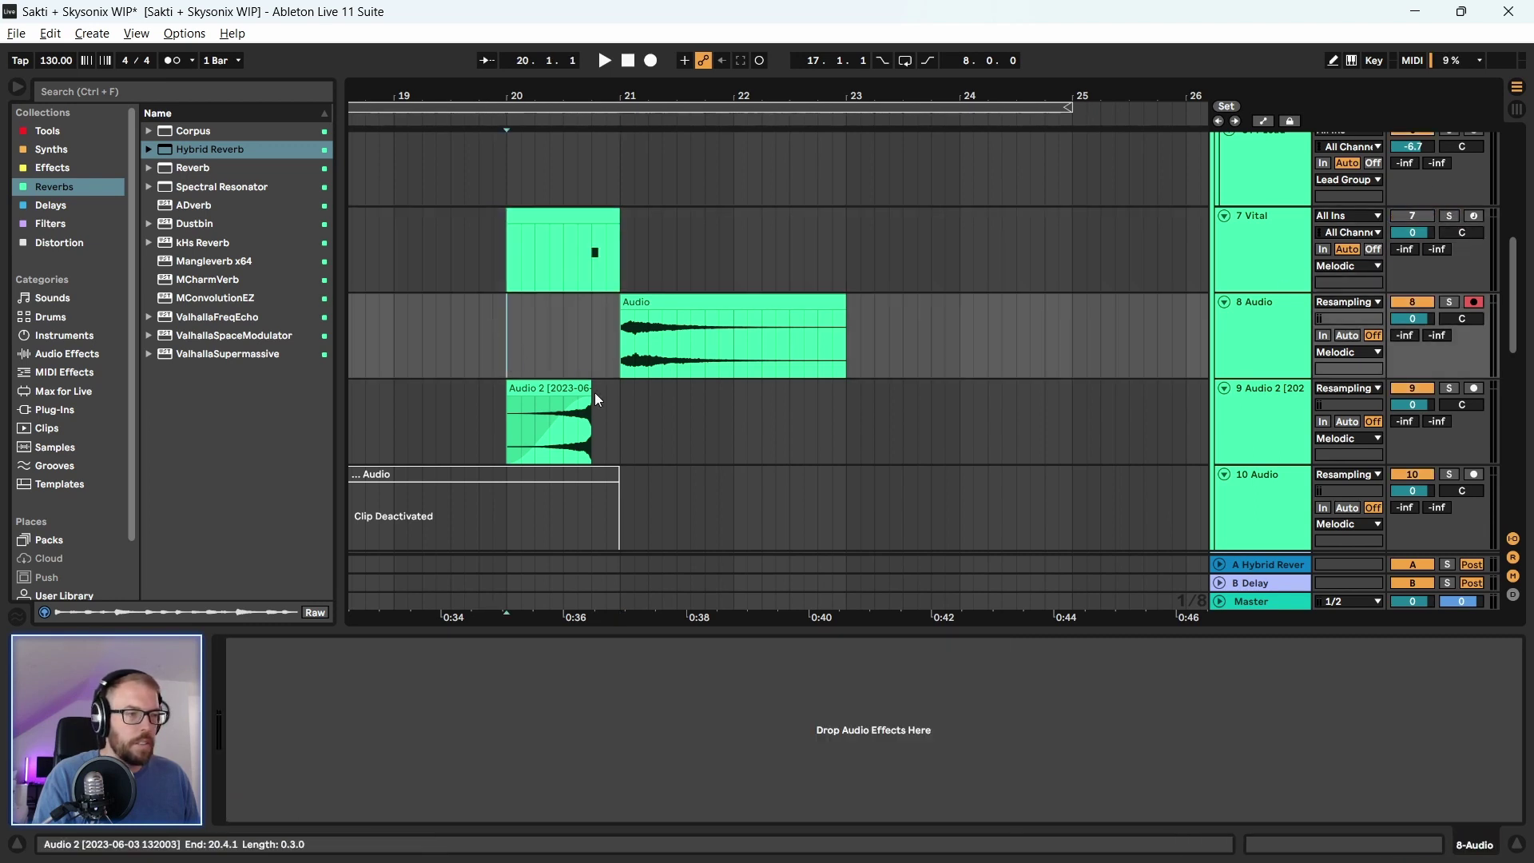
Lower the reversed swell's track volume to -4.7 dB and play the transition from 20.1.1
click(591, 408)
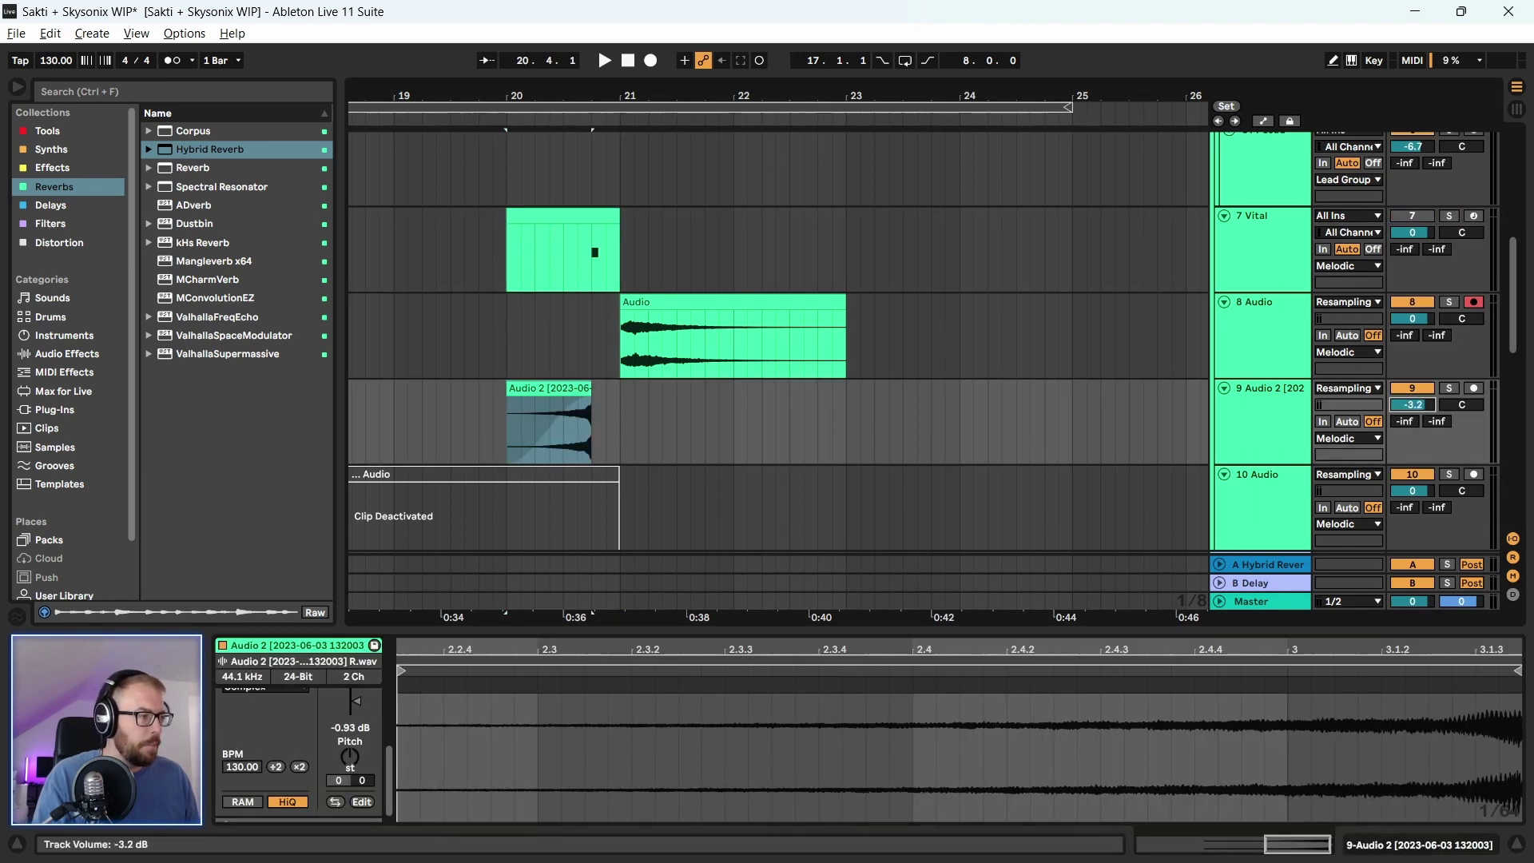
click(511, 357)
key(space)
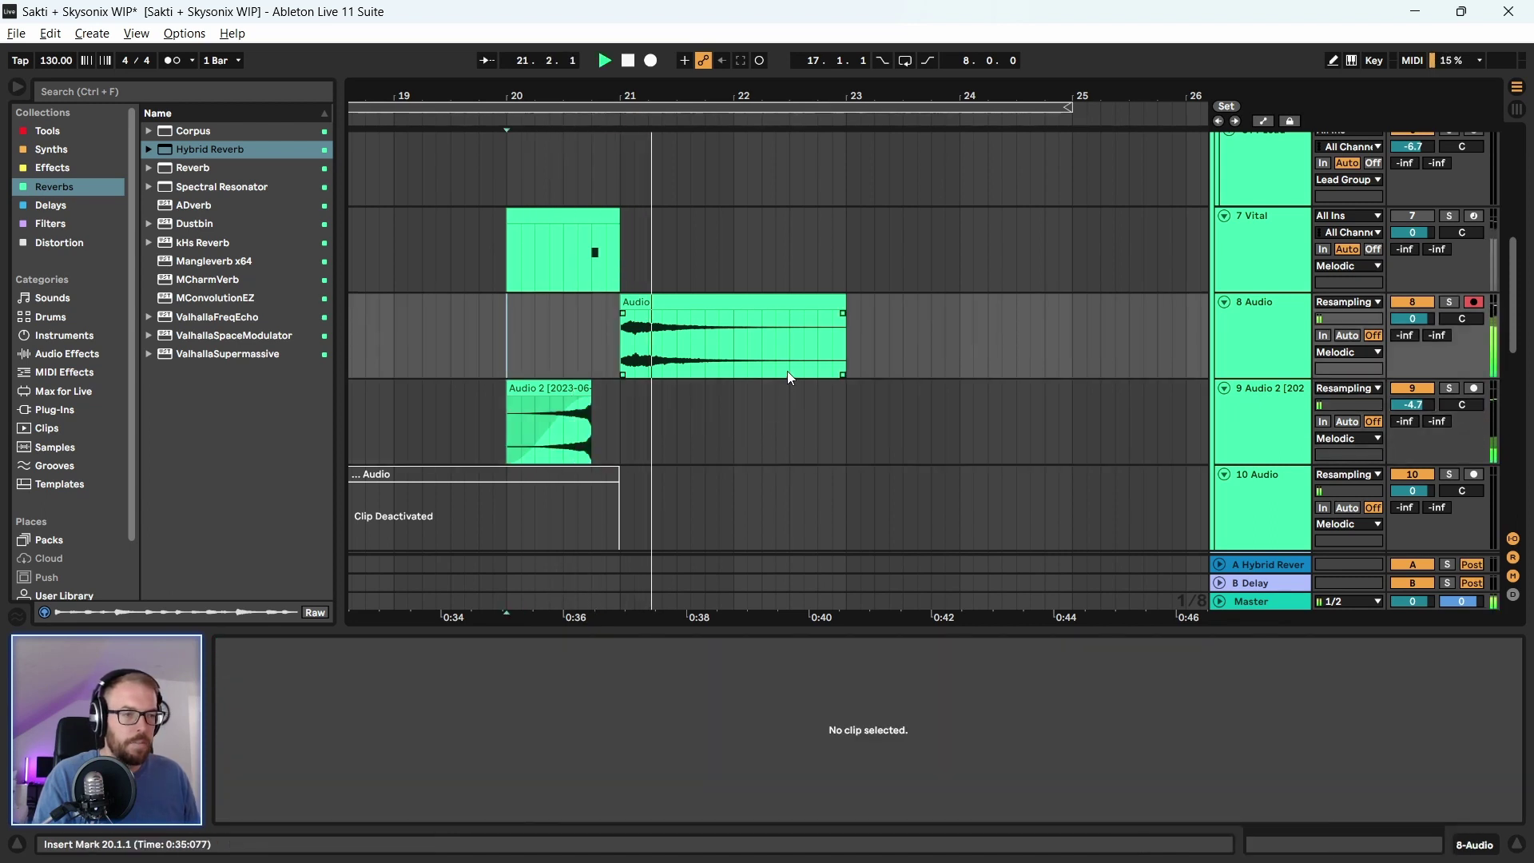
scroll(603, 148, down, 1)
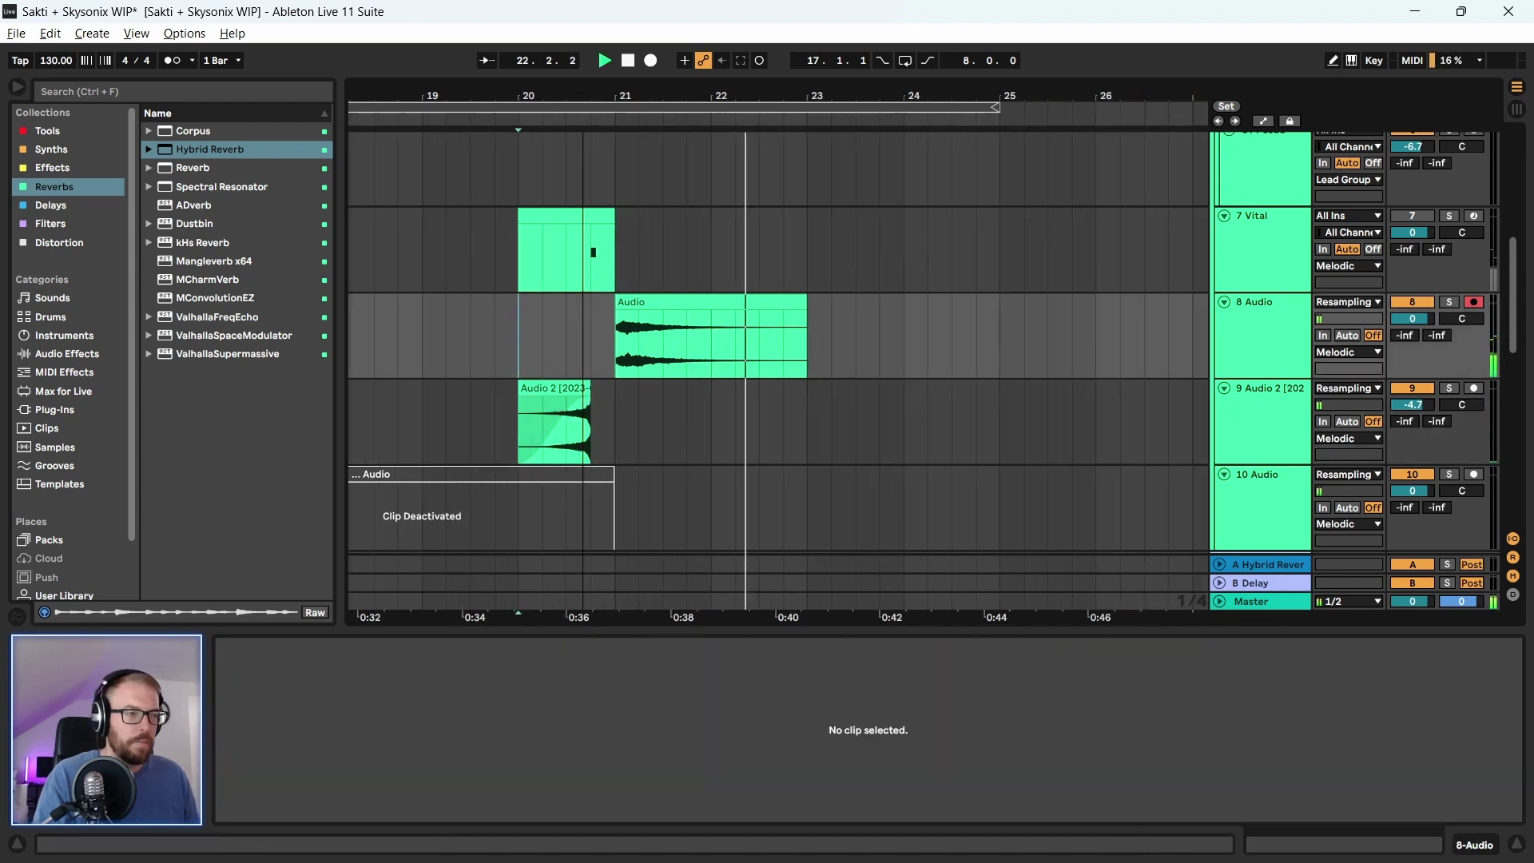
key(space)
Move the recorded stab clip to start at 21.1.3 and play from 20.1.1
scroll(612, 136, up, 4)
click(670, 304)
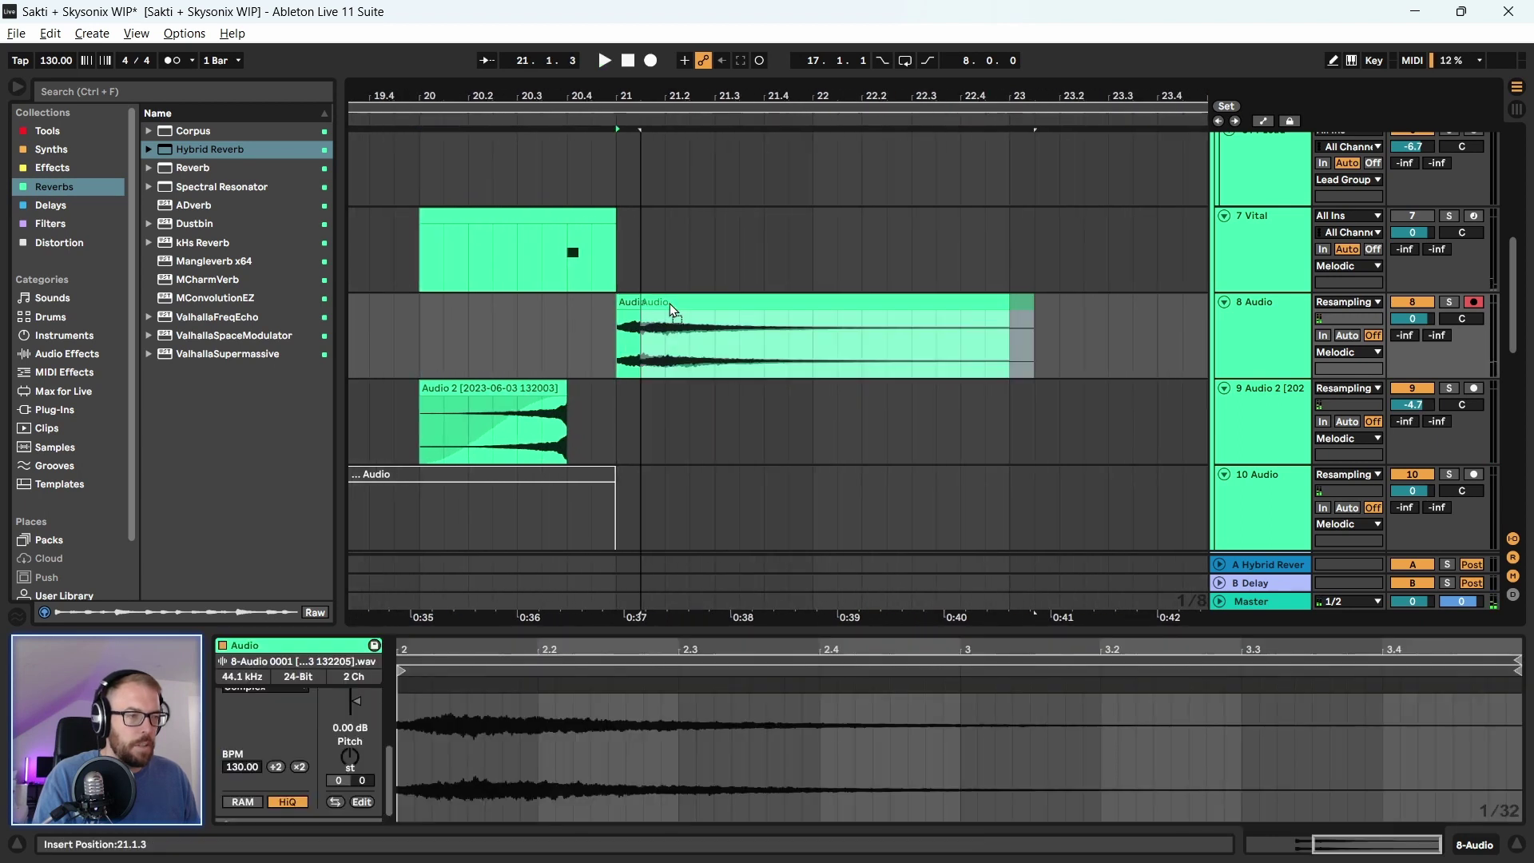
click(412, 347)
key(space)
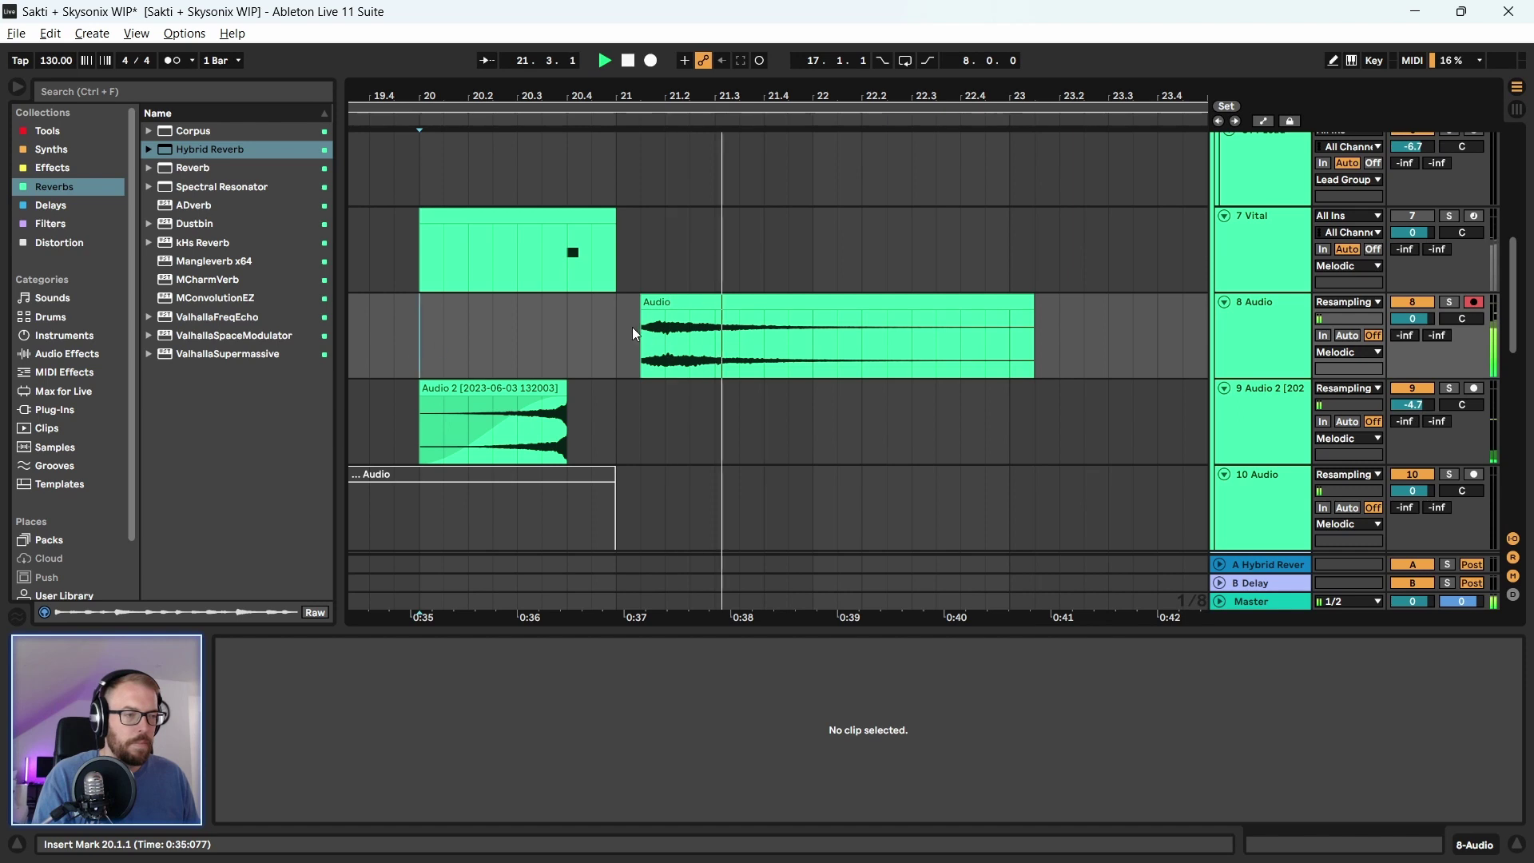
Move the recorded stab clip to 21.2.1 and the reversed swell to 20.1.3, and audition them from 20.1.1
drag(649, 305, 675, 305)
click(670, 319)
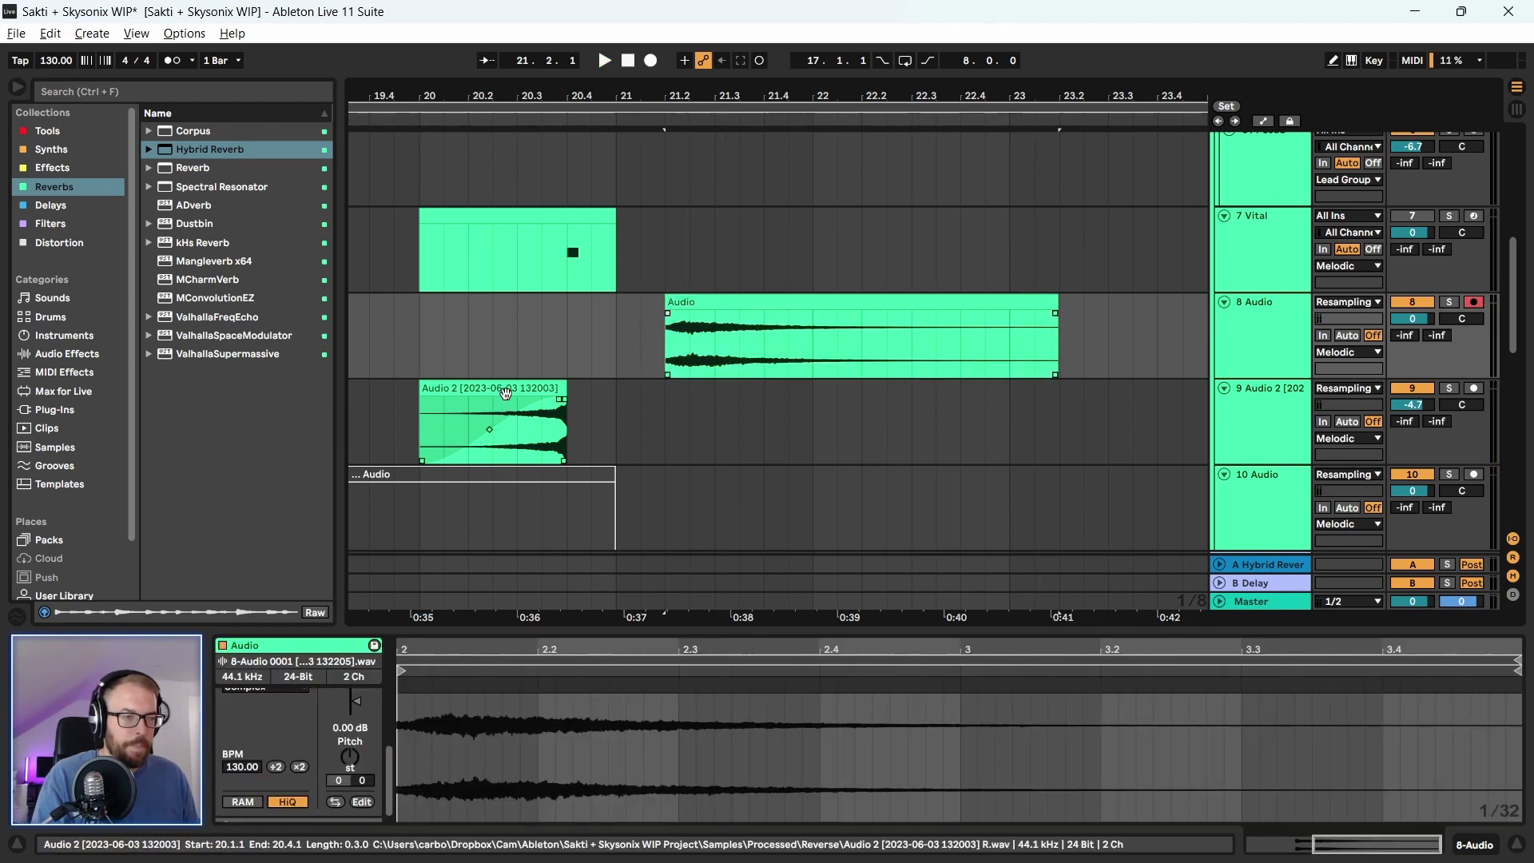
drag(506, 392, 524, 397)
click(420, 442)
key(space)
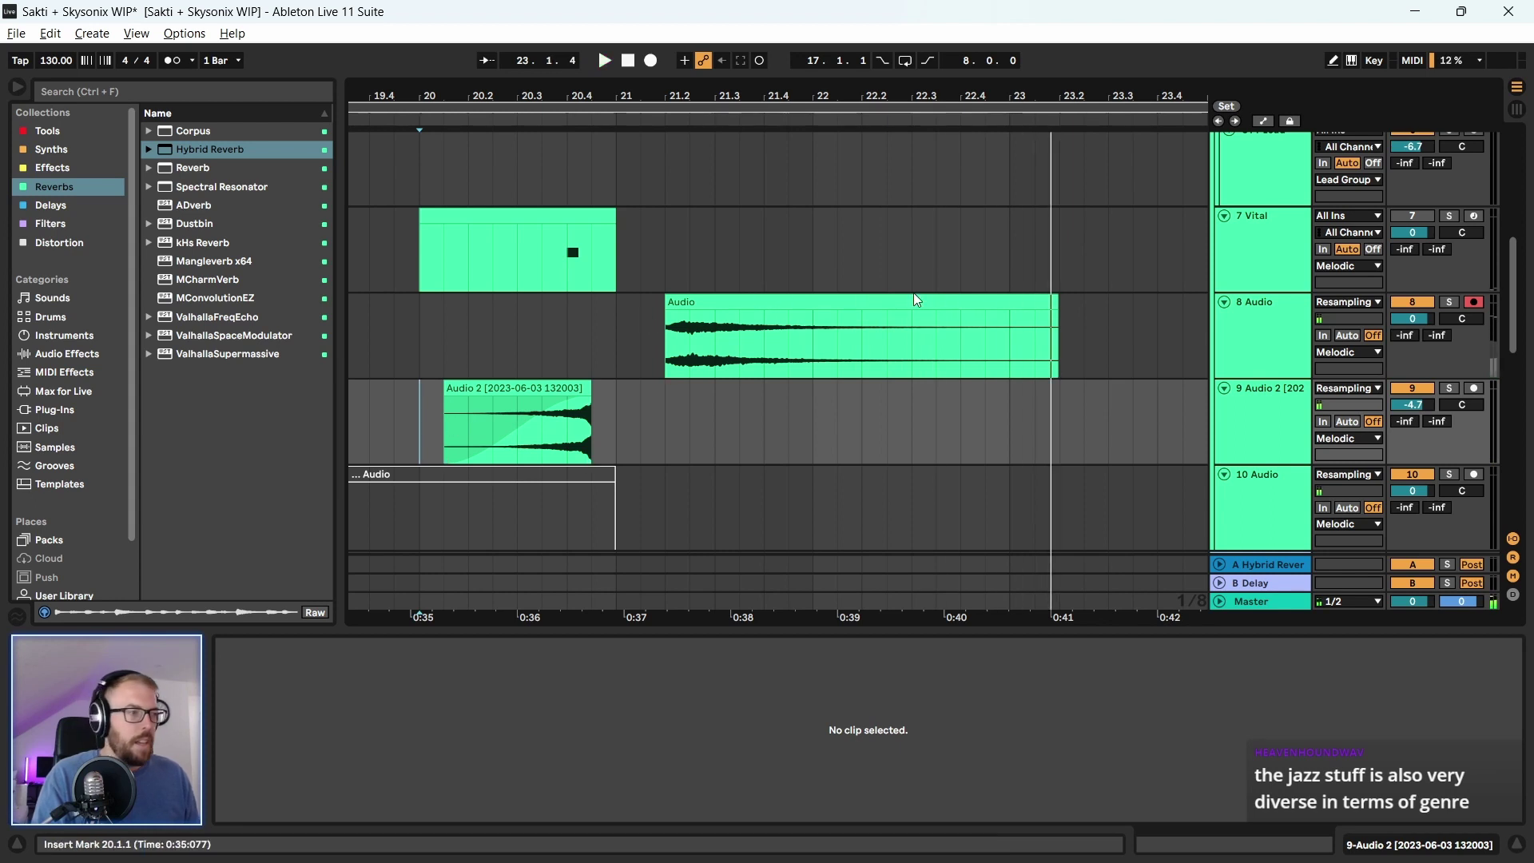
Trim the beginning off the recorded stab clip, keeping its start at 21.2.1, and end it with a fade-out at about bar 23
scroll(645, 297, up, 5)
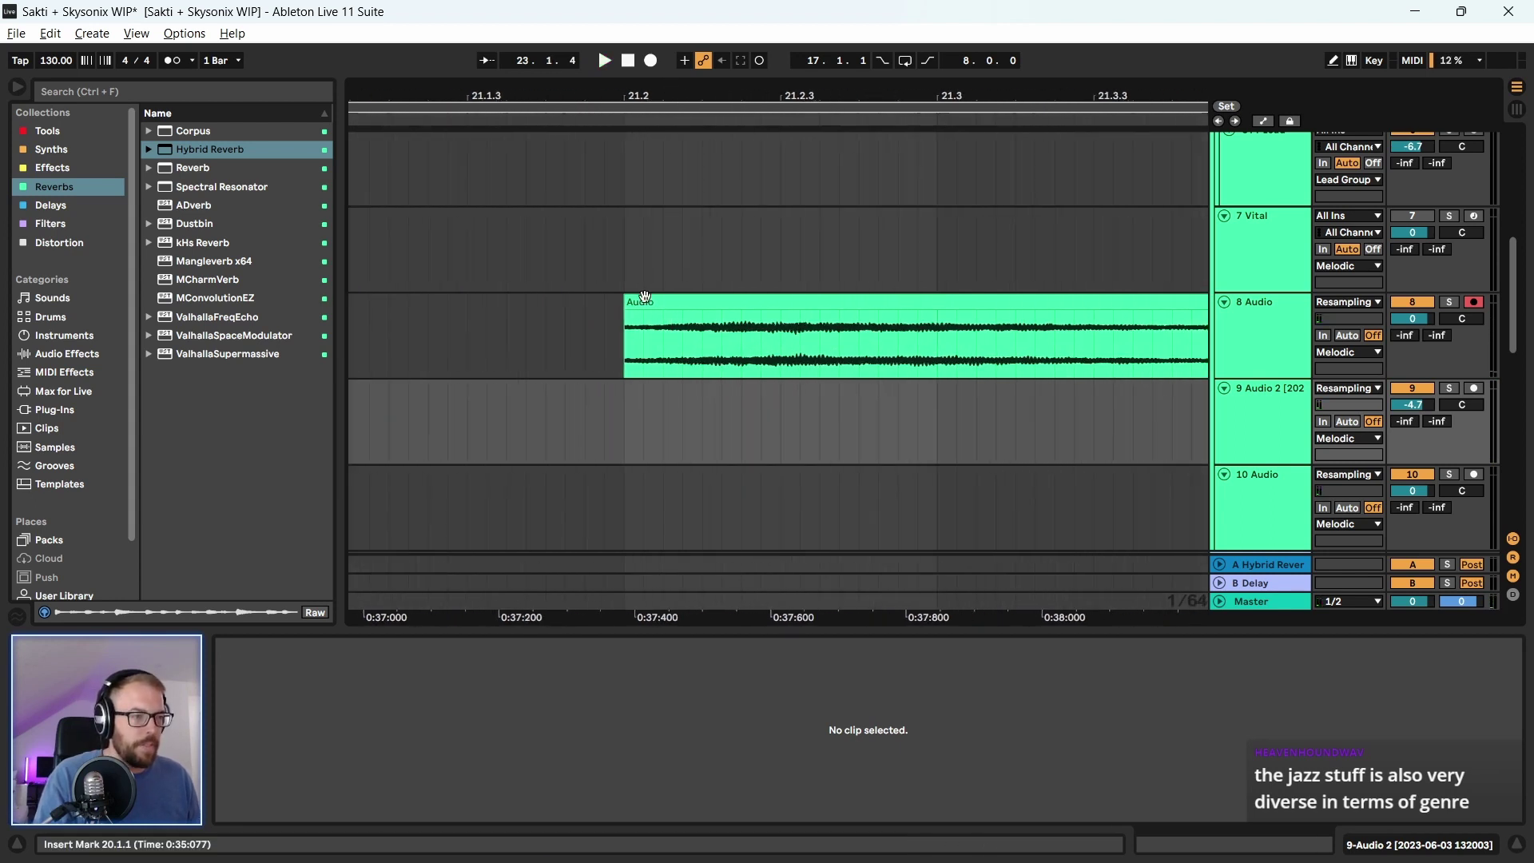
mouse_move(629, 299)
mouse_down()
mouse_move(786, 316)
mouse_move(625, 312)
mouse_up()
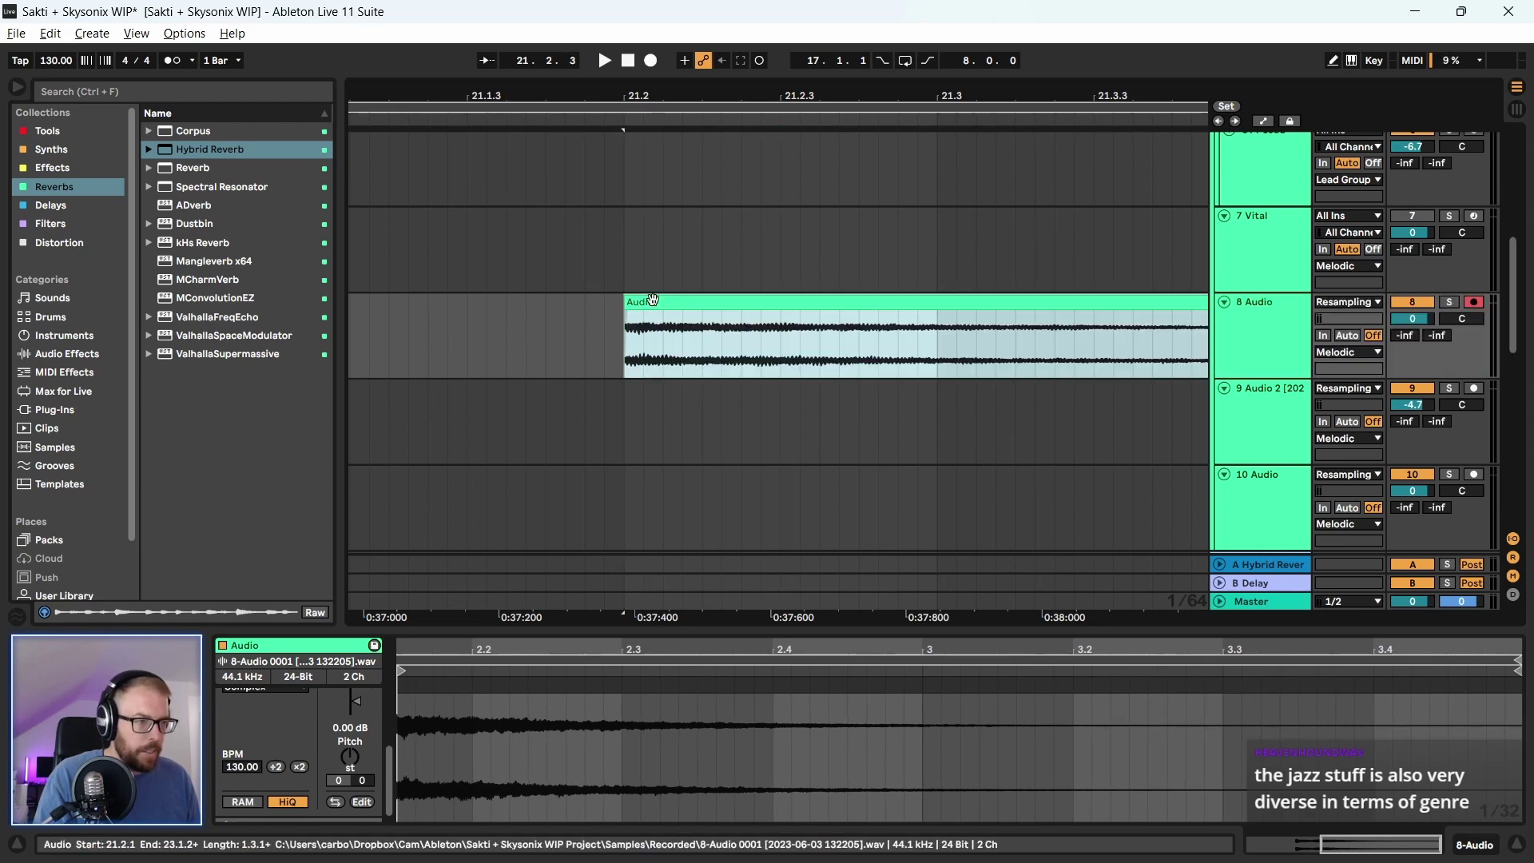
scroll(618, 104, down, 5)
drag(1181, 302, 831, 323)
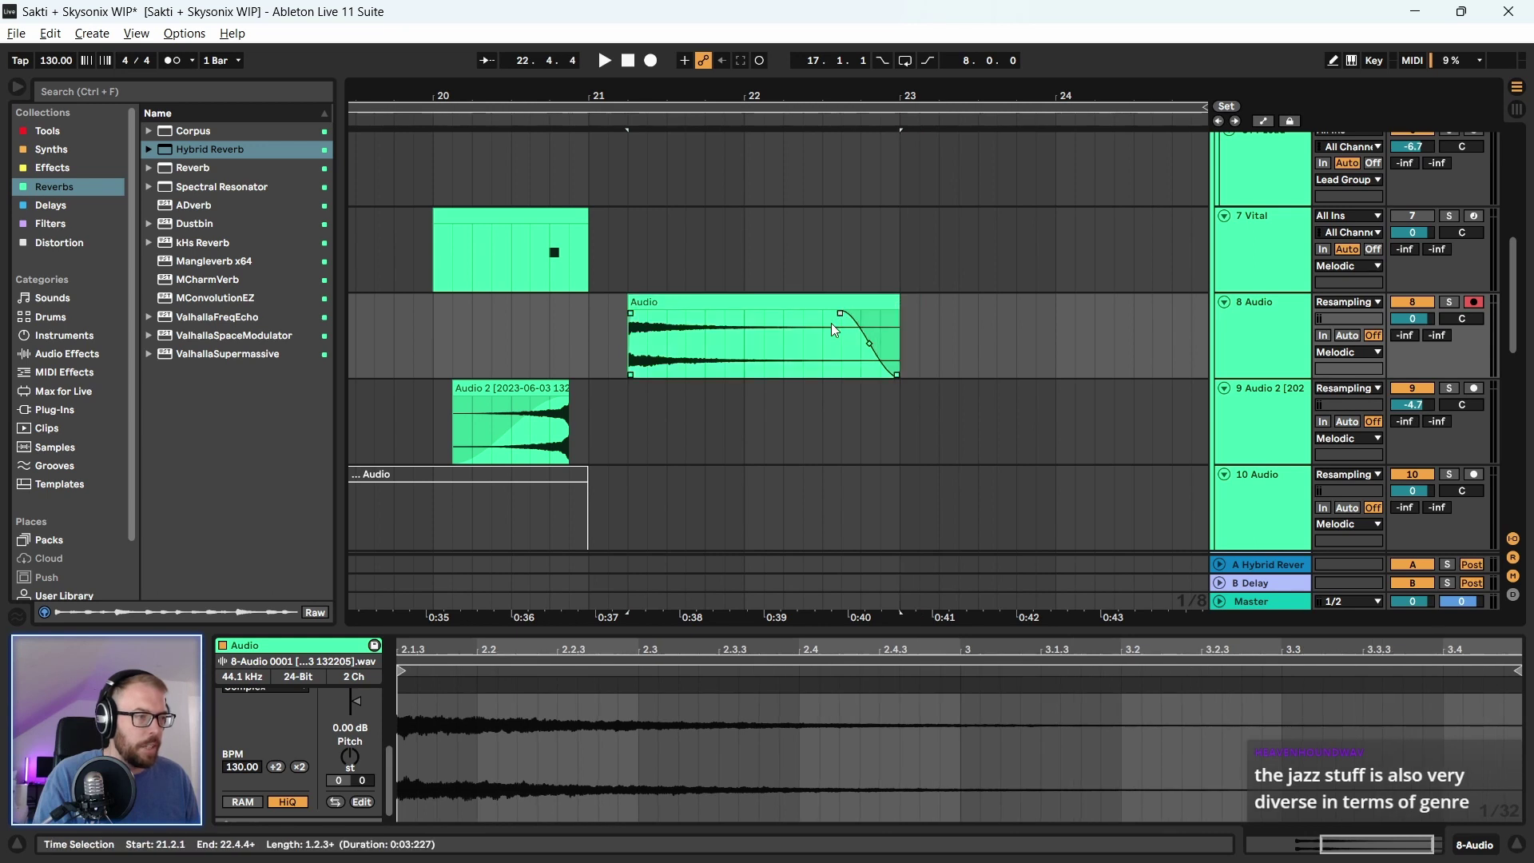
click(424, 439)
scroll(424, 439, down, 2)
drag(438, 350, 596, 425)
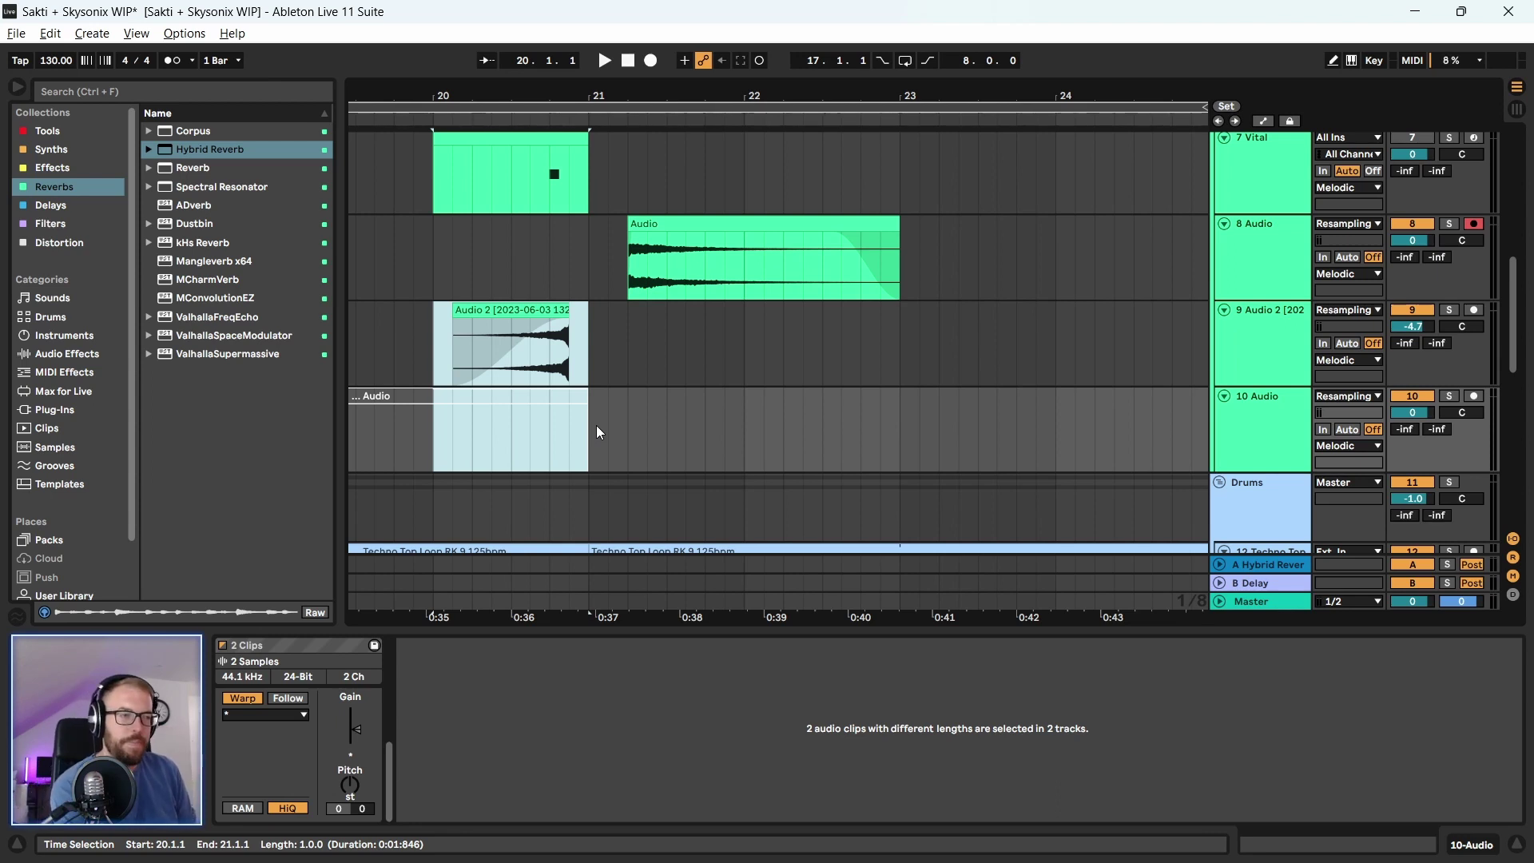
drag(594, 336, 559, 354)
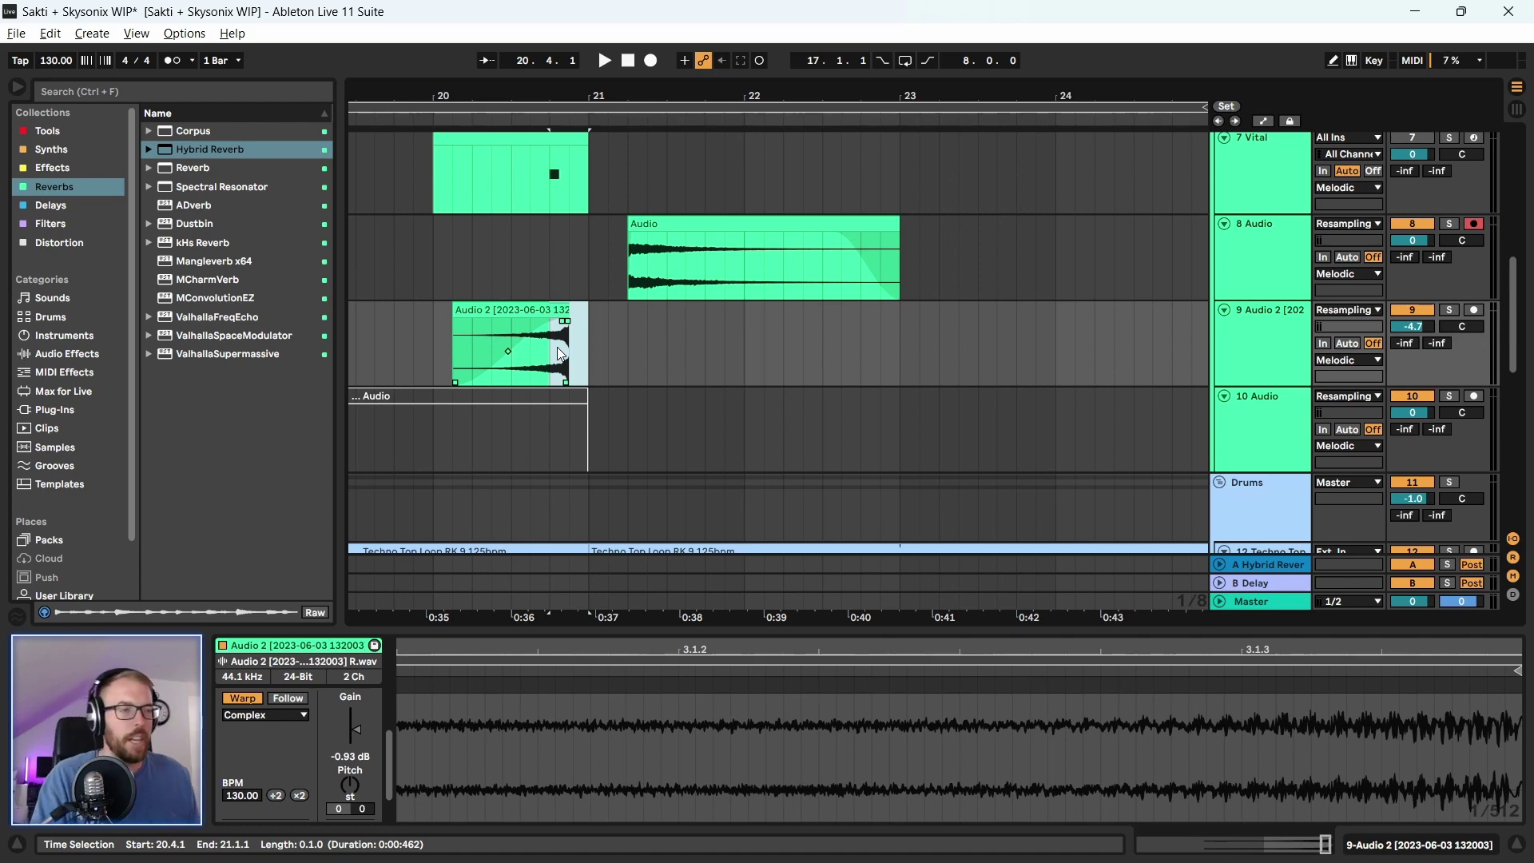
click(558, 347)
click(436, 358)
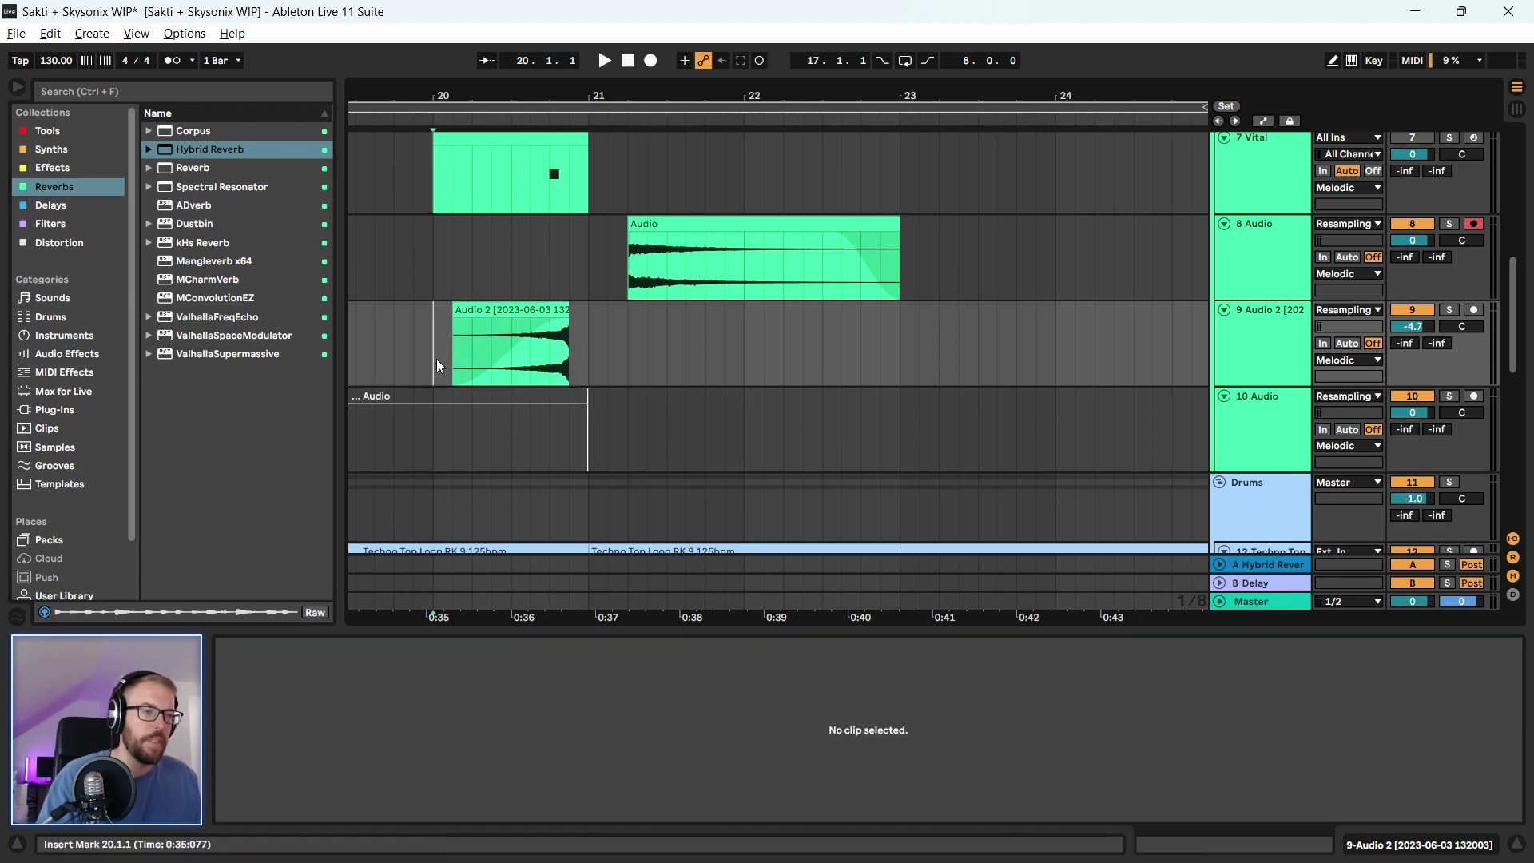
Select the range 20.1.1 to 21.1.1 across the recorded stab's track and the reversed swell's track
drag(437, 358, 593, 368)
drag(536, 103, 687, 345)
click(554, 286)
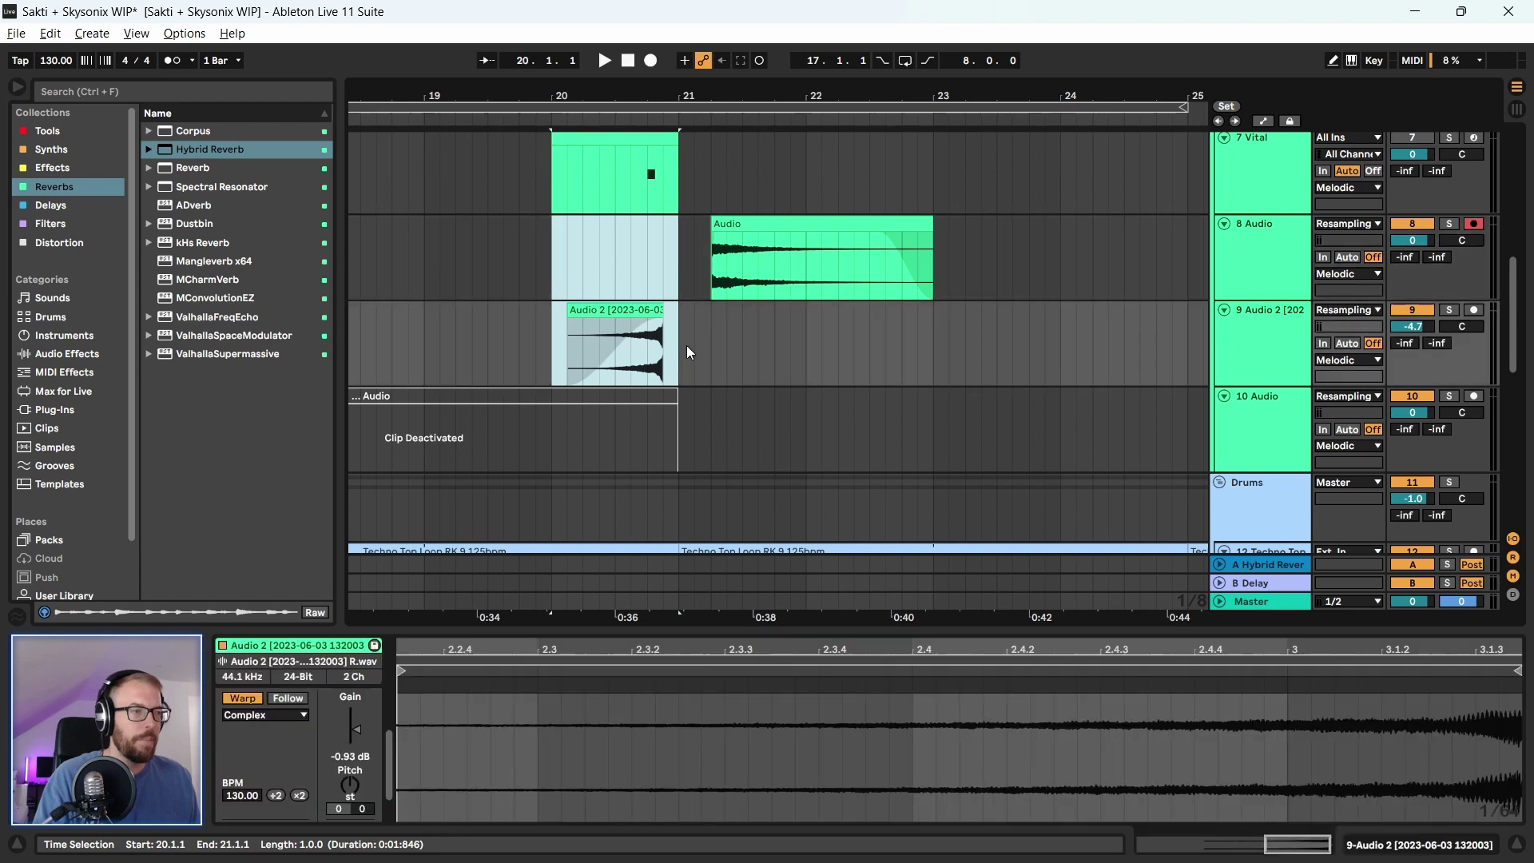
Clear the time selection and collapse the Vital track in the arrangement
click(683, 354)
scroll(640, 238, right, 5)
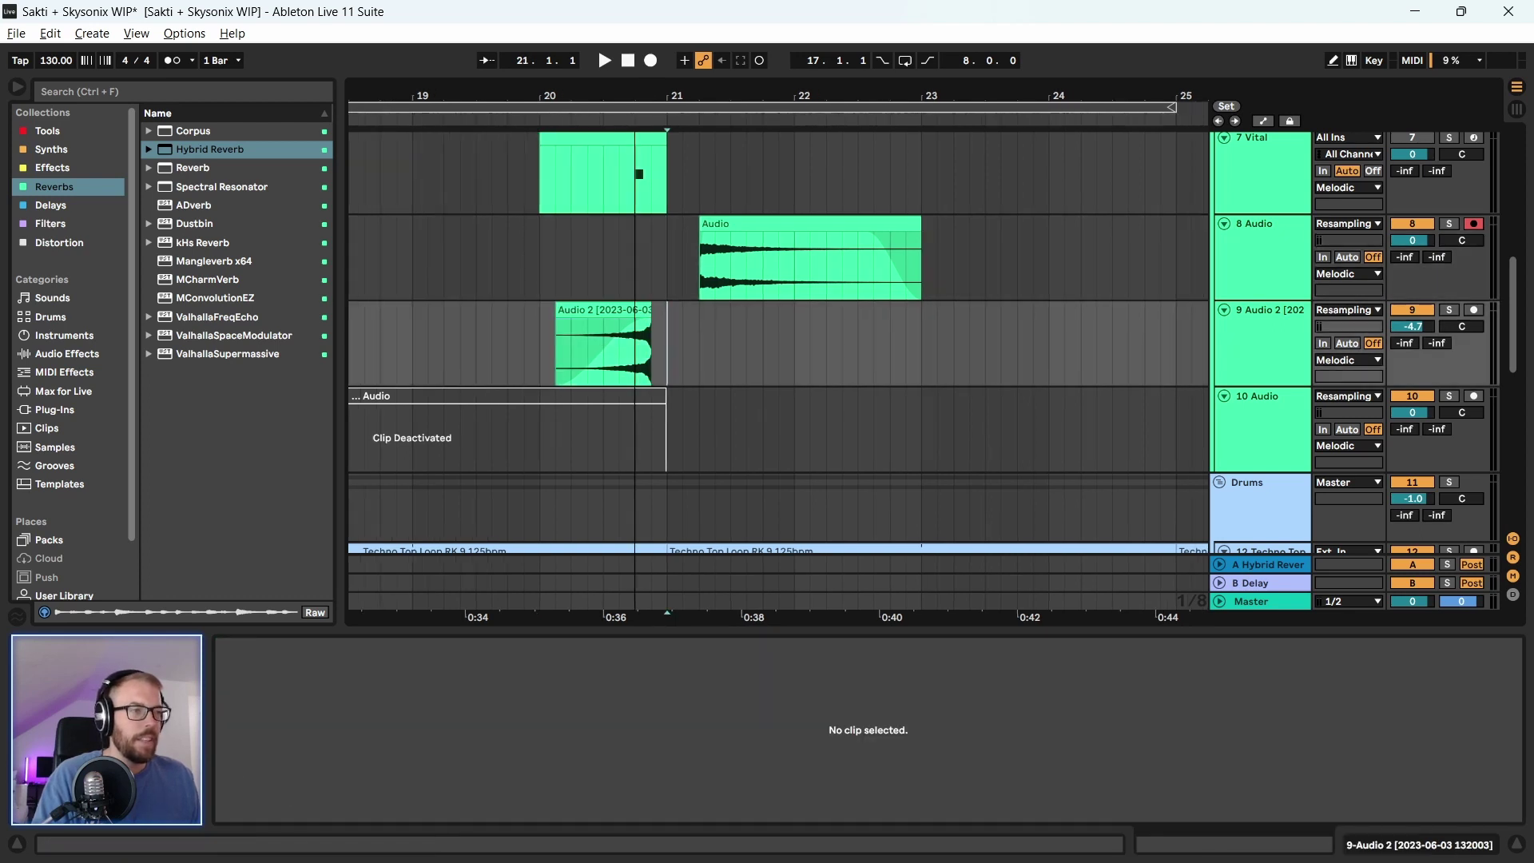
scroll(518, 239, up, 2)
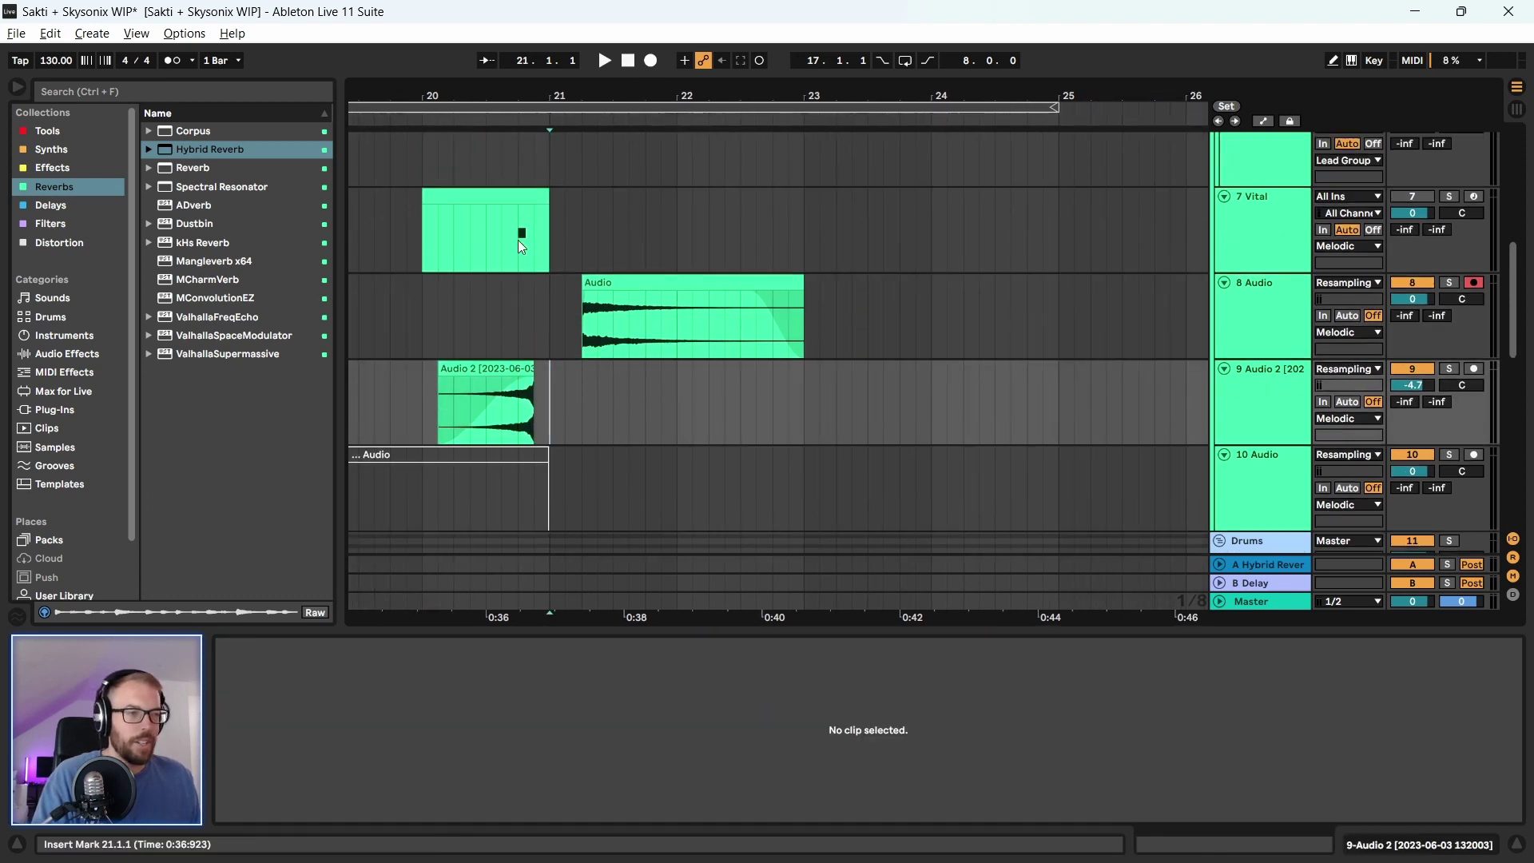
click(1224, 197)
scroll(419, 235, down, 2)
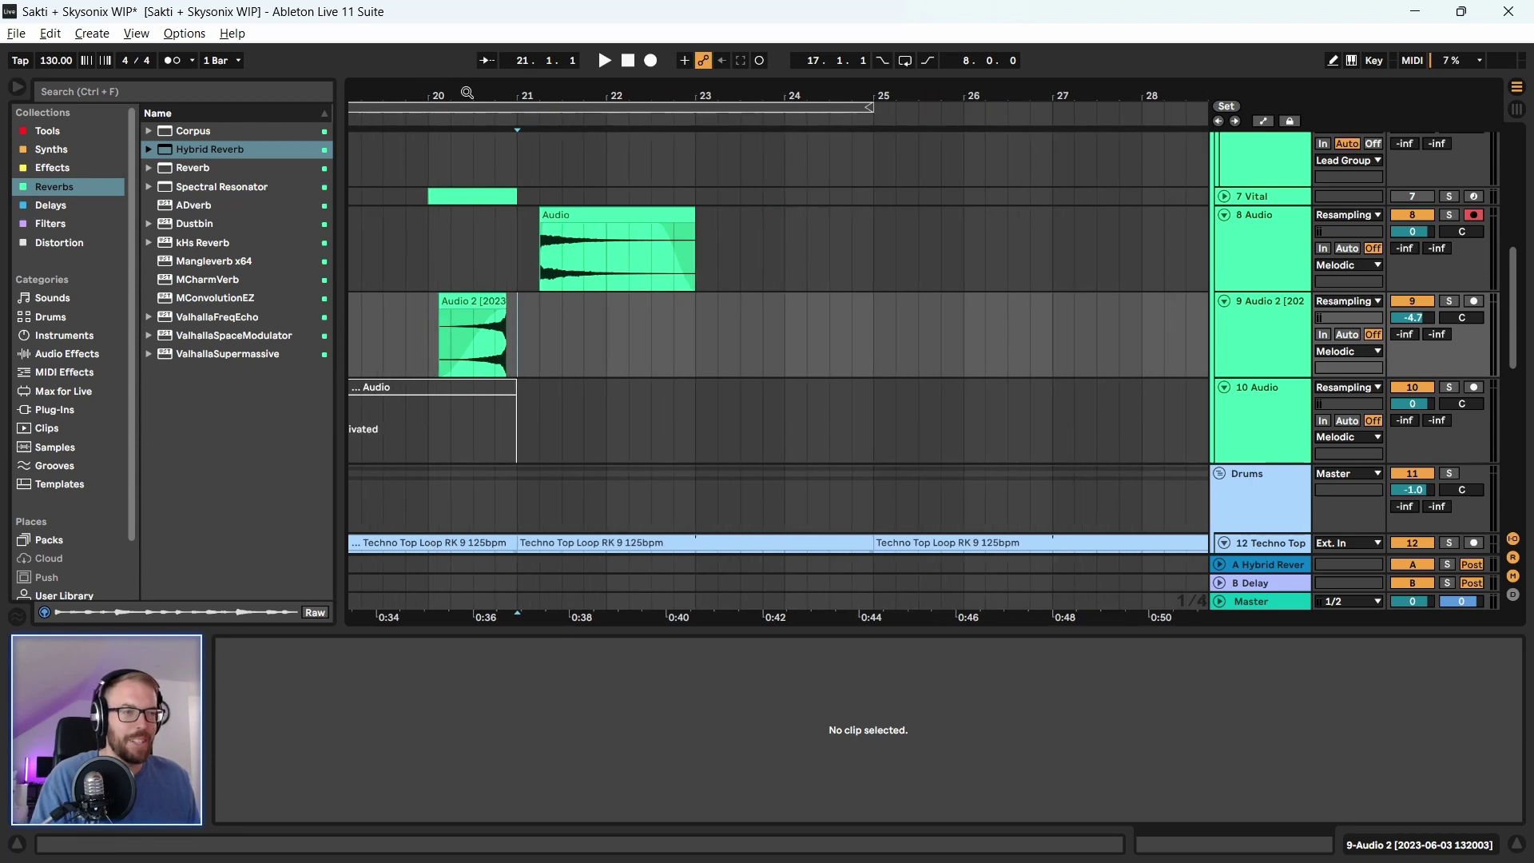
Loop the range 20.1.1 to 25.1.1 across the recorded stab's and reversed swell's tracks and play it
drag(468, 93, 555, 124)
drag(538, 285, 909, 333)
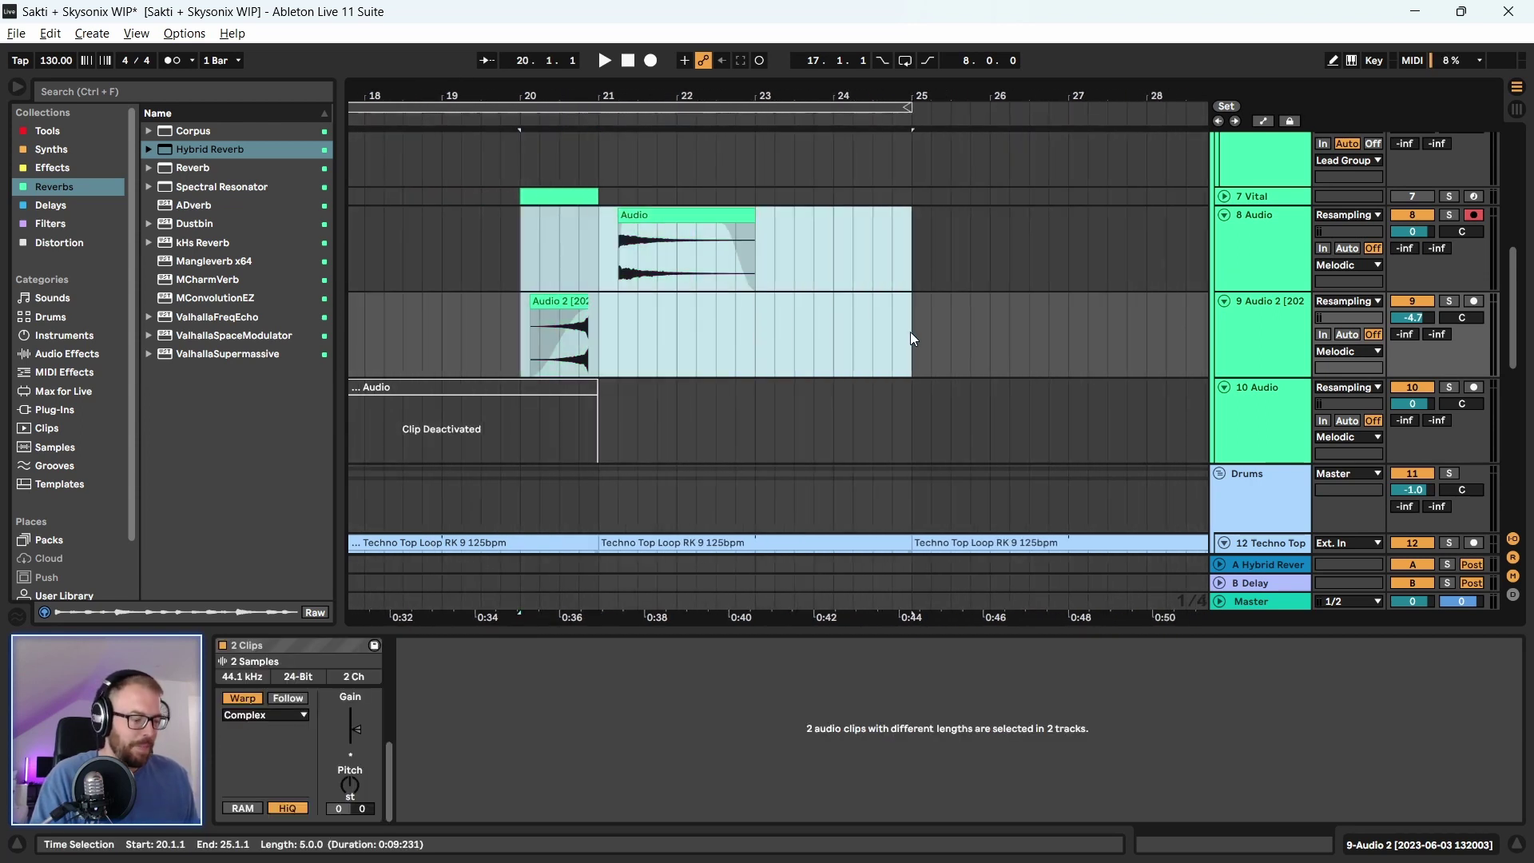
key(ctrl+l)
key(space)
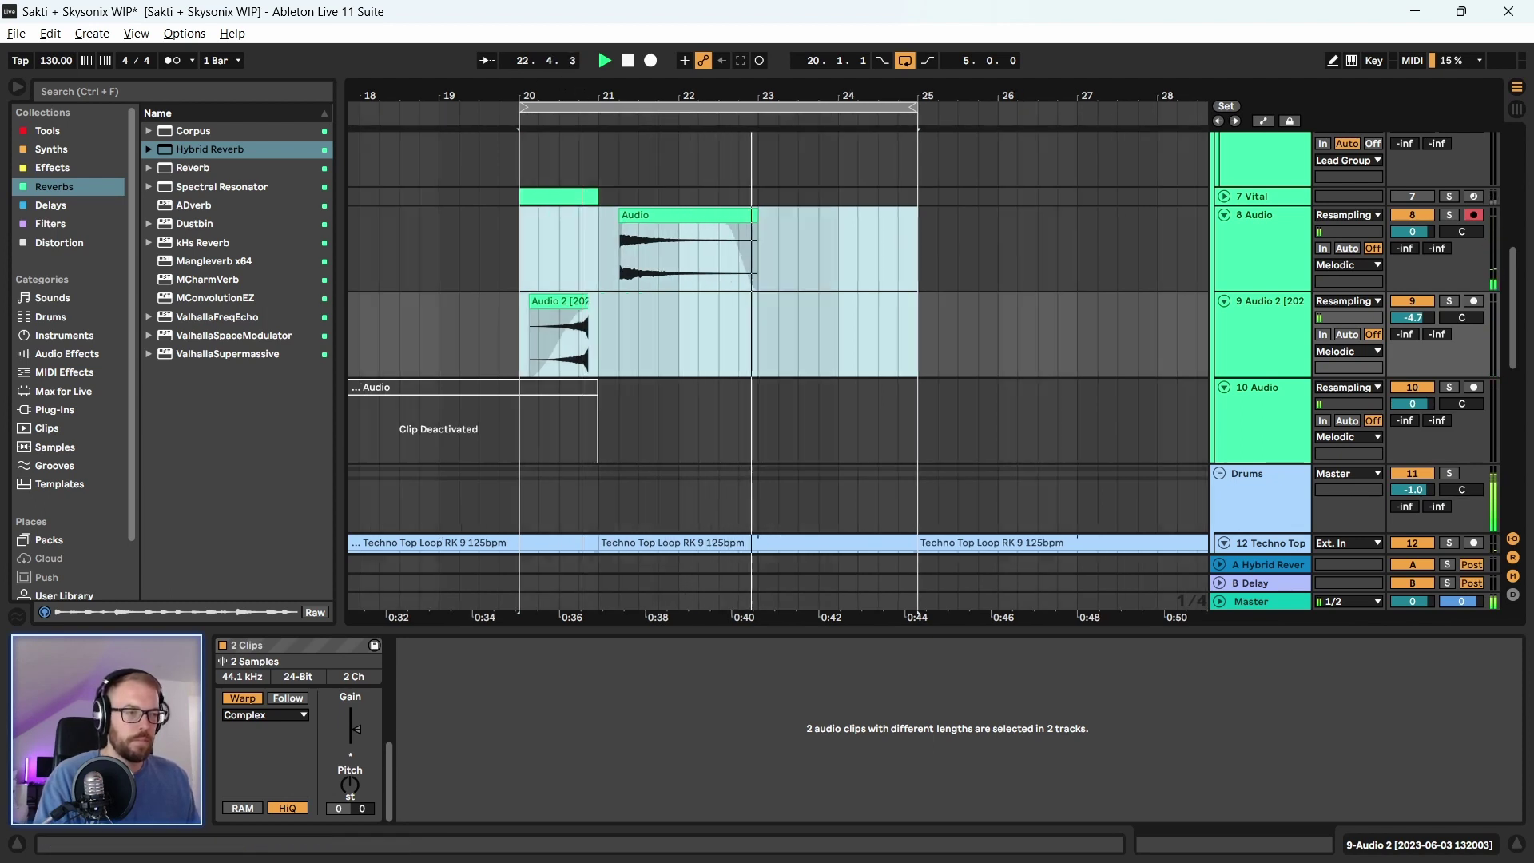
Add an Auto Filter to the reversed swell's track and lower its low-pass frequency to 2.69 kHz while auditioning the loop
scroll(565, 308, up, 3)
click(565, 307)
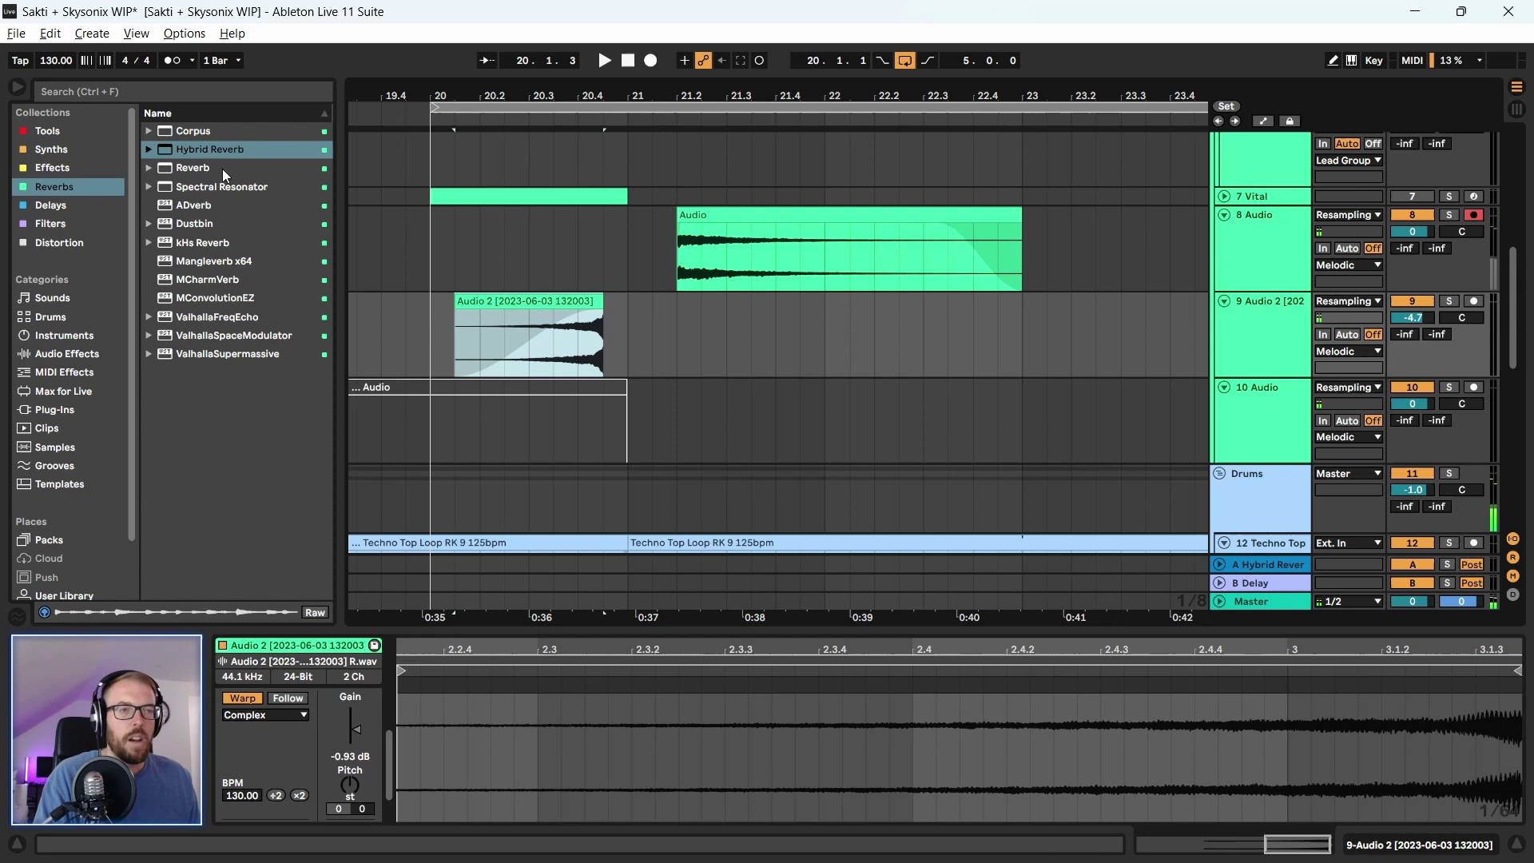
click(29, 129)
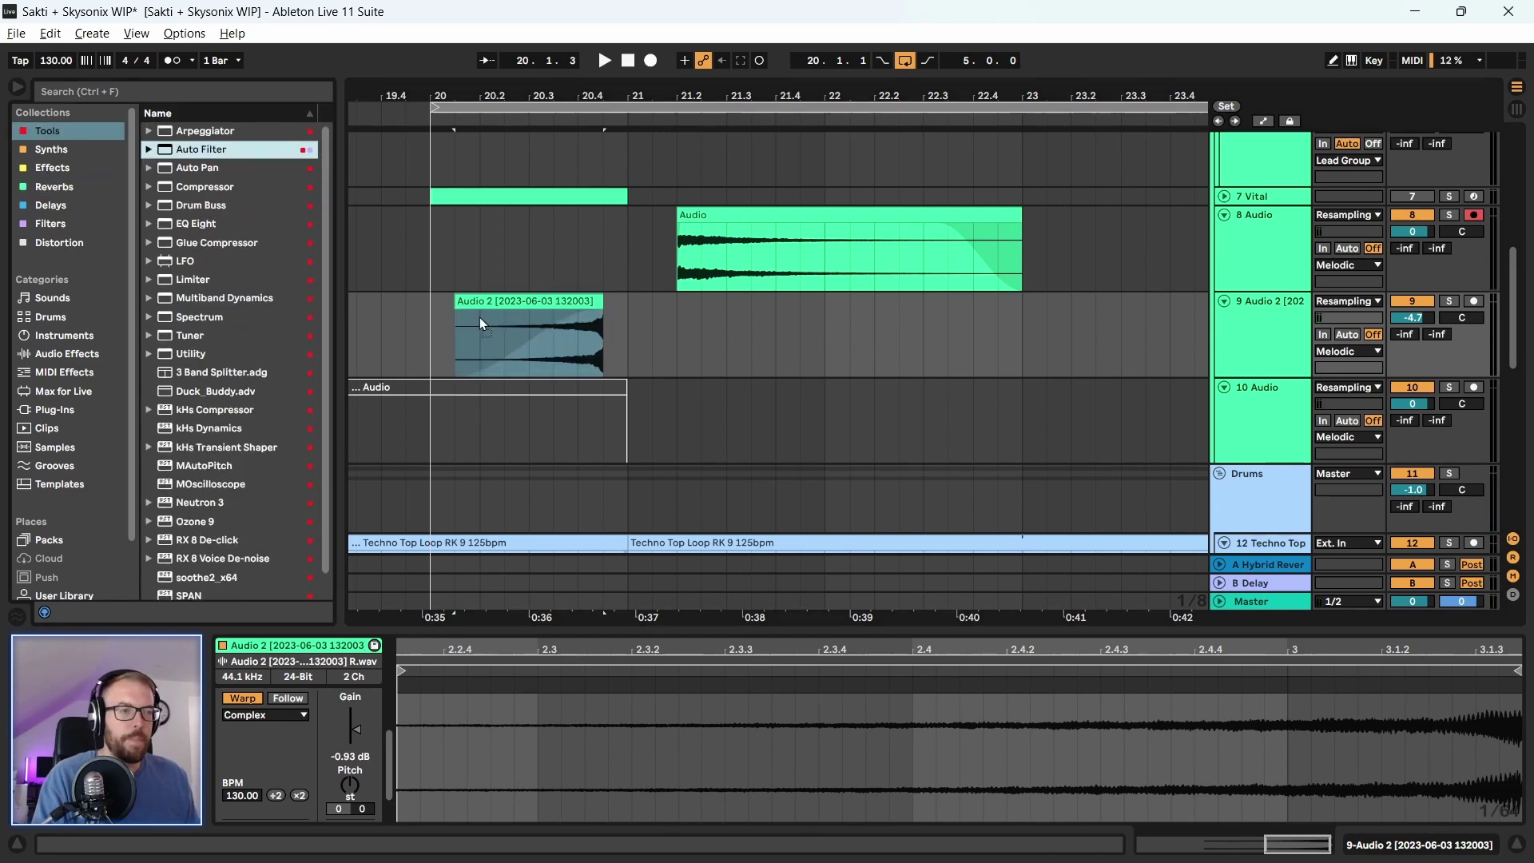
drag(480, 318, 597, 310)
key(space)
drag(509, 696, 516, 727)
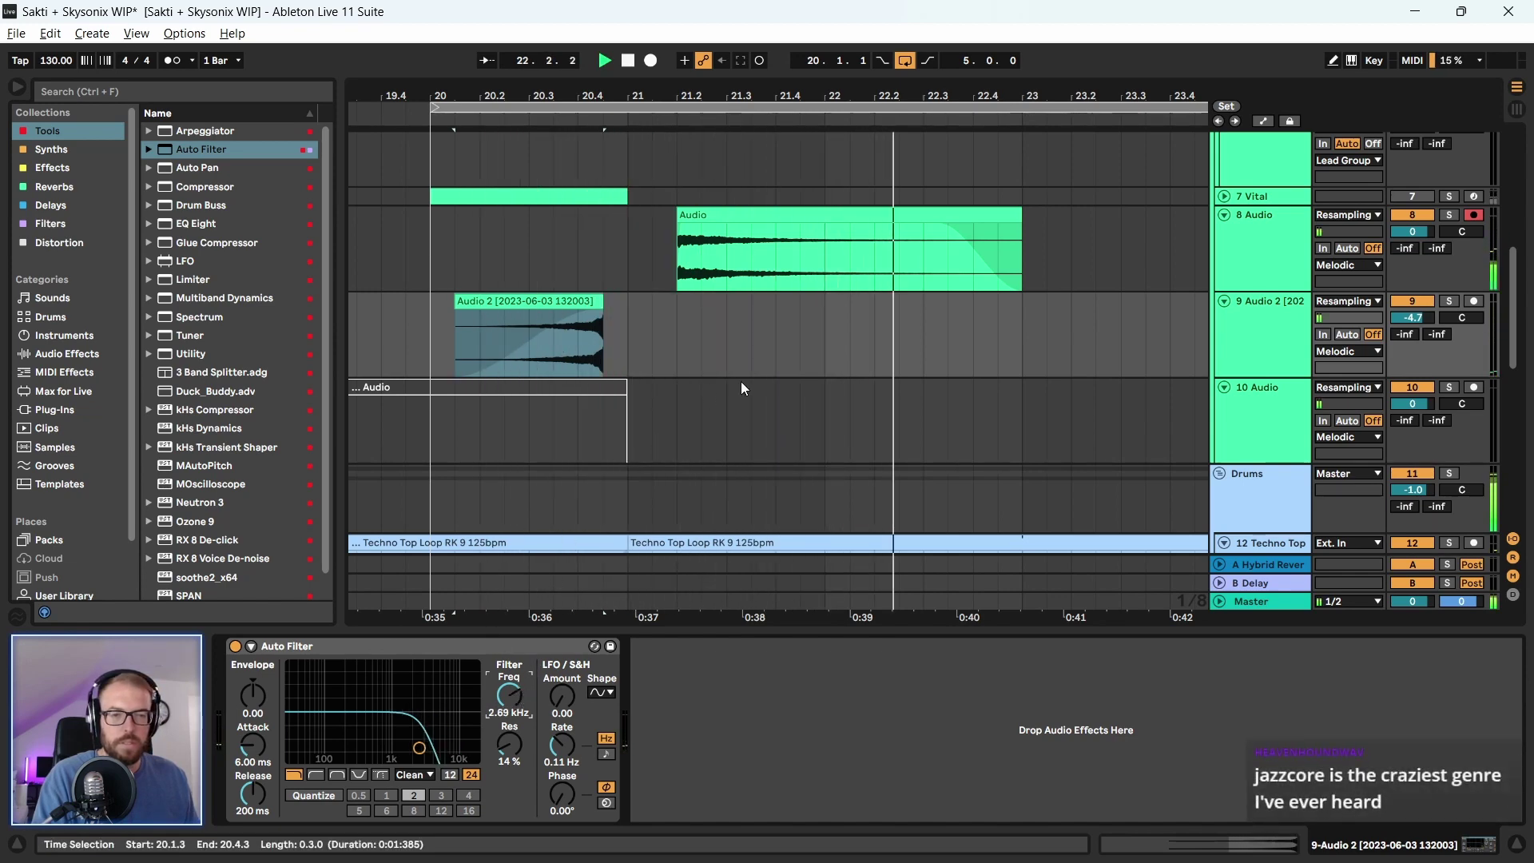
key(space)
Try starting the fade-out of the recorded stab clip earlier
click(528, 301)
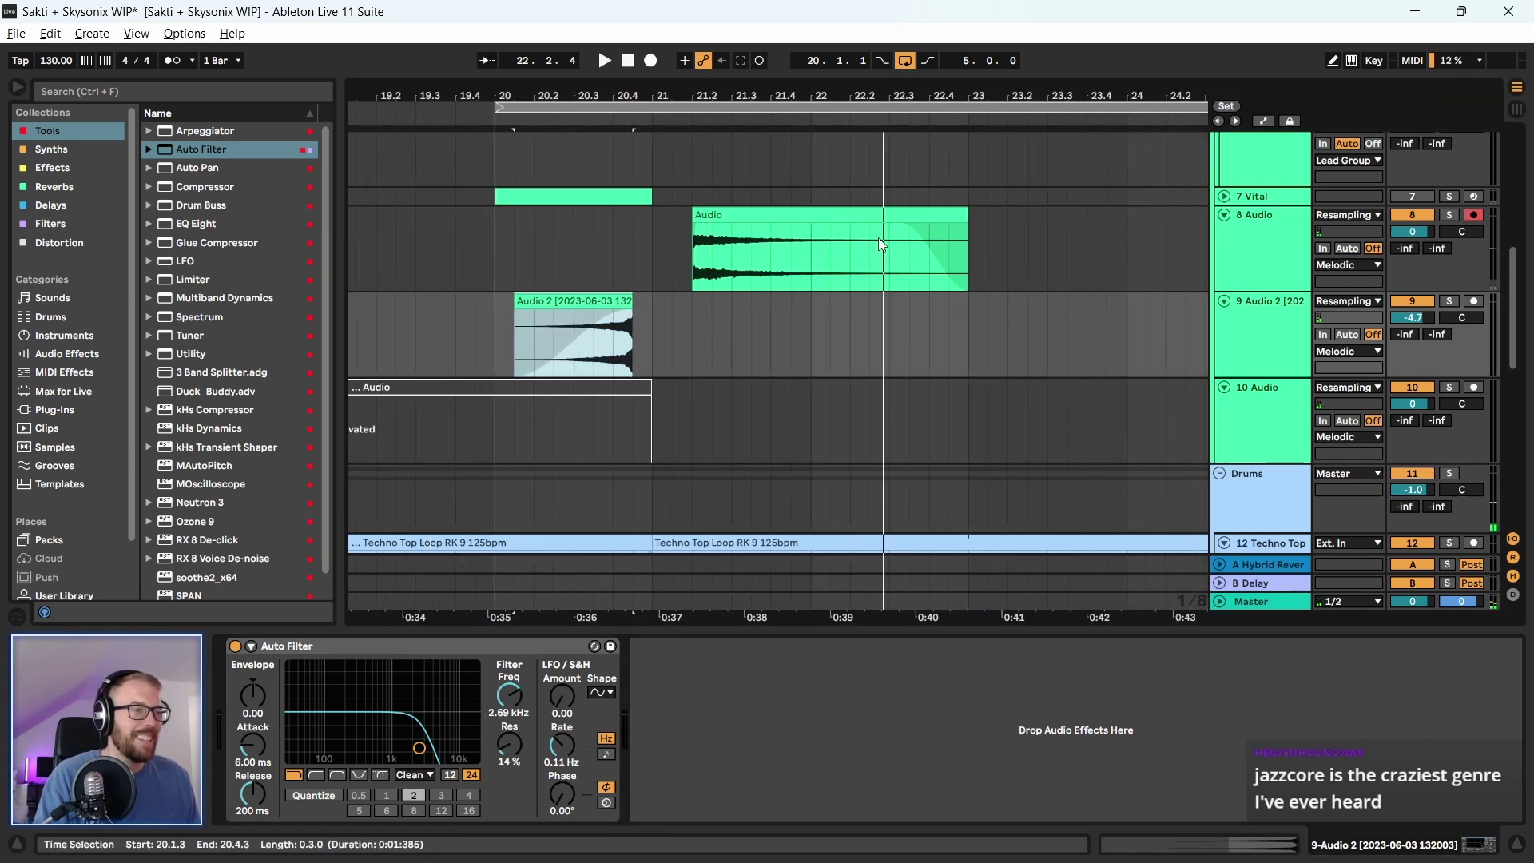
drag(903, 227, 751, 246)
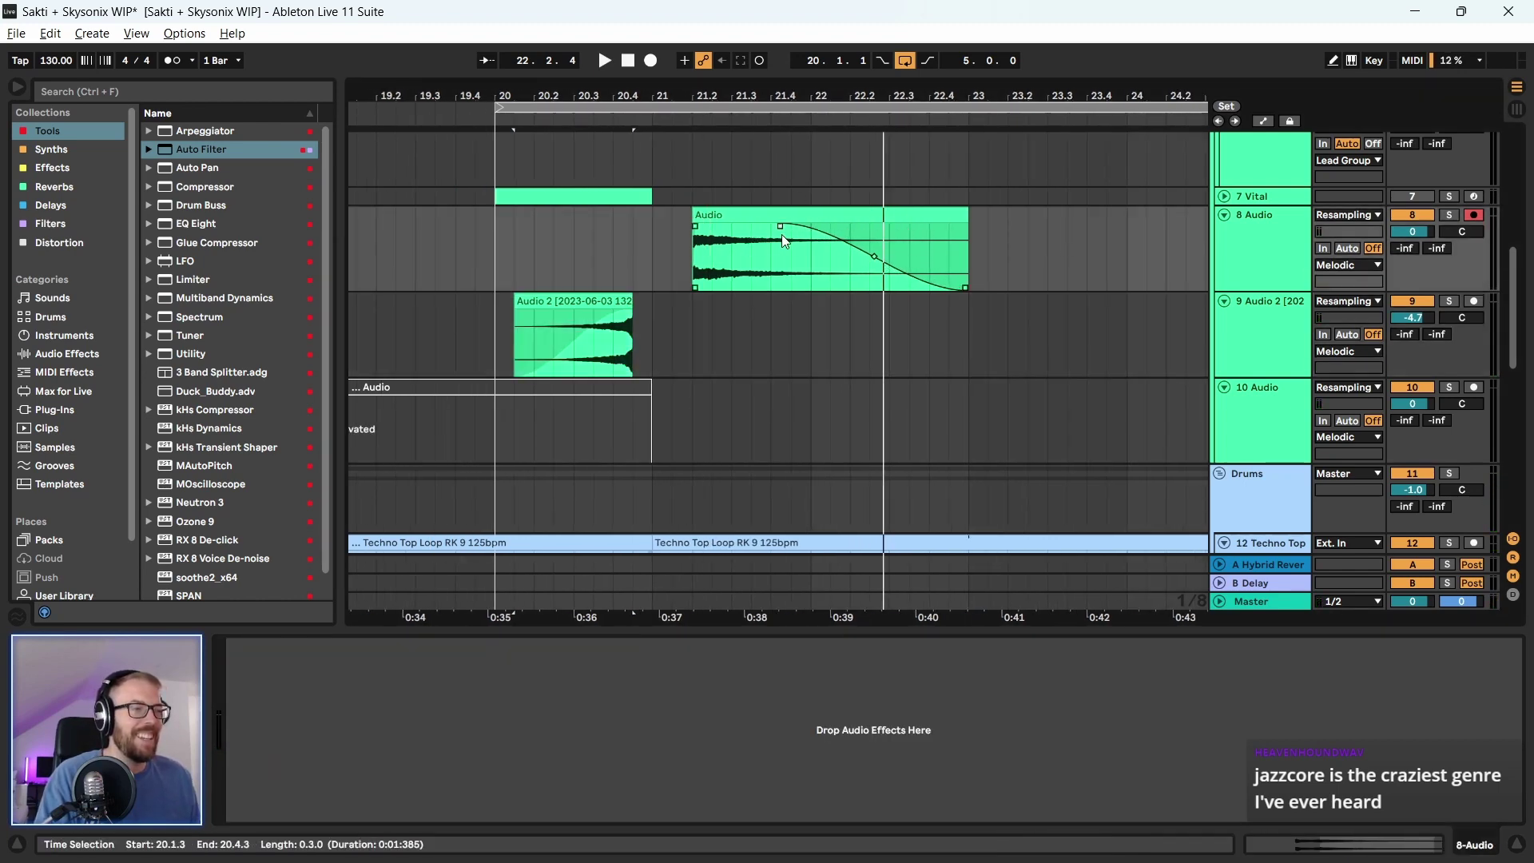
click(832, 223)
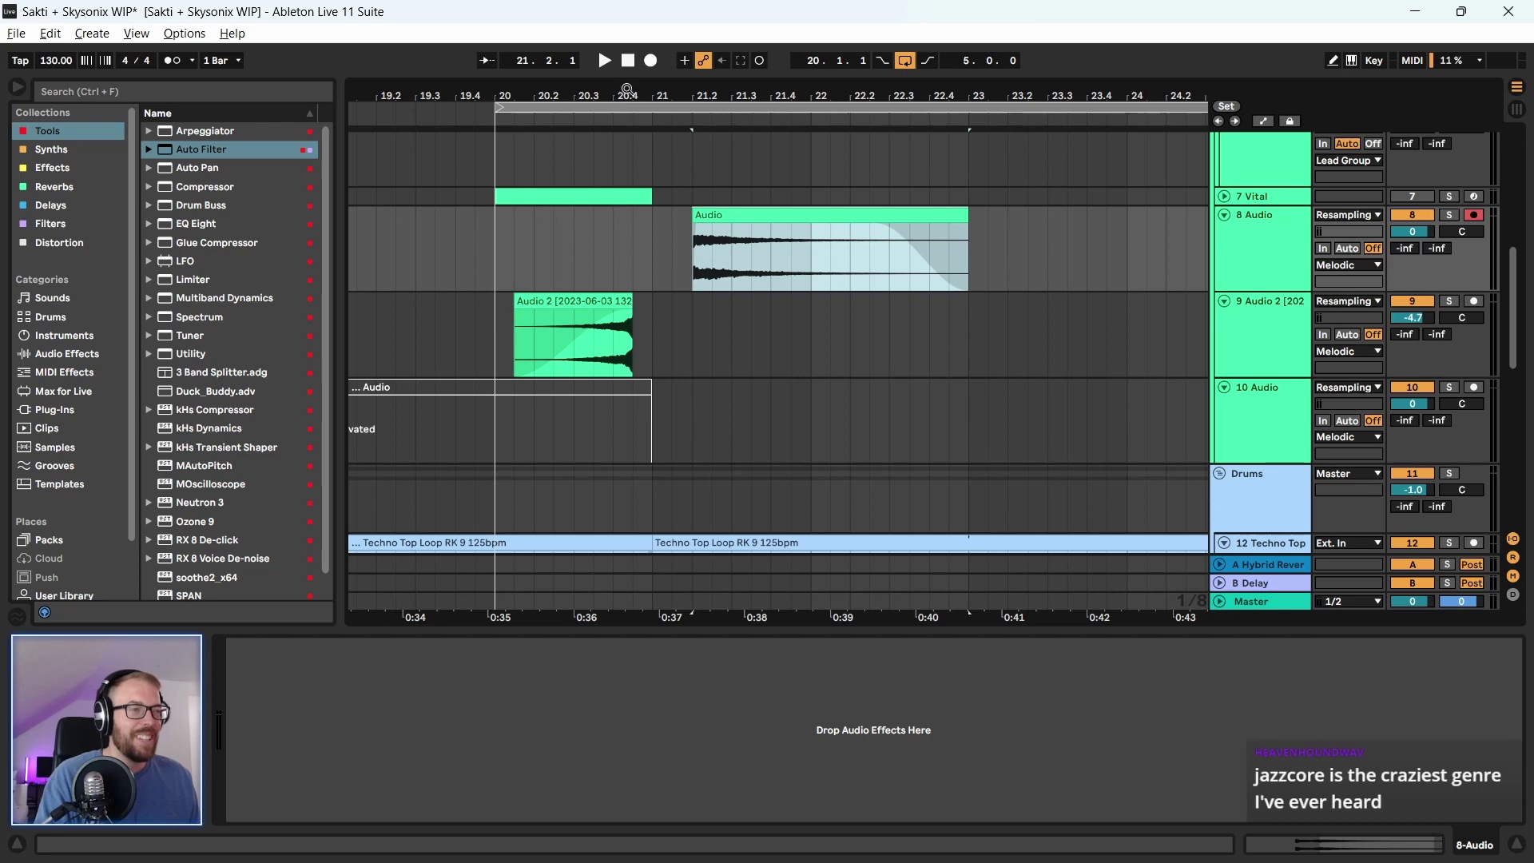
Turn off looping and play the arrangement from the start of the Lead clip at 17.1.1
drag(627, 89, 831, 86)
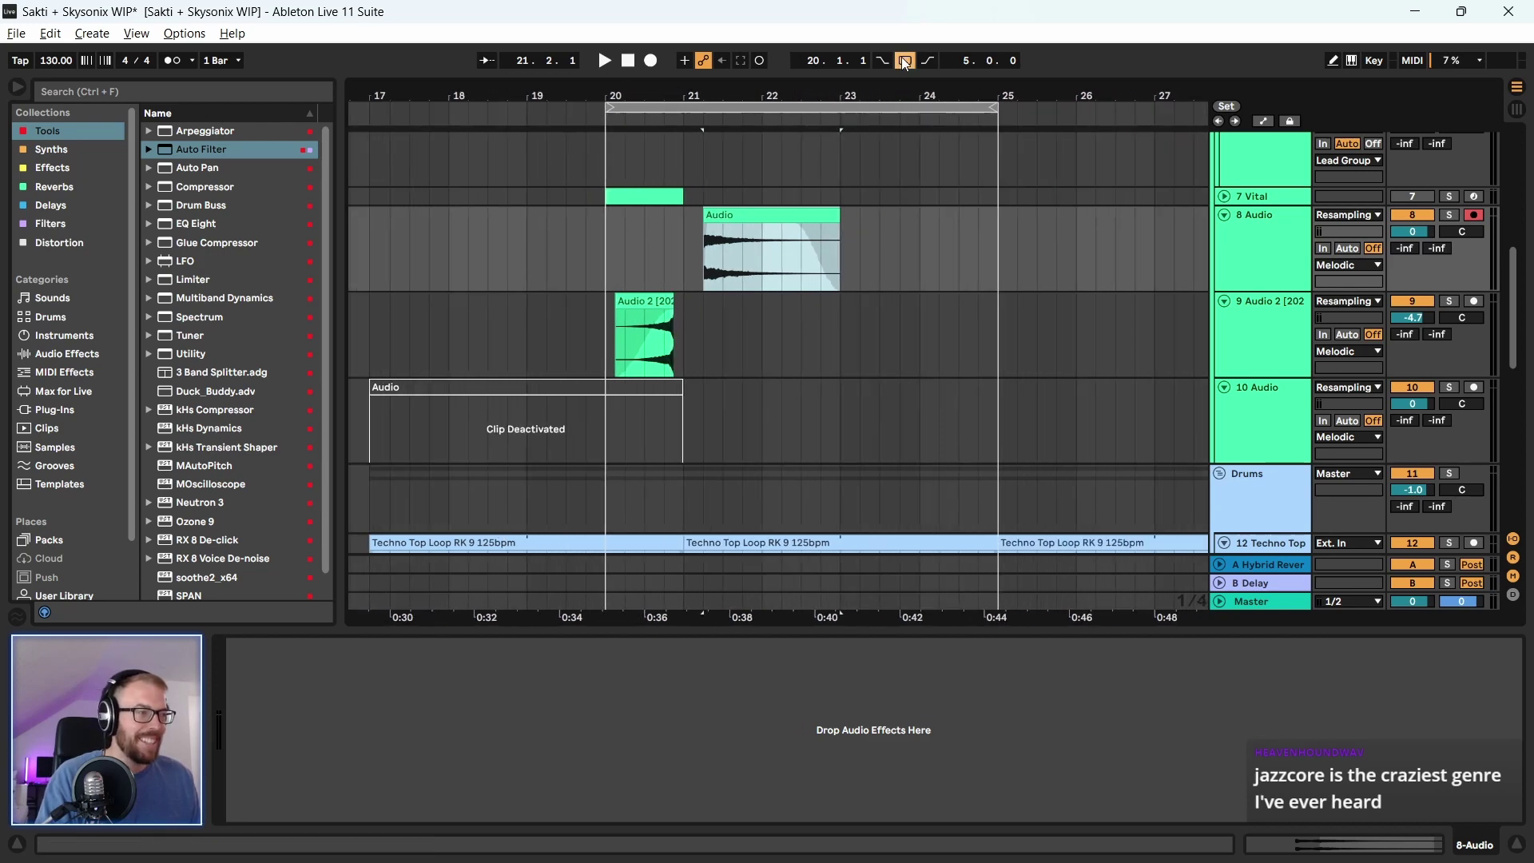
scroll(445, 301, up, 8)
click(409, 231)
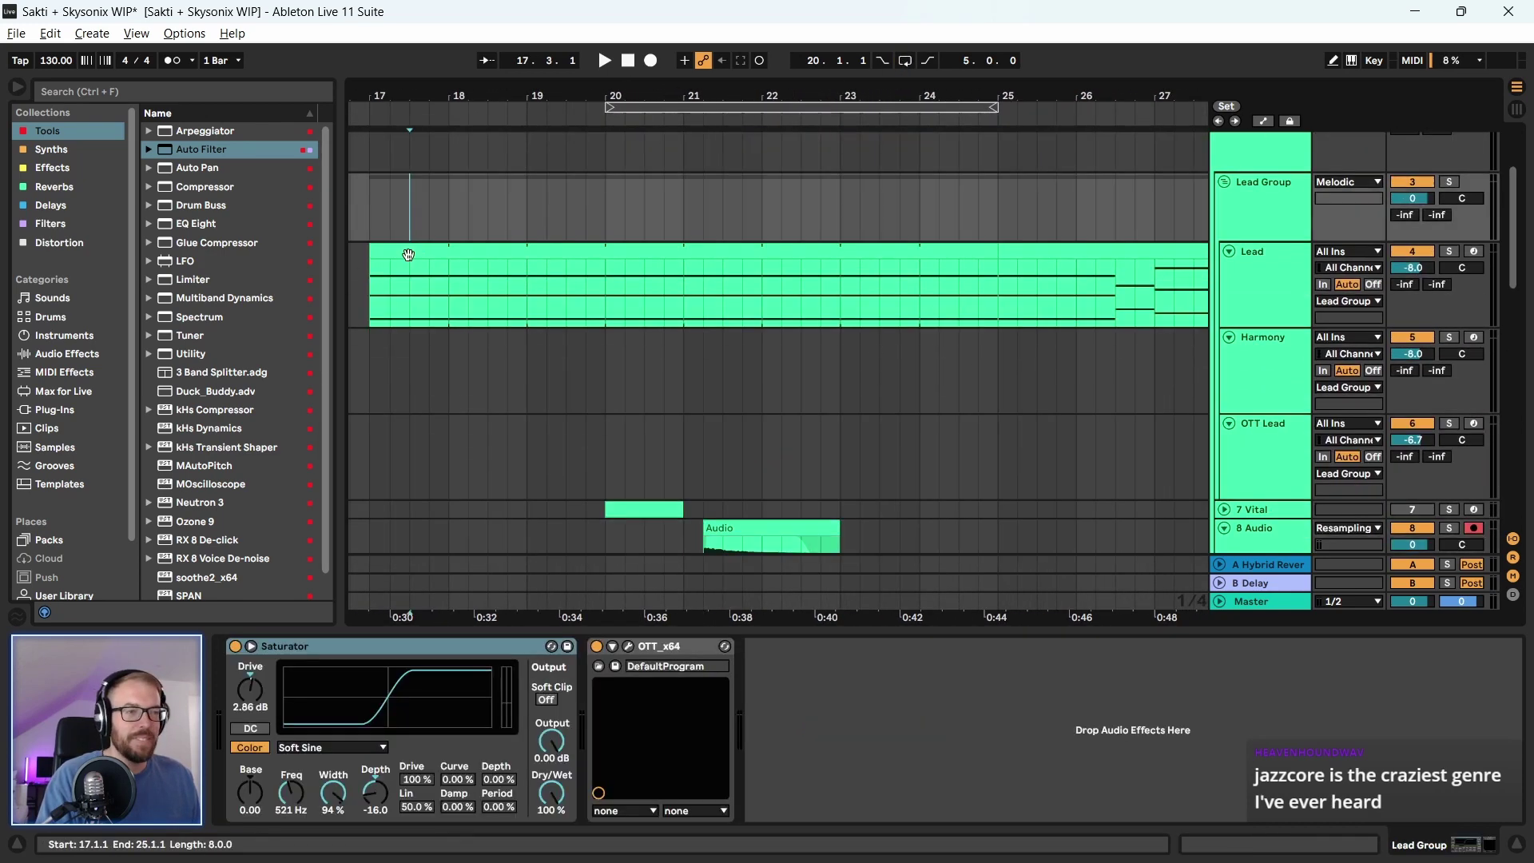
click(409, 255)
key(space)
key(minus)
Listen through bars 17 to 27 while checking where the stab and reversed swell fall against the Lead and drum clips
scroll(428, 407, down, 8)
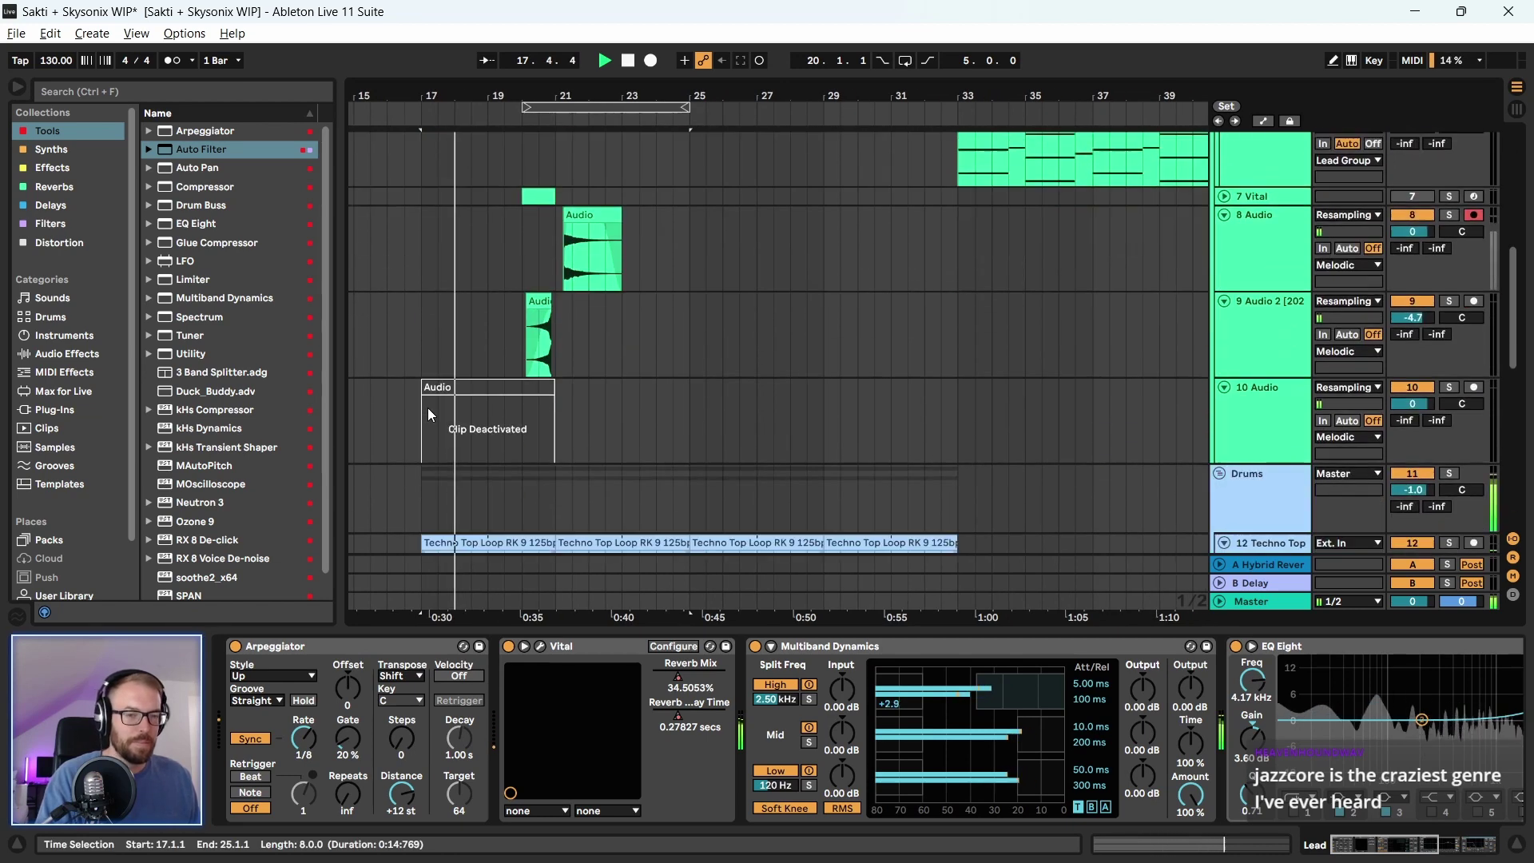
scroll(429, 408, down, 4)
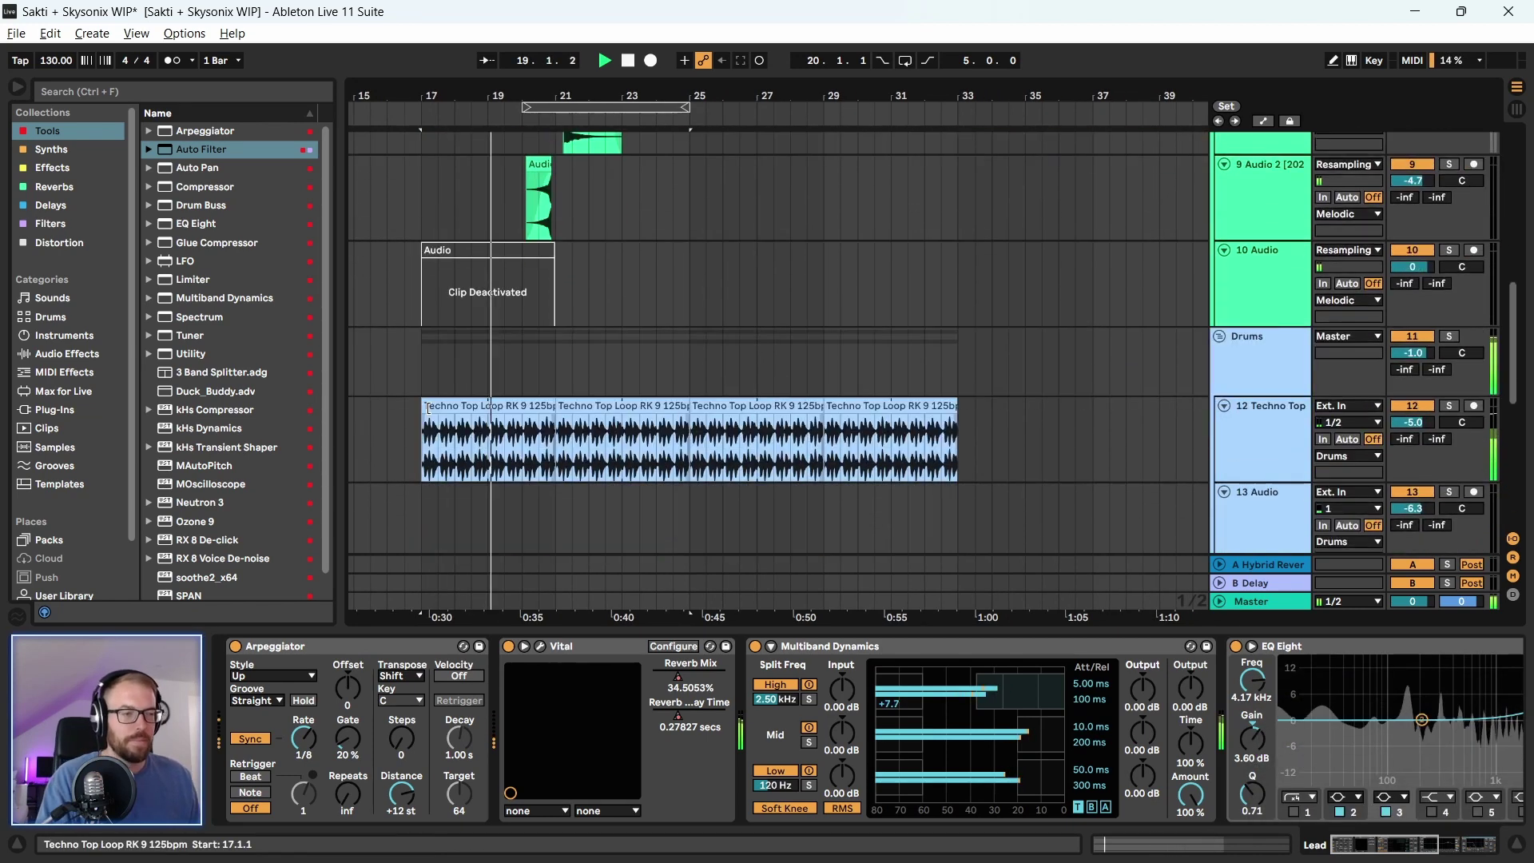
scroll(419, 407, up, 3)
scroll(418, 408, down, 2)
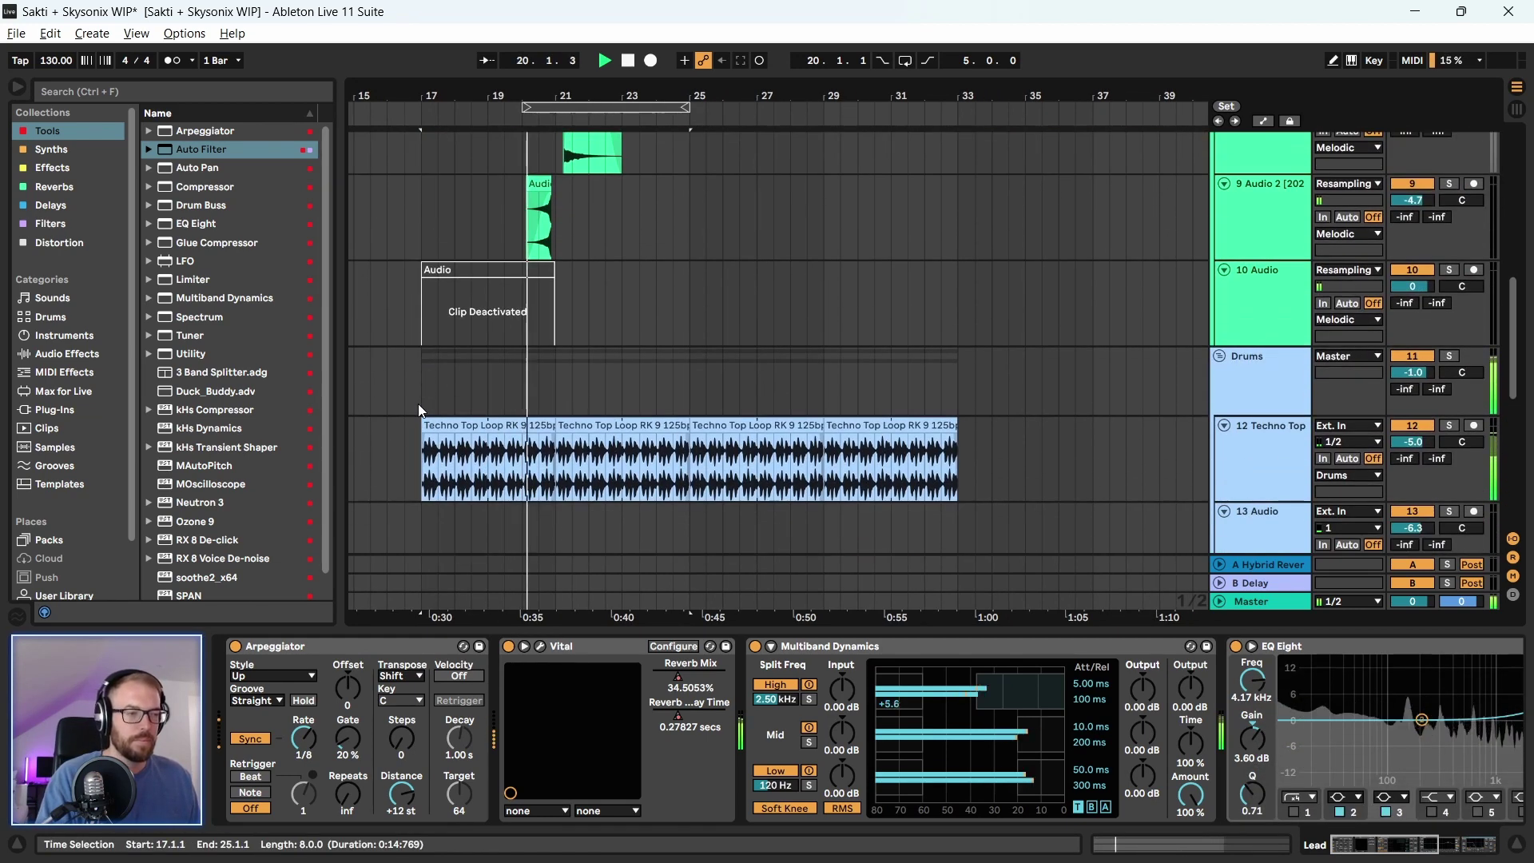
scroll(419, 404, up, 4)
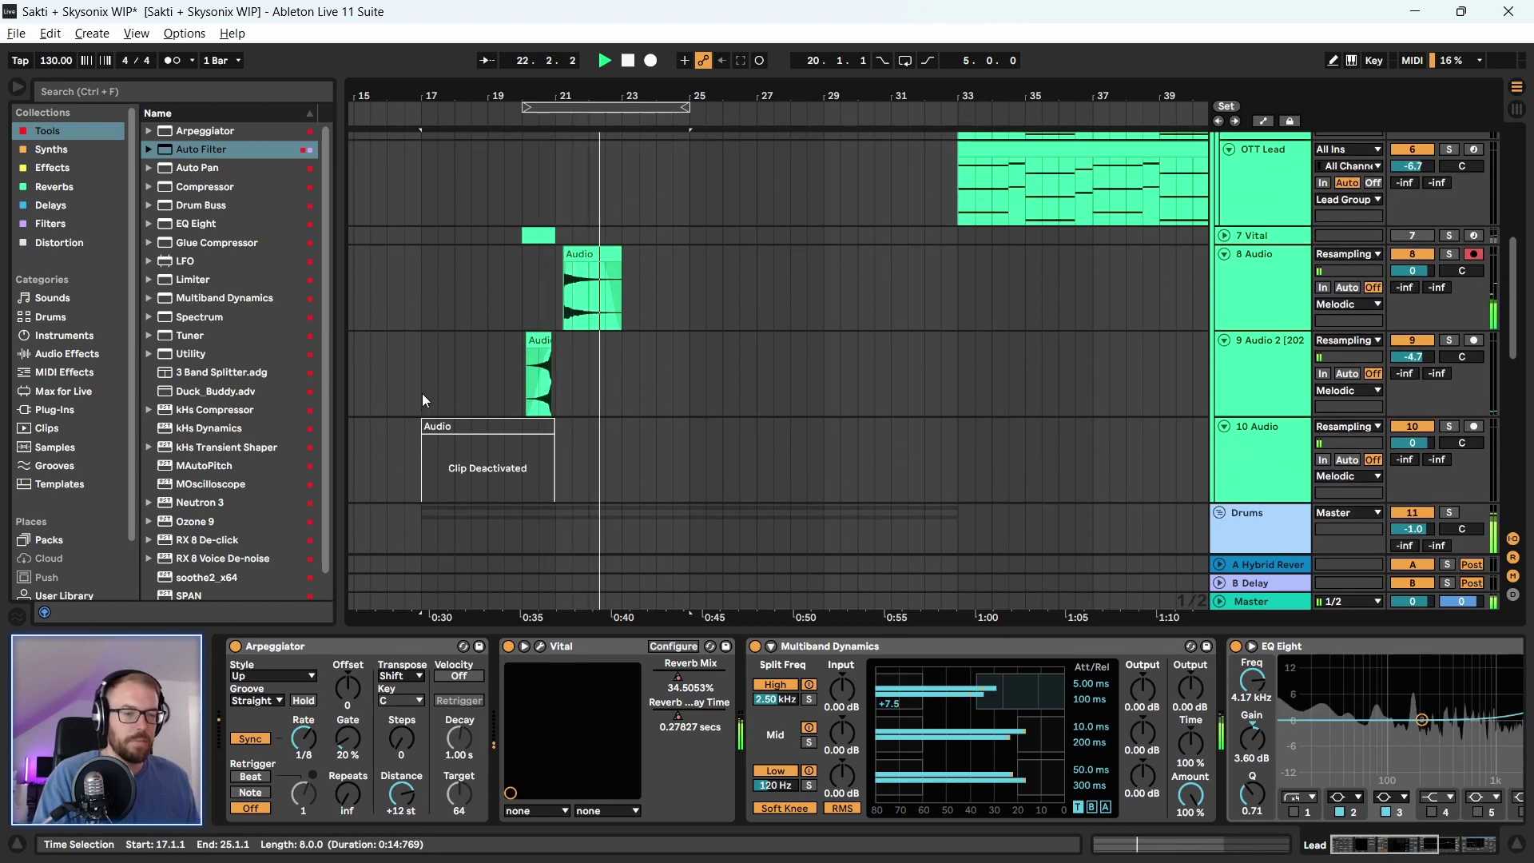
scroll(422, 393, up, 2)
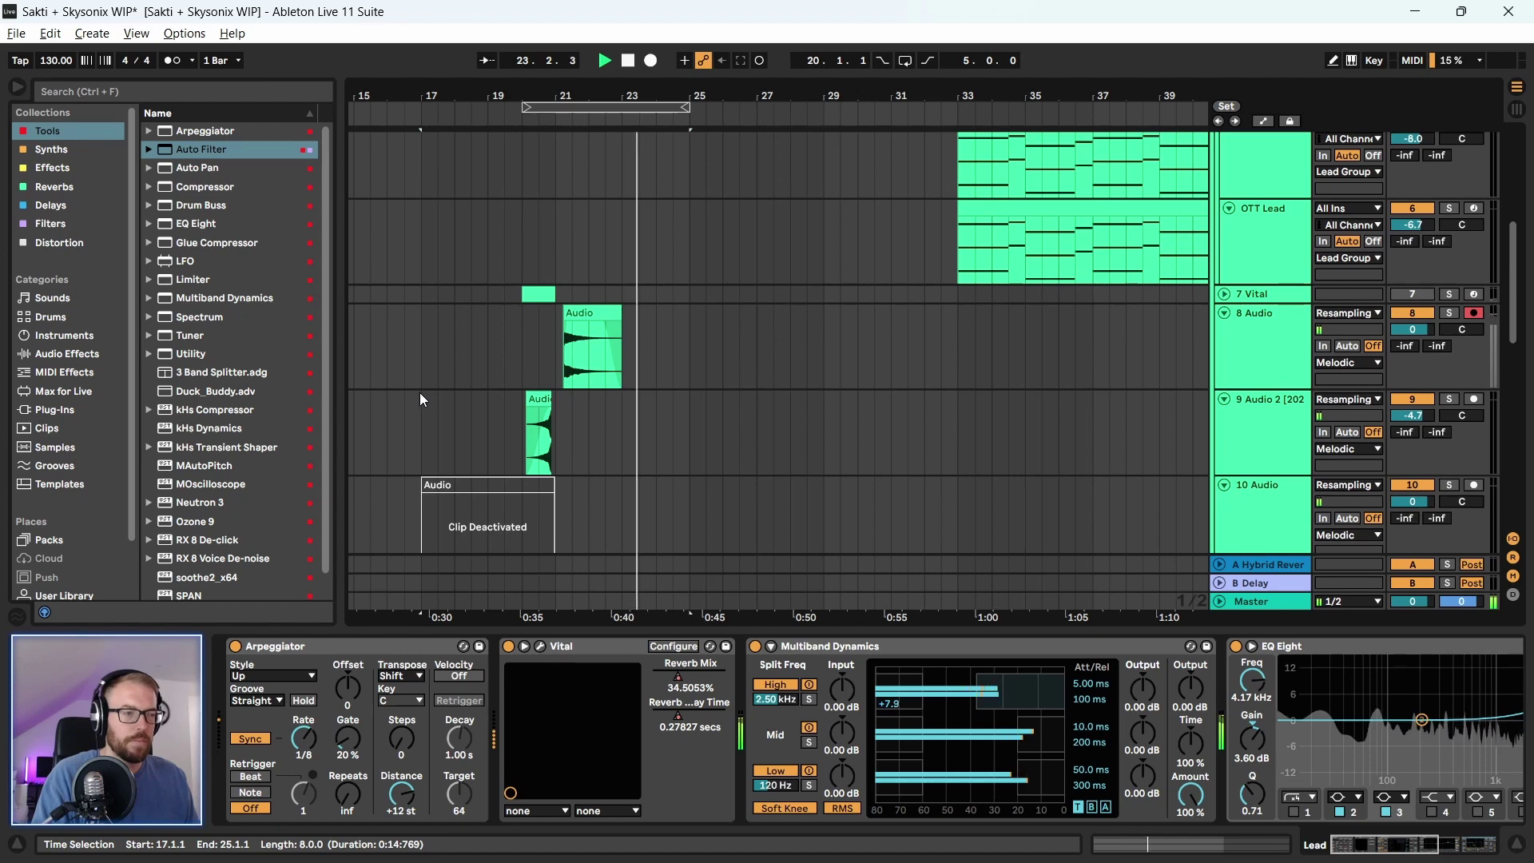
scroll(427, 374, up, 2)
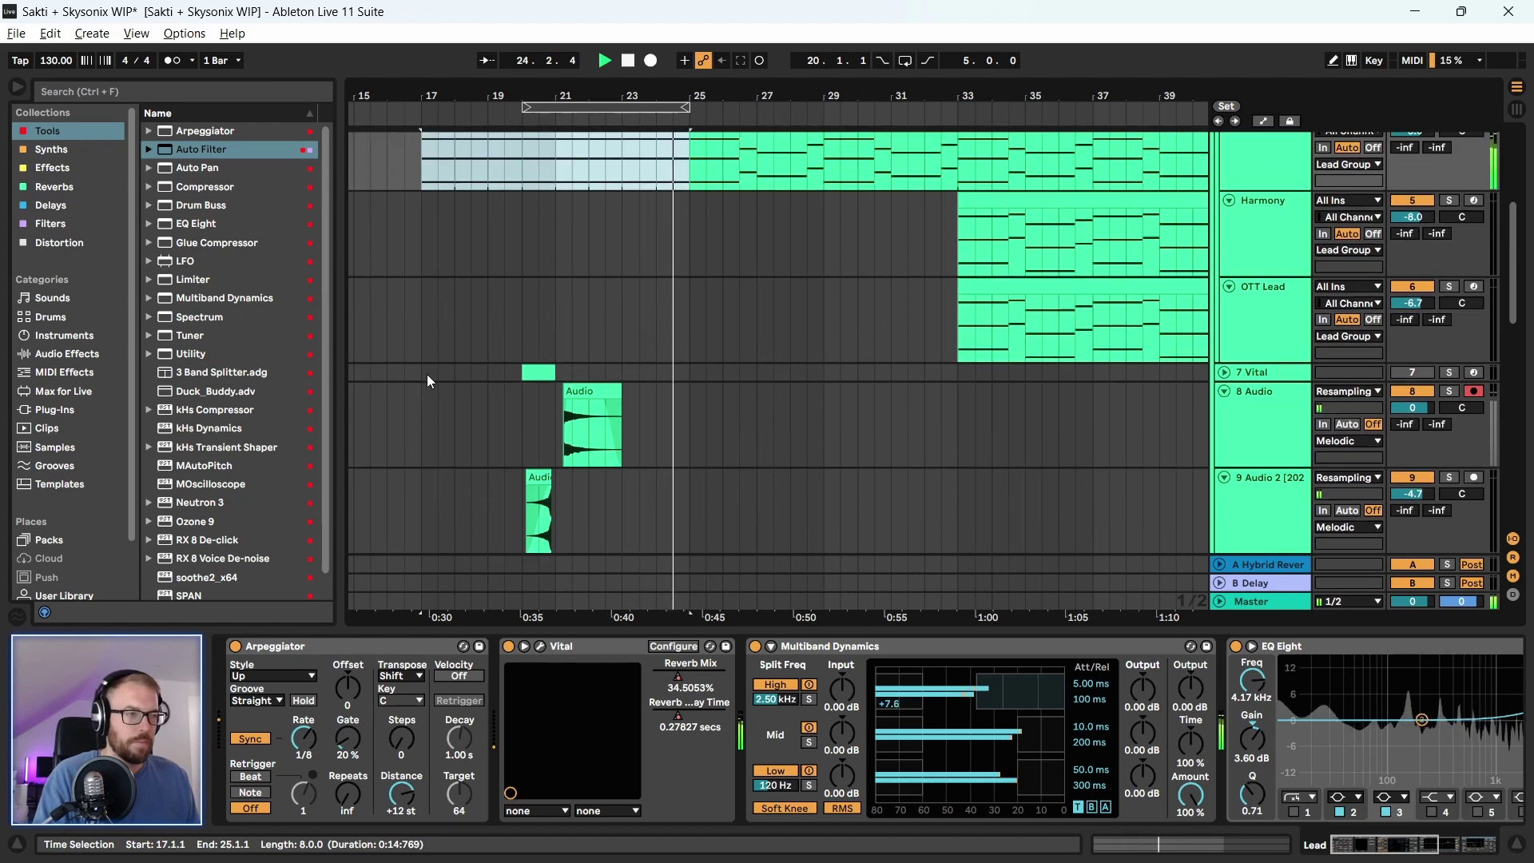
scroll(426, 374, down, 2)
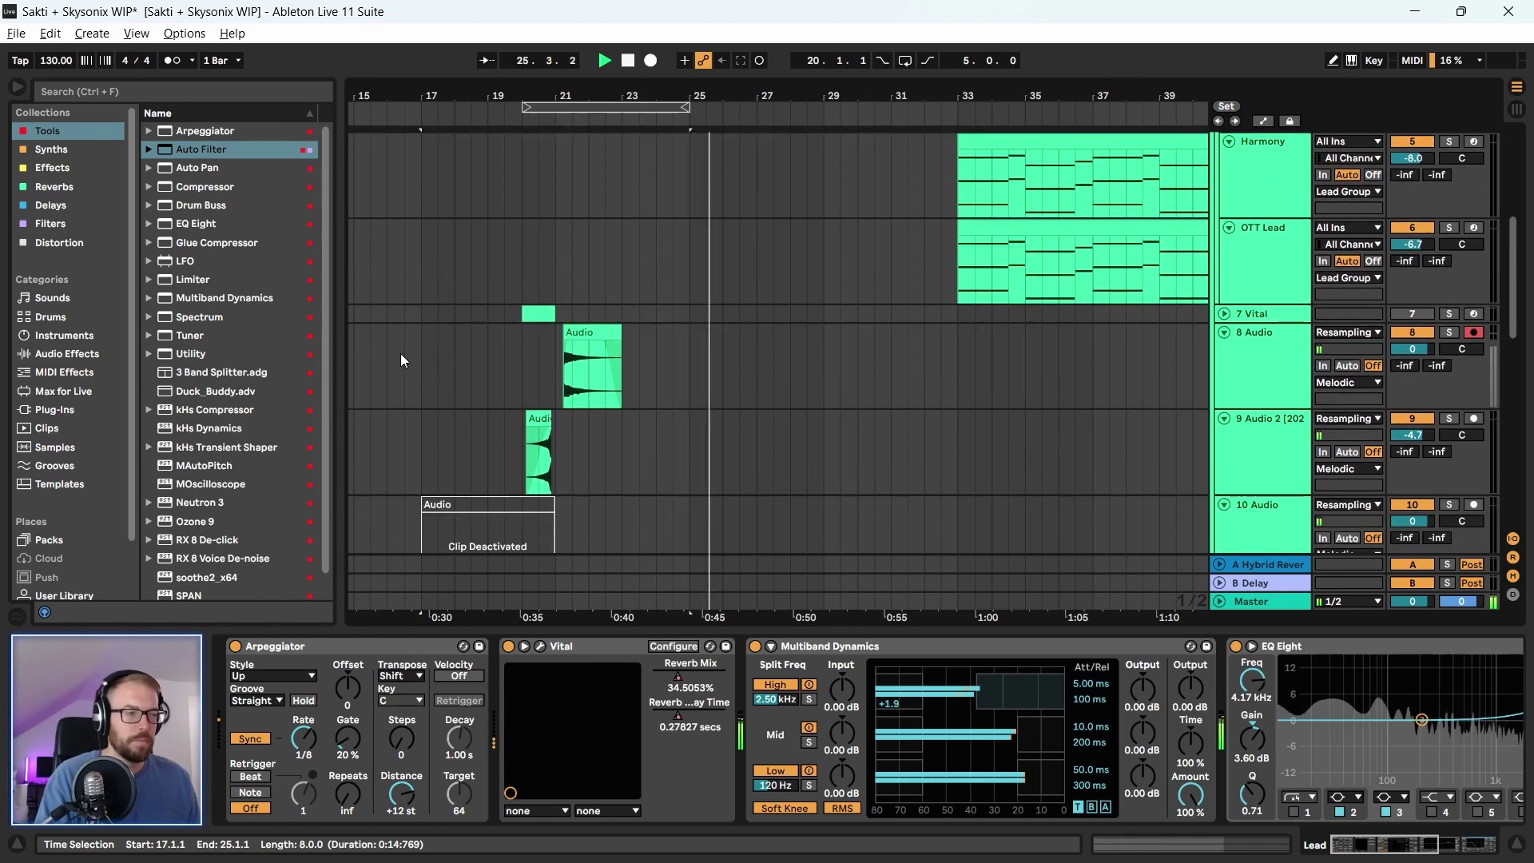
scroll(416, 401, up, 6)
scroll(416, 401, down, 2)
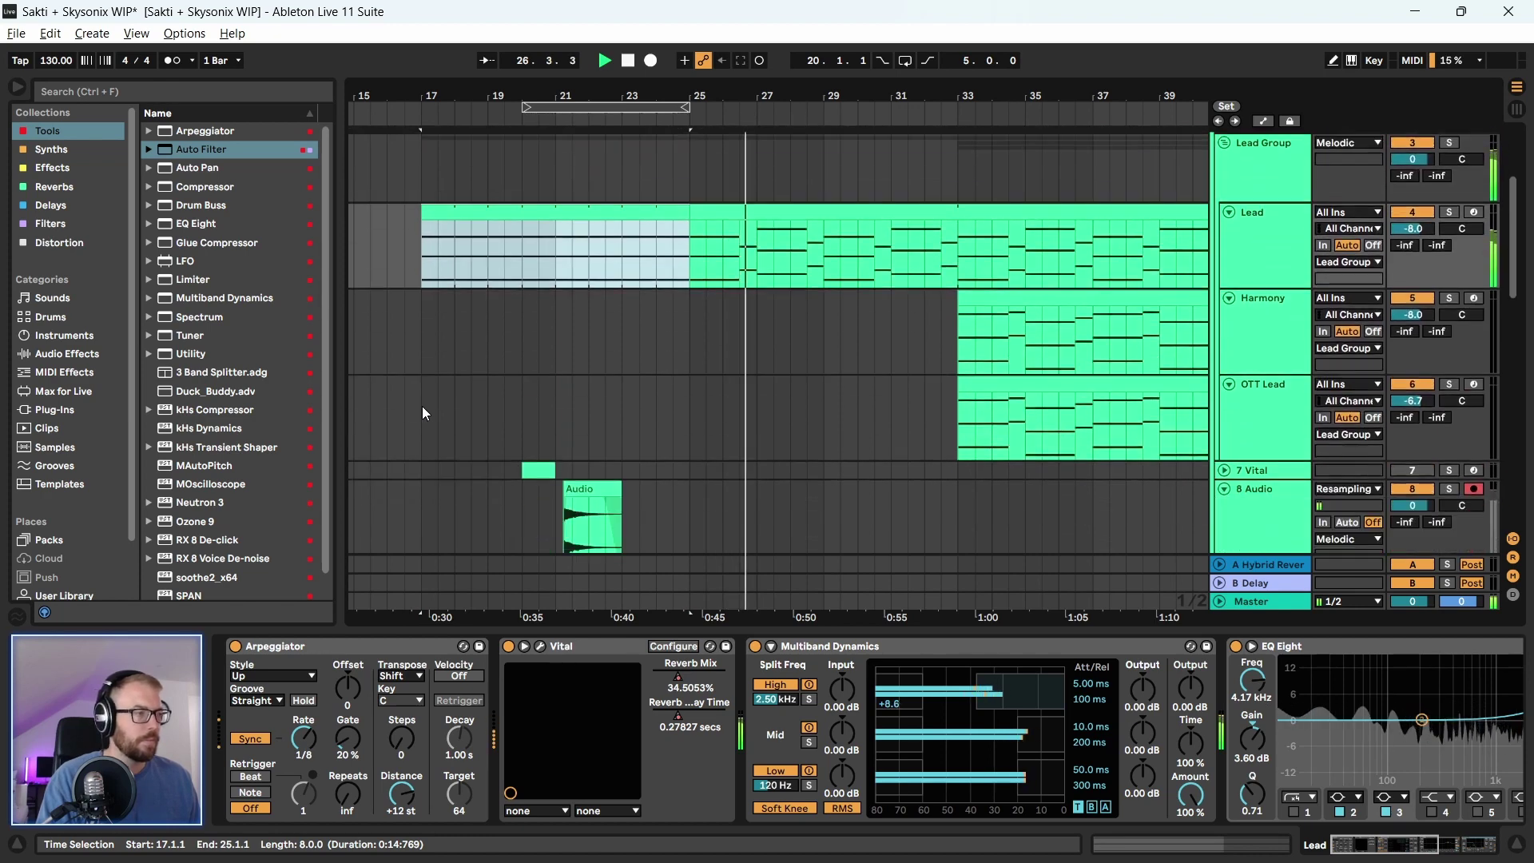
scroll(422, 405, down, 3)
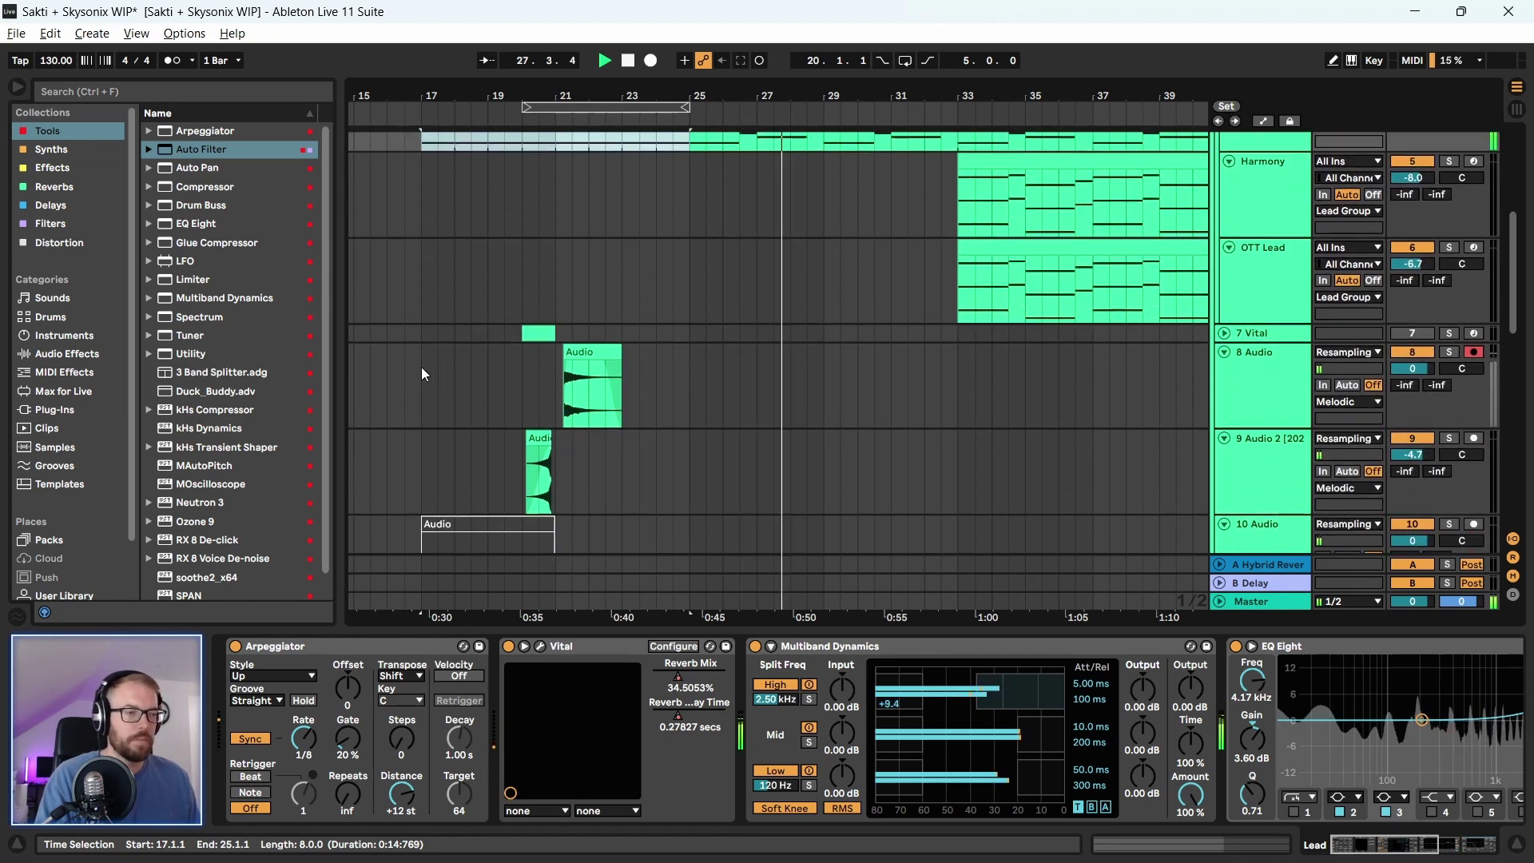
key(space)
Duplicate the range 17.1.1 to 25.1.1 on the recorded stab's and reversed swell's tracks so the copy starts at 25.1.1
drag(421, 362, 689, 439)
key(ctrl+d)
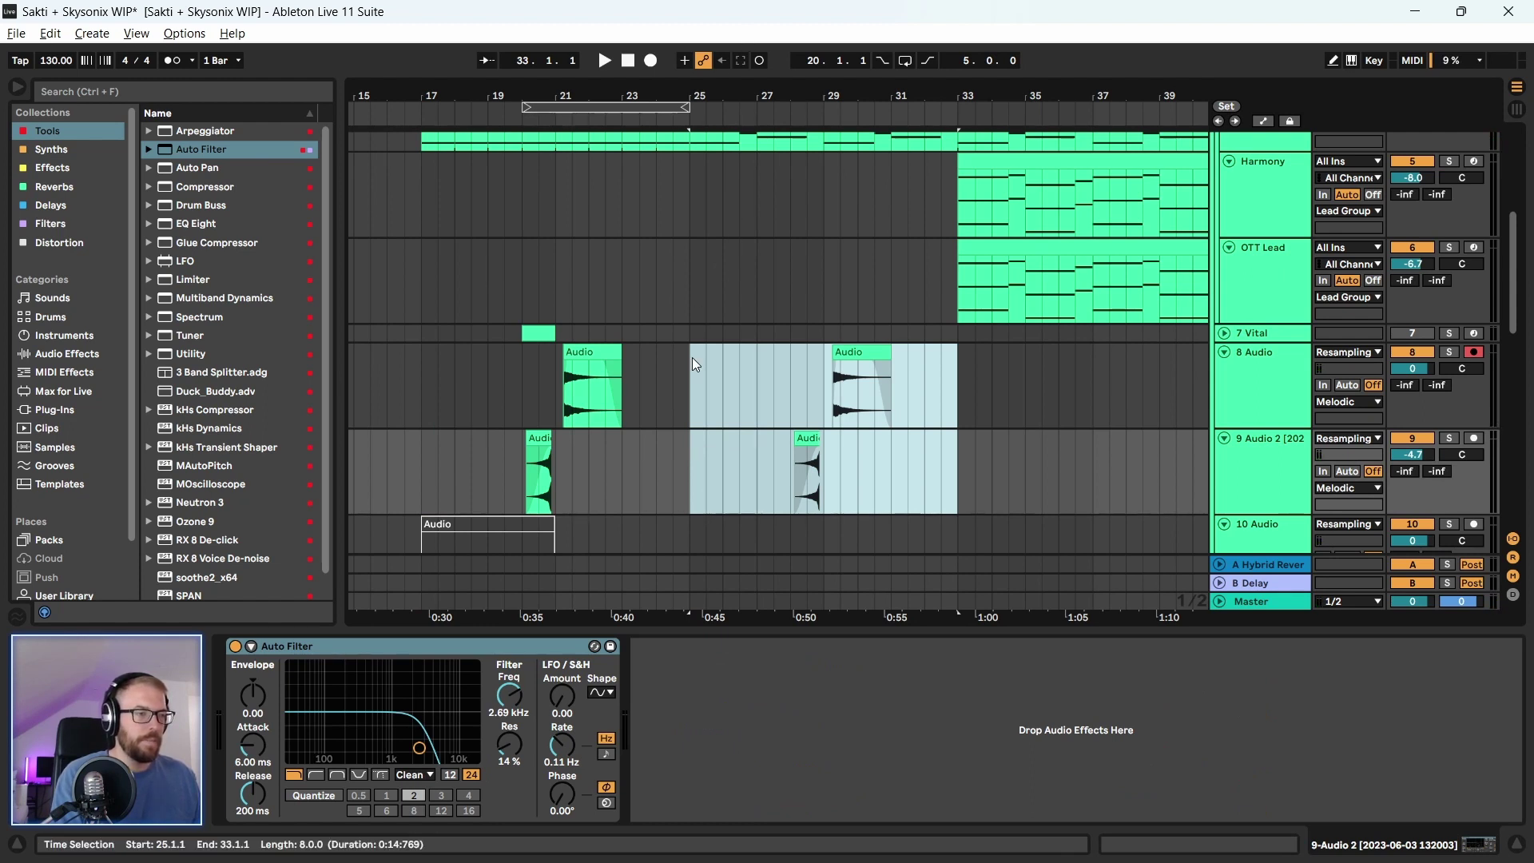
click(692, 391)
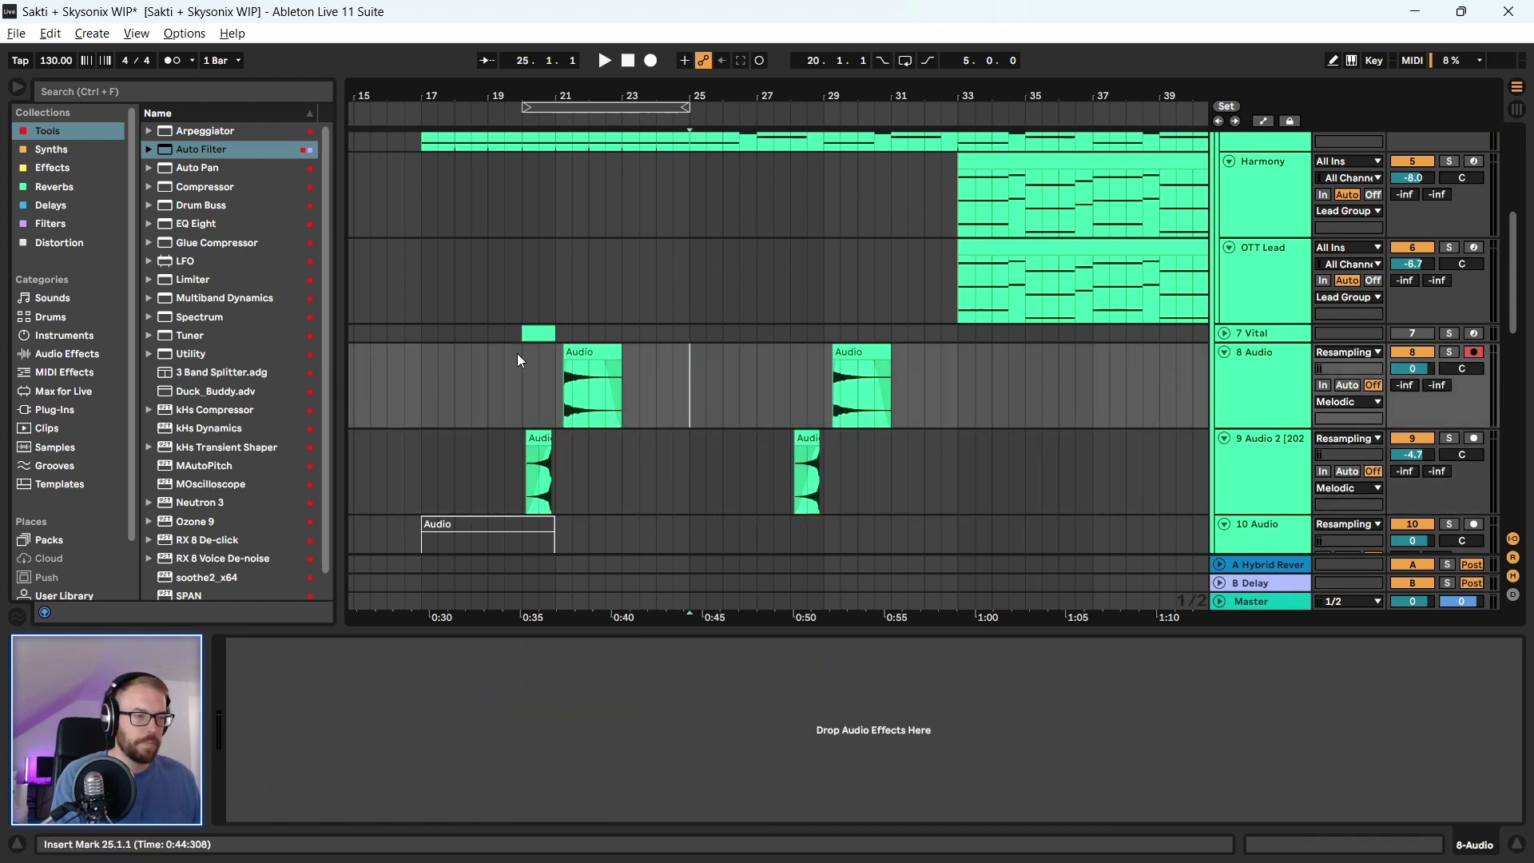
Move both pairs of stab and reversed swell clips four bars later, with the first stab starting at 25.2.1
drag(517, 359, 953, 486)
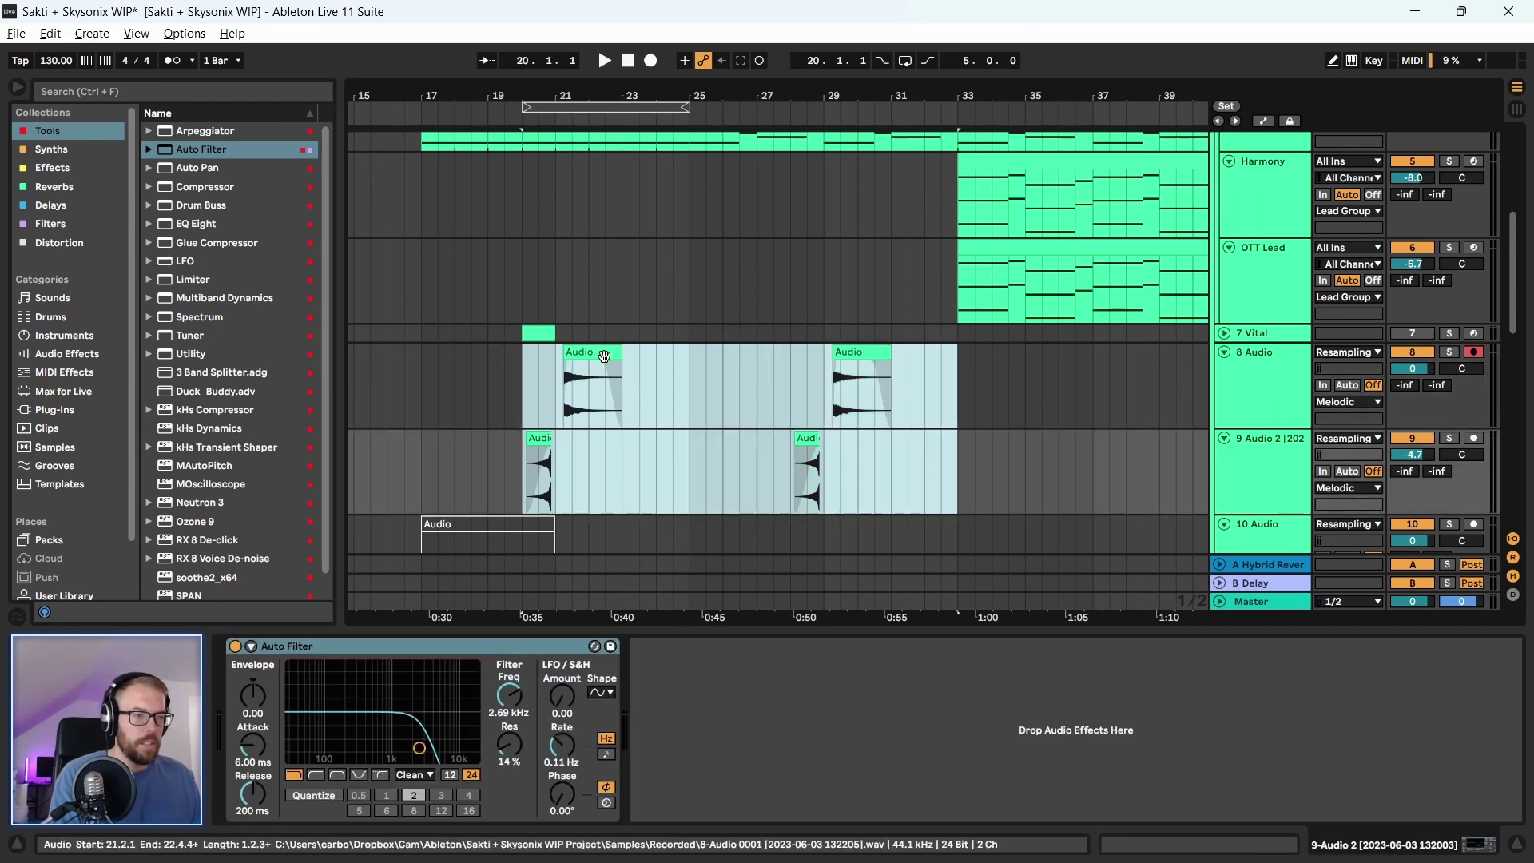
drag(604, 356, 730, 371)
click(663, 415)
Play the arrangement up to past bar 33 and examine how the moved clips line up with the Lead, Harmony and drum parts
key(space)
click(623, 404)
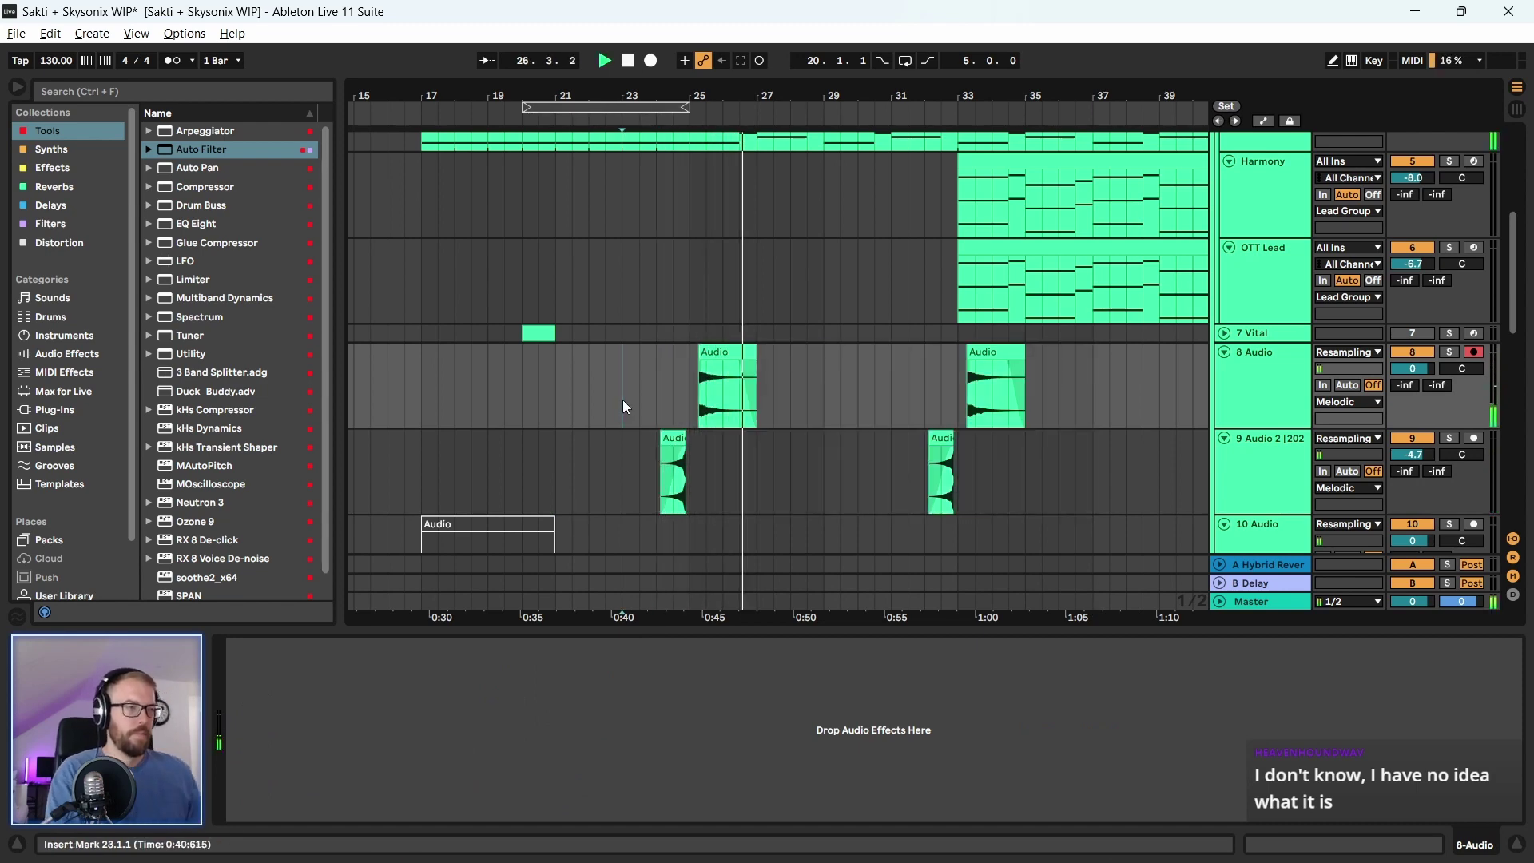
drag(590, 91, 590, 72)
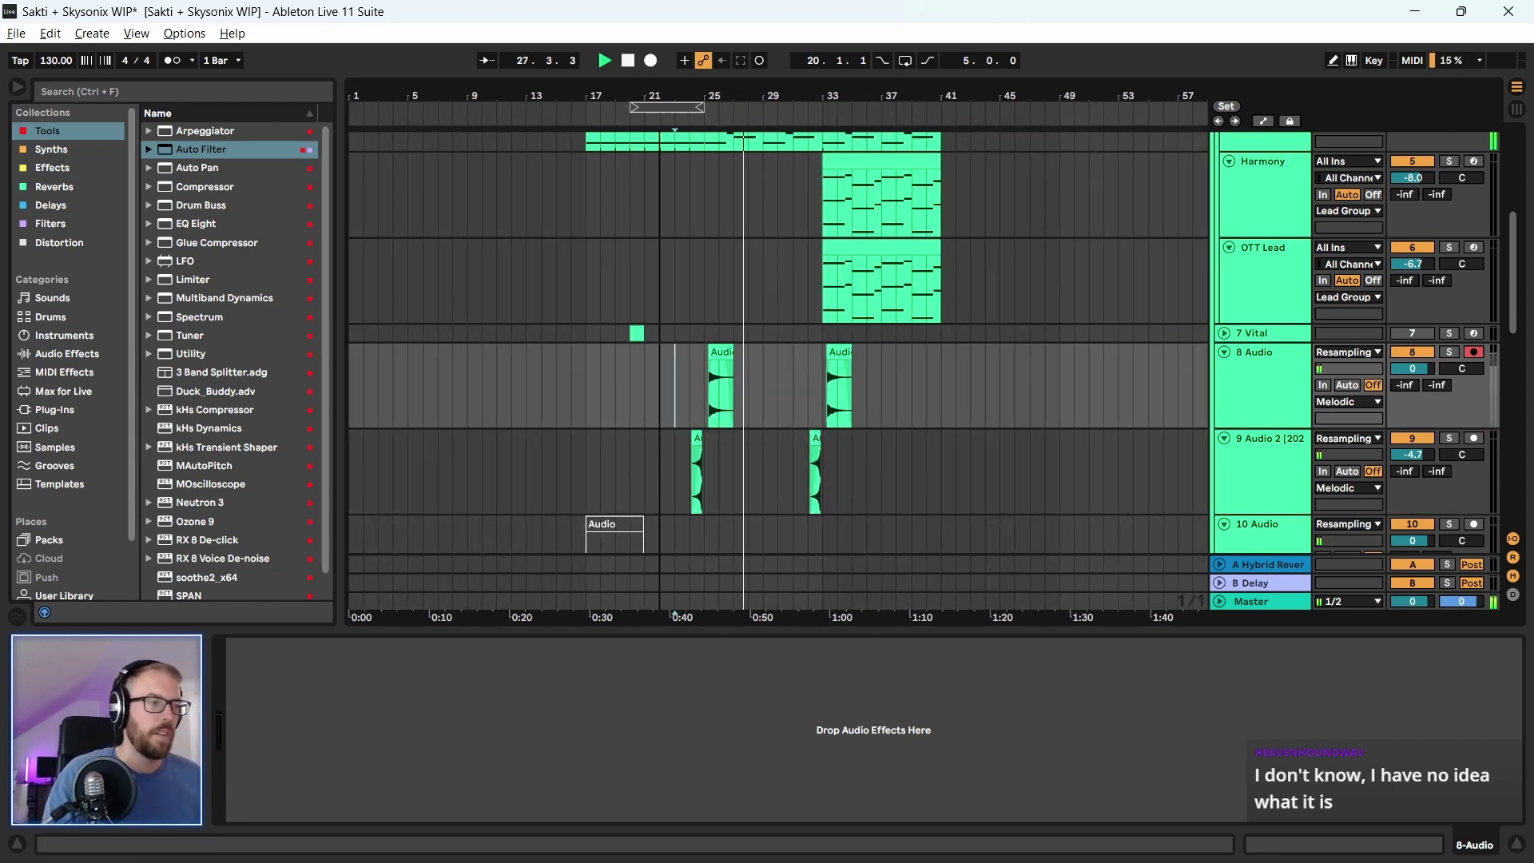
scroll(687, 347, down, 3)
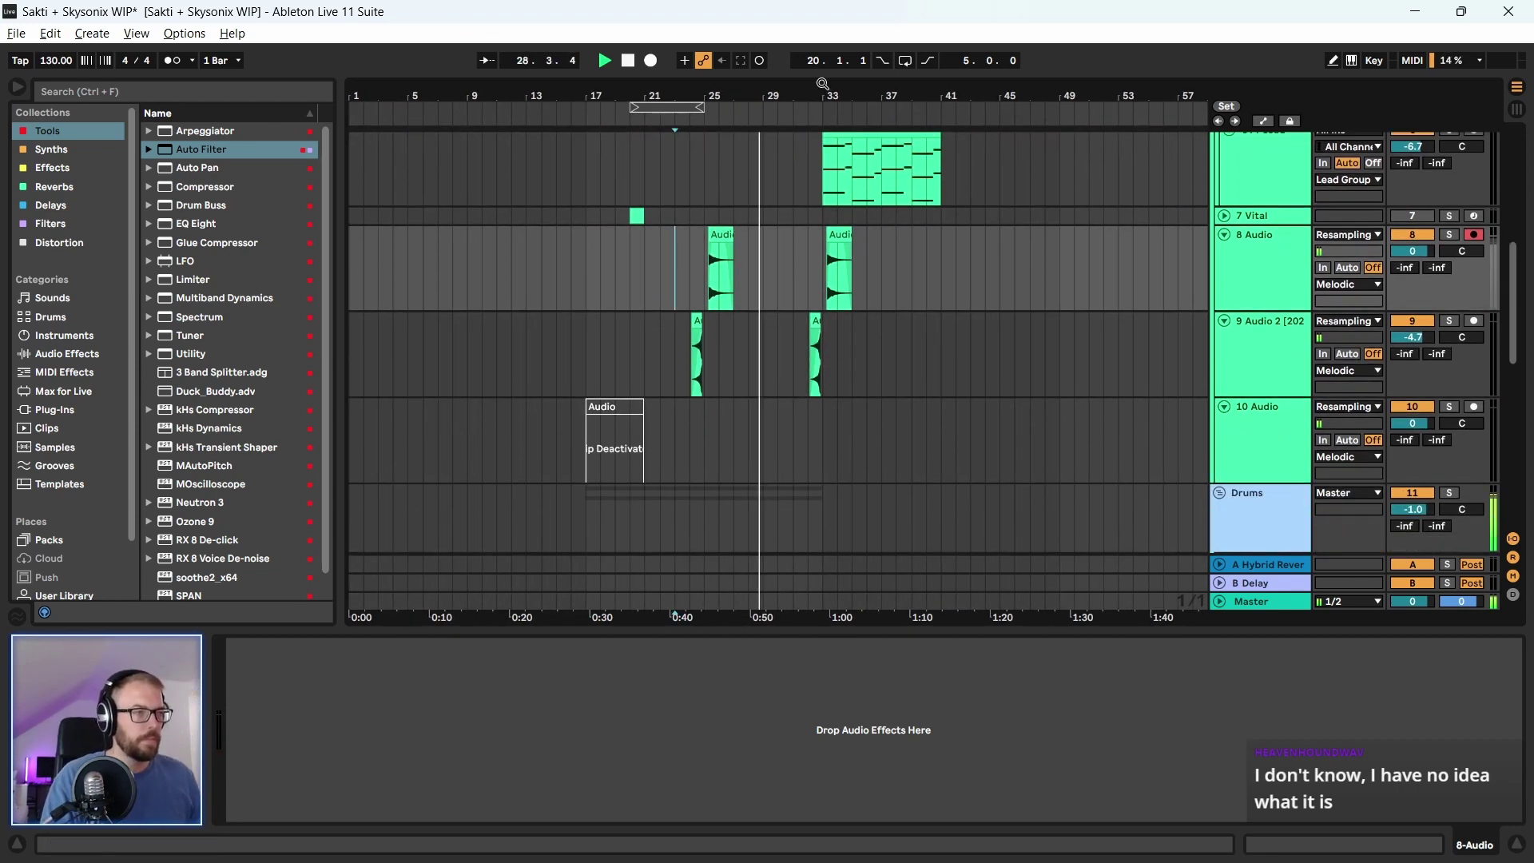
drag(823, 84, 746, 301)
scroll(749, 322, up, 6)
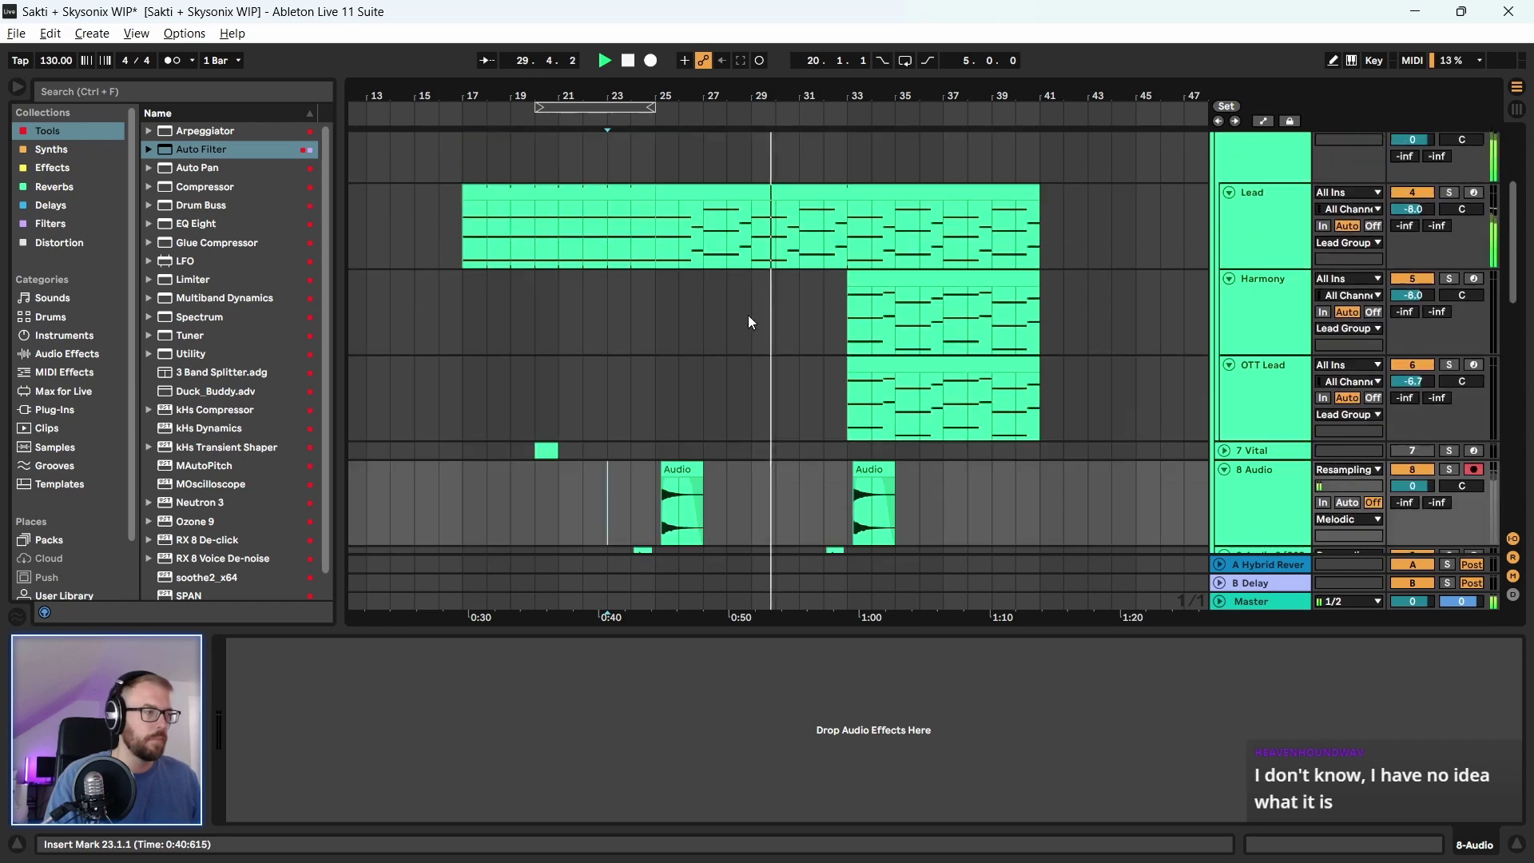
scroll(750, 322, up, 3)
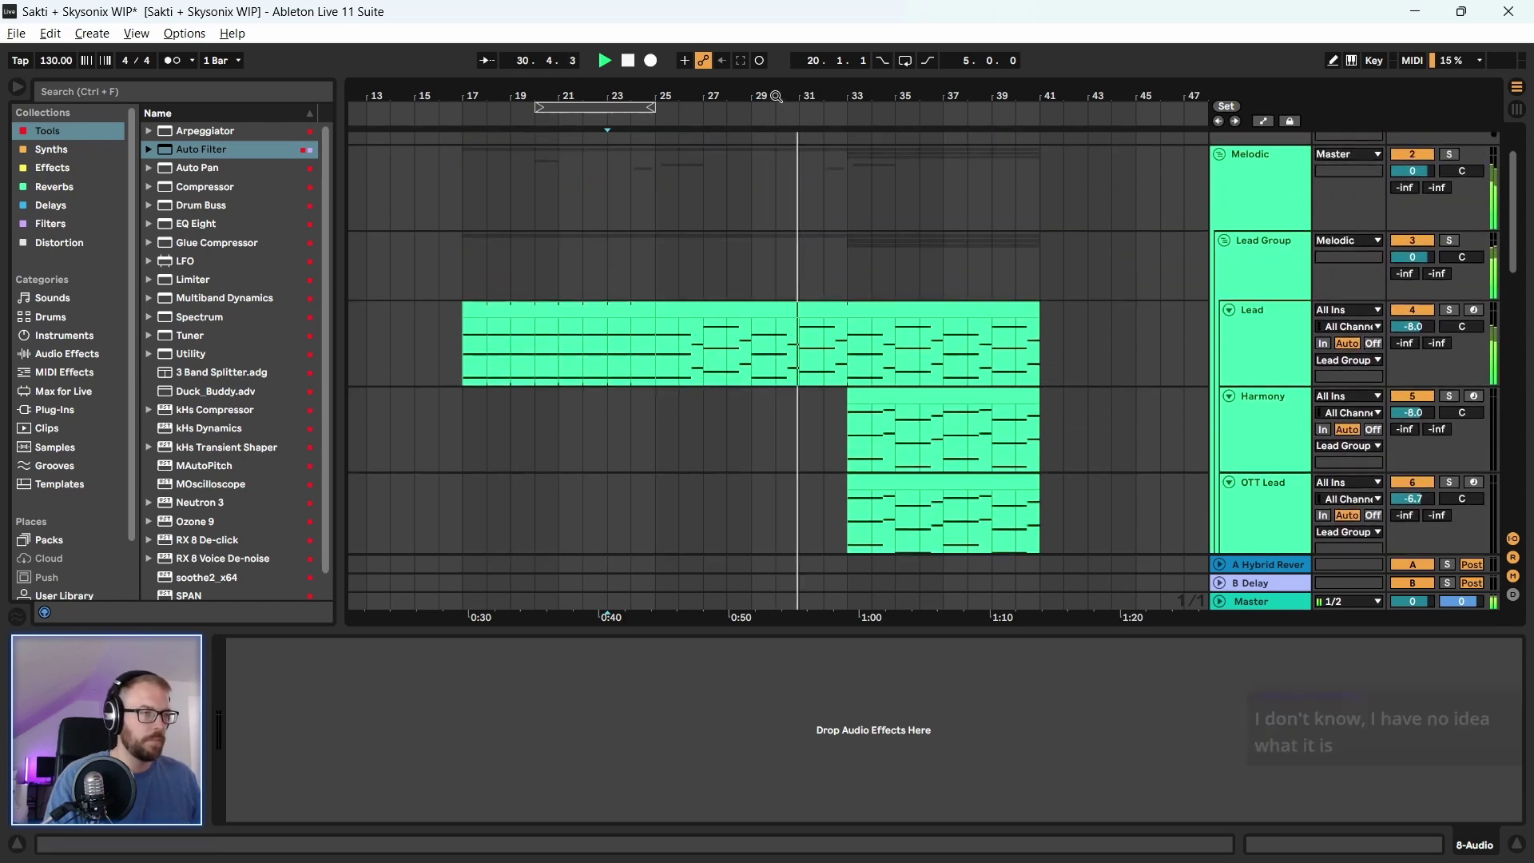
drag(776, 96, 772, 80)
scroll(503, 520, down, 4)
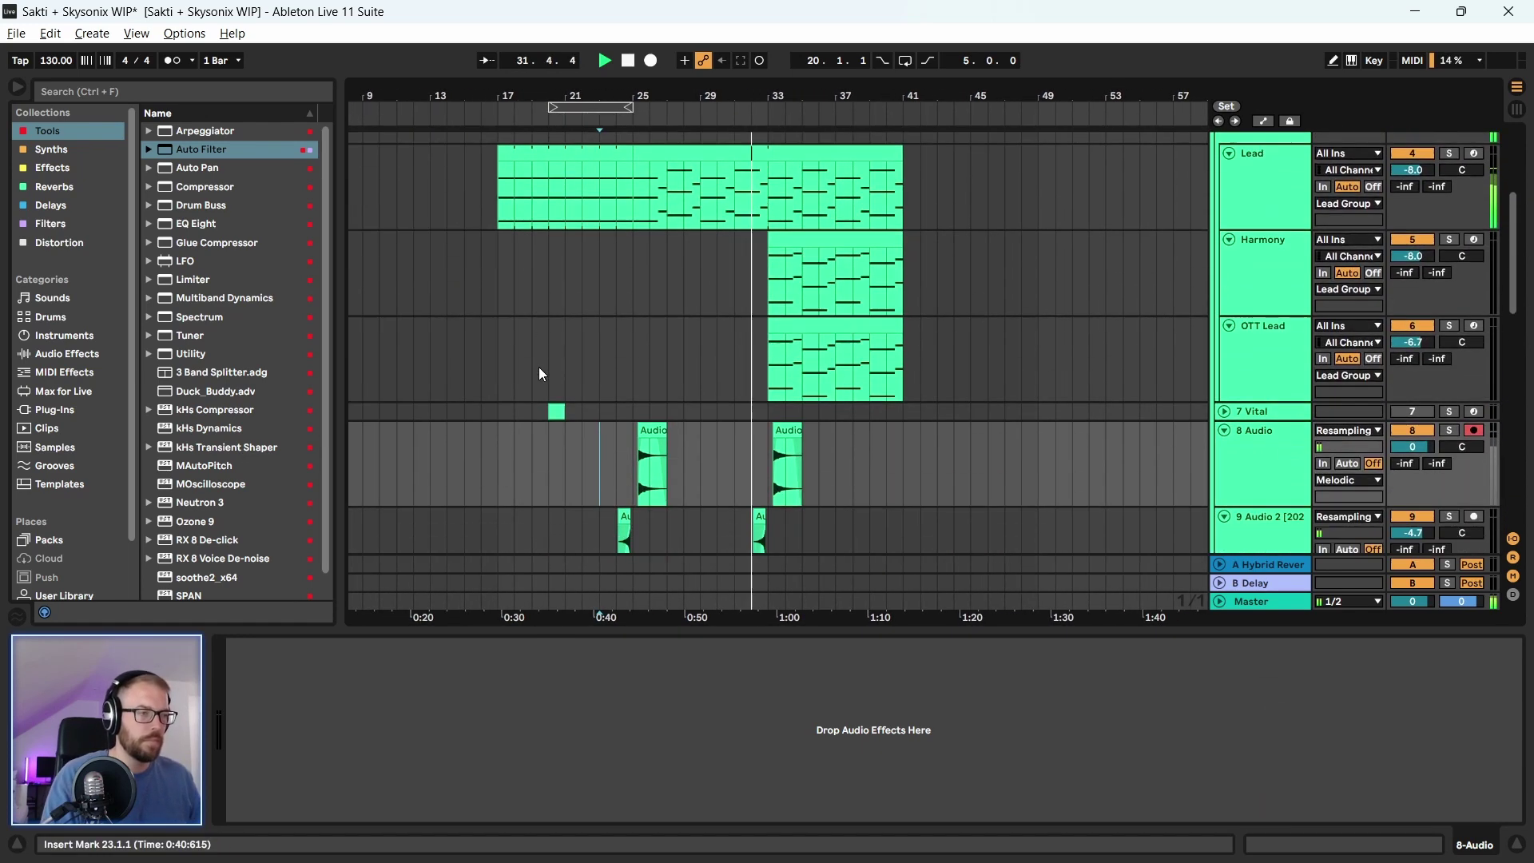
scroll(540, 371, down, 1)
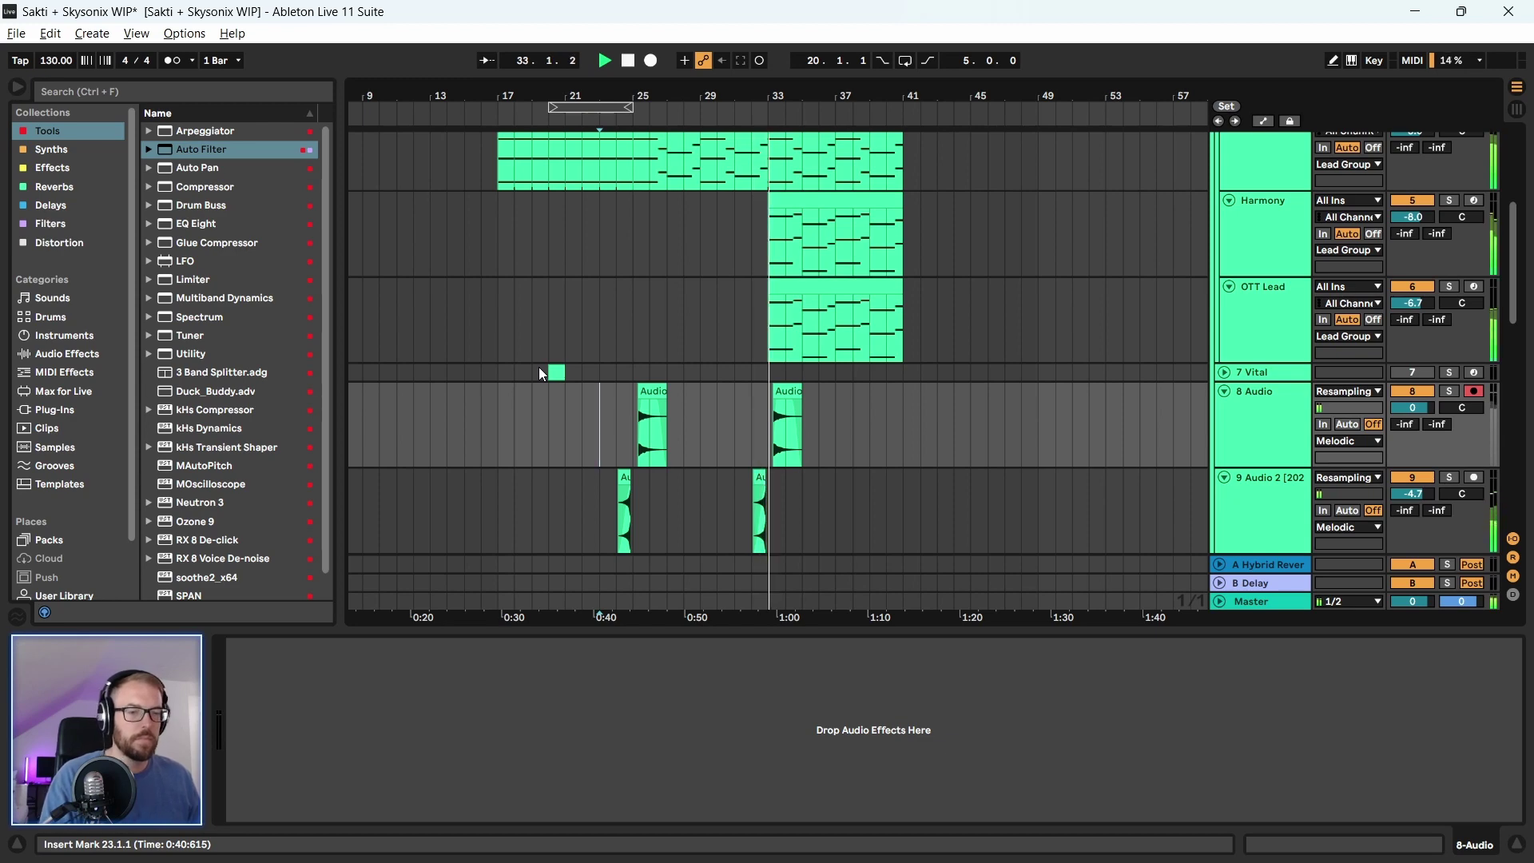
scroll(539, 366, down, 10)
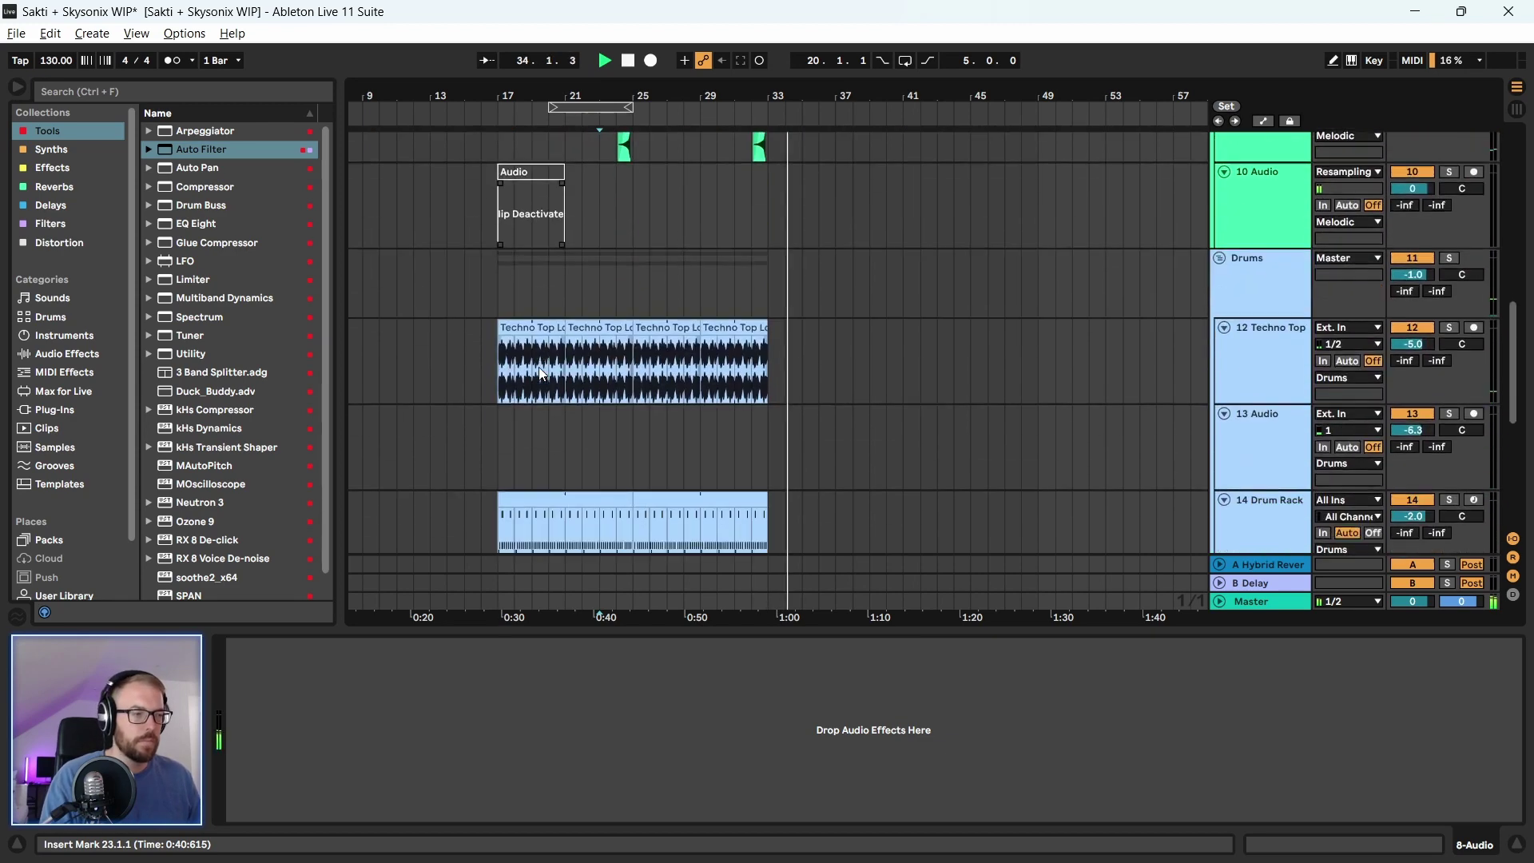
scroll(543, 369, down, 3)
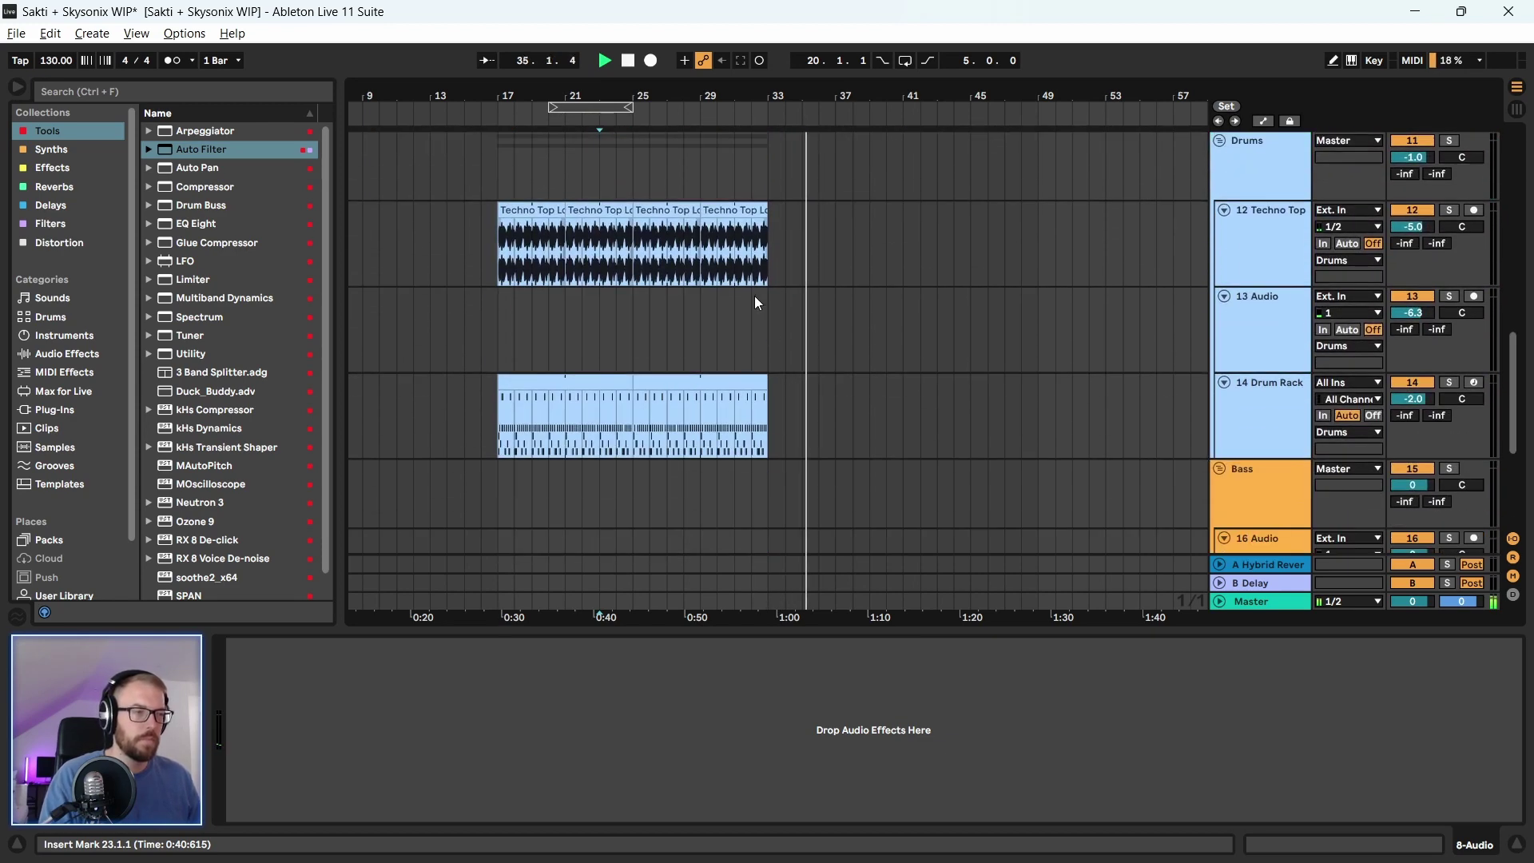
key(space)
Extend the drums to 49.1.1 by duplicating the last Techno Top Loop clip four times and lengthening the last Drum Rack clip
drag(761, 304, 700, 449)
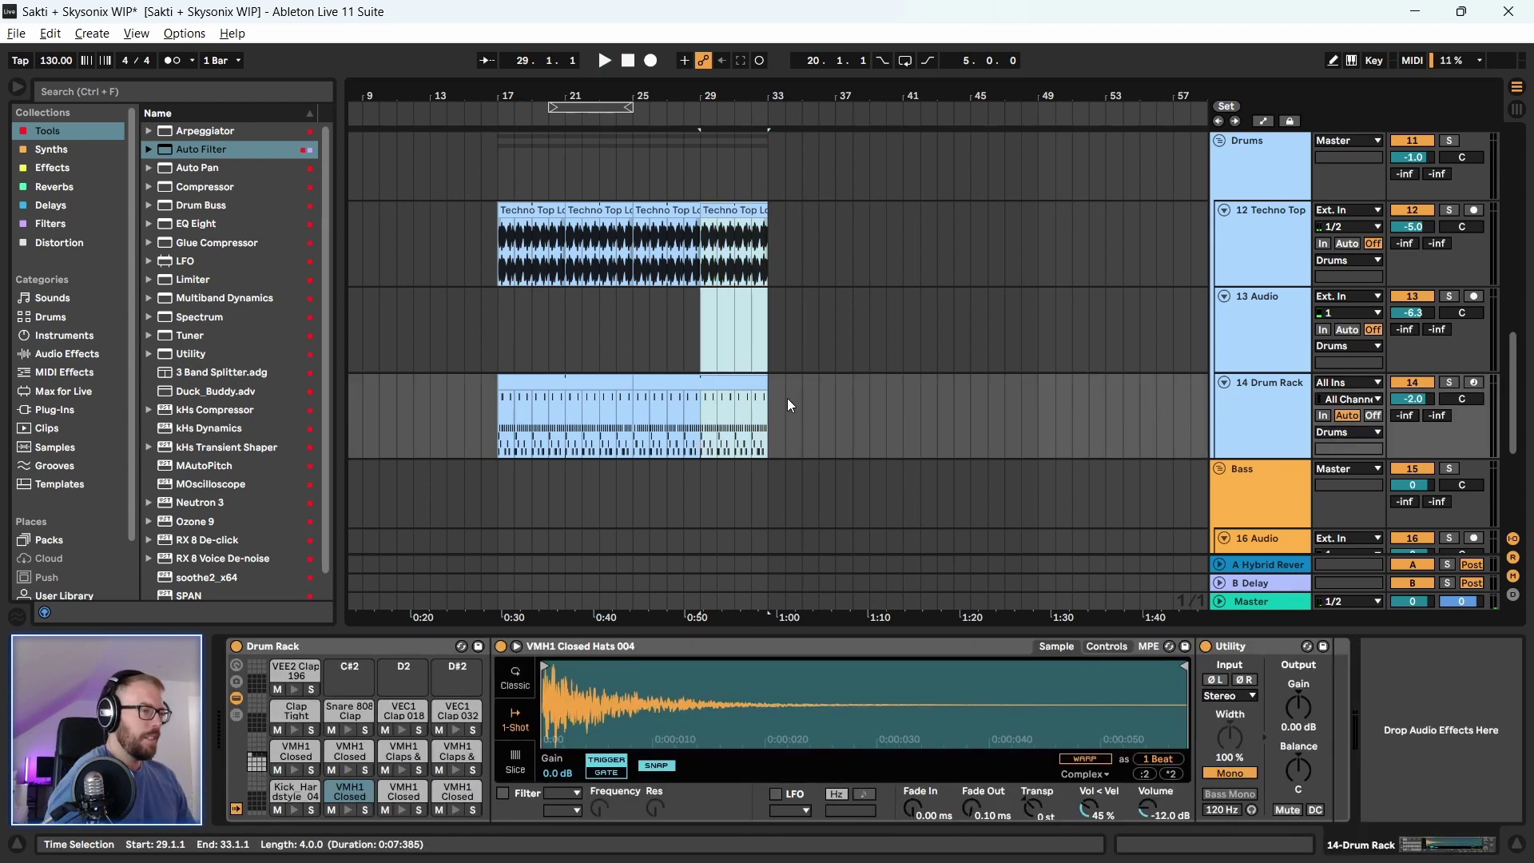
click(742, 208)
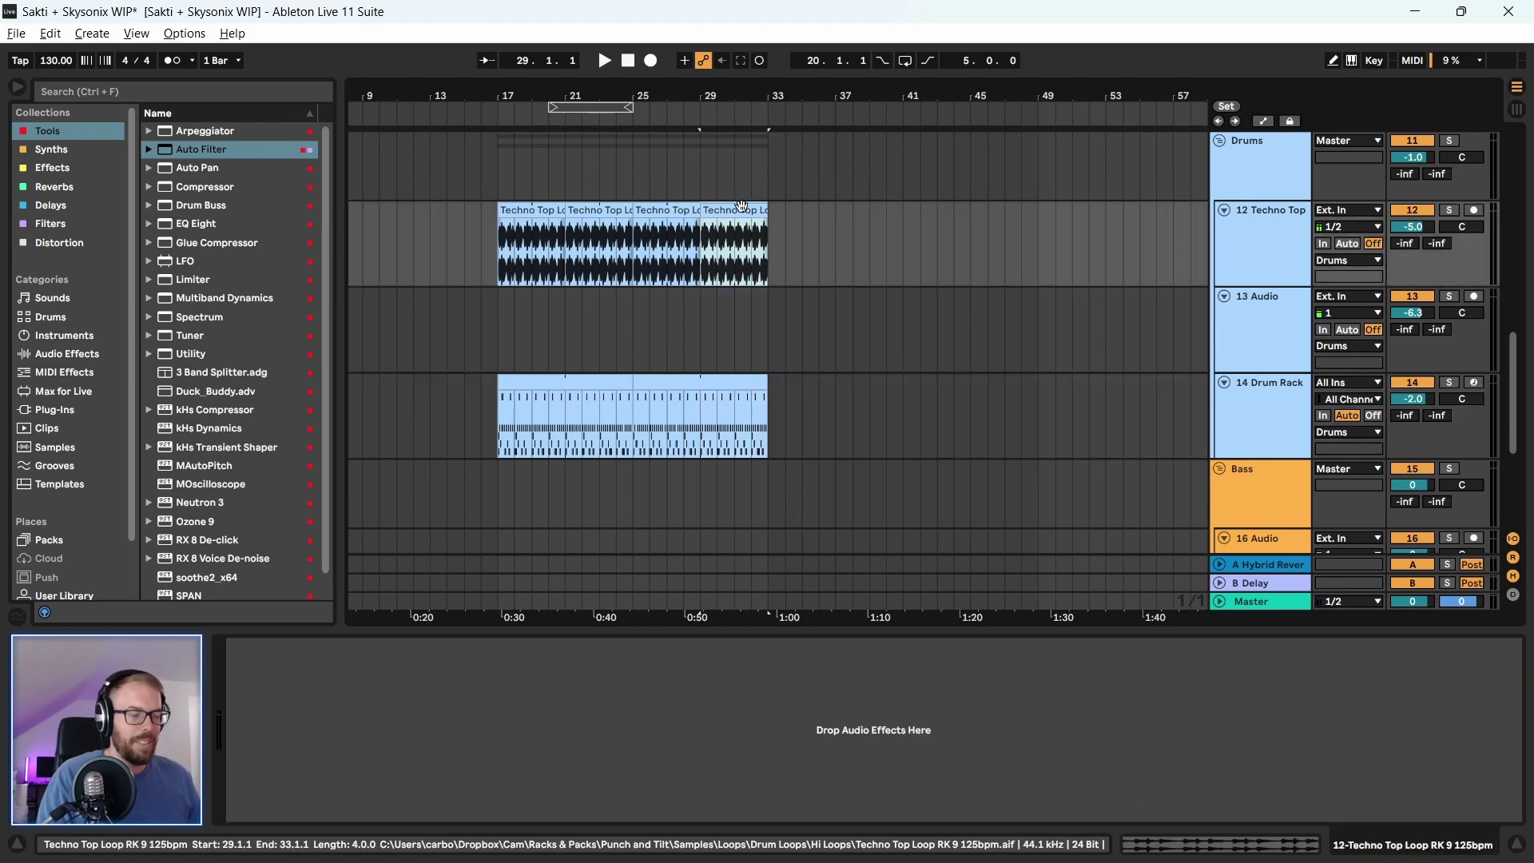
key(ctrl+d)
key(ctrl+d)
key(ctrl+d)
key(ctrl+d)
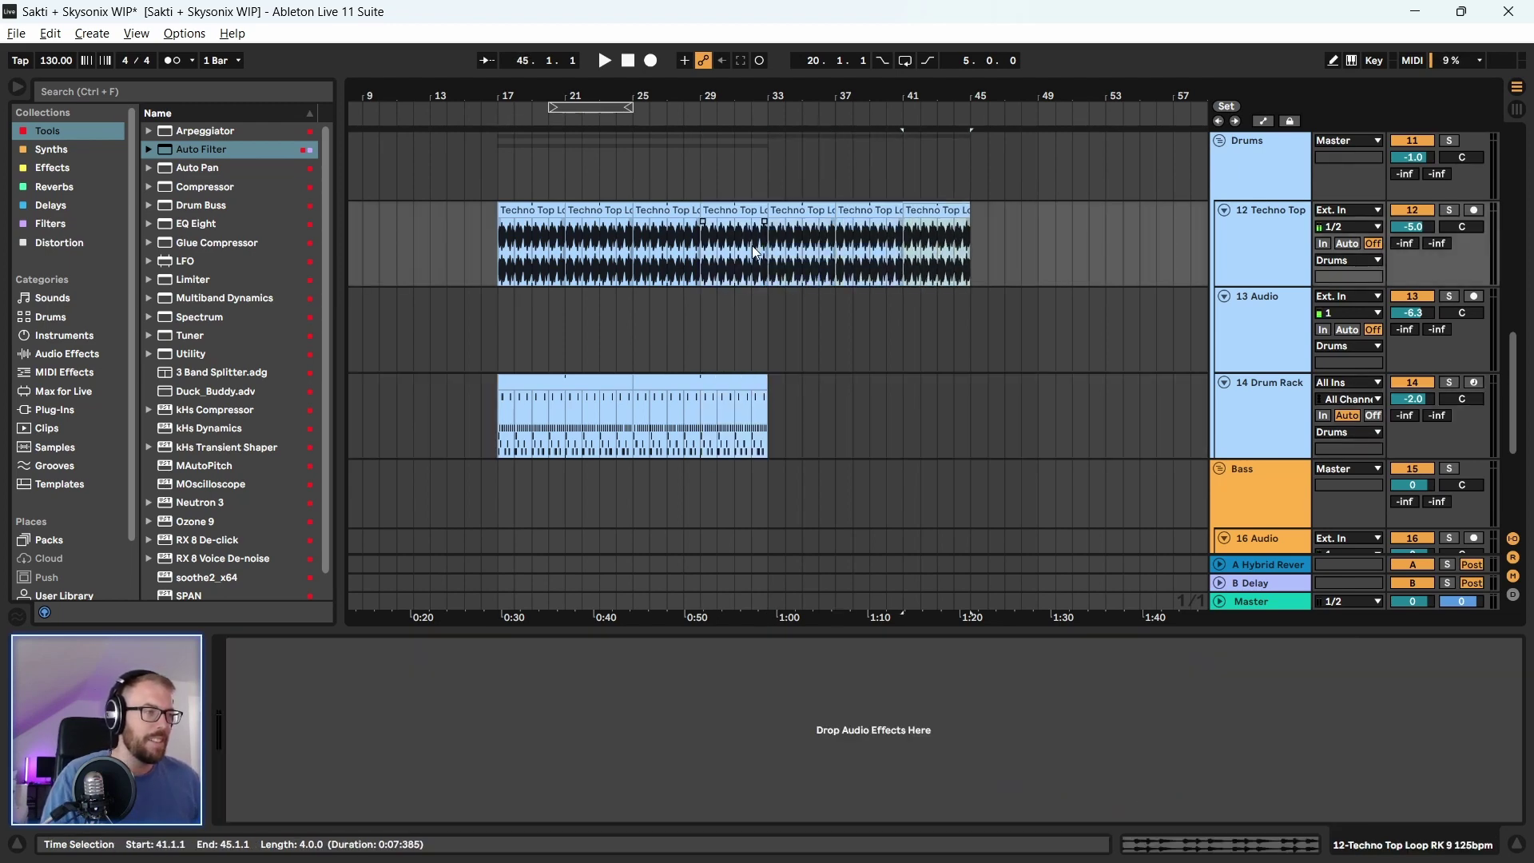
drag(758, 384, 1038, 383)
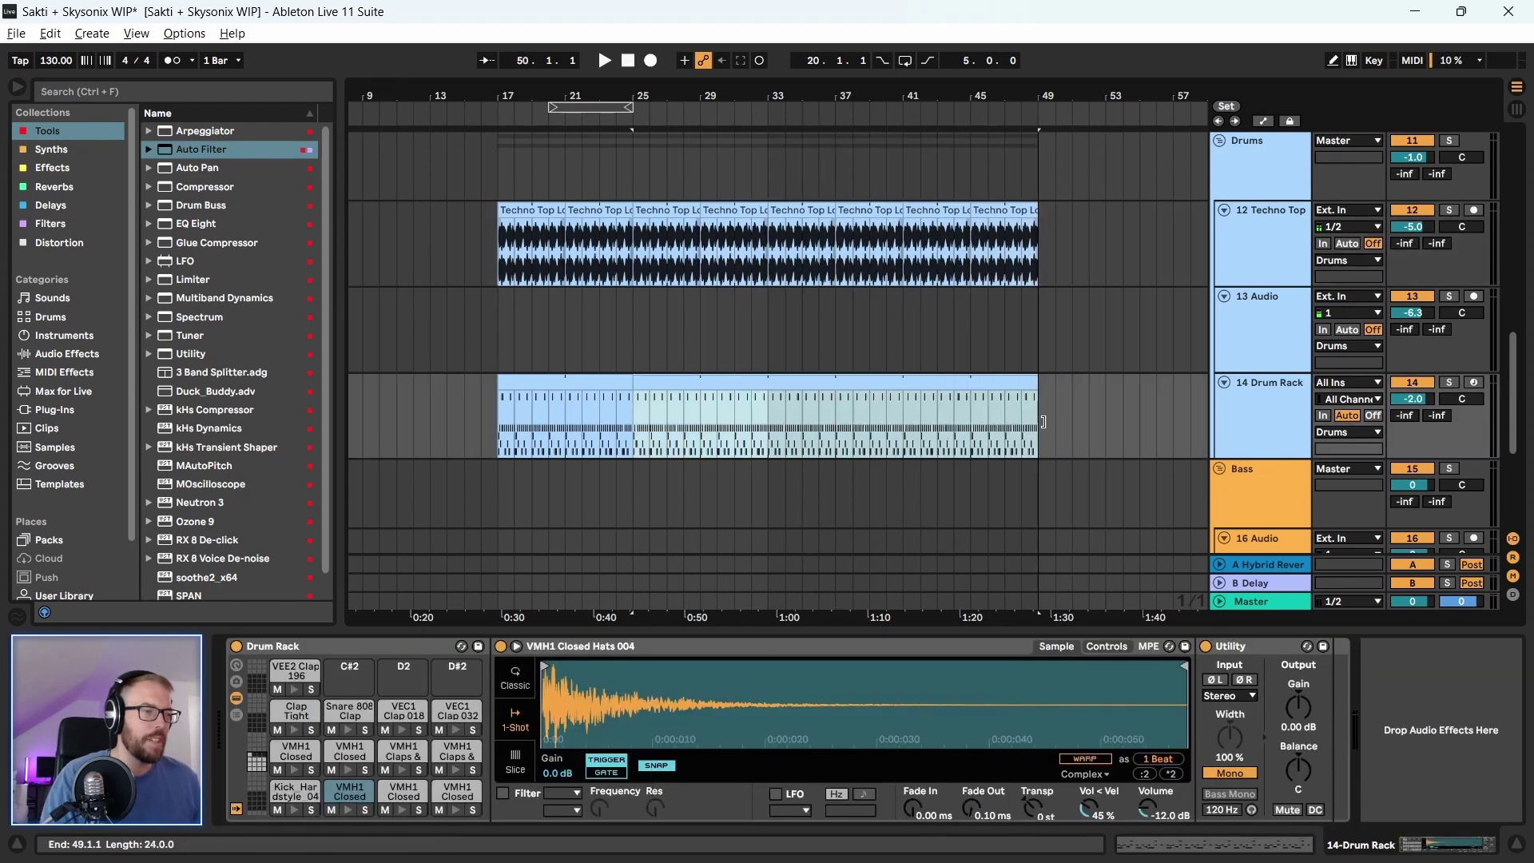
click(701, 336)
Place the insert marker at 17.1.1 on the Lead Group track
scroll(547, 414, up, 2)
scroll(457, 380, up, 10)
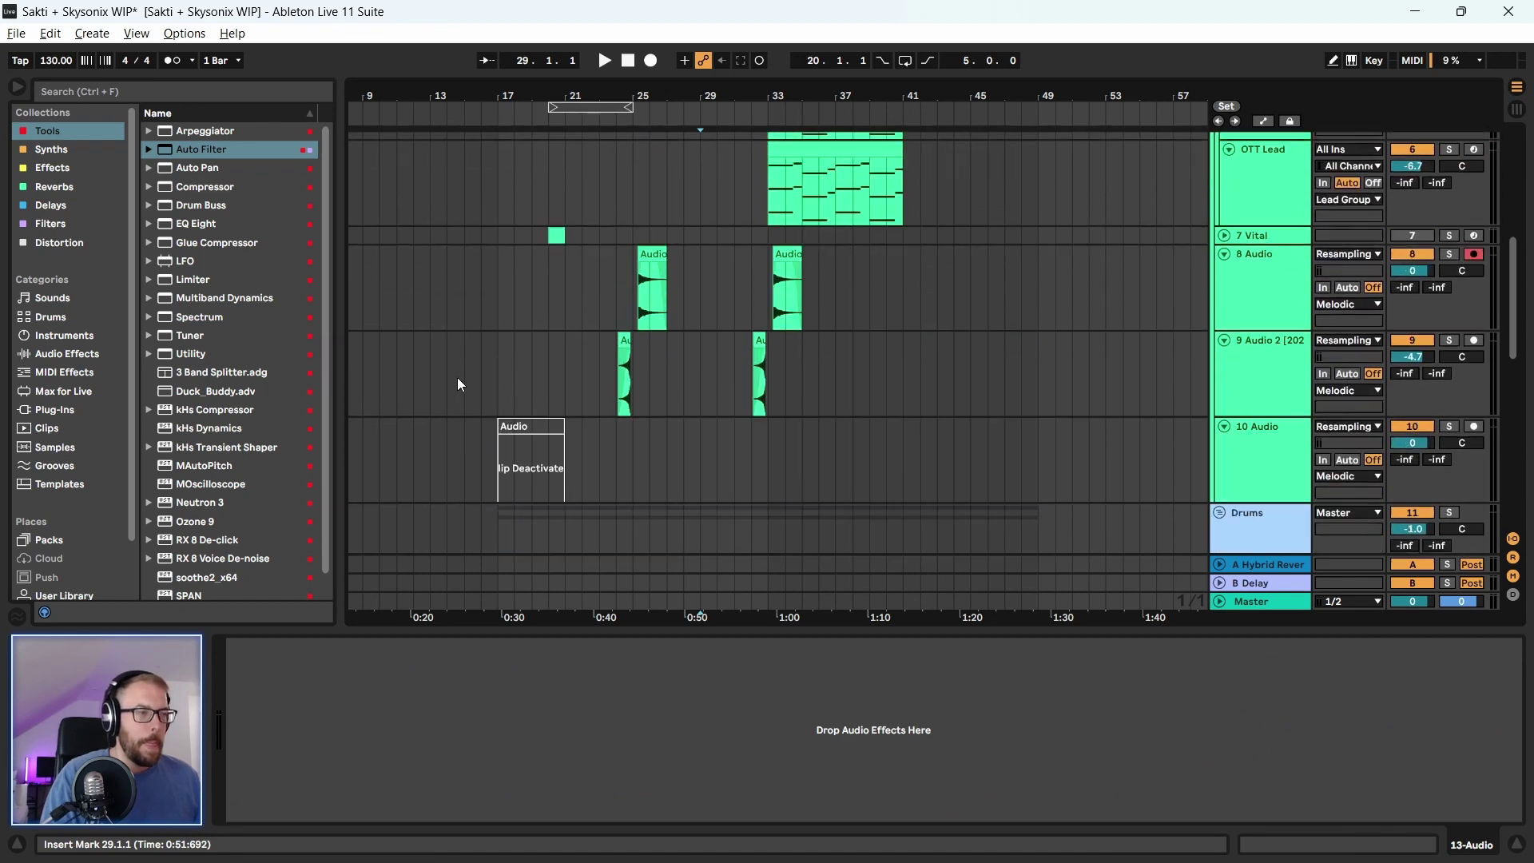
click(518, 285)
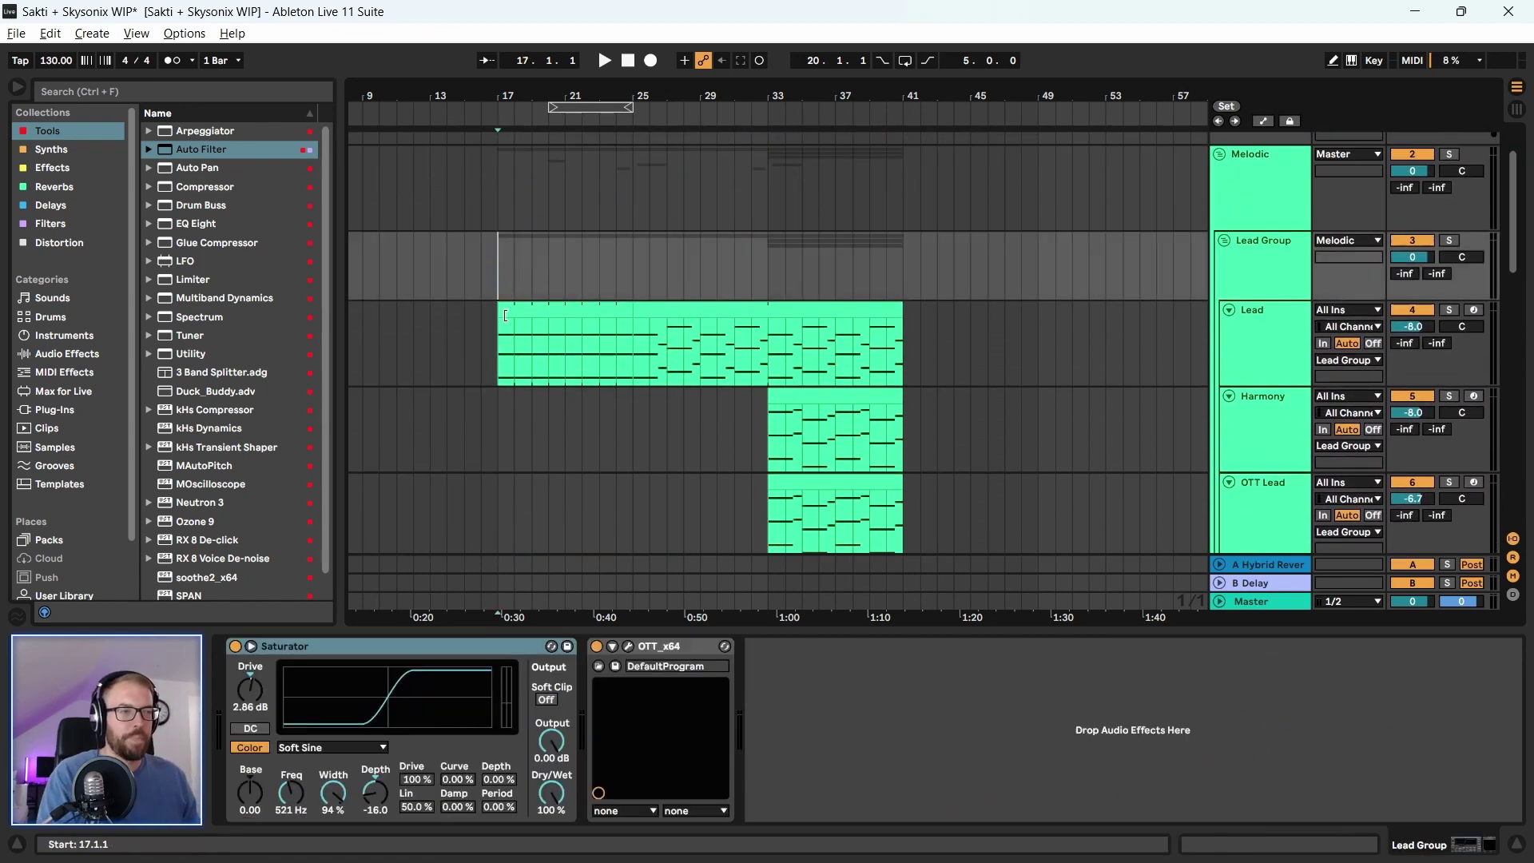
Play the arrangement from bar 17 and look over the lead and audio tracks
key(space)
key(plus)
scroll(467, 438, down, 3)
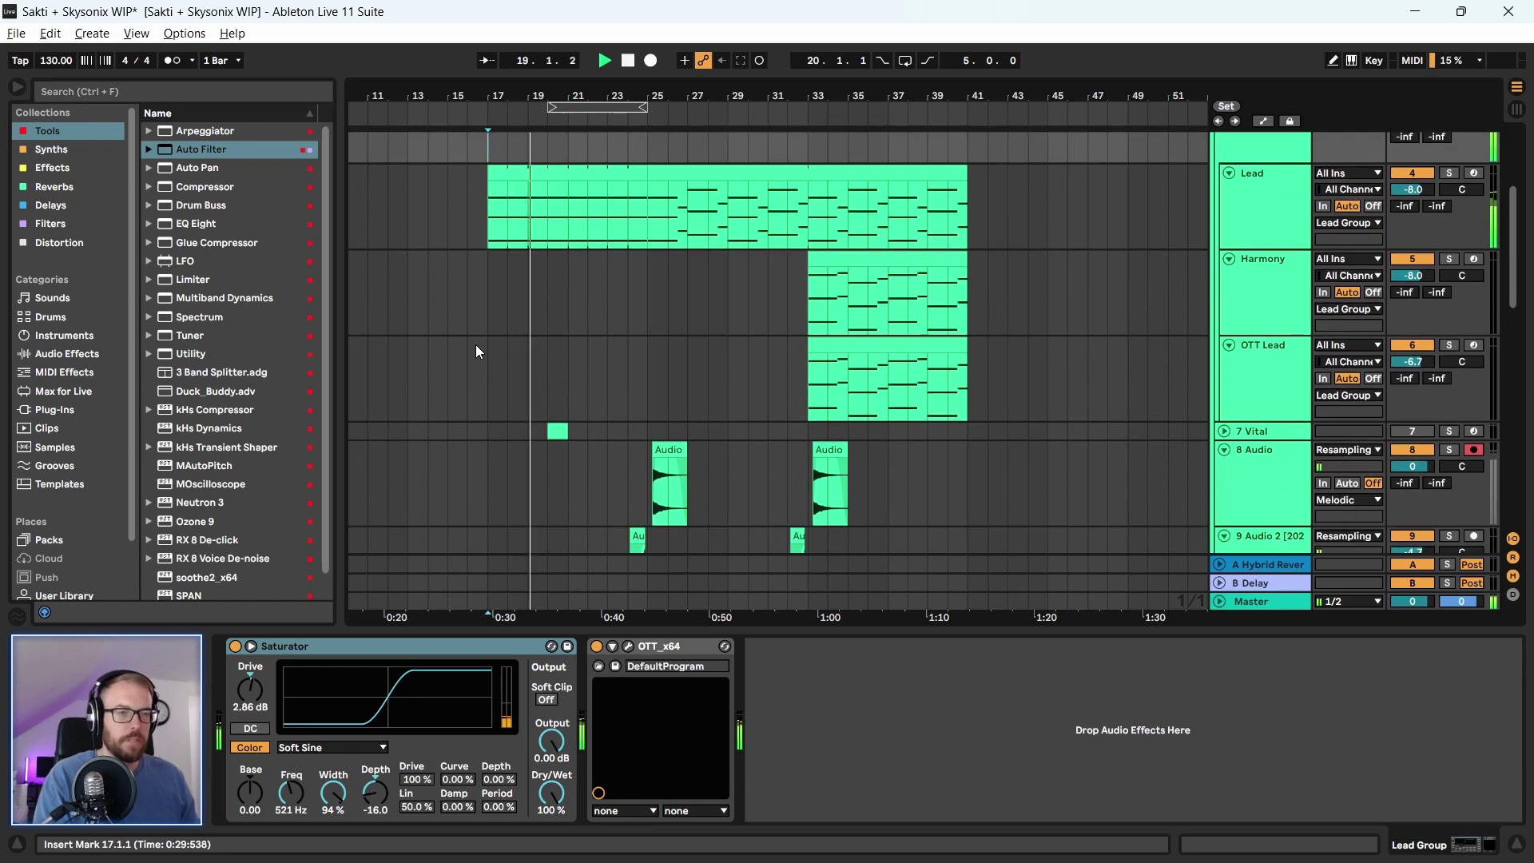
scroll(1192, 365, up, 2)
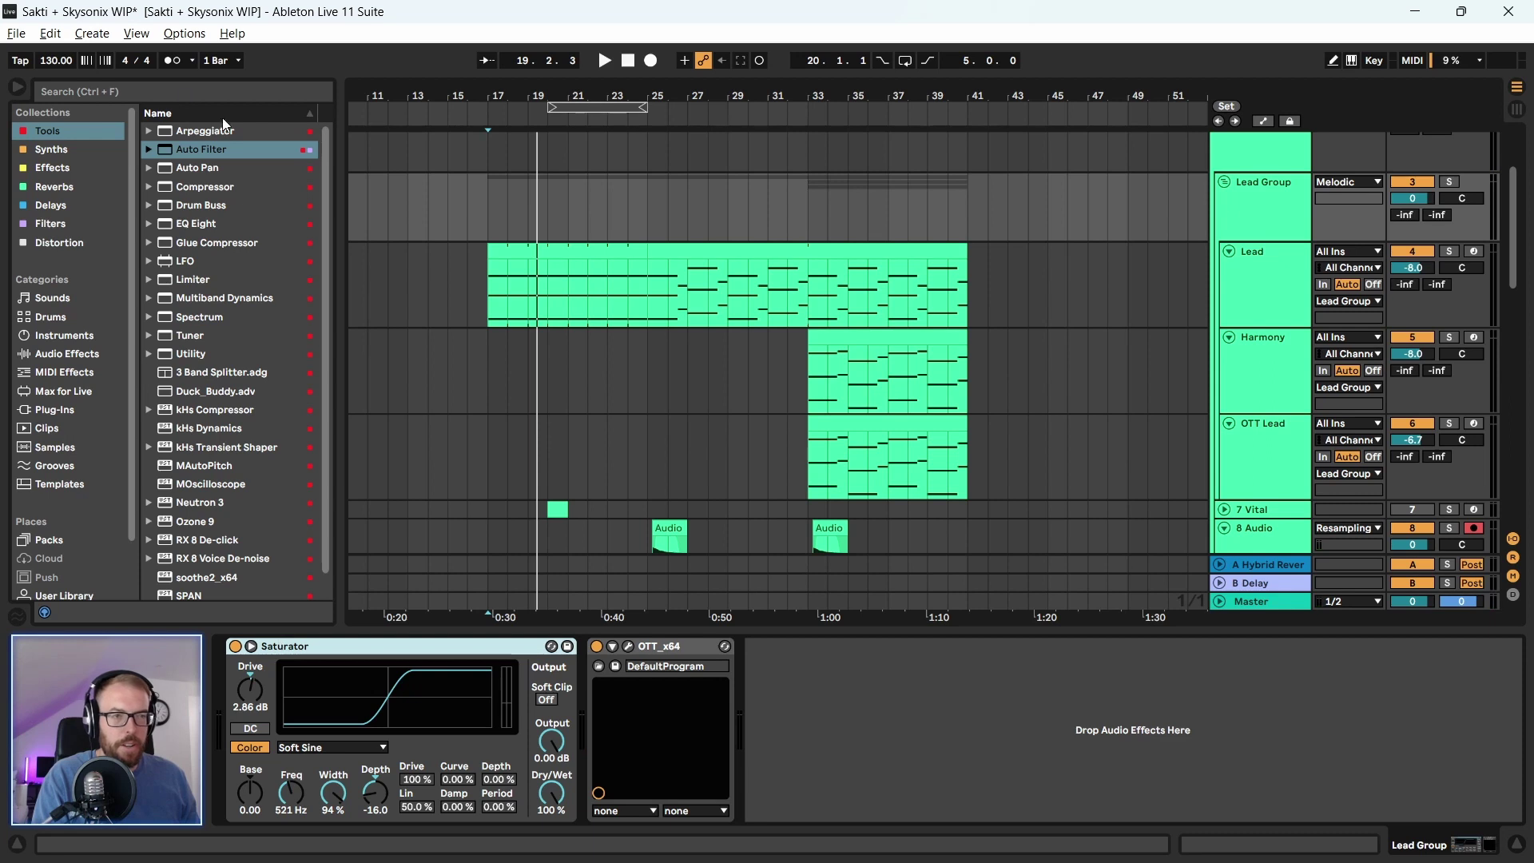
drag(204, 190, 852, 707)
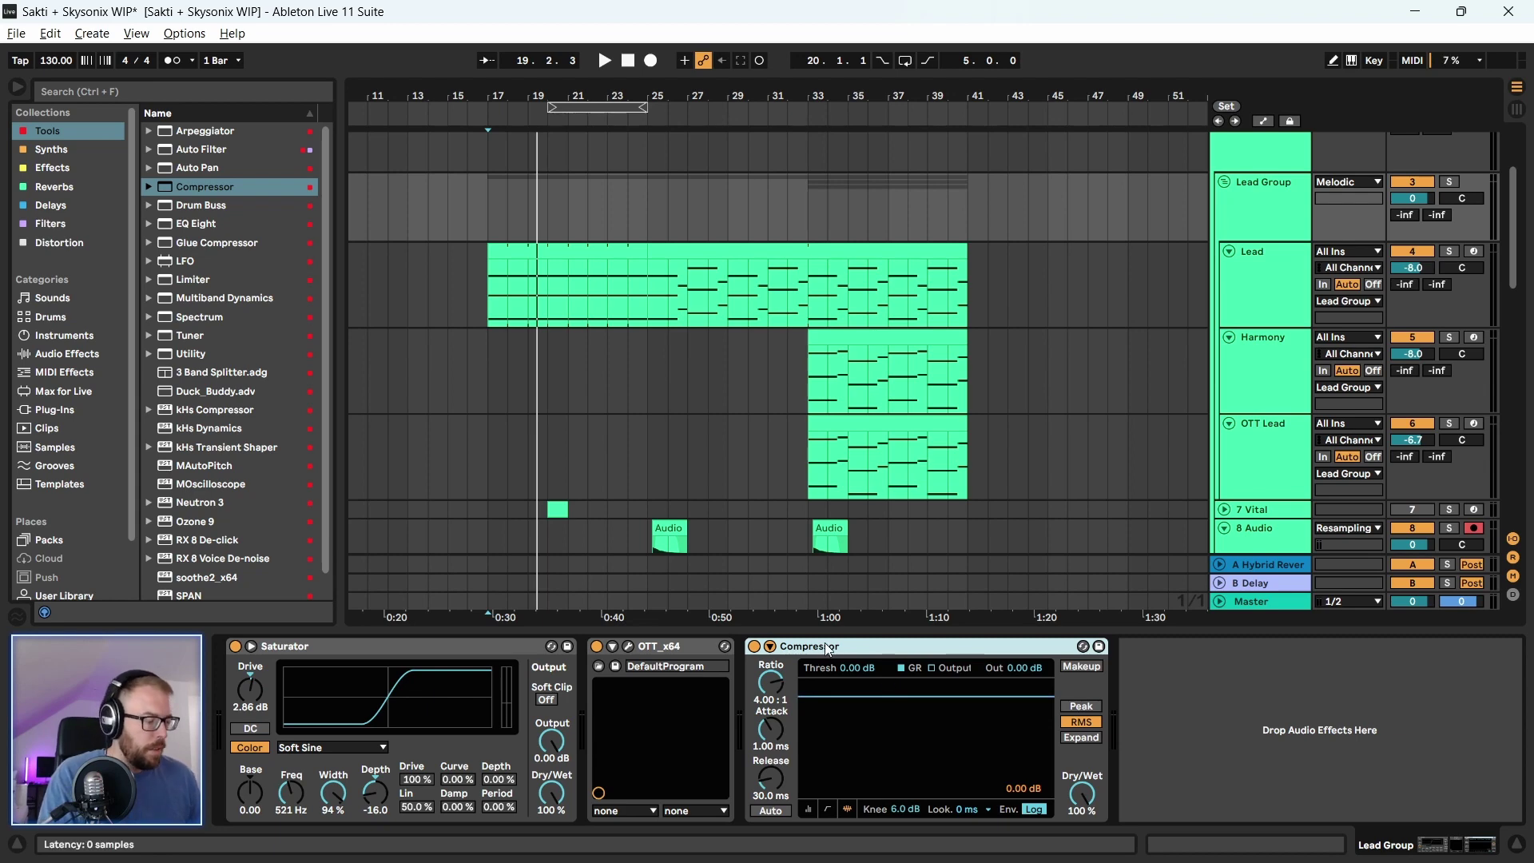
key(Delete)
drag(180, 302, 980, 726)
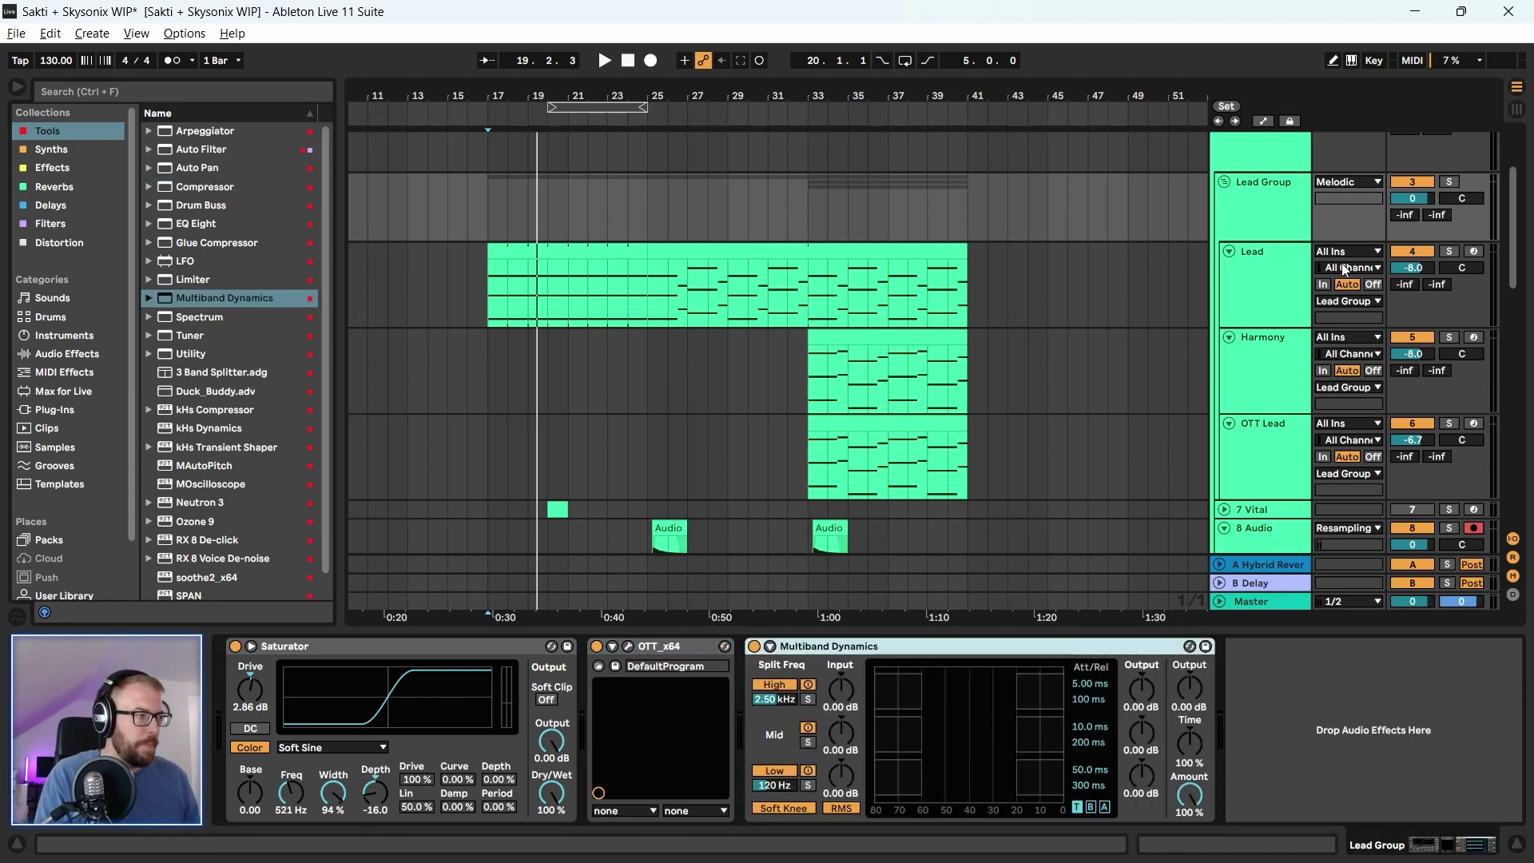
click(1278, 271)
click(1267, 358)
click(1256, 271)
click(1251, 194)
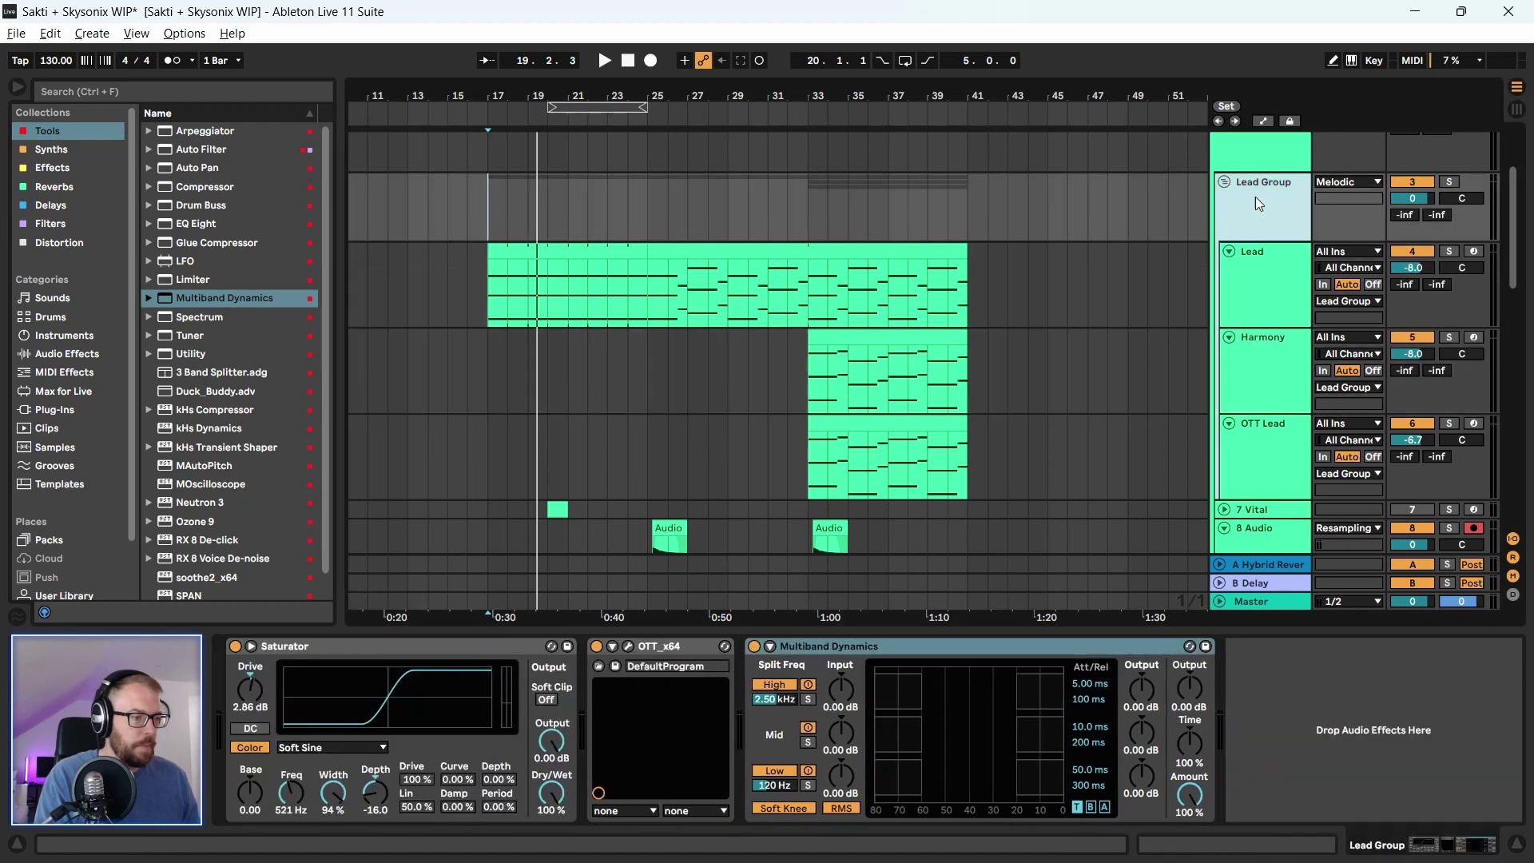
click(885, 645)
key(Delete)
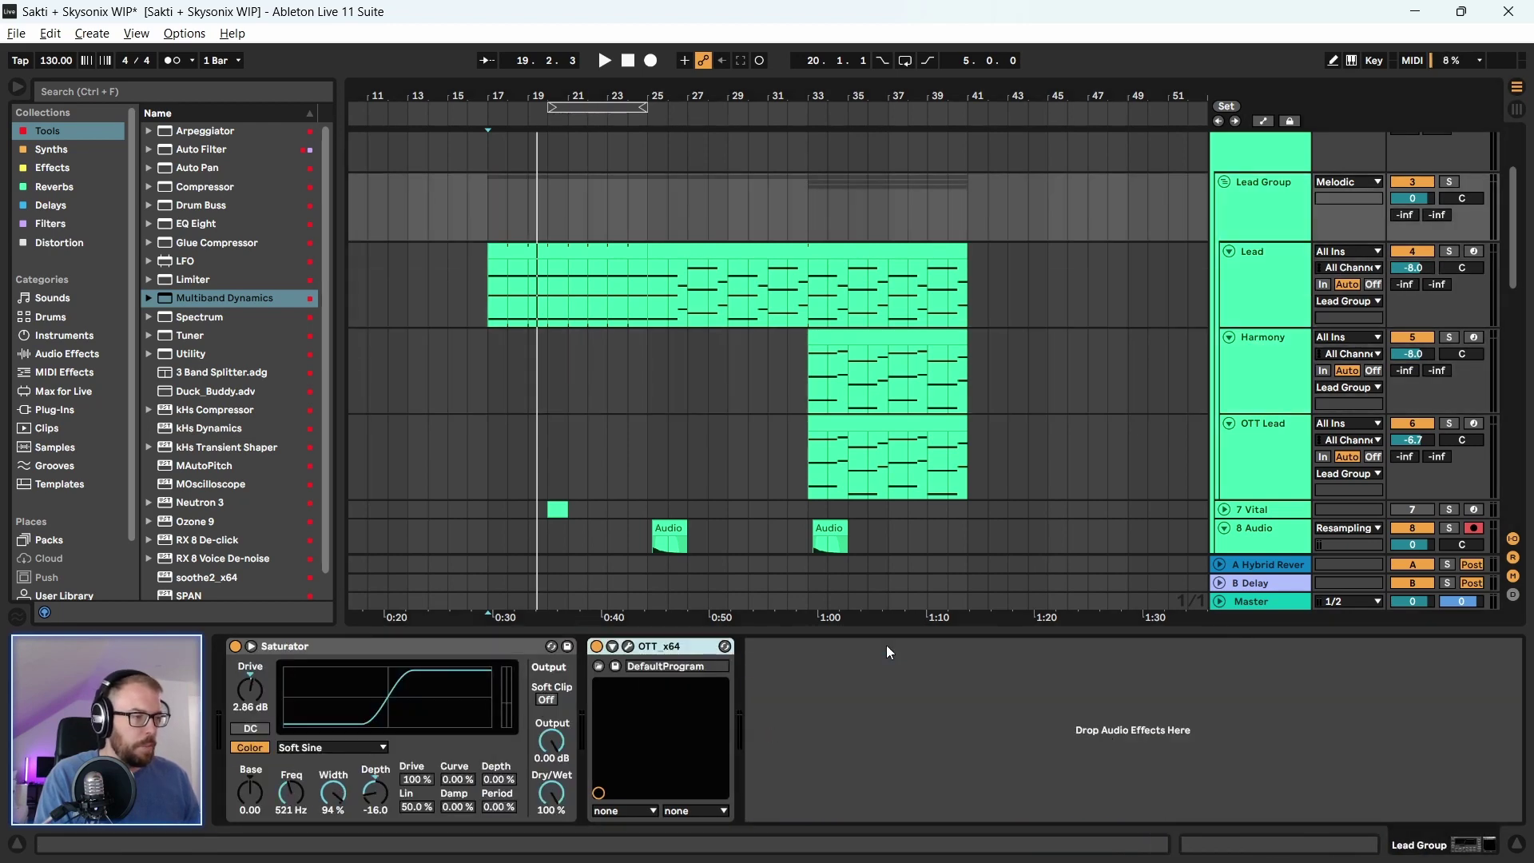
Loop the Lead clip section from bar 25 to 41 and play it with the Lead track soloed
click(527, 250)
click(1261, 277)
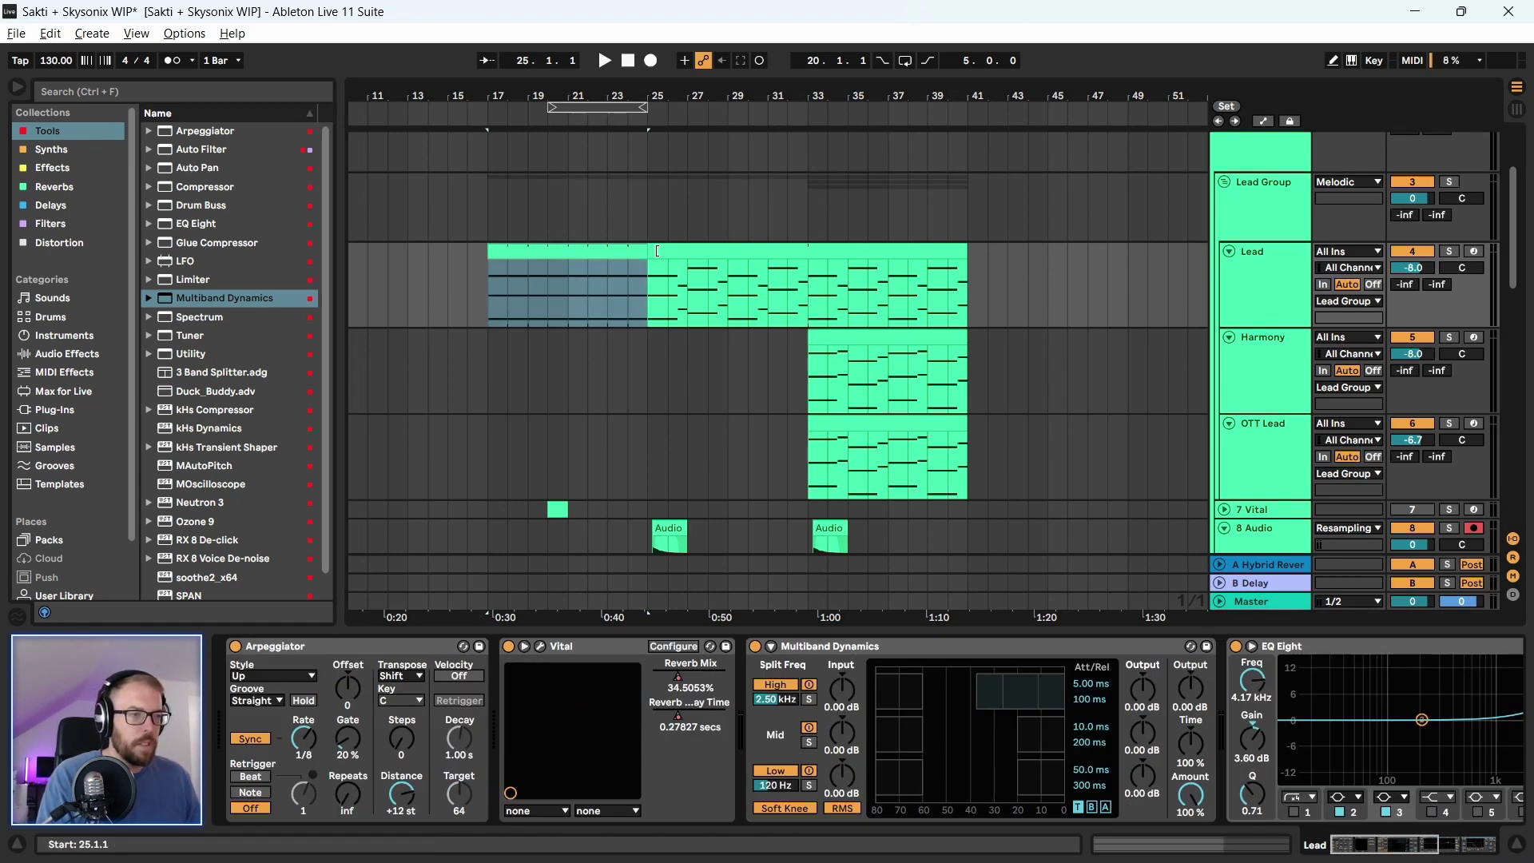
click(657, 251)
key(ctrl+l)
key(space)
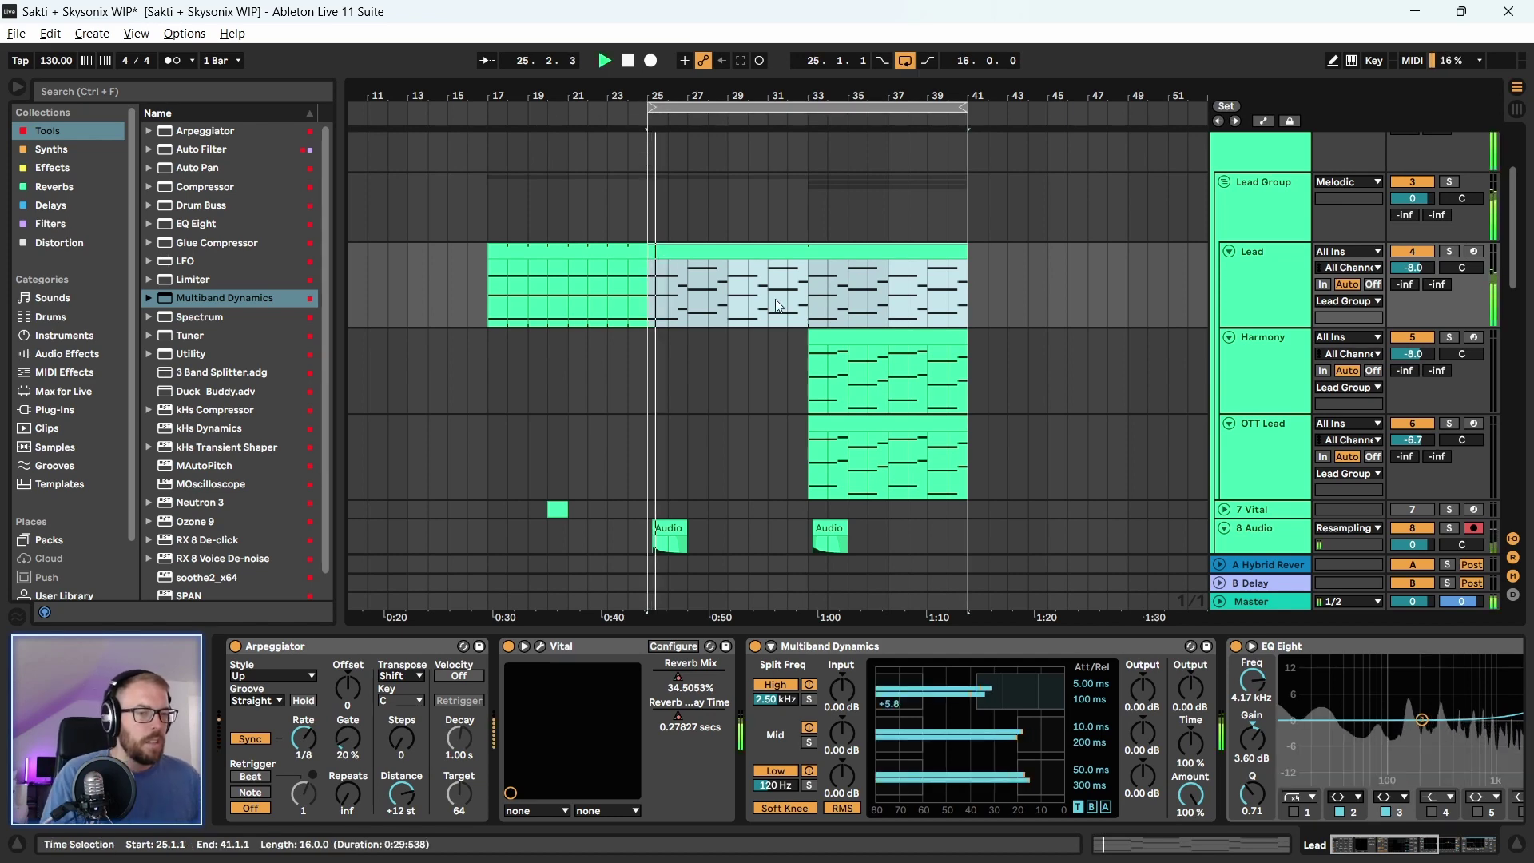
click(1449, 251)
Adjust the above-threshold compression of the frequency bands in the Lead track's Multiband Dynamics while the loop plays
drag(992, 703, 992, 692)
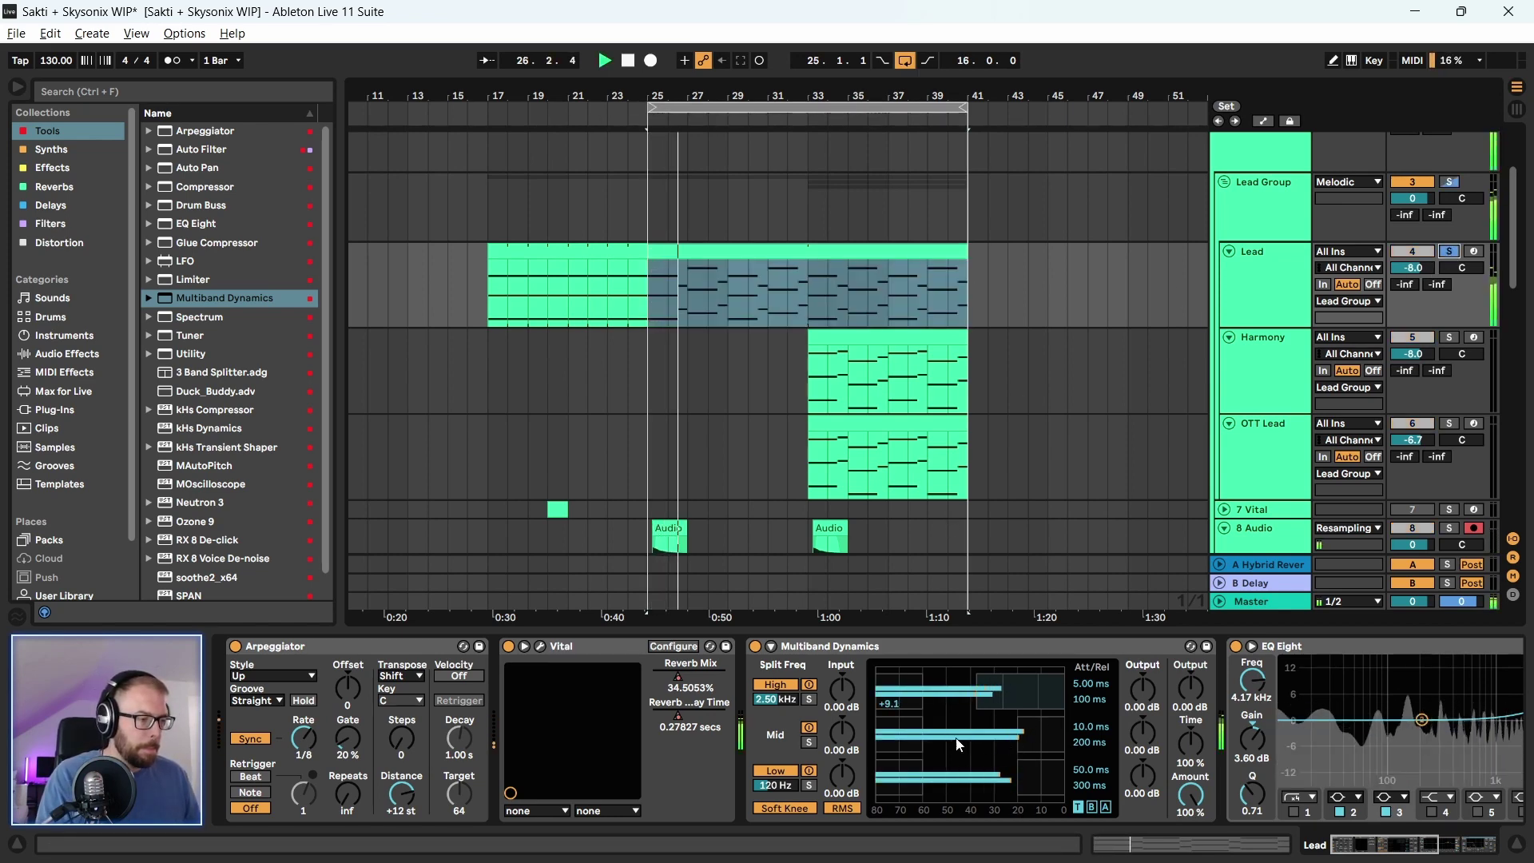
drag(959, 745, 960, 740)
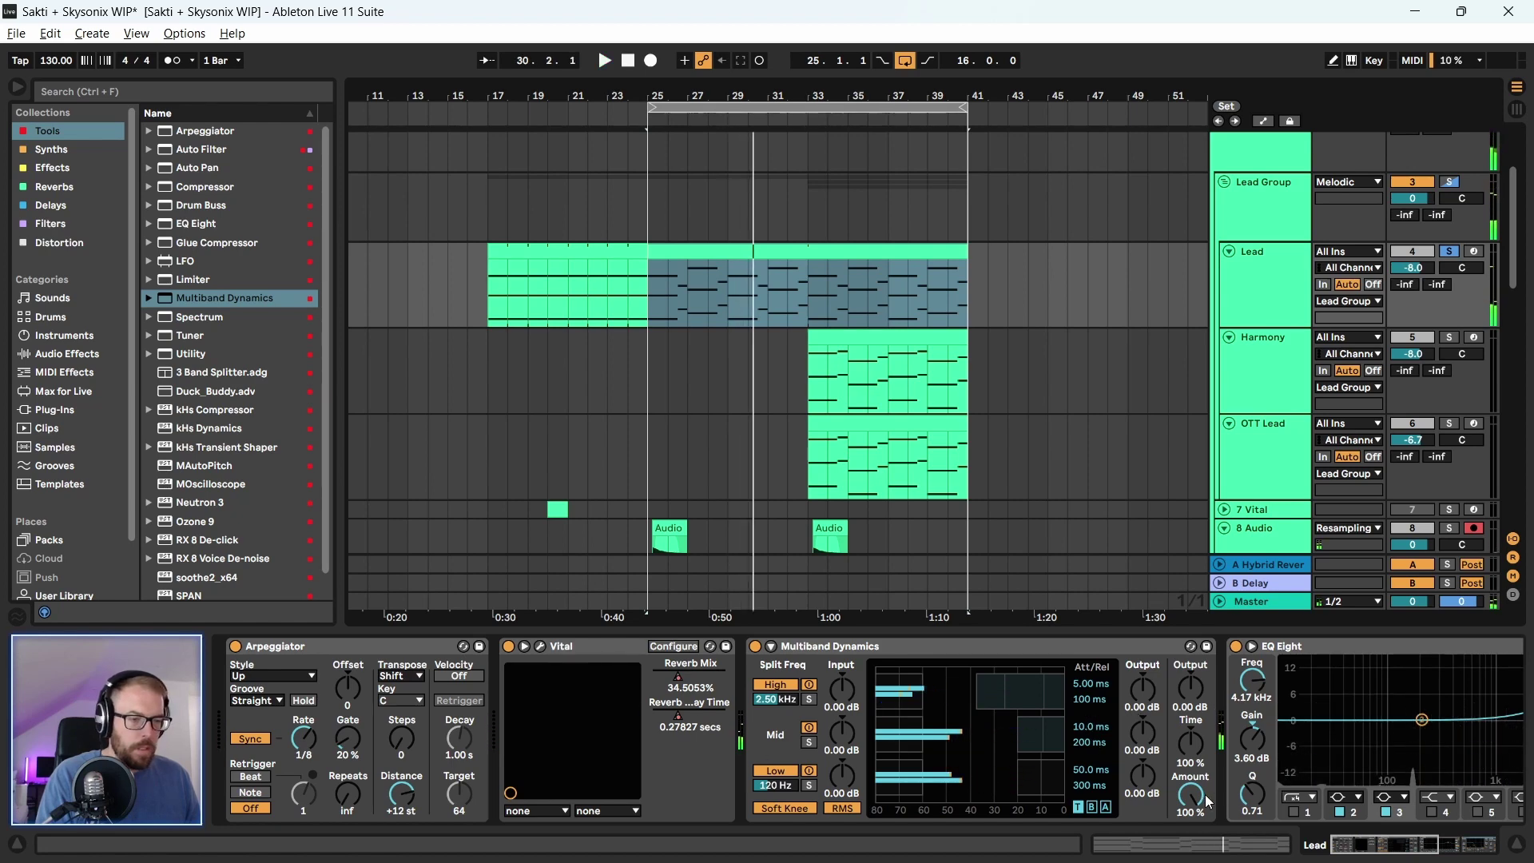
mouse_move(1358, 841)
mouse_down()
mouse_move(1410, 845)
mouse_move(1336, 843)
mouse_up()
key(space)
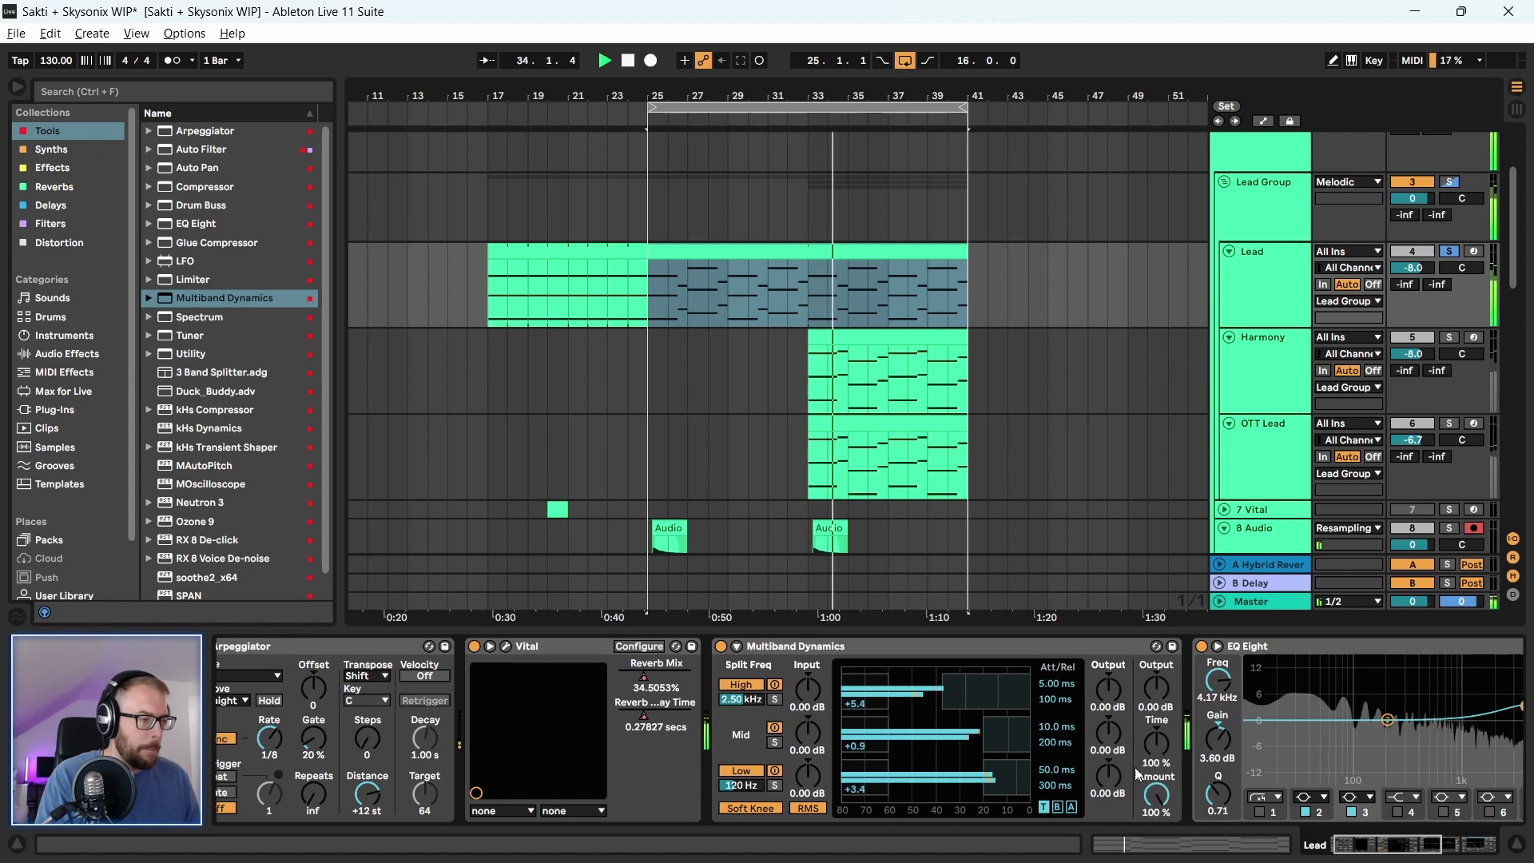
Compare the Lead sound with and without Multiband Dynamics, leaving the device bypassed
drag(1371, 847, 1405, 852)
click(372, 647)
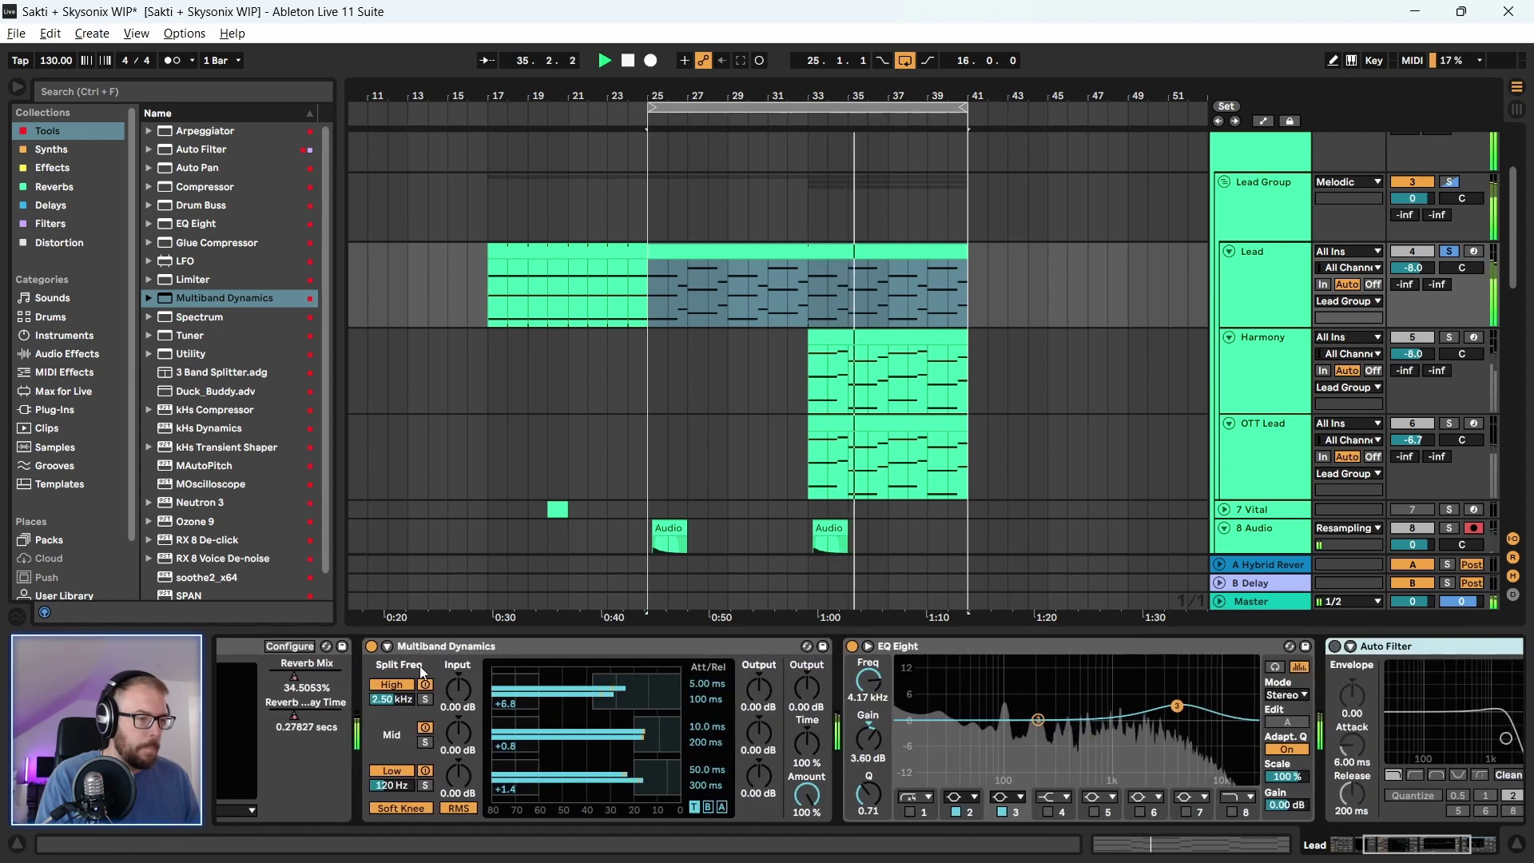
click(372, 646)
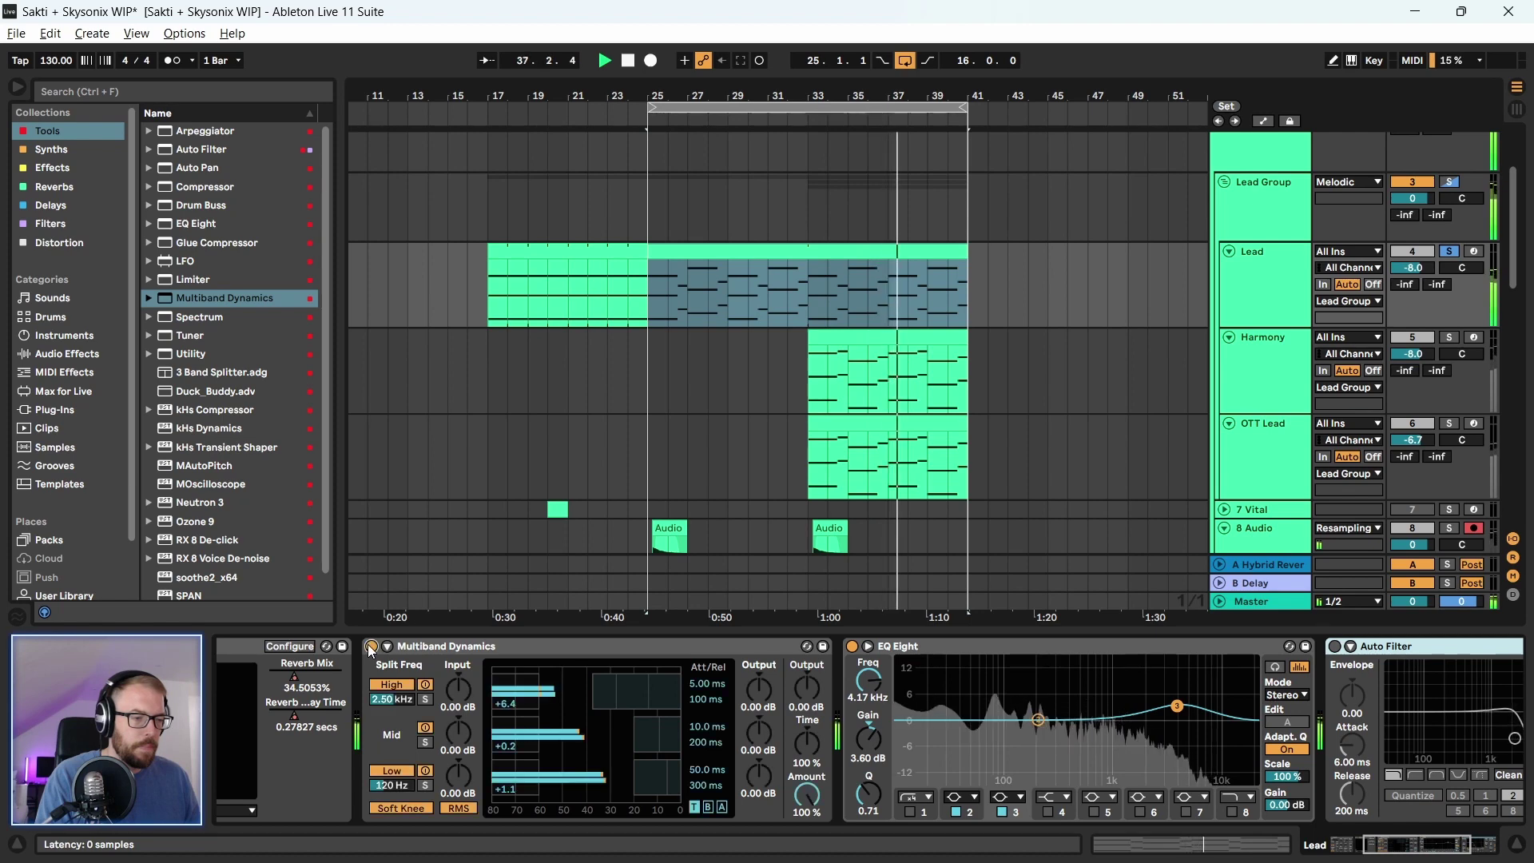
click(372, 647)
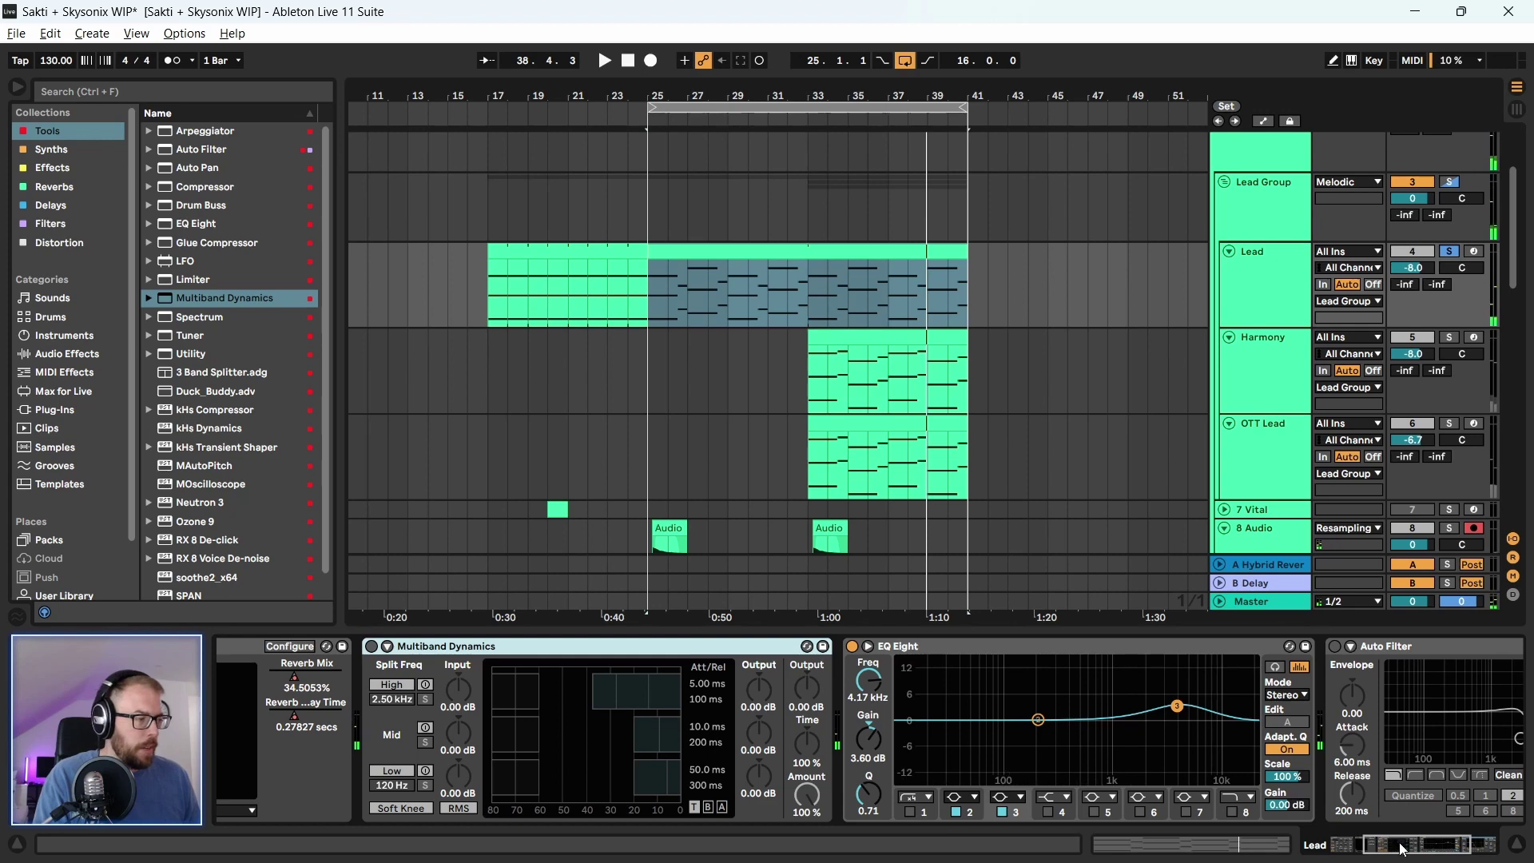
Add a Compressor between Vital and Multiband Dynamics on Lead, with threshold -22.1 dB and output 4.50 dB
mouse_move(1400, 848)
mouse_down()
mouse_move(1424, 848)
mouse_move(1378, 845)
mouse_up()
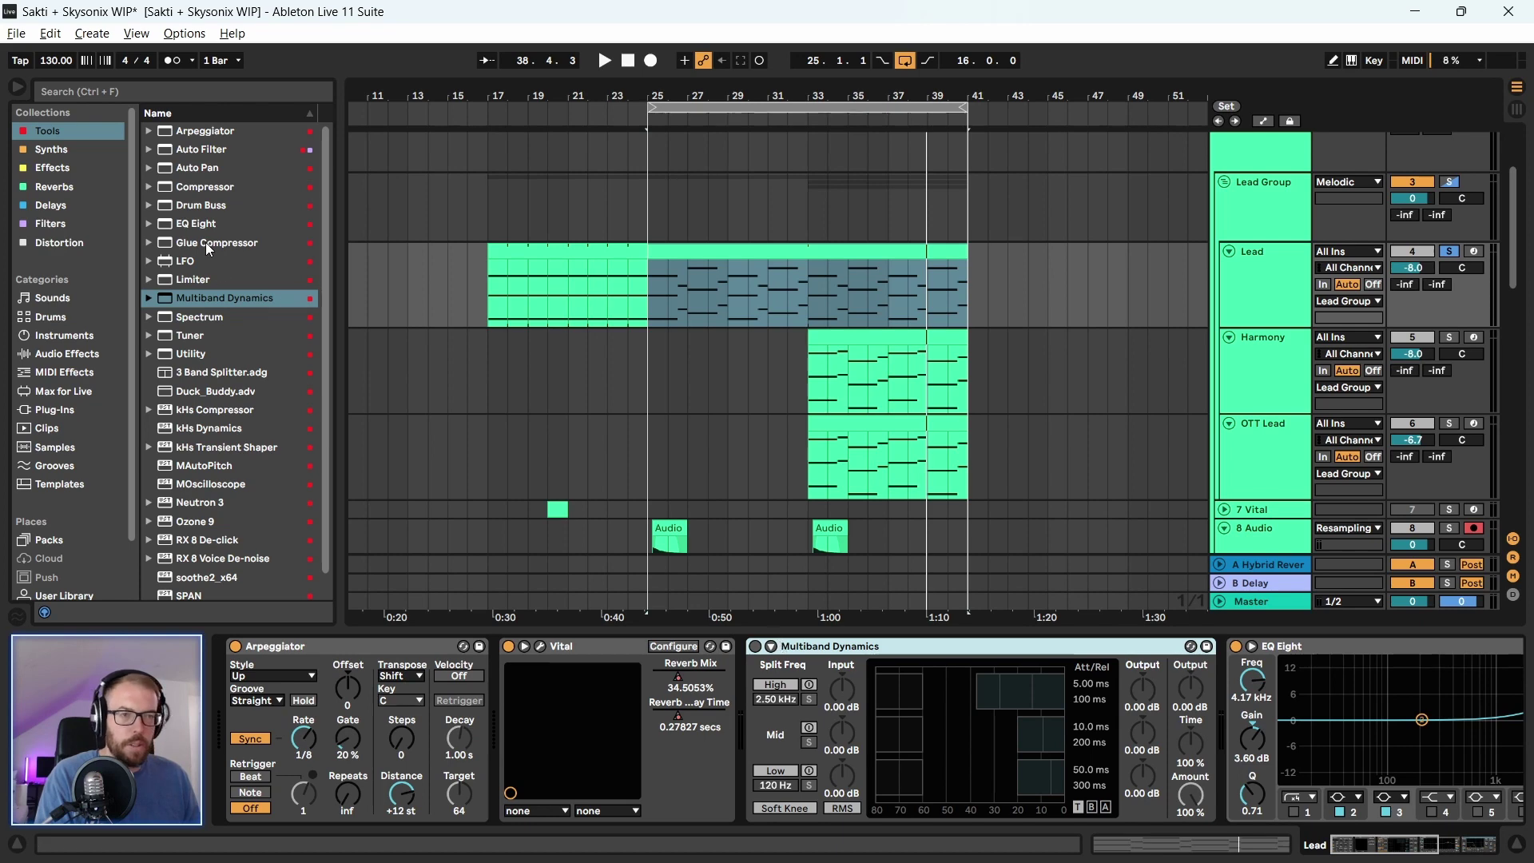
drag(195, 187, 799, 760)
key(space)
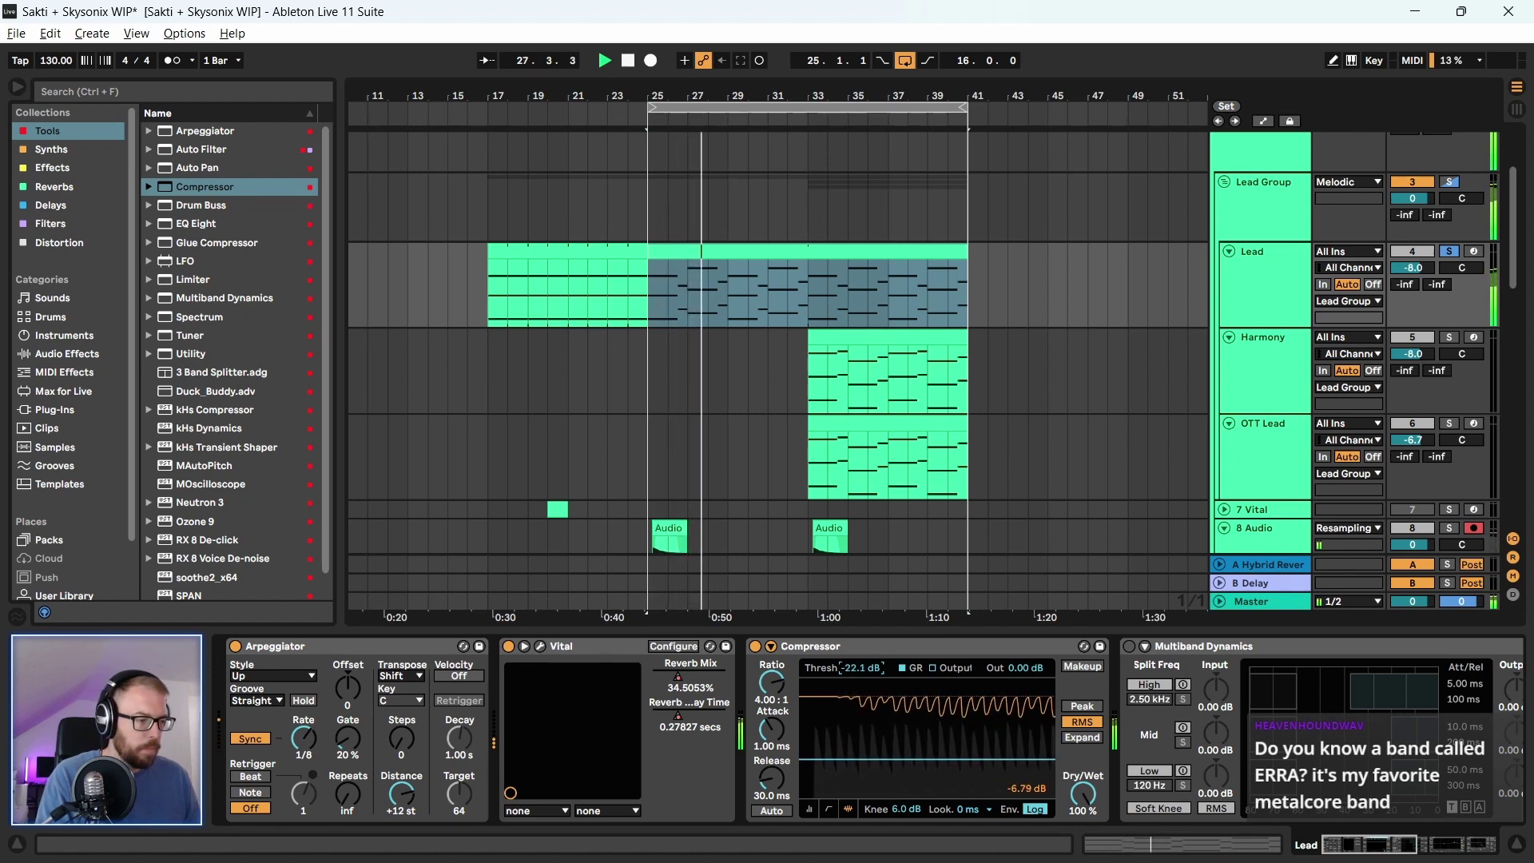
drag(1020, 668, 1019, 637)
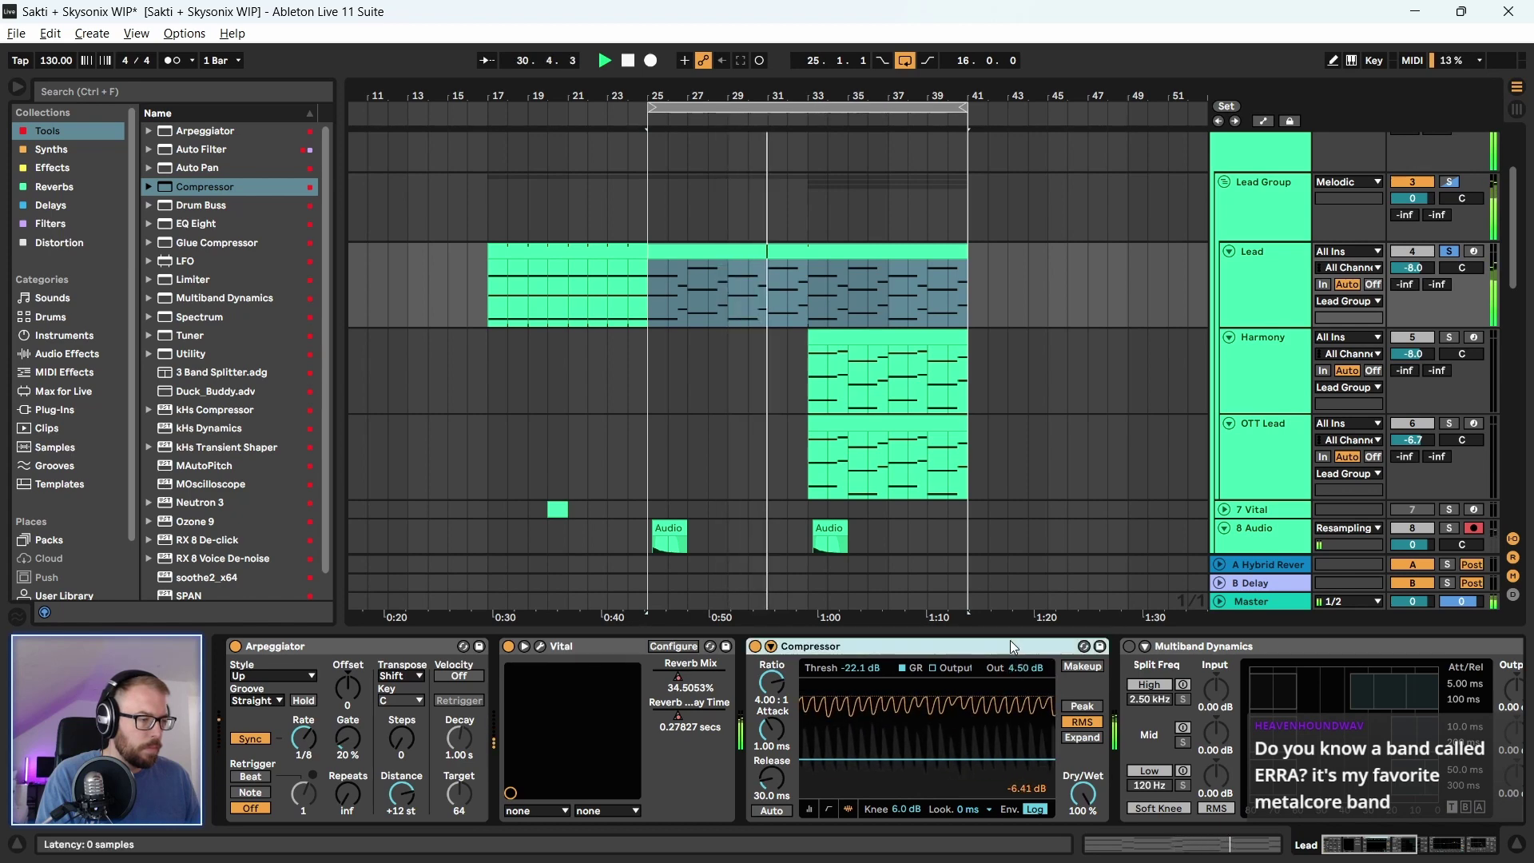
Check the EQ Eight and Auto Filter at the end of the Lead device chain during playback
scroll(991, 679, right, 3)
scroll(879, 663, left, 3)
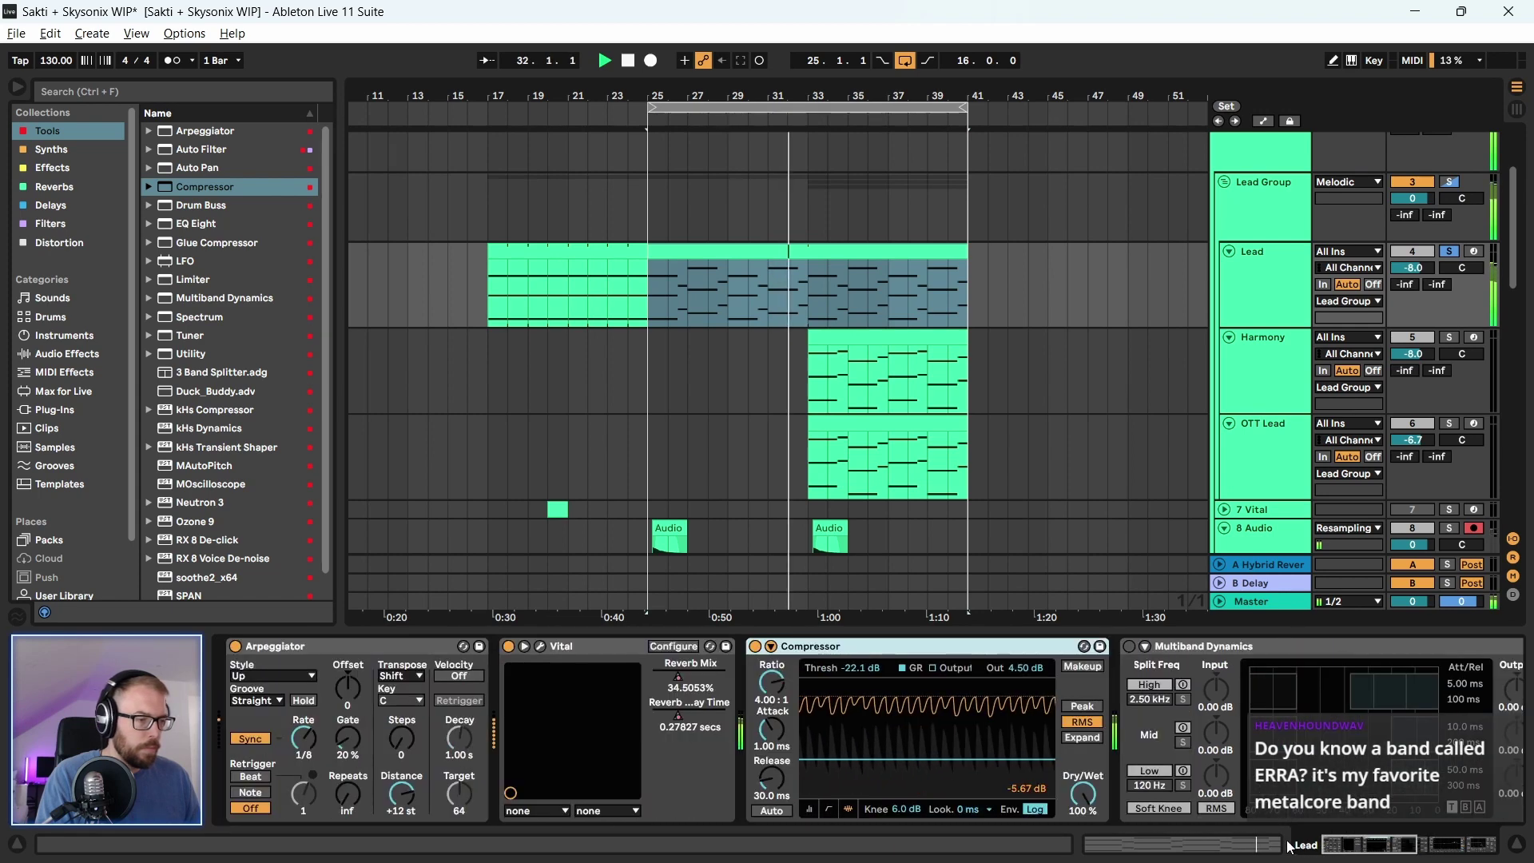
drag(1397, 847, 1474, 852)
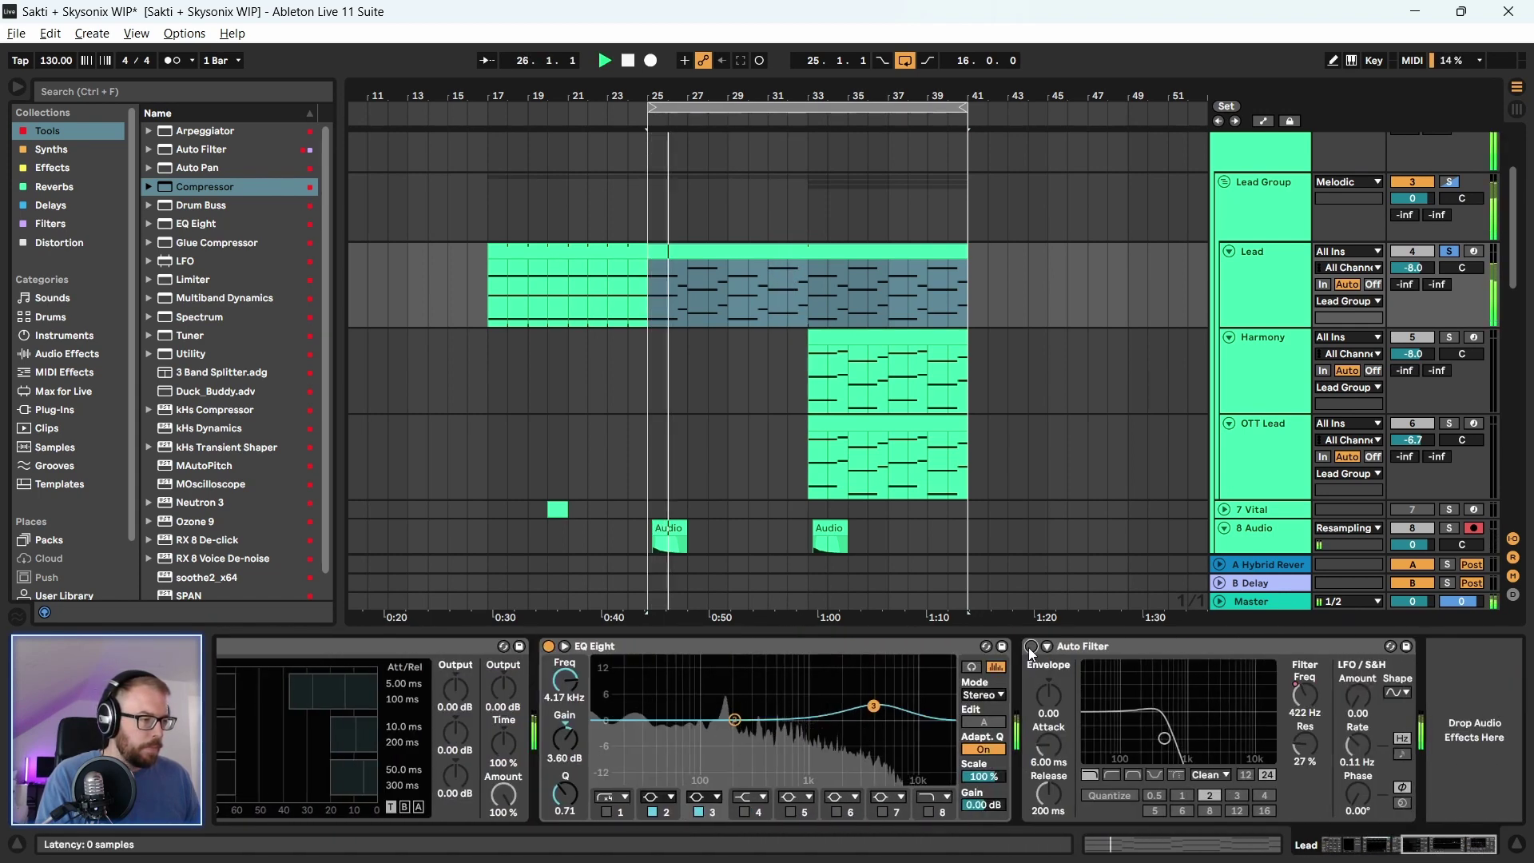
click(1067, 646)
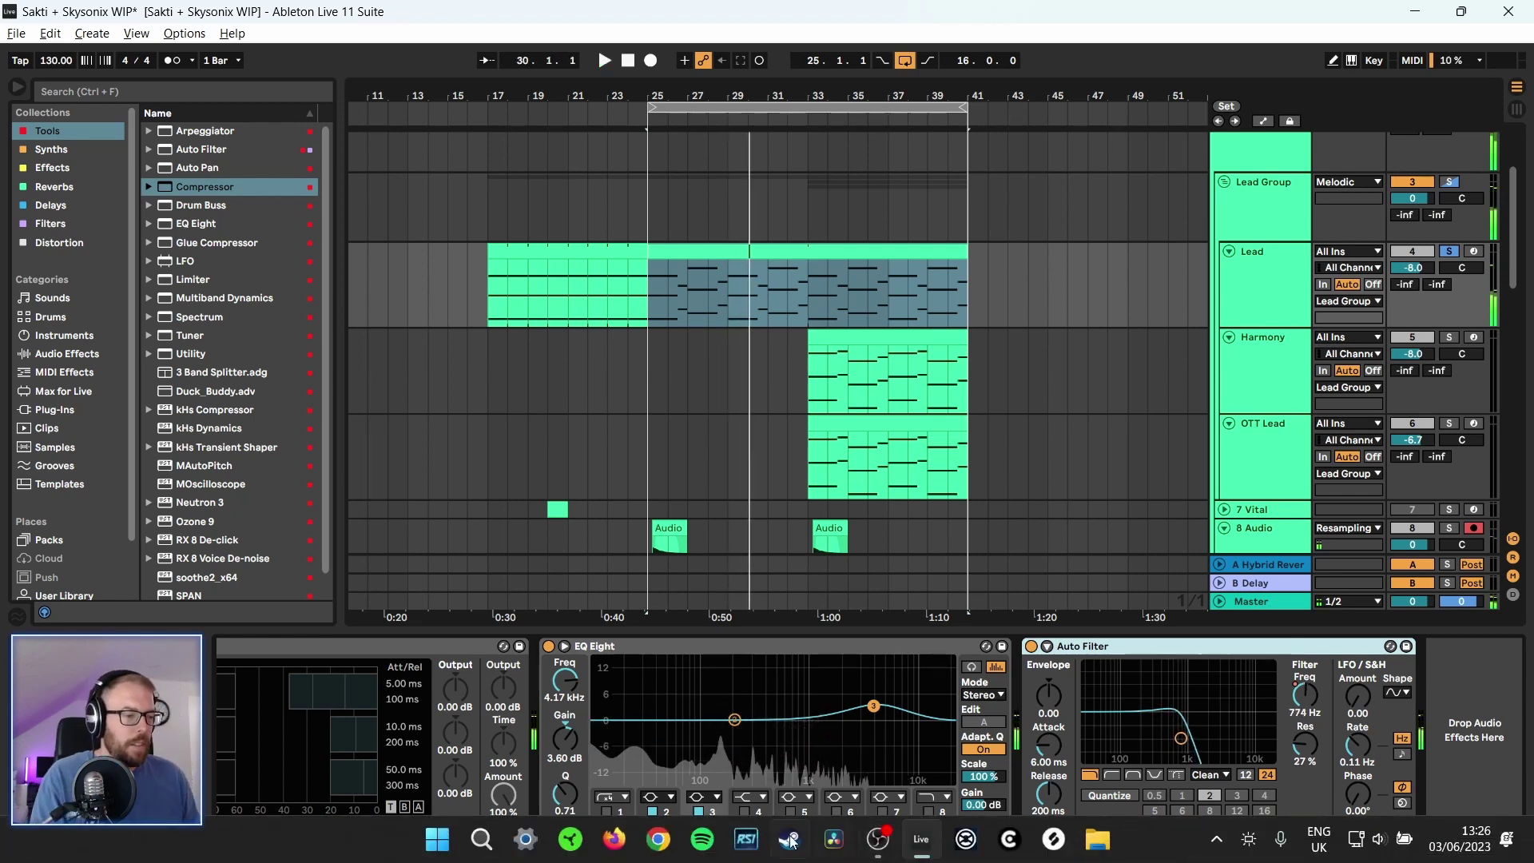
Switch to Spotify, search for ERRA, follow the artist, and return to Ableton Live
click(704, 841)
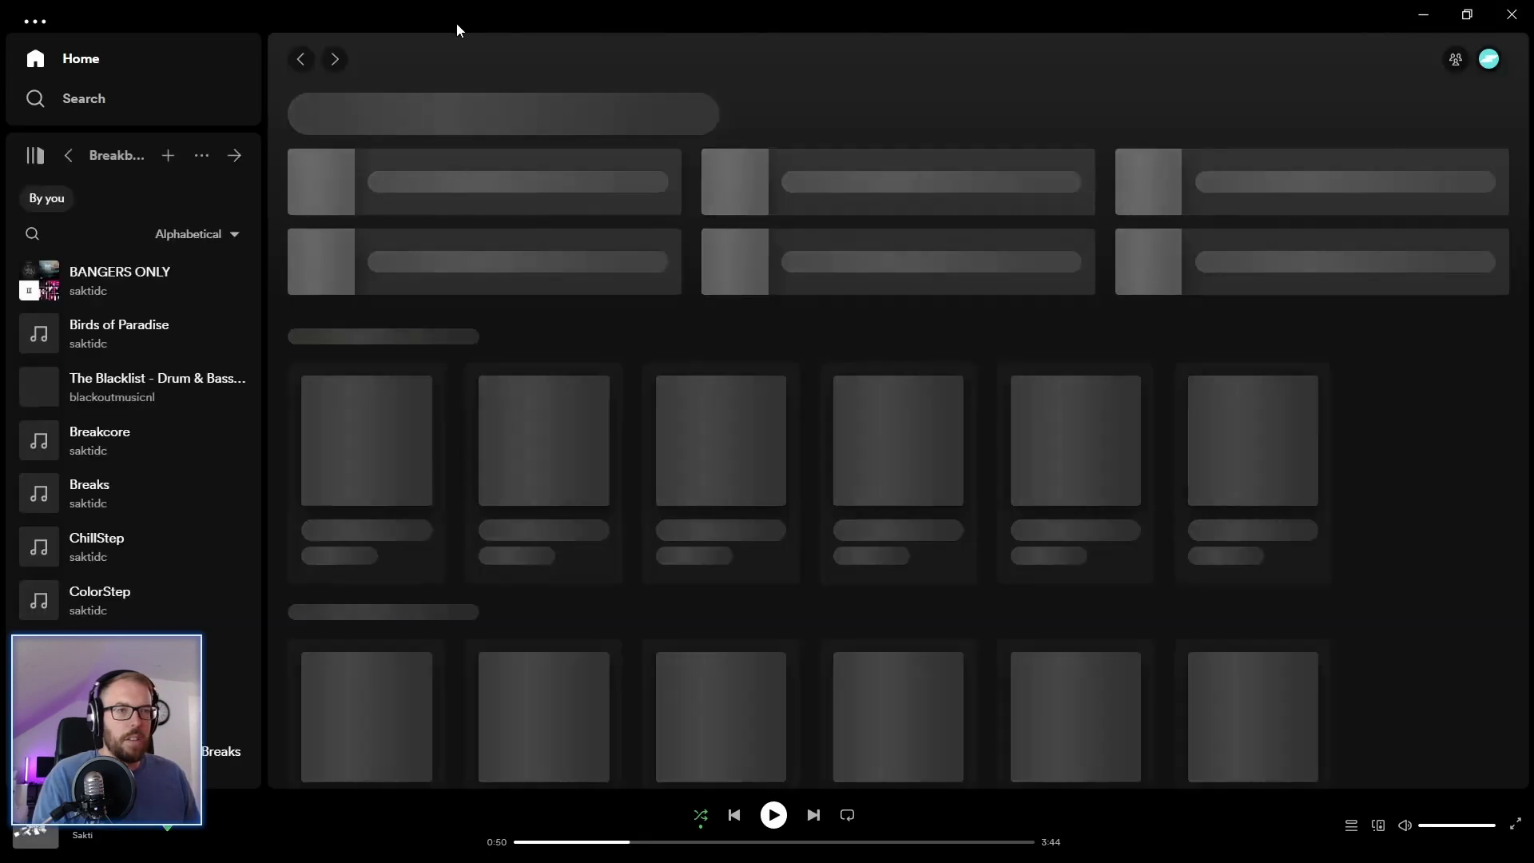
click(89, 103)
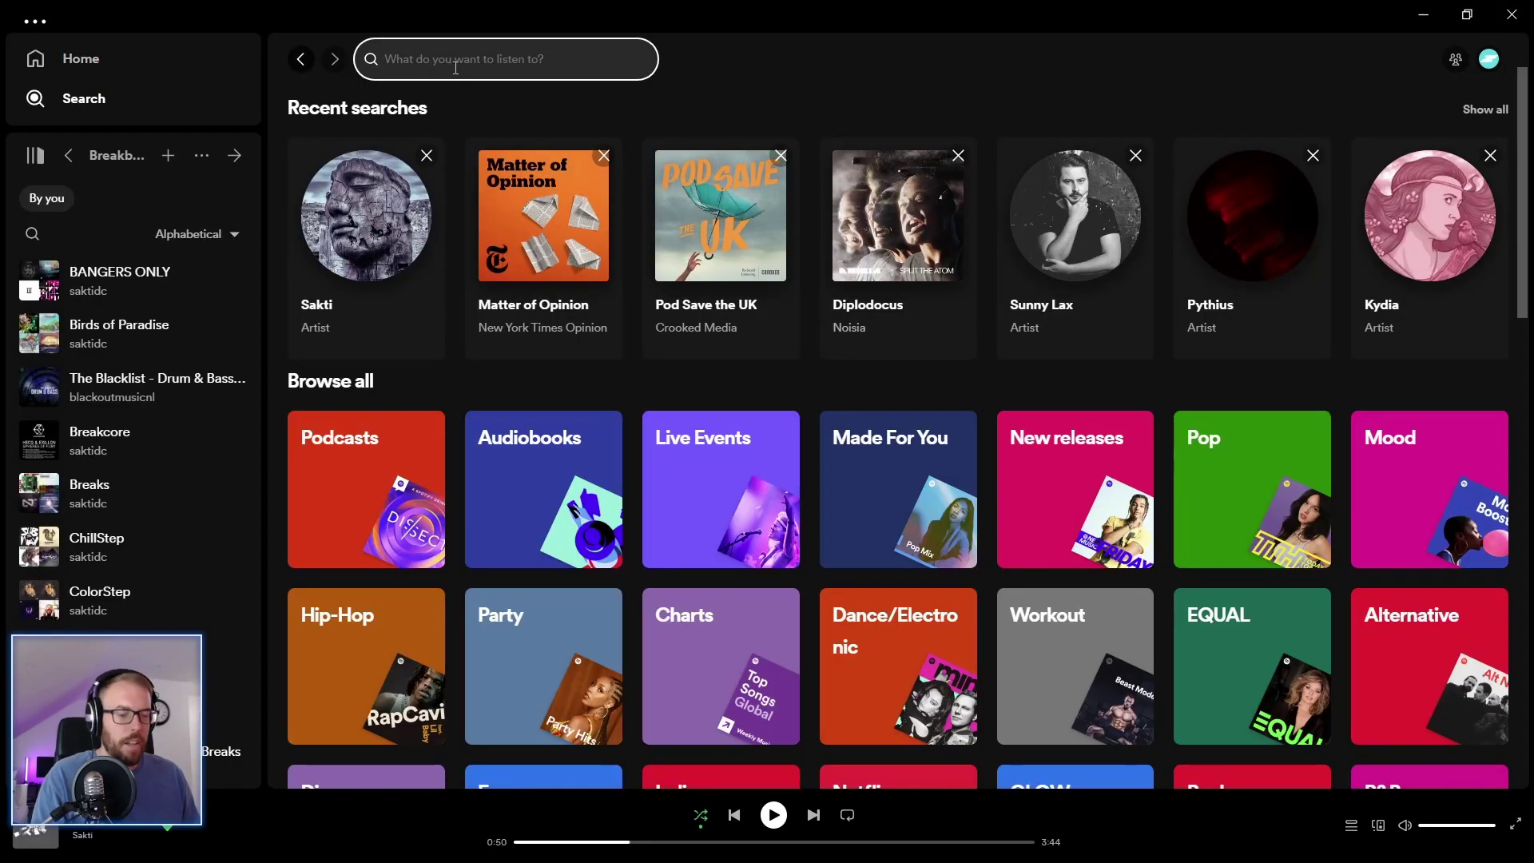
text(ERRA)
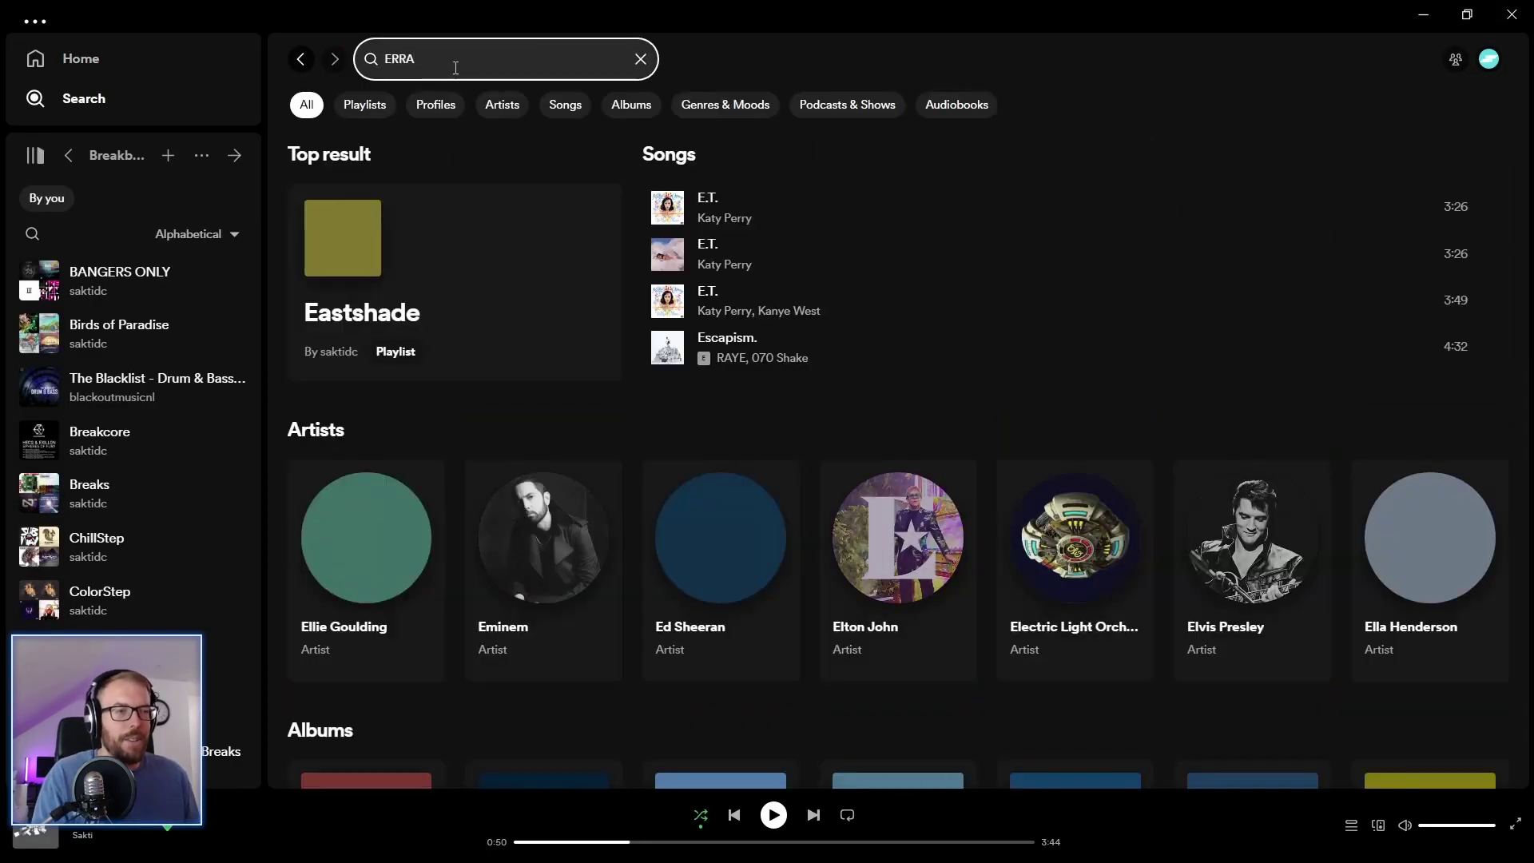
click(352, 307)
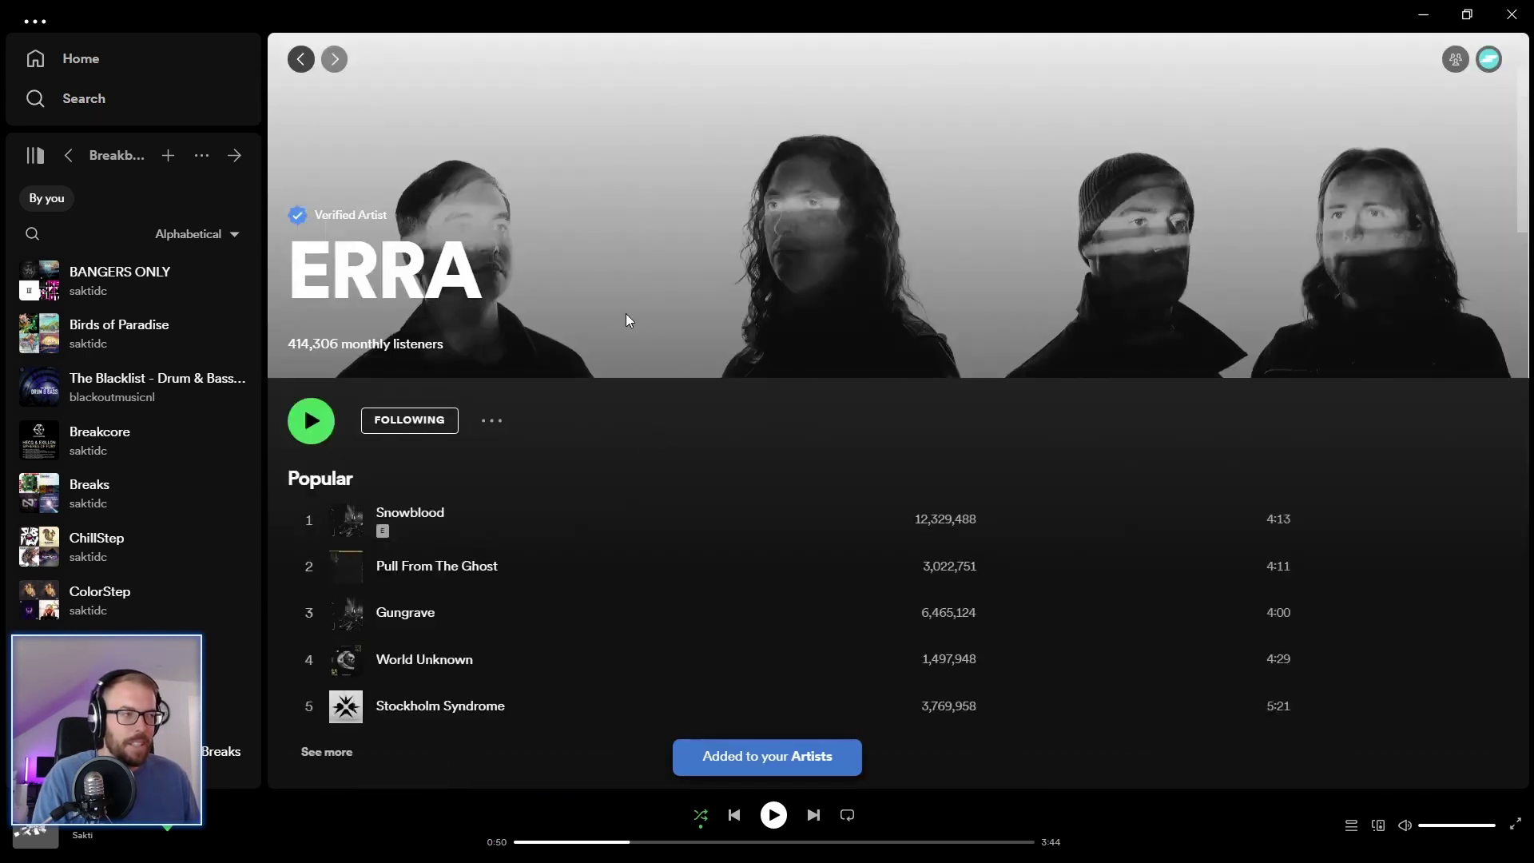
click(1512, 14)
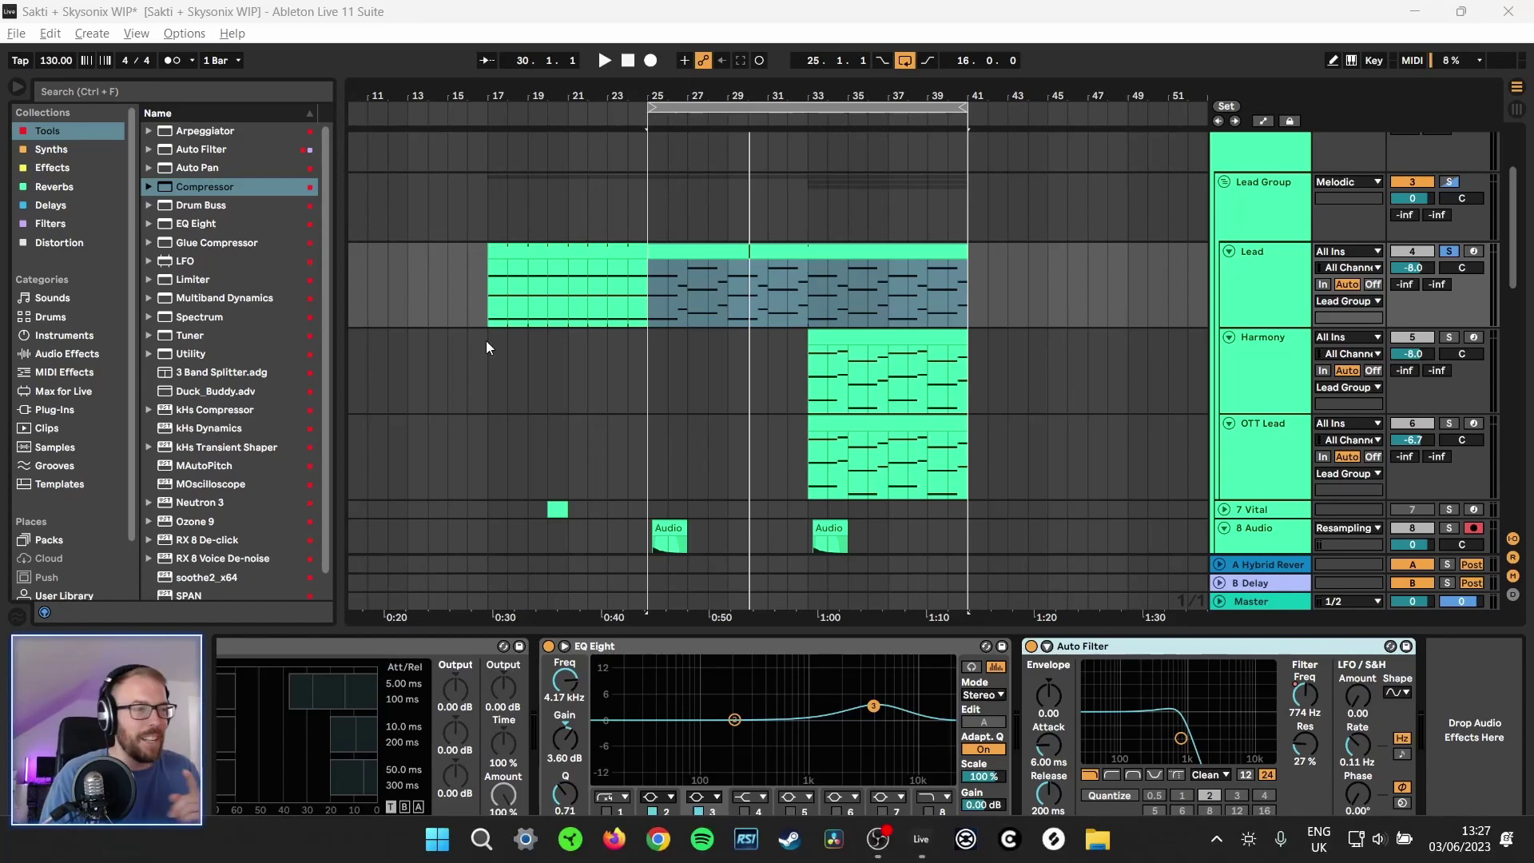
Play the looped section and unsolo the Lead track to hear it with the other tracks
click(694, 247)
key(space)
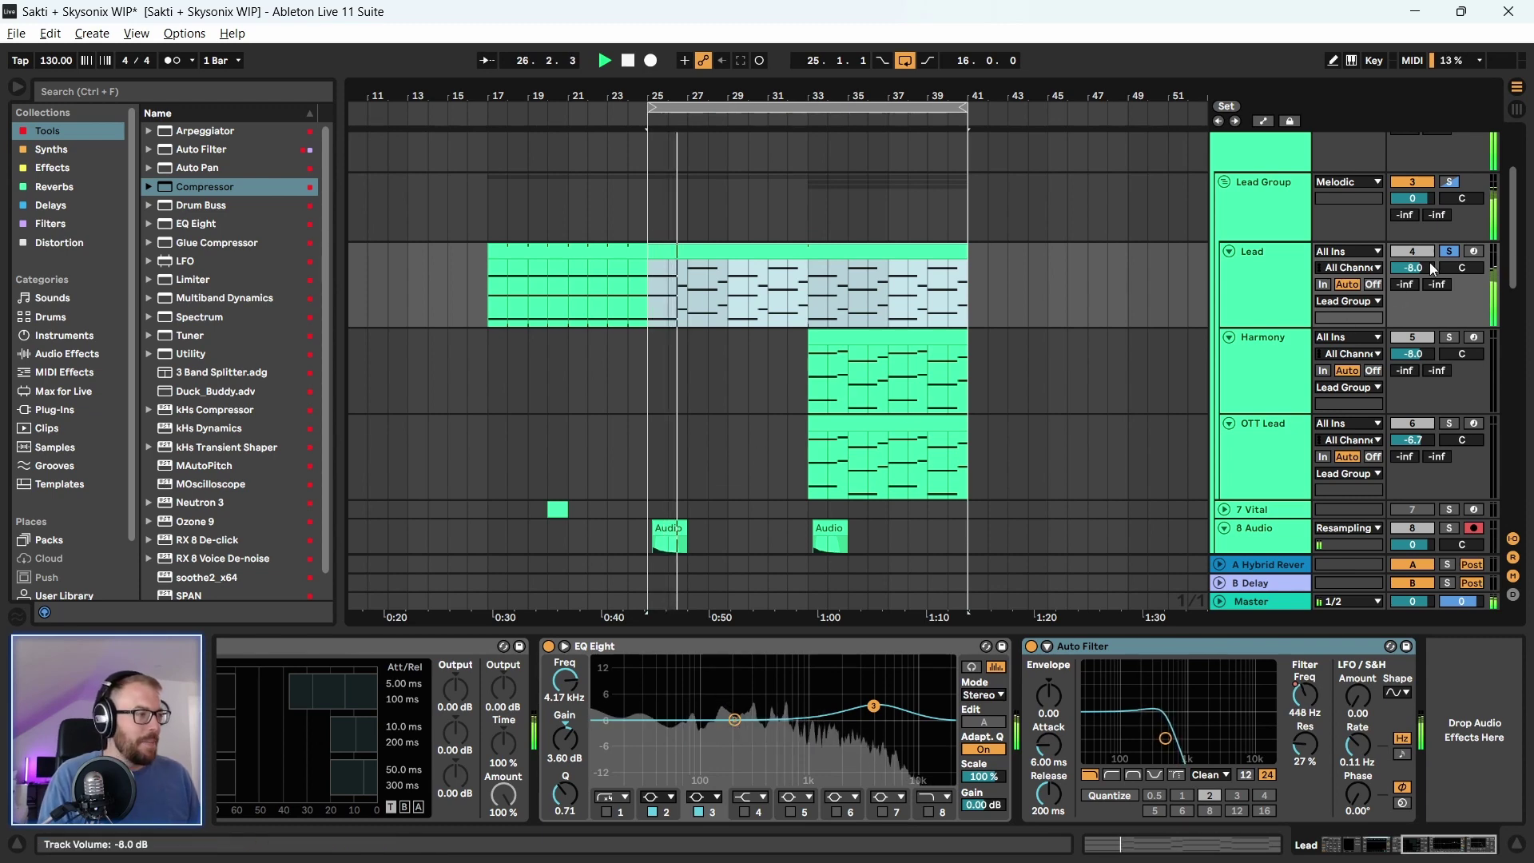
click(1449, 251)
scroll(552, 234, up, 3)
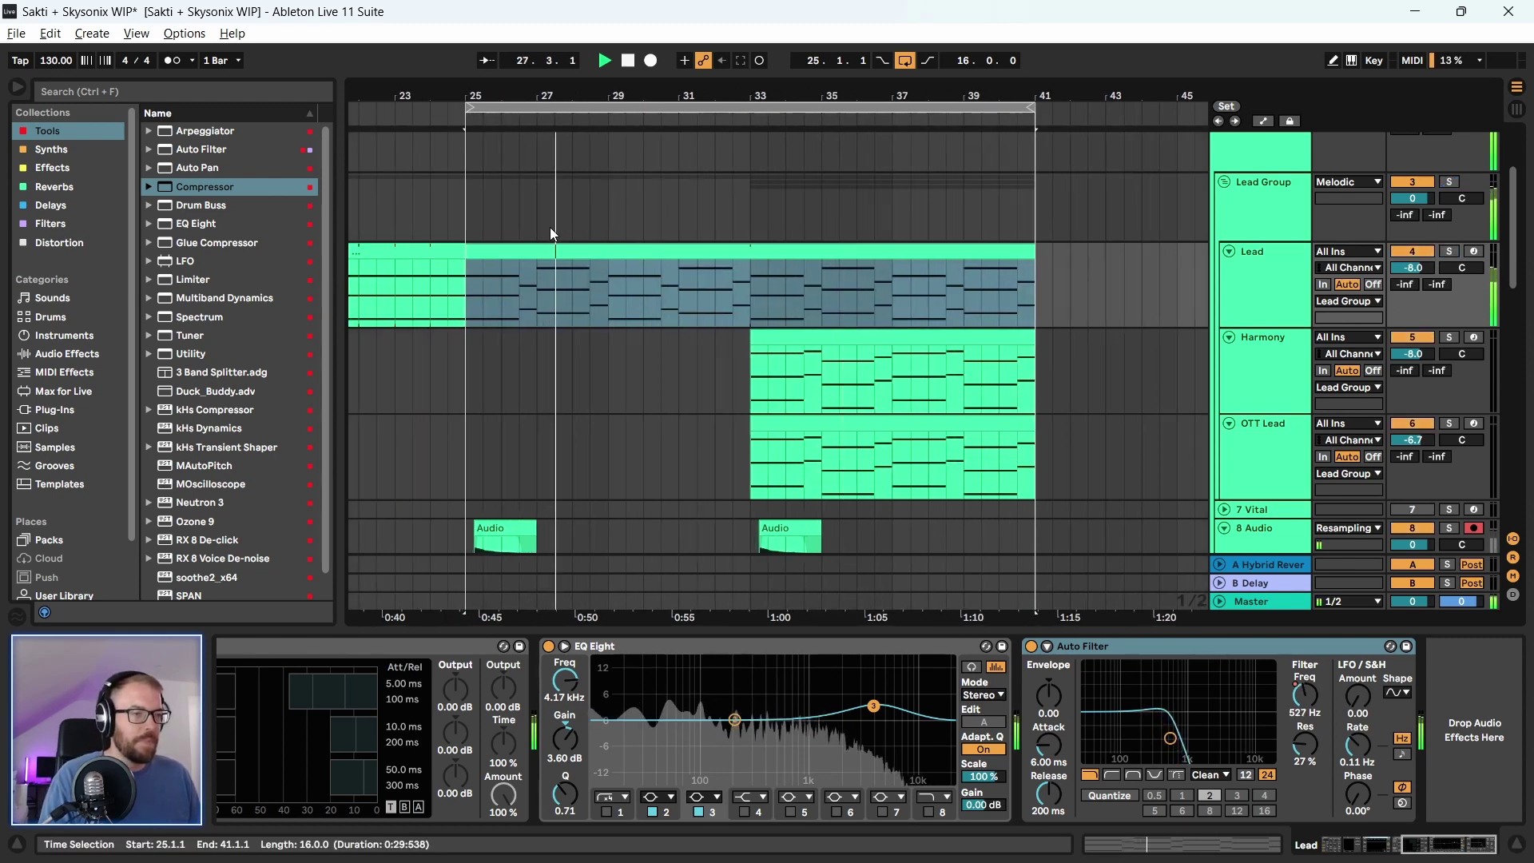
scroll(1282, 304, up, 2)
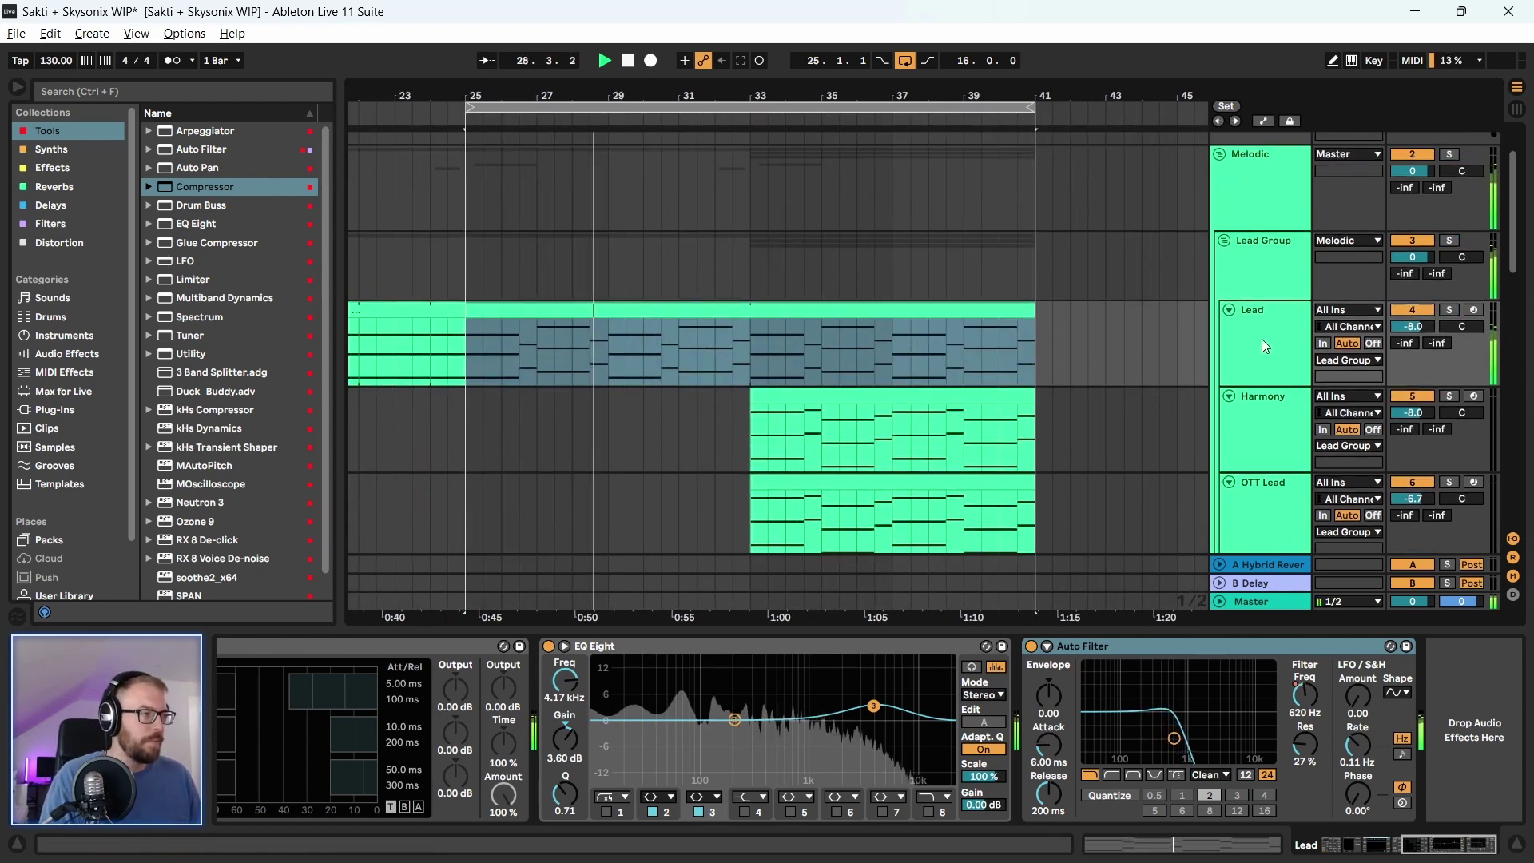
Add a Utility after the Compressor on the Melodic group and set its gain to 1.00 dB
scroll(1263, 346, up, 1)
click(1280, 224)
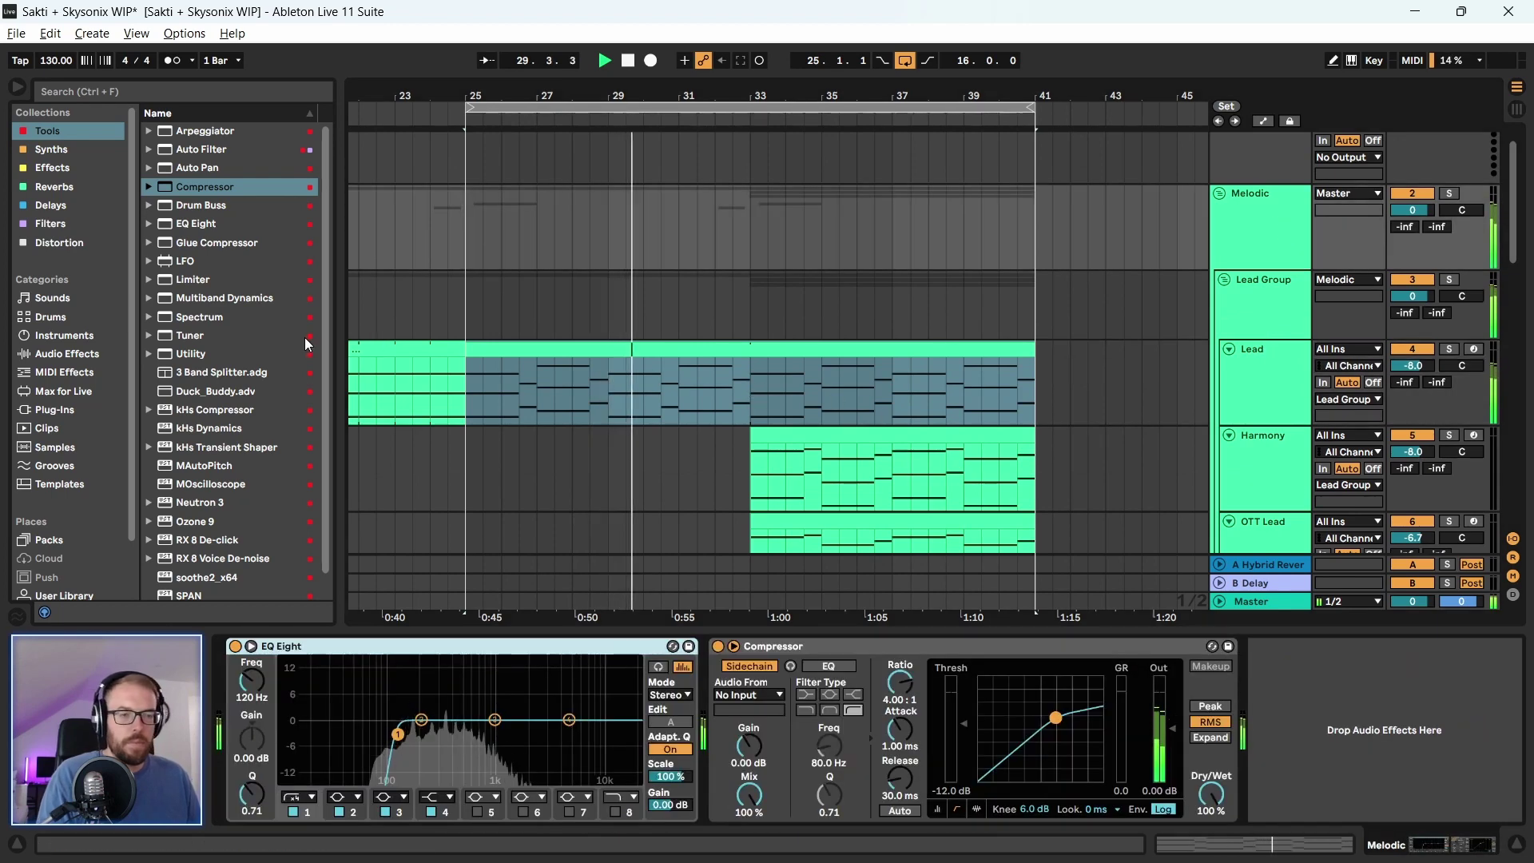
scroll(217, 350, down, 1)
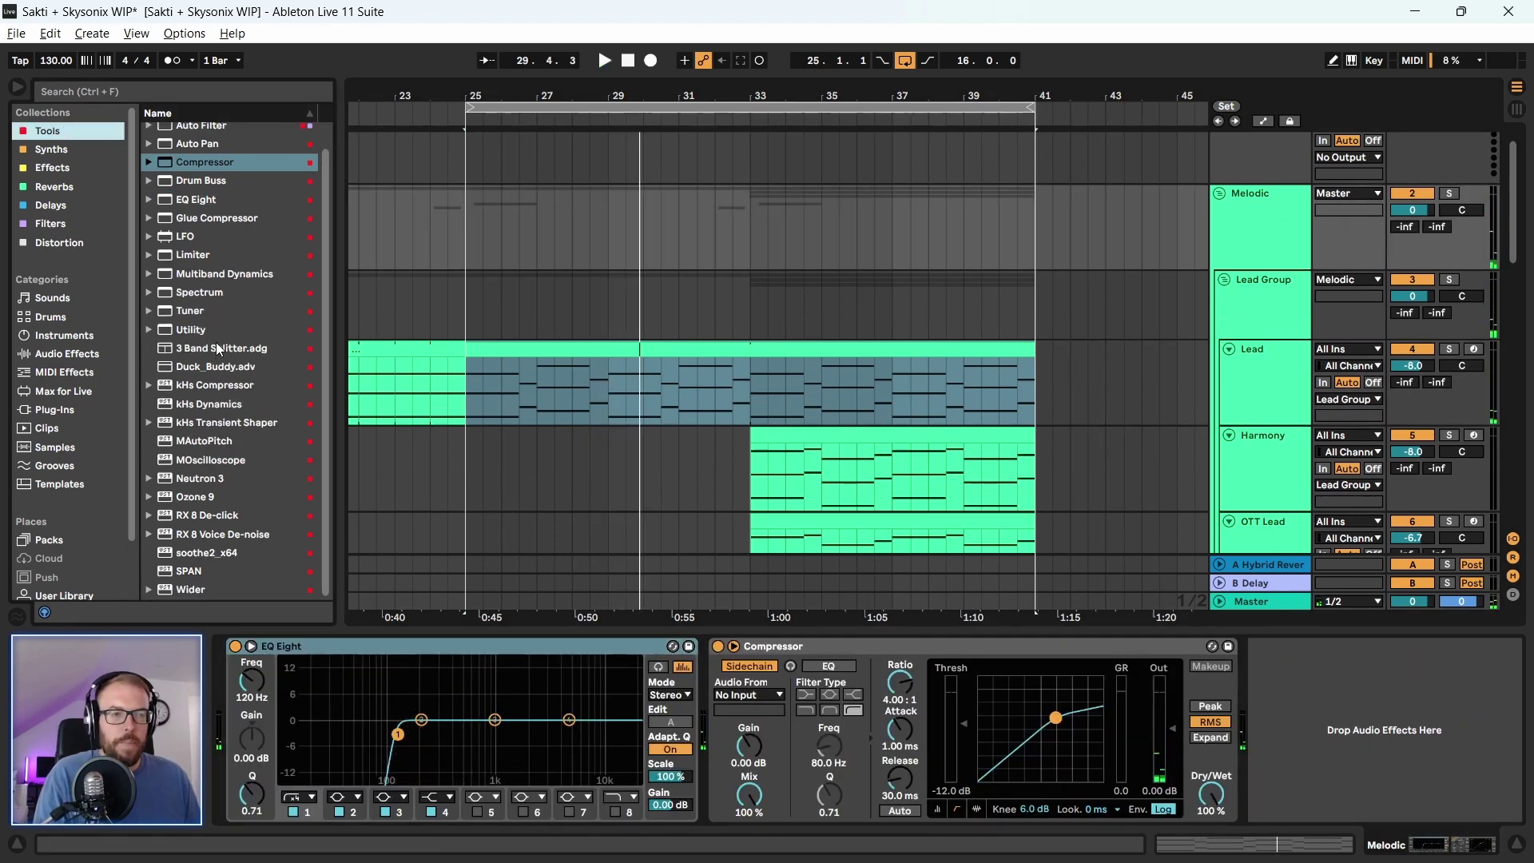
drag(194, 328, 266, 339)
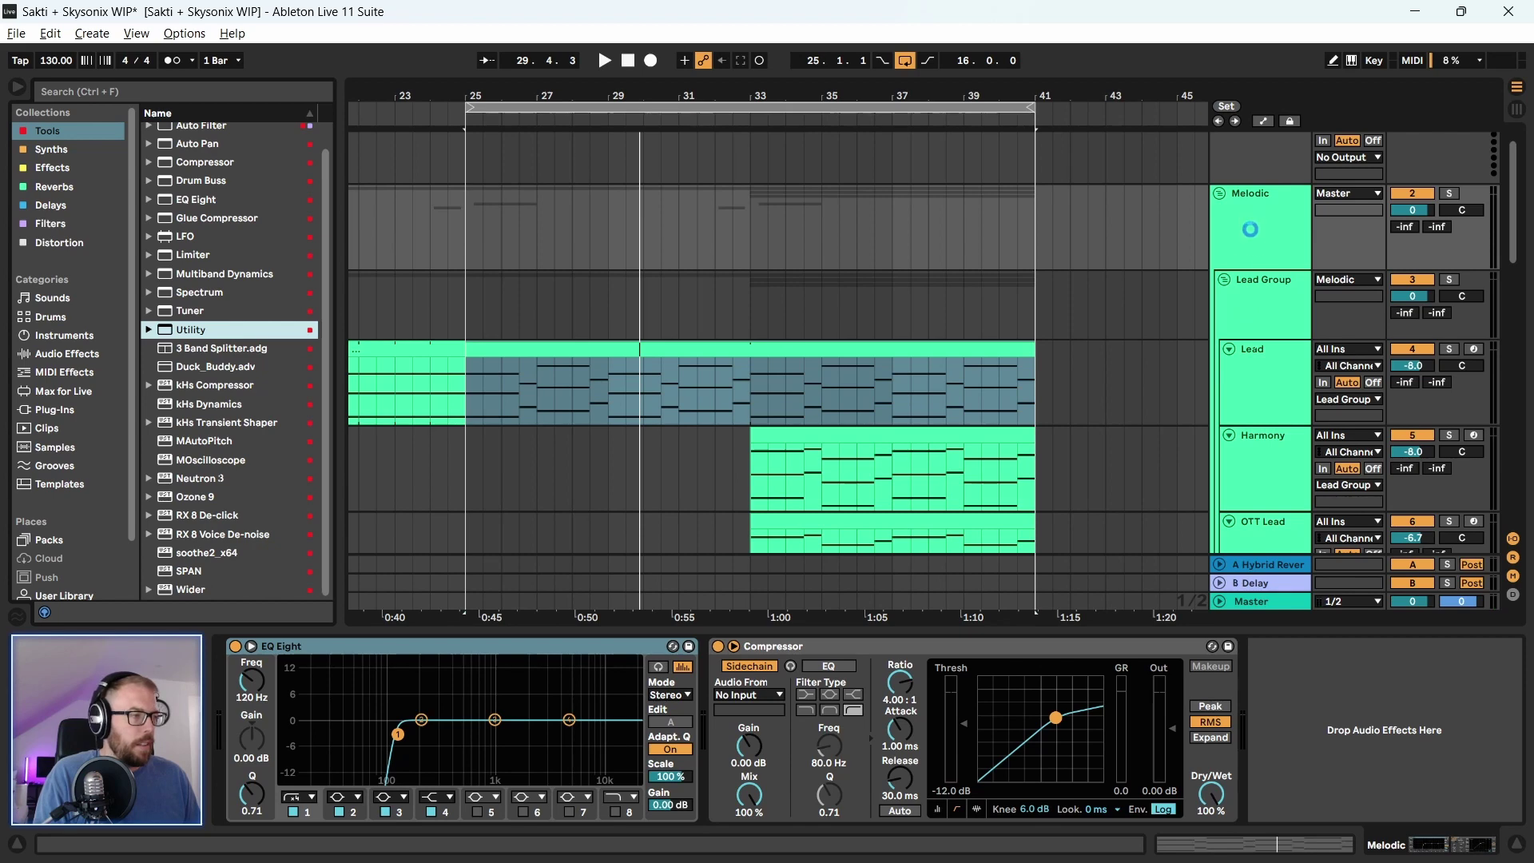
drag(1251, 229, 1339, 683)
key(space)
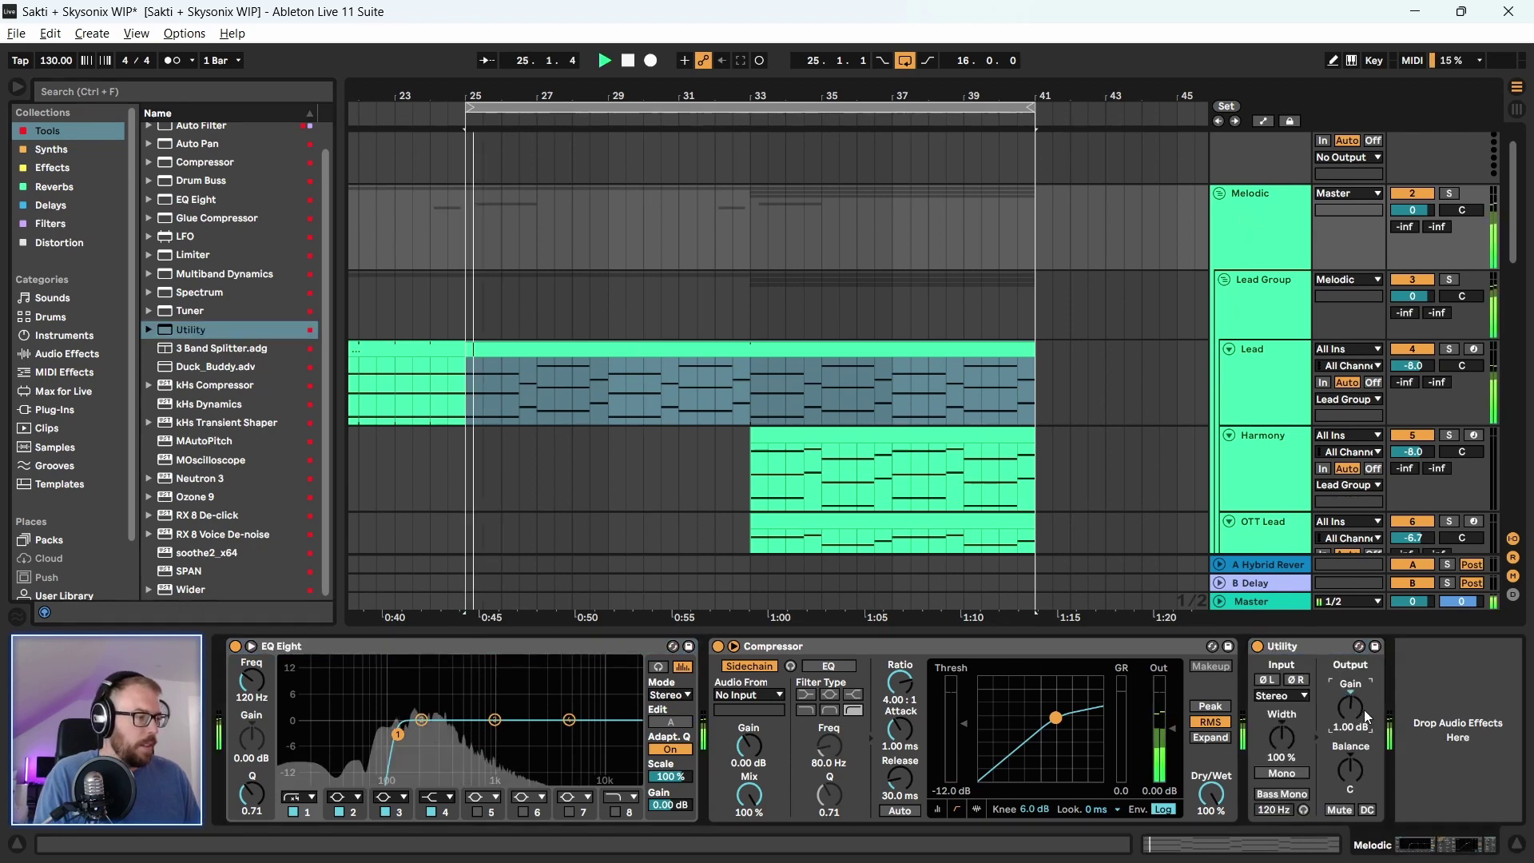
Add an Auto Filter to the 8 Audio track, set its frequency to 5.33 kHz, and play the clip at bar 25
scroll(545, 433, down, 5)
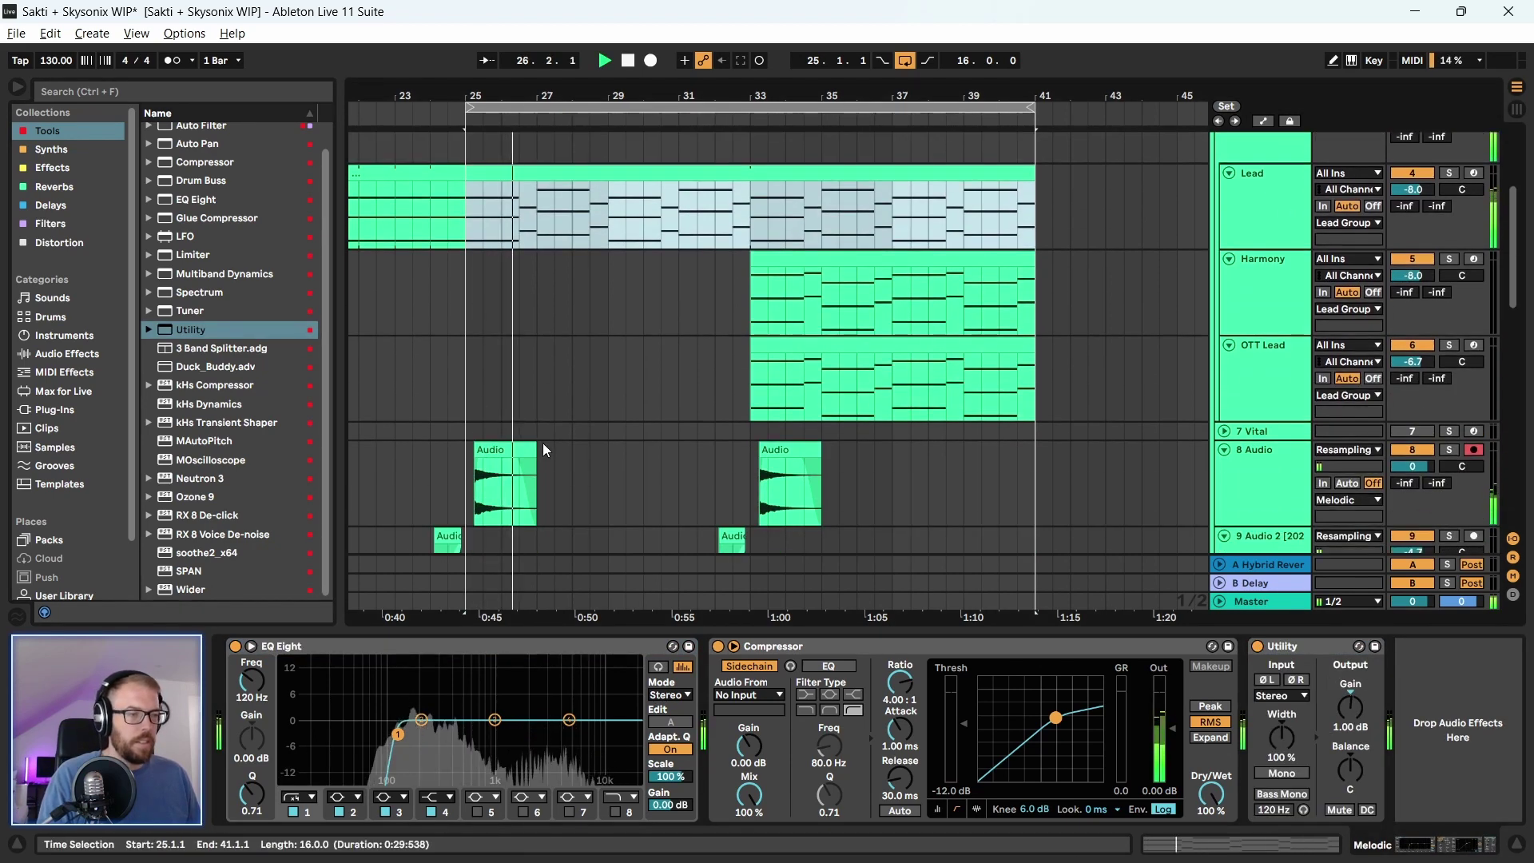
click(529, 452)
key(space)
scroll(885, 462, down, 3)
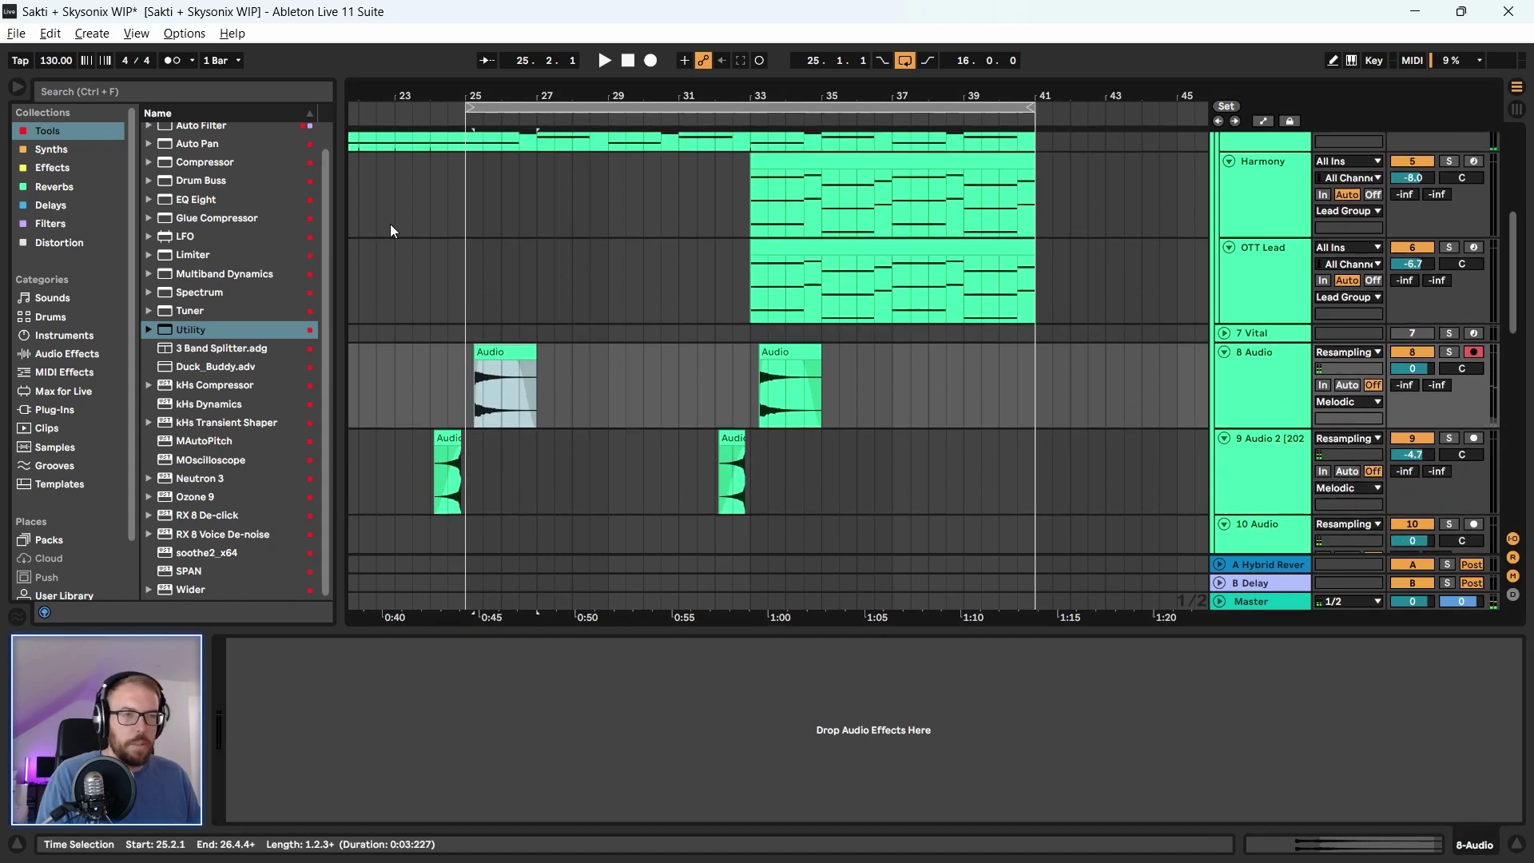
scroll(219, 292, up, 1)
drag(218, 143, 303, 186)
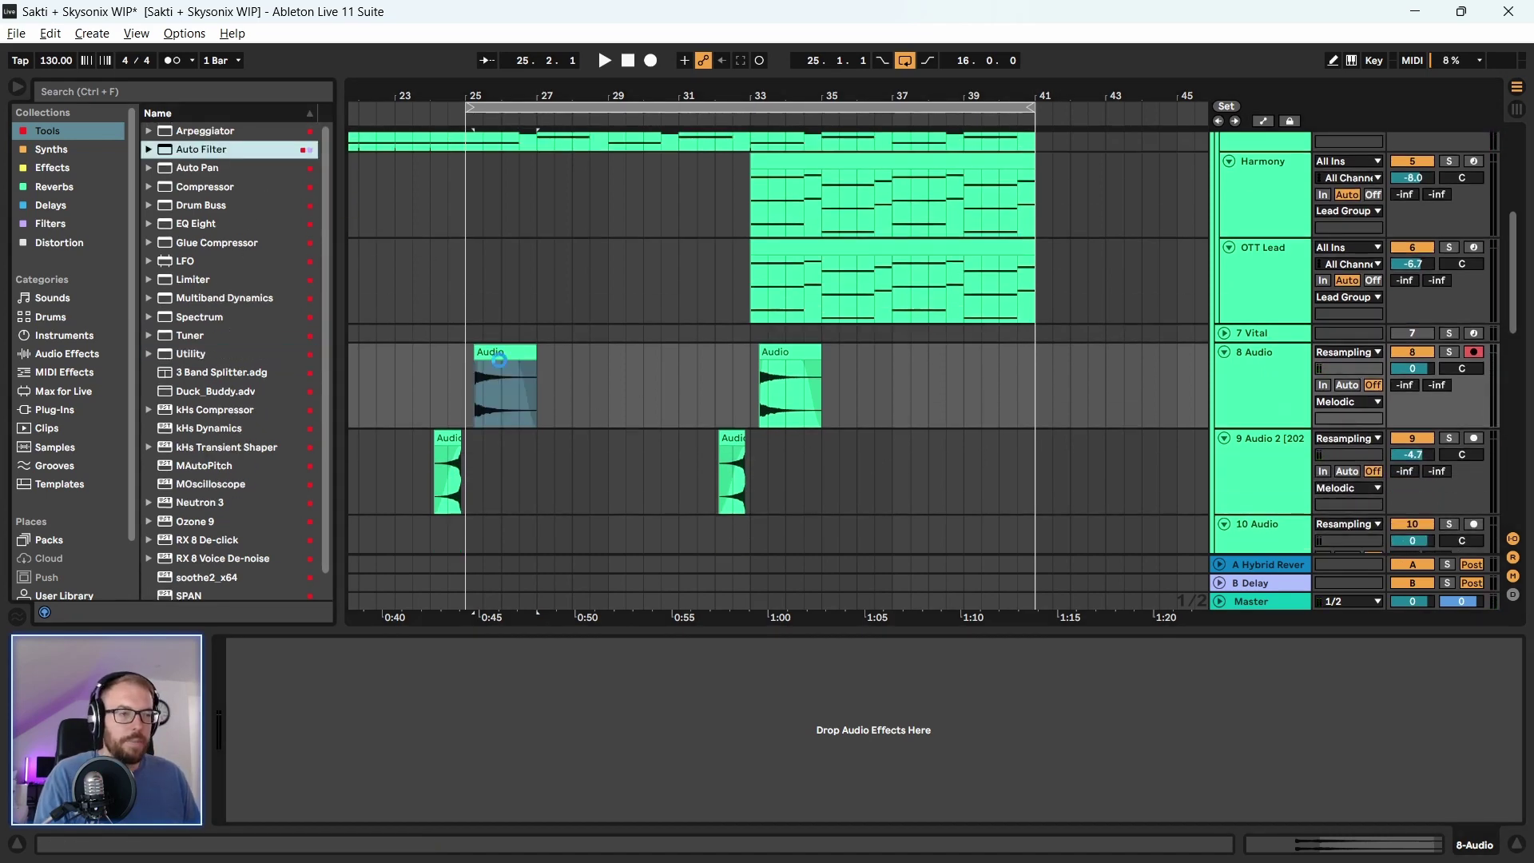
drag(499, 360, 528, 397)
drag(515, 705, 516, 748)
key(space)
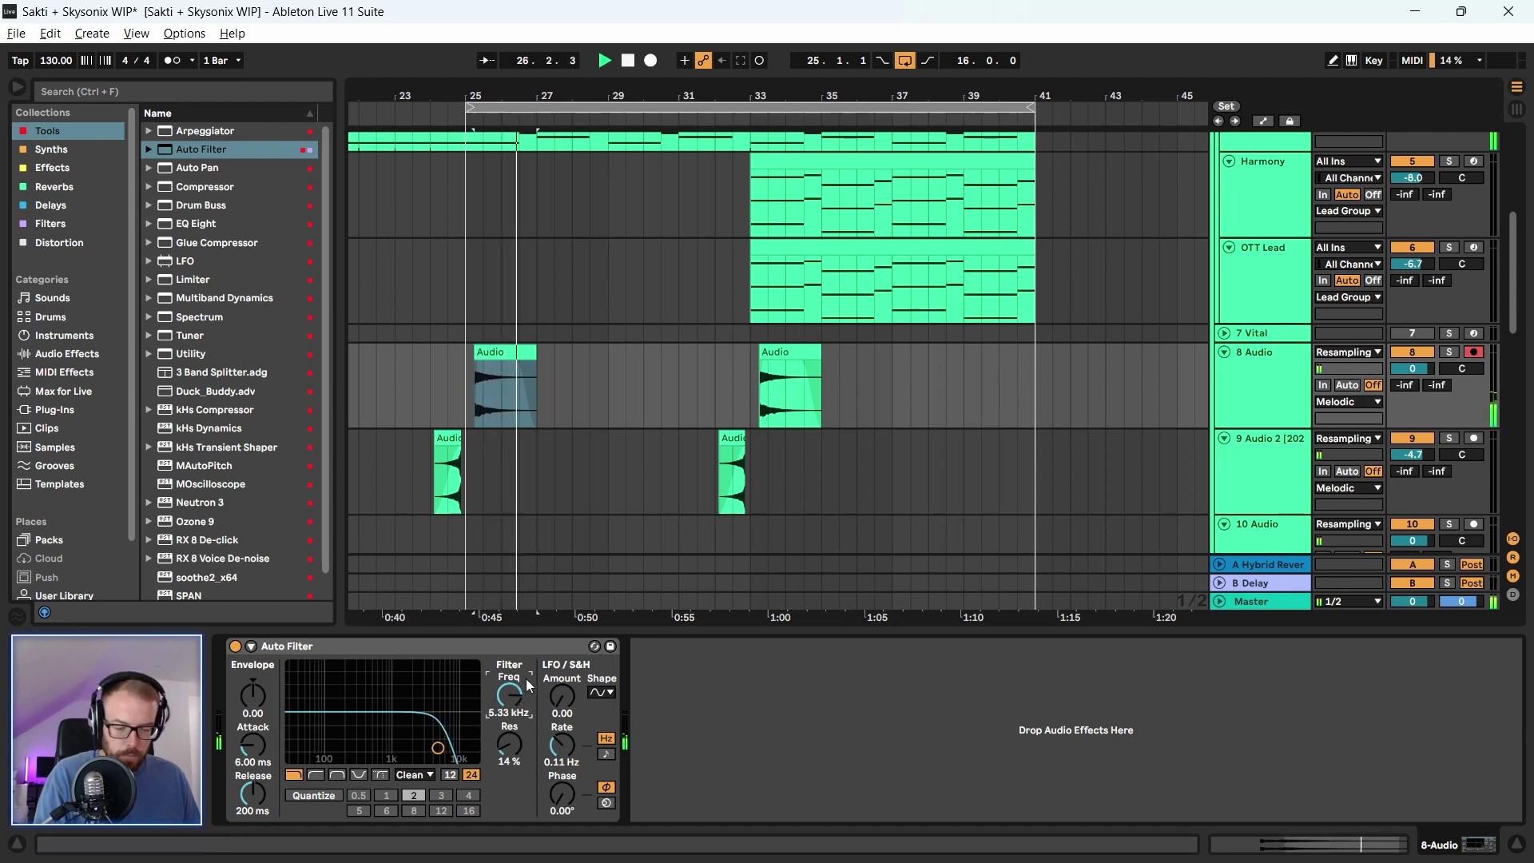
click(507, 419)
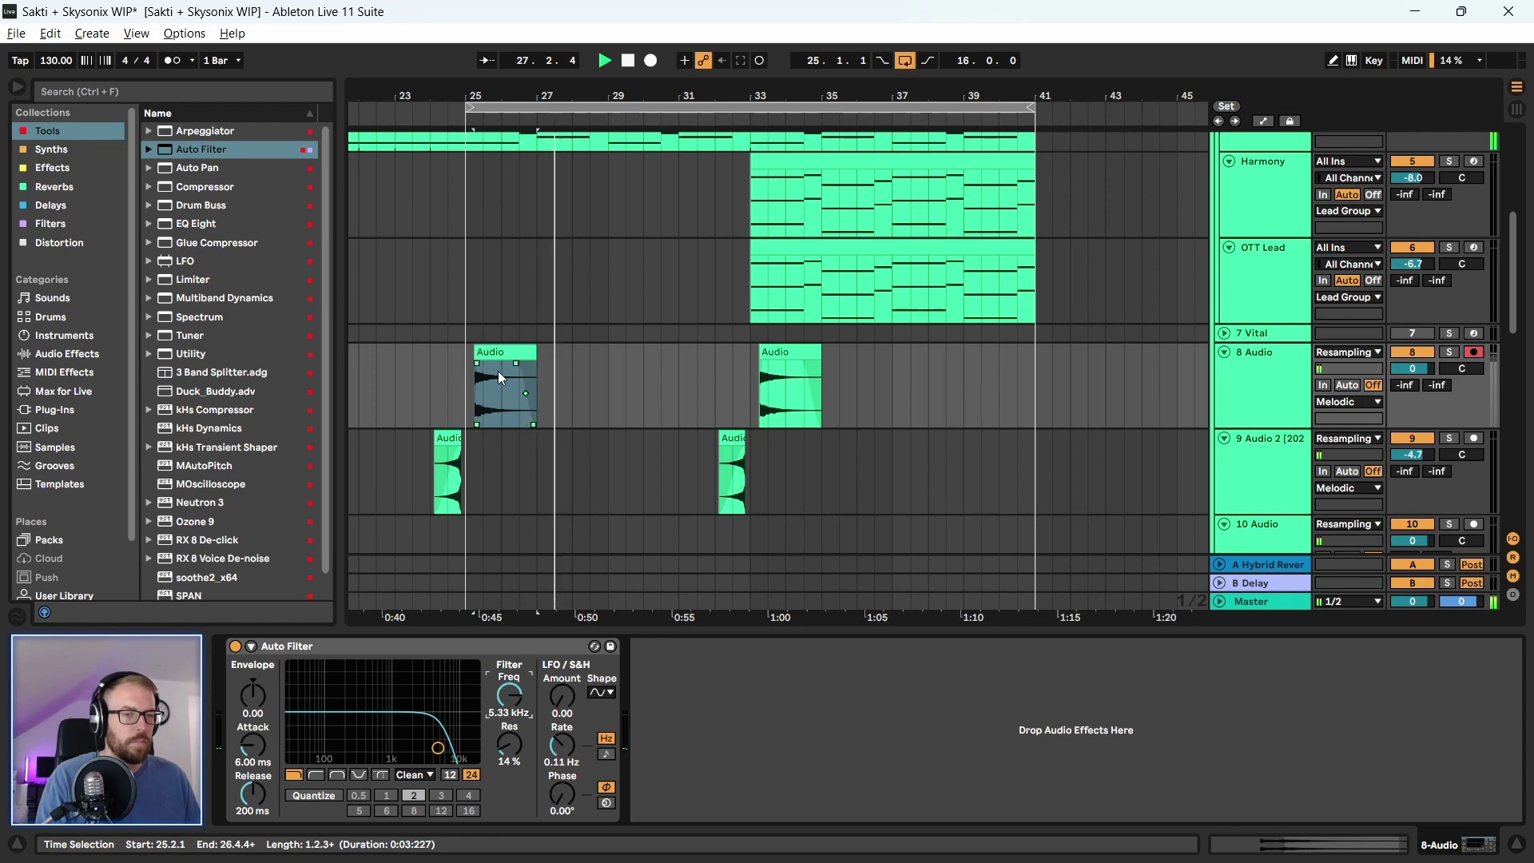
Stop playback and insert a new MIDI track directly below OTT Lead in the Lead Group
key(plus)
key(plus)
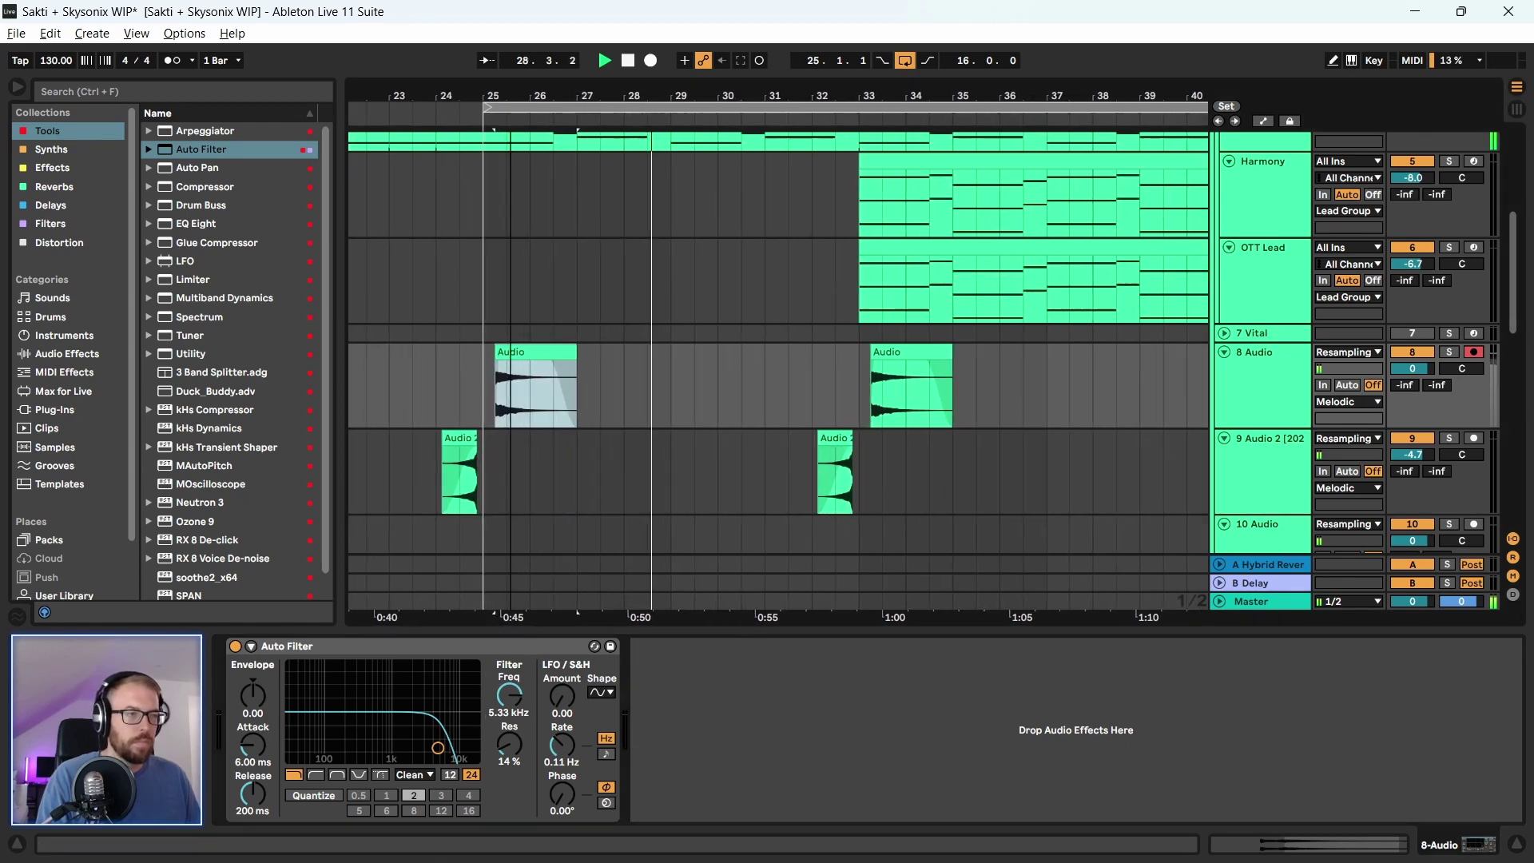
click(497, 425)
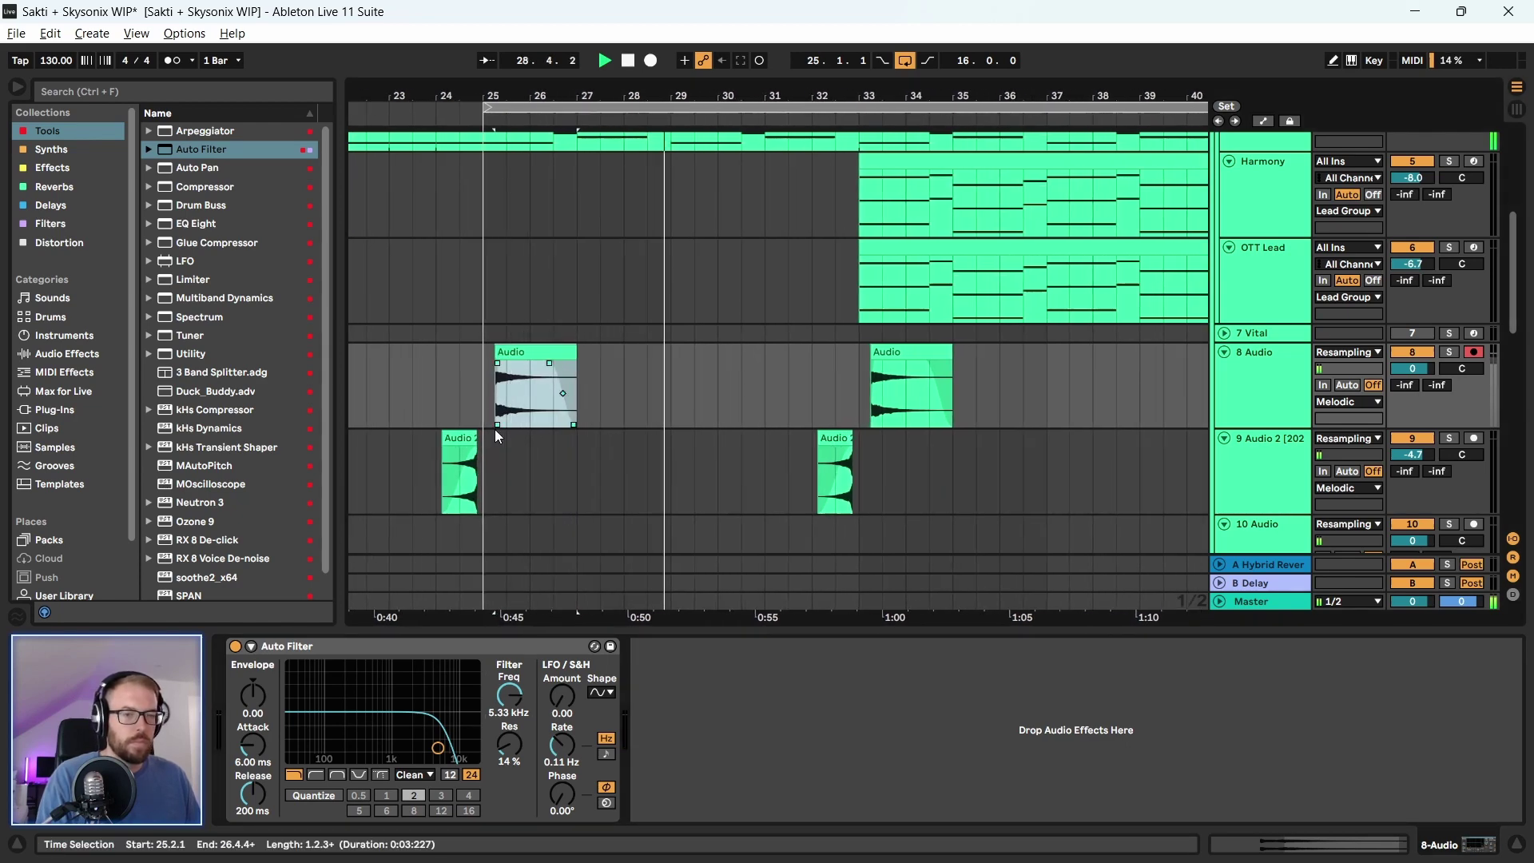
click(79, 84)
key(Escape)
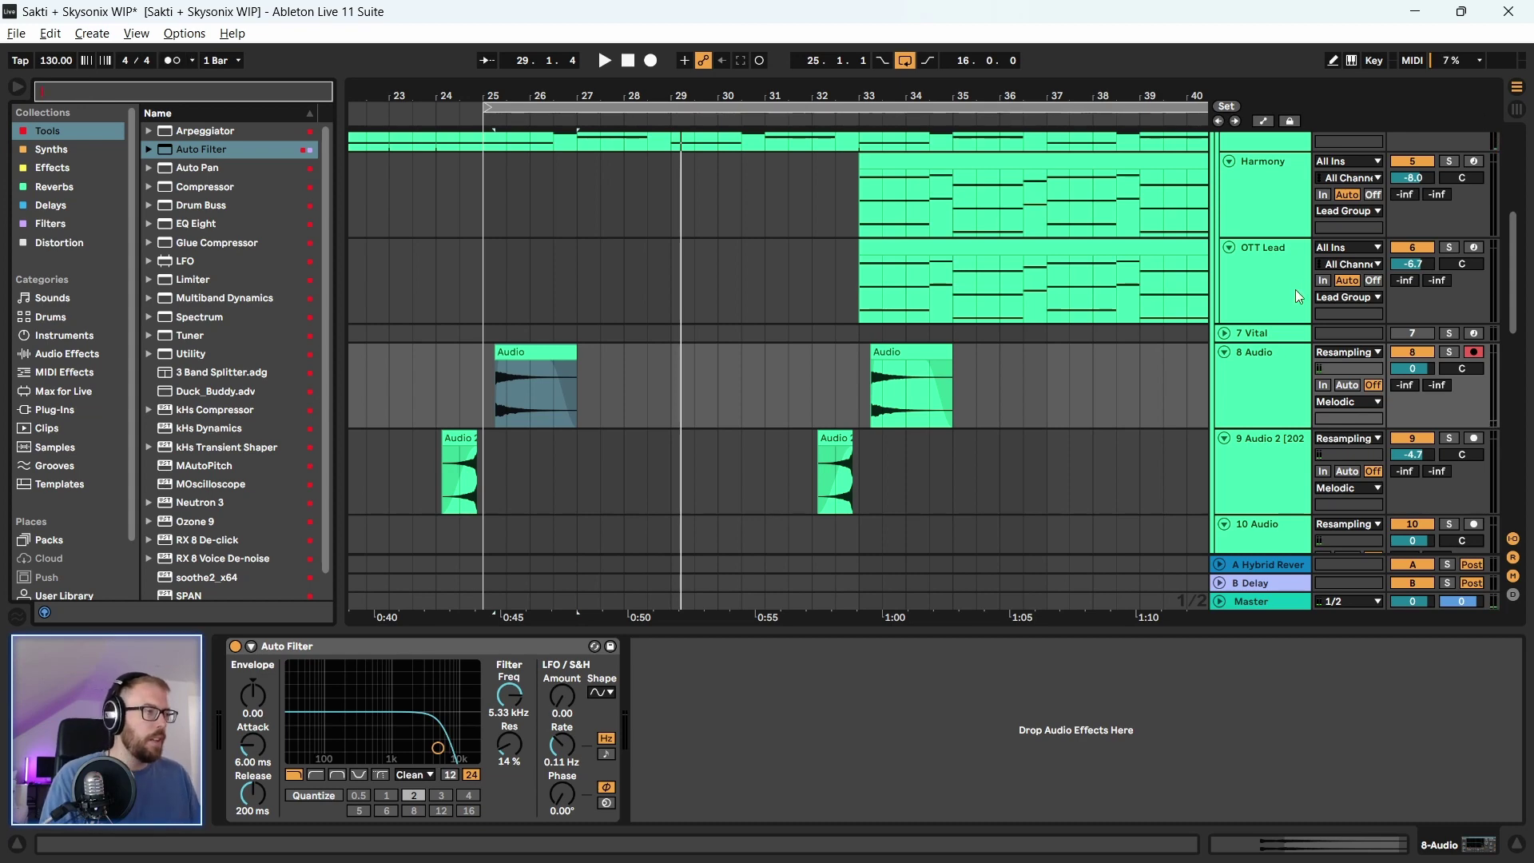
scroll(1289, 301, up, 2)
click(1272, 332)
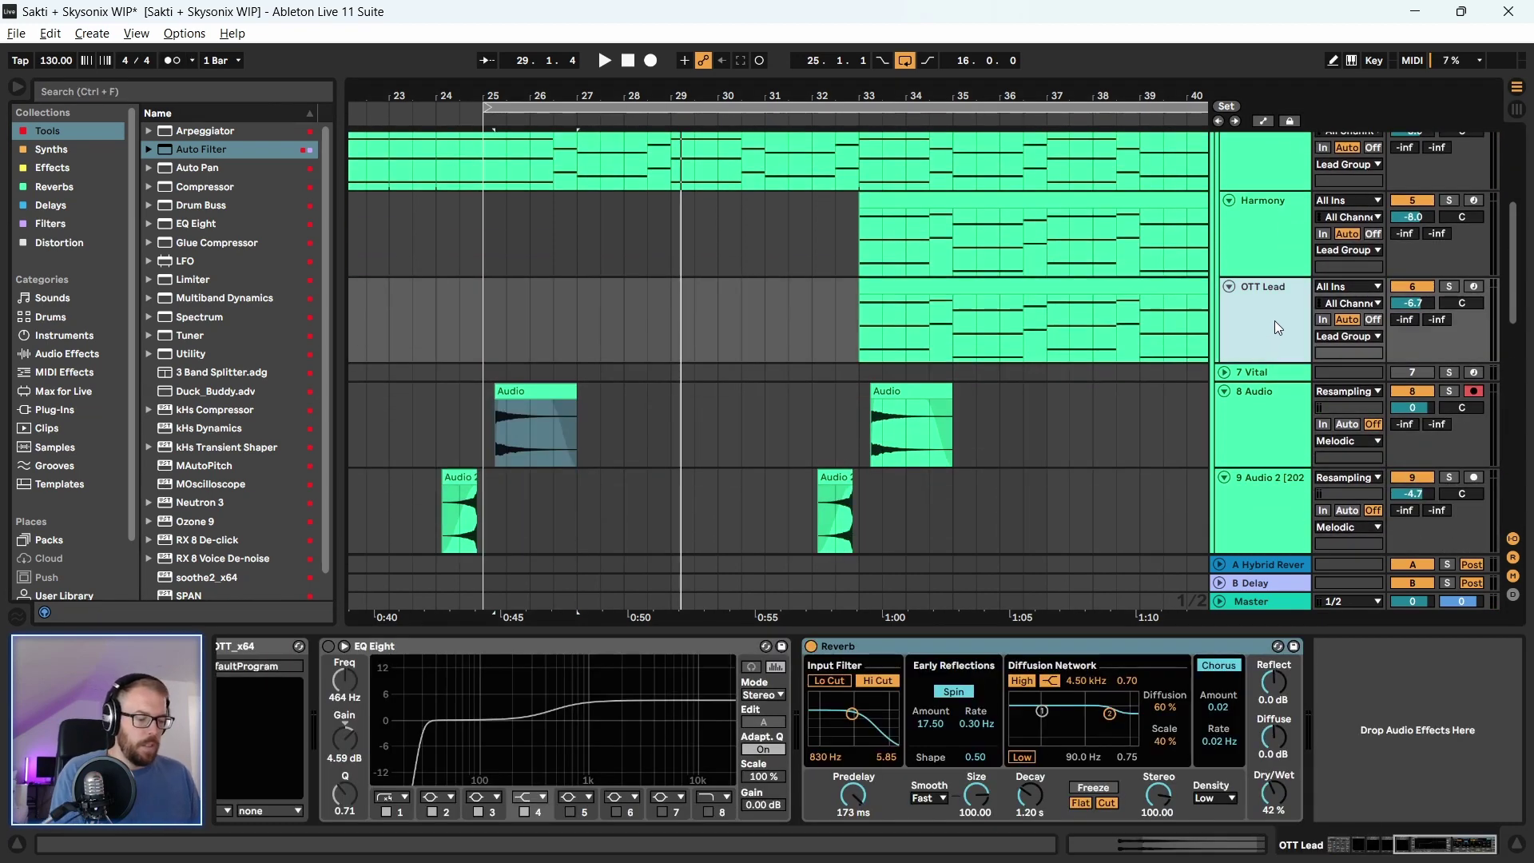
key(ctrl+shift+t)
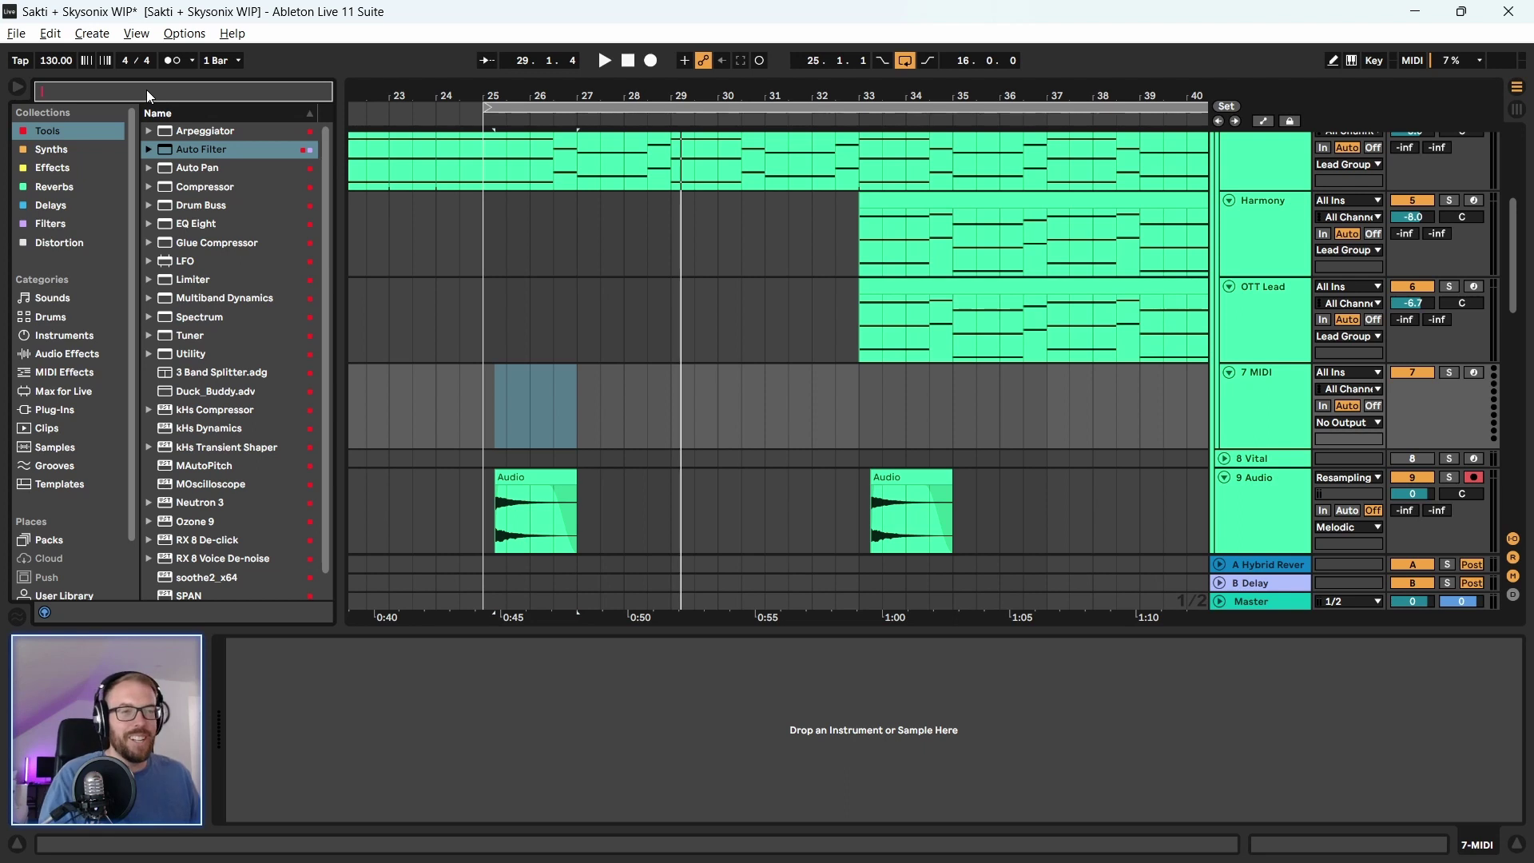
Load an Arpeggiator followed by the Virt Vereor synth onto the new MIDI track
drag(205, 130, 580, 368)
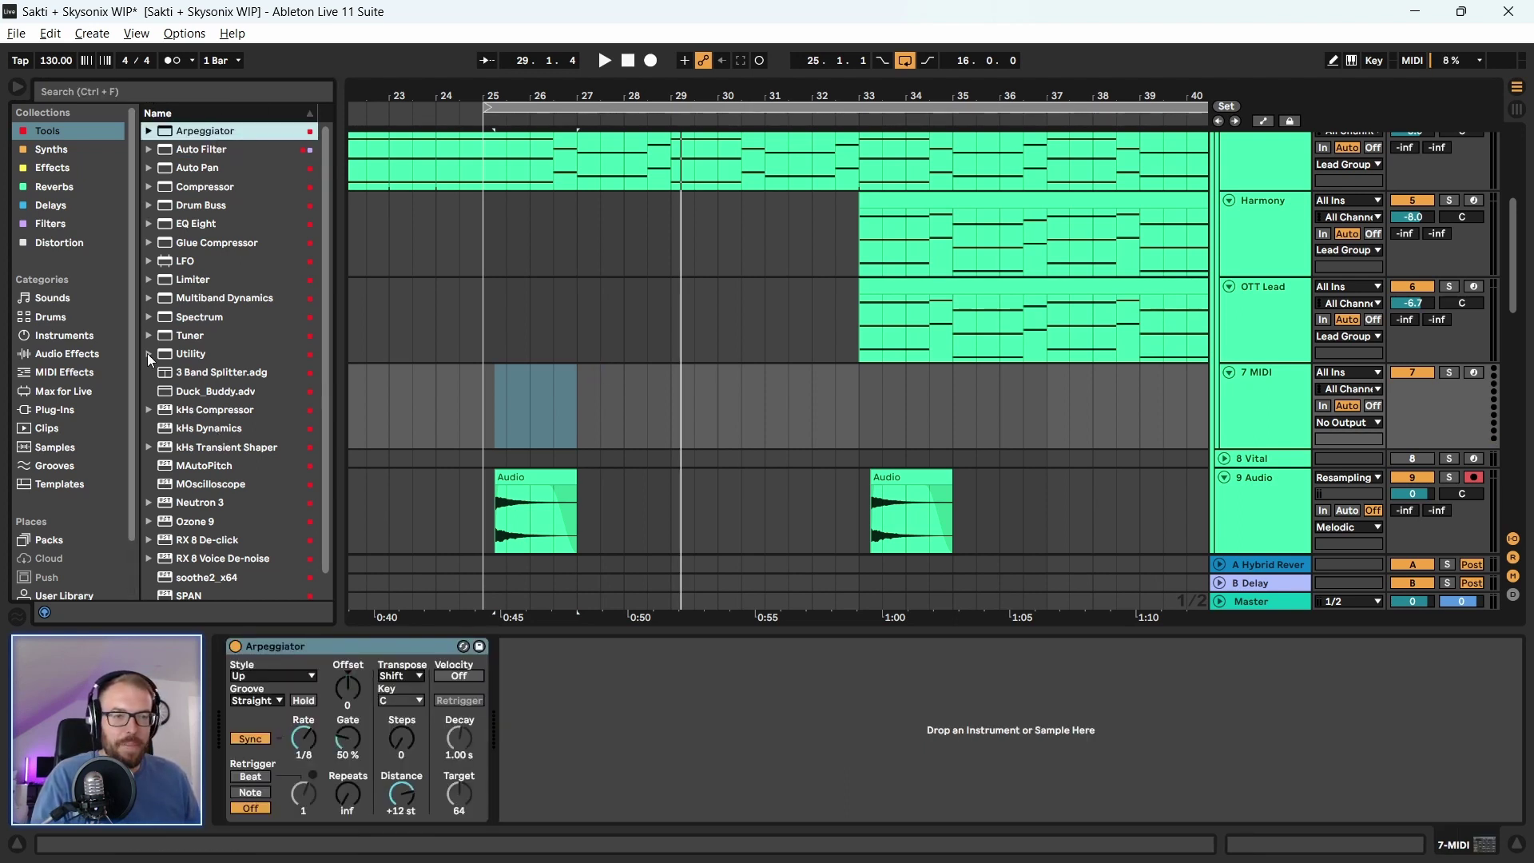
click(51, 150)
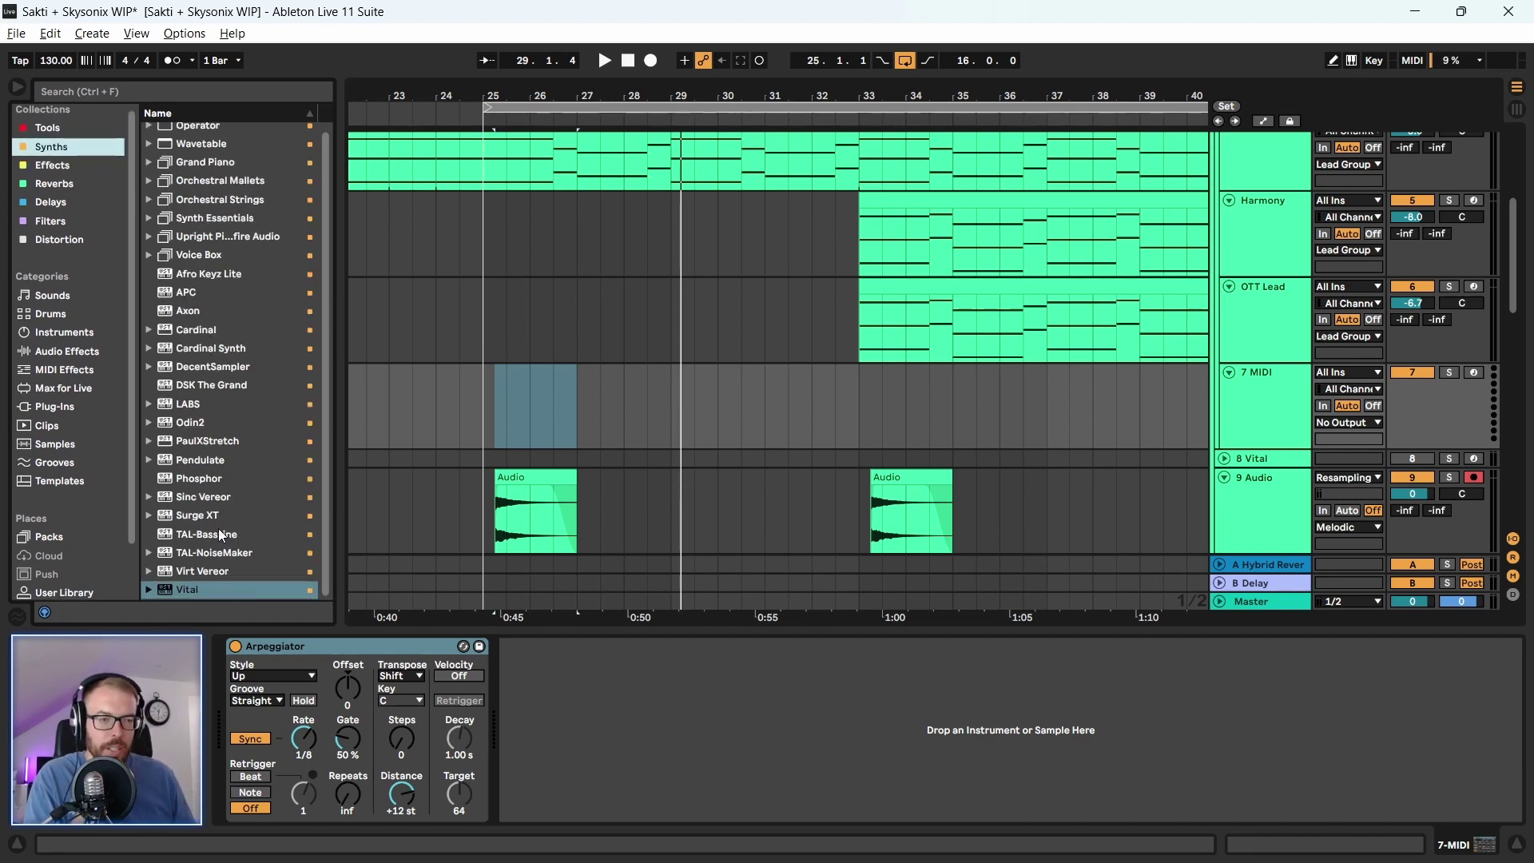
click(194, 497)
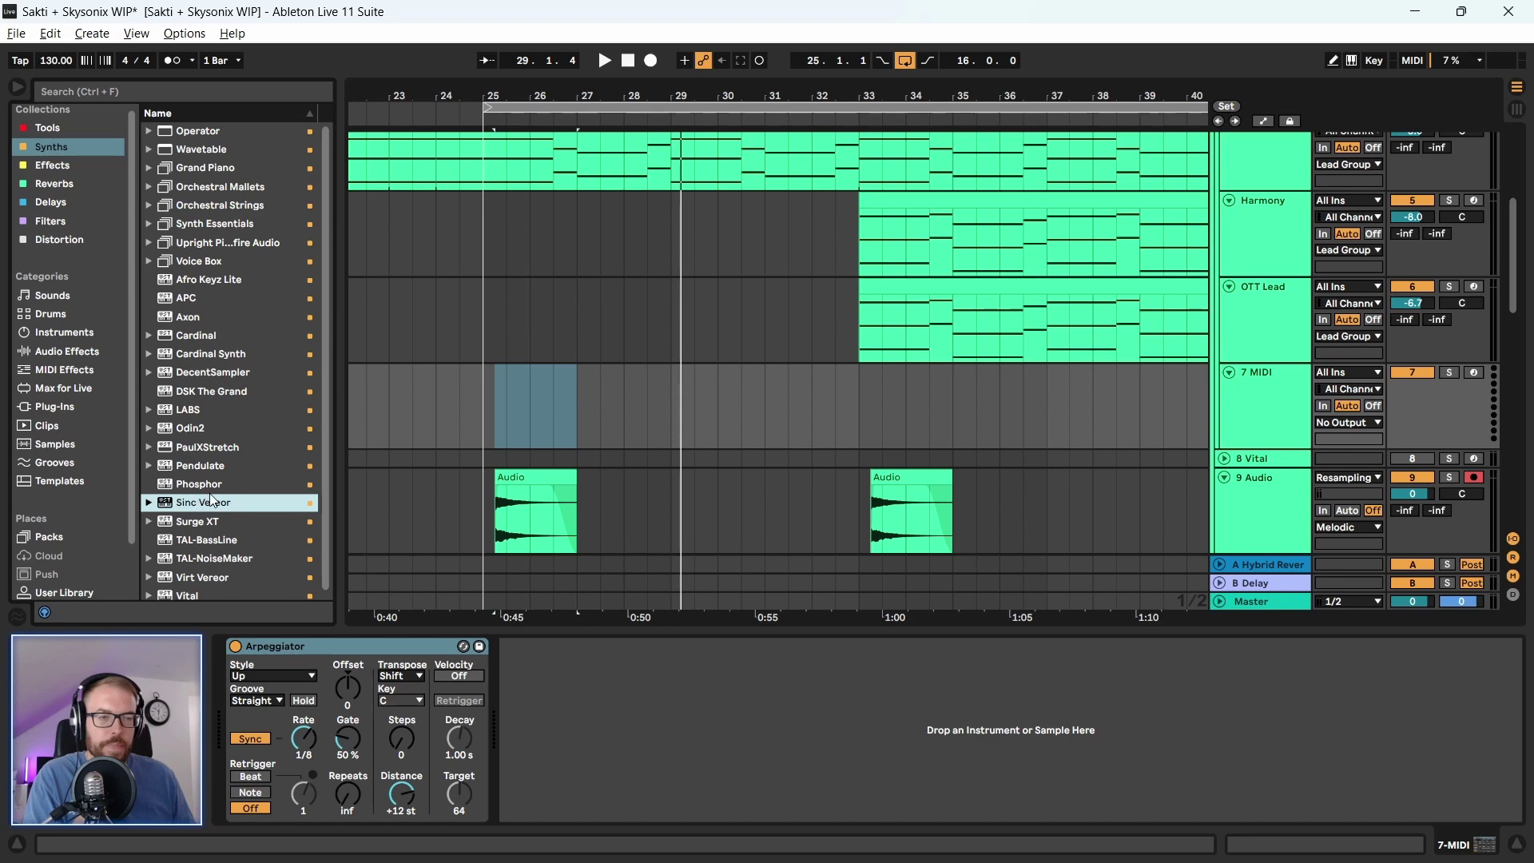
scroll(210, 495, down, 1)
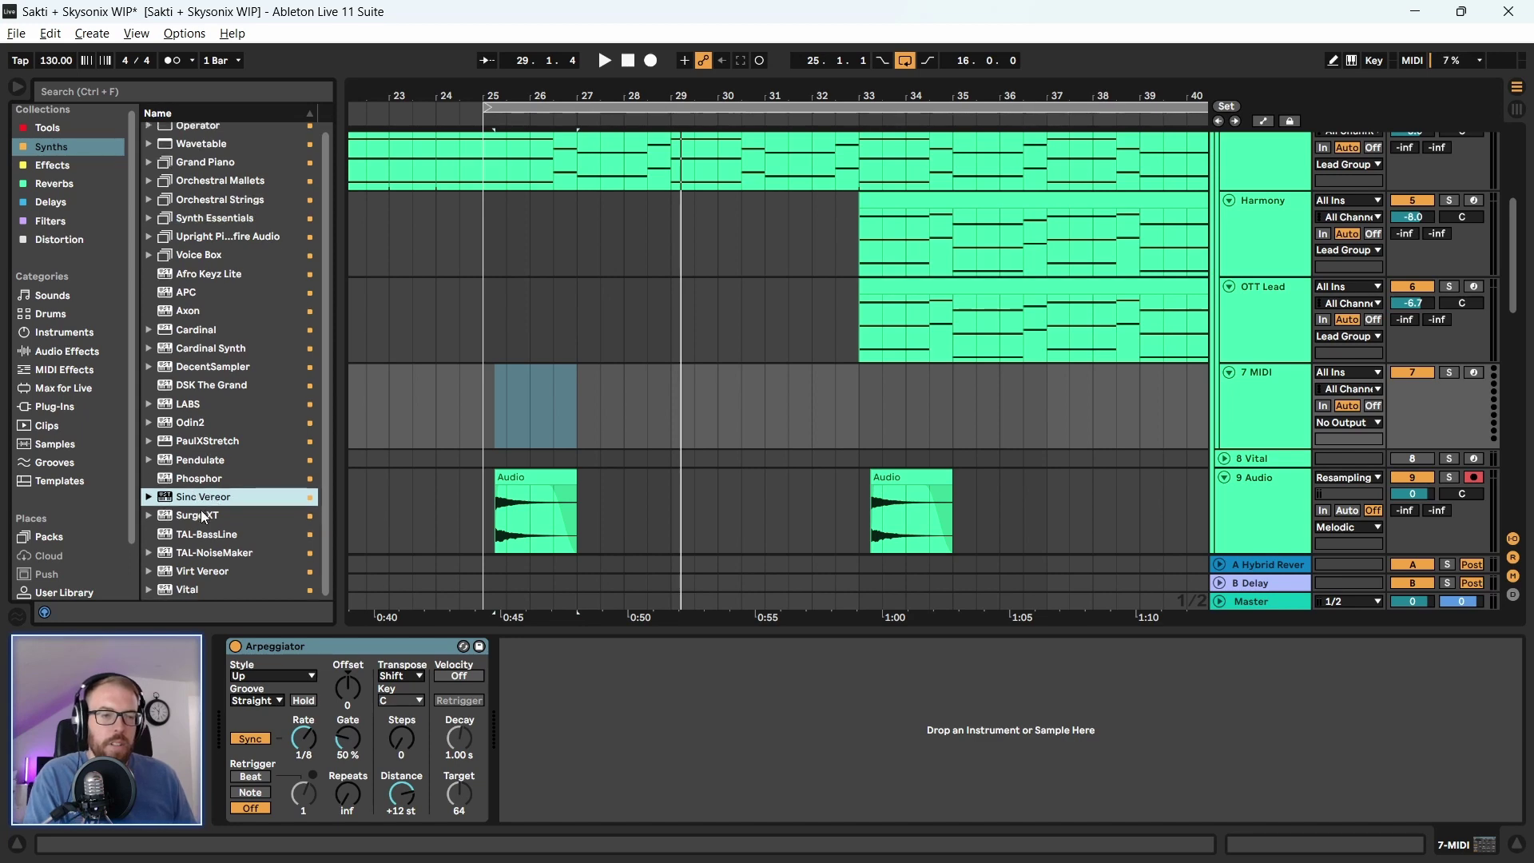
double_click(193, 572)
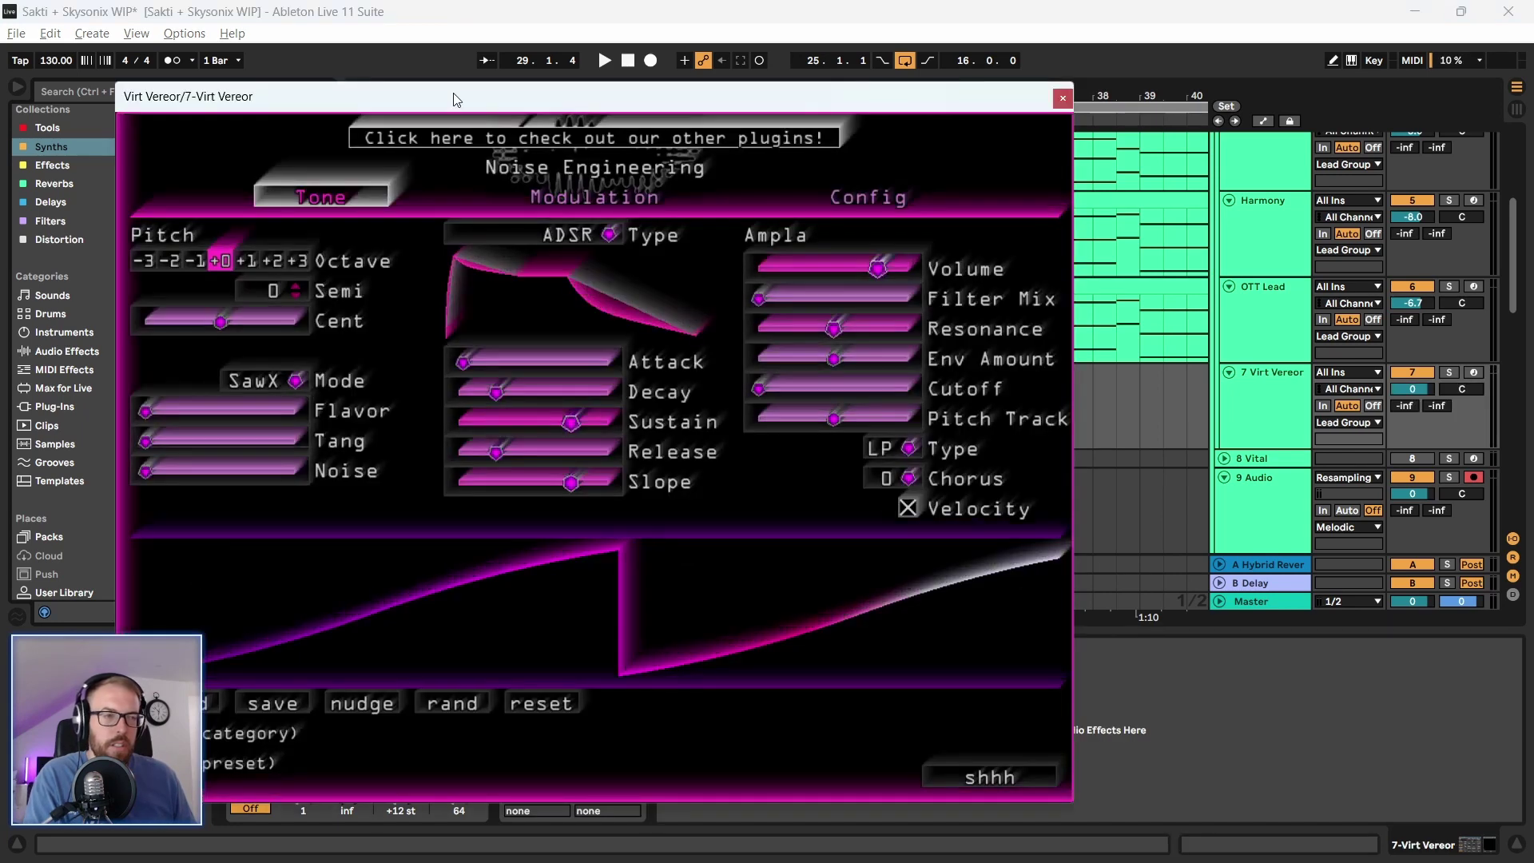
Play the looped section briefly, stop it, and close the Virt Vereor window
drag(453, 99, 487, 85)
key(space)
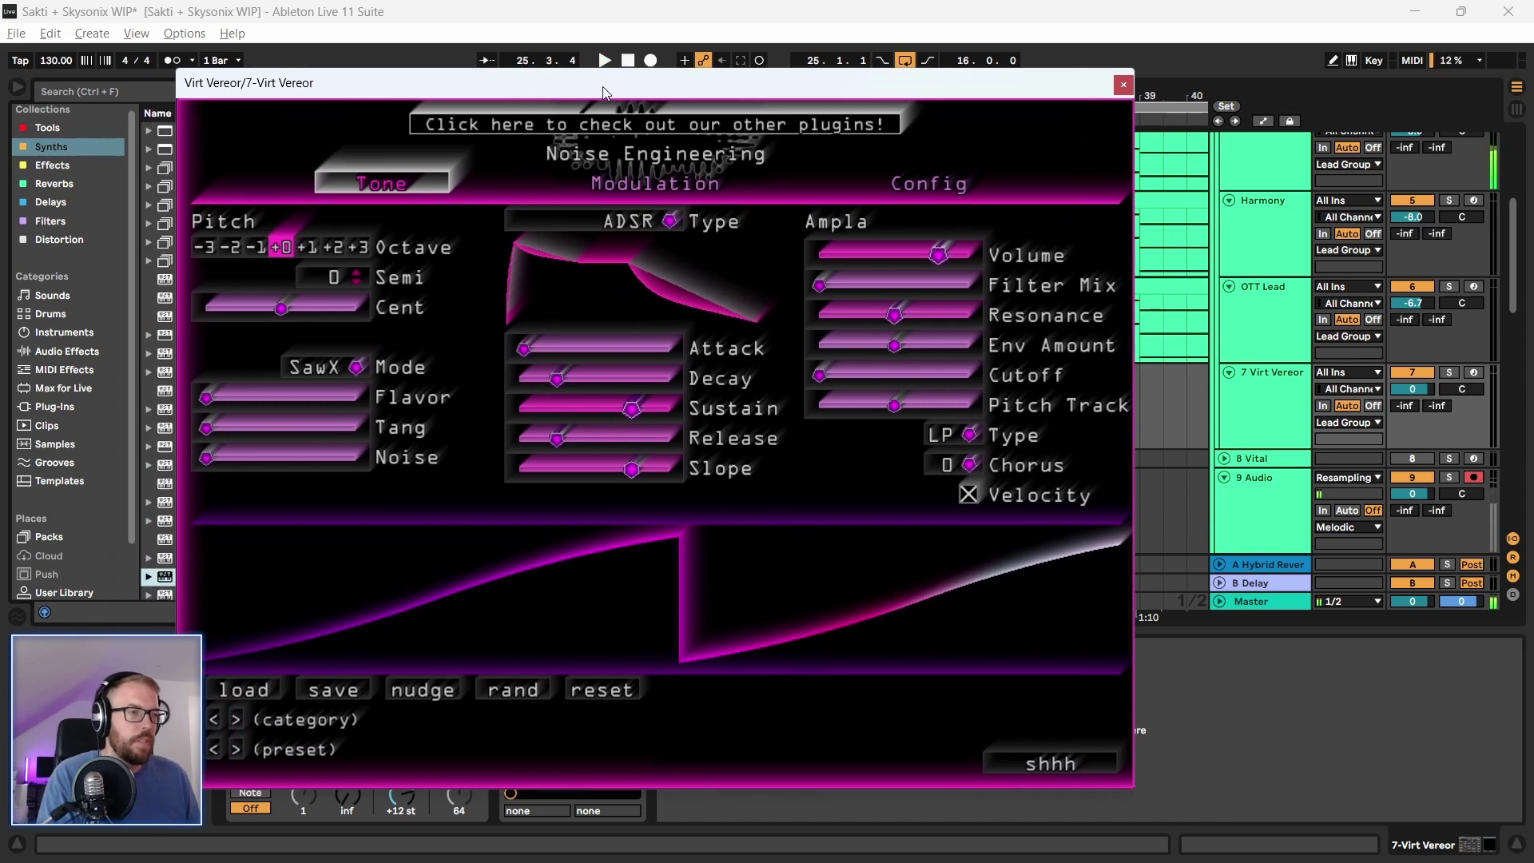
drag(603, 86, 619, 261)
key(space)
click(1111, 258)
scroll(547, 265, up, 2)
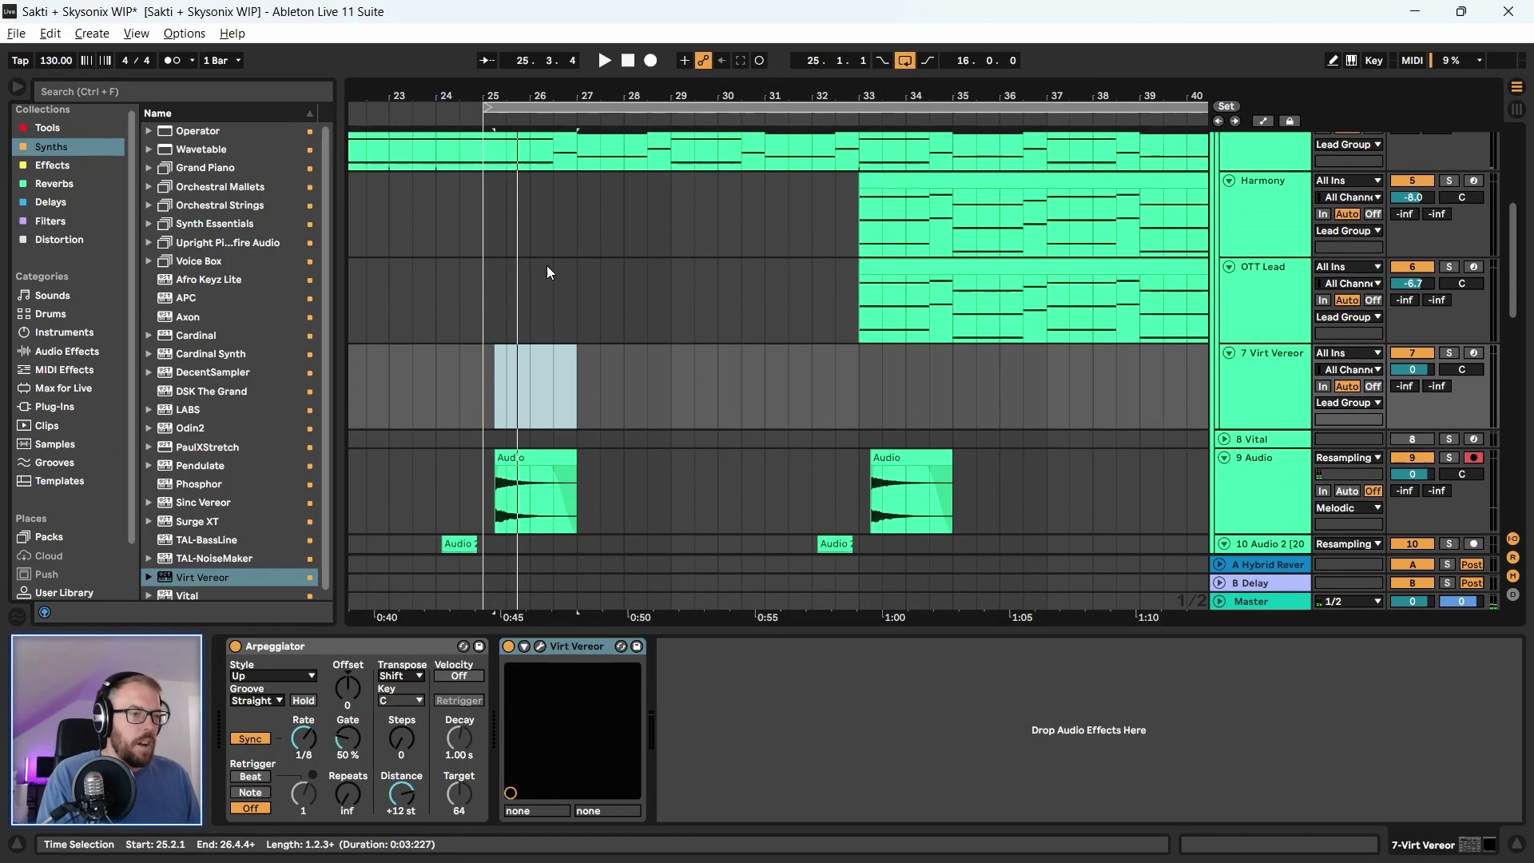
Create an empty MIDI clip on the Virt Vereor track from bar 25 to bar 27
scroll(507, 387, down, 2)
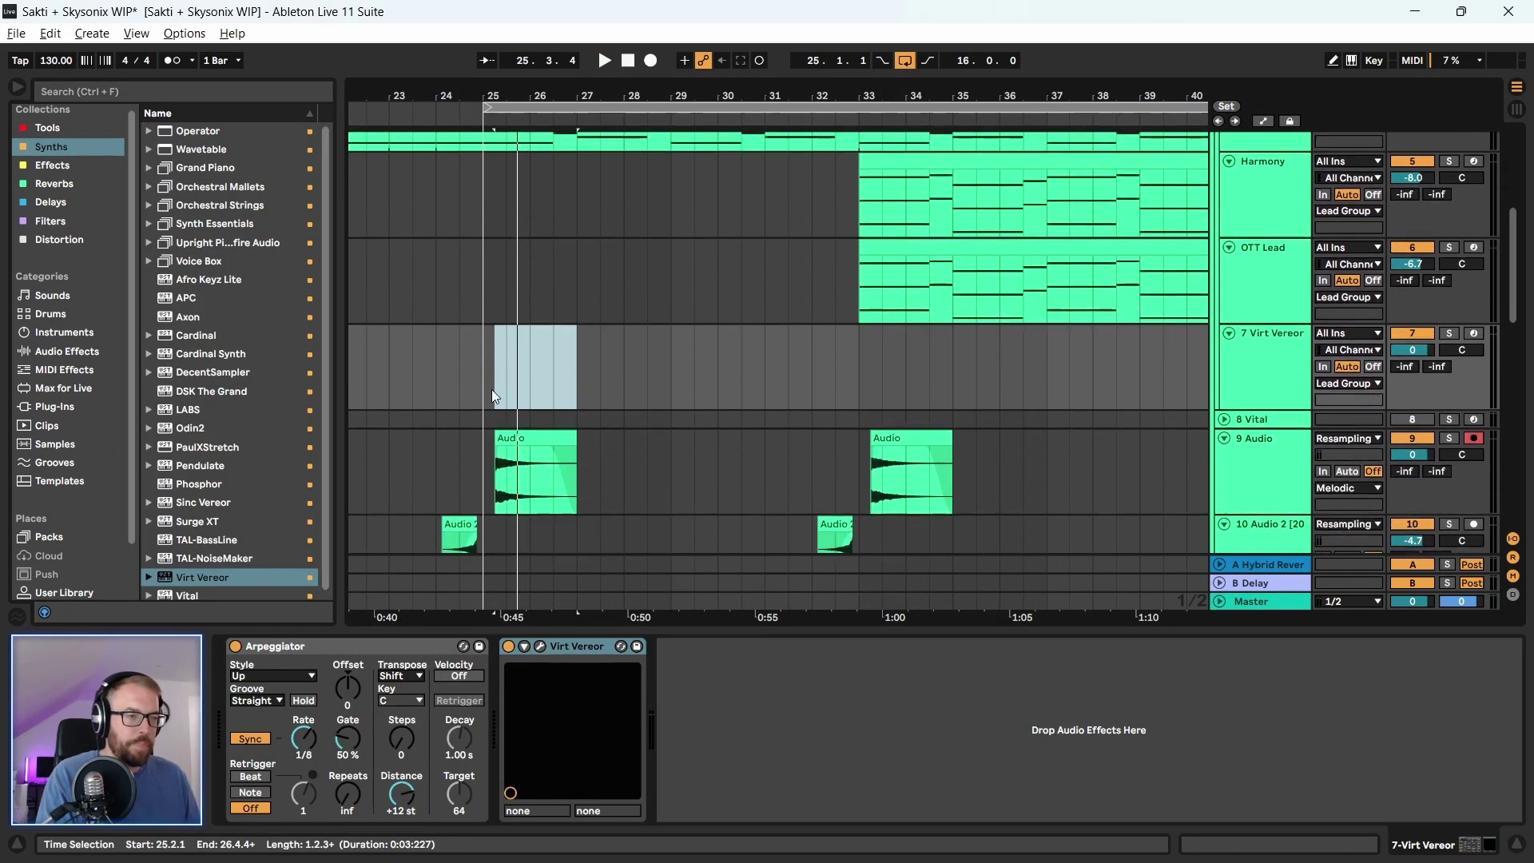
drag(487, 389, 804, 381)
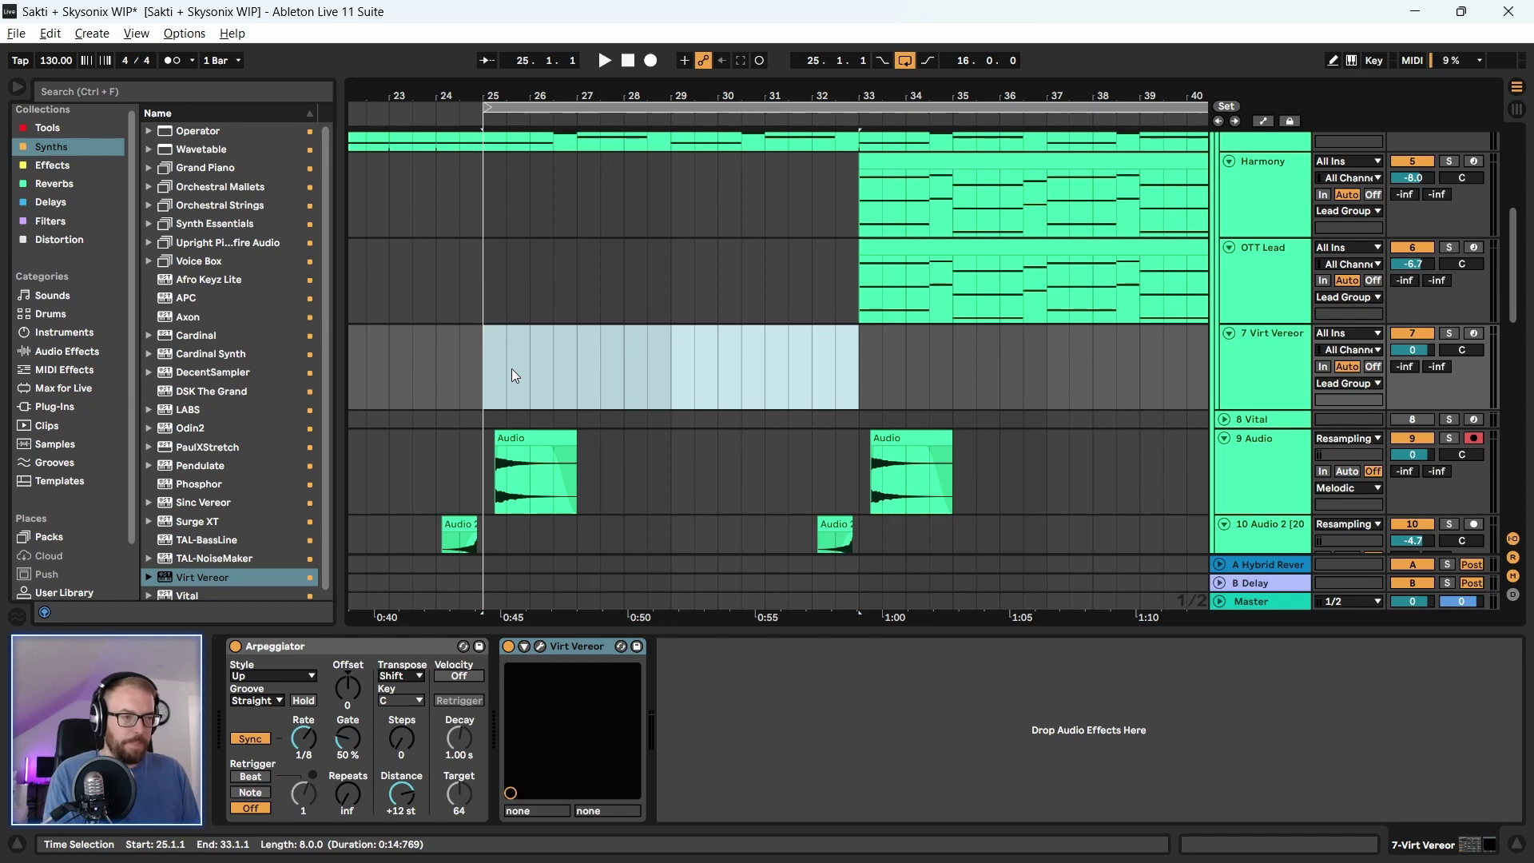
drag(501, 374, 570, 377)
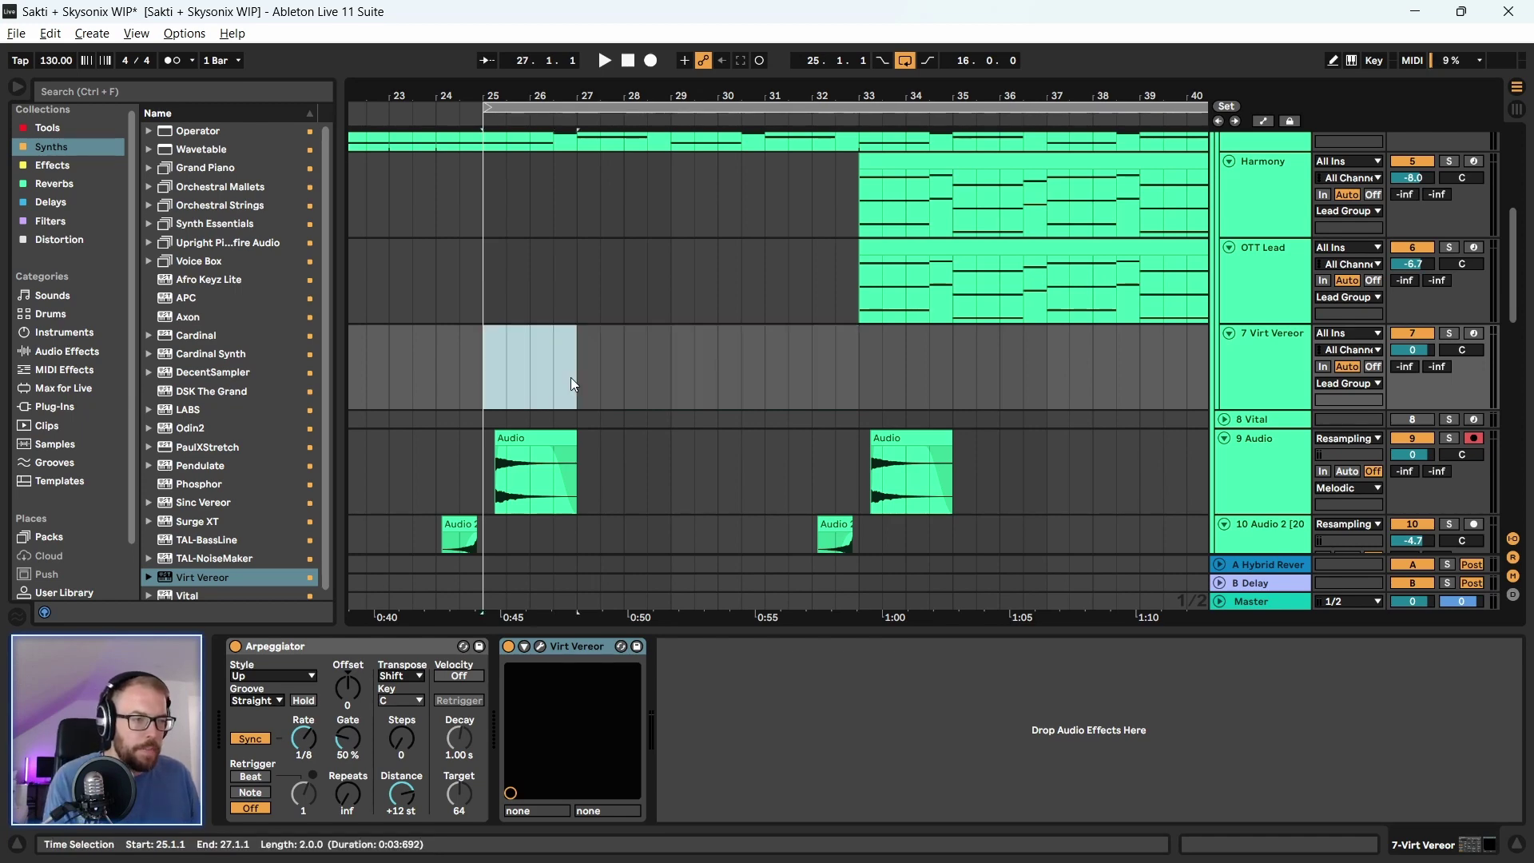
key(ctrl+shift+m)
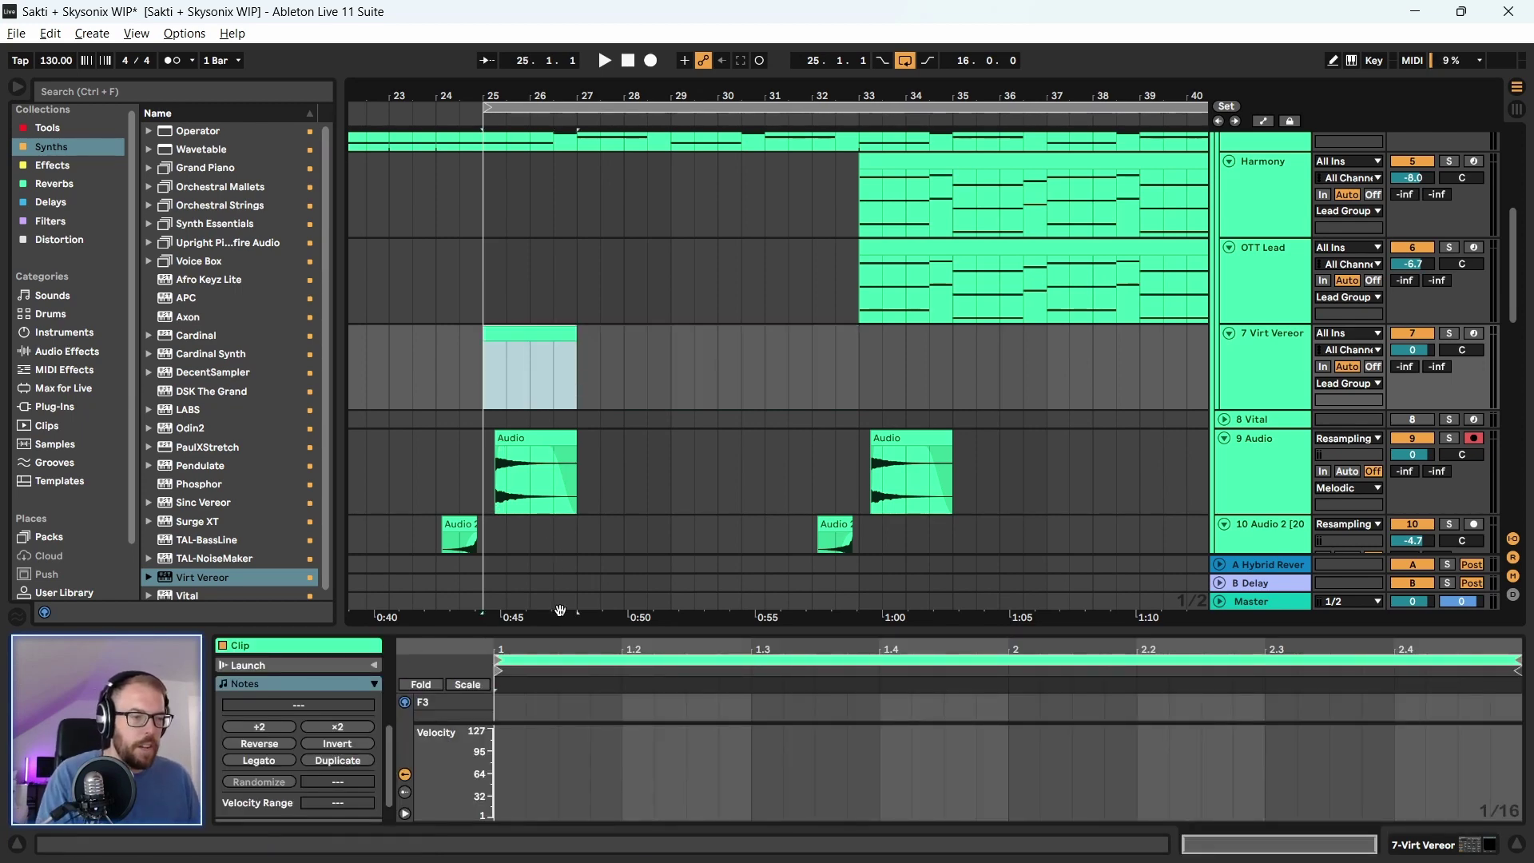
Remove the Arpeggiator from the Virt Vereor track and open the empty clip in an enlarged note editor
key(shift+Tab)
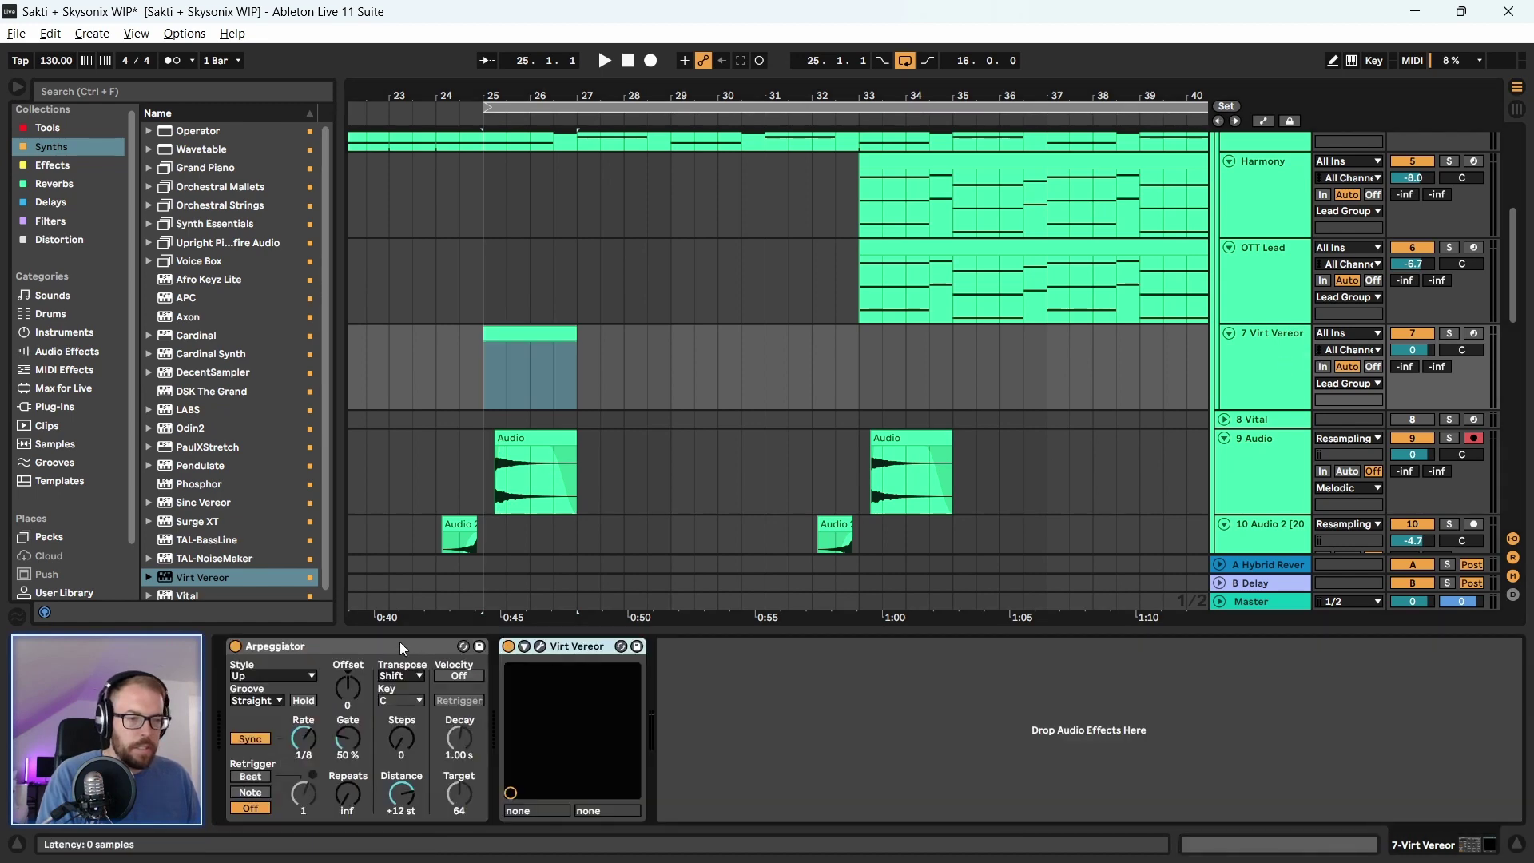
key(Delete)
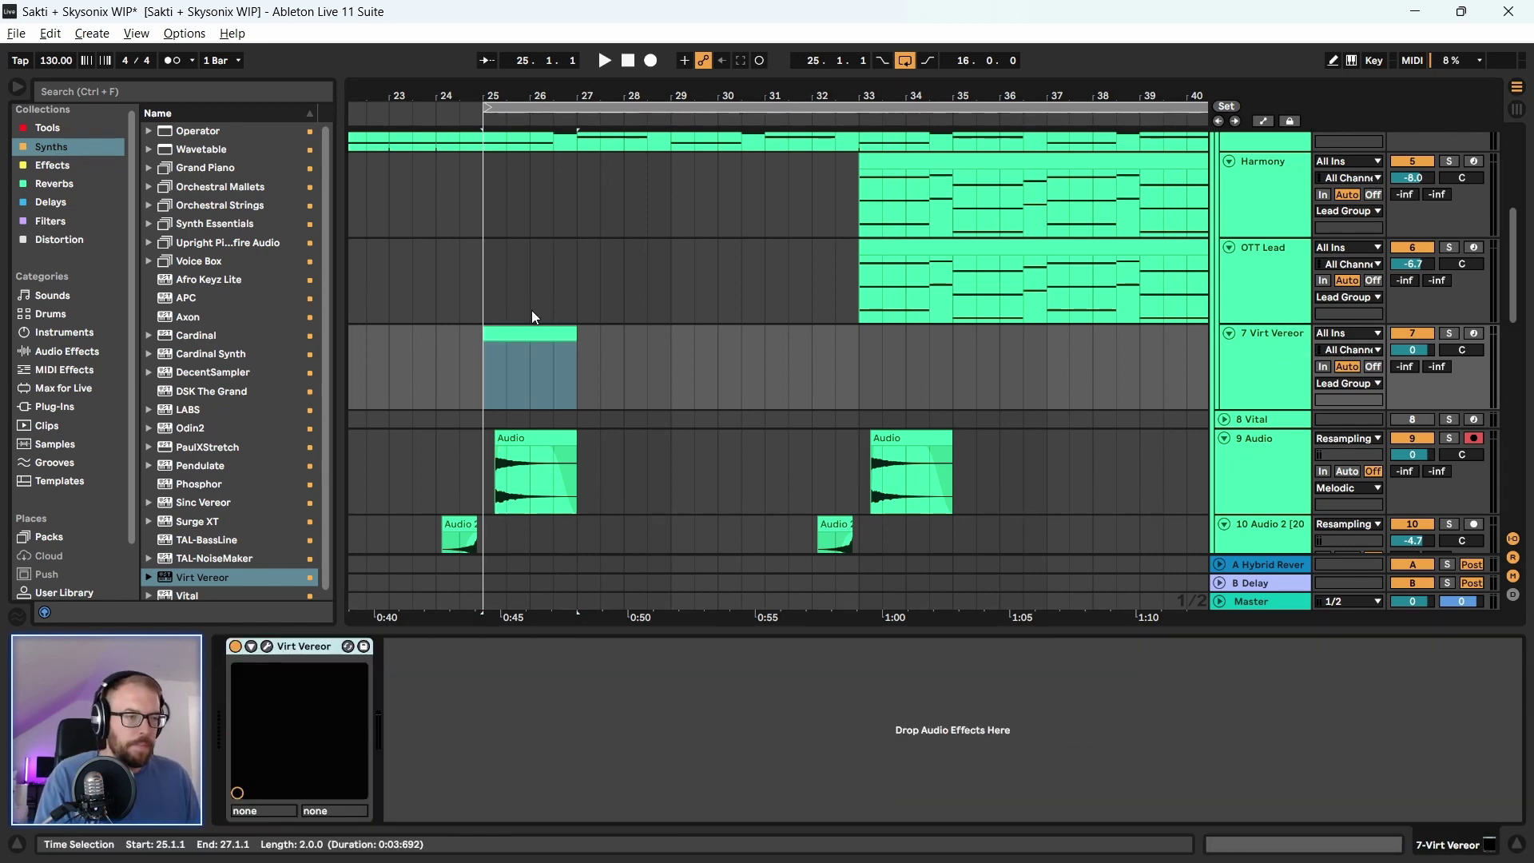
click(536, 332)
mouse_move(549, 630)
mouse_down()
mouse_move(549, 497)
mouse_move(549, 583)
mouse_up()
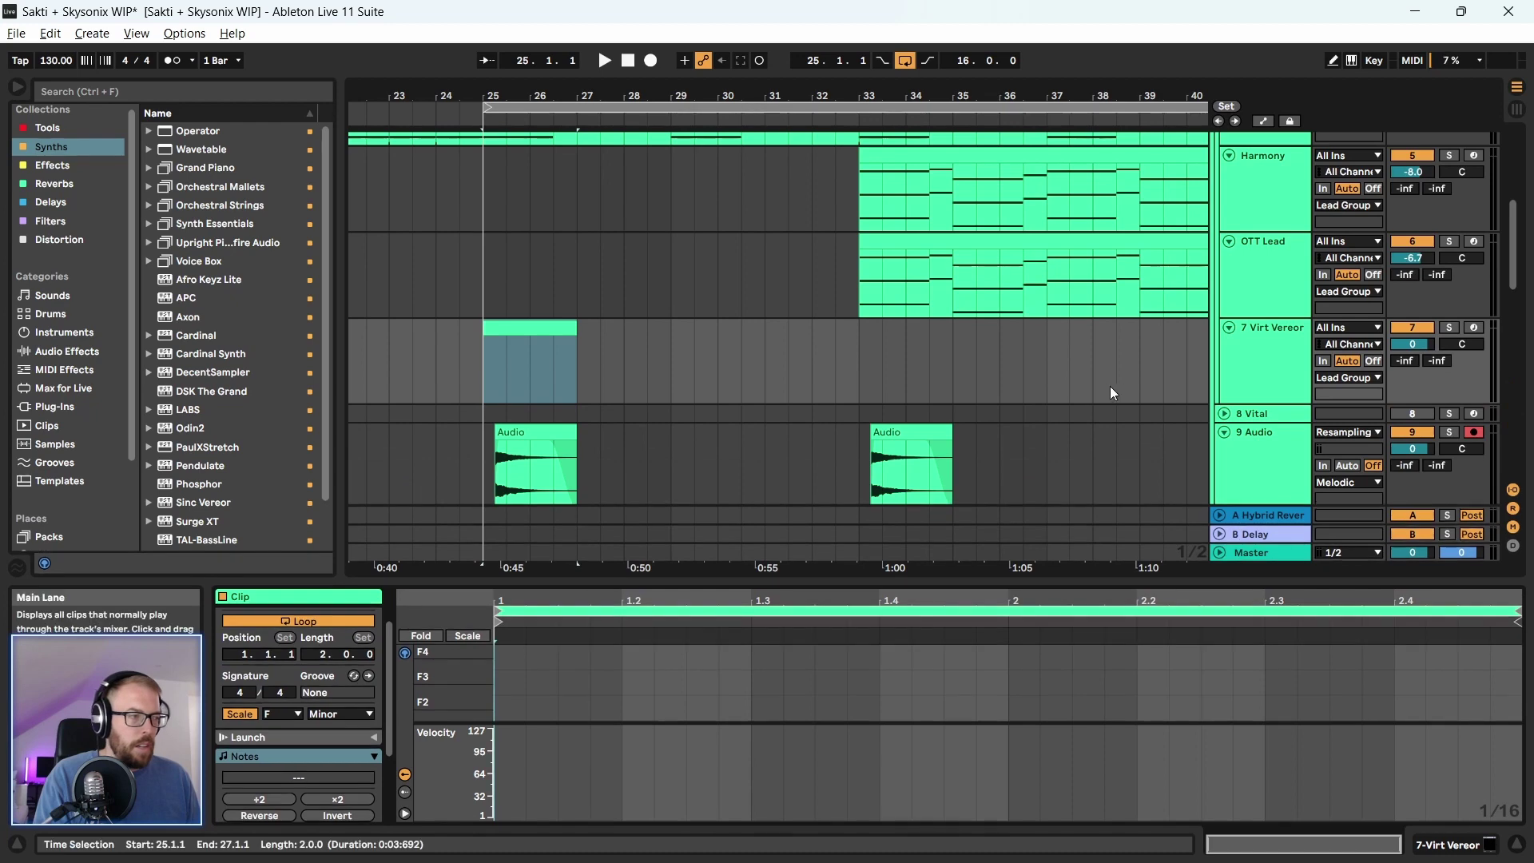
Solo and arm the Virt Vereor track with computer keyboard MIDI input enabled, and open the synth's interface
click(1453, 328)
key(a)
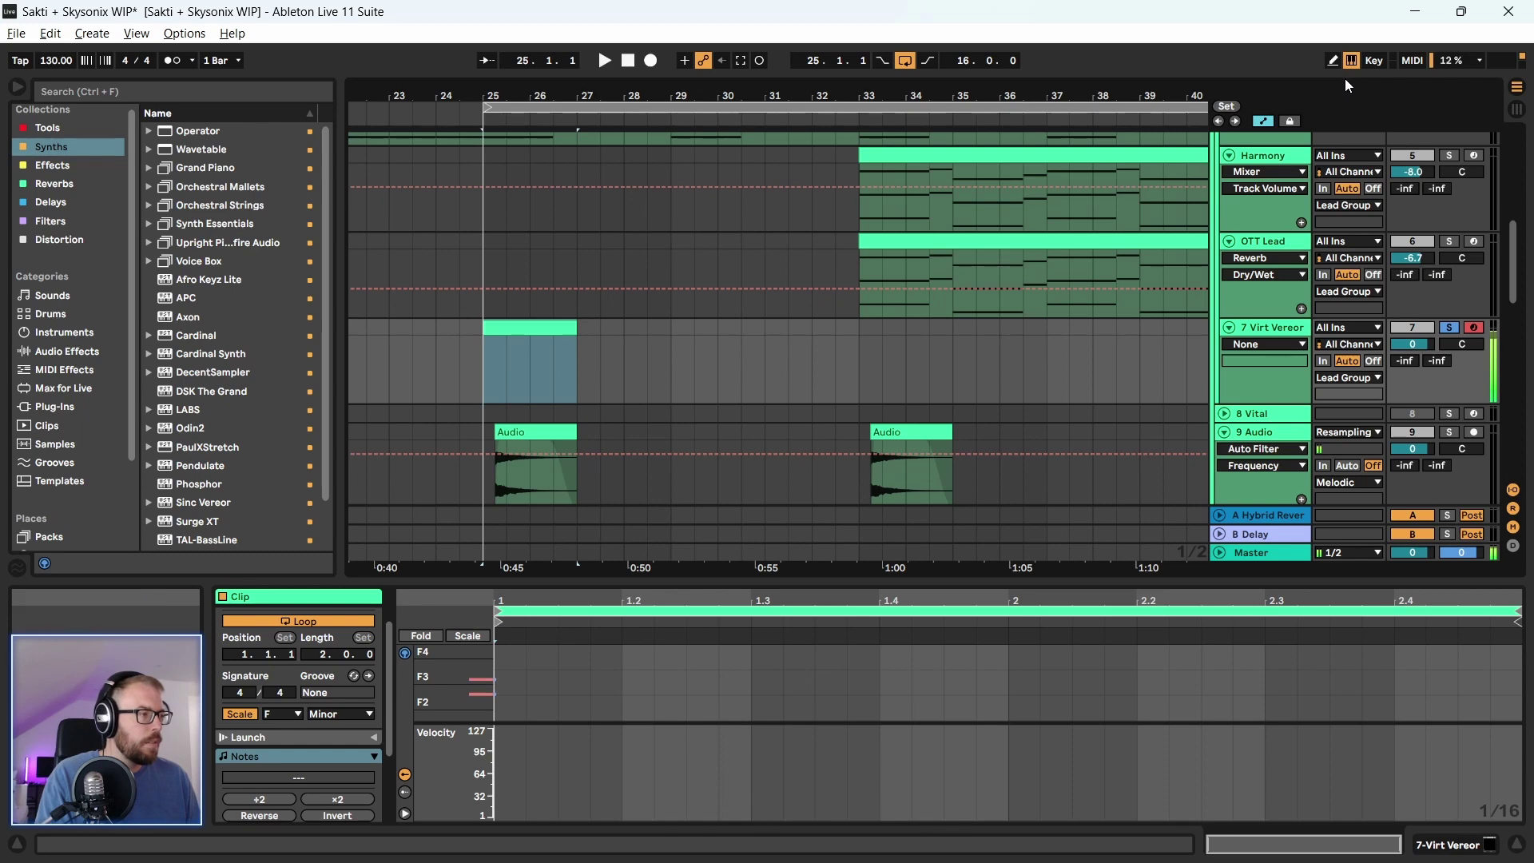
click(1282, 328)
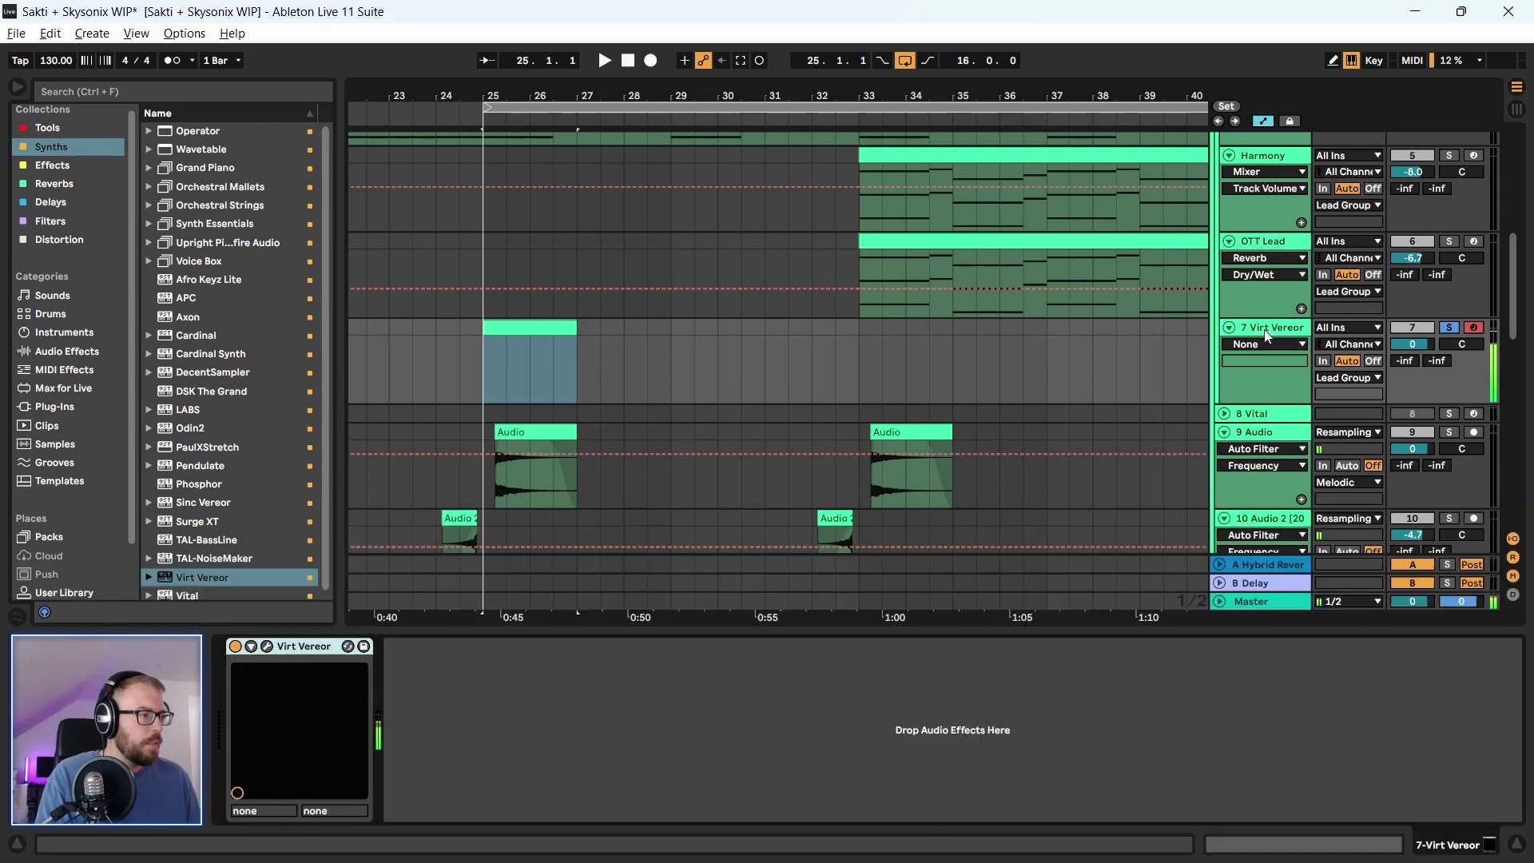
click(267, 647)
Audition Virt Vereor's Caps presets one after another until the chamber preset is loaded
click(252, 742)
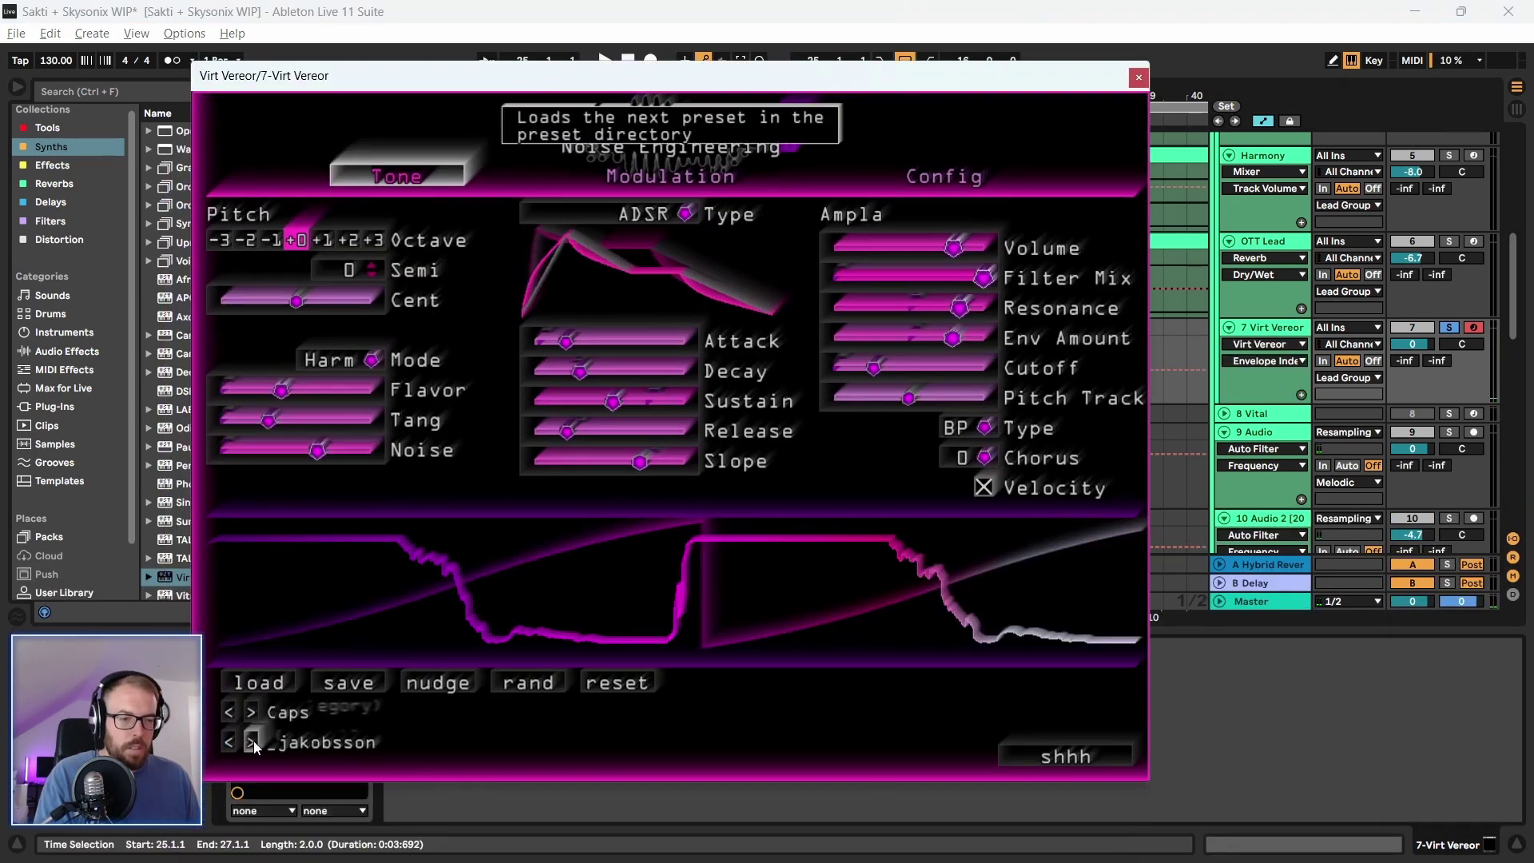
click(252, 743)
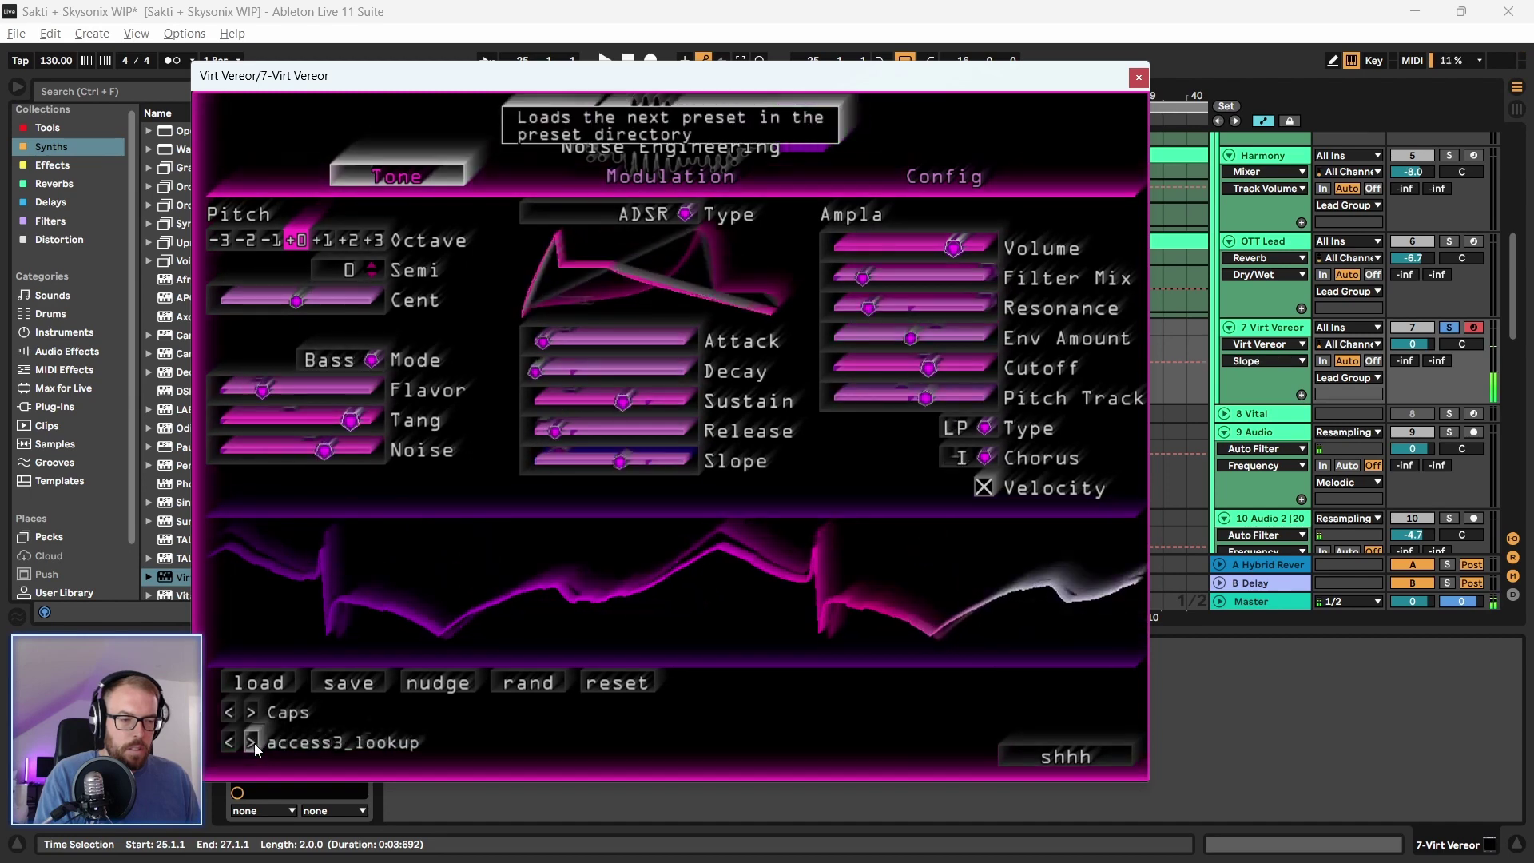
click(255, 741)
click(256, 741)
click(256, 741)
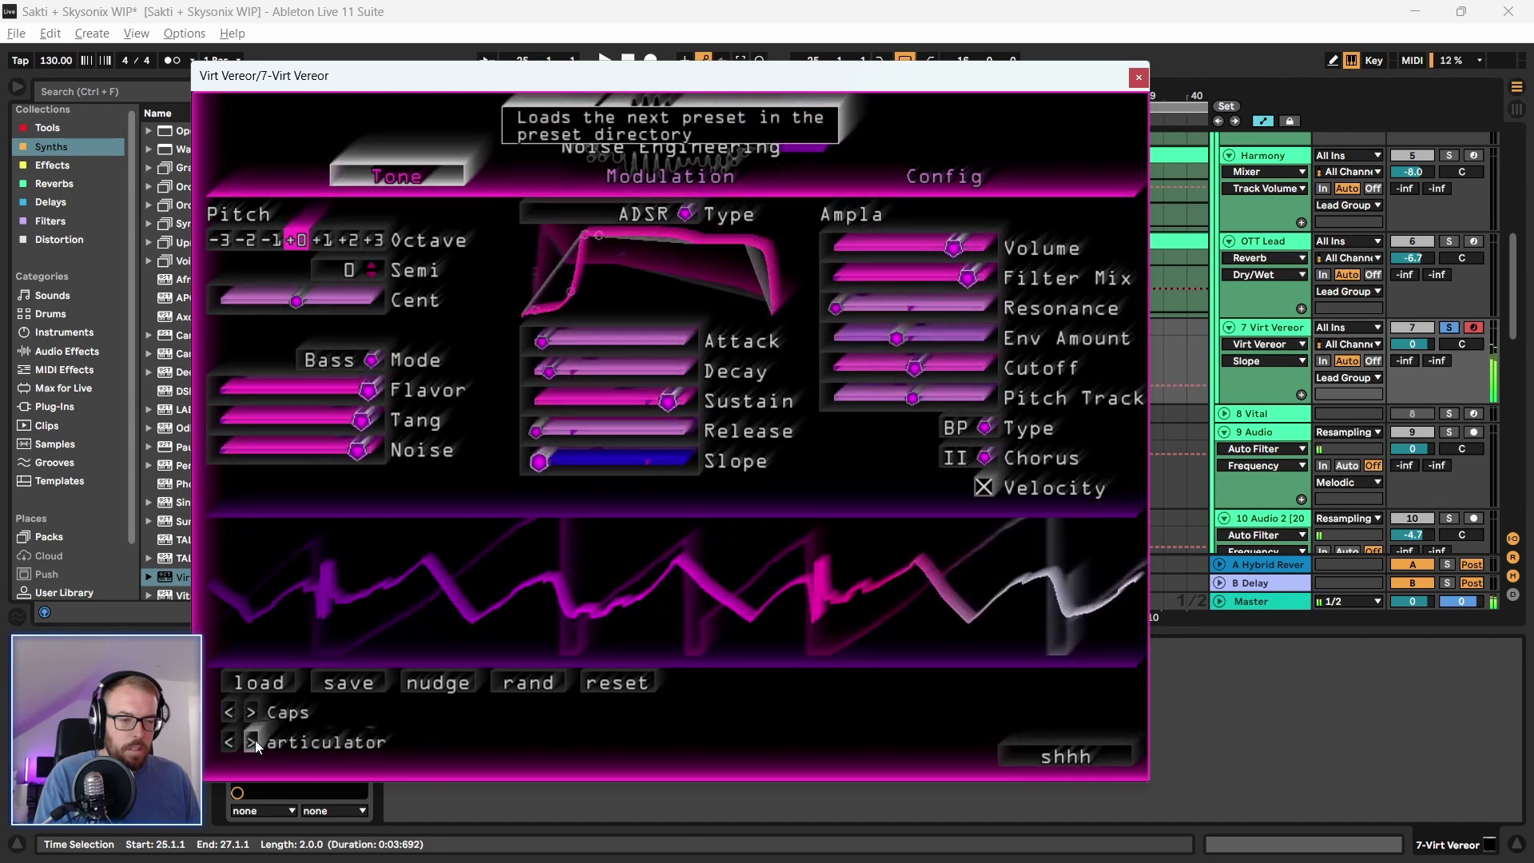
click(256, 741)
click(256, 741)
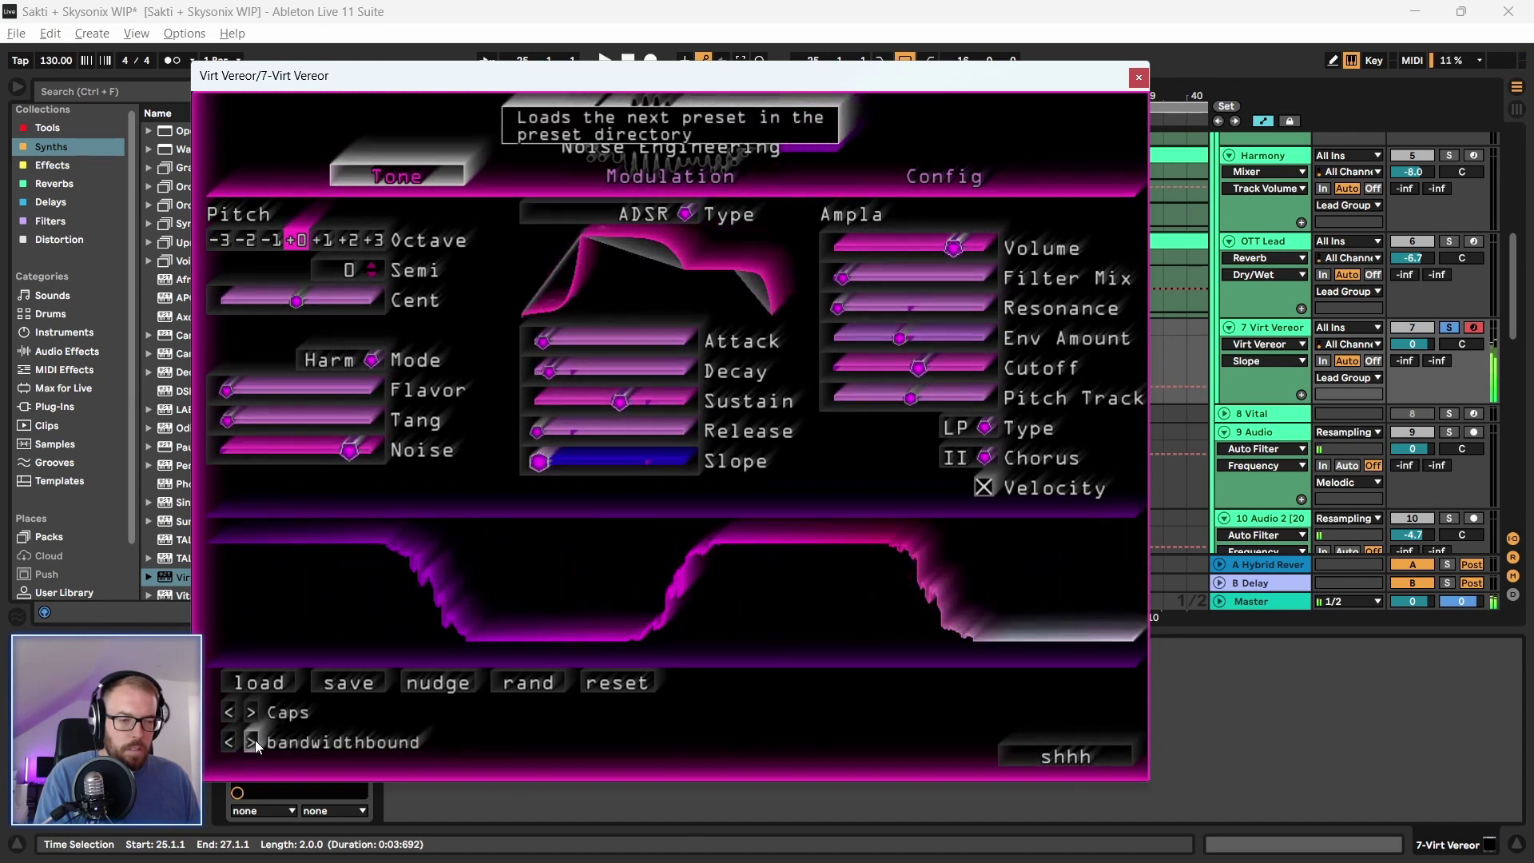
click(256, 741)
click(256, 741)
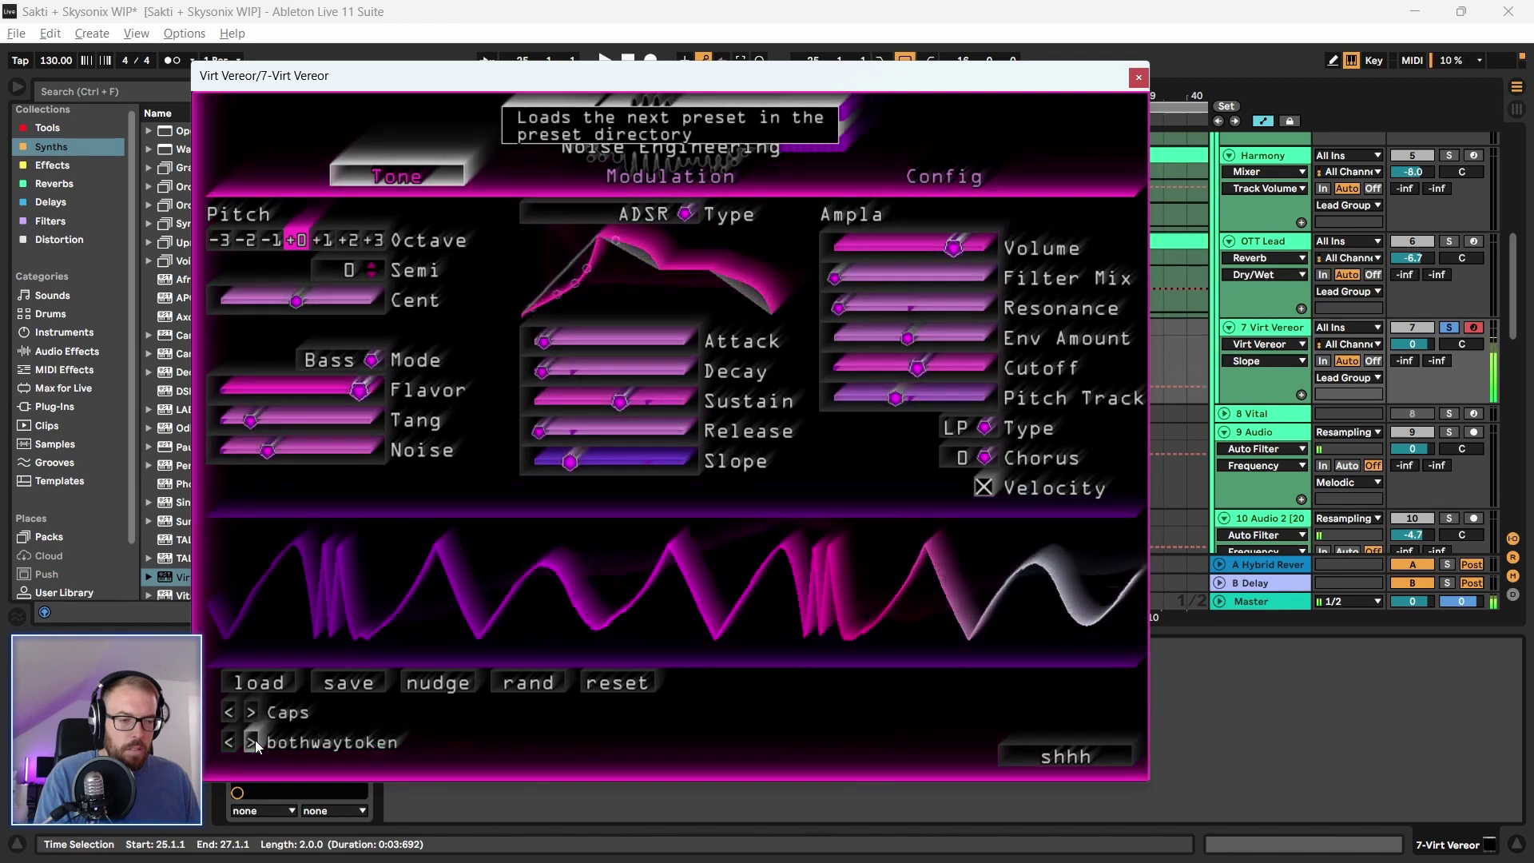
click(255, 741)
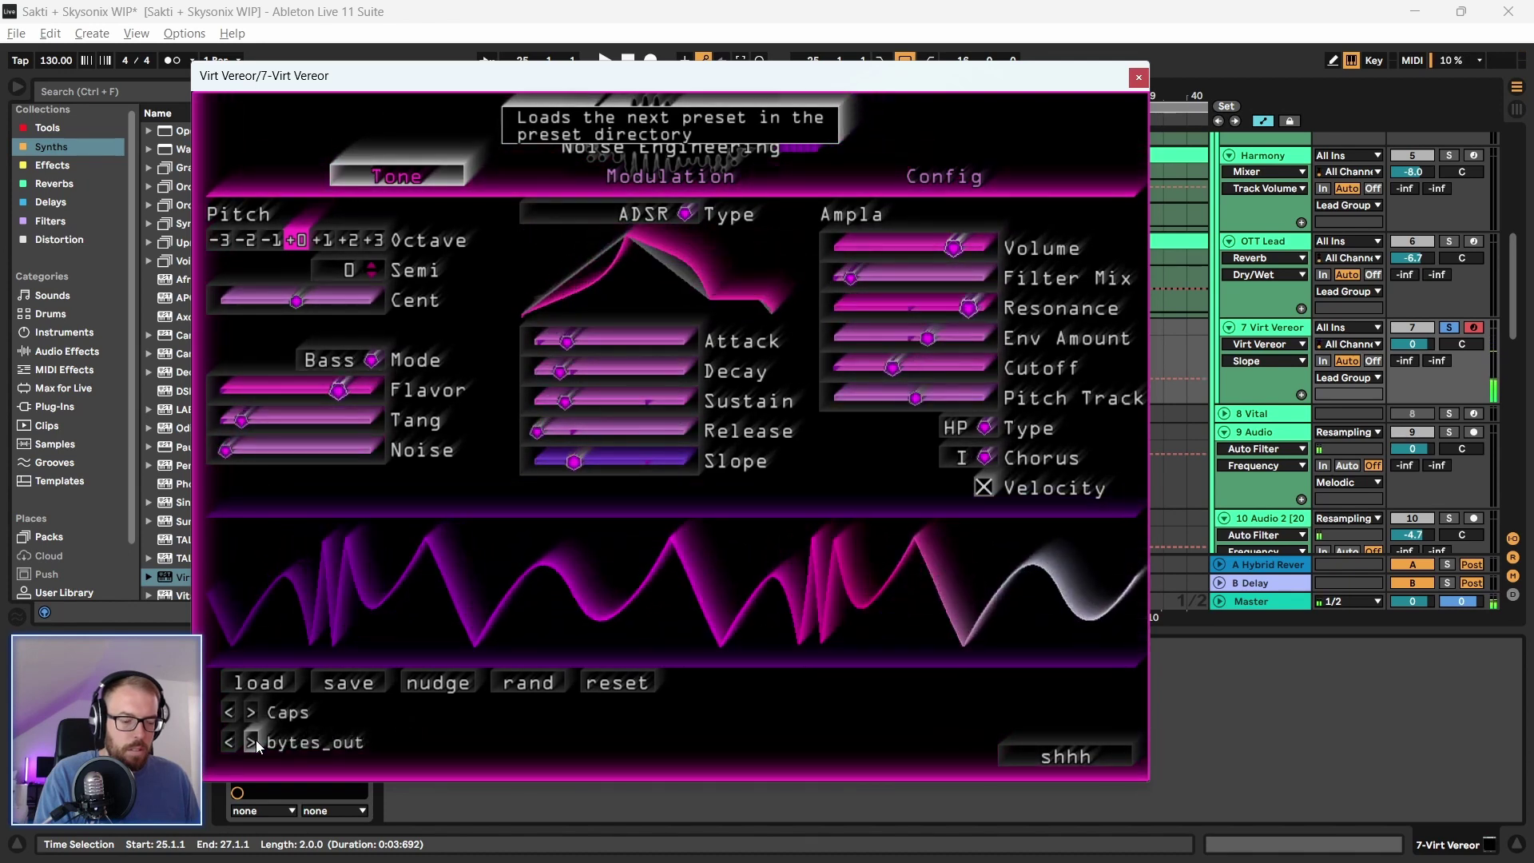
click(256, 741)
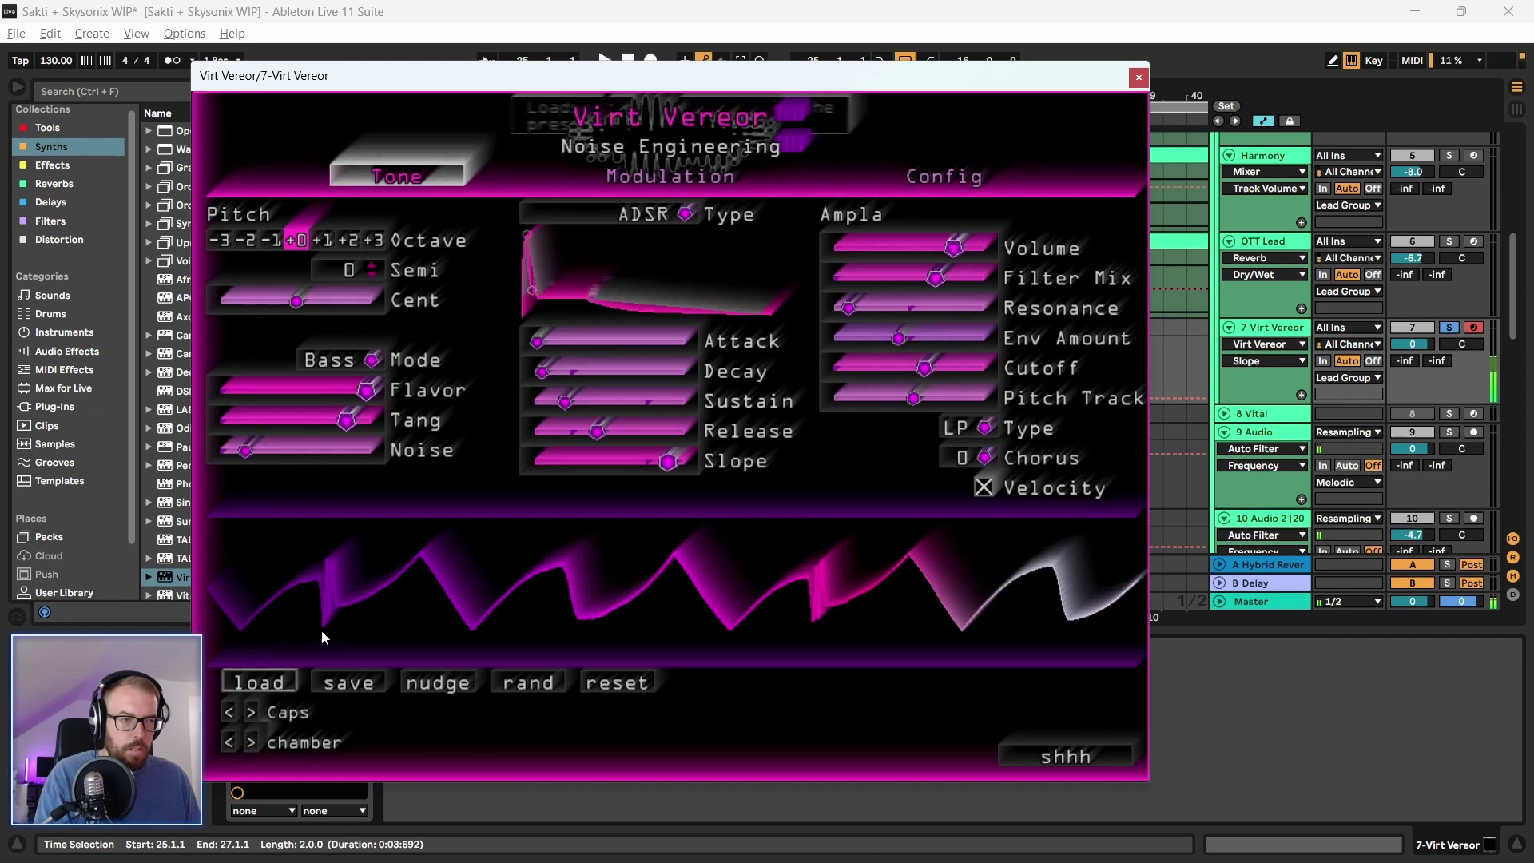
Lower the chamber preset's envelope sustain to minimum and its release to nearly minimum
drag(687, 75, 673, 75)
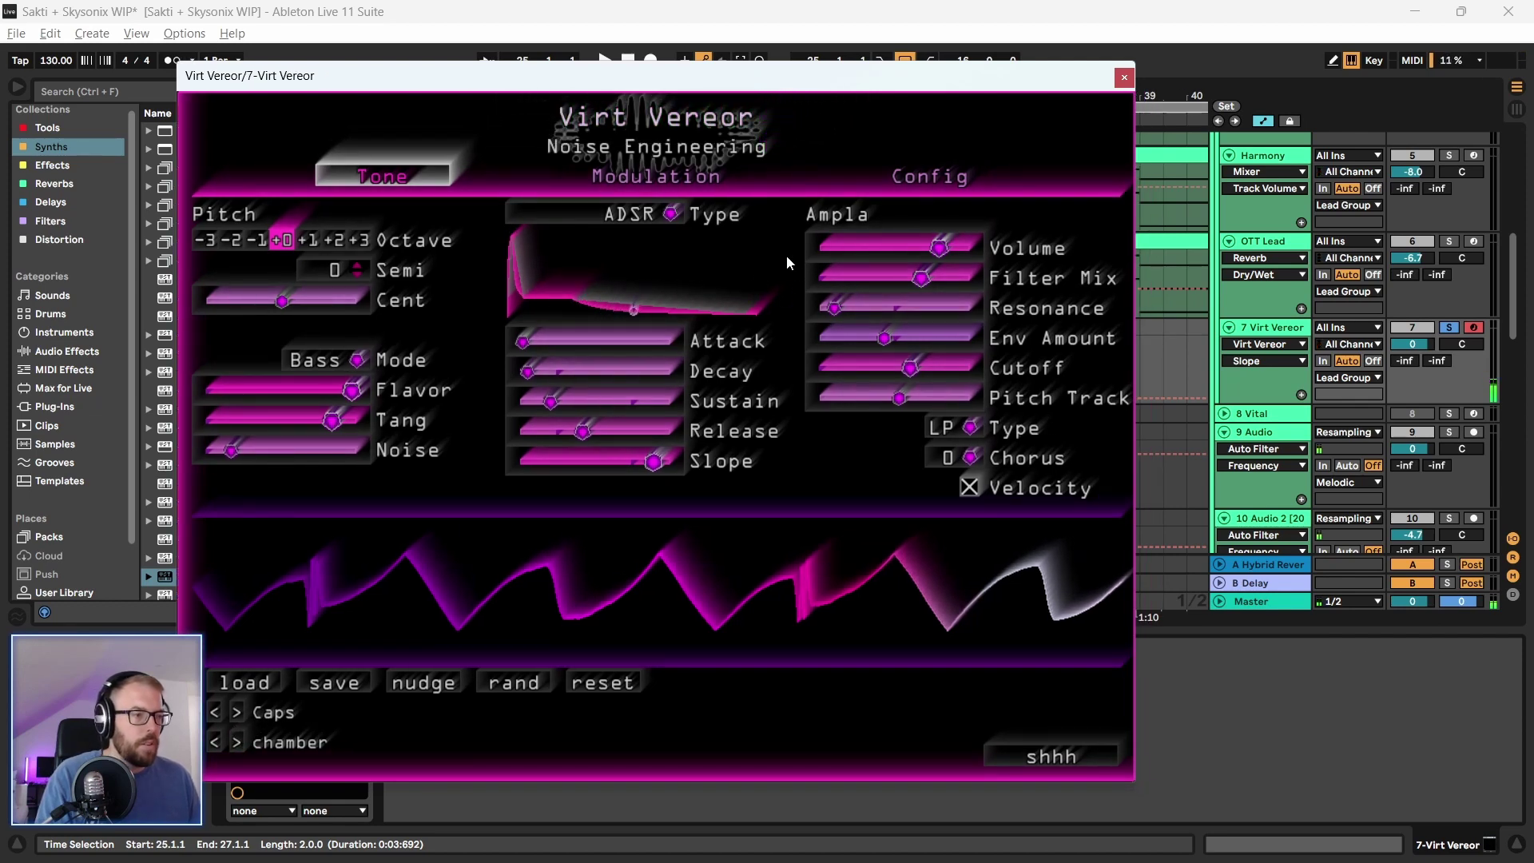
drag(584, 432, 528, 411)
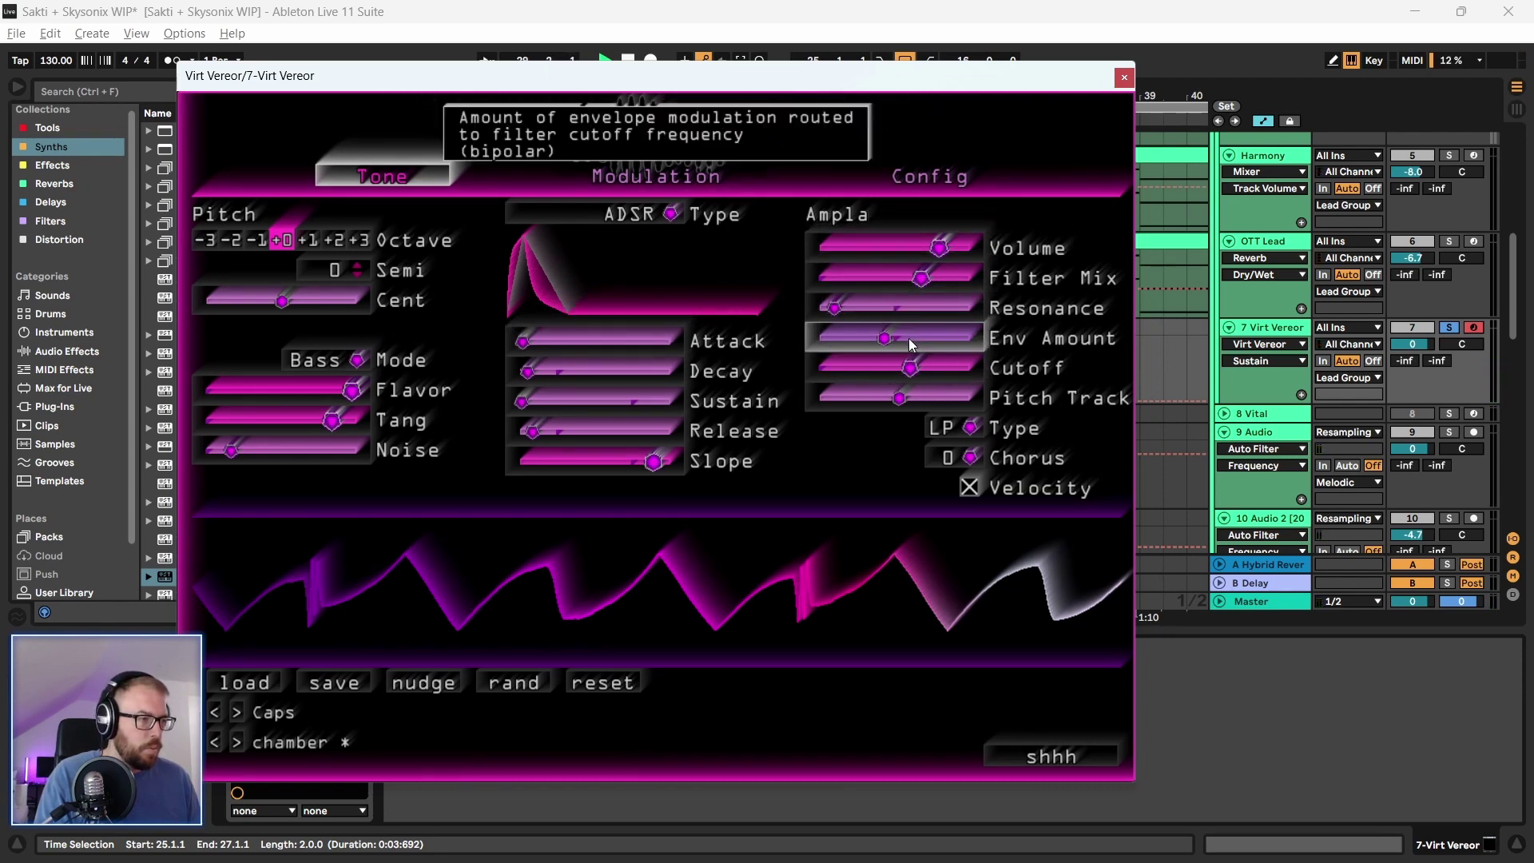
Try a lower cutoff on the low-pass filter with strongly negative envelope amount and pitch tracking
click(884, 337)
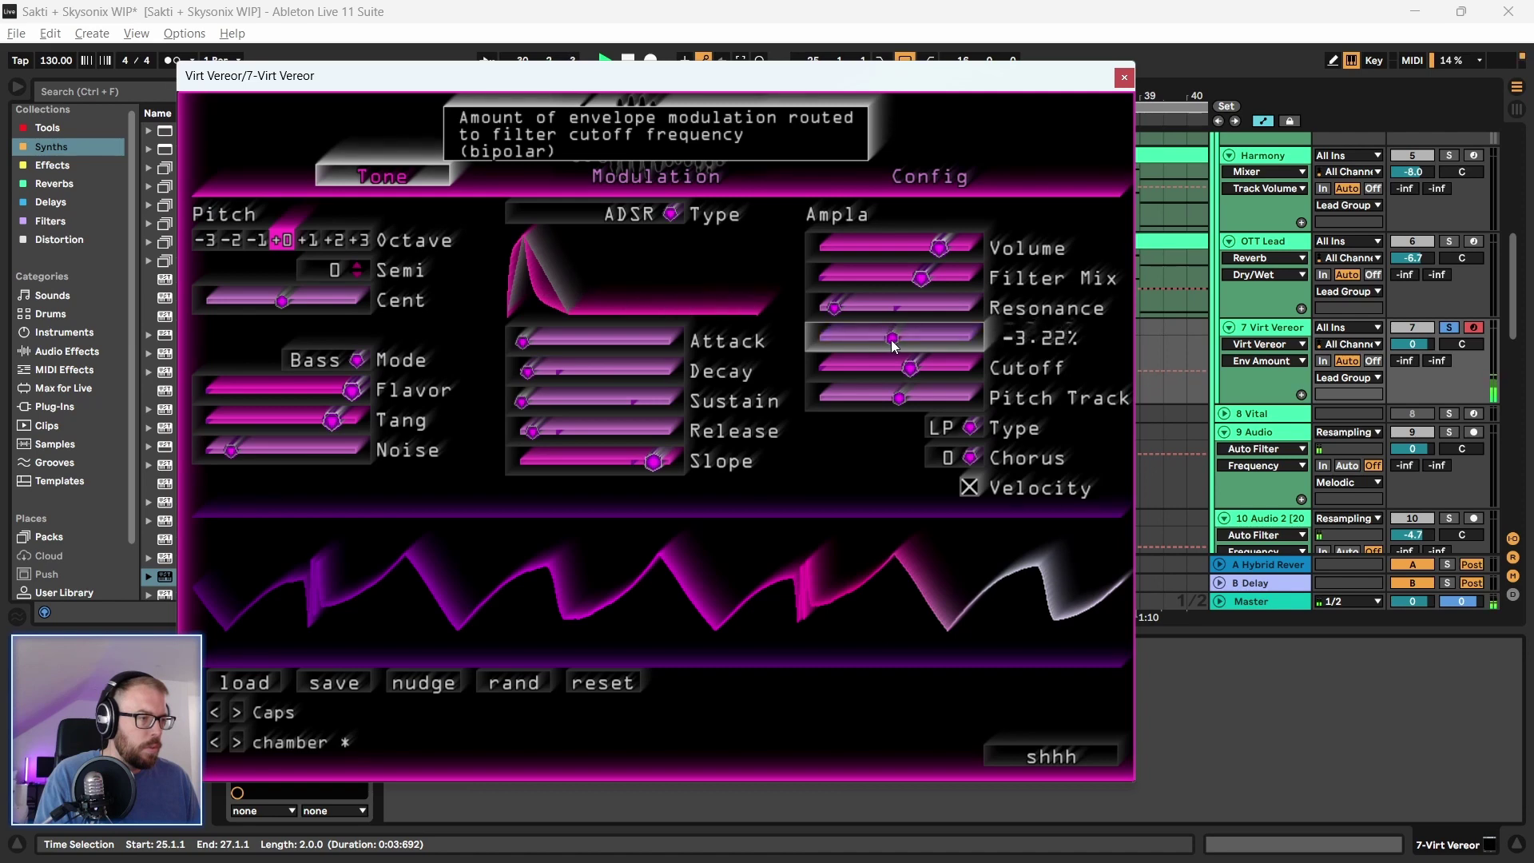
mouse_move(894, 367)
mouse_down()
mouse_move(838, 381)
mouse_move(898, 382)
mouse_up()
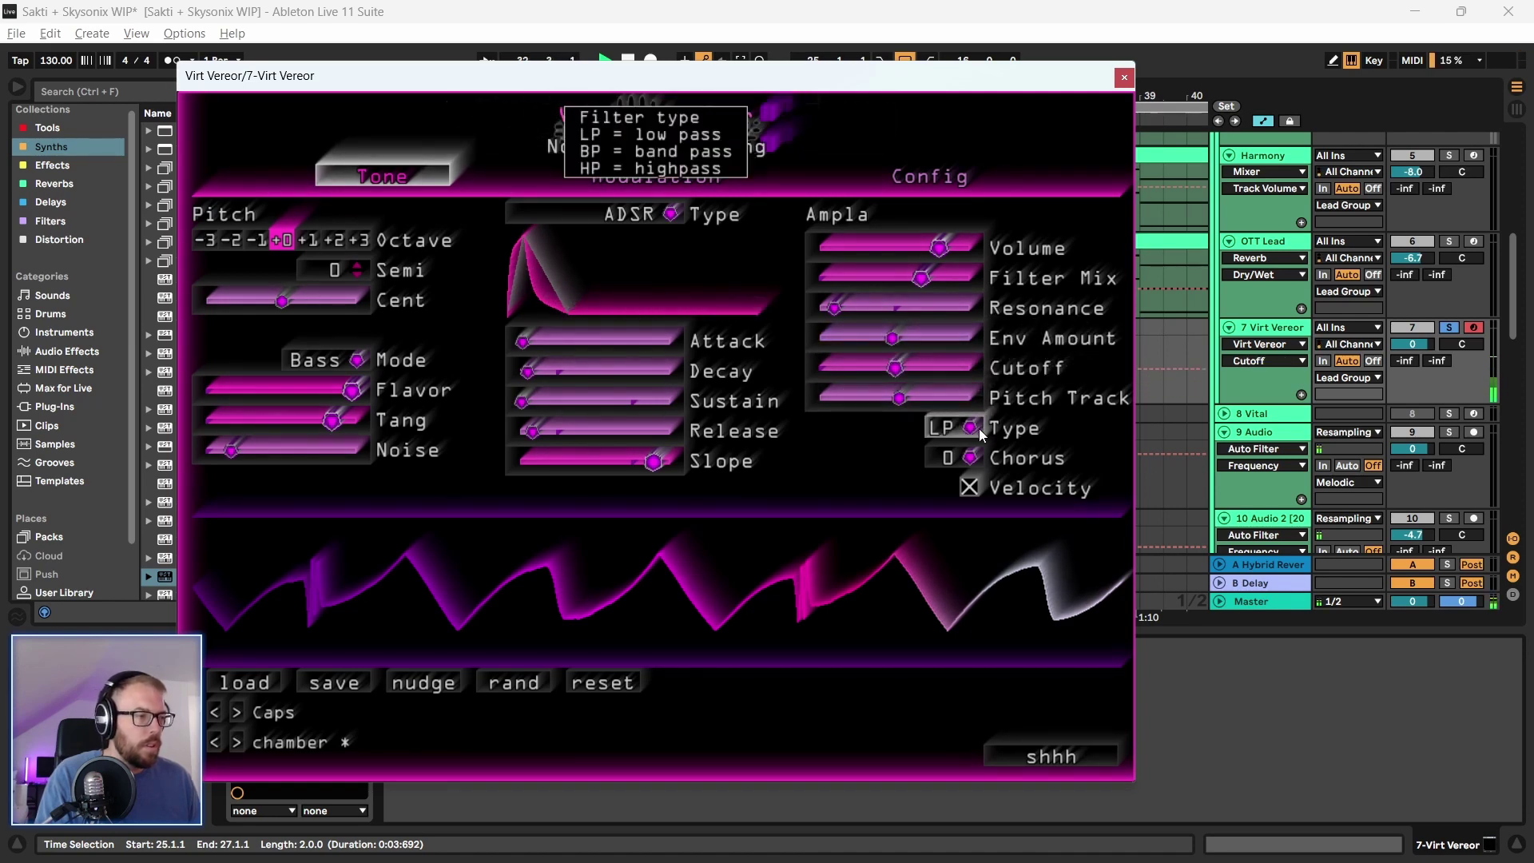
click(971, 430)
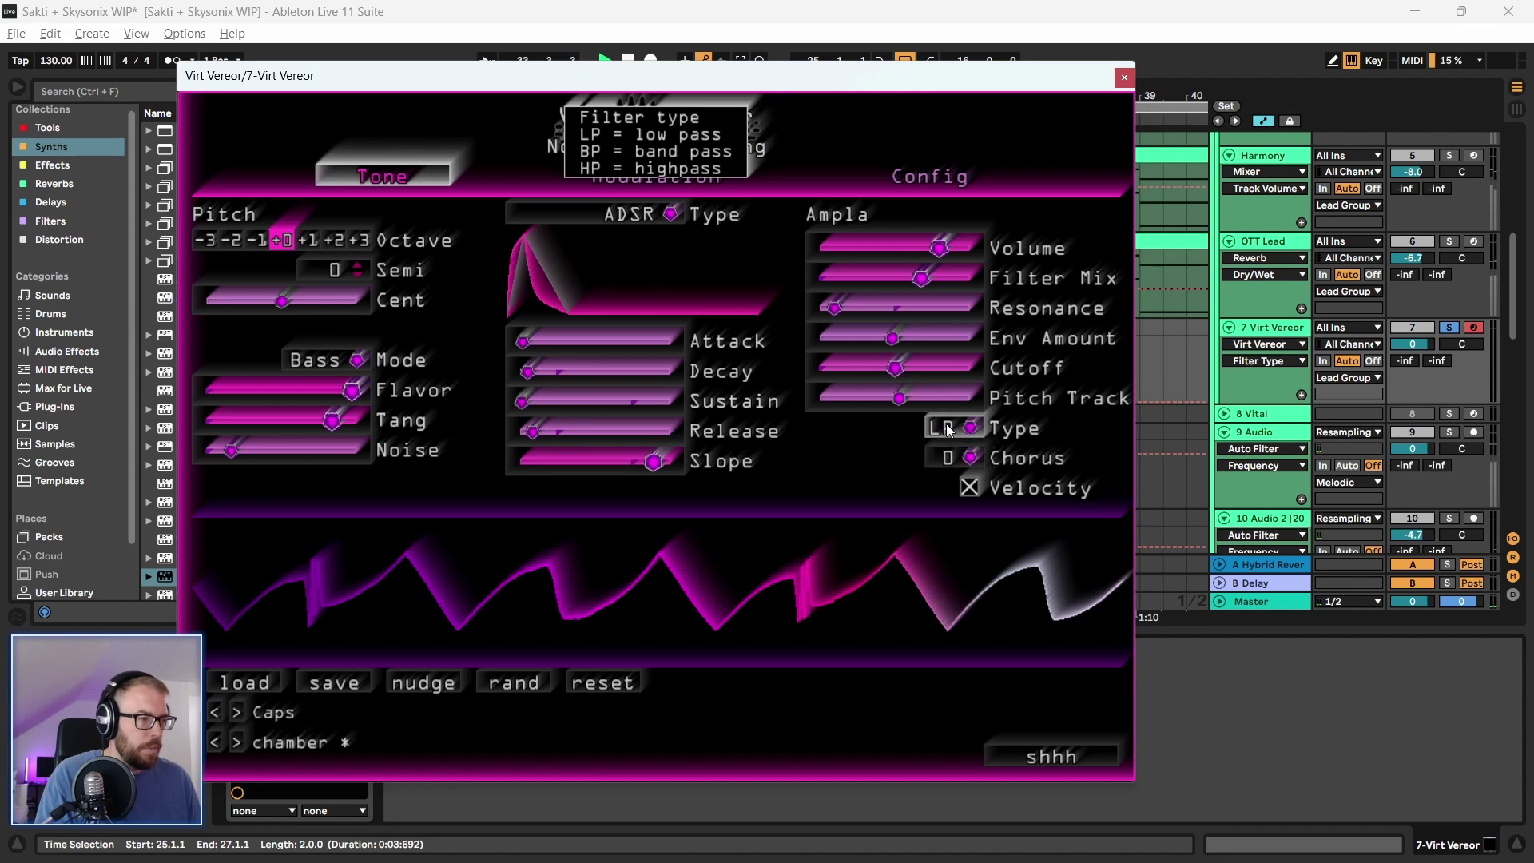
drag(892, 338, 835, 347)
drag(900, 397, 837, 367)
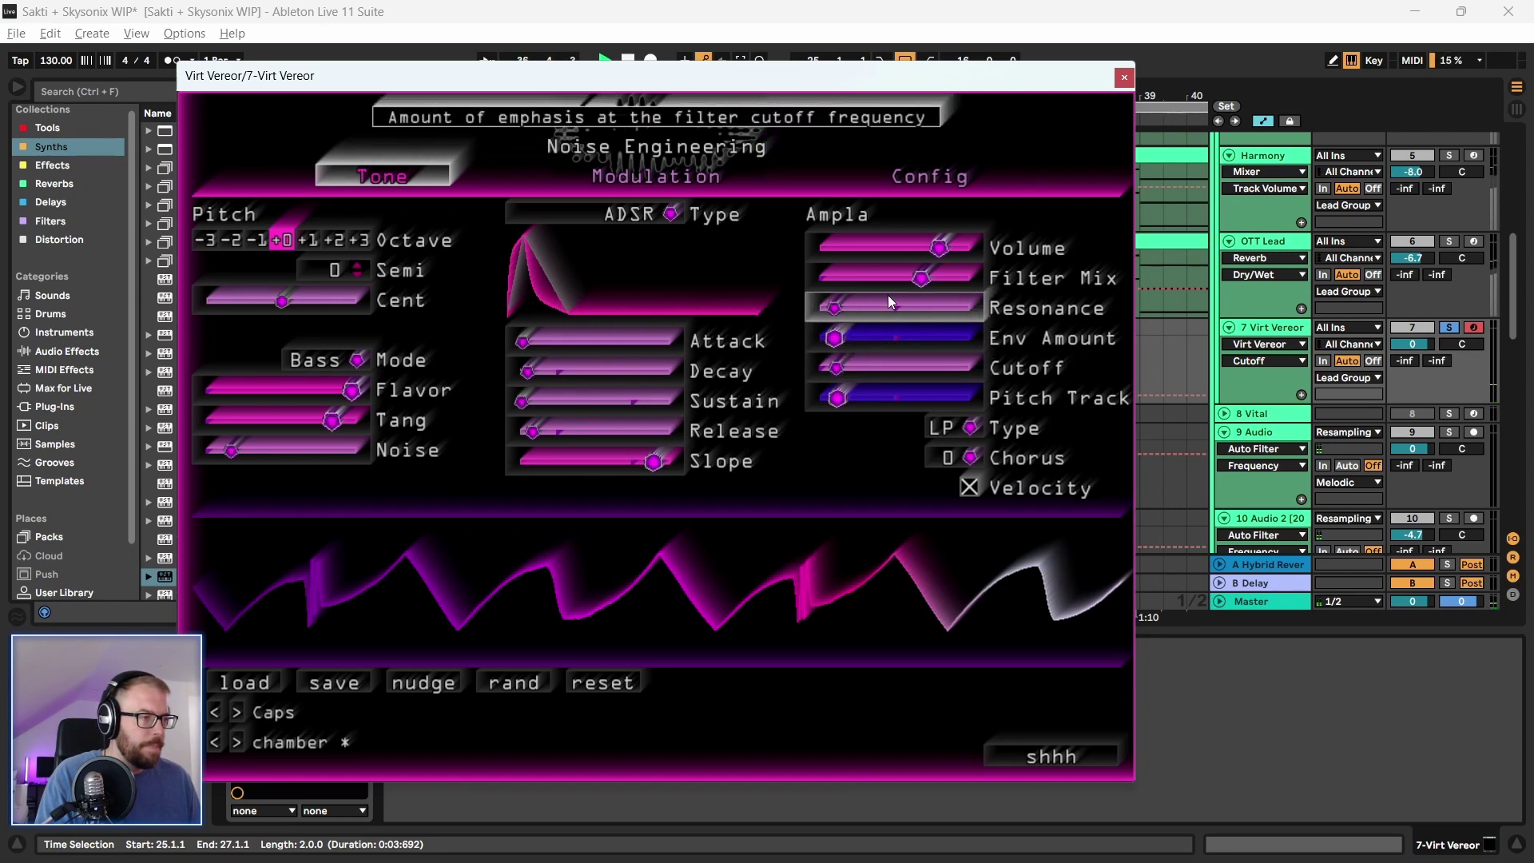
Raise the filter mix to maximum, open the cutoff past halfway, keep resonance low, and set envelope amount and pitch tracking near centre
drag(922, 277, 1095, 281)
drag(836, 367, 858, 338)
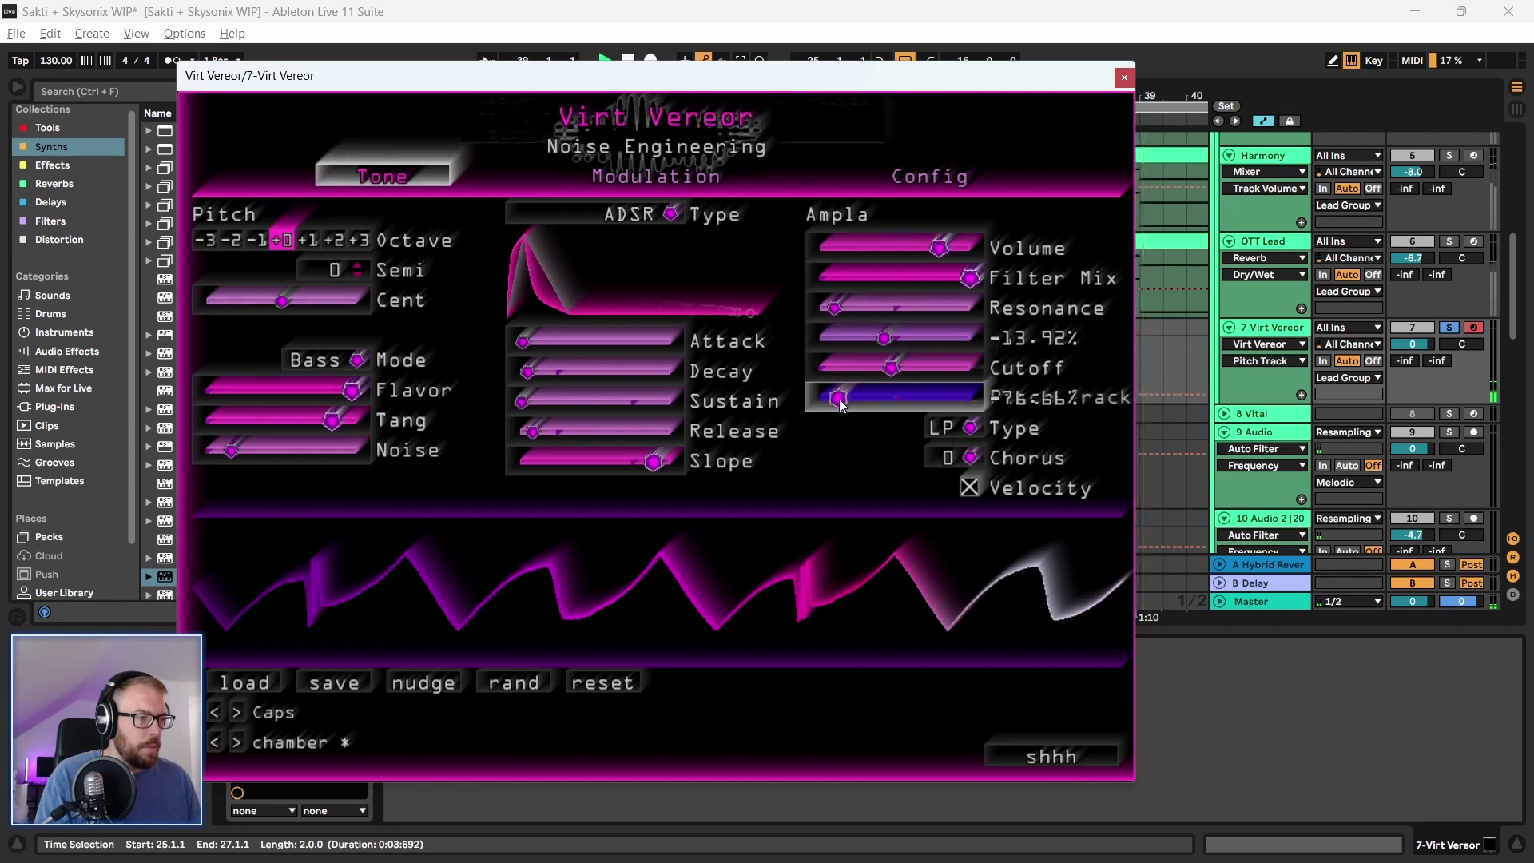
drag(834, 396, 903, 400)
drag(884, 309, 939, 373)
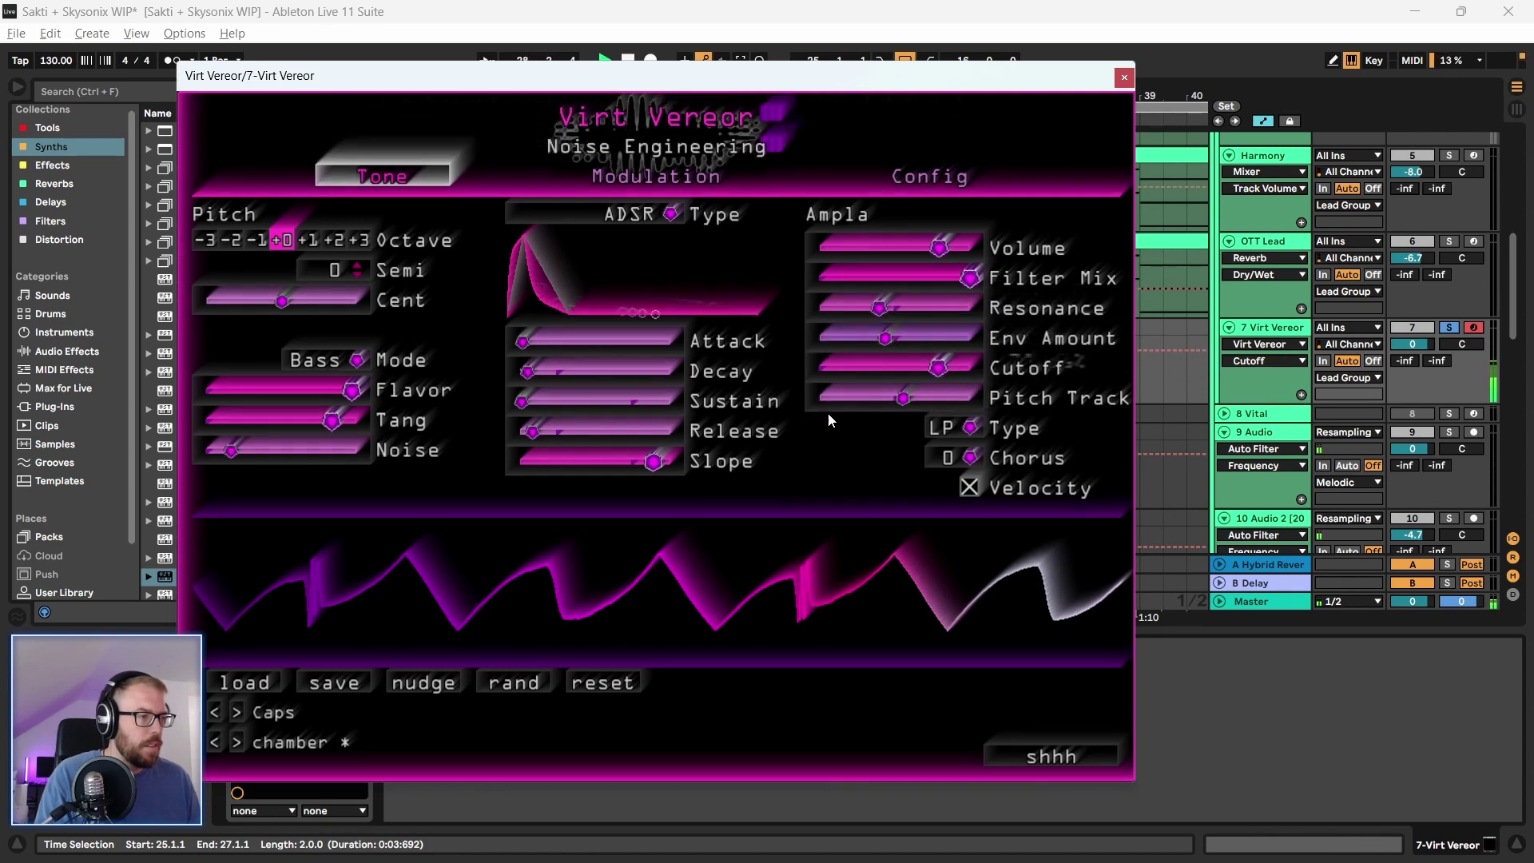
drag(875, 309, 895, 396)
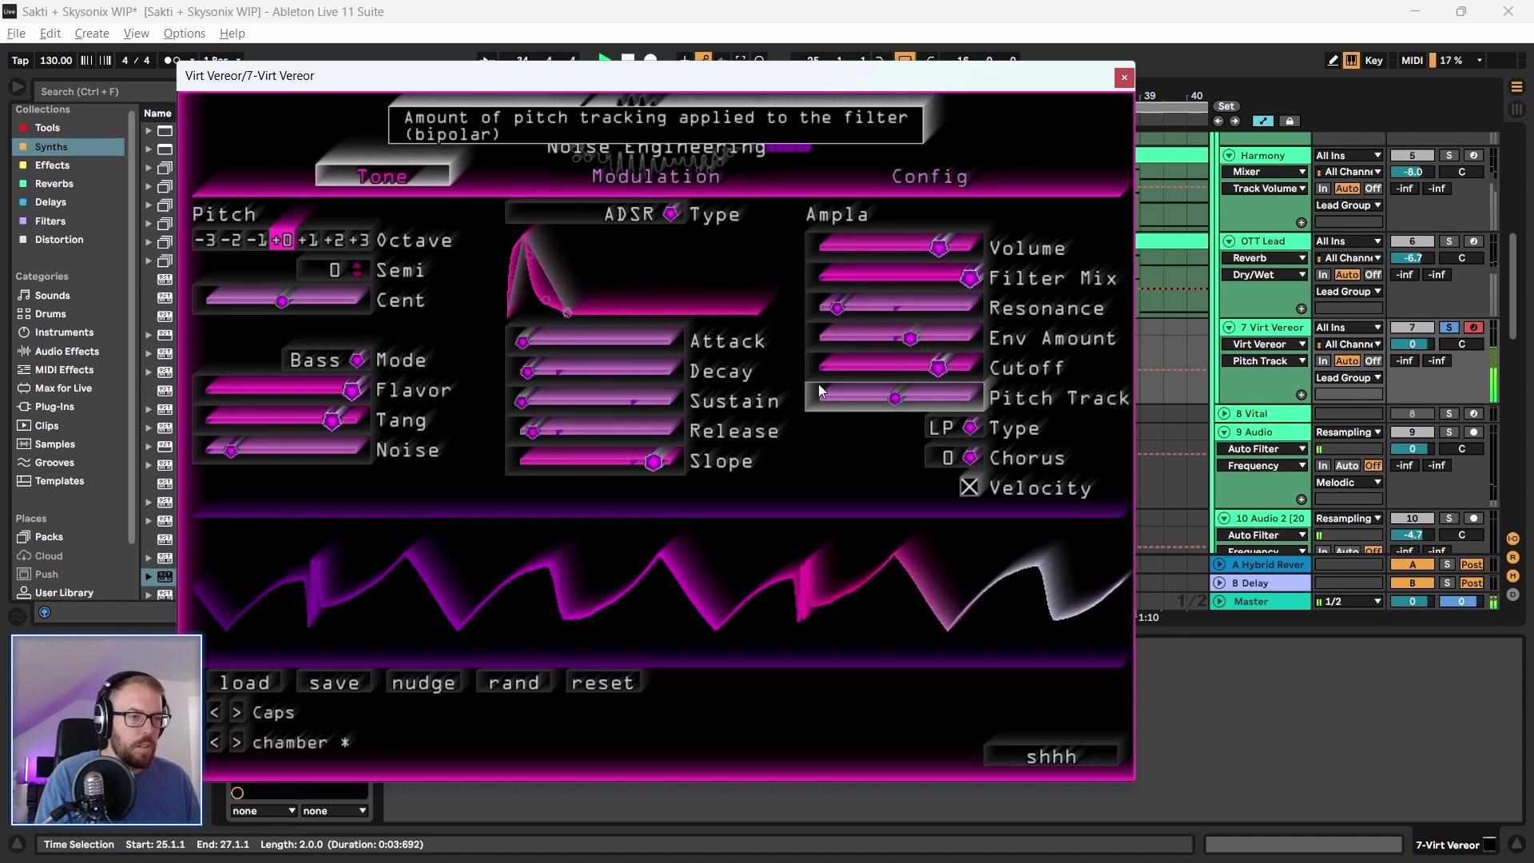
Audition chorus modes II and I on the preset, and set the chorus back to 0
click(968, 459)
click(961, 496)
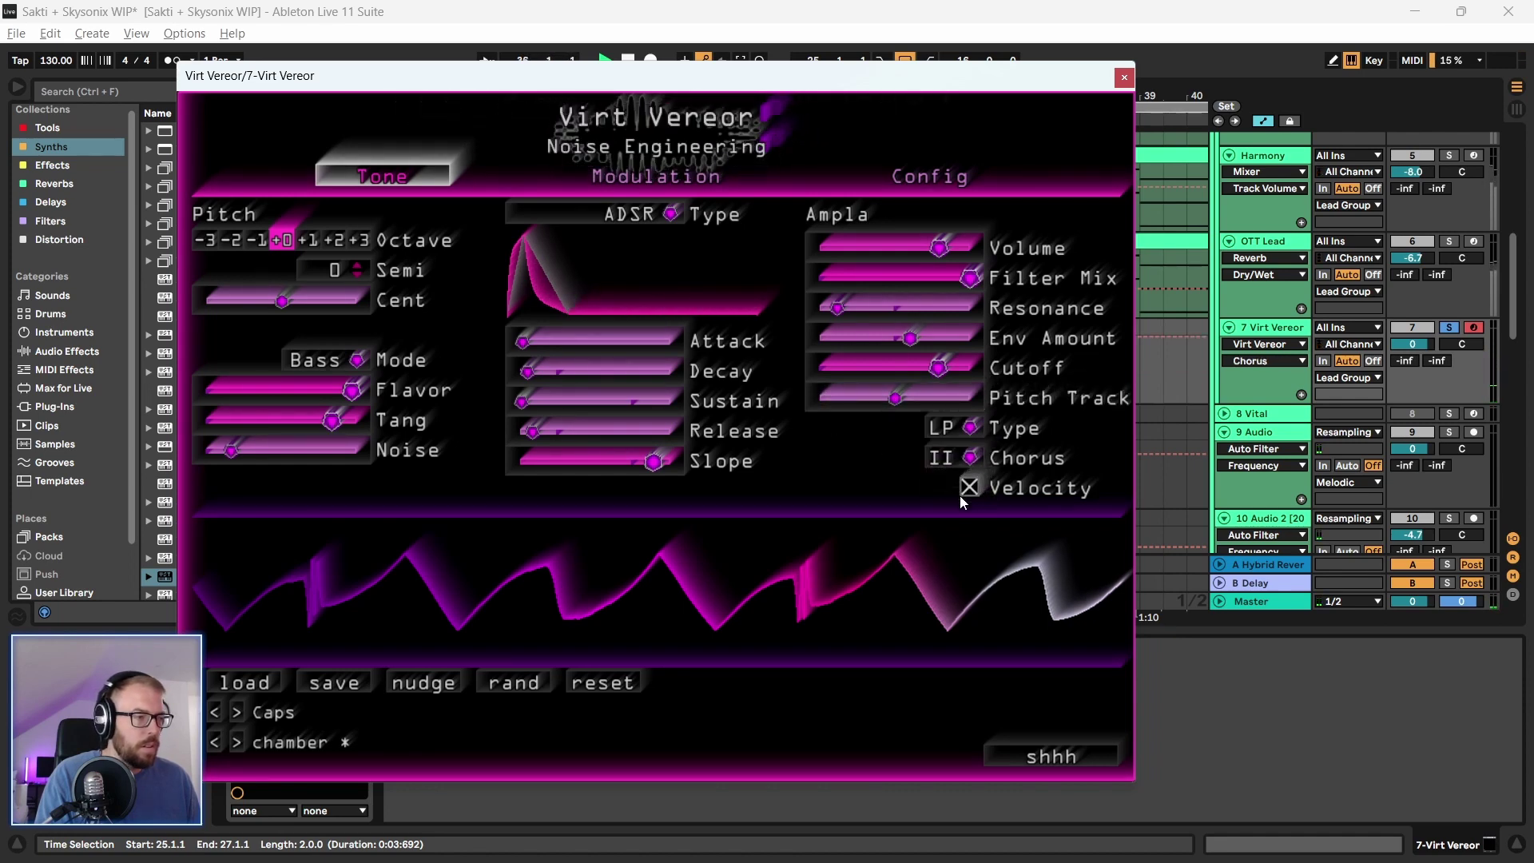
click(969, 459)
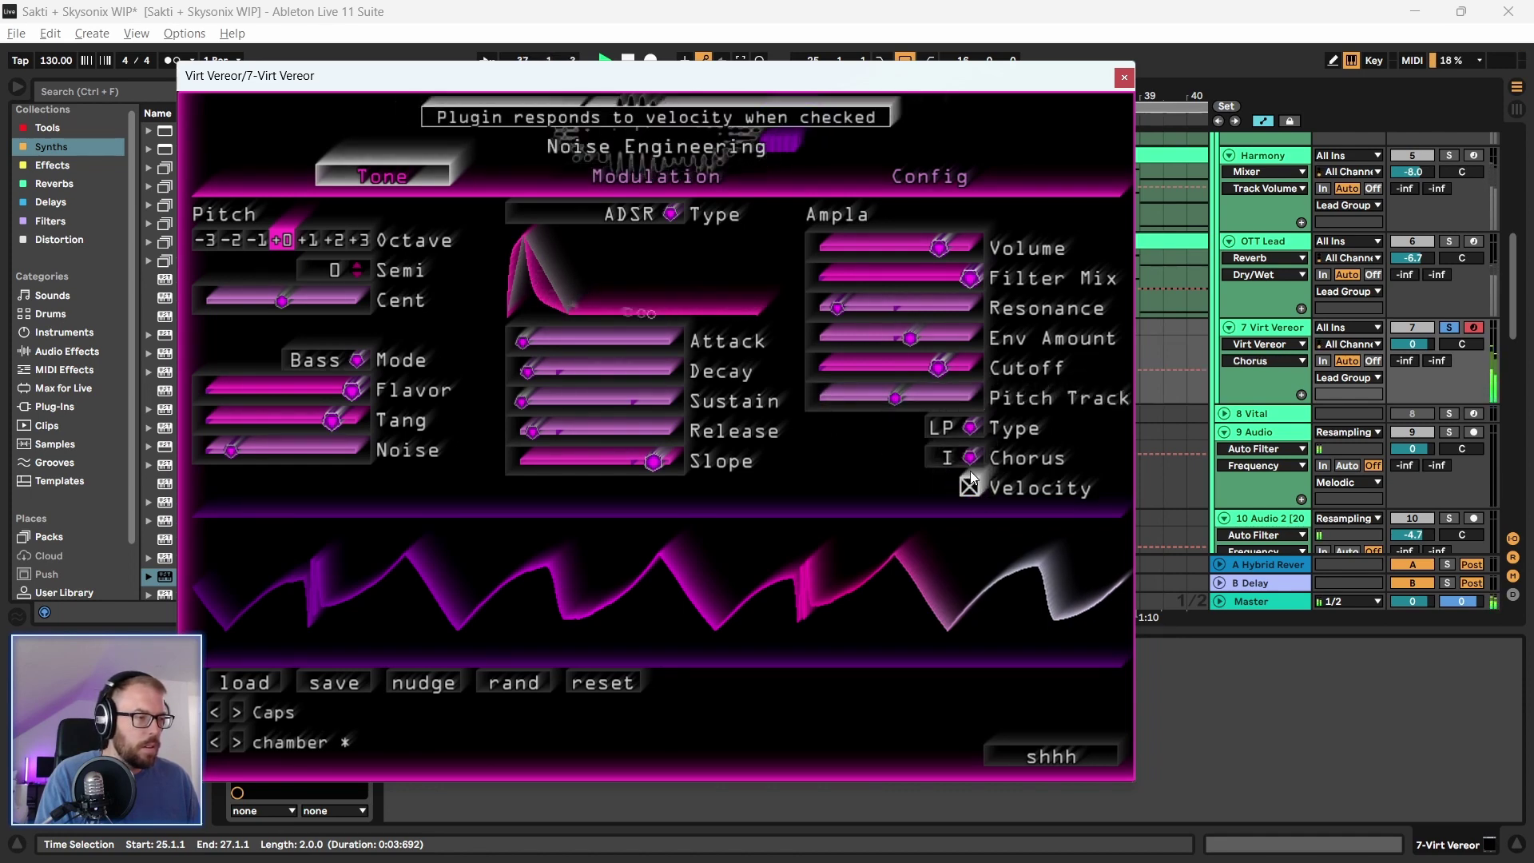
click(959, 496)
click(968, 460)
click(963, 462)
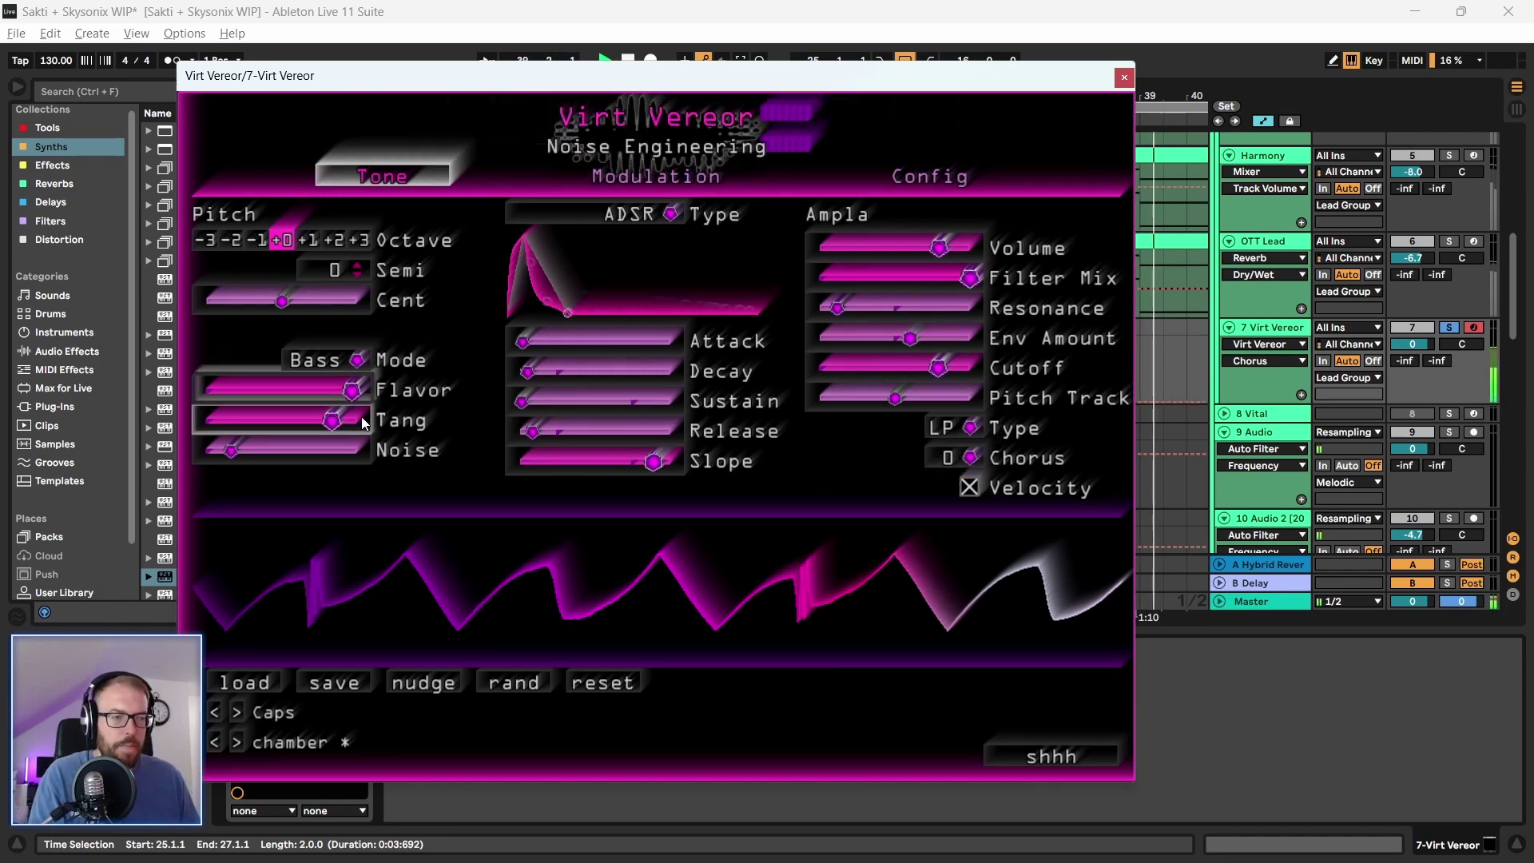
Lower the Bass oscillator's Flavor to about 38%, hide the synth window and stop playback
drag(352, 391, 262, 395)
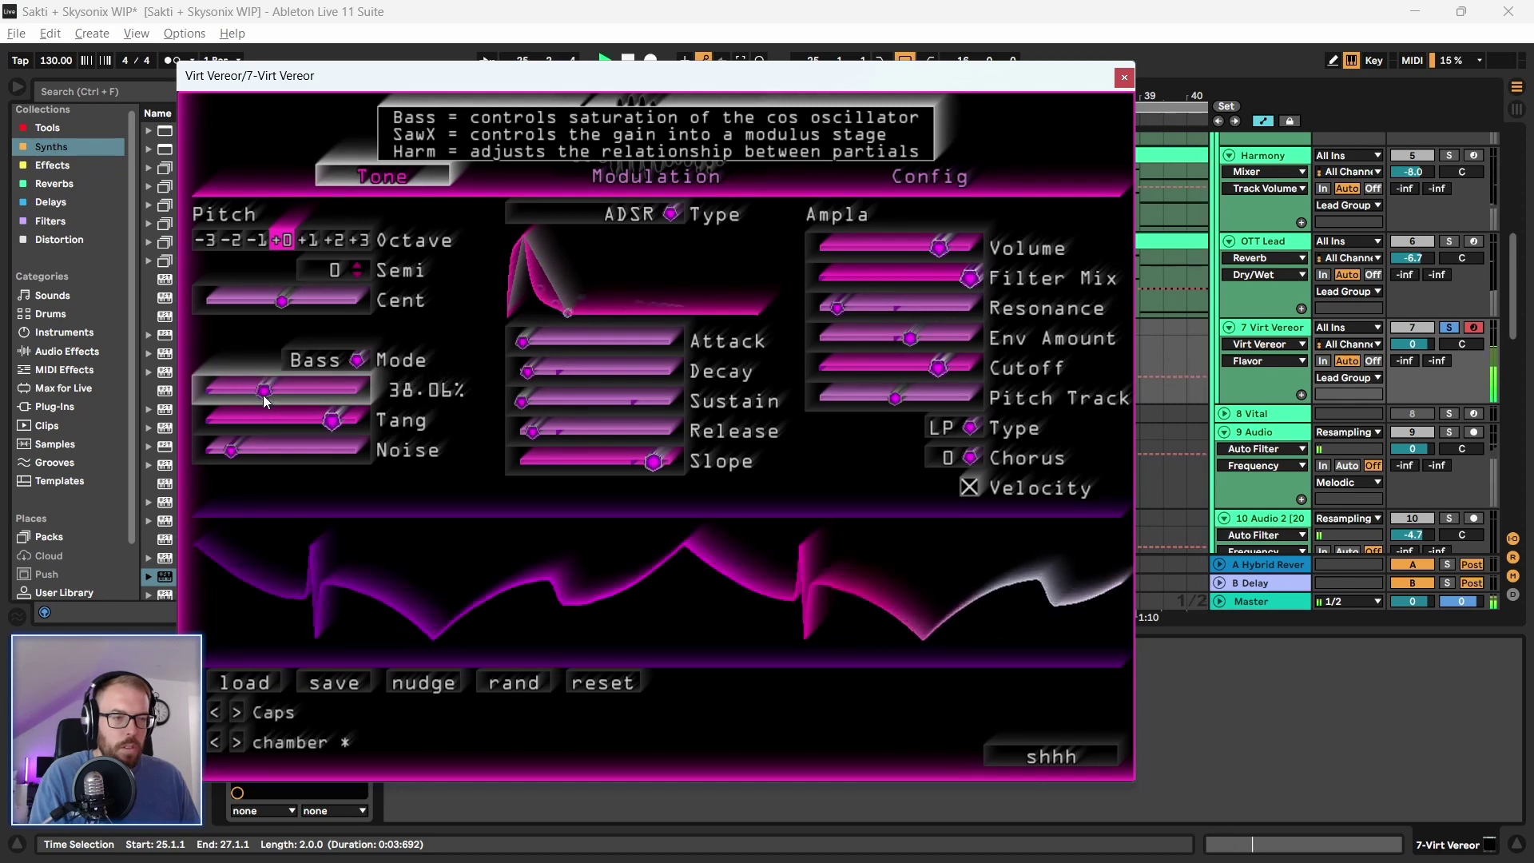
key(ctrl+alt+p)
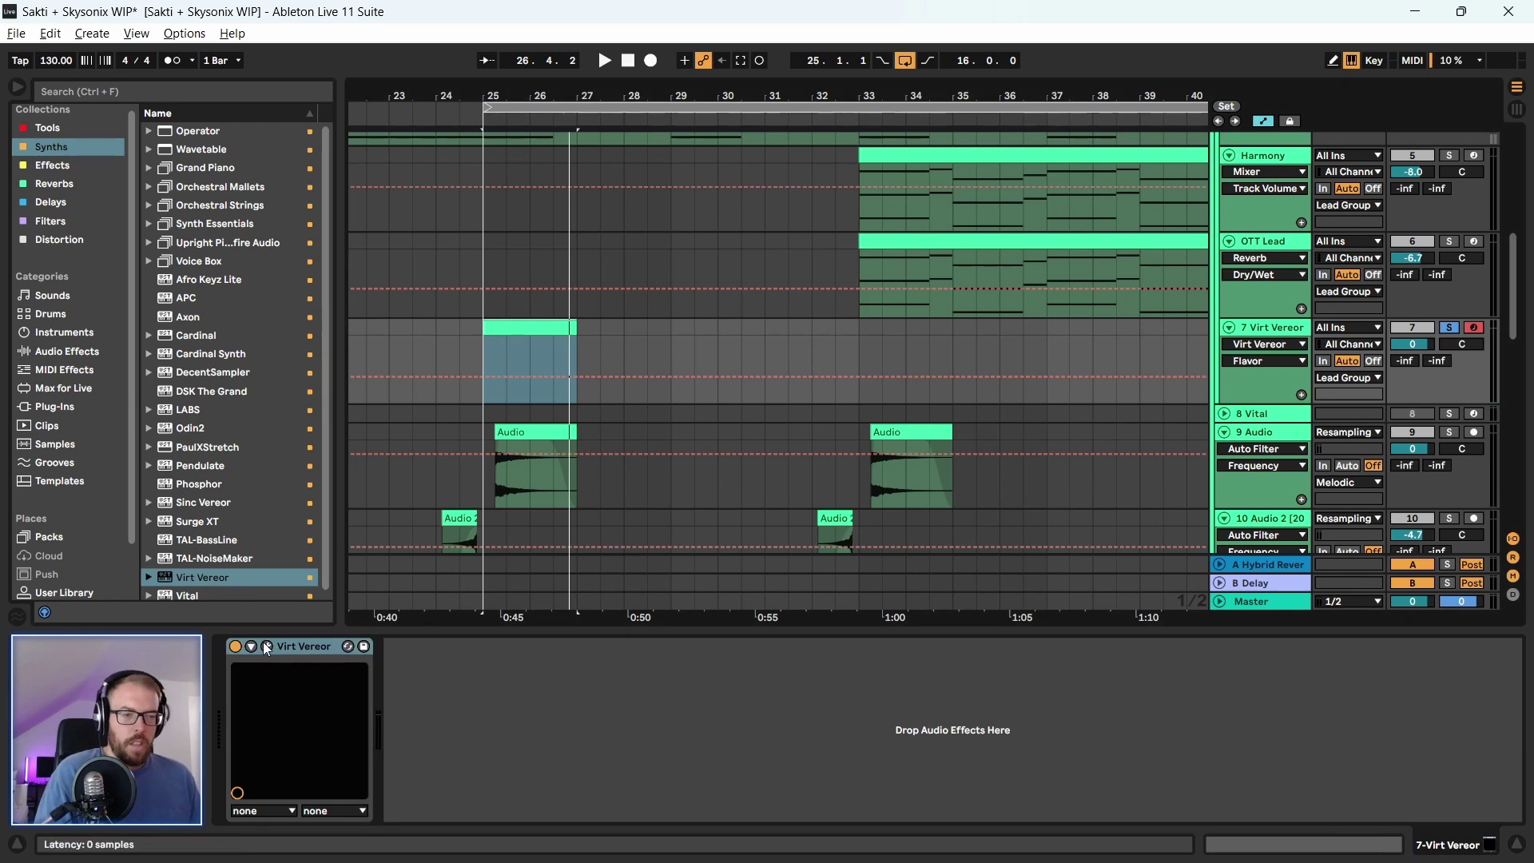
key(space)
Unsolo the Virt Vereor track and set the arrangement loop to two bars, from bar 25 to bar 27
click(507, 359)
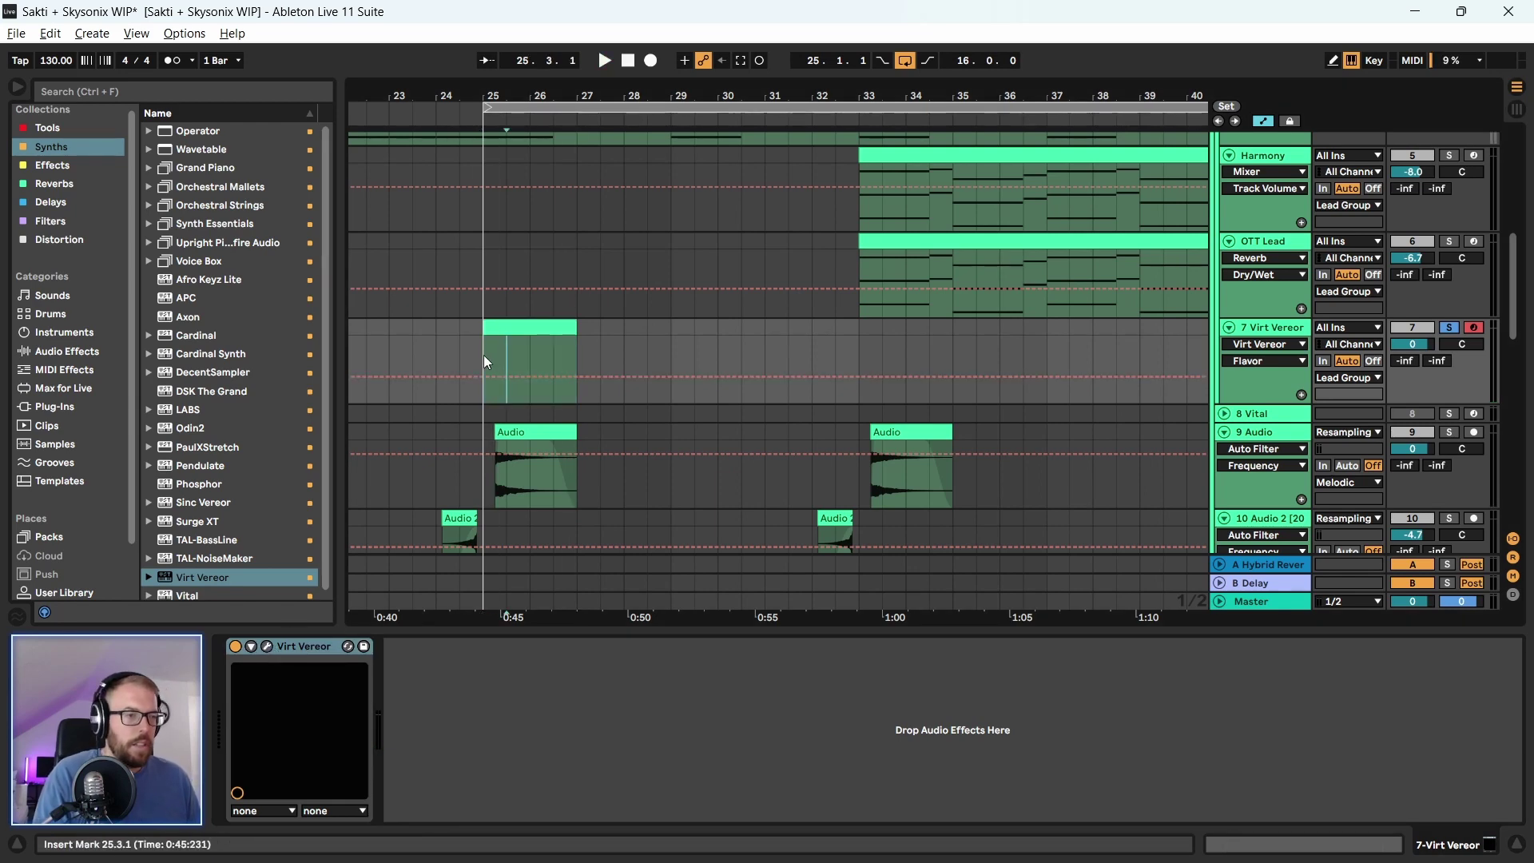
drag(484, 357, 861, 363)
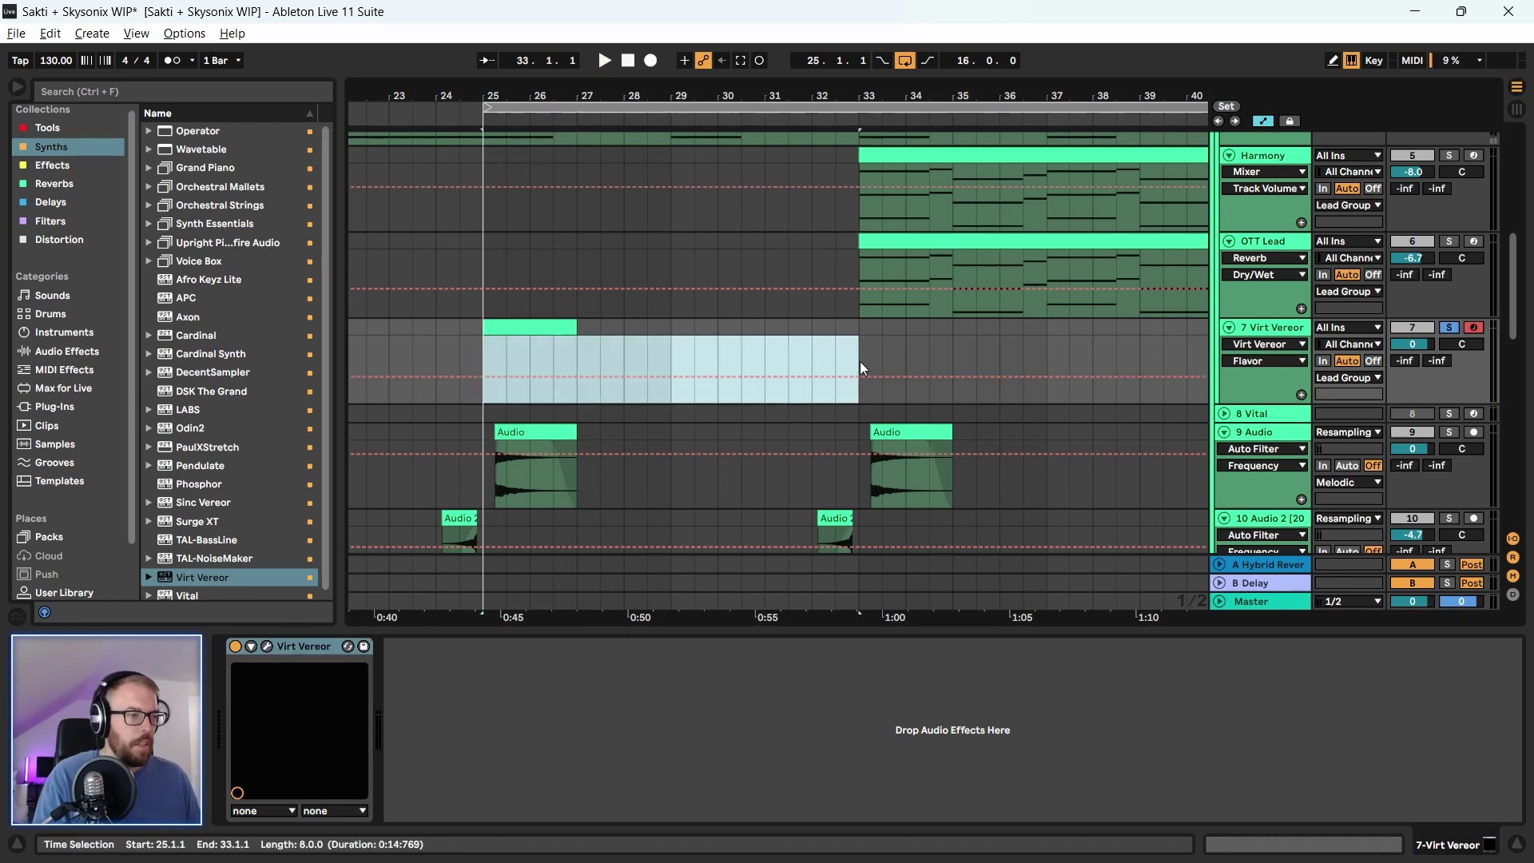
click(1451, 328)
key(ctrl+l)
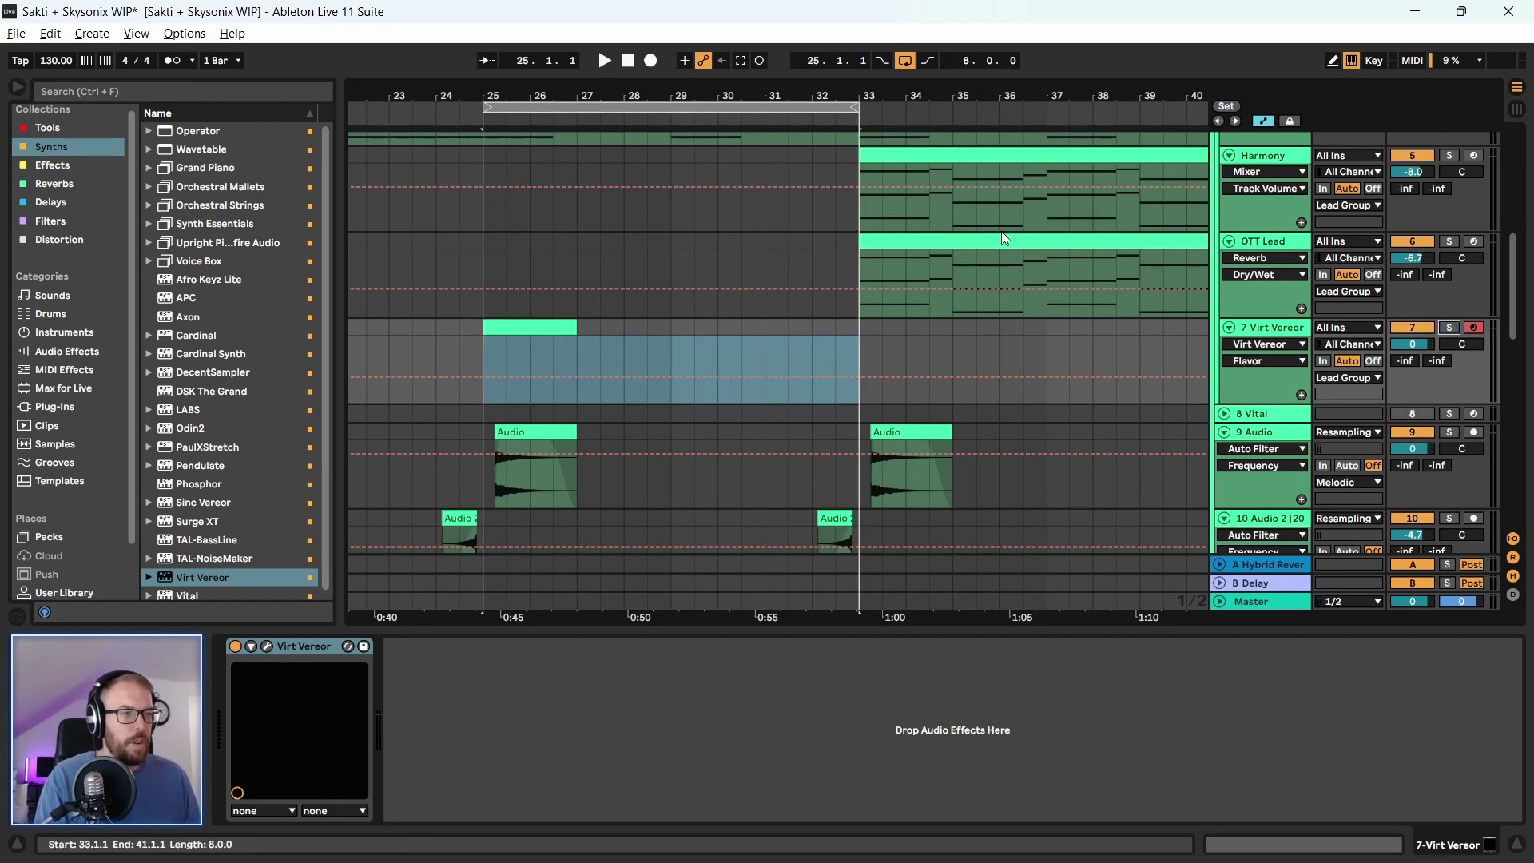
drag(856, 104, 577, 104)
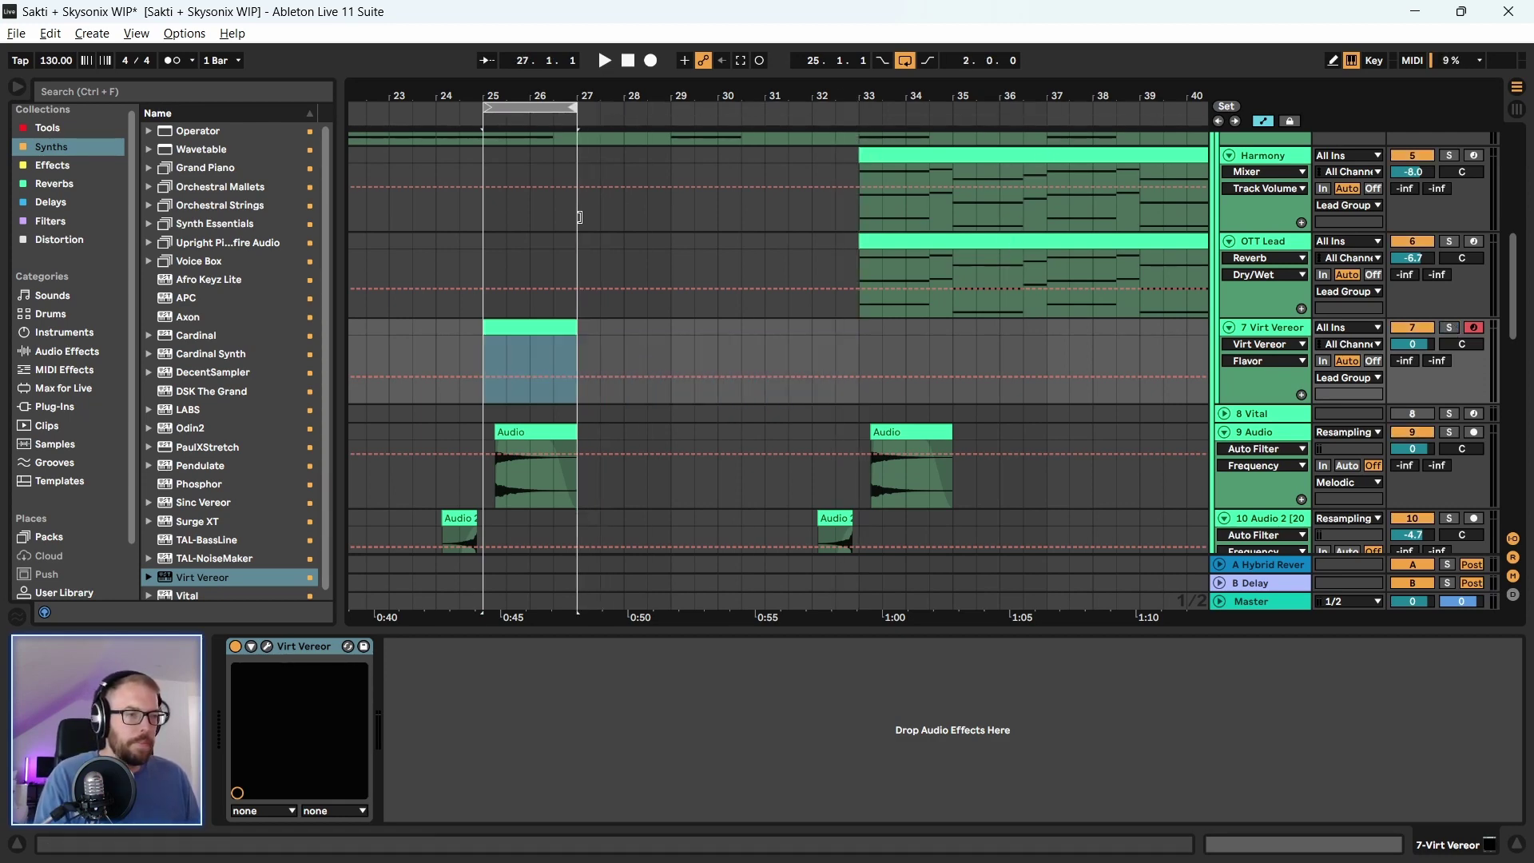
Open the empty Virt Vereor clip in an enlarged note editor showing only F Minor scale notes around octaves 1 to 4
key(space)
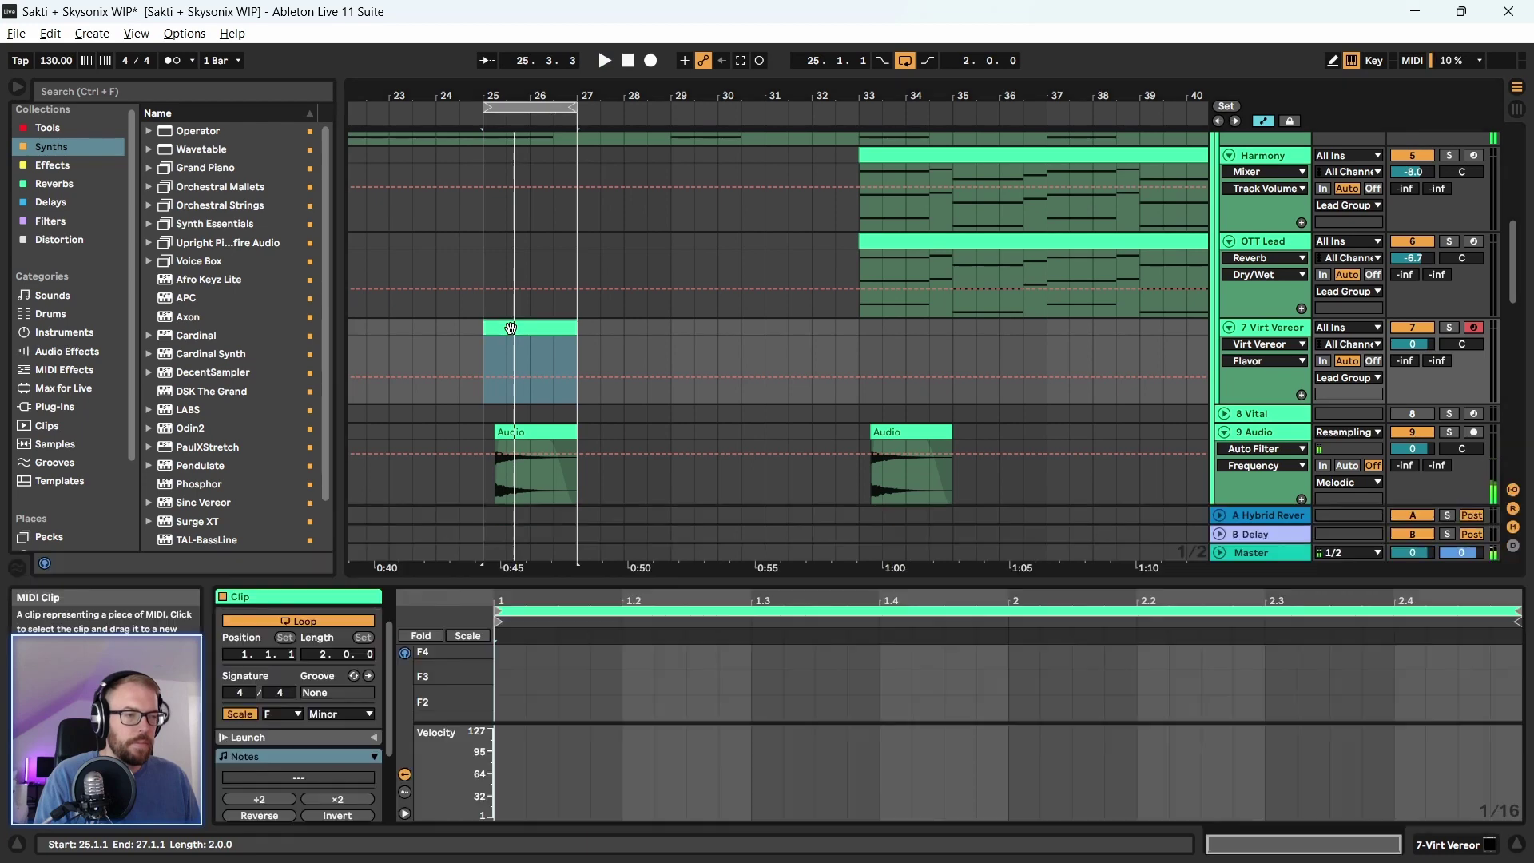
double_click(511, 328)
drag(546, 549, 545, 209)
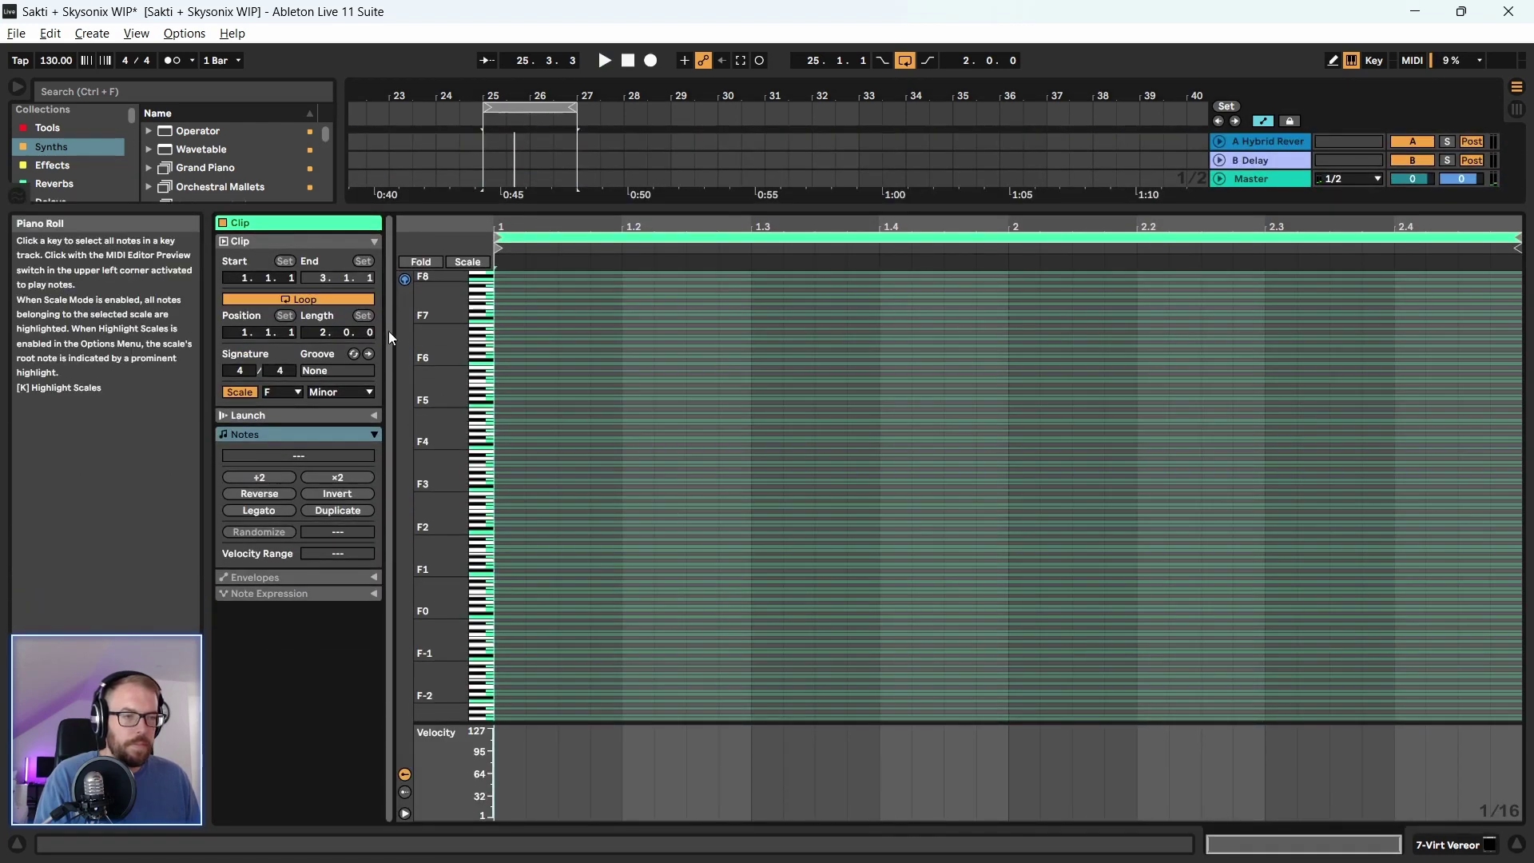
click(481, 263)
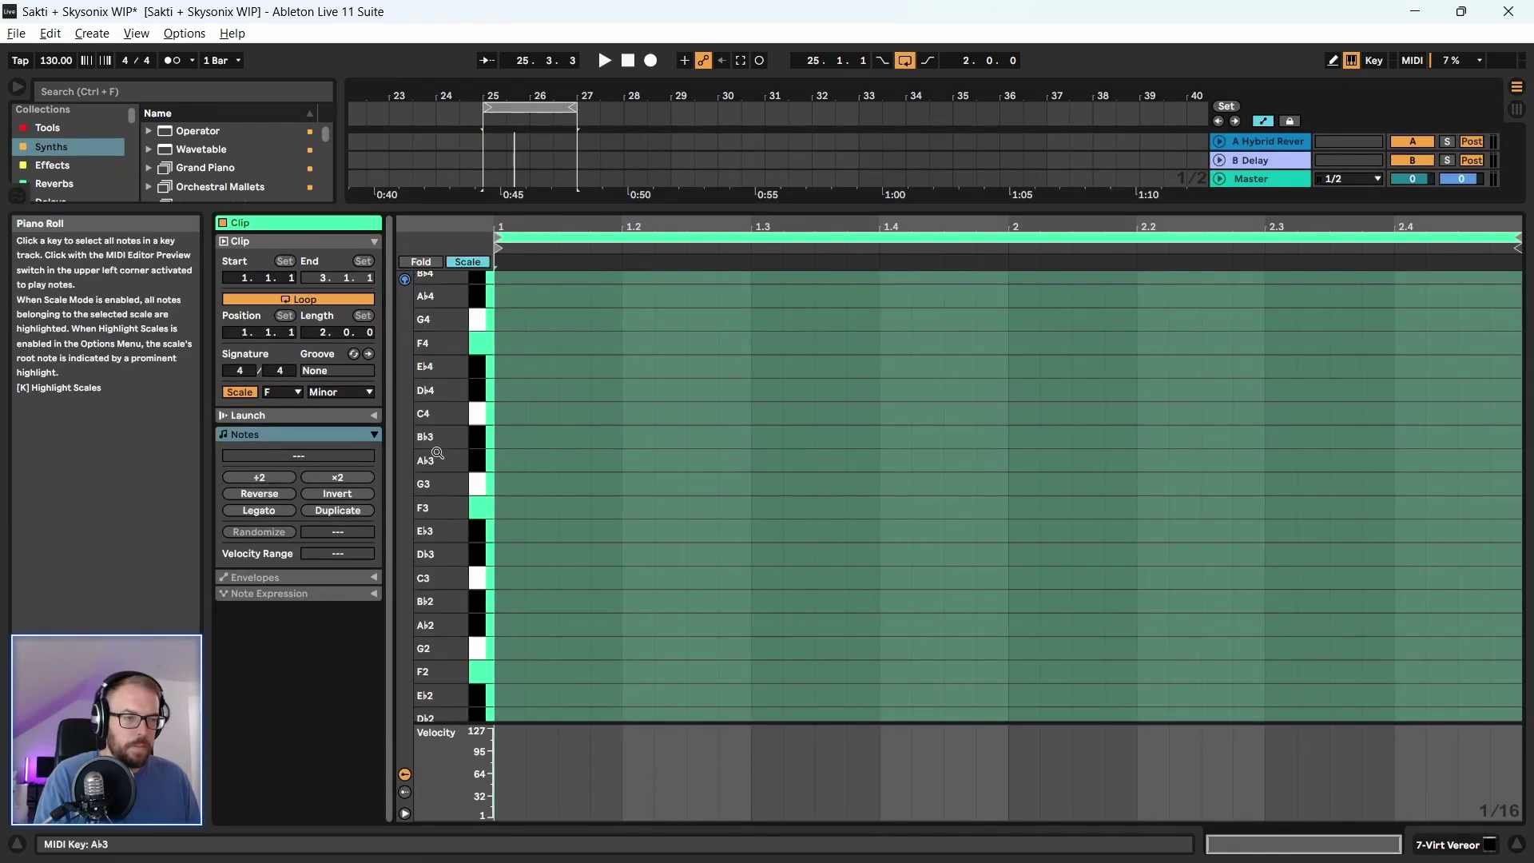
double_click(456, 440)
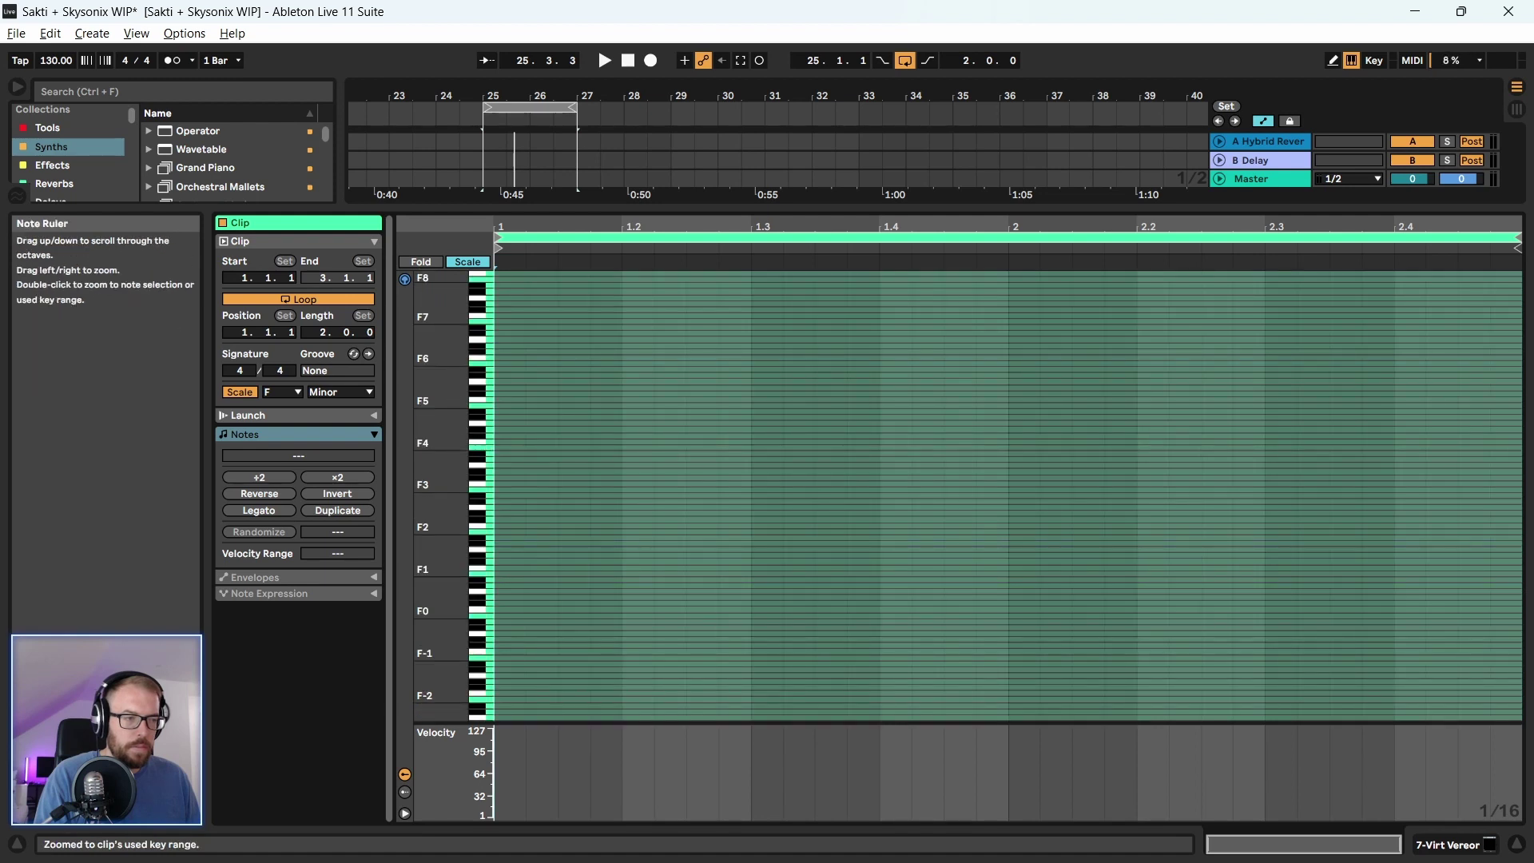
drag(448, 385, 441, 392)
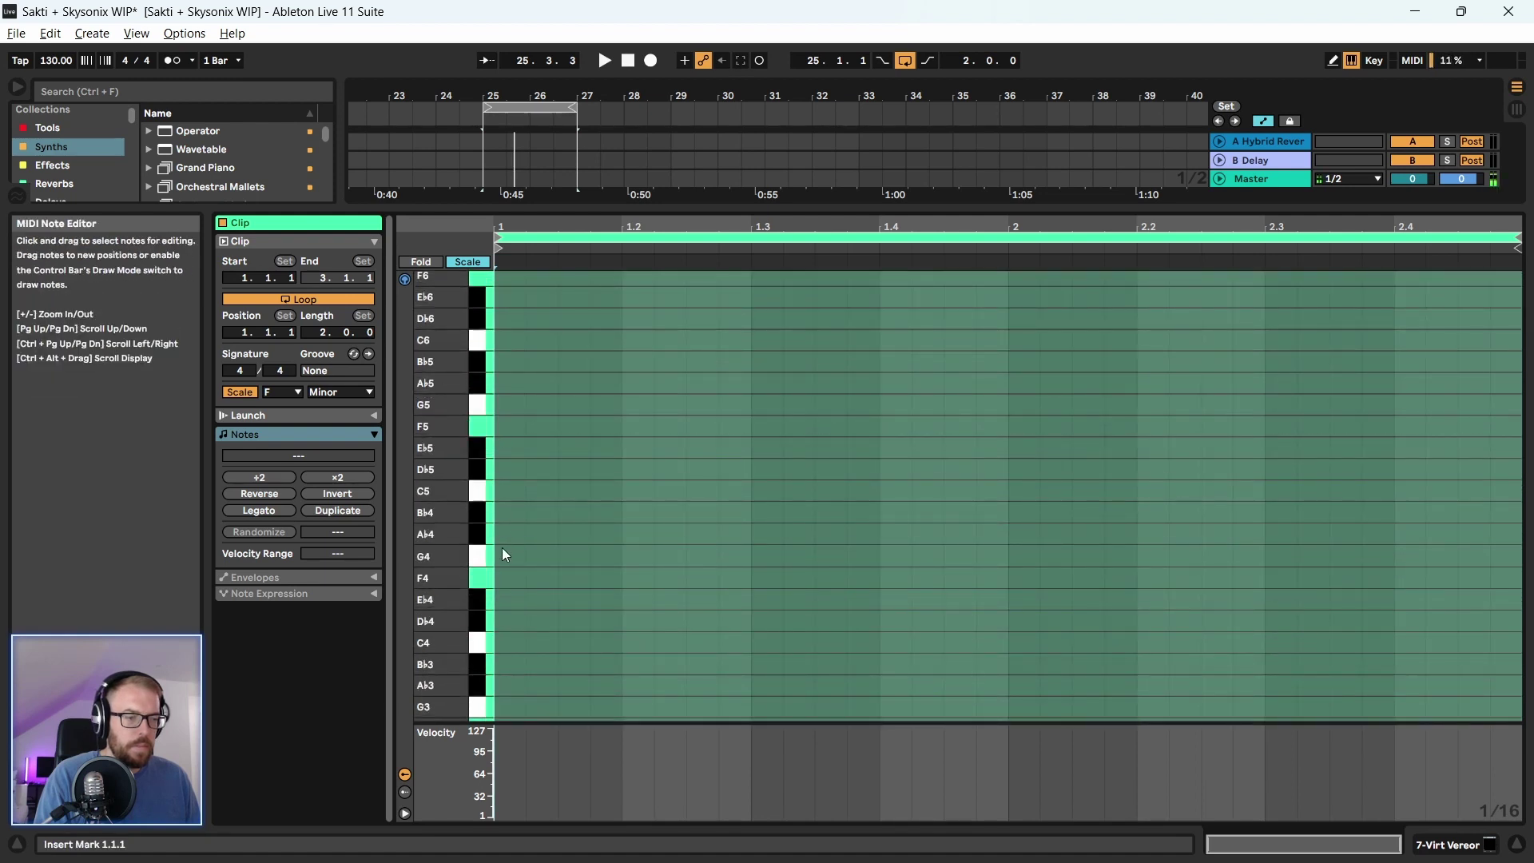
scroll(497, 526, down, 5)
scroll(484, 544, down, 4)
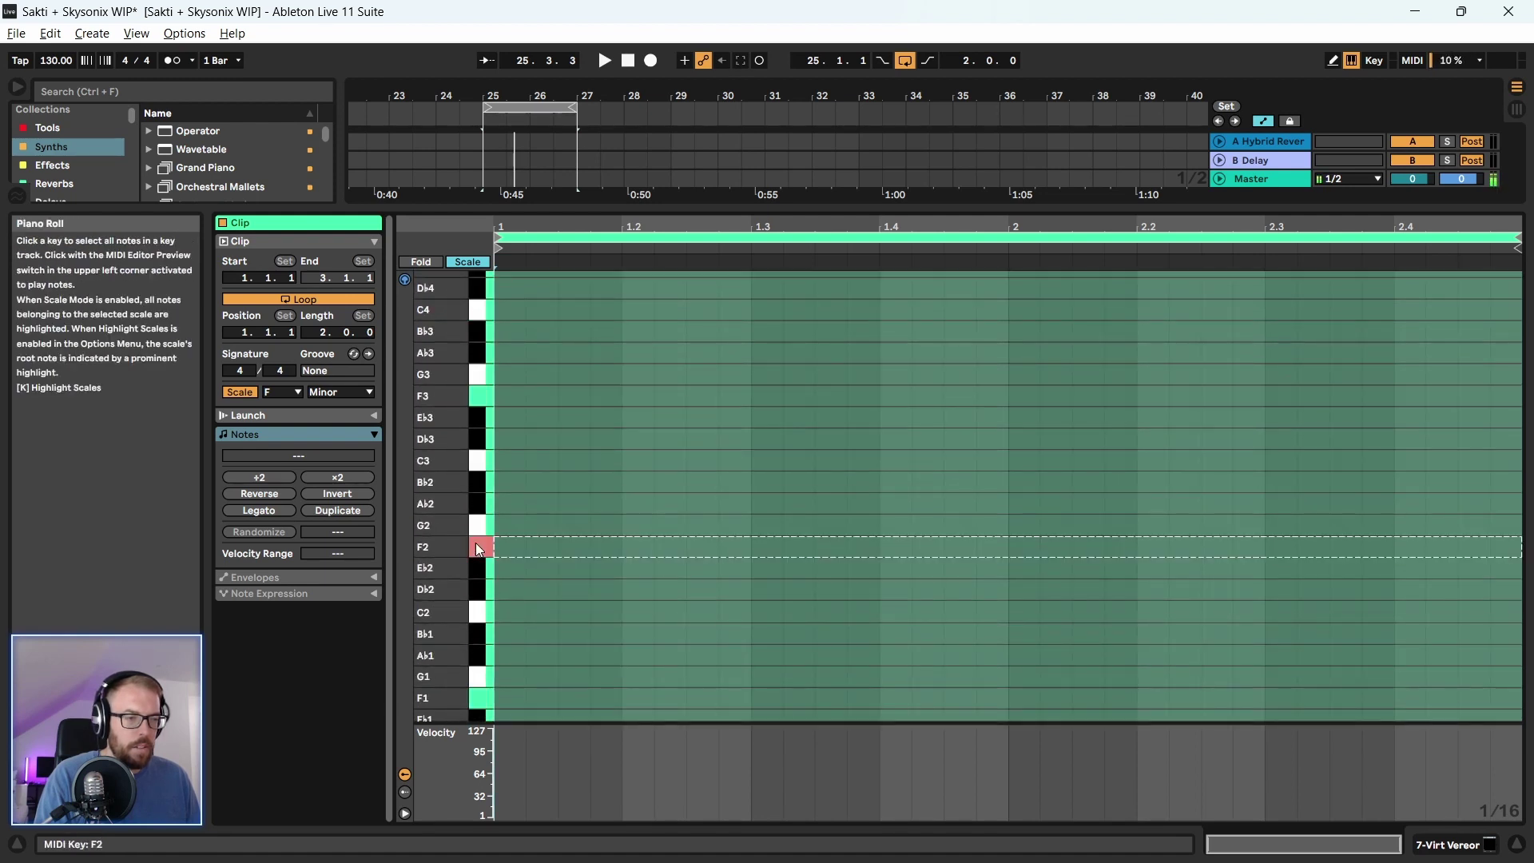
Write eight consecutive 1/16 notes from the clip's start: F3, A♭3, G3, F3, G3, F3, E♭3, F3
key(space)
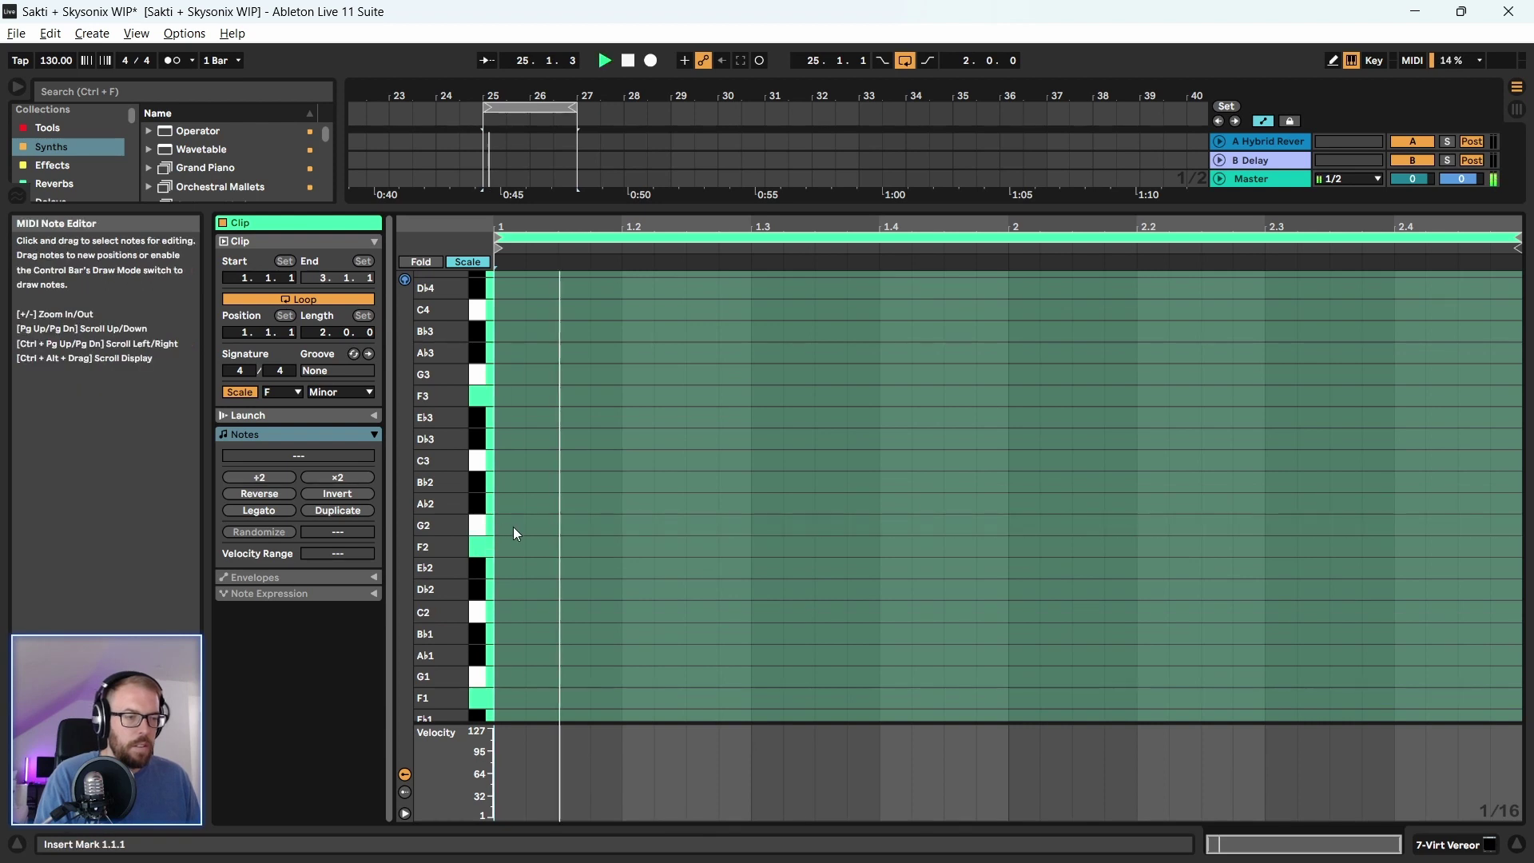
key(space)
double_click(516, 524)
mouse_move(517, 526)
mouse_down()
mouse_move(518, 550)
mouse_move(514, 450)
mouse_move(520, 542)
mouse_up()
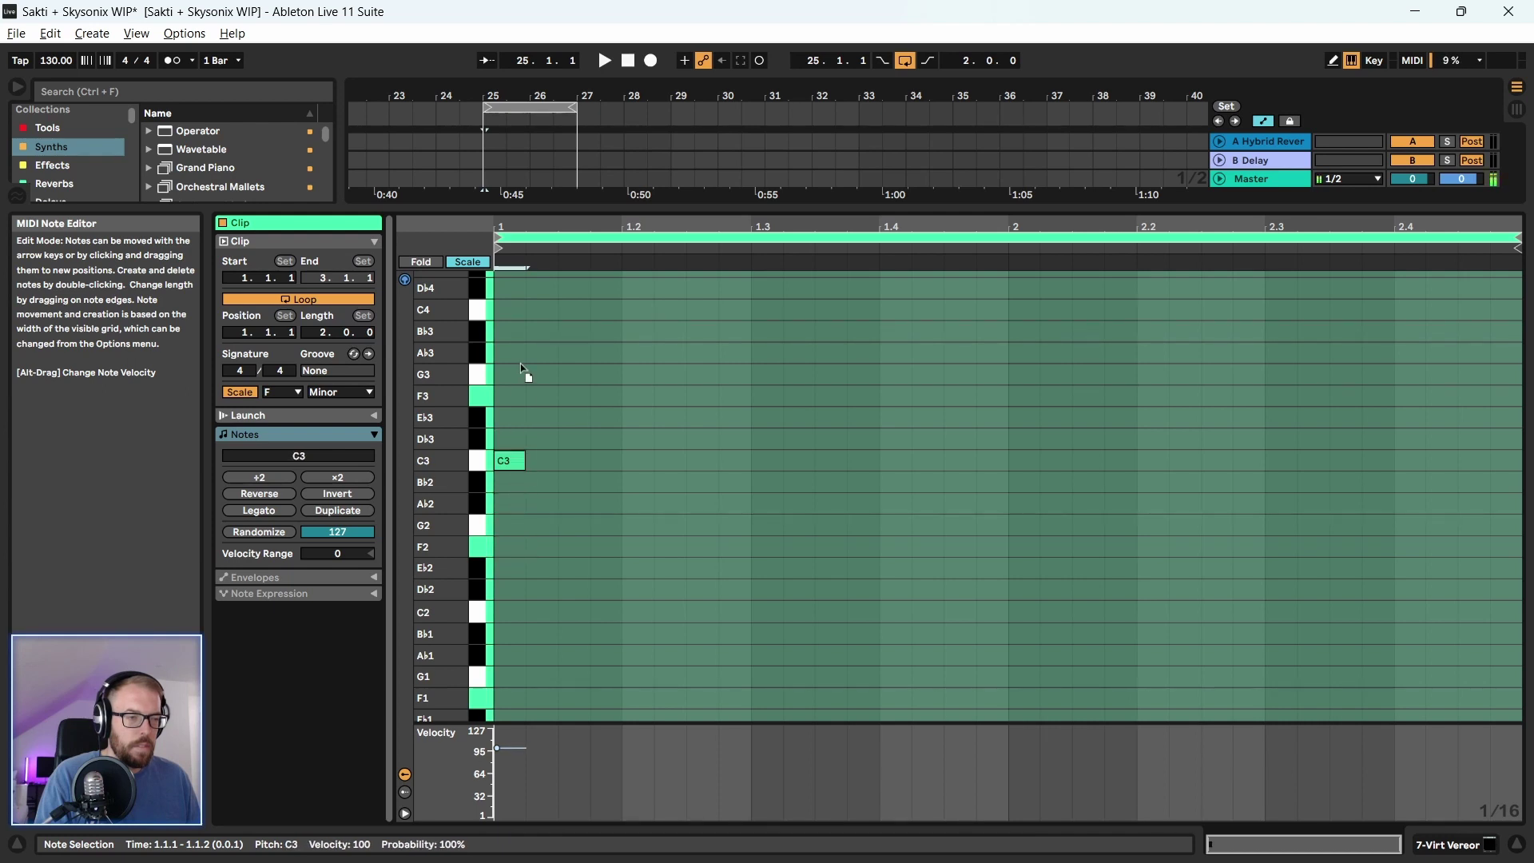
drag(521, 364, 526, 400)
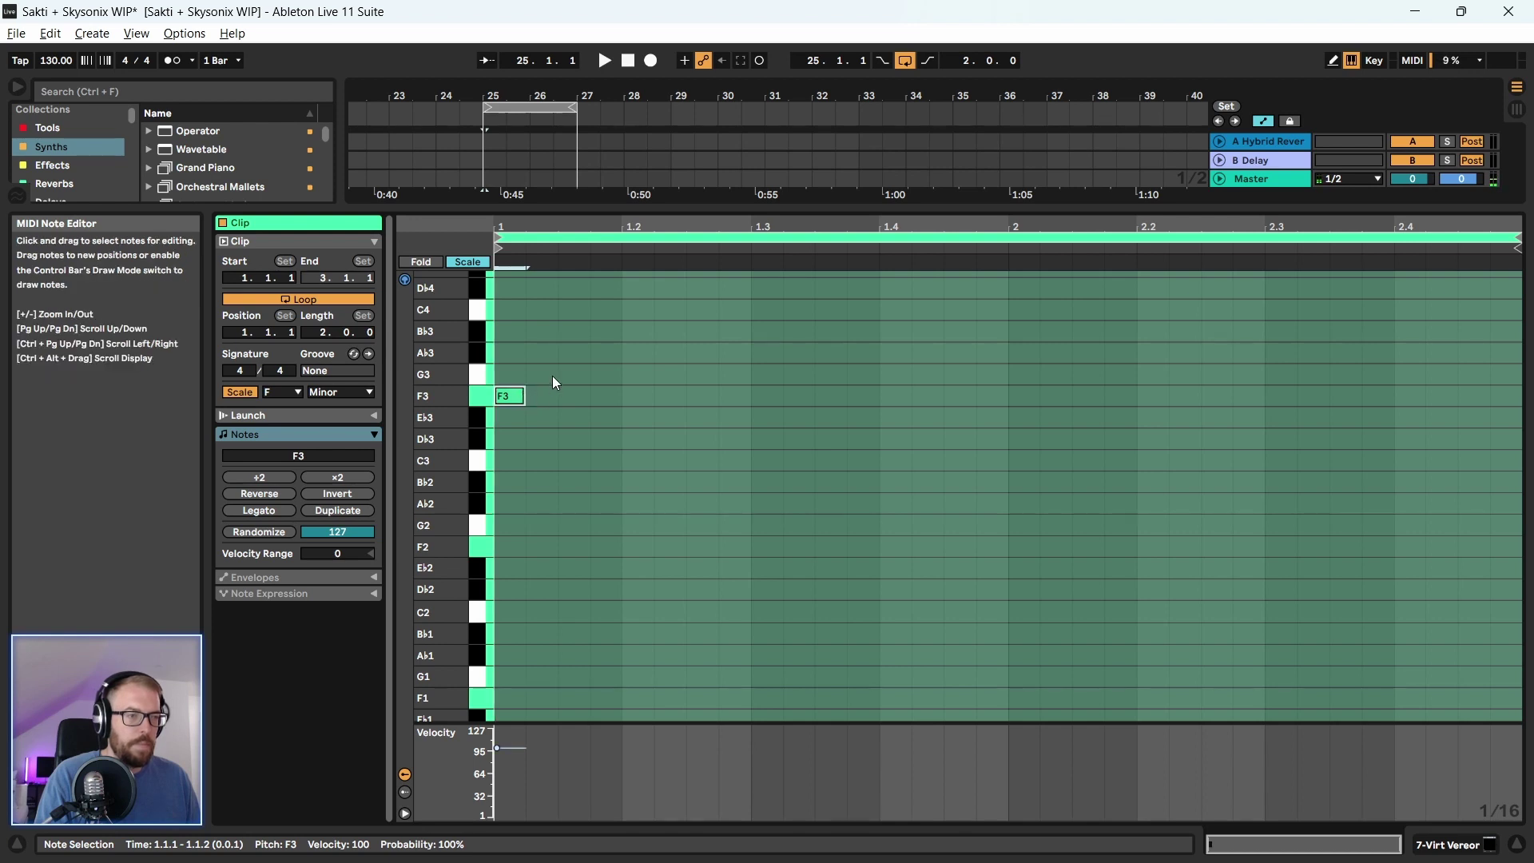
double_click(540, 380)
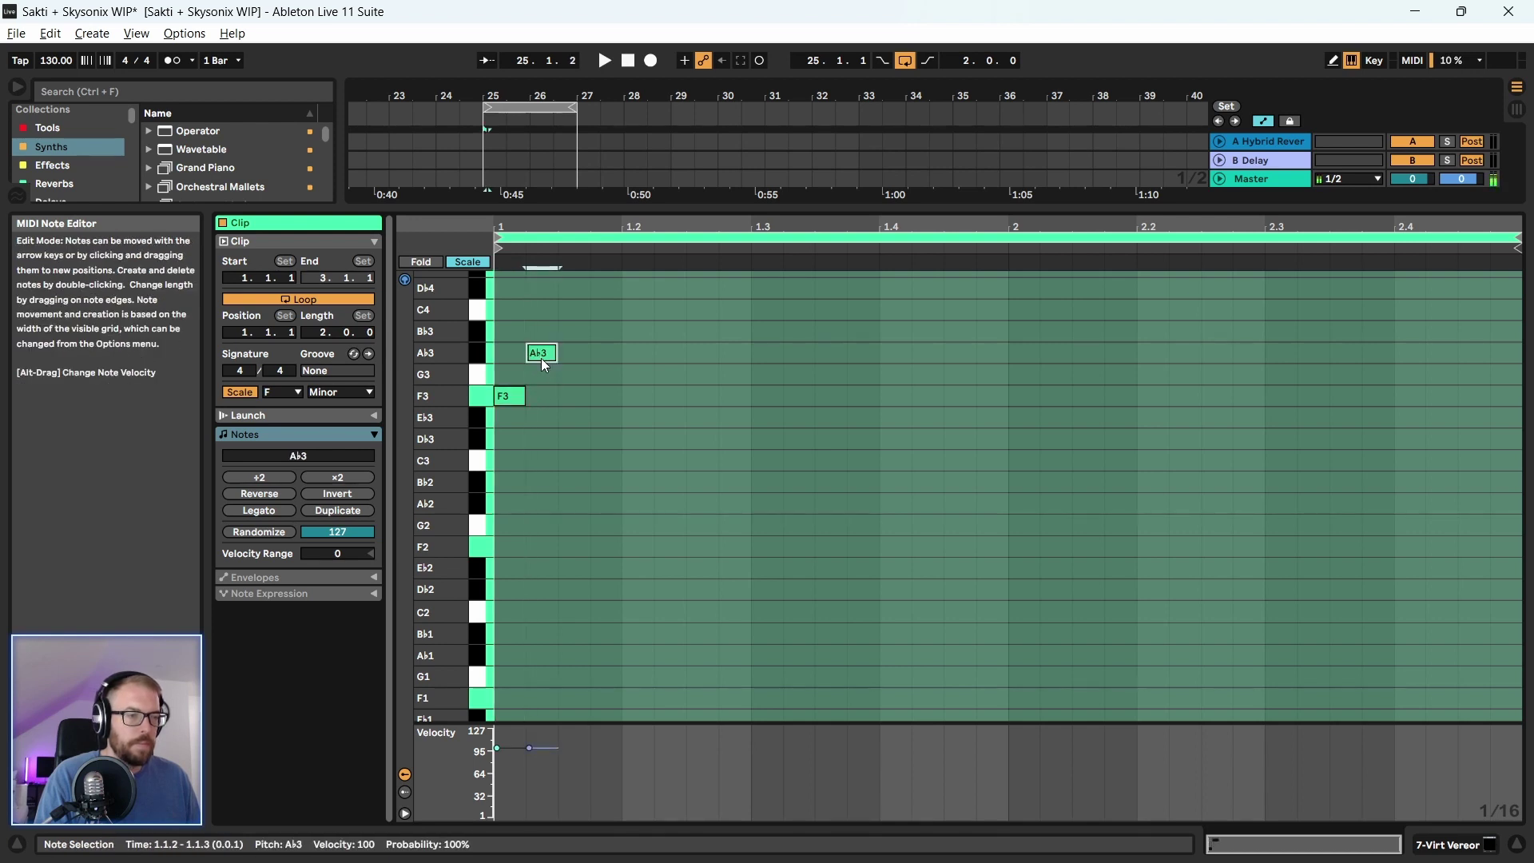
double_click(609, 395)
double_click(646, 376)
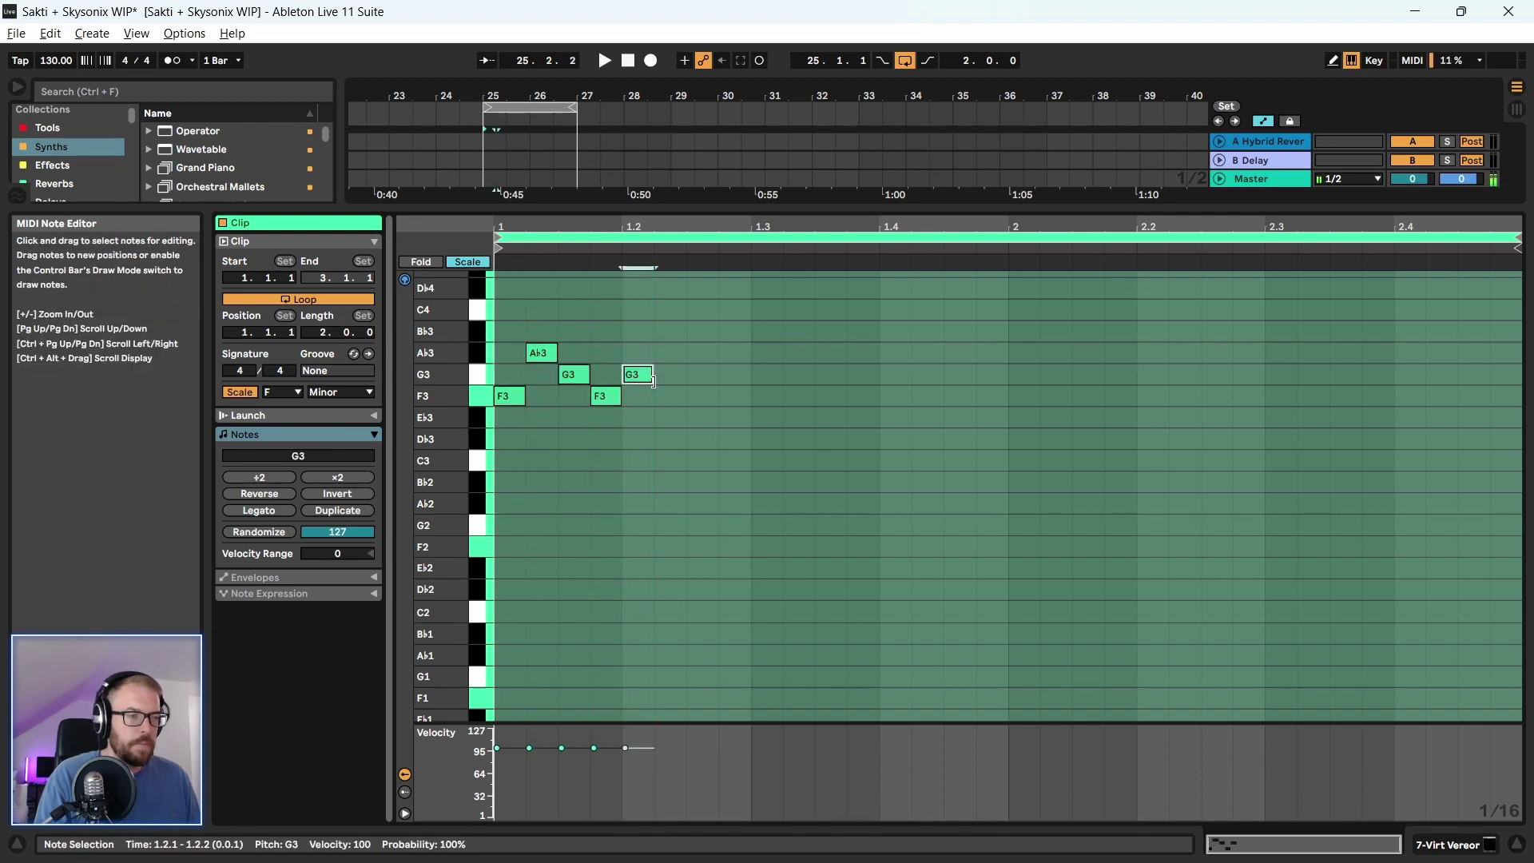
double_click(703, 416)
double_click(733, 395)
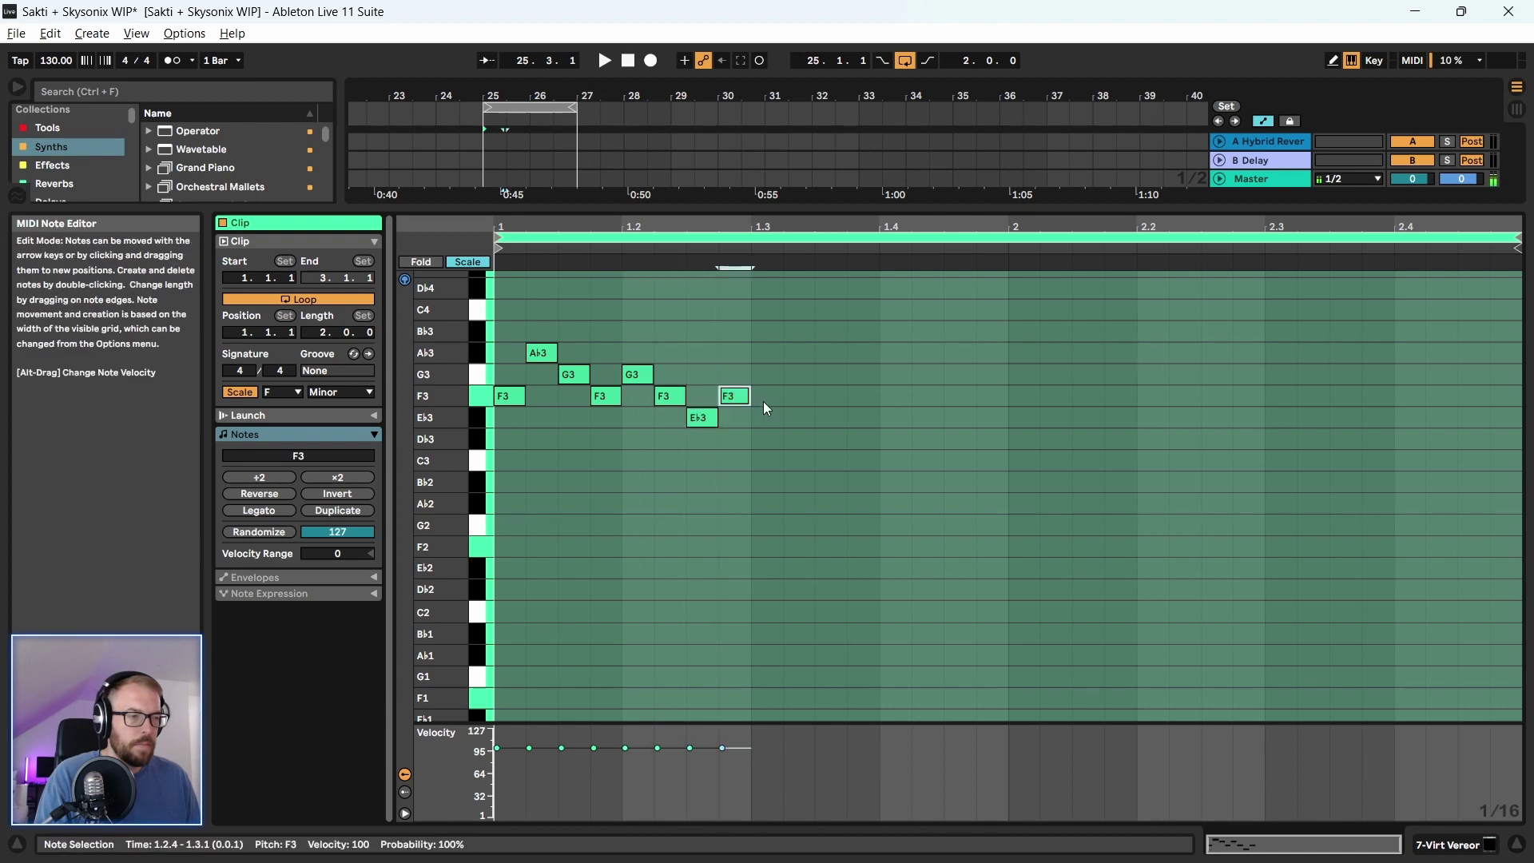
Audition the eight-note phrase and duplicate it three times to fill the two-bar clip
key(space)
key(space)
drag(743, 332, 510, 468)
key(ctrl+d)
key(ctrl+d)
key(ctrl+d)
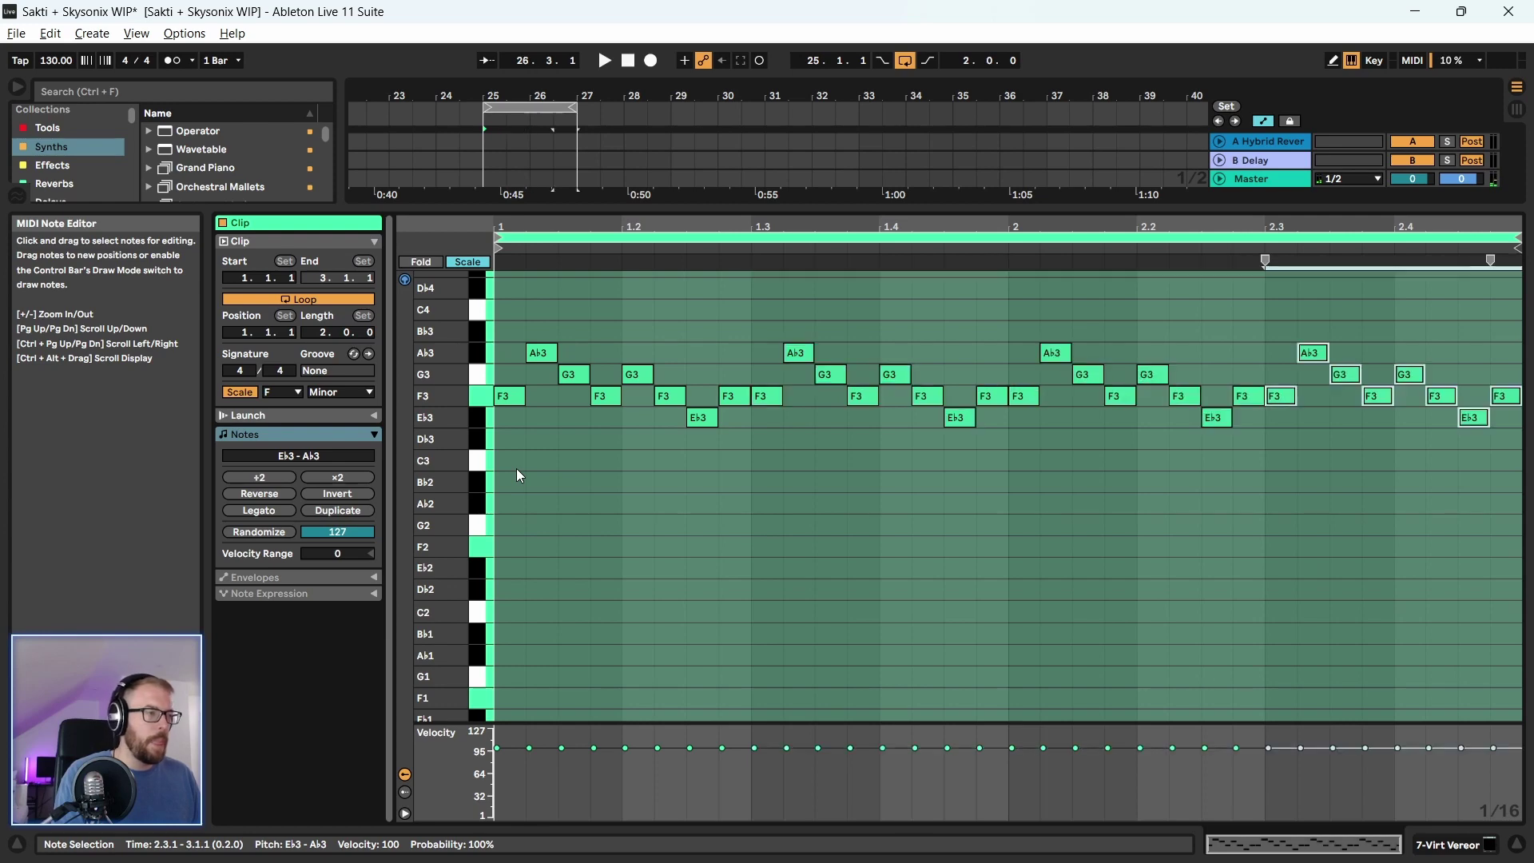
Transpose all the clip's notes down one octave, audition them with the track, and shrink the note editor to reveal the arrangement
key(space)
drag(626, 211, 640, 272)
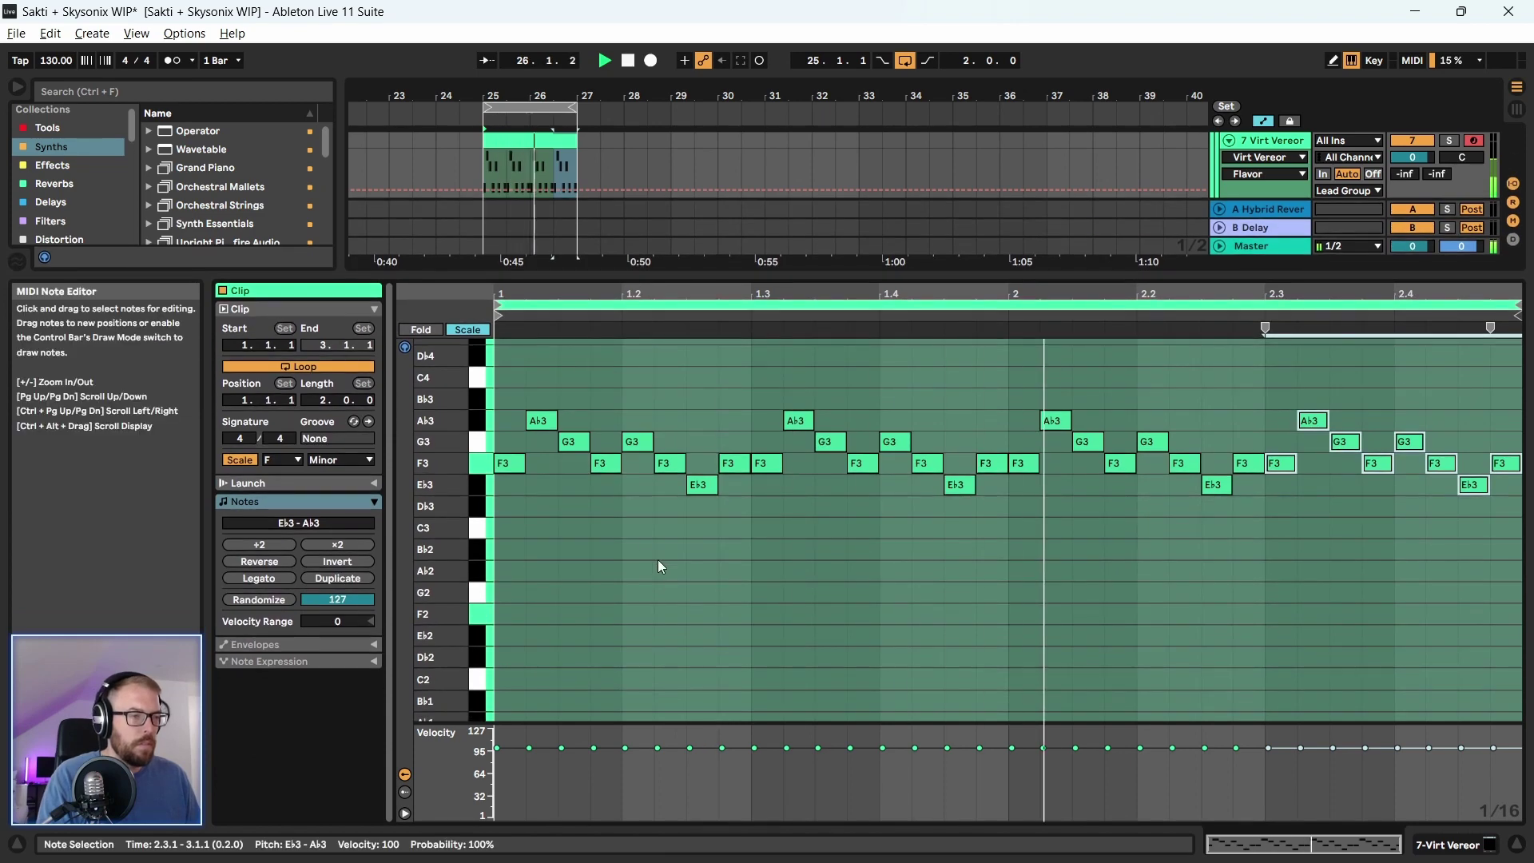
drag(510, 381, 1511, 559)
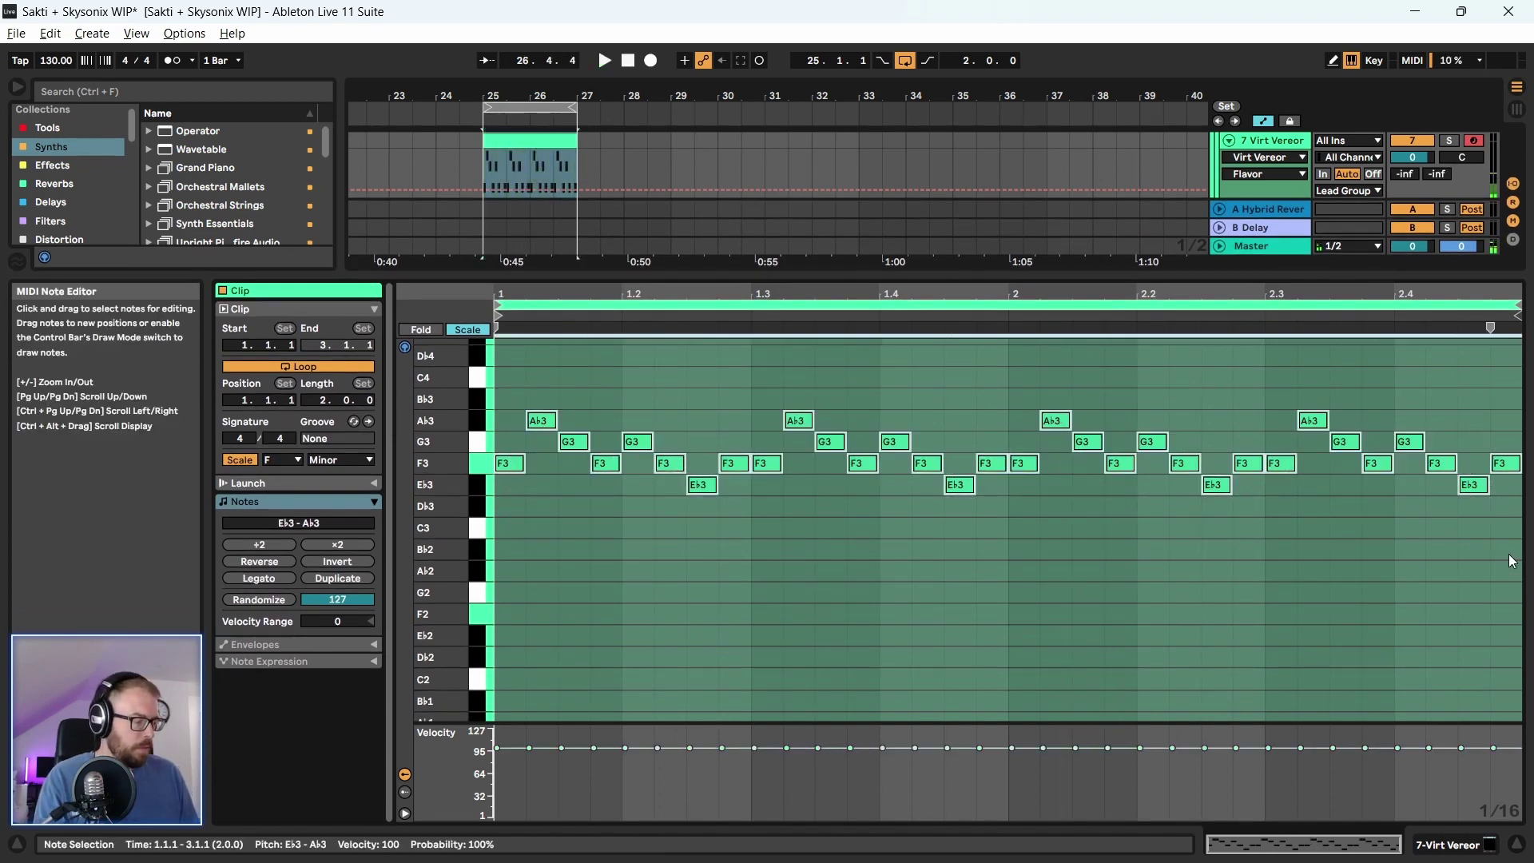
key(shift+Down)
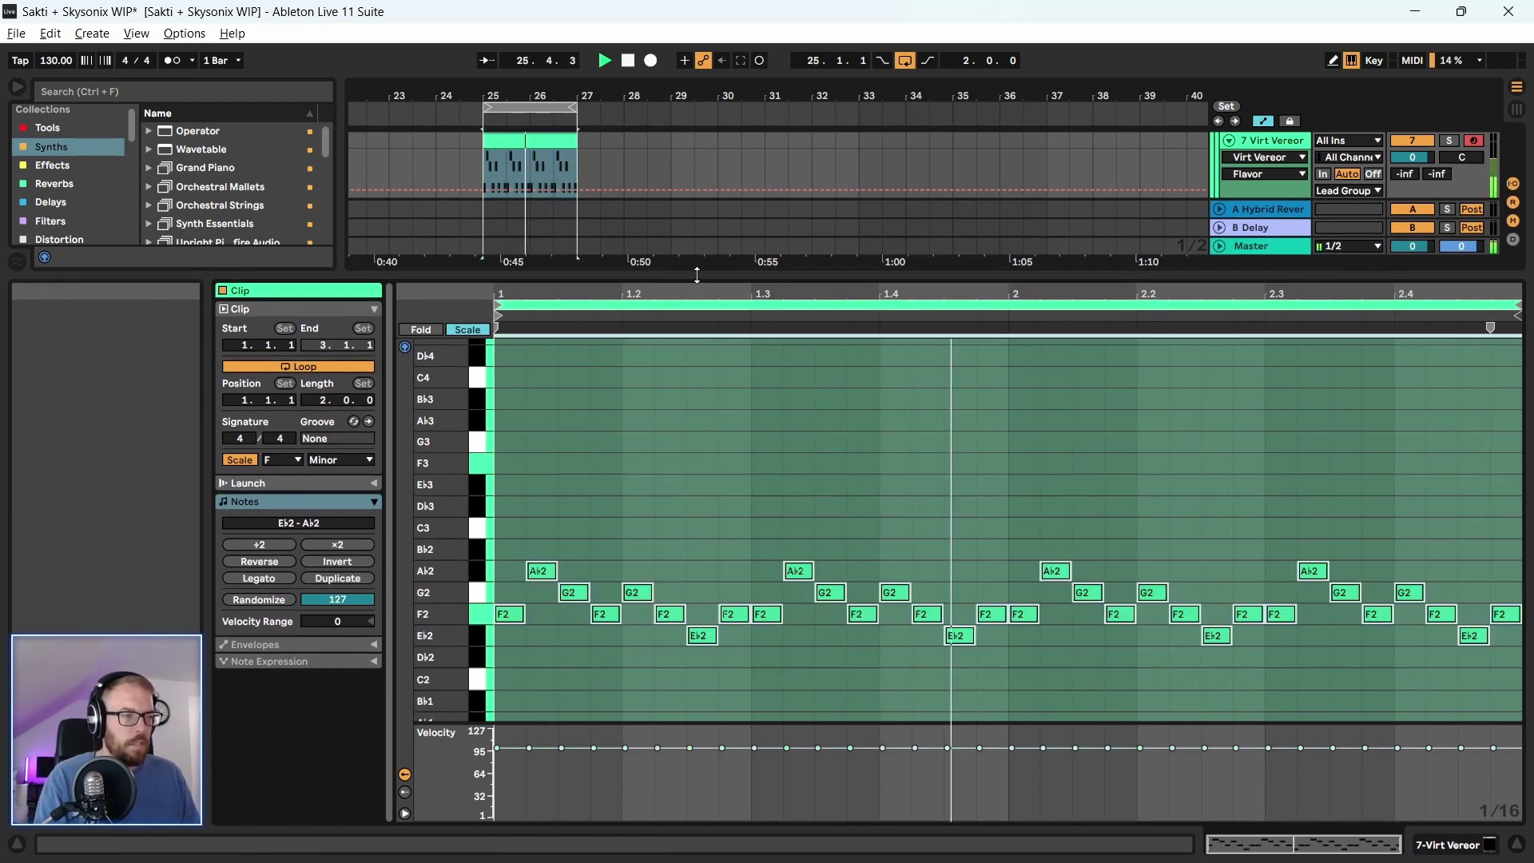
drag(697, 275, 693, 172)
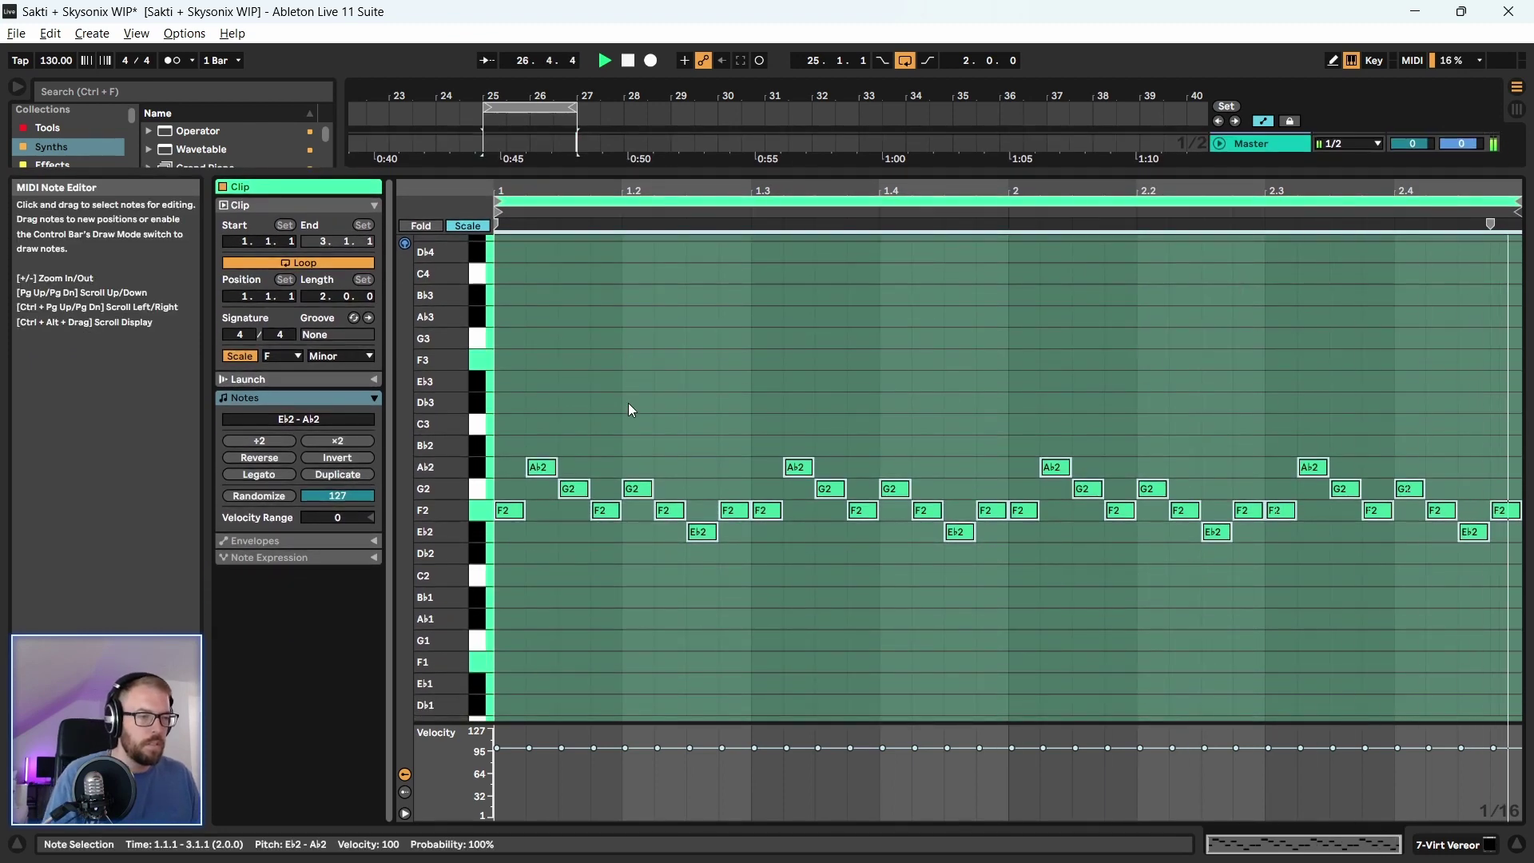
scroll(628, 409, down, 2)
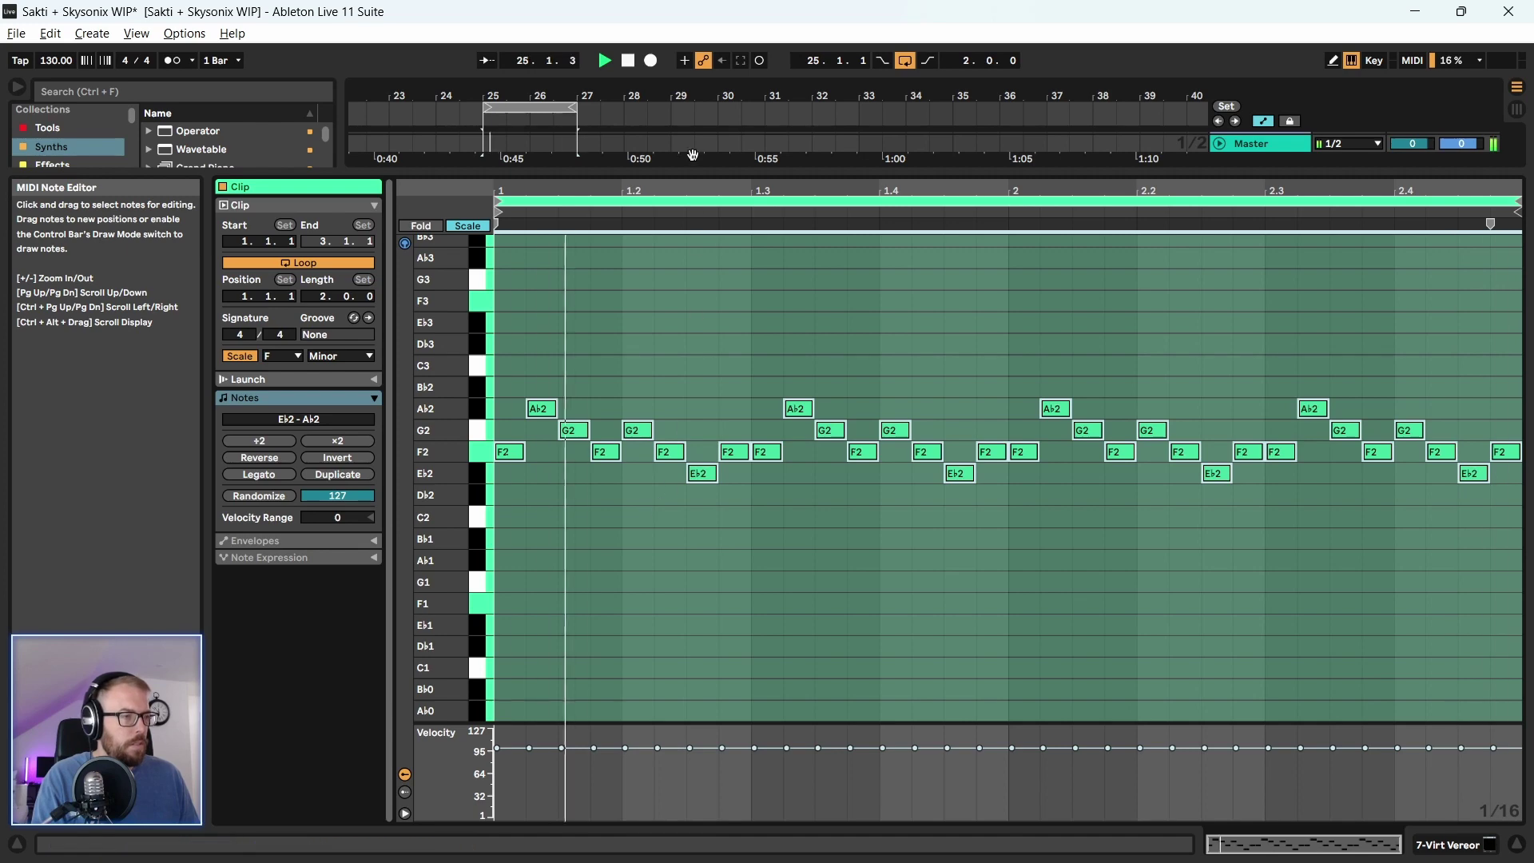
key(space)
drag(687, 172, 687, 531)
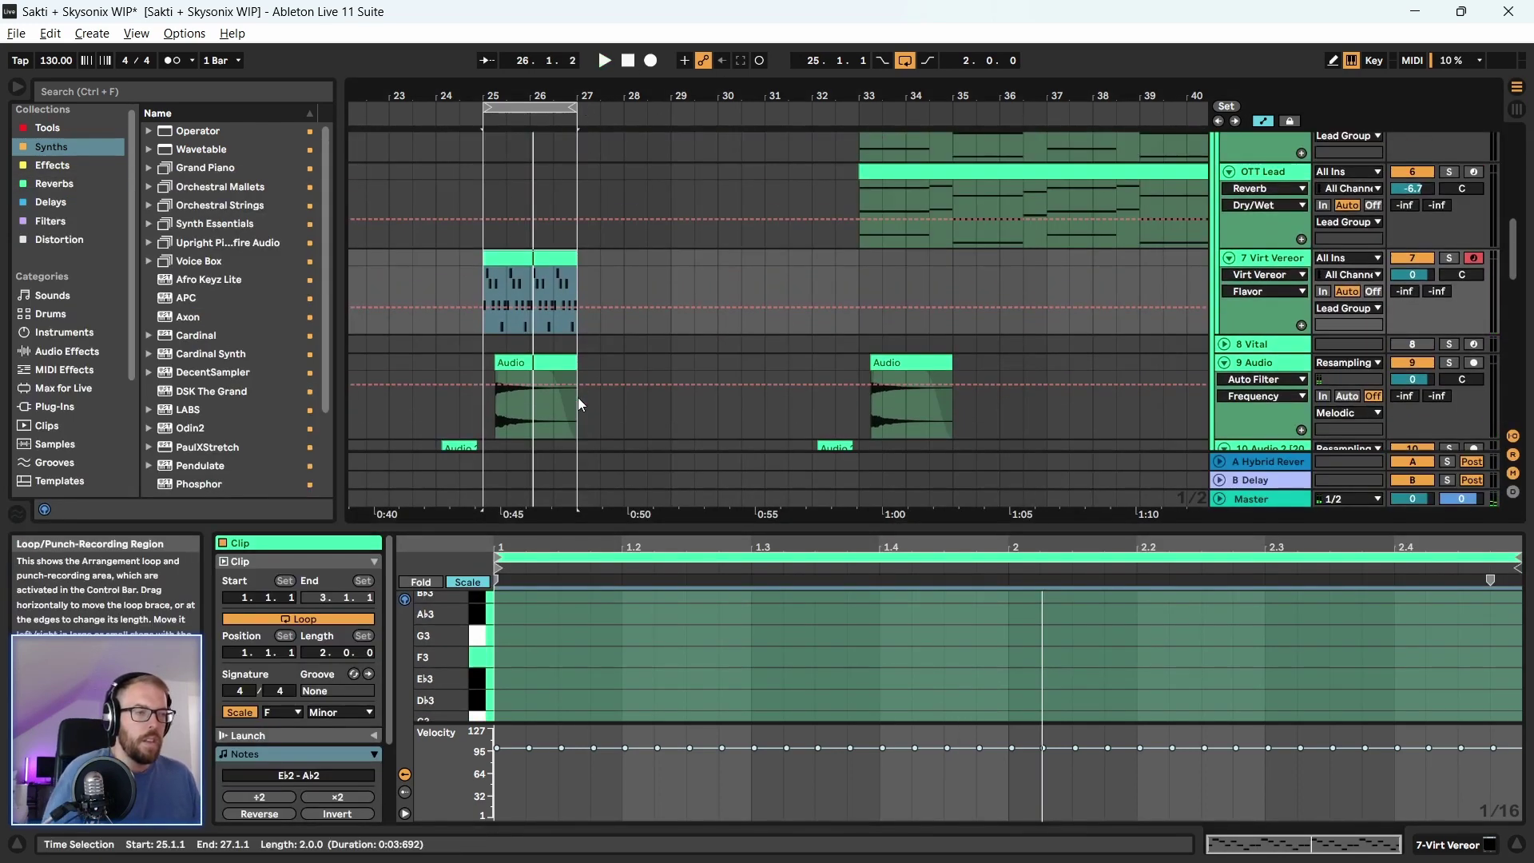
Stretch all the Virt Vereor clip's notes to twice their length and audition the slower pattern with the track
drag(606, 534, 560, 184)
drag(518, 374, 1490, 549)
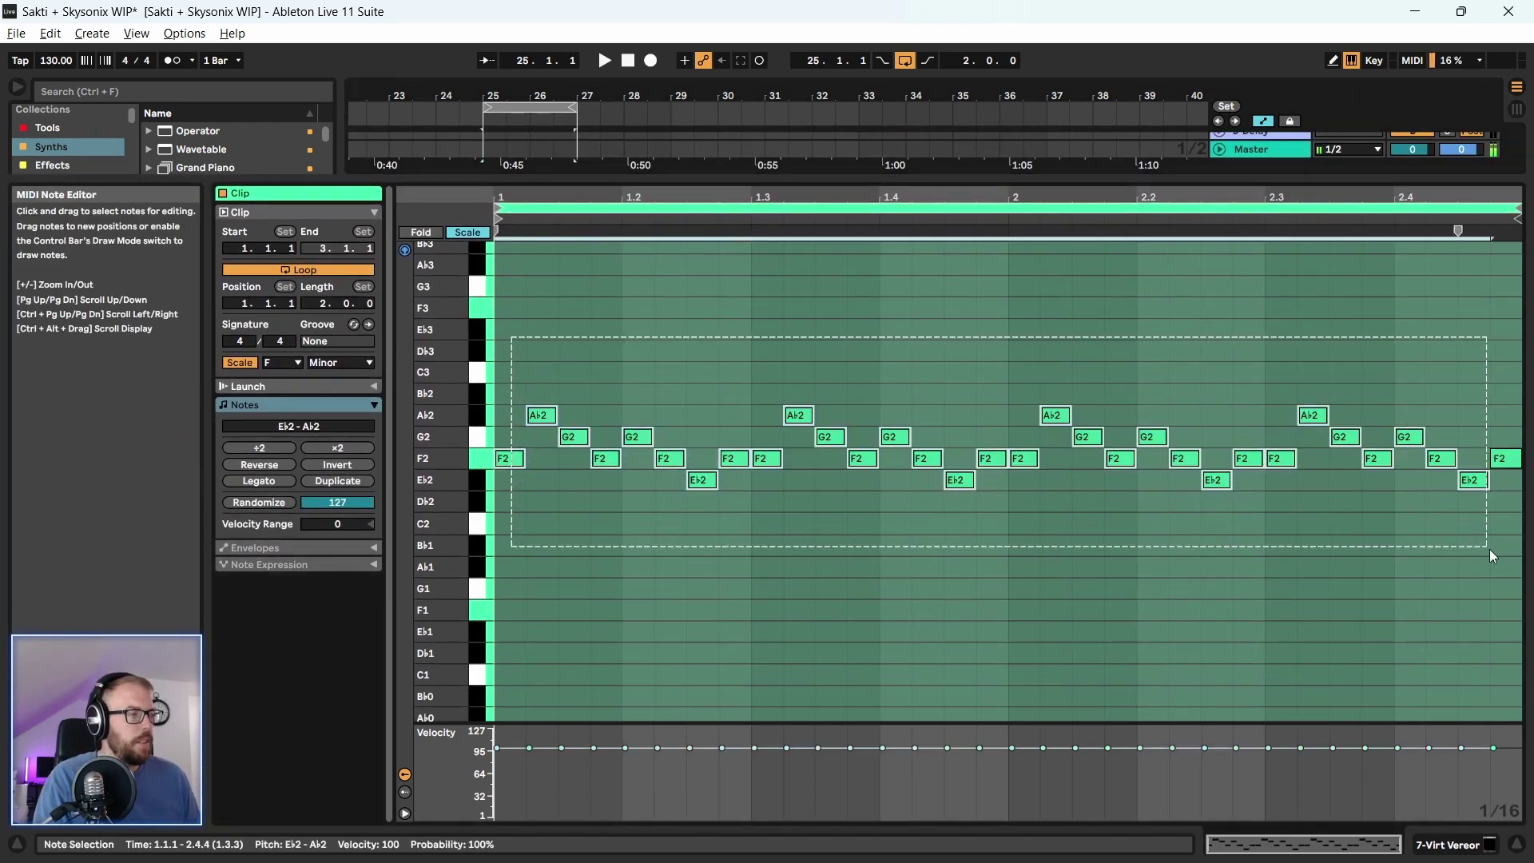
click(329, 447)
key(space)
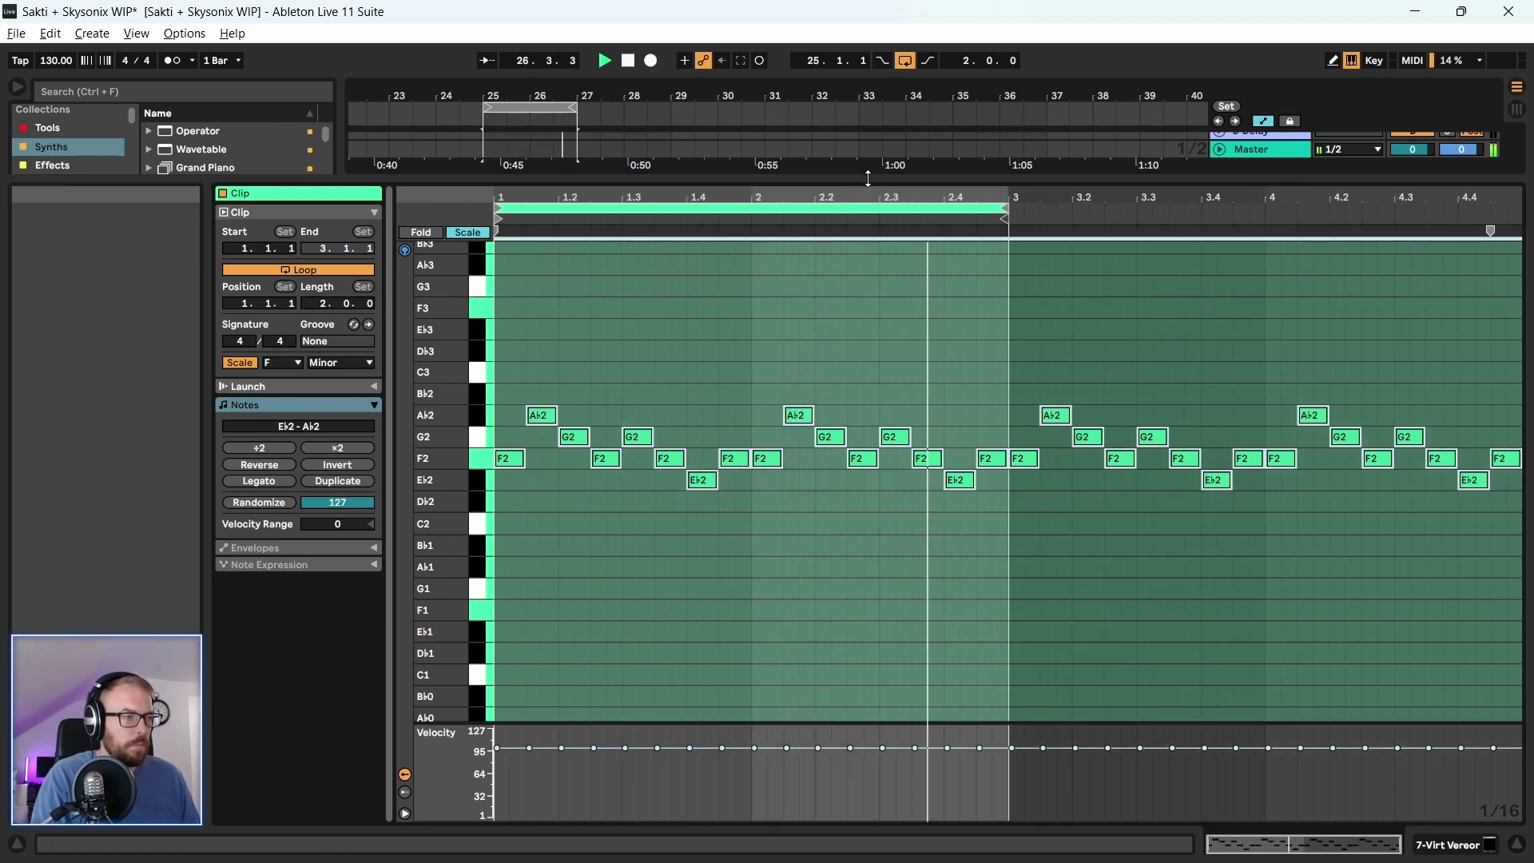
key(ctrl+alt+l)
scroll(760, 268, up, 3)
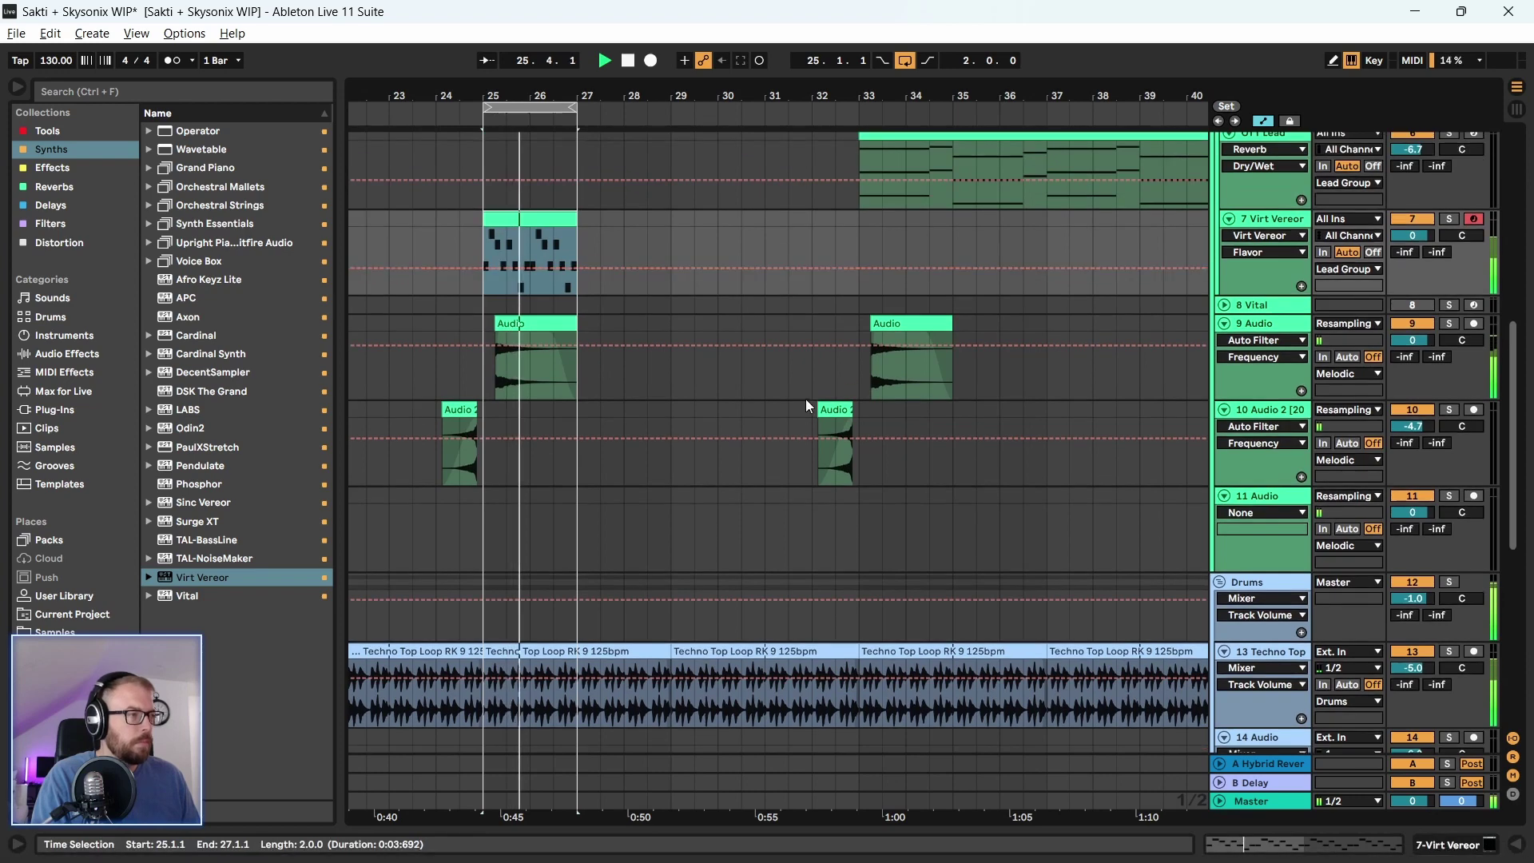
key(space)
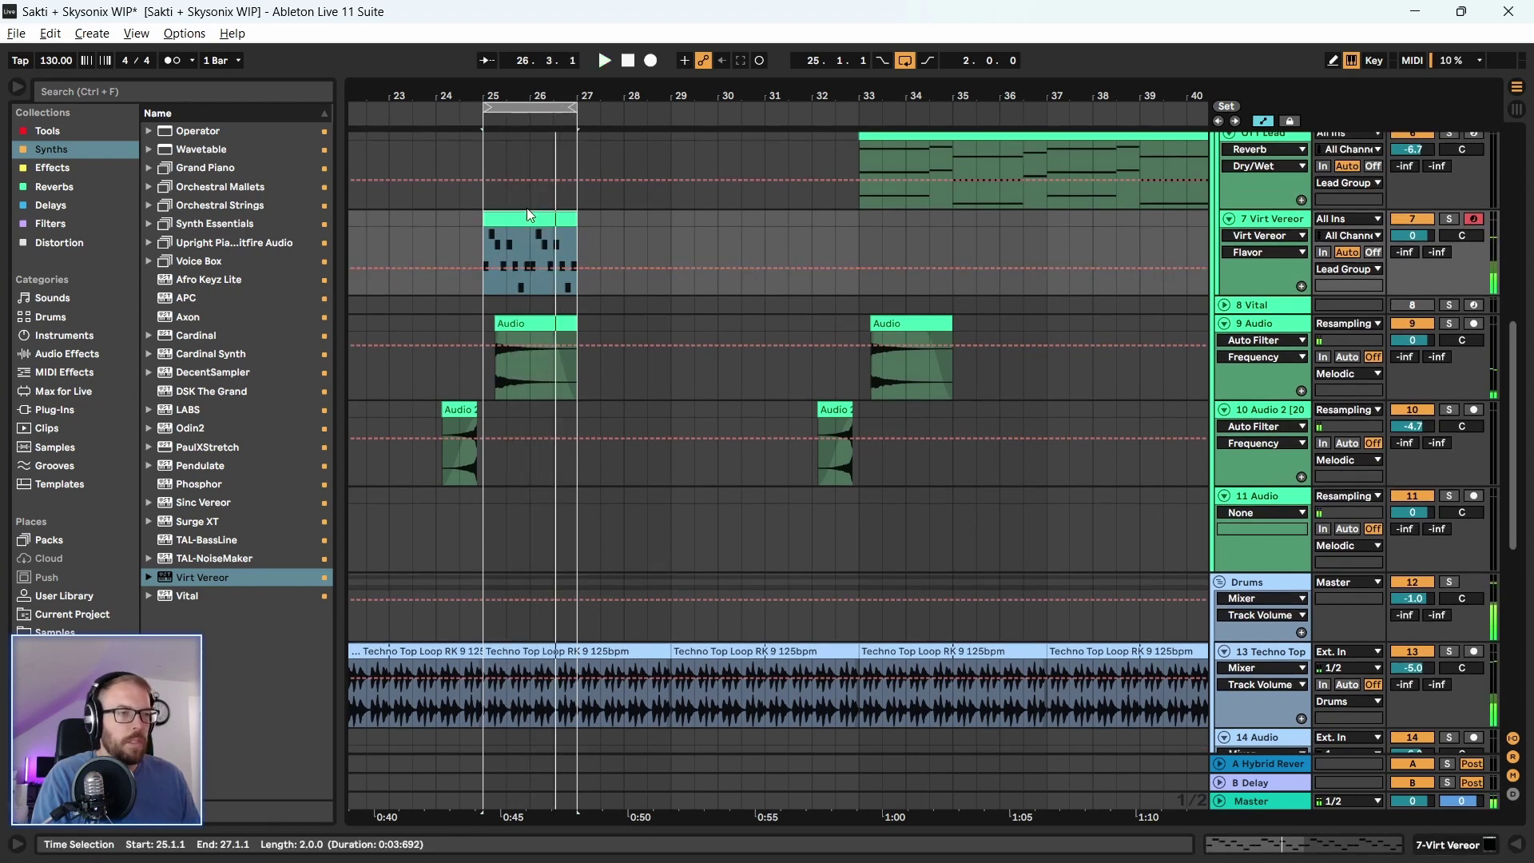
Duplicate the Virt Vereor track together with its clip and hide the arrangement's automation lanes
double_click(526, 217)
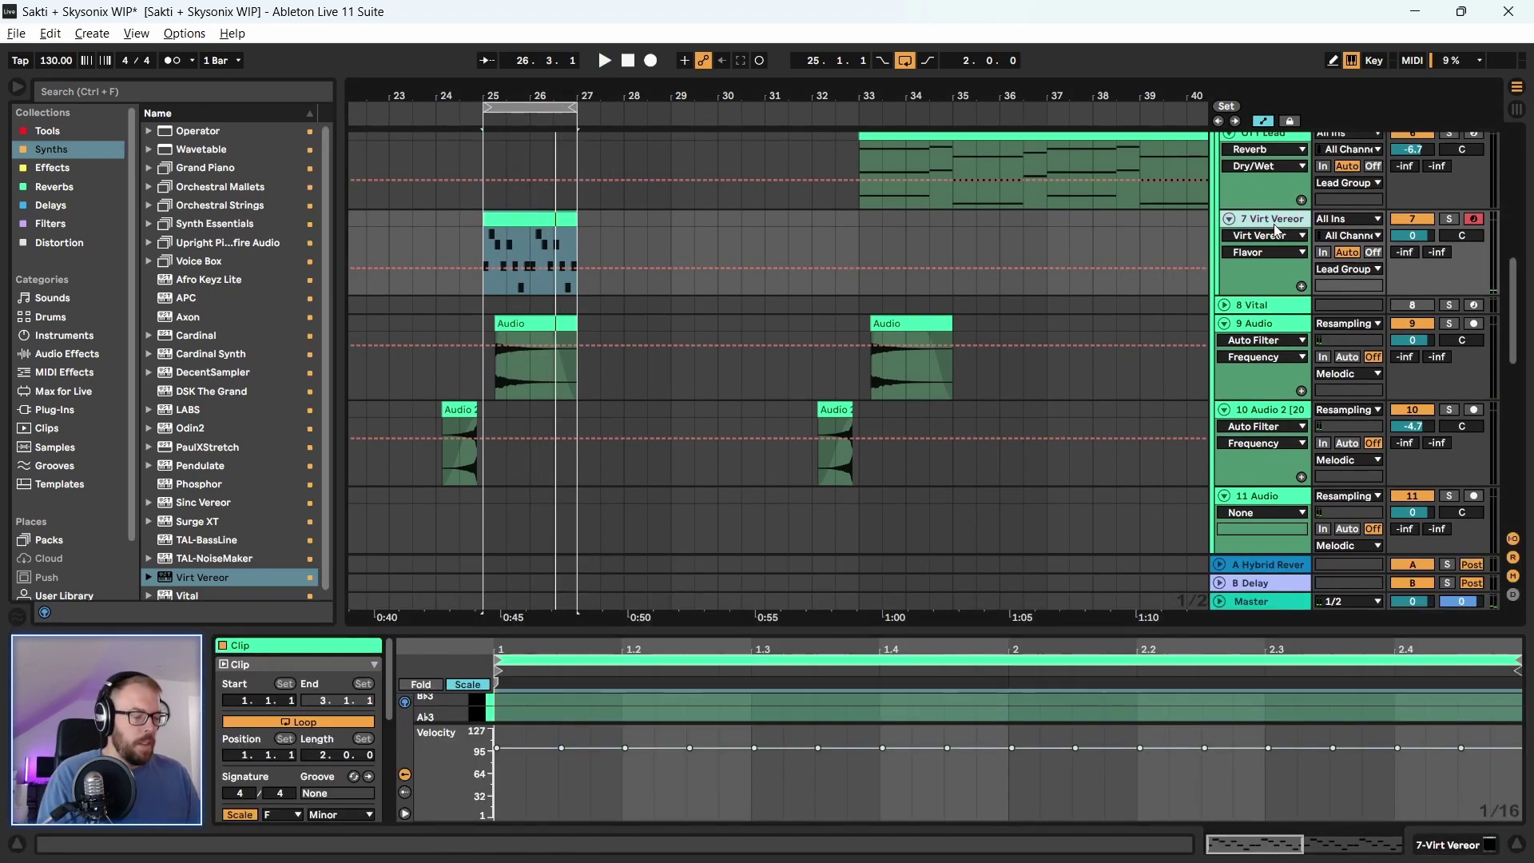
key(ctrl+d)
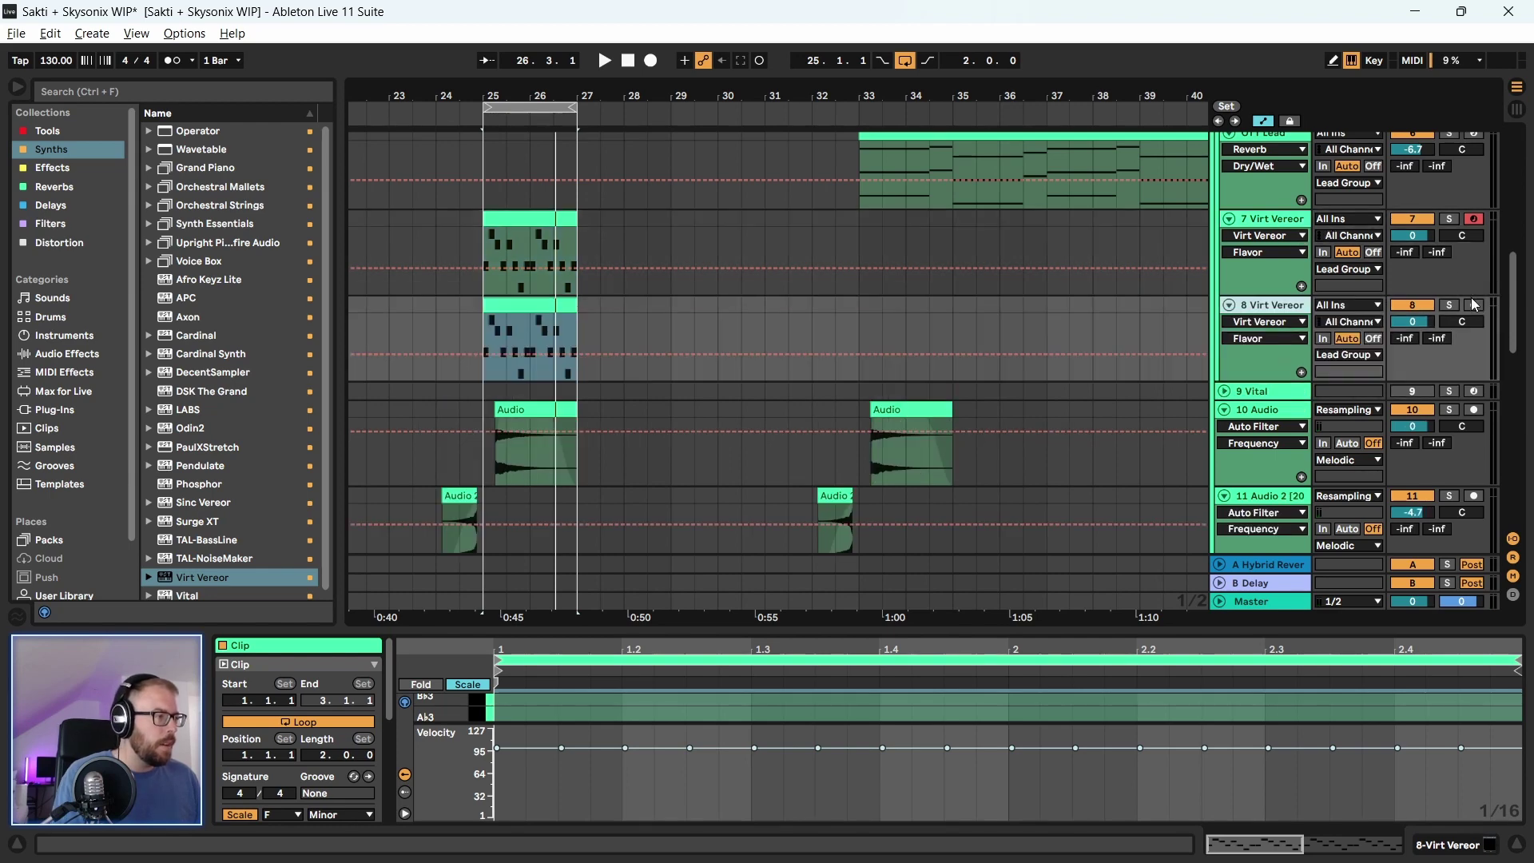
key(ctrl+a)
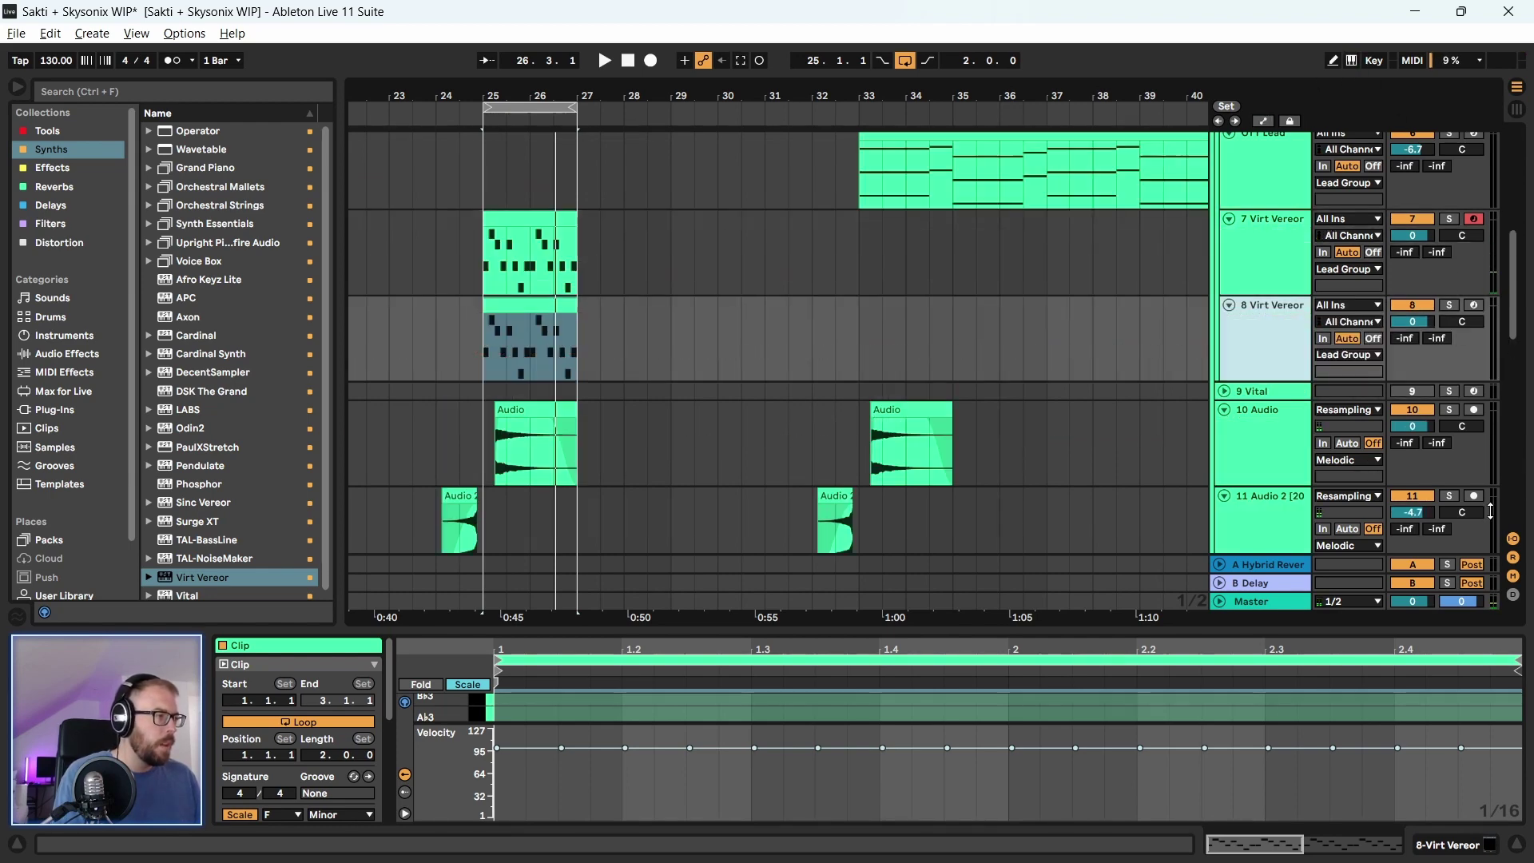
click(1263, 227)
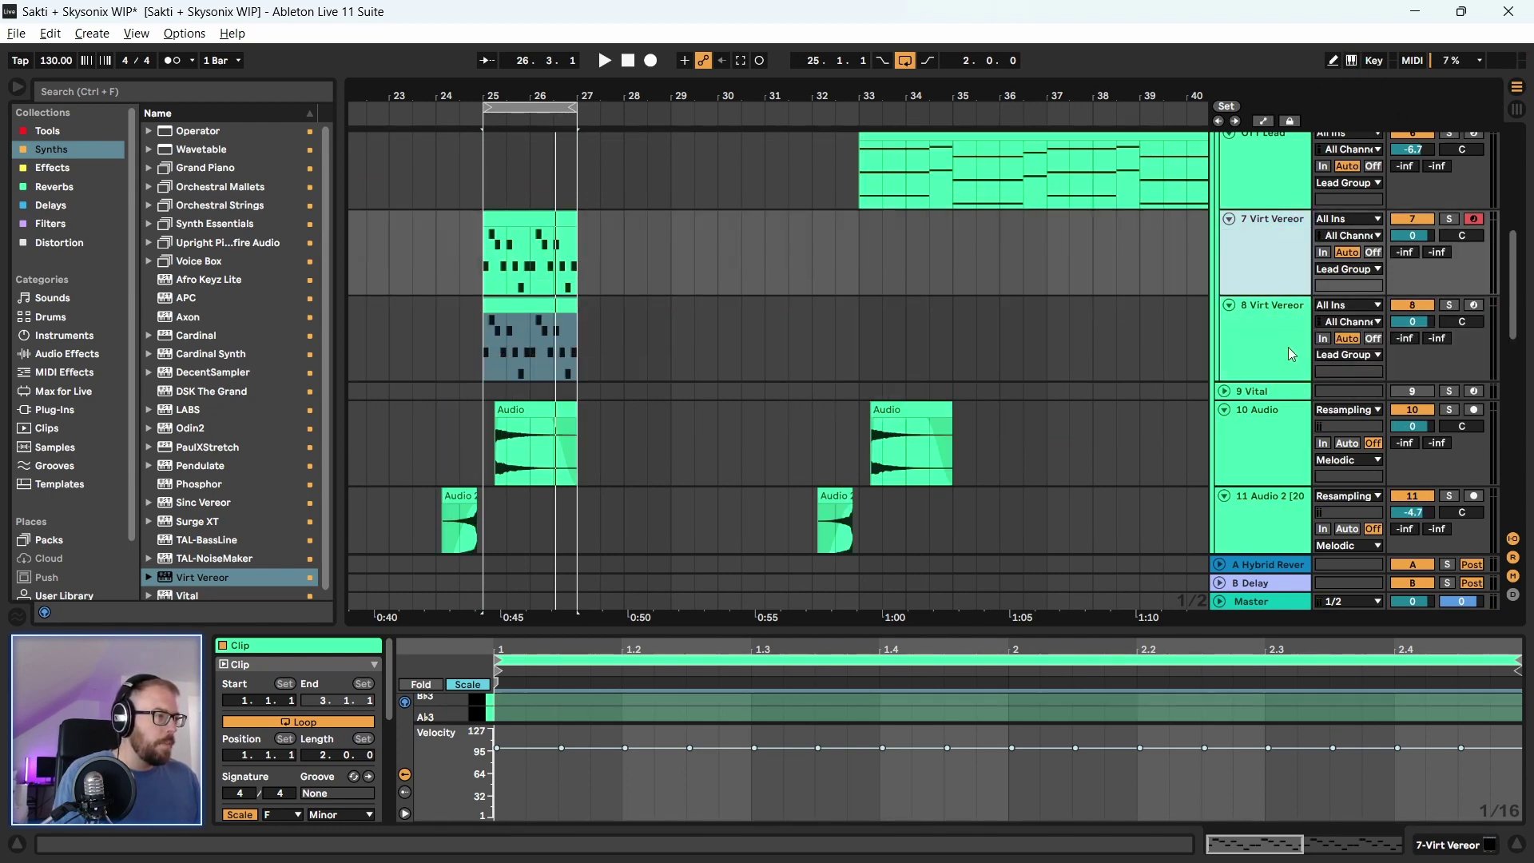
Solo the Lead Group and audition the two layered Virt Vereor tracks with the lead
scroll(1277, 349, up, 5)
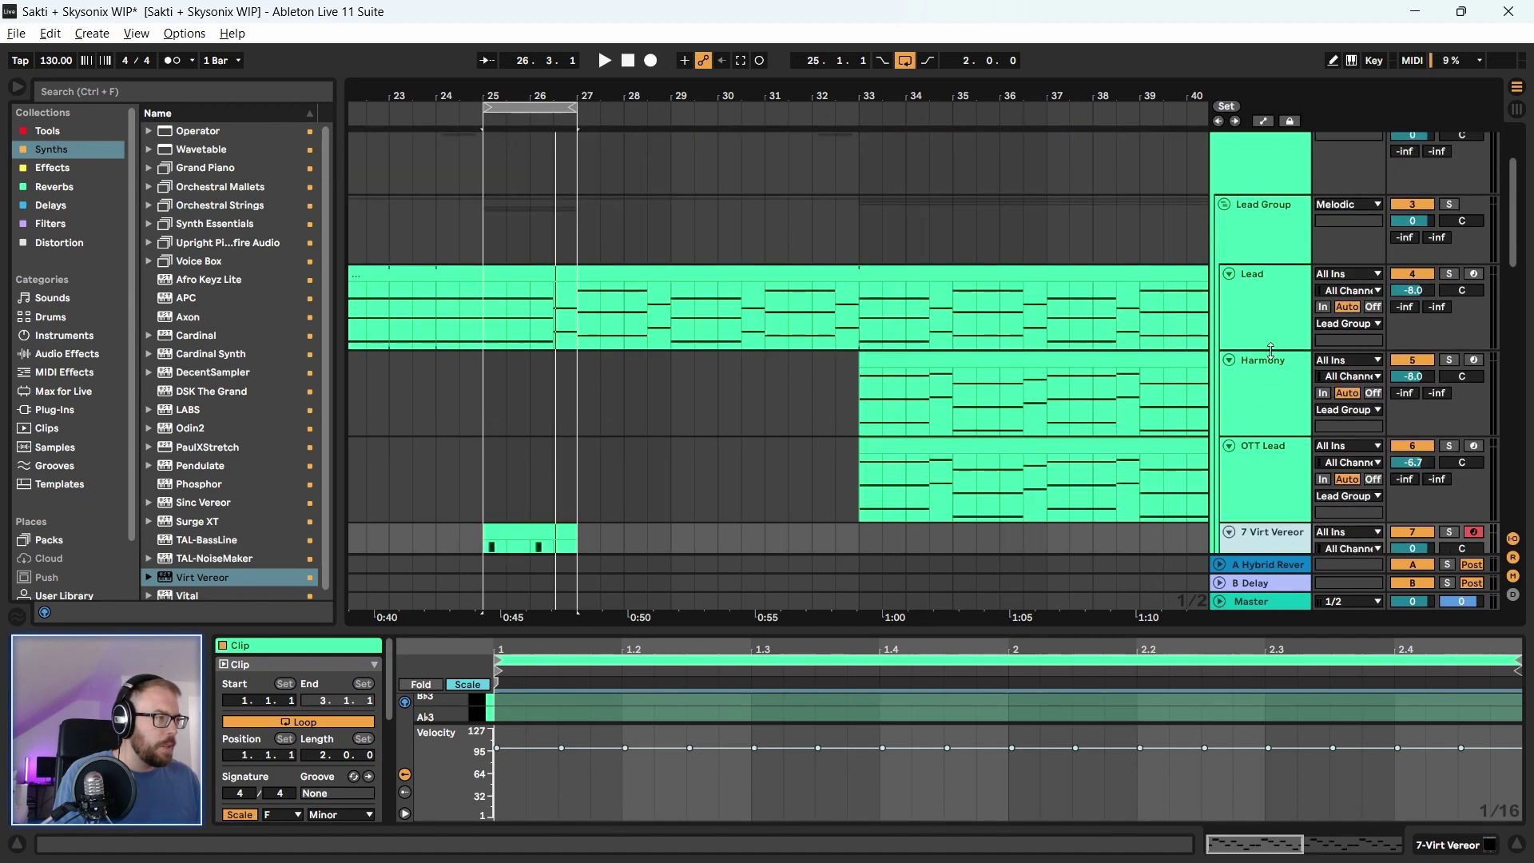
scroll(1270, 352, down, 3)
scroll(1270, 351, up, 3)
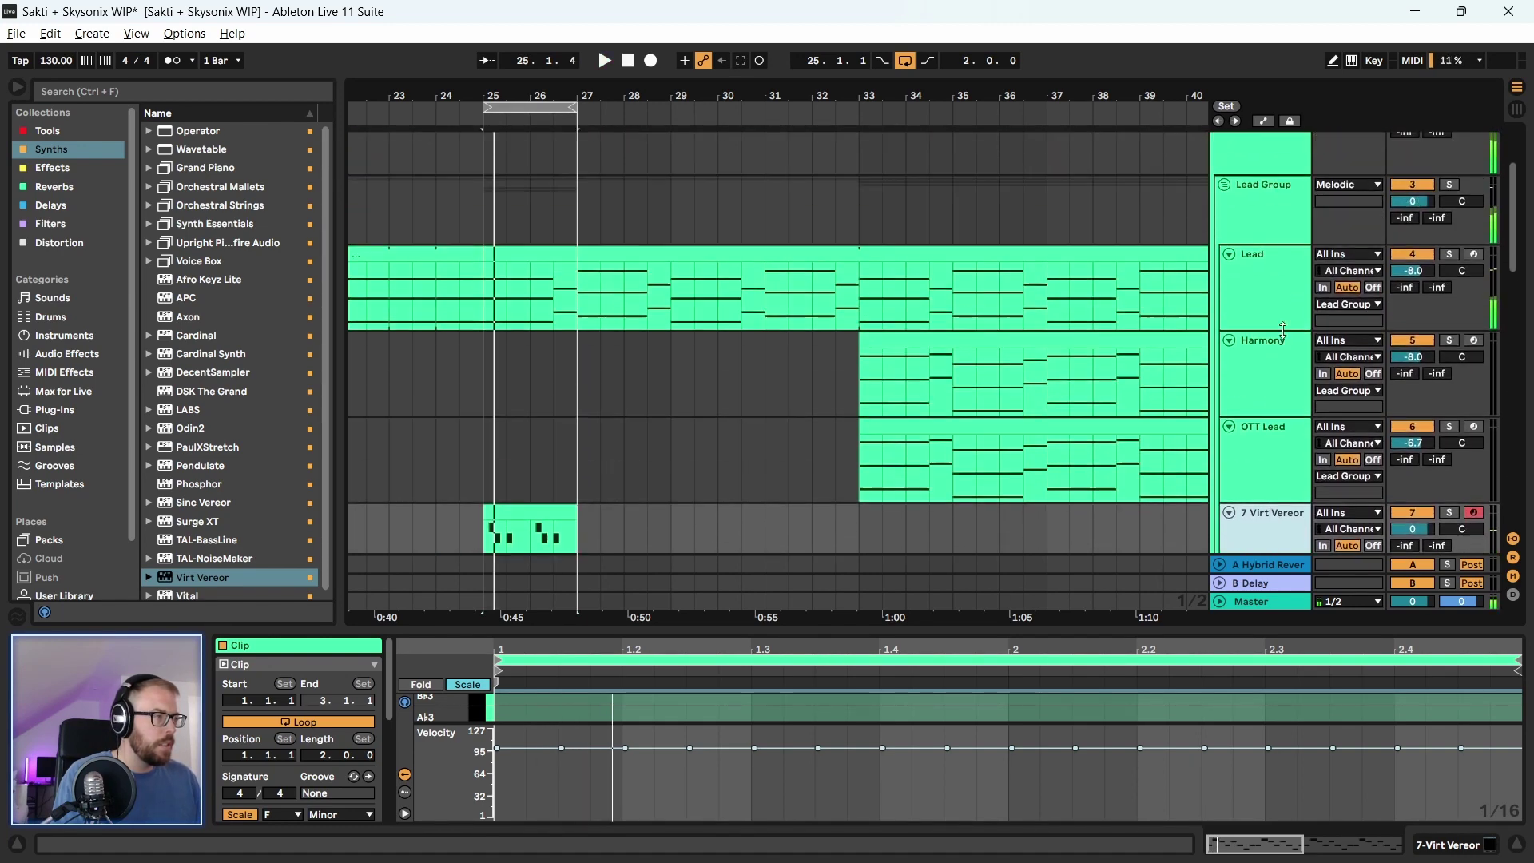
click(1450, 184)
key(space)
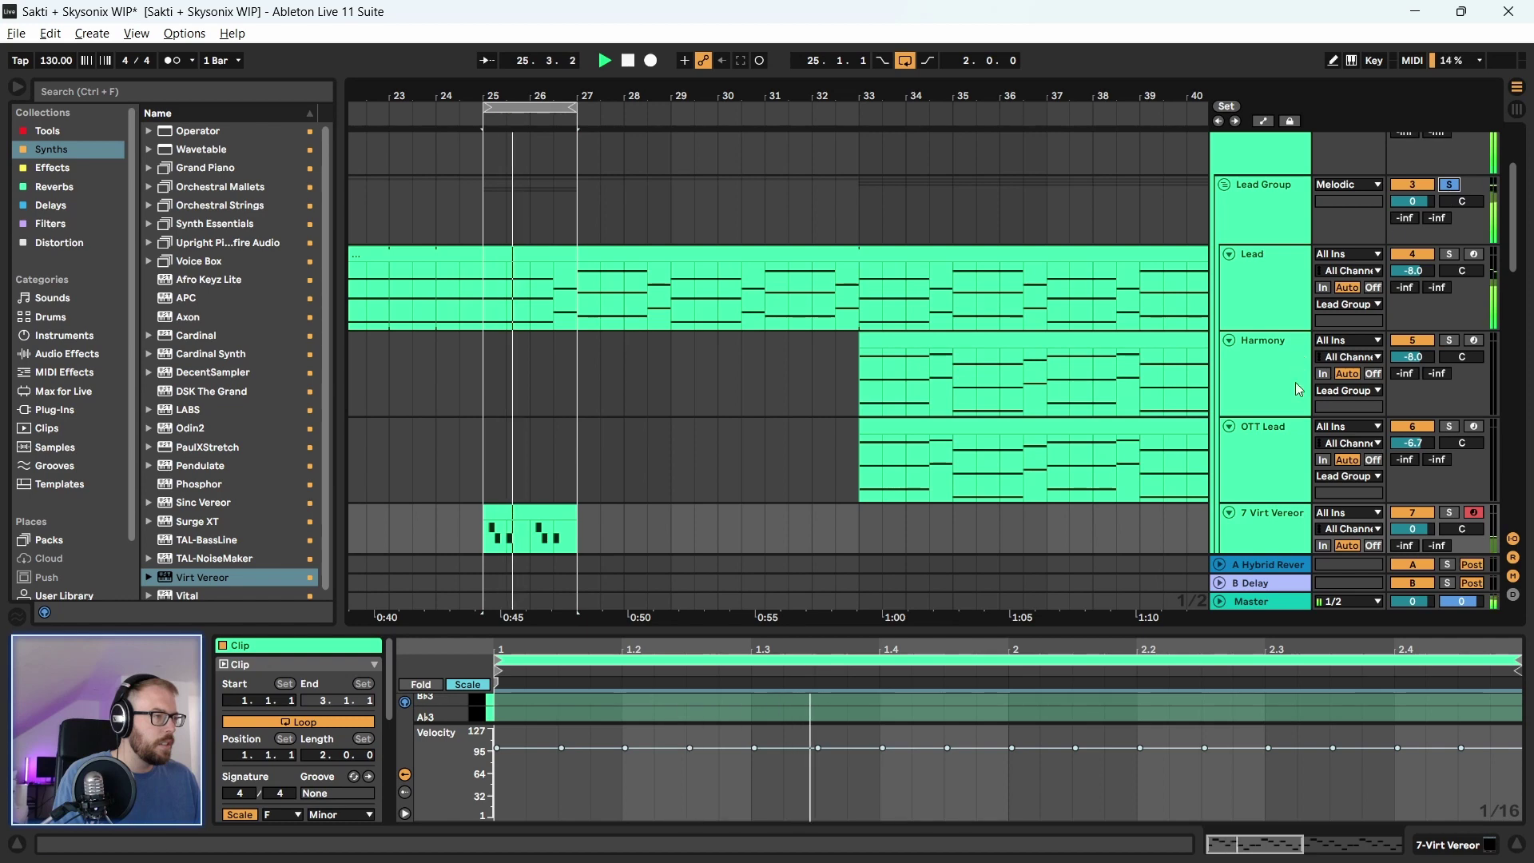
scroll(1264, 425, down, 3)
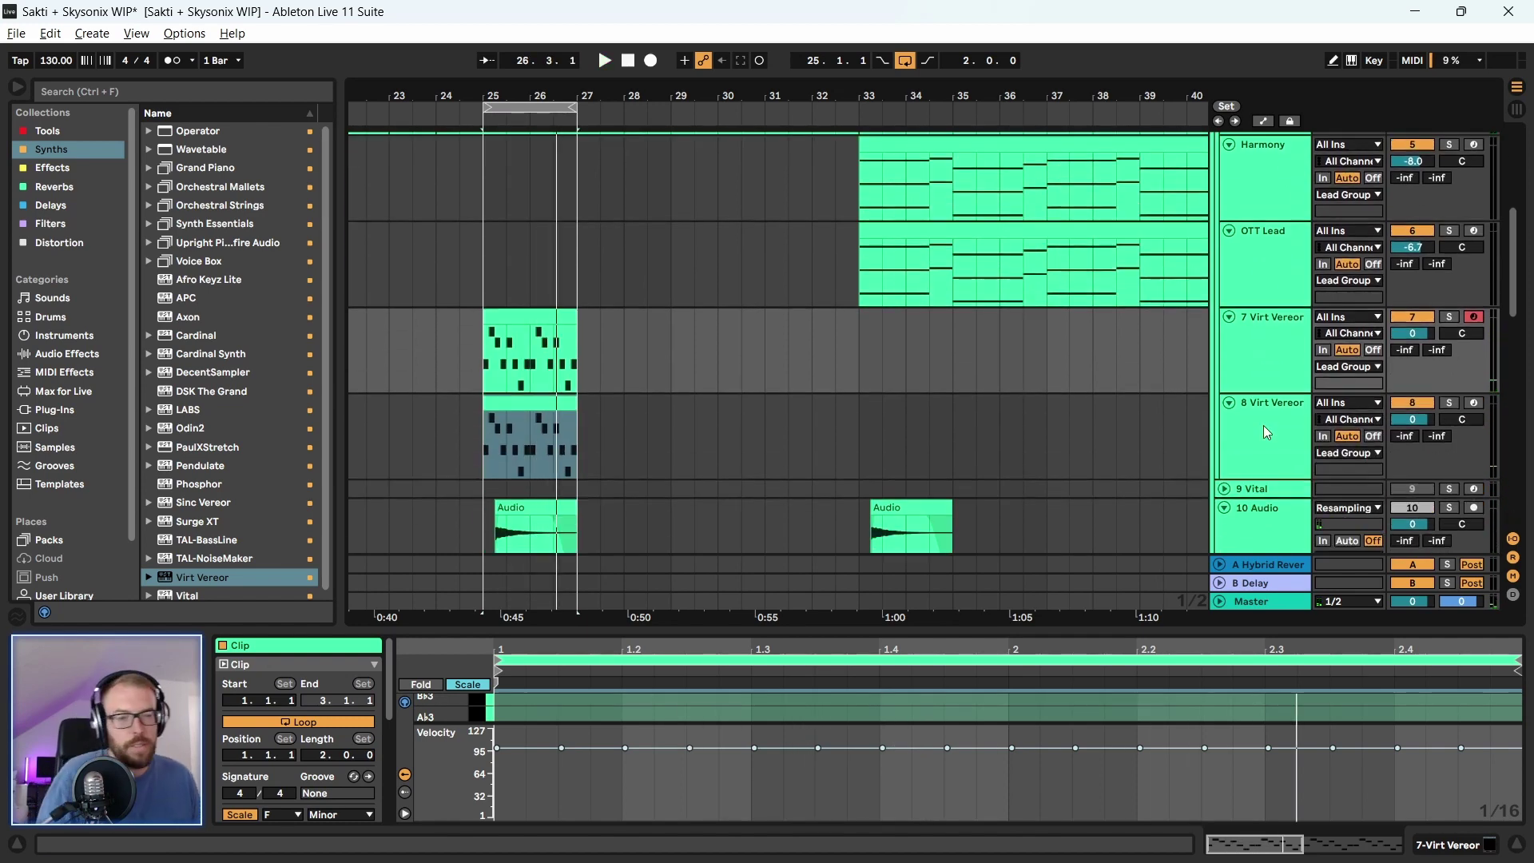
scroll(1263, 425, down, 2)
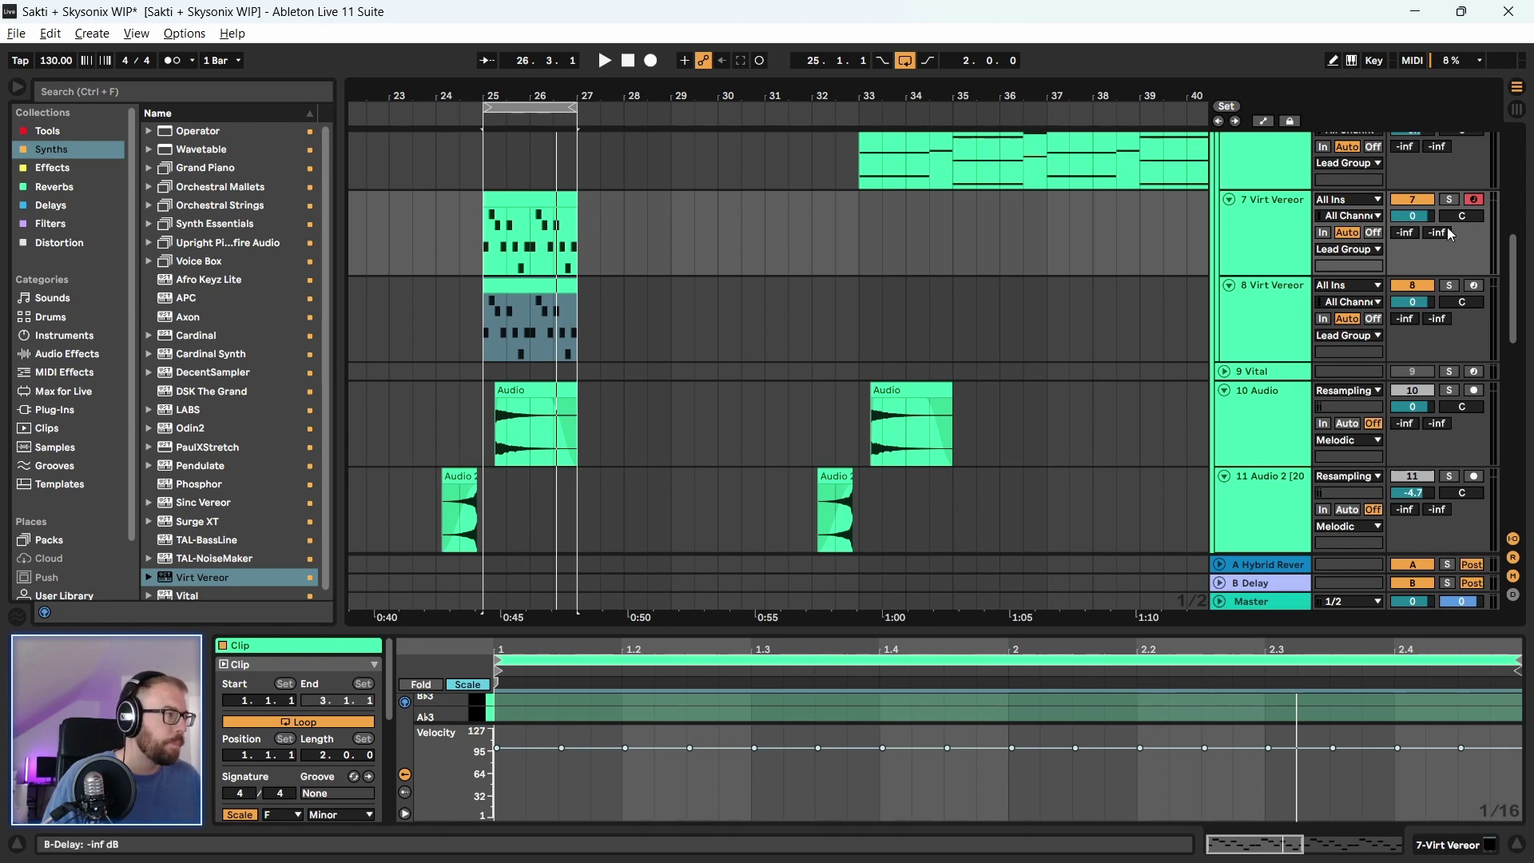
Show the track delay controls, then pan the original Virt Vereor track to 50L and its duplicate to 50R
scroll(1188, 349, up, 6)
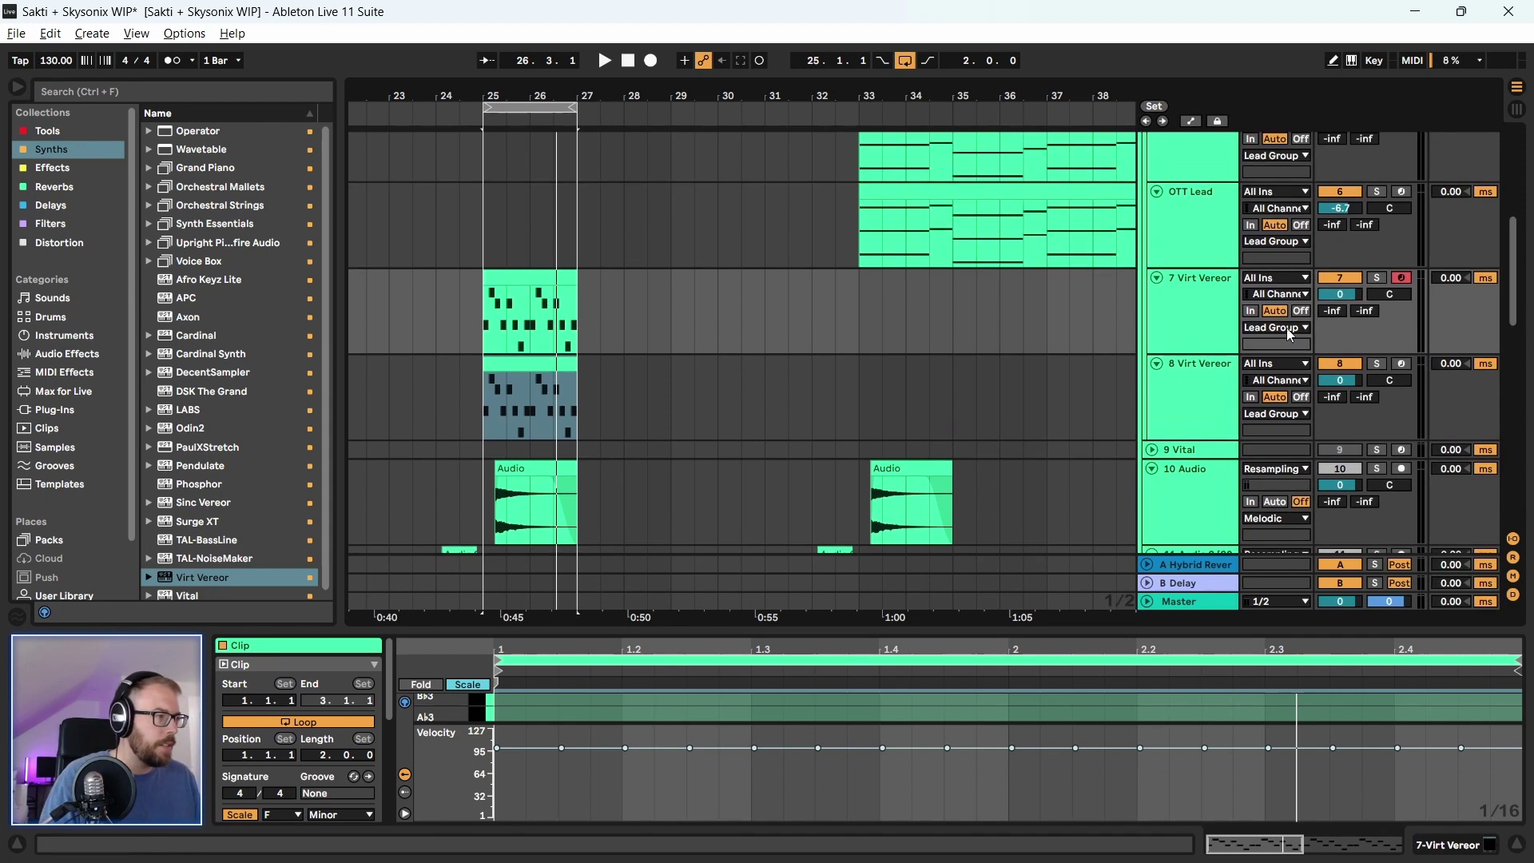
click(1188, 210)
click(1187, 199)
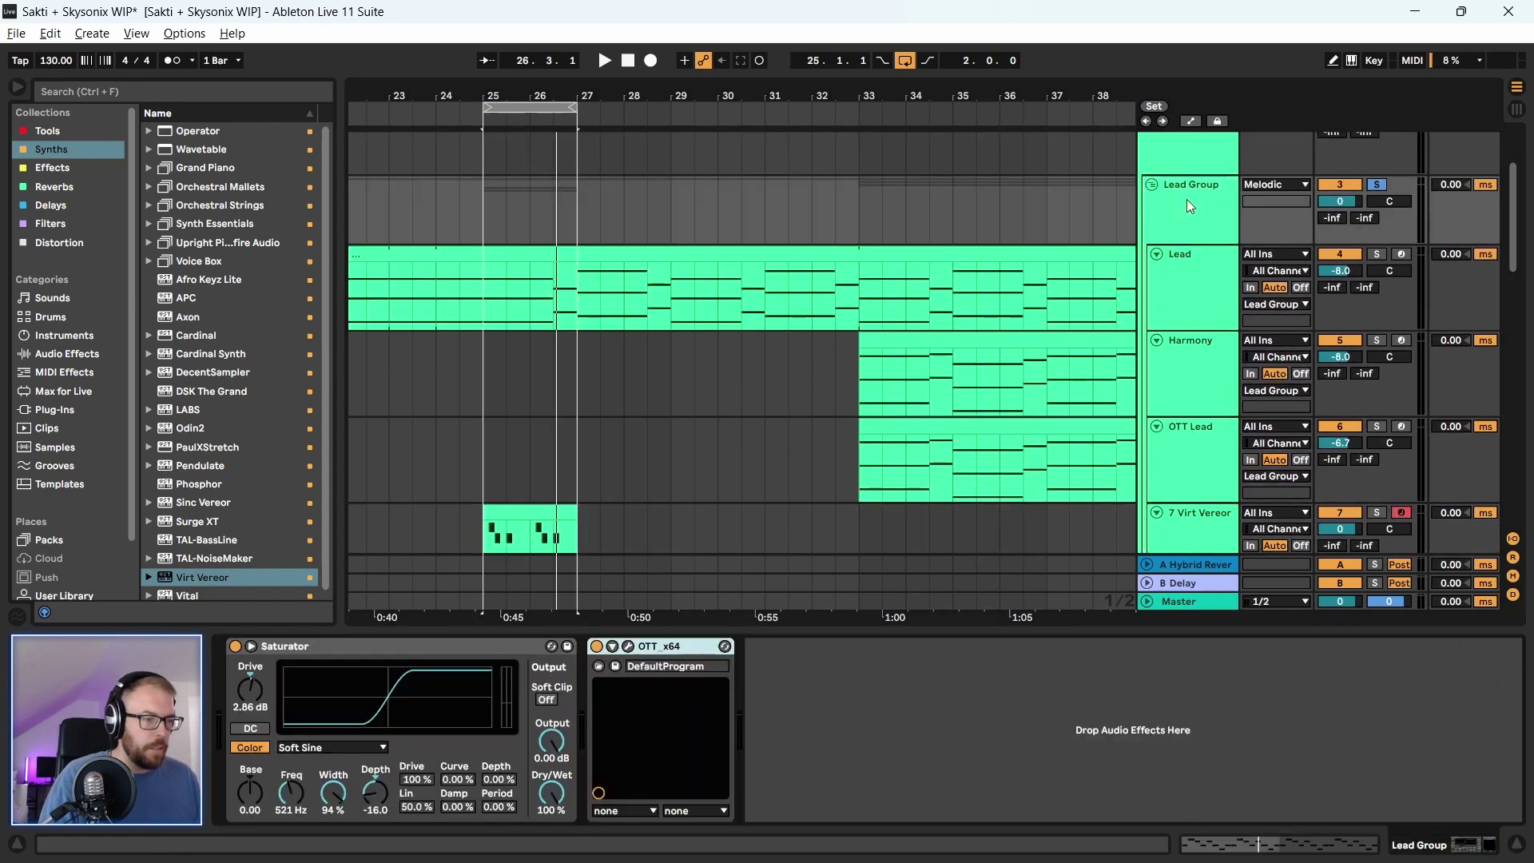
scroll(1186, 319, down, 4)
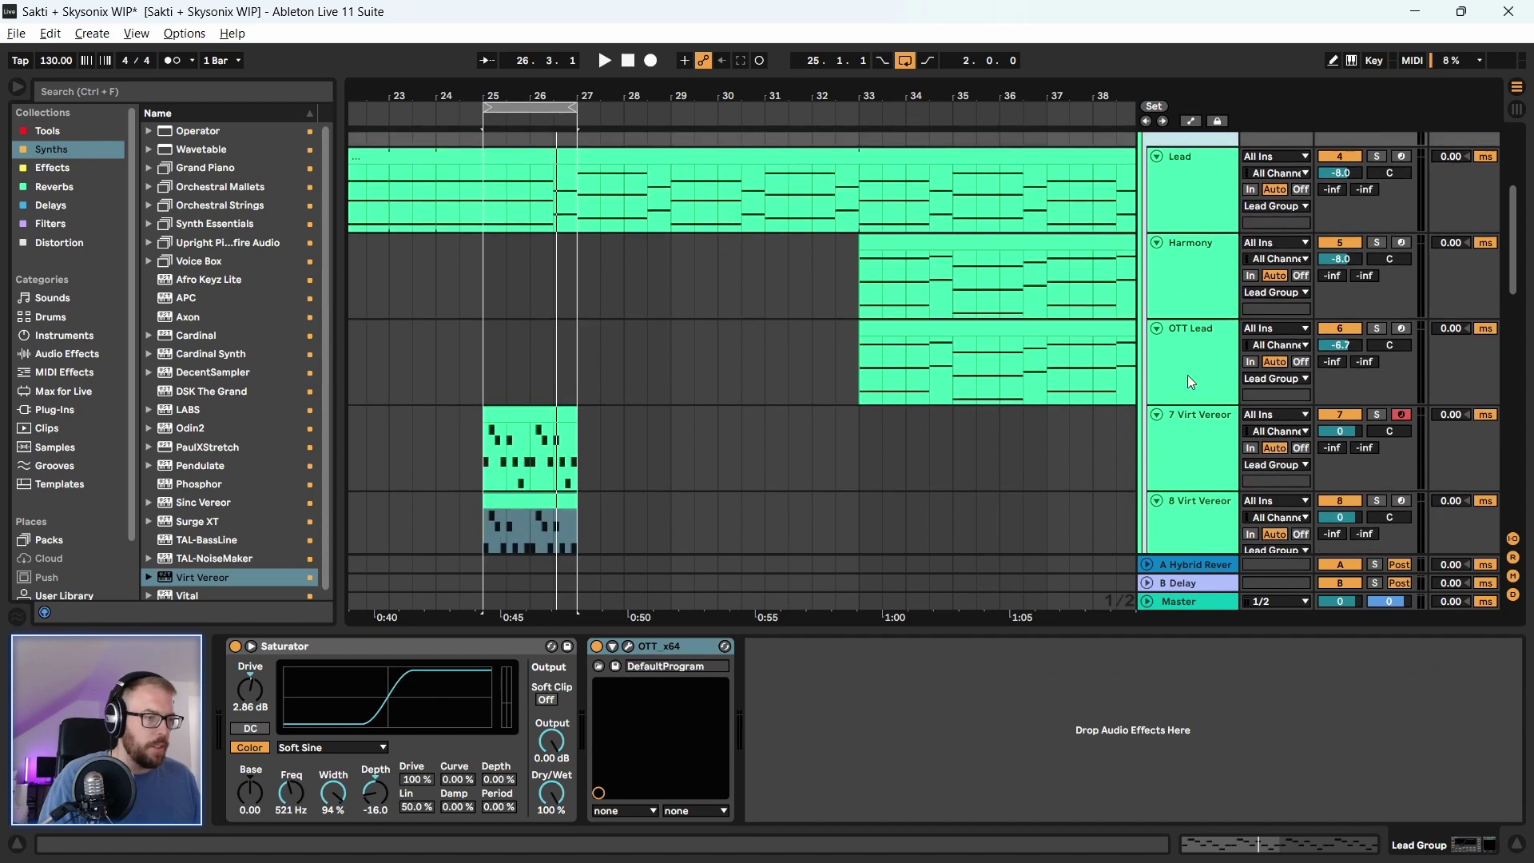
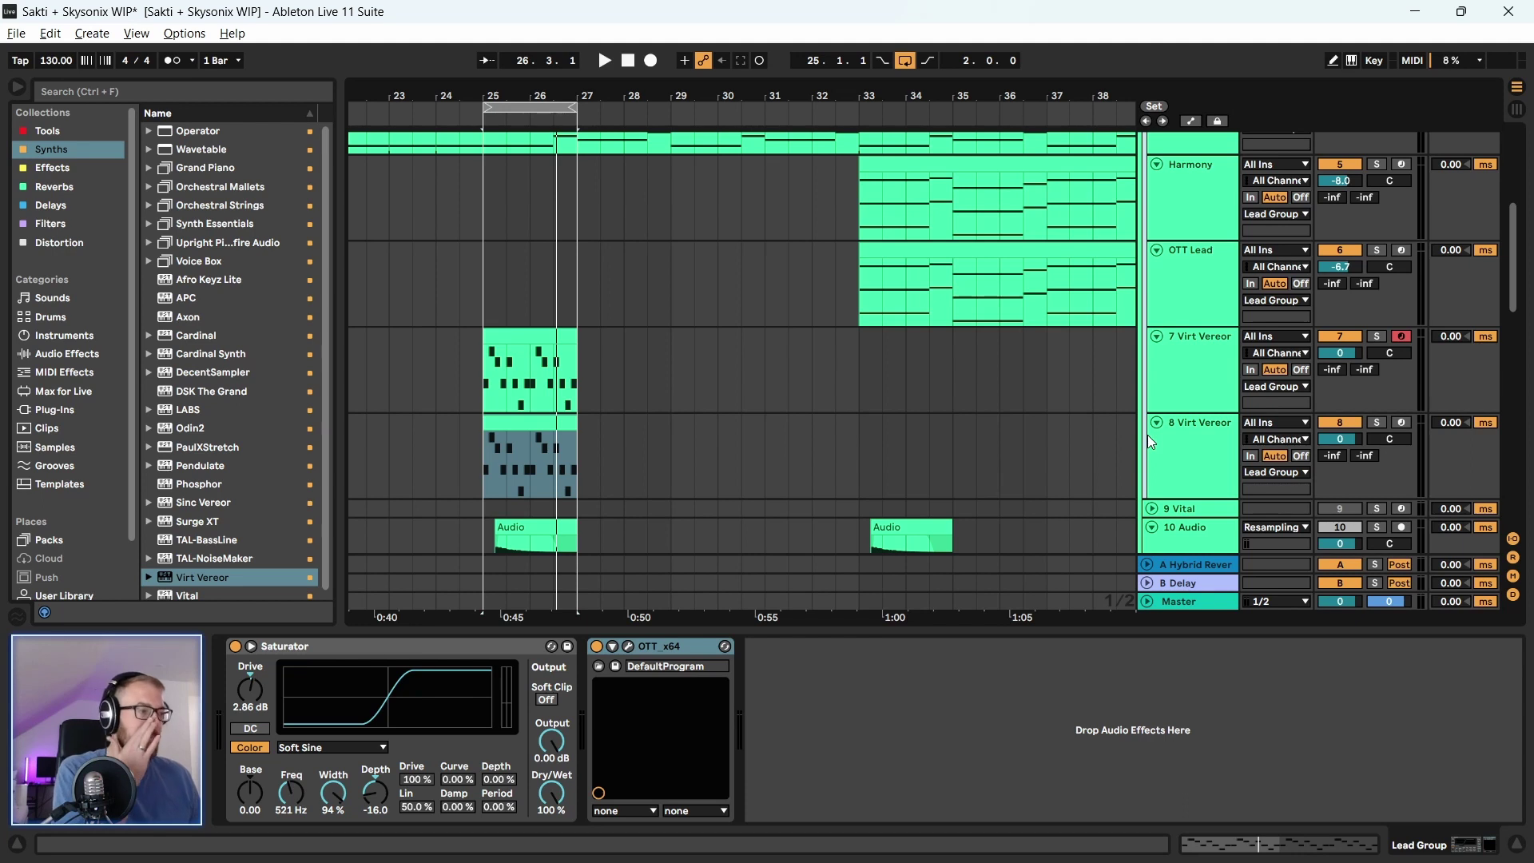
click(1187, 382)
click(1207, 459)
click(1191, 362)
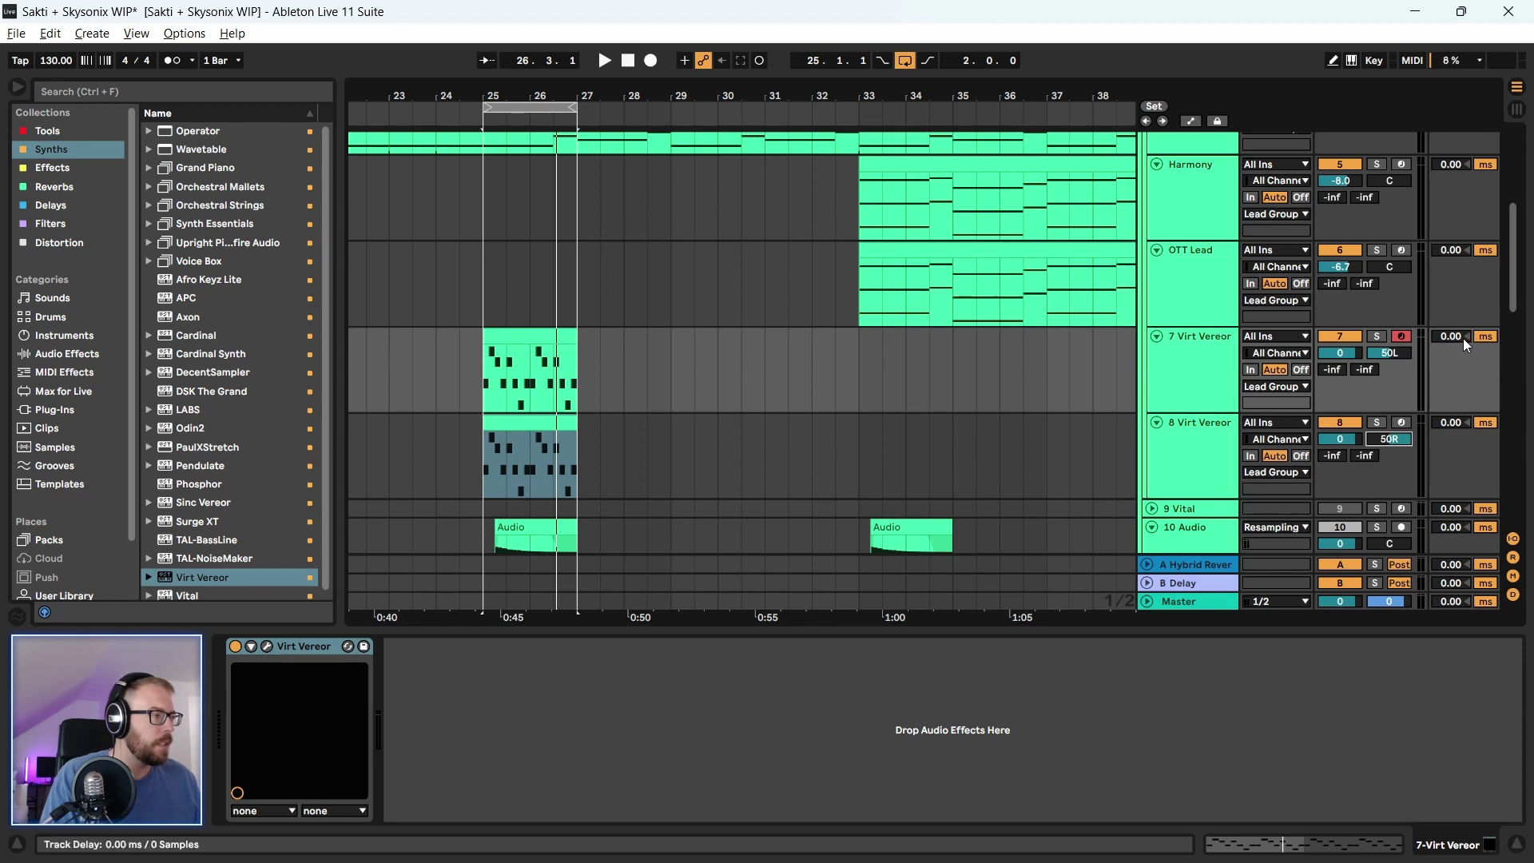
Set the track delay of the left-panned Virt Vereor track to -10 ms during playback
key(space)
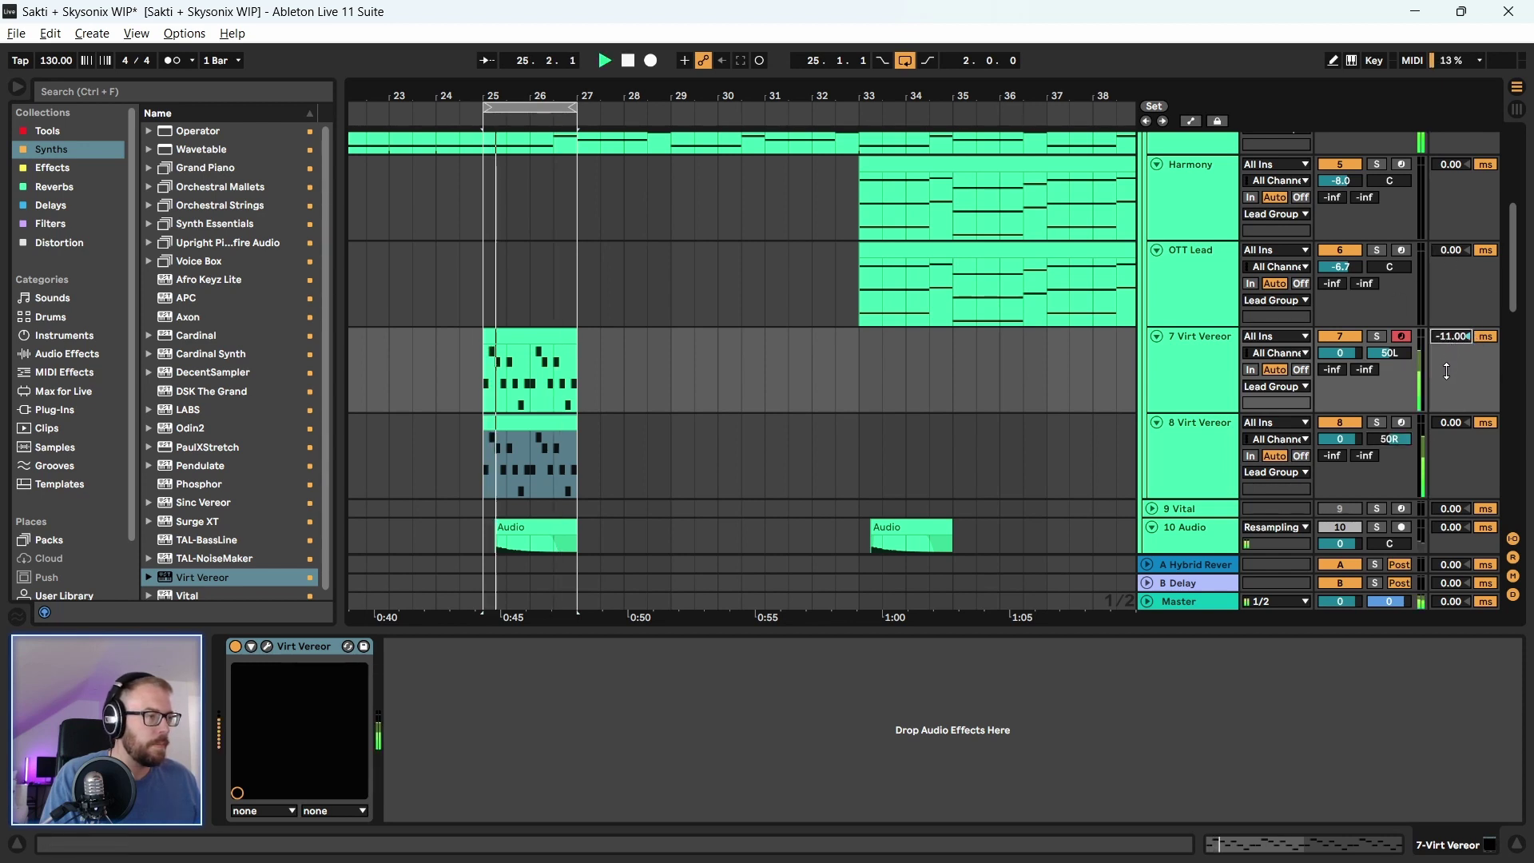
drag(1453, 352, 1460, 343)
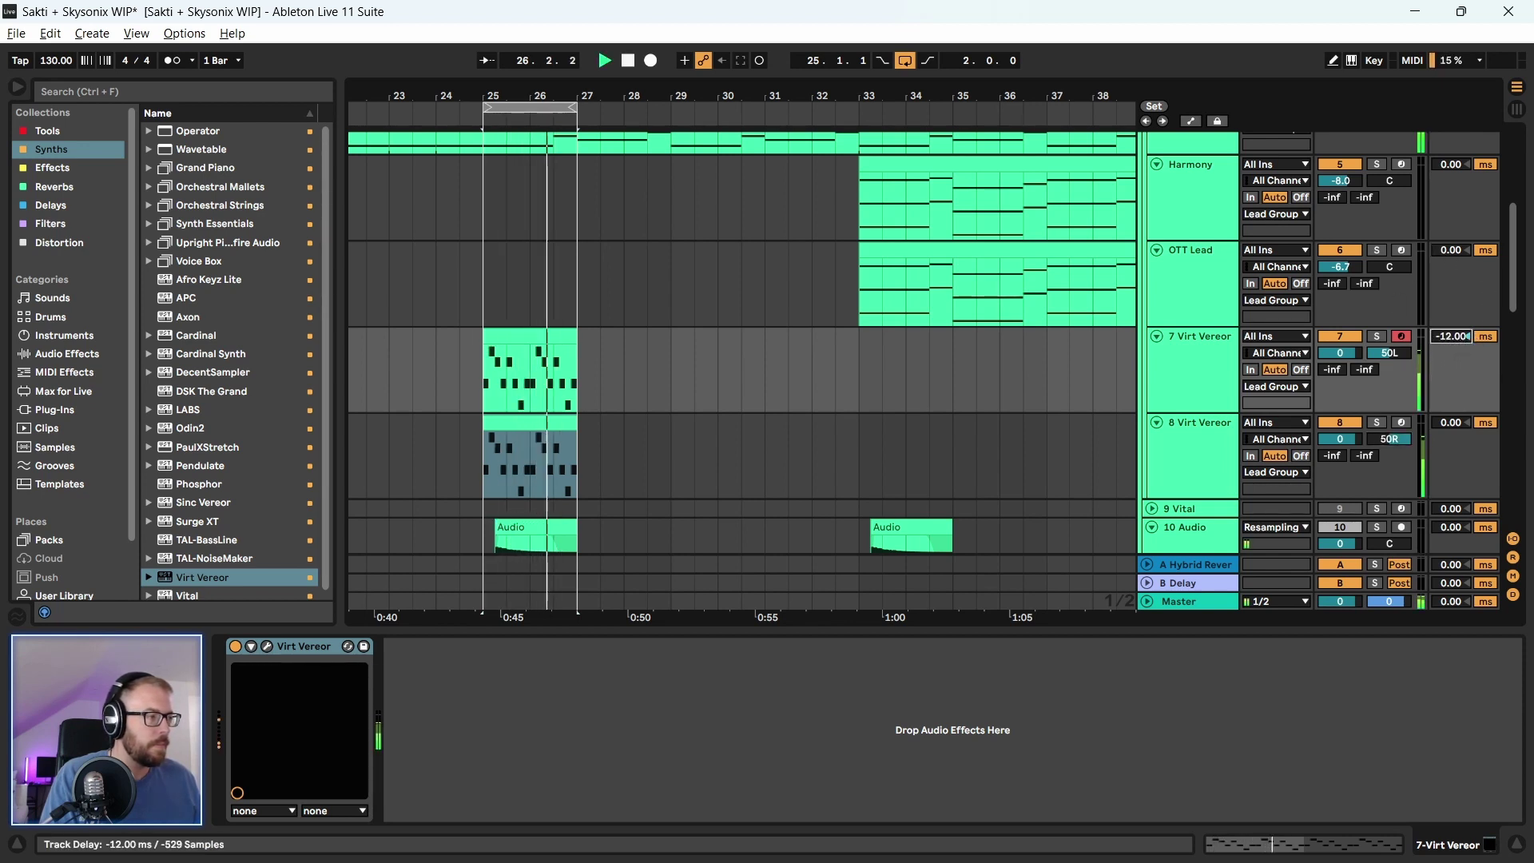
click(1213, 359)
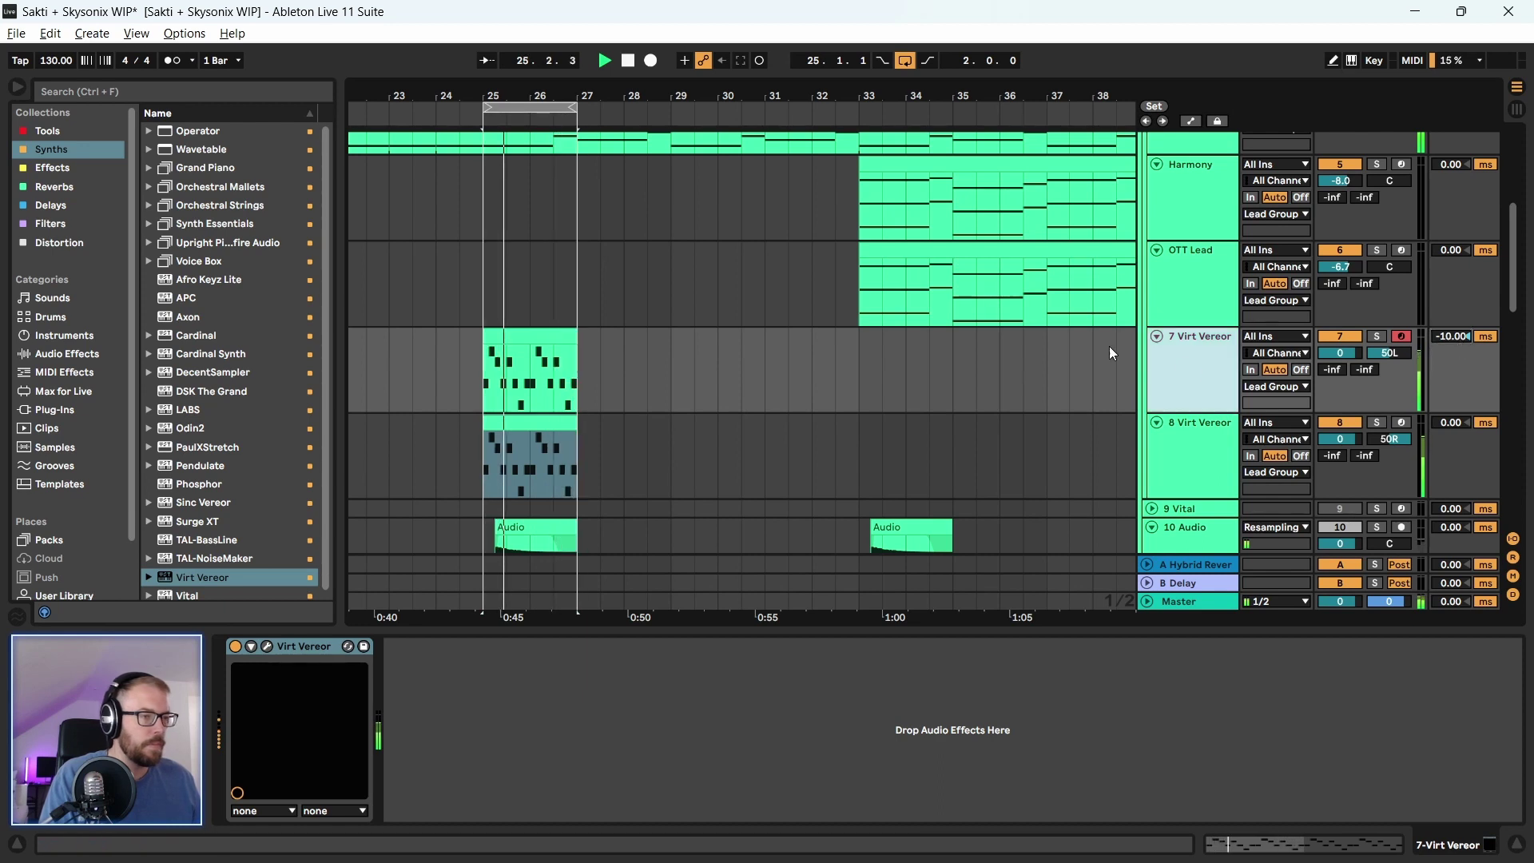
Extend both Virt Vereor clips to bar 33 and play them with the arrangement loop turned off
click(537, 367)
drag(531, 376, 553, 276)
key(space)
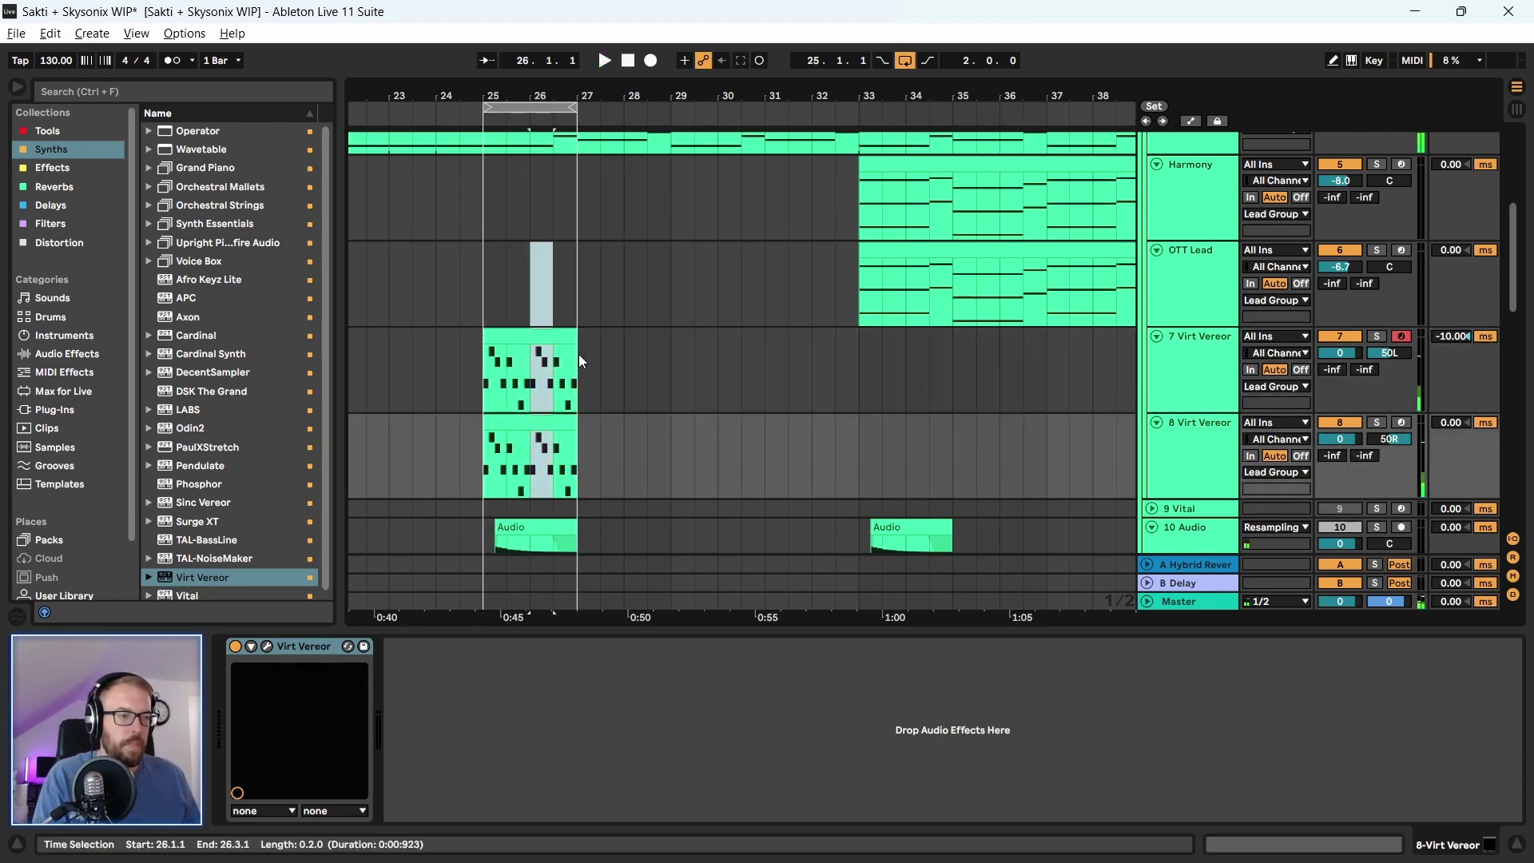
drag(580, 353, 392, 439)
drag(579, 415, 859, 429)
key(space)
key(ctrl+l)
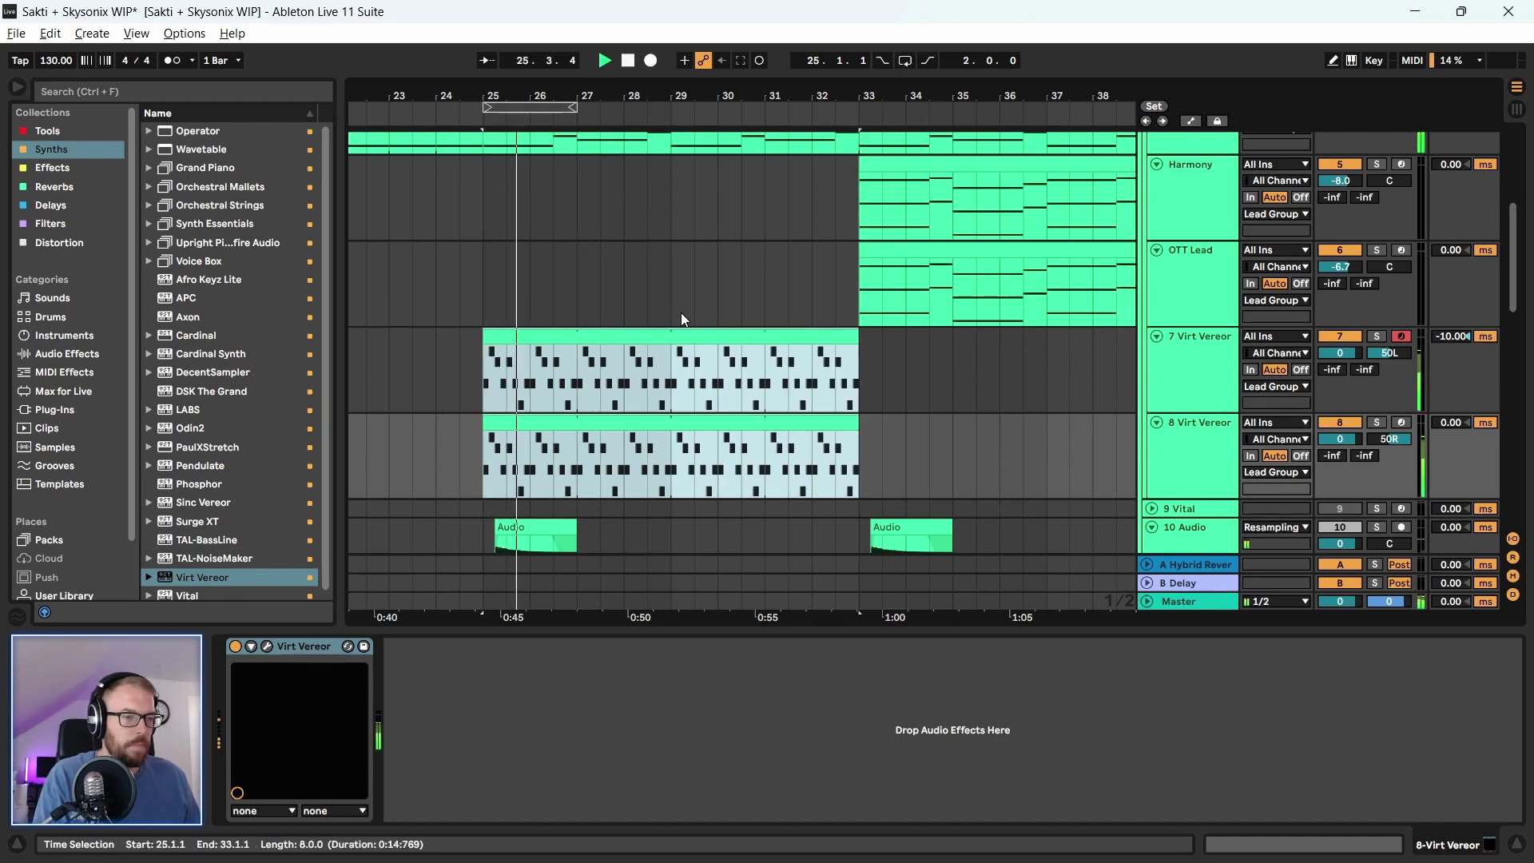
Lower the volume of both Virt Vereor tracks together to -1.9 dB while listening to the section
scroll(707, 329, up, 1)
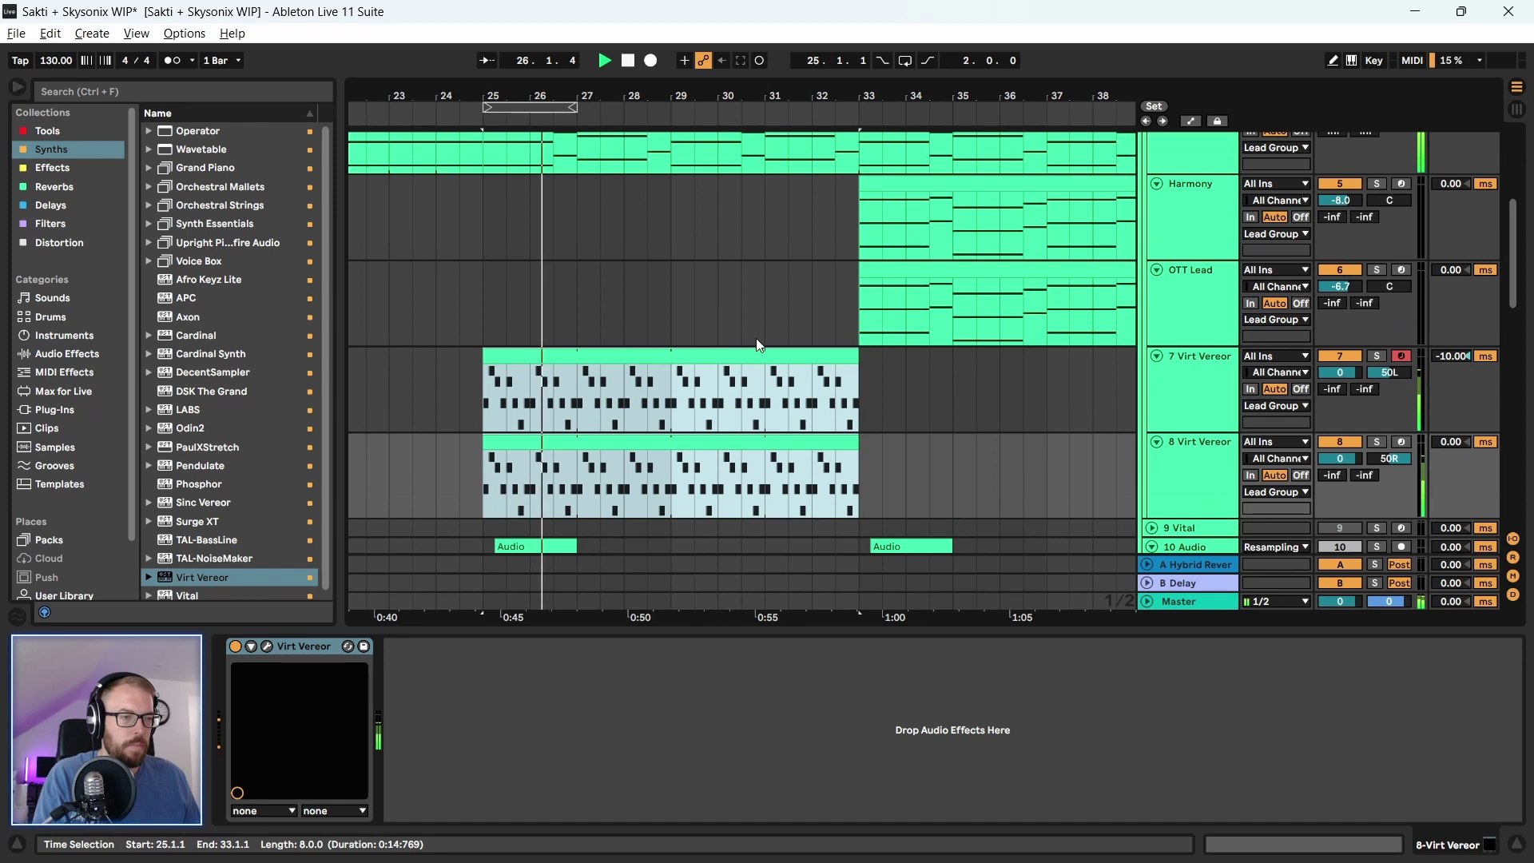
click(1223, 383)
drag(1347, 375, 1347, 385)
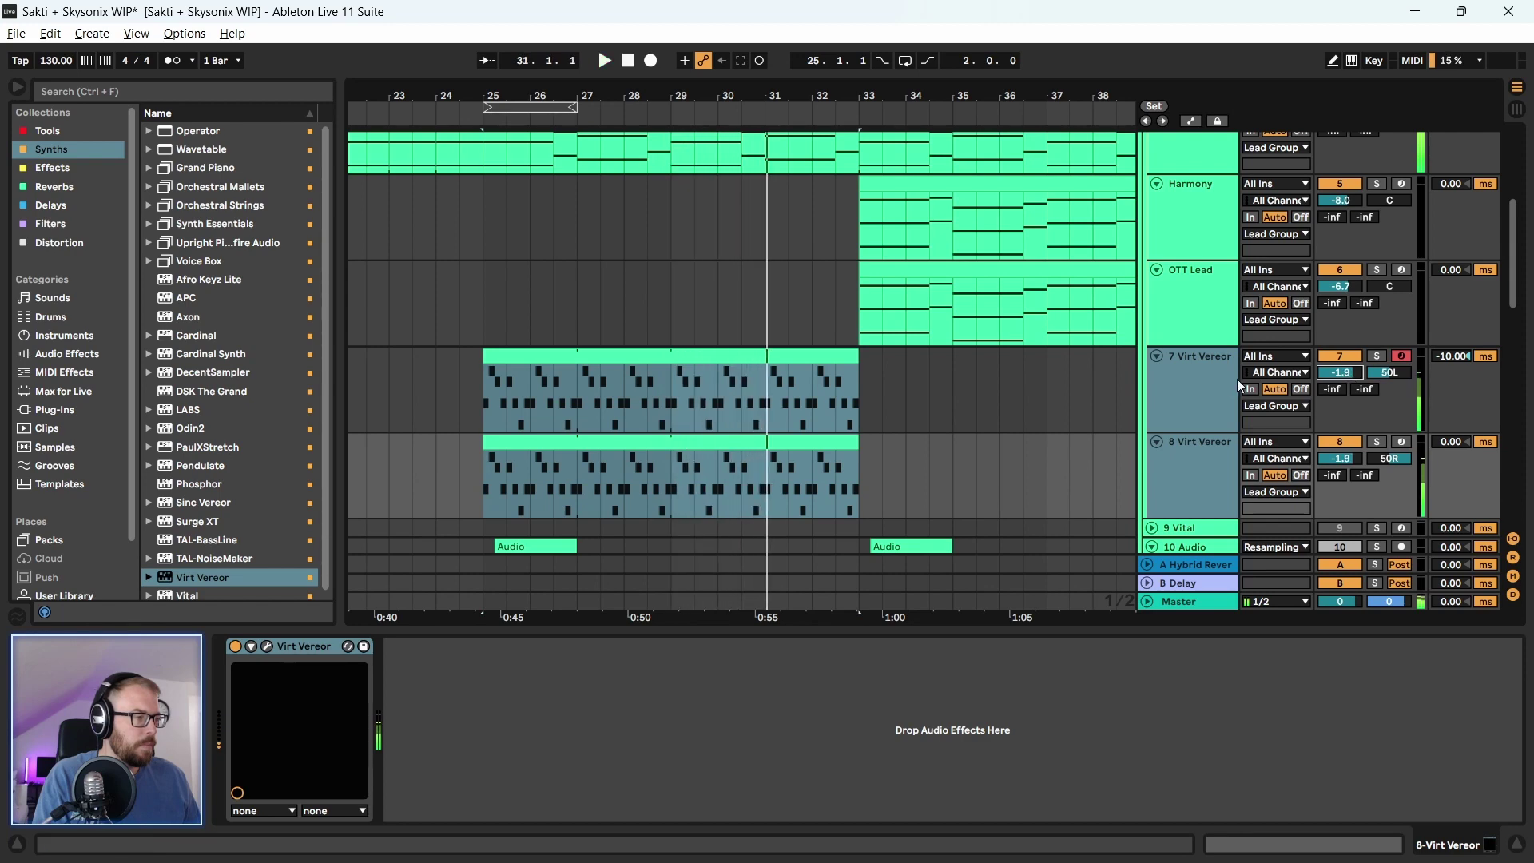
Group the two Virt Vereor tracks and name the group Plucks
click(1195, 382)
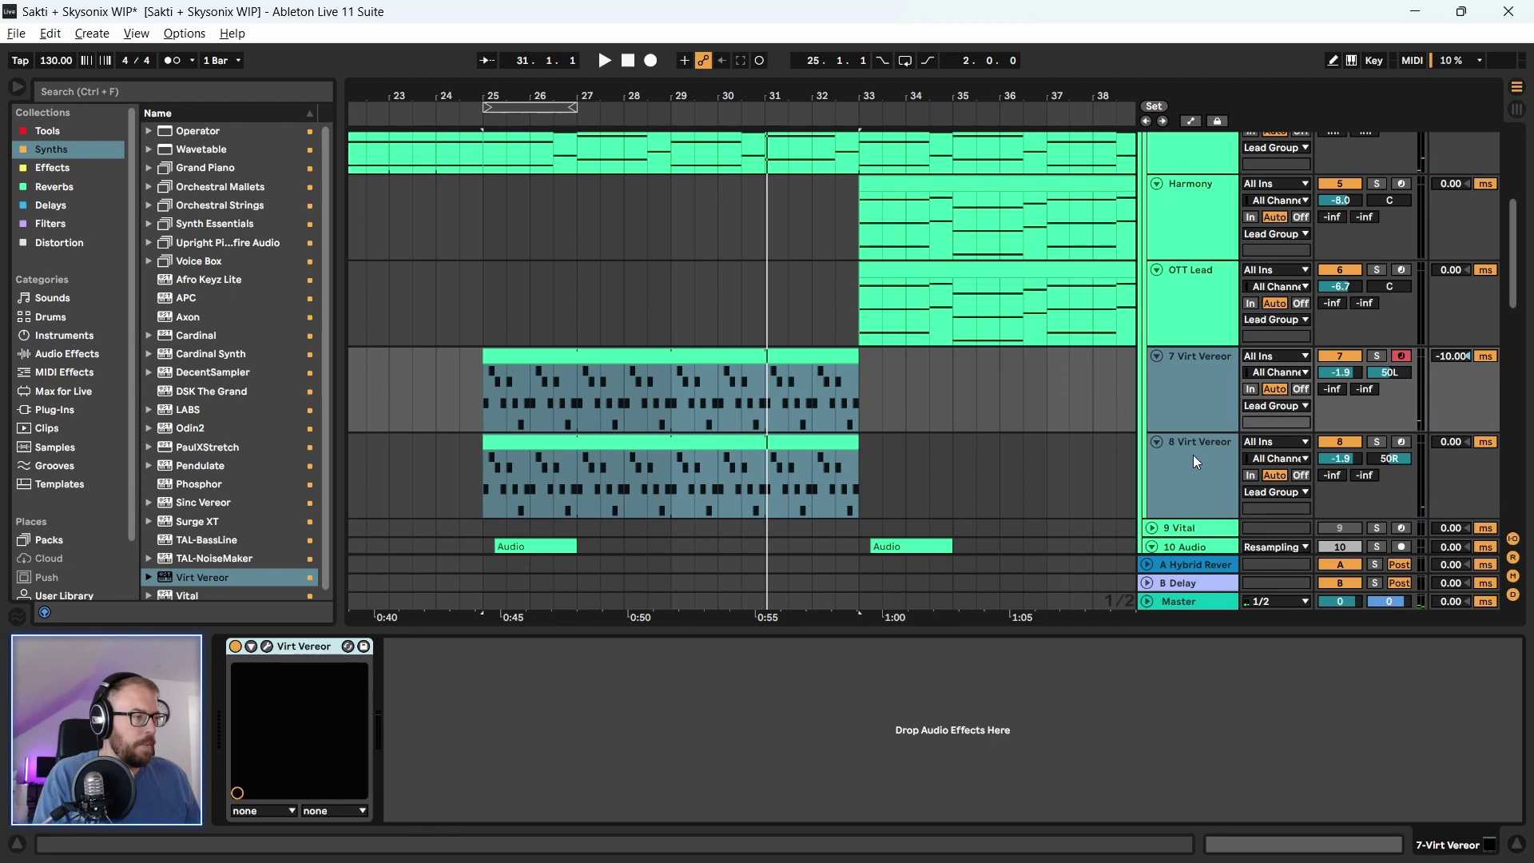
click(1193, 454)
click(1193, 380)
click(1203, 457)
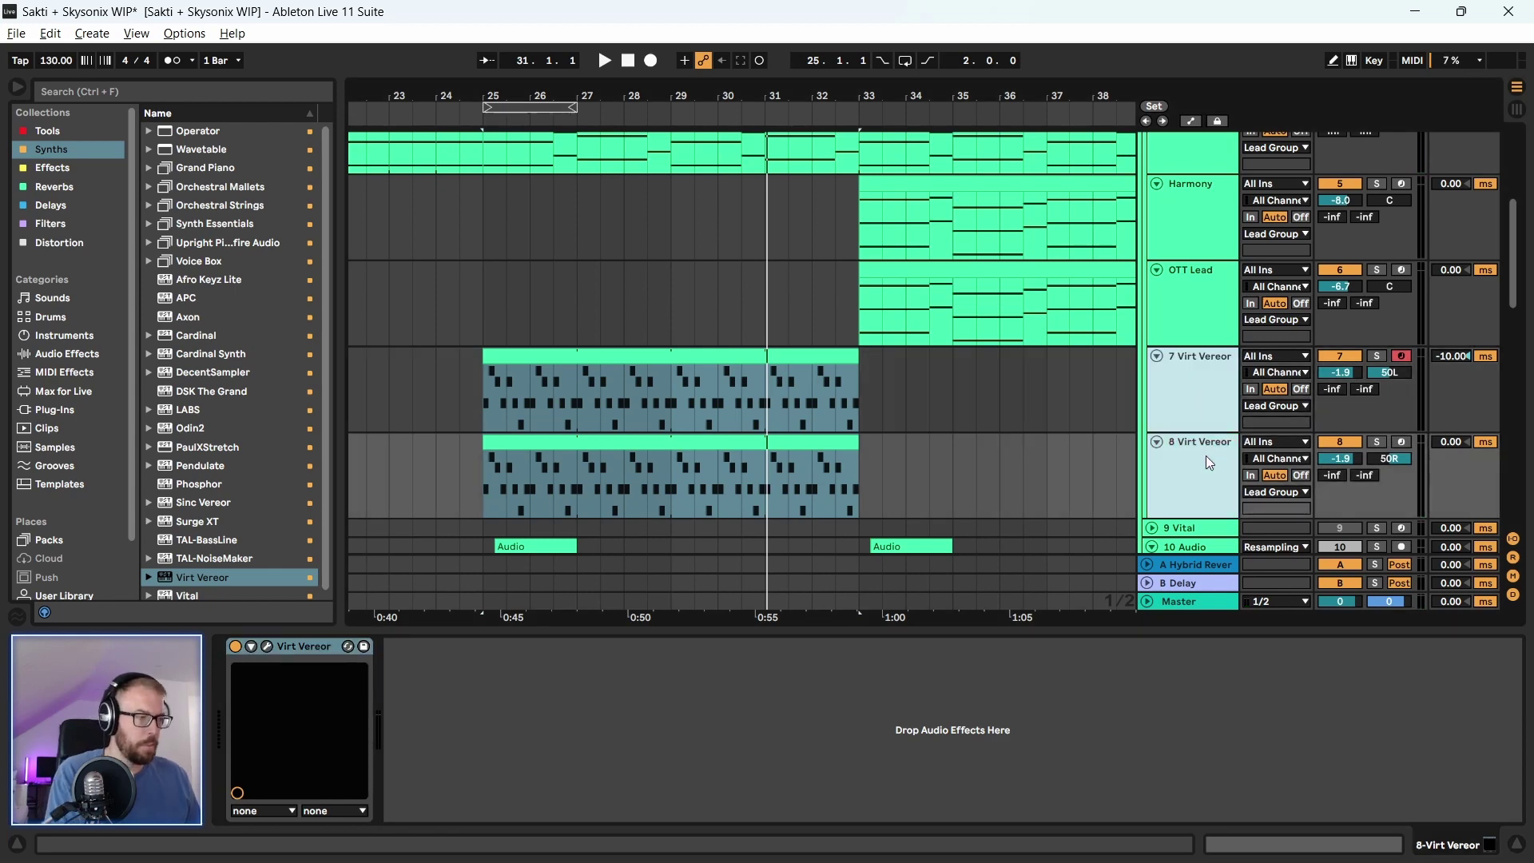
key(ctrl+g)
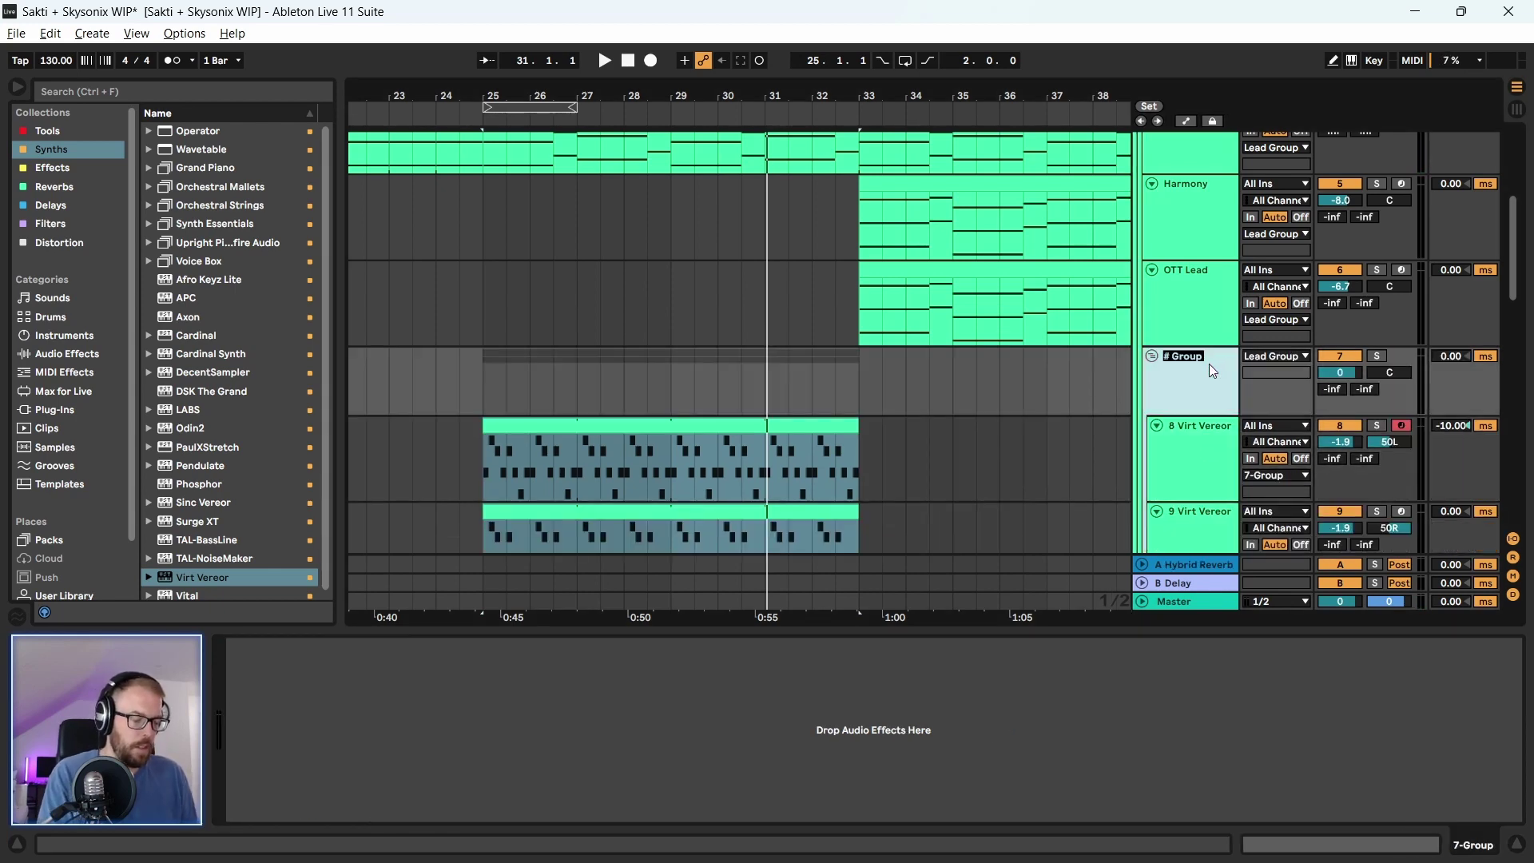
text(Plucks)
key(Return)
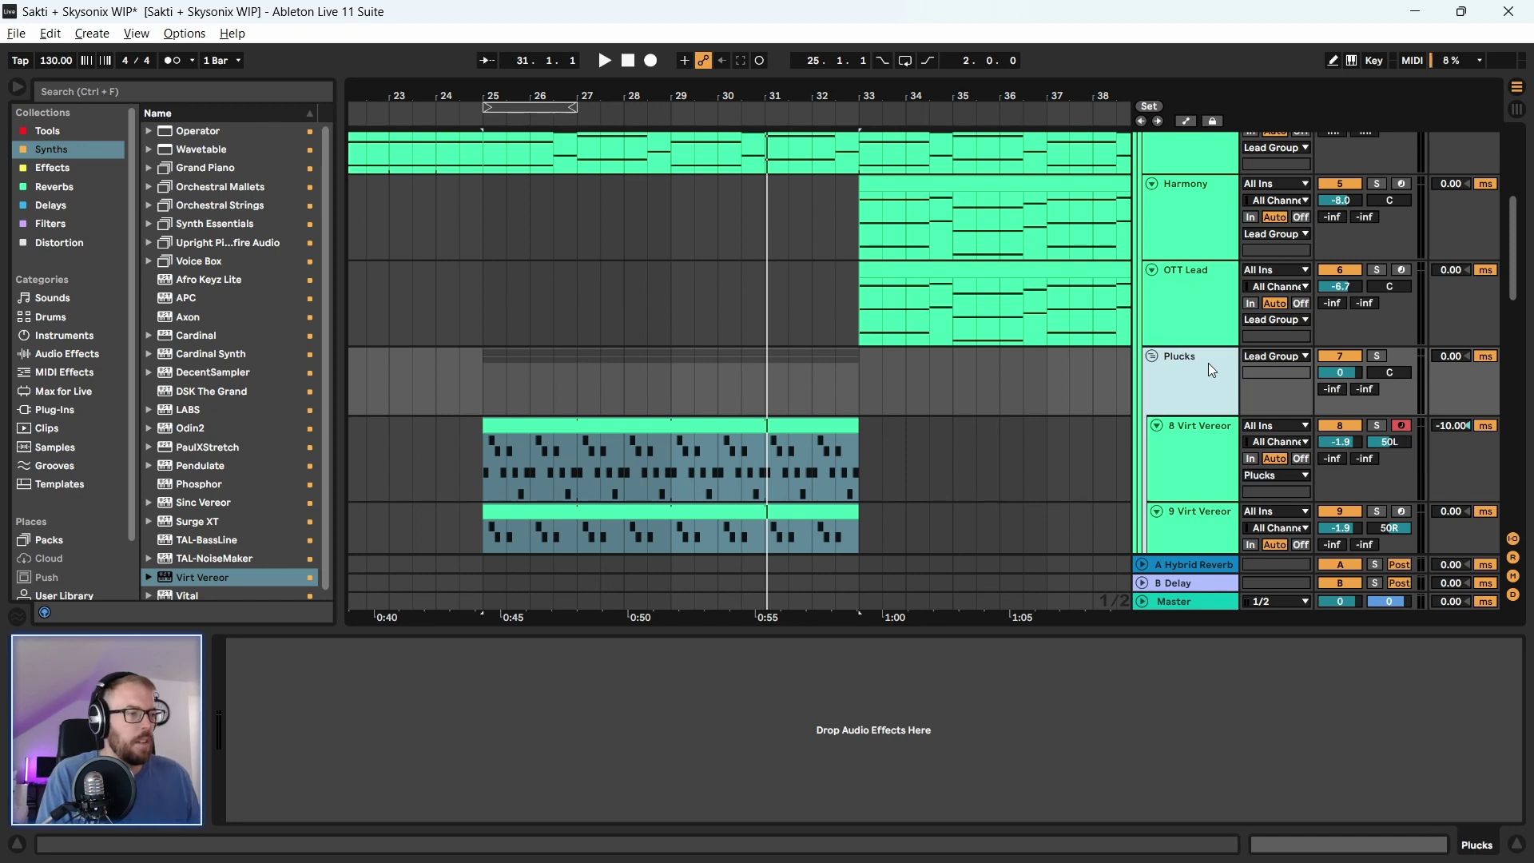
Add a Hybrid Reverb to the Plucks group, then solo the group and play it
click(67, 132)
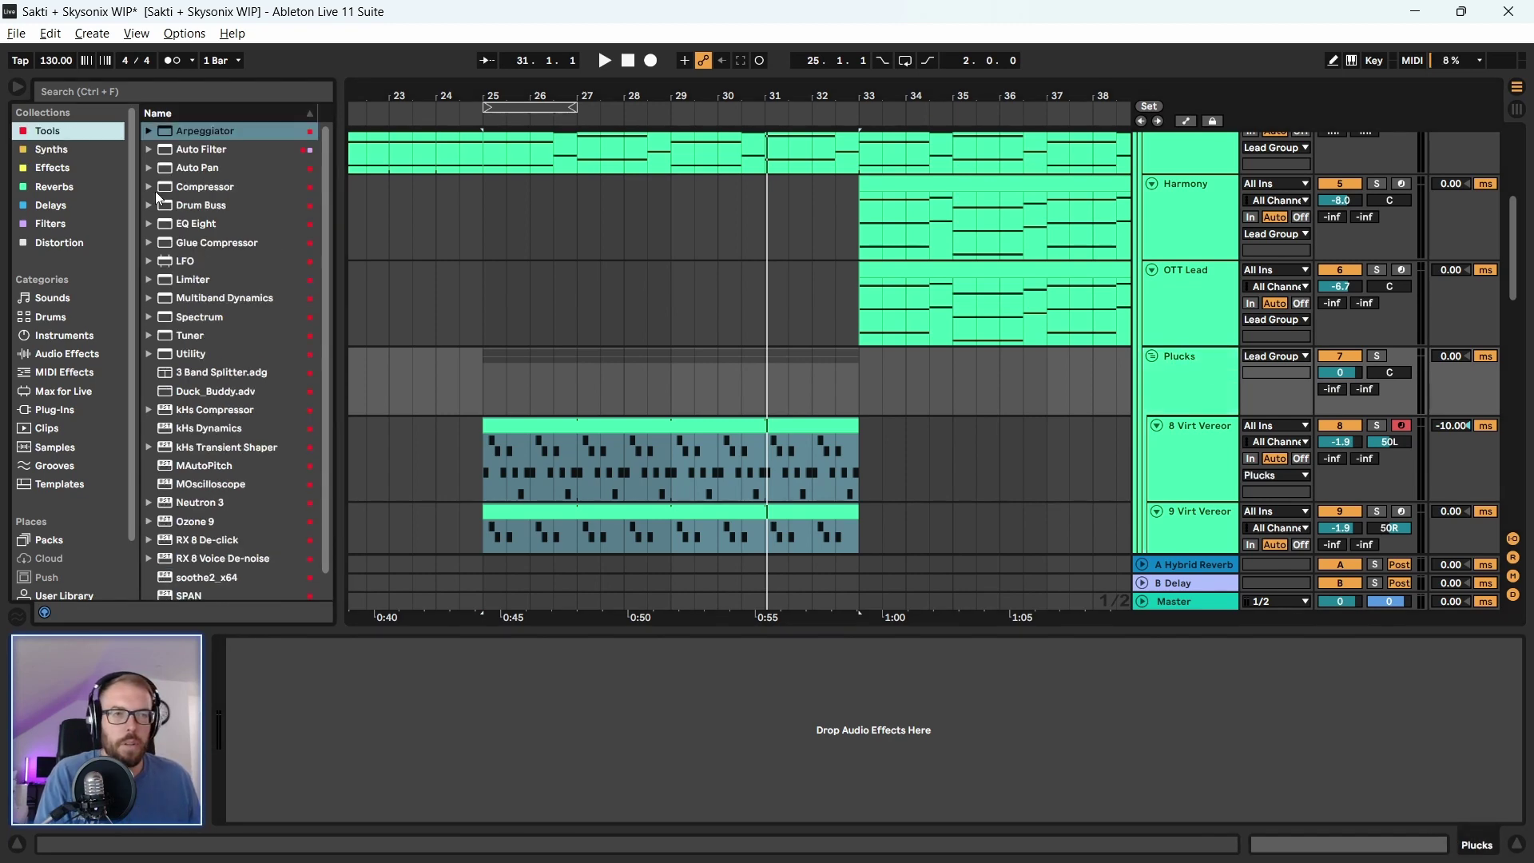
click(57, 185)
drag(205, 151, 381, 273)
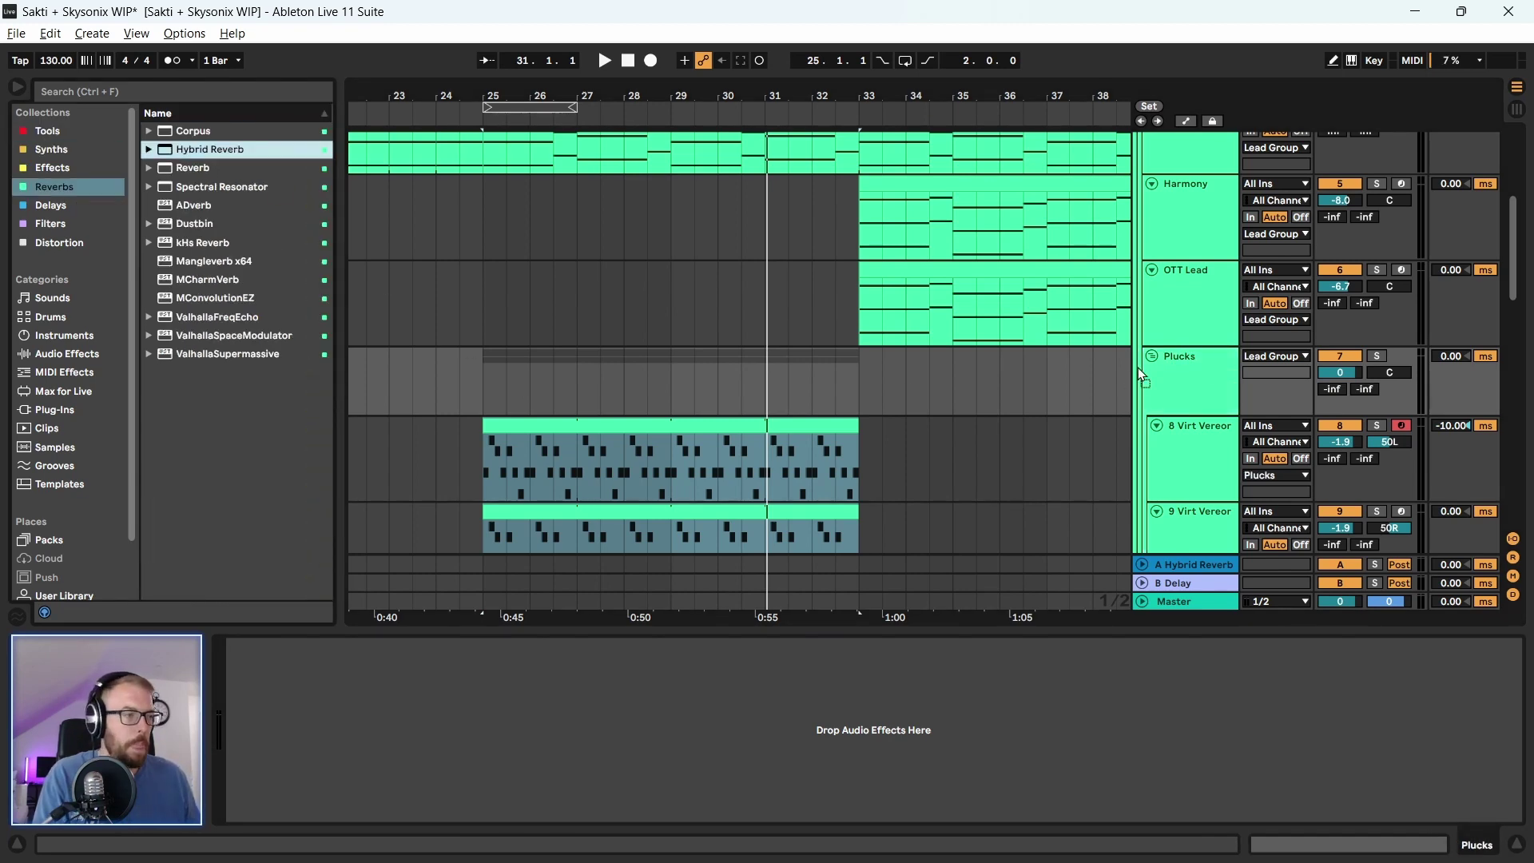
click(1377, 356)
key(space)
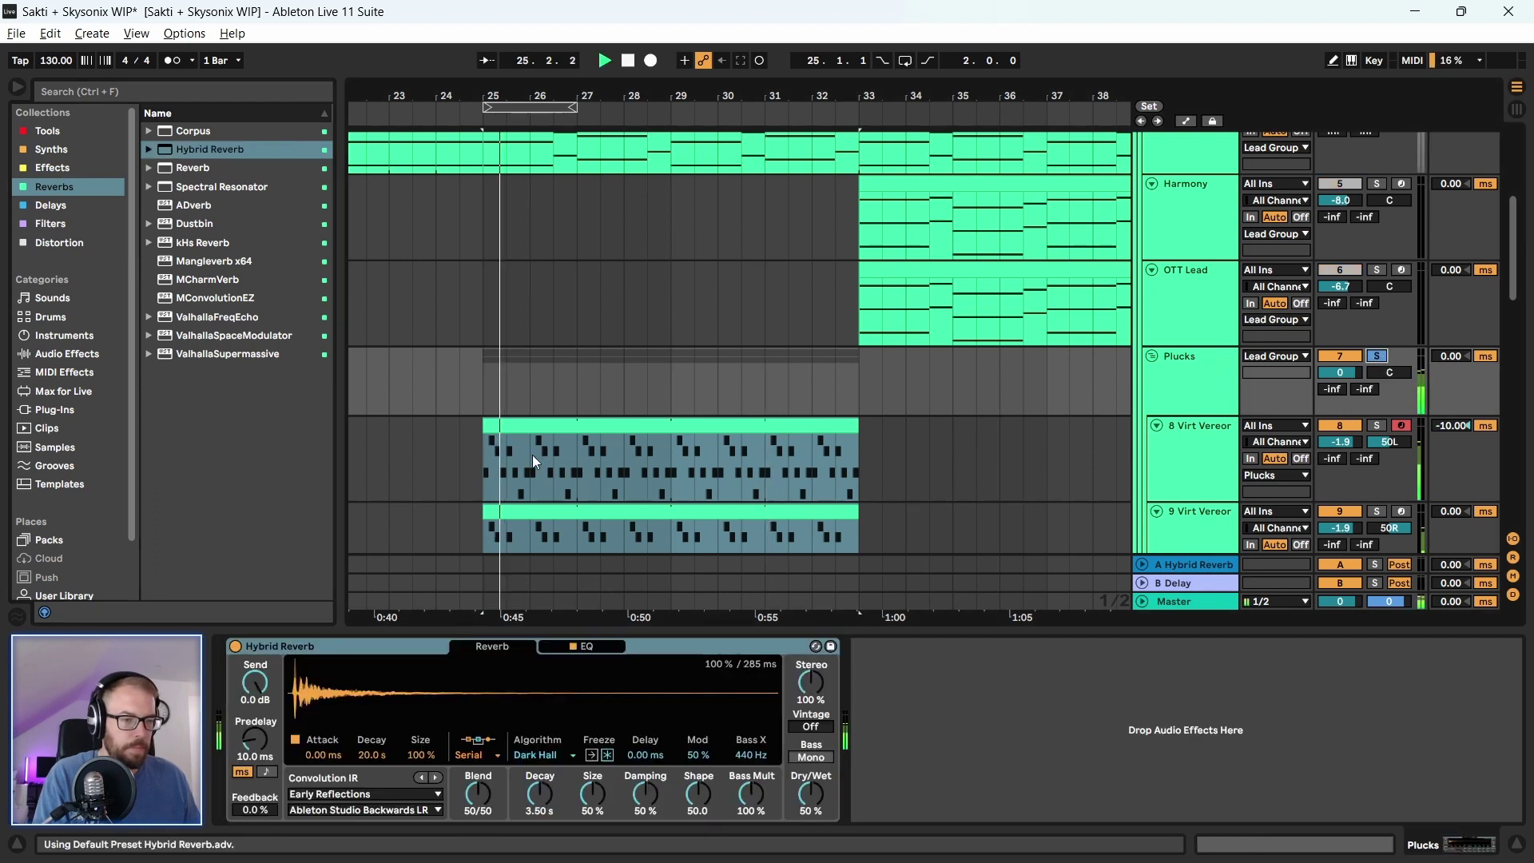
Set the Hybrid Reverb's Dry/Wet to 37 % and Blend to 100/0, and choose the Made for Drums convolution category
drag(811, 794, 812, 817)
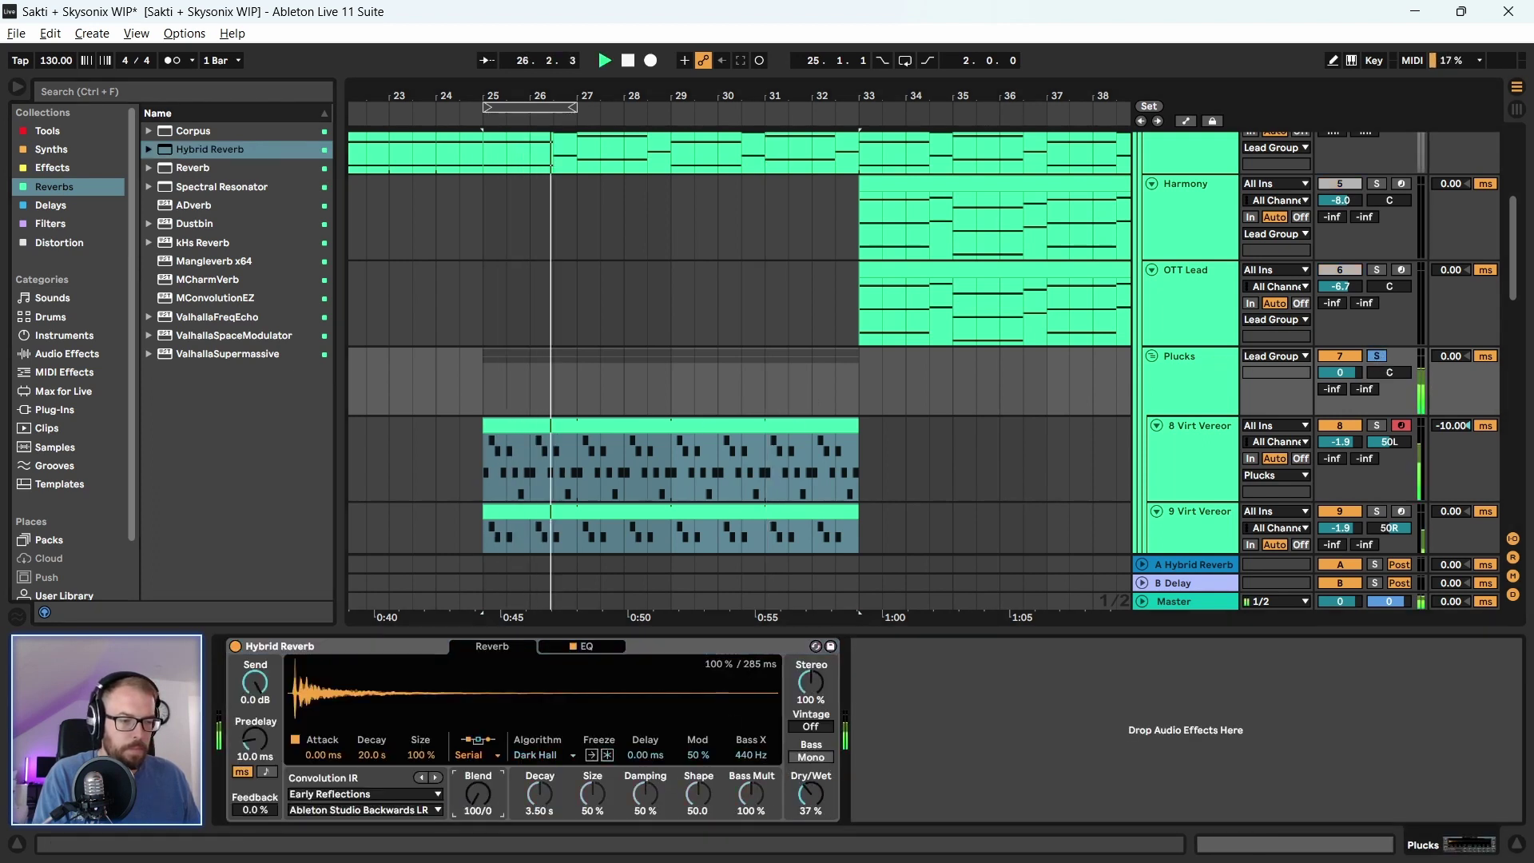
click(364, 793)
click(368, 677)
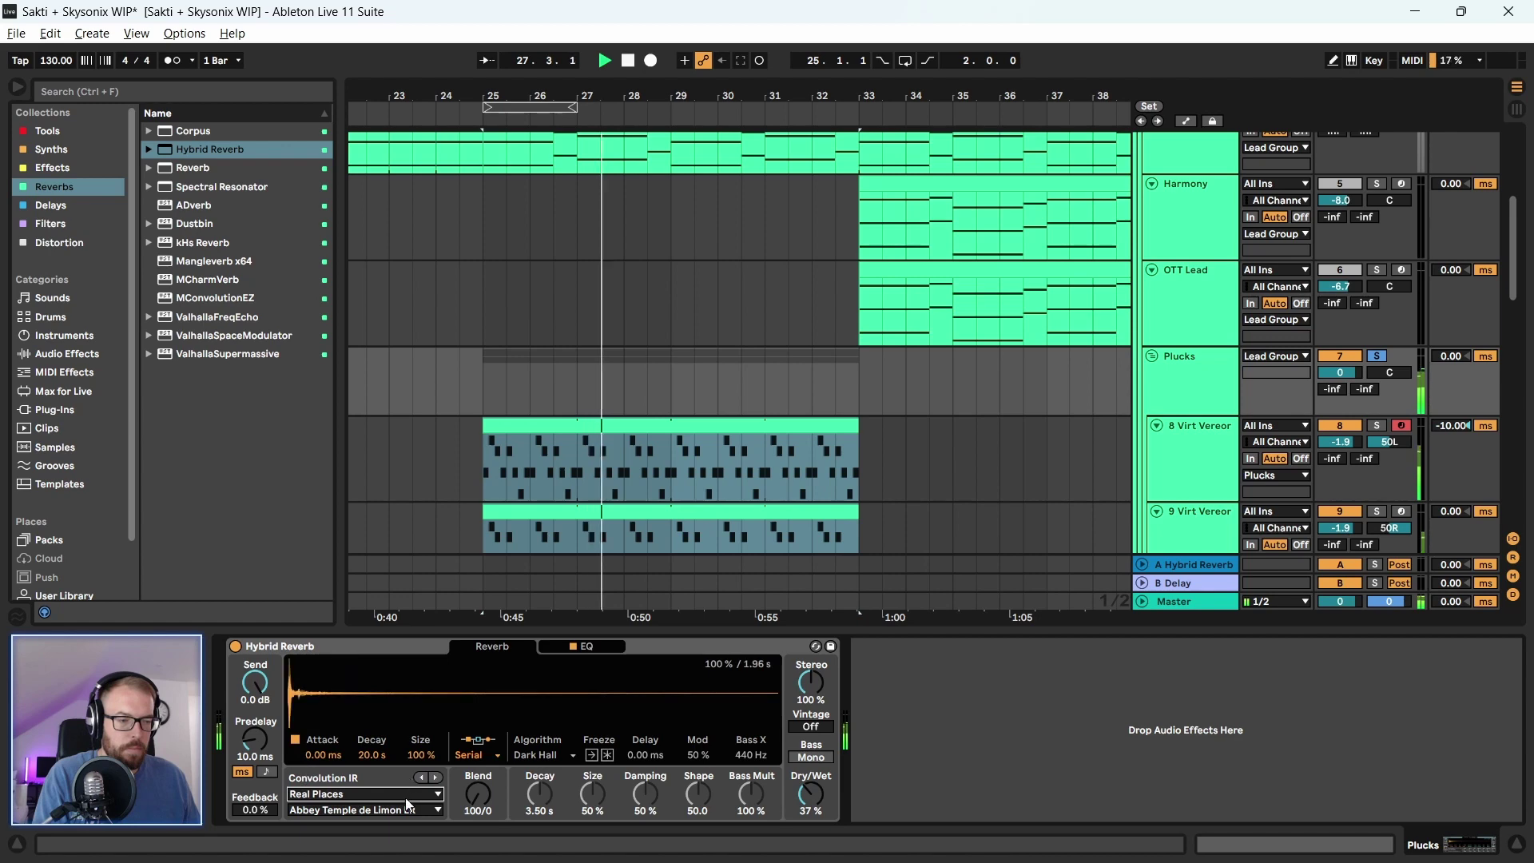
click(364, 794)
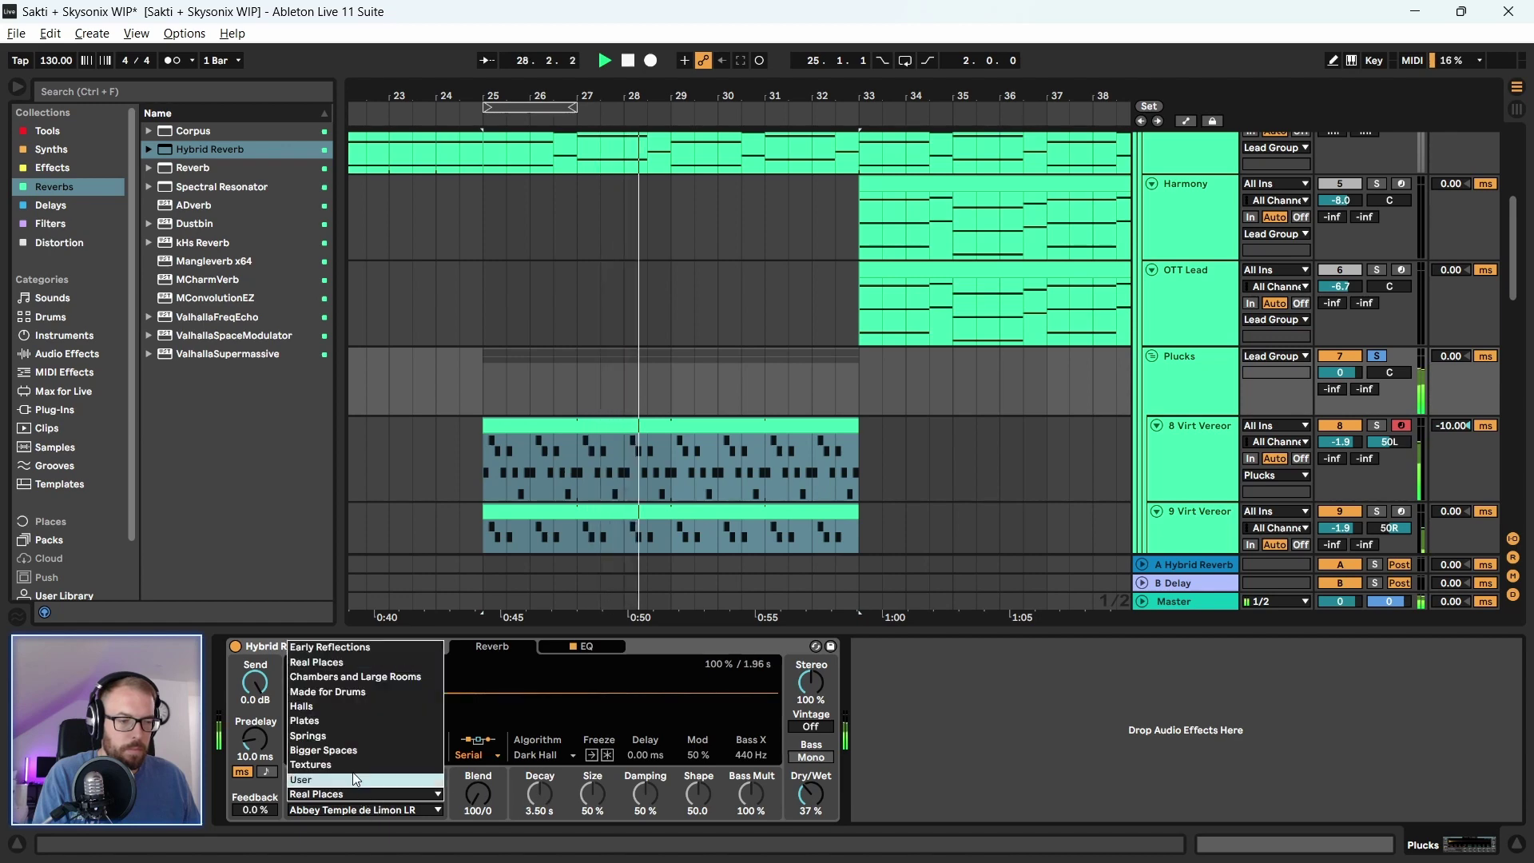
click(342, 697)
Audition impulse responses such as City Stone Hall BA LR, Digital Drum Plate LR and Live Studio Room LR, ending on Winery LR
click(401, 810)
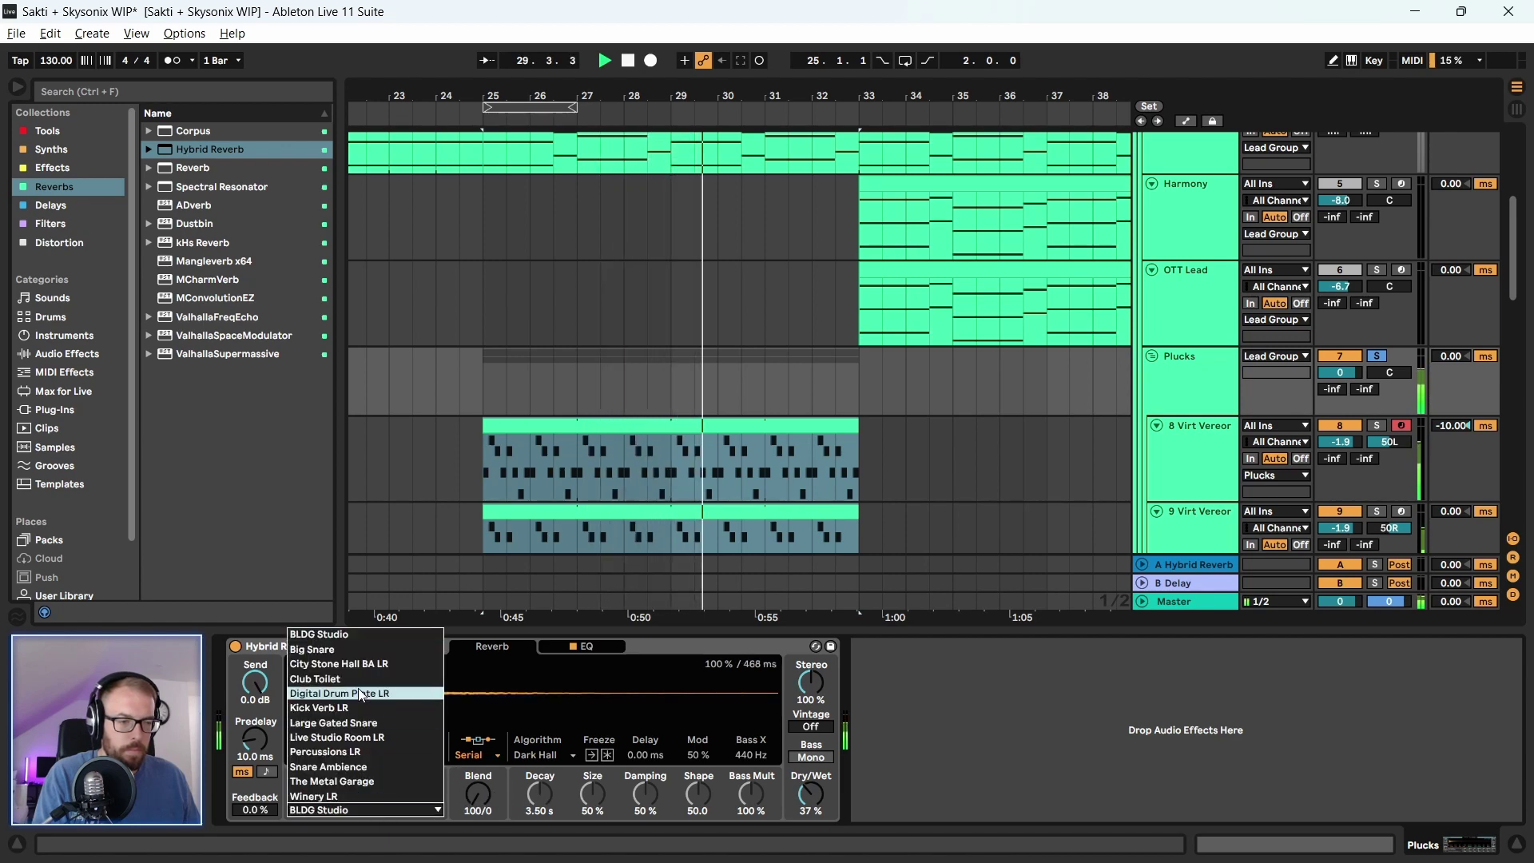
click(351, 649)
click(376, 809)
click(356, 698)
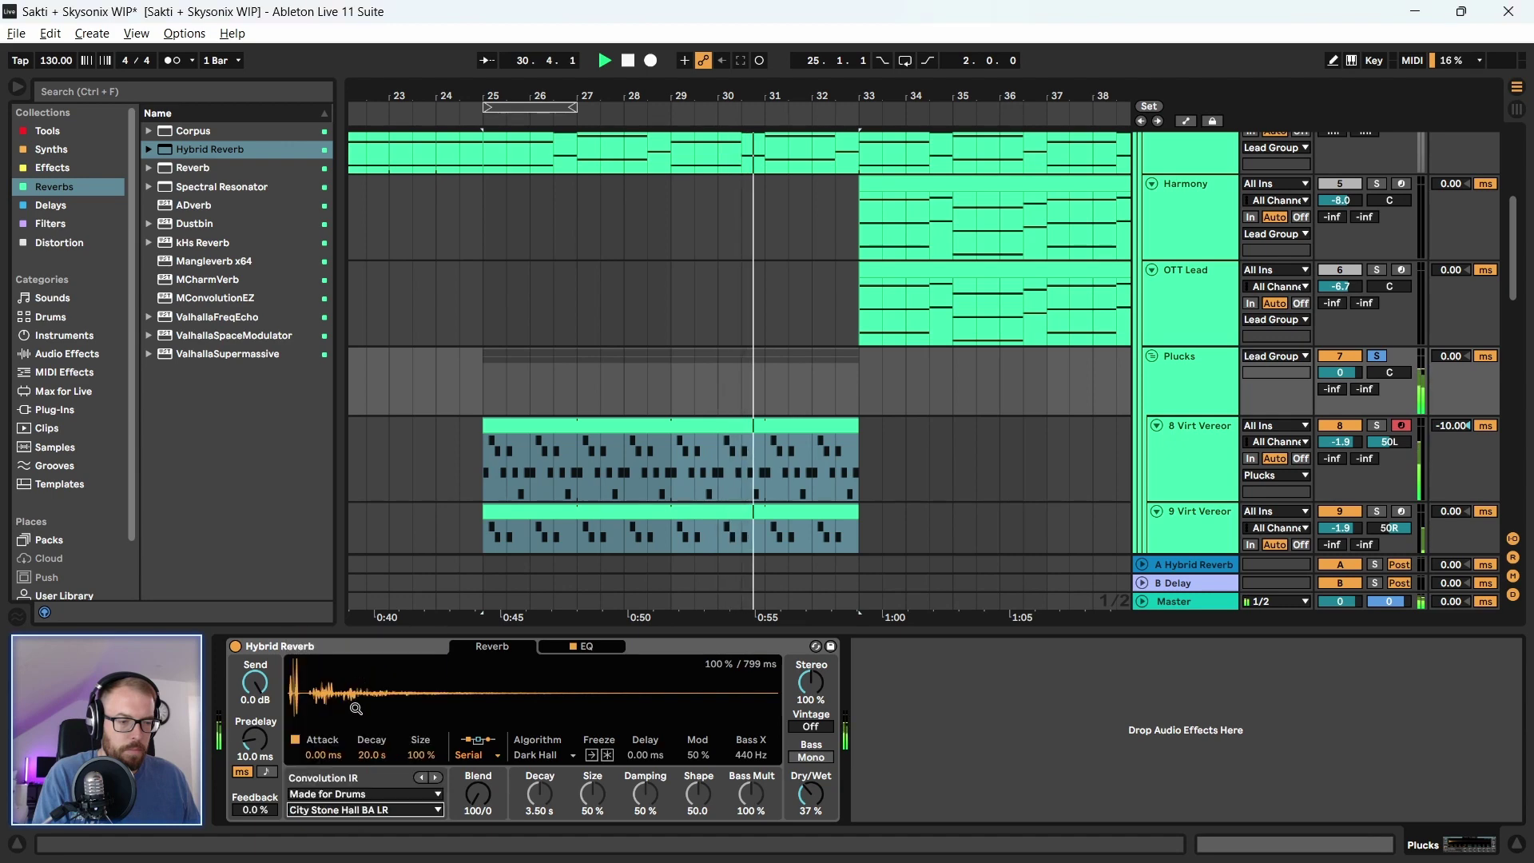
click(364, 810)
click(353, 765)
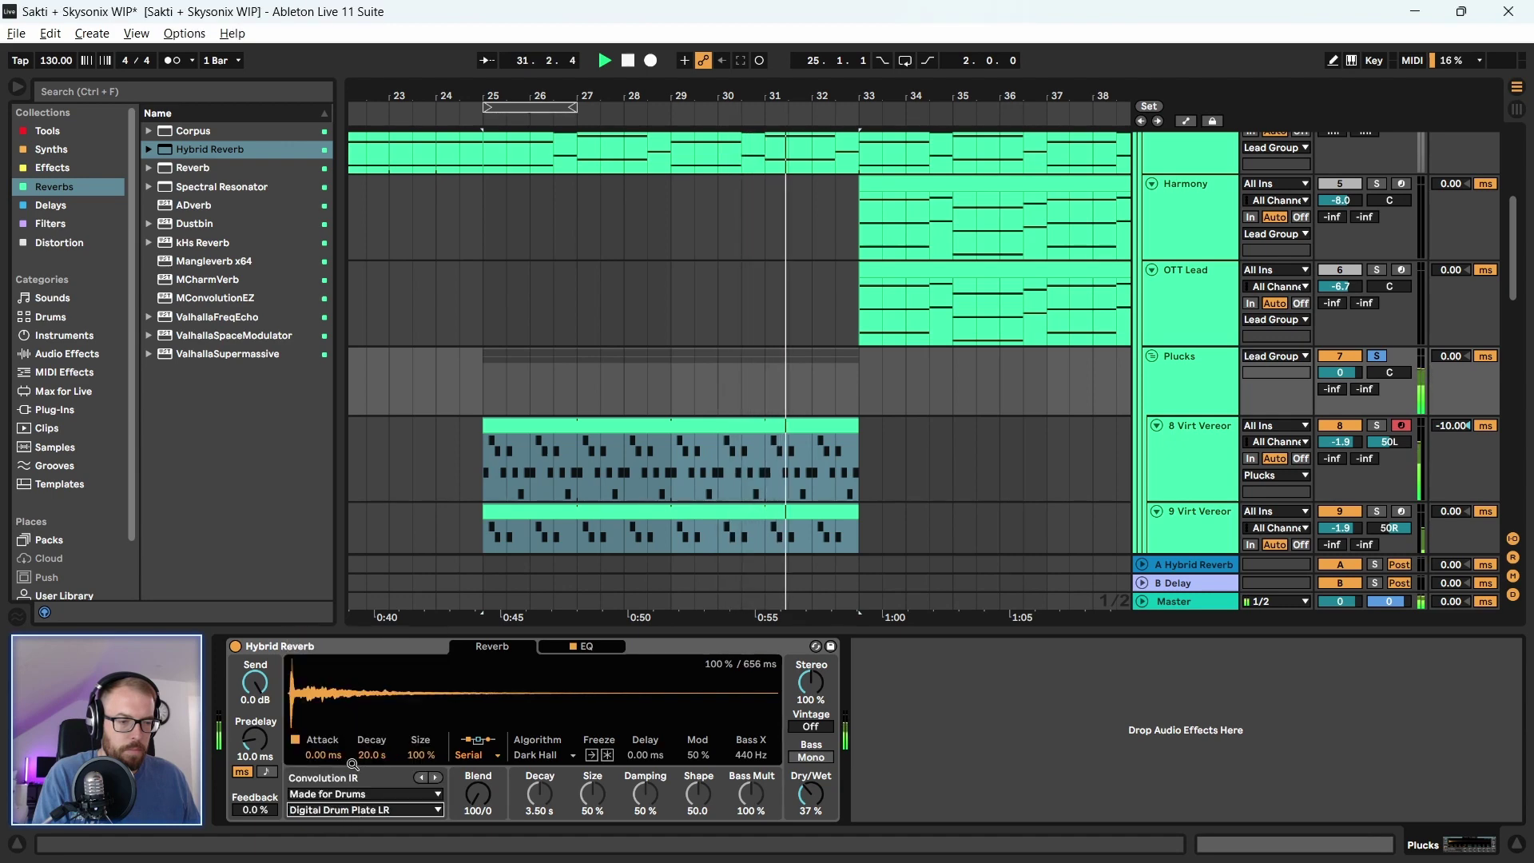
click(364, 810)
click(373, 739)
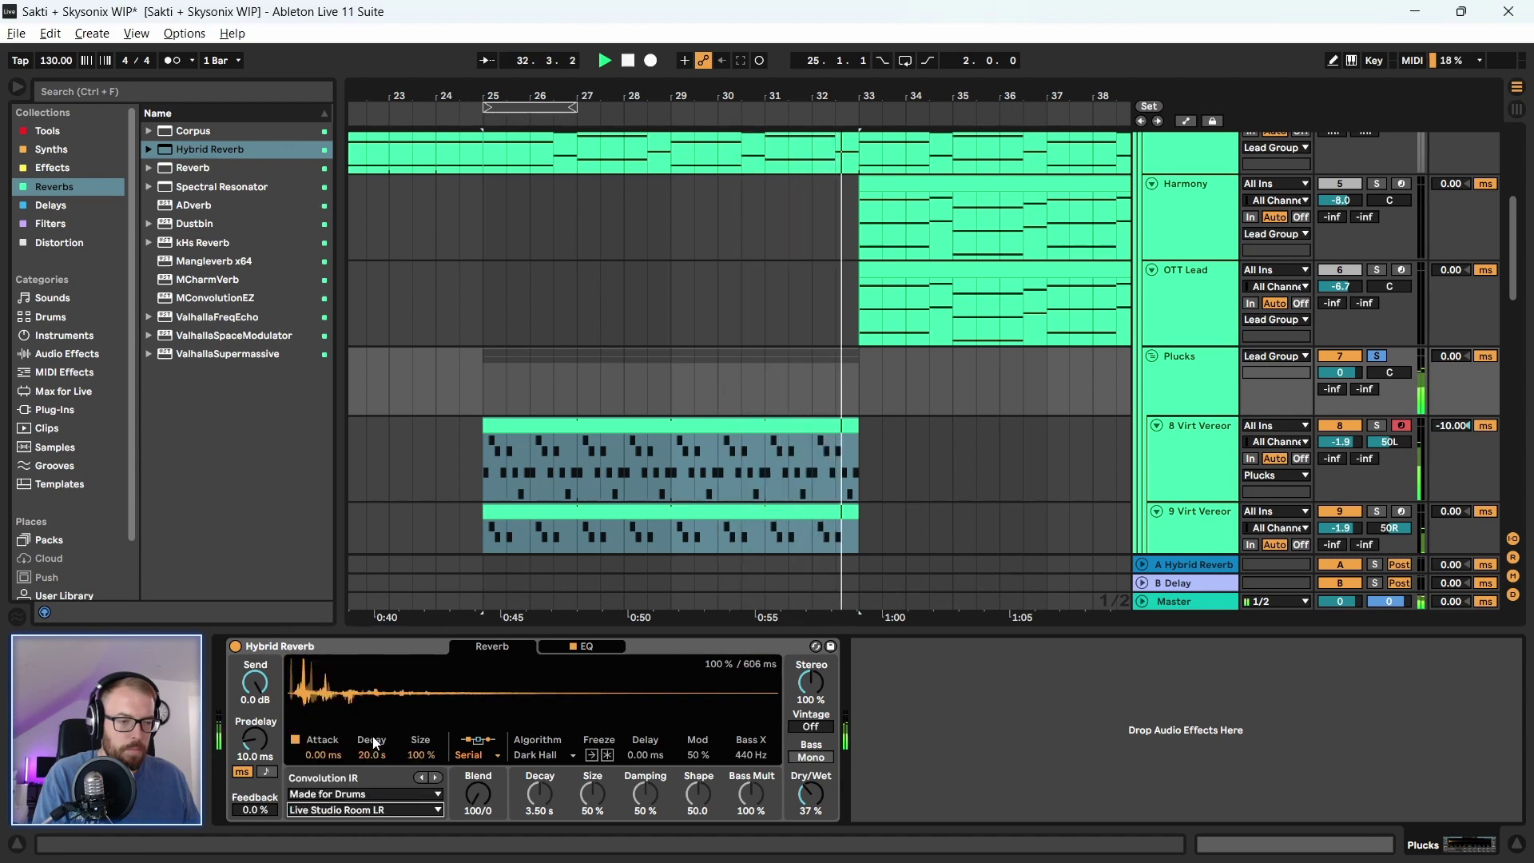
click(342, 810)
click(344, 797)
click(347, 810)
click(362, 802)
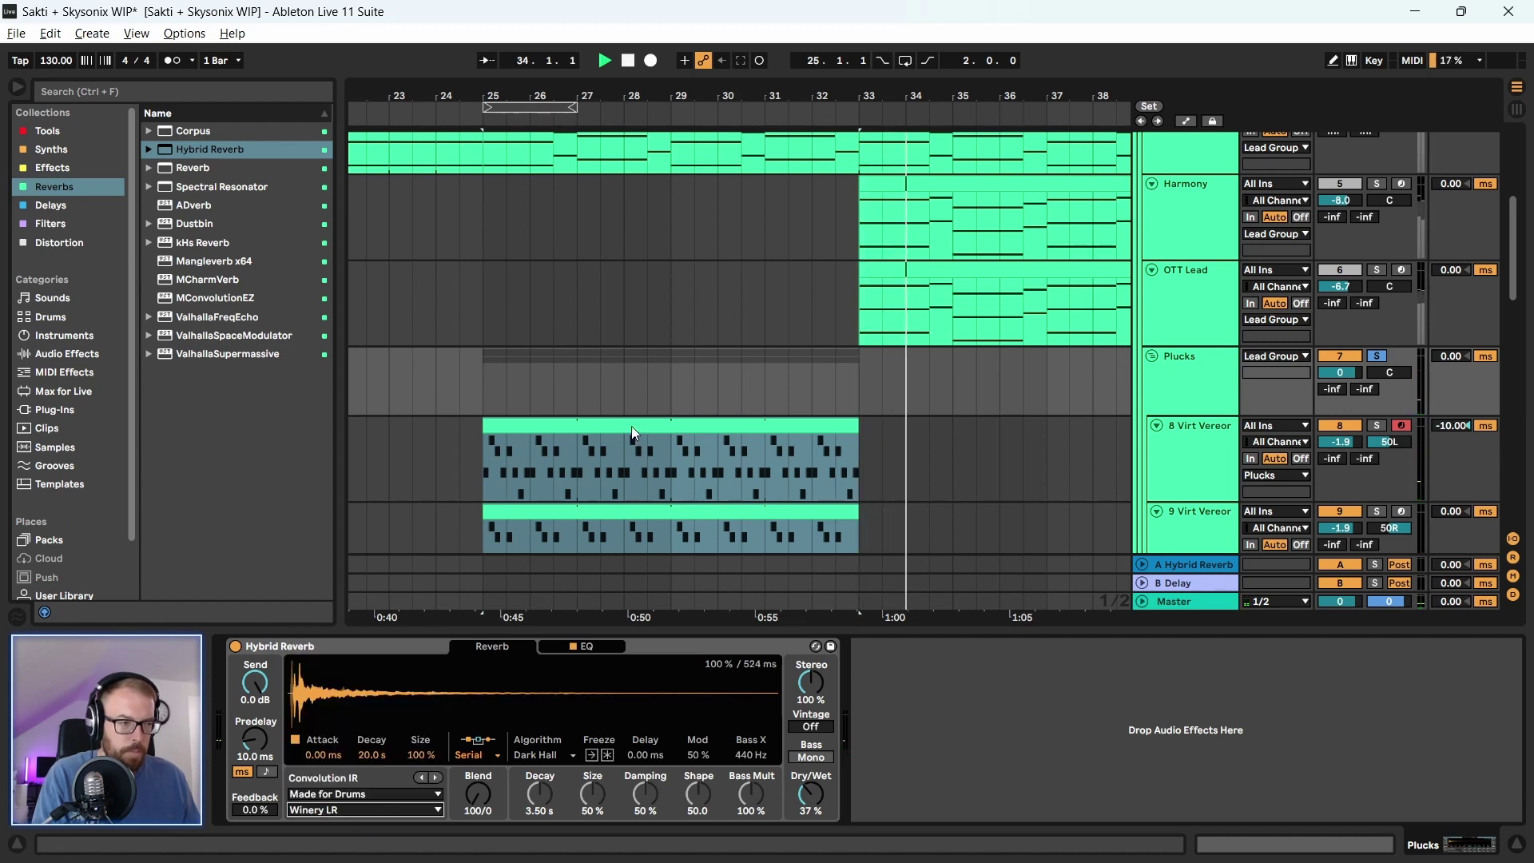
Loop the full length of the track 8 Virt Vereor clip, bars 25 to 33, and play it
click(632, 426)
key(ctrl+l)
key(space)
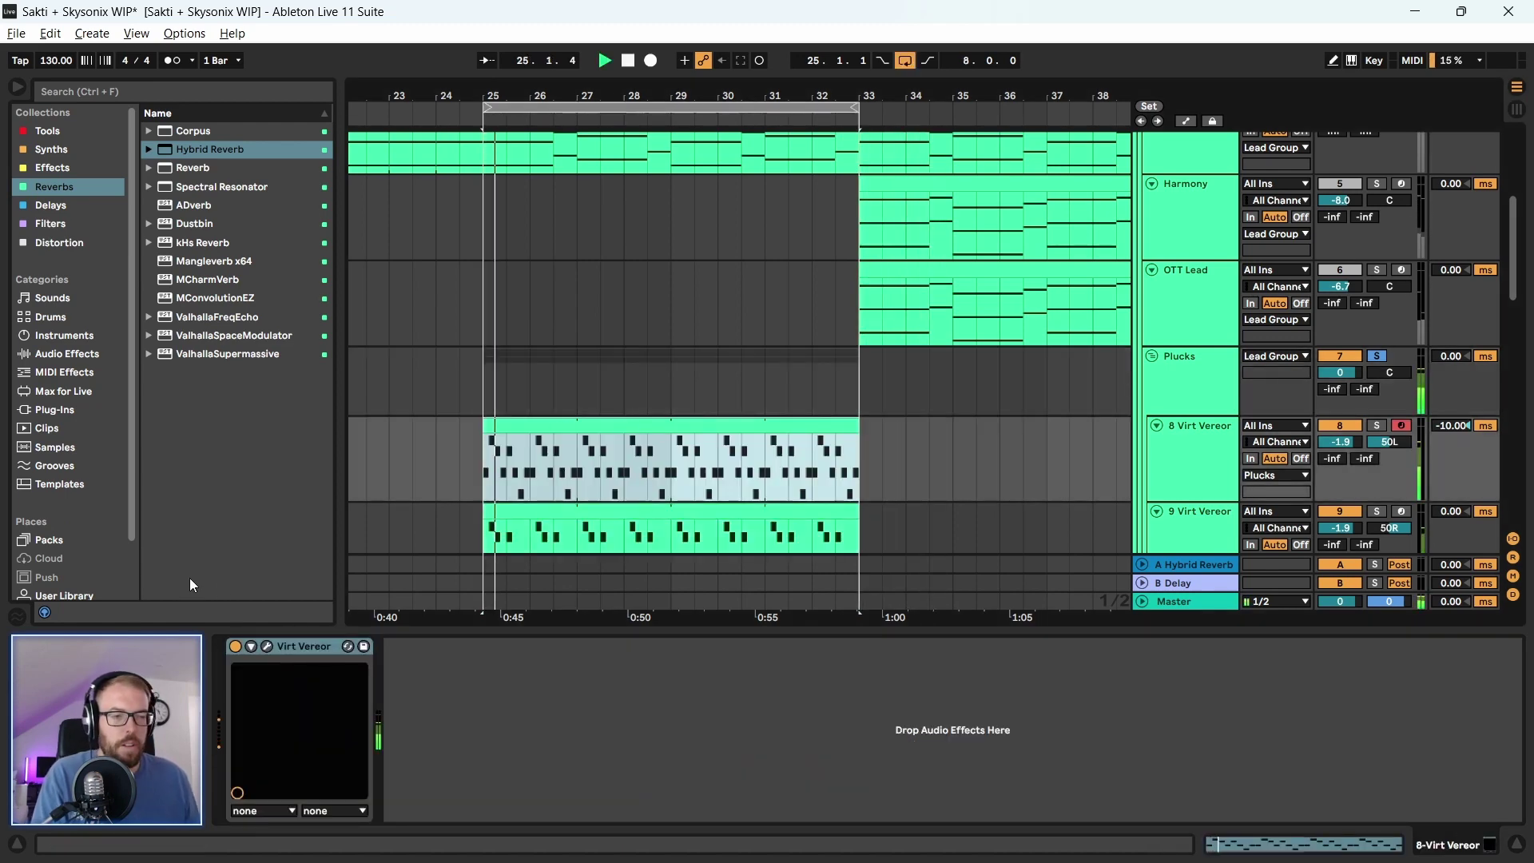
Lengthen the amplitude envelope's attack slightly in track 8's Virt Vereor synth and close its window
click(284, 646)
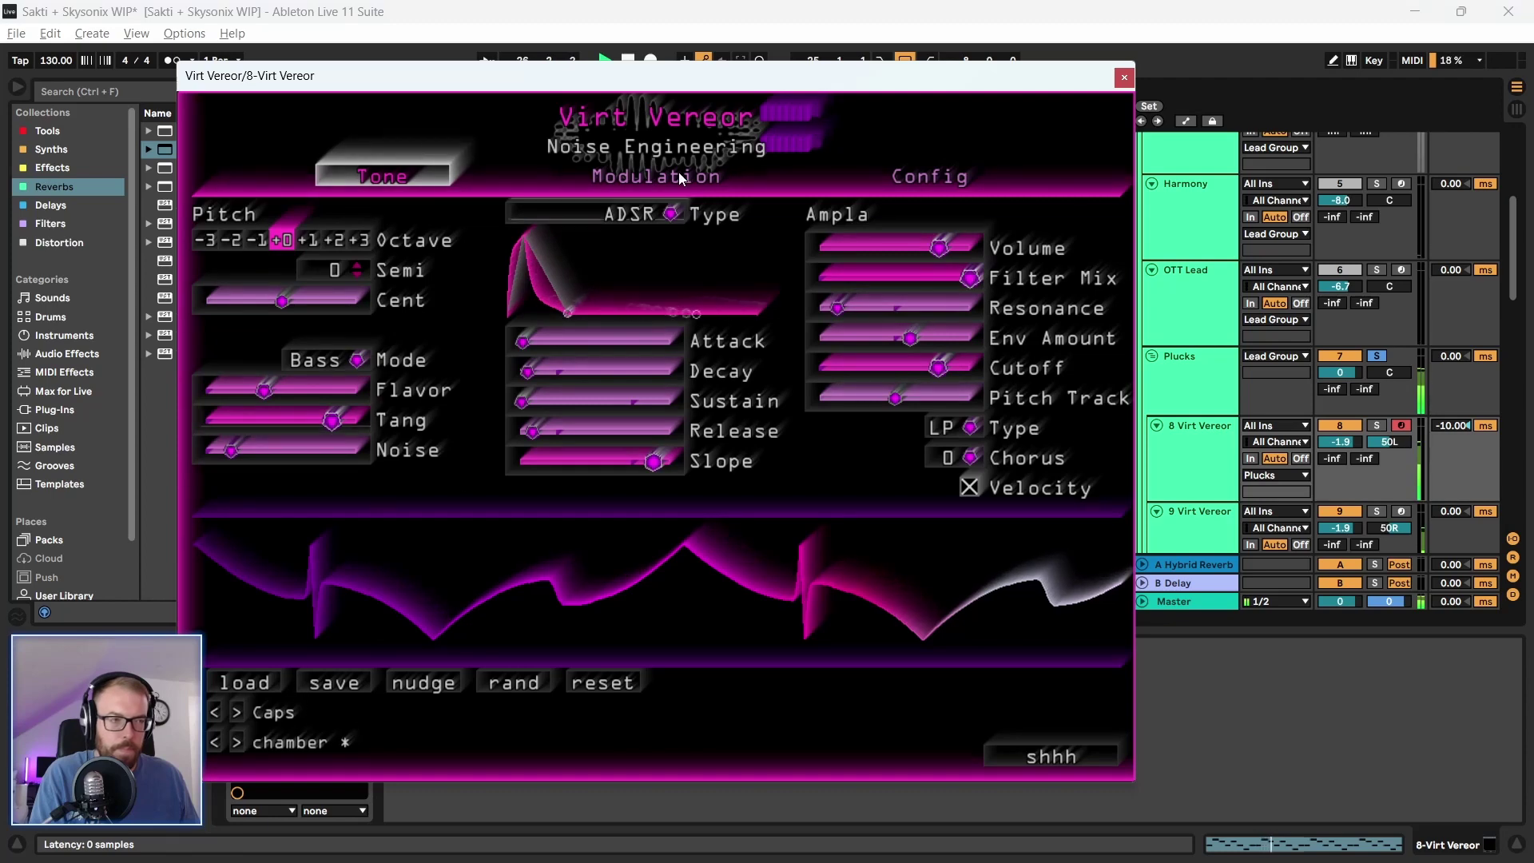
drag(527, 75, 563, 78)
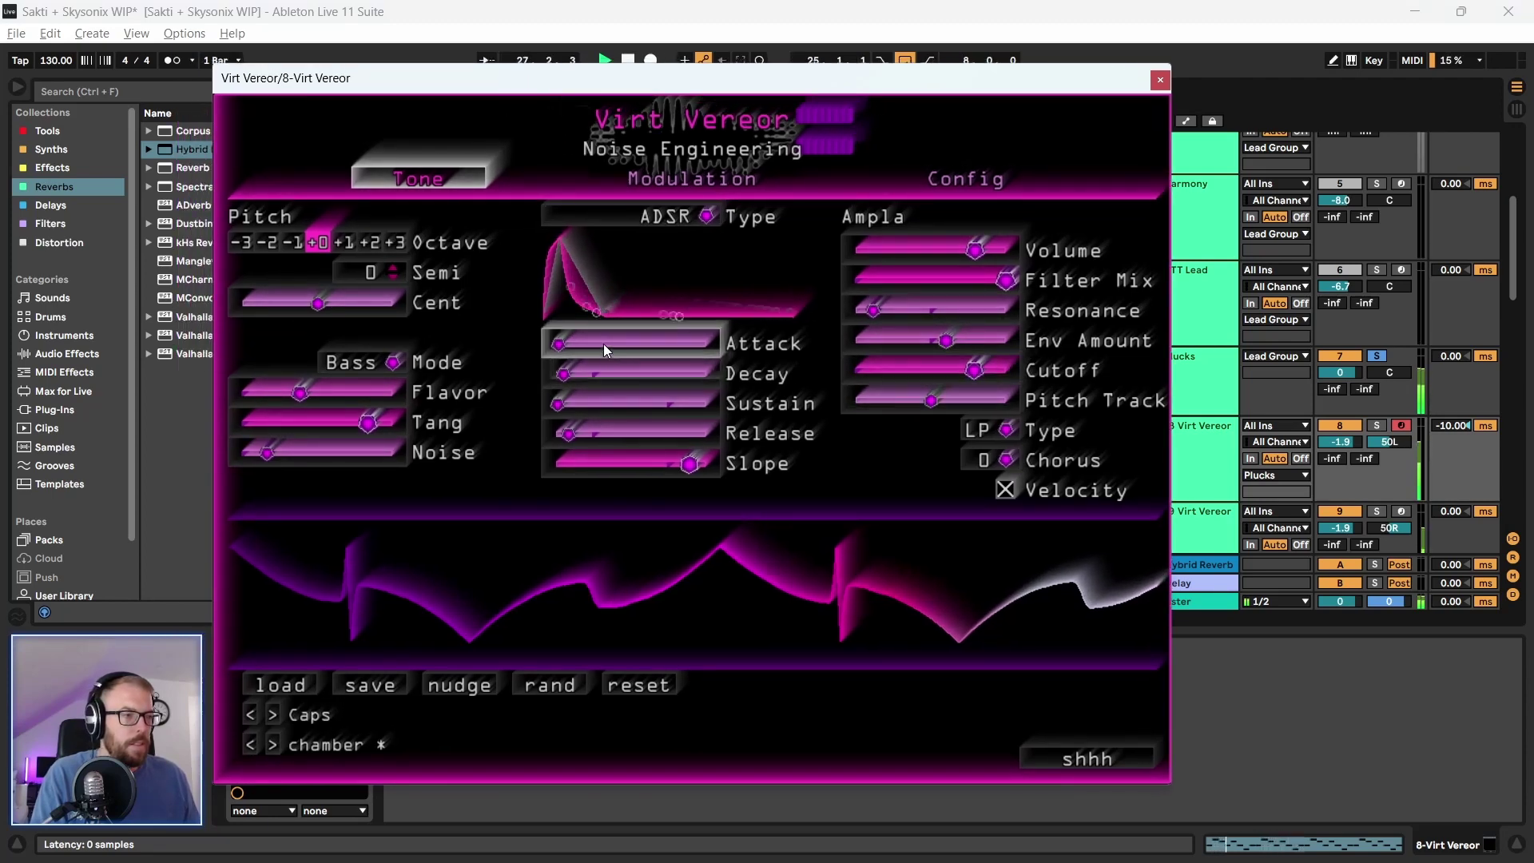
drag(559, 344, 532, 361)
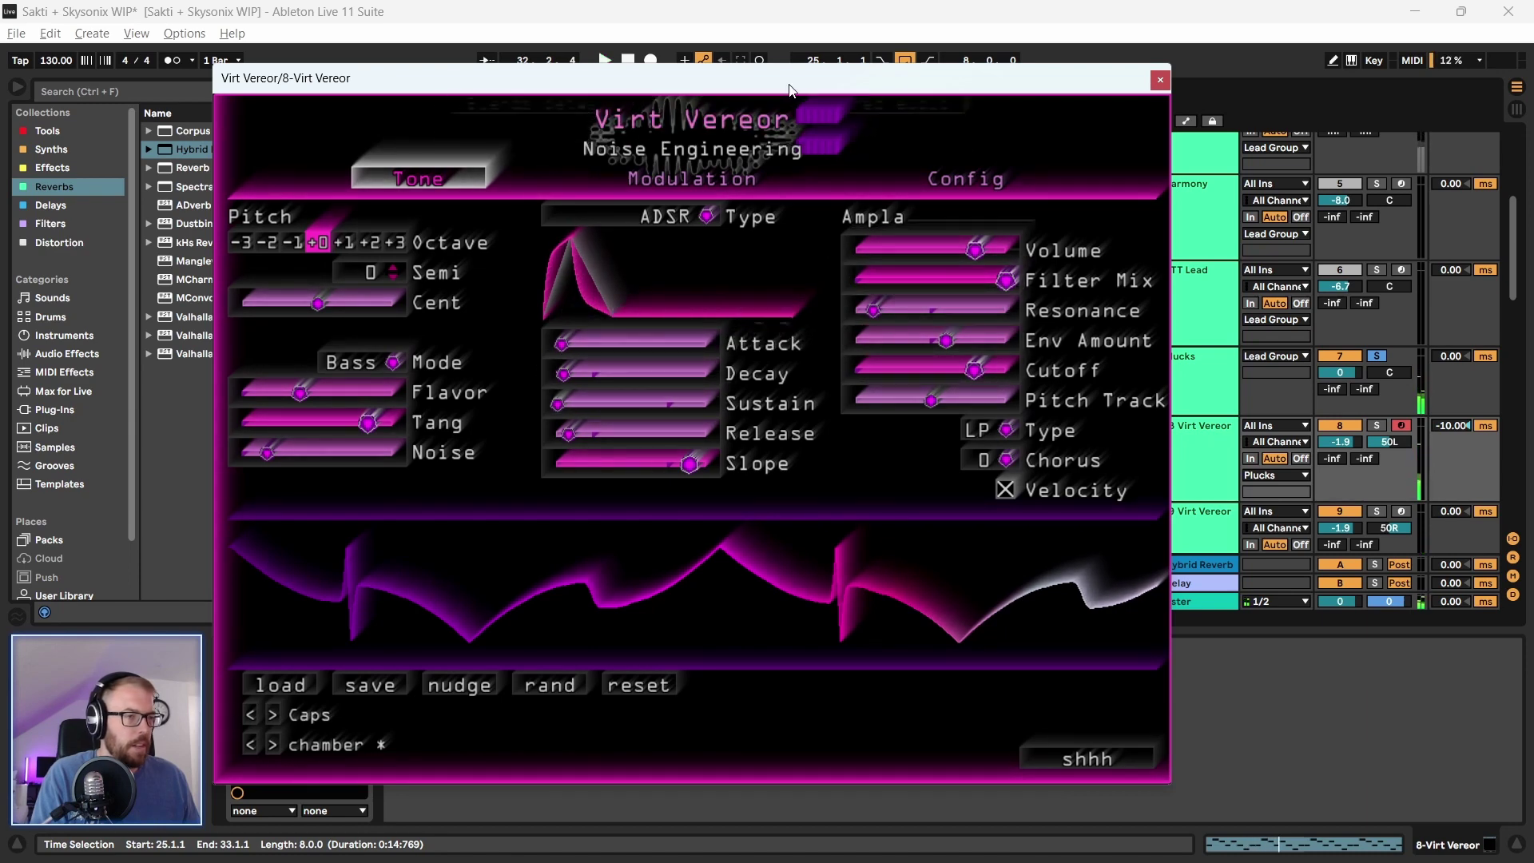
click(1160, 80)
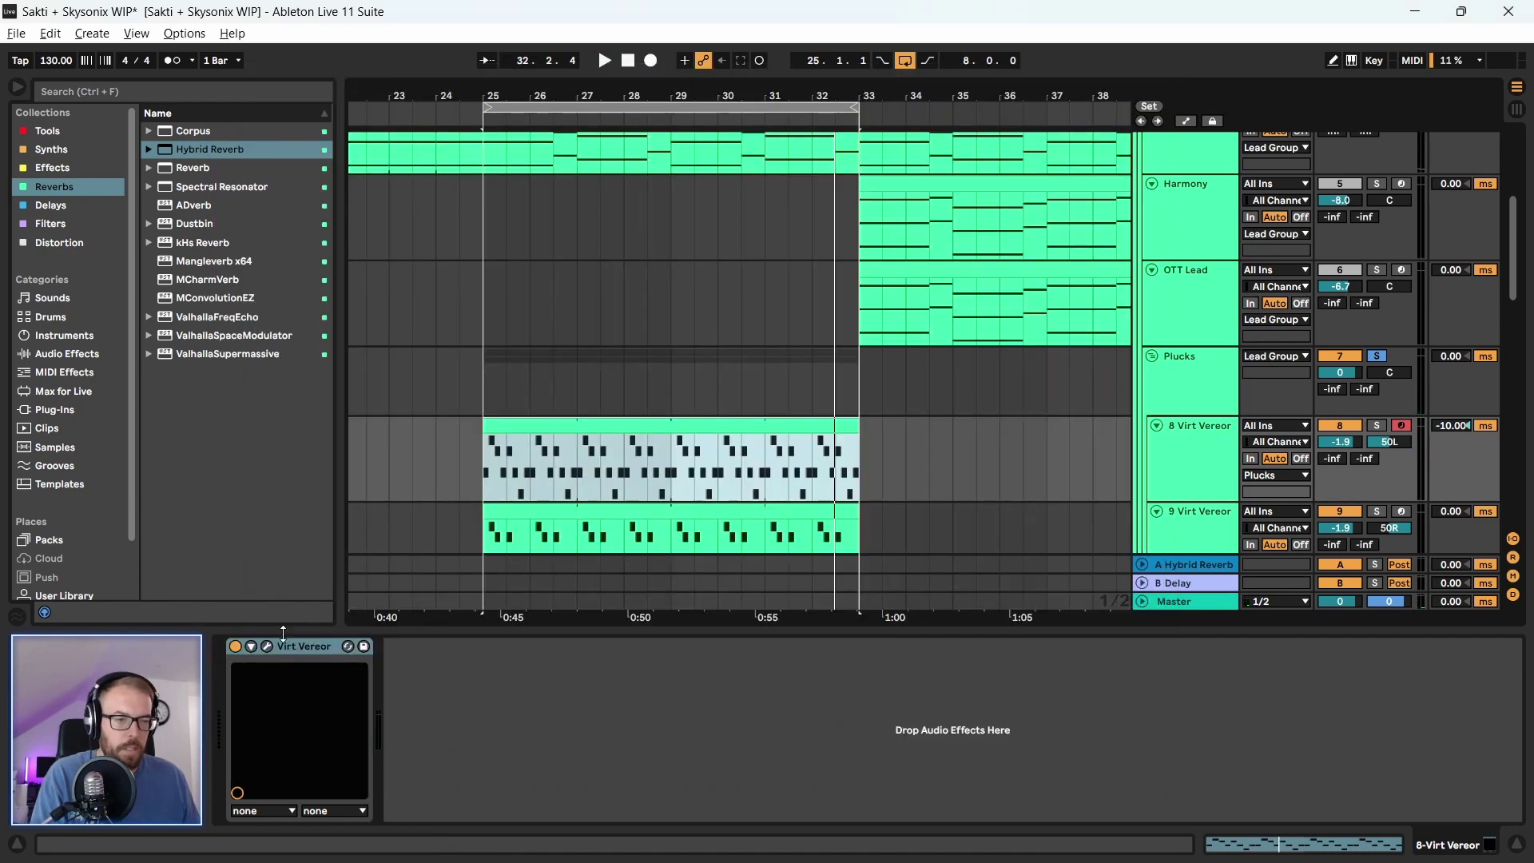
Try The Metal Garage and Live Studio Room LR in the Plucks group's Hybrid Reverb and lower Dry/Wet to 21 %
click(1206, 397)
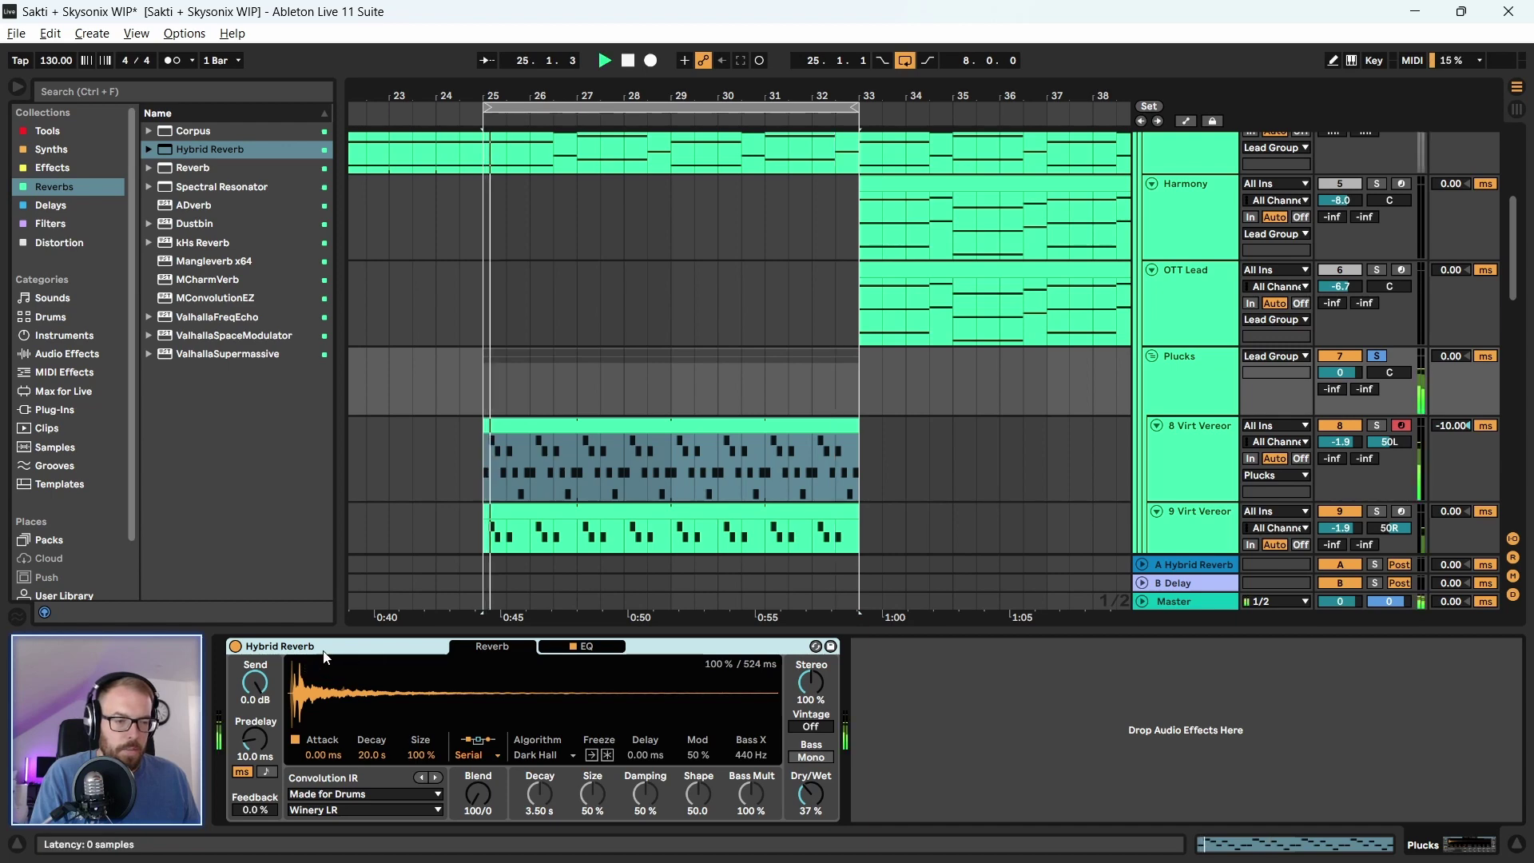
click(356, 809)
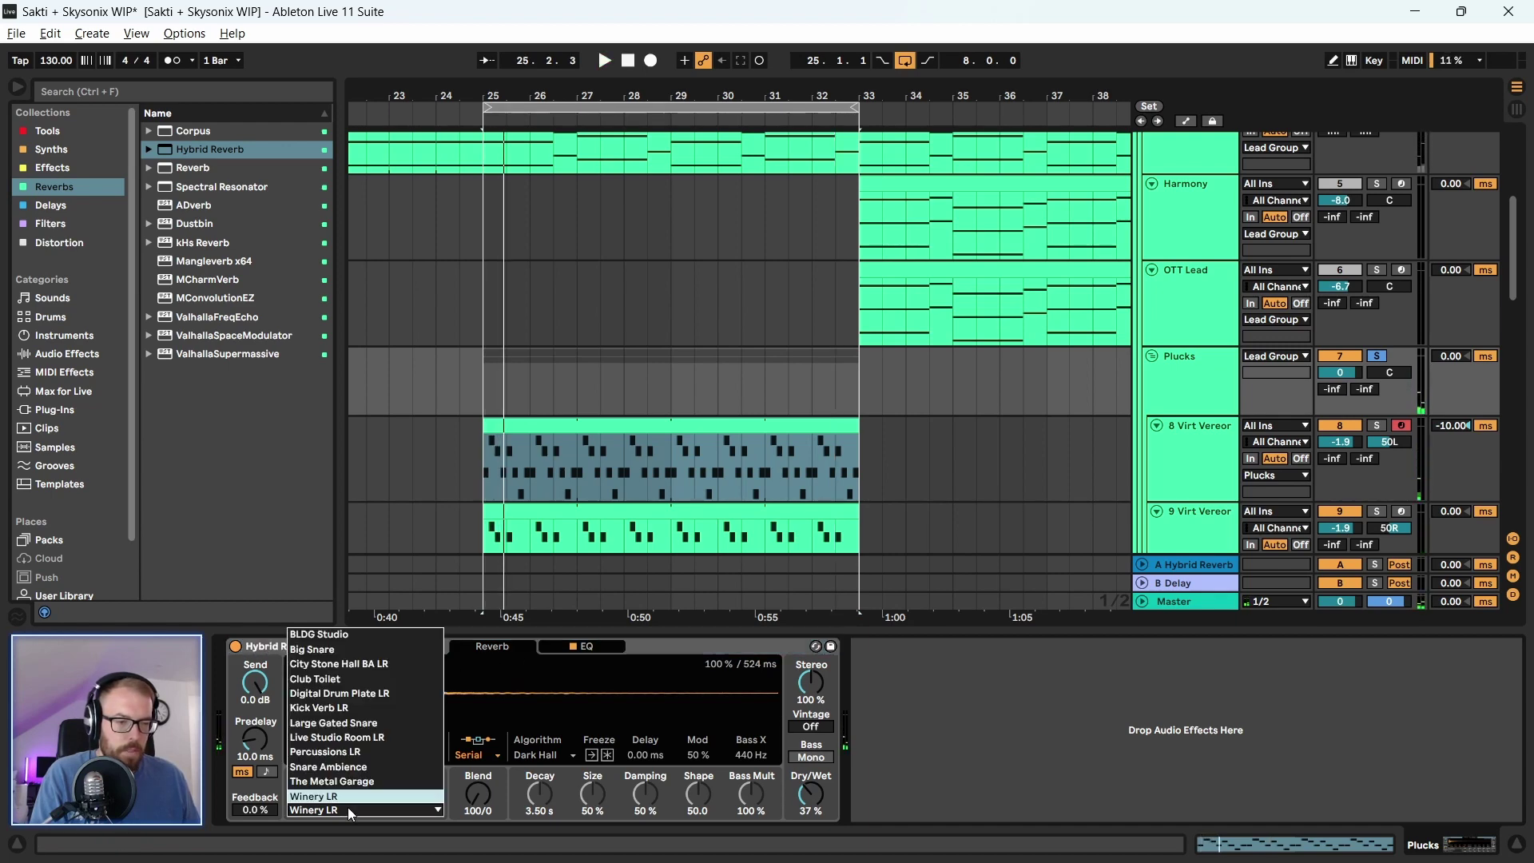
click(353, 791)
key(space)
click(355, 810)
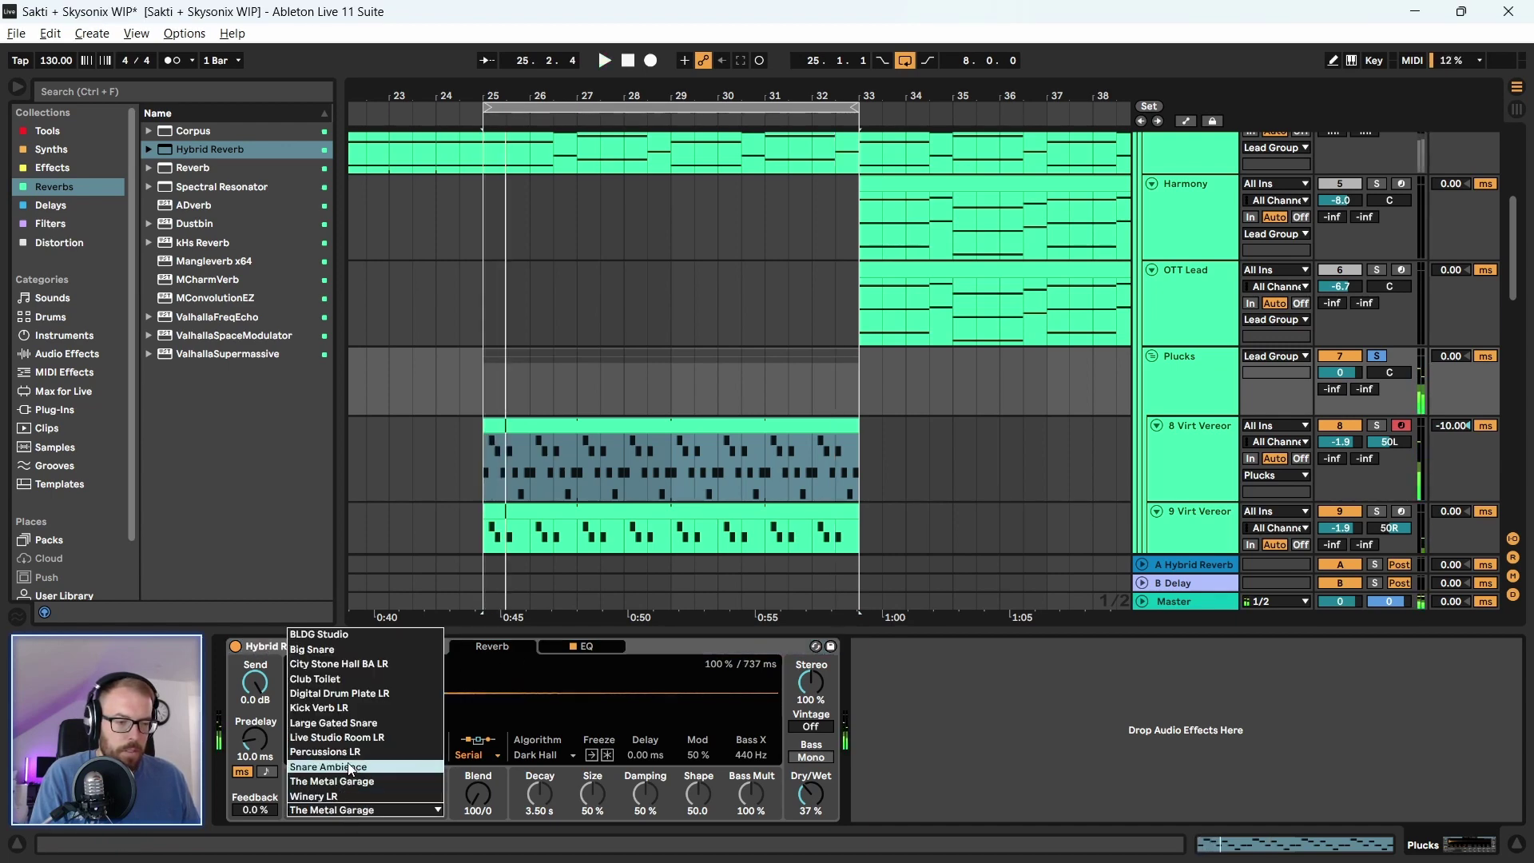
click(344, 804)
click(344, 809)
click(347, 742)
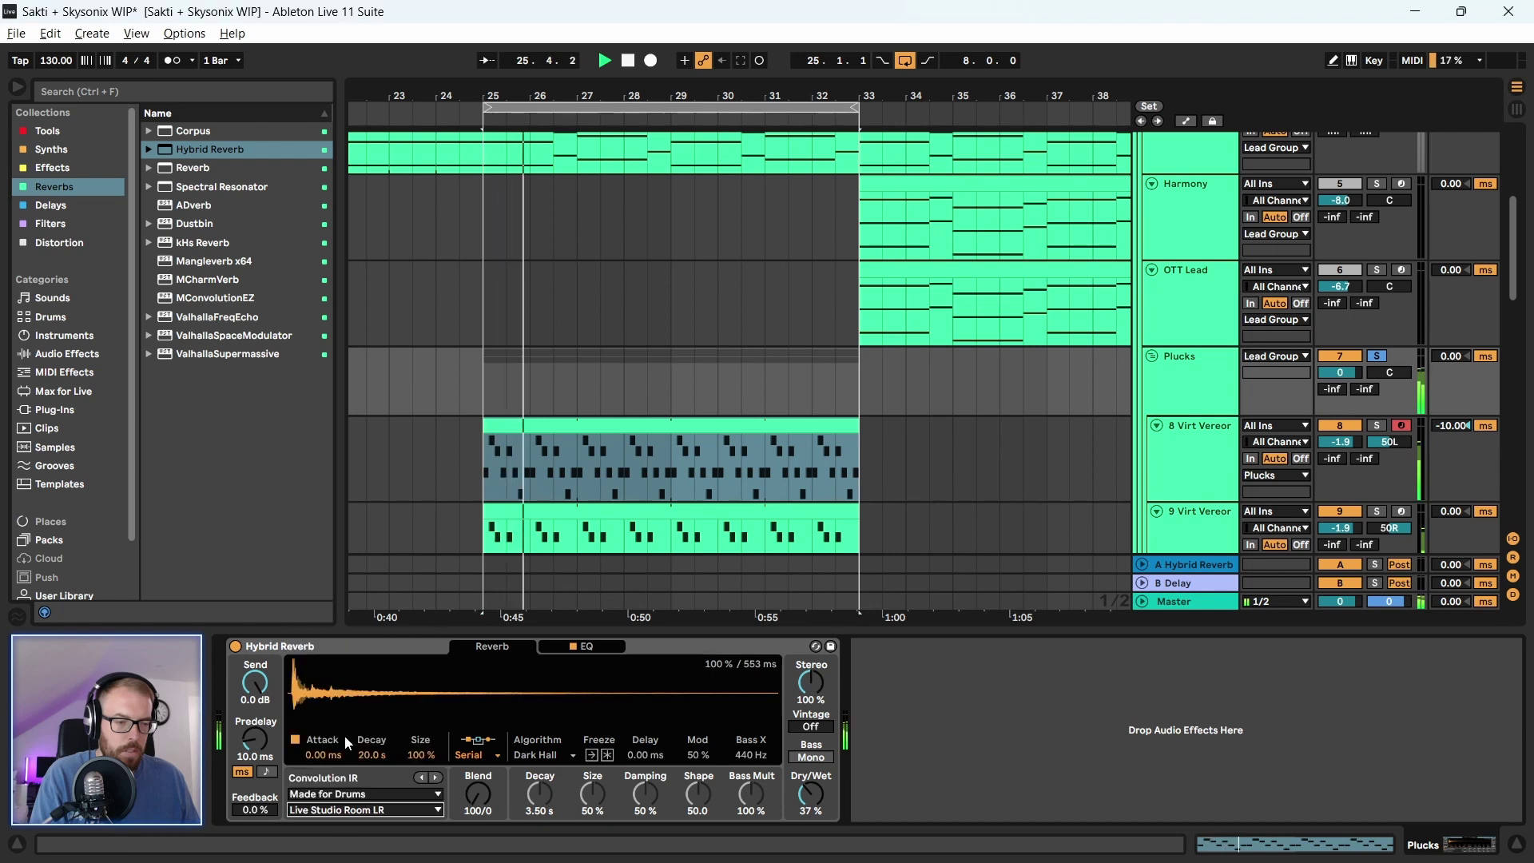
drag(811, 803, 811, 828)
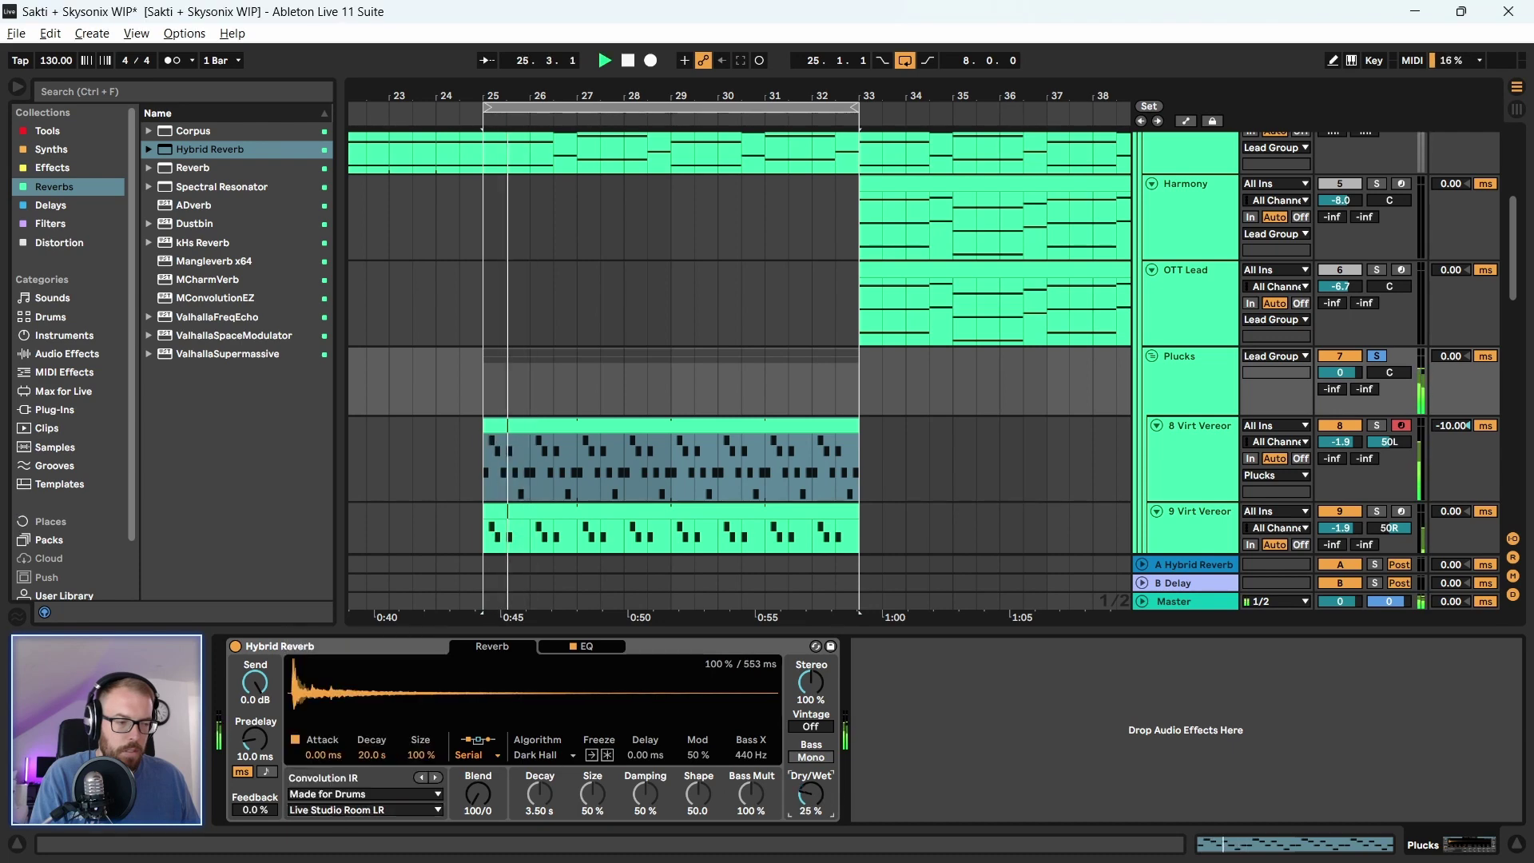
Compare the Made for Drums impulse responses during looped playback, choose Winery LR and set the convolution Decay to 4.03 s
click(351, 810)
click(343, 628)
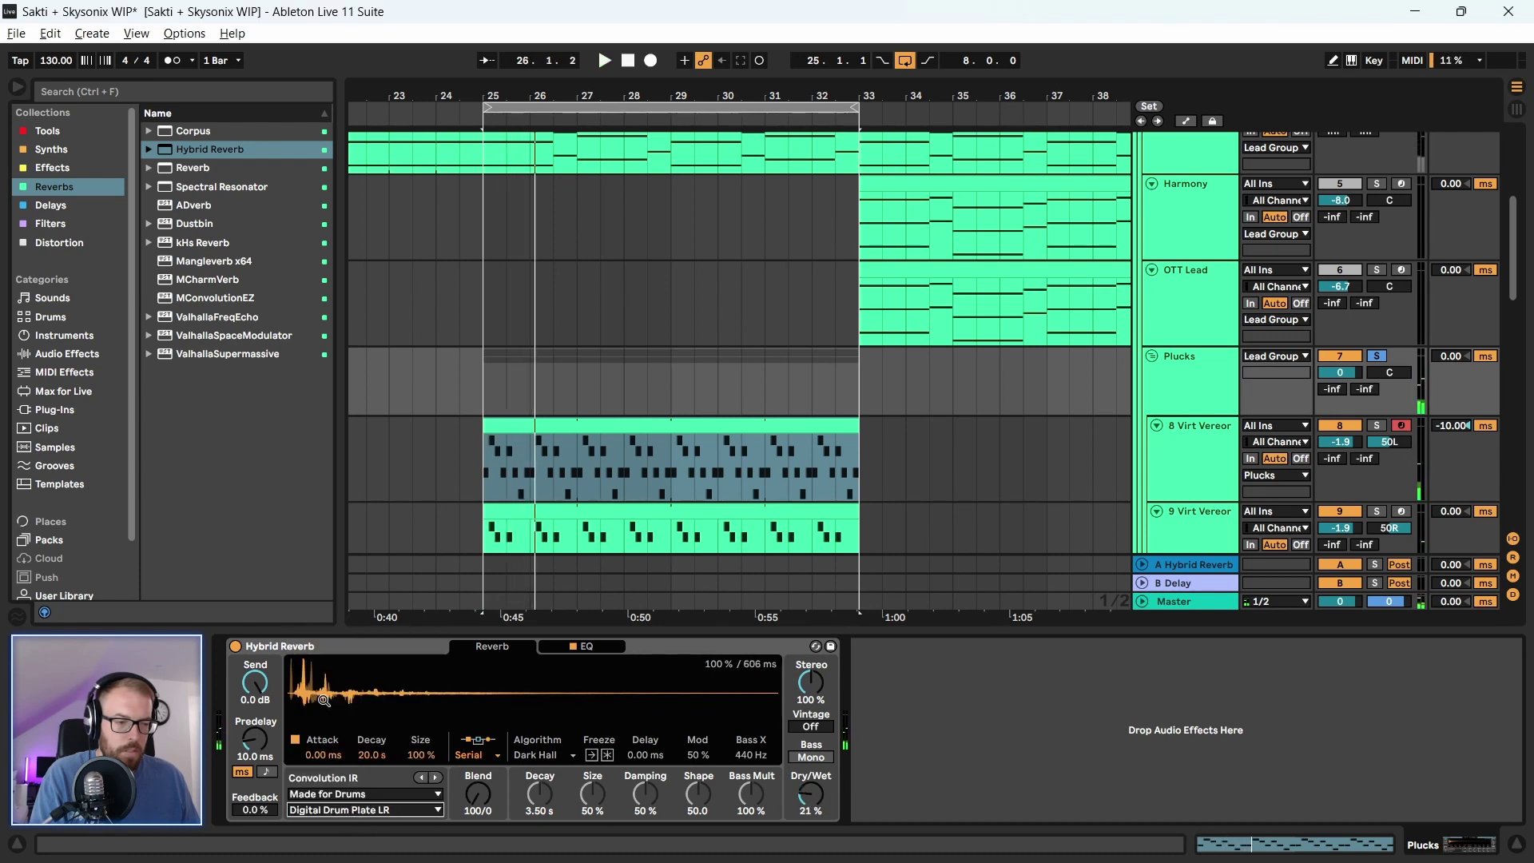
click(334, 810)
click(334, 693)
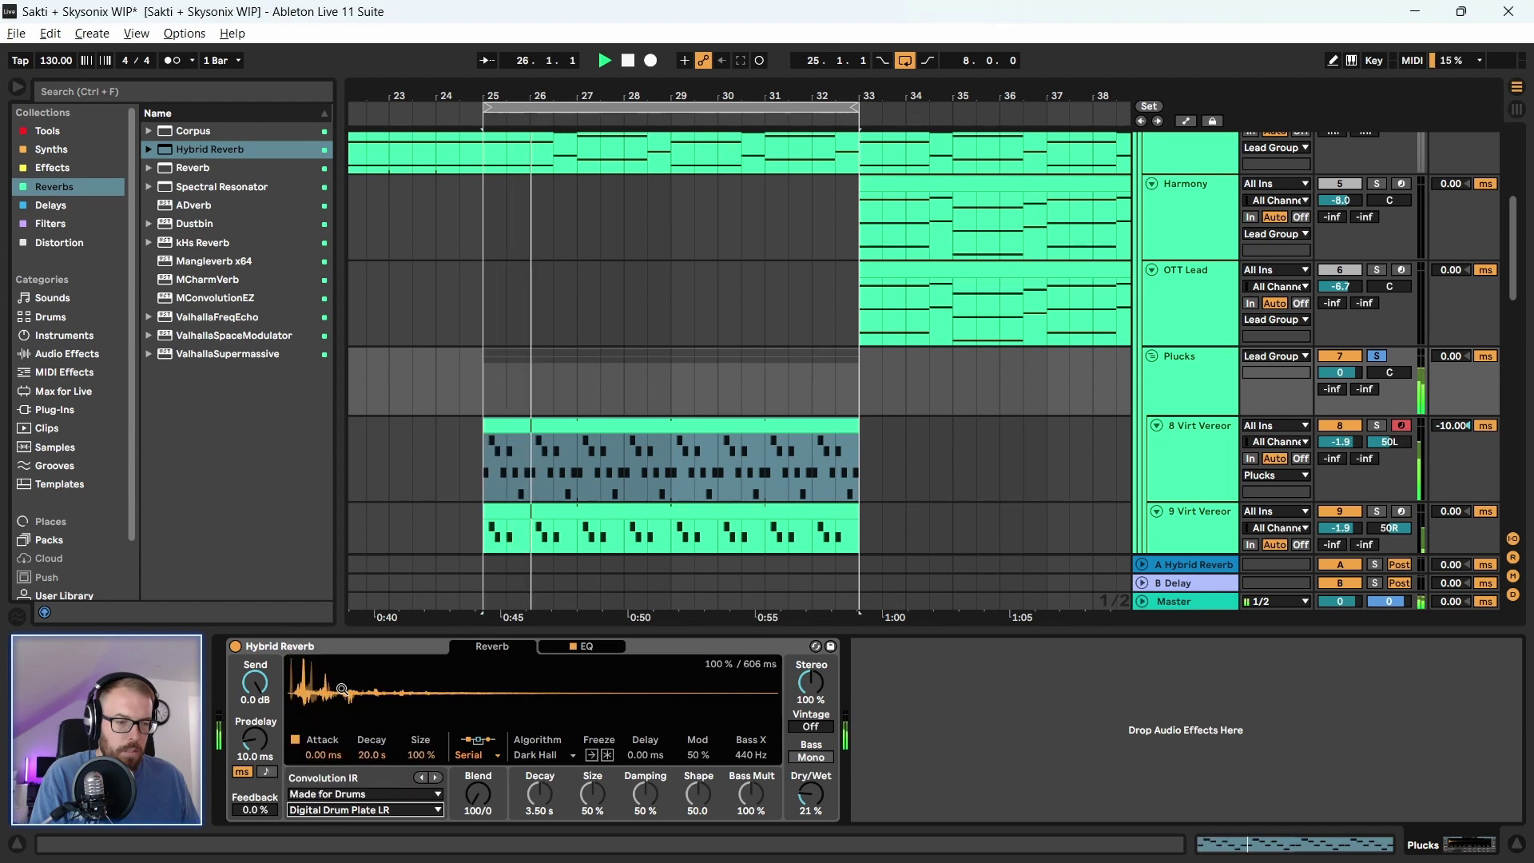
click(334, 810)
click(331, 664)
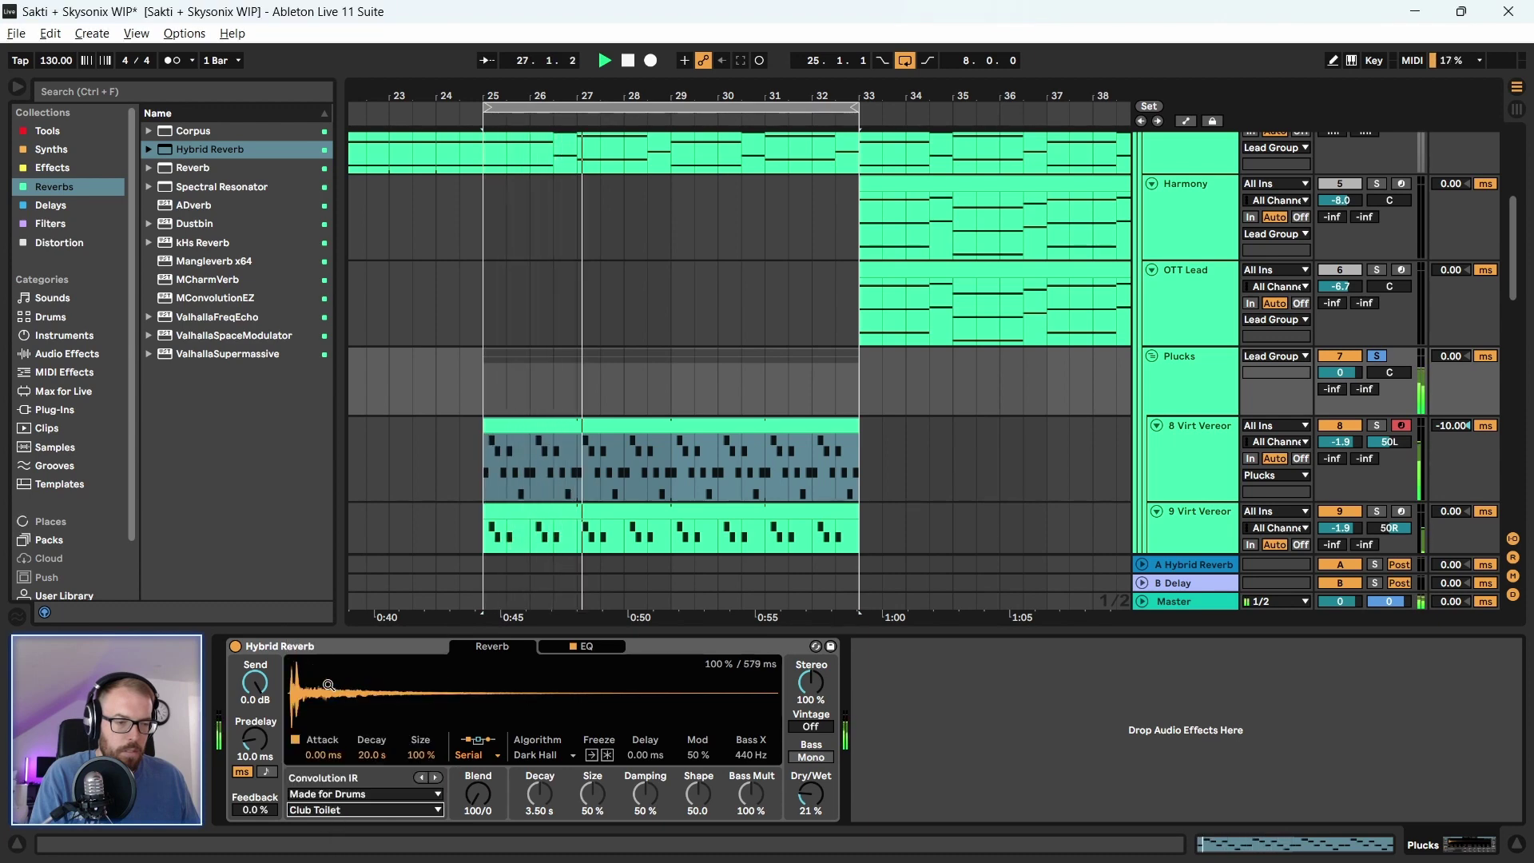
key(Up)
key(Up)
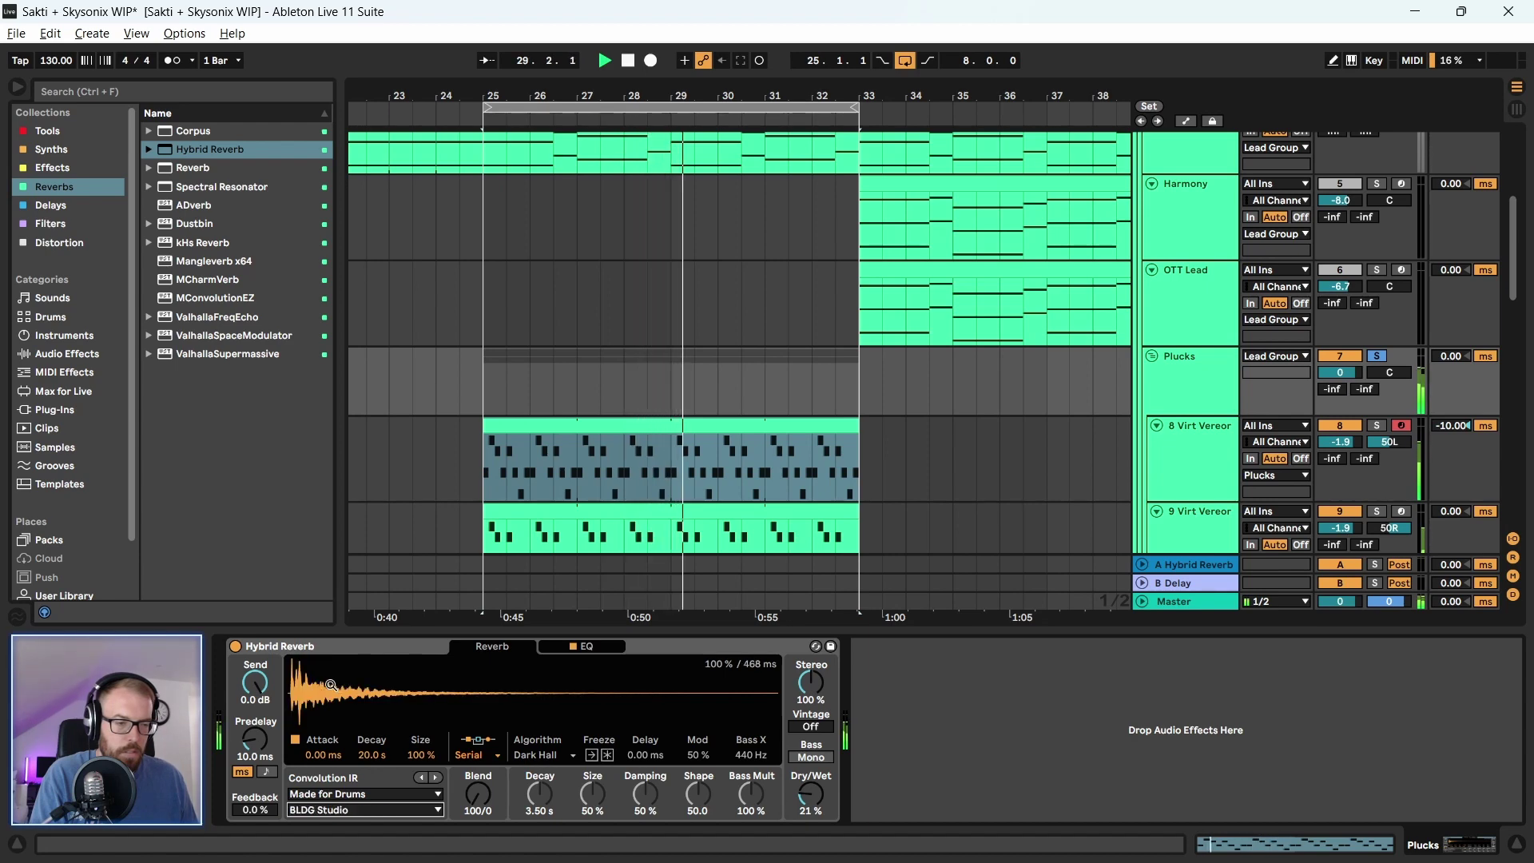
key(Down)
key(Down)
key(Down)
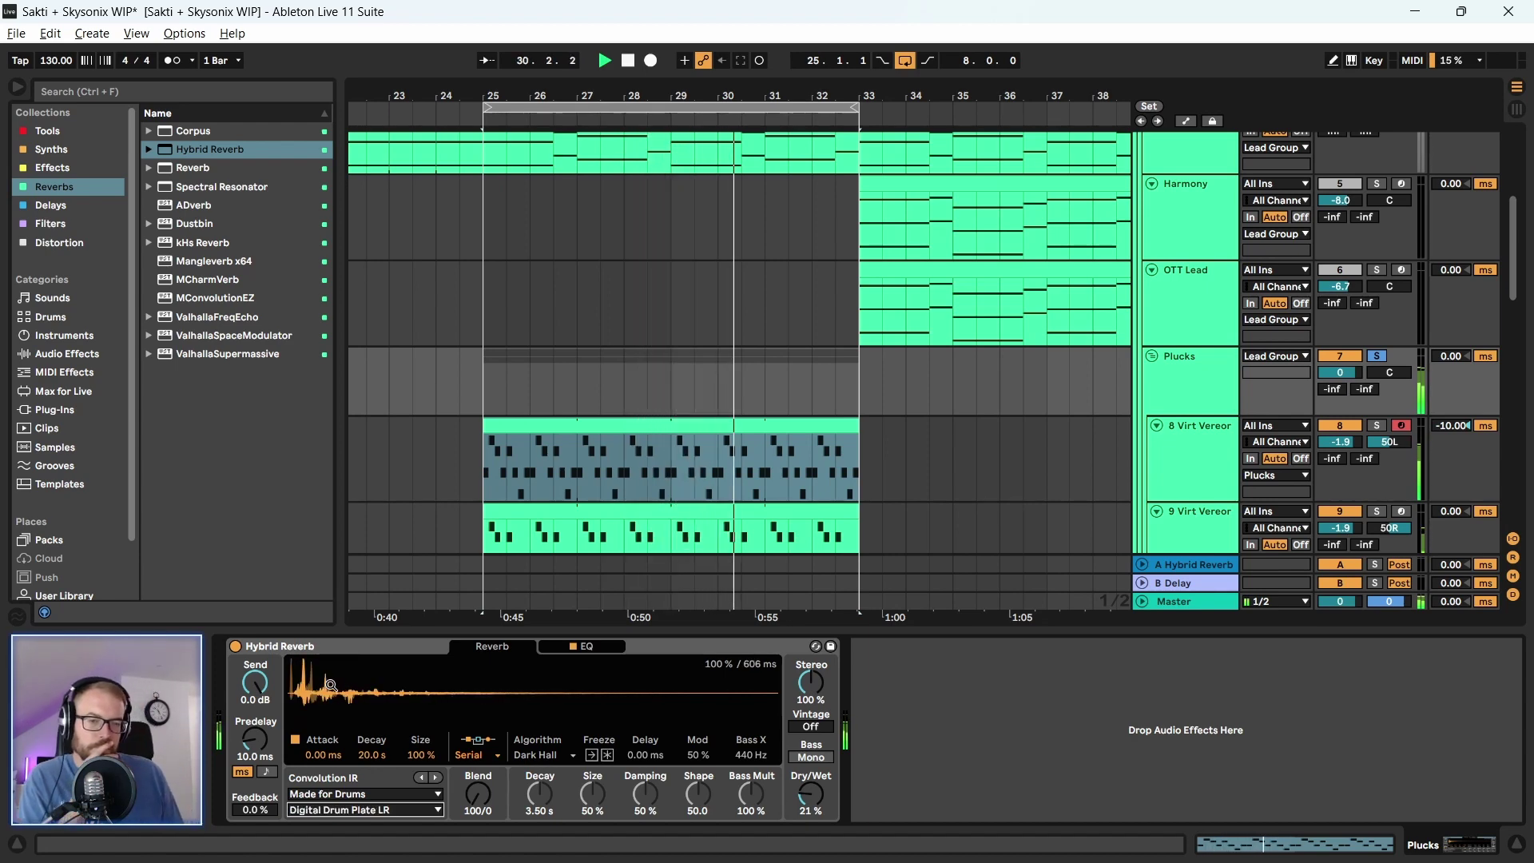
key(Down)
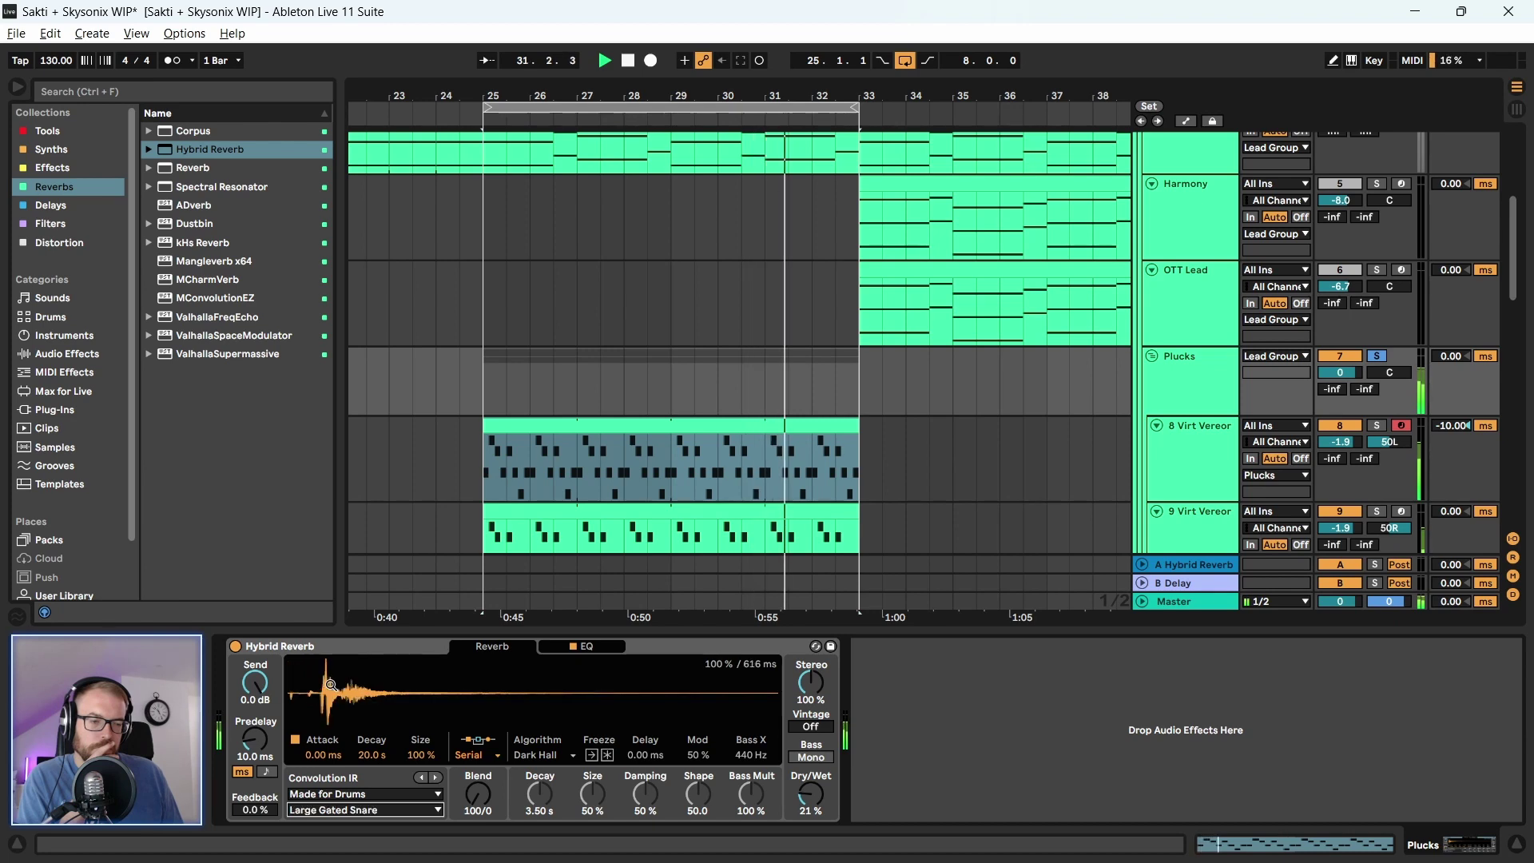
key(Down)
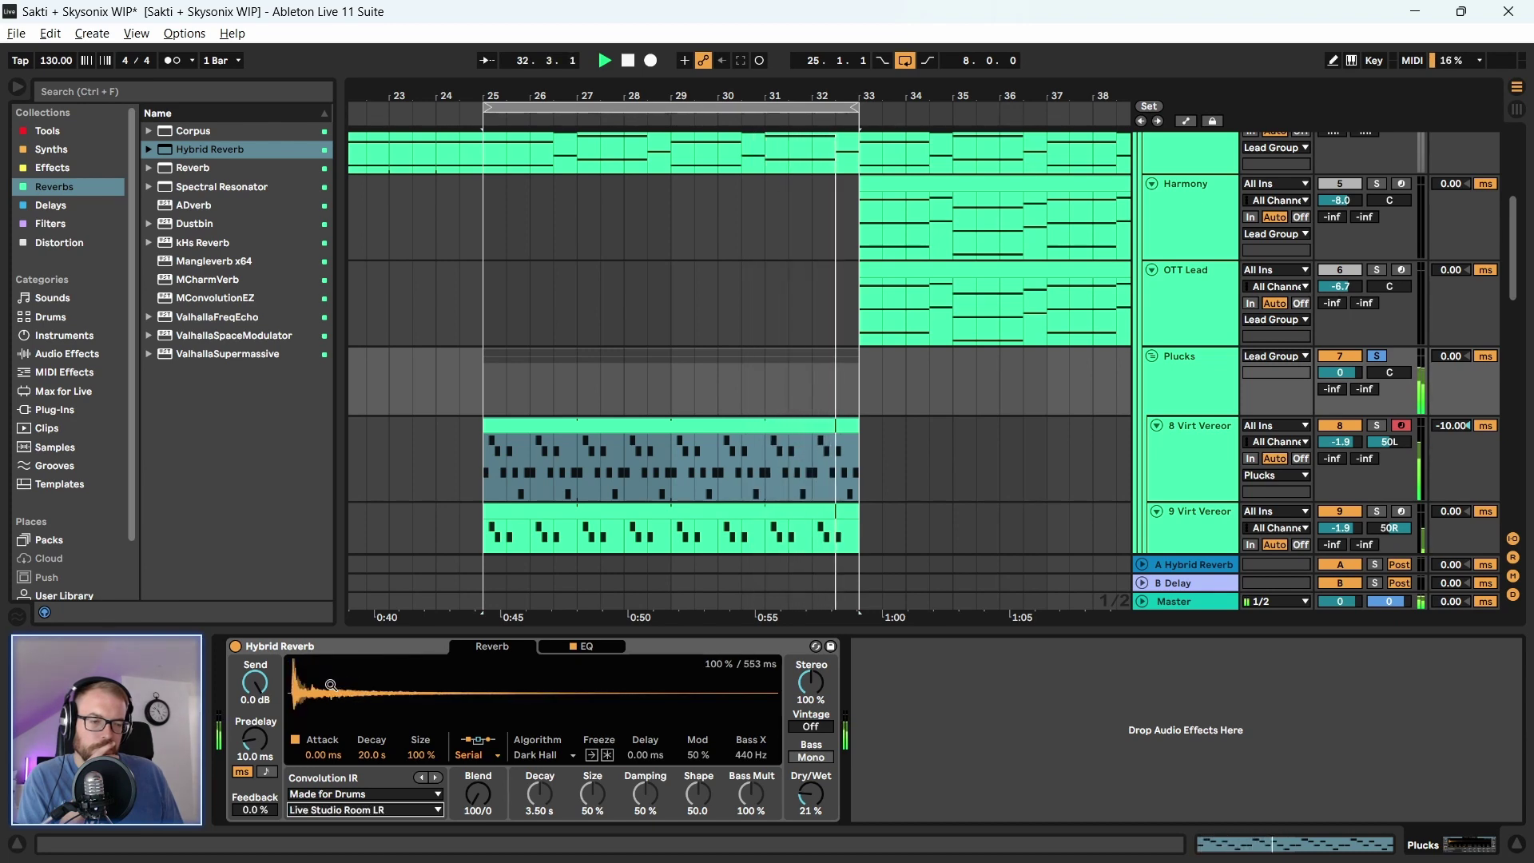
key(Down)
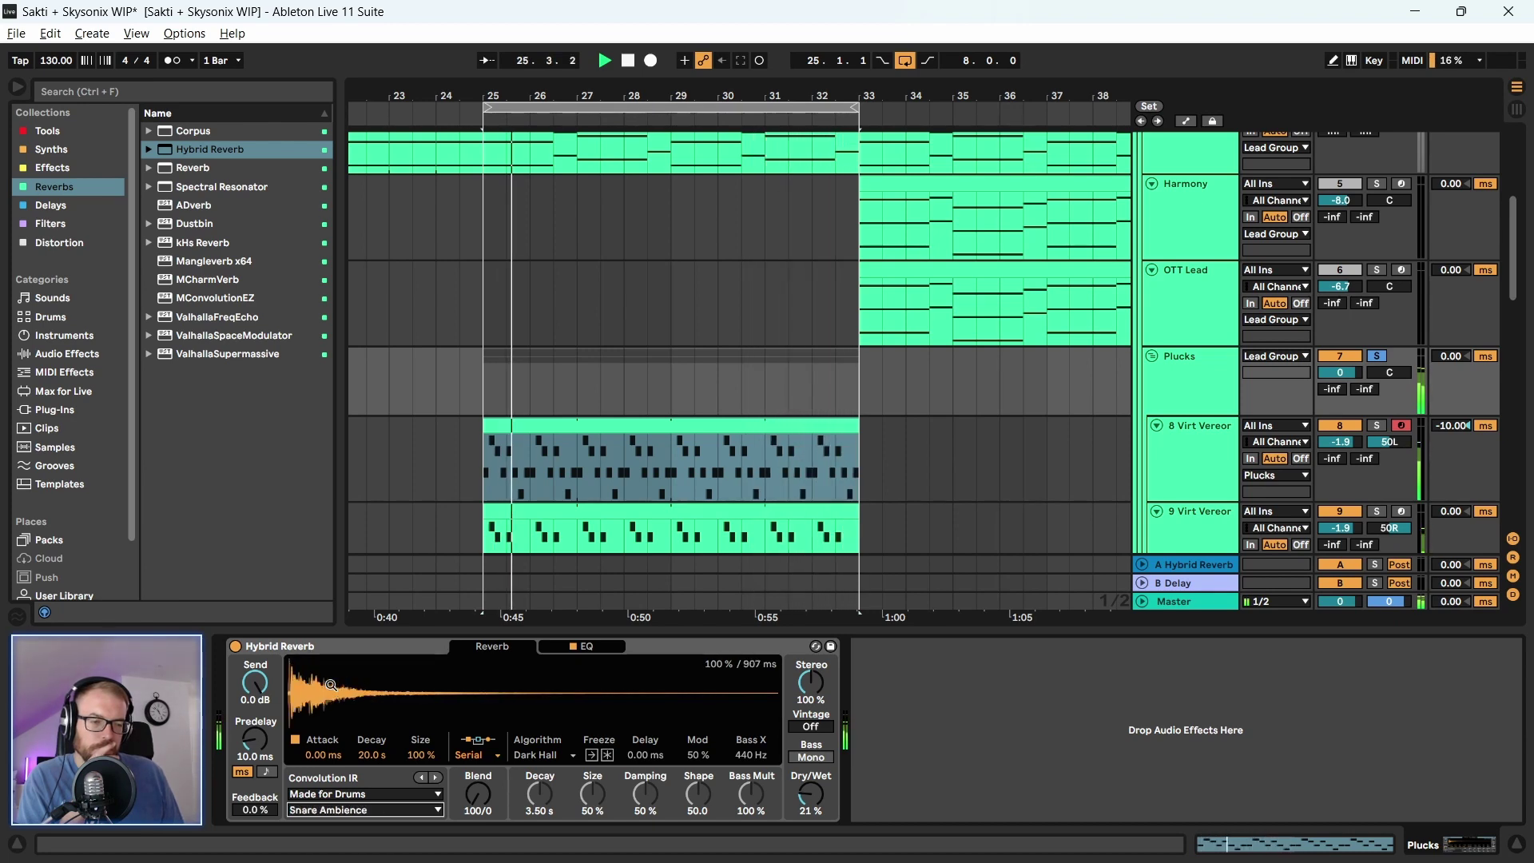
key(Down)
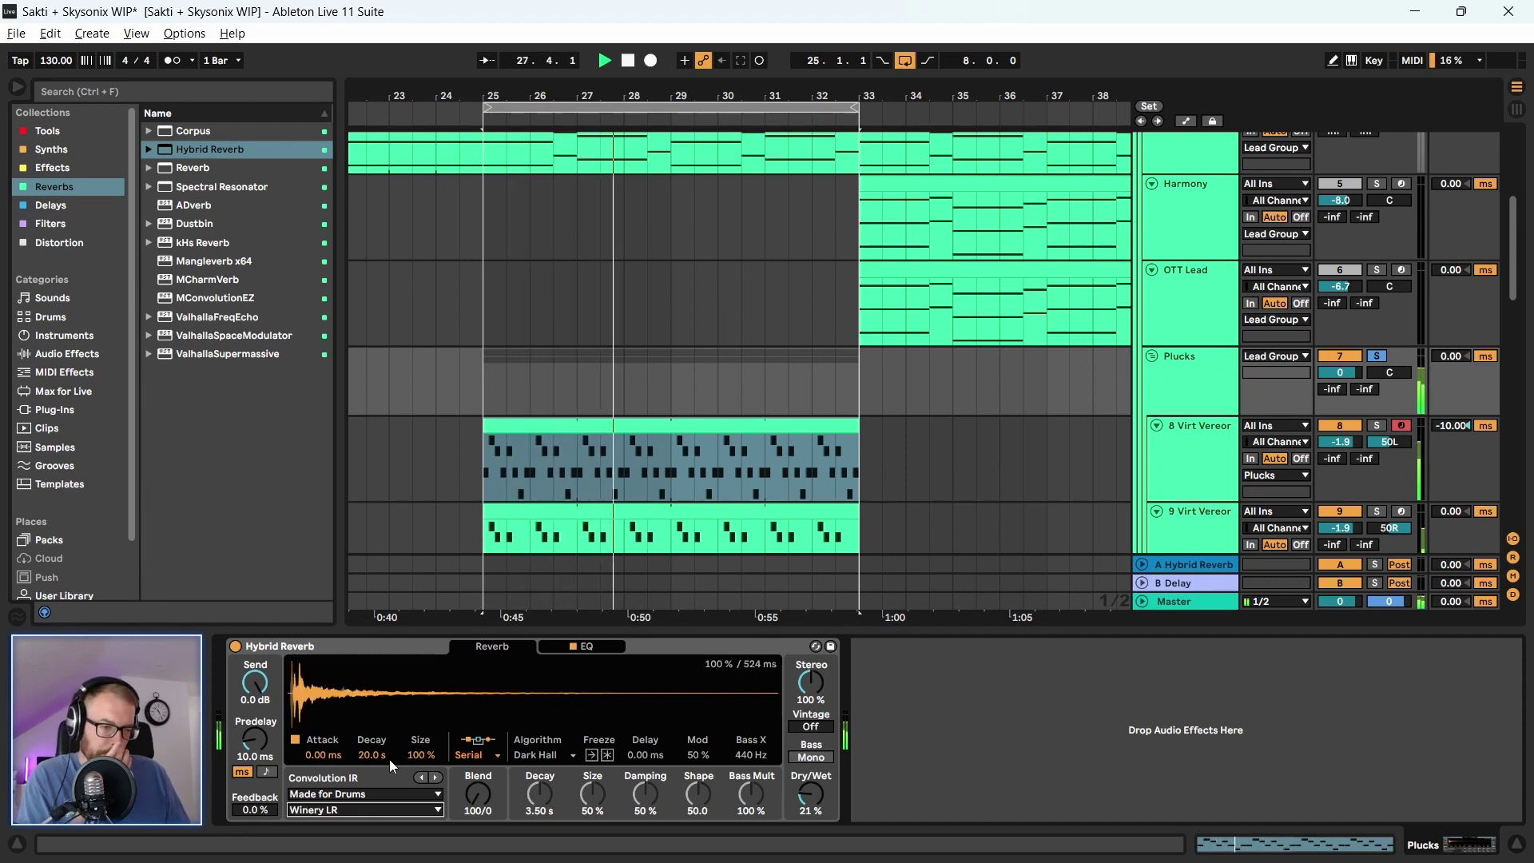
drag(376, 758, 381, 763)
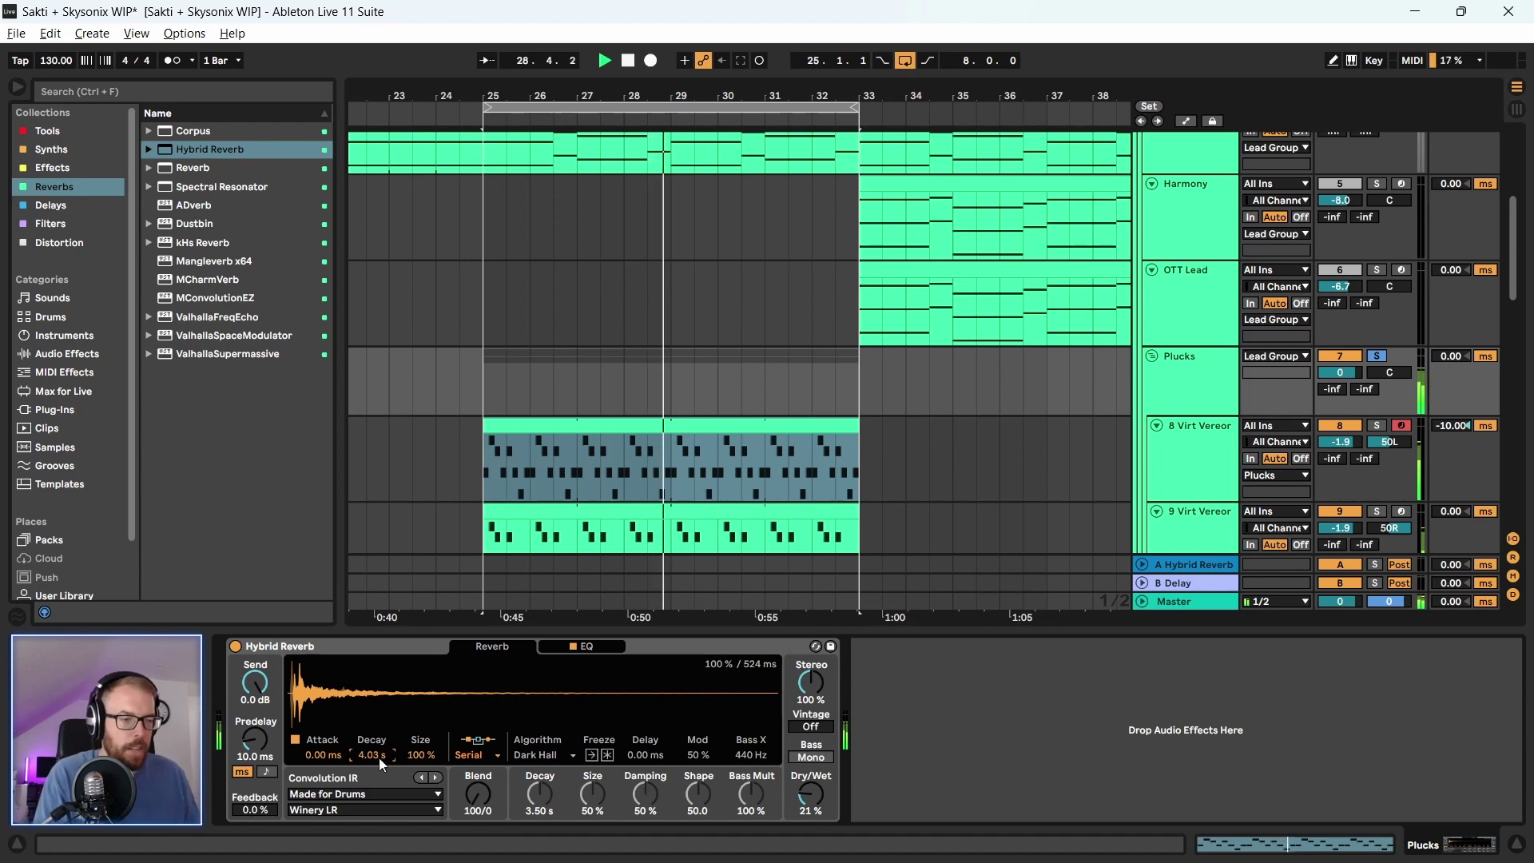
Shape the Hybrid Reverb's EQ with a low cut at 278 Hz and a high shelf of -7.6 dB at 1.70 kHz
click(604, 648)
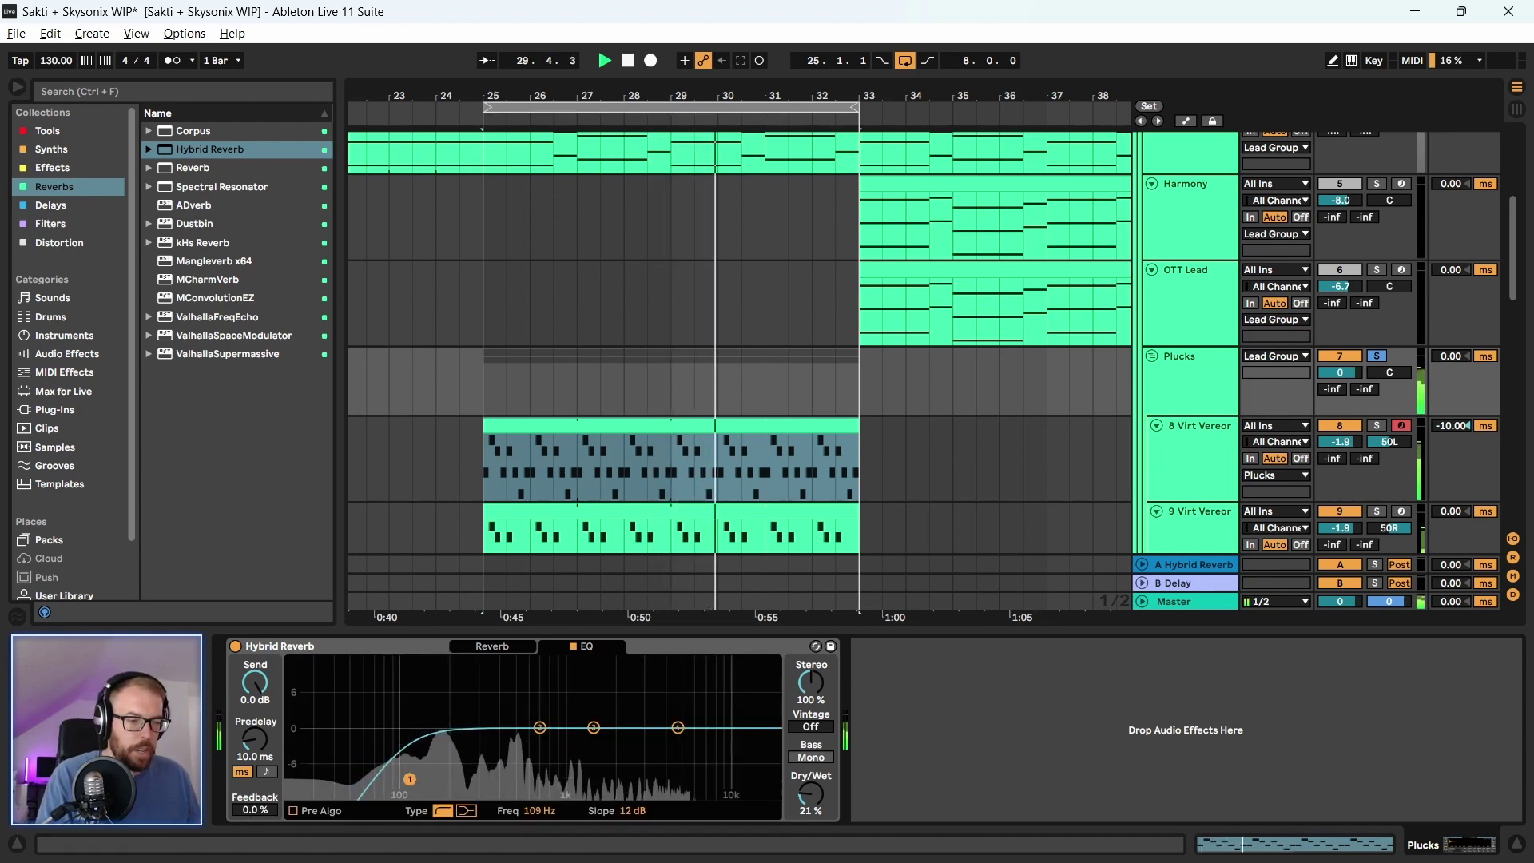
drag(409, 779, 505, 779)
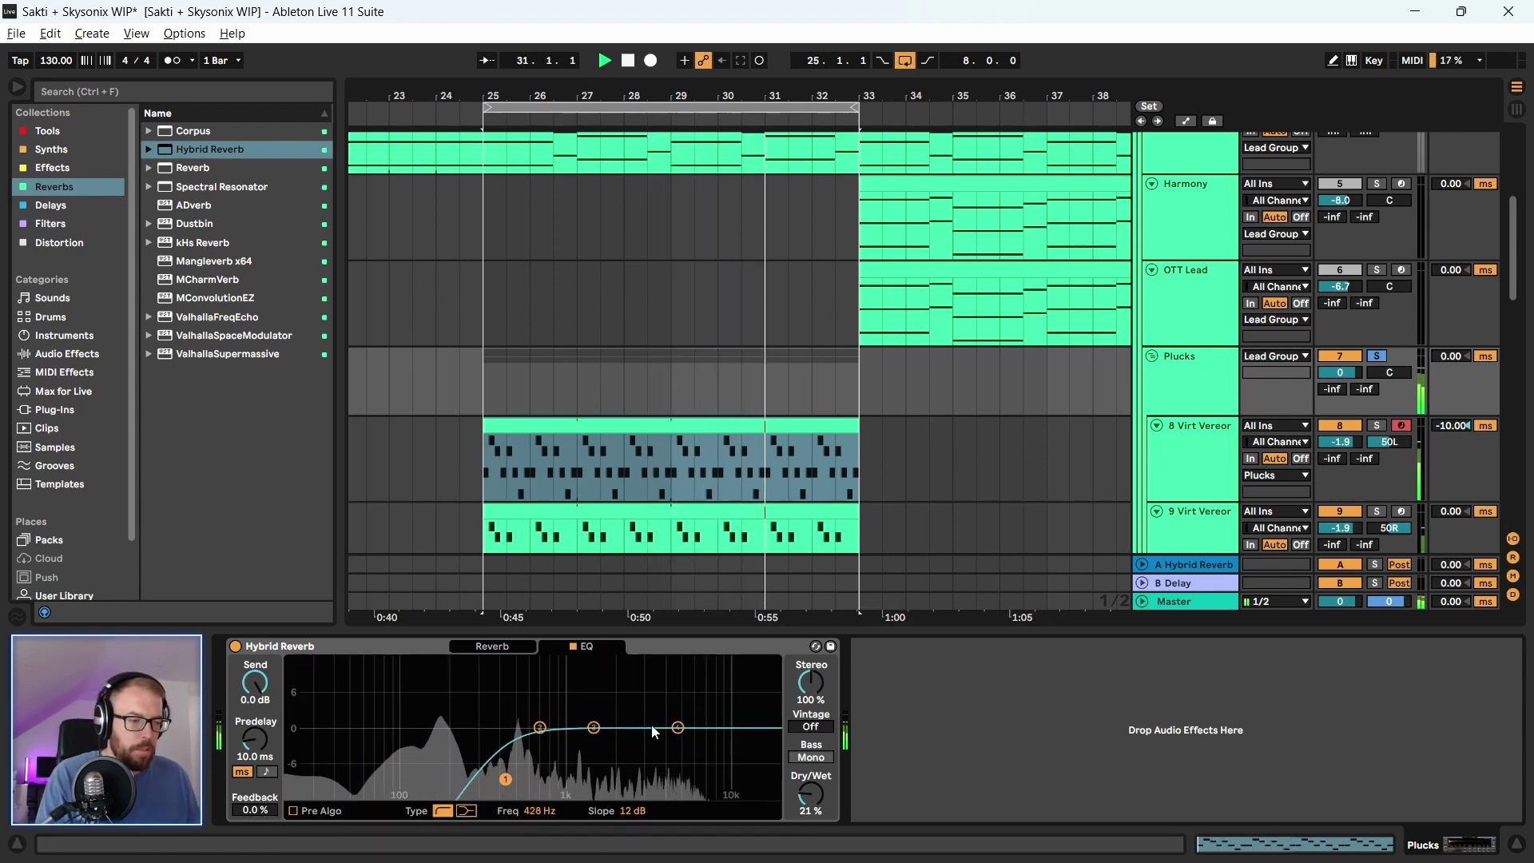
drag(678, 728, 631, 768)
drag(505, 779, 500, 780)
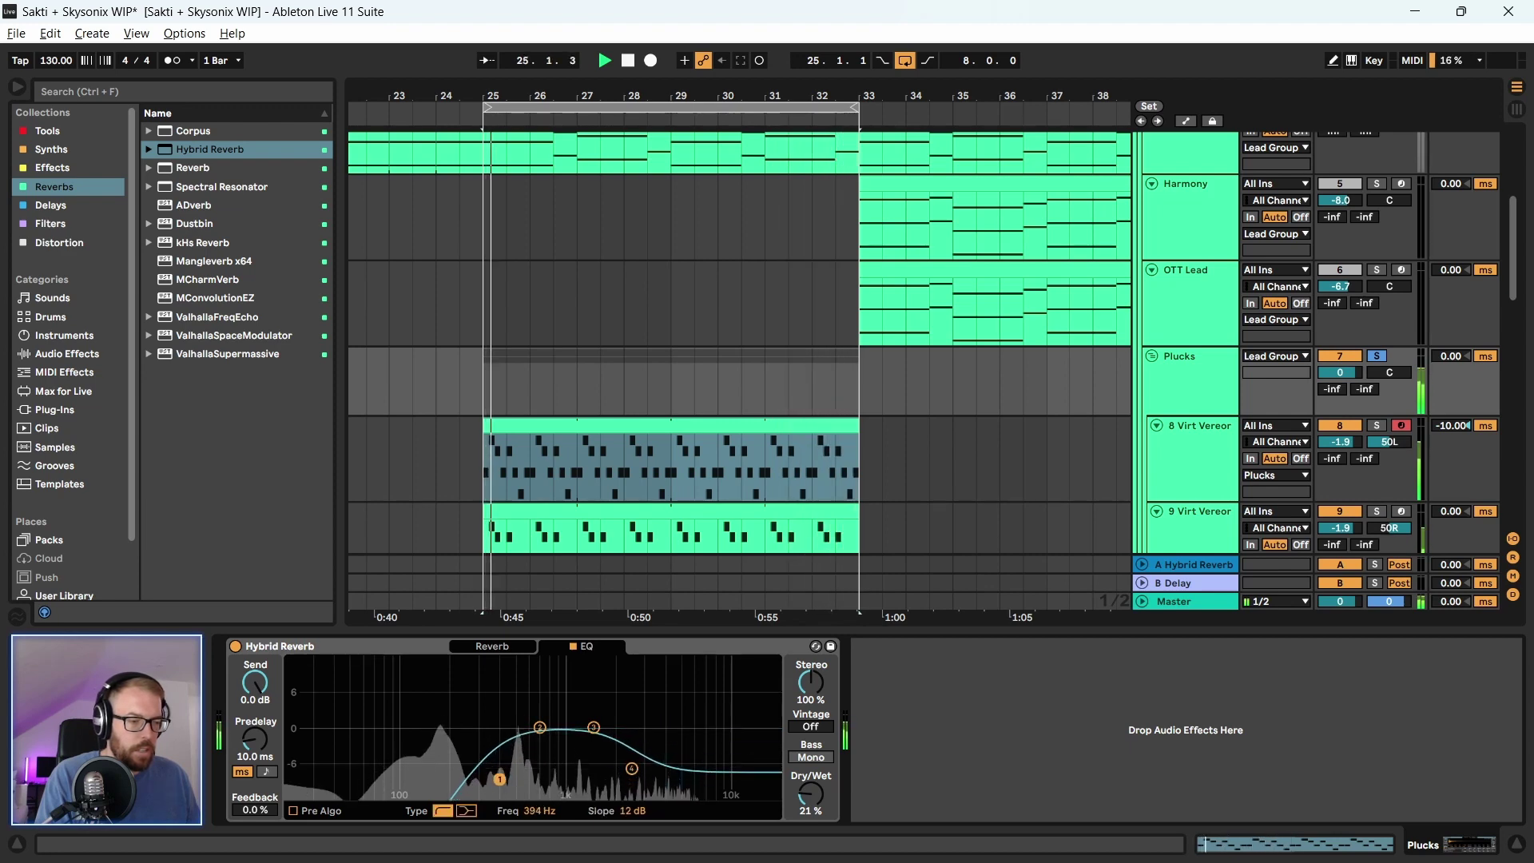
drag(631, 769, 602, 769)
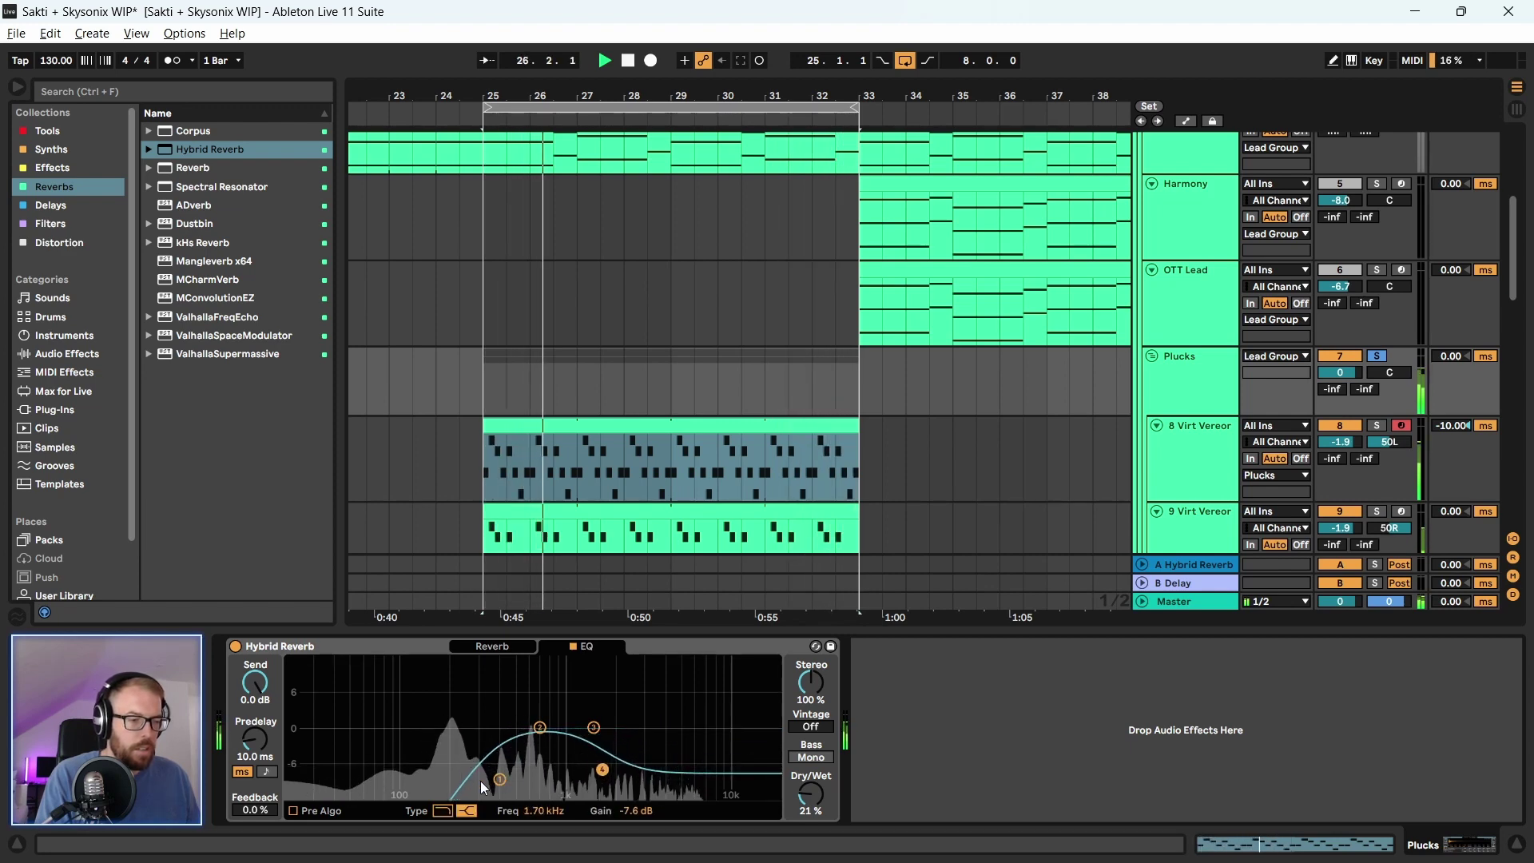
drag(499, 779, 475, 779)
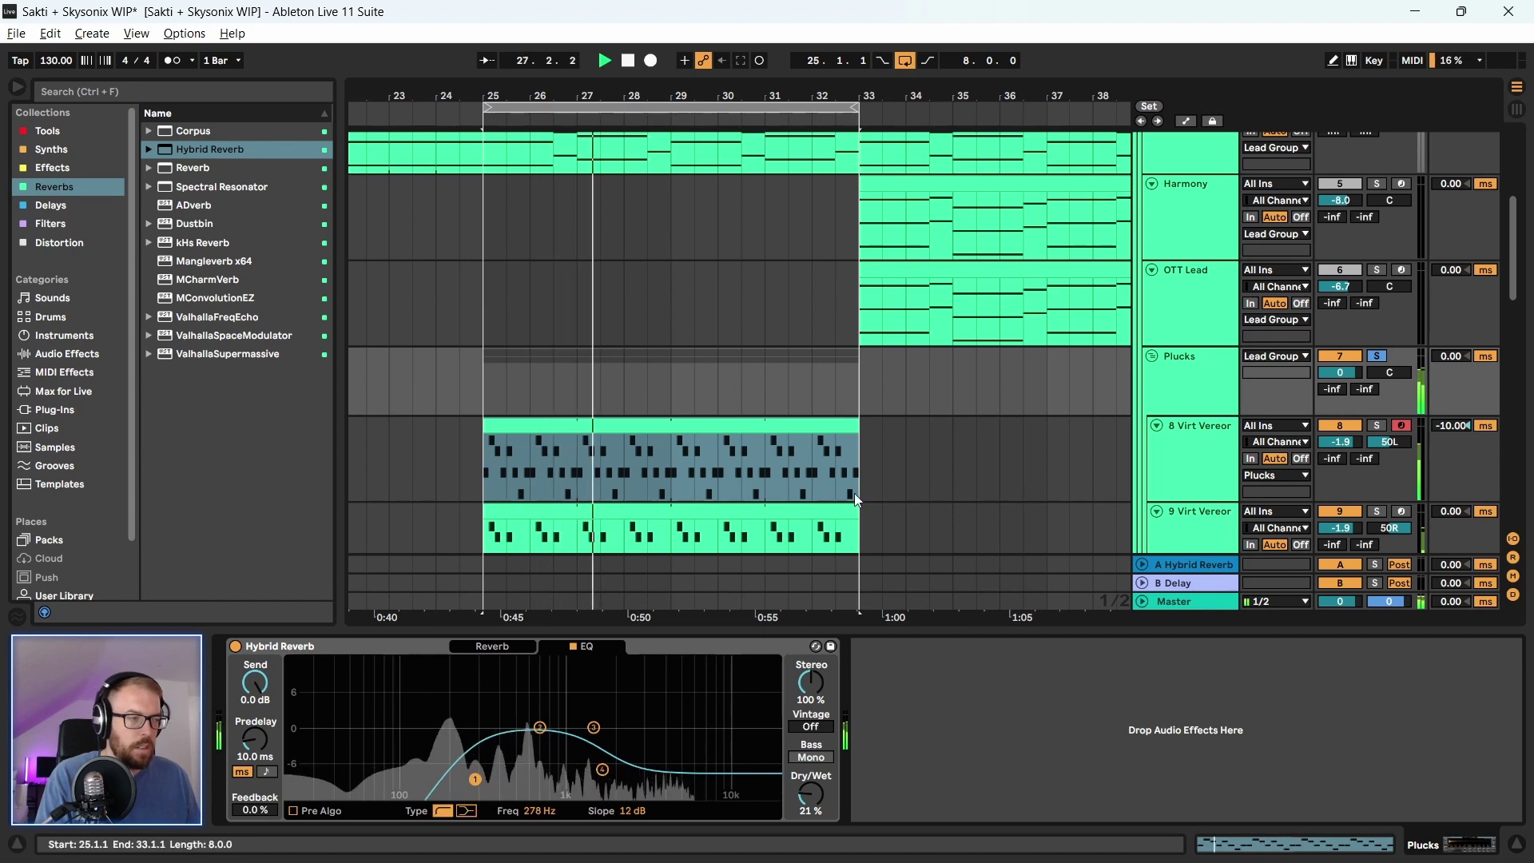
Stop playback and add an Auto Filter after the Hybrid Reverb on the Plucks group
key(space)
click(48, 131)
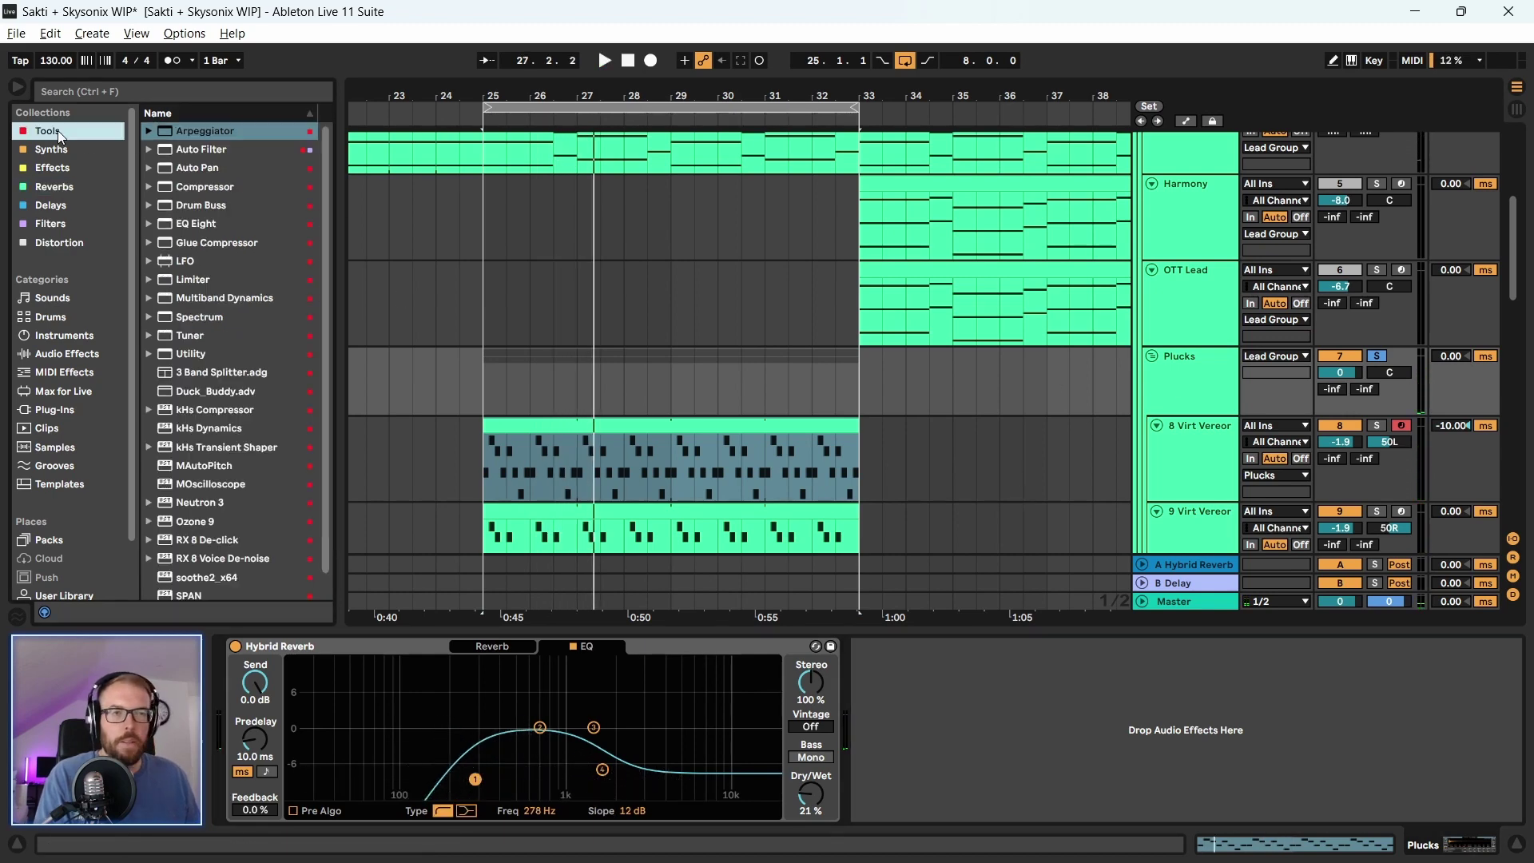
click(200, 149)
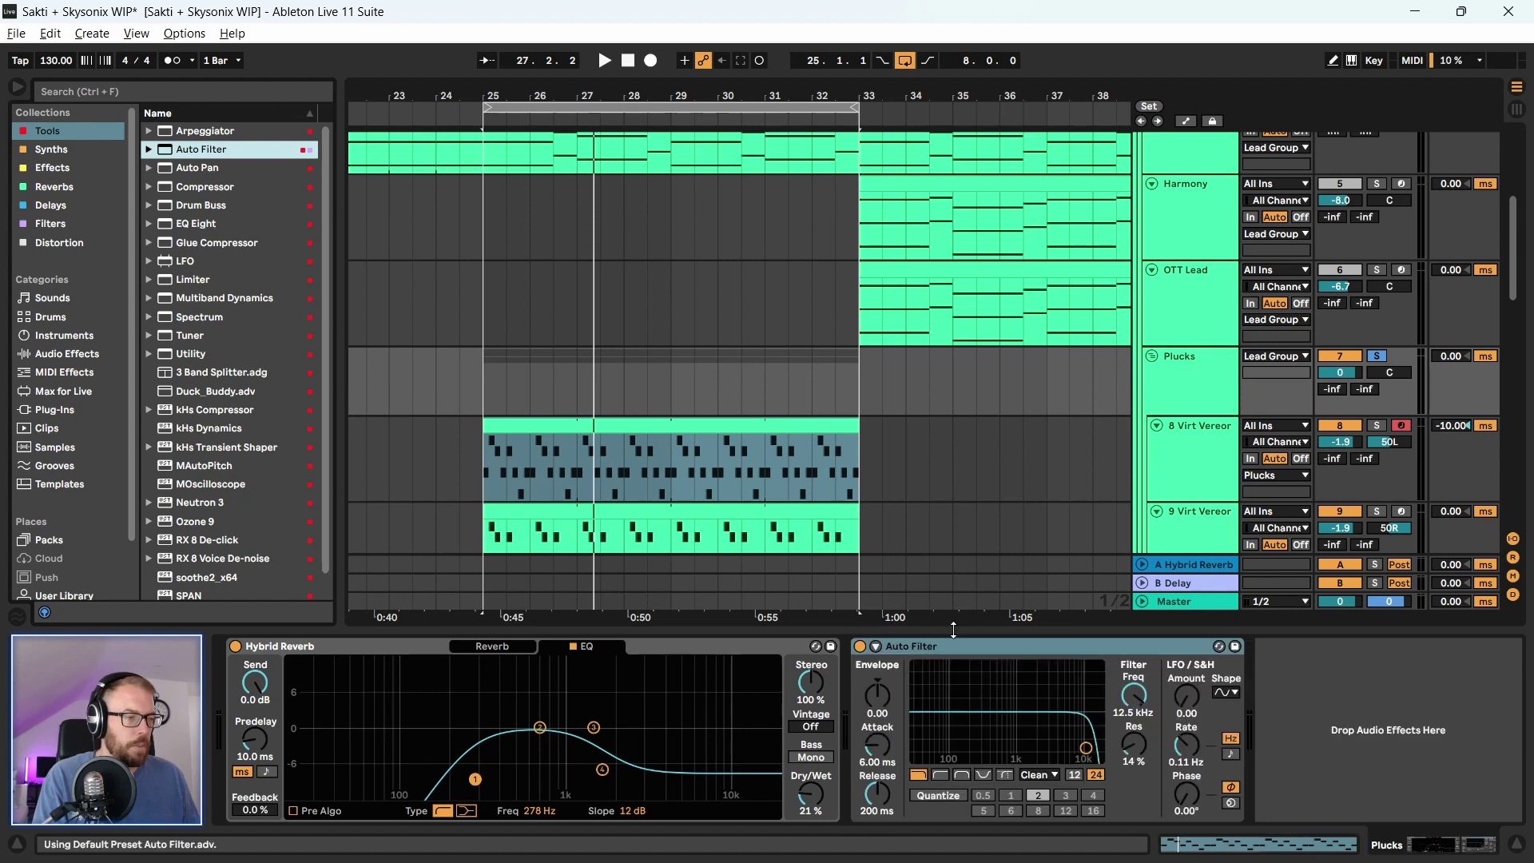
Lower the Plucks group's Auto Filter cutoff to 2.29 kHz while the loop plays, and stop playback
key(space)
drag(1132, 694, 1132, 740)
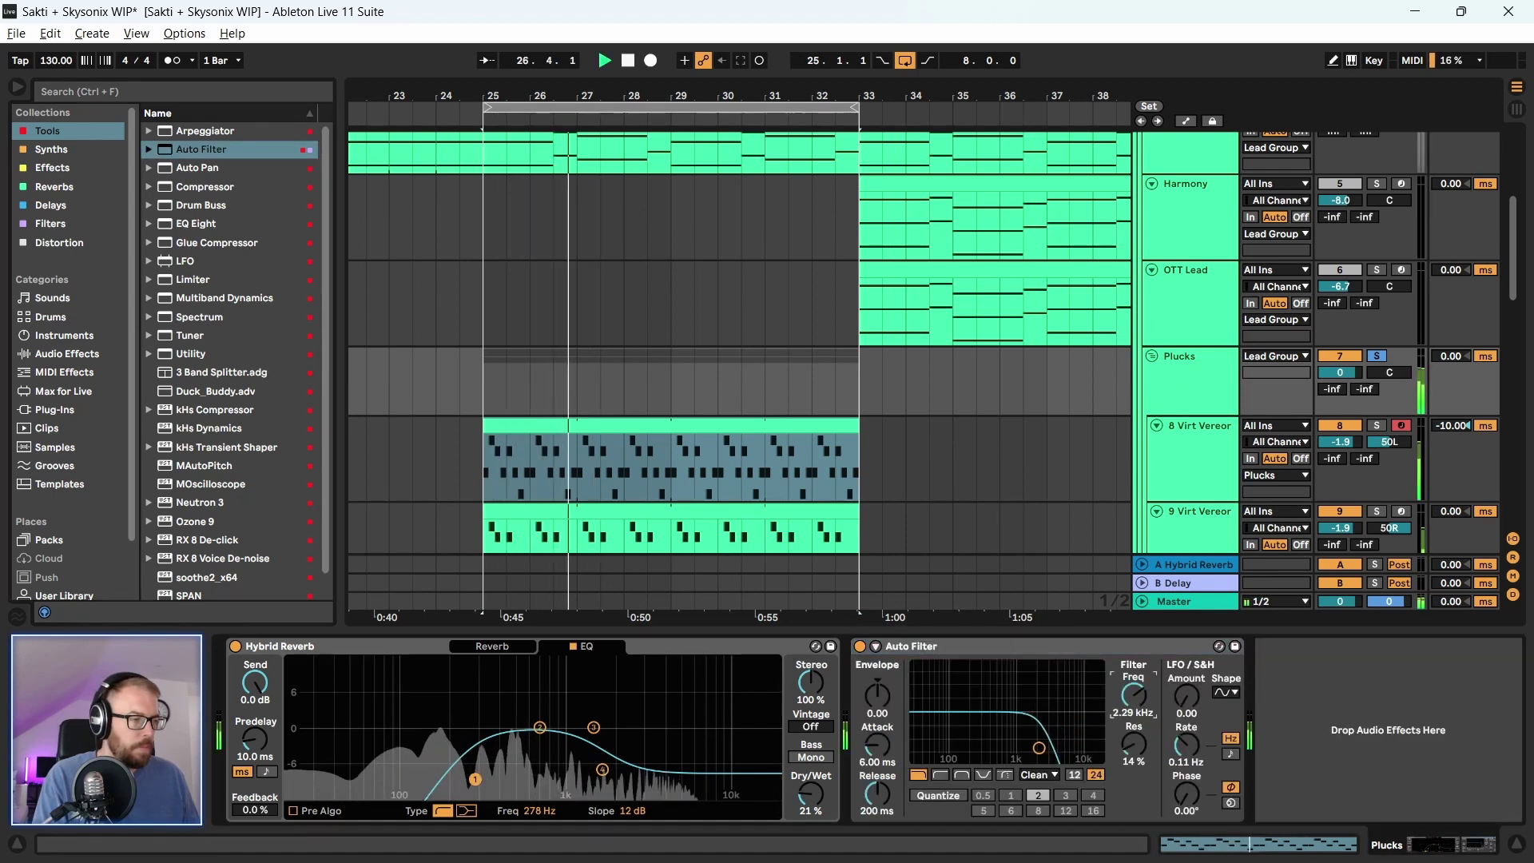
key(space)
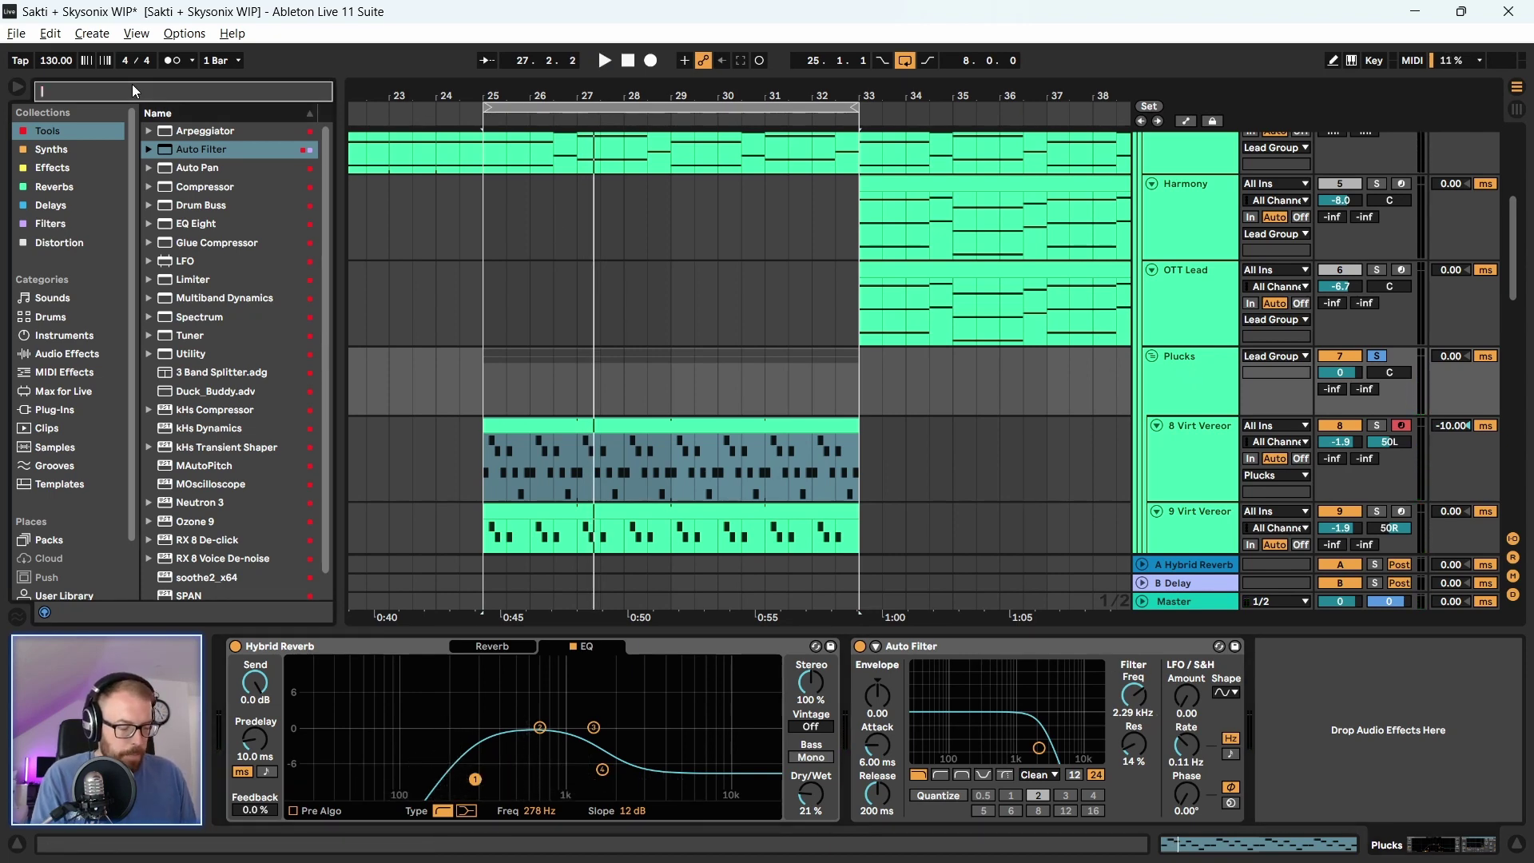
Search for amp, load the Amp effect ahead of the Hybrid Reverb on Plucks and switch its output to Dual during playback
text(amp)
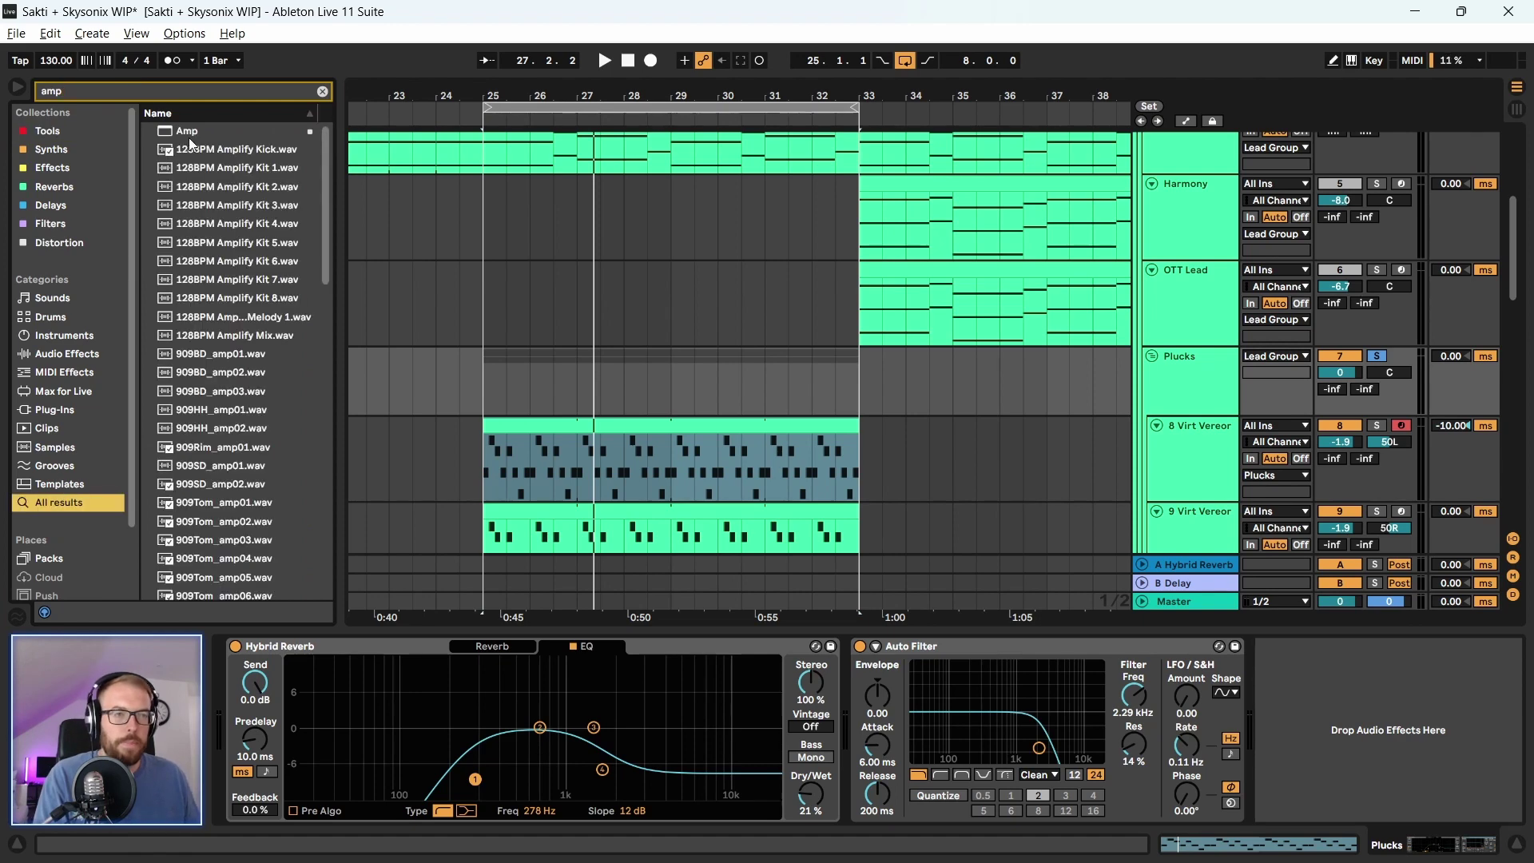
click(189, 136)
drag(281, 726, 283, 727)
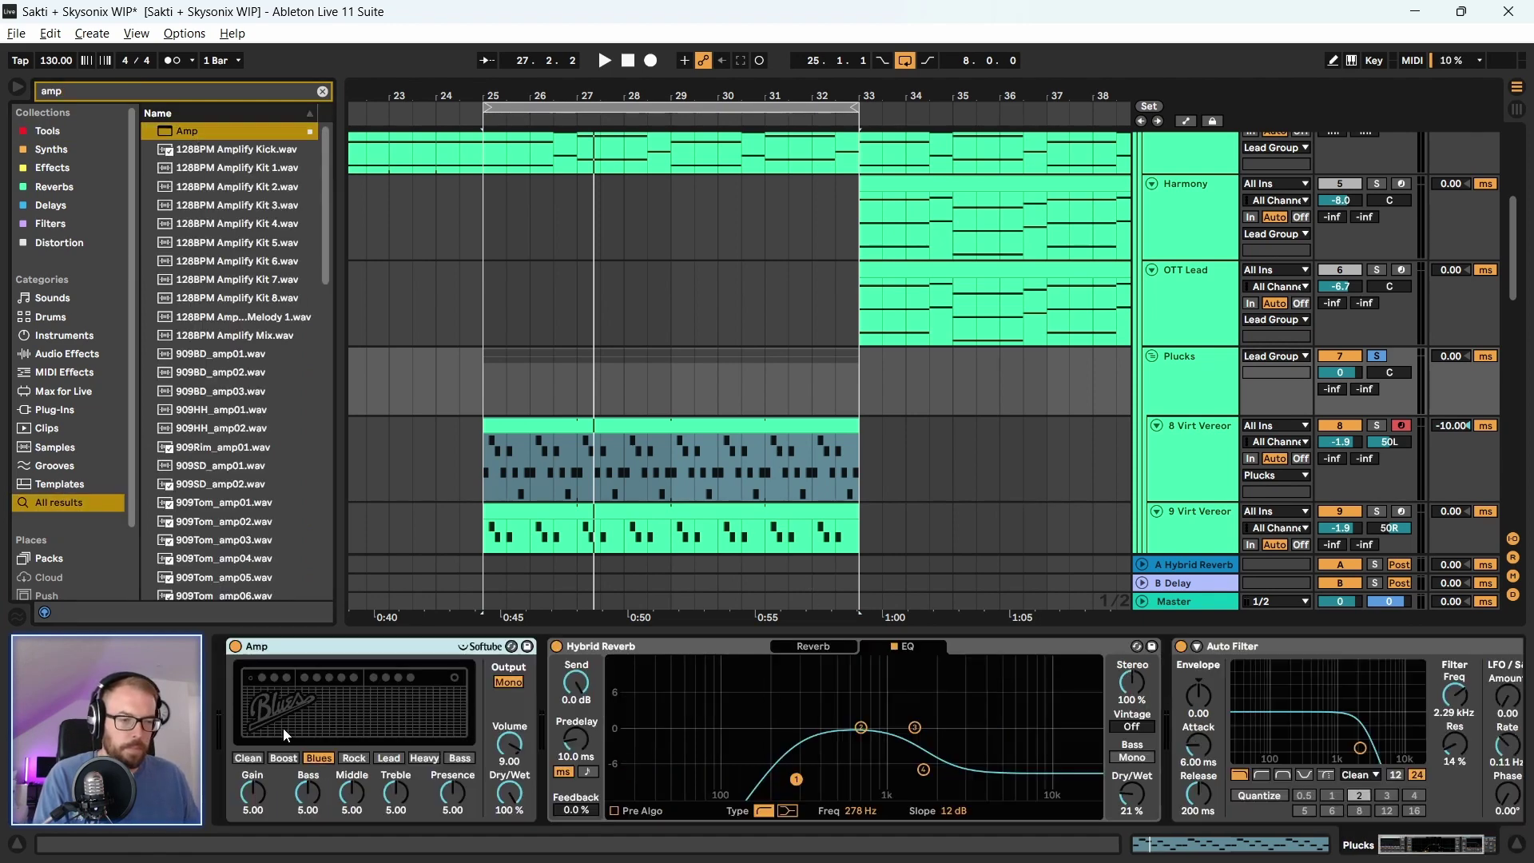
key(space)
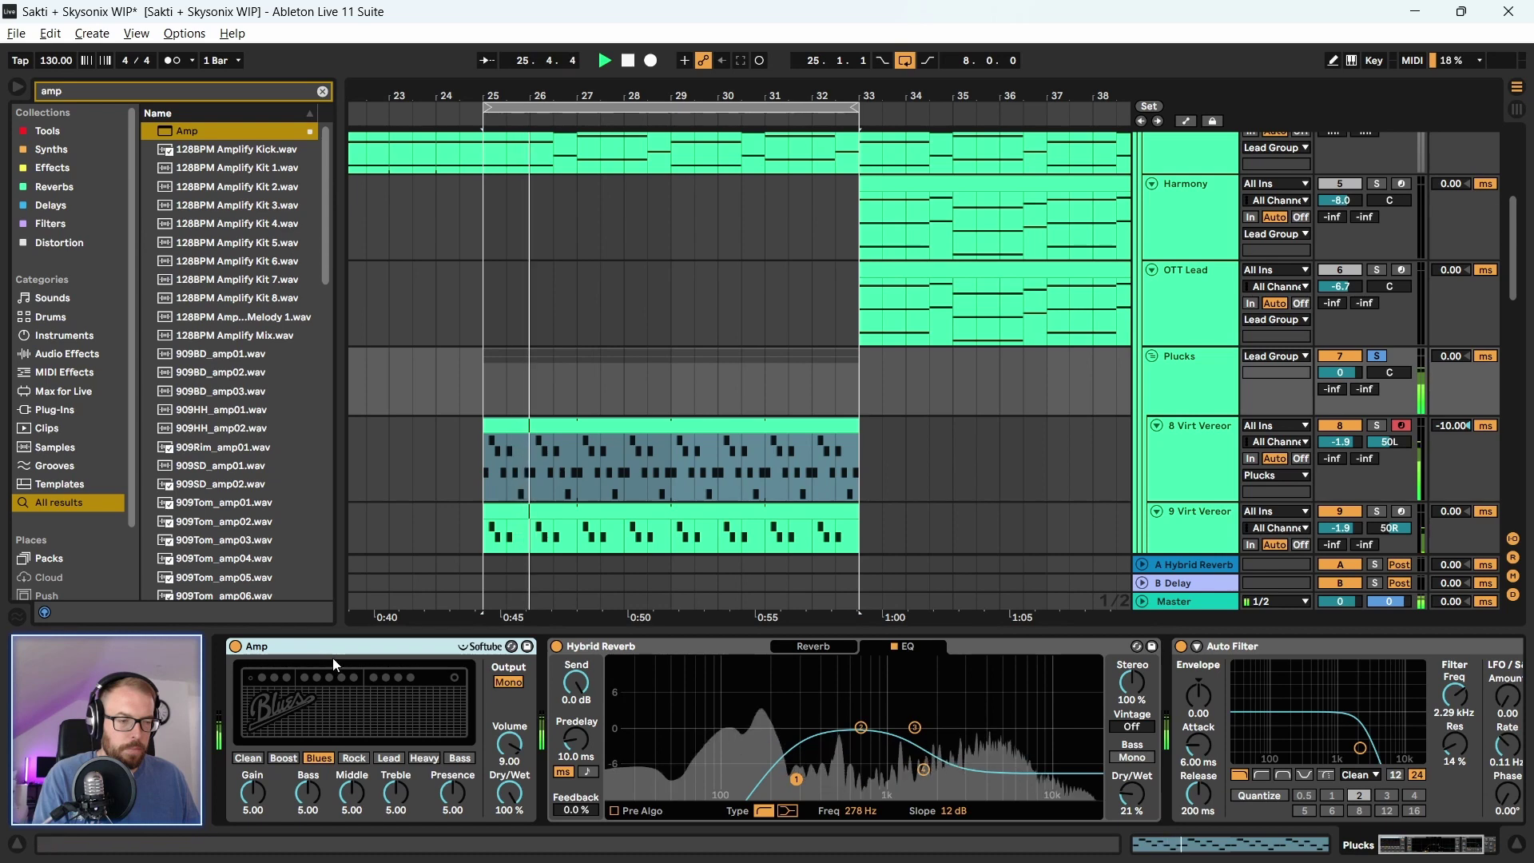
click(506, 682)
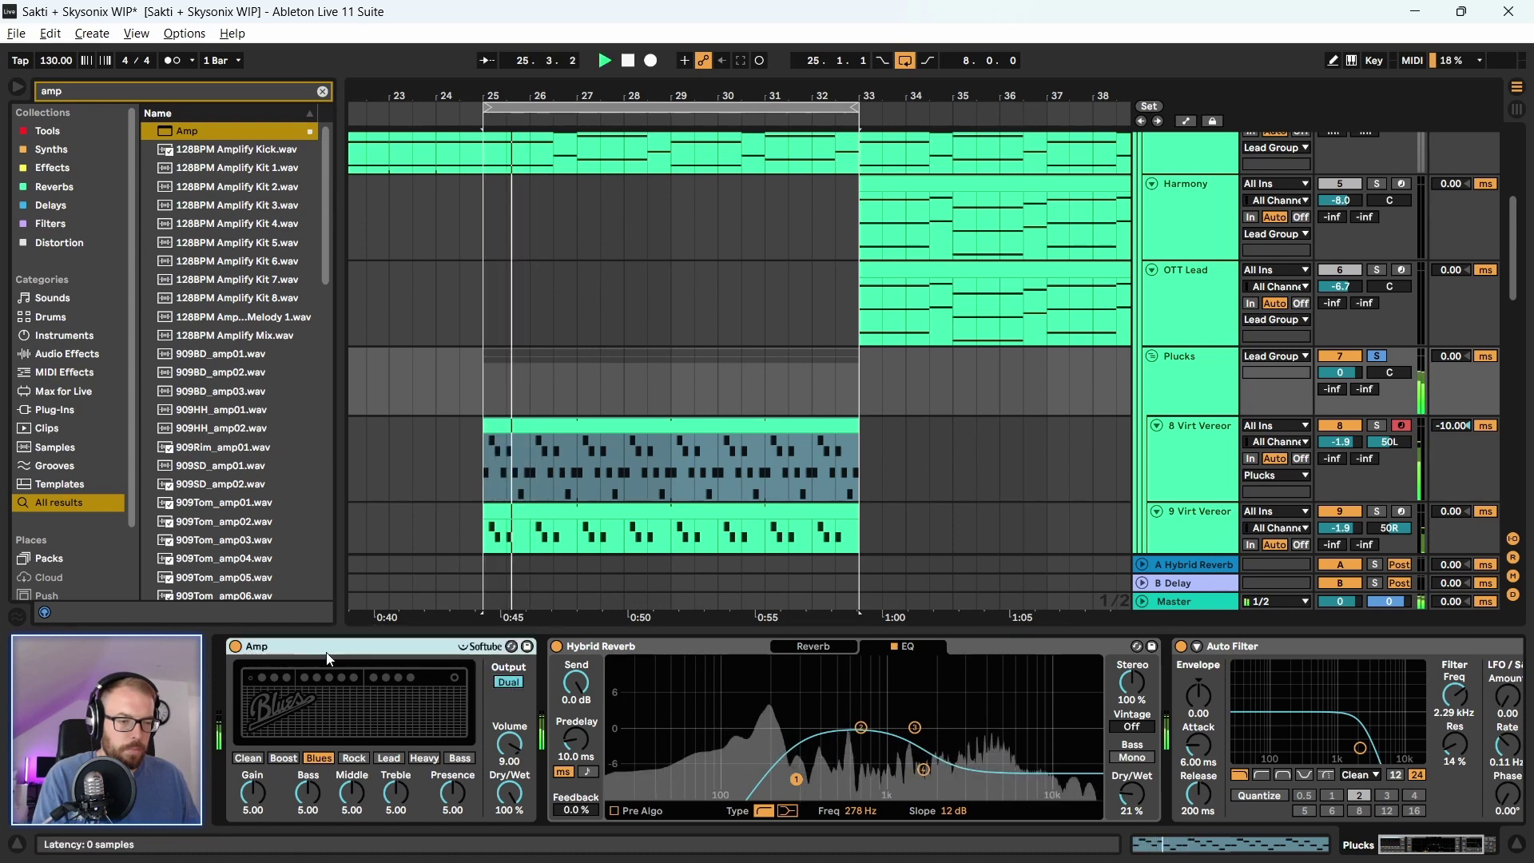
Audition the Amp's Rock, Heavy, Bass, Boost, Clean and Blues models on the looped plucks
click(353, 759)
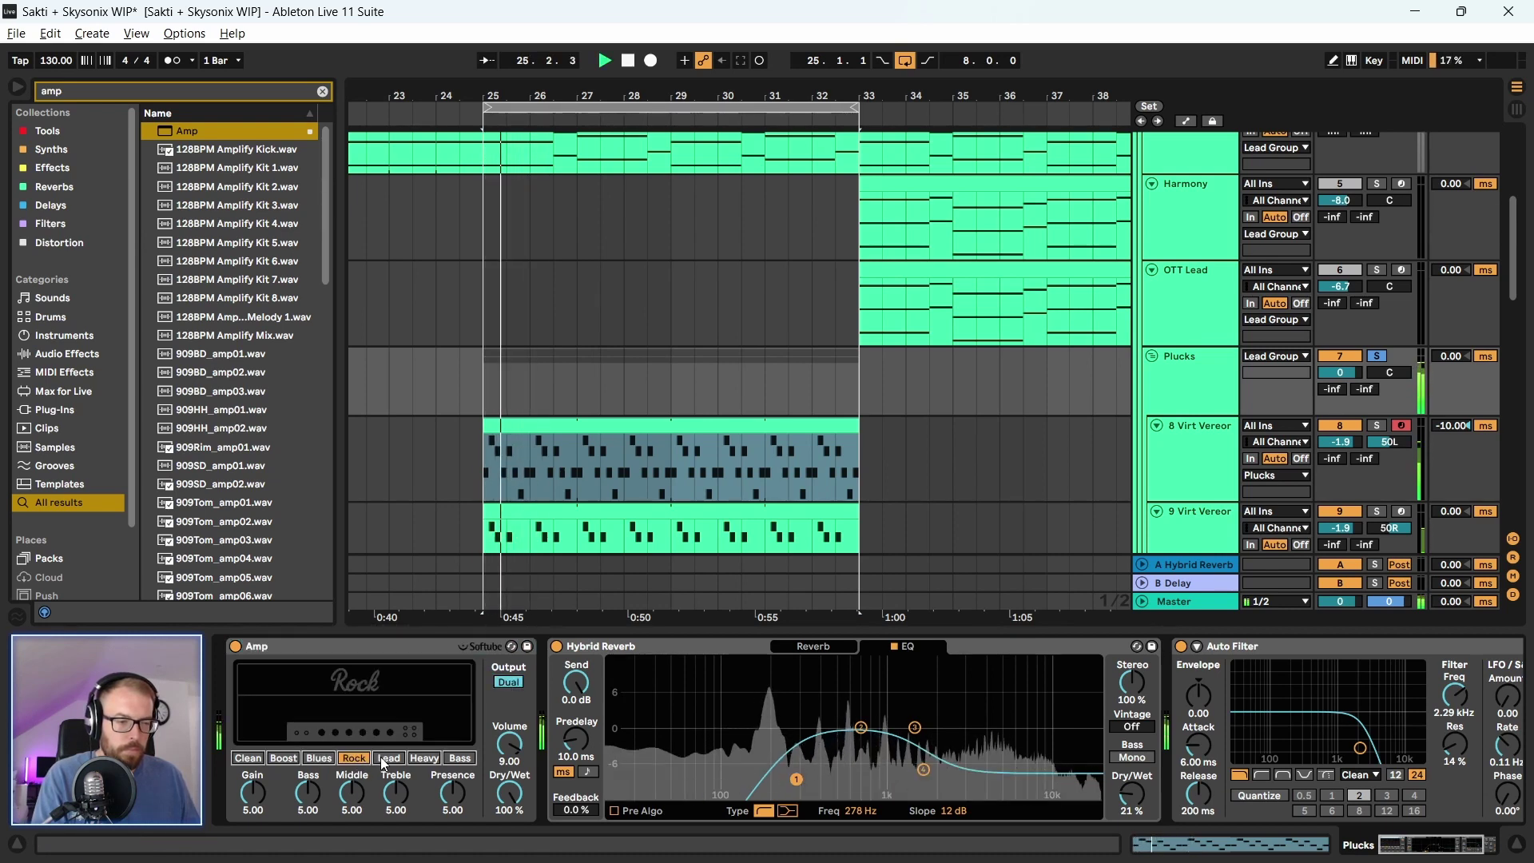
click(420, 759)
click(459, 758)
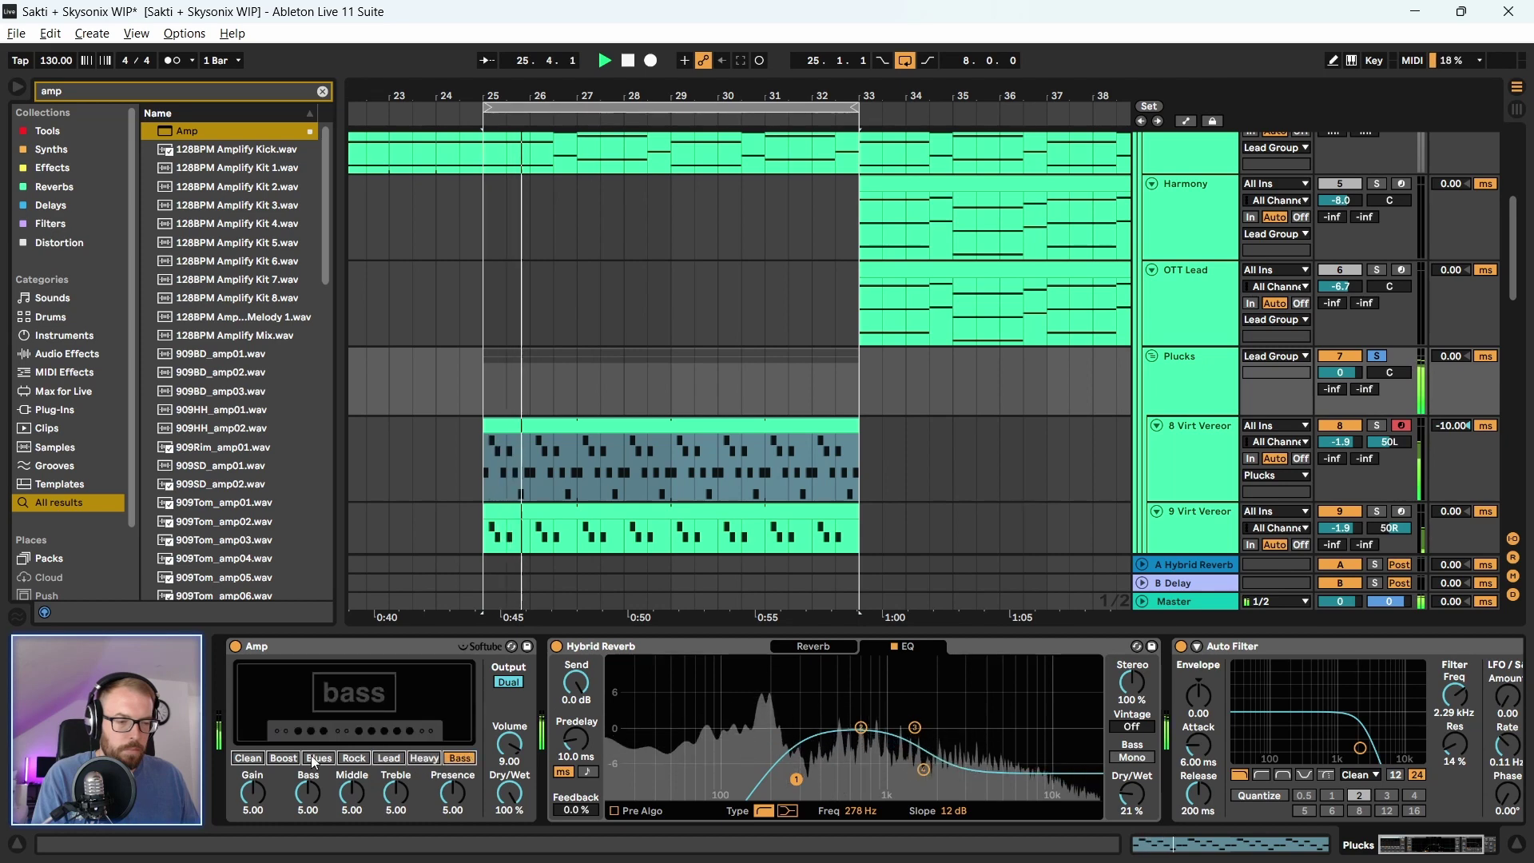
click(284, 758)
click(250, 758)
click(313, 758)
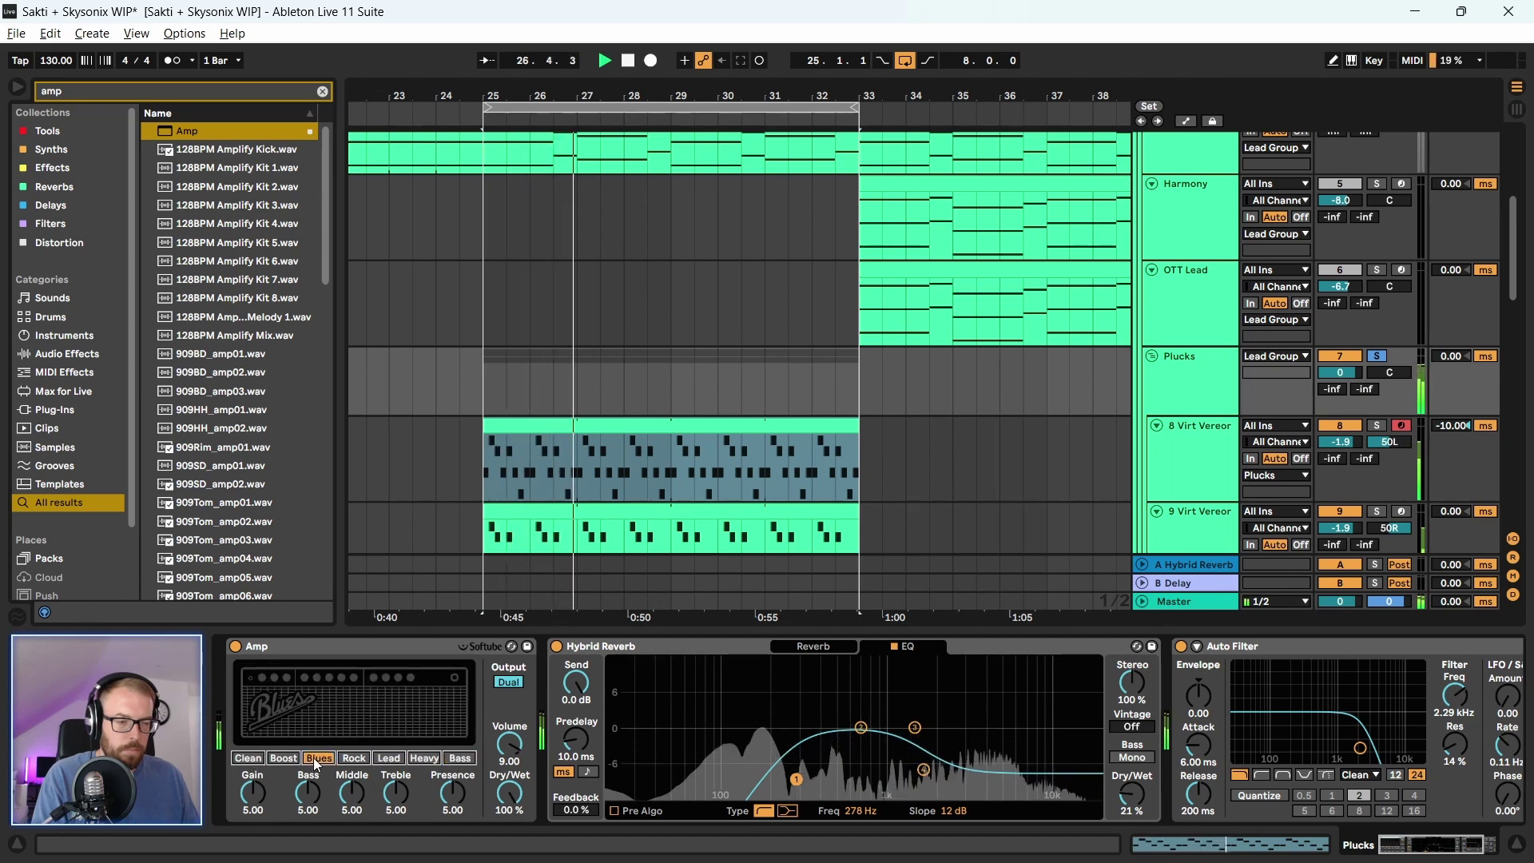
Try the Amp's Clean and Boost models with Bass, Middle, Treble and Presence at 10.0 and Dry/Wet at 24.6 %
click(249, 759)
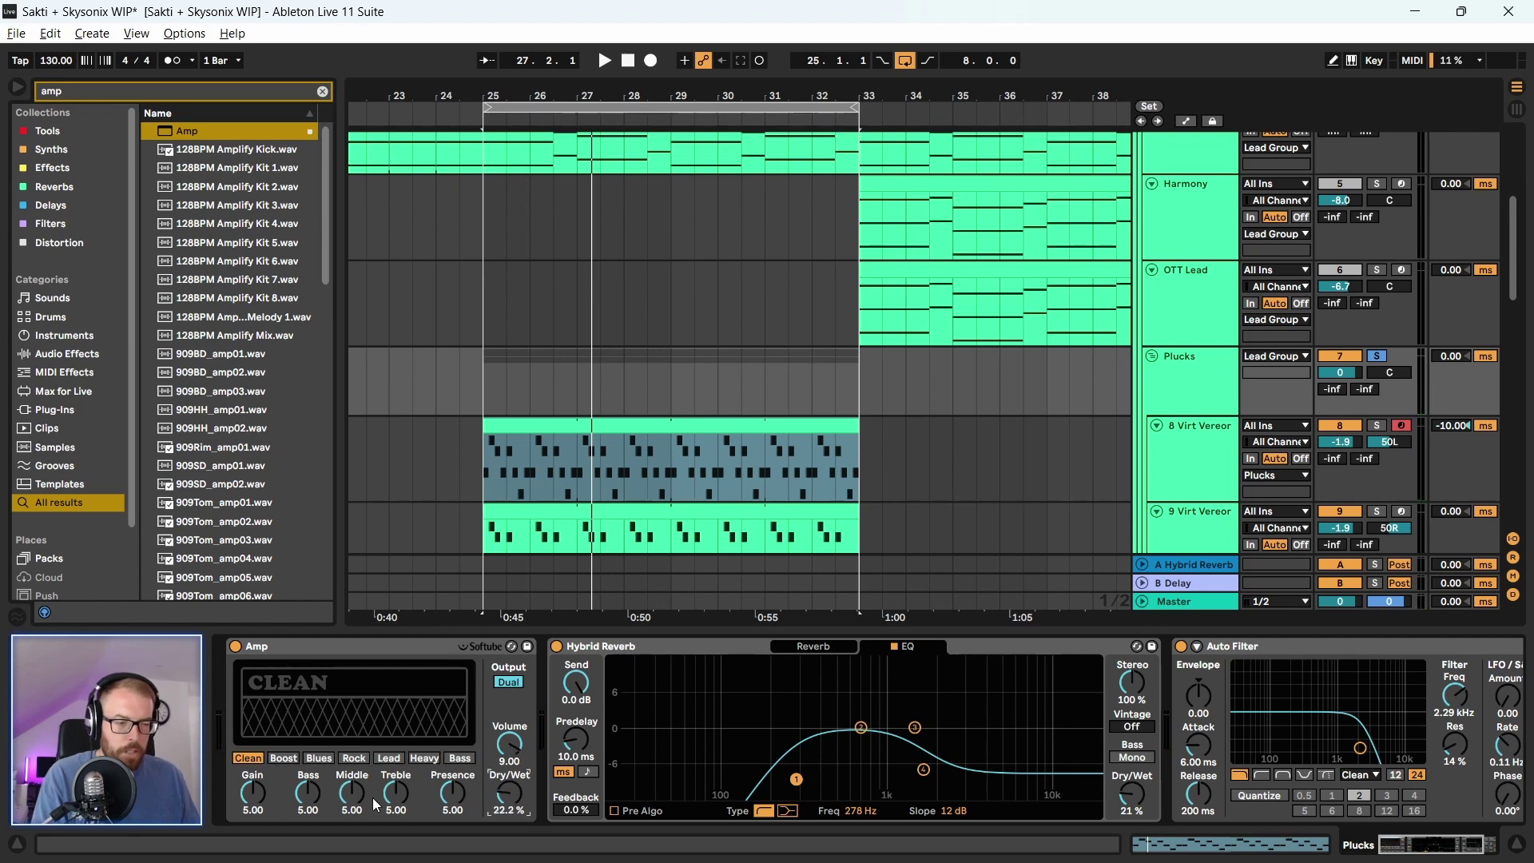
key(space)
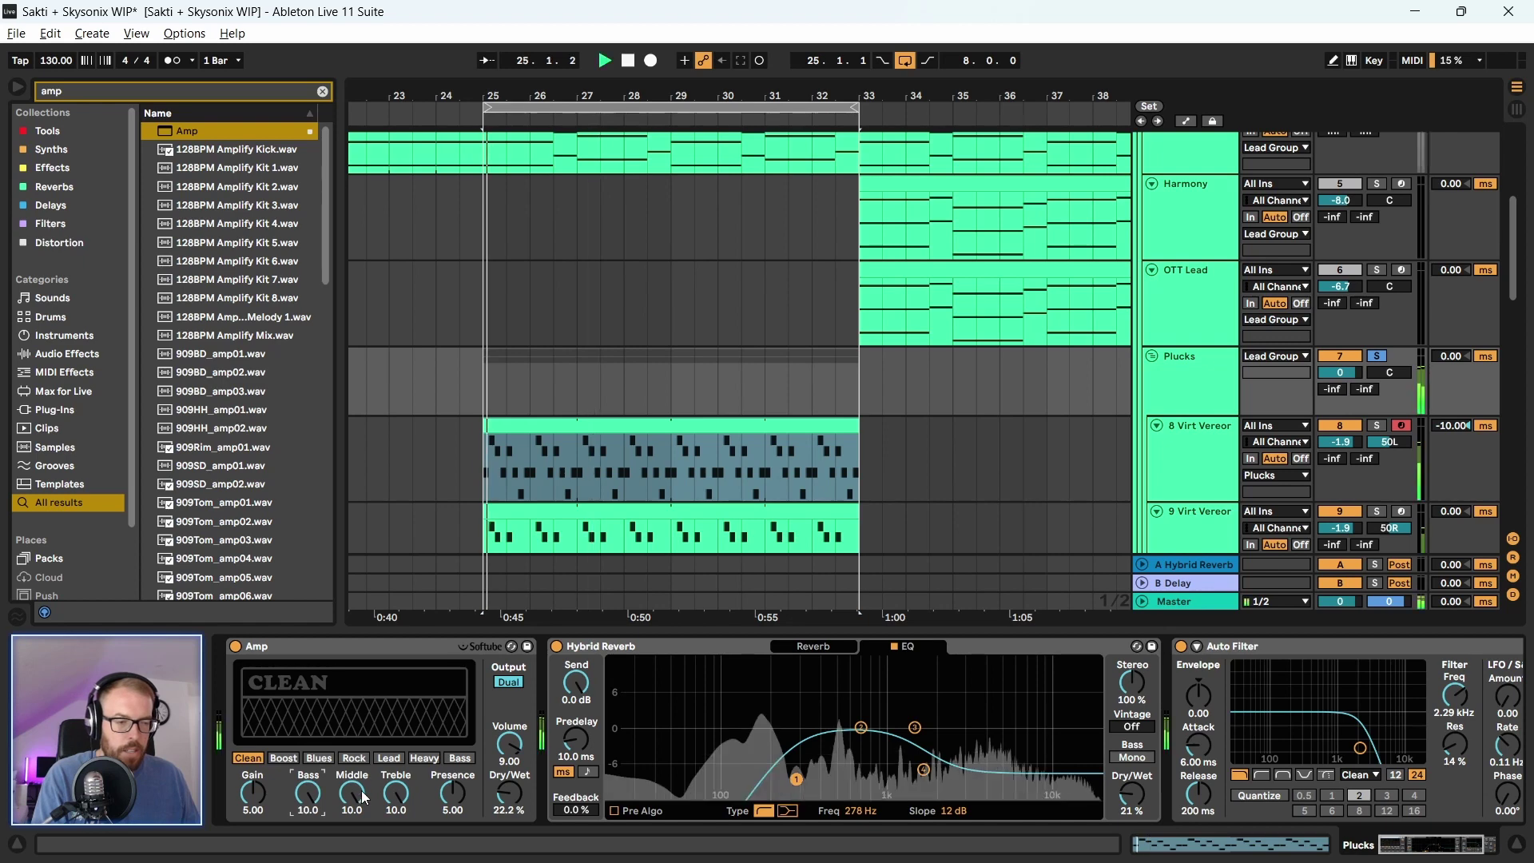
drag(452, 801, 495, 789)
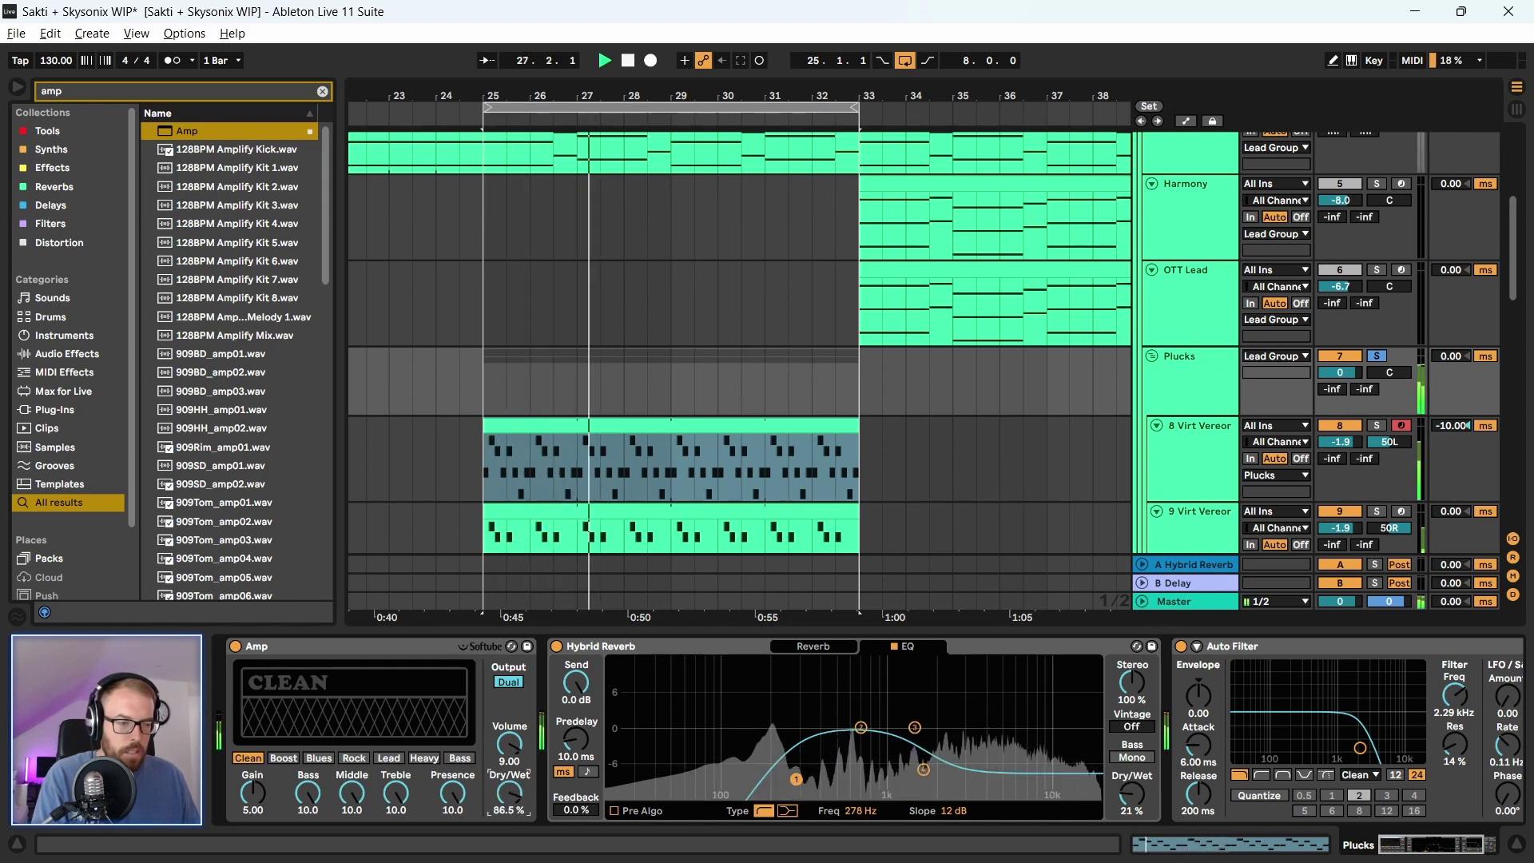
click(283, 758)
drag(509, 792, 499, 795)
Compare the Blues, Rock, Heavy, Bass and Lead models, cutting Bass and Middle to 0.00, and delete the Amp from Plucks
click(319, 757)
click(354, 758)
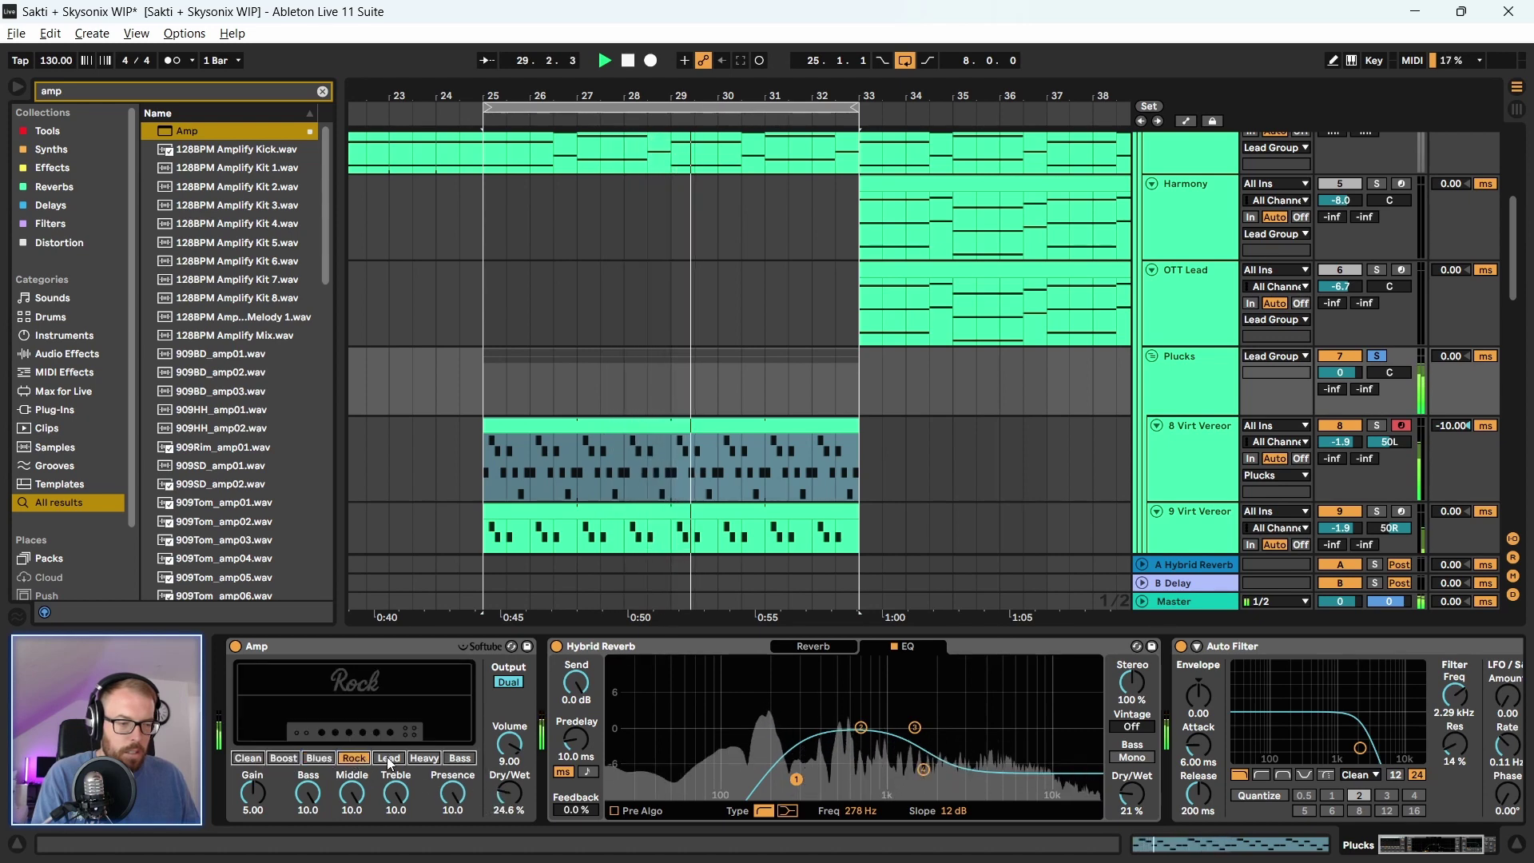
click(424, 758)
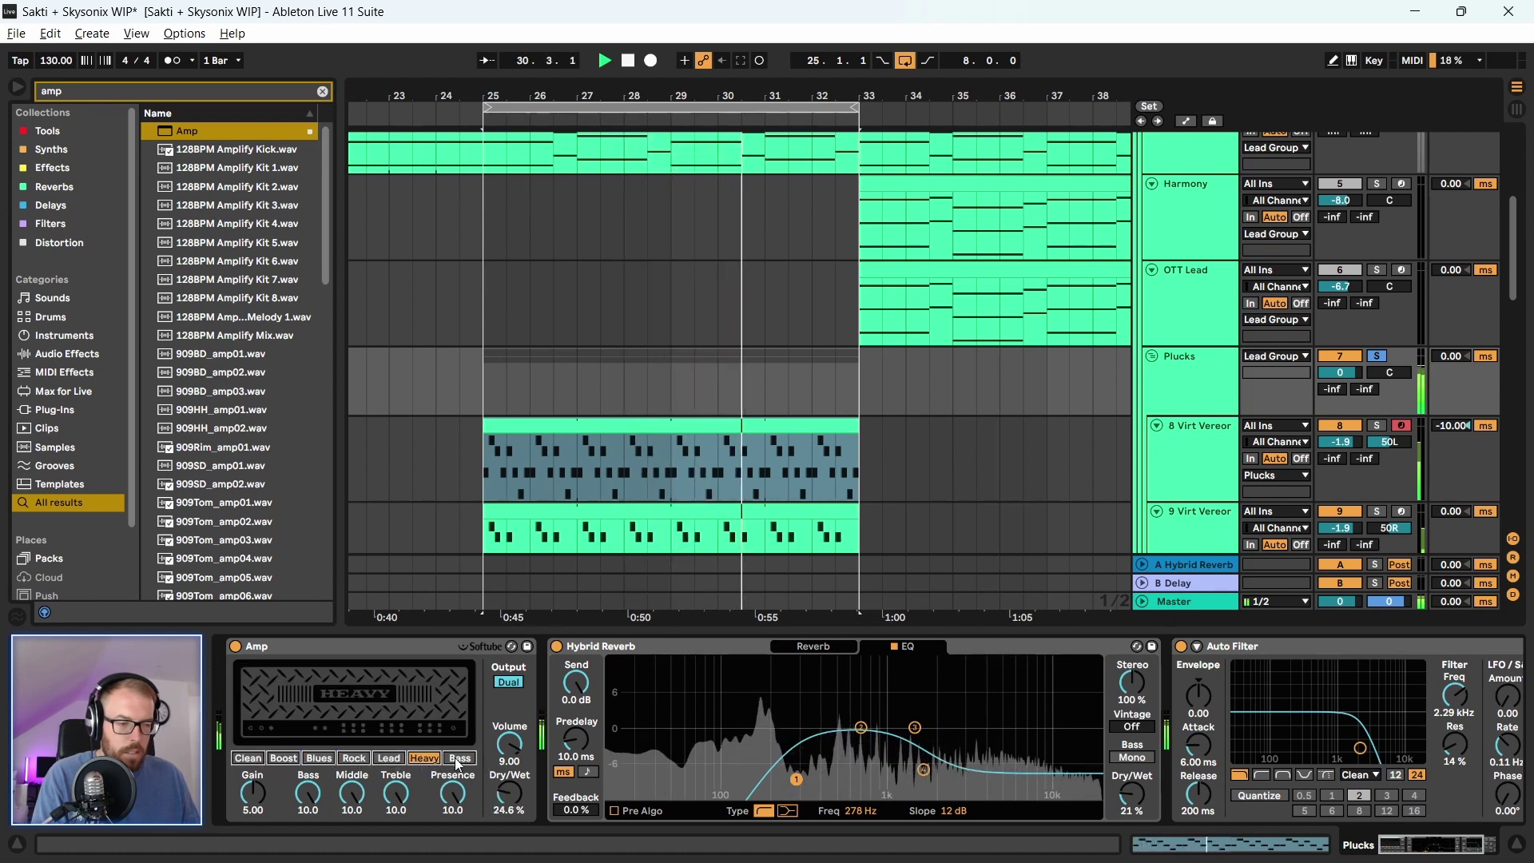
click(458, 758)
click(389, 758)
drag(308, 793, 334, 785)
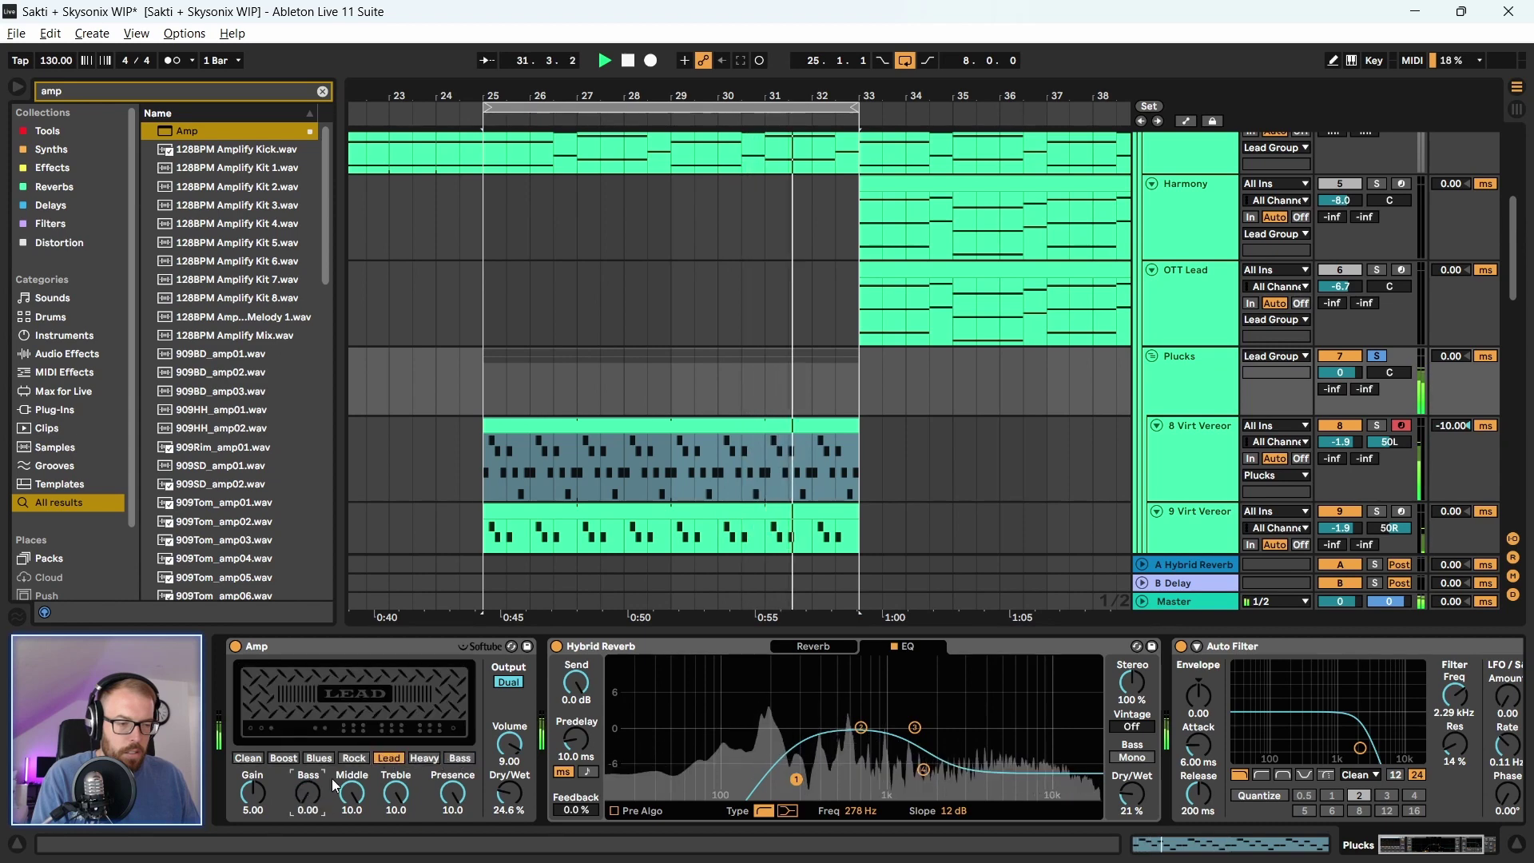
click(423, 758)
click(342, 648)
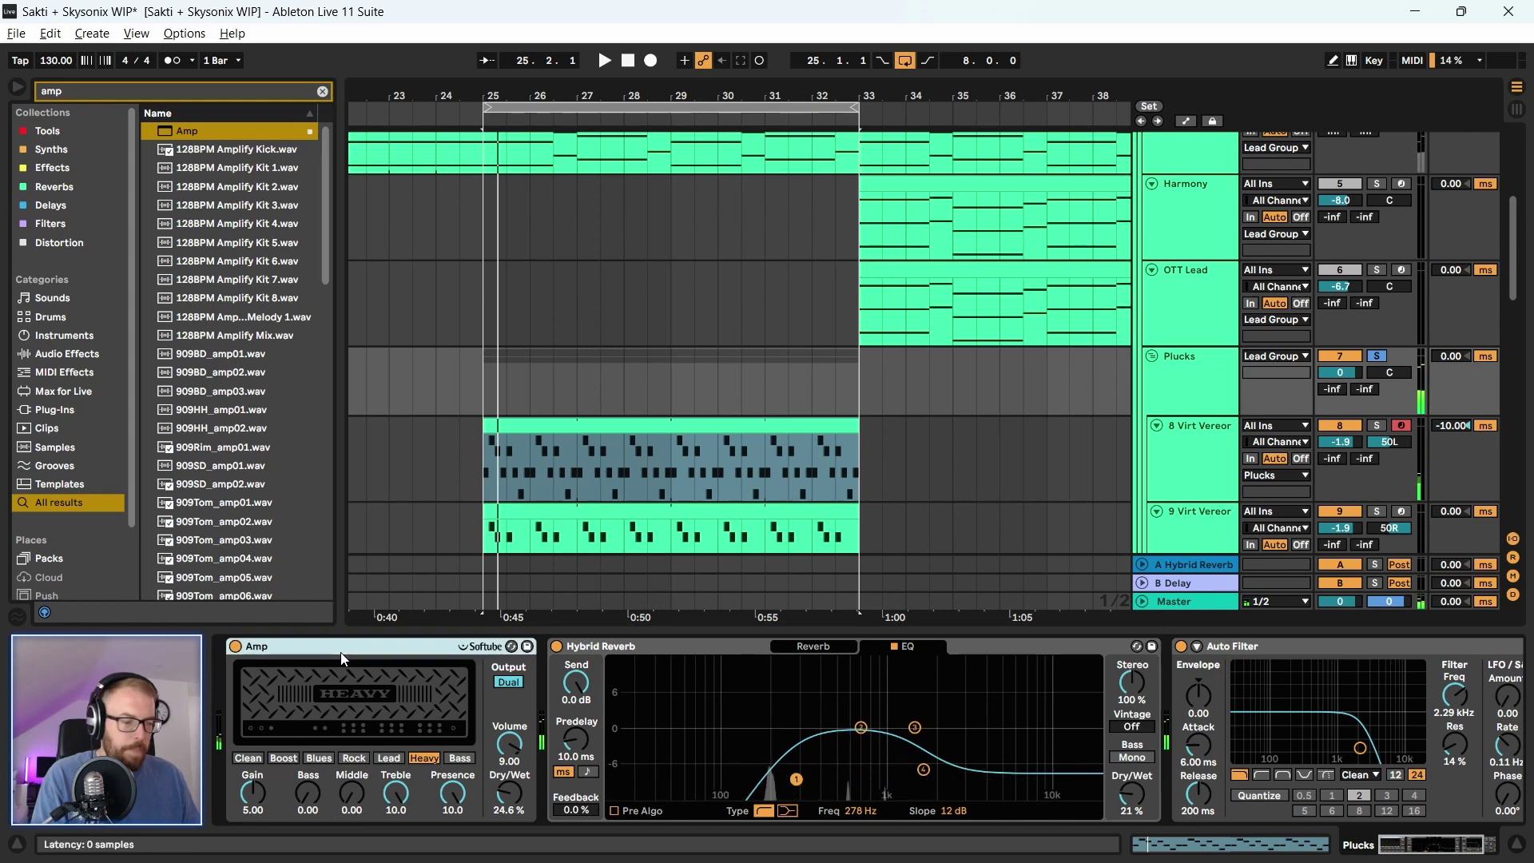
key(Delete)
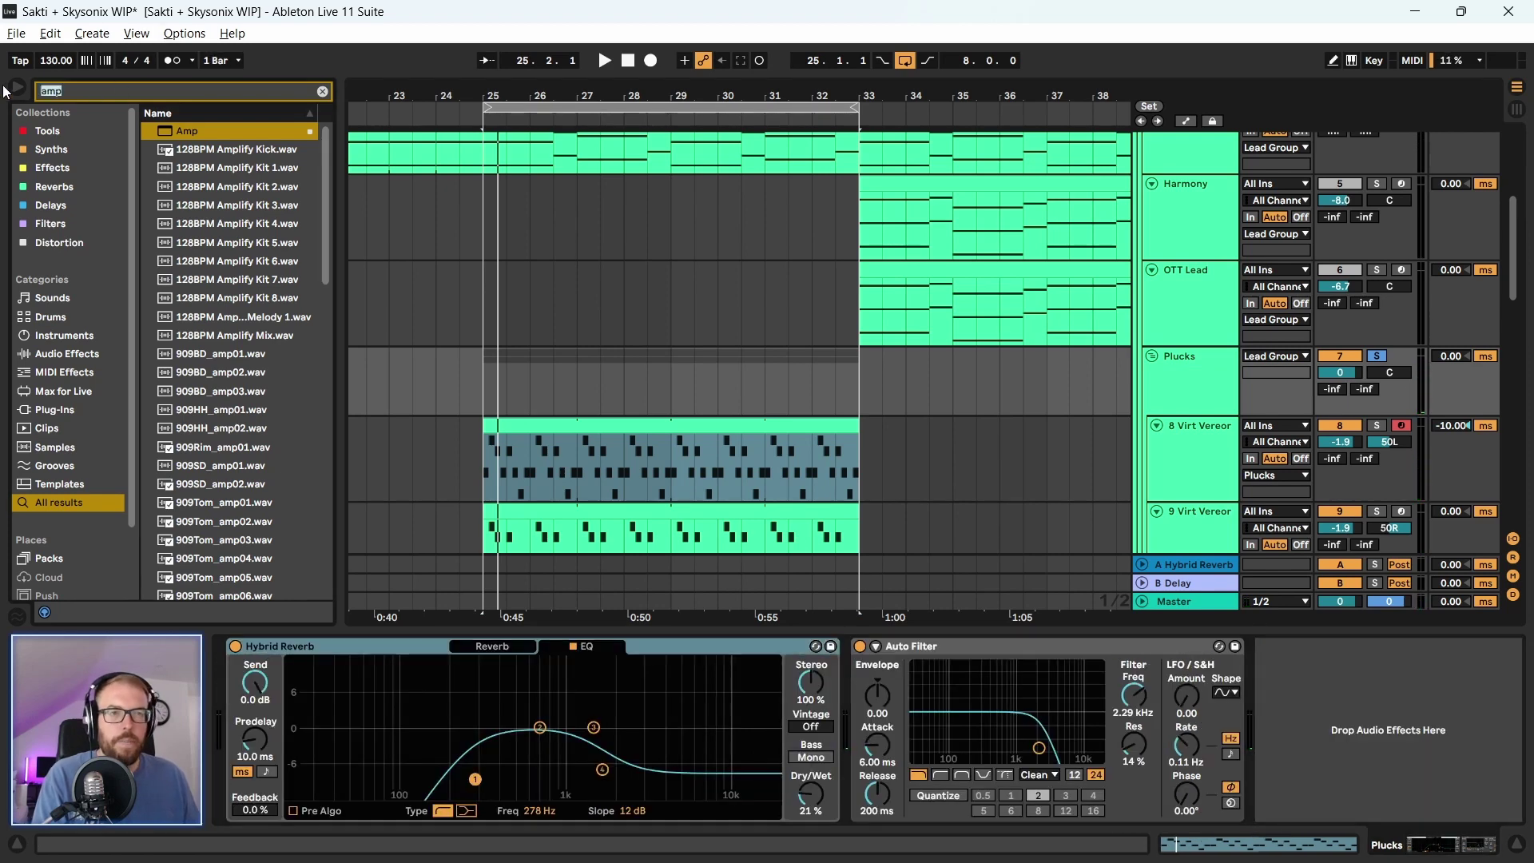
Search for trash, load iZotope Trash 2 ahead of the Hybrid Reverb on Plucks and play the loop briefly
click(122, 86)
text(trash)
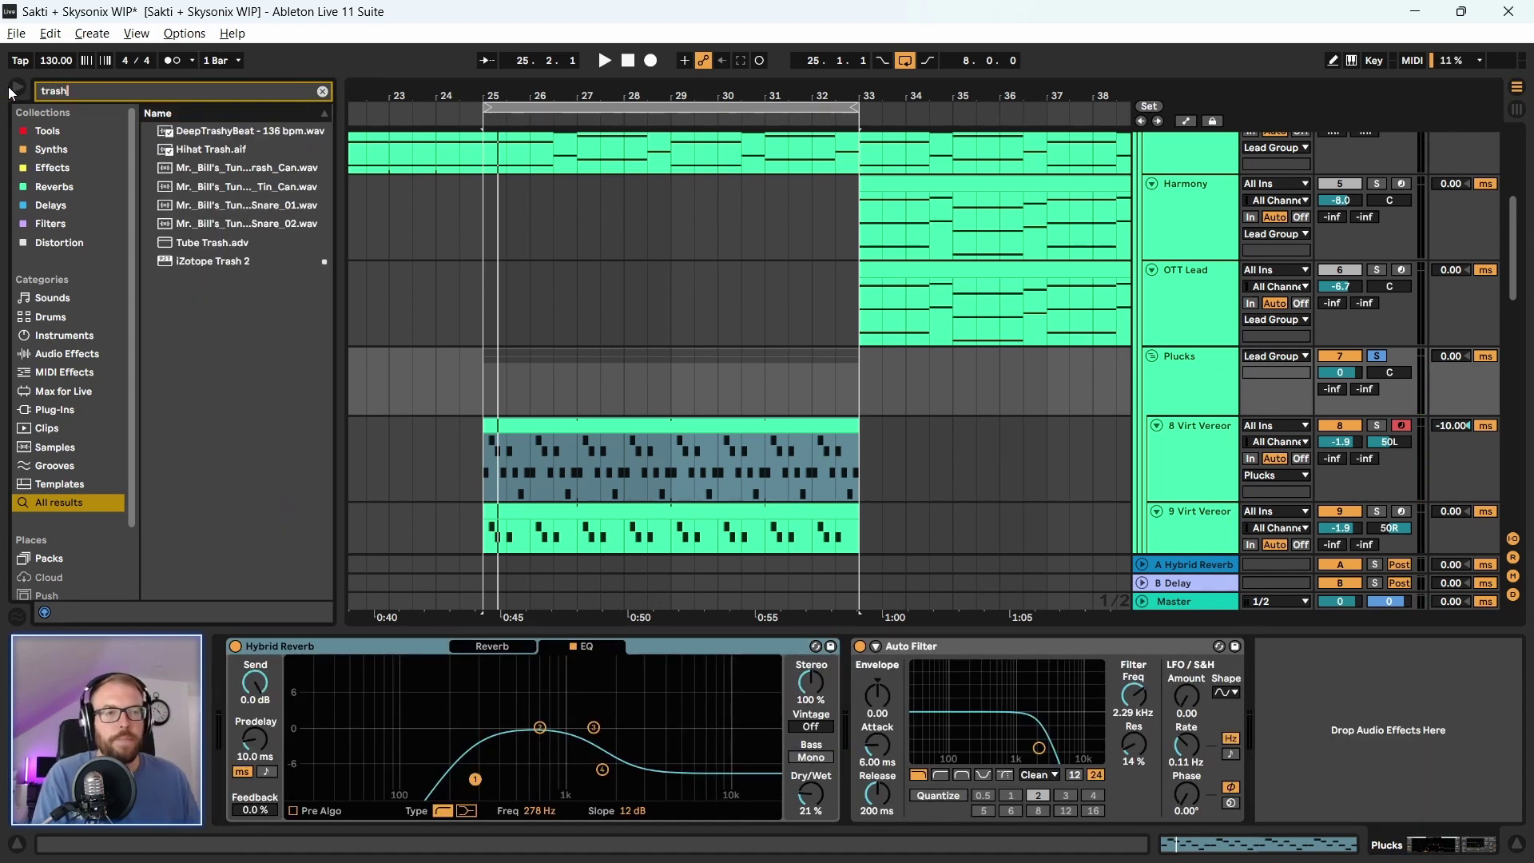
drag(232, 261, 227, 706)
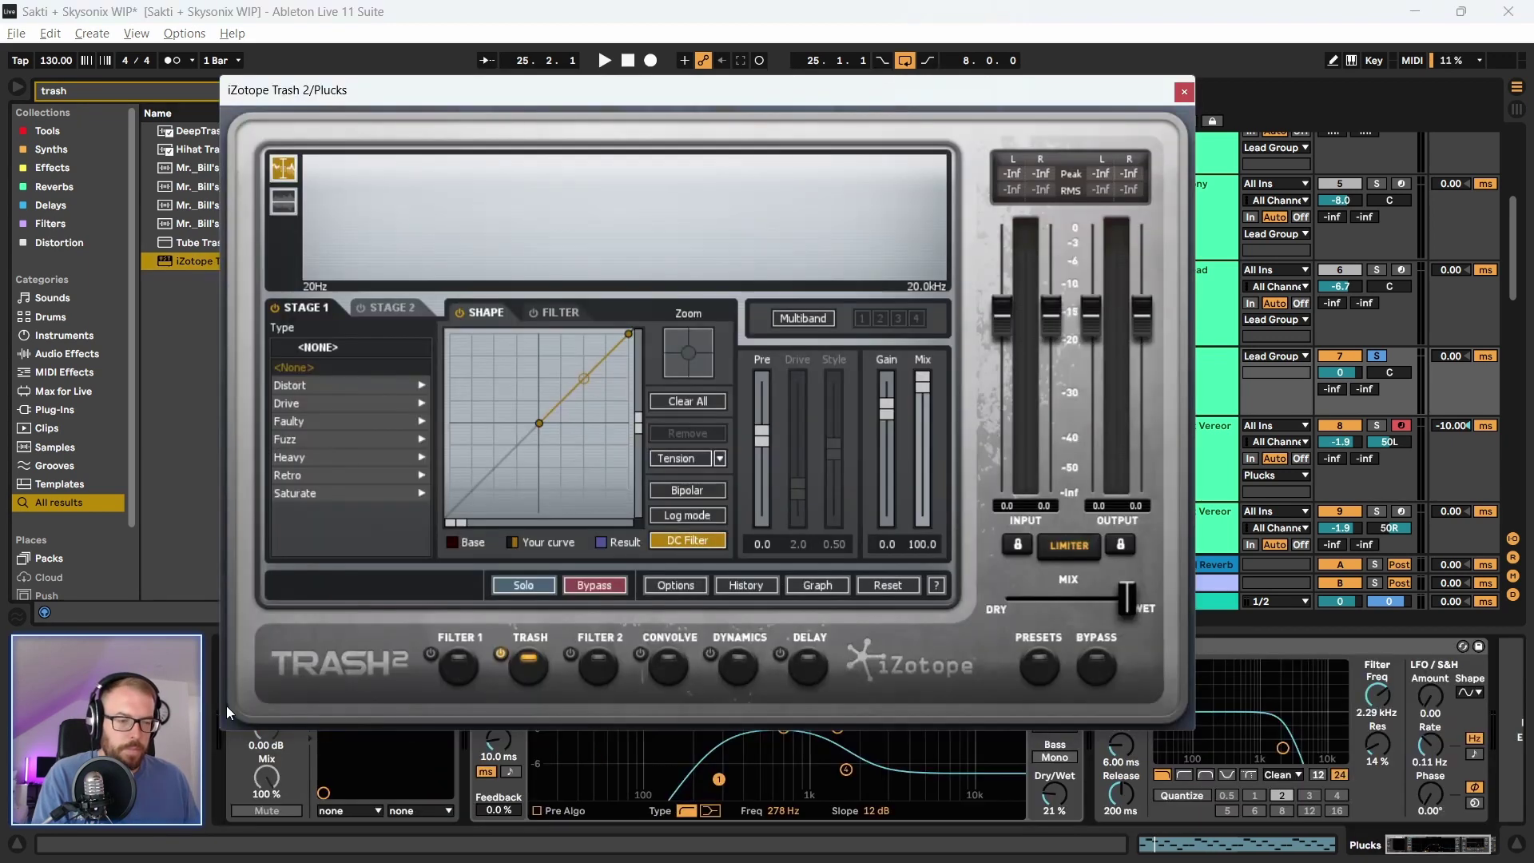
key(space)
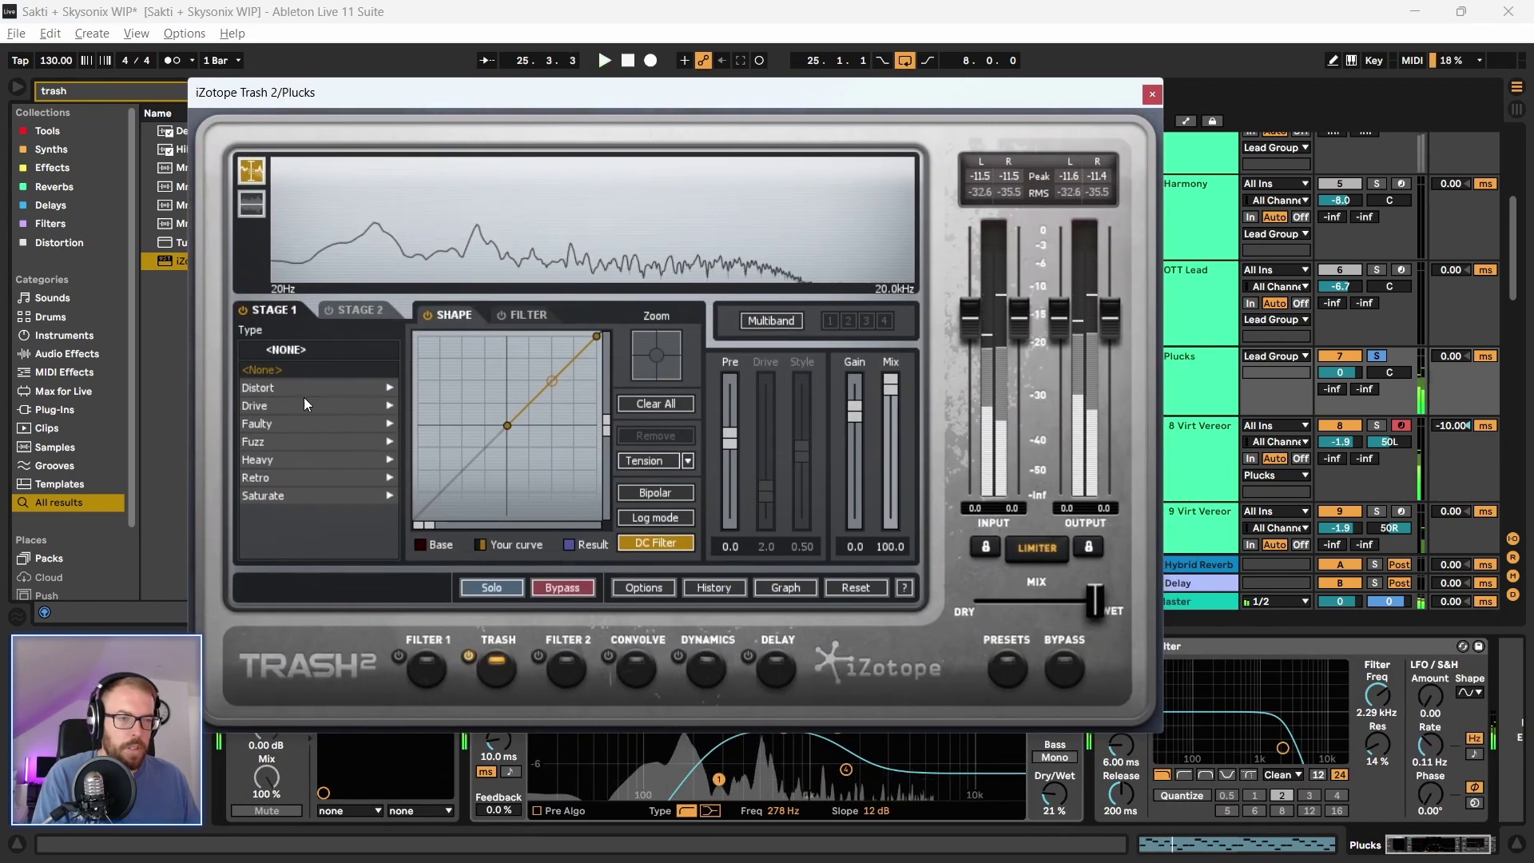
key(space)
Set Trash 2's Stage 1 to the Distort type Amp Drainer, move the plug-in window clear of the transport and start playback
click(292, 387)
click(313, 369)
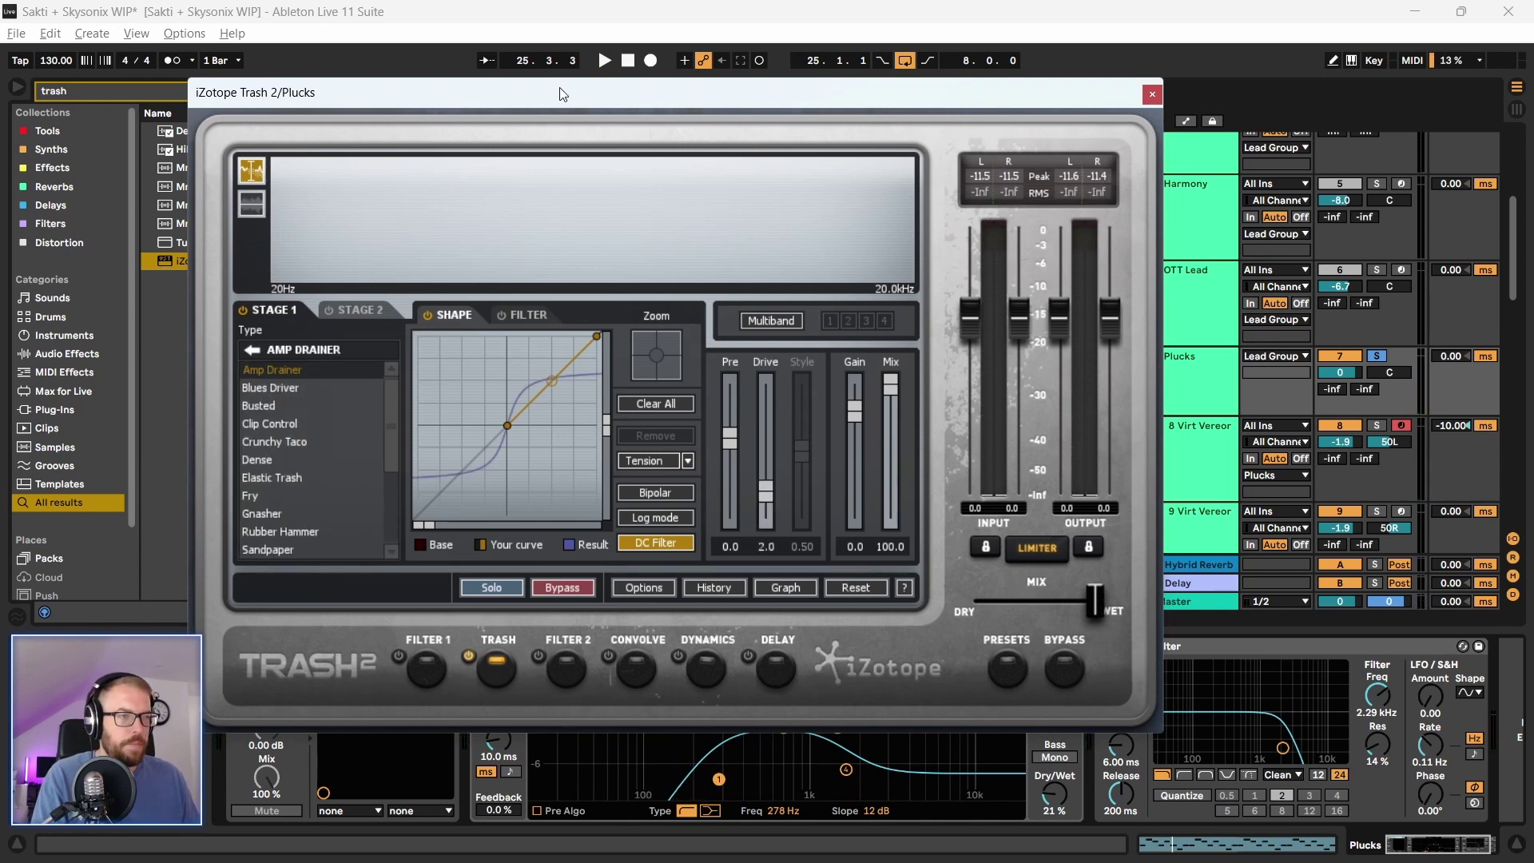
drag(564, 94, 519, 102)
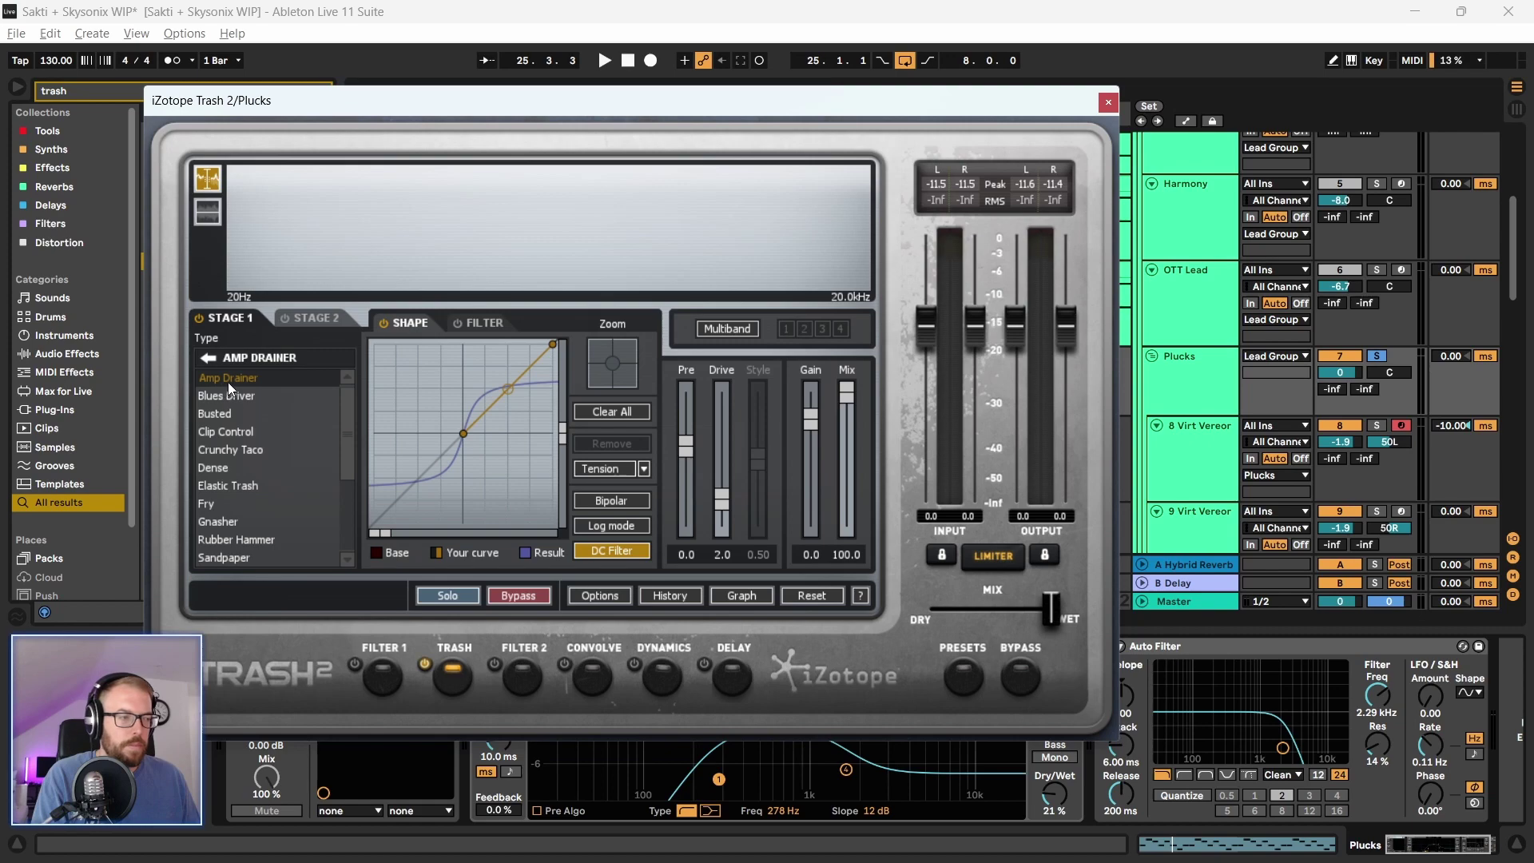
drag(572, 100, 661, 148)
click(605, 60)
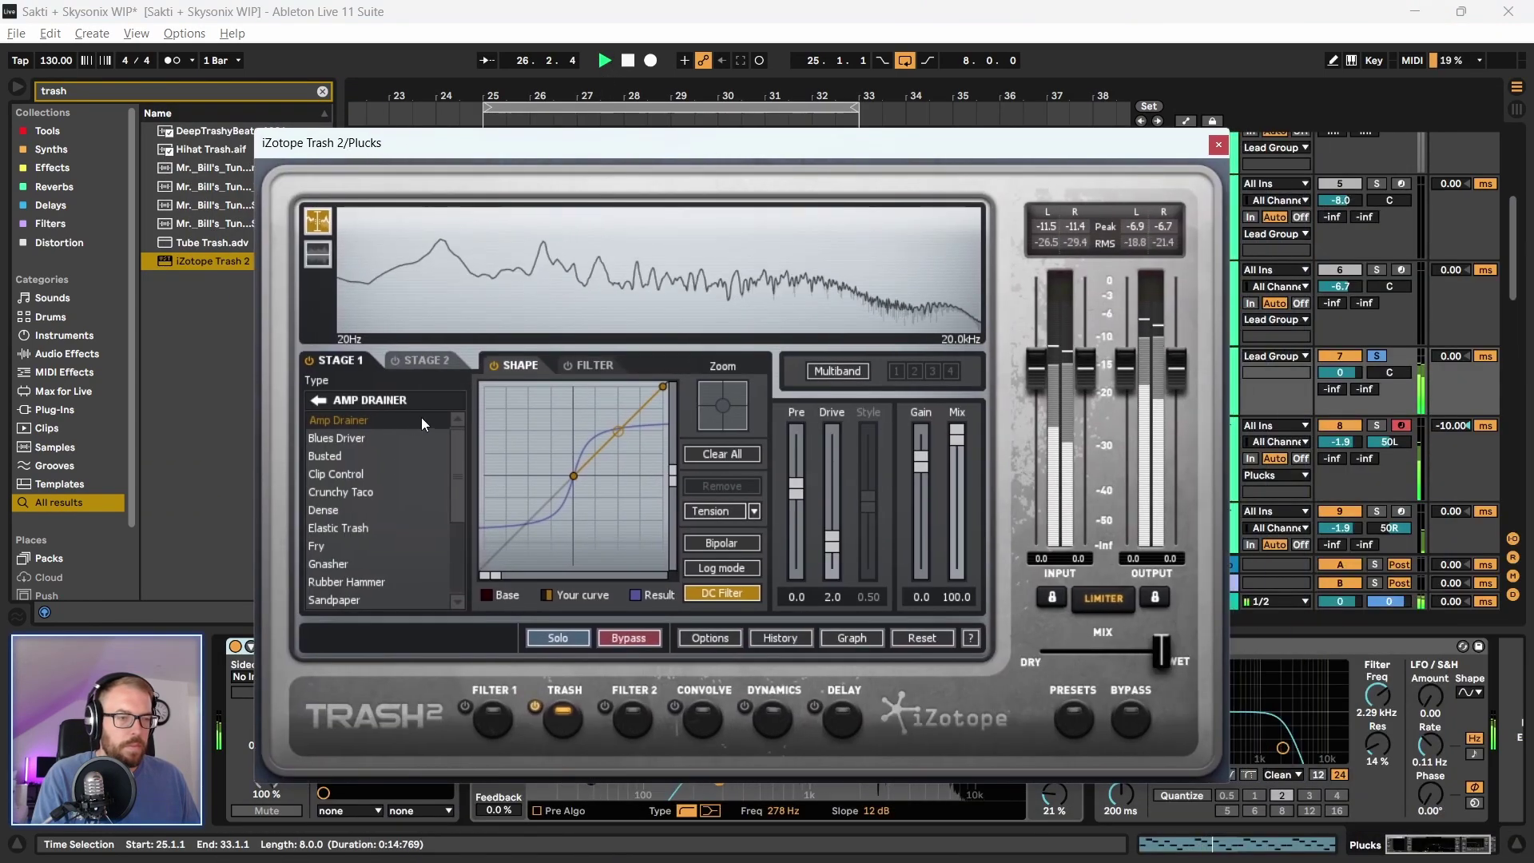
Audition Stage 1 Distort types from Busted through Crunchy Taco, Elastic Trash, Fry and Gnasher to Sandpaper
click(350, 454)
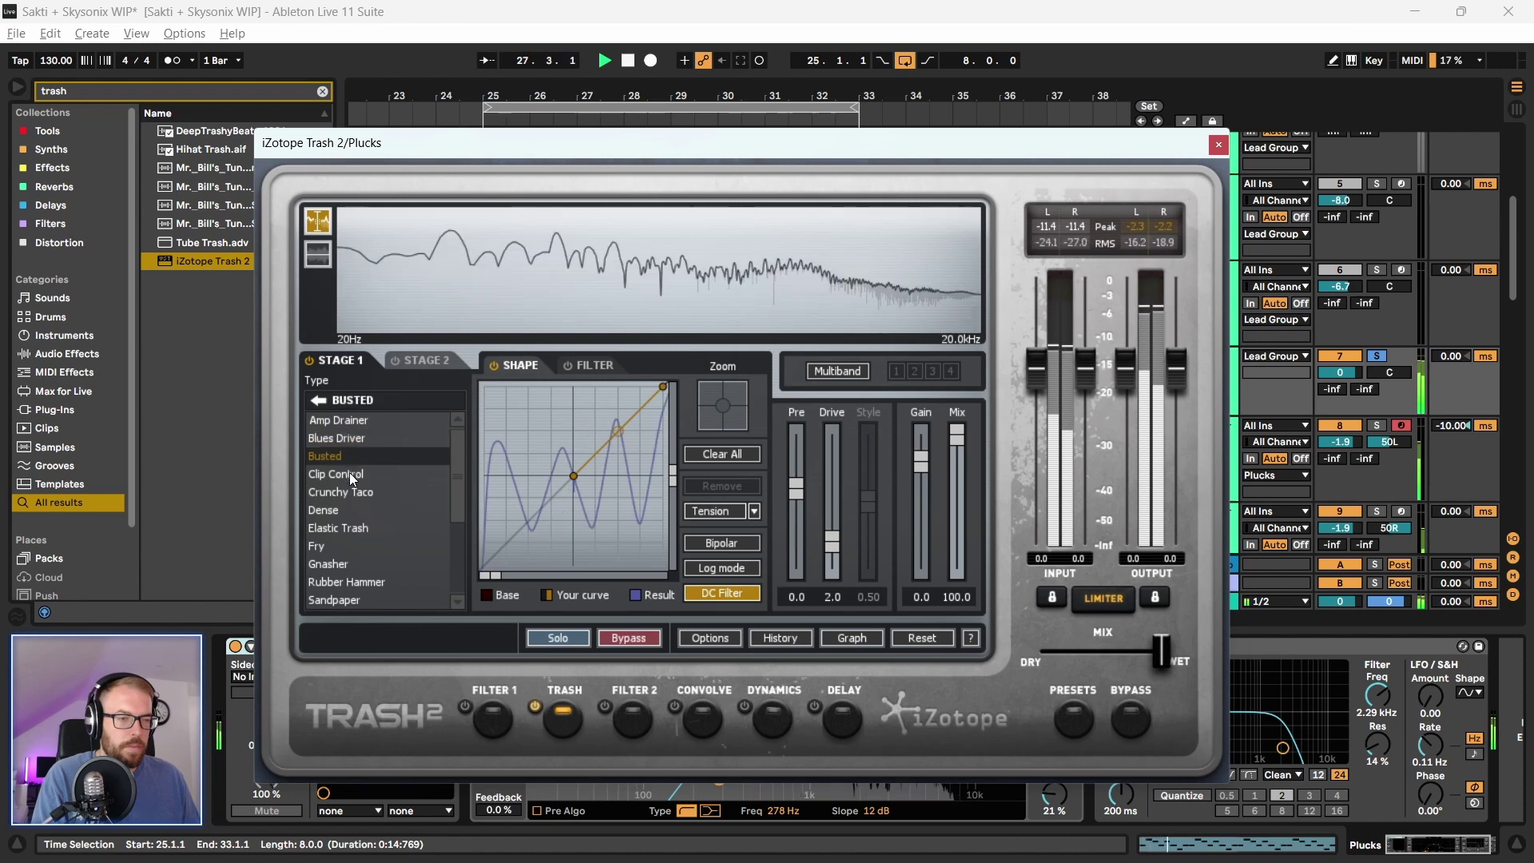
click(349, 472)
click(349, 491)
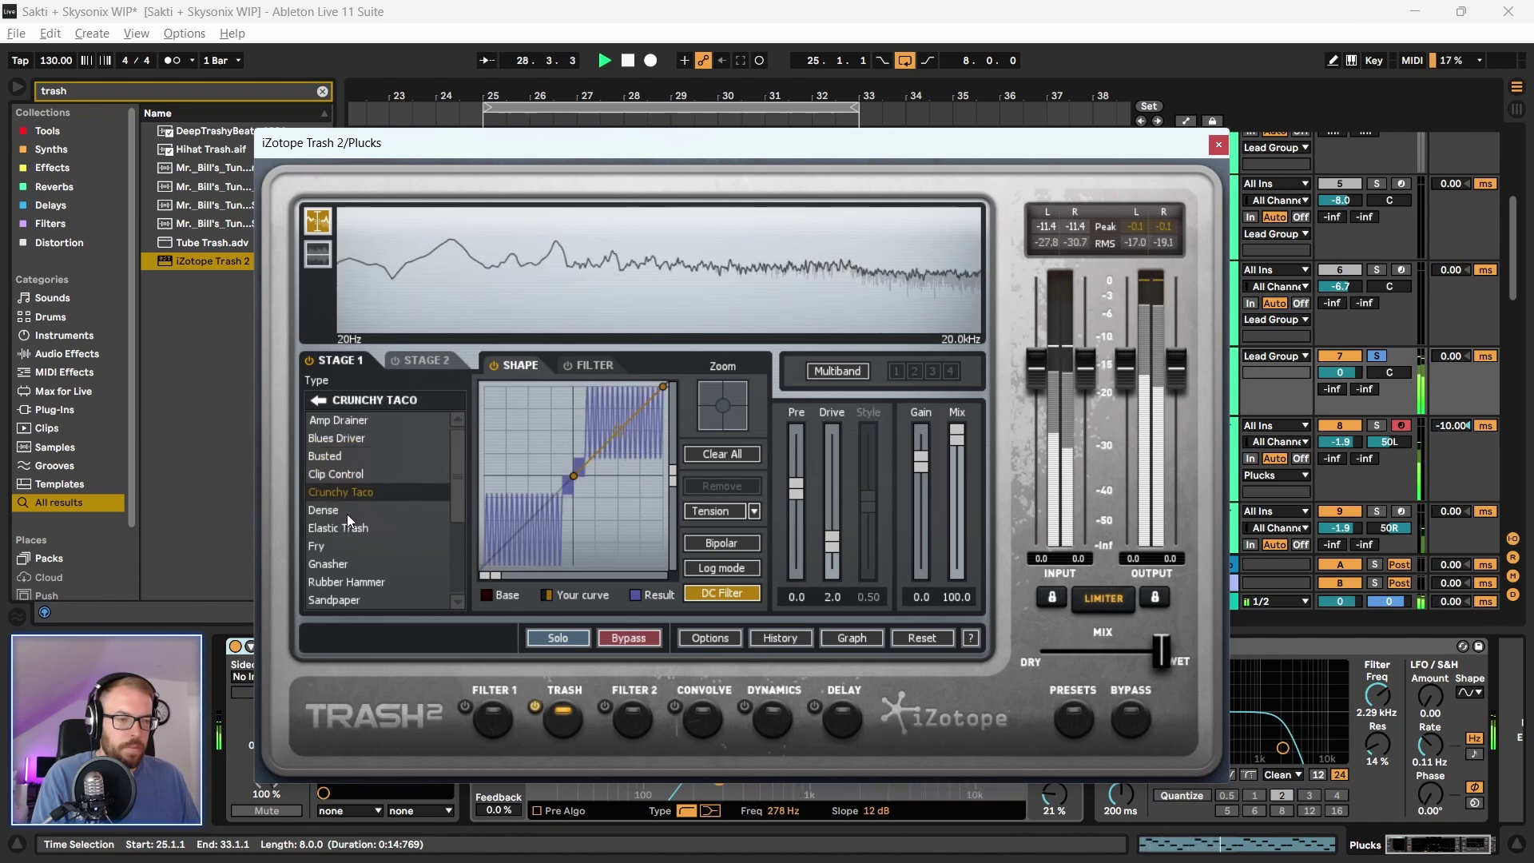
click(347, 513)
click(348, 529)
click(344, 545)
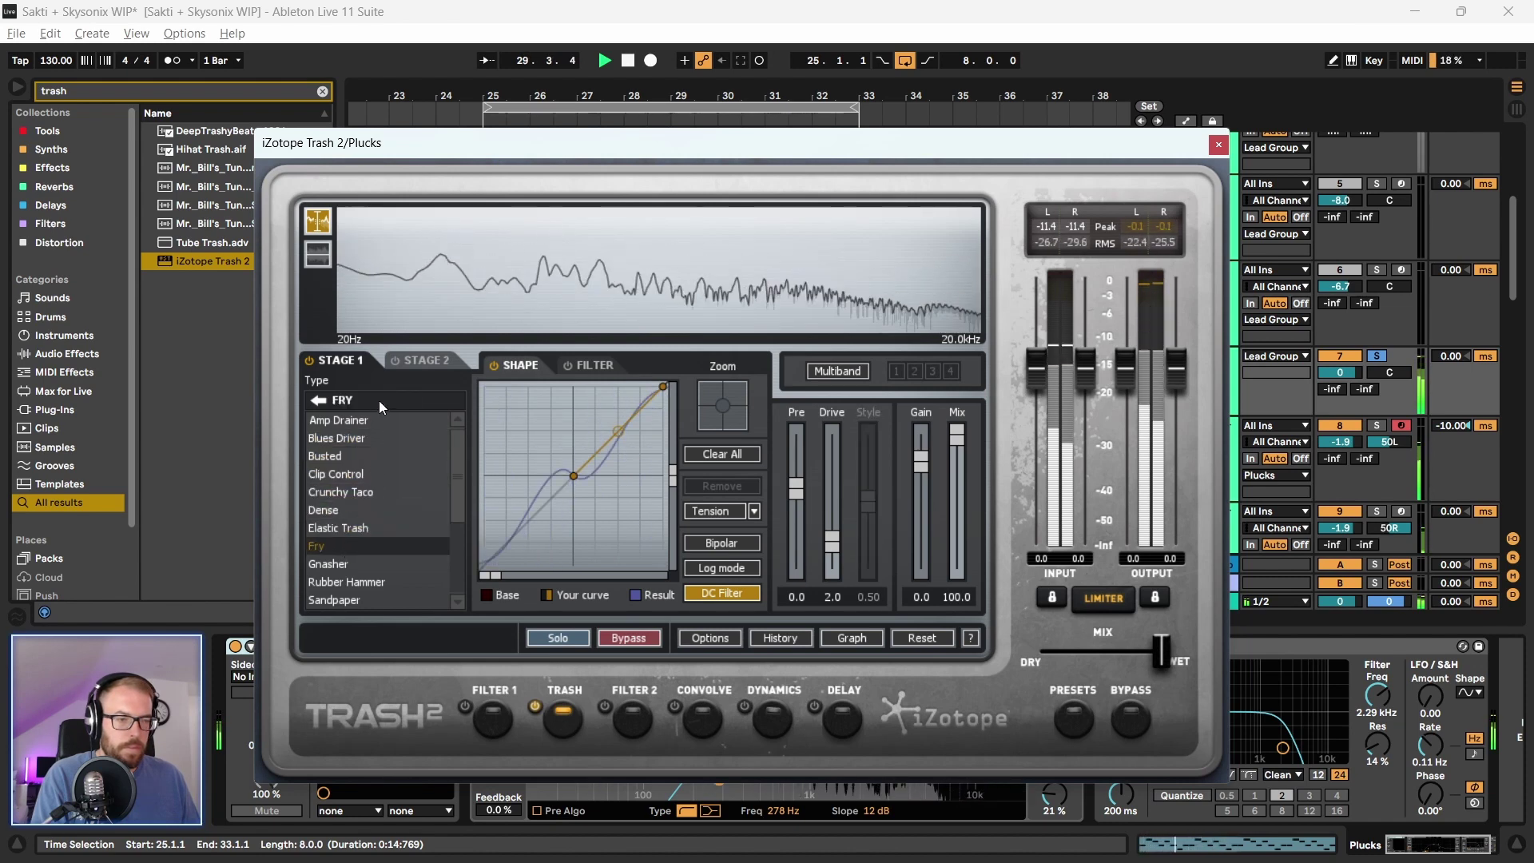
click(345, 563)
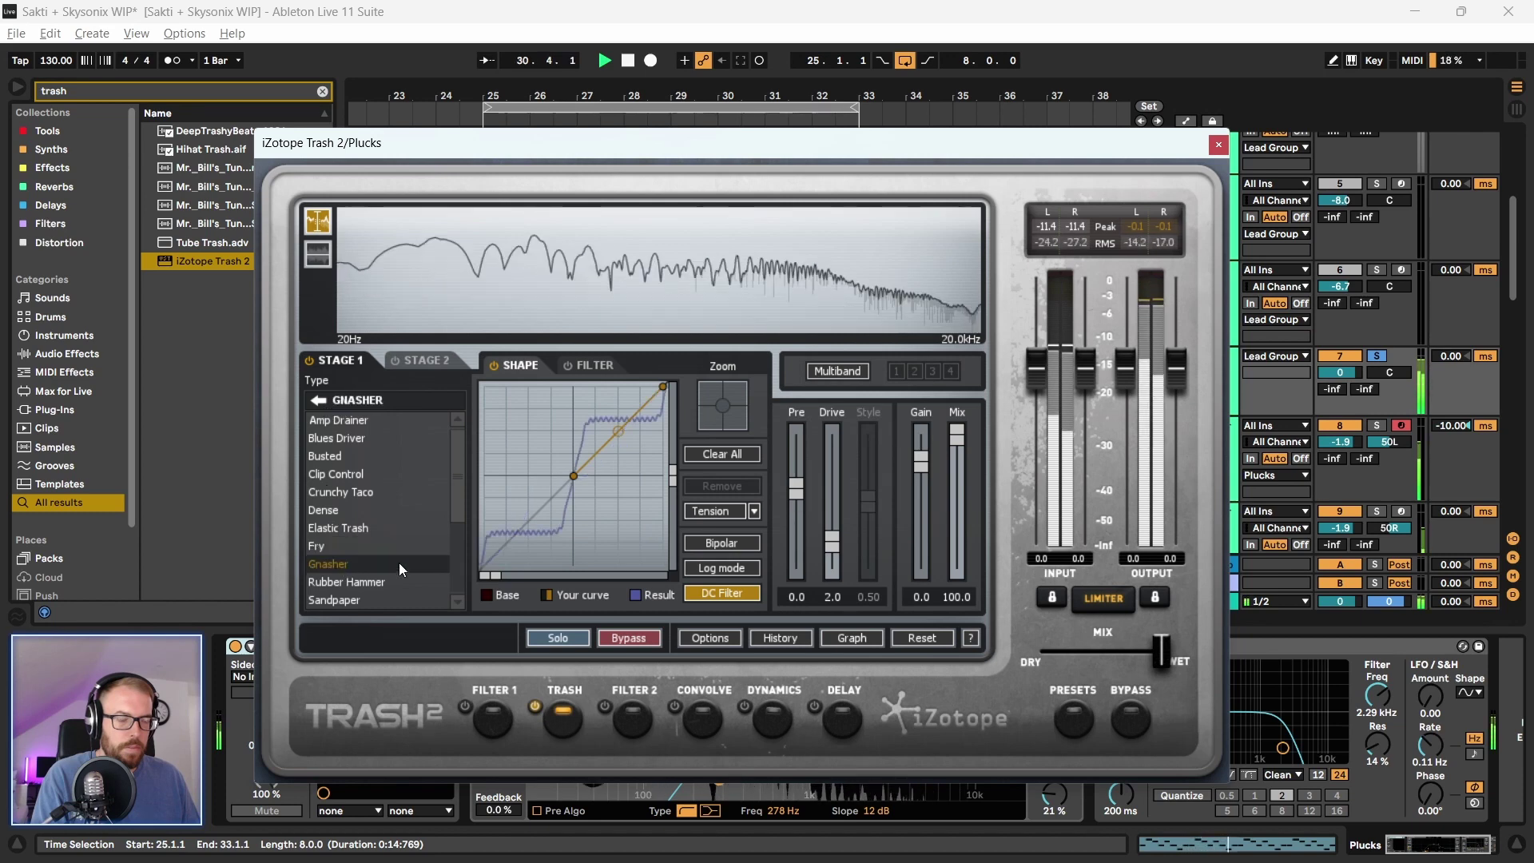
click(329, 600)
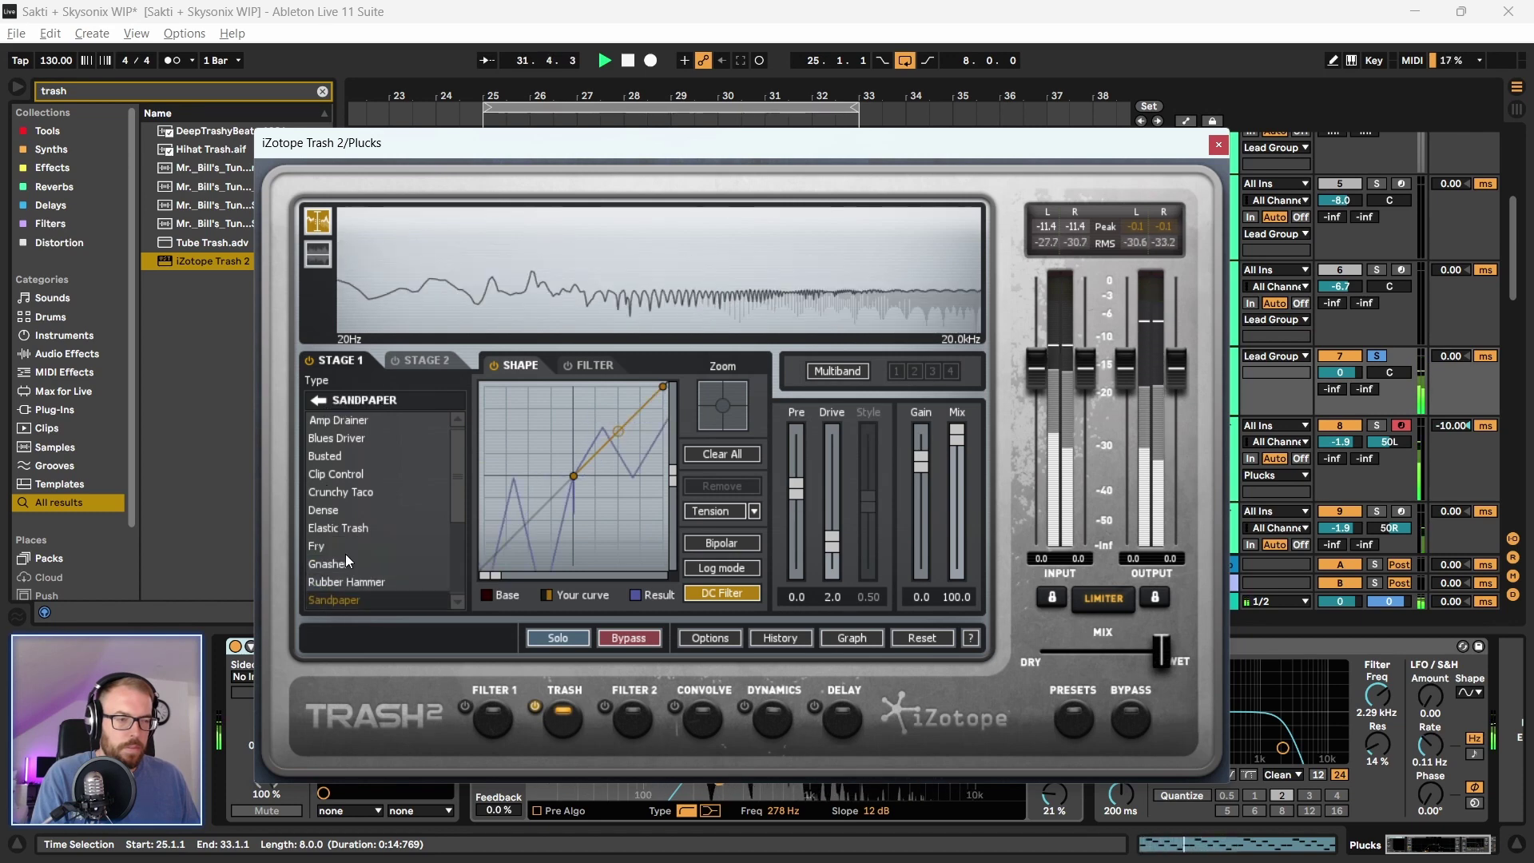
Try the Drive types Crispy and Crunchy Grunge in Stage 1 and raise the Drive amount to 5.4
click(315, 399)
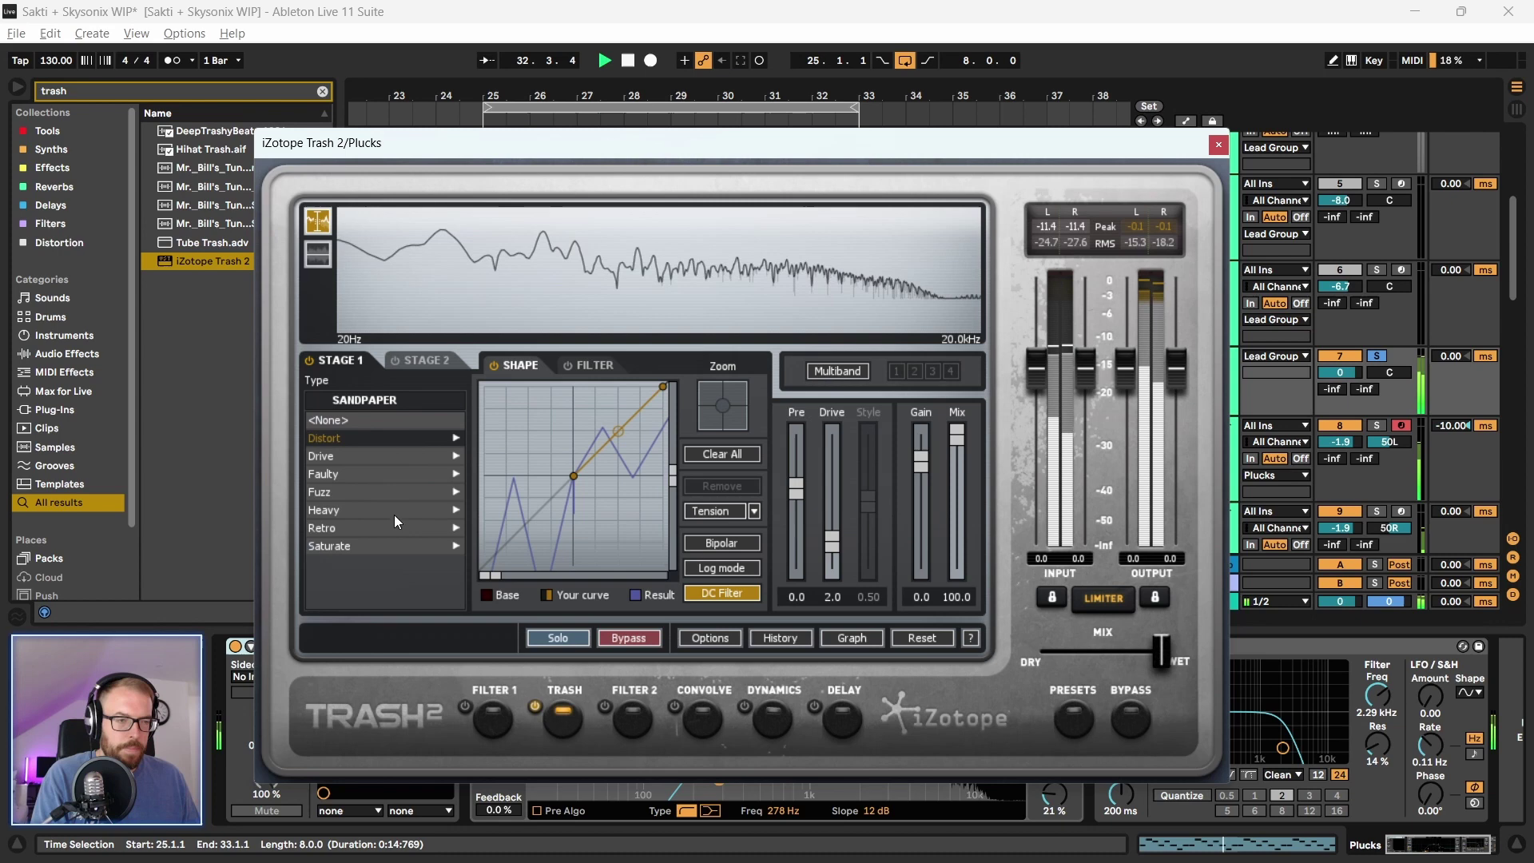
click(358, 455)
click(364, 455)
click(339, 473)
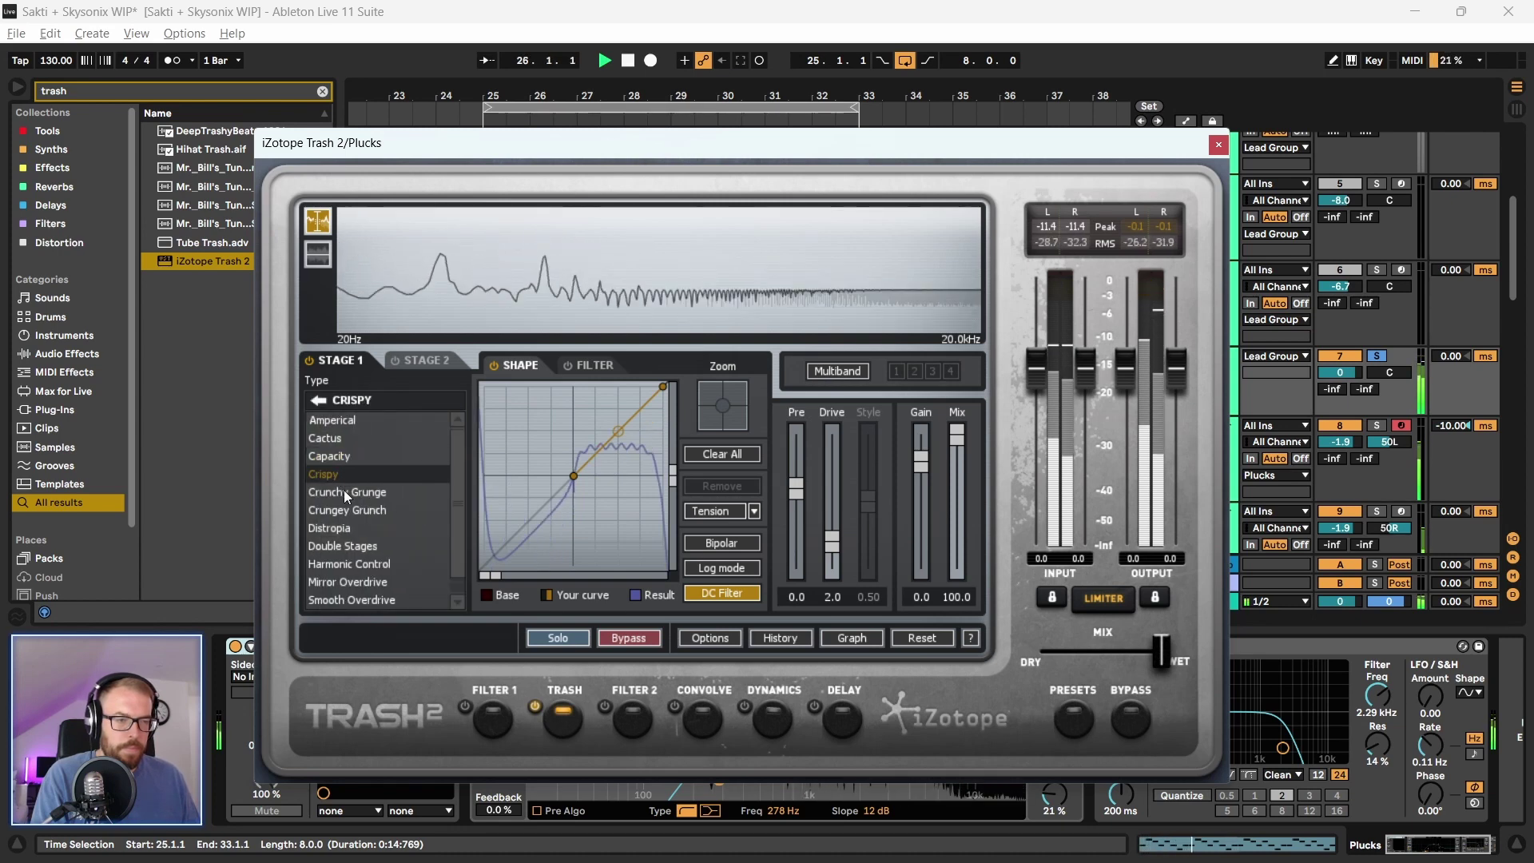
click(344, 491)
drag(834, 543, 841, 482)
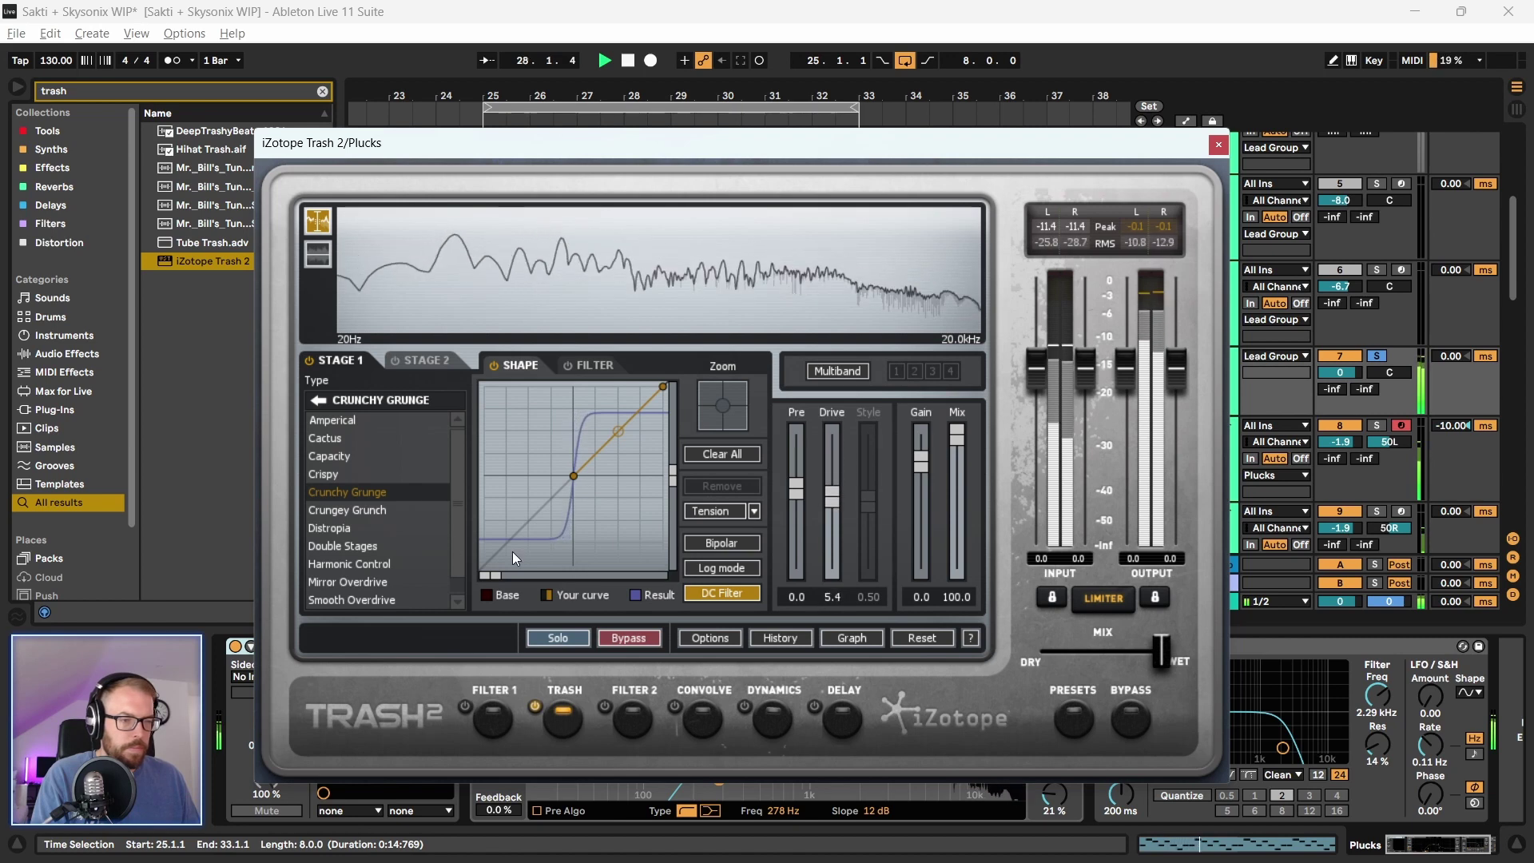
Compare Distropia, Double Stages, Harmonic Control and Positive as the Stage 1 distortion, and select Acid
click(369, 529)
click(351, 546)
click(351, 564)
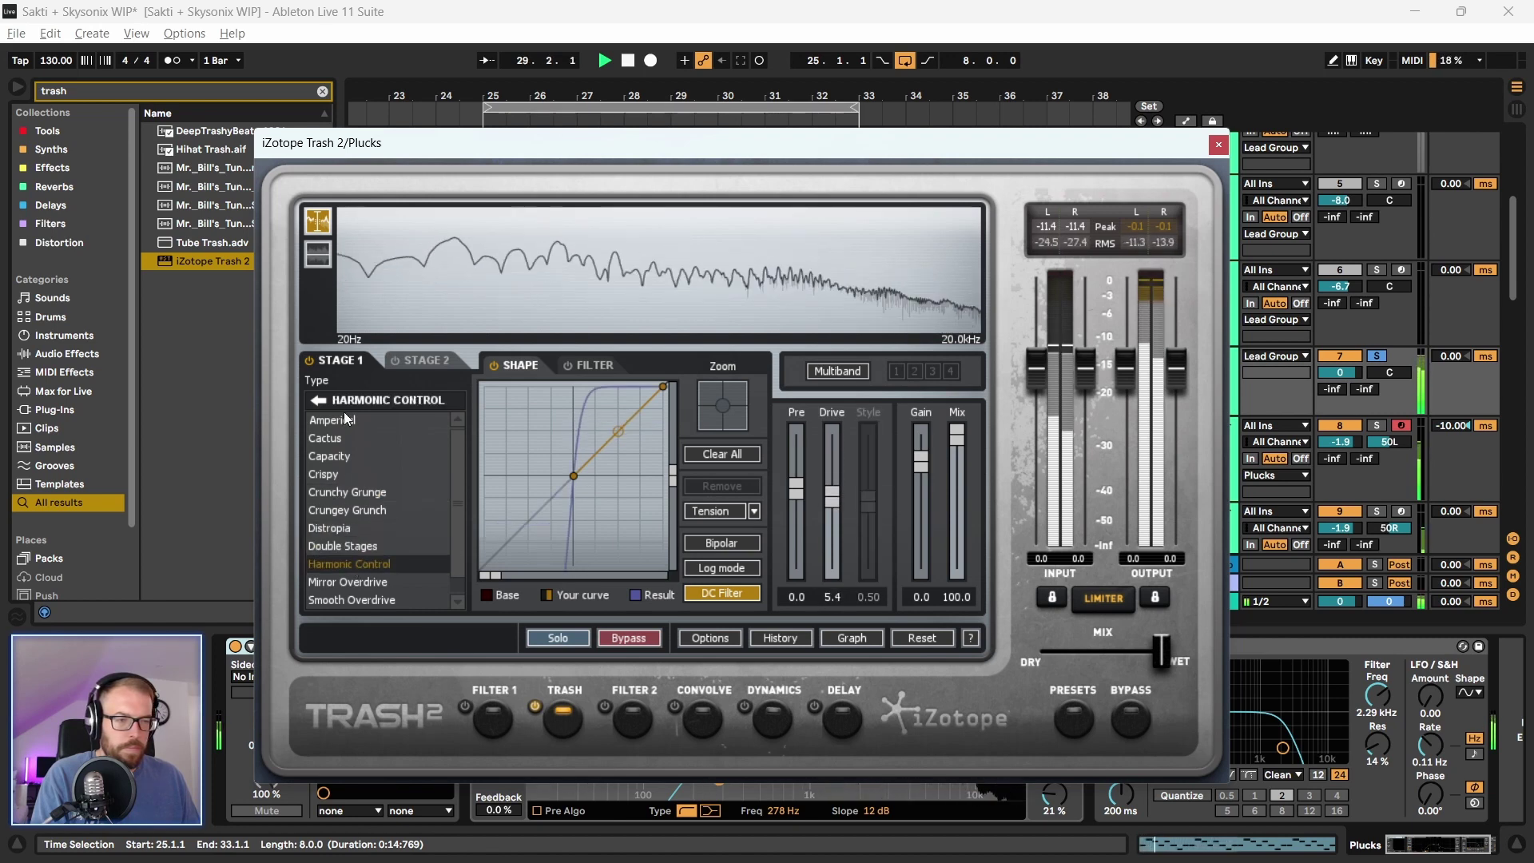
click(316, 400)
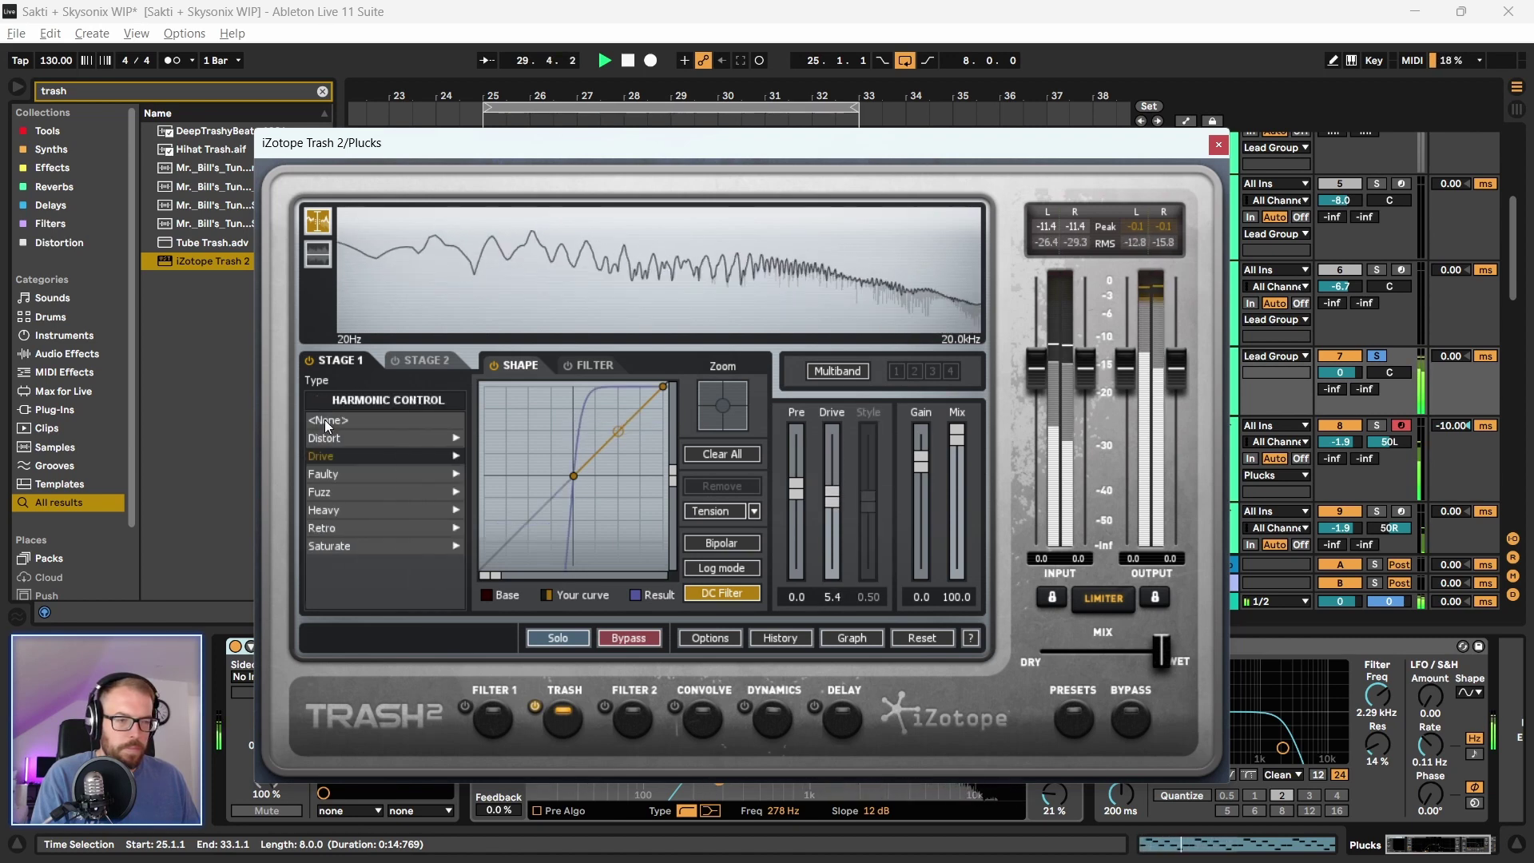
click(350, 479)
click(358, 492)
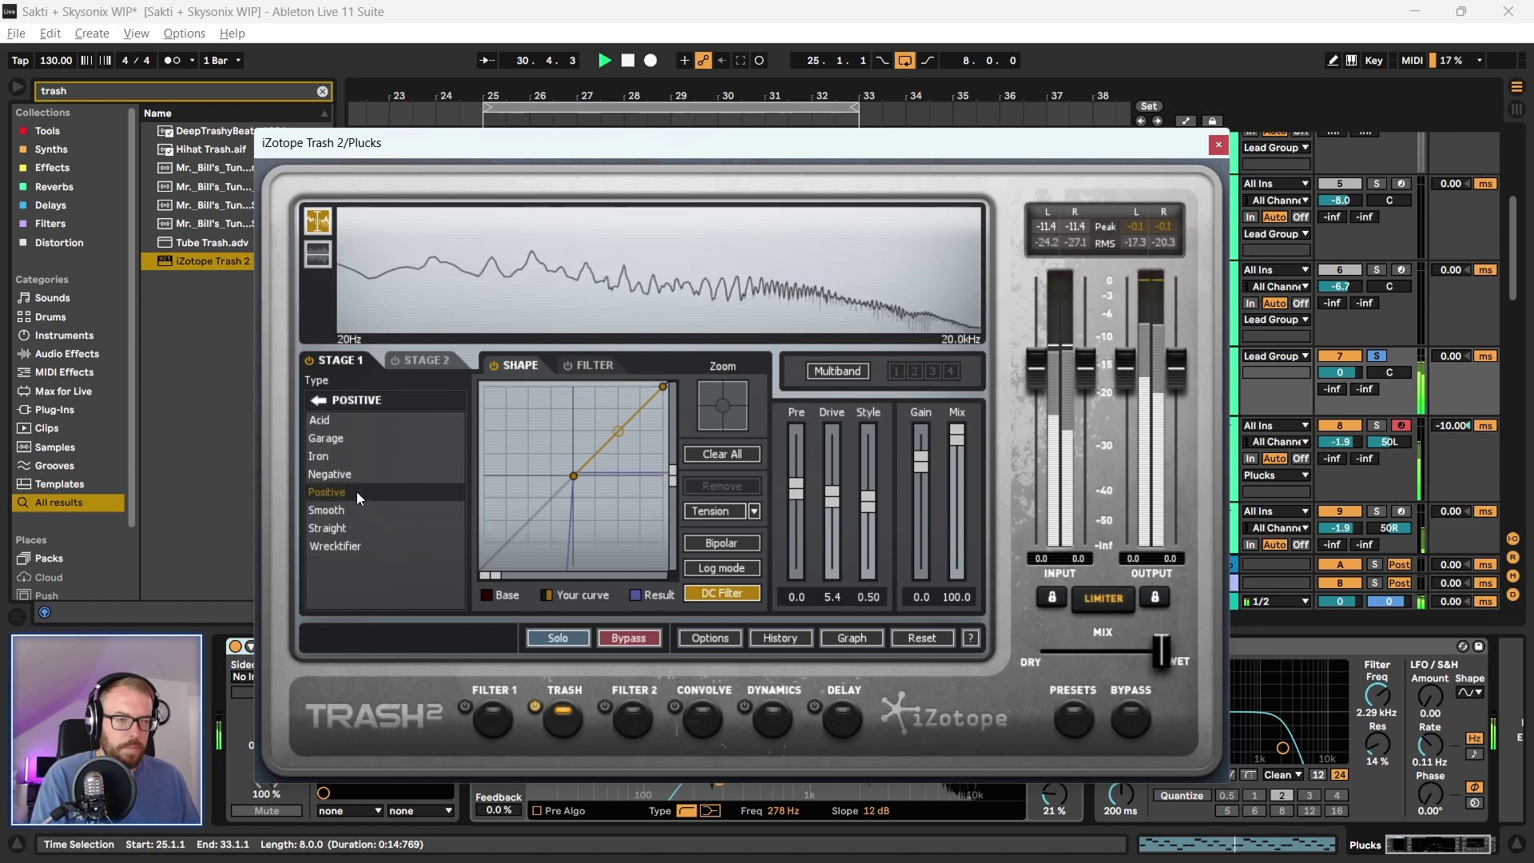
click(362, 424)
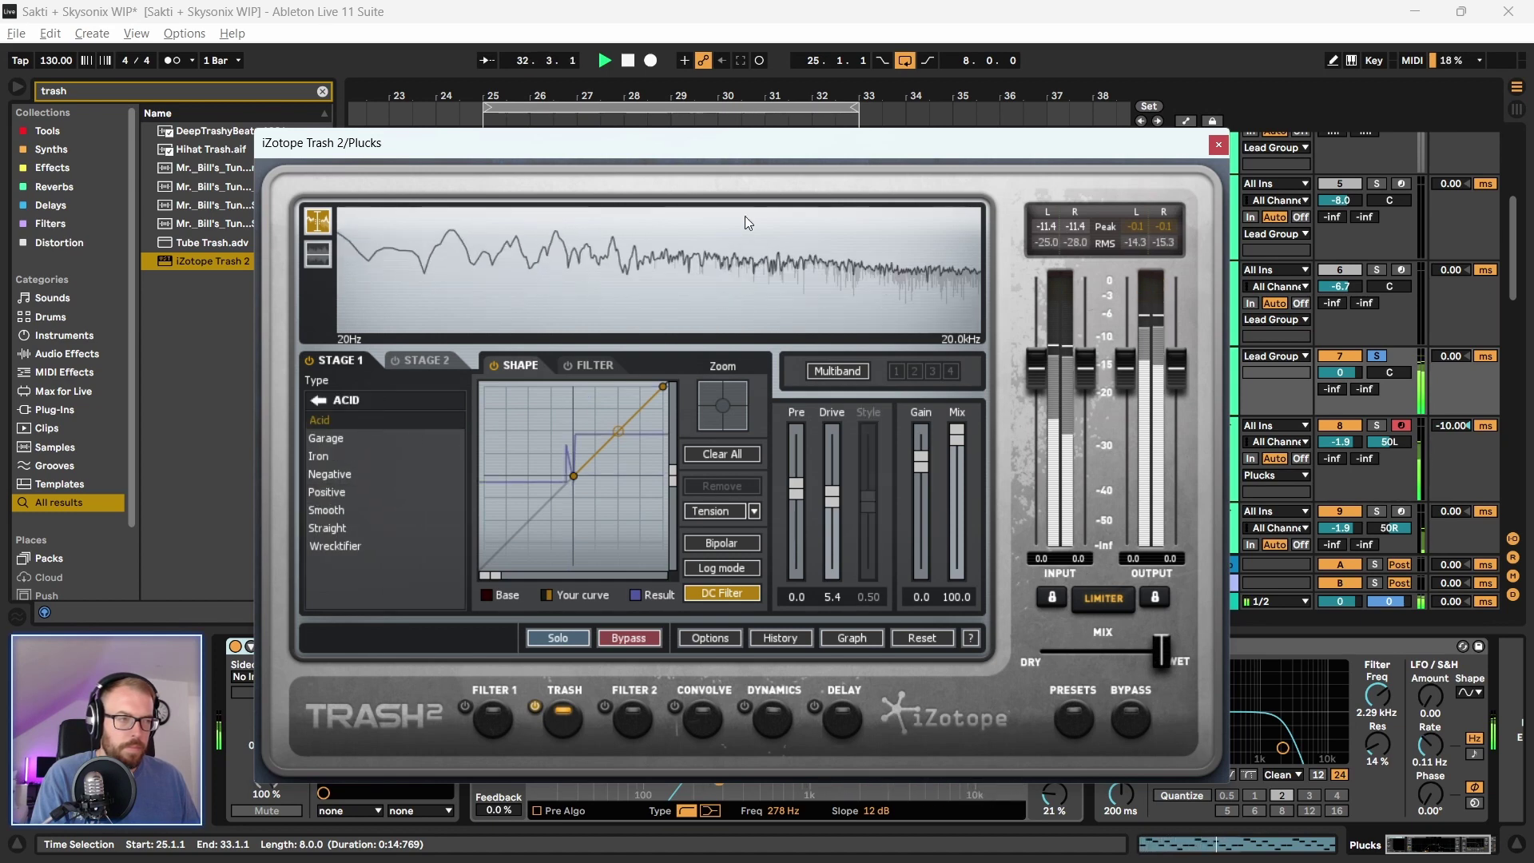
Try the Acid distortion with Stage 1's Drive at 5.7, lower the Drive, and close the Trash 2 window
drag(736, 144, 691, 137)
mouse_move(787, 494)
mouse_down()
mouse_move(794, 430)
mouse_move(790, 483)
mouse_up()
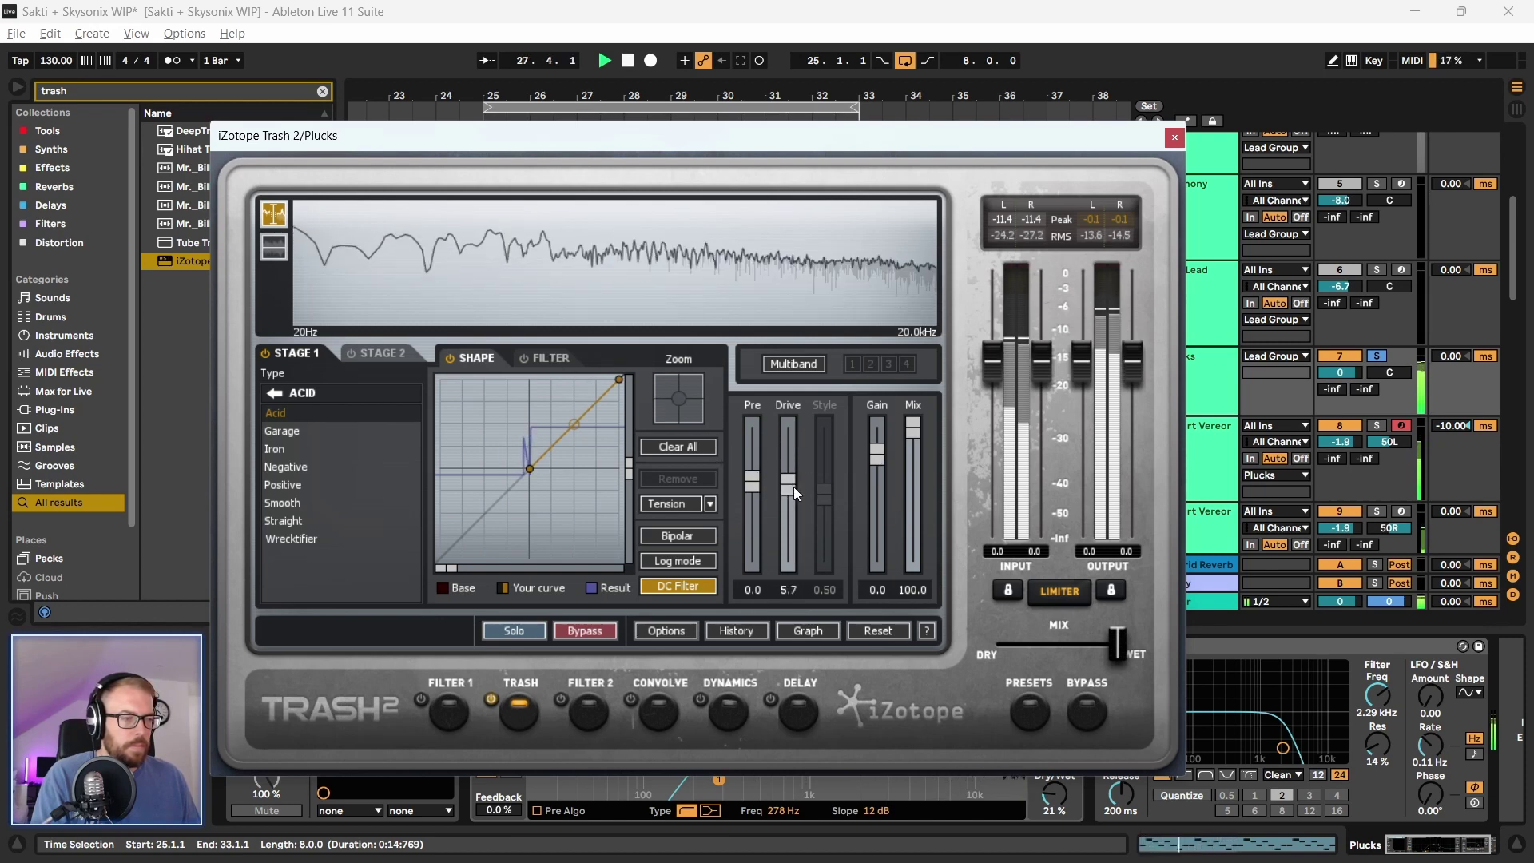
drag(794, 487, 810, 581)
click(1169, 142)
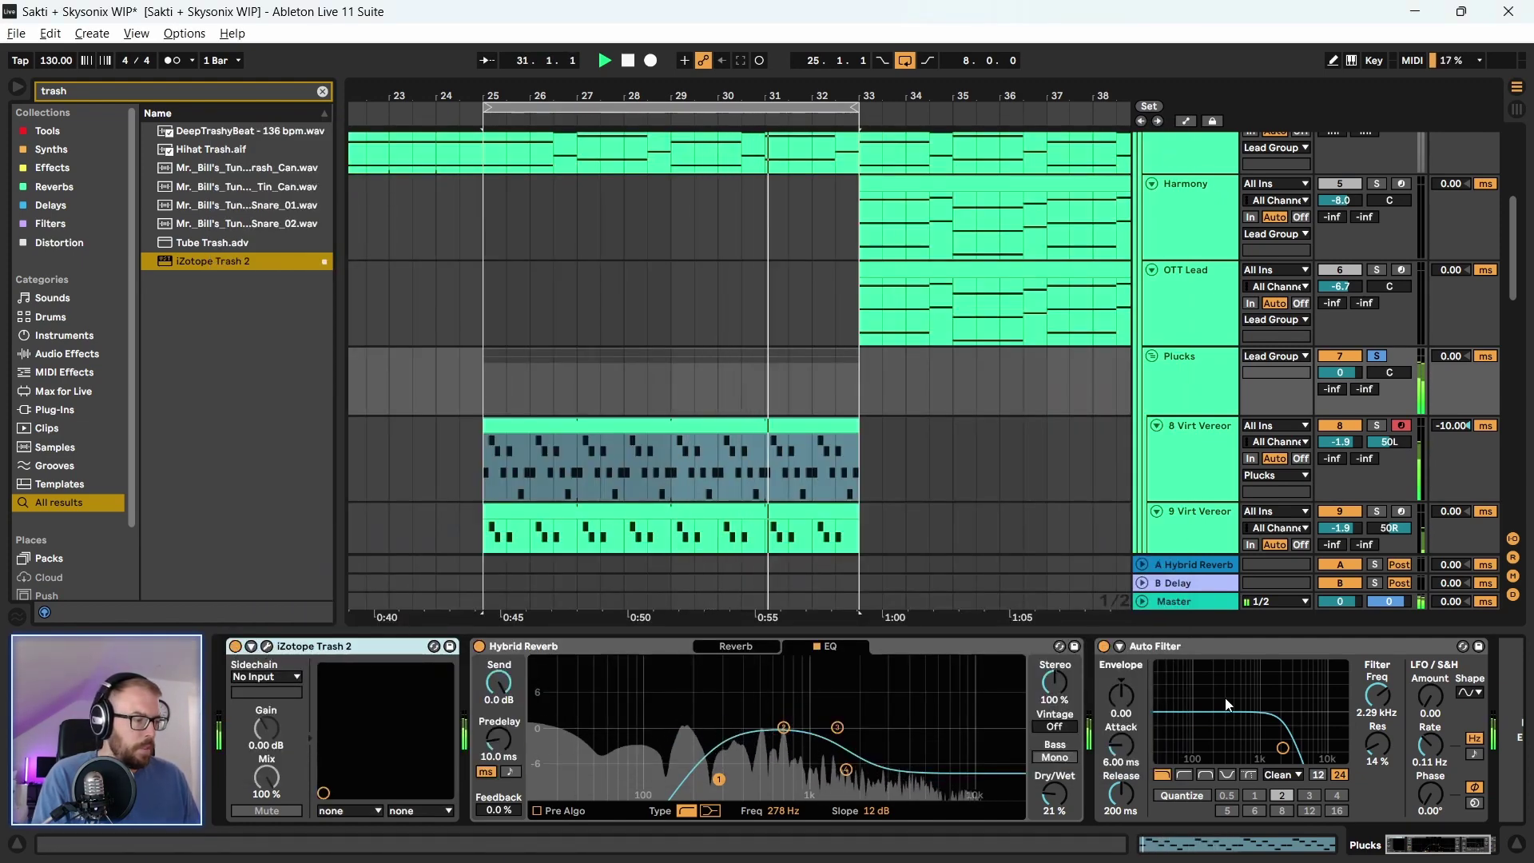
Try Trash 2 at the end of the Plucks chain and between Hybrid Reverb and Auto Filter, and bypass it
click(1428, 852)
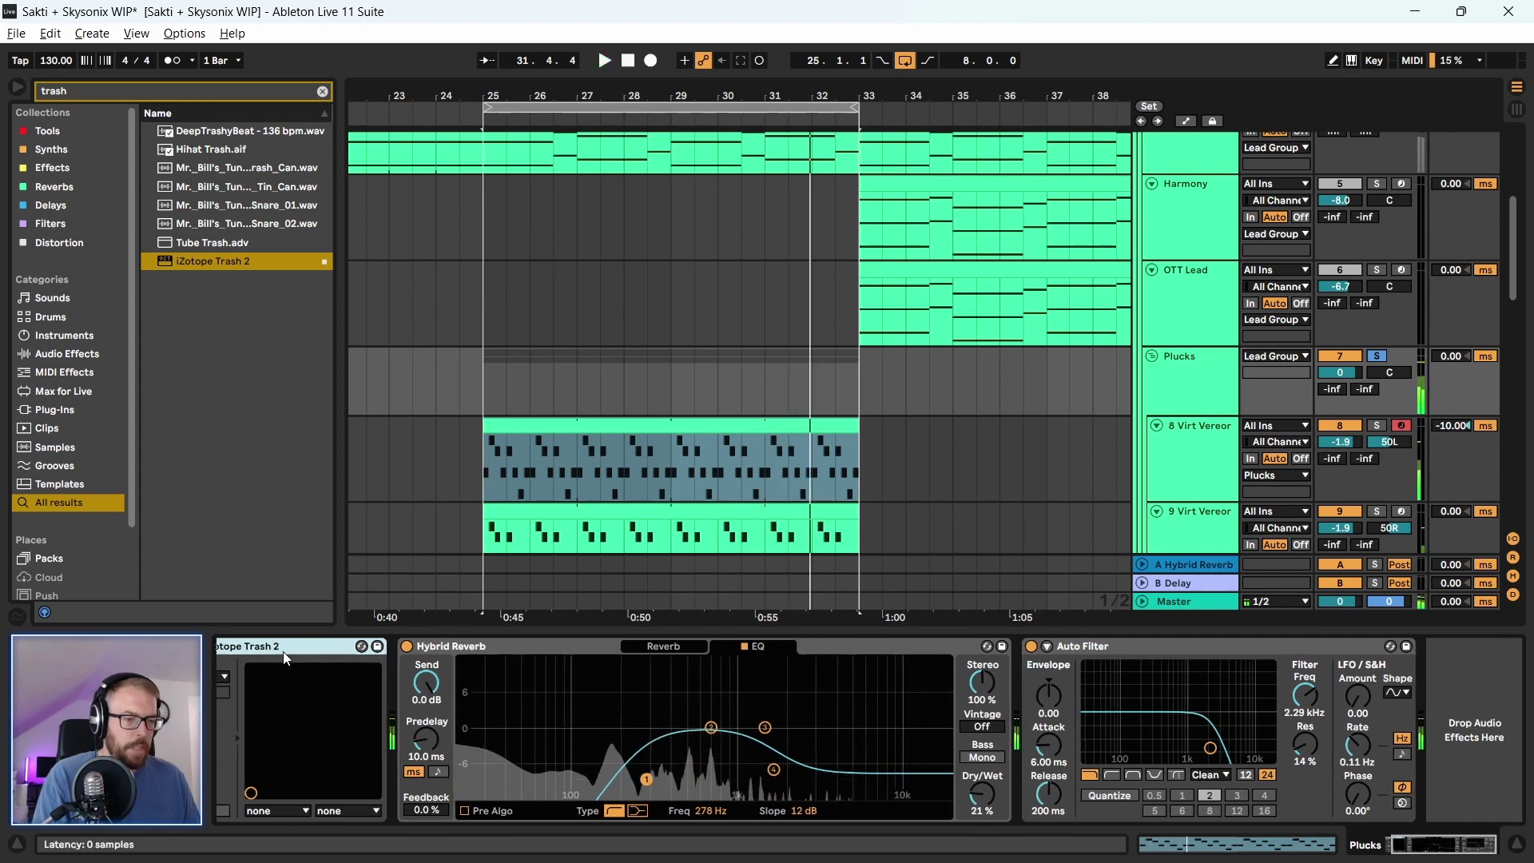
drag(1435, 709, 1431, 703)
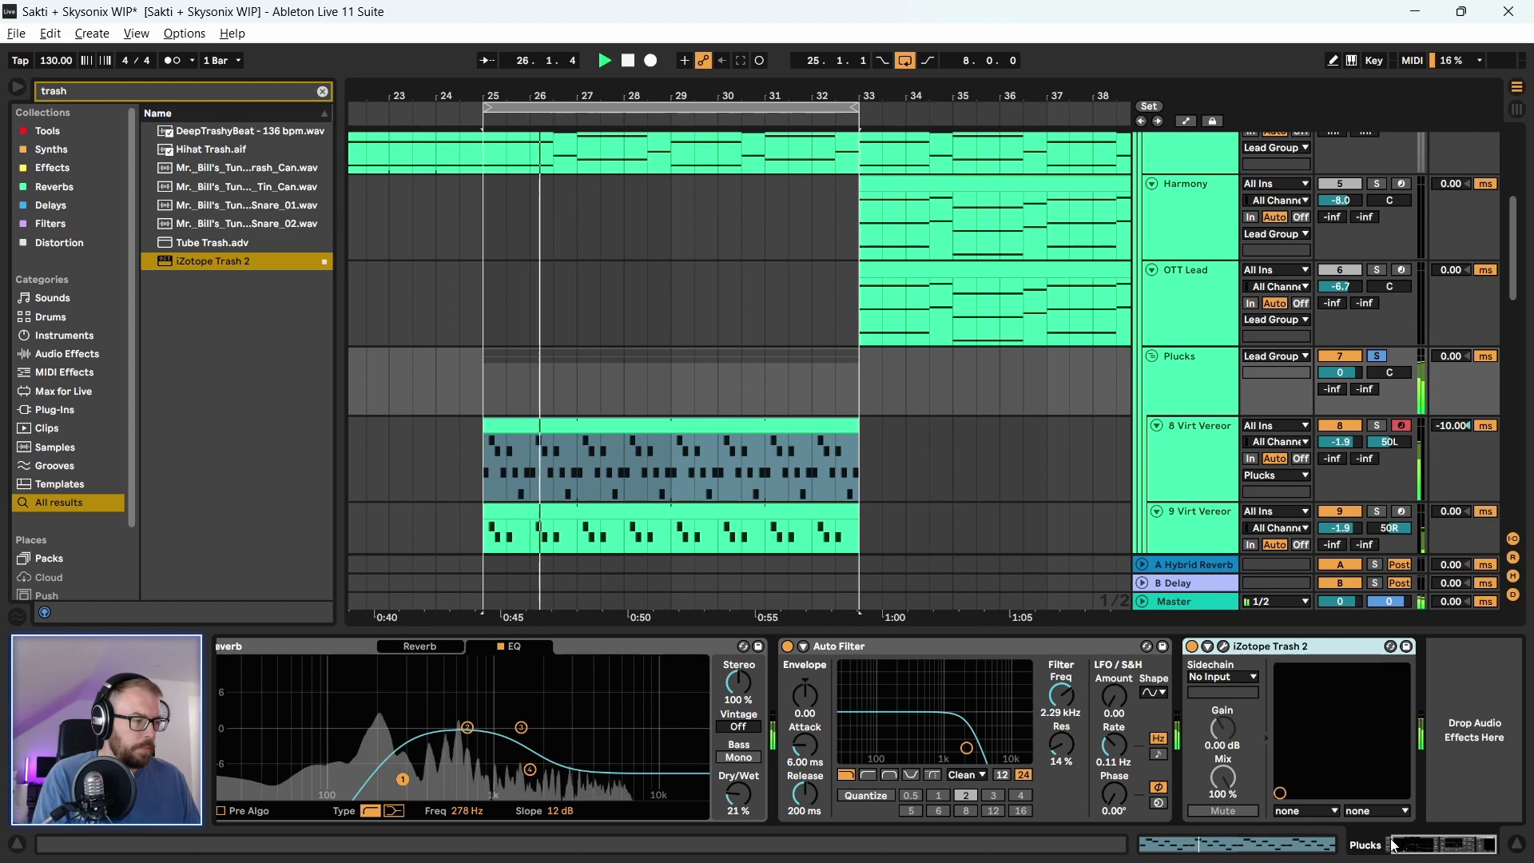
drag(1287, 676, 863, 669)
click(788, 647)
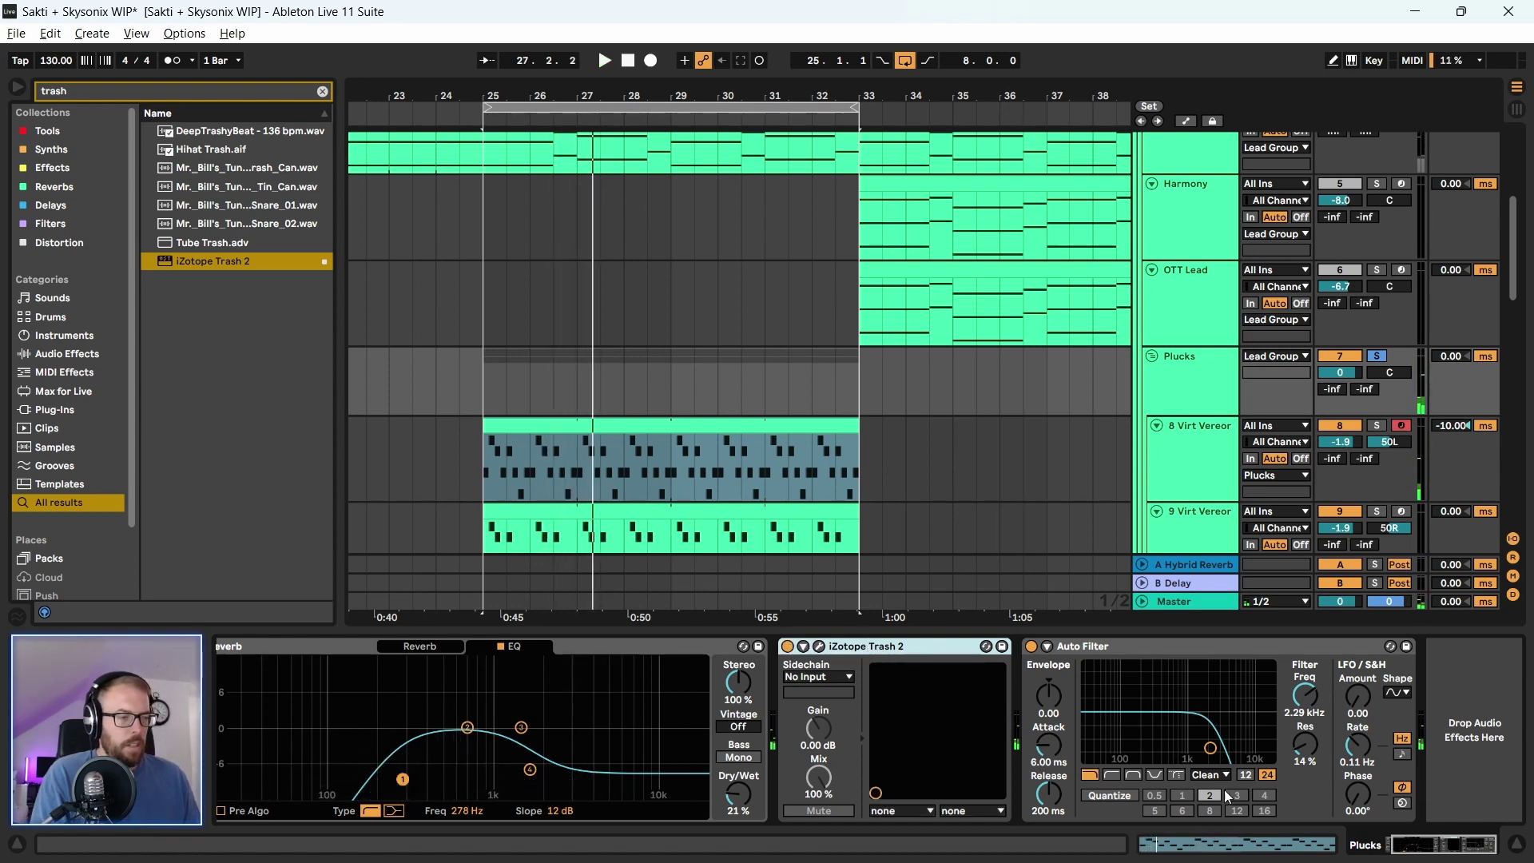
Delete Trash 2 from the Plucks chain and search the whole browser library for "warm"
scroll(1127, 719, left, 2)
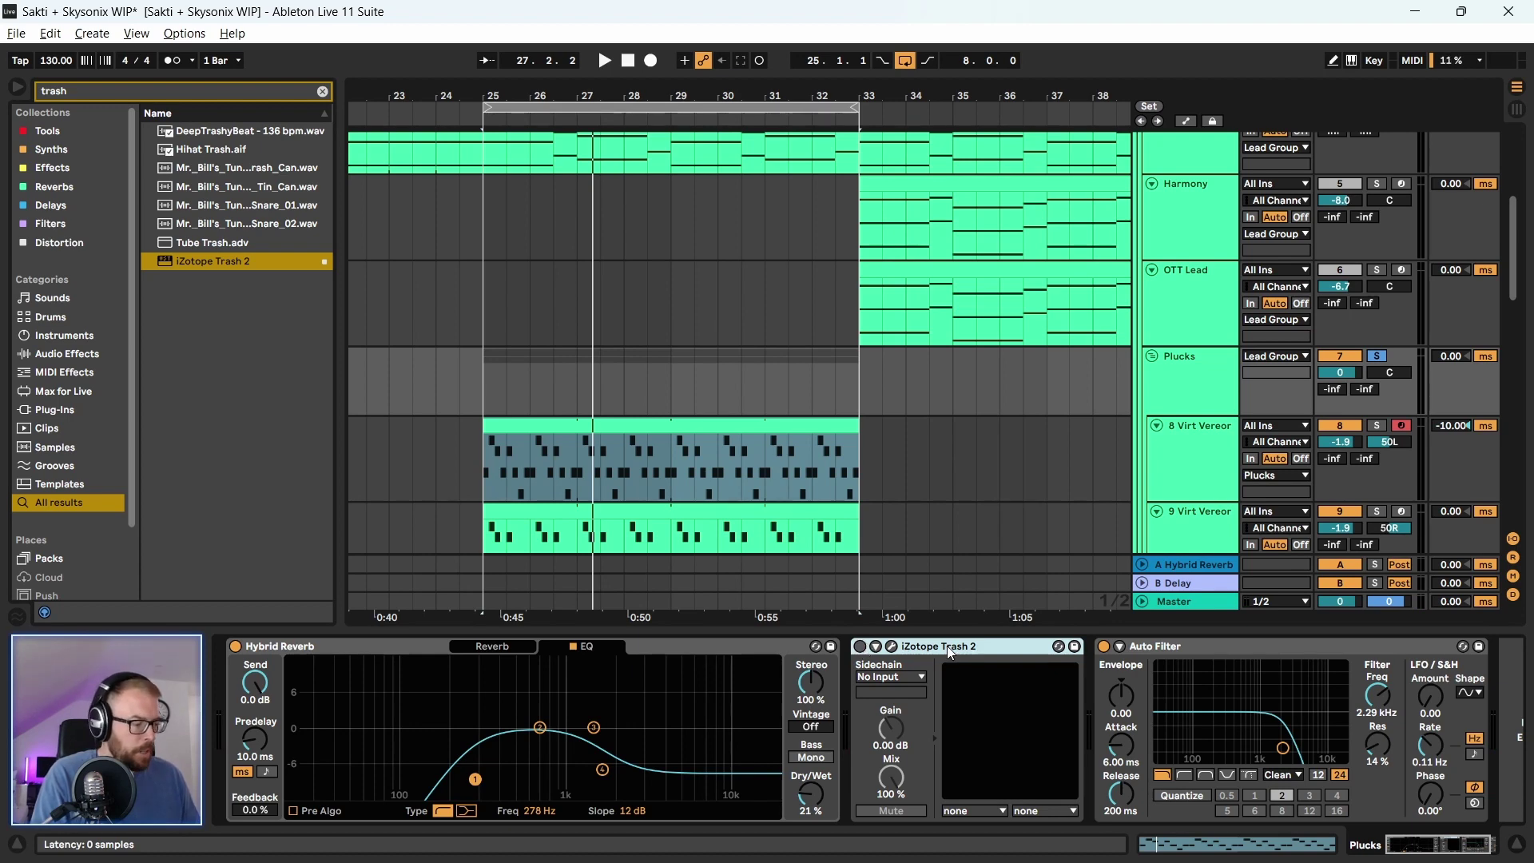
key(Delete)
click(322, 91)
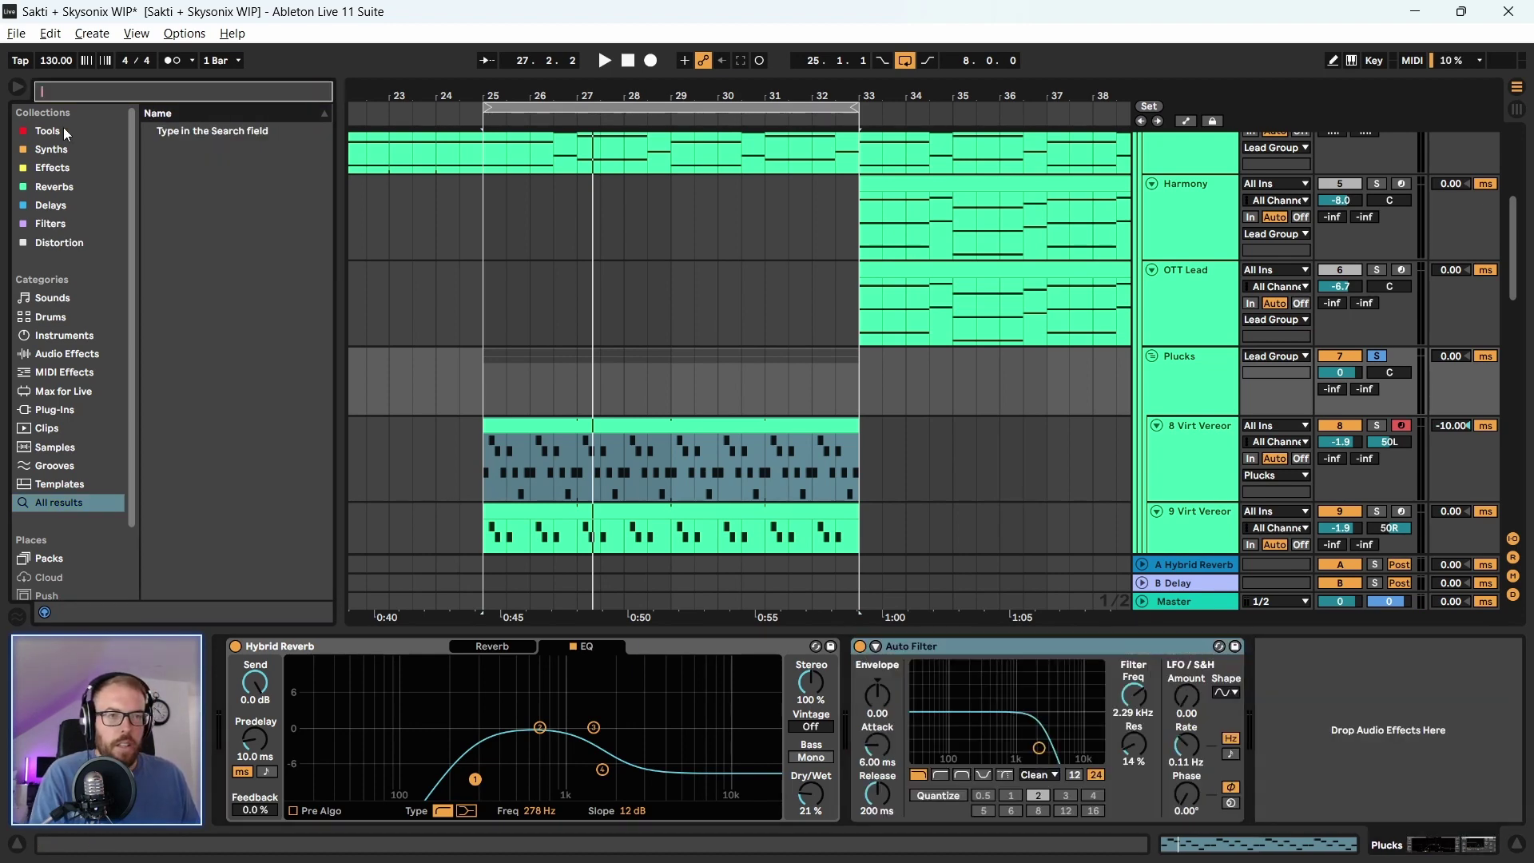
click(58, 128)
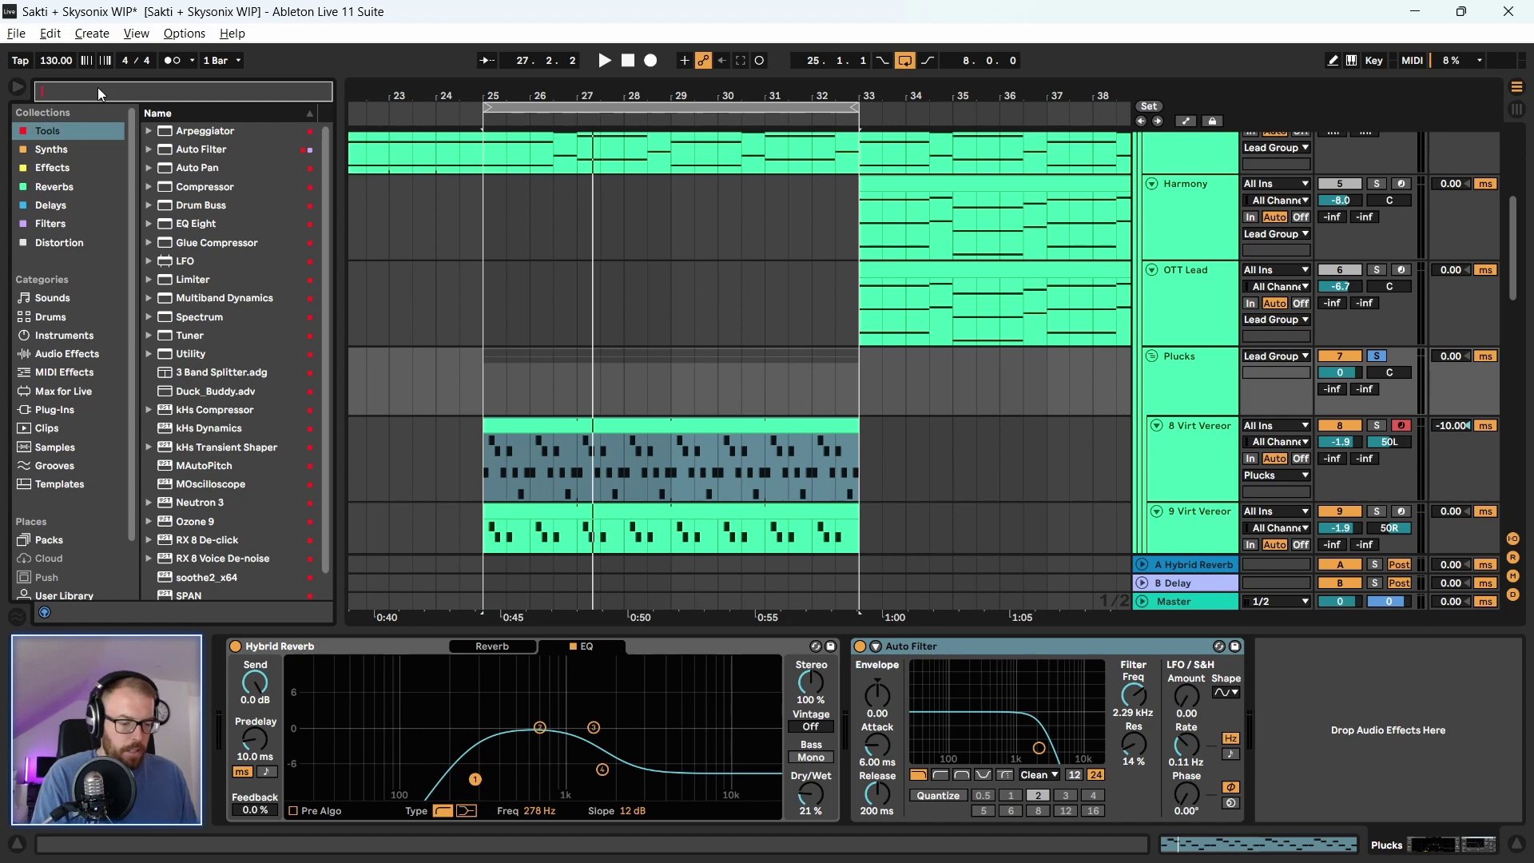
text(warm)
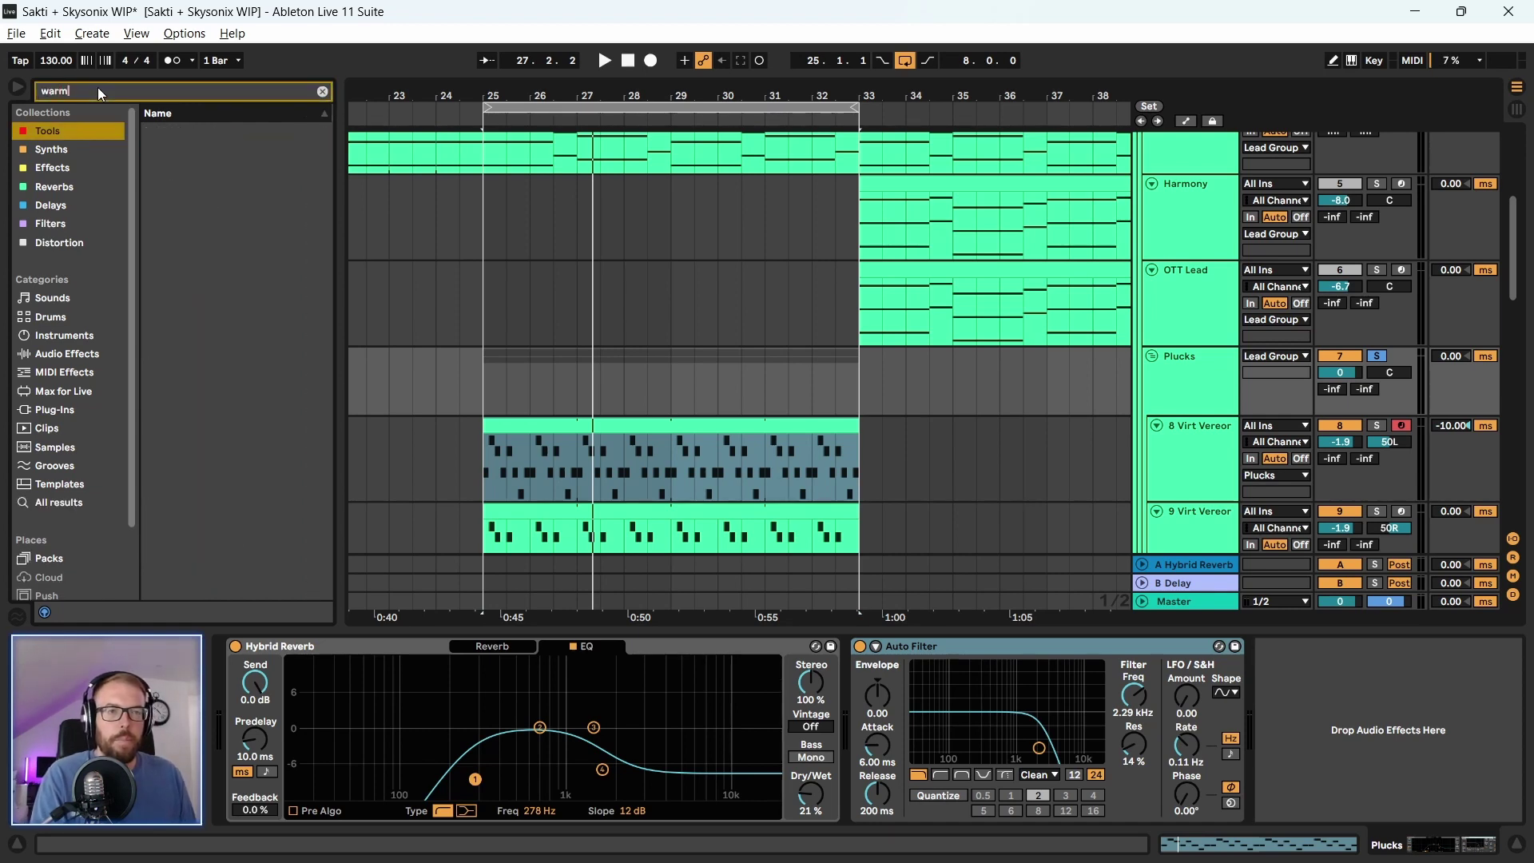
click(59, 503)
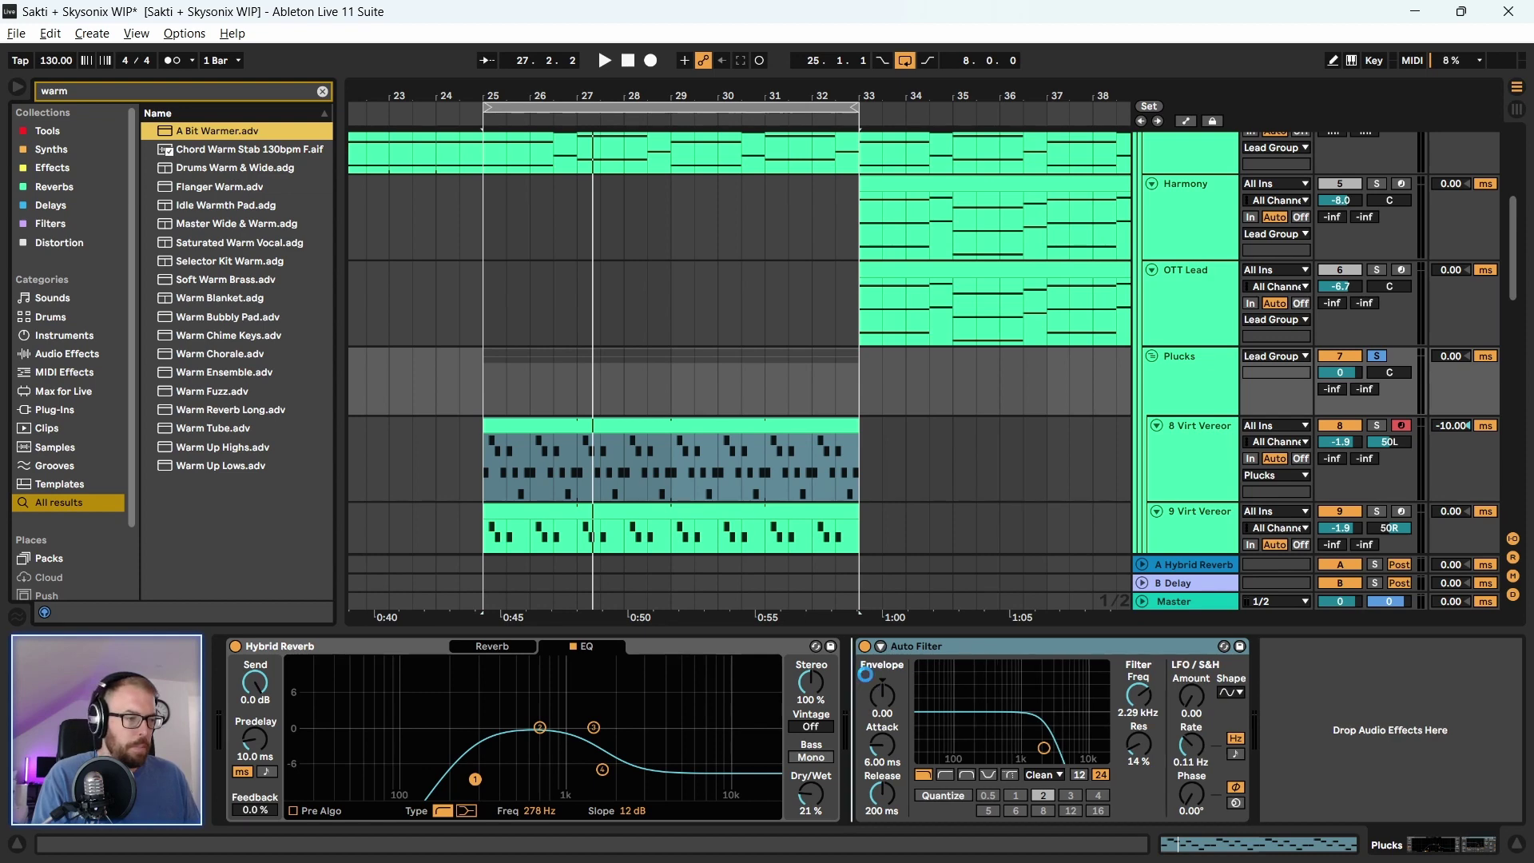
Insert the A Bit Warmer preset between Hybrid Reverb and Auto Filter, and audition it with Auto Filter's frequency at 2.42 kHz
key(Return)
key(space)
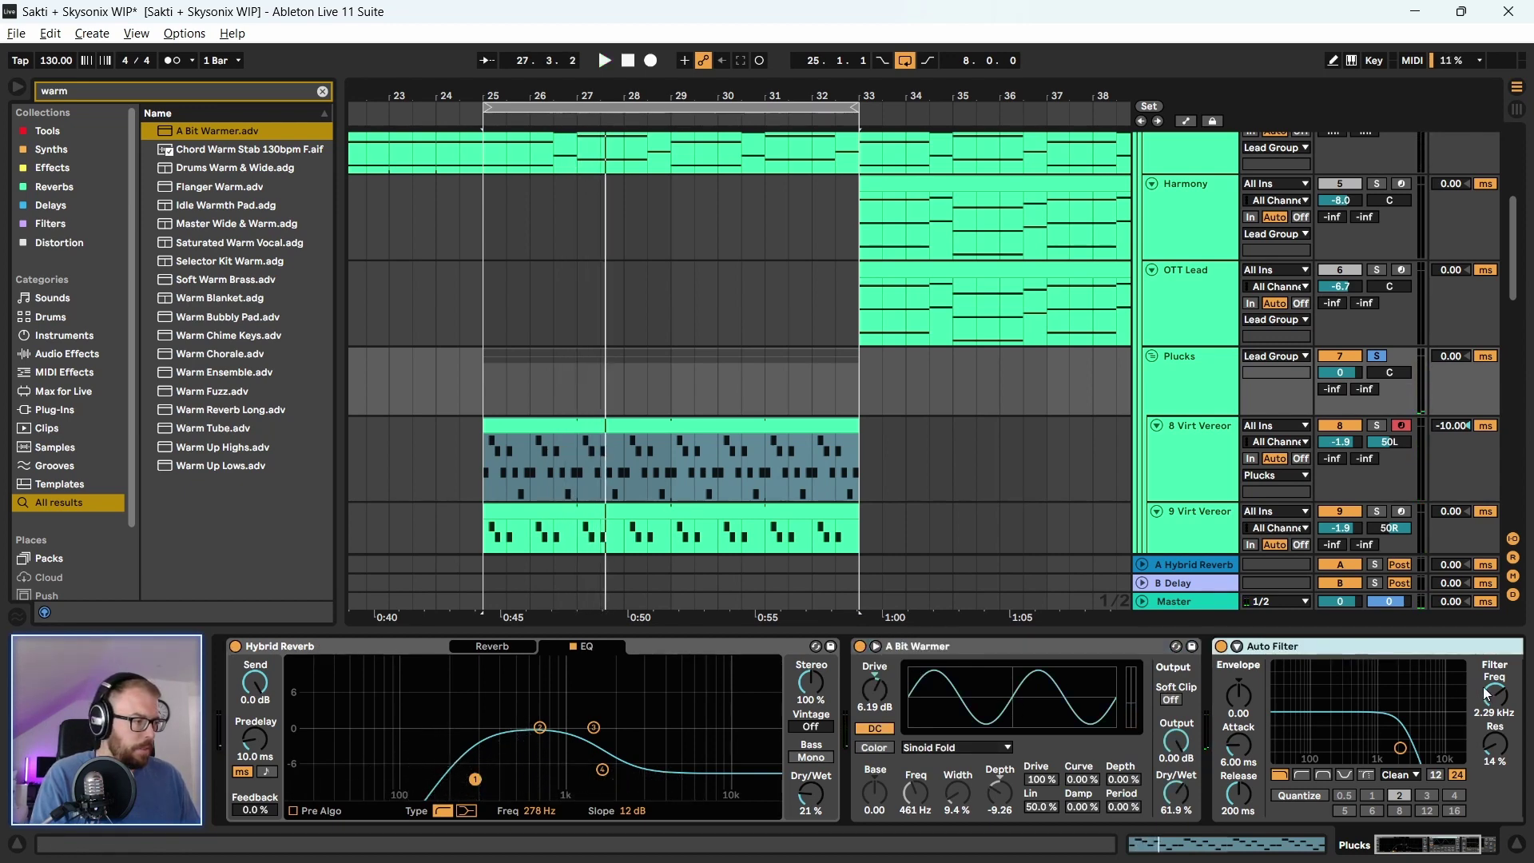
mouse_move(1495, 696)
mouse_down()
mouse_move(1495, 715)
mouse_move(1495, 688)
mouse_up()
key(space)
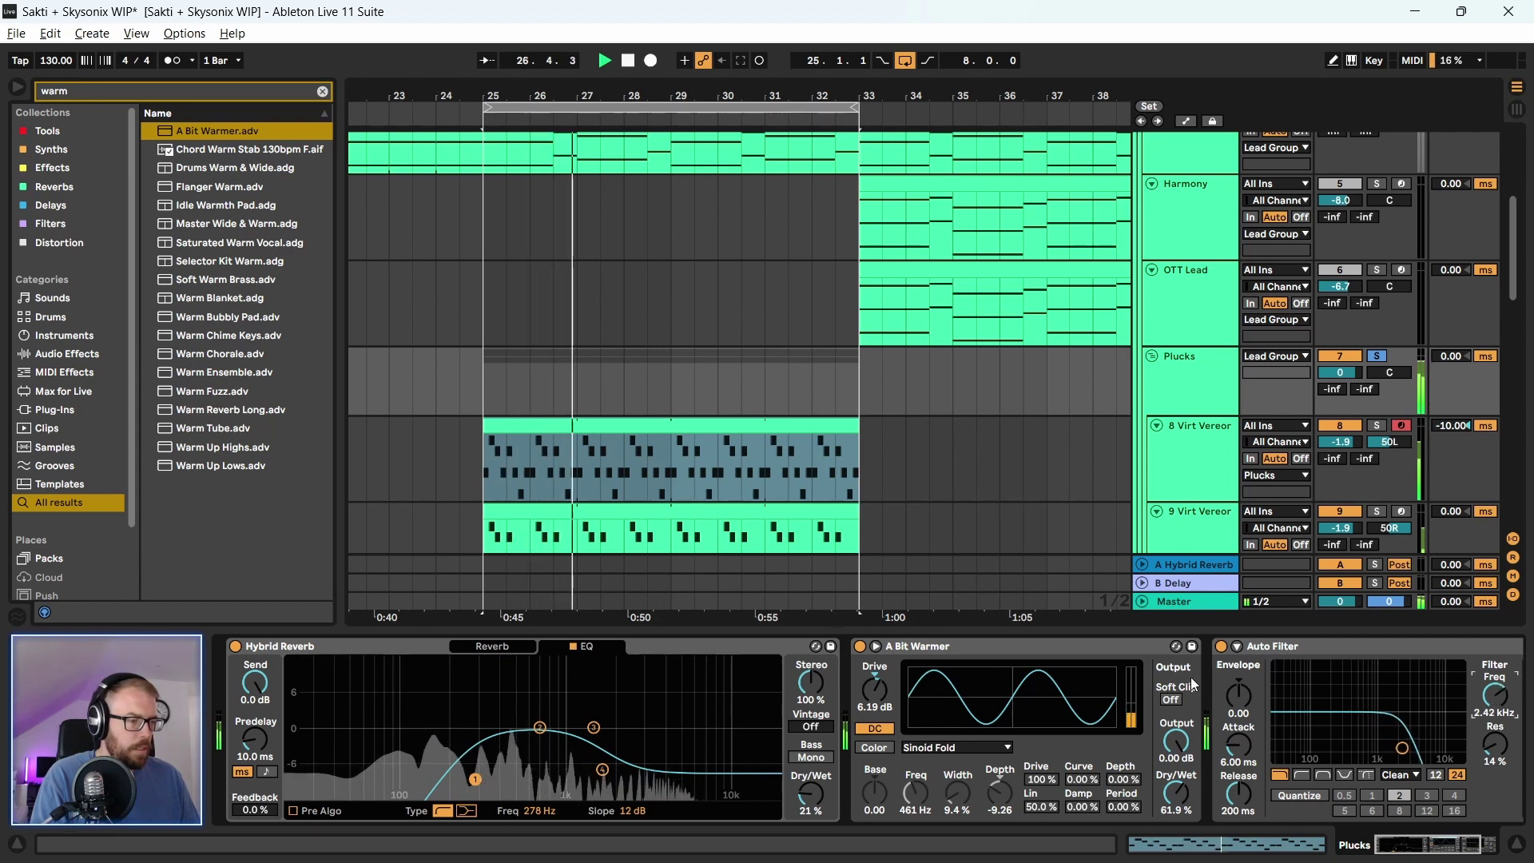
key(space)
Clear the browser search and add an EQ Eight after Auto Filter in the Plucks chain
click(55, 128)
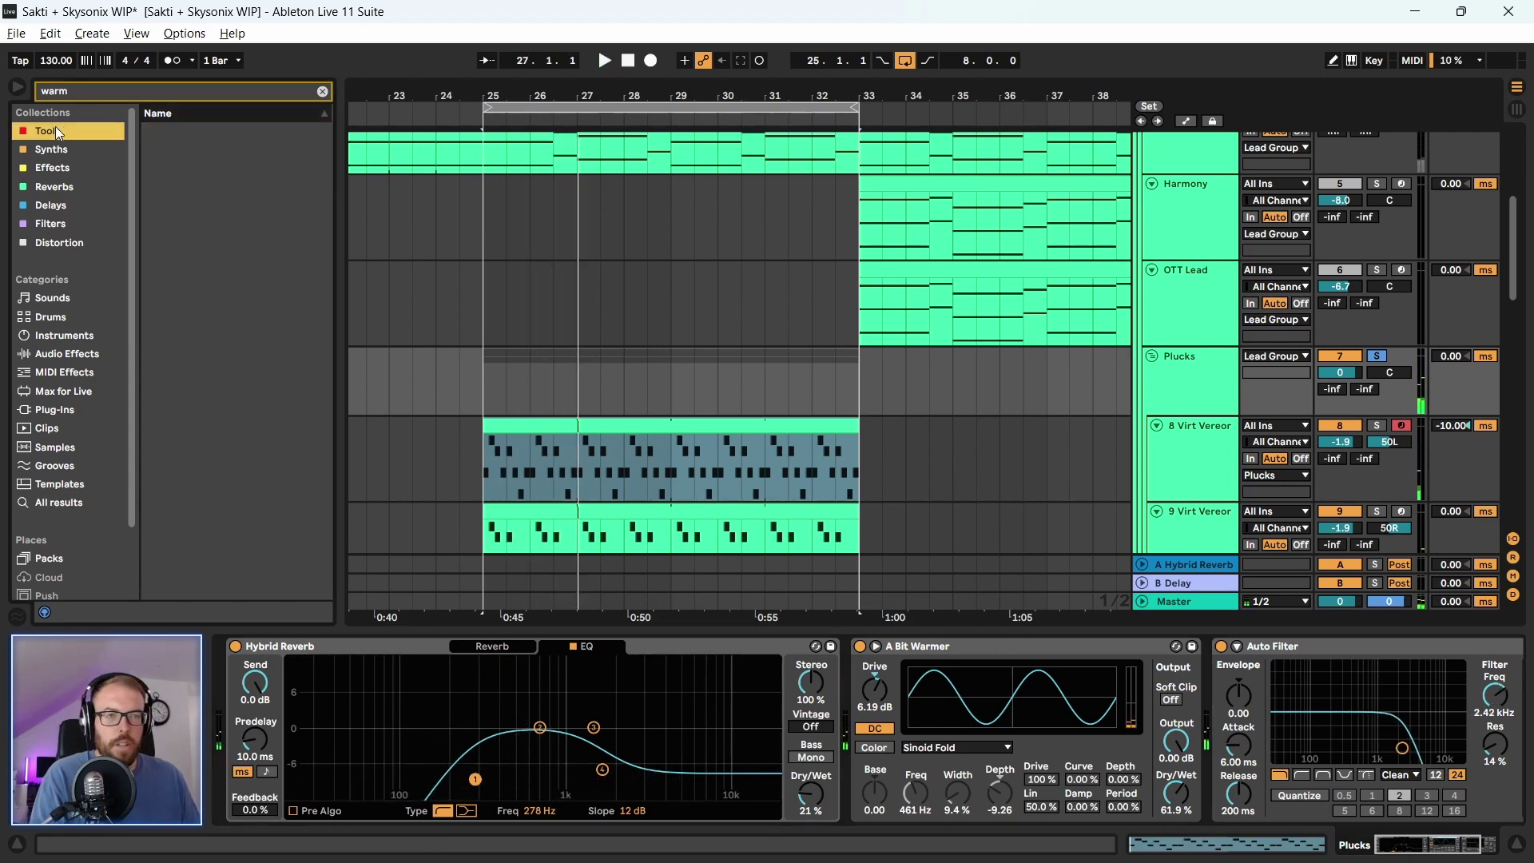
click(320, 93)
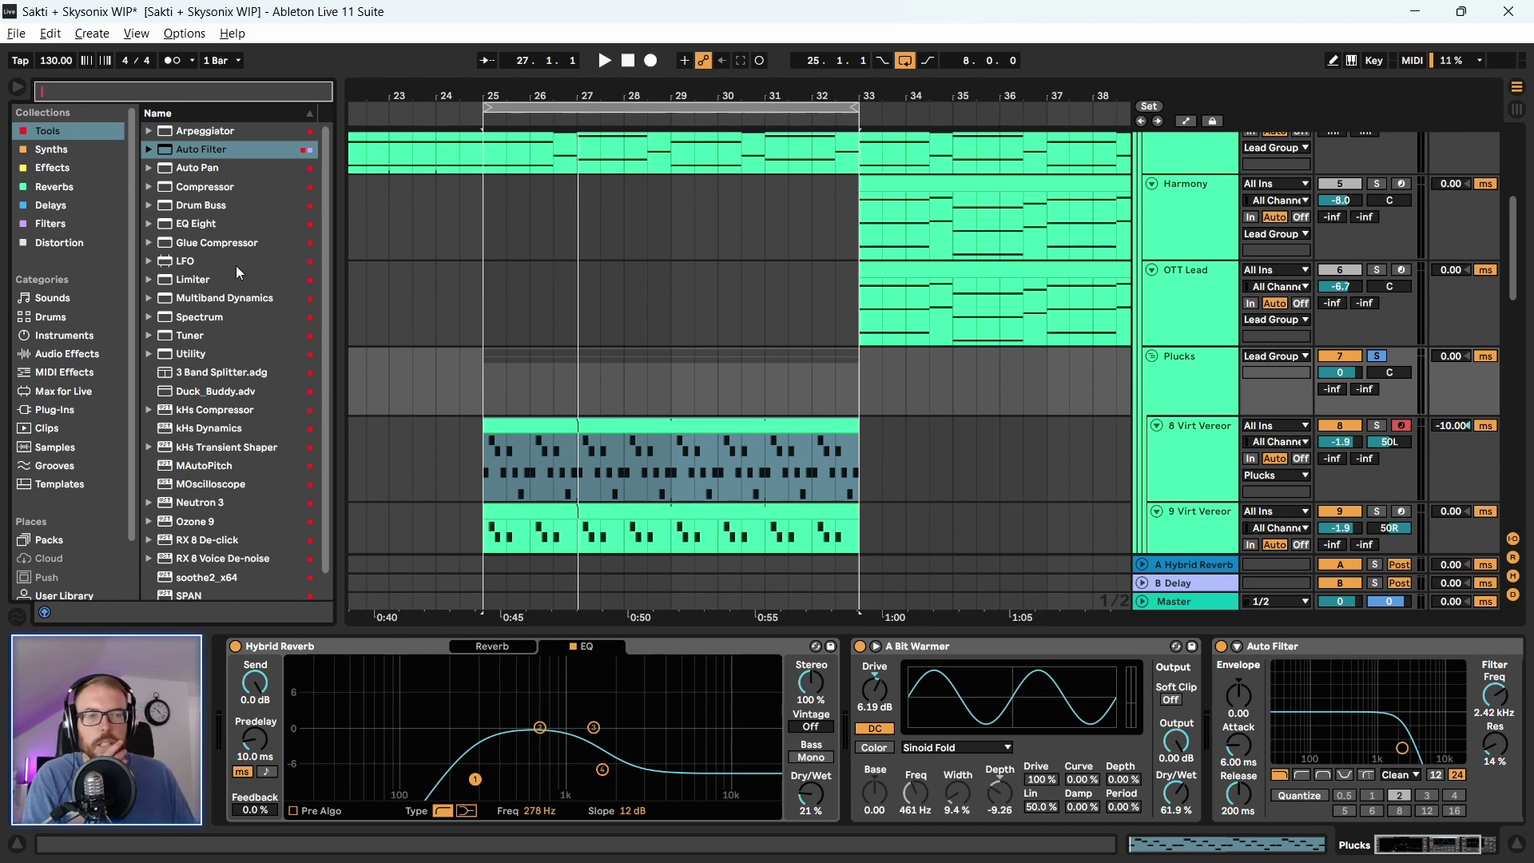
drag(197, 224, 1507, 712)
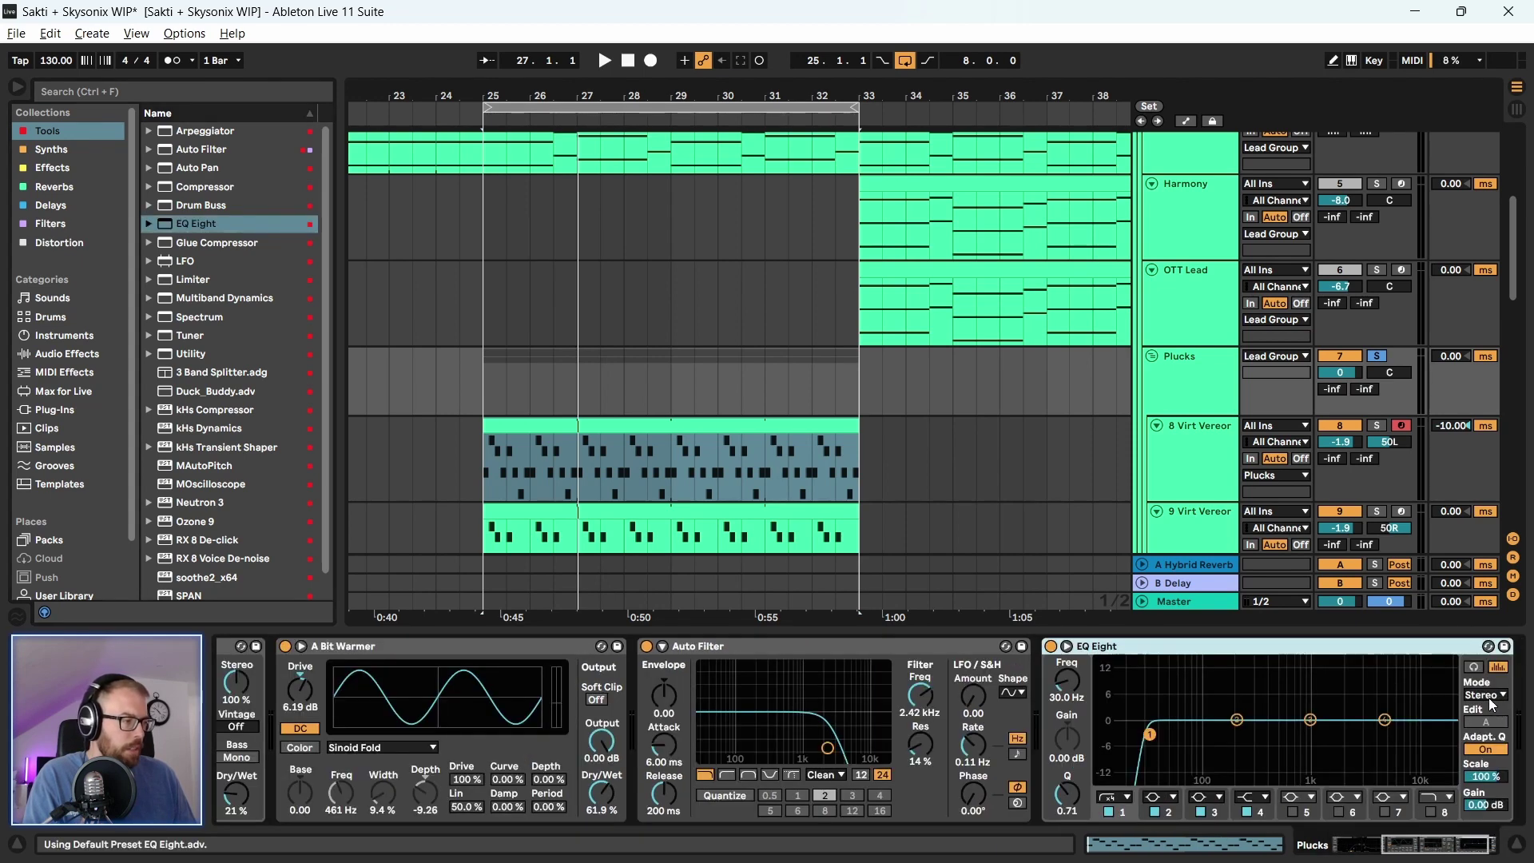
Set the new EQ Eight to M/S mode and low-cut its side channel at 245 Hz with a Q of 0.72
click(1488, 695)
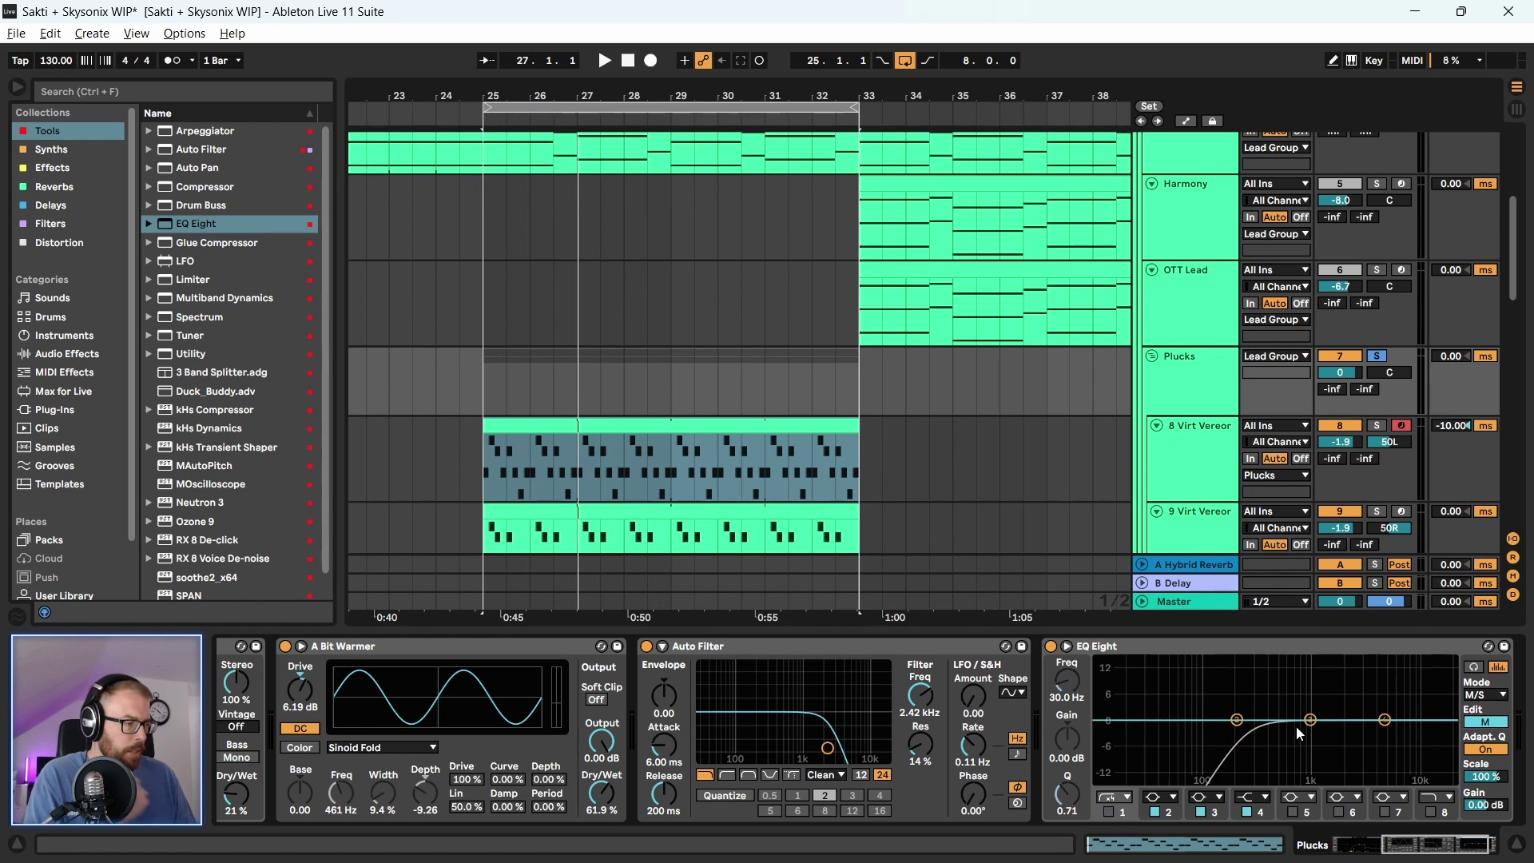
key(space)
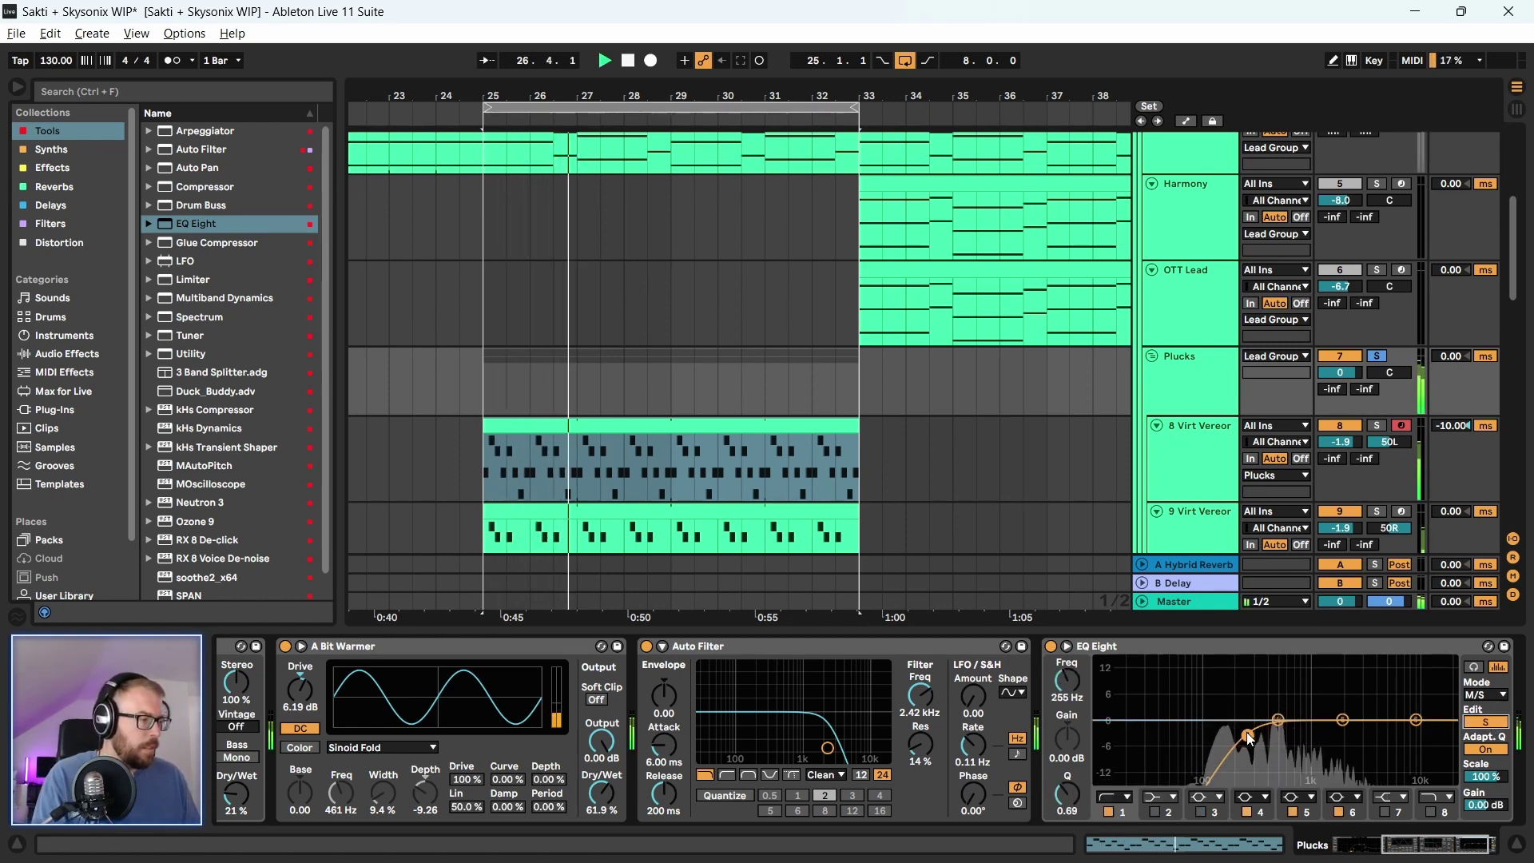
click(1486, 722)
drag(1344, 735, 1246, 733)
key(space)
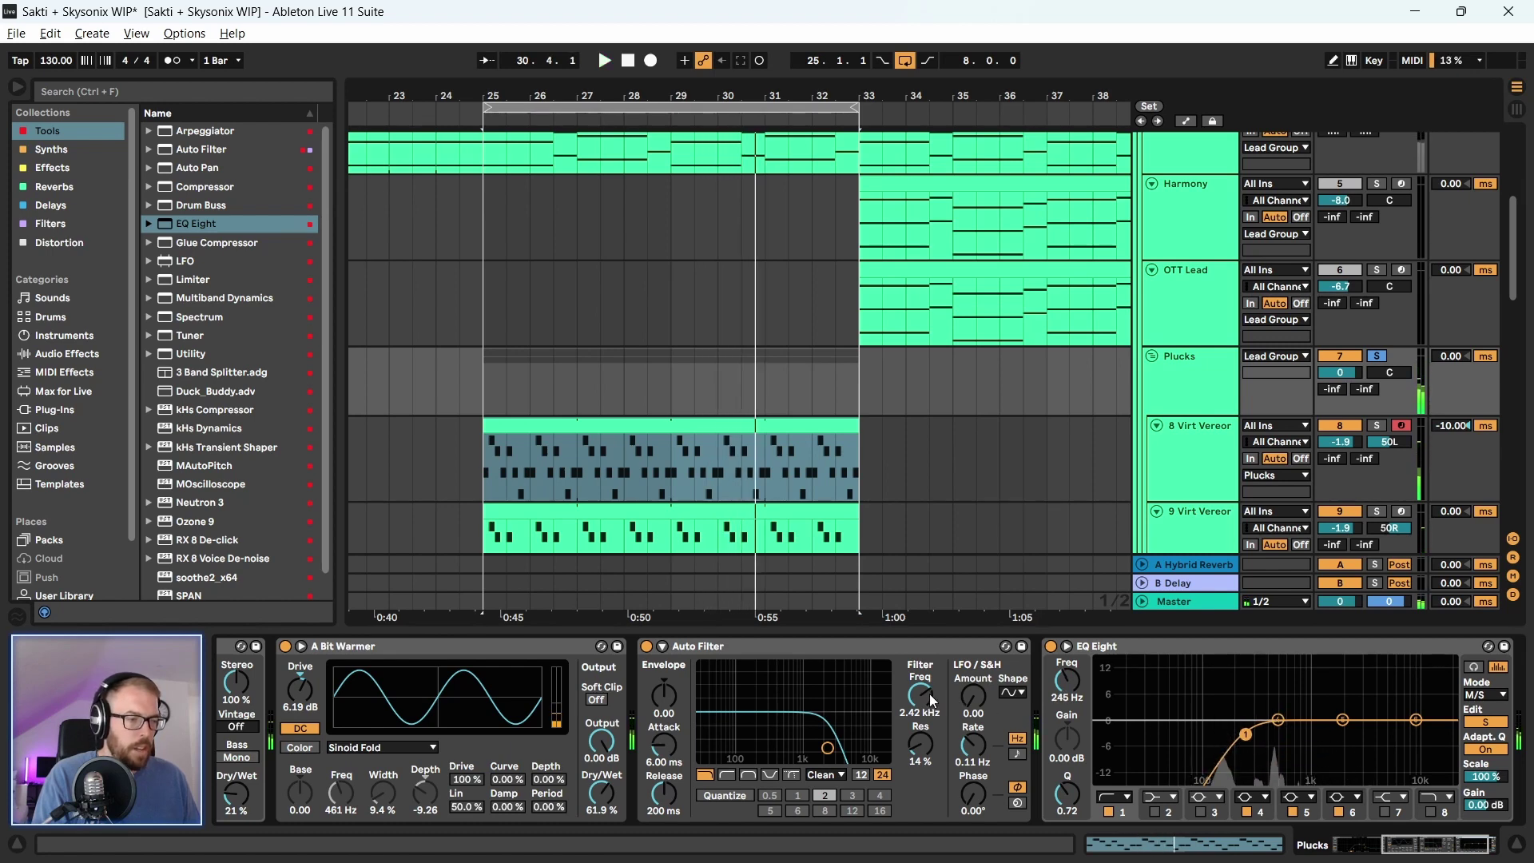
Add a Glue Compressor after EQ Eight, adjust its Threshold during playback and turn on Soft clipping
click(202, 244)
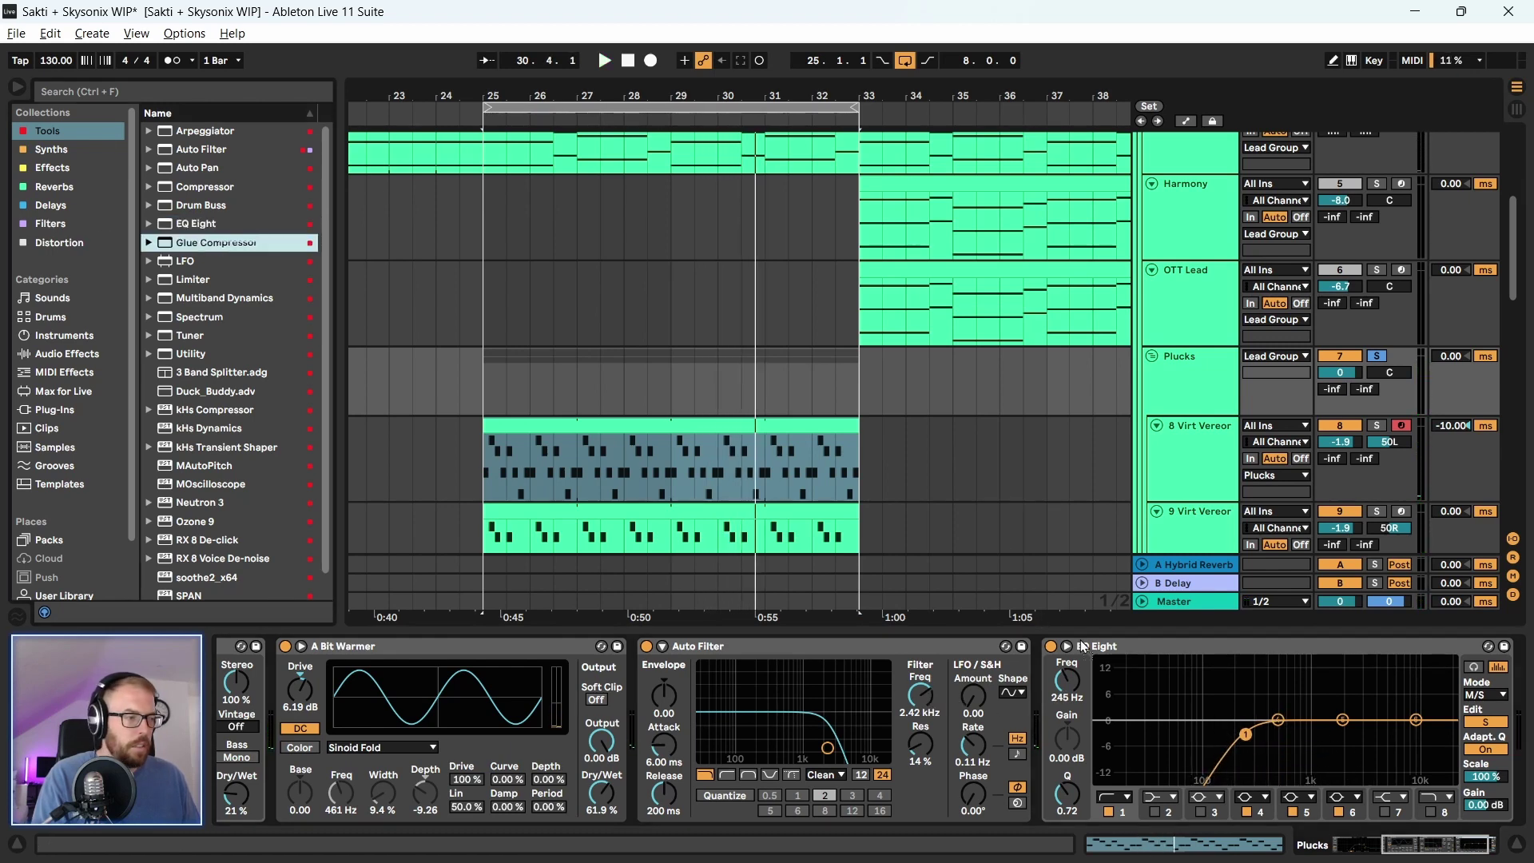
drag(1084, 648, 1501, 730)
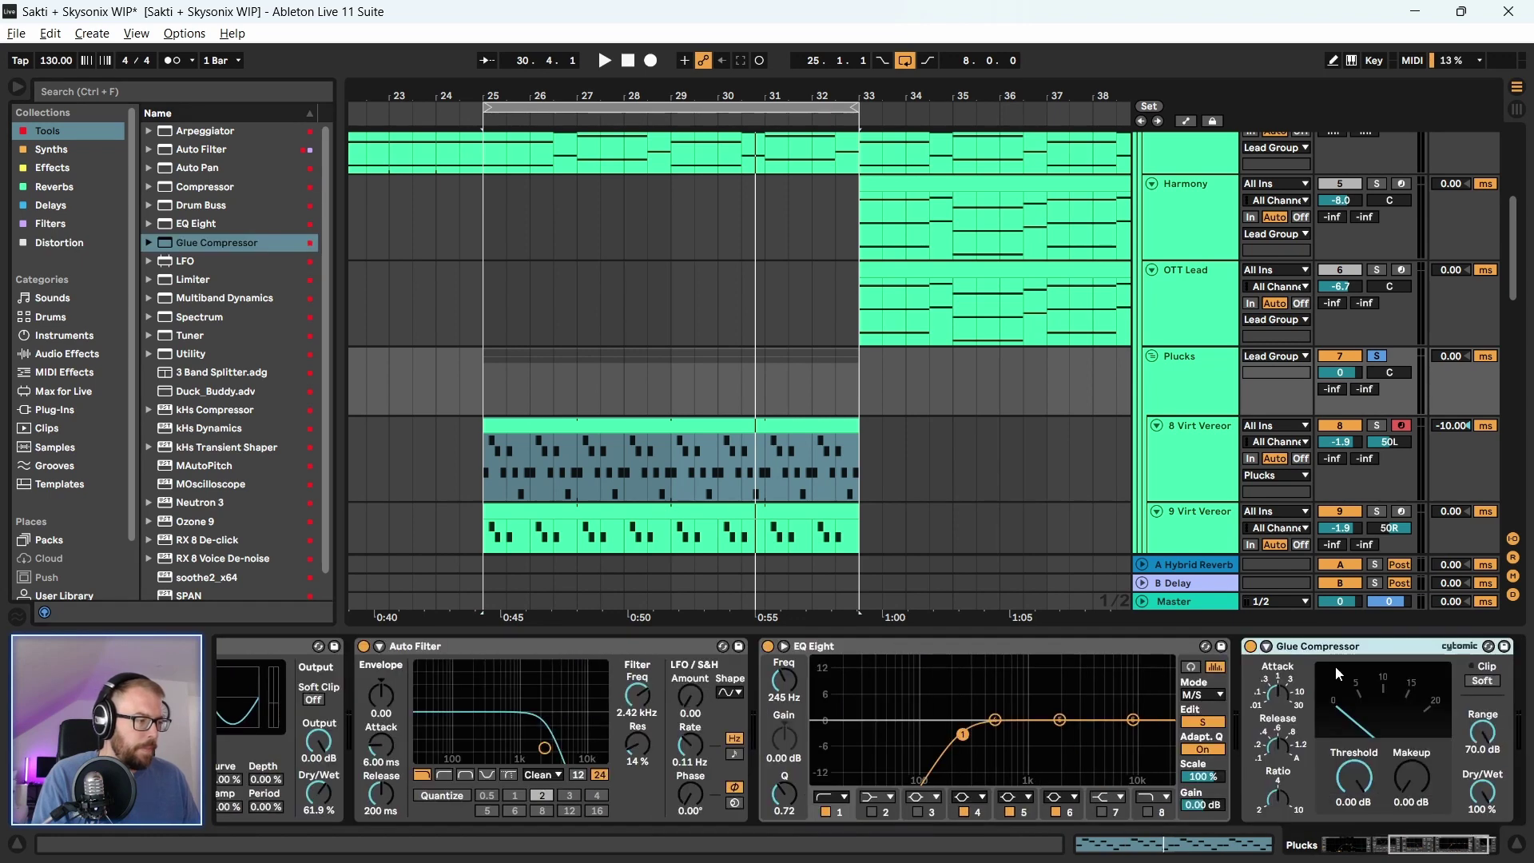
key(space)
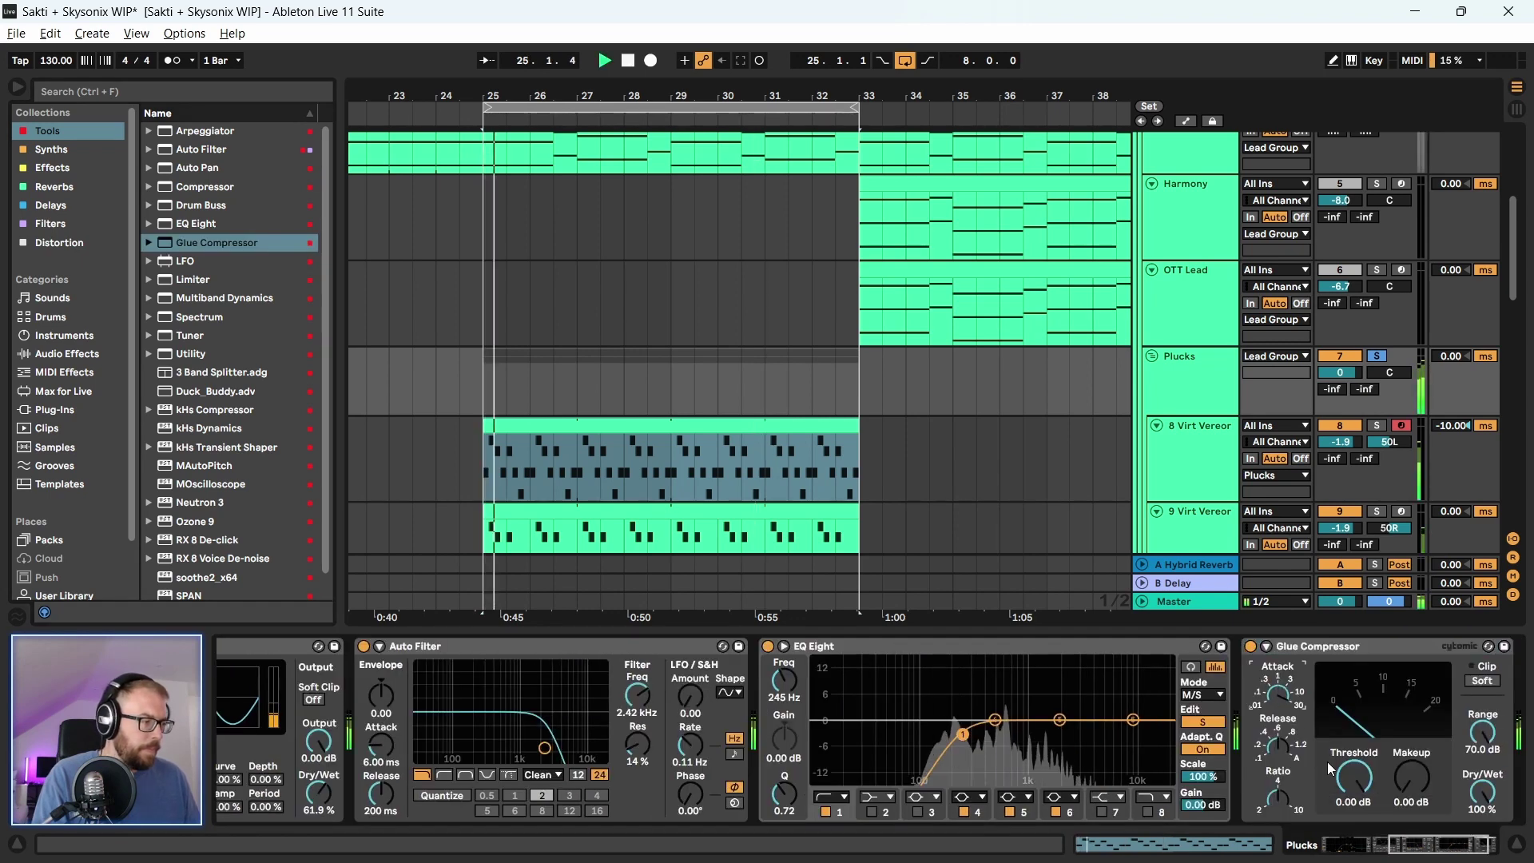
mouse_move(1353, 778)
mouse_down()
mouse_move(1354, 808)
mouse_move(1354, 784)
mouse_up()
click(1489, 681)
Compare the sound with A Bit Warmer bypassed and enabled, and set Auto Filter's frequency to 3.88 kHz
scroll(1400, 805, left, 5)
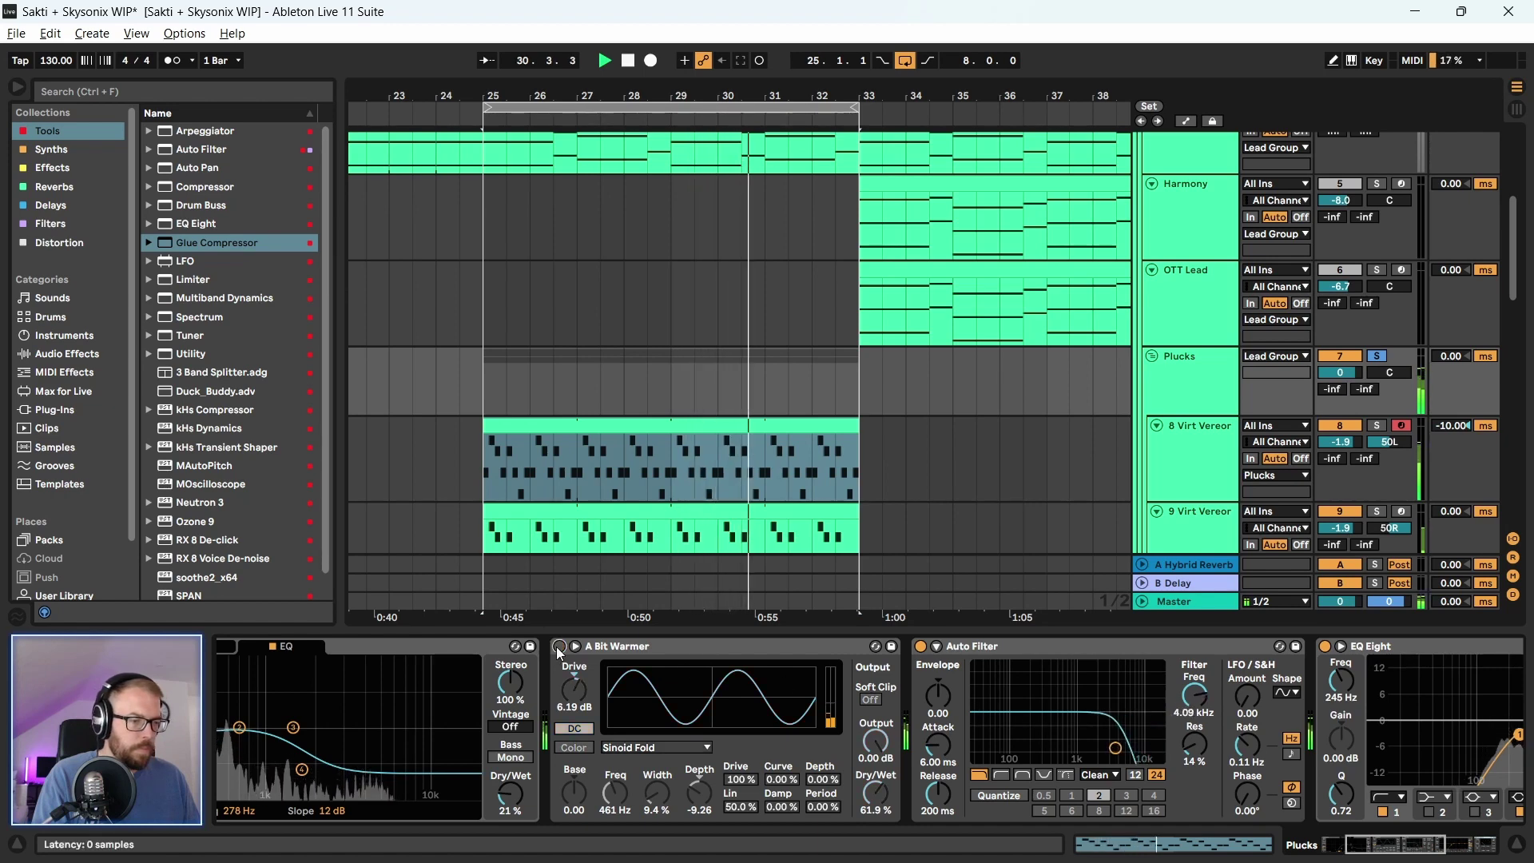
mouse_move(1194, 696)
mouse_down()
mouse_move(1194, 724)
mouse_move(1194, 703)
mouse_up()
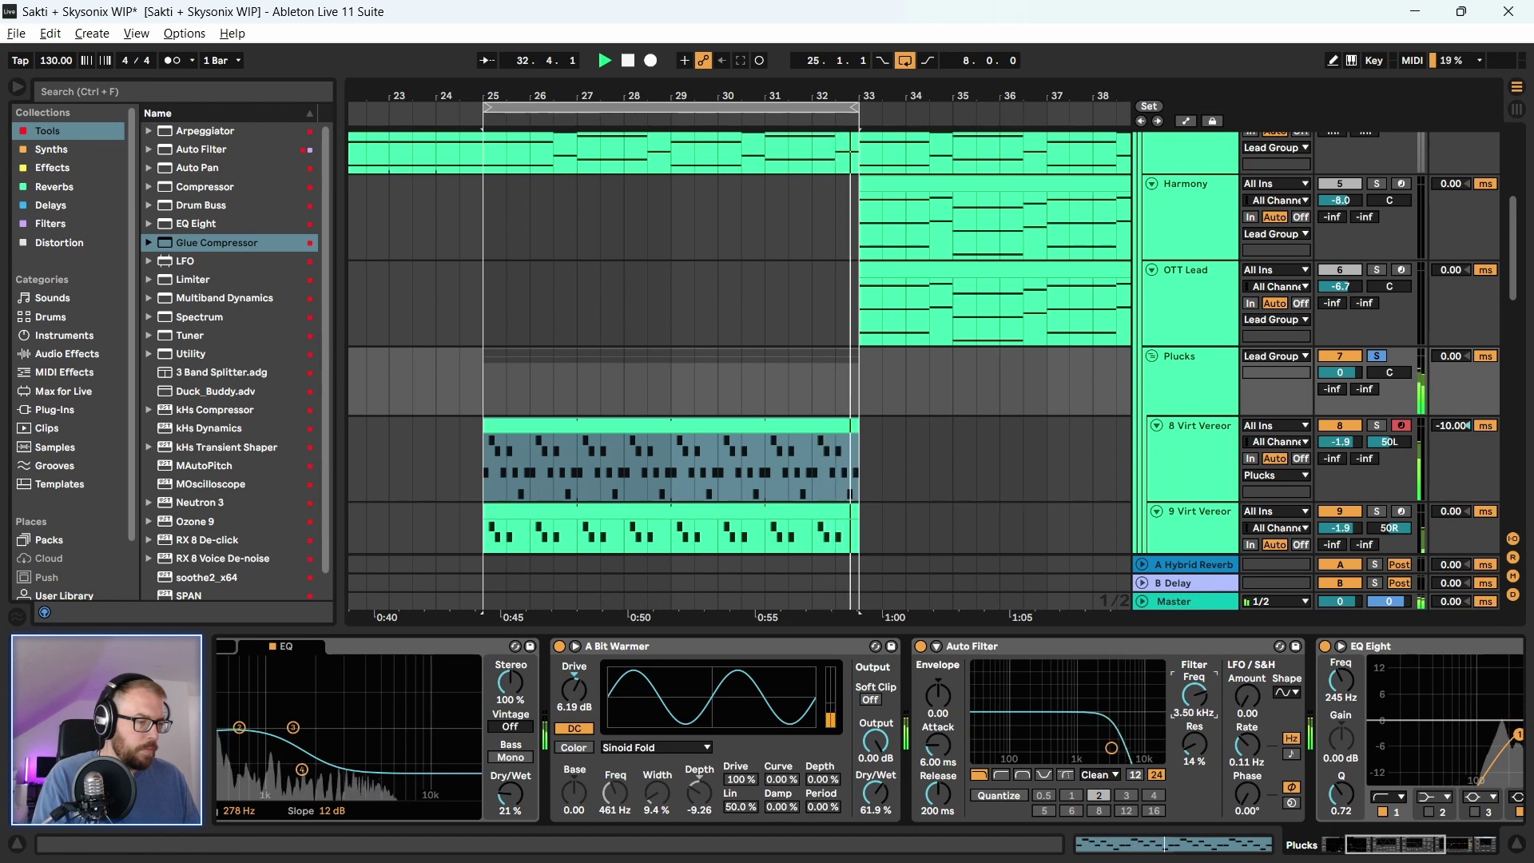
click(1383, 845)
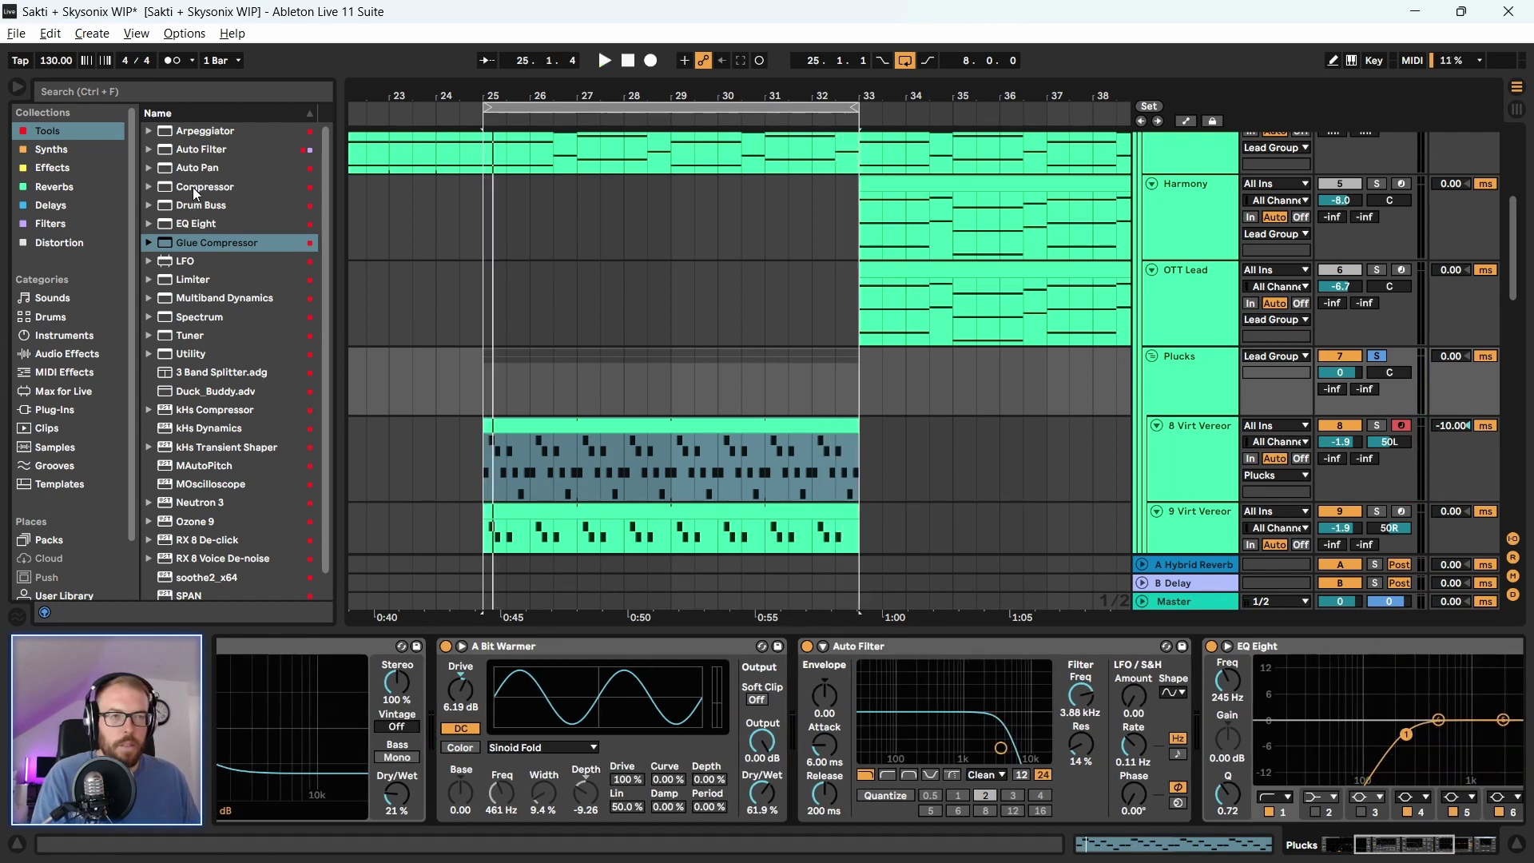
Add another EQ Eight before Hybrid Reverb and low-cut it with band 1 at 124 Hz and a Q of 0.49
drag(197, 226, 450, 712)
drag(1448, 839, 1415, 845)
drag(238, 678, 240, 678)
drag(335, 733, 398, 743)
key(space)
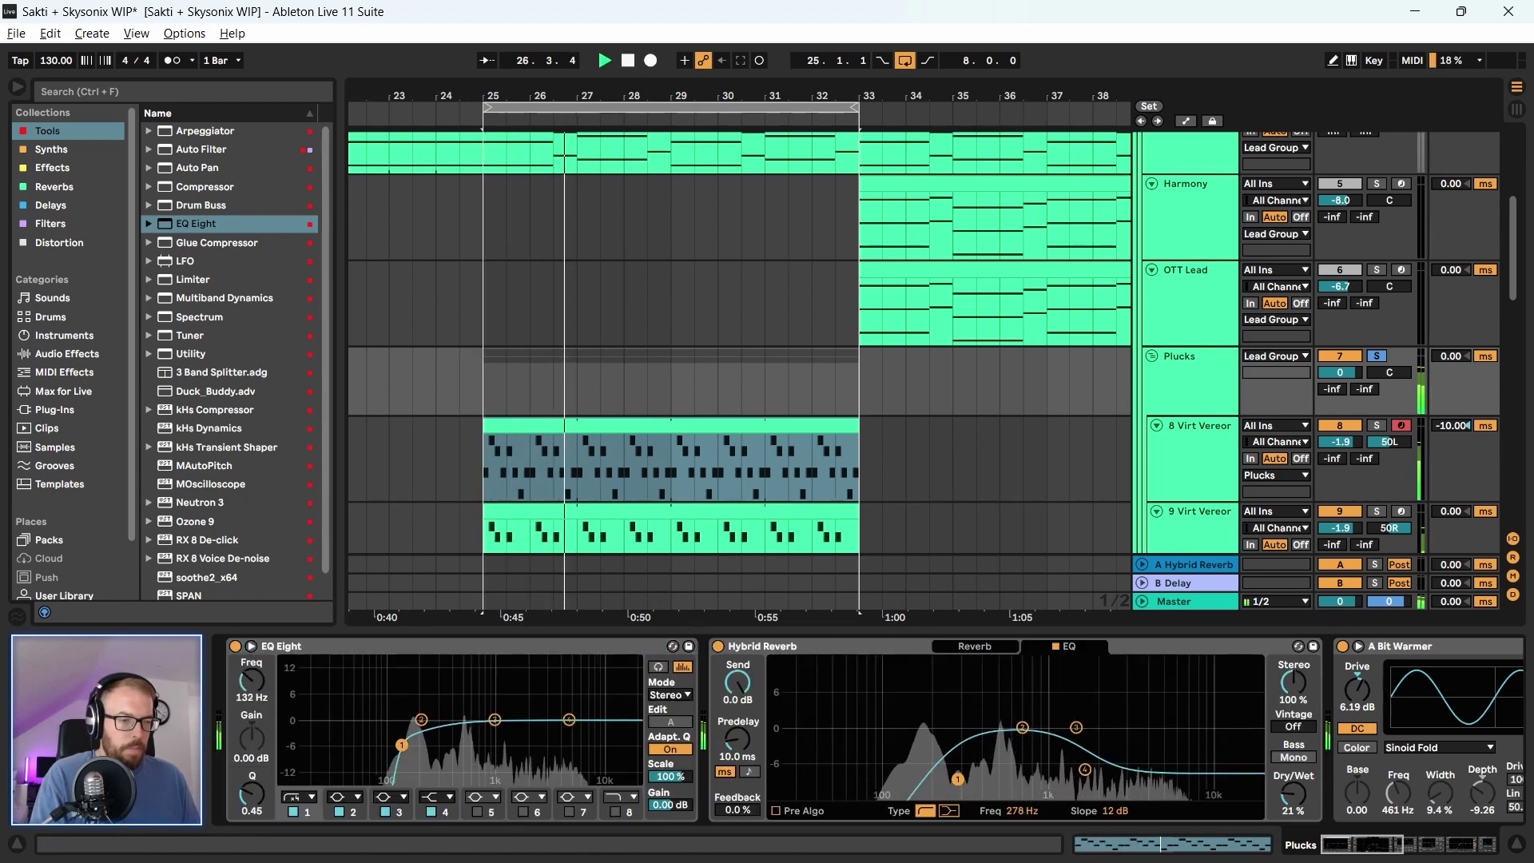
key(space)
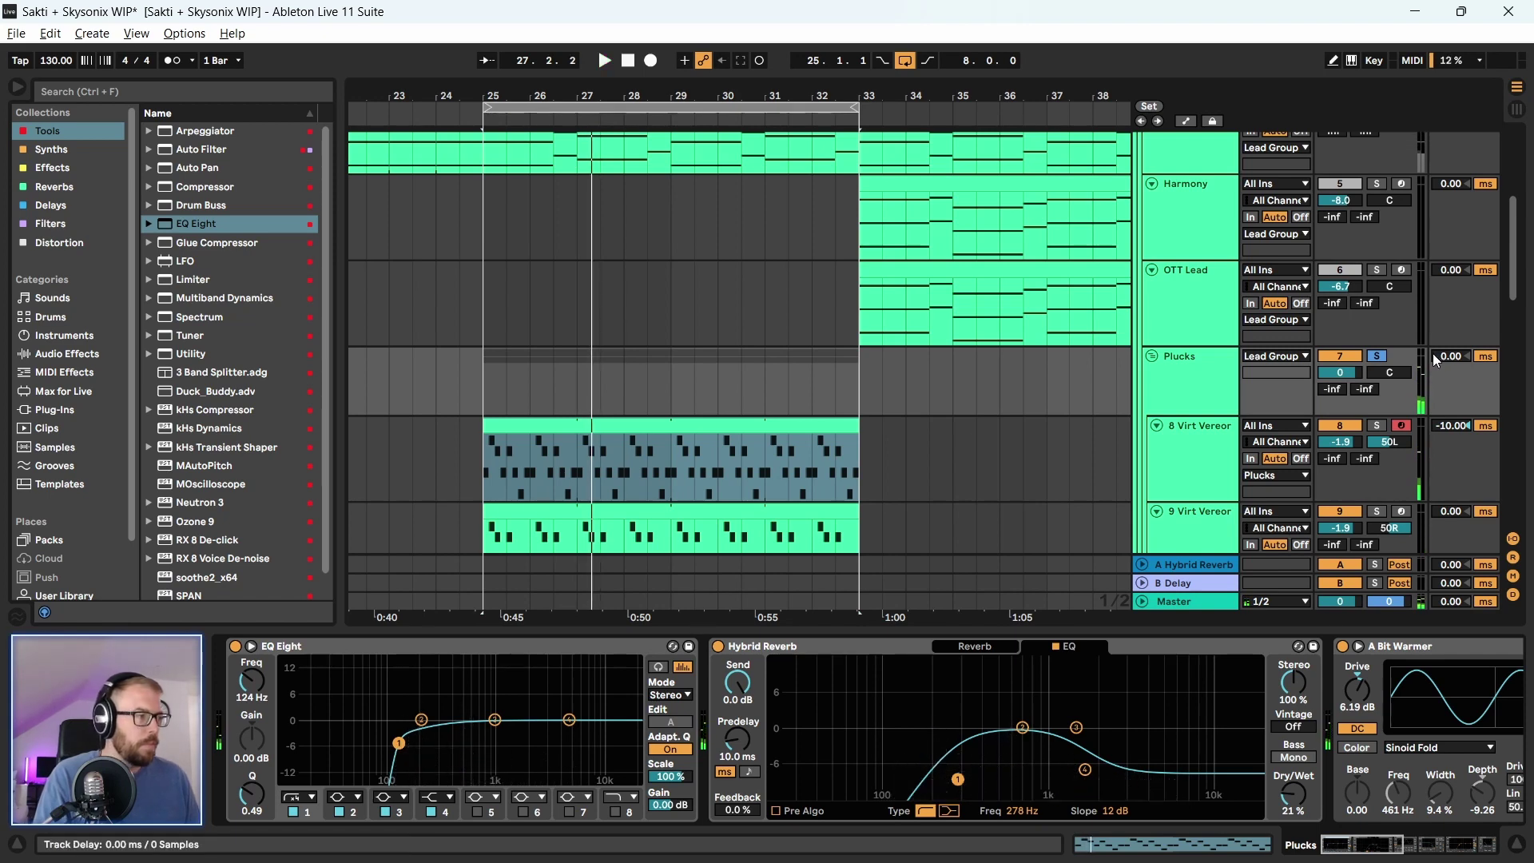
Unsolo the Plucks group and play the looped section from bar 25 with the full mix
click(1377, 357)
key(space)
key(plus)
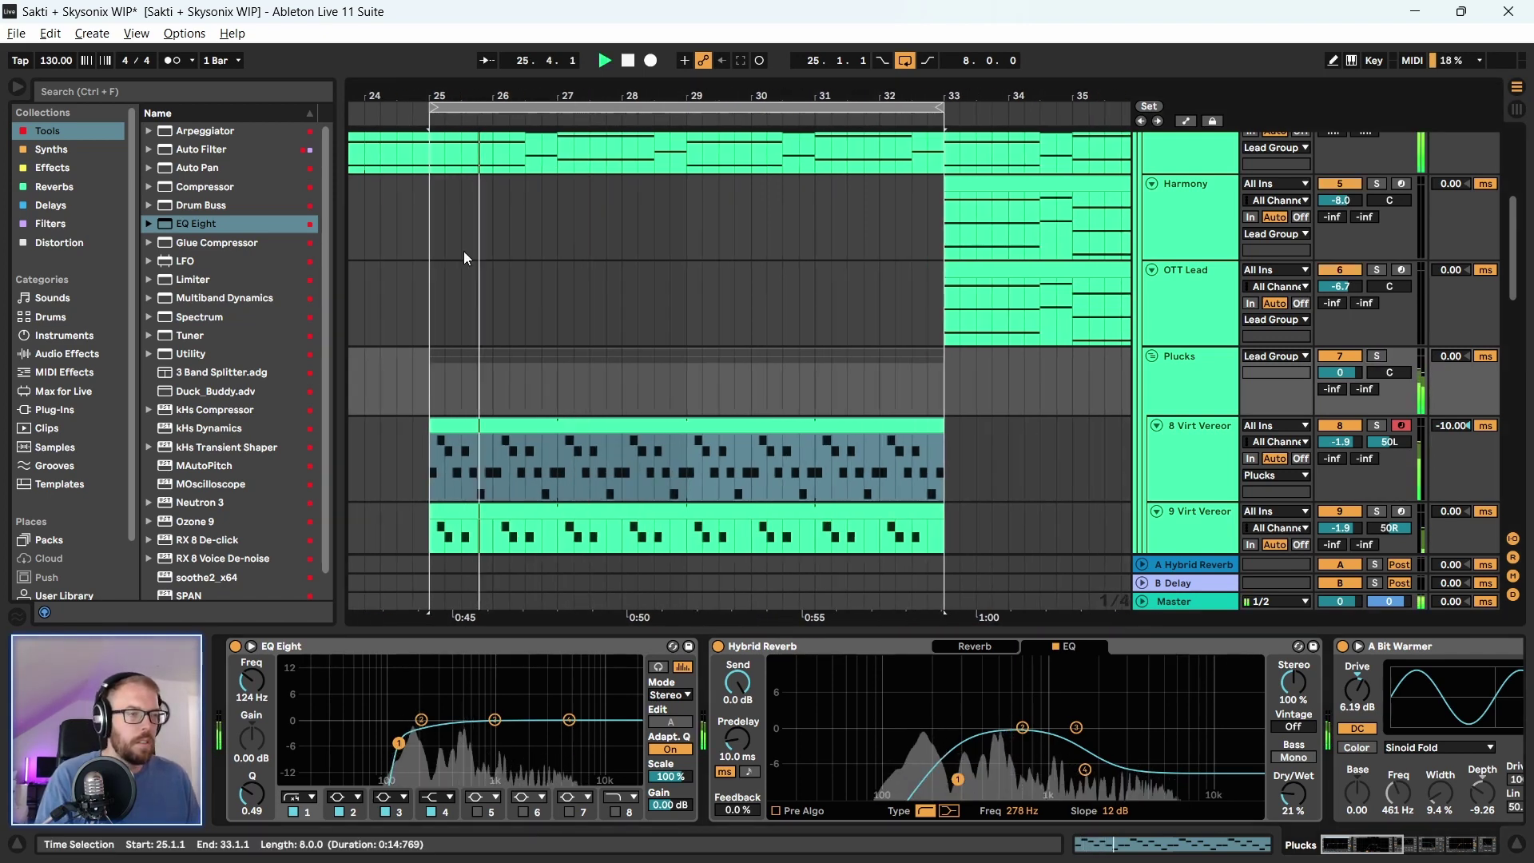
click(427, 399)
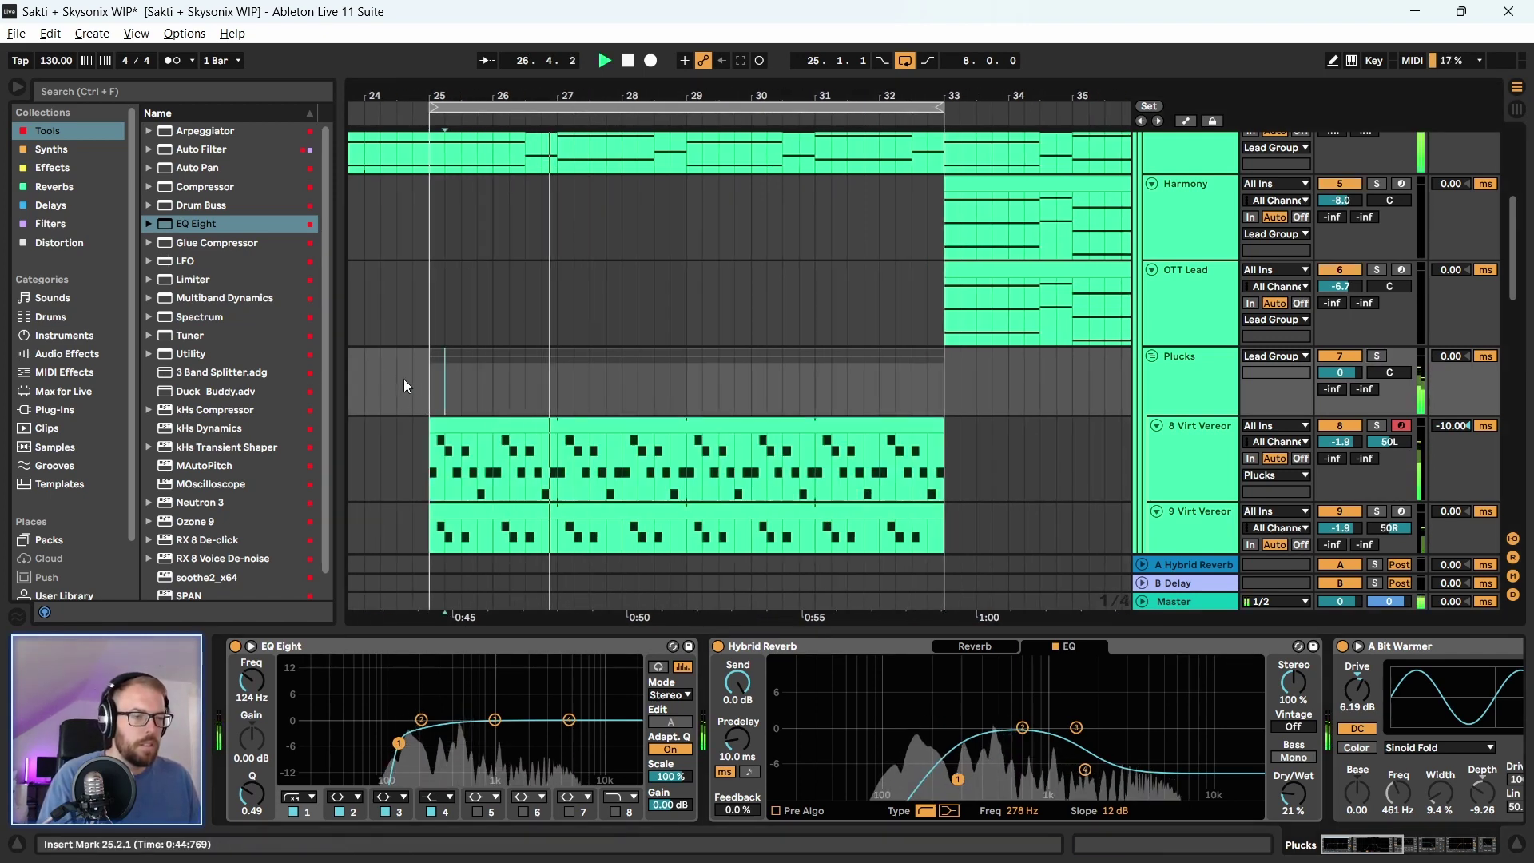
scroll(583, 614, up, 2)
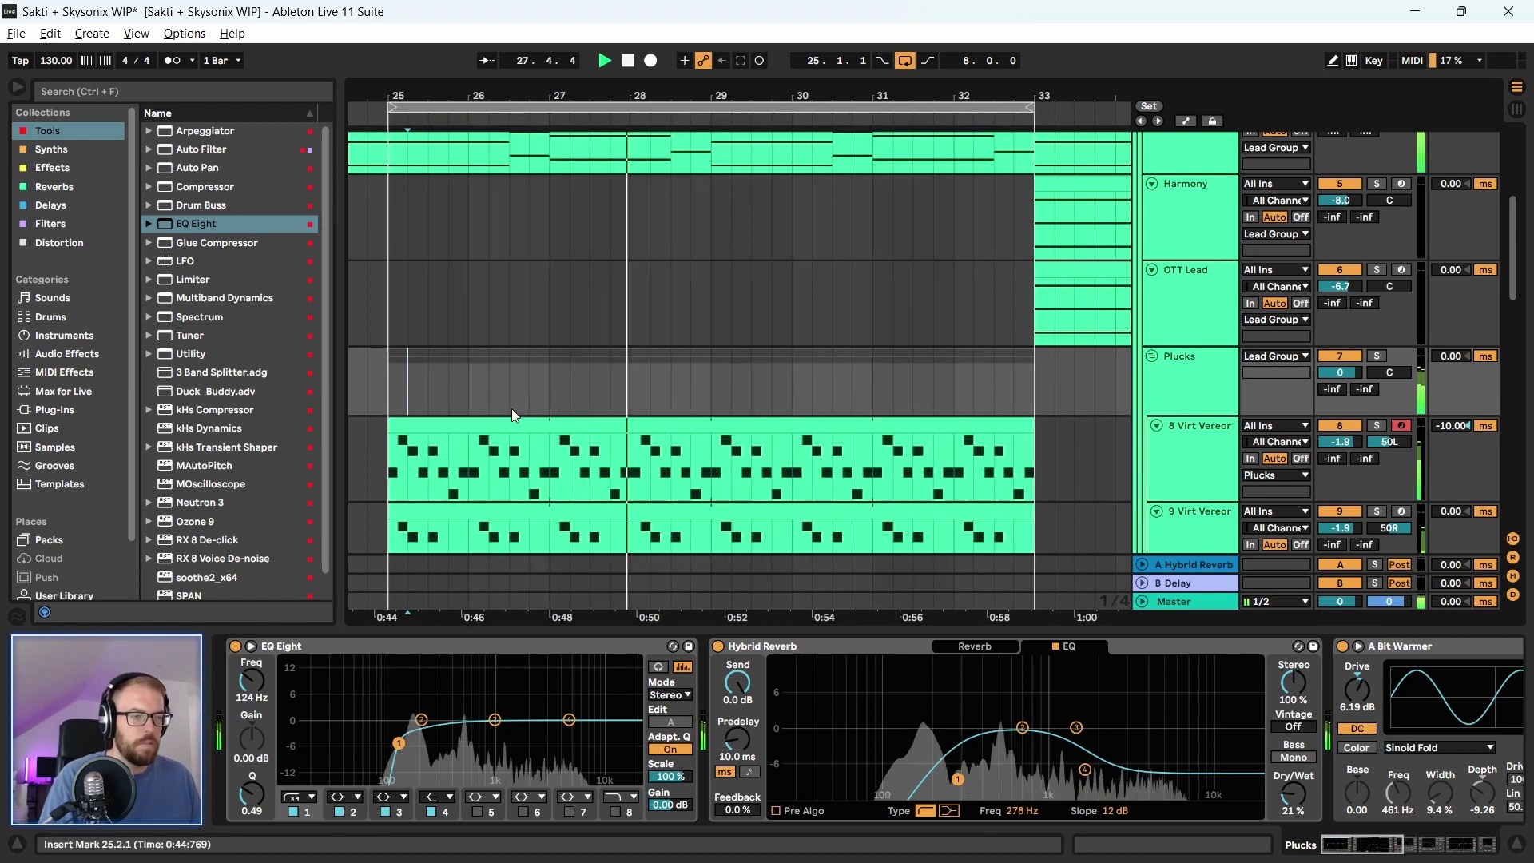
Hide the device view and turn off the arrangement loop so playback runs past bar 33
key(ctrl+alt+l)
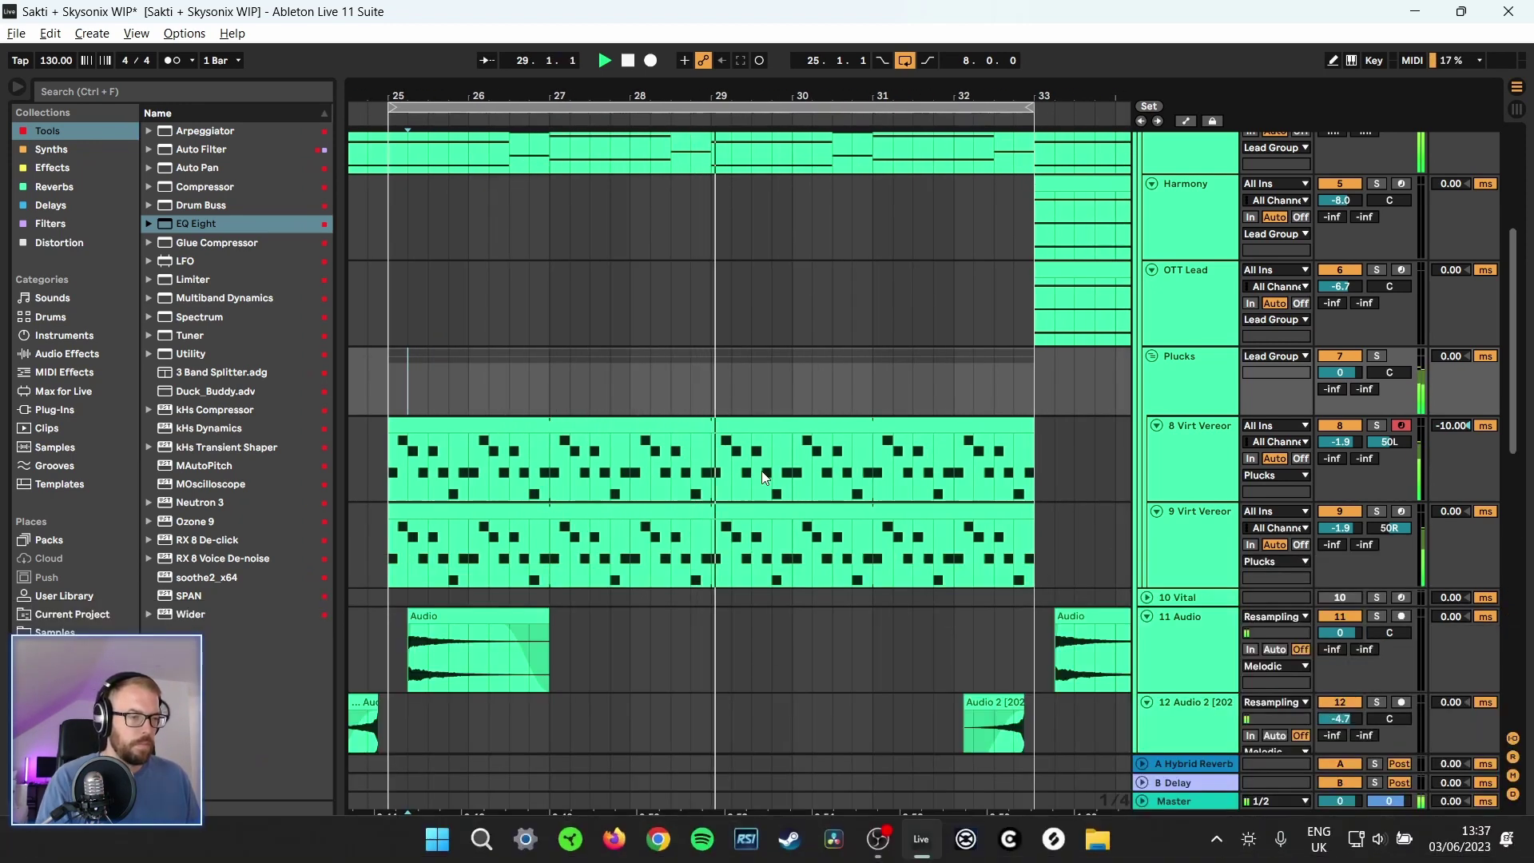
scroll(578, 590, down, 1)
scroll(555, 553, down, 3)
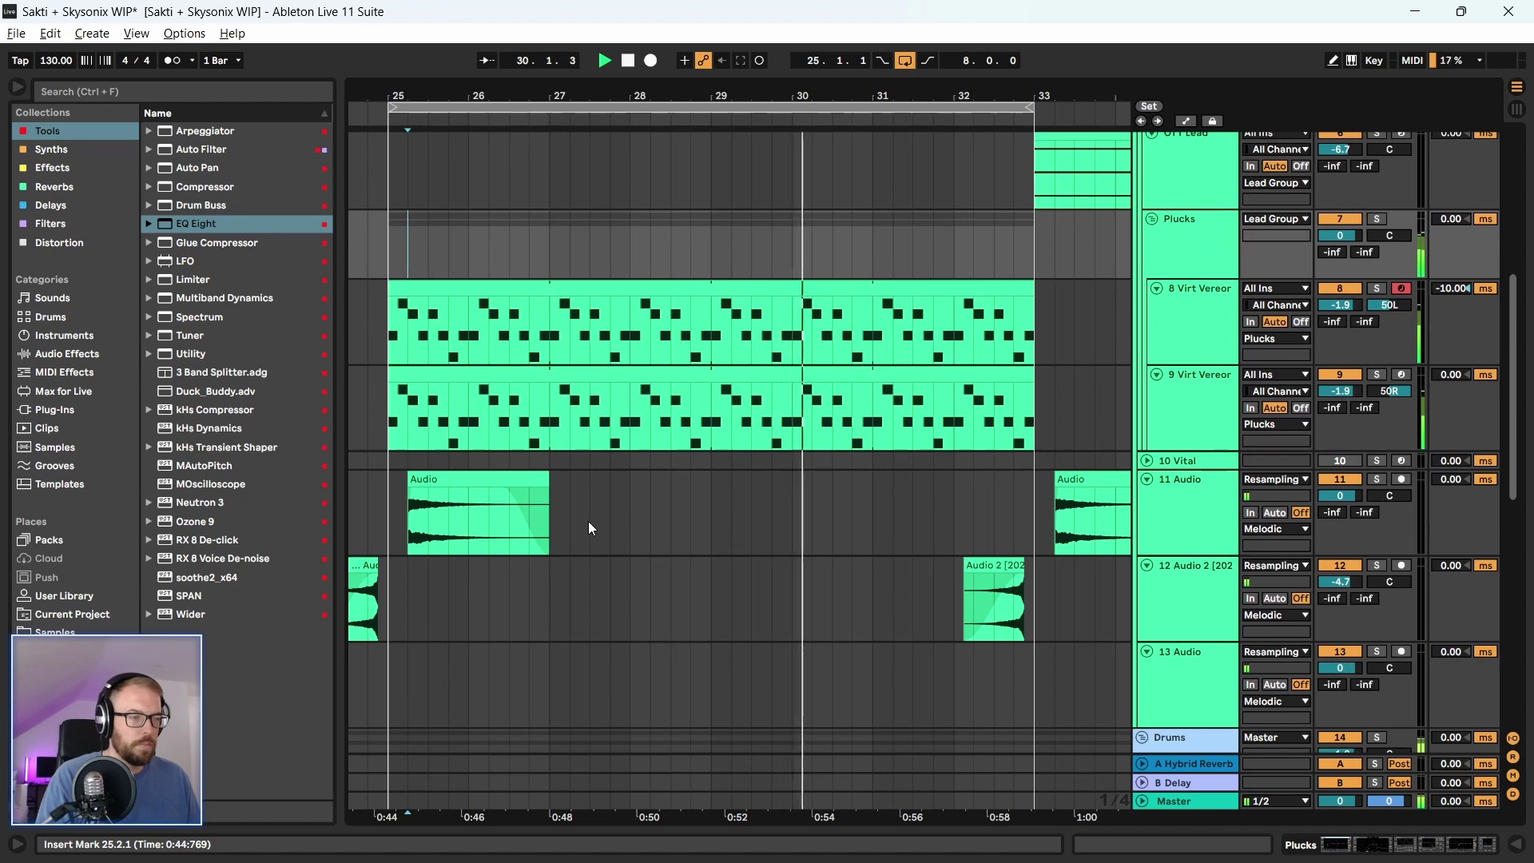
click(905, 61)
drag(715, 98, 640, 88)
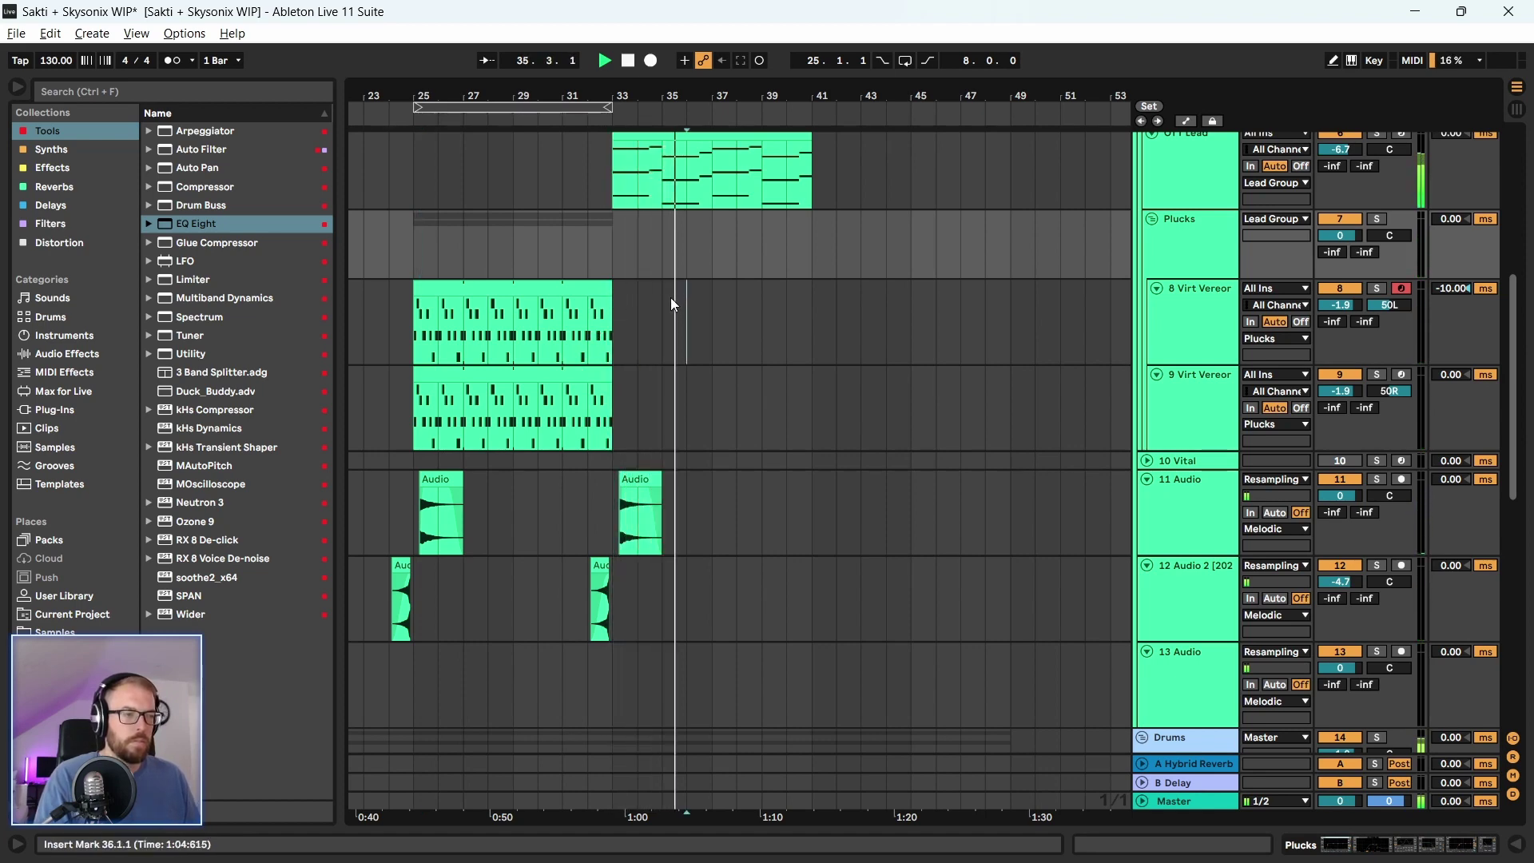
Stop playback and extend the clips on both Virt Vereor tracks from bar 33 to bar 41
key(space)
drag(670, 297, 539, 384)
drag(610, 288, 819, 301)
Fold the Melodic group so the Drums, Bass and FX groups follow directly beneath it
drag(729, 88, 843, 76)
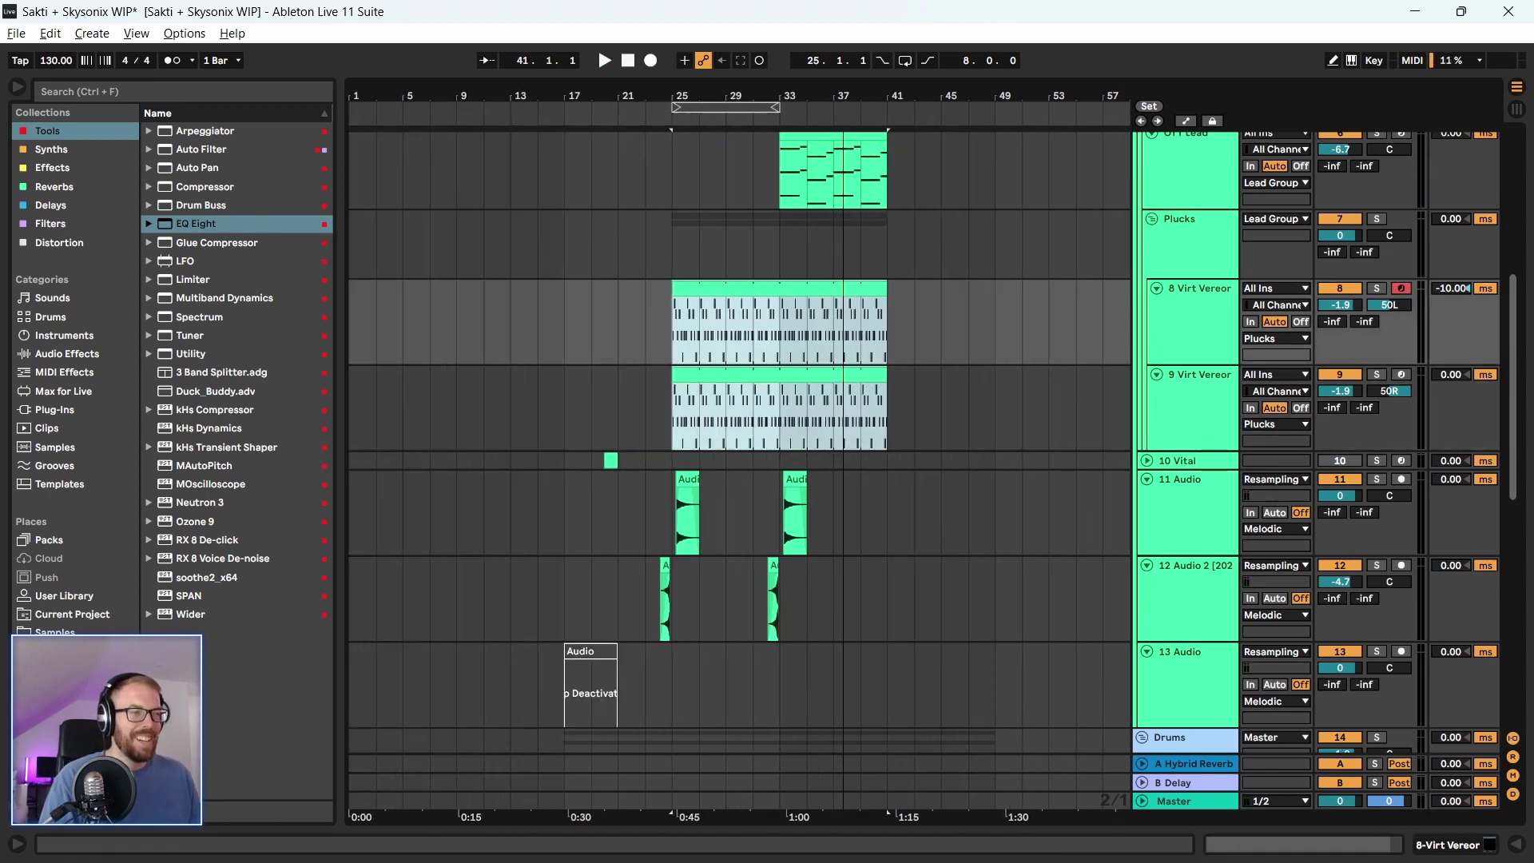
scroll(590, 363, up, 10)
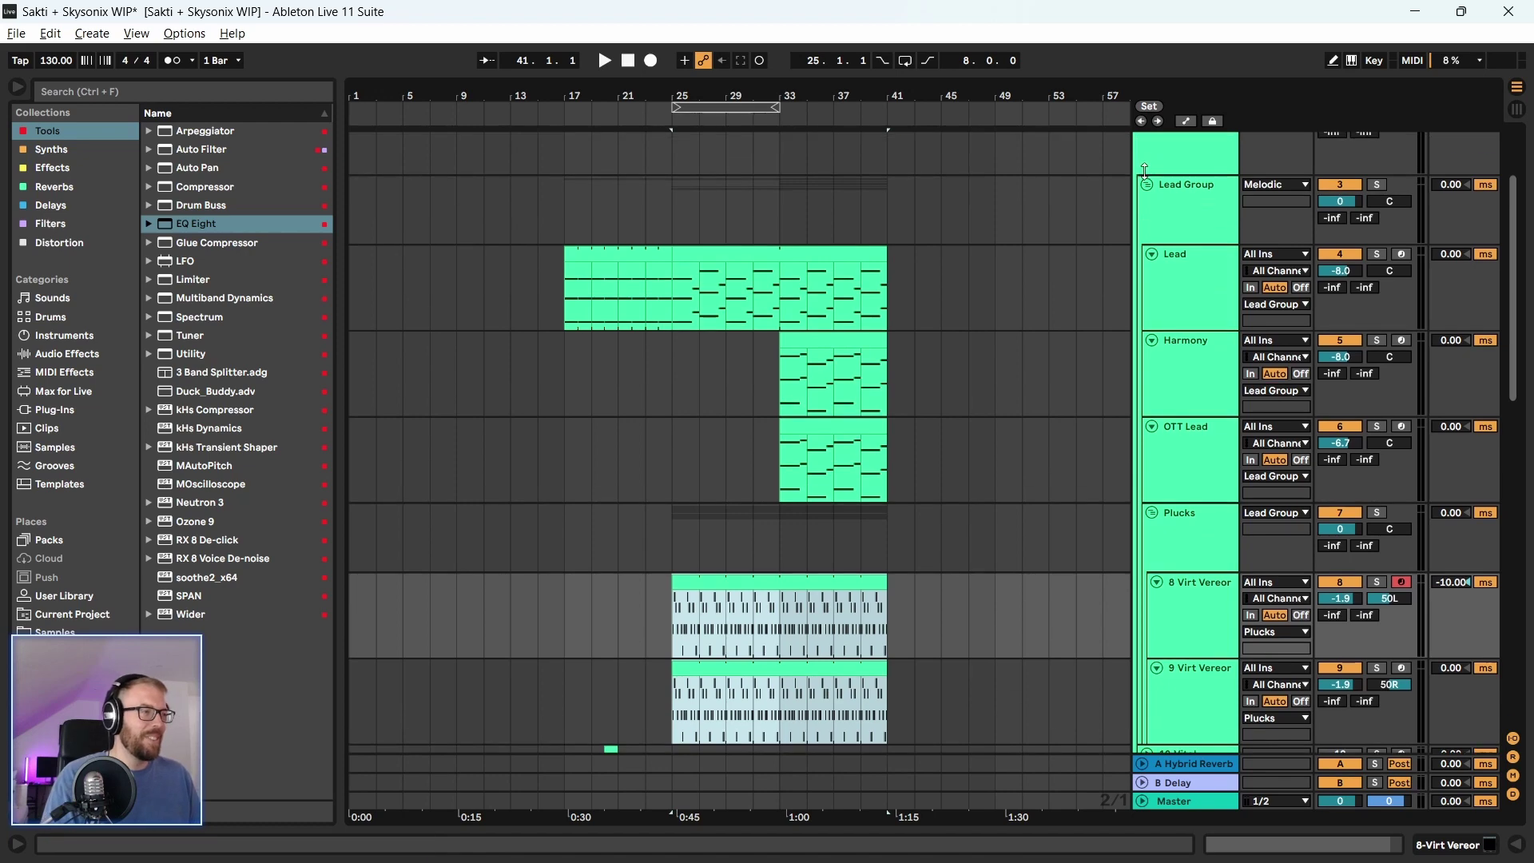
click(1142, 196)
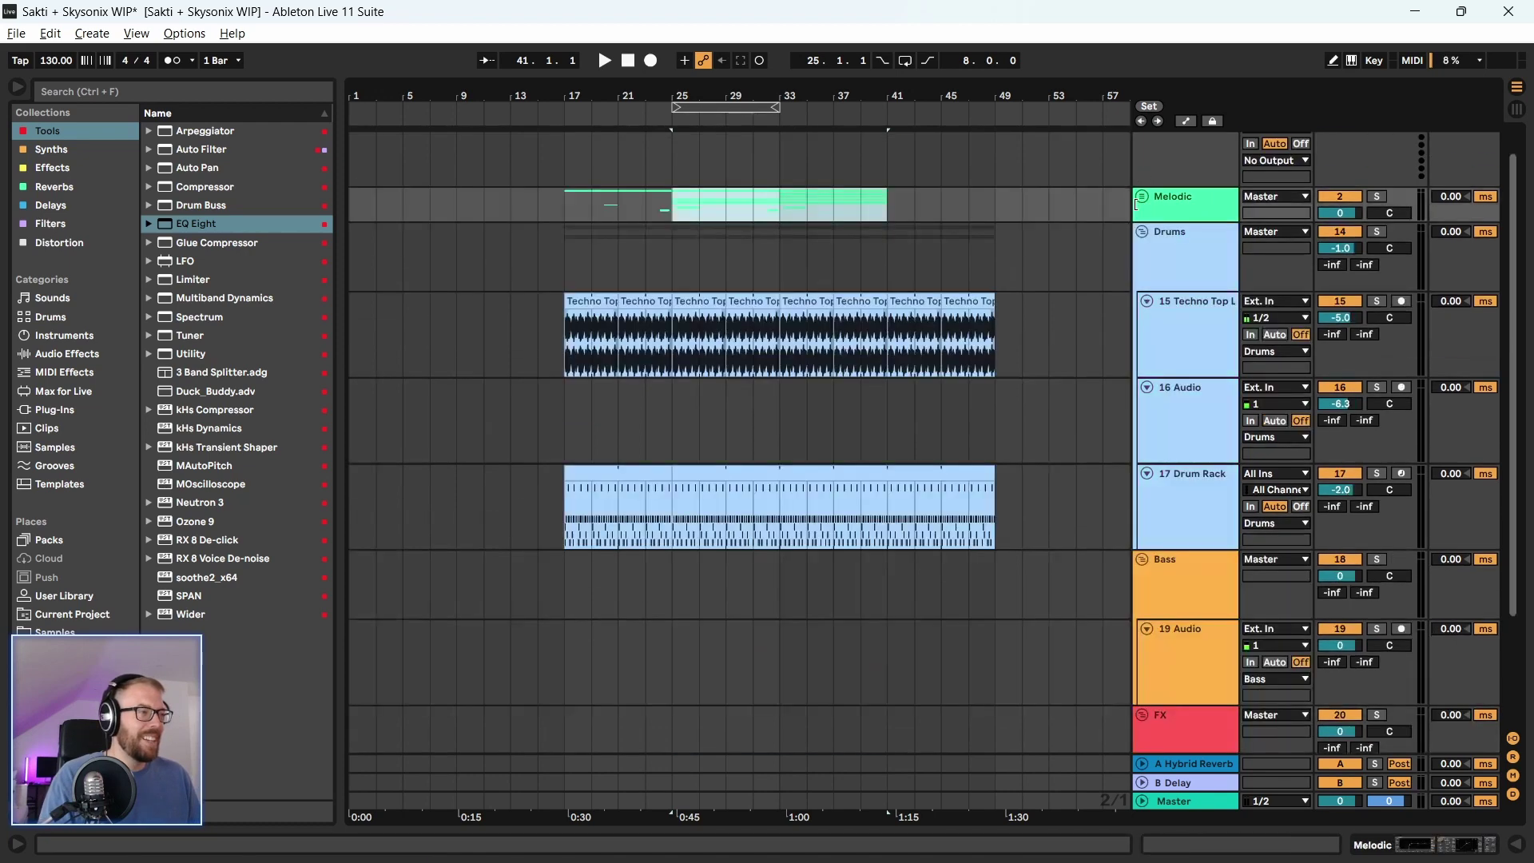
Play the arrangement from bar 17 to hear the drums and stop around bar 21
click(550, 270)
key(space)
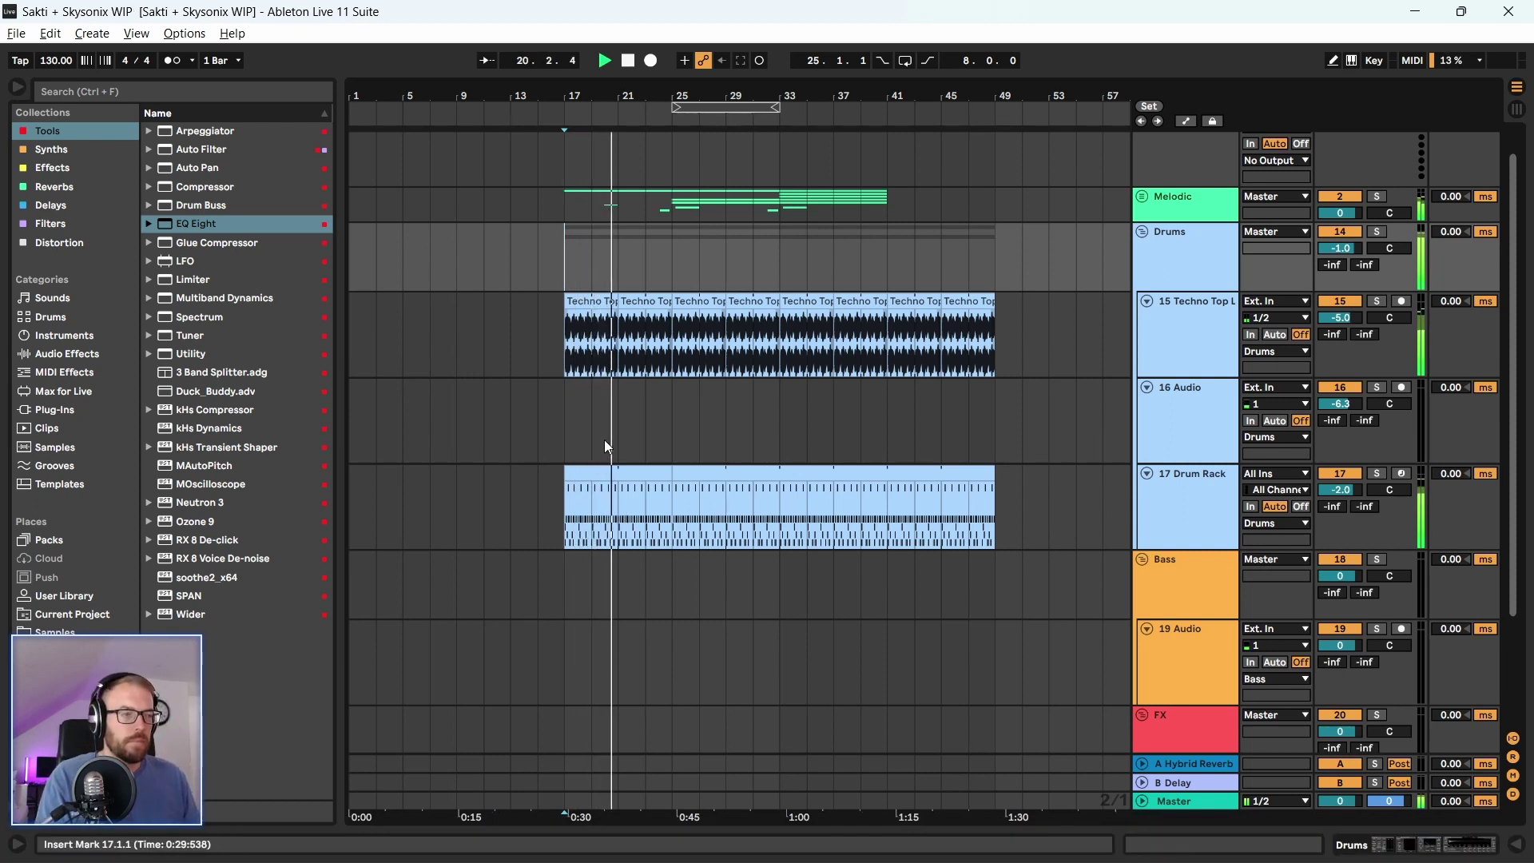
key(space)
Isolate bar 20 of the Drum Rack clip as its own one-bar clip and open its notes in an enlarged editor
drag(596, 97, 596, 248)
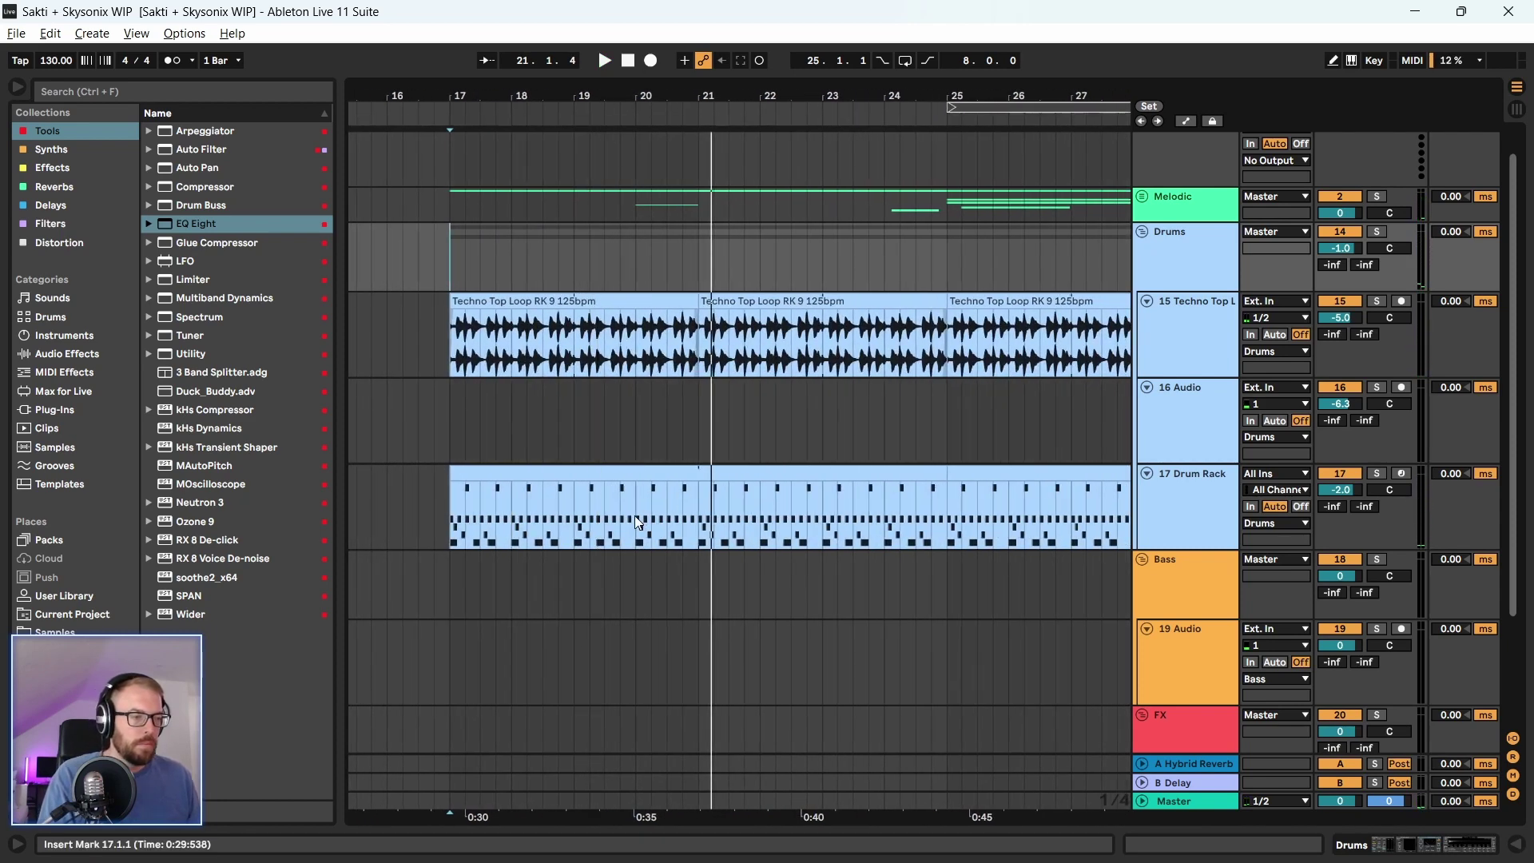
click(697, 519)
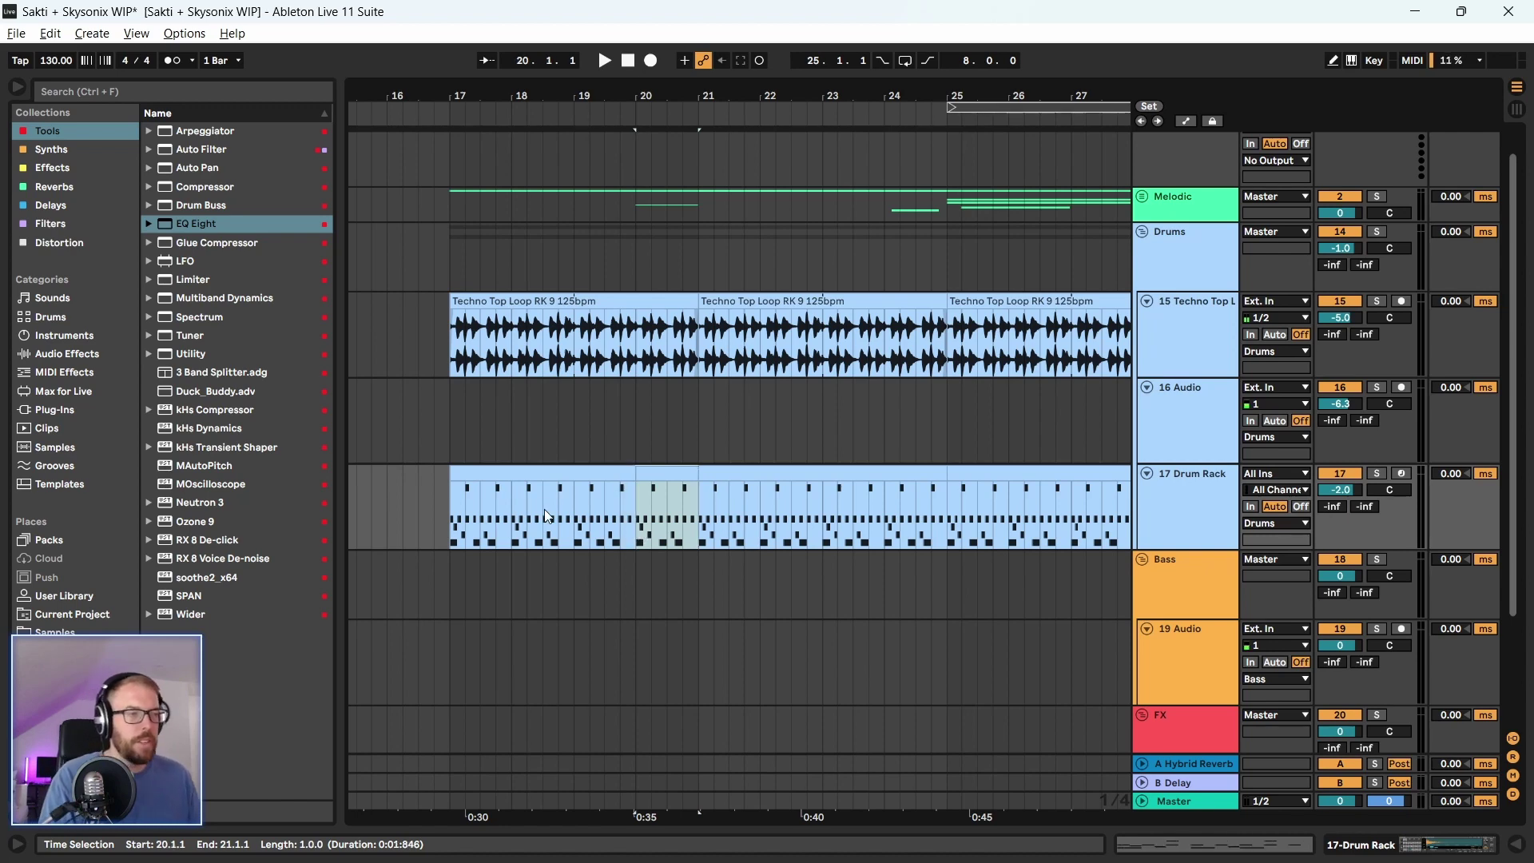
double_click(667, 479)
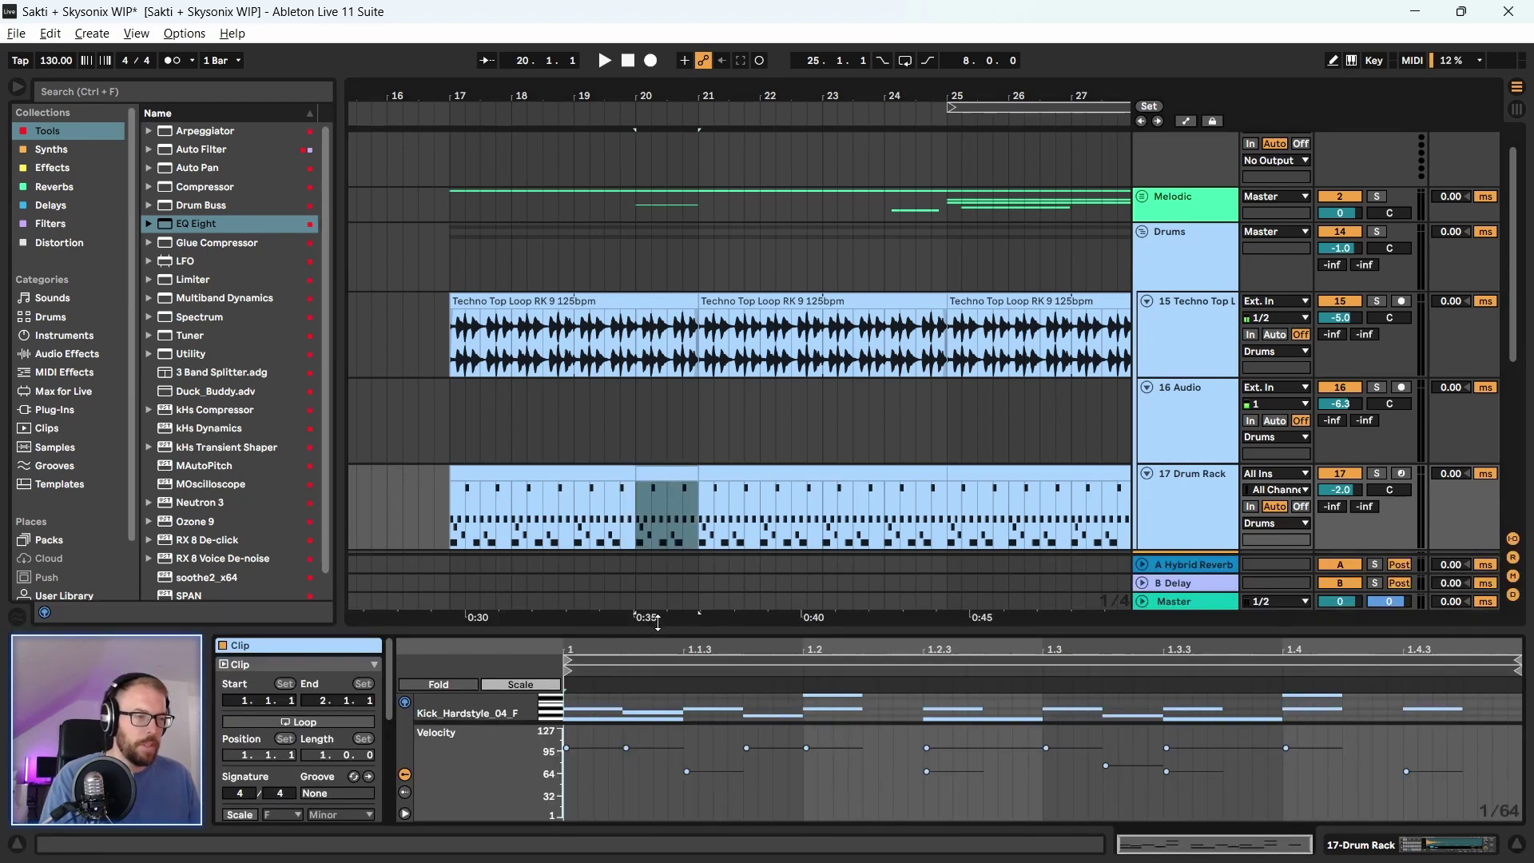
drag(658, 623, 658, 393)
drag(680, 98, 675, 240)
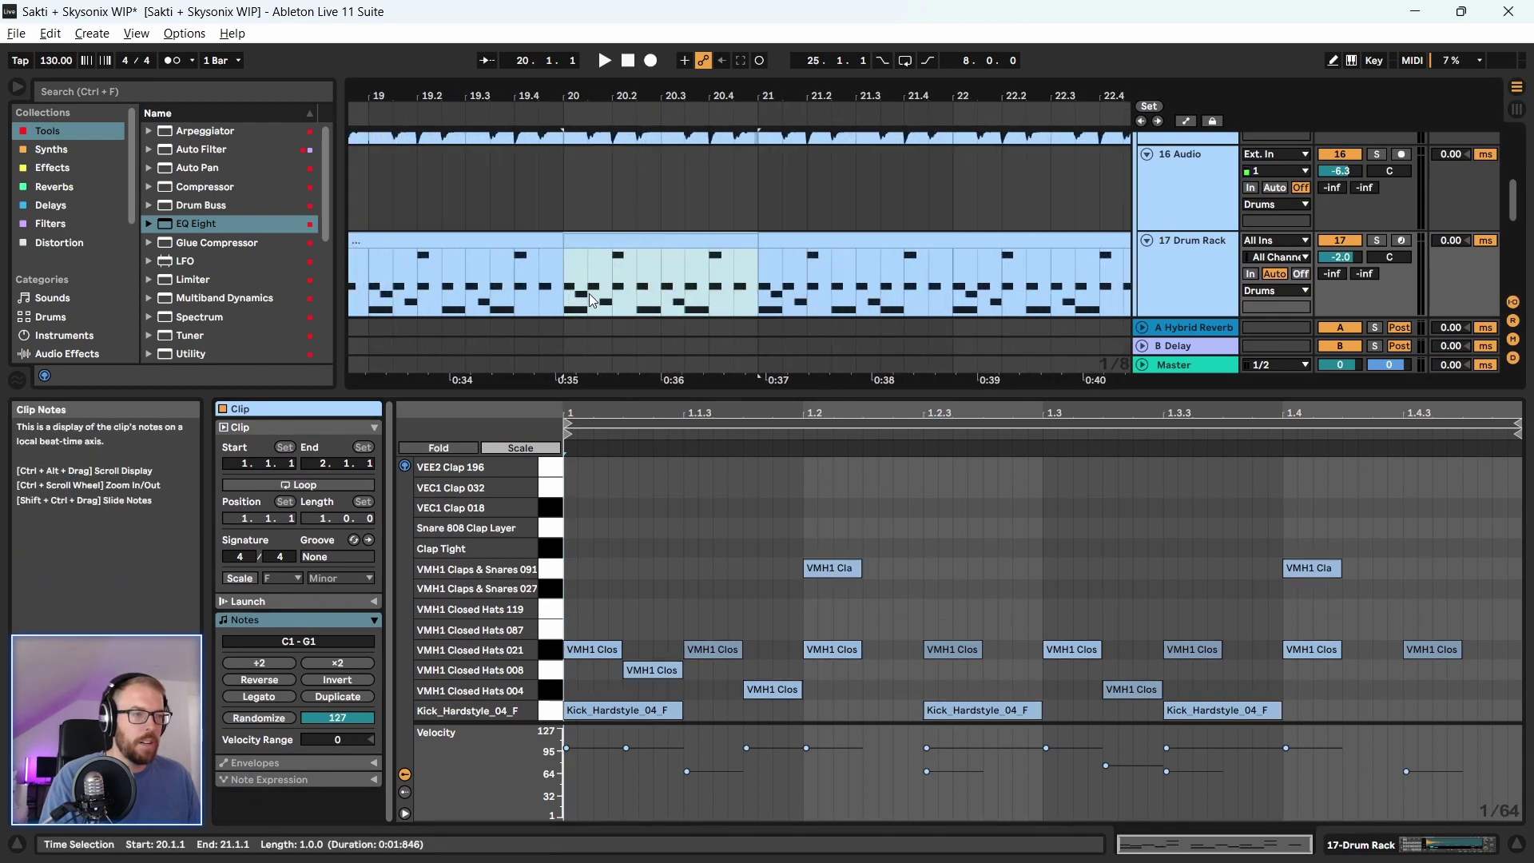
Audition bar 20, move its last kick to 1.3.2 and the Closed Hats 004 hit at 1.3.2 to 1.3.4
click(564, 309)
key(space)
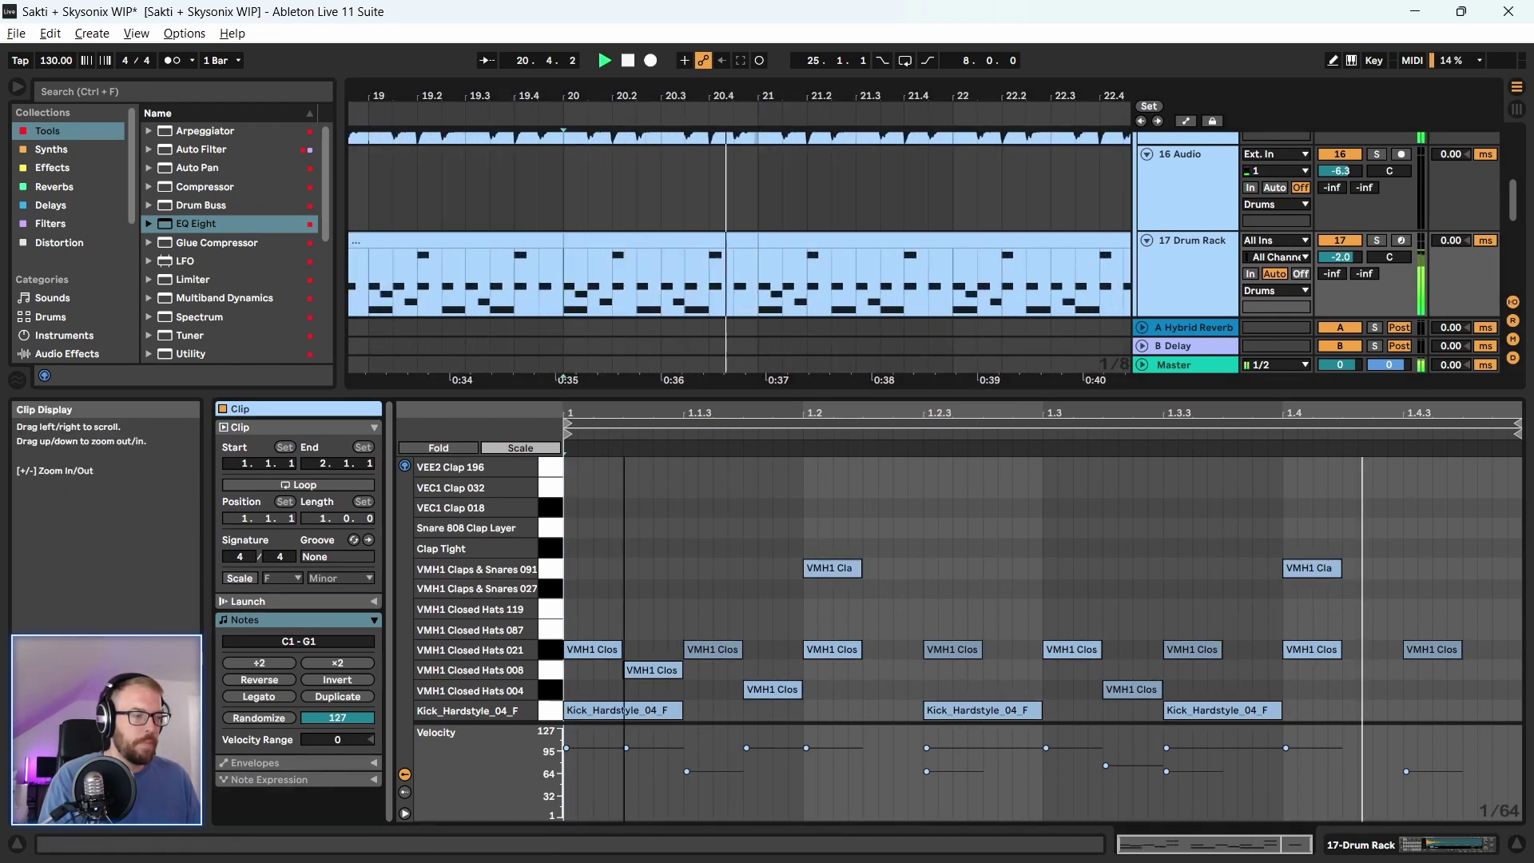
drag(628, 395, 627, 256)
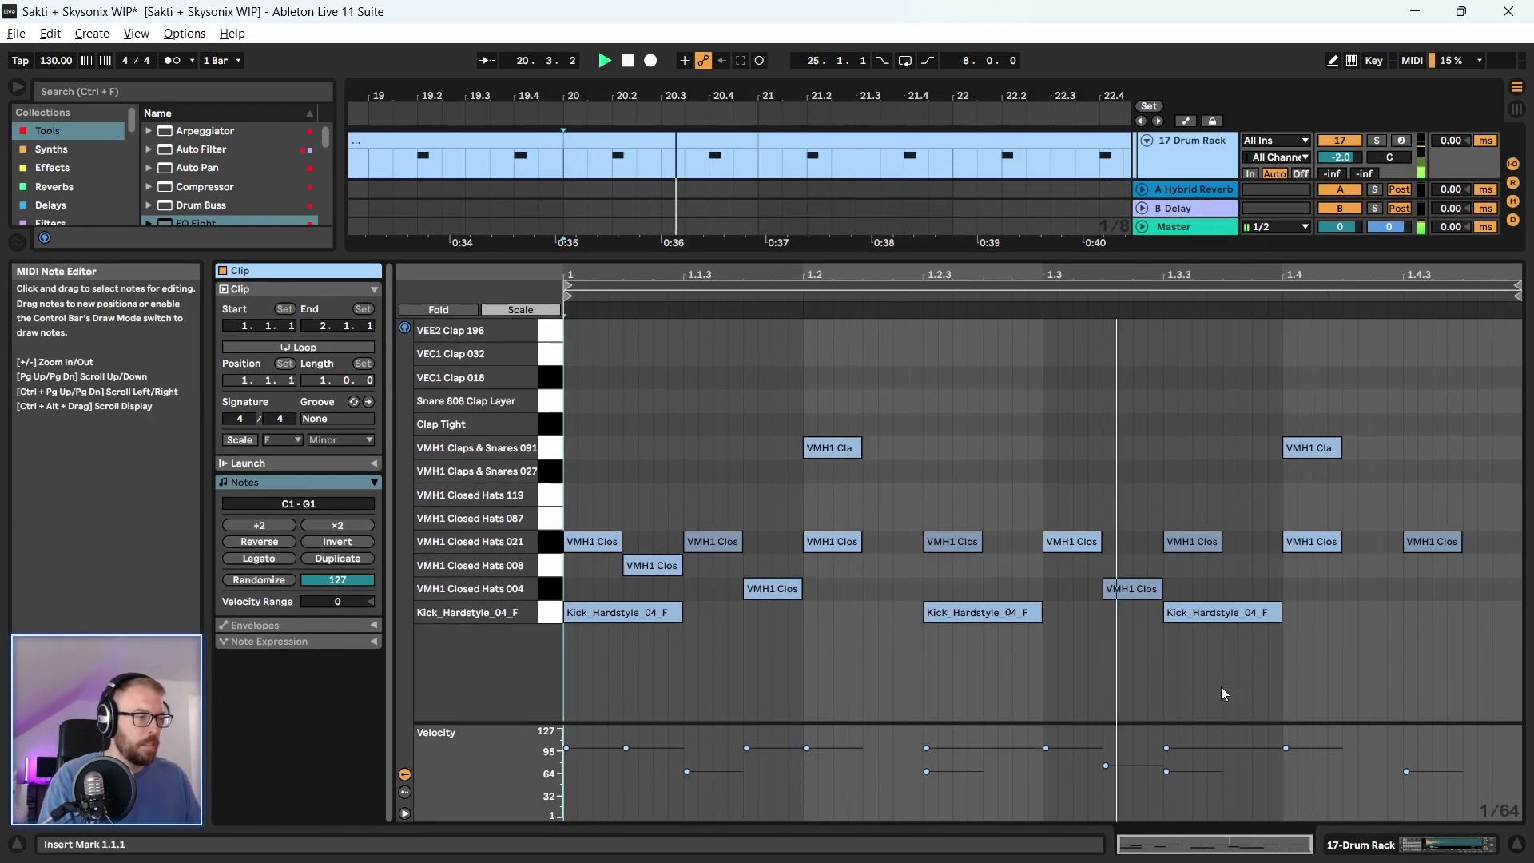
key(space)
mouse_move(1221, 617)
mouse_down()
mouse_move(1167, 628)
mouse_move(1234, 598)
mouse_up()
key(space)
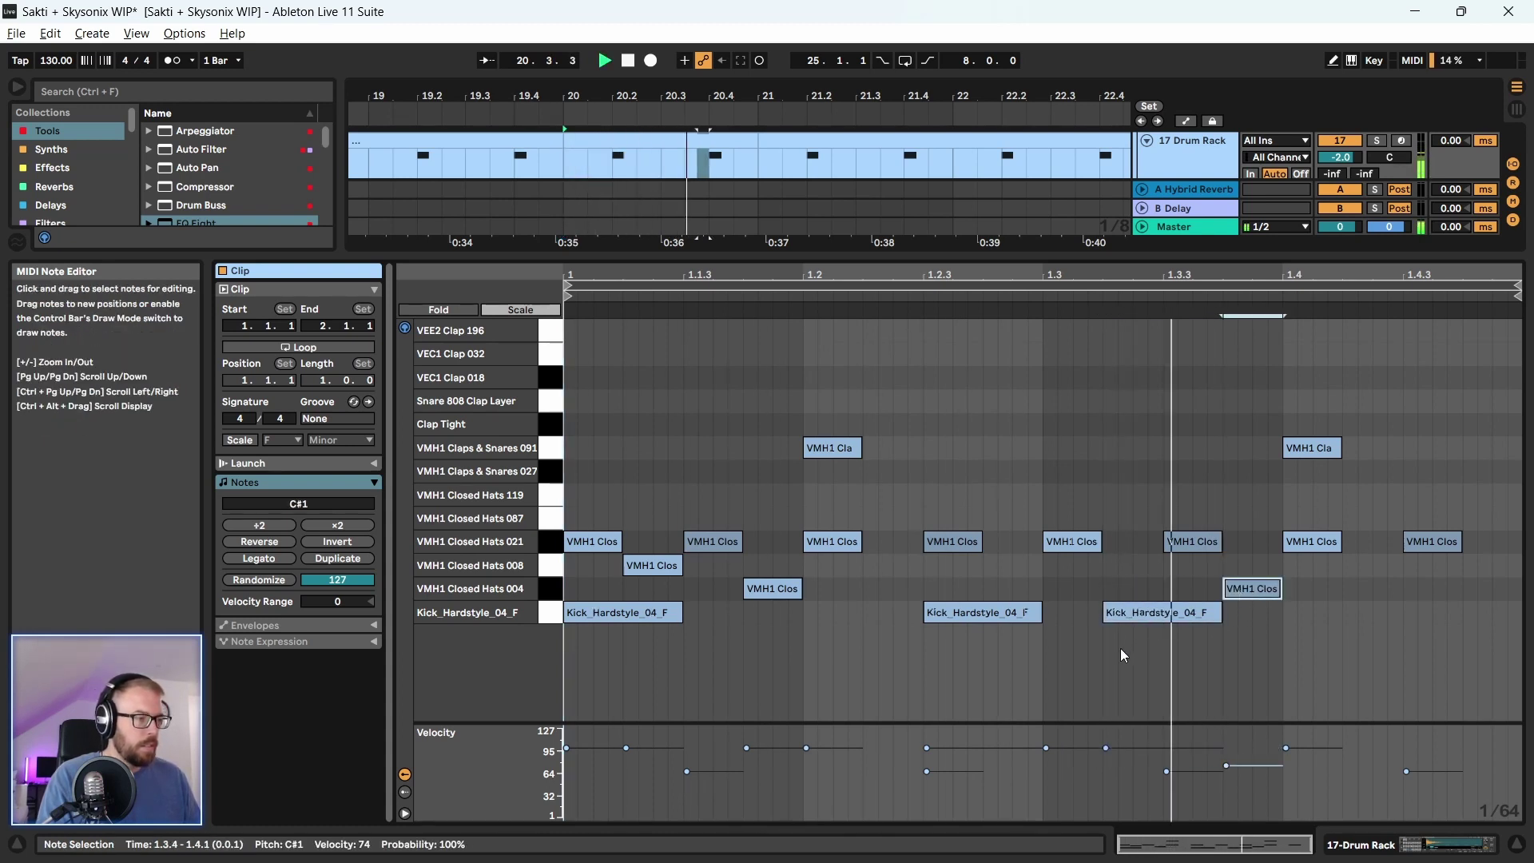
Move the Closed Hats 021 hit from 1.3.3 to 1.3.4, put the 1.3.4 hat on Closed Hats 119 at 1.3.3, and audition
key(space)
drag(1254, 600, 1244, 541)
key(space)
key(space)
key(space)
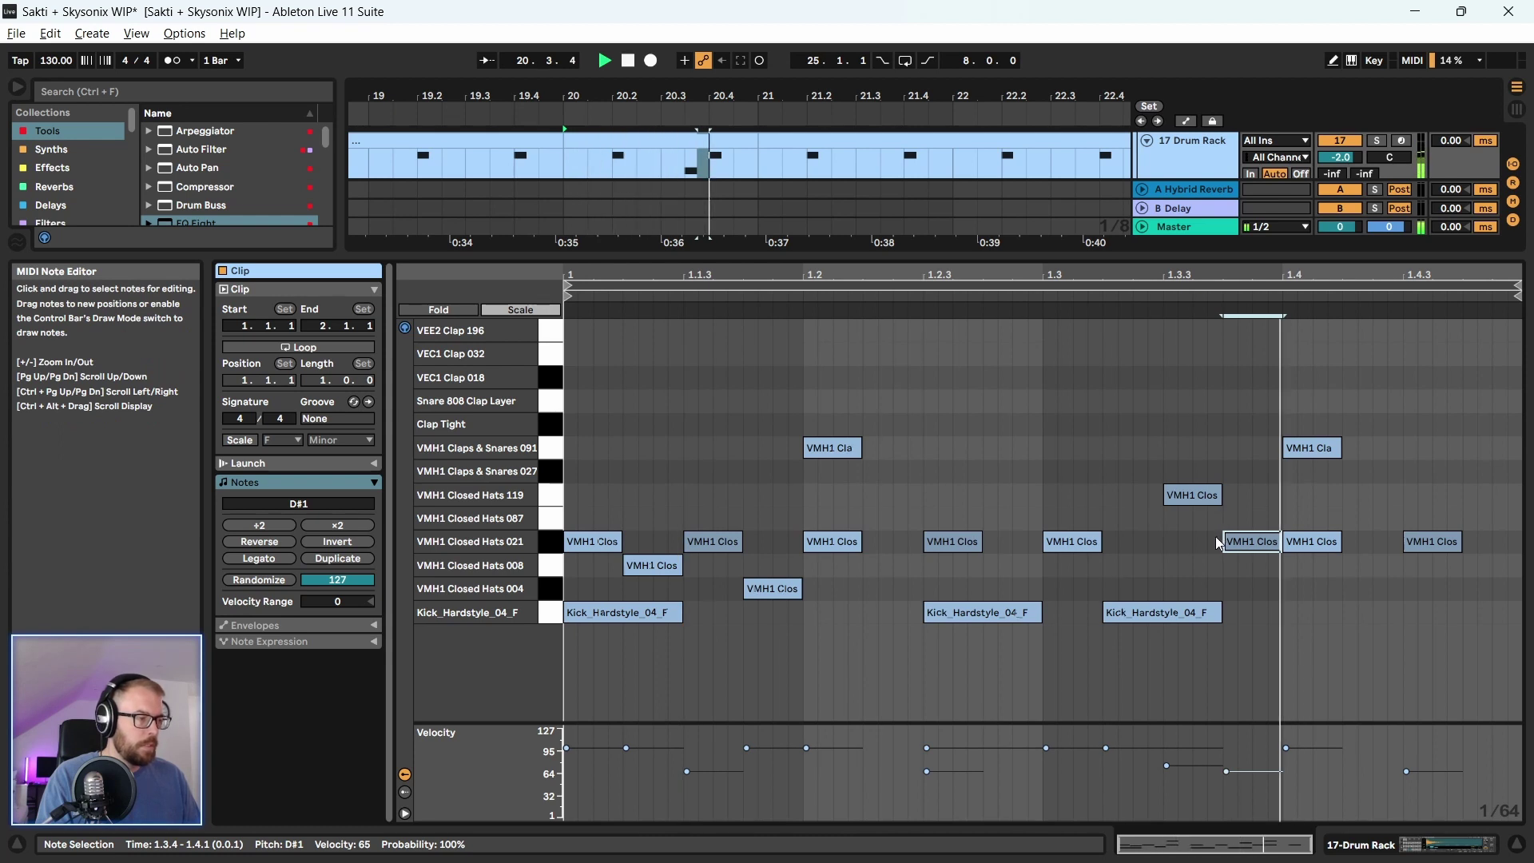
key(space)
click(1199, 497)
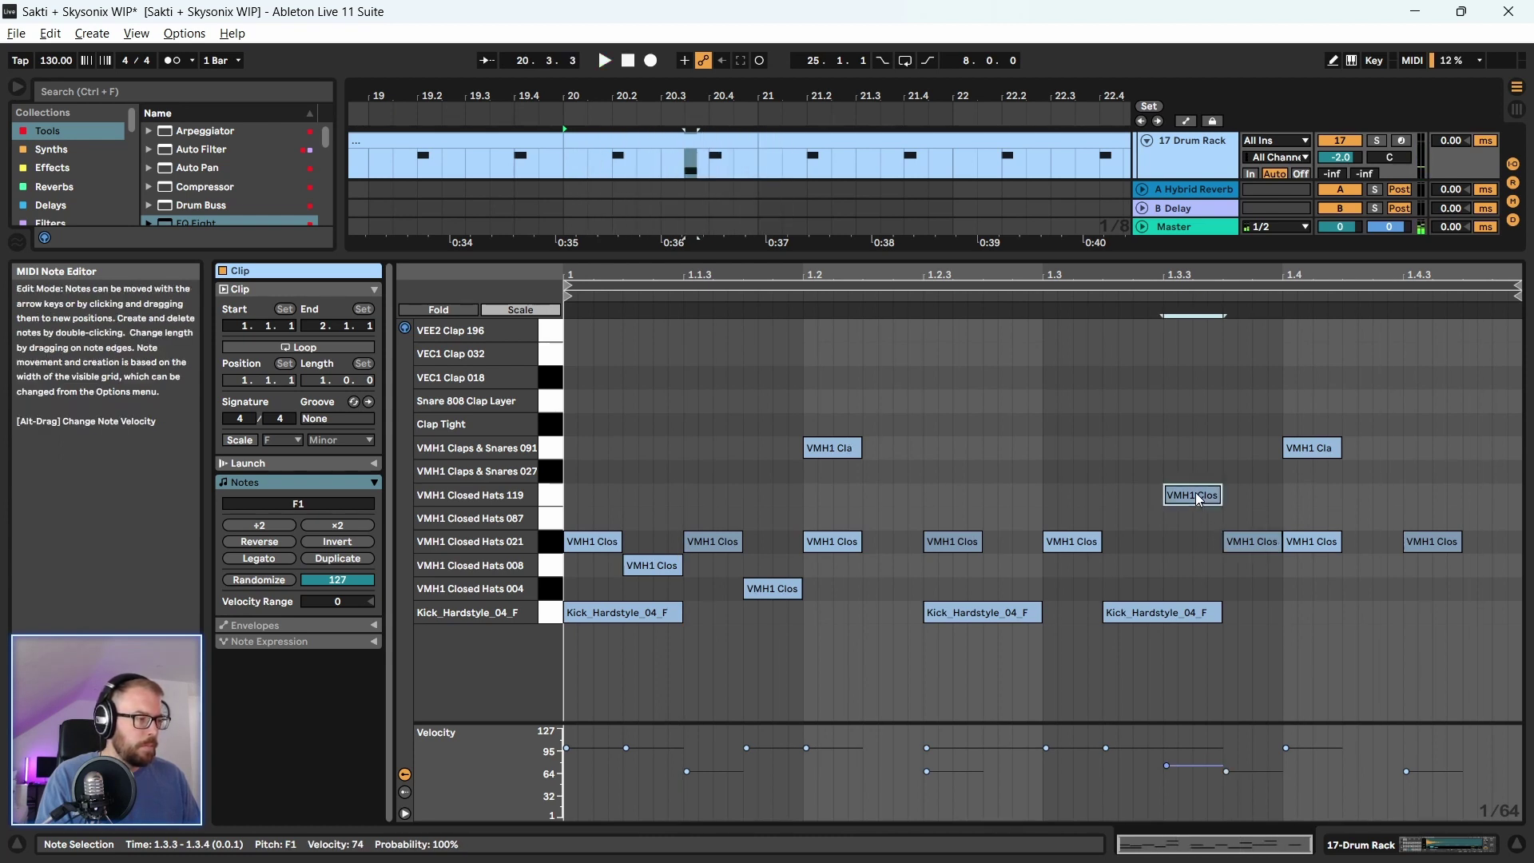
key(space)
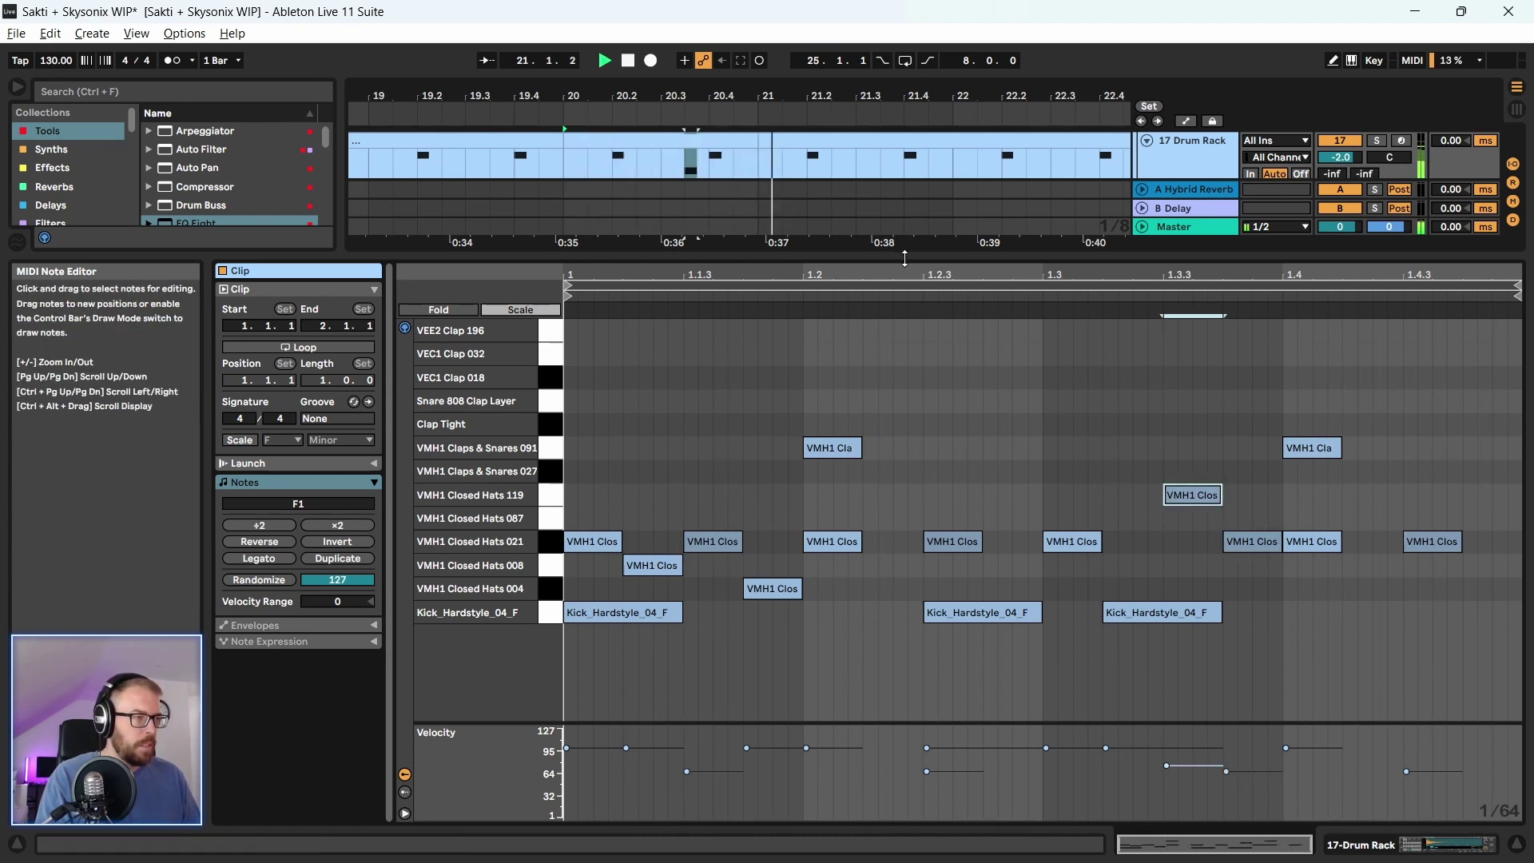
Hide the note editor and play the edited drum variation in the arrangement from bar 20
drag(905, 257, 905, 823)
key(space)
click(593, 219)
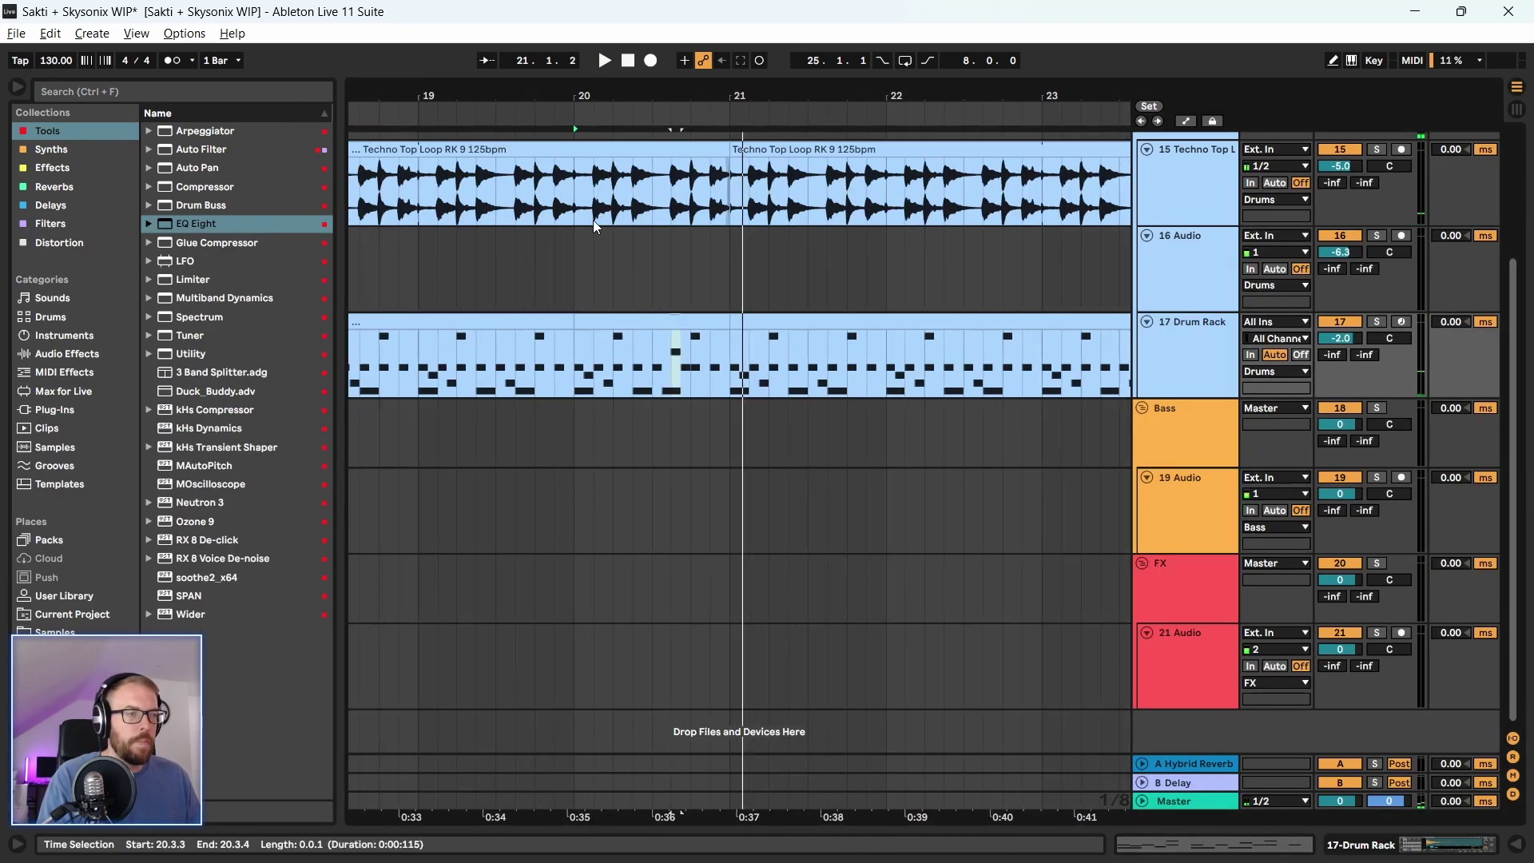
key(space)
key(plus)
key(plus)
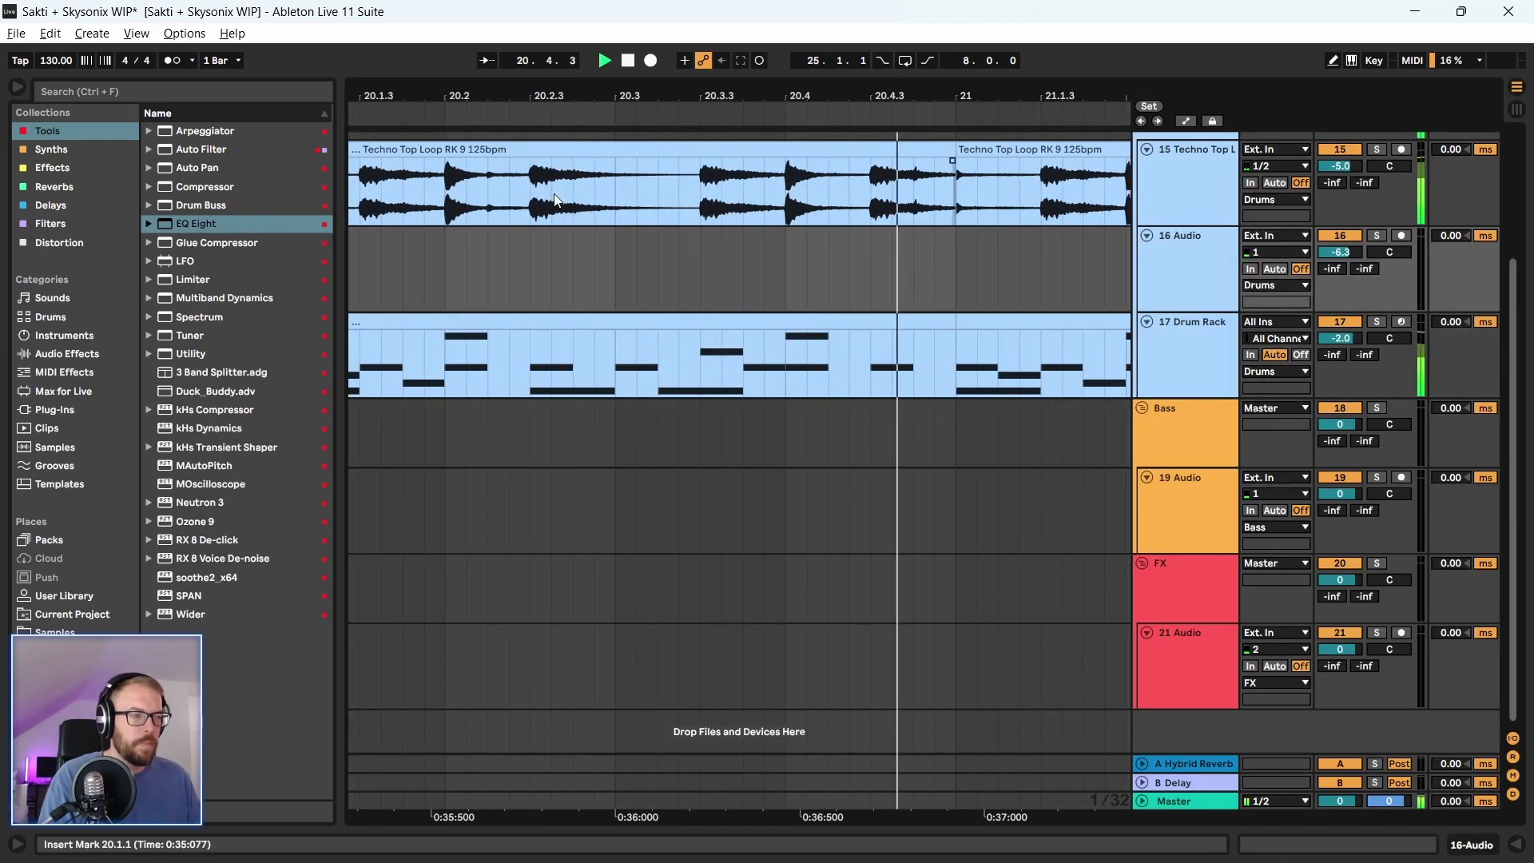
Copy the edited bar 20 Drum Rack clip to bar 24 and play through it
key(minus)
key(minus)
mouse_move(594, 107)
mouse_down()
mouse_move(594, 88)
mouse_move(594, 107)
mouse_up()
key(minus)
key(minus)
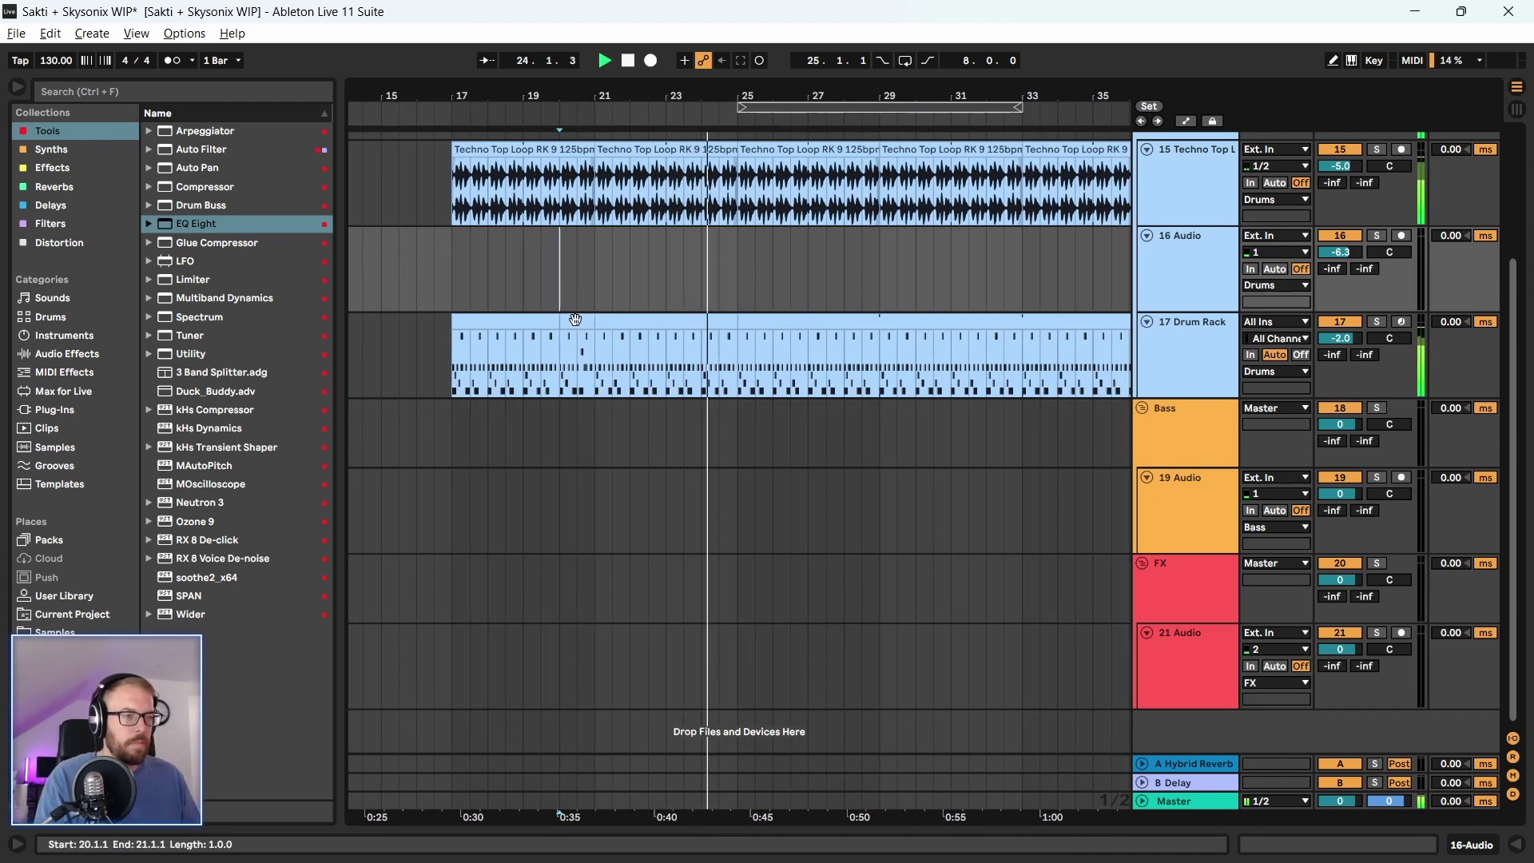
key(space)
drag(561, 279, 721, 324)
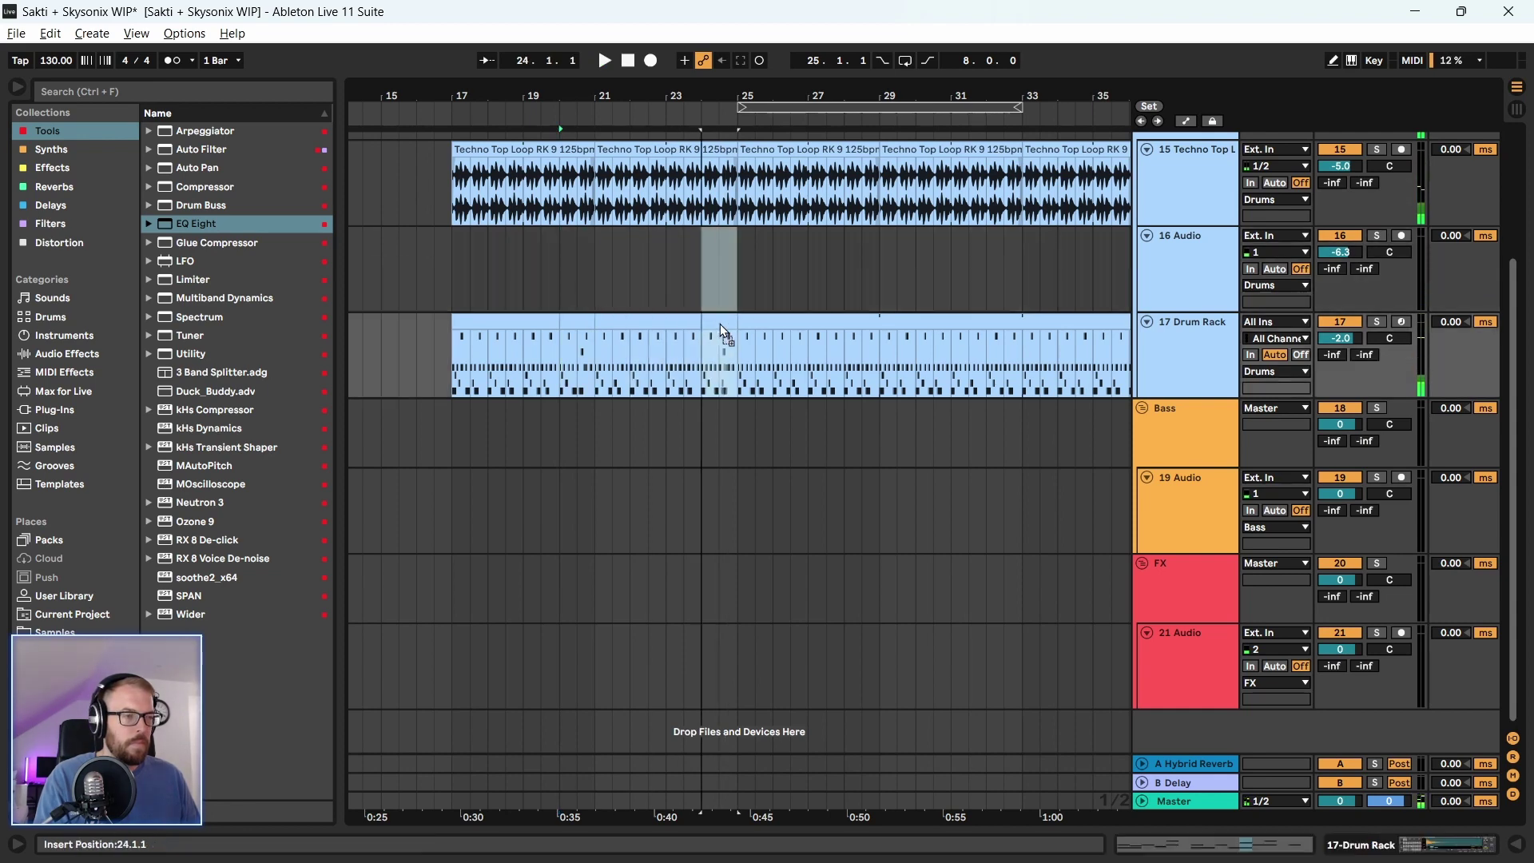
key(space)
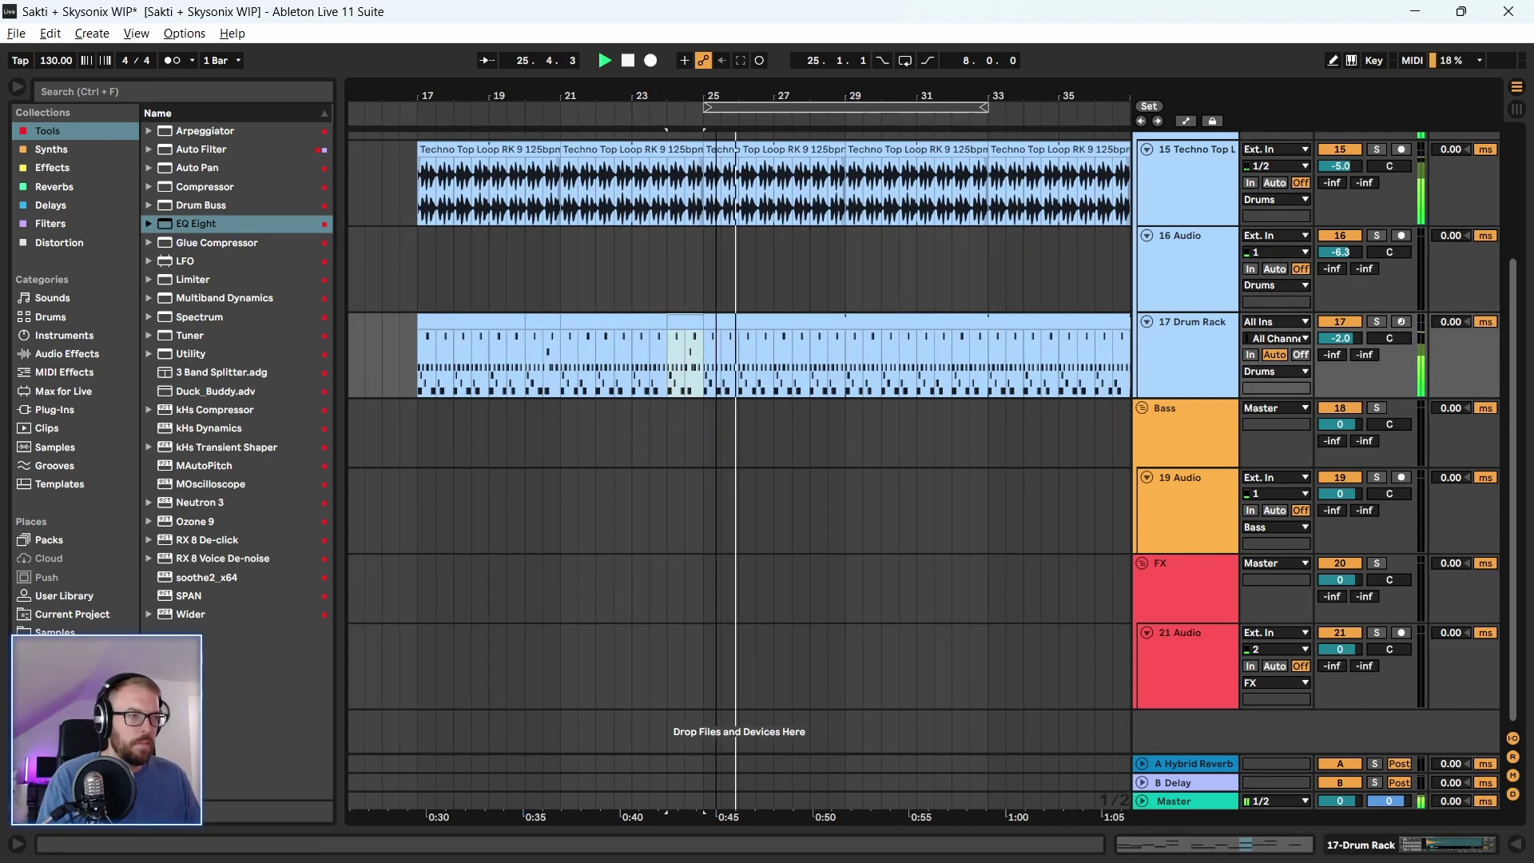
Unfold the Melodic group and show the device chain of the Plucks group
key(minus)
scroll(493, 298, up, 3)
scroll(493, 298, up, 2)
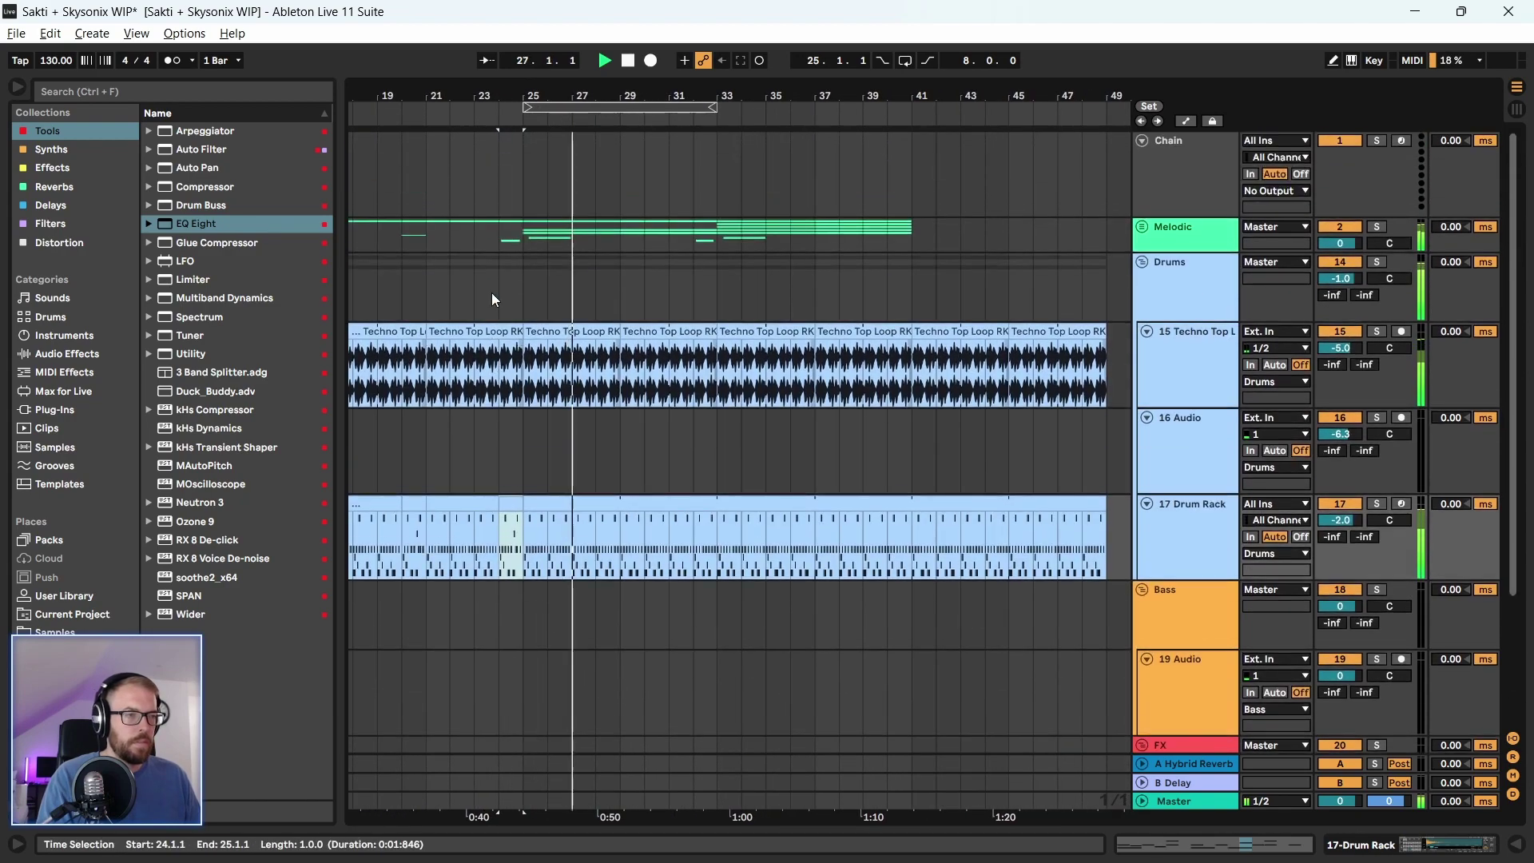
click(1141, 227)
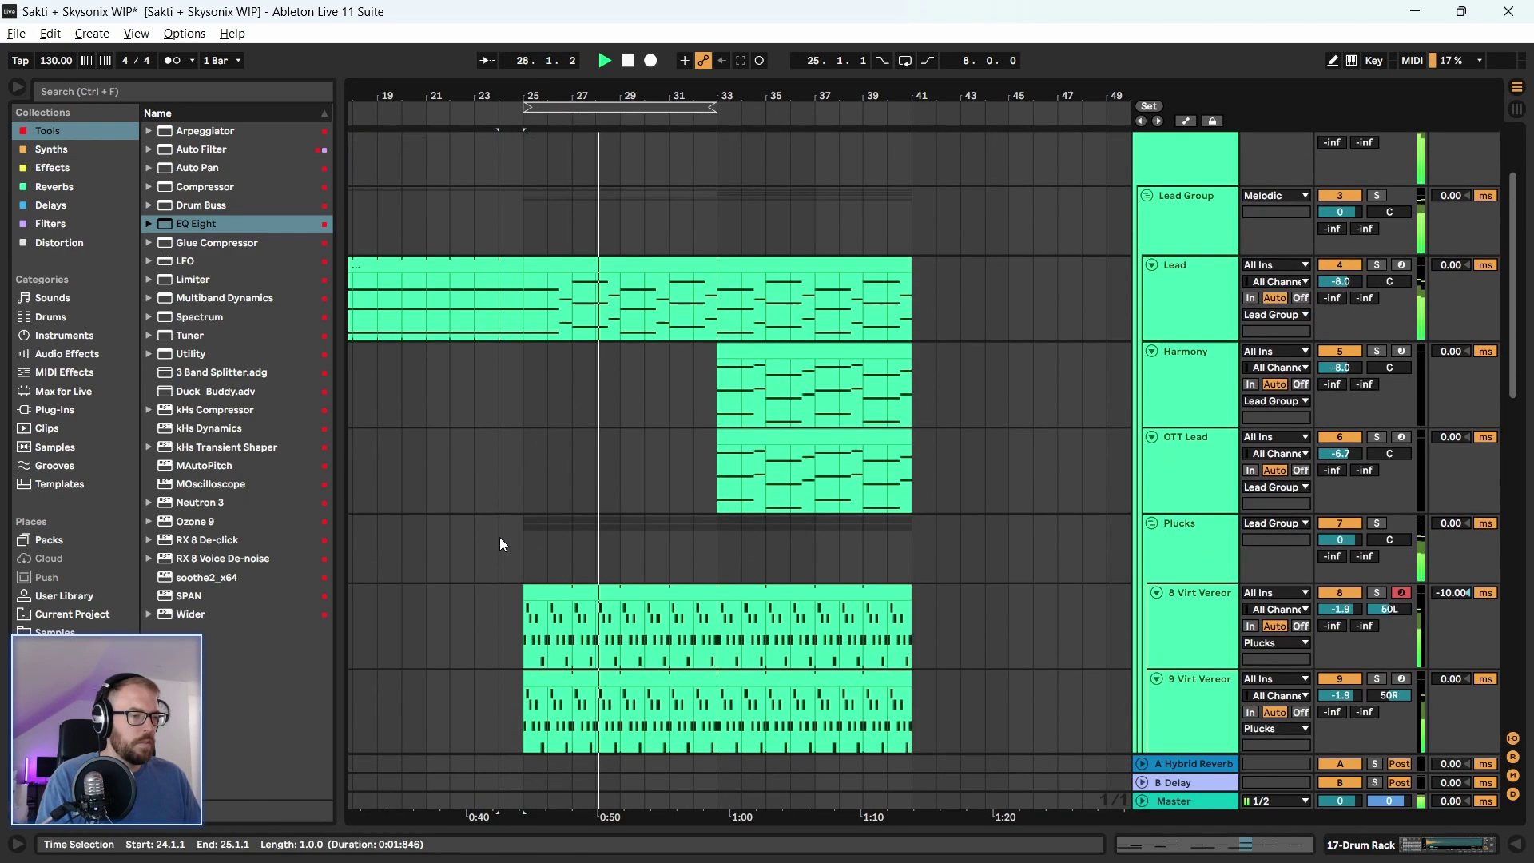
scroll(501, 538, down, 4)
double_click(1163, 360)
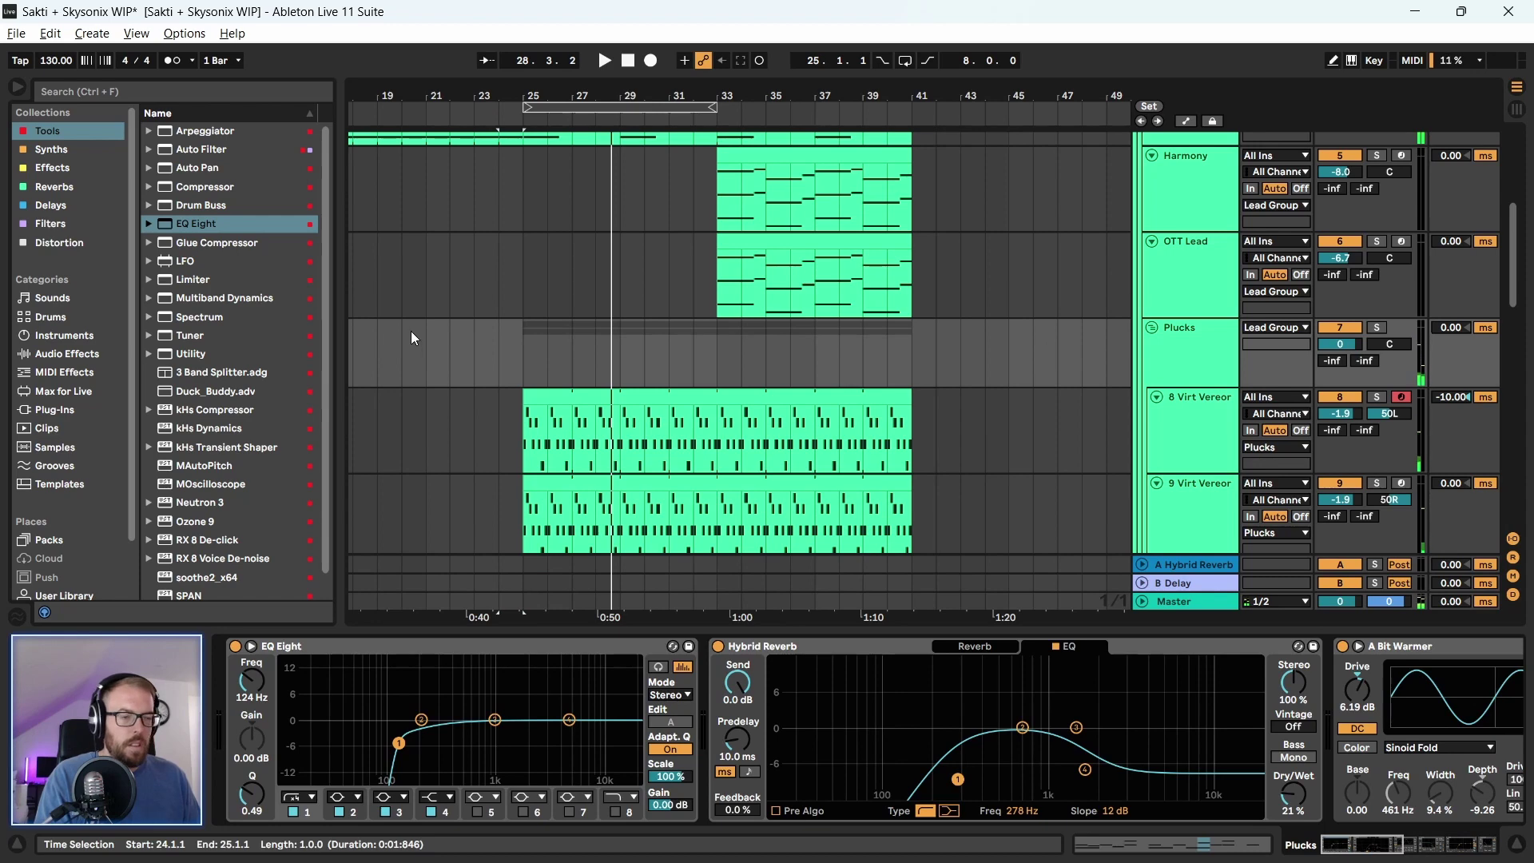
Turn off all devices in the Plucks chain, from the first EQ Eight to the Glue Compressor, and play from bar 25
click(300, 649)
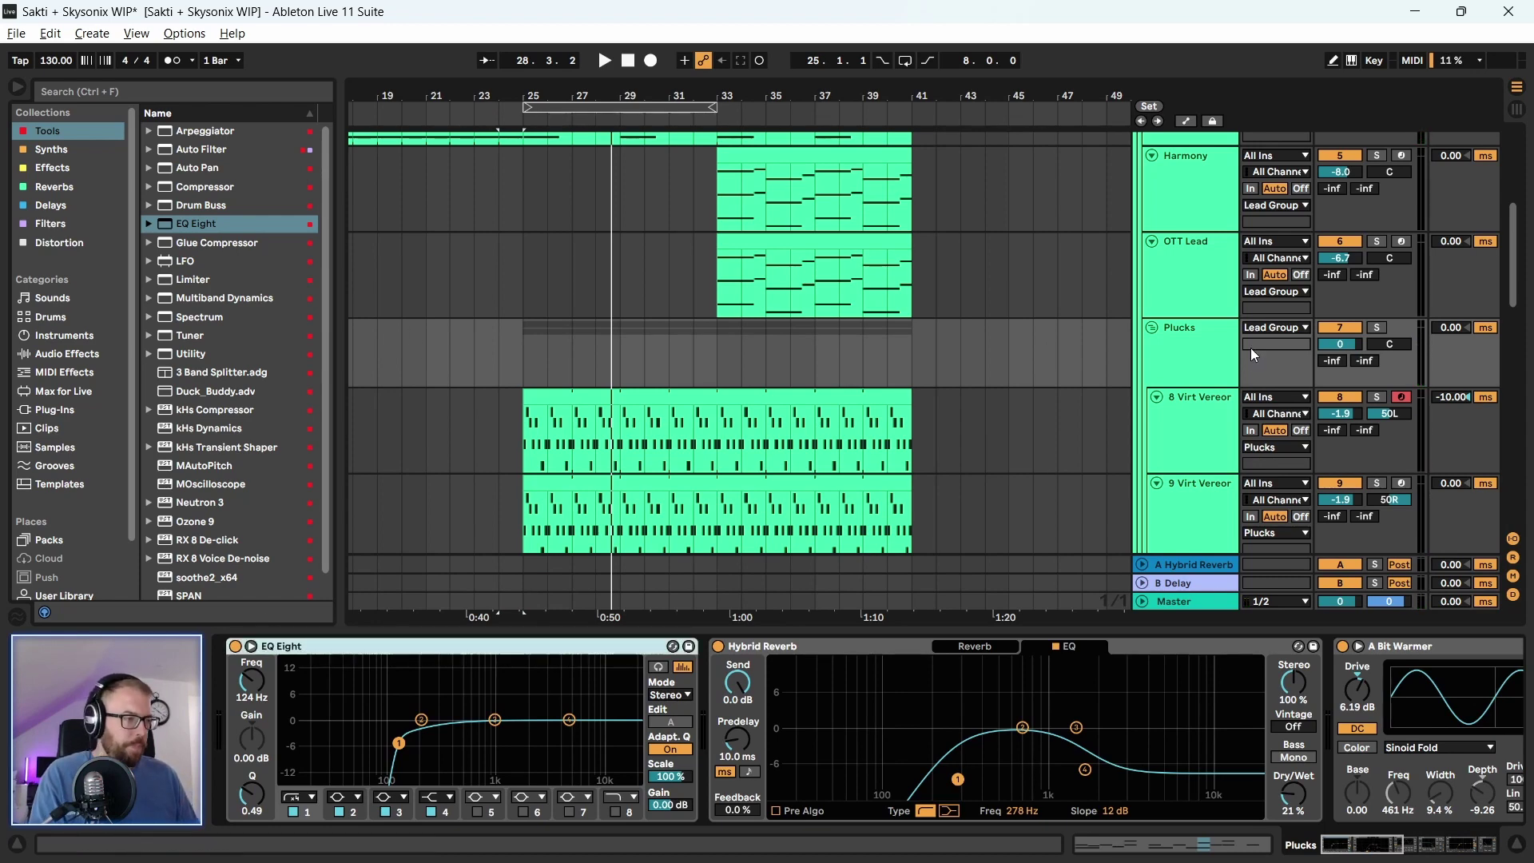
click(1186, 341)
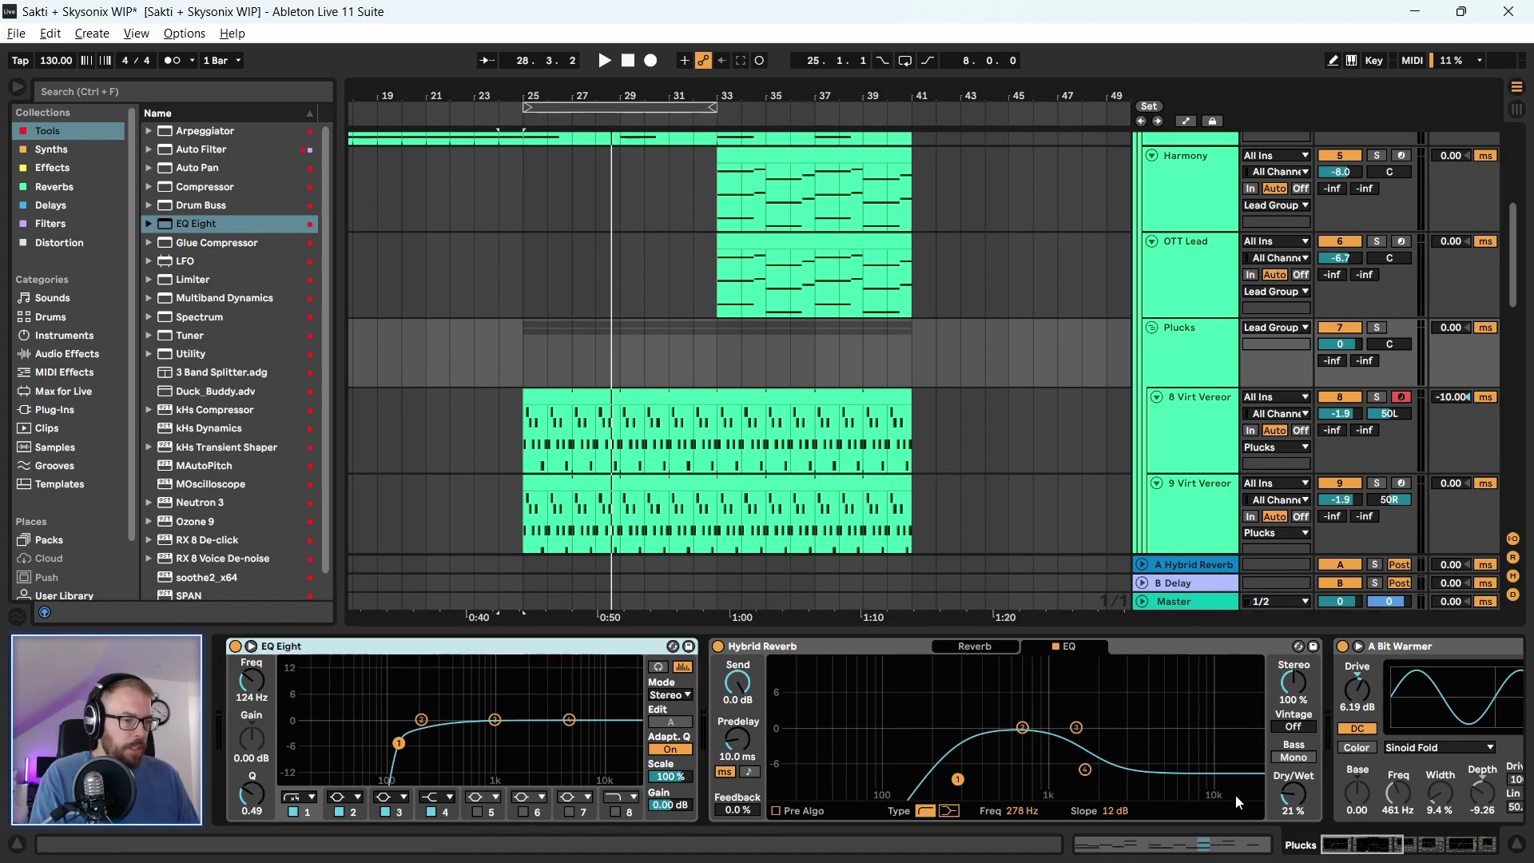
drag(1378, 849, 1426, 849)
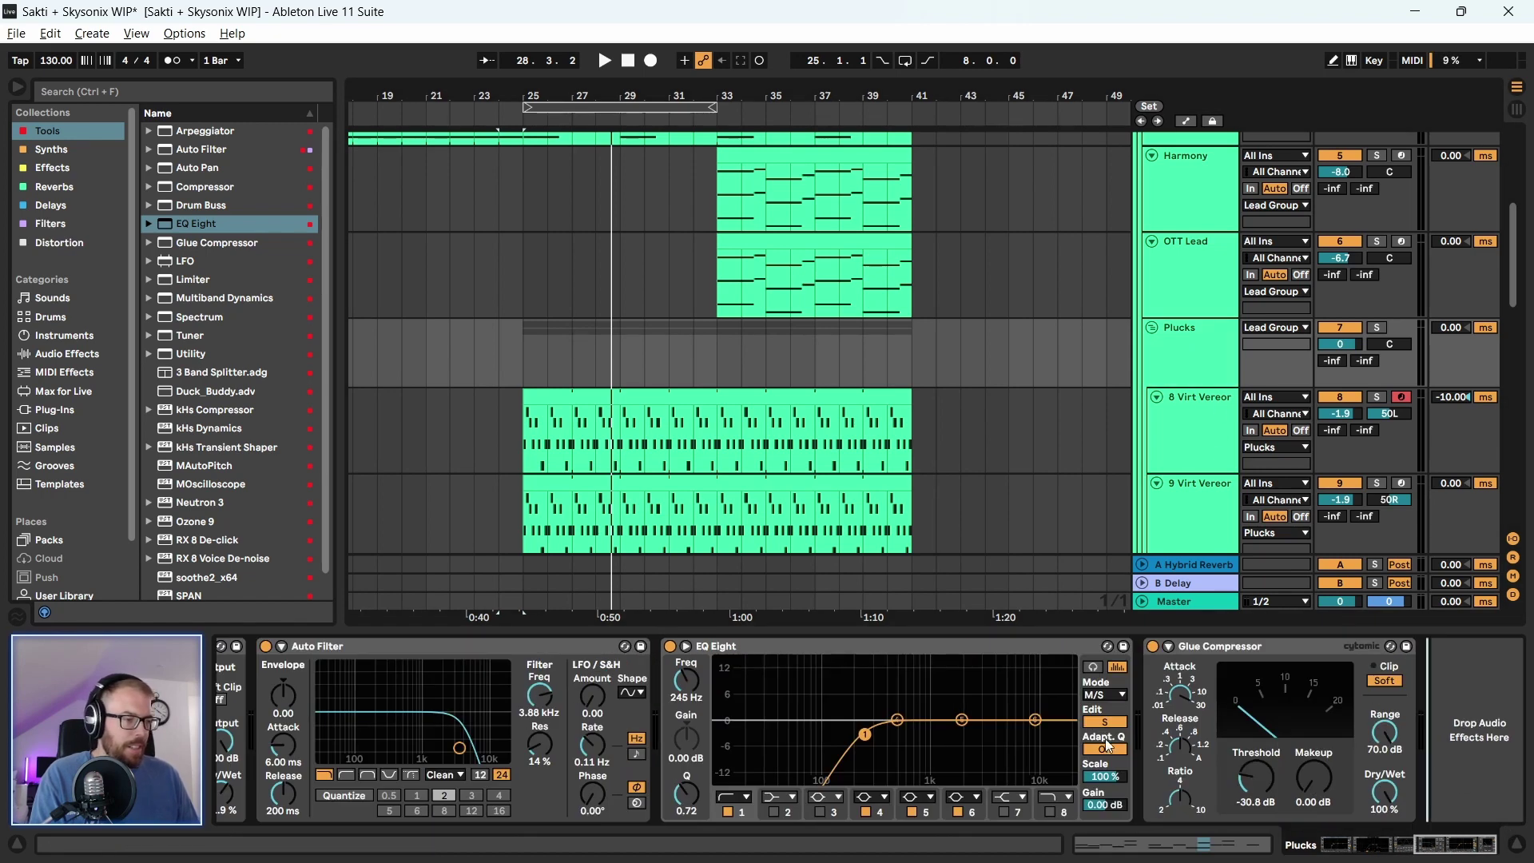
click(1283, 646)
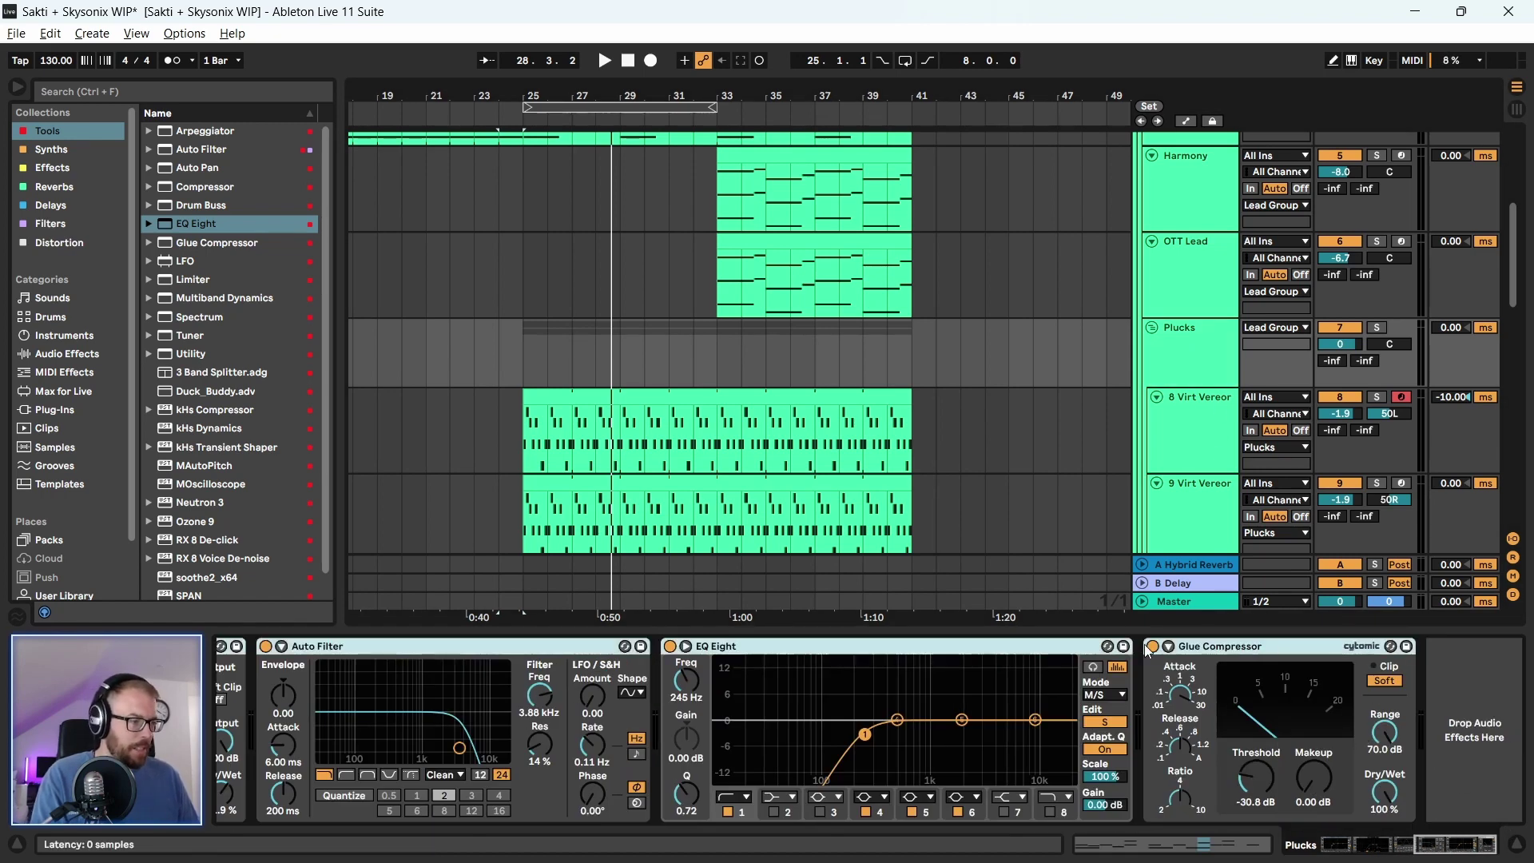
click(525, 387)
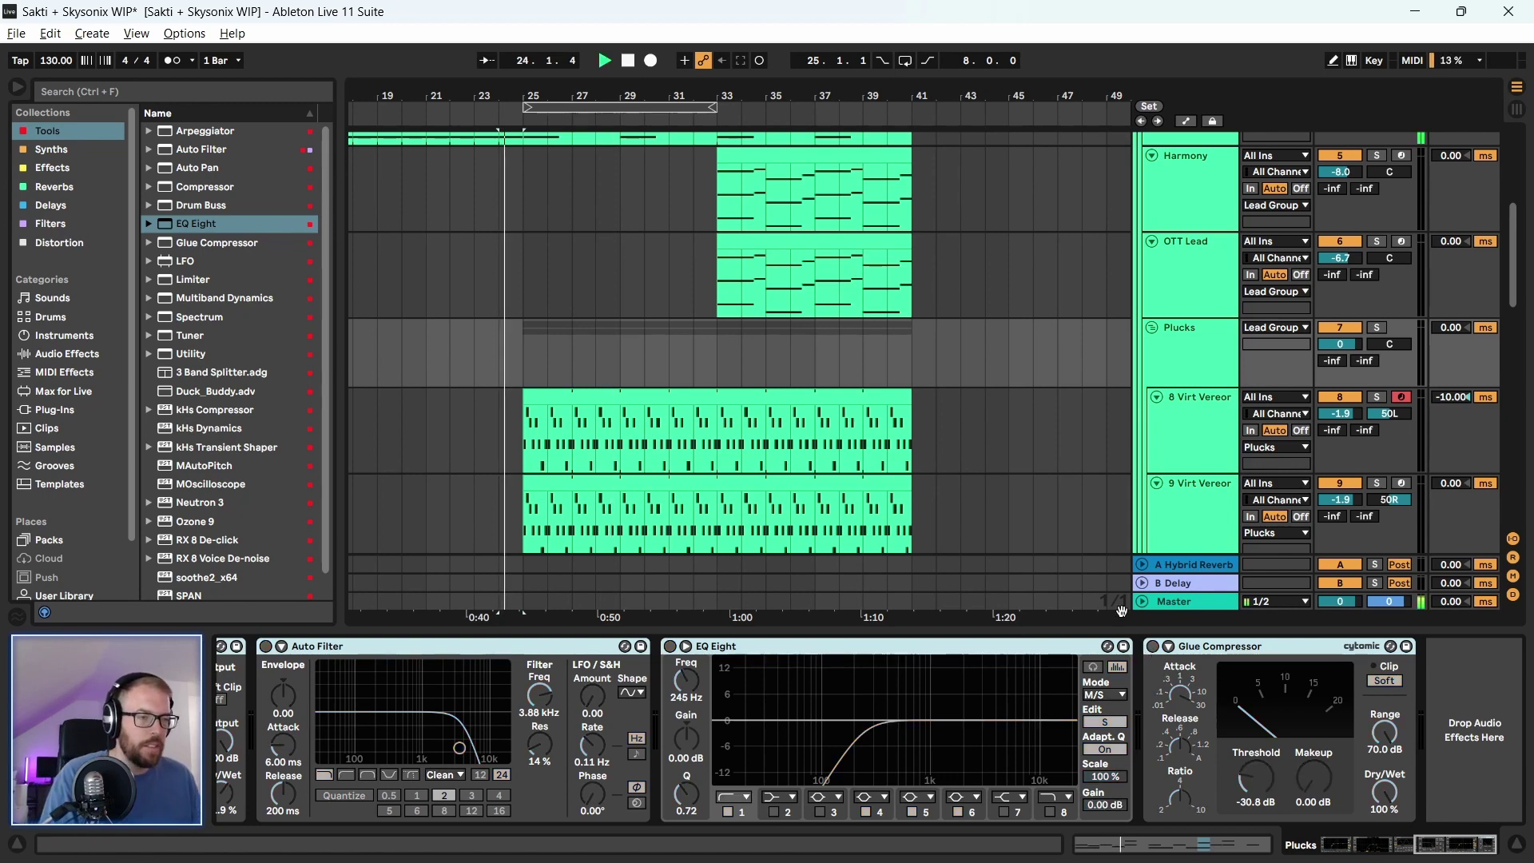
click(529, 412)
key(space)
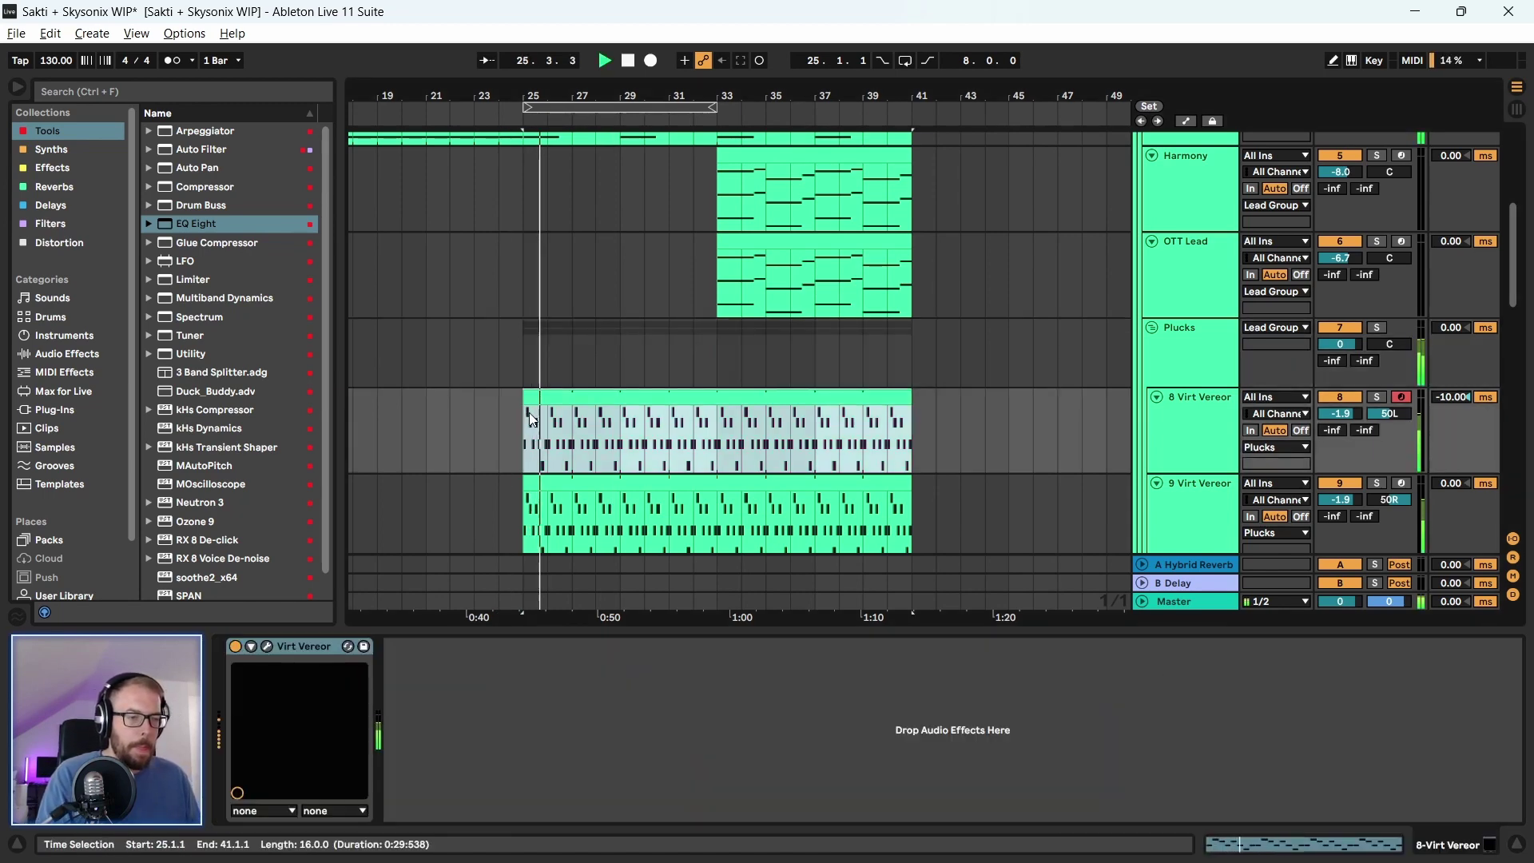
Check the device chains of both Virt Vereor tracks, and return to the middle of the Plucks group's chain
click(1191, 374)
click(1197, 425)
click(1215, 507)
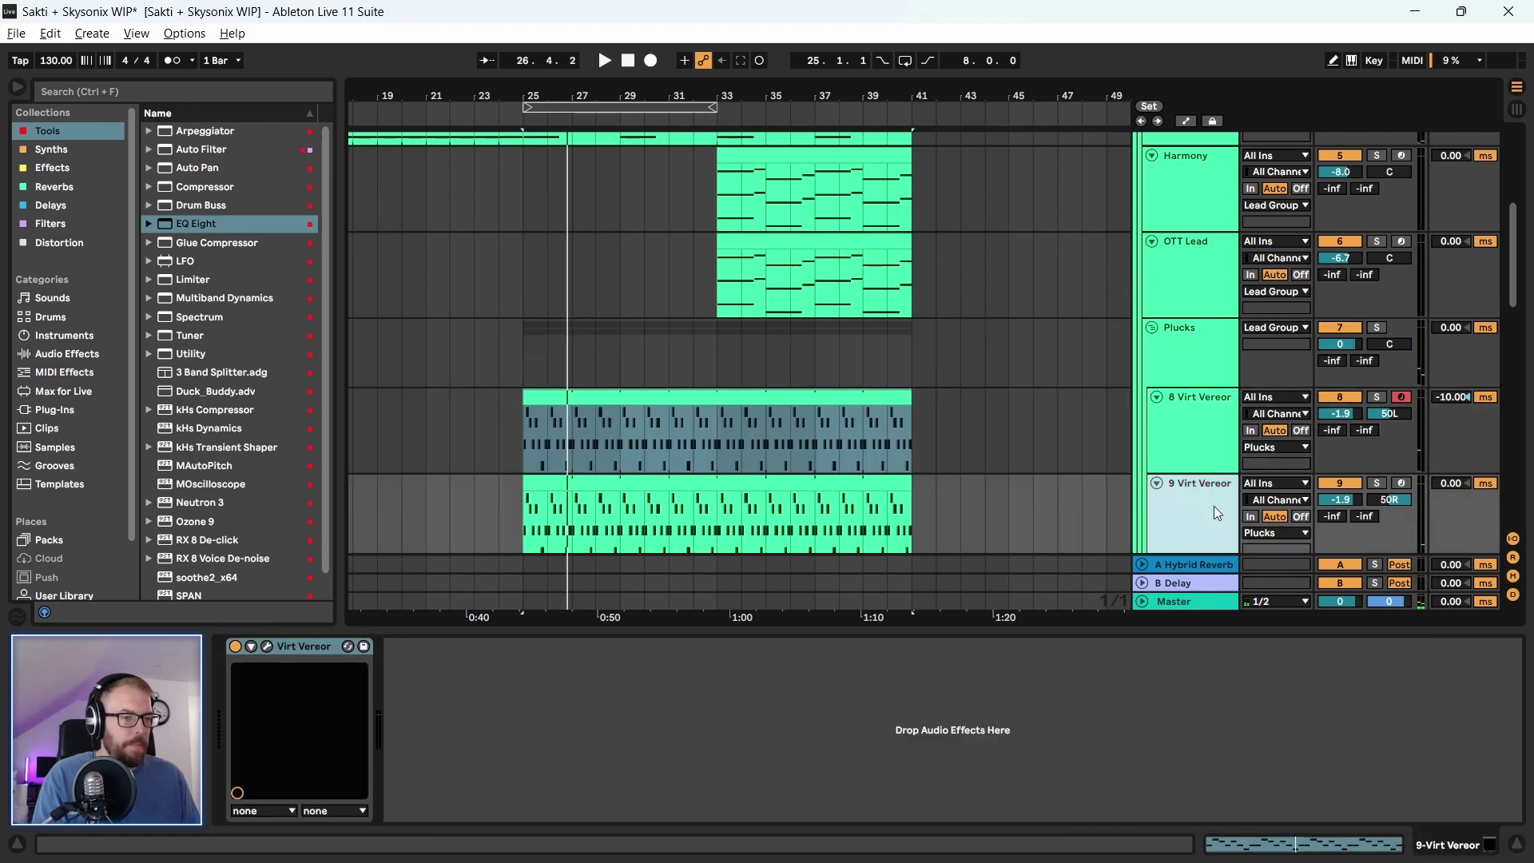
click(1216, 344)
mouse_move(1435, 837)
mouse_down()
mouse_move(1287, 849)
mouse_move(1418, 850)
mouse_up()
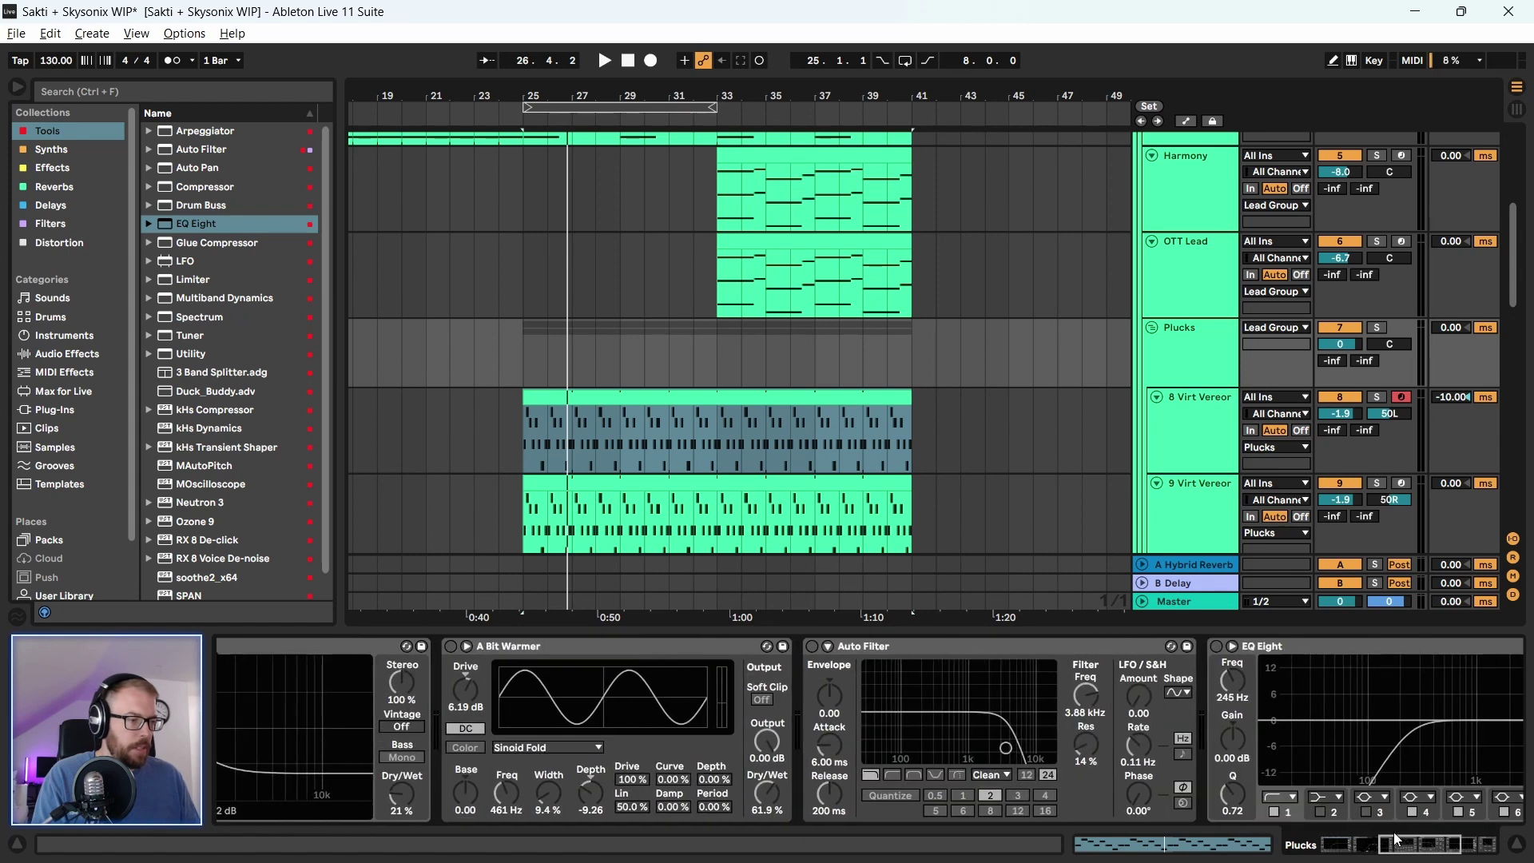
Turn the EQ Eight after the Auto Filter back on in the Plucks chain and play from bar 25
click(1221, 342)
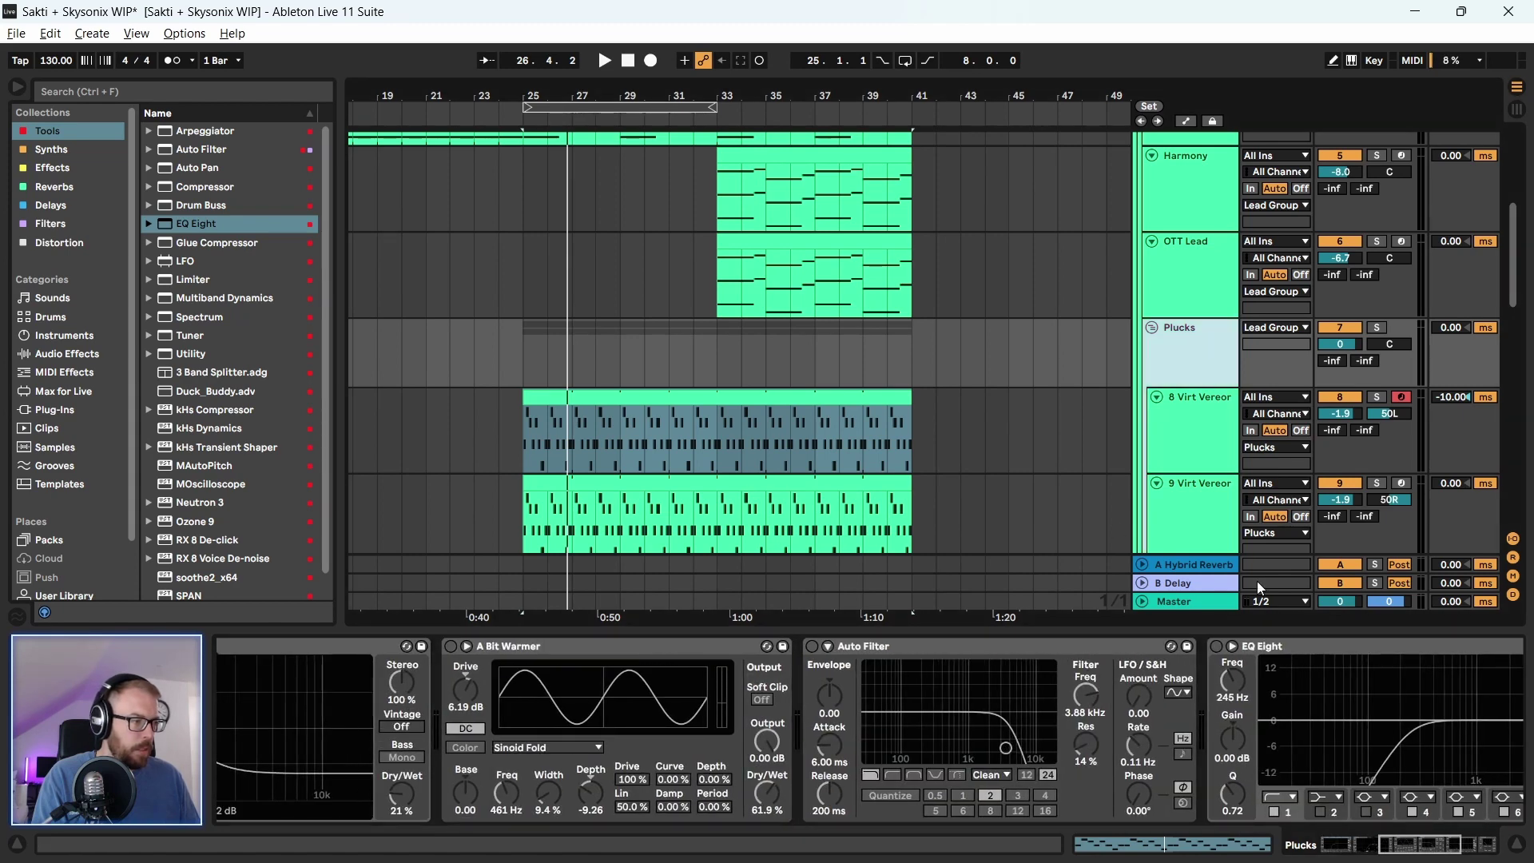
click(1210, 644)
click(1216, 645)
key(space)
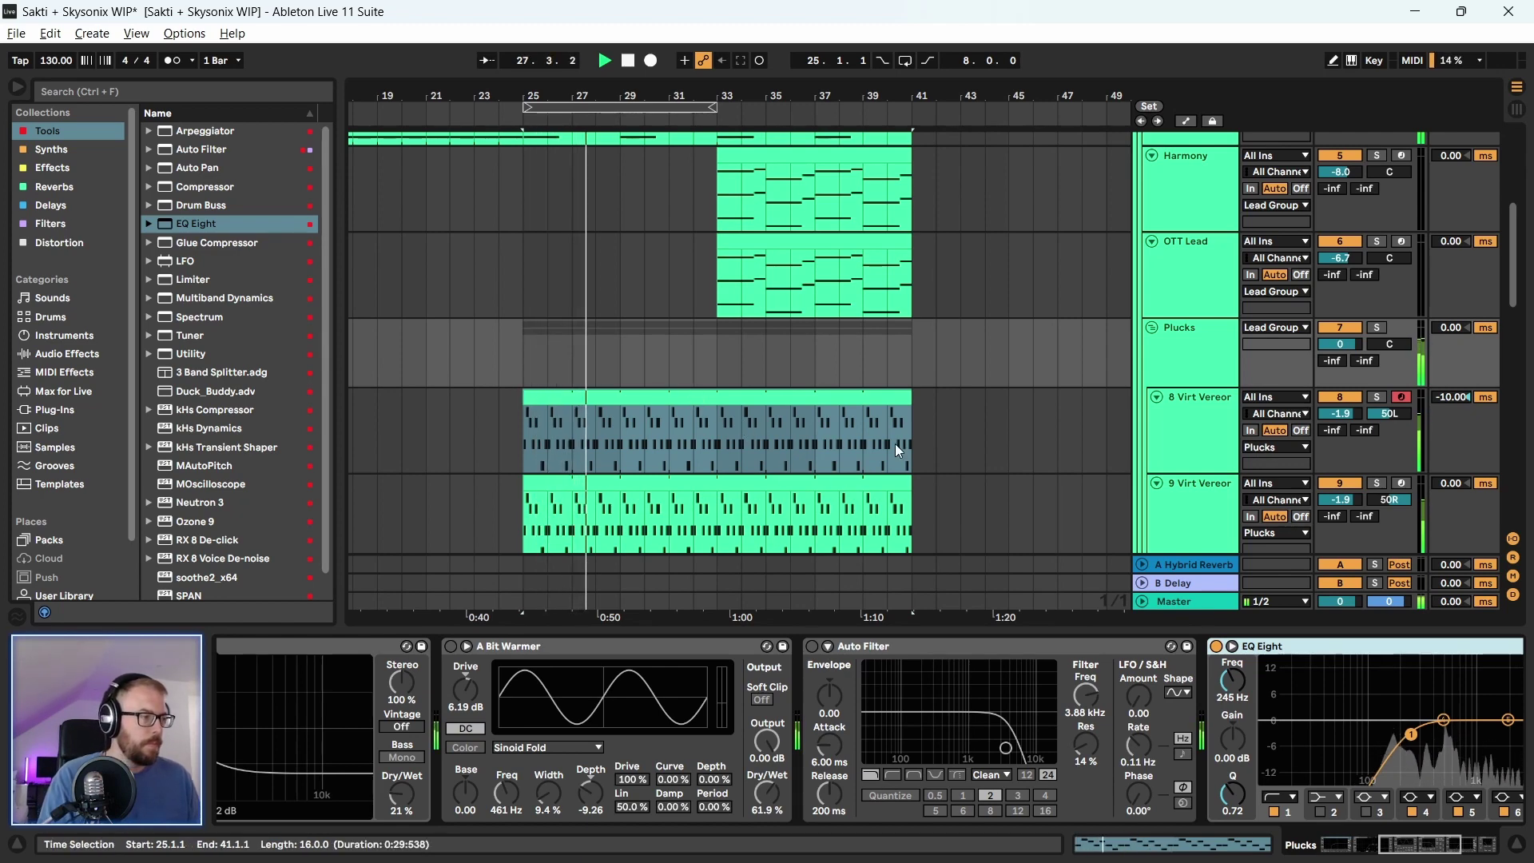
scroll(927, 466, down, 1)
scroll(927, 467, down, 1)
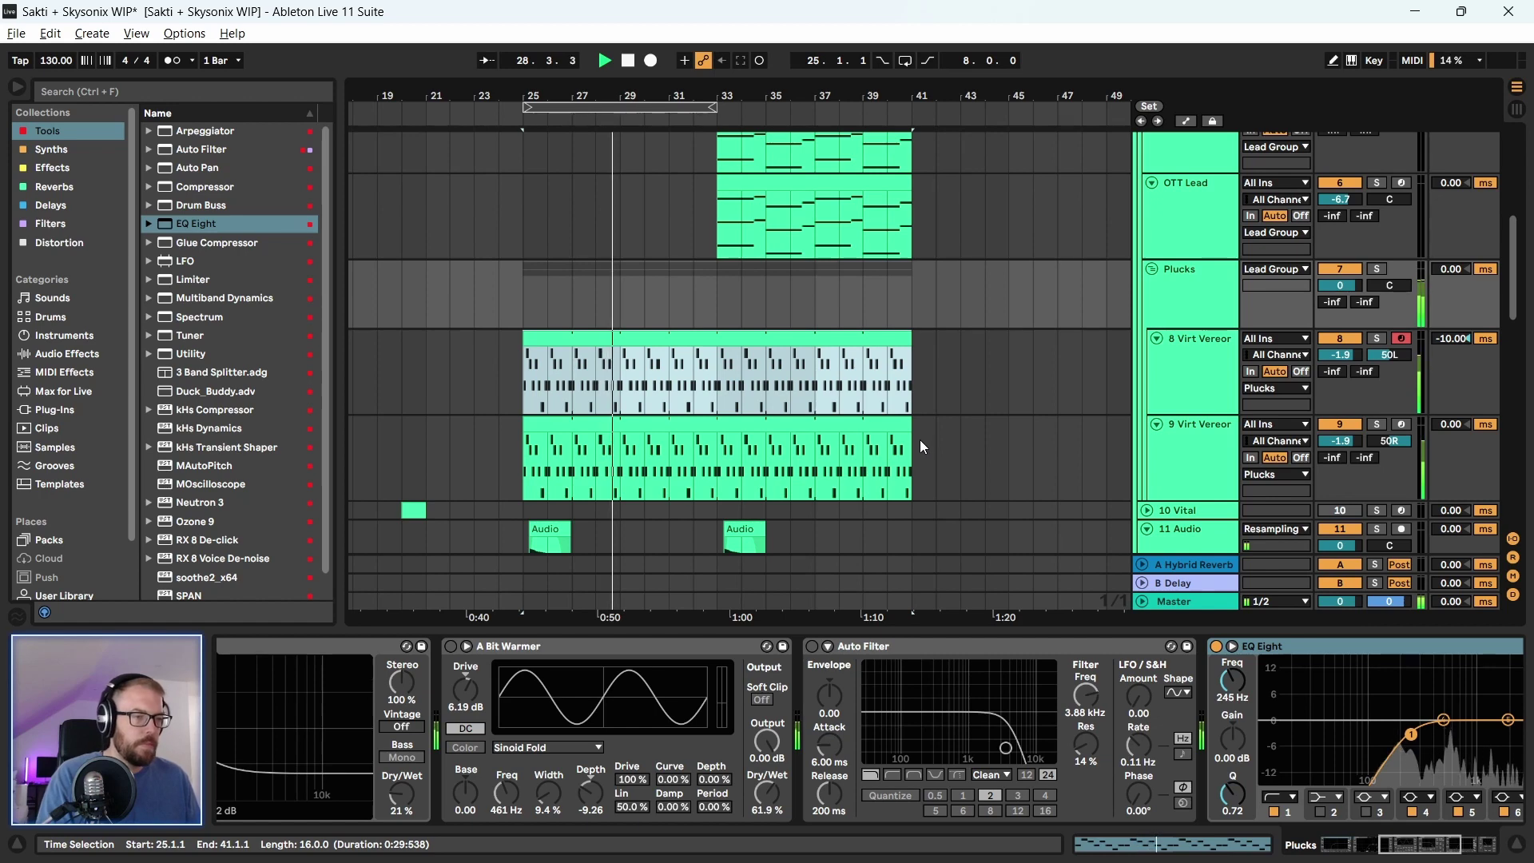
Turn the Auto Filter in the Plucks chain back on and audition it from bar 25
click(1198, 300)
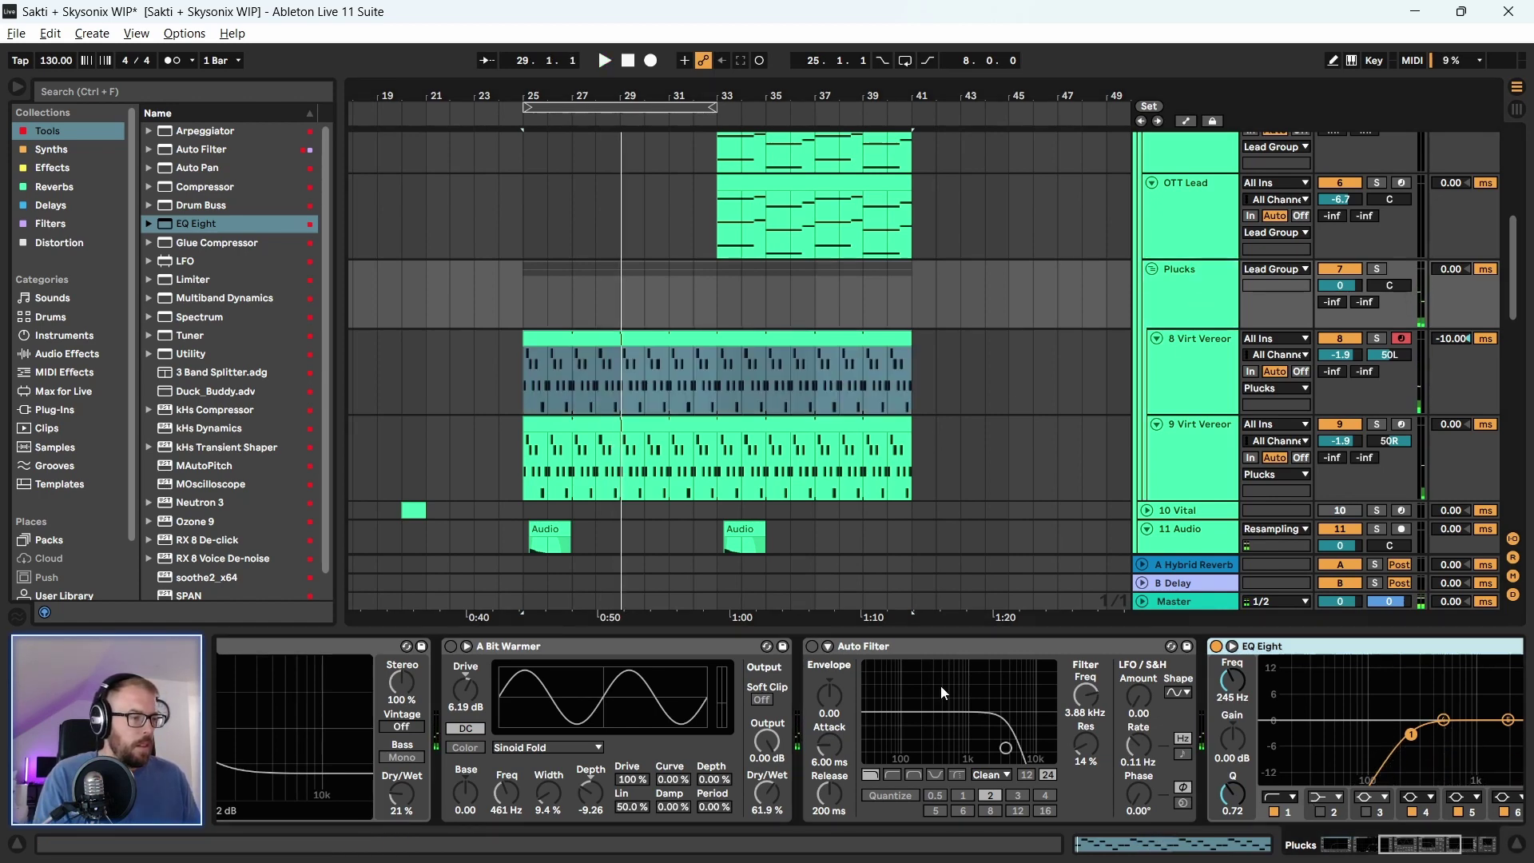
key(space)
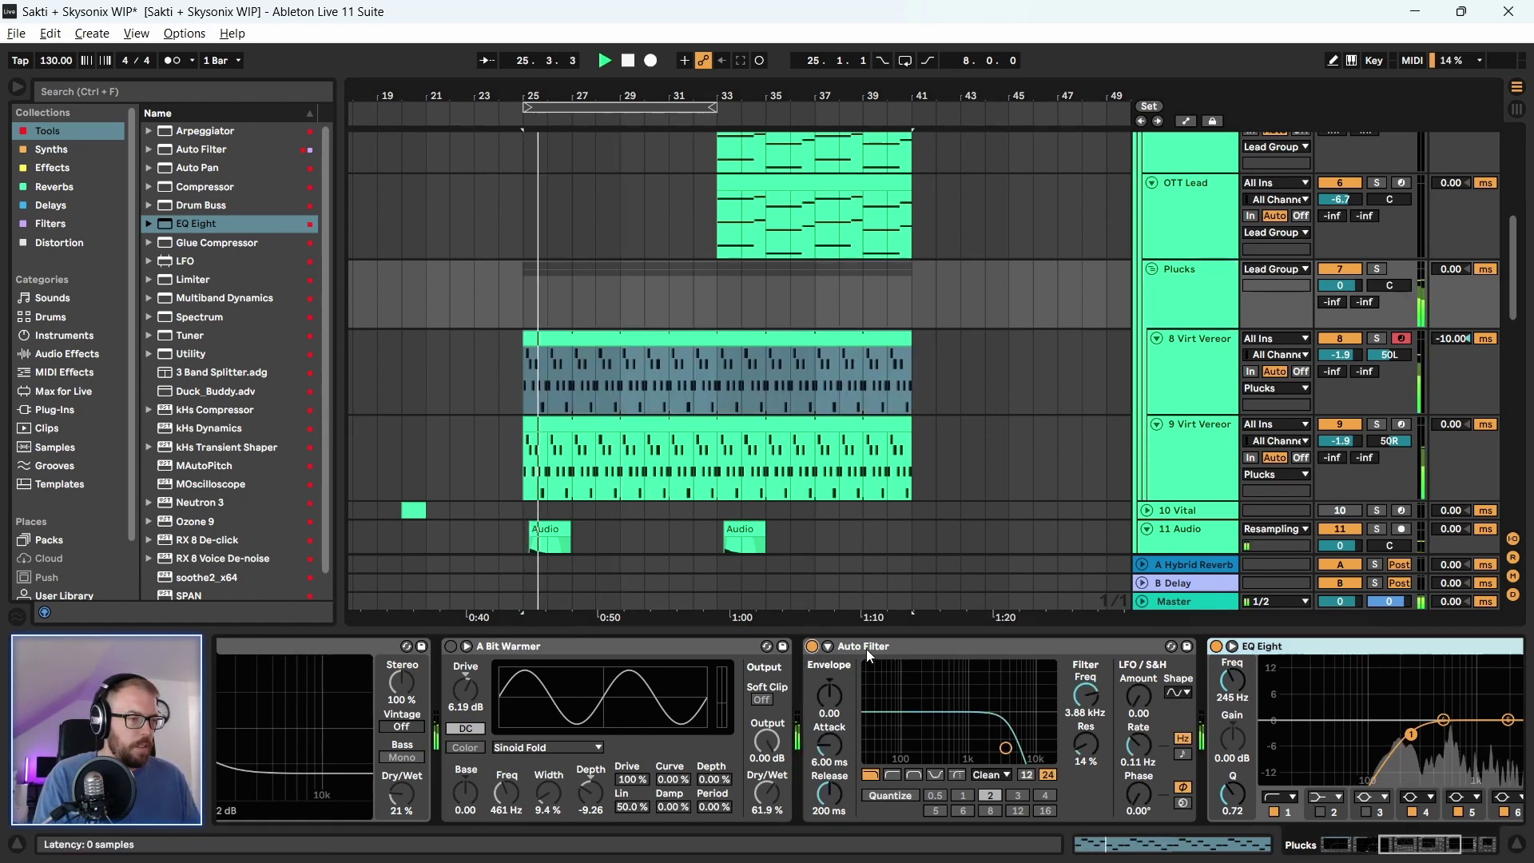
key(space)
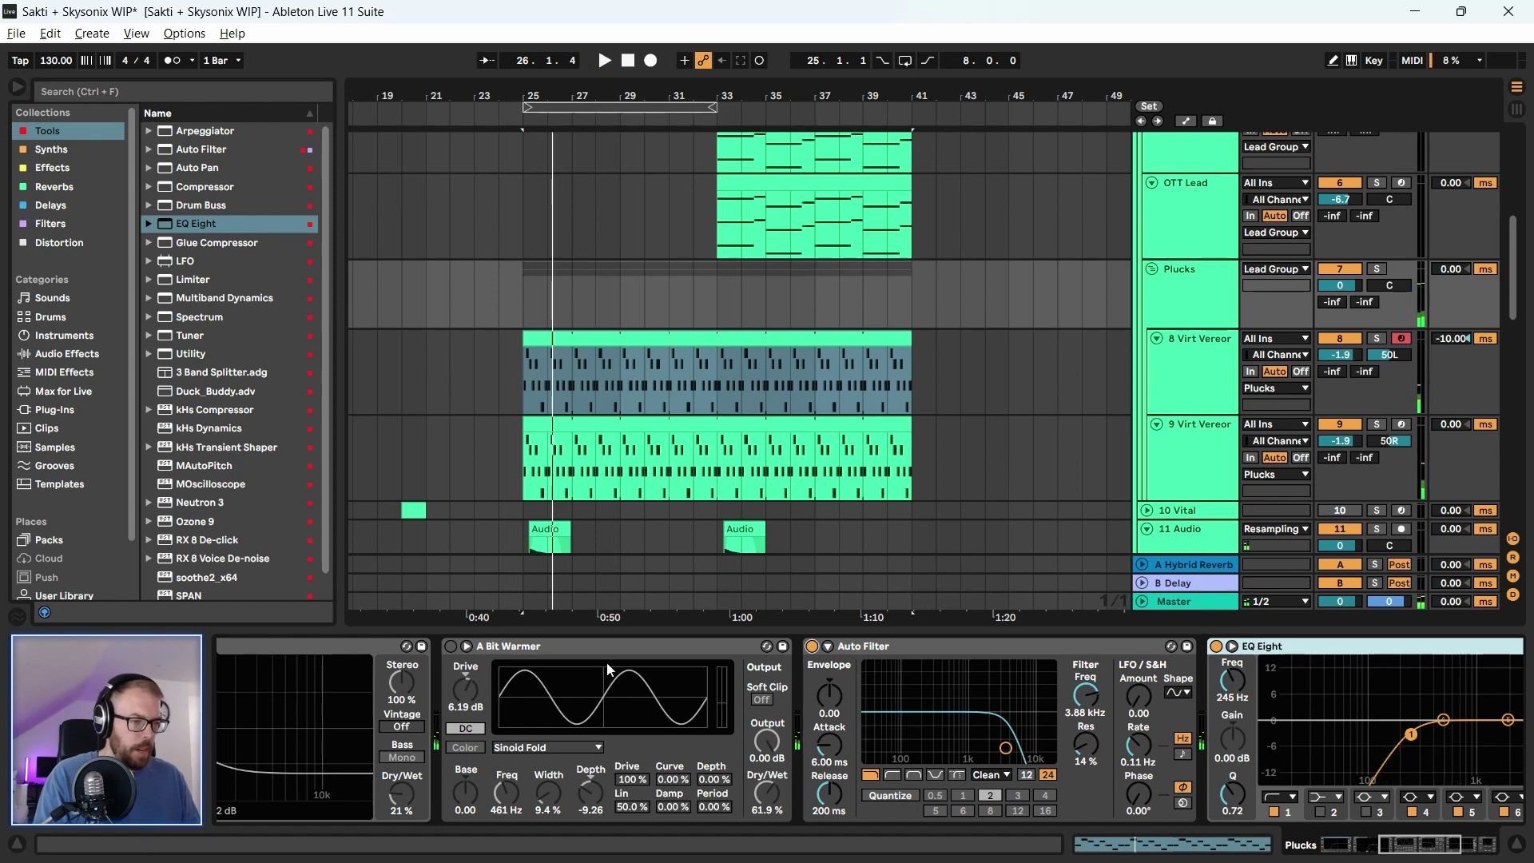
Delete the A Bit Warmer effect, the reverb before it and the Glue Compressor from the Plucks group's chain
click(579, 644)
key(Delete)
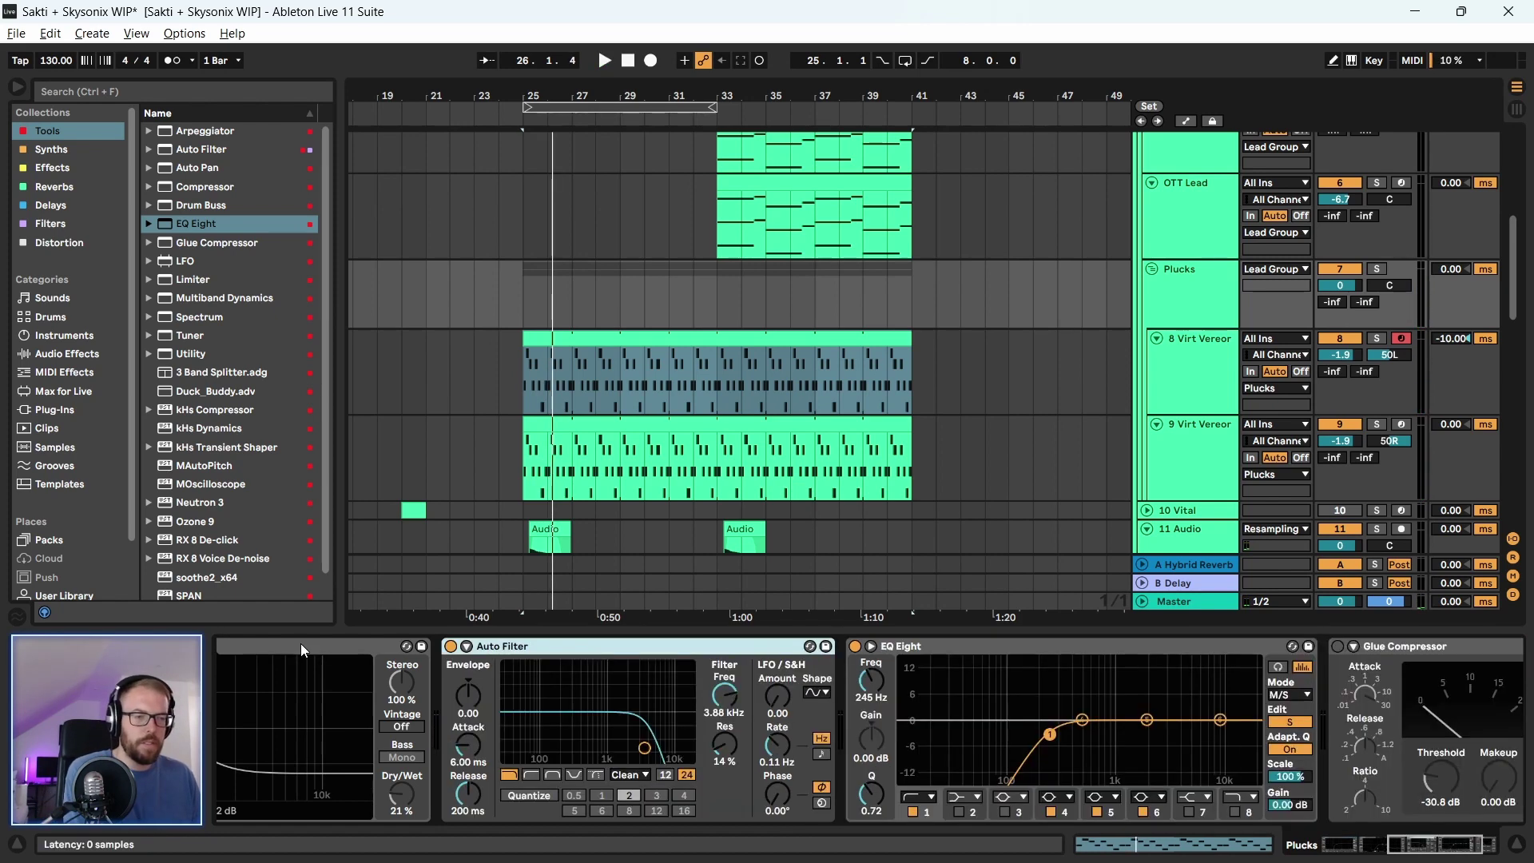
click(301, 644)
key(Delete)
click(1187, 647)
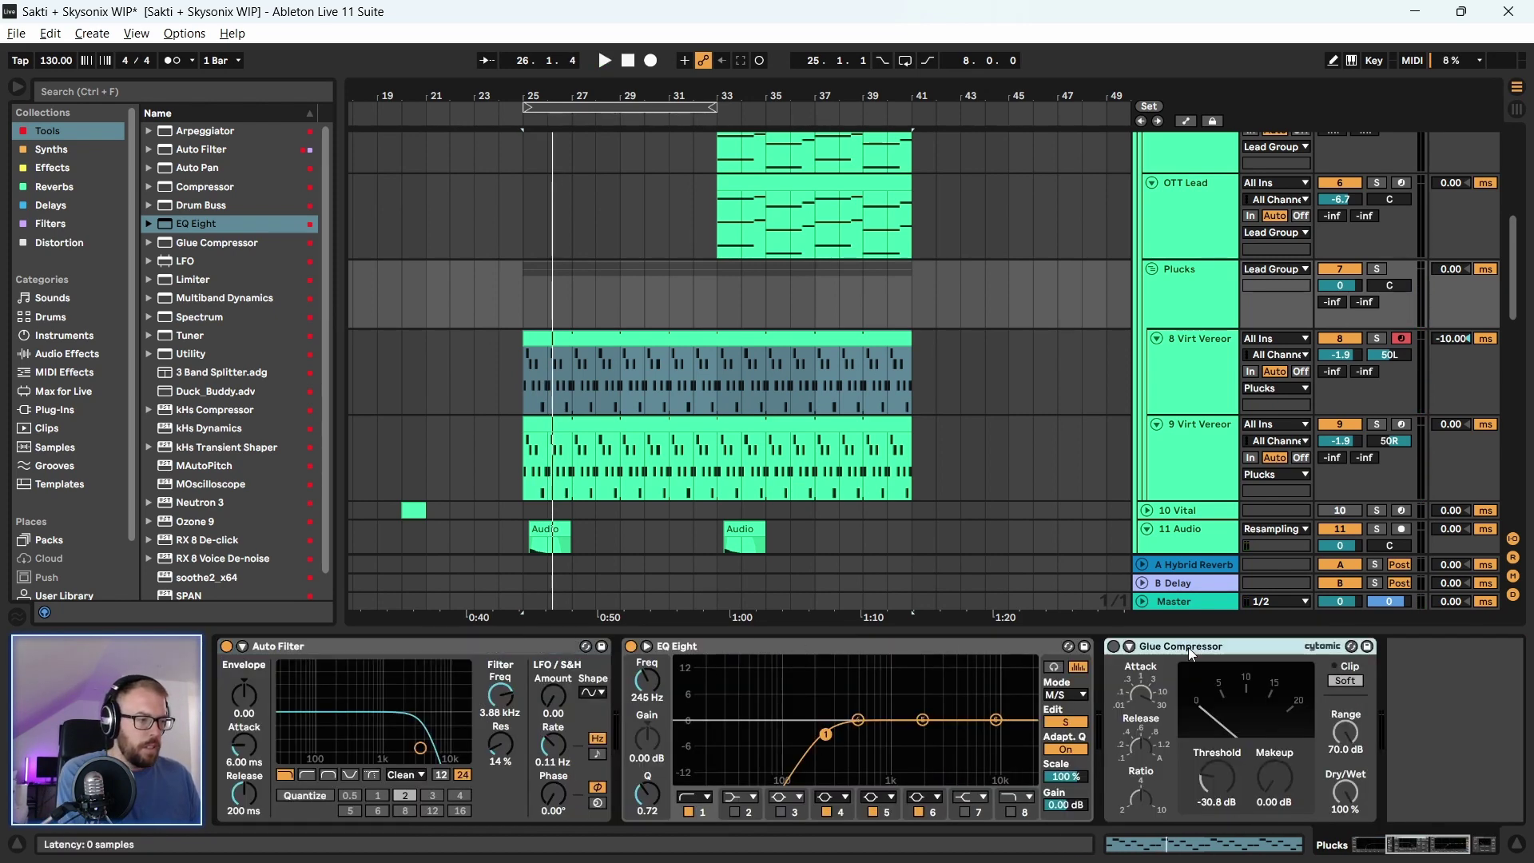
key(Delete)
Move the Auto Filter after the EQ Eight, lower its frequency to about 238 Hz with 25% resonance, and audition it
click(496, 647)
drag(1222, 674, 1067, 667)
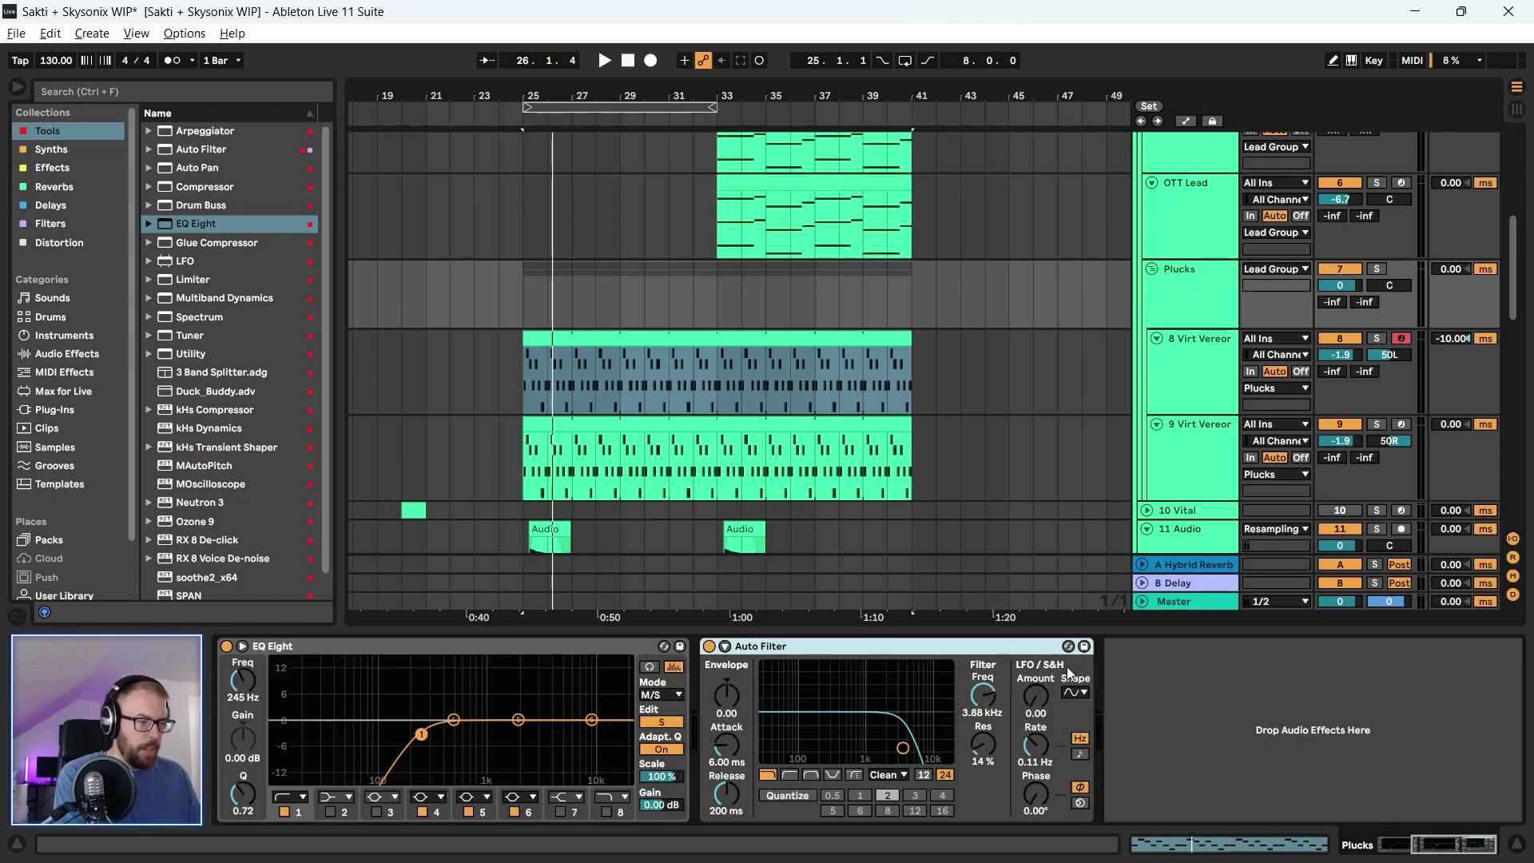
drag(903, 748, 825, 738)
key(space)
key(space)
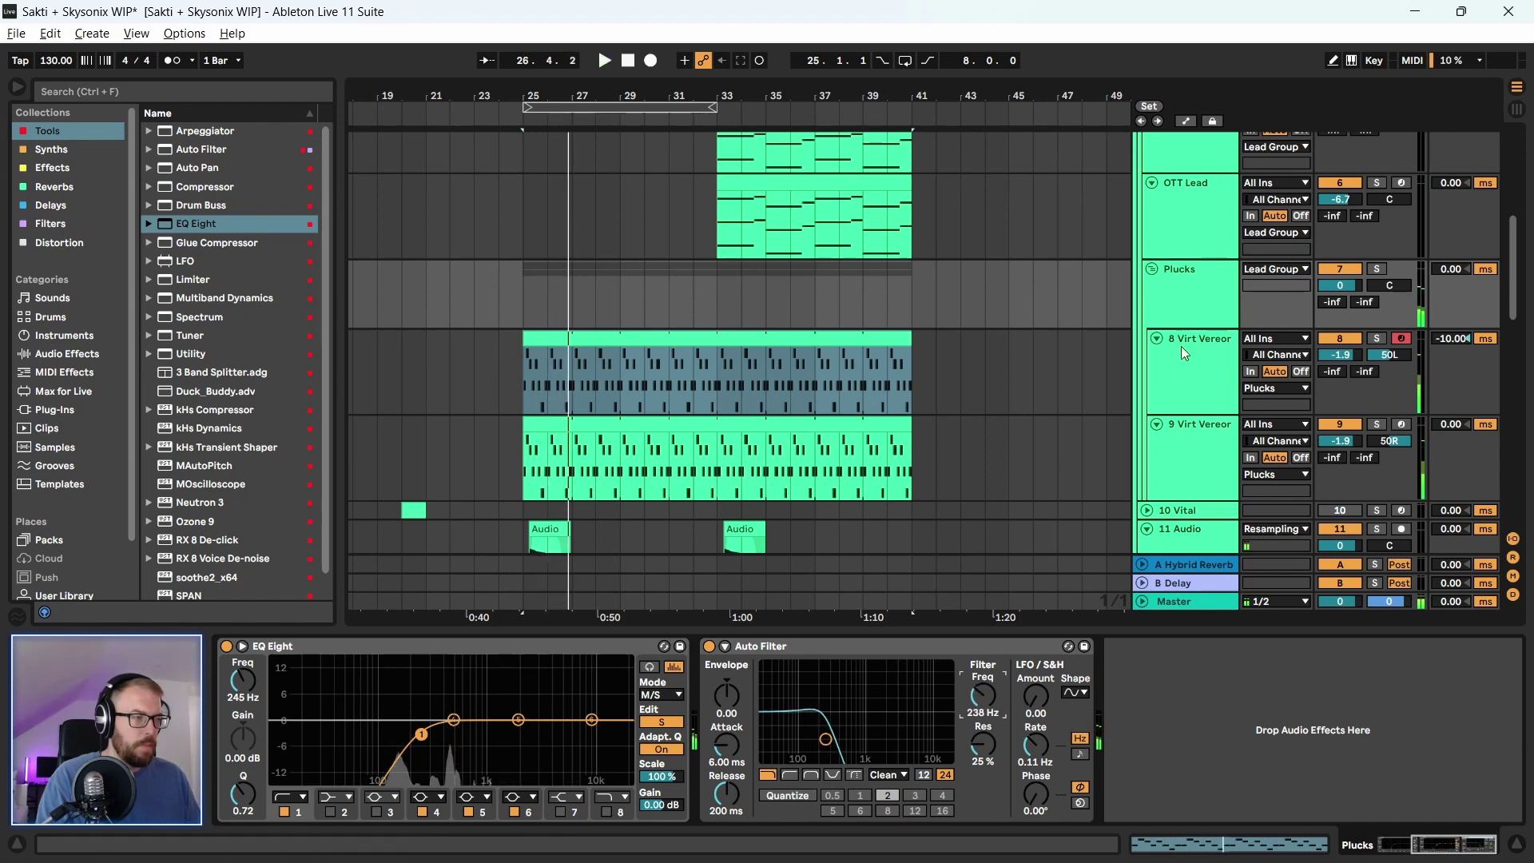
Automate the Plucks group's Auto Filter frequency with a rising ramp from bar 25 to bar 41 while listening
click(1186, 308)
key(a)
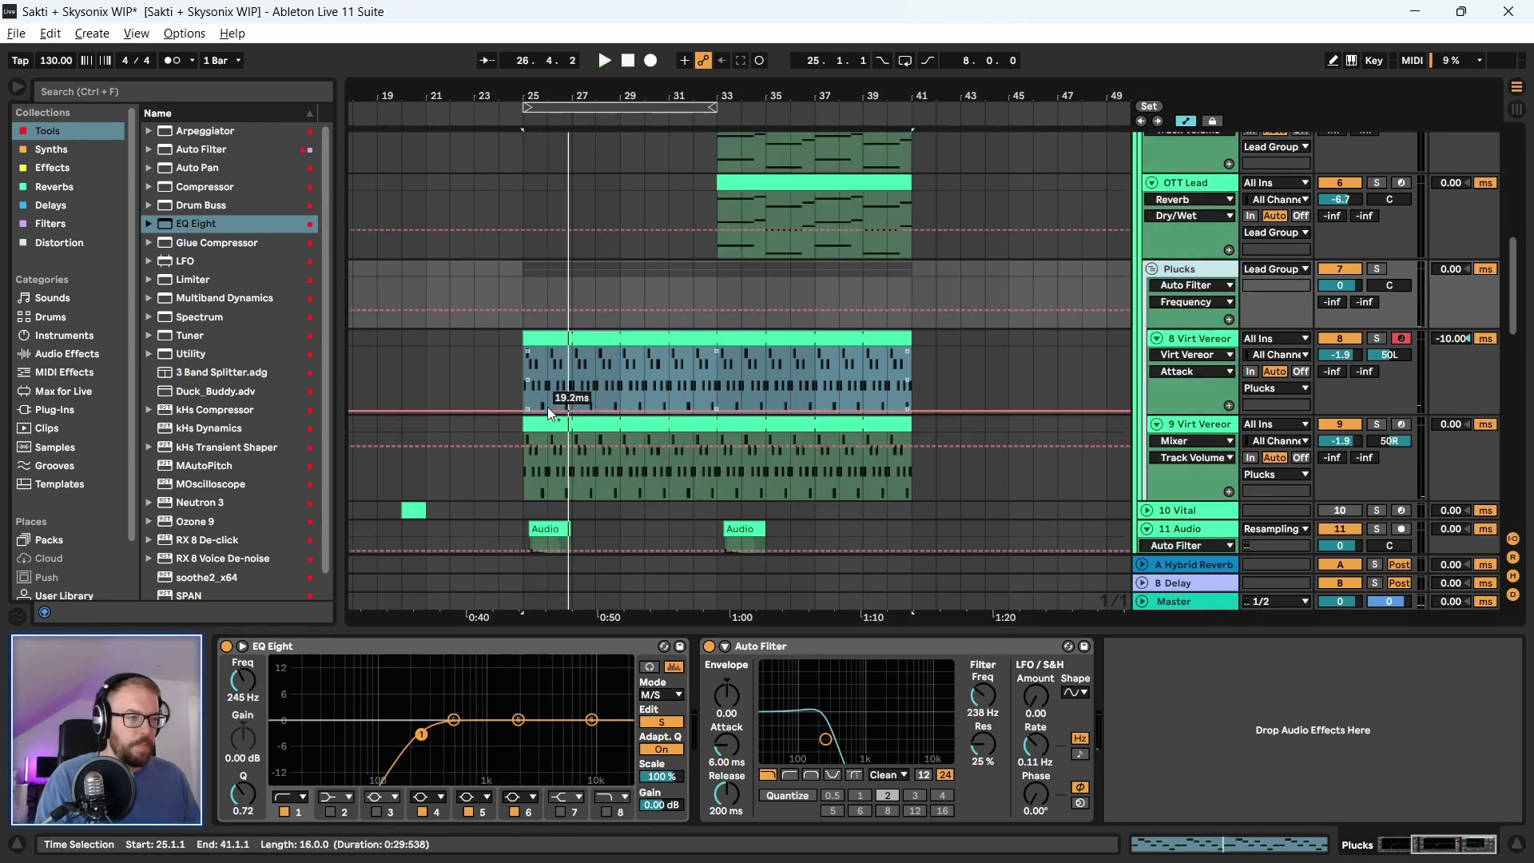
click(1230, 319)
drag(529, 399, 911, 391)
key(space)
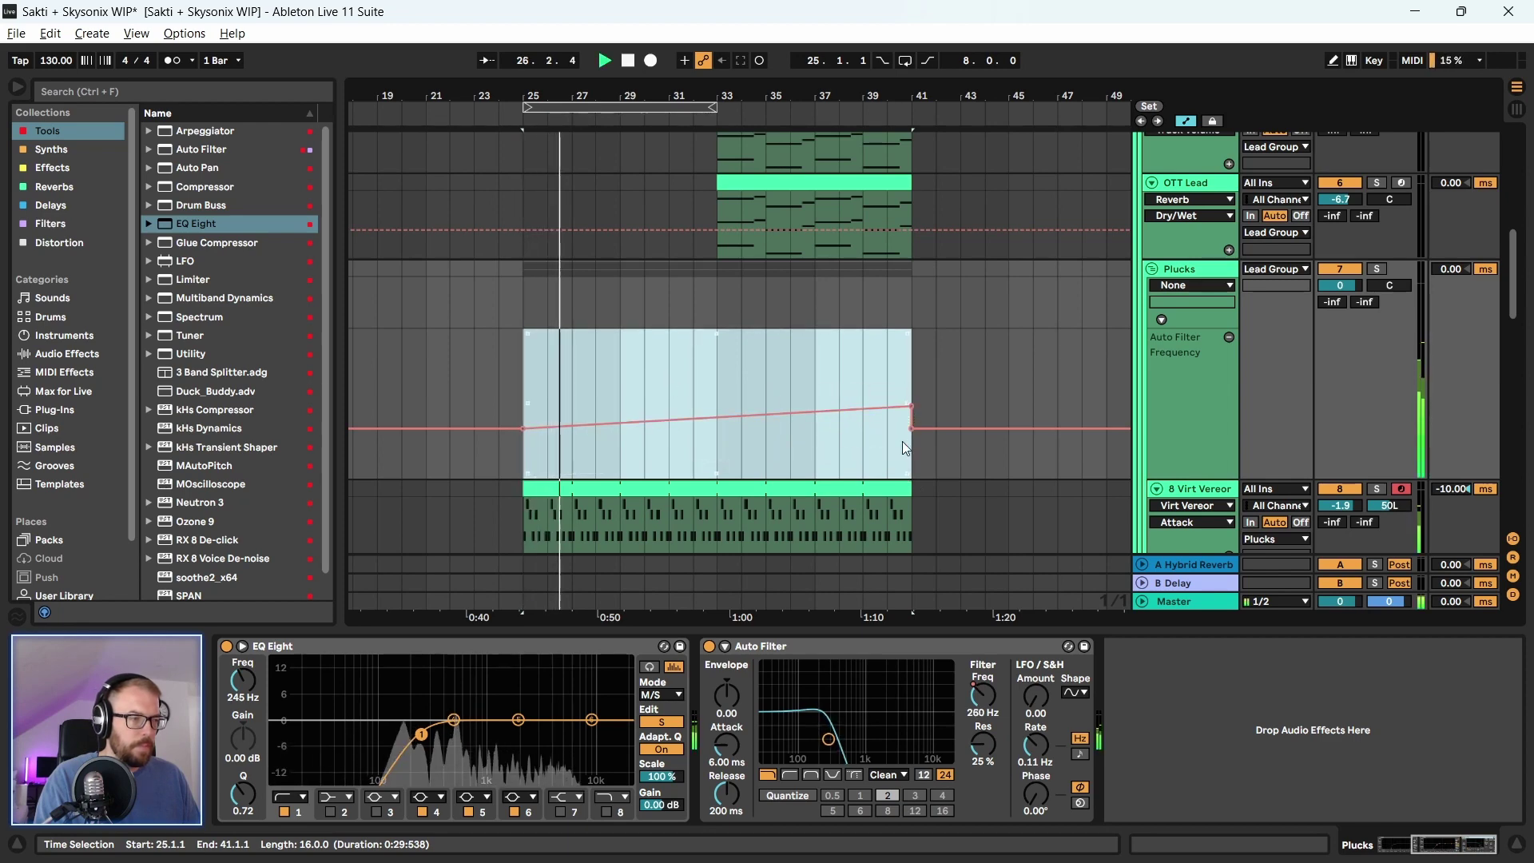
drag(909, 407, 911, 365)
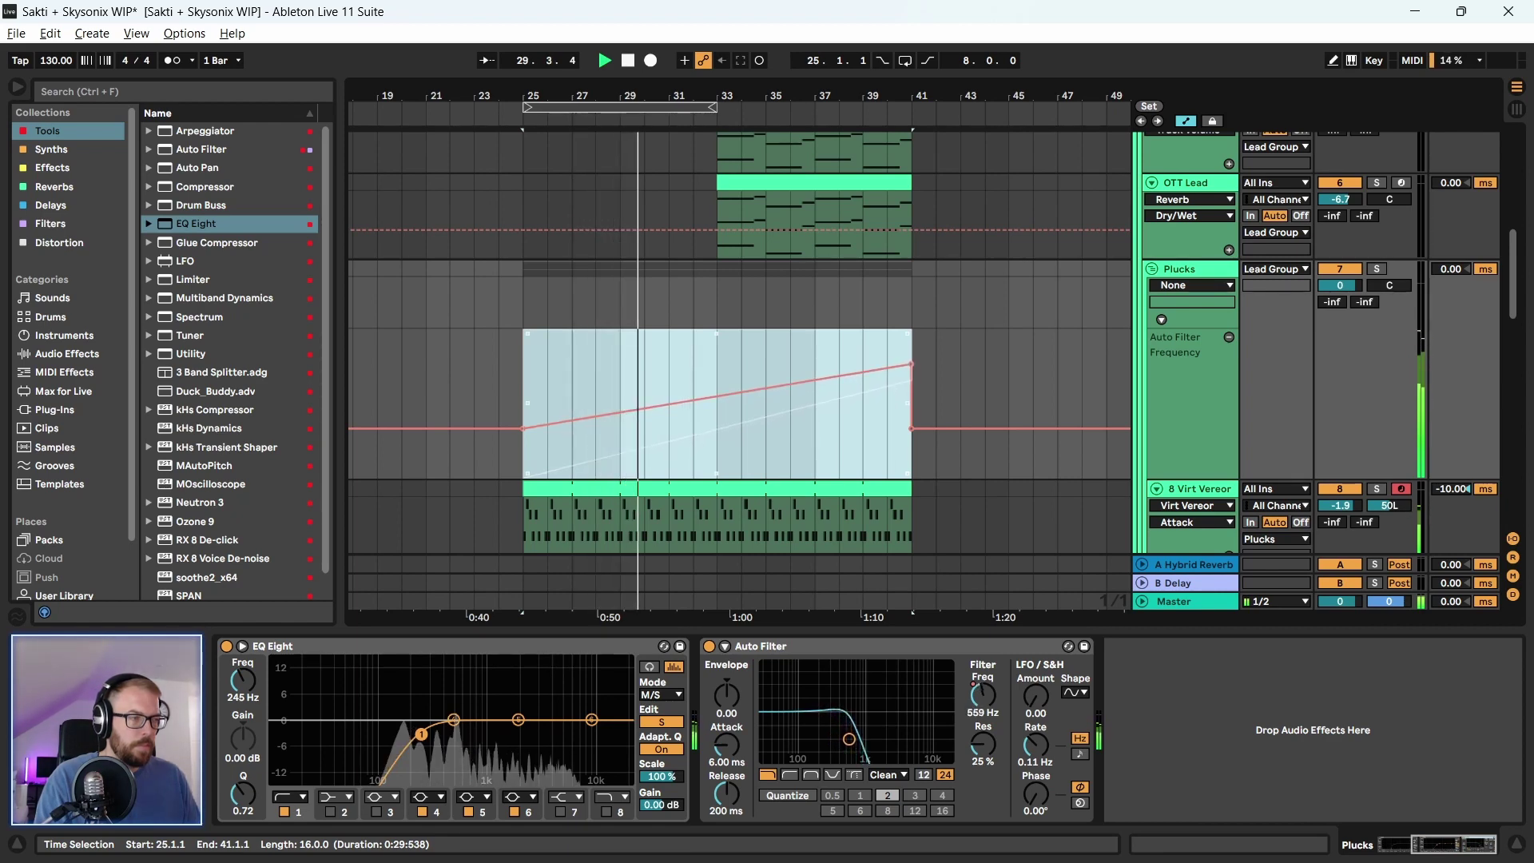
Fold the Plucks, Drums, Bass and FX groups and tracks 11 to 13, then stop playback and hide the automation lanes
click(1152, 269)
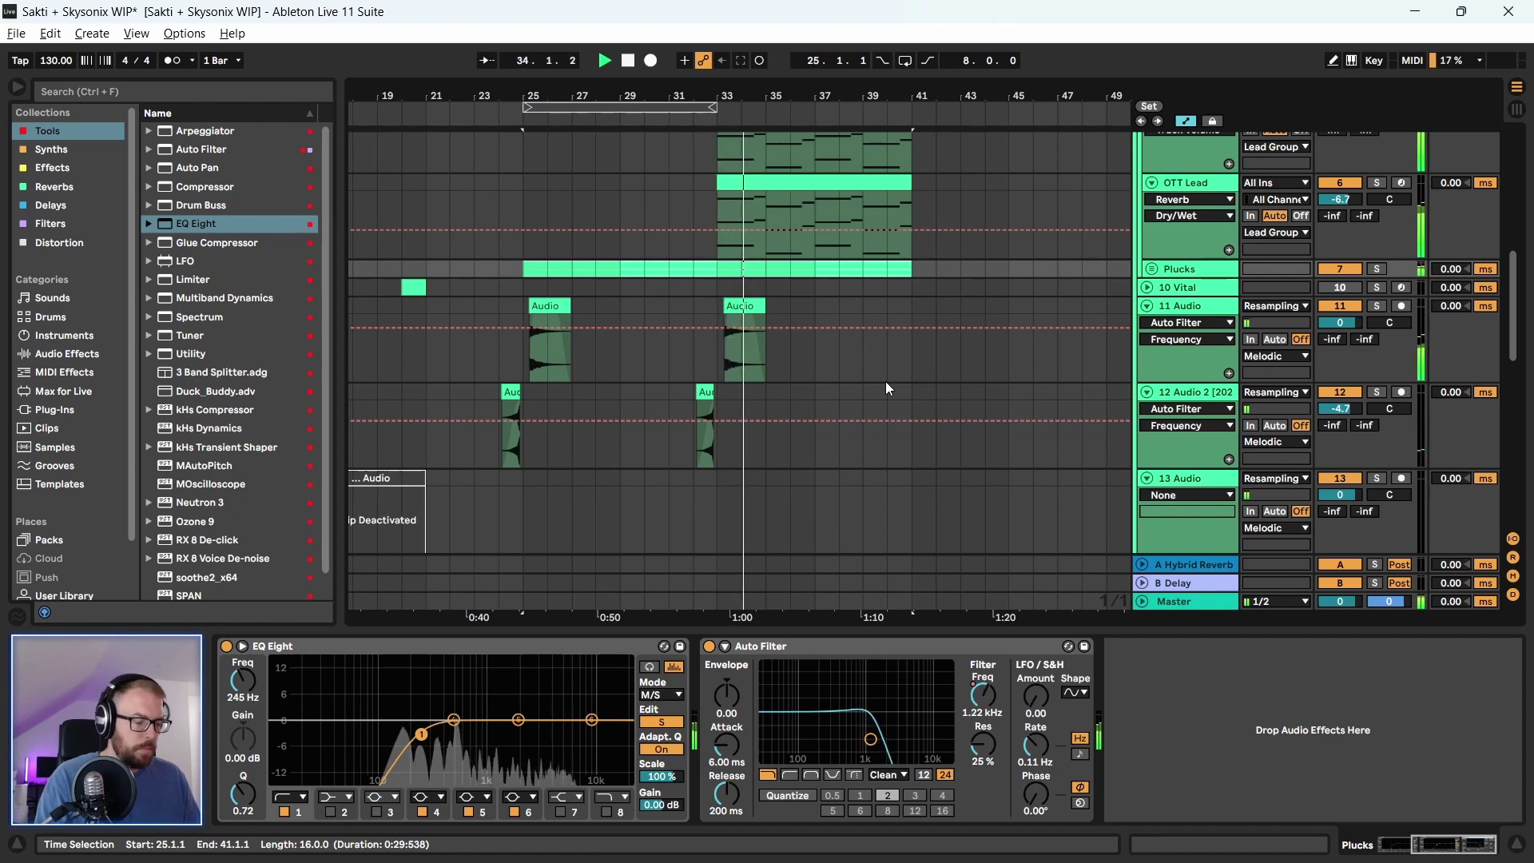
click(1147, 305)
click(1146, 324)
click(1146, 341)
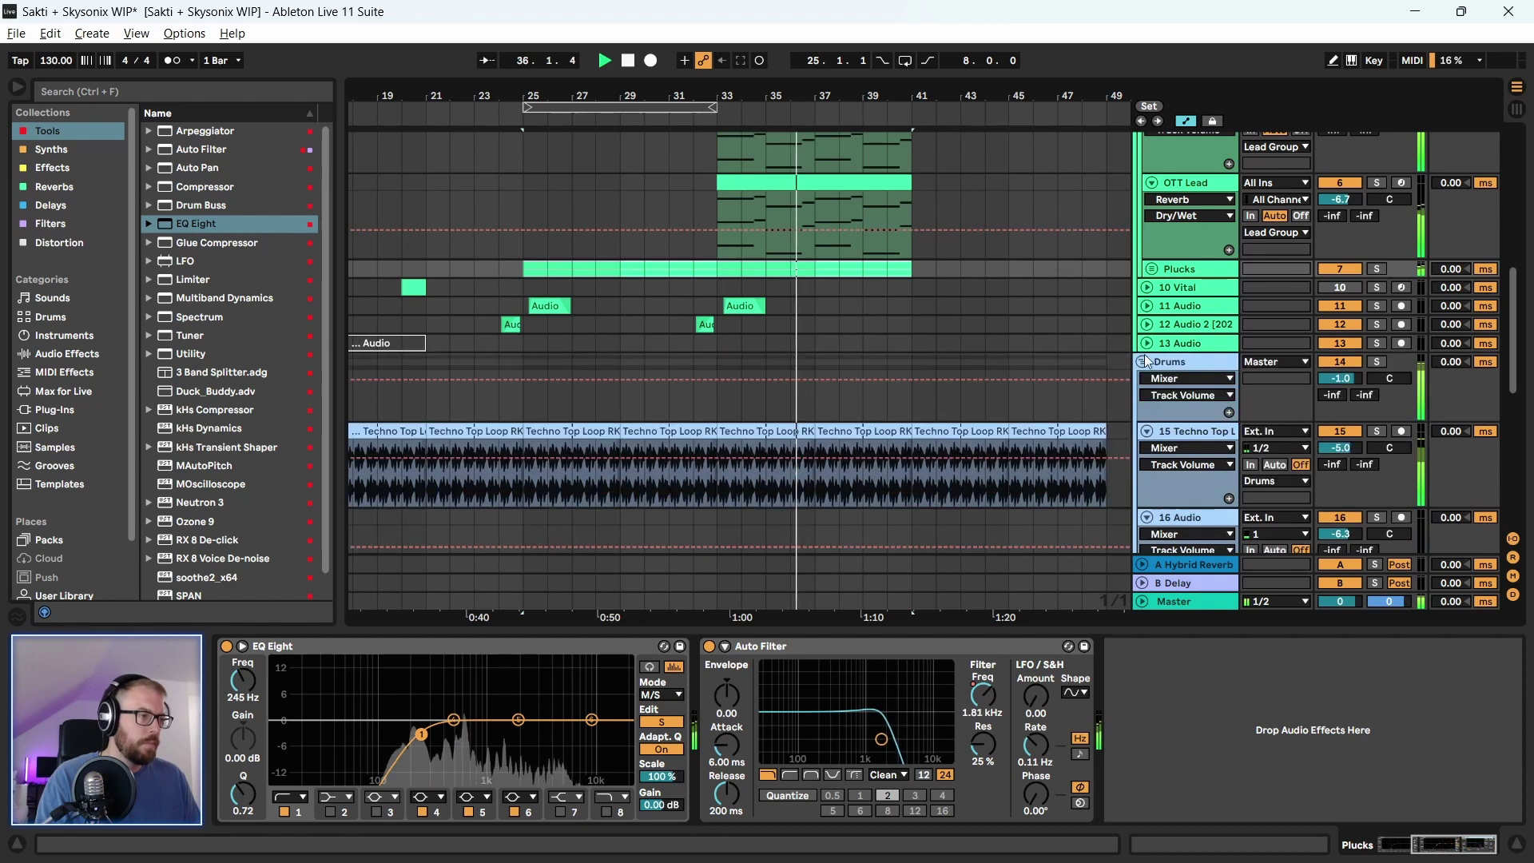
click(1145, 362)
click(1142, 379)
click(1141, 400)
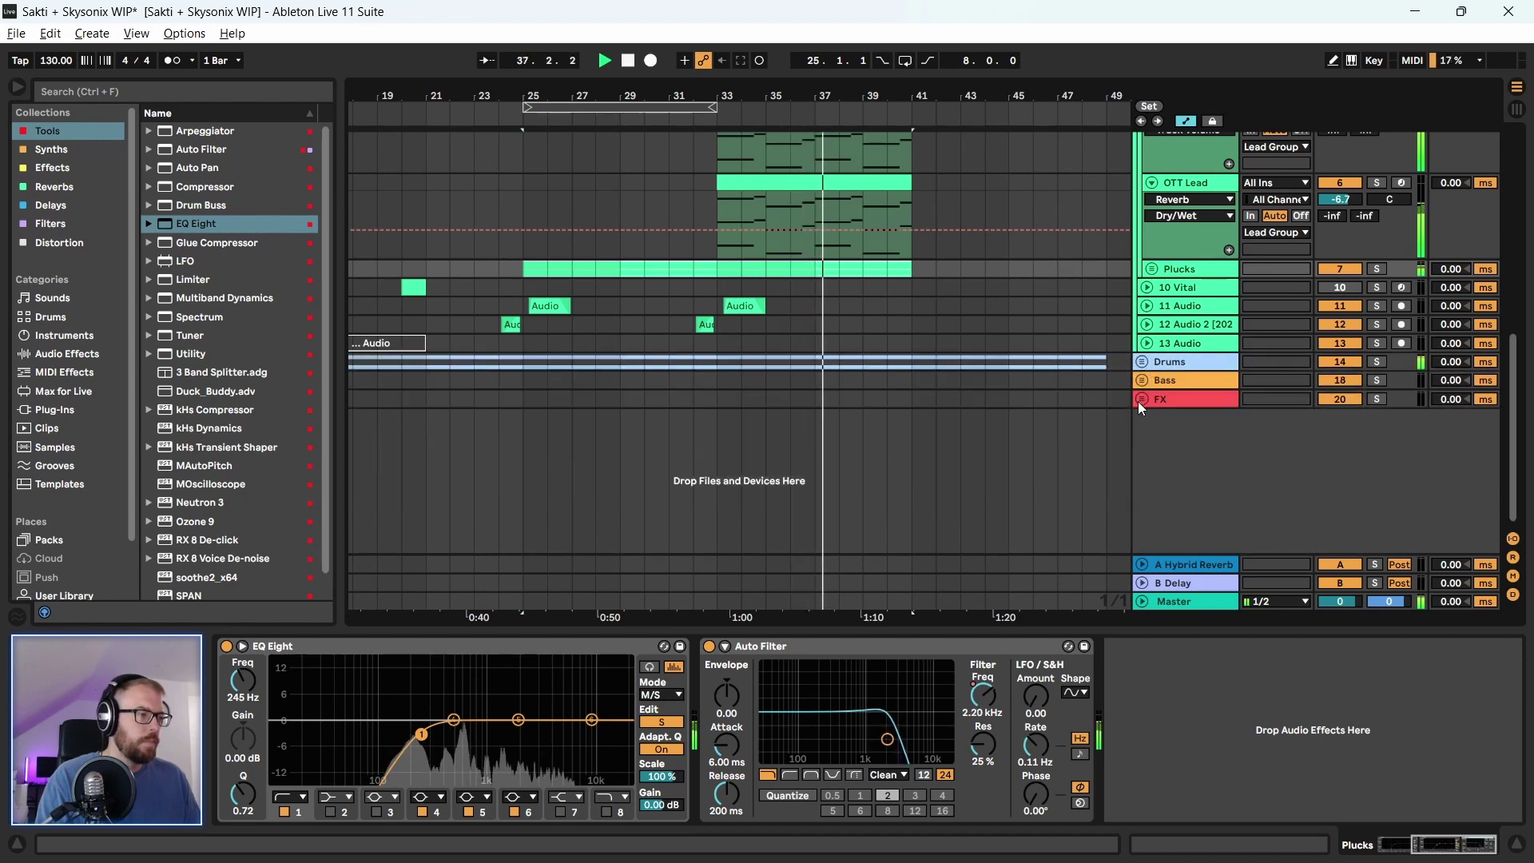
key(space)
scroll(1138, 402, up, 5)
ctrl+scroll(860, 353, down, 3)
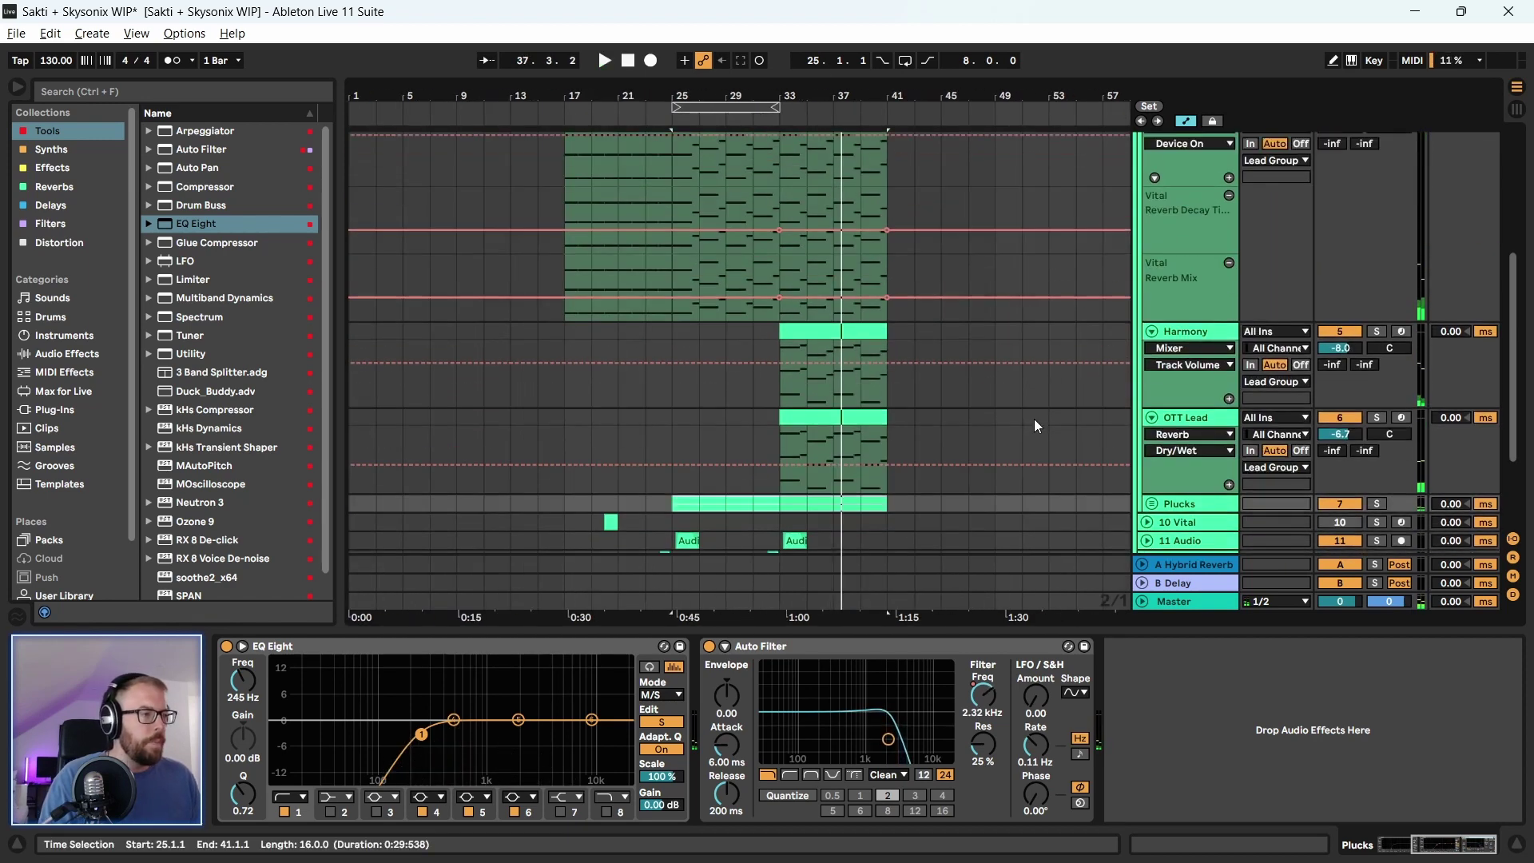
key(a)
scroll(833, 321, down, 2)
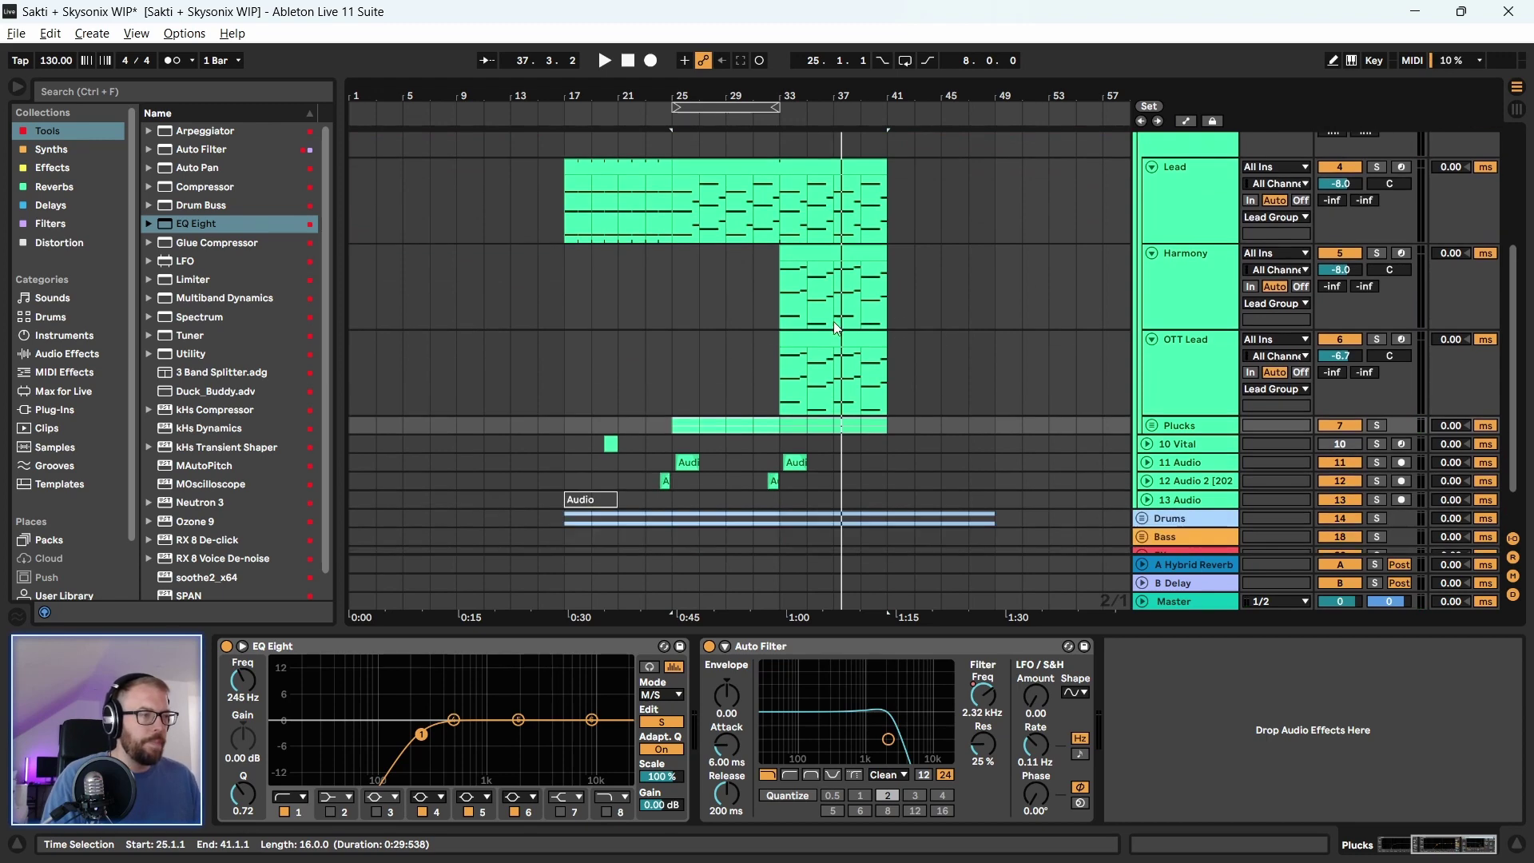
Move the Harmony clip to bar 49 and place the OTT Lead track above the Harmony track
click(970, 308)
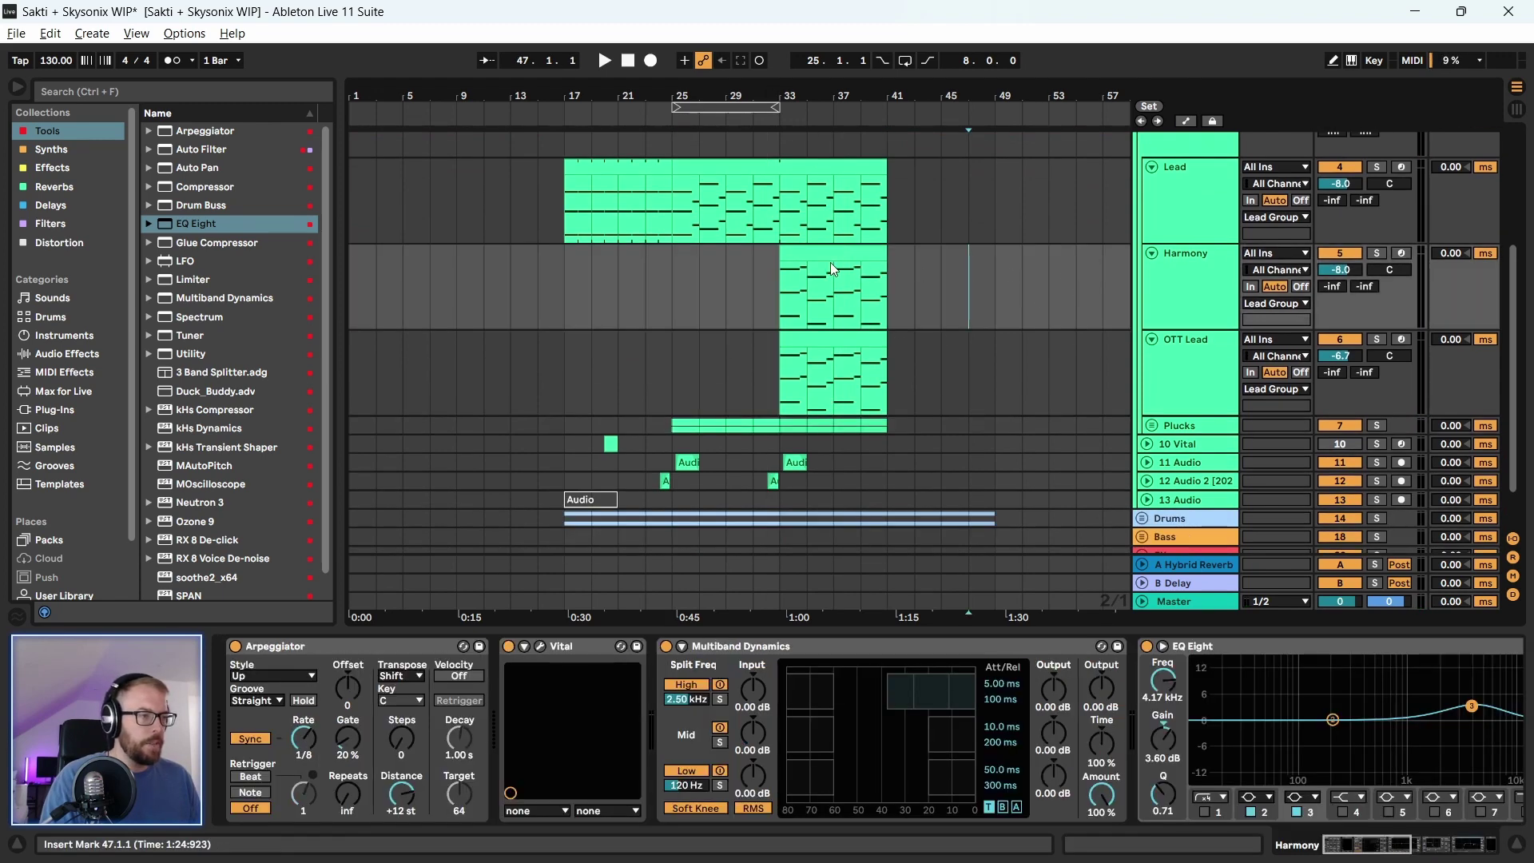
drag(831, 262, 1052, 267)
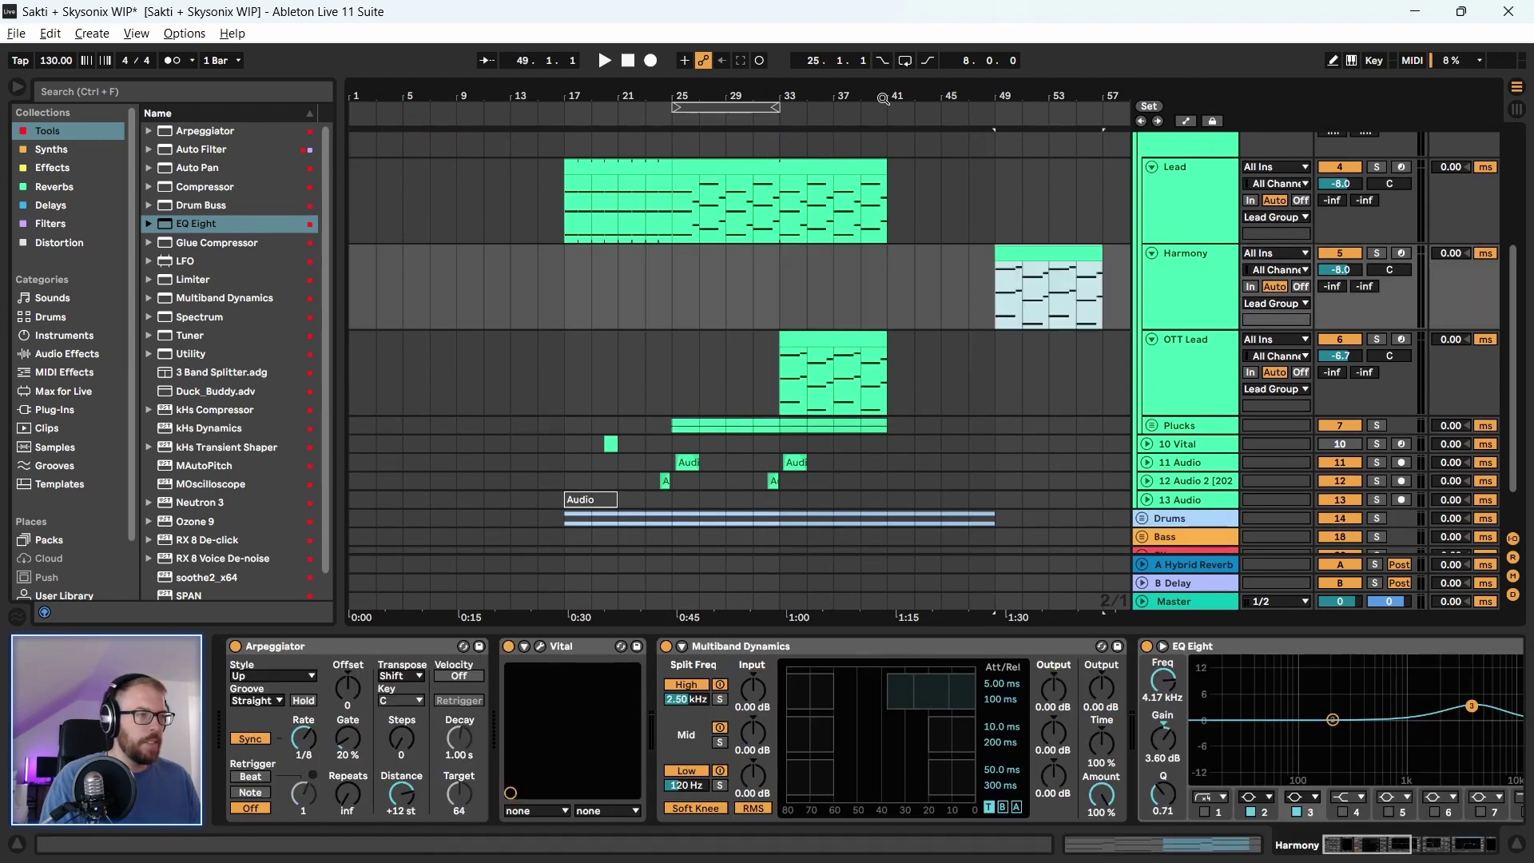
key(minus)
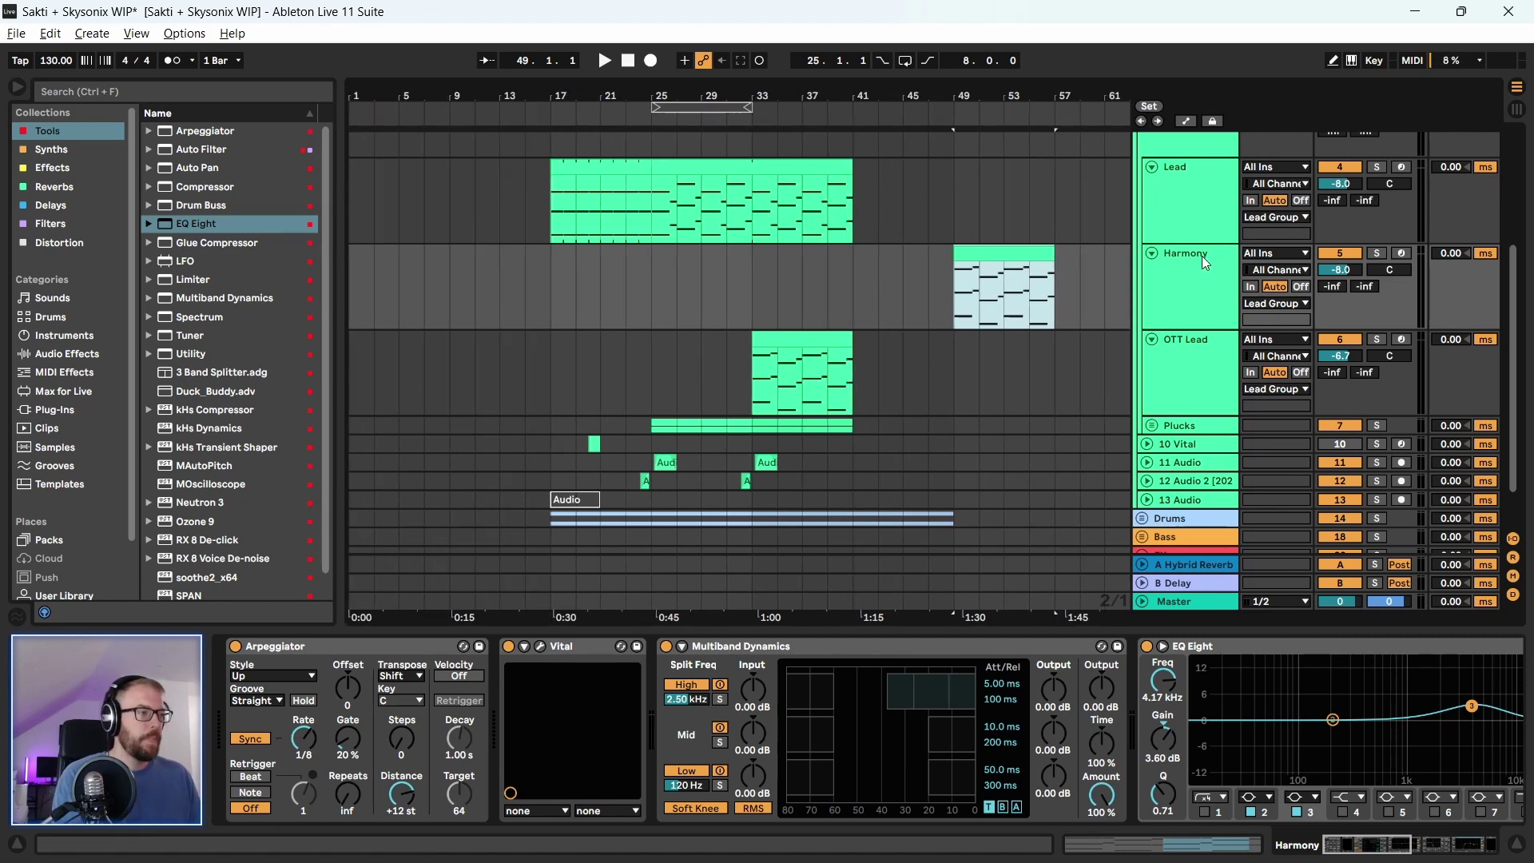
drag(1191, 344, 1186, 260)
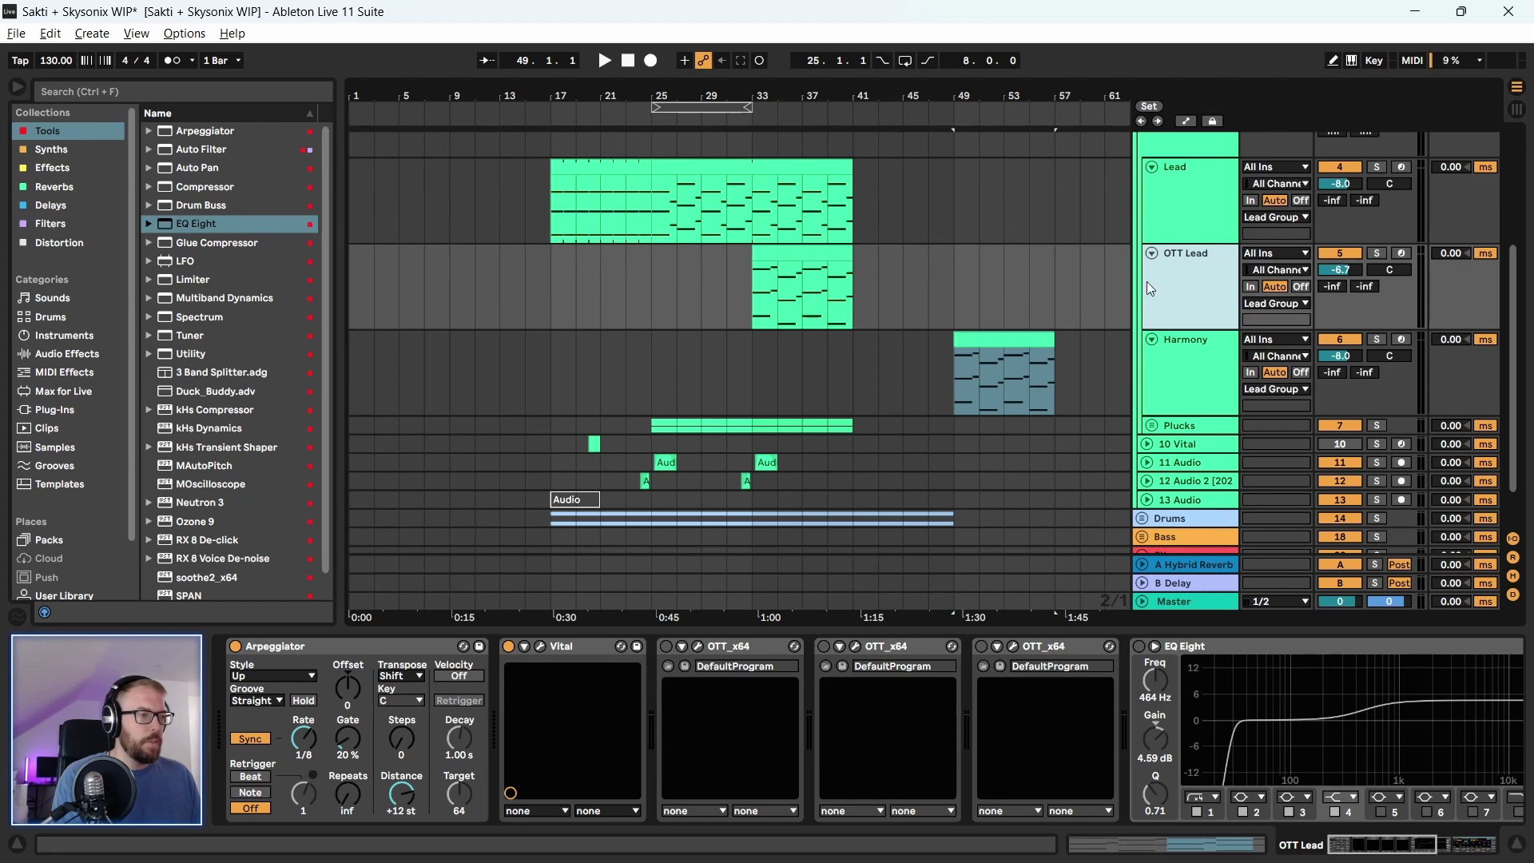
Play the arrangement from bar 17 to hear it without the Harmony part
click(752, 372)
key(space)
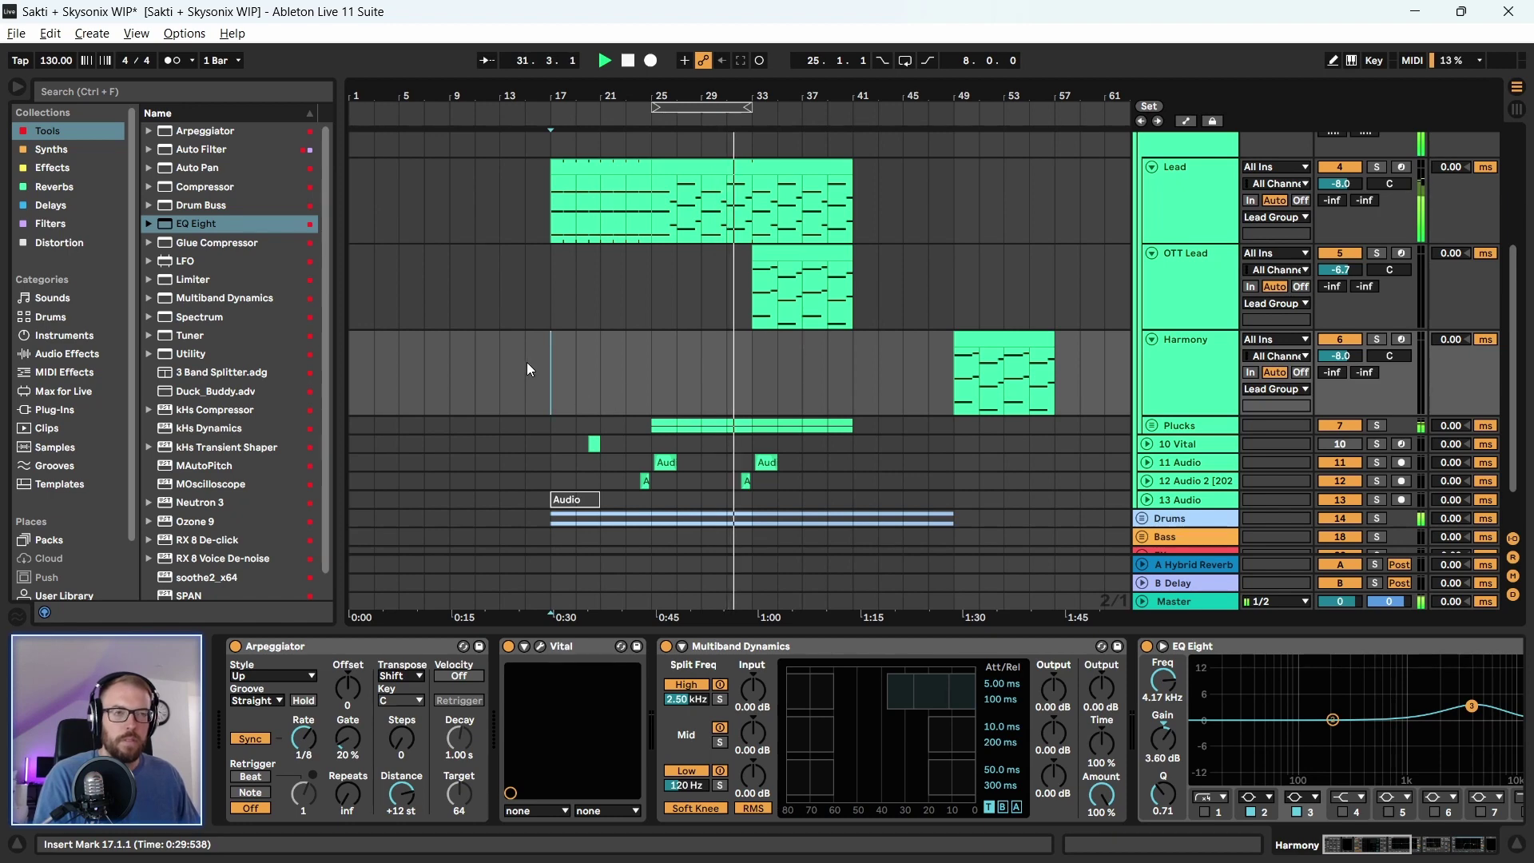
key(space)
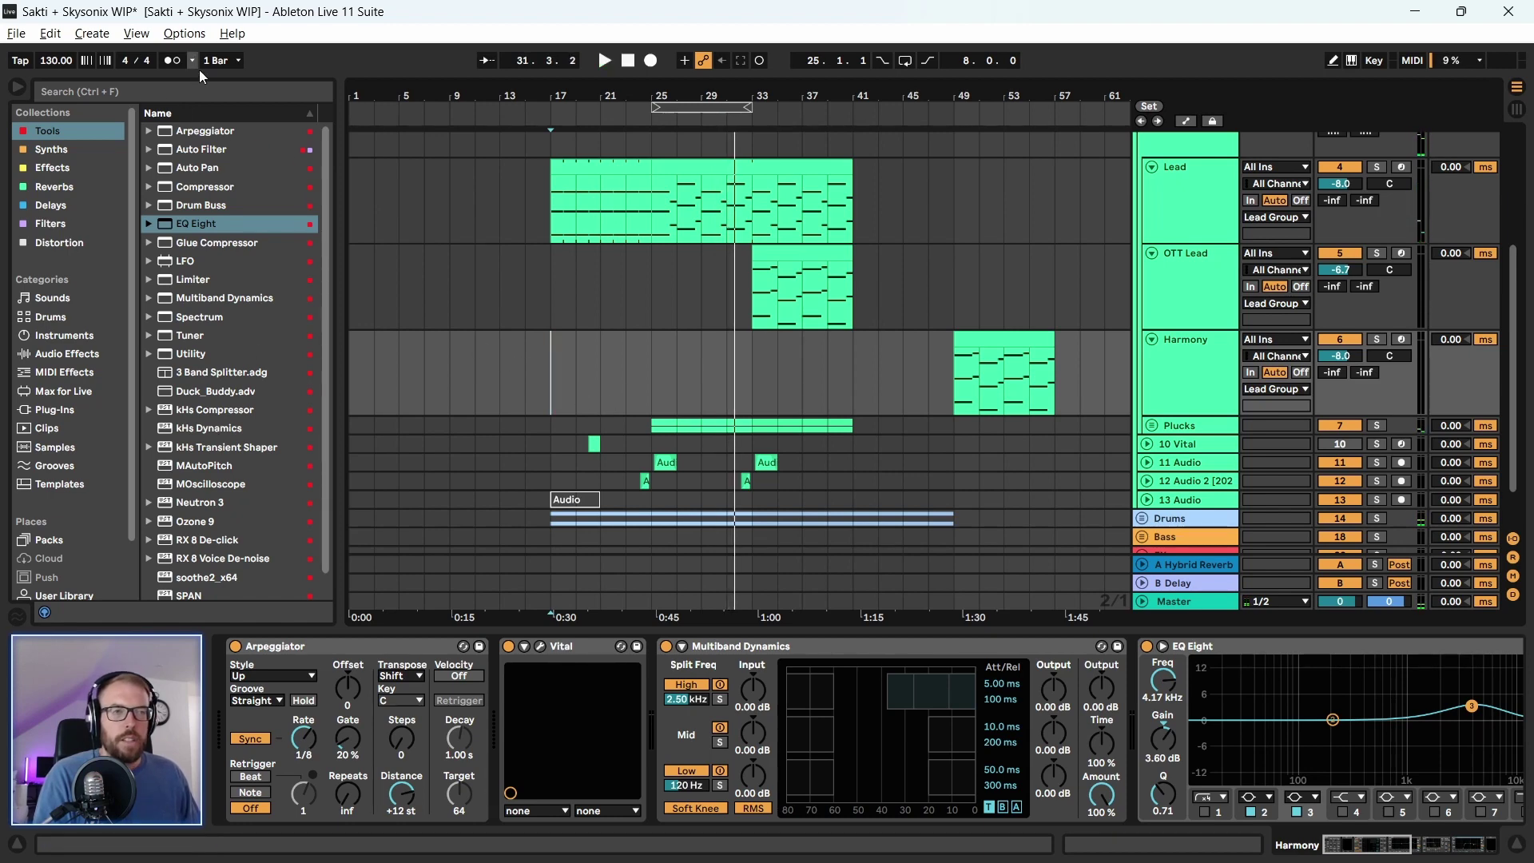
Insert a new MIDI track below the 11 Audio track in the melodic group
scroll(1211, 254, up, 1)
scroll(1183, 414, down, 3)
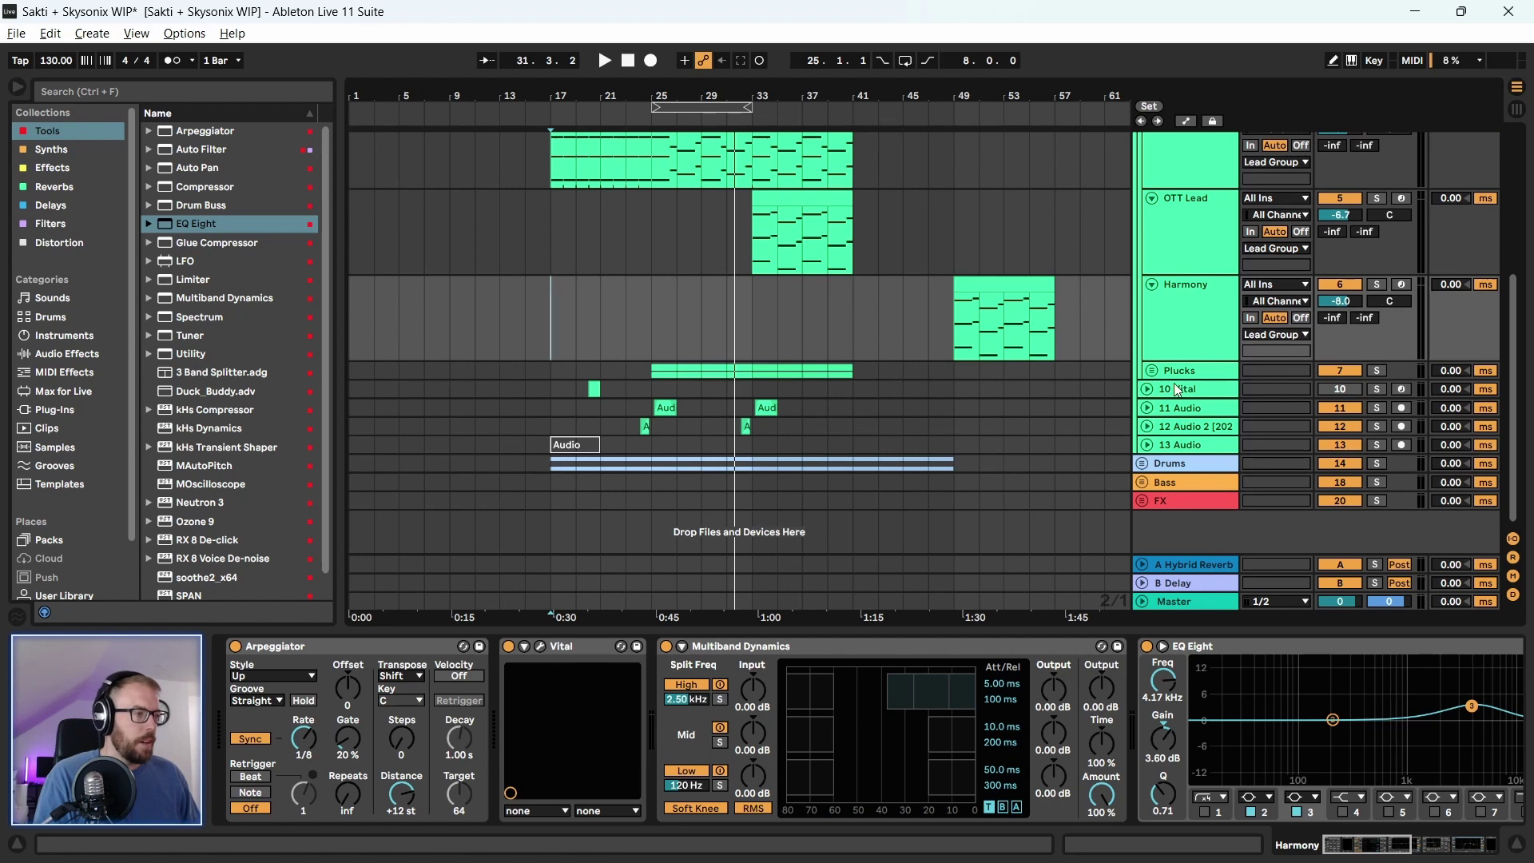
click(1174, 387)
key(ctrl+t)
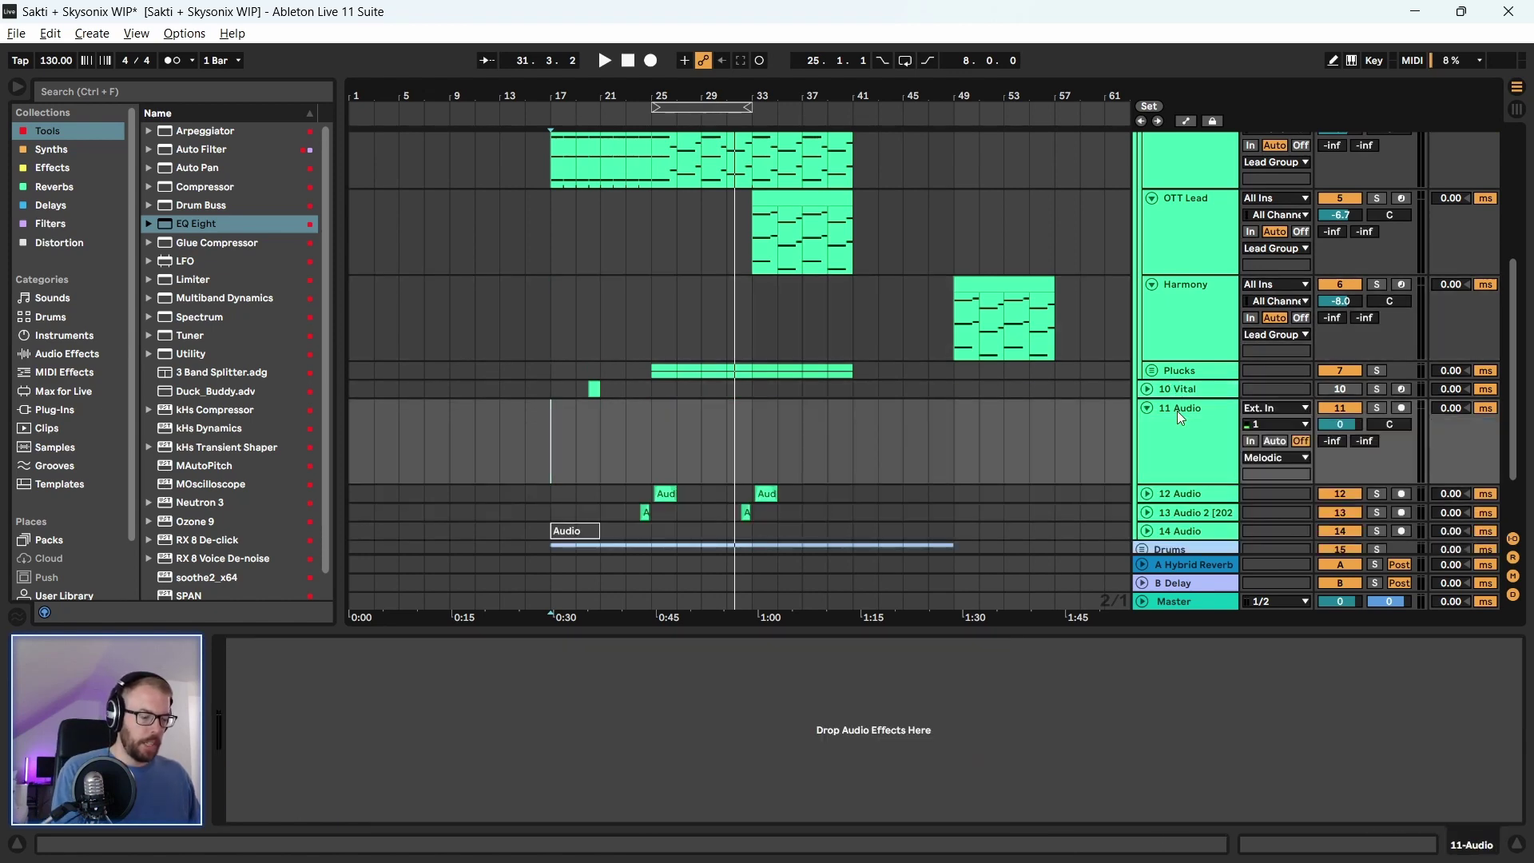
key(Delete)
key(ctrl+shift+t)
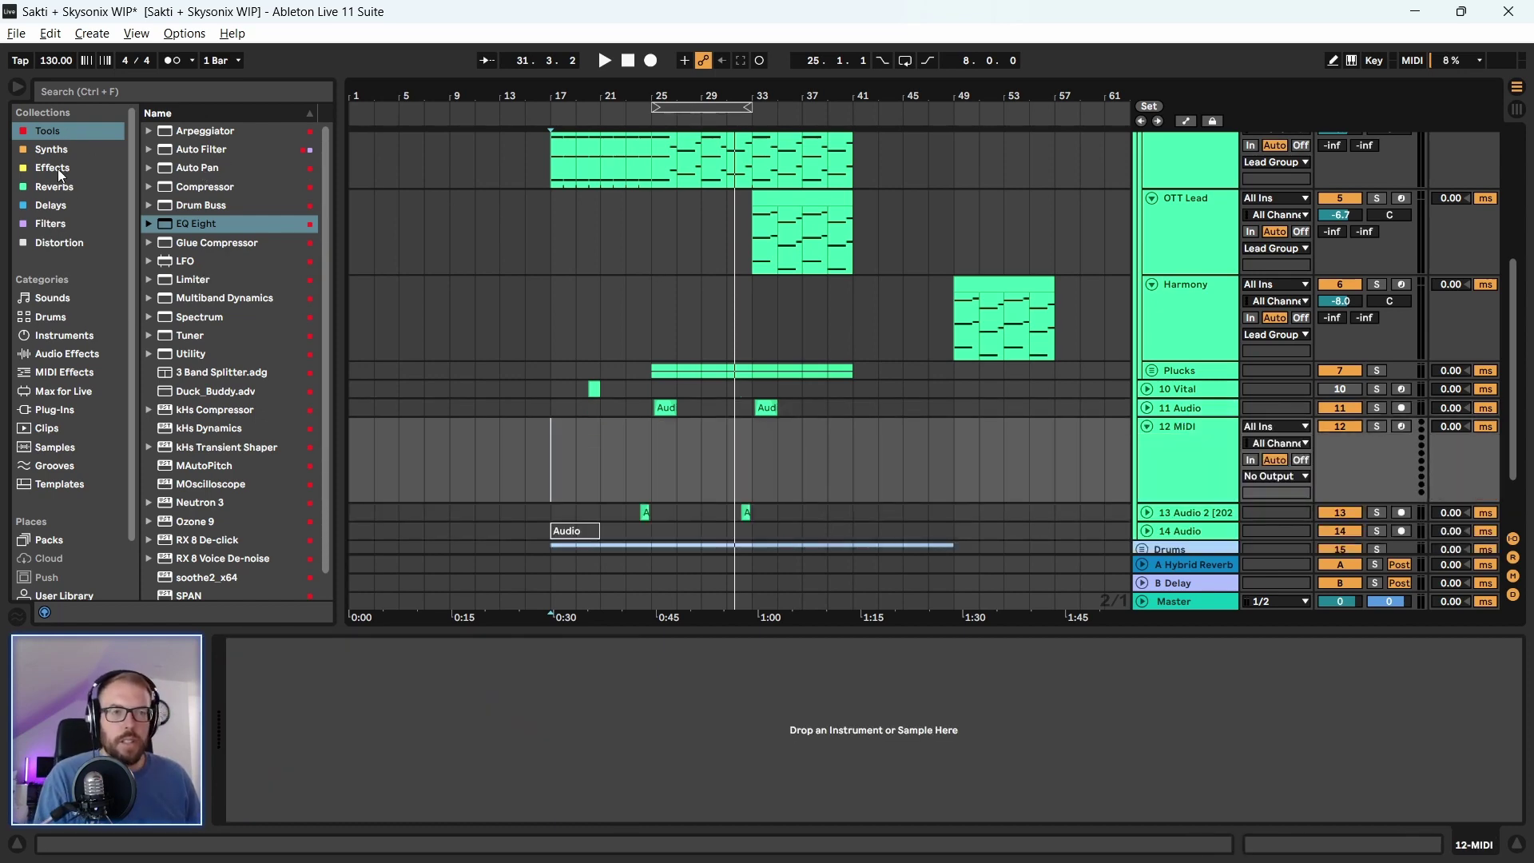
Load the Operator synth from the Synths collection onto the new MIDI track
click(51, 149)
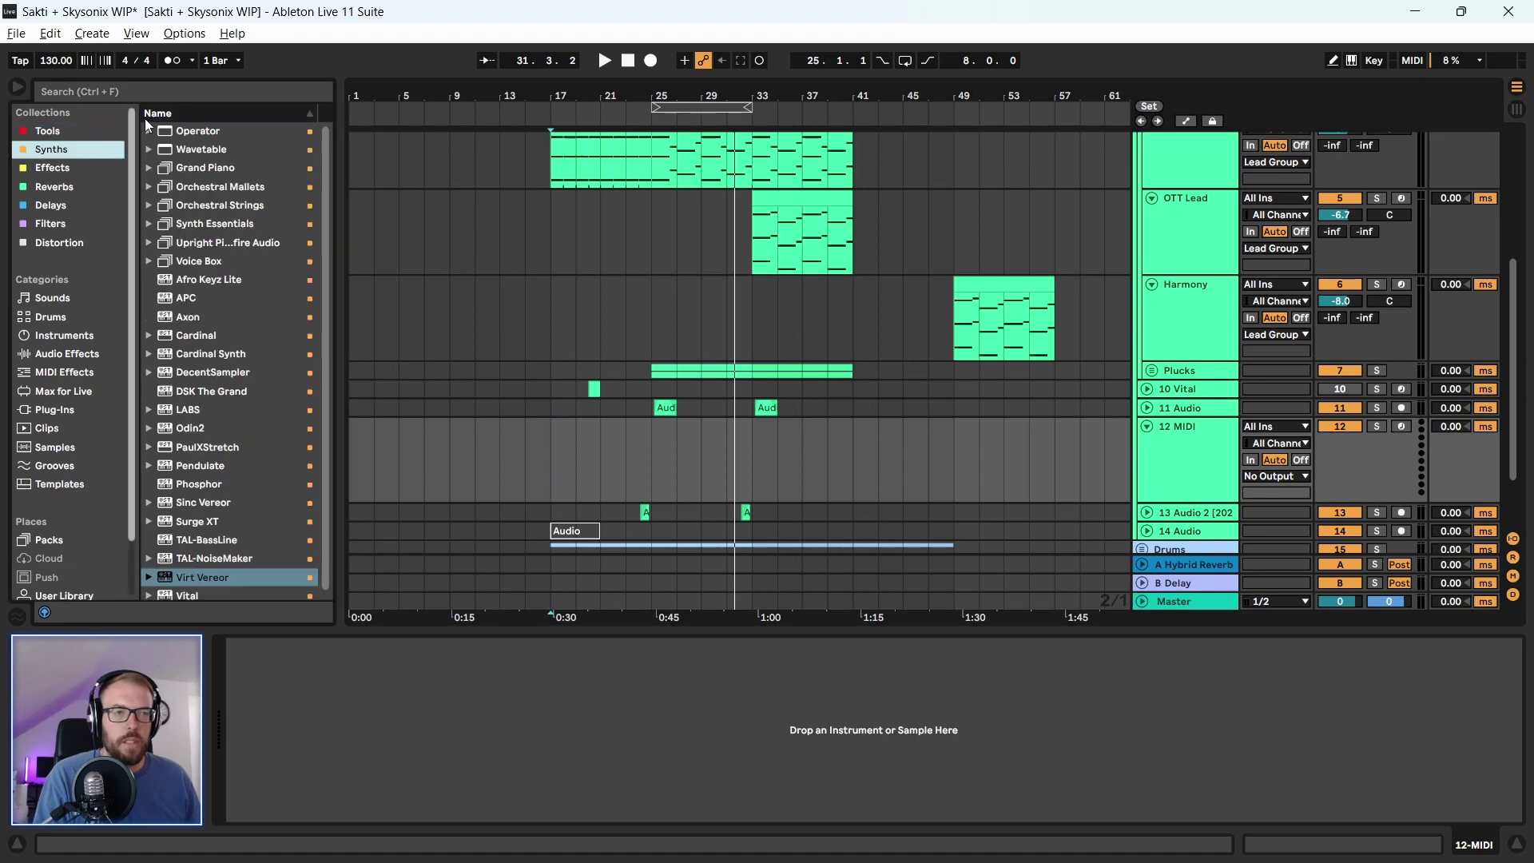
click(205, 130)
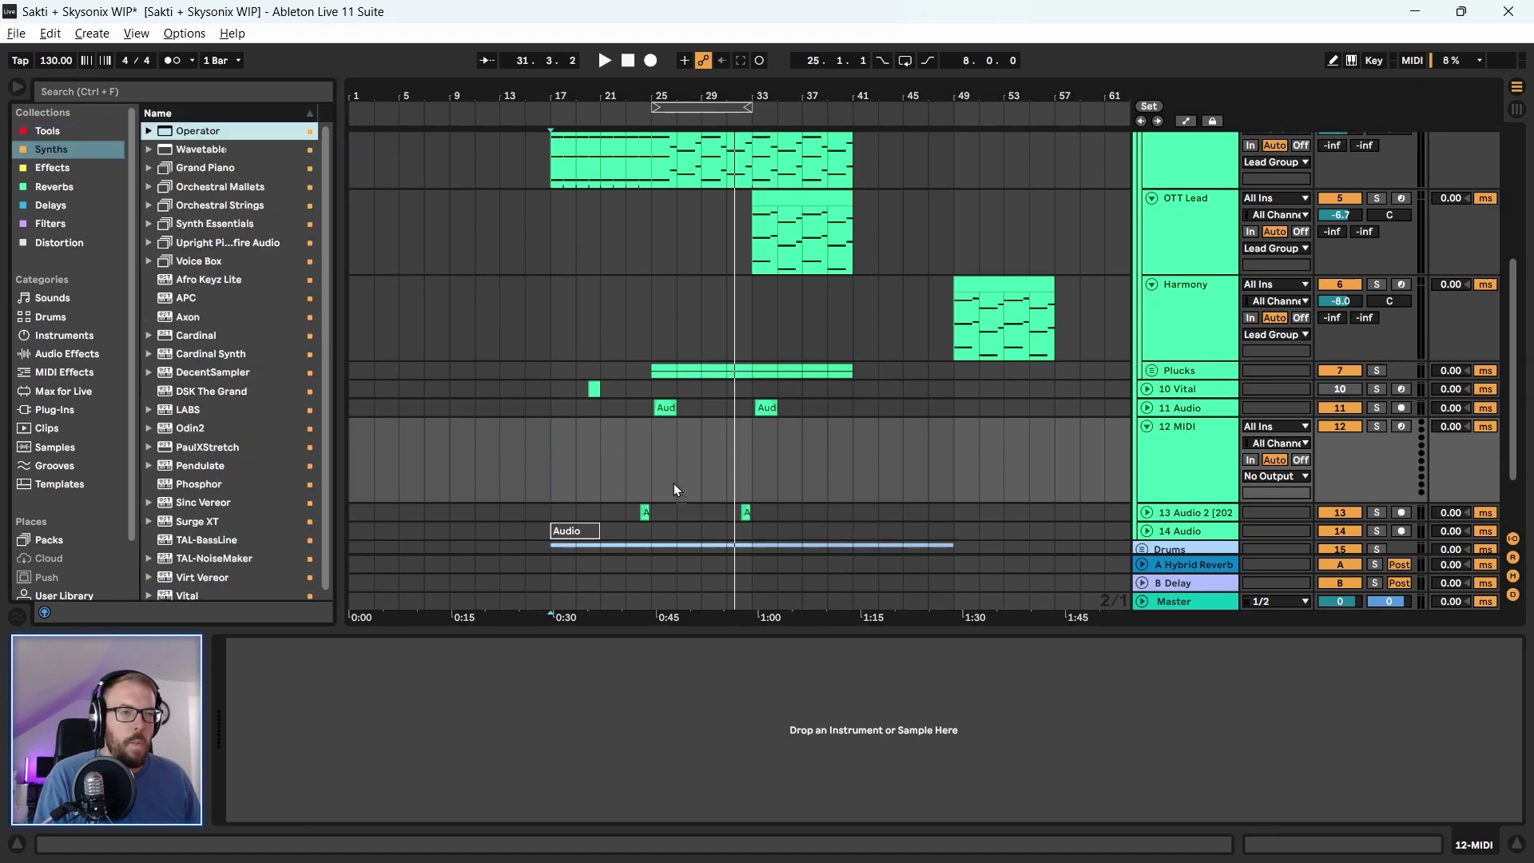
key(Return)
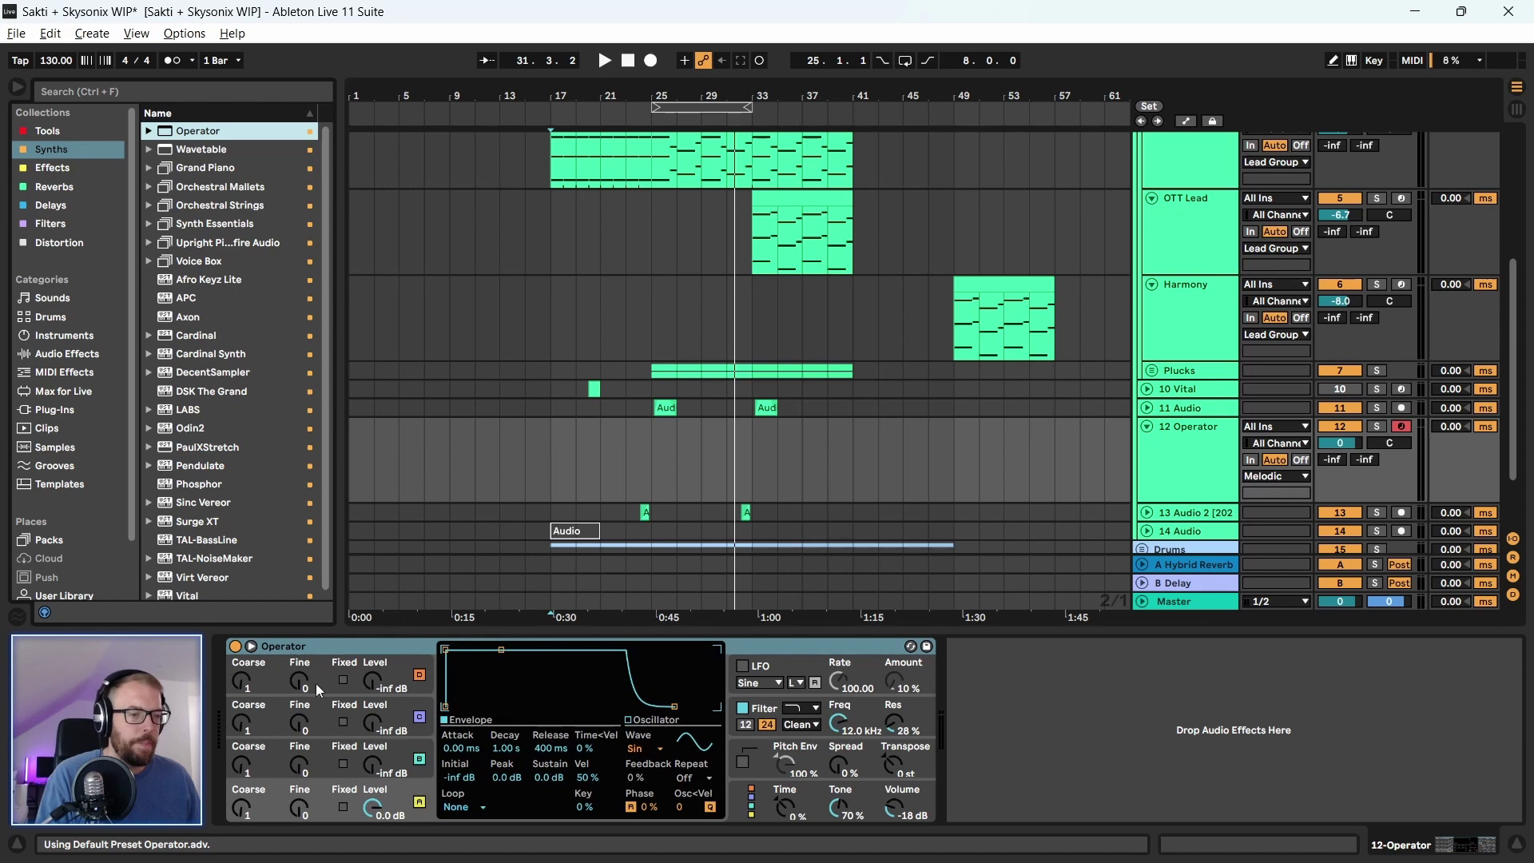
Shape a plucky Operator sound with oscillator A's decay at 193 ms and oscillator B at coarse 7 and -31 dB
drag(501, 653, 482, 708)
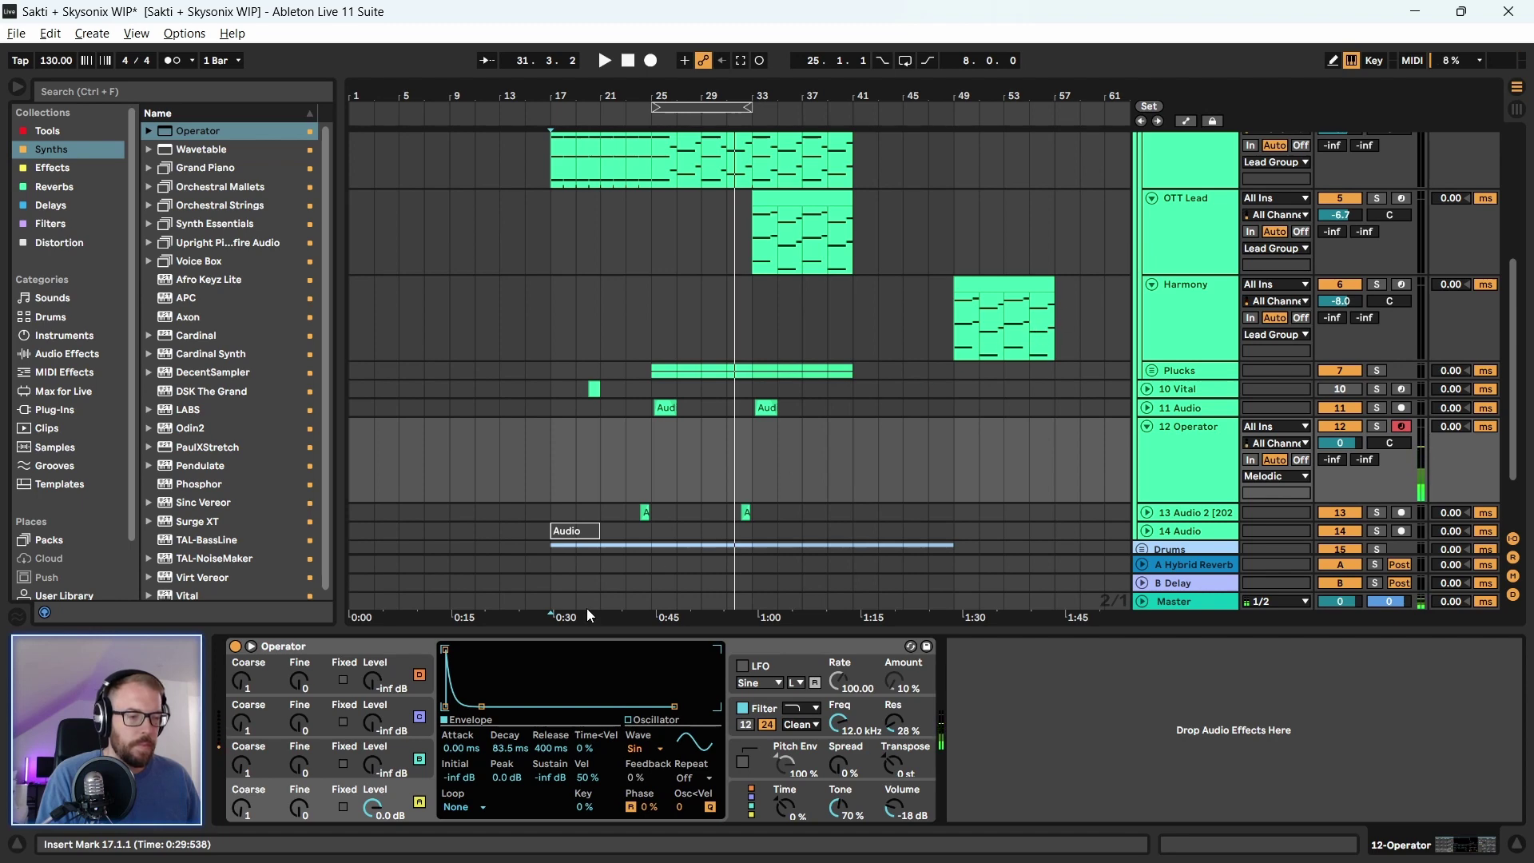
drag(480, 708, 487, 707)
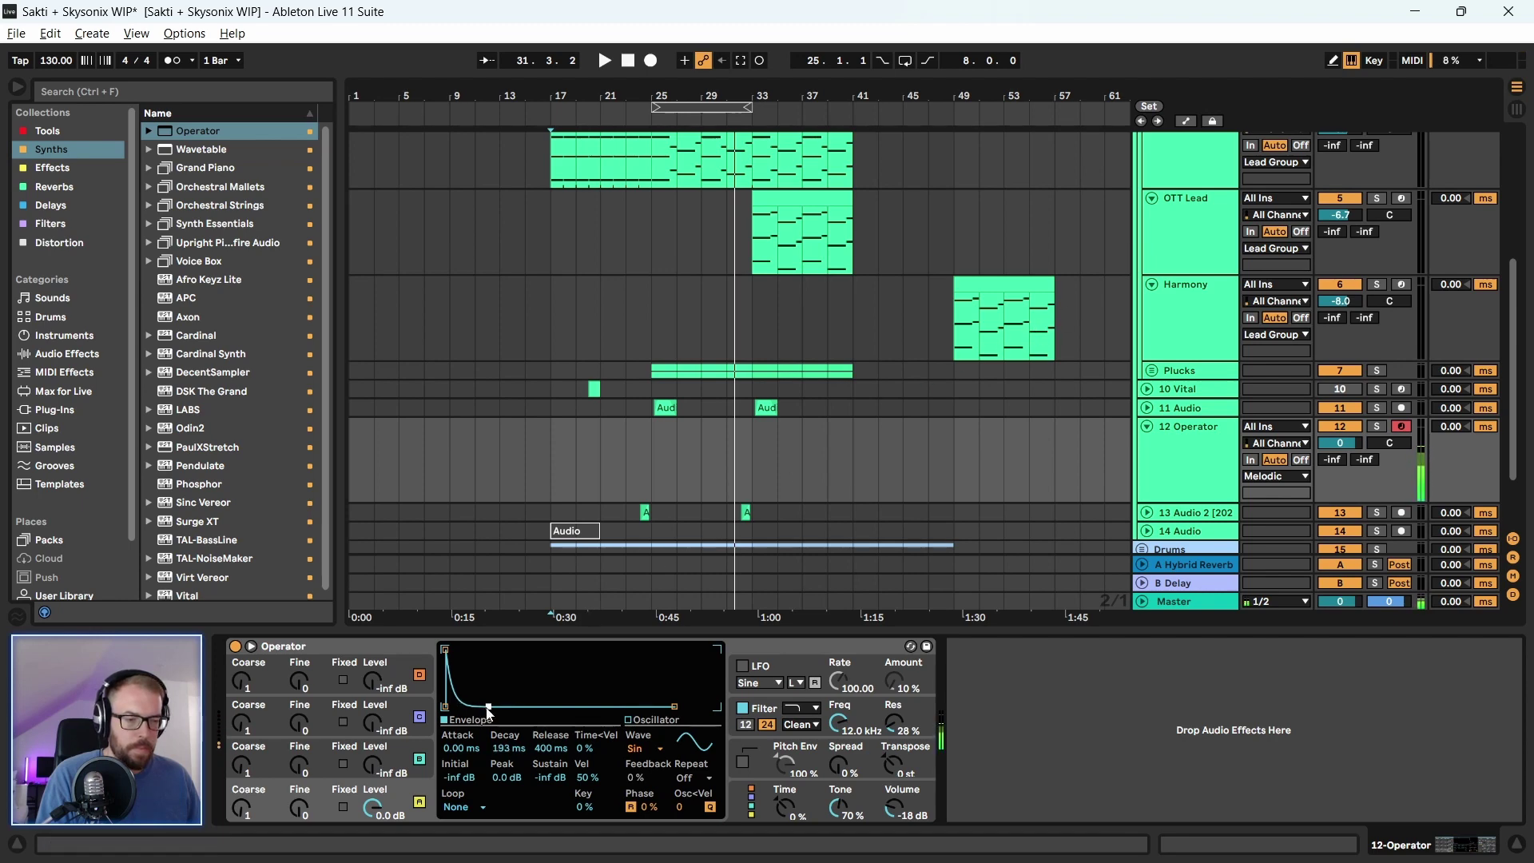
drag(371, 767, 370, 756)
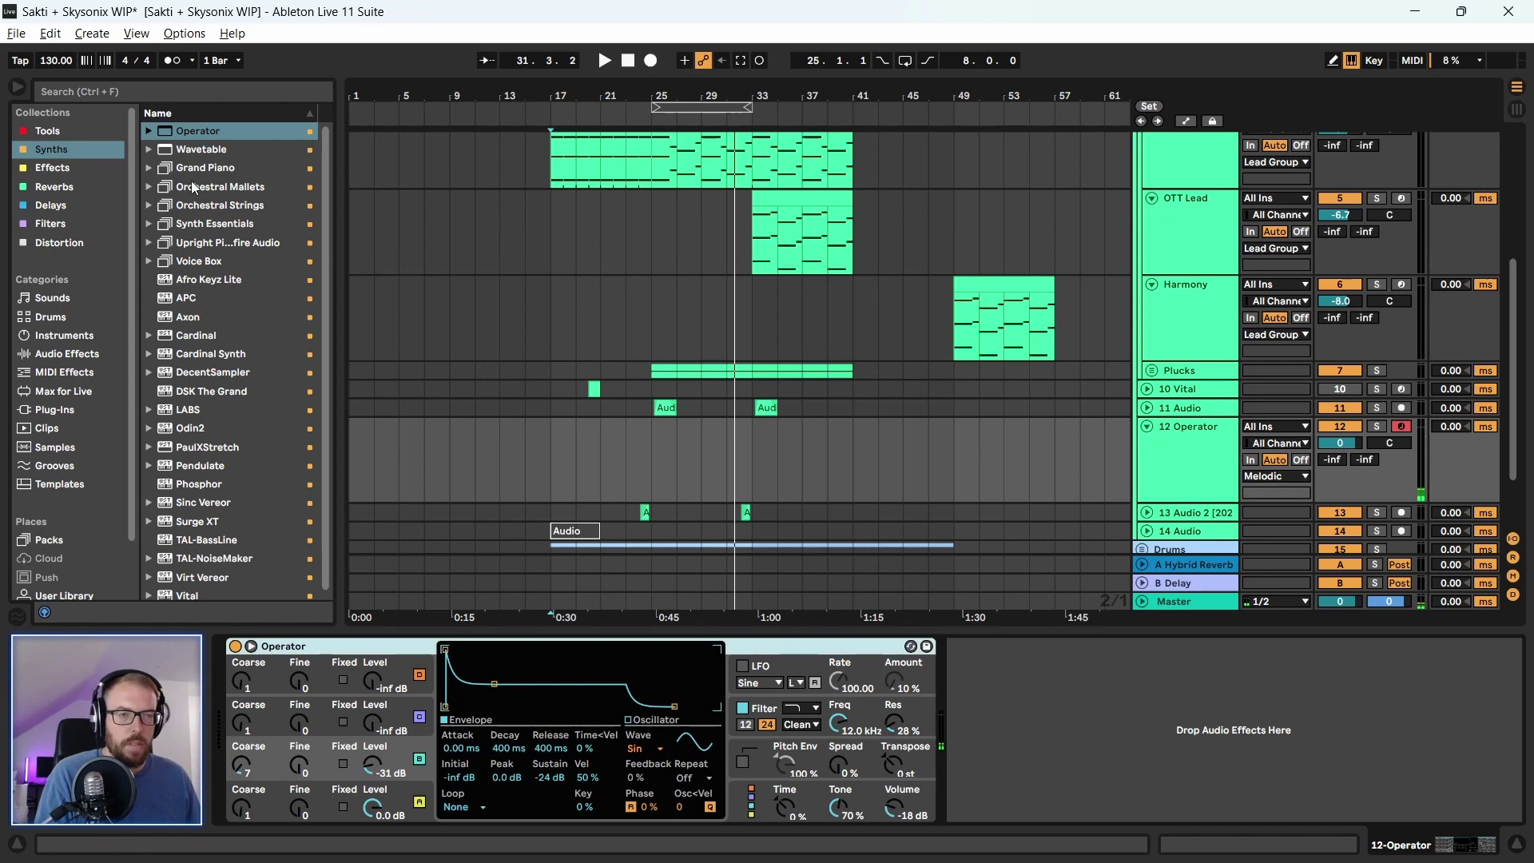
Find ValhallaSupermassive in the Reverbs collection and add it after Operator
click(111, 88)
text(rever)
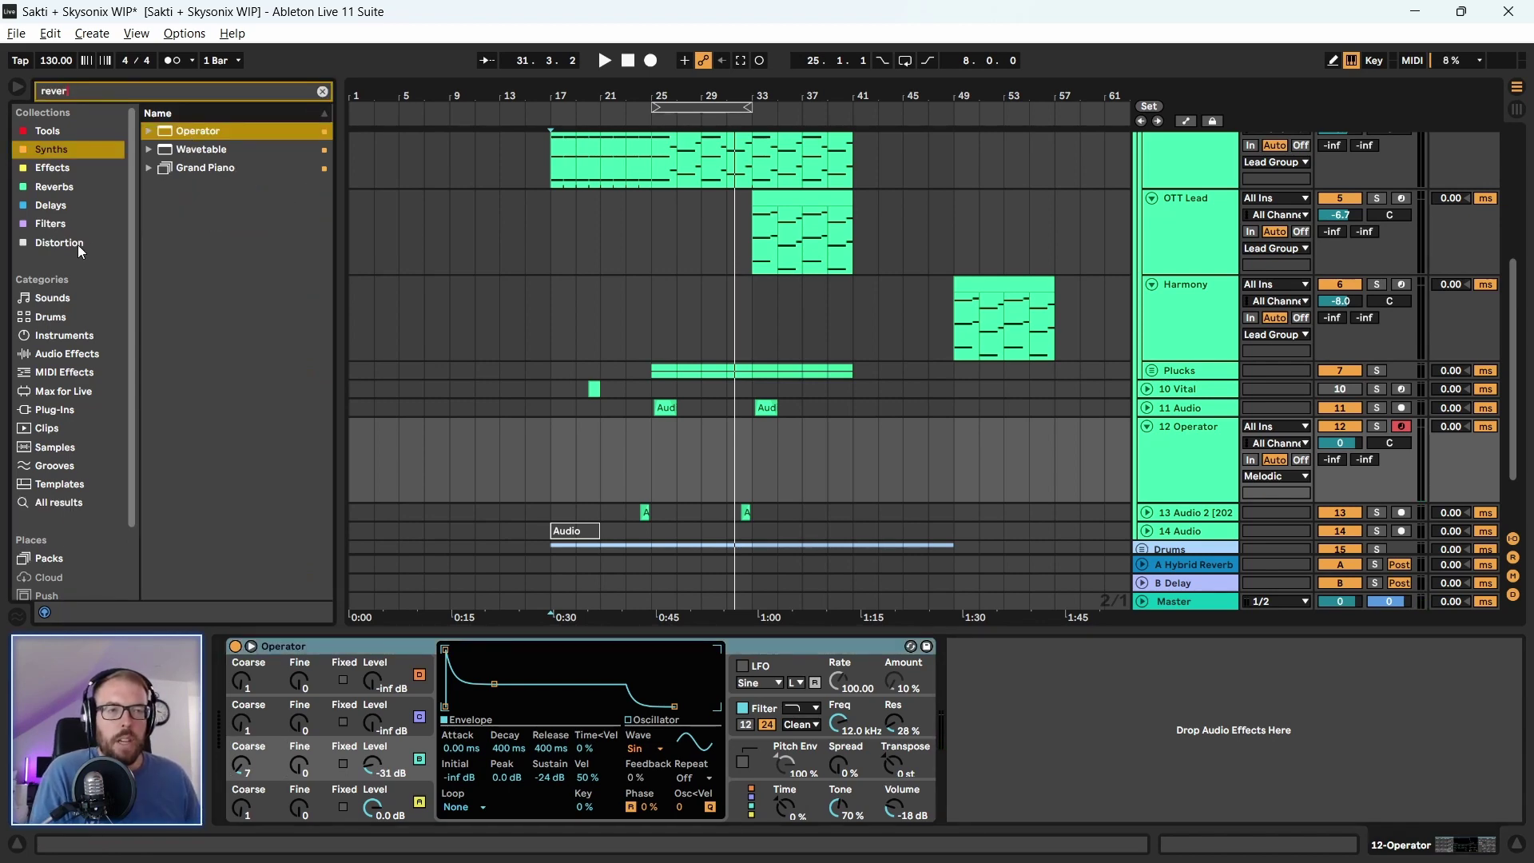
click(65, 501)
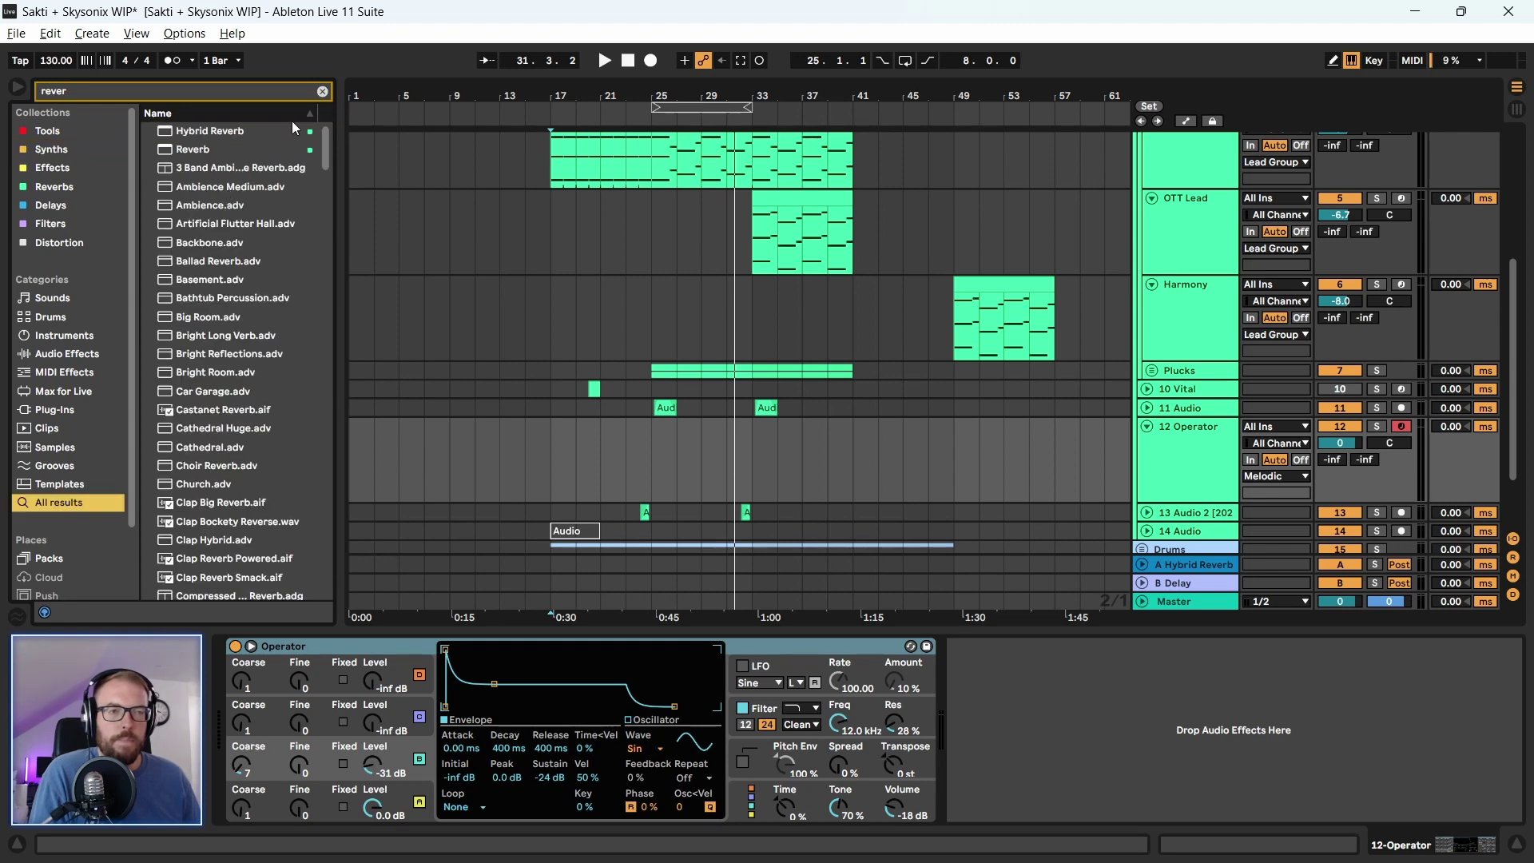
click(73, 168)
click(77, 187)
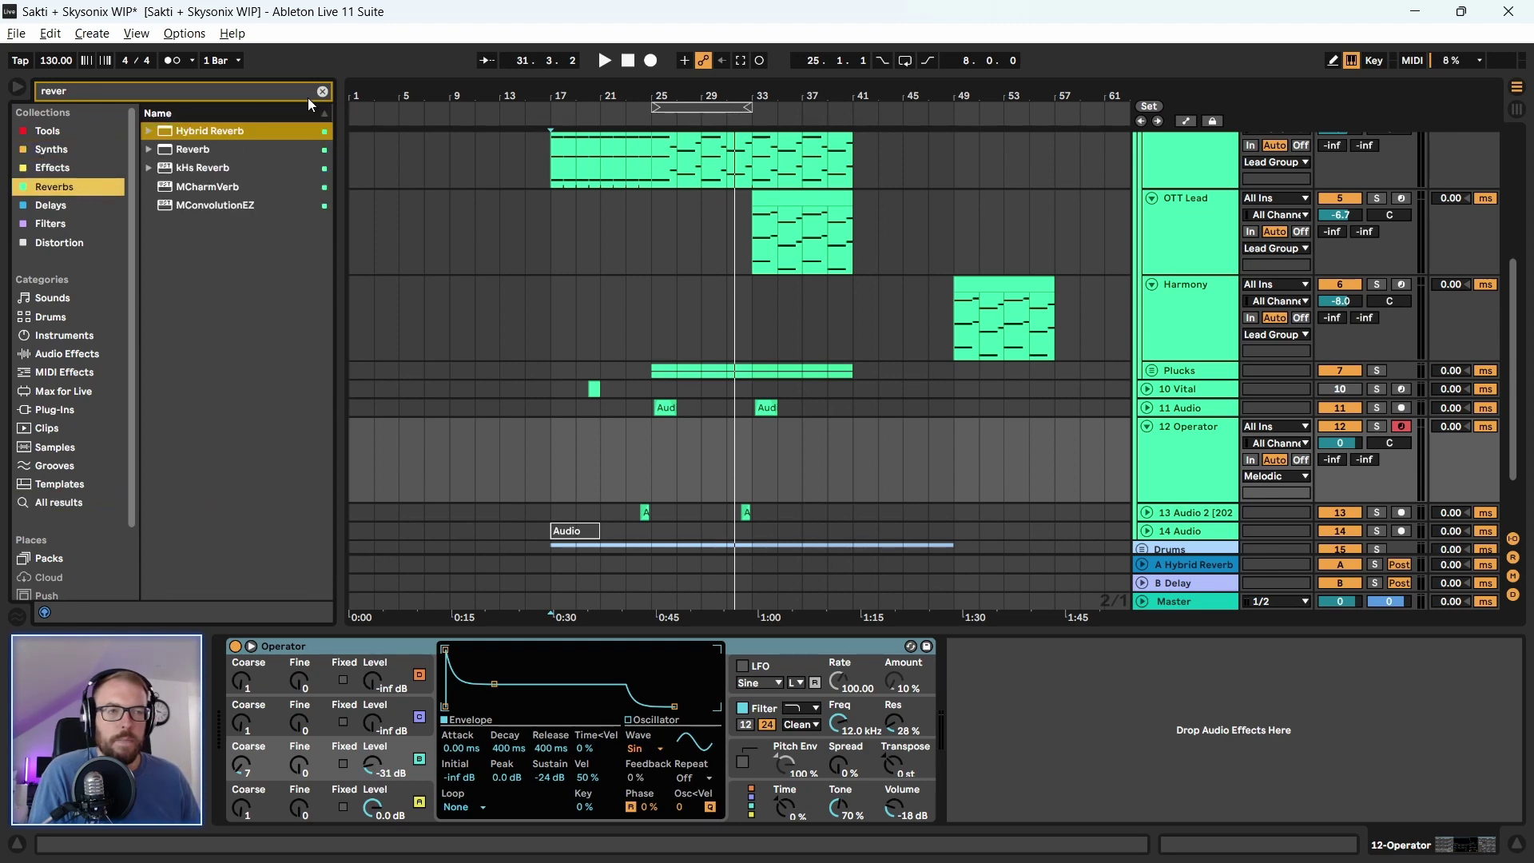
click(322, 92)
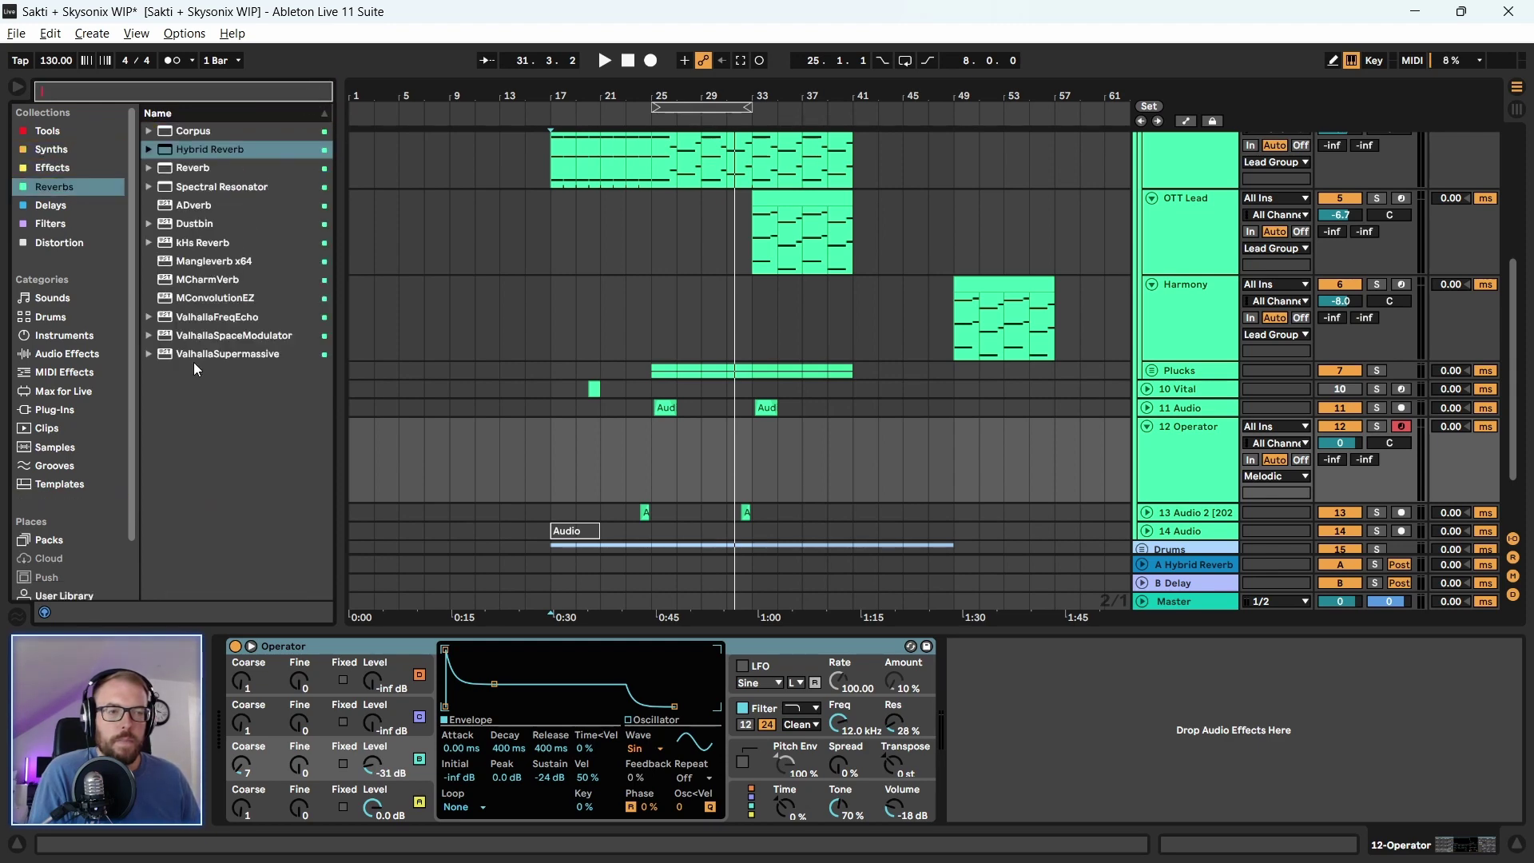
drag(215, 353, 1111, 692)
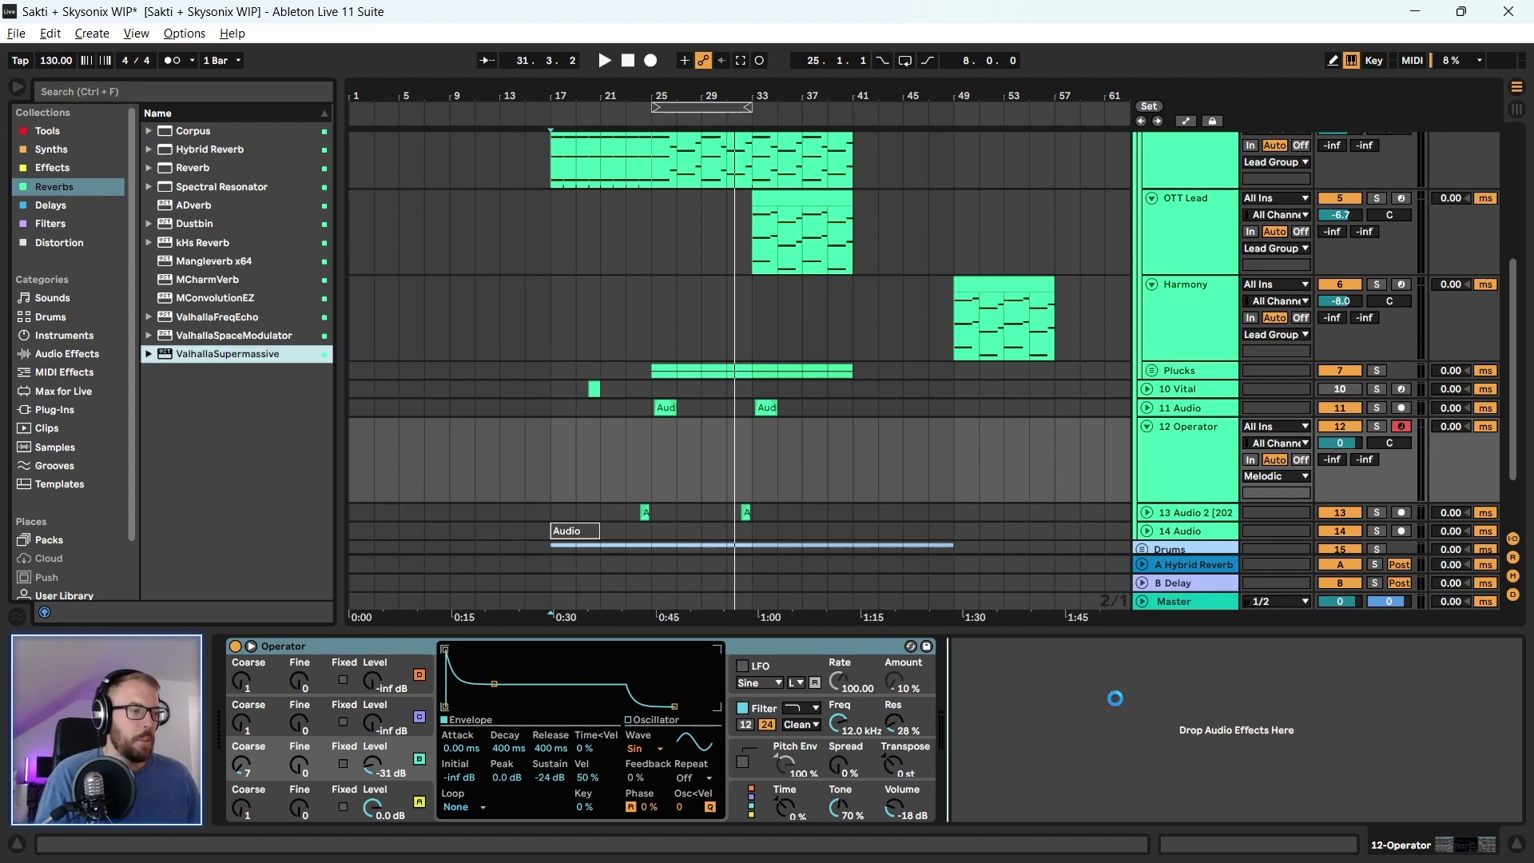
Play from bar 17 with ValhallaSupermassive on the Operator track, and close the plug-in window
drag(314, 329, 289, 169)
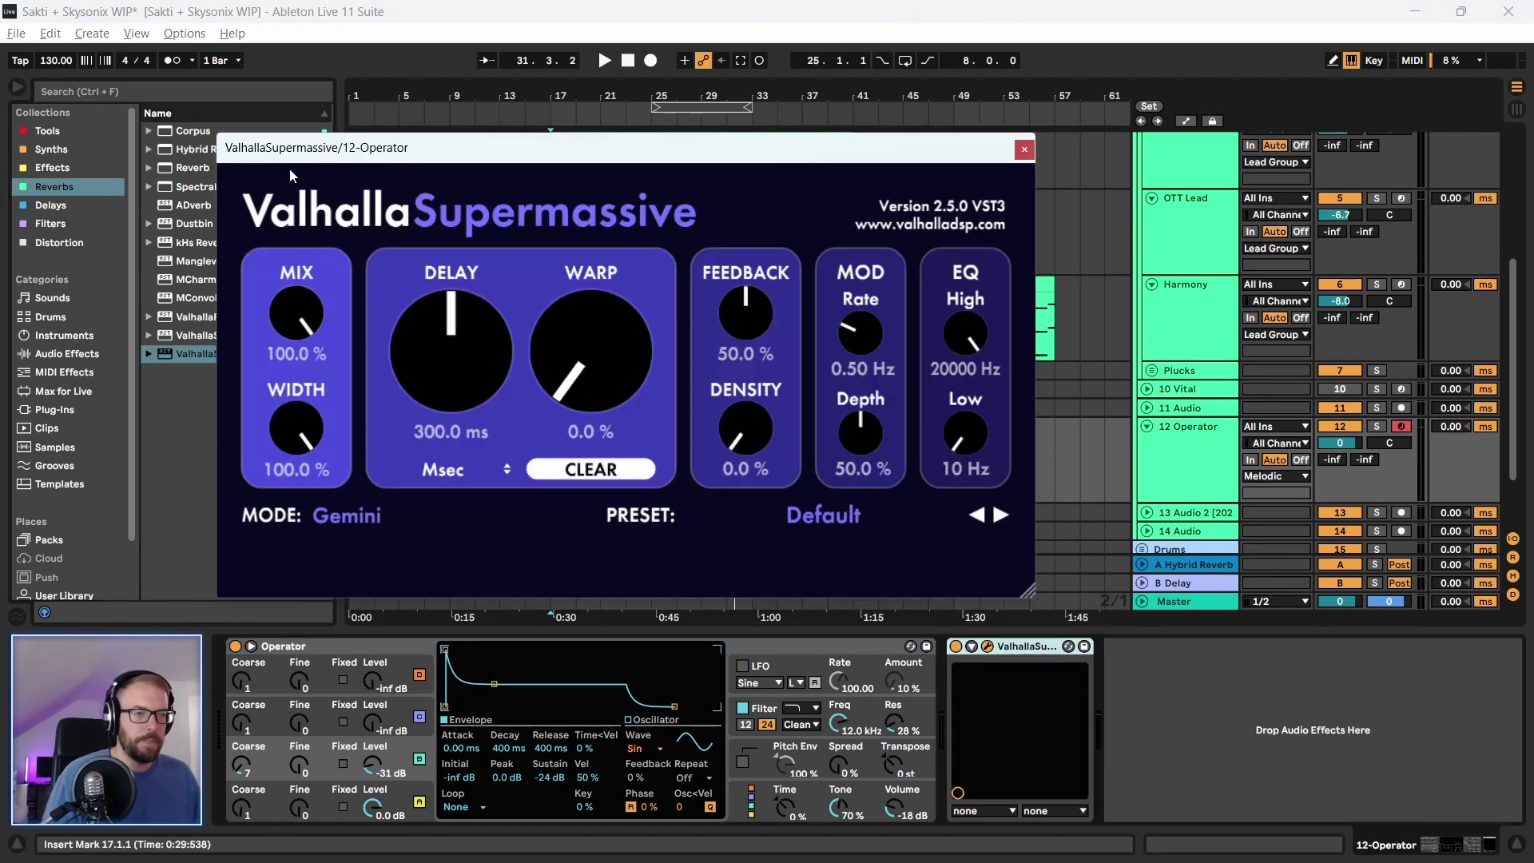
key(space)
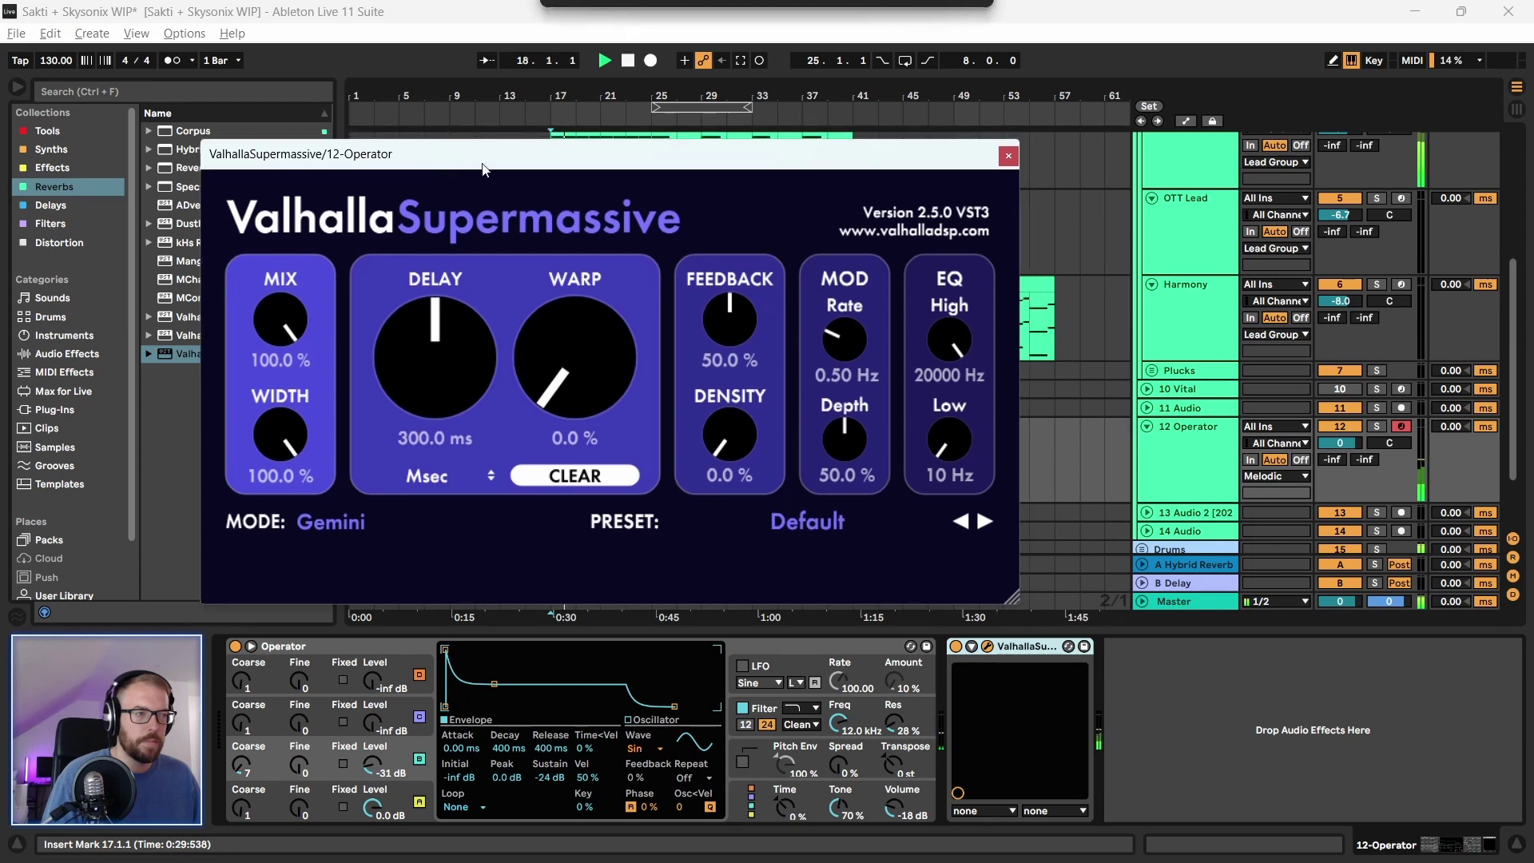
drag(447, 150, 432, 157)
click(1008, 158)
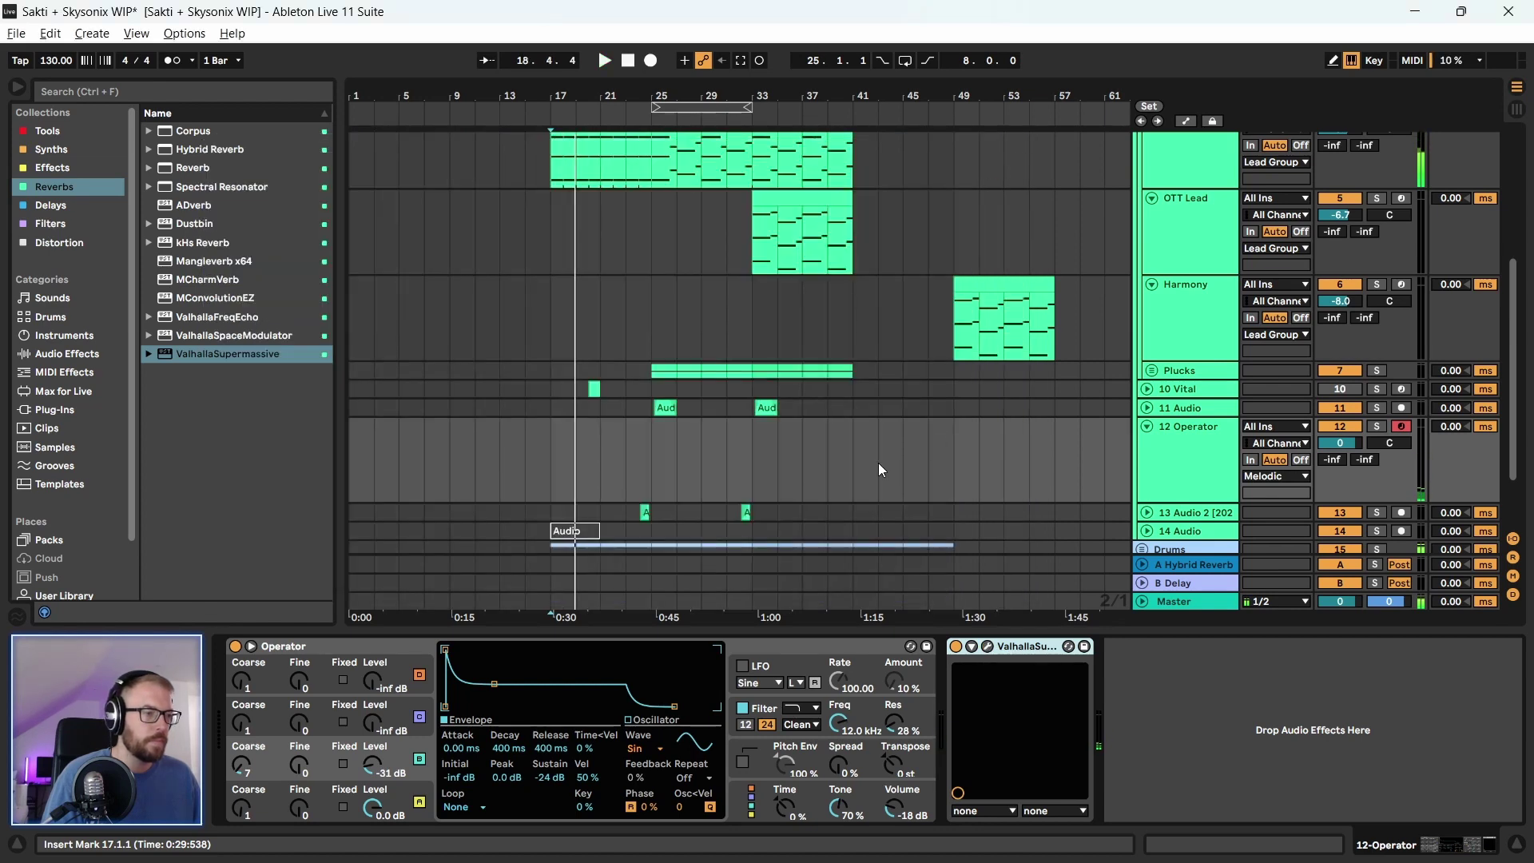
Stop playback and rename the Operator track to Ping
key(space)
click(1203, 435)
key(ctrl+r)
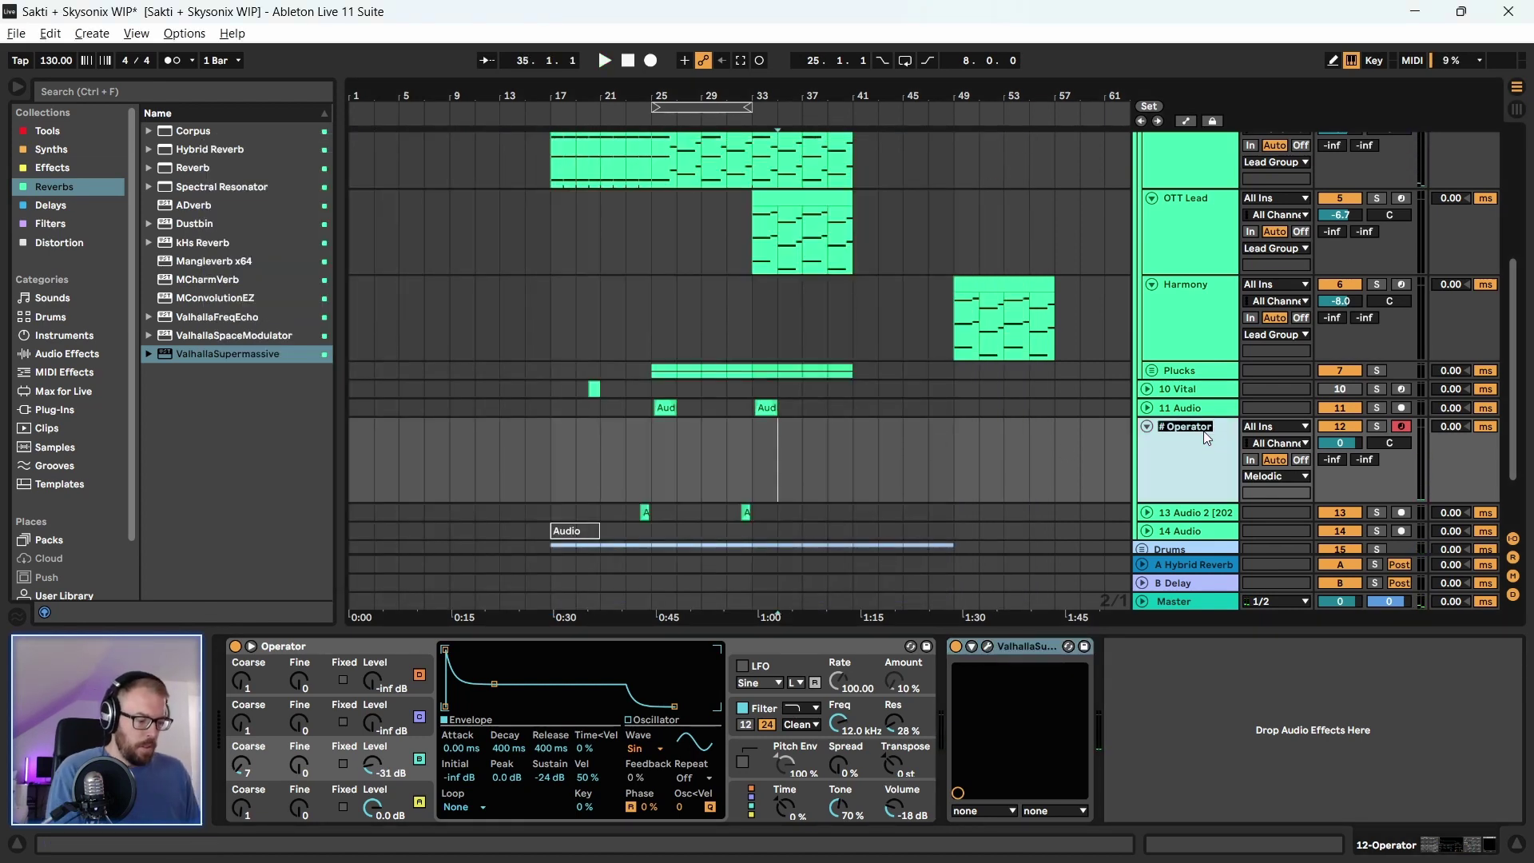
text(Ping)
key(Return)
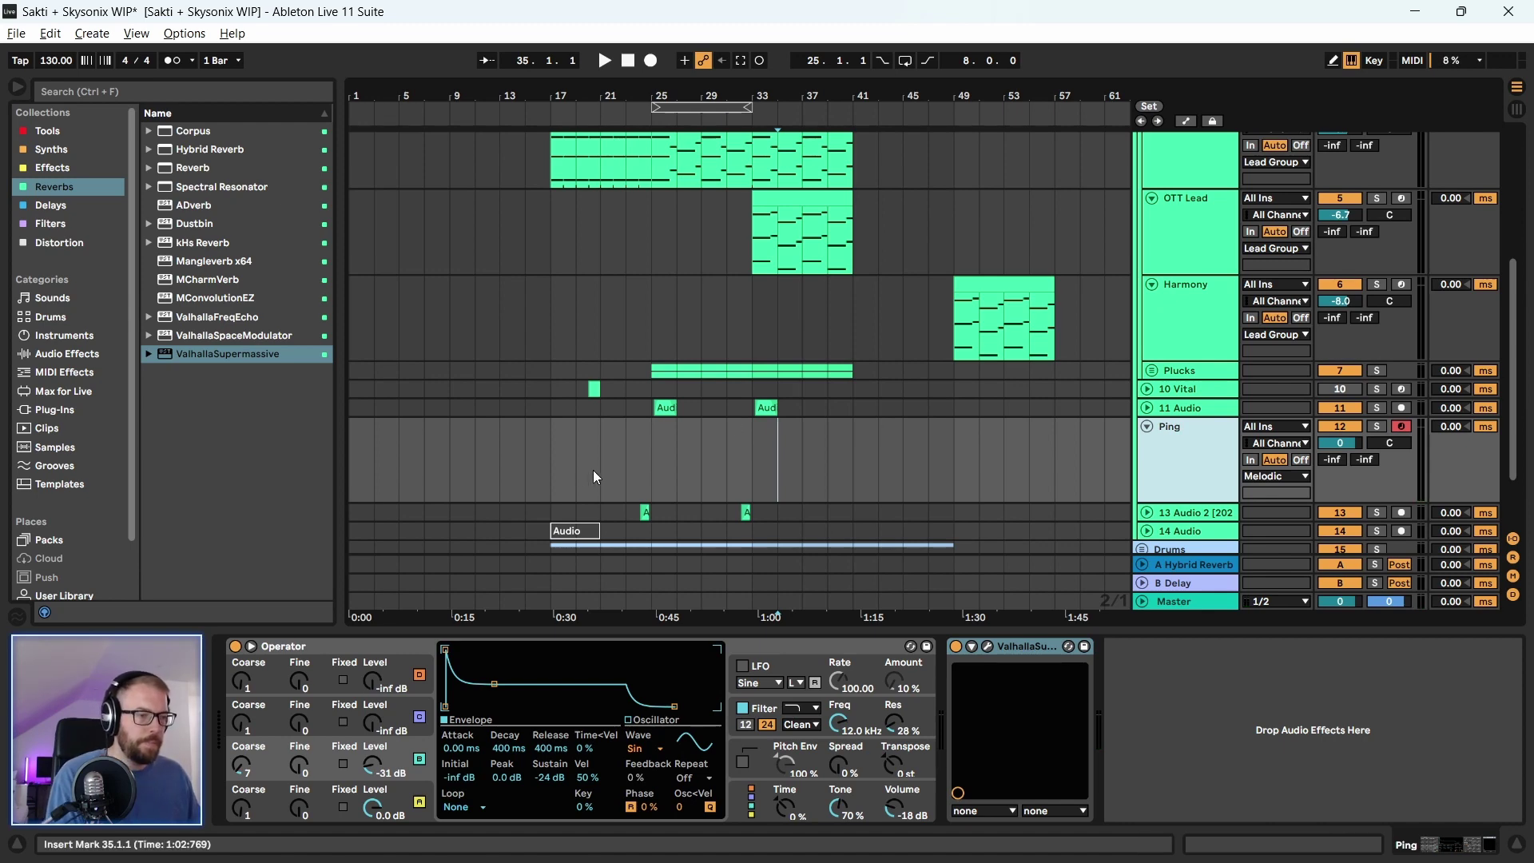
Play the arrangement briefly from bar 19 and stop it
click(573, 476)
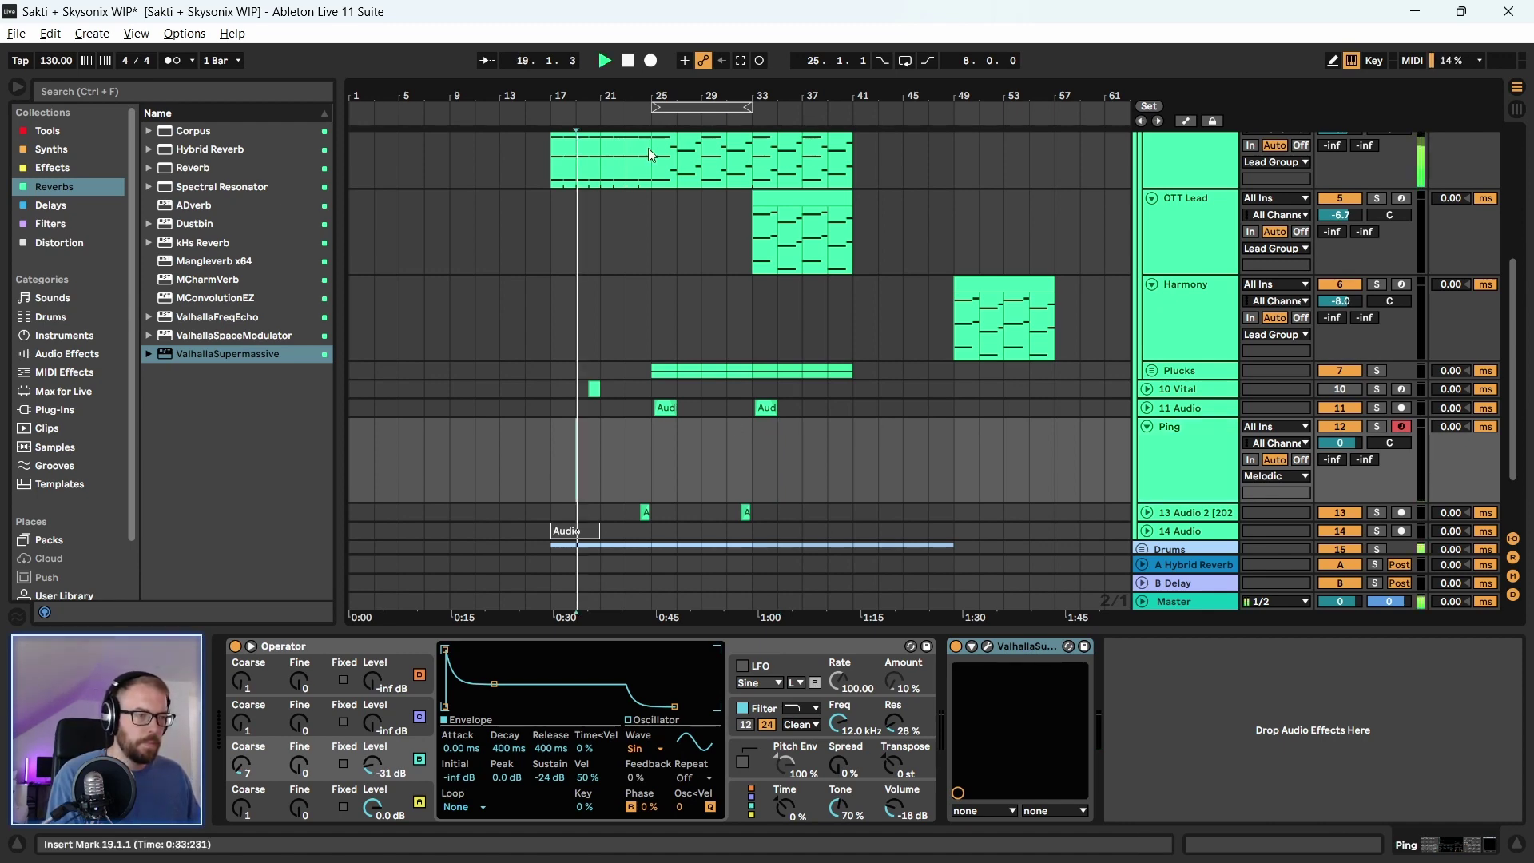
key(space)
scroll(574, 476, up, 3)
scroll(526, 419, down, 2)
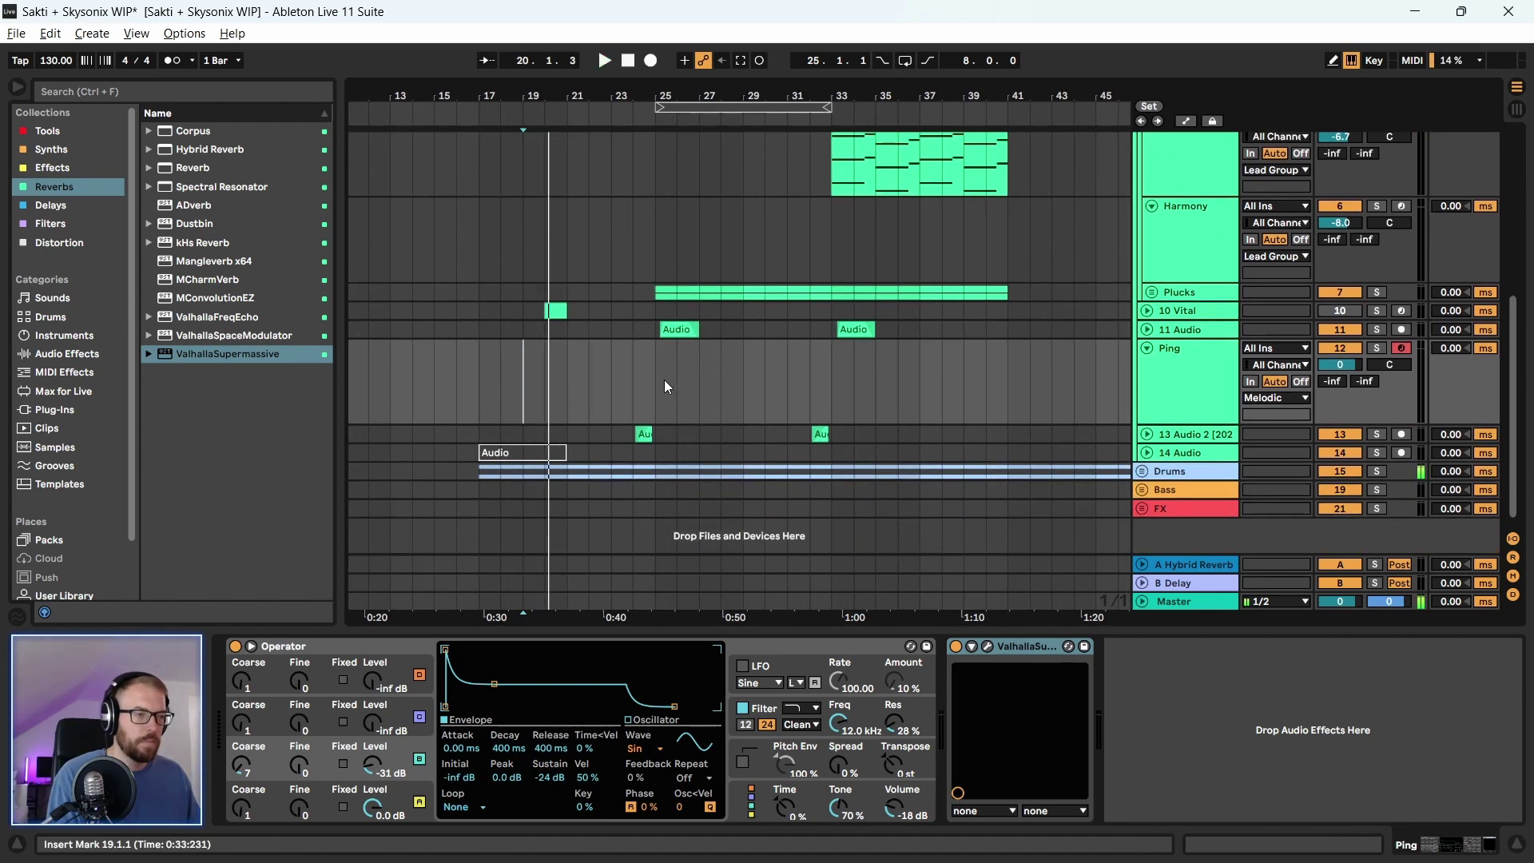
key(space)
Loop bars 25 to 33 on the Ping track and create an empty eight-bar MIDI clip there
drag(664, 381, 812, 387)
key(ctrl+l)
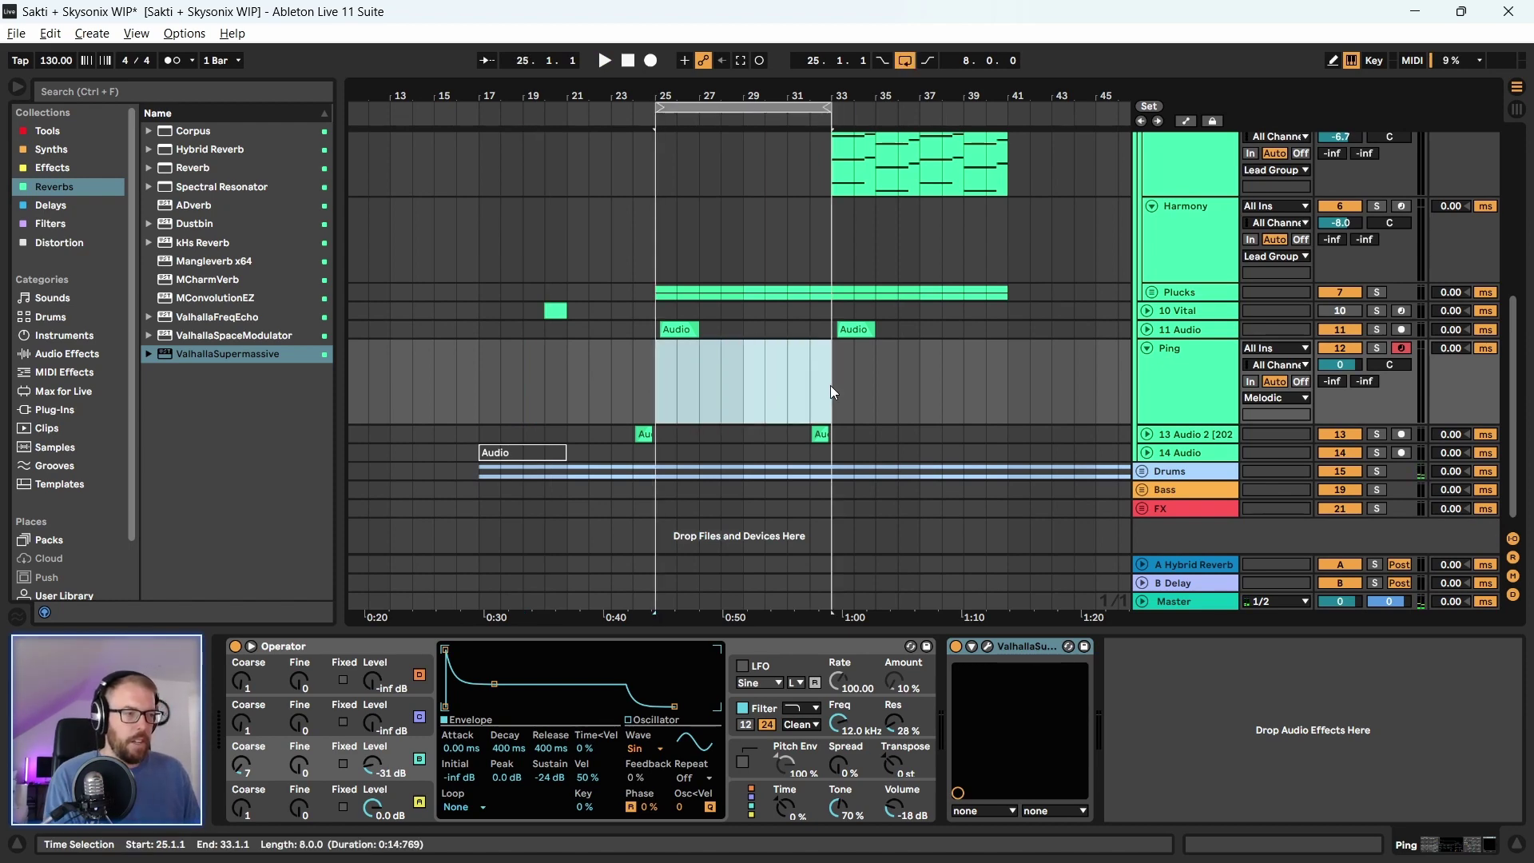
key(ctrl+shift+m)
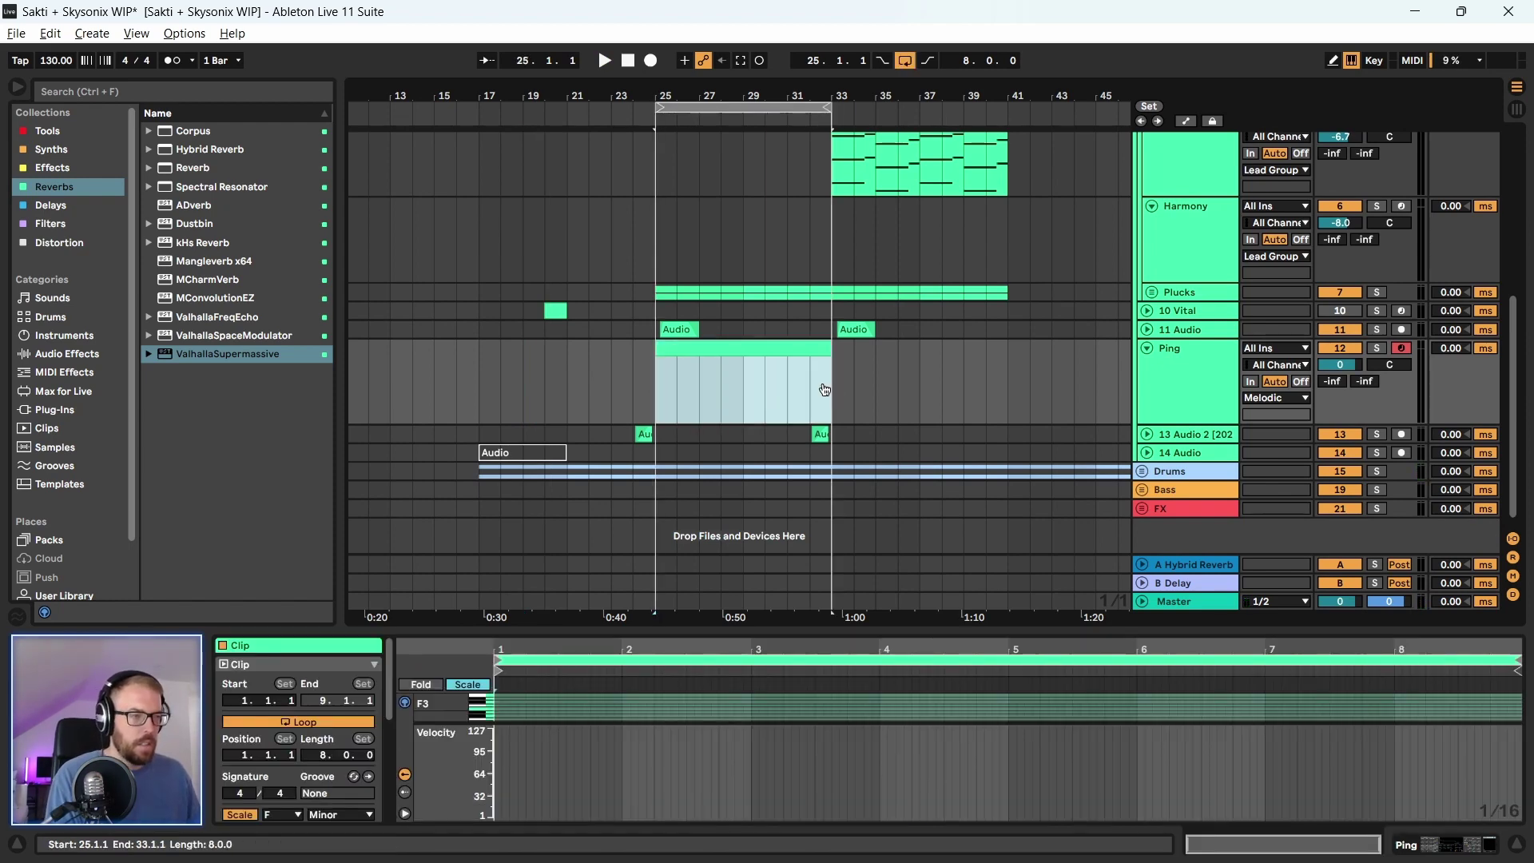
Enlarge the Ping clip's note editor and add a sixteenth-note F4 at the clip's start
click(737, 360)
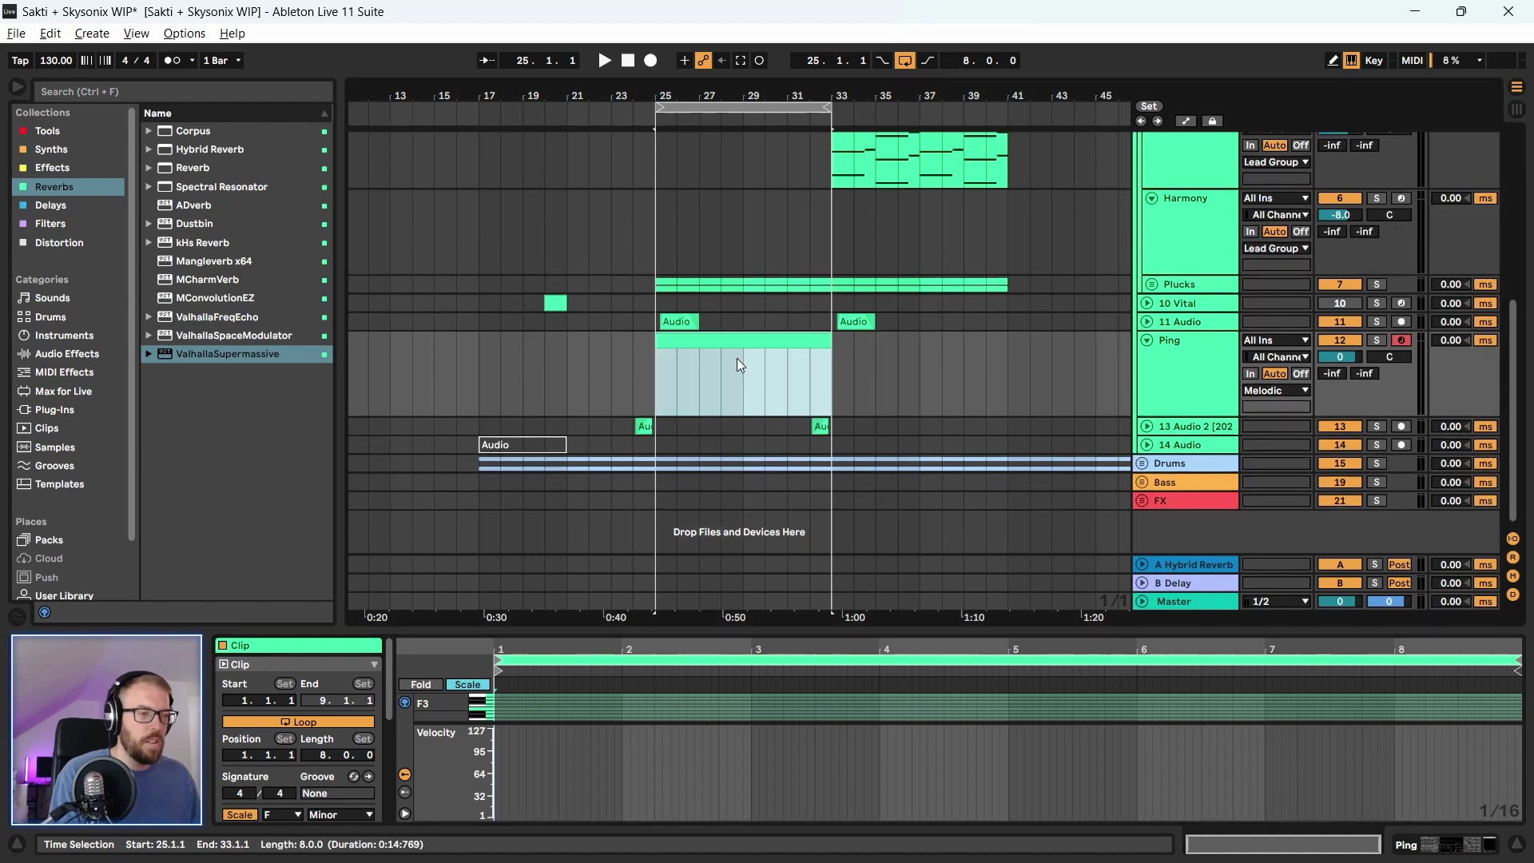
drag(671, 629, 649, 156)
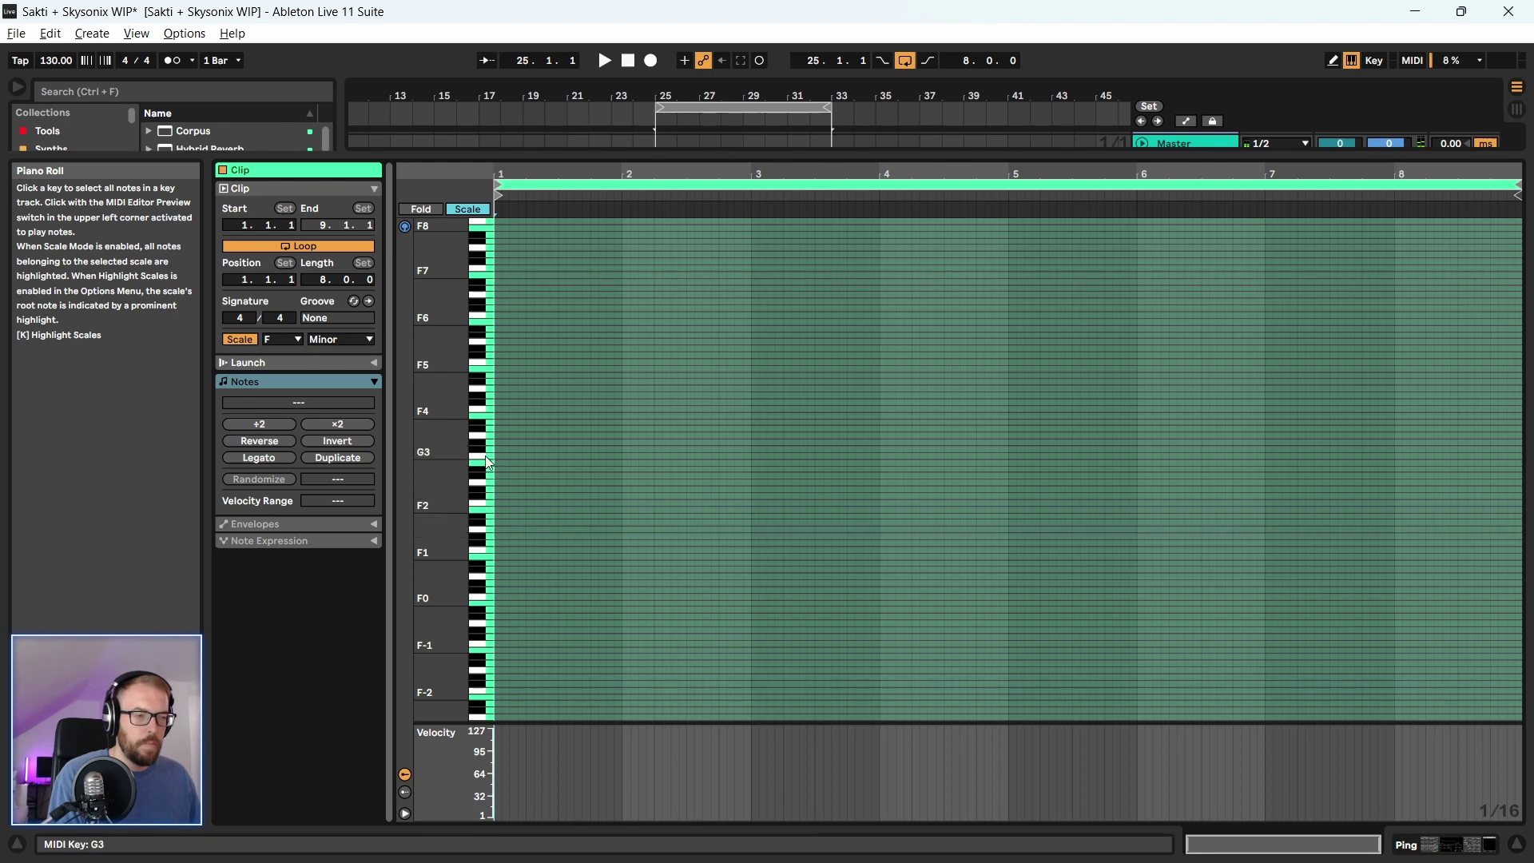
double_click(496, 415)
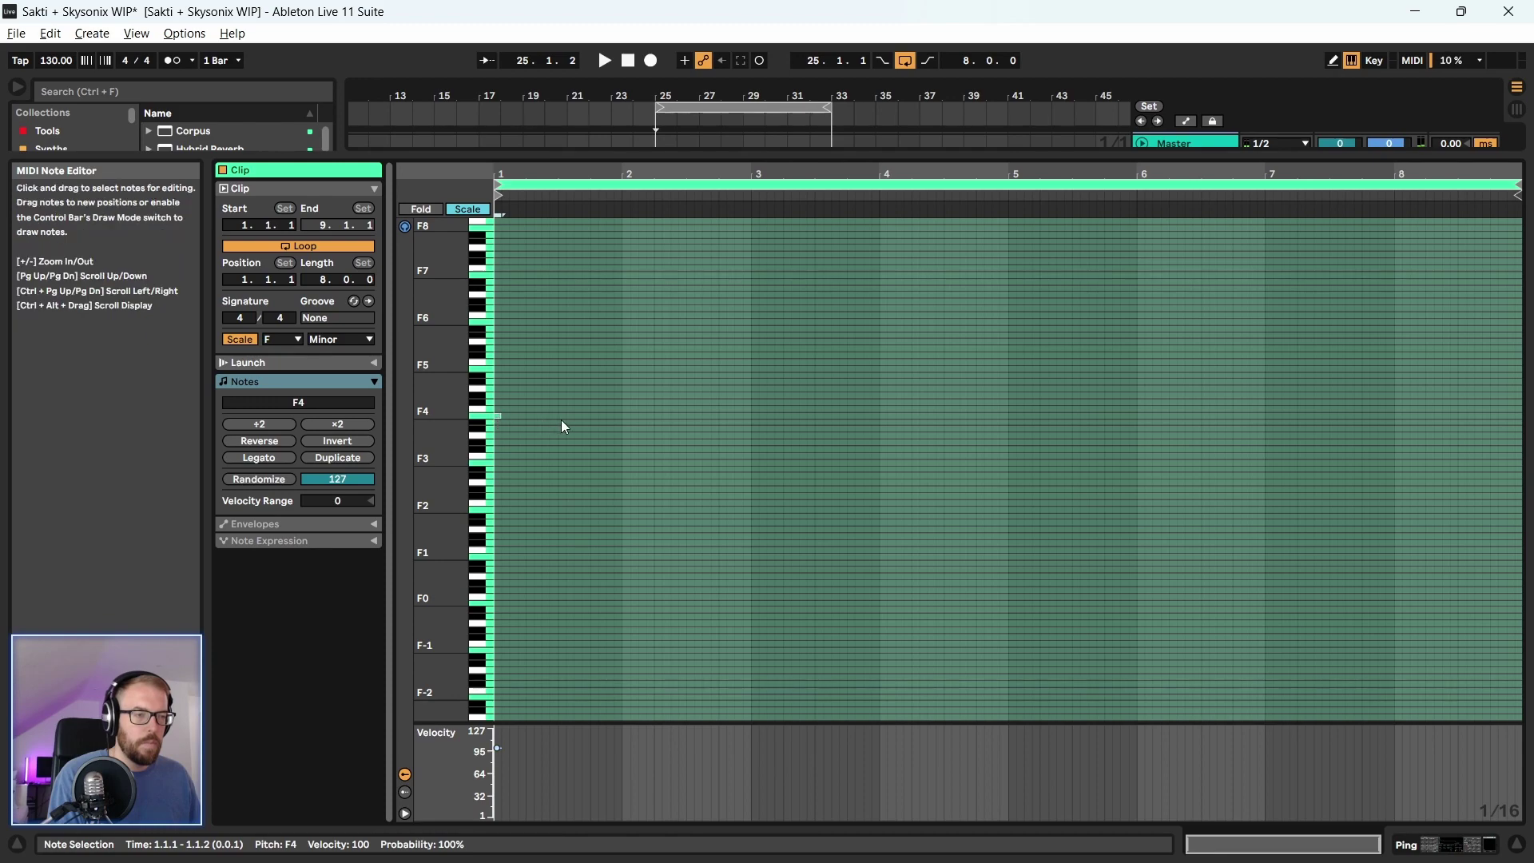
key(plus)
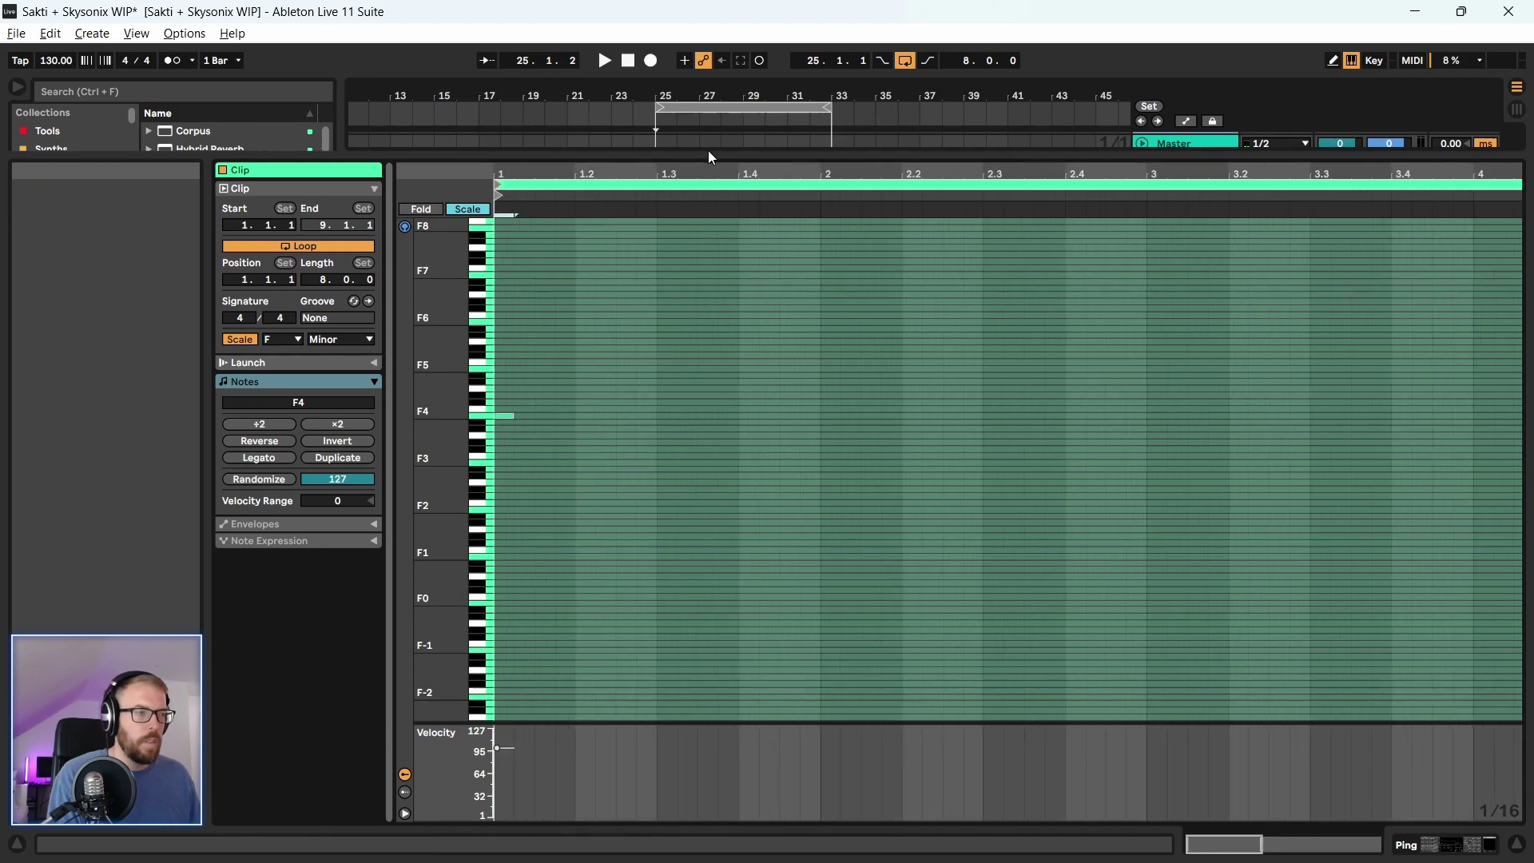
Load ValhallaSupermassive's SpaceIsThePlace preset from the Z-Massive reverbs on the Ping track and set the mix to 46%
drag(1072, 154, 1194, 480)
click(1168, 228)
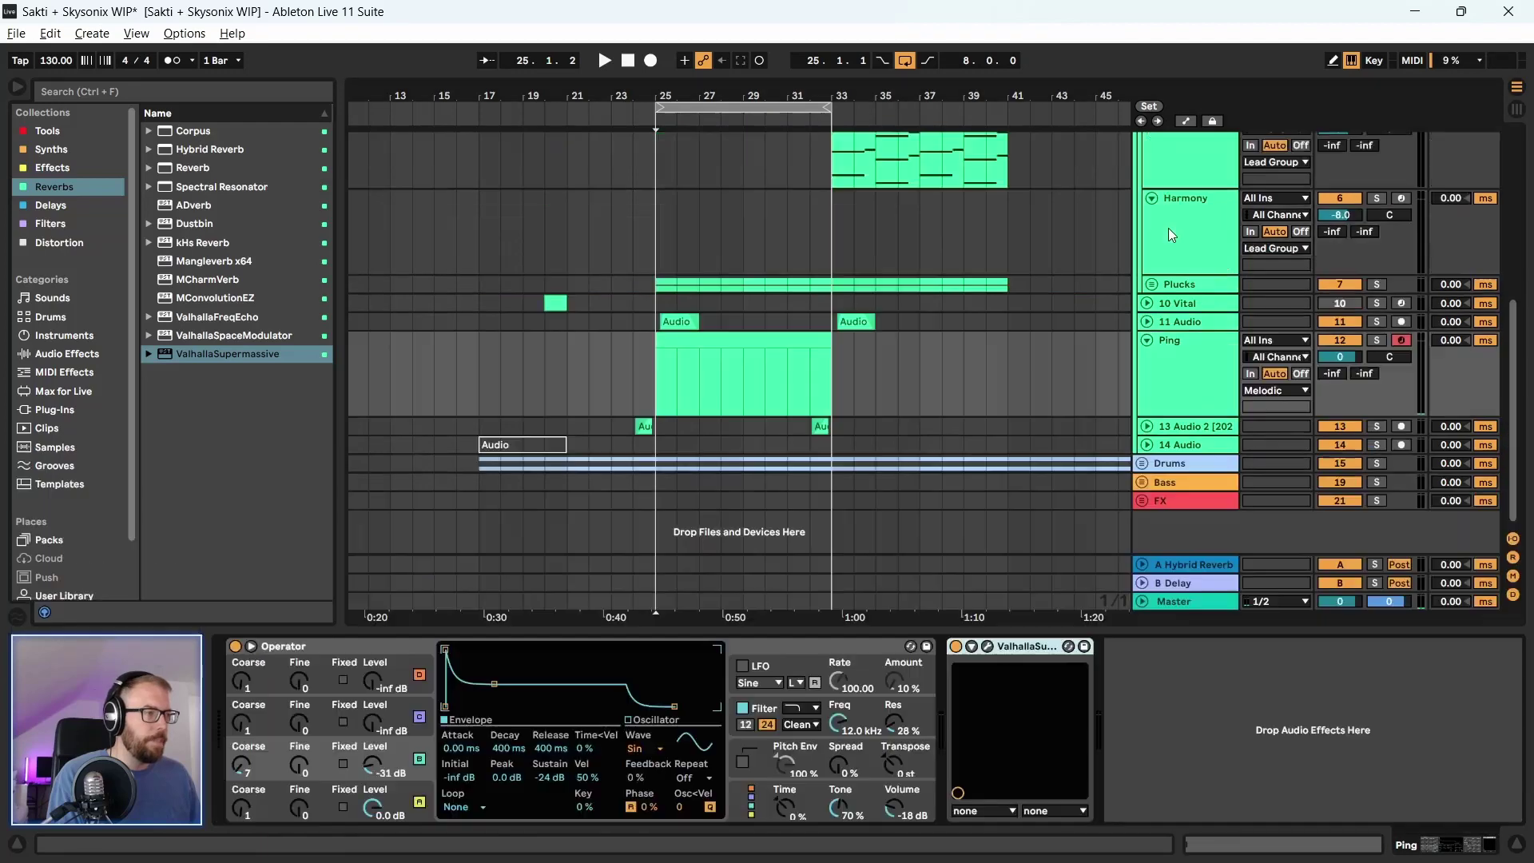
click(988, 646)
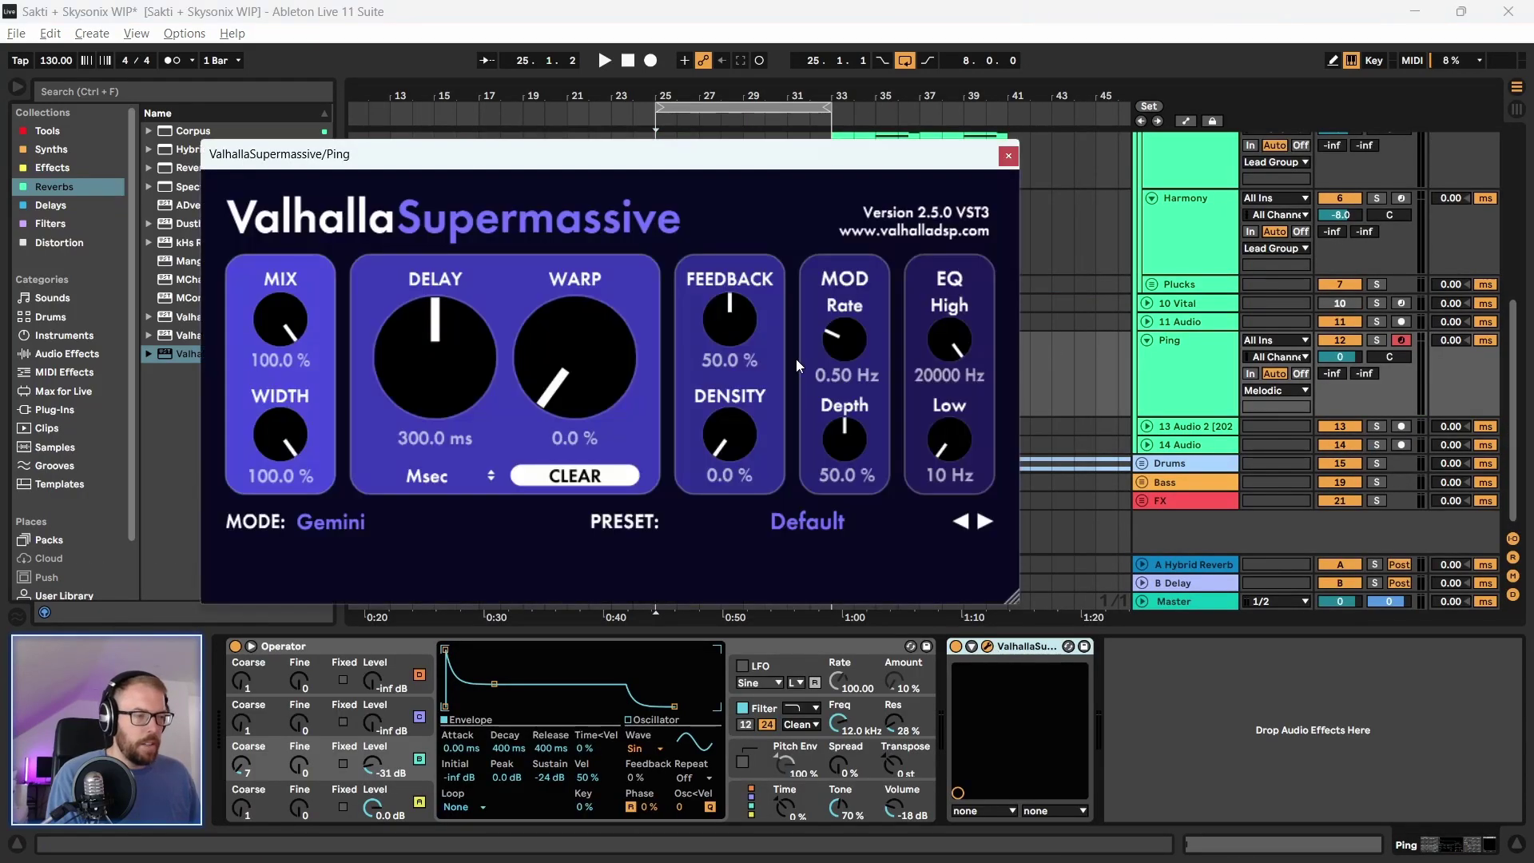
click(837, 520)
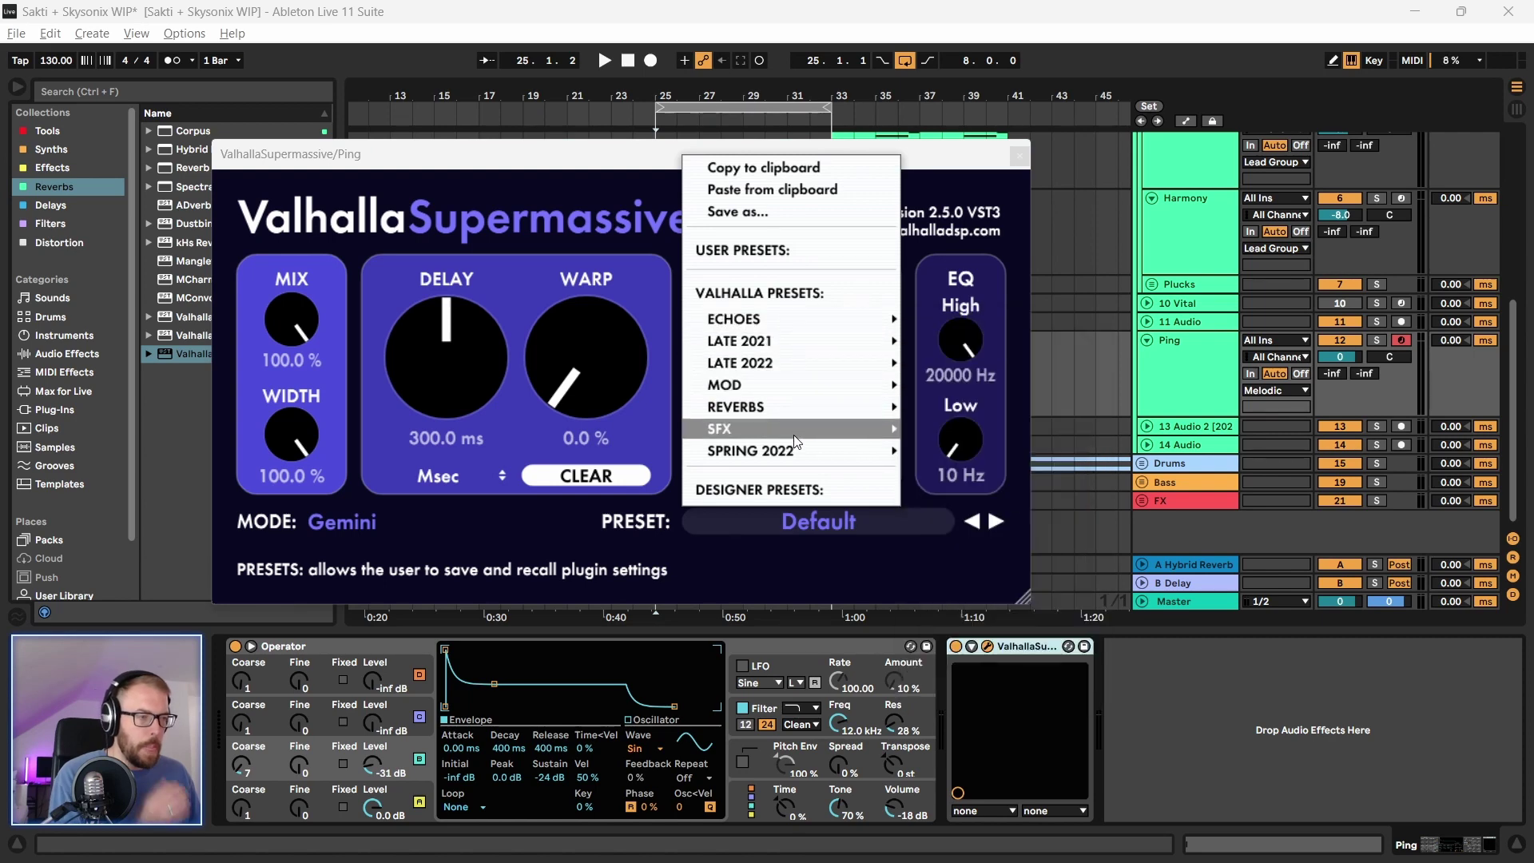
mouse_move(808, 408)
mouse_move(965, 490)
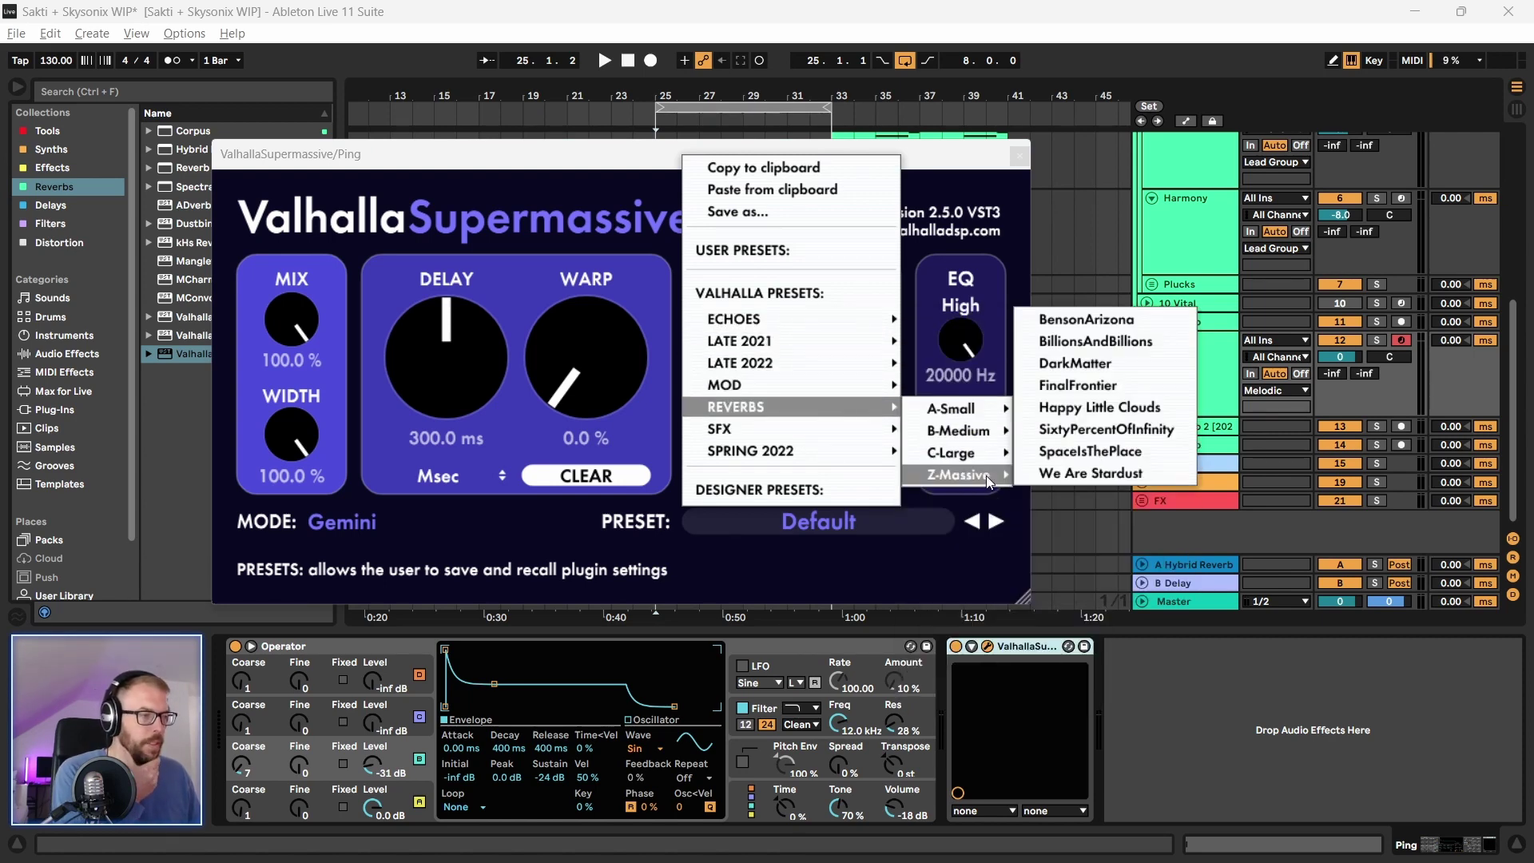
click(1103, 449)
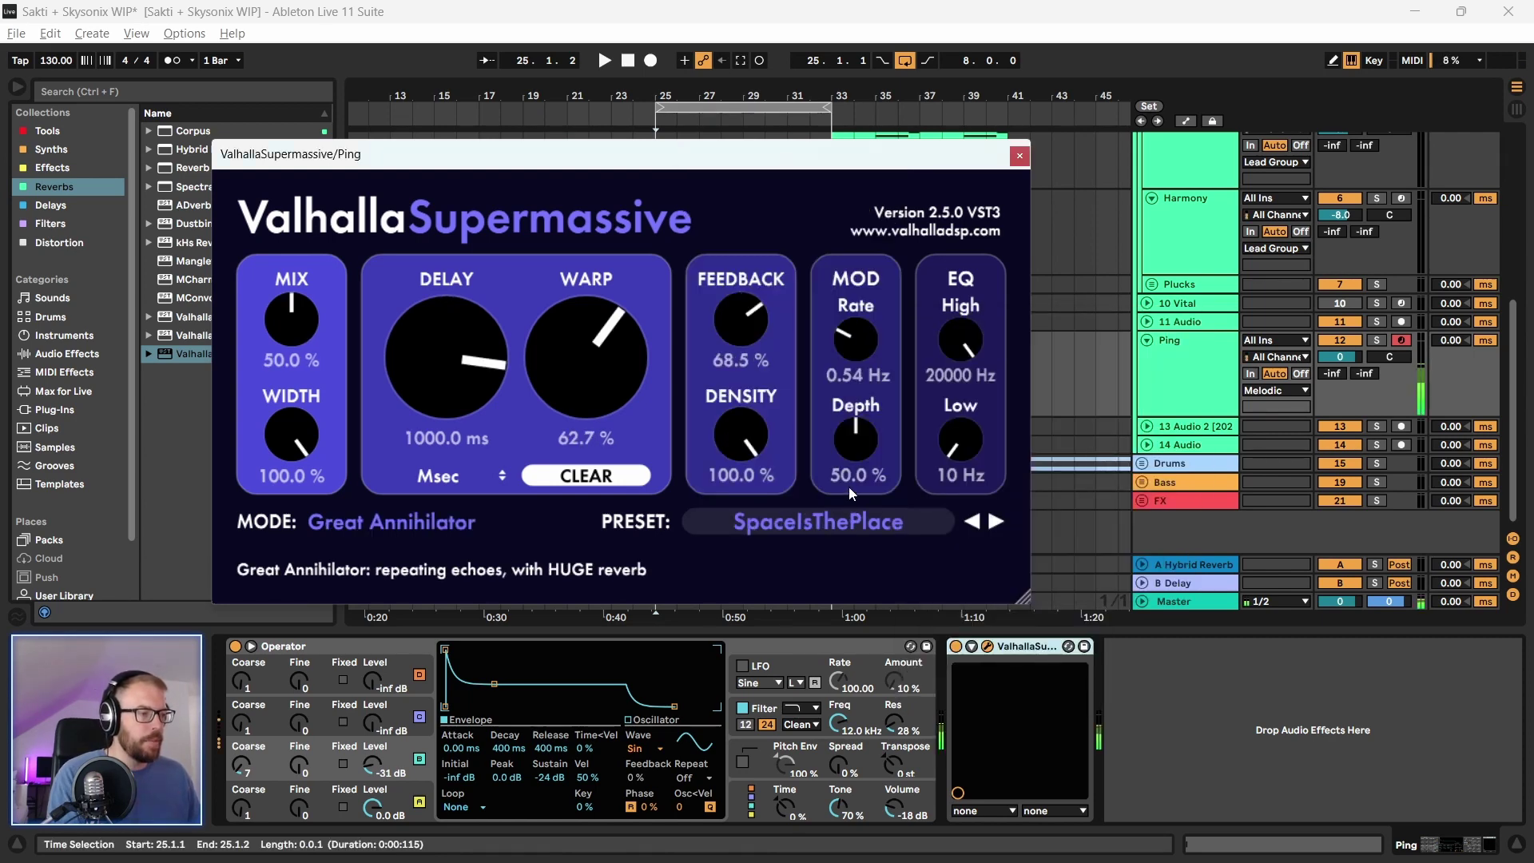
drag(690, 158, 717, 156)
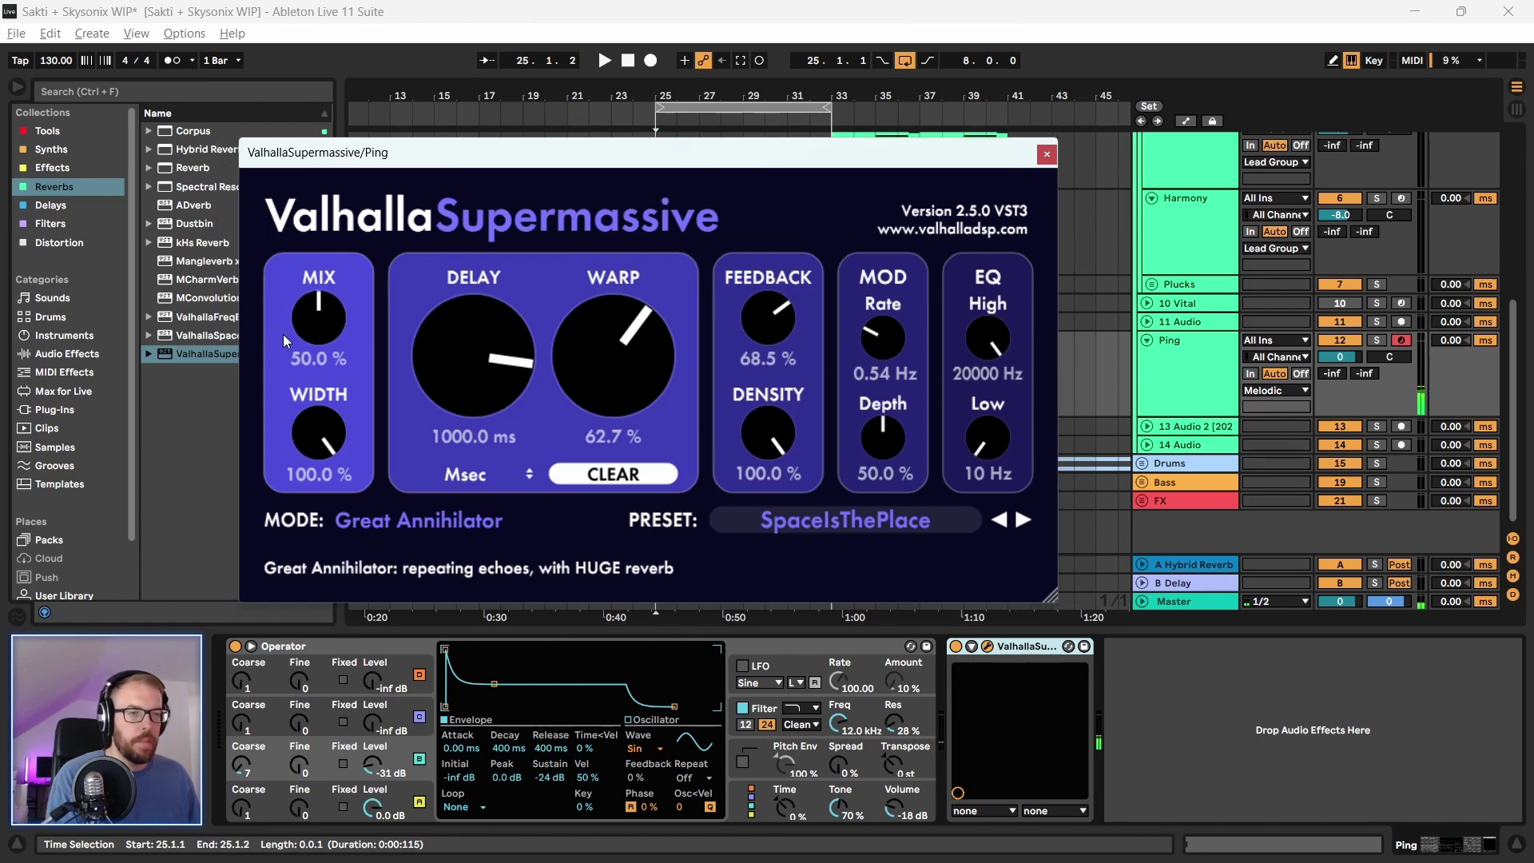
click(880, 519)
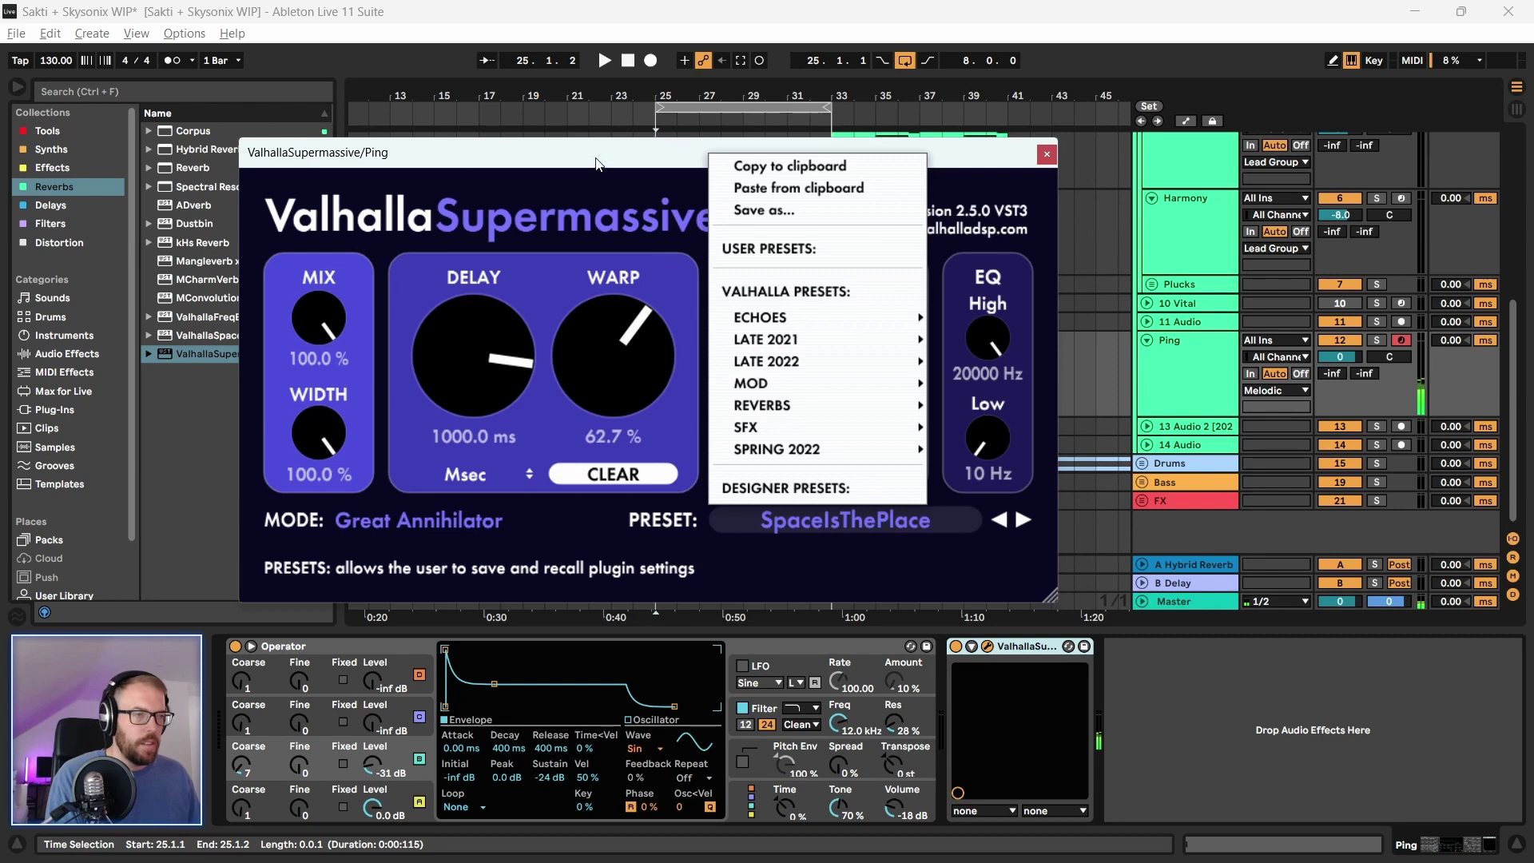
drag(595, 164, 630, 162)
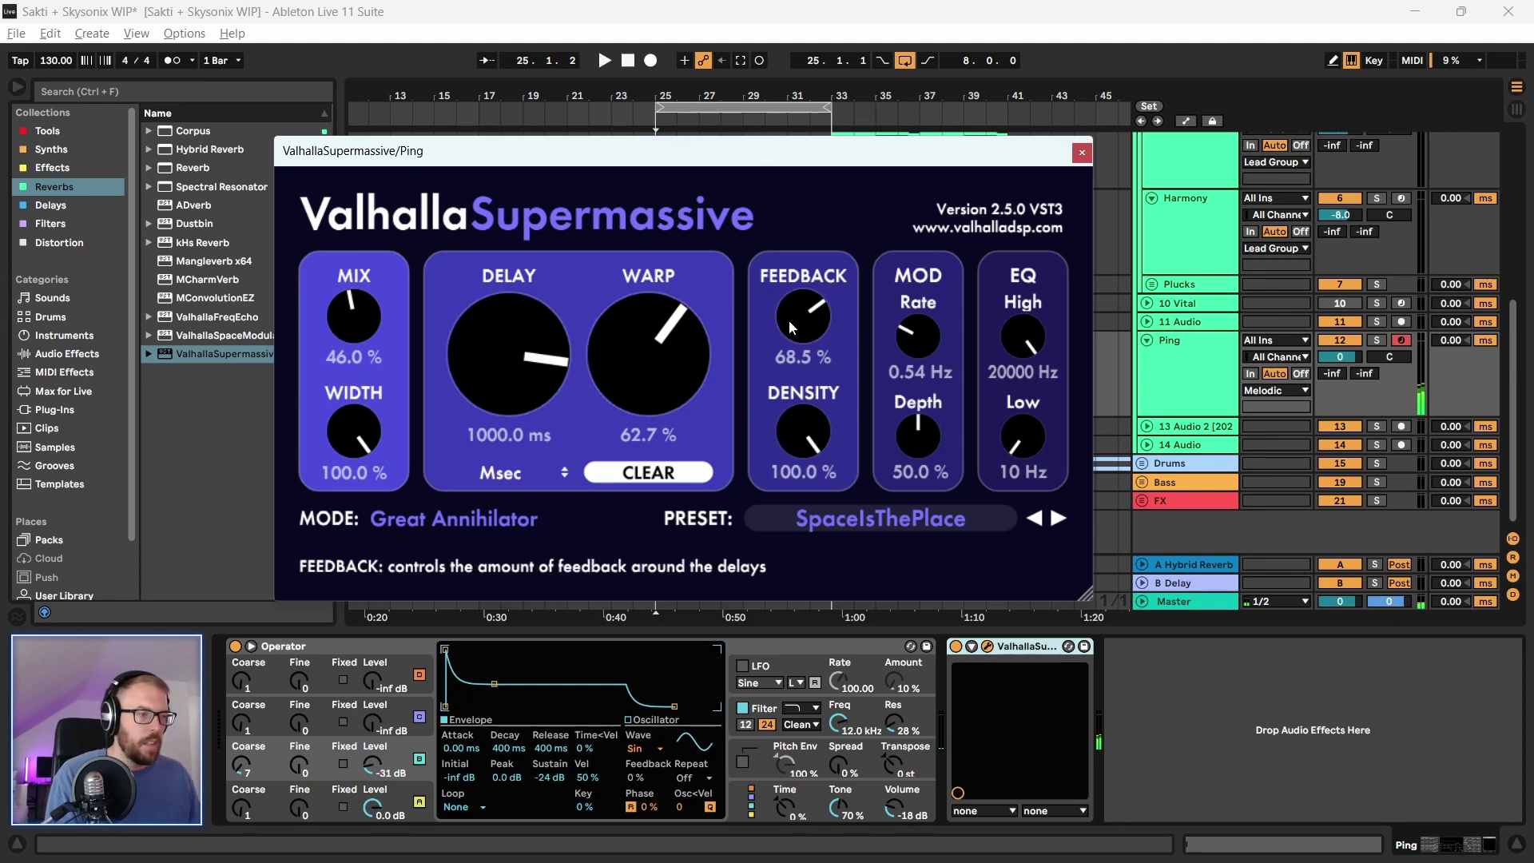
Load the 80s Mod Room preset from the B-Medium reverbs in ValhallaSupermassive and close the plug-in window
click(913, 521)
mouse_move(901, 456)
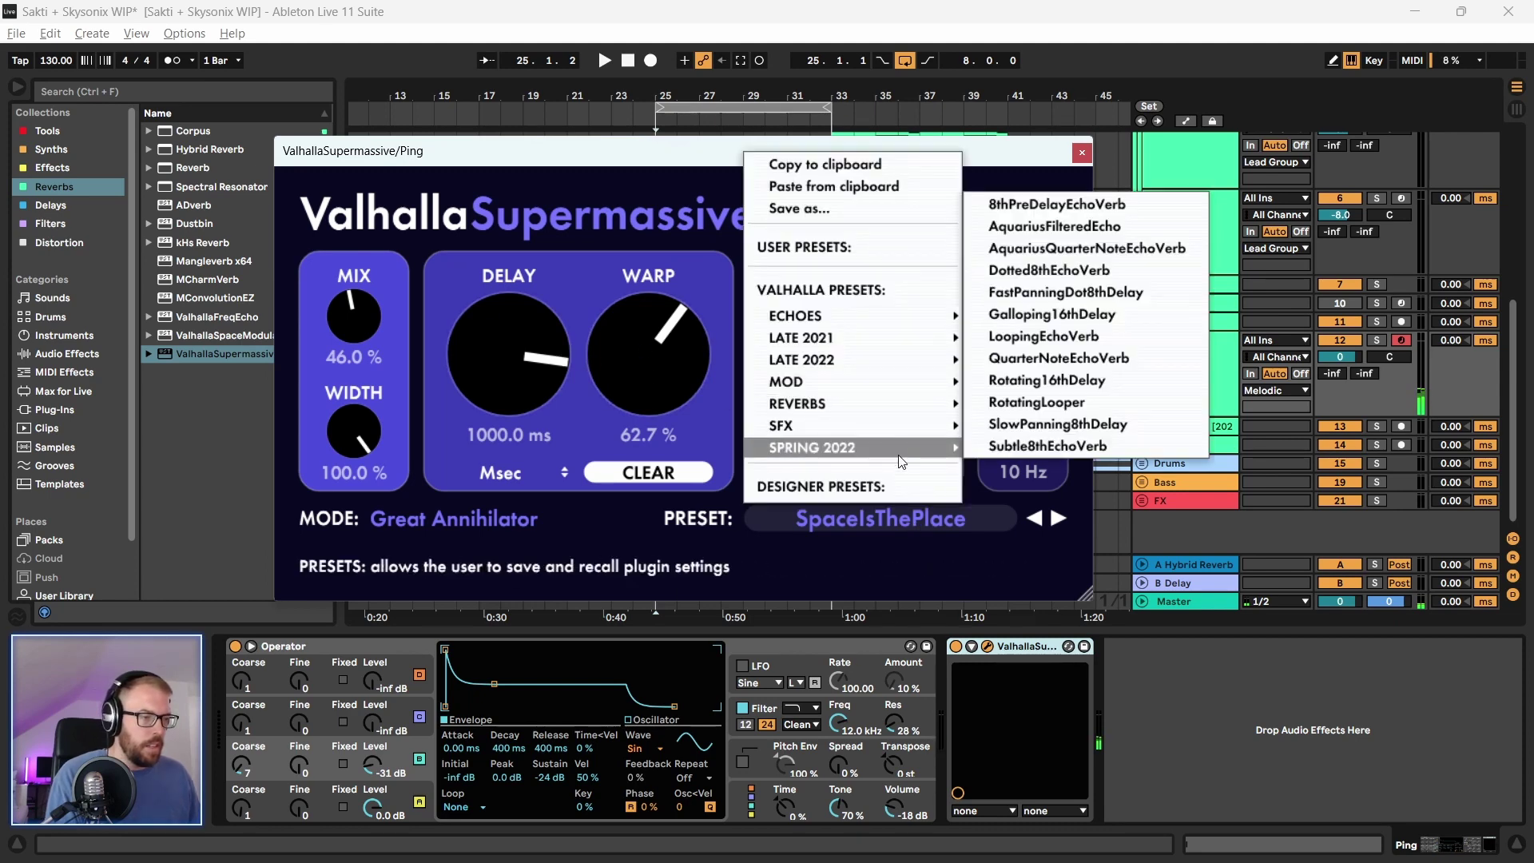
mouse_move(884, 402)
mouse_move(1053, 430)
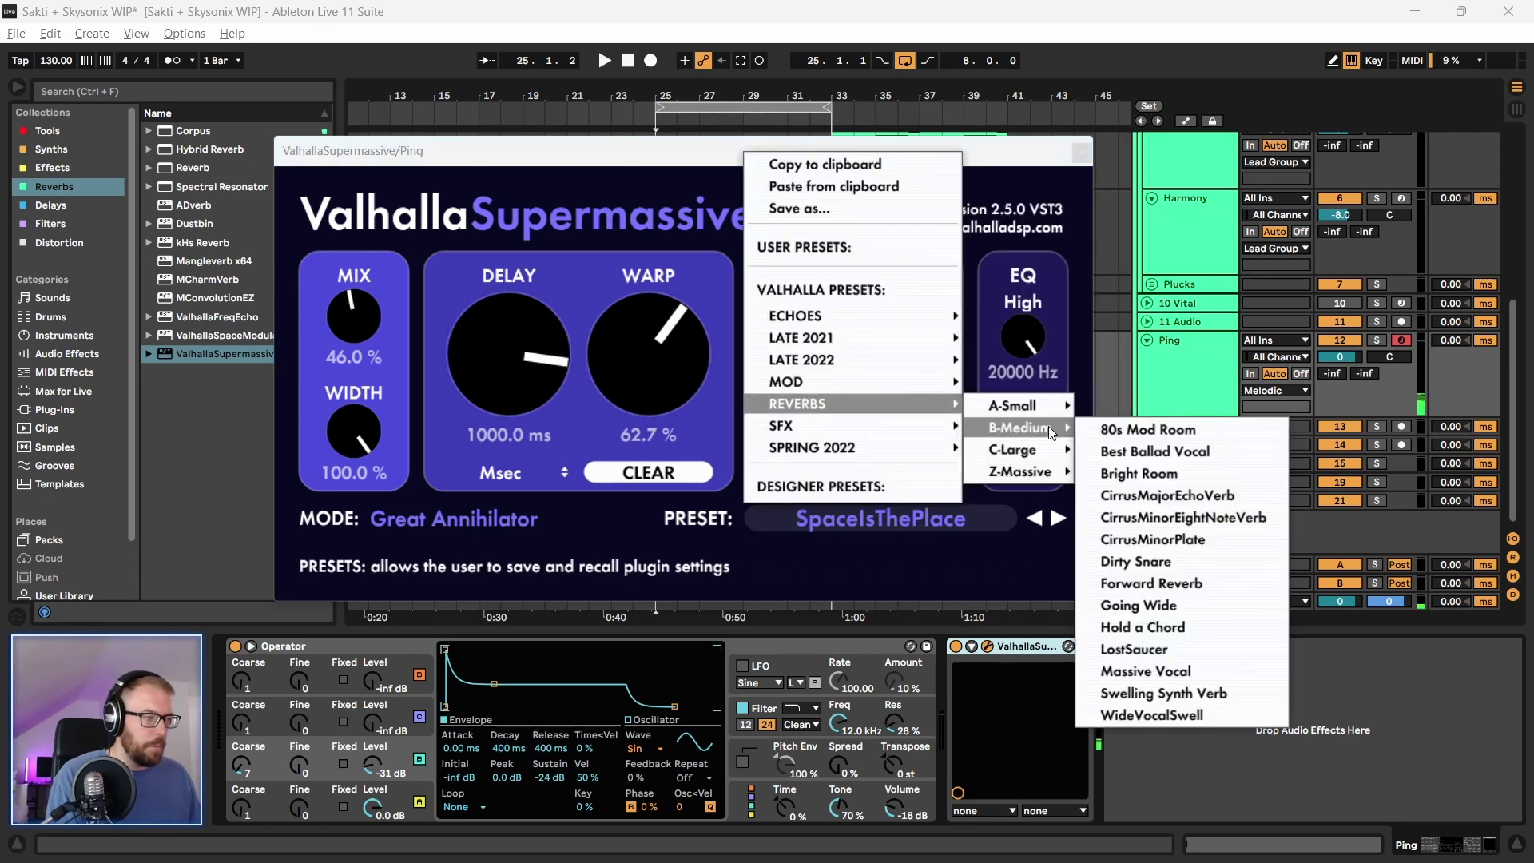
click(1147, 431)
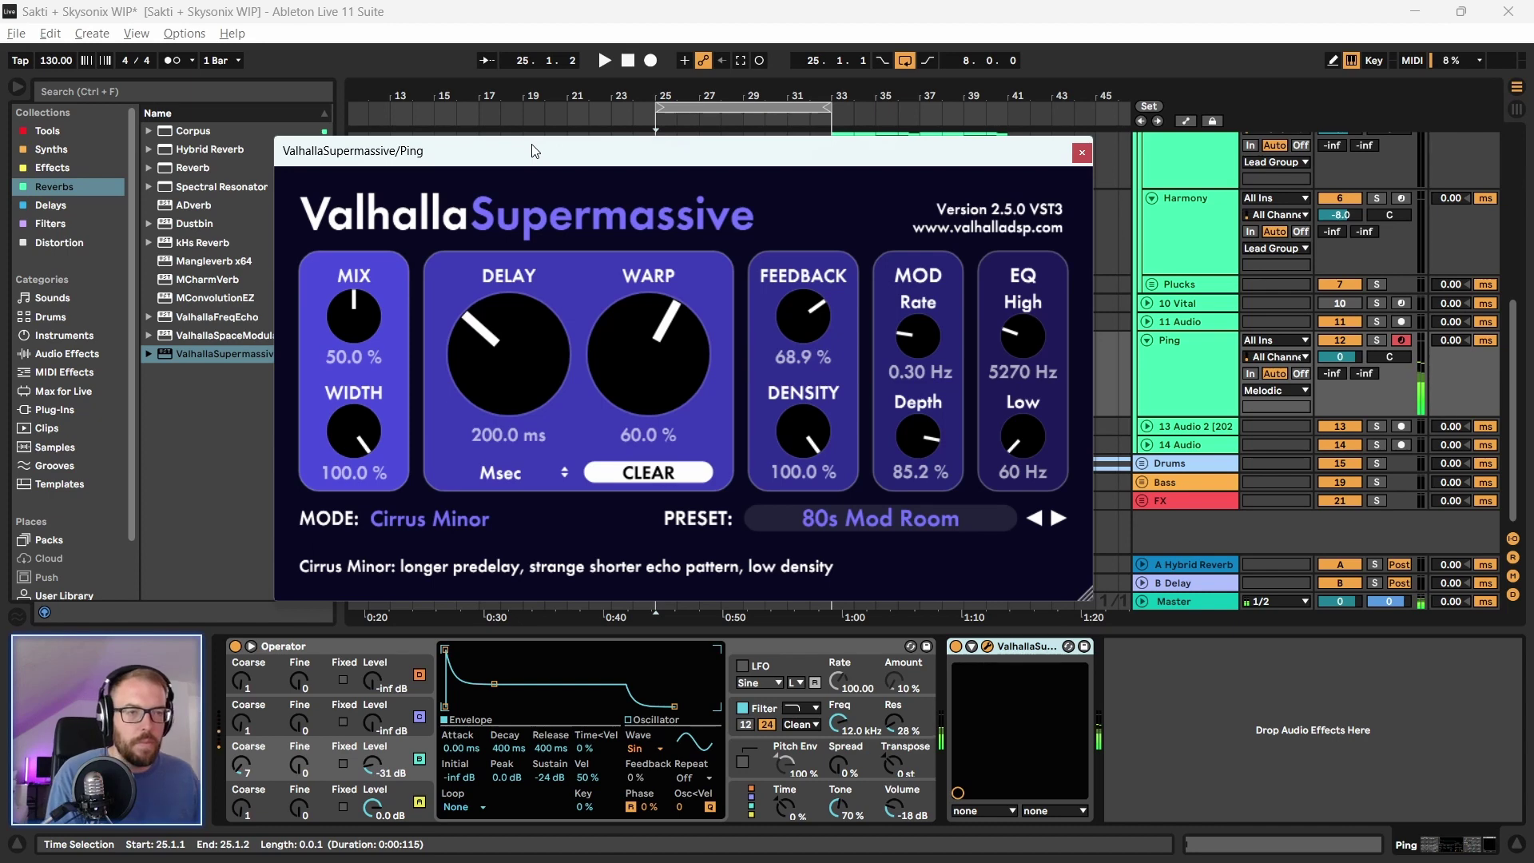
click(1082, 152)
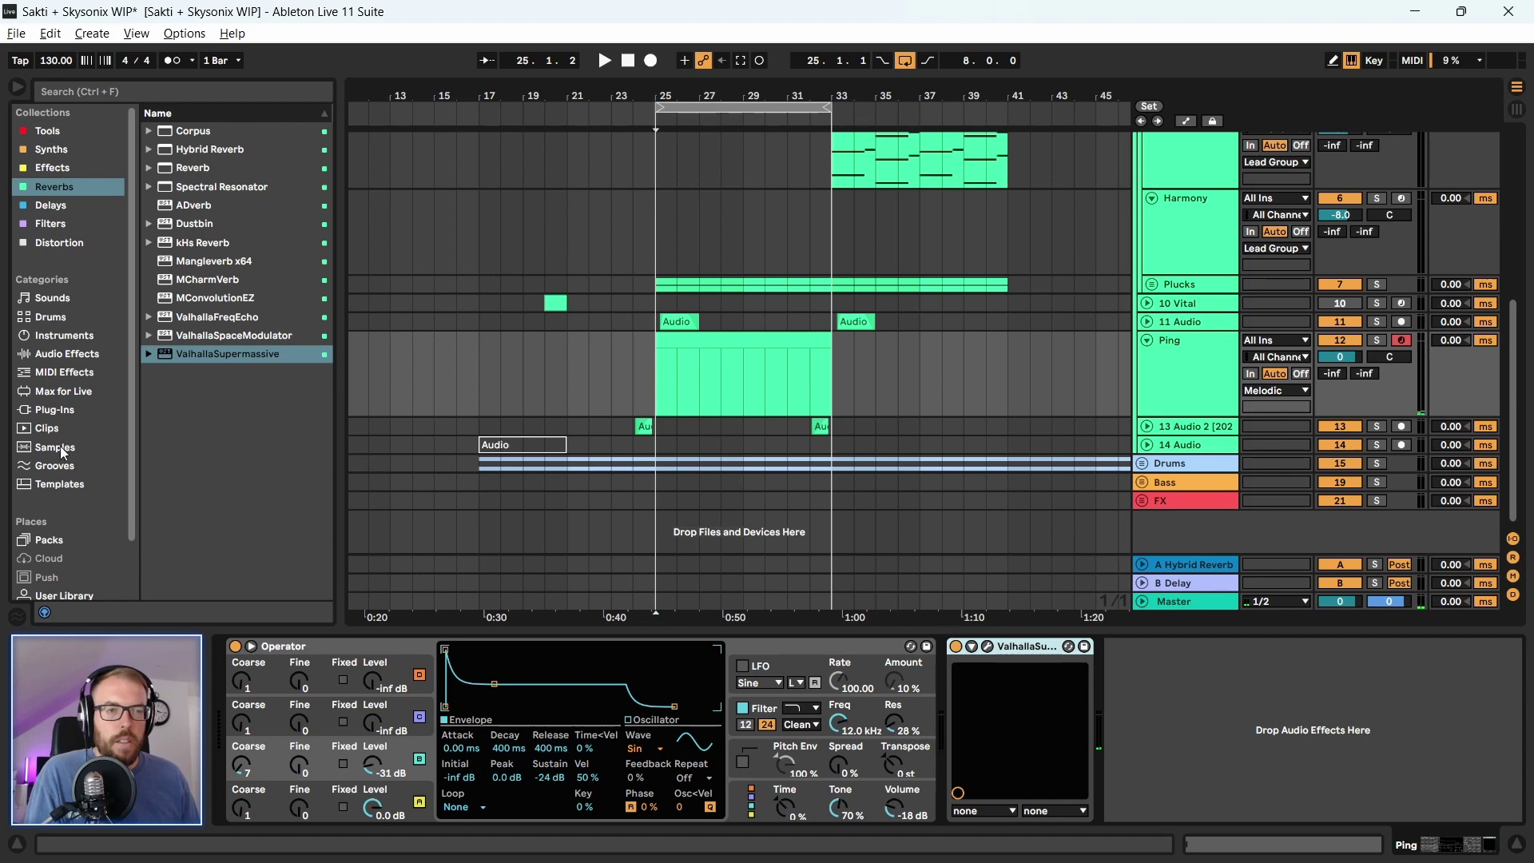
Insert kHs Bitcrush between Operator and ValhallaSupermassive with Quantize at maximum, Bits low and the sample rate at 6.69 kHz
click(60, 243)
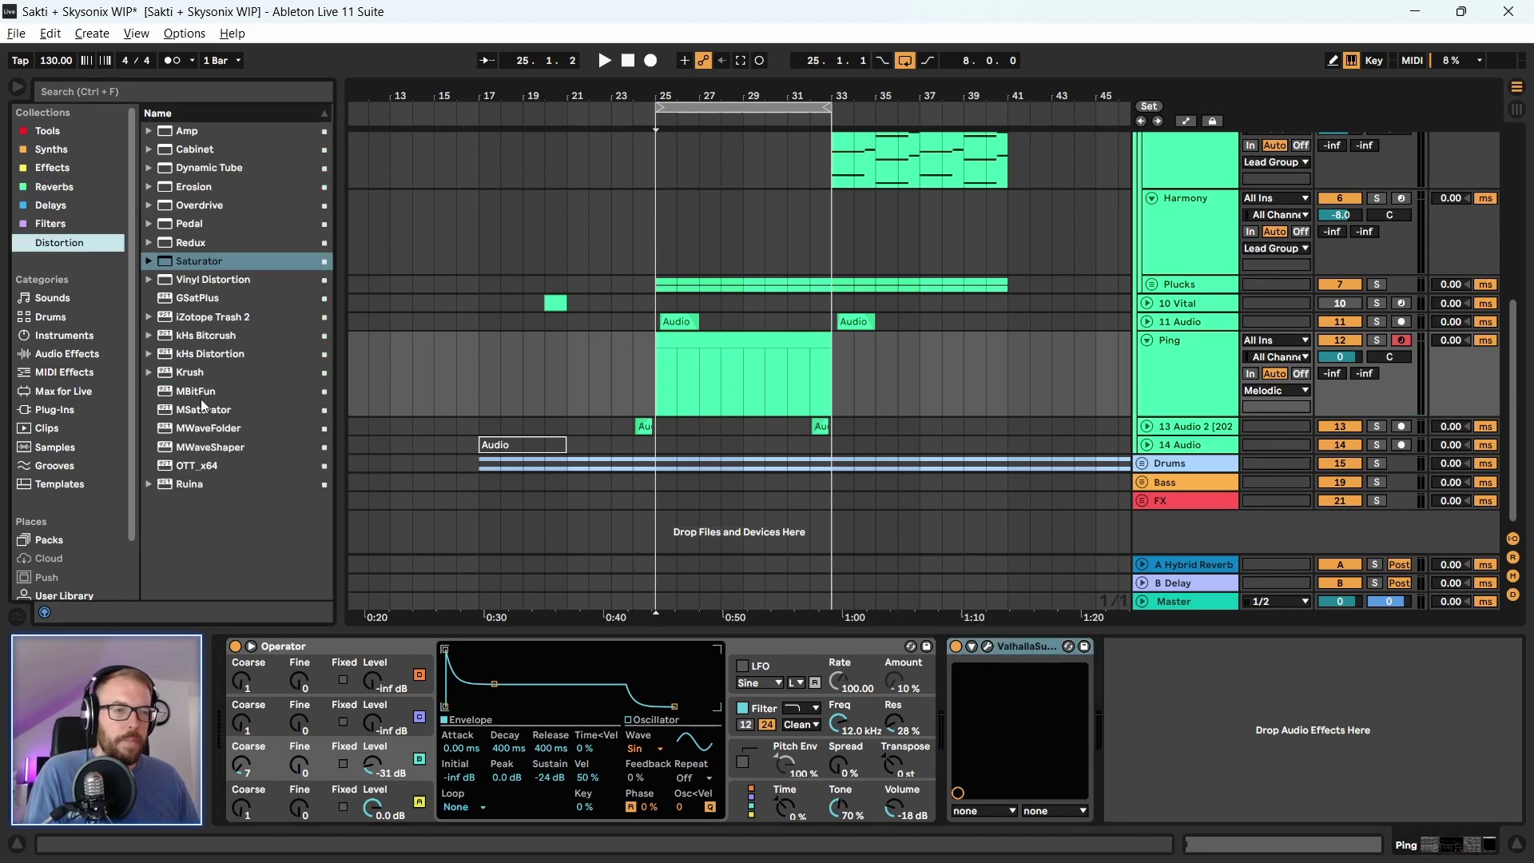
drag(201, 337, 958, 732)
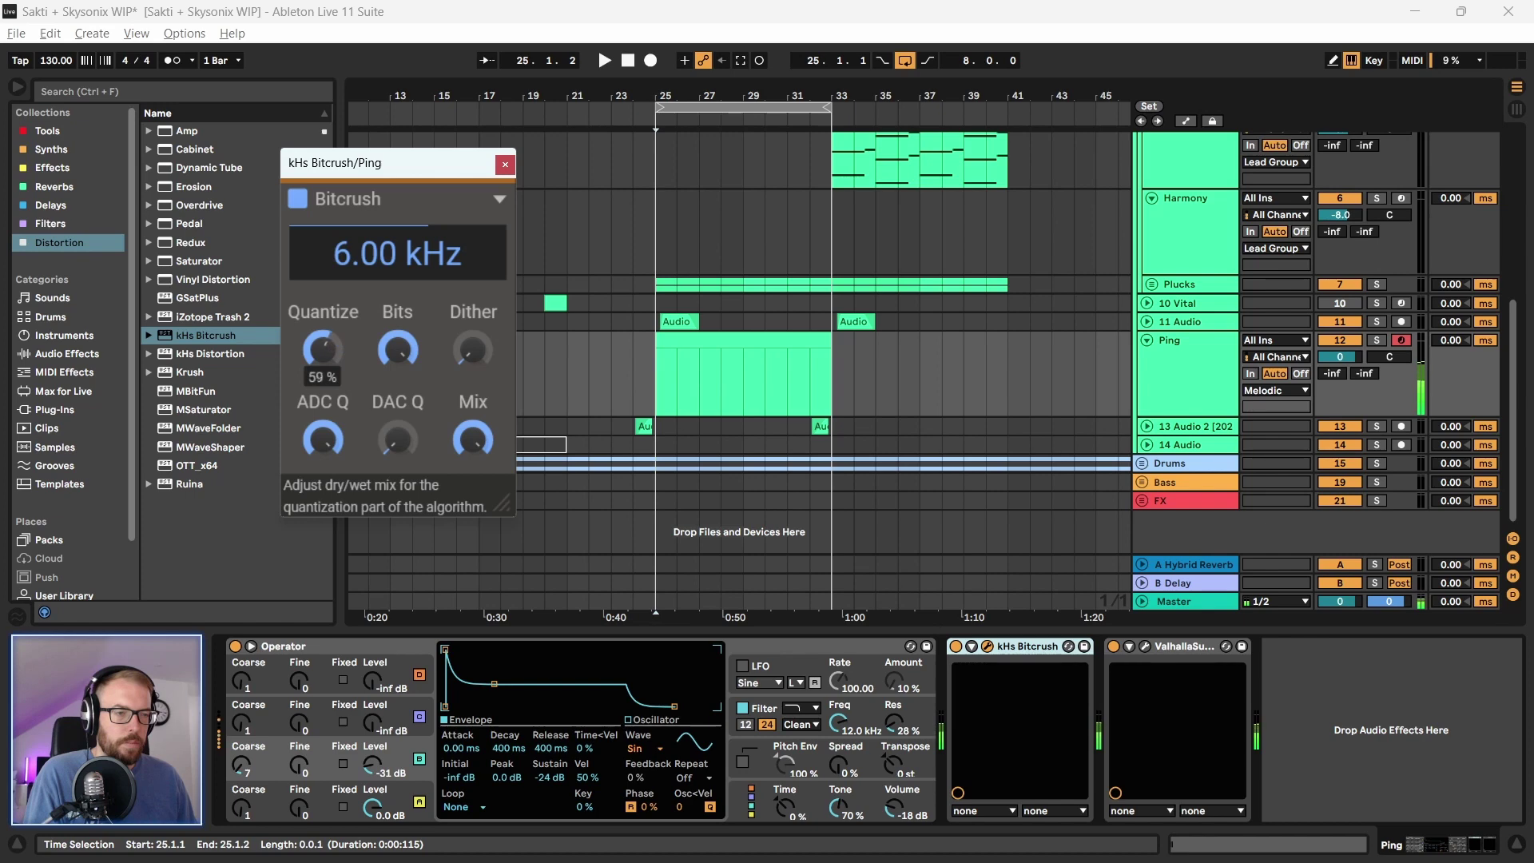
drag(323, 349, 397, 393)
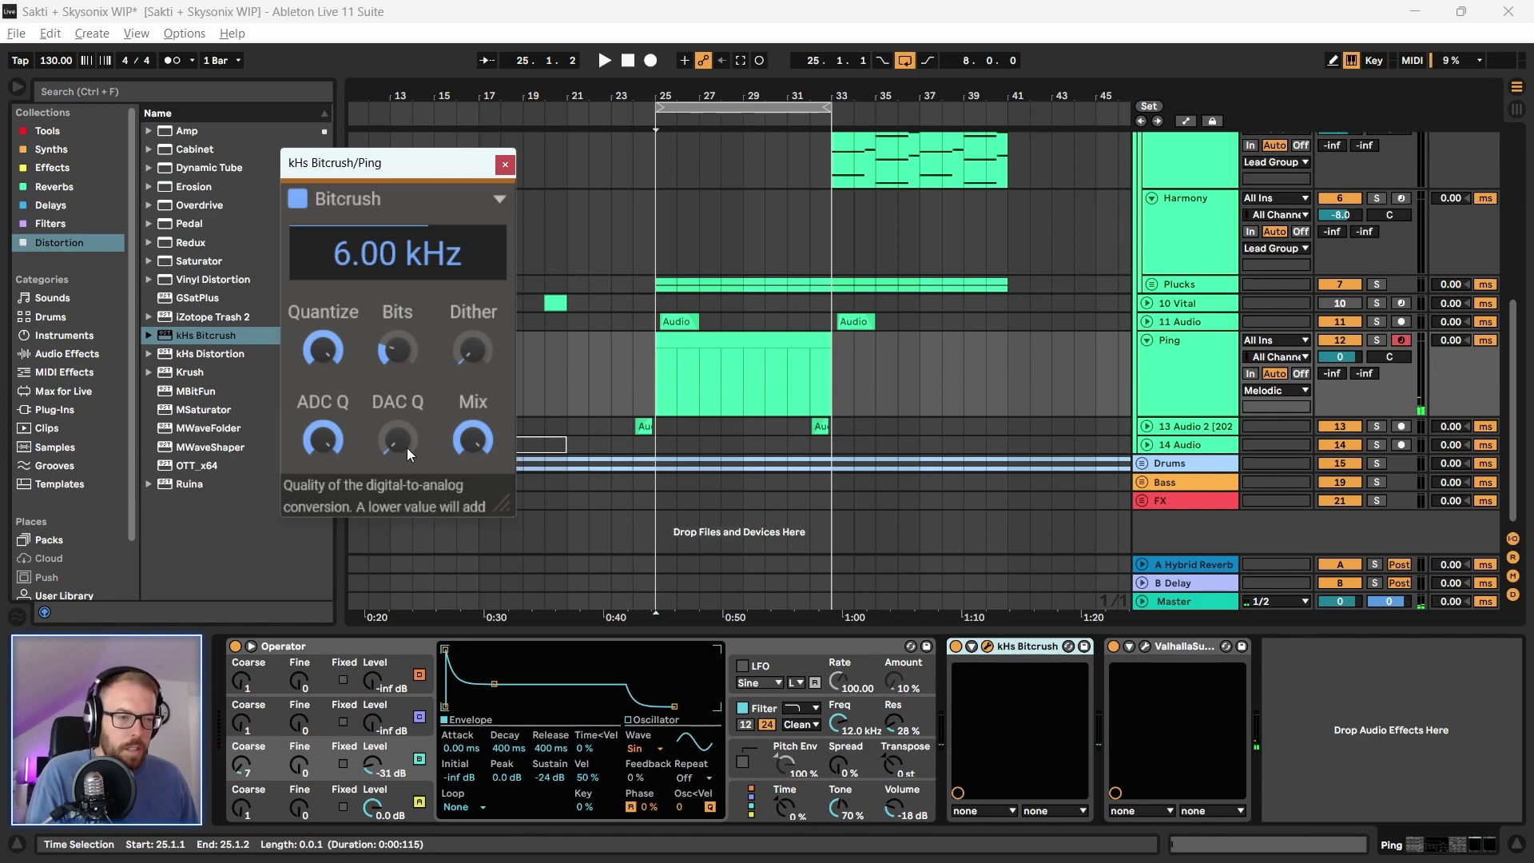
drag(402, 444, 398, 495)
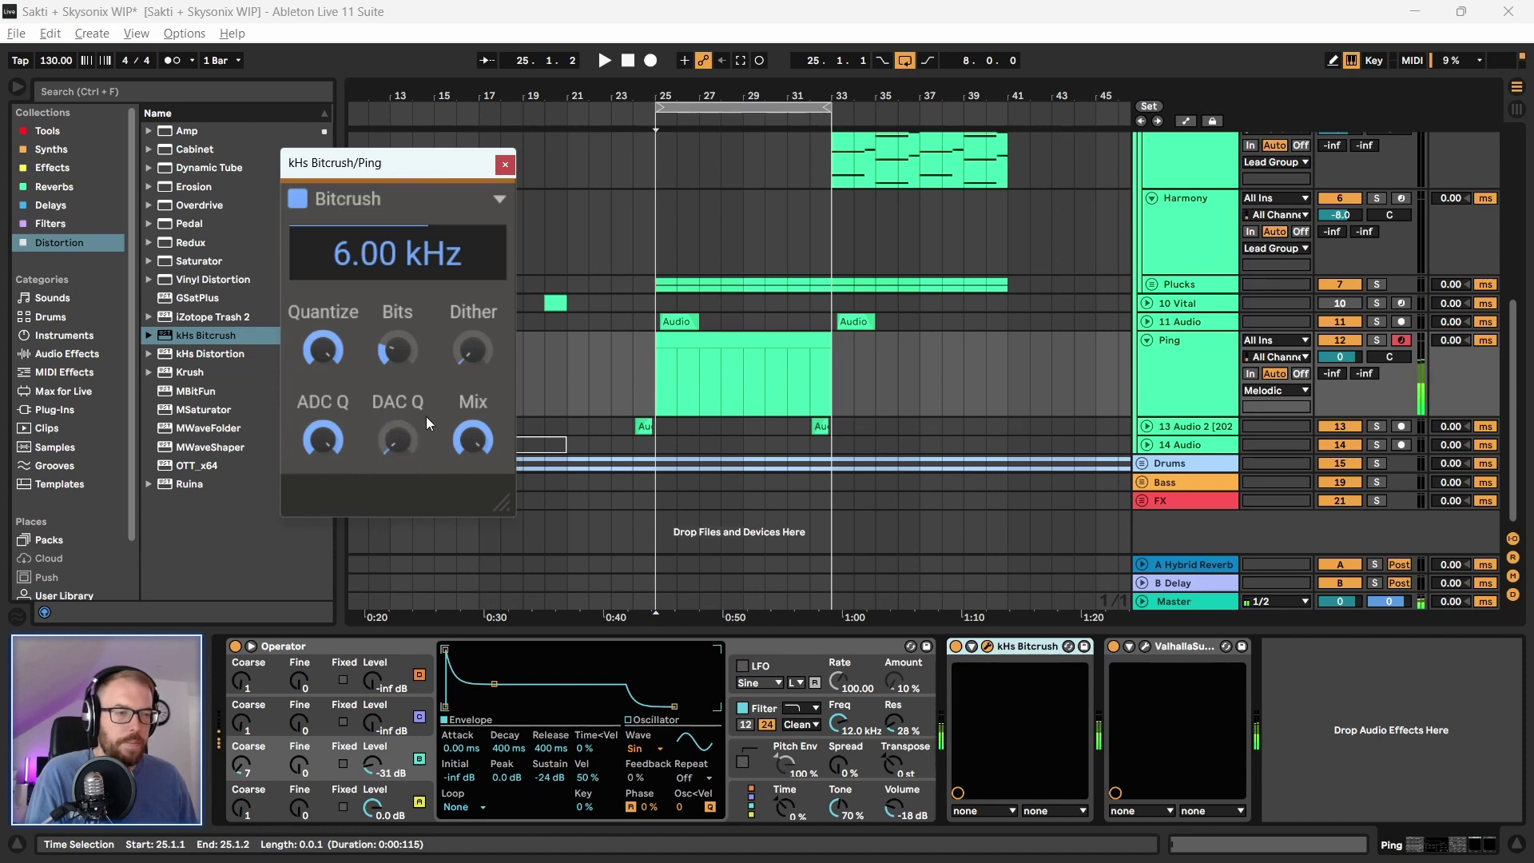
drag(384, 166, 378, 164)
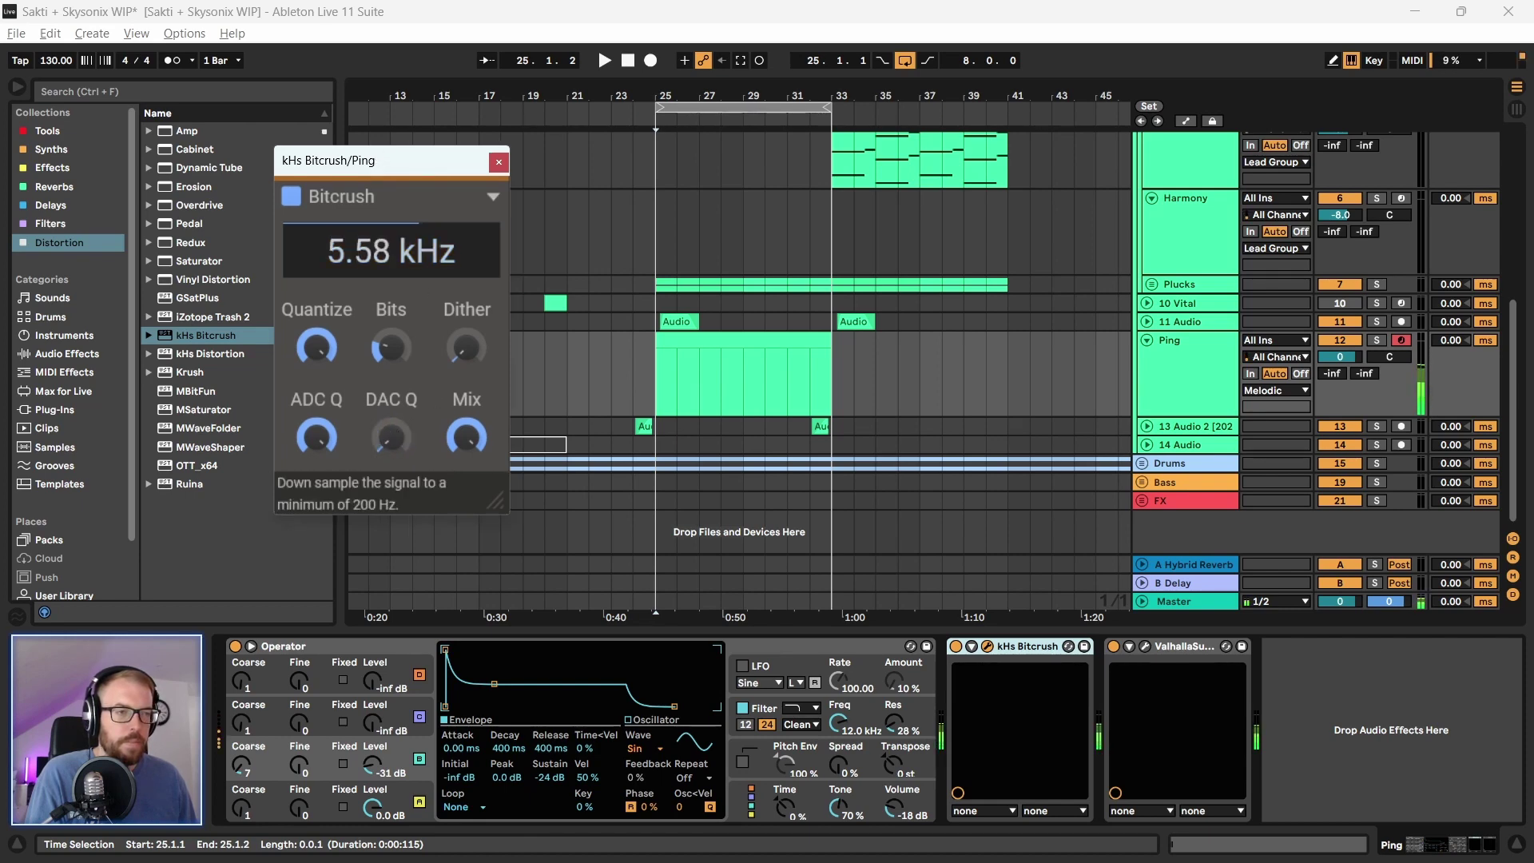
mouse_move(391, 251)
mouse_down()
mouse_move(392, 276)
mouse_move(391, 235)
mouse_move(392, 254)
mouse_up()
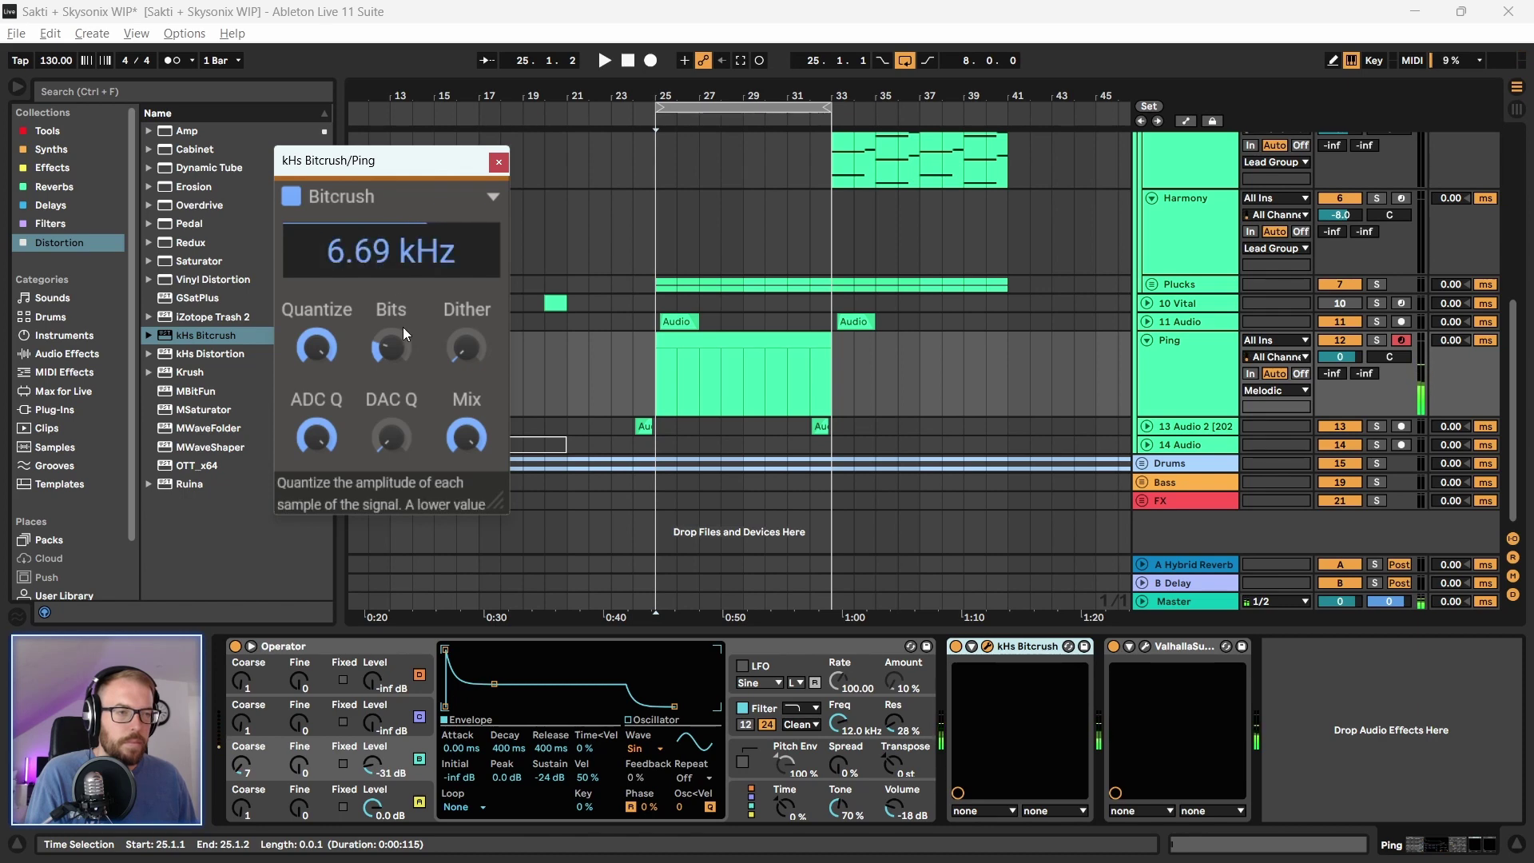
click(498, 163)
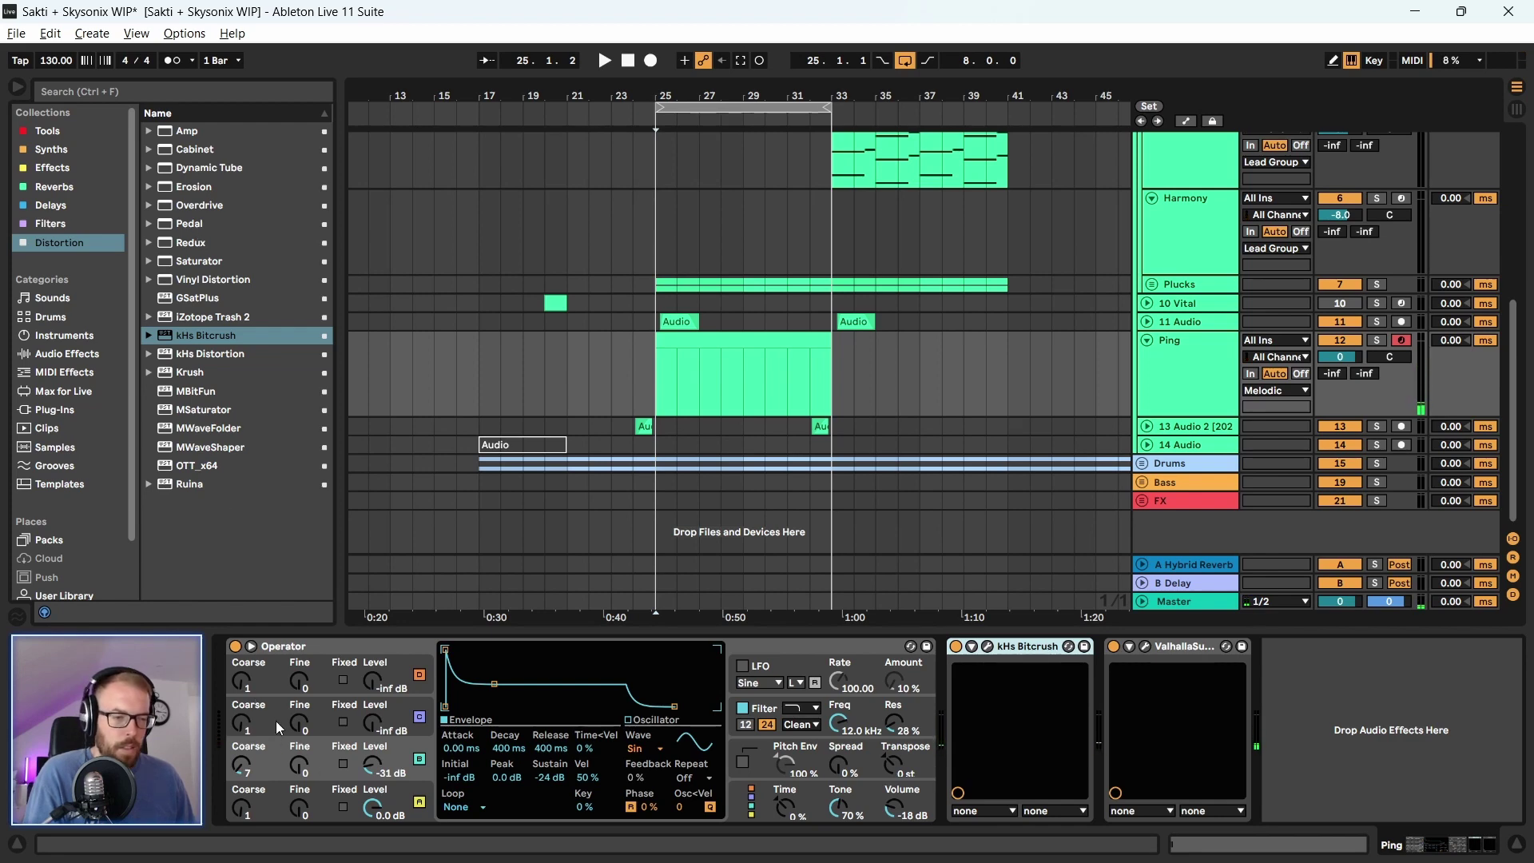
Switch Operator to the two-by-two oscillator algorithm, with oscillator C at coarse 2 and 0.0 dB and oscillator D at -22 dB
click(753, 802)
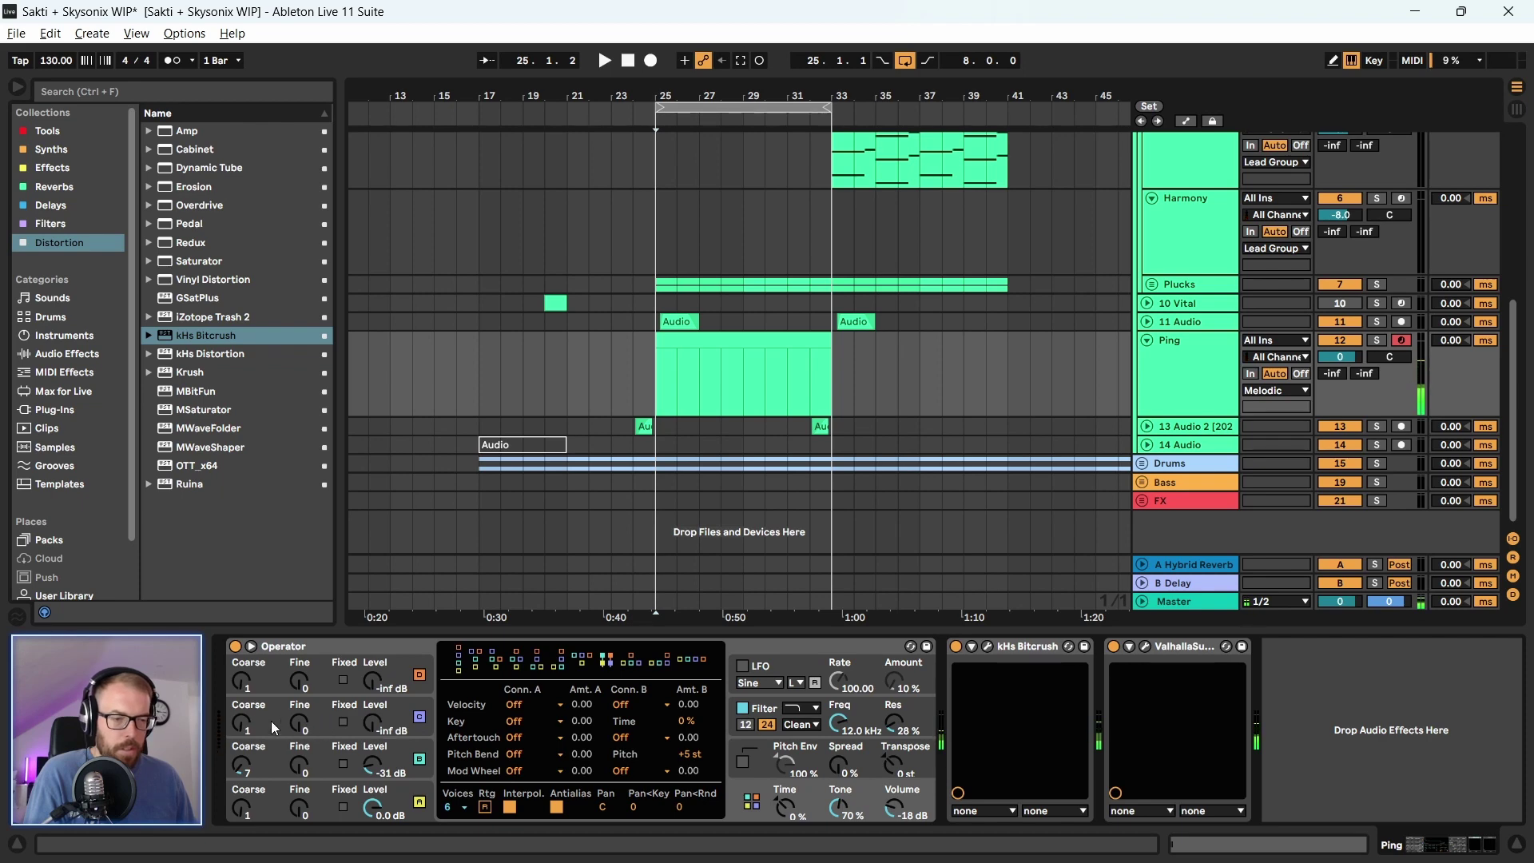
click(244, 730)
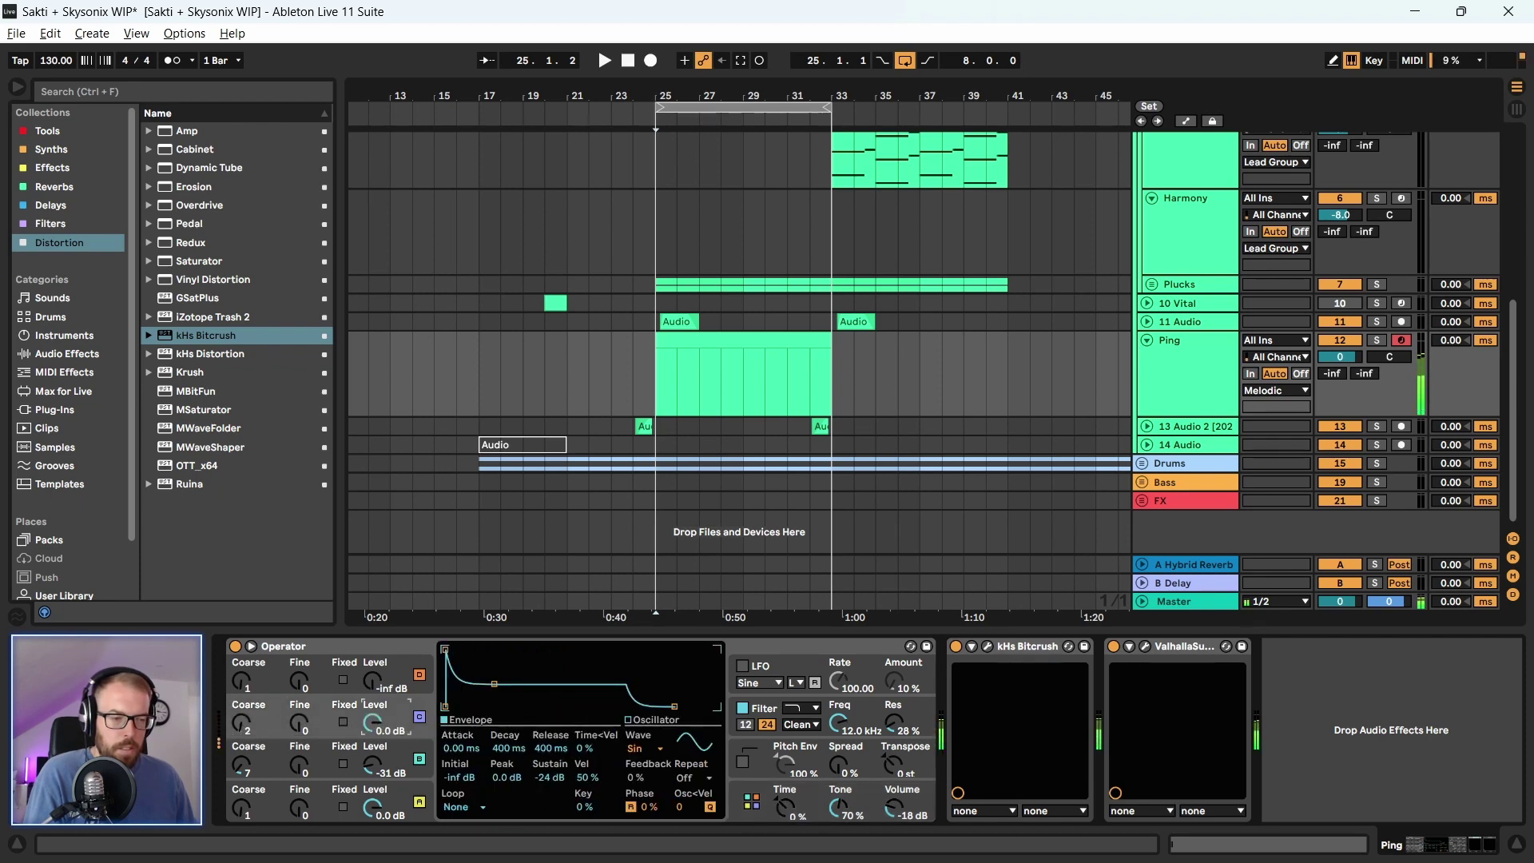
drag(376, 681, 376, 663)
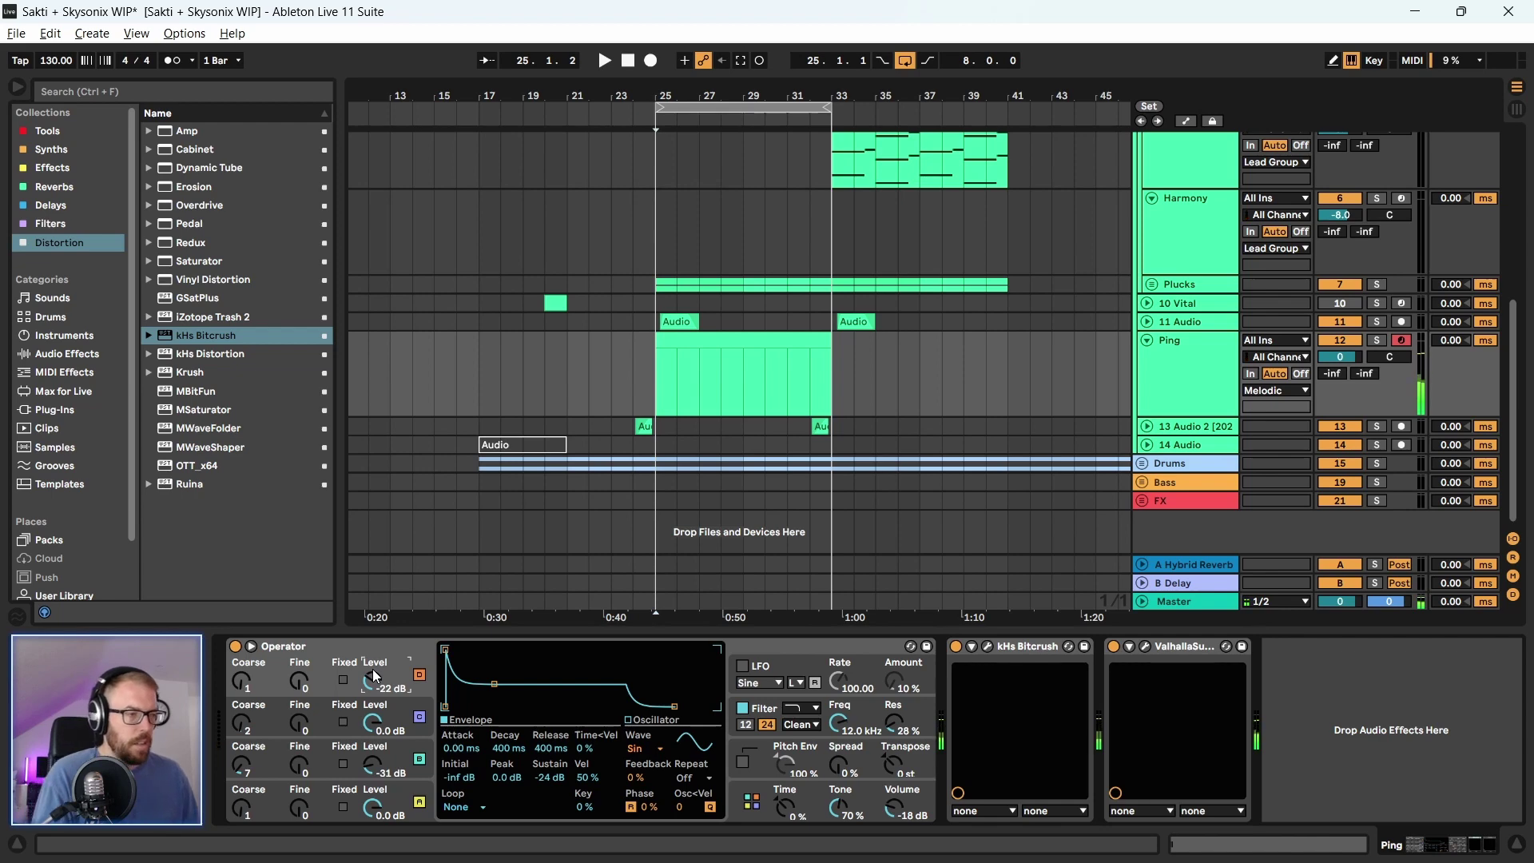
Open the Ping clip in an enlarged piano roll, remove the F4 note and play from the clip's start
double_click(732, 344)
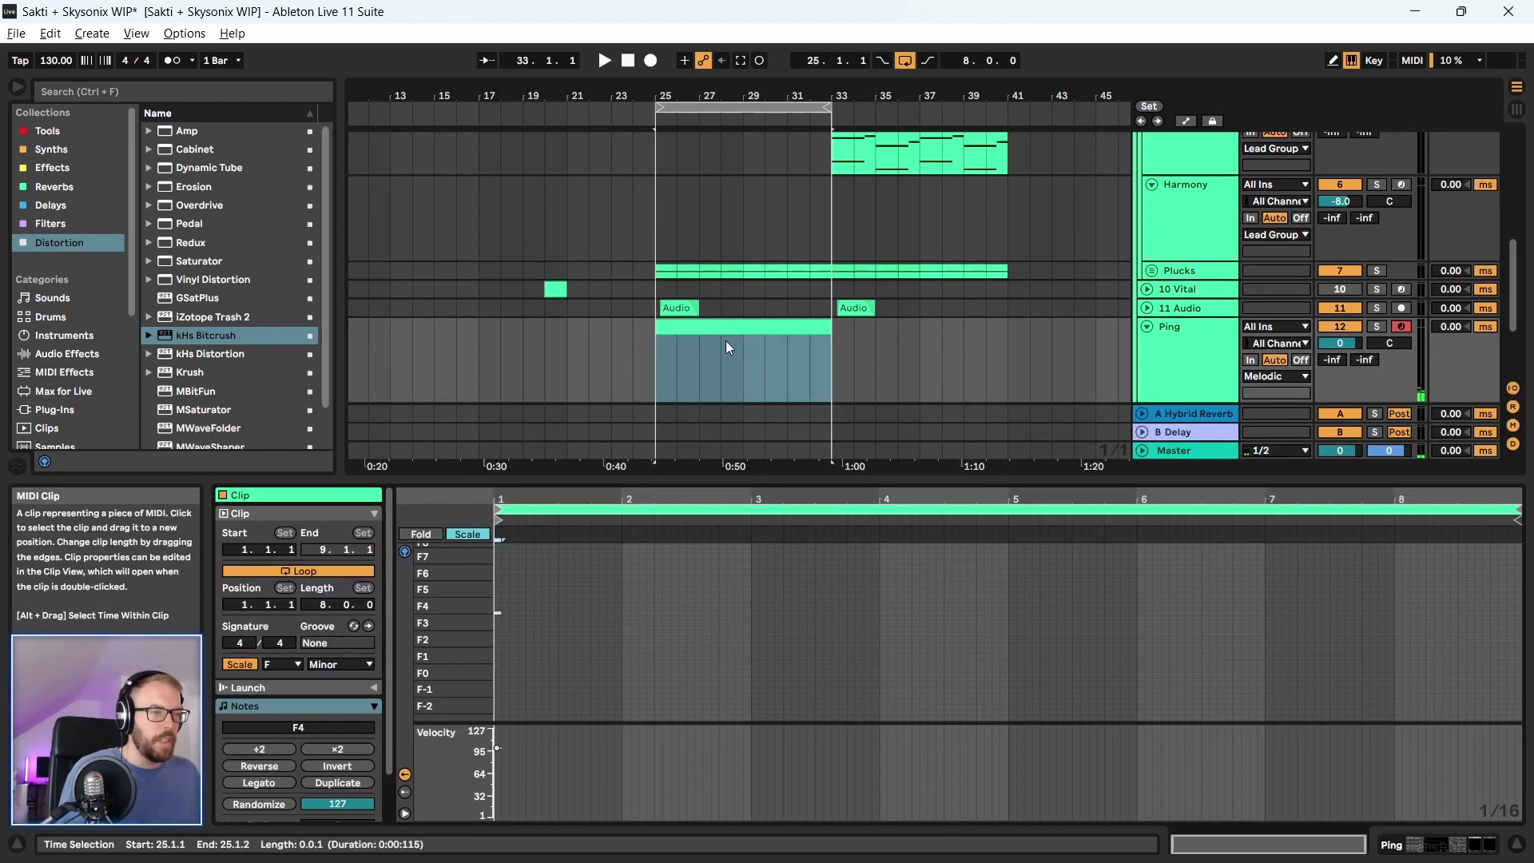
key(space)
drag(718, 479, 528, 299)
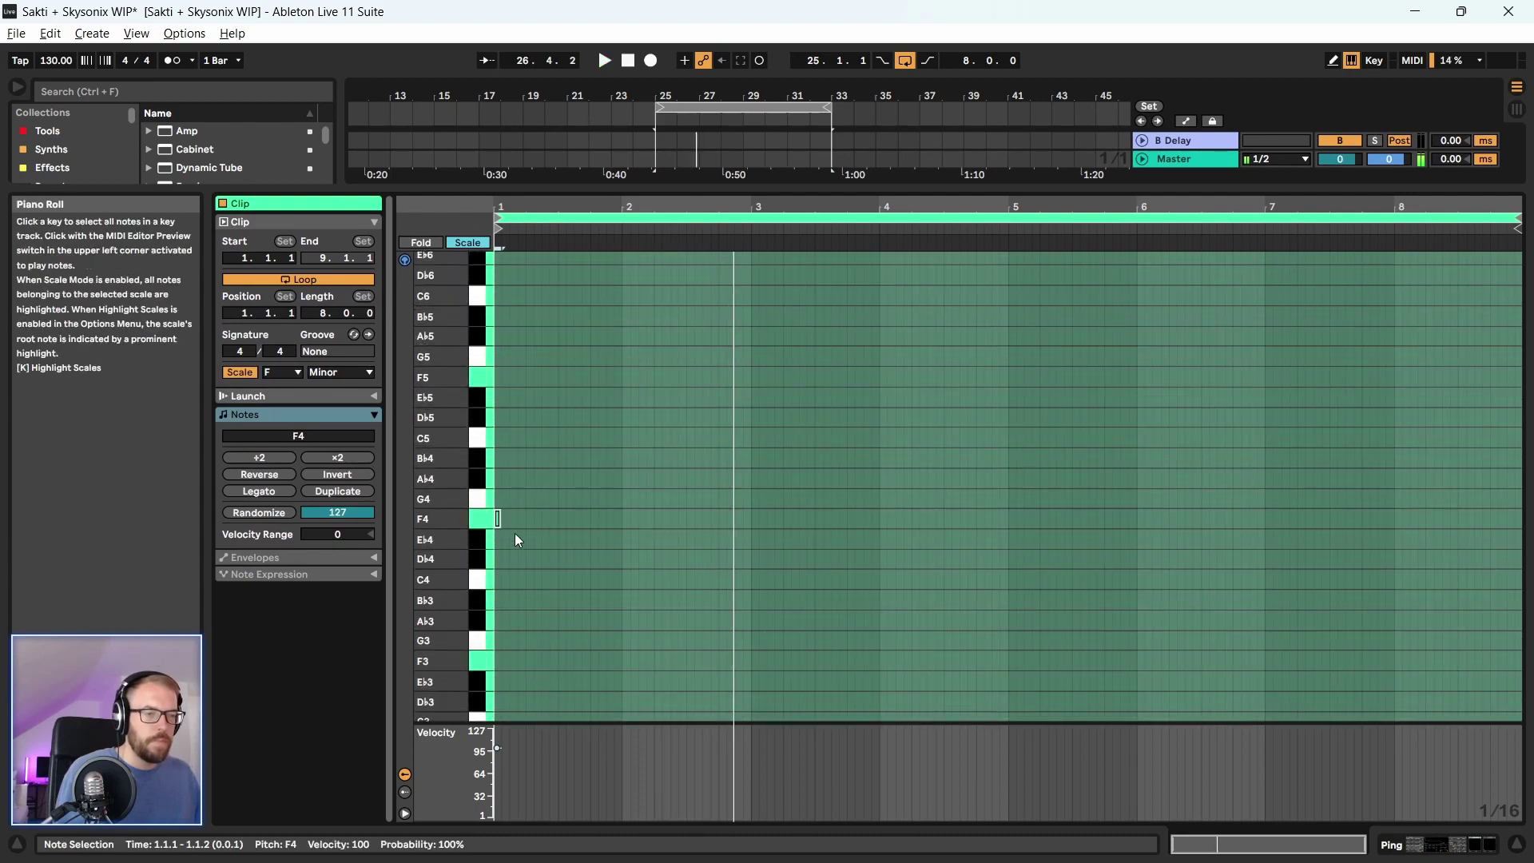
key(space)
click(575, 472)
key(space)
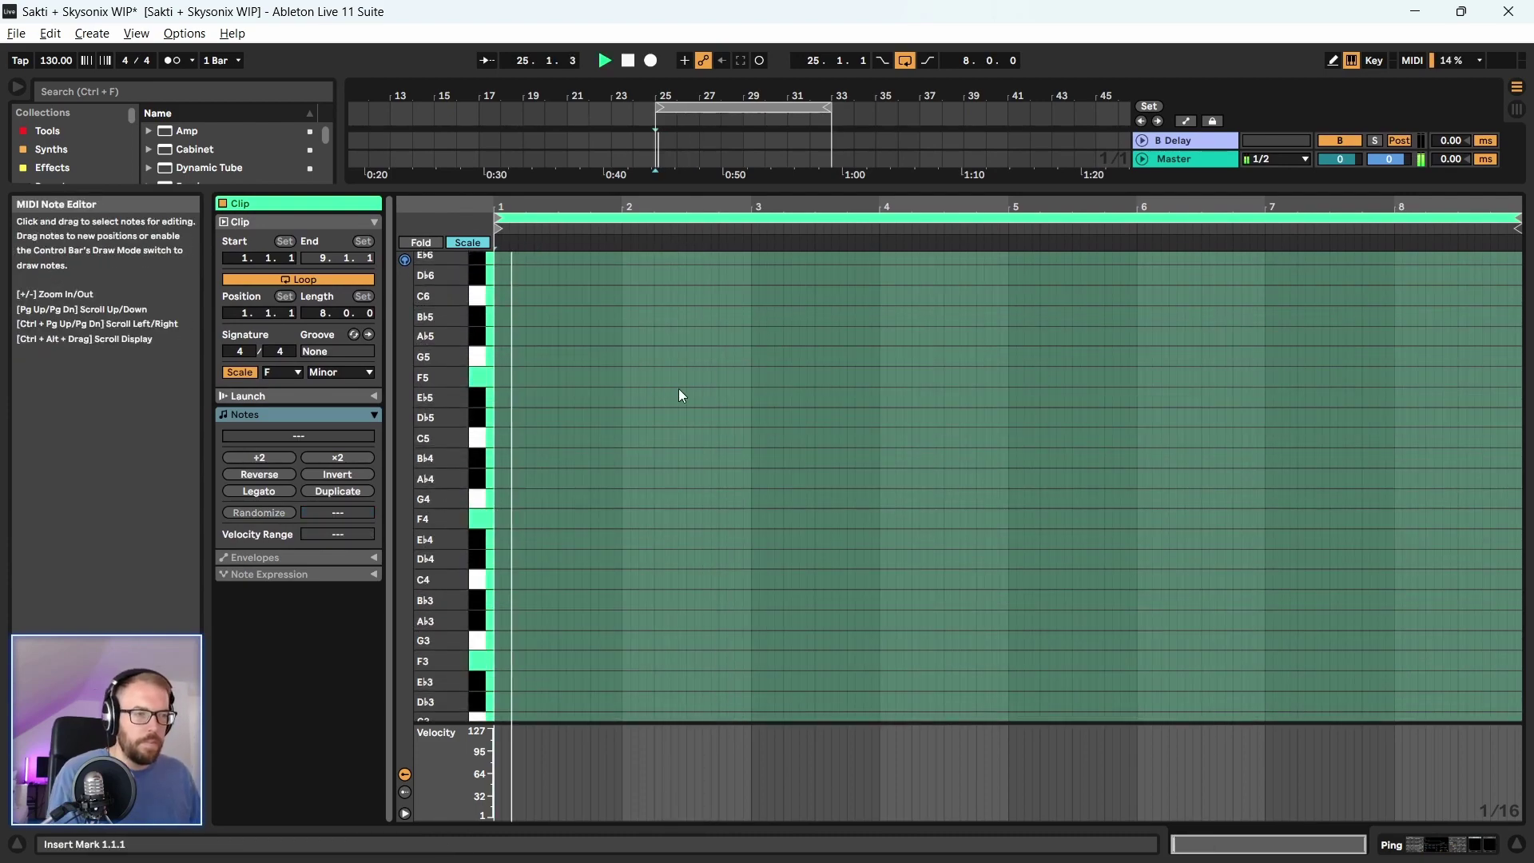
Add sixteenth-length notes A♭4 at 1.4.1 and G4 at 1.4.3 in the Ping clip and play them back
click(599, 459)
double_click(595, 461)
drag(594, 461, 596, 480)
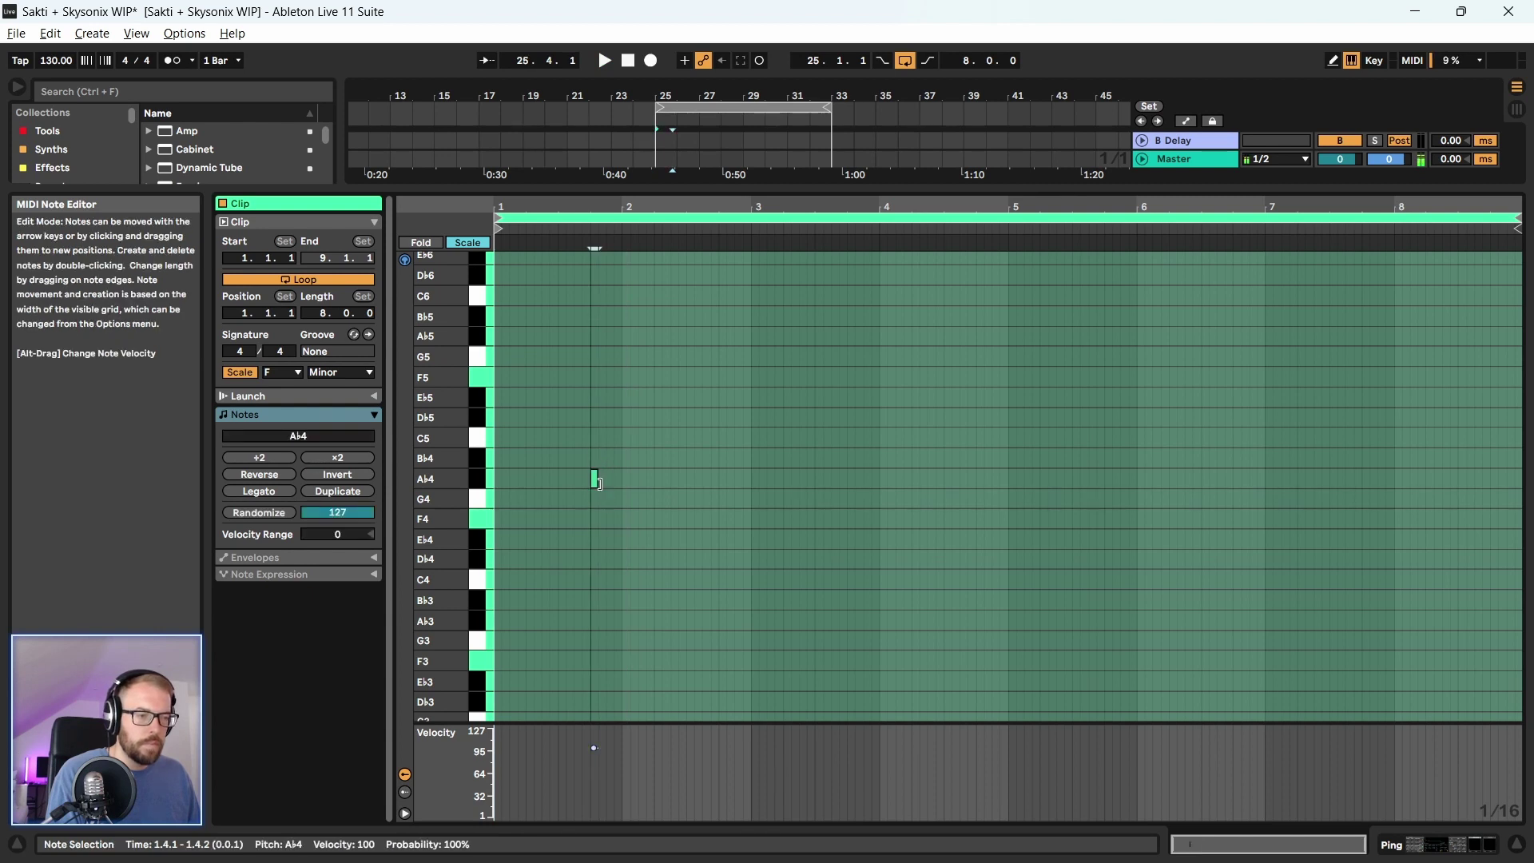
double_click(610, 501)
key(space)
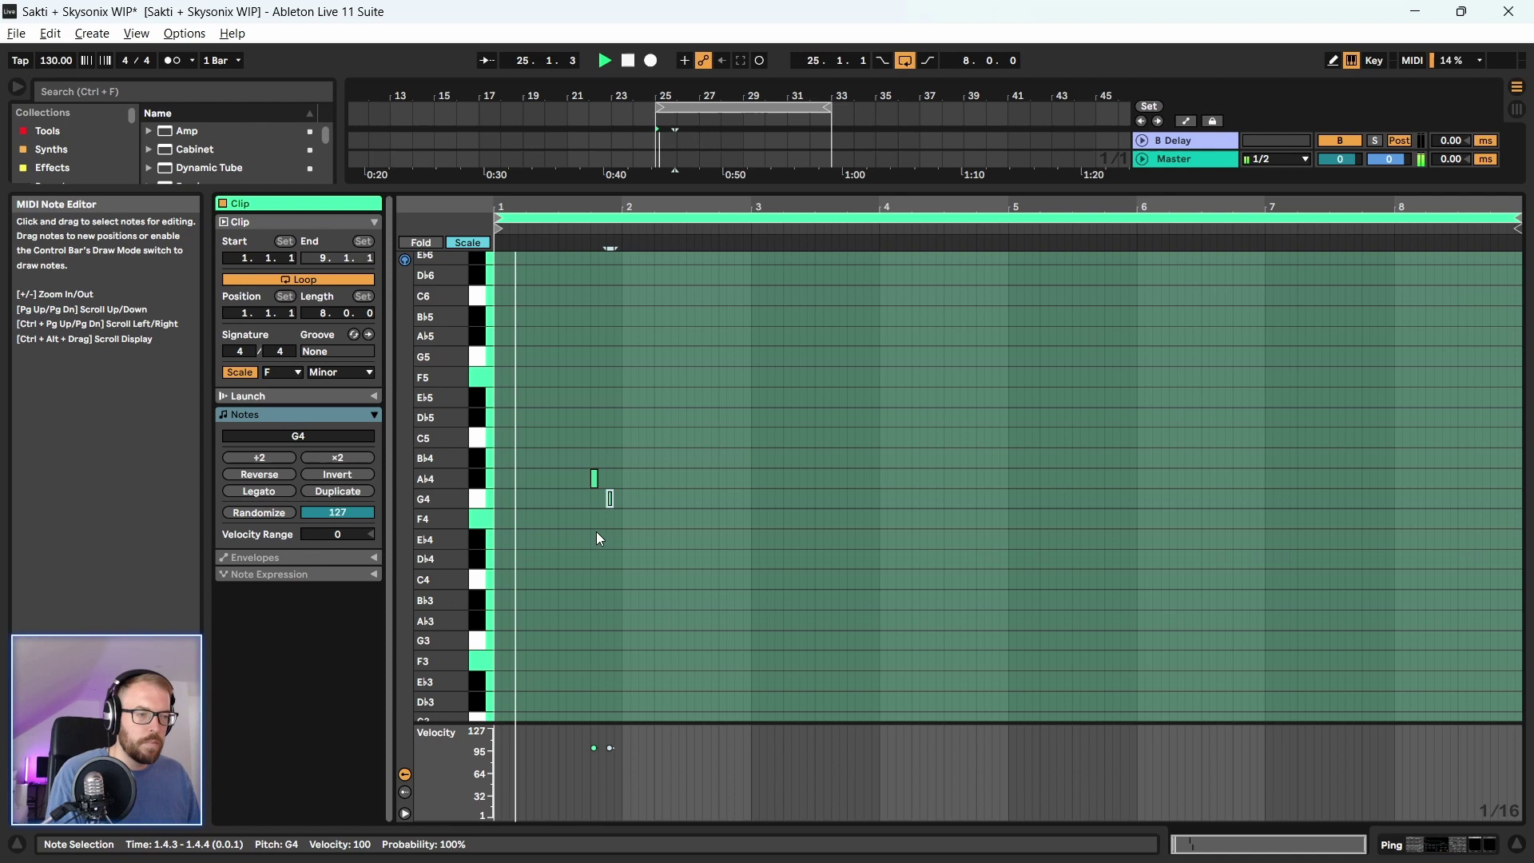
click(550, 545)
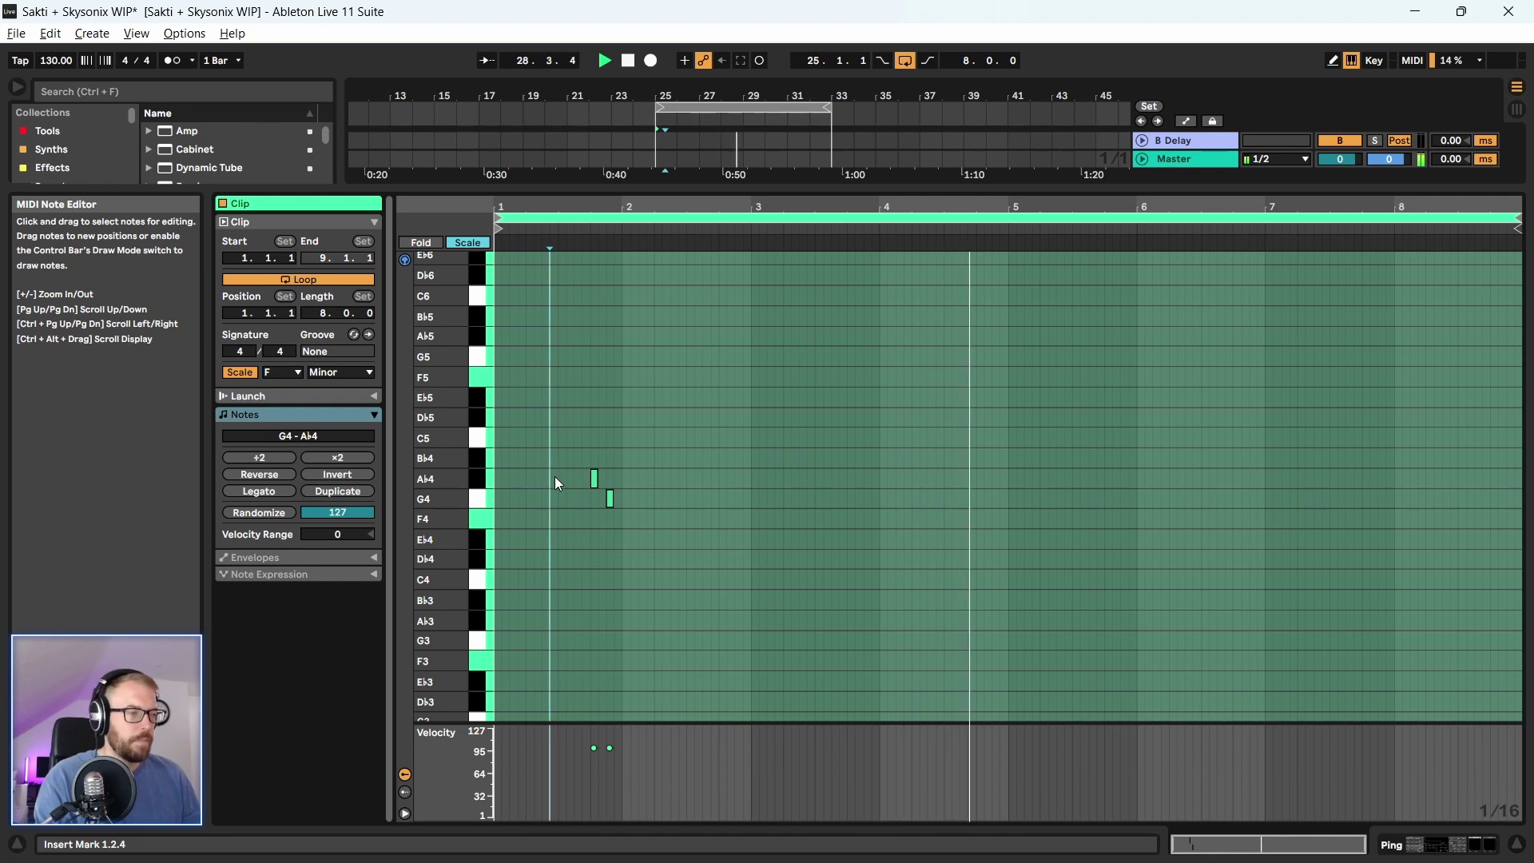
Move the G4 note to the last beat of bar 4 and the A♭4 note to 4.3.1, and play from the start
click(611, 499)
drag(611, 498, 995, 510)
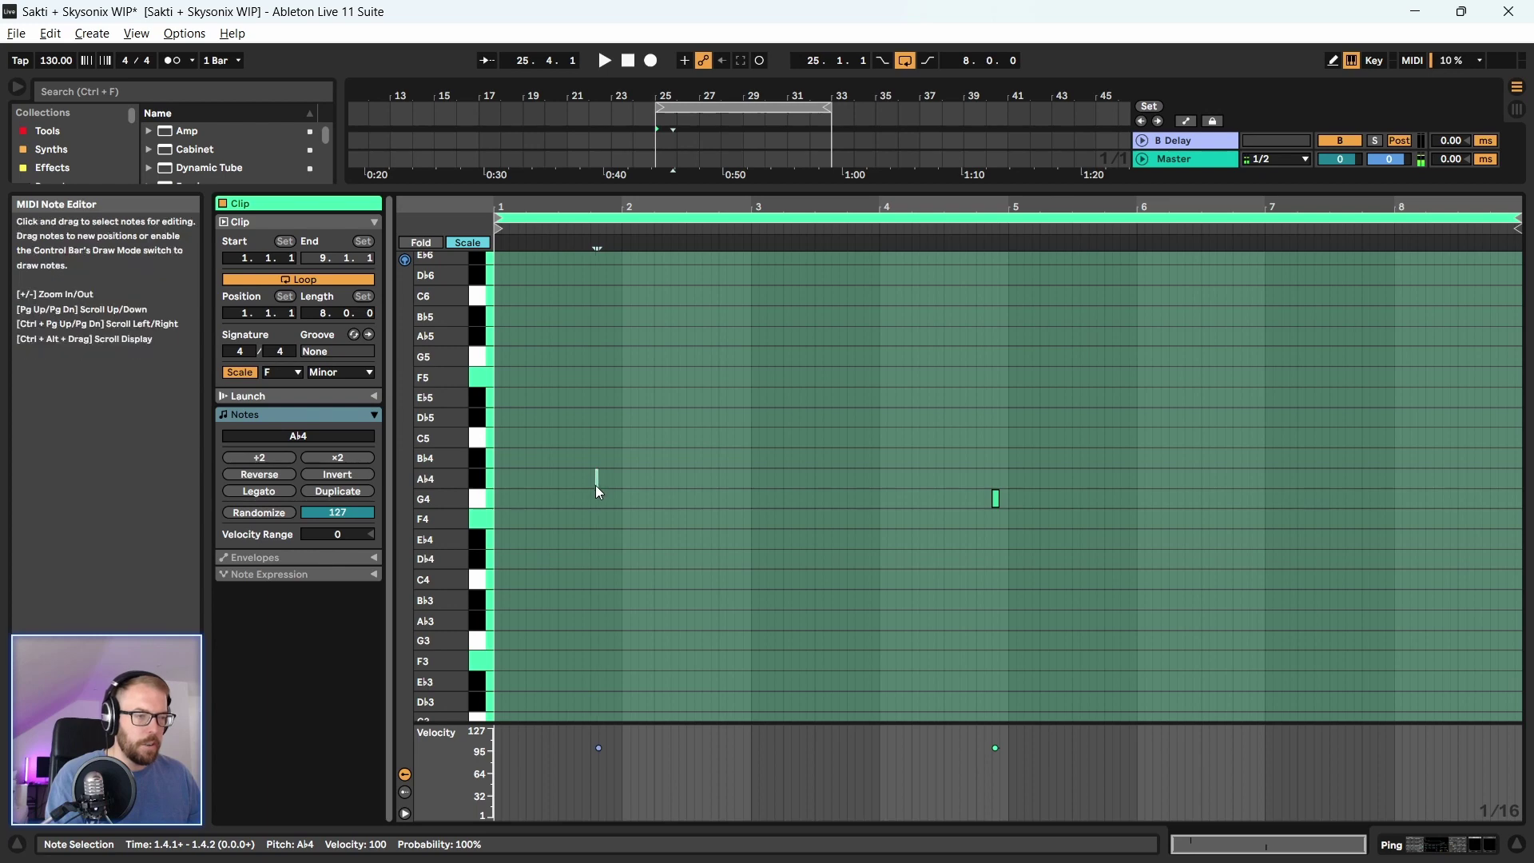
click(613, 509)
drag(534, 429, 663, 515)
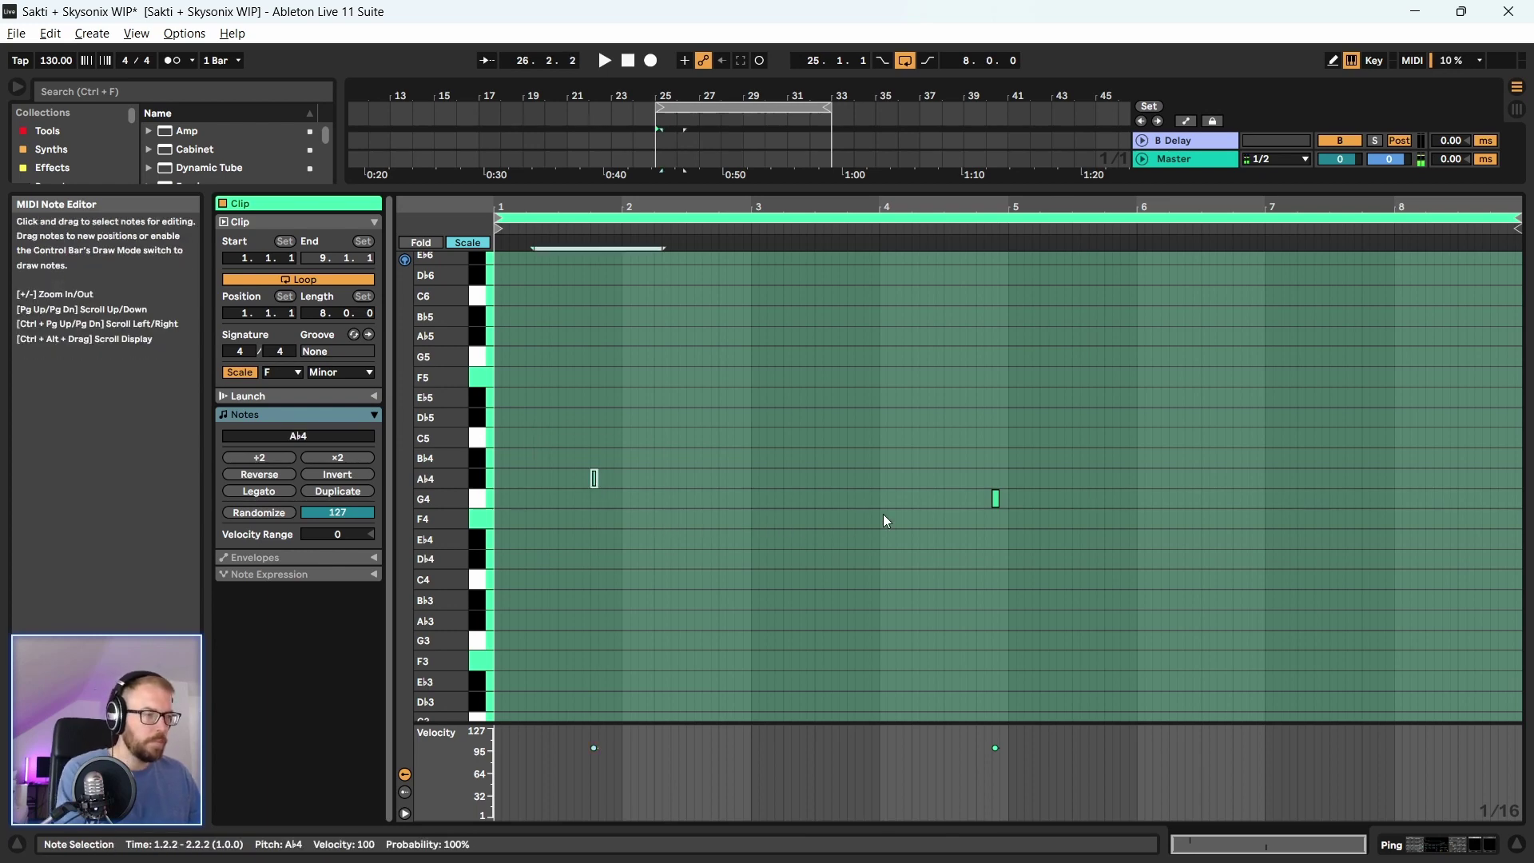
key(ctrl+x)
click(946, 478)
key(ctrl+v)
key(space)
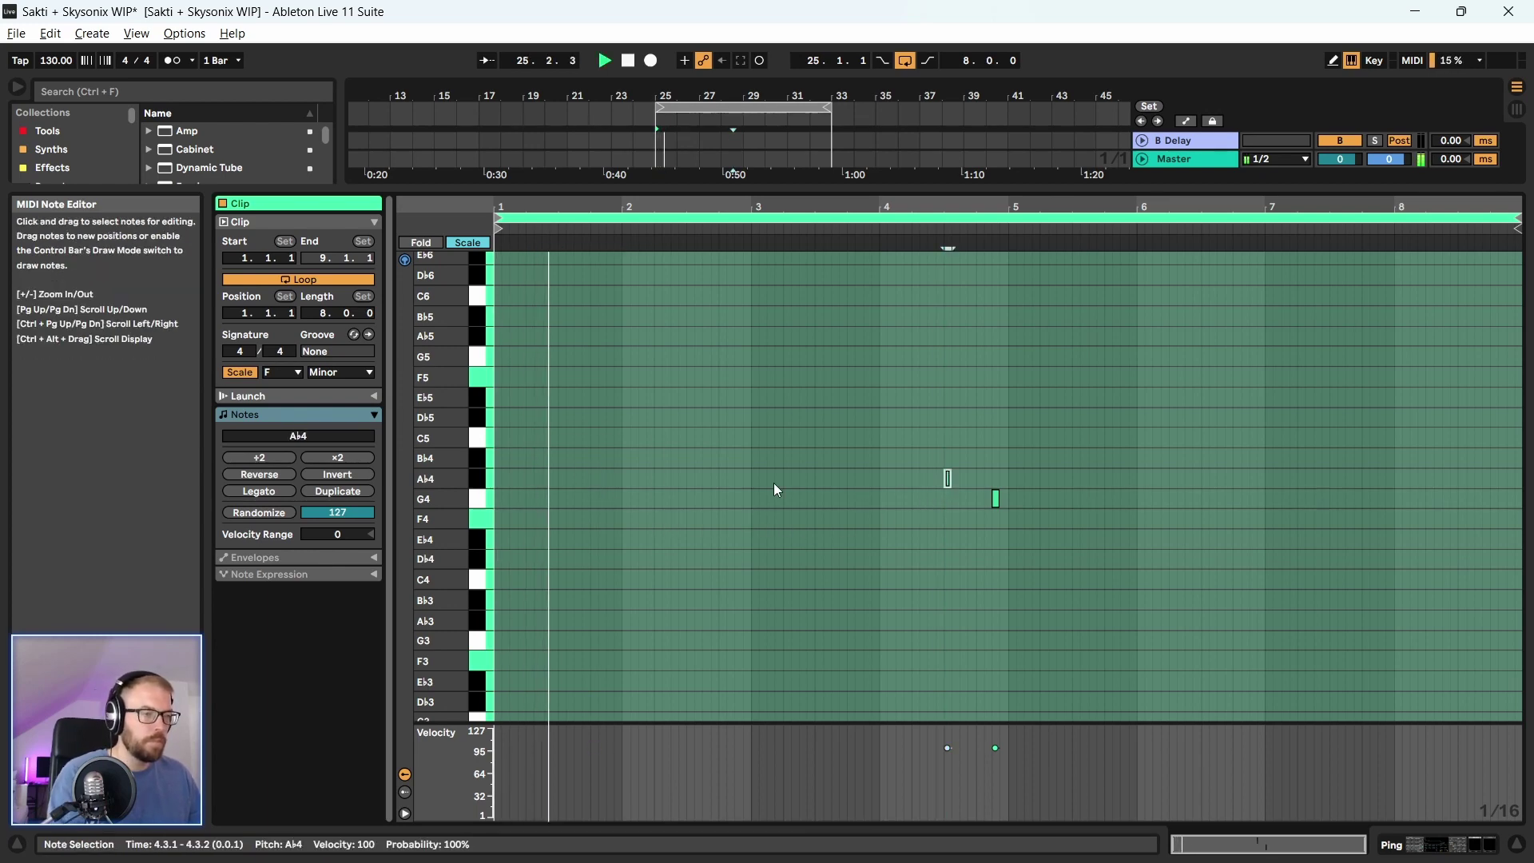
Enlarge the arrangement area to reveal the Ping track, stop playback and shift the A♭4 note earlier to 4.2.3
drag(799, 190, 800, 222)
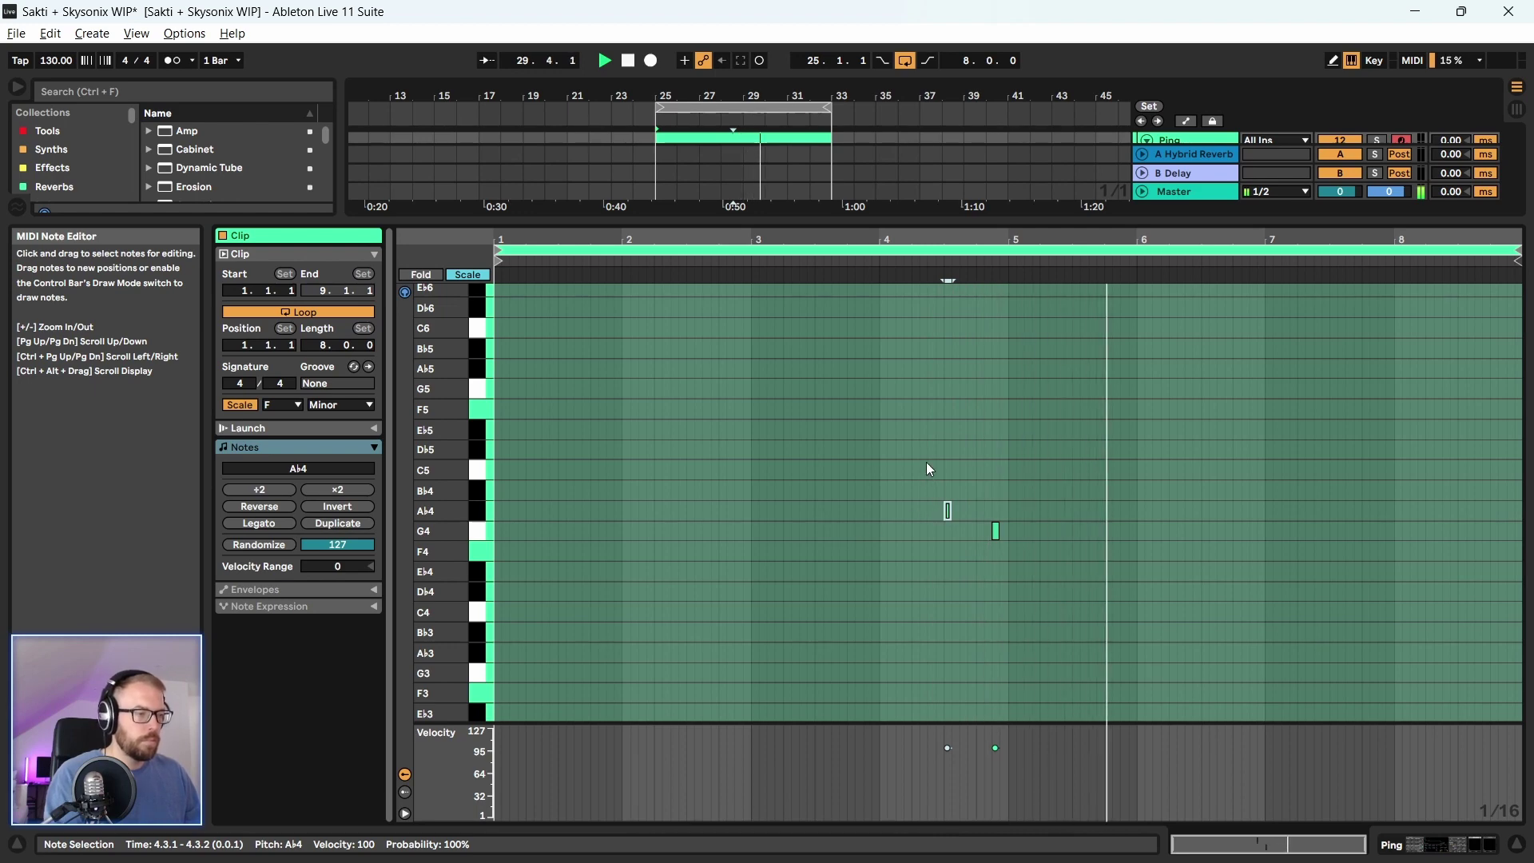
key(space)
key(Left)
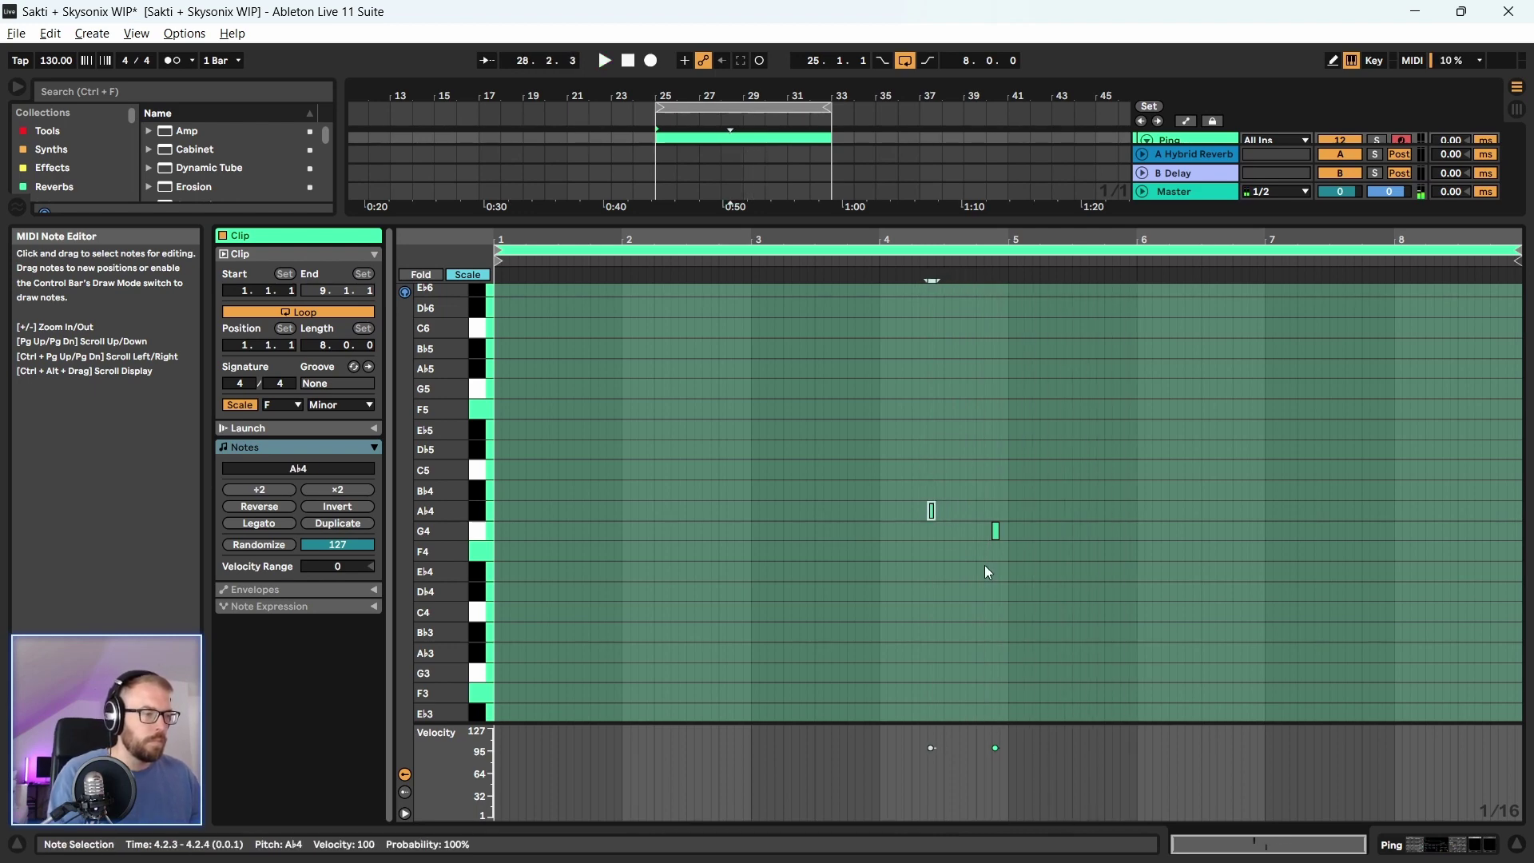
Play the clip from bar 4, select both ping notes, and duplicate them into the clip's last four bars
click(879, 238)
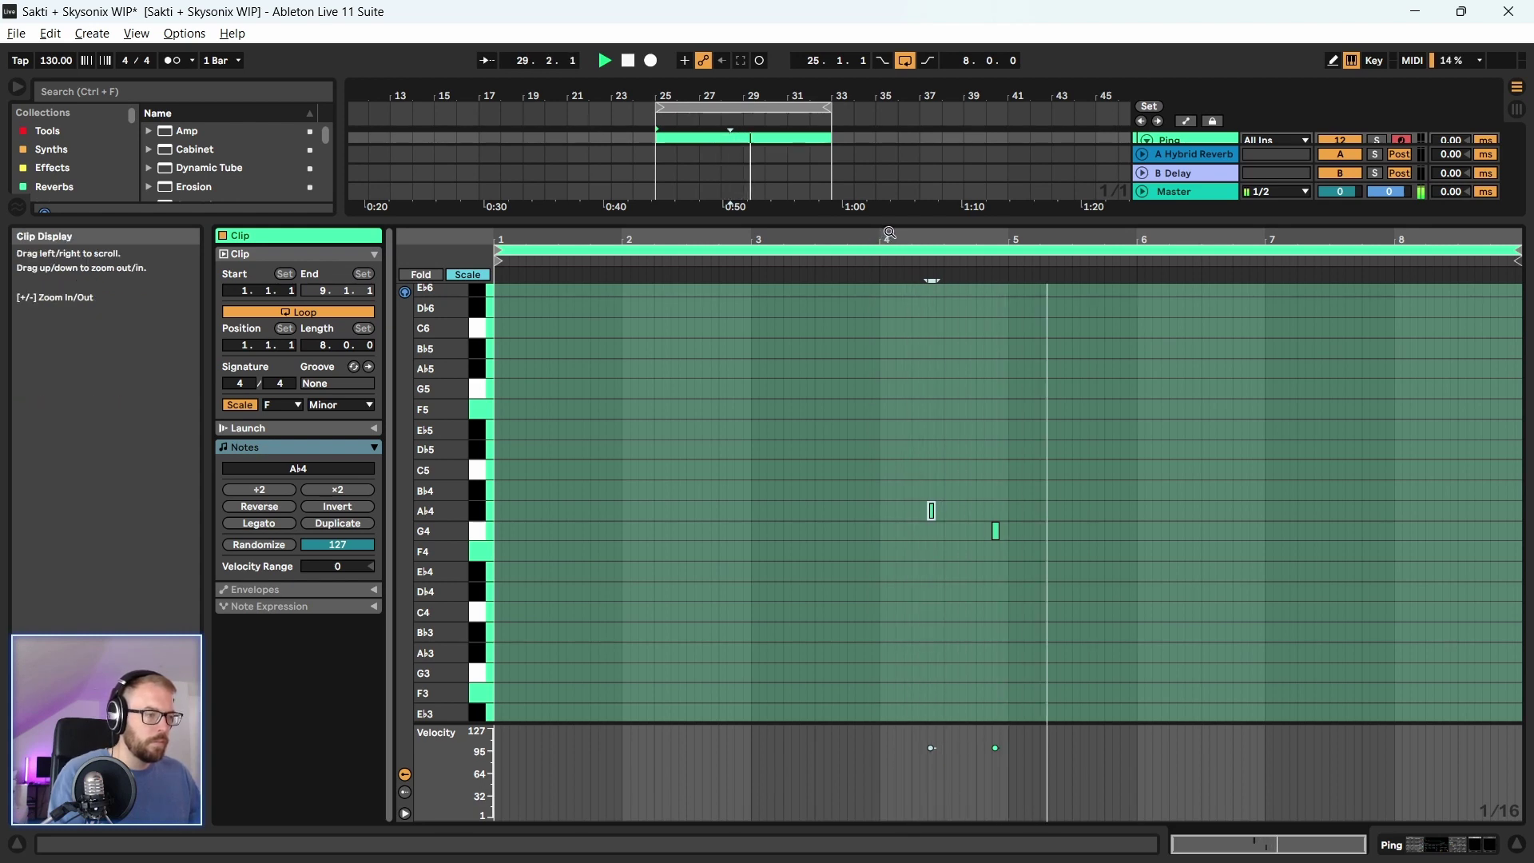
drag(900, 219, 900, 222)
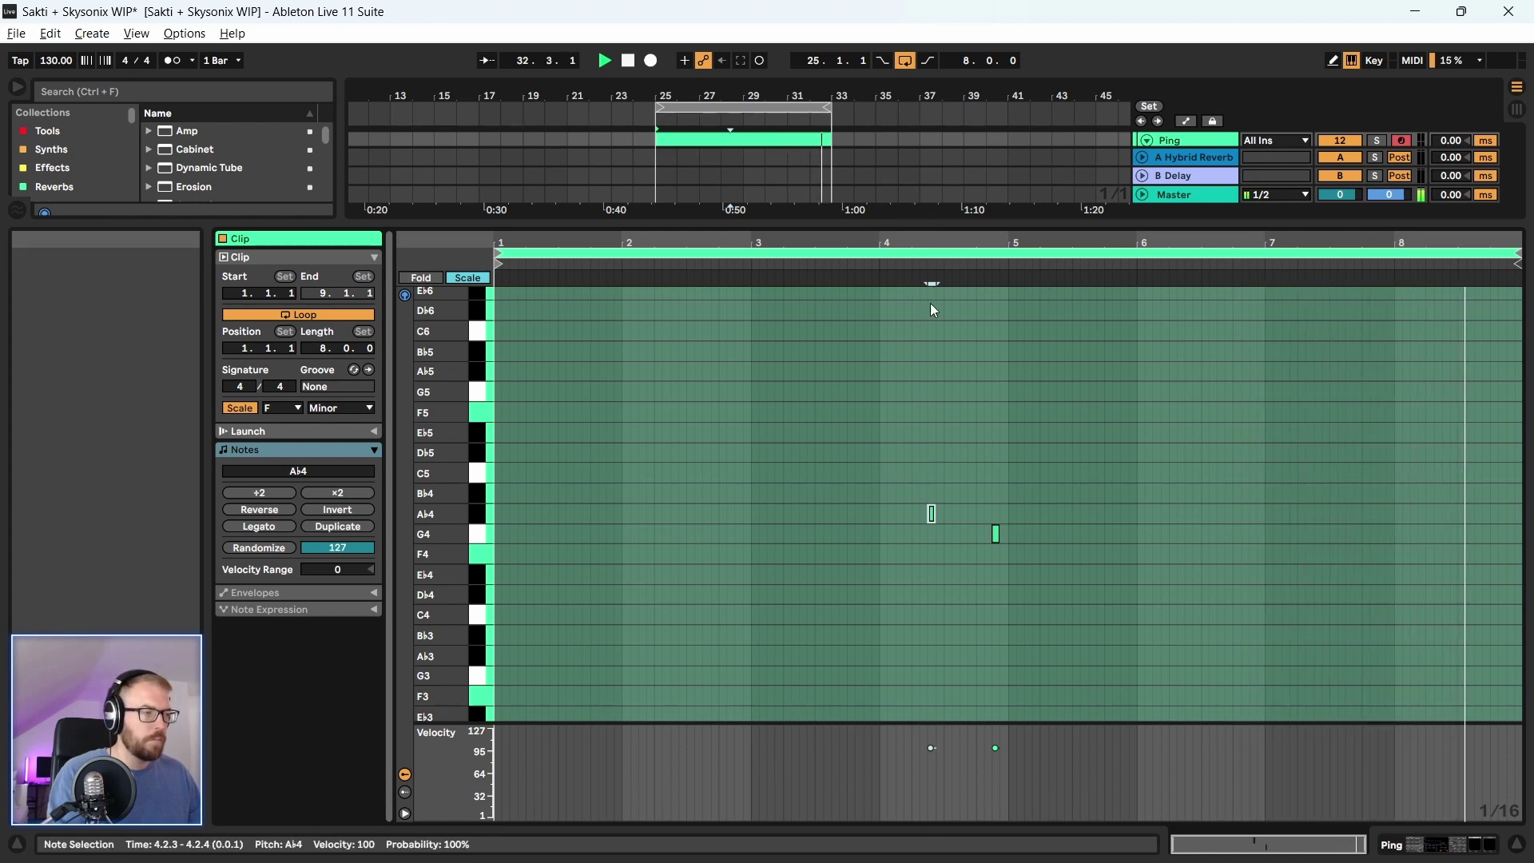
drag(1007, 478, 498, 571)
key(ctrl+d)
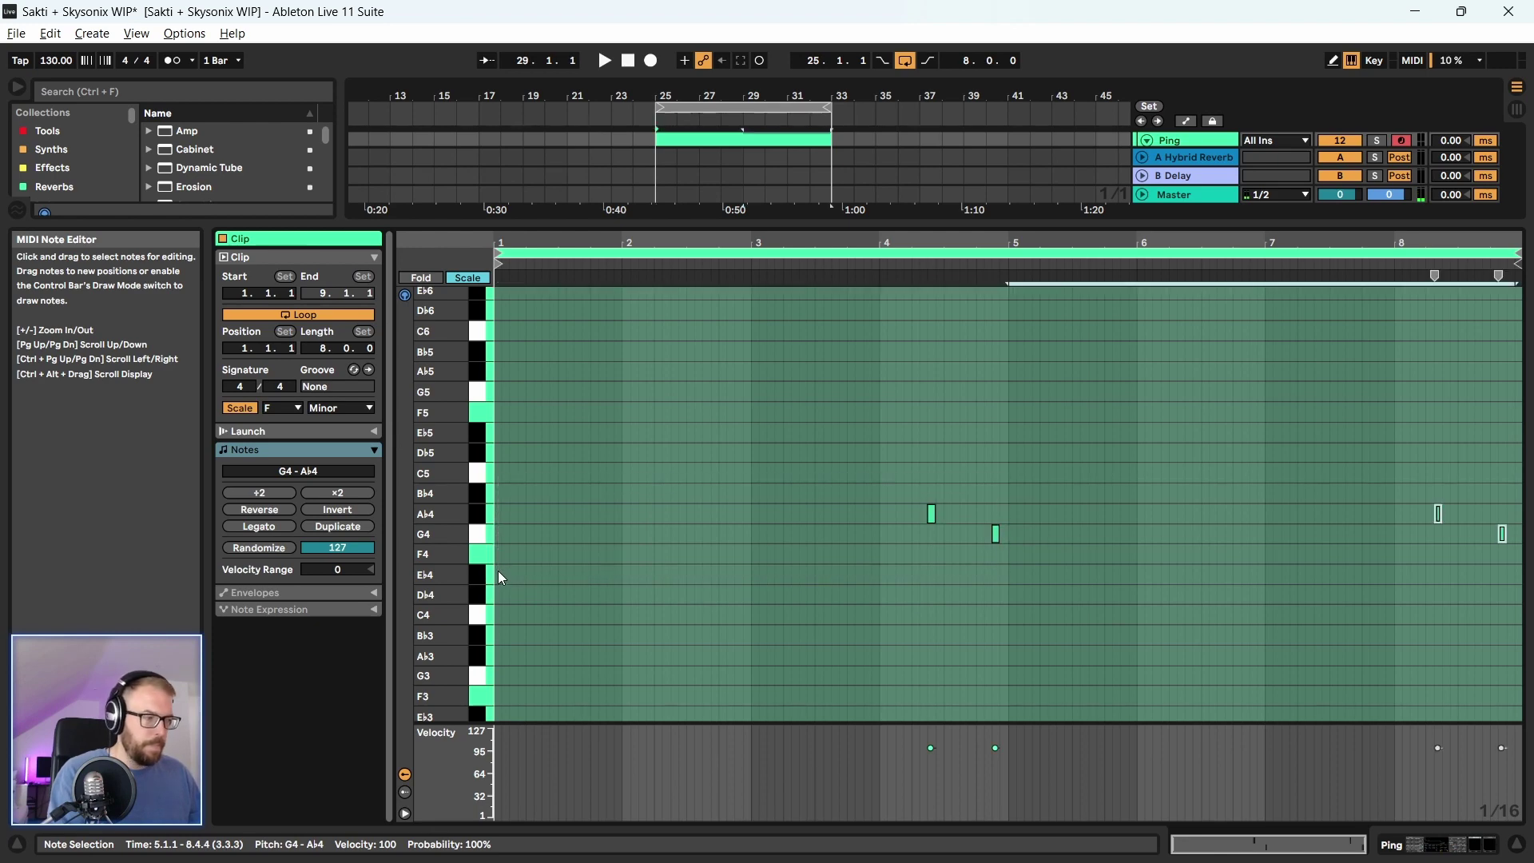
key(space)
Show the Ping track's devices and insert the Krush distortion between kHs Bitcrush and ValhallaSupermassive
drag(1034, 232, 1034, 631)
key(shift+Tab)
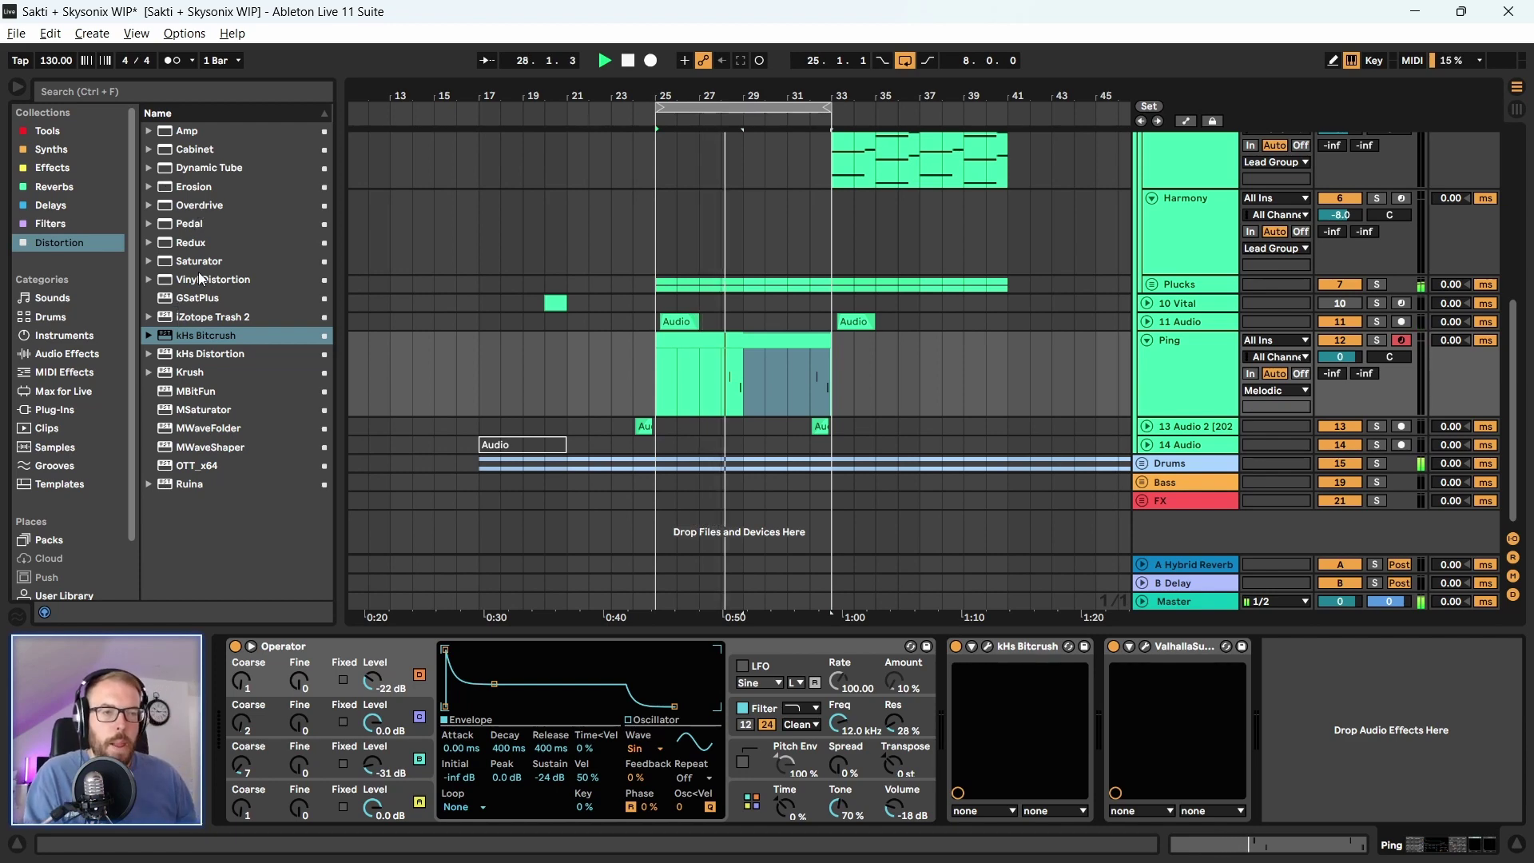
click(190, 372)
mouse_move(554, 498)
mouse_down()
mouse_move(922, 698)
mouse_move(1096, 736)
mouse_up()
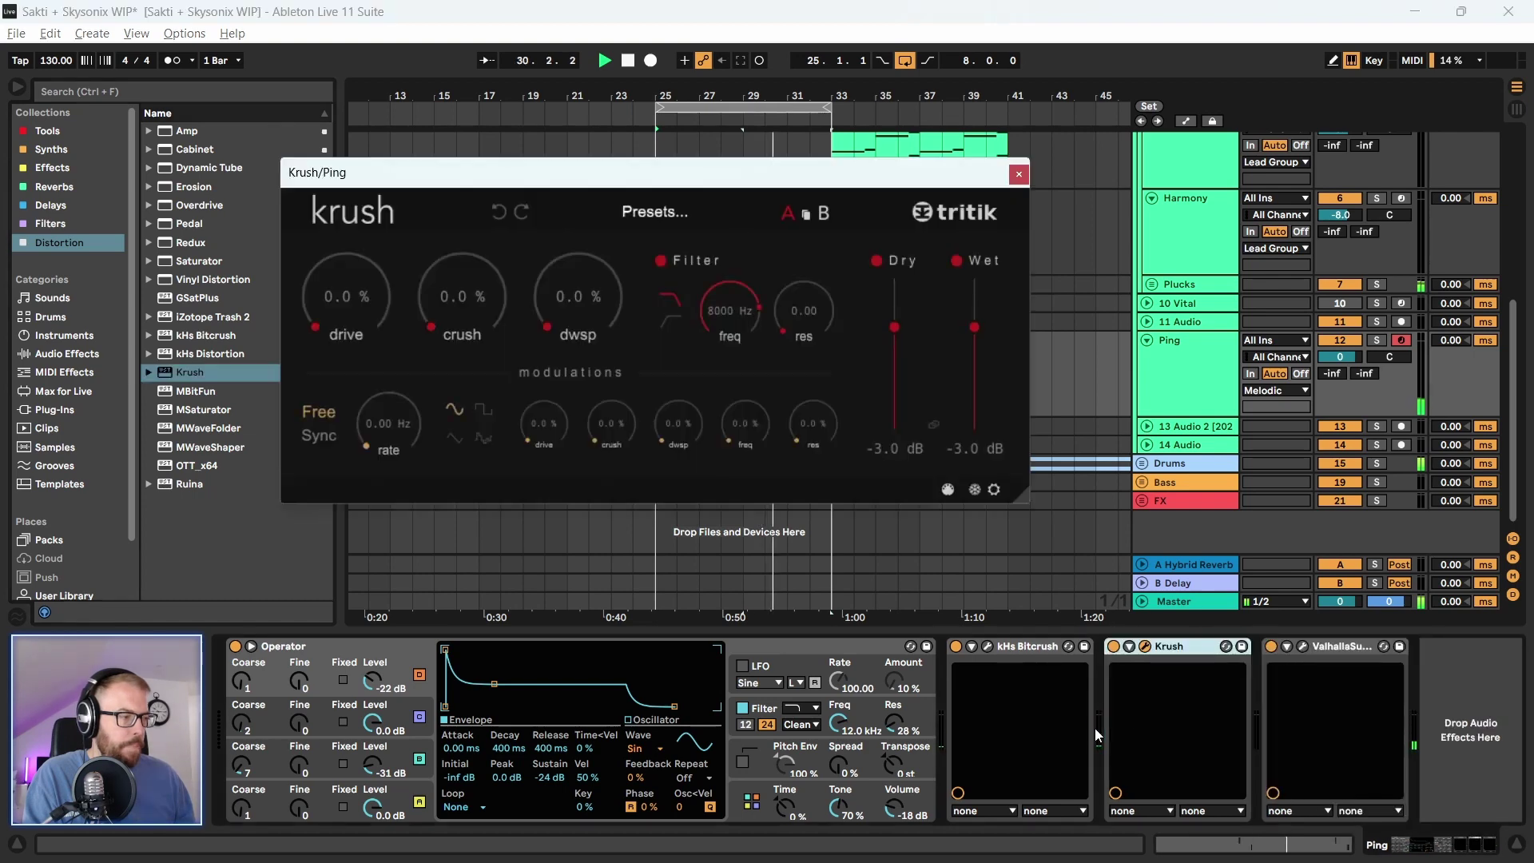
Raise the ValhallaSupermassive feedback on the Ping track to 81.3 % and close its window
click(1303, 646)
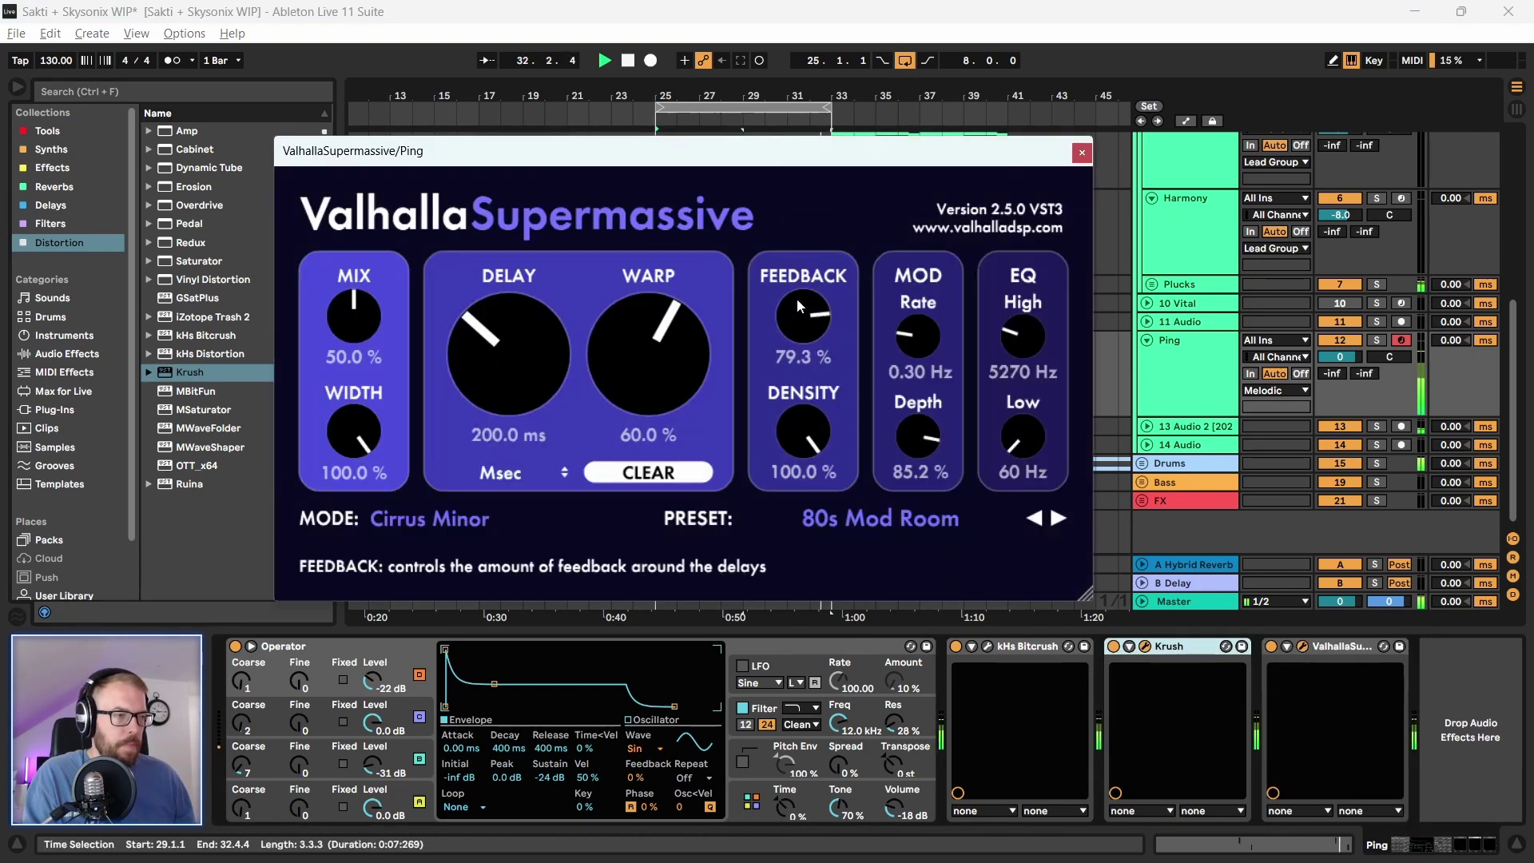
drag(798, 299, 798, 294)
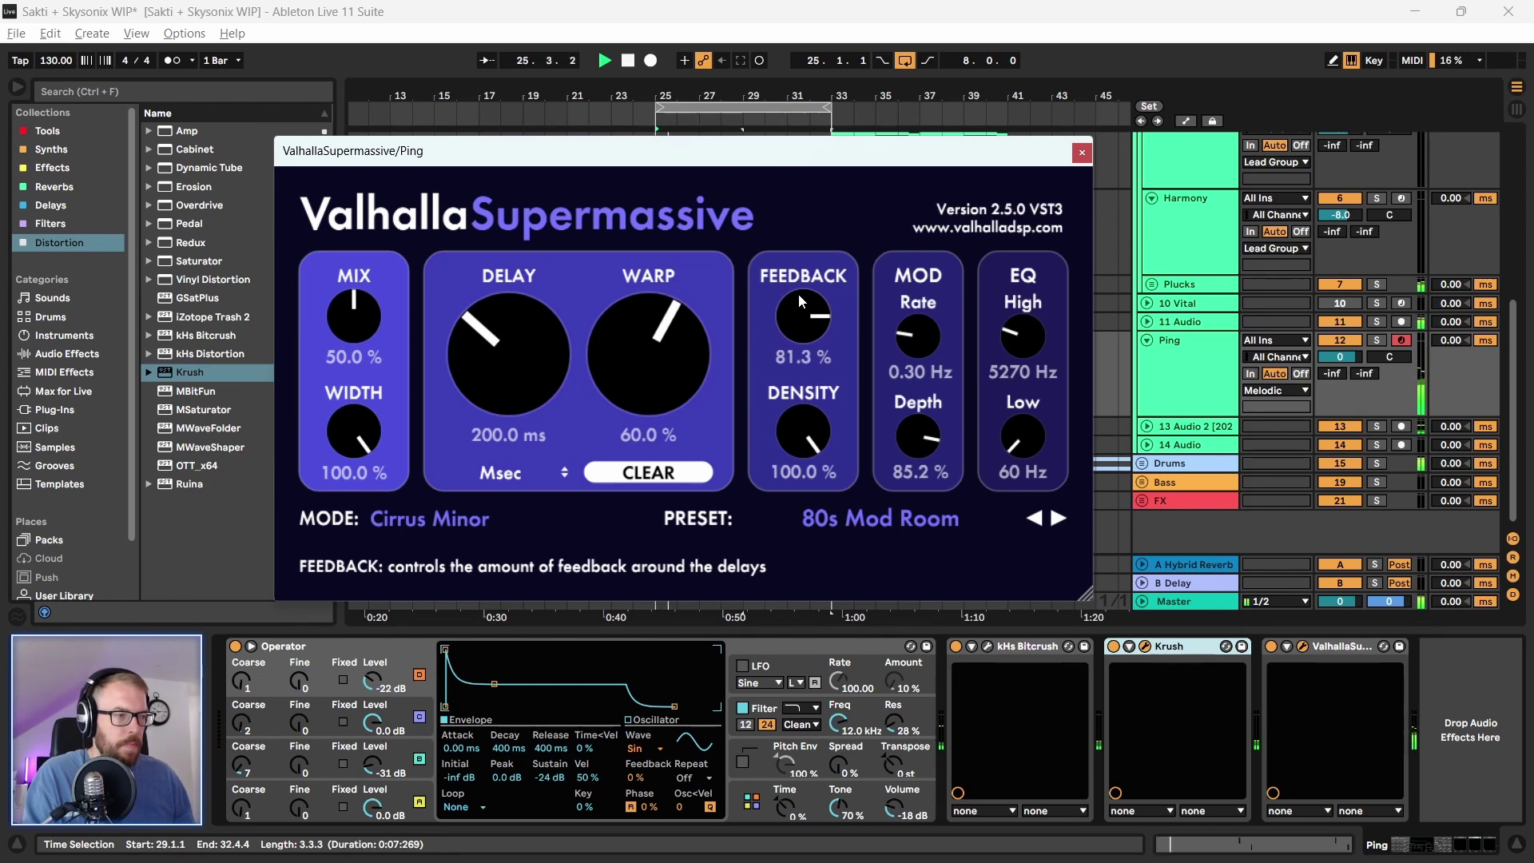
click(1083, 153)
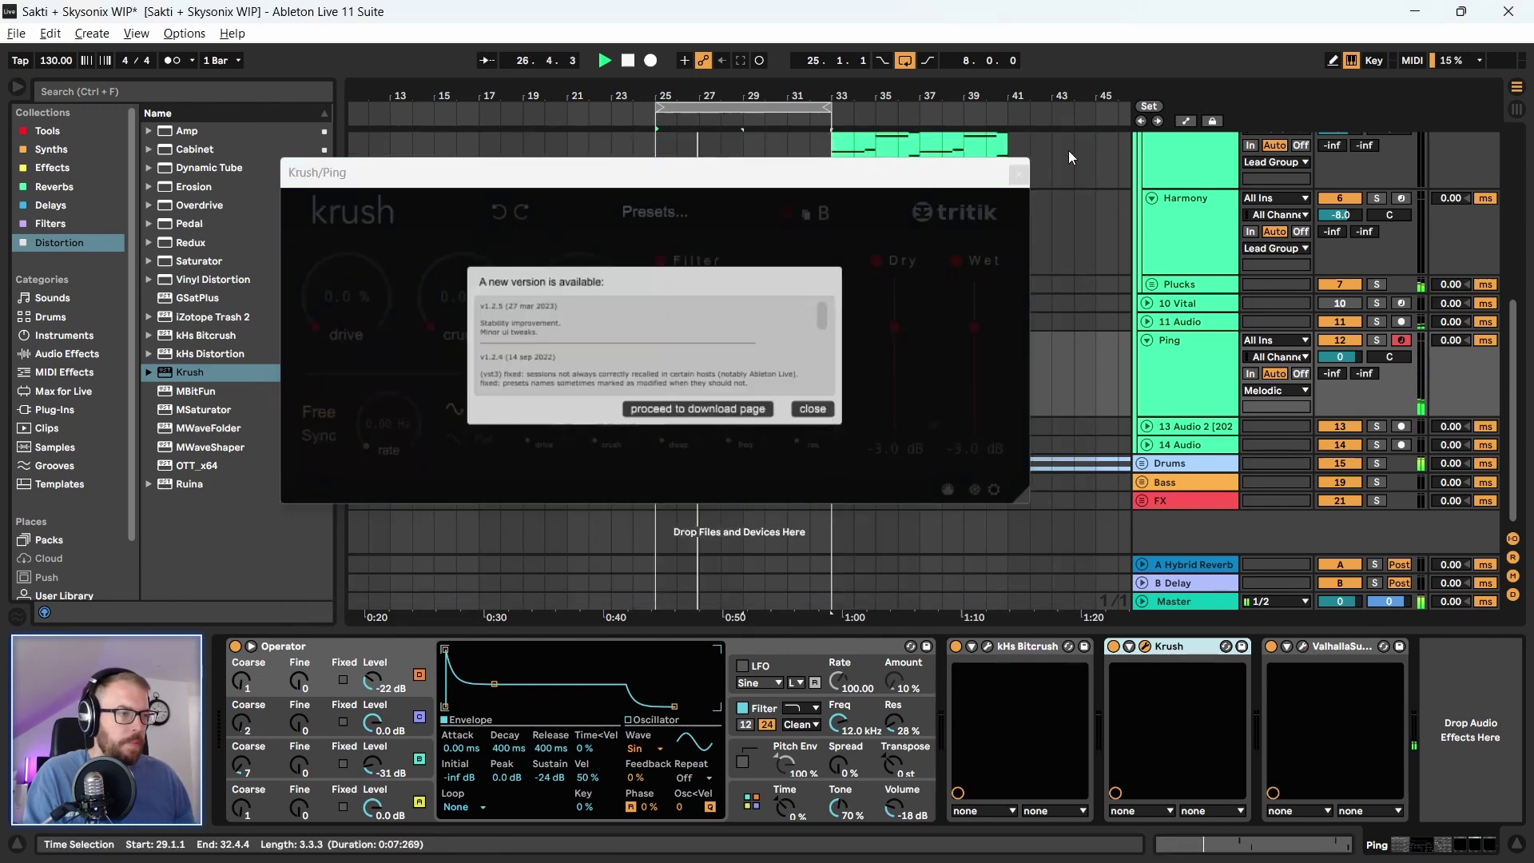
Dismiss the Krush update notice and set 37.2 % drive, 32.4 % crush, dry at -inf and wet at 9.6 dB
click(811, 409)
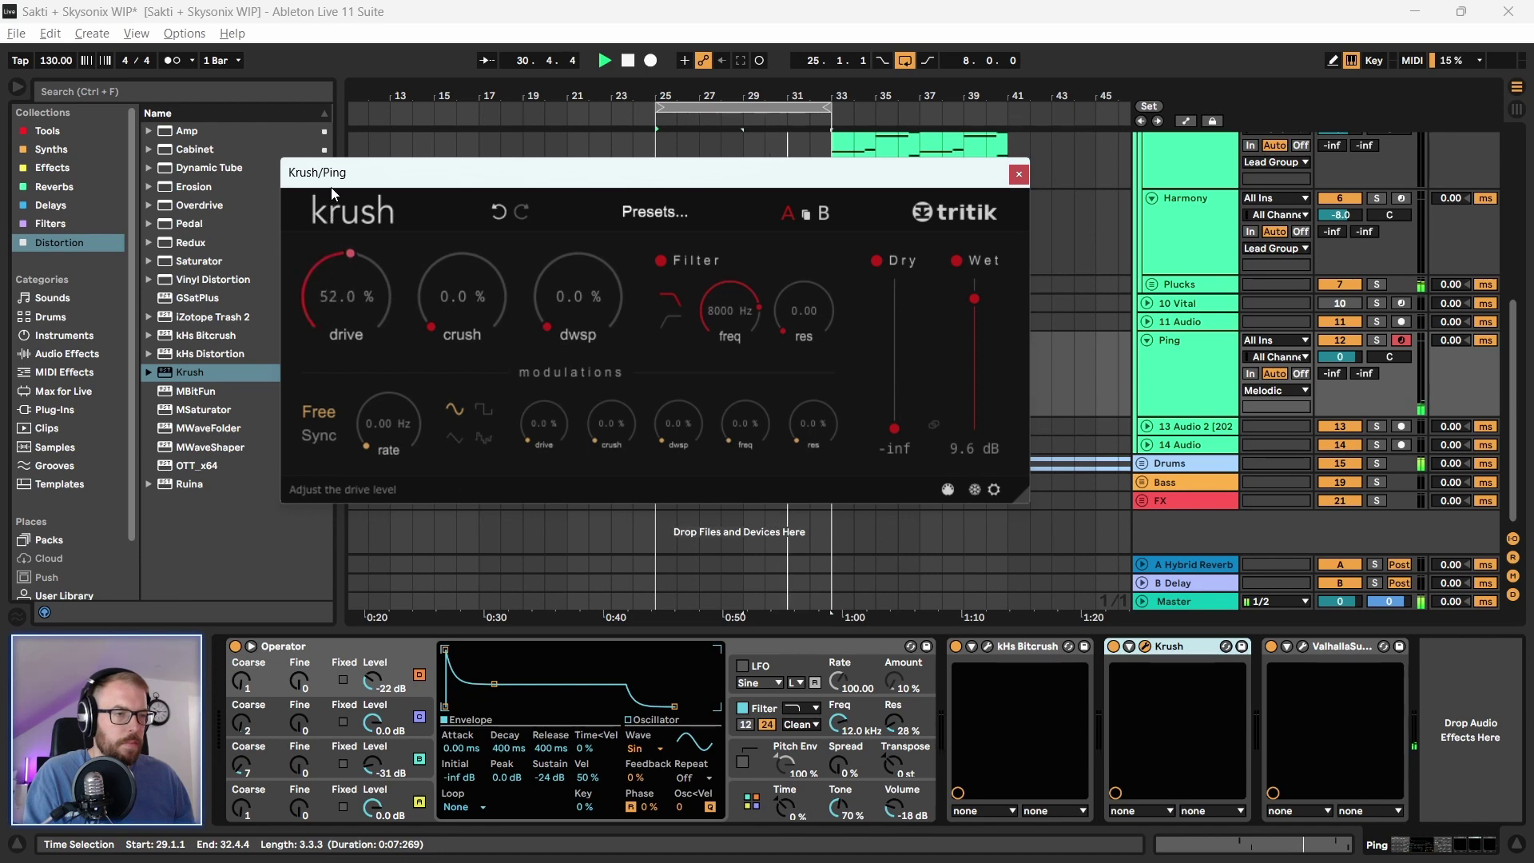
drag(332, 190, 257, 168)
drag(358, 158, 326, 148)
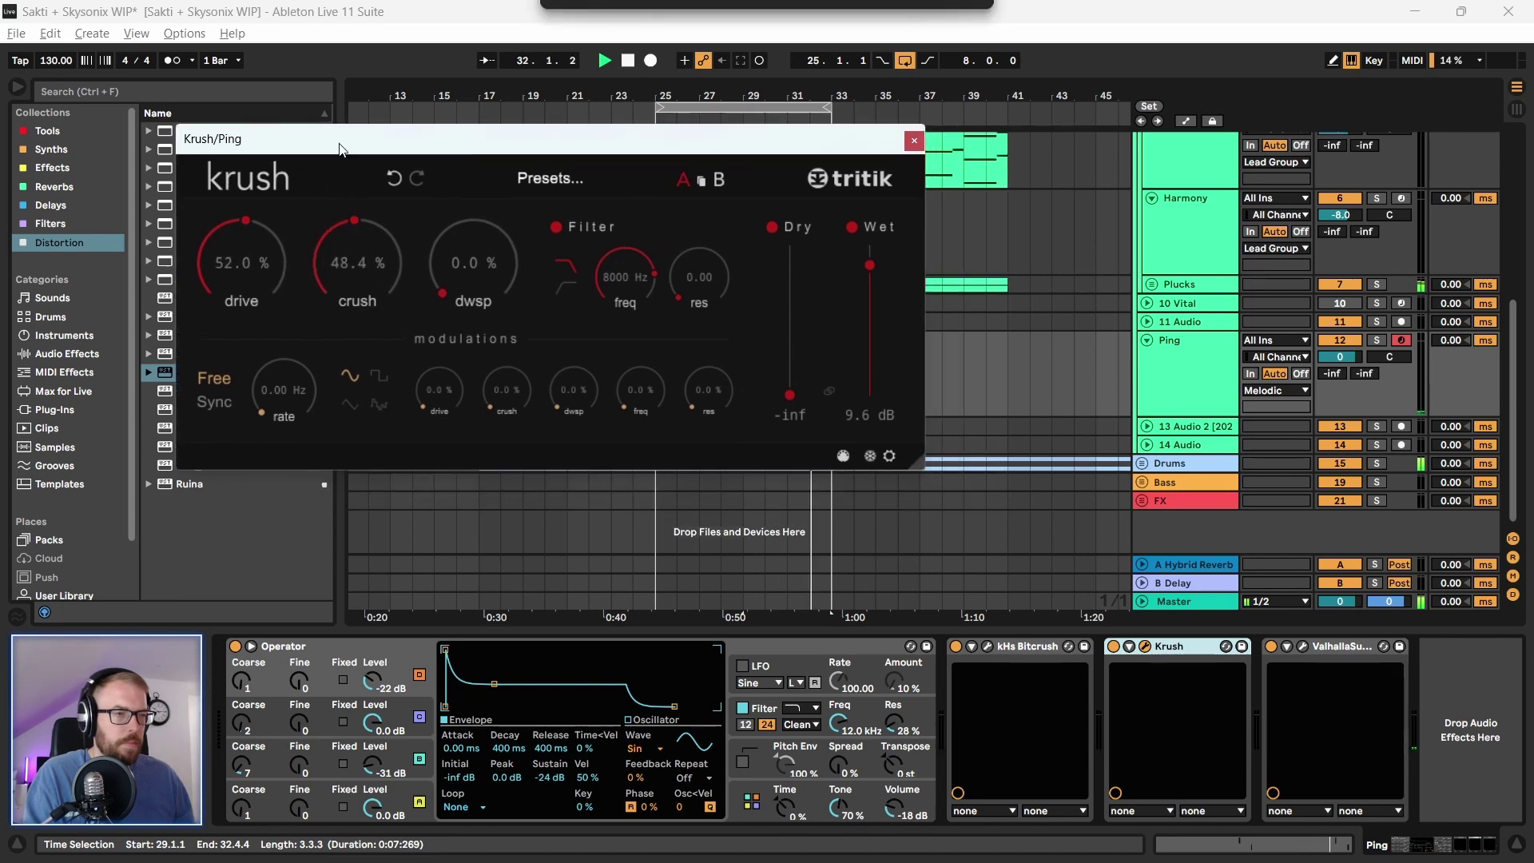
scroll(356, 263, down, 8)
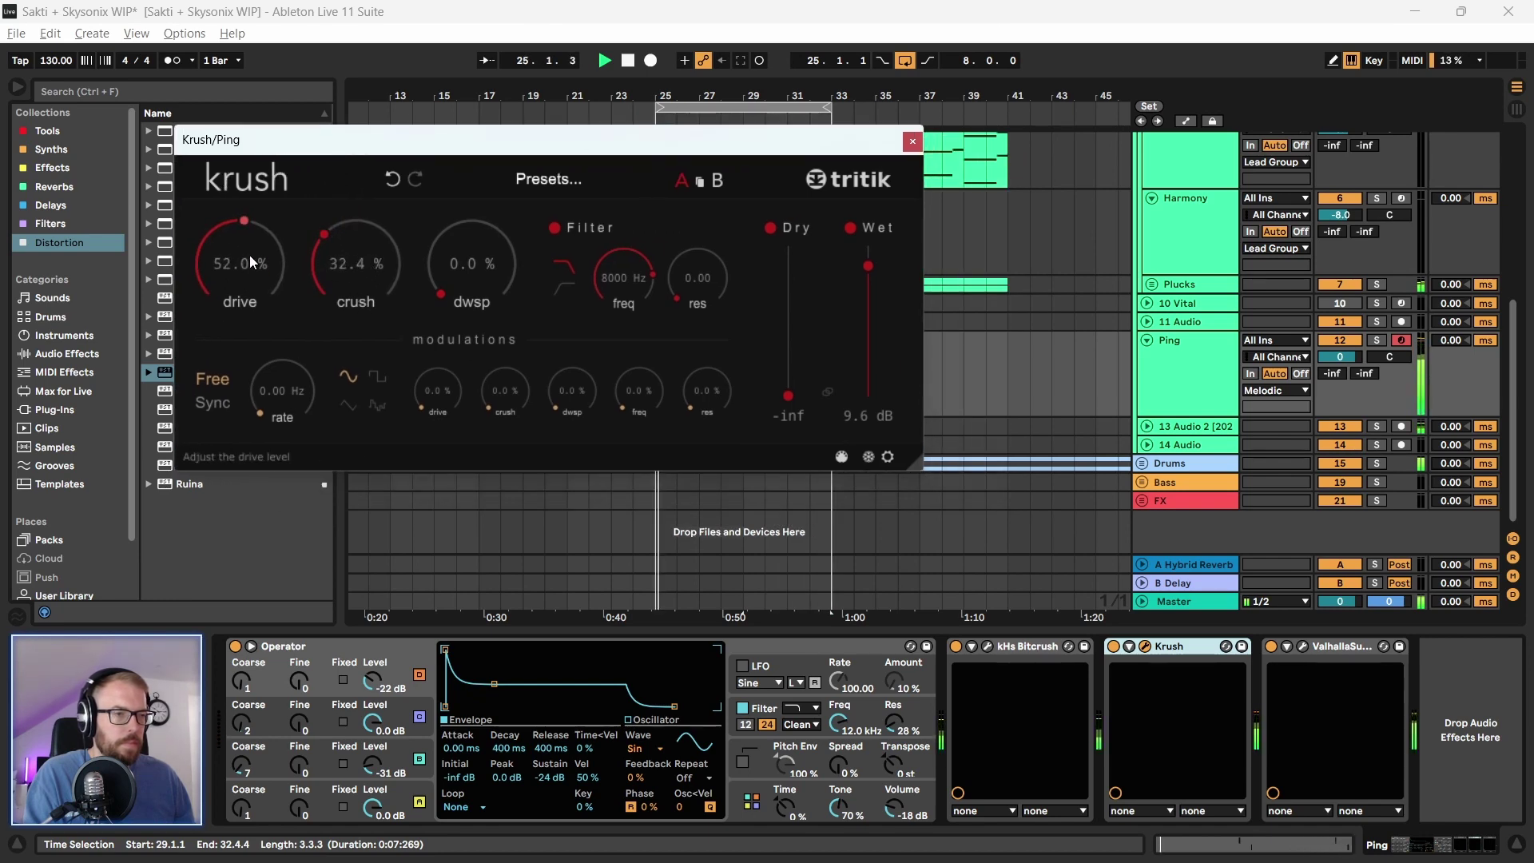
key(space)
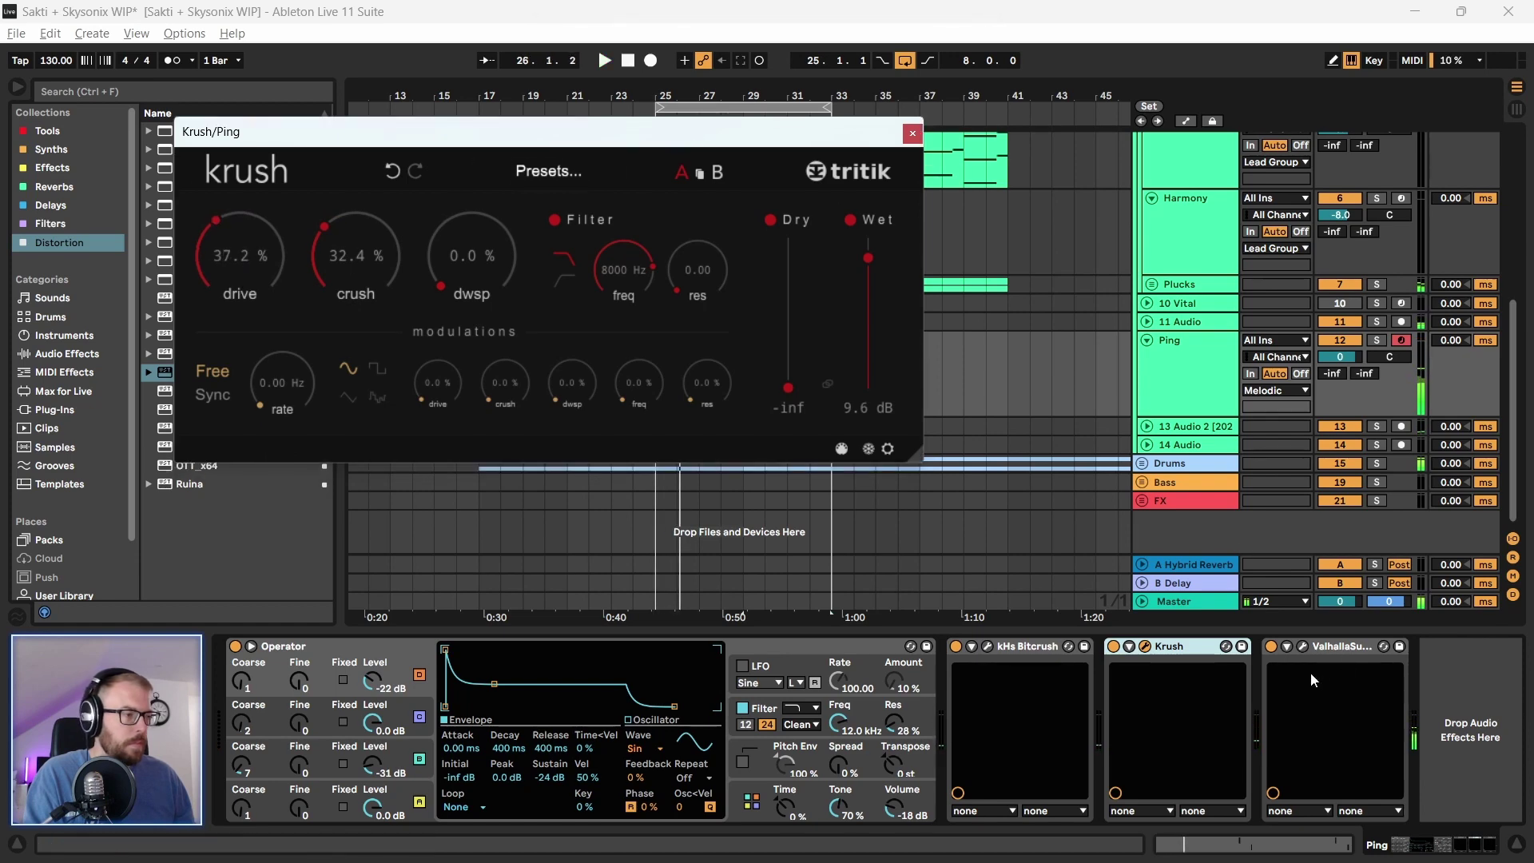
Switch the ValhallaSupermassive delay sync to Note, audition it, and close both plugin windows
click(1304, 648)
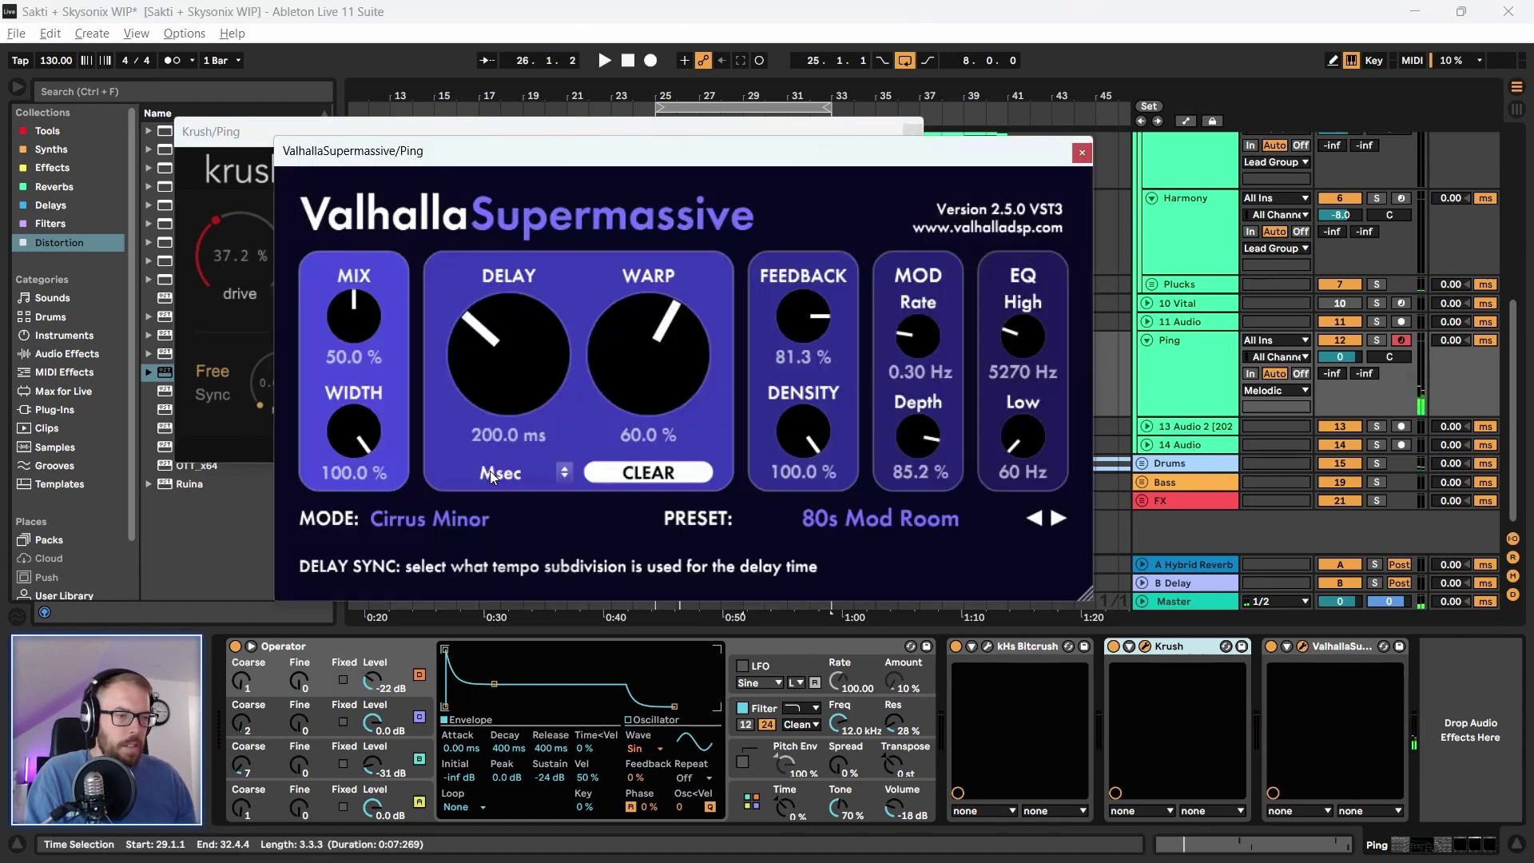
click(564, 473)
click(520, 518)
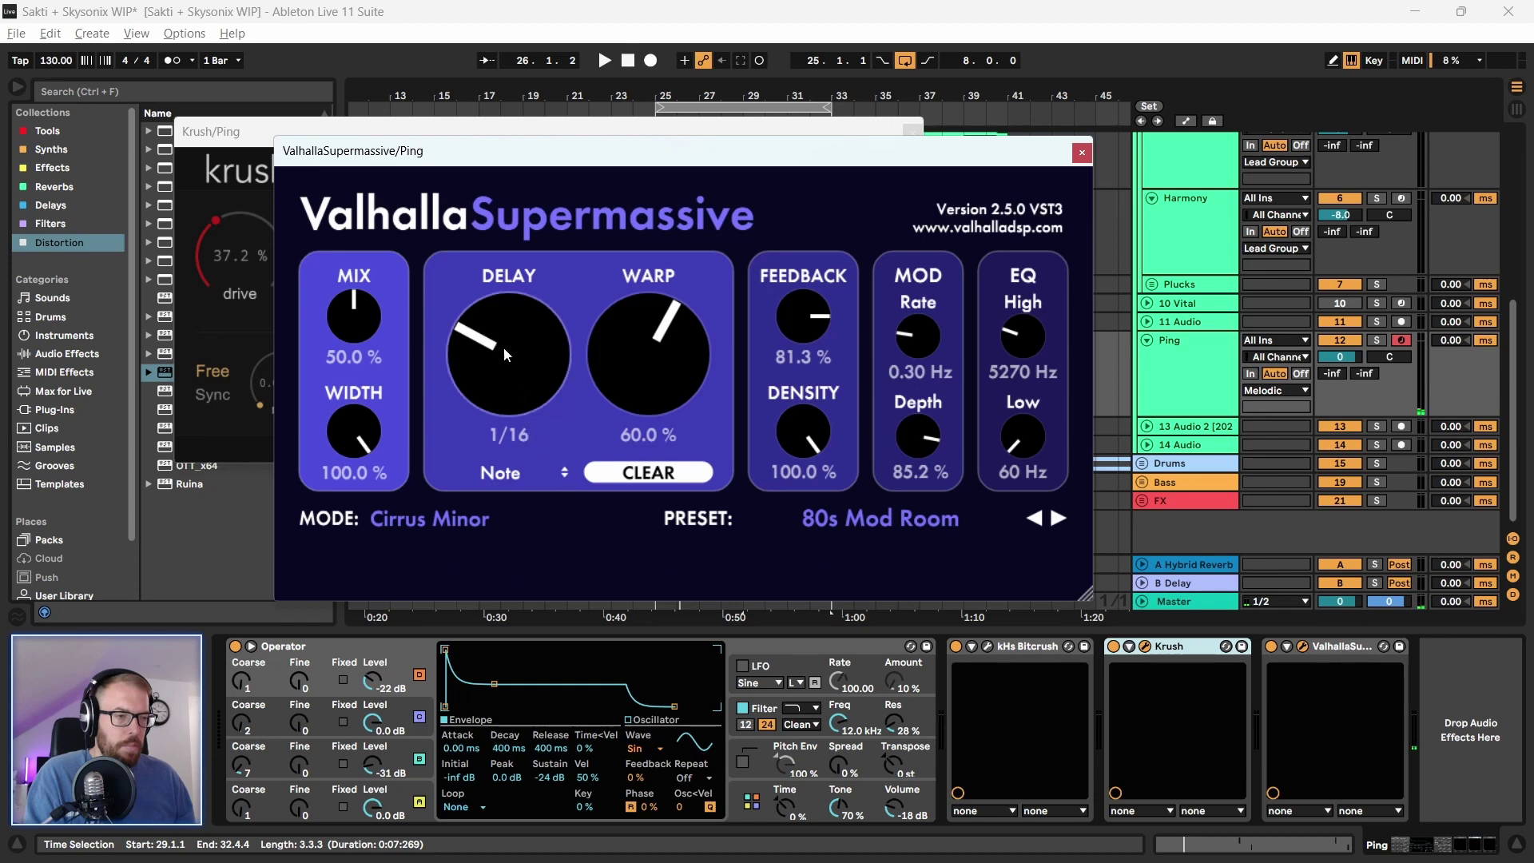
key(space)
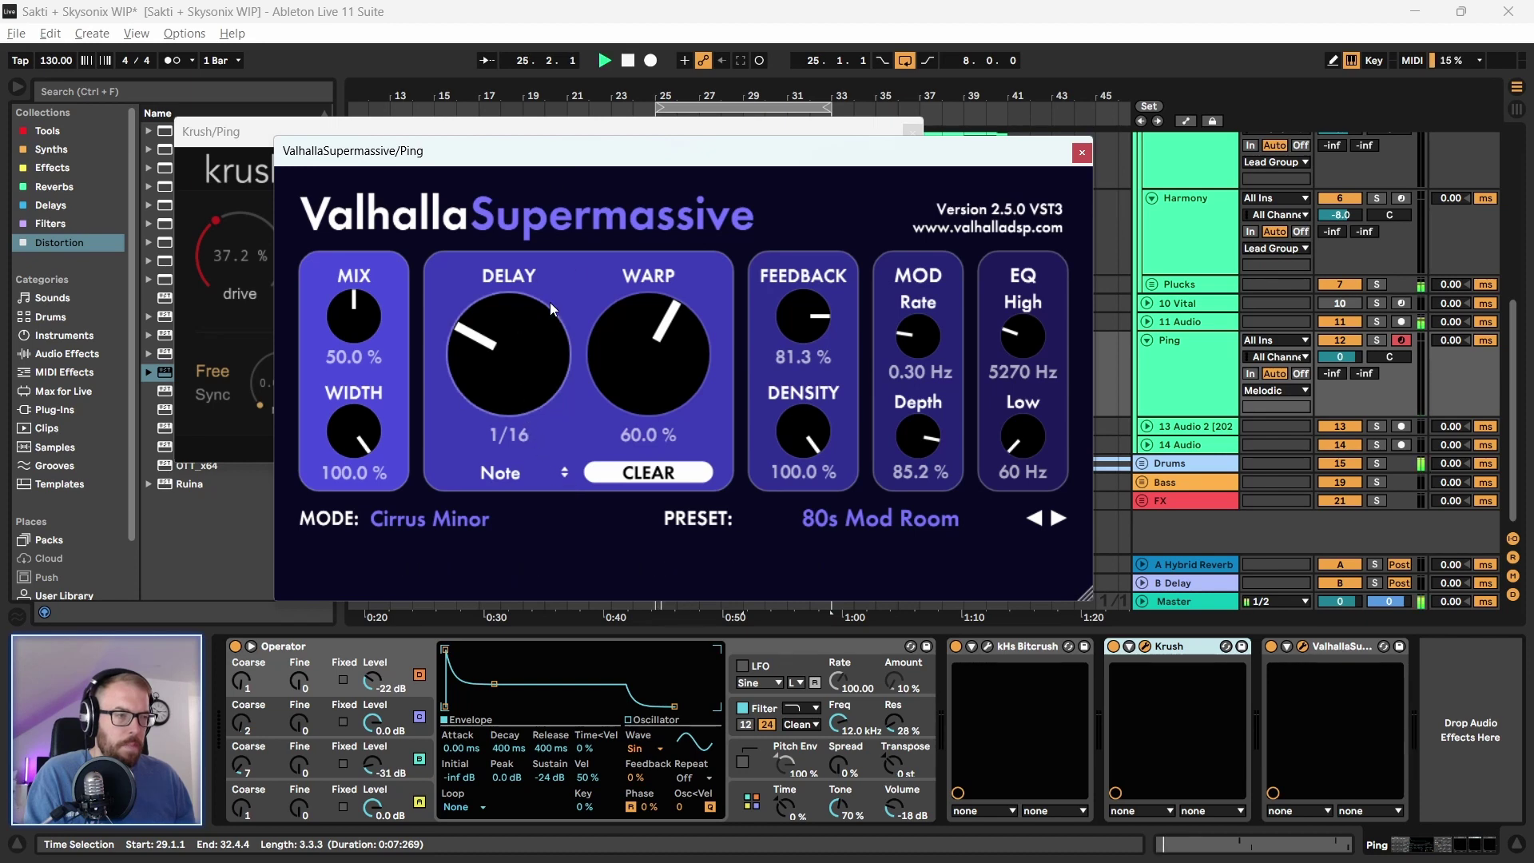
drag(605, 156, 505, 286)
click(911, 131)
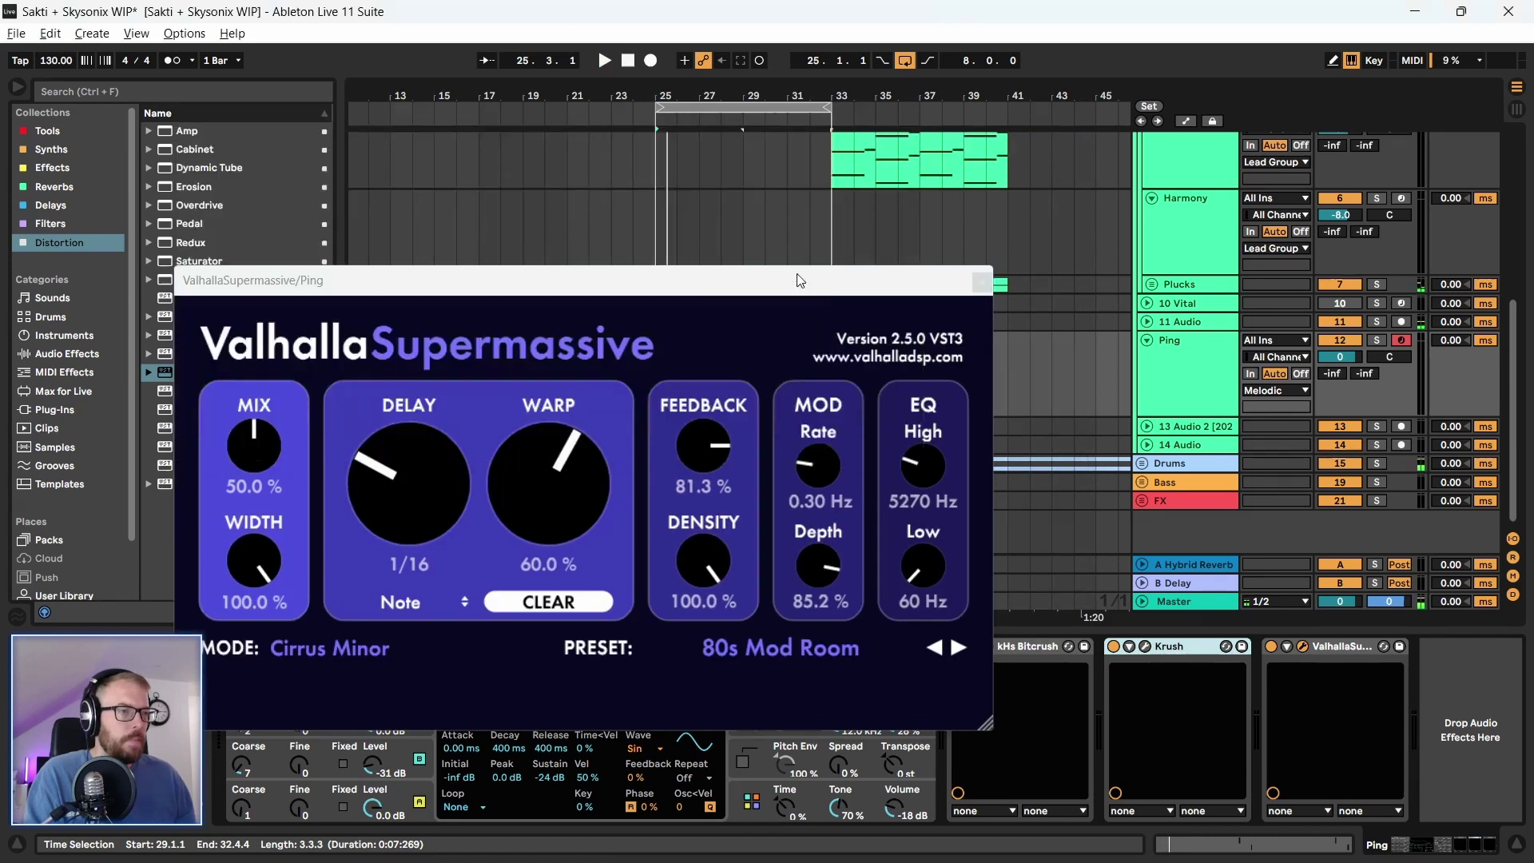
click(988, 286)
Set the ValhallaSupermassive delay to 1/8, close the plugin, and play the Ping phrase from bar 28
drag(734, 98, 705, 381)
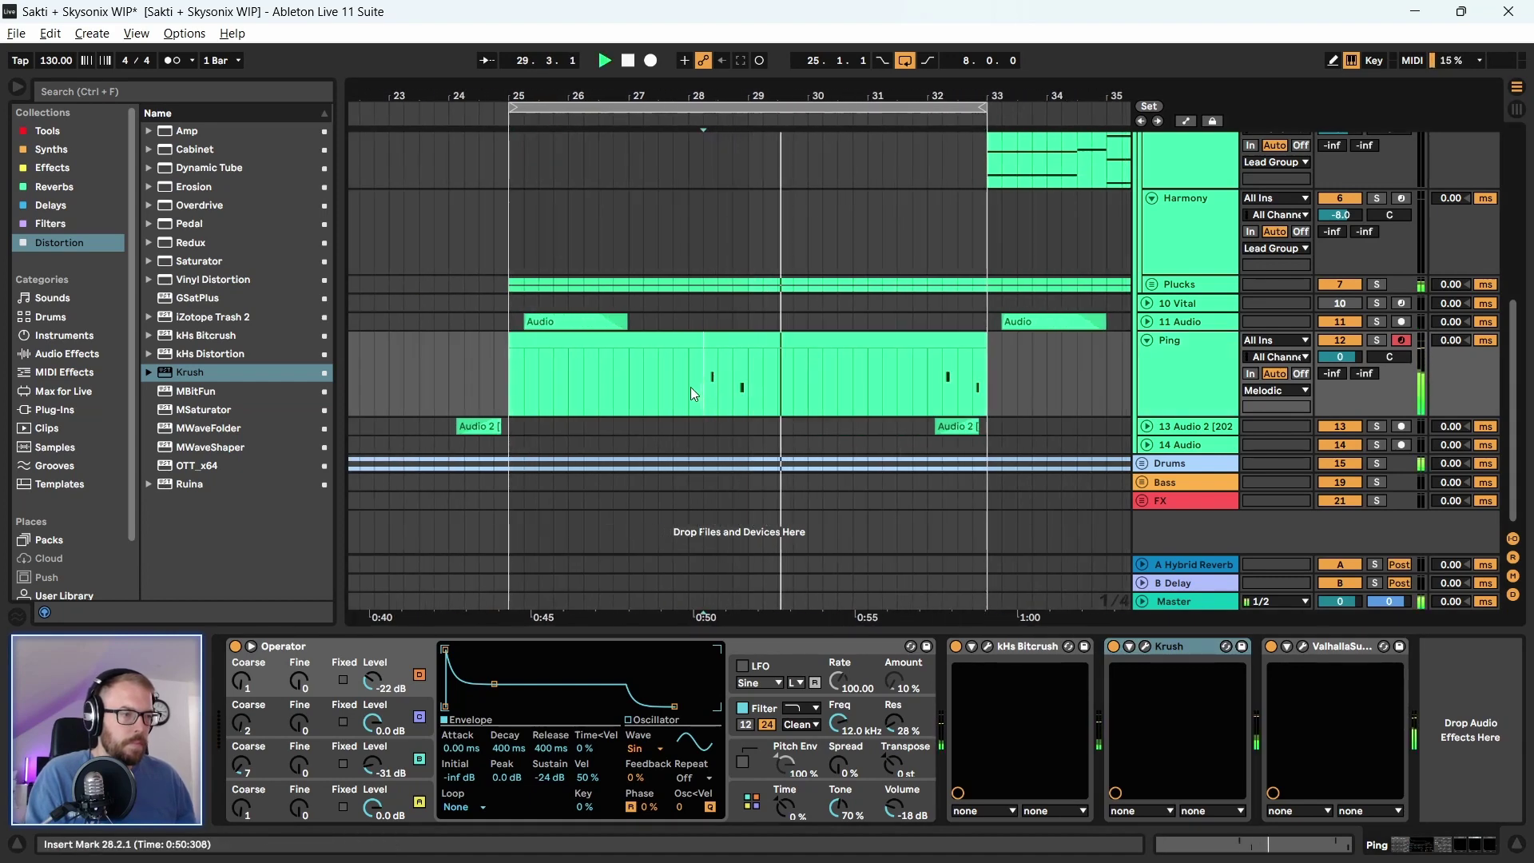
click(1306, 647)
drag(510, 285, 443, 167)
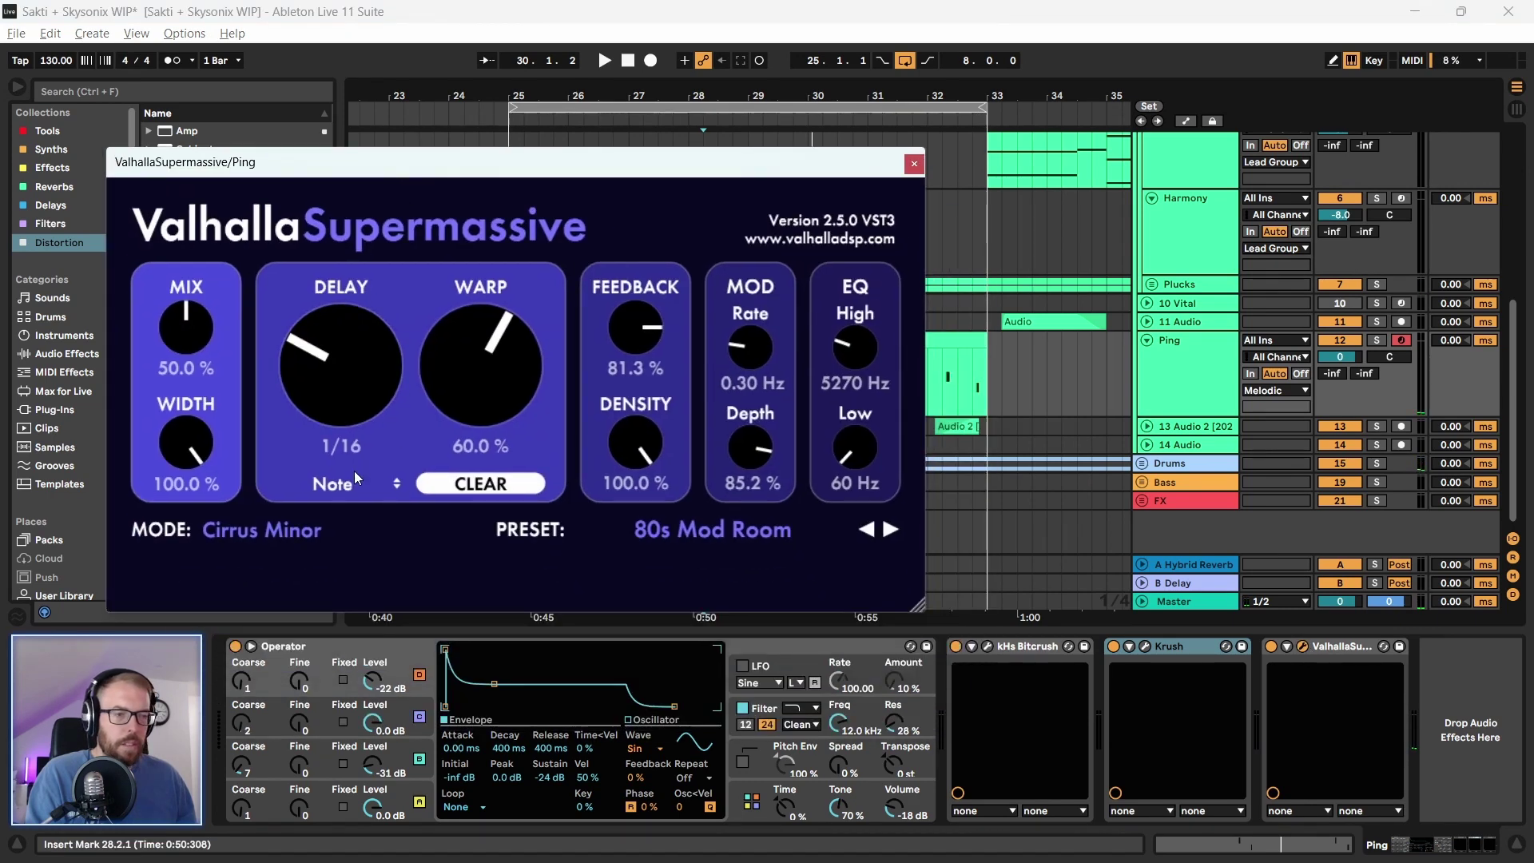
drag(326, 369, 333, 321)
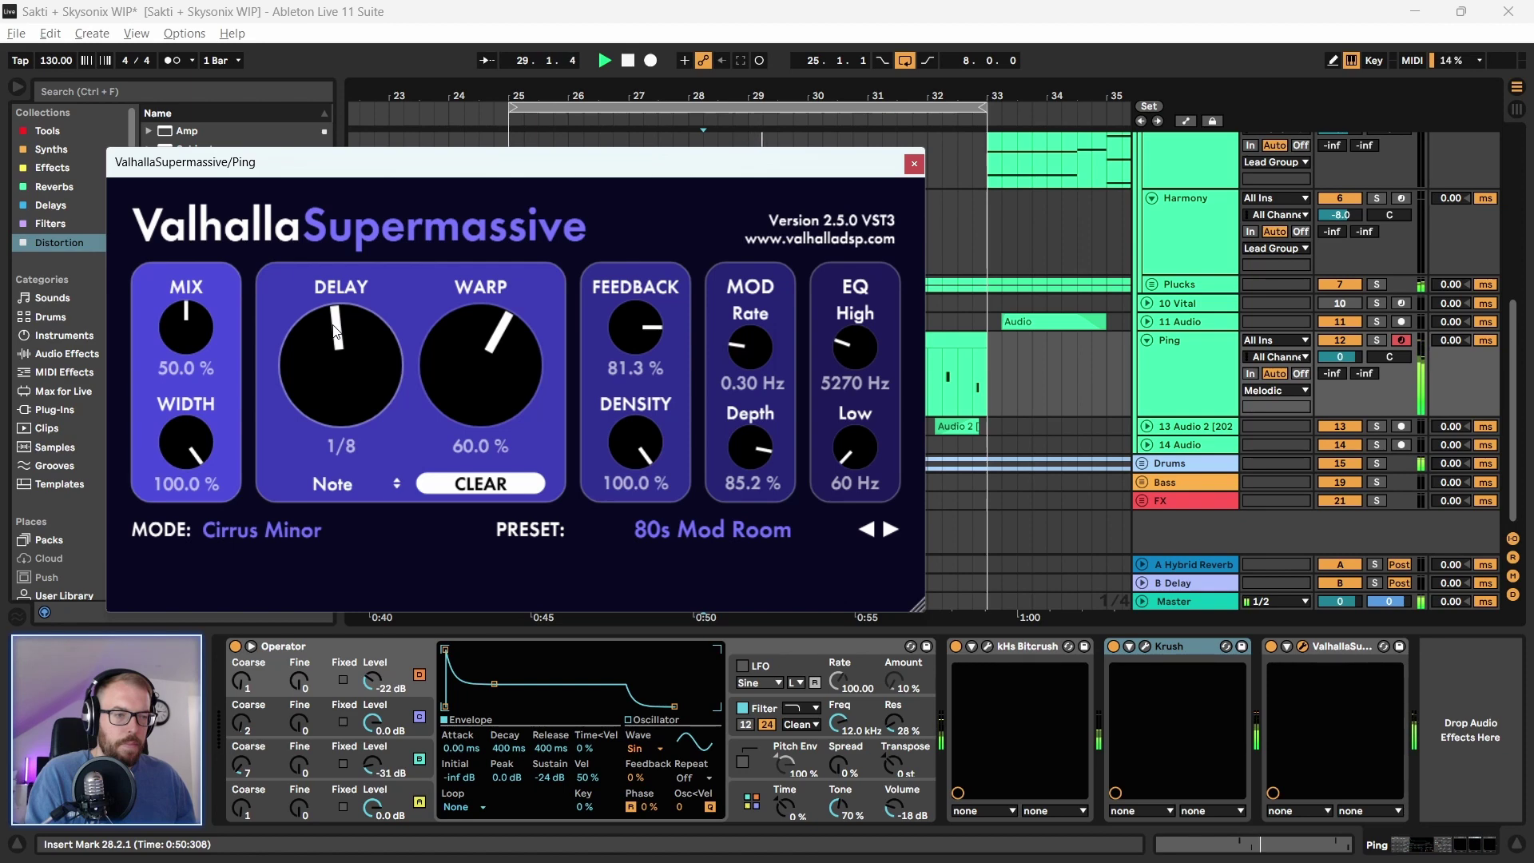
click(914, 165)
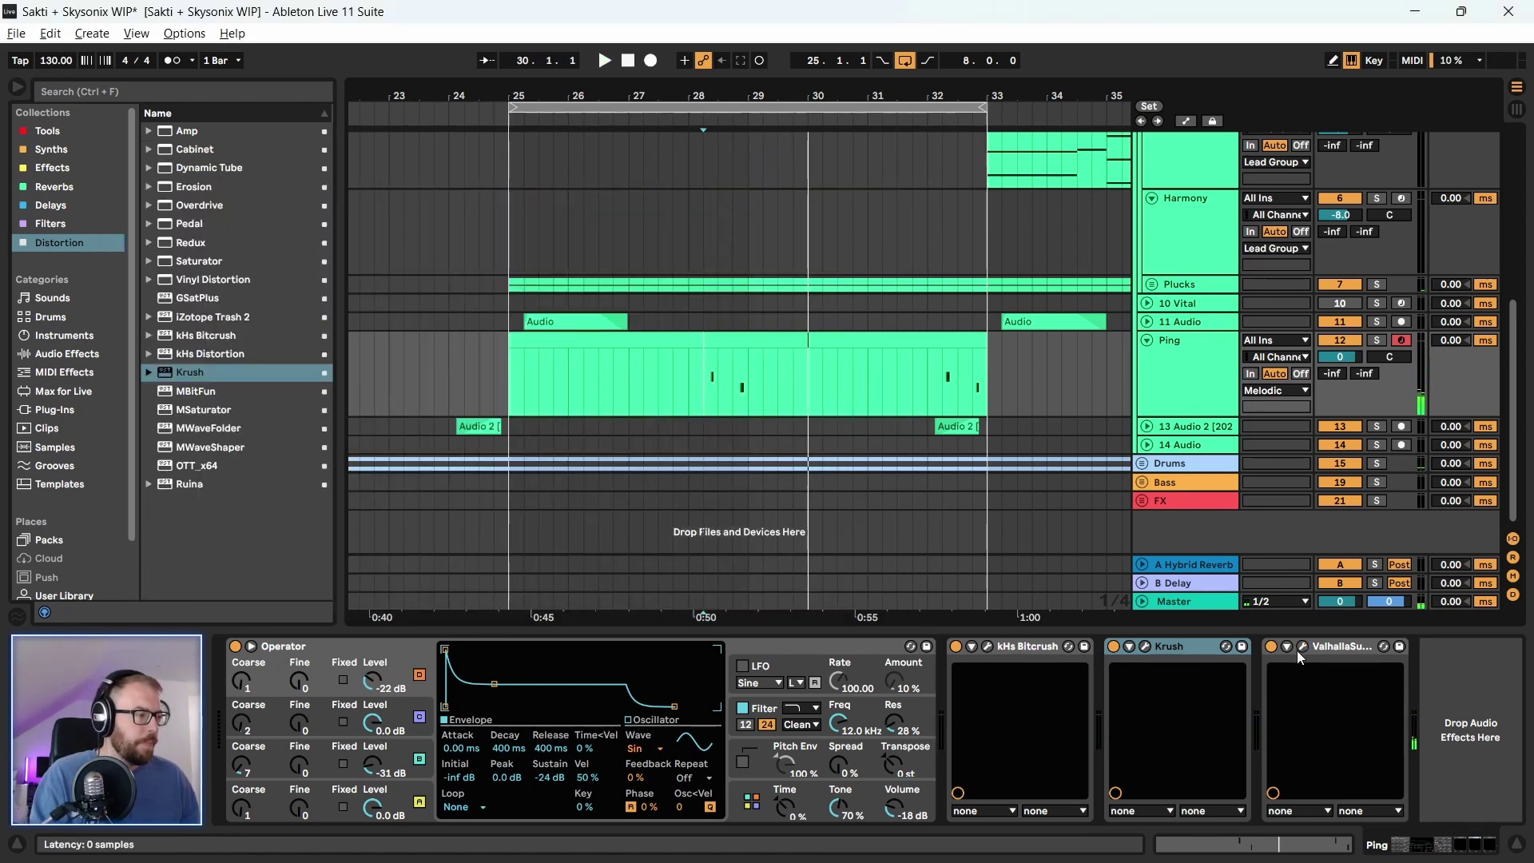
key(space)
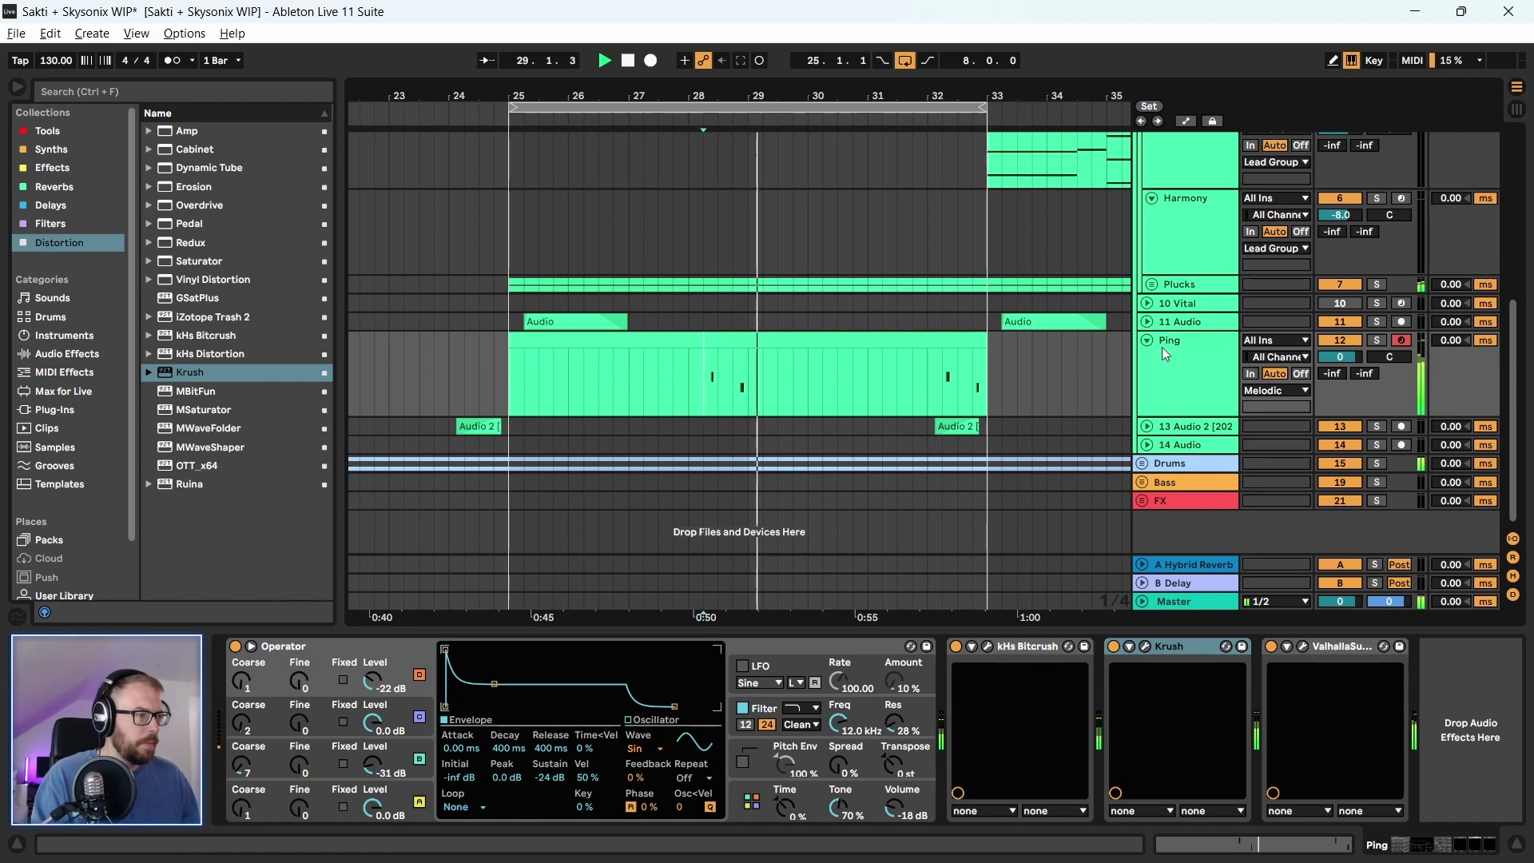
Copy the two-note ping phrase from bar 28 to bar 26 and make bars 25 to 29 a separate clip
scroll(1026, 320, up, 2)
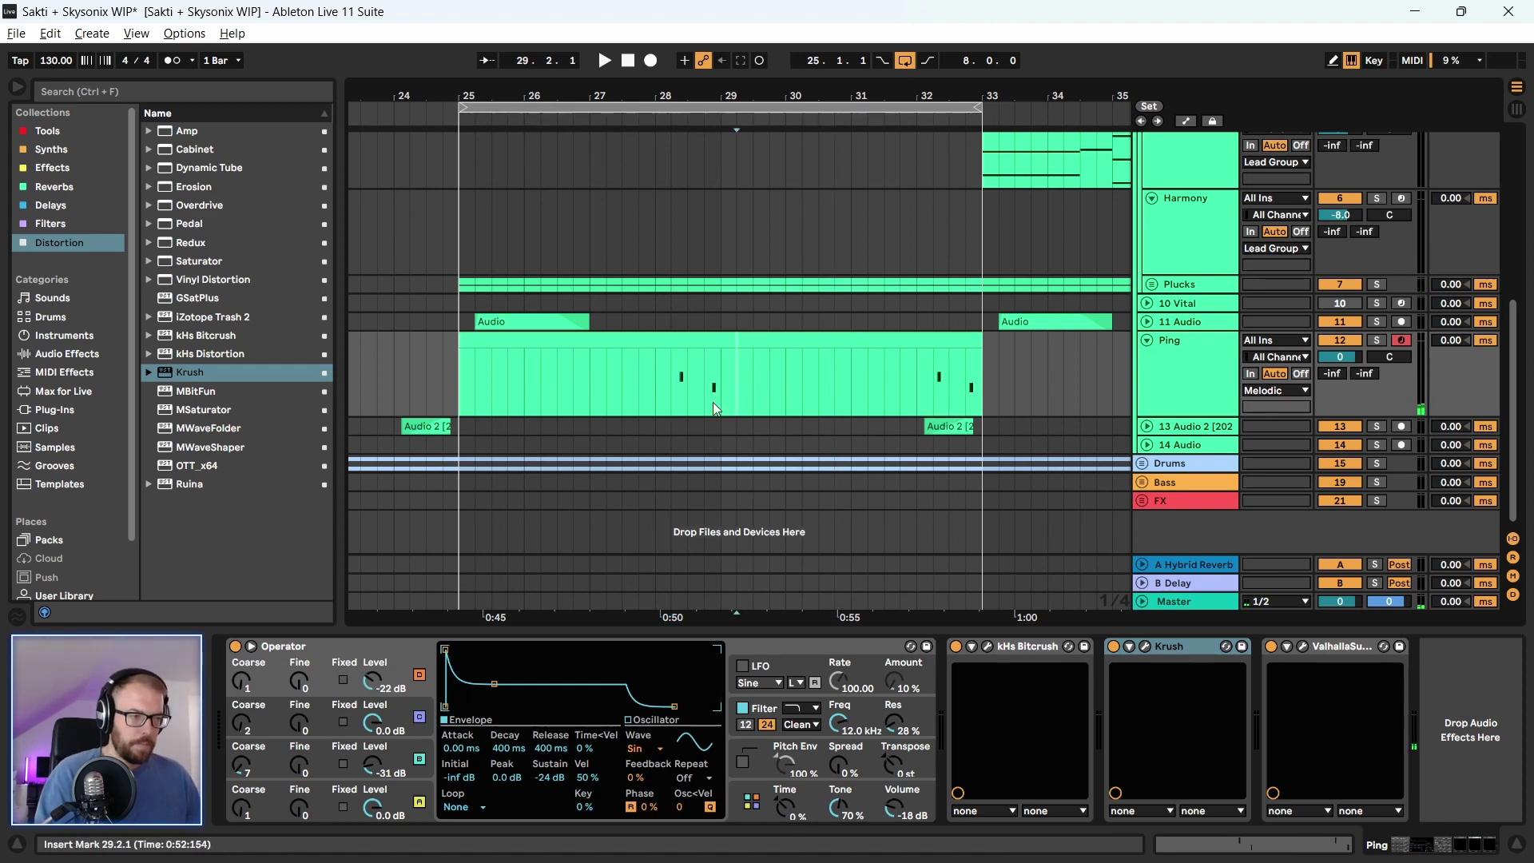
drag(663, 394, 711, 350)
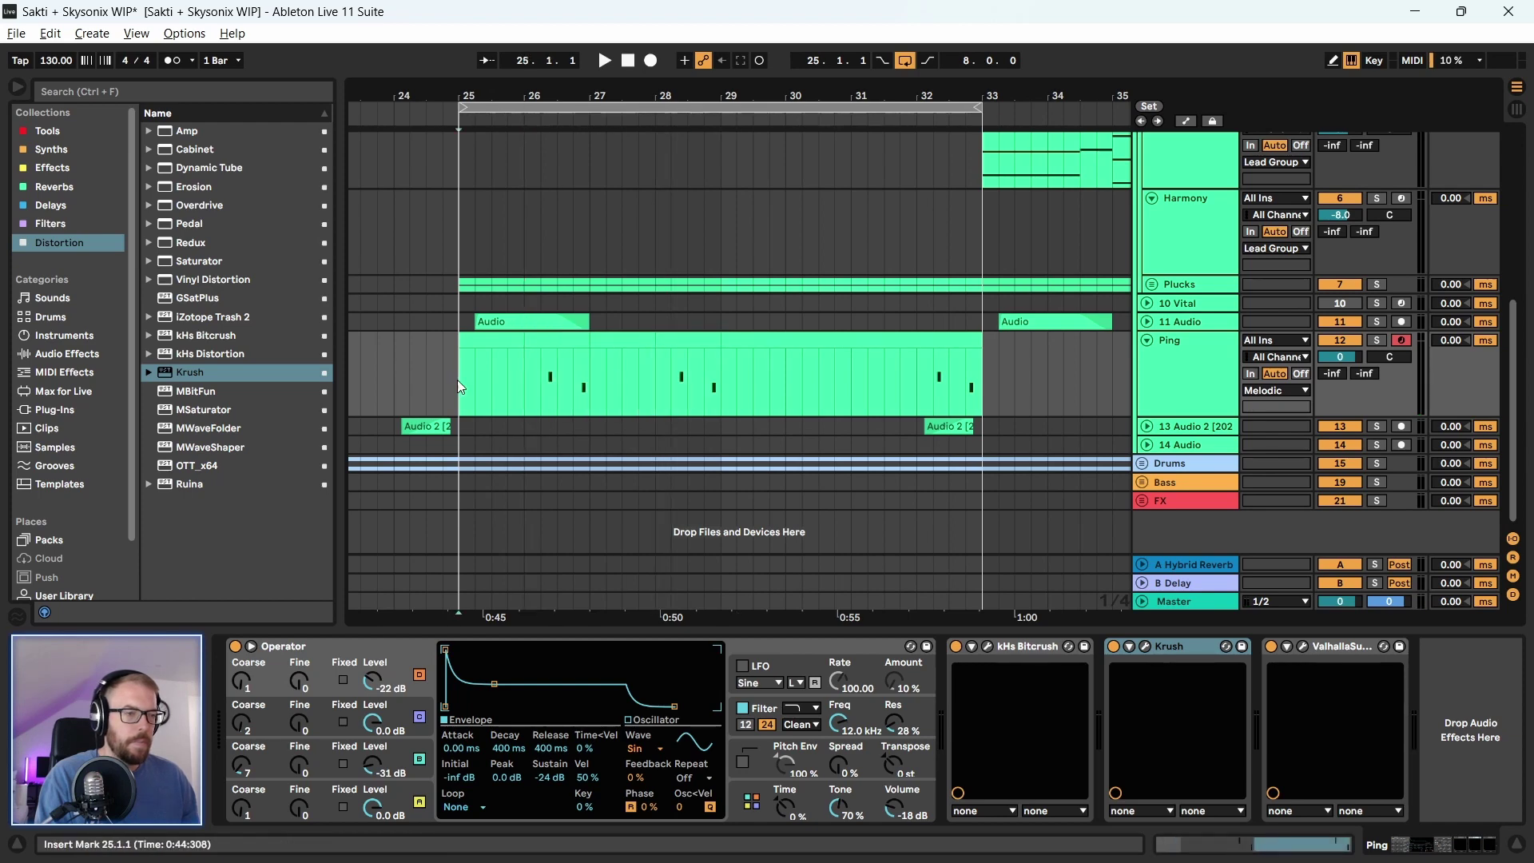
drag(457, 381, 735, 391)
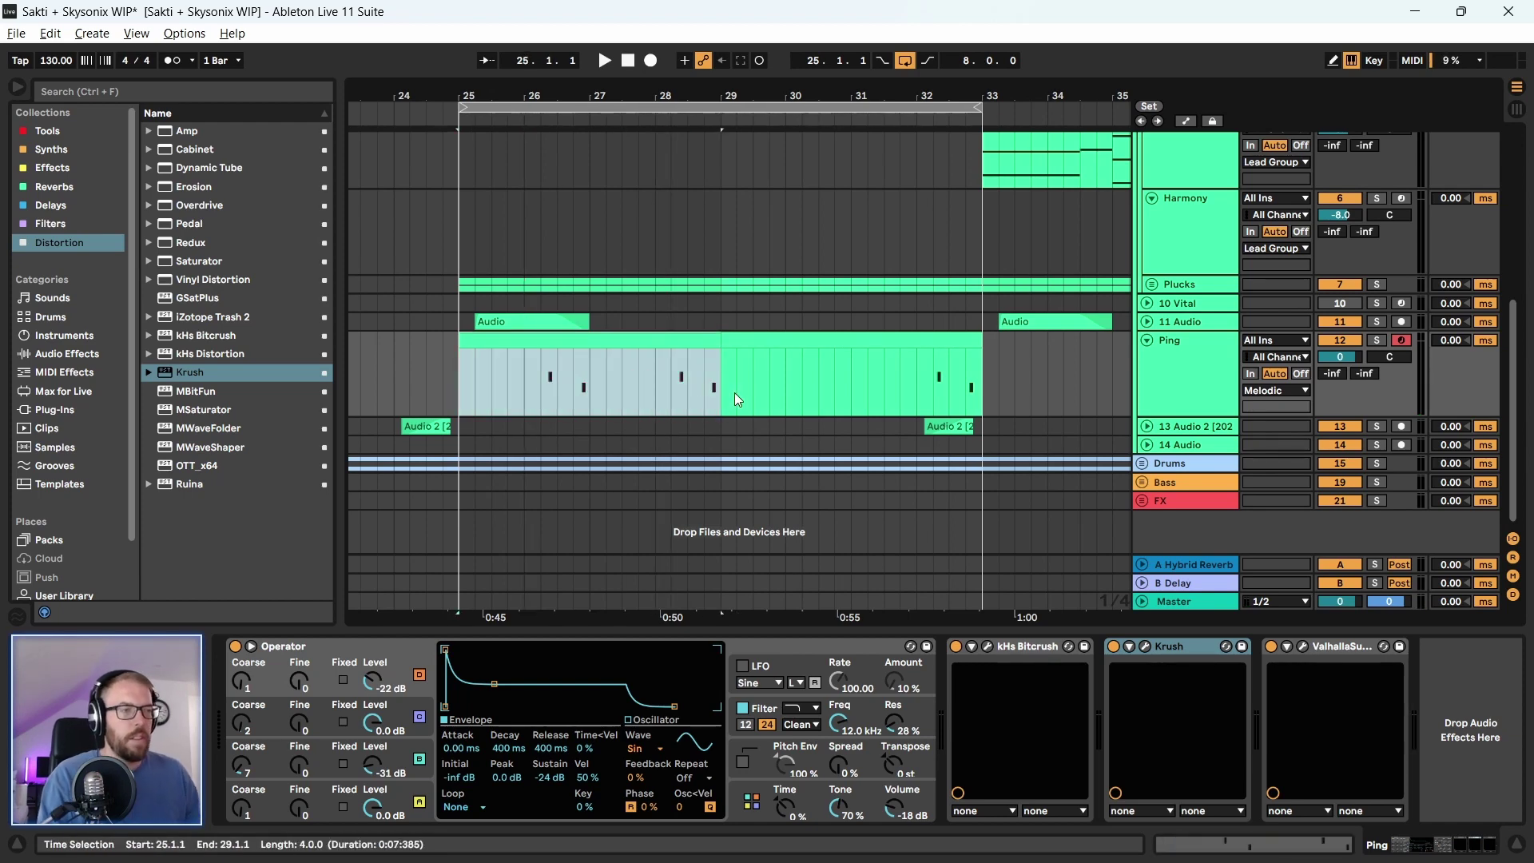
In the four-bar Ping clip, lower the two notes in bar 4 to G4 and F4
click(684, 342)
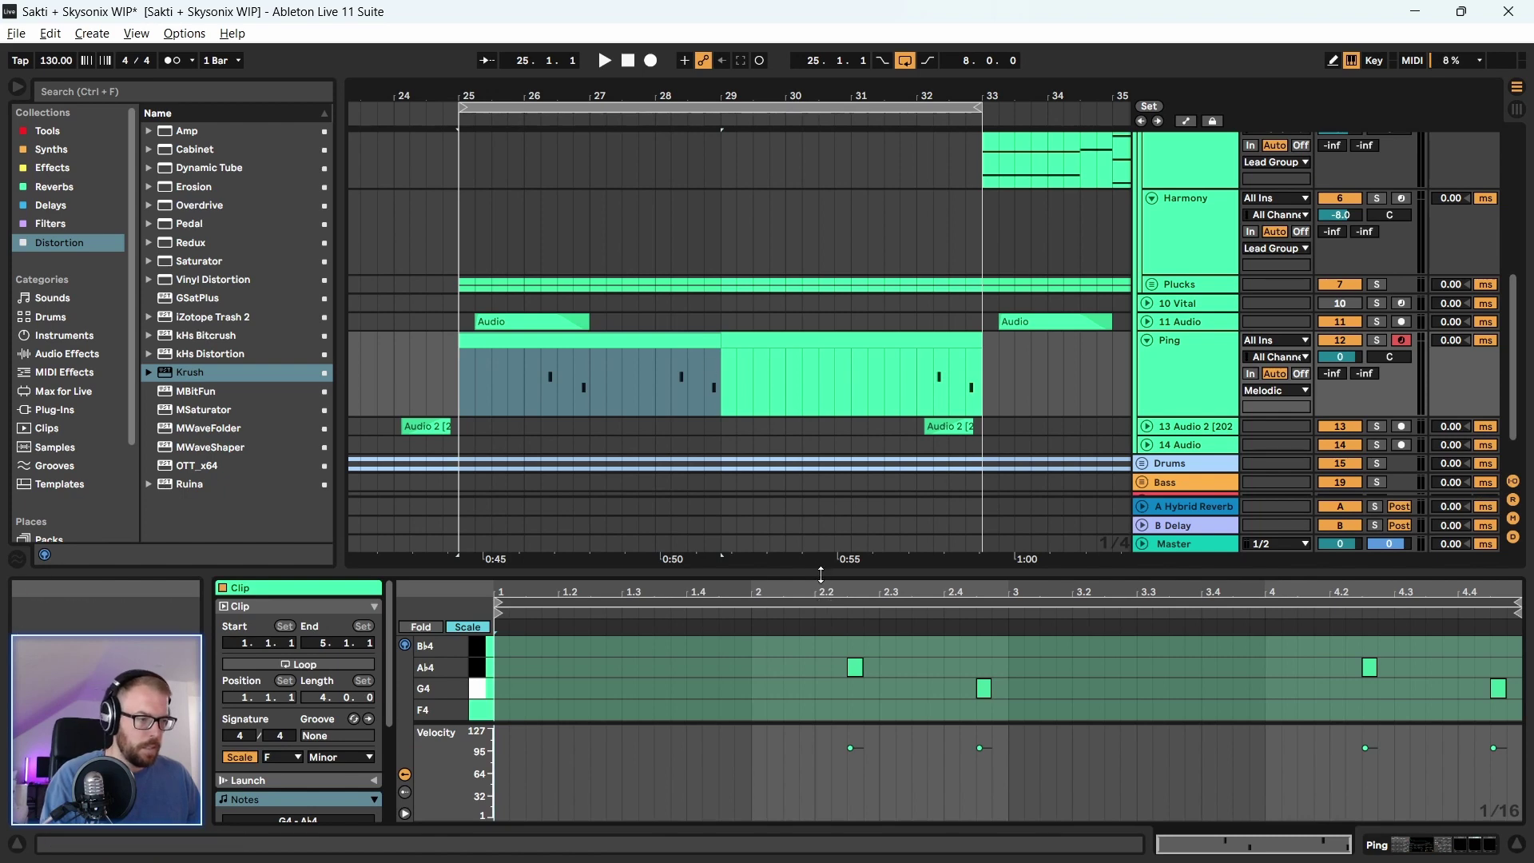
drag(820, 574, 857, 194)
scroll(785, 271, up, 3)
key(Right)
key(Right)
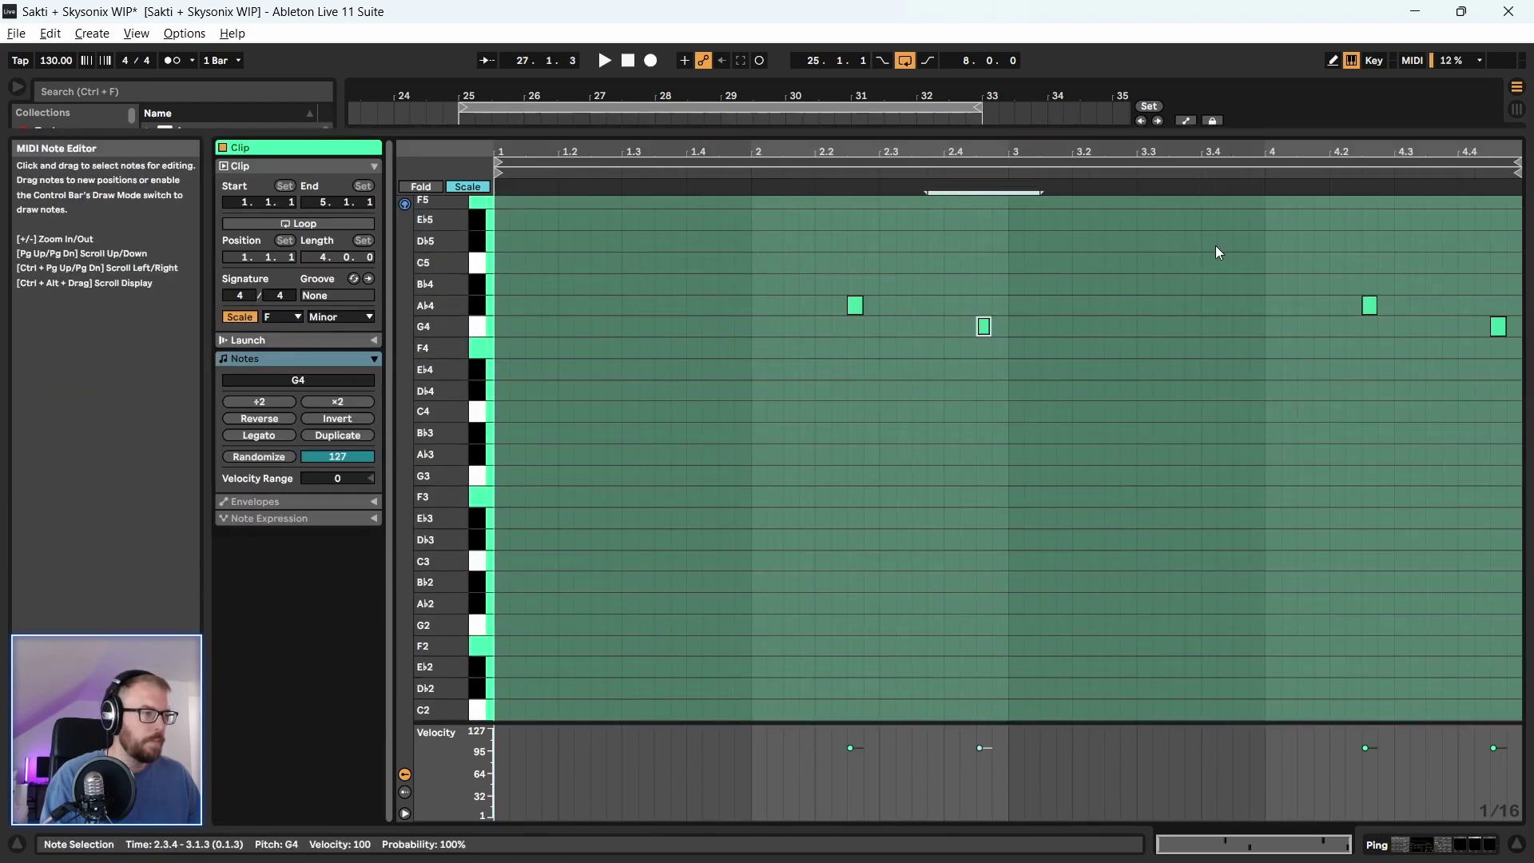
click(1370, 306)
key(Down)
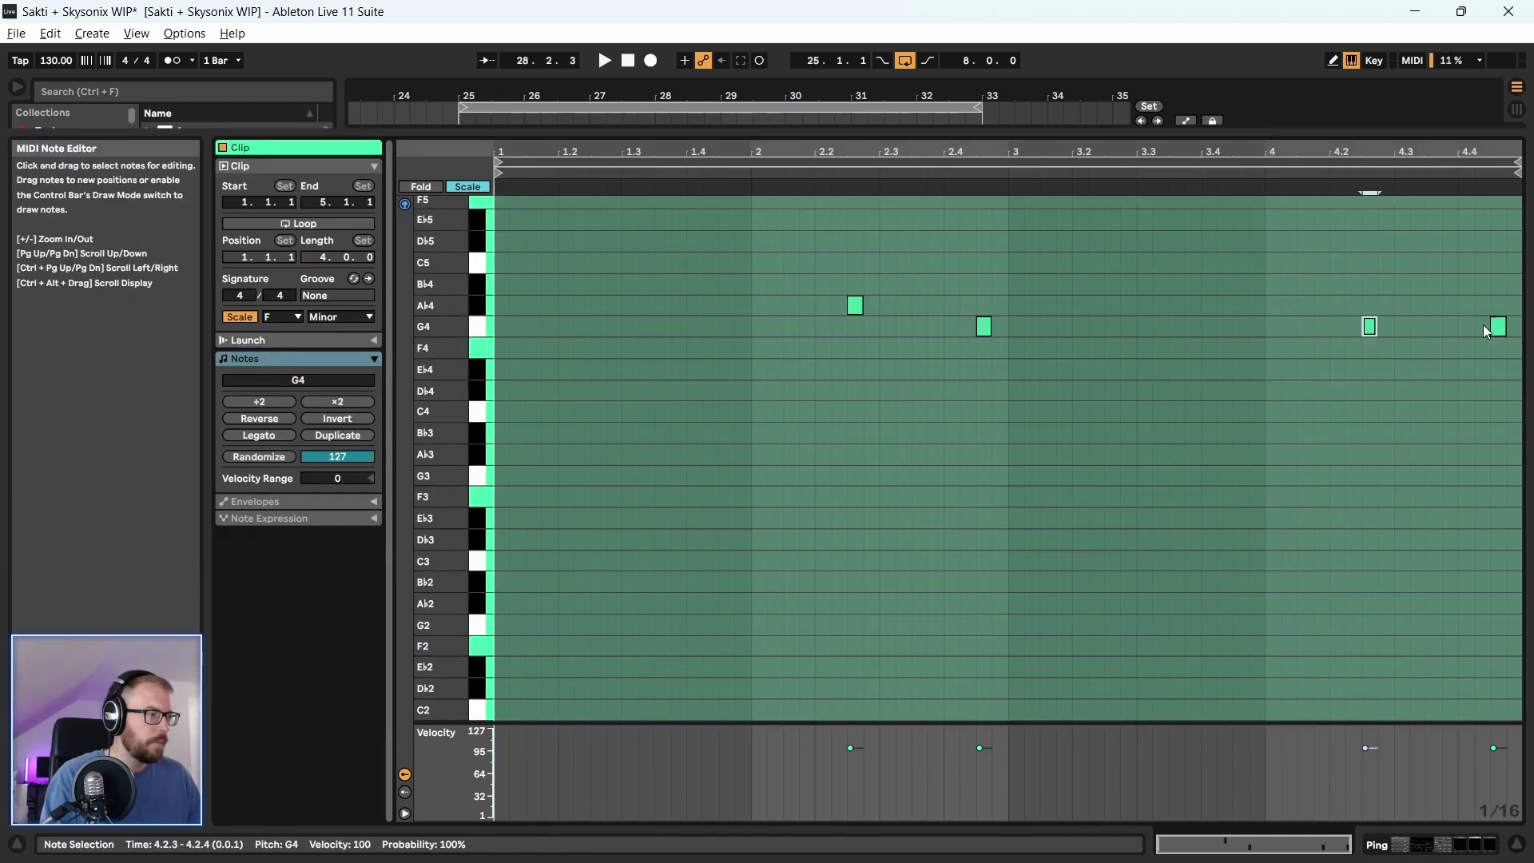
click(1500, 327)
key(Down)
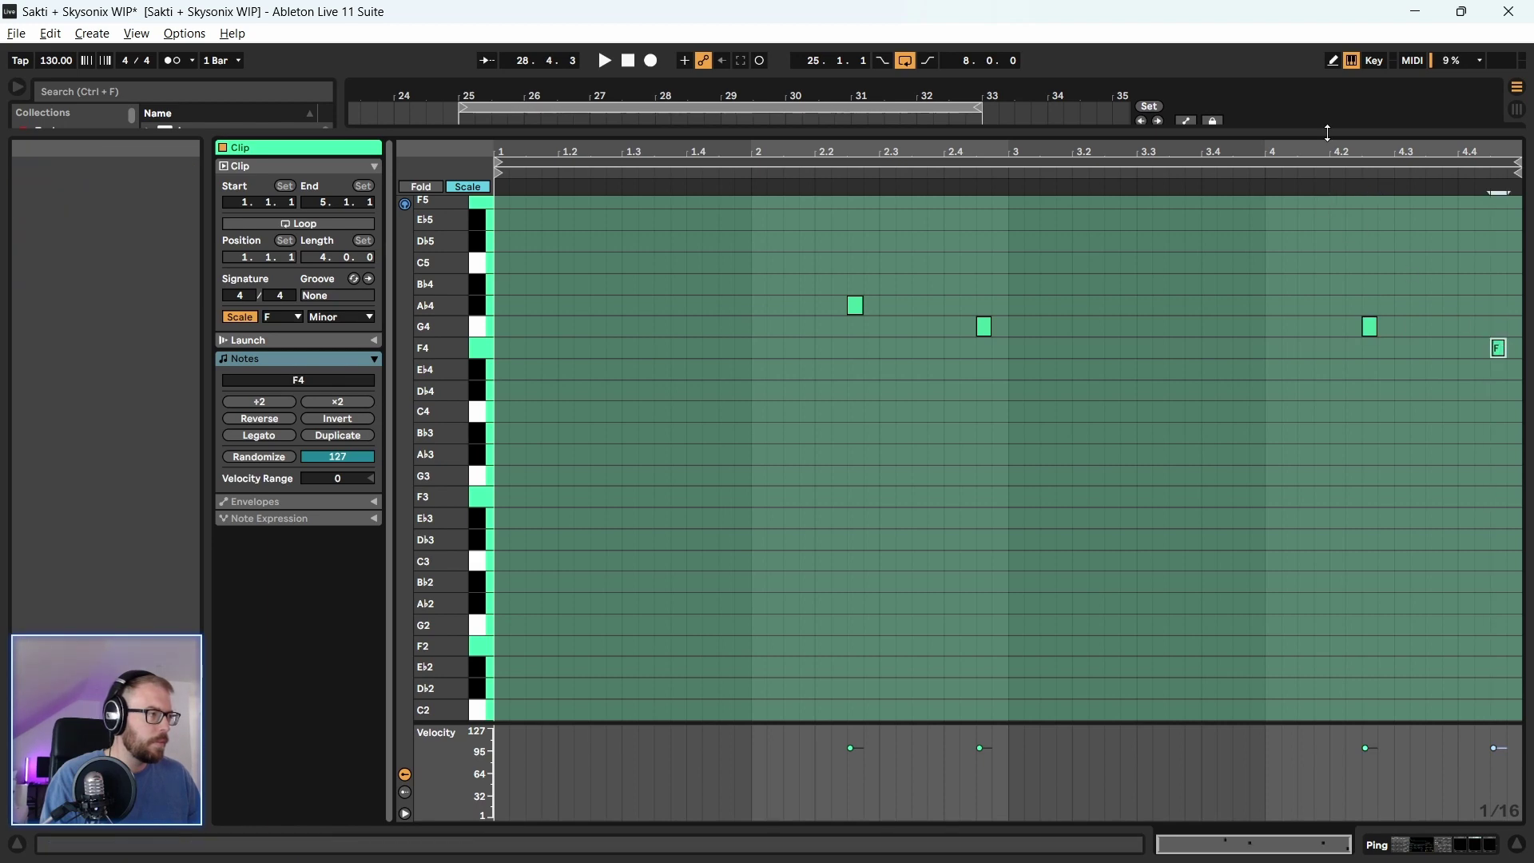
Return to the arrangement and duplicate the four-bar Ping clip to bar 29
key(ctrl+alt+l)
click(607, 538)
key(ctrl+d)
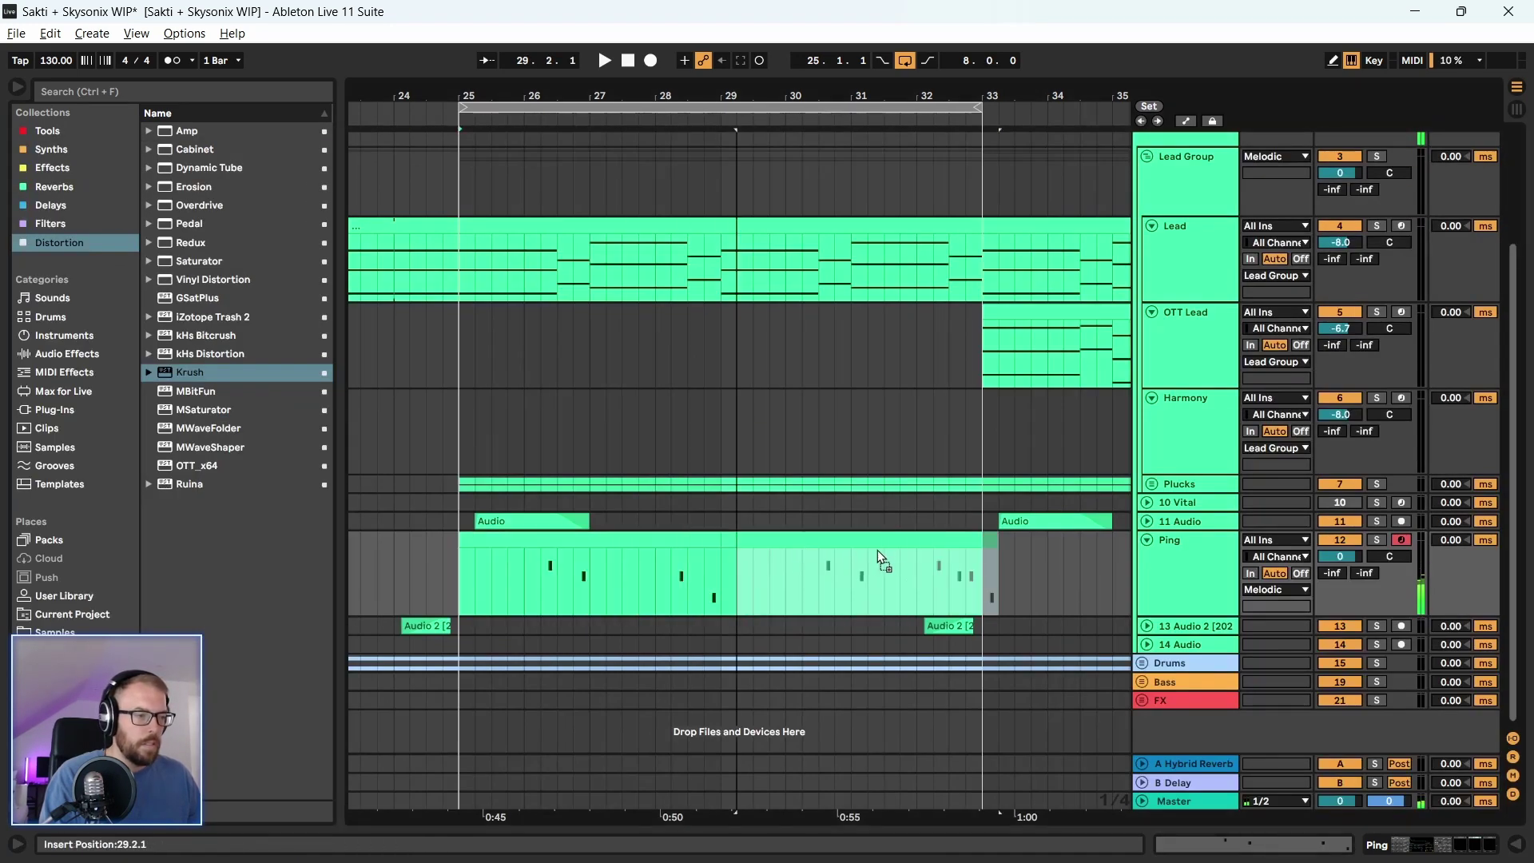
Play the Ping part from bar 25 and turn off the arrangement loop
click(586, 591)
key(space)
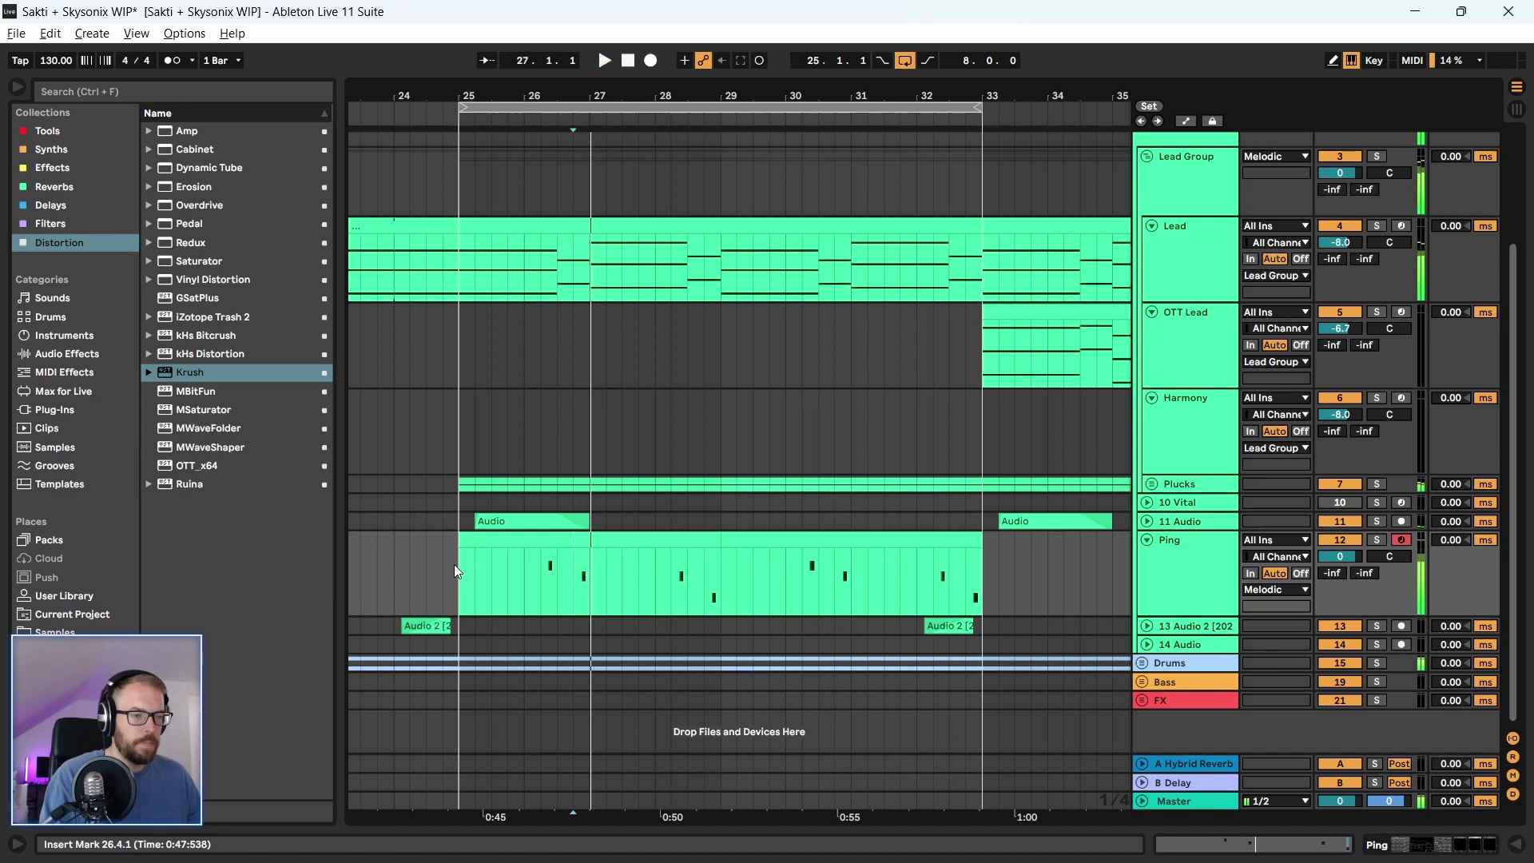
key(space)
click(472, 569)
key(space)
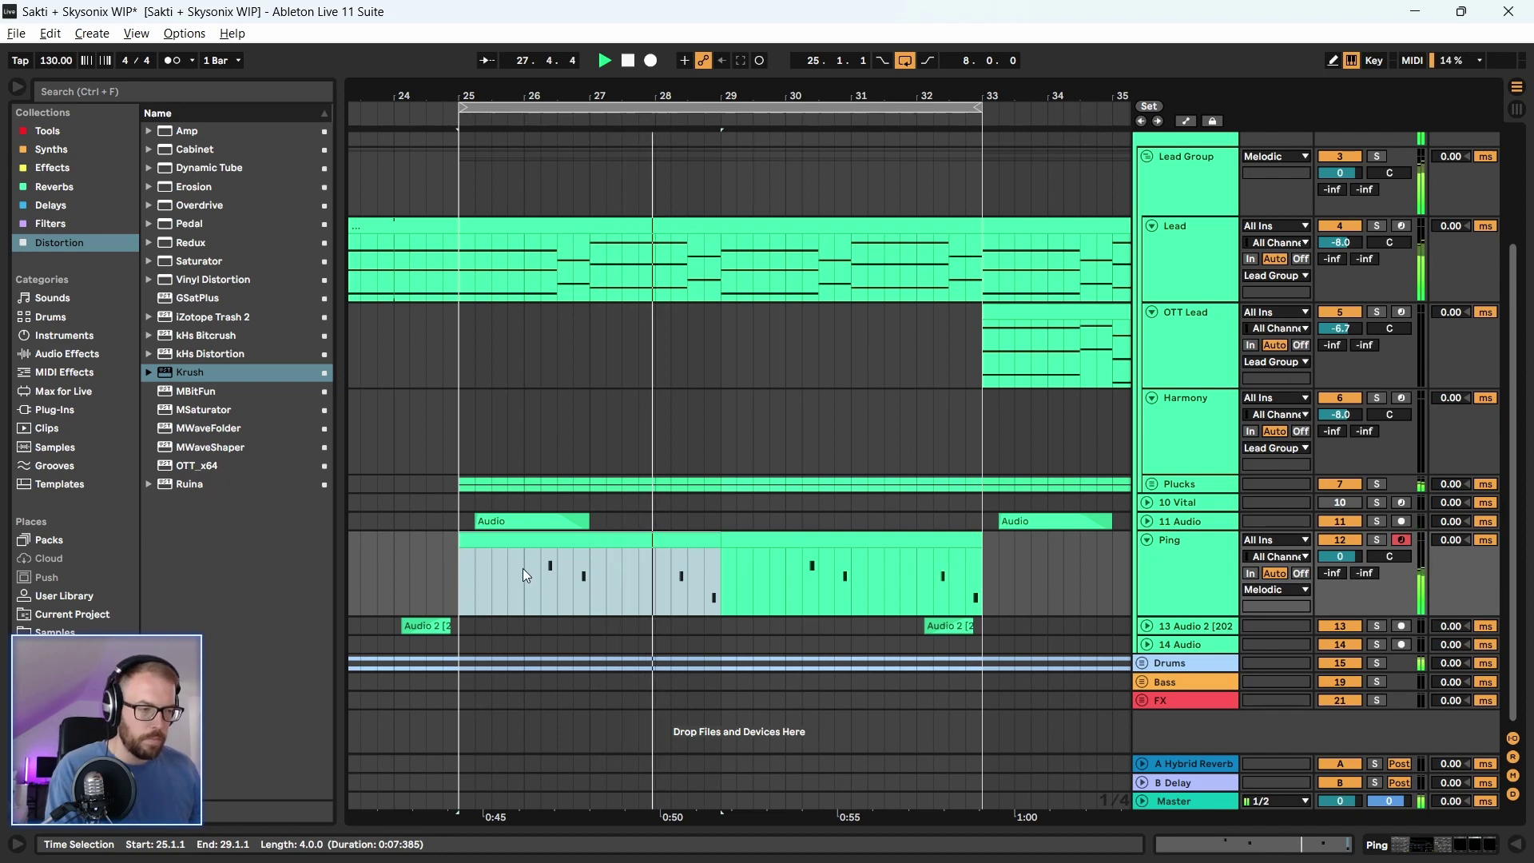
click(907, 66)
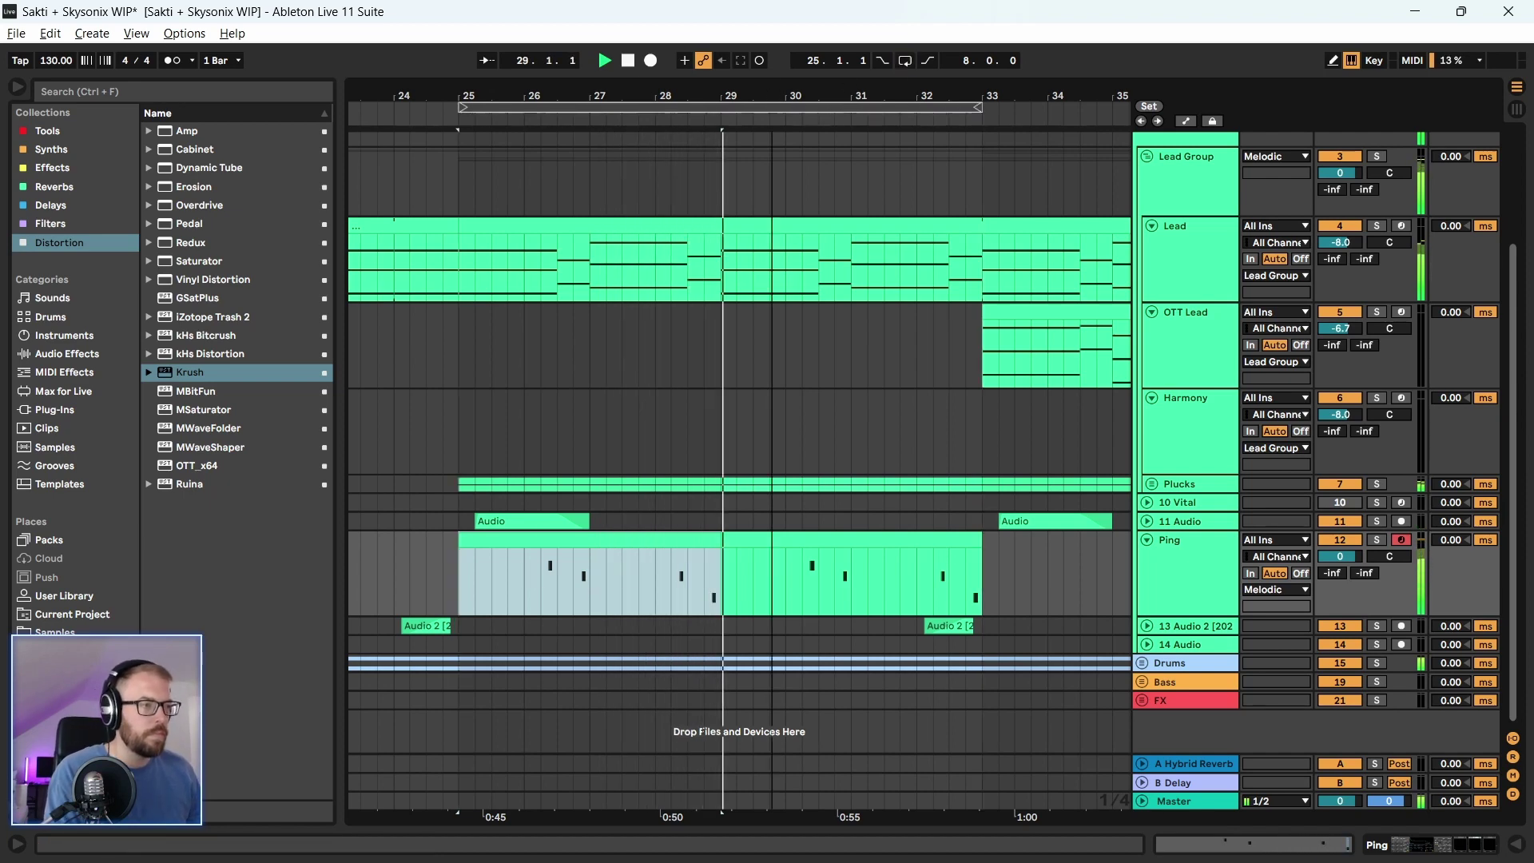
Duplicate the eight-bar Ping part from bars 25 to 33 so it also fills bars 33 to 41
scroll(495, 567, down, 5)
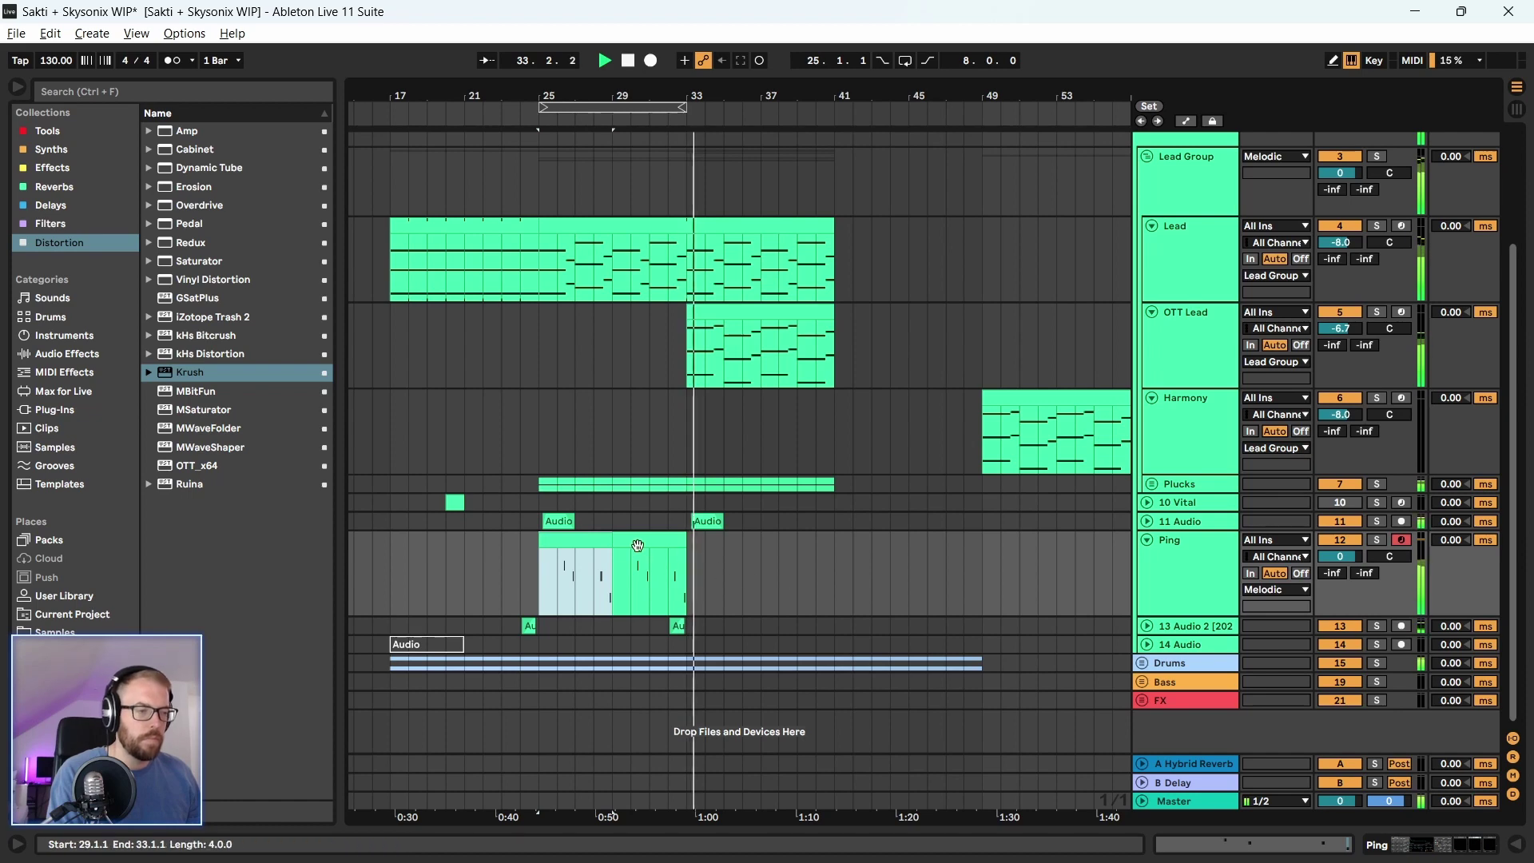
drag(684, 577, 539, 577)
key(ctrl+d)
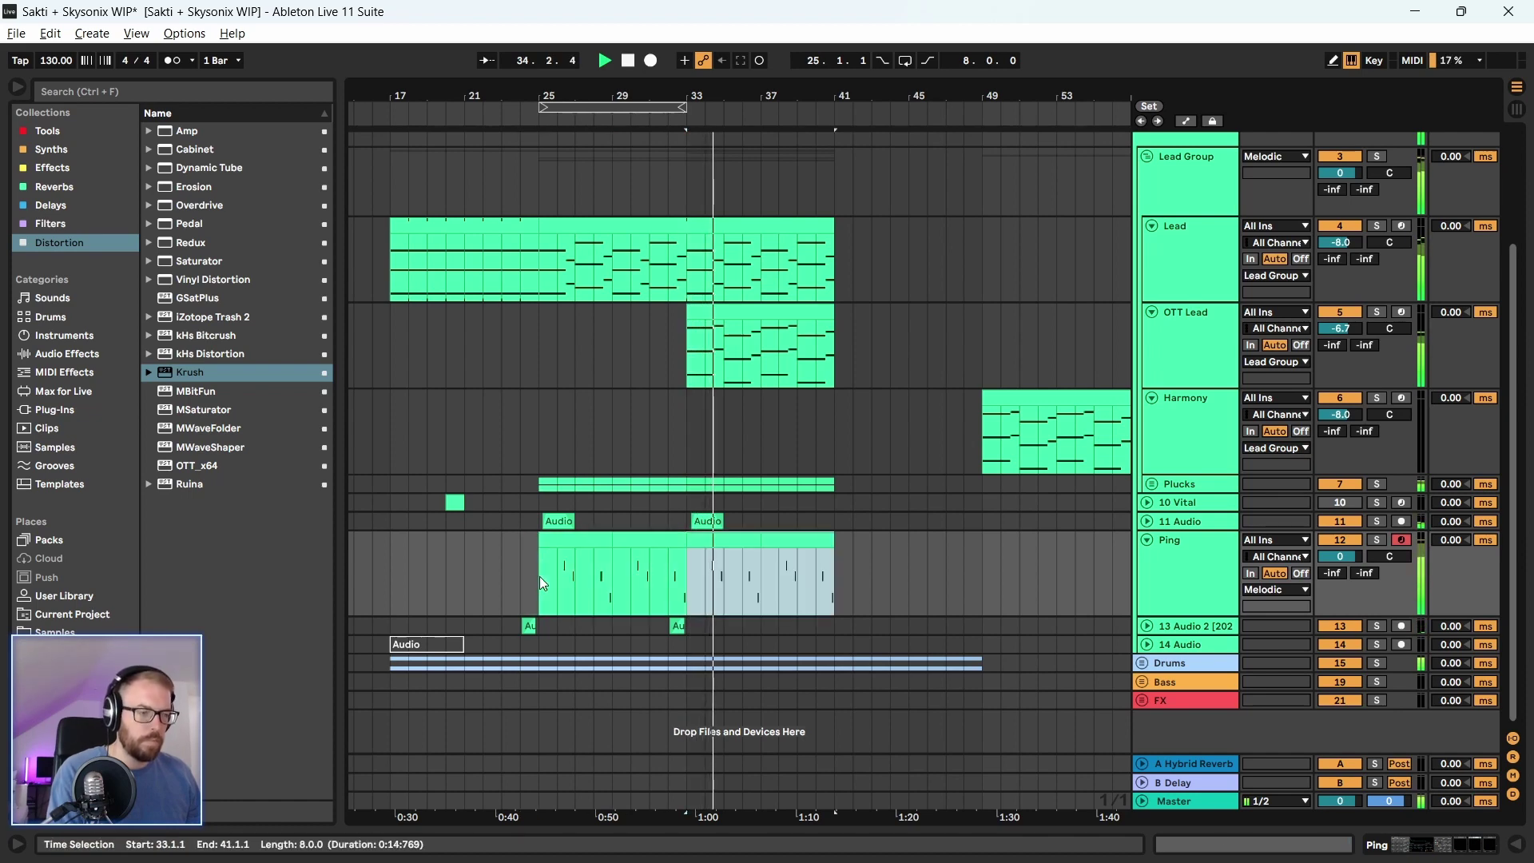
scroll(511, 606, up, 2)
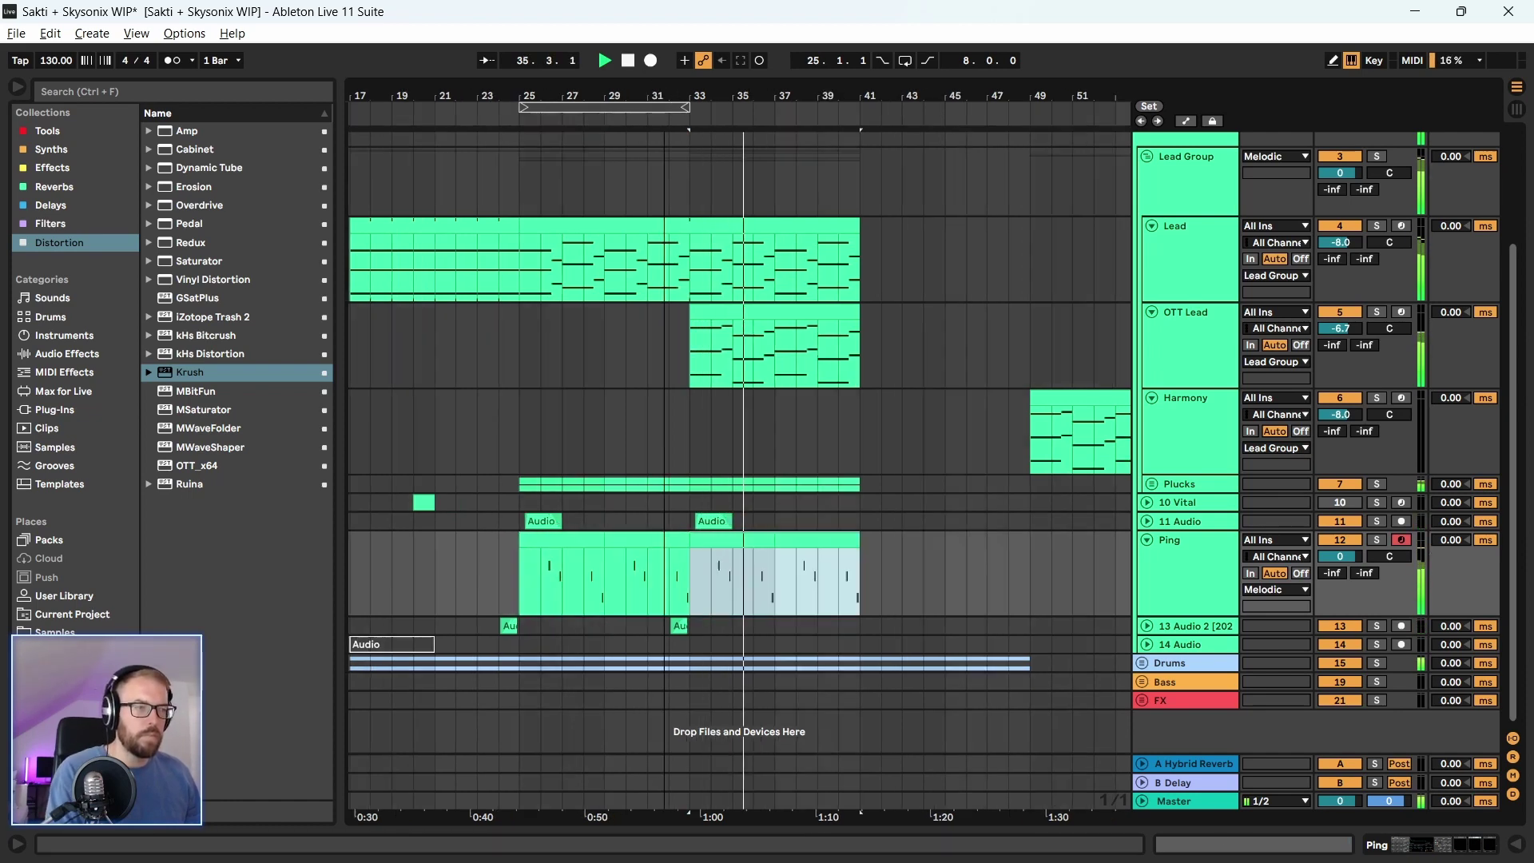
On the Melodic group's EQ Eight, try the low cut at 107 Hz, return it to 120 Hz and audition
scroll(1221, 391, up, 2)
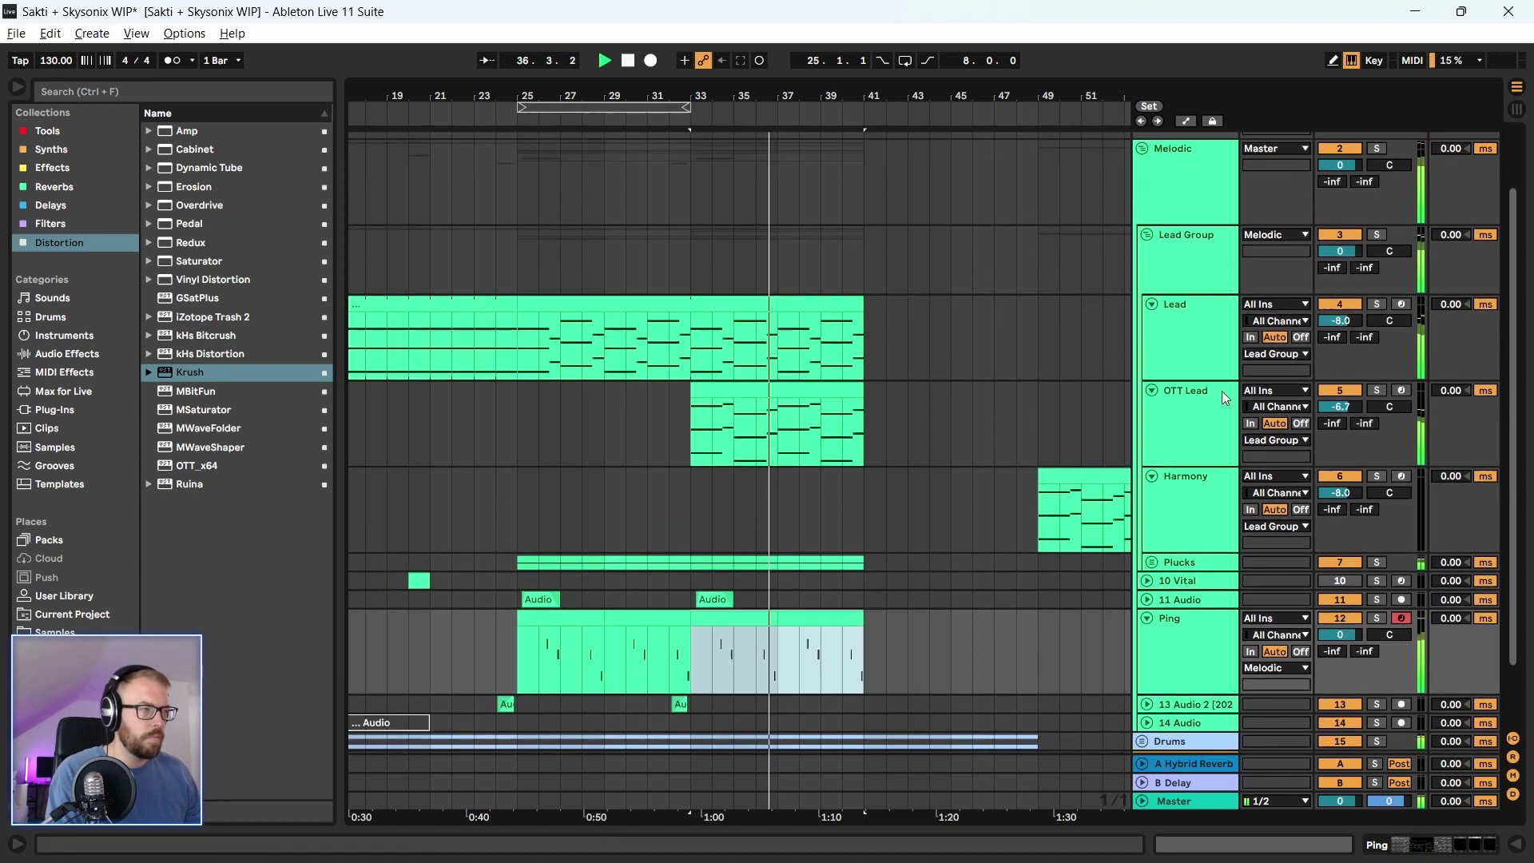
click(1195, 182)
double_click(1195, 175)
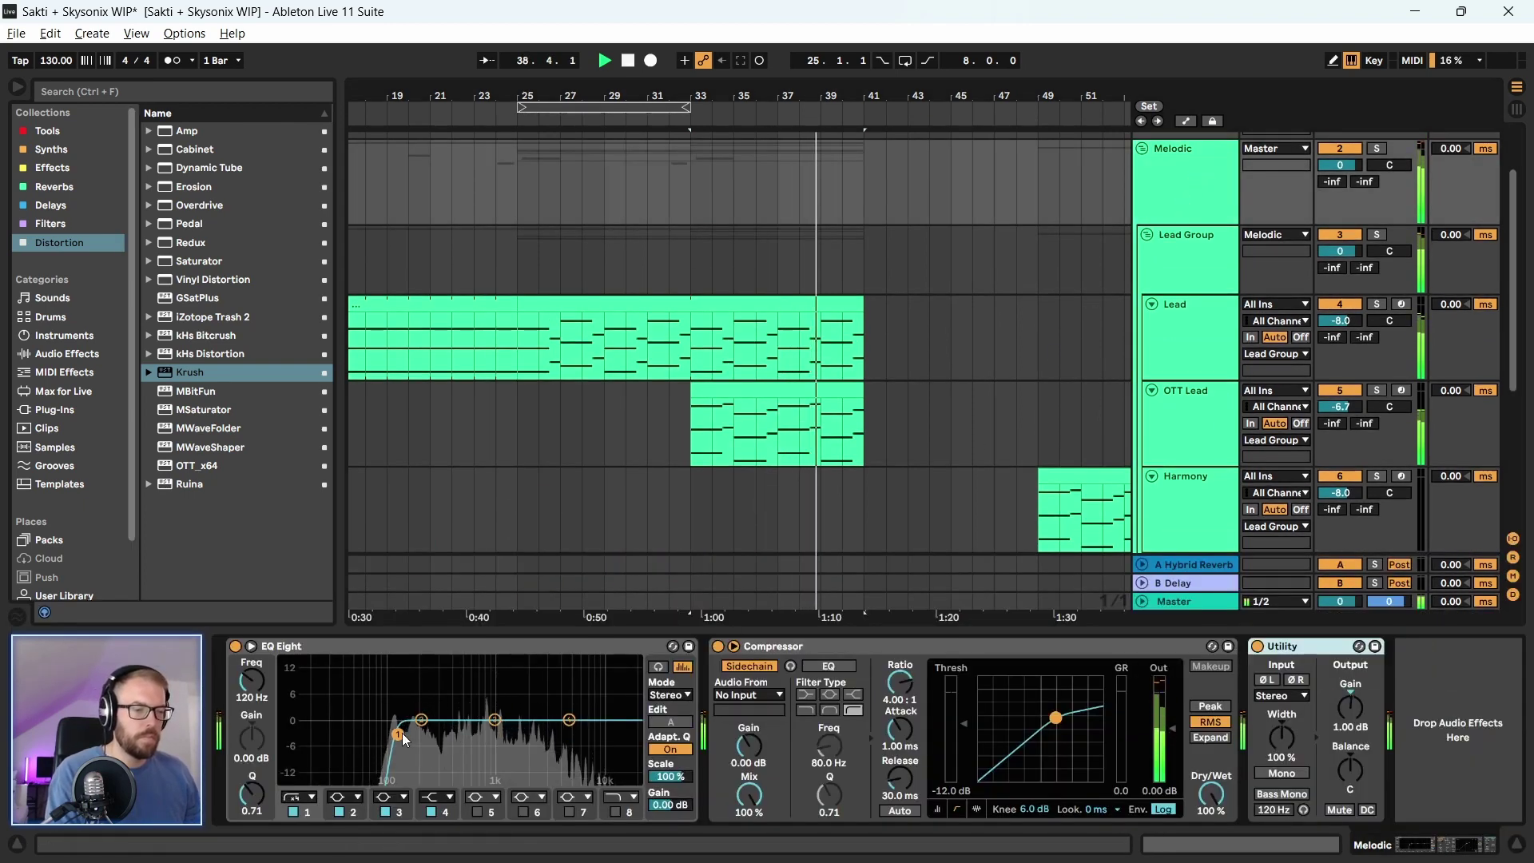
mouse_move(398, 734)
mouse_down()
mouse_move(327, 733)
mouse_move(392, 733)
mouse_up()
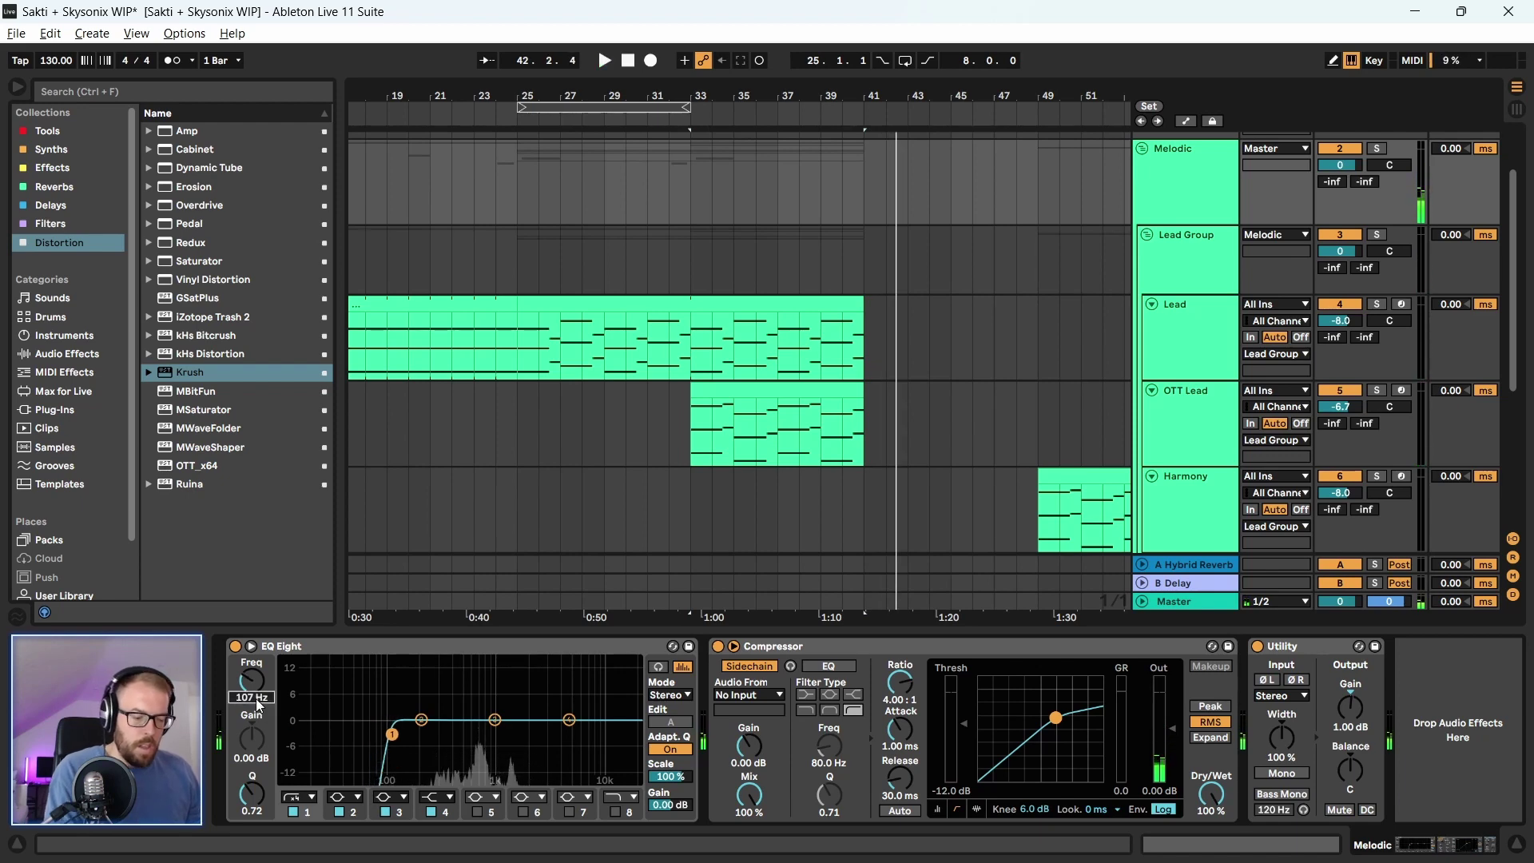
key(Return)
key(space)
key(space)
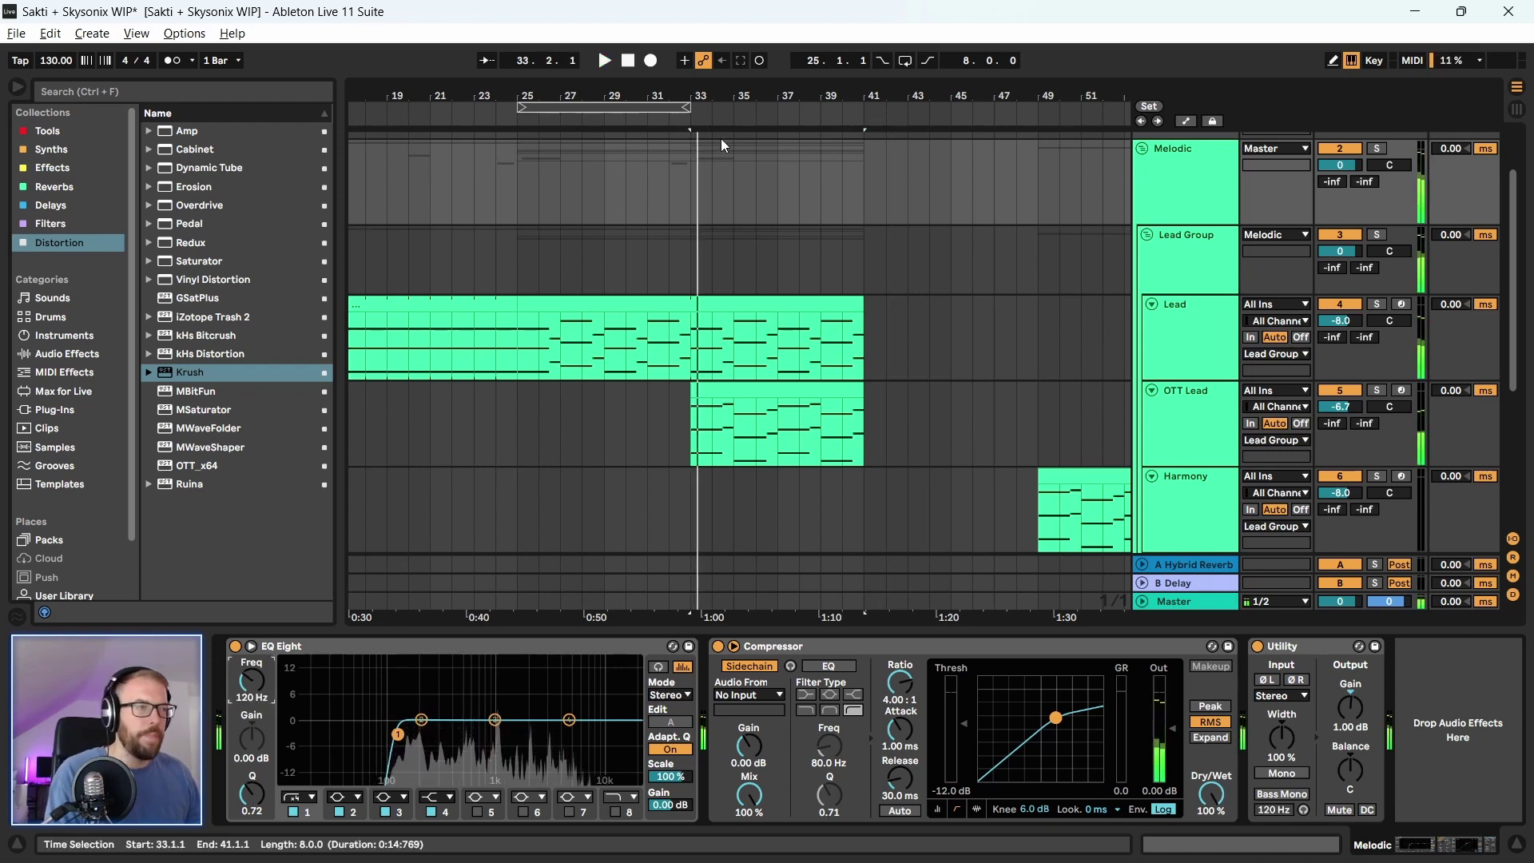
Show the Ping track's device chain and list the Tools collection in the browser
scroll(1186, 410, down, 5)
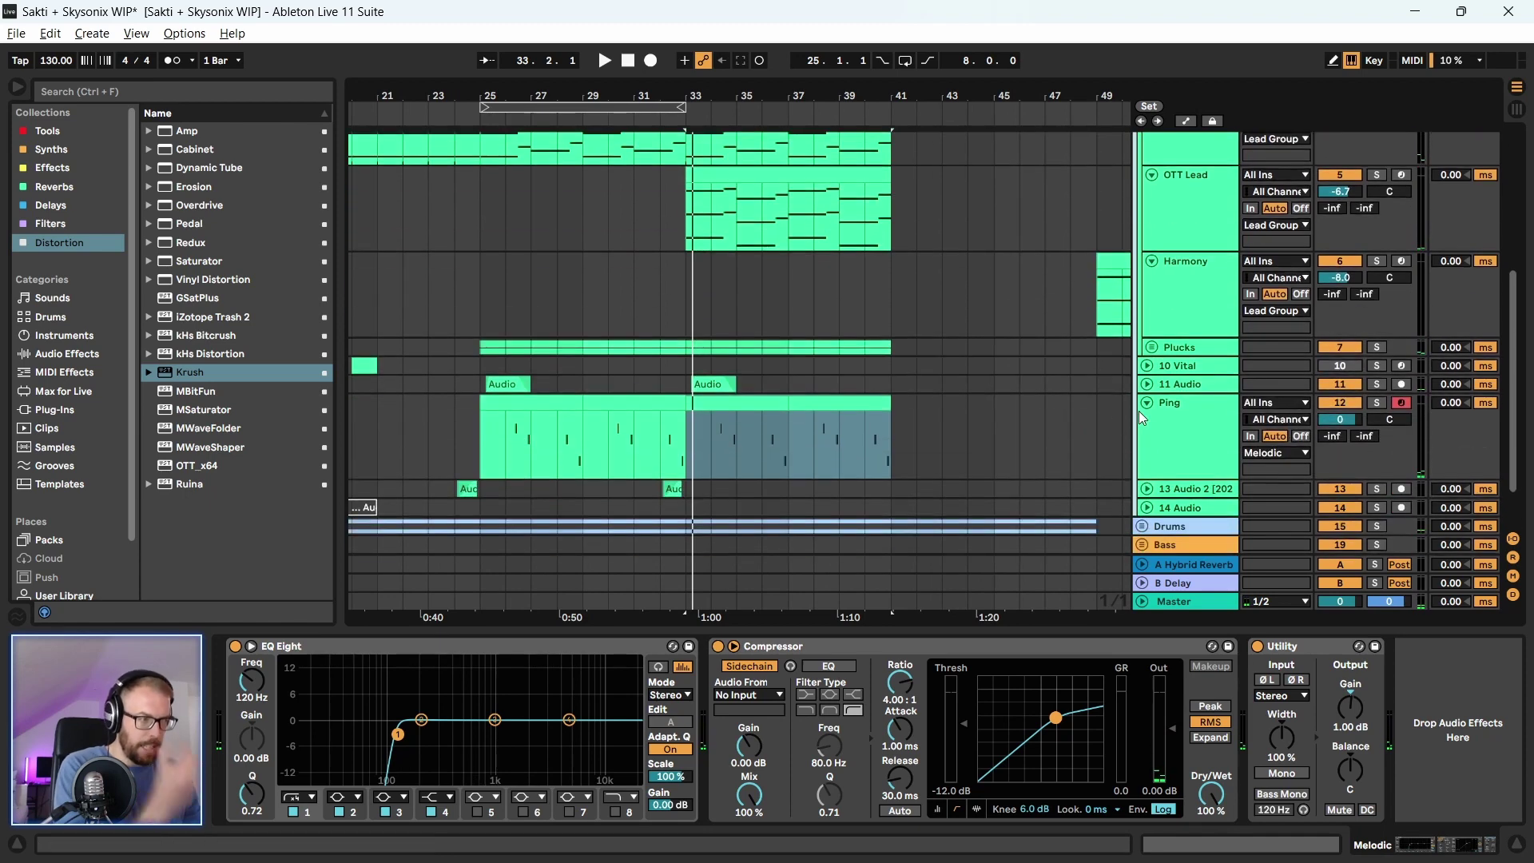
click(1186, 410)
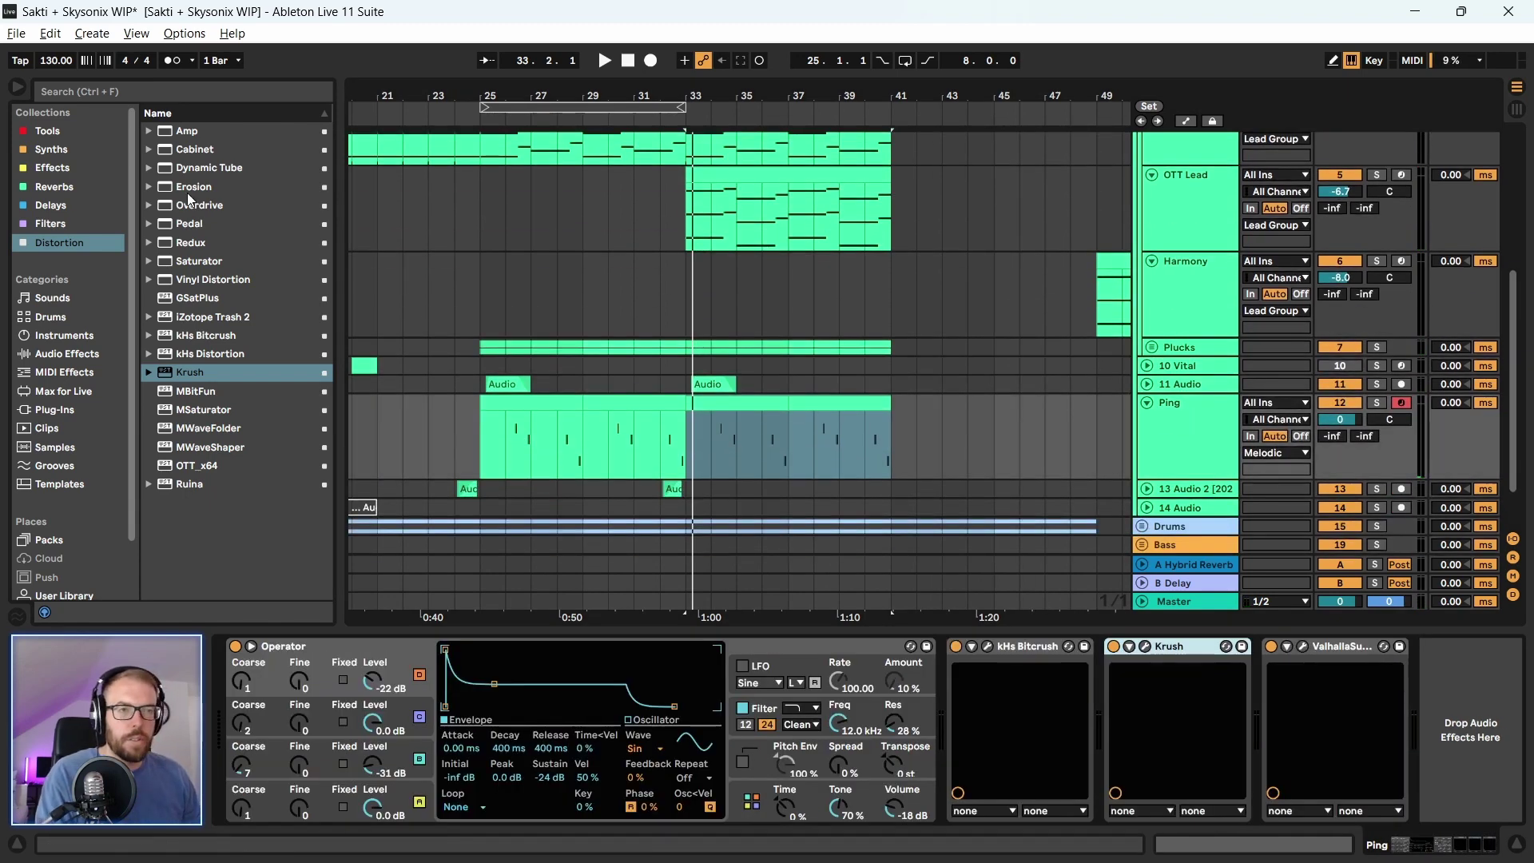
click(49, 131)
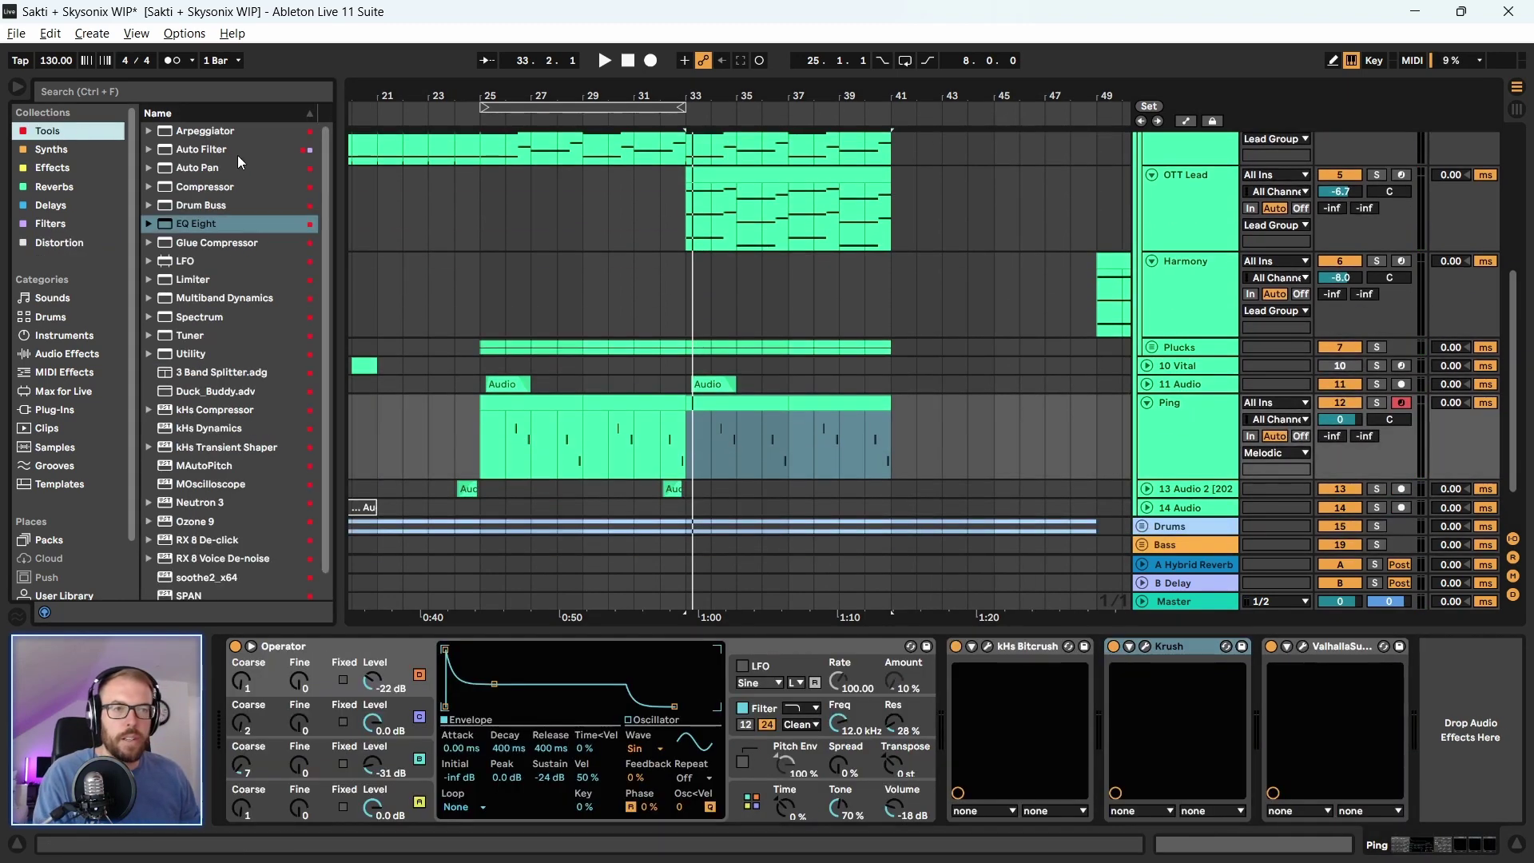
click(201, 227)
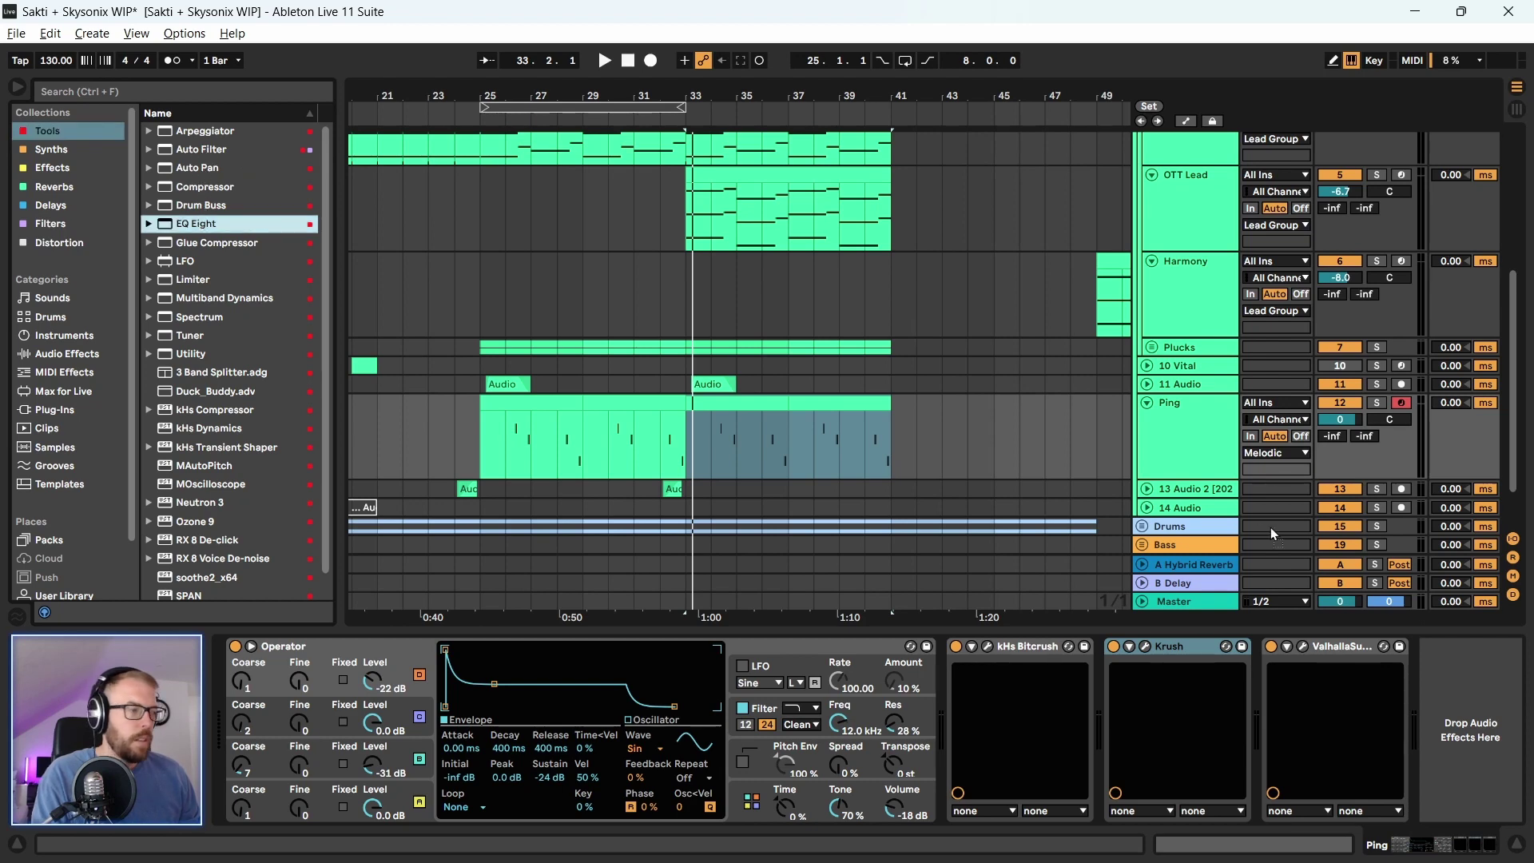
drag(1465, 718, 1469, 721)
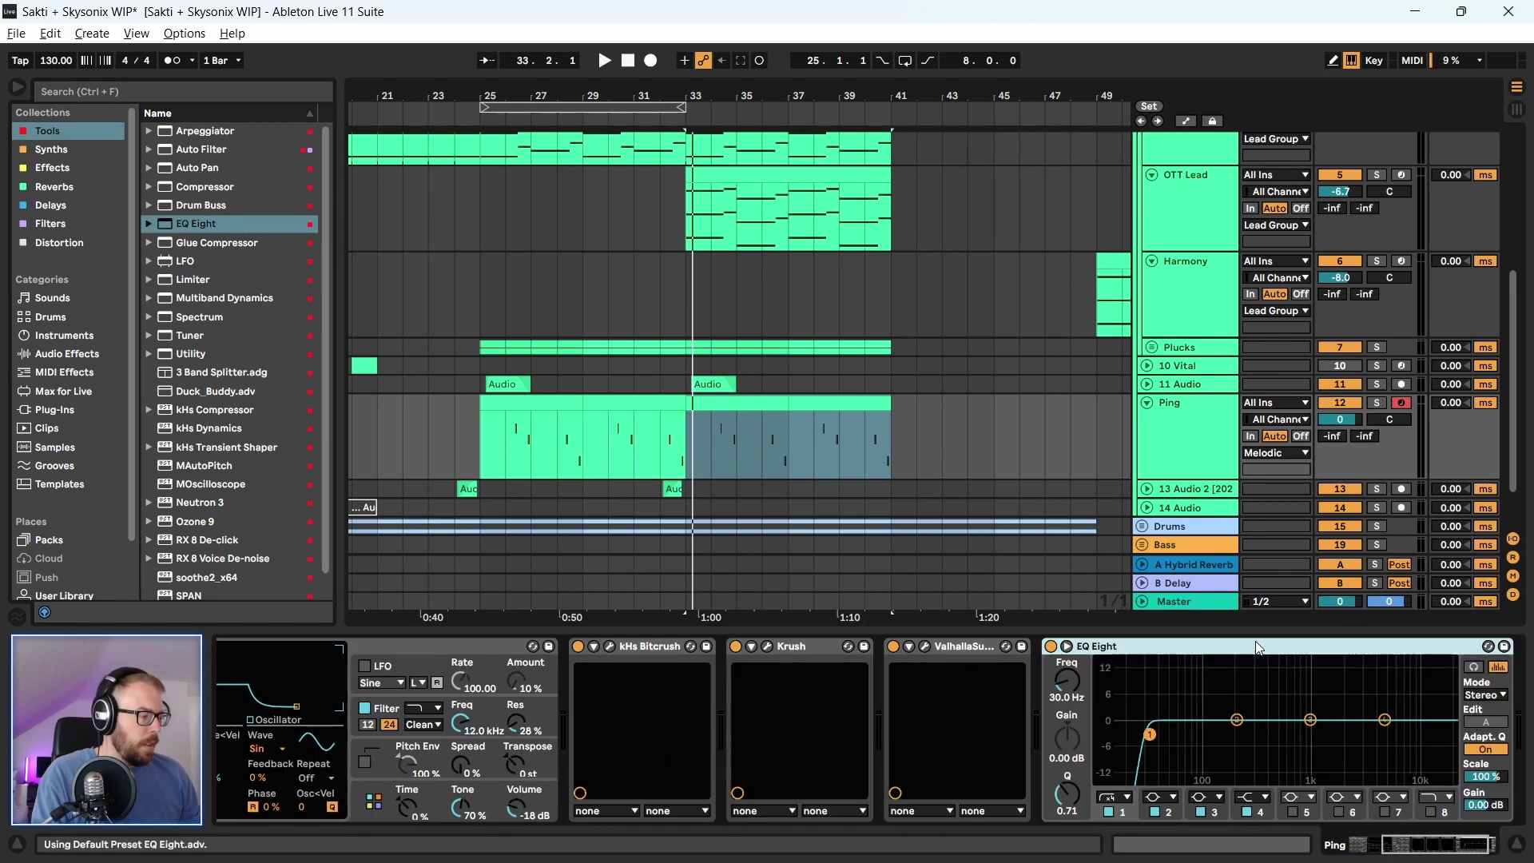
key(Delete)
Add Multiband Dynamics at the end of the Ping track's device chain and audition it from bar 33
drag(194, 300, 1190, 725)
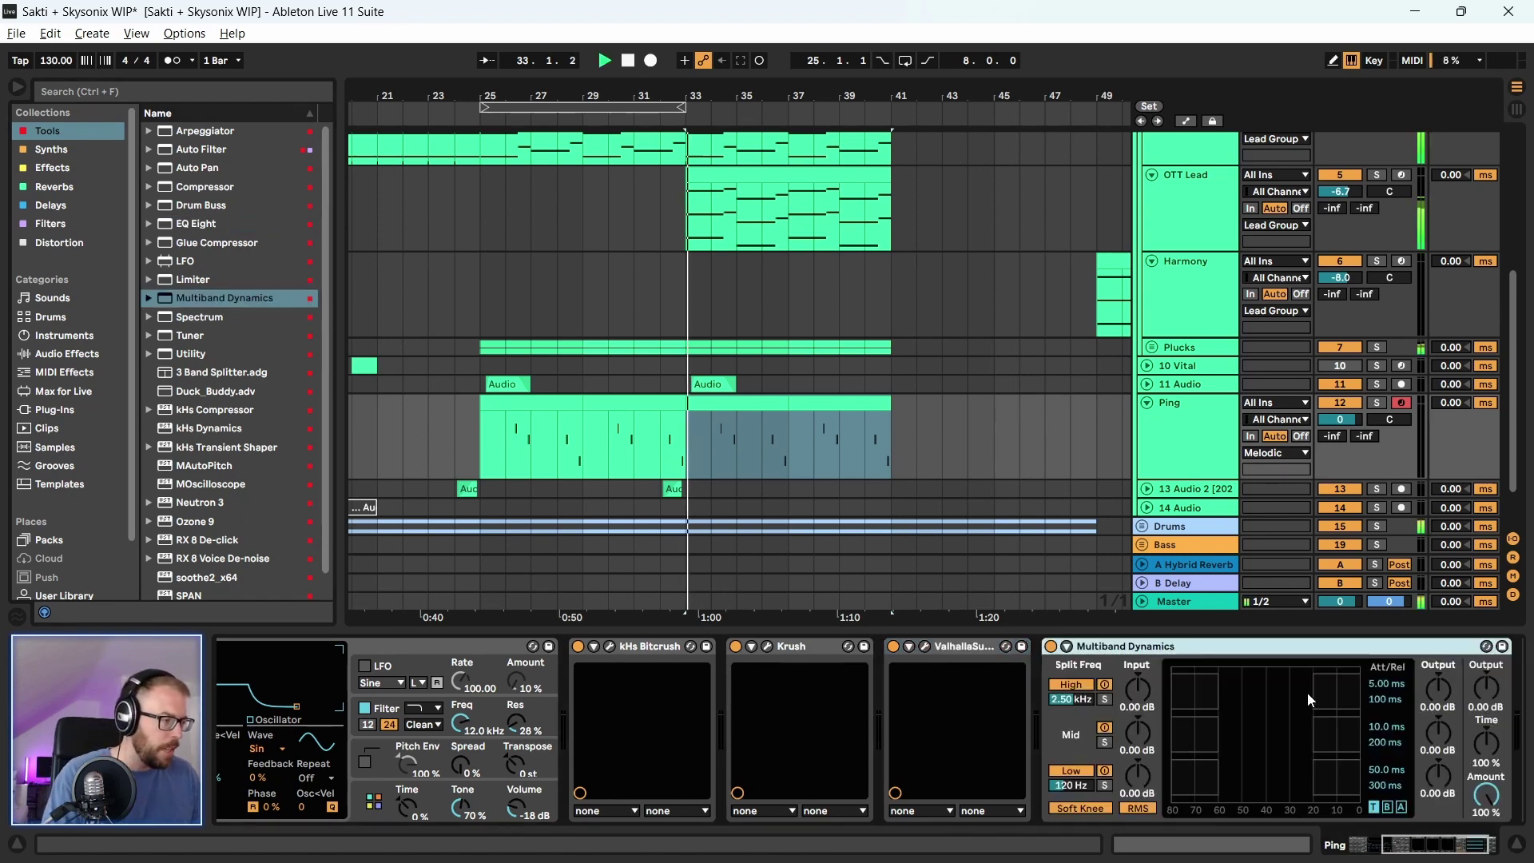
drag(760, 85, 656, 172)
drag(465, 97, 459, 128)
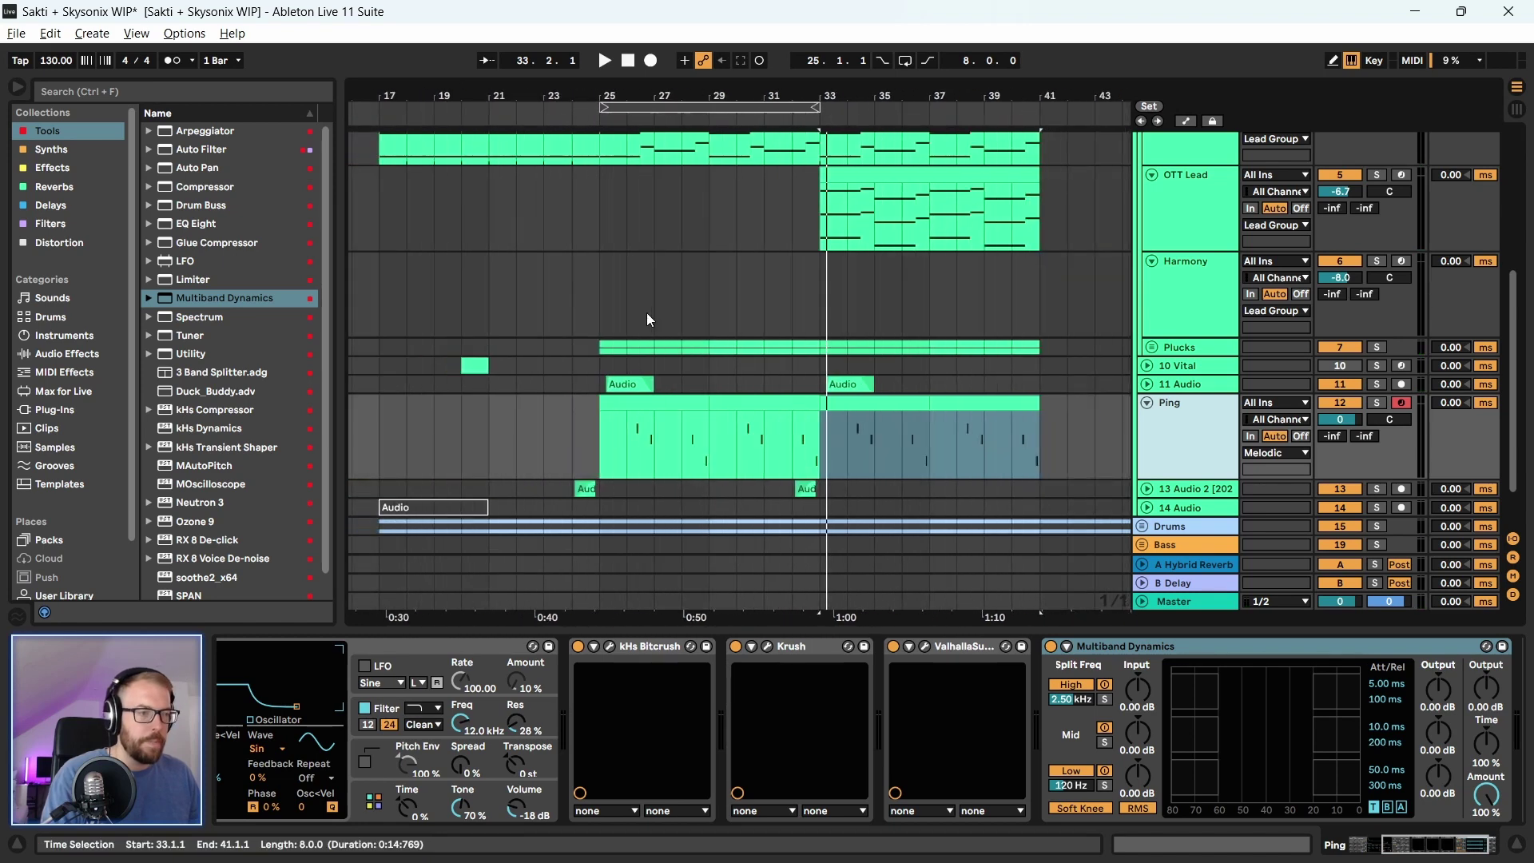
Loop the Ping part from bar 25 to 33 and play it
drag(599, 454, 812, 463)
key(ctrl+l)
key(space)
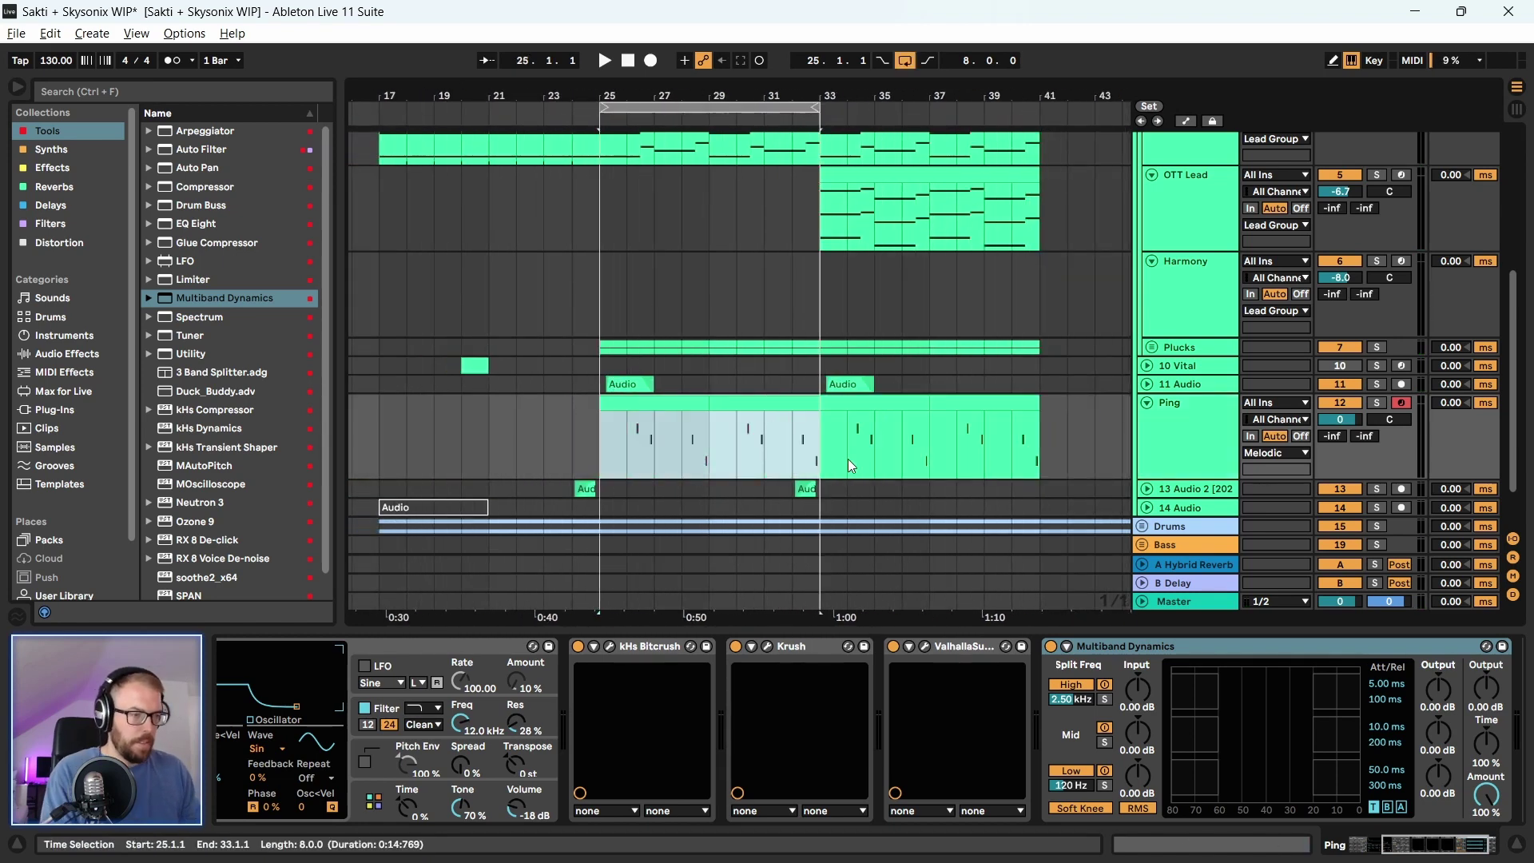
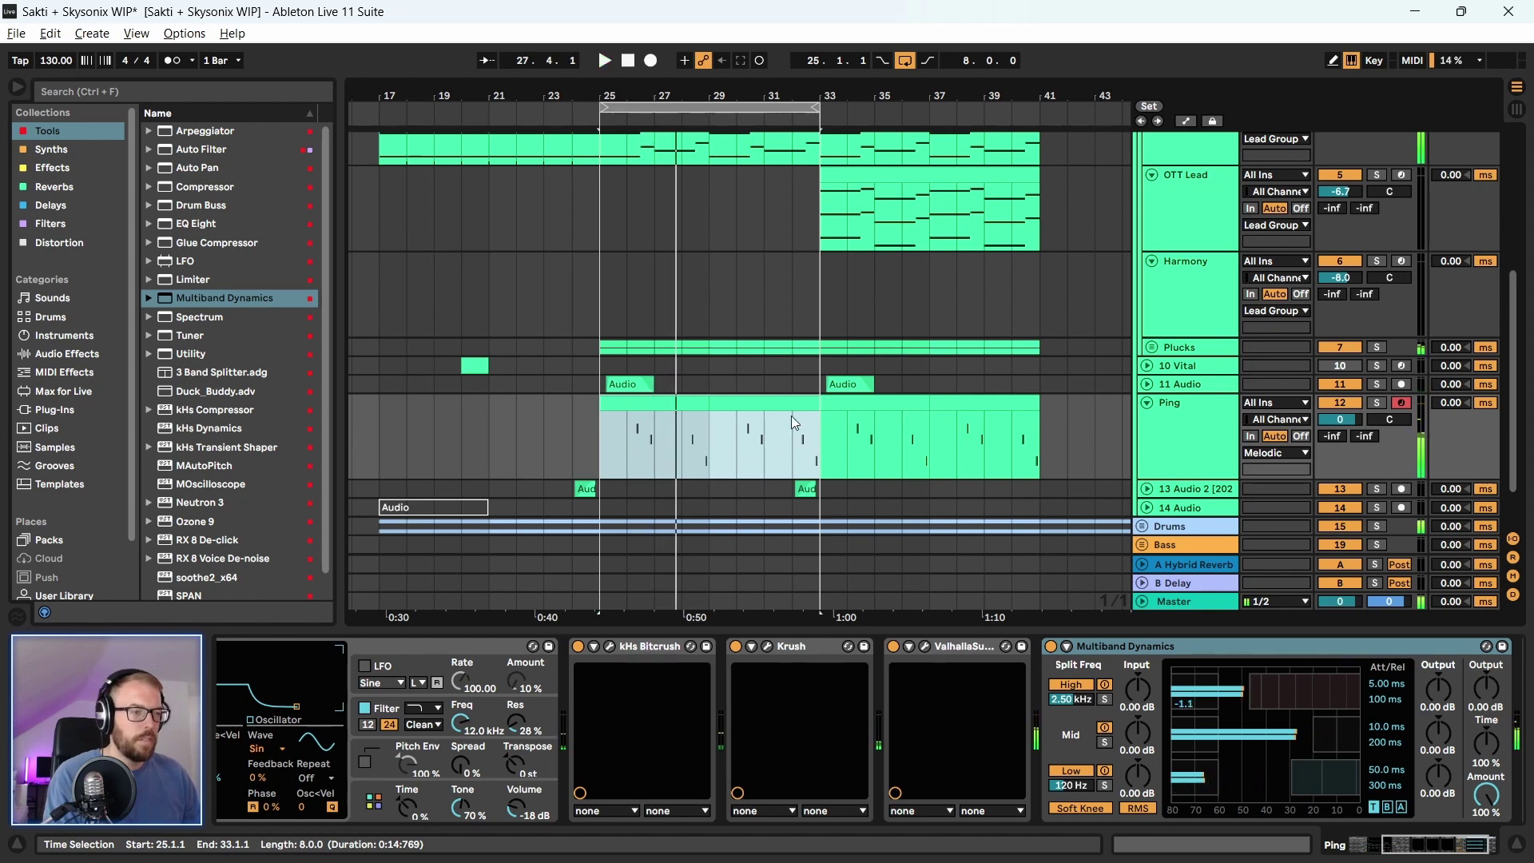
Consolidate the Ping clips from bars 25 to 33 and transpose all their notes down one octave
click(721, 406)
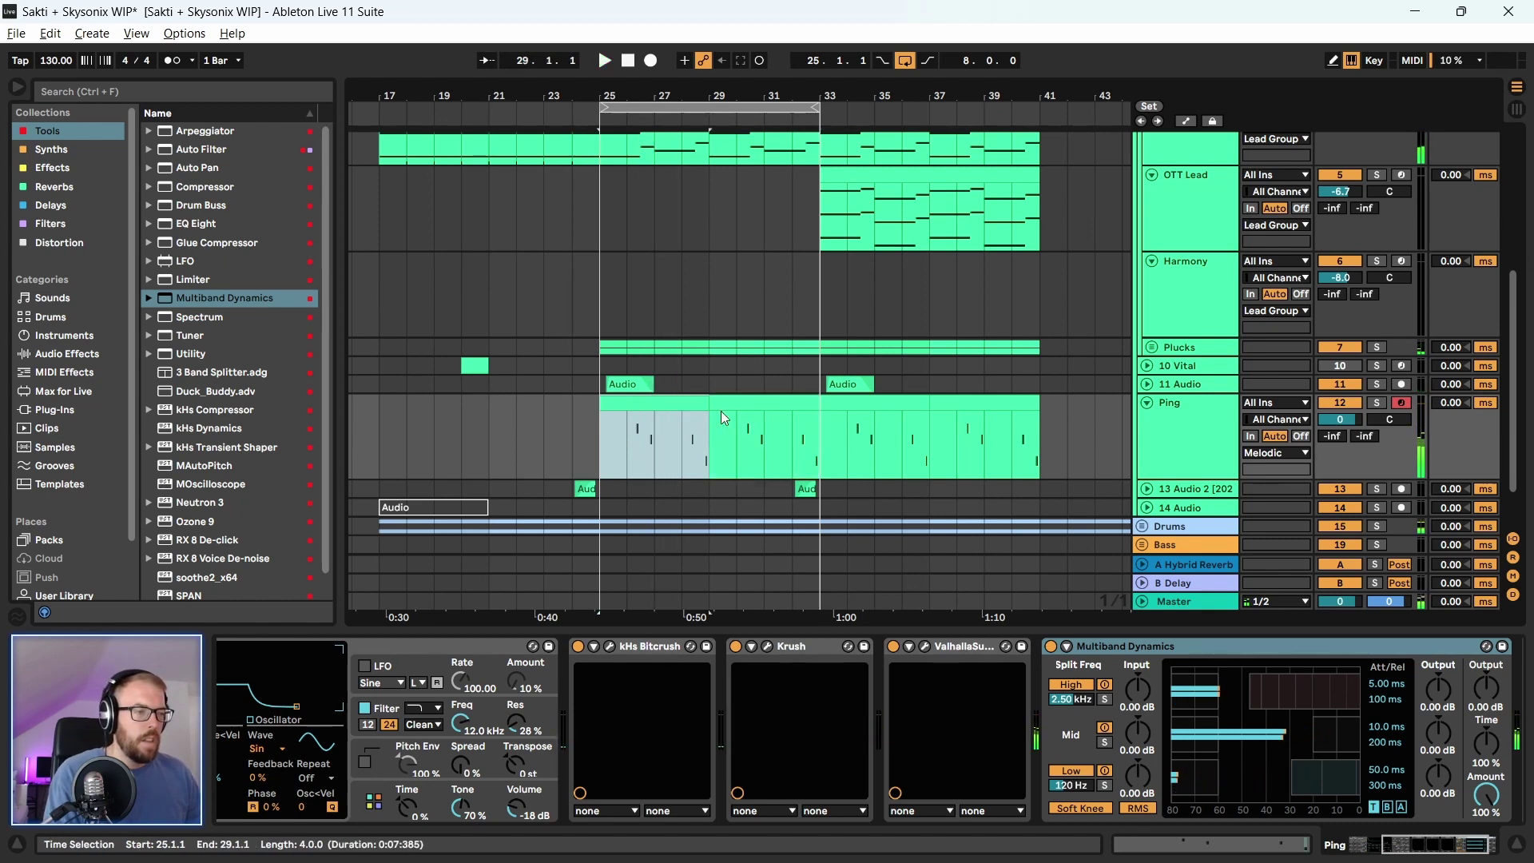
double_click(781, 406)
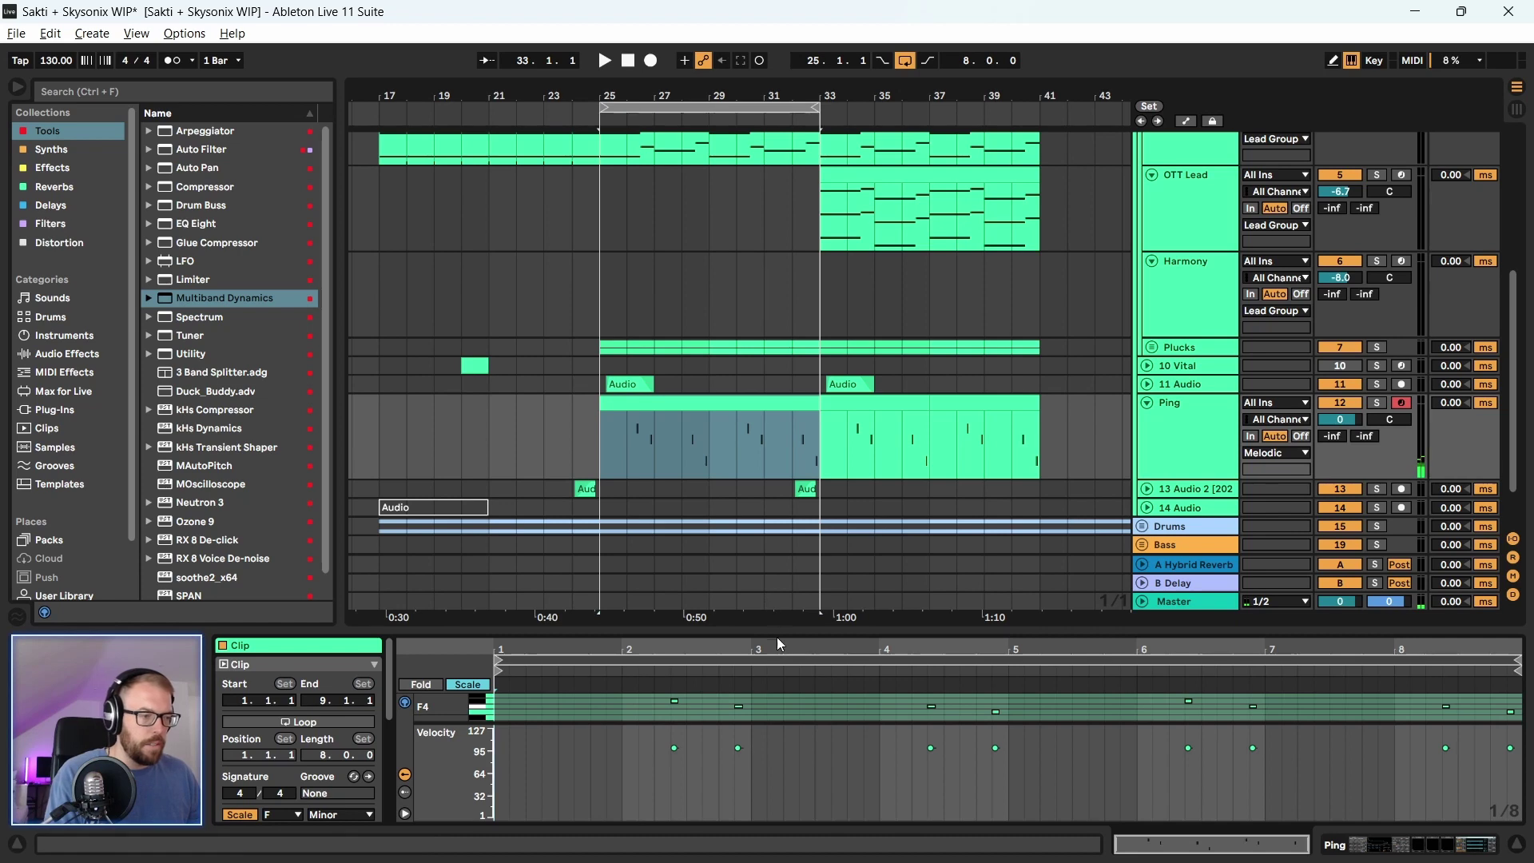
drag(777, 637, 777, 87)
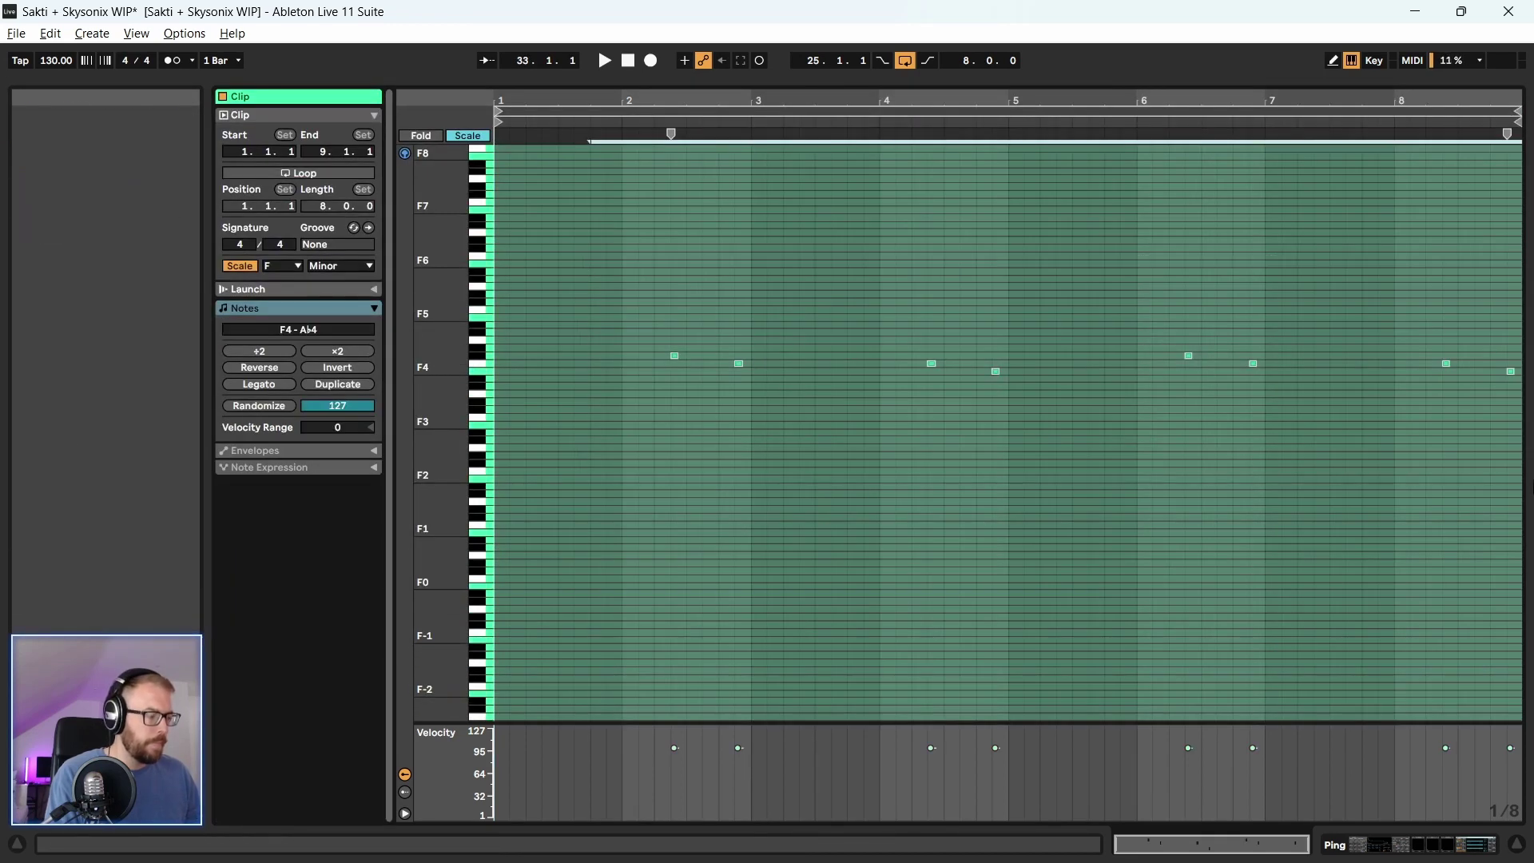
drag(986, 87, 847, 799)
Play the arrangement from bar 26 to hear the lowered Ping part, and stop playback
click(628, 582)
key(space)
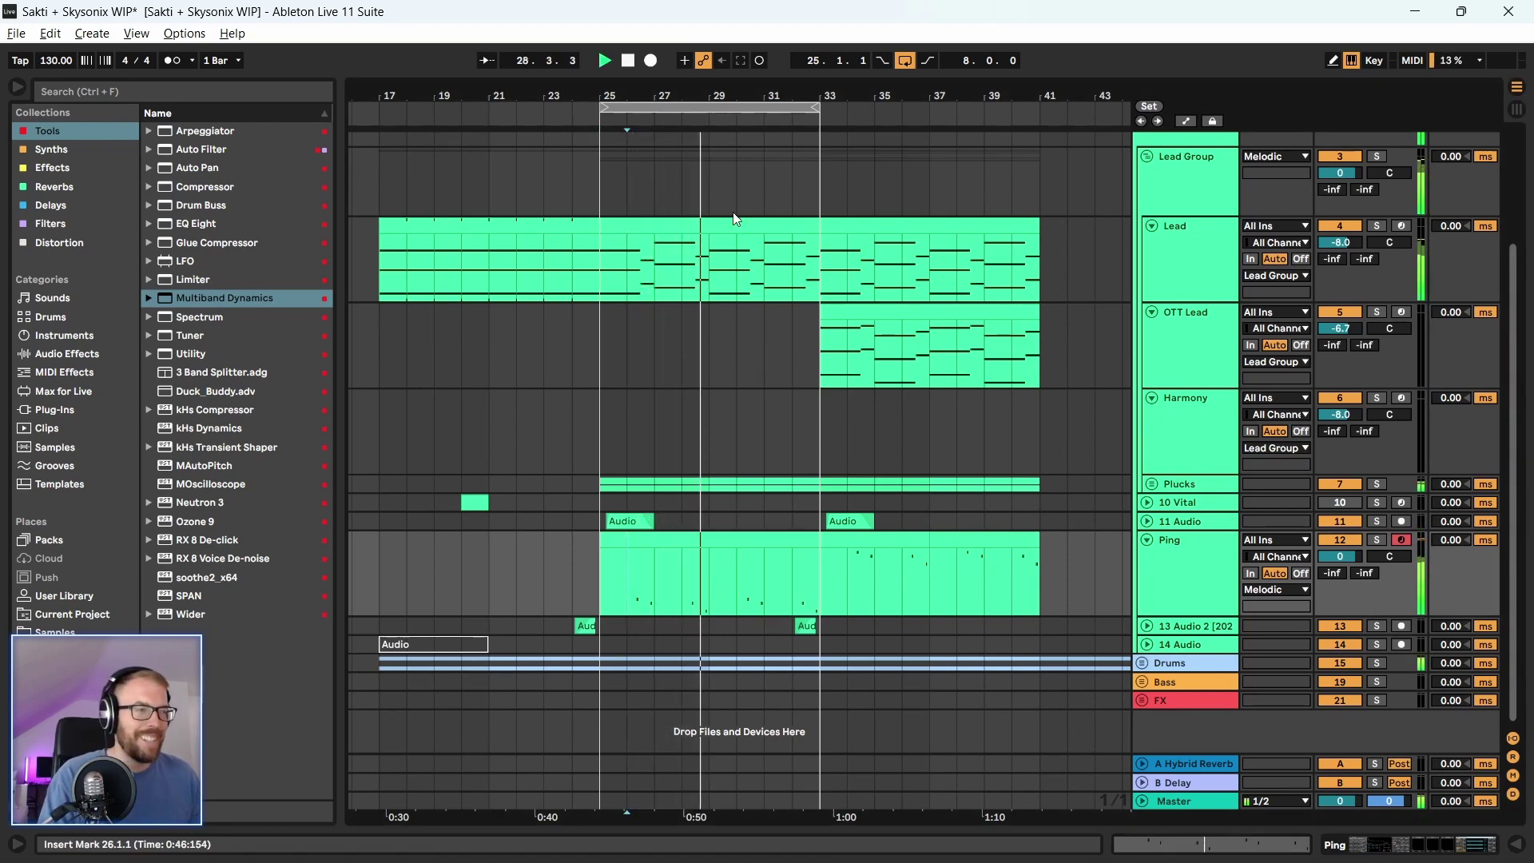
drag(762, 86, 585, 120)
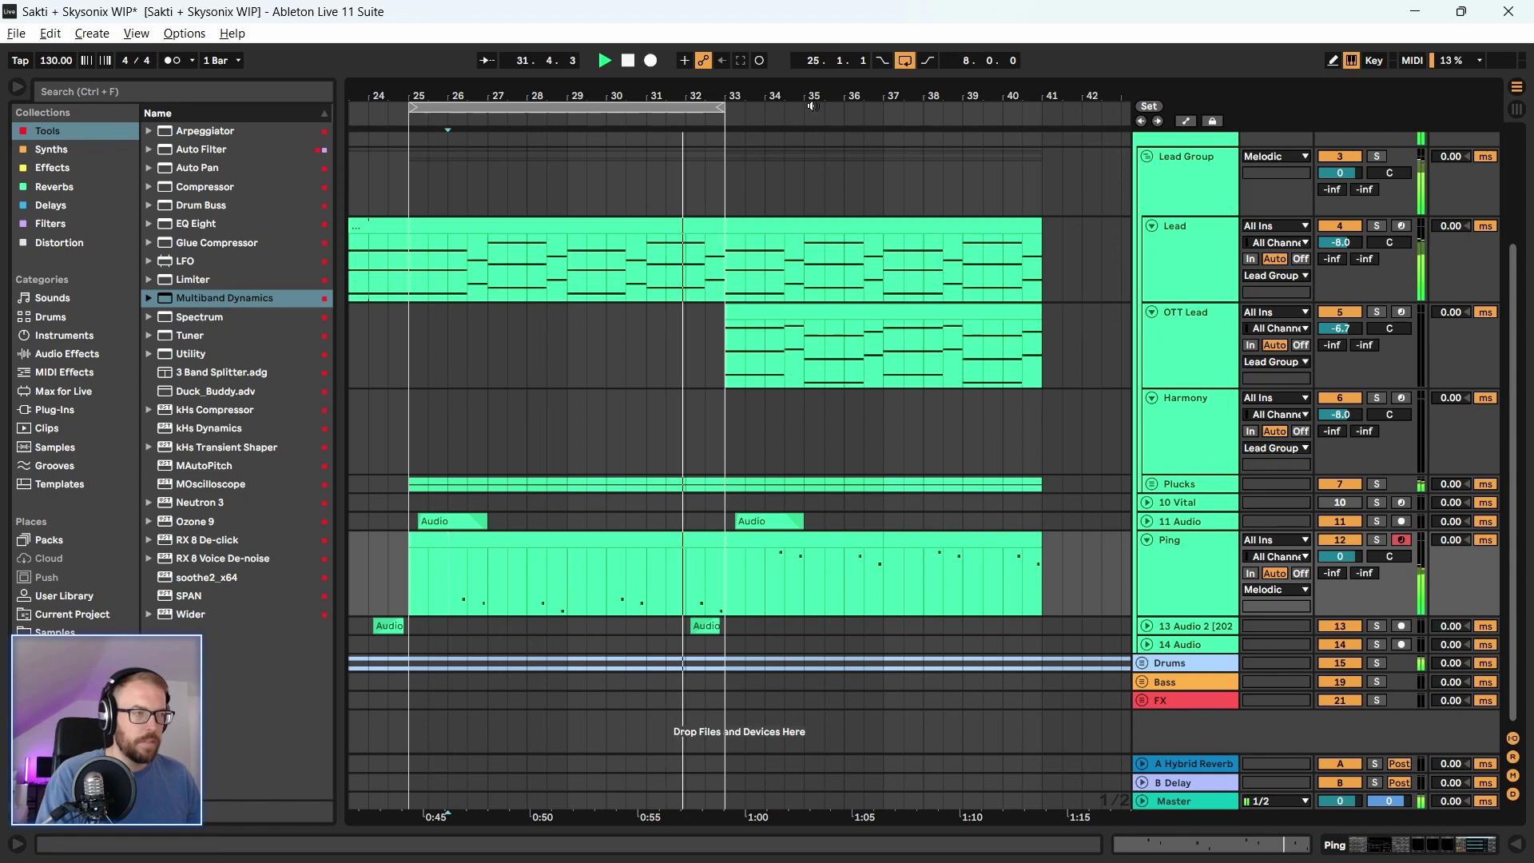
key(space)
Turn off the arrangement loop and replace the Ping clip at bars 33 to 41 with a duplicate of the lowered clip
click(905, 60)
key(w)
click(551, 484)
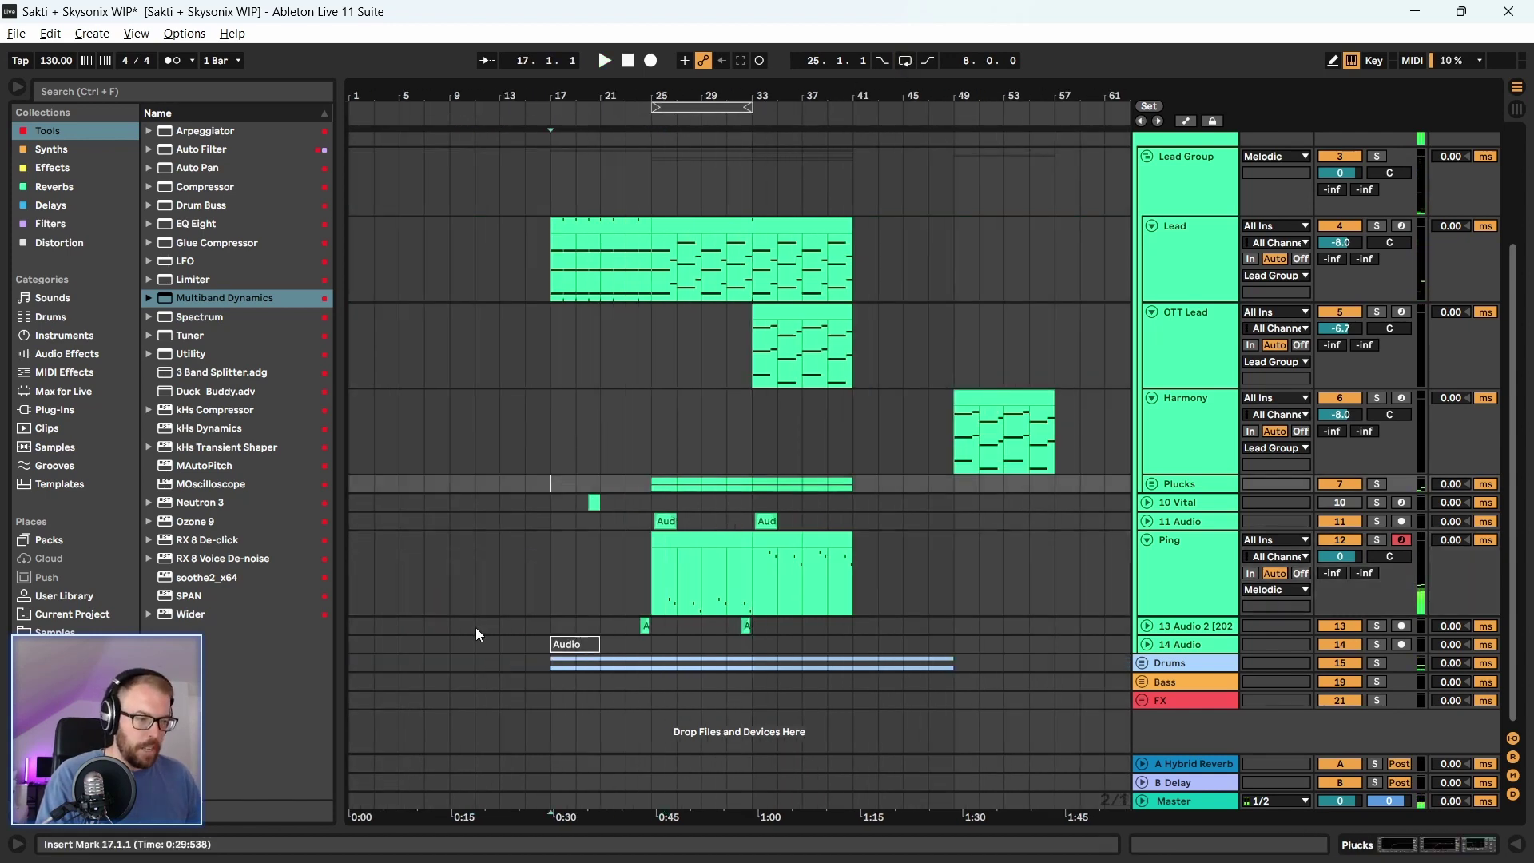
click(763, 583)
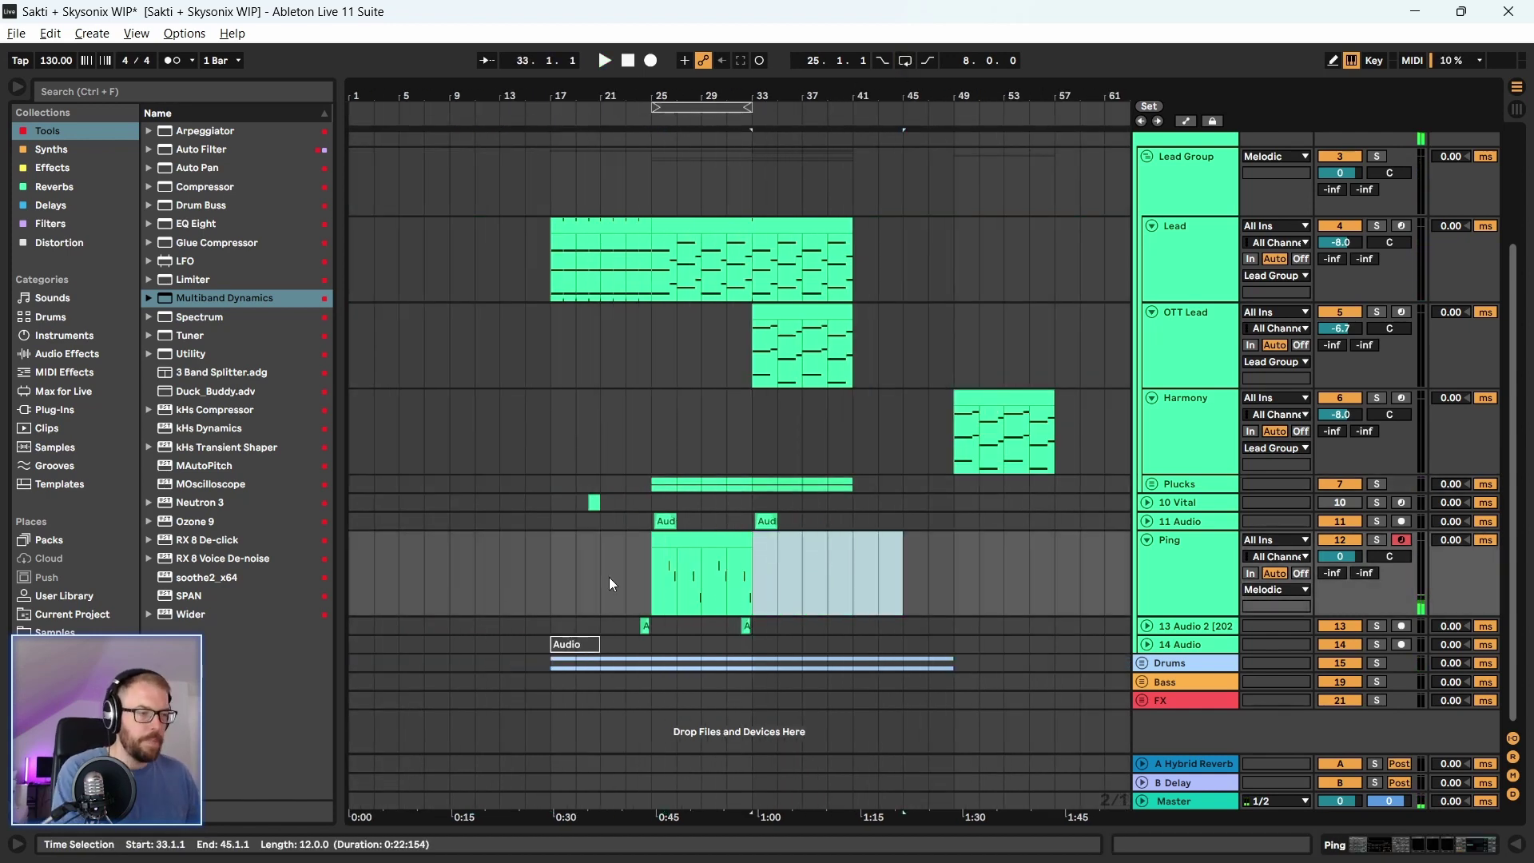
key(ctrl+d)
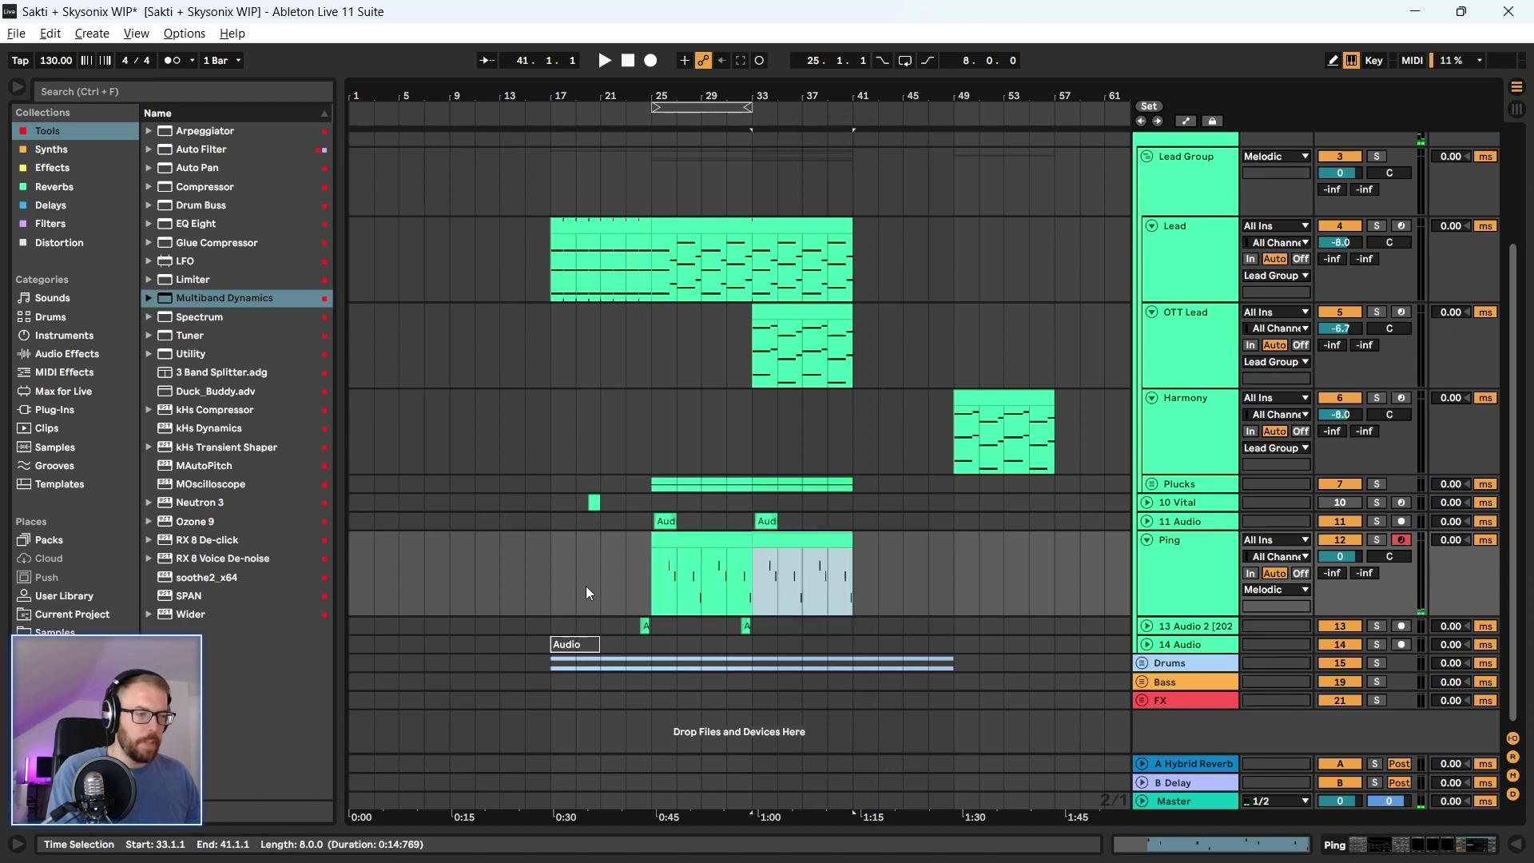
Play the arrangement from bar 17 into the start of the Ping part, and stop playback
click(545, 571)
key(space)
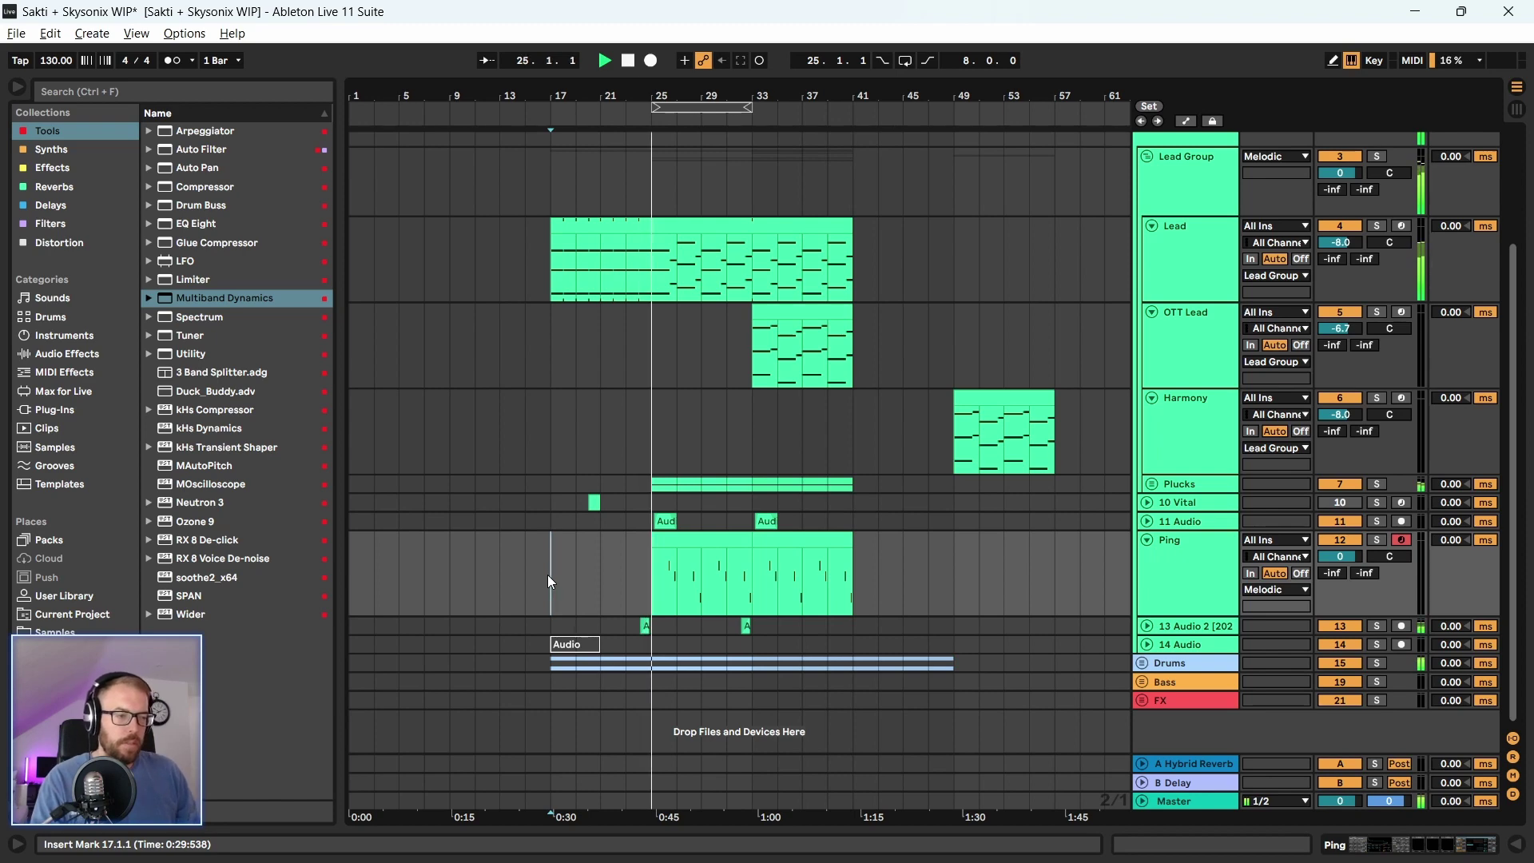
drag(621, 102, 640, 231)
key(space)
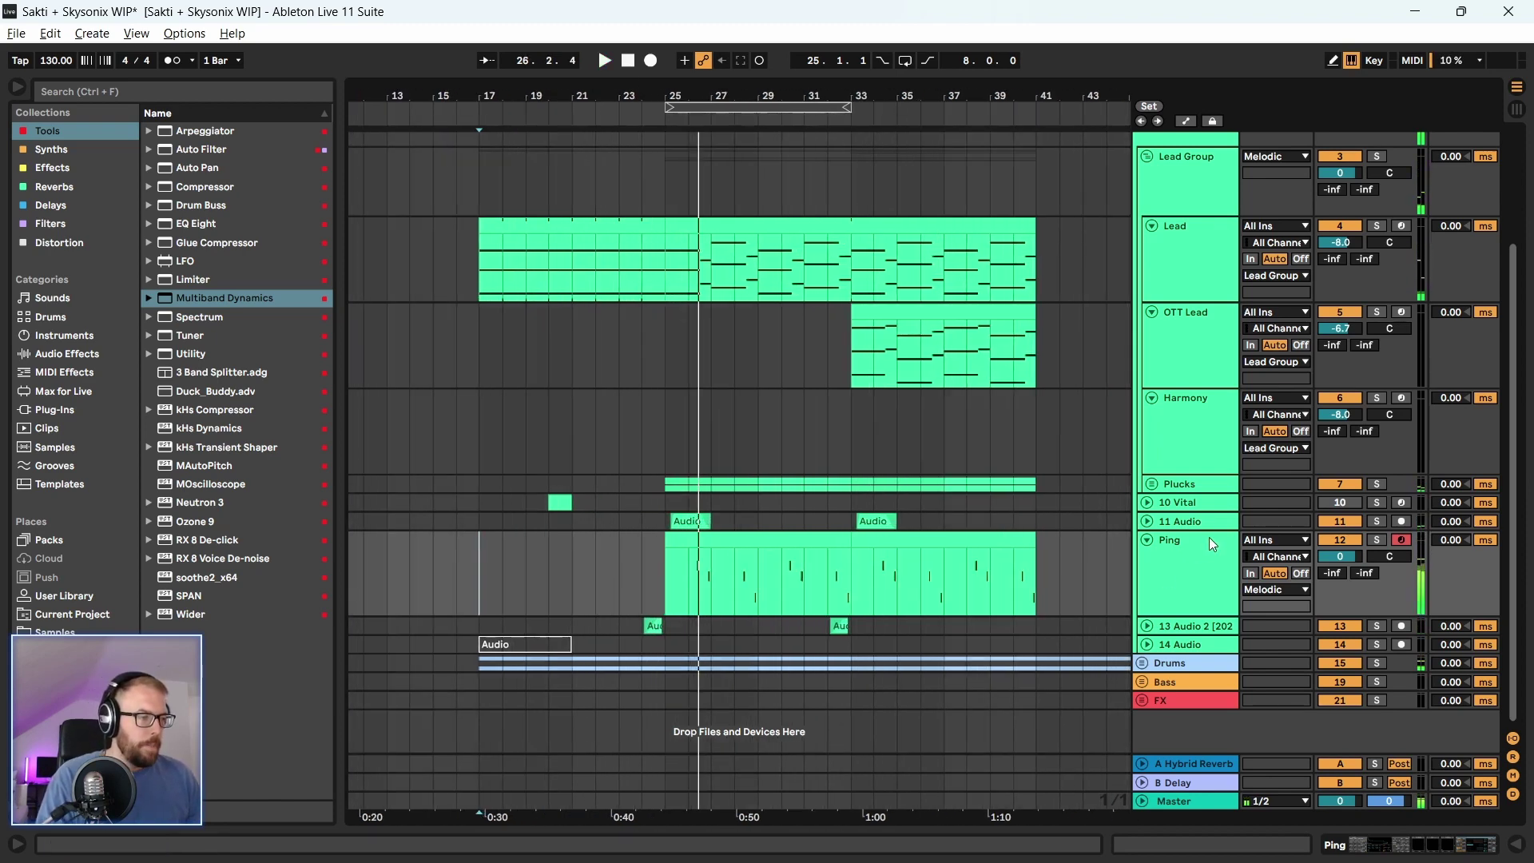
Add Multiband Dynamics after the Auto Filter on the 11 Audio track and audition it from bar 17
double_click(1218, 518)
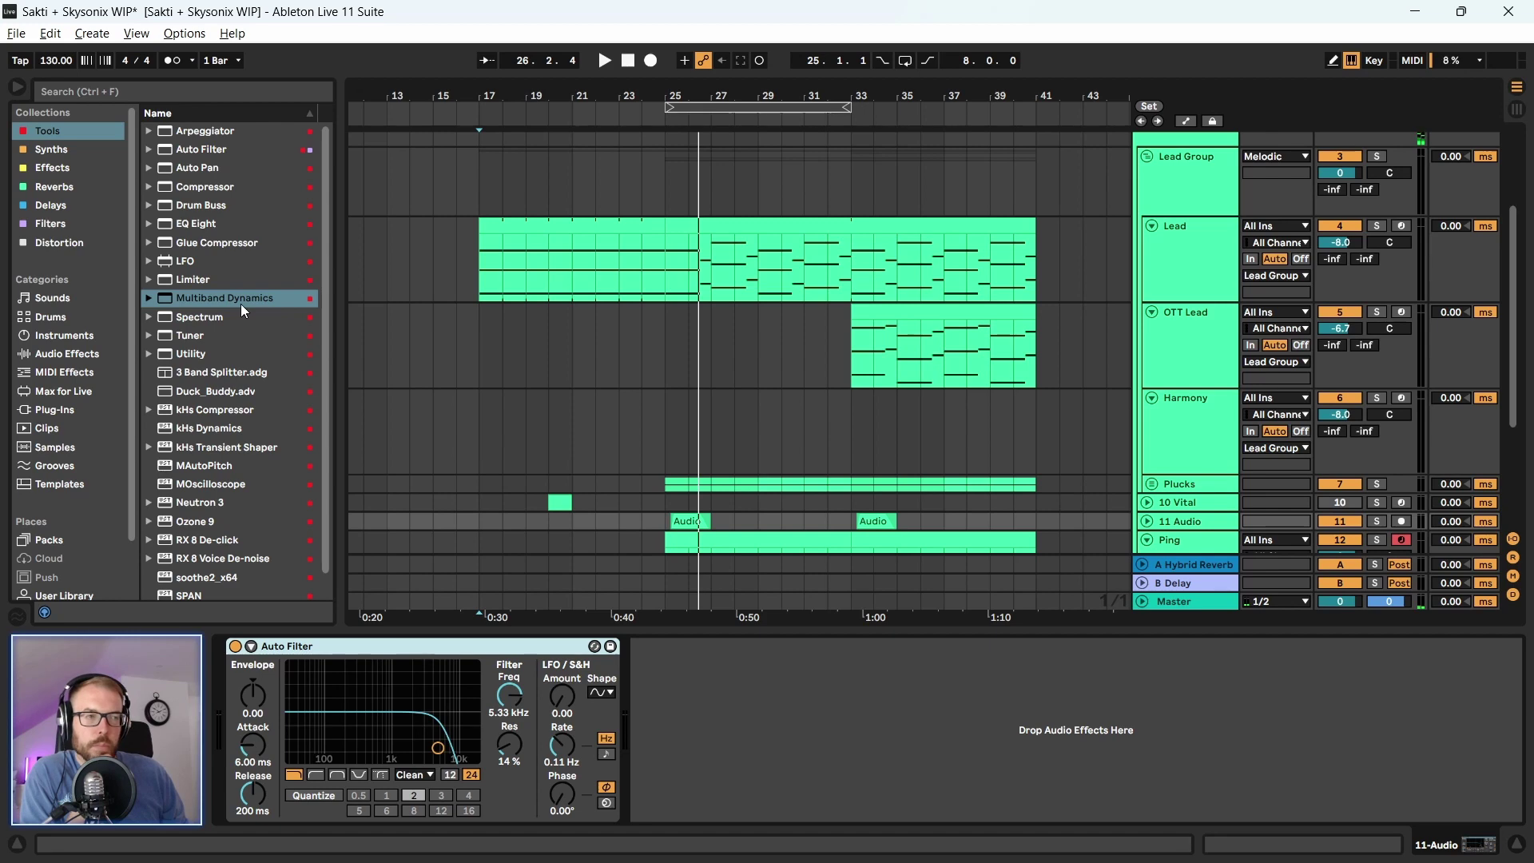
drag(233, 298, 816, 692)
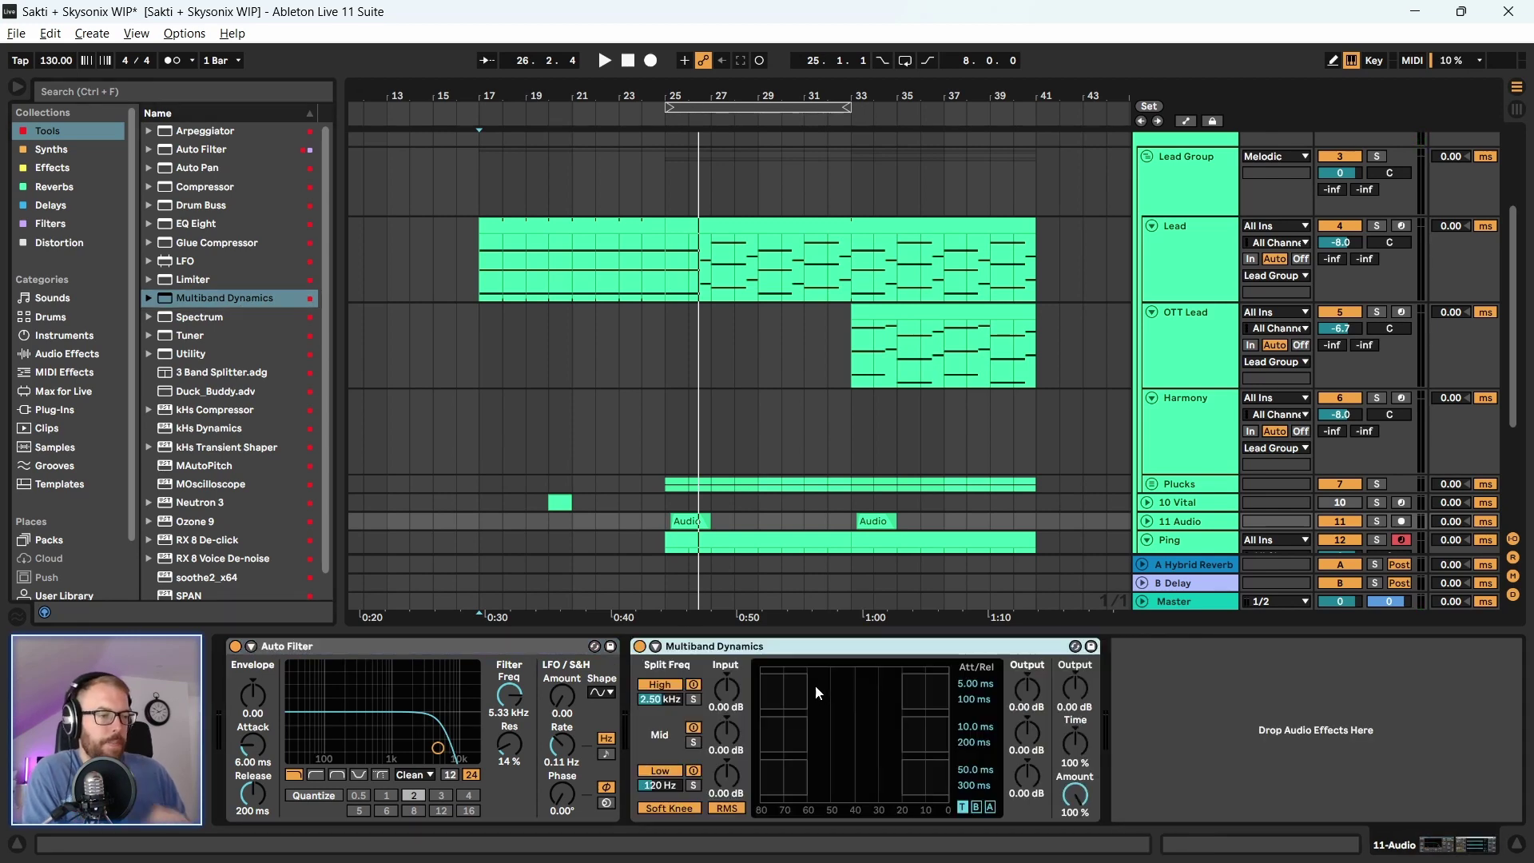
key(space)
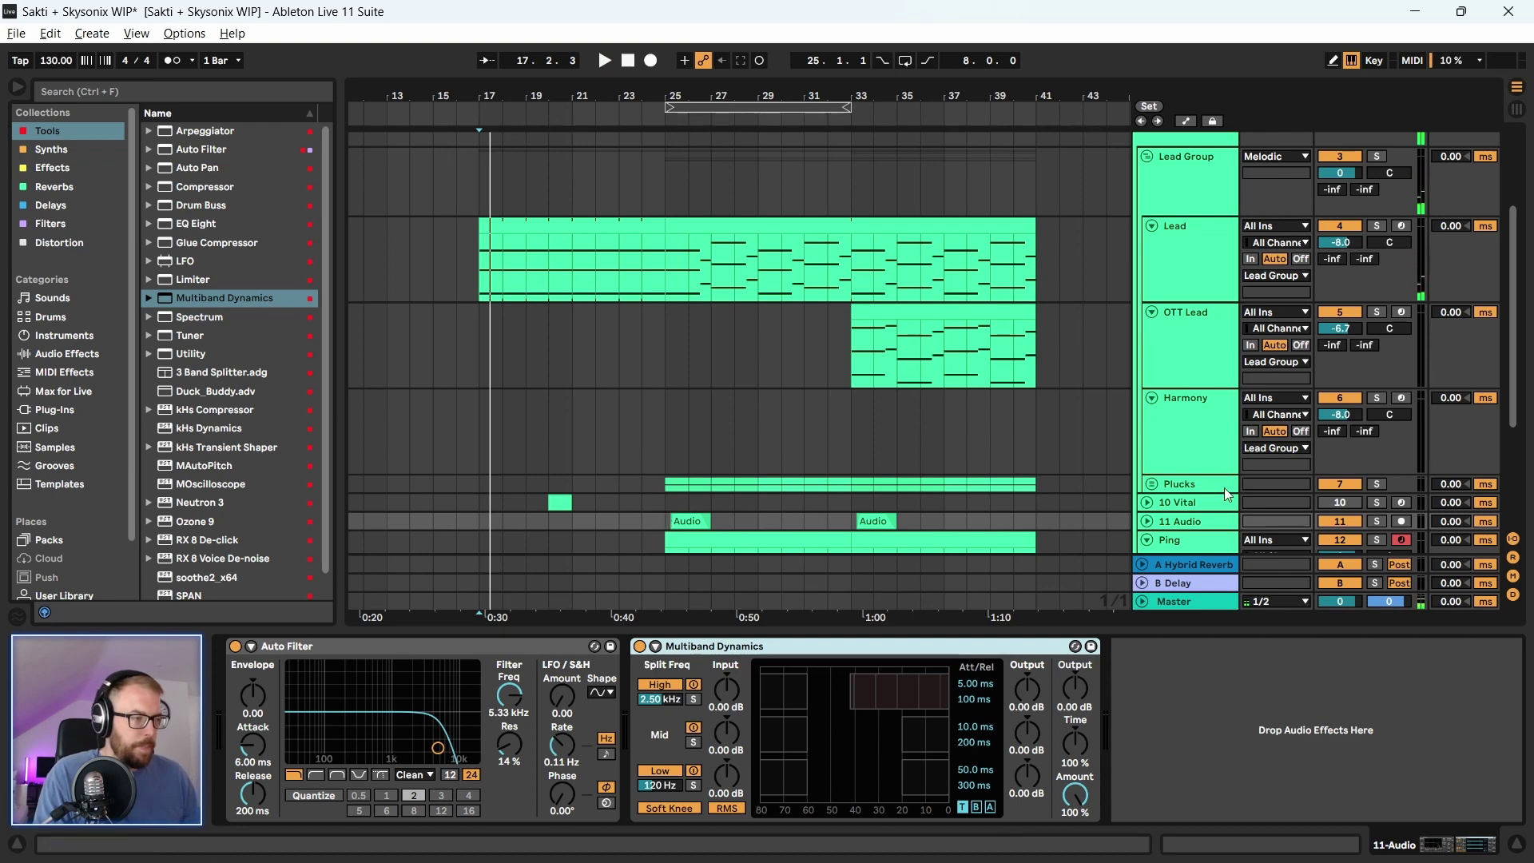
Unfold the 11 Audio track and move the Ping track directly below the Plucks group
scroll(1145, 497, down, 5)
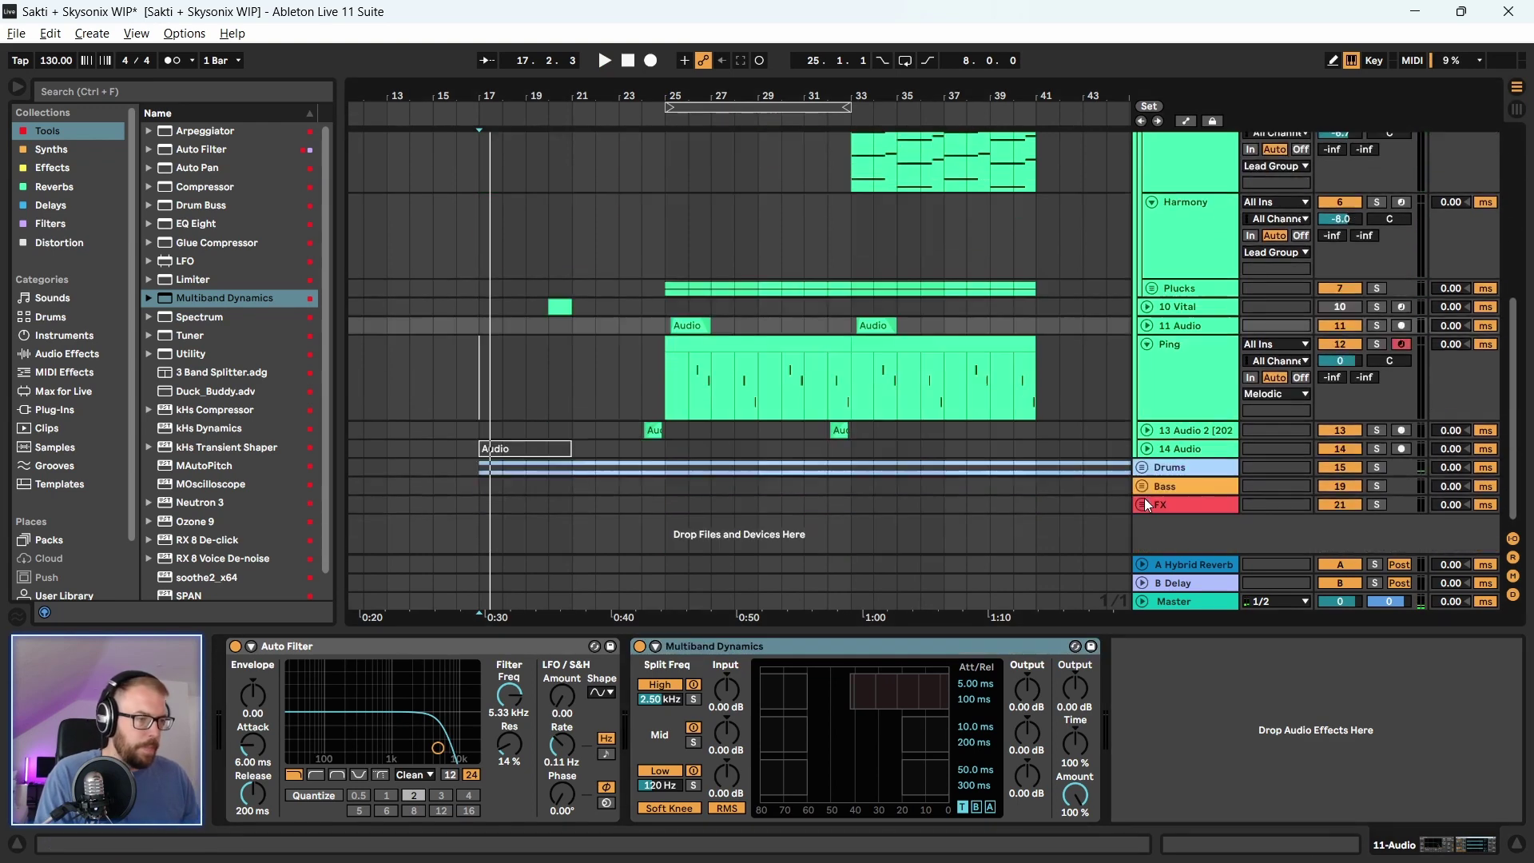
click(1144, 325)
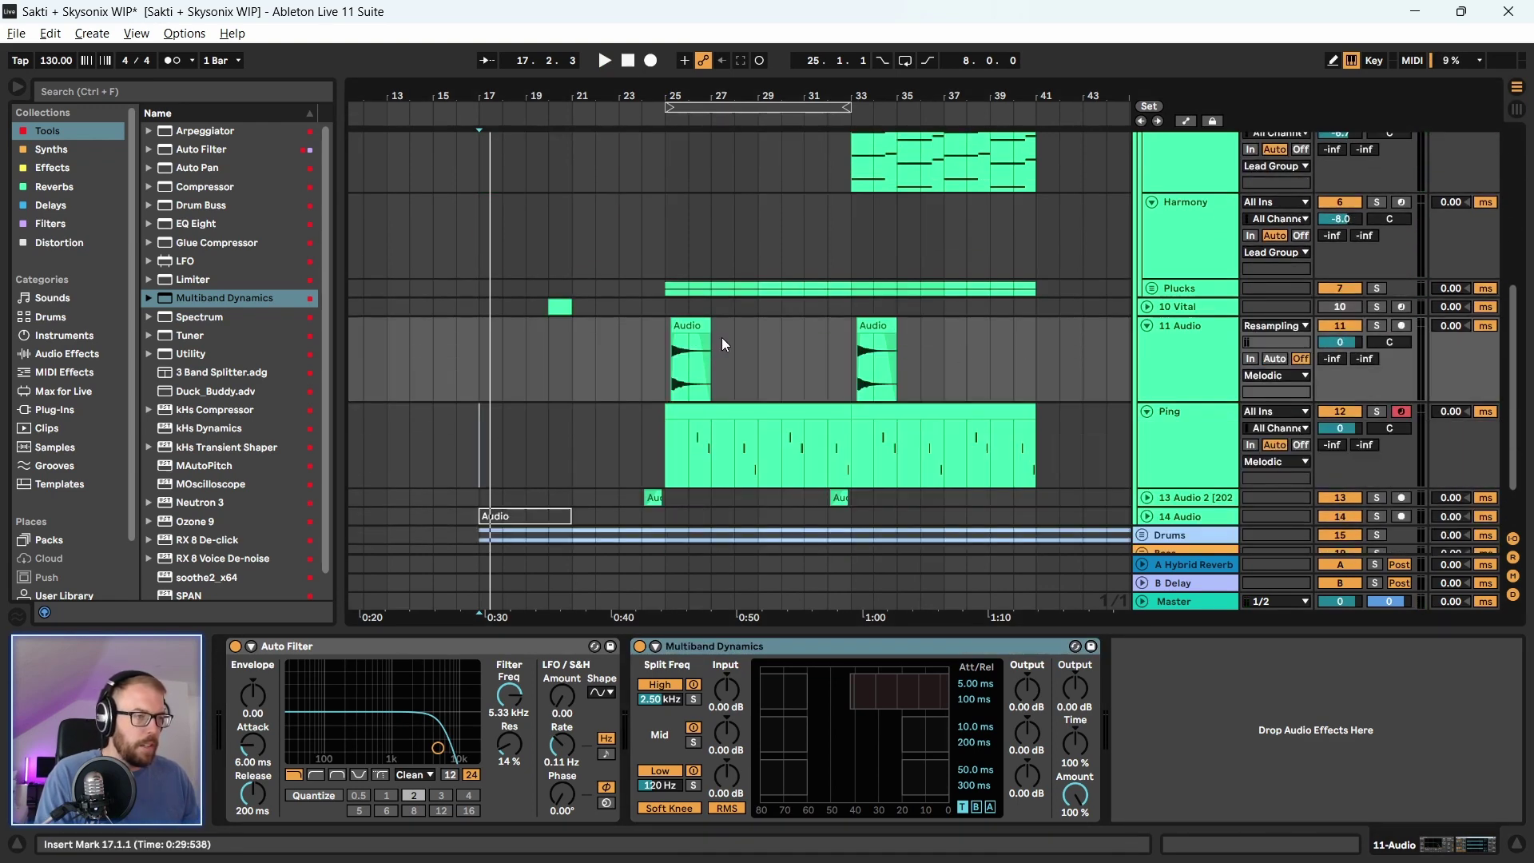
mouse_move(1187, 410)
mouse_down()
mouse_move(1193, 300)
mouse_move(1187, 396)
mouse_up()
Group the Vital and Audio tracks directly below Ping and name the group Reverb Hit
click(1186, 396)
click(1190, 428)
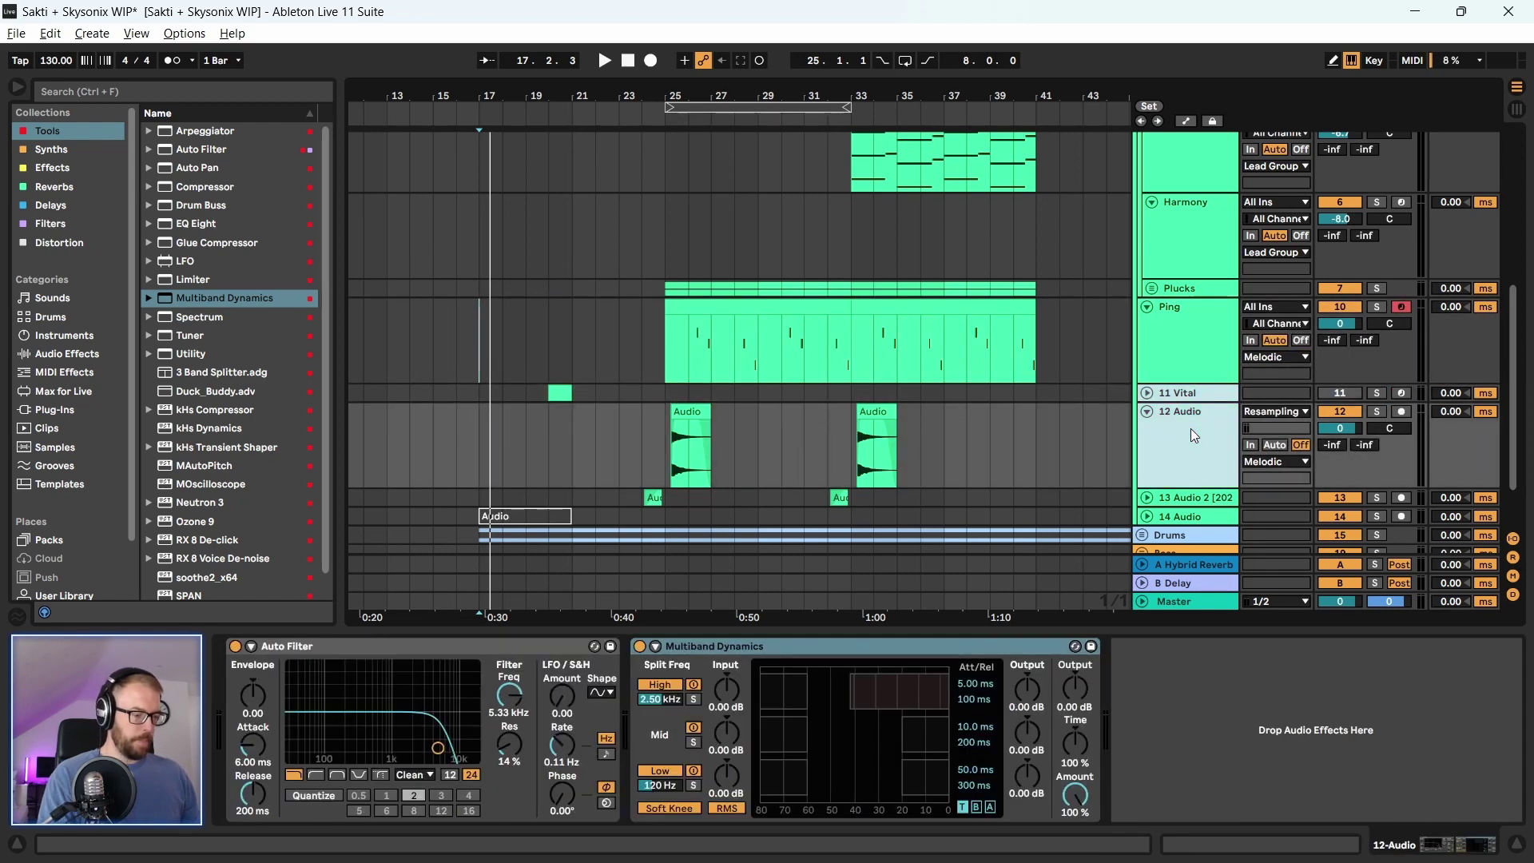
key(ctrl+g)
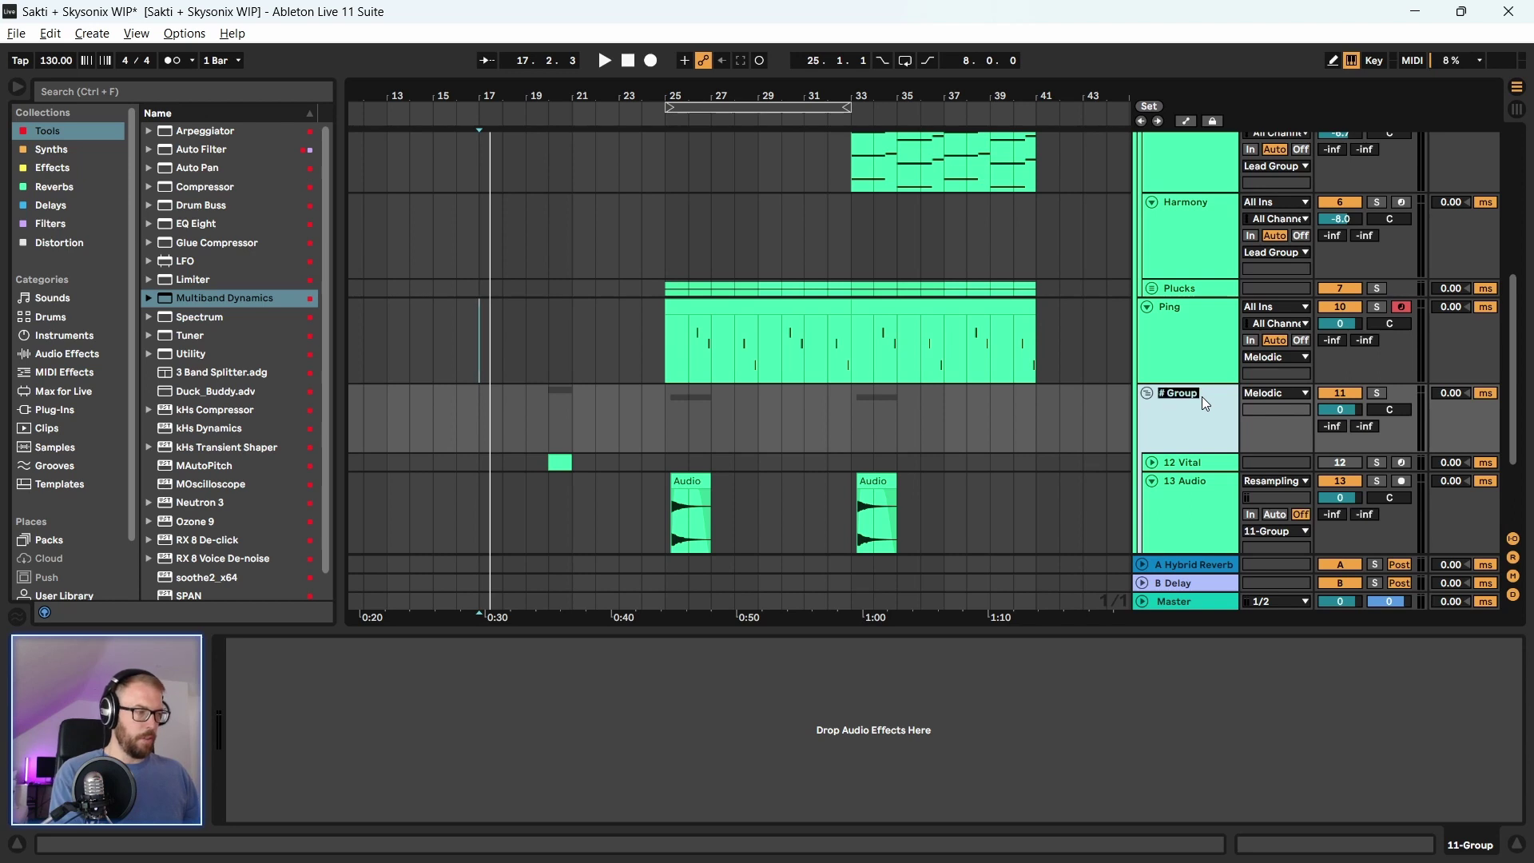
text(Reverb)
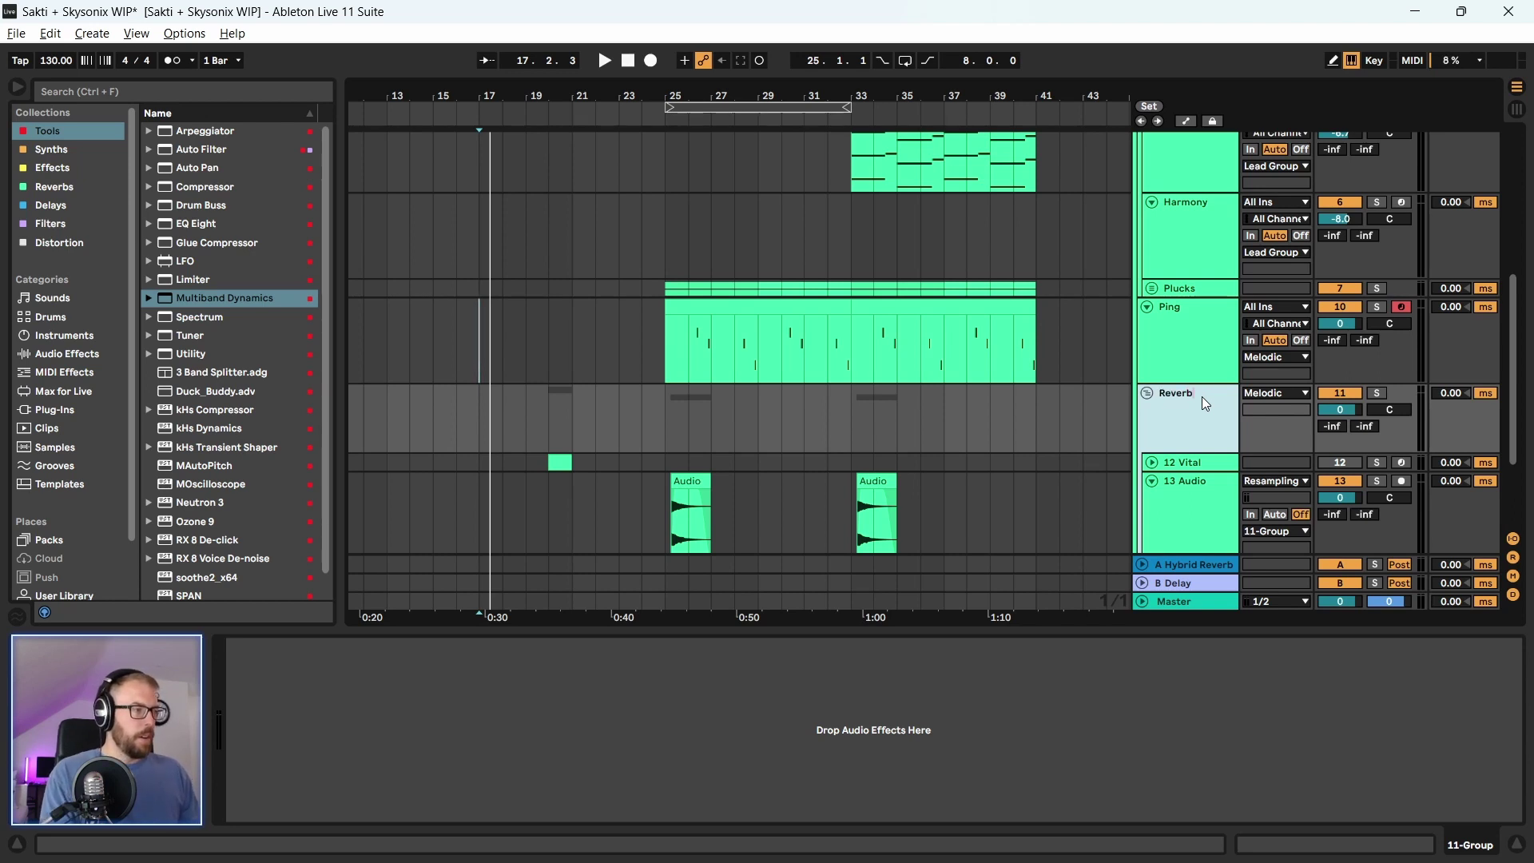
text( Hit)
key(Return)
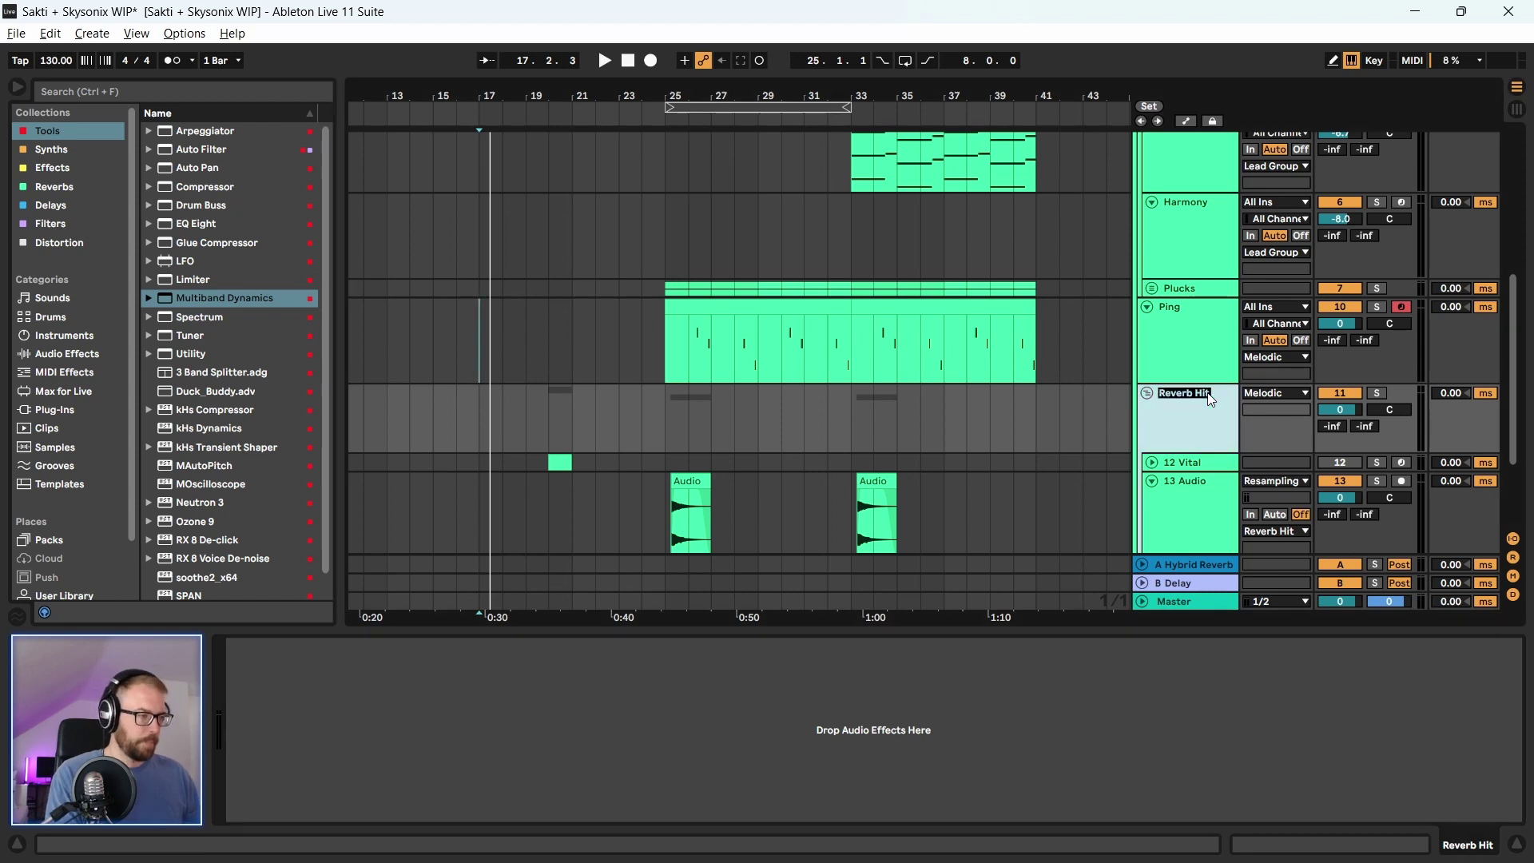
Rename the new group Verb Hit Group and show the devices of the 12 Vital track inside it
click(1211, 400)
text(Verb)
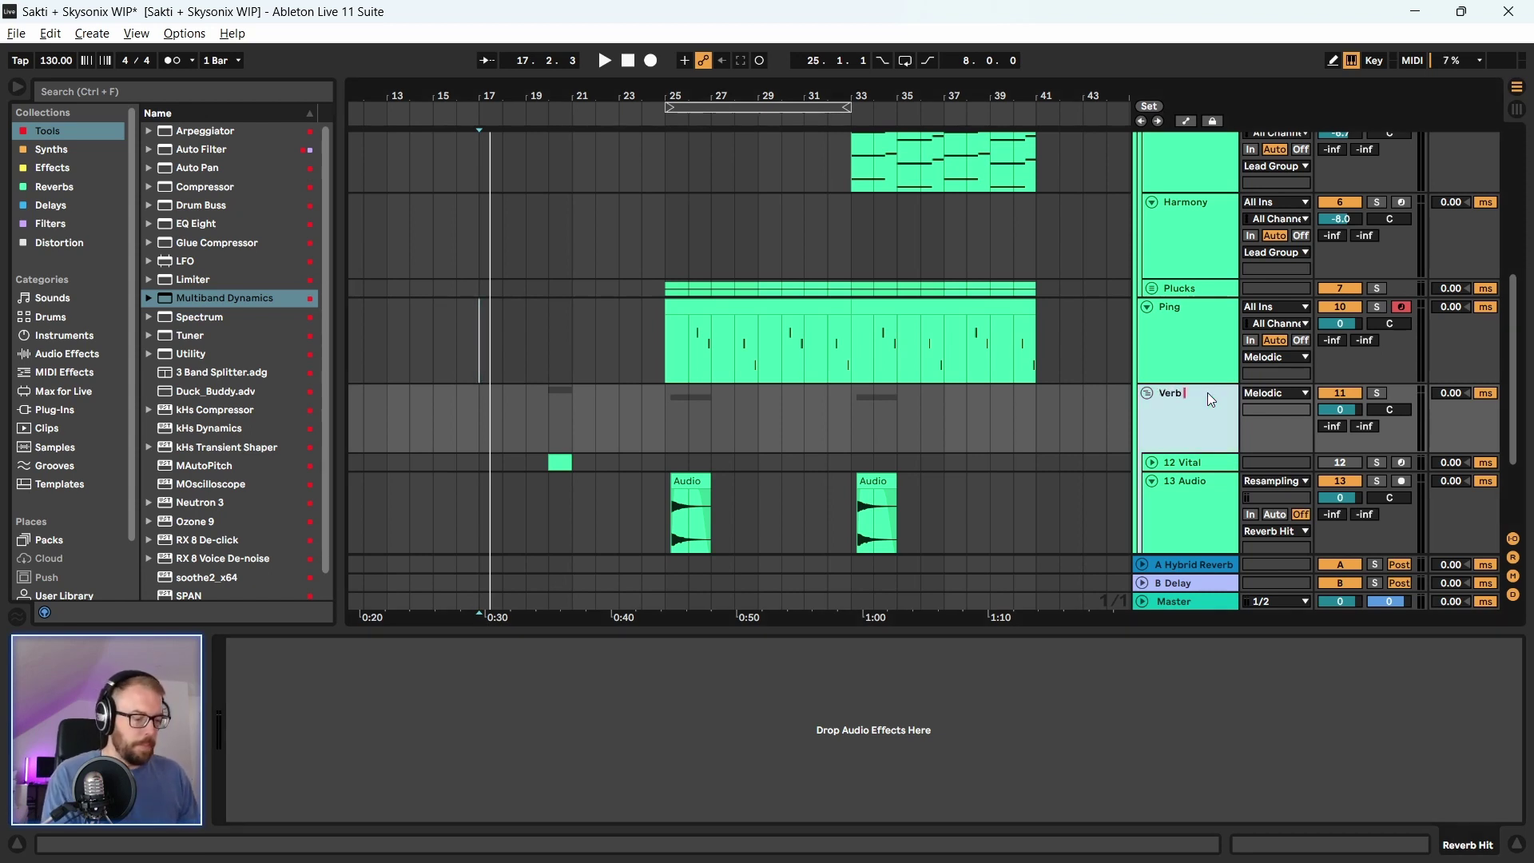
text( Hit G)
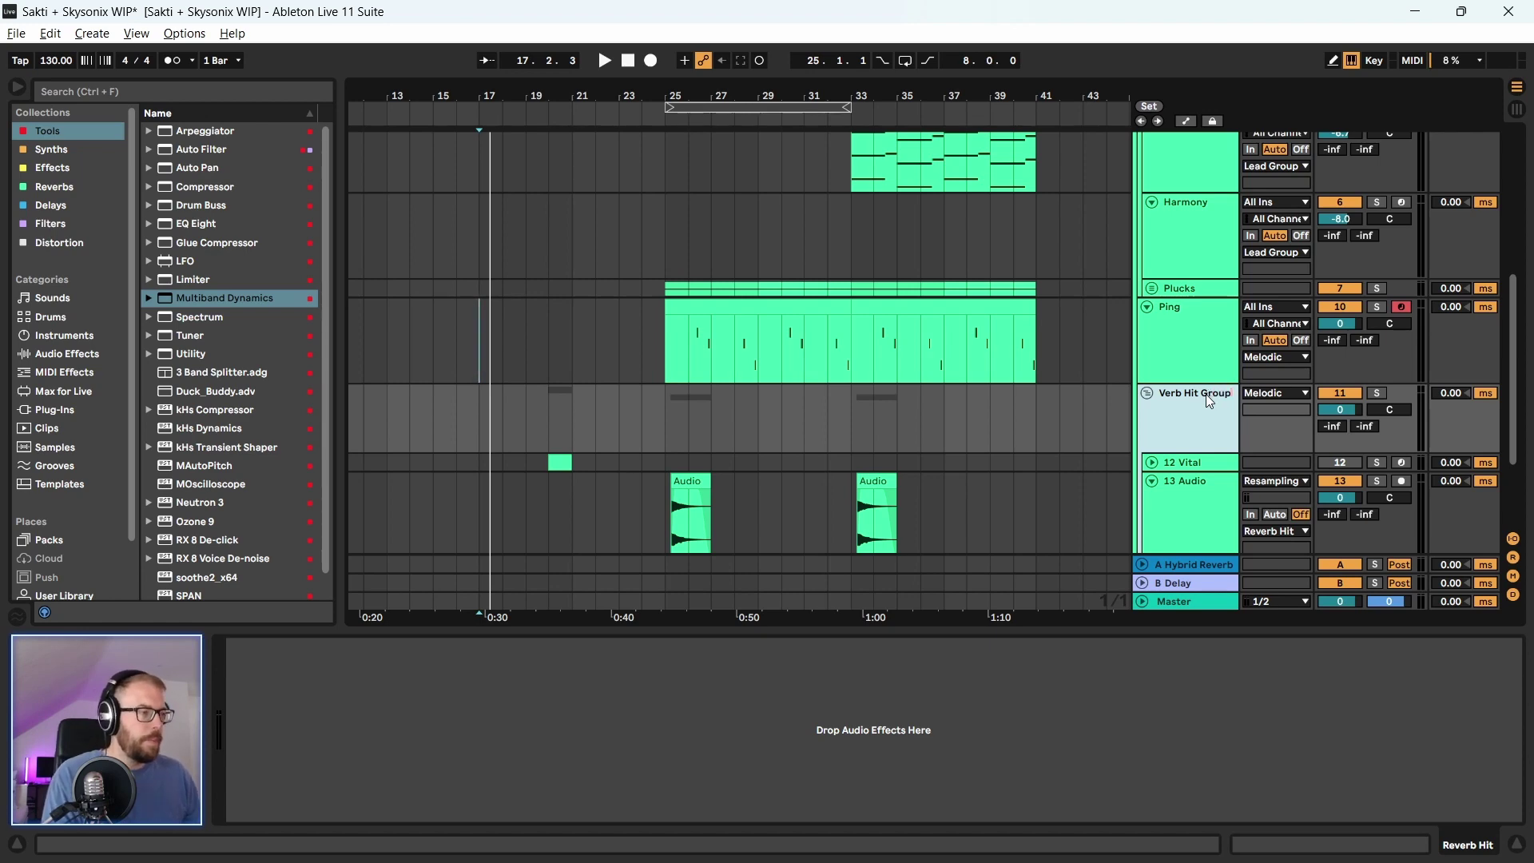
text(roup)
click(1182, 464)
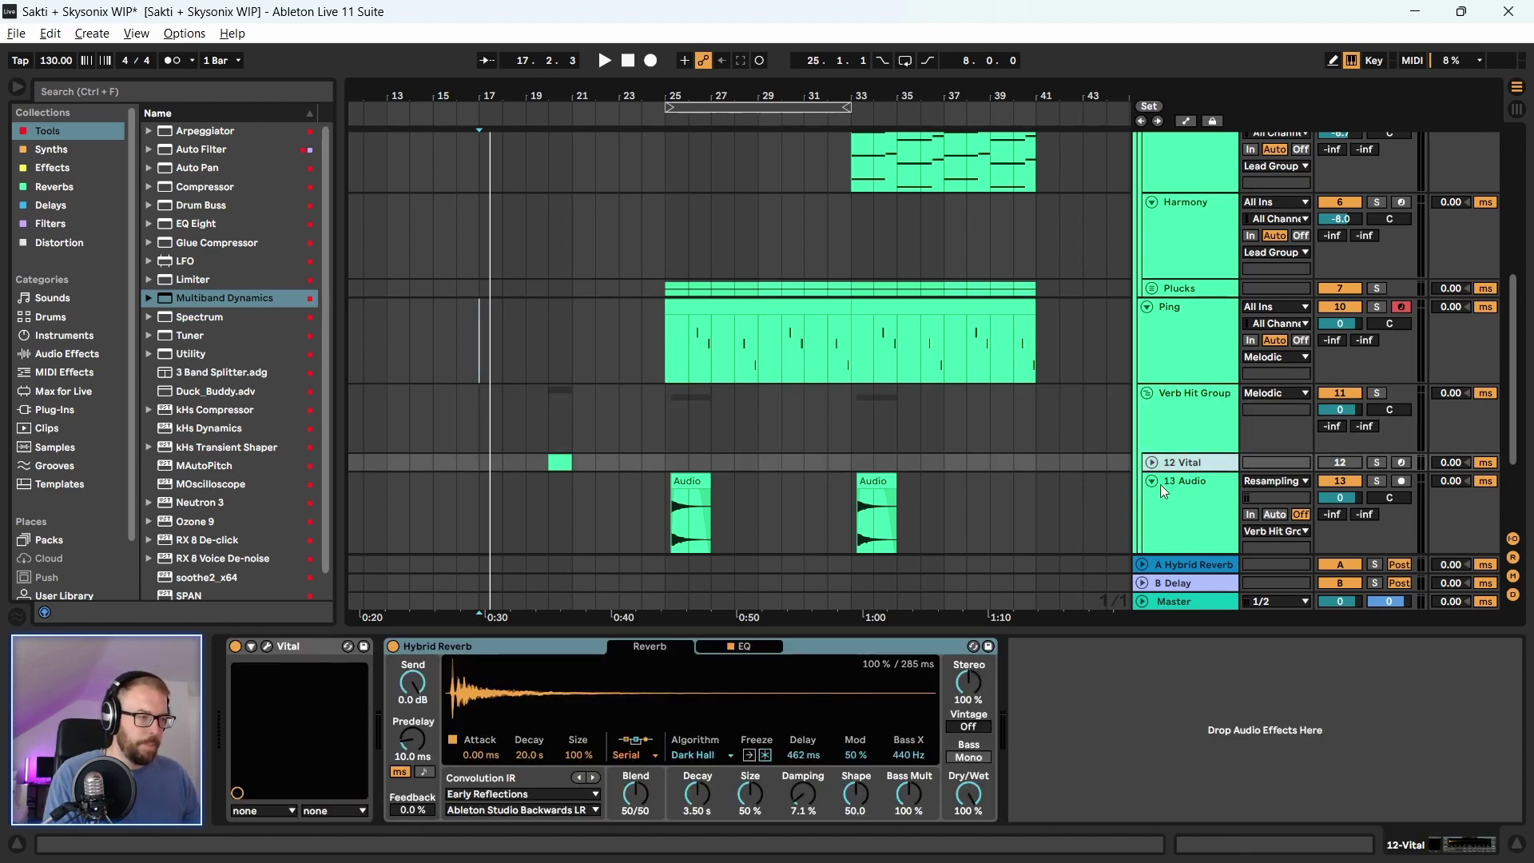
Rename the 13 Audio track Verb Revers and the 12 Vital track Verb Hit inside the Verb Hit Group
scroll(1161, 484, down, 3)
click(1214, 361)
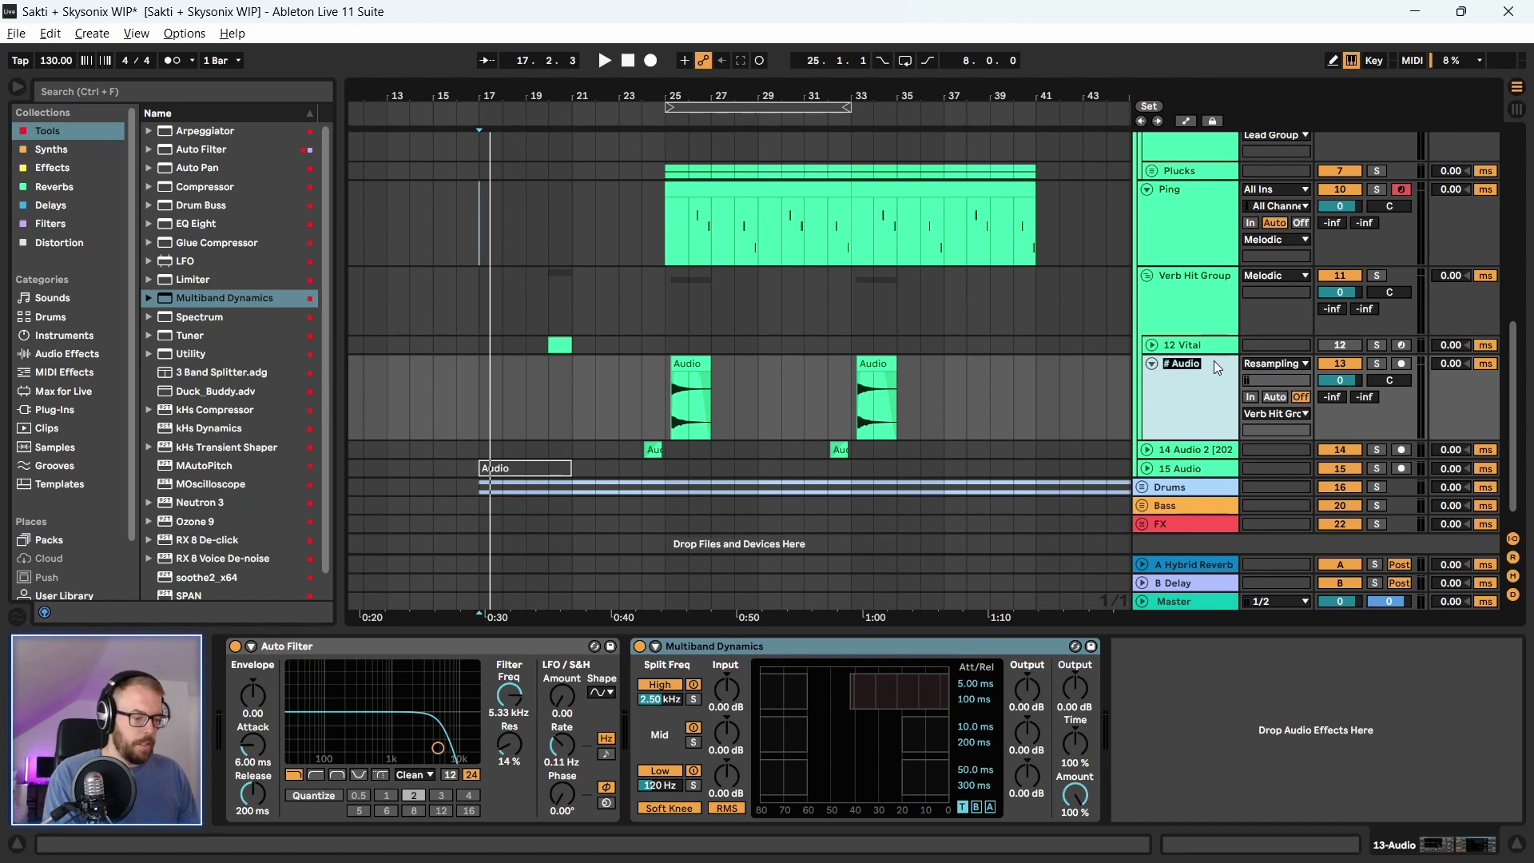
text(Verb Revers)
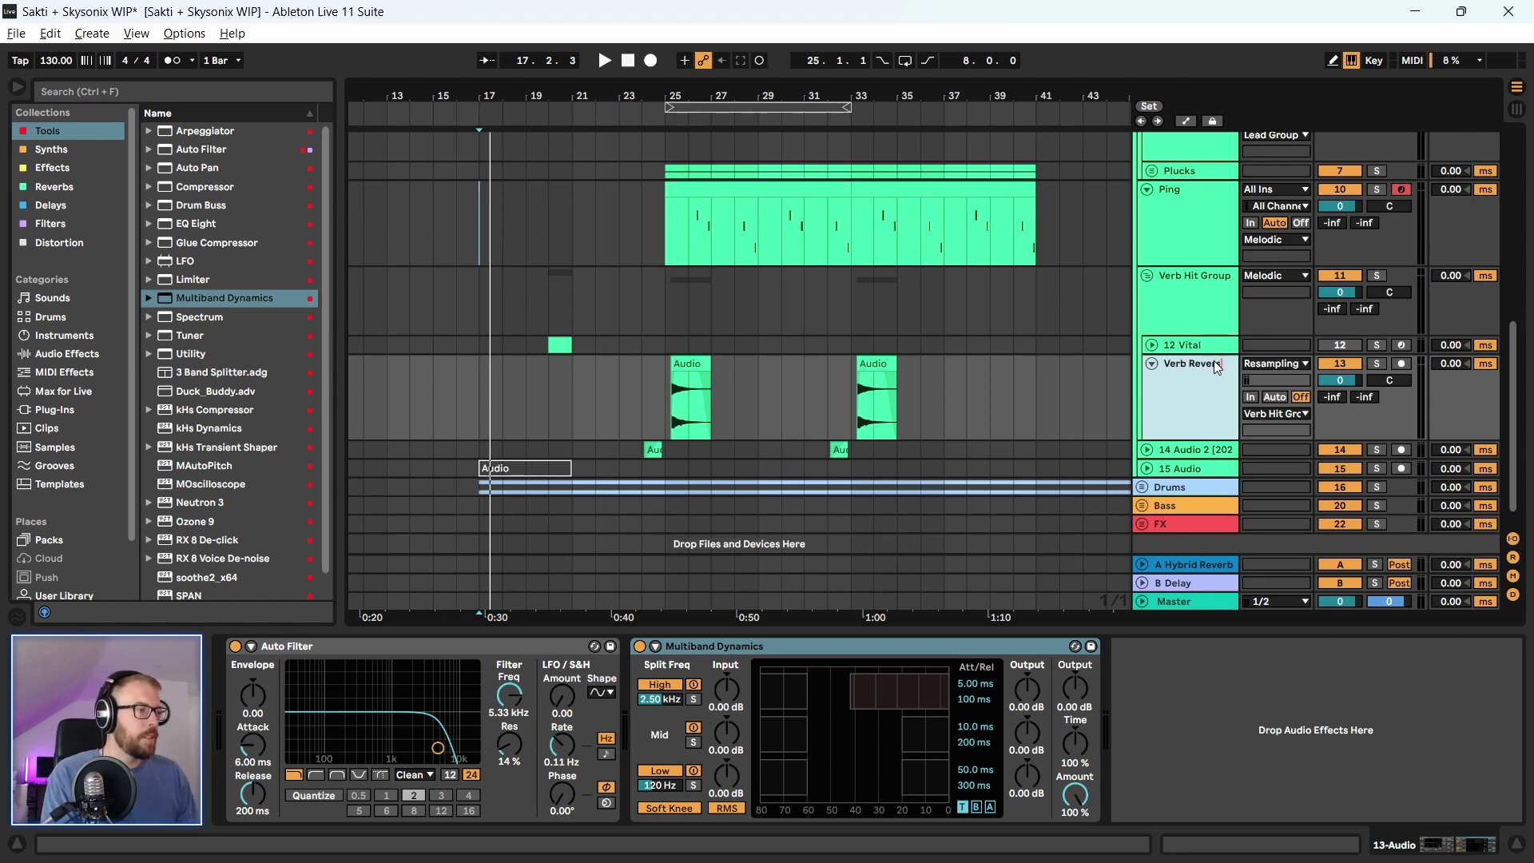
click(1208, 344)
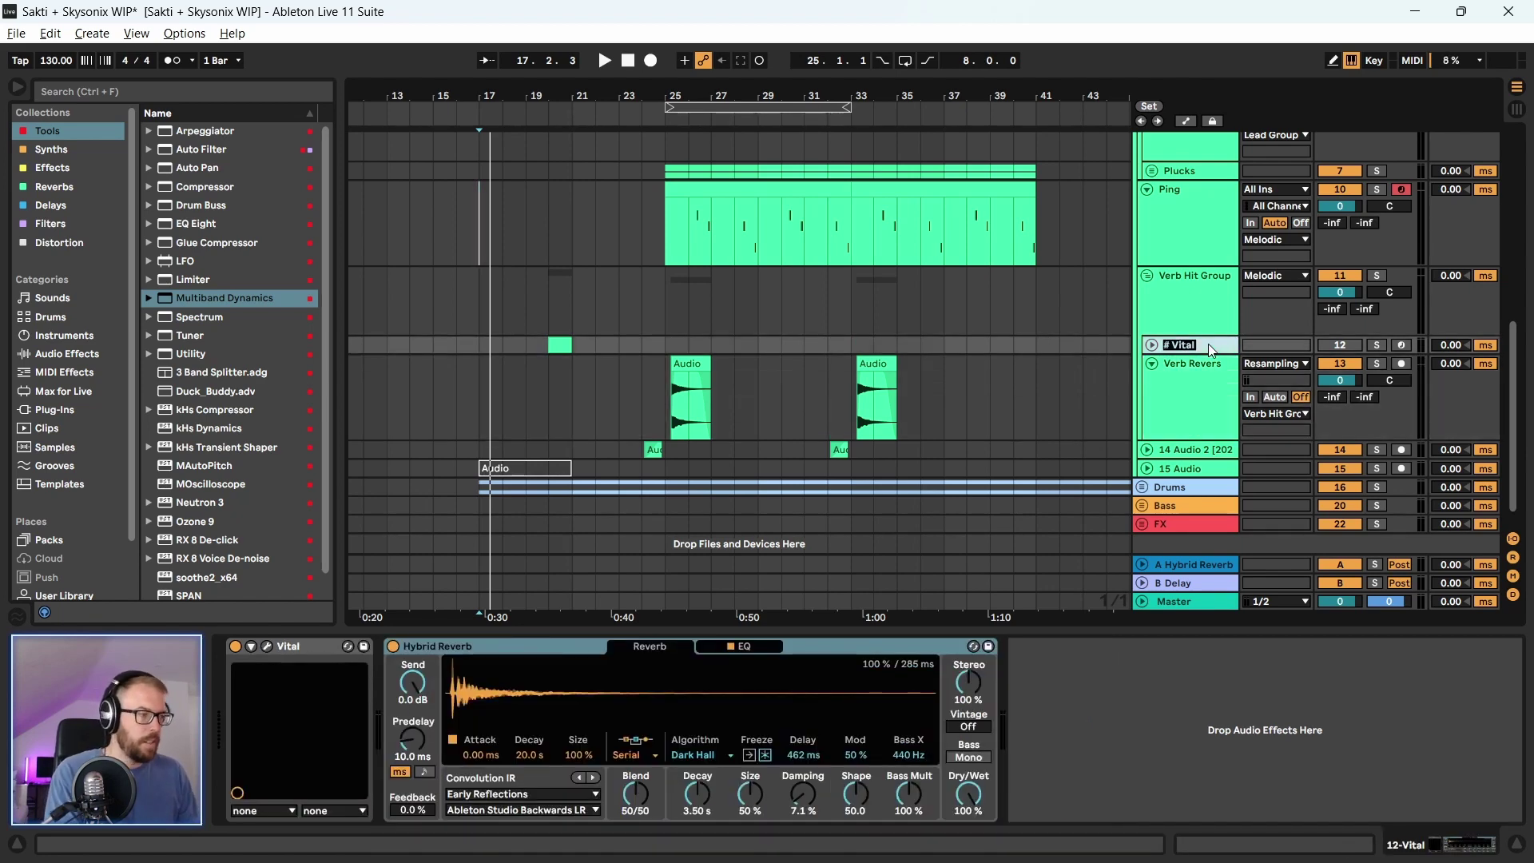
text(Verb Hit)
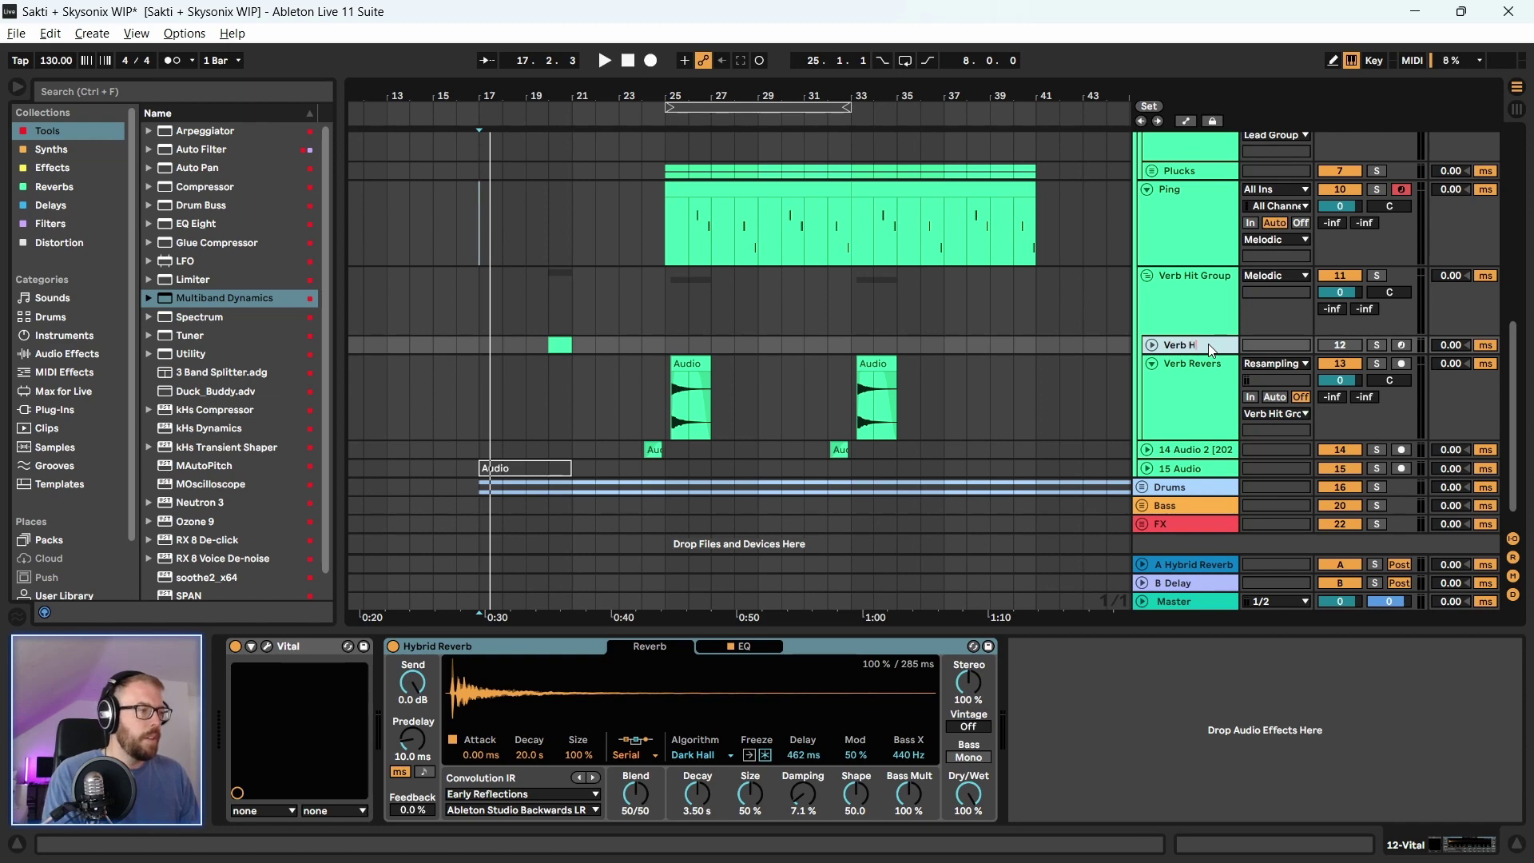
key(Return)
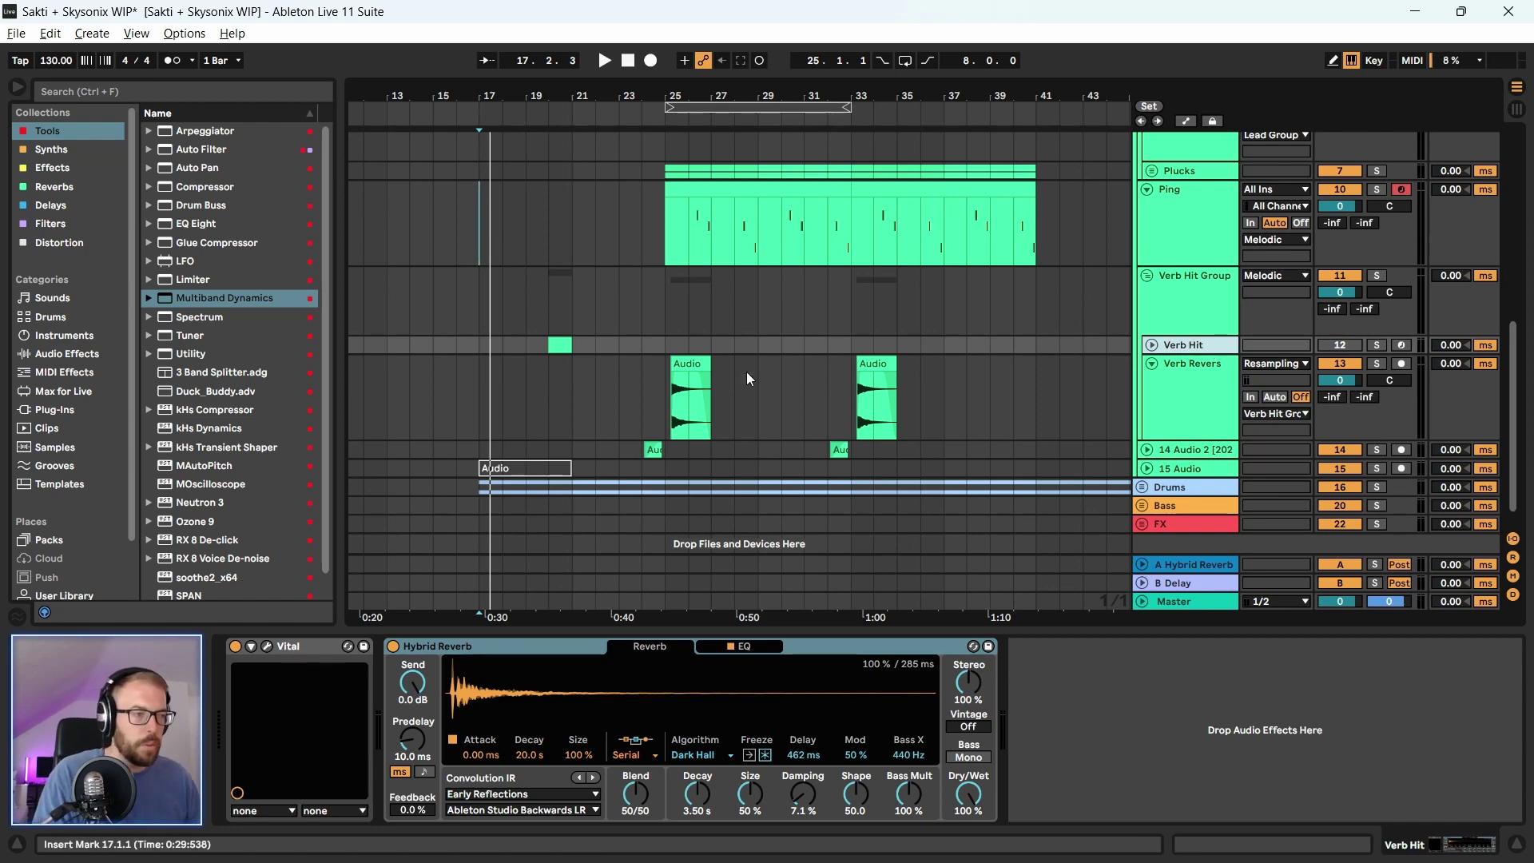
Solo the Verb Revers track and audition its first audio clip from bar 25
double_click(690, 400)
click(1186, 364)
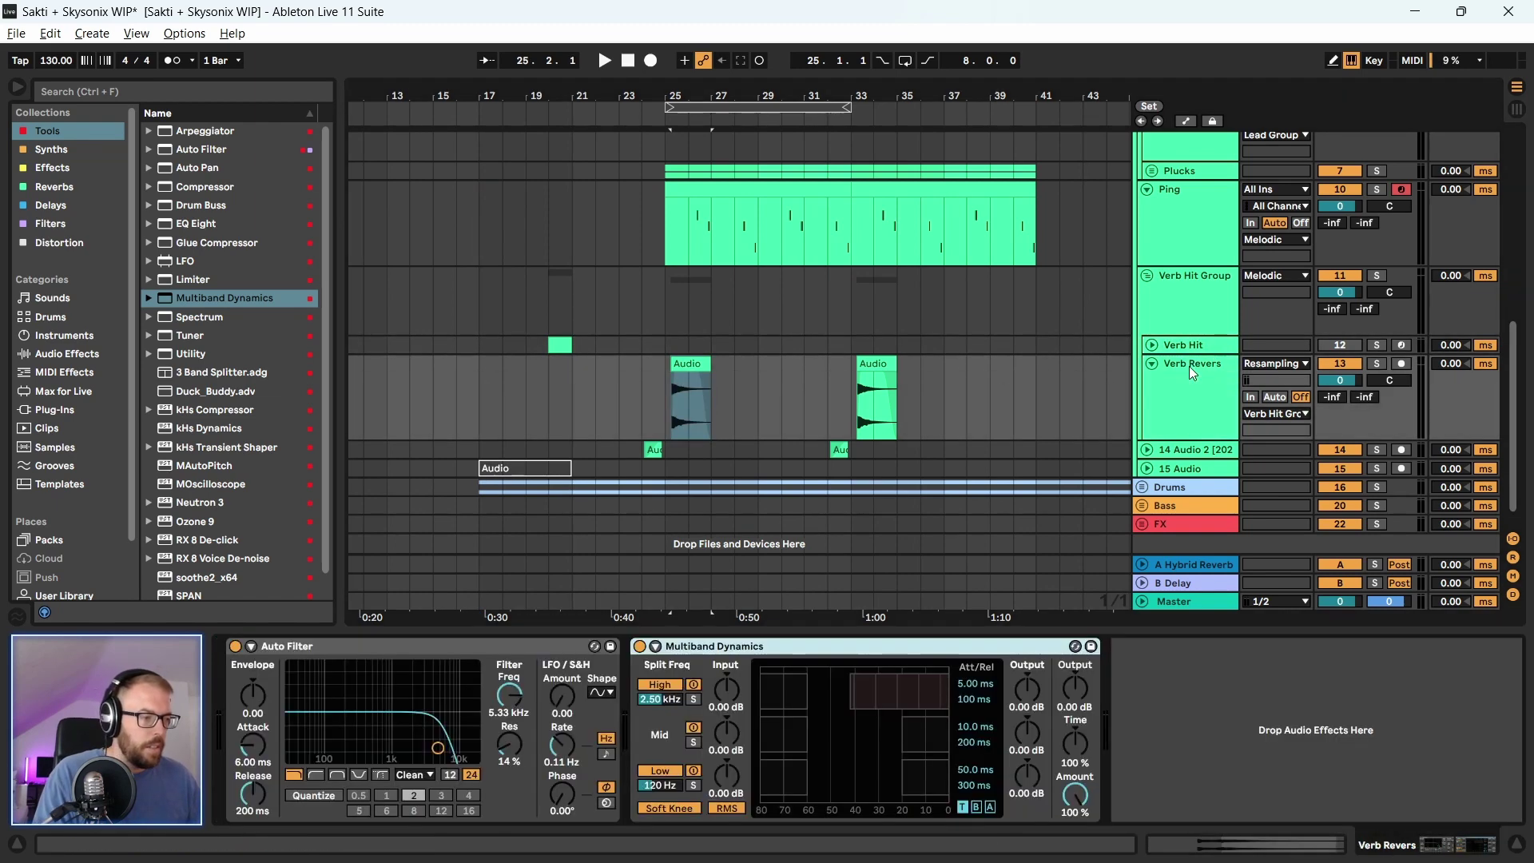
click(676, 400)
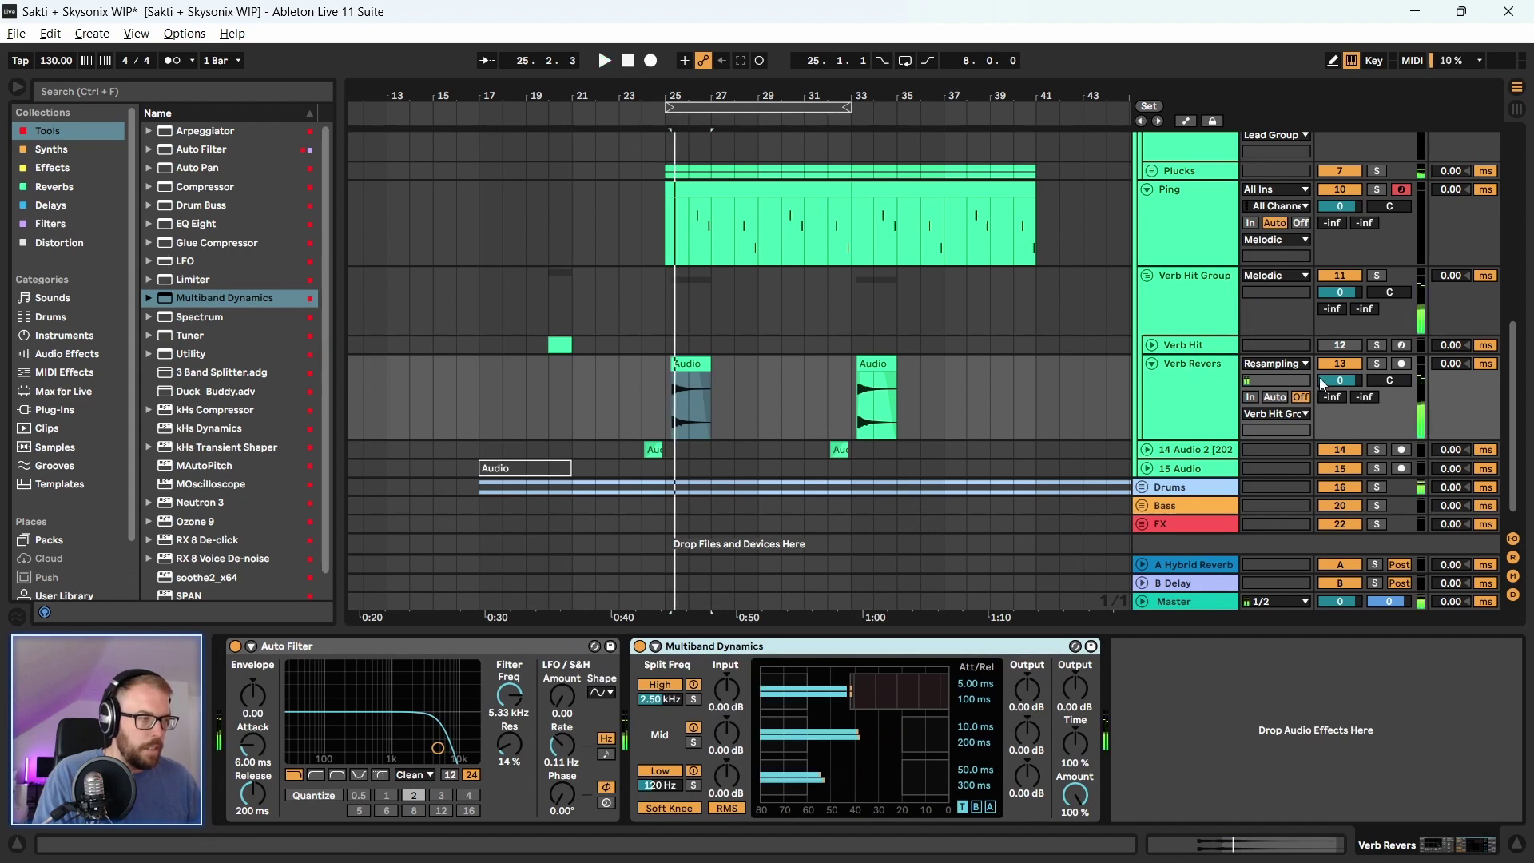
click(1395, 365)
click(1402, 363)
click(1377, 364)
key(space)
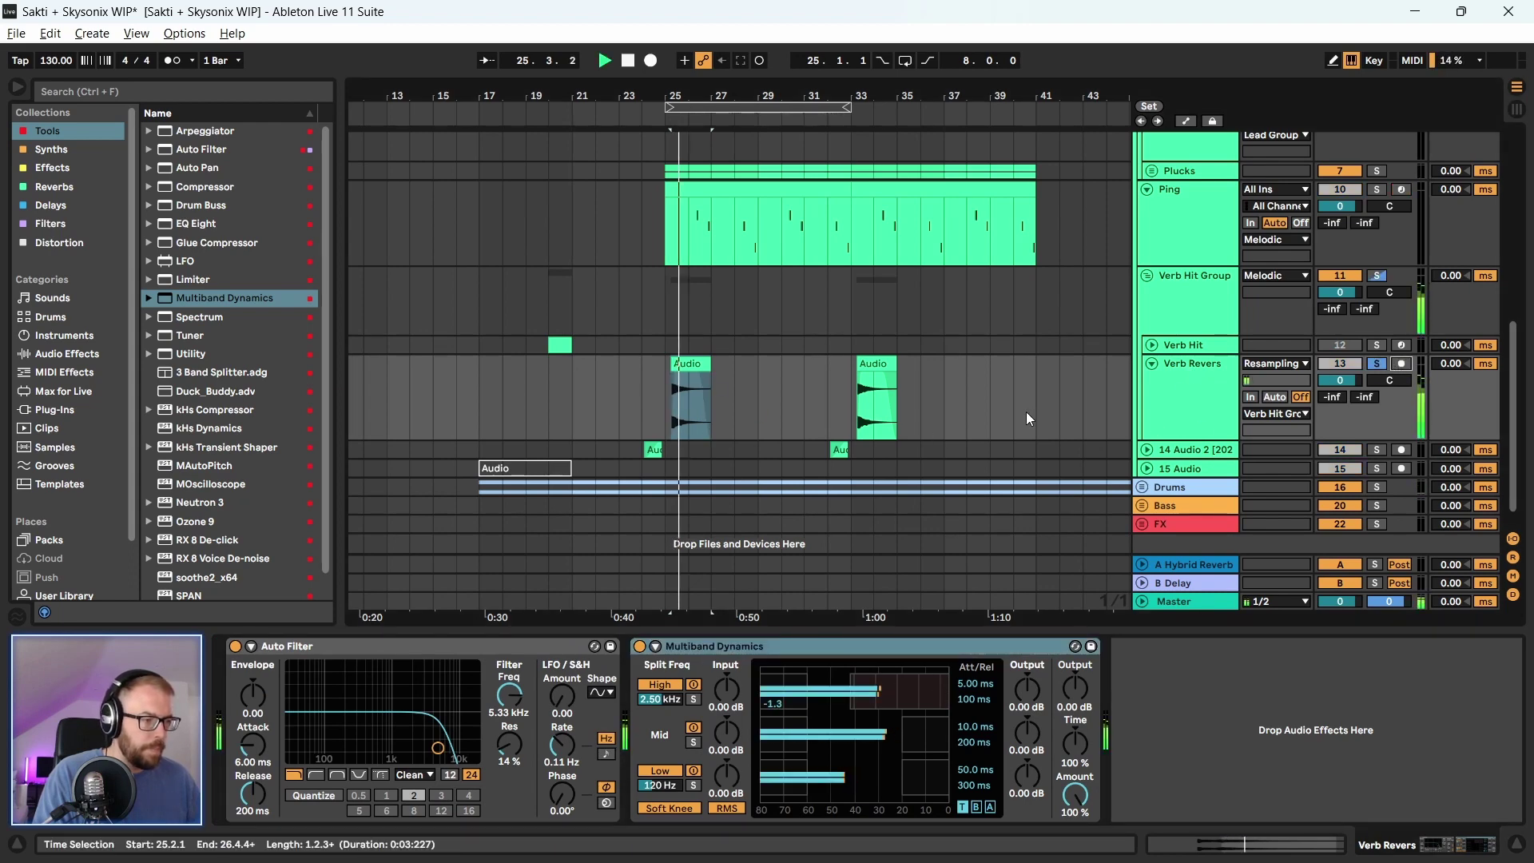
key(space)
key(space)
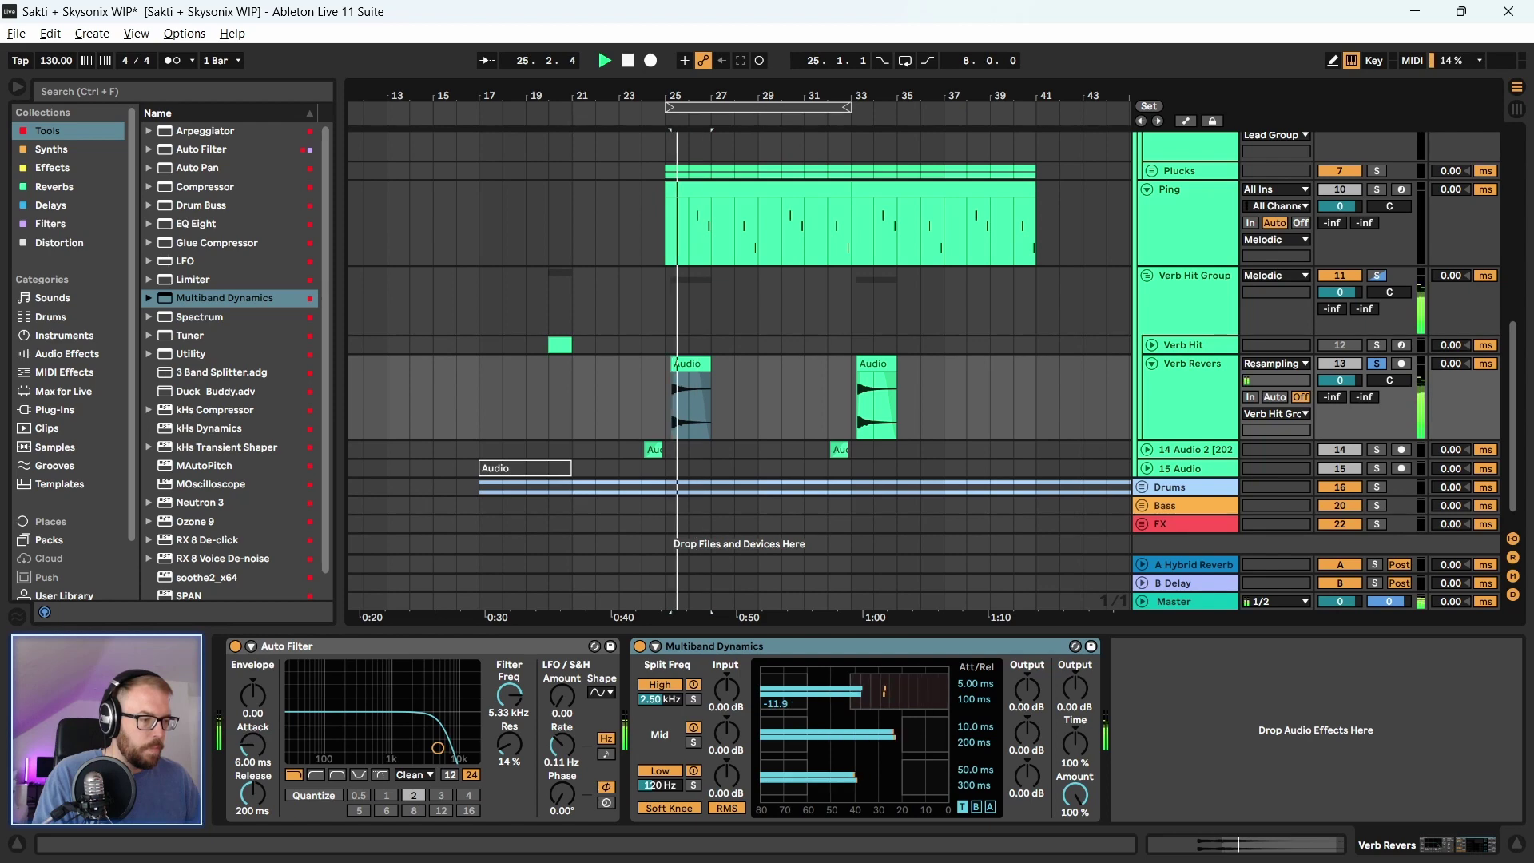
key(space)
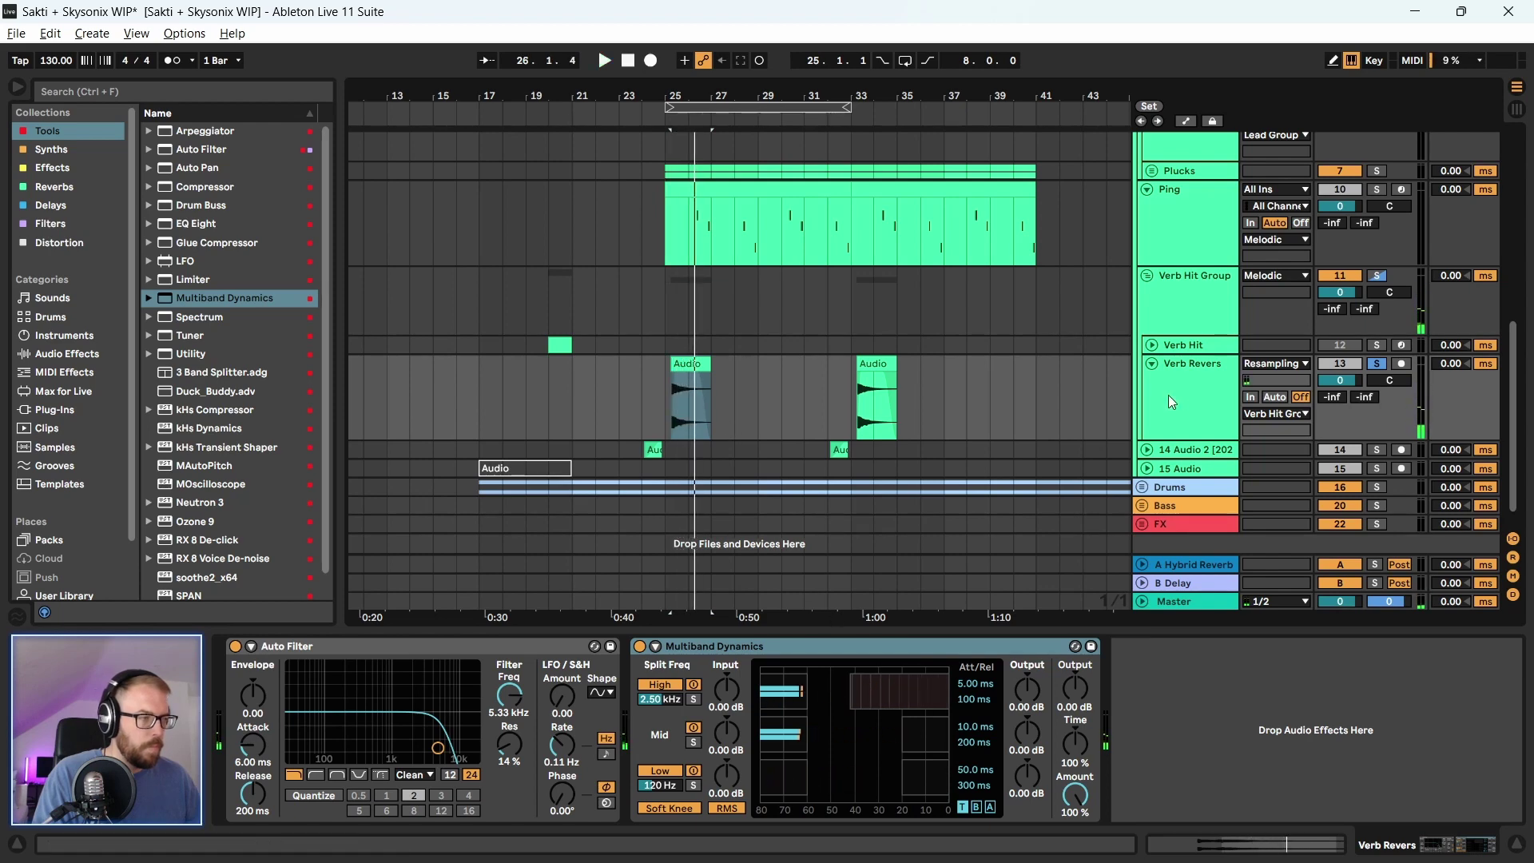
Add EQ Eight between Auto Filter and Multiband Dynamics on Verb Revers, disable band 1 and cut band 2 by 5.58 dB at 178 Hz
click(1197, 393)
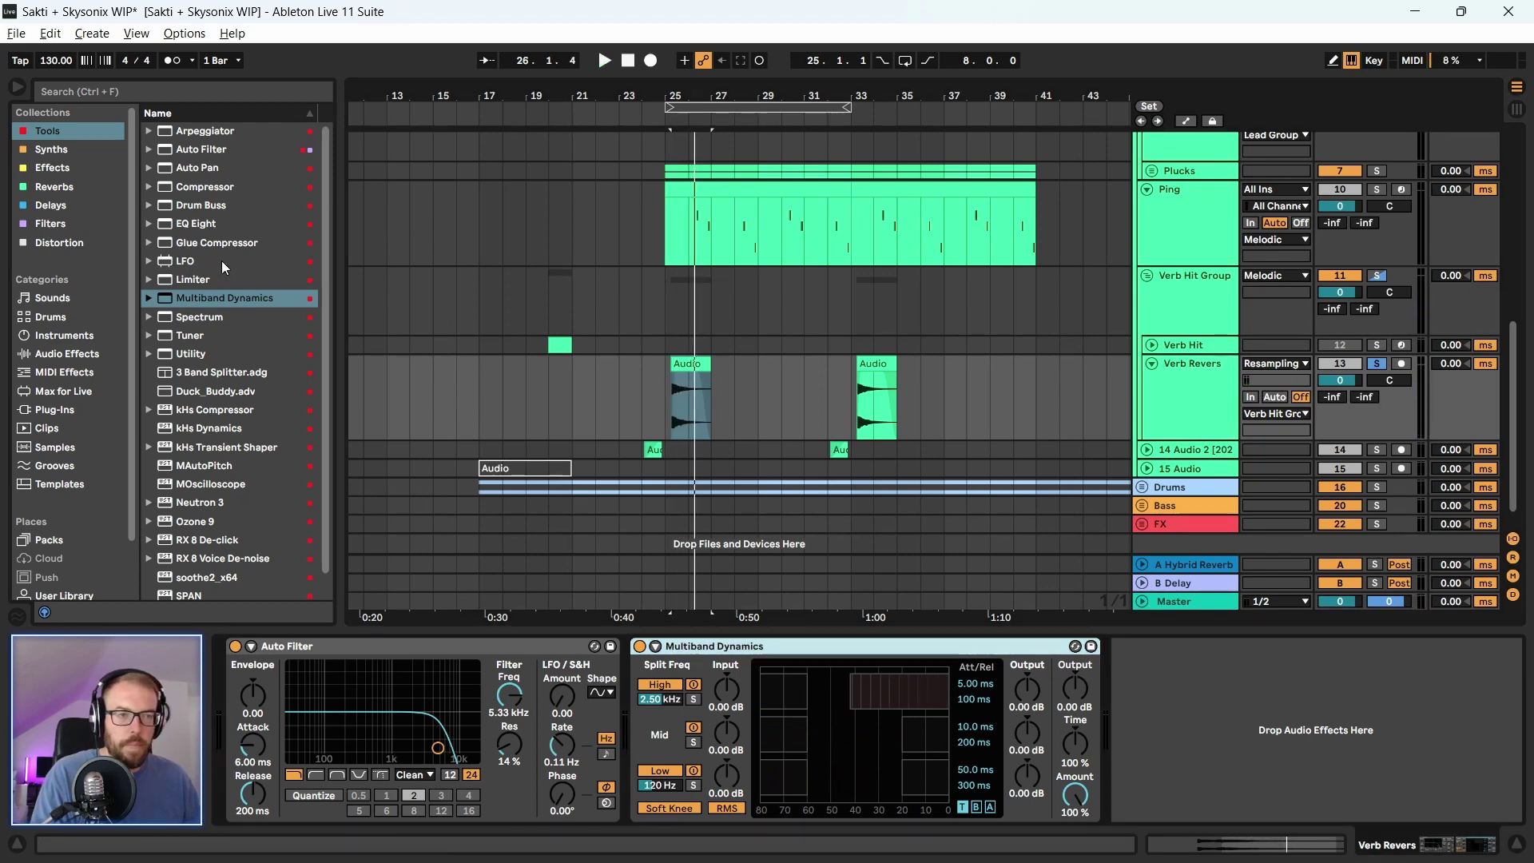
drag(201, 230, 819, 741)
click(698, 812)
key(space)
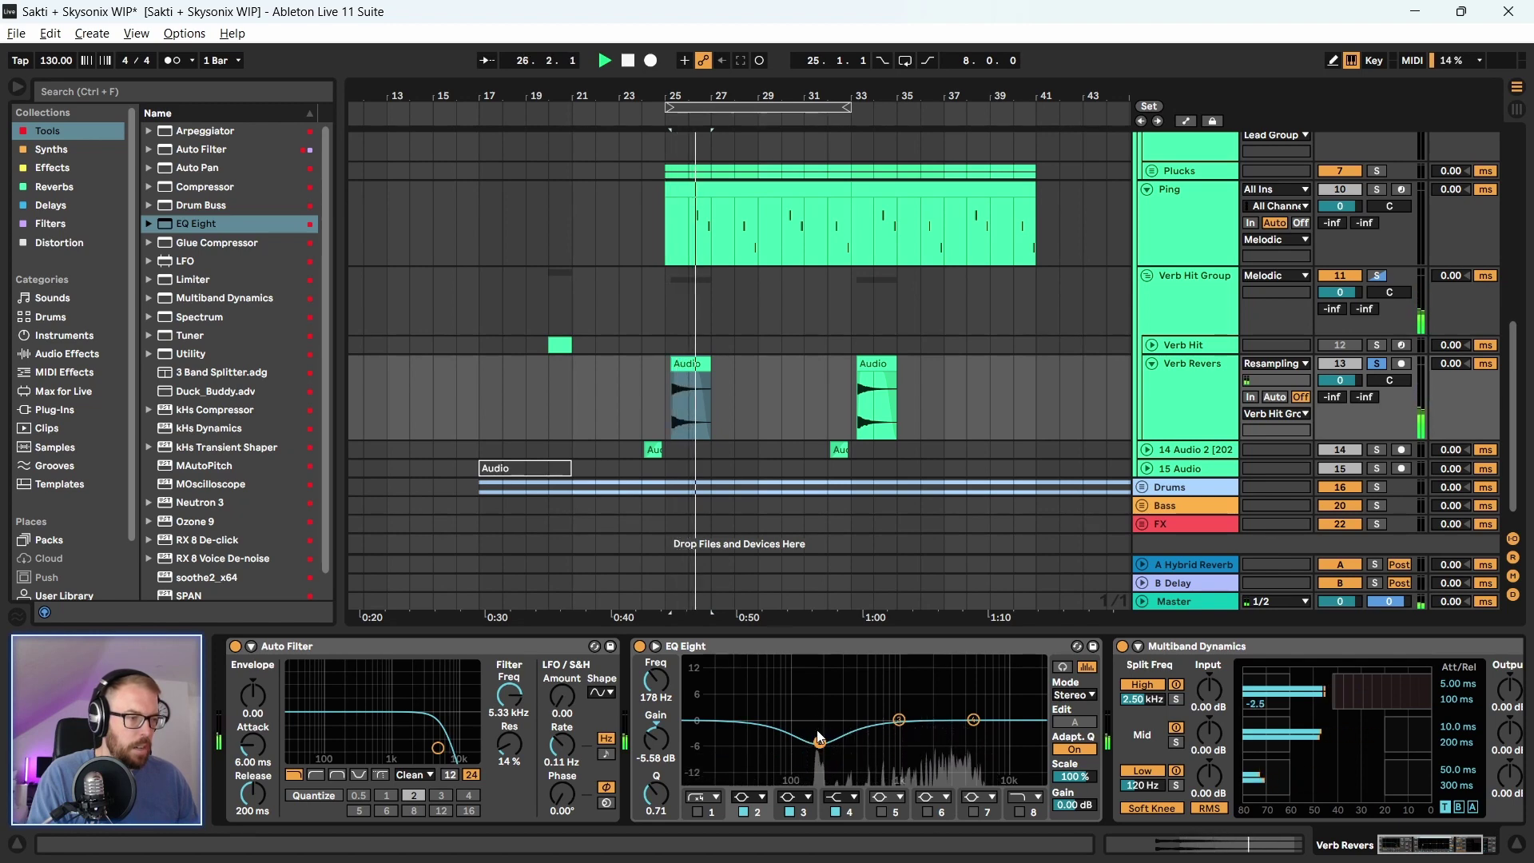
key(space)
Solo and unfold the 14 Audio 2 track and audition its clip at bar 24
click(1185, 427)
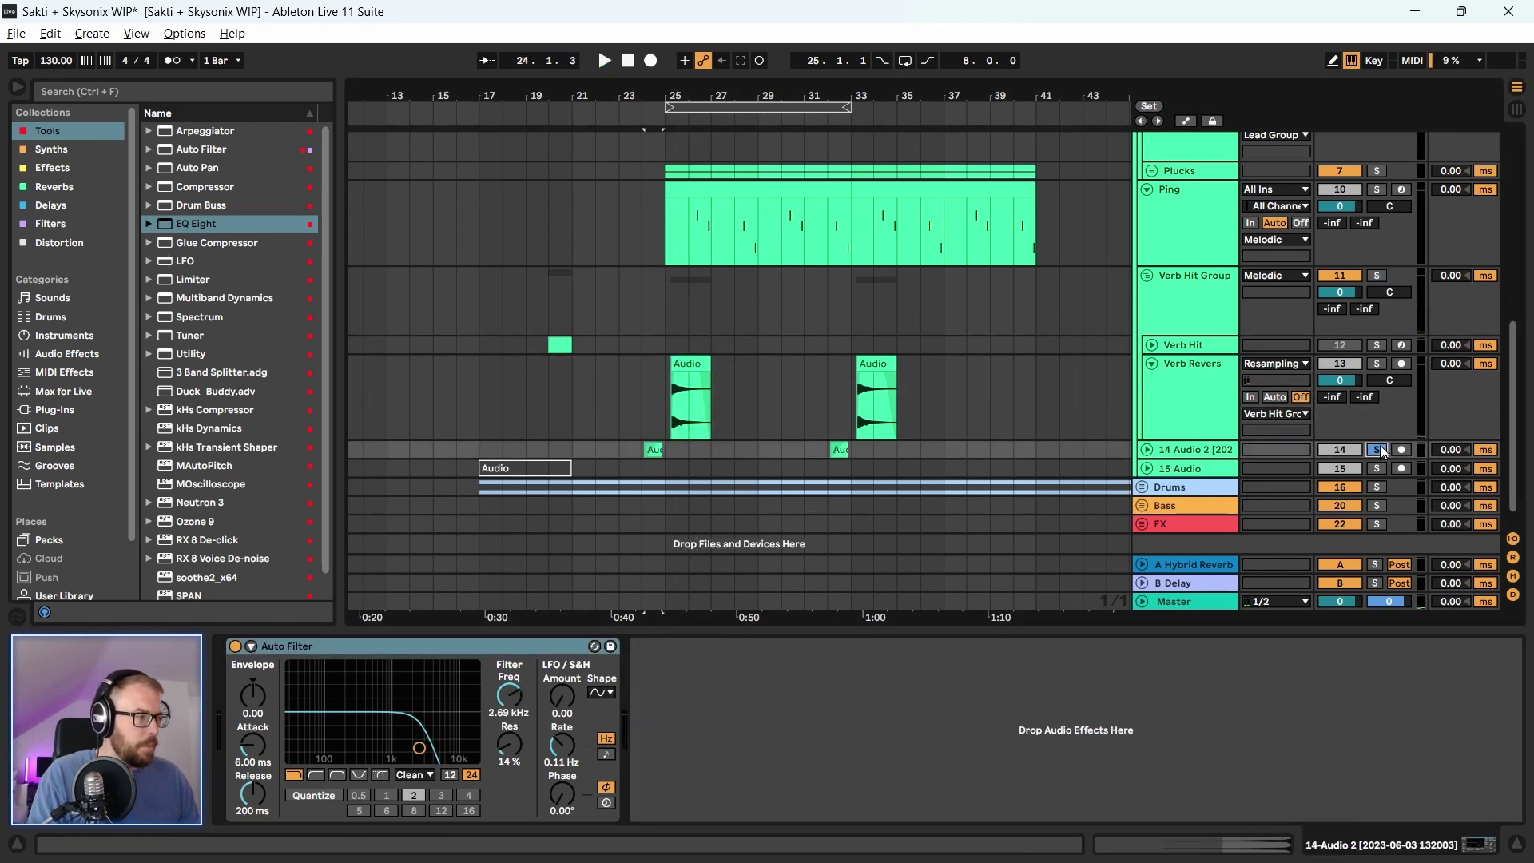
key(space)
click(1147, 449)
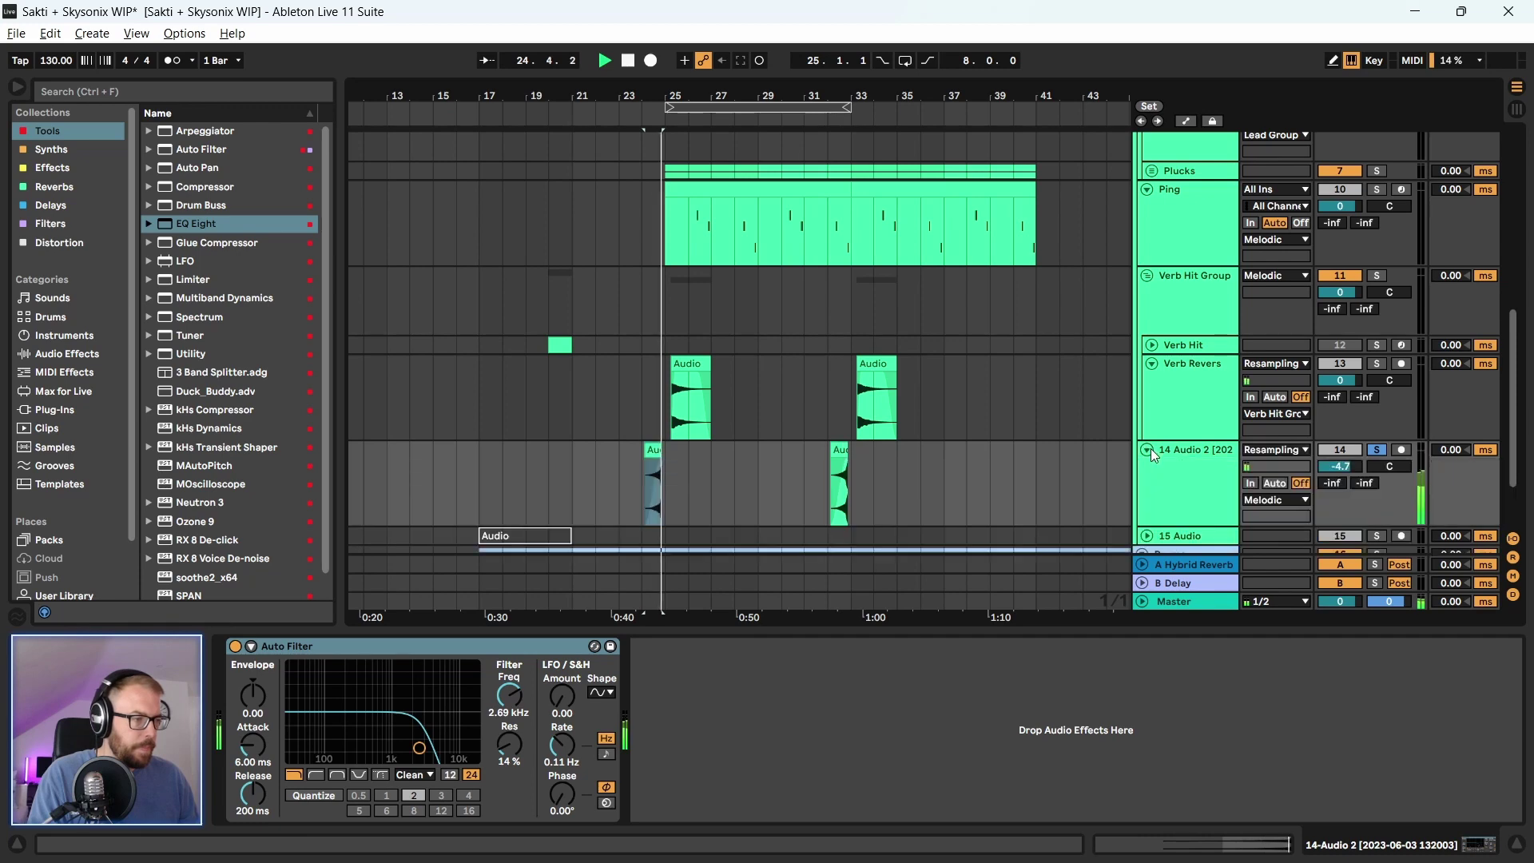
scroll(732, 520, down, 2)
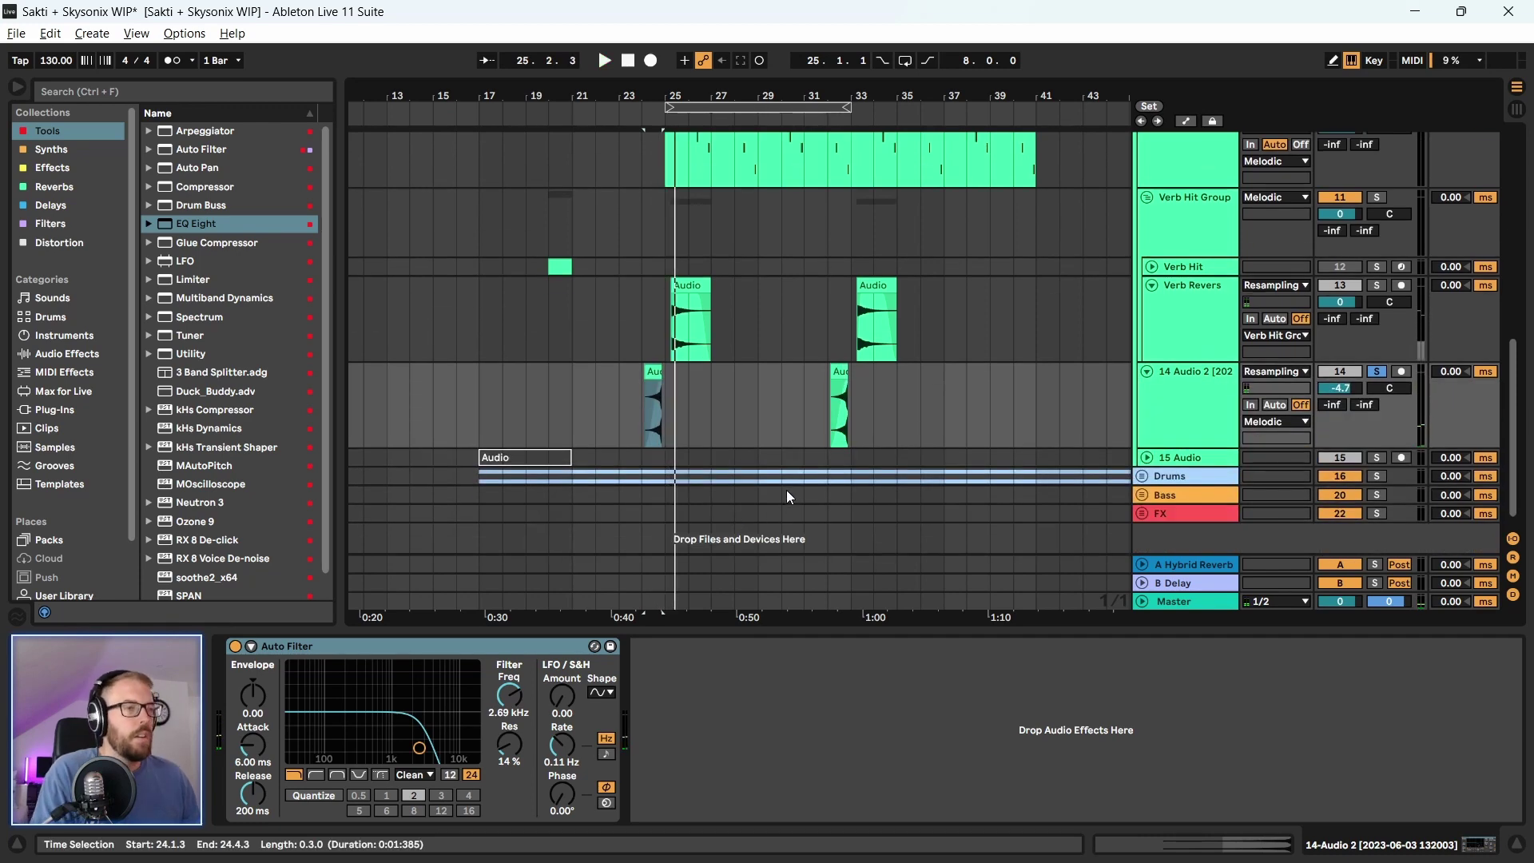
Delete the Verb Hit instrument track and move the Audio 2 track into the Verb Hit Group below Verb Revers
click(1152, 266)
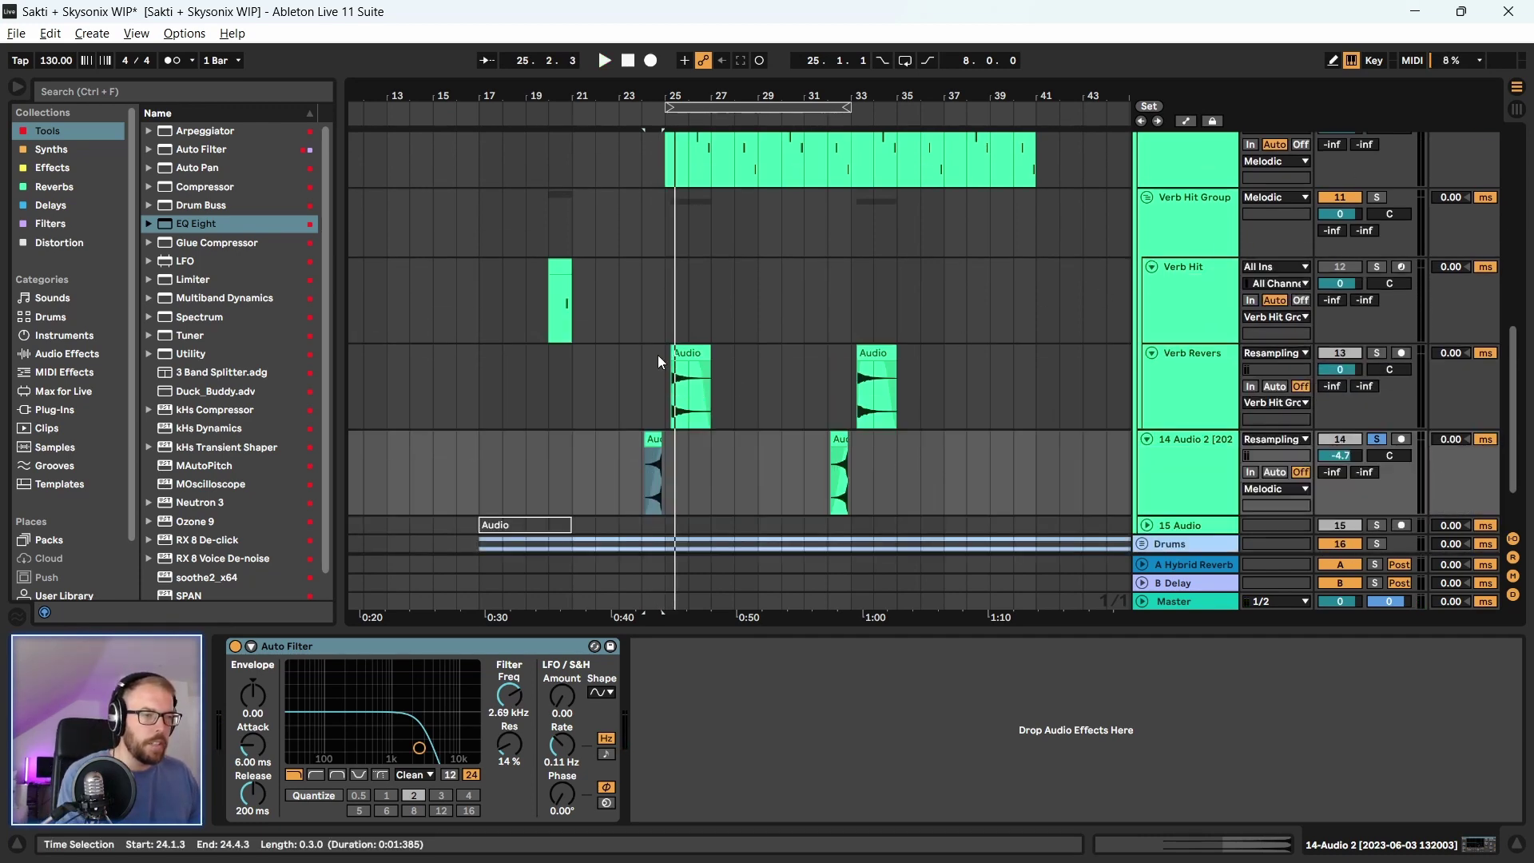
click(563, 277)
click(1189, 259)
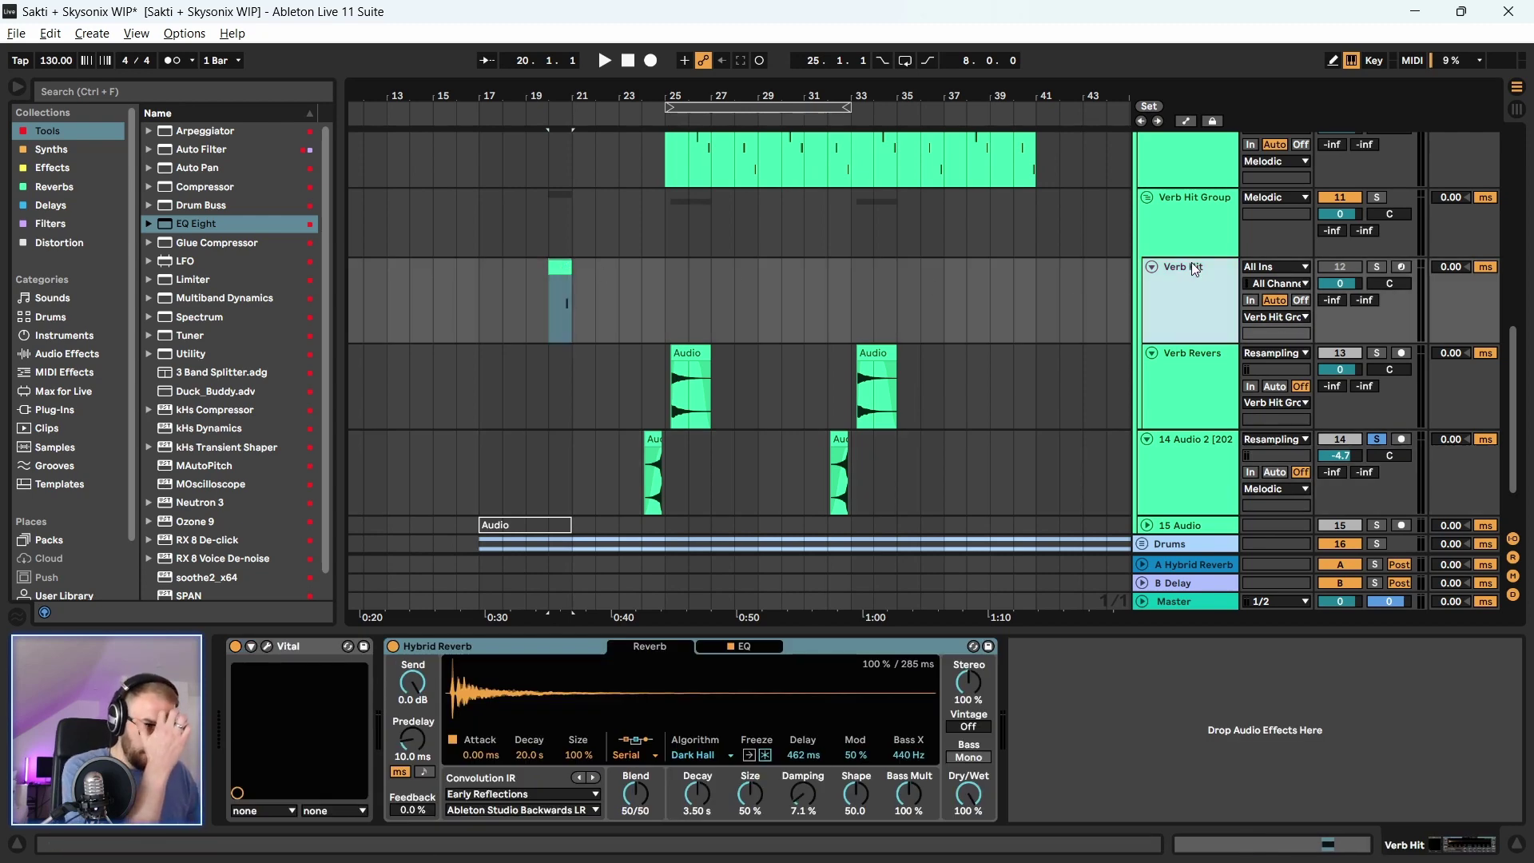
right_click(1191, 262)
key(Escape)
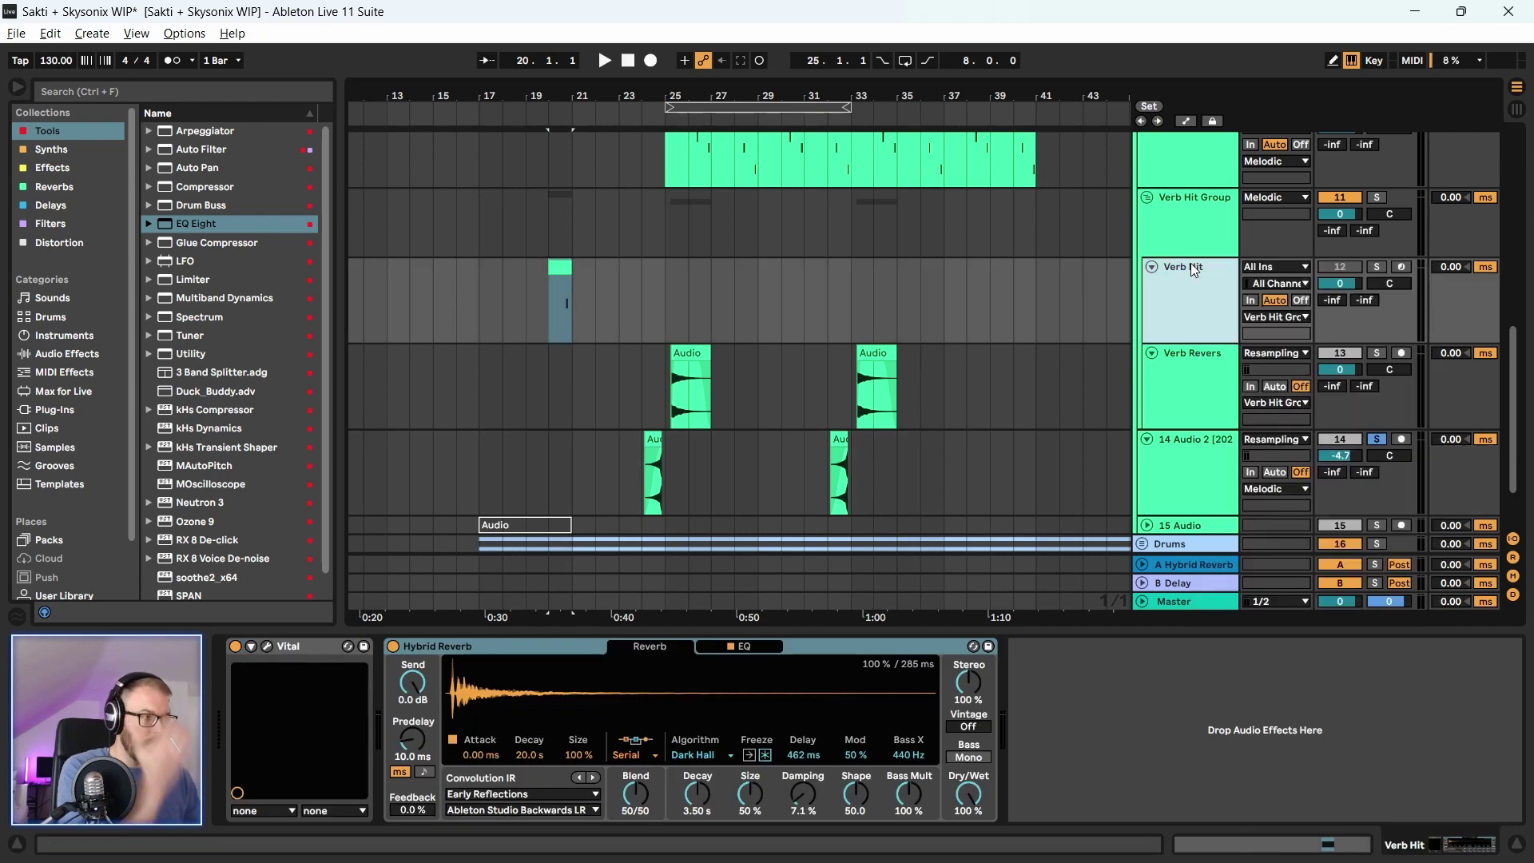
key(Delete)
drag(1202, 345, 1201, 334)
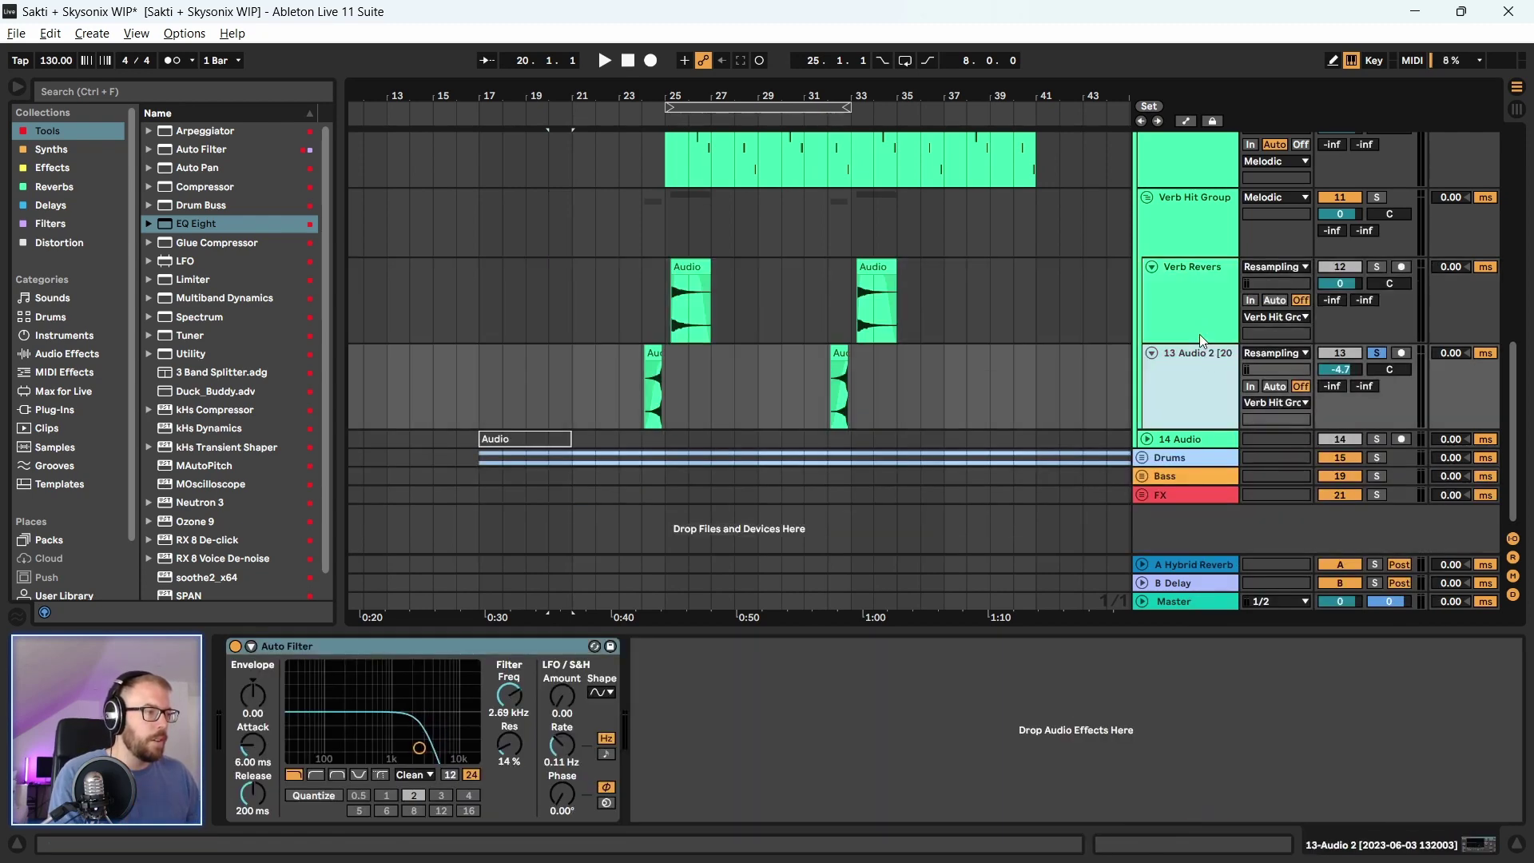
Rename the group's first audio track Verb Hit and the second one Verb Reverse
click(1201, 284)
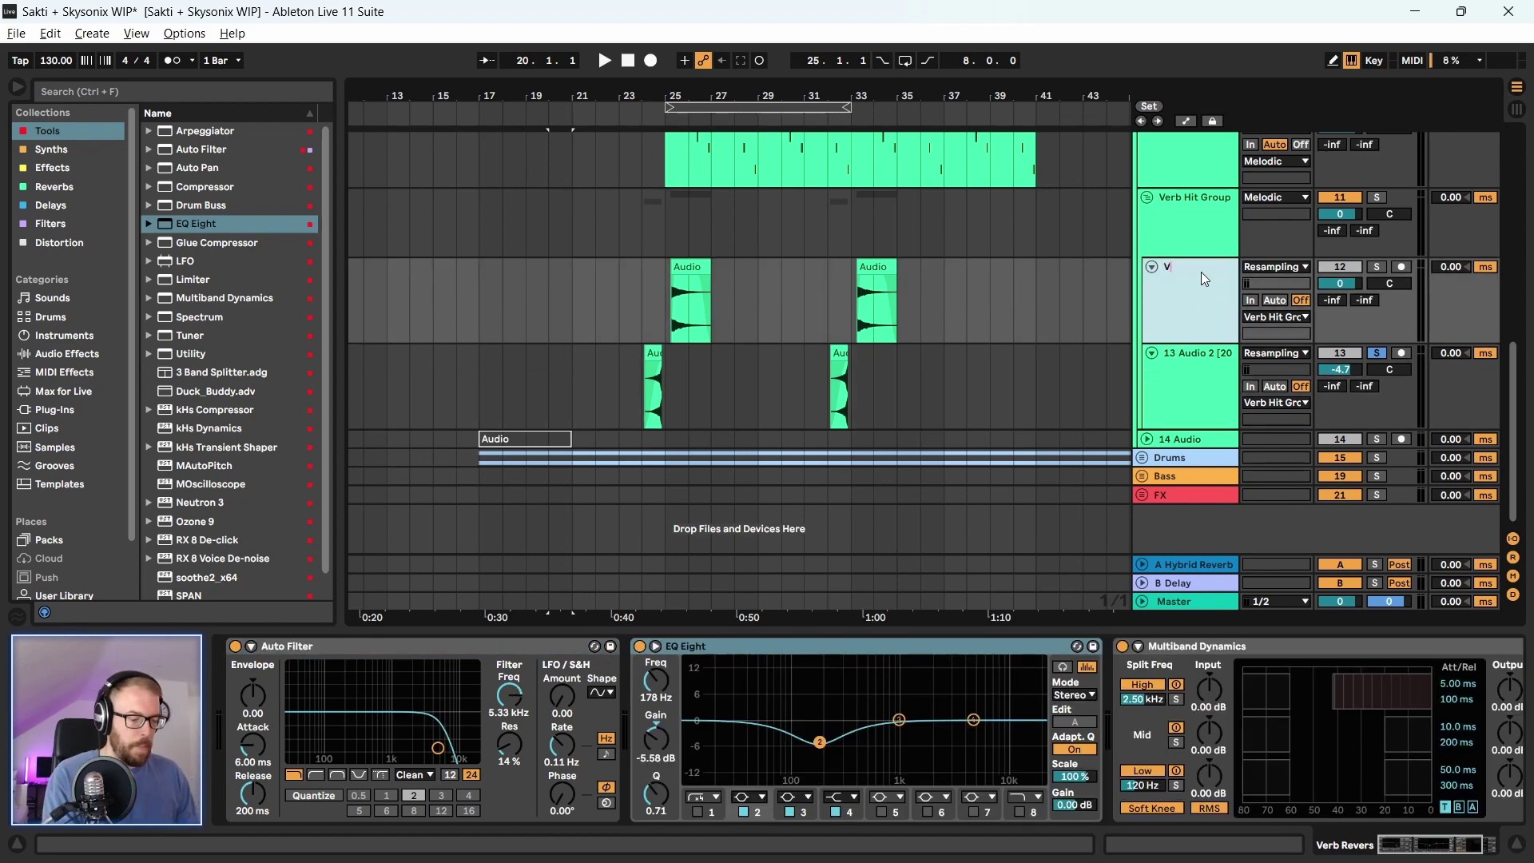
text(Hit)
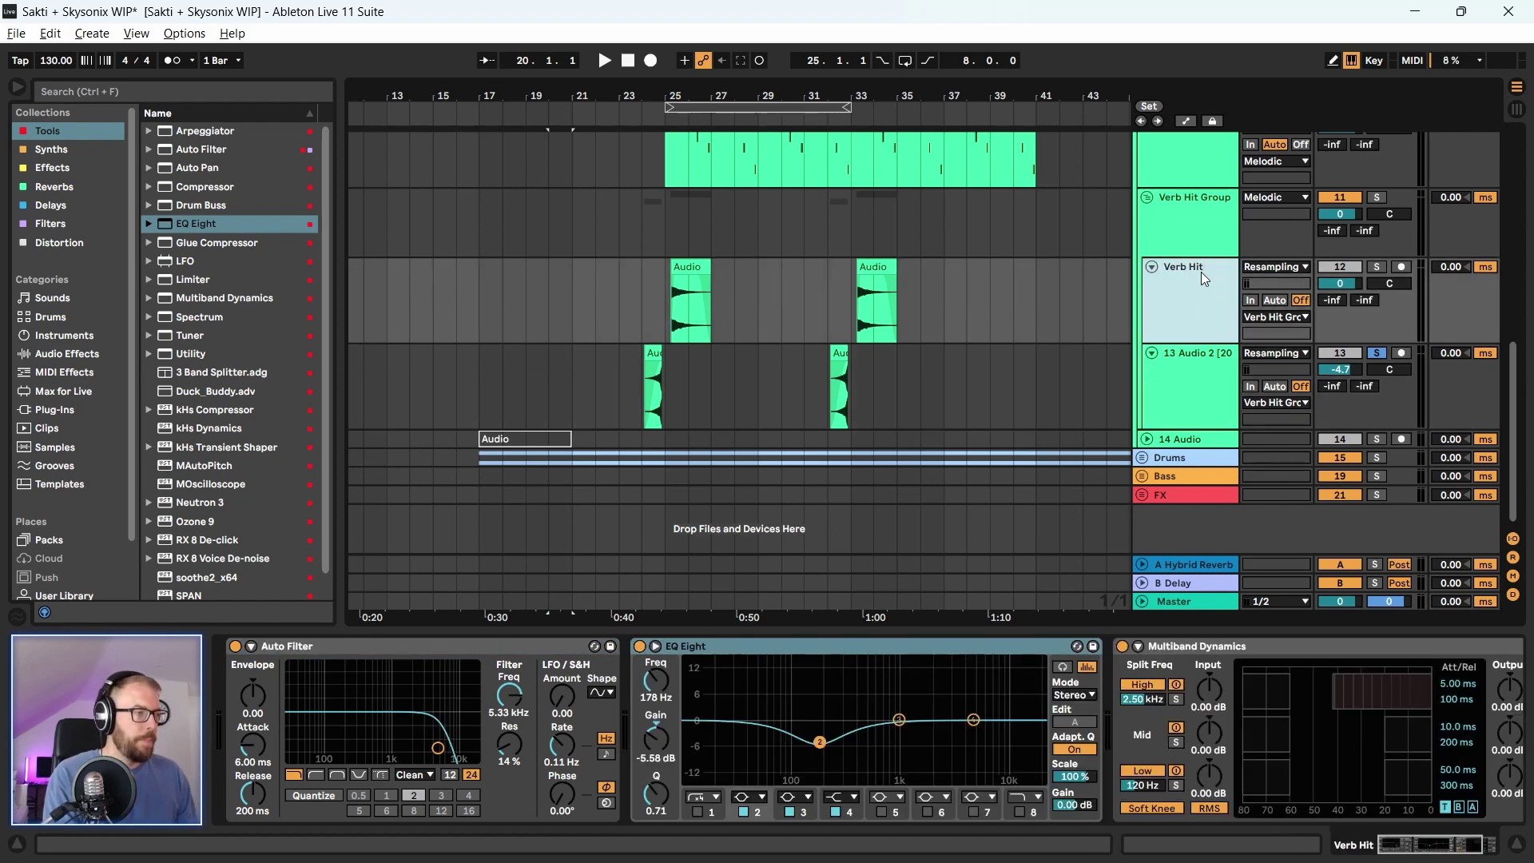
click(1202, 356)
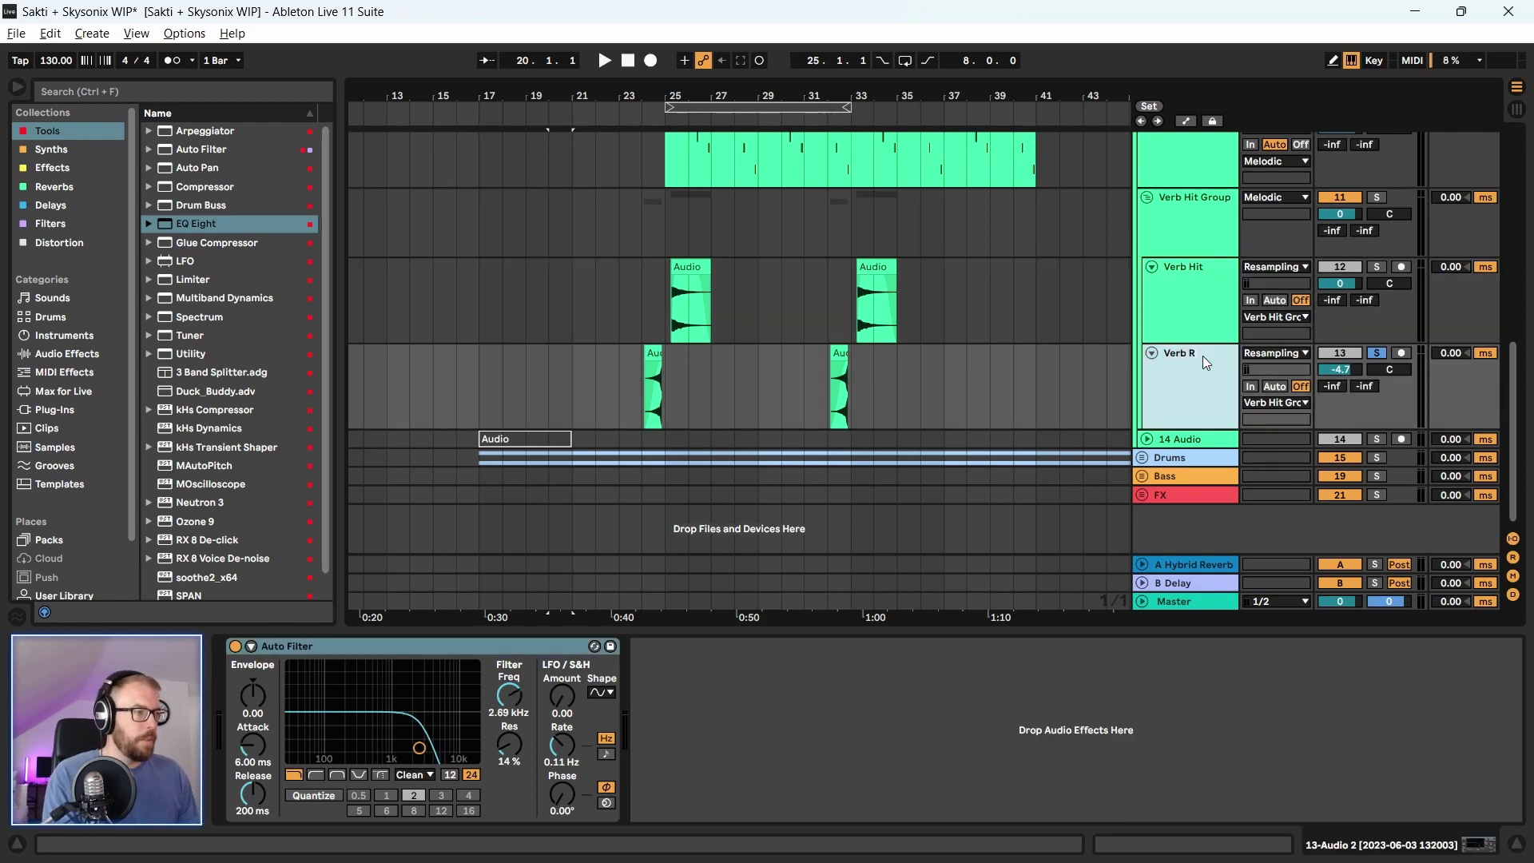
key(Return)
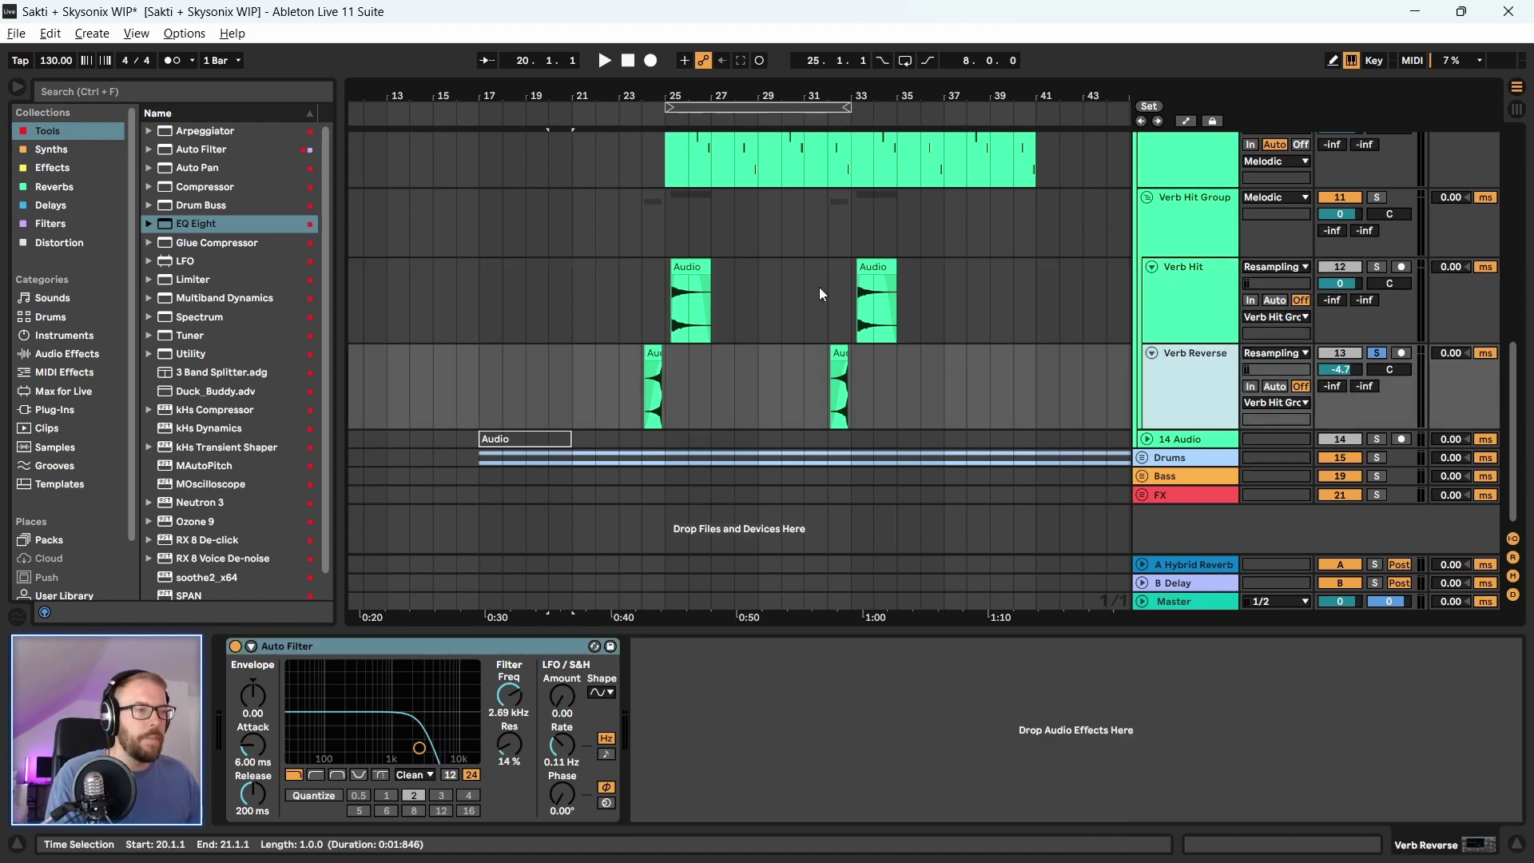
Solo the whole Verb Hit Group and audition the reverse and hit clips together from bar 24
click(644, 345)
key(space)
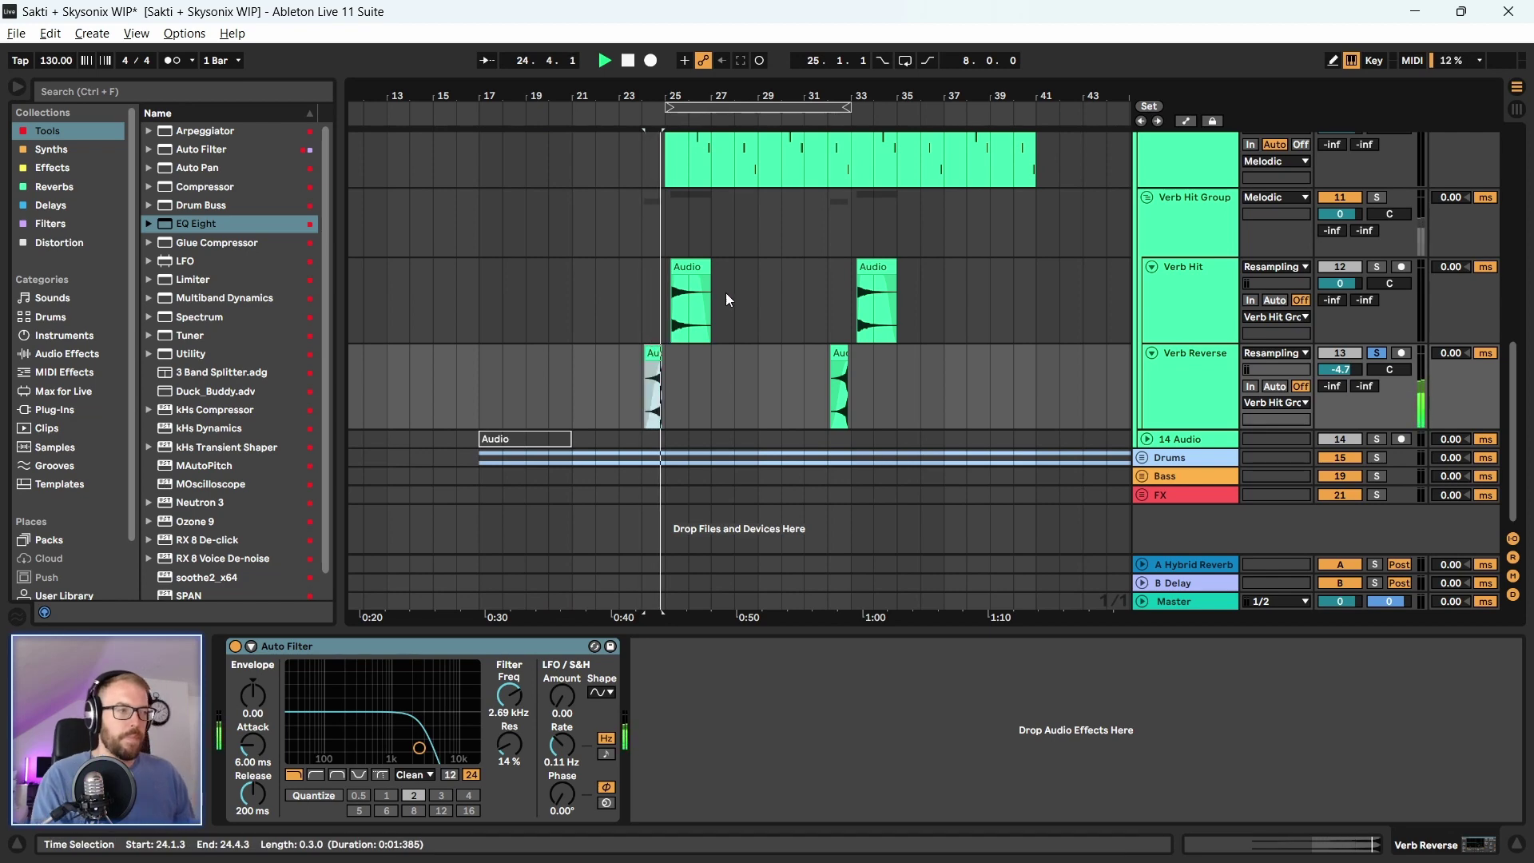
scroll(1350, 306, up, 2)
click(1377, 256)
click(887, 343)
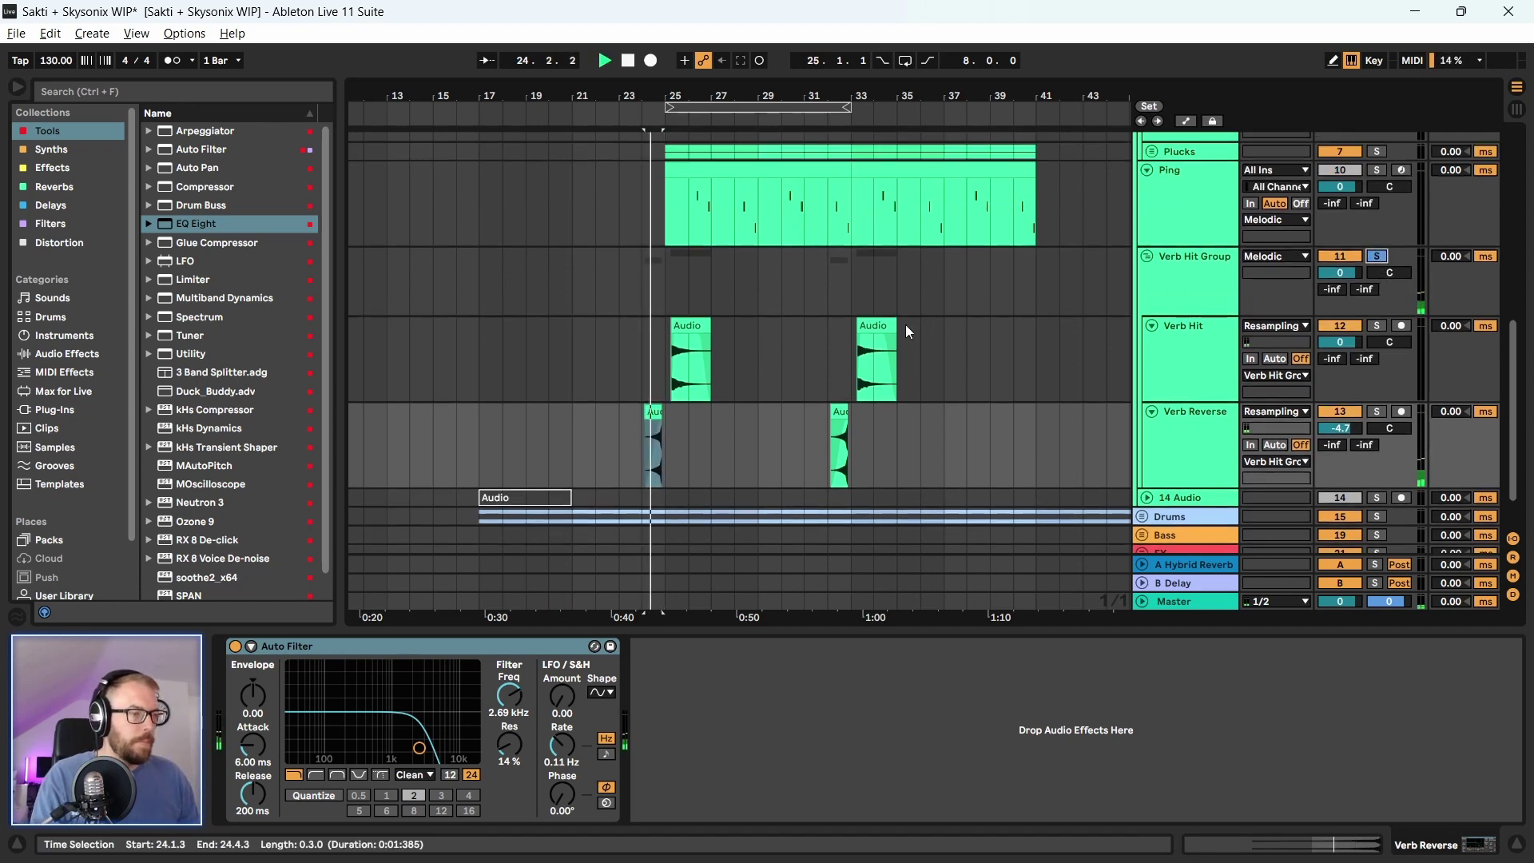
click(1186, 424)
key(space)
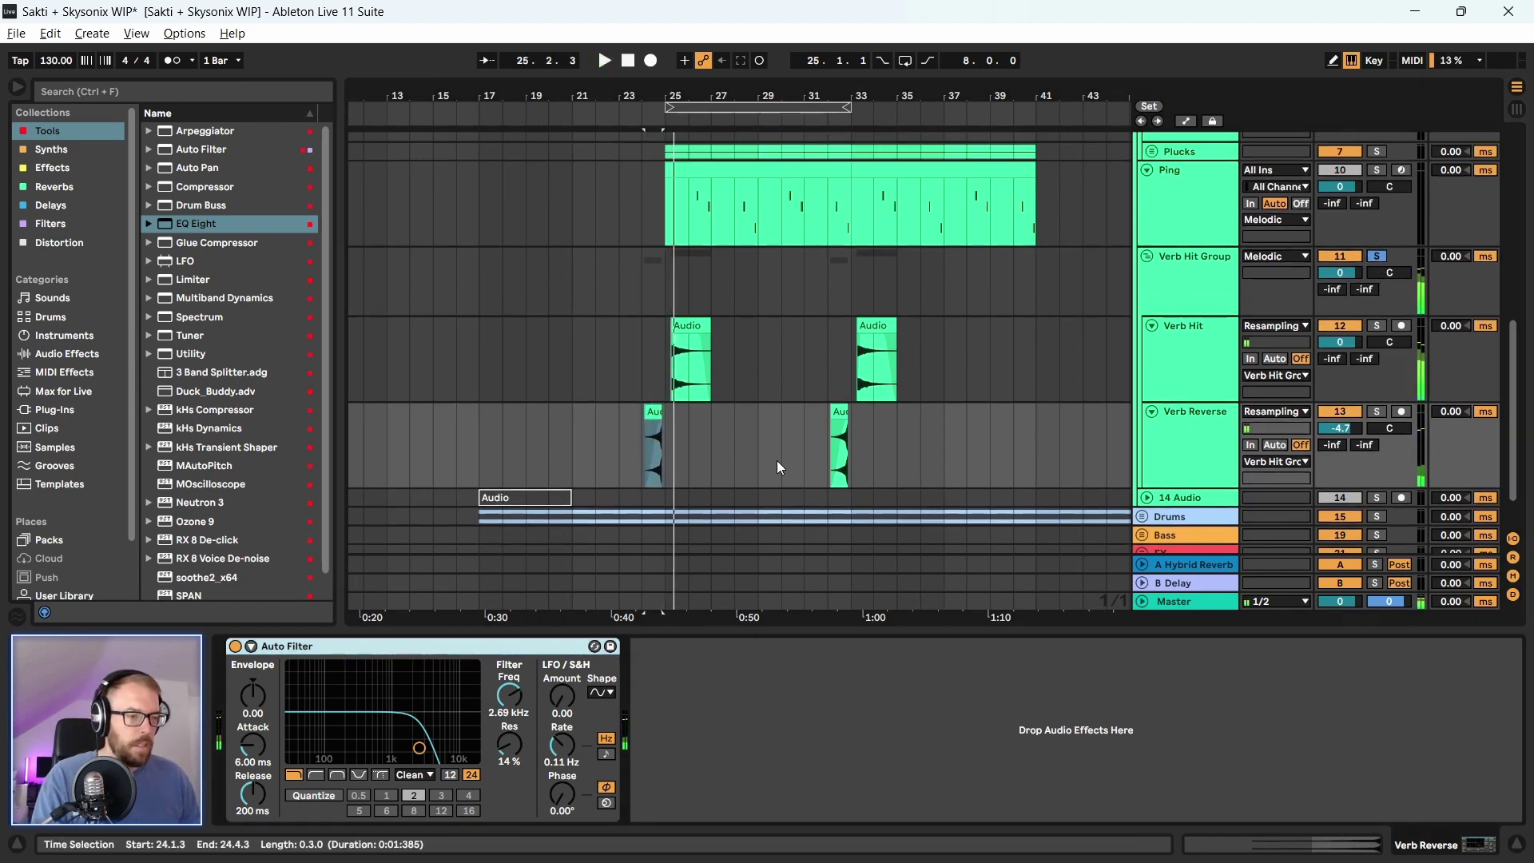
Add EQ Eight after Auto Filter on Verb Reverse, with band 1 off and band 4 shelving down 6.07 dB at 726 Hz
drag(189, 222, 724, 729)
drag(973, 719, 884, 745)
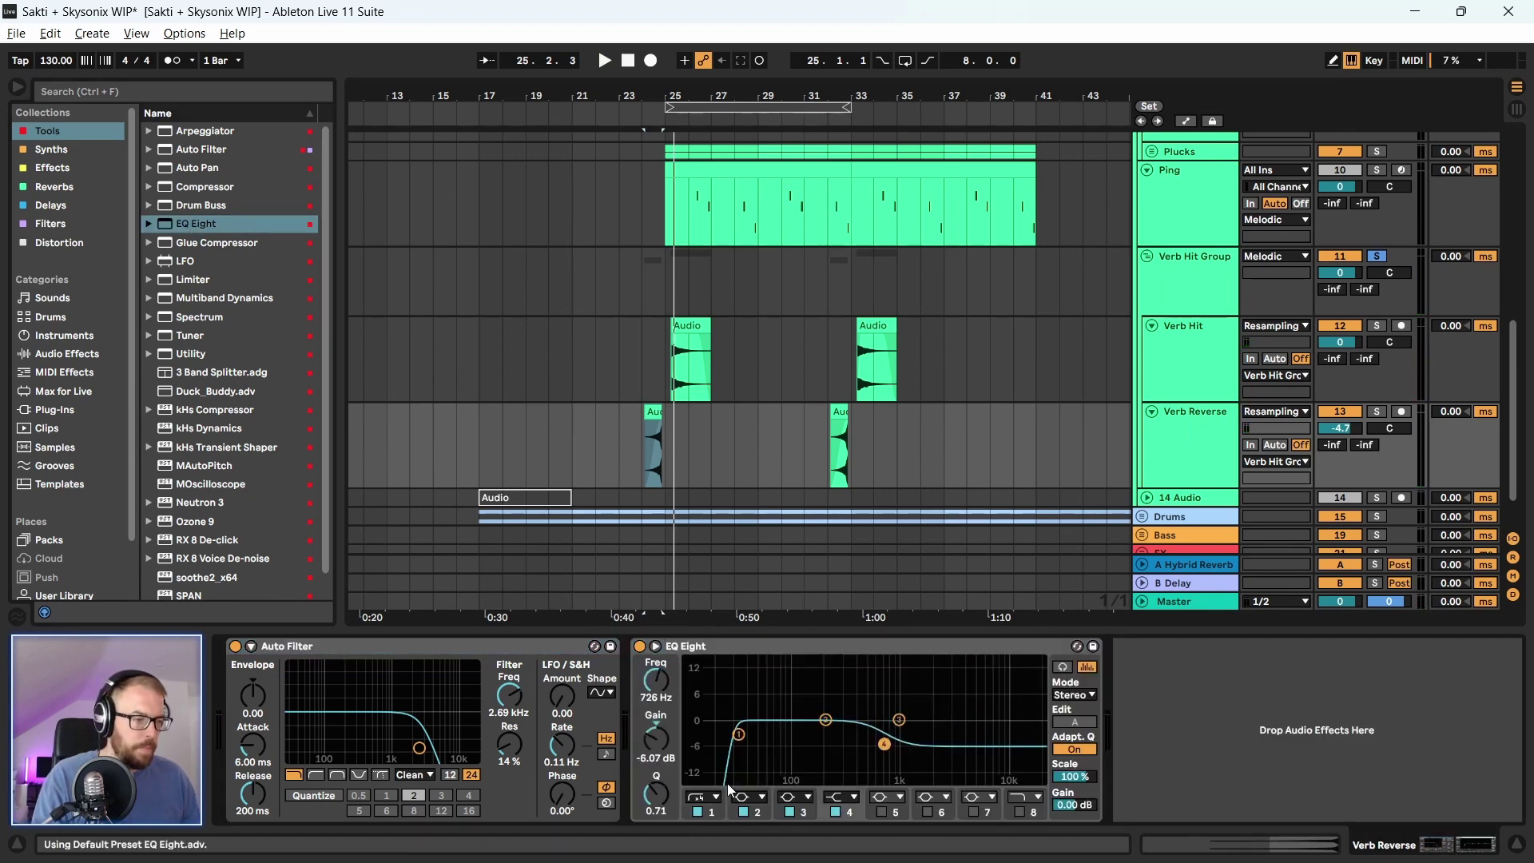
click(697, 812)
key(space)
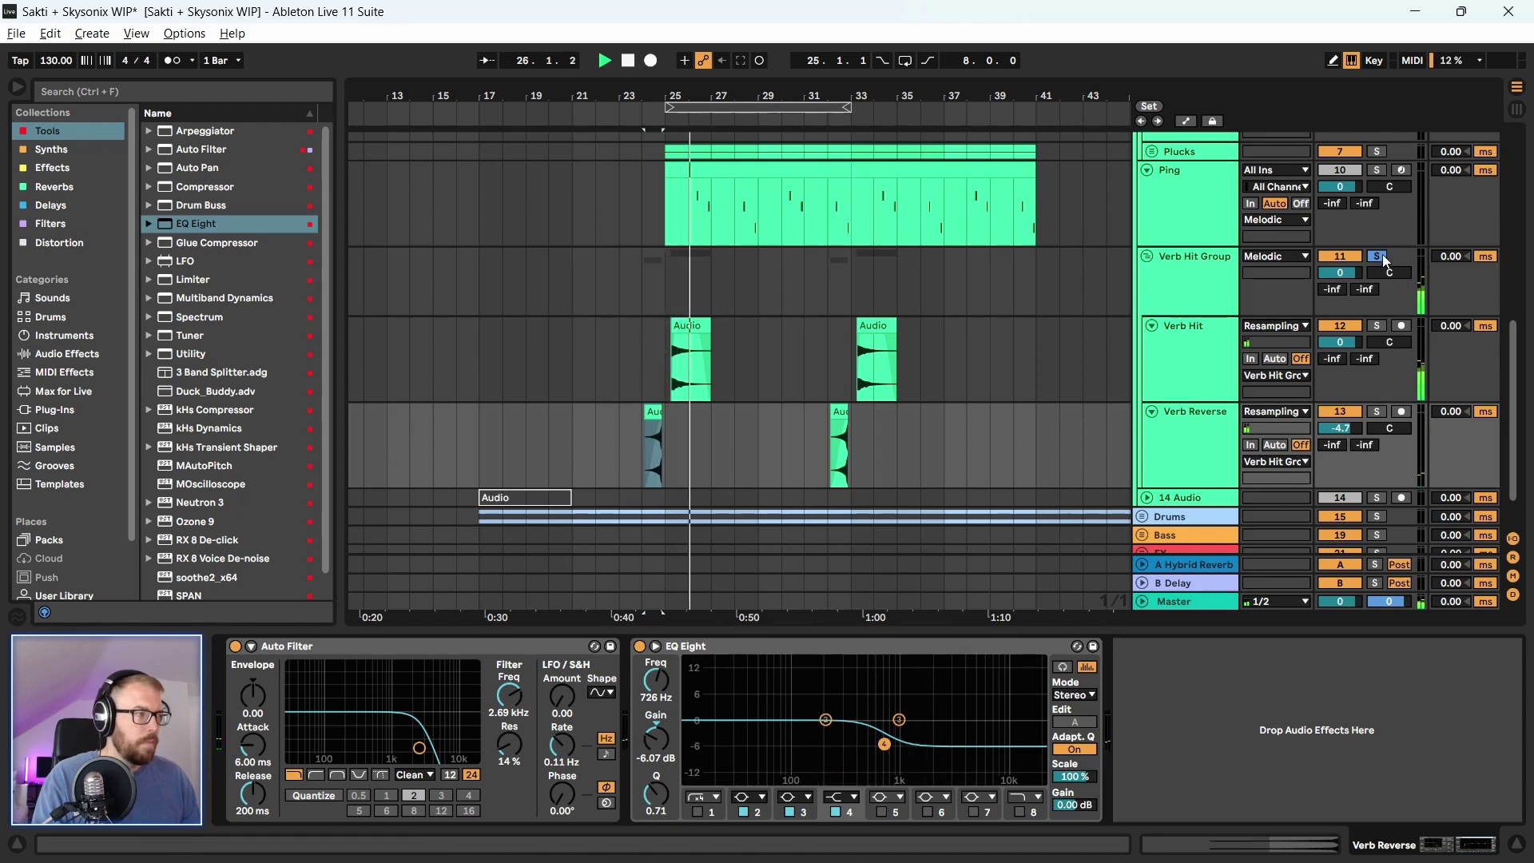
Unsolo the Verb Hit Group and audition the full arrangement from bar 24
click(1014, 359)
key(space)
click(649, 376)
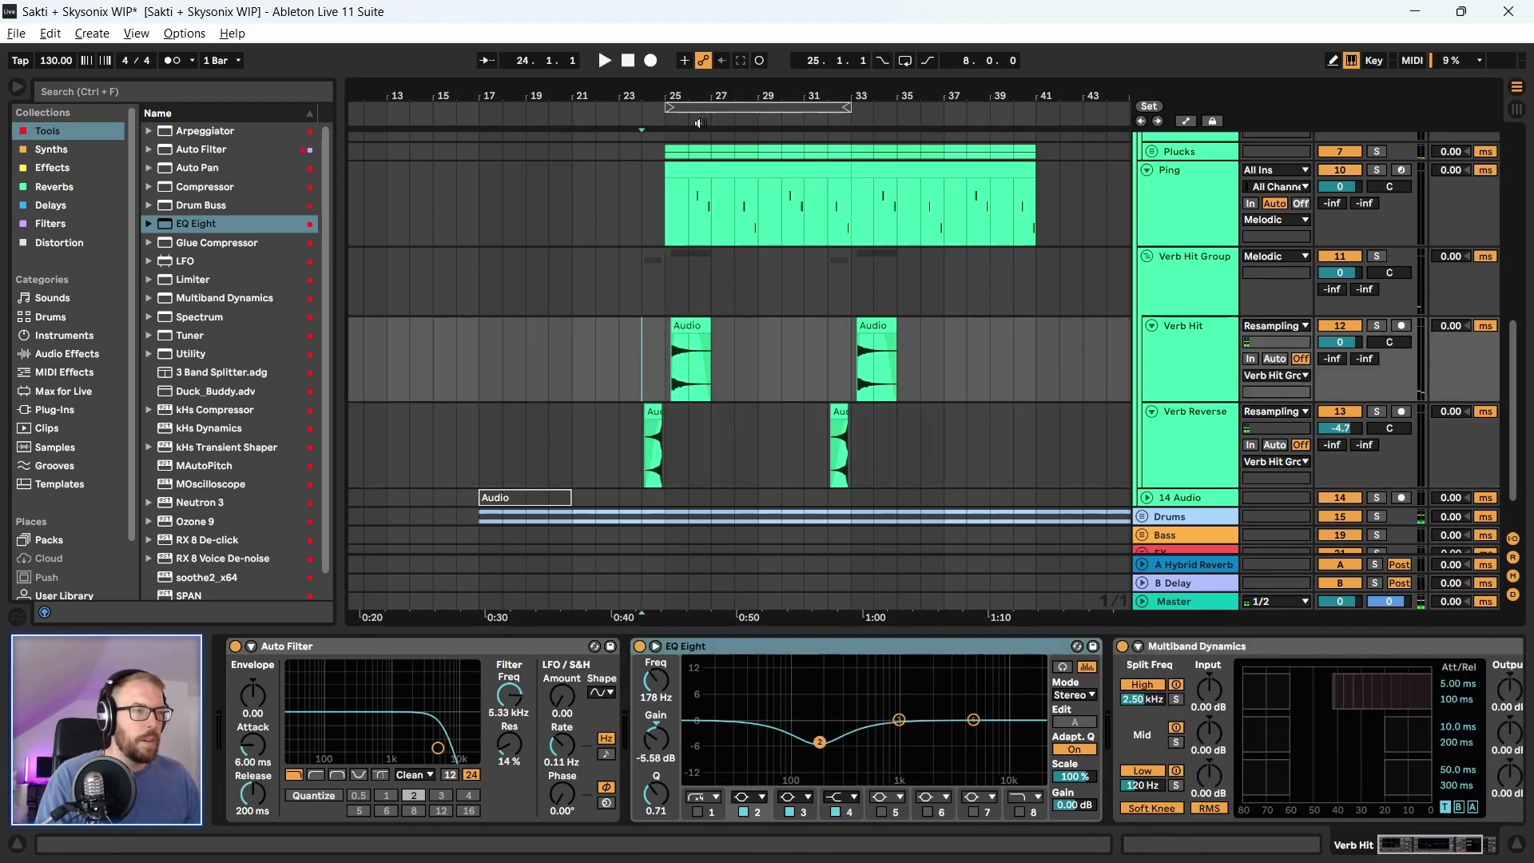
key(space)
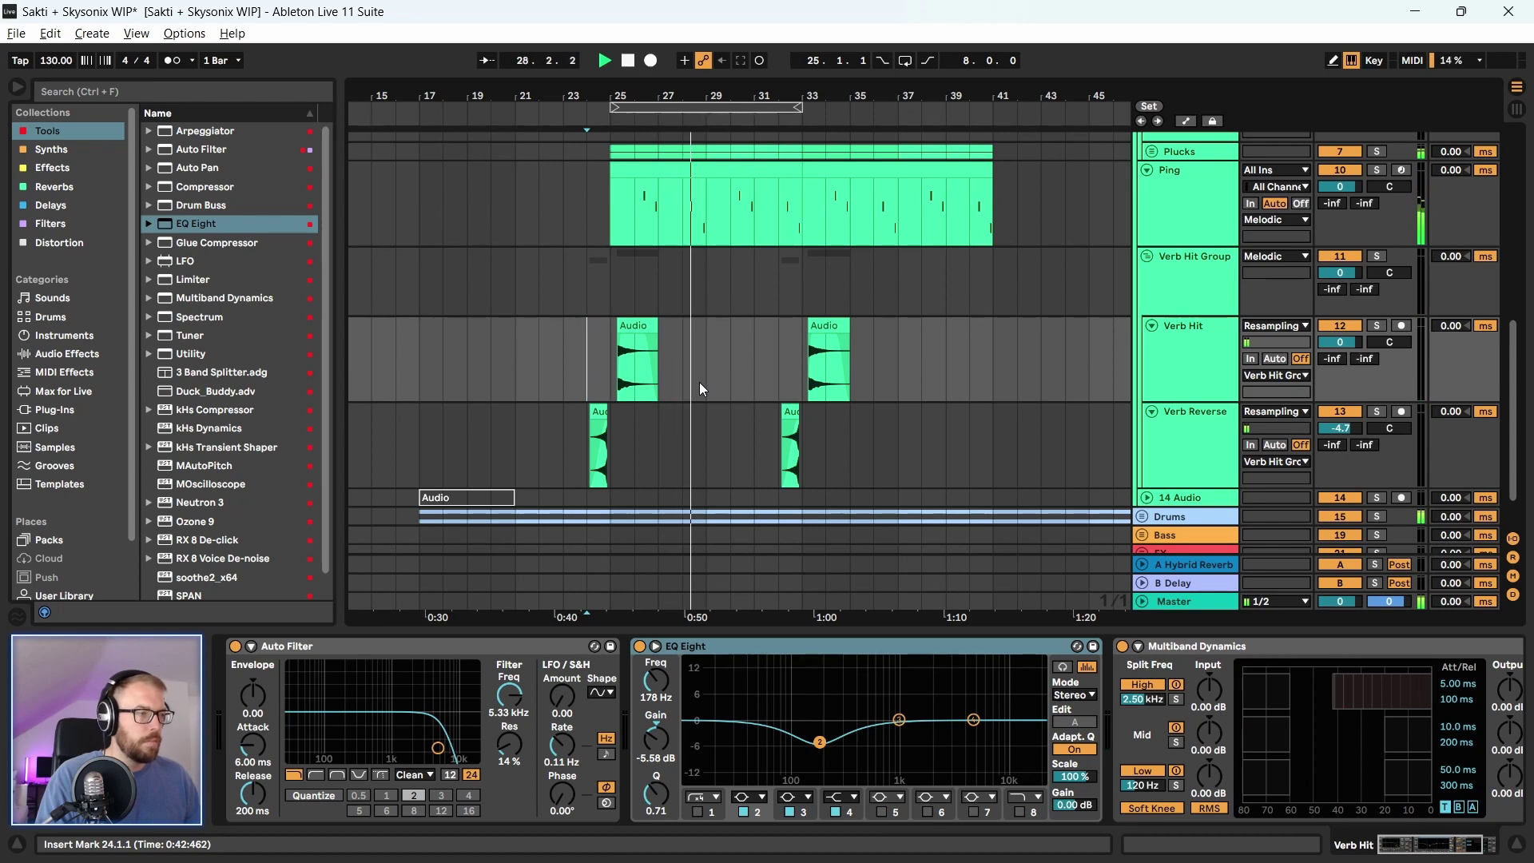
Deactivate one bar of the Ping clip at bar 28 and another at bar 32
scroll(699, 382, up, 2)
scroll(658, 339, up, 1)
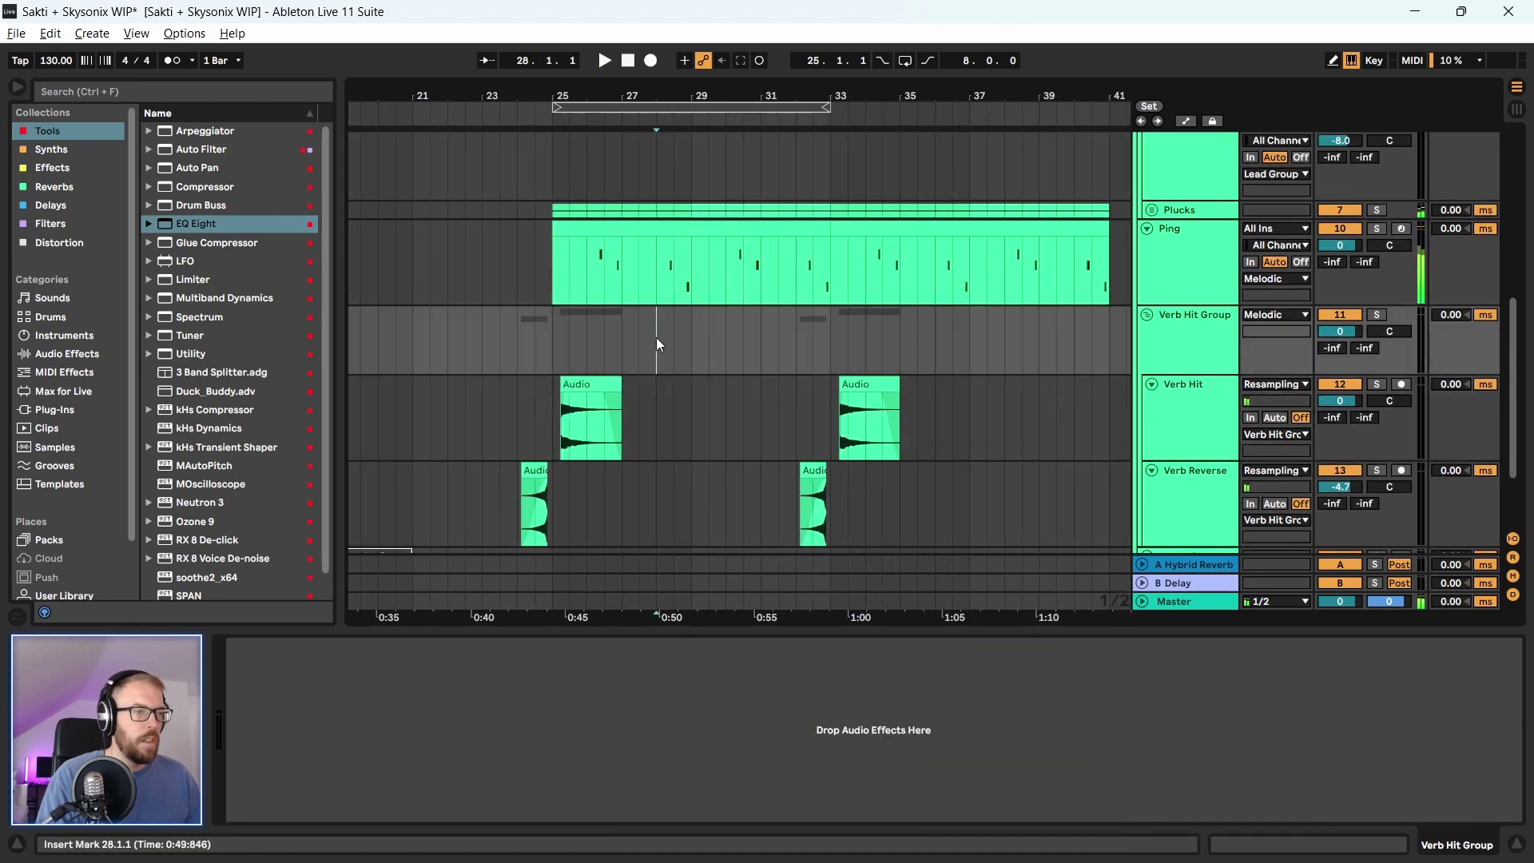
drag(658, 339, 695, 292)
key(0)
drag(794, 278, 824, 290)
key(0)
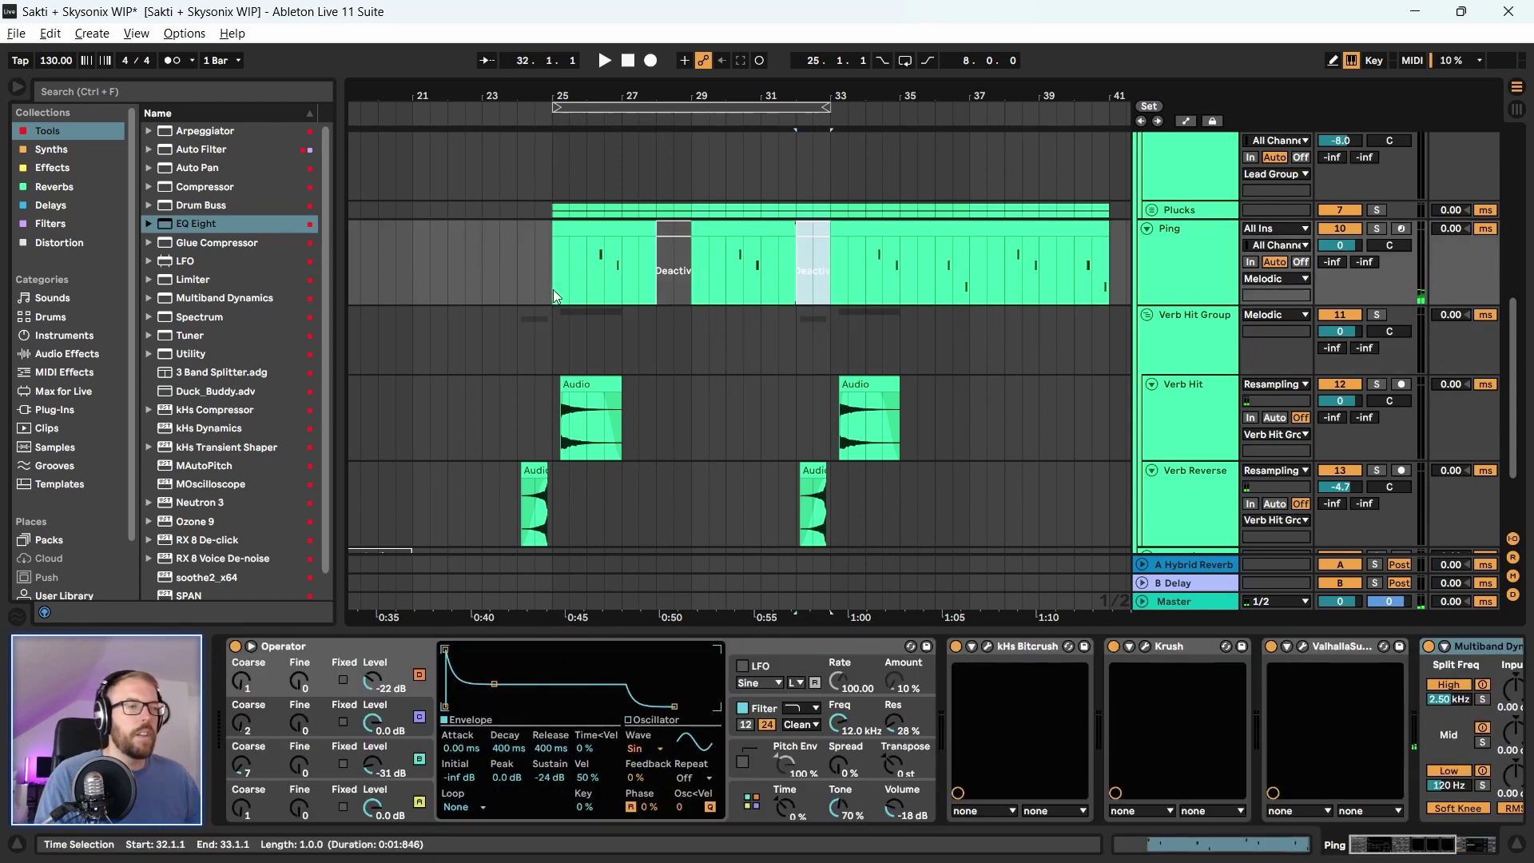
Reset the Verb Reverse track's volume to 0 dB and audition its first clip from bar 24 in the full mix
scroll(550, 368, down, 2)
click(540, 411)
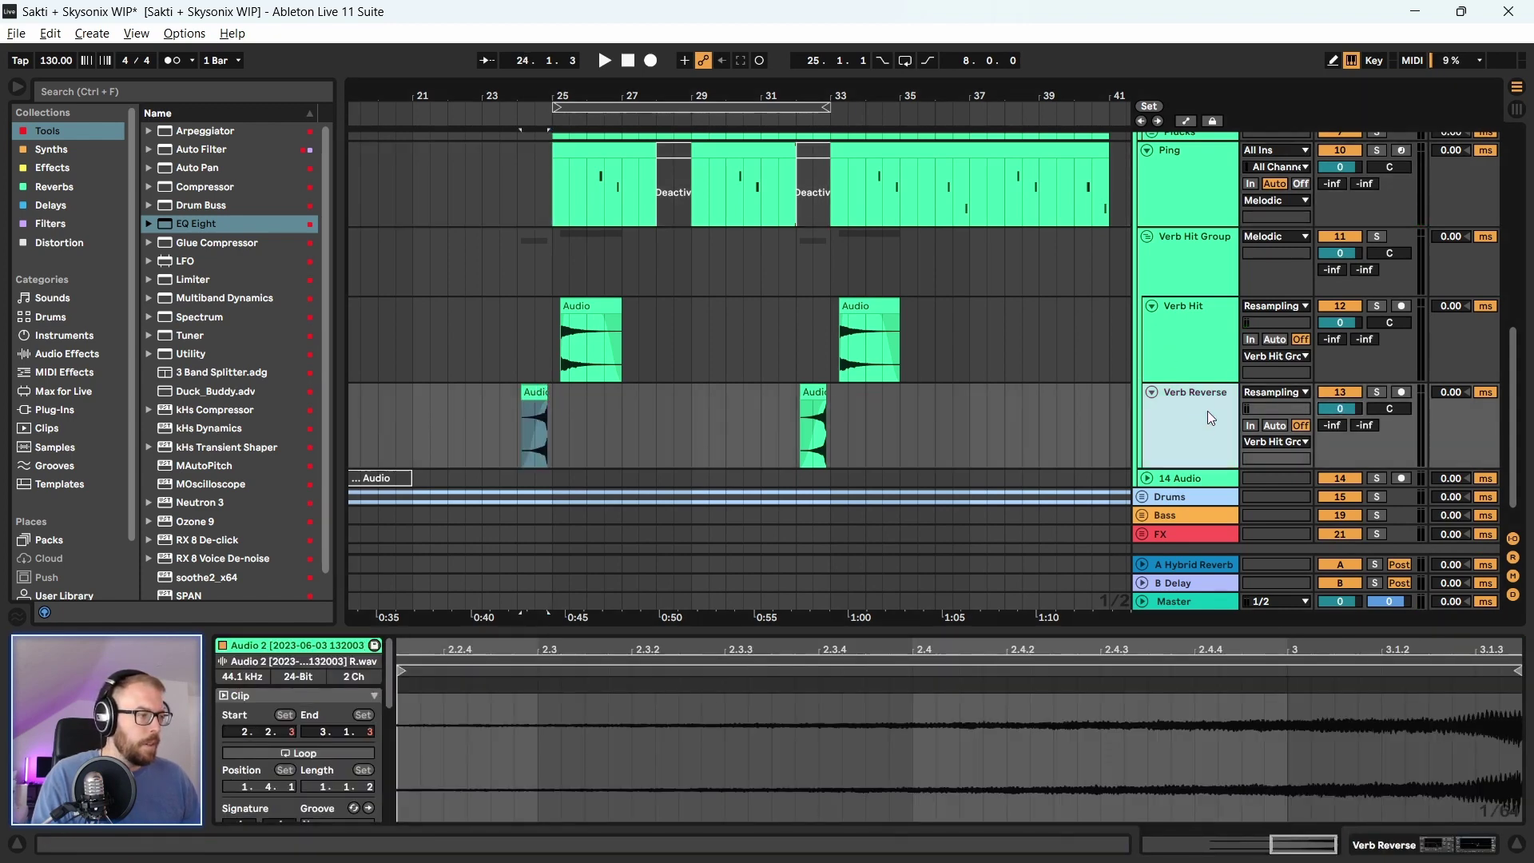
click(533, 391)
key(space)
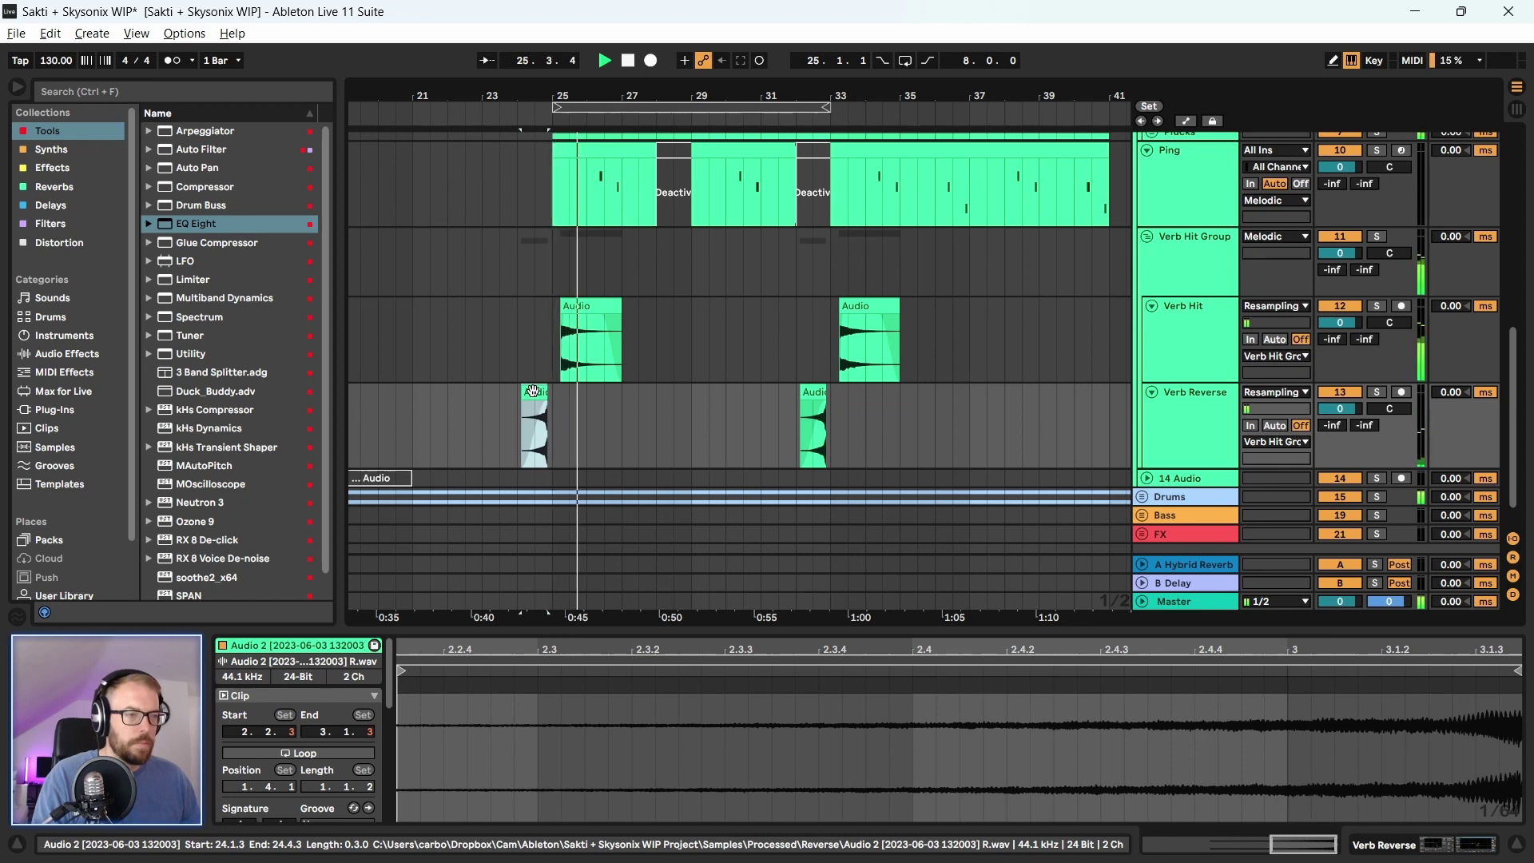
click(1359, 406)
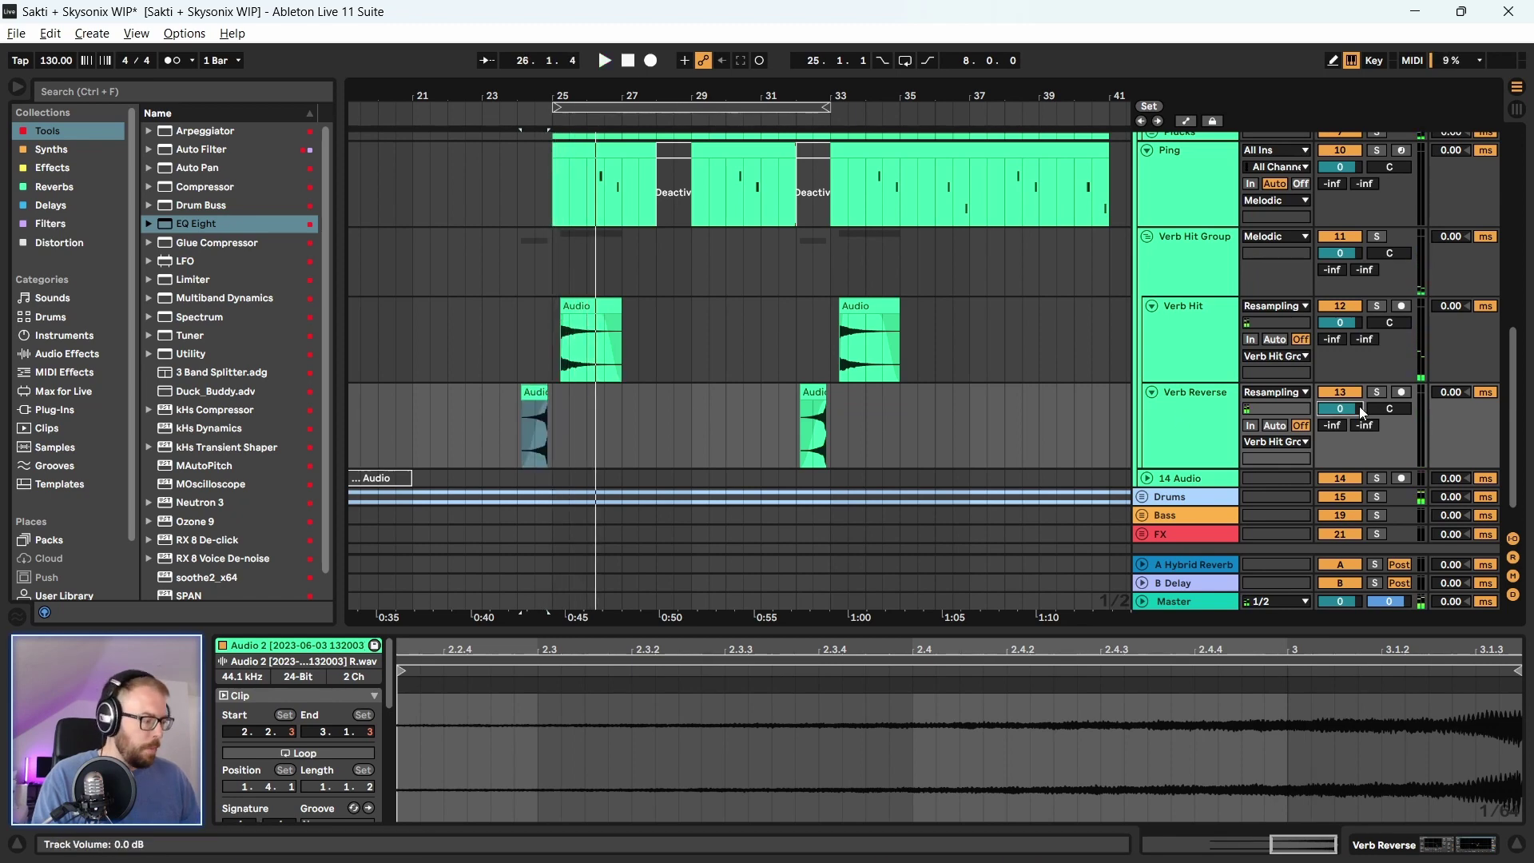
Set the Verb Reverse track's volume to -2 dB
text(-3)
key(Return)
text(-2)
key(Return)
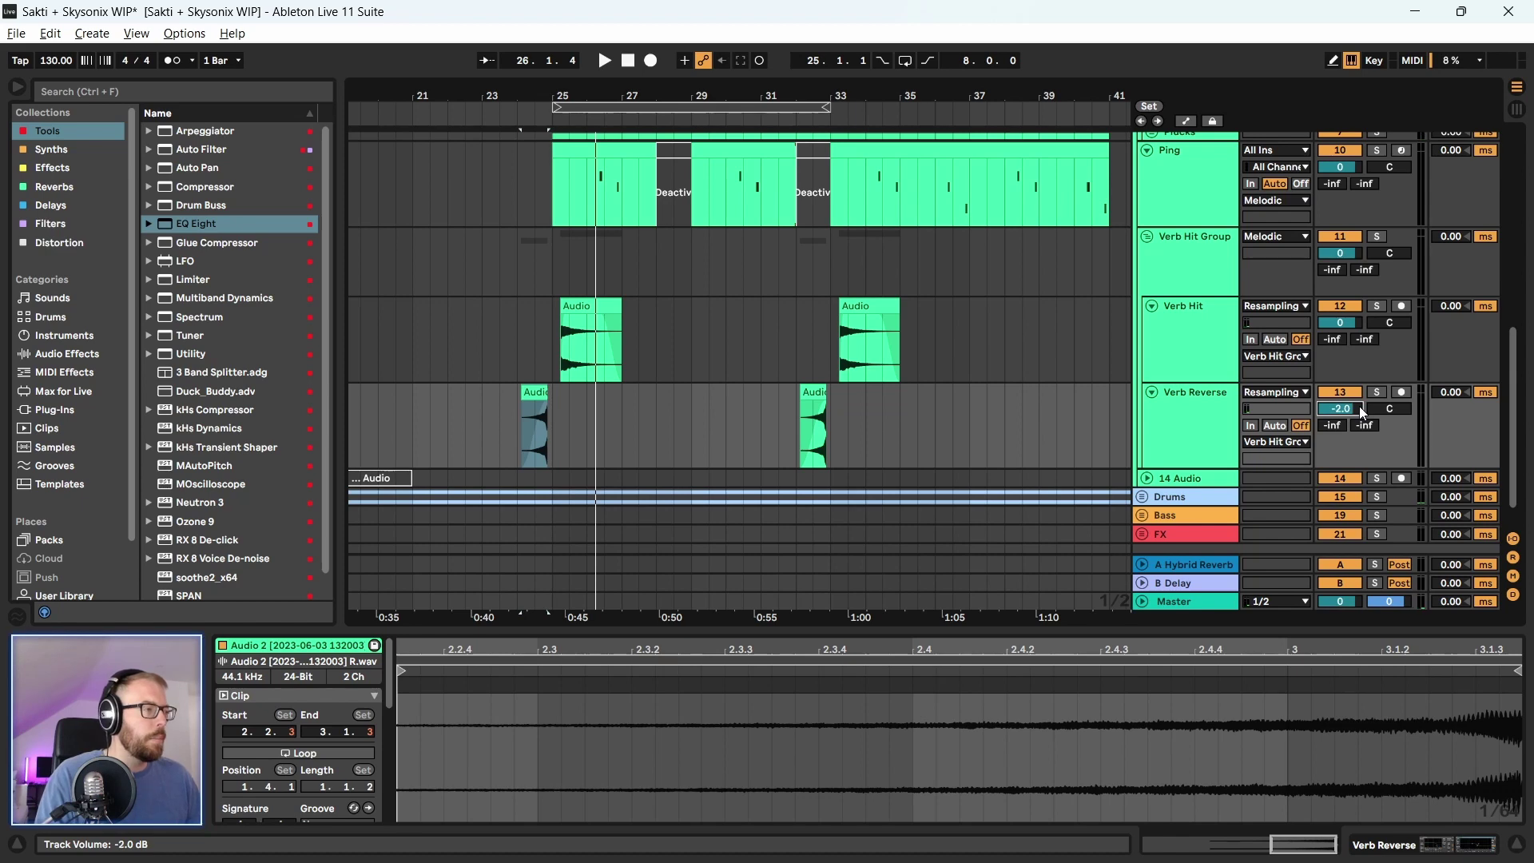
Raise the overall output of the Multiband Dynamics on the Verb Hit track to 1.00 dB
click(1159, 328)
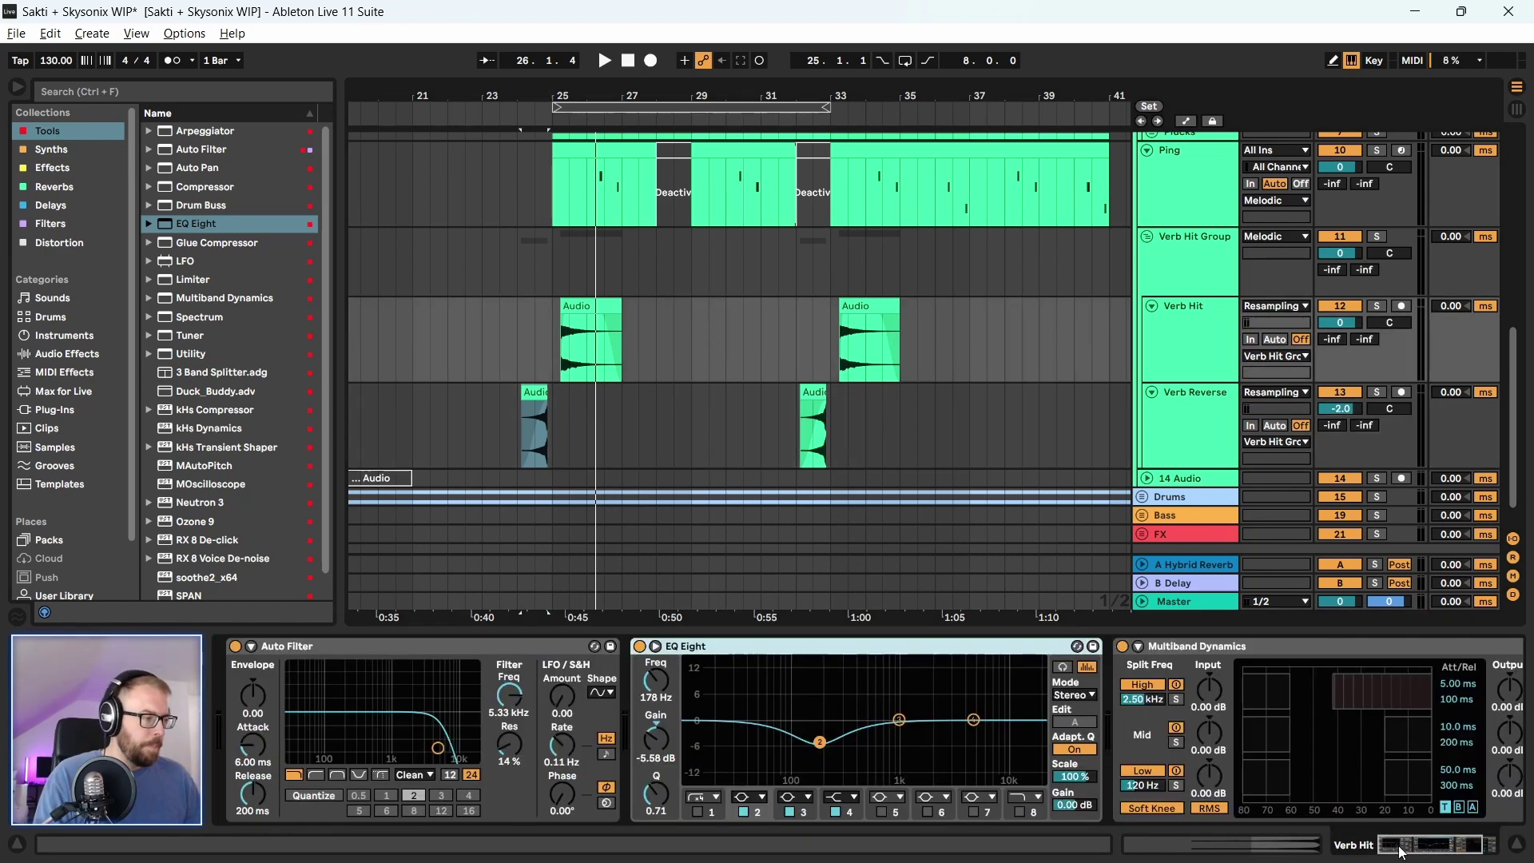
drag(1400, 852, 1412, 851)
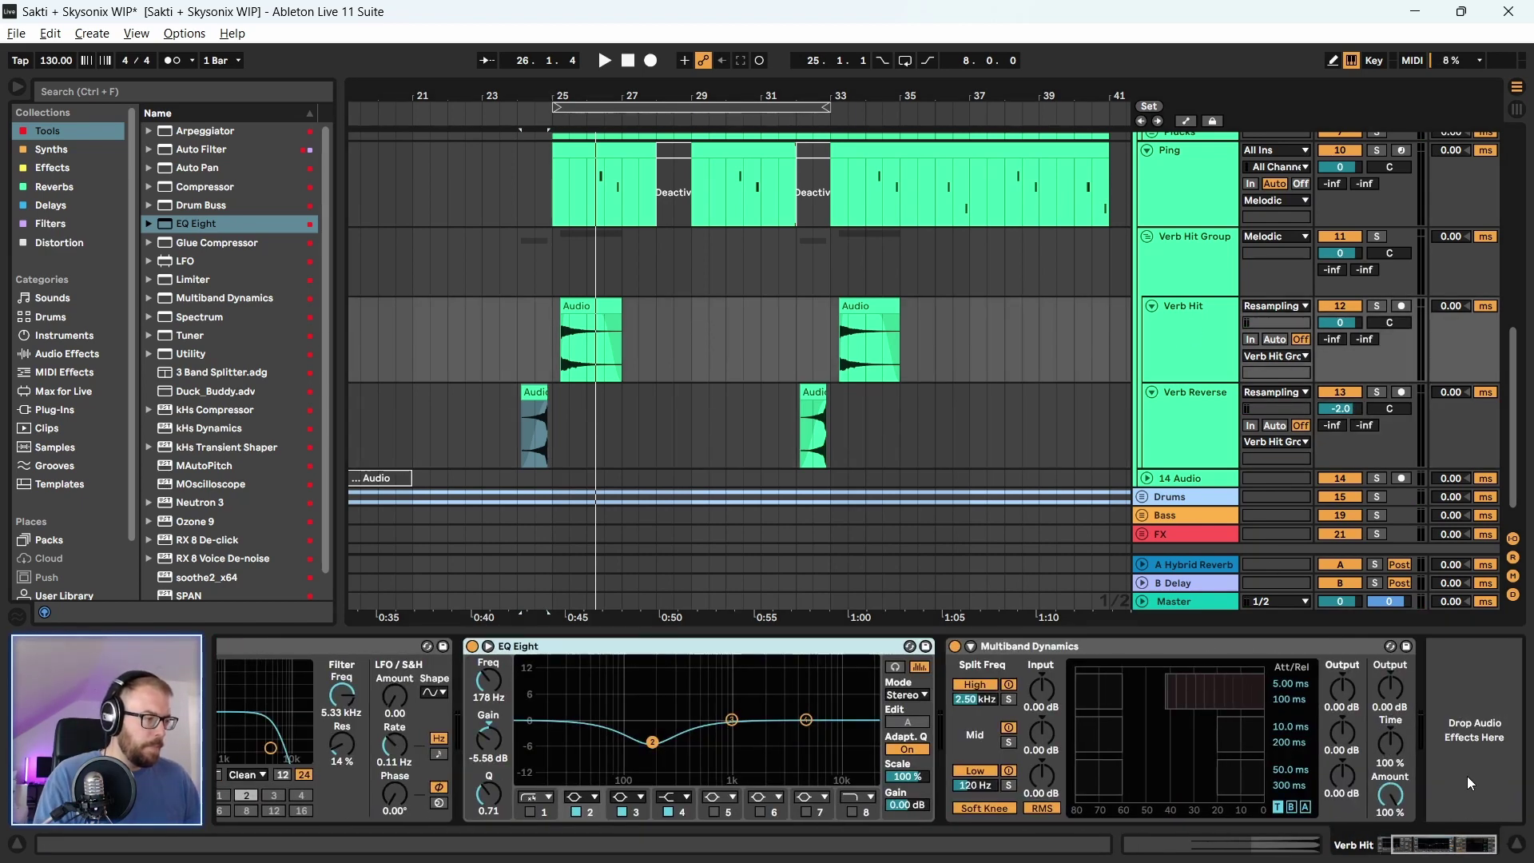
click(1397, 689)
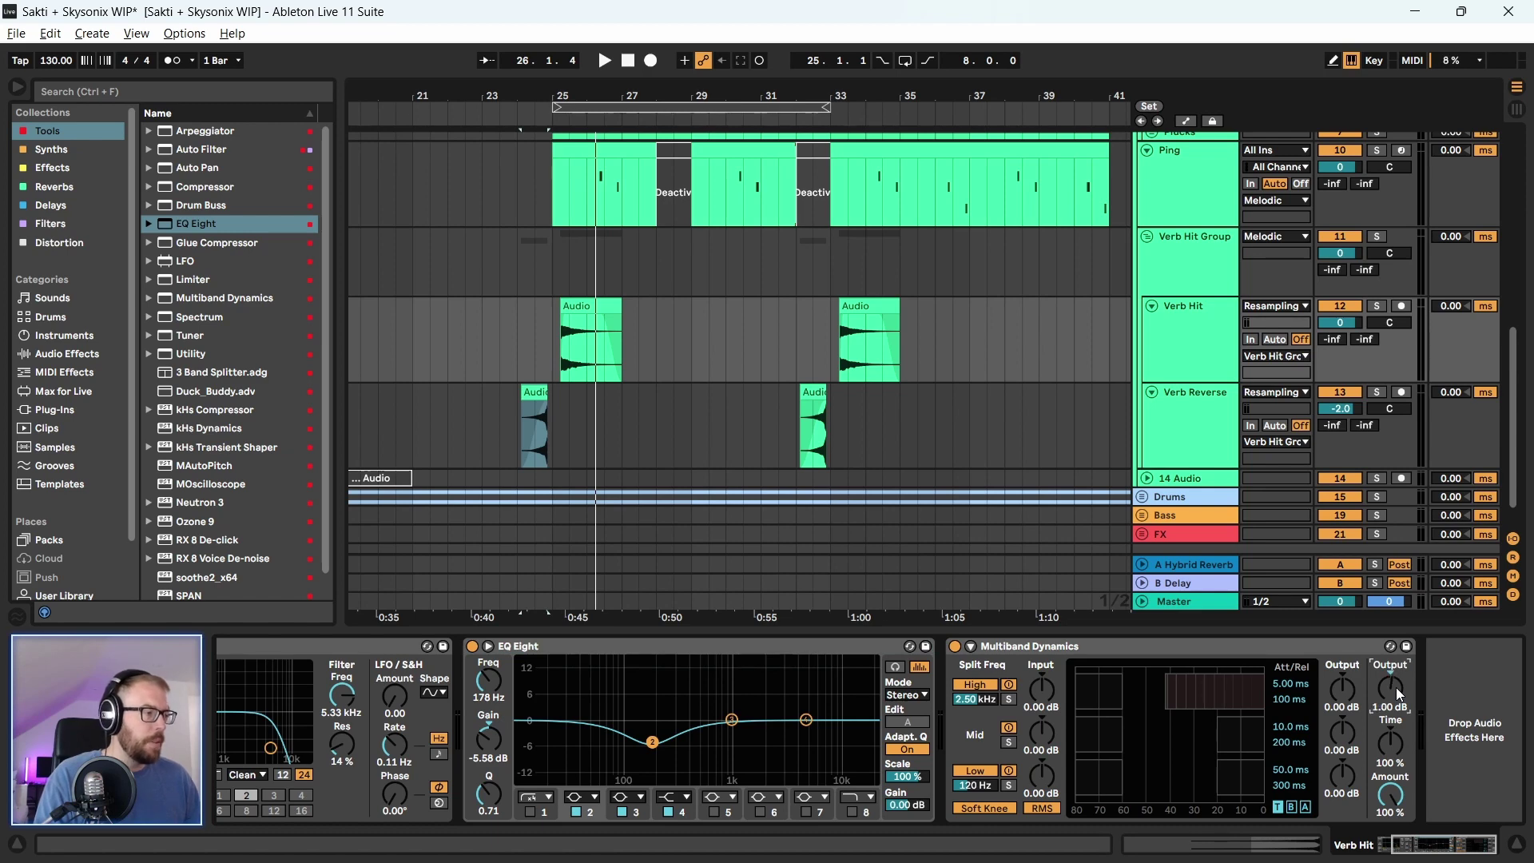
Audition the arrangement from bar 24 past bar 33, following the Ping, Verb Hit and lead tracks
key(space)
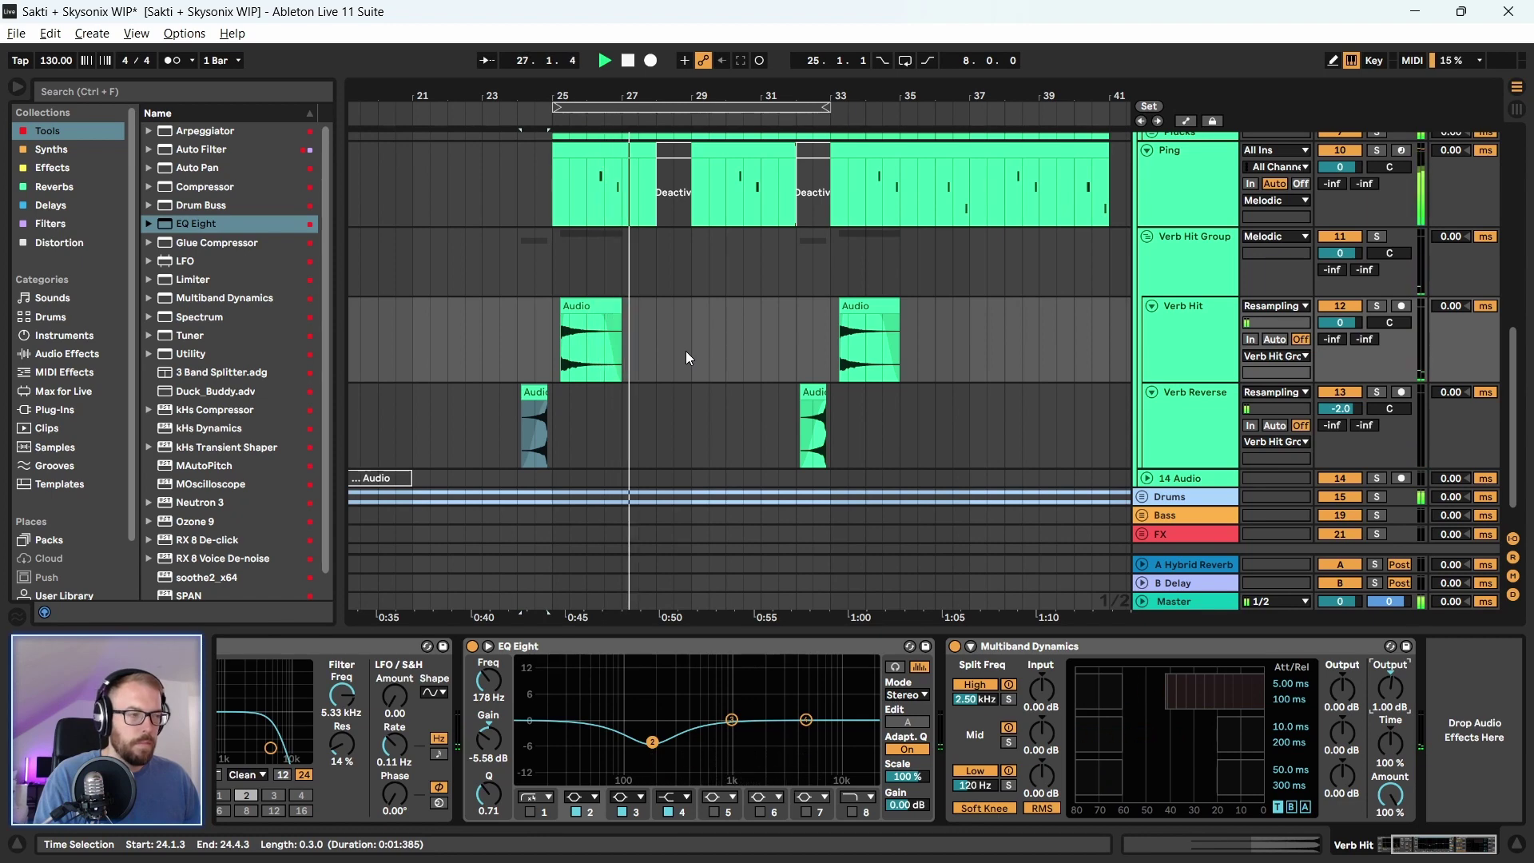
scroll(685, 354, up, 2)
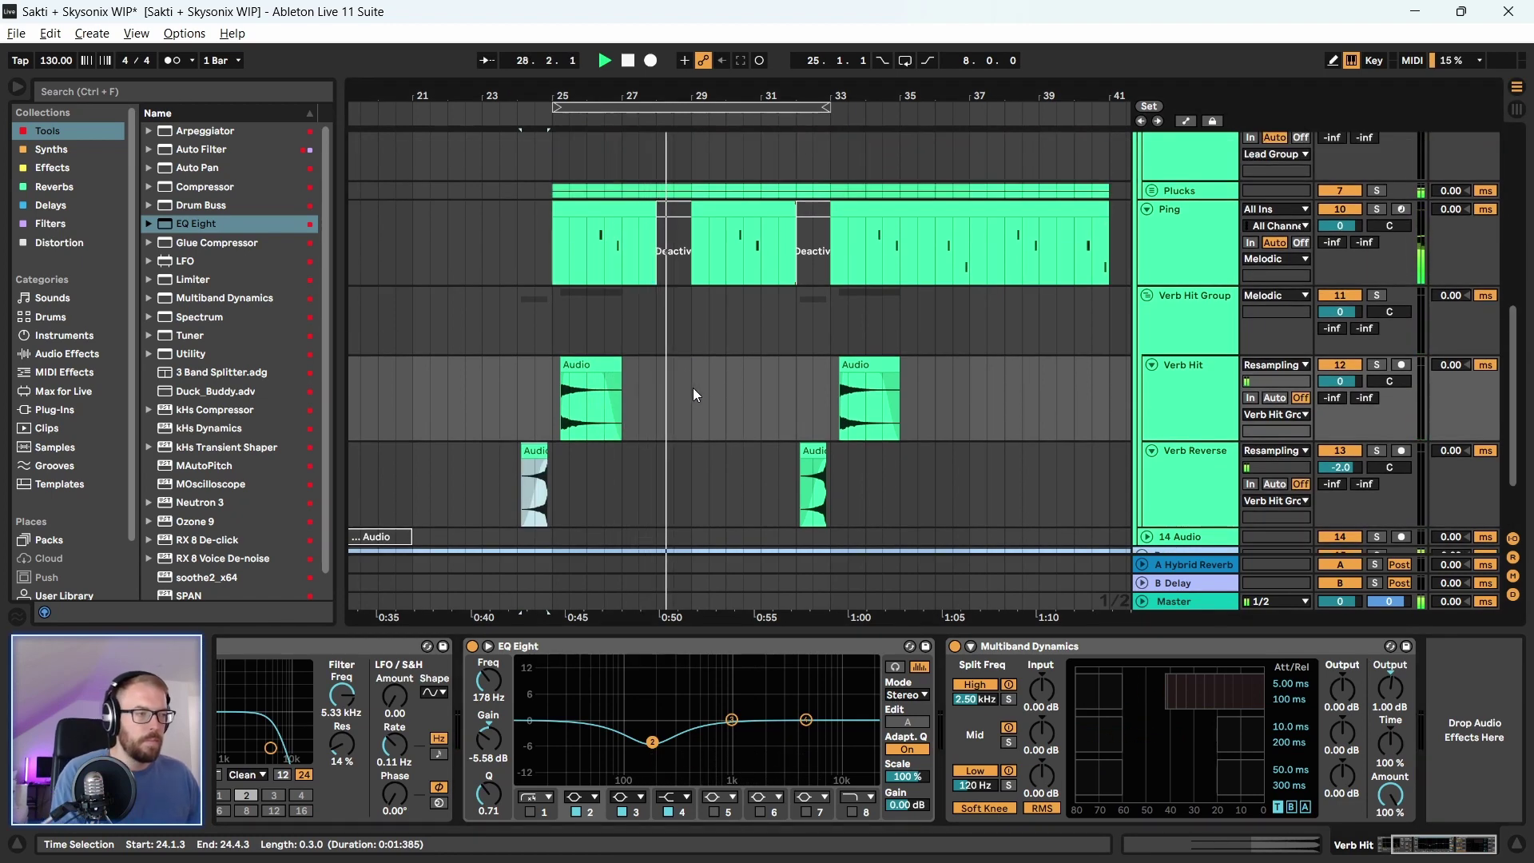
scroll(680, 396, up, 1)
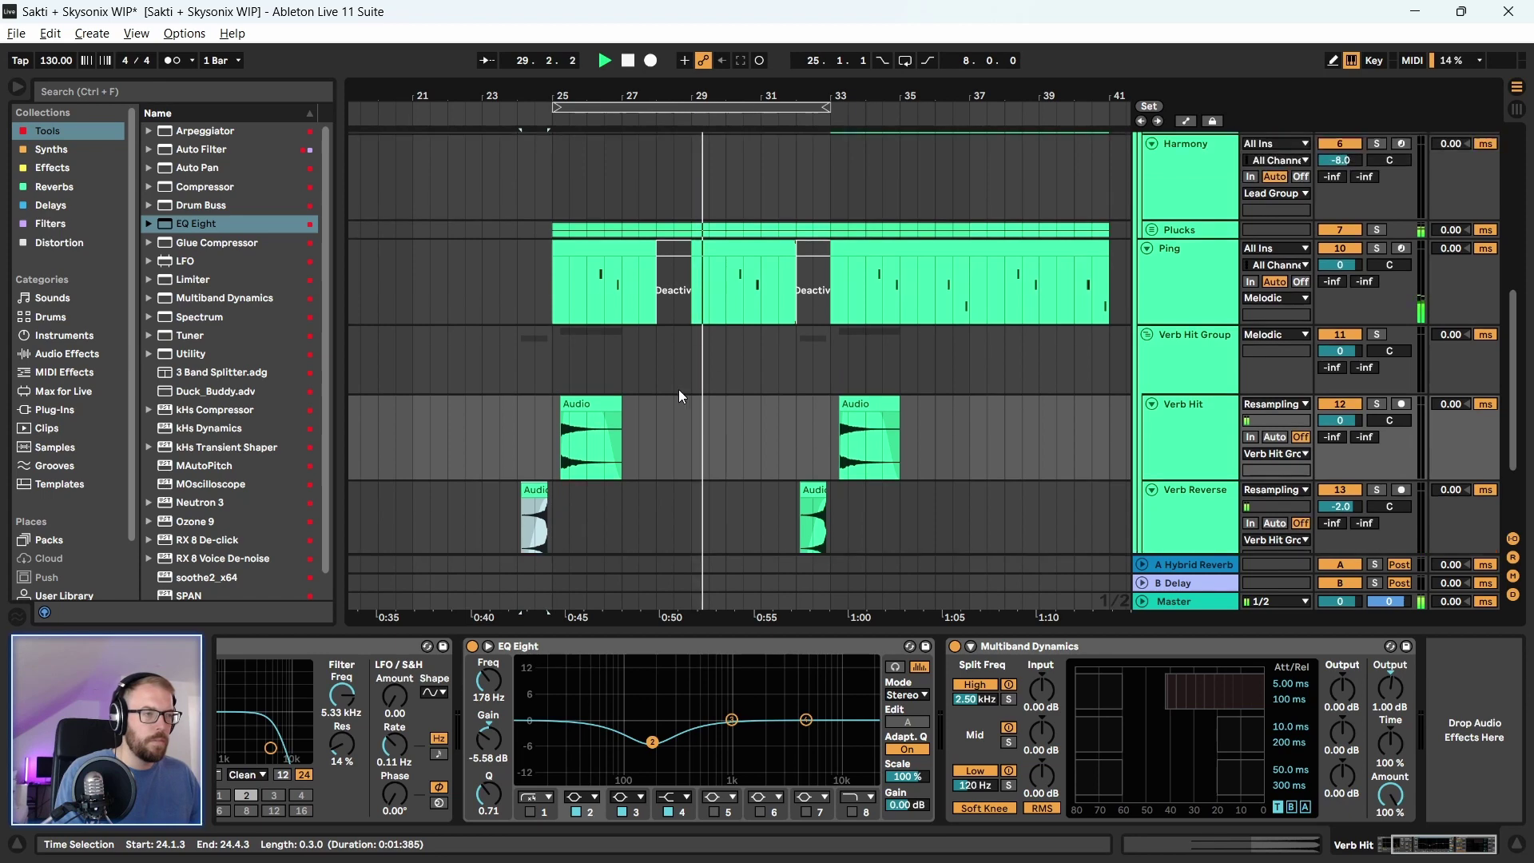
scroll(680, 395, up, 4)
scroll(681, 395, up, 1)
scroll(680, 395, down, 1)
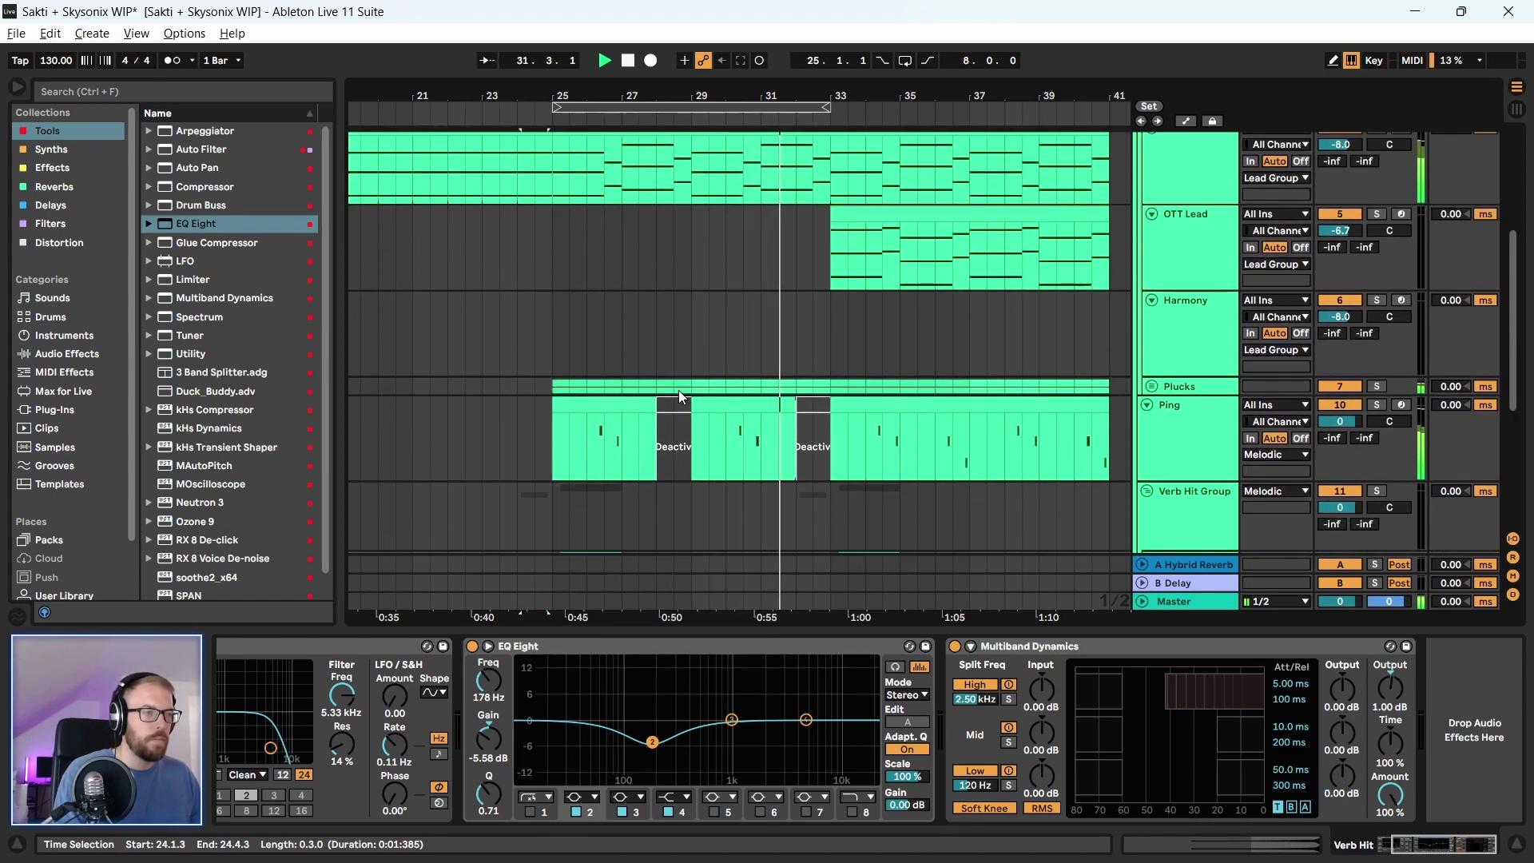
scroll(679, 390, up, 1)
key(minus)
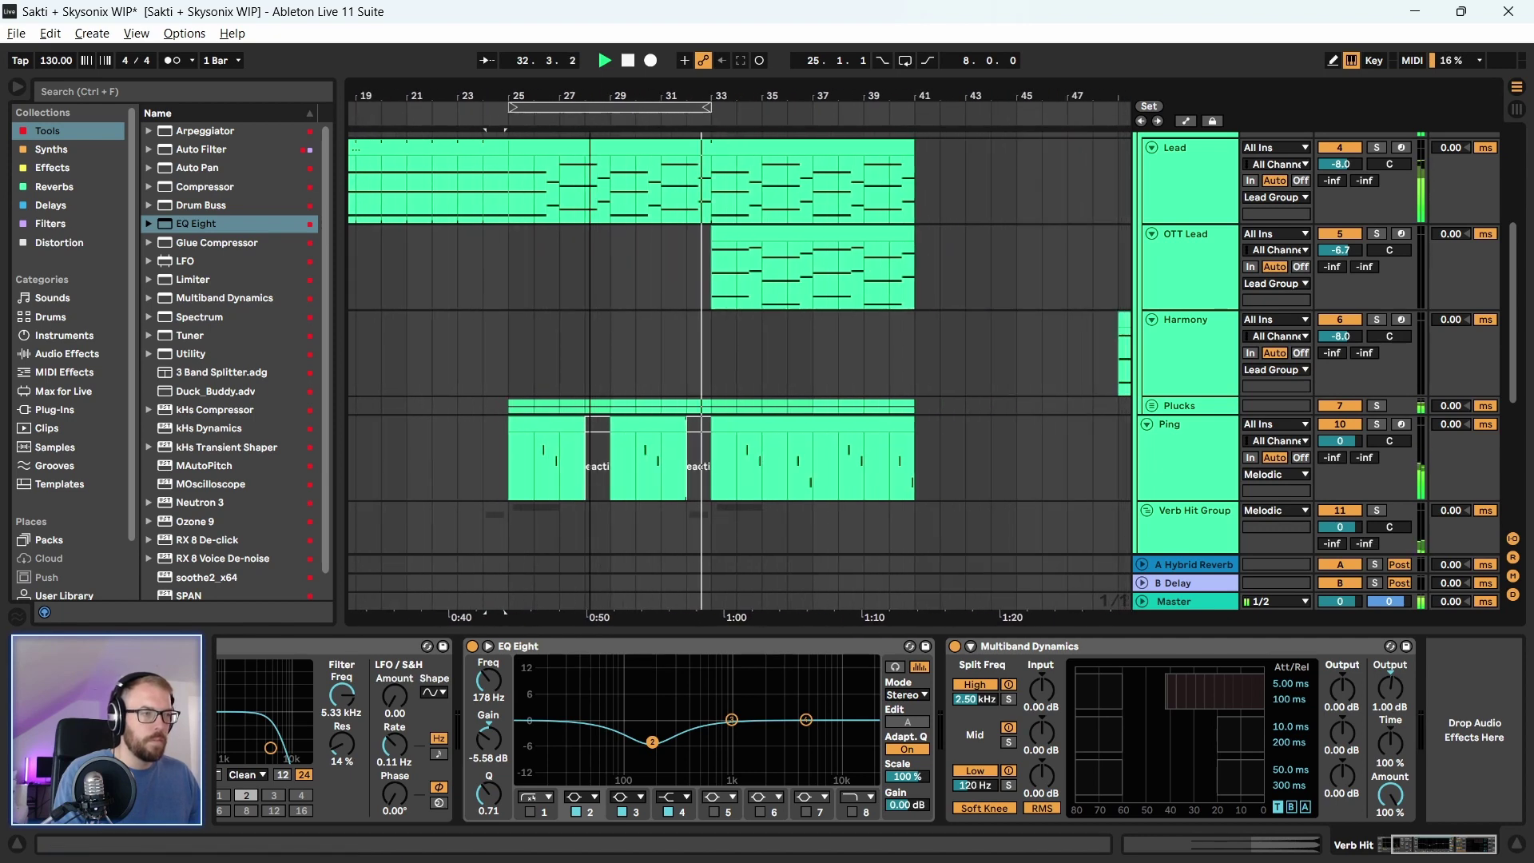
scroll(548, 305, down, 8)
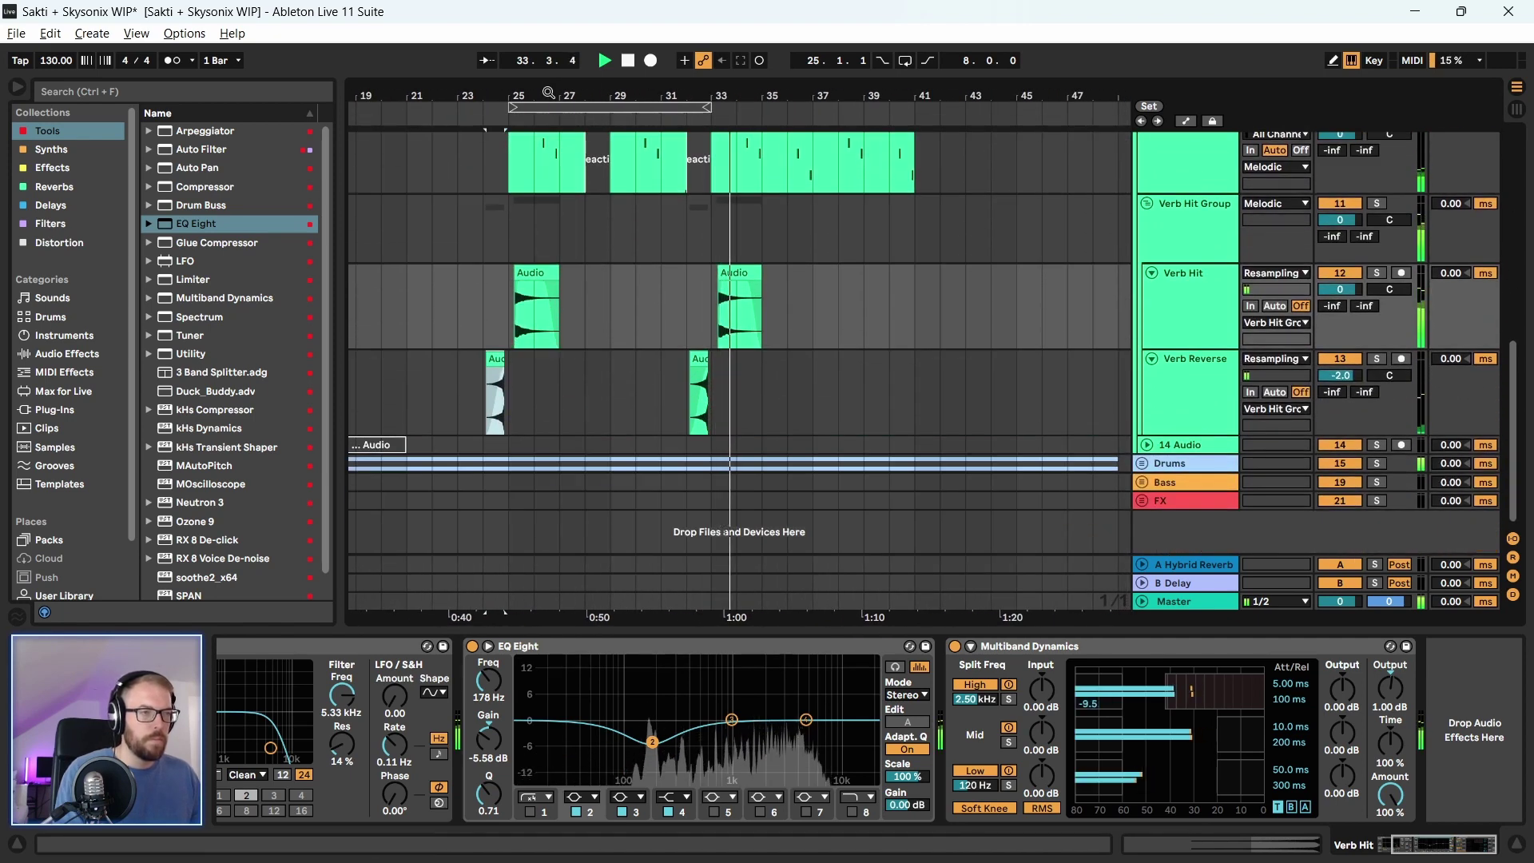
drag(548, 93, 662, 79)
scroll(705, 400, up, 6)
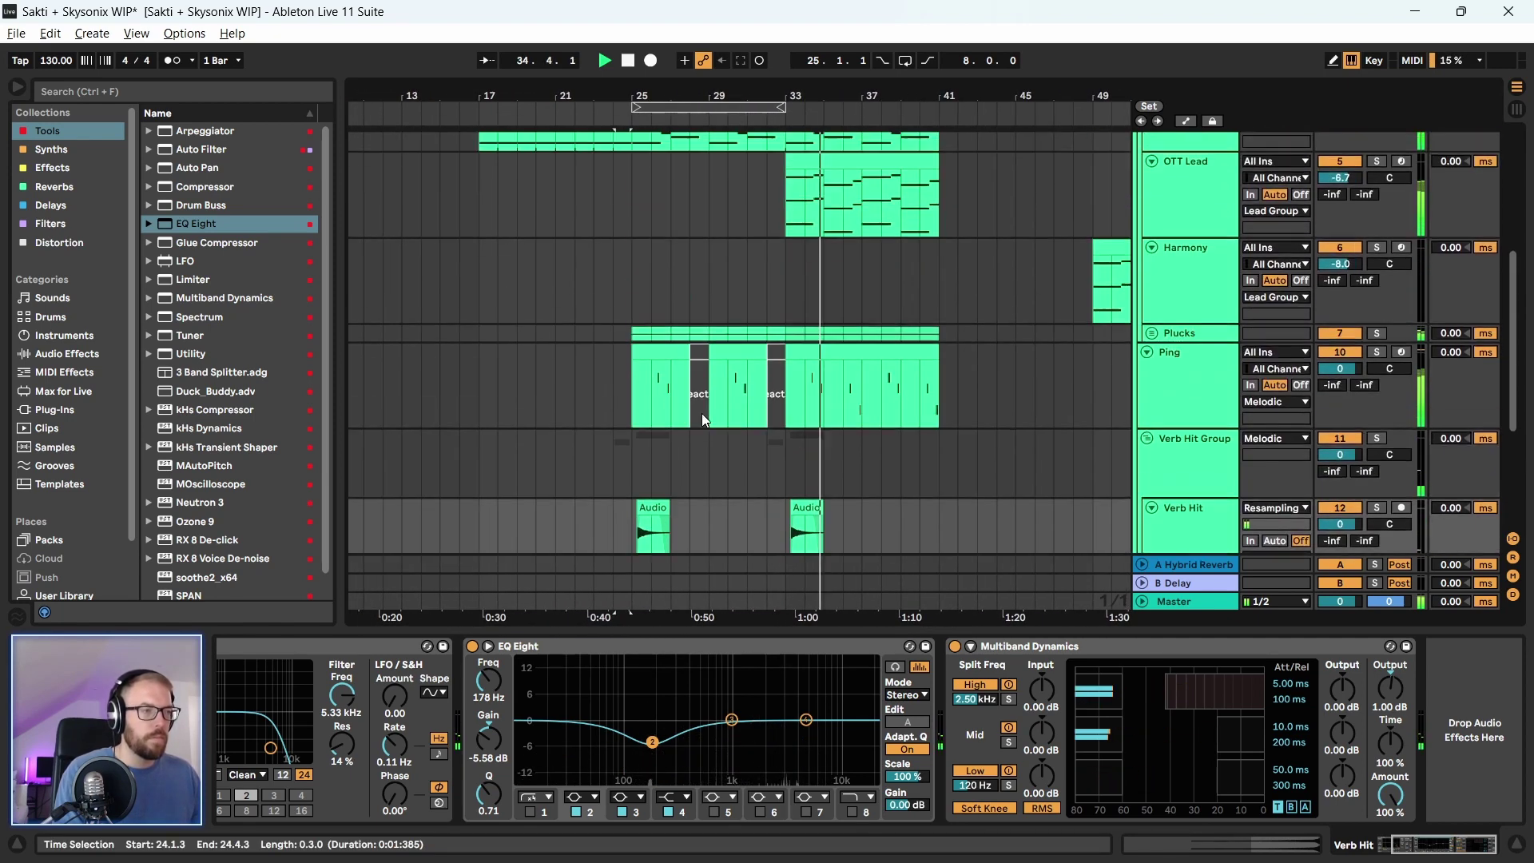
scroll(702, 414, up, 2)
Move the eight-bar OTT Lead clip to bar 49 so it lines up with the Harmony clip
click(875, 239)
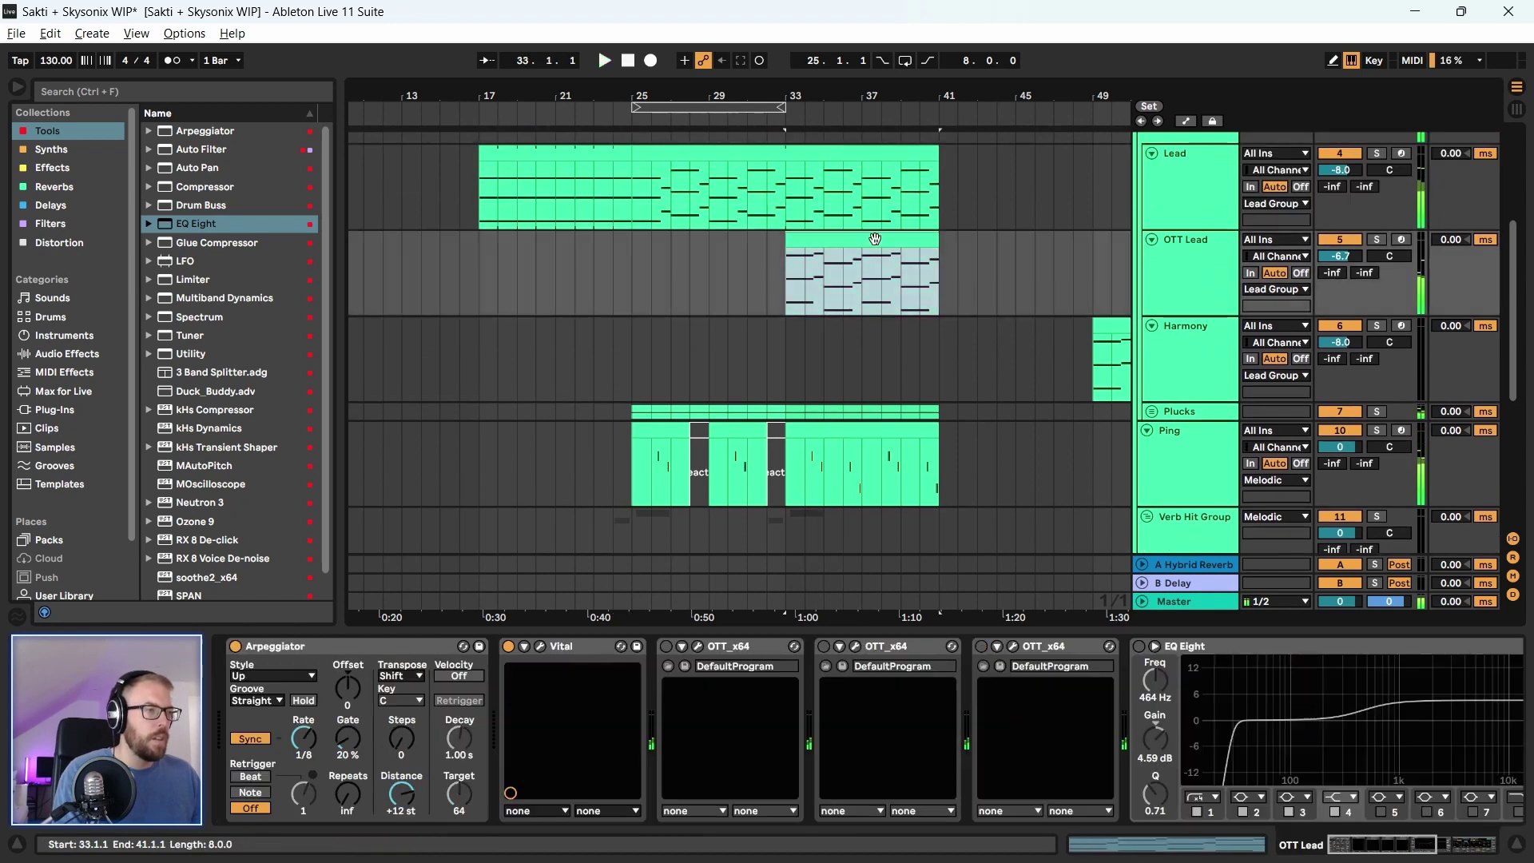
drag(875, 99, 811, 88)
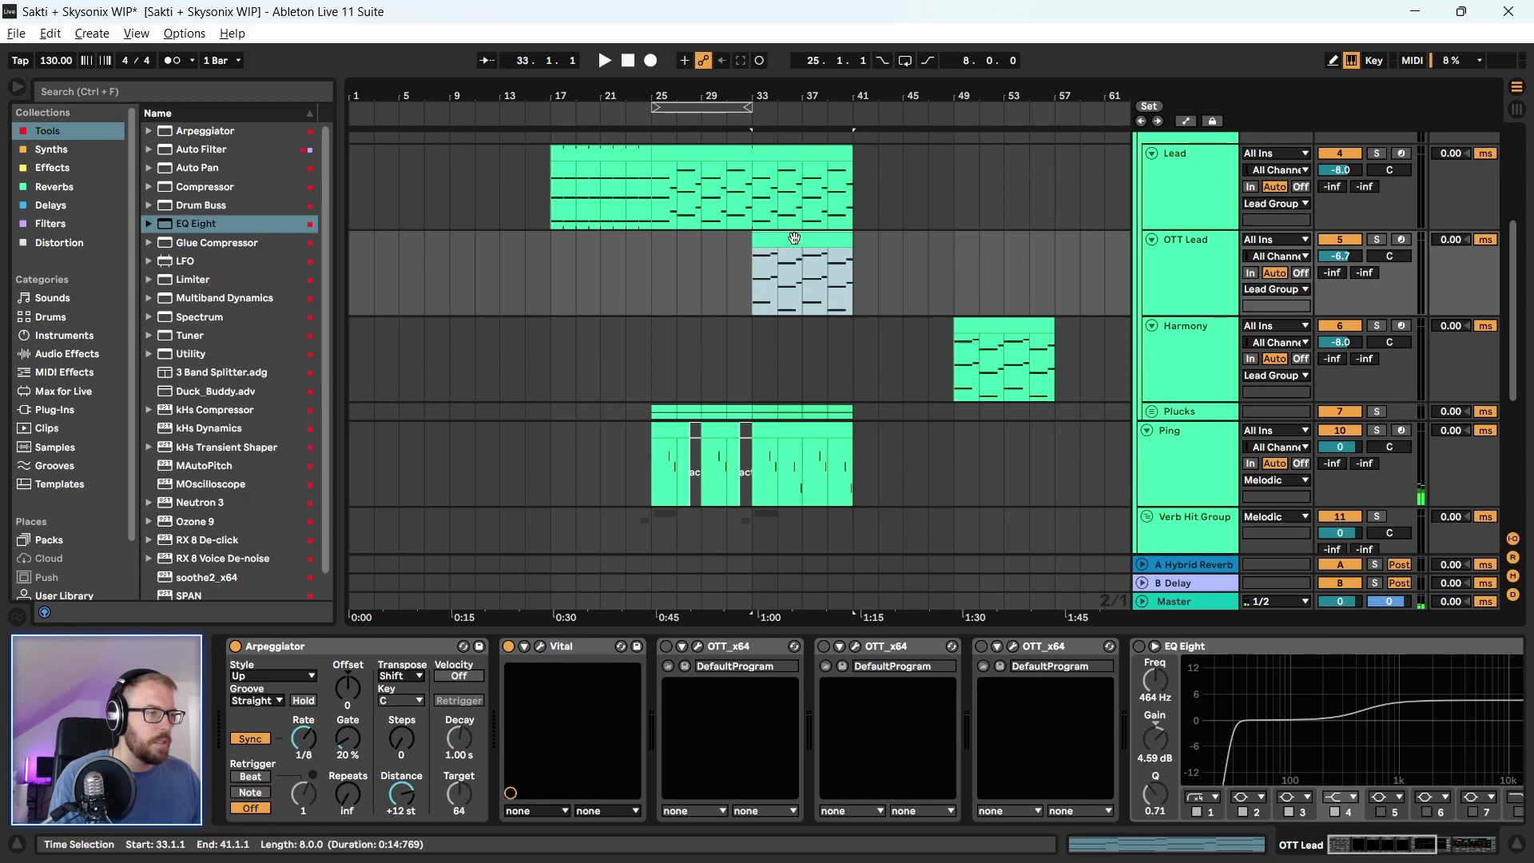
drag(795, 238, 999, 248)
click(913, 300)
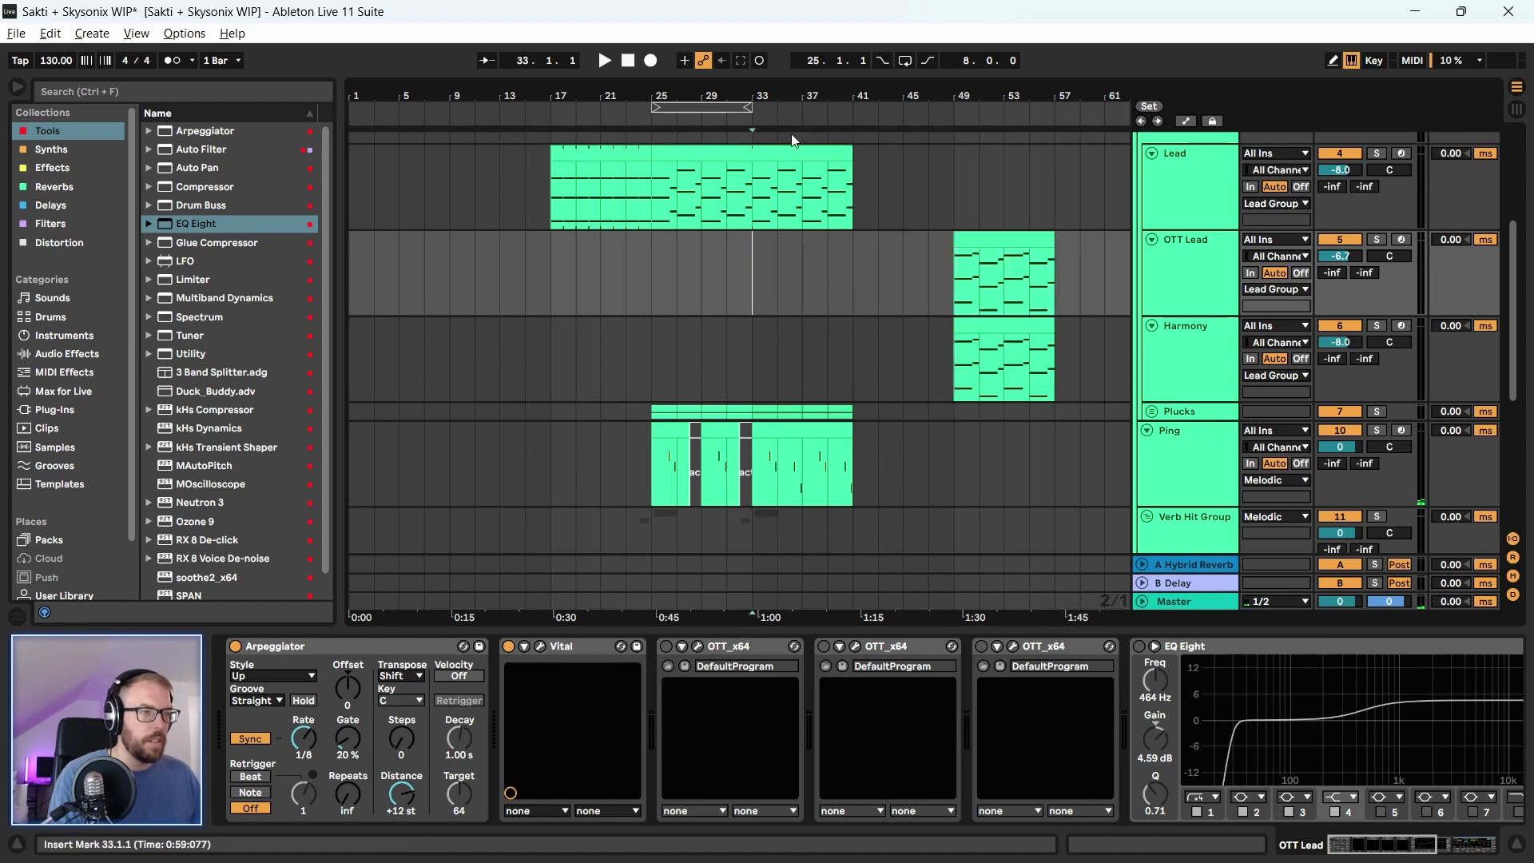
Audition from bar 33 and deactivate the Ping clip's two bars from bar 35 to bar 37
drag(792, 112, 719, 152)
click(615, 336)
key(space)
scroll(684, 345, down, 2)
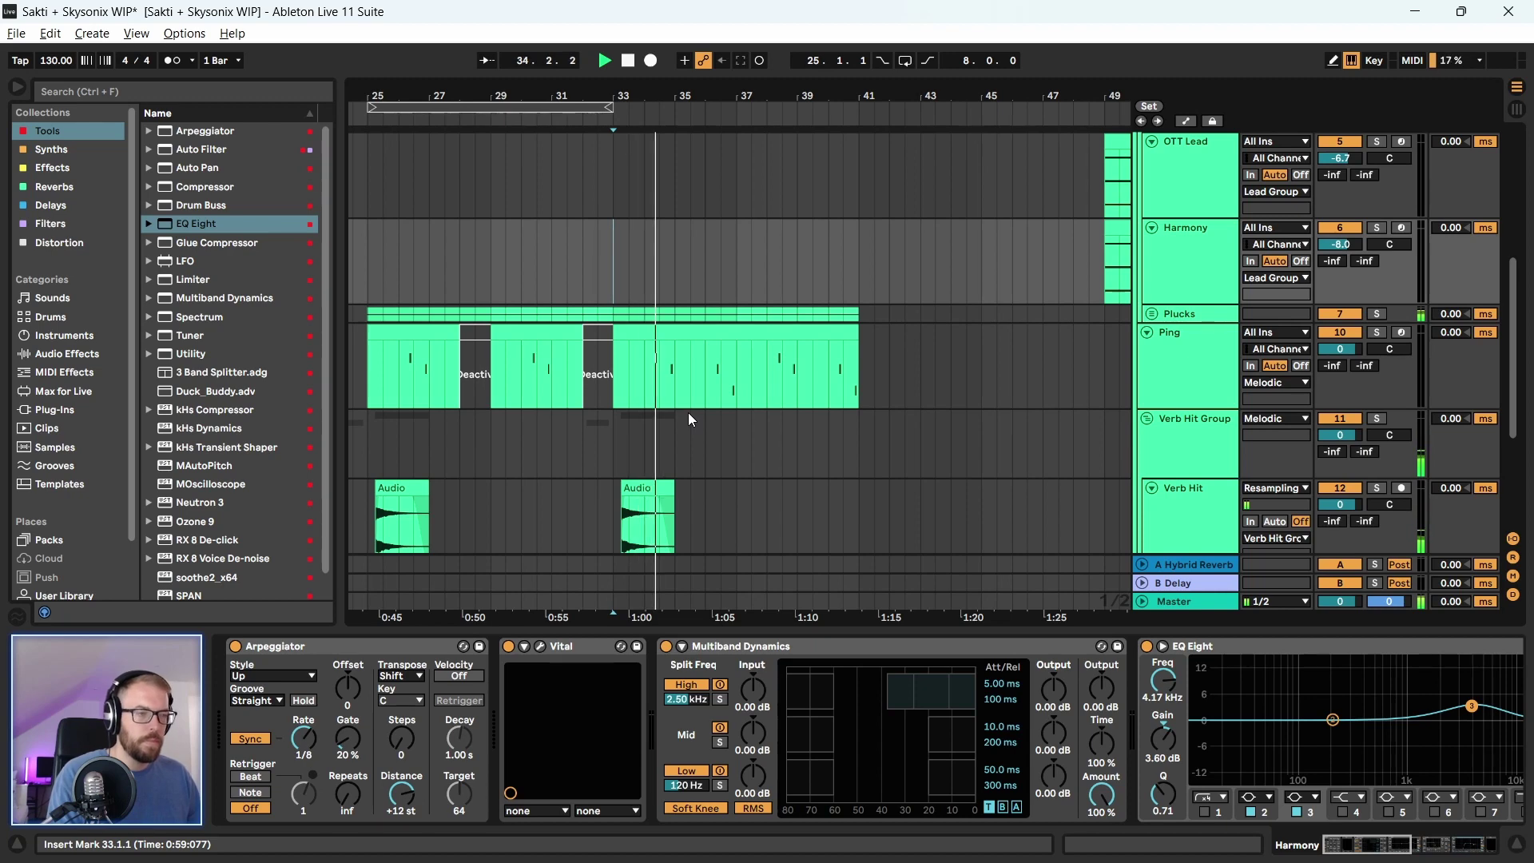
drag(688, 381, 746, 406)
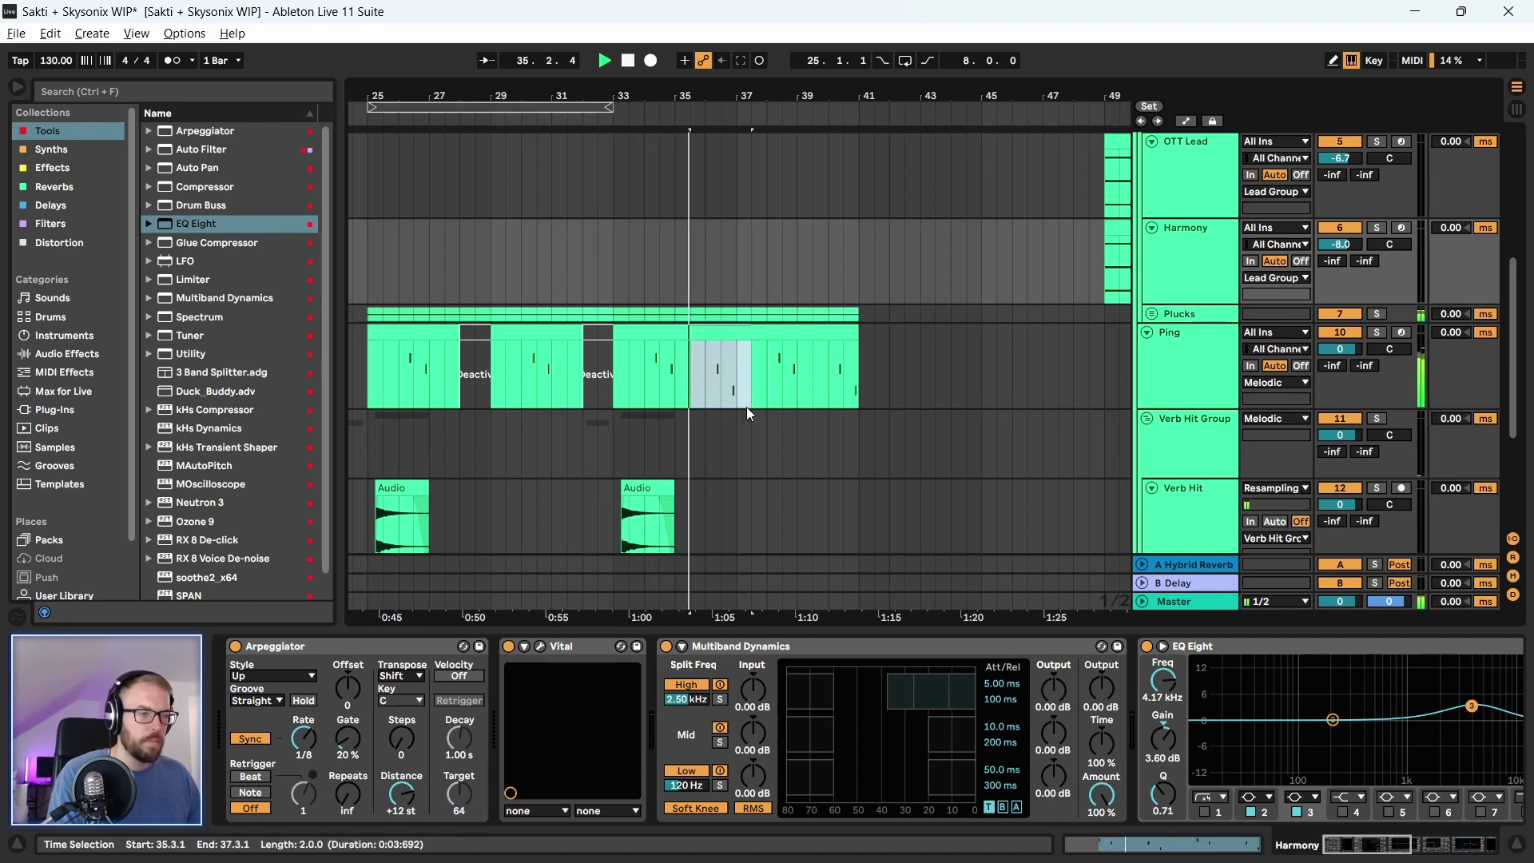
click(736, 414)
scroll(658, 443, down, 1)
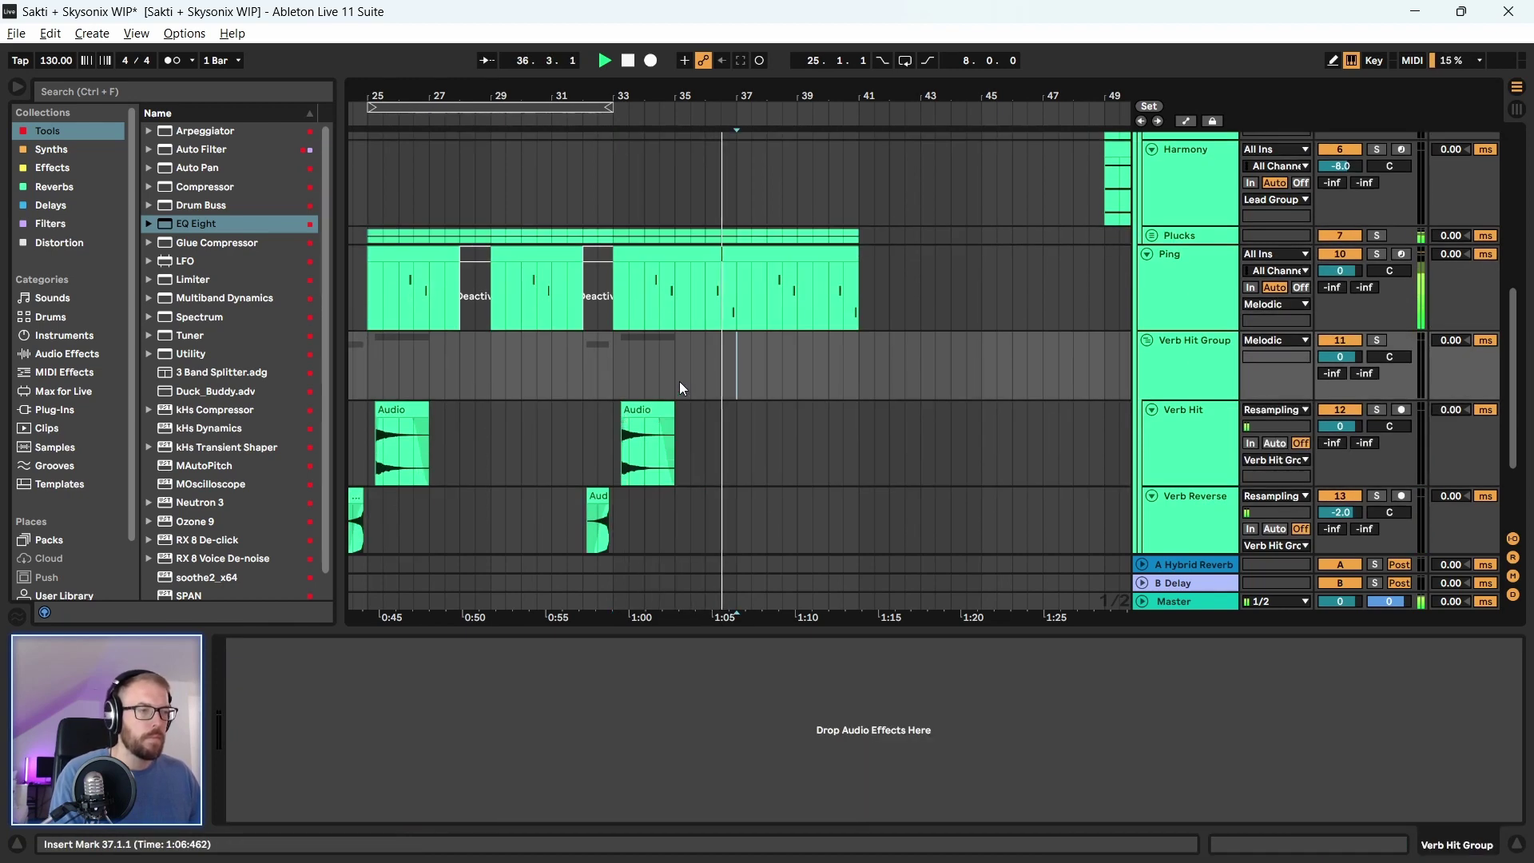
drag(678, 310, 740, 318)
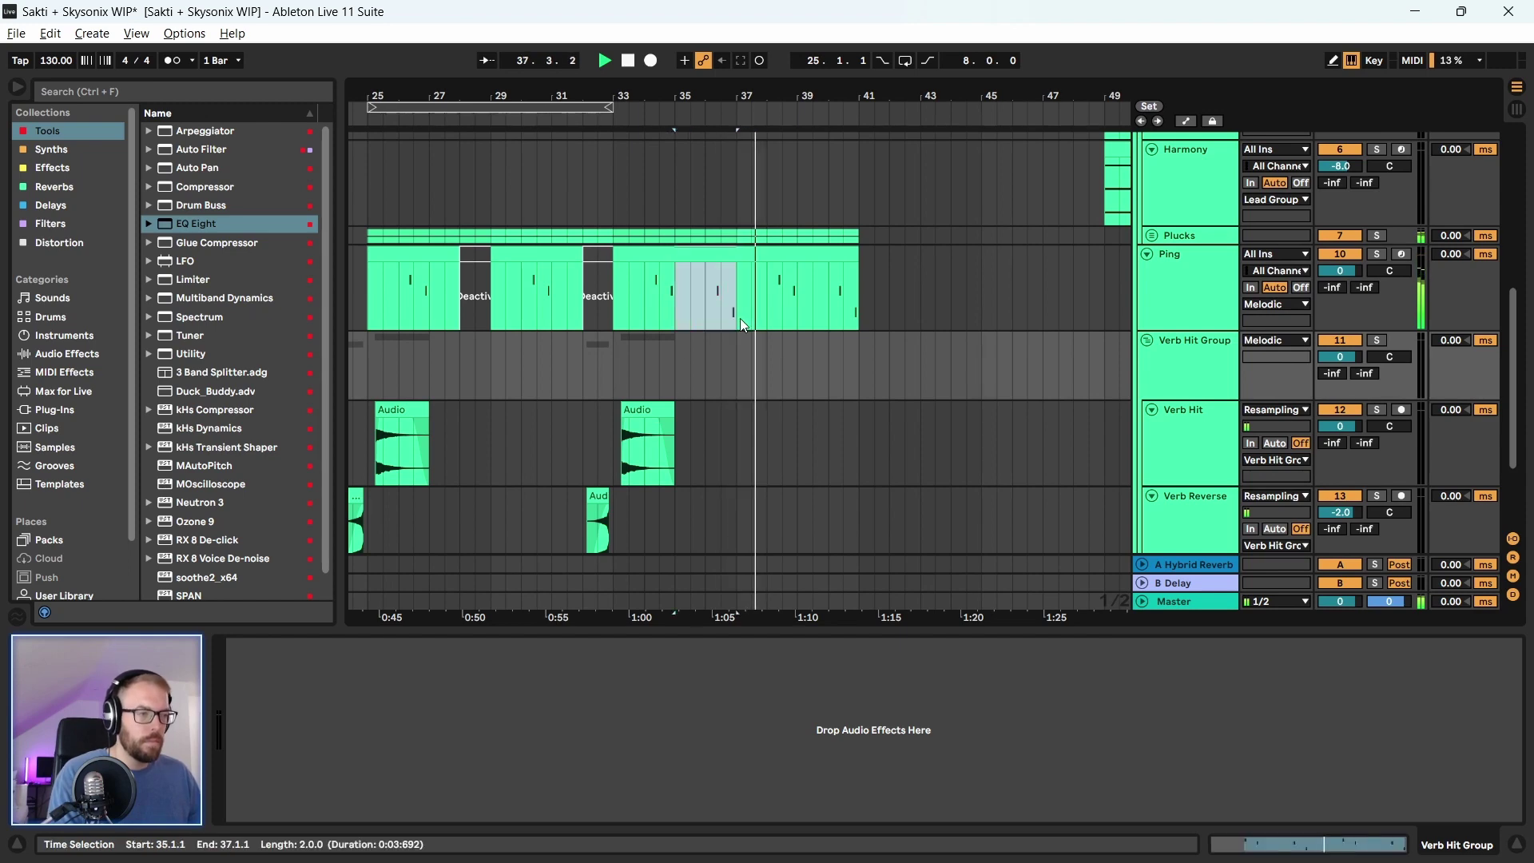
key(minus)
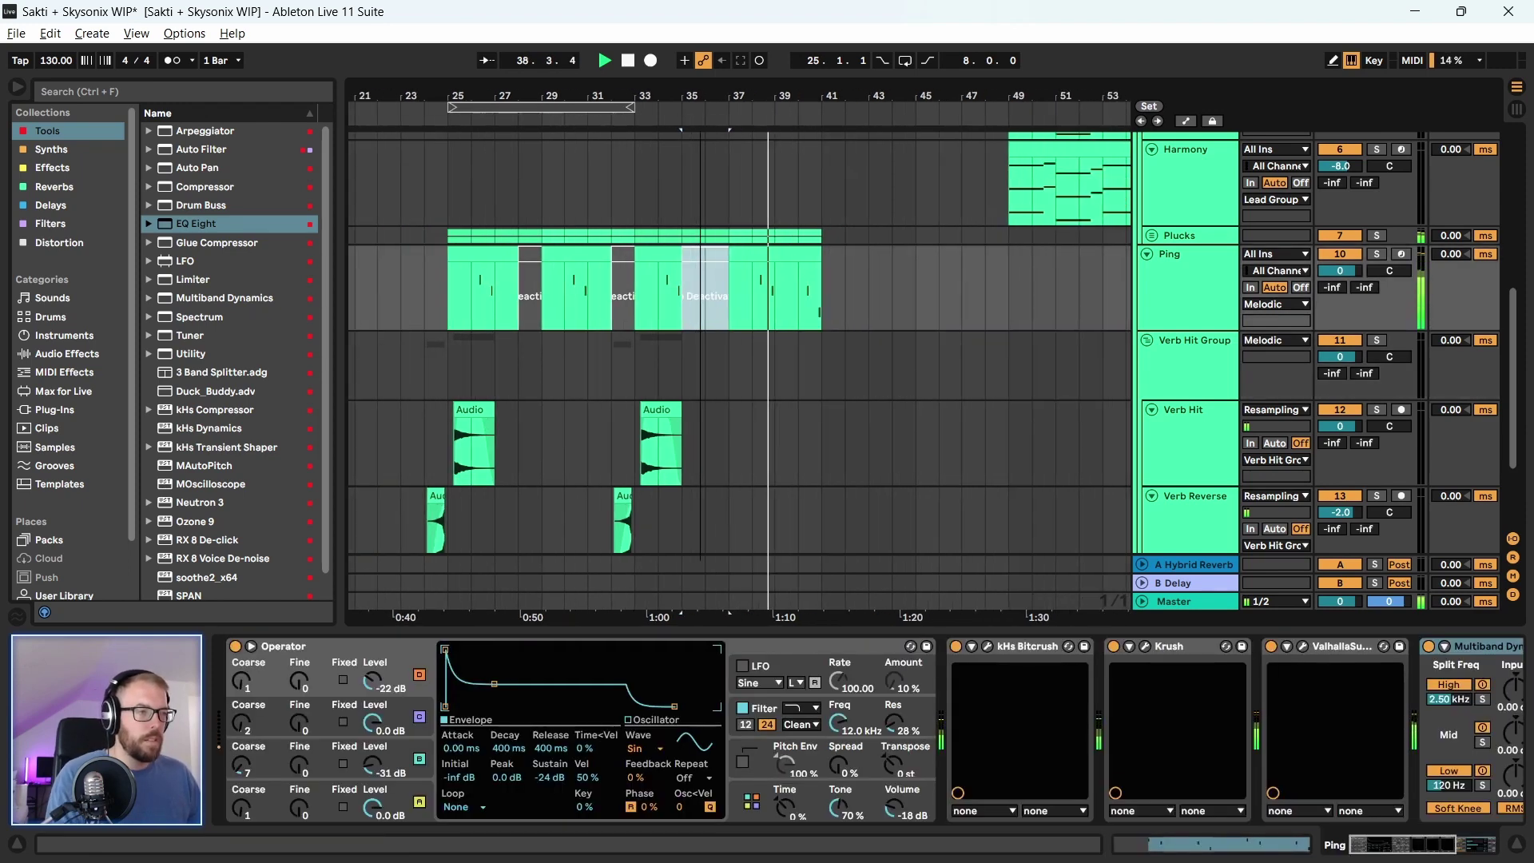
key(minus)
scroll(1185, 219, up, 4)
key(space)
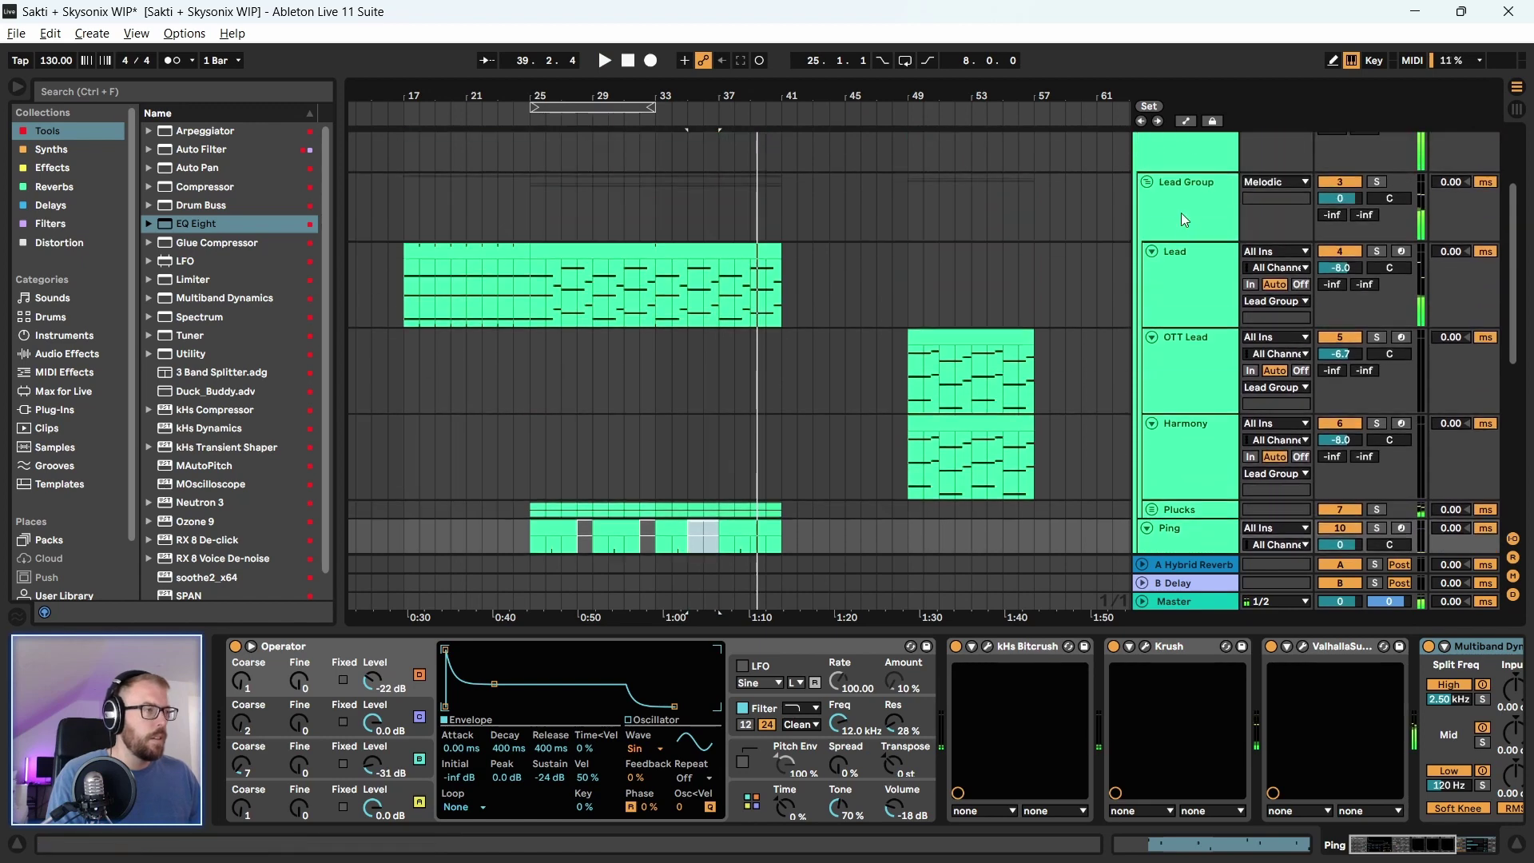
Fold away the Lead and Melodic groups and listen to the arrangement from bar 41
click(1147, 182)
click(1145, 195)
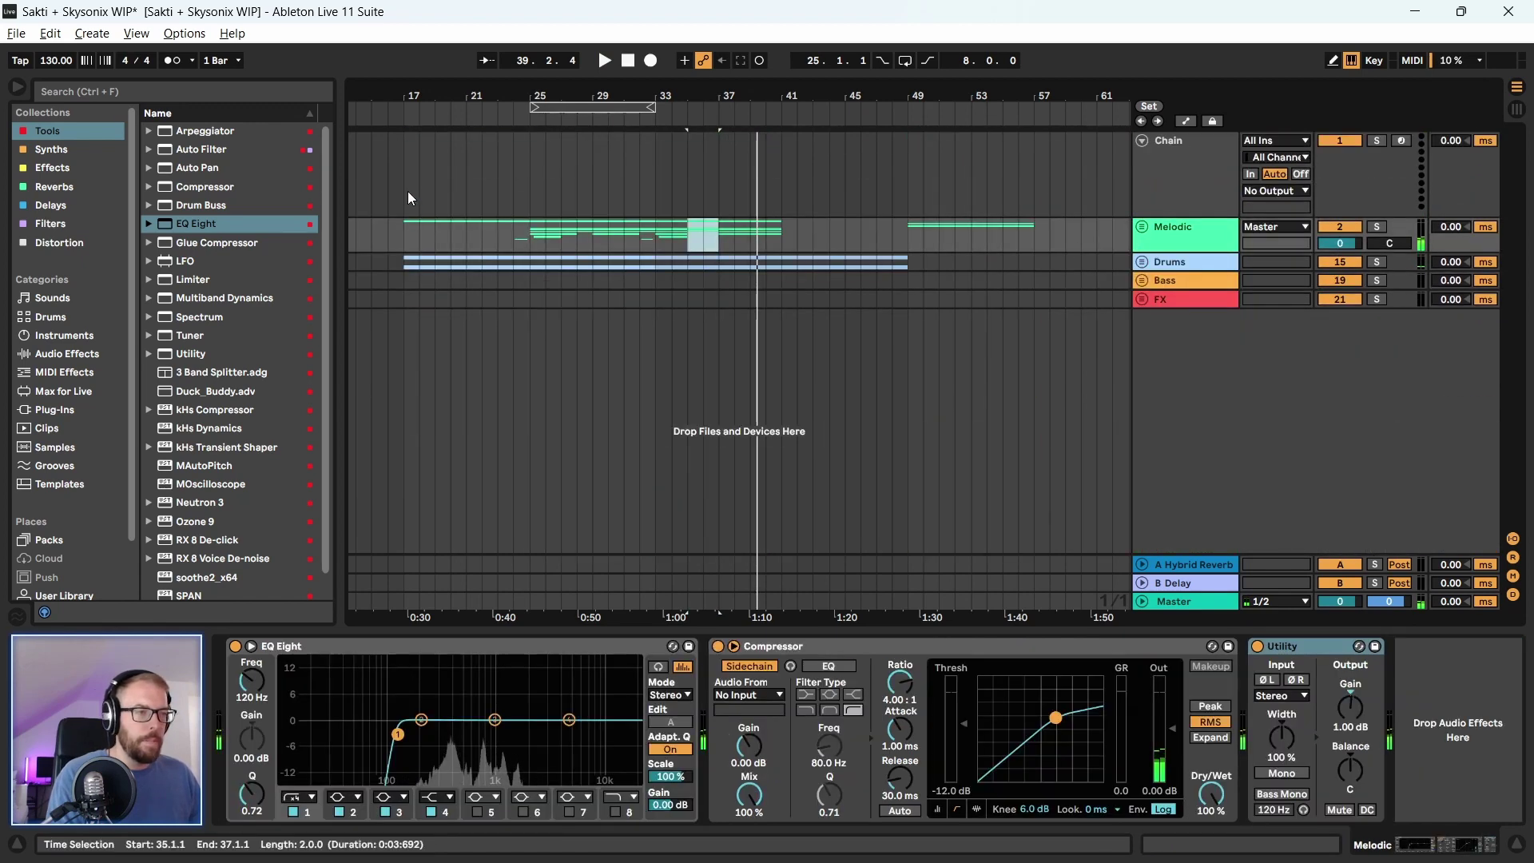
drag(408, 198, 776, 300)
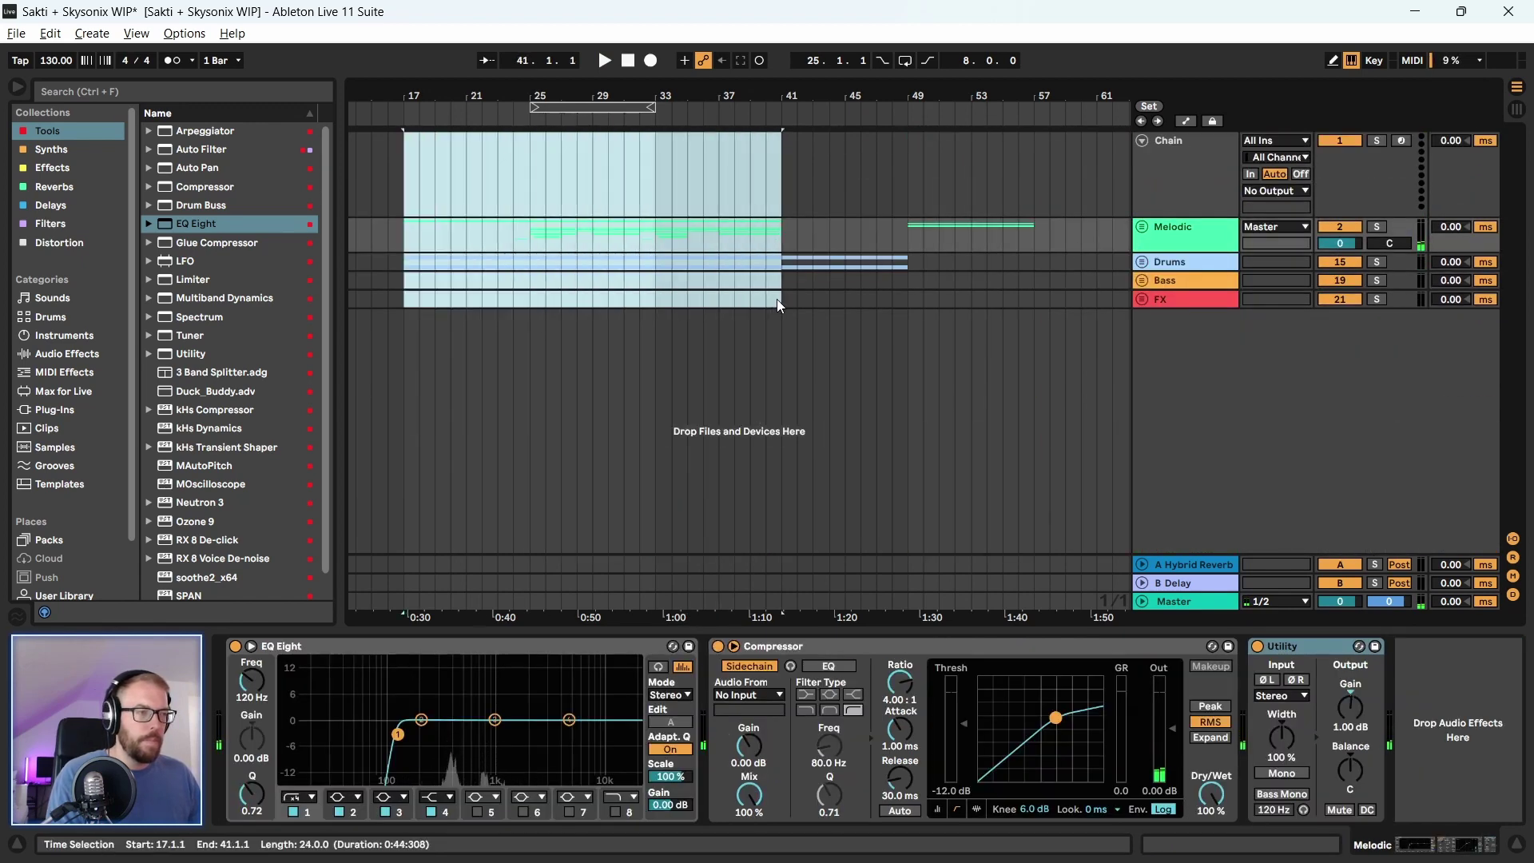
click(786, 229)
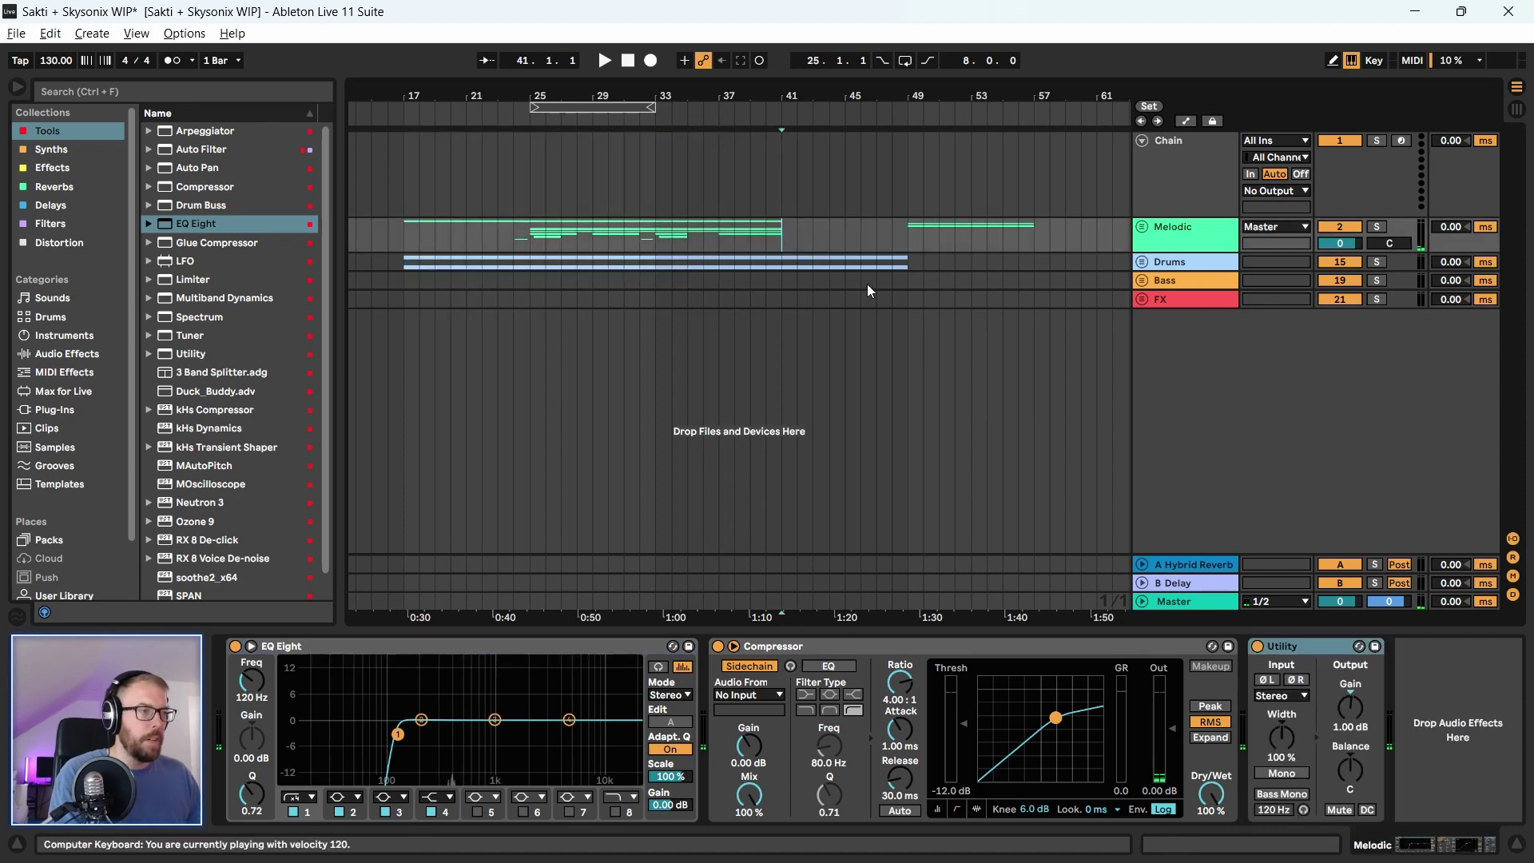
key(space)
Unfold the Drums group and delete the Drum Rack part from bar 41 onwards
click(1142, 262)
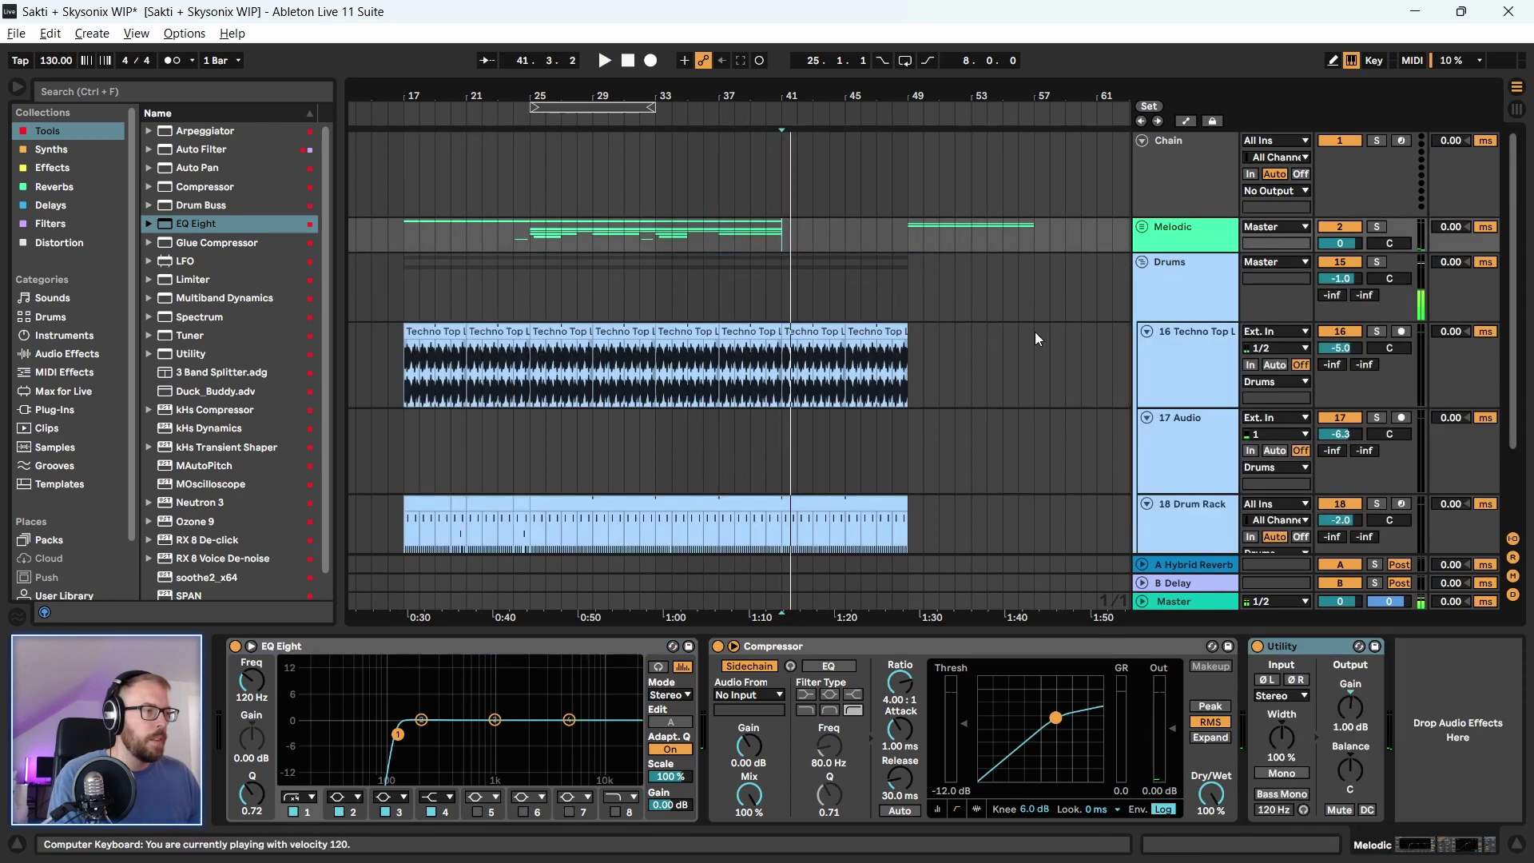
scroll(960, 344, down, 3)
scroll(860, 356, up, 2)
scroll(860, 362, down, 1)
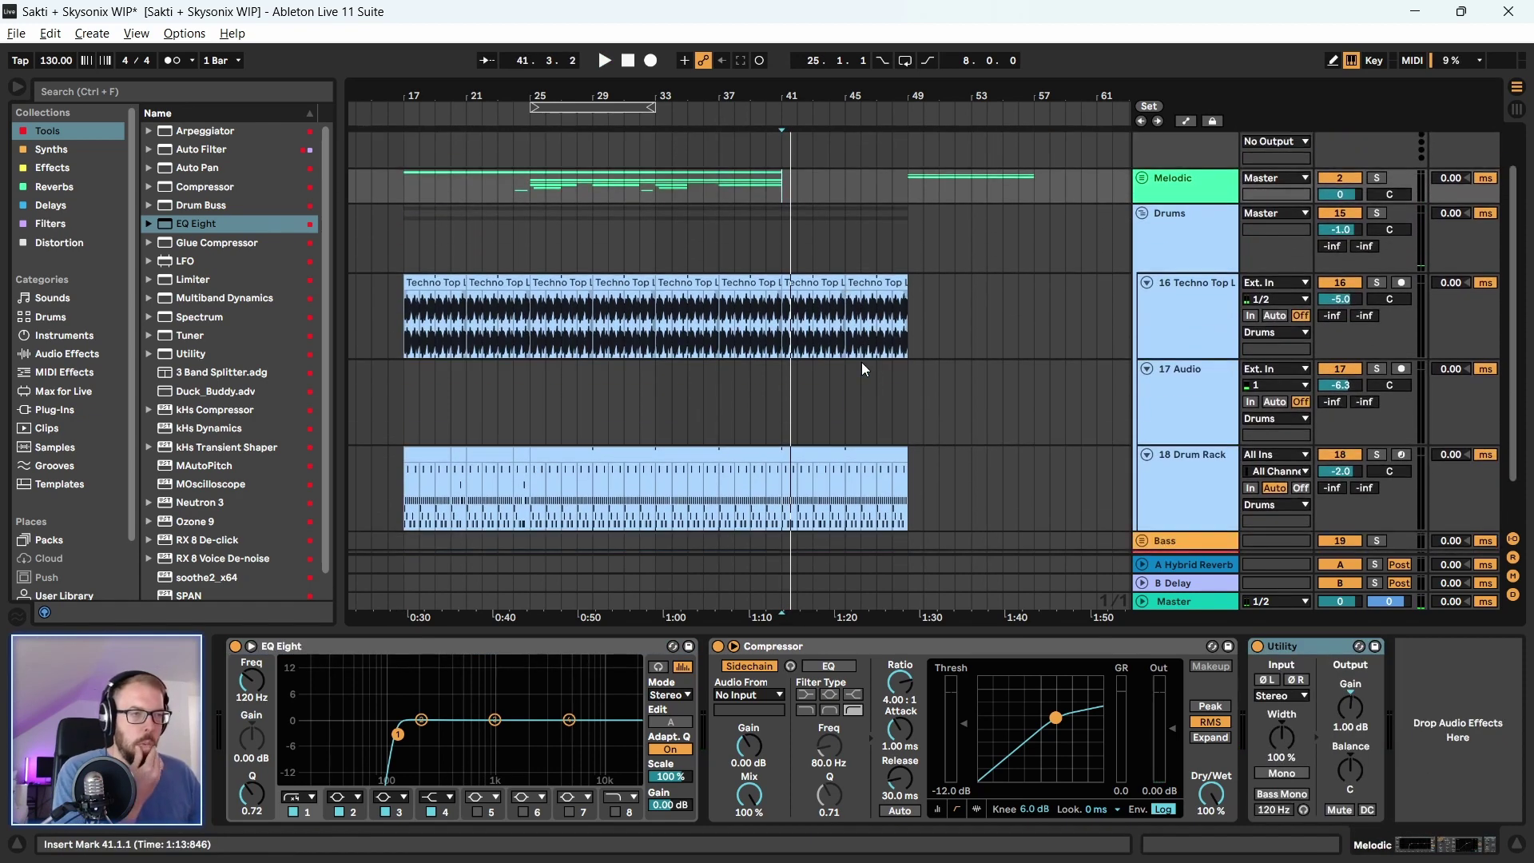
drag(911, 372, 784, 497)
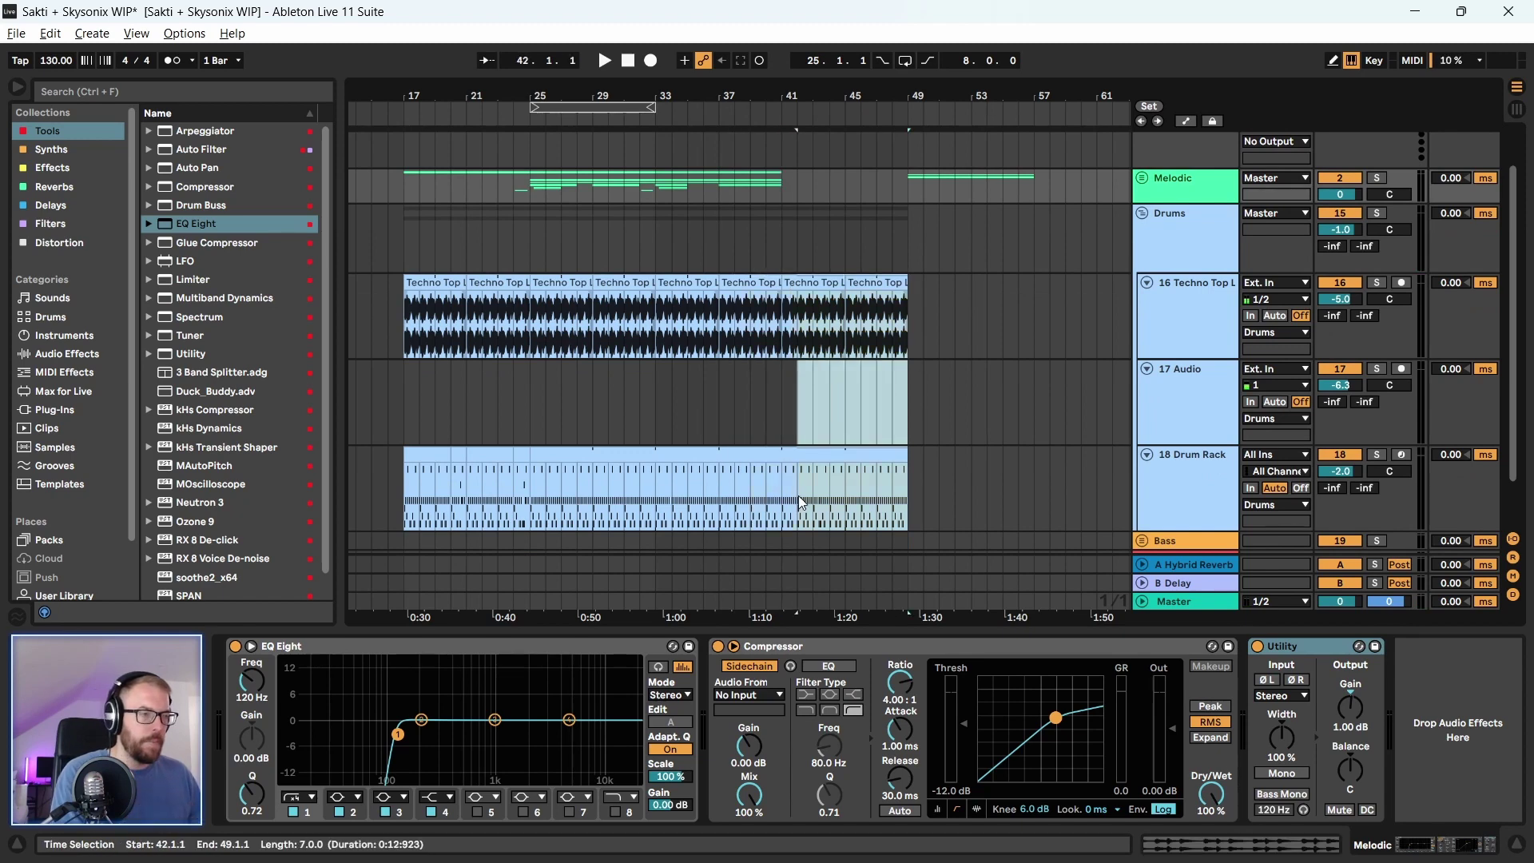
click(1072, 459)
scroll(1015, 436, down, 3)
drag(962, 414, 767, 458)
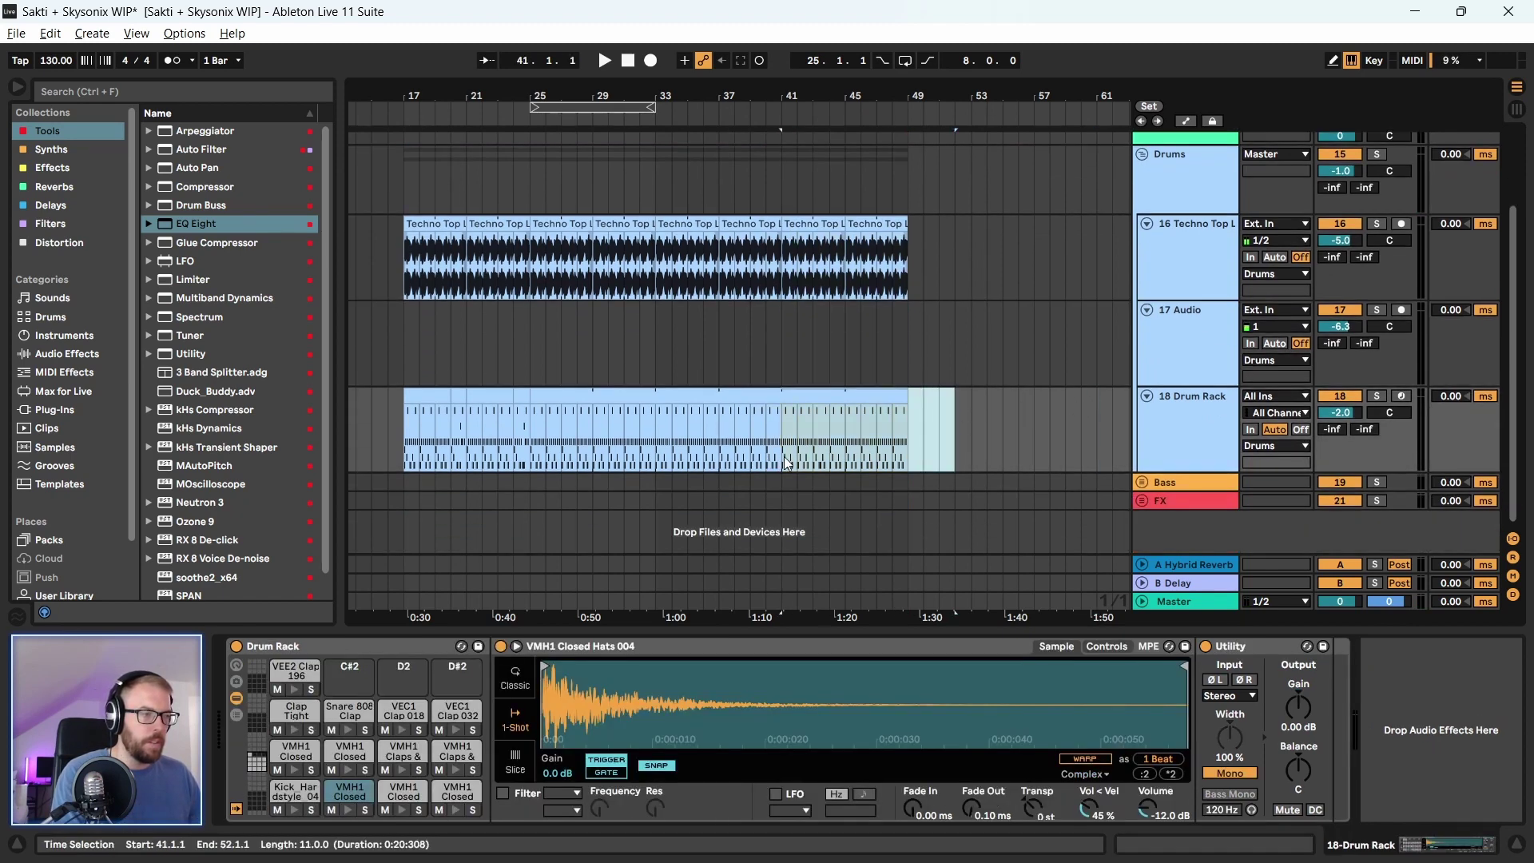
key(Delete)
Unfold the Melodic group and duplicate bars 33 to 41 of the Lead through Ping tracks to bar 41
scroll(786, 457, up, 5)
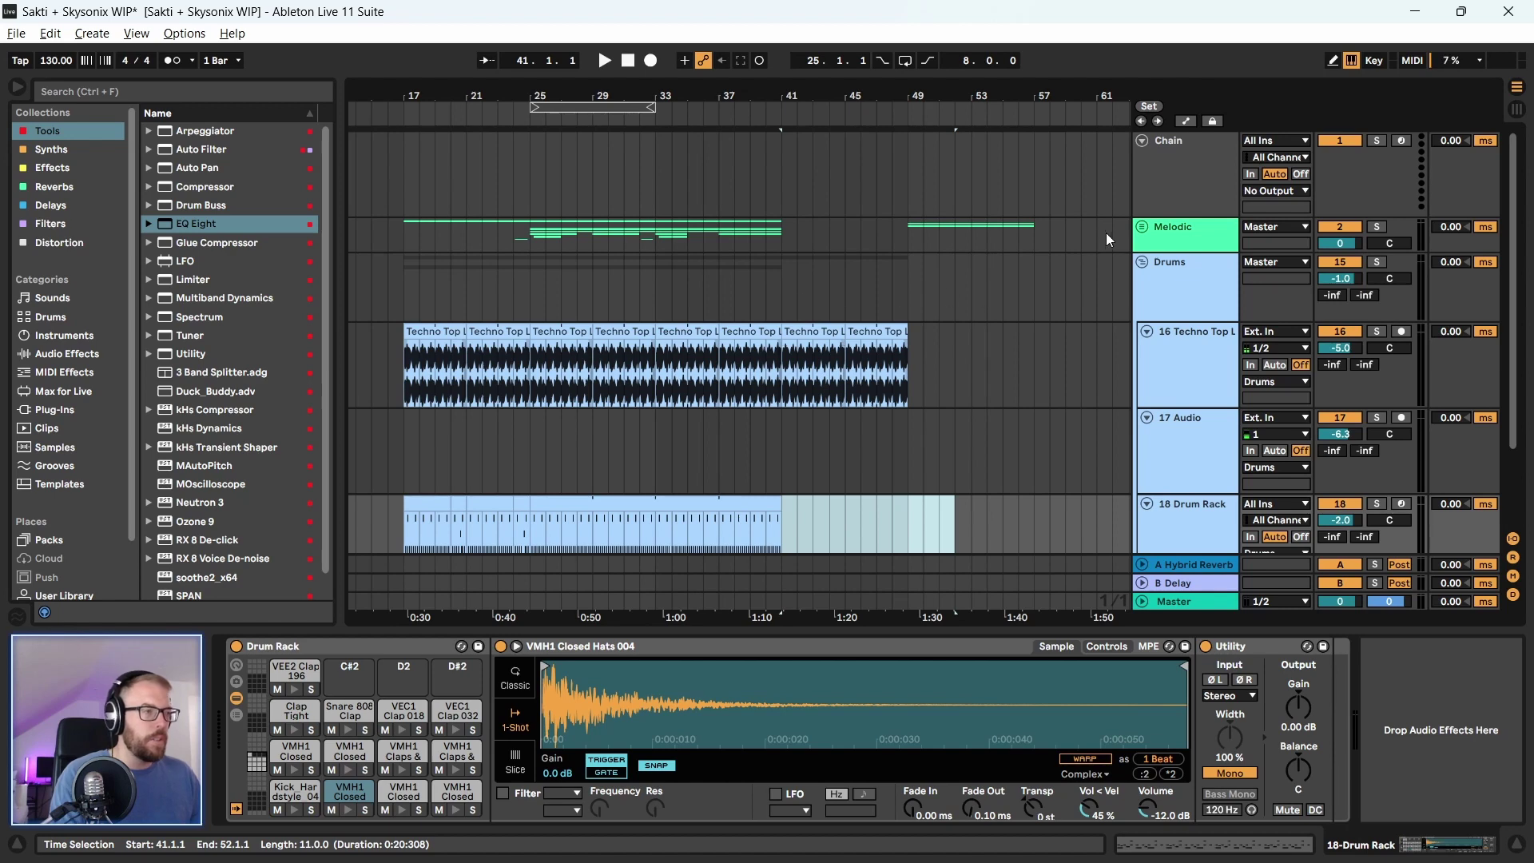
click(1142, 226)
scroll(795, 347, down, 10)
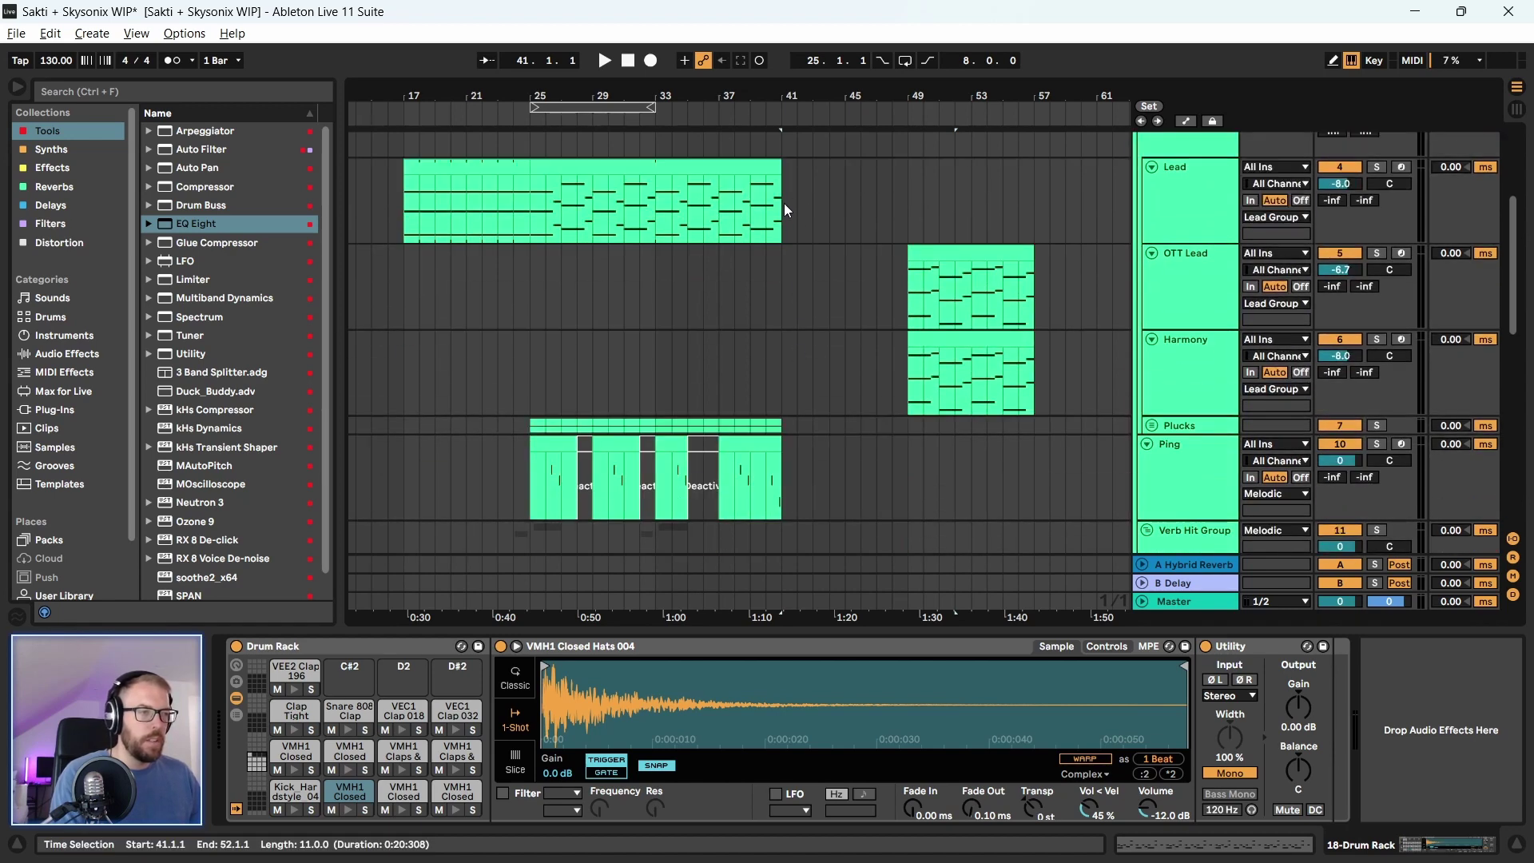
drag(784, 203, 660, 499)
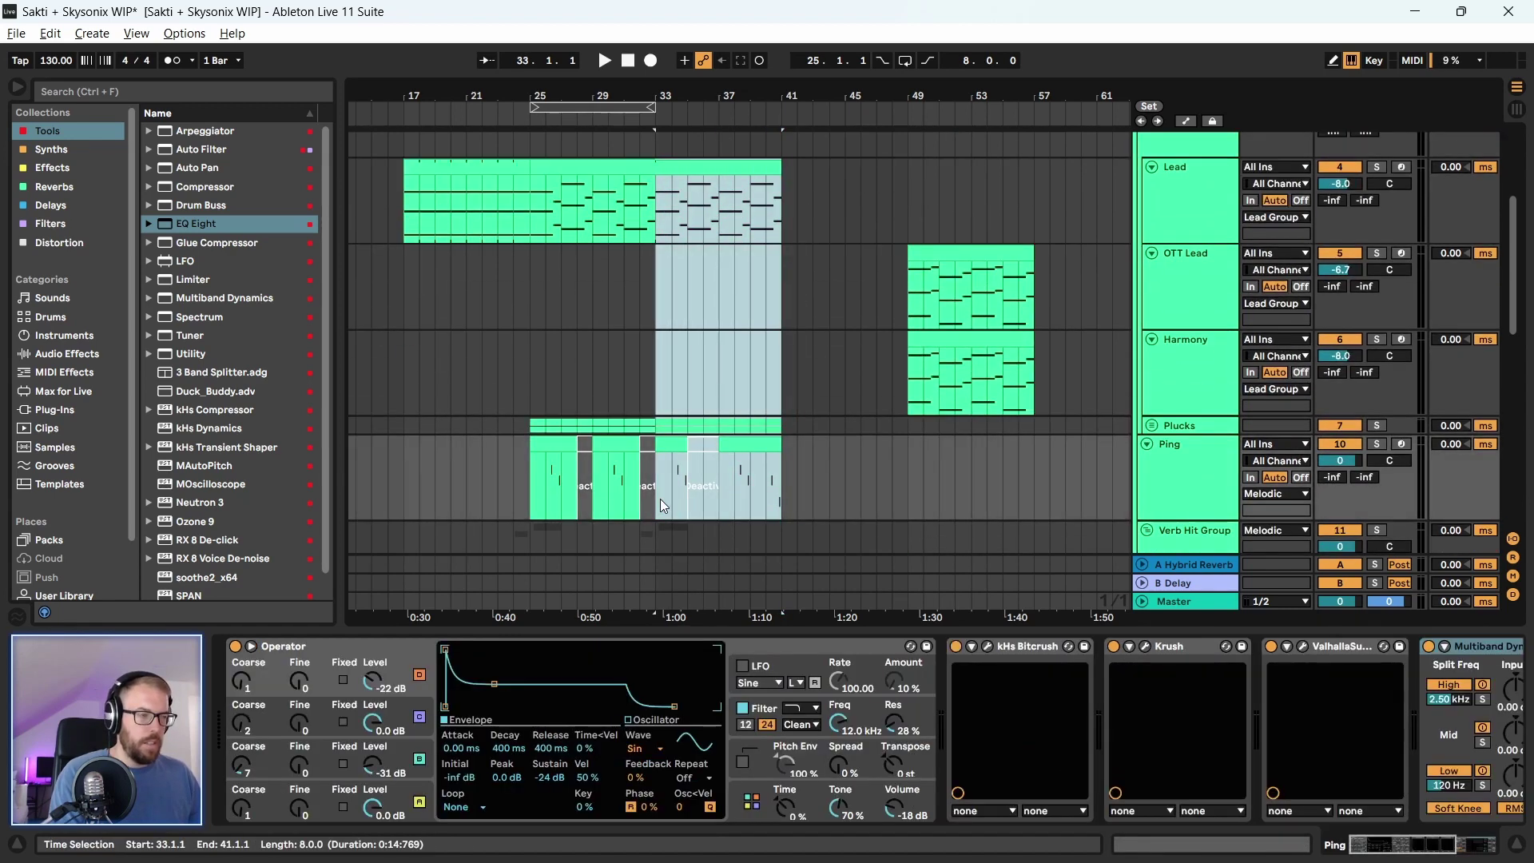
key(ctrl+d)
Audition the extended section from bar 41, checking the Ping clips and the remaining drum loop
click(780, 404)
scroll(779, 392, down, 6)
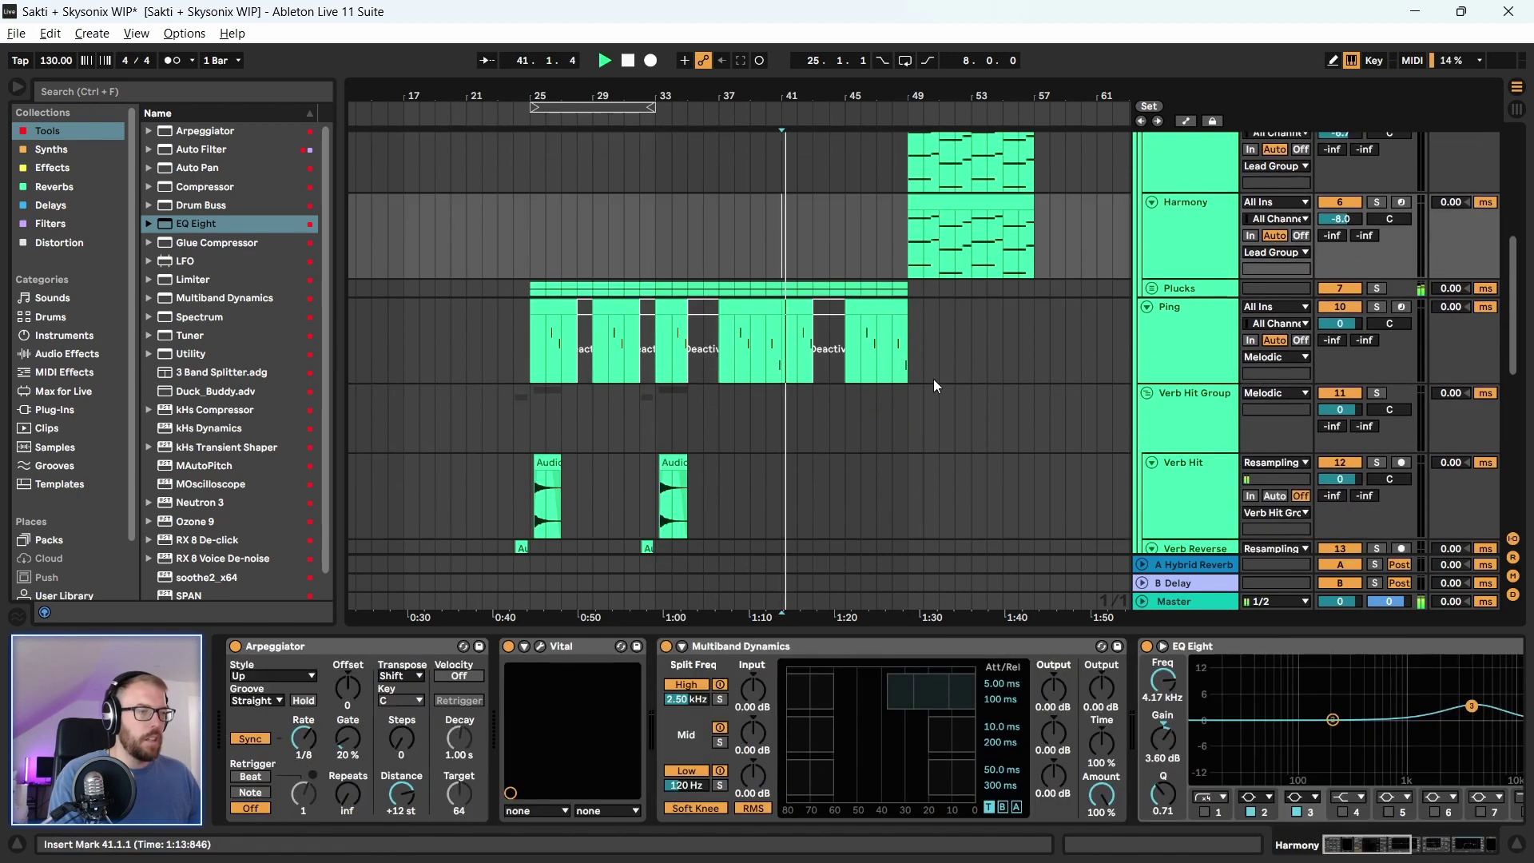
scroll(927, 240, up, 5)
scroll(920, 180, up, 4)
scroll(553, 357, down, 4)
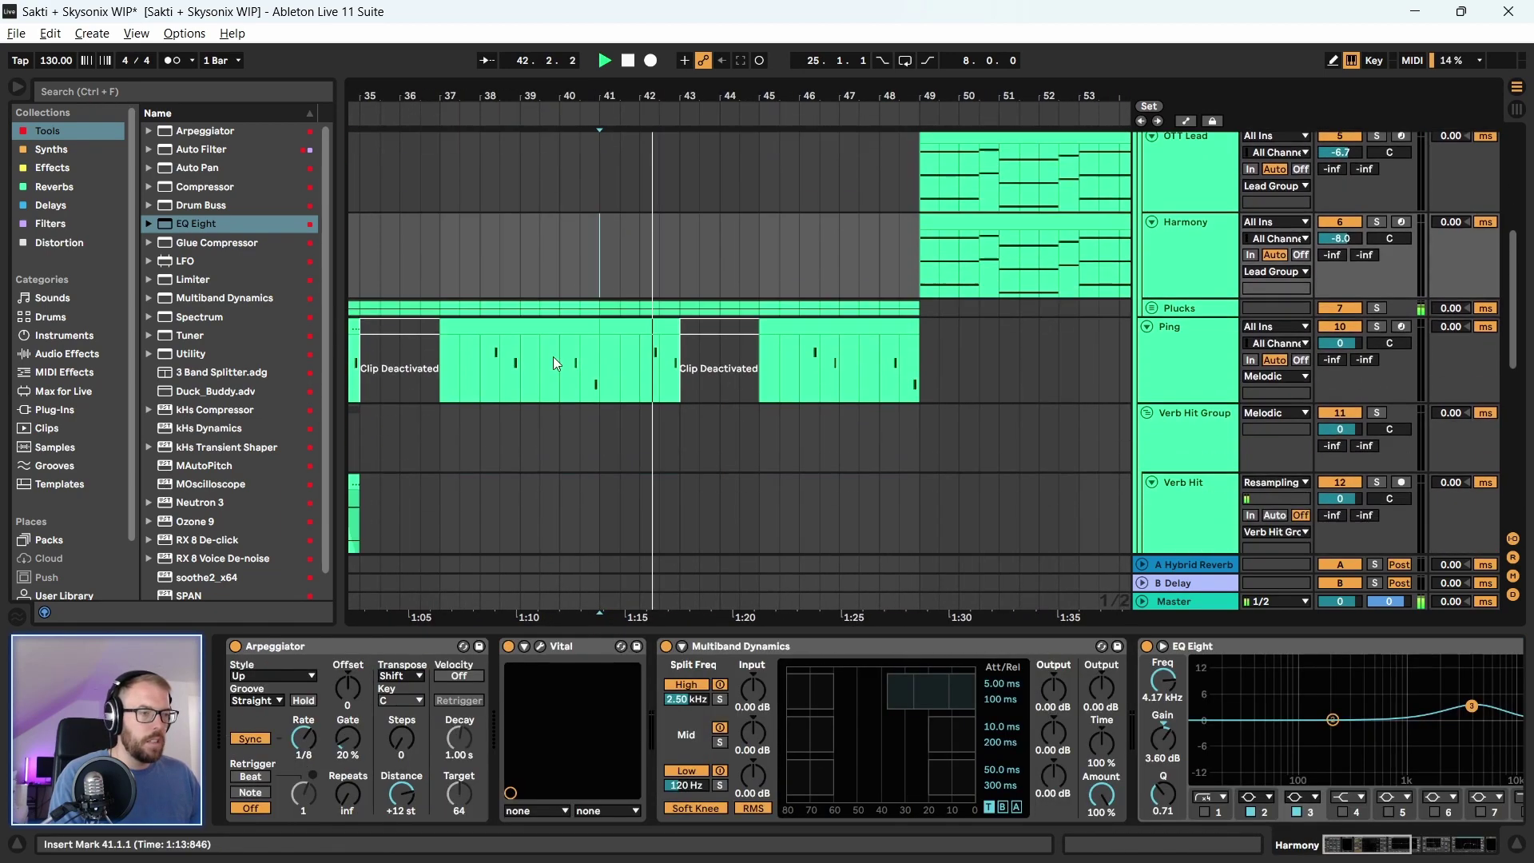
scroll(553, 356, down, 10)
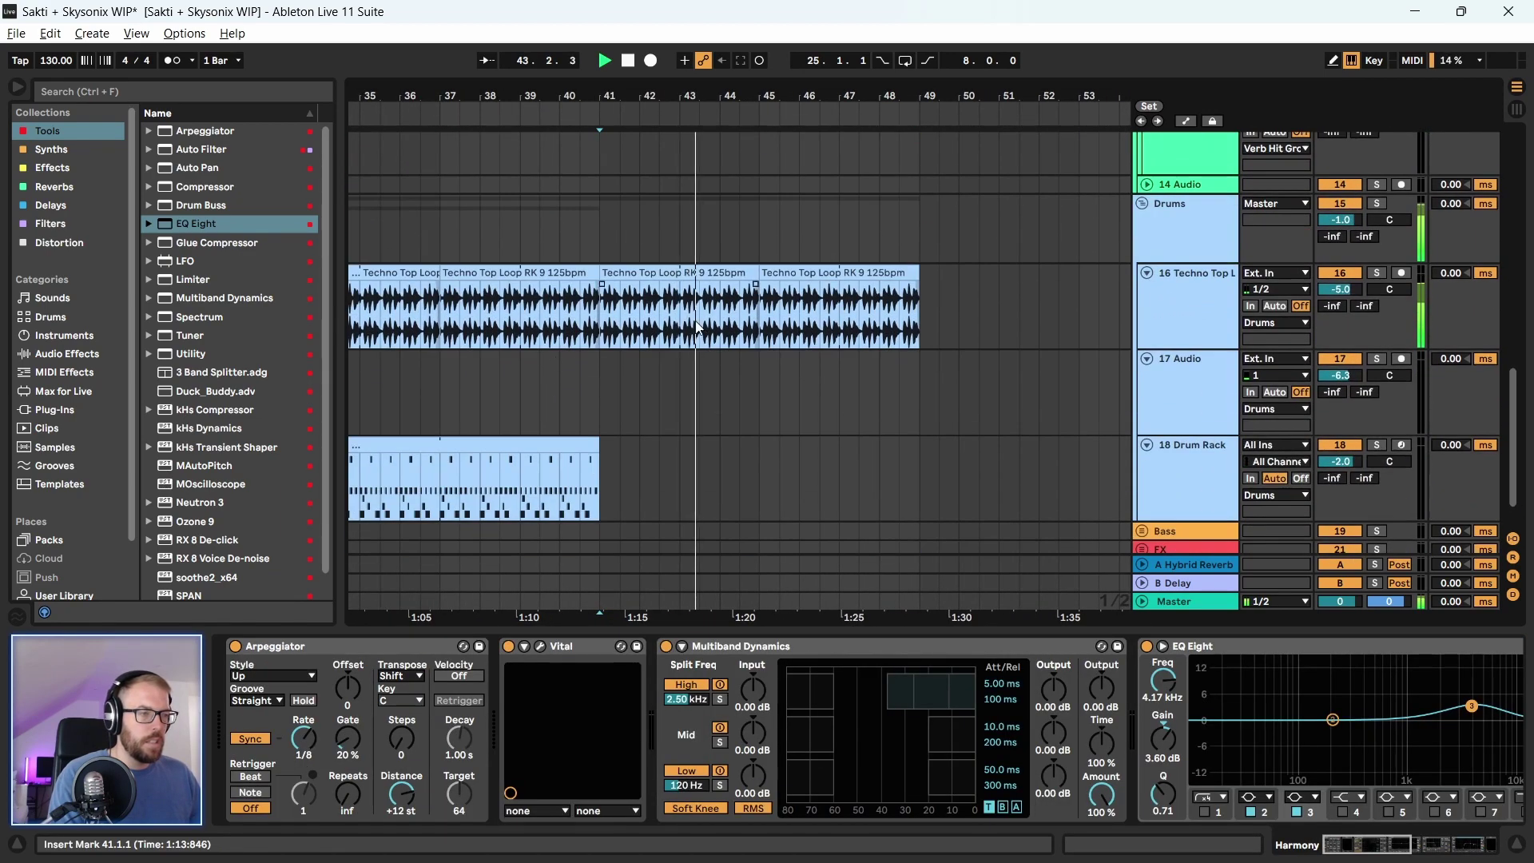
key(space)
Insert a new MIDI track directly below the Techno Top Loop track in the Drums group
click(696, 273)
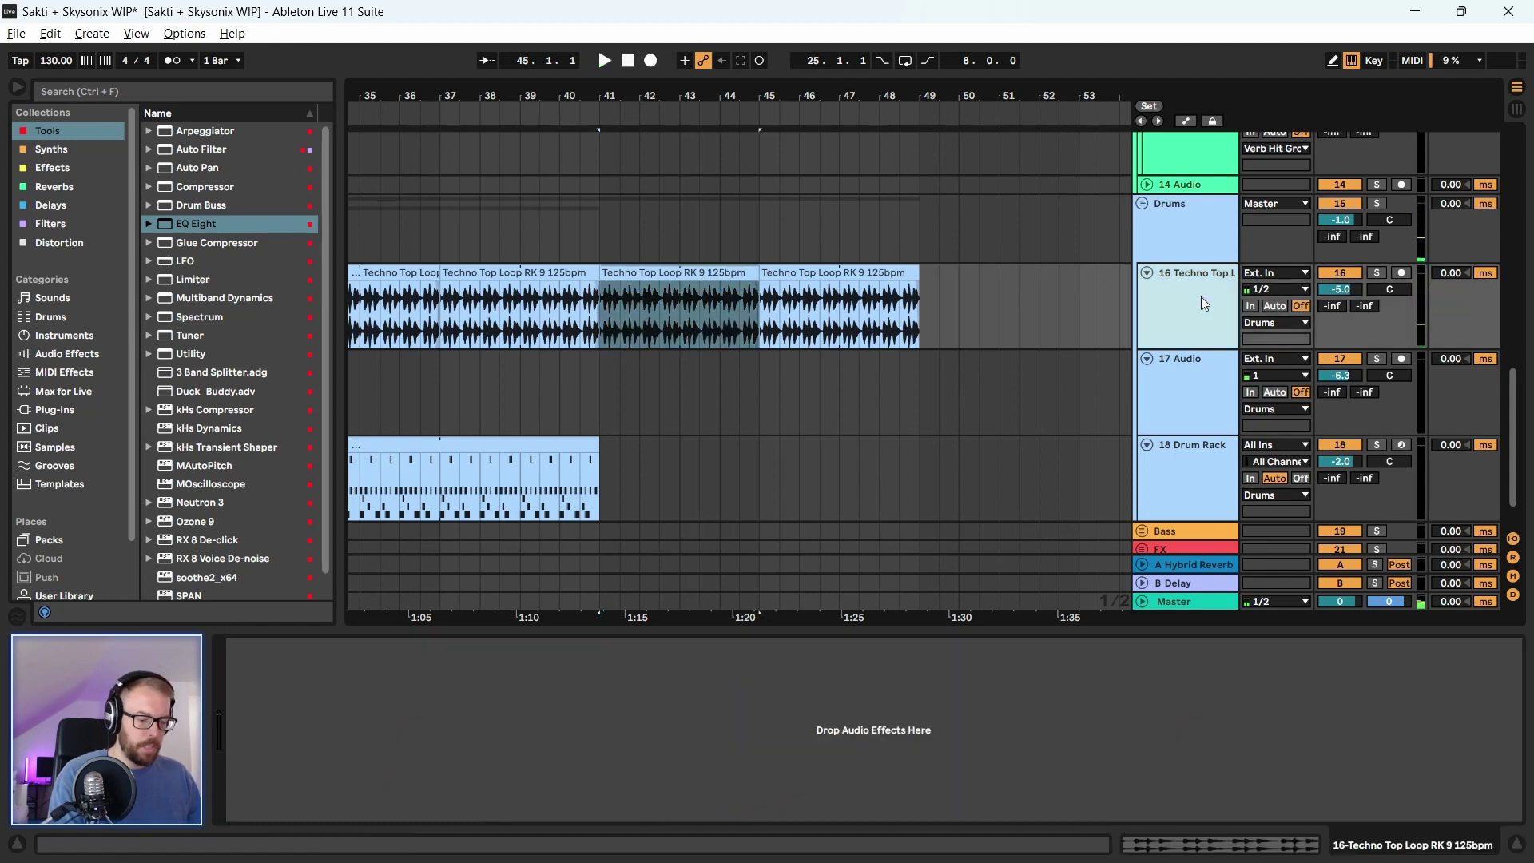
key(ctrl+shift+t)
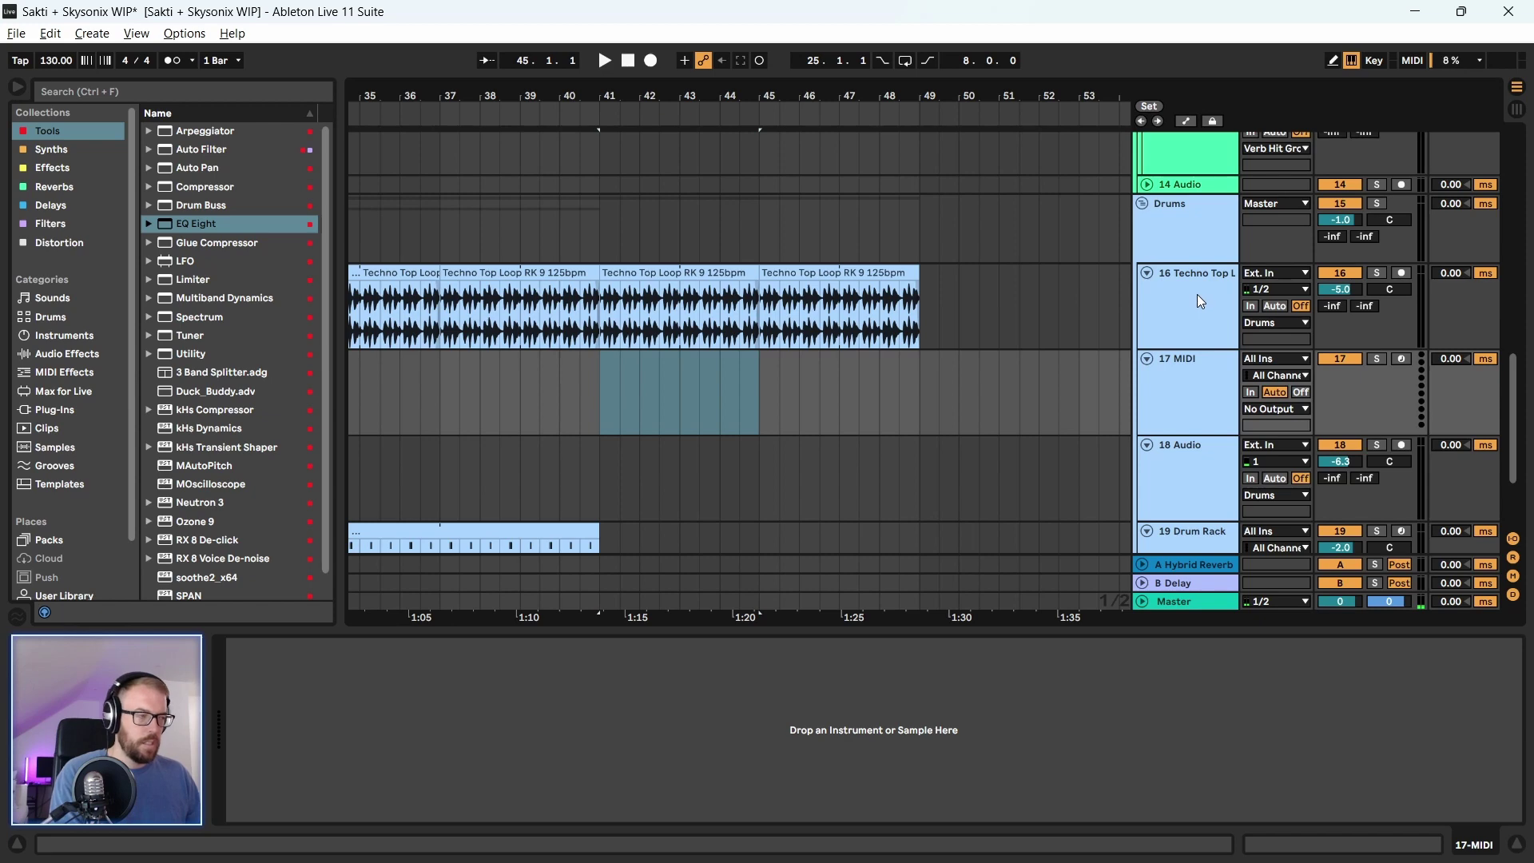
Undo the new MIDI track and insert an audio track directly below the Techno Top Loop track instead
key(ctrl+z)
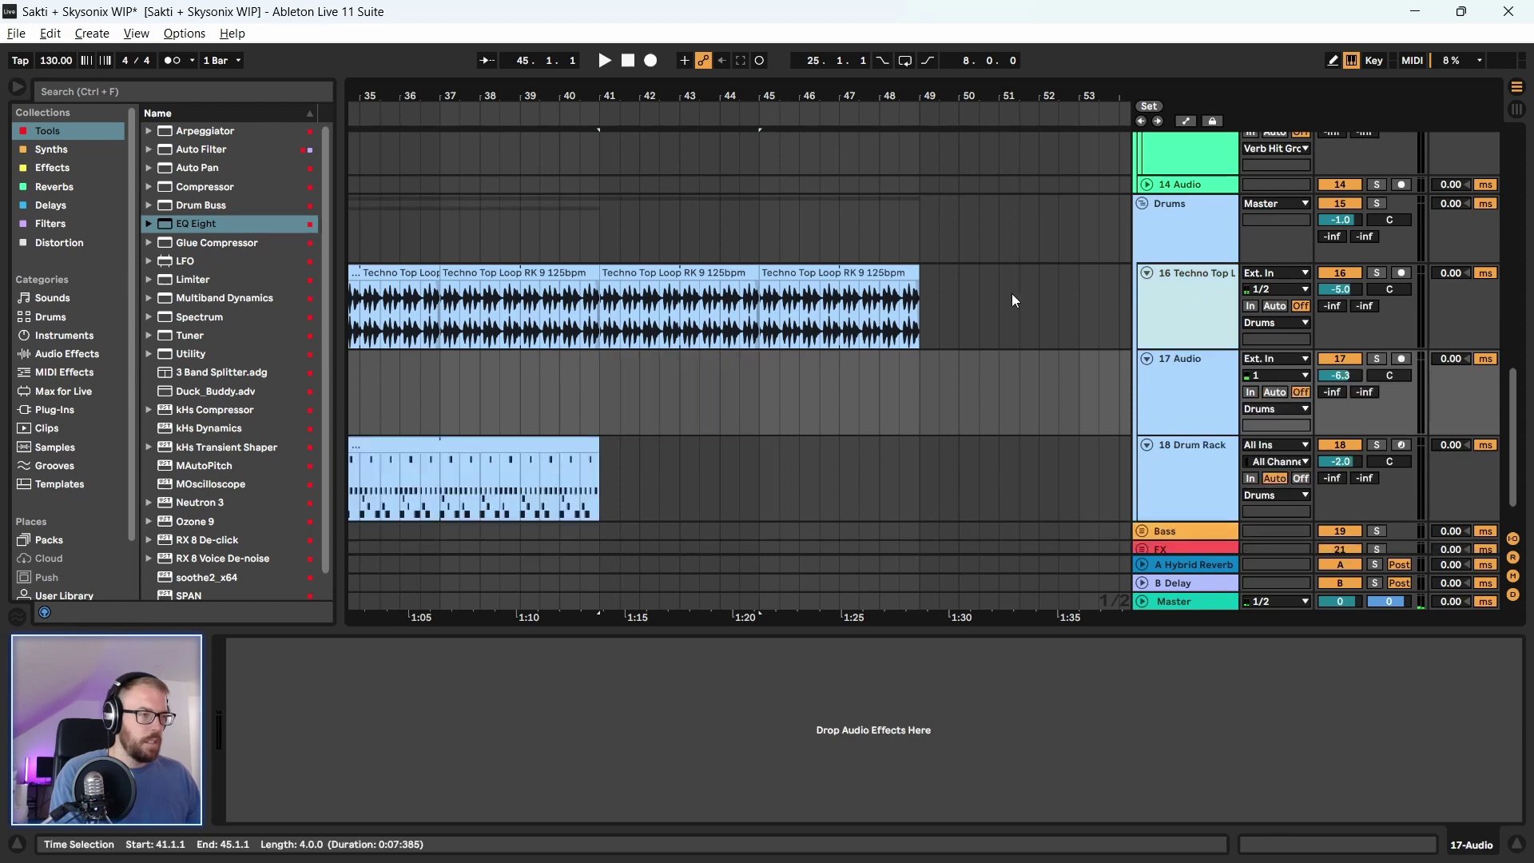
click(1192, 305)
key(ctrl+t)
Move the Techno Top Loop clips in bars 41 to 49 to the new audio track and consolidate them into one clip
click(609, 268)
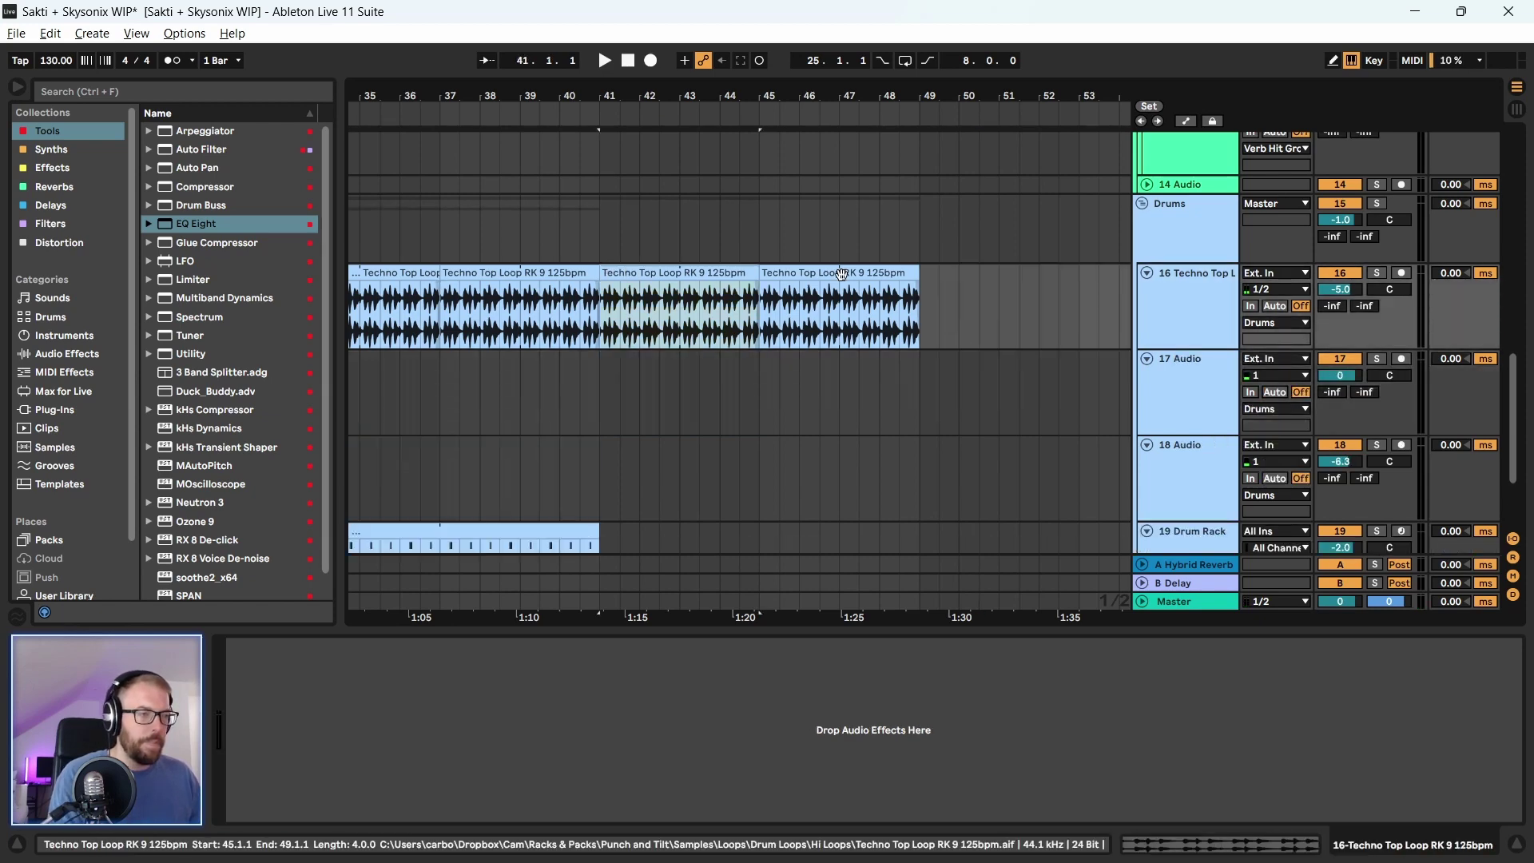
drag(842, 275, 598, 415)
click(918, 408)
key(ctrl+j)
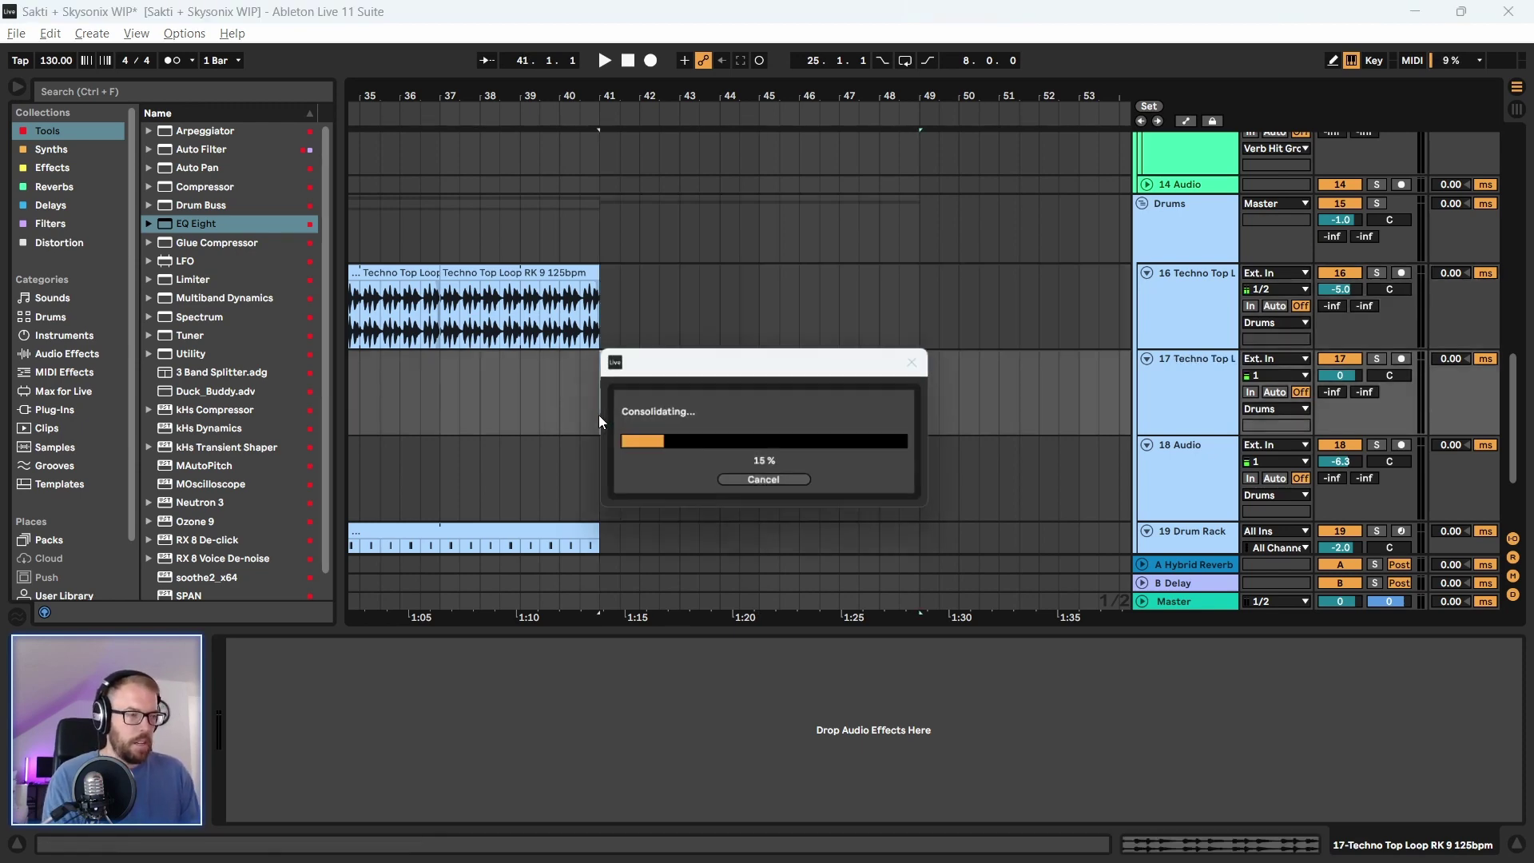
Set the consolidated loop's warp mode to Beats and reduce its transient envelope to 18 while auditioning it
double_click(719, 399)
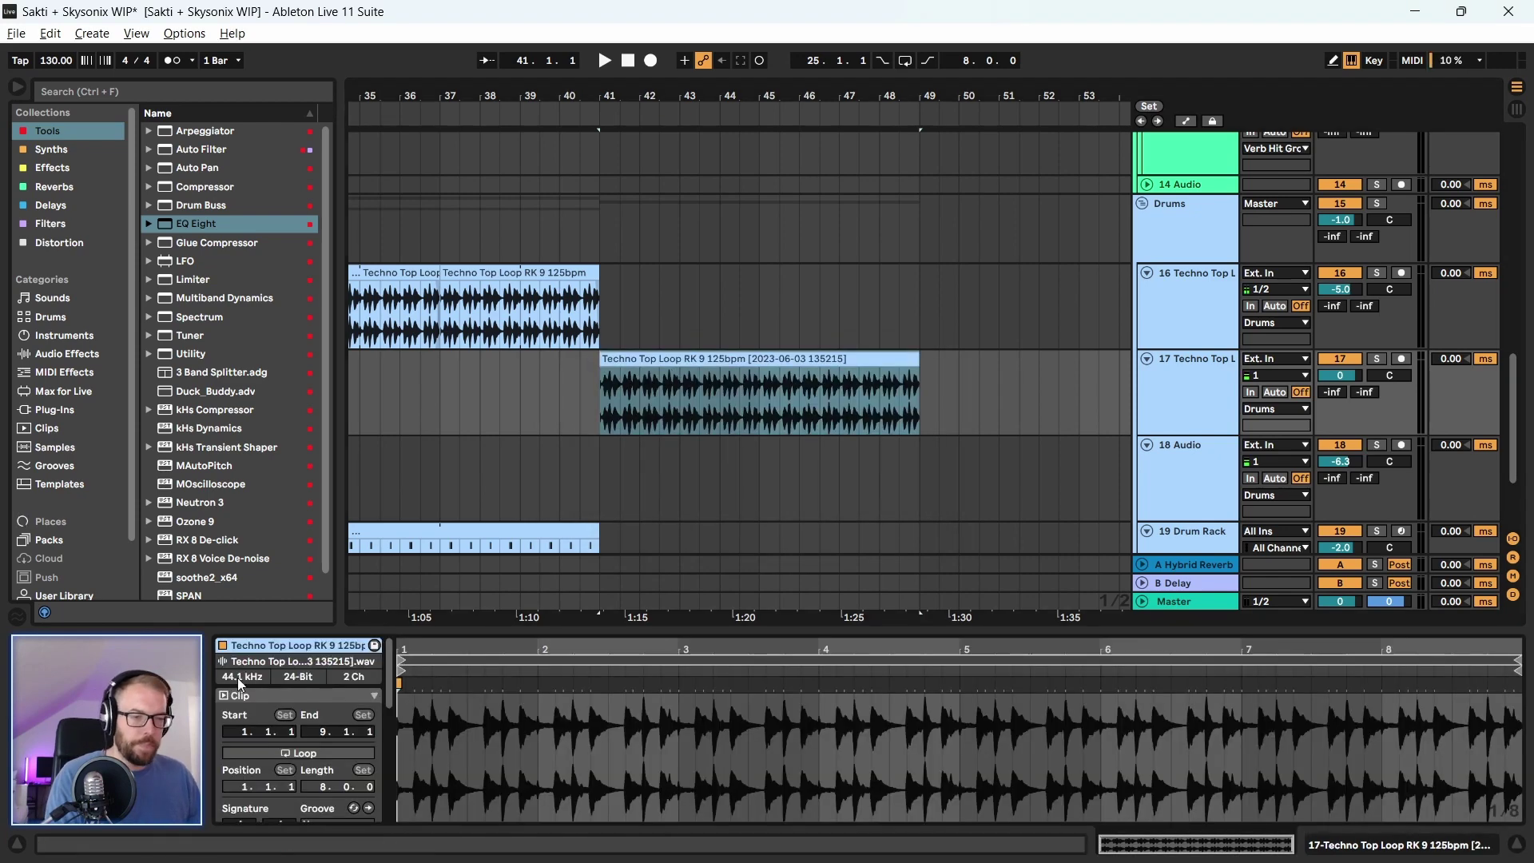
scroll(281, 701, down, 5)
click(266, 752)
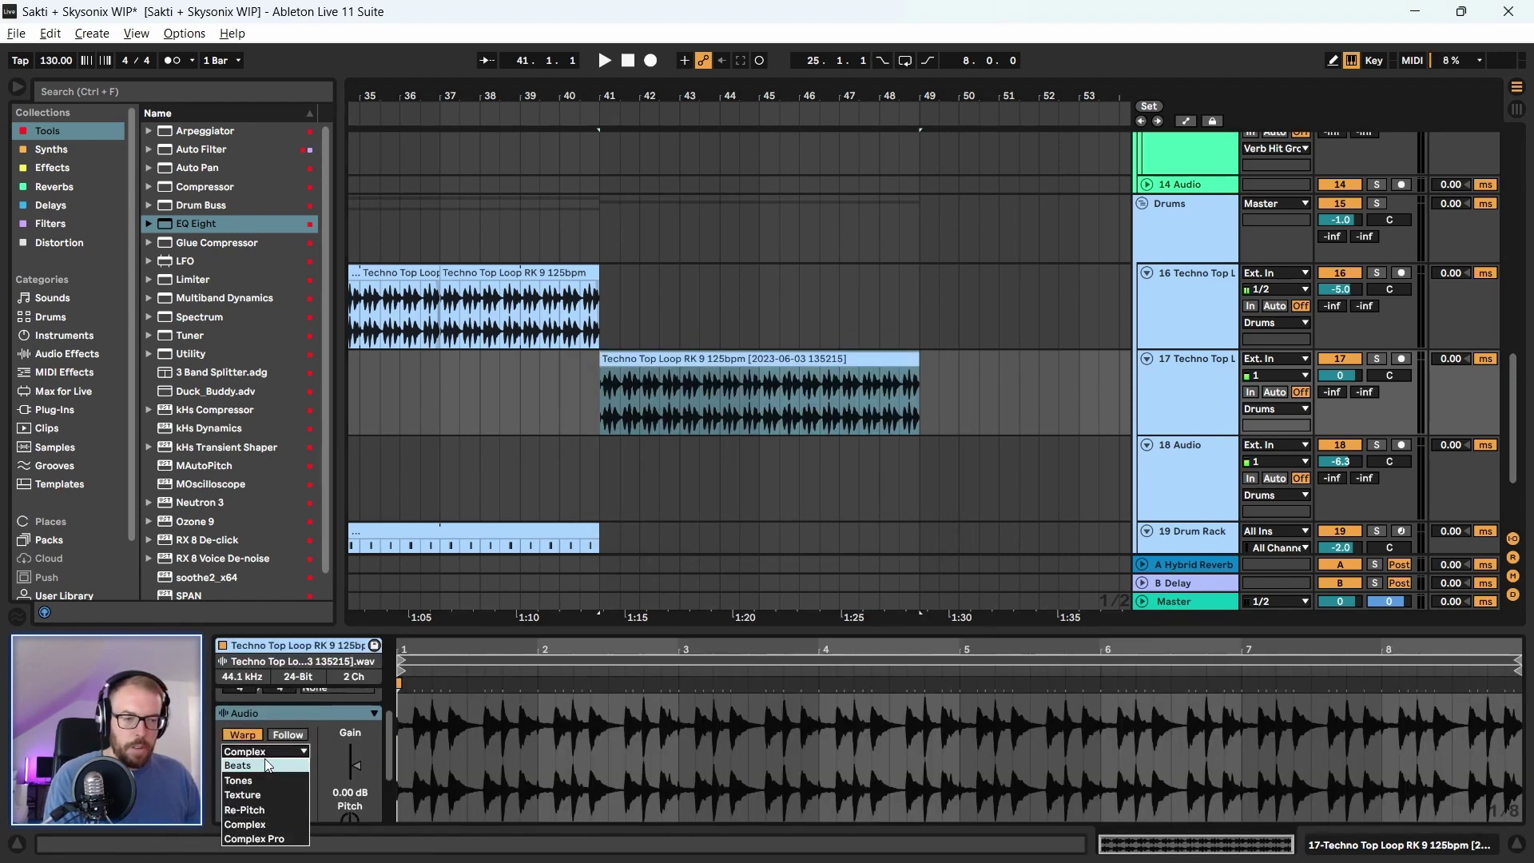
click(265, 766)
scroll(266, 766, down, 2)
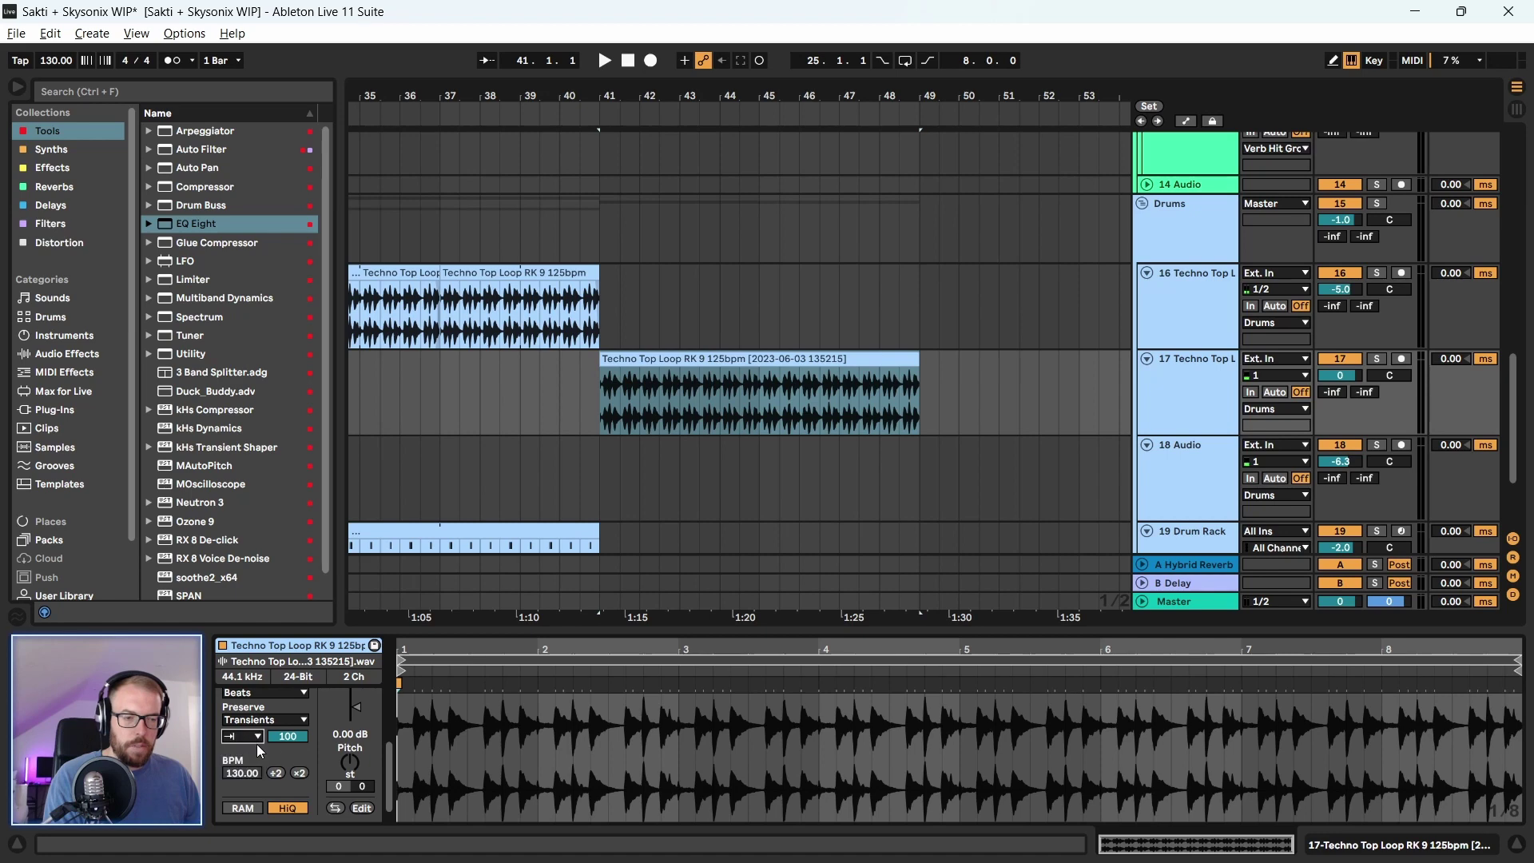
drag(288, 736, 287, 776)
key(space)
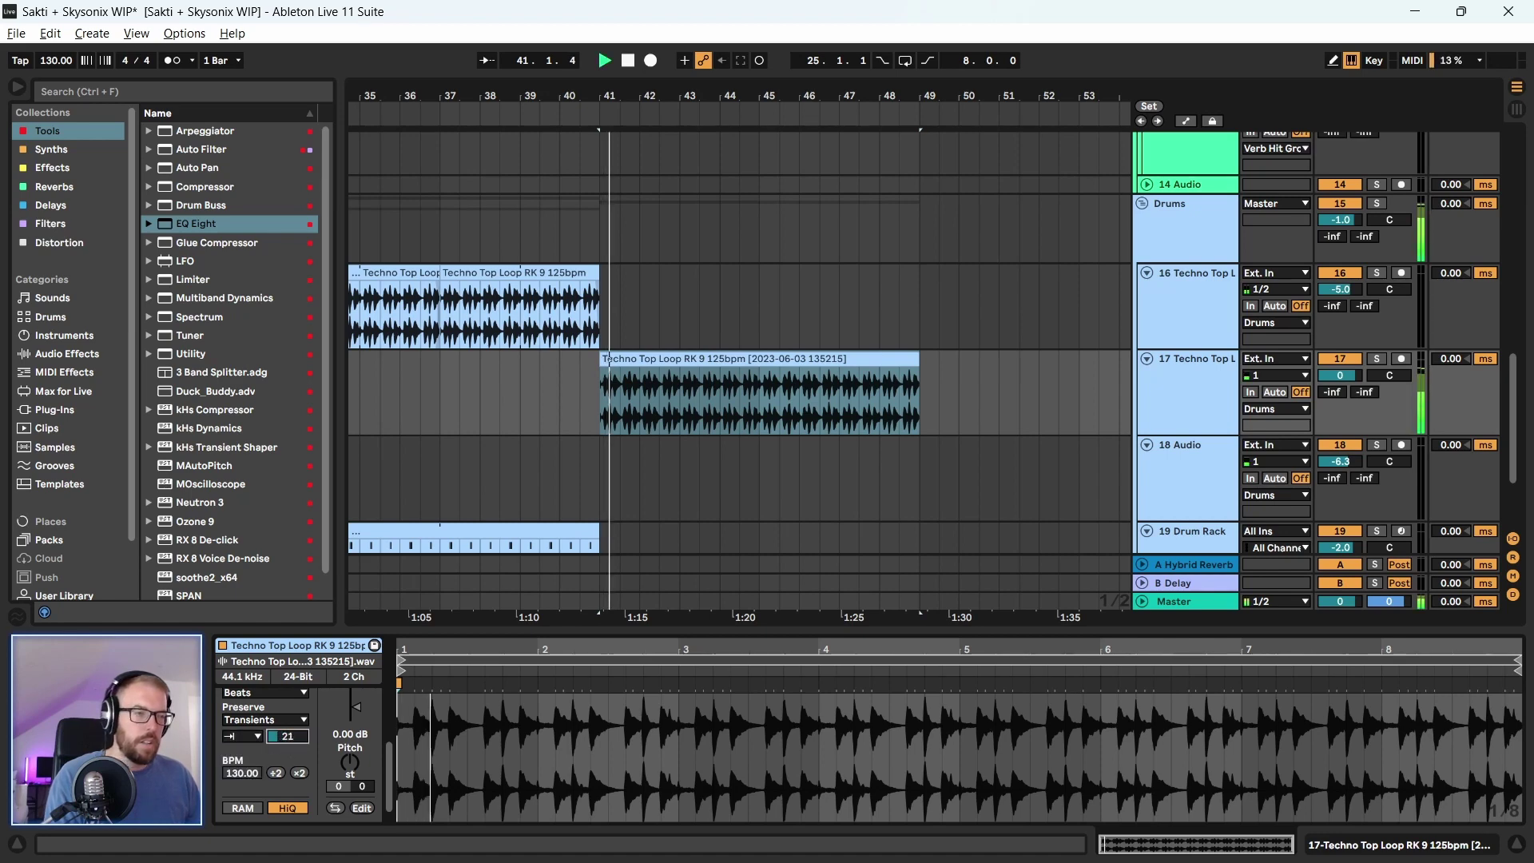
drag(287, 736, 288, 749)
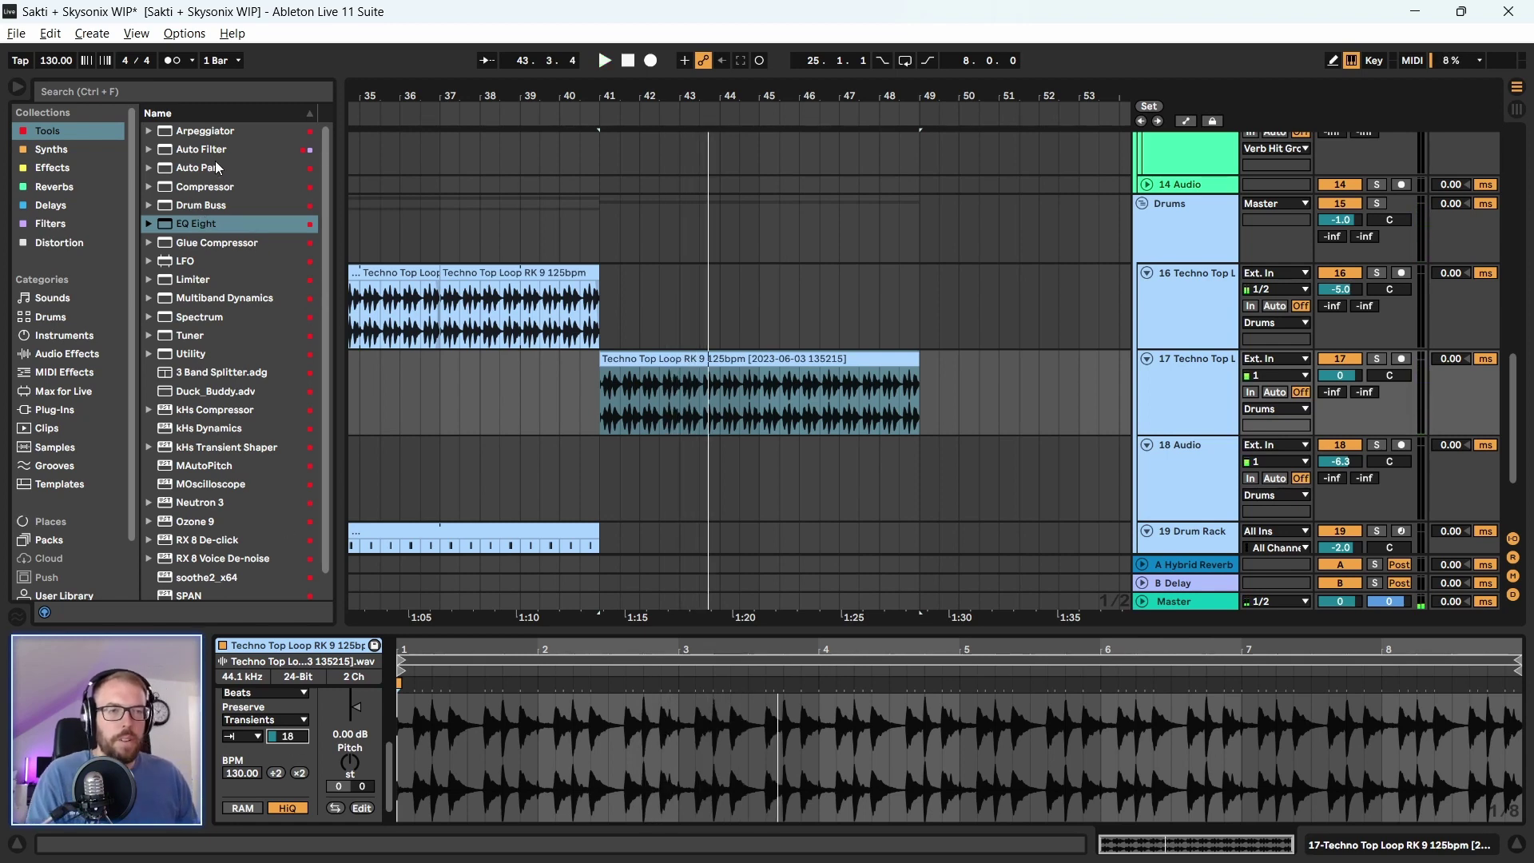
Add an Auto Filter to the new loop track and lower its low-pass cutoff to 2.06 kHz
drag(195, 147, 750, 429)
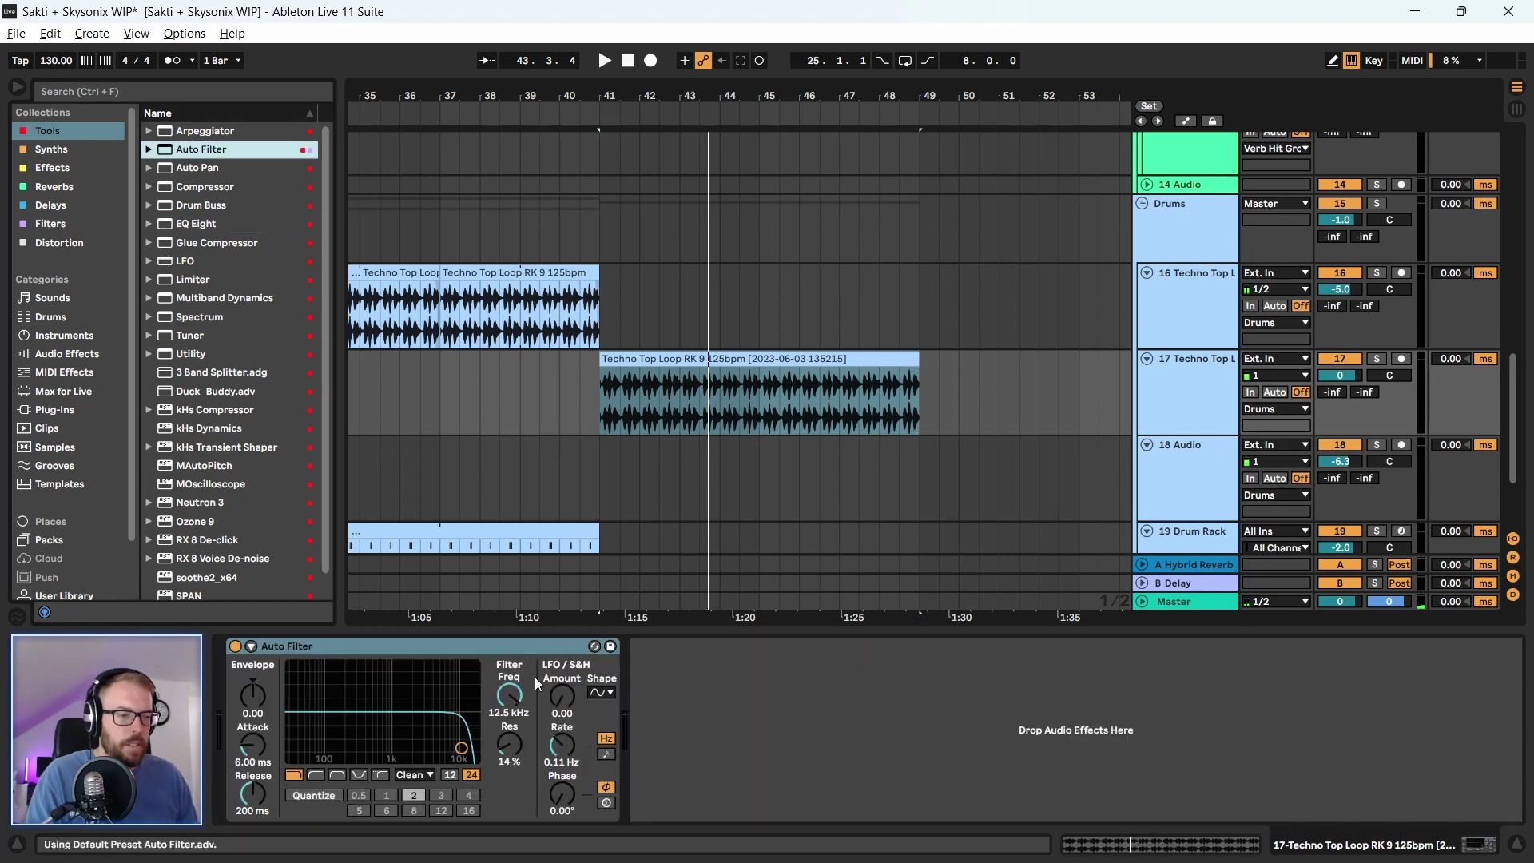
key(space)
drag(510, 694, 510, 728)
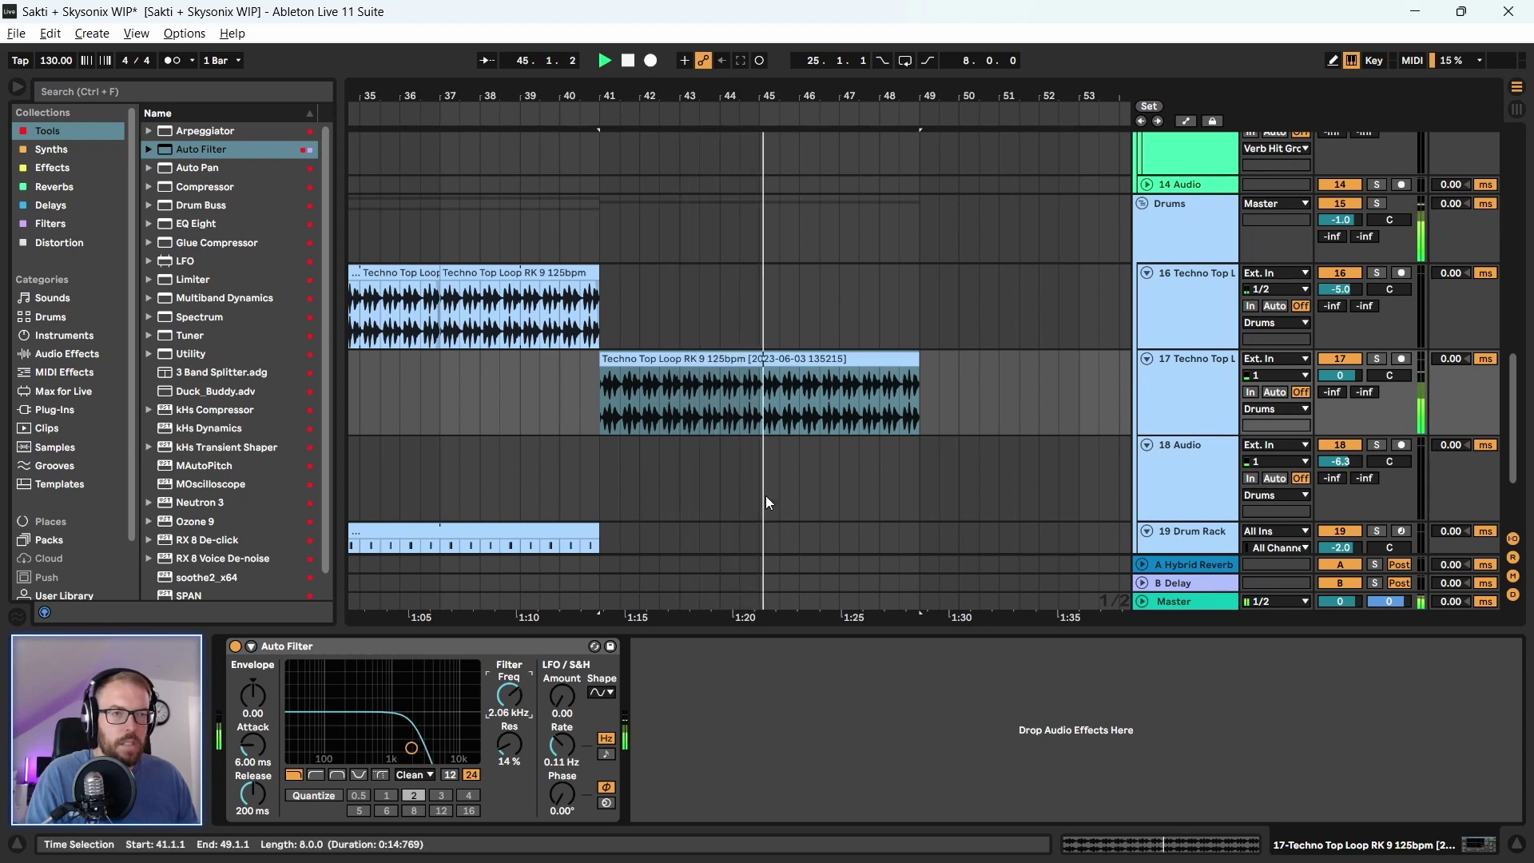
click(1020, 392)
key(space)
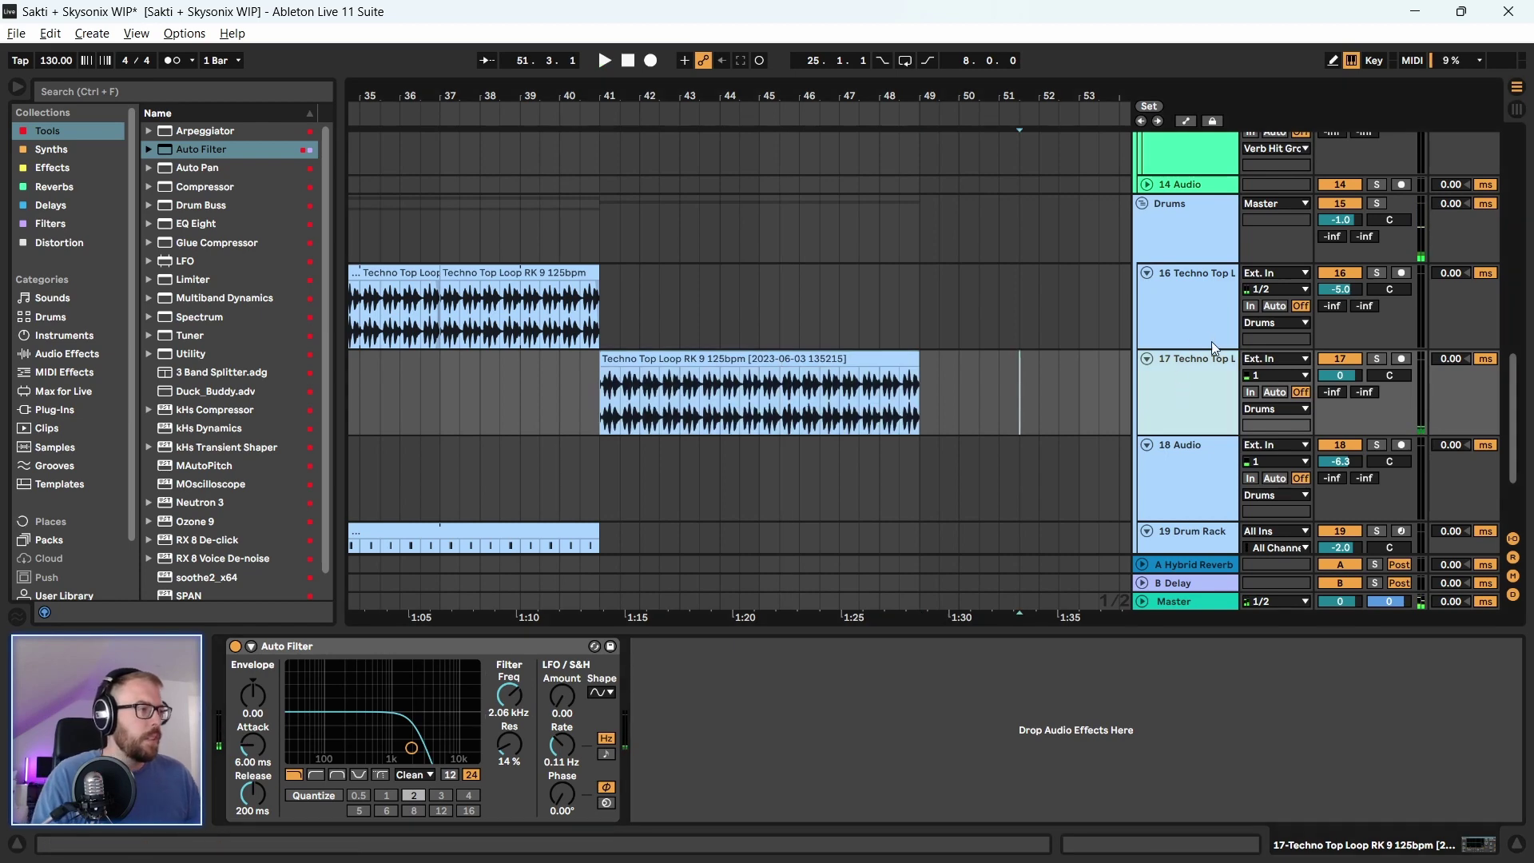
Audition the transition into bar 41 from bars 41 and 38, checking the filtered top loop against the melodic parts
scroll(812, 95, up, 2)
click(510, 222)
key(space)
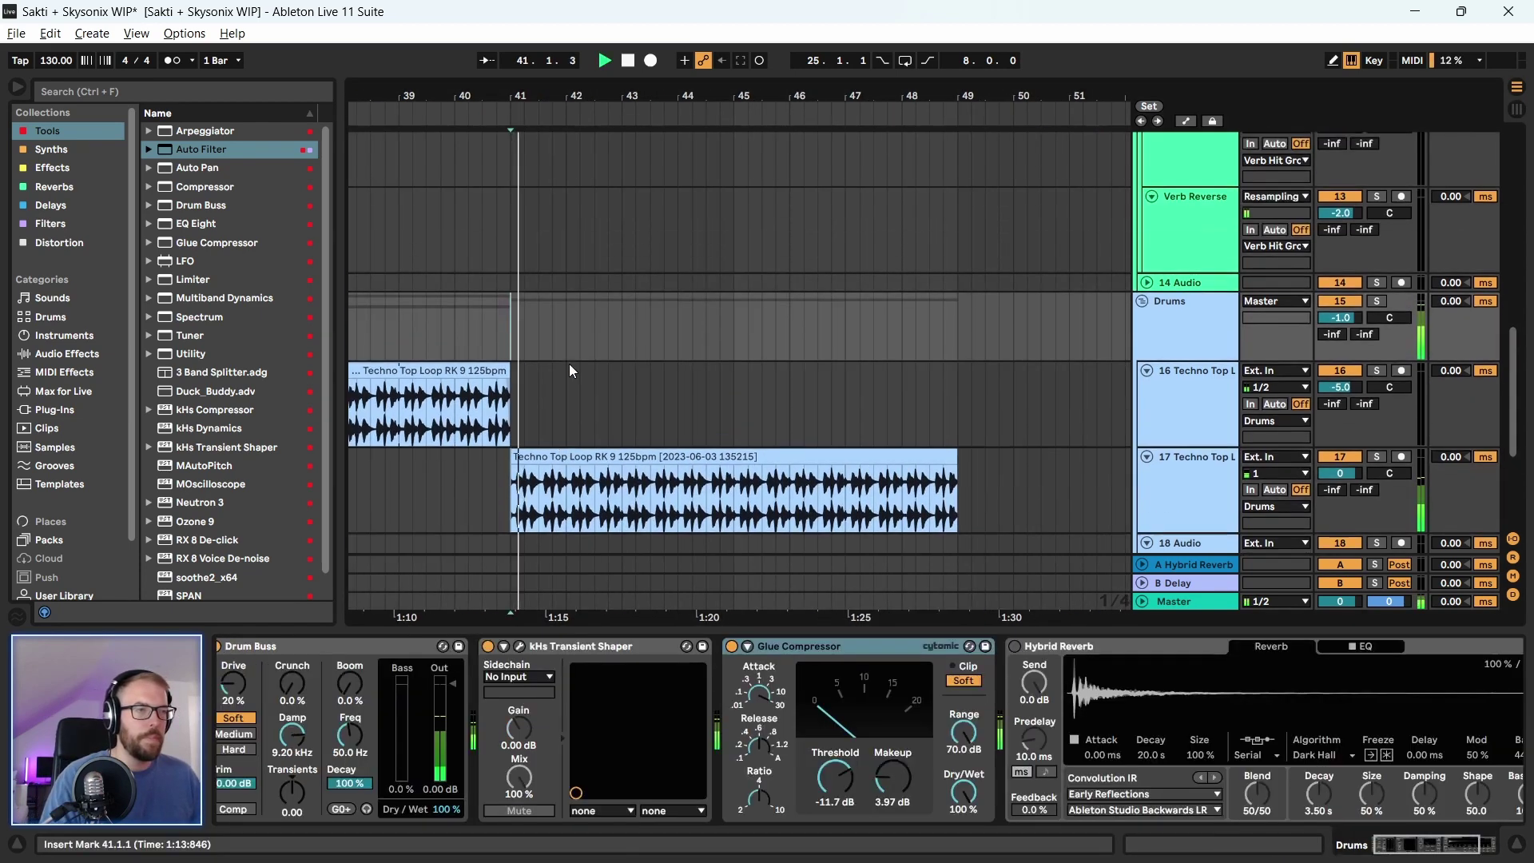
scroll(567, 382, up, 5)
key(space)
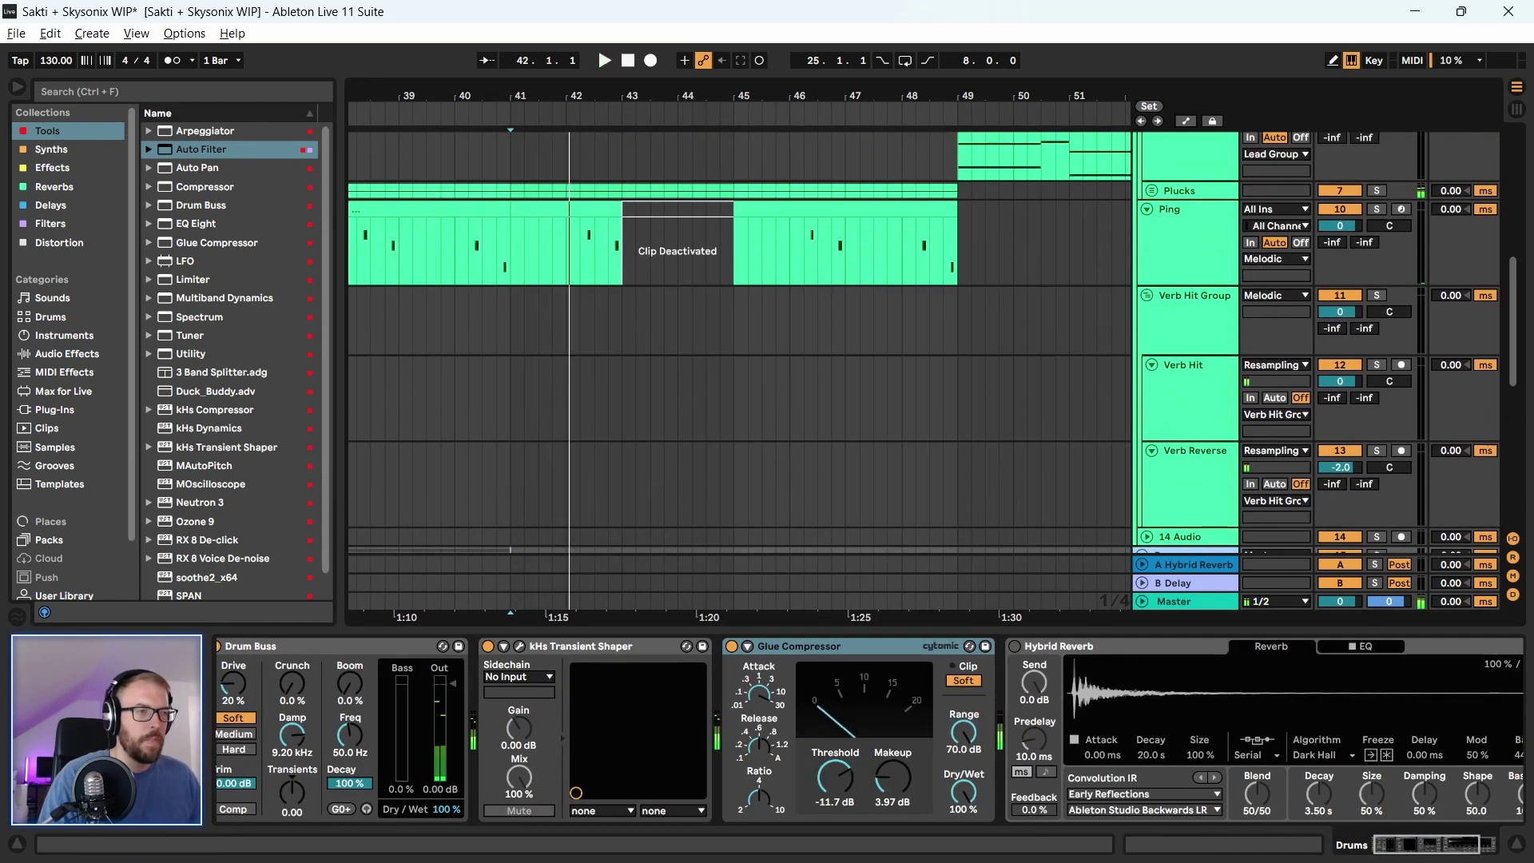
ctrl+scroll(829, 519, down, 5)
scroll(823, 479, down, 8)
scroll(839, 471, down, 2)
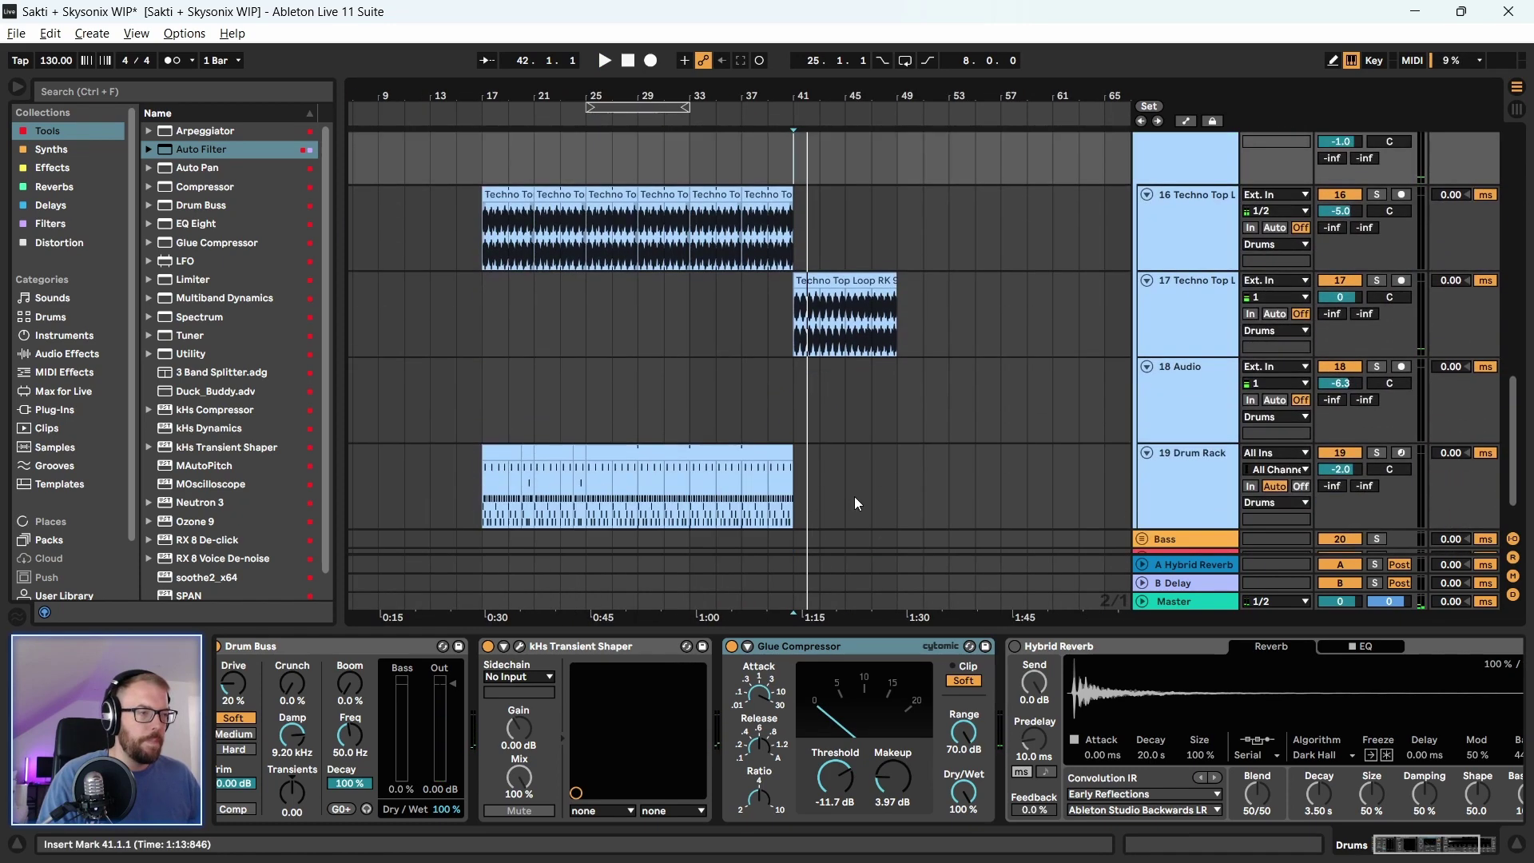
scroll(825, 409, down, 2)
drag(851, 88, 851, 144)
click(665, 270)
key(space)
drag(774, 96, 767, 136)
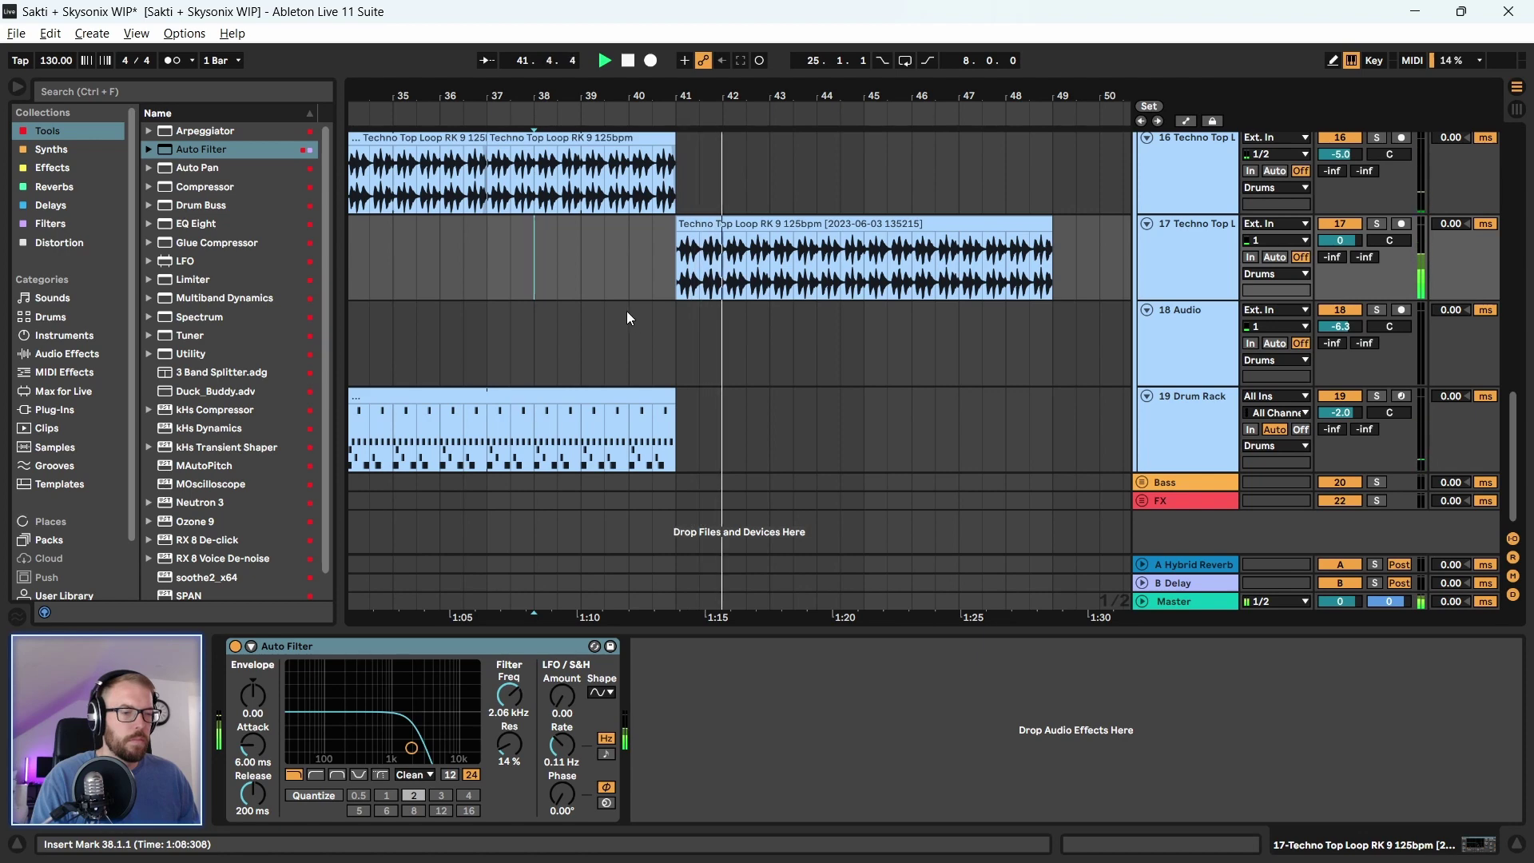
scroll(631, 309, up, 2)
scroll(630, 309, up, 5)
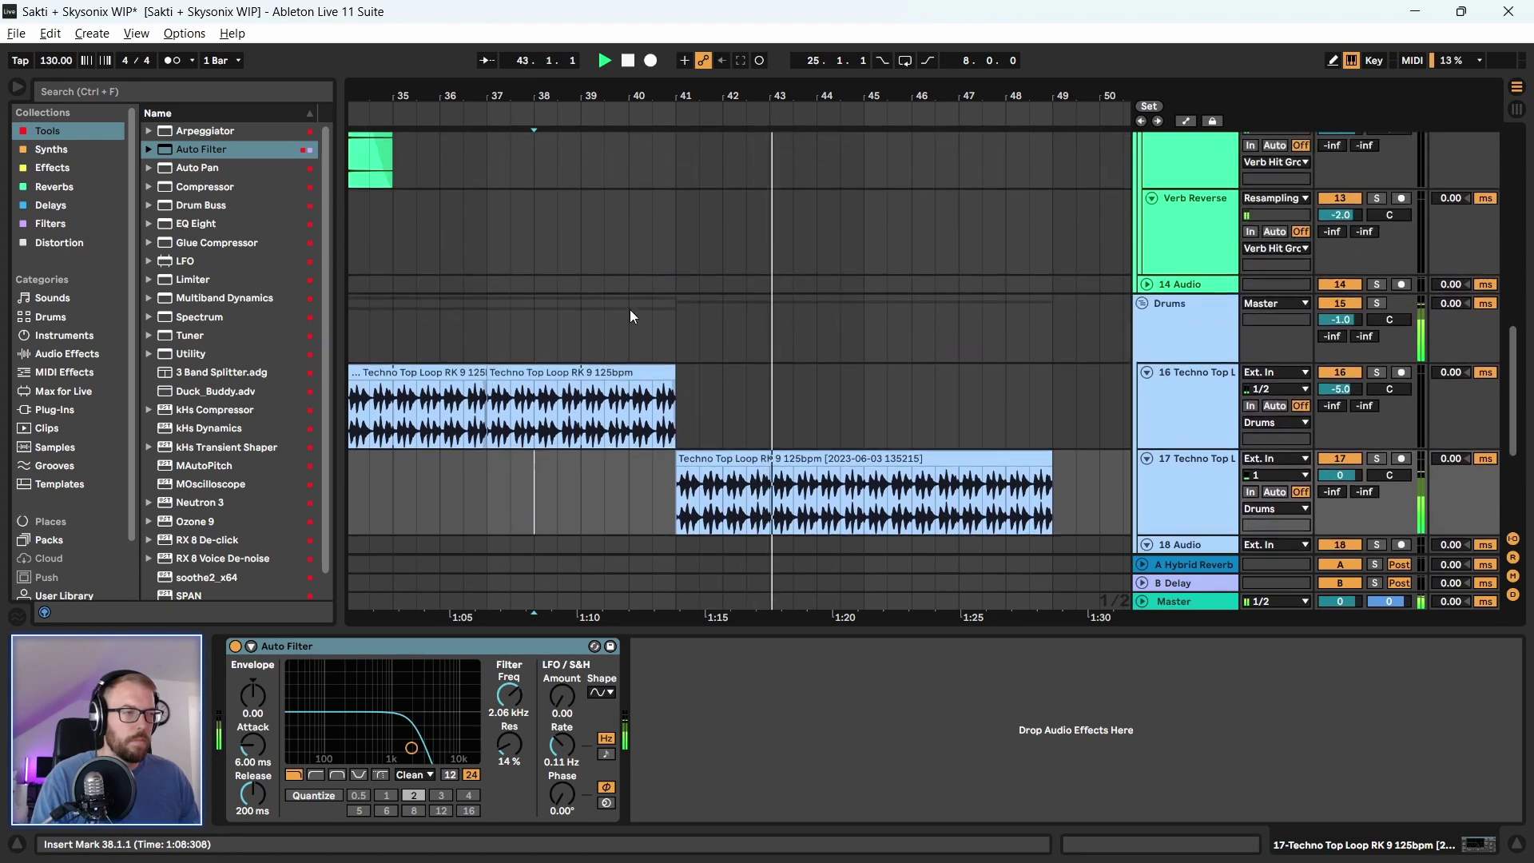
key(space)
scroll(688, 166, up, 5)
Delete the Ping part from bar 41 to bar 50
click(672, 285)
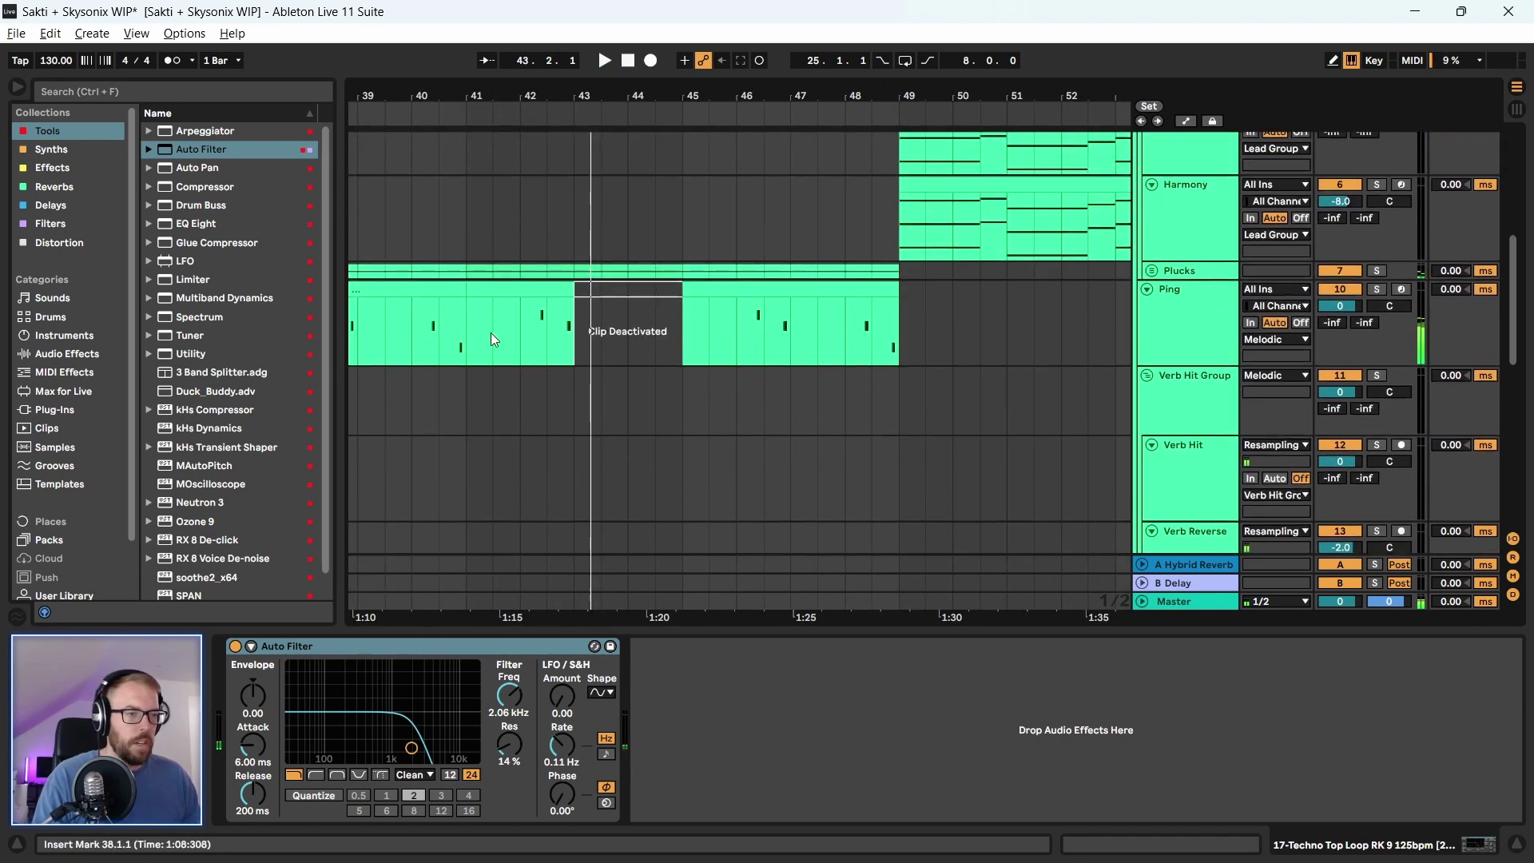
drag(491, 333, 962, 342)
key(Delete)
Audition the section from bar 41 without the Ping part, checking the lead, plucks and filtered drum loop
key(space)
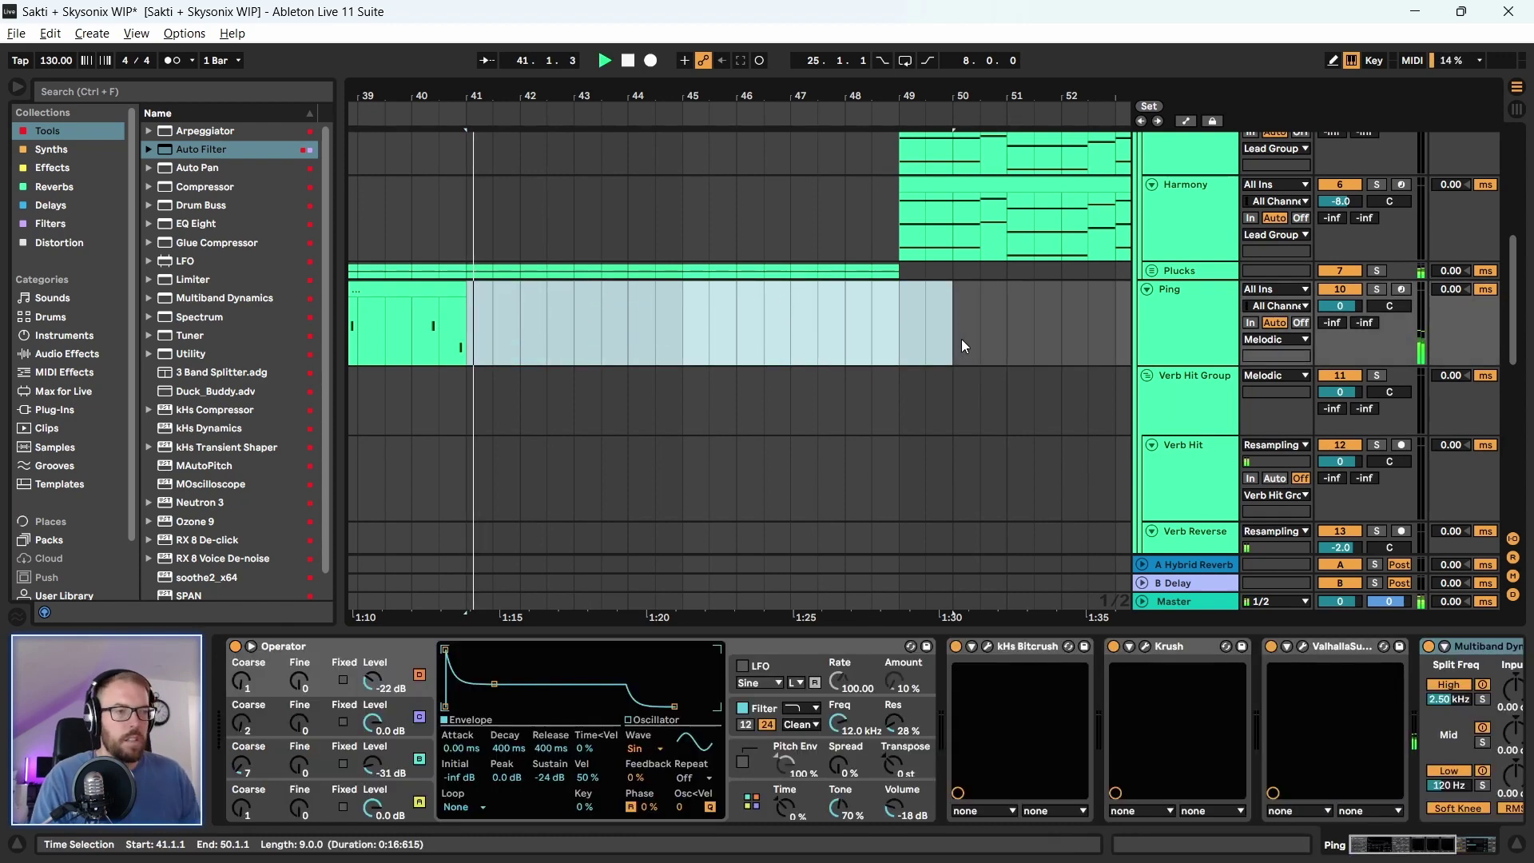
scroll(707, 307, down, 2)
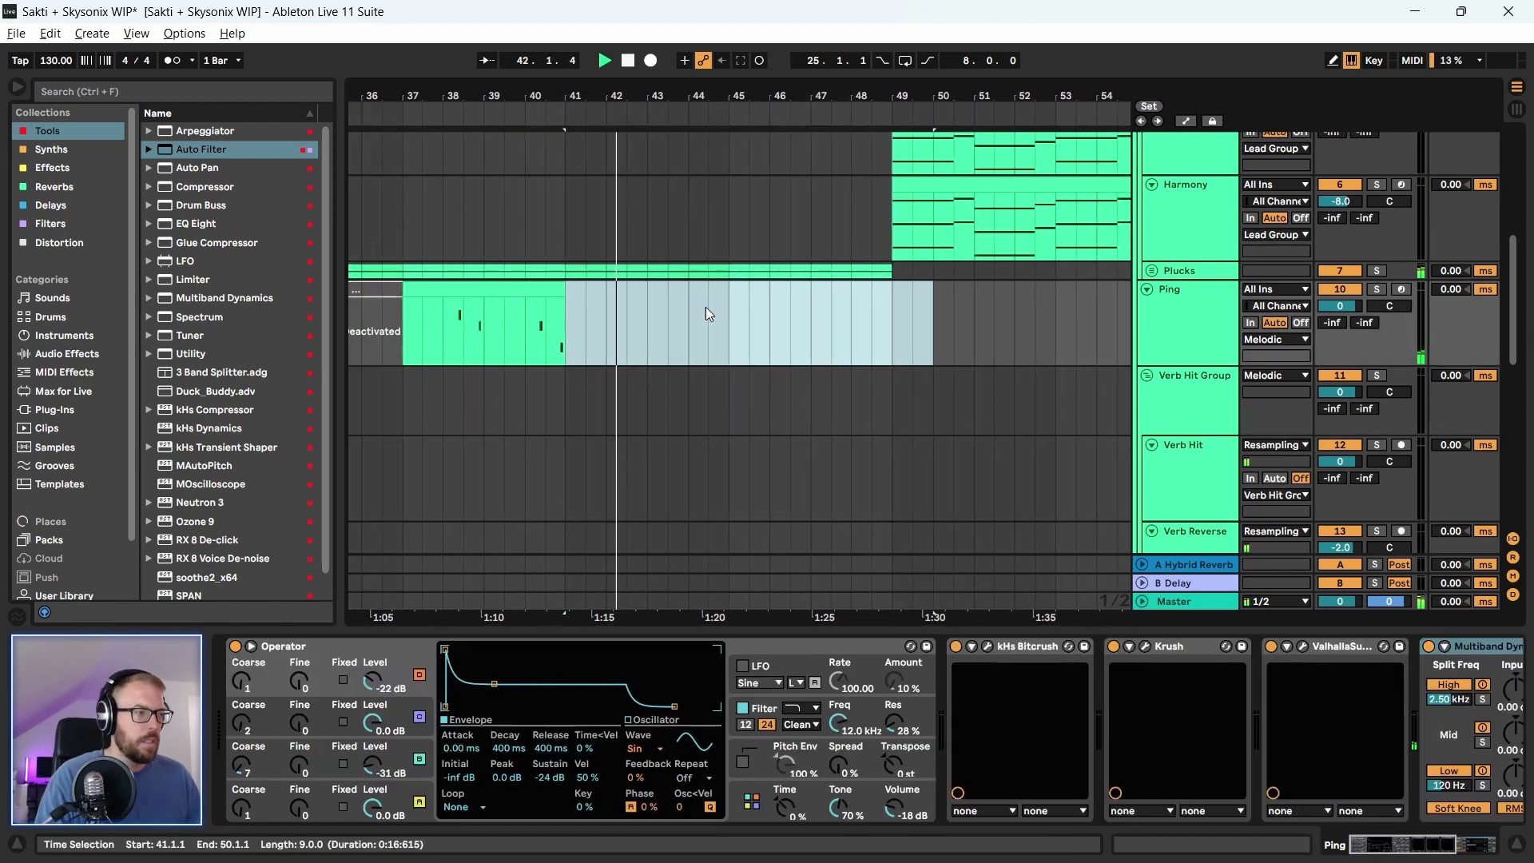
scroll(690, 357, up, 4)
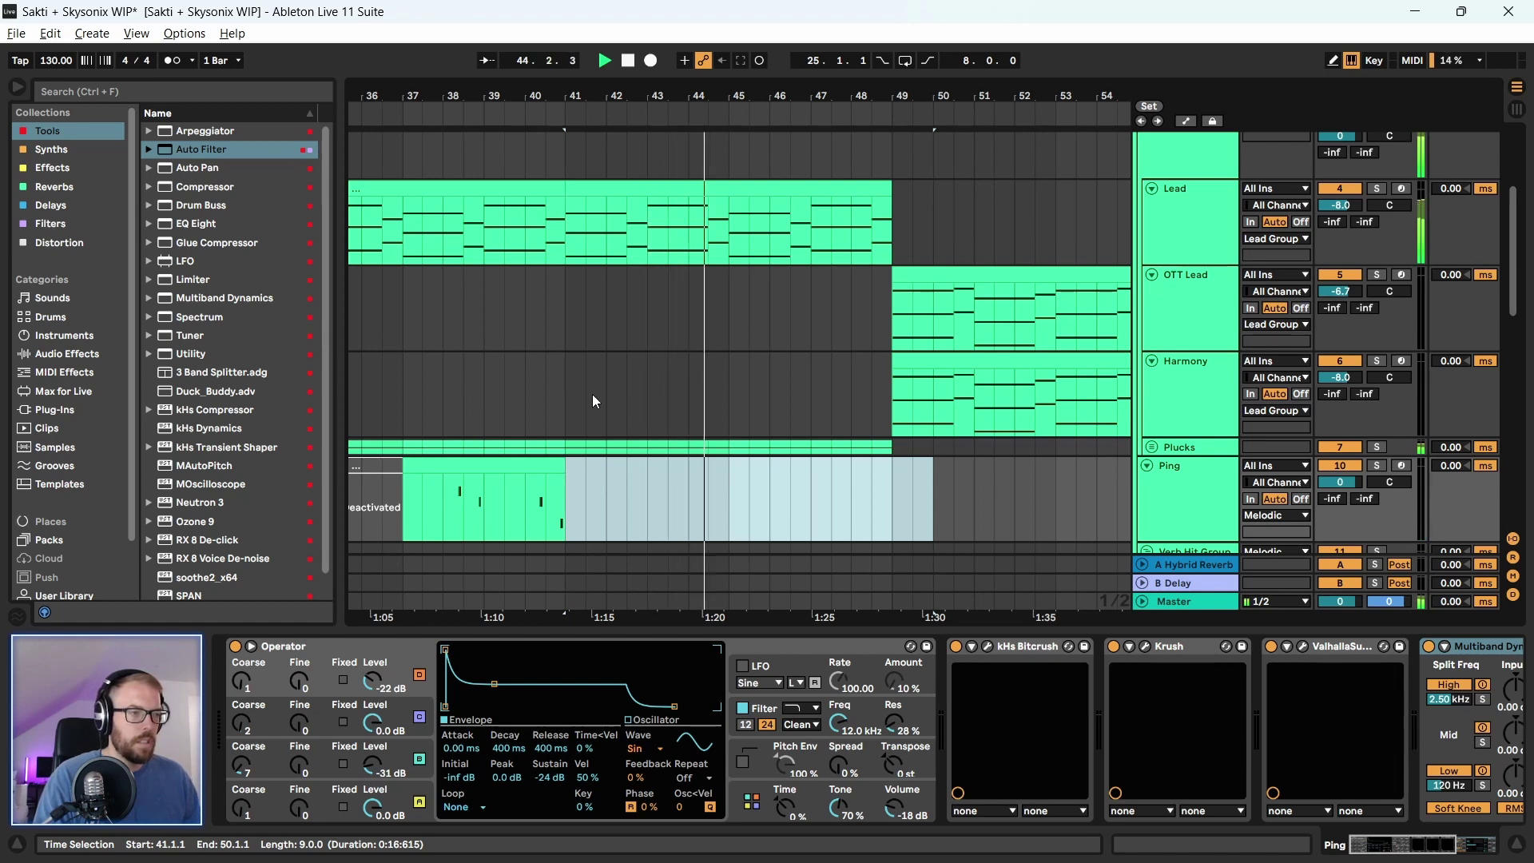
scroll(592, 394, down, 3)
scroll(592, 395, down, 5)
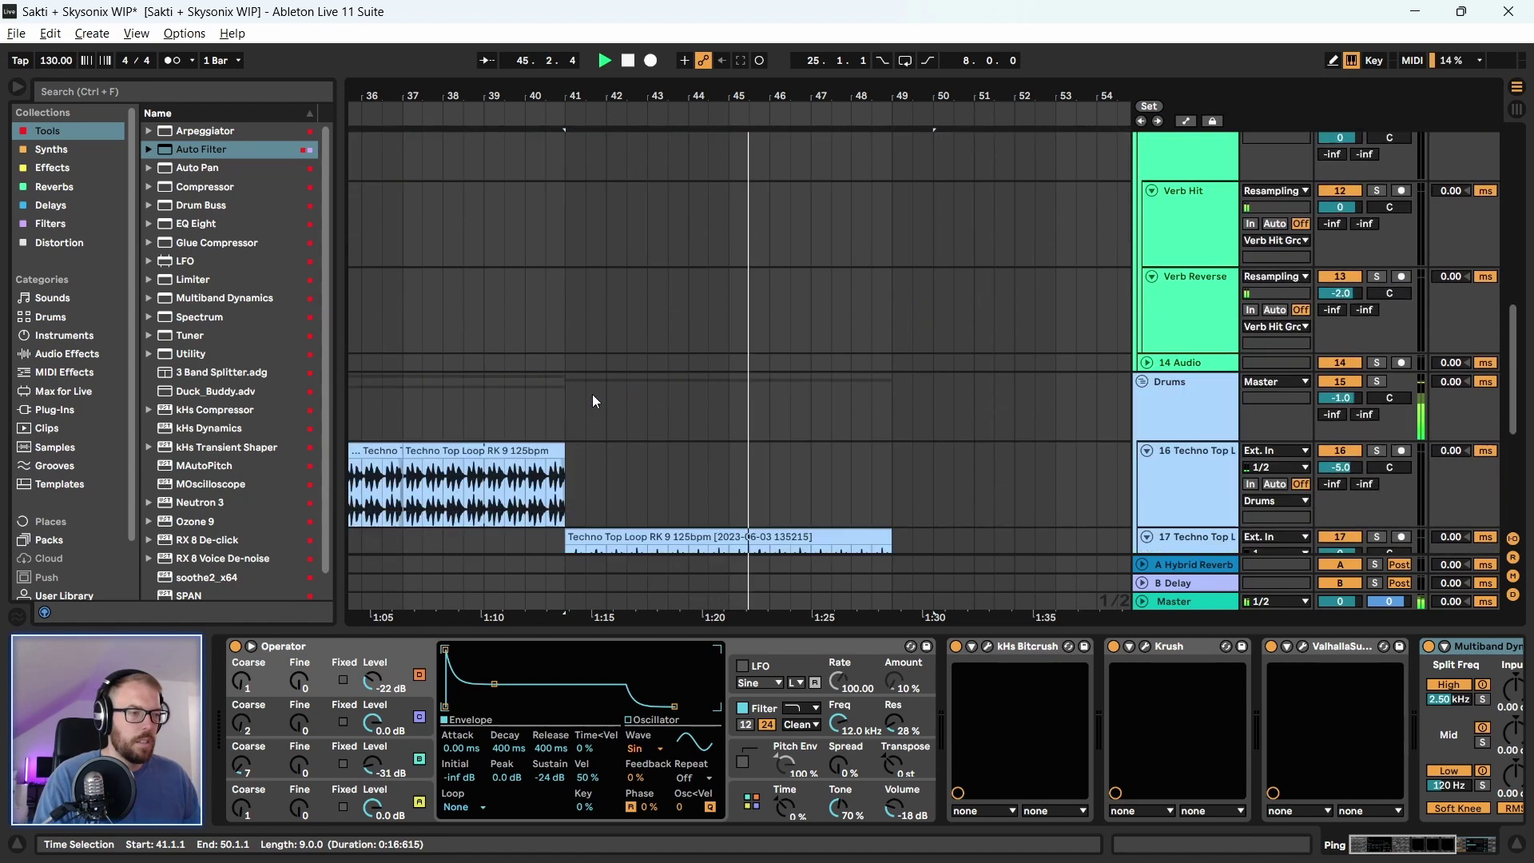
scroll(593, 396, up, 5)
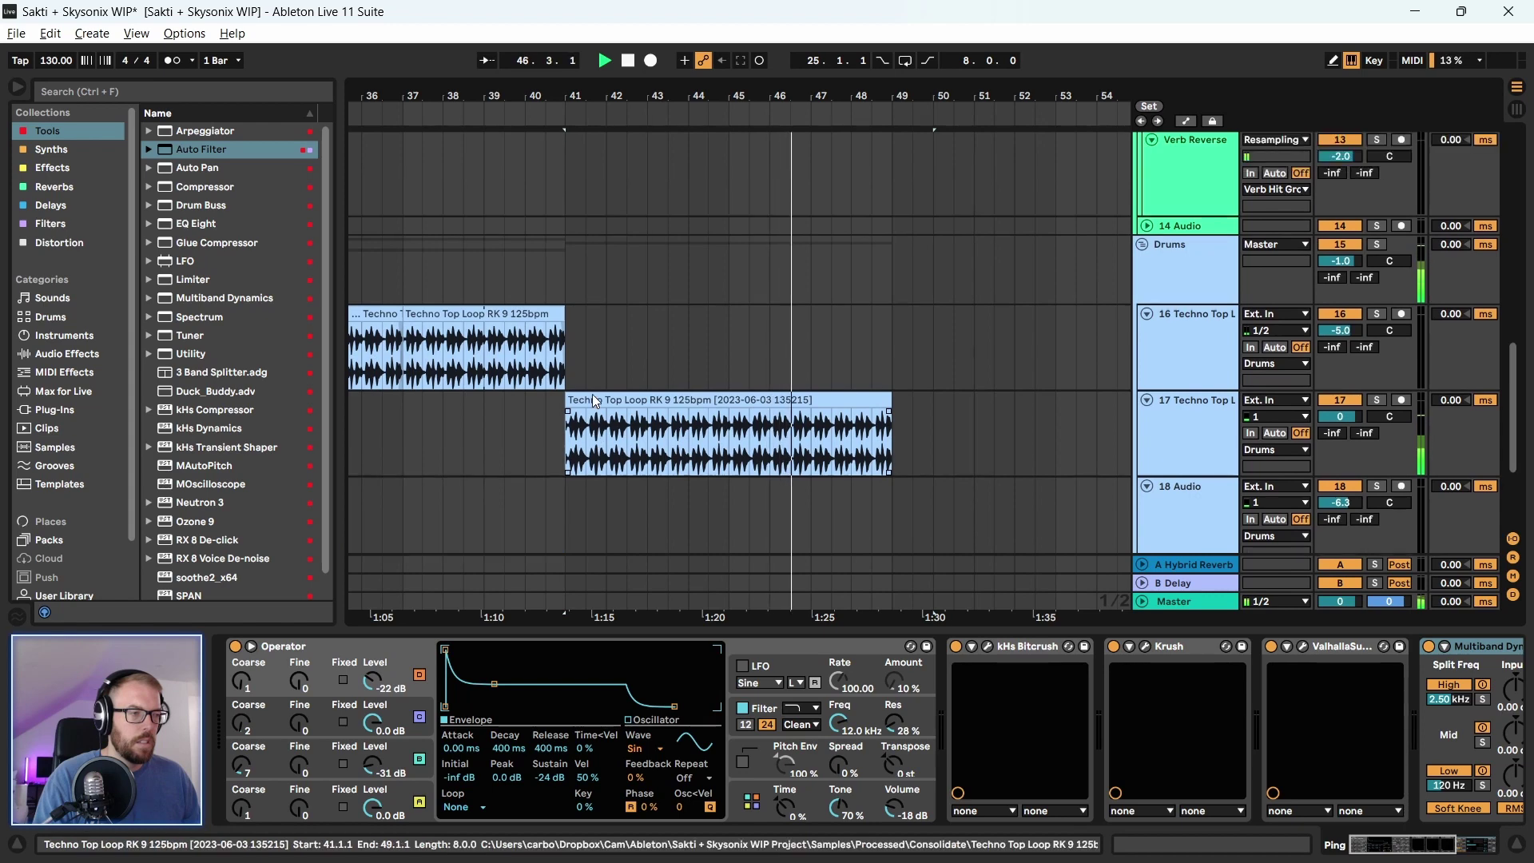
key(space)
Move the OTT Lead and Harmony clips from bar 49 to bar 41, beneath the extended Lead part
key(minus)
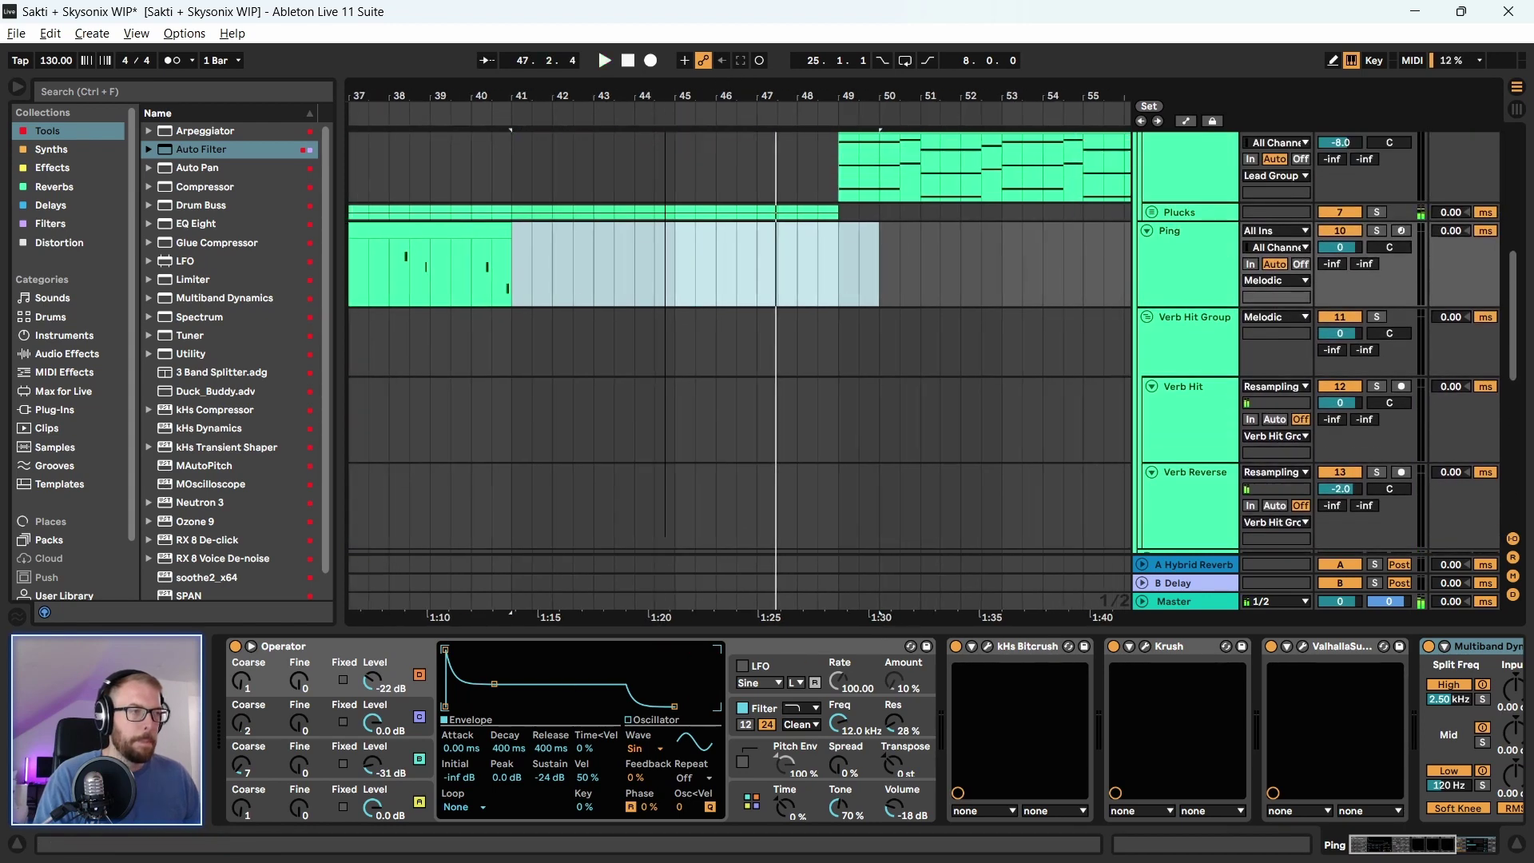
scroll(743, 429, up, 1)
scroll(817, 269, up, 1)
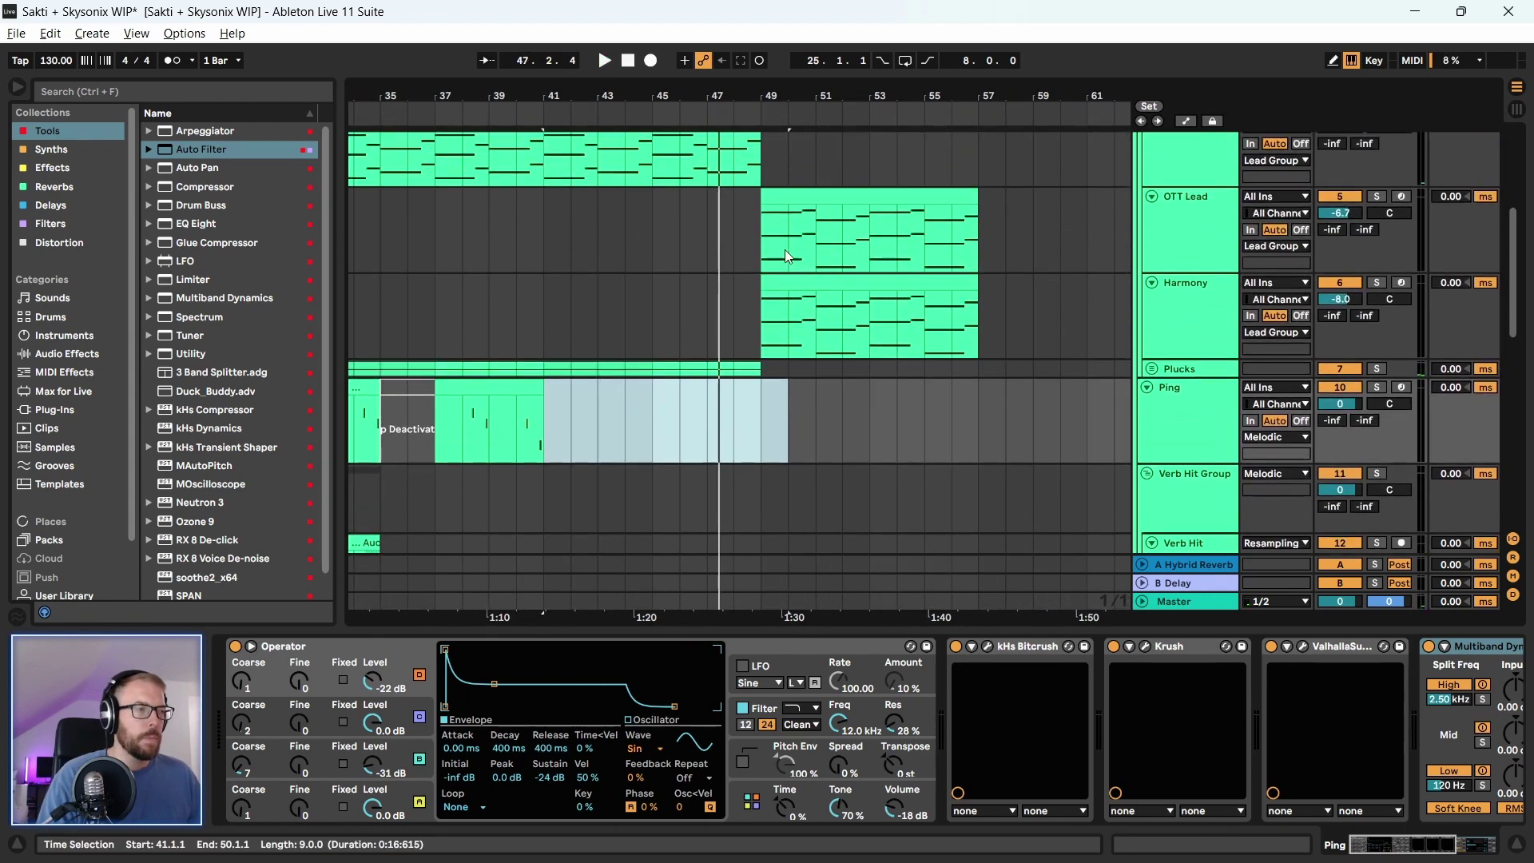
drag(751, 211, 981, 329)
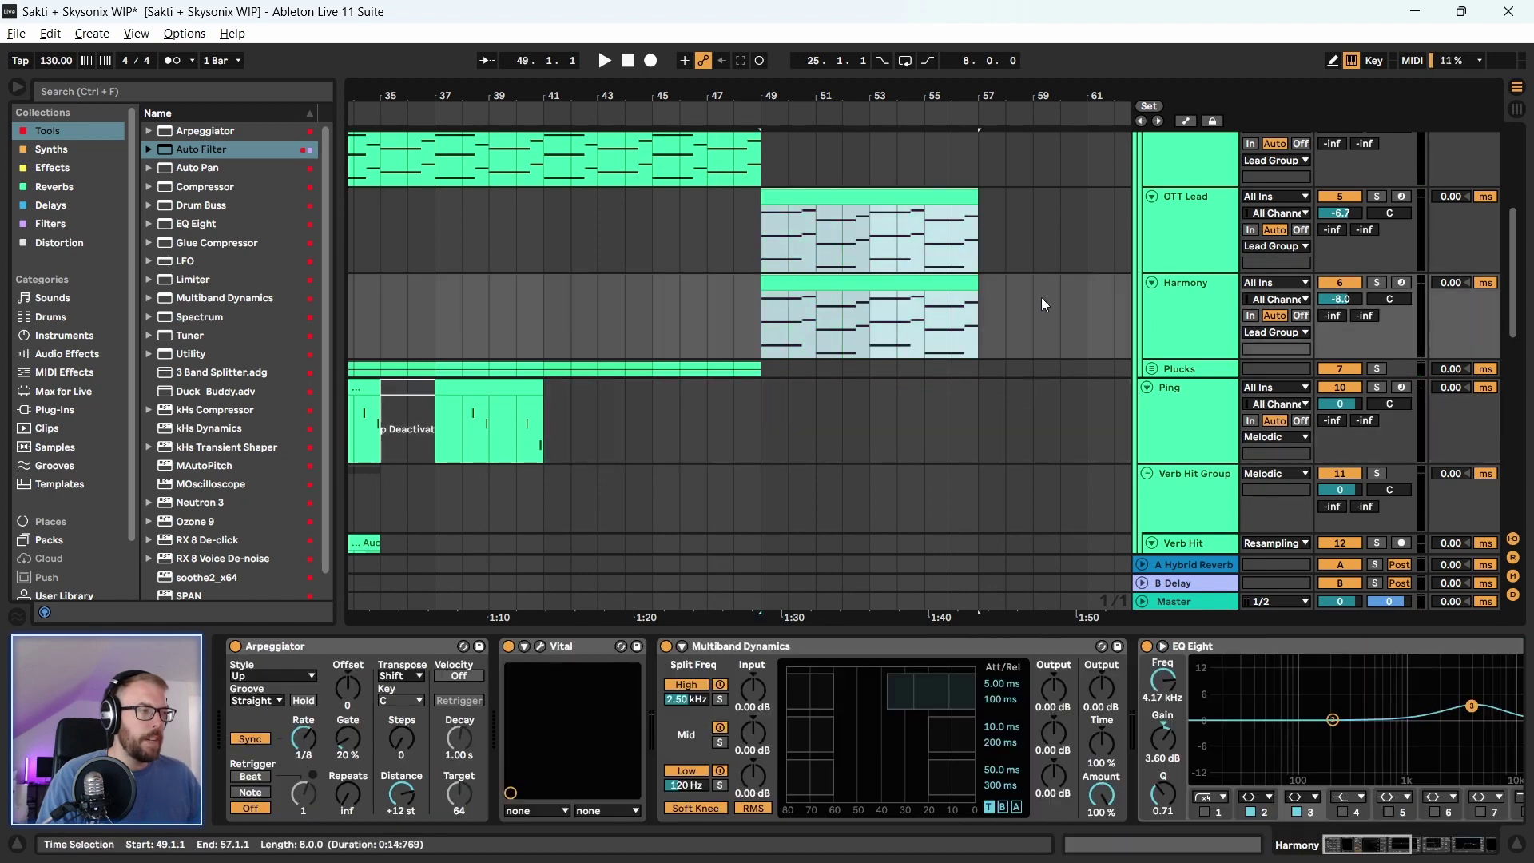
scroll(1043, 297, up, 1)
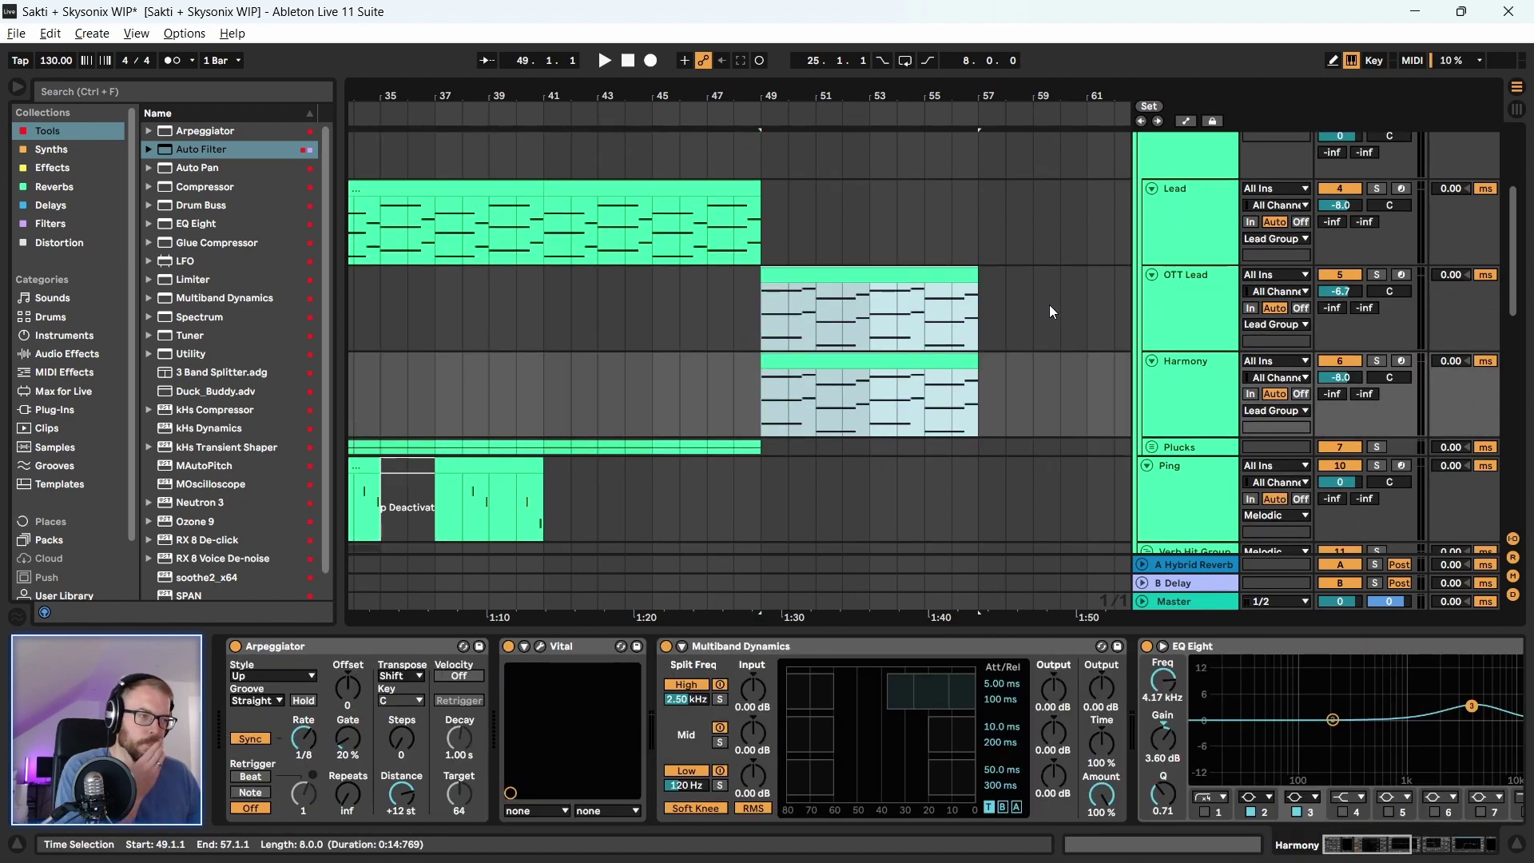
scroll(1047, 368, up, 1)
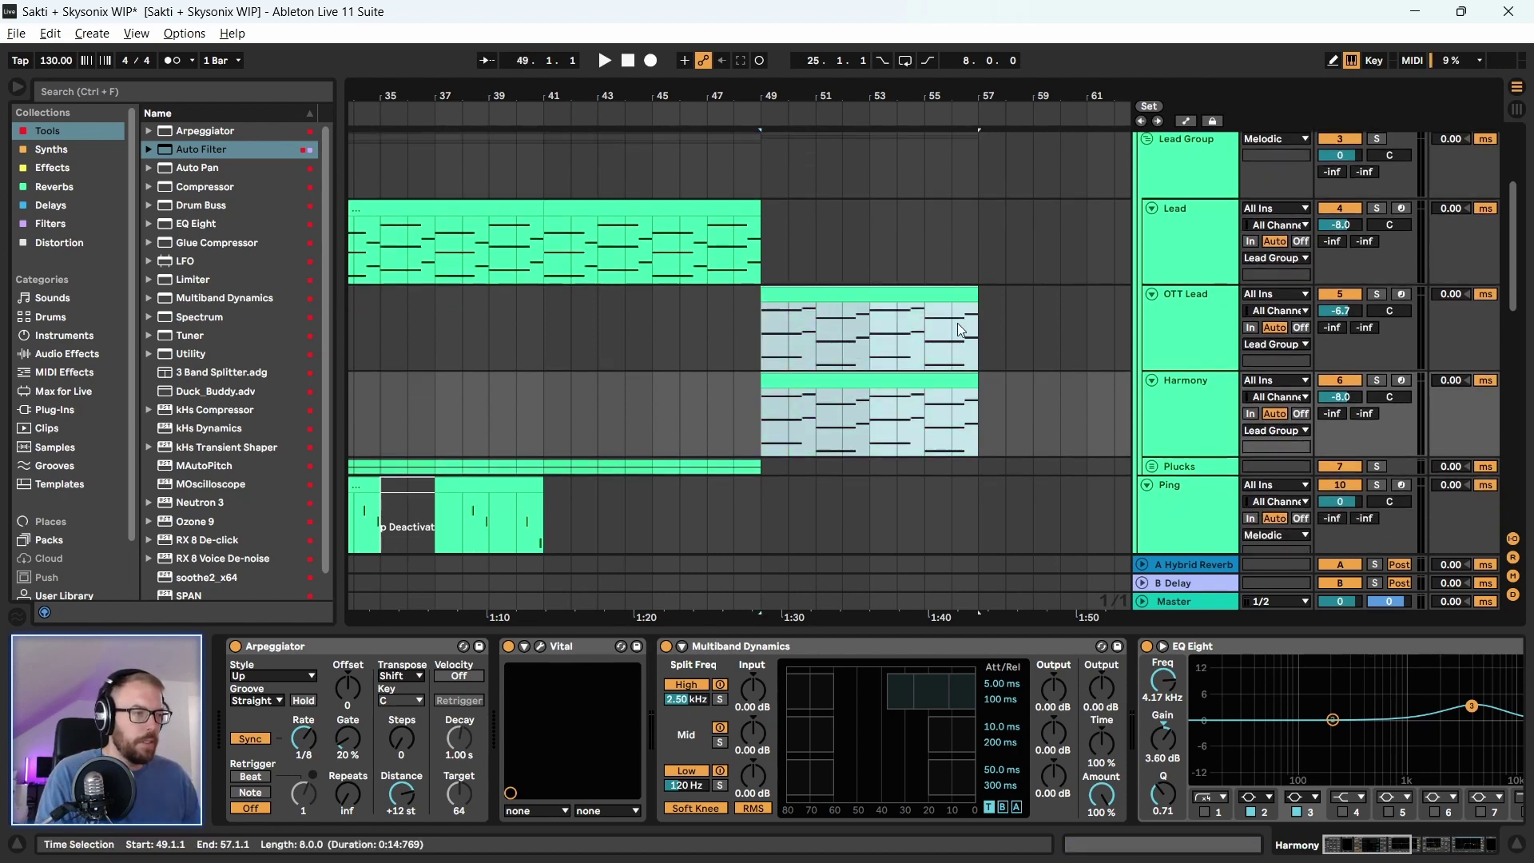
drag(957, 323, 657, 296)
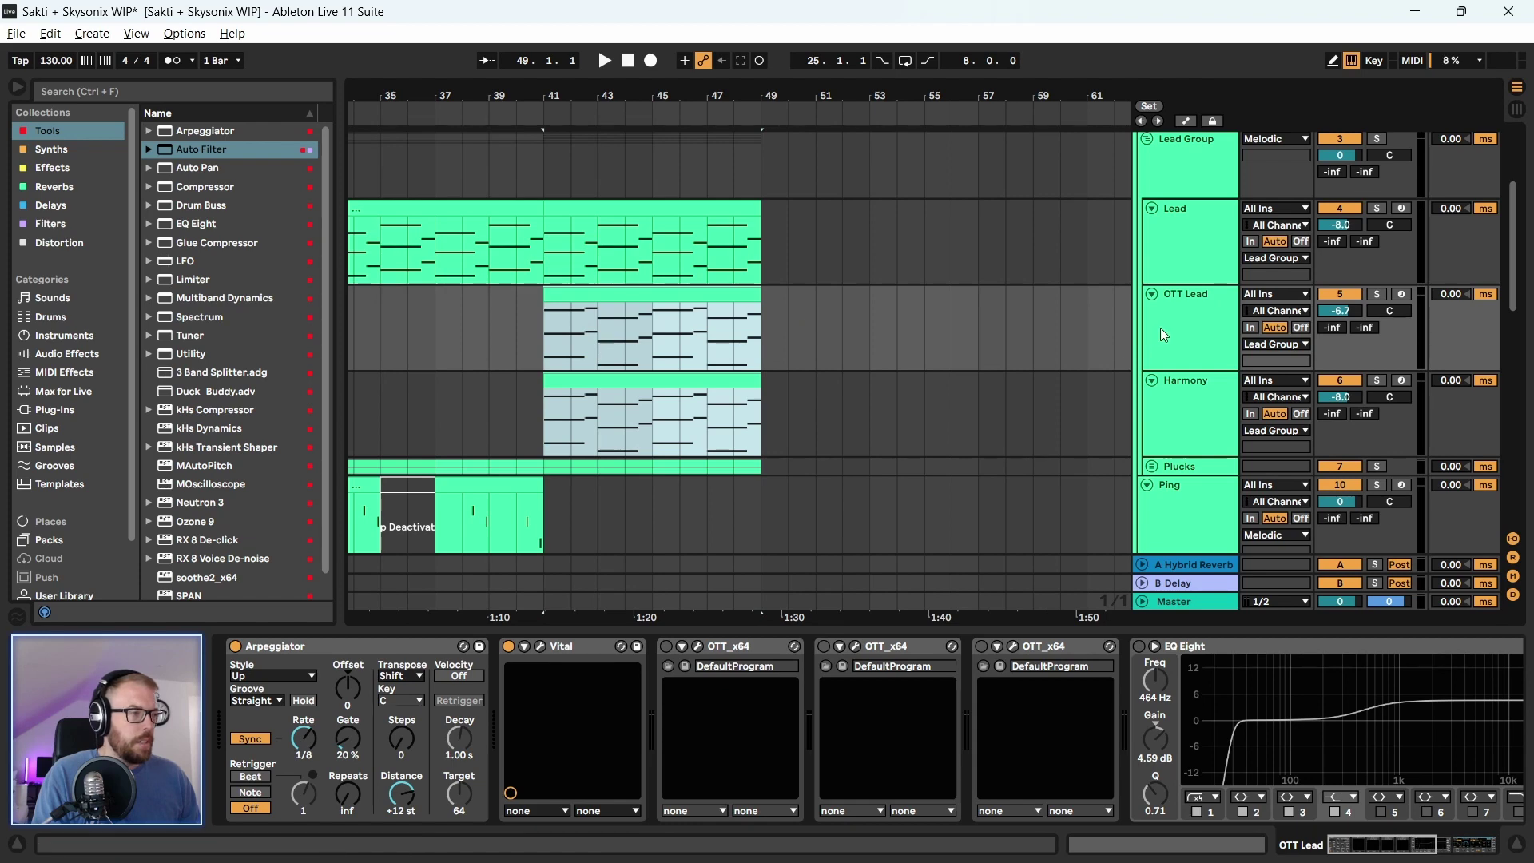
click(1205, 340)
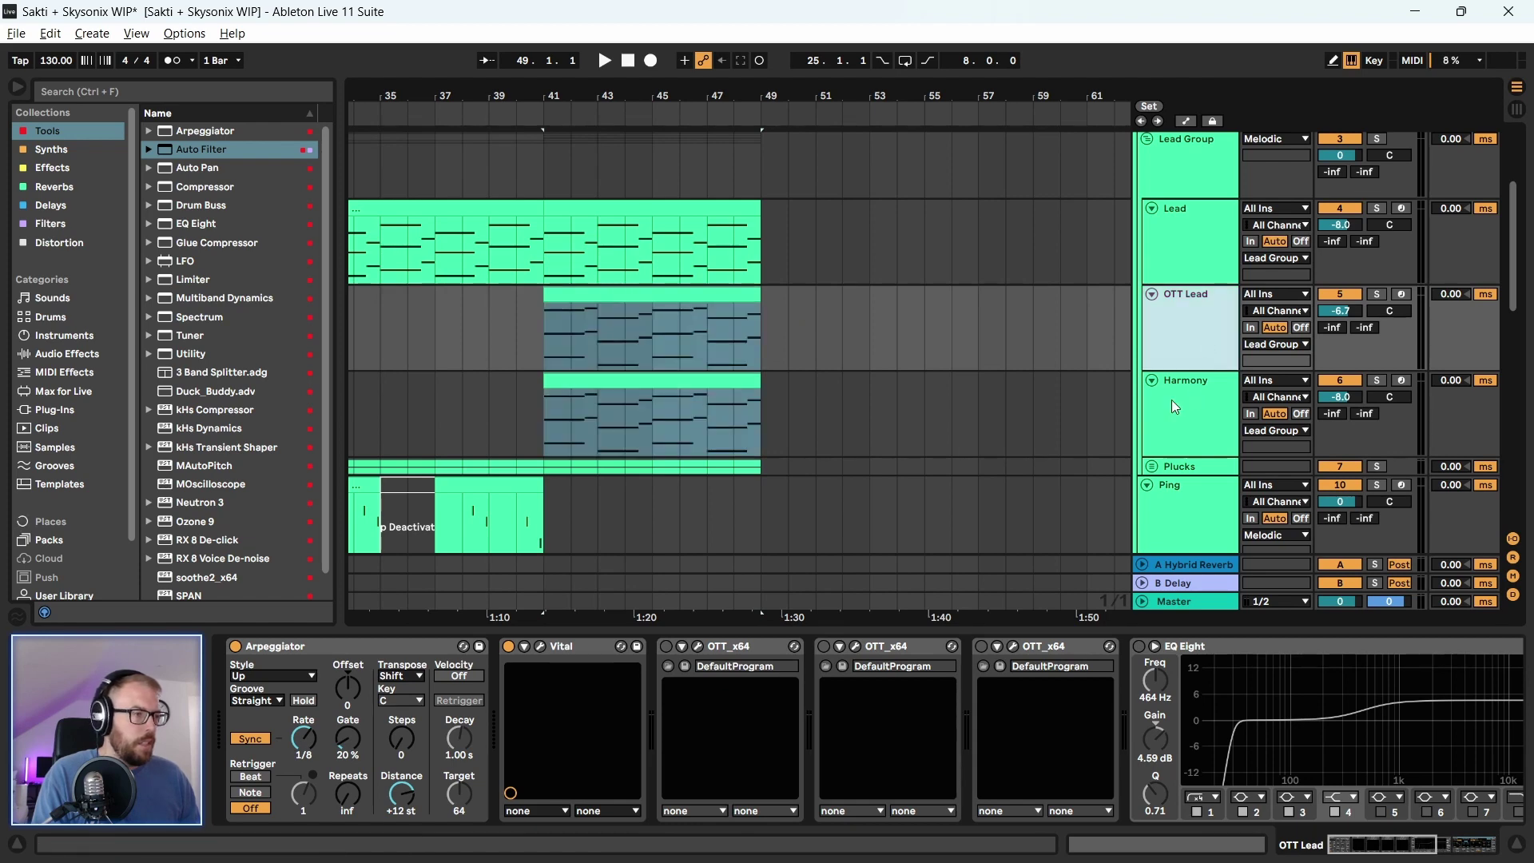
click(625, 303)
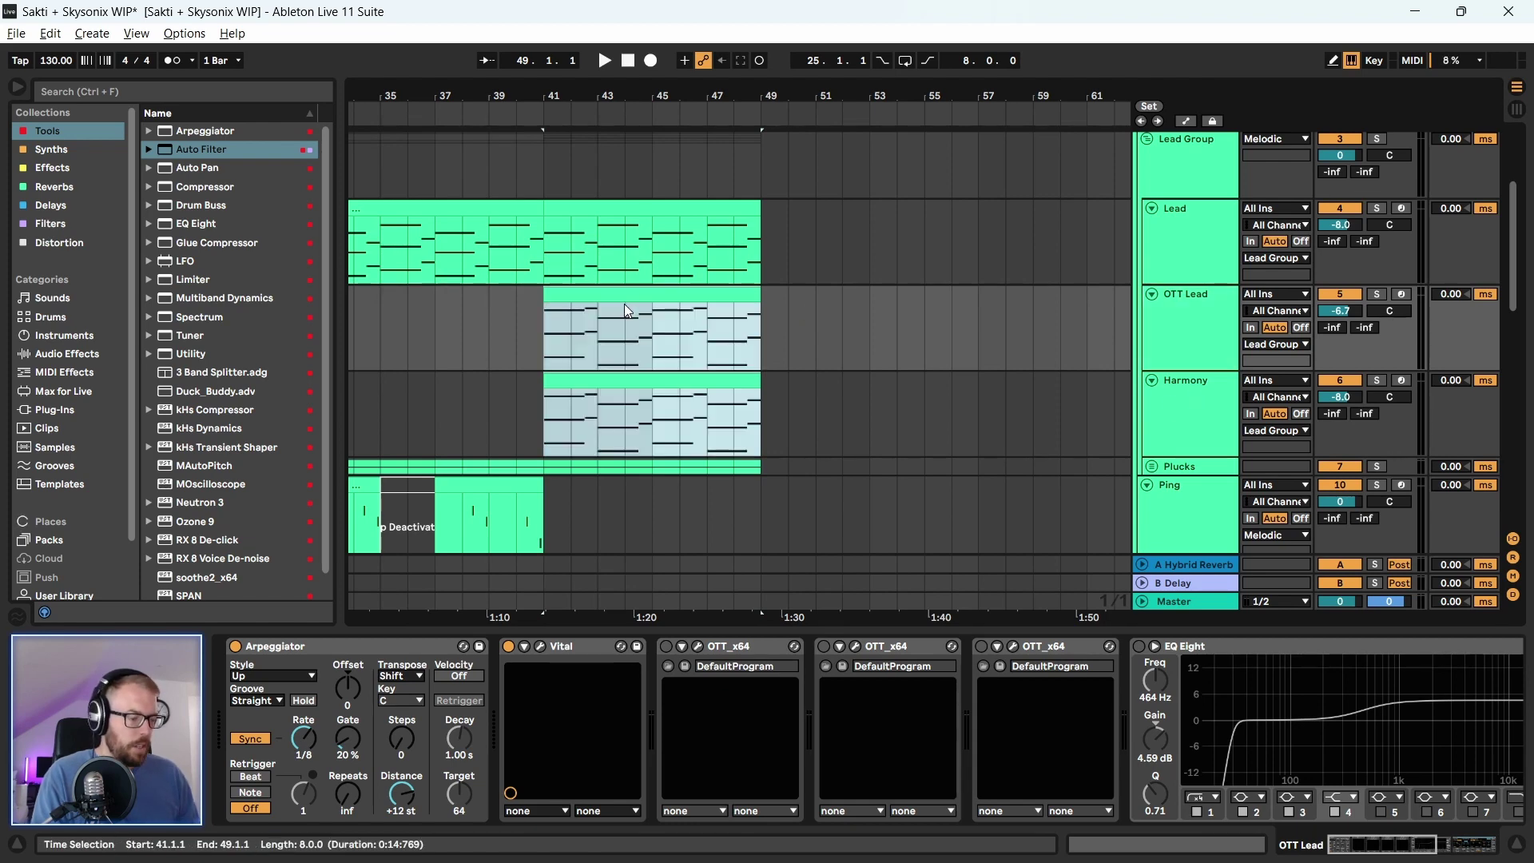
click(972, 342)
click(703, 297)
key(0)
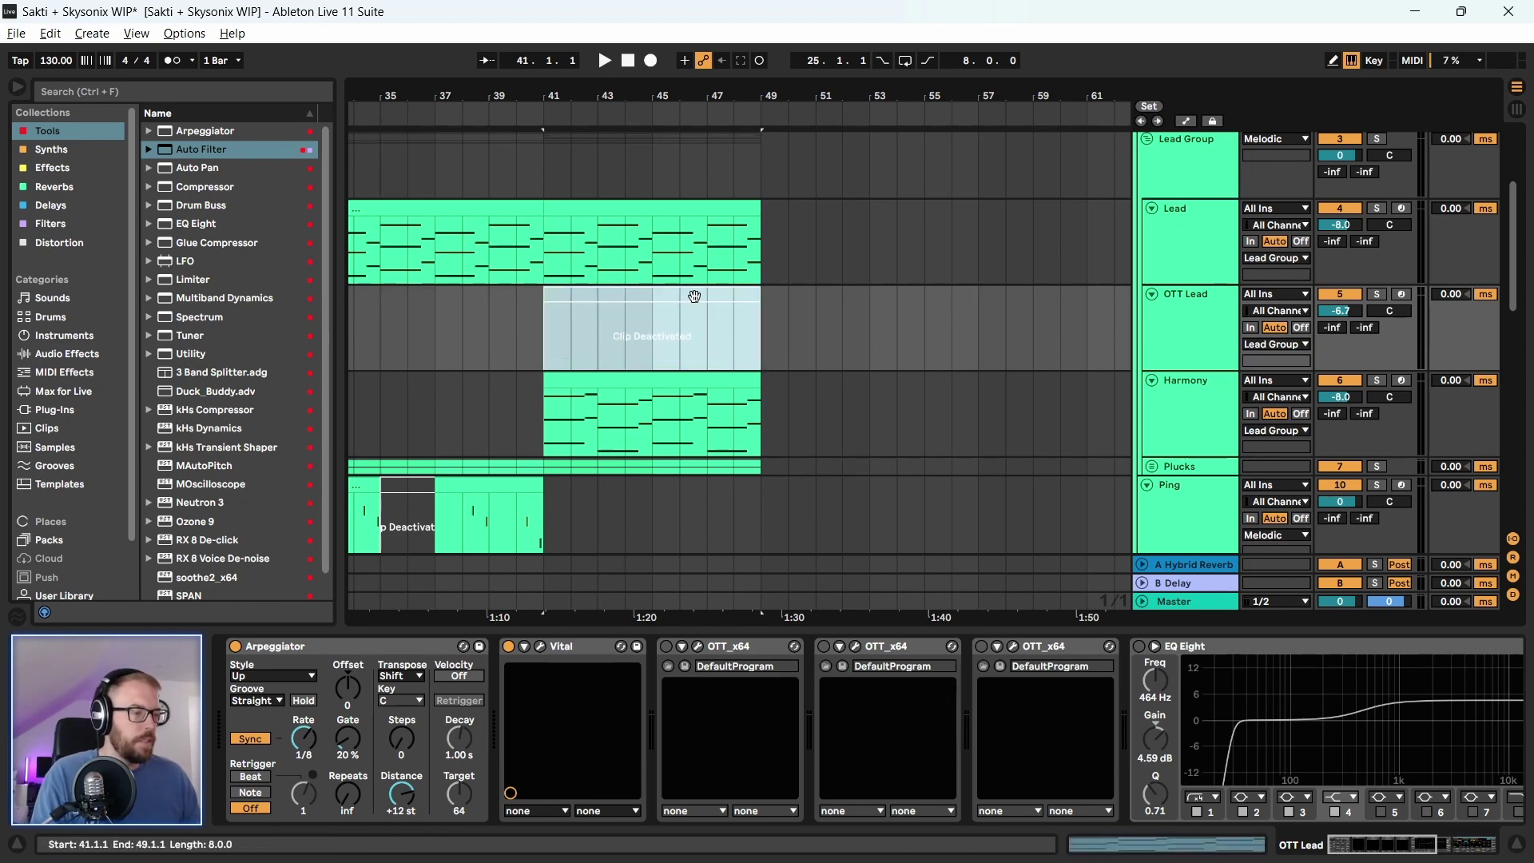
key(0)
Deactivate the Harmony clip in bars 41 to 49
click(734, 378)
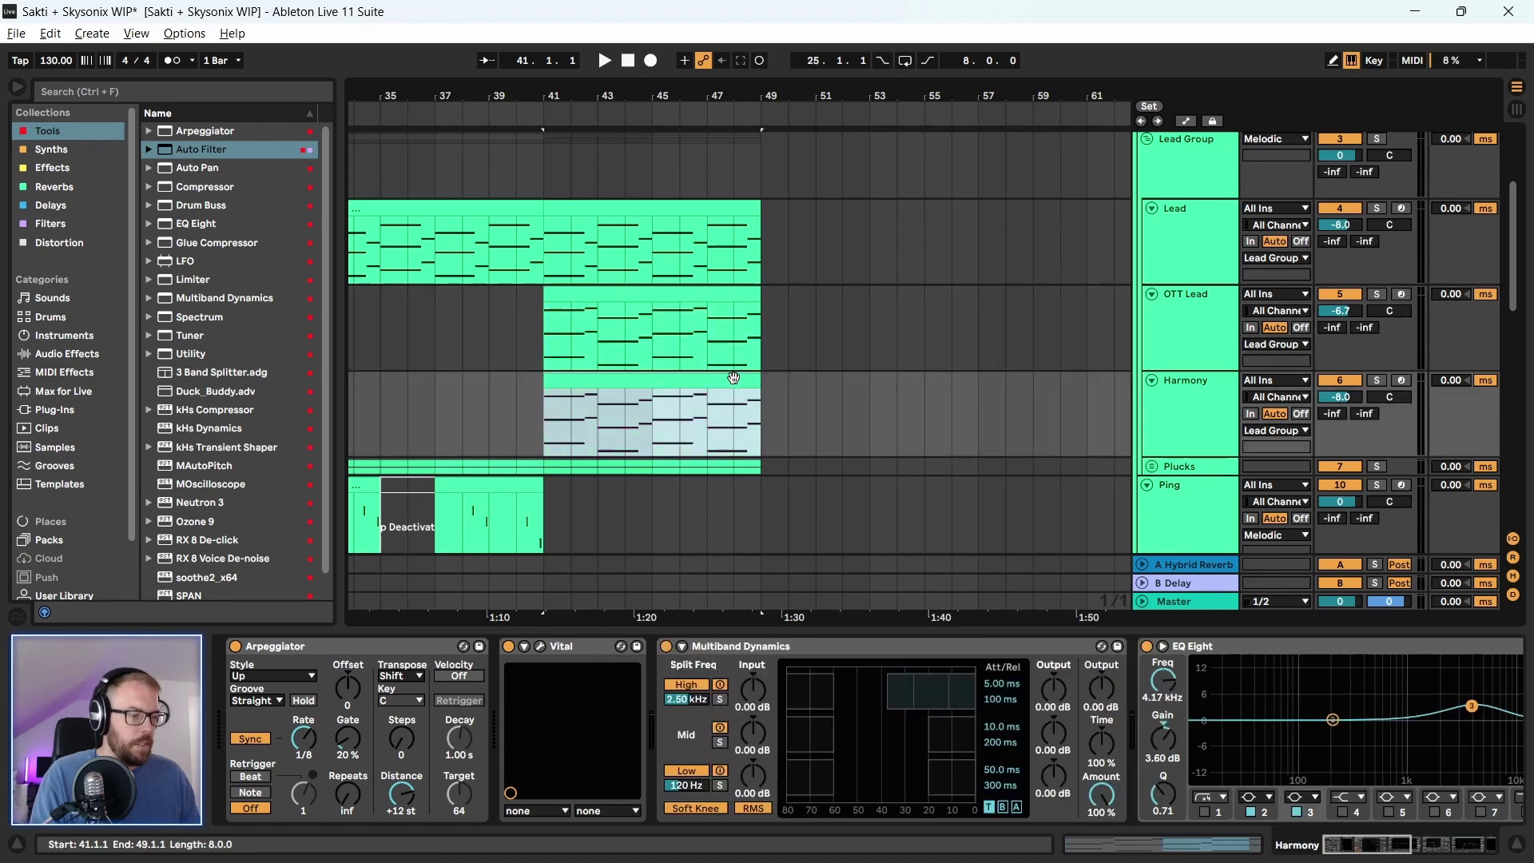
key(0)
Remove the three OTT devices and the EQ Eight that follows them from the OTT Lead track's device chain
click(1183, 304)
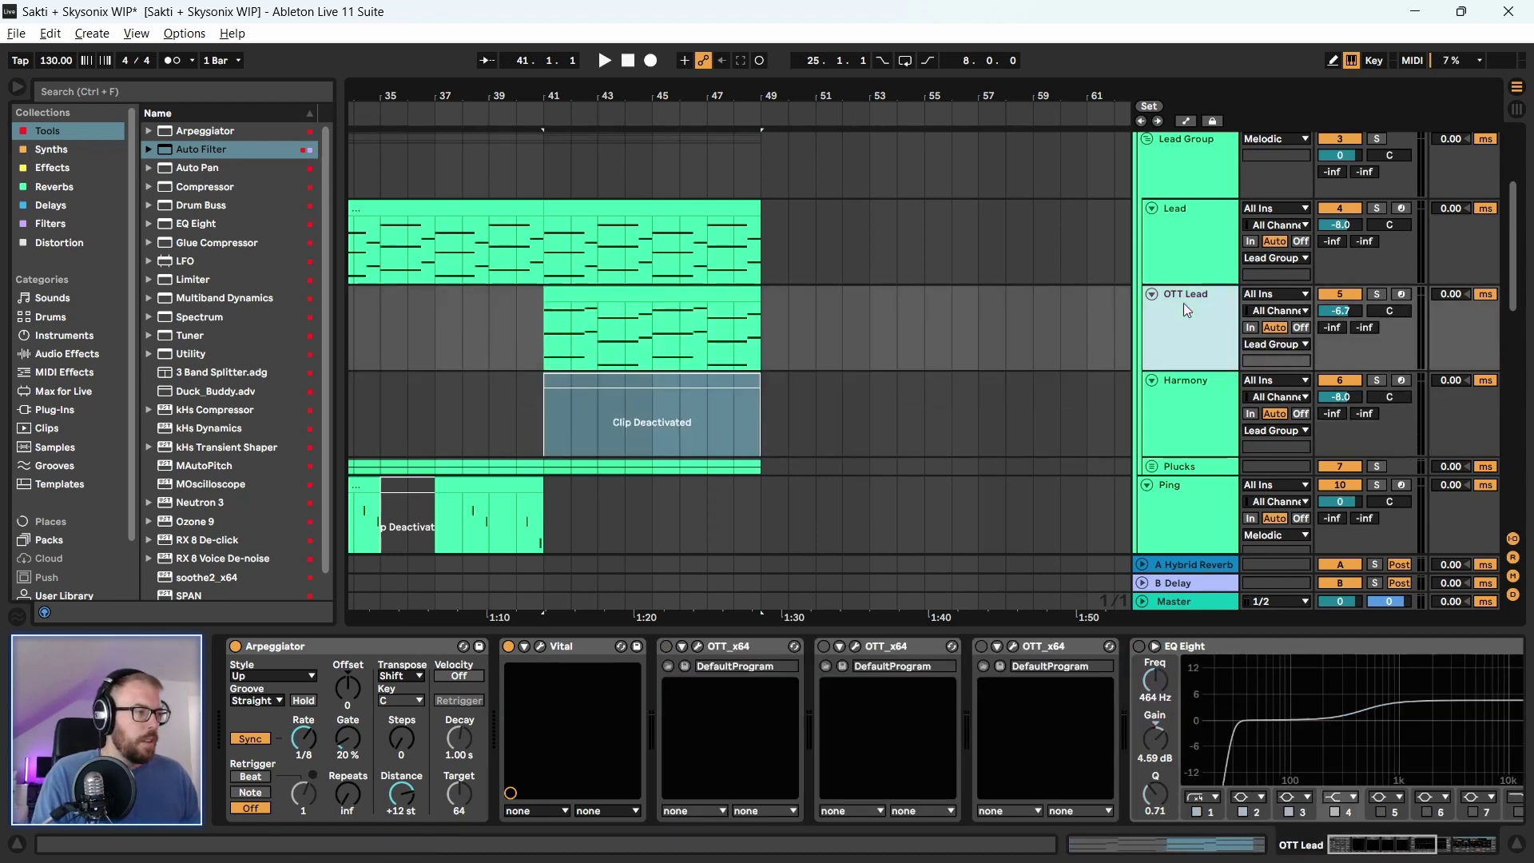
click(1419, 852)
drag(1420, 851, 1288, 854)
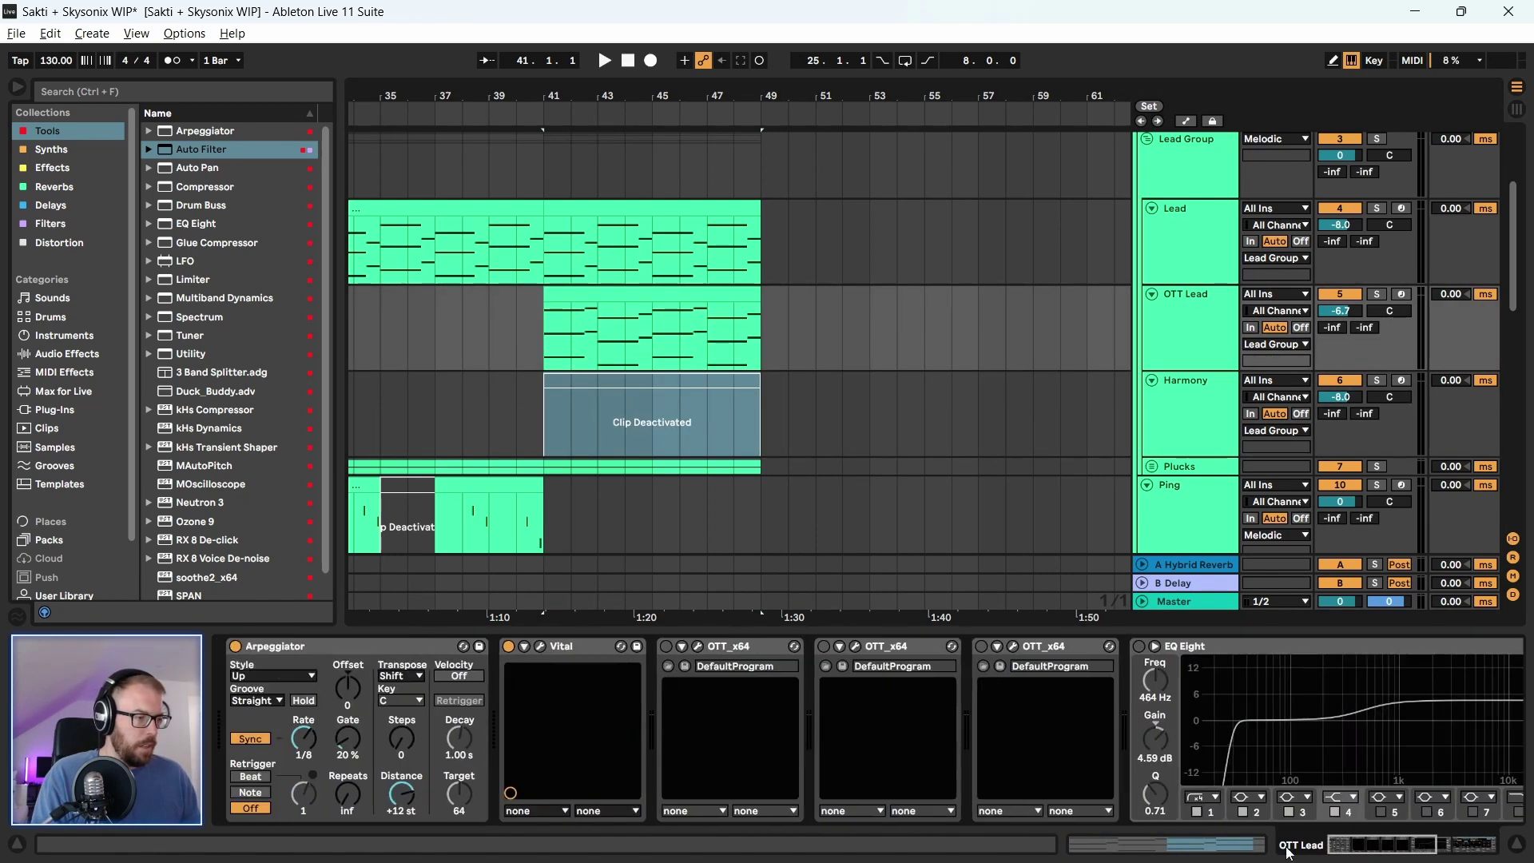
click(1259, 652)
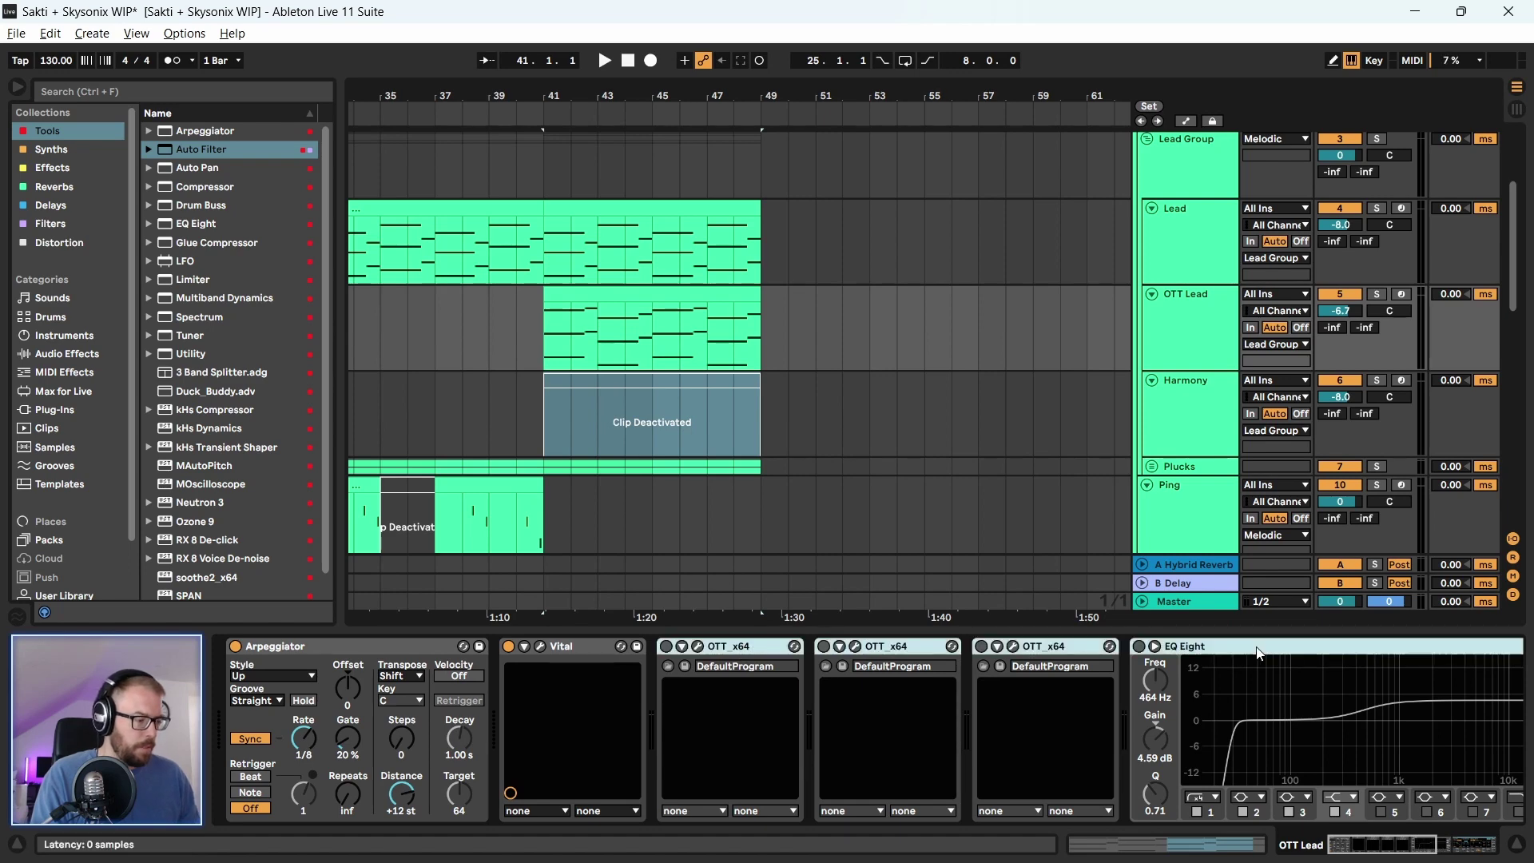
key(Delete)
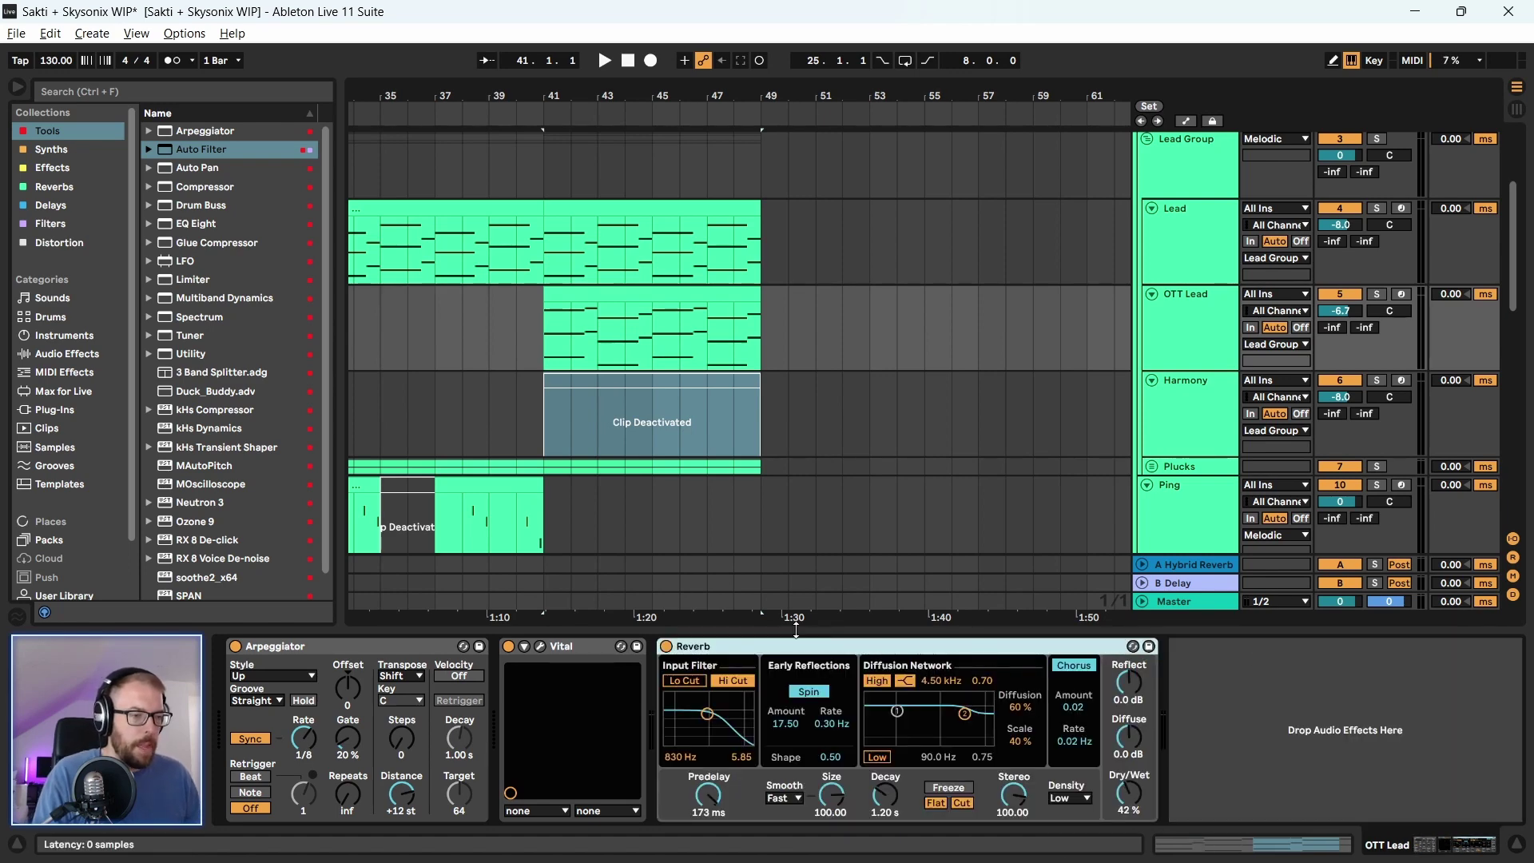
Add an Auto Filter at 78.5 Hz with 28% resonance after OTT Lead's Reverb, and automate its frequency to rise across bars 41 to 49
drag(202, 149, 1297, 705)
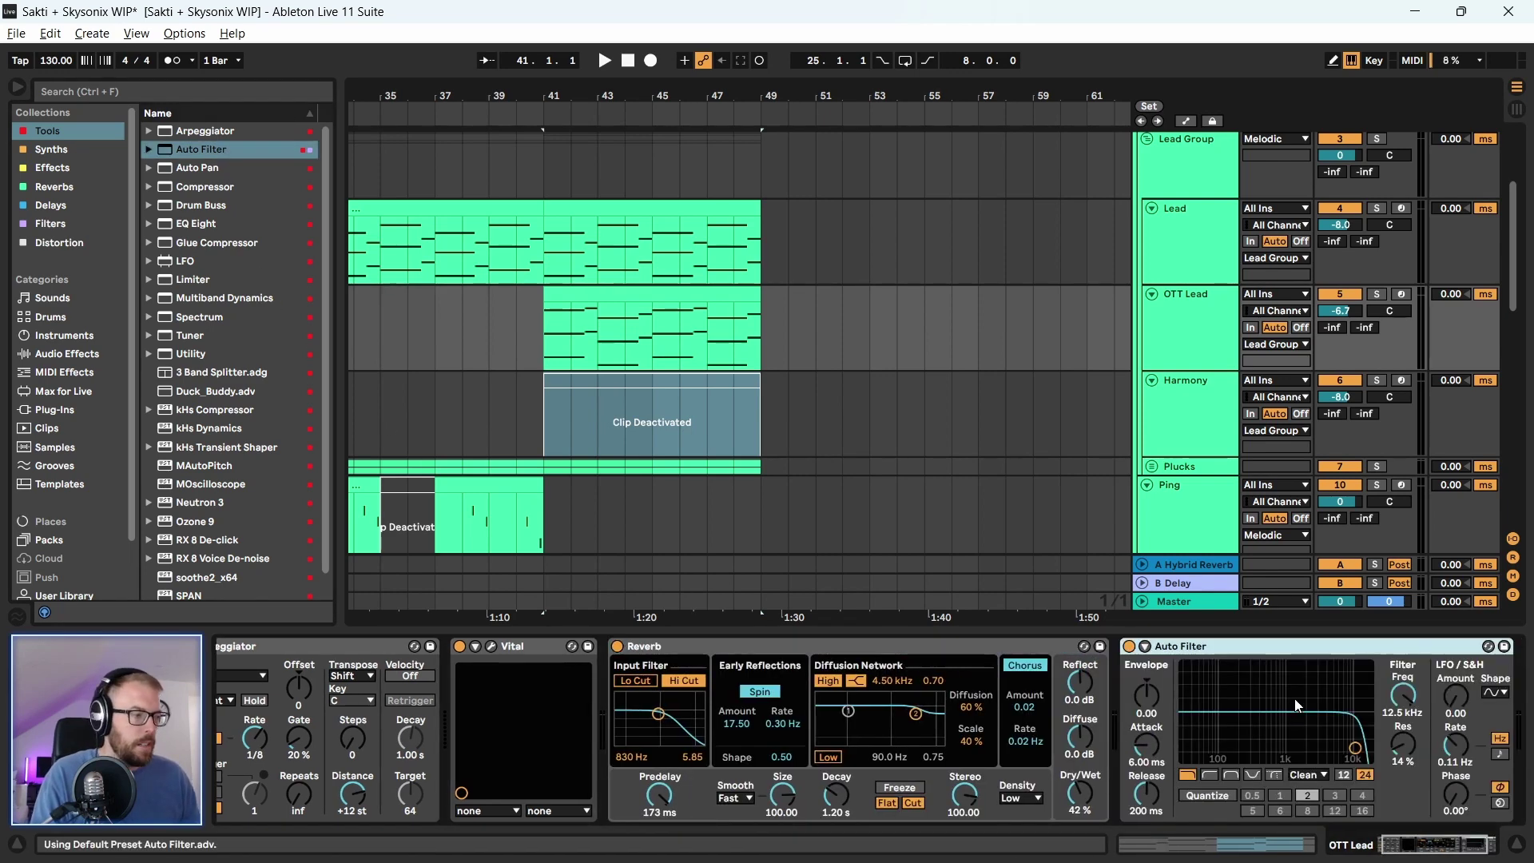
scroll(1411, 751, up, 5)
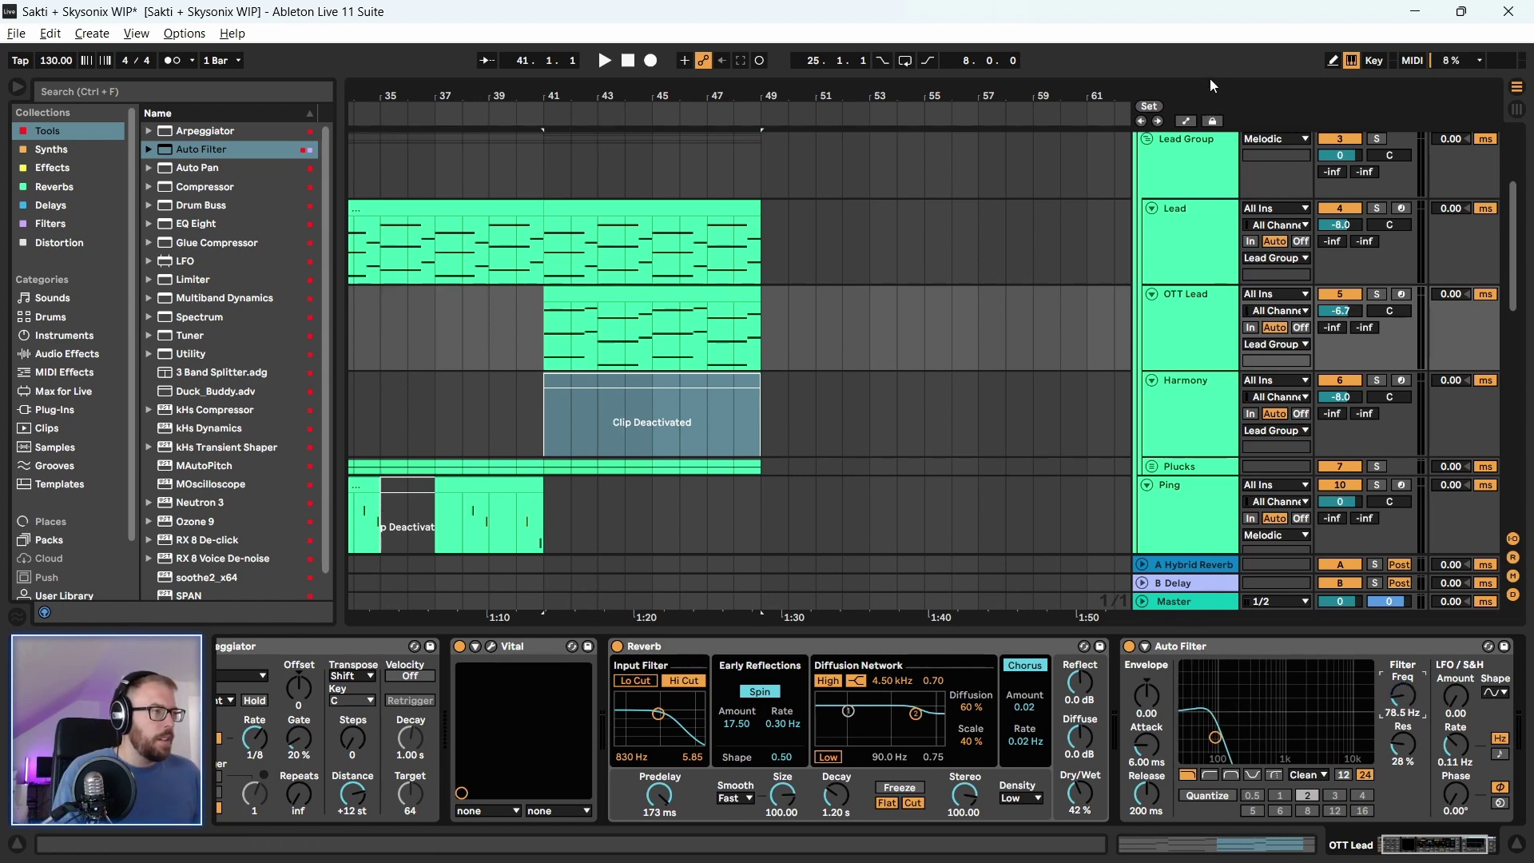
key(a)
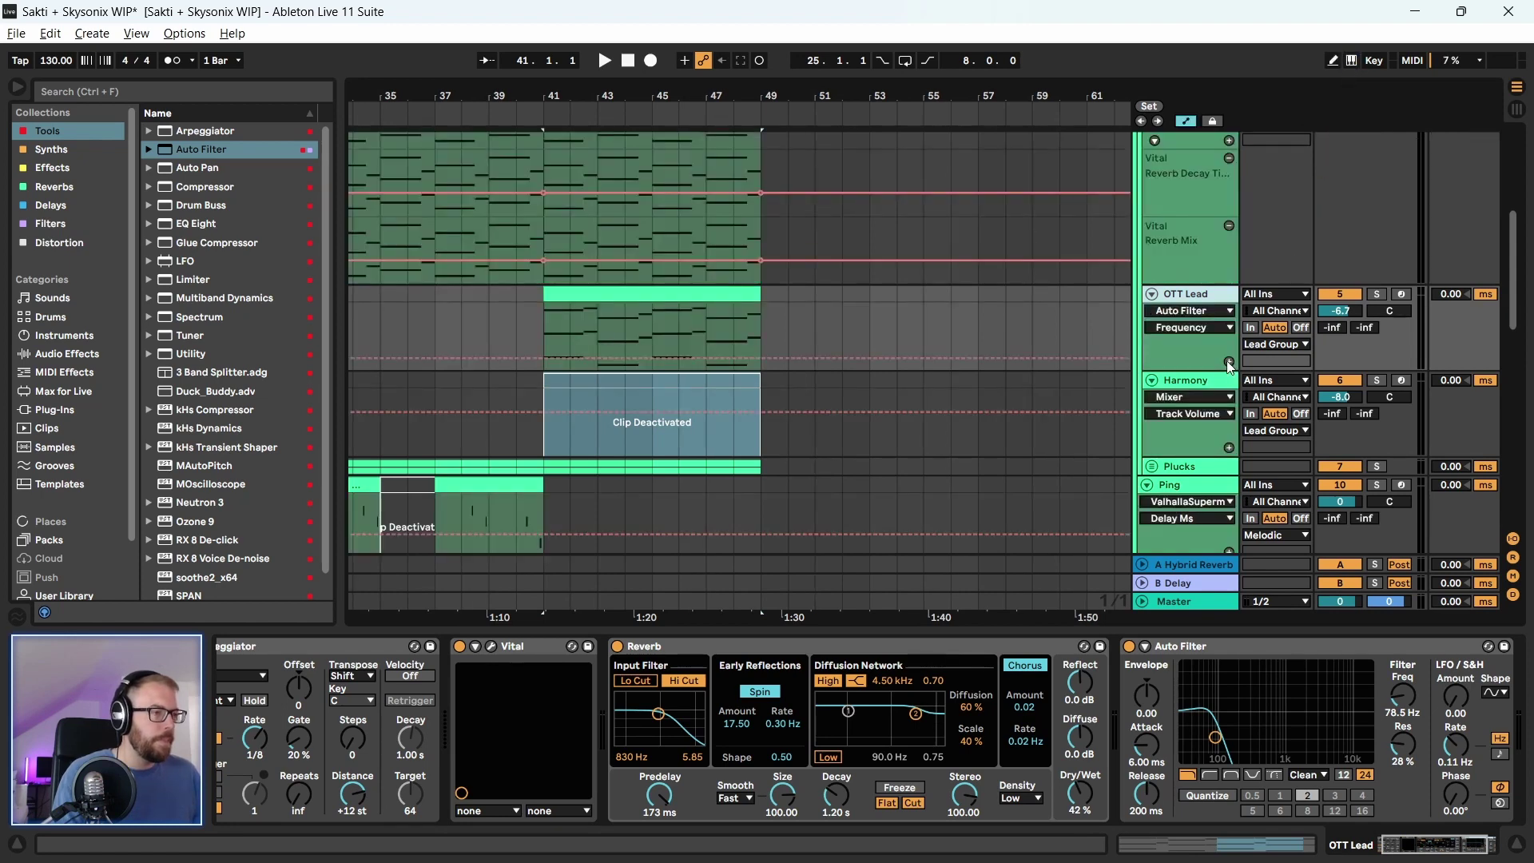
click(1229, 361)
drag(544, 404, 763, 406)
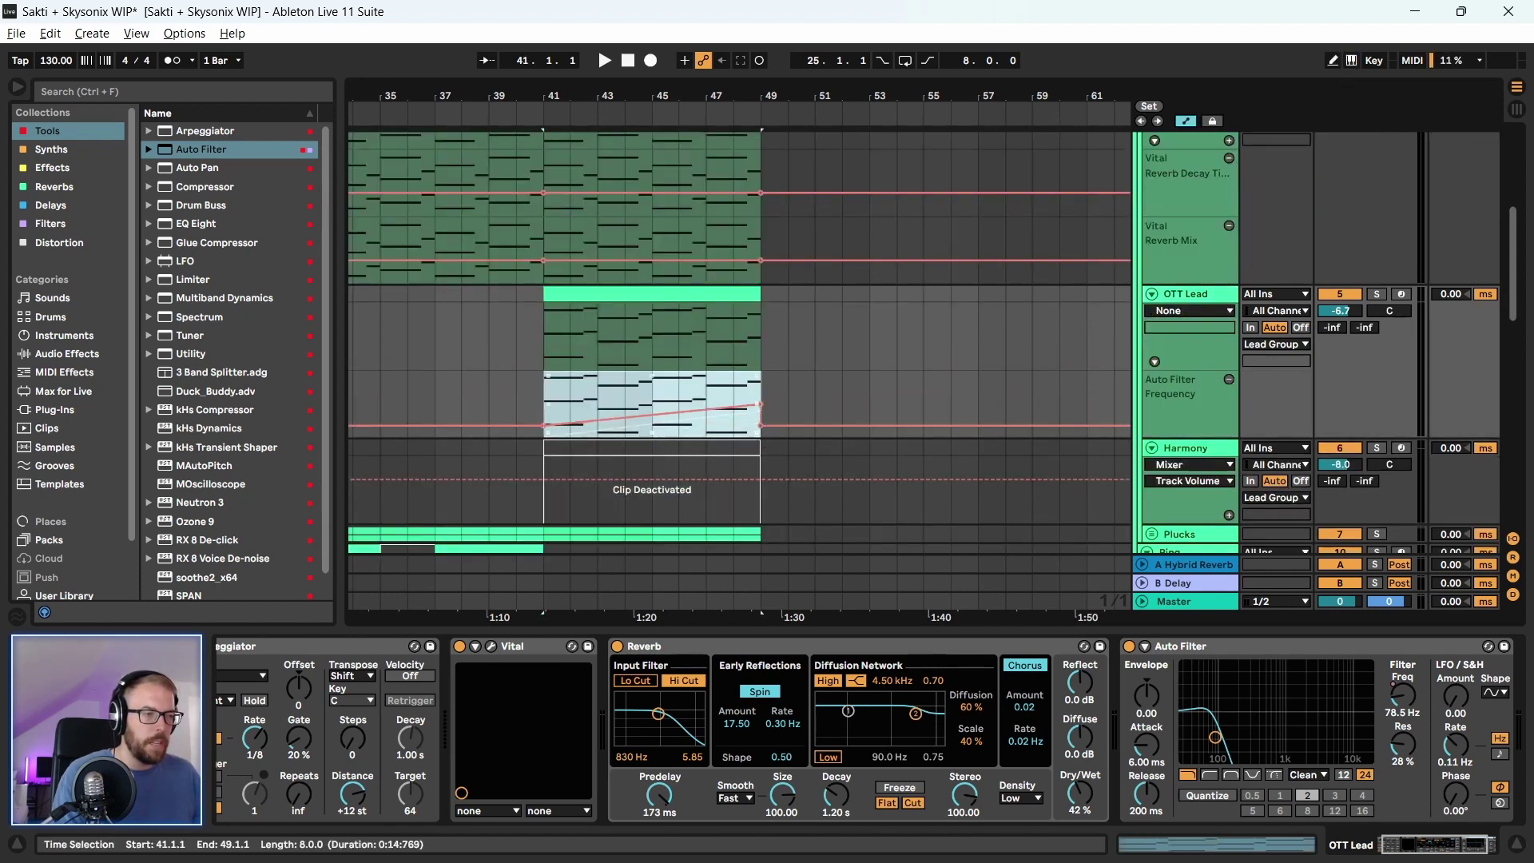
click(539, 352)
key(space)
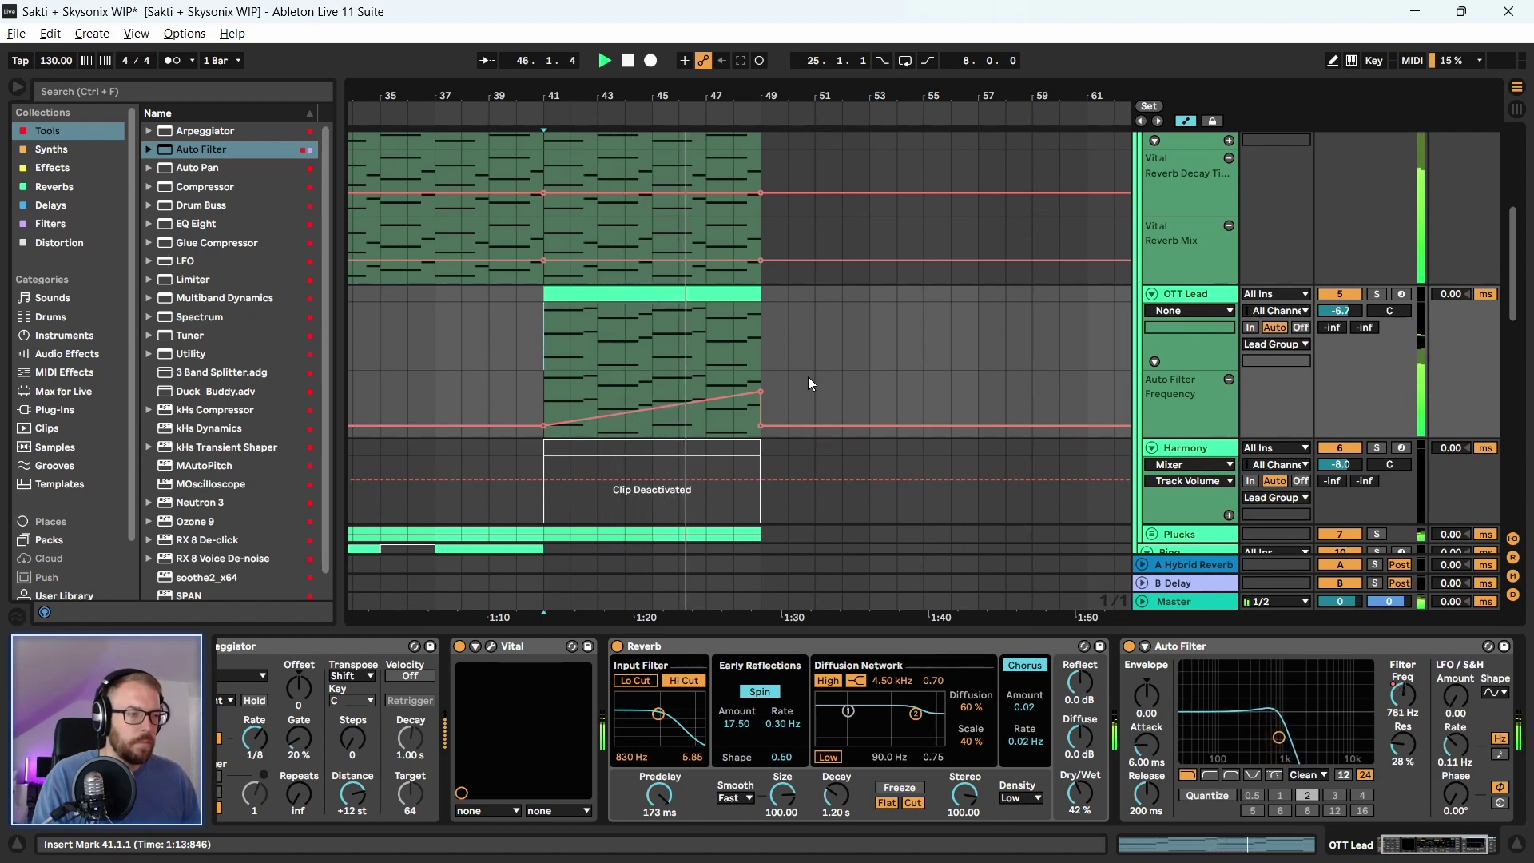
Transpose all notes in the OTT Lead clip at bar 41 down one octave
double_click(617, 294)
key(space)
drag(611, 629, 611, 177)
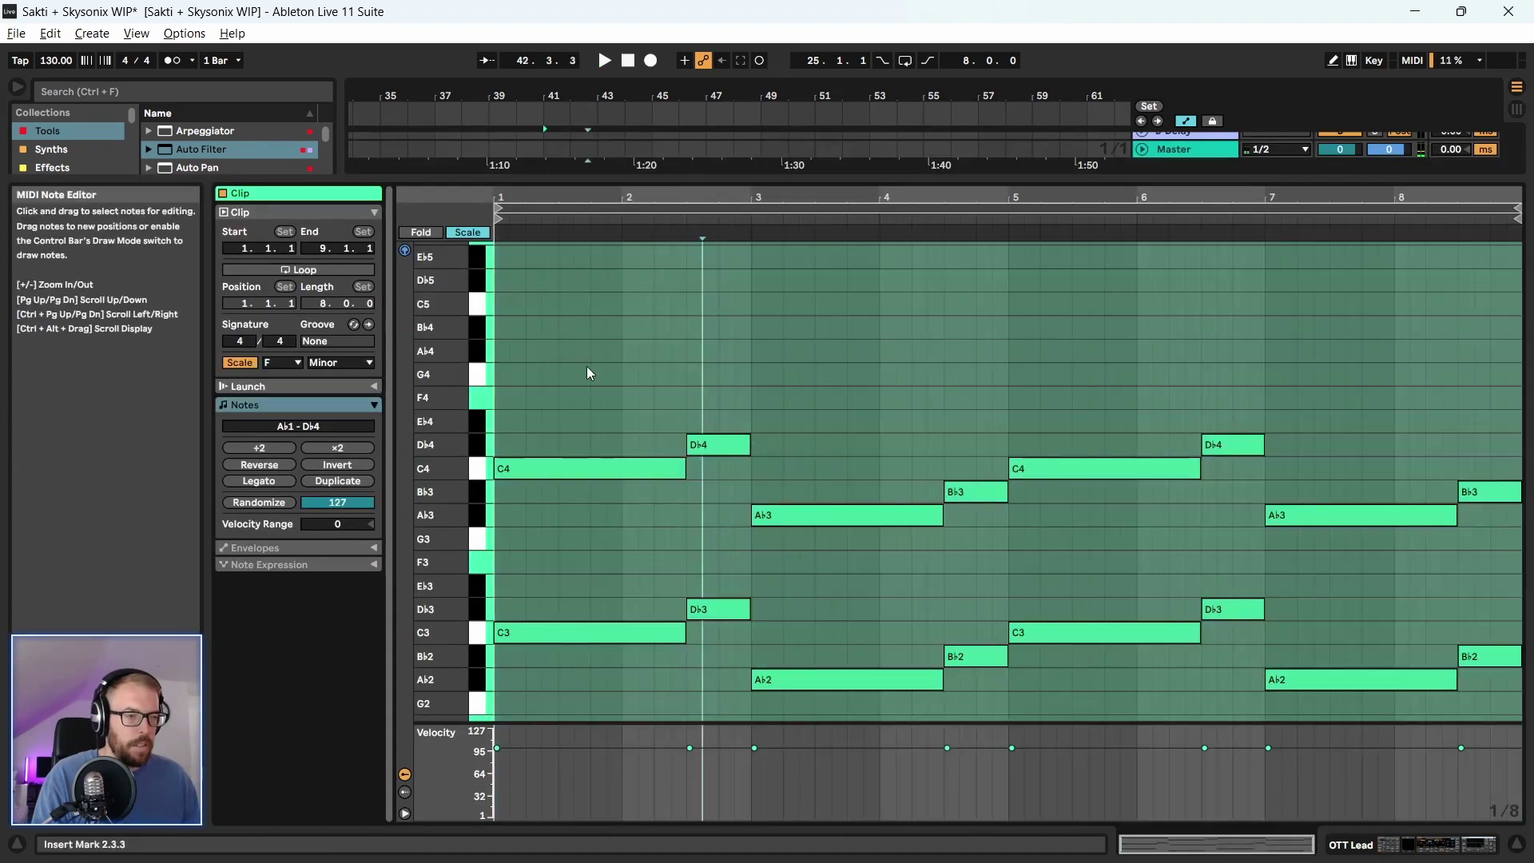
drag(590, 377, 646, 478)
key(ctrl+a)
key(shift+Down)
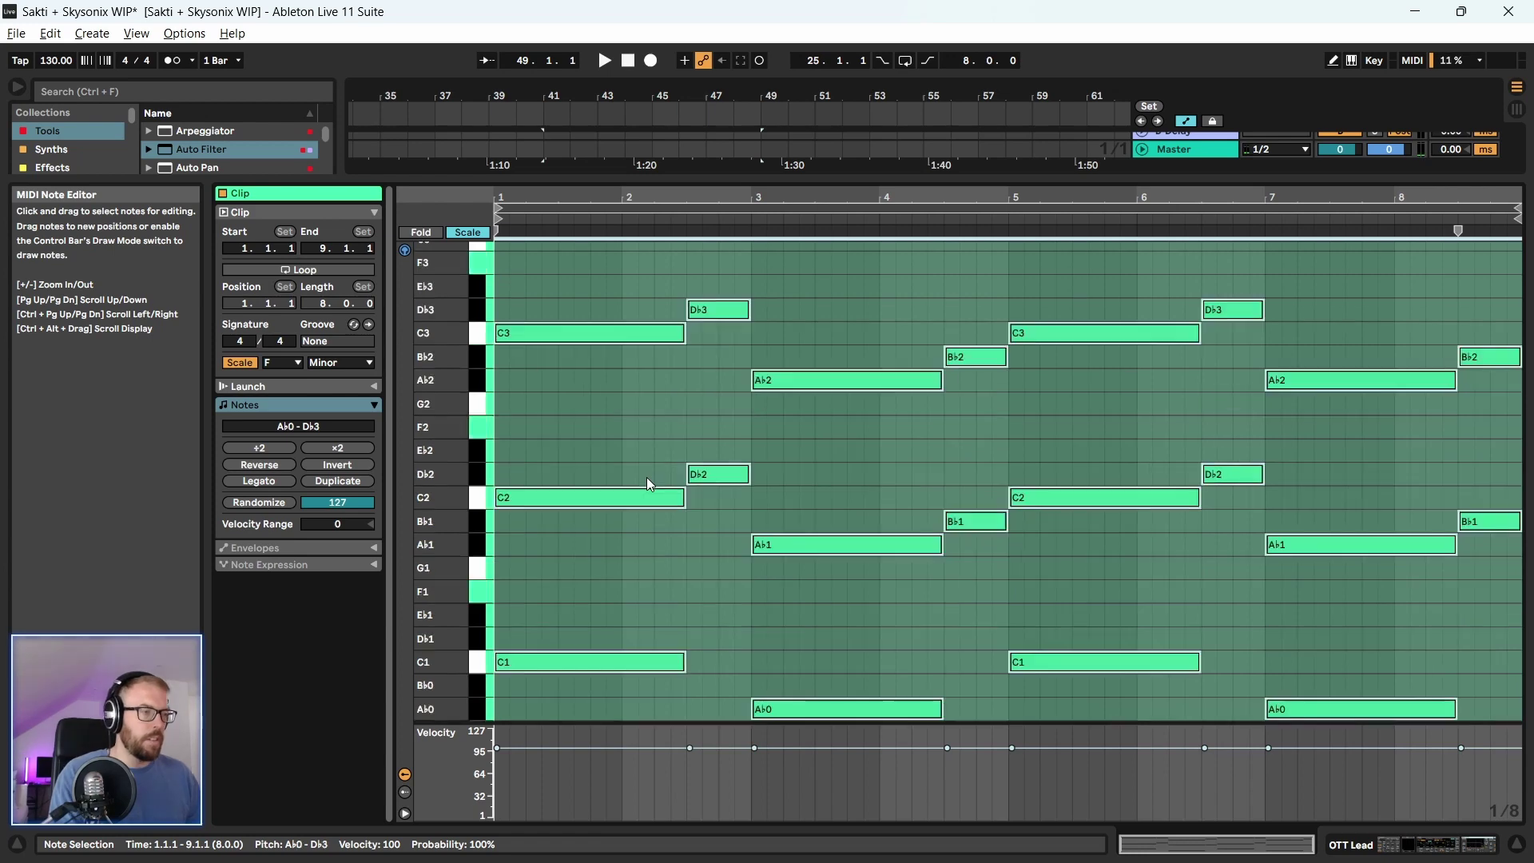
Audition the section from bar 41 to hear the lowered OTT Lead against the rising filter
key(space)
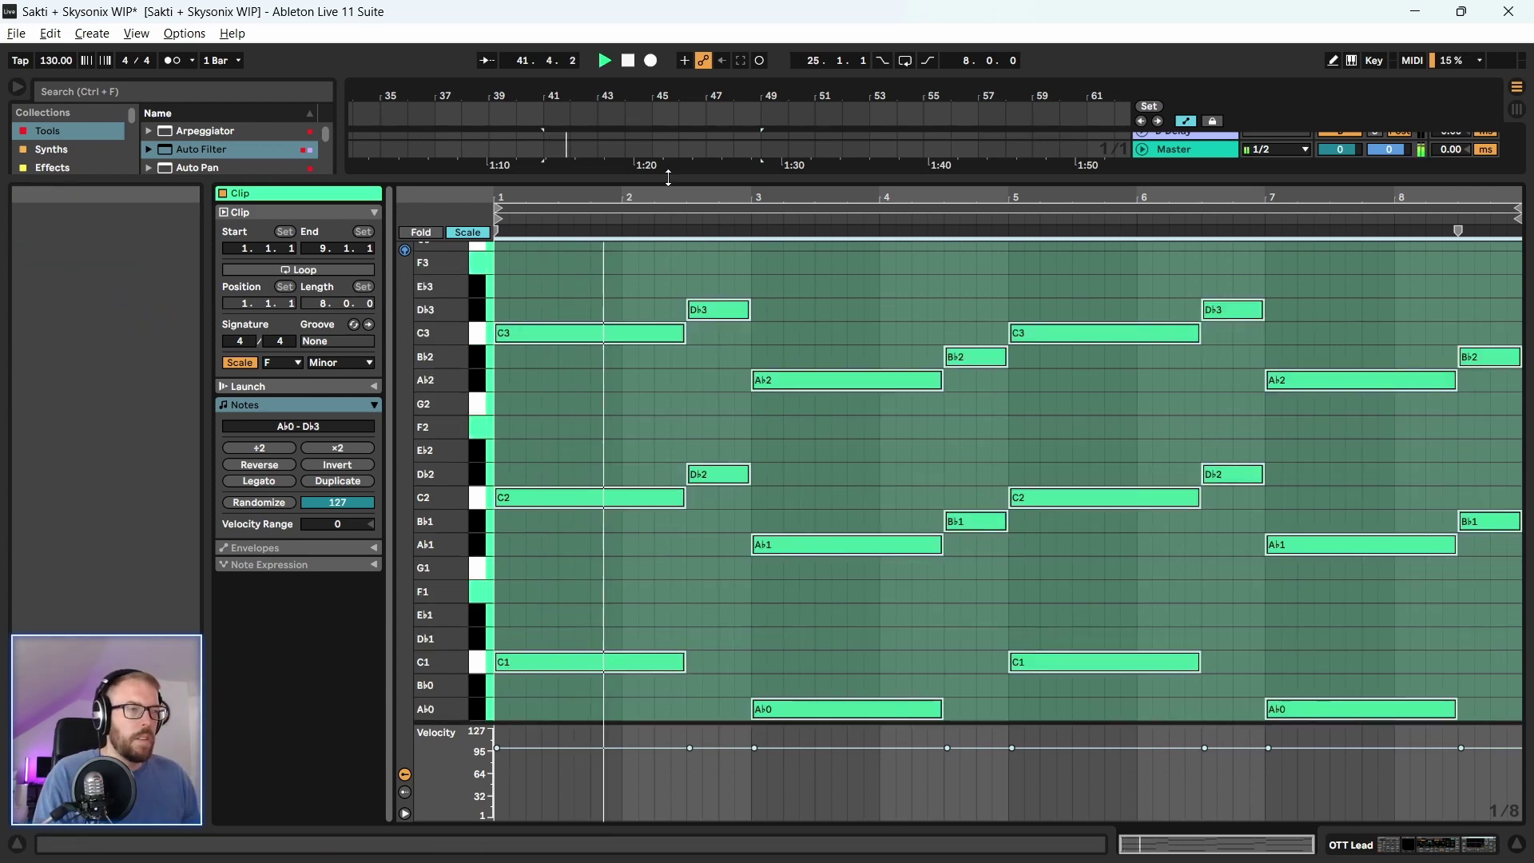
key(ctrl+alt+l)
scroll(828, 292, up, 4)
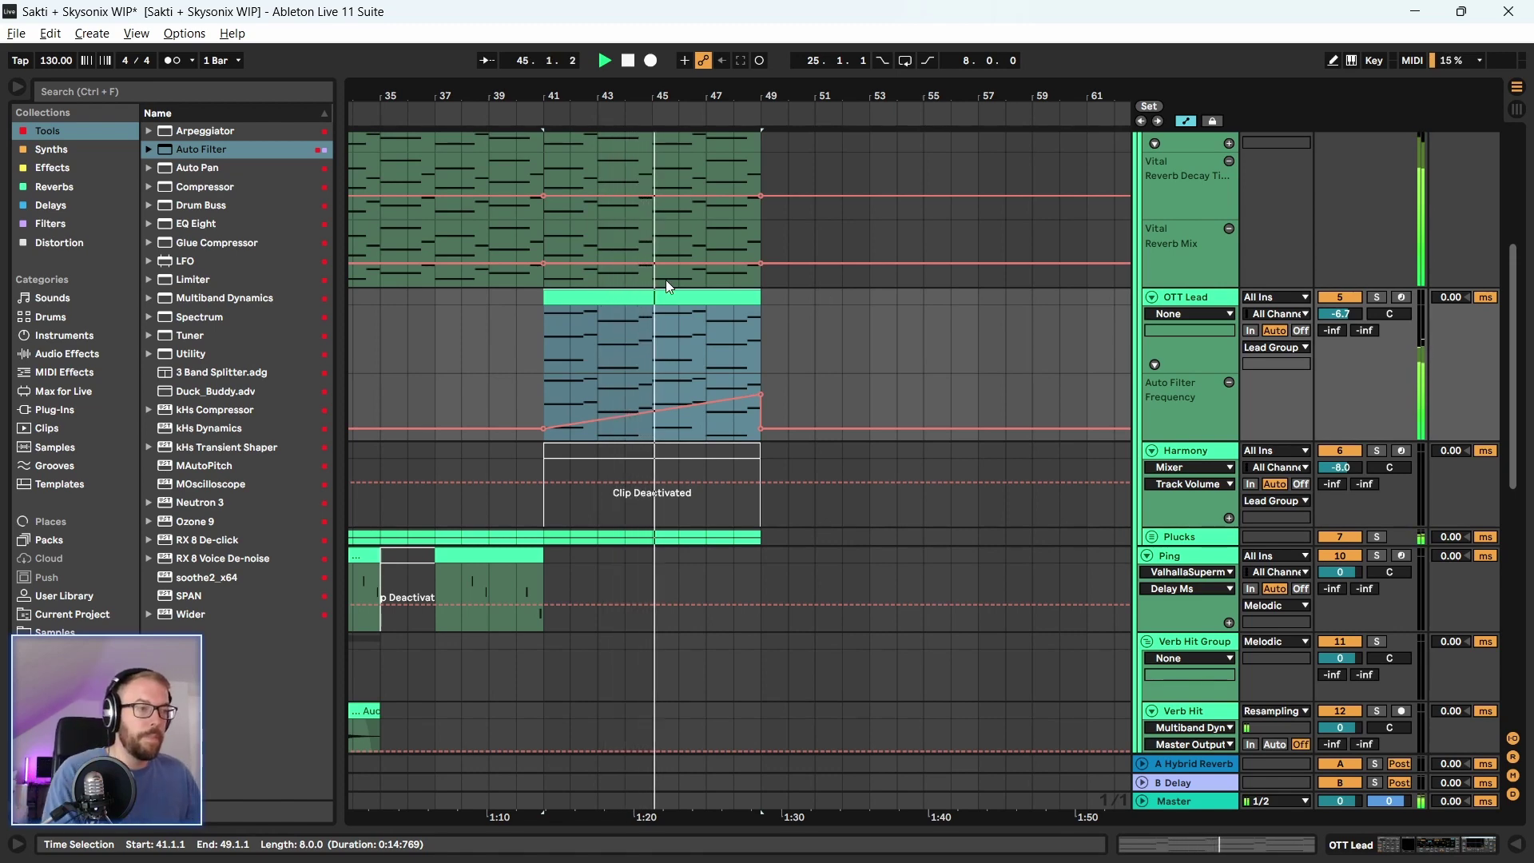
key(plus)
click(458, 366)
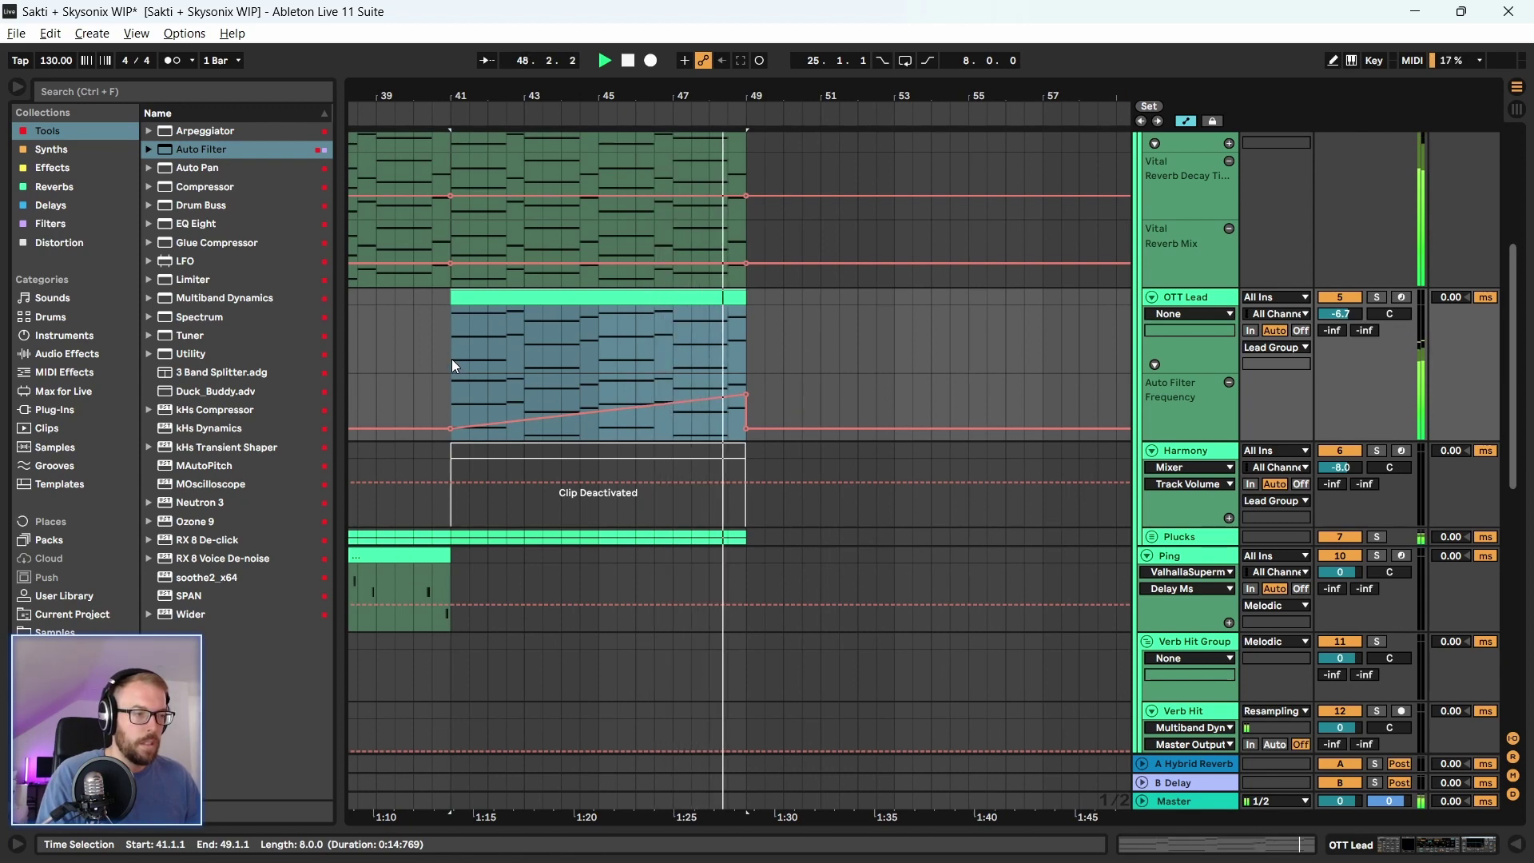
scroll(452, 366, up, 2)
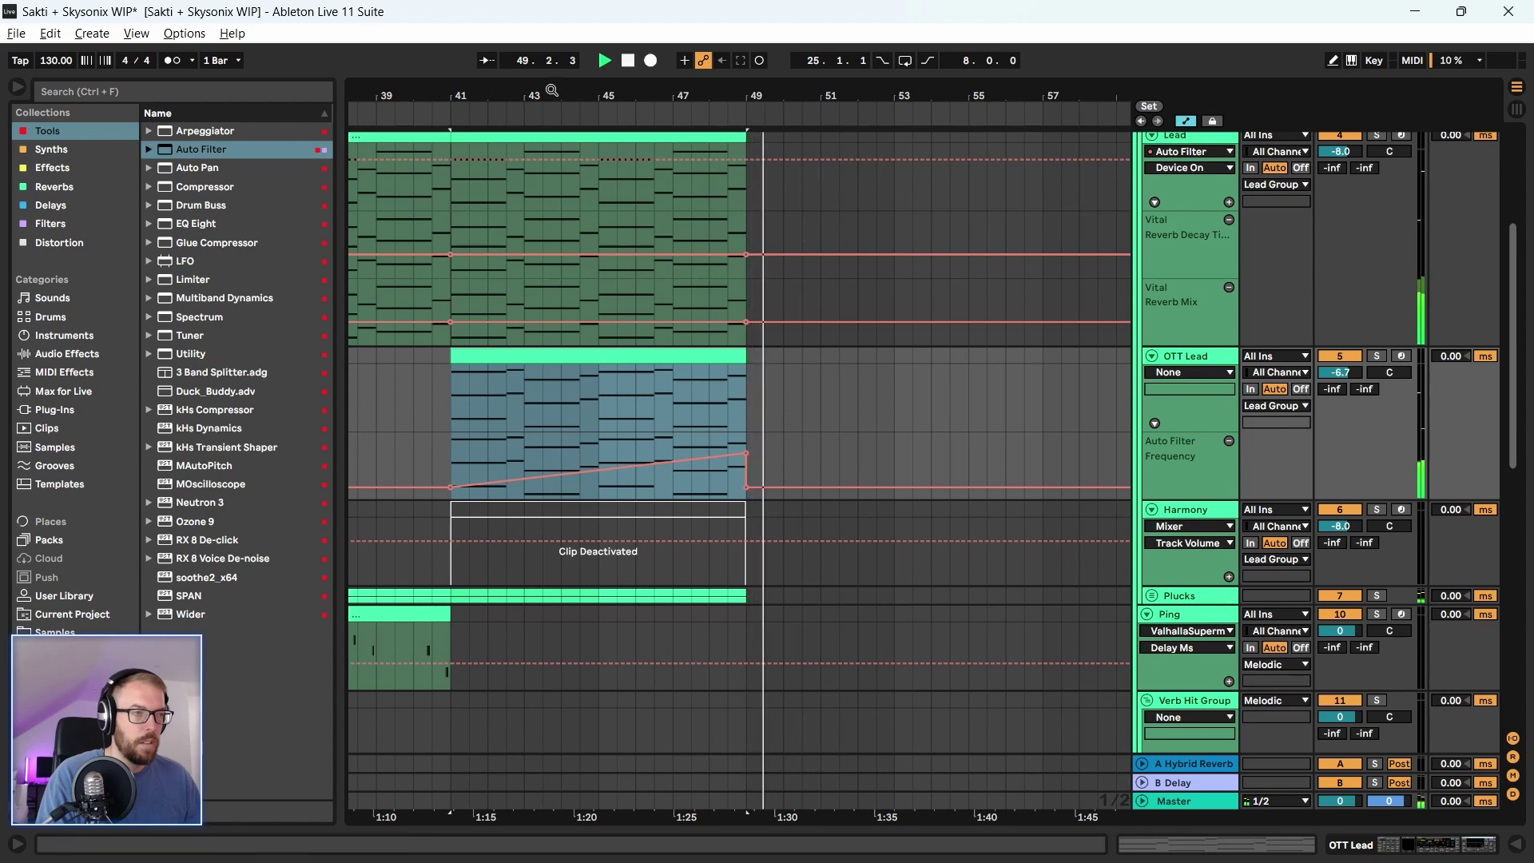
Raise the bar 49 end of OTT Lead's filter frequency automation, hold that level beyond it, and play from bar 41
key(minus)
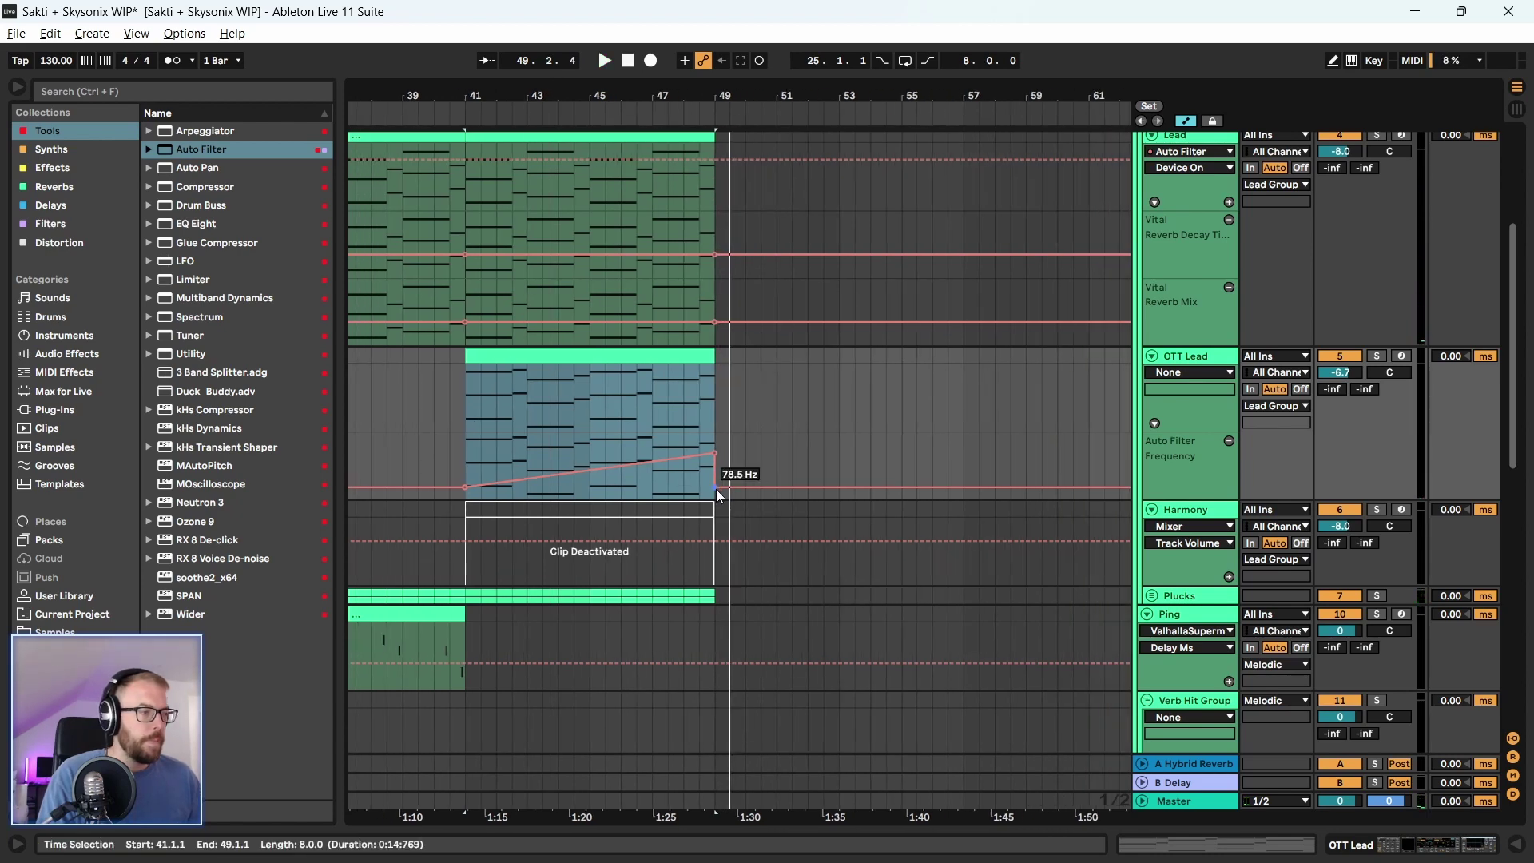
drag(716, 487, 713, 434)
click(463, 452)
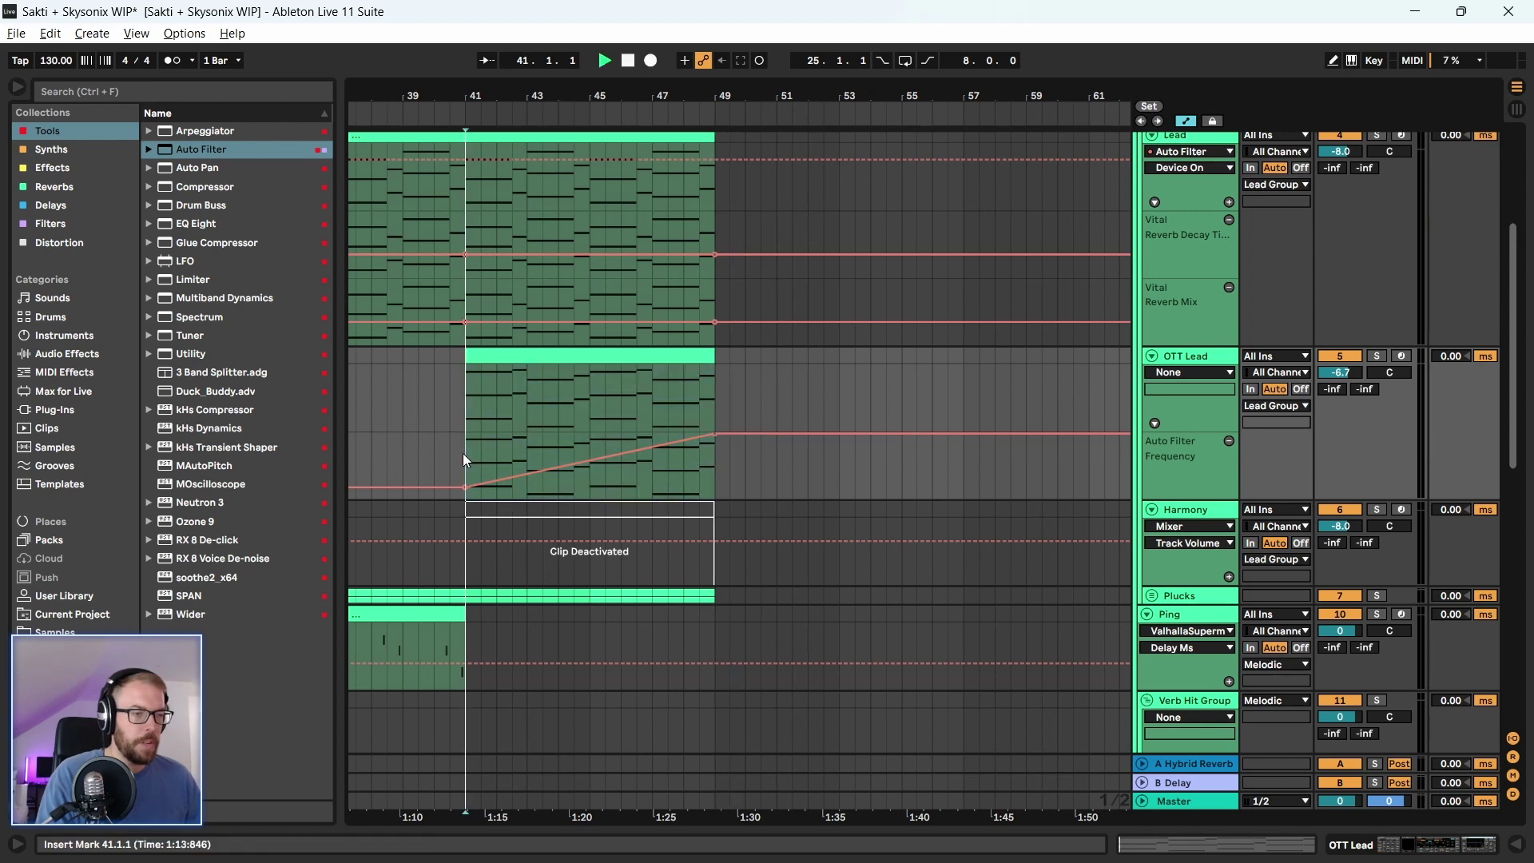
key(space)
Raise the Lead's Vital Reverb Decay Time automation to about 0.67 secs at bar 49, ramping up from bar 41
scroll(707, 425, up, 2)
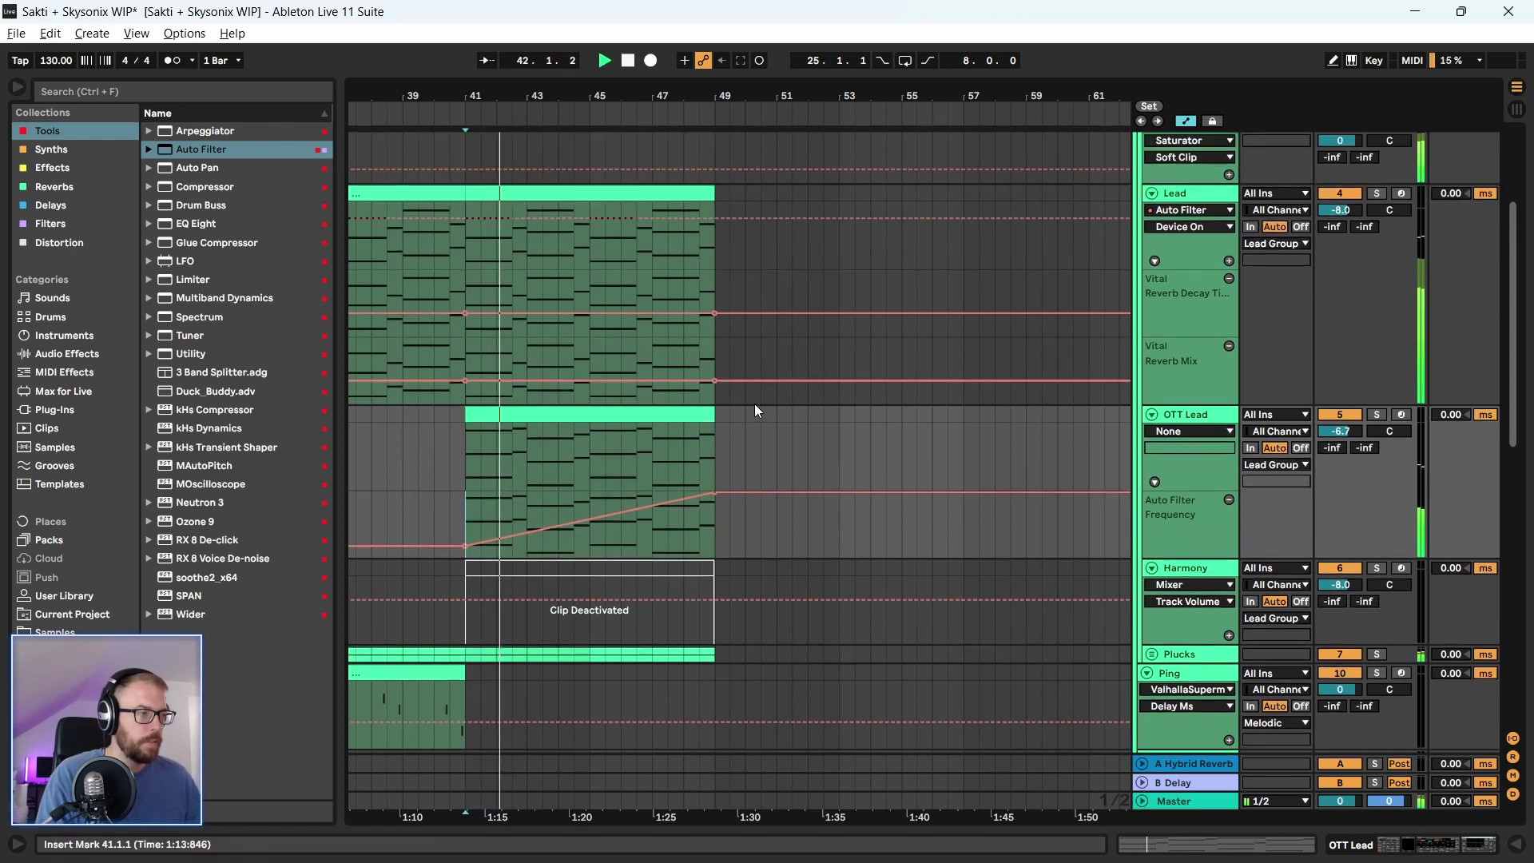
scroll(1064, 344, down, 2)
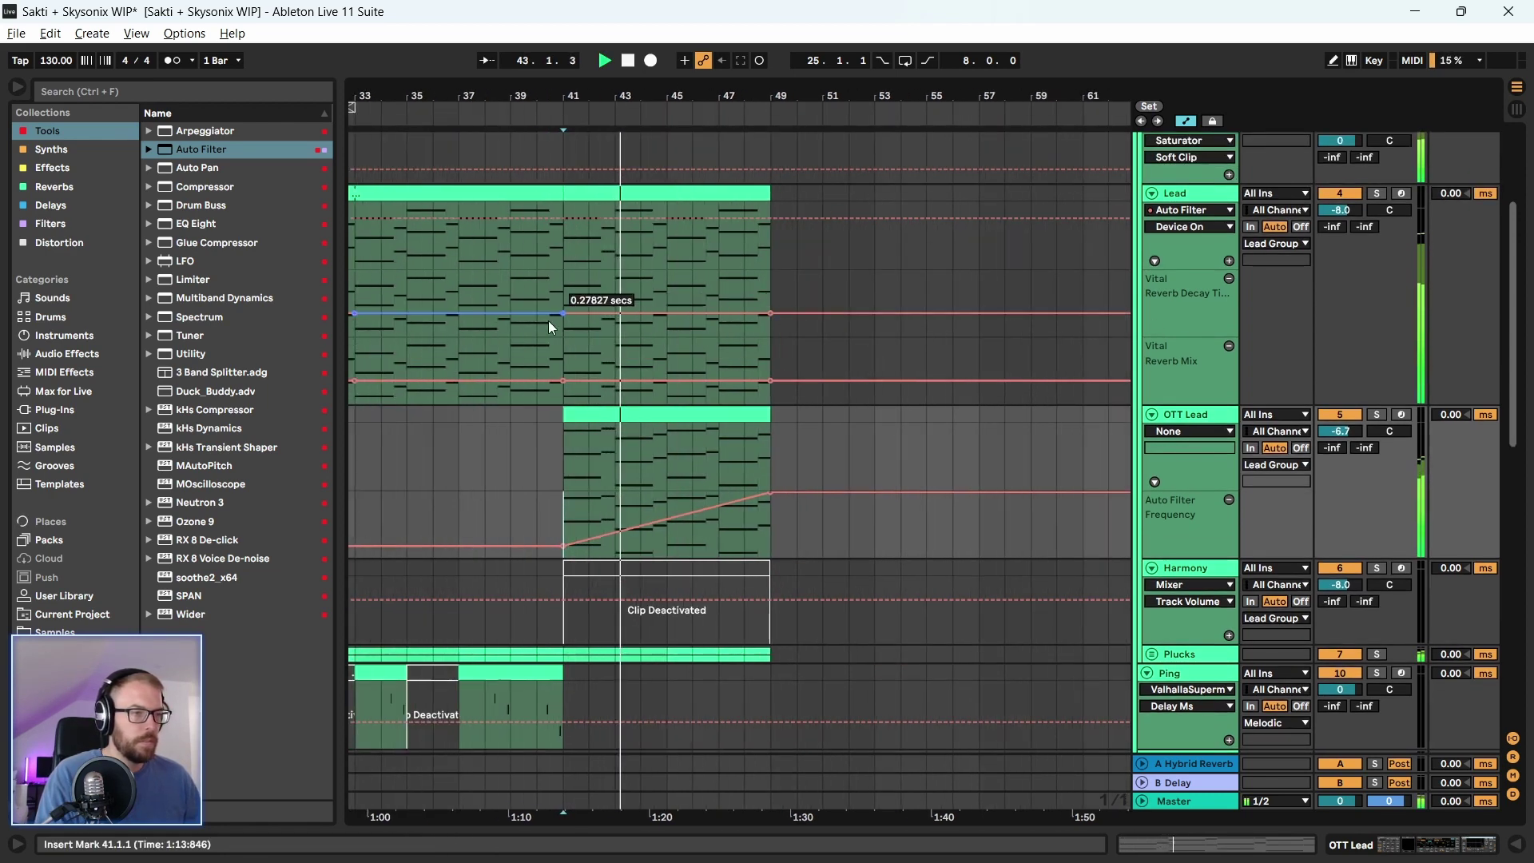
click(772, 313)
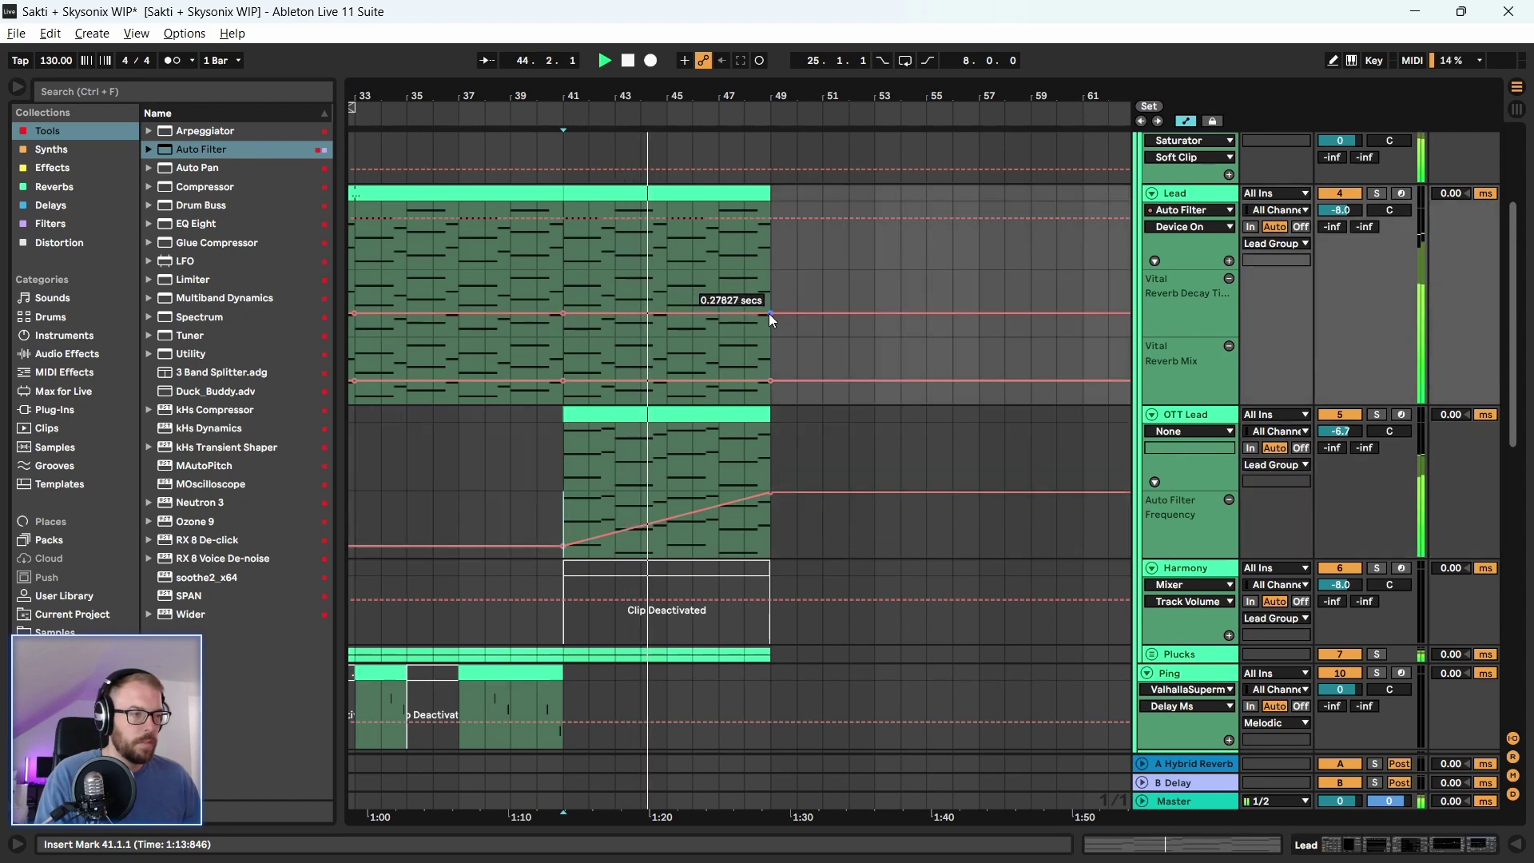
drag(770, 313, 770, 307)
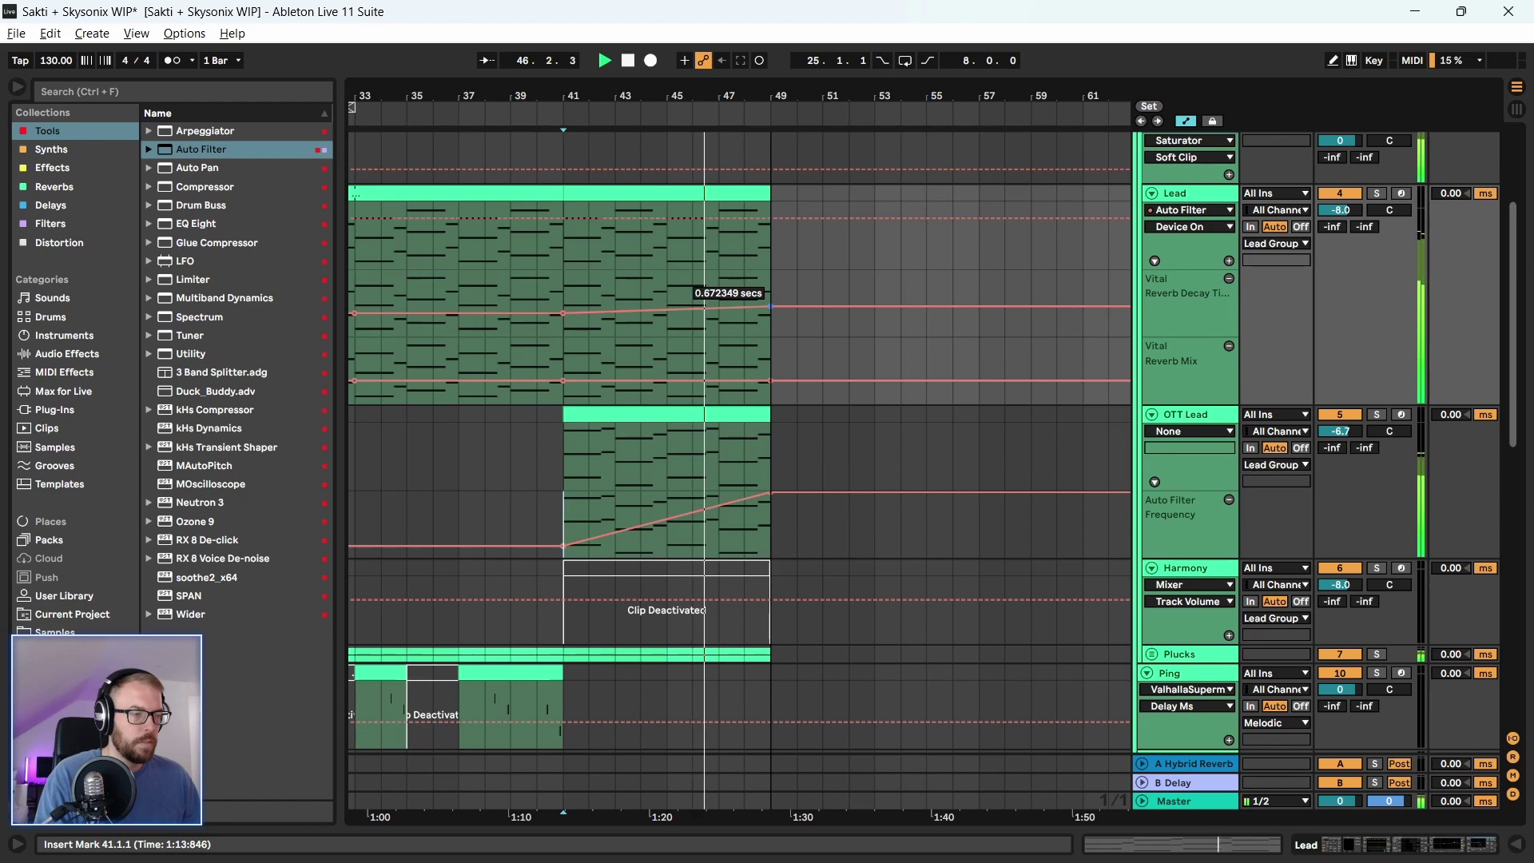
drag(632, 104, 636, 76)
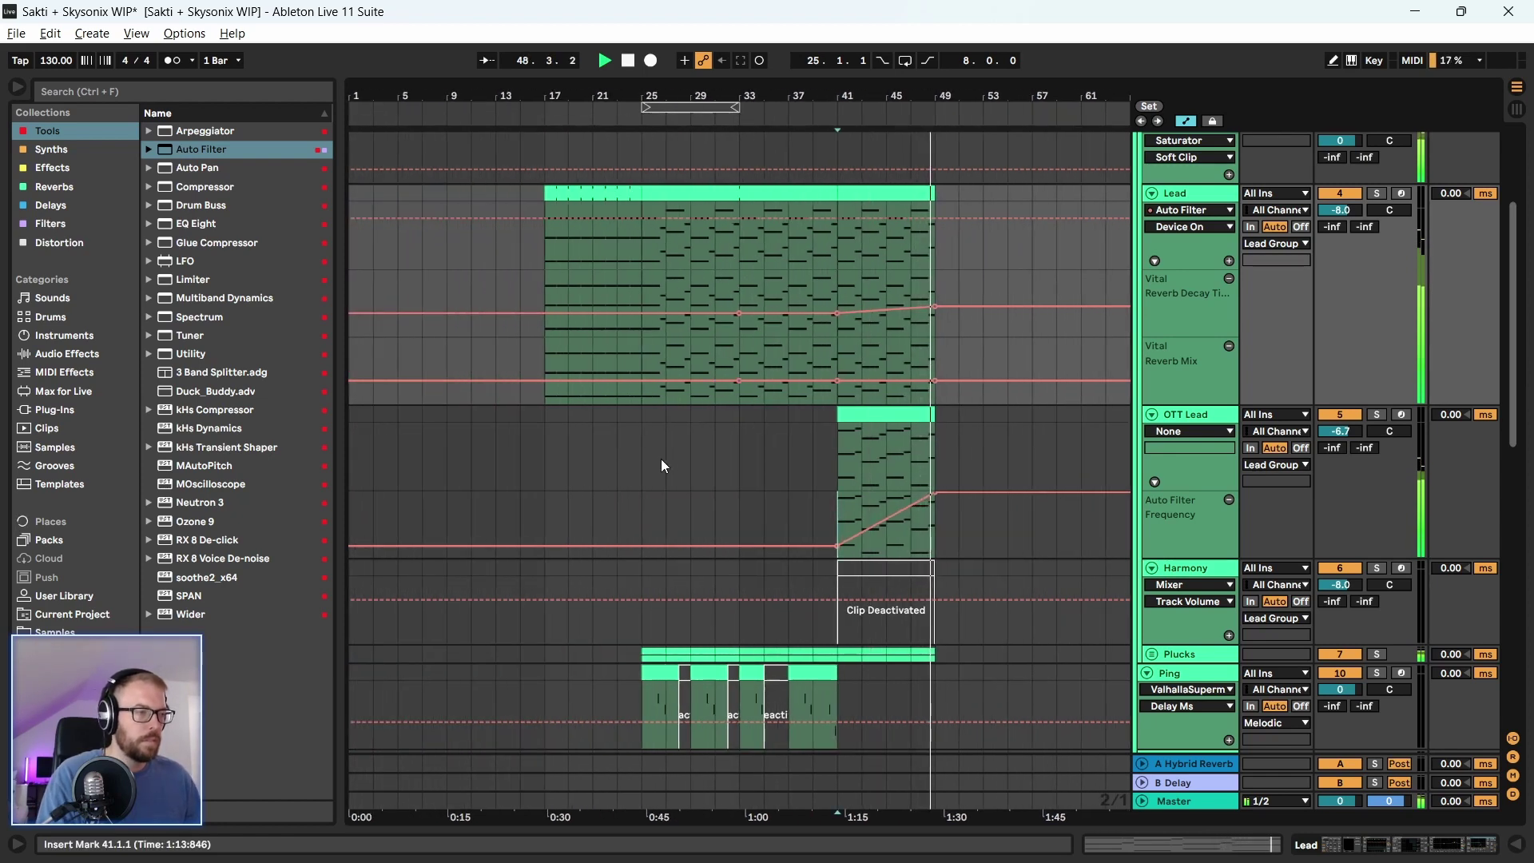
key(space)
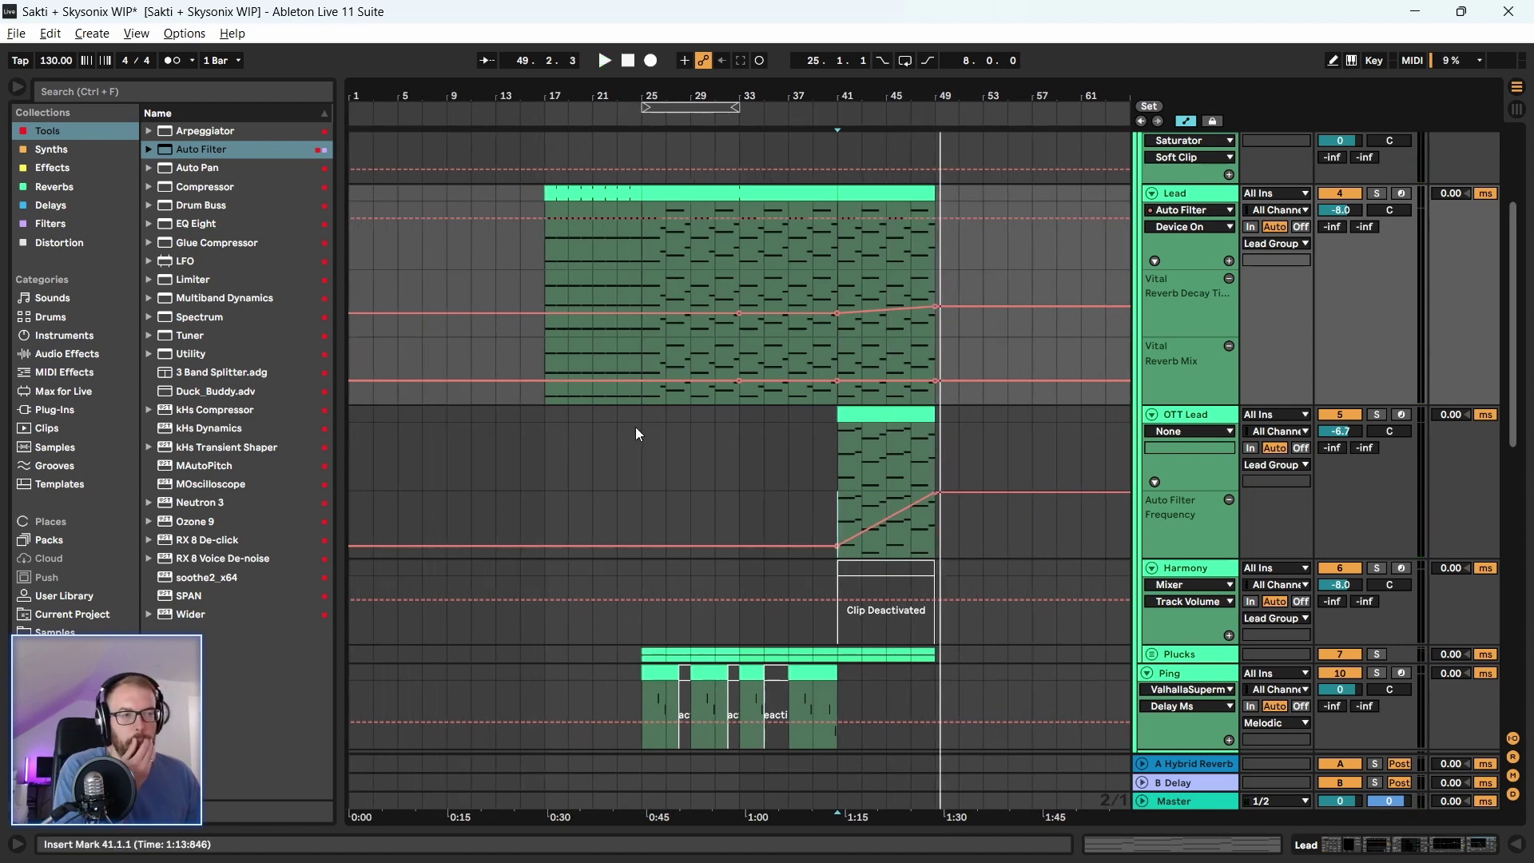
Hide the automation lanes and collapse the Melodic and Drums groups for an overview of the arrangement
key(a)
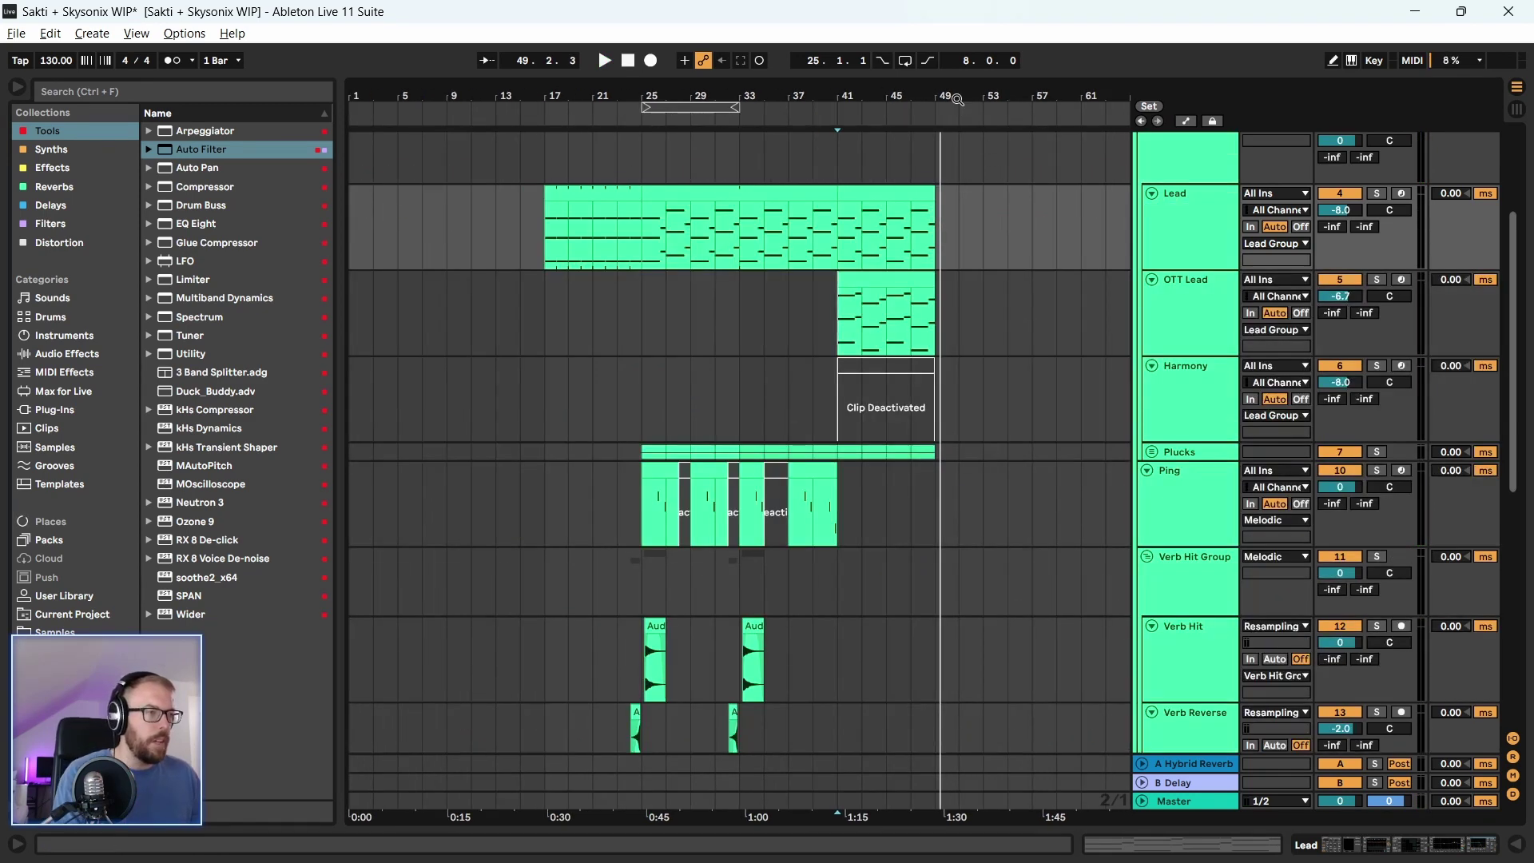
scroll(1135, 294, up, 5)
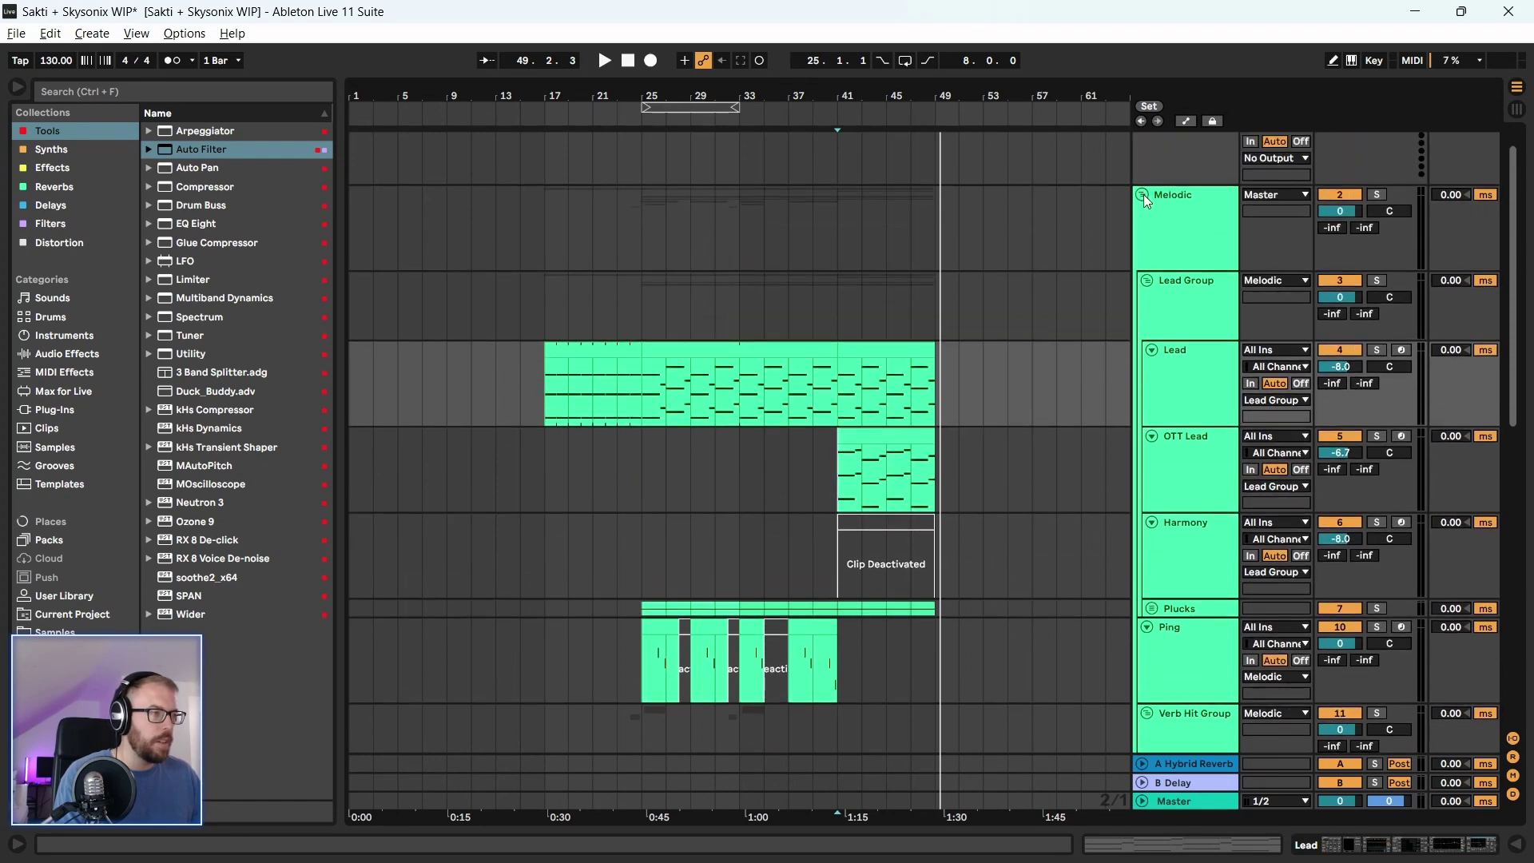
click(1144, 194)
click(1143, 267)
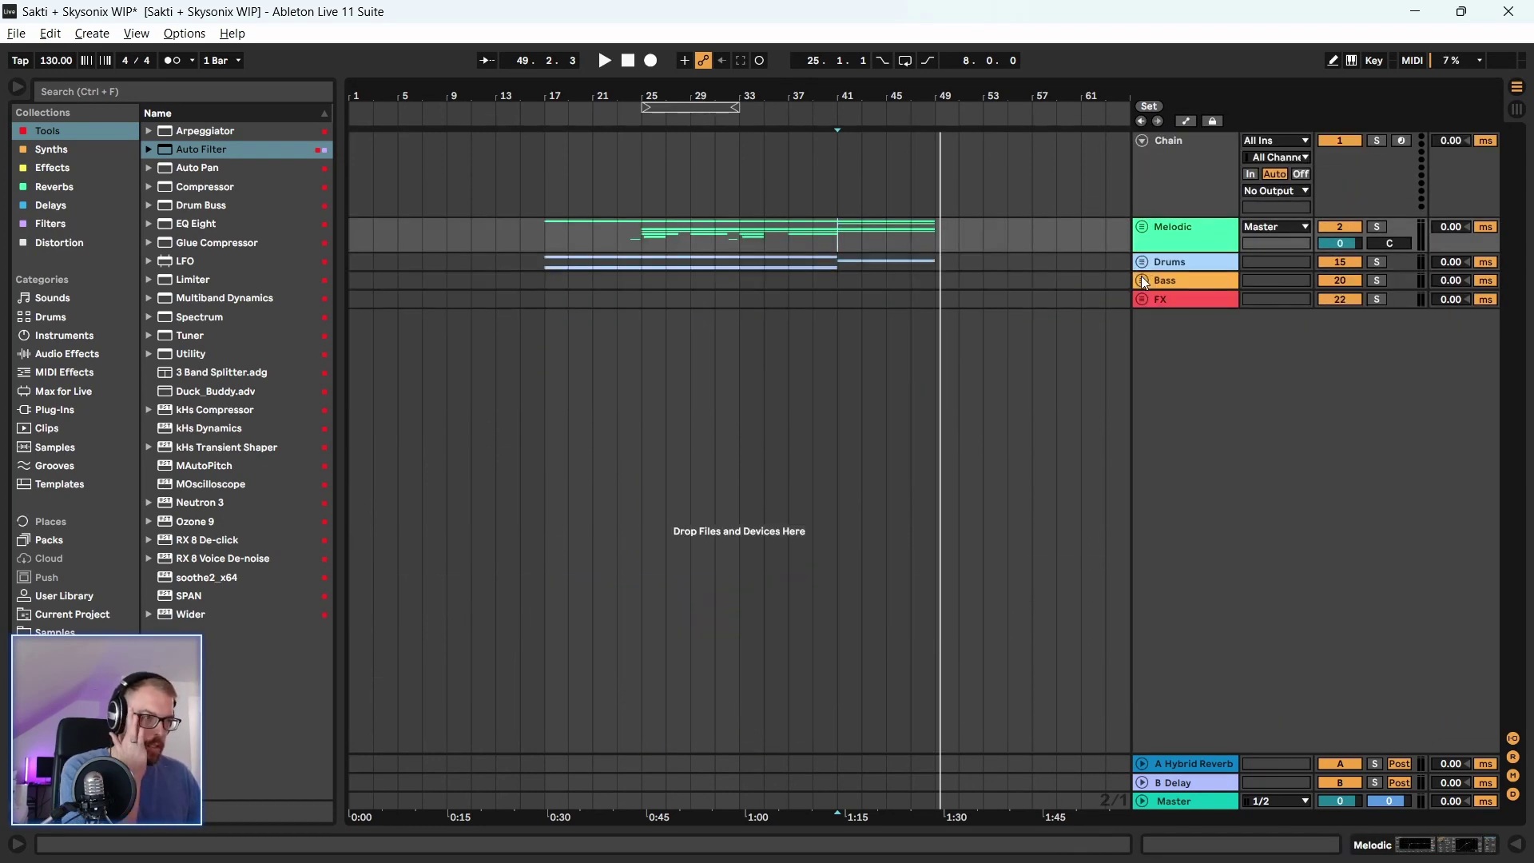
Play the arrangement from bar 17 through bar 49 to review how the sections flow
click(545, 243)
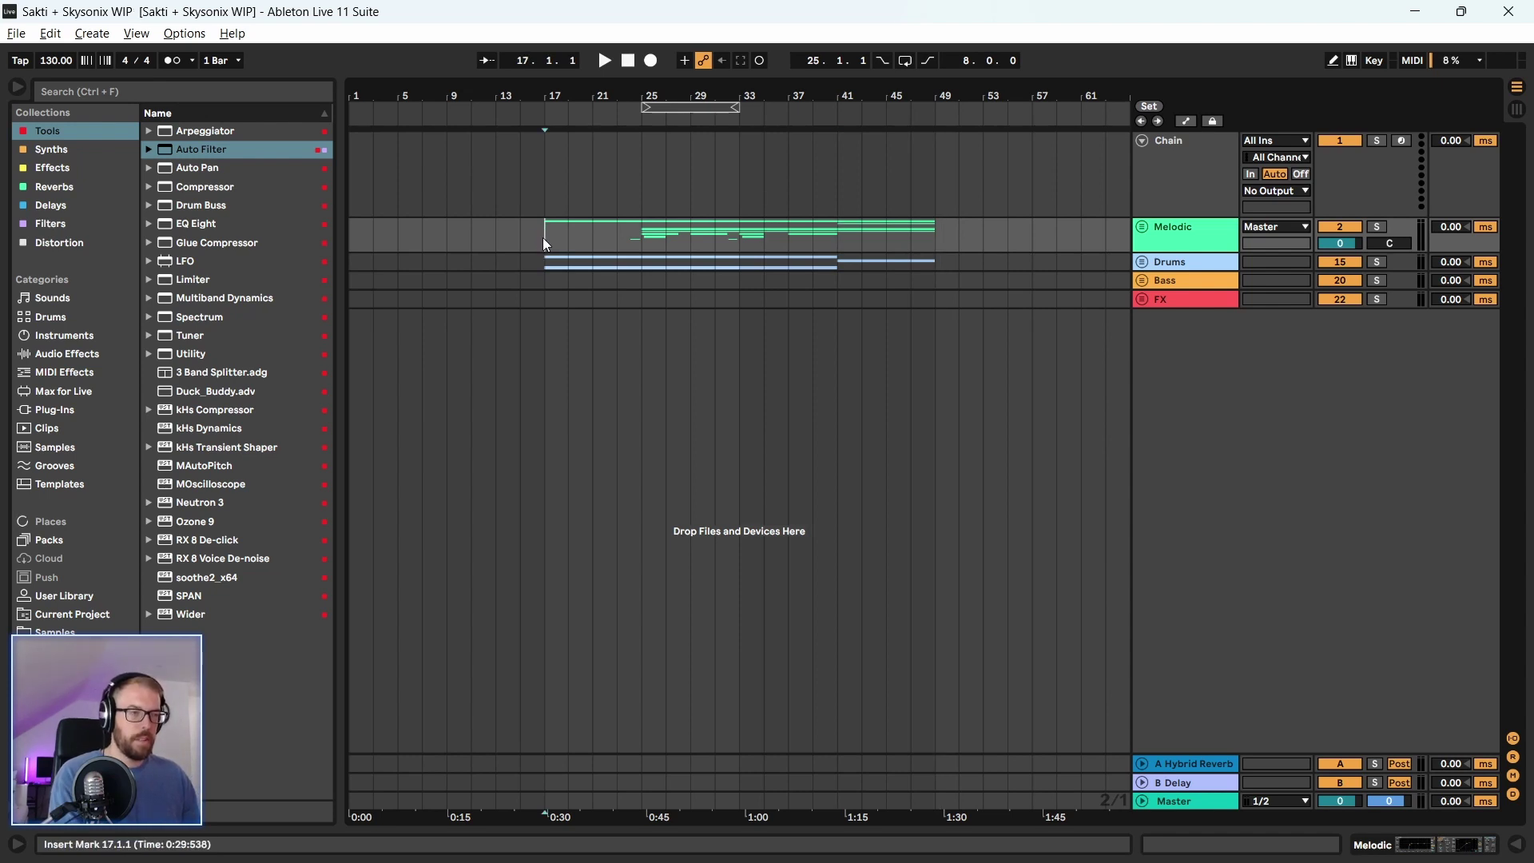
key(space)
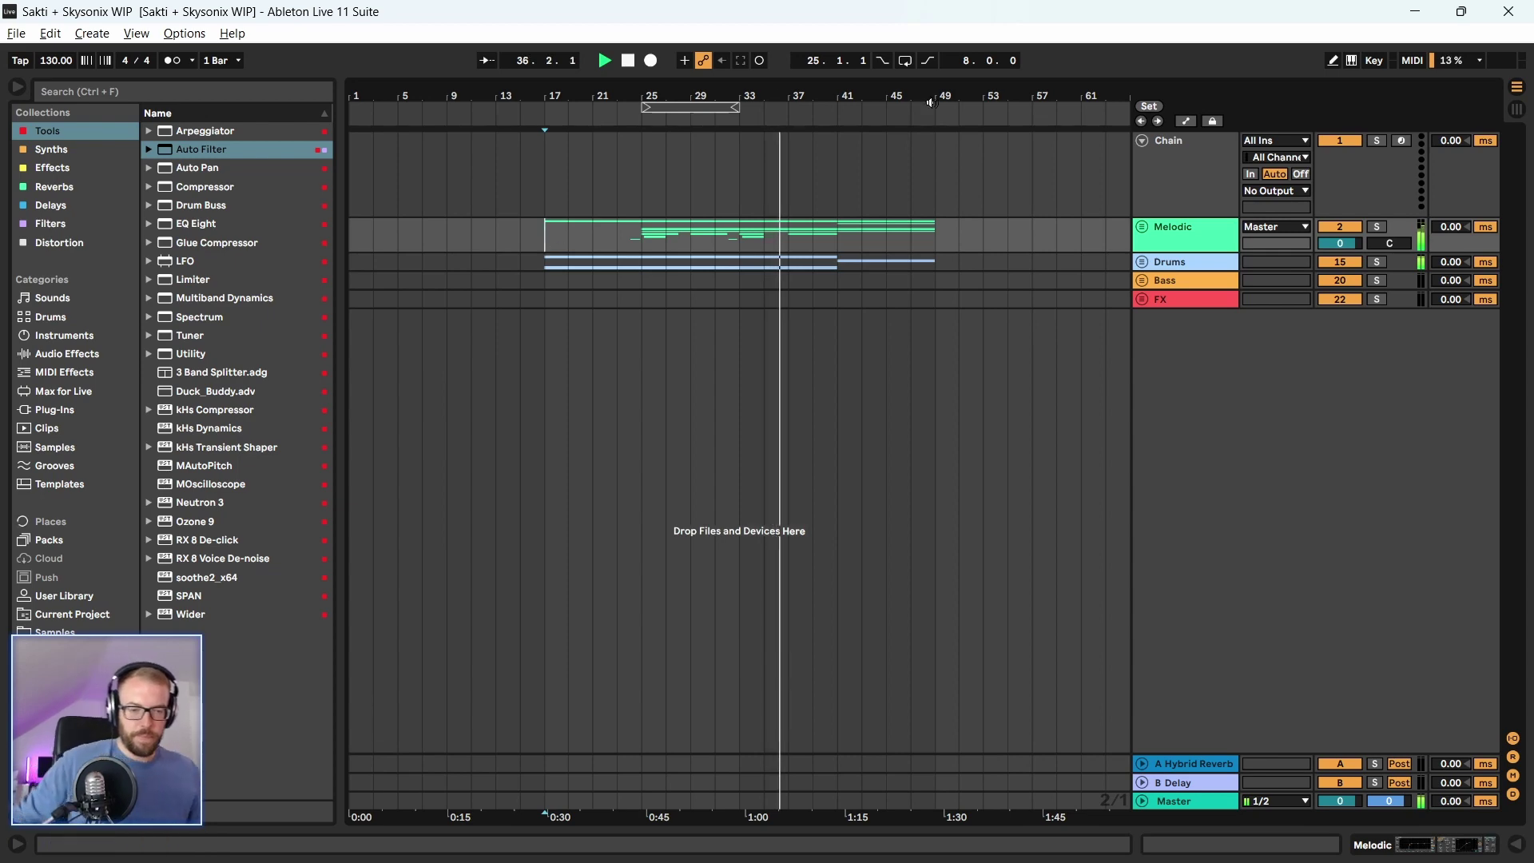
mouse_move(1379, 839)
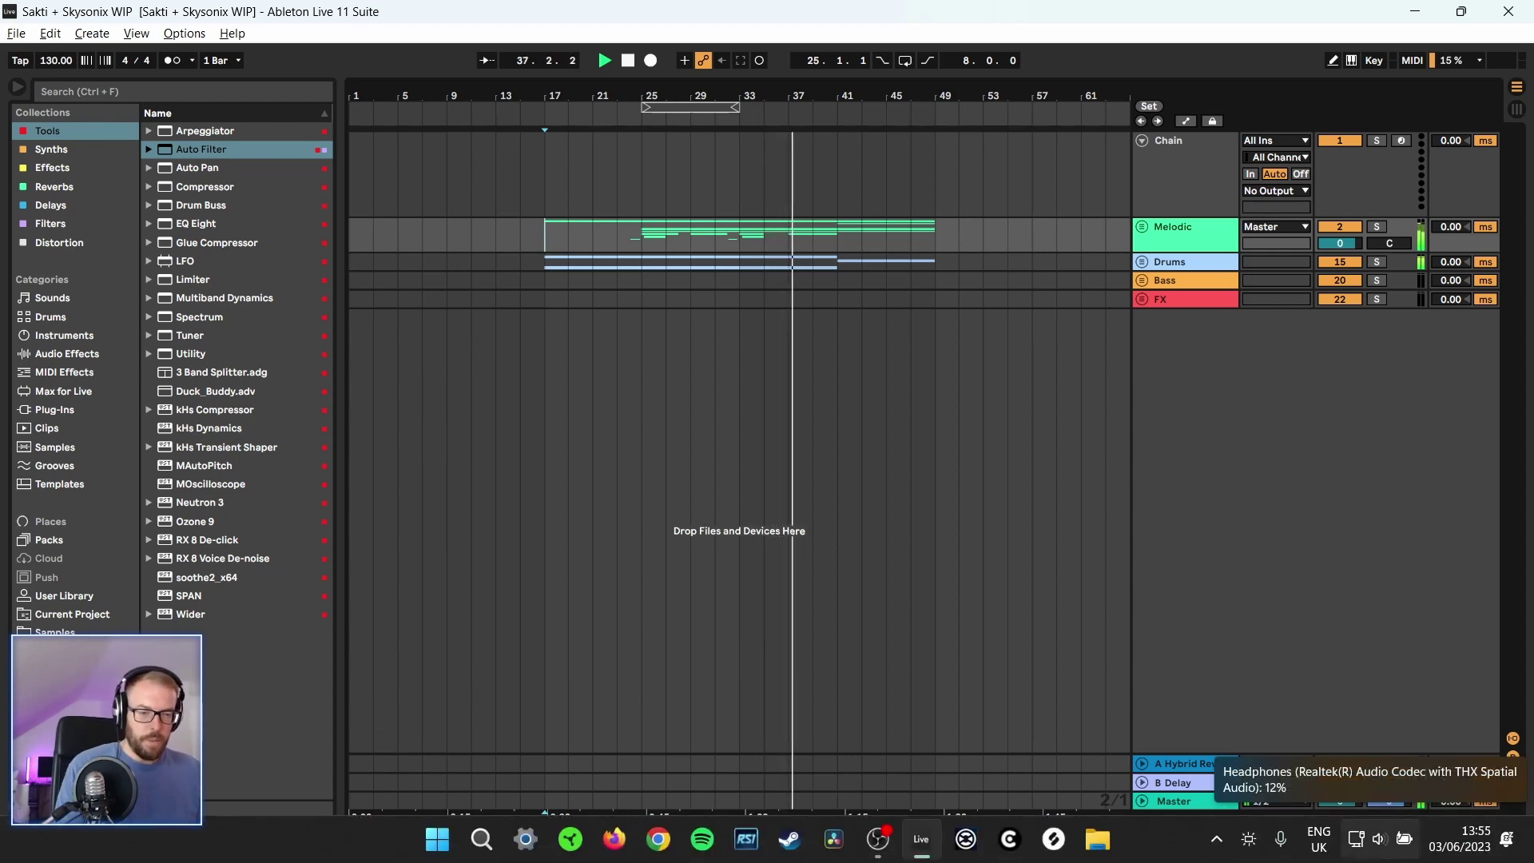
key(super)
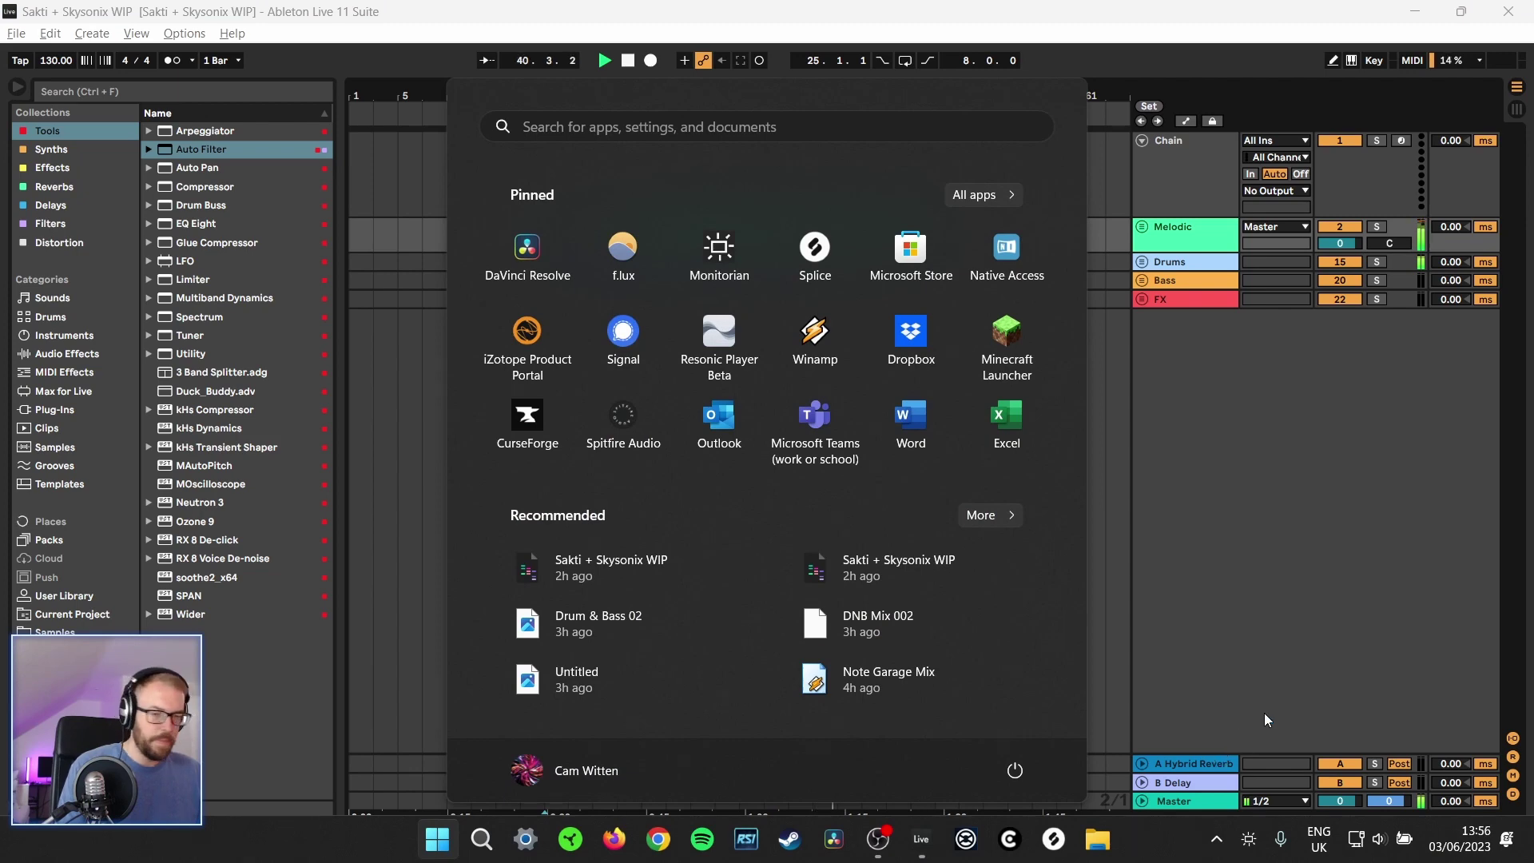
key(Escape)
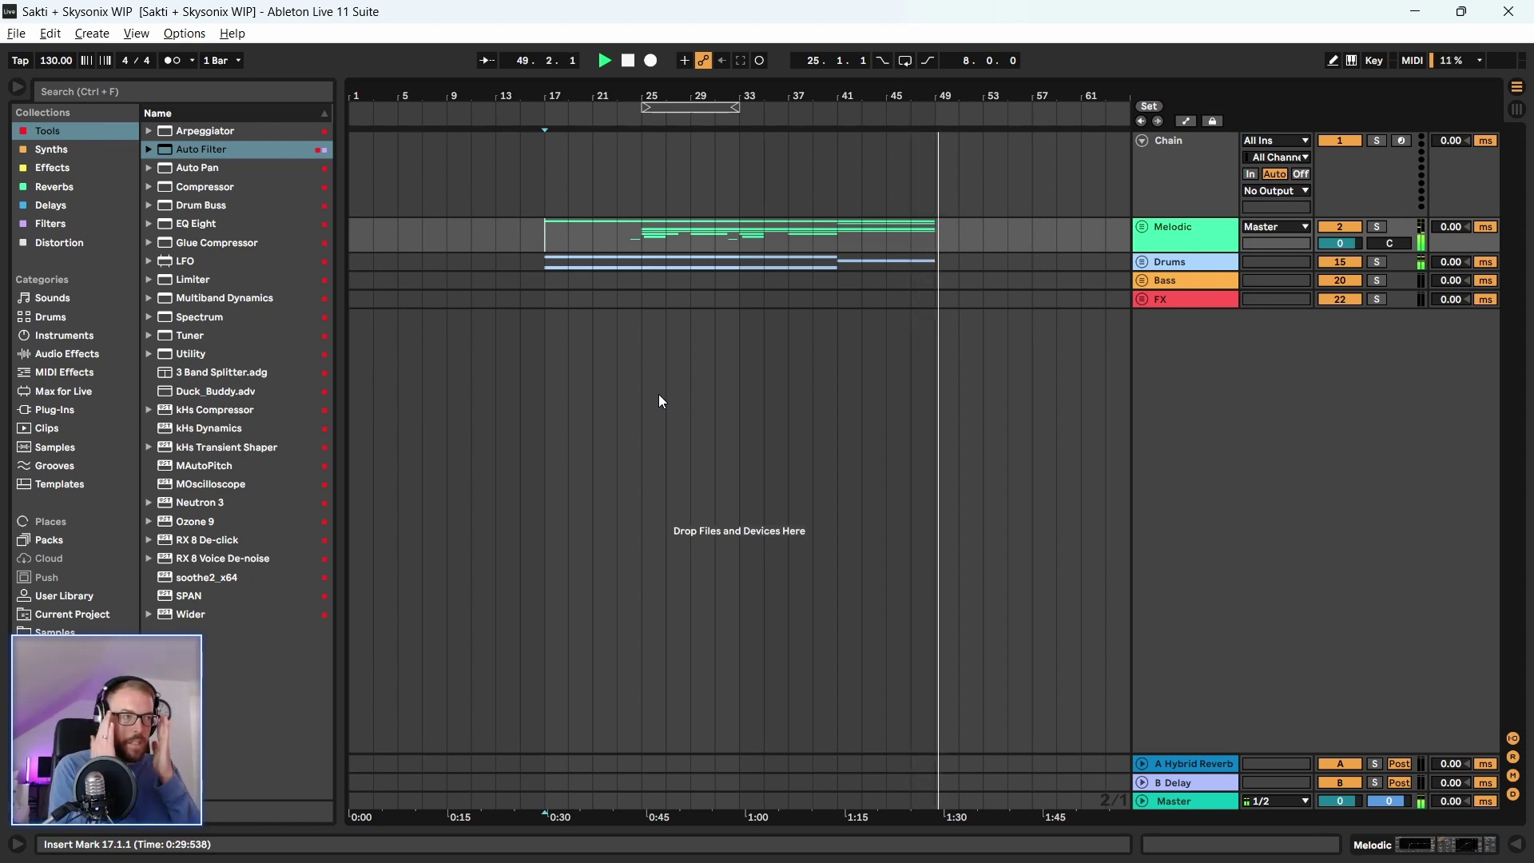
key(space)
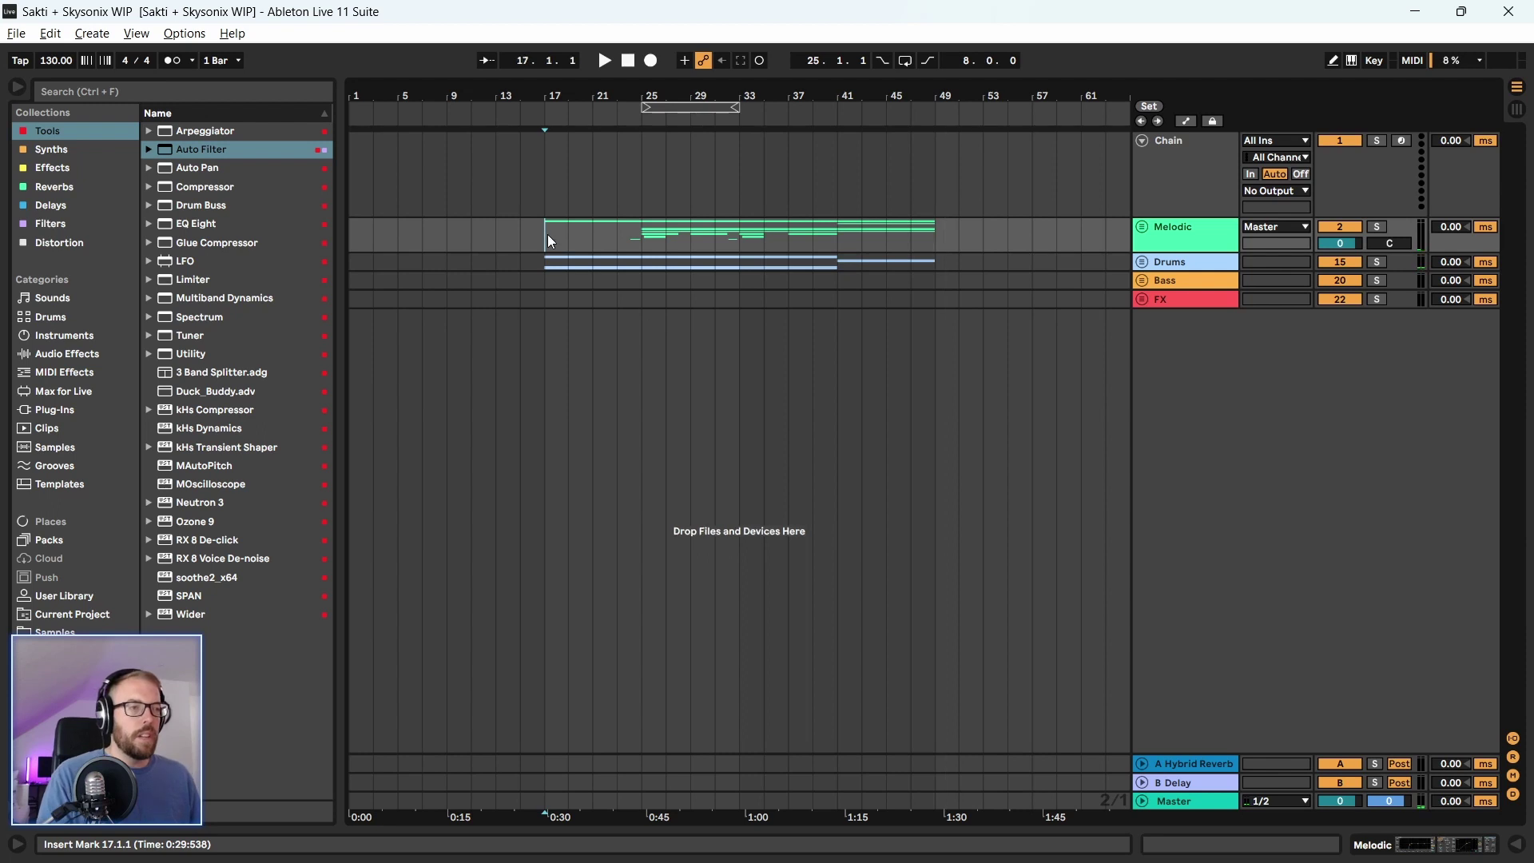
Select the Melodic group from bar 17 to bar 49 and replay that range, then place the insert marker at bar 17 on Bass
drag(549, 234, 940, 233)
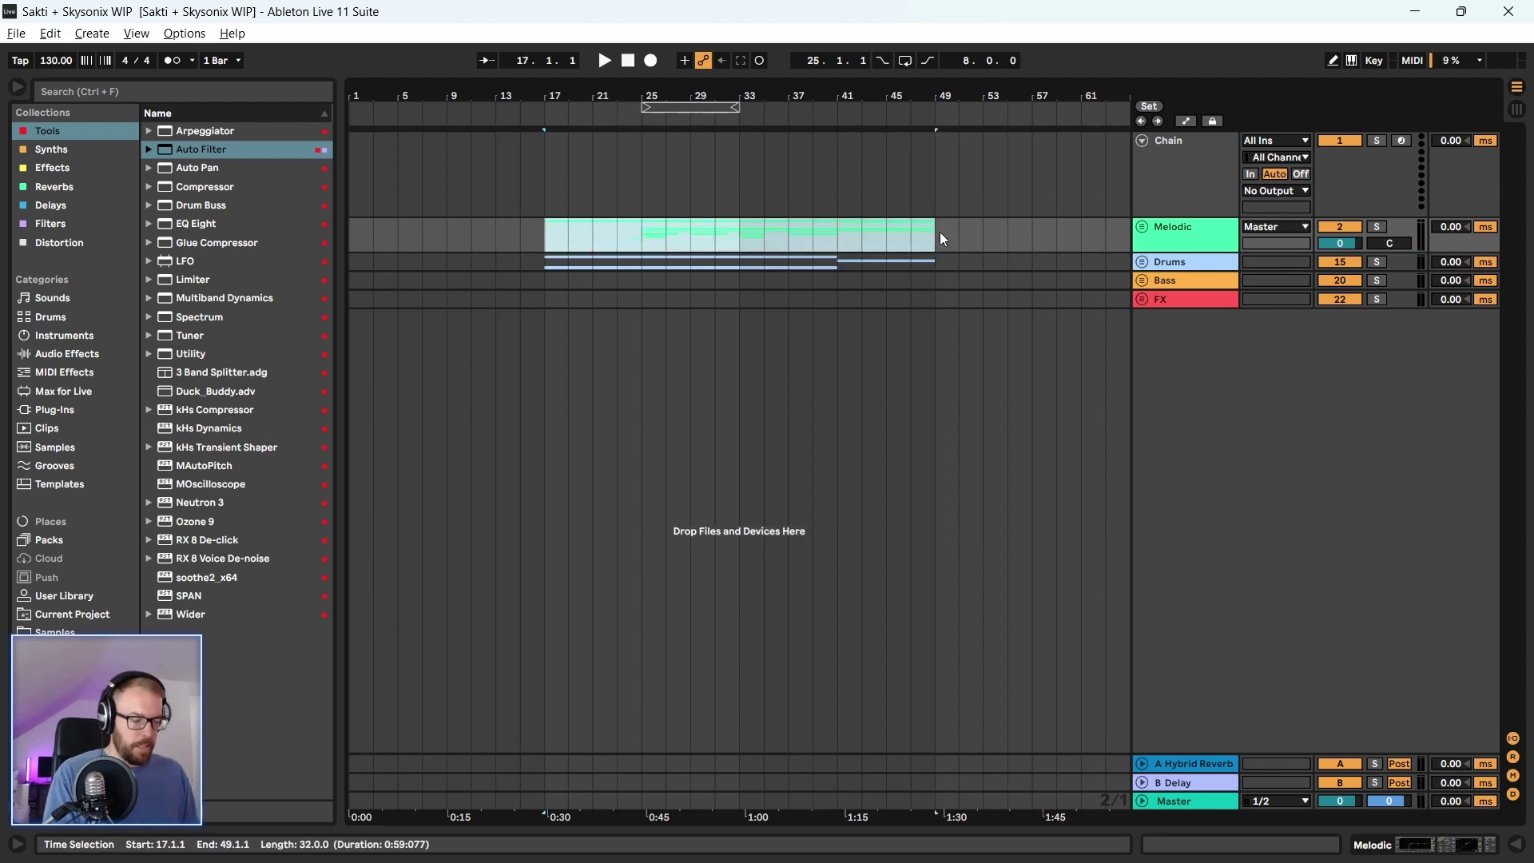
key(space)
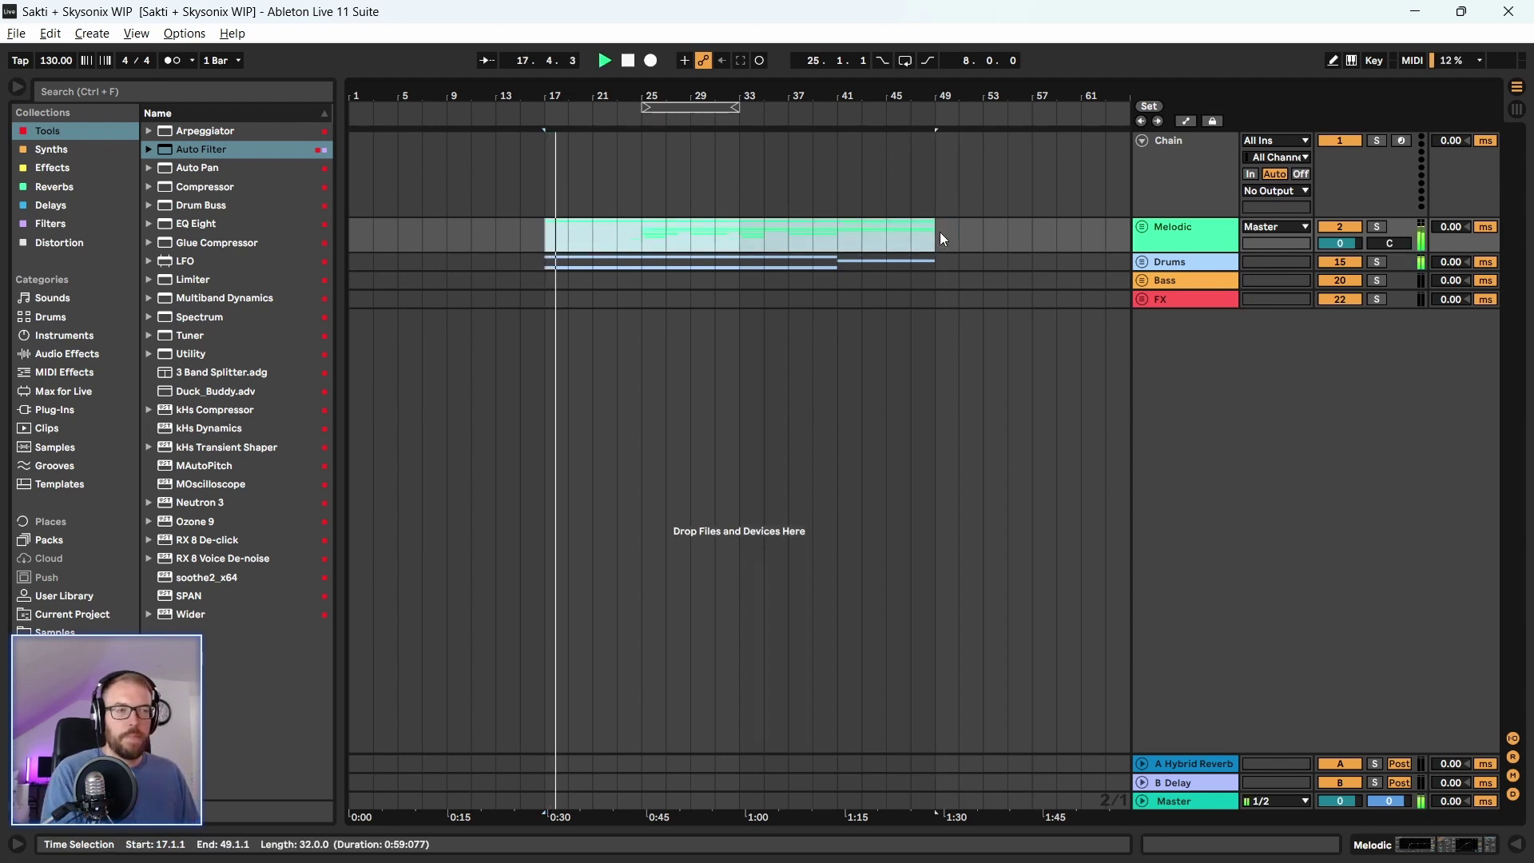
click(545, 279)
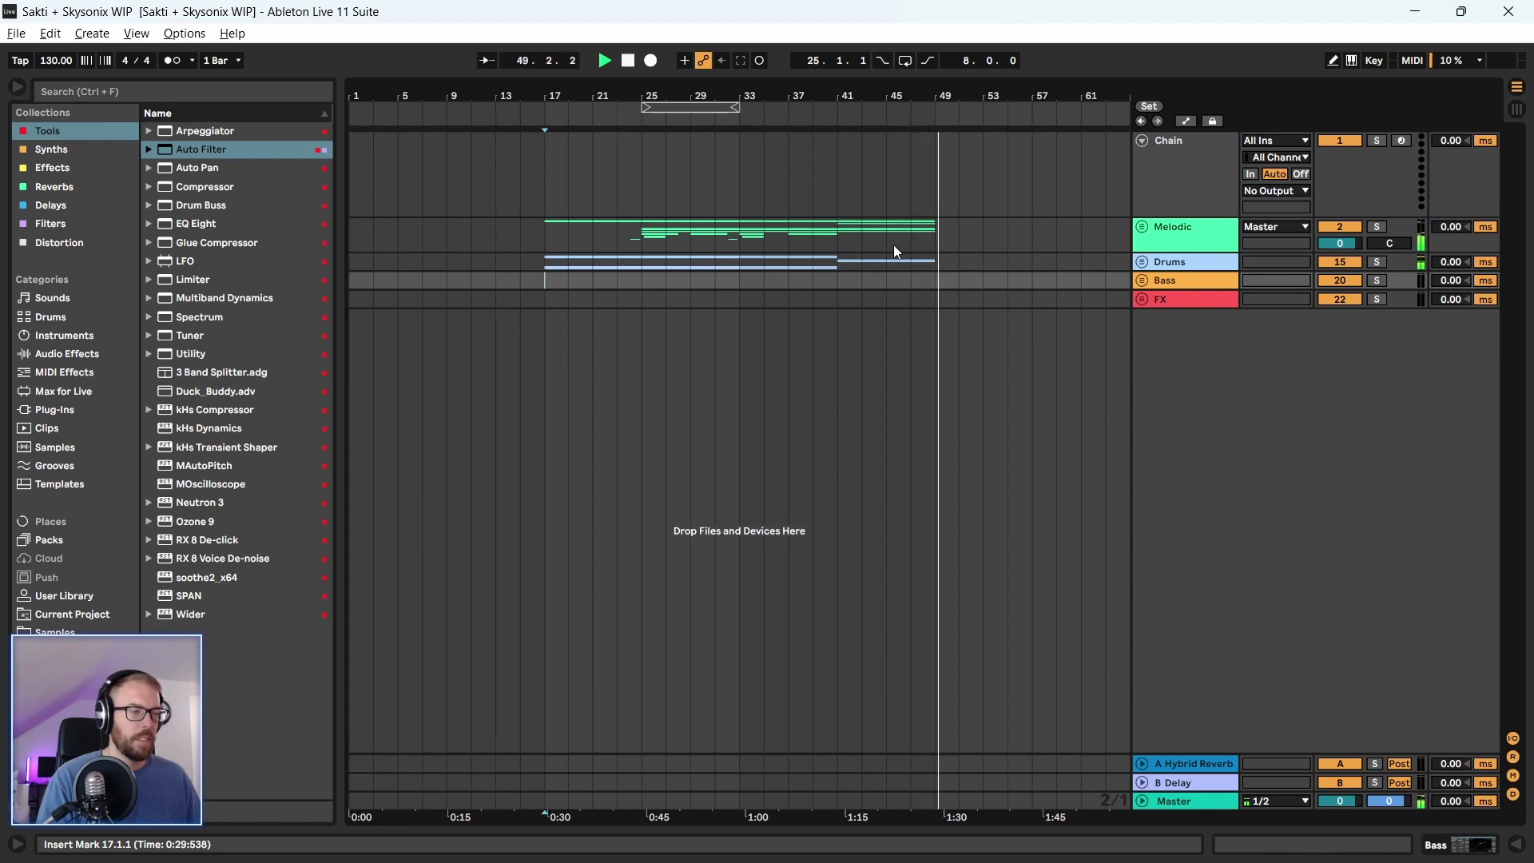
Stop playback, unfold the Drums group and copy its bars 25 to 41 so the copy starts at bar 49
key(space)
click(1142, 262)
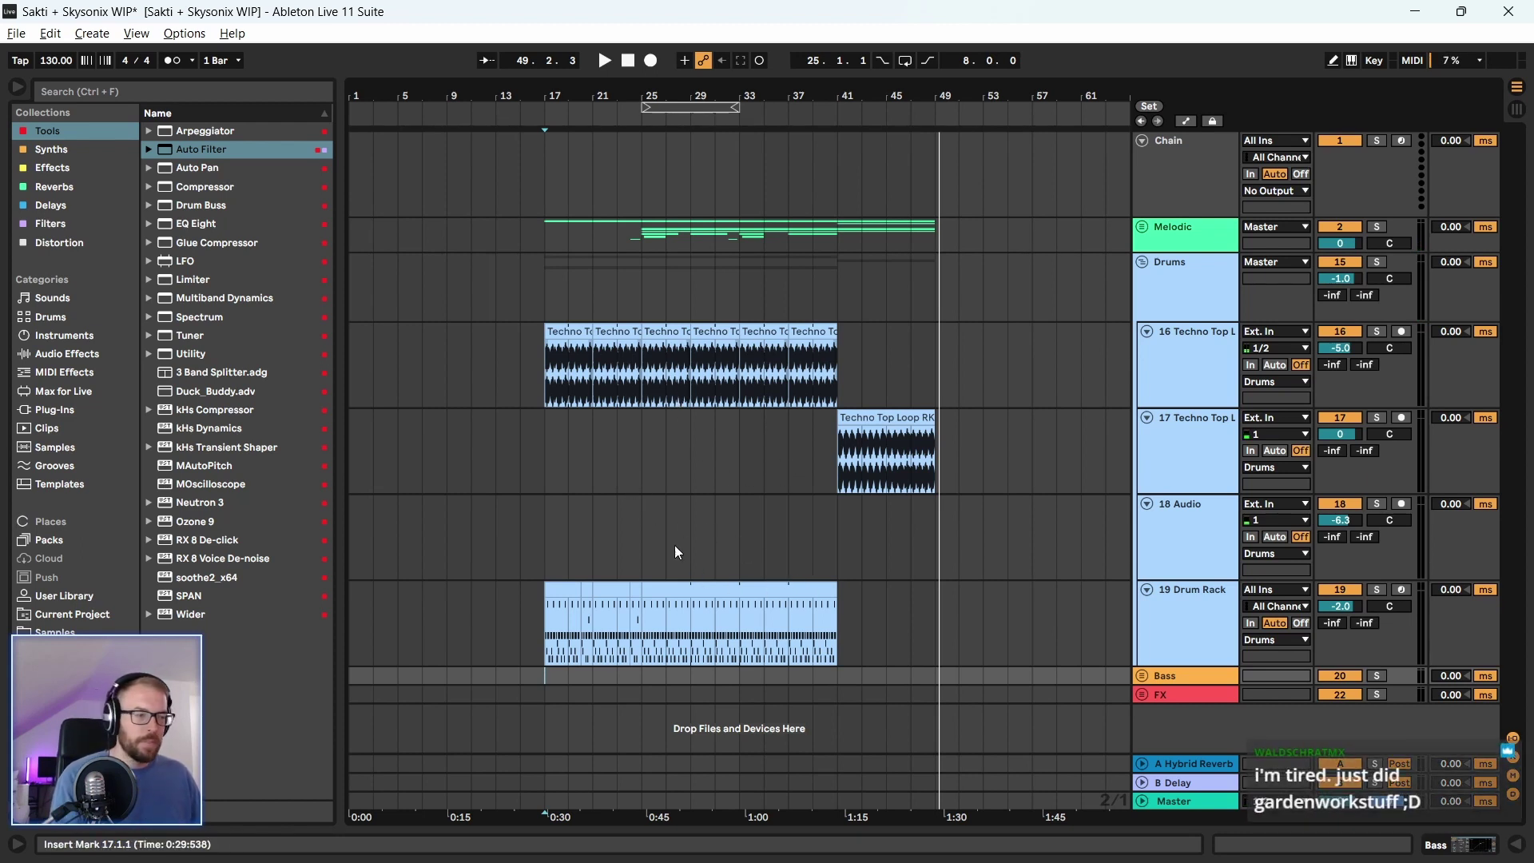
drag(644, 319, 828, 645)
drag(670, 331, 963, 334)
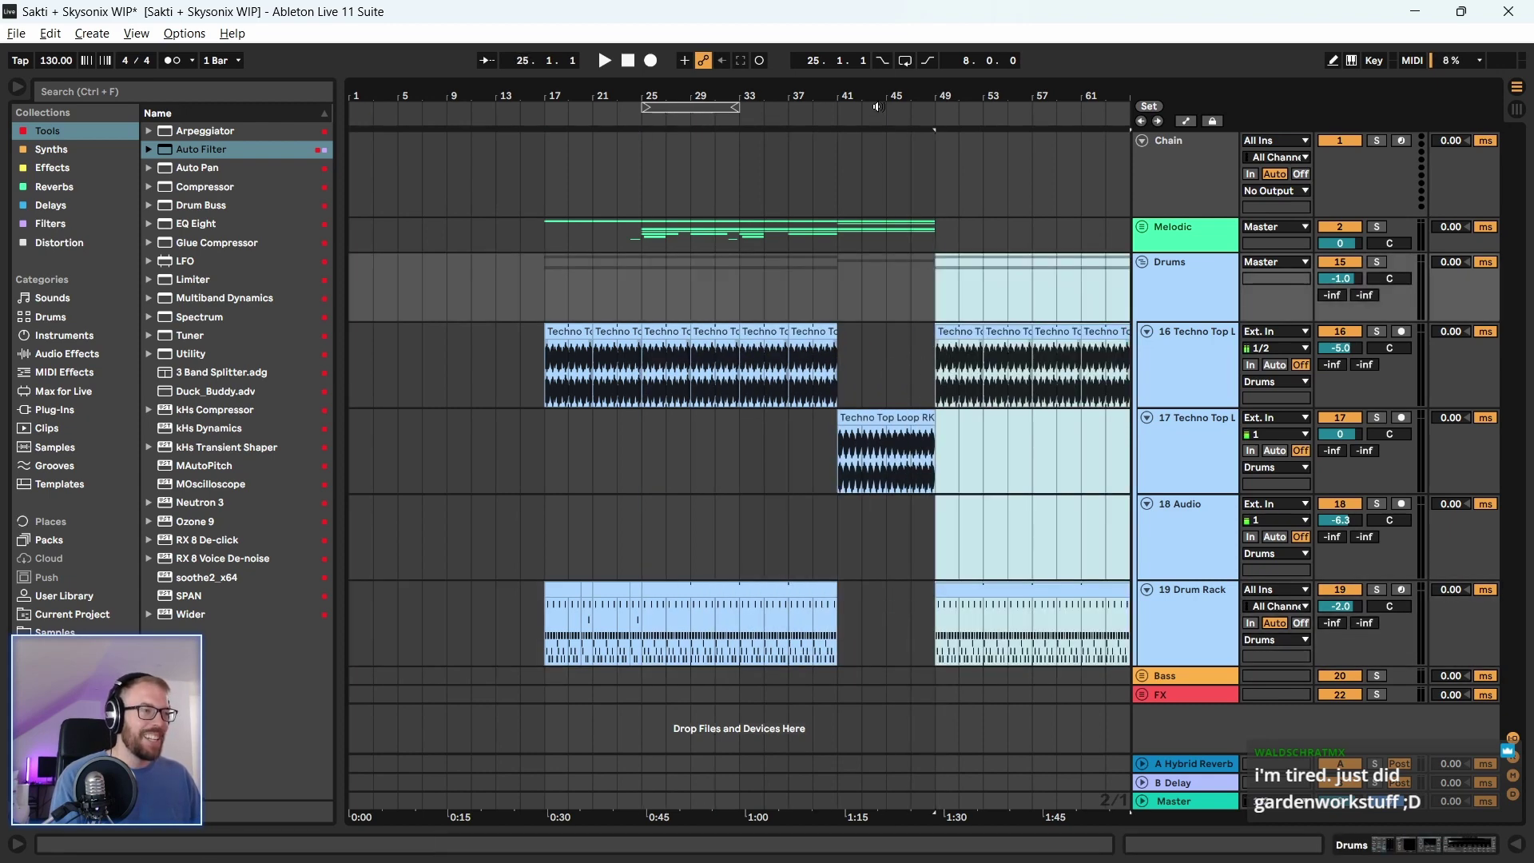
scroll(799, 359, down, 2)
click(802, 331)
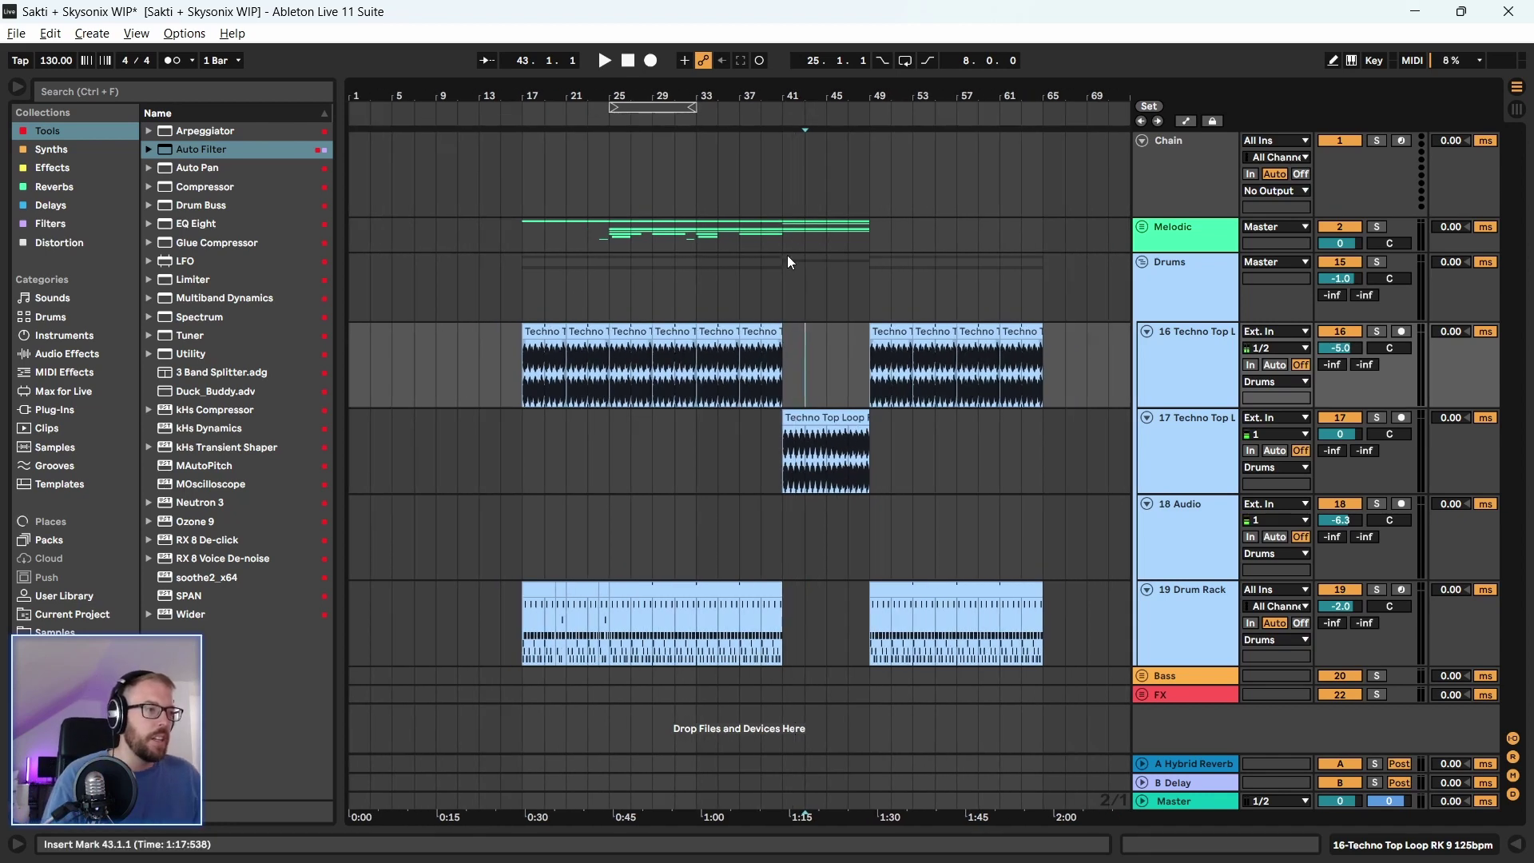
drag(775, 302, 1043, 290)
click(892, 296)
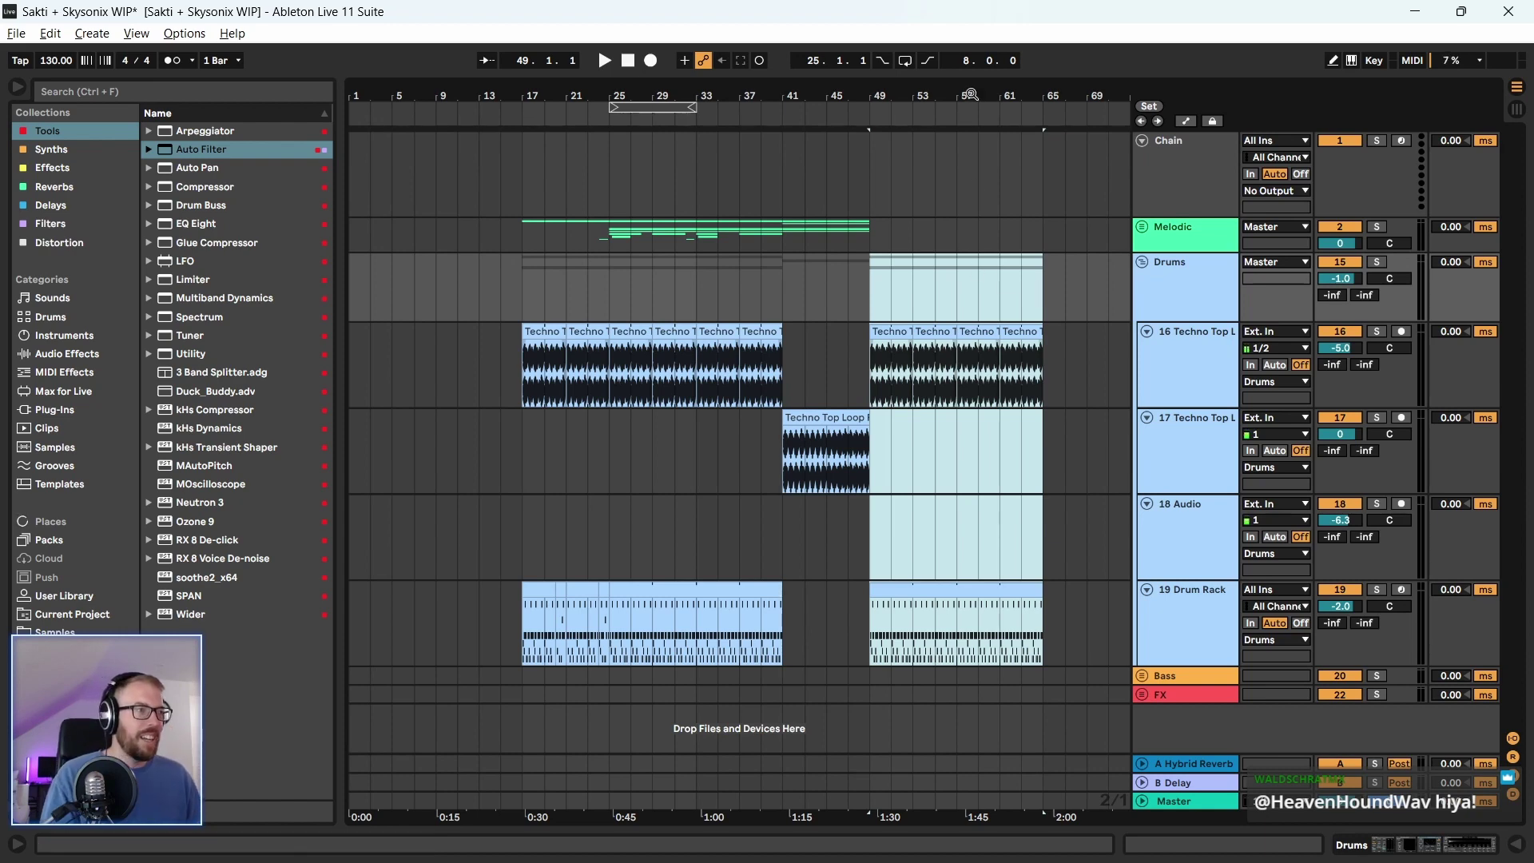
mouse_move(963, 96)
mouse_down()
mouse_move(963, 136)
mouse_move(961, 94)
mouse_up()
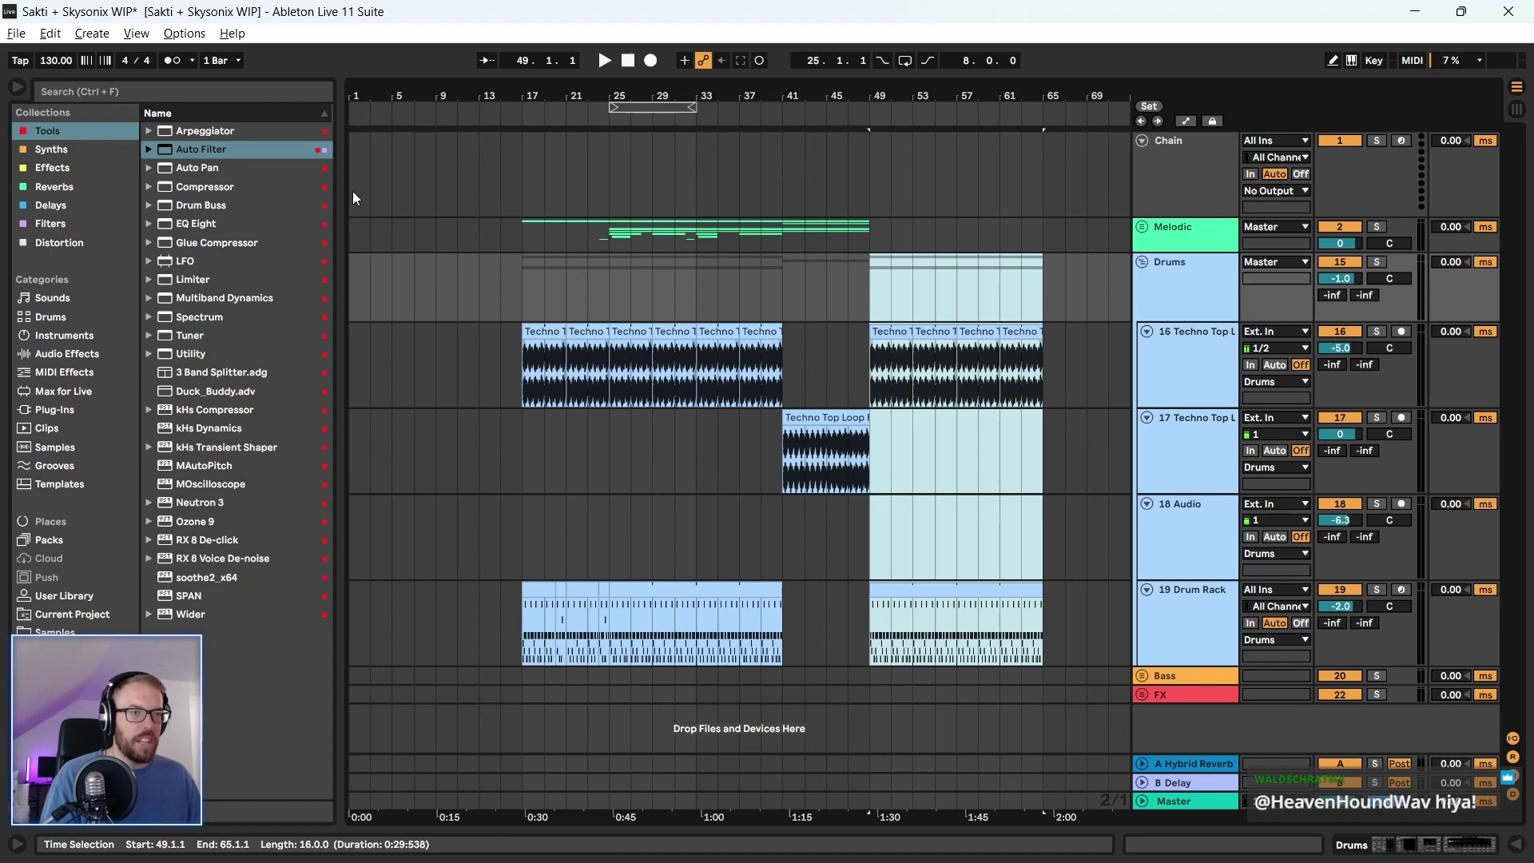
mouse_move(334, 187)
mouse_down()
mouse_move(306, 187)
mouse_move(328, 187)
mouse_up()
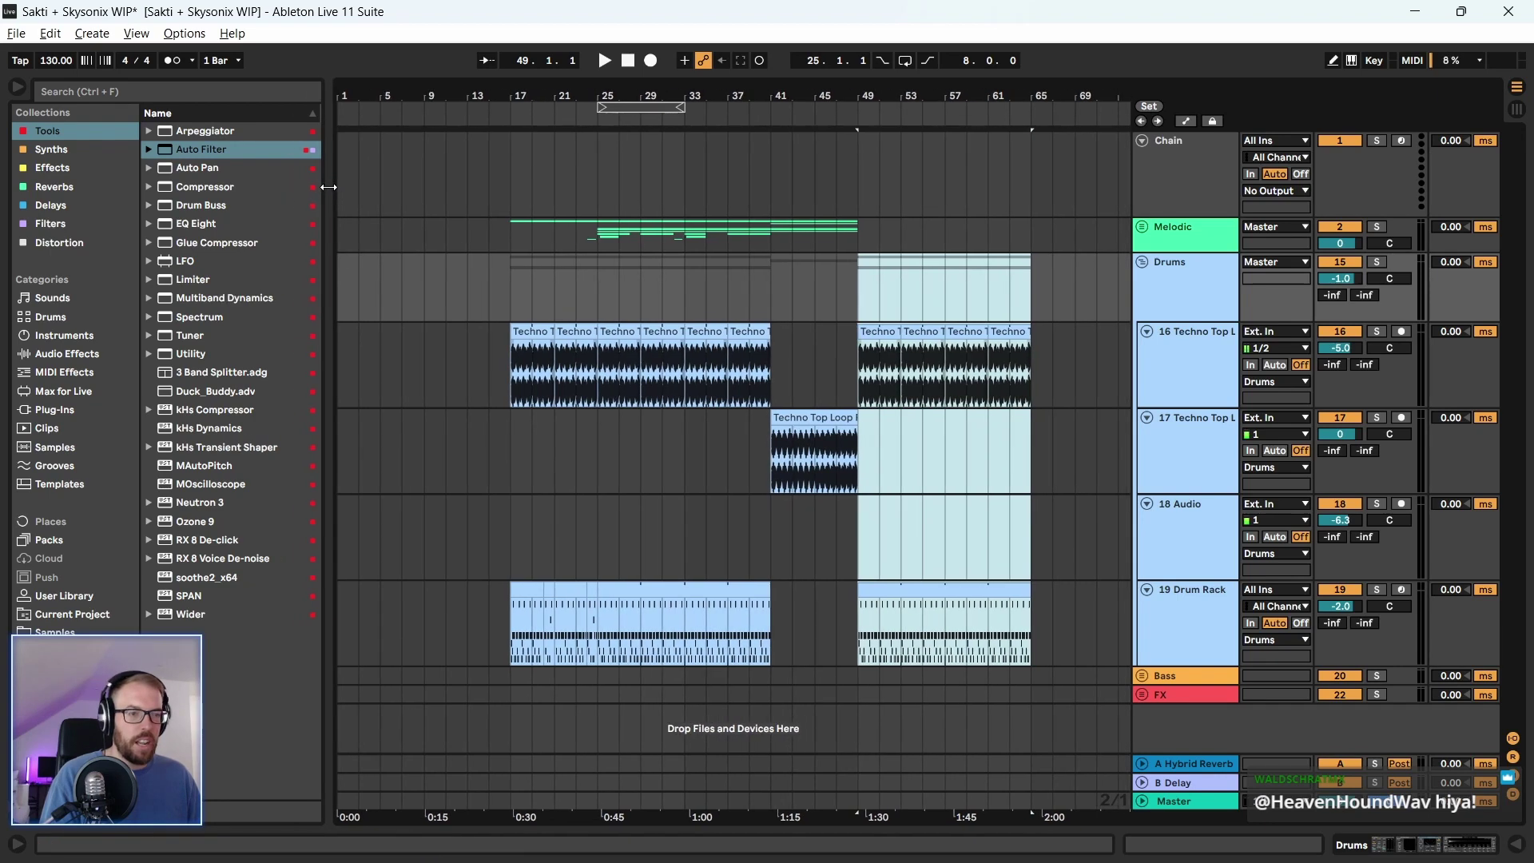
click(512, 289)
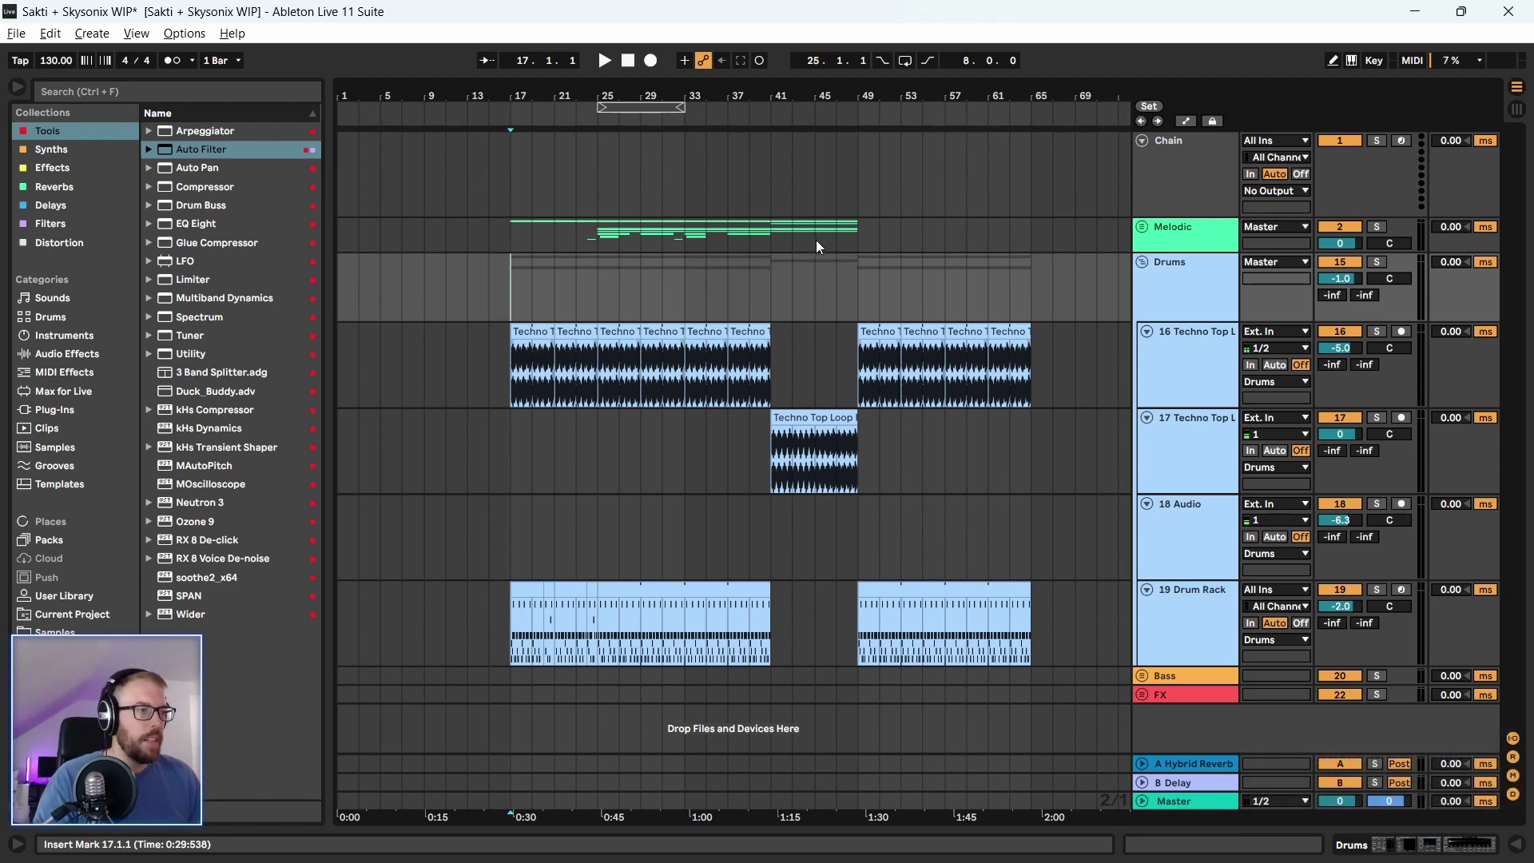
Copy the Melodic group's material from bars 25 to 41 and paste it at bar 49
drag(601, 241, 770, 235)
key(ctrl+c)
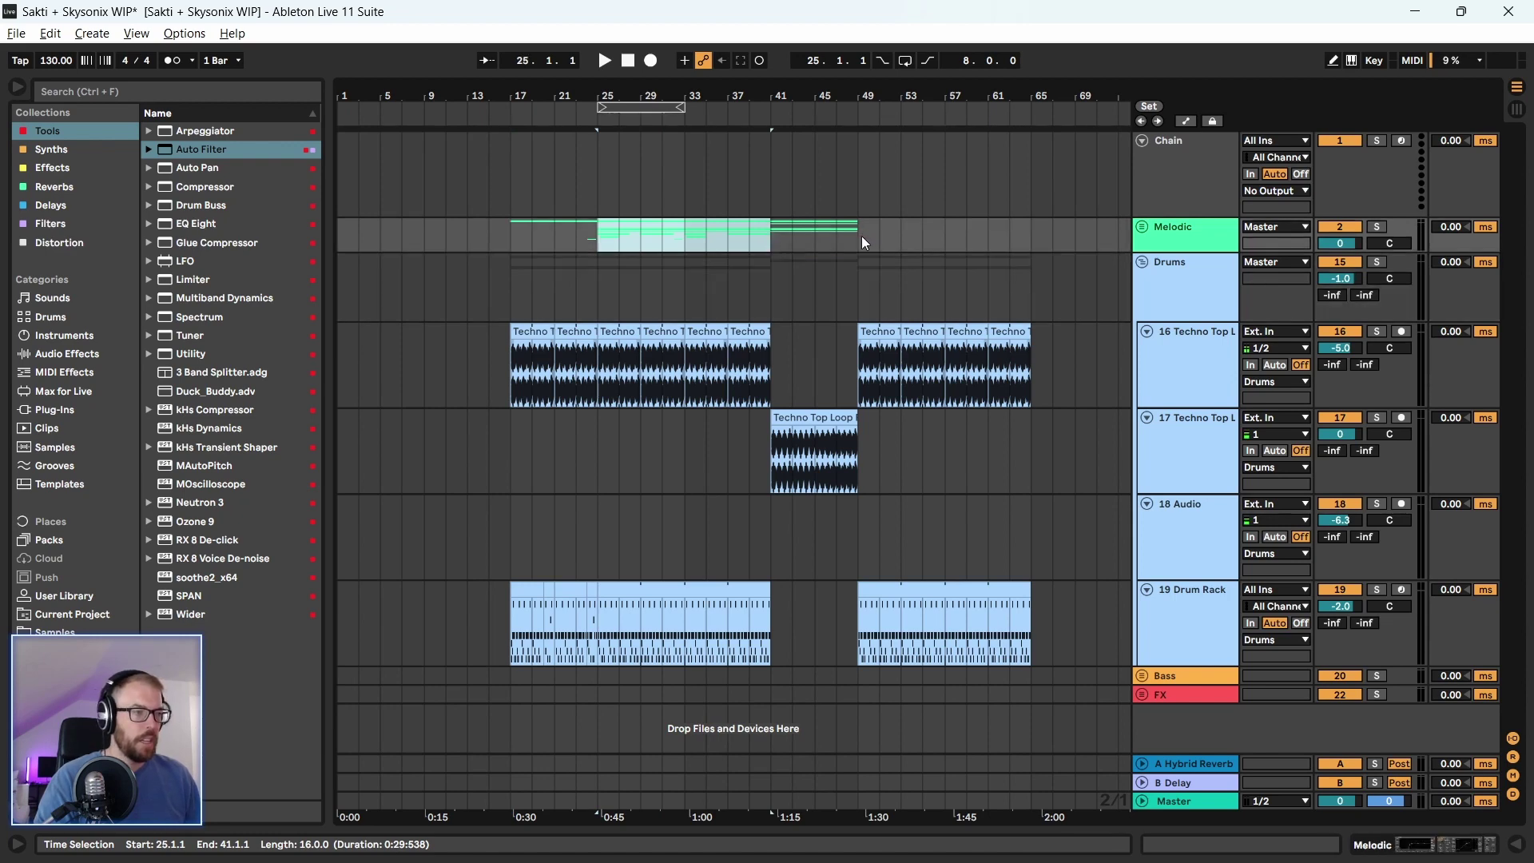
click(861, 236)
key(ctrl+v)
click(862, 236)
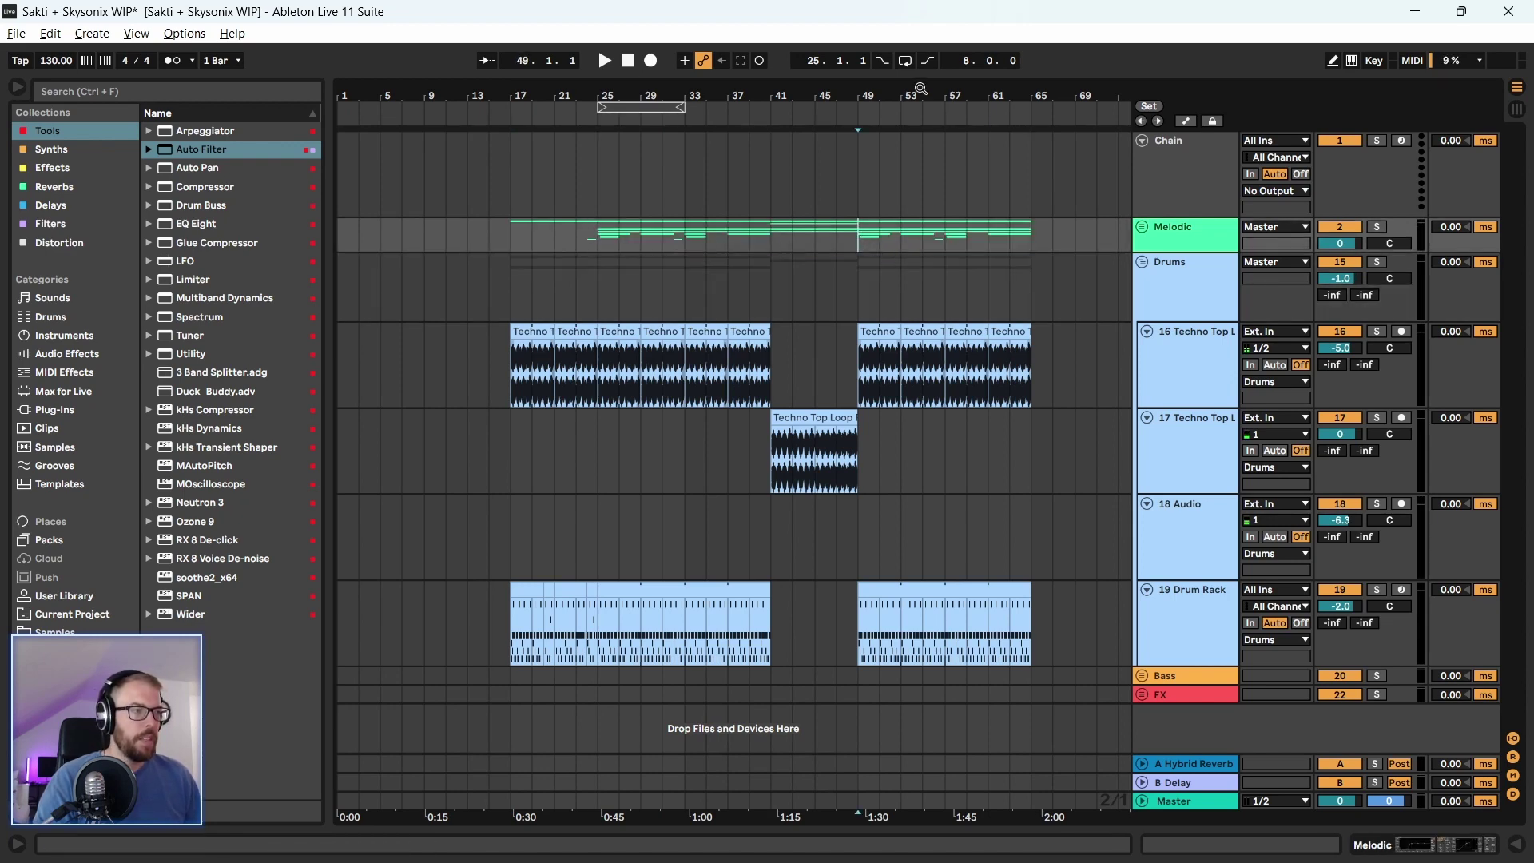
Place the insert marker at bar 49 on Drums and play the section from there
drag(919, 90, 828, 194)
click(823, 284)
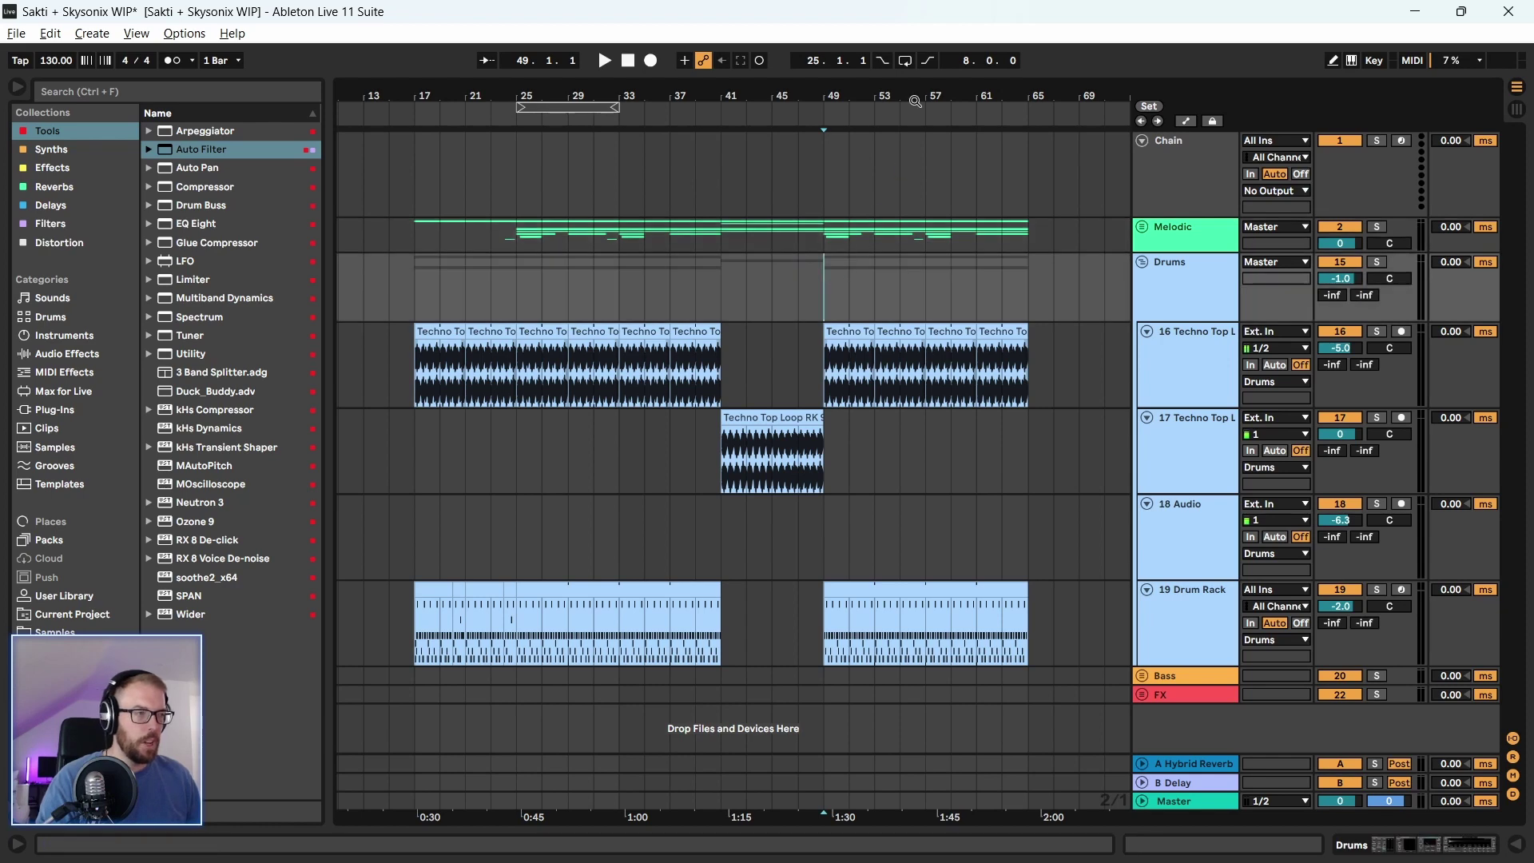
scroll(824, 256, up, 3)
scroll(827, 232, right, 2)
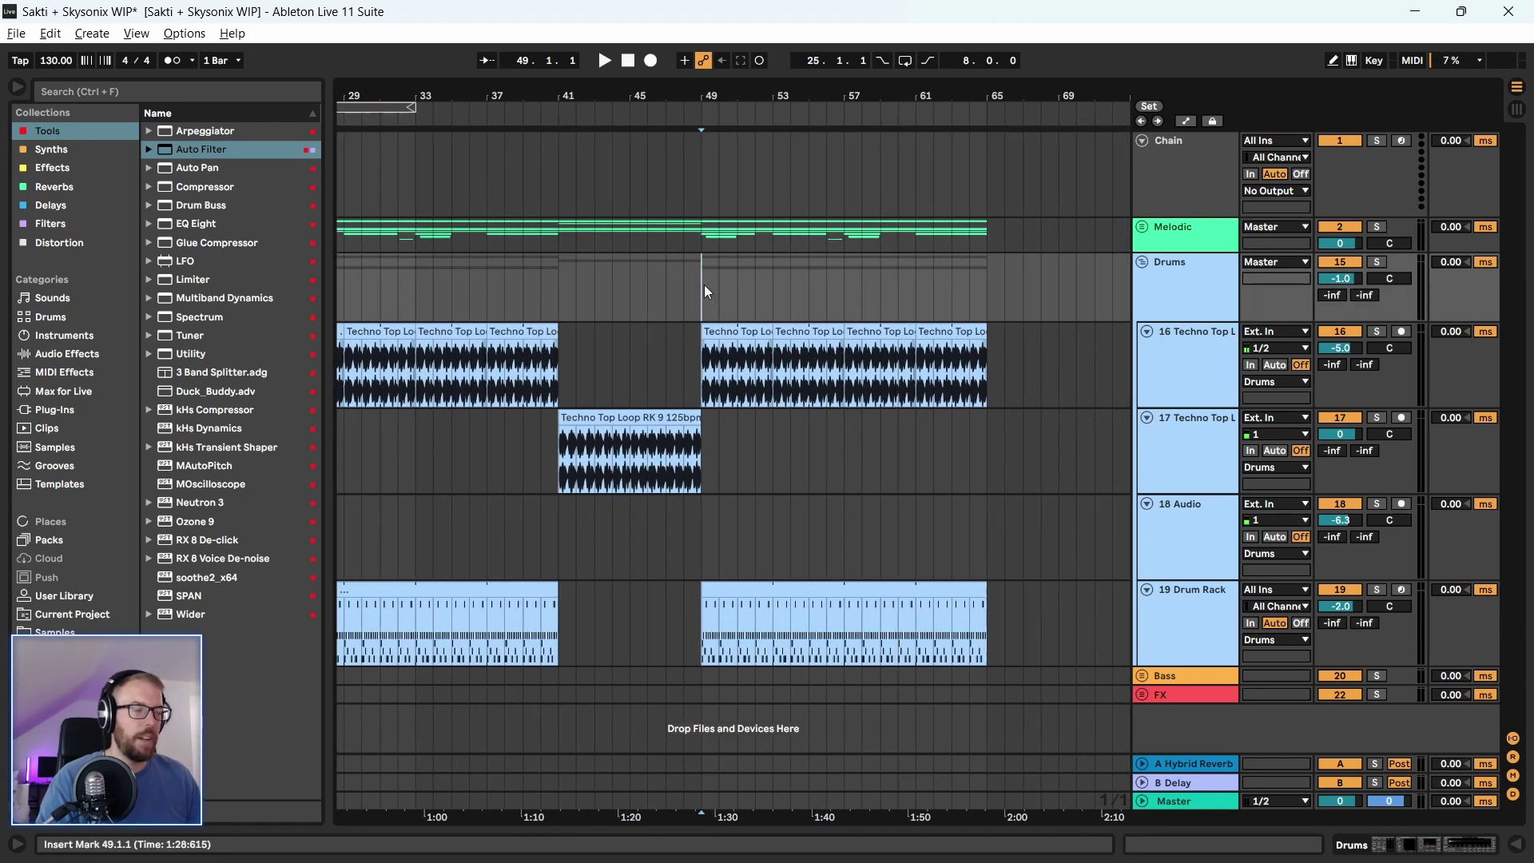
key(space)
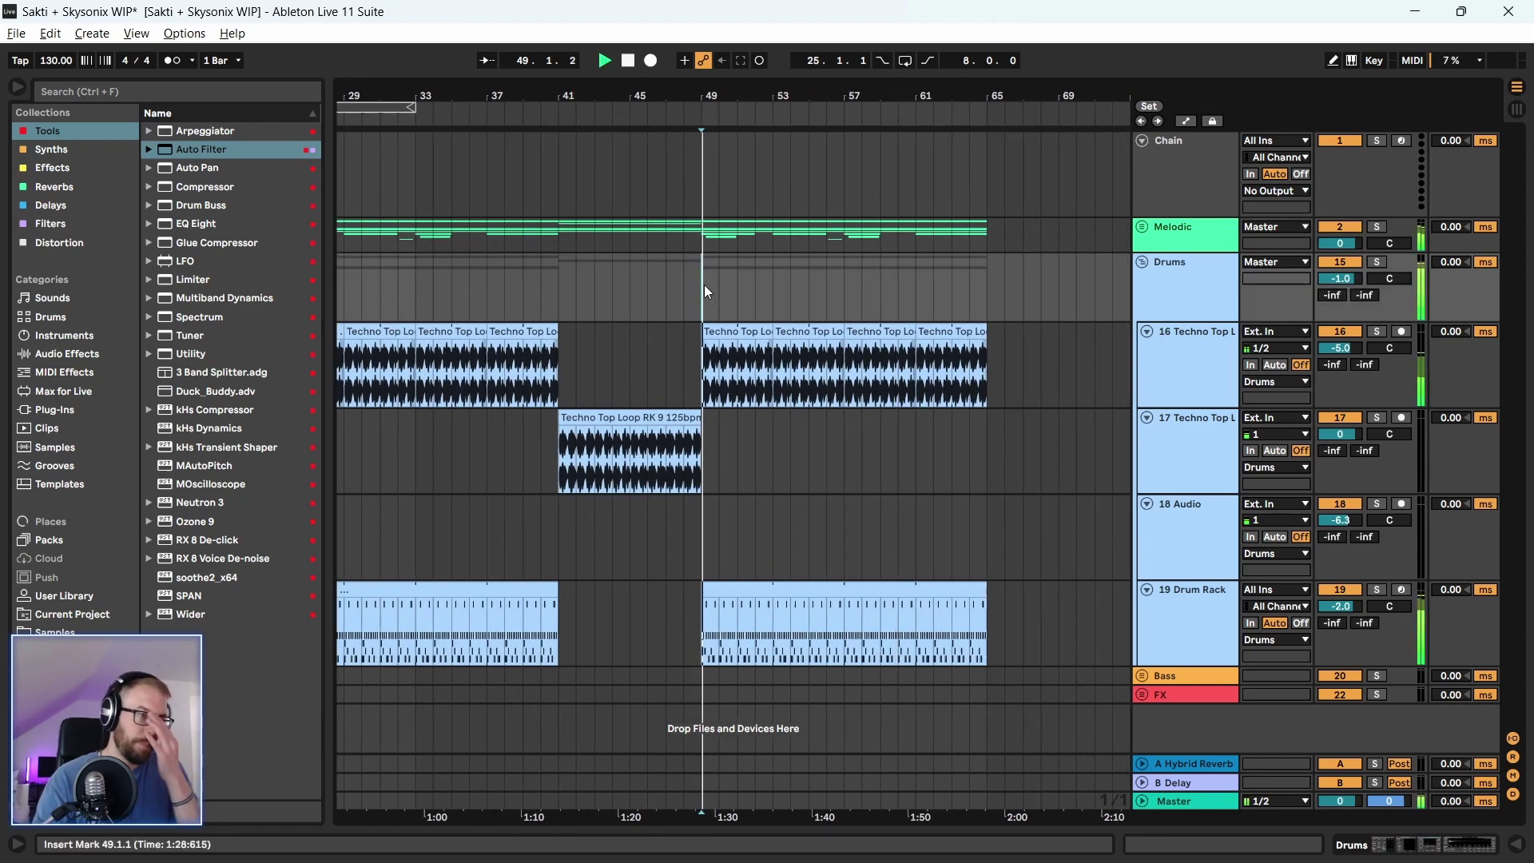
Unfold the Melodic group and collapse its Lead Group, Ping and Verb Hit Group tracks
click(1159, 228)
scroll(813, 355, down, 5)
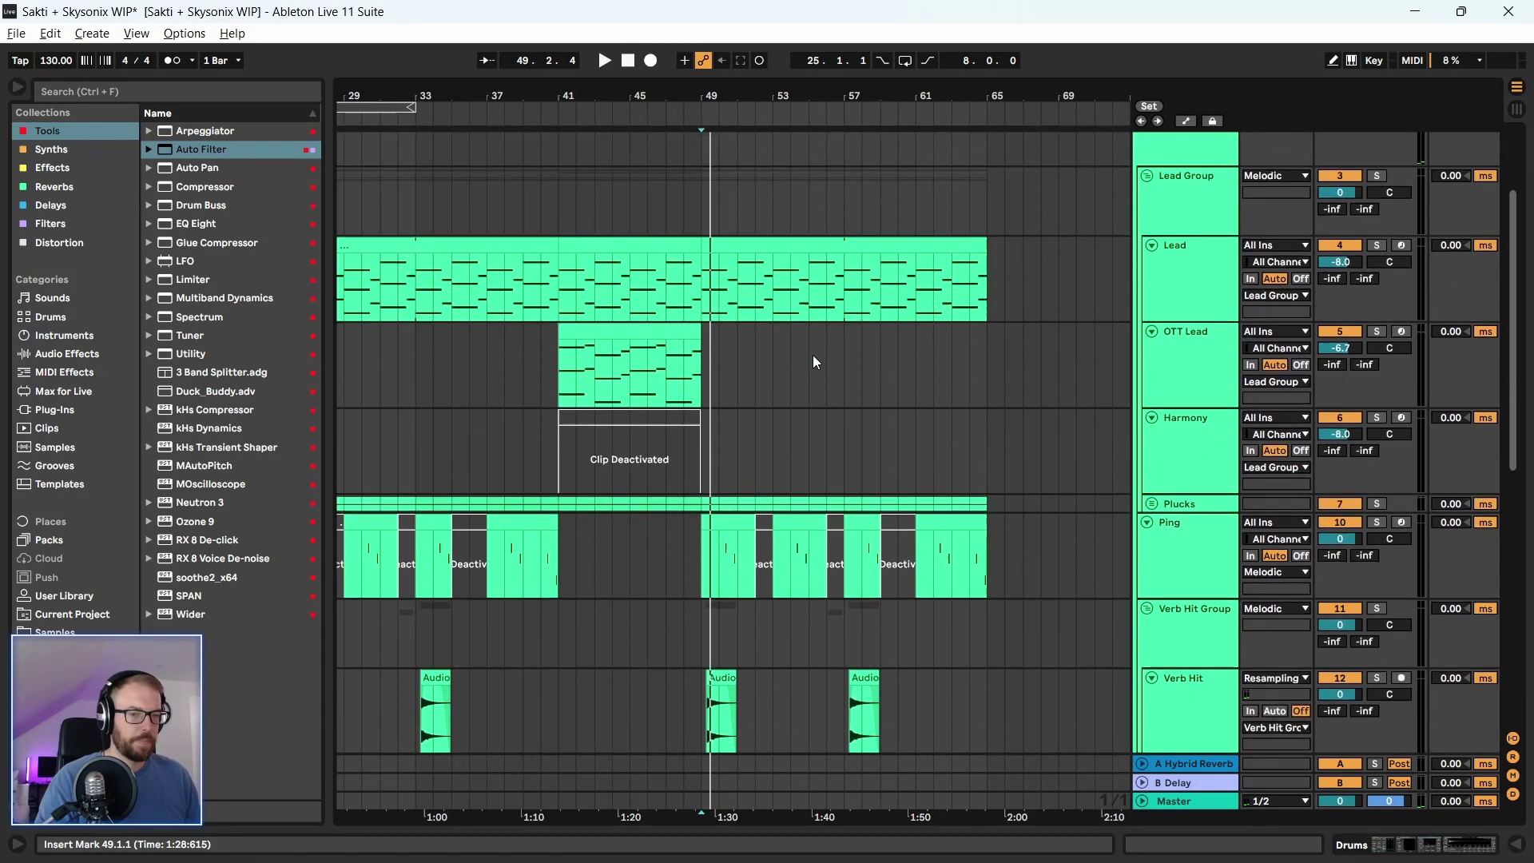
click(1145, 177)
click(1146, 196)
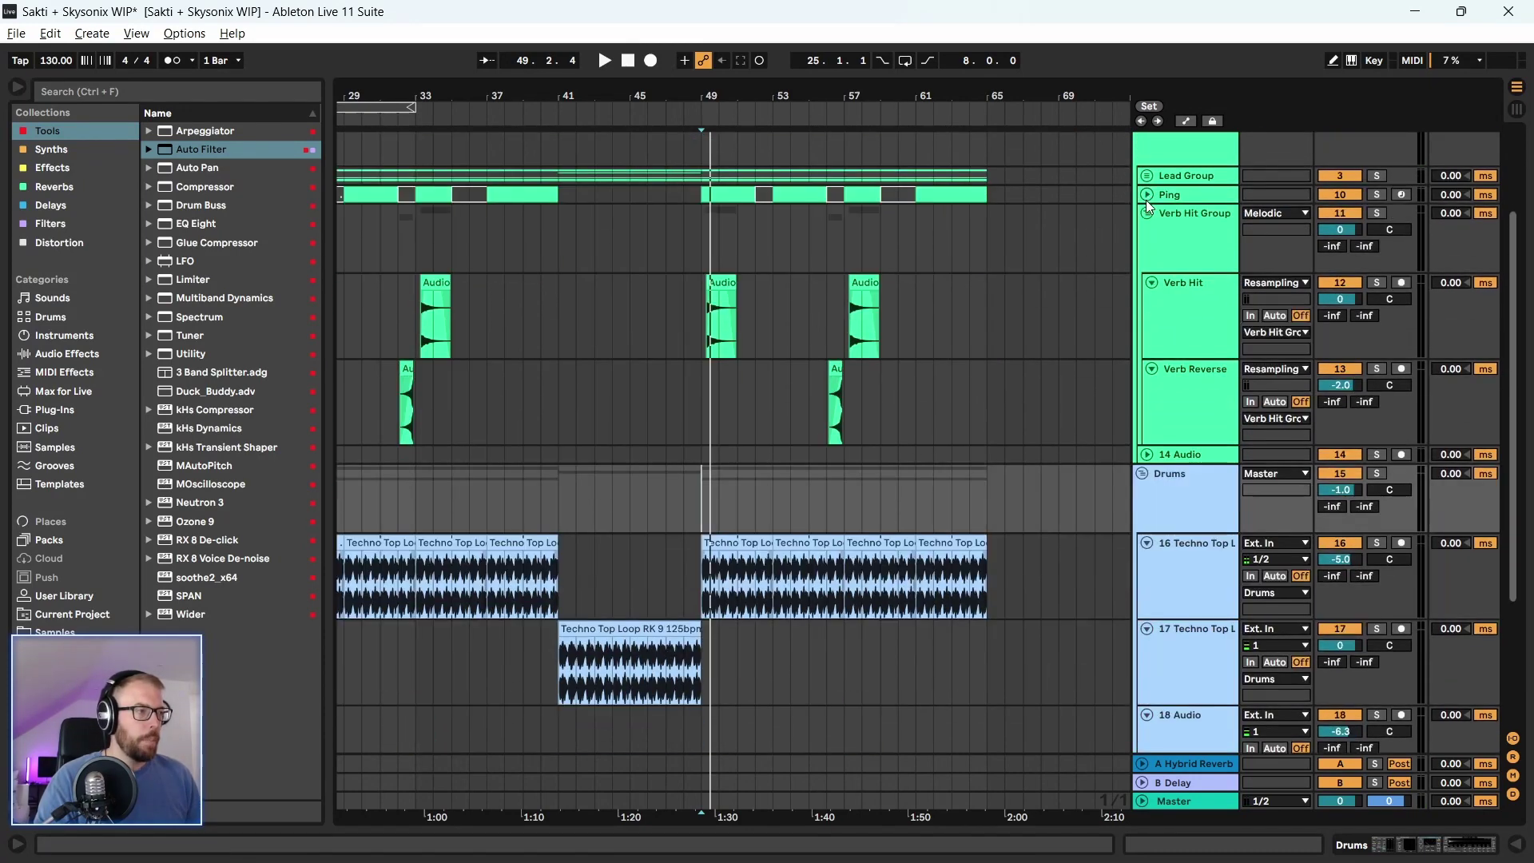
click(1147, 213)
scroll(1148, 232, up, 2)
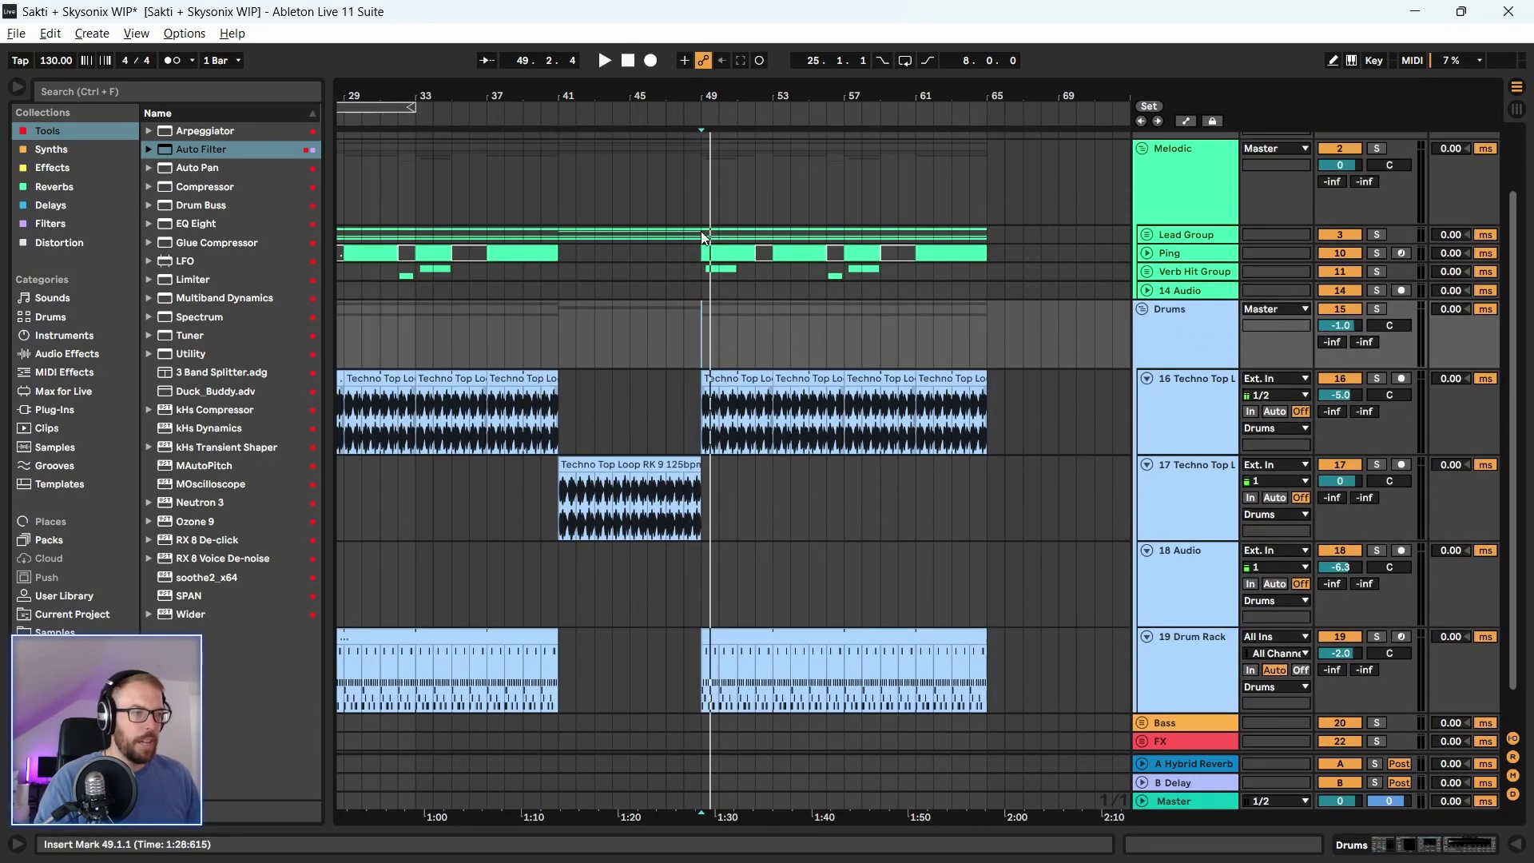
Delete the pasted melodic clips from bar 49 to bar 65 on Lead Group through 14 Audio
drag(702, 232, 983, 293)
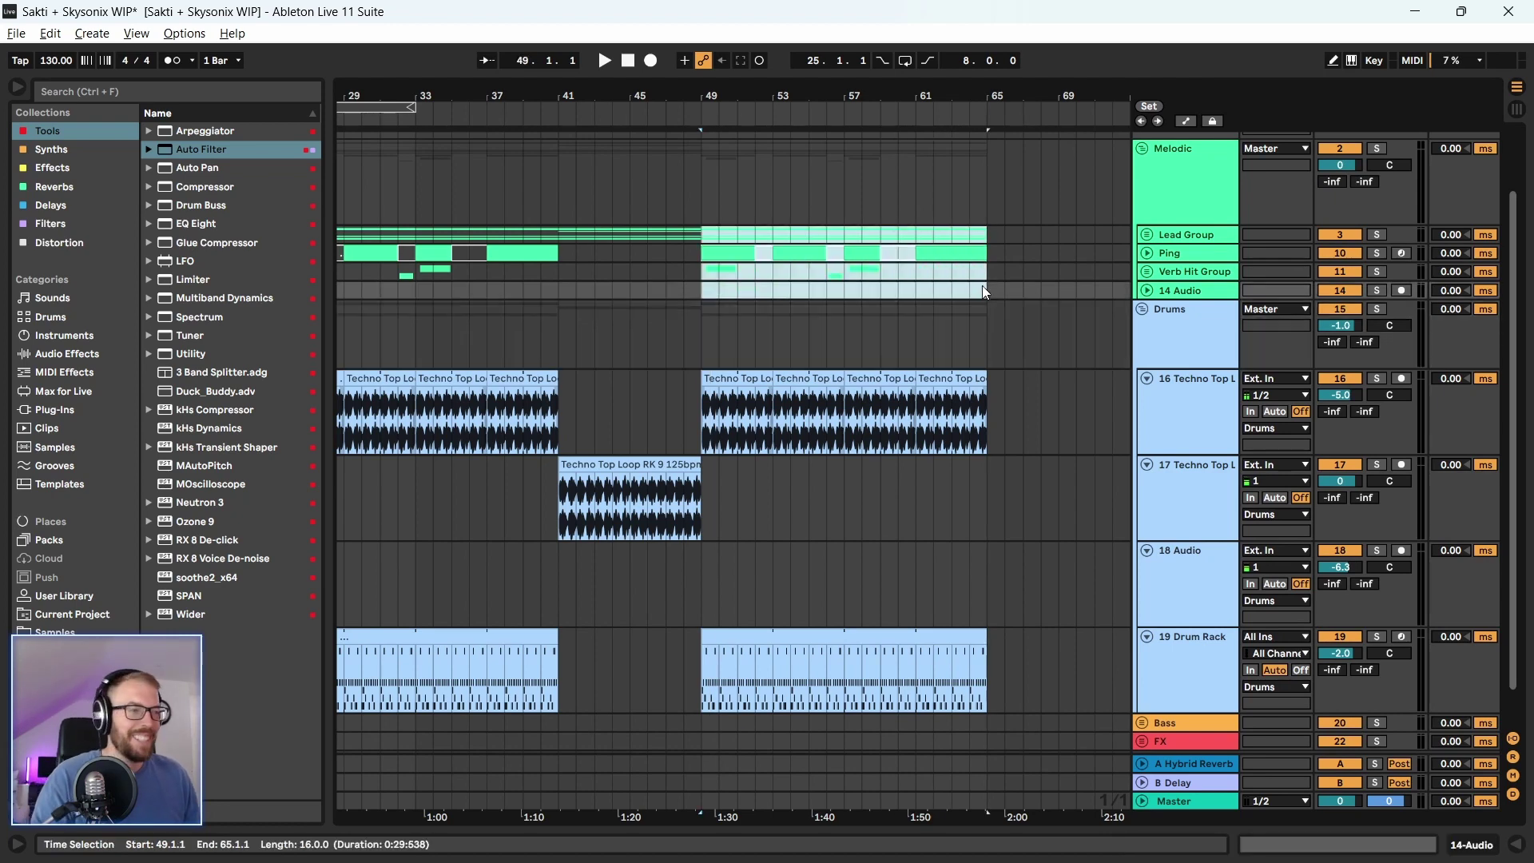
key(Delete)
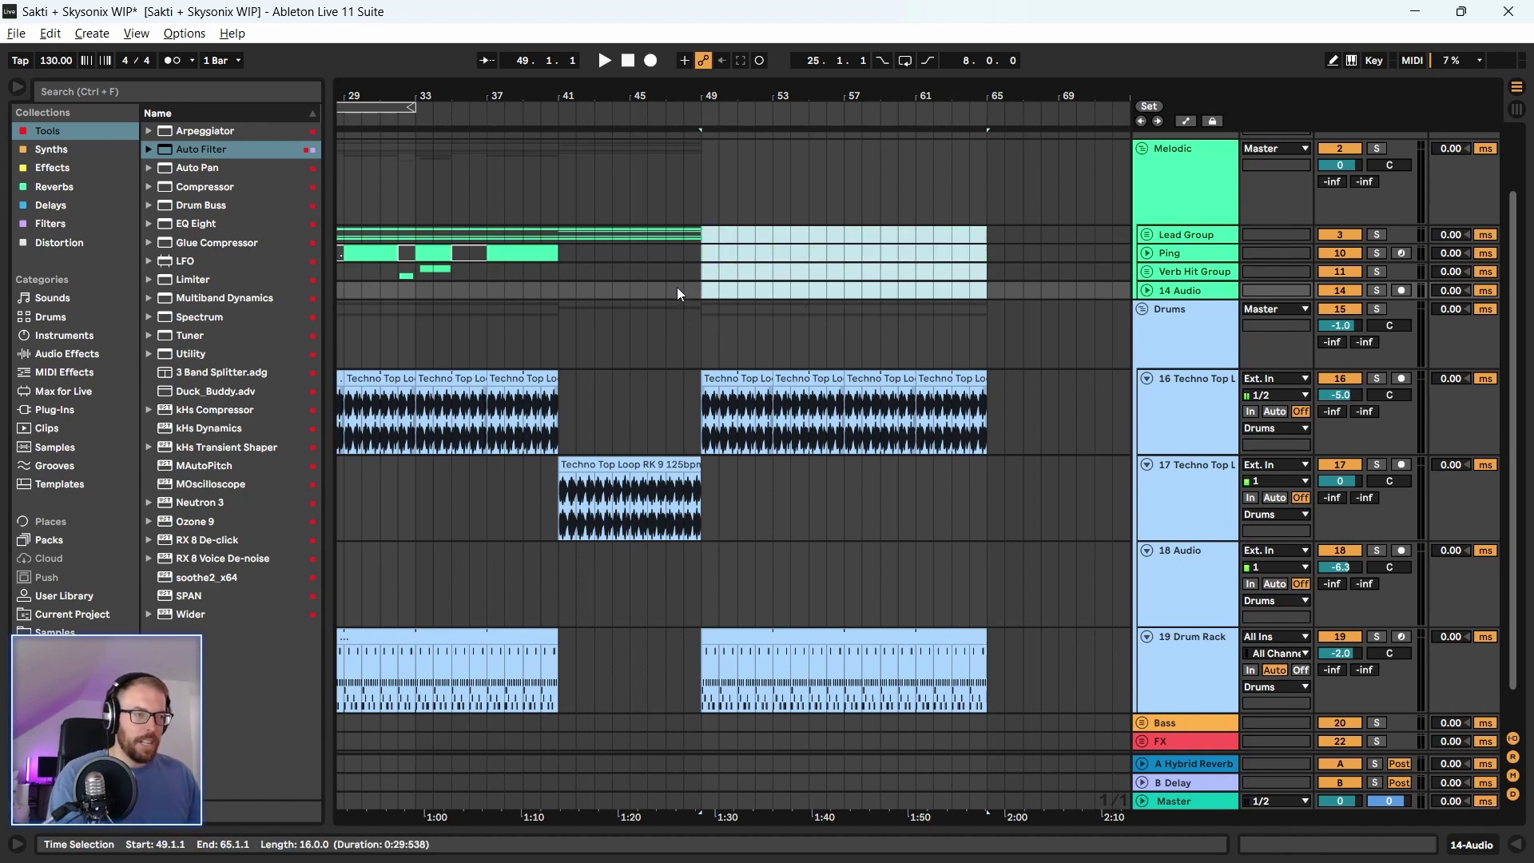
scroll(678, 286, down, 2)
drag(669, 98, 598, 46)
Play the arrangement from bar 41 into the drums at bar 49, stop, and save the set
click(758, 251)
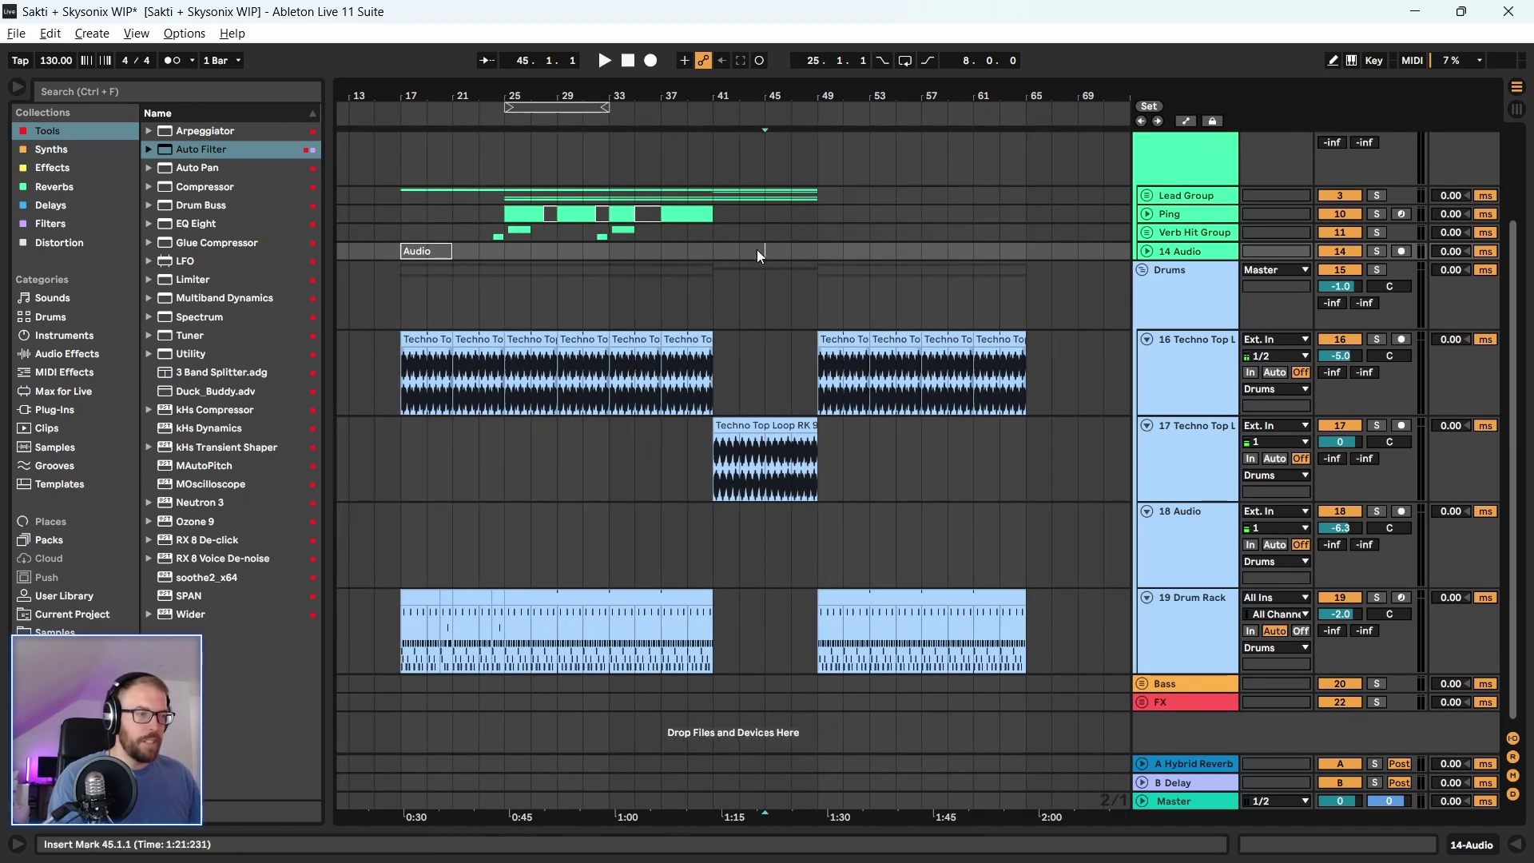
click(712, 252)
key(space)
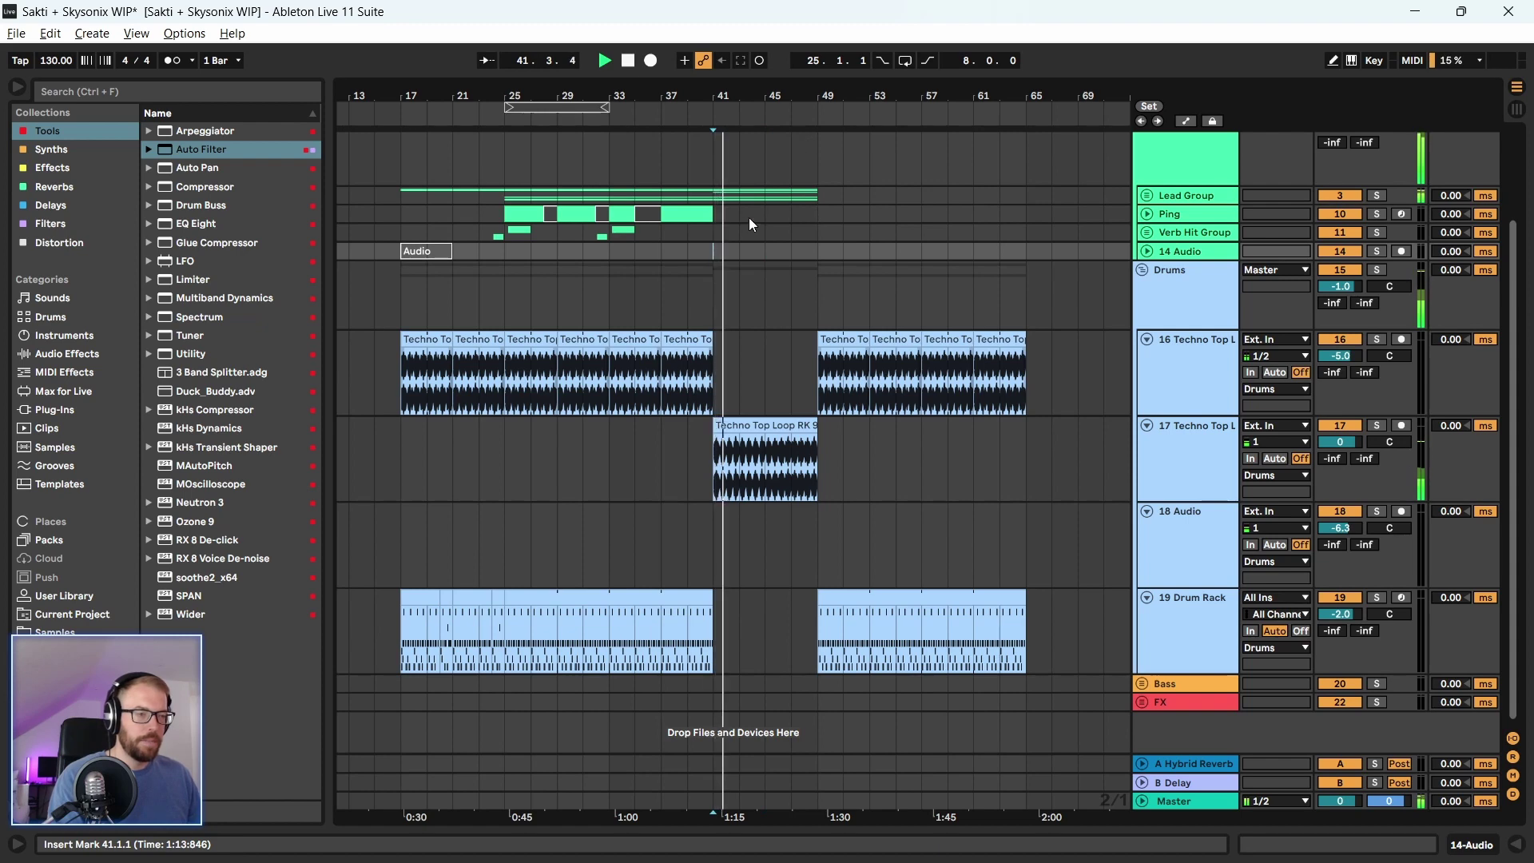
click(726, 457)
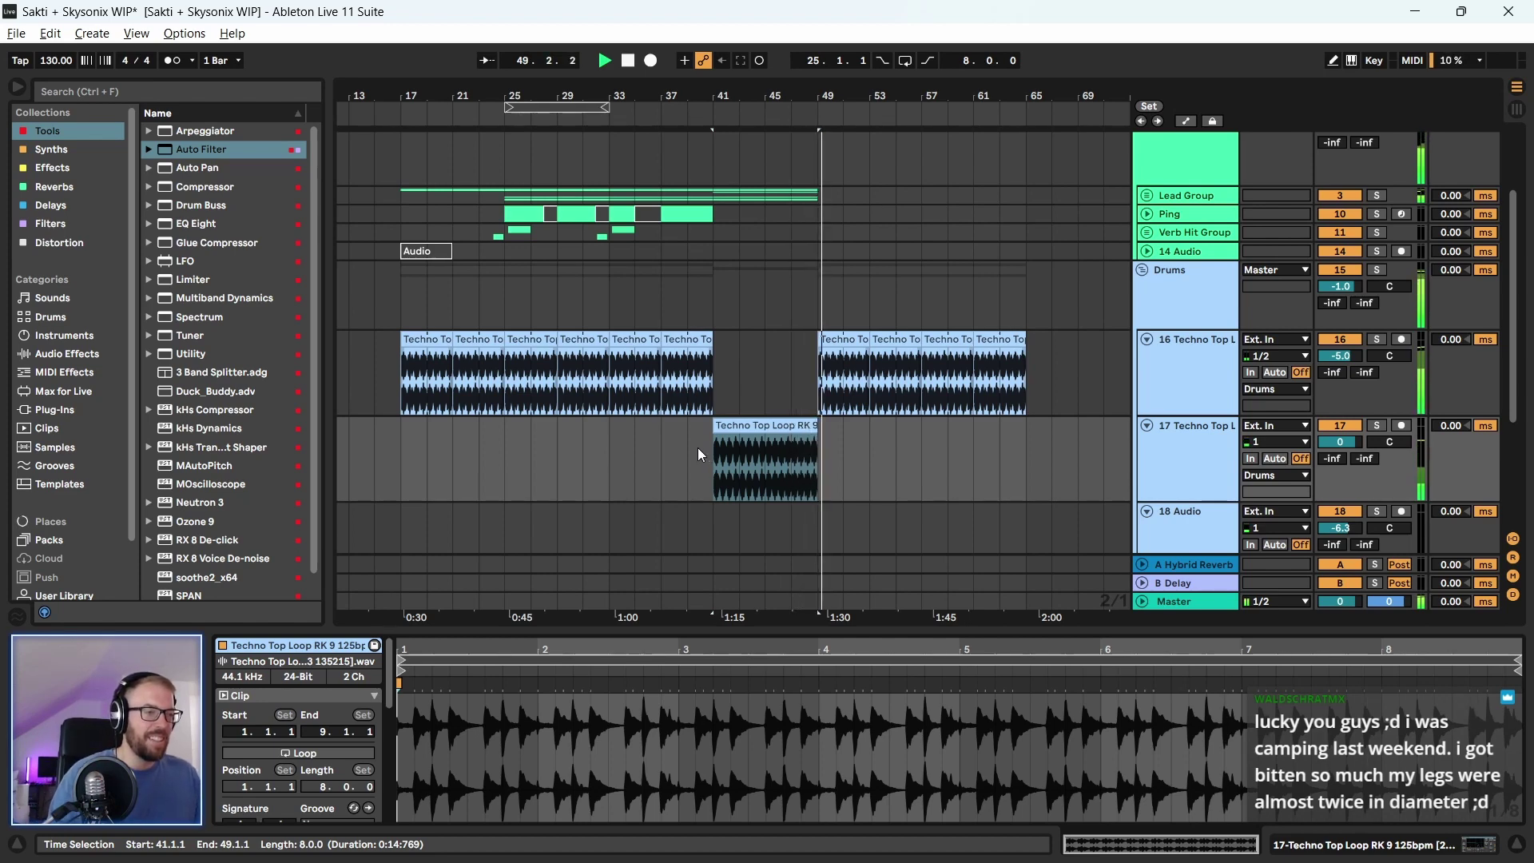
key(space)
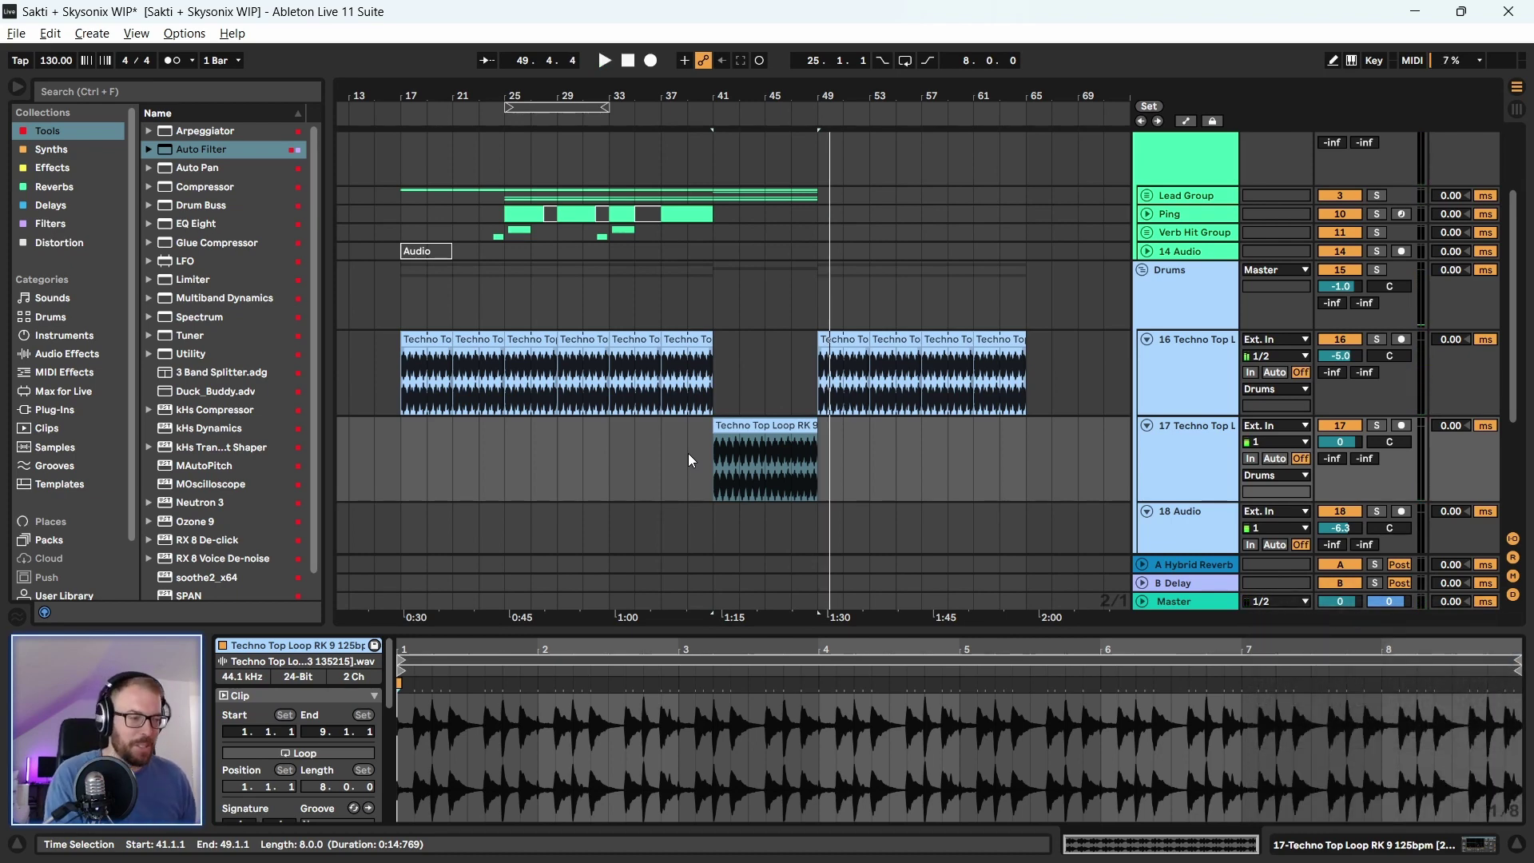
key(ctrl+s)
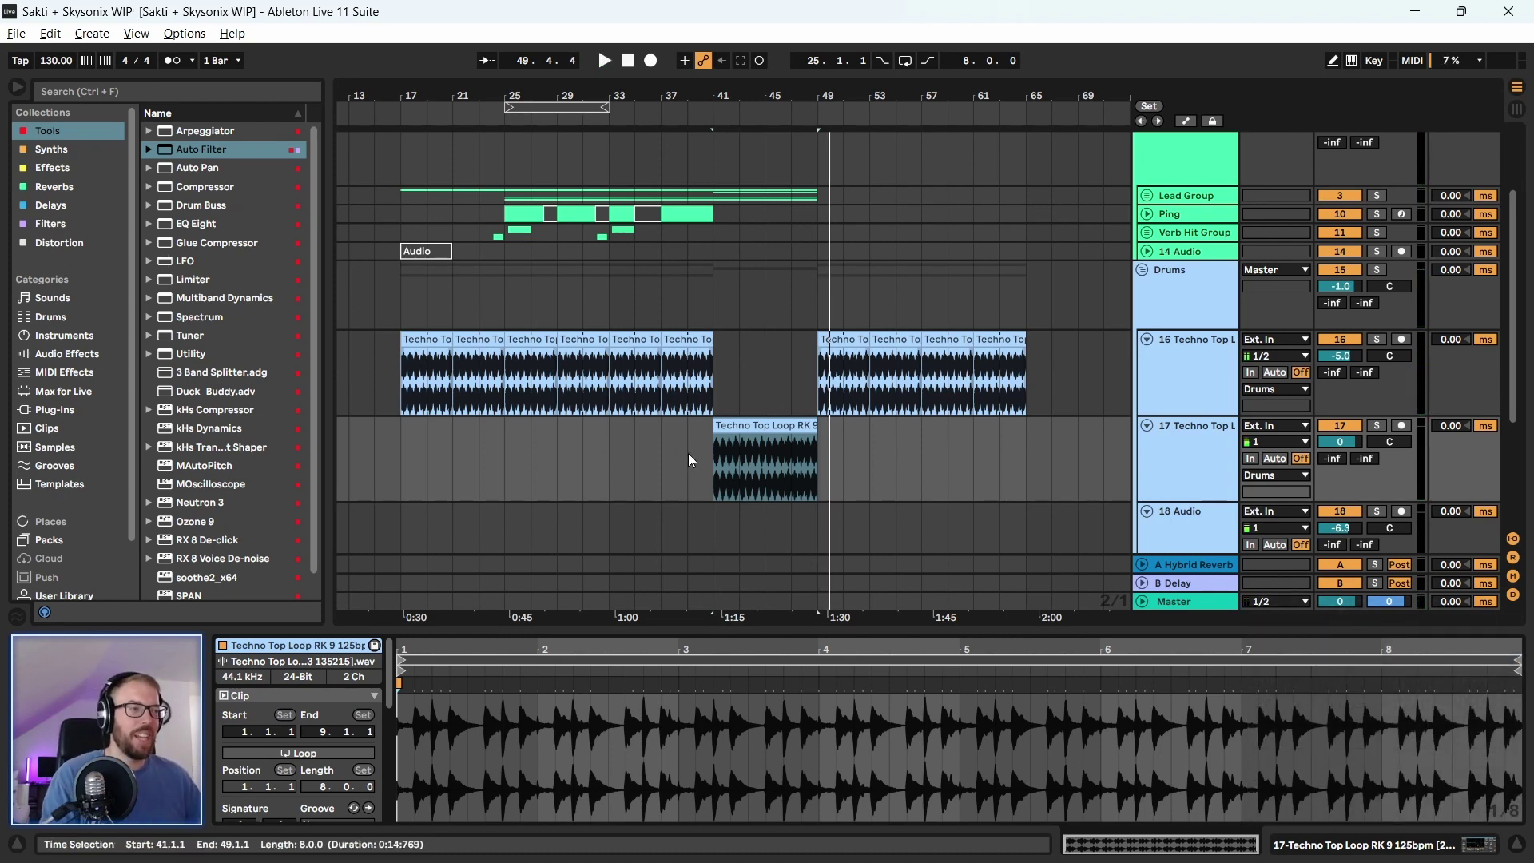
Examine the drum tracks and the melodic tracks around bars 41 to 49 in the arrangement
drag(799, 102, 799, 96)
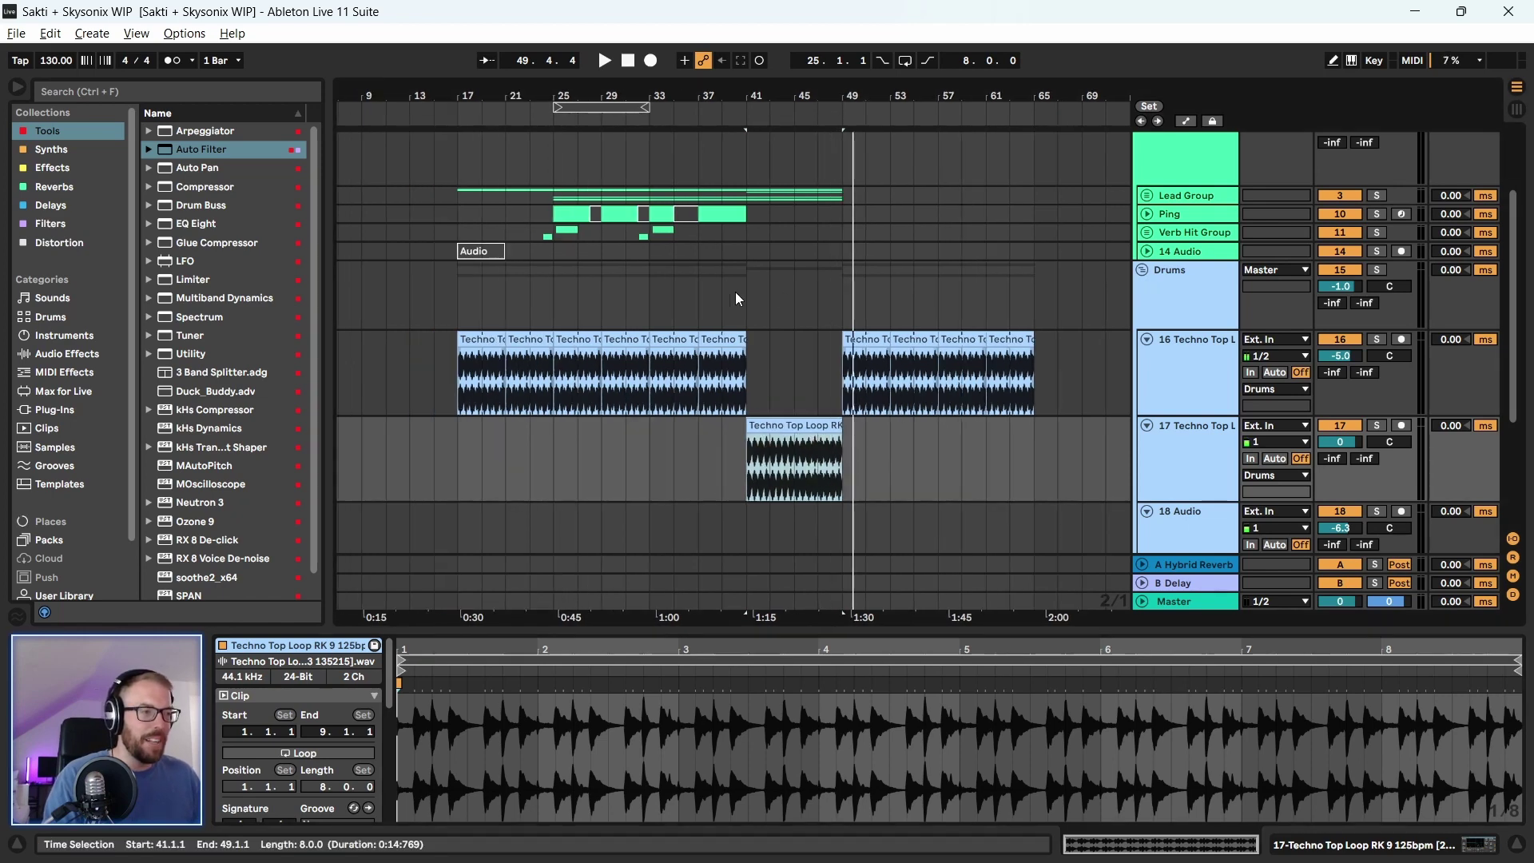
scroll(736, 305, down, 5)
scroll(736, 305, up, 2)
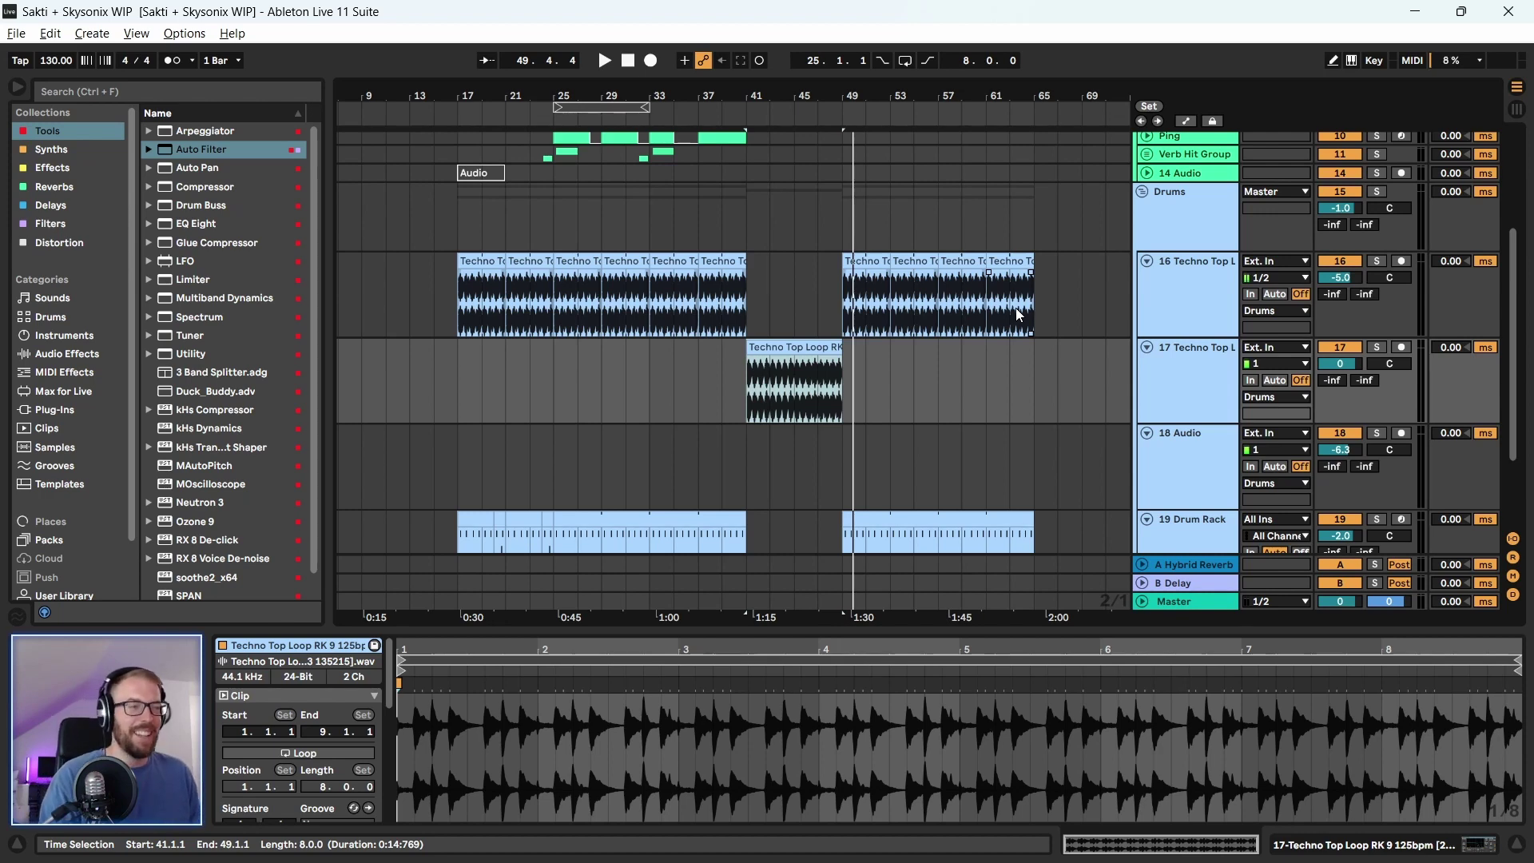
scroll(826, 302, up, 2)
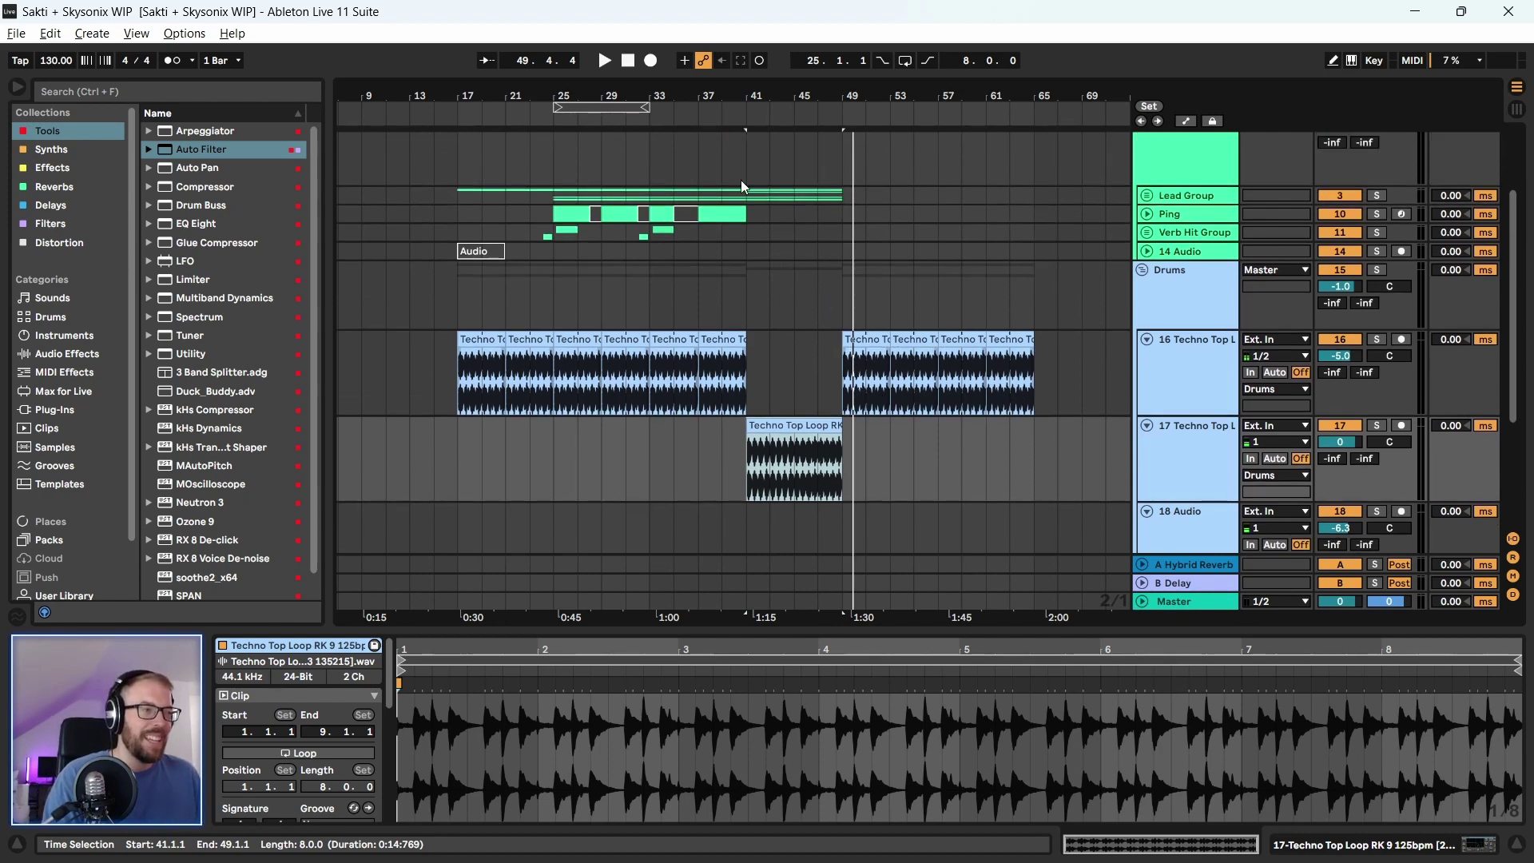
mouse_move(742, 176)
mouse_down()
mouse_move(838, 227)
mouse_move(775, 187)
mouse_move(752, 191)
mouse_up()
click(839, 231)
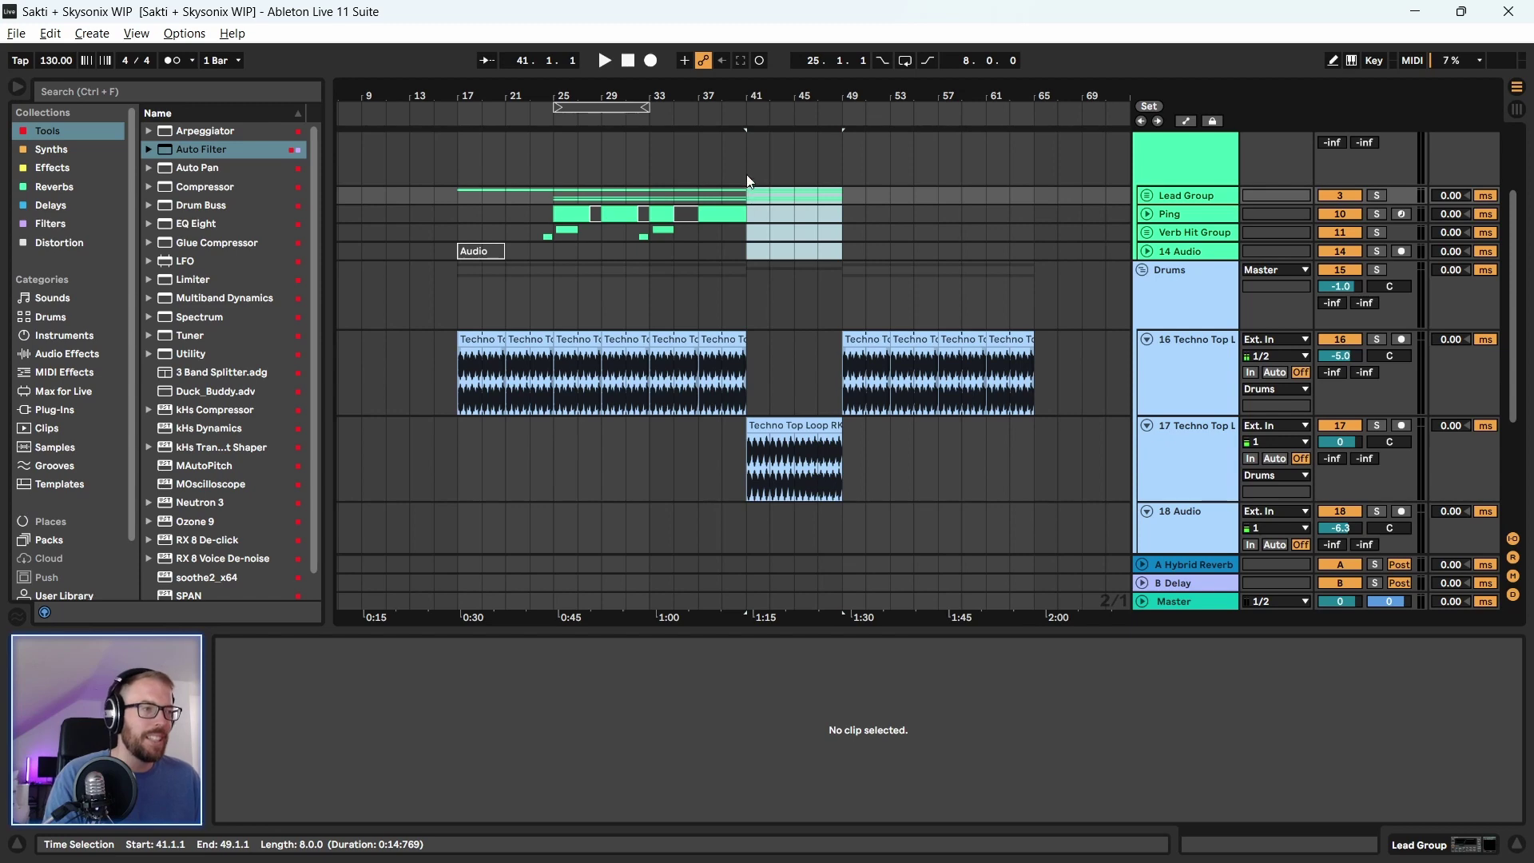
drag(746, 175, 839, 249)
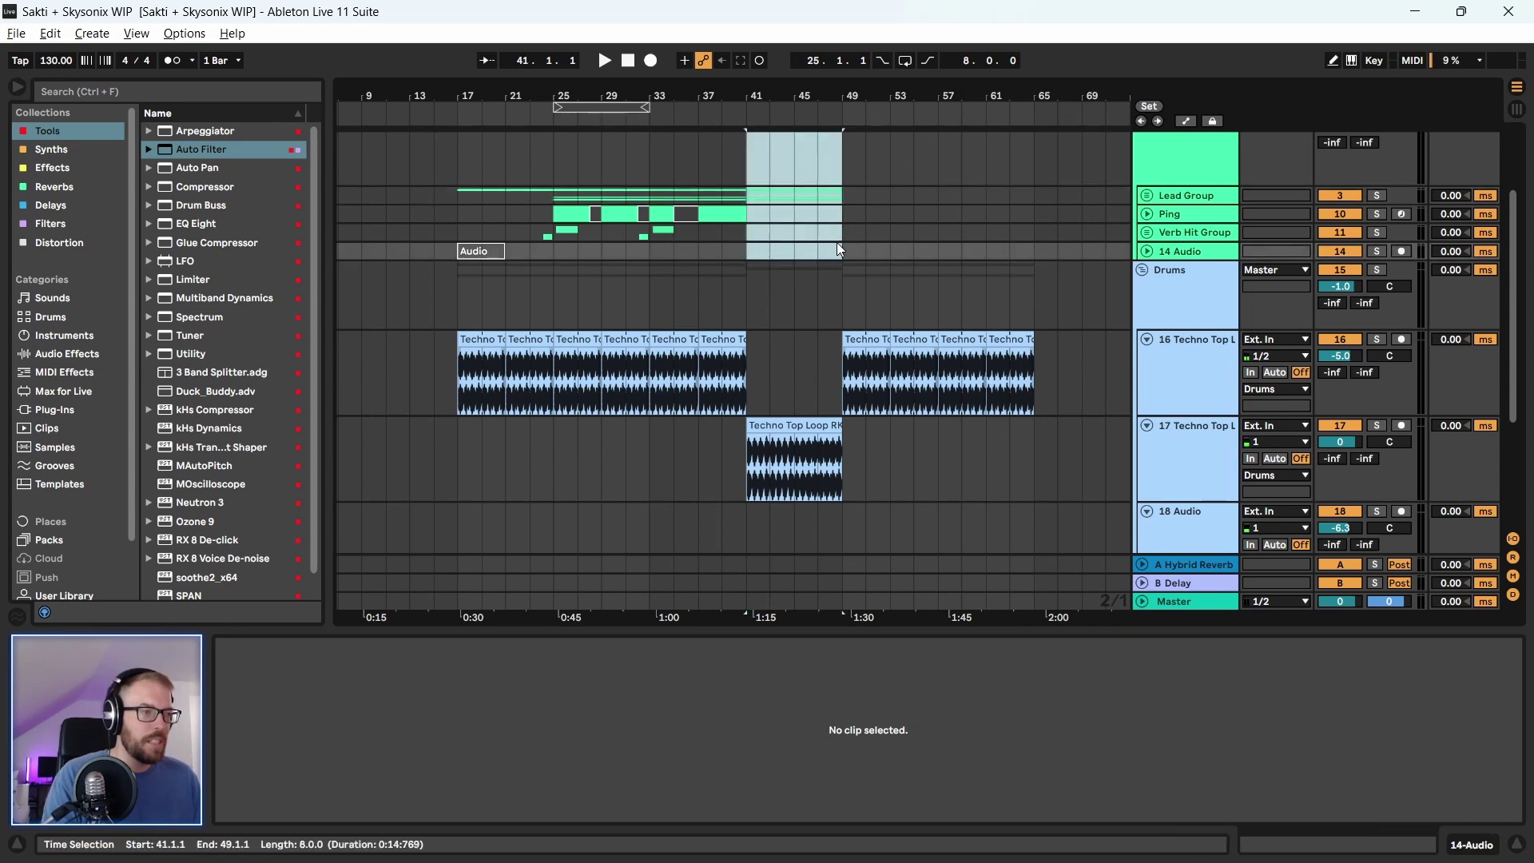
click(866, 233)
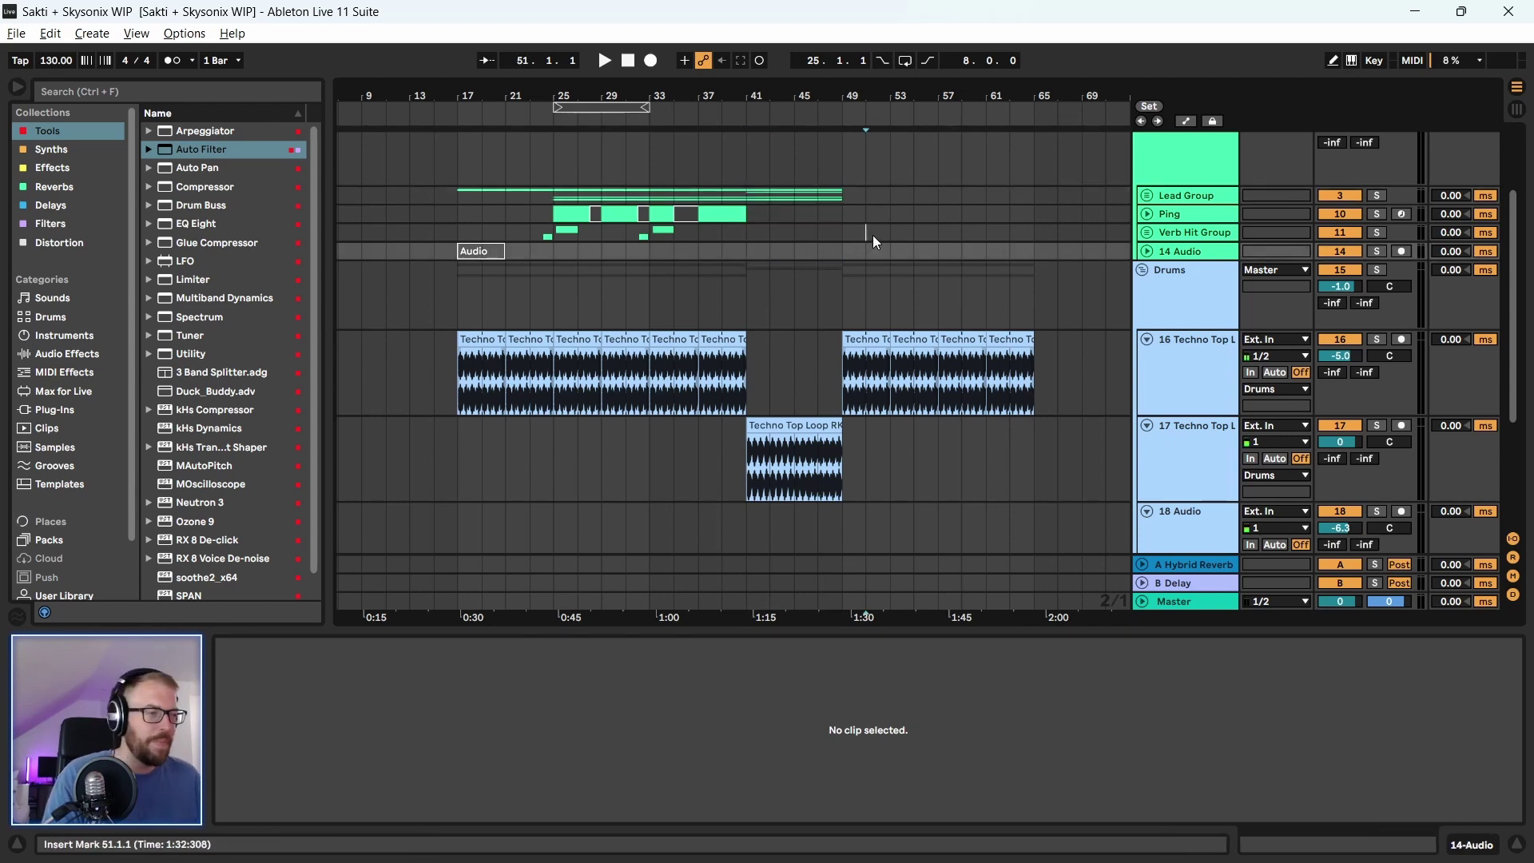
drag(839, 96, 780, 99)
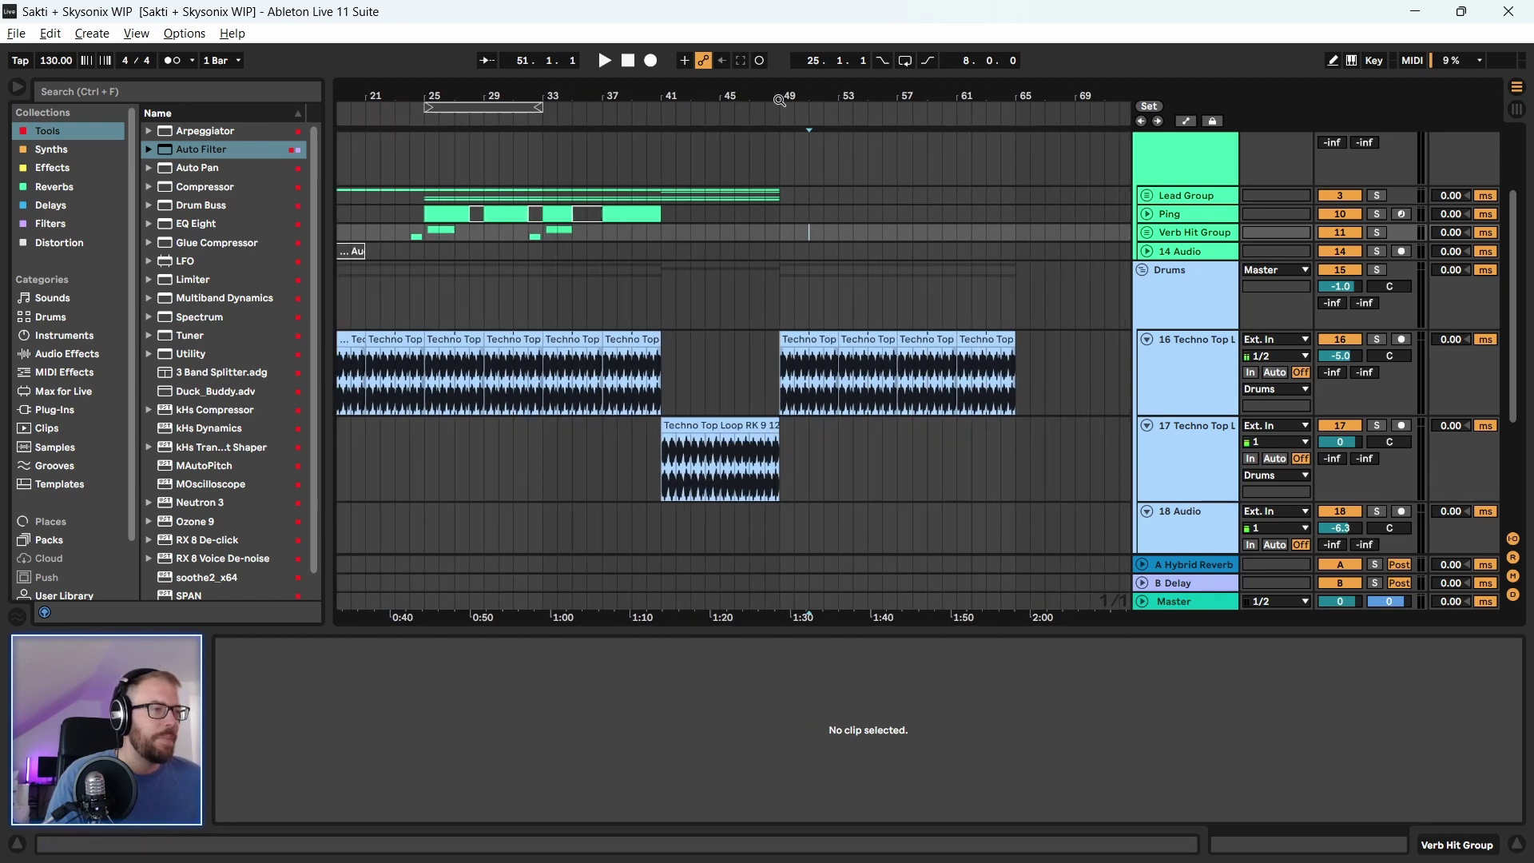
Unfold the Lead Group and briefly play the arrangement from bar 41 on the Lead track
click(1141, 197)
scroll(802, 304, down, 2)
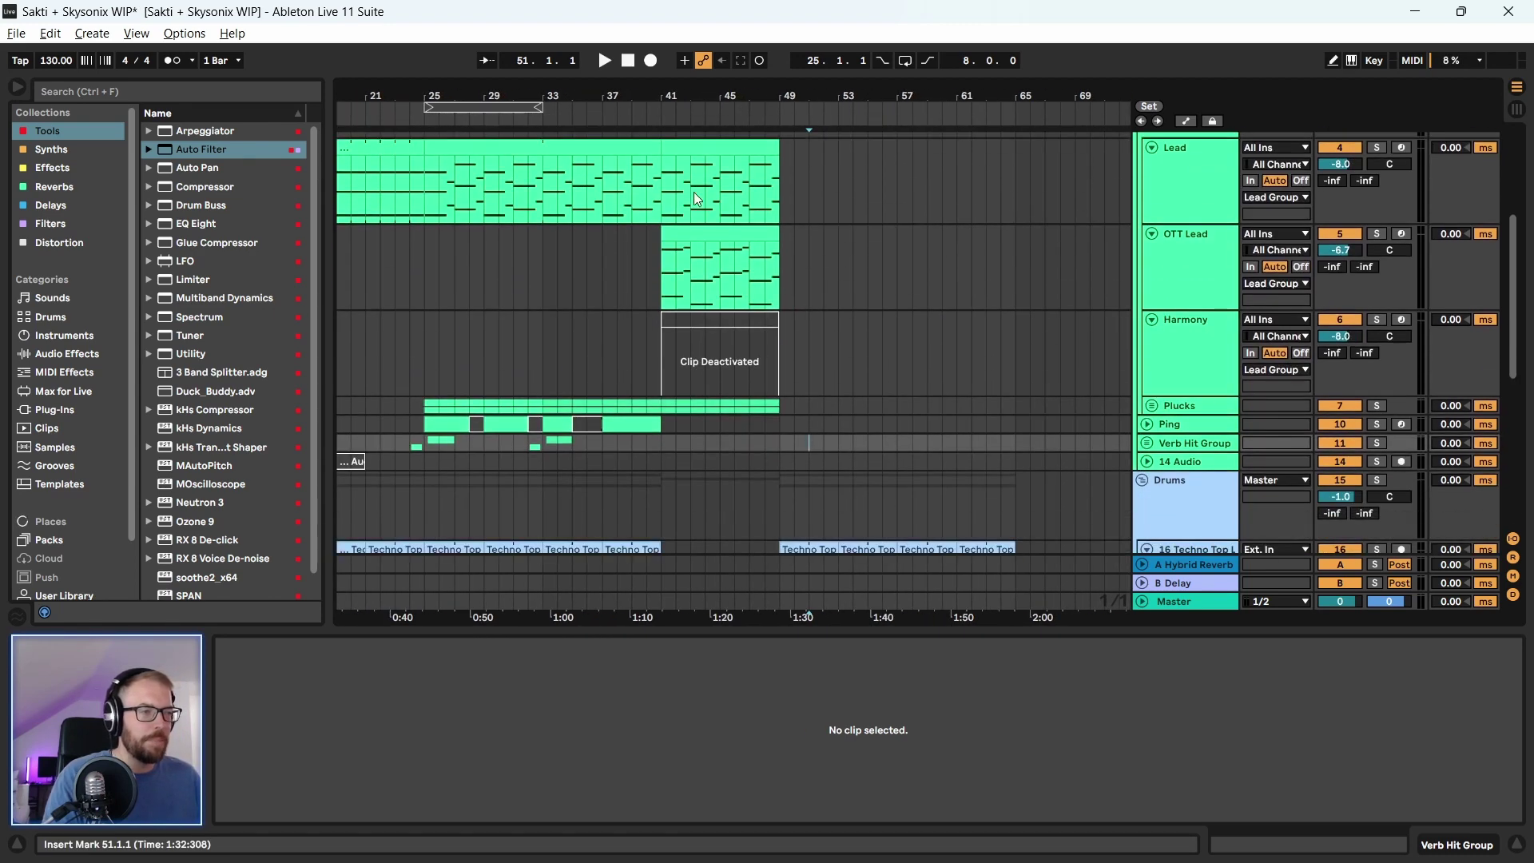
click(680, 207)
scroll(803, 270, up, 2)
key(space)
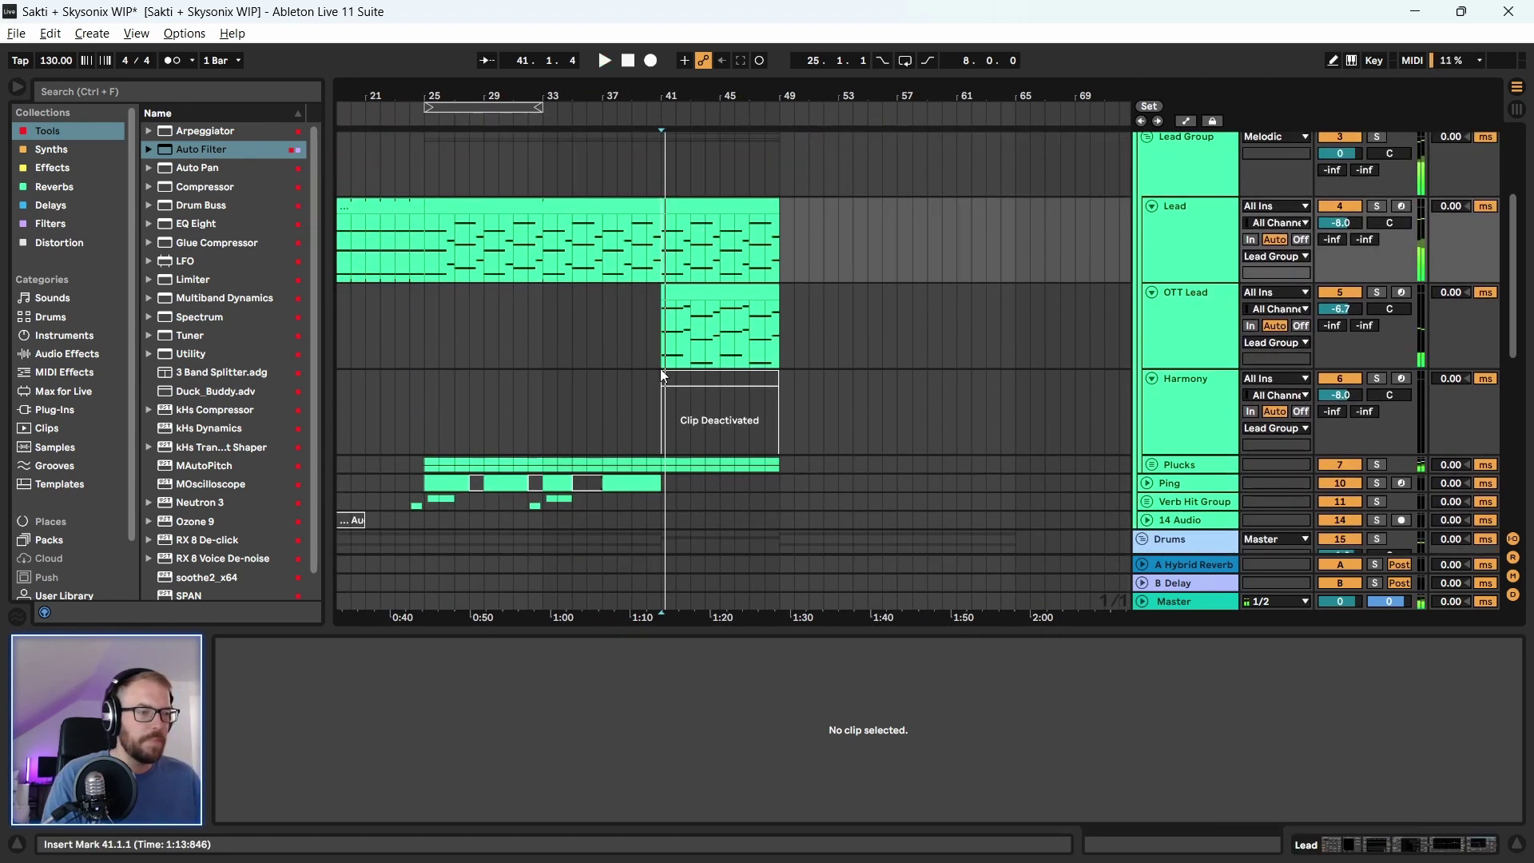
Unfold Plucks, duplicate both Virt Vereor tracks' bars 41 to 49 at bar 49, extend the copies to bar 65, and audition them
scroll(687, 369, down, 3)
click(1151, 366)
scroll(857, 369, down, 3)
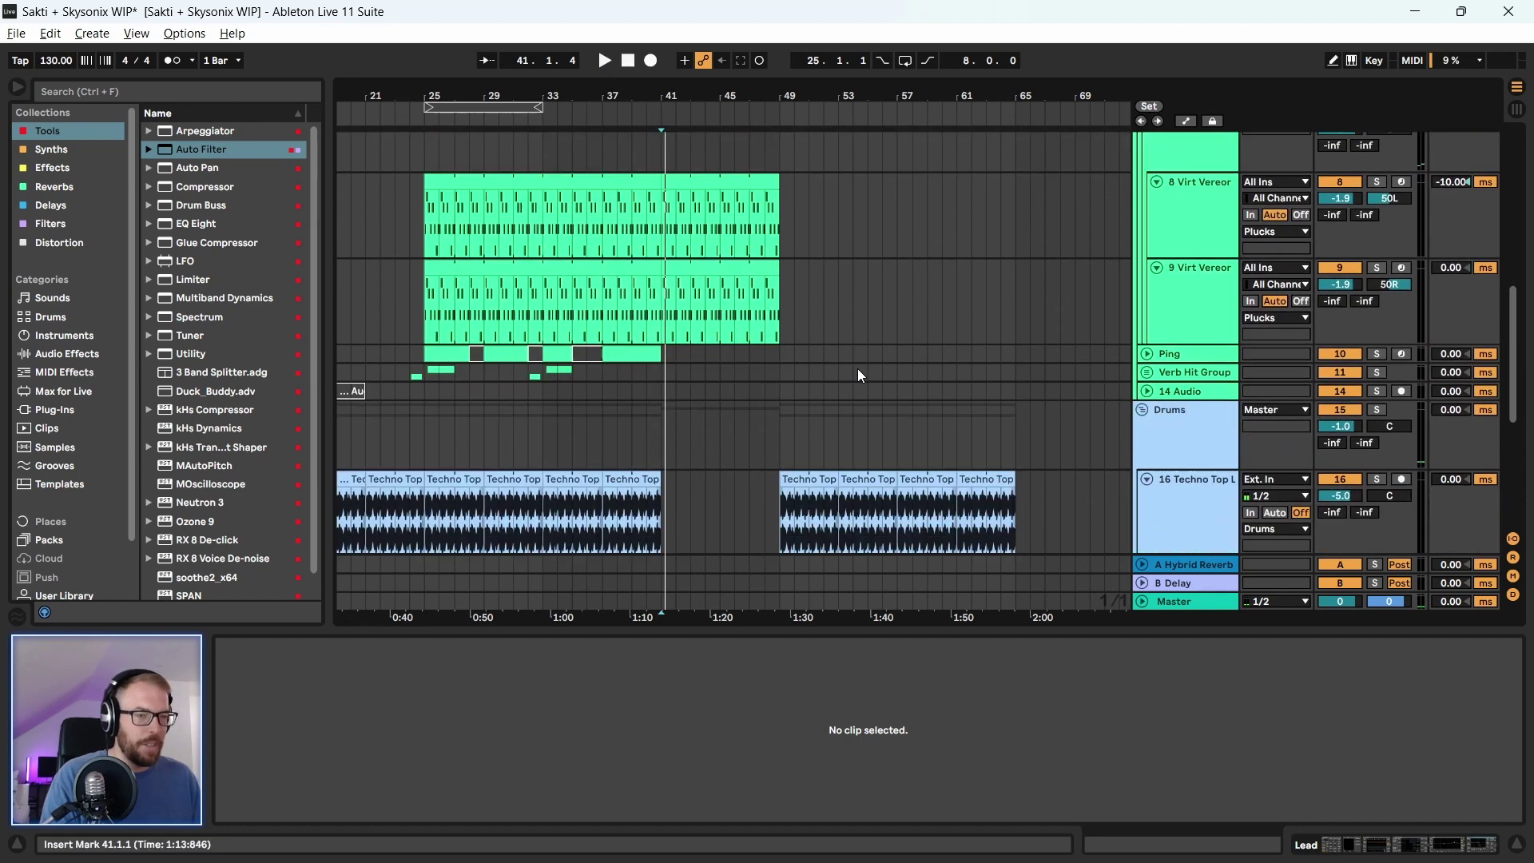
drag(780, 214, 659, 290)
key(ctrl+d)
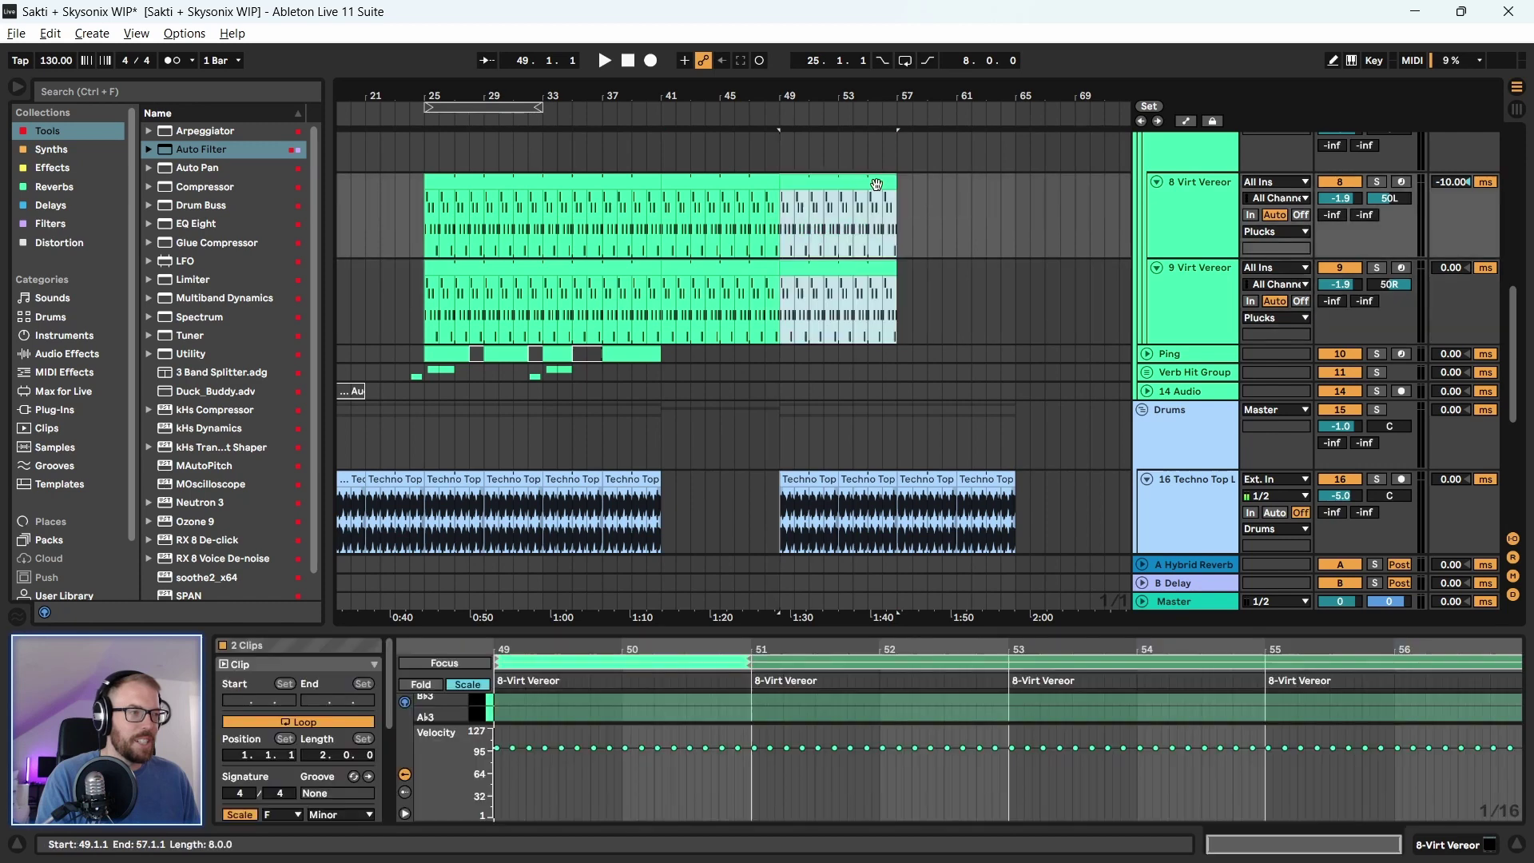
key(ctrl+d)
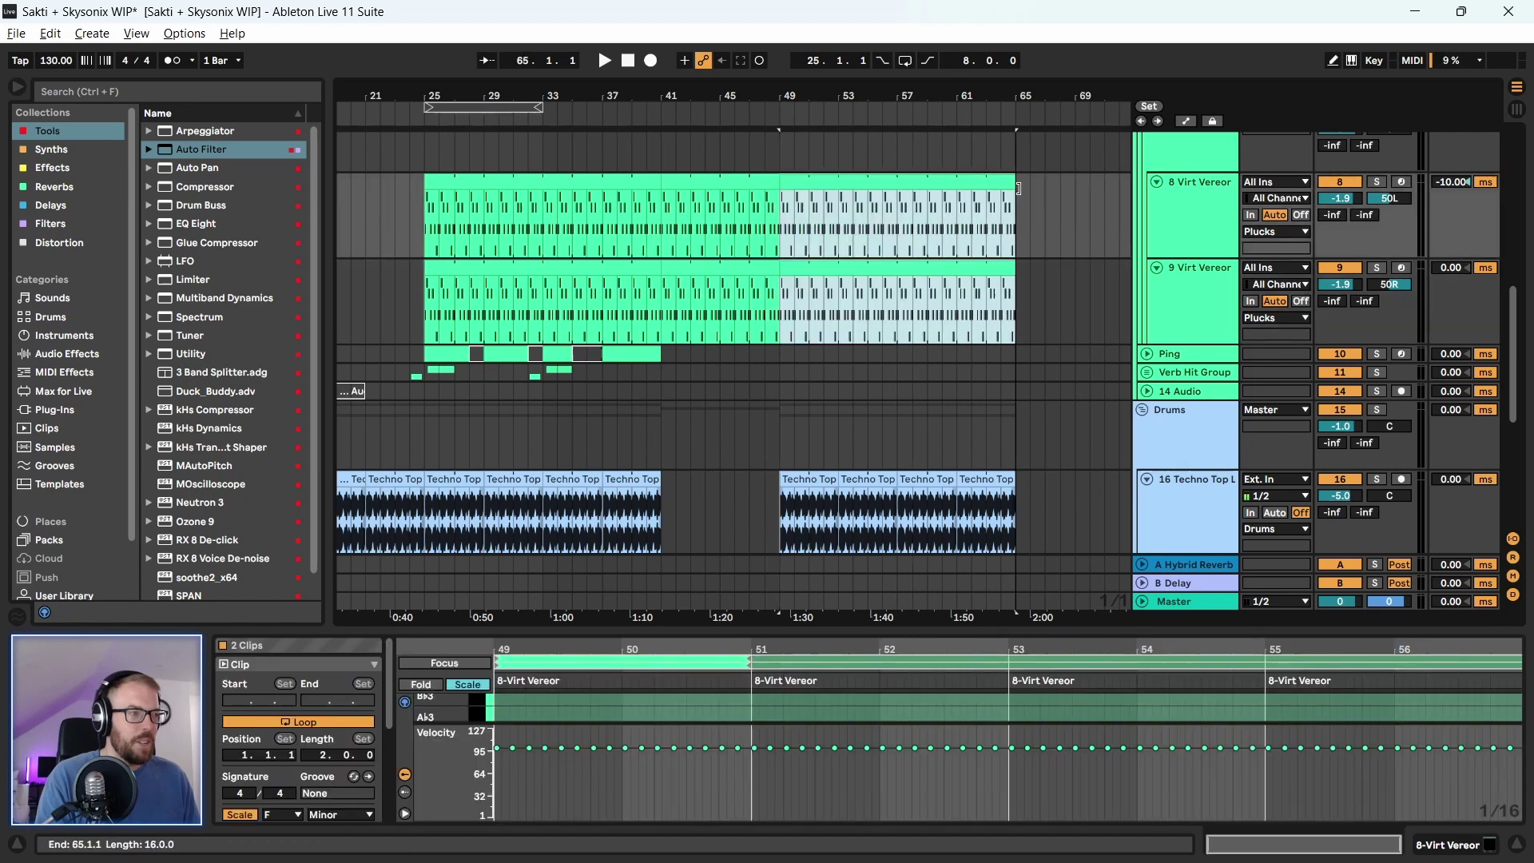
click(842, 183)
key(space)
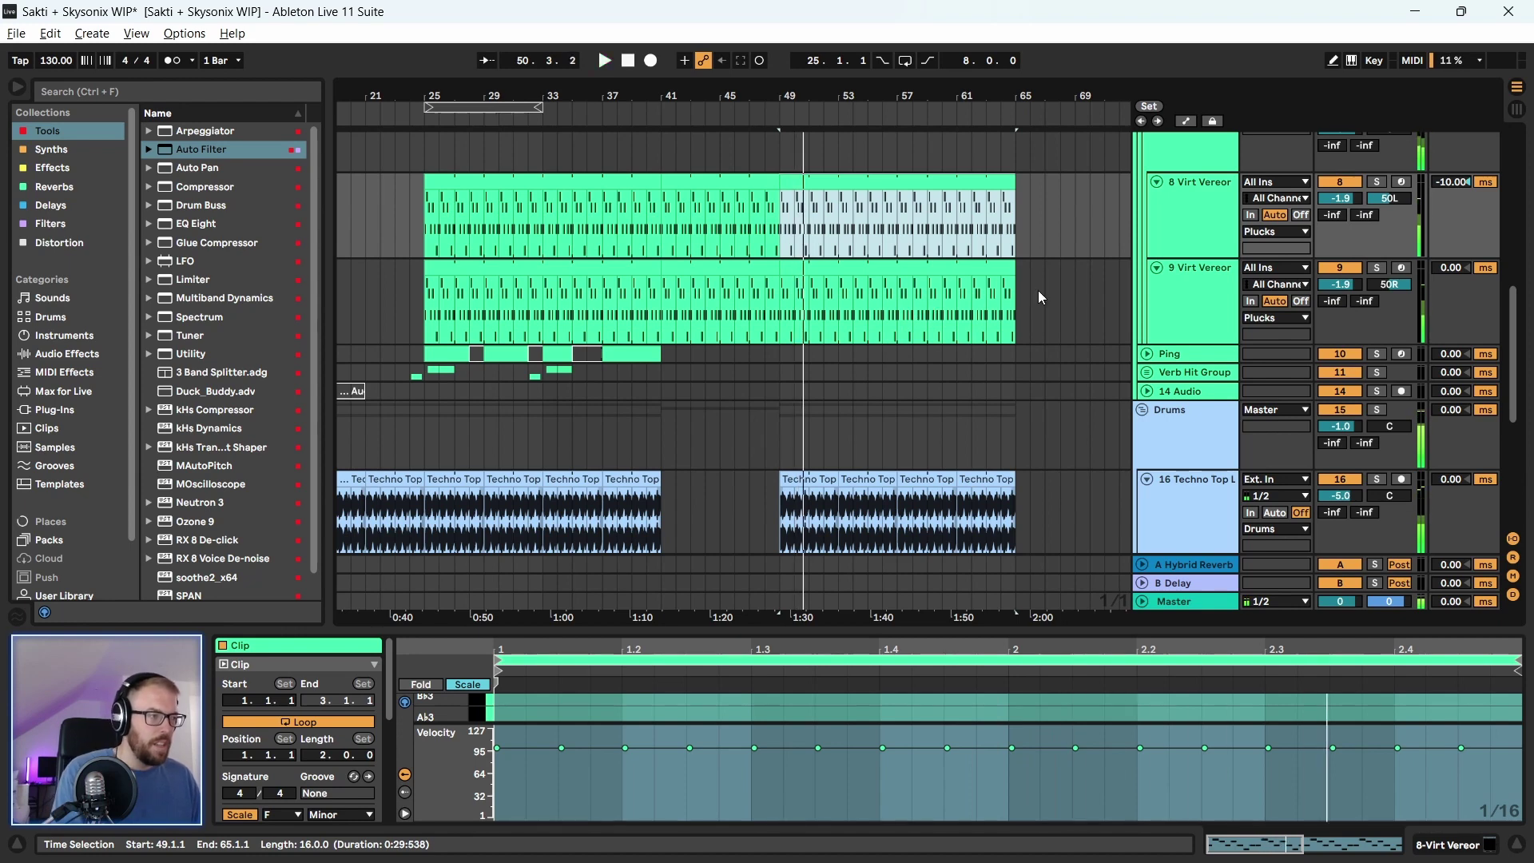
Delete the clips from bar 49 on in both Virt Vereor tracks and duplicate the Plucks group
scroll(1039, 290, up, 1)
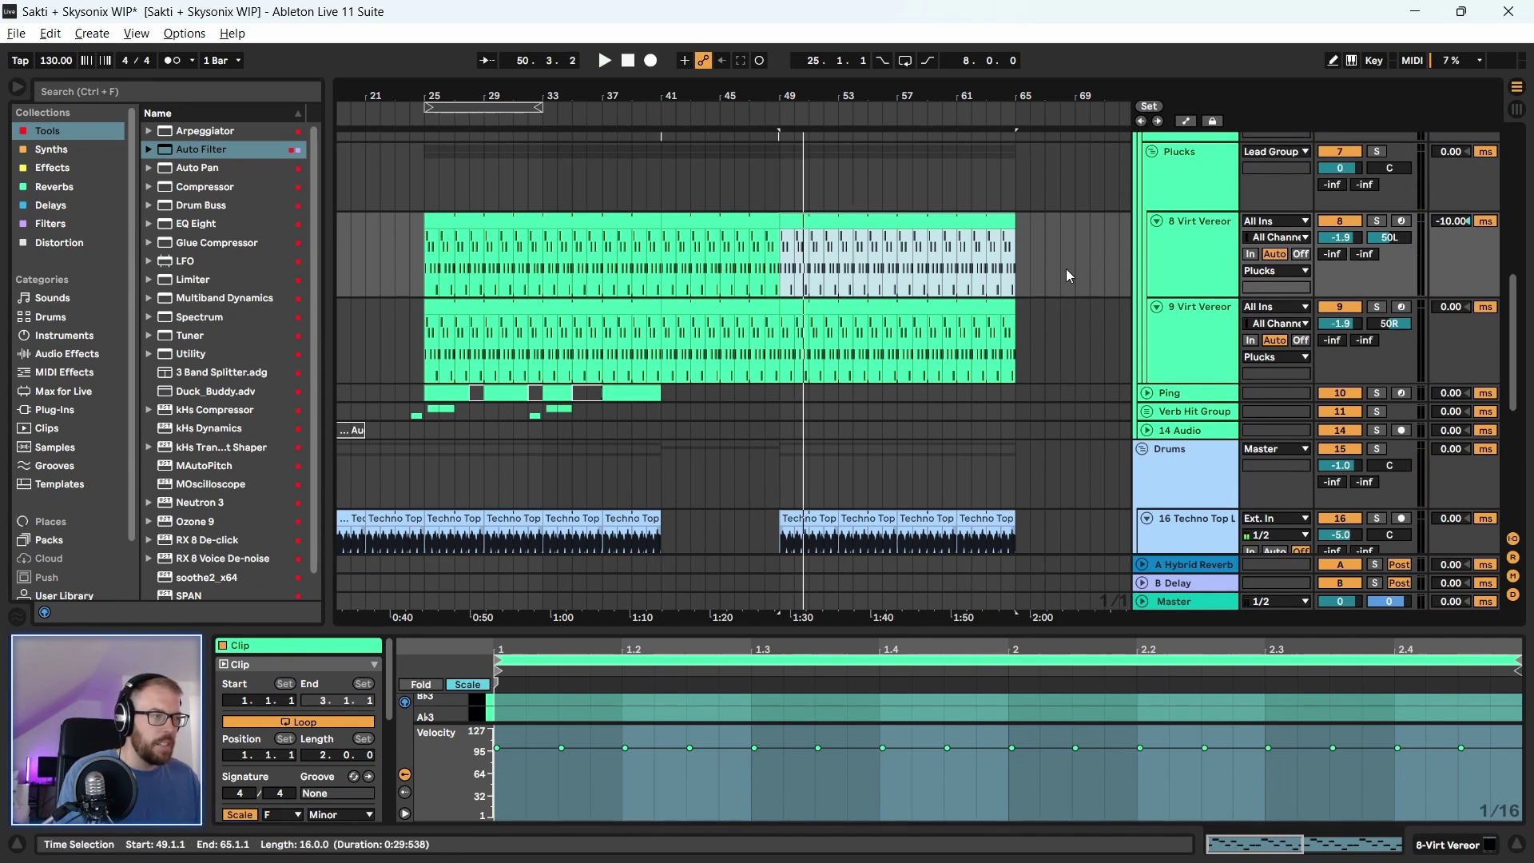
drag(1031, 248, 777, 352)
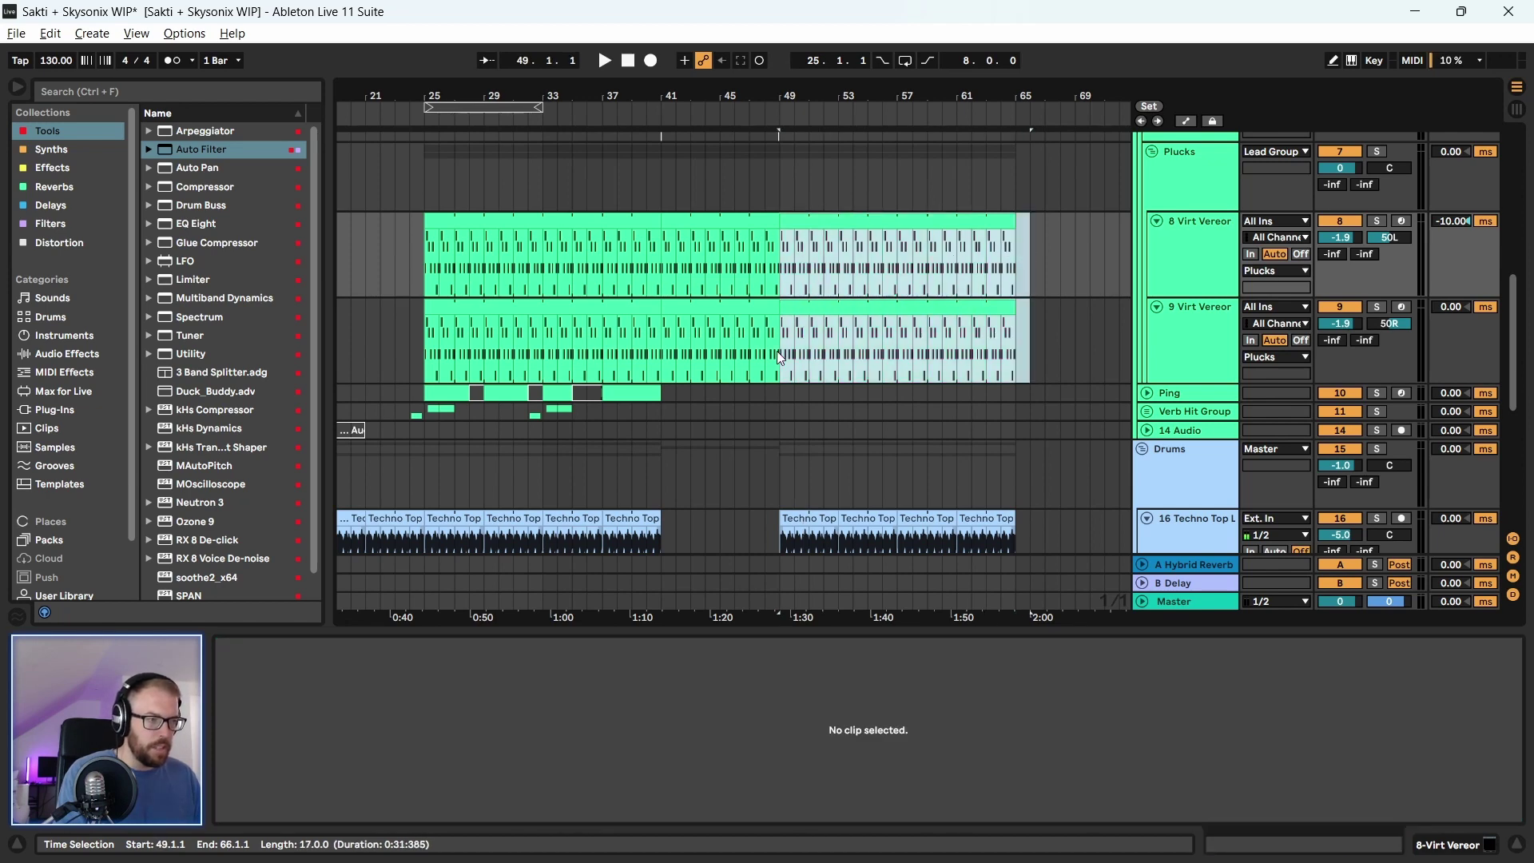
key(Delete)
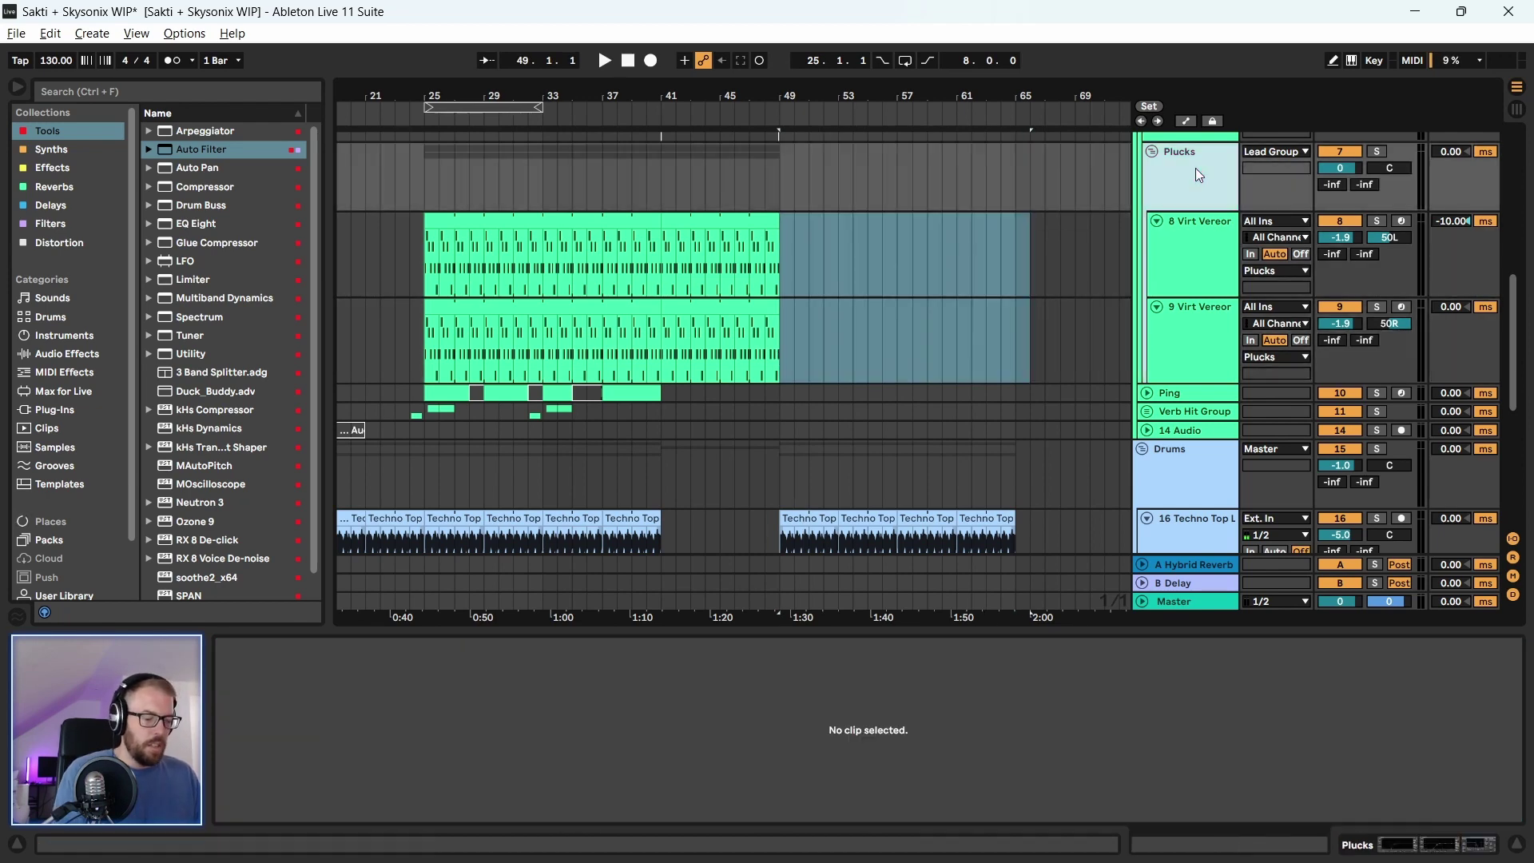
key(ctrl+d)
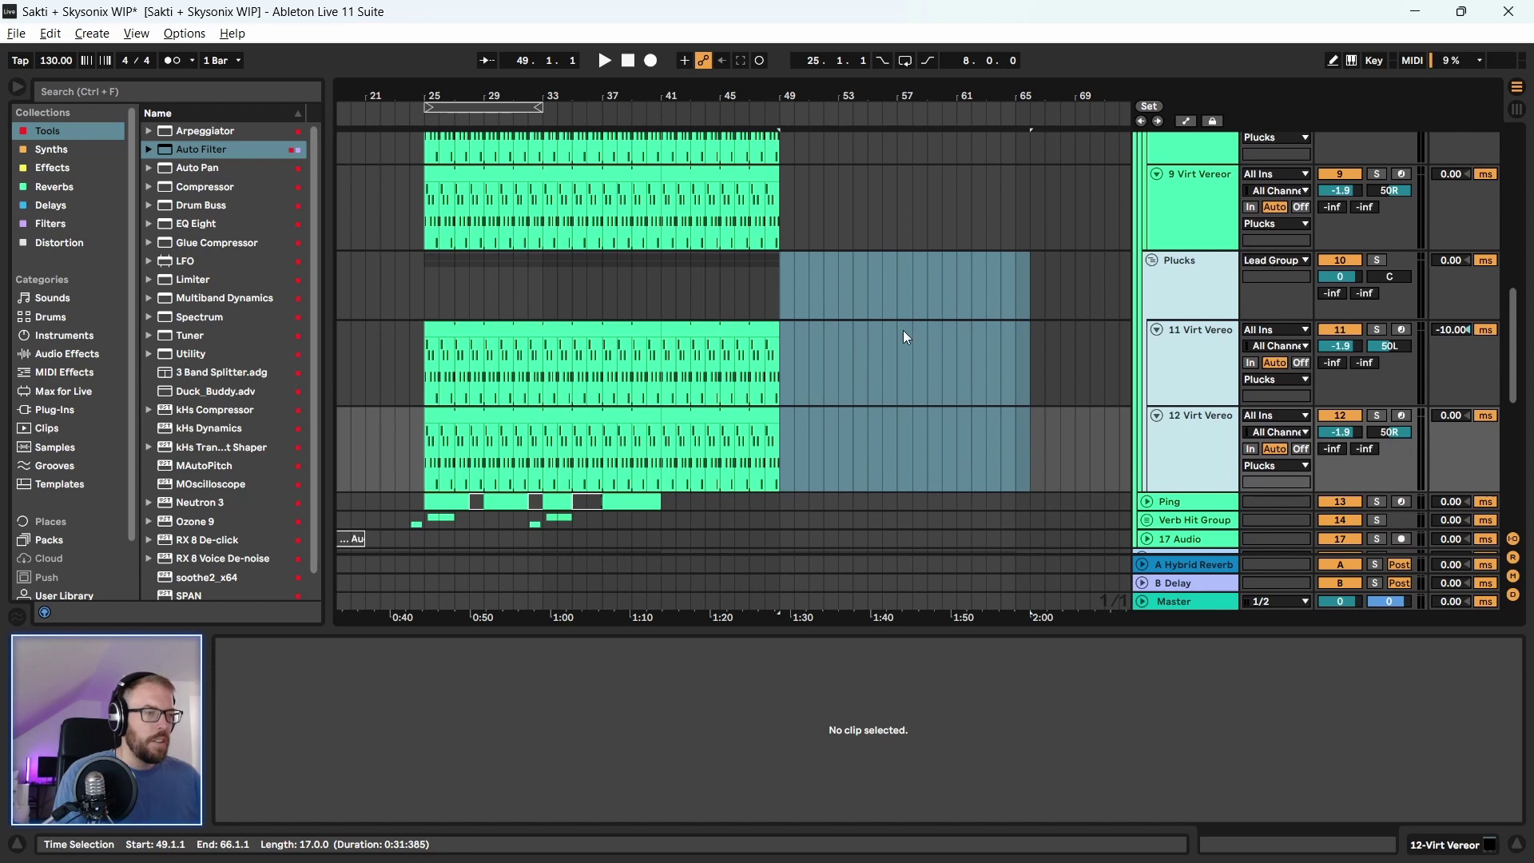
In the duplicated Plucks group, move both Virt Vereor tracks' clips so they end at bar 65, and clear everything before bar 49
click(462, 347)
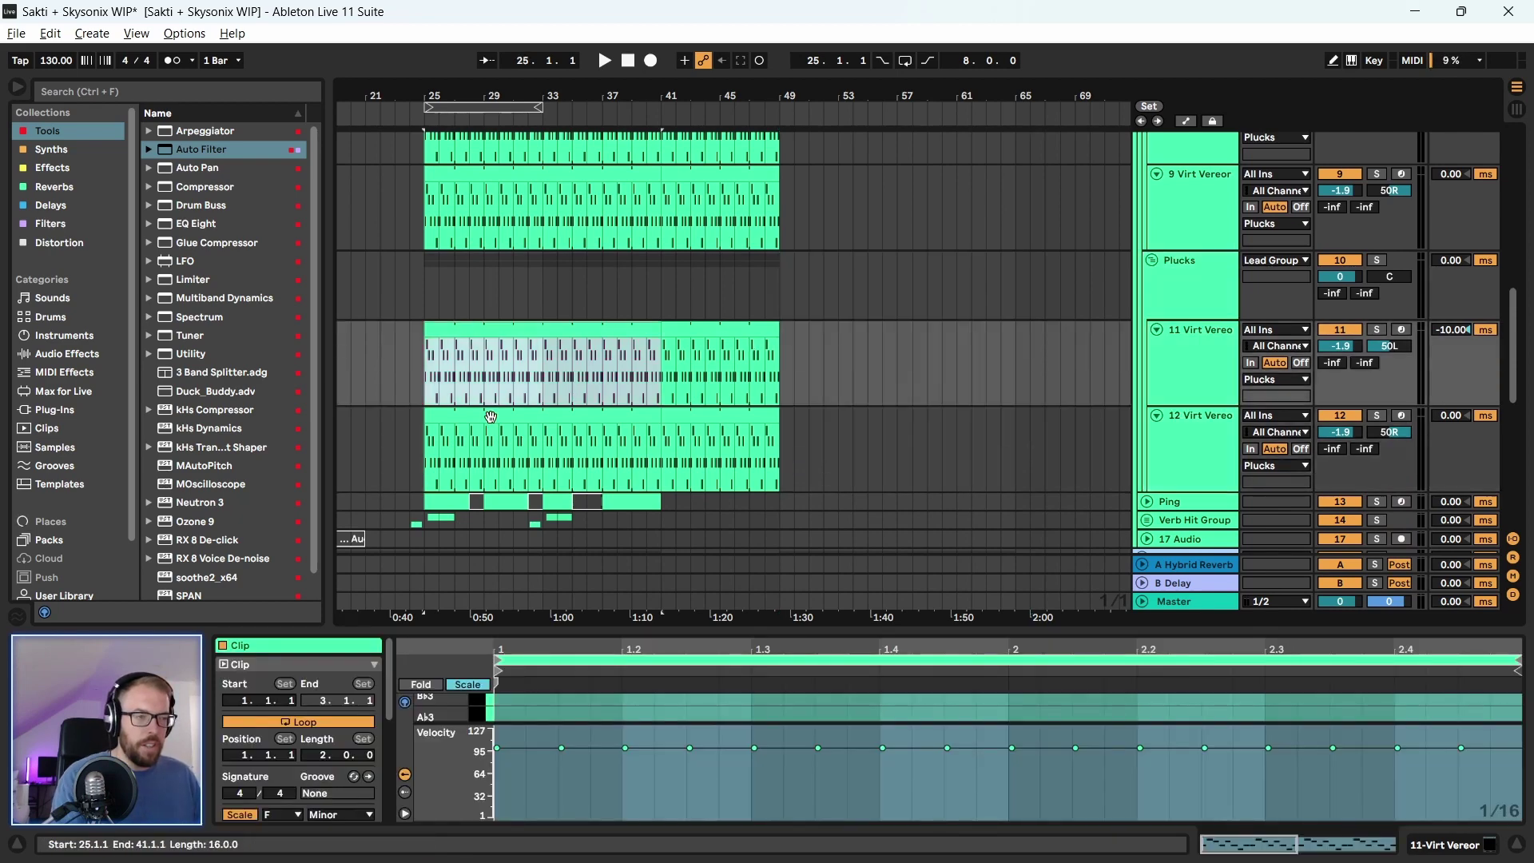
shift+click(490, 417)
drag(543, 337, 889, 333)
drag(780, 454, 603, 336)
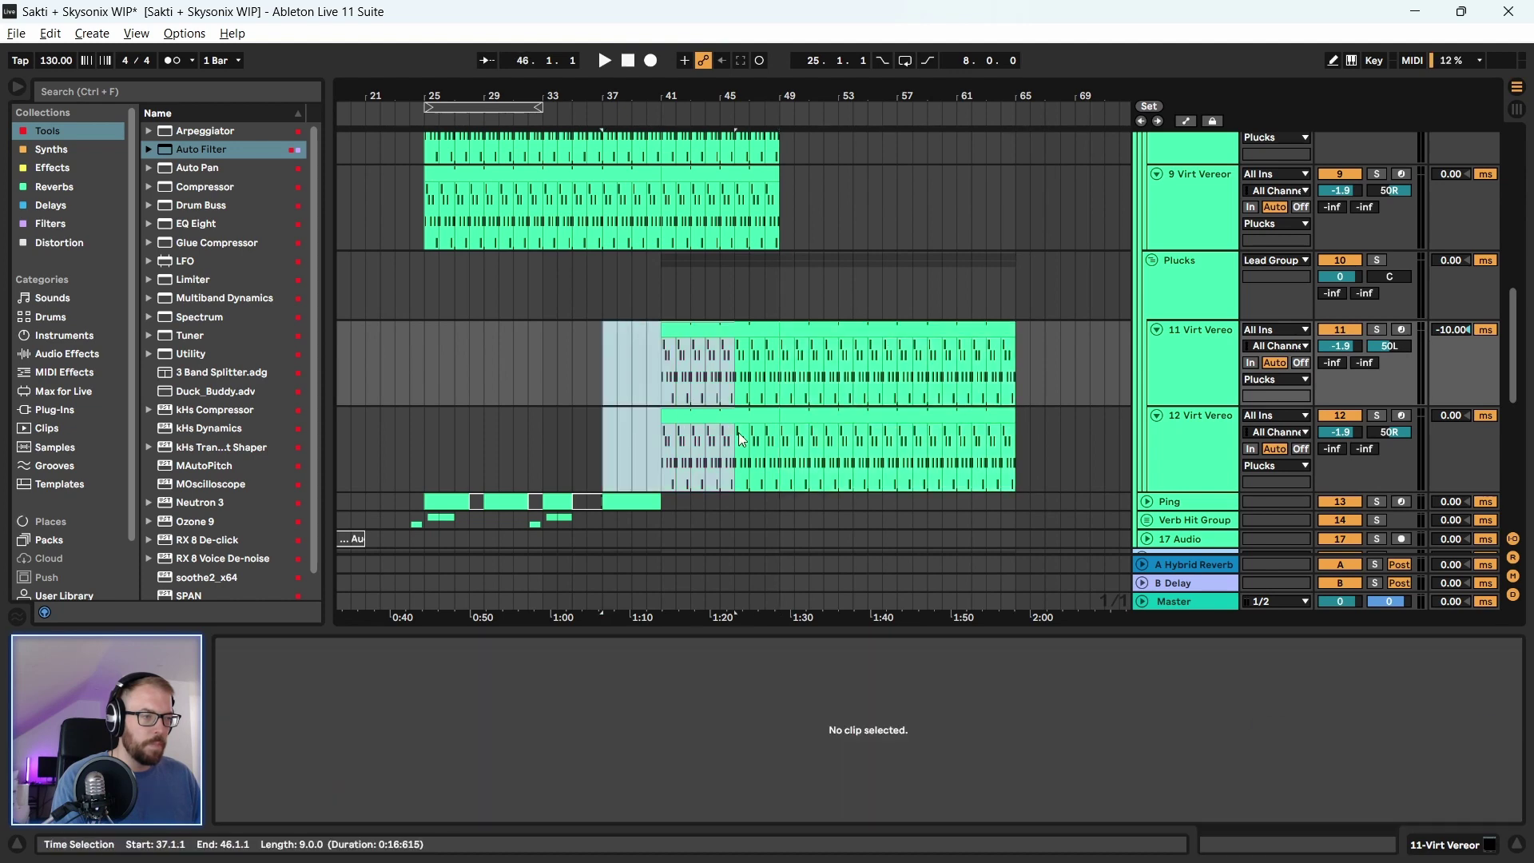
key(Delete)
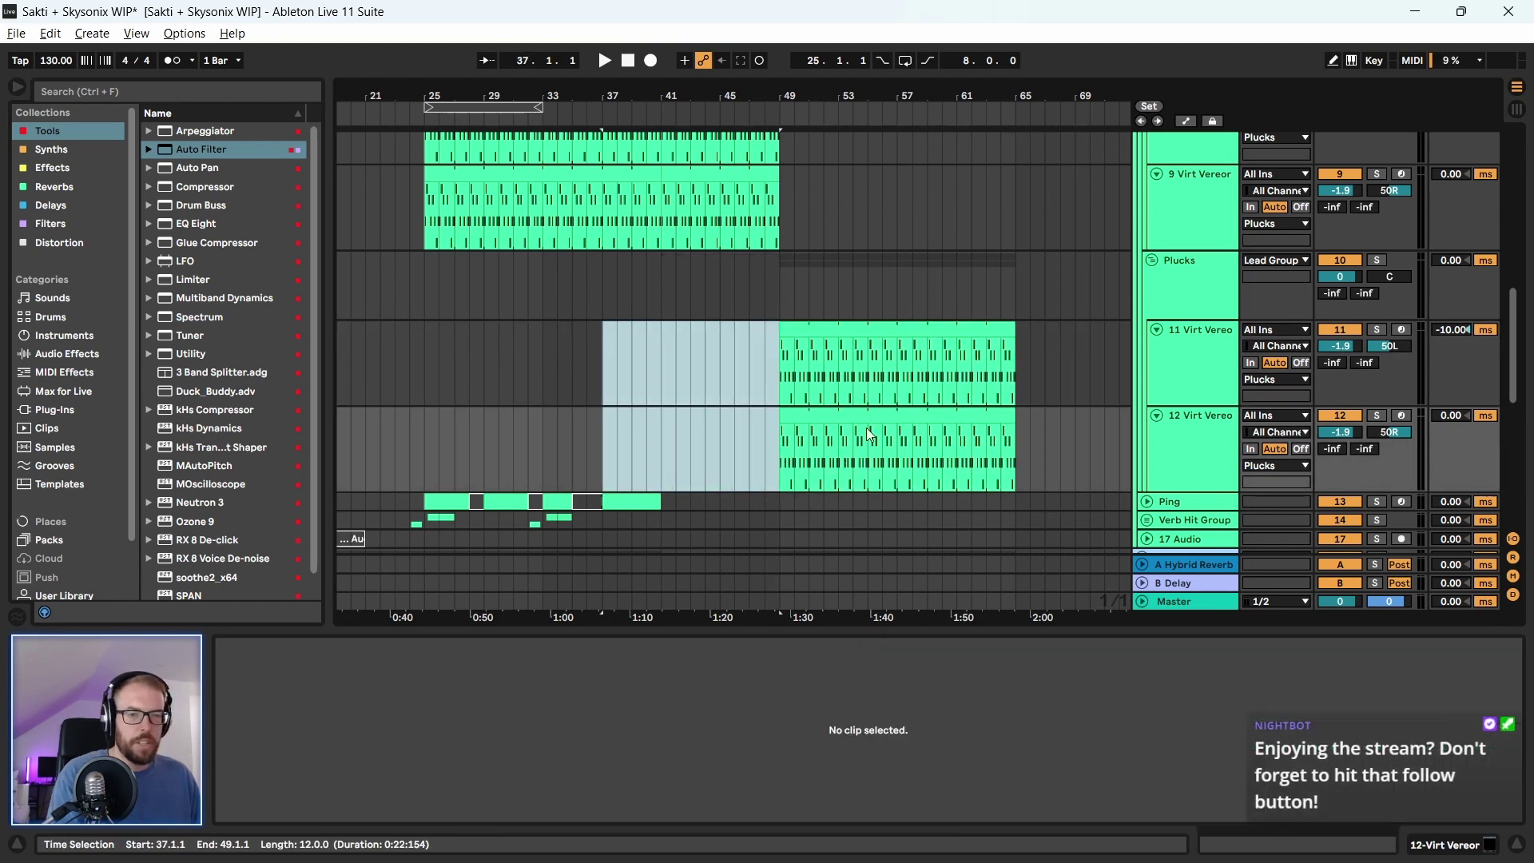
Loop bars 49 to 65 and audition the duplicated Plucks group in solo and with the full mix
scroll(829, 434, down, 2)
click(868, 316)
click(1212, 222)
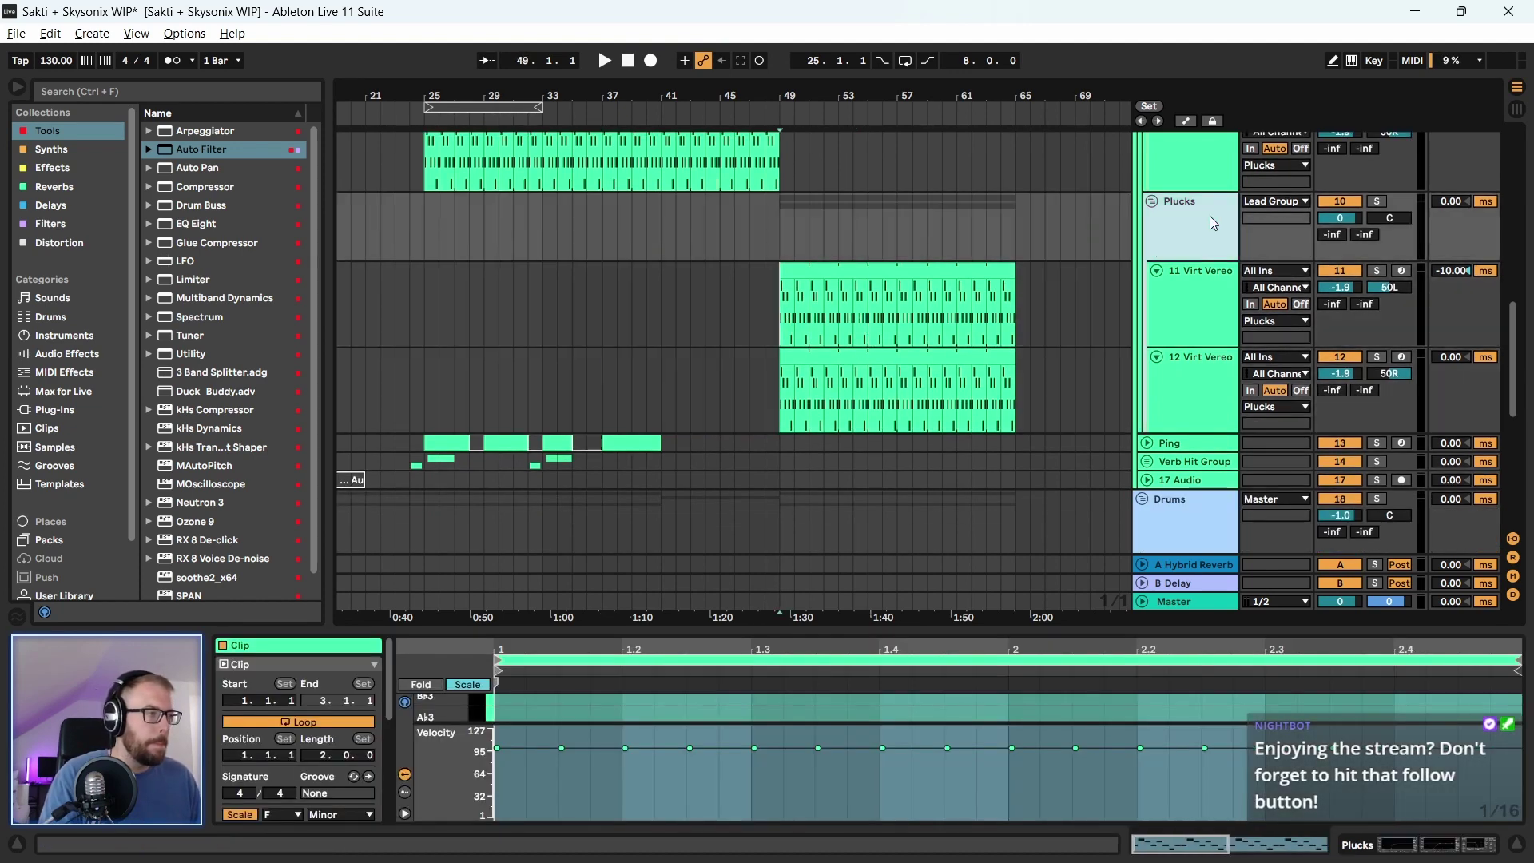
click(1377, 200)
drag(782, 240, 1028, 380)
key(ctrl+l)
key(space)
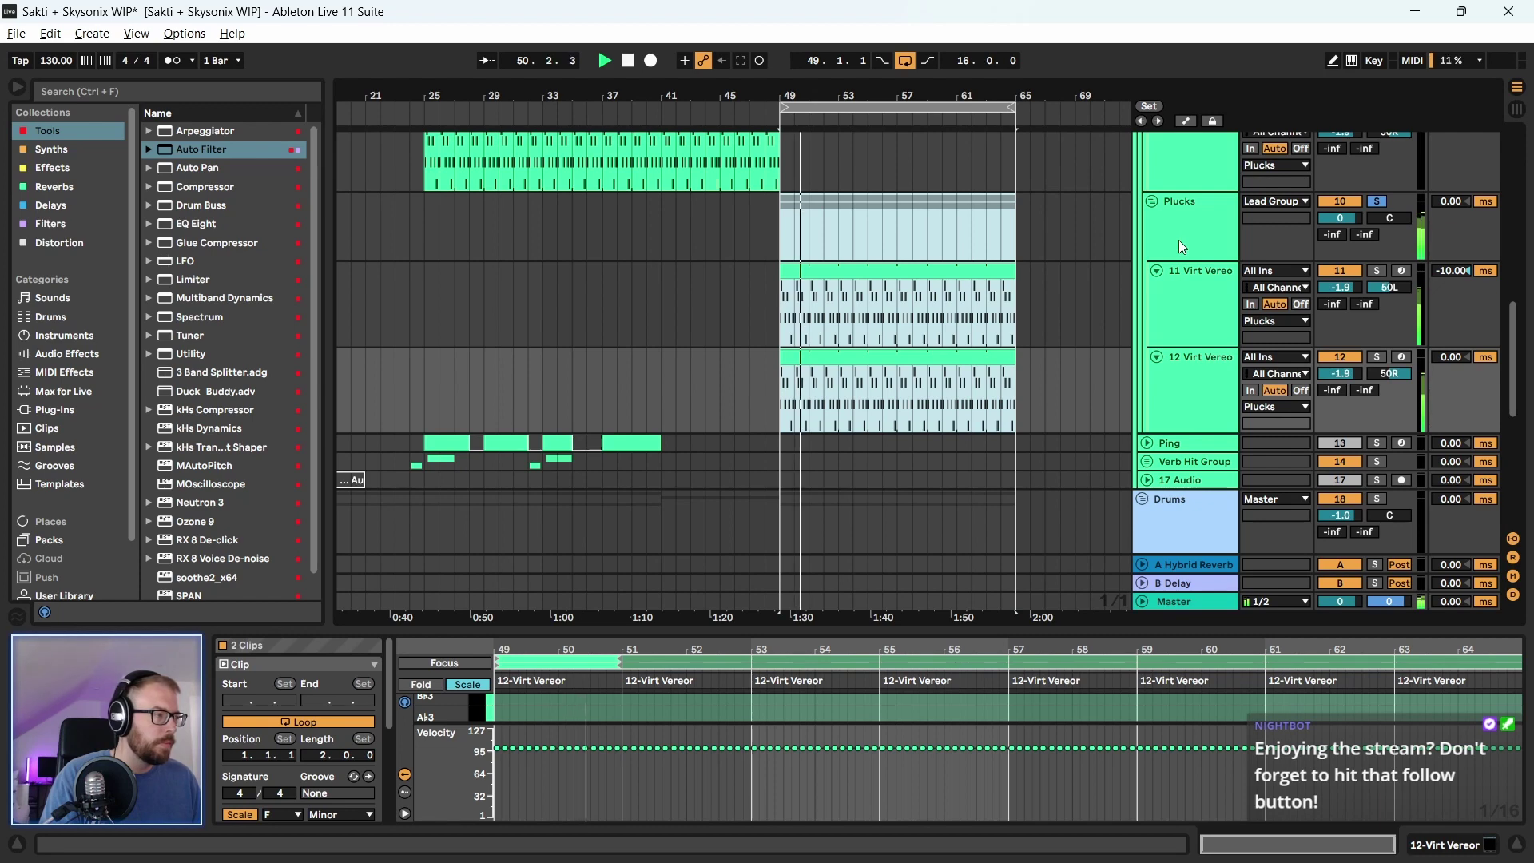
click(1377, 201)
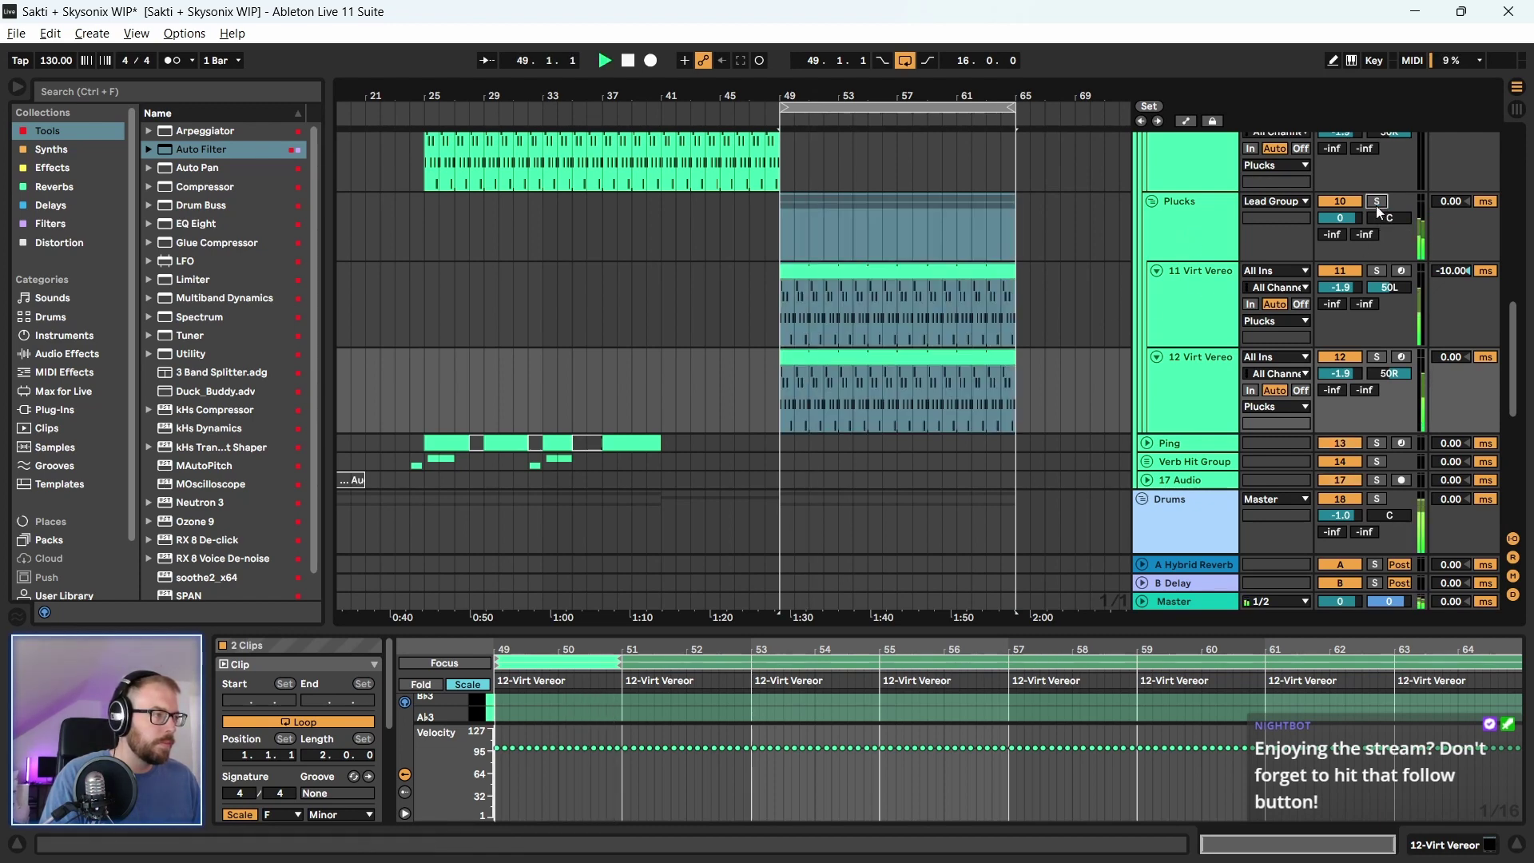
Inspect the devices on the duplicated Plucks group and on track 12 Virt Vereor
click(1194, 223)
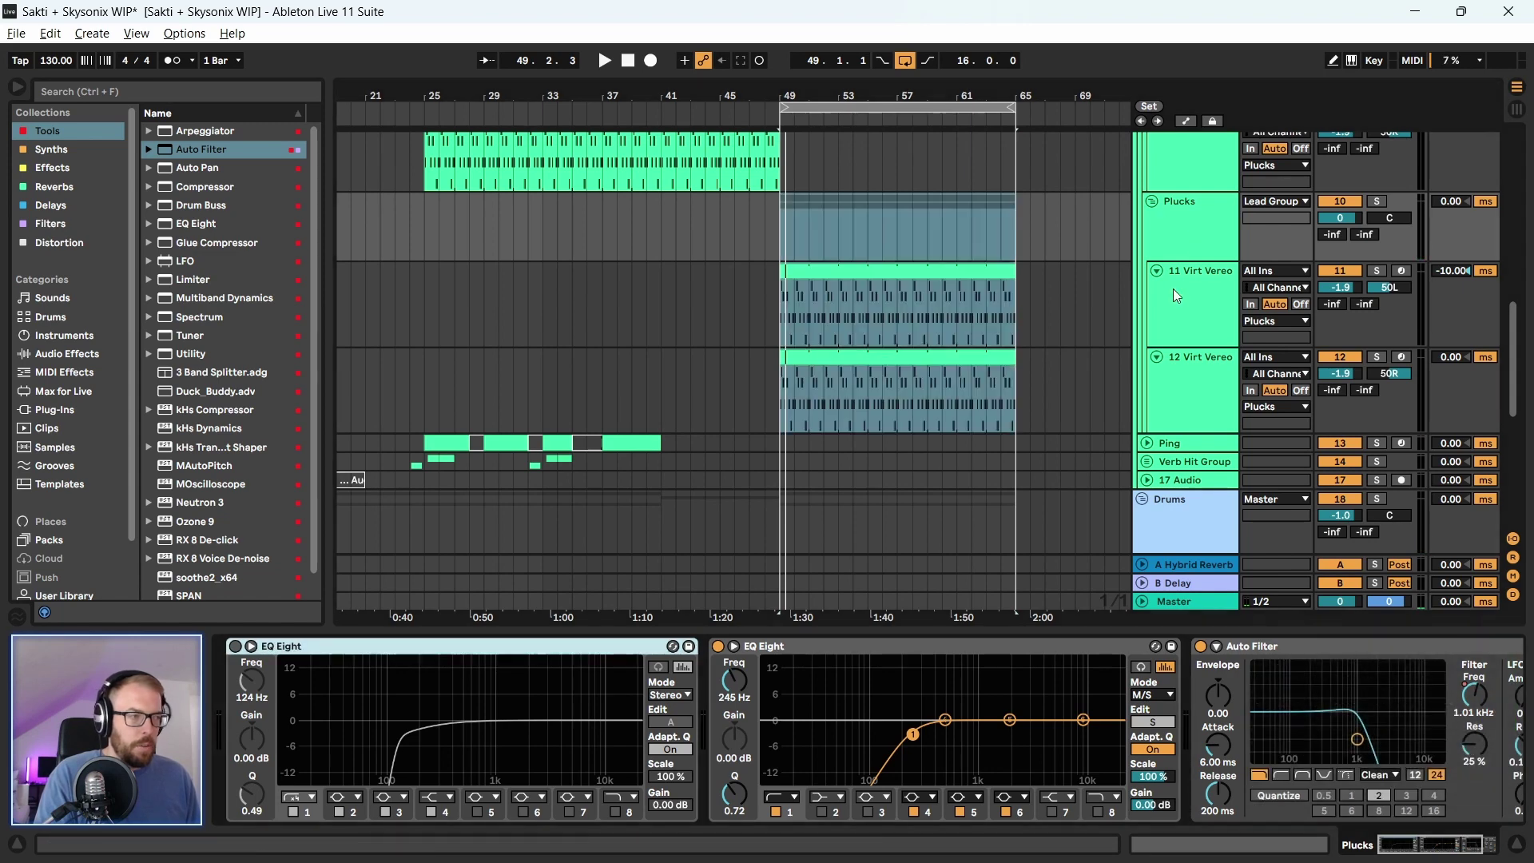
click(1160, 330)
click(1194, 367)
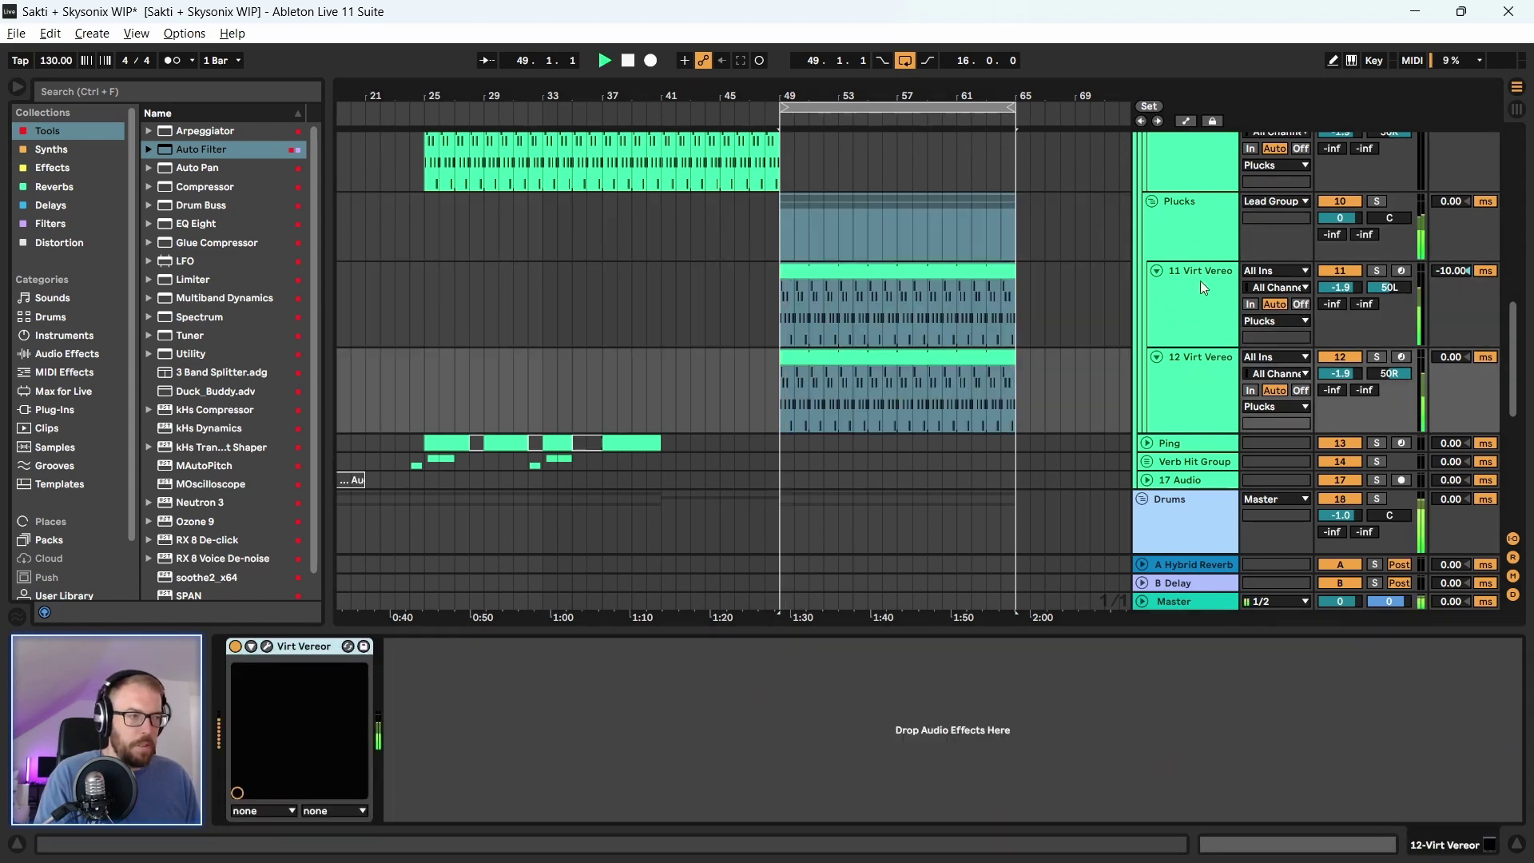
Compress the notes of the Virt Vereor clips on tracks 11 and 12 to double tempo (÷2)
click(932, 296)
double_click(856, 327)
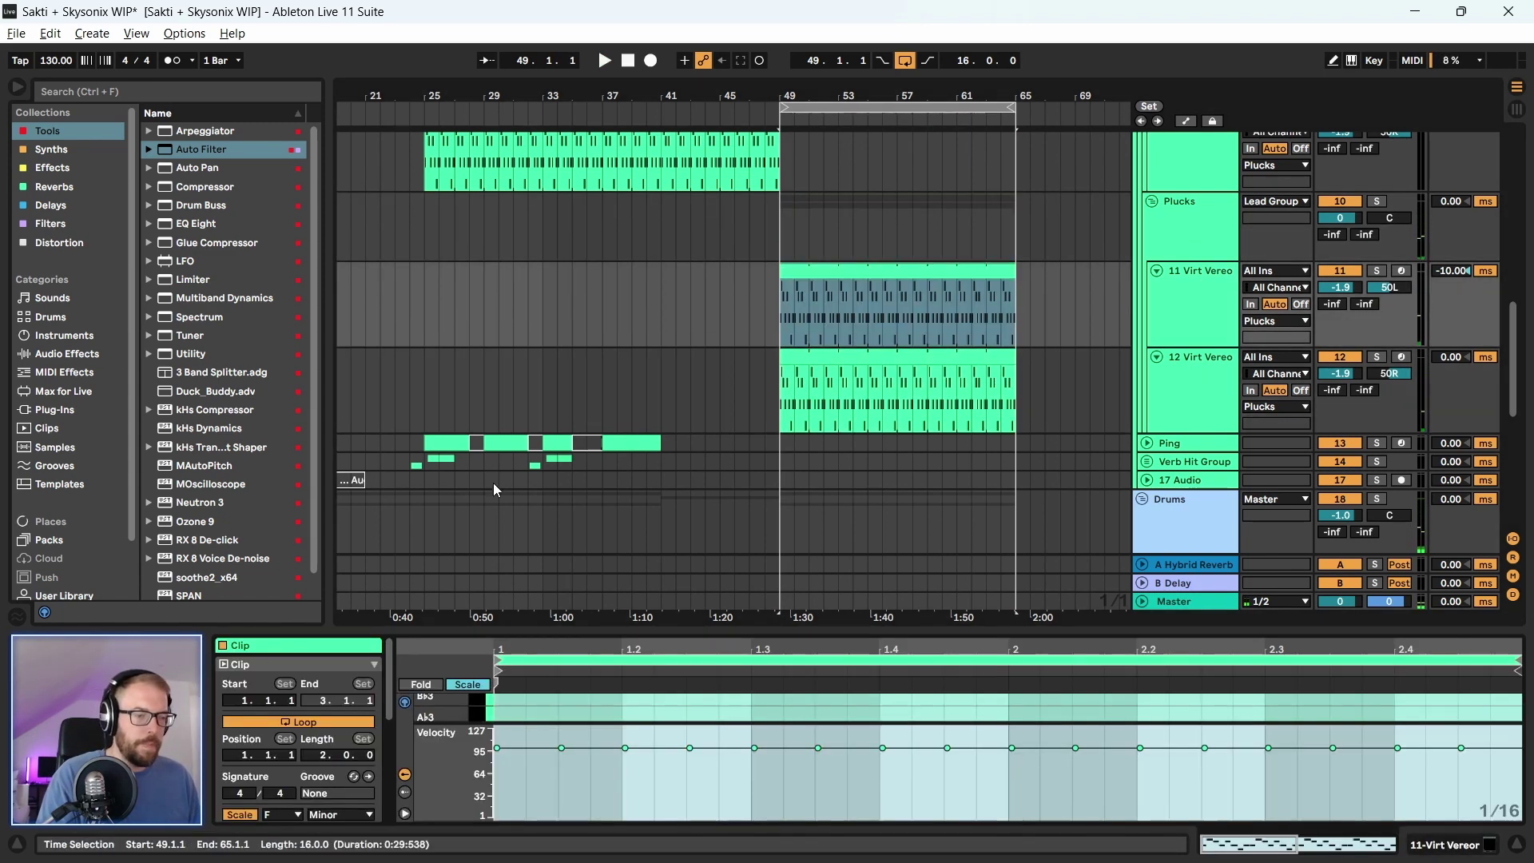
shift+click(844, 367)
shift+click(840, 367)
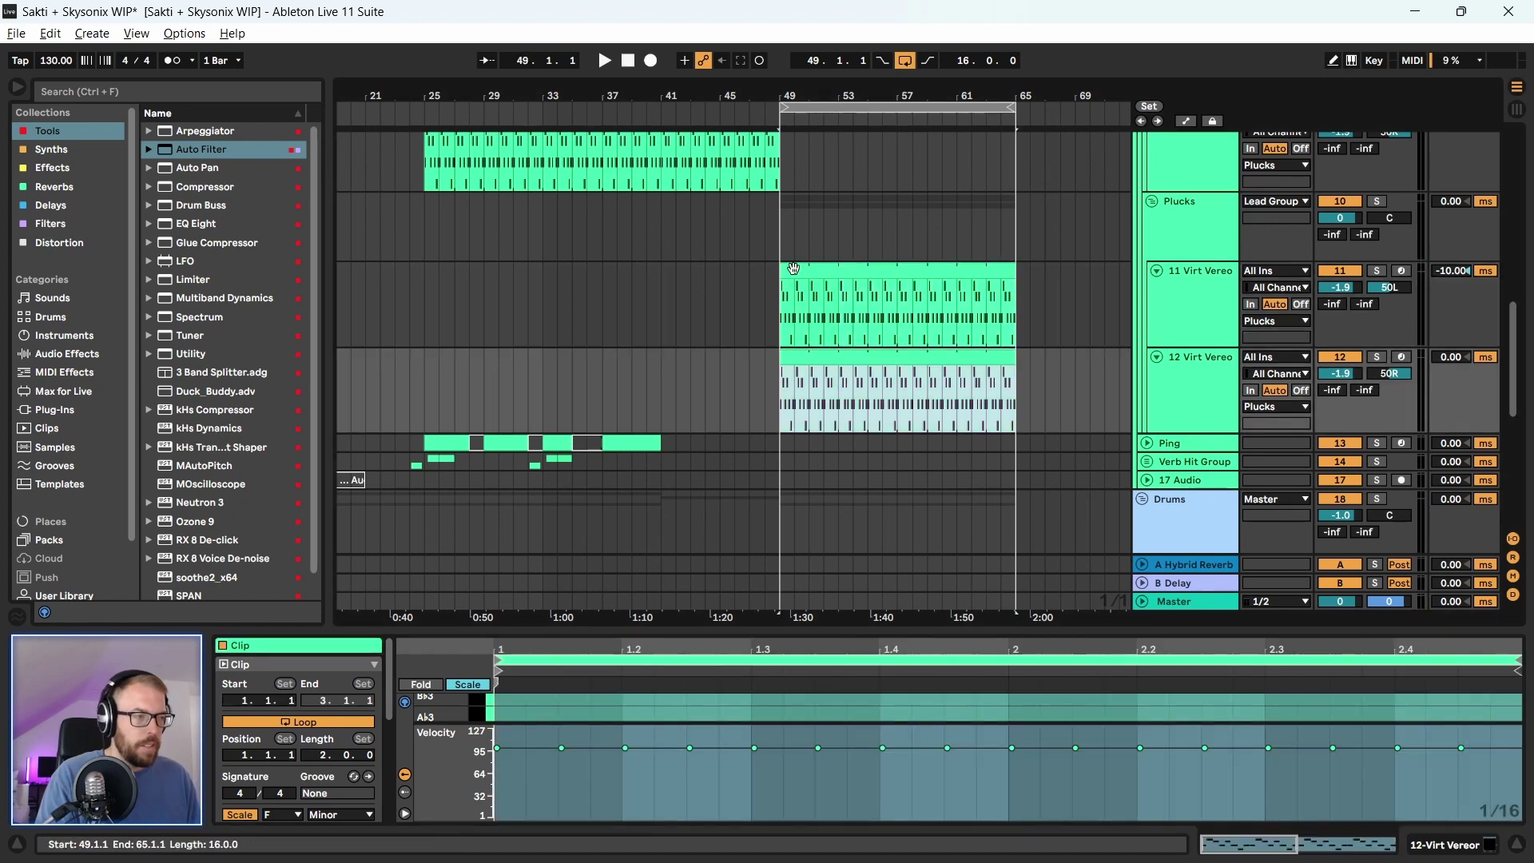
shift+click(799, 358)
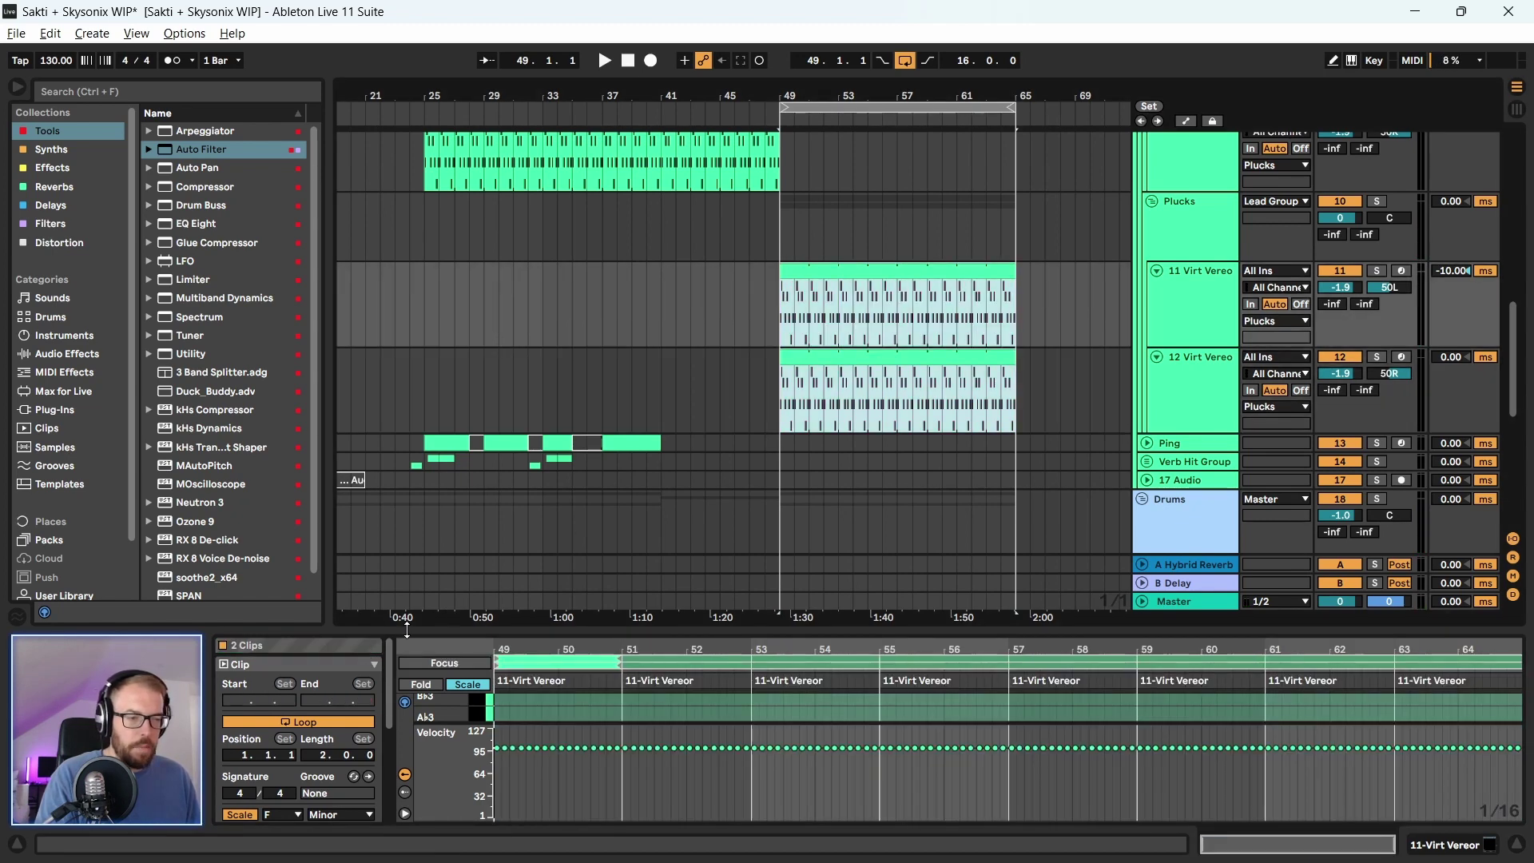
drag(407, 625, 432, 231)
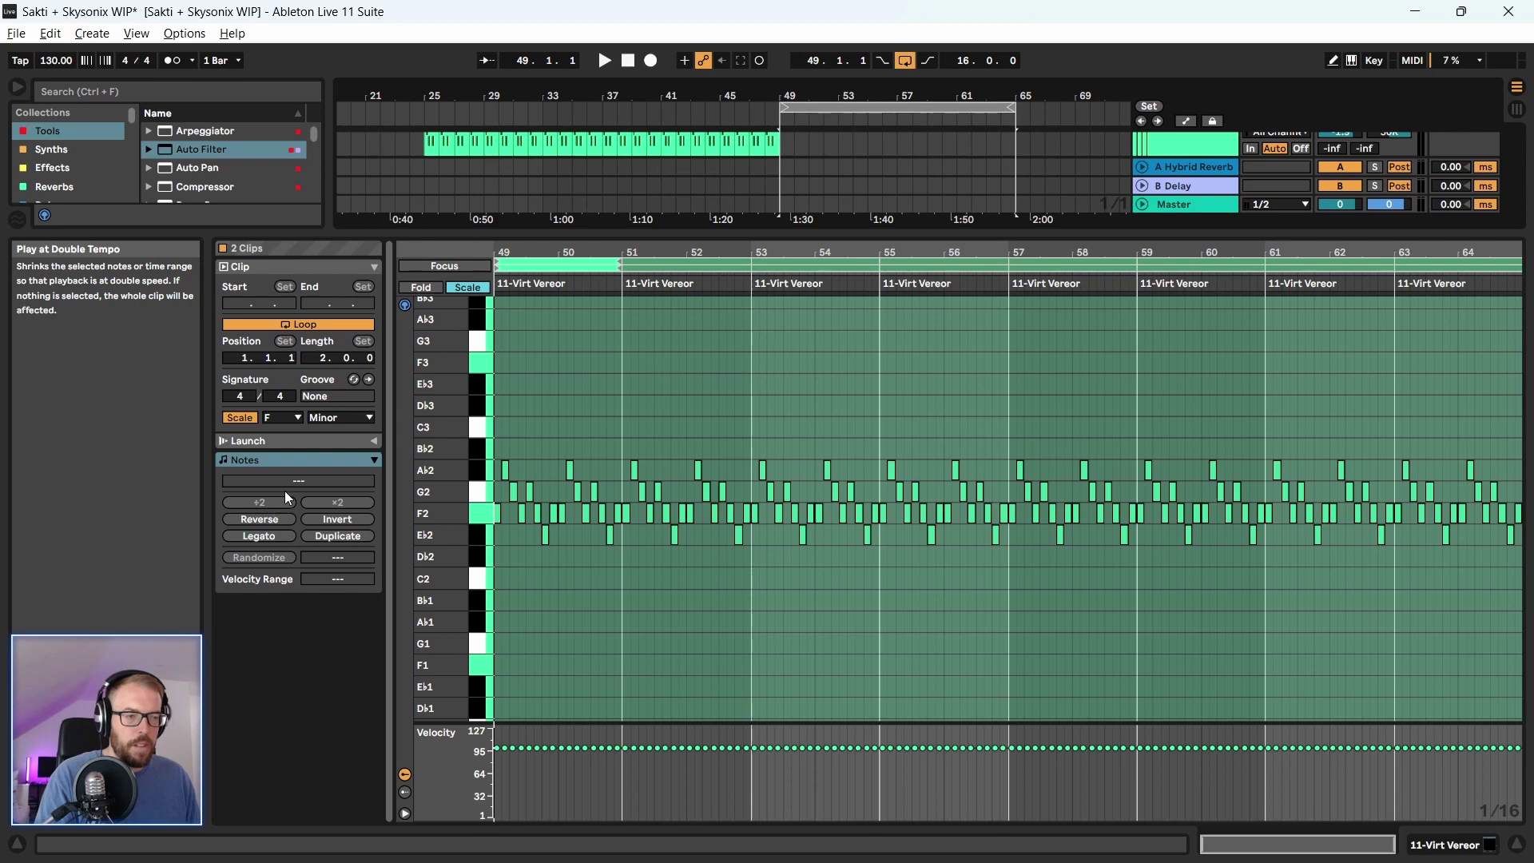
drag(723, 234, 800, 478)
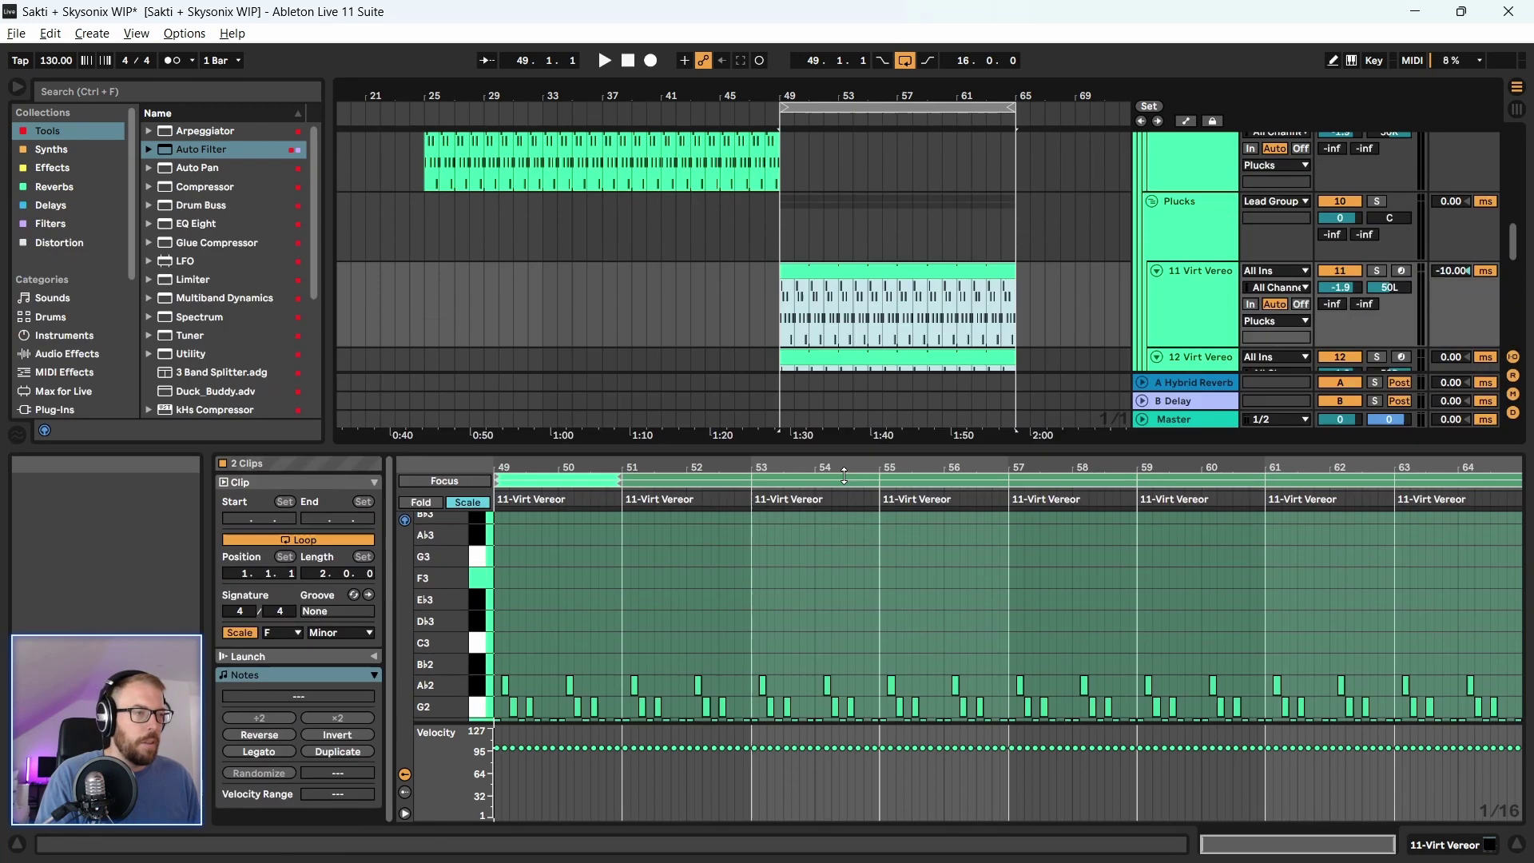
click(837, 291)
click(823, 266)
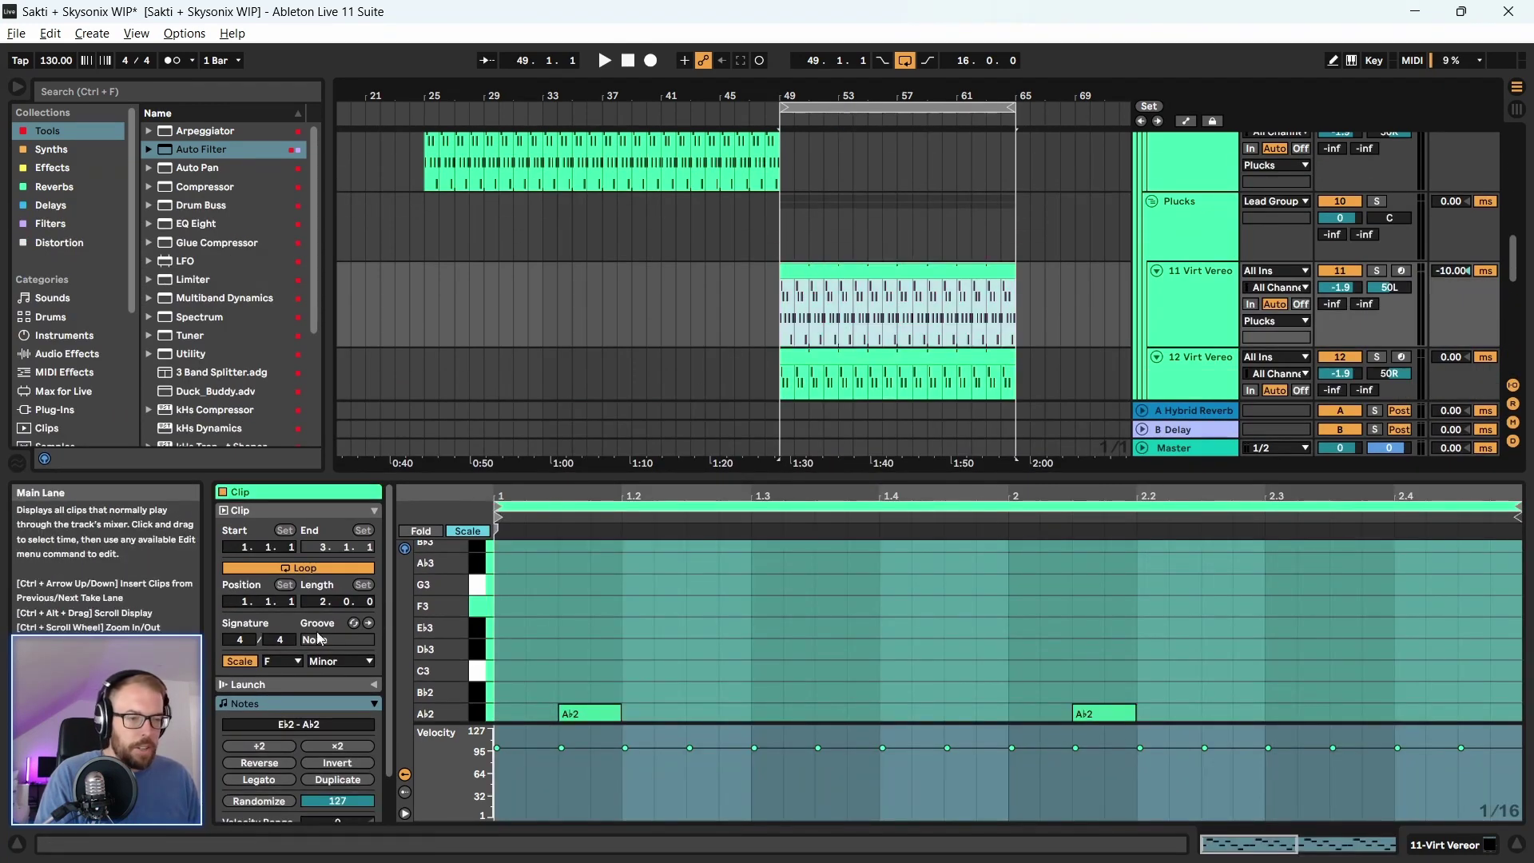
click(877, 355)
click(259, 746)
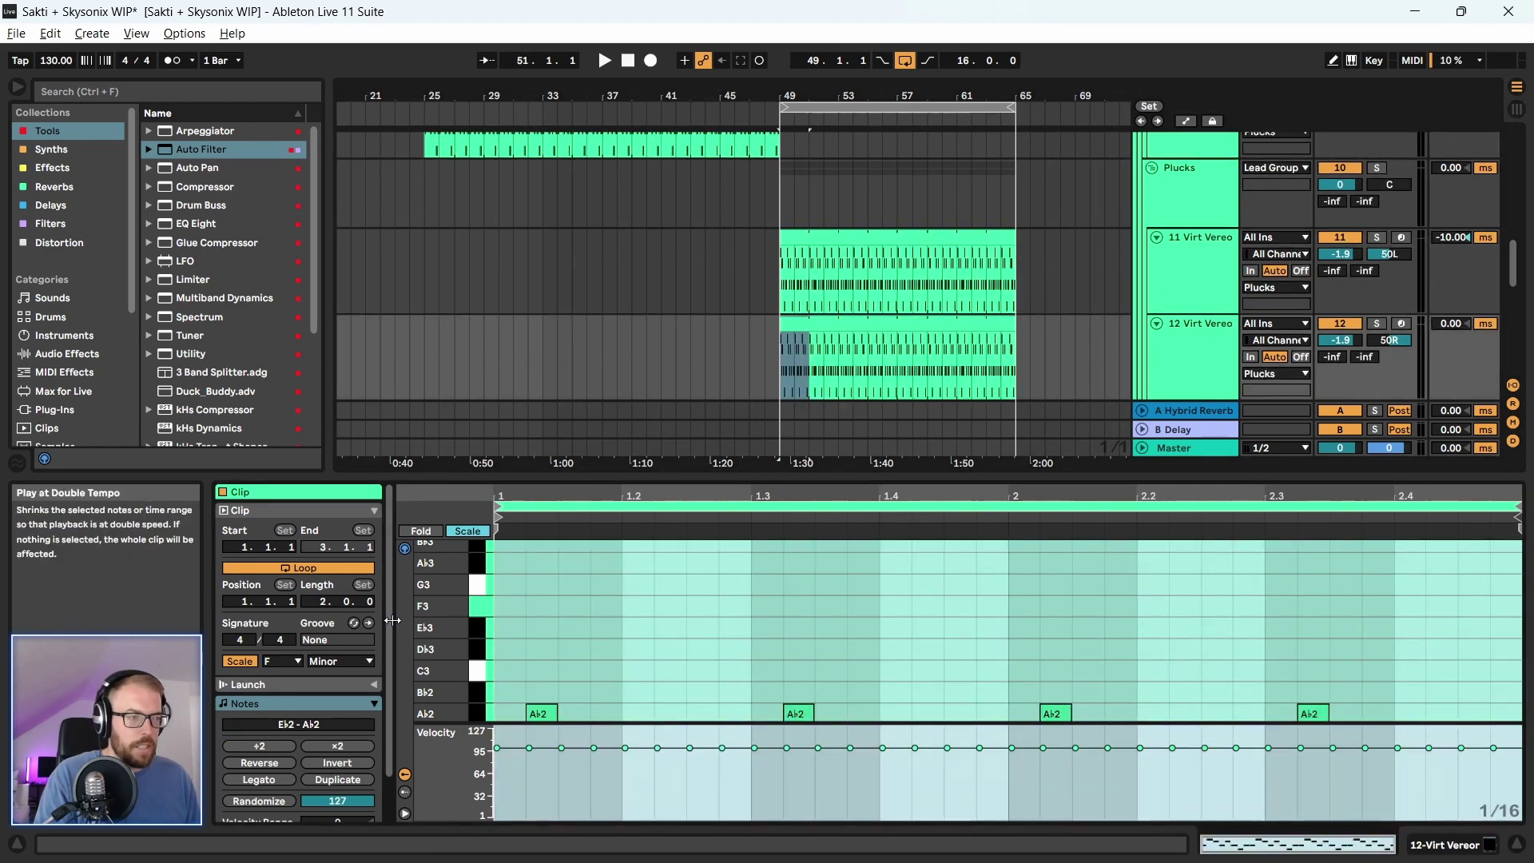
Examine both Virt Vereor clips from bar 49 to 65 in the arrangement and play them against the drums
click(774, 362)
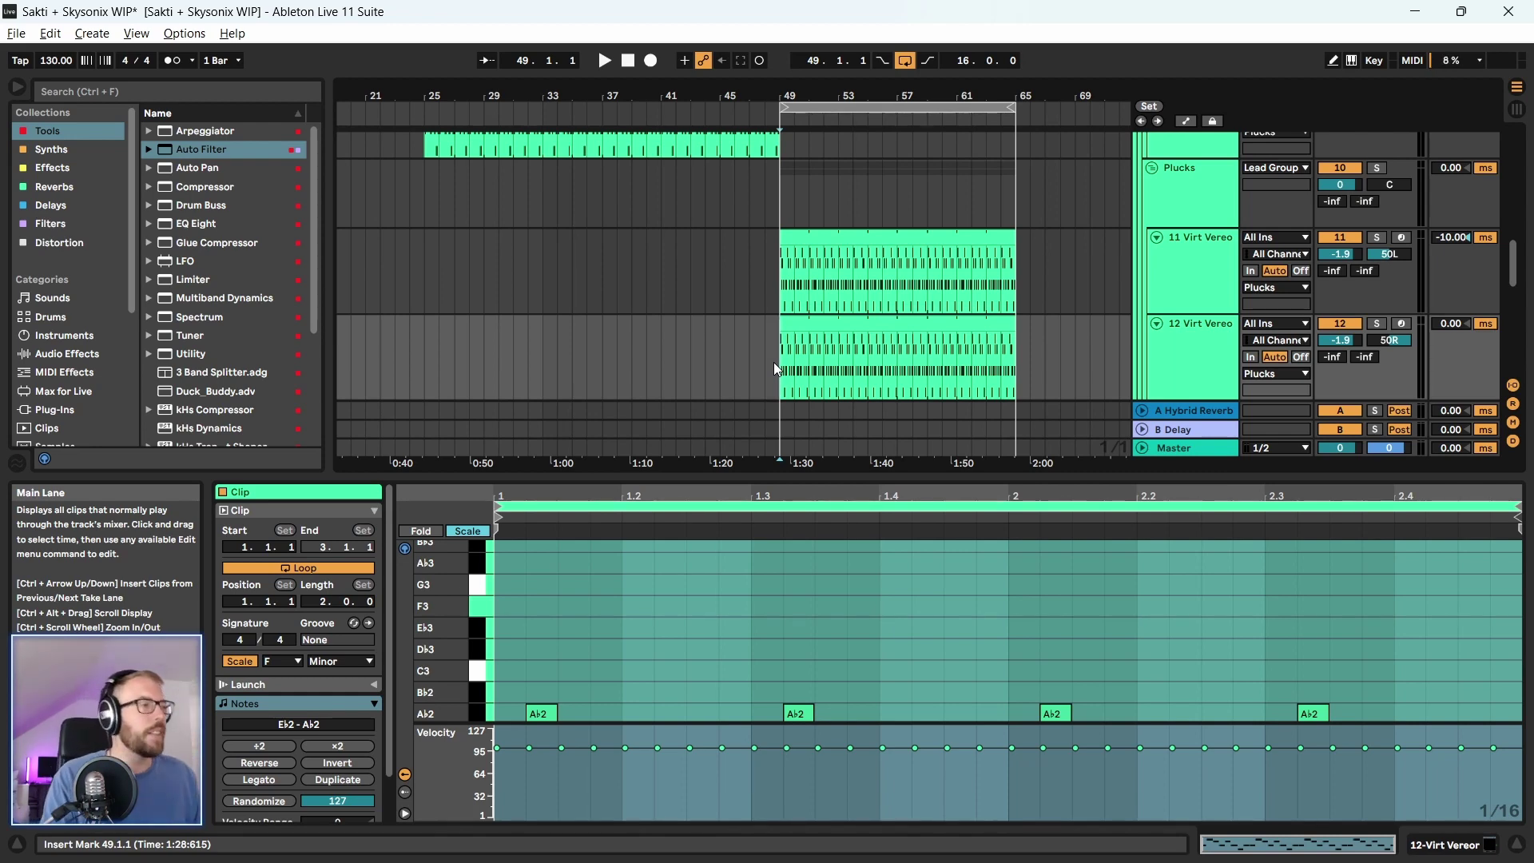
drag(779, 286, 1015, 345)
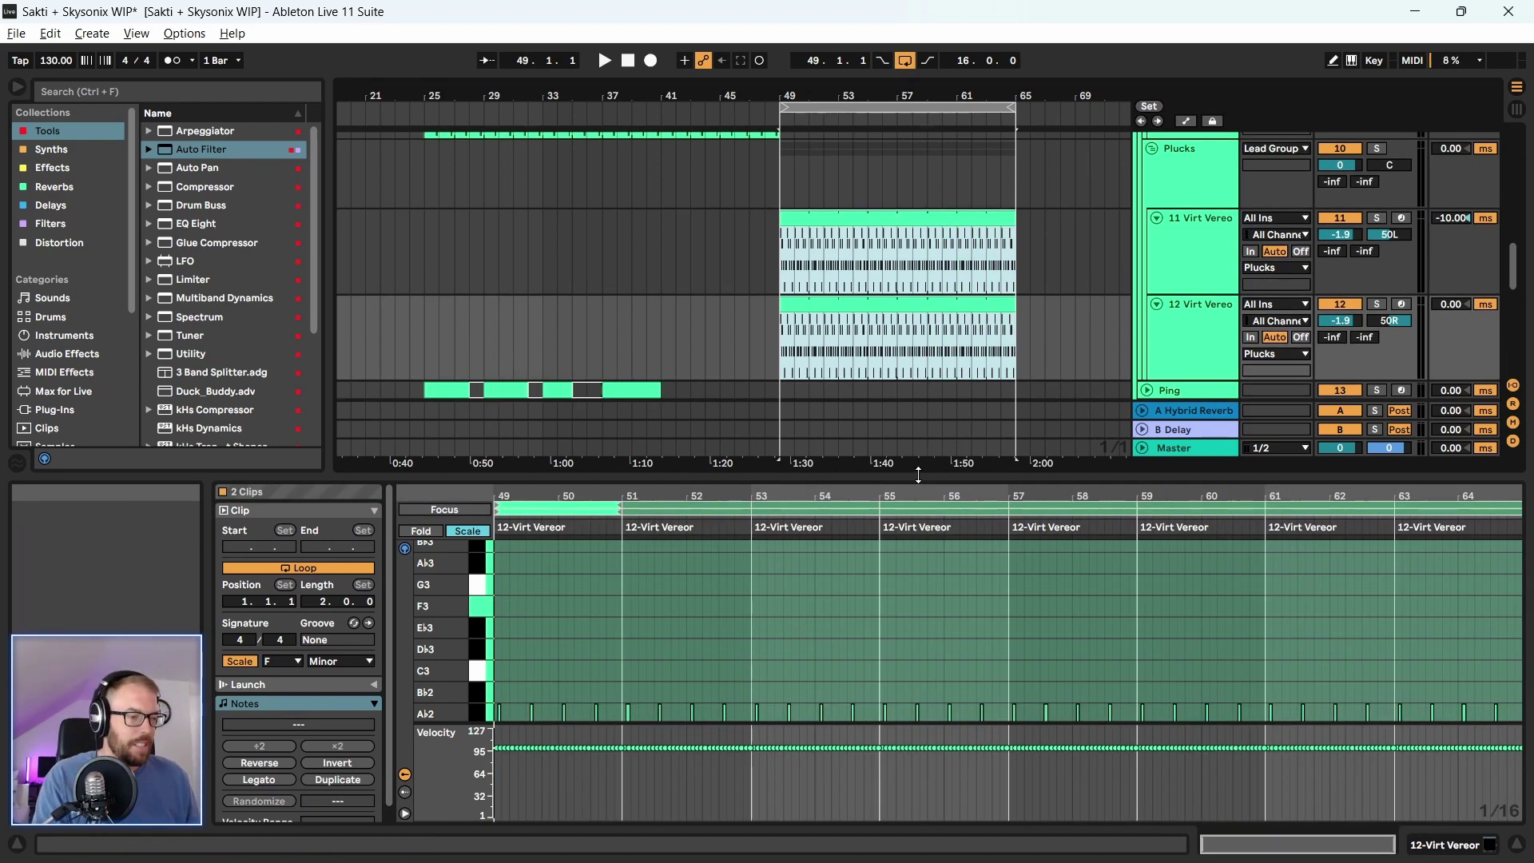
drag(919, 475, 919, 831)
key(z)
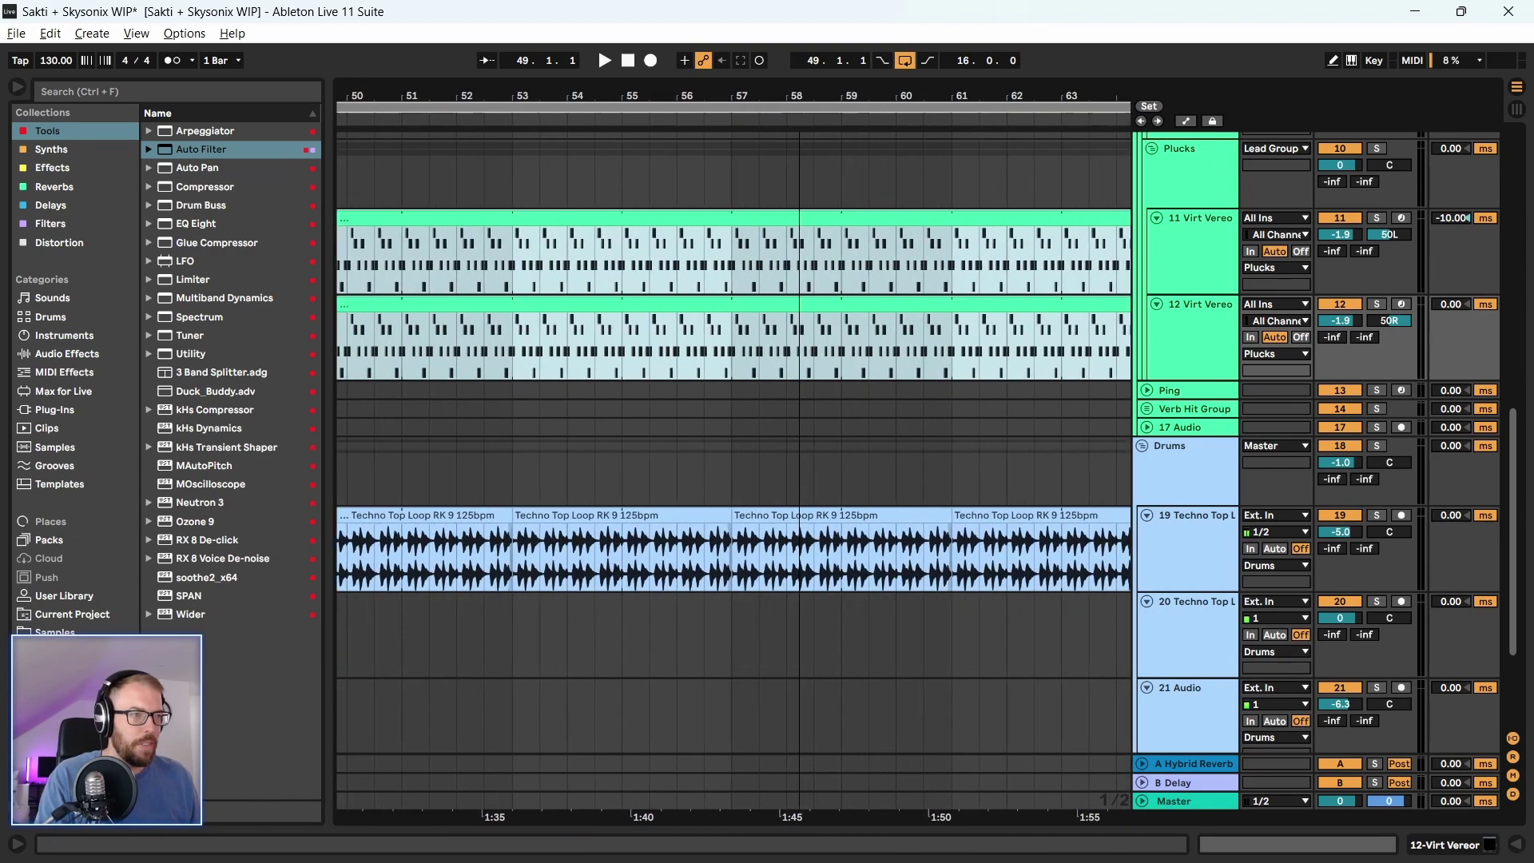
key(x)
drag(466, 264, 745, 320)
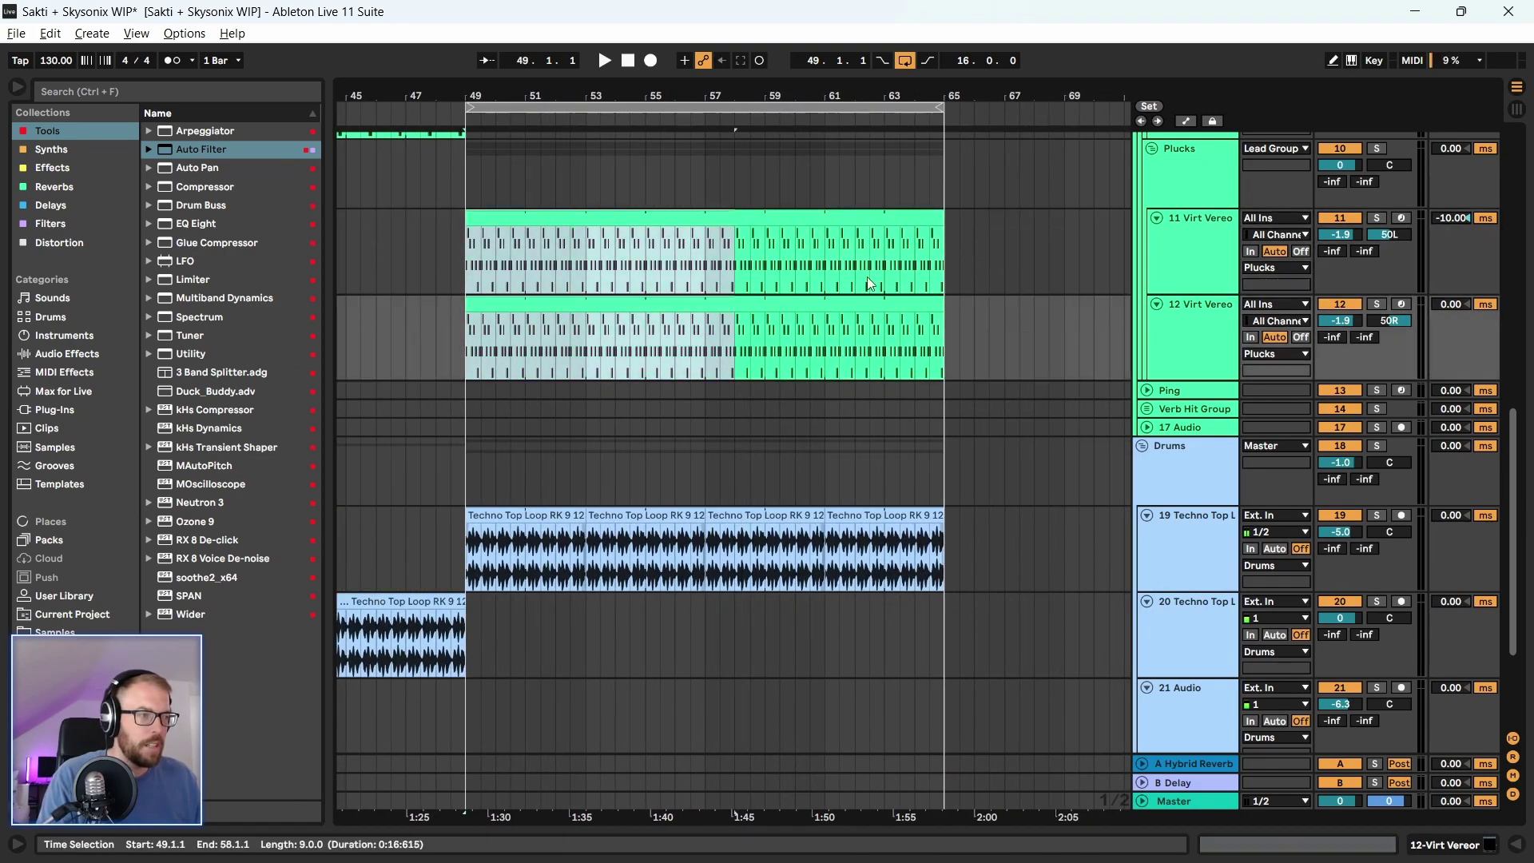
click(975, 239)
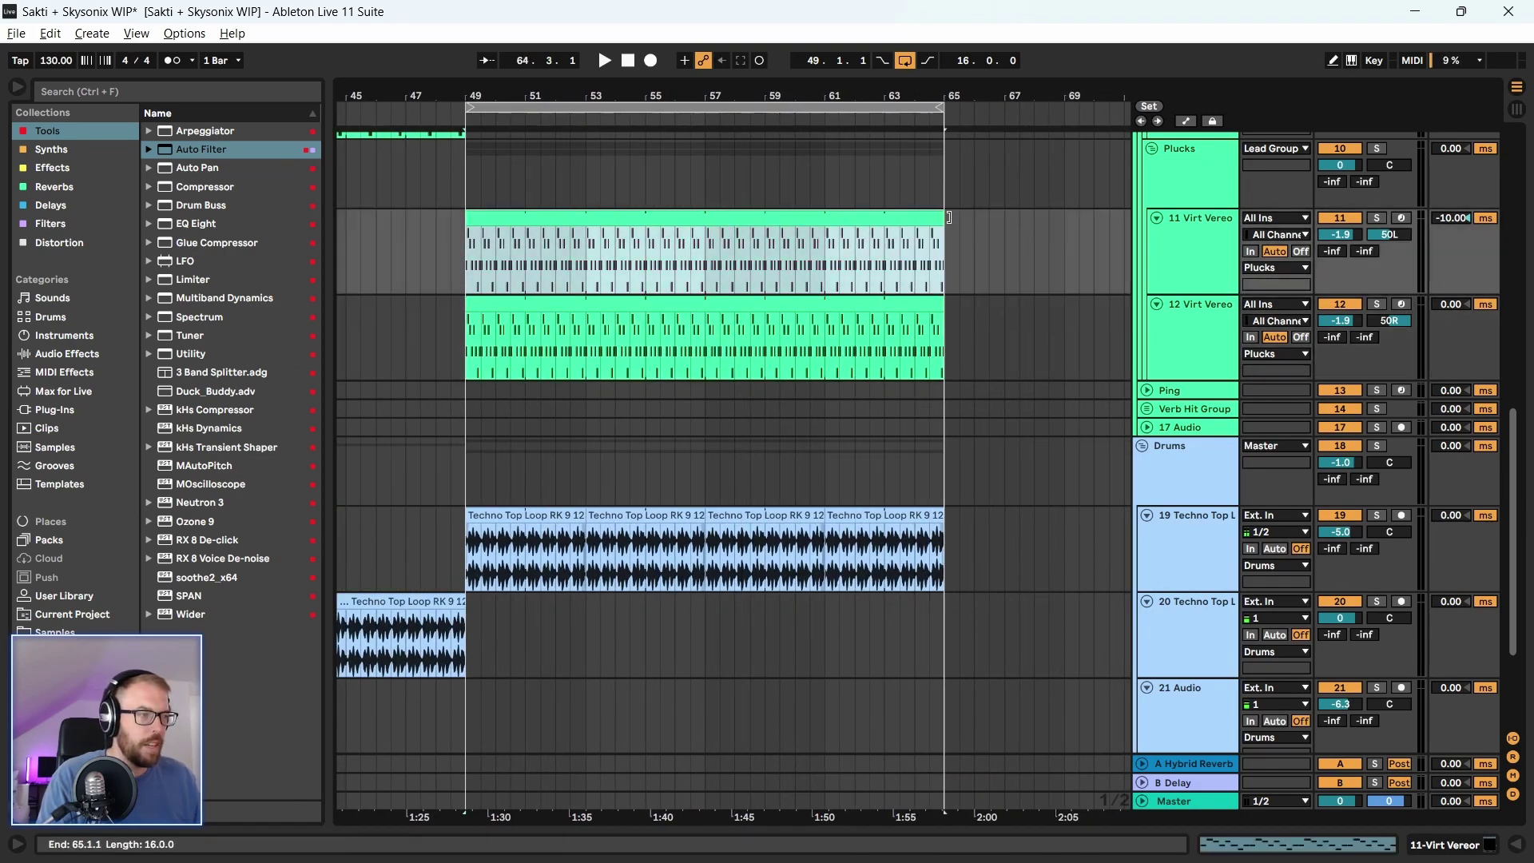
click(754, 218)
scroll(494, 185, up, 1)
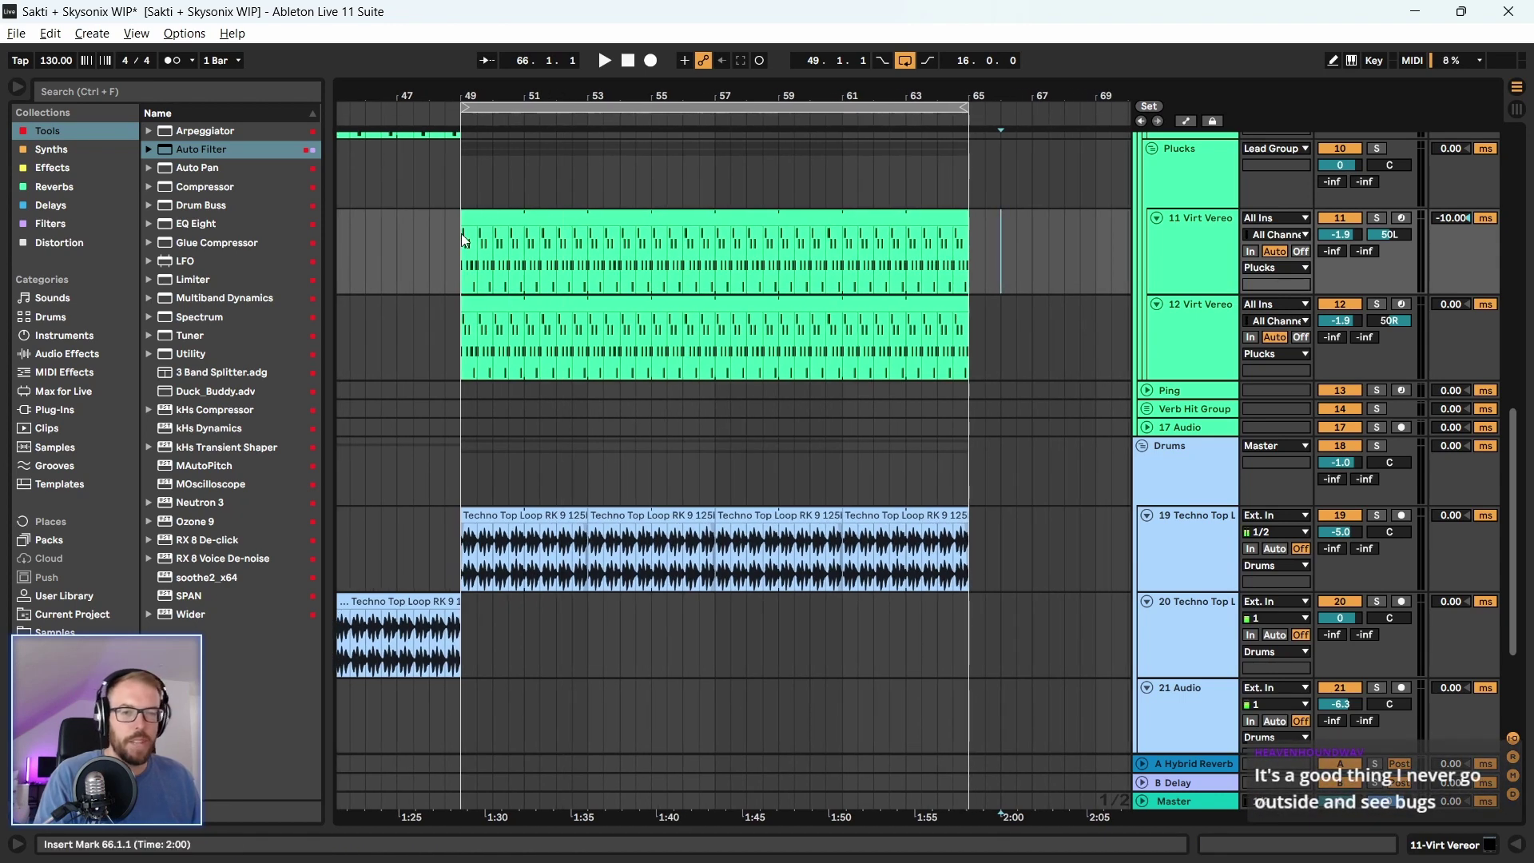
click(446, 275)
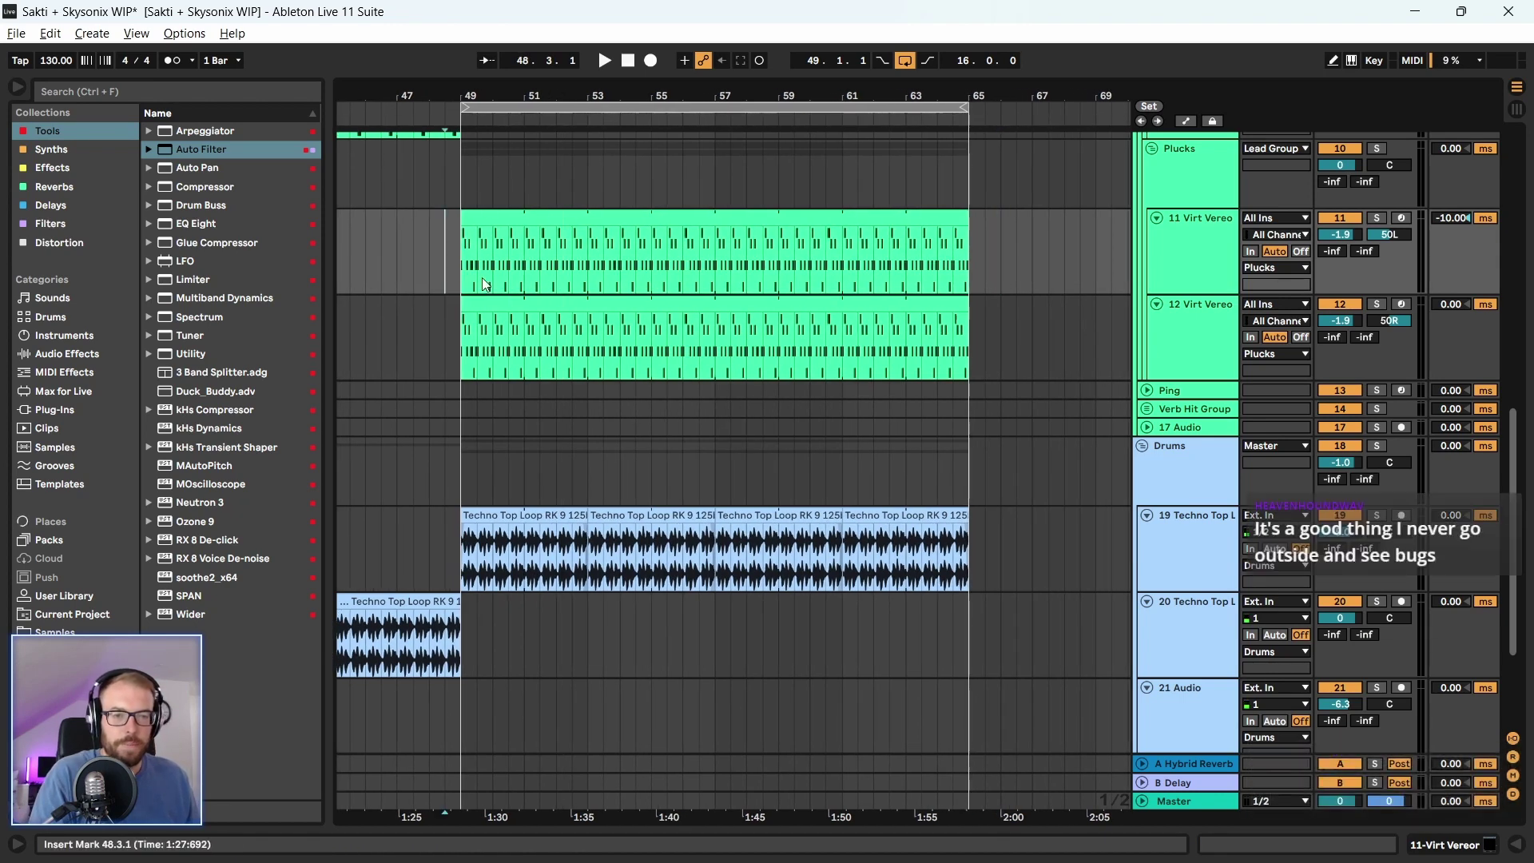
click(506, 222)
key(space)
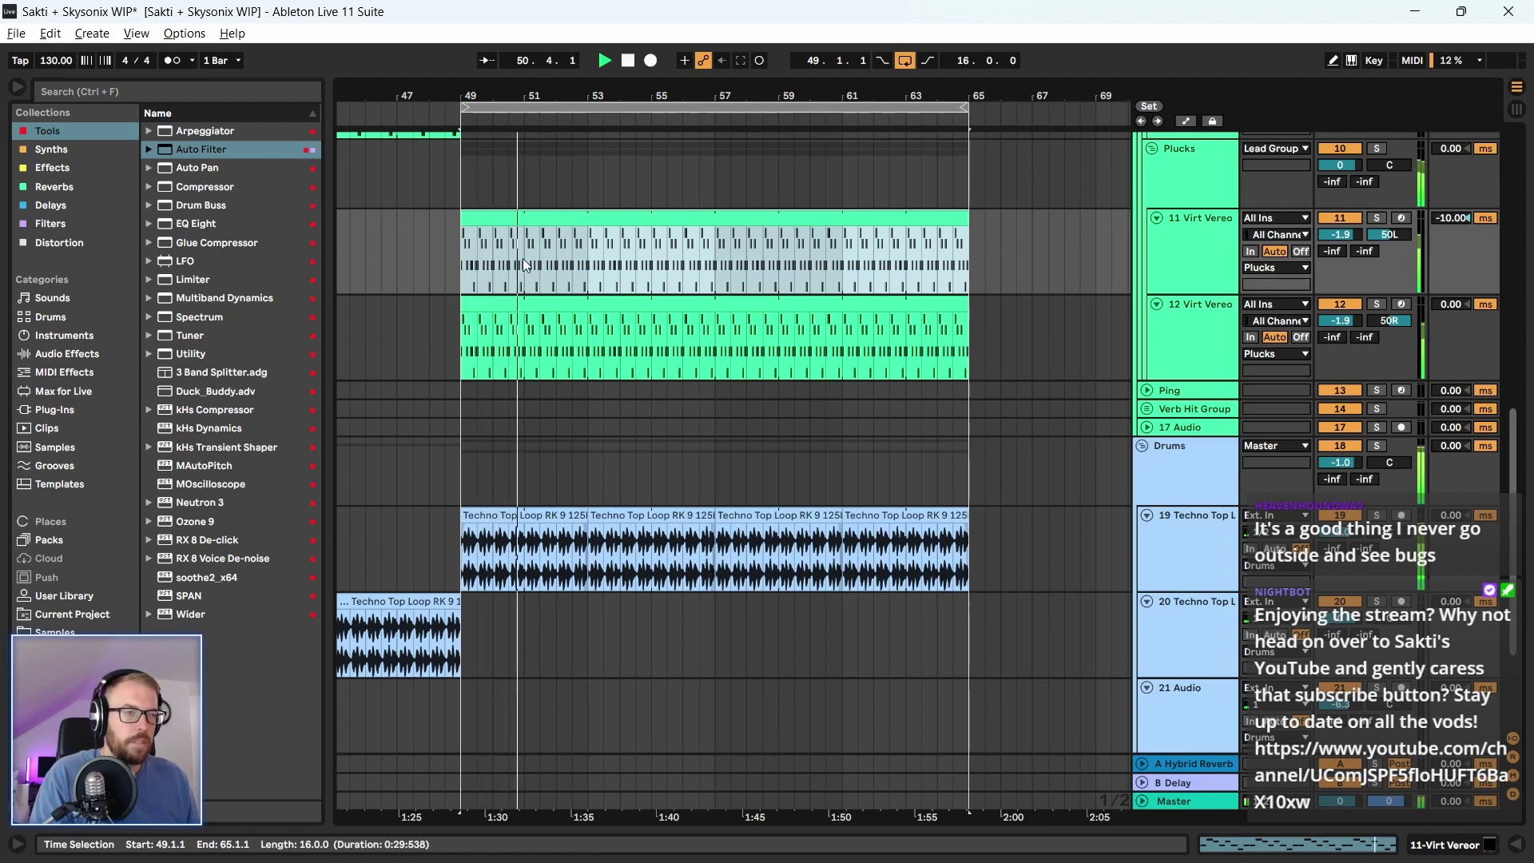
key(space)
Stretch the notes of the Virt Vereor clips on tracks 11 and 12 to half tempo (×2)
double_click(502, 251)
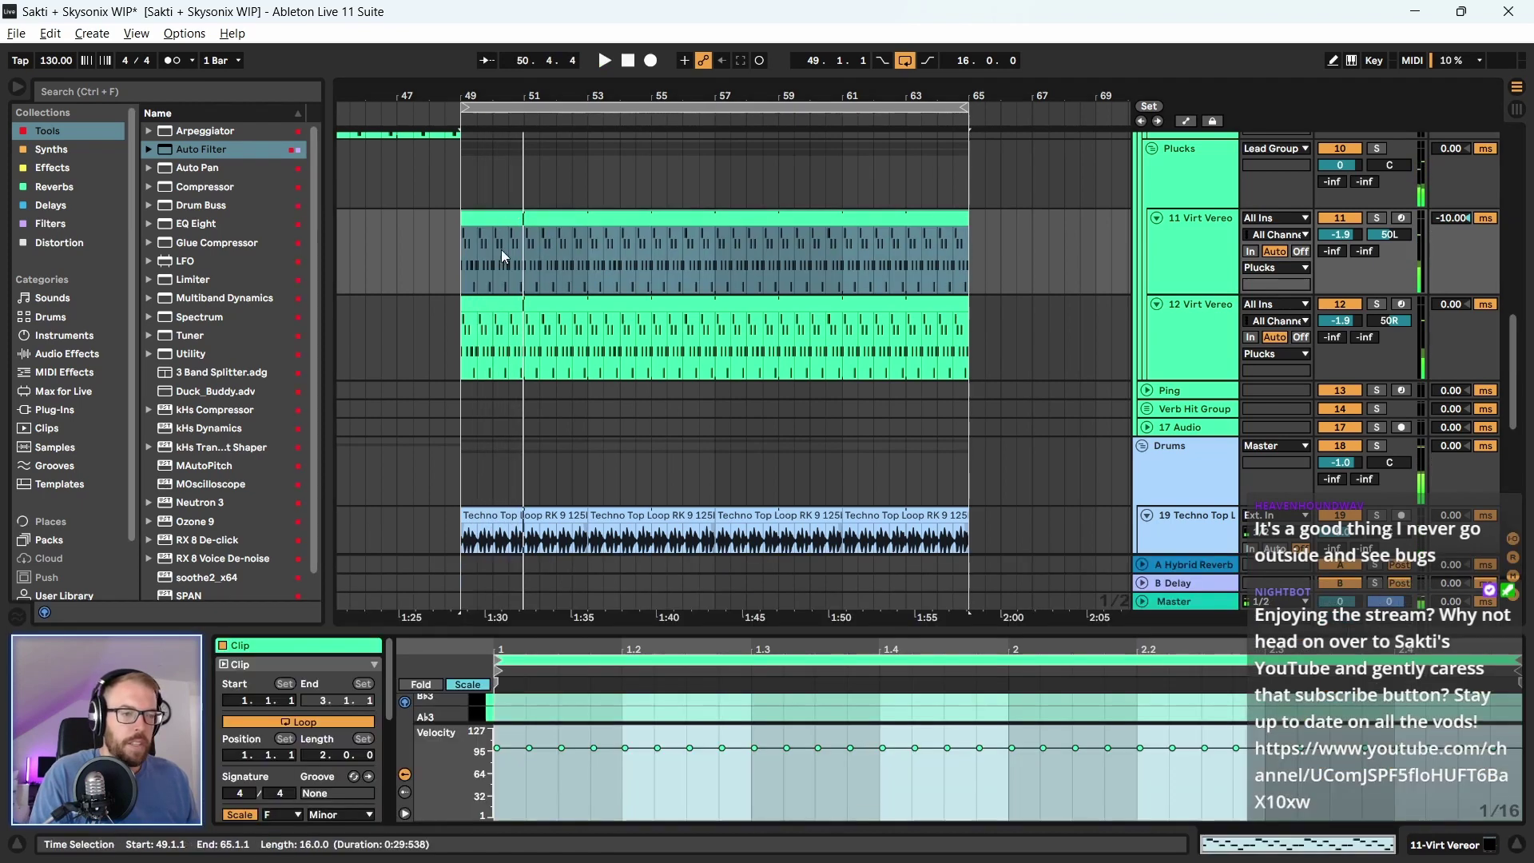
scroll(266, 755, down, 5)
click(268, 758)
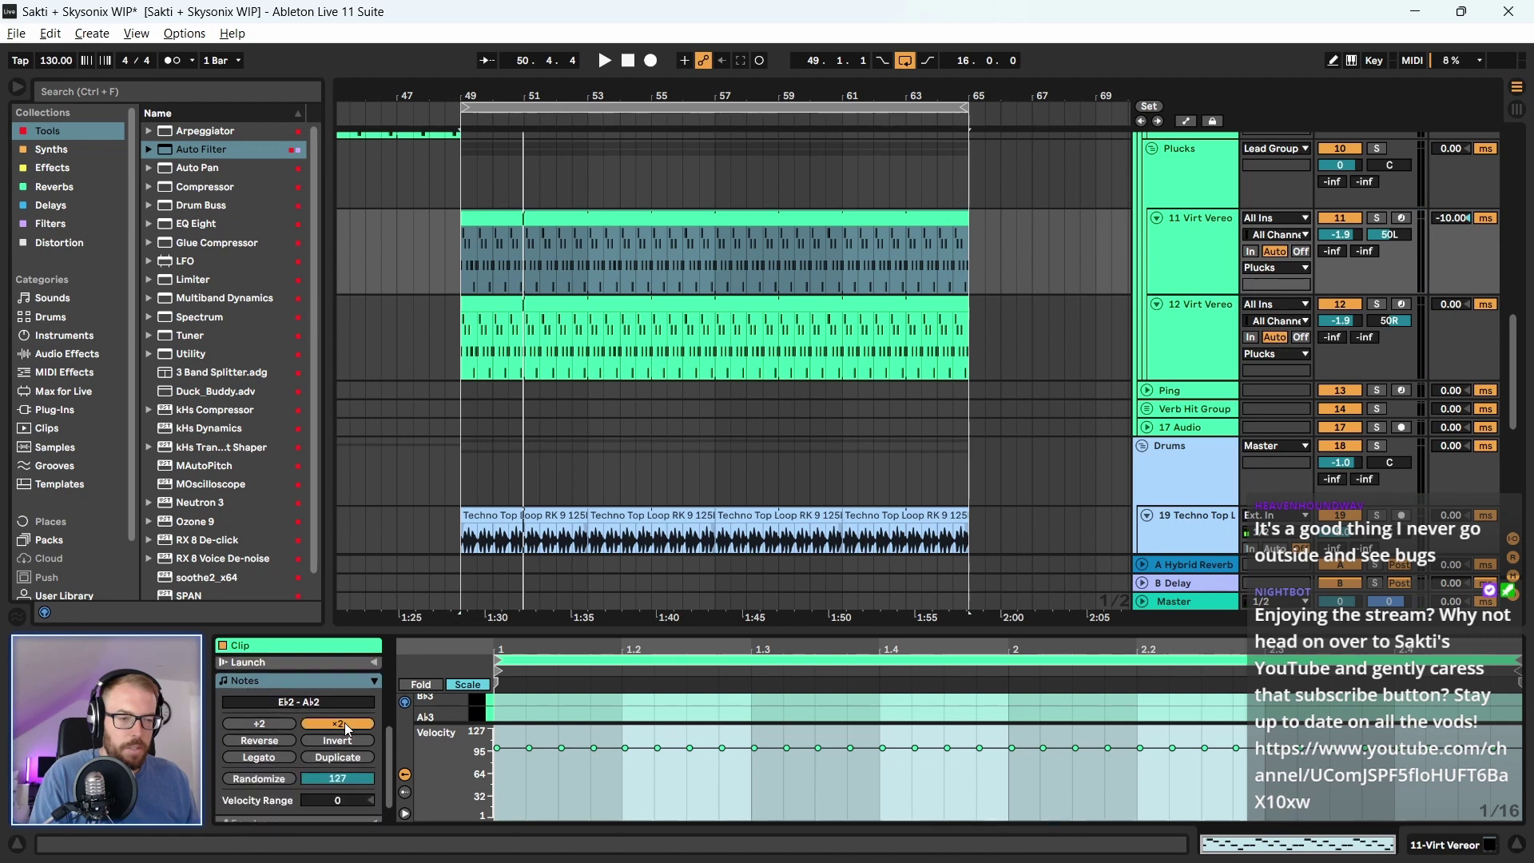
click(548, 304)
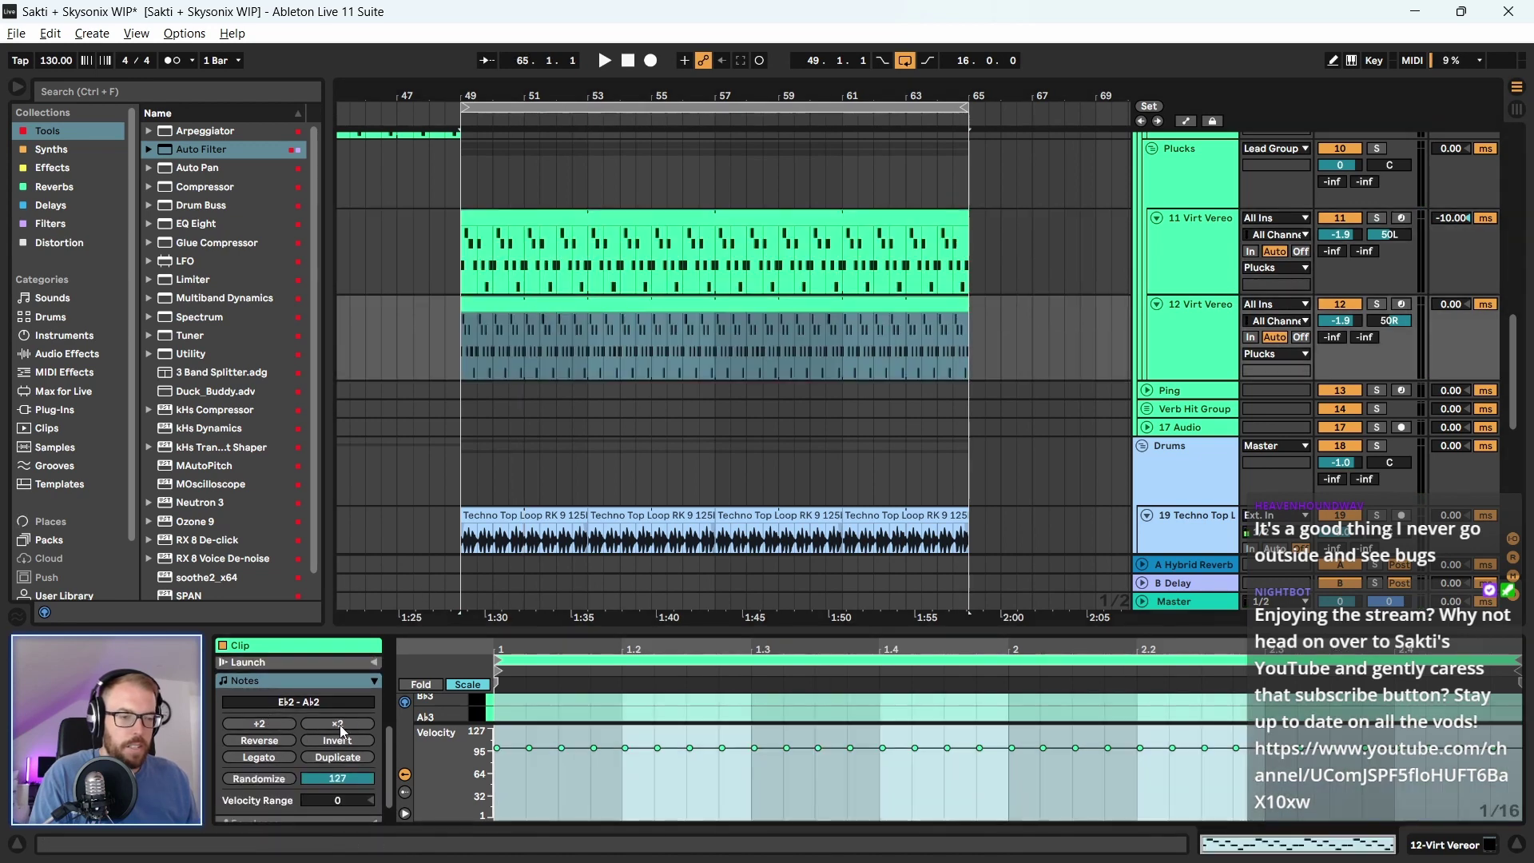
click(339, 726)
click(608, 255)
Replace the Virt Vereor instrument on track 11 with Vital from the Synths collection and close its plug-in window
click(1195, 170)
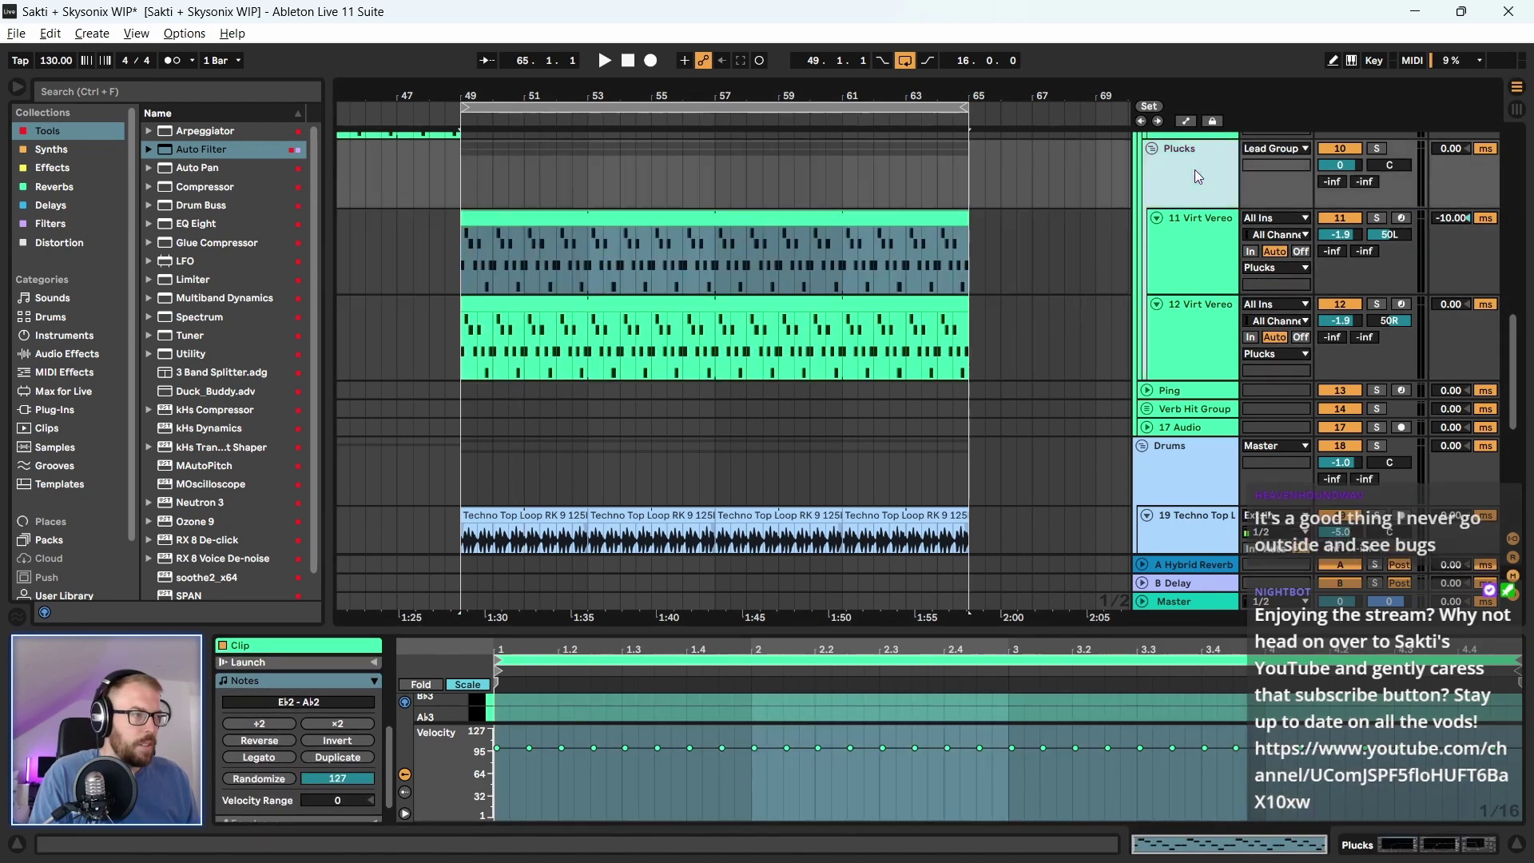
click(1196, 224)
key(q)
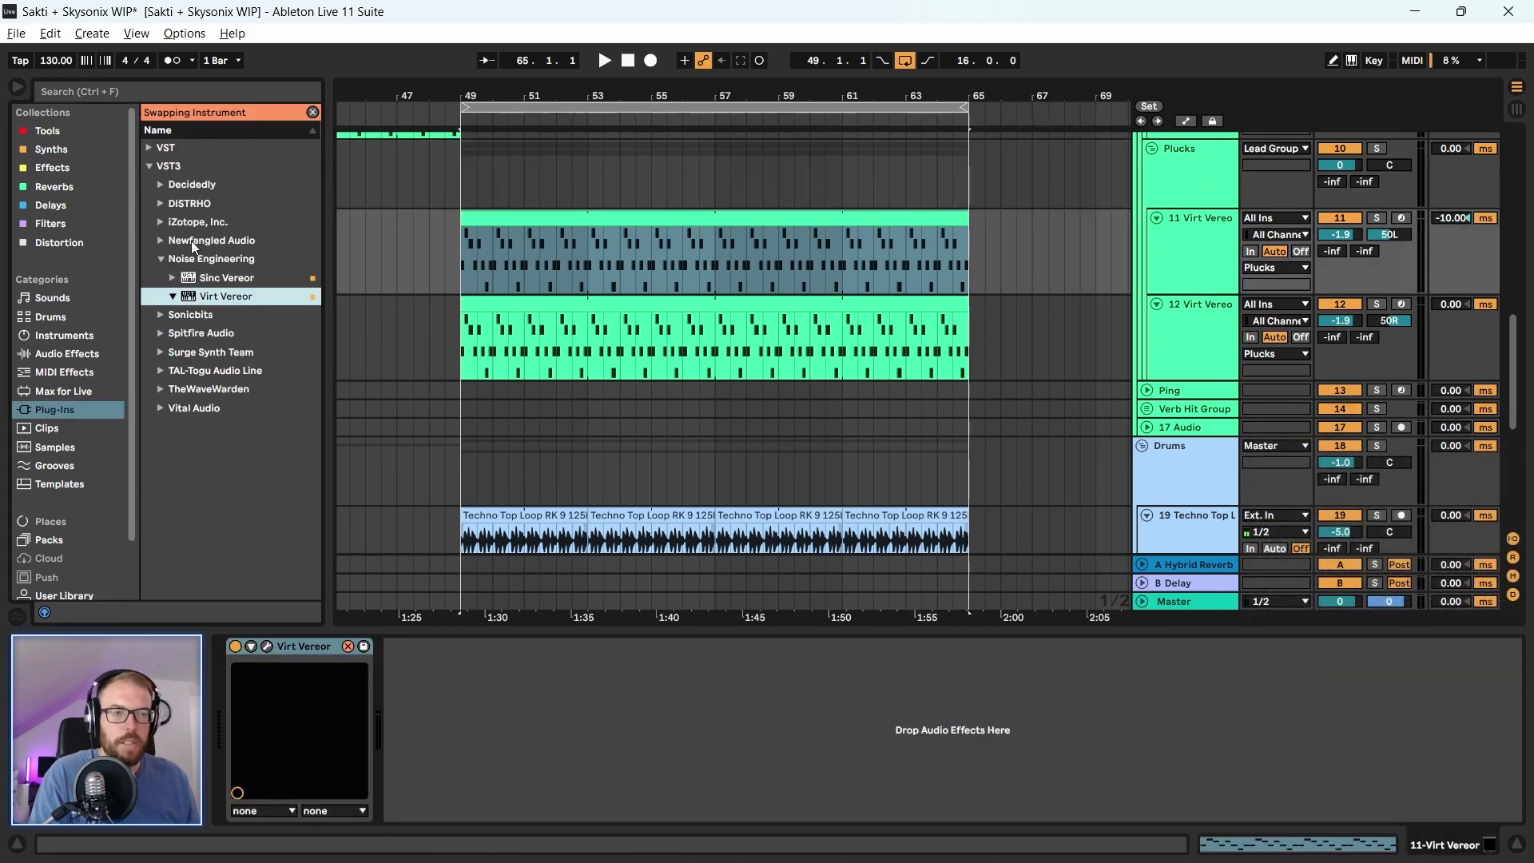
click(52, 149)
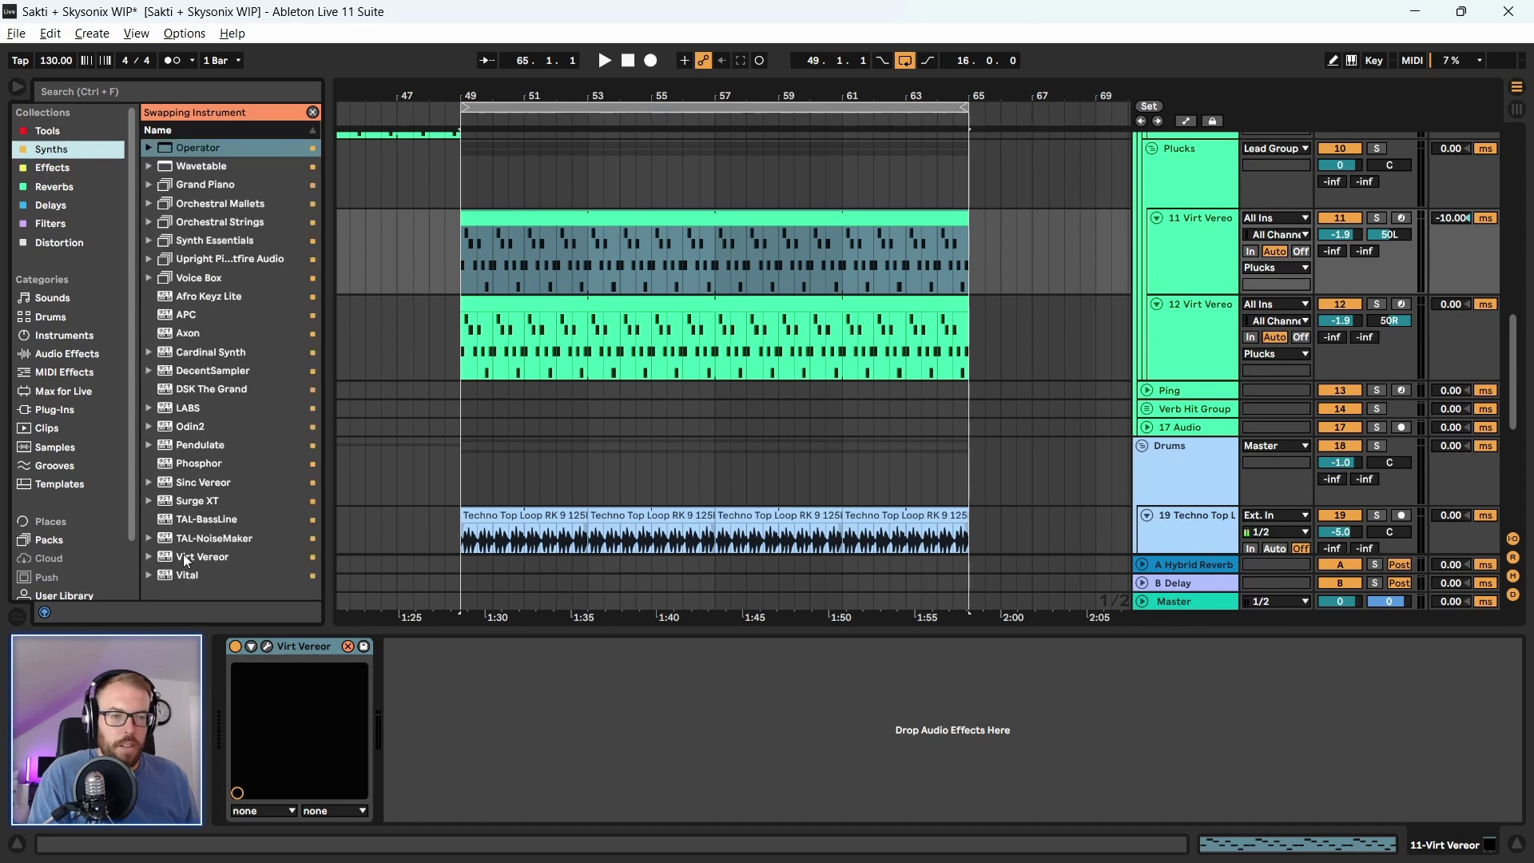
double_click(186, 575)
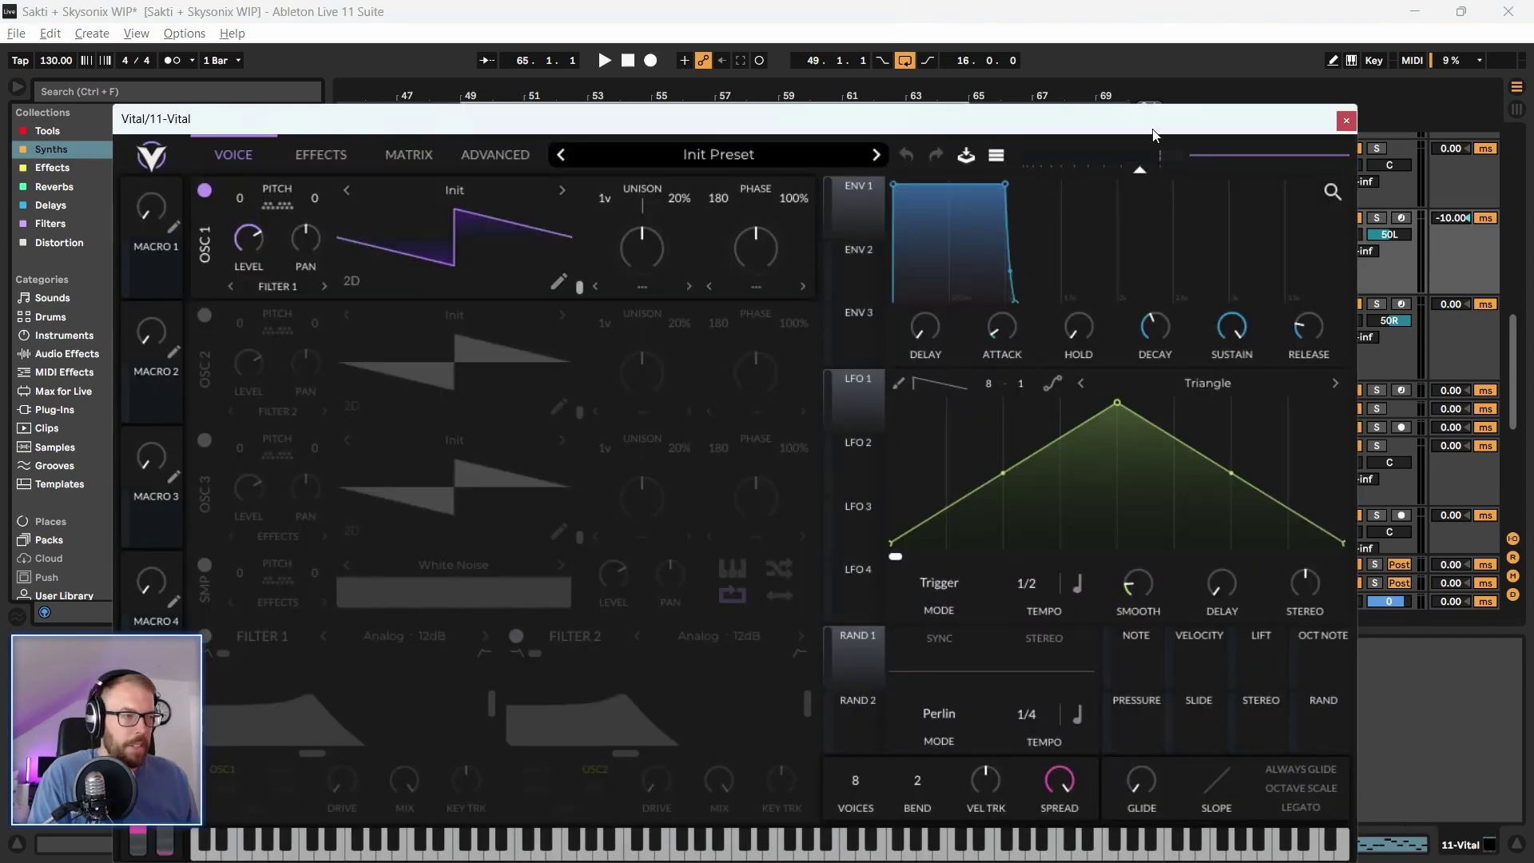
drag(1154, 131, 1105, 104)
click(1299, 95)
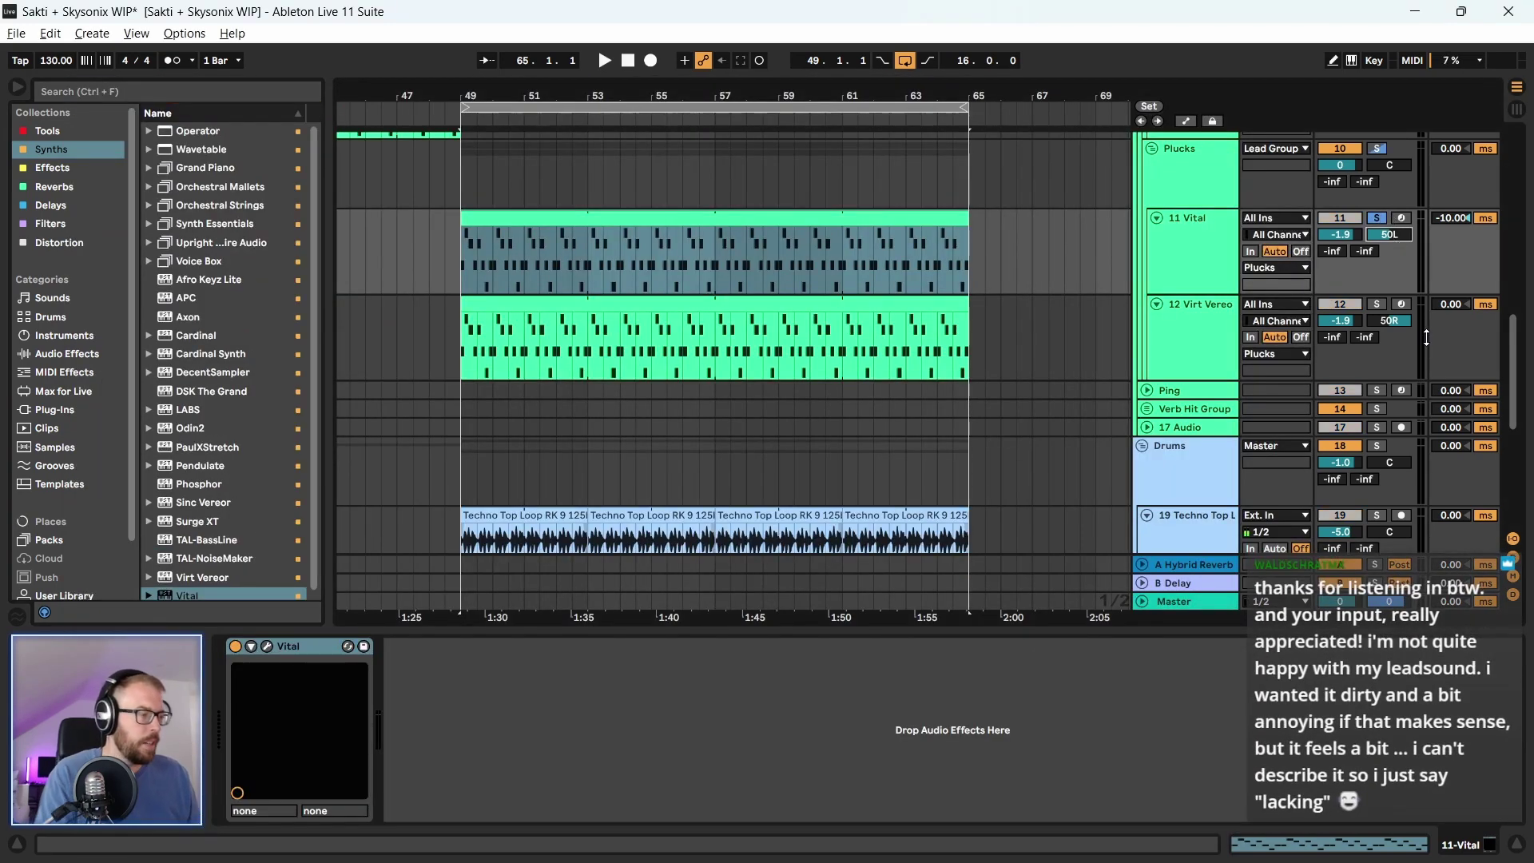
Reset the pan of track 11 Vital to centre, unsolo the track and start playback from bar 49
key(Delete)
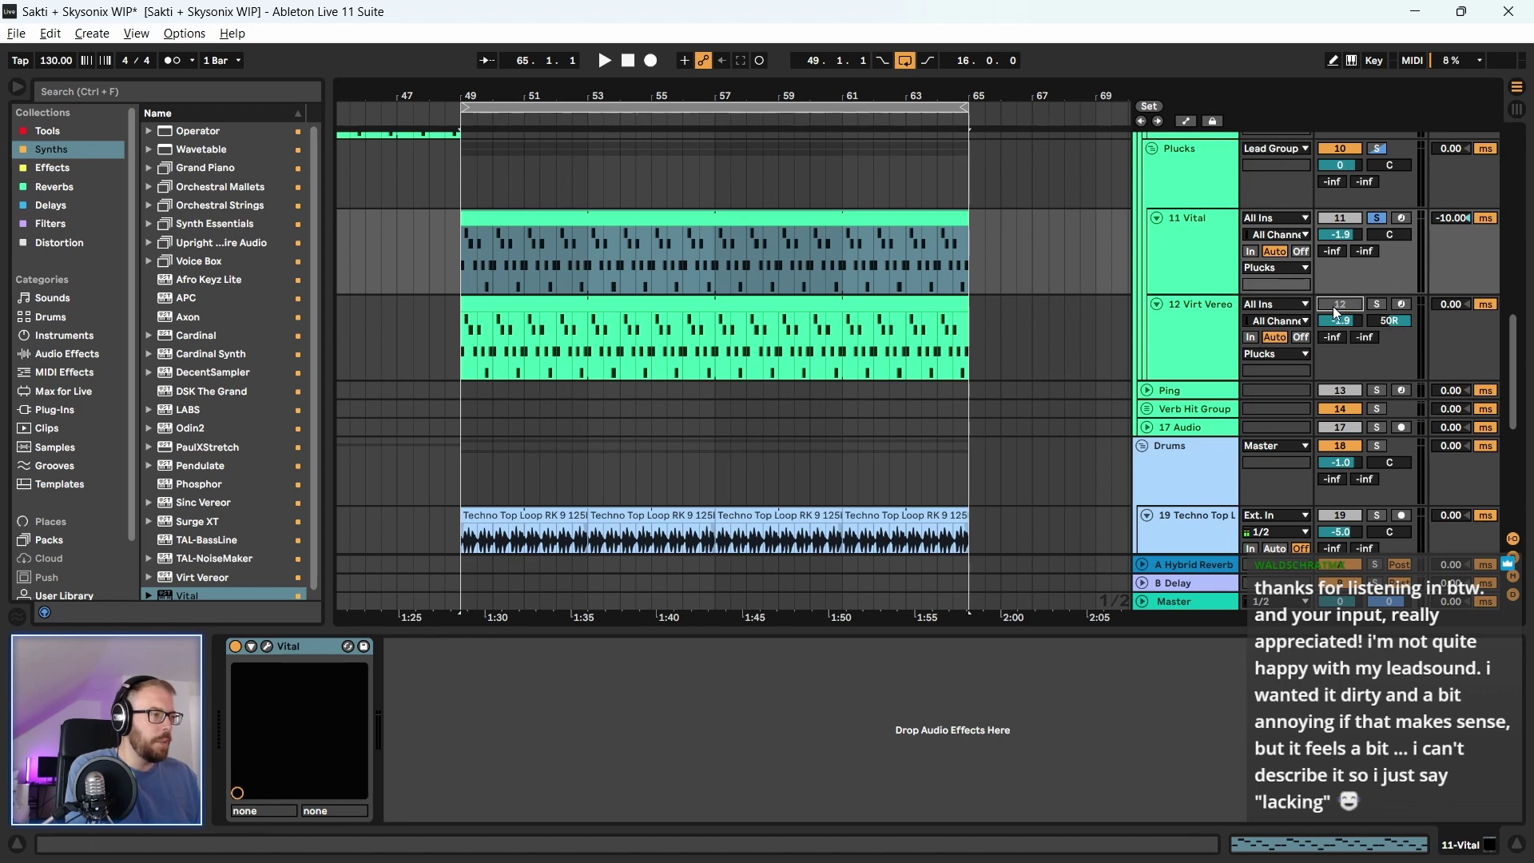
scroll(1109, 238, up, 2)
click(1377, 276)
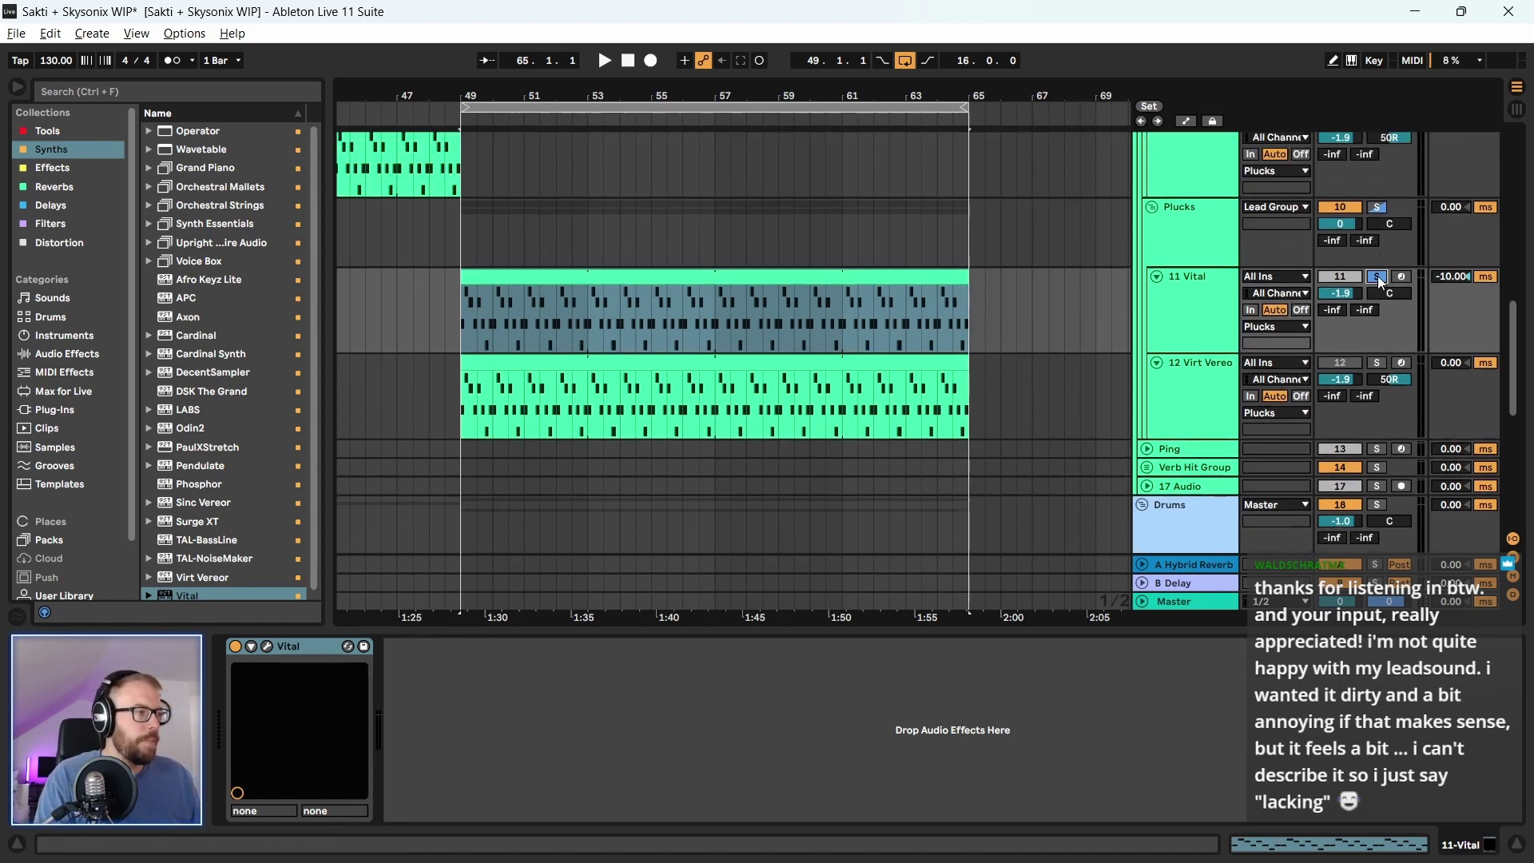
key(space)
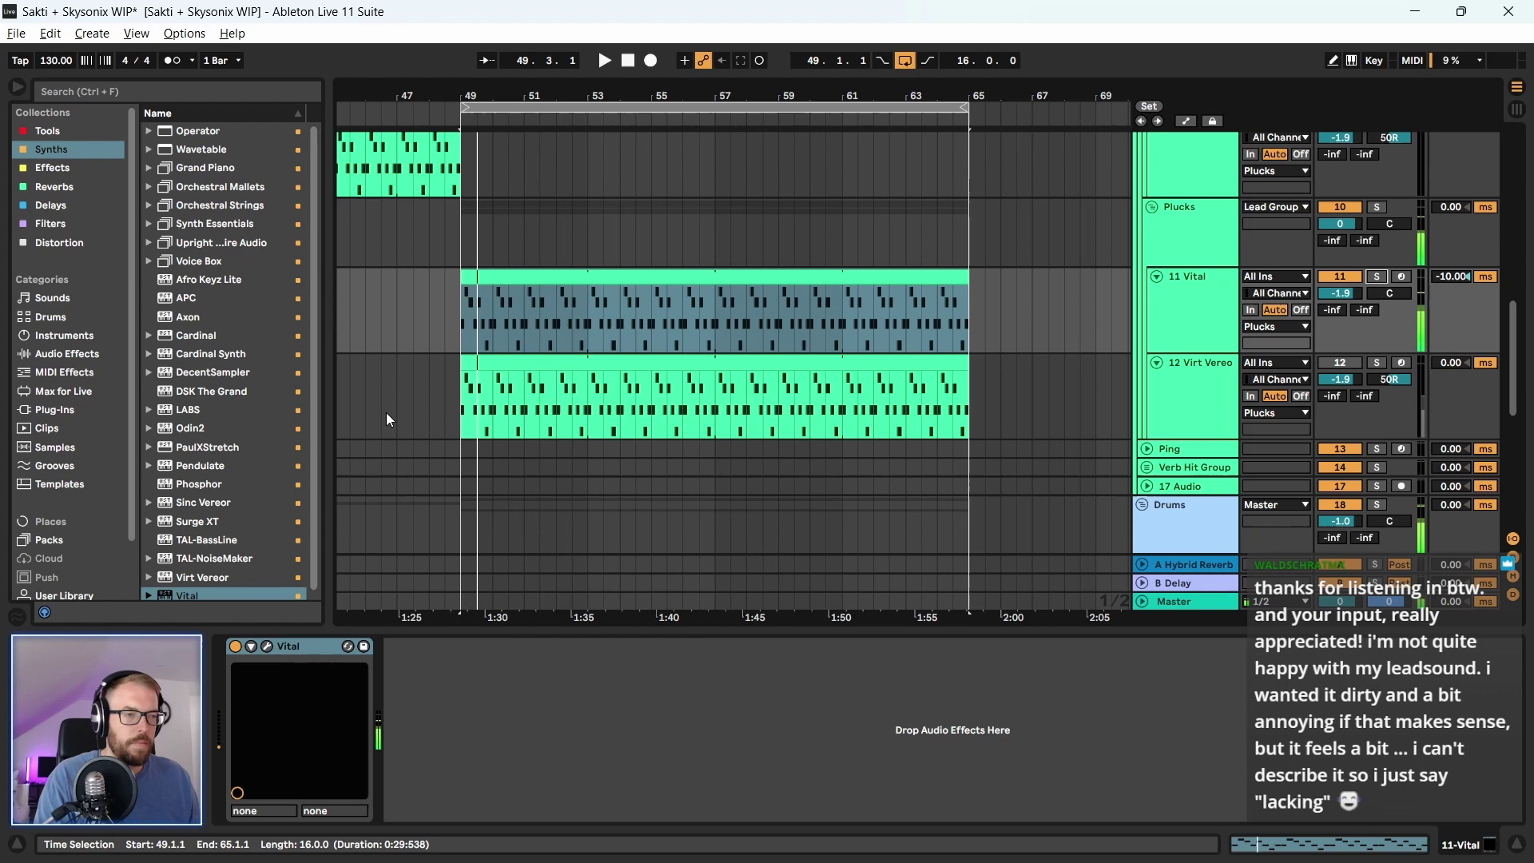
Open Vital's preset browser on track 11, filter for Sequence presets and load SQ Gating Backer 2
click(267, 646)
click(271, 115)
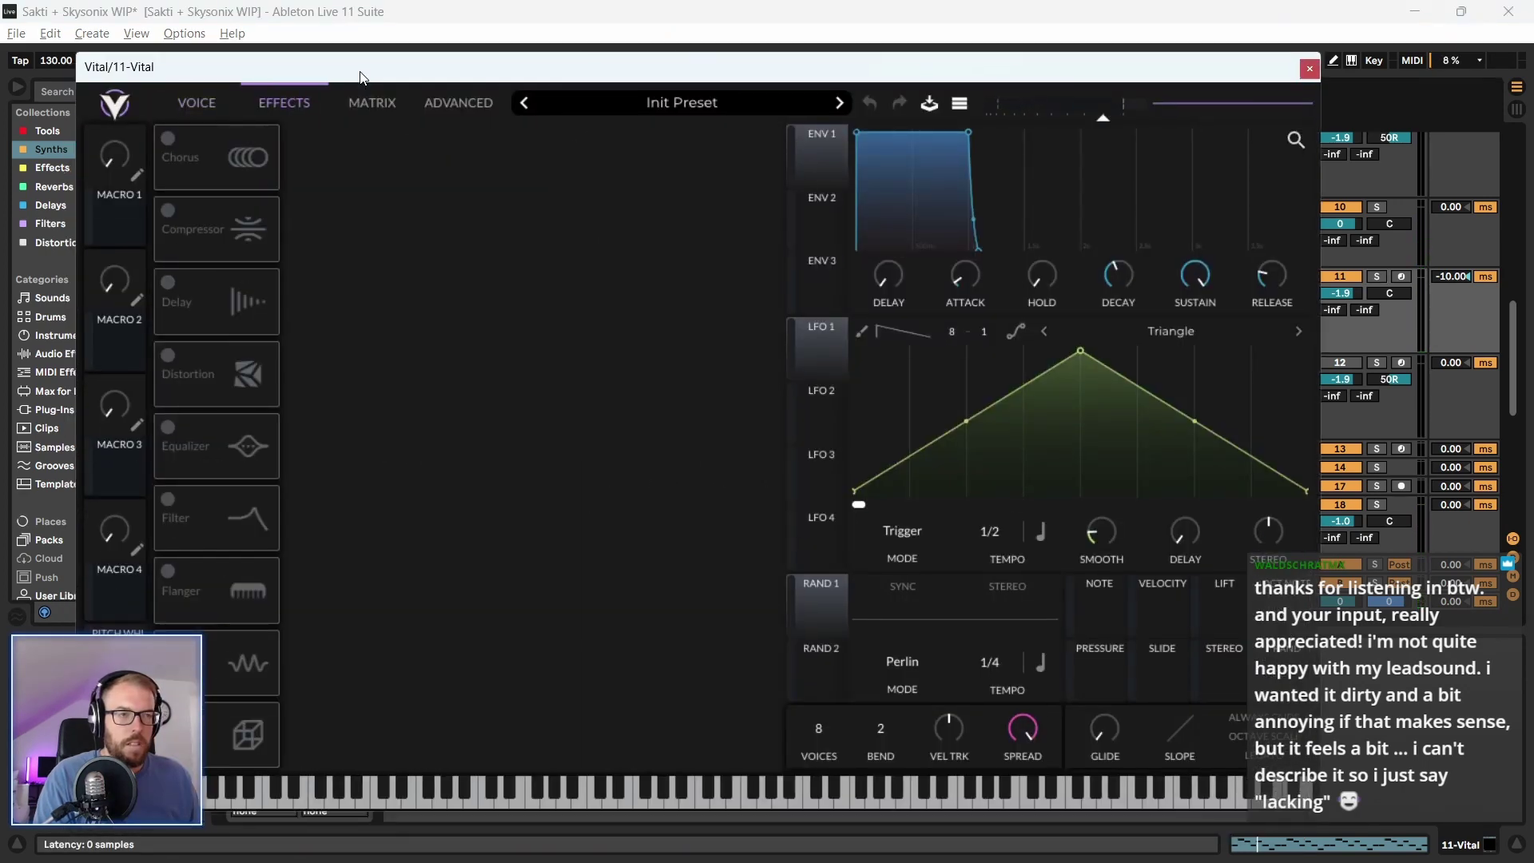
click(198, 101)
click(593, 105)
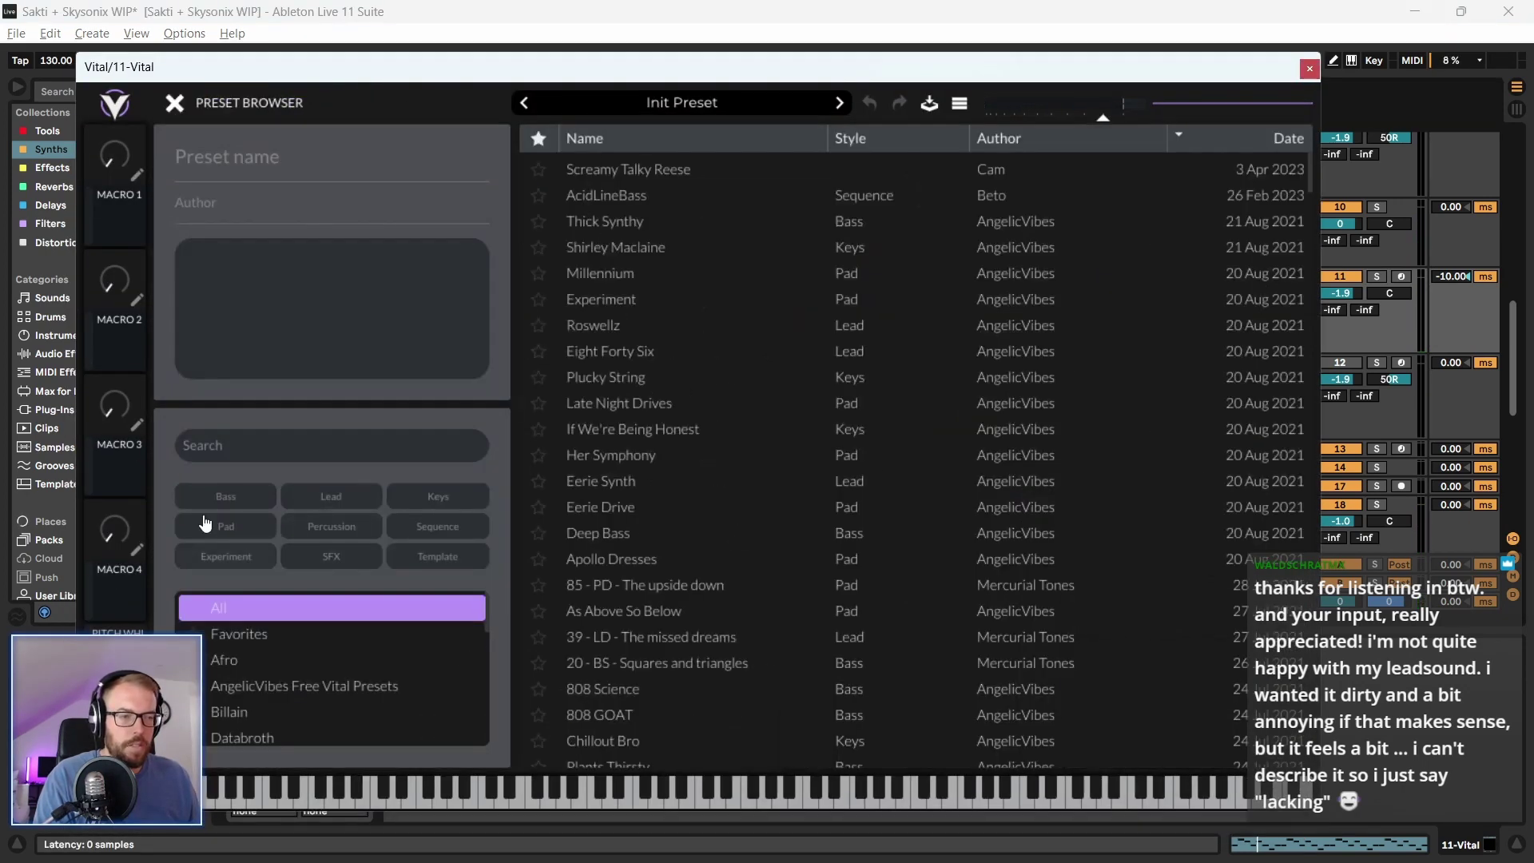
click(422, 533)
click(659, 174)
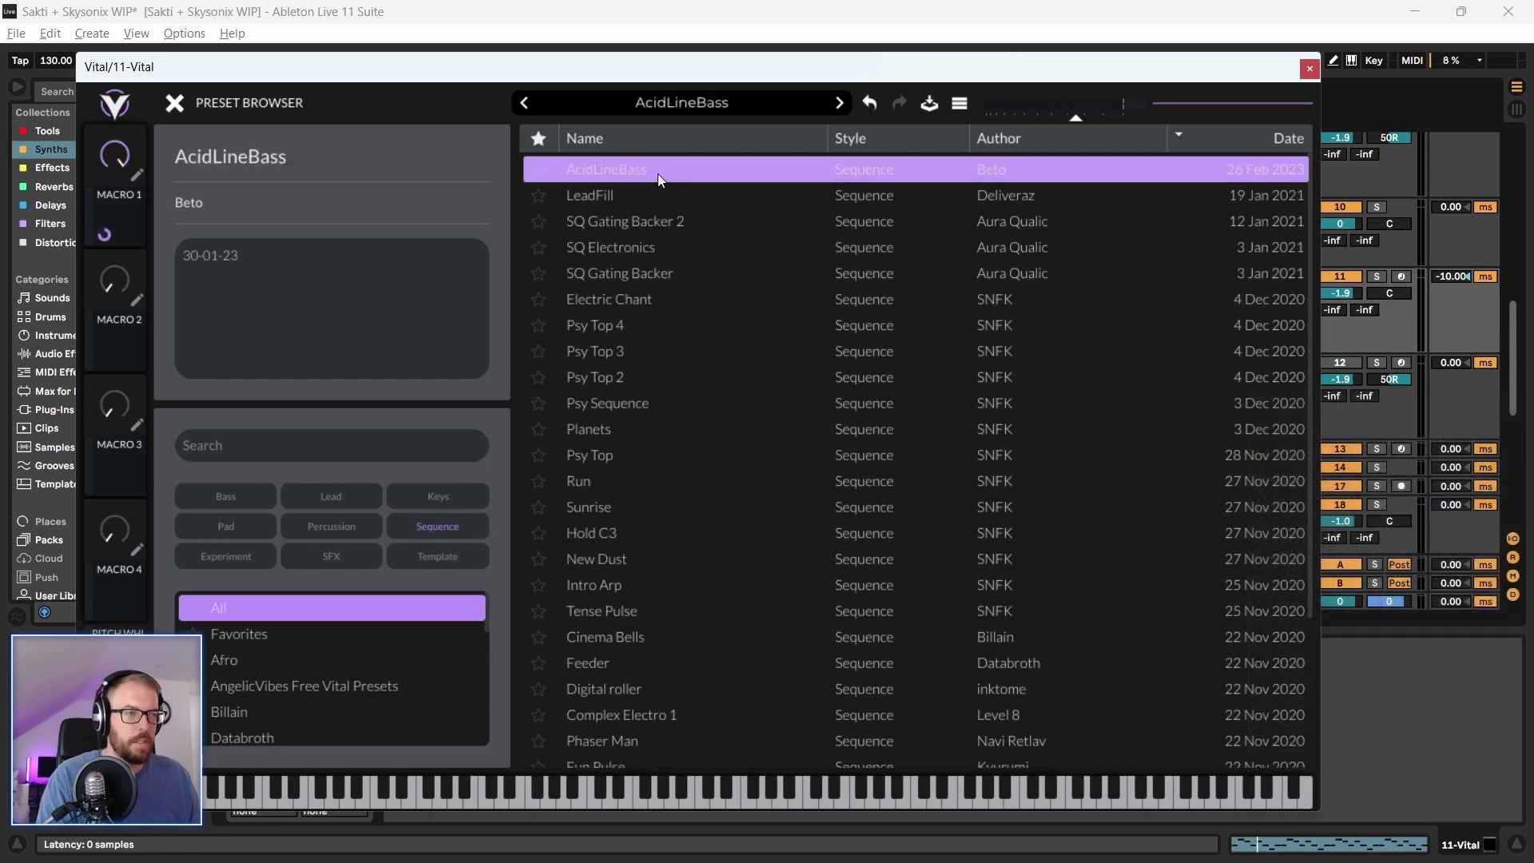
key(Down)
key(Down)
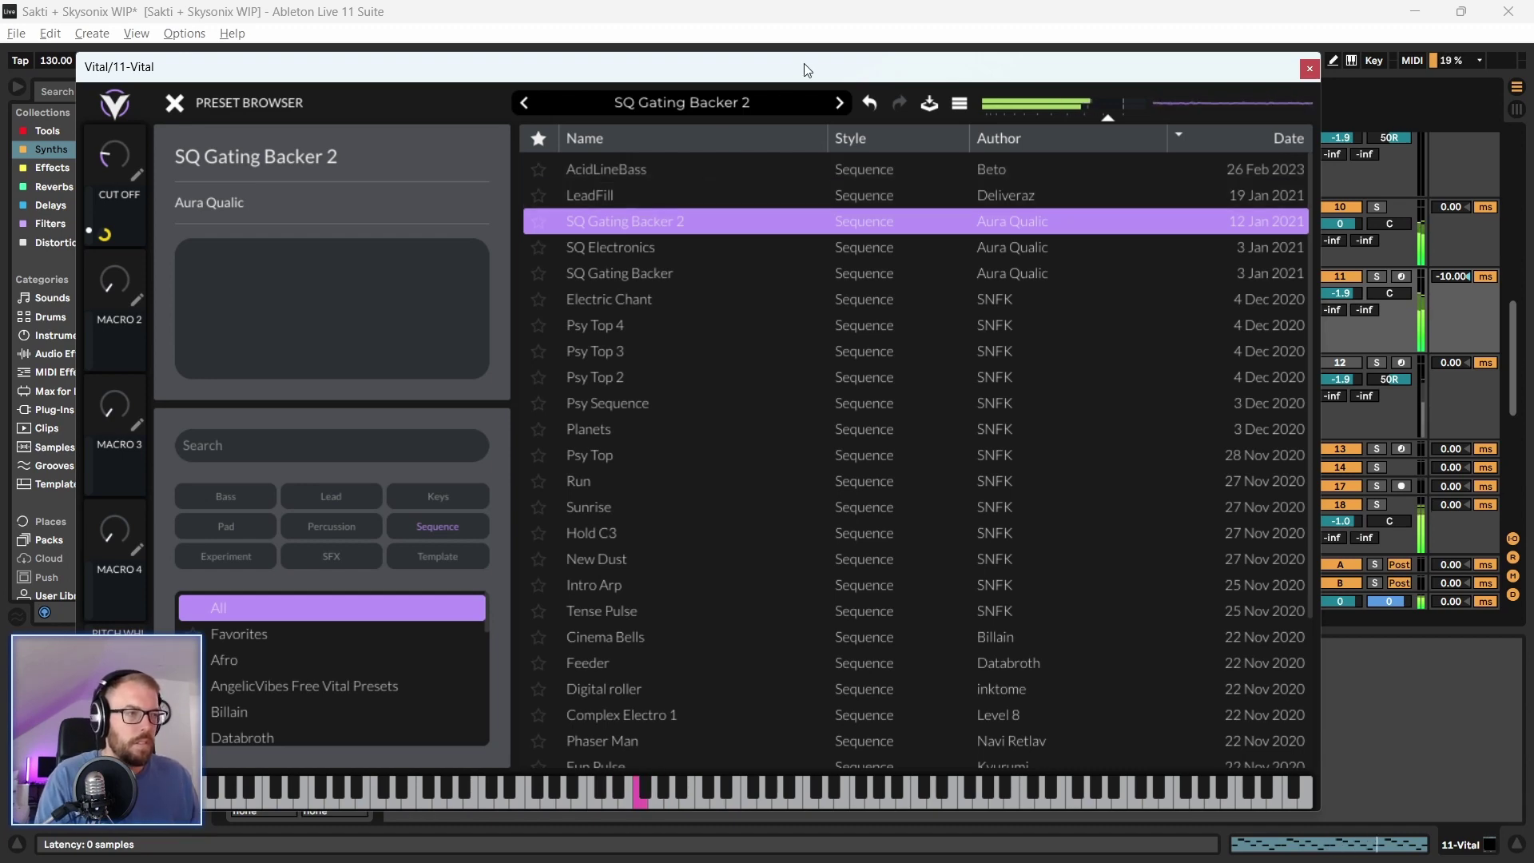
Show the effects of the Vital preset and try lower and higher delay feedback amounts while listening
drag(805, 65, 795, 61)
click(168, 100)
click(275, 101)
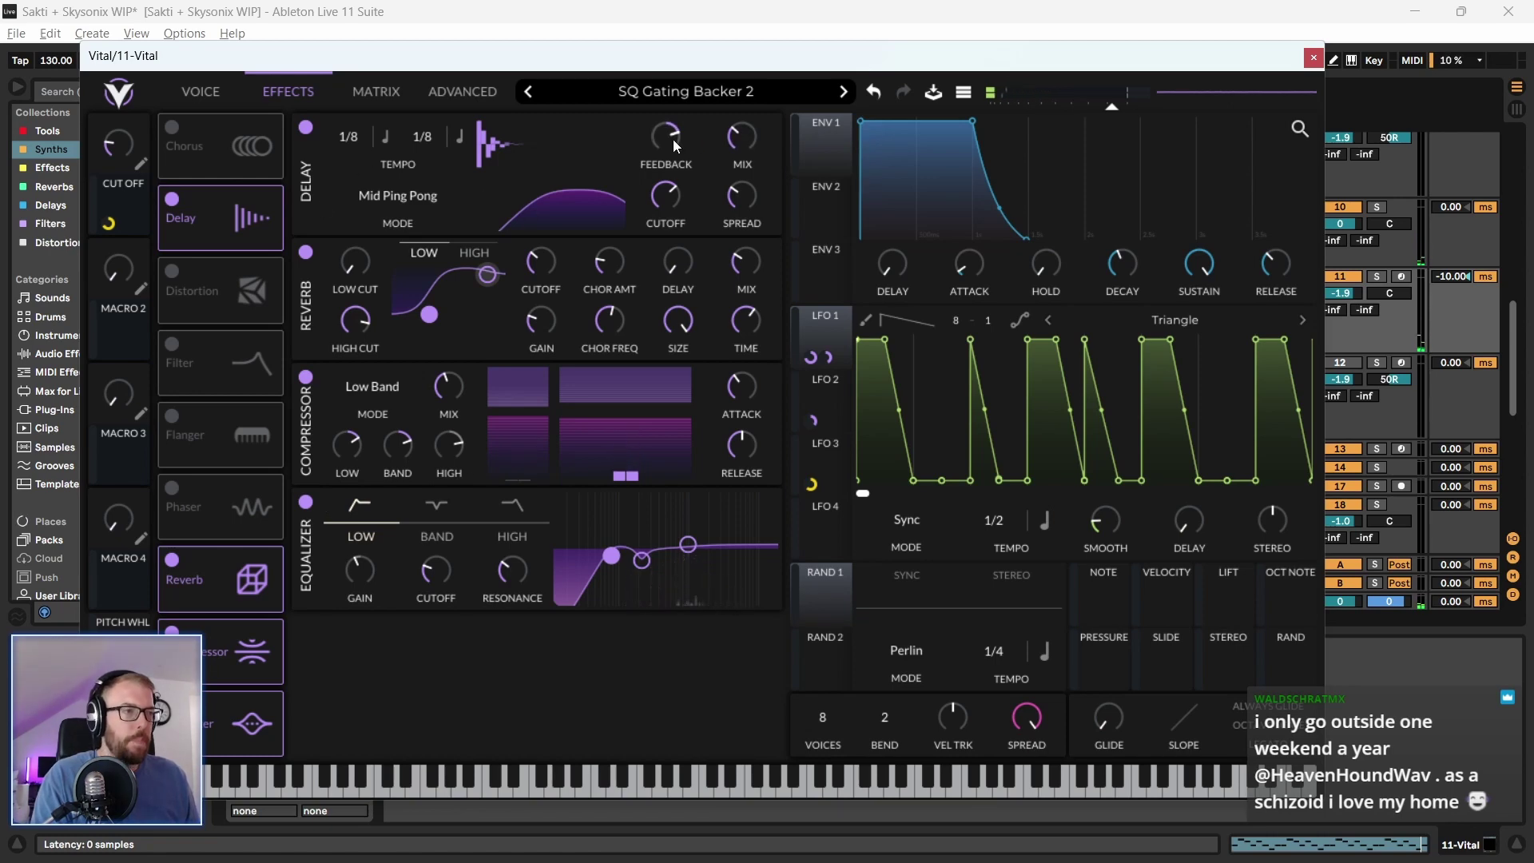
drag(669, 145, 651, 213)
drag(1244, 64, 1251, 75)
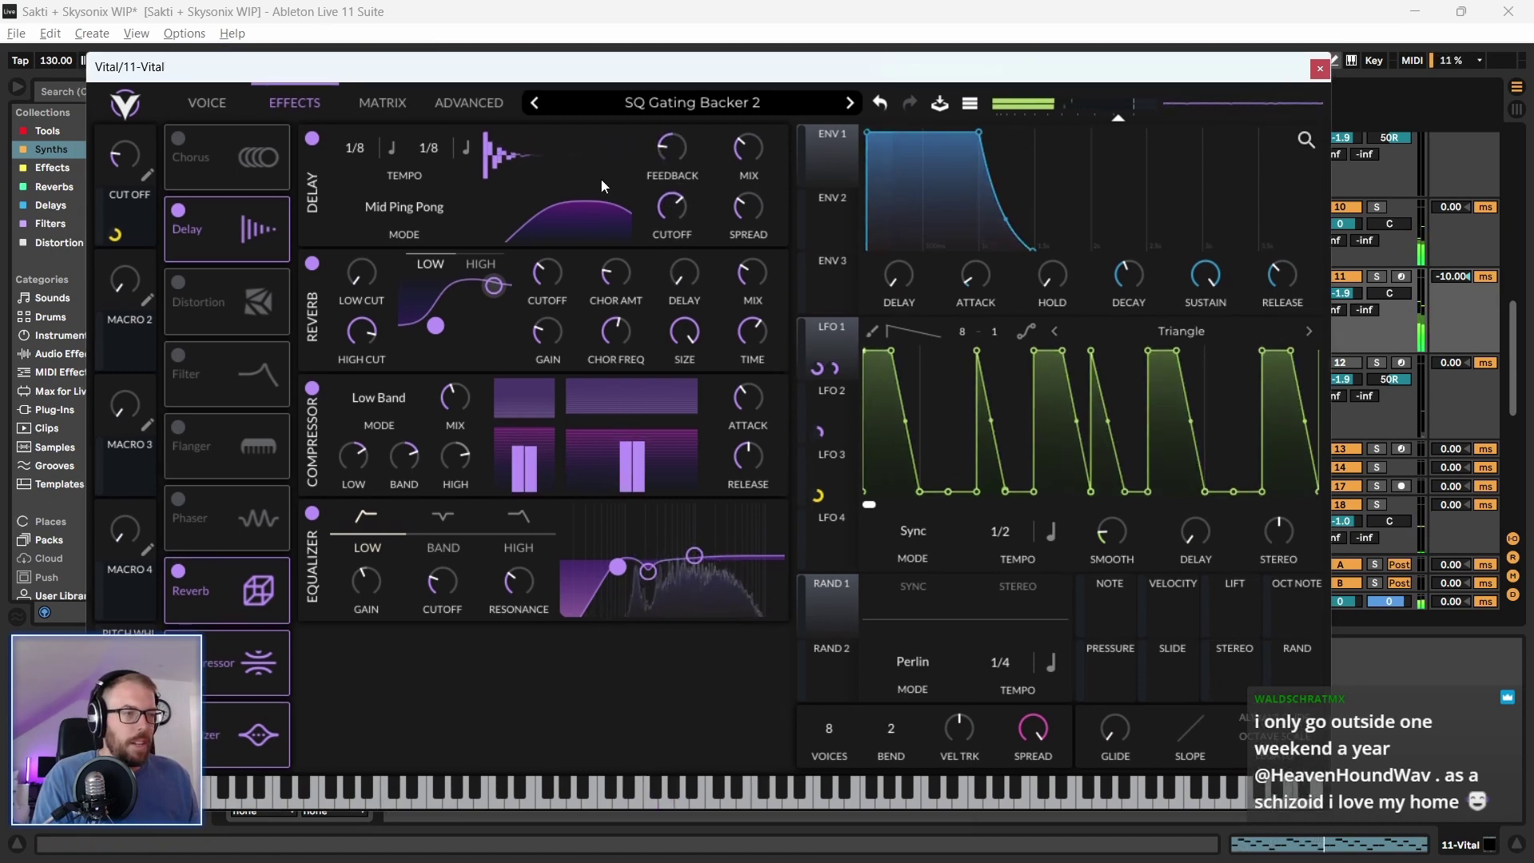
drag(668, 146, 642, 73)
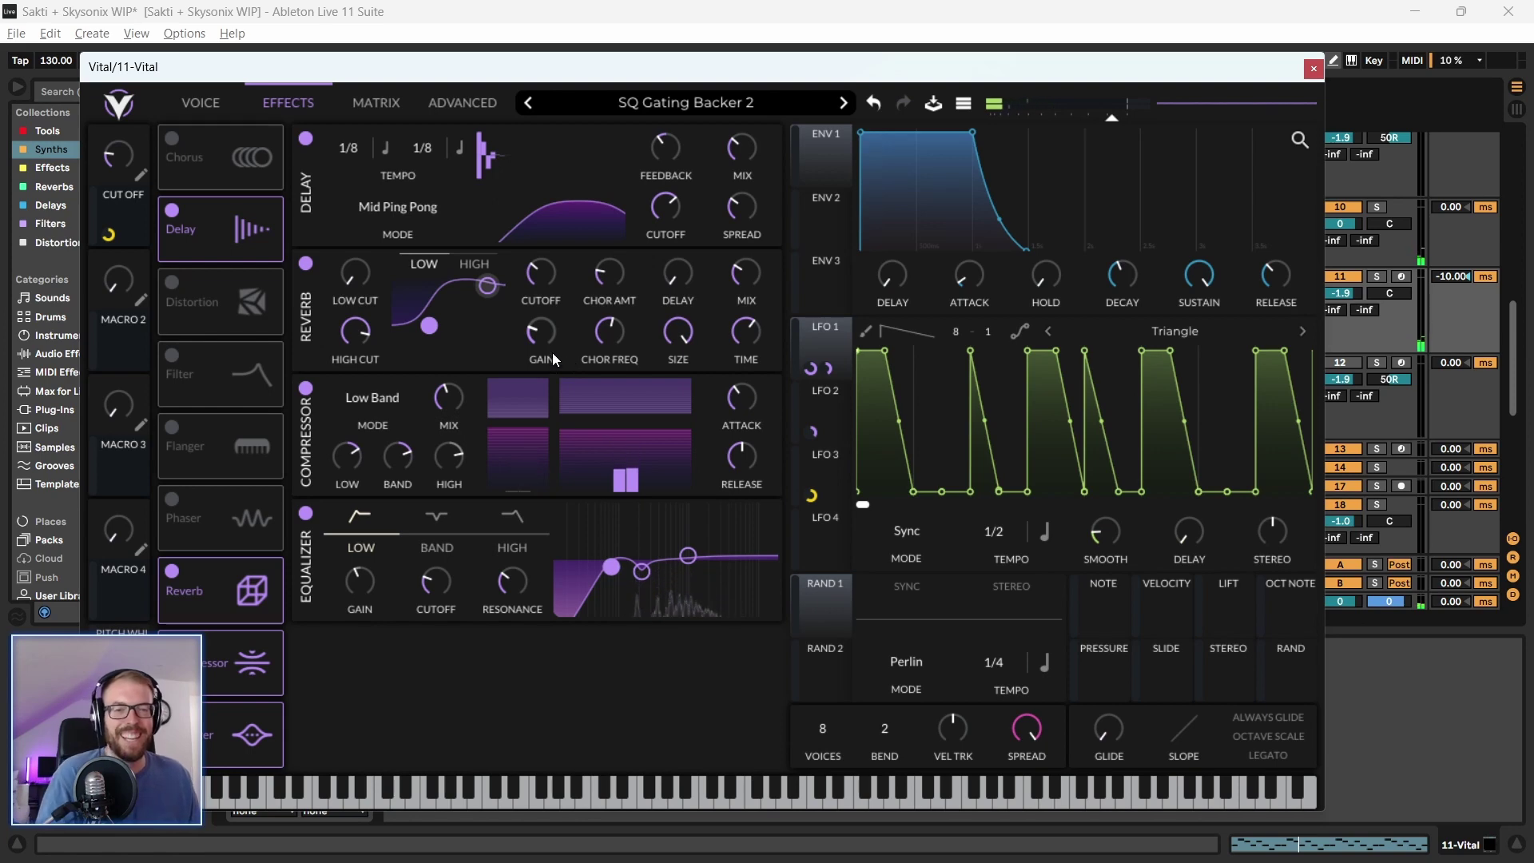
Lower Vital's delay cutoff to 72.99 and close the plug-in window
drag(573, 79, 583, 78)
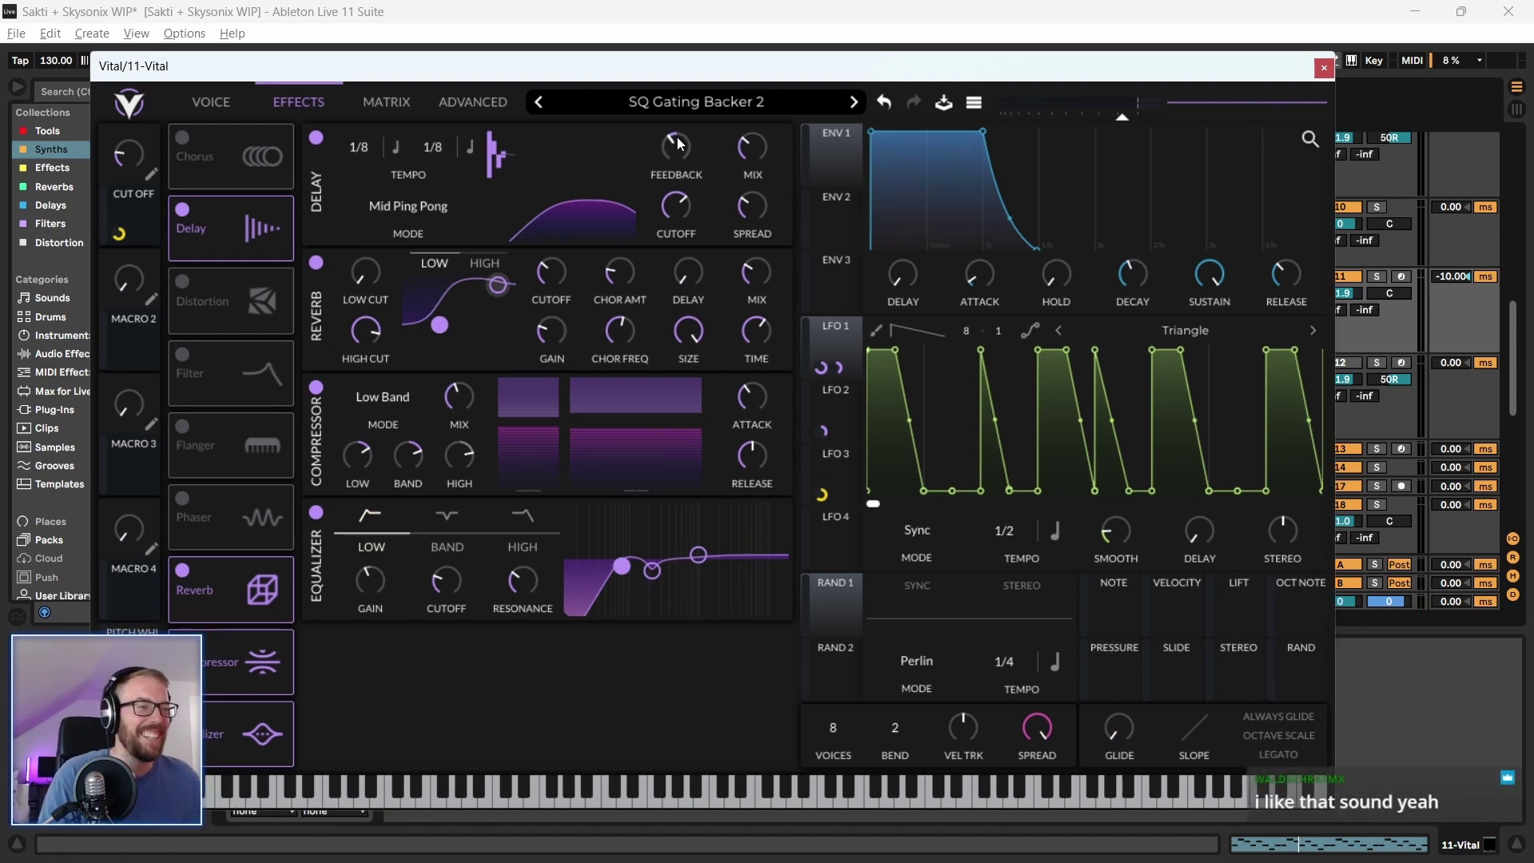
mouse_move(675, 206)
mouse_down()
mouse_move(670, 258)
mouse_move(676, 228)
mouse_up()
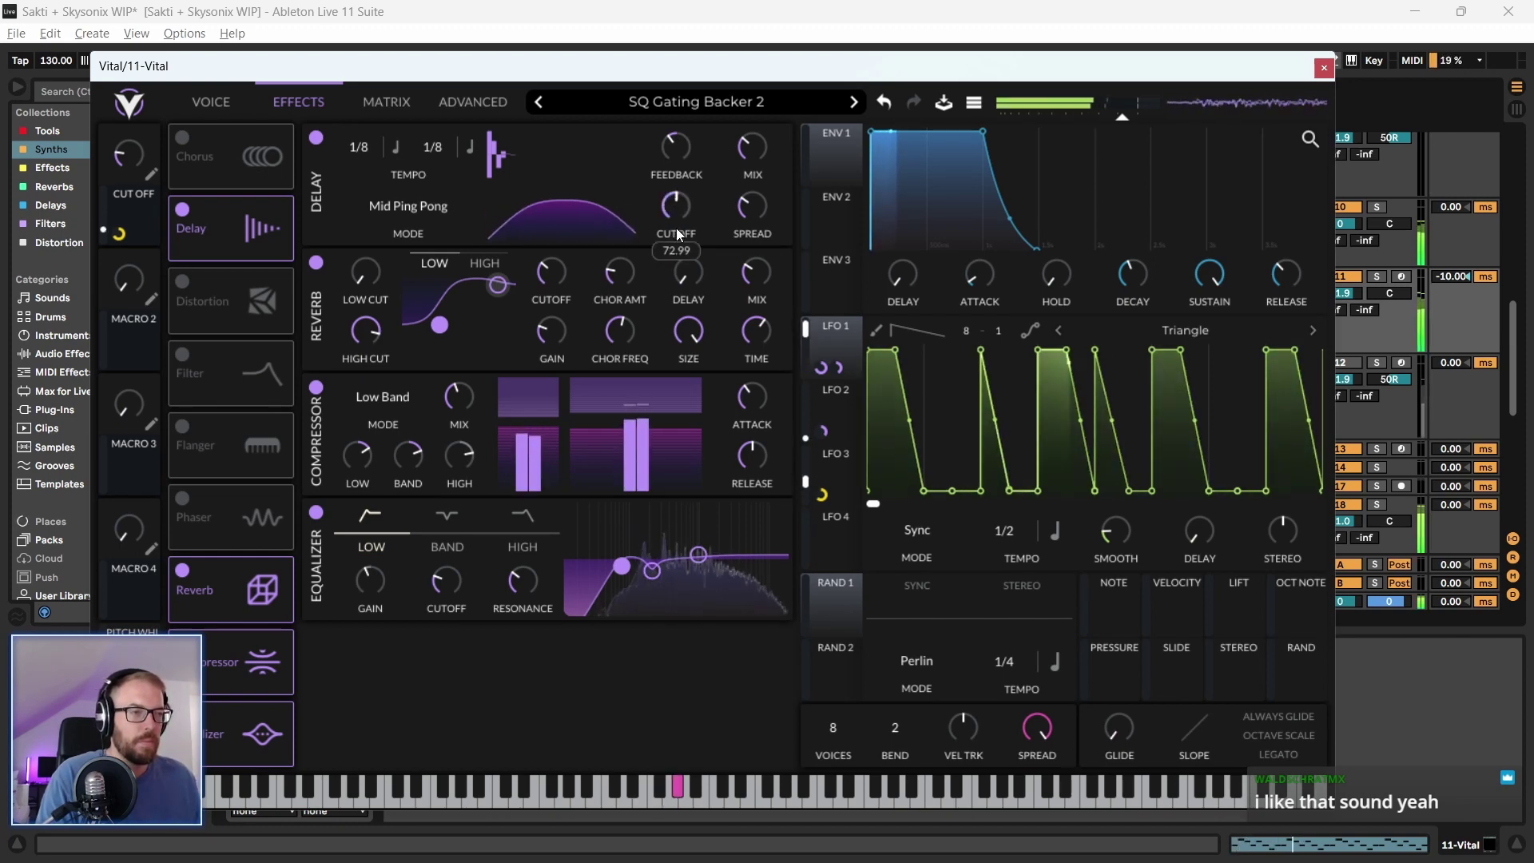
drag(545, 58, 539, 58)
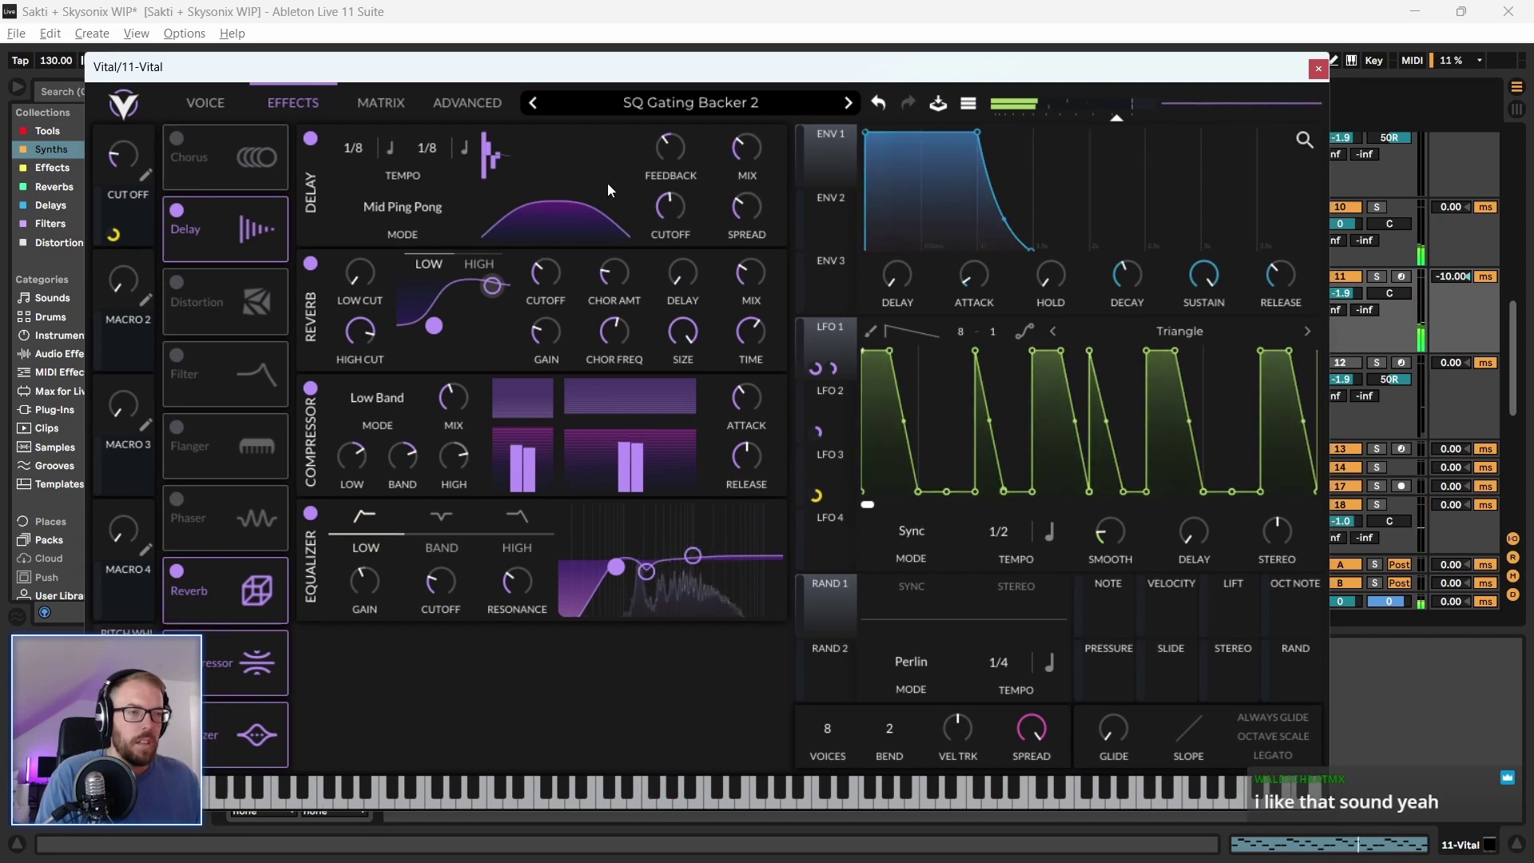
click(1319, 69)
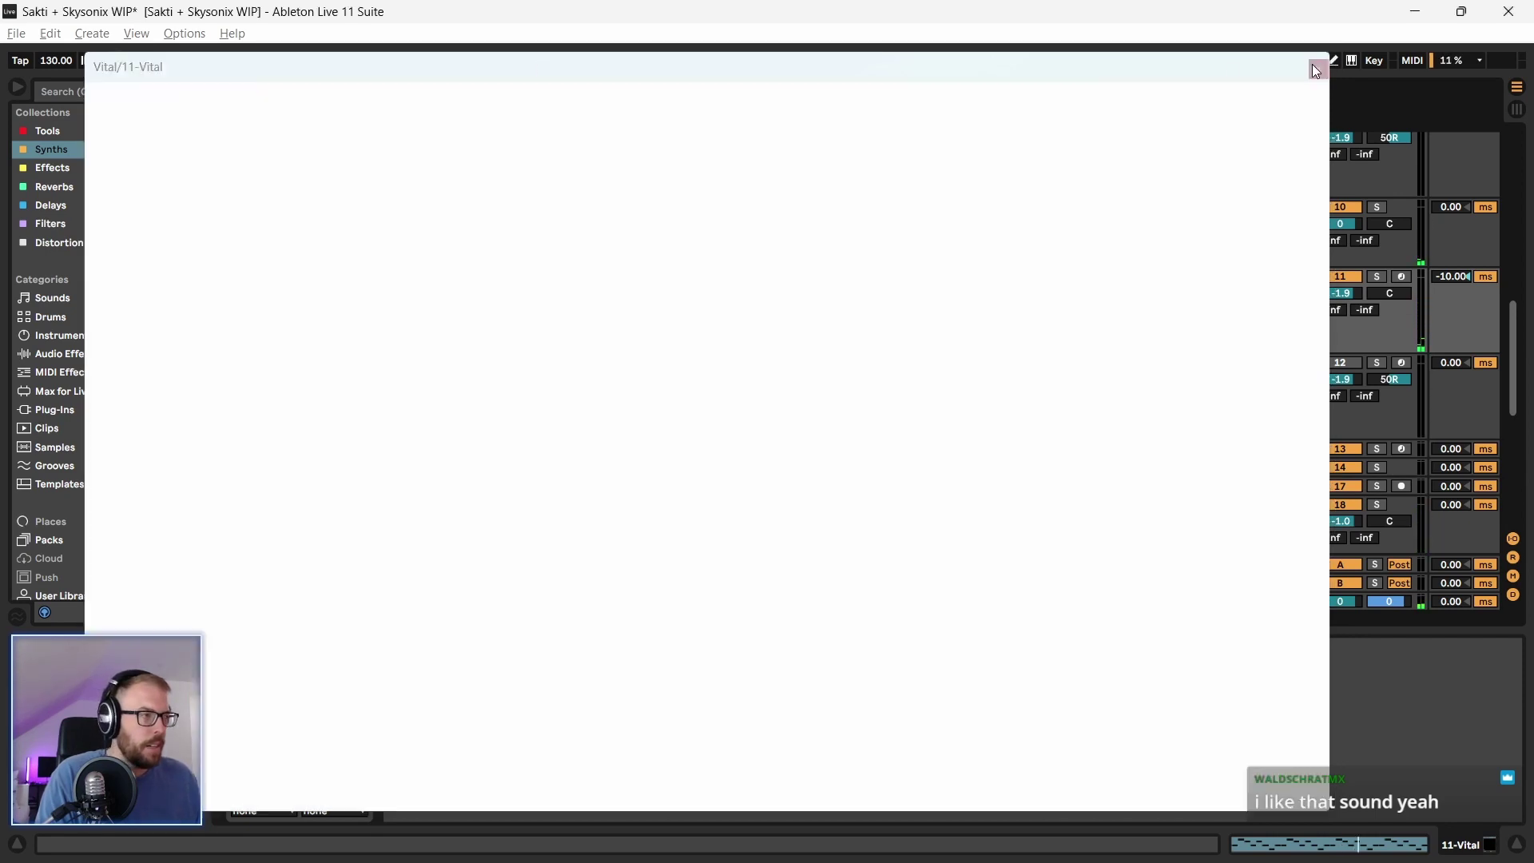
Review the effects chain of the Plucks group and solo track 11 Vital
click(1201, 232)
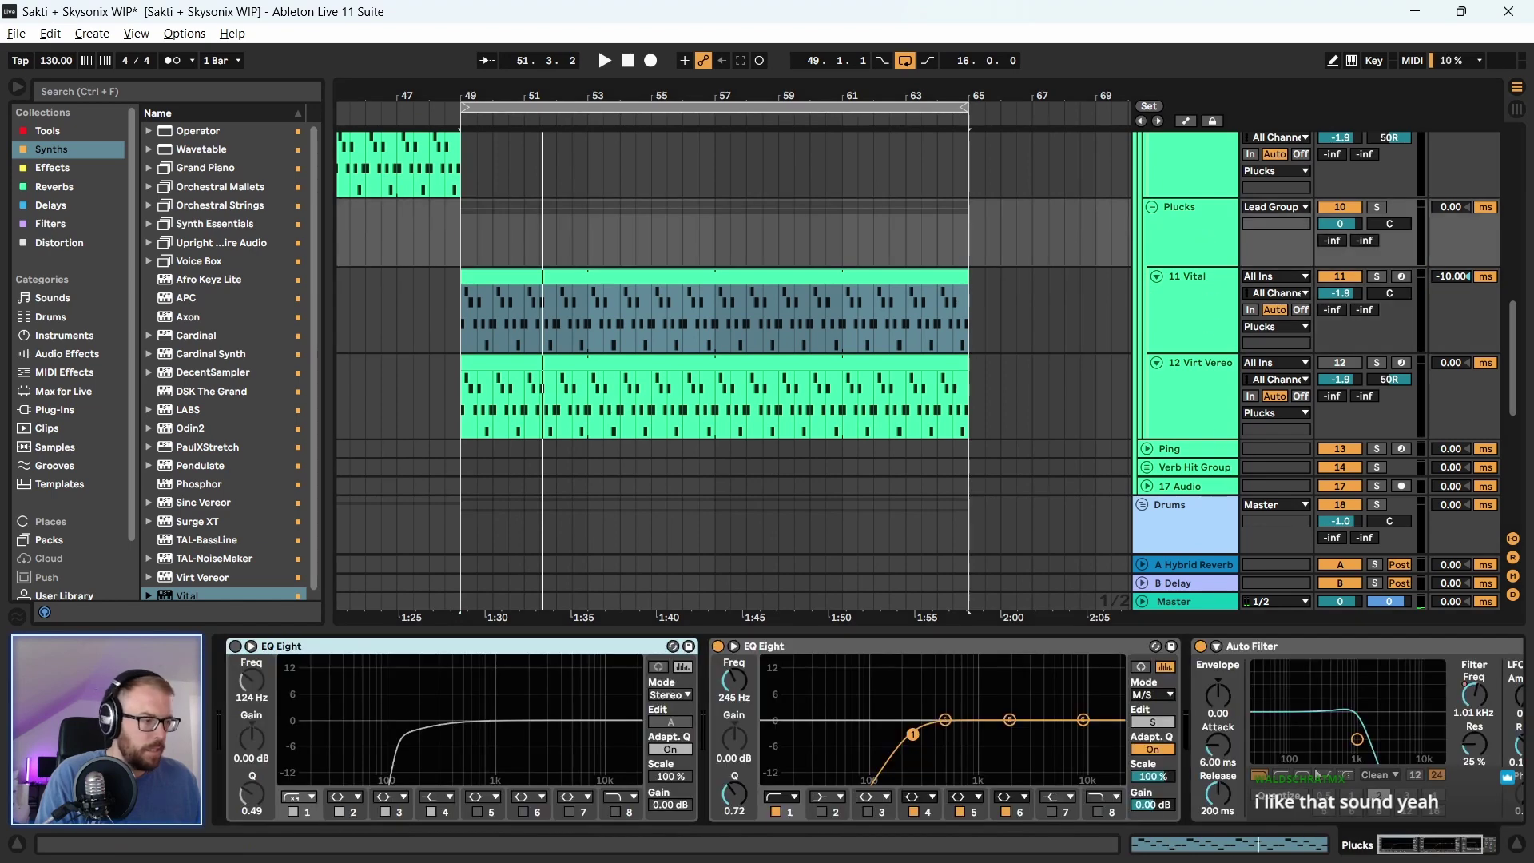
scroll(871, 727, right, 3)
scroll(871, 727, left, 3)
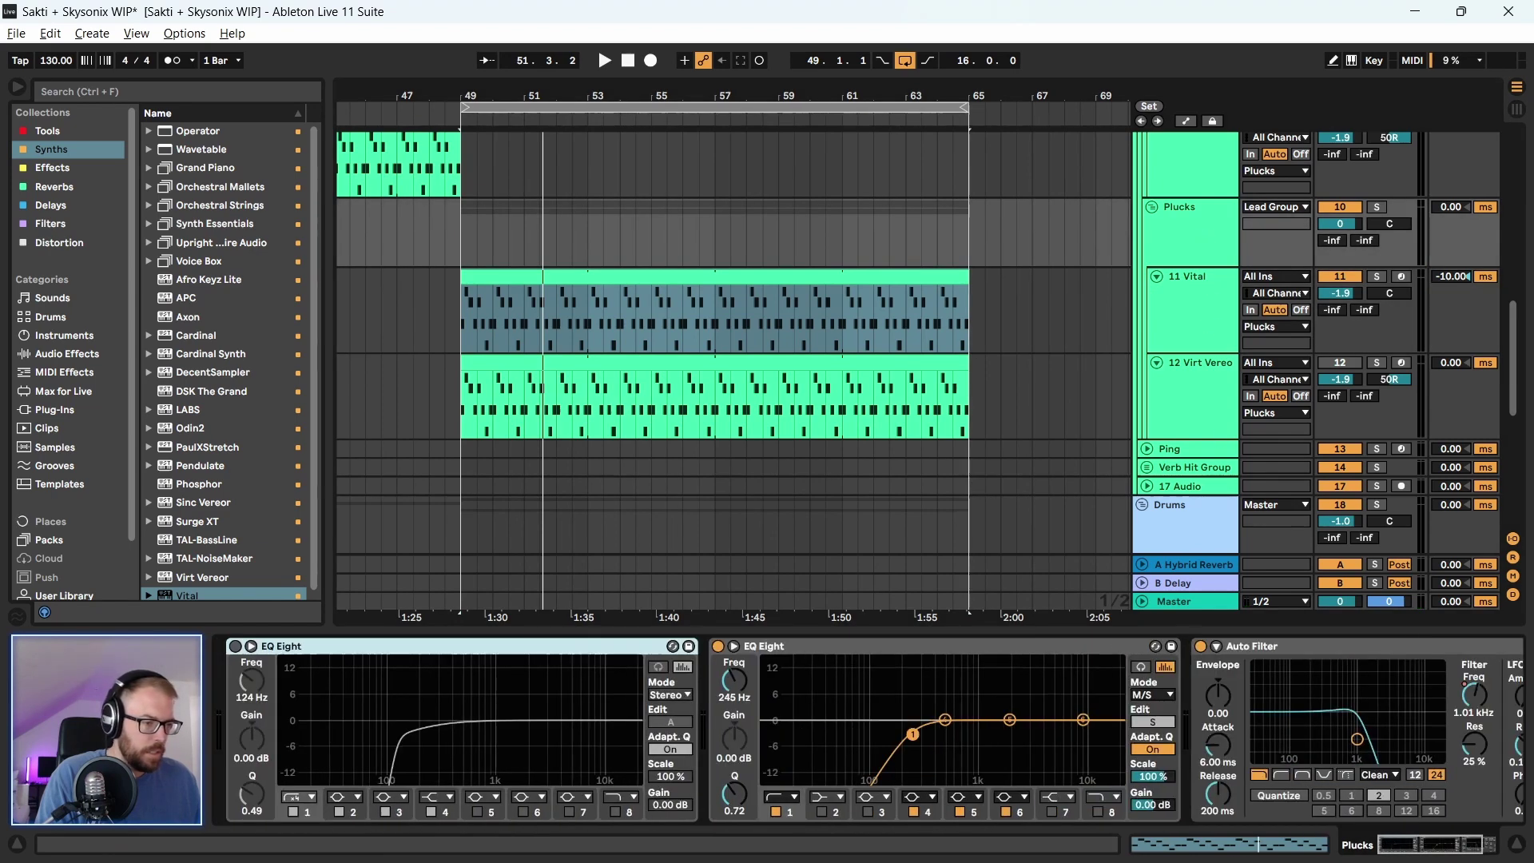
click(1231, 335)
click(1377, 276)
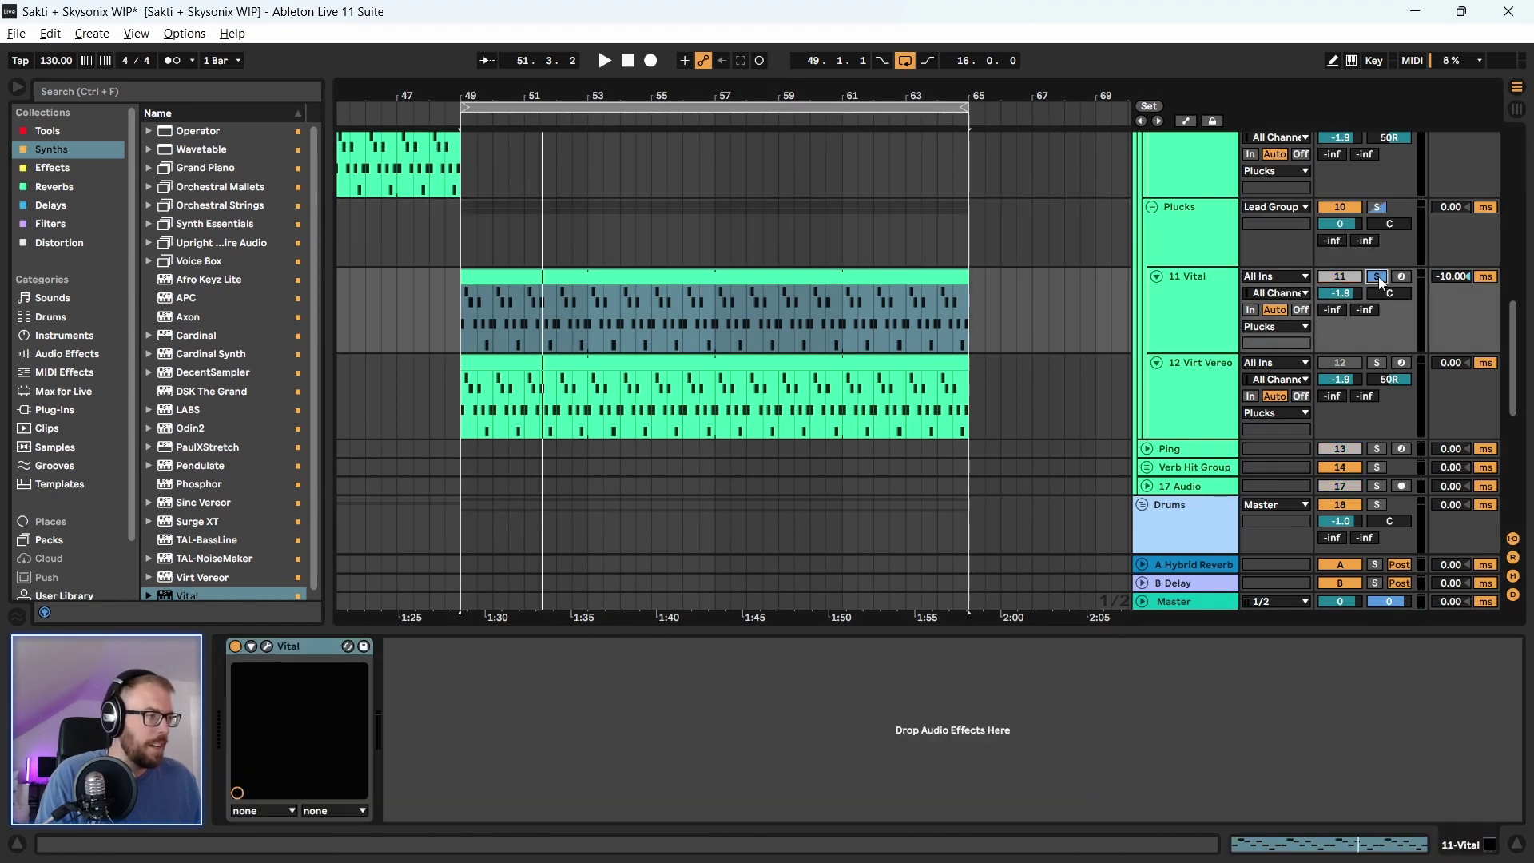
Reopen Vital on track 11, raise the delay feedback to about the knob's midpoint and switch off the reverb
click(265, 648)
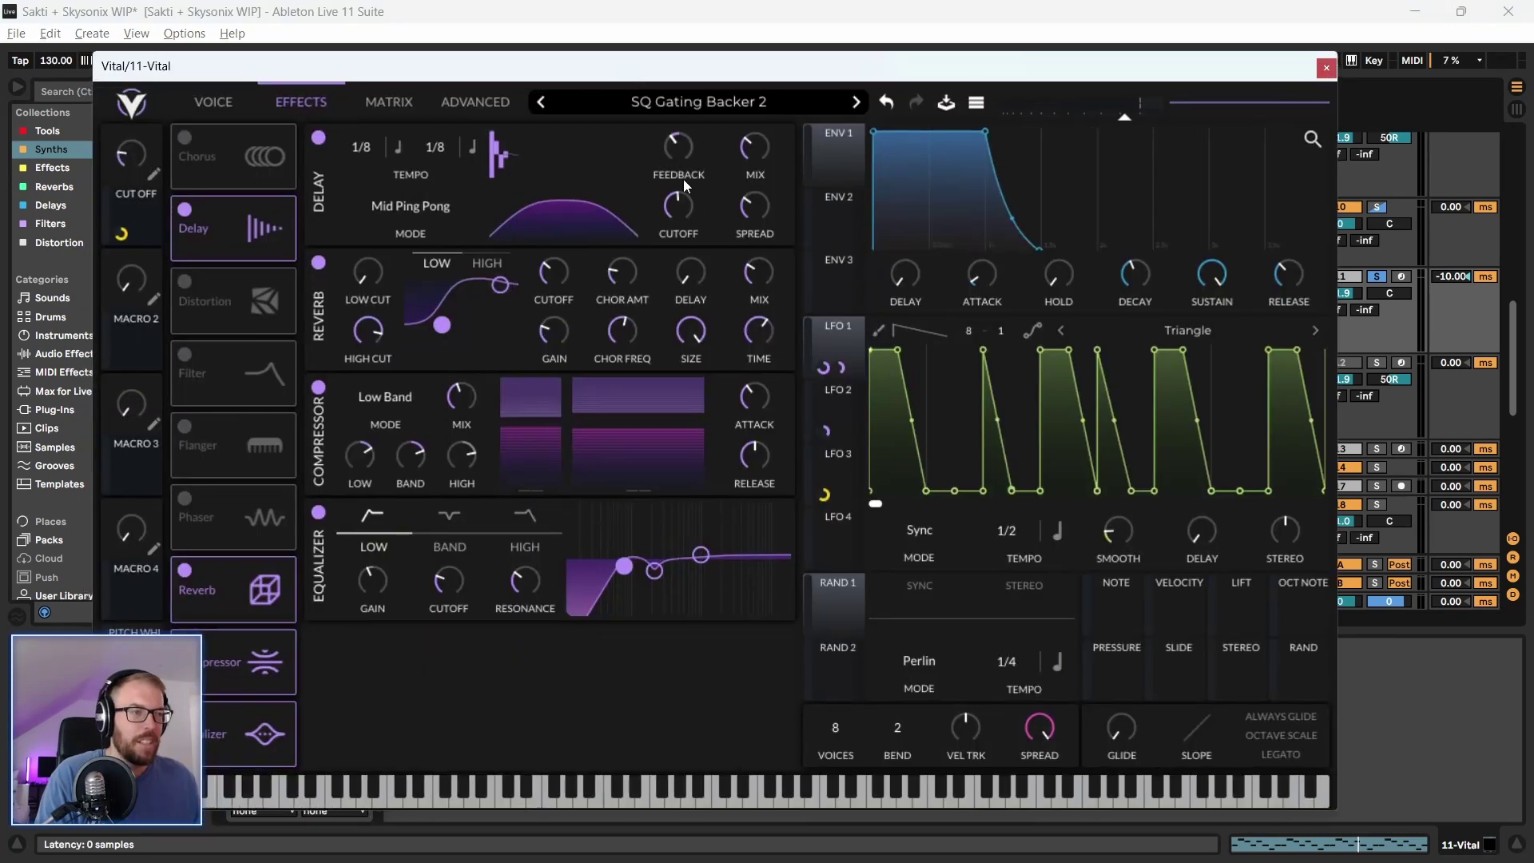
drag(686, 139, 683, 131)
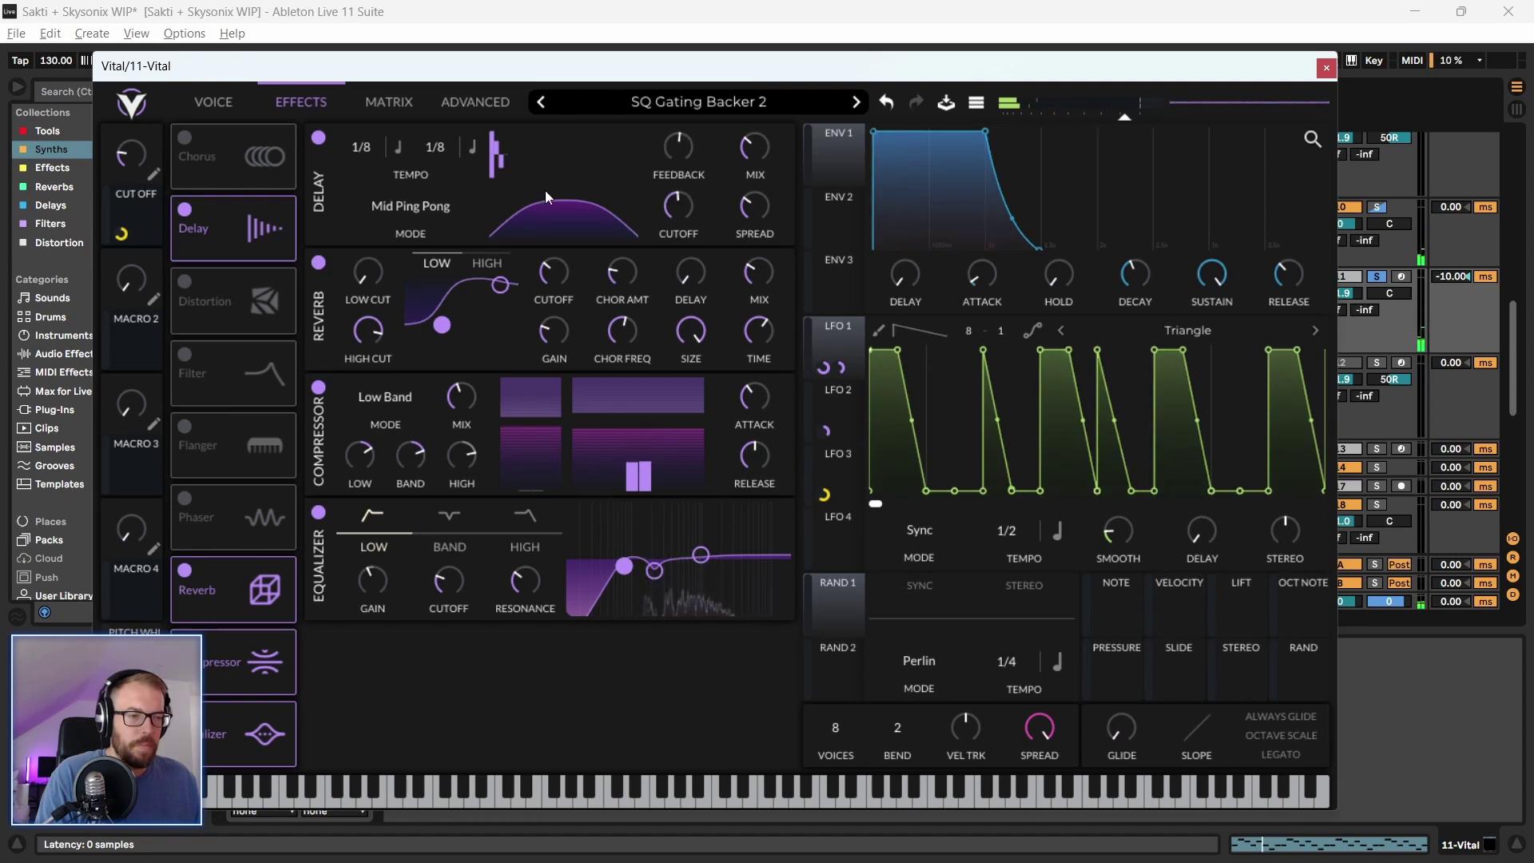
click(319, 264)
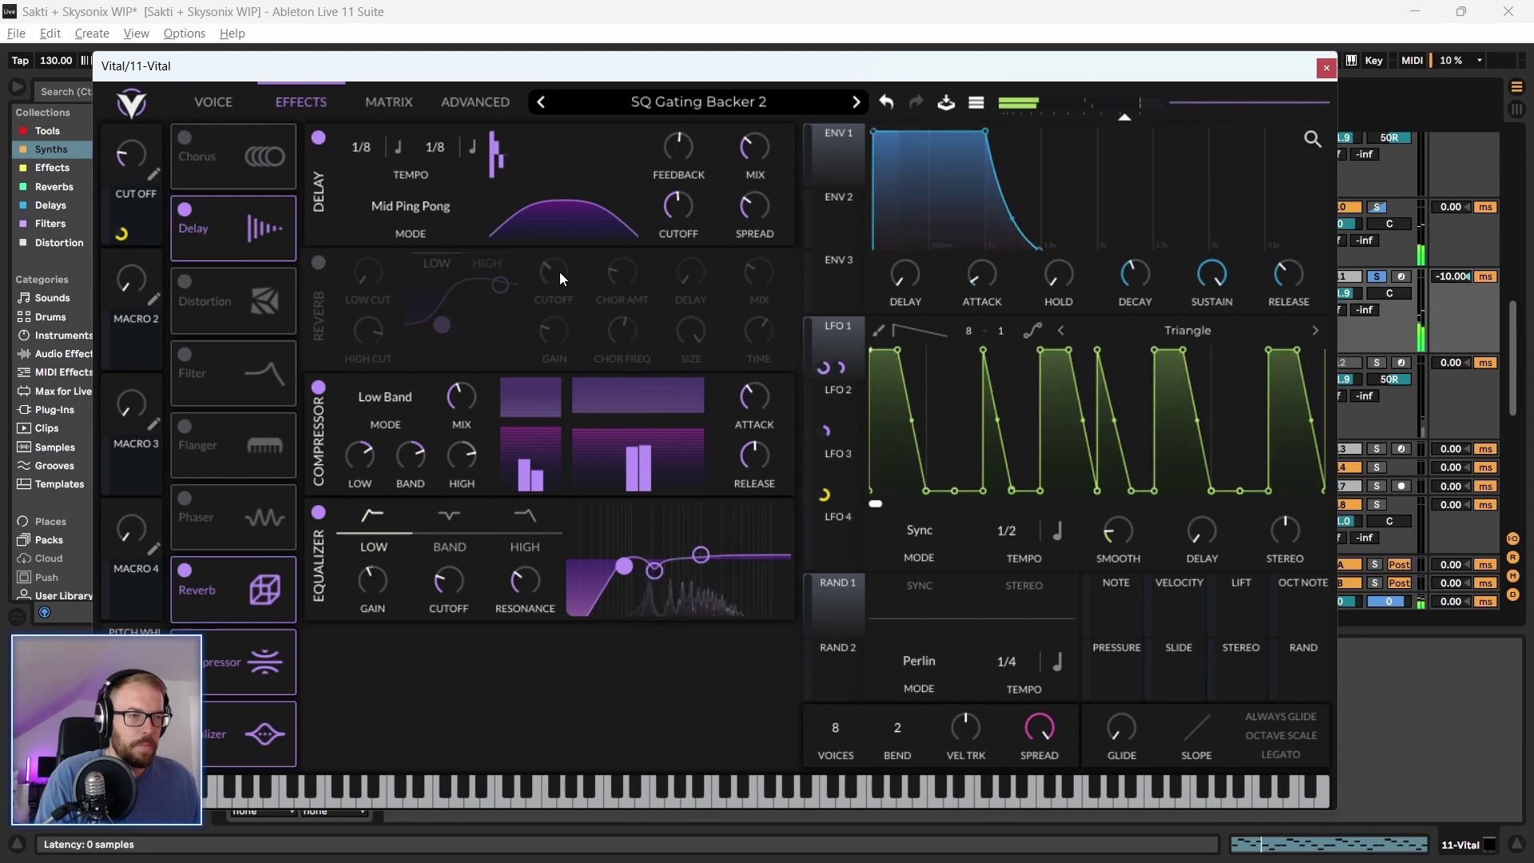
Raise Vital's delay cutoff to 79.71 and check it with the transport
drag(468, 73, 483, 80)
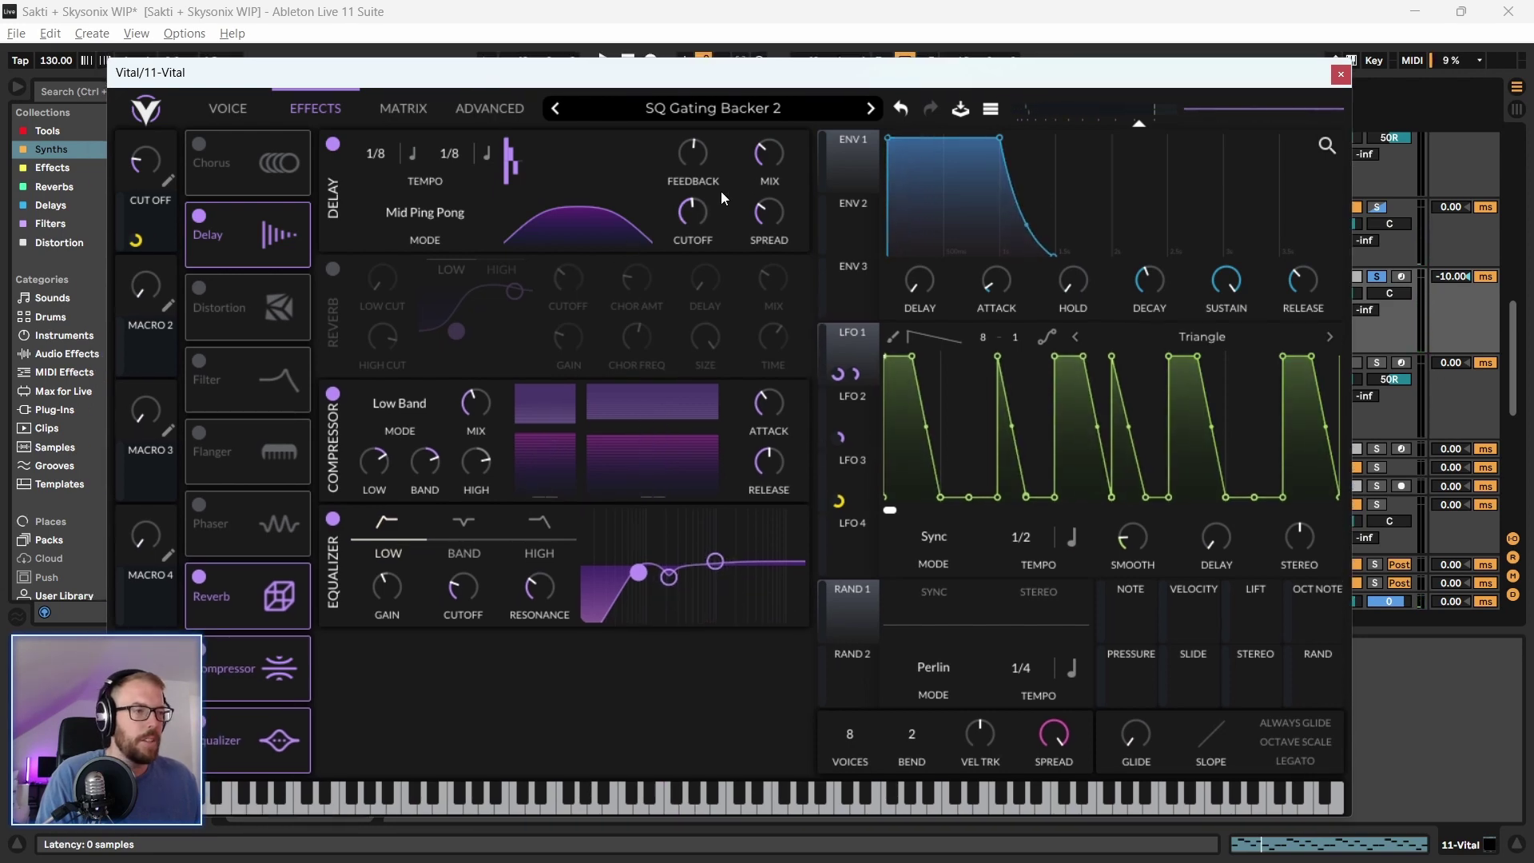
mouse_move(692, 213)
mouse_down()
mouse_move(692, 233)
mouse_move(696, 210)
mouse_up()
key(space)
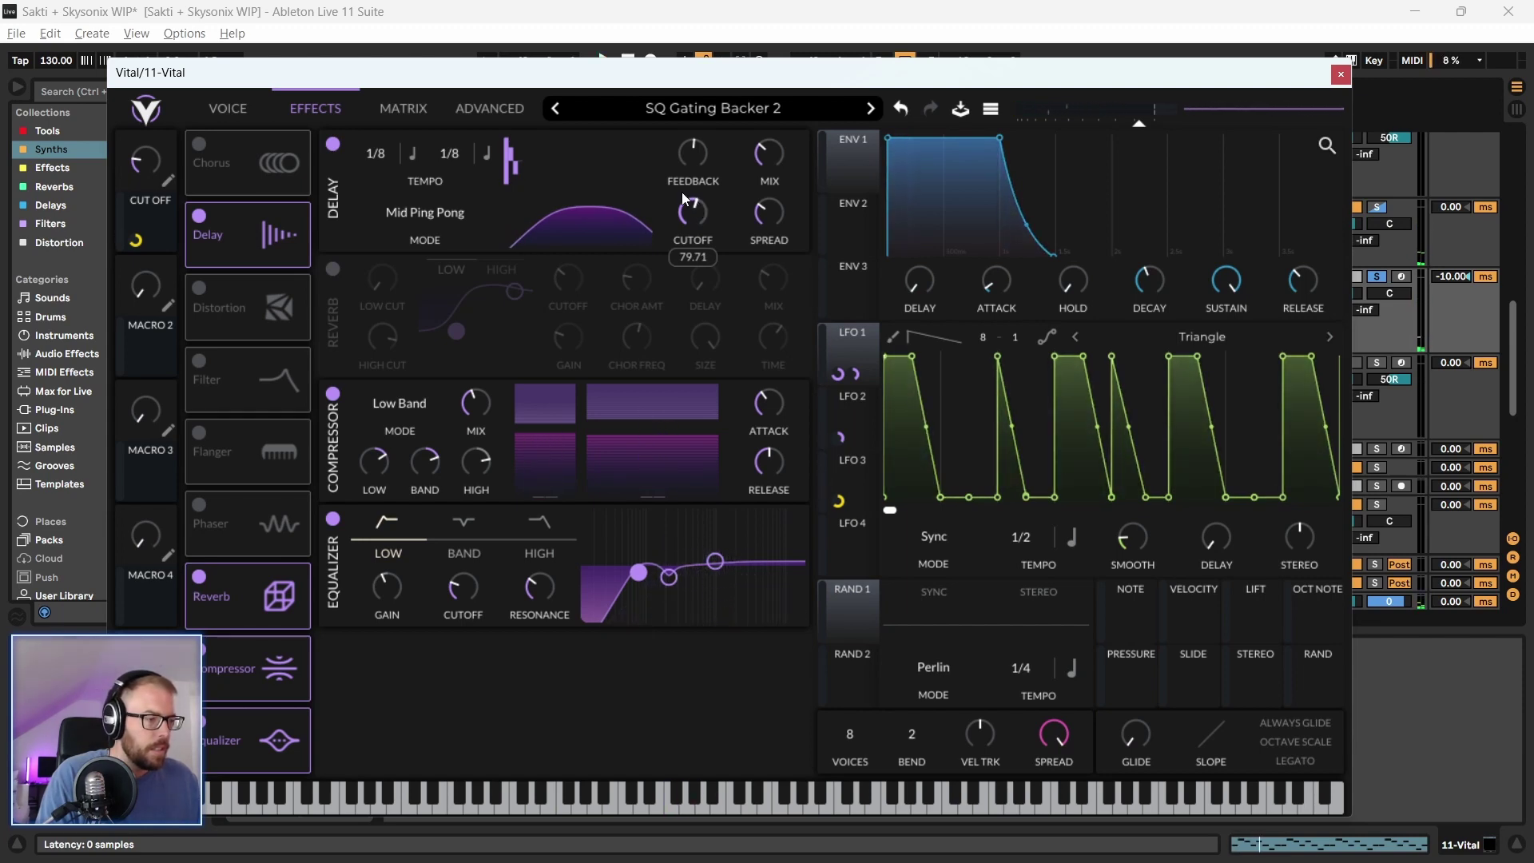
Shorten the release of Envelope 1 in Vital to 0.115 seconds
click(223, 110)
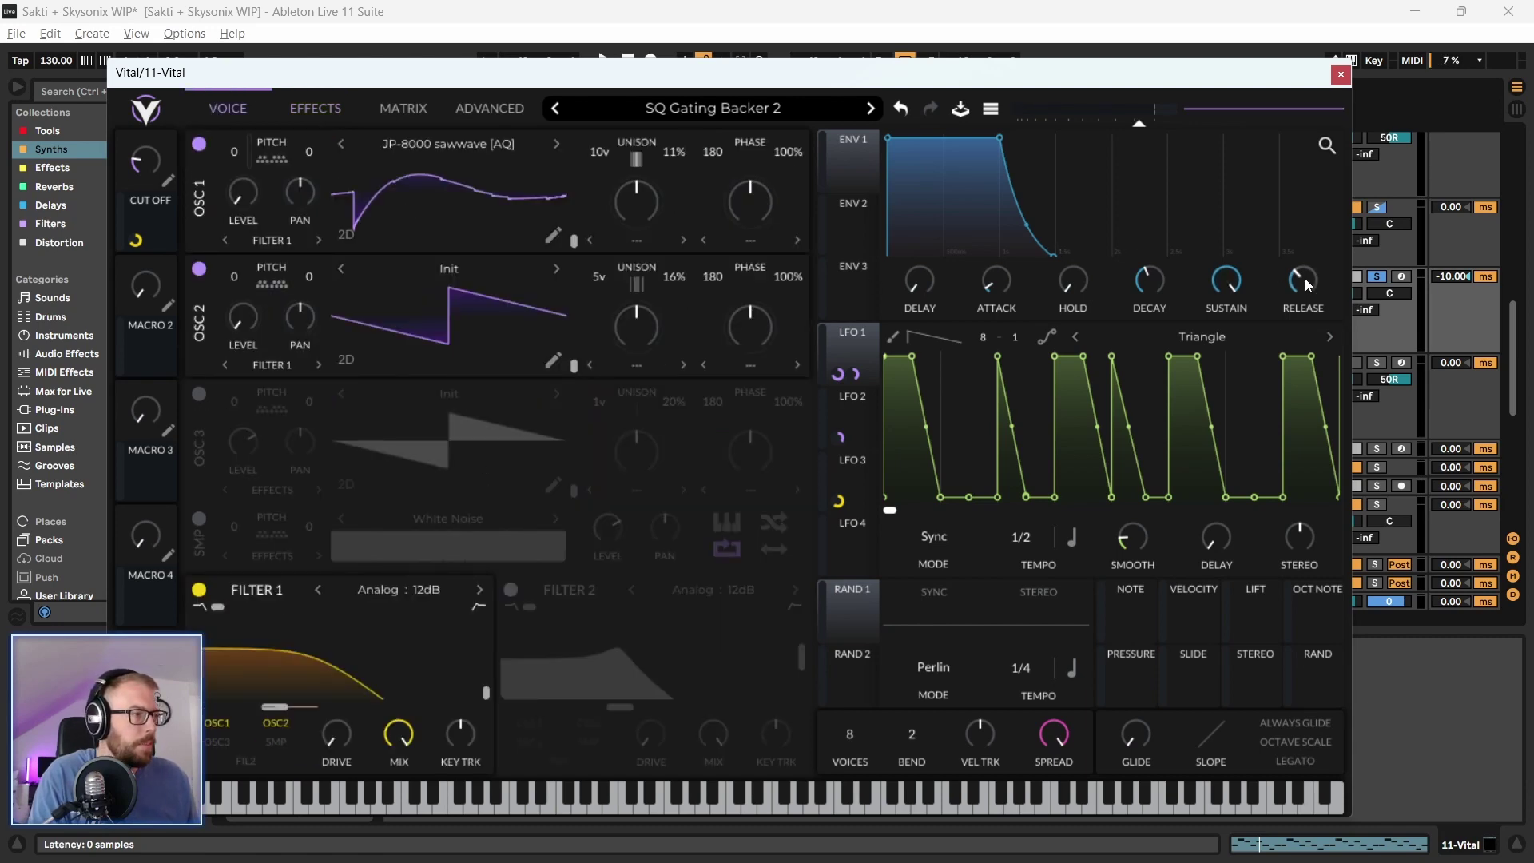
drag(1306, 279, 1301, 290)
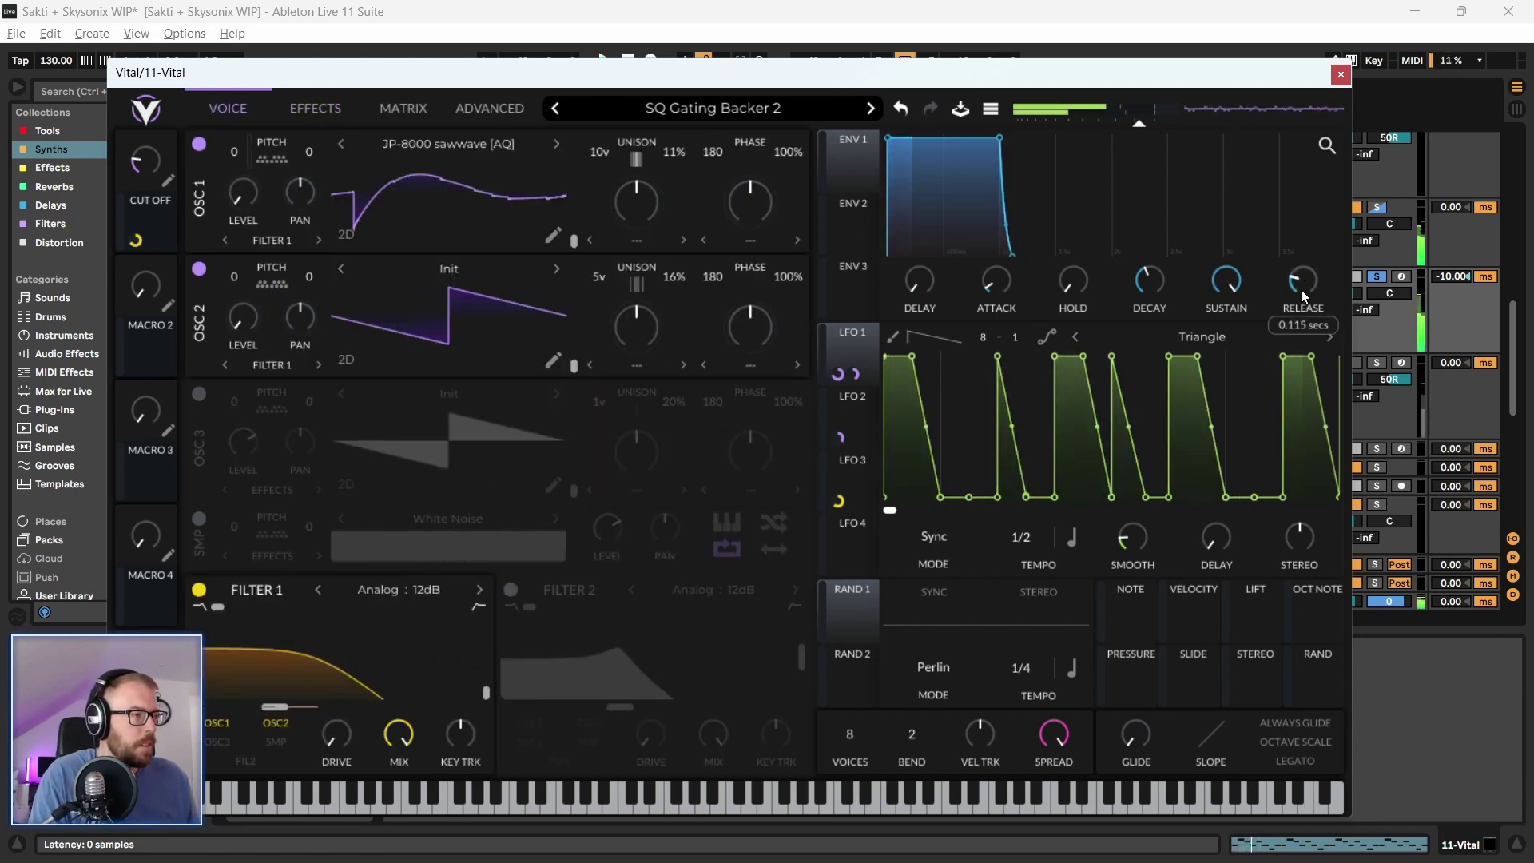
Fine-tune Vital's delay feedback during playback and enter 0.507529 as its exact value
click(318, 110)
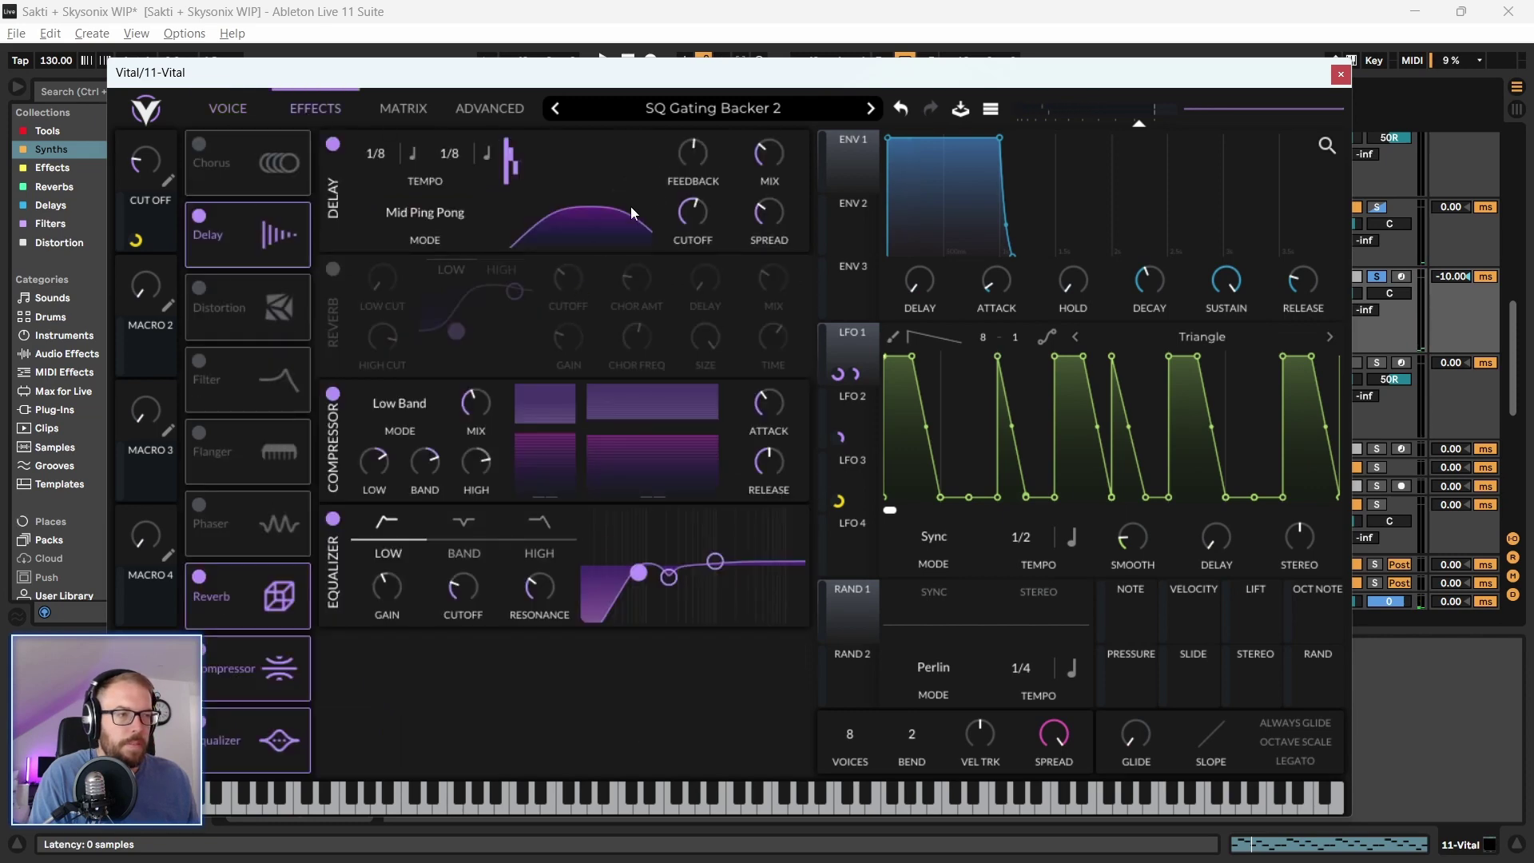
key(space)
drag(702, 152, 687, 176)
double_click(692, 142)
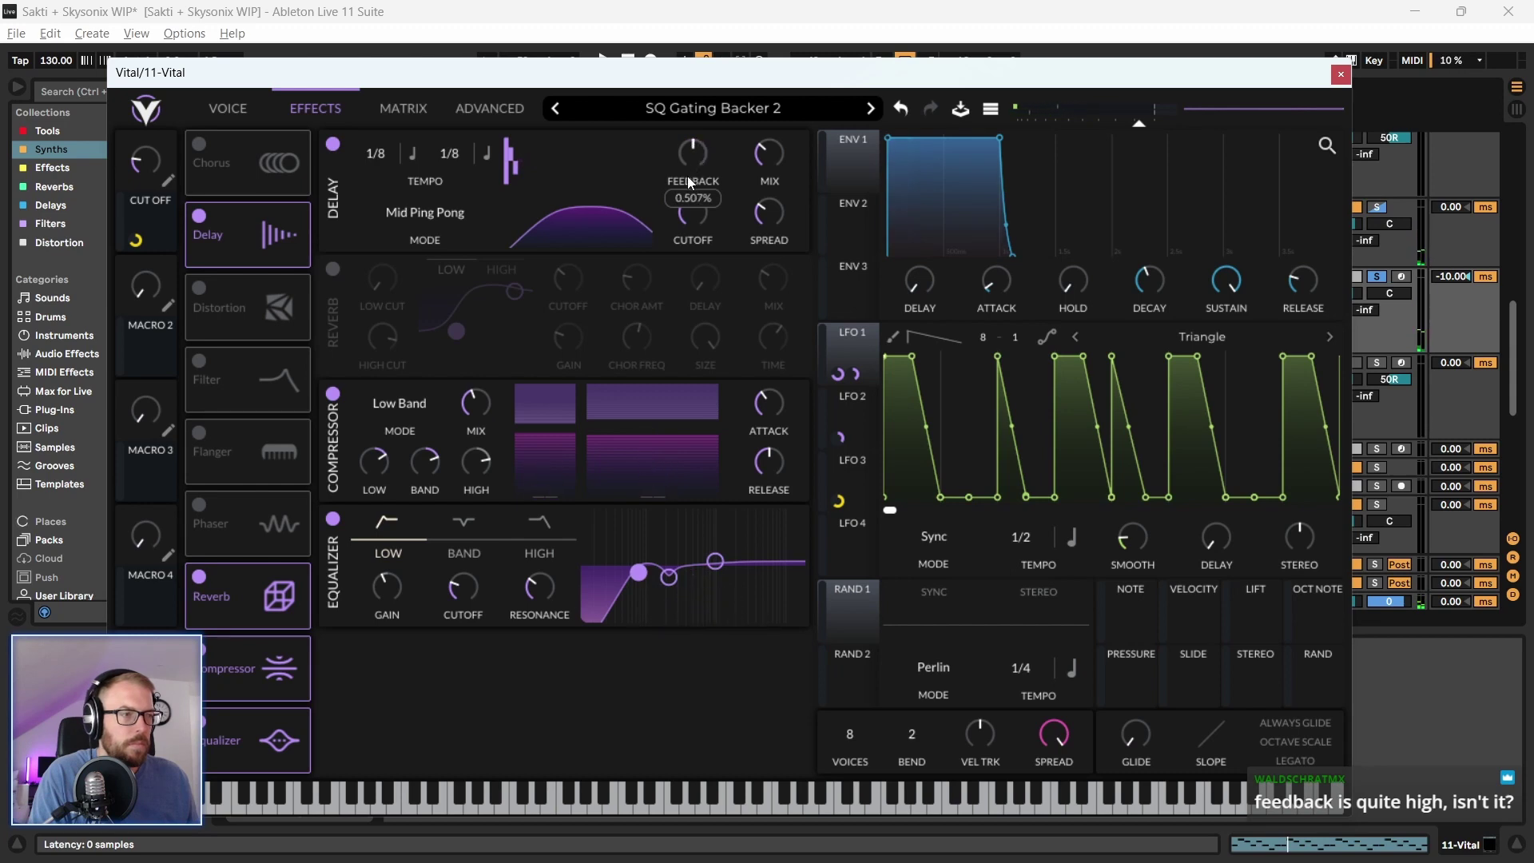
key(space)
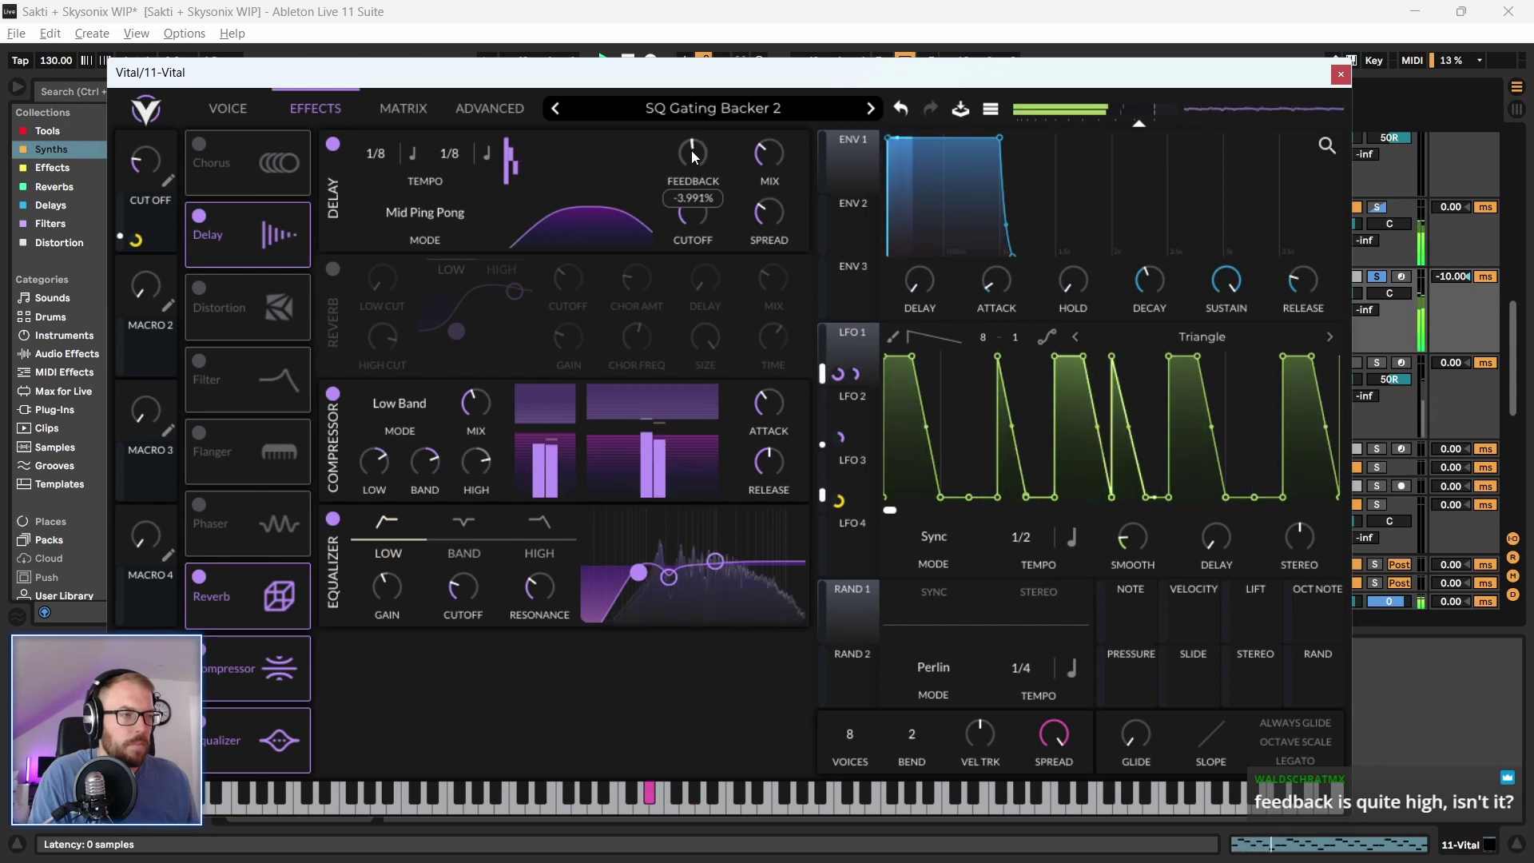
right_click(692, 159)
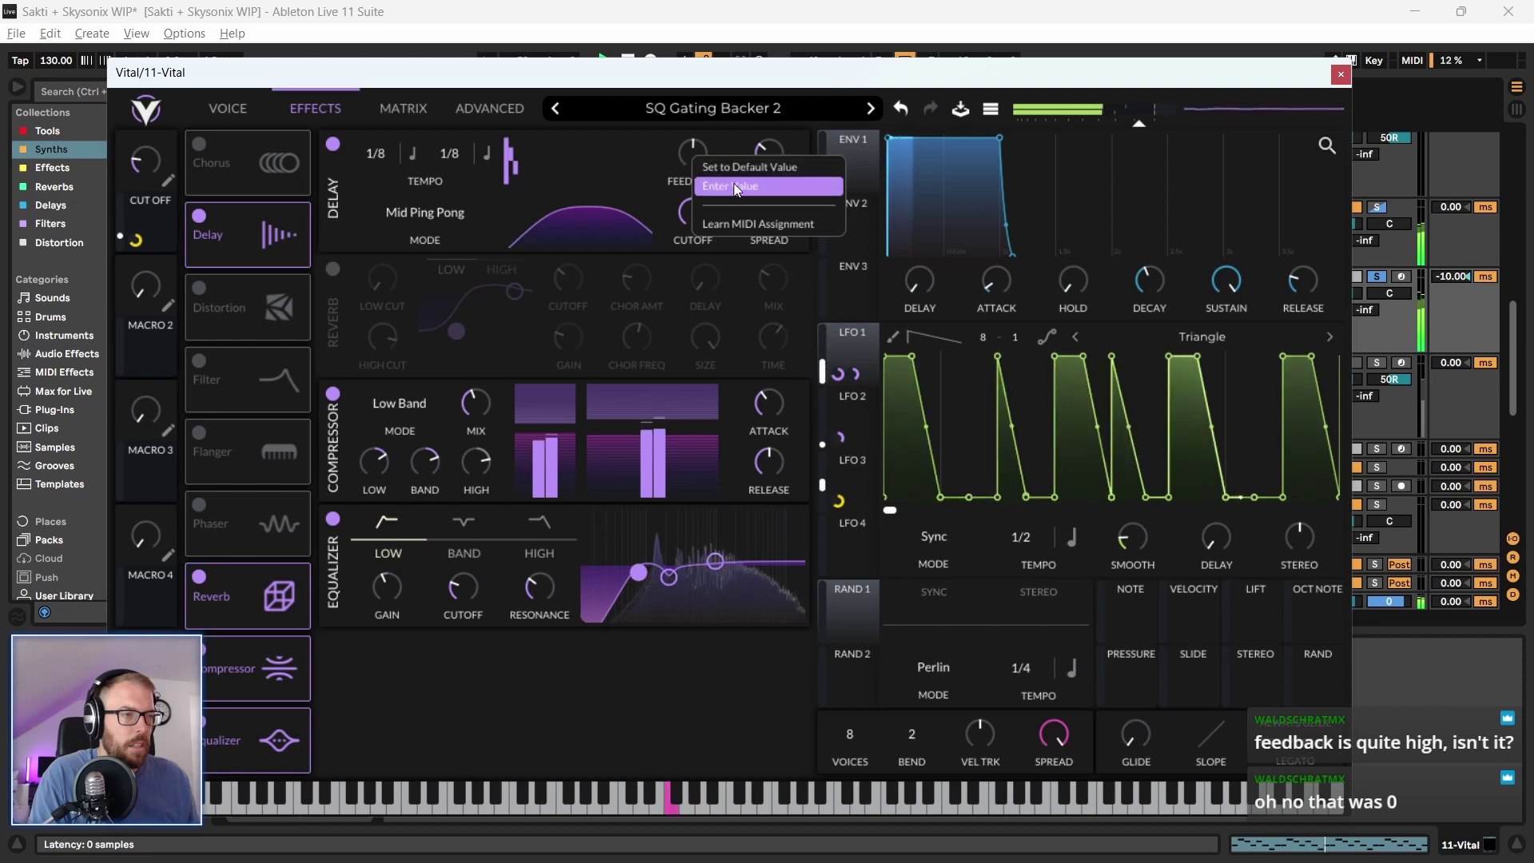
click(734, 184)
text(0.507529)
key(Return)
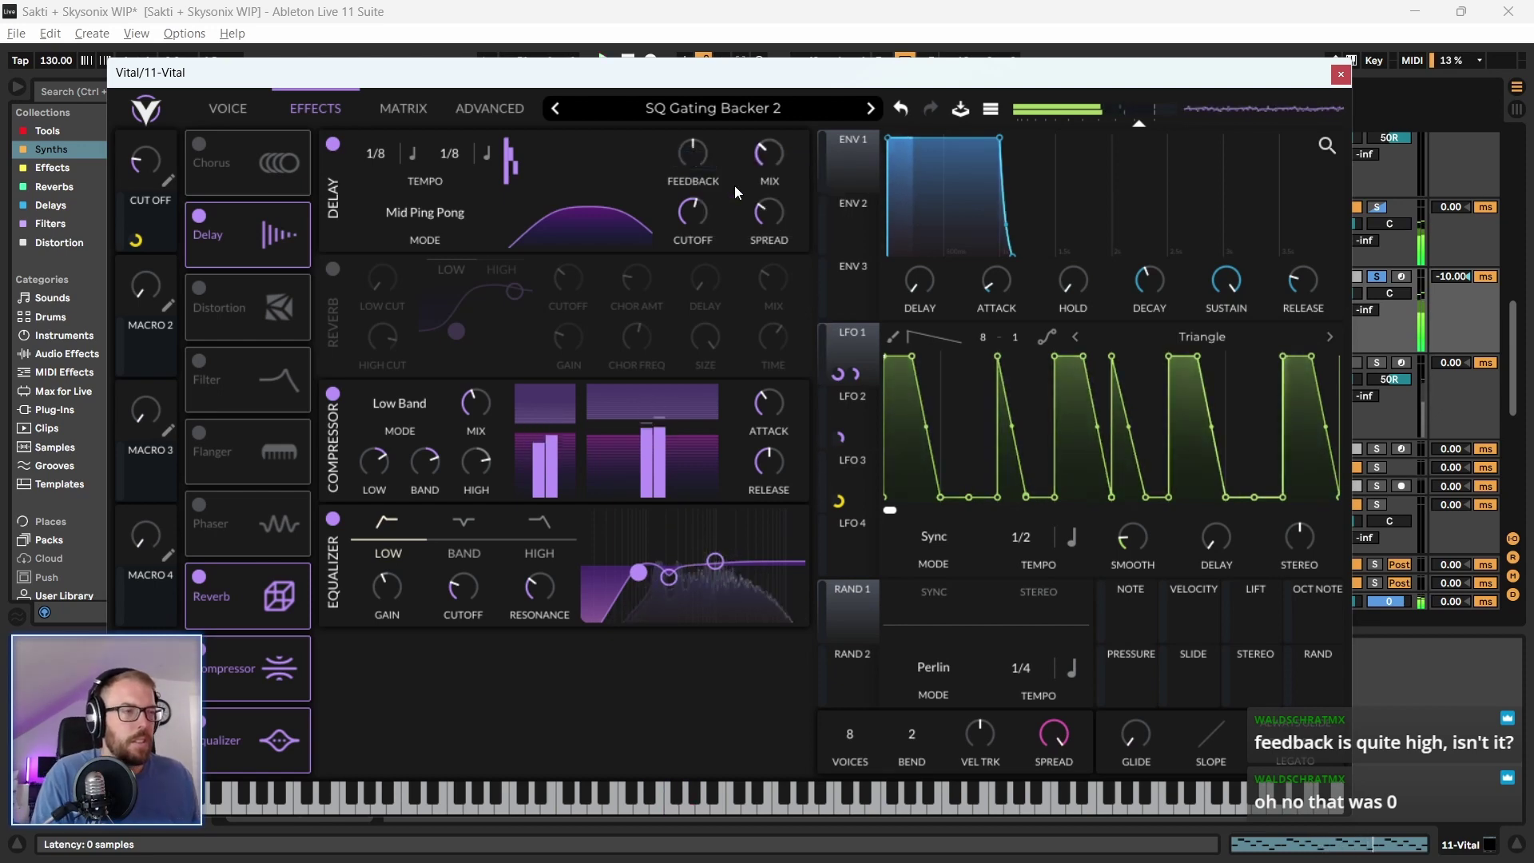
Lower the delay mix in Vital and raise it again while listening to the soloed track
drag(767, 163, 766, 178)
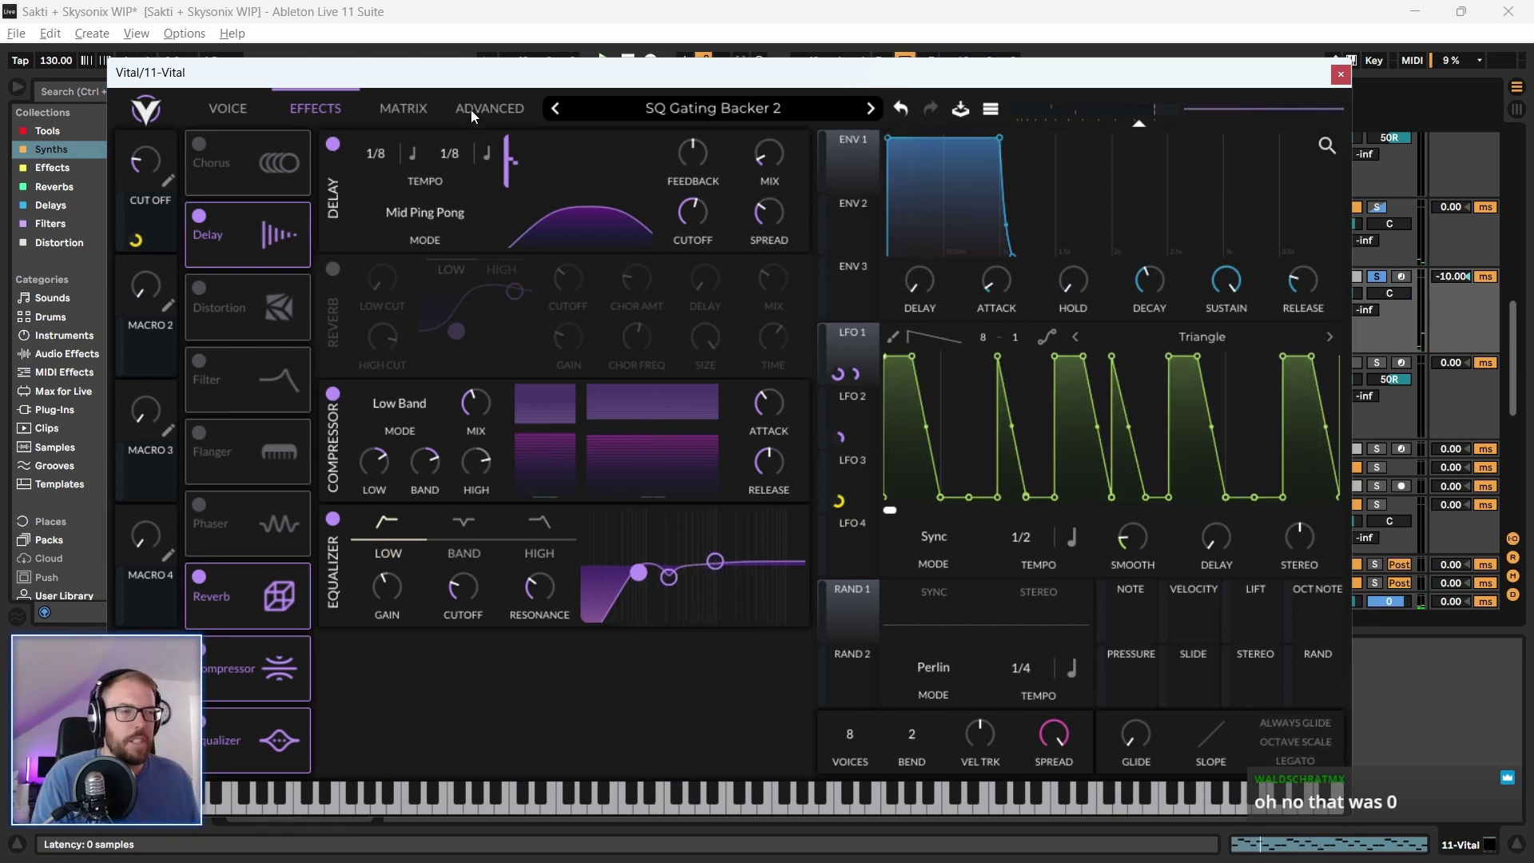
drag(484, 82, 492, 78)
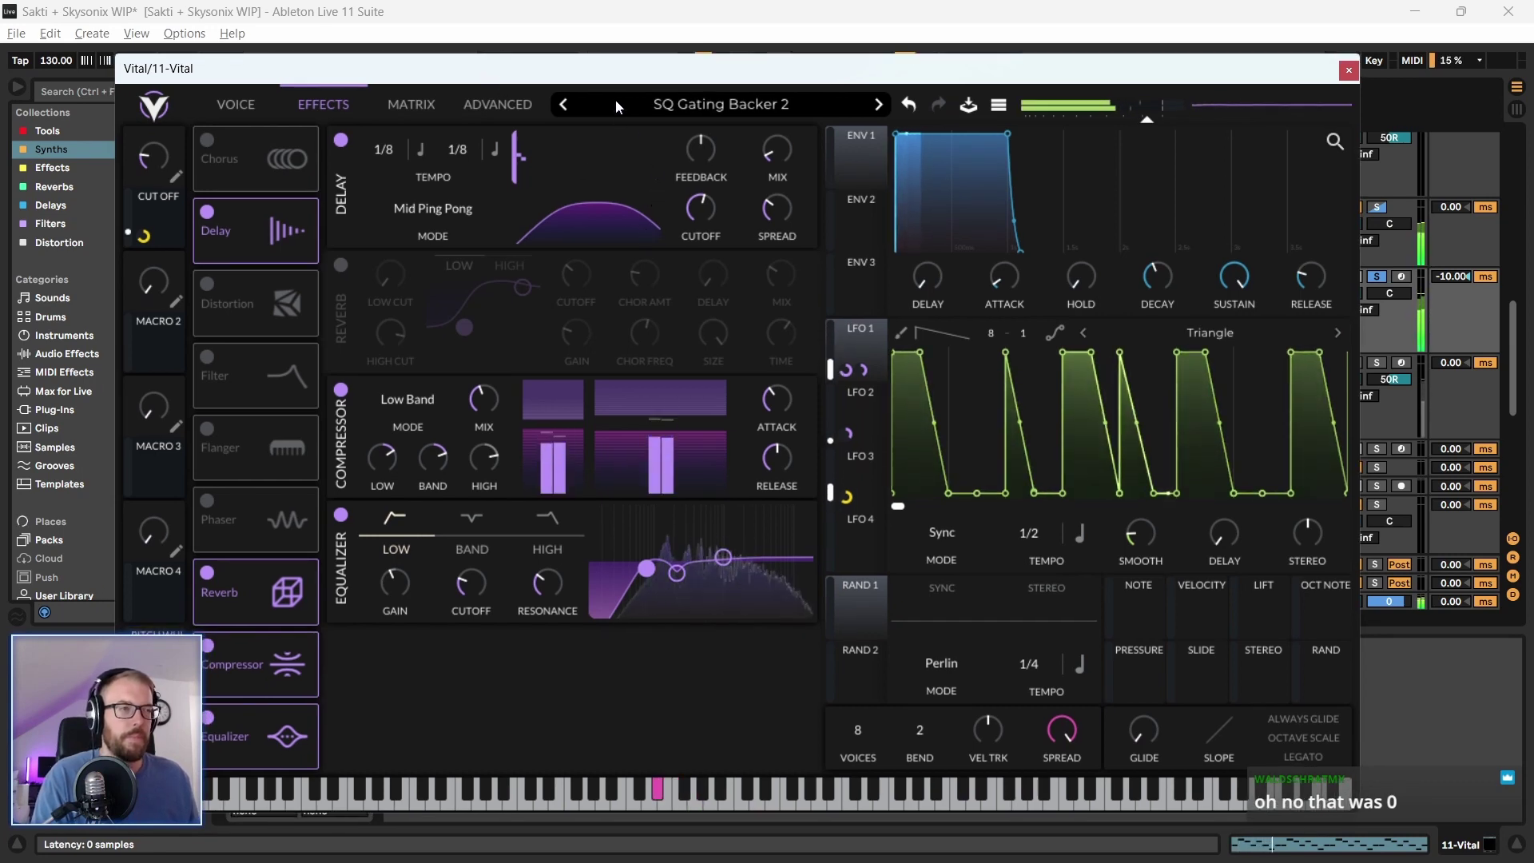
drag(596, 80, 580, 89)
drag(774, 164, 728, 90)
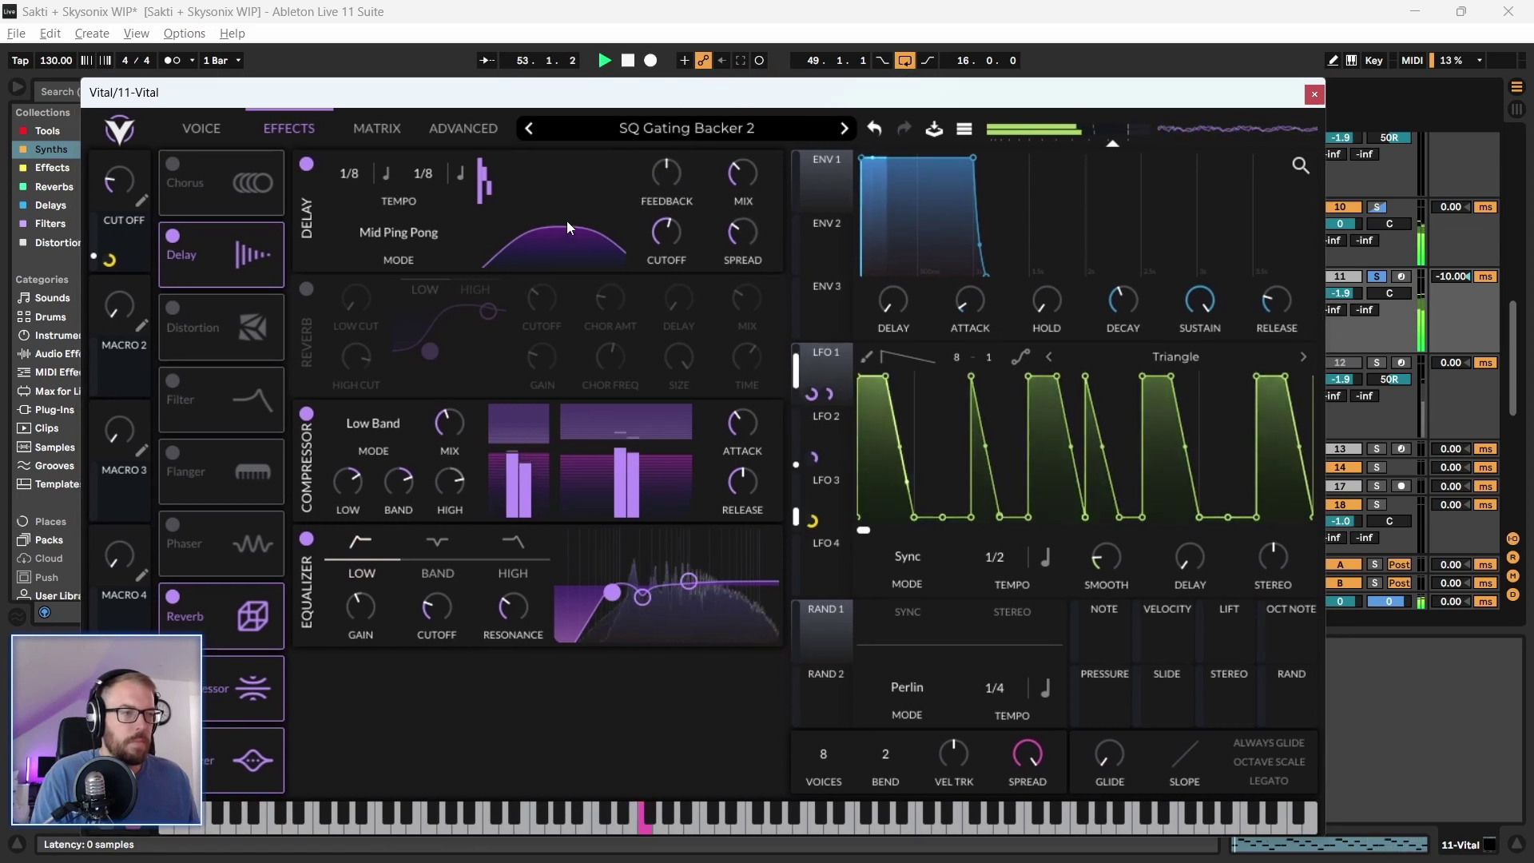
Lower Vital's delay cutoff to 66.28, switch to the oscillator and filter page and stop playback
mouse_move(664, 235)
drag(664, 235, 664, 243)
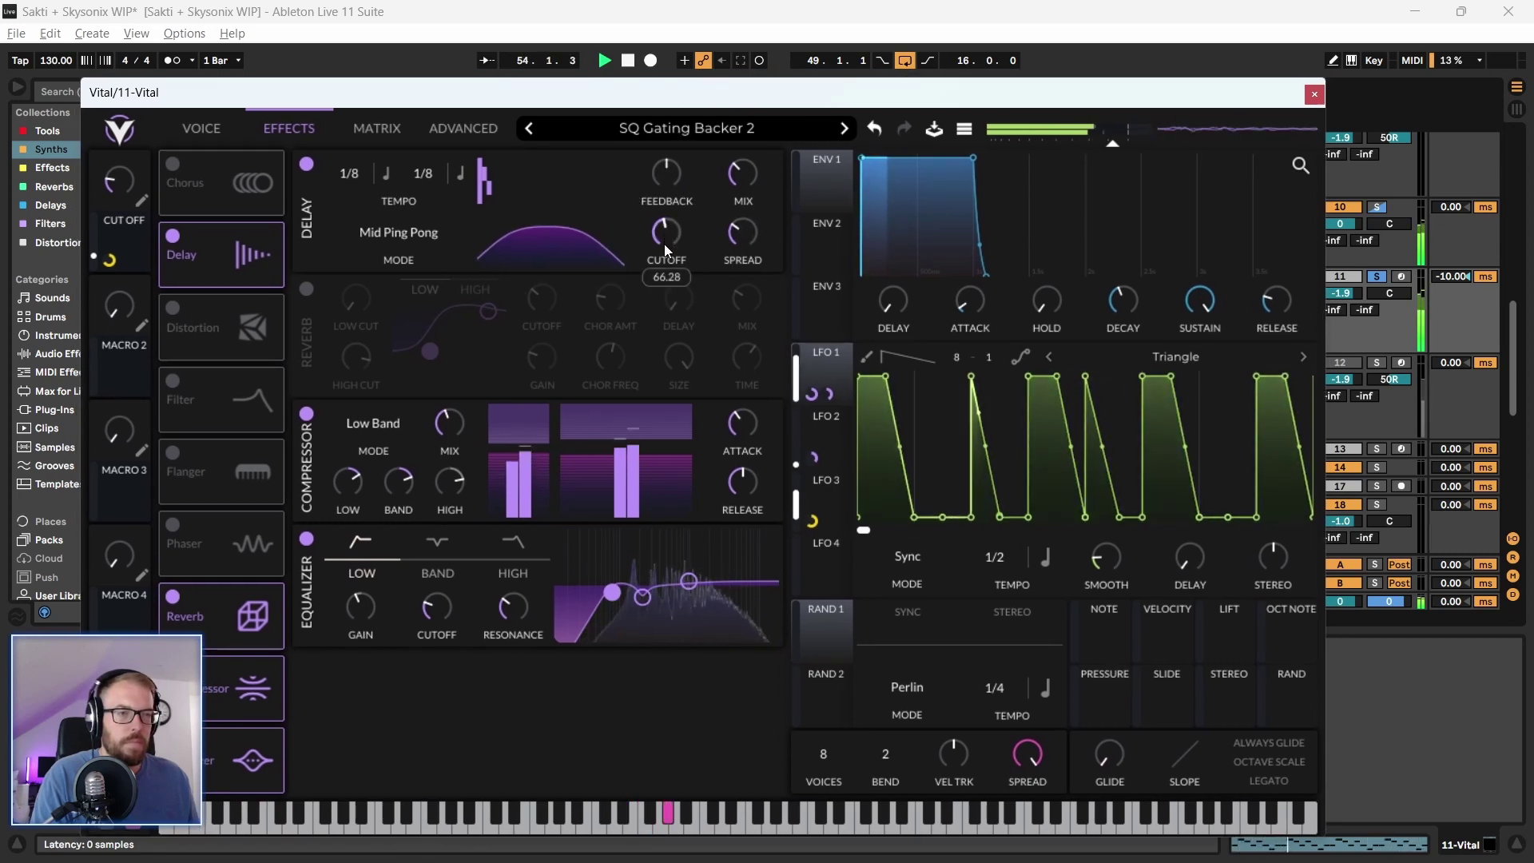
click(201, 128)
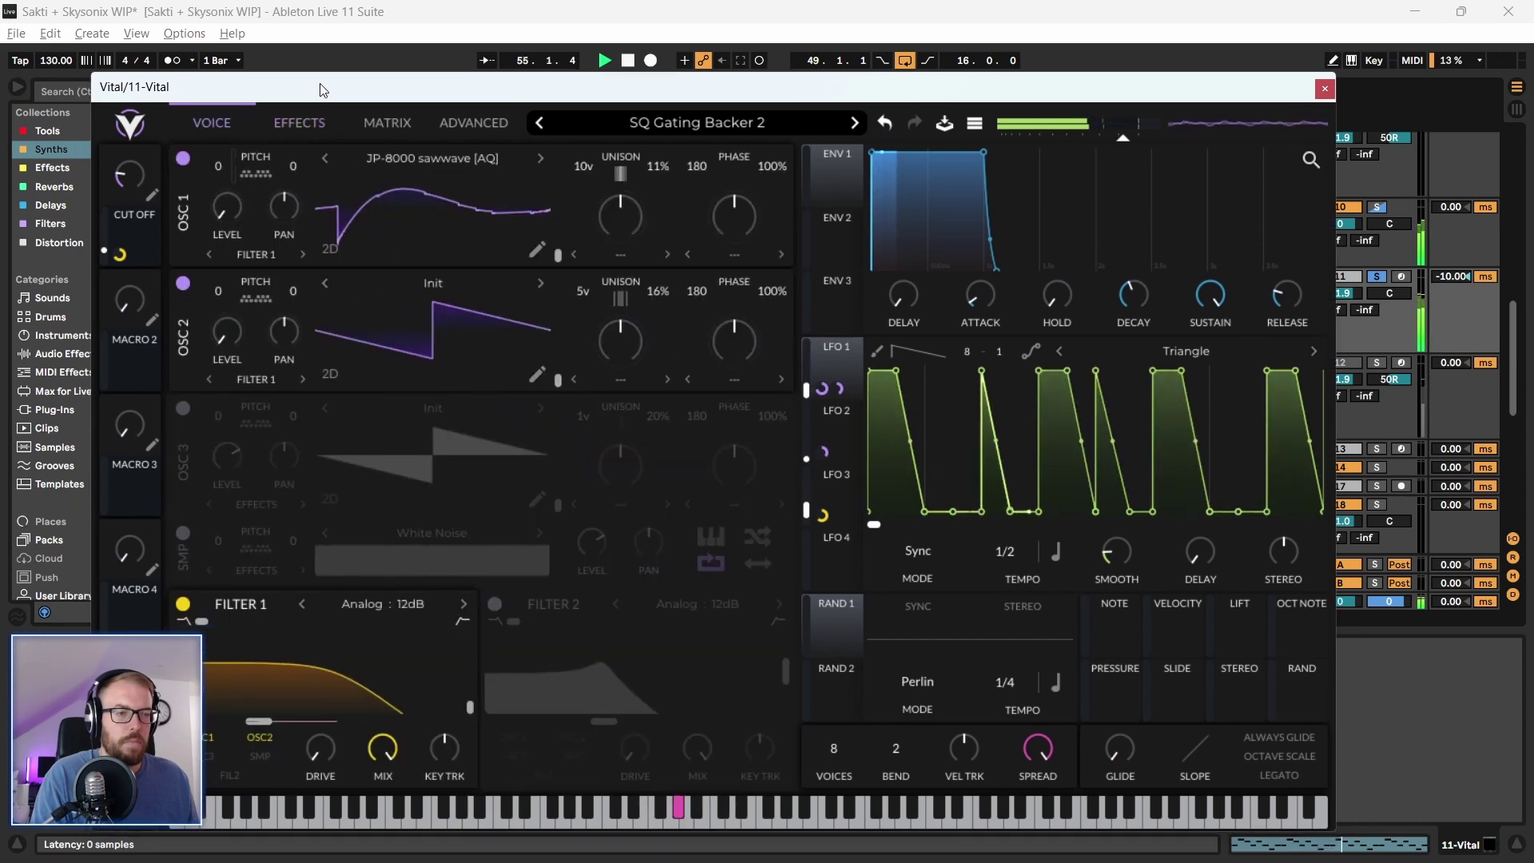
key(space)
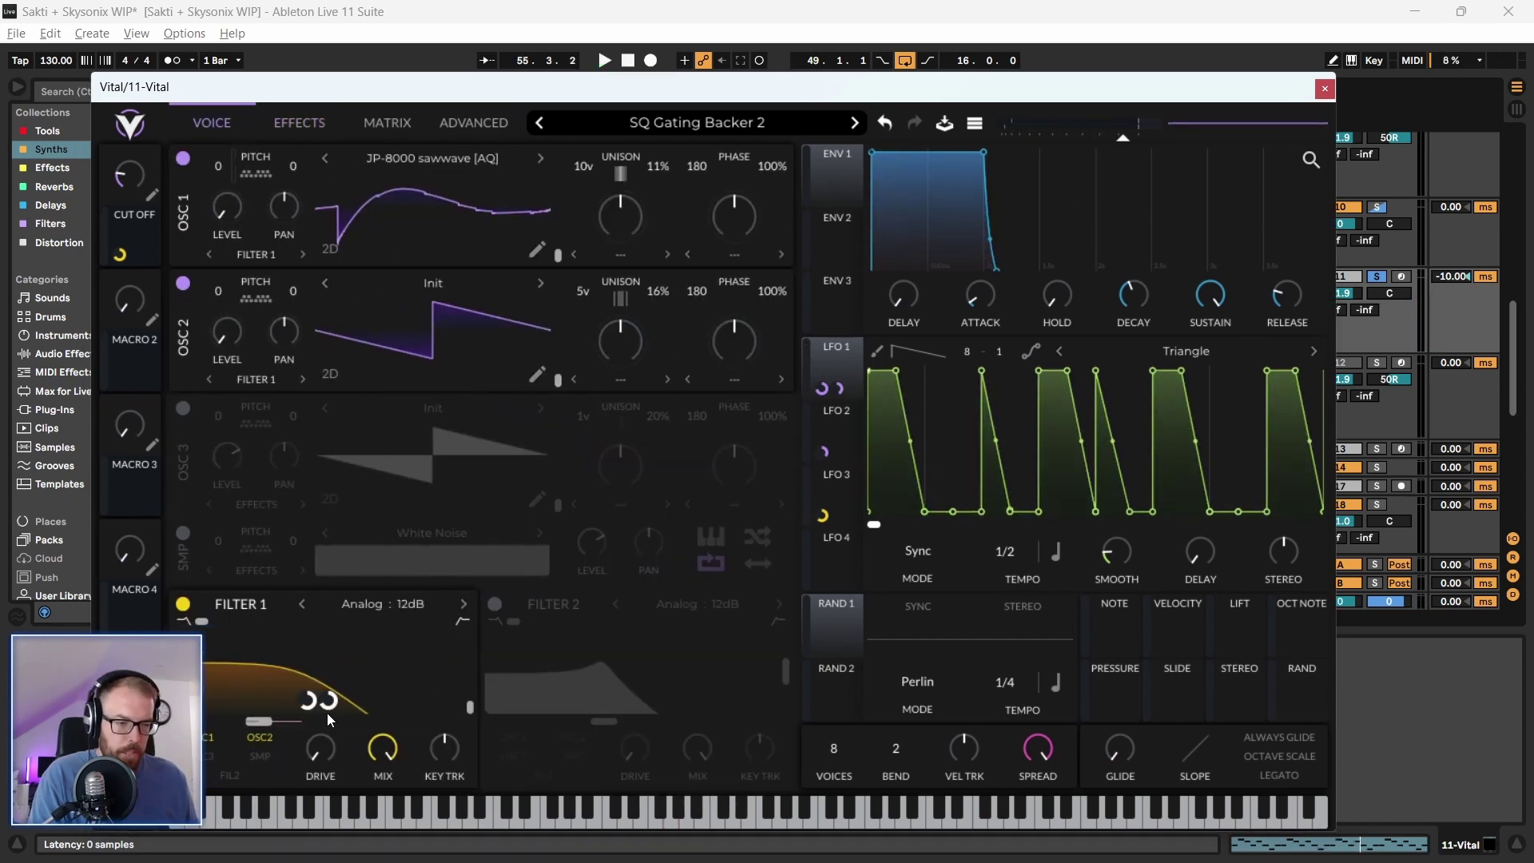
Set the Macro 1 modulation amount on Vital's Filter 1 cutoff to 53.13 during playback and return to the effects page
mouse_move(305, 707)
key(space)
drag(305, 707, 330, 663)
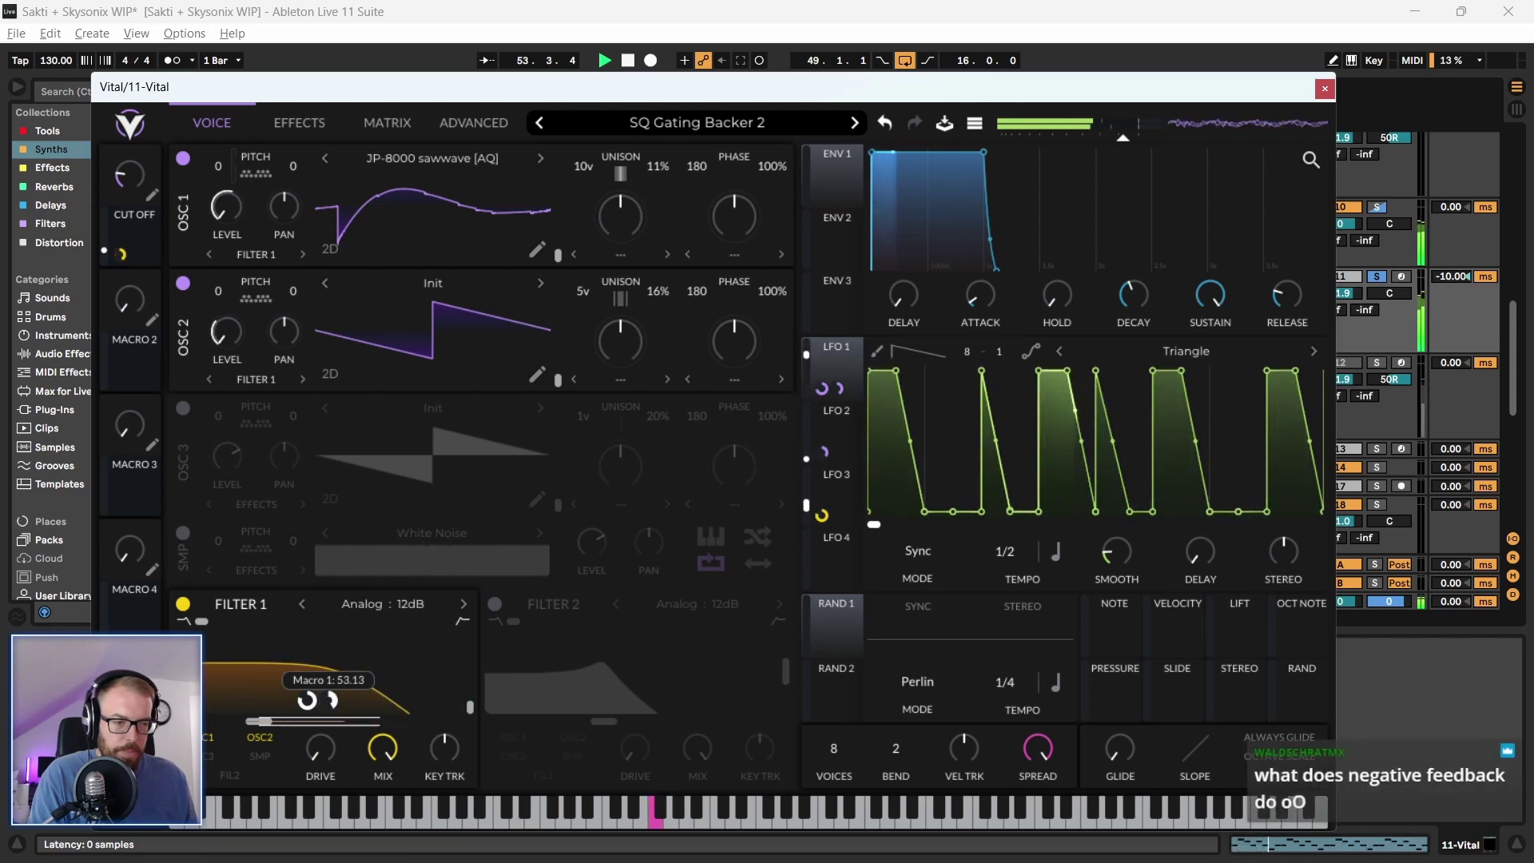
key(space)
click(285, 109)
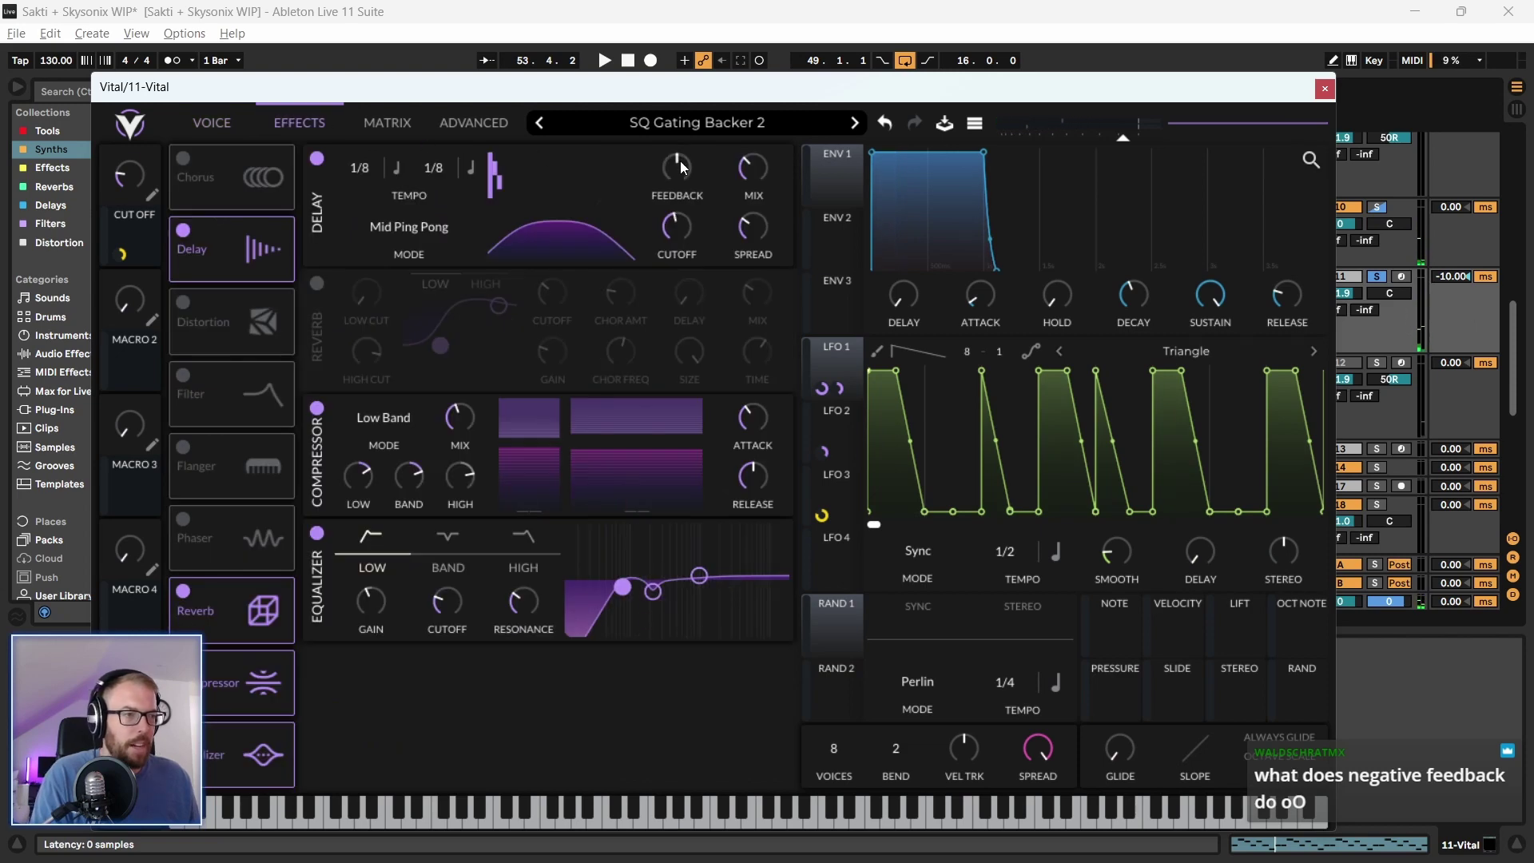
Compare high positive and negative feedback on Vital's delay during playback, and bring the feedback back to 5.006%
drag(680, 165, 686, 110)
key(space)
key(space)
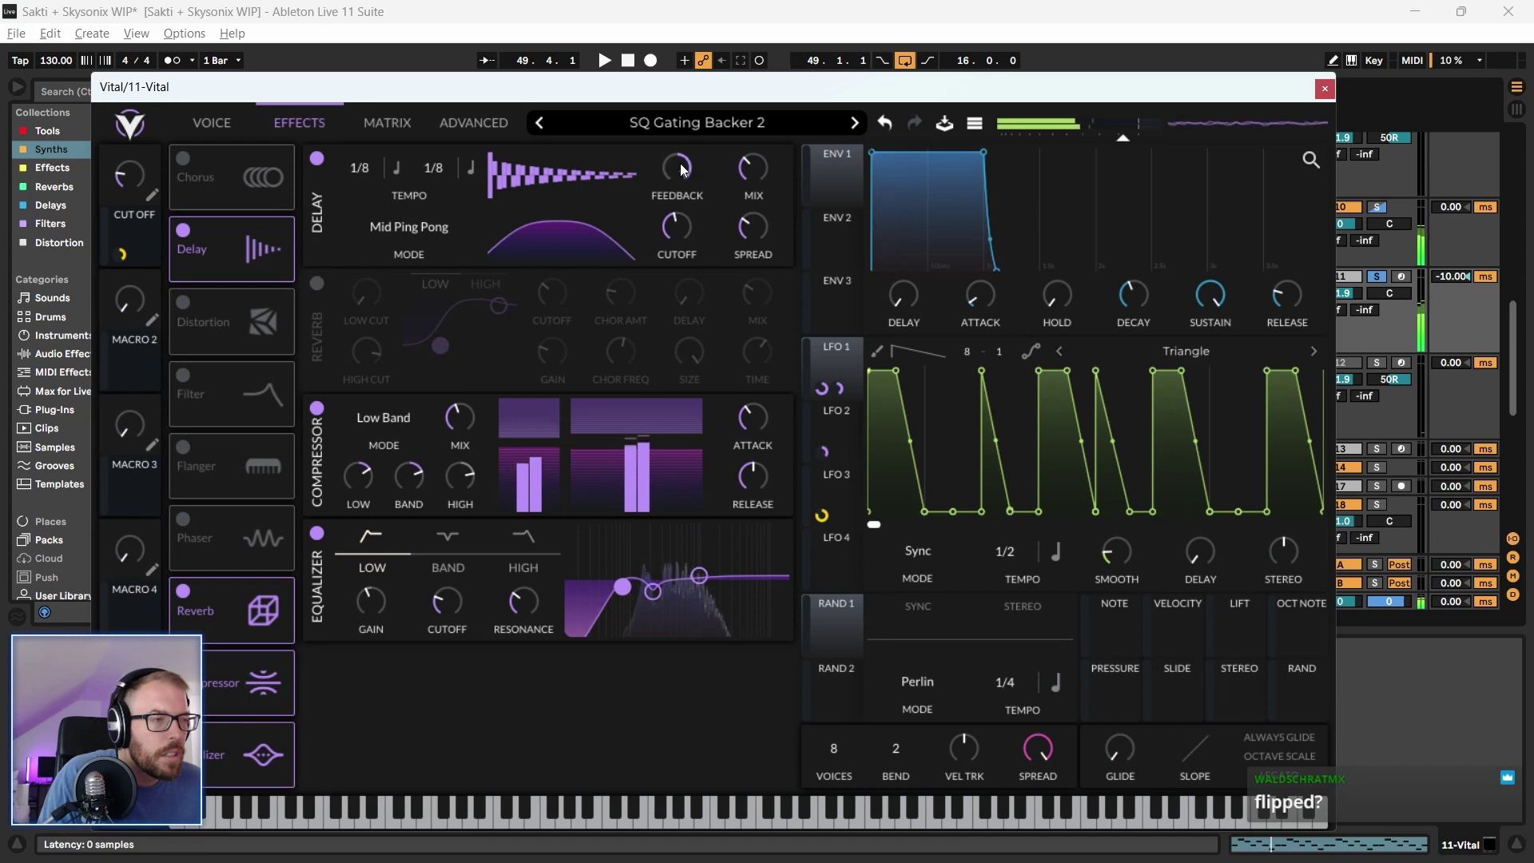
drag(683, 166, 659, 251)
key(space)
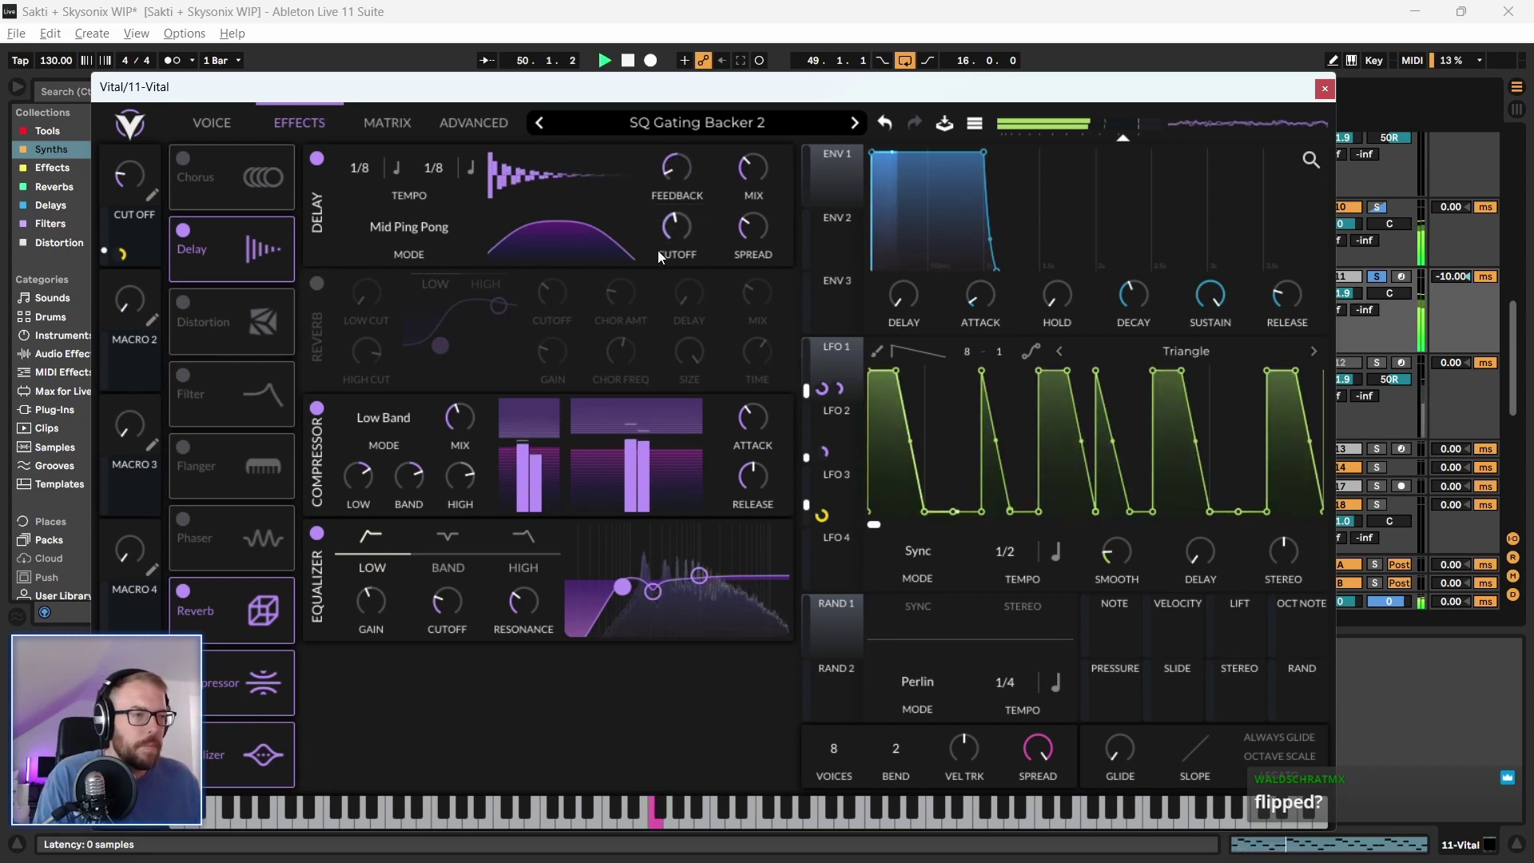
key(space)
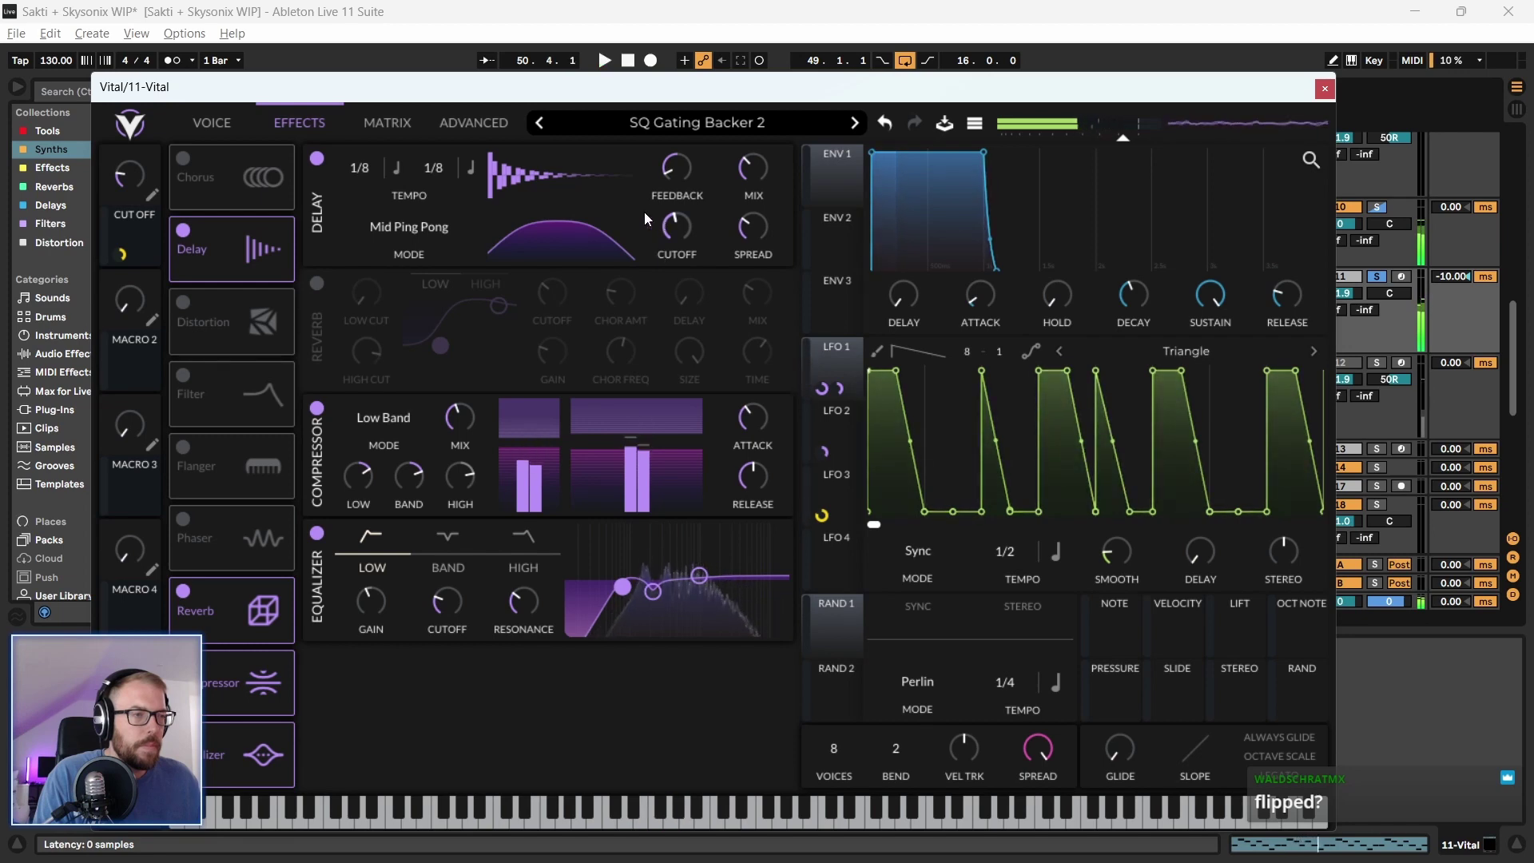
double_click(674, 169)
drag(674, 170, 673, 195)
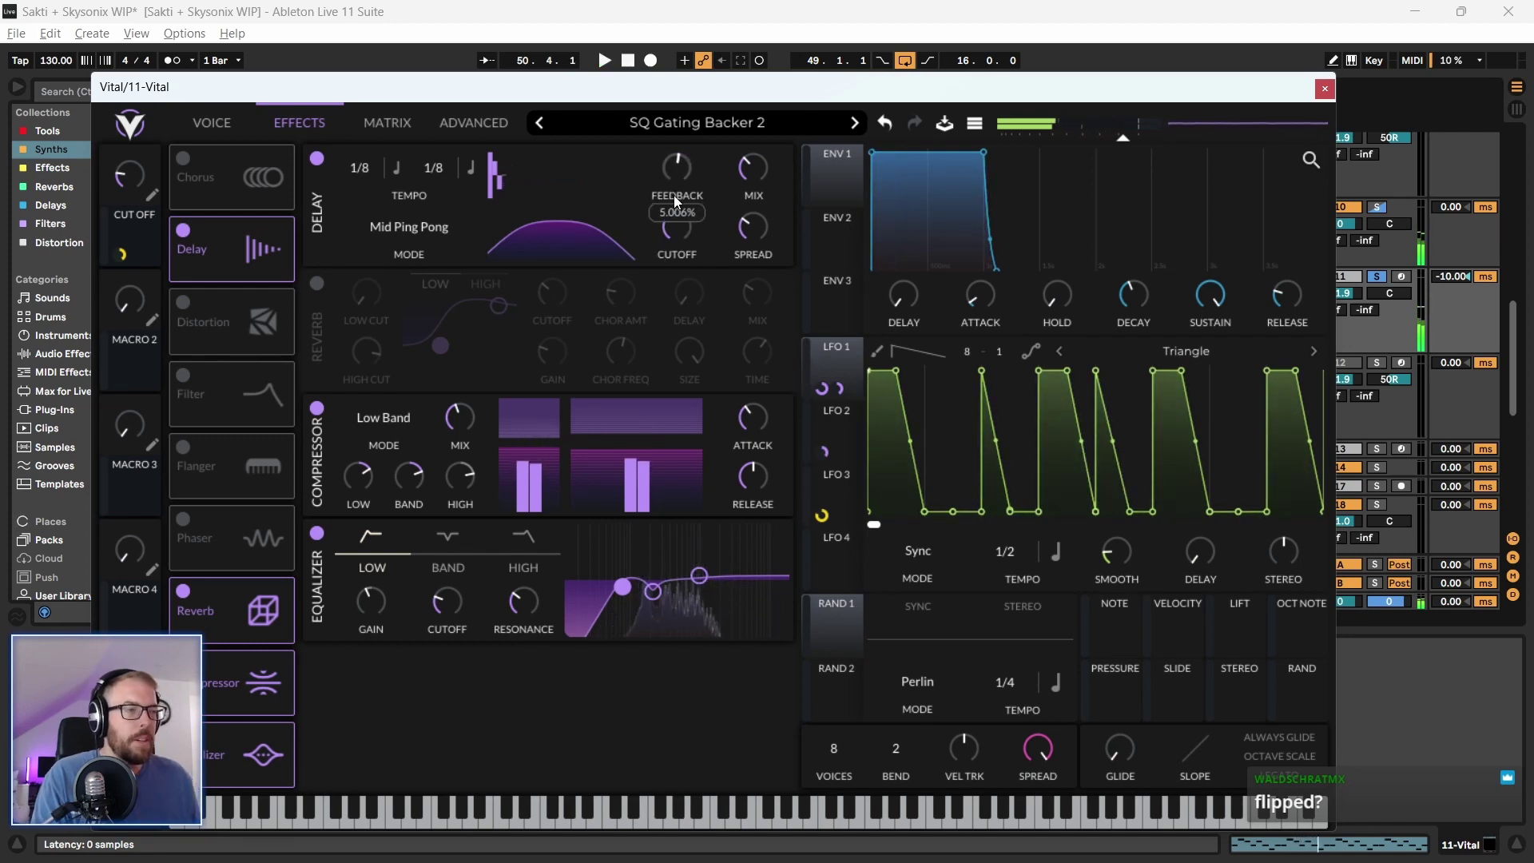
drag(491, 99, 461, 96)
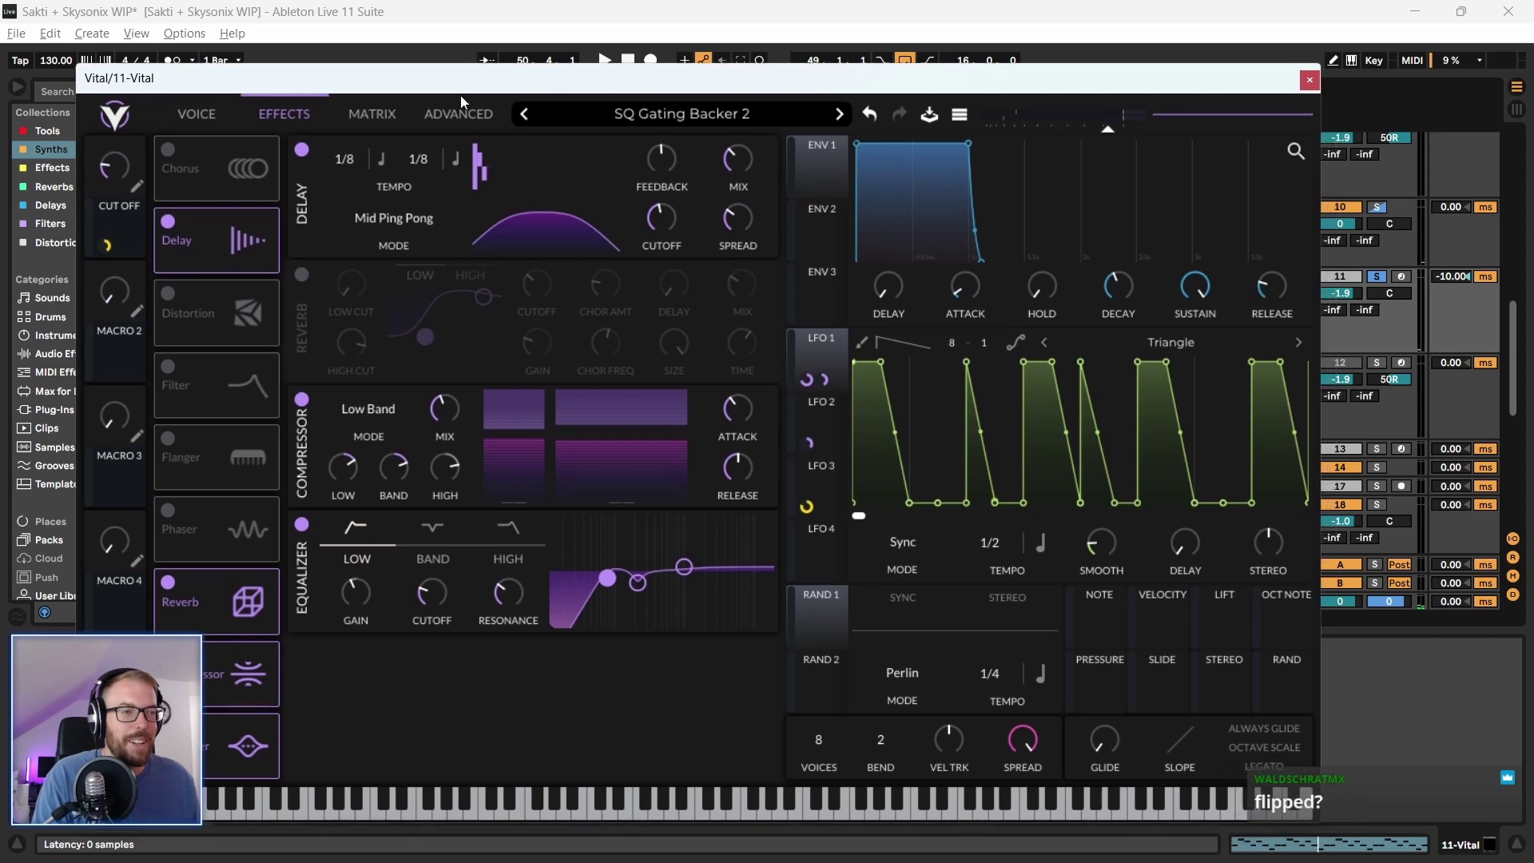
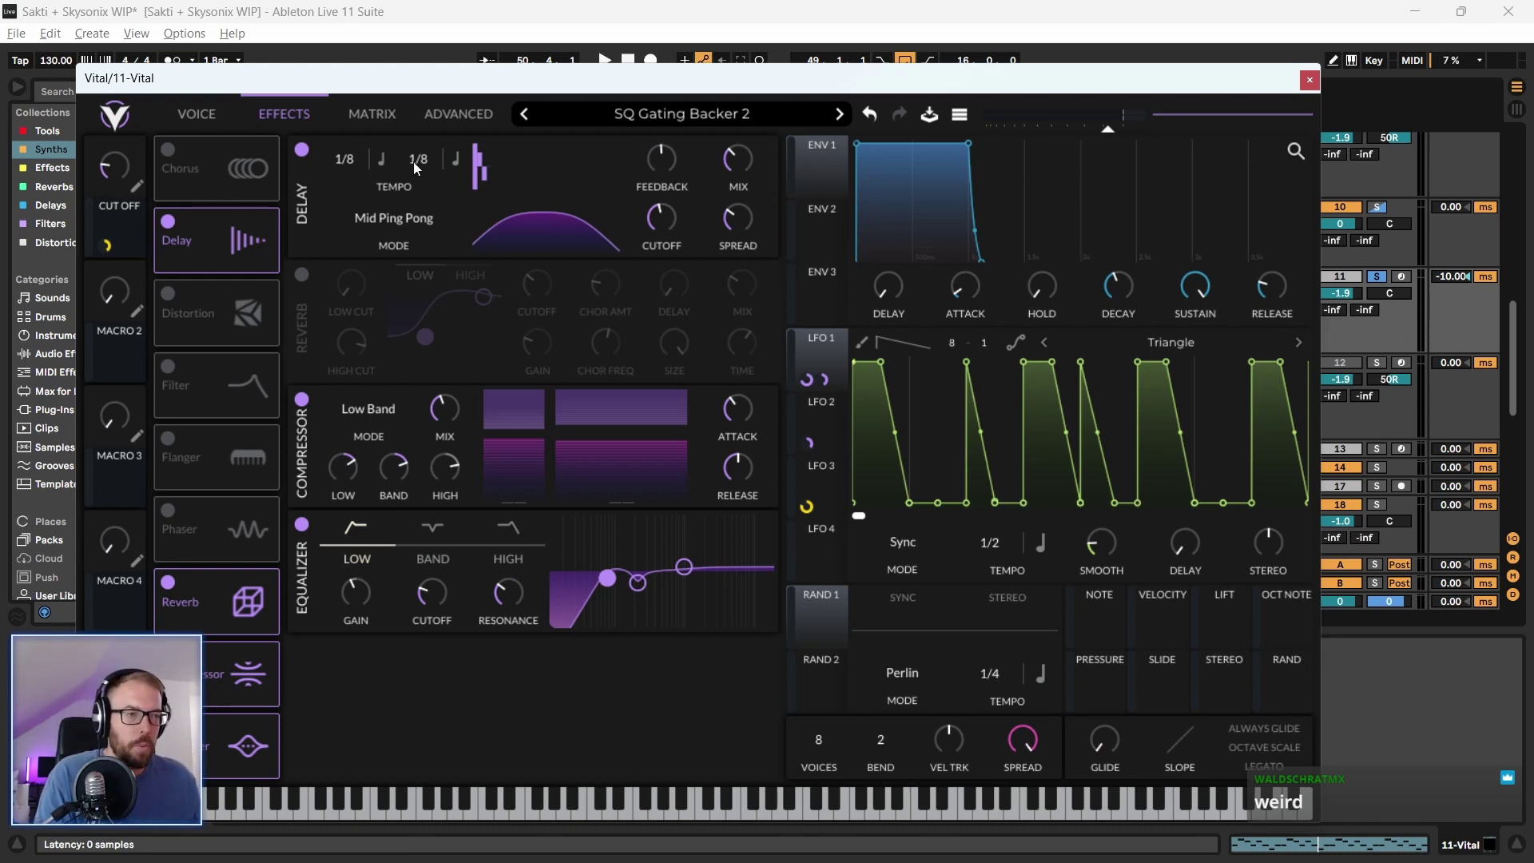
Try Vital's second delay tempo at 1/16 with the delay feedback at -52%
drag(429, 92, 384, 106)
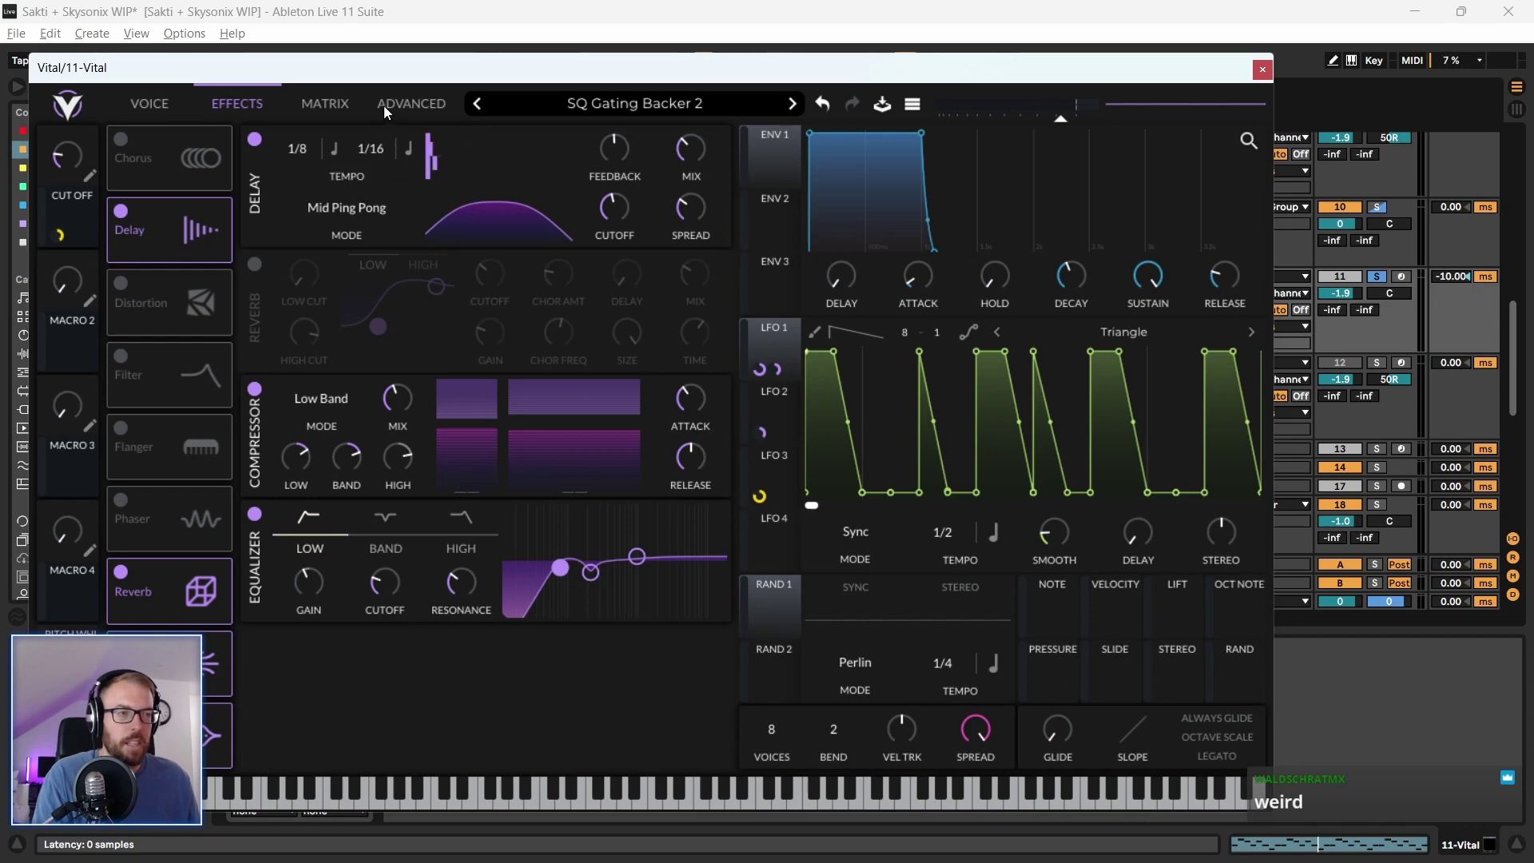
drag(615, 185, 637, 88)
double_click(615, 155)
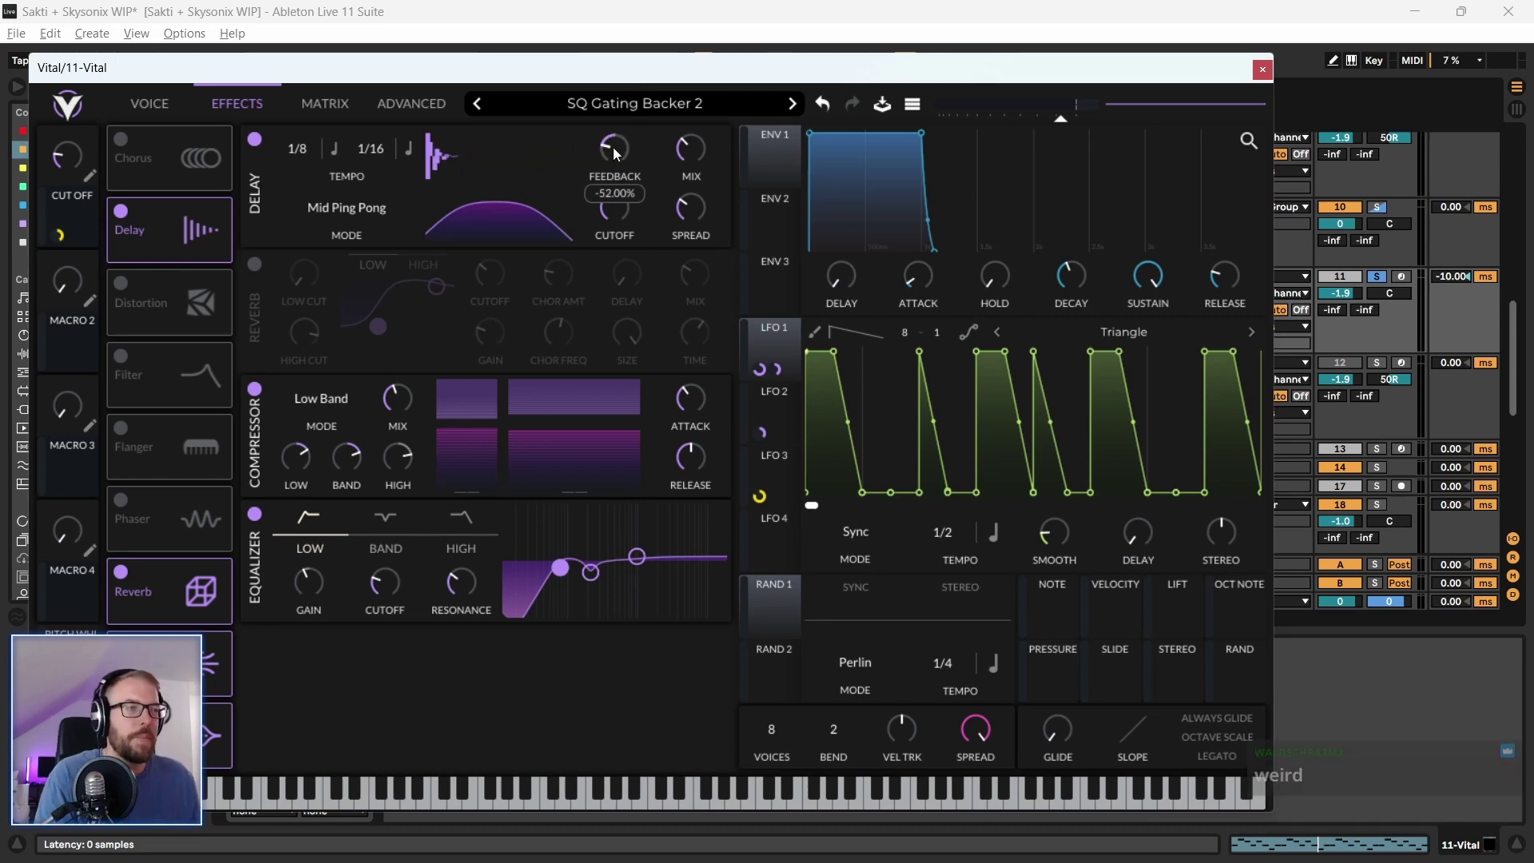
Reset Vital's delay feedback to its default and enter 50 as its exact value
right_click(614, 157)
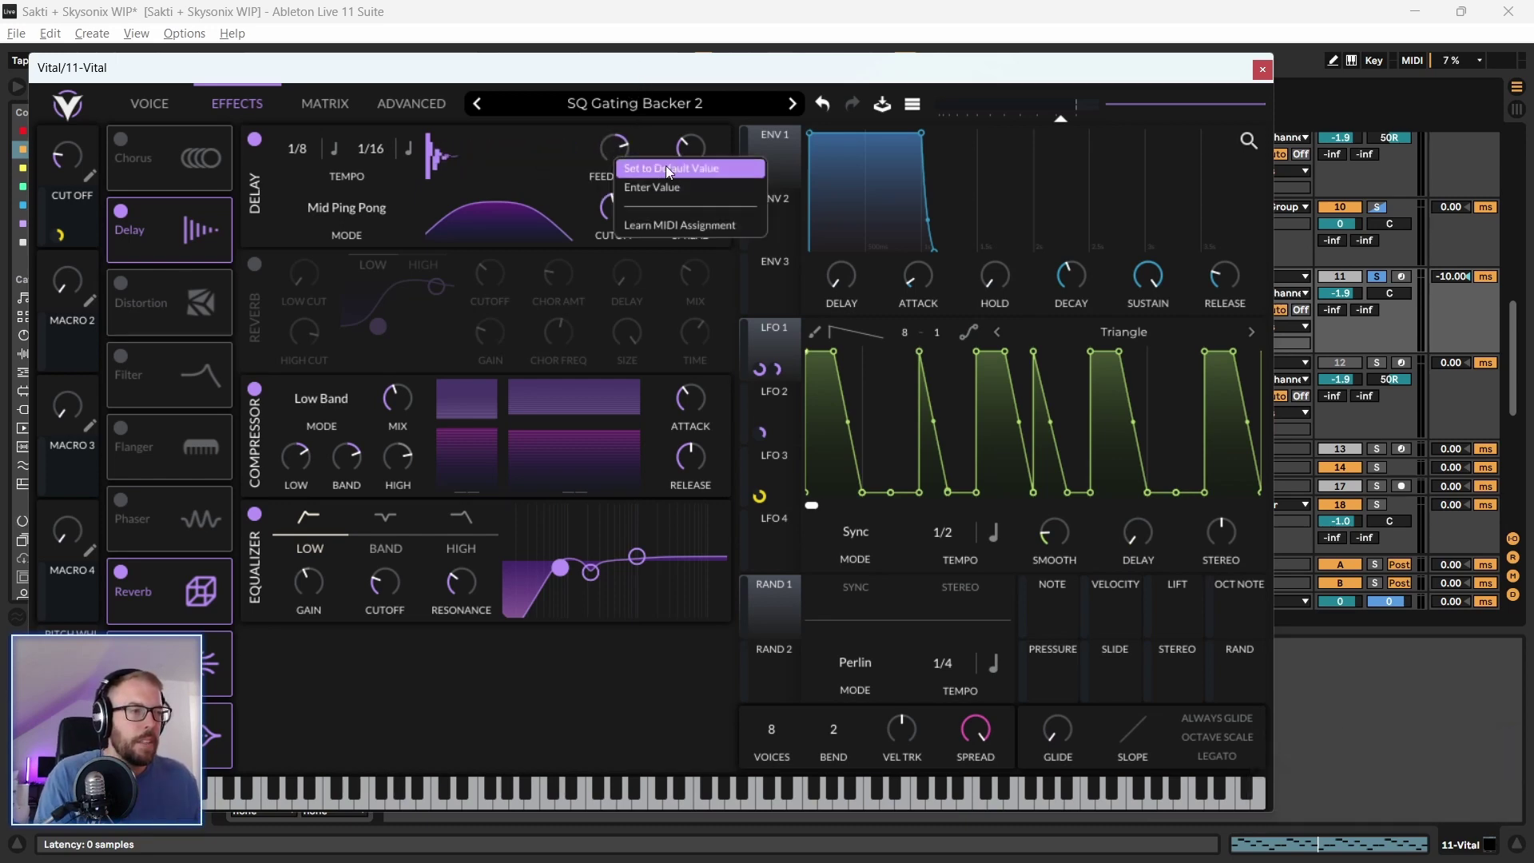
click(665, 165)
right_click(632, 148)
click(636, 173)
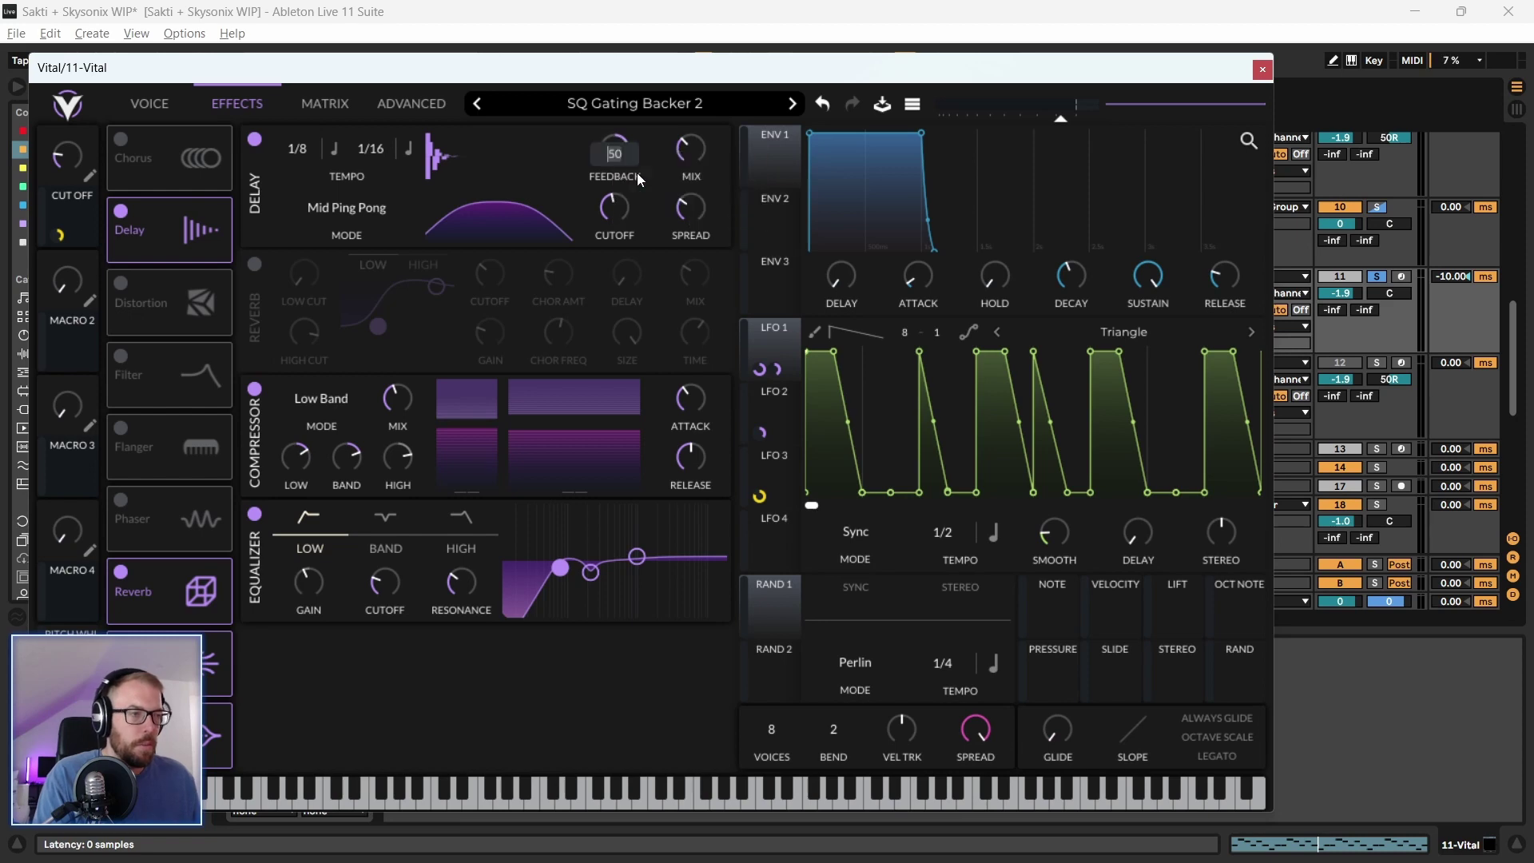
key(Return)
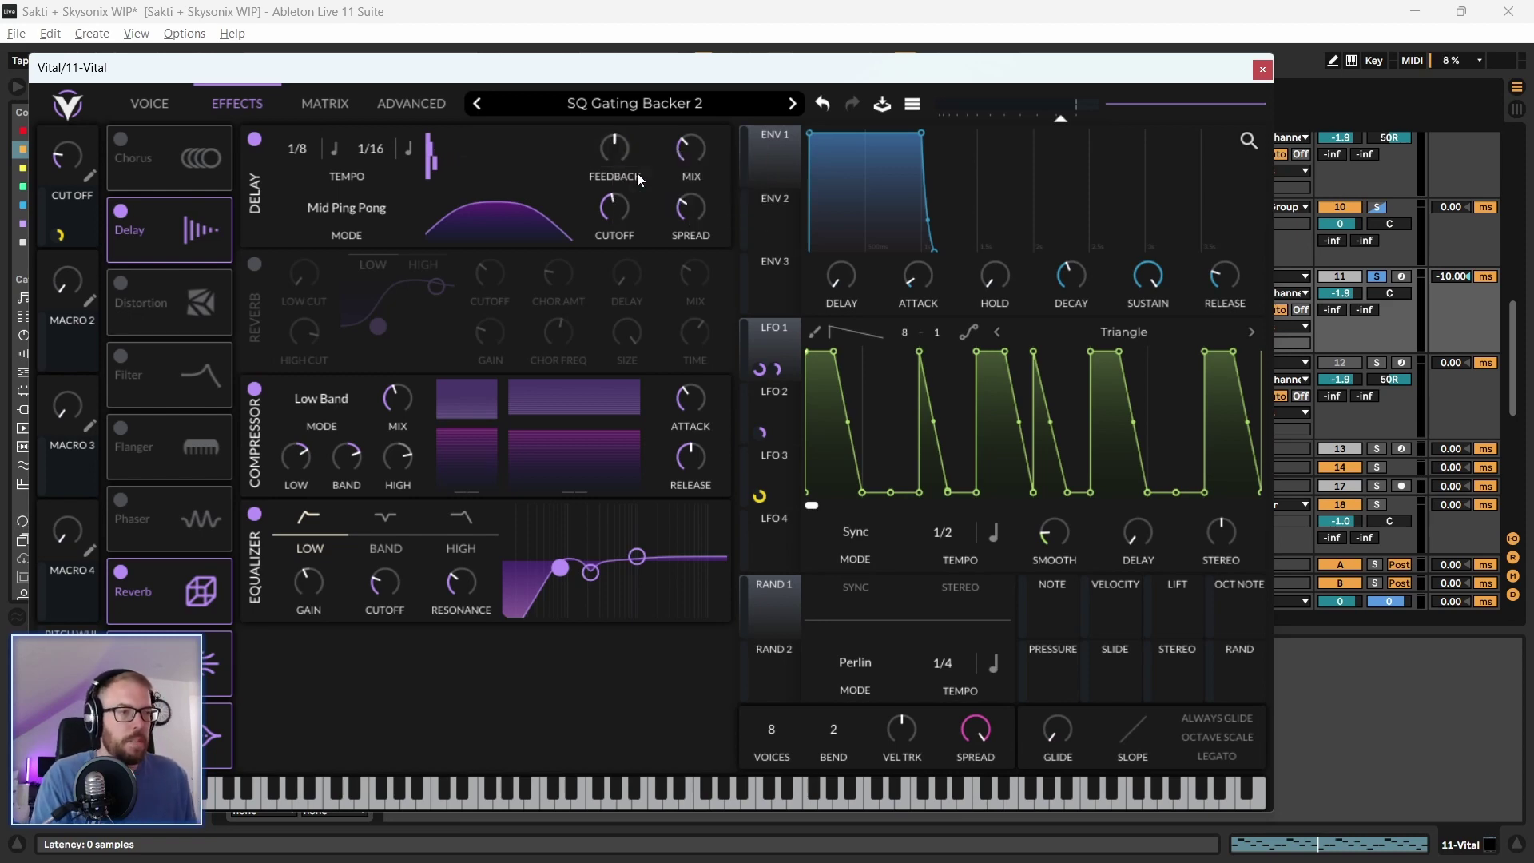
Set Vital's second delay tempo to 1/8 and lower the delay cutoff to 54.76 during playback
drag(366, 155, 366, 165)
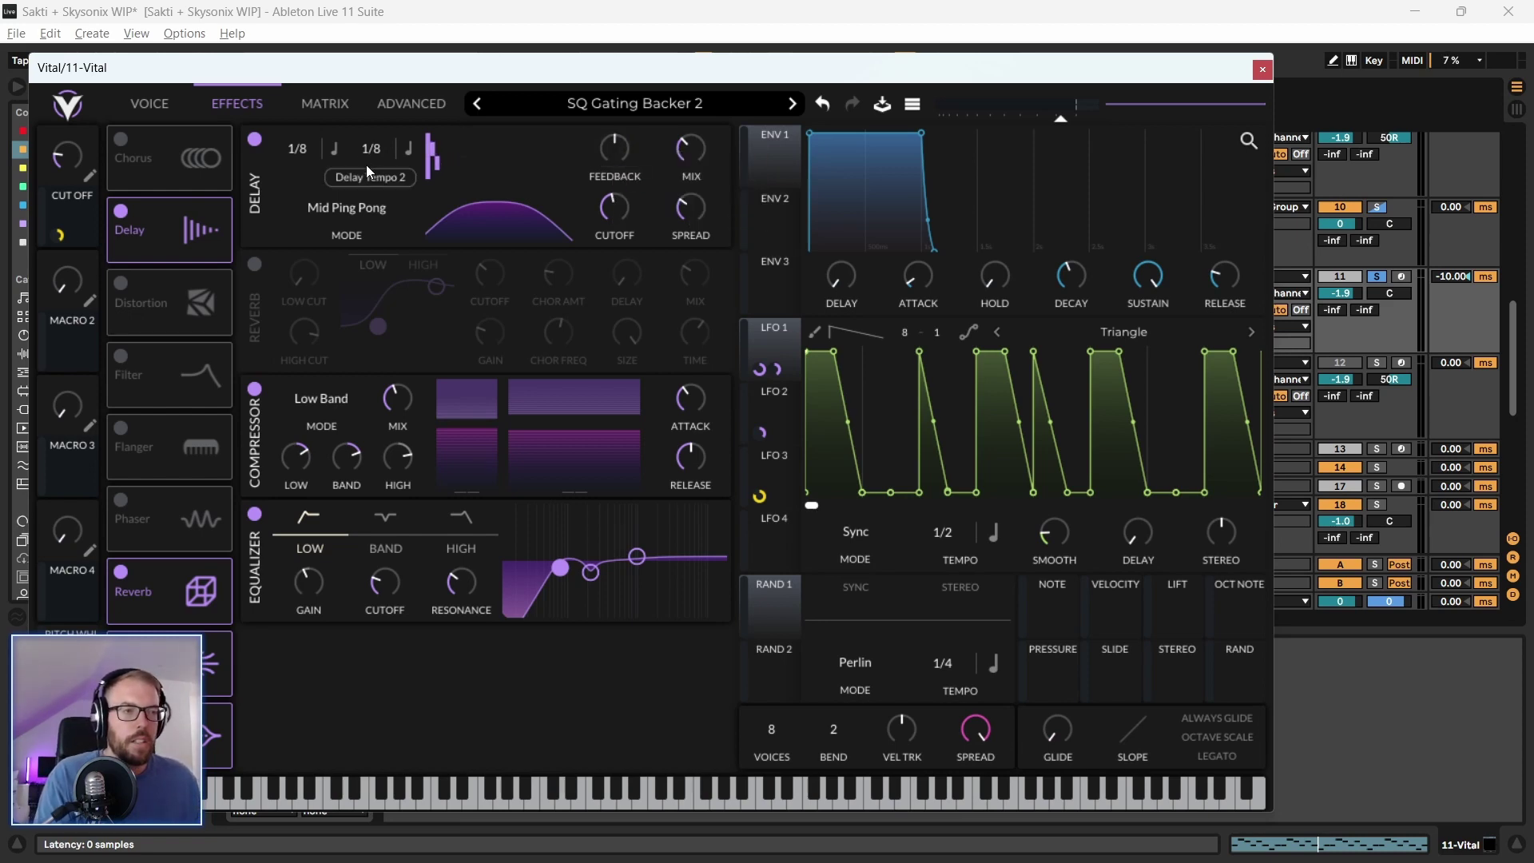
drag(385, 79, 432, 83)
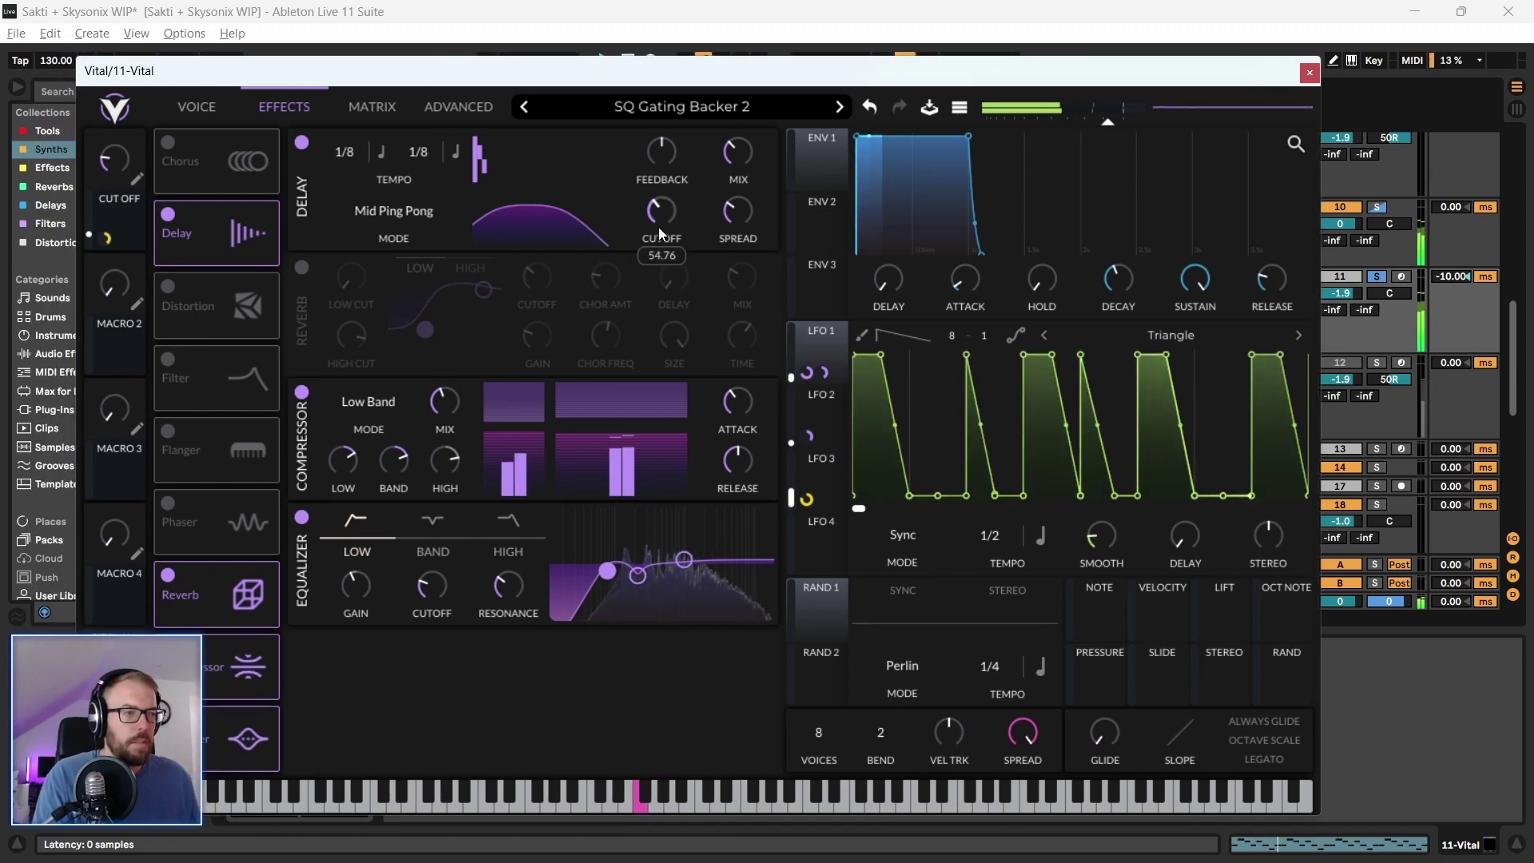
mouse_move(651, 222)
Lower the base cutoff of Filter 1 in Vital while listening and close the synth's window
click(198, 109)
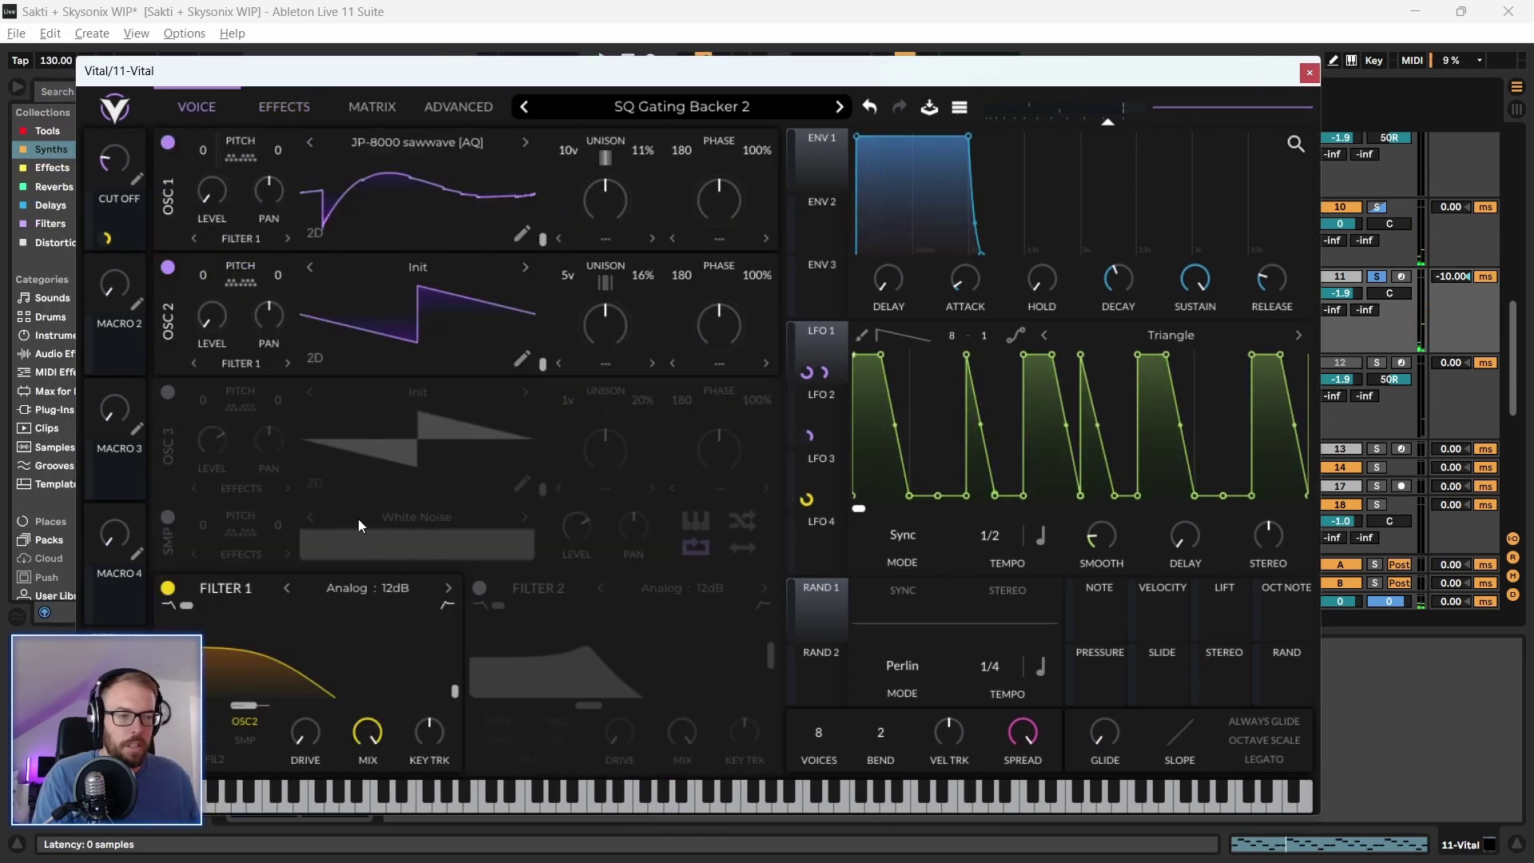
mouse_move(292, 695)
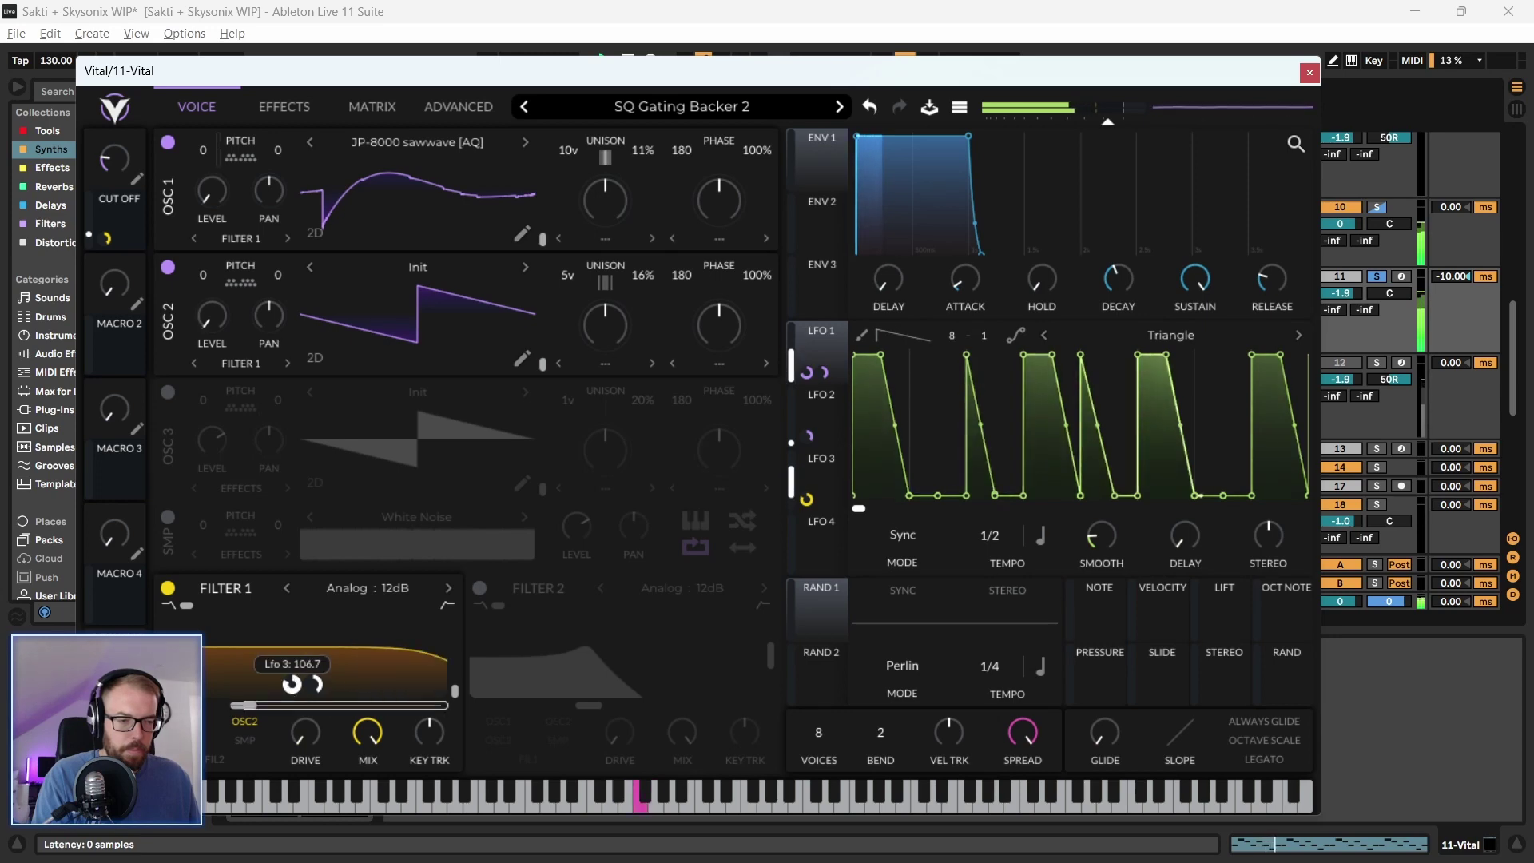
drag(252, 708, 209, 708)
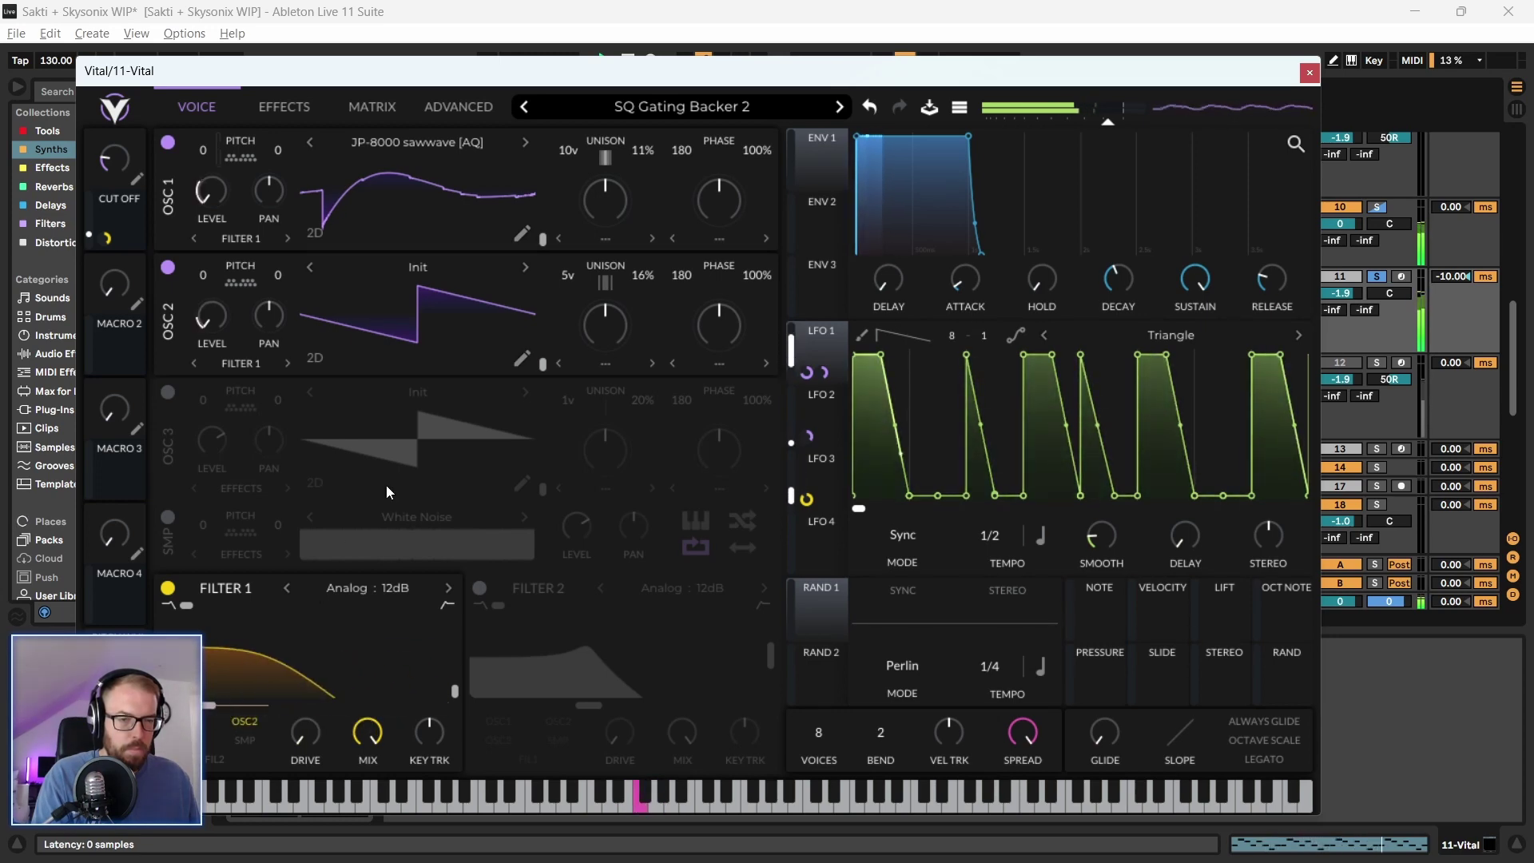
click(1310, 72)
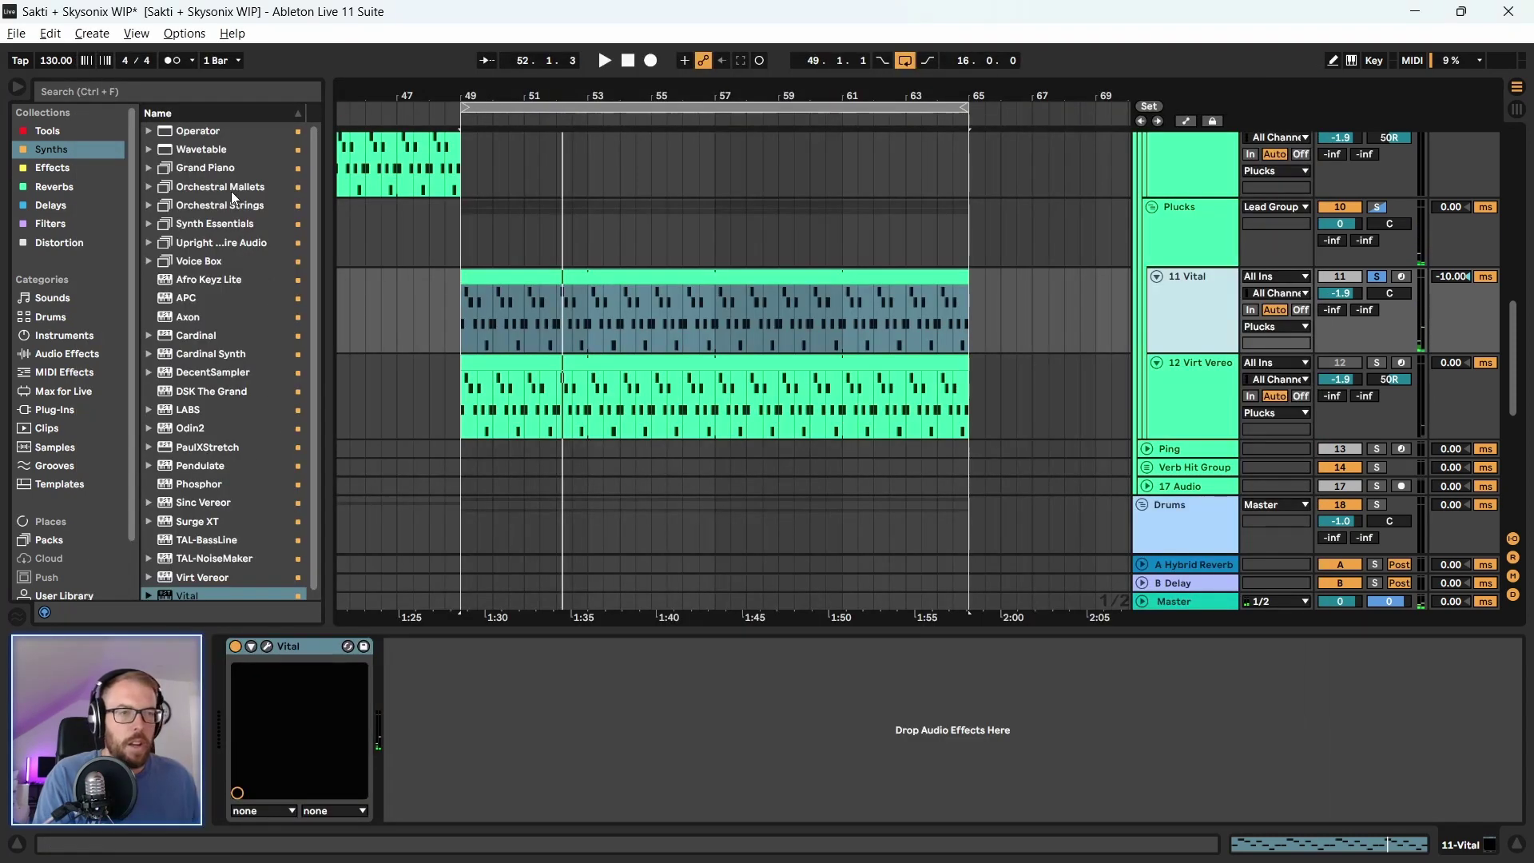
Look through the effect collections and add Krush from the Distortion collection after Vital on the 11 Vital track
click(194, 131)
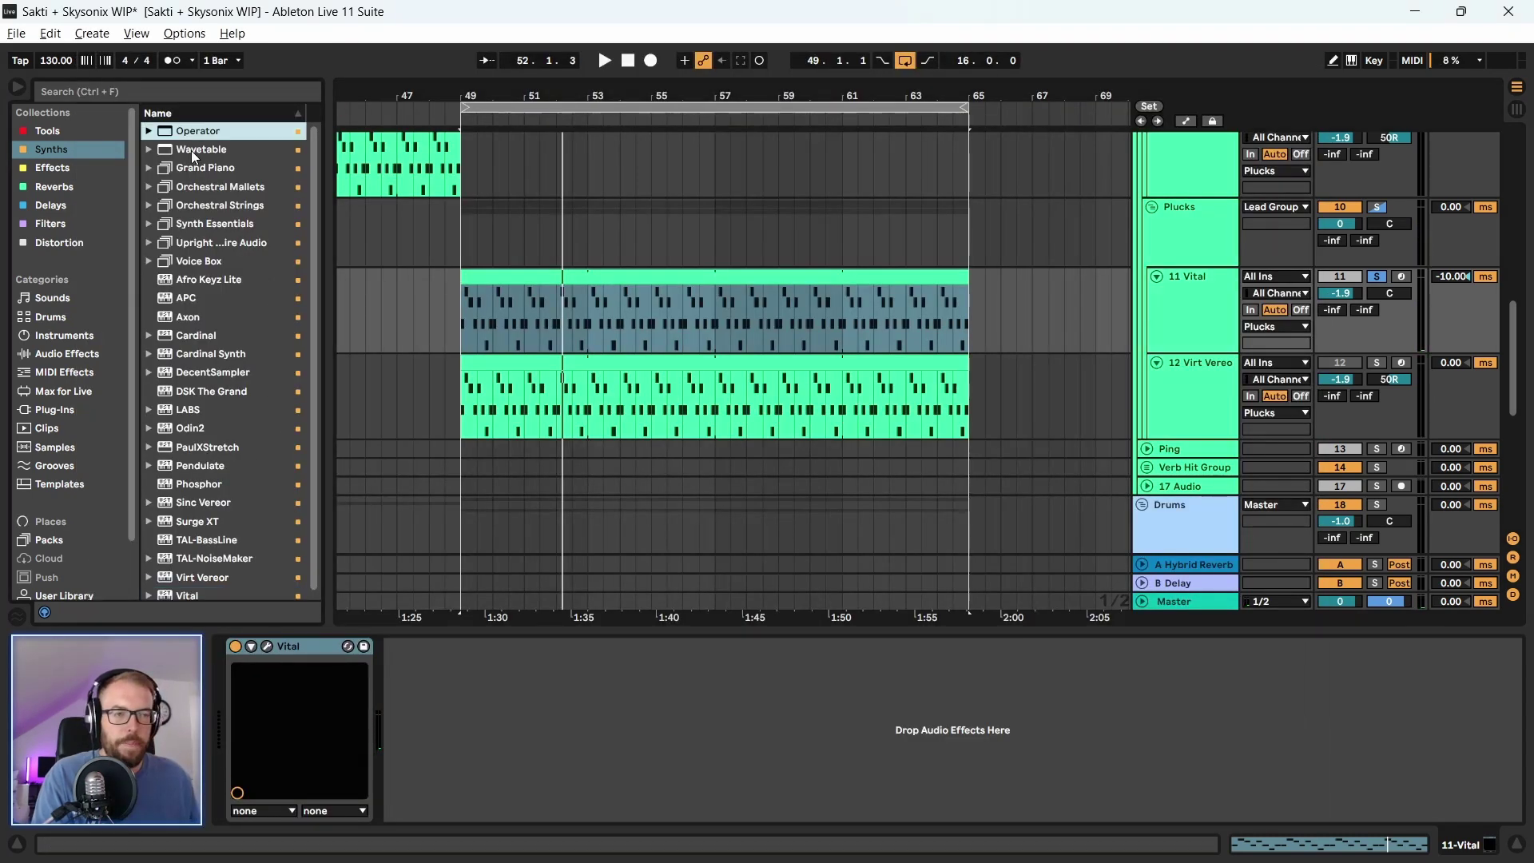
click(45, 203)
click(58, 169)
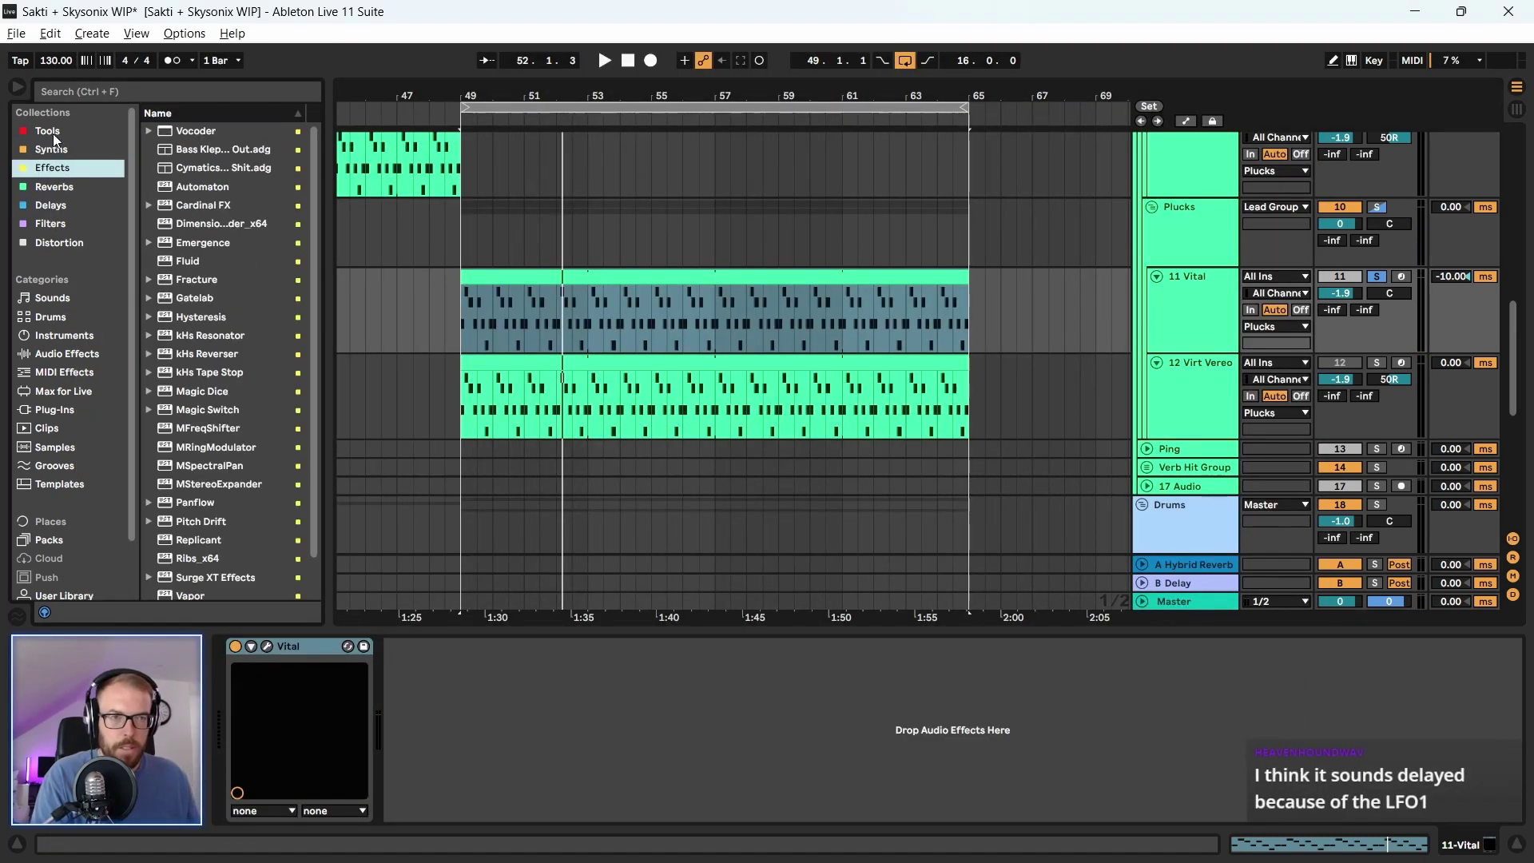
click(51, 223)
click(56, 185)
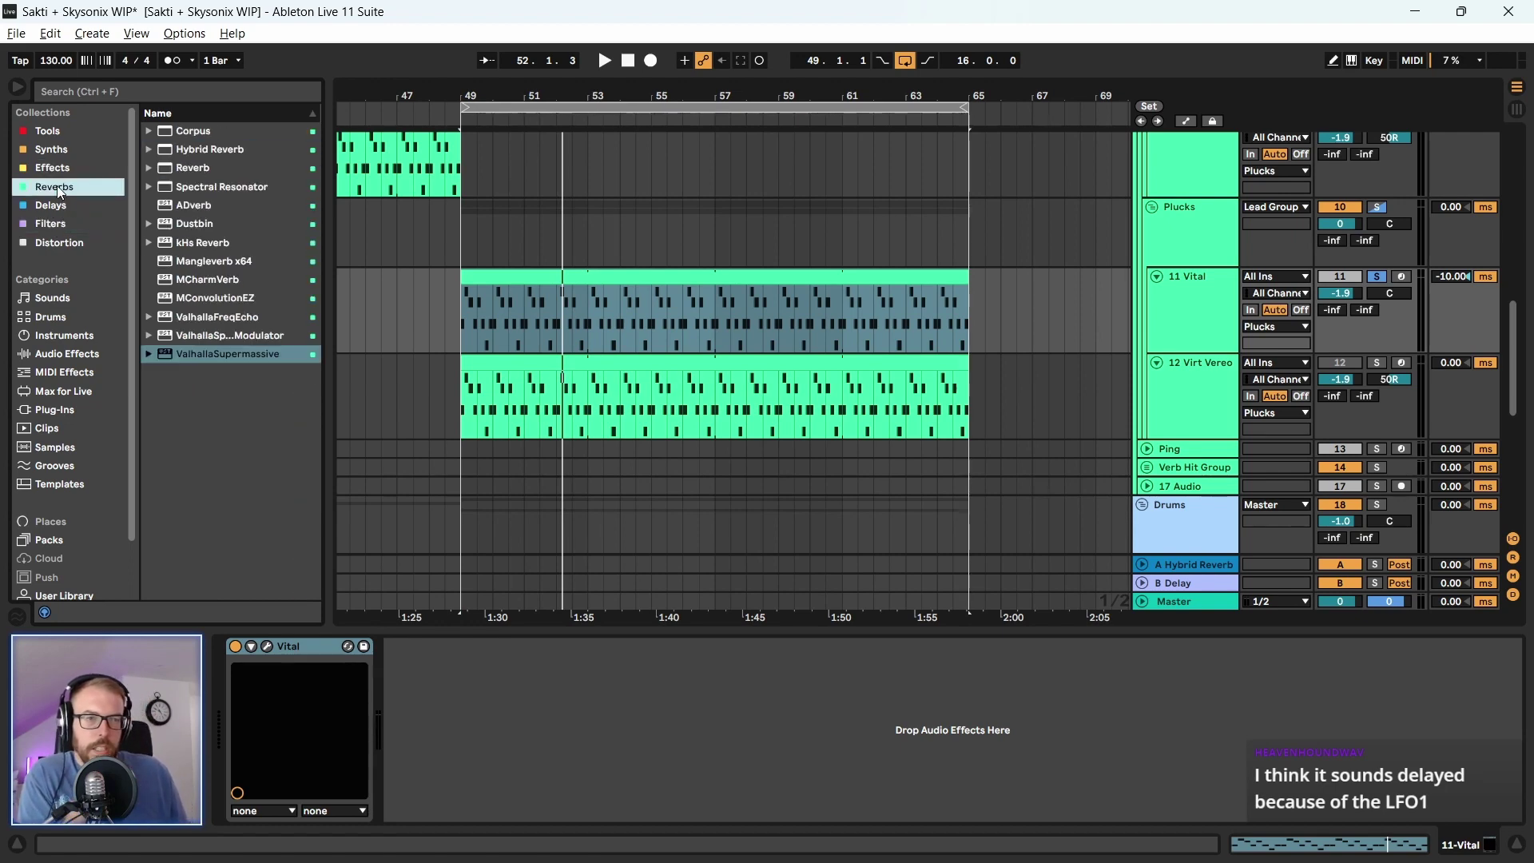
click(48, 242)
drag(189, 373, 458, 698)
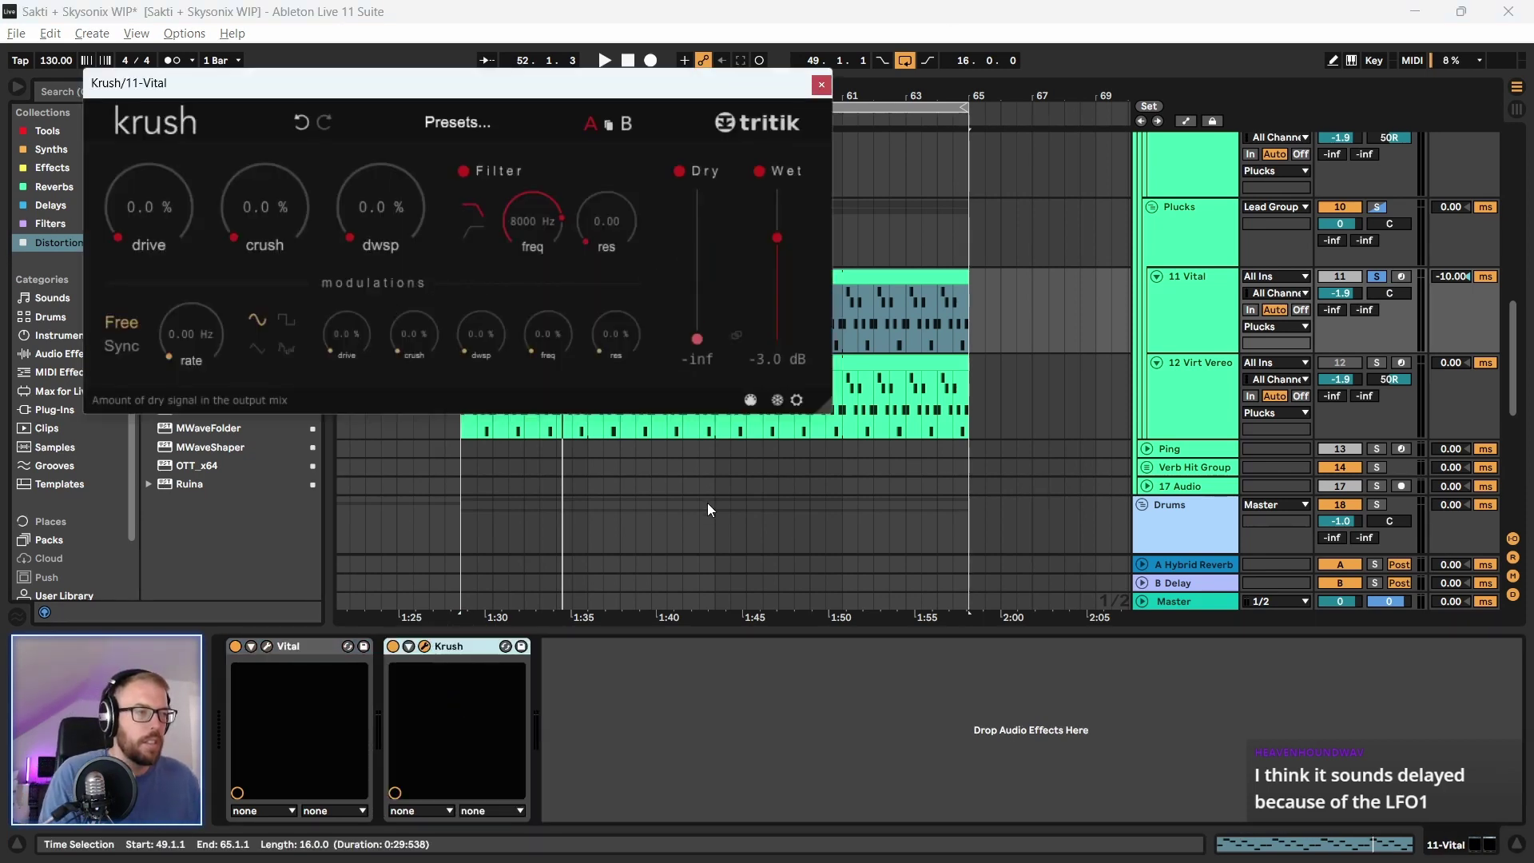
Set Krush's drive to 44% and experiment with its crush amount during playback
key(space)
drag(144, 192, 132, 147)
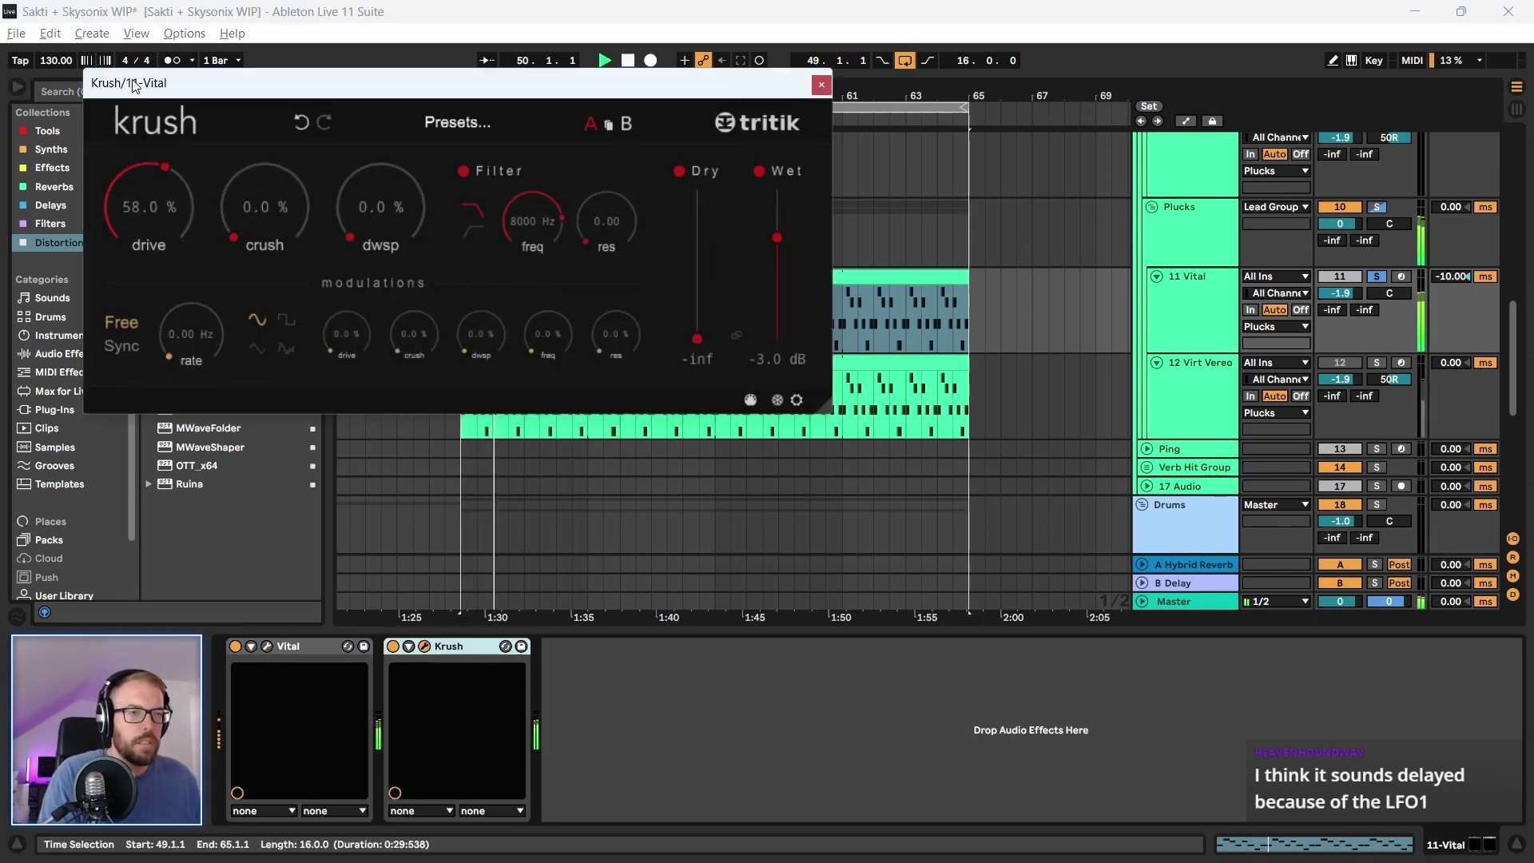
drag(132, 95, 145, 109)
drag(162, 206, 180, 227)
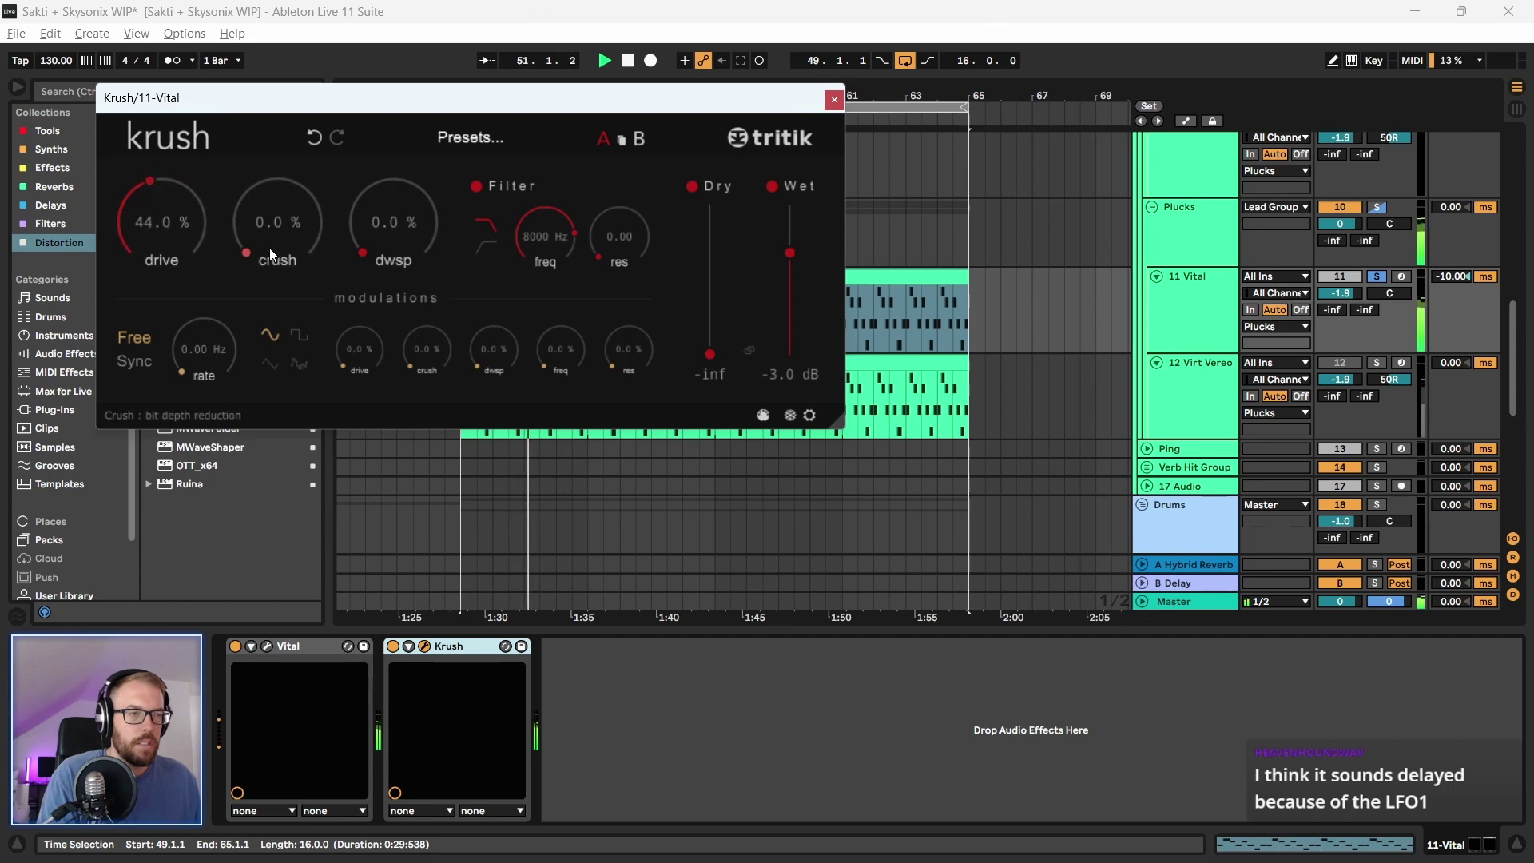
drag(270, 248, 483, 205)
Compare Krush's Bit Crush and Cheap Toy presets, and blend Bit Crush with dry at -7.7 dB and wet at 7.8 dB
click(562, 137)
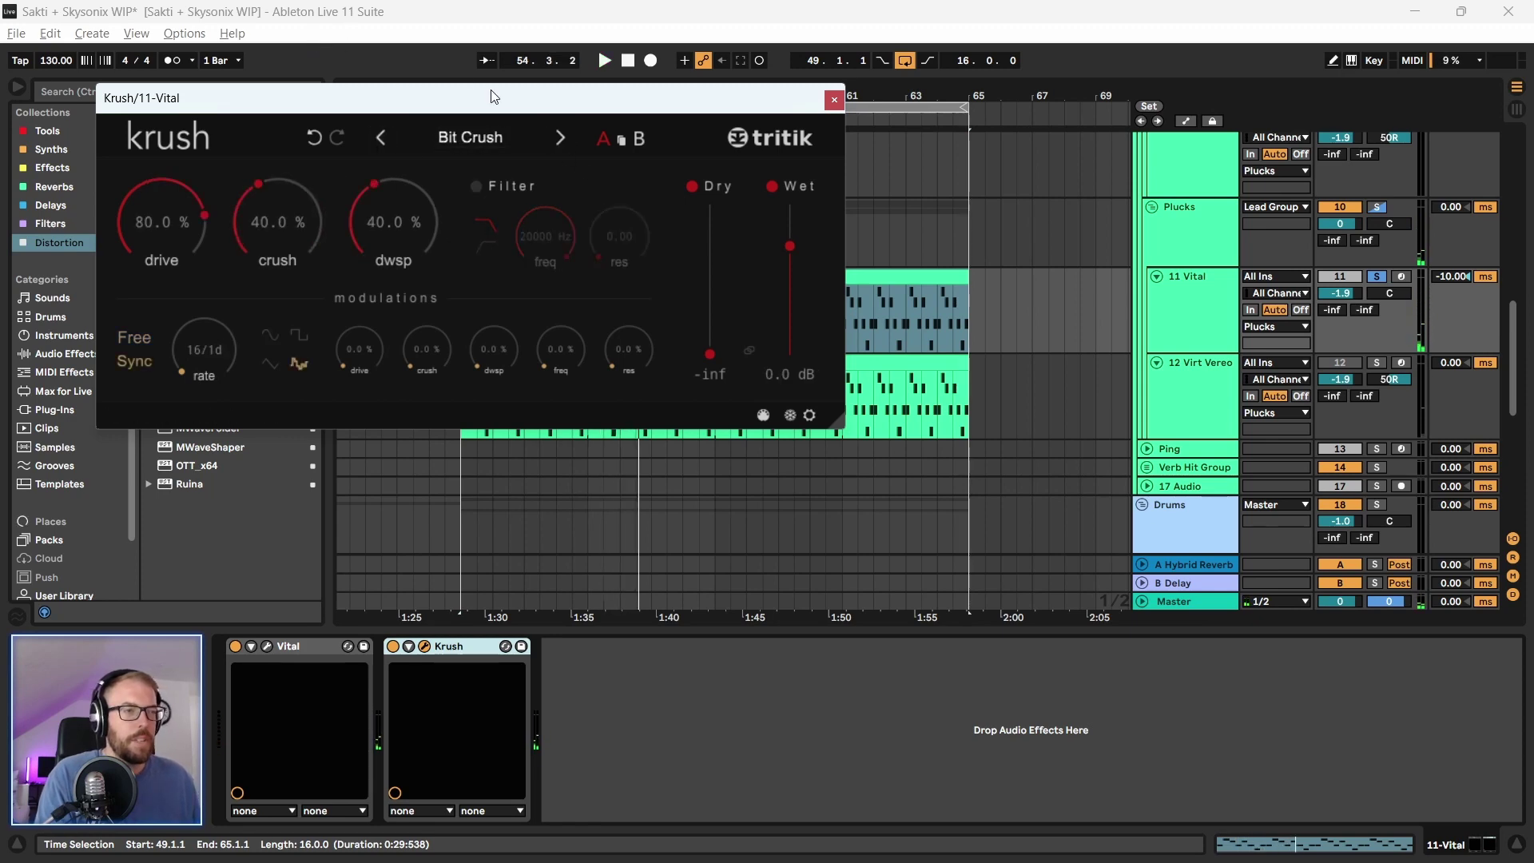
drag(493, 96, 518, 85)
key(space)
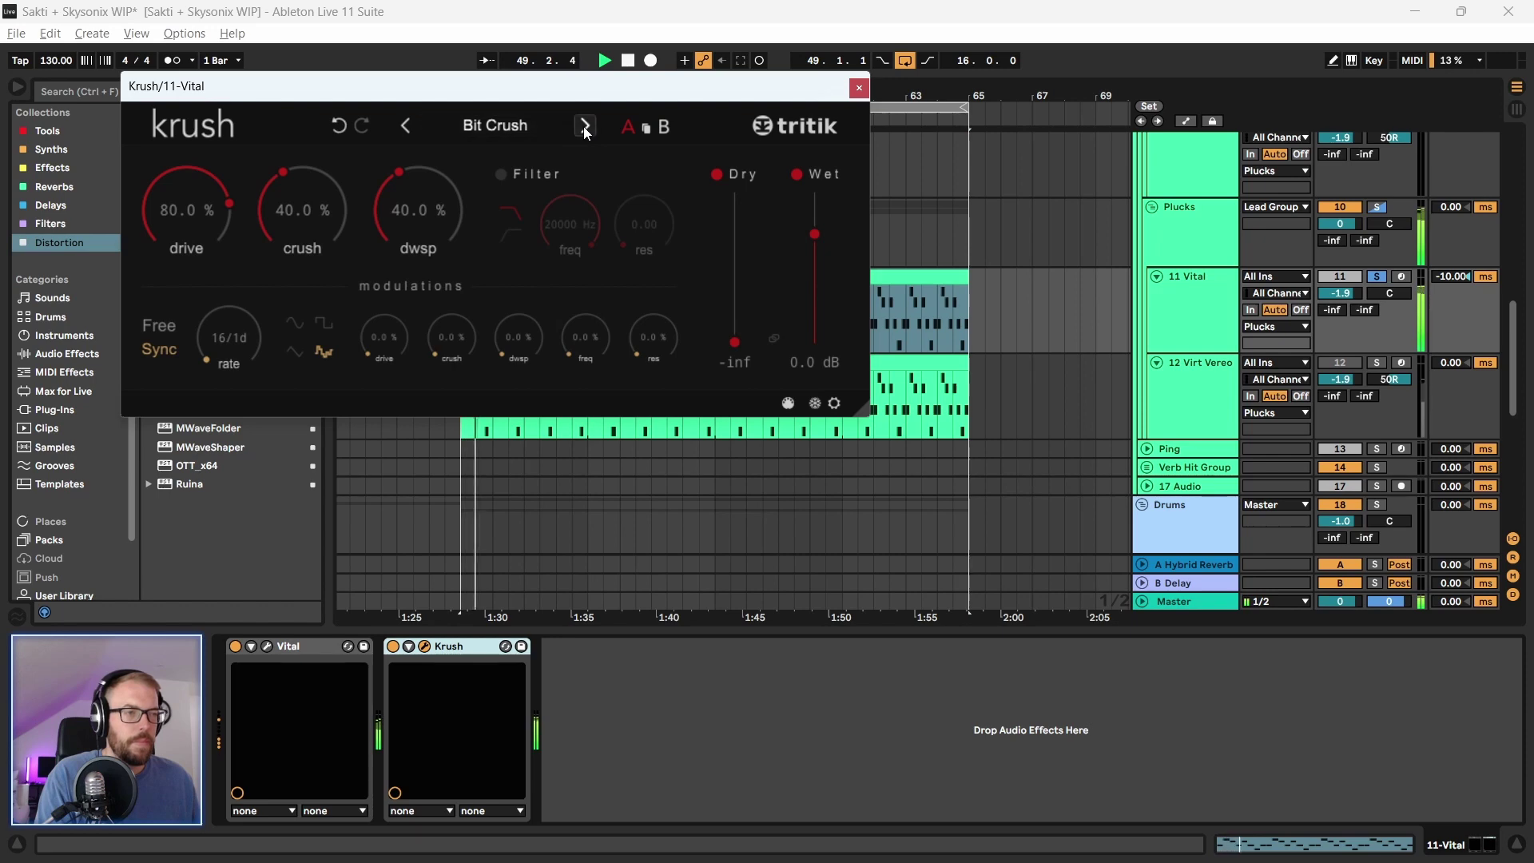
click(583, 126)
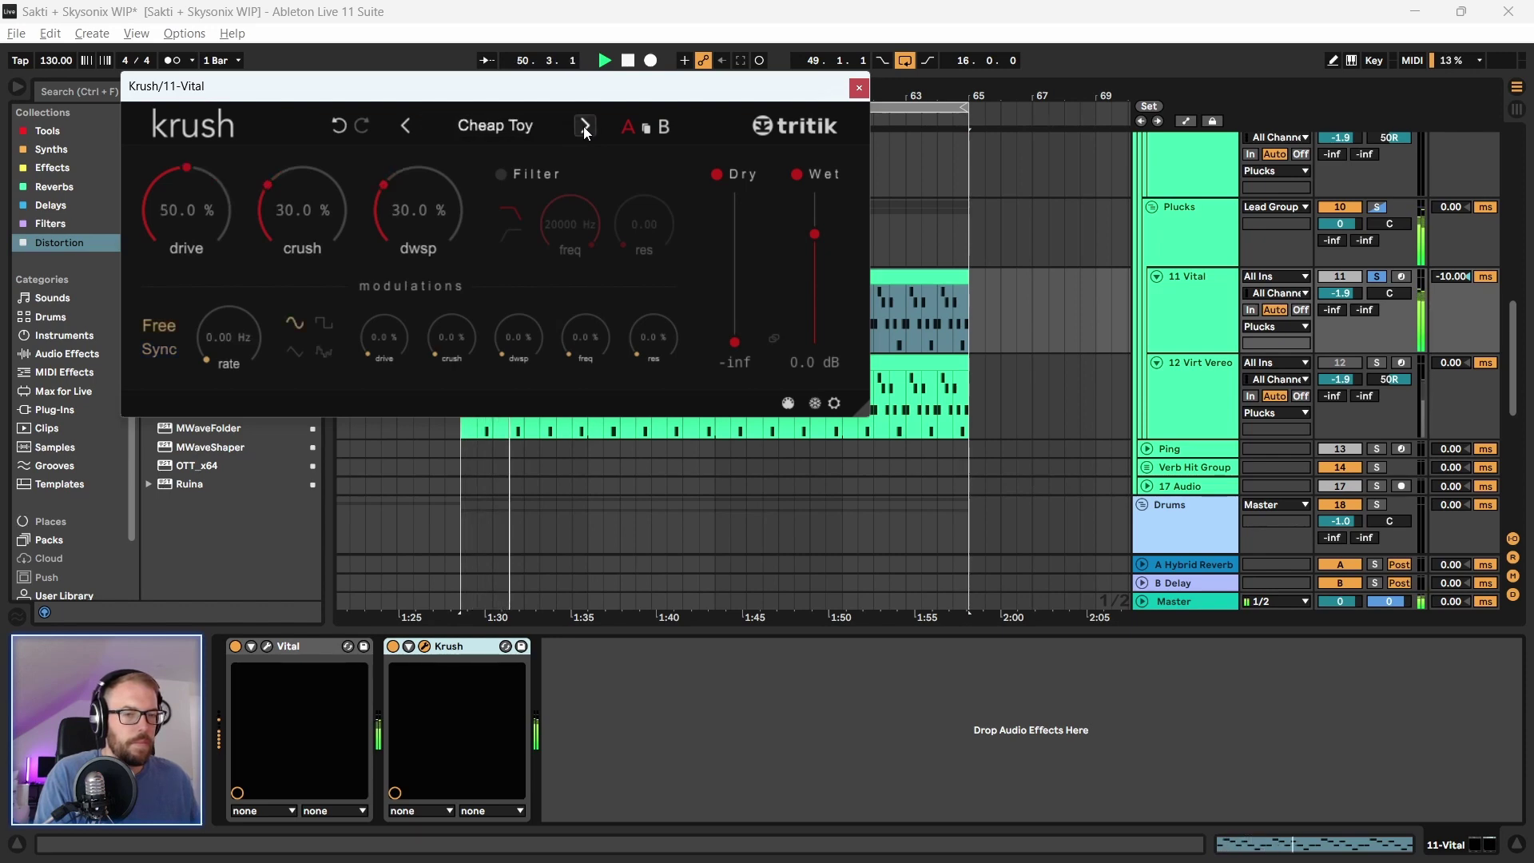
click(414, 127)
mouse_move(814, 233)
mouse_down()
mouse_move(814, 276)
mouse_move(811, 217)
mouse_up()
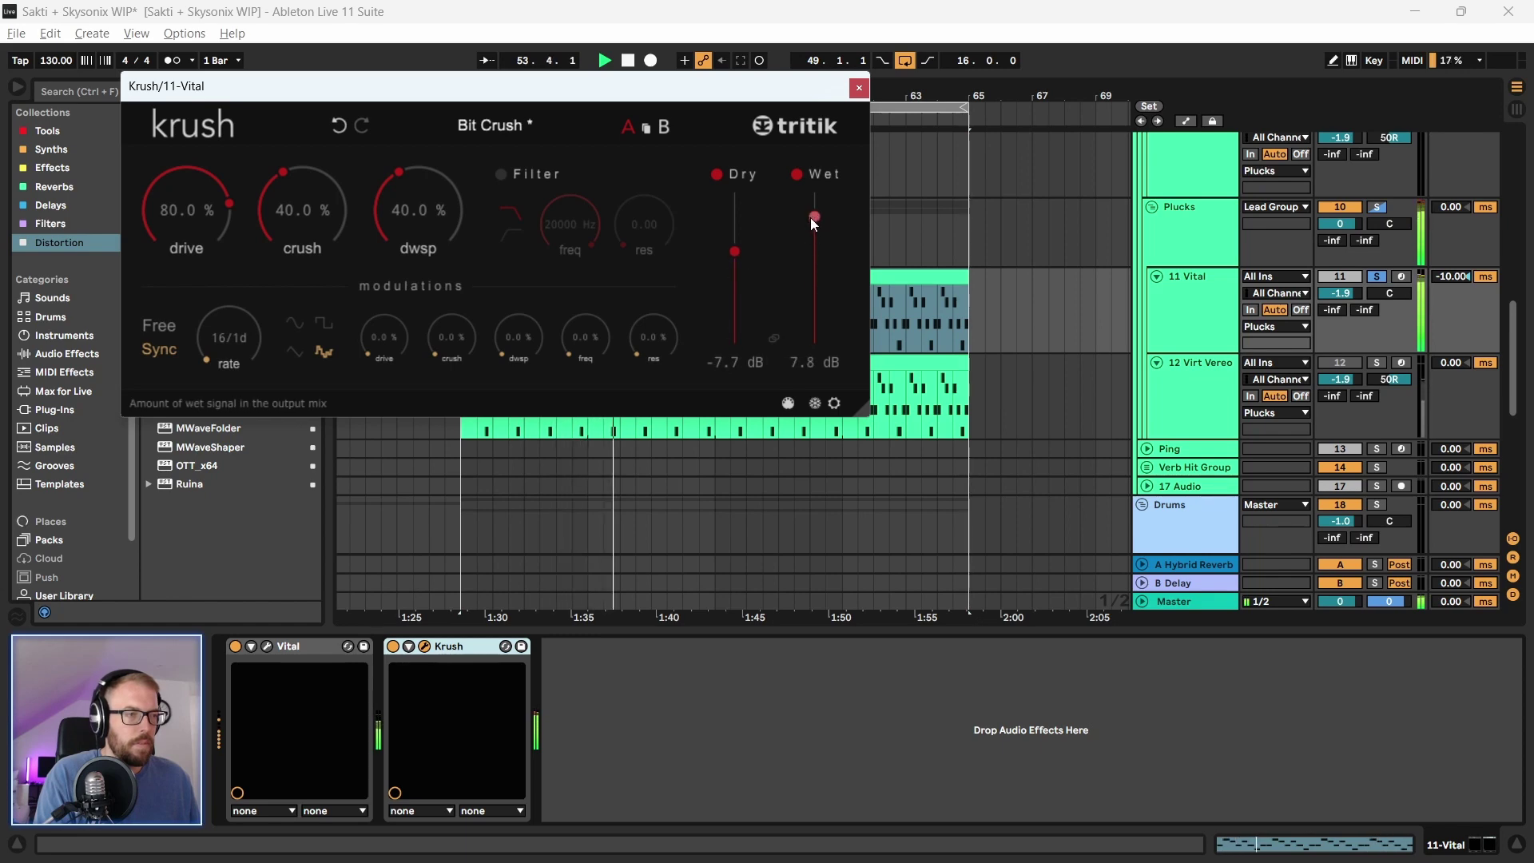
Audition Krush's presets from Cheap Toy through Creak and Digital Sand to Dirty Crush, and stop playback
click(588, 126)
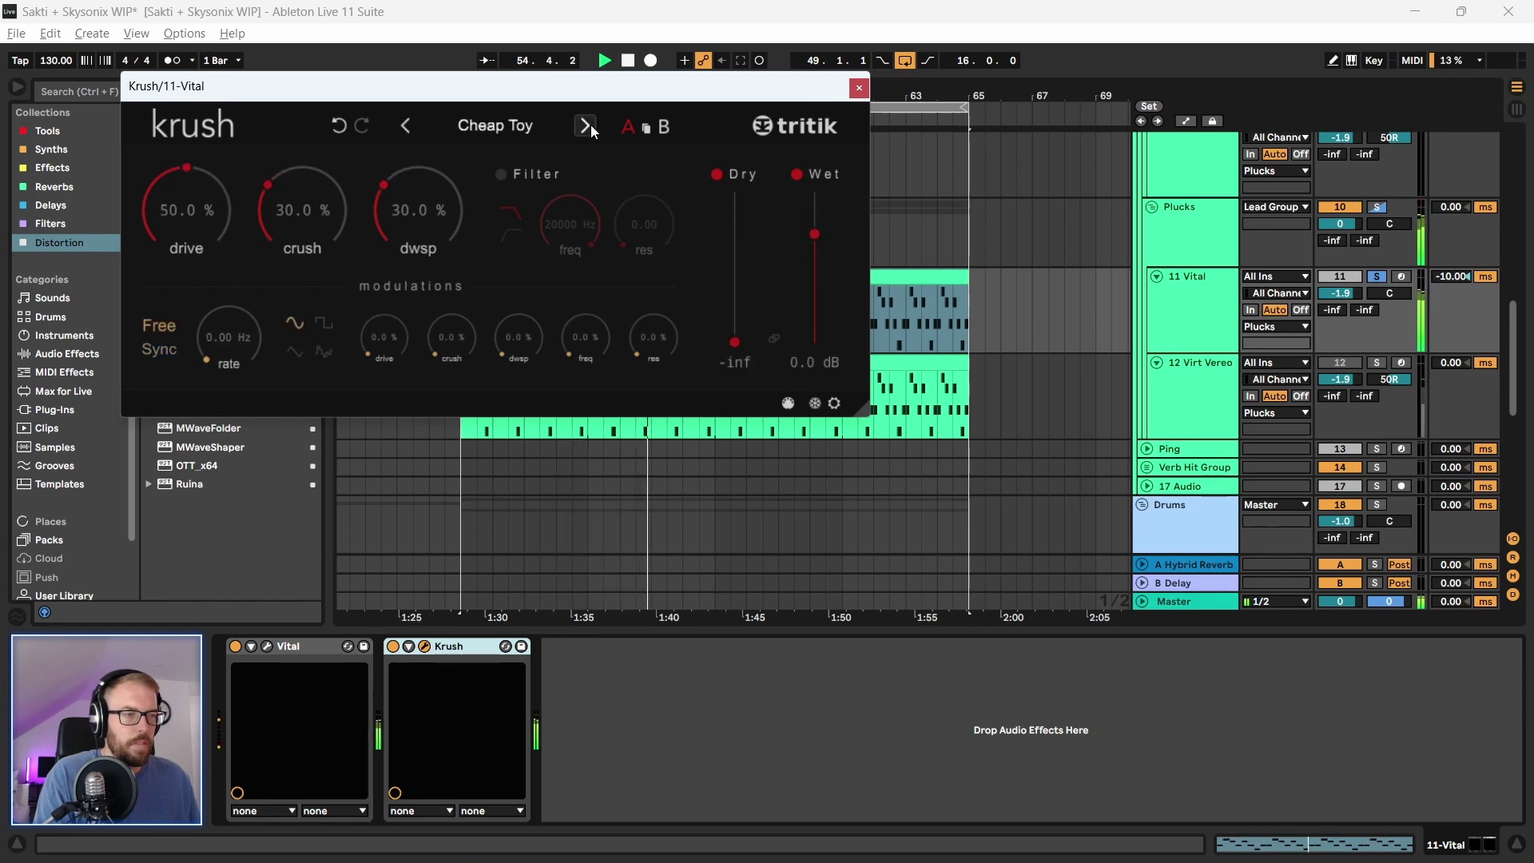
click(589, 127)
click(589, 126)
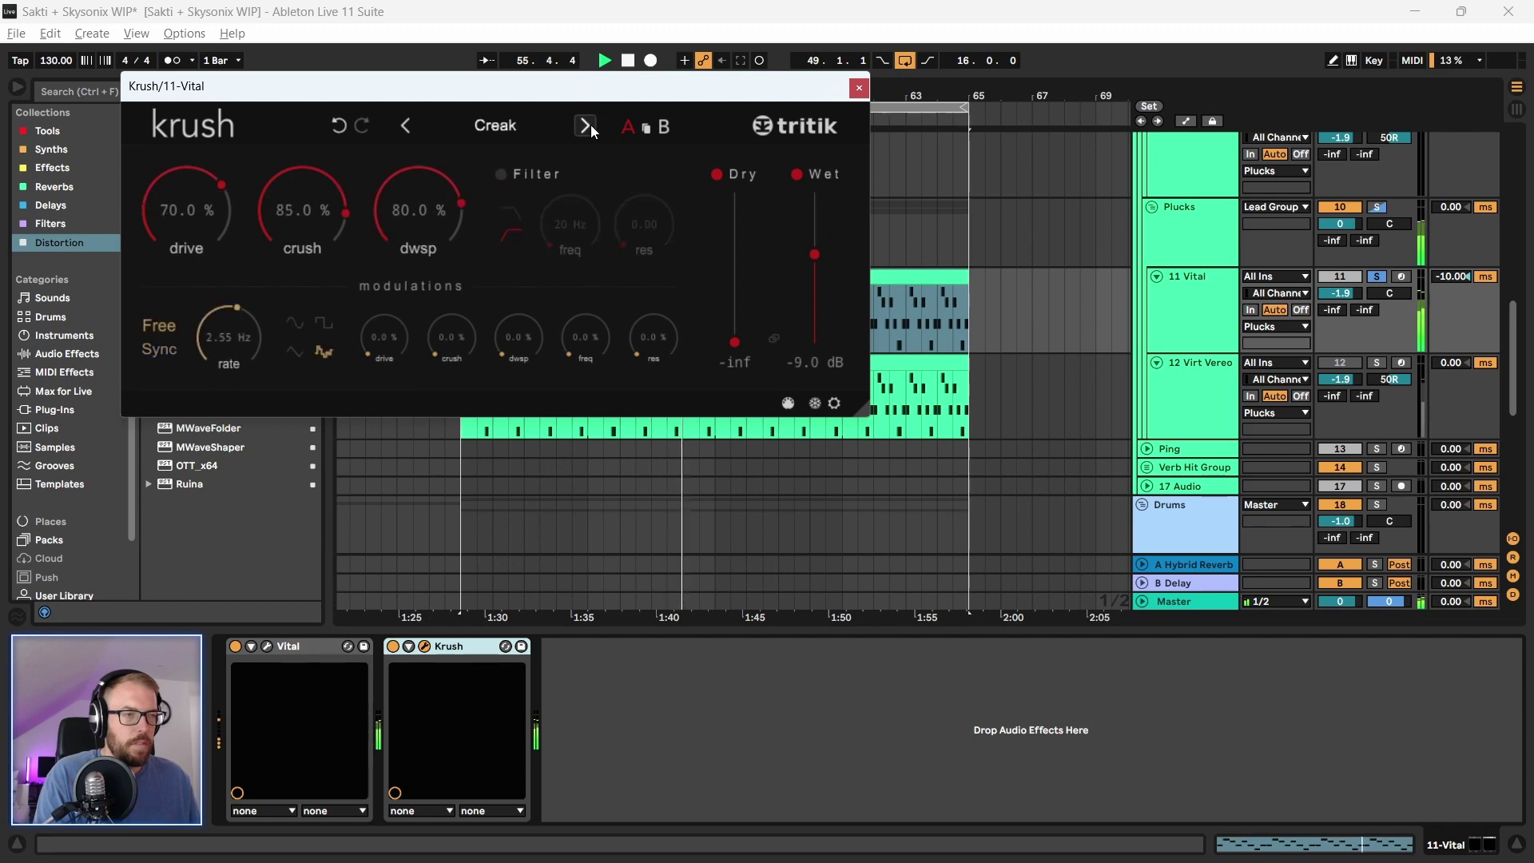
click(589, 126)
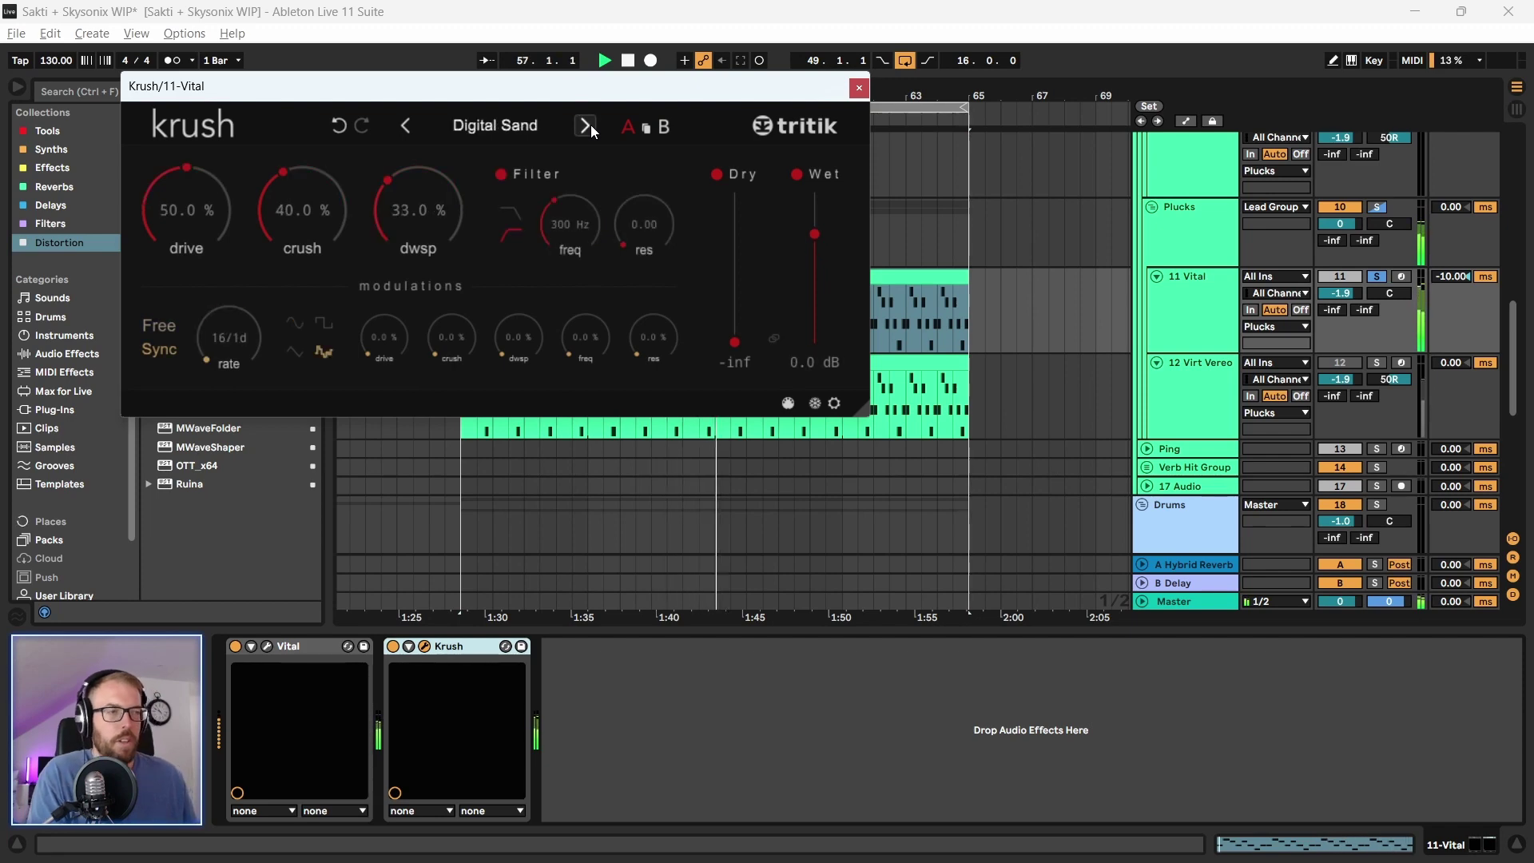
click(588, 125)
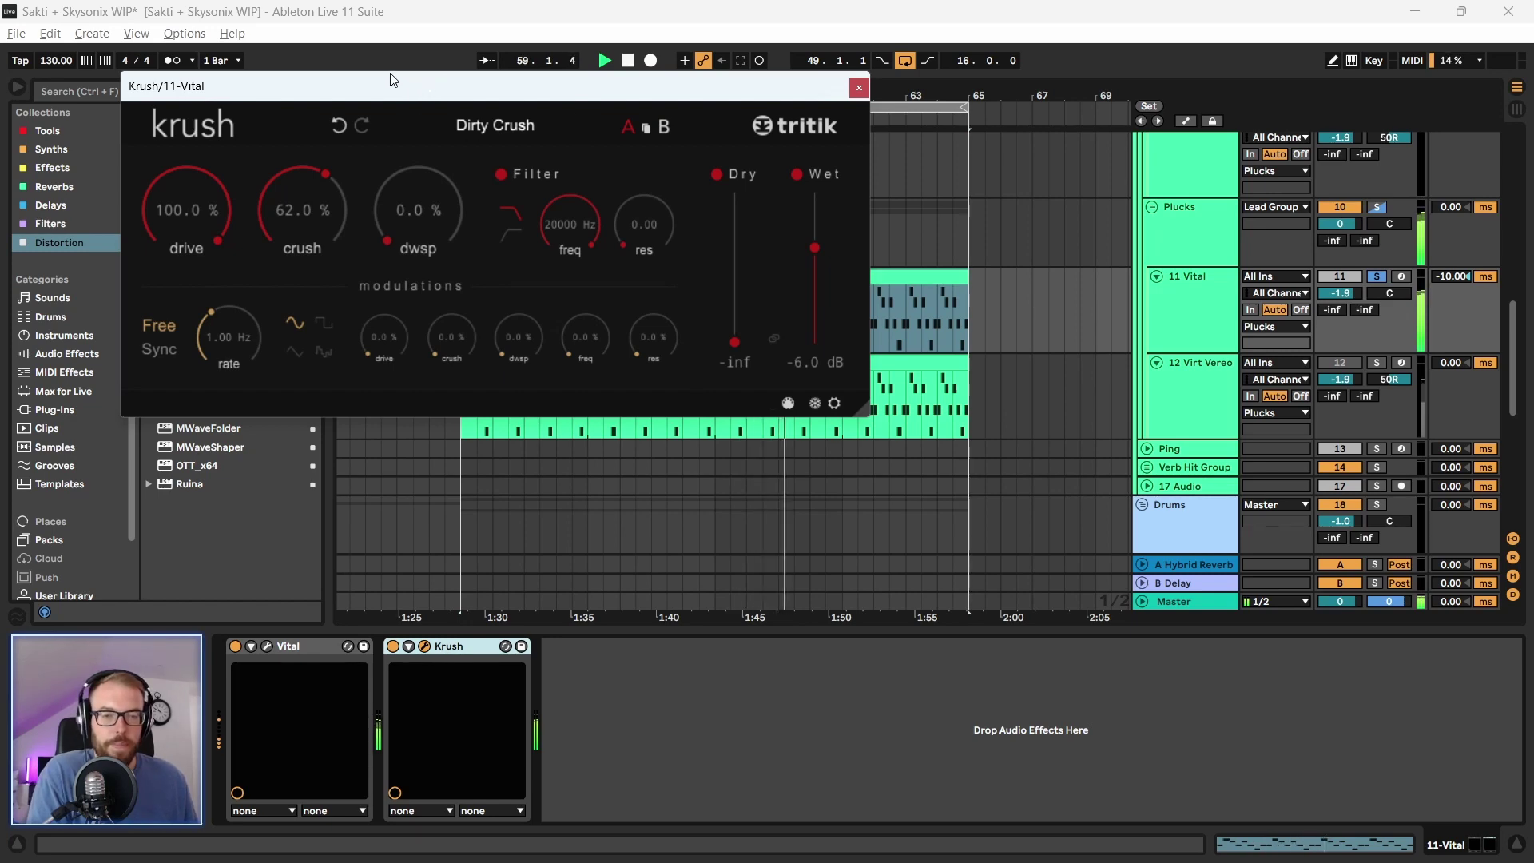
key(space)
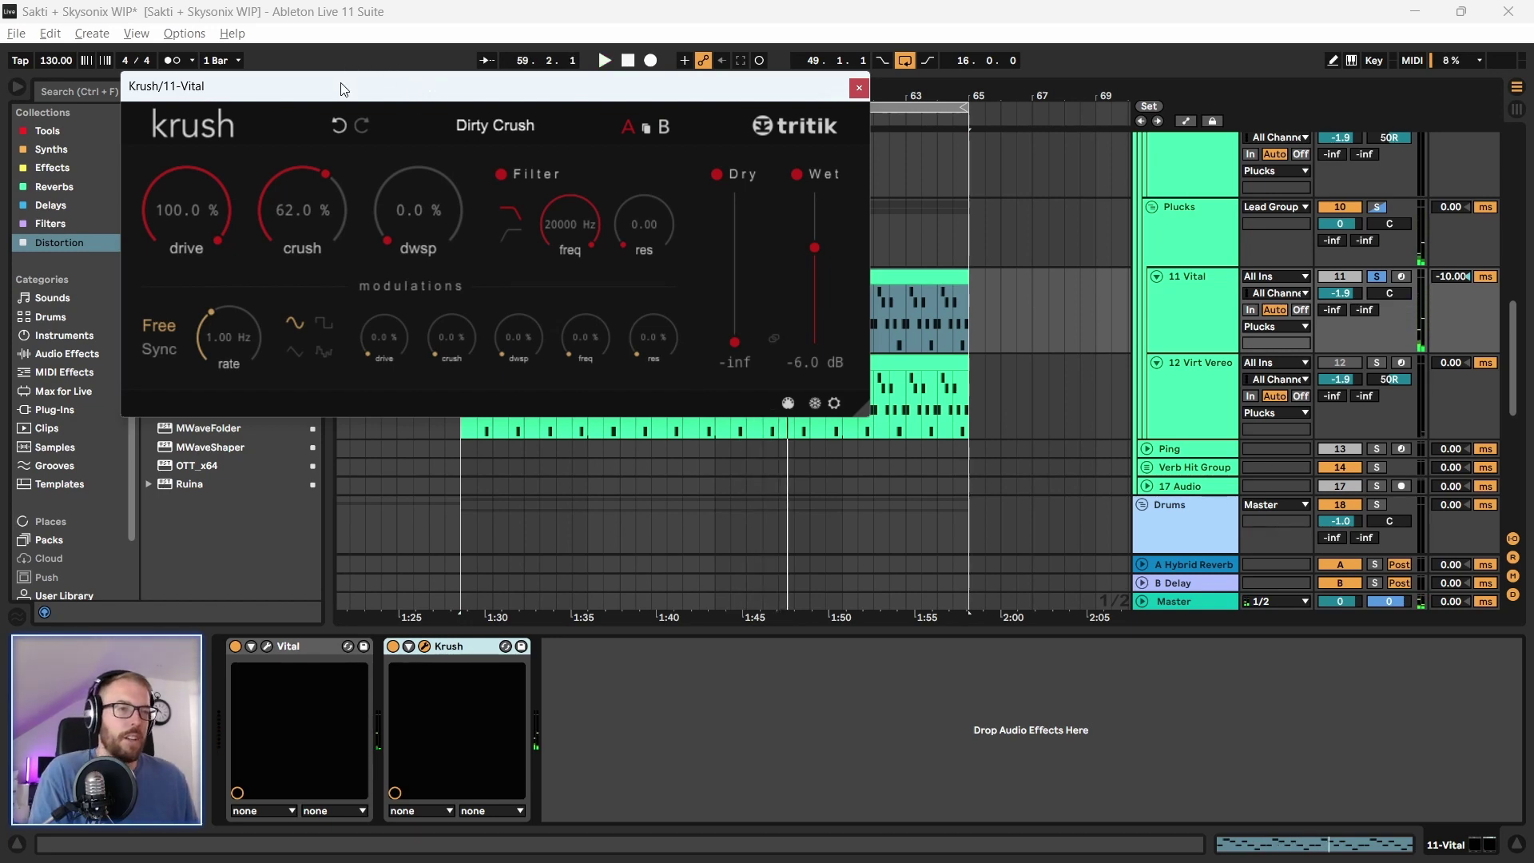
Audition Krush's Grinding preset and load the Punch preset during playback
drag(352, 85, 442, 98)
click(676, 138)
key(space)
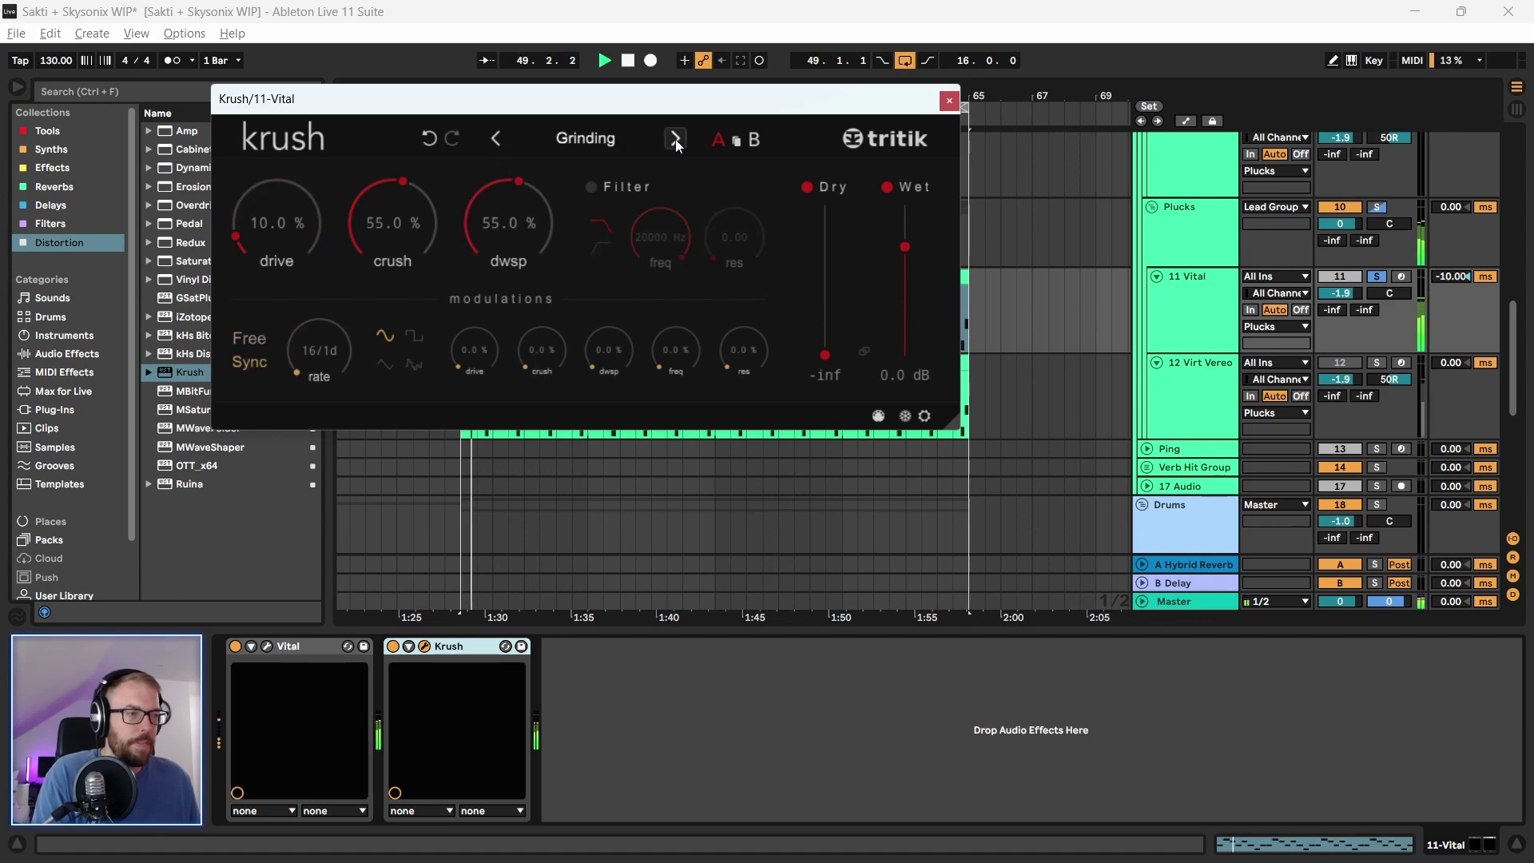
click(675, 139)
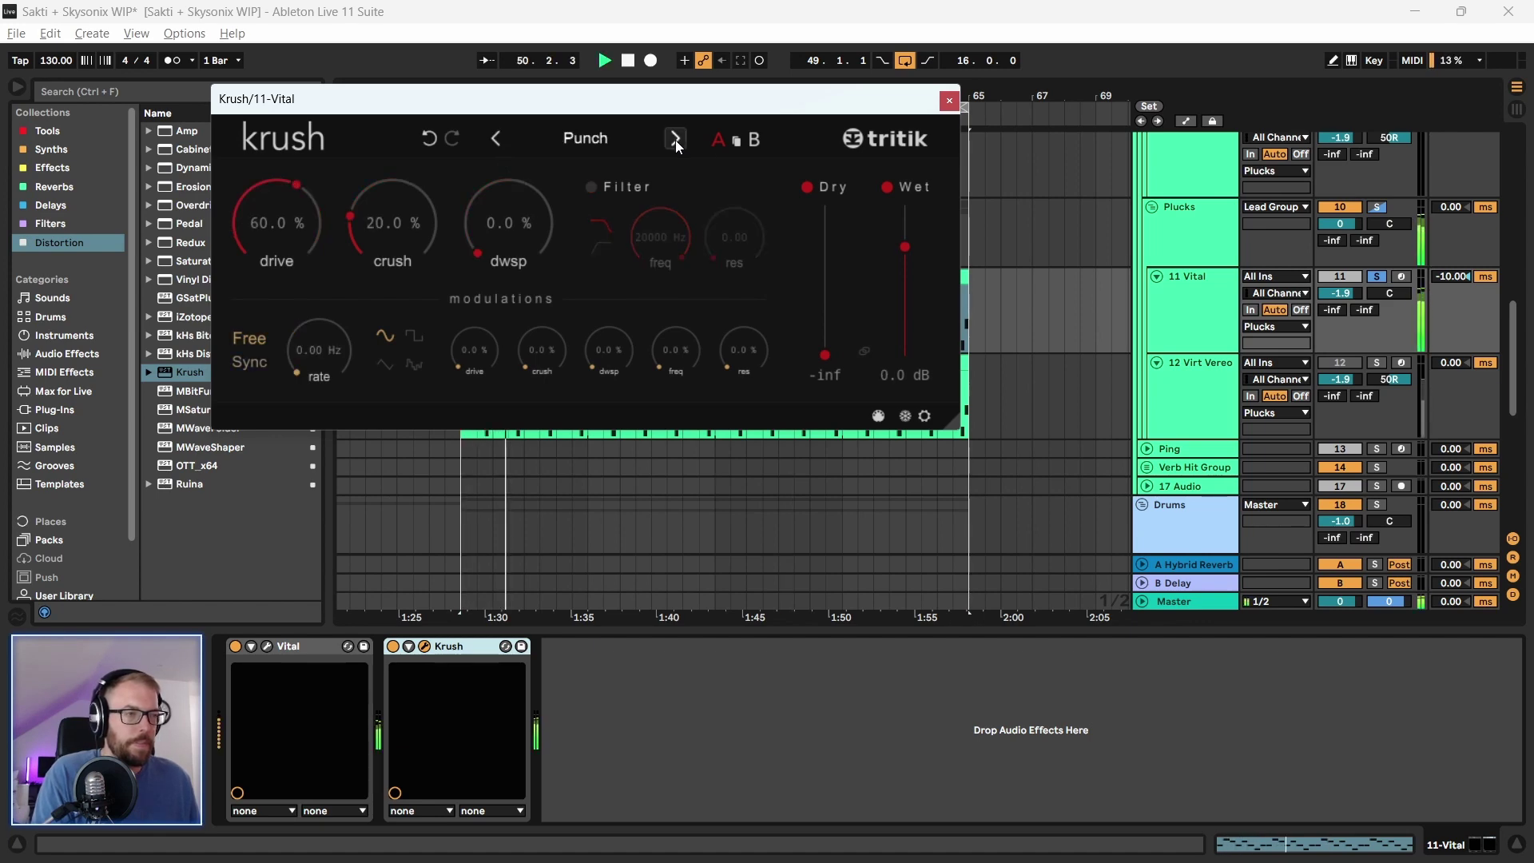
Compare the sound with Krush bypassed and active, stop playback and reopen the Krush window
drag(621, 99, 620, 121)
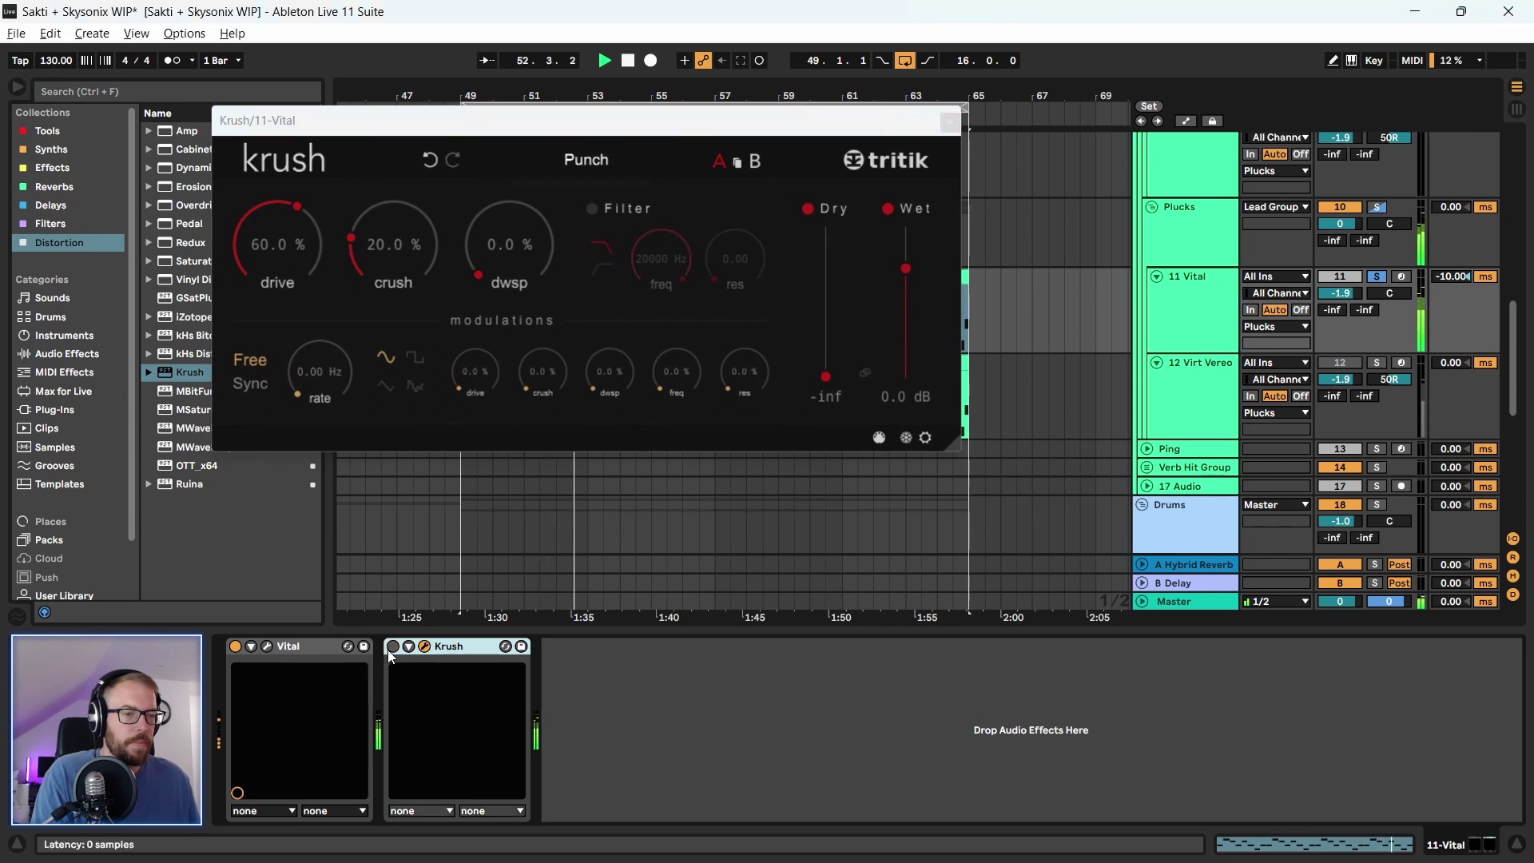
click(951, 123)
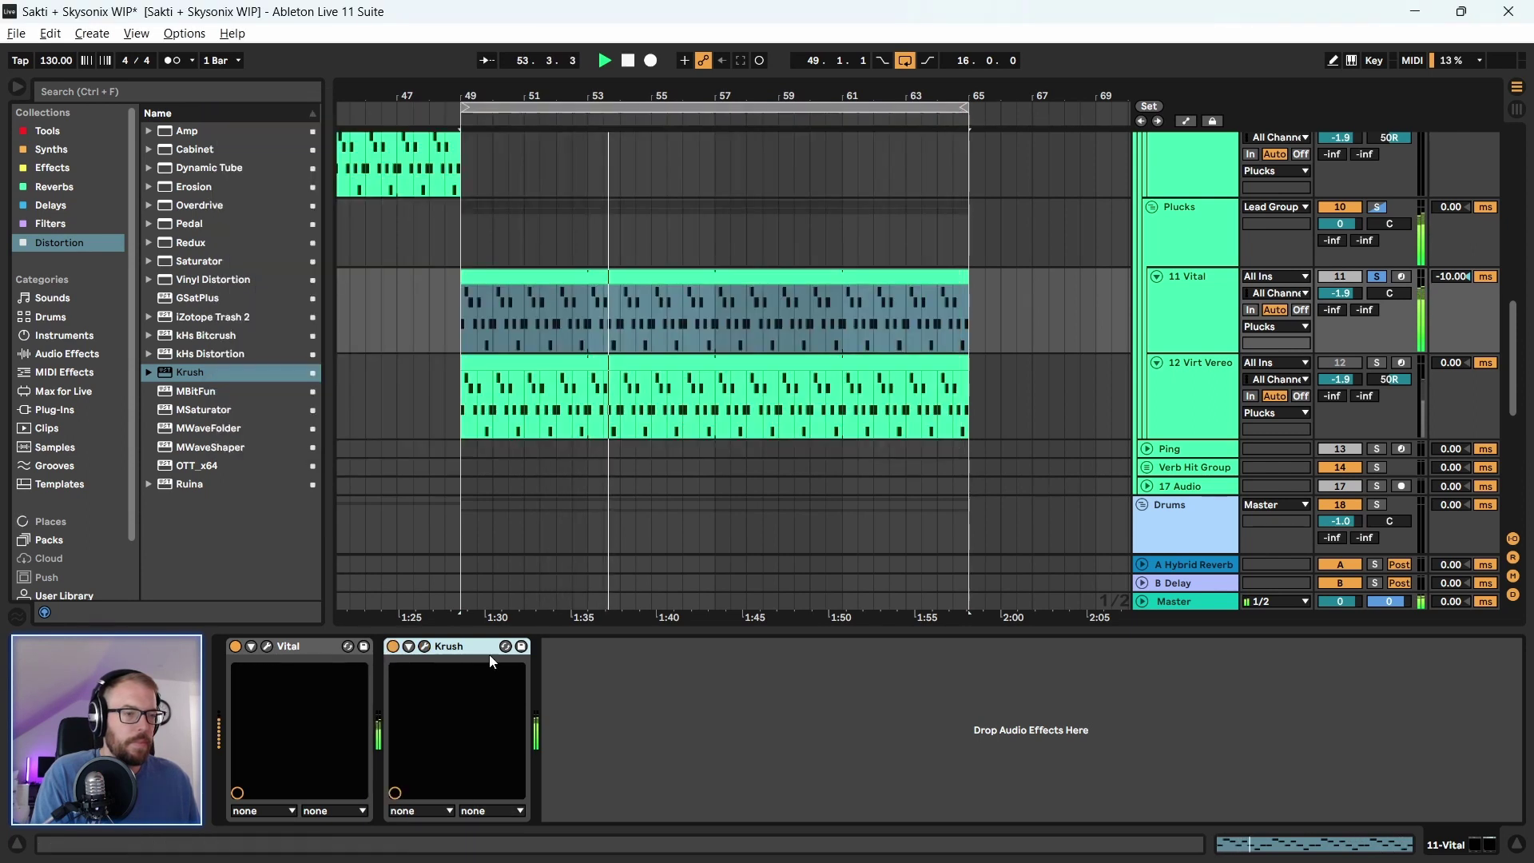
click(427, 647)
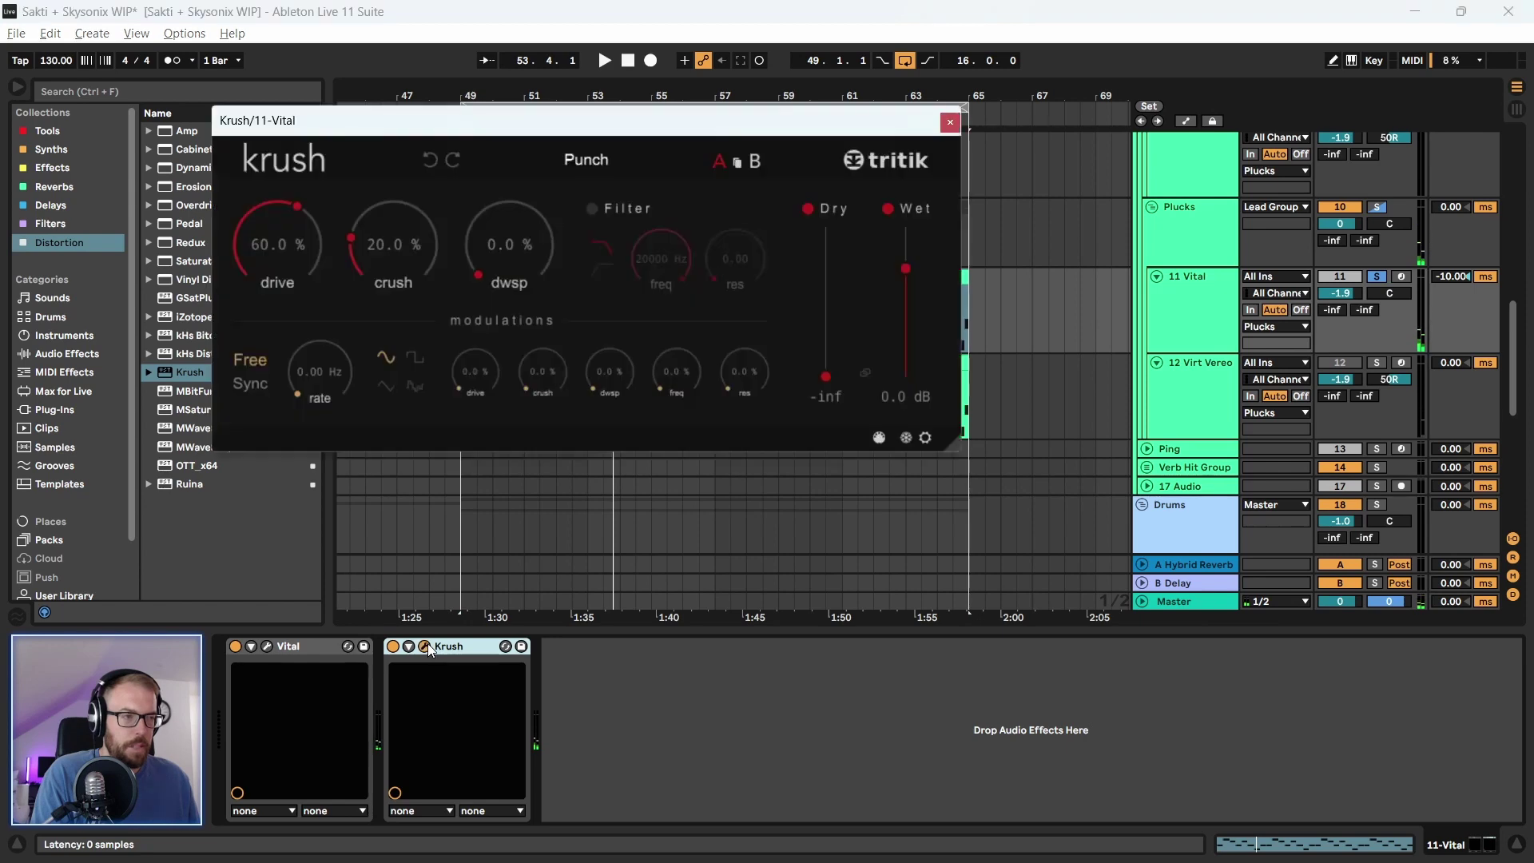
Audition Krush's filter on the 11 Vital track by switching it on and back off during playback
click(449, 652)
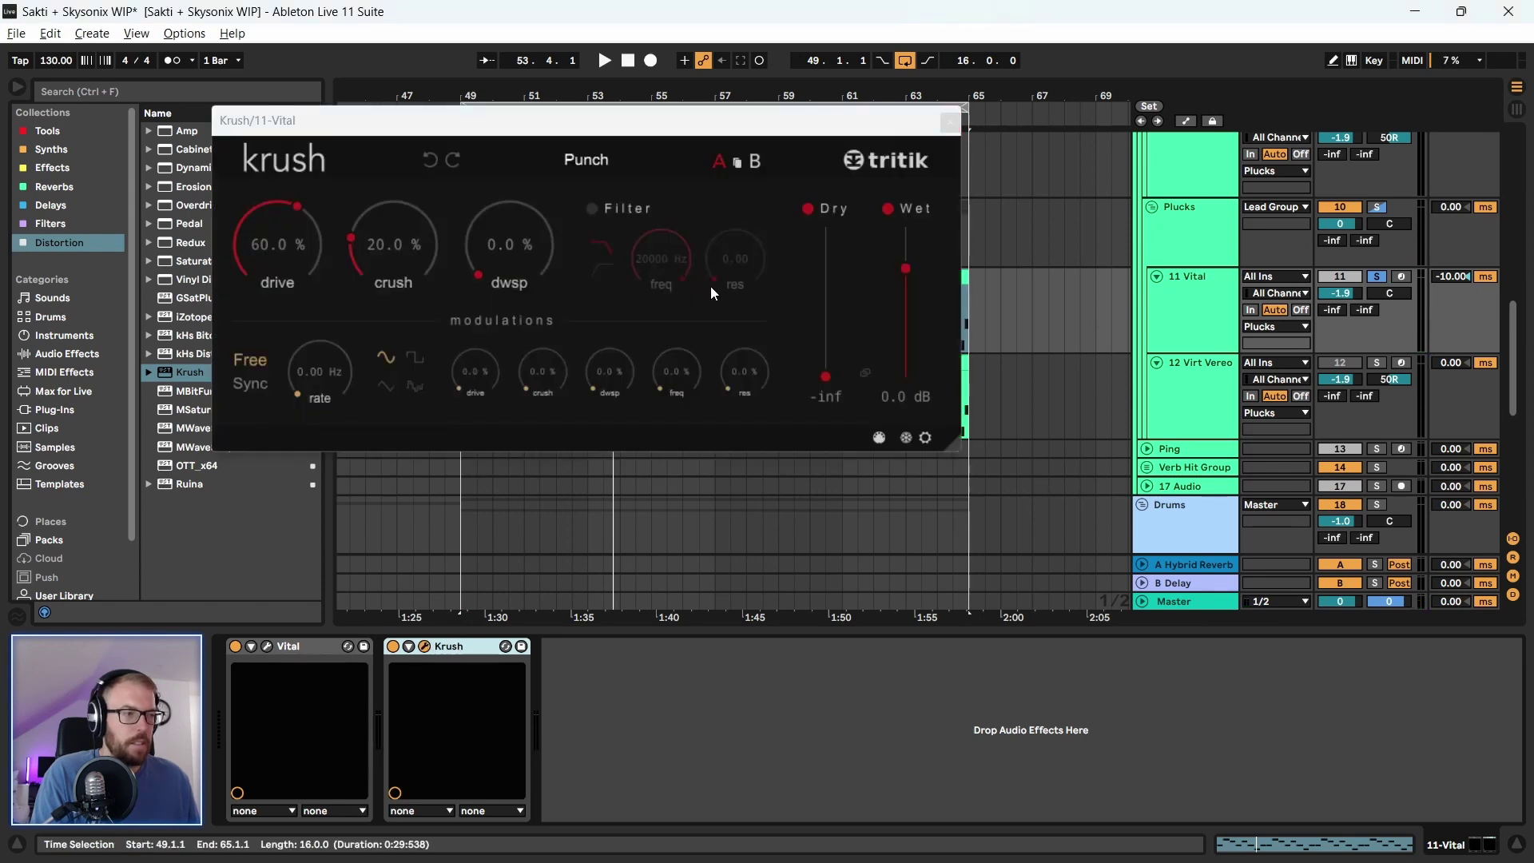
click(592, 208)
key(space)
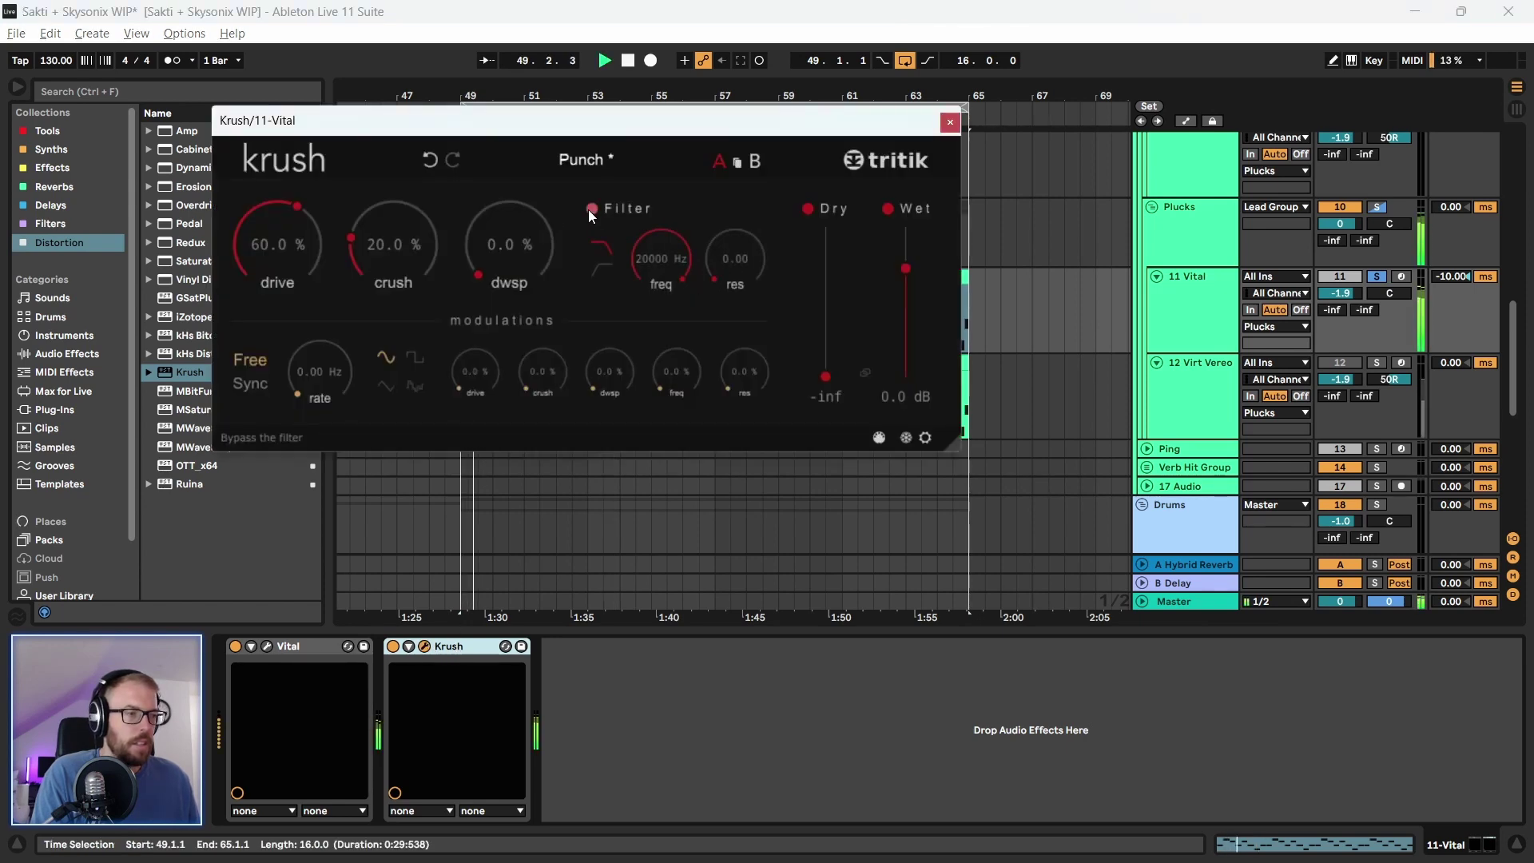
click(588, 210)
drag(666, 128, 665, 133)
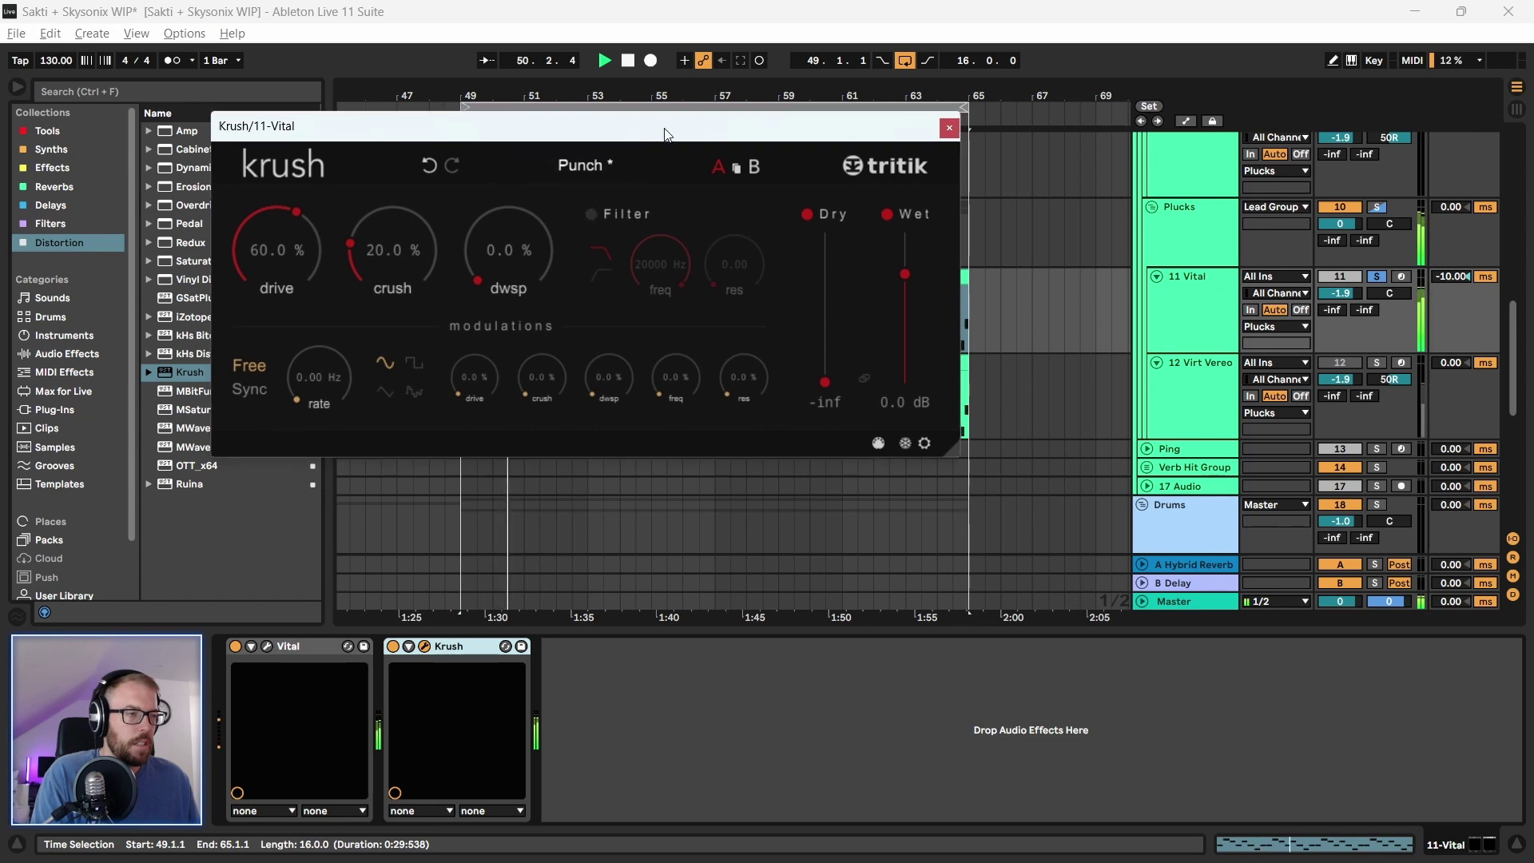
Close Krush, unsolo the 11 Vital track and listen to it in the full mix from bar 49
click(948, 129)
click(1376, 276)
key(space)
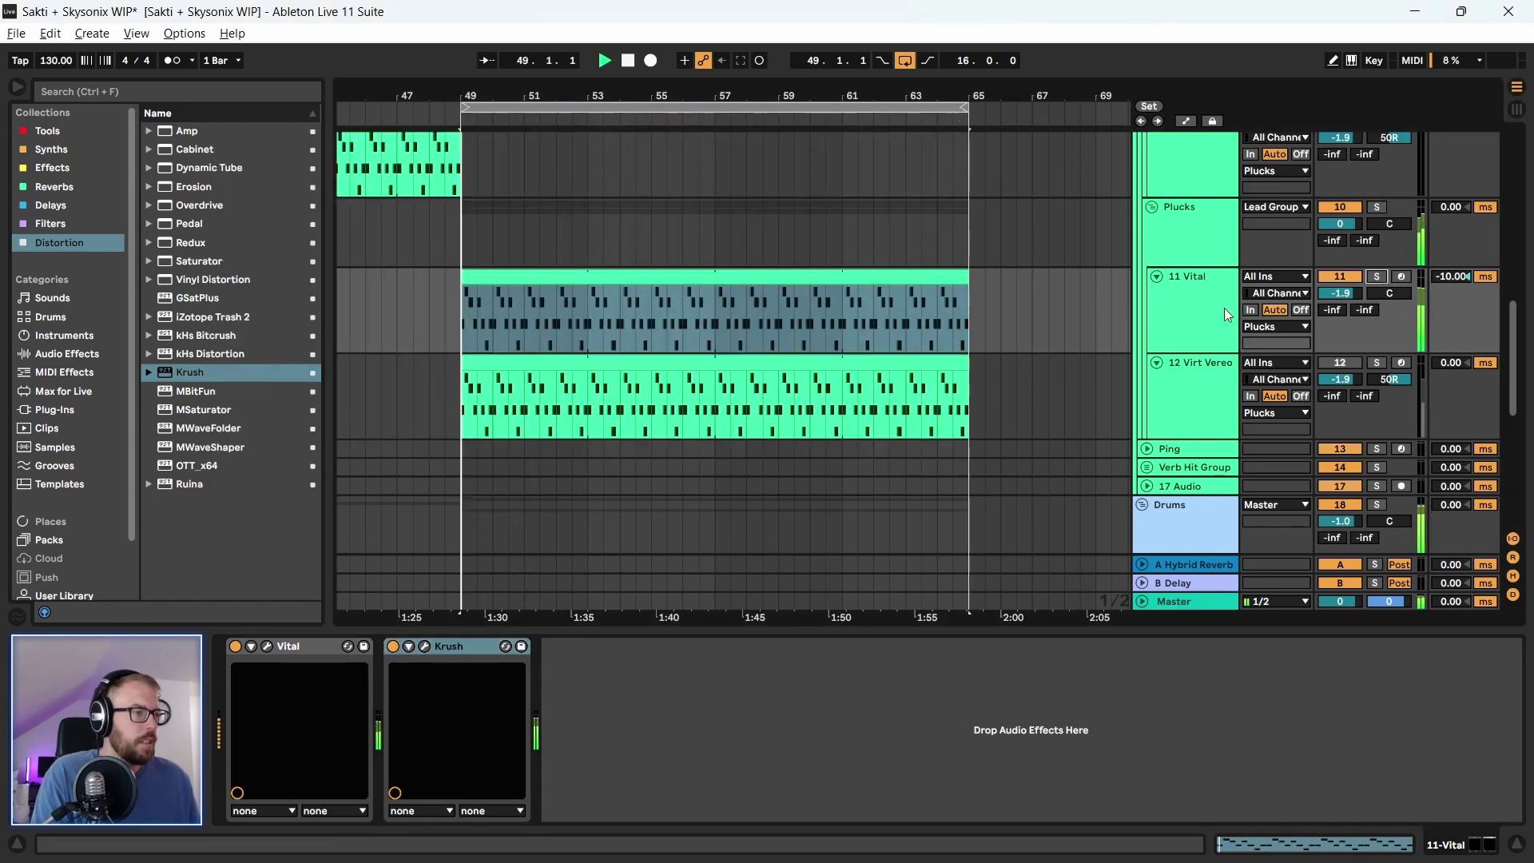
key(space)
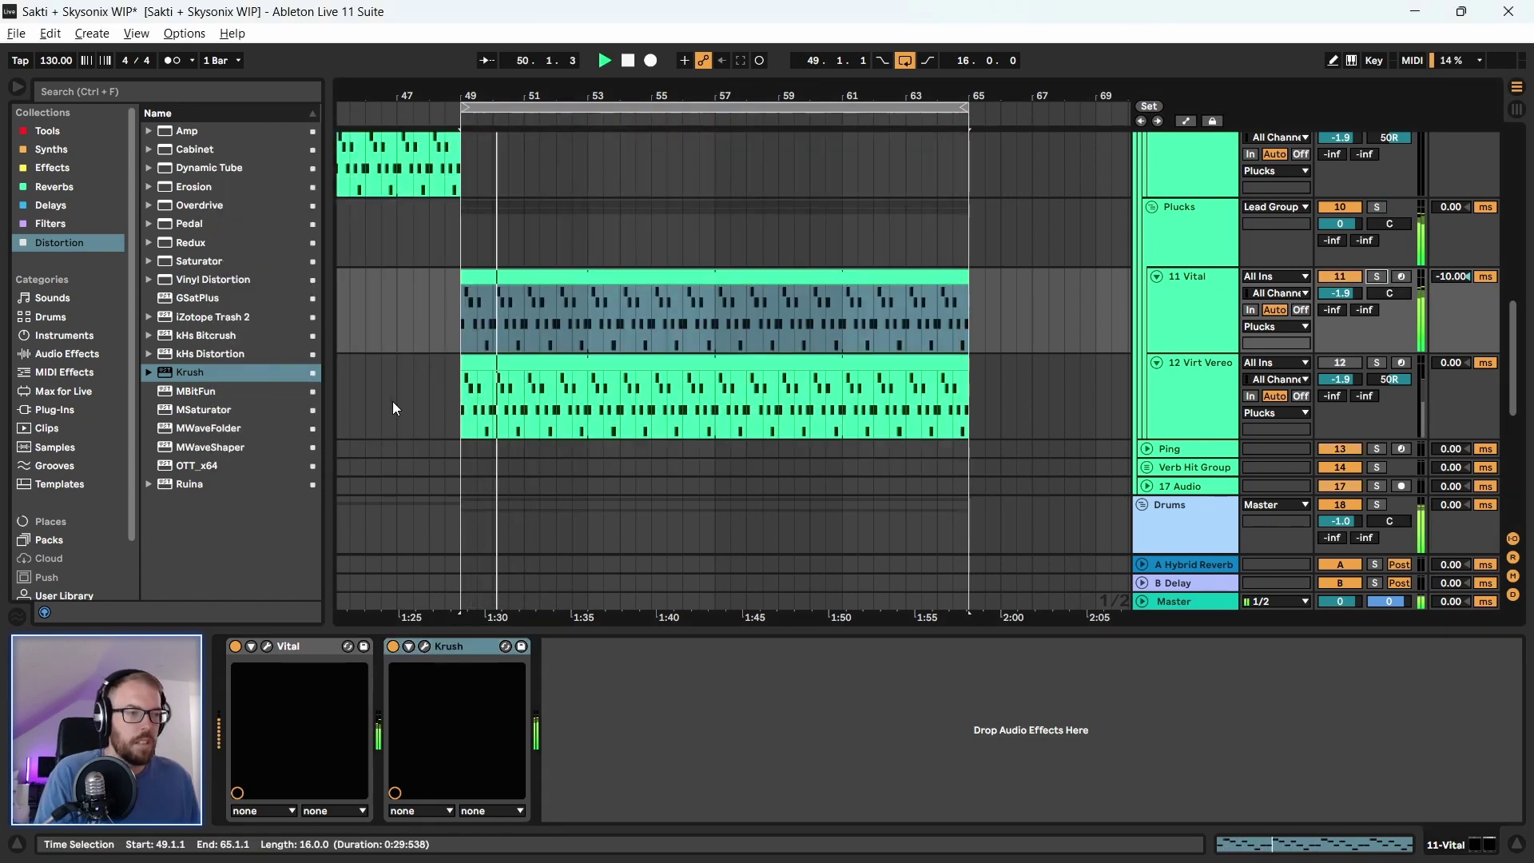
scroll(559, 391, down, 4)
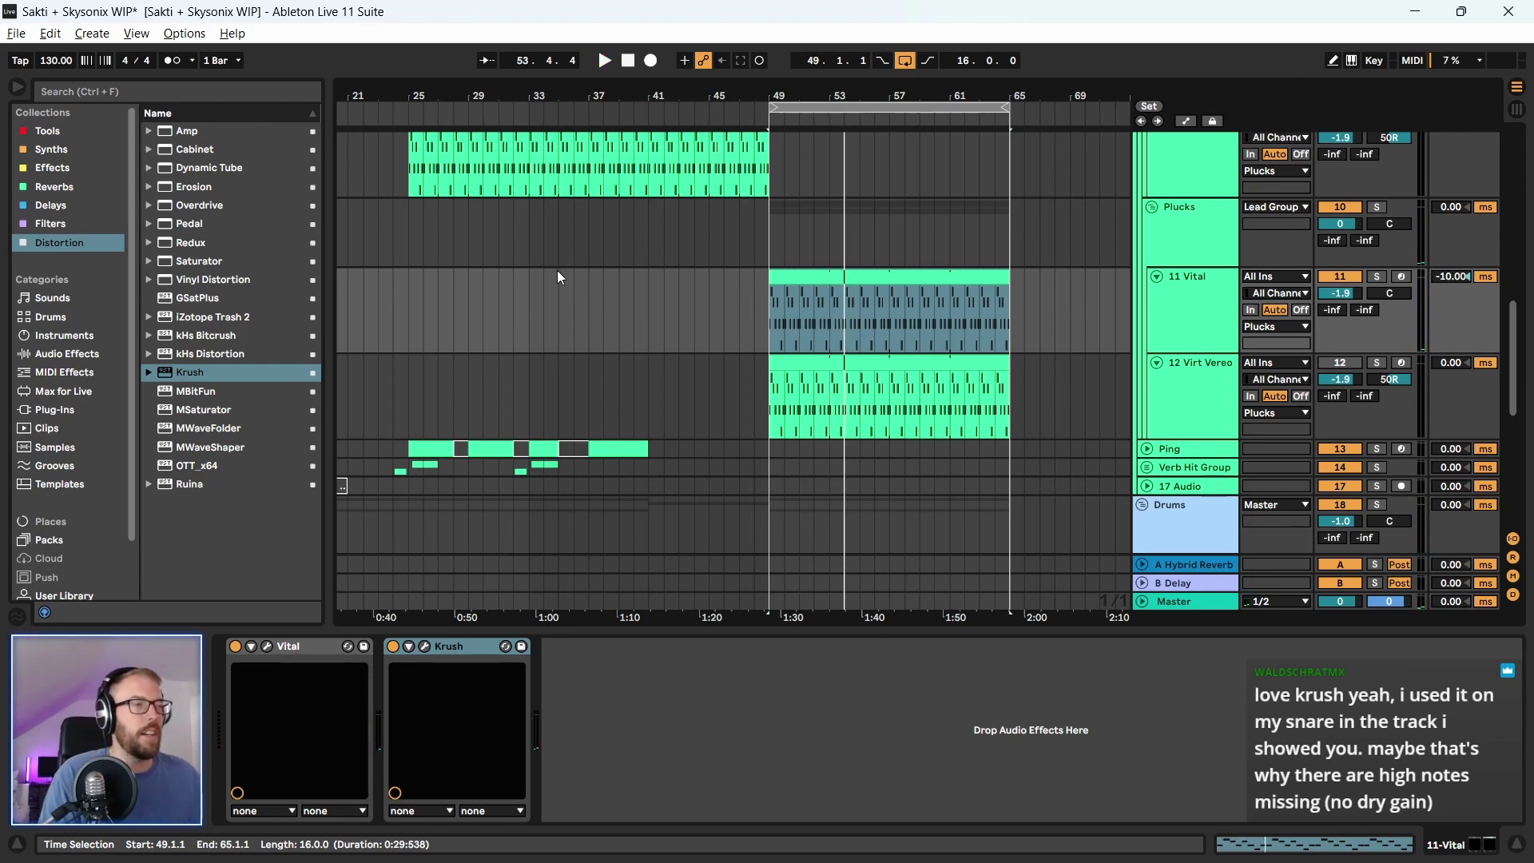
key(space)
key(minus)
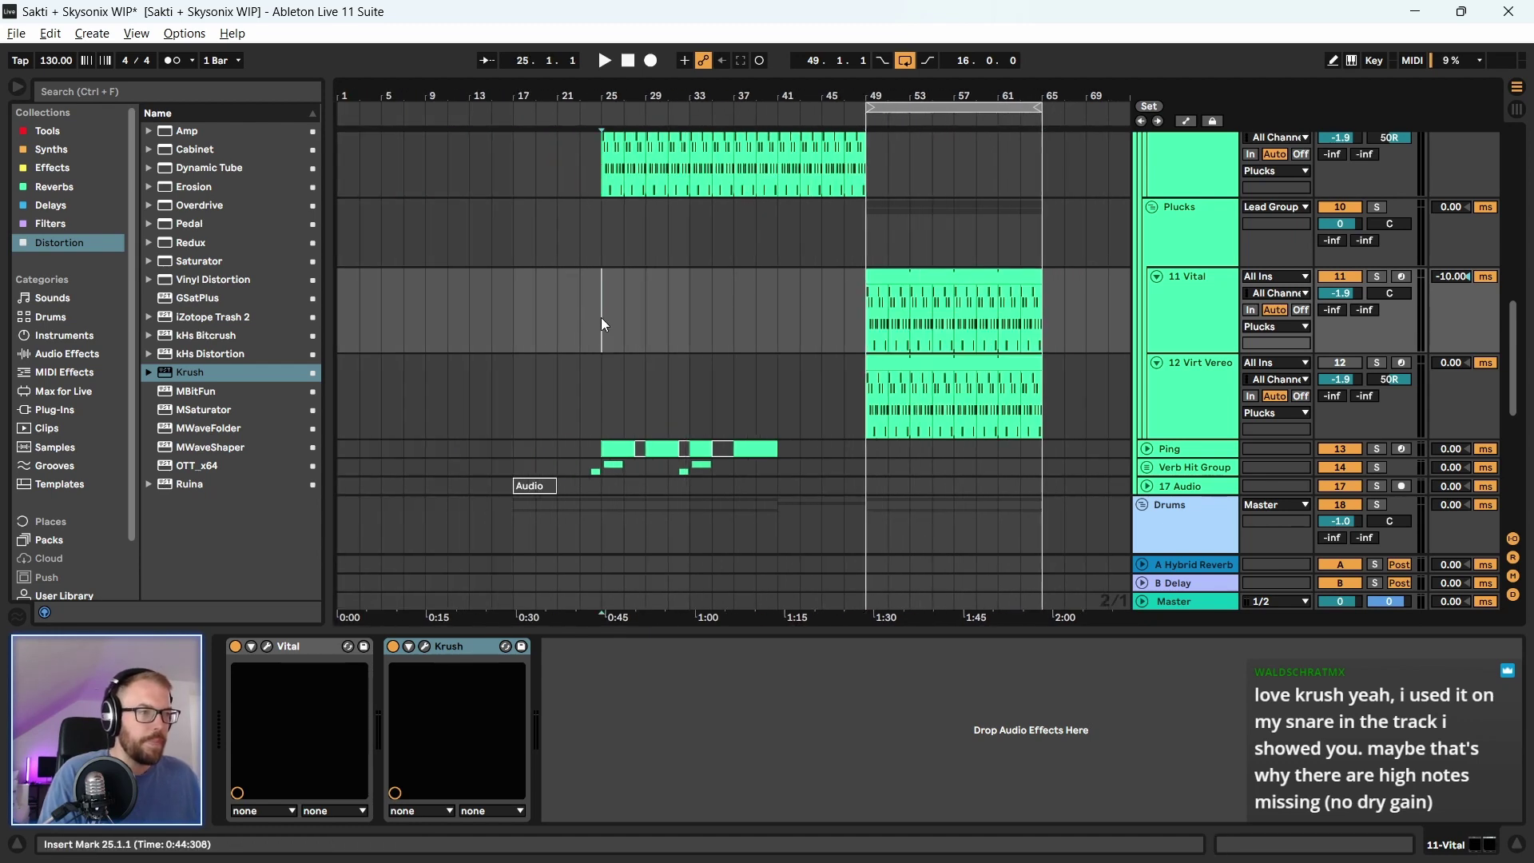
drag(601, 318, 860, 416)
click(610, 289)
click(609, 275)
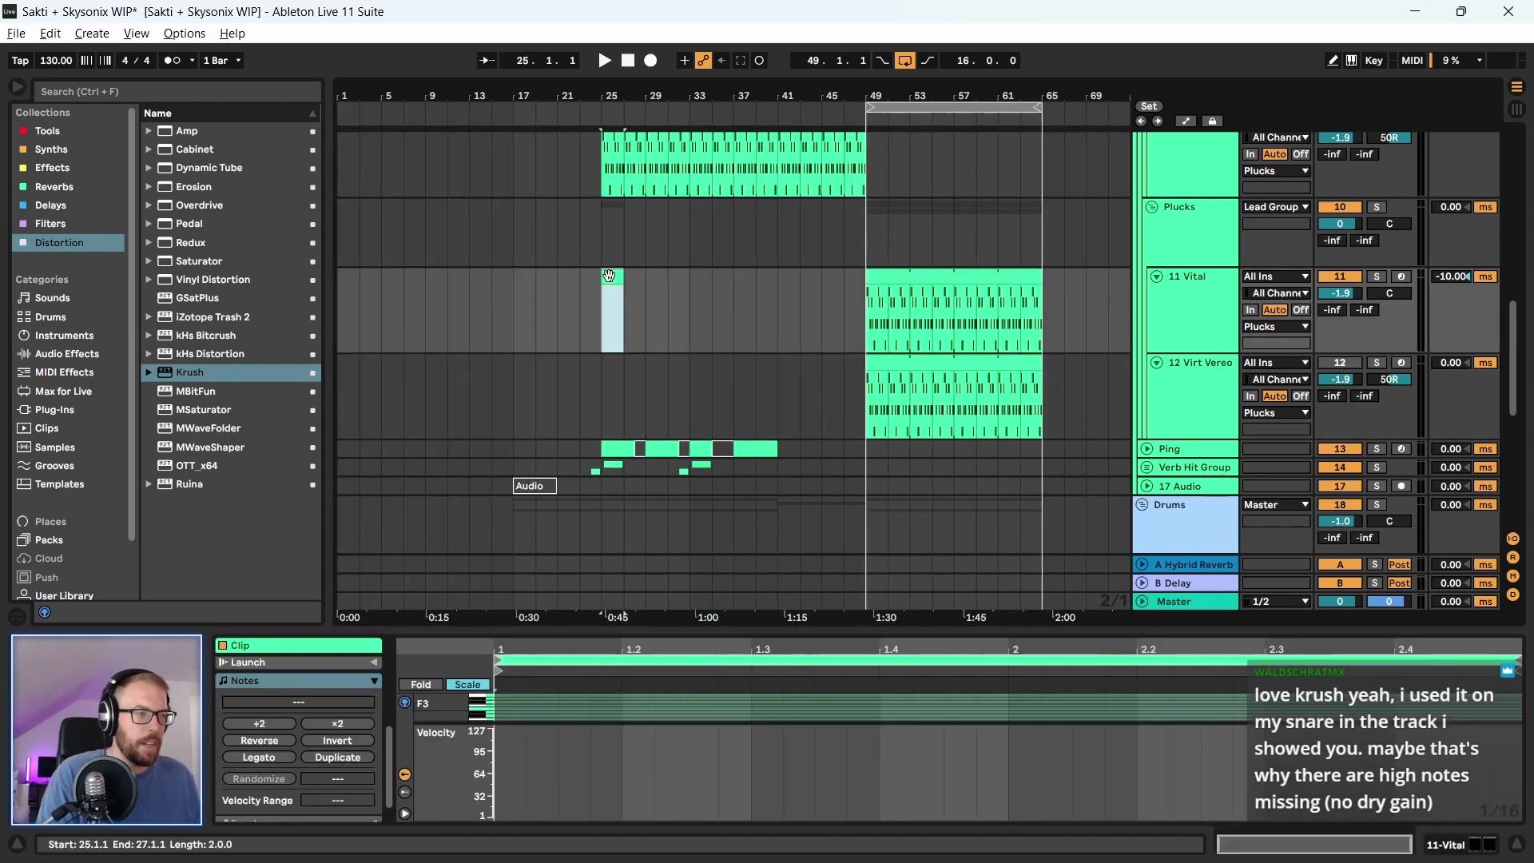
click(715, 257)
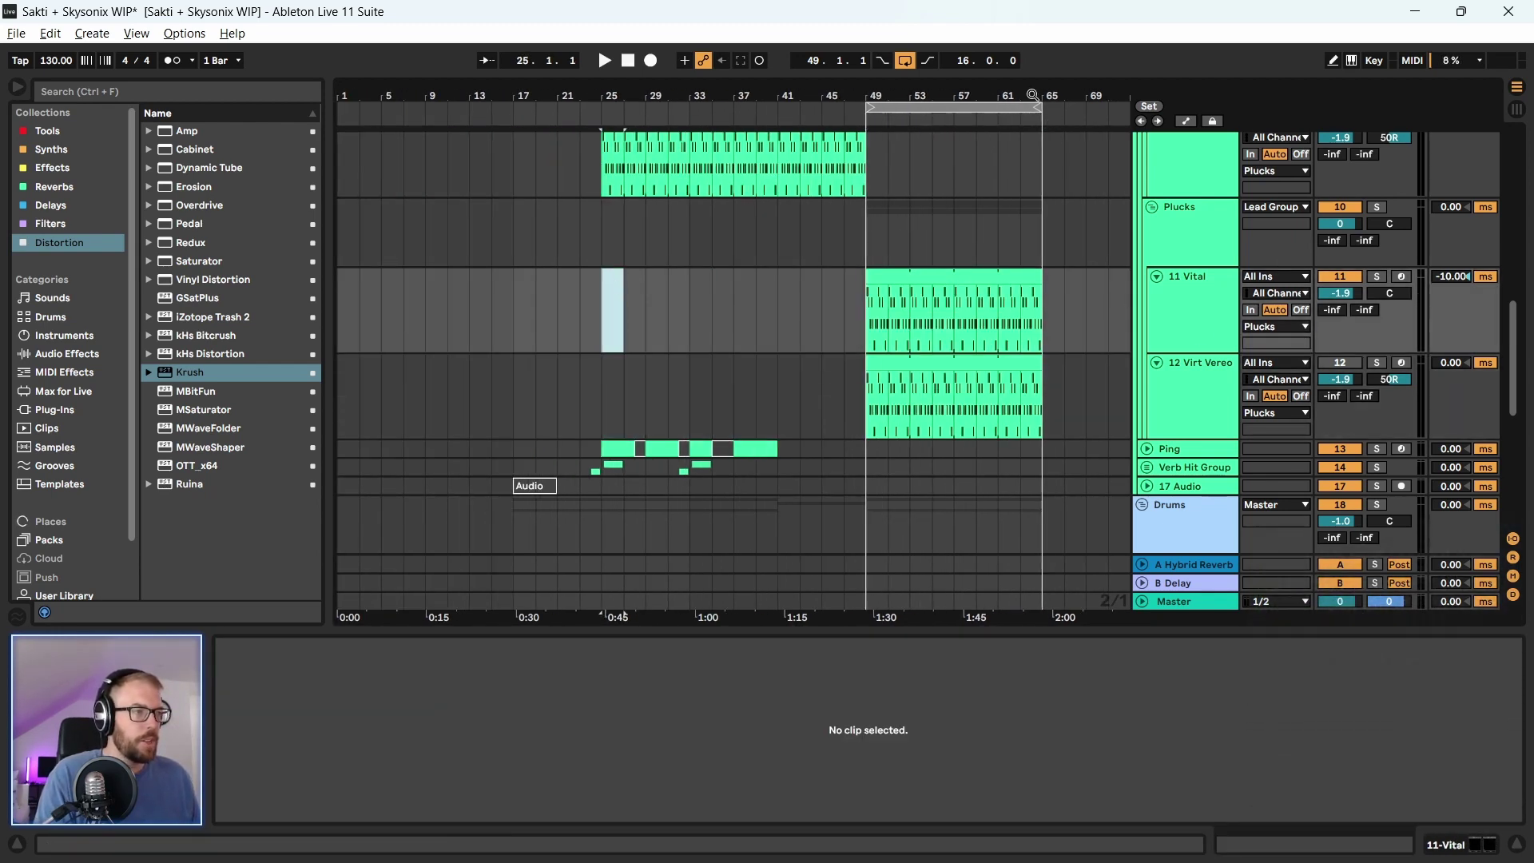
key(plus)
Try Krush's filter on the 11 Vital track with the cutoff at 6953 Hz, then reset it and close the plugin
click(1156, 310)
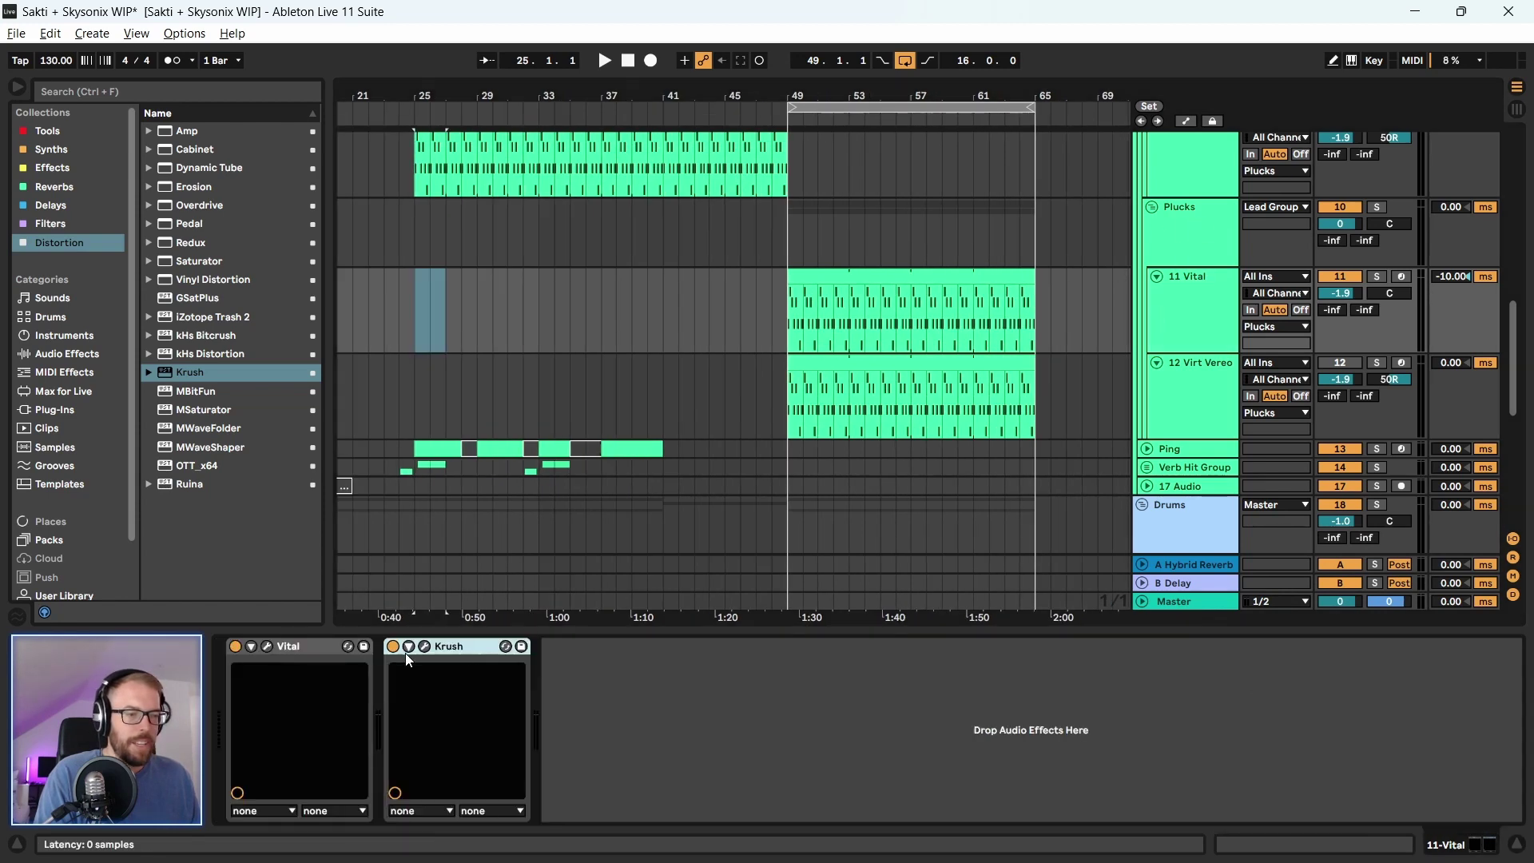
click(425, 647)
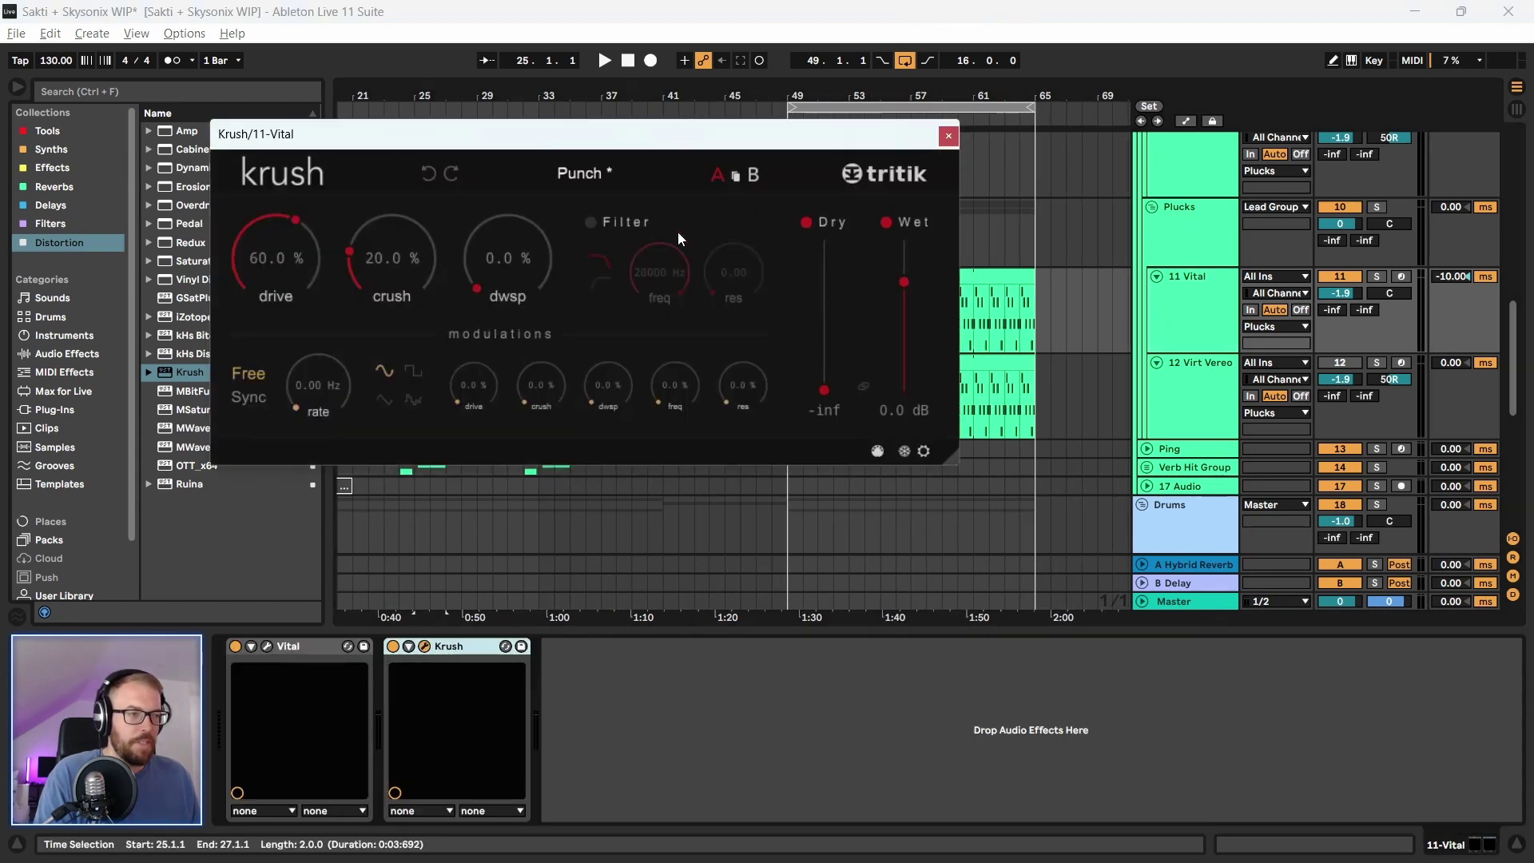
click(590, 222)
drag(658, 261, 656, 310)
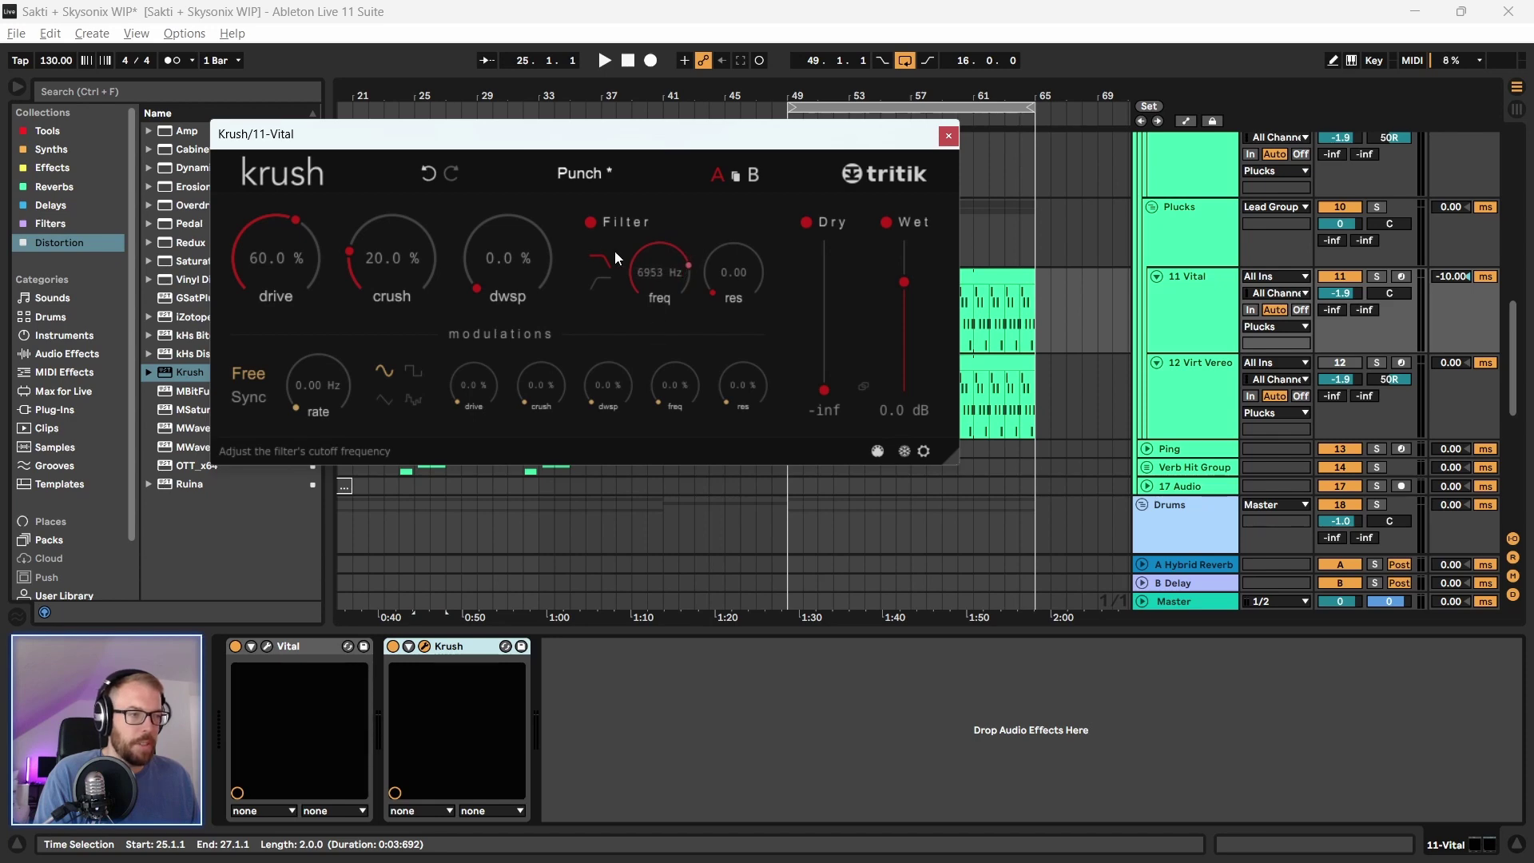
click(591, 223)
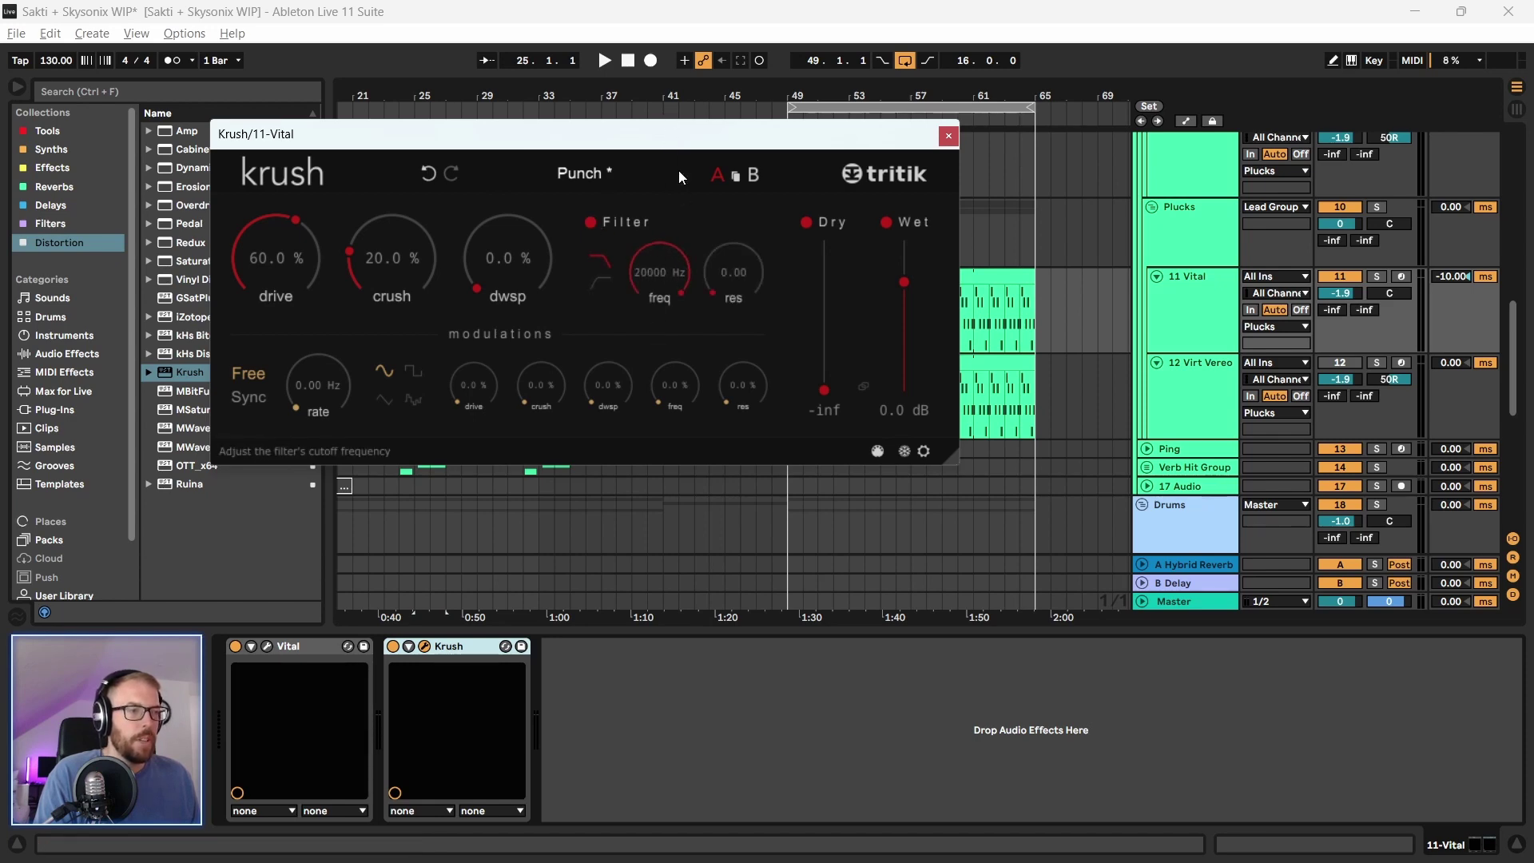
click(942, 142)
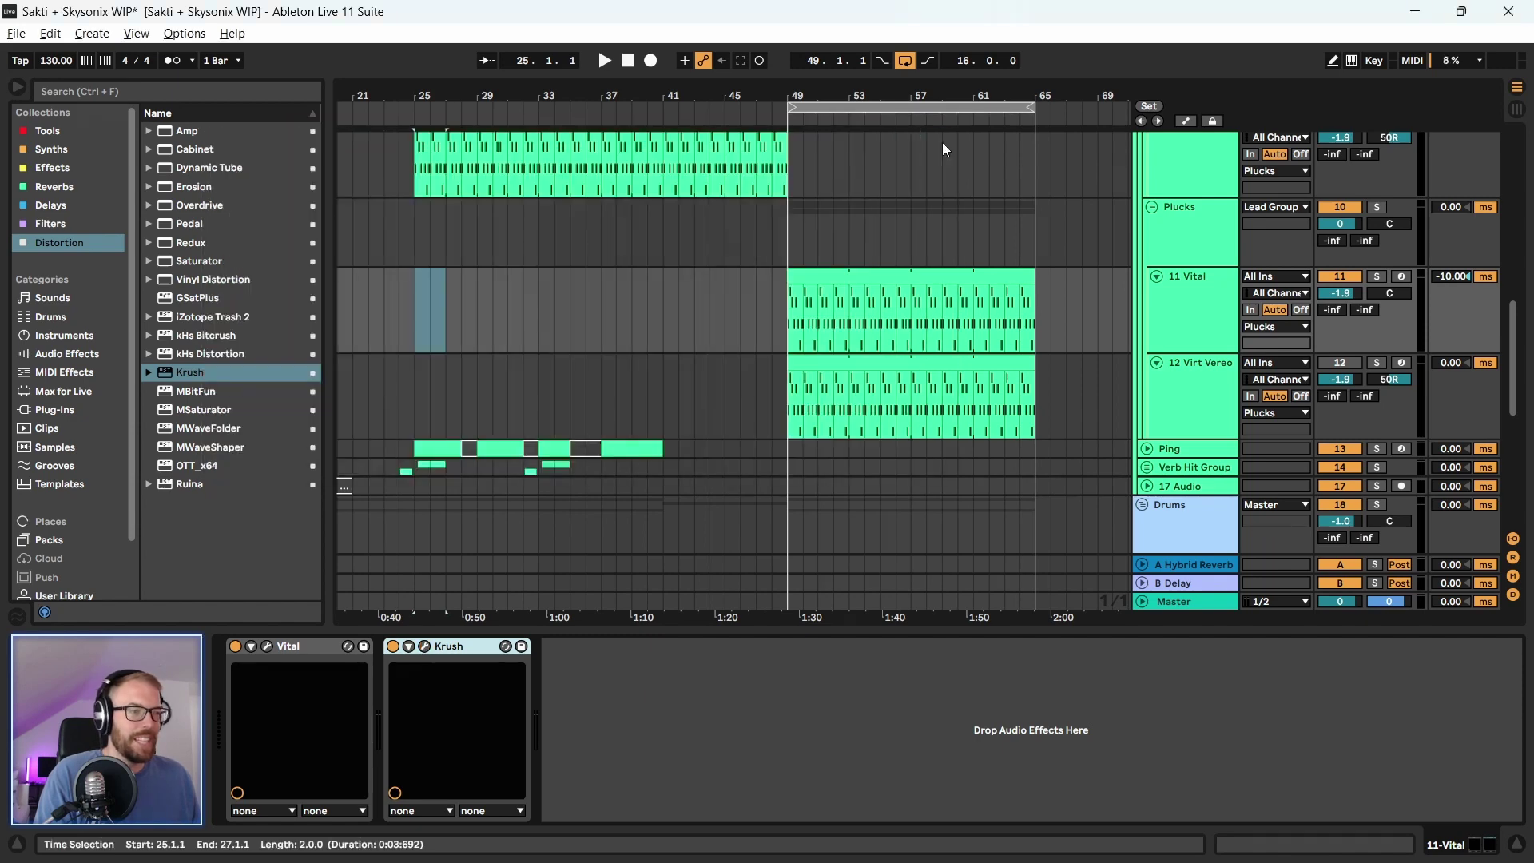
Listen to the 11 Vital clip from bar 49 with Krush's controls open
click(836, 271)
key(space)
key(z)
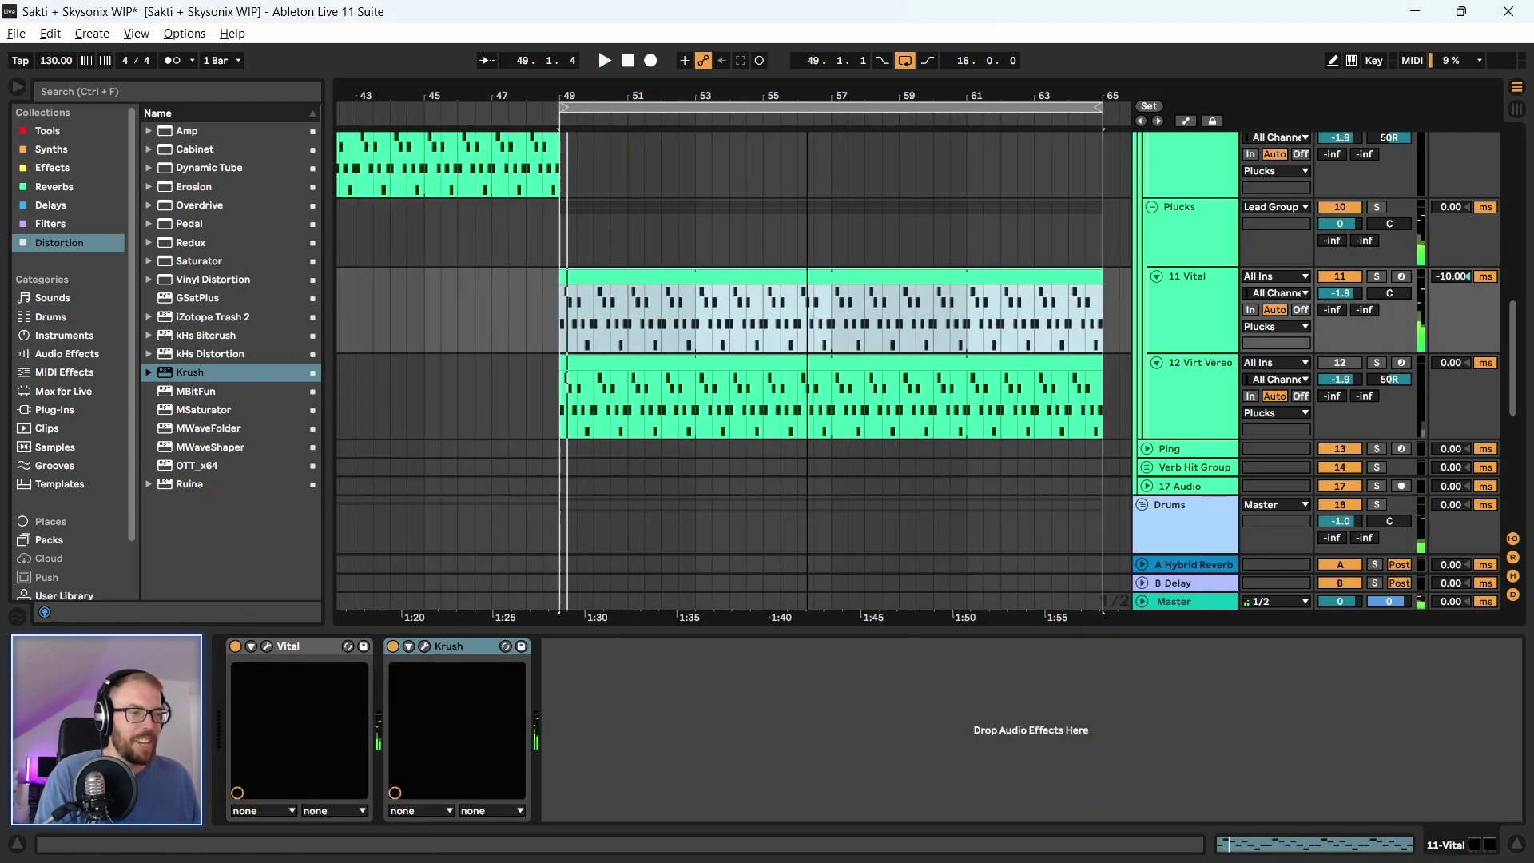
key(minus)
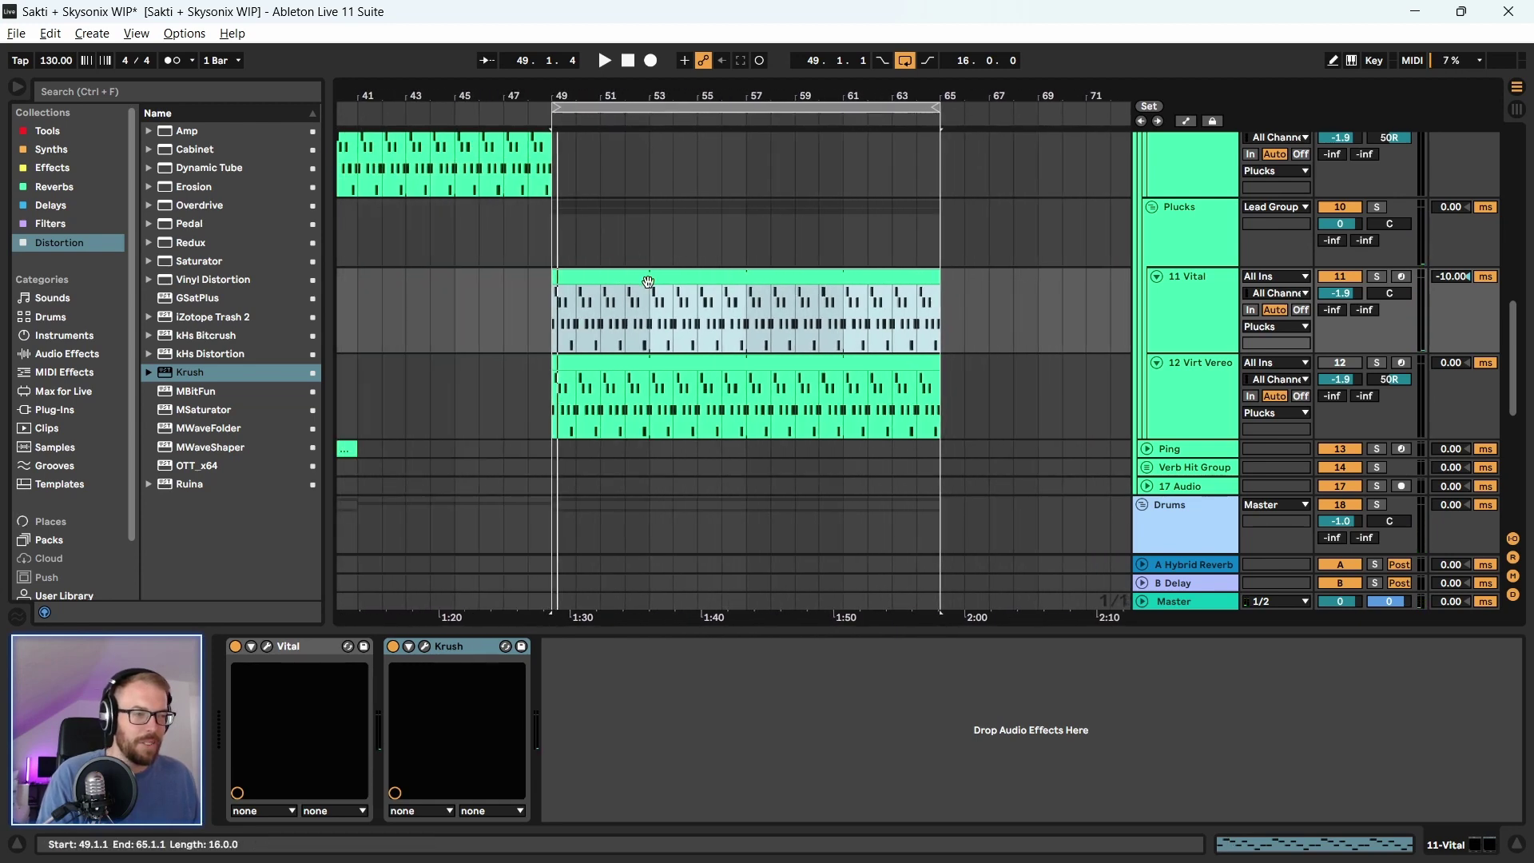
key(space)
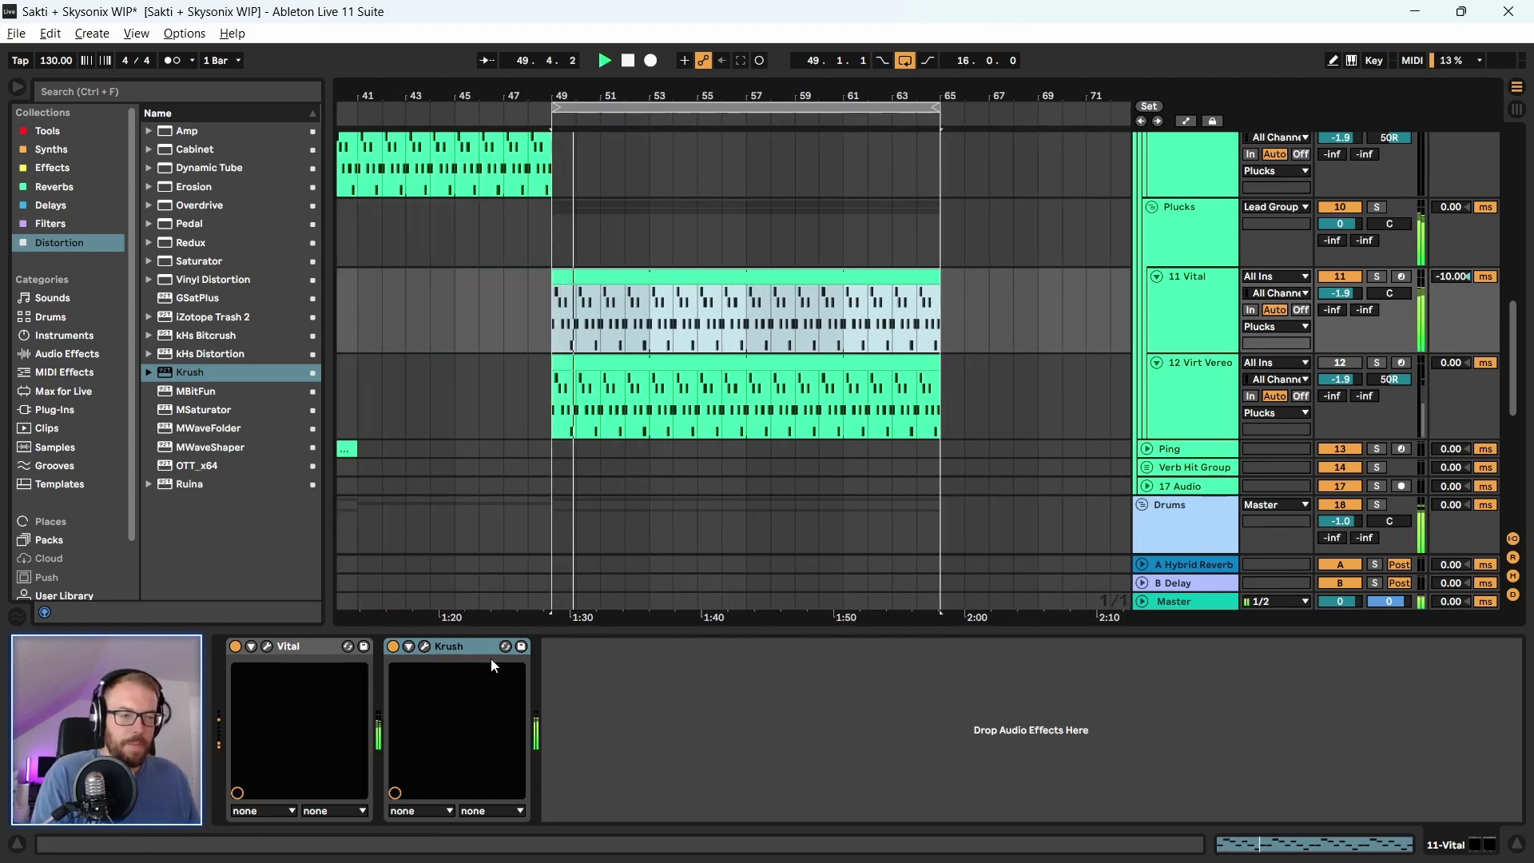
click(425, 646)
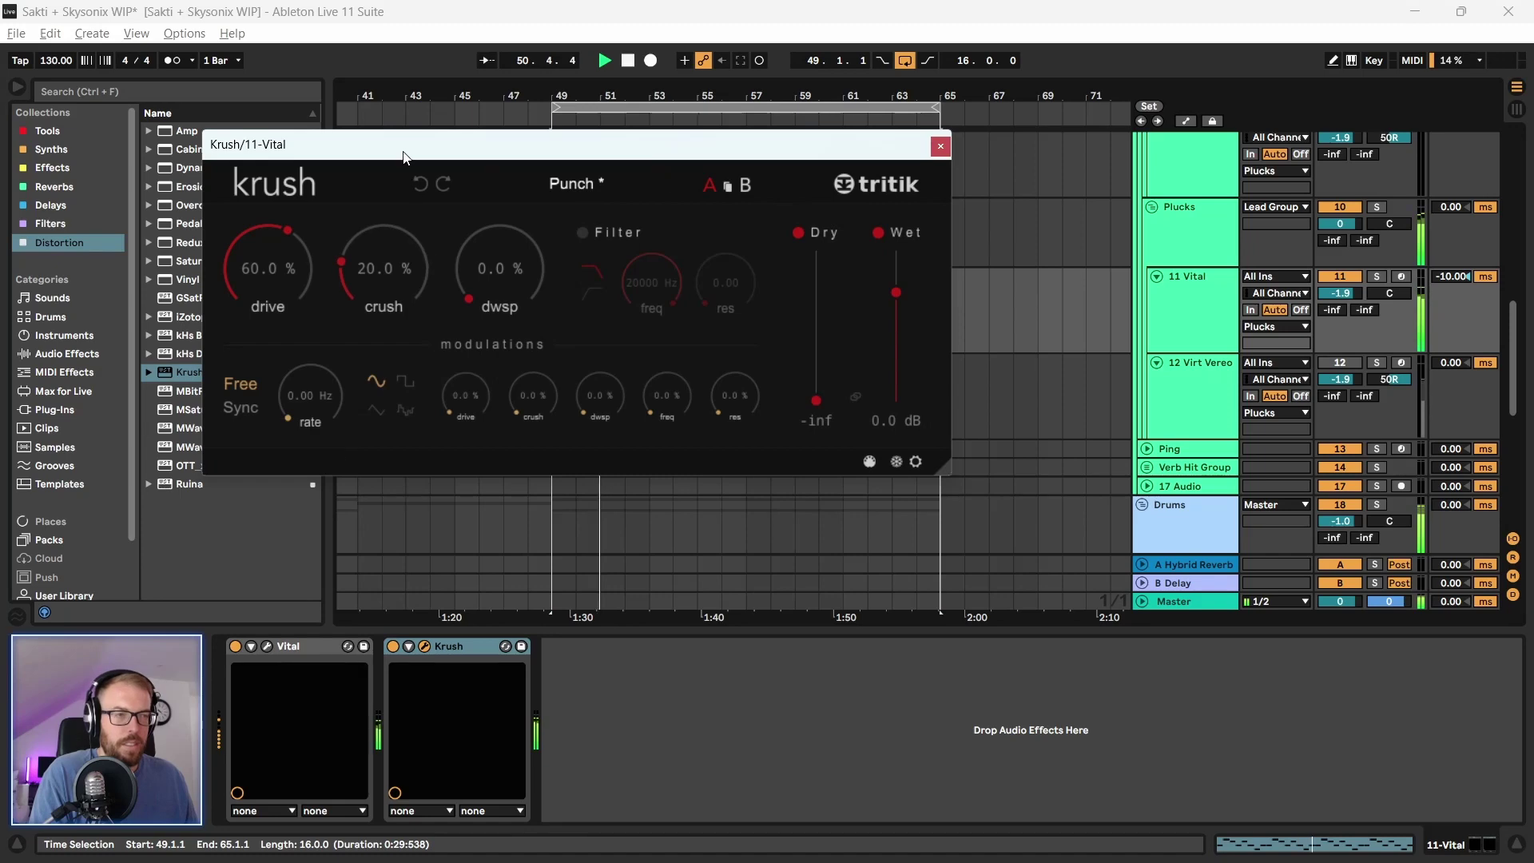
drag(403, 157, 390, 199)
click(216, 131)
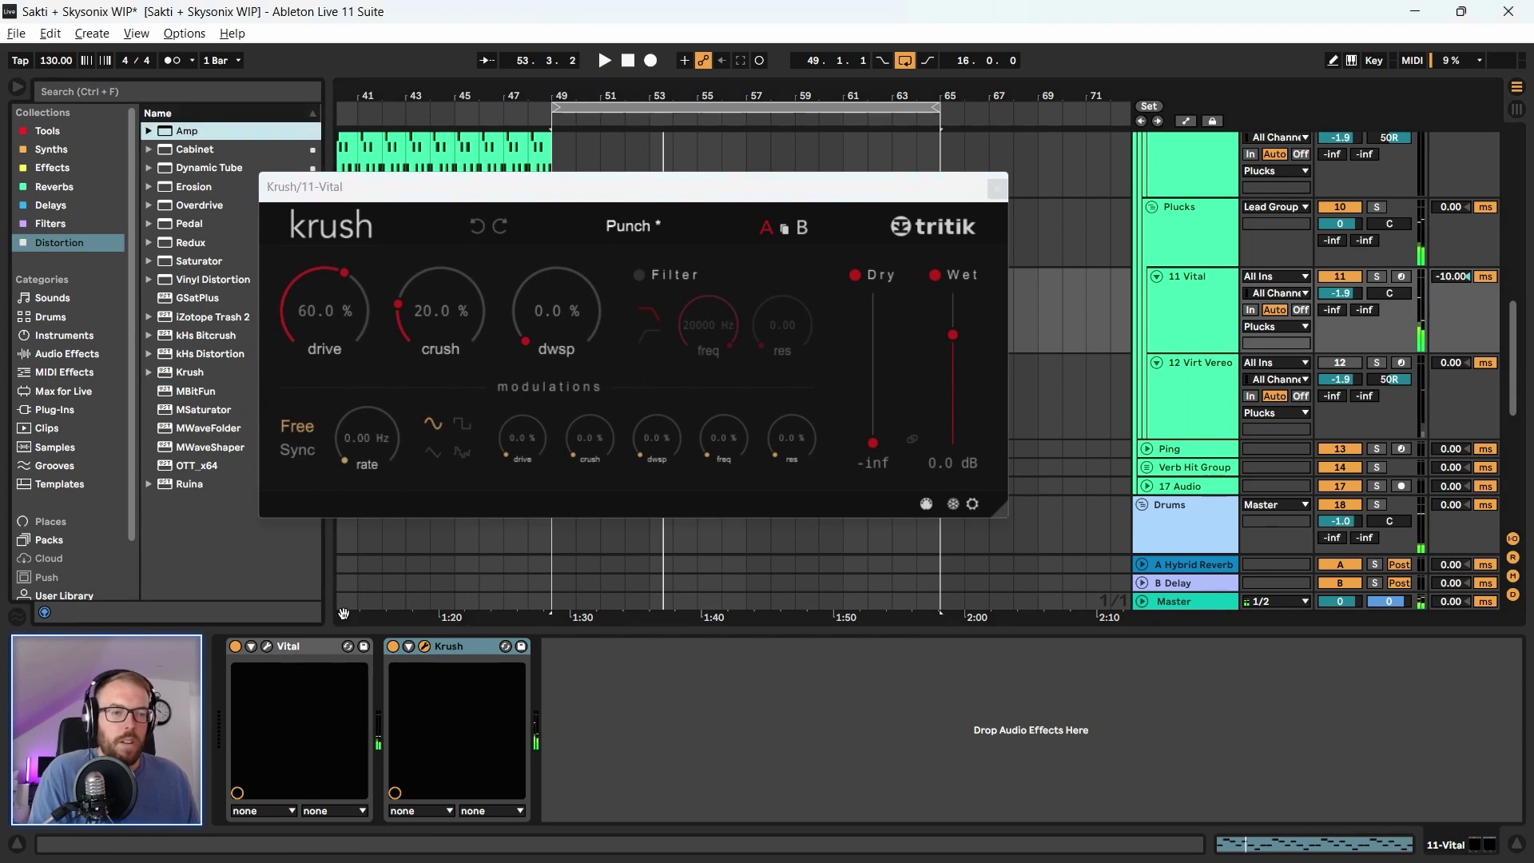
Open Vital on the 11 Vital track, lower envelope 1's sustain and set its decay to about 1.317 seconds
click(267, 648)
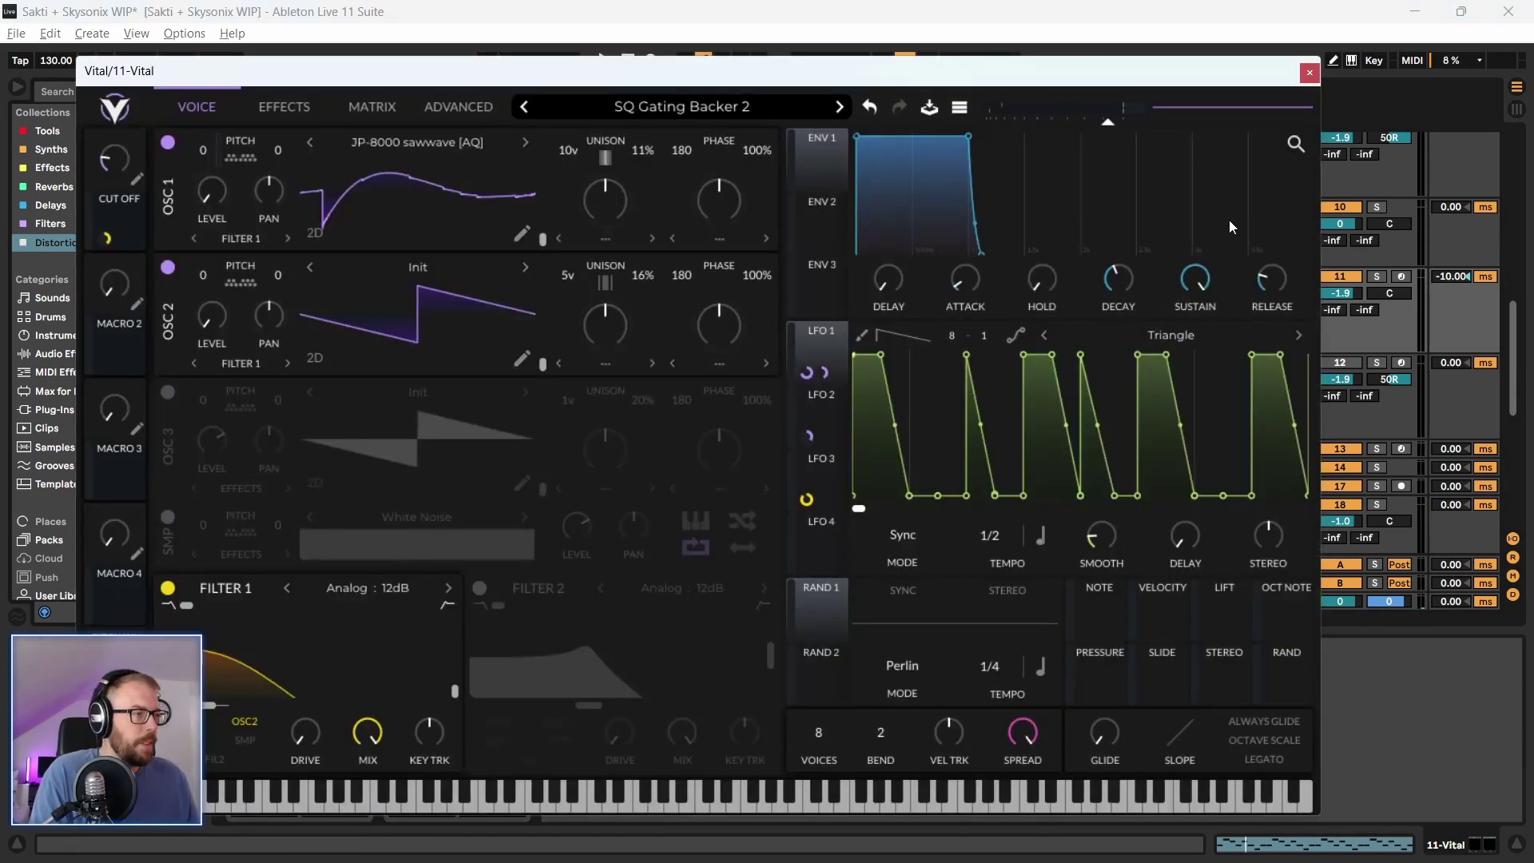
drag(1196, 299, 1206, 341)
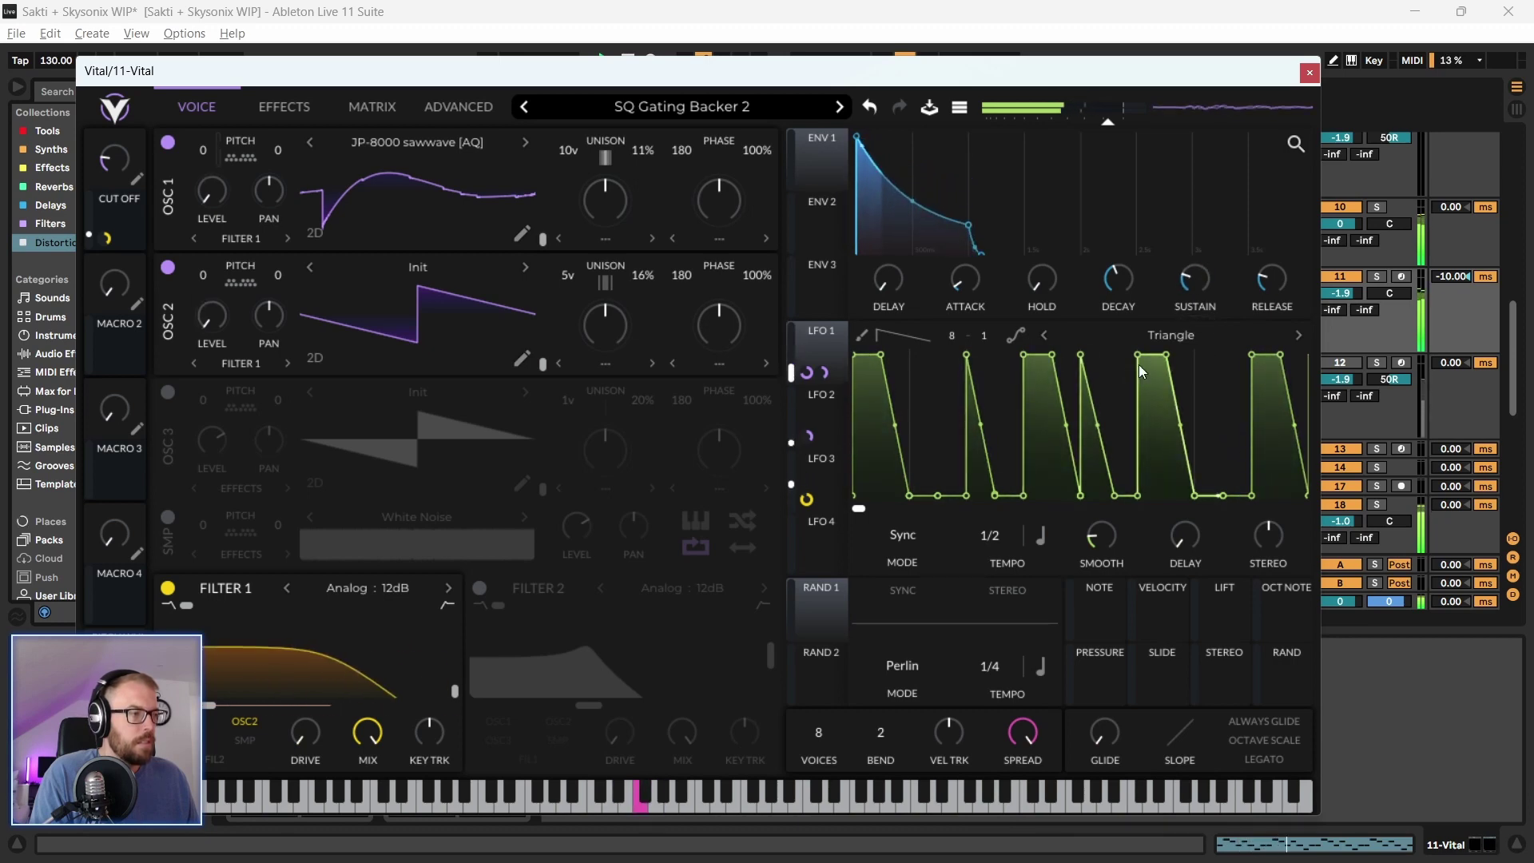
mouse_move(1116, 286)
mouse_down()
mouse_move(1119, 305)
mouse_move(1125, 262)
mouse_up()
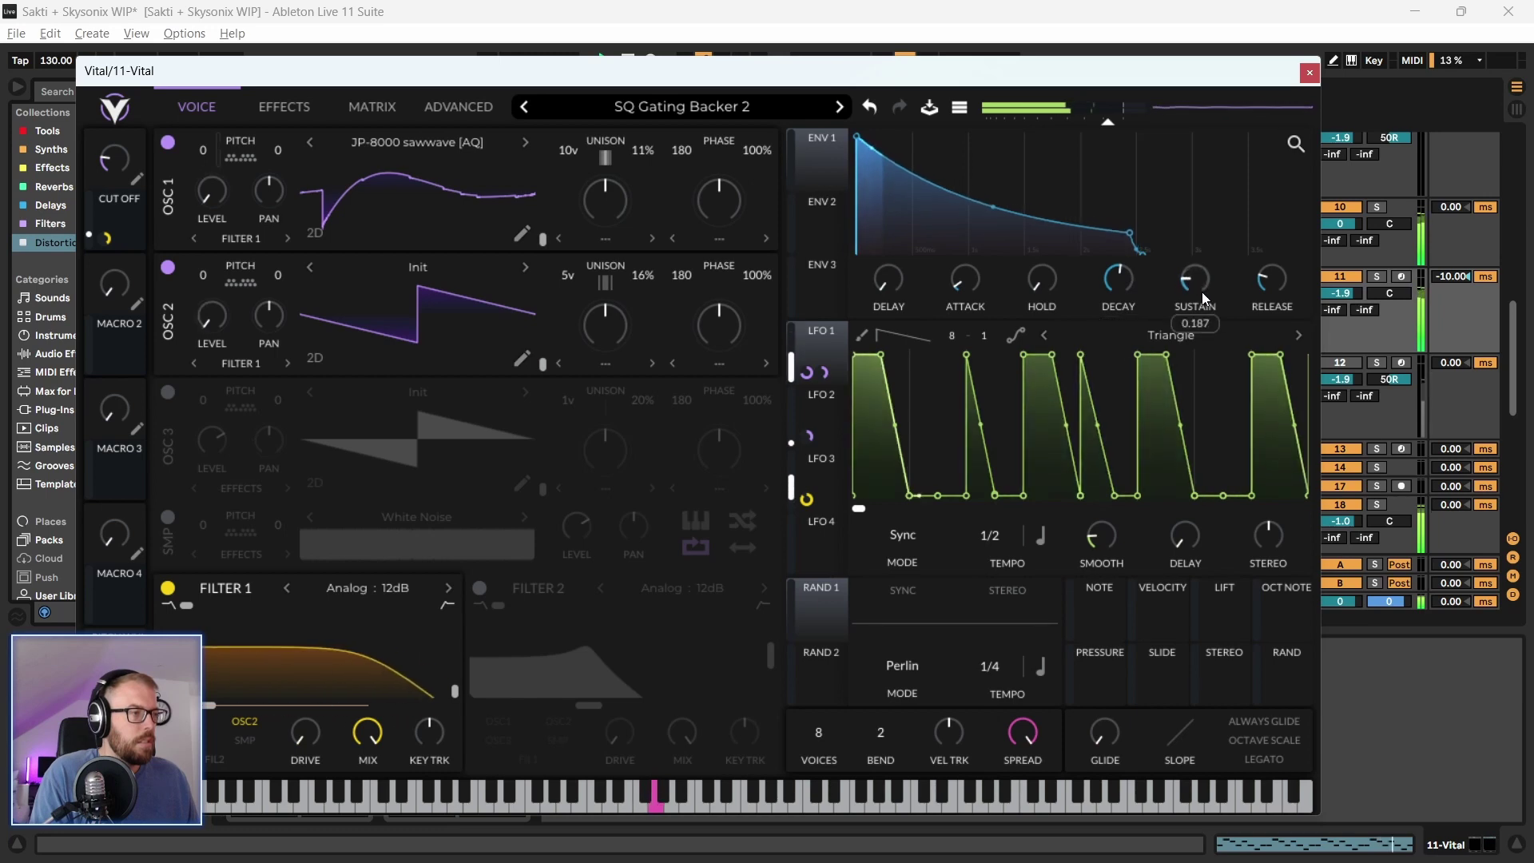
drag(1143, 285, 1125, 285)
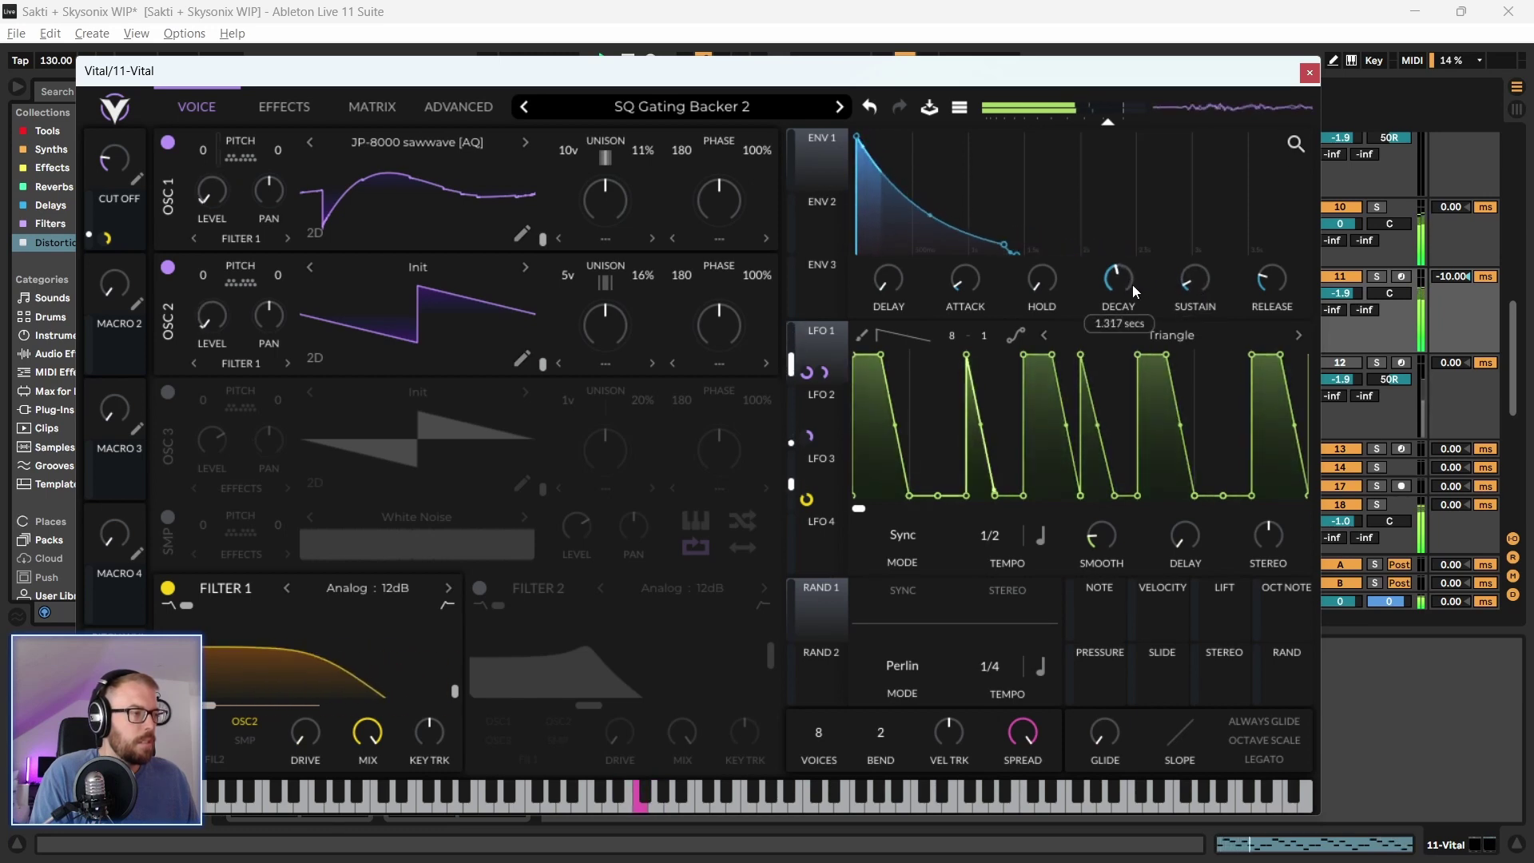
scroll(1270, 286, down, 2)
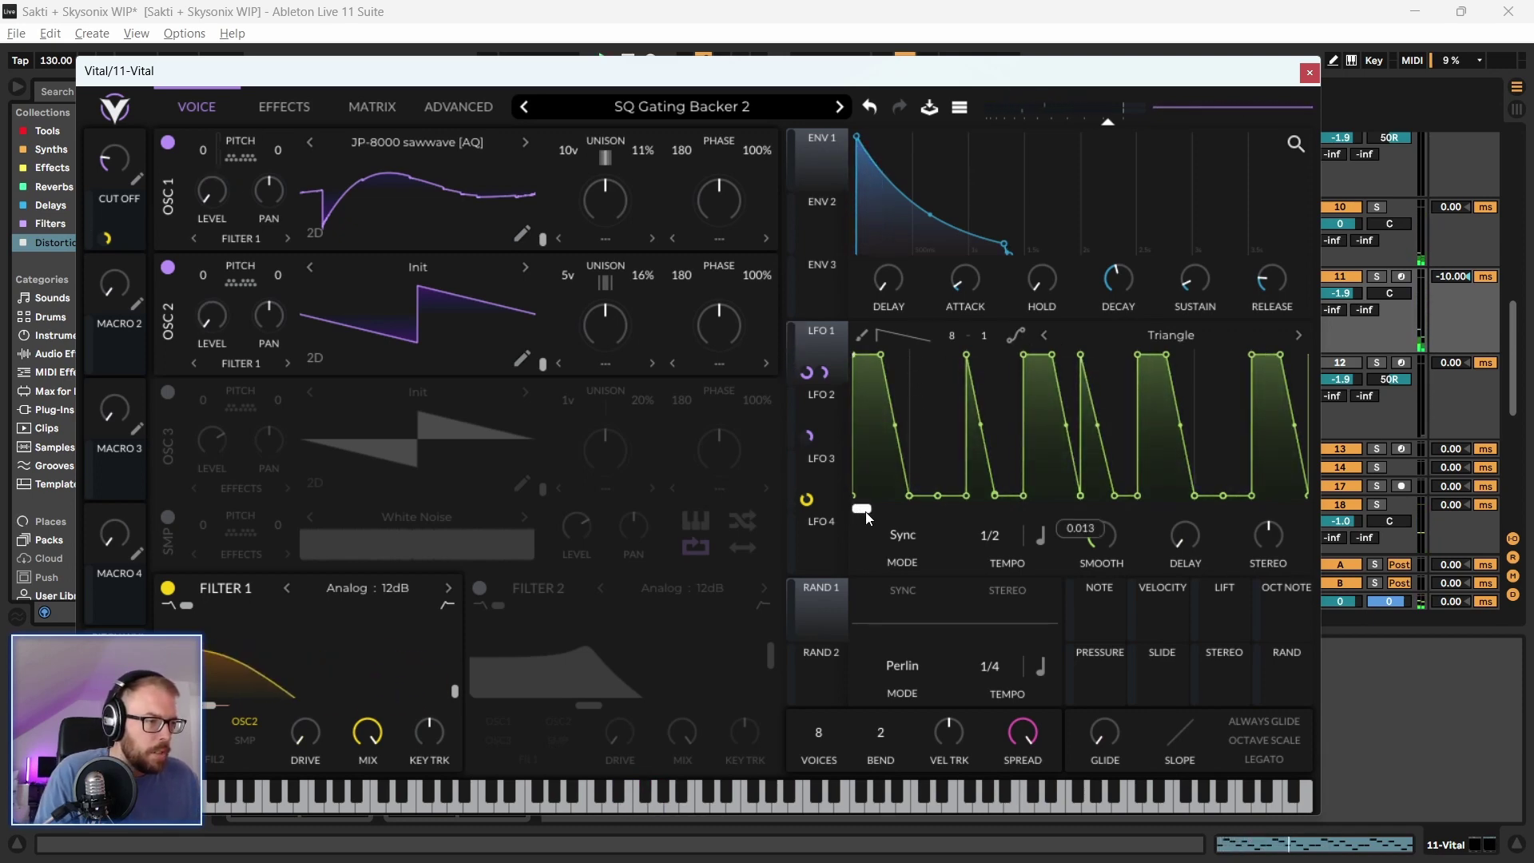
Set LFO 1's modulation of oscillator 1's level to 1.000 and switch off oscillator 2
click(820, 415)
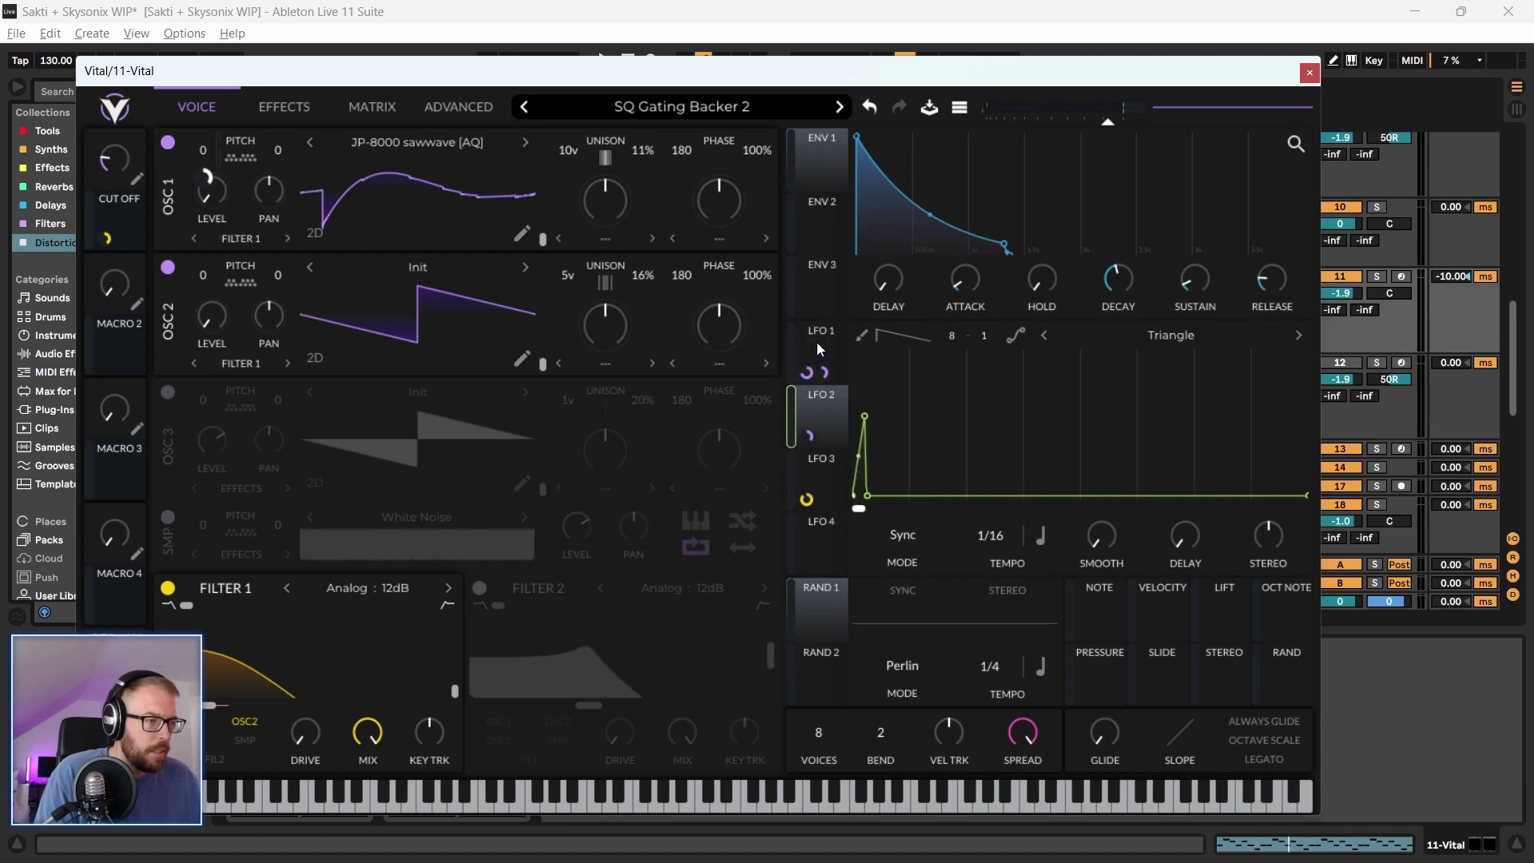
click(817, 342)
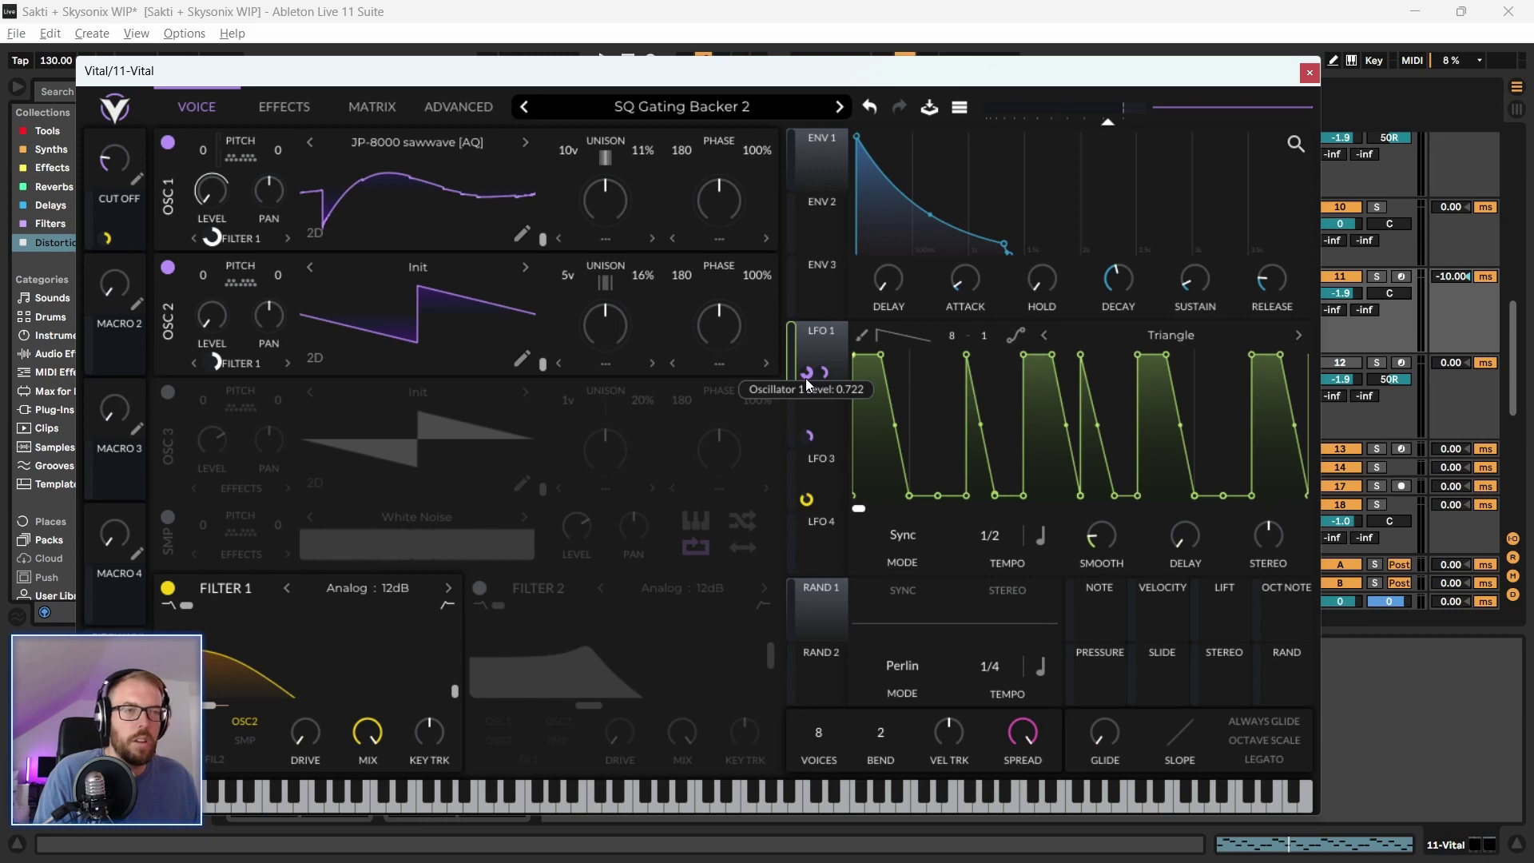
drag(806, 377, 815, 426)
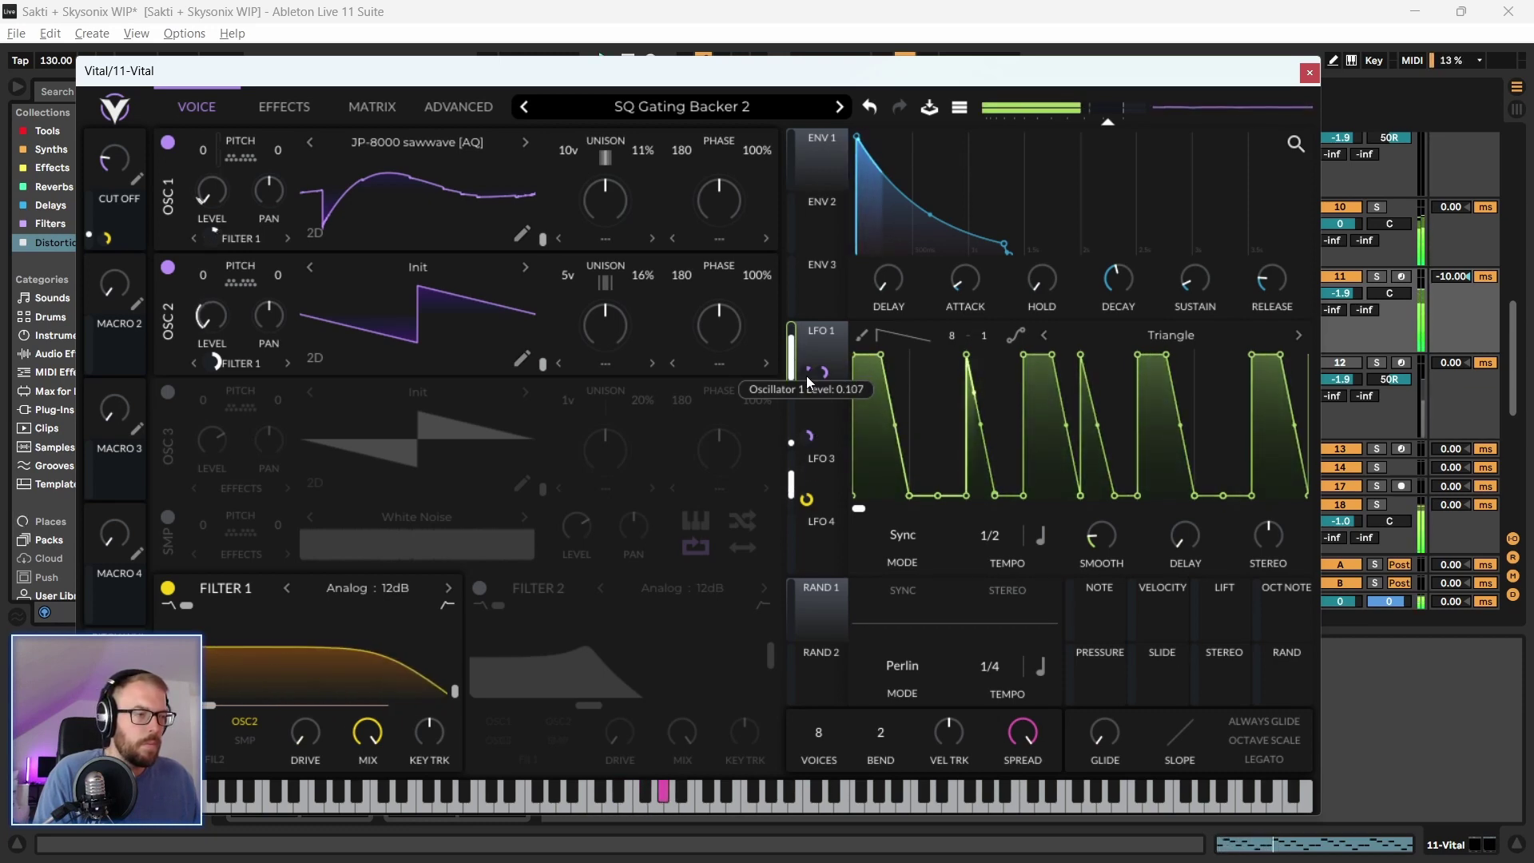
drag(807, 375, 808, 328)
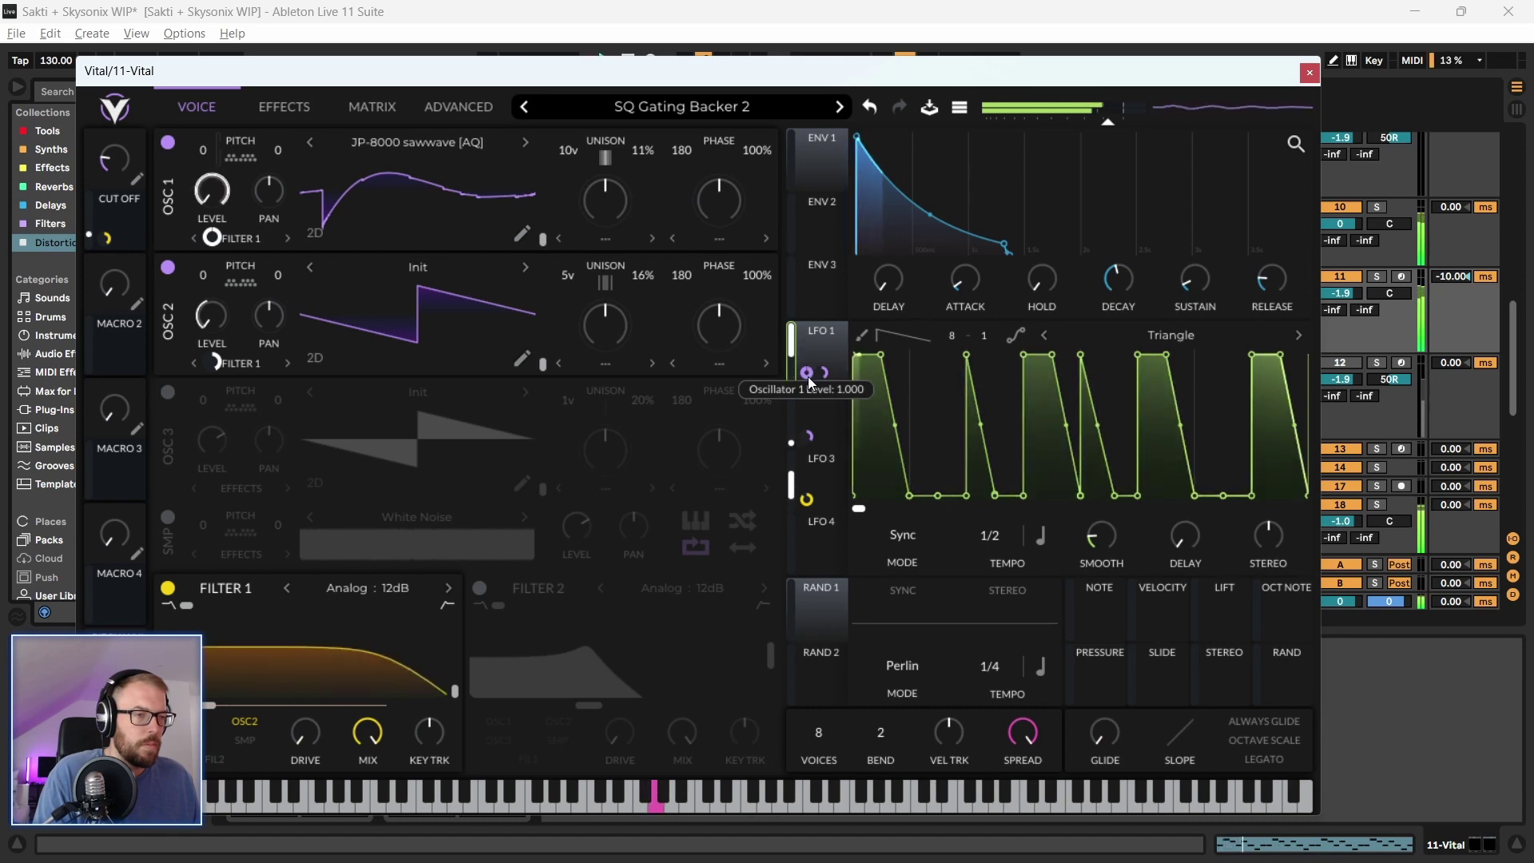
click(167, 268)
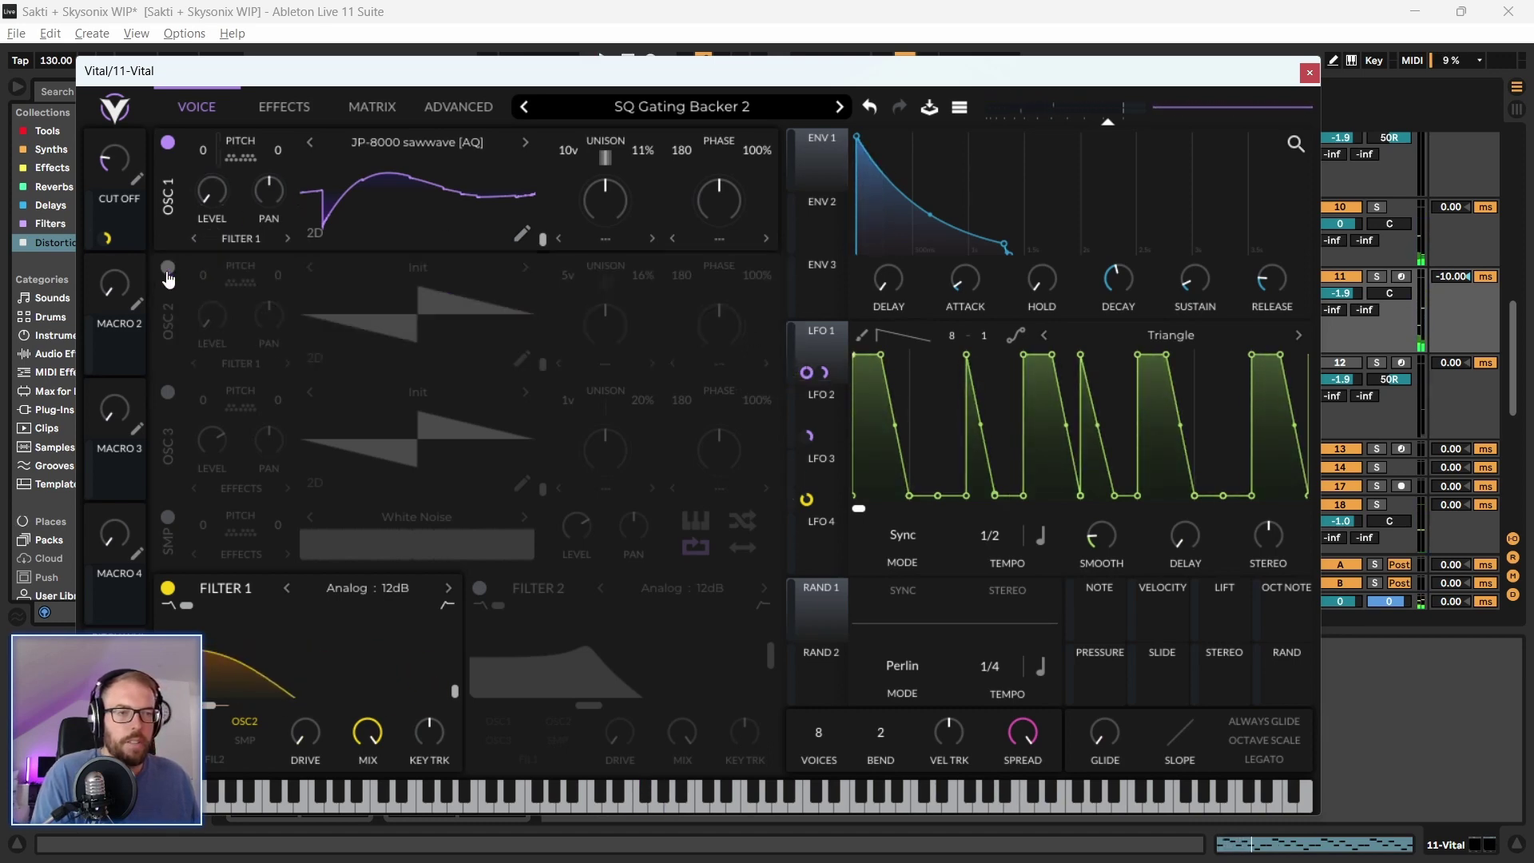
Close the Vital and Krush windows, solo the 11 Vital track and play it from bar 52
drag(542, 67, 485, 68)
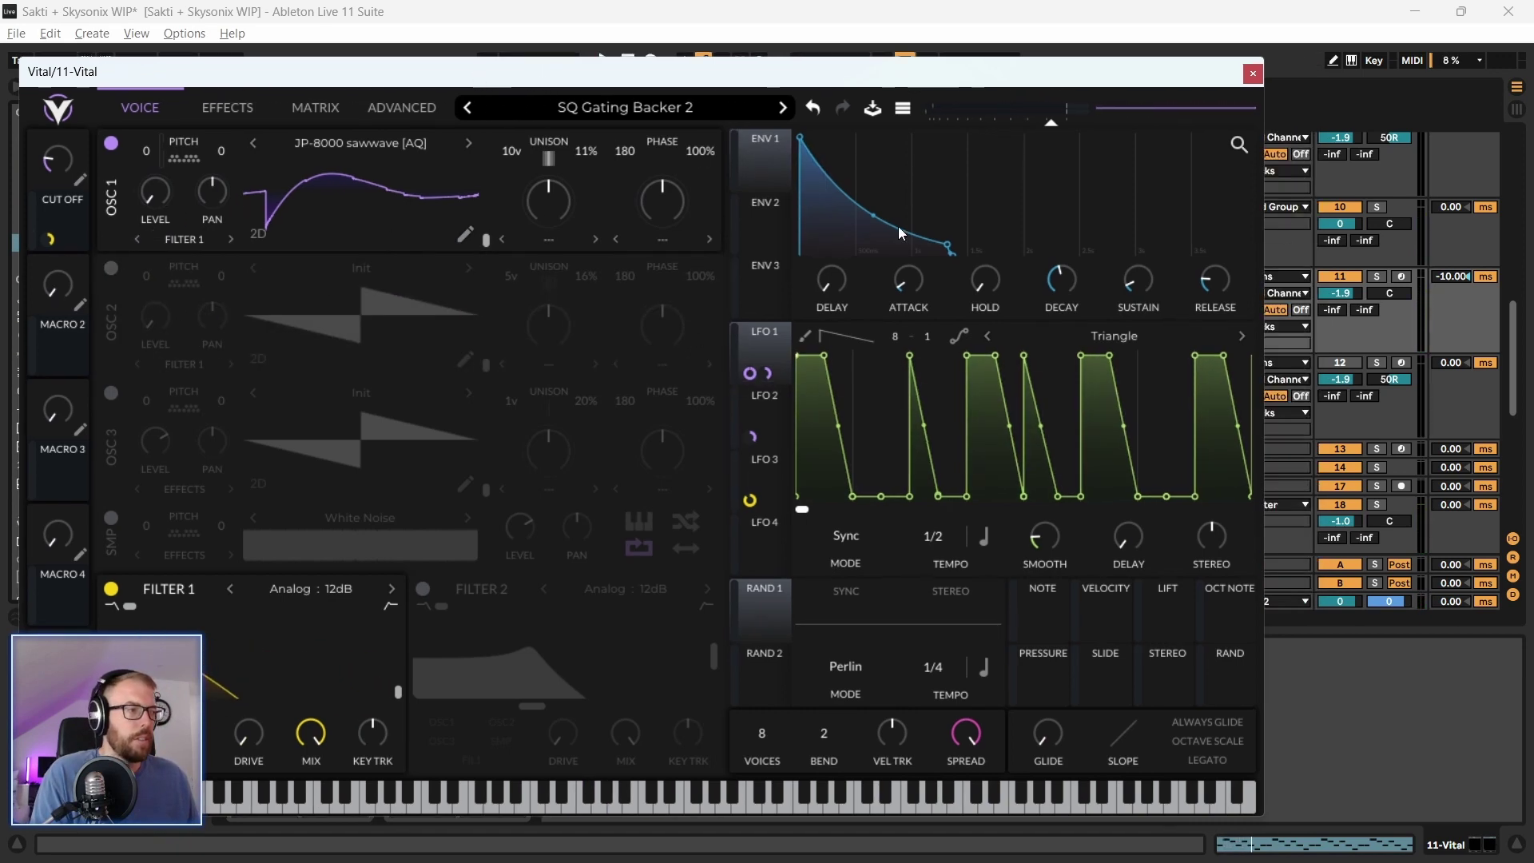
click(1252, 74)
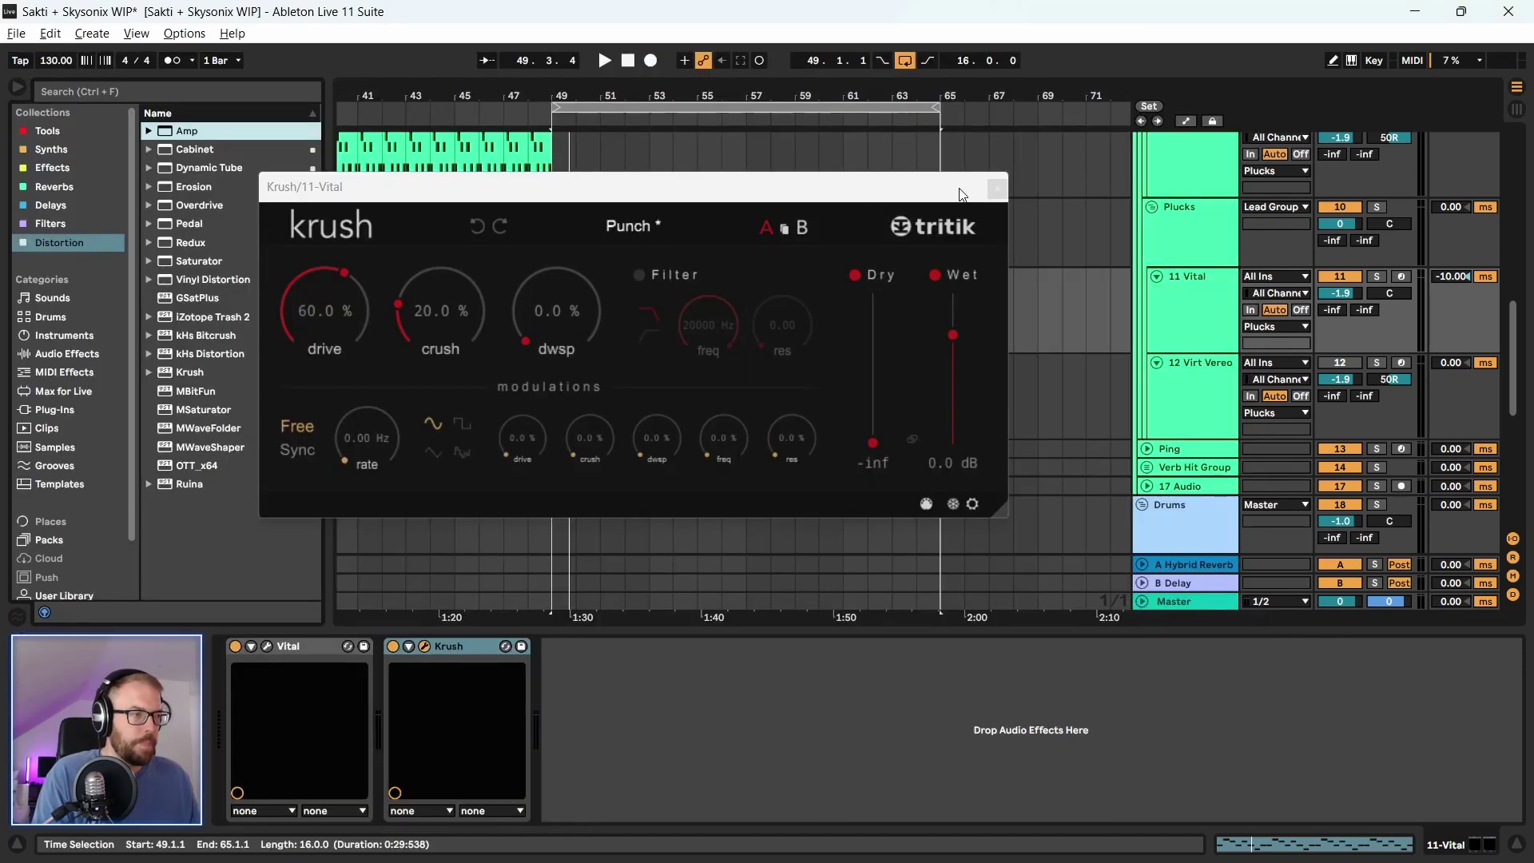
click(998, 177)
click(629, 265)
click(1377, 276)
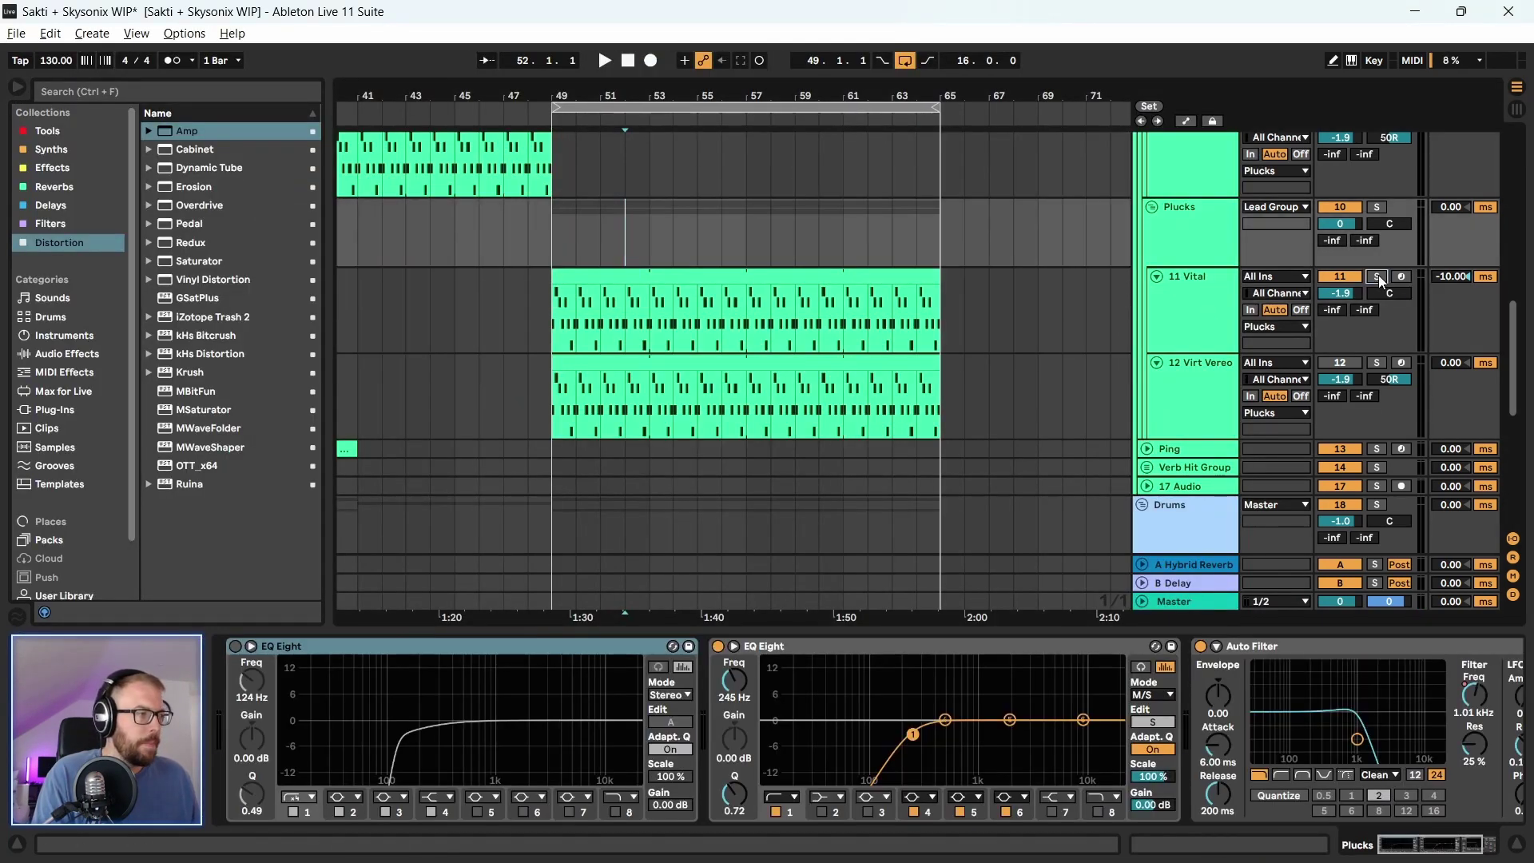
key(space)
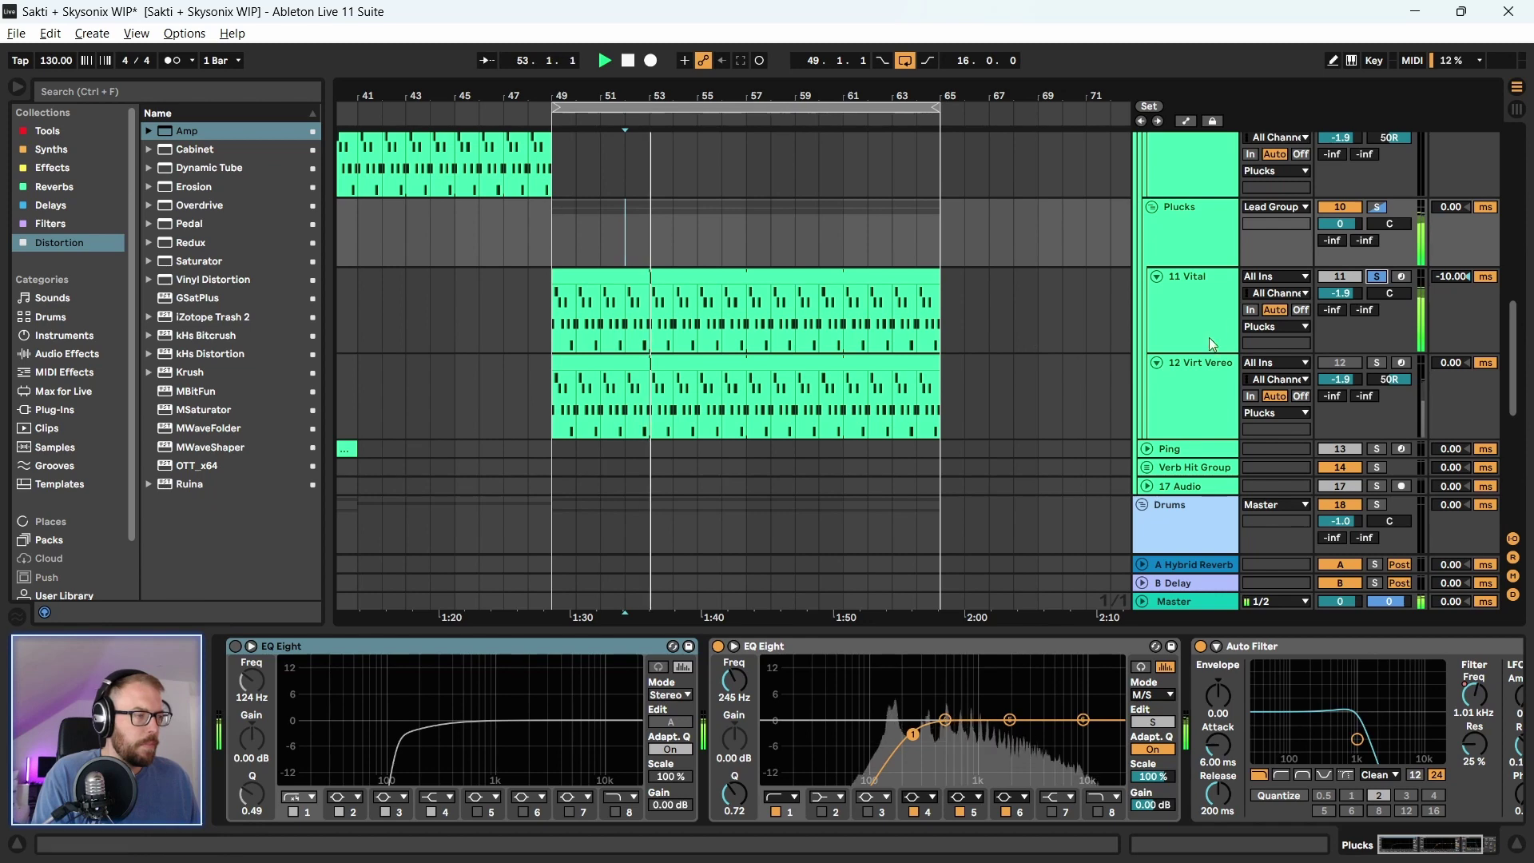
In Vital on the 11 Vital track, keep LFO 1's modulation of oscillator 1's level at full and raise filter 1's cutoff to about -11.84 semitones
click(1194, 301)
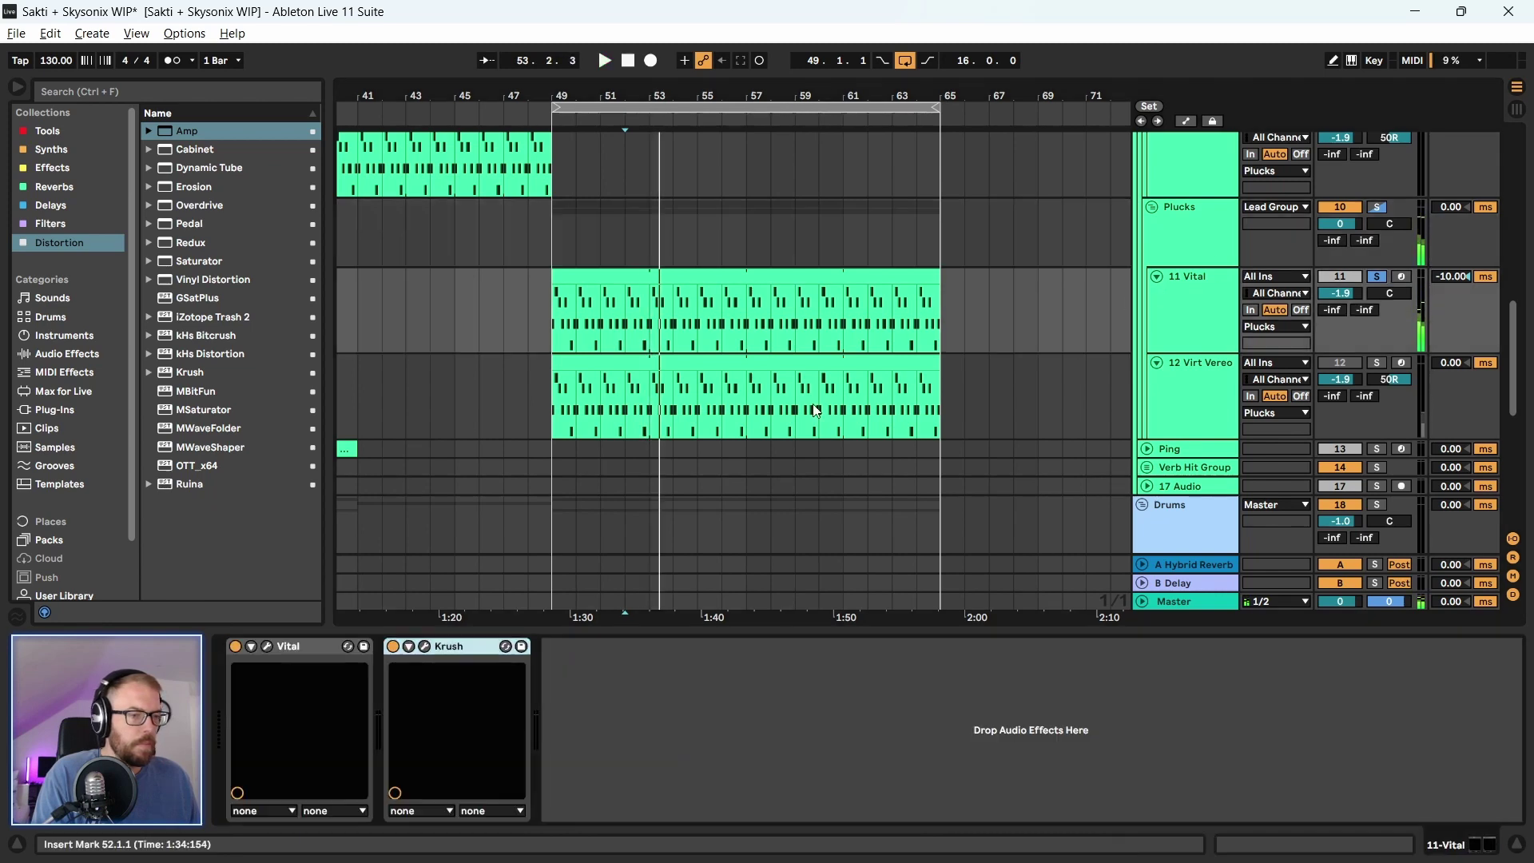
click(254, 649)
drag(266, 90, 298, 84)
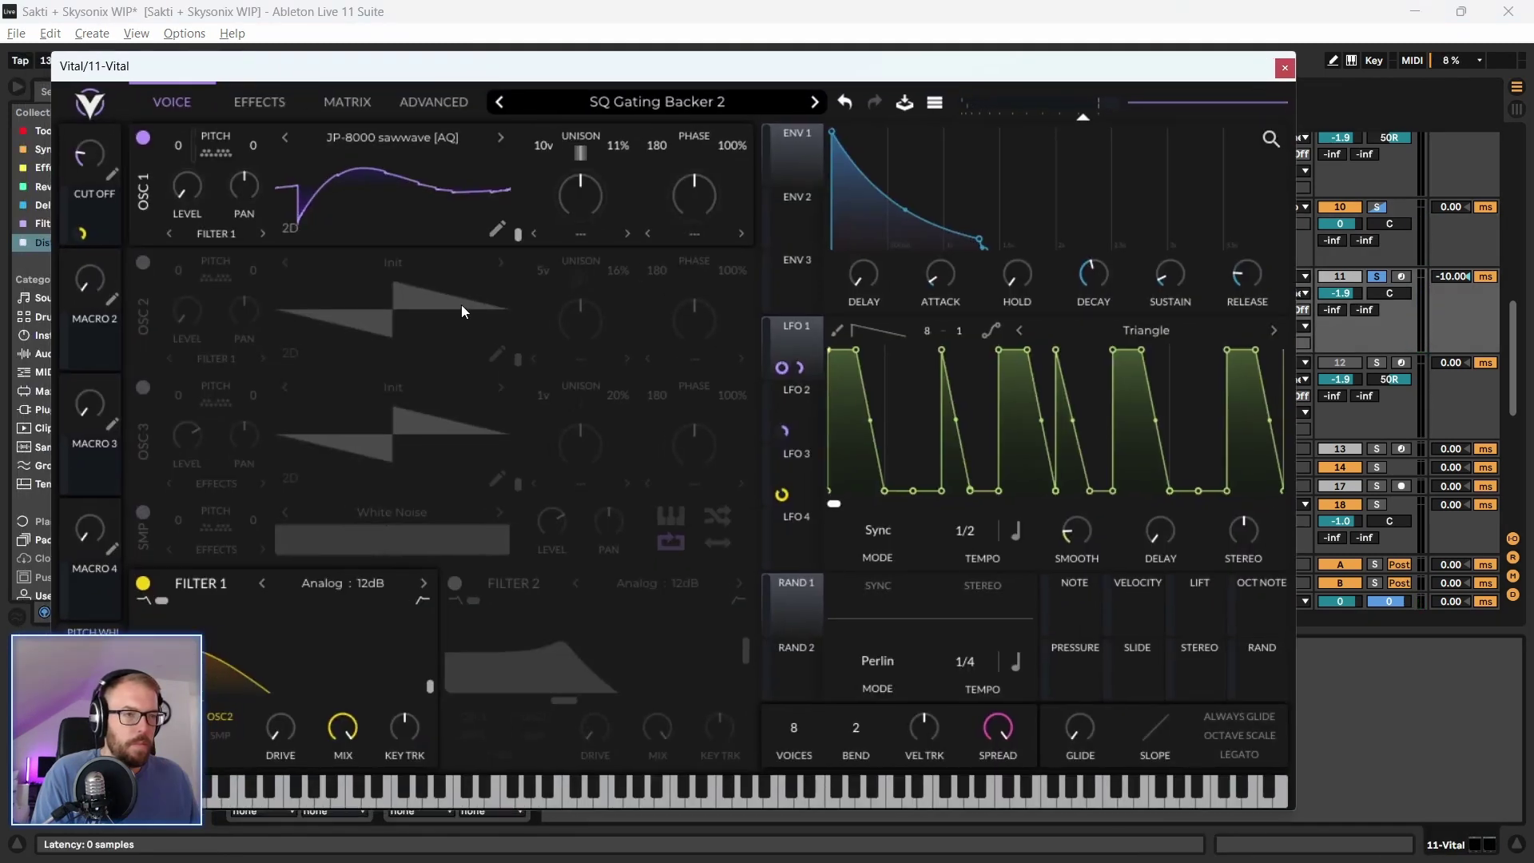
drag(780, 368, 780, 312)
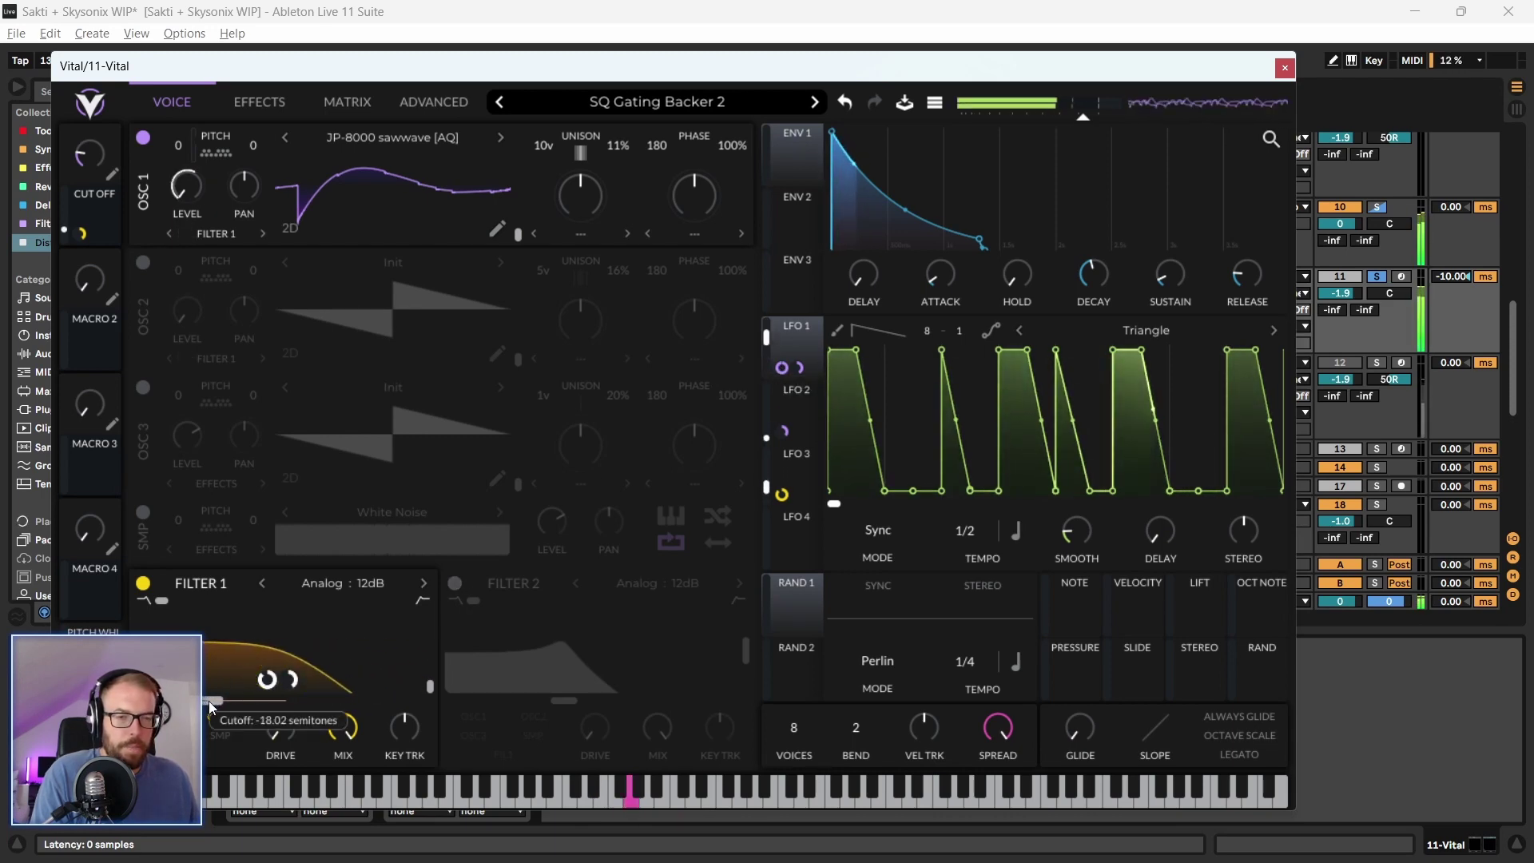
mouse_move(208, 702)
mouse_down()
mouse_move(248, 700)
mouse_move(223, 708)
mouse_up()
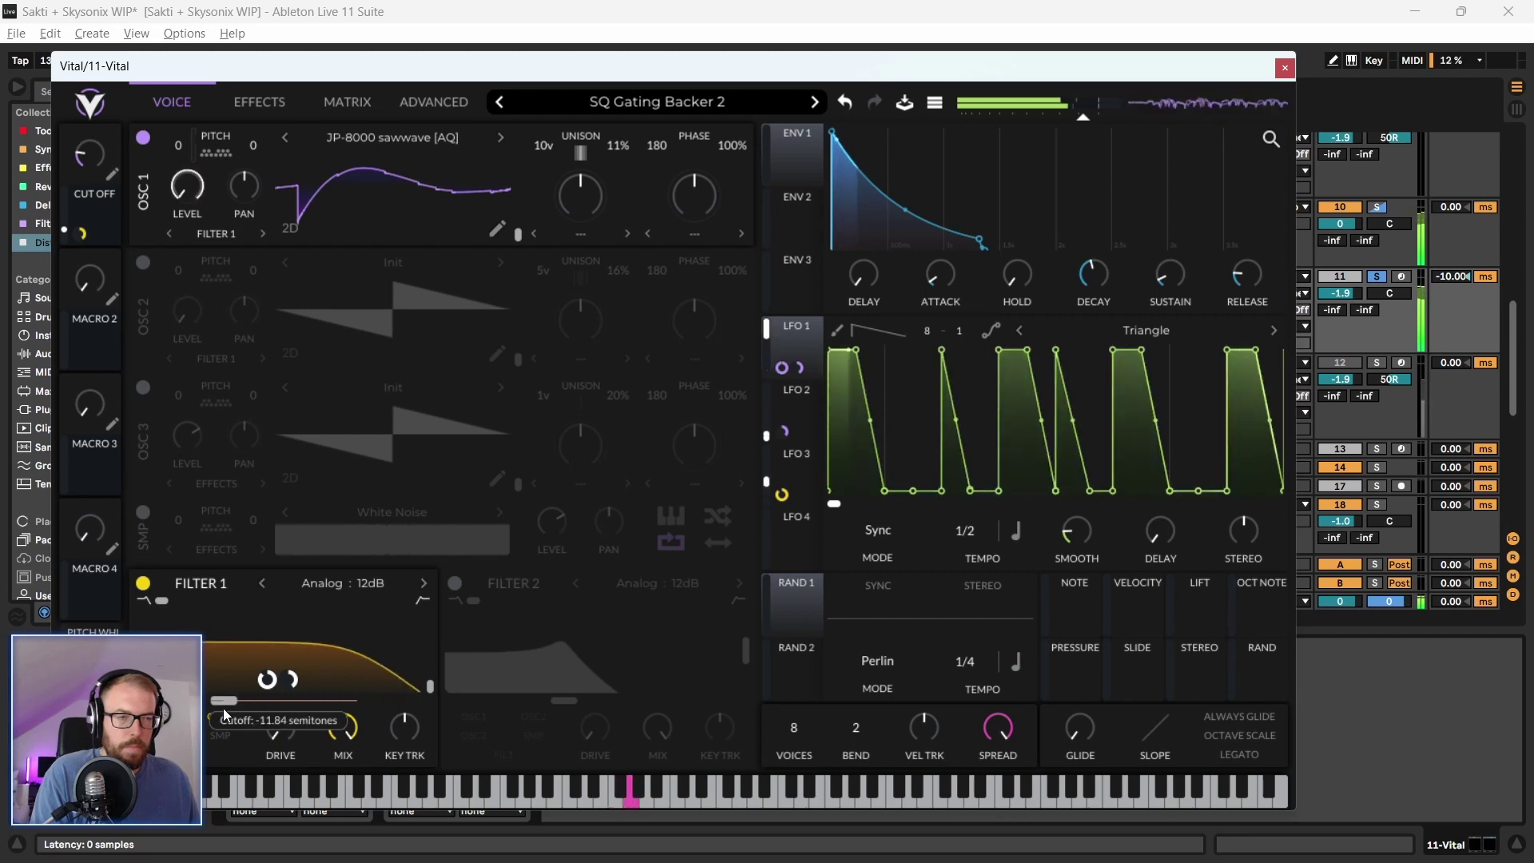
Switch on oscillator 2, raise LFO 1's modulation of its level to full and close the Vital window
click(143, 263)
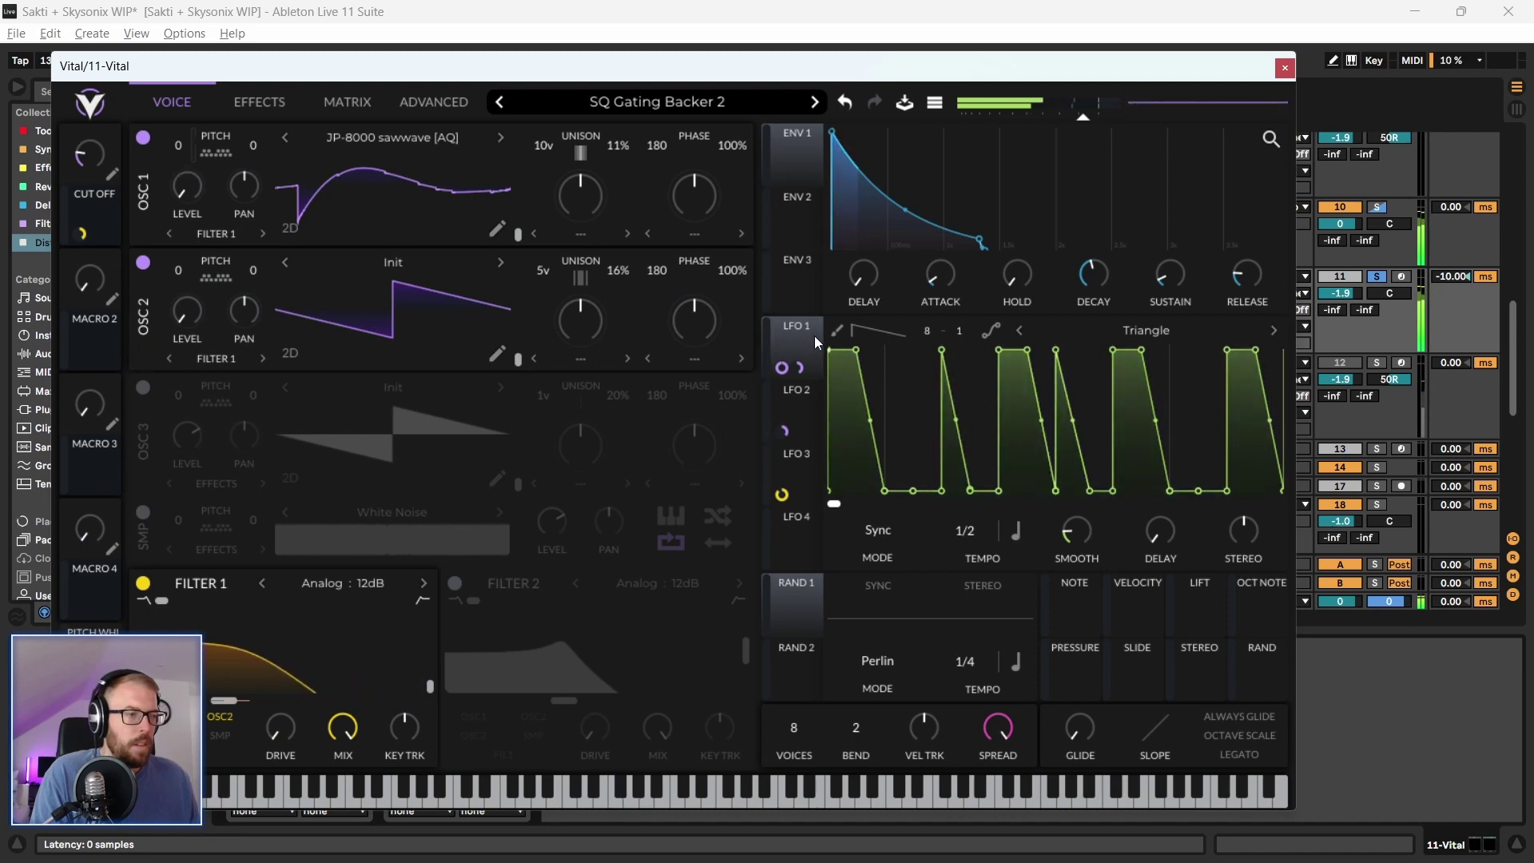
drag(802, 369, 802, 334)
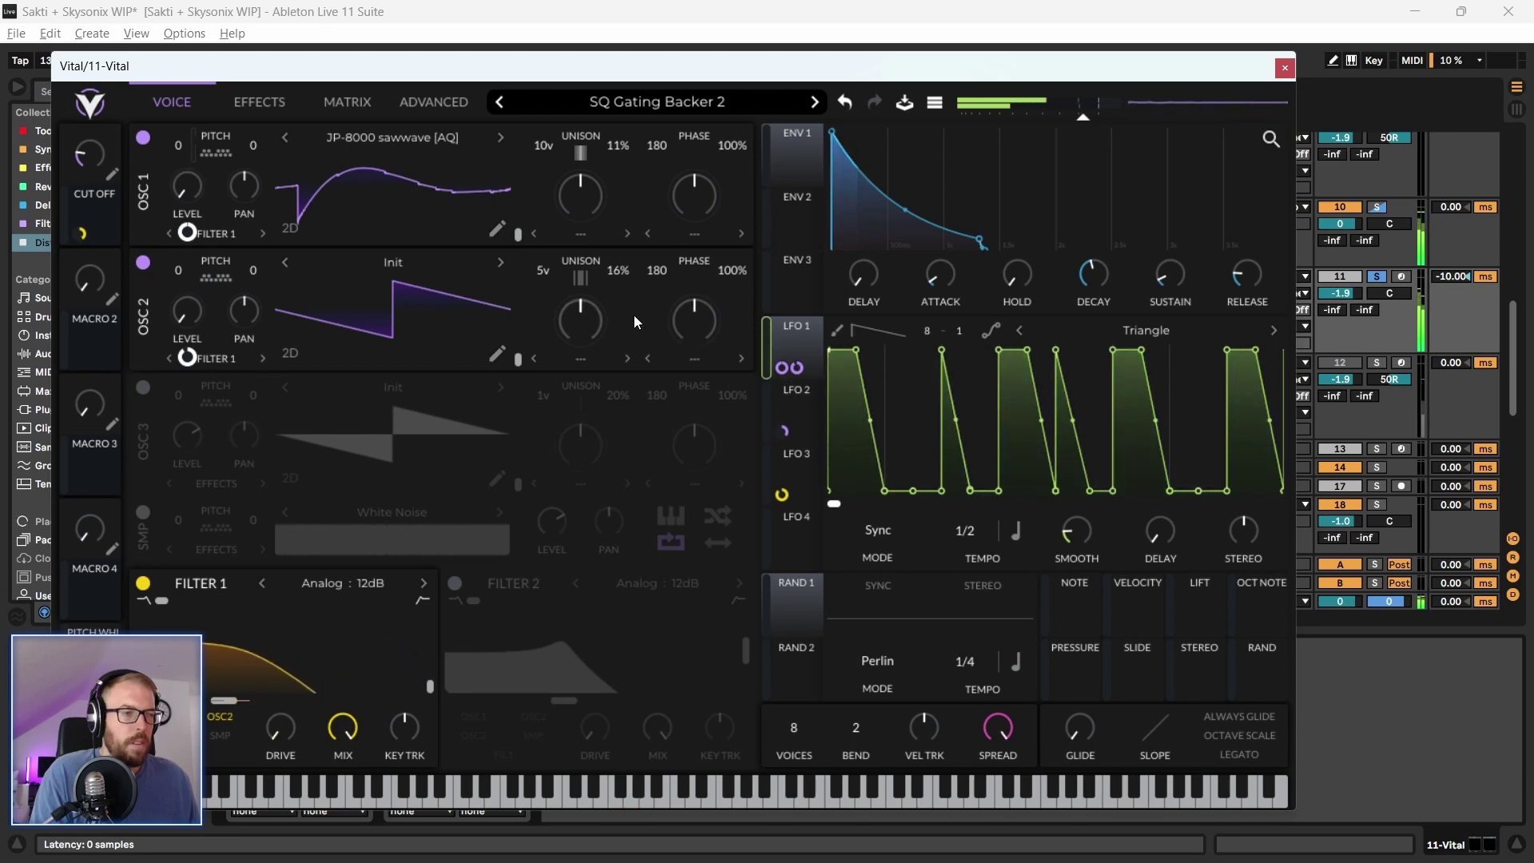
drag(182, 270, 185, 281)
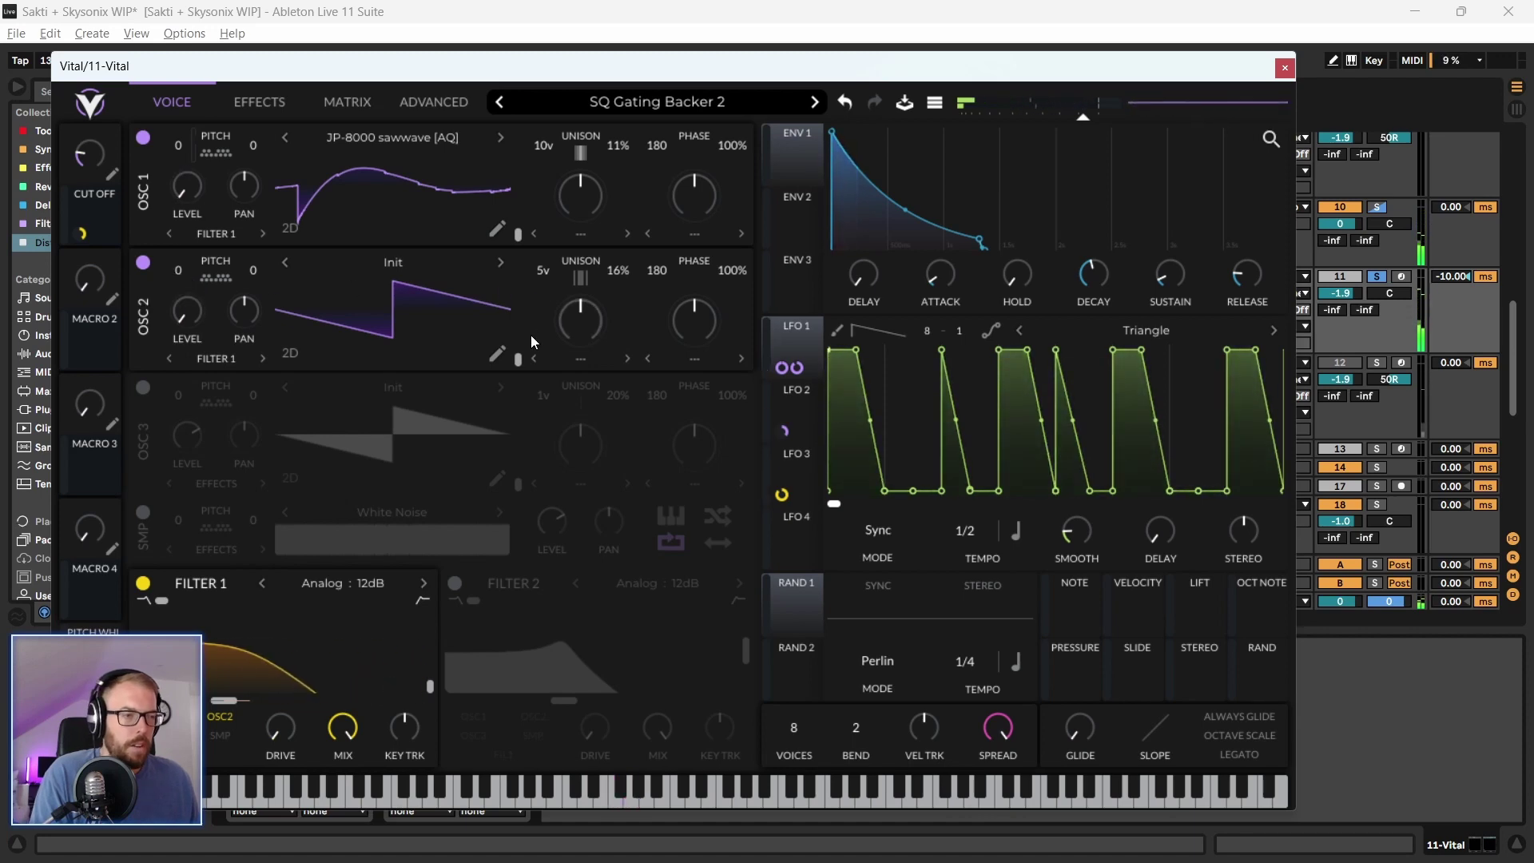
click(1285, 69)
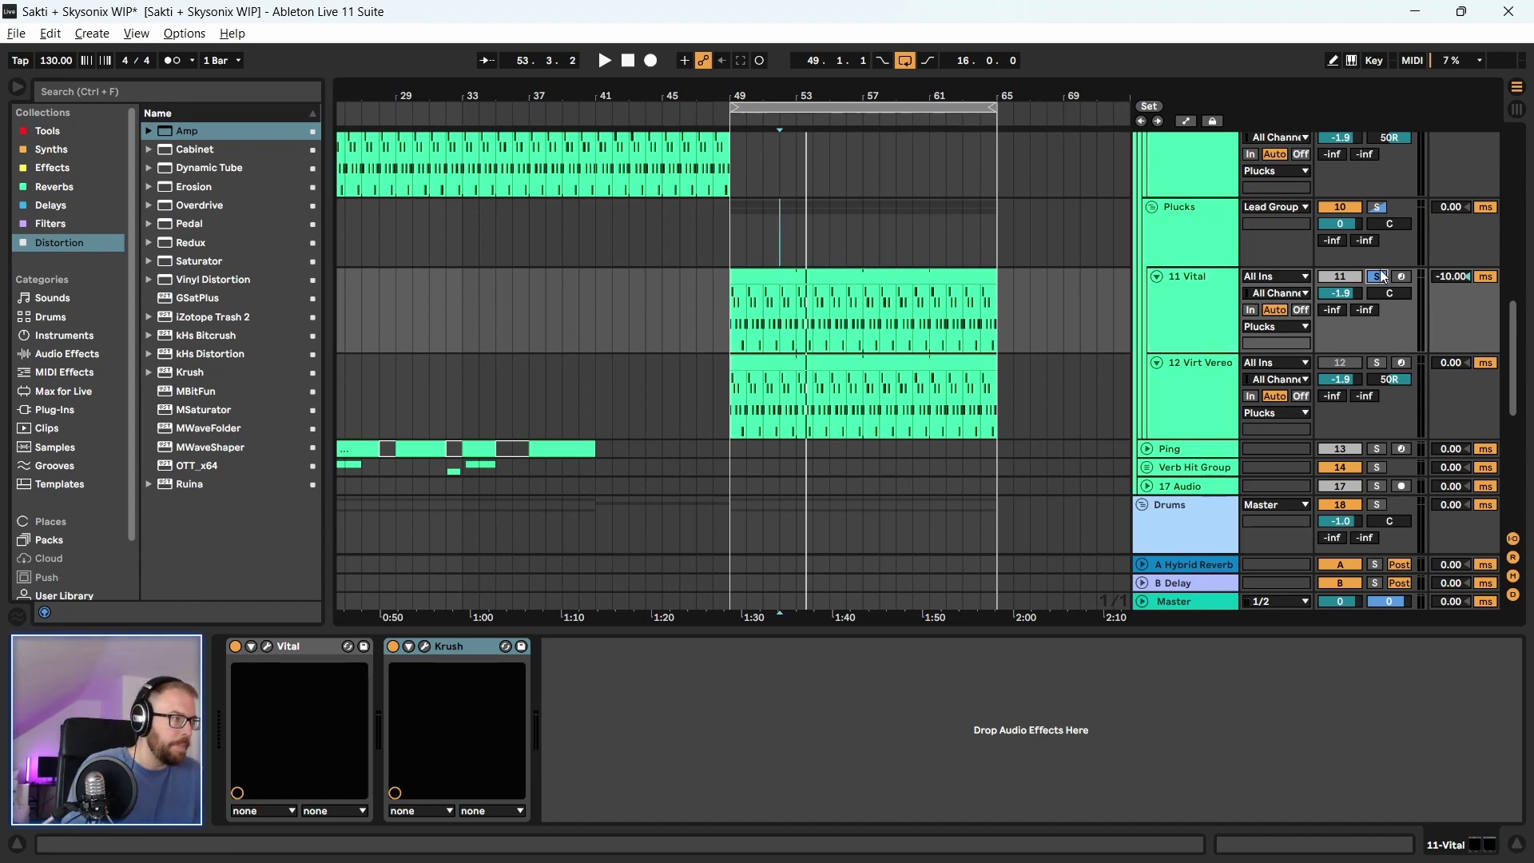
Unsolo the 11 Vital track, turn off arrangement looping and play the full mix from bar 41
scroll(755, 93, down, 2)
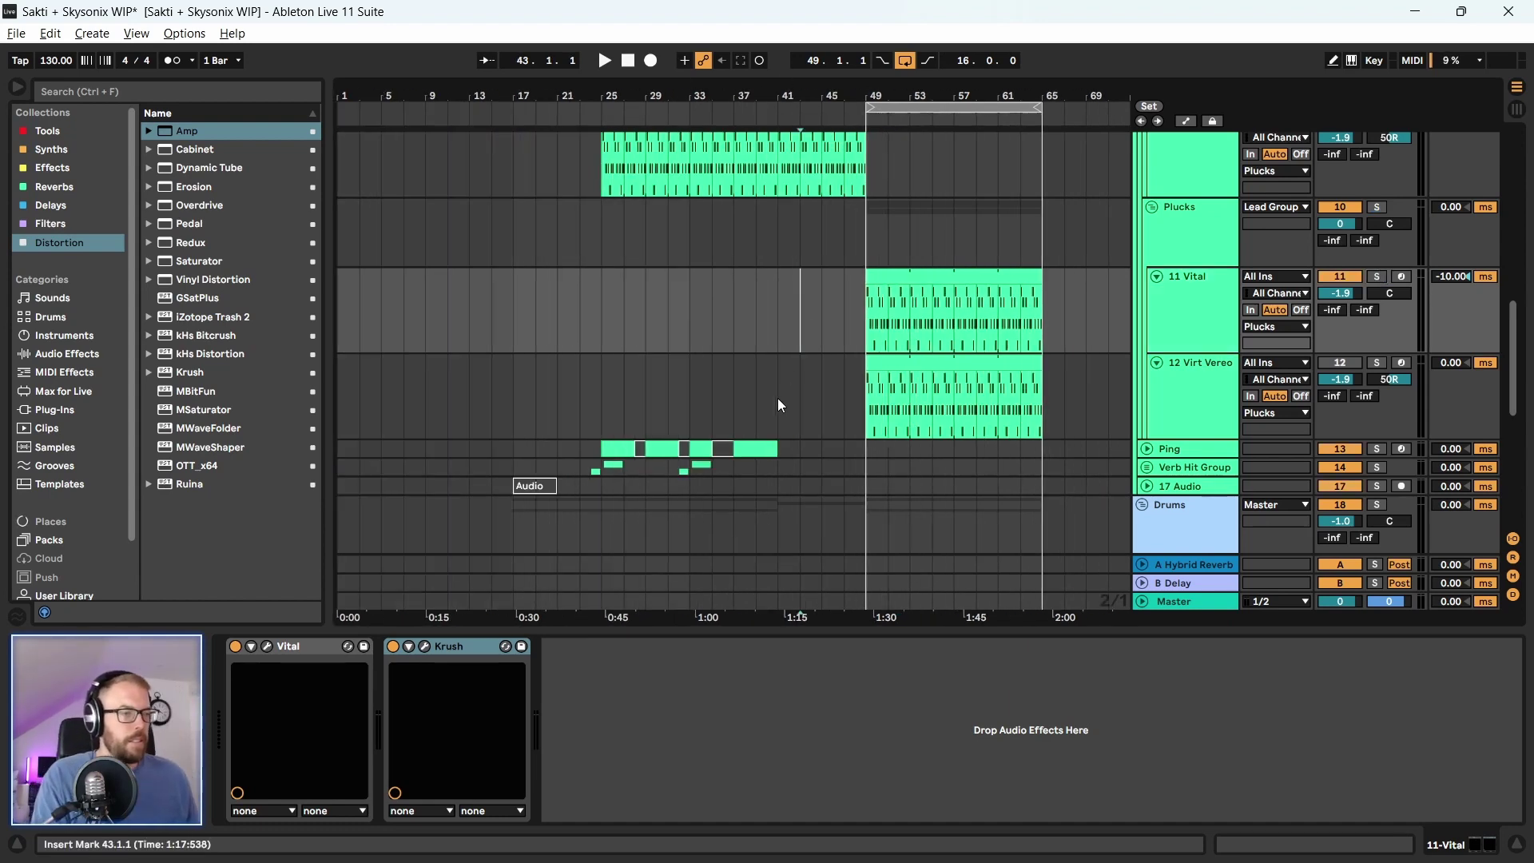
scroll(779, 405, down, 3)
click(780, 282)
click(905, 60)
key(space)
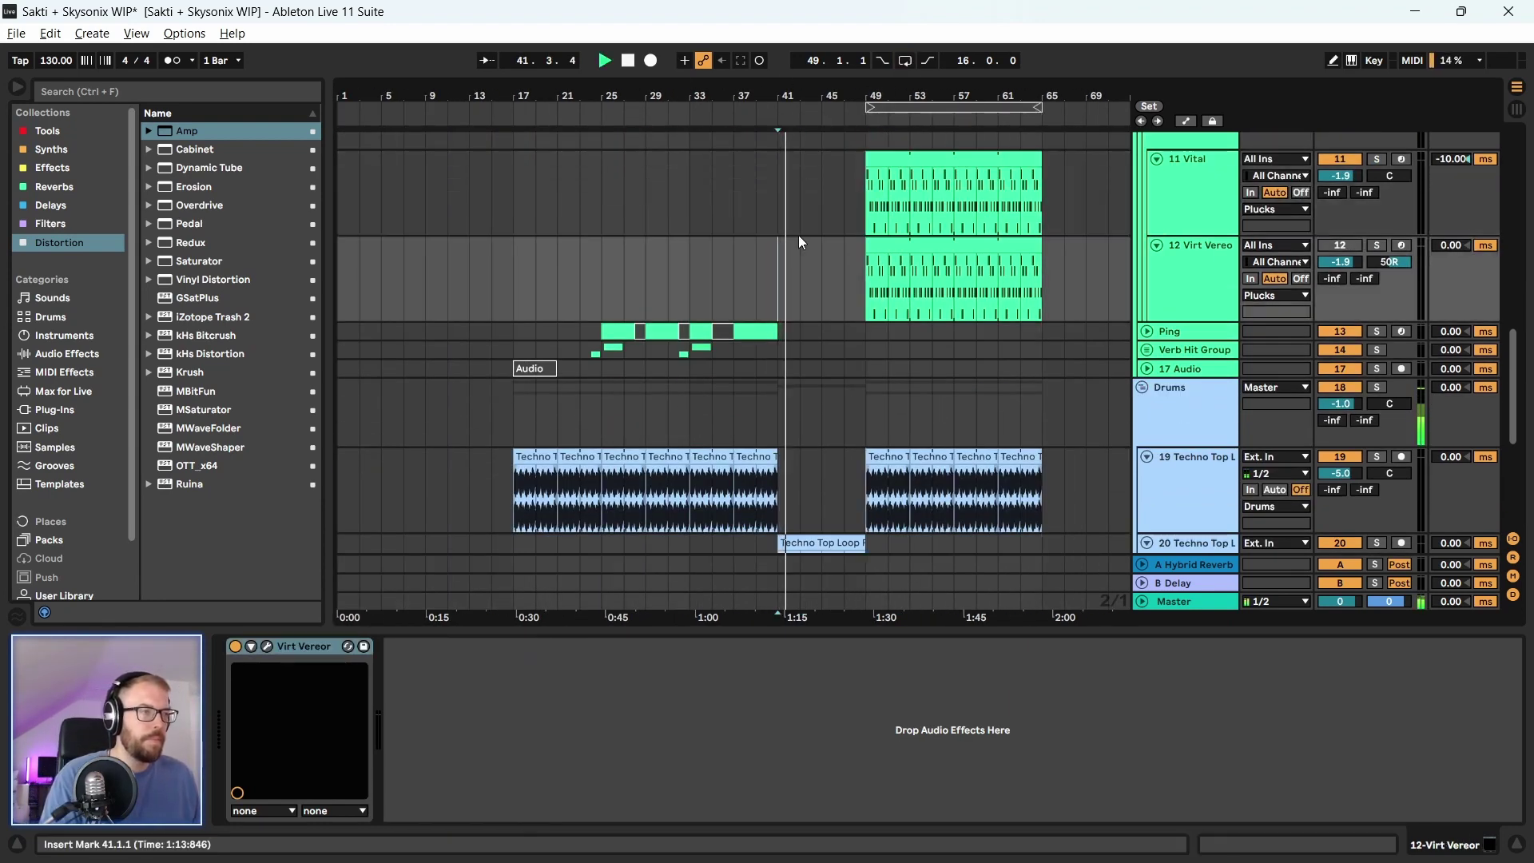
drag(835, 88, 611, 156)
scroll(521, 358, down, 2)
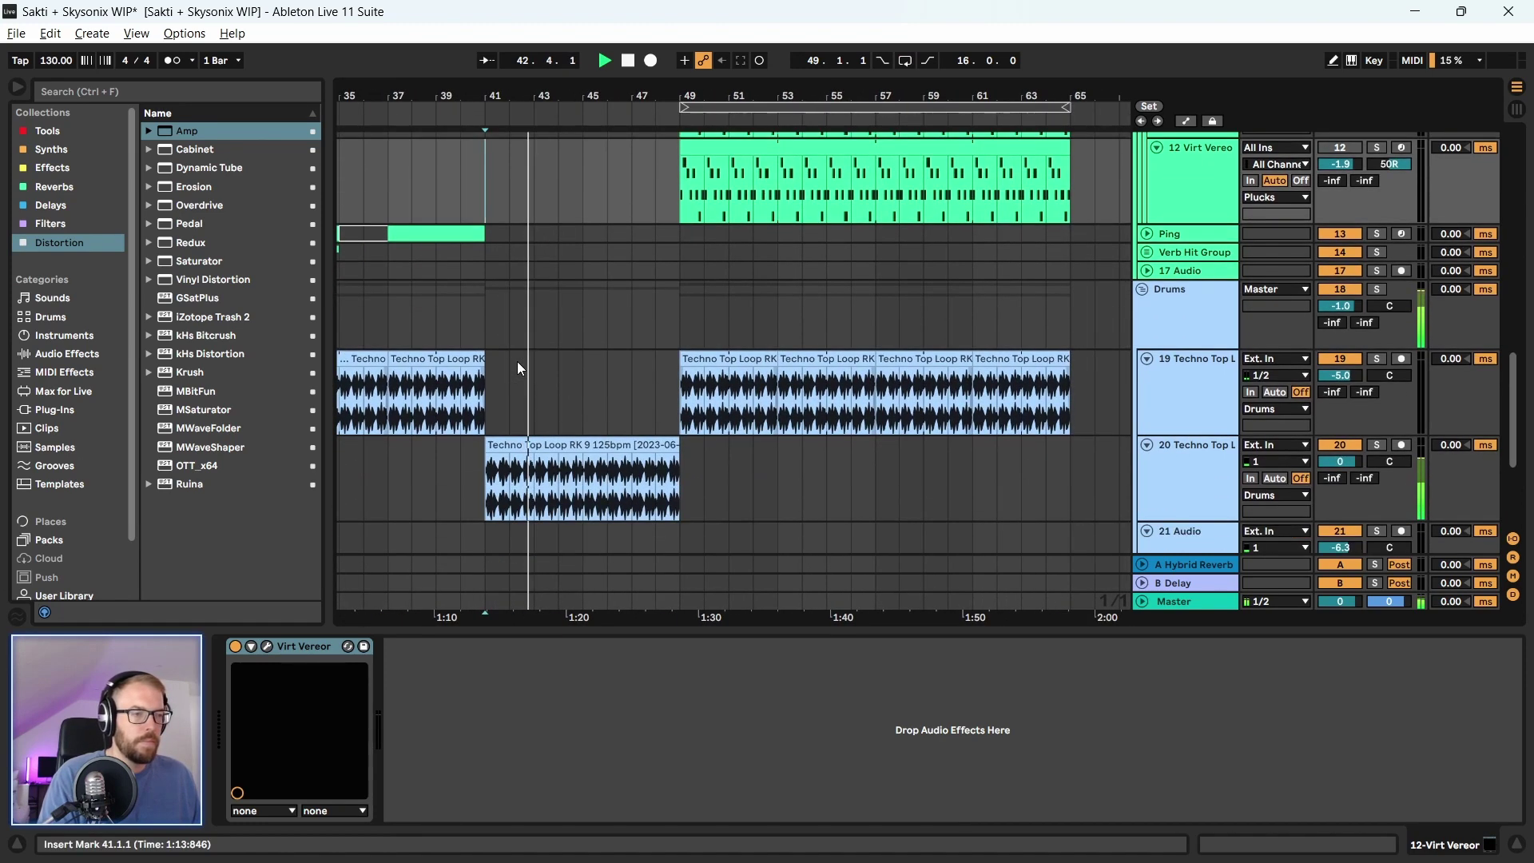
Stop playback, solo the 20 Techno Top Loop track and open its clip at bar 41
scroll(516, 361, down, 2)
click(1225, 364)
key(space)
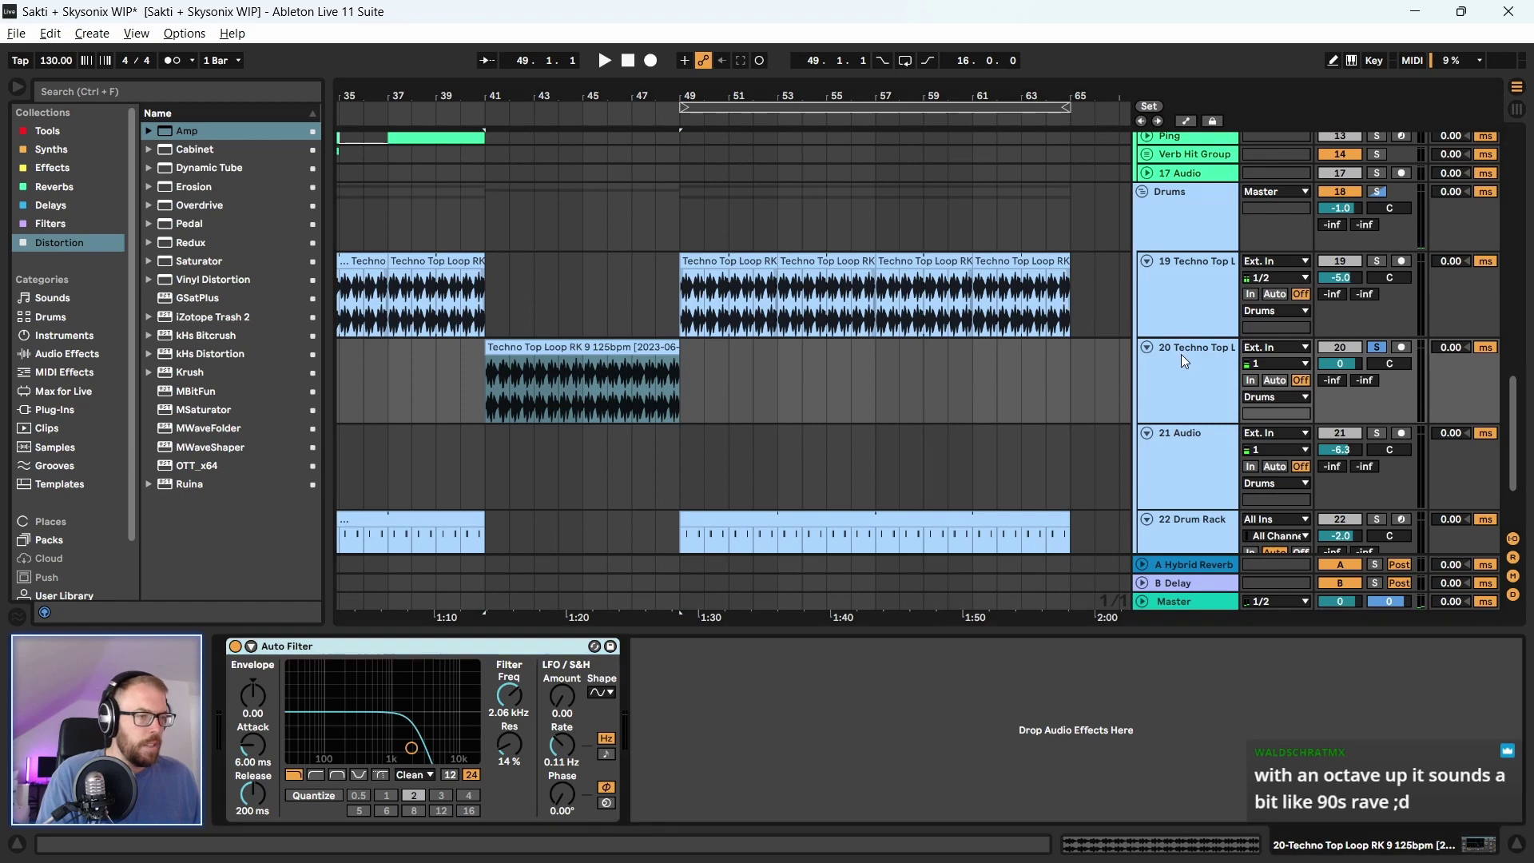
click(543, 342)
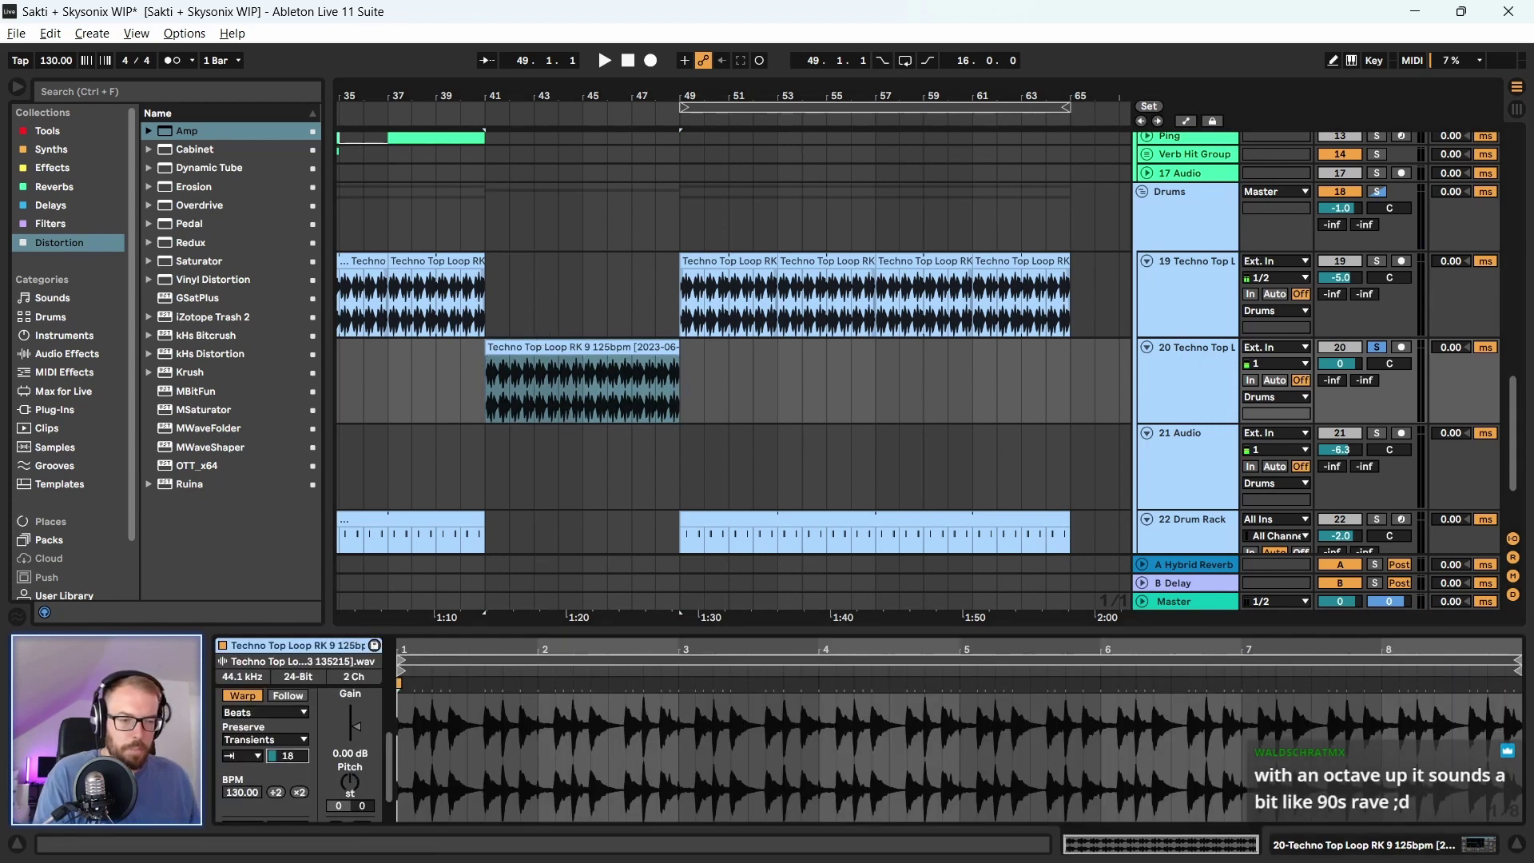
Audition the soloed top loop while setting its transient envelope to about 62, and unsolo the track to hear the full mix
key(space)
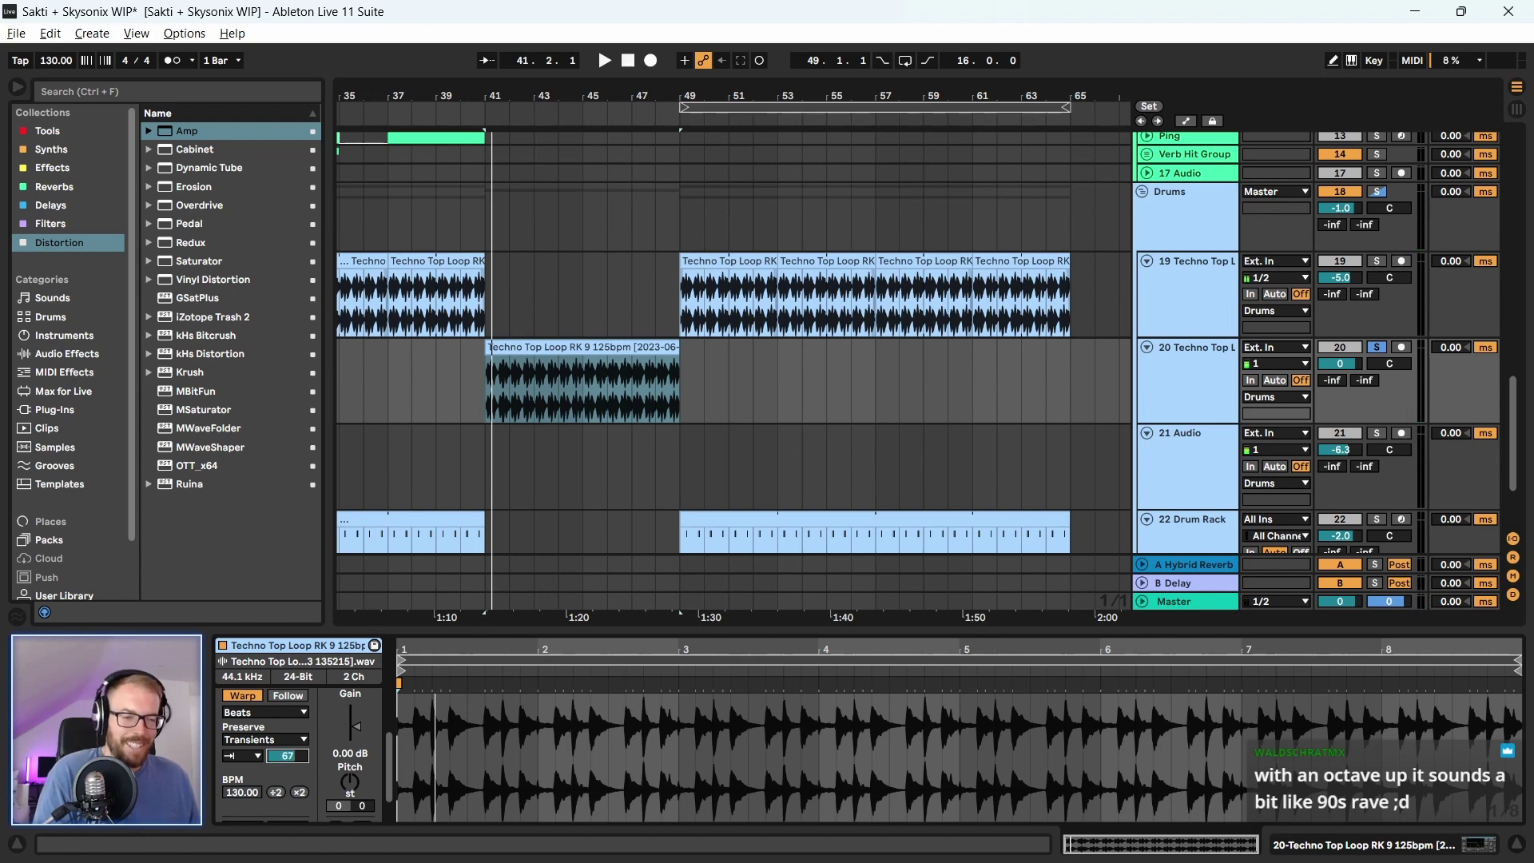
drag(284, 763, 287, 758)
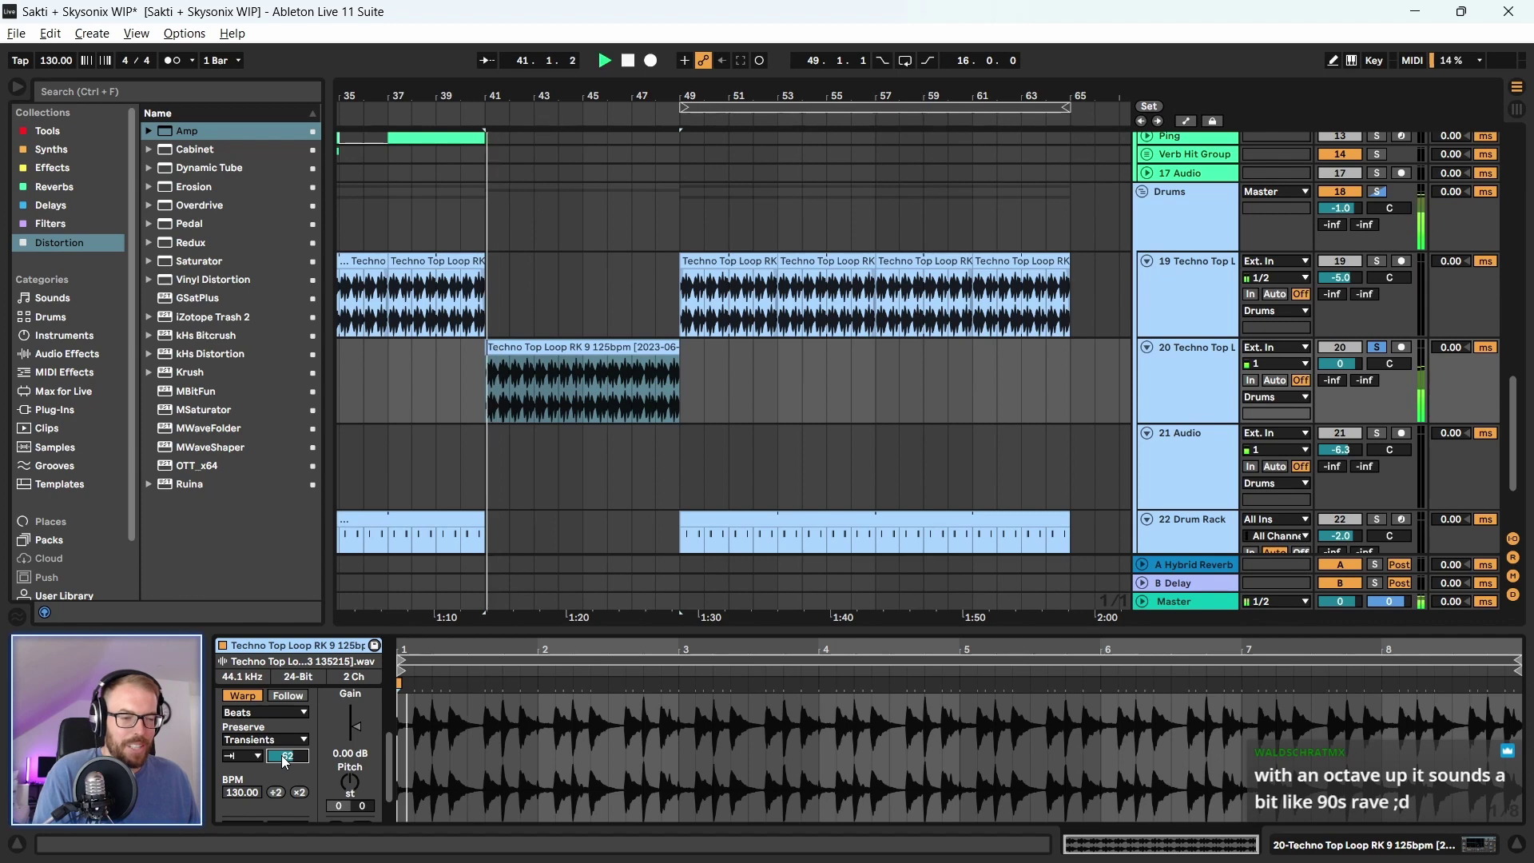
click(1377, 347)
key(space)
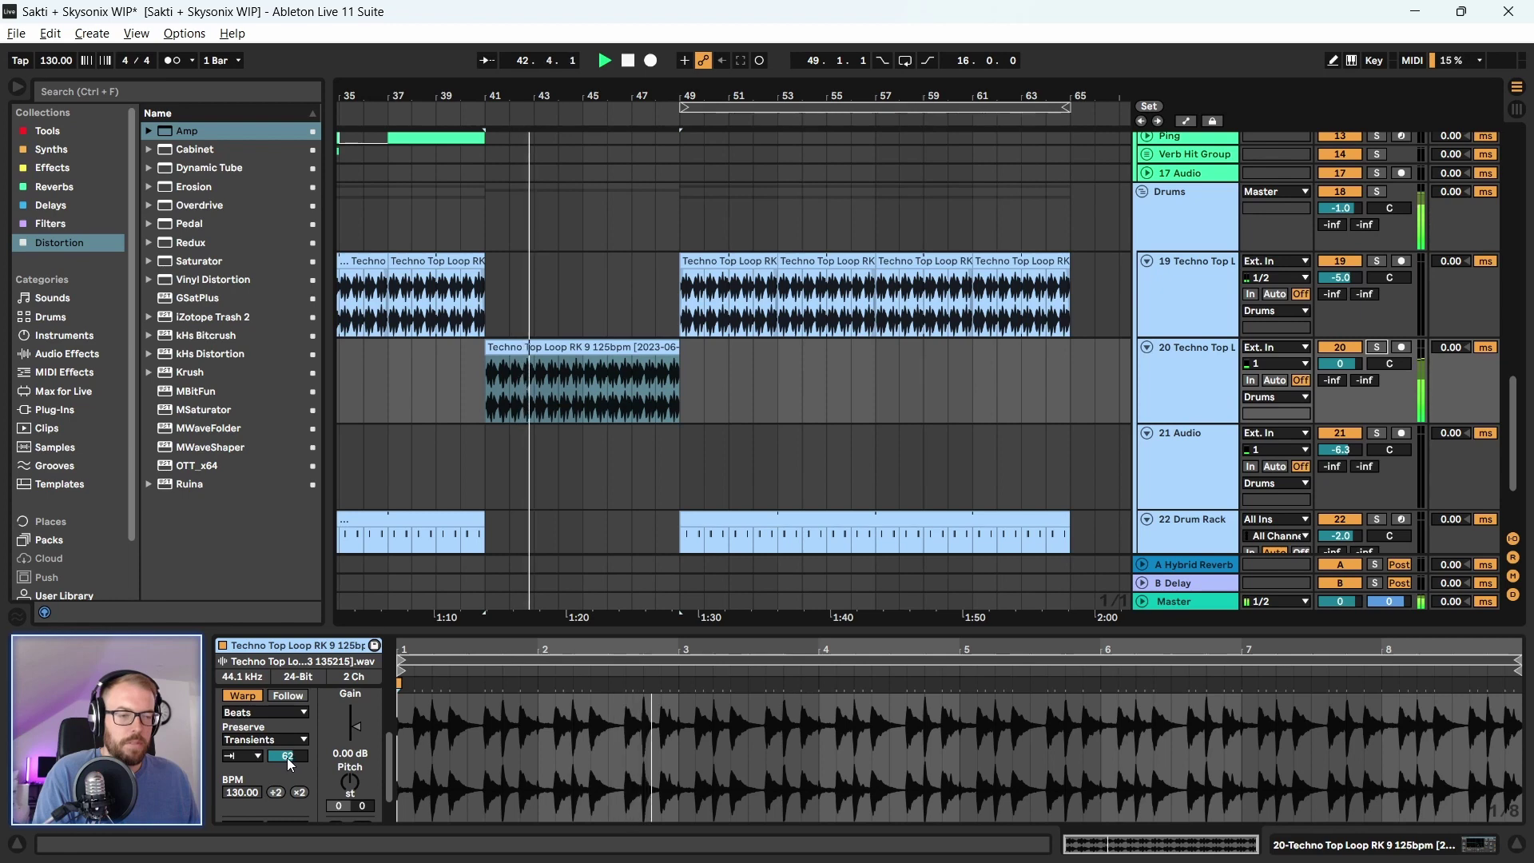
Try a transient envelope of 50 on the top loop clip, and set it to 41 instead
text(4)
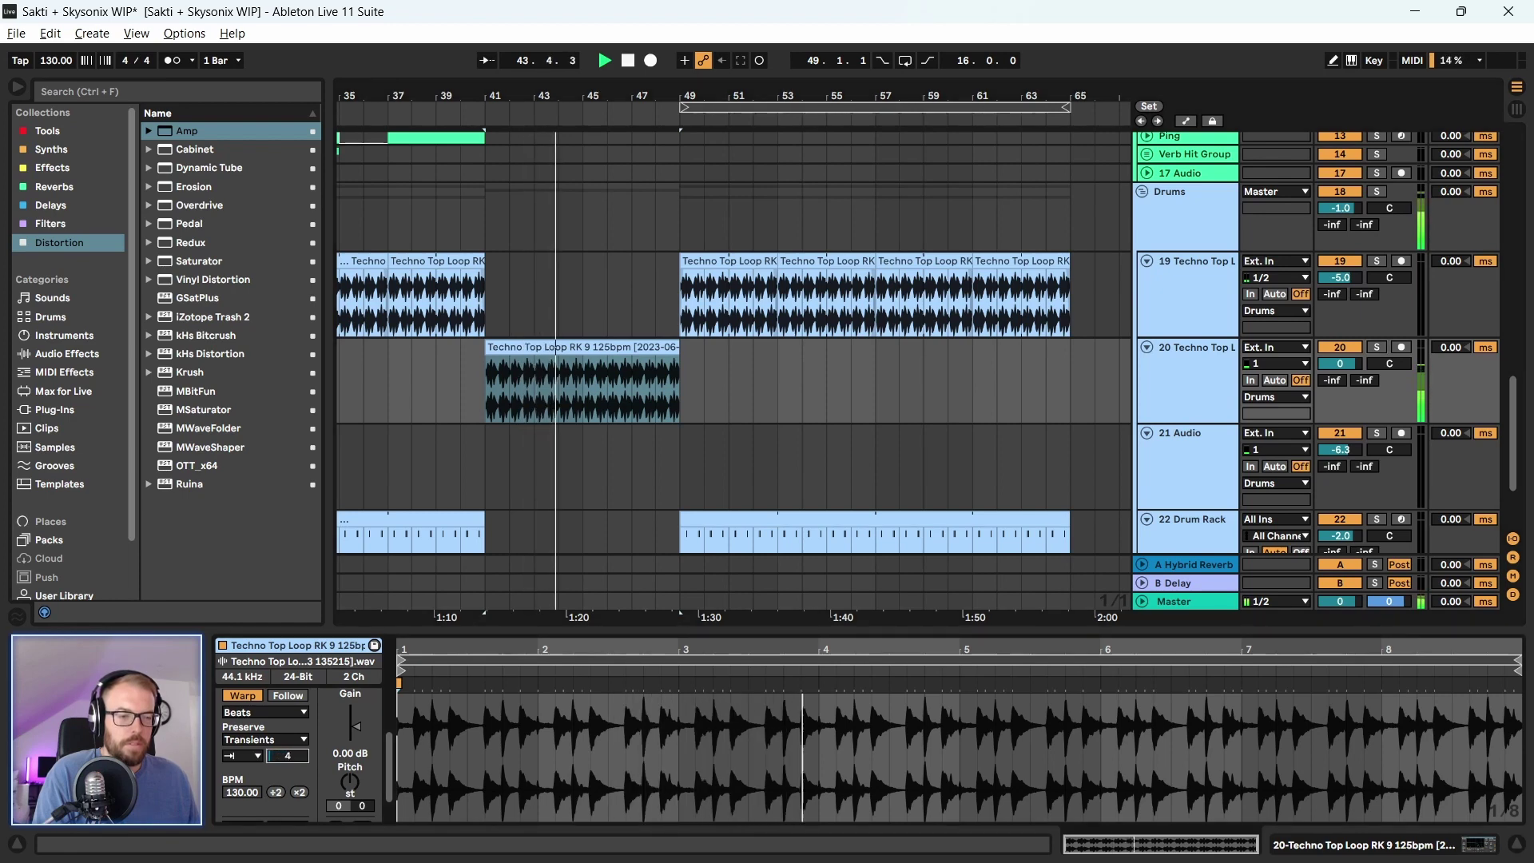
key(BackSpace)
text(50)
key(Return)
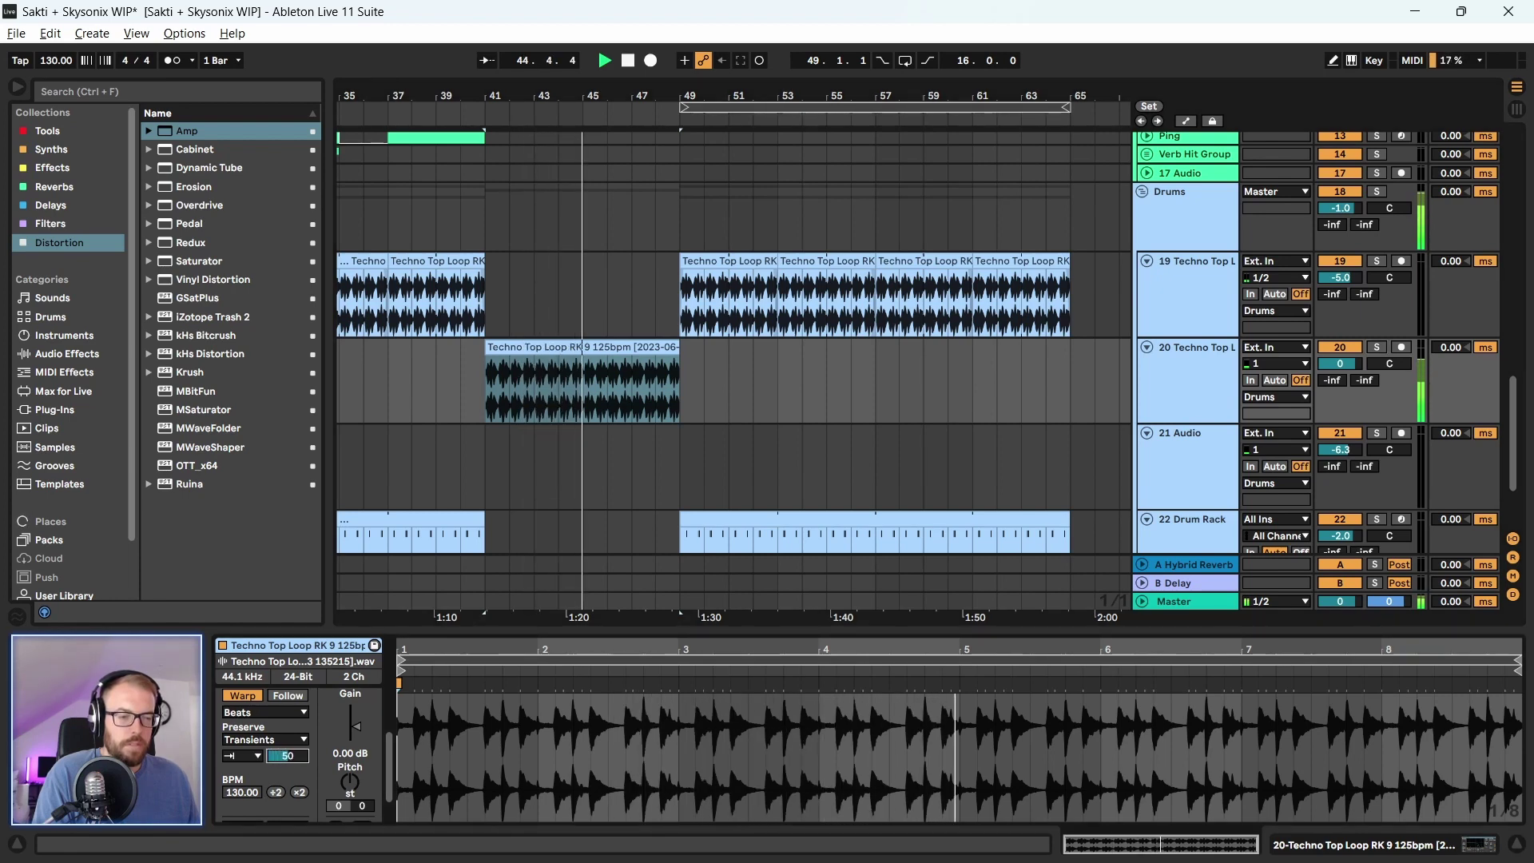
text(41)
key(Return)
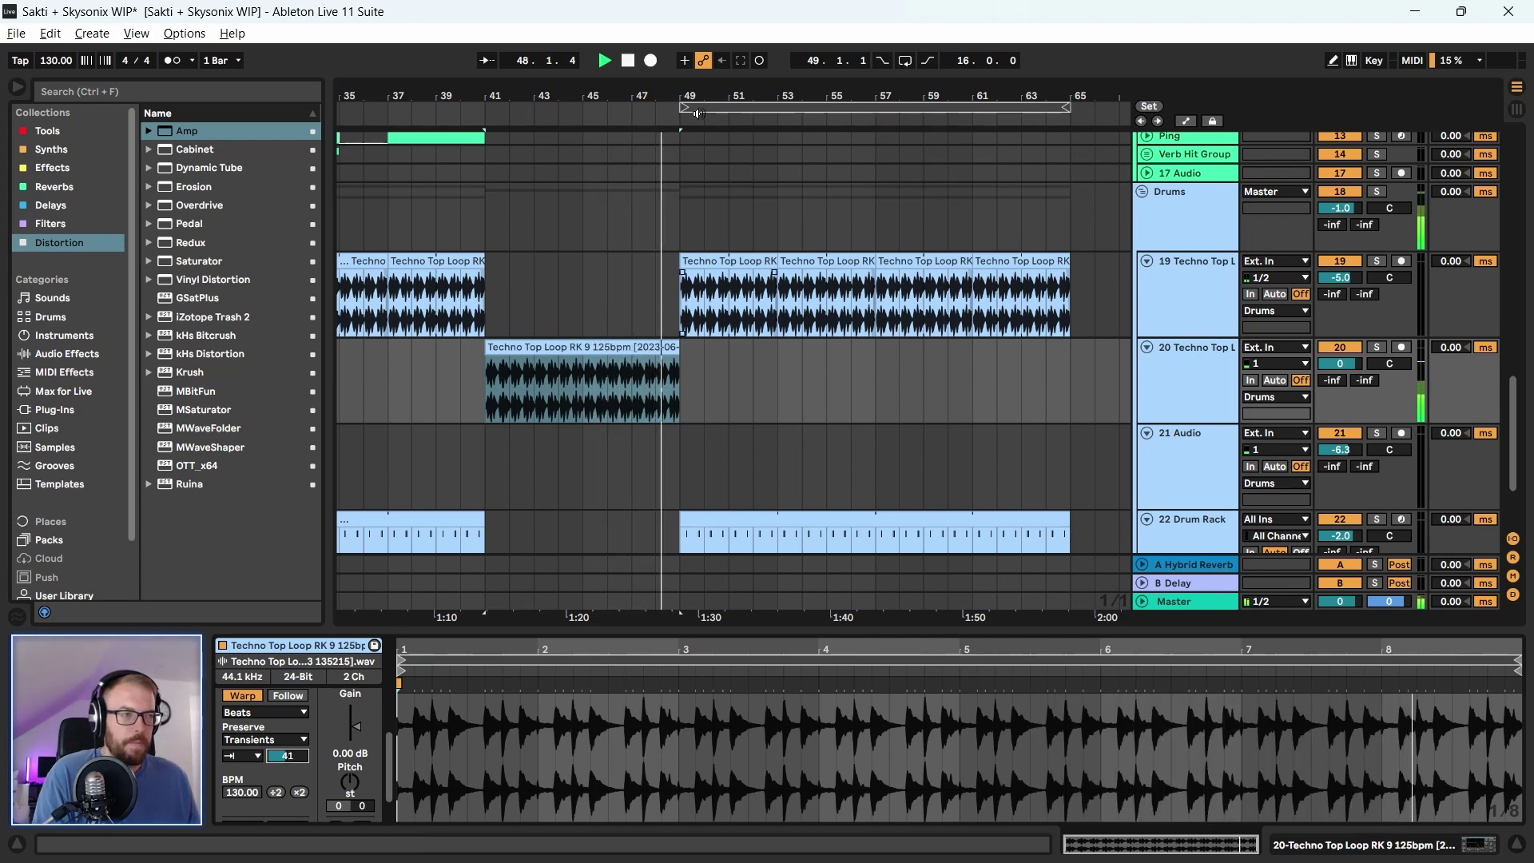
Listen into the section from bar 49, and switch on the first EQ Eight of the Plucks group
key(minus)
key(minus)
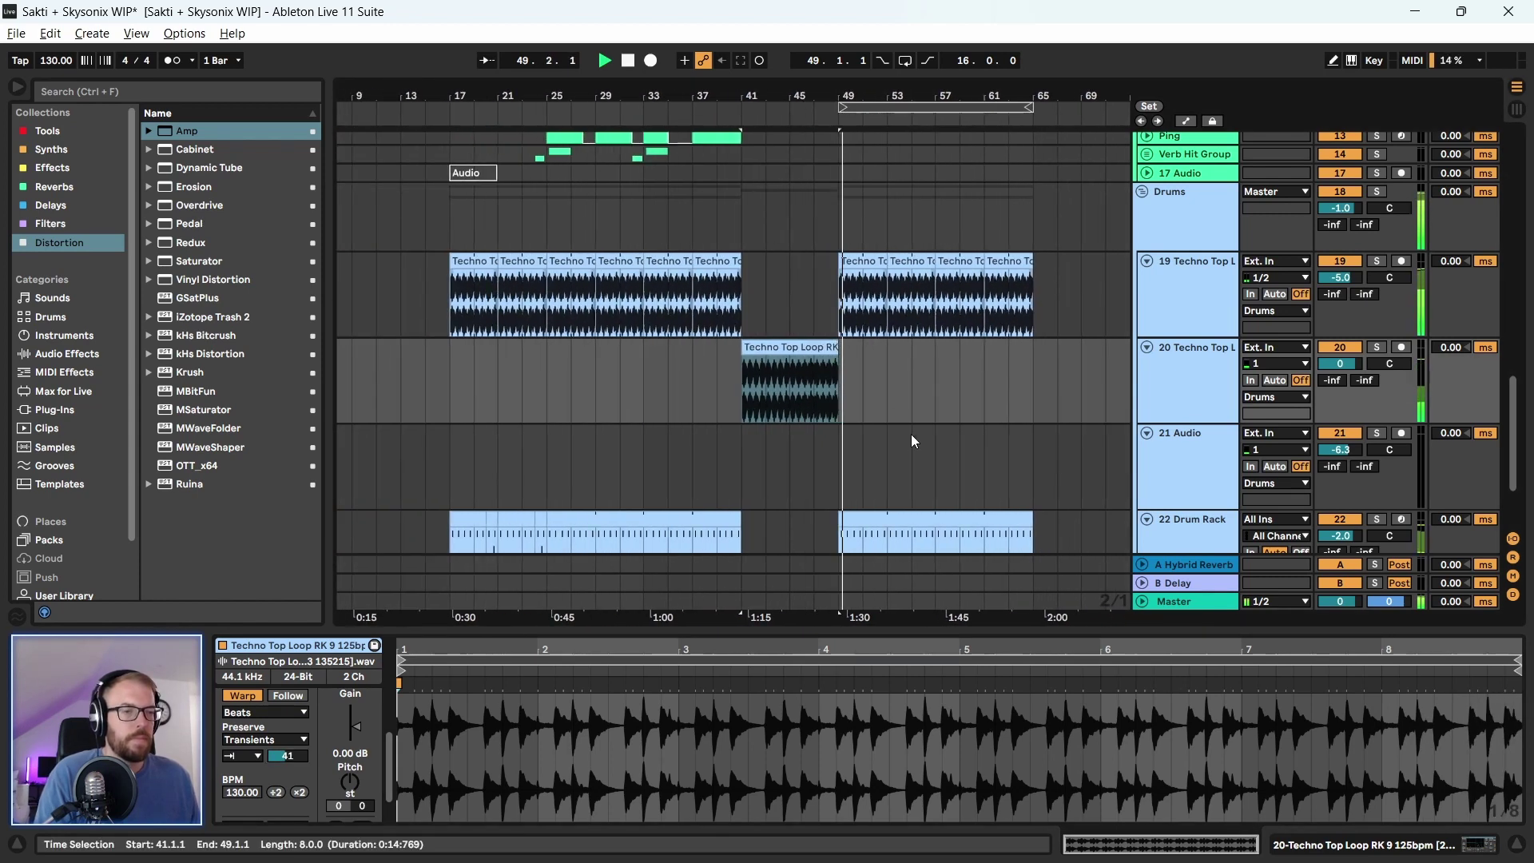
scroll(914, 433, up, 2)
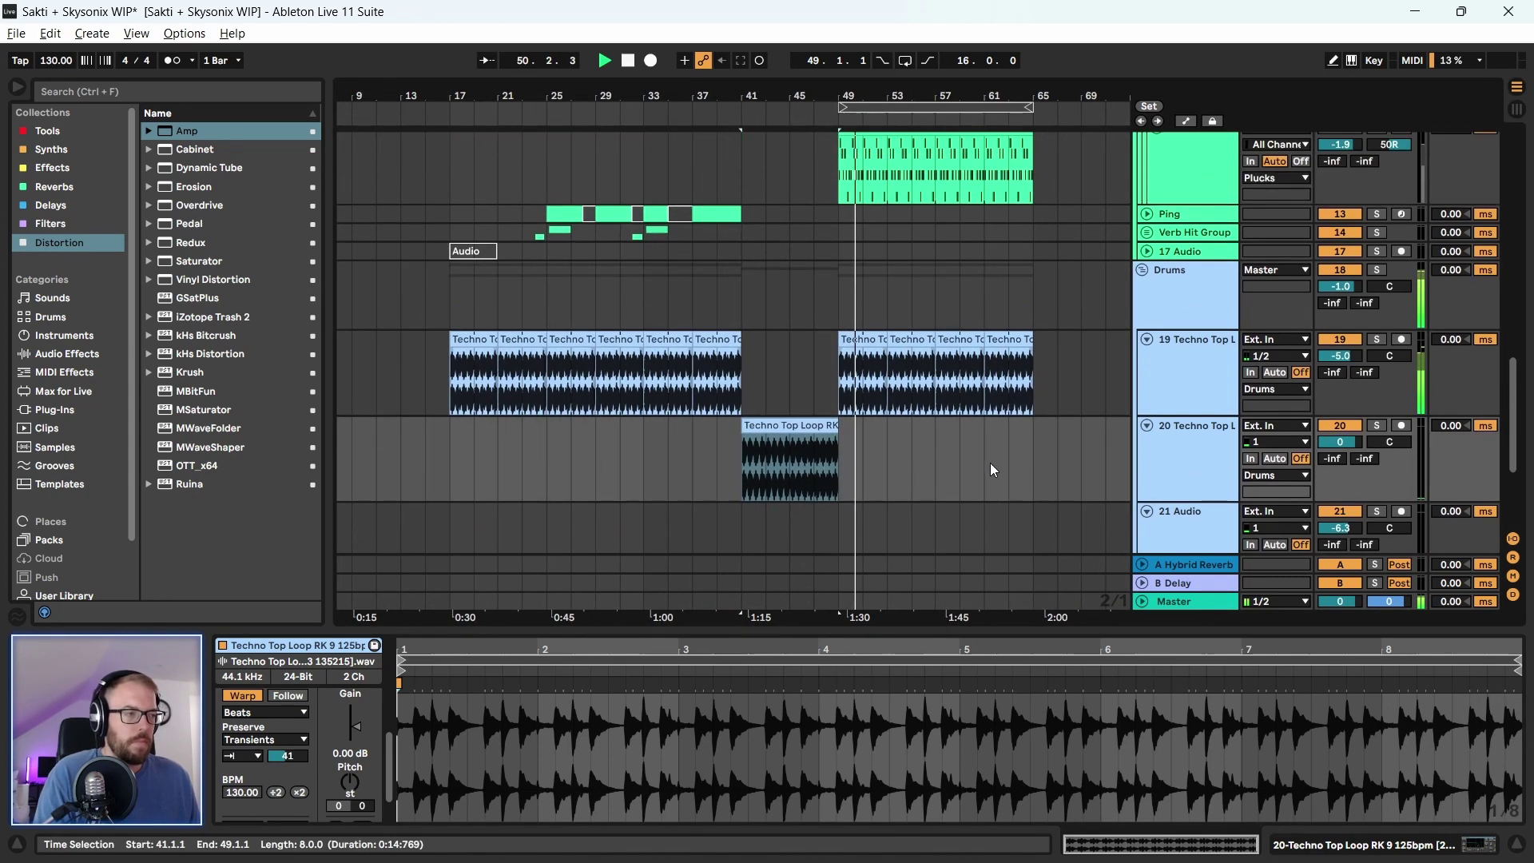
scroll(991, 467, up, 4)
key(plus)
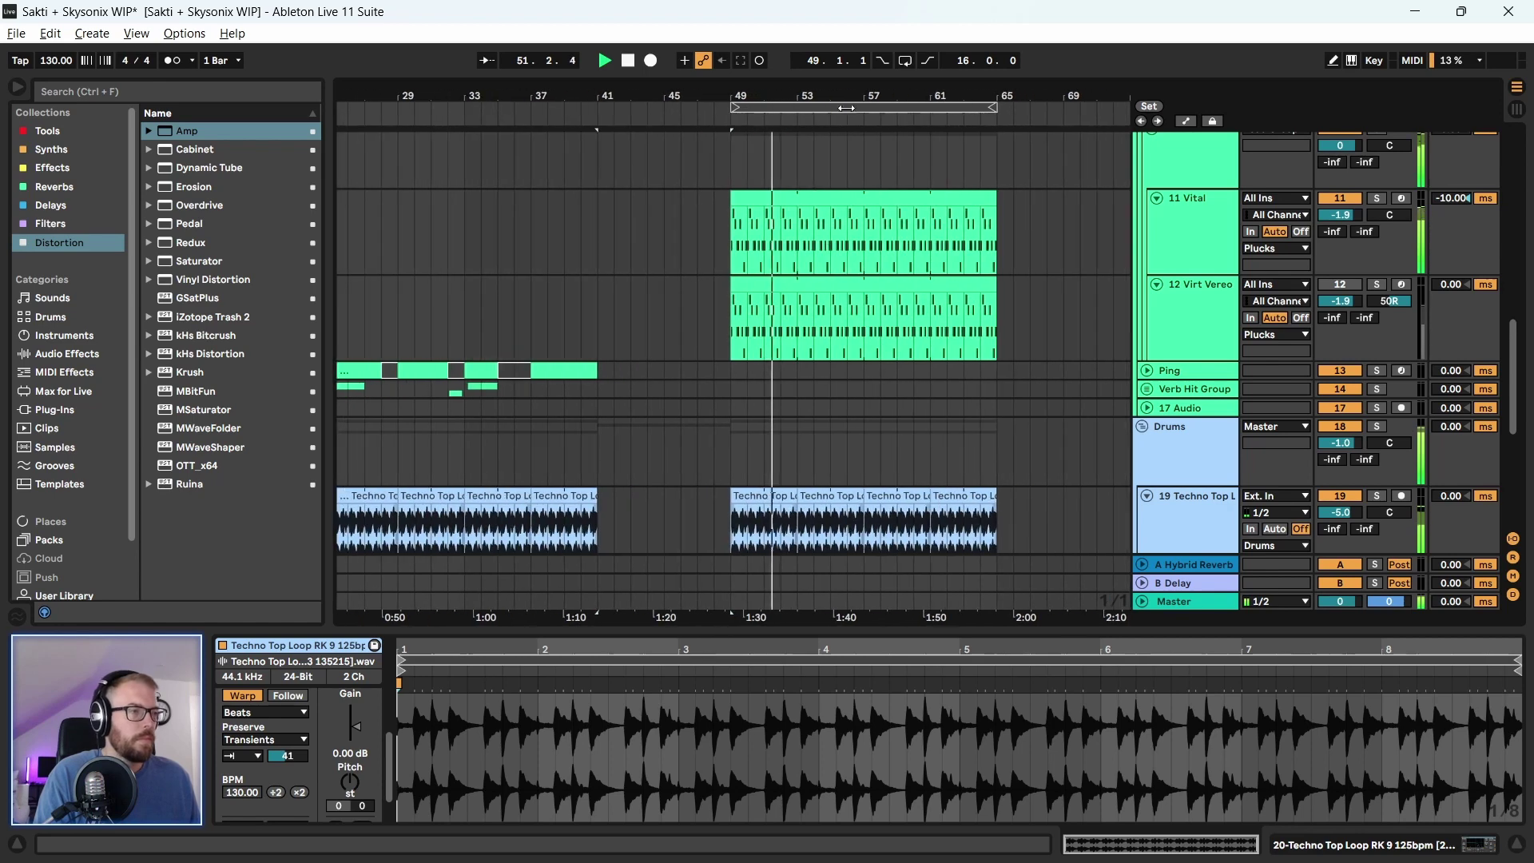
scroll(900, 338, up, 2)
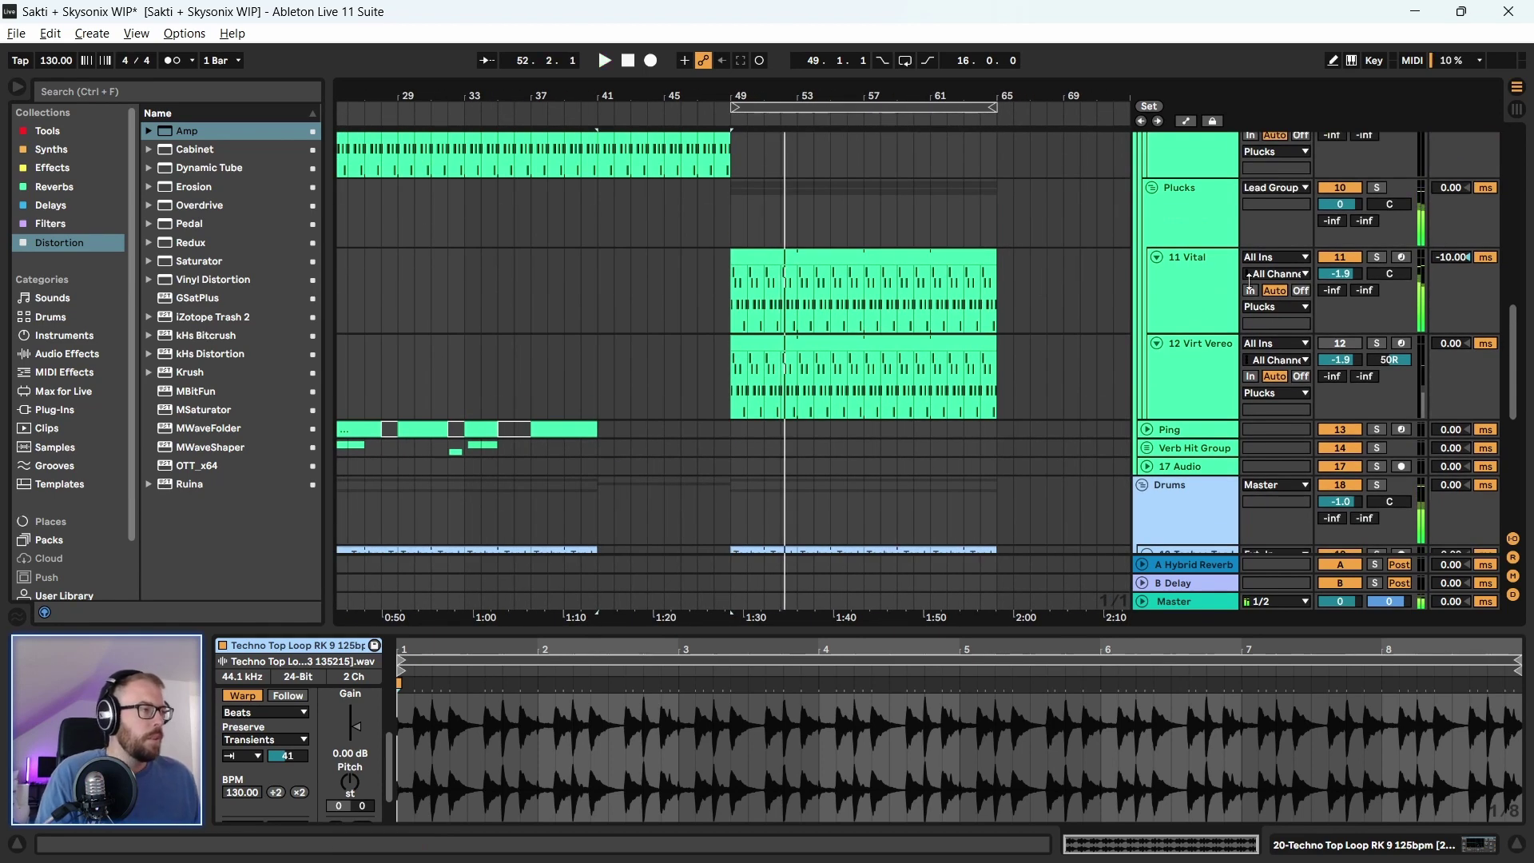
click(1185, 197)
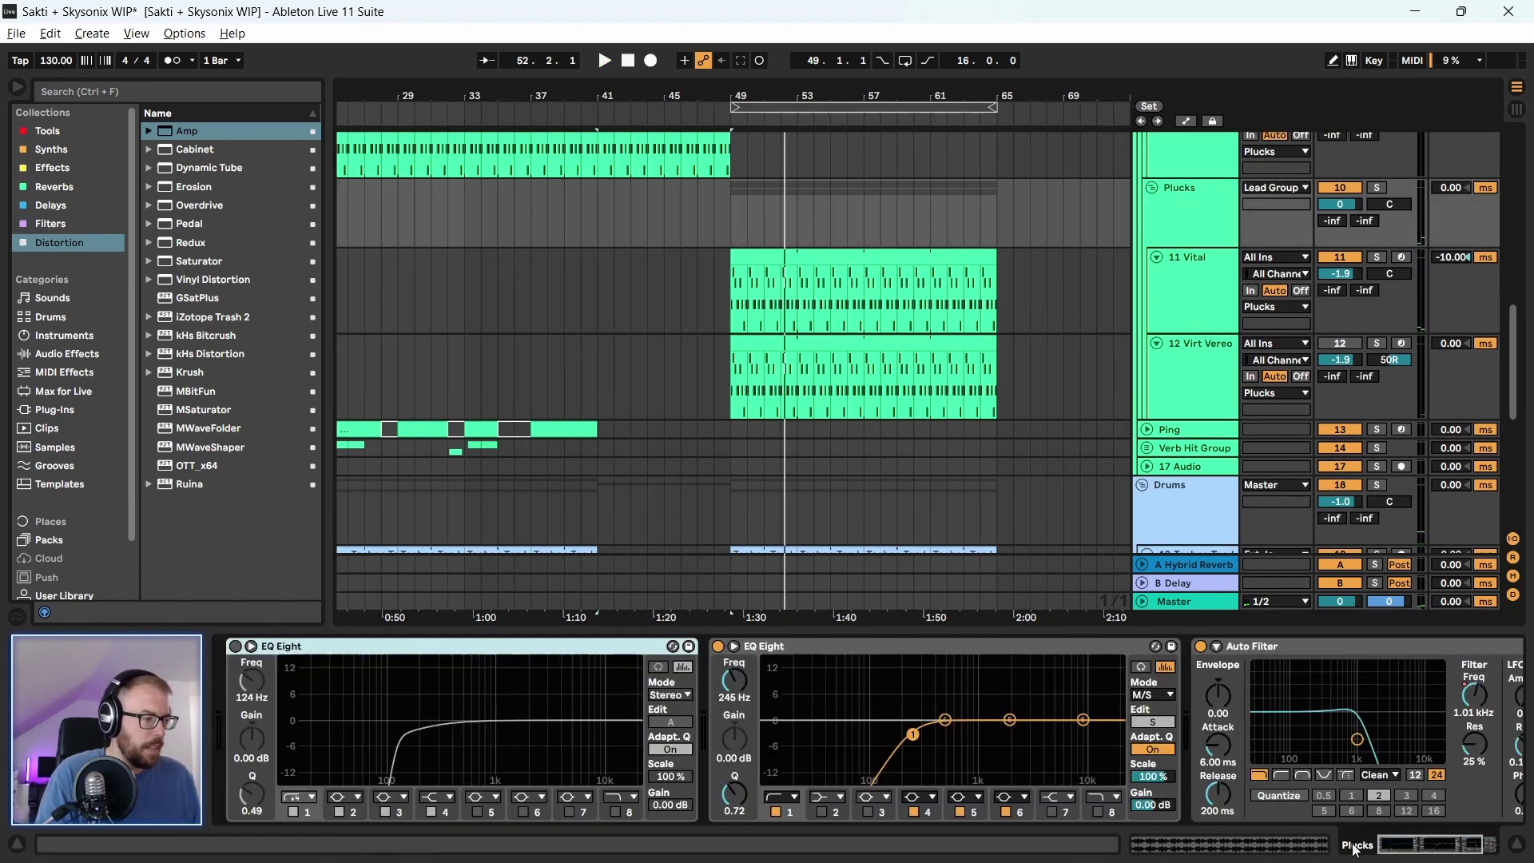
click(1406, 845)
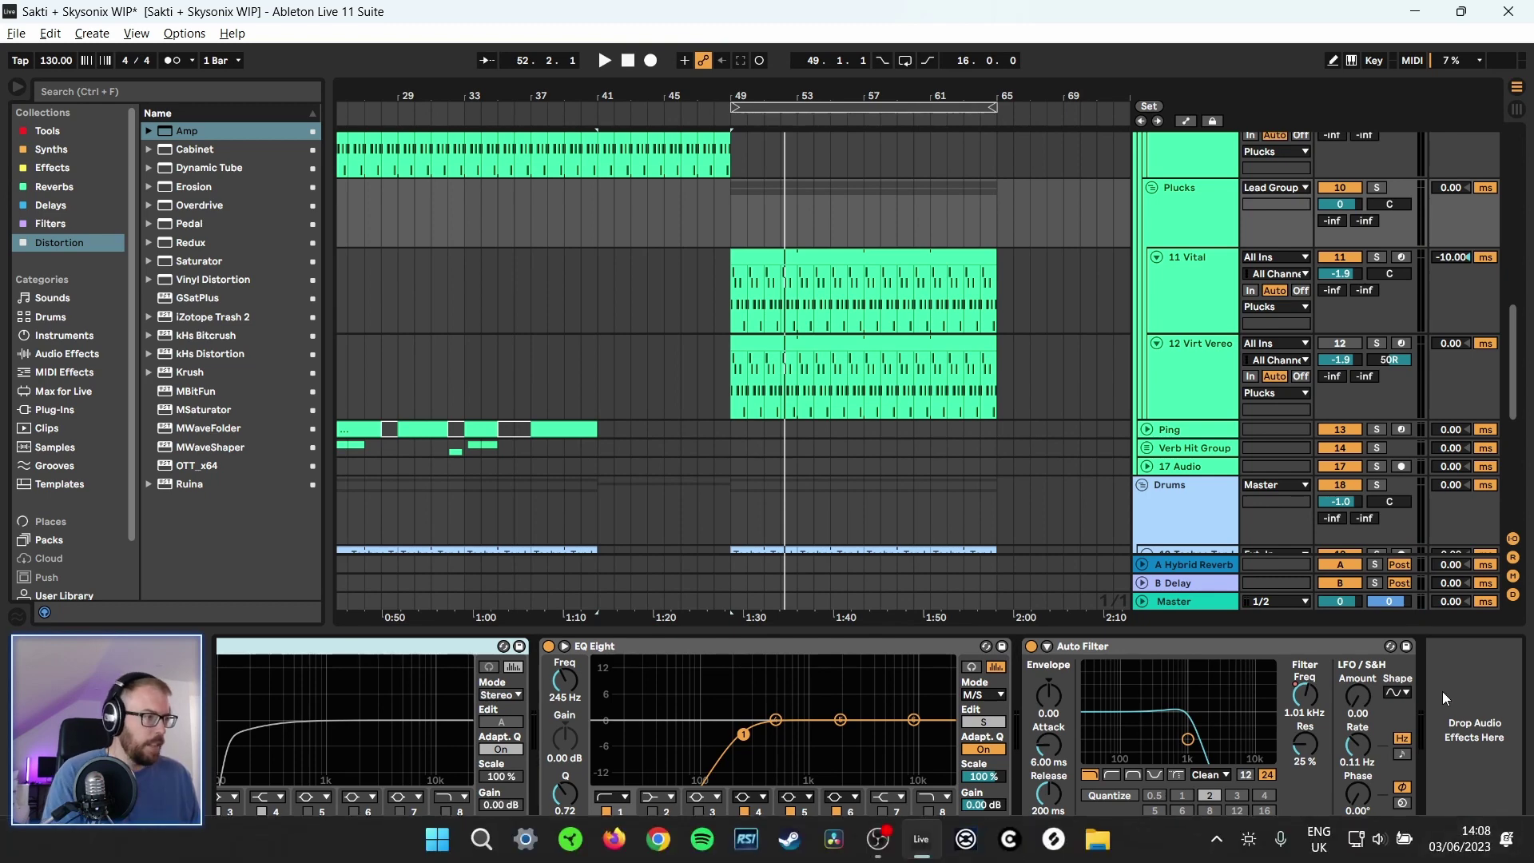
scroll(1247, 735, left, 3)
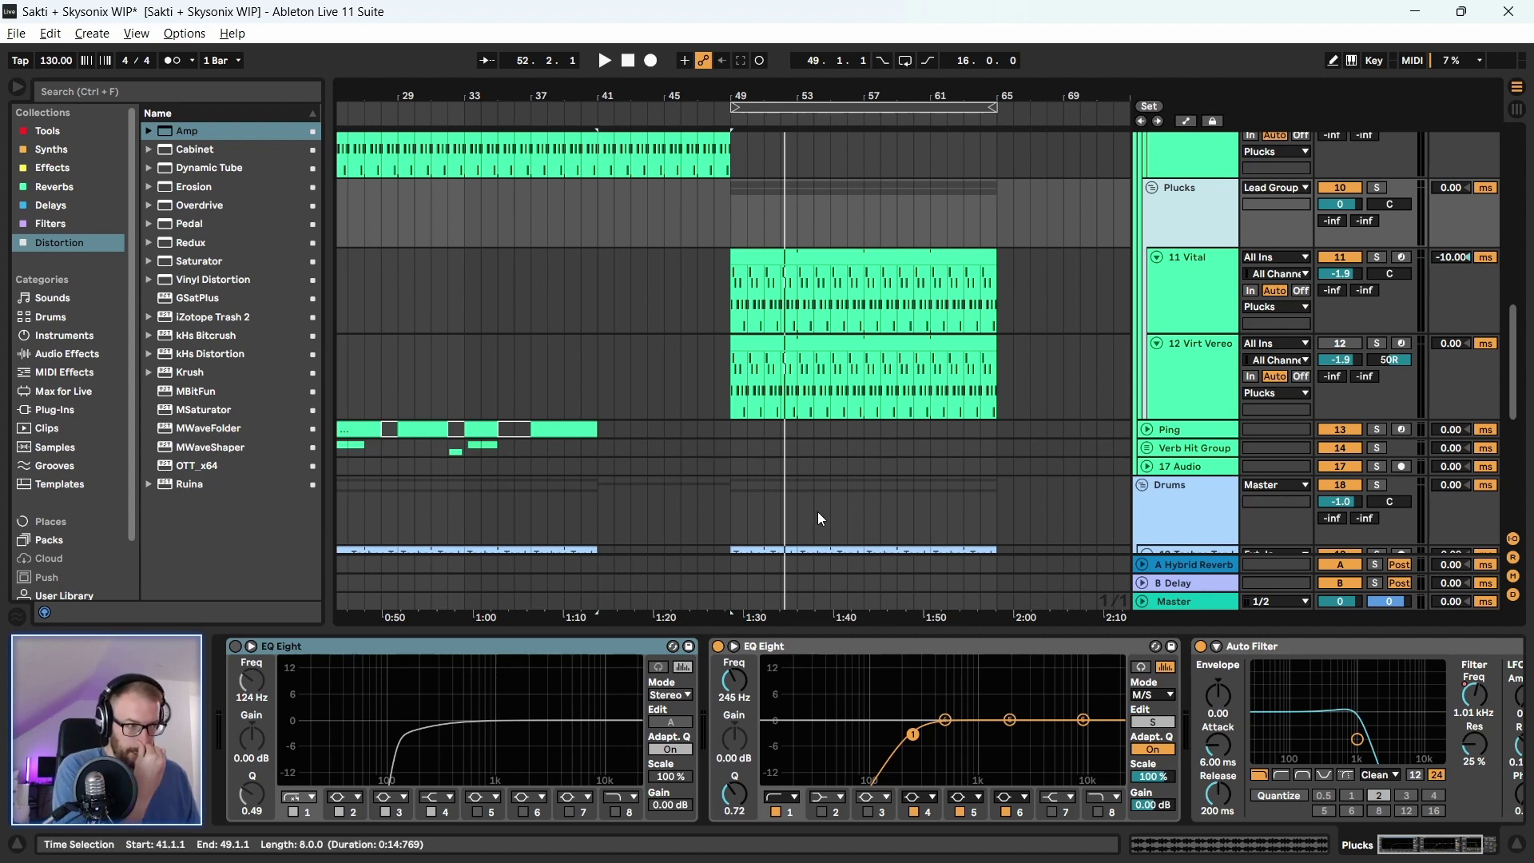
click(236, 645)
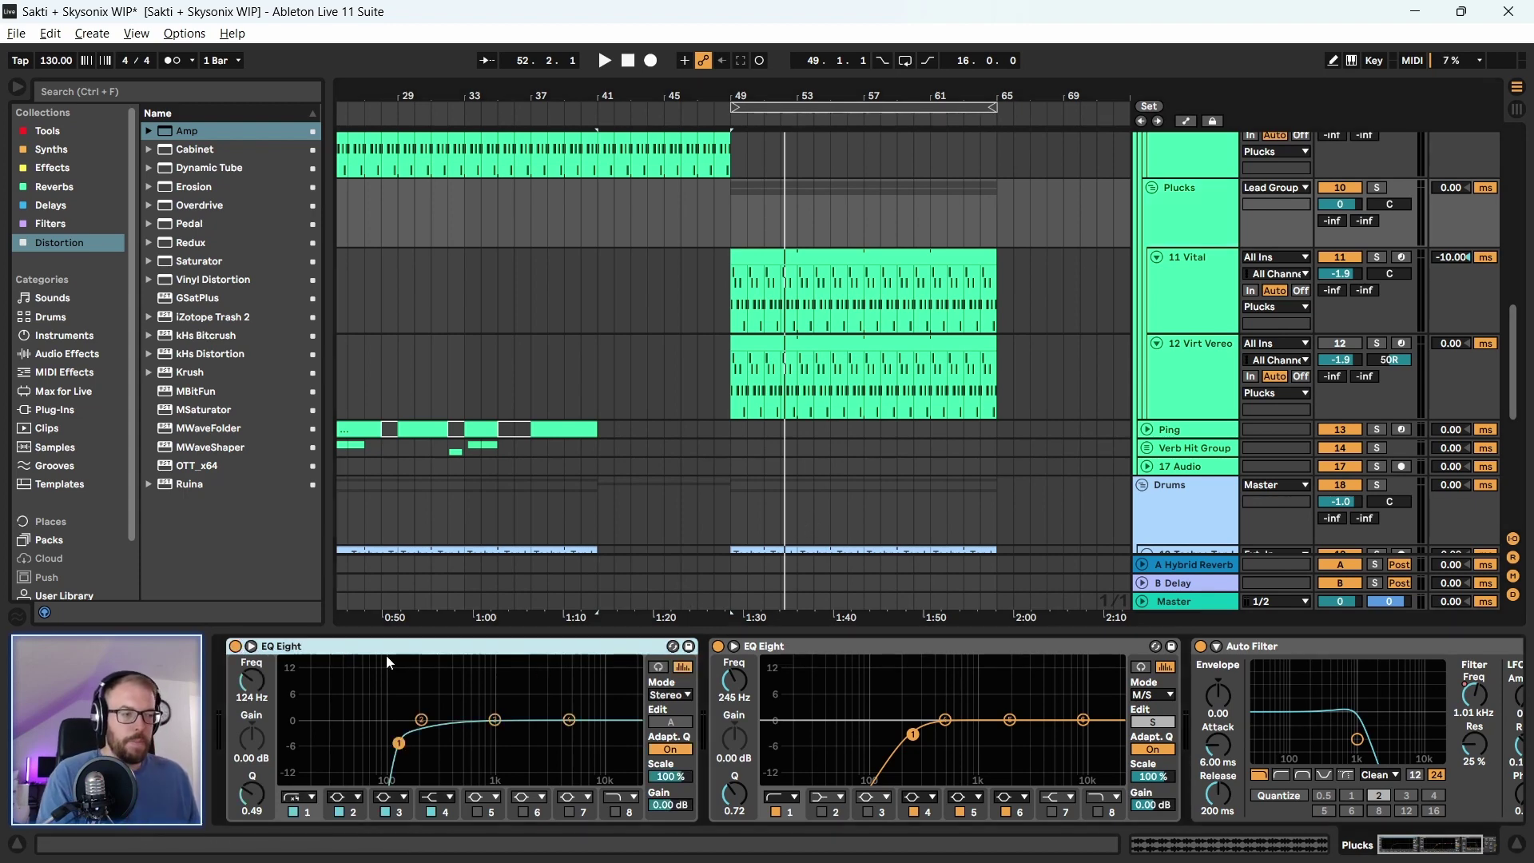
click(775, 649)
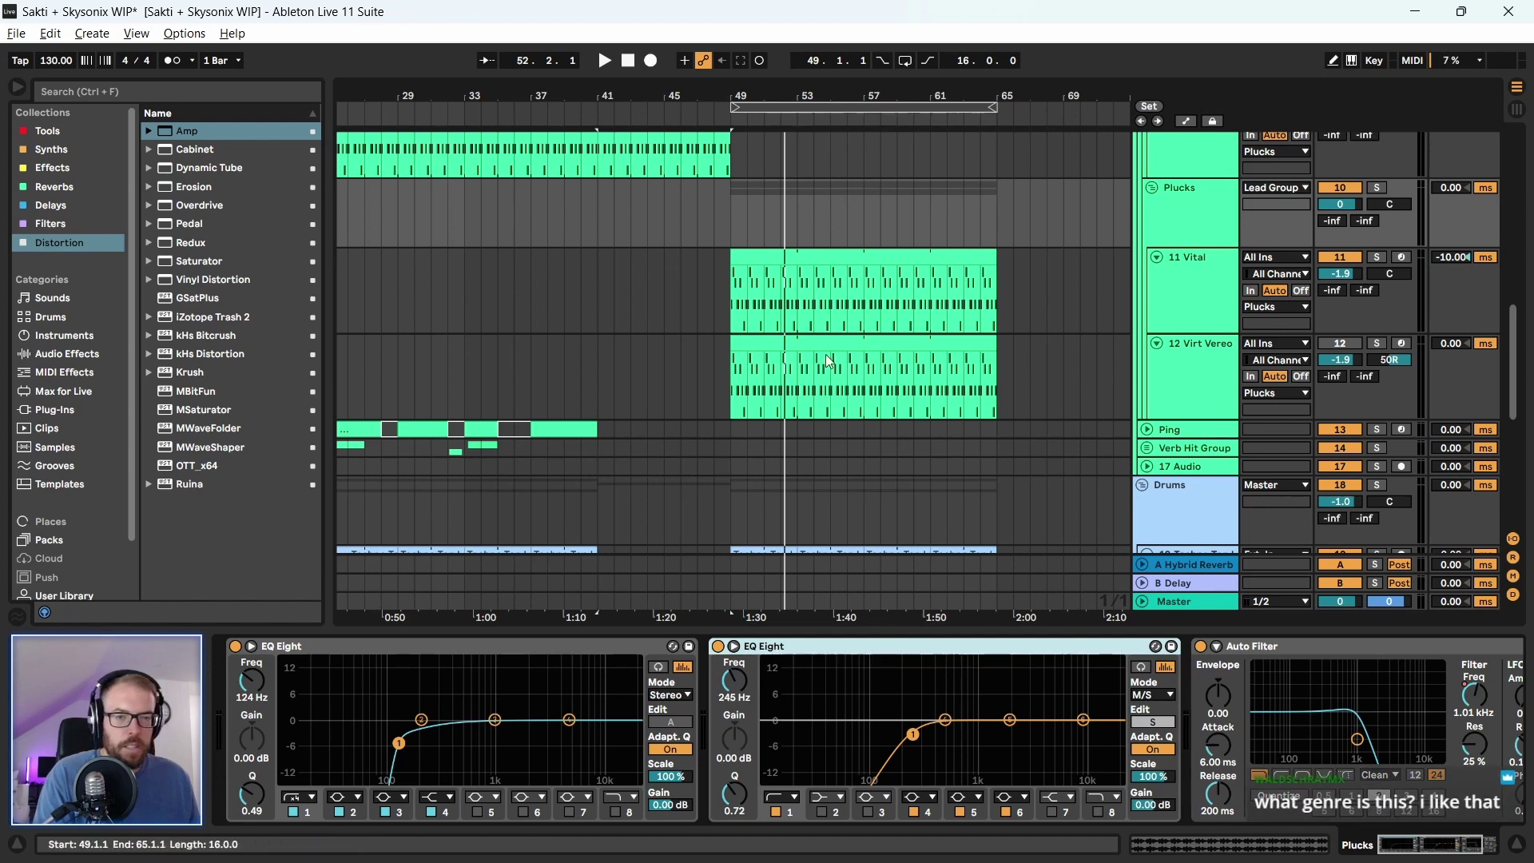
Loop the 11 Vital clip from bar 49 to 65, play it and show the track's devices
click(804, 225)
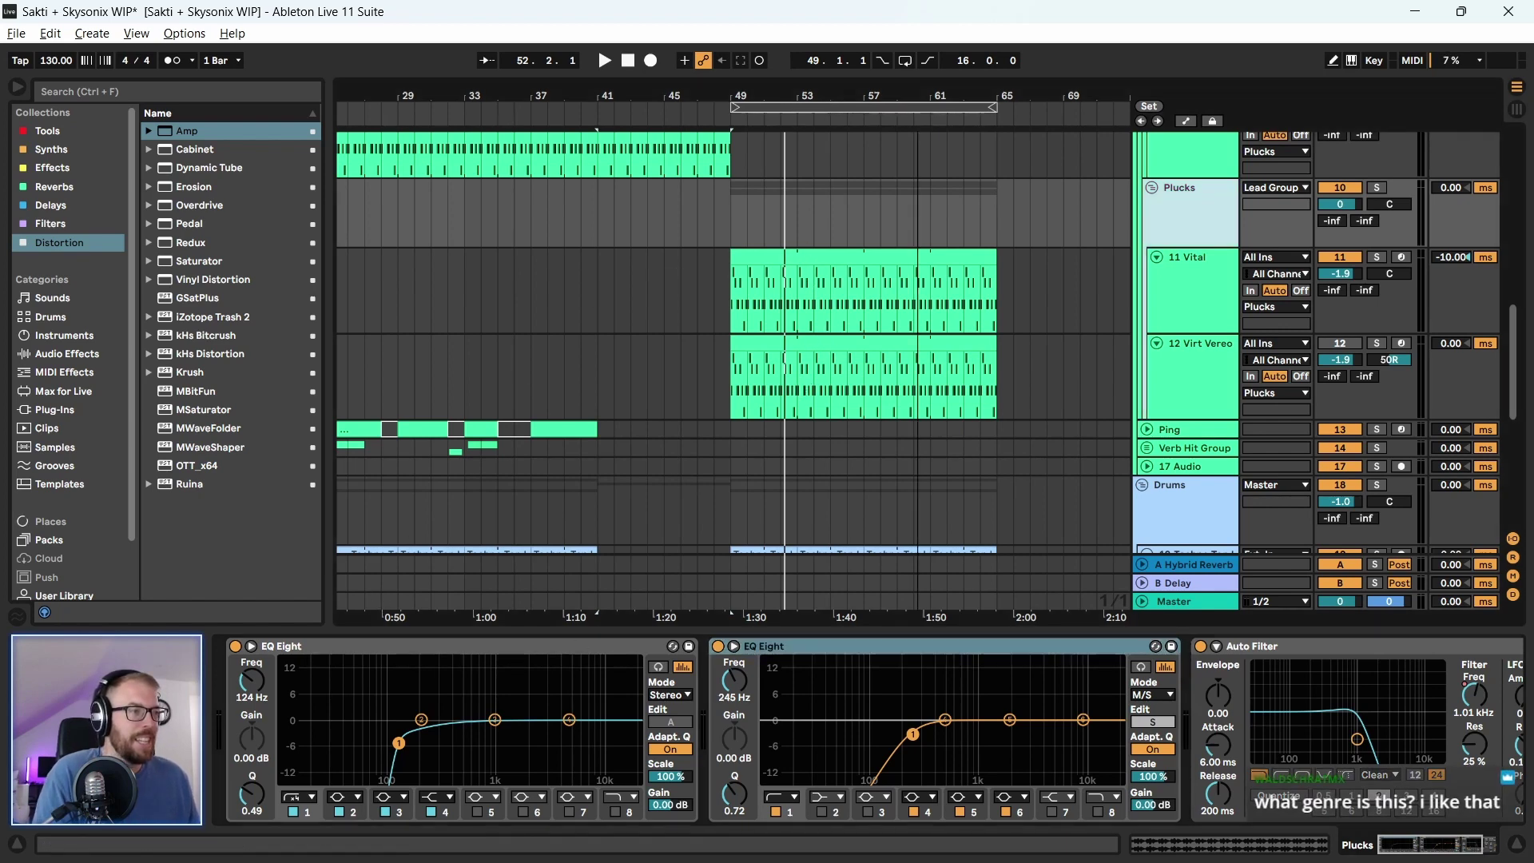
scroll(703, 218, up, 2)
click(678, 264)
key(ctrl+l)
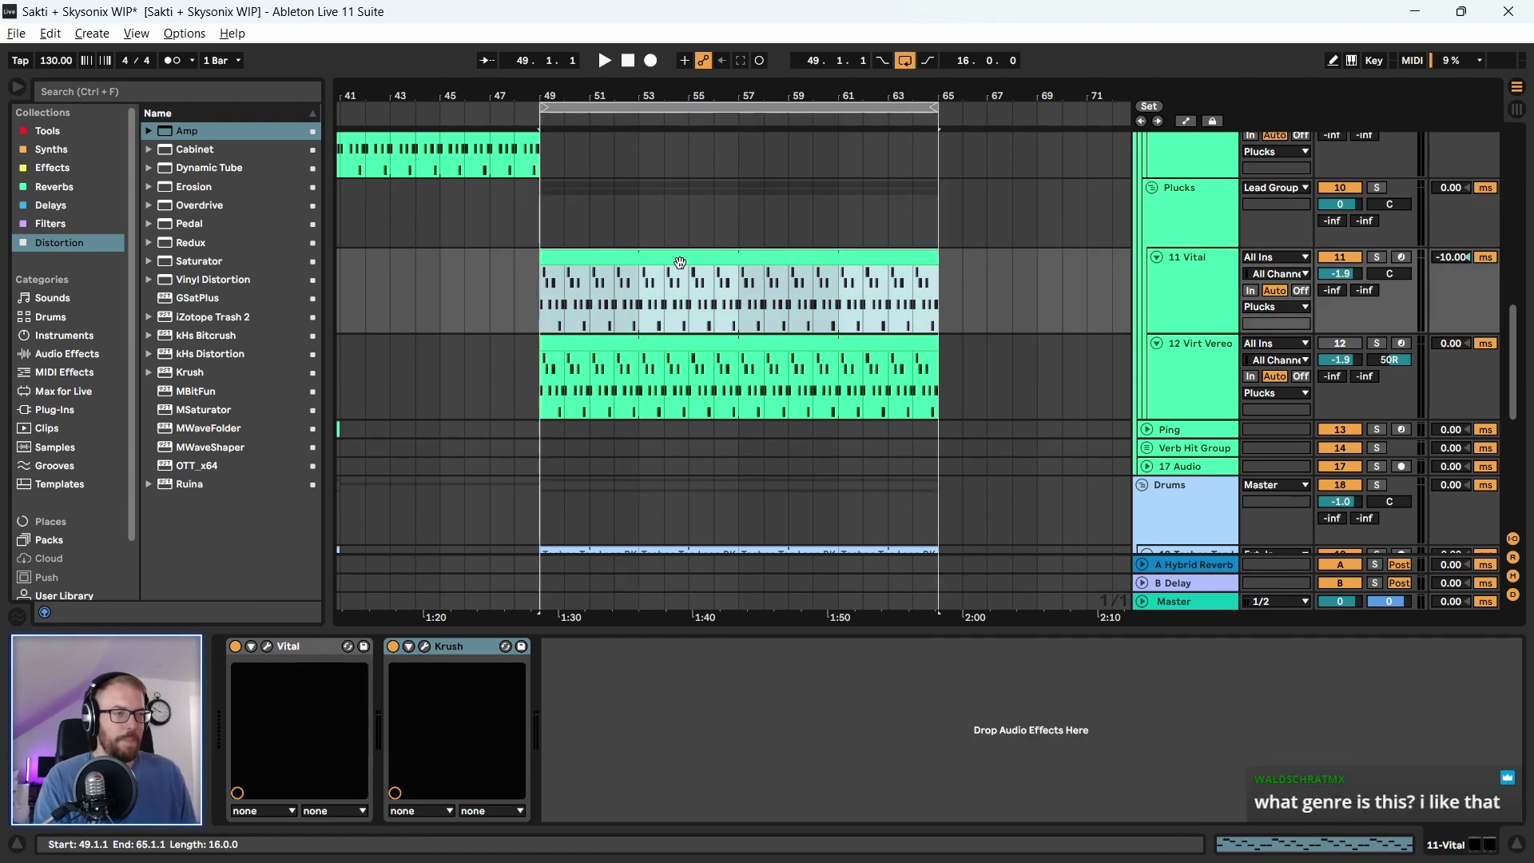
double_click(619, 256)
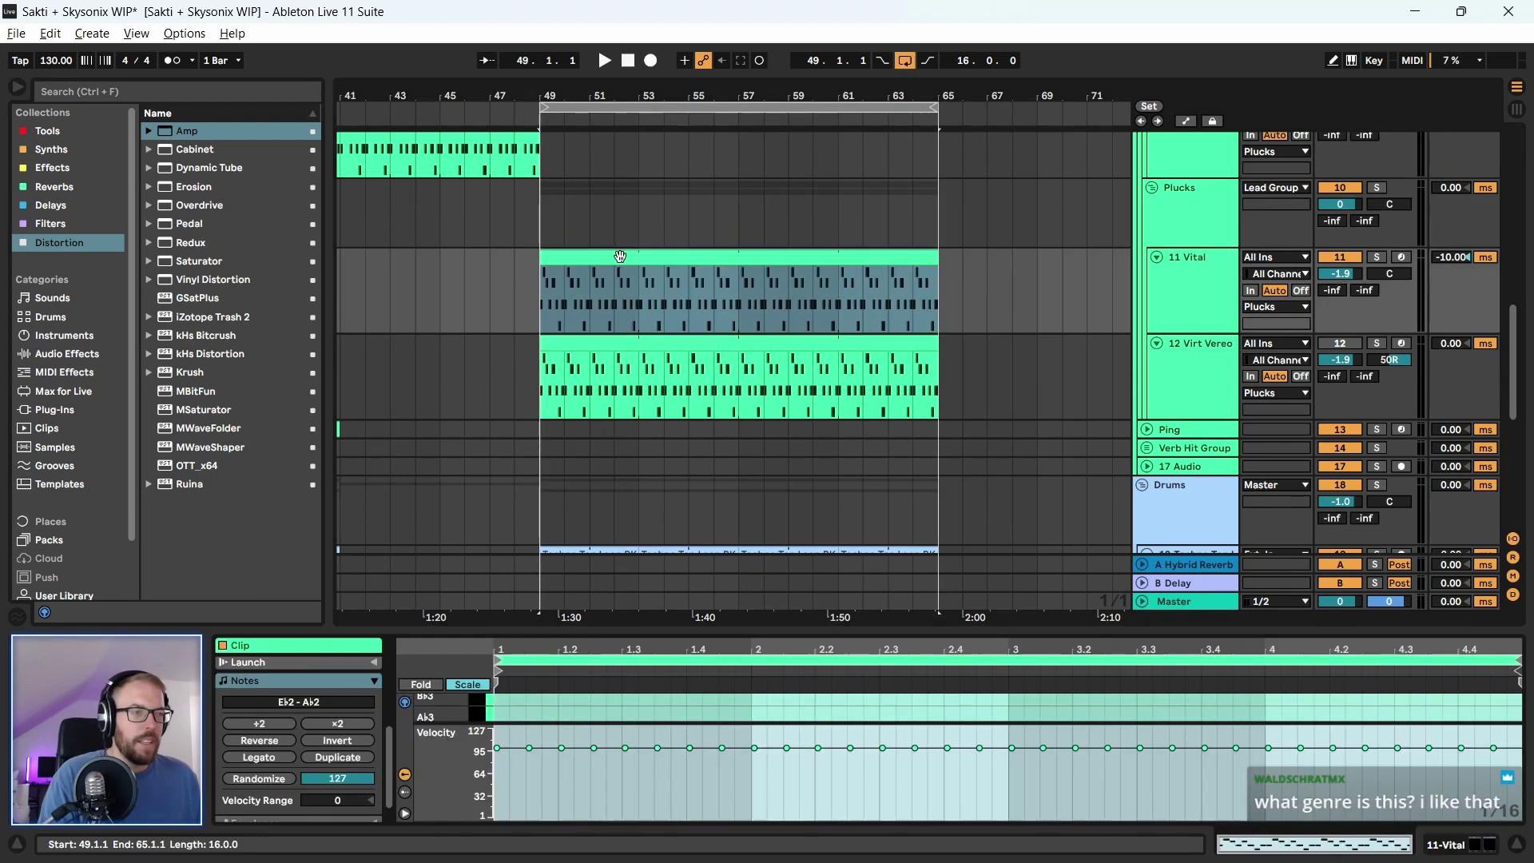
key(space)
key(shift+Tab)
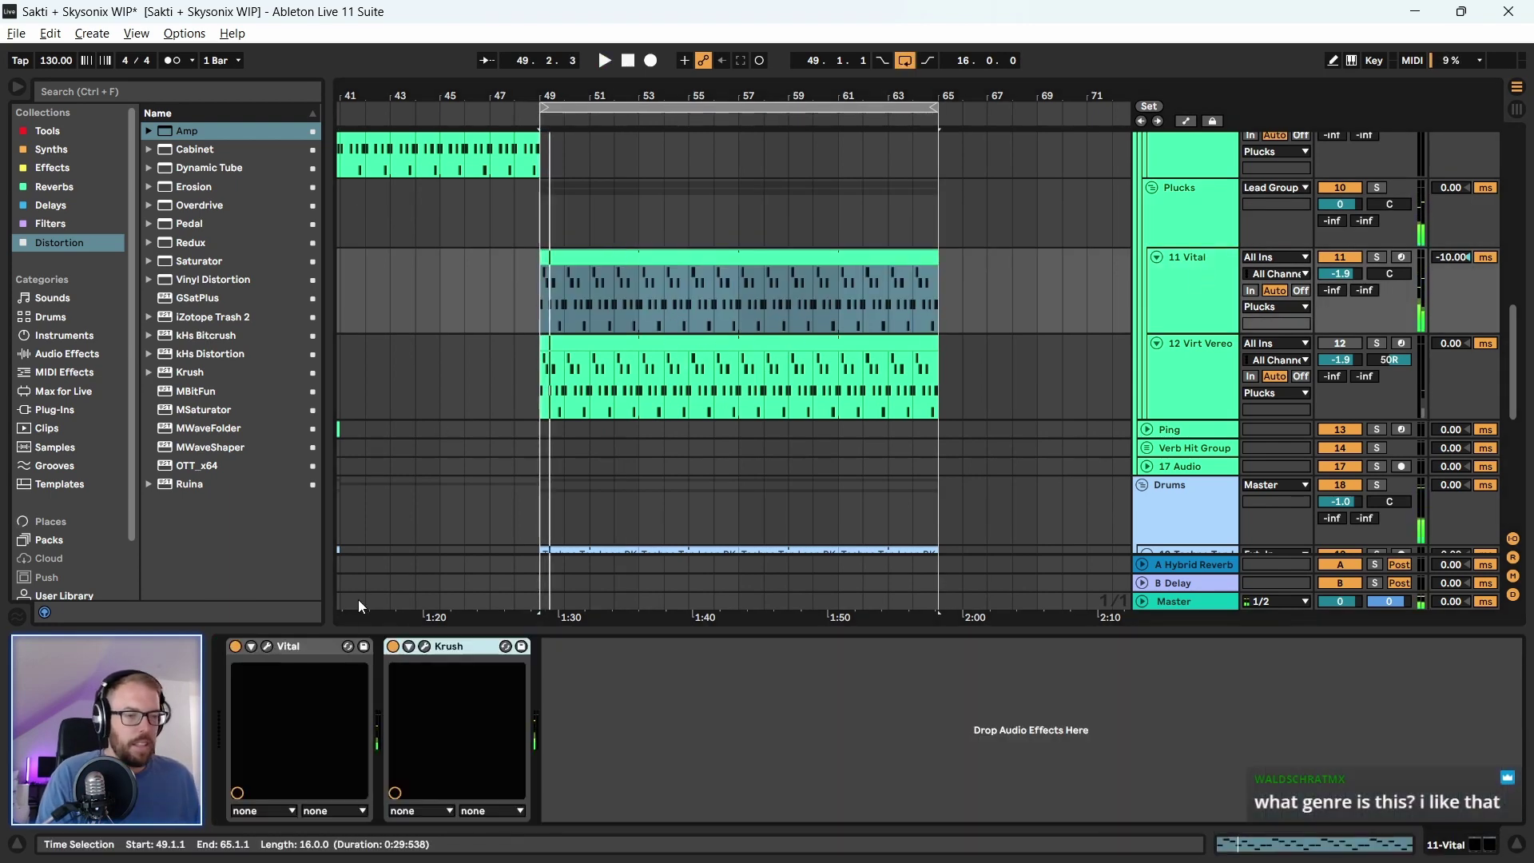
Review the effects of the 11 Vital synth, including the compressor's band mode options, and close the synth
click(267, 646)
drag(476, 70, 505, 63)
click(288, 98)
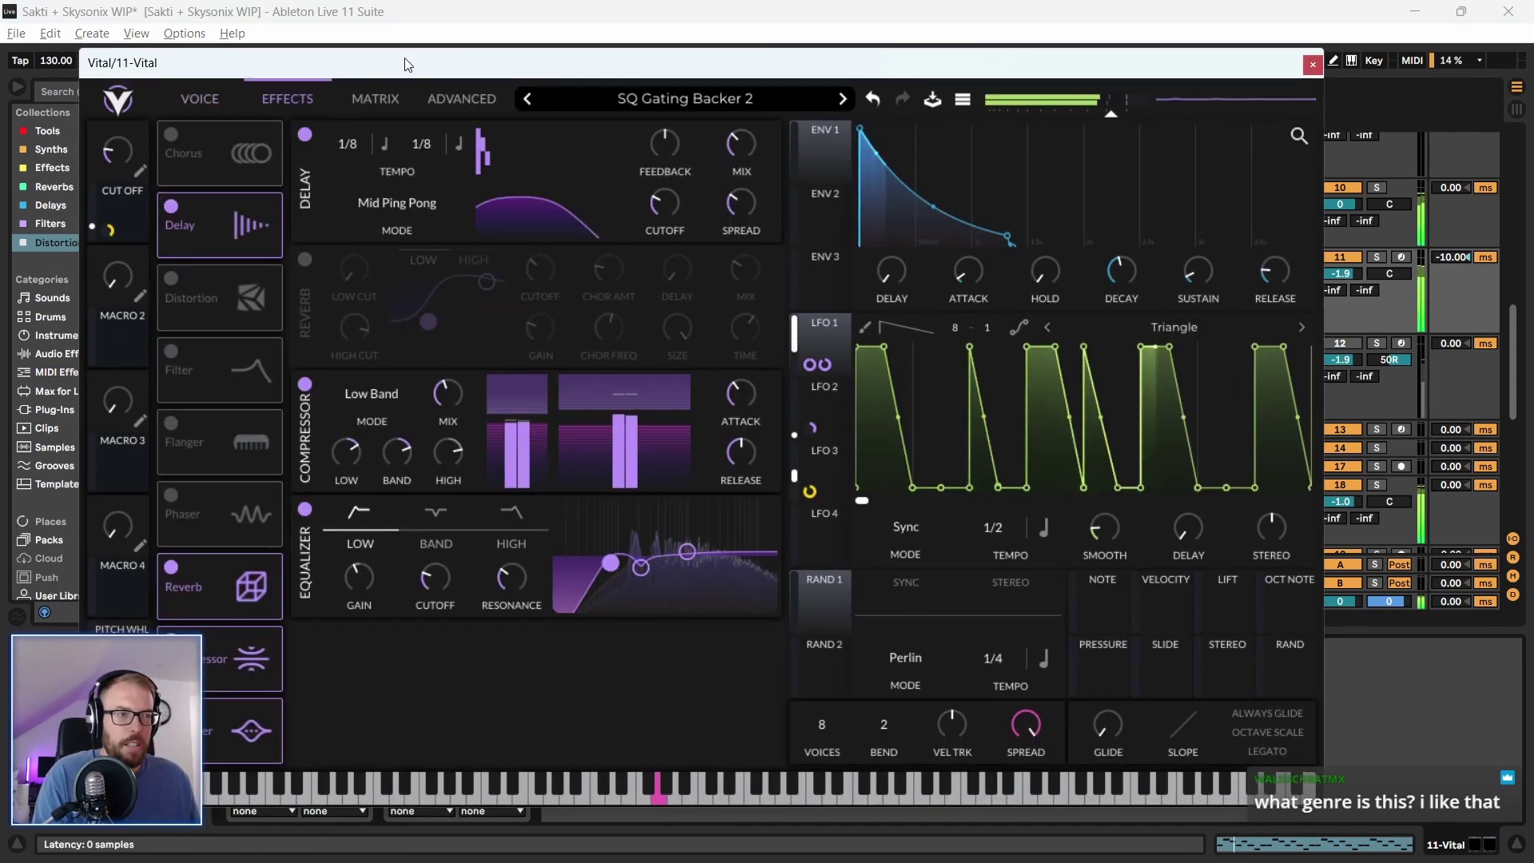
drag(404, 64, 412, 64)
click(371, 407)
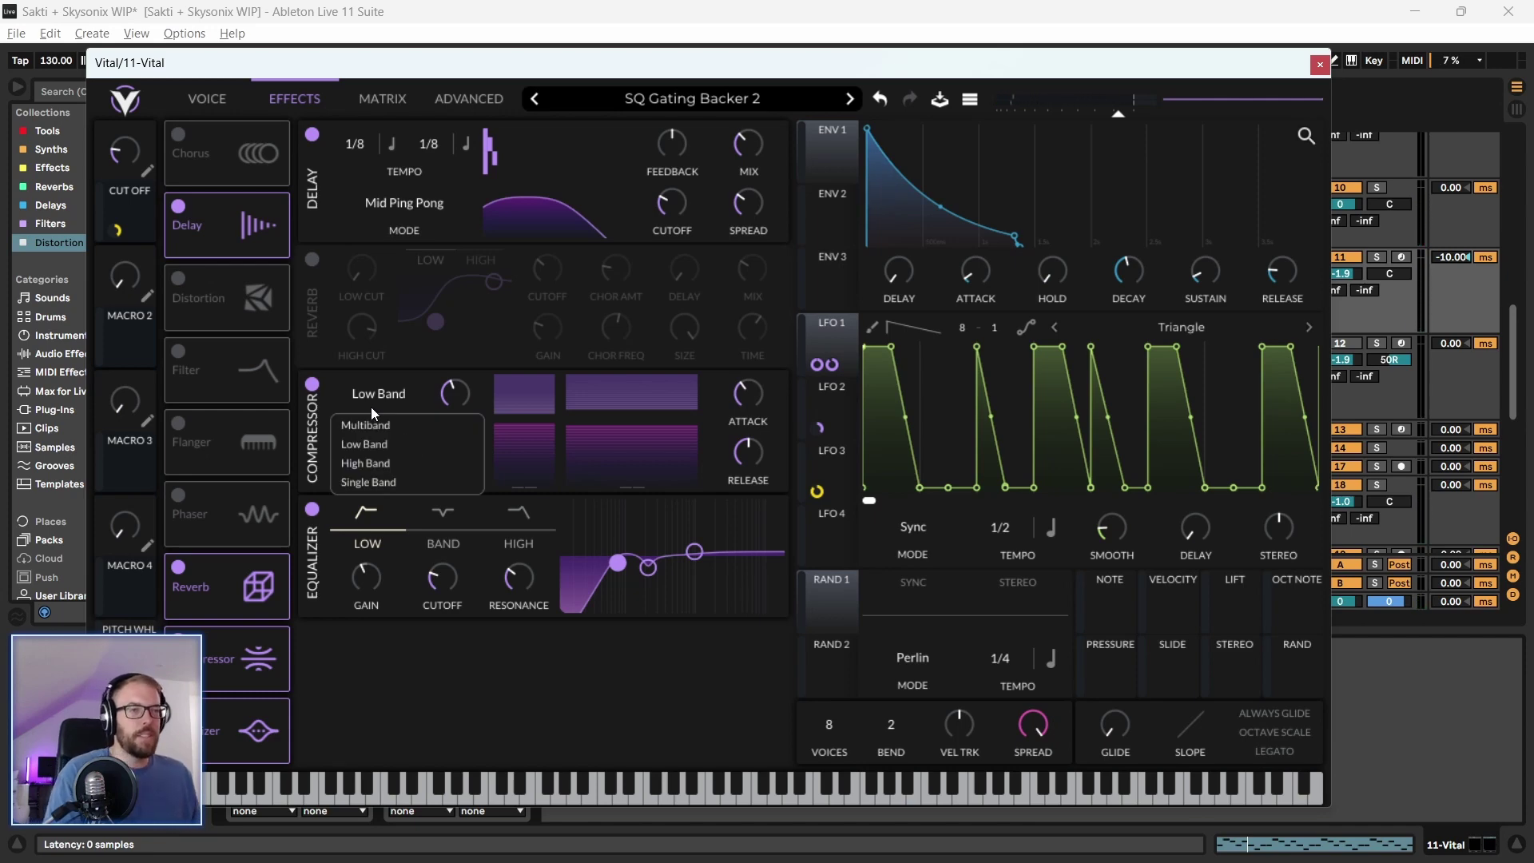
drag(397, 64, 415, 55)
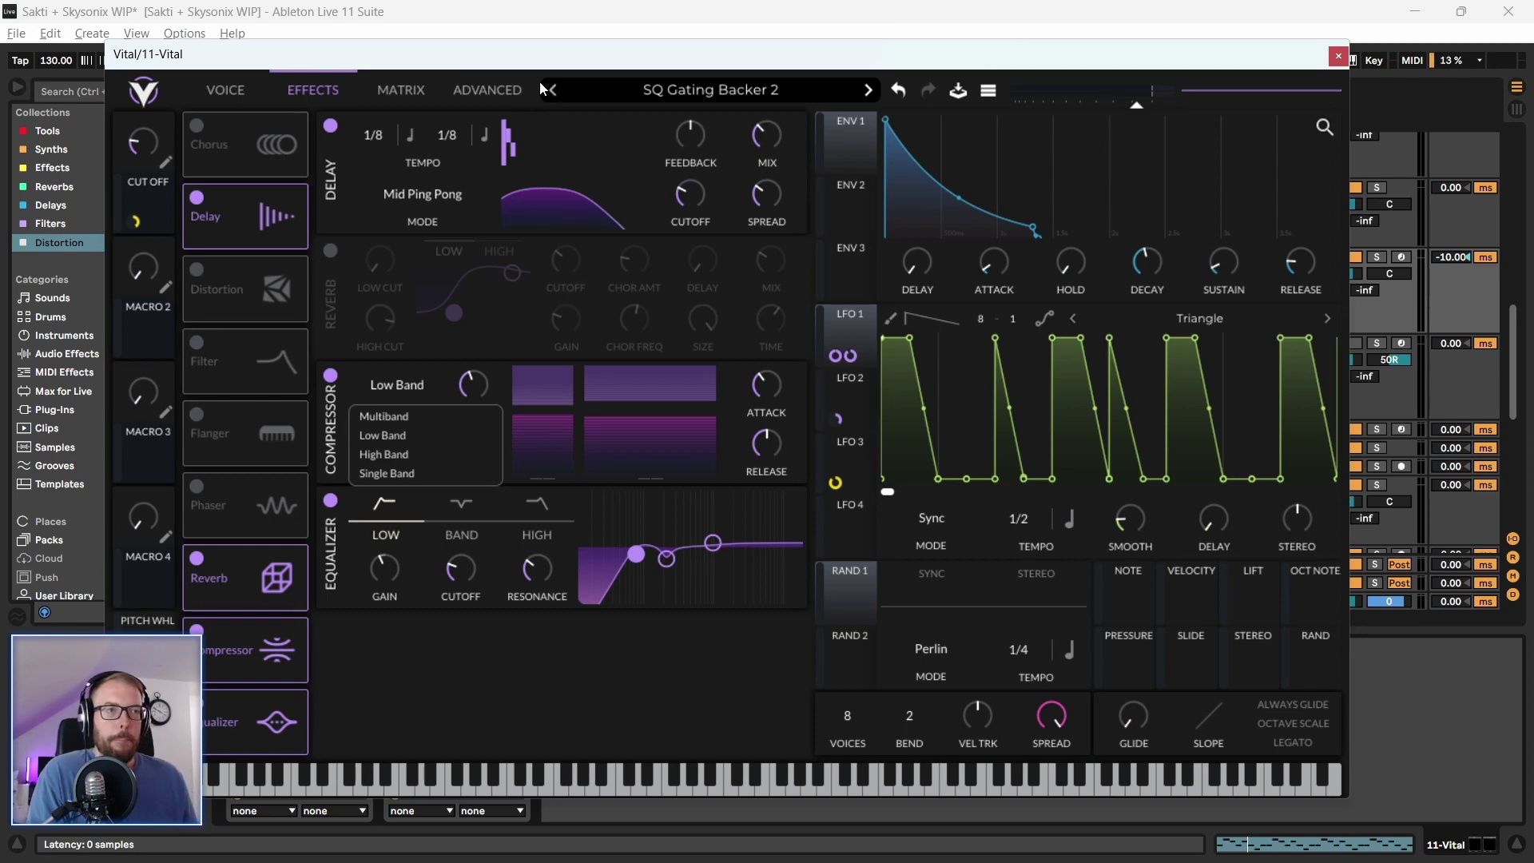
click(805, 557)
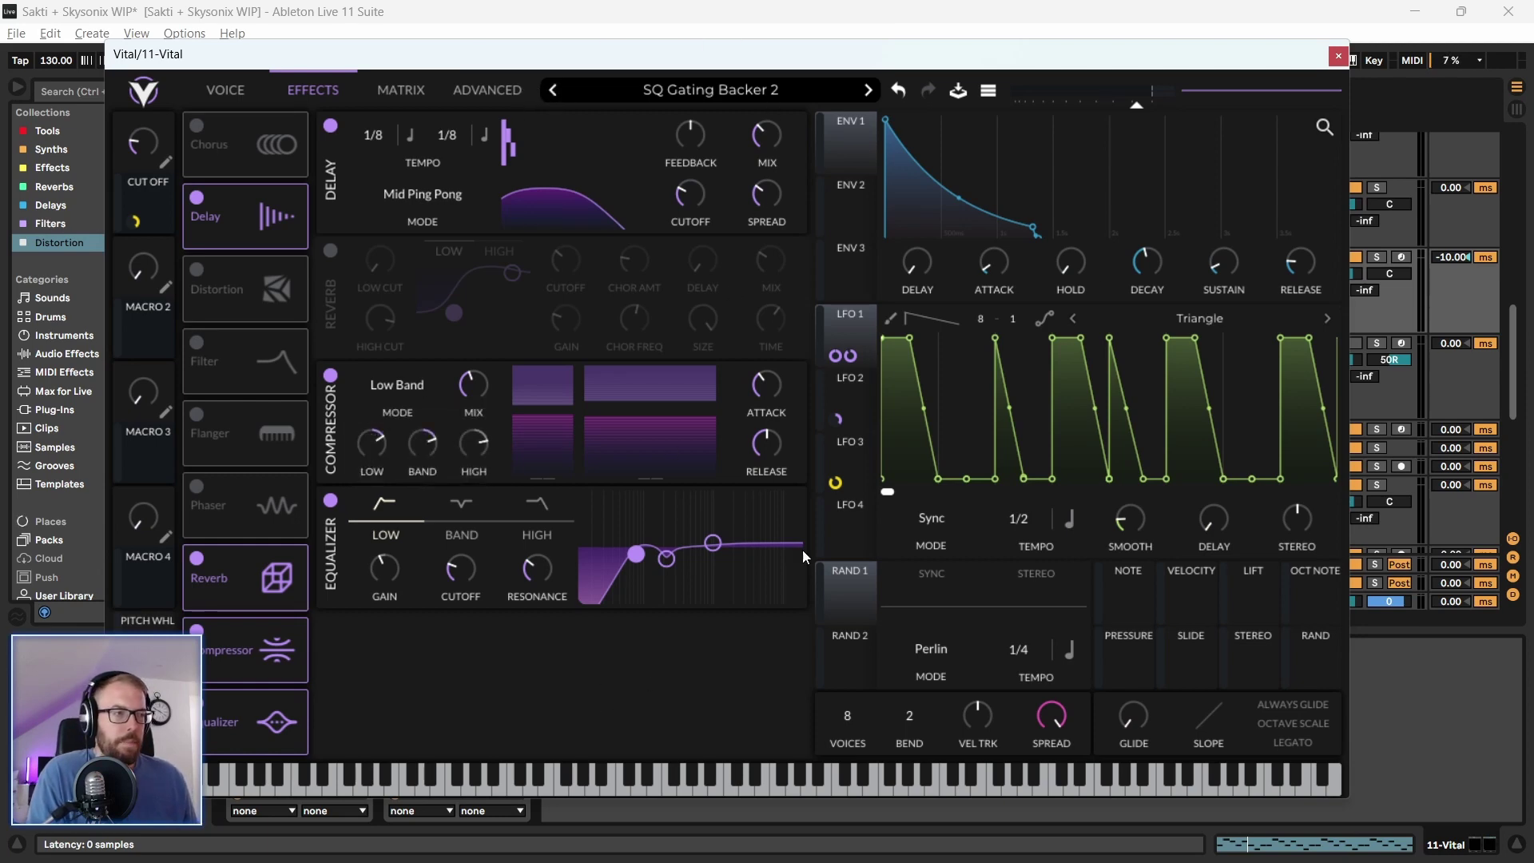
click(1341, 58)
Play the pluck clips from bar 49 and check the Krush settings on the 11 Vital track
drag(699, 80, 699, 132)
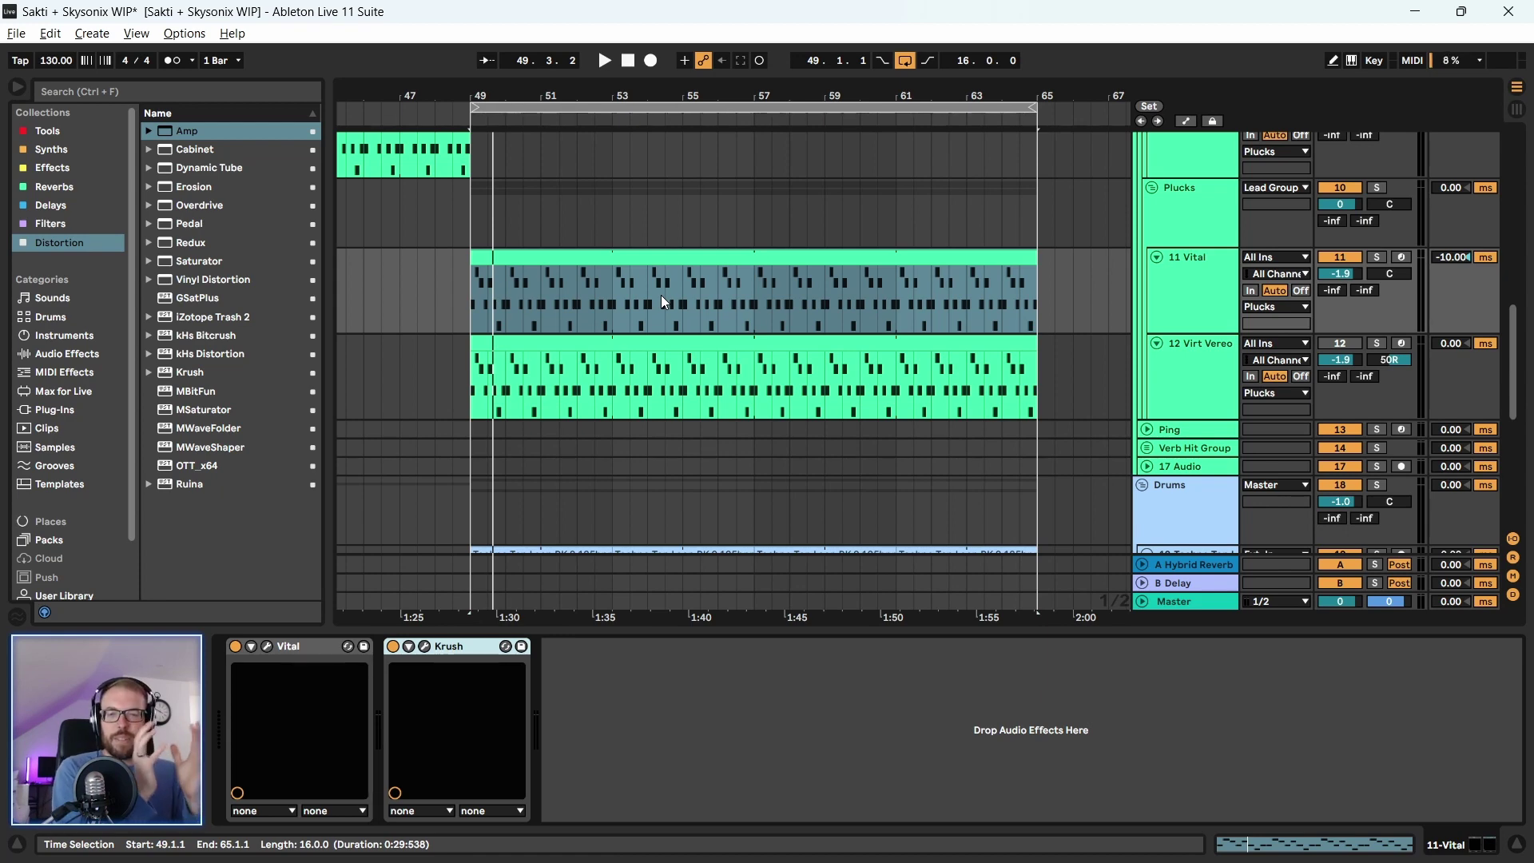
click(579, 256)
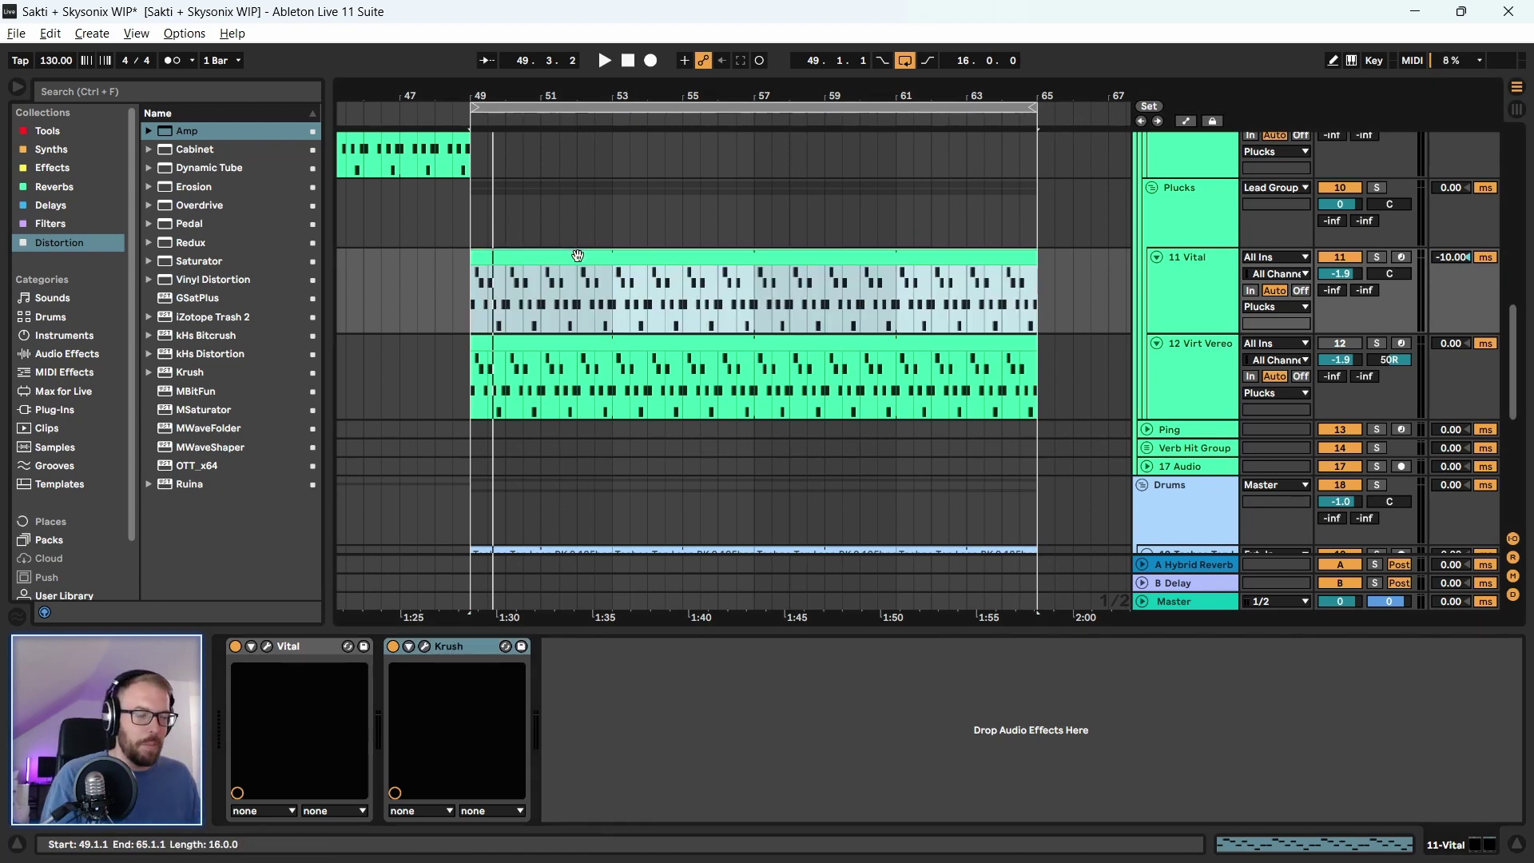
click(467, 332)
key(space)
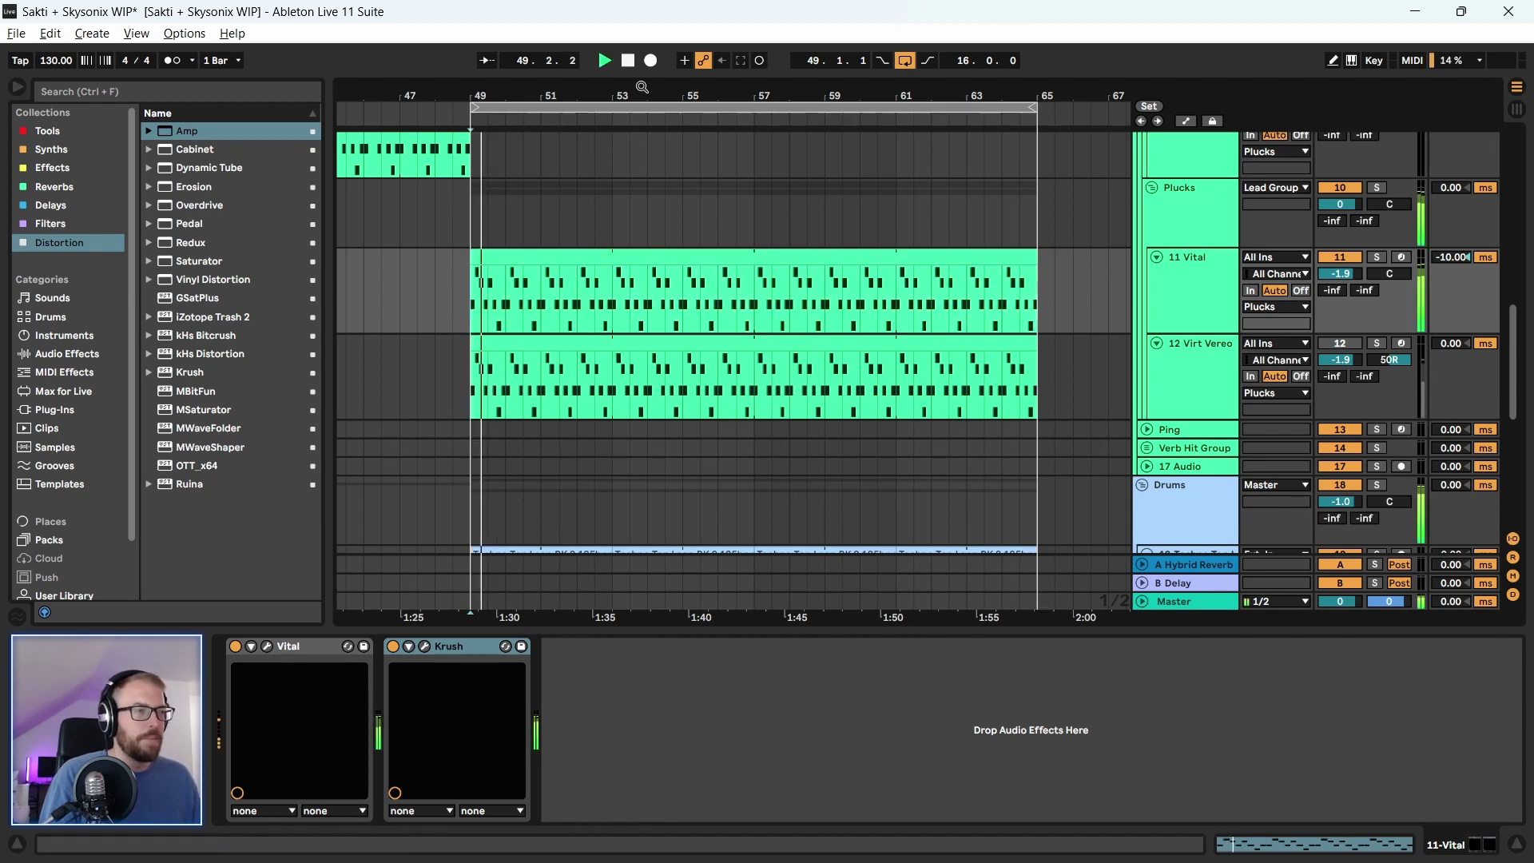
key(plus)
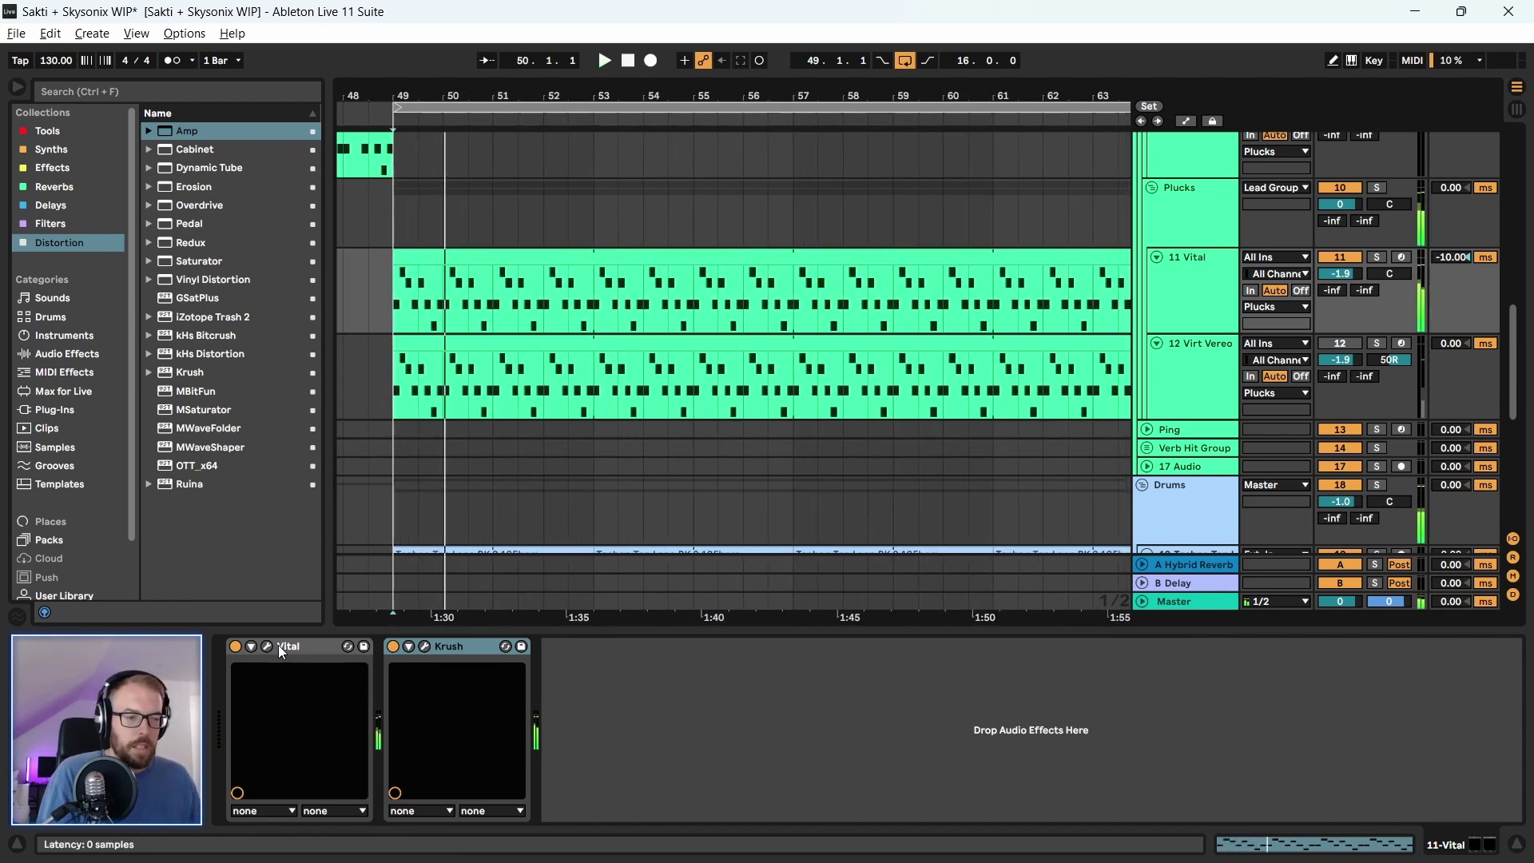
click(426, 646)
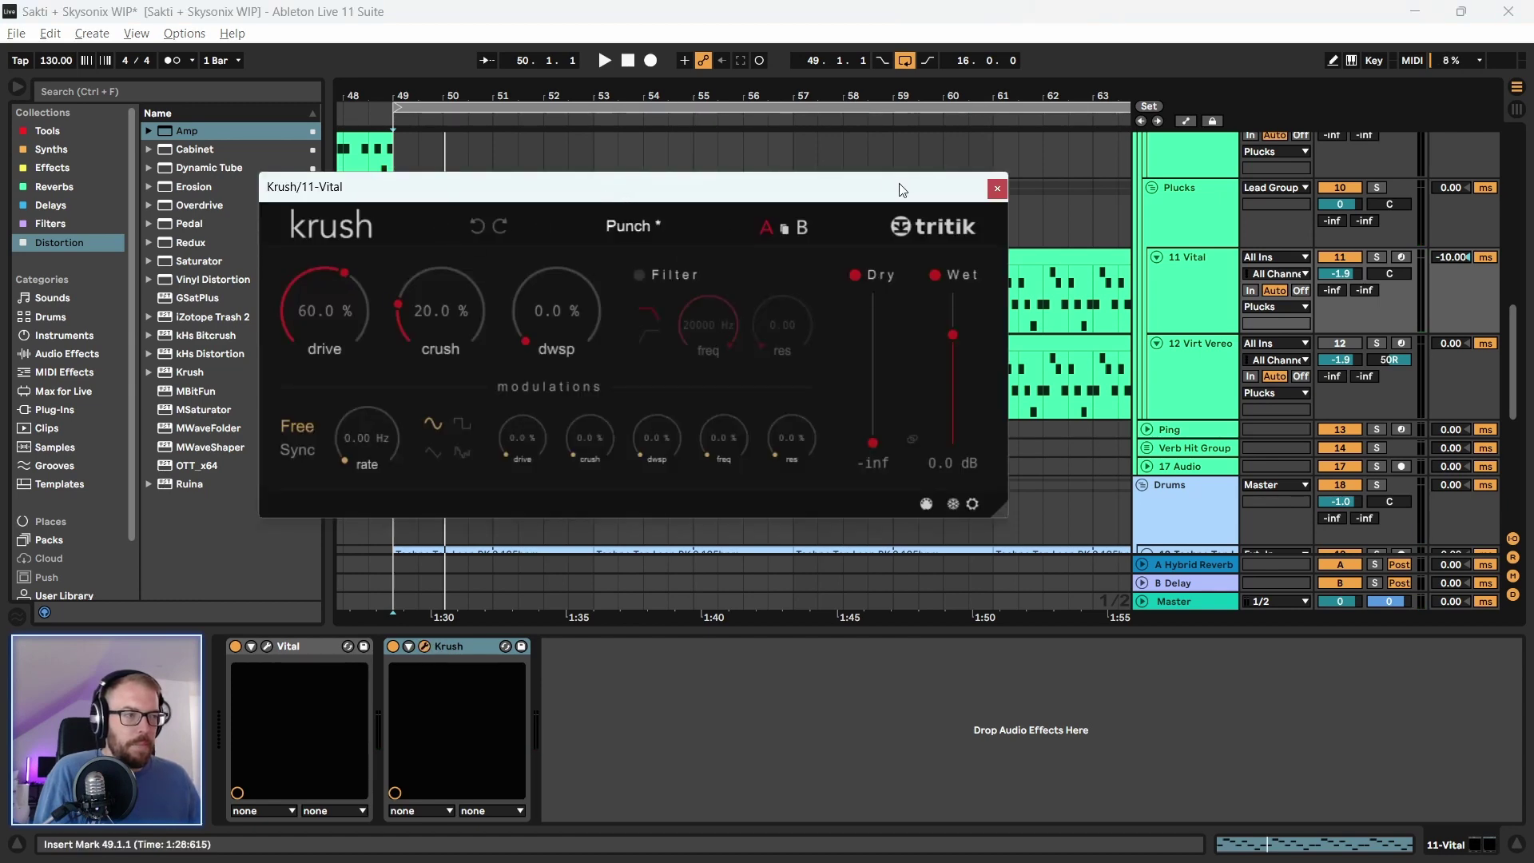
click(997, 188)
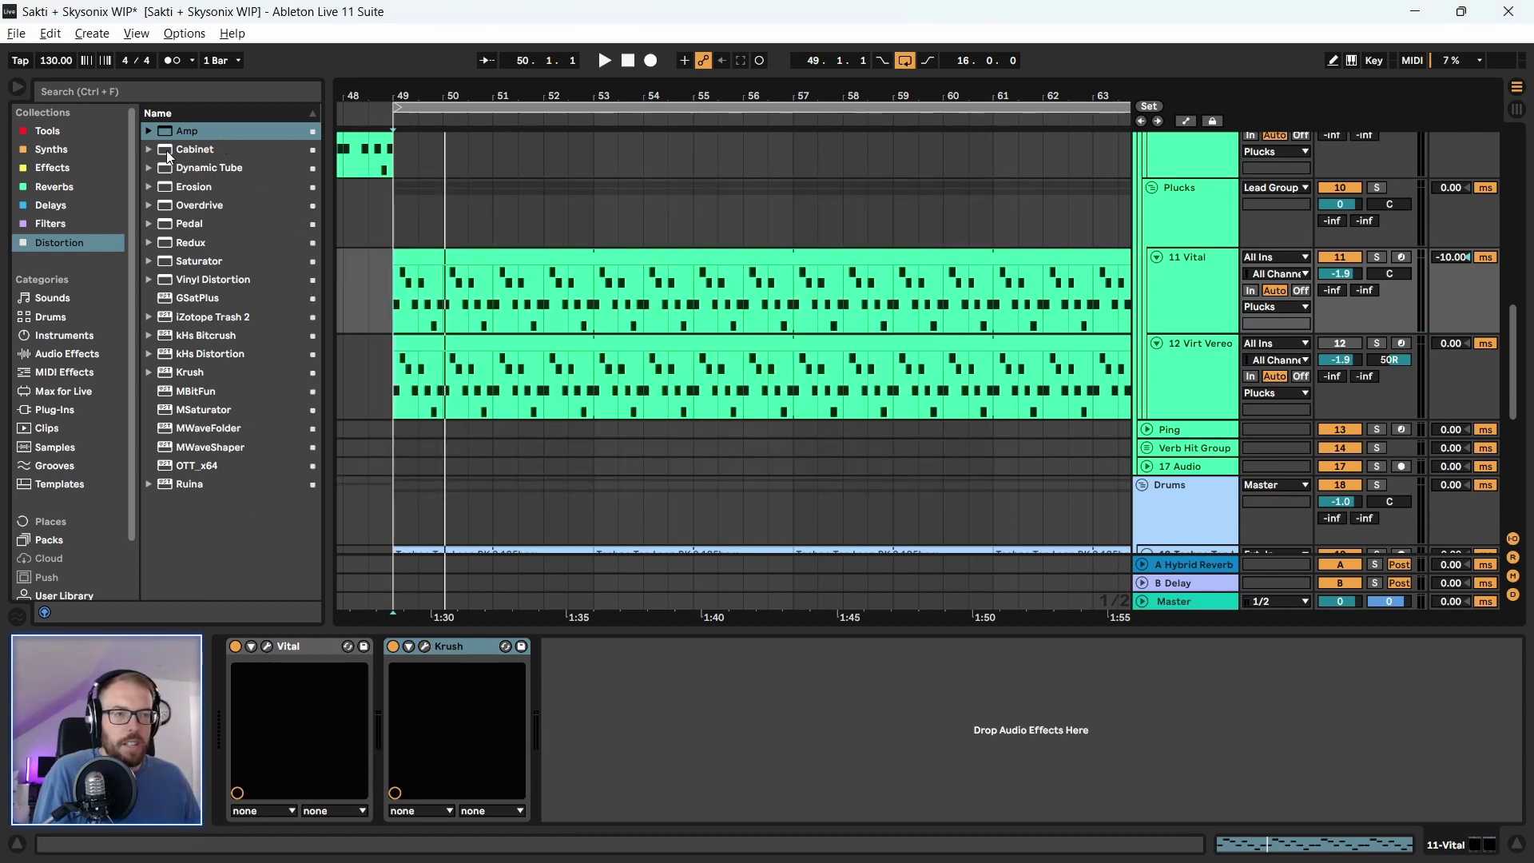
Add Multiband Dynamics after Krush on the 11 Vital track and audition it from bar 49
click(53, 149)
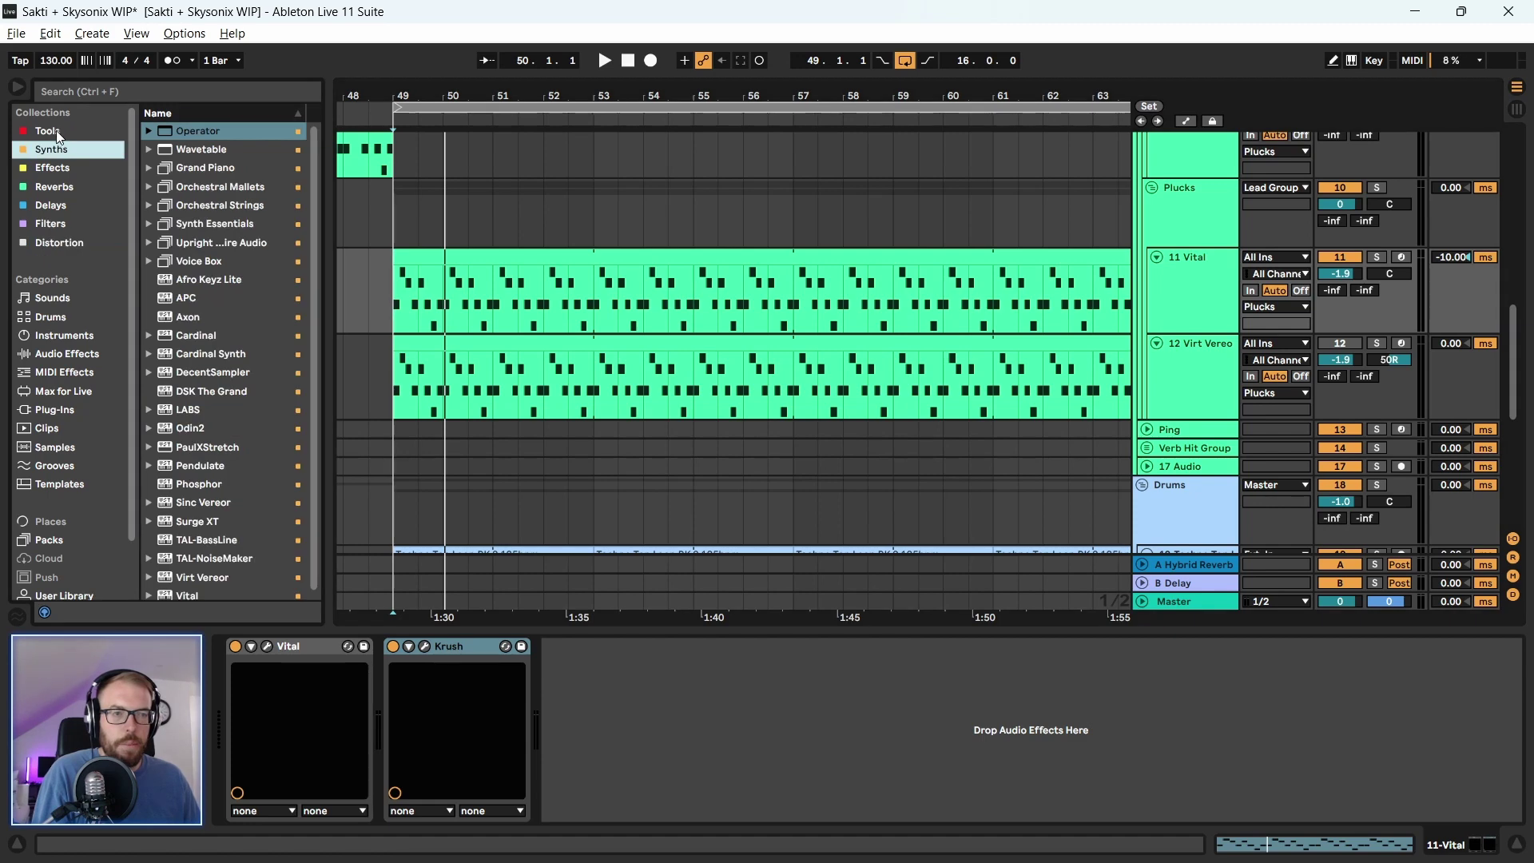
click(53, 167)
click(54, 186)
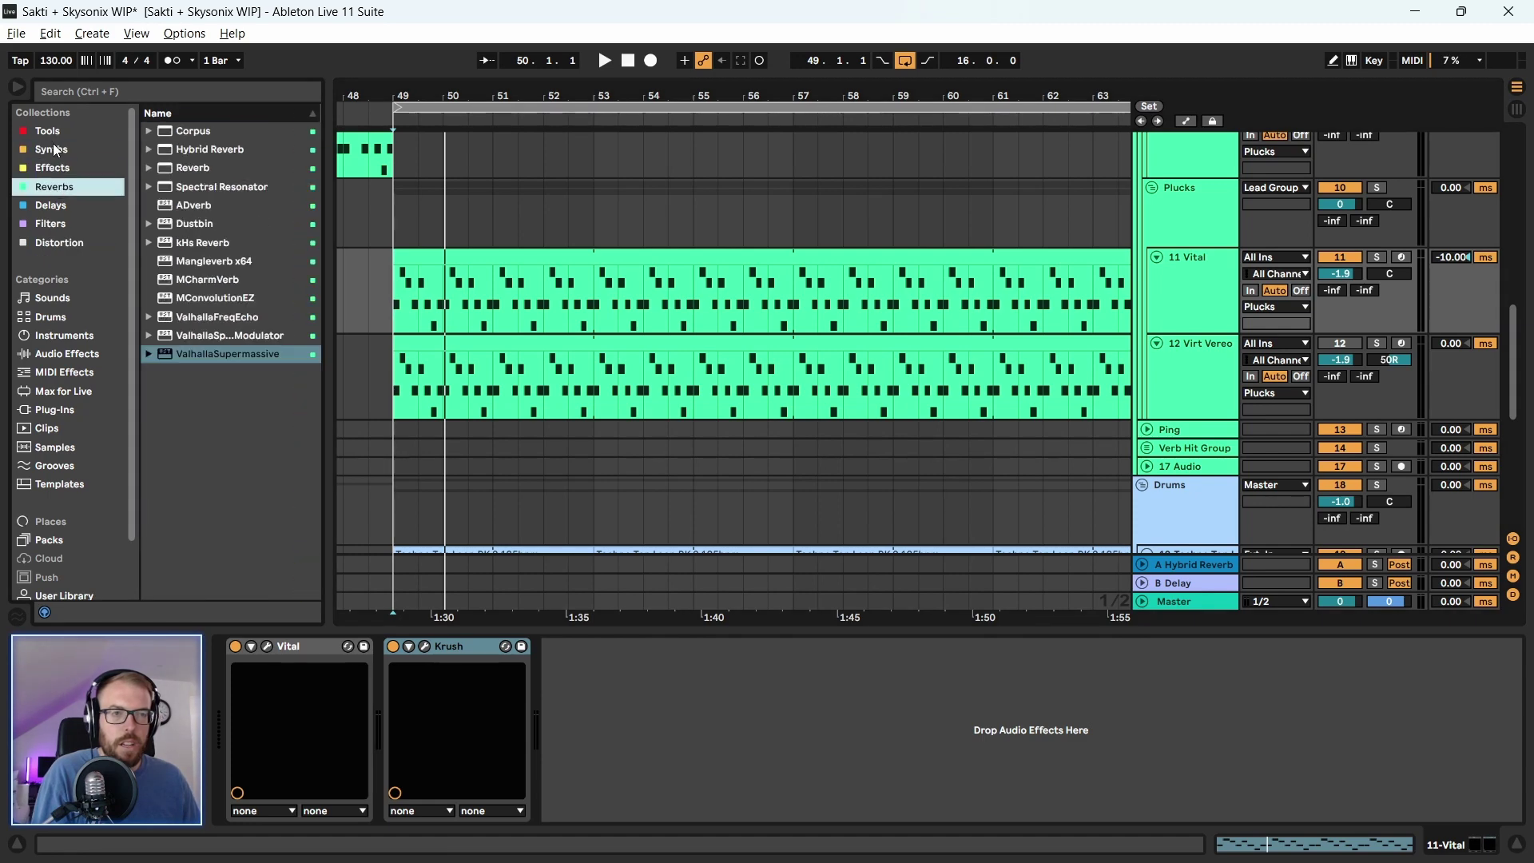
click(48, 131)
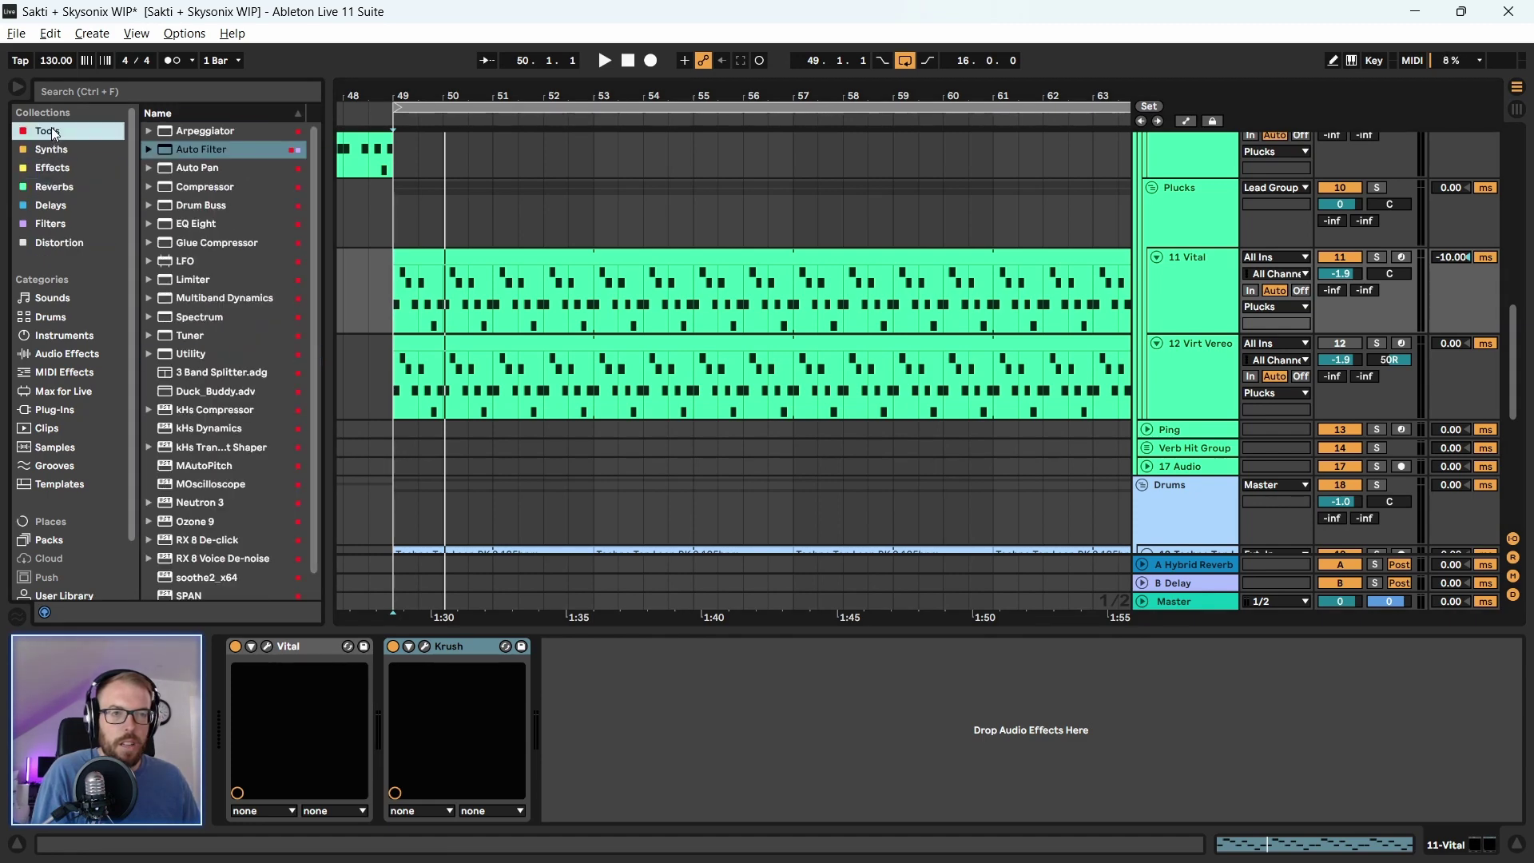
double_click(210, 299)
key(space)
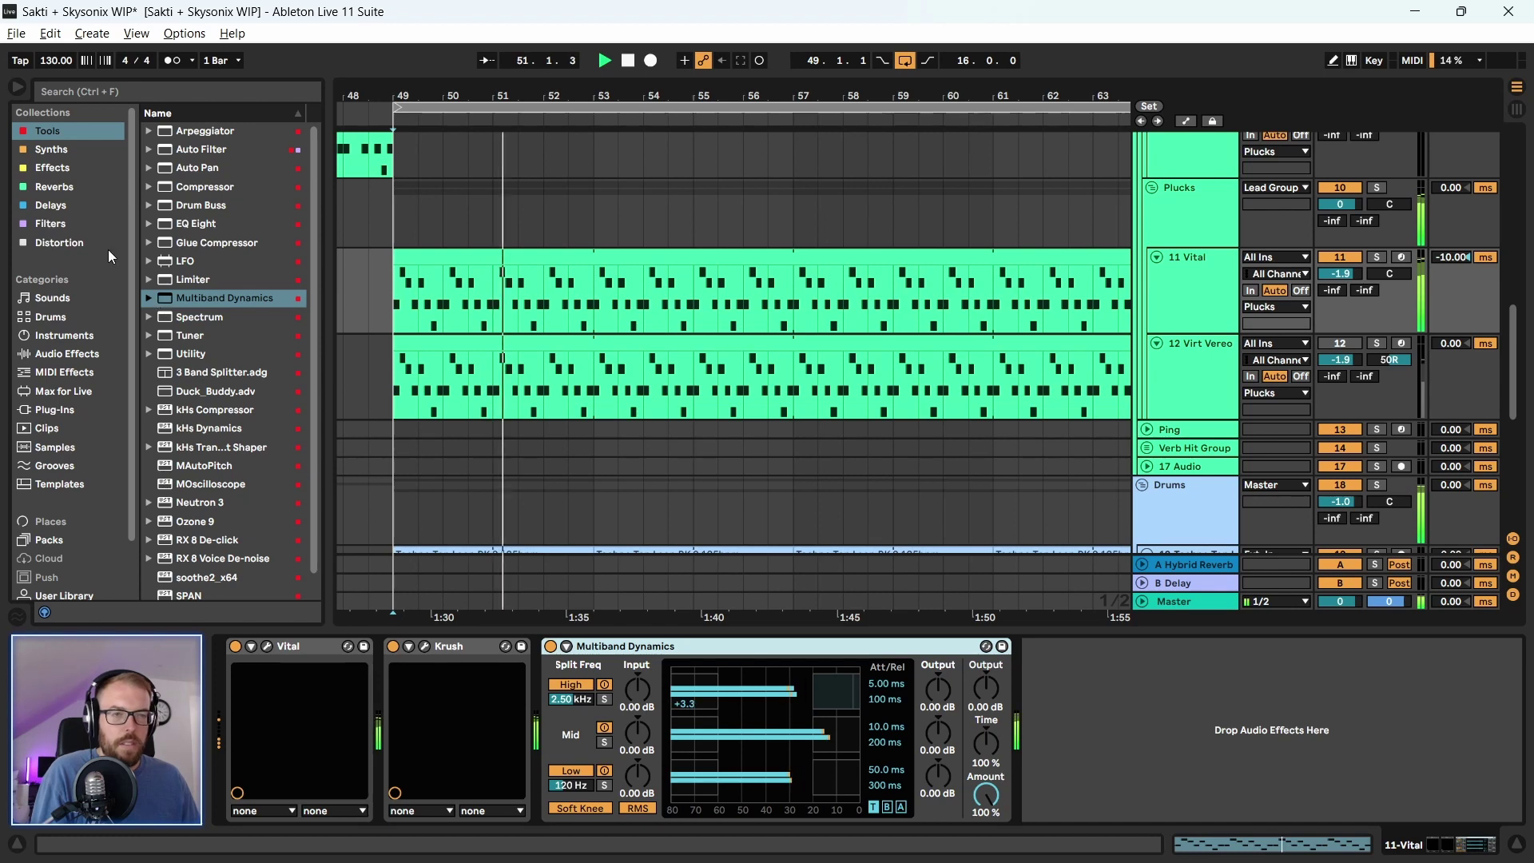
key(space)
Search the whole library for "ott" and add OTT_x64 after Multiband Dynamics on the 11 Vital track
click(114, 94)
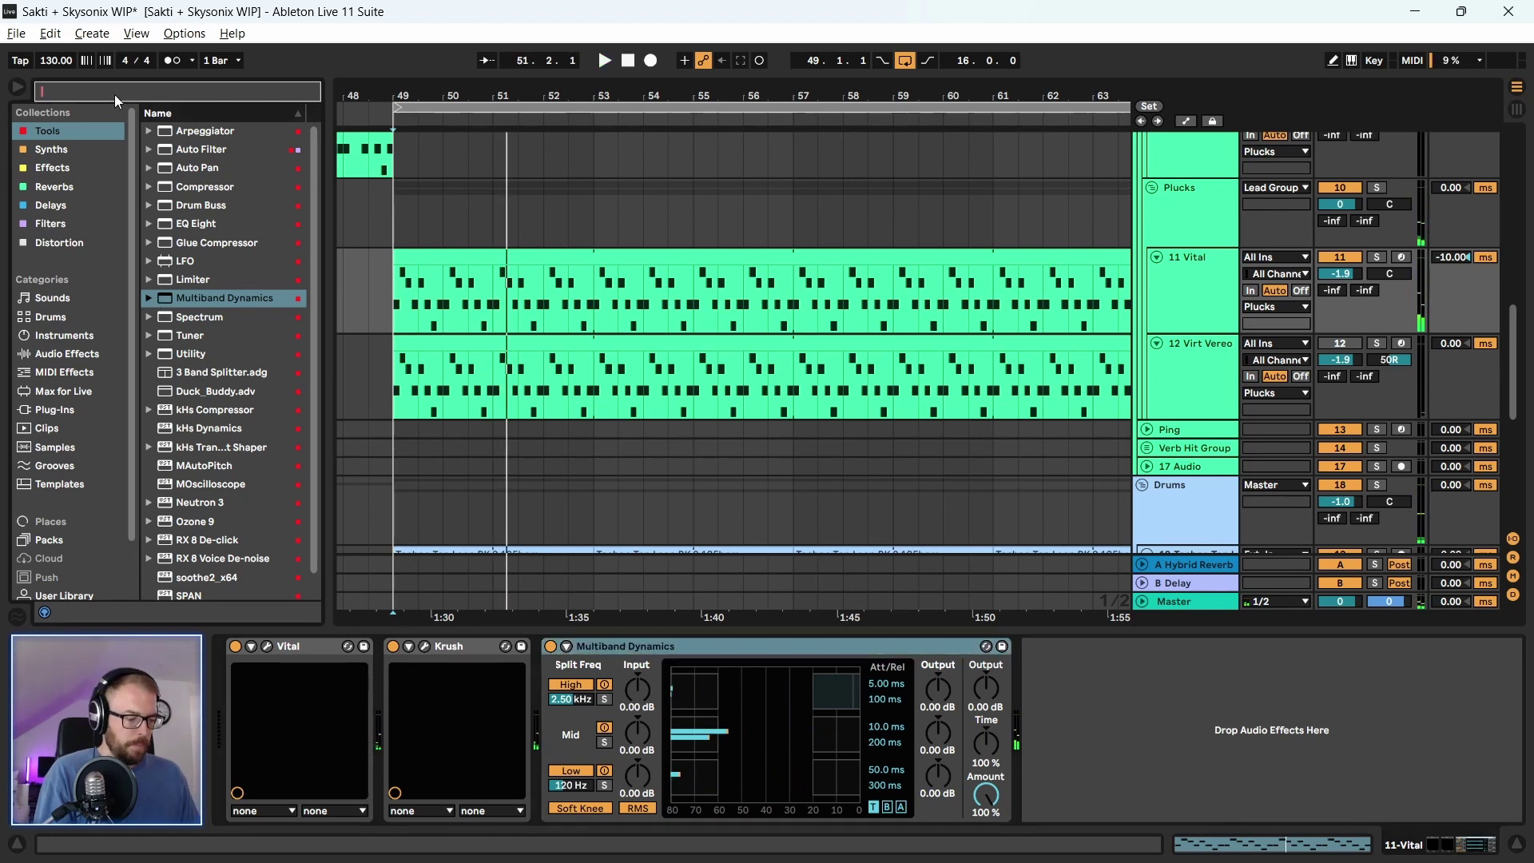
text(ott)
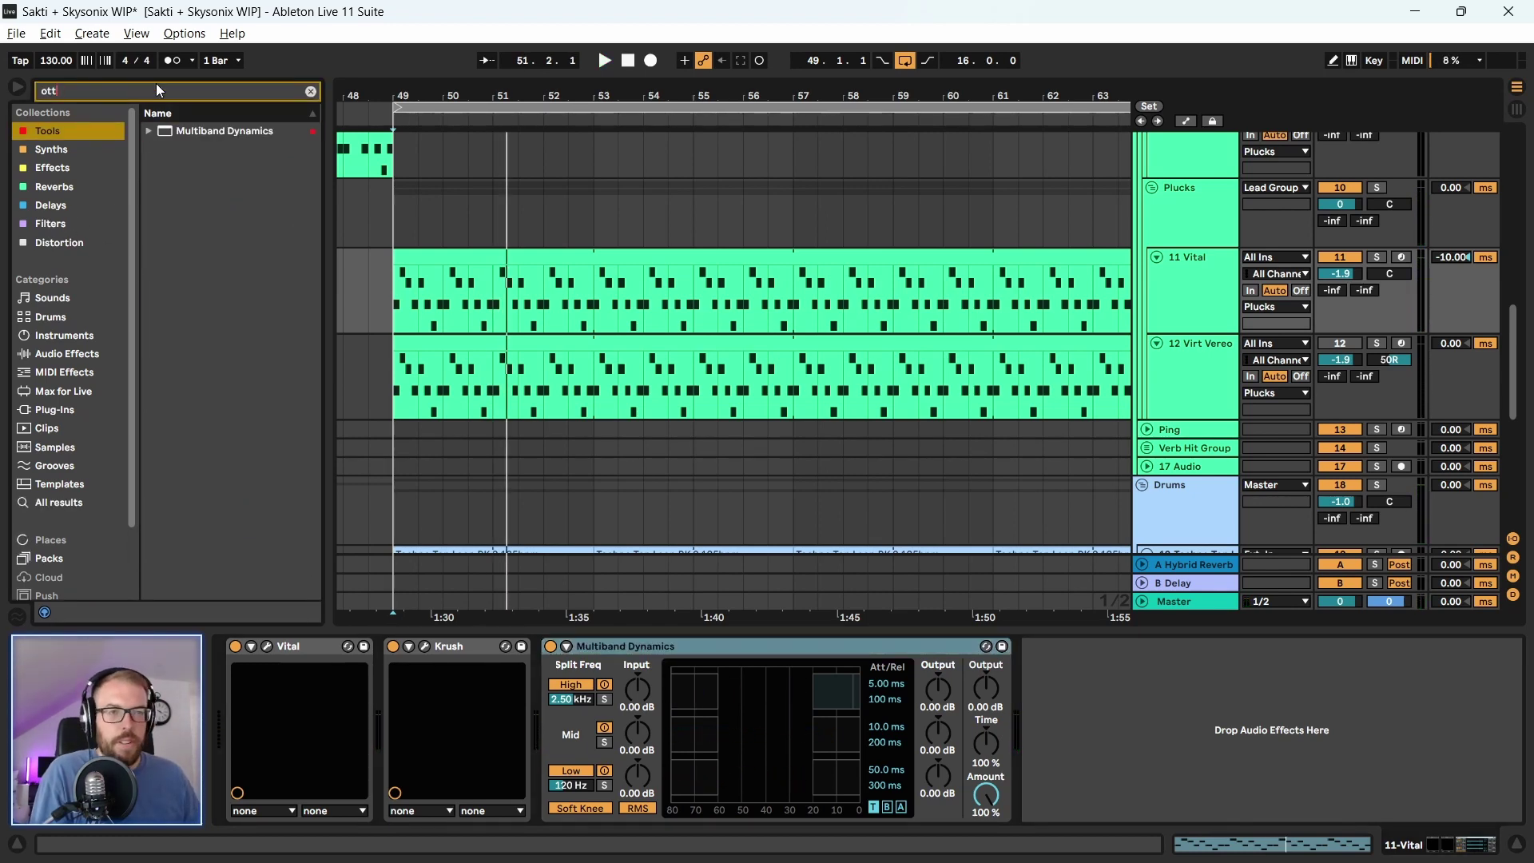
click(36, 502)
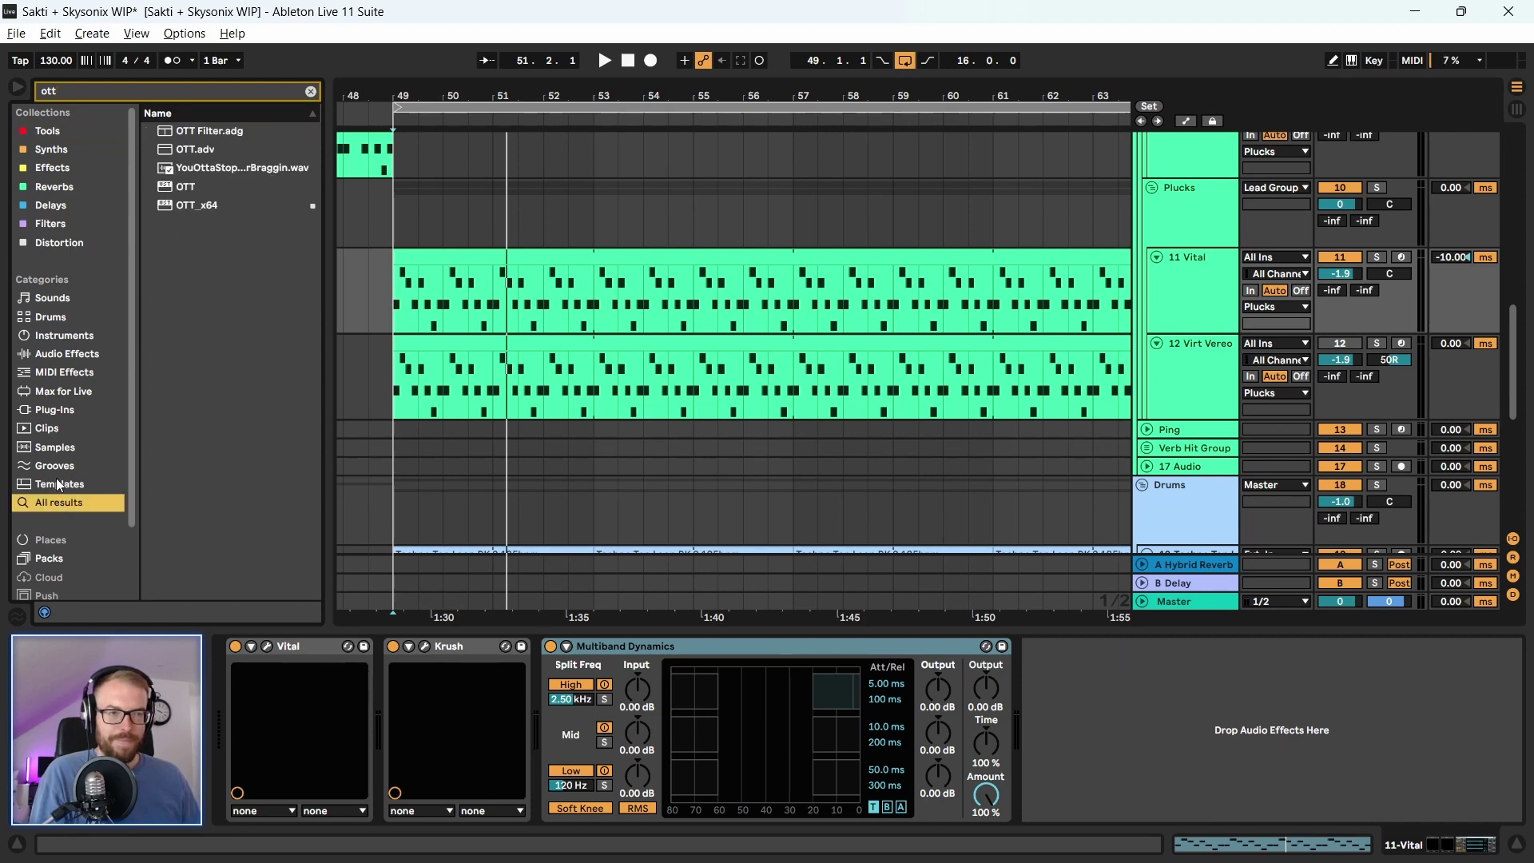
double_click(196, 205)
Lower the OTT depth to about 37 % during playback, comparing it against bypass, and close the plugin
key(space)
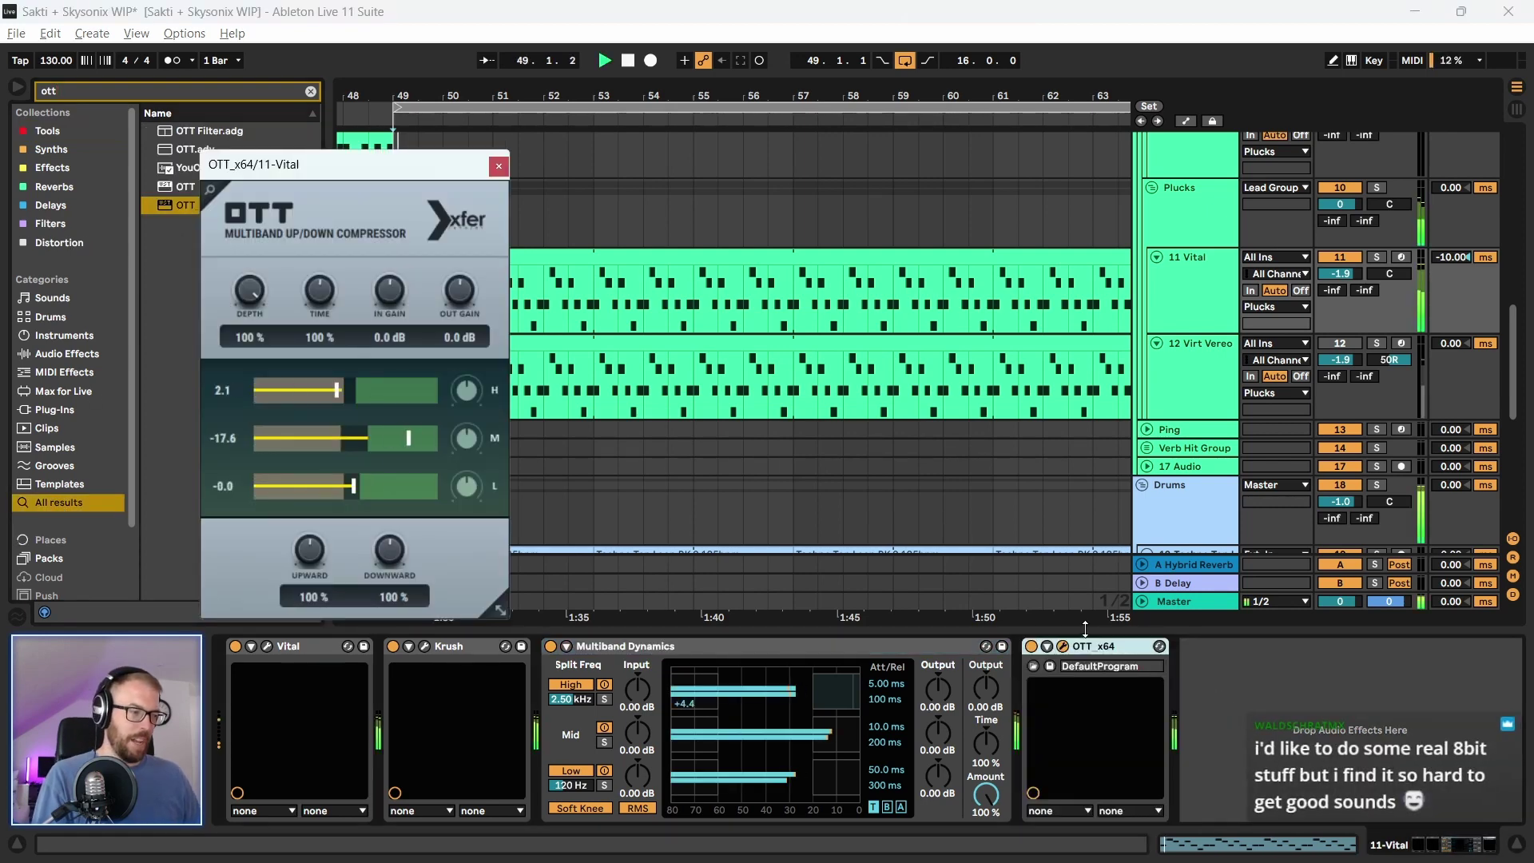
drag(372, 166, 354, 157)
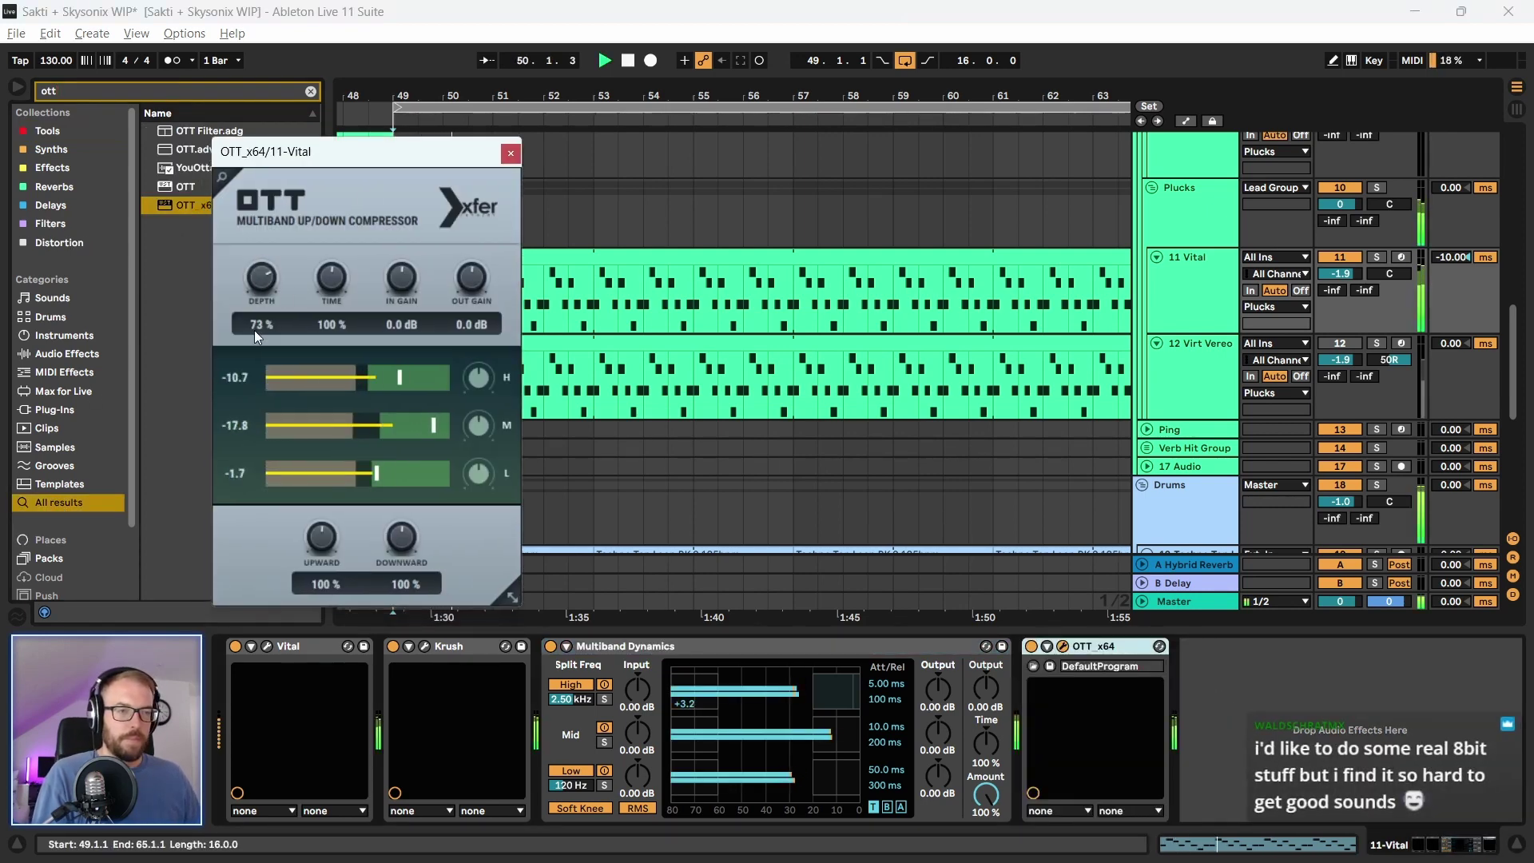
drag(254, 330, 257, 376)
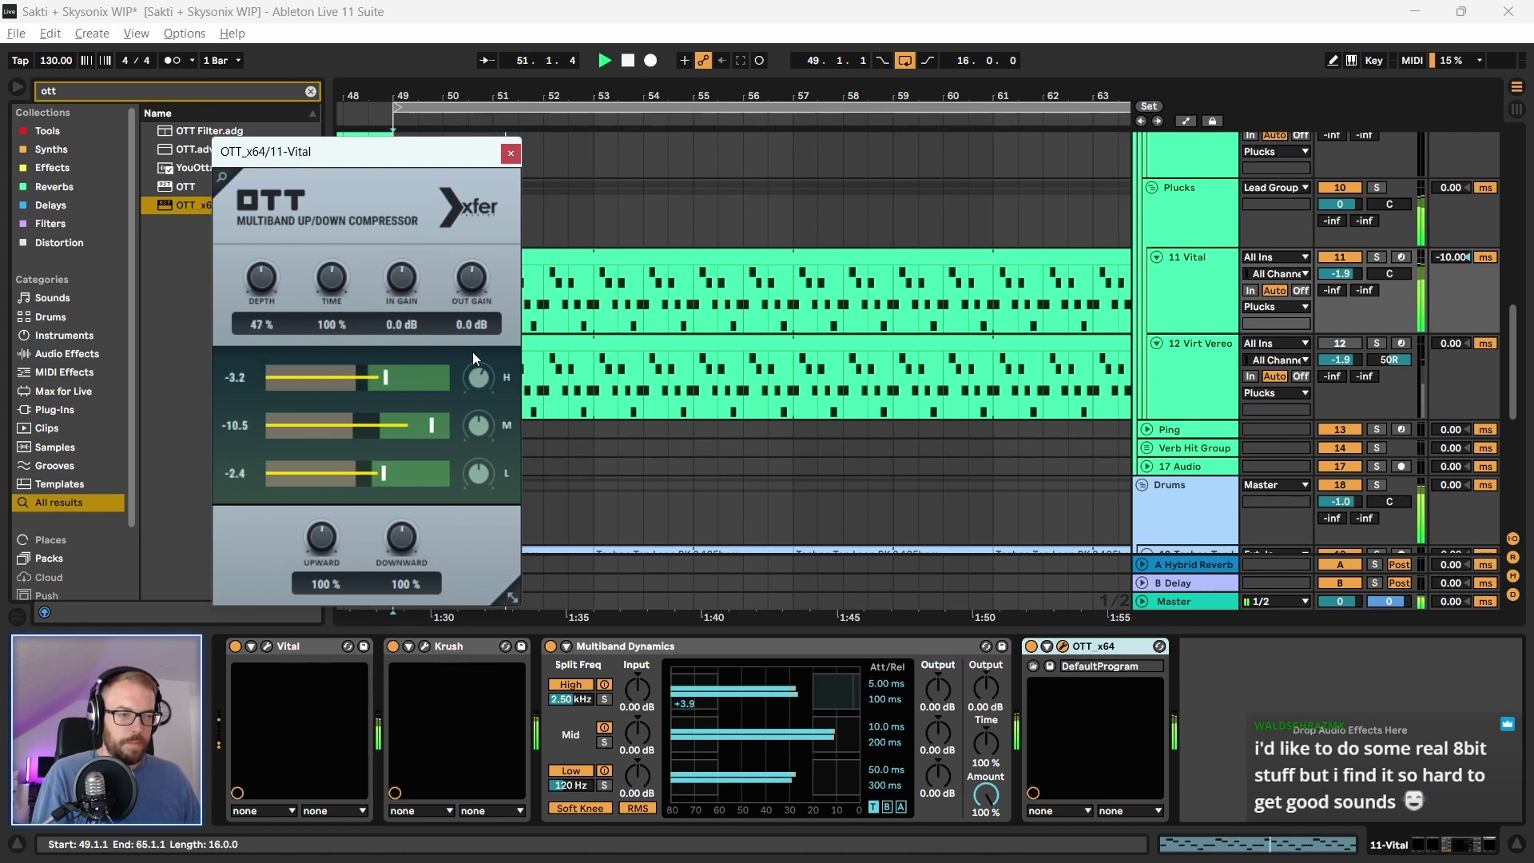
drag(251, 270, 266, 284)
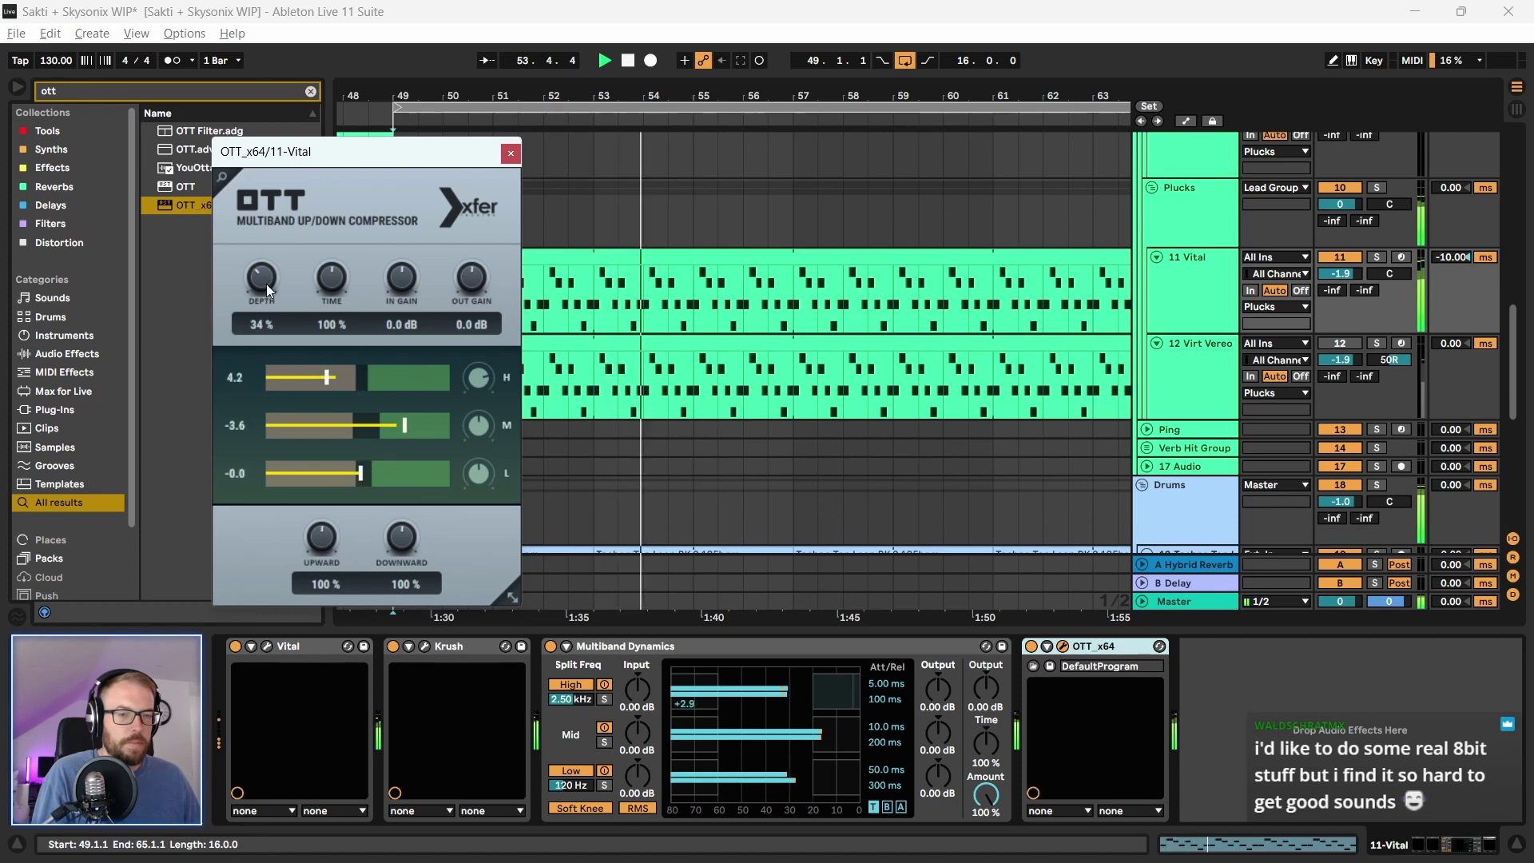
click(1032, 646)
click(710, 646)
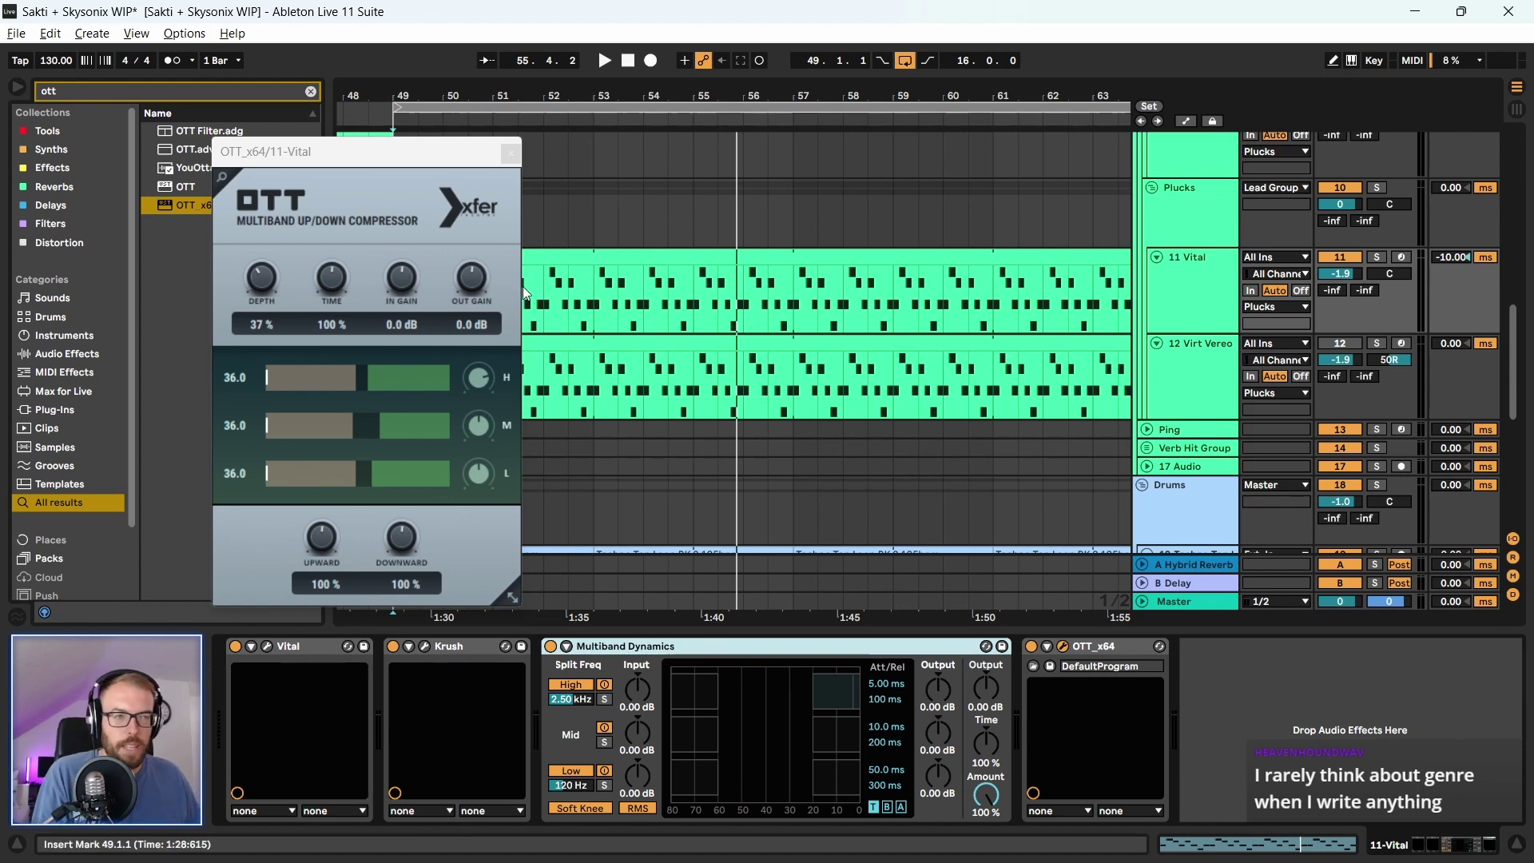
click(510, 154)
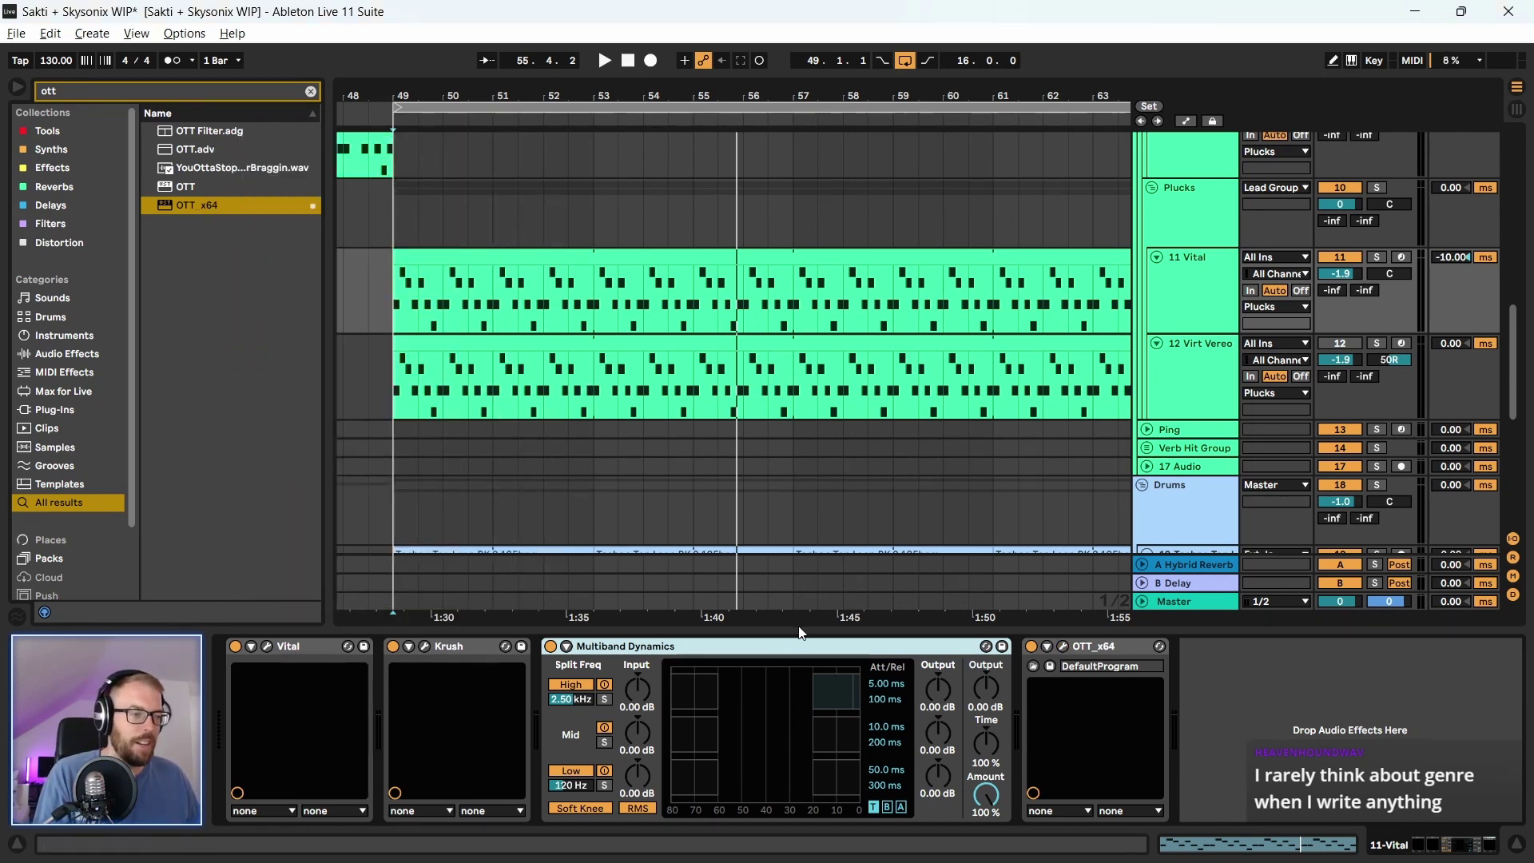
Play the section from bar 49 and review the OTT settings on the 11 Vital track
click(1063, 651)
key(space)
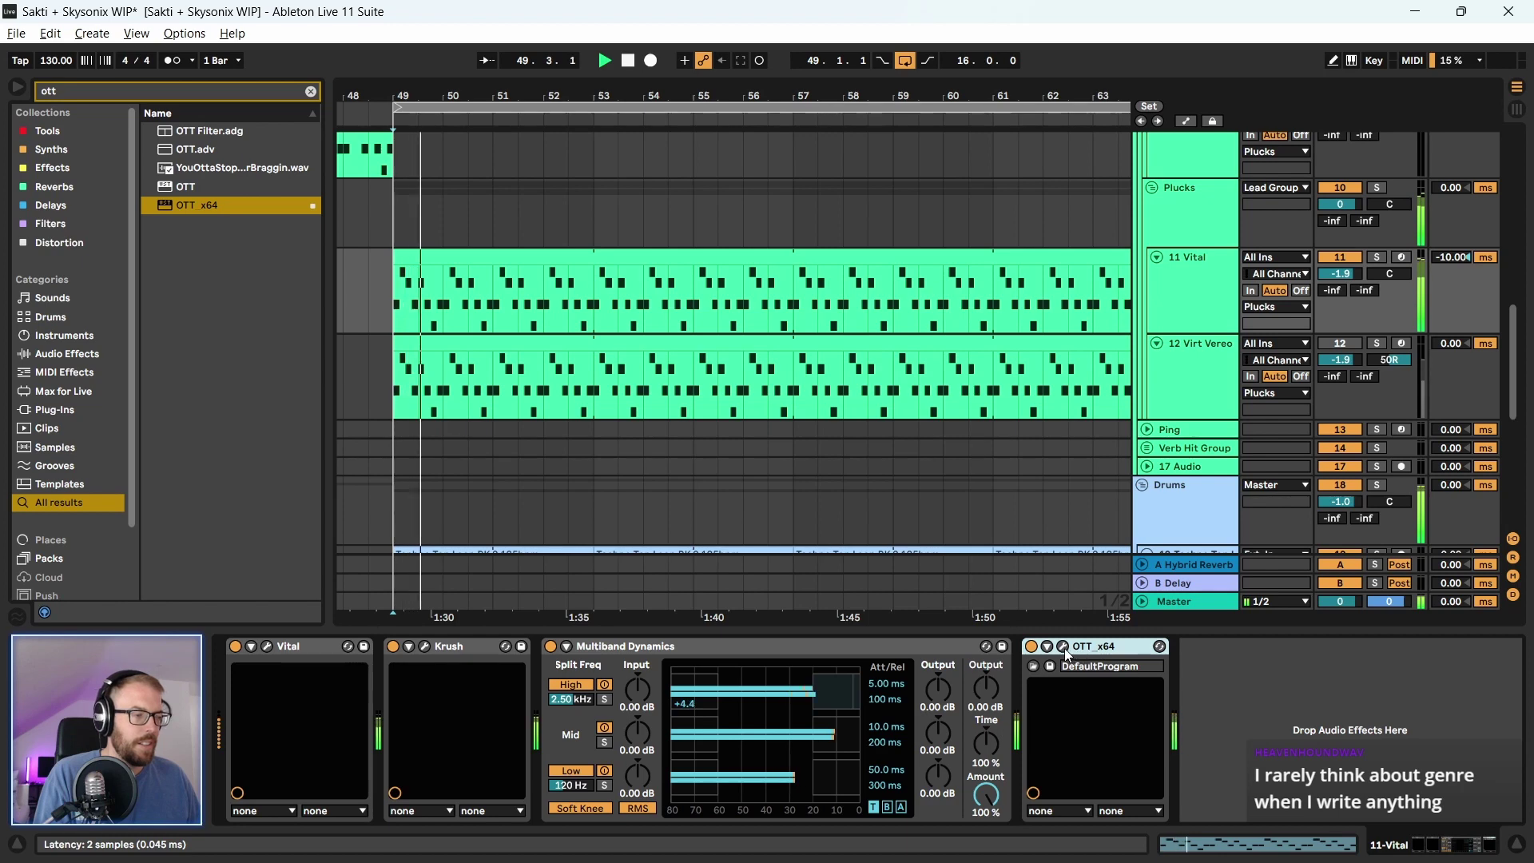
click(1063, 648)
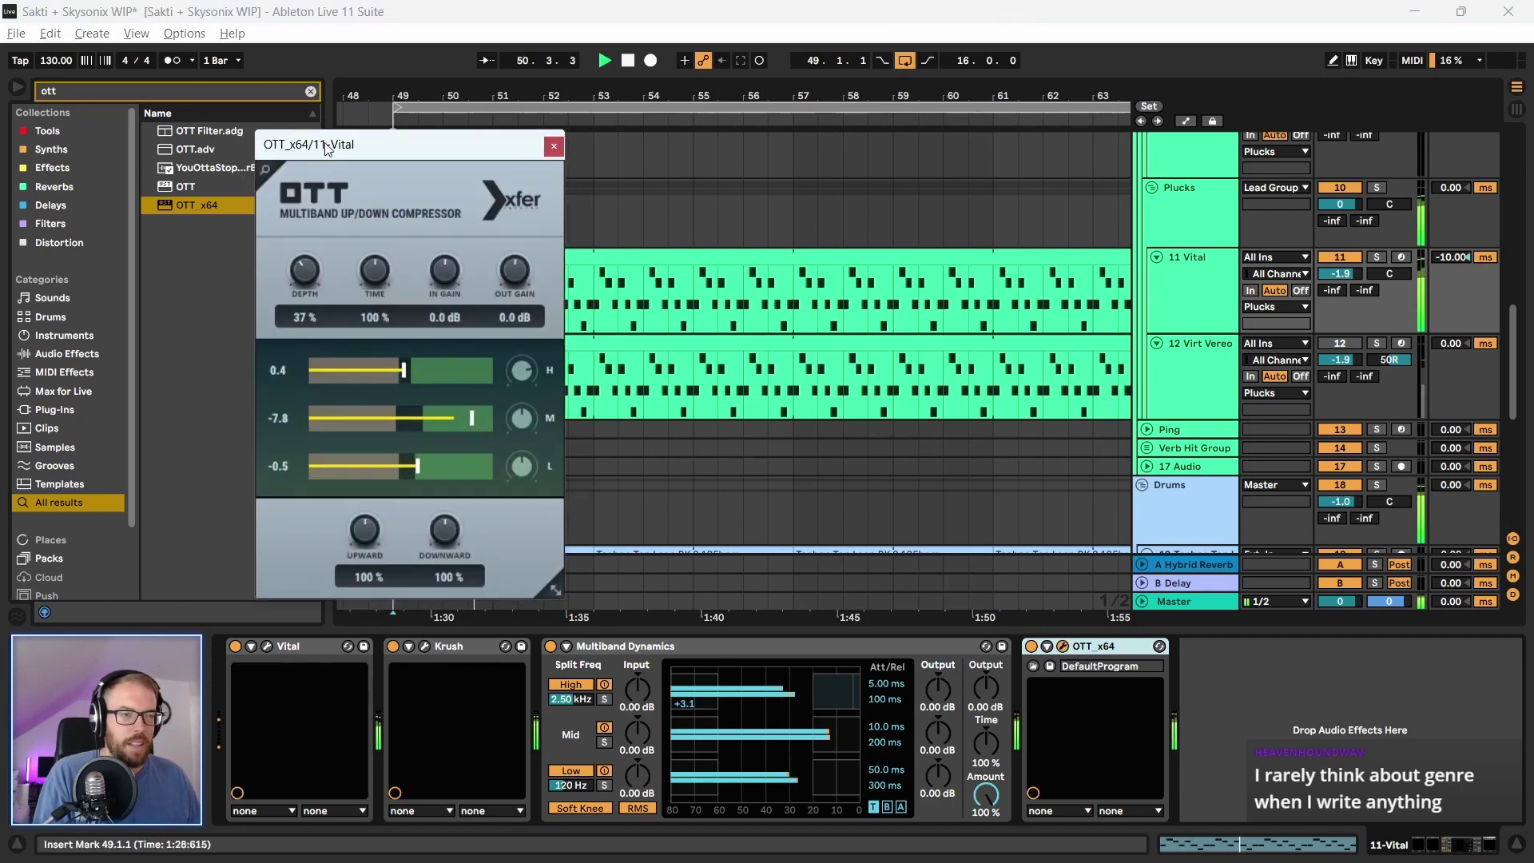
click(553, 145)
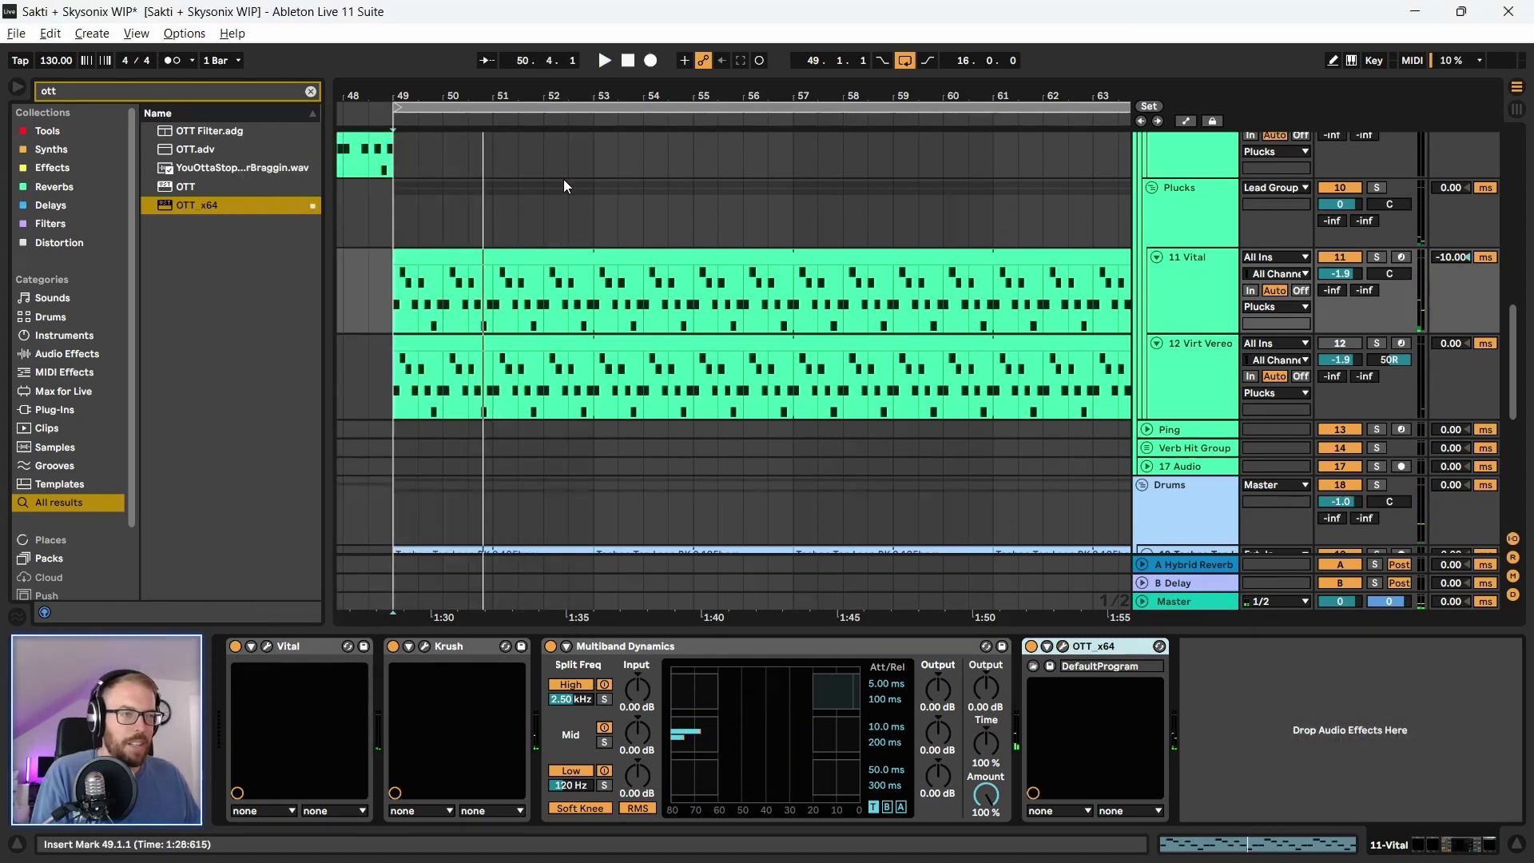
Compare the pluck with OTT bypassed, and set Multiband Dynamics' high-band input gain to 0.80 dB
click(1032, 646)
key(space)
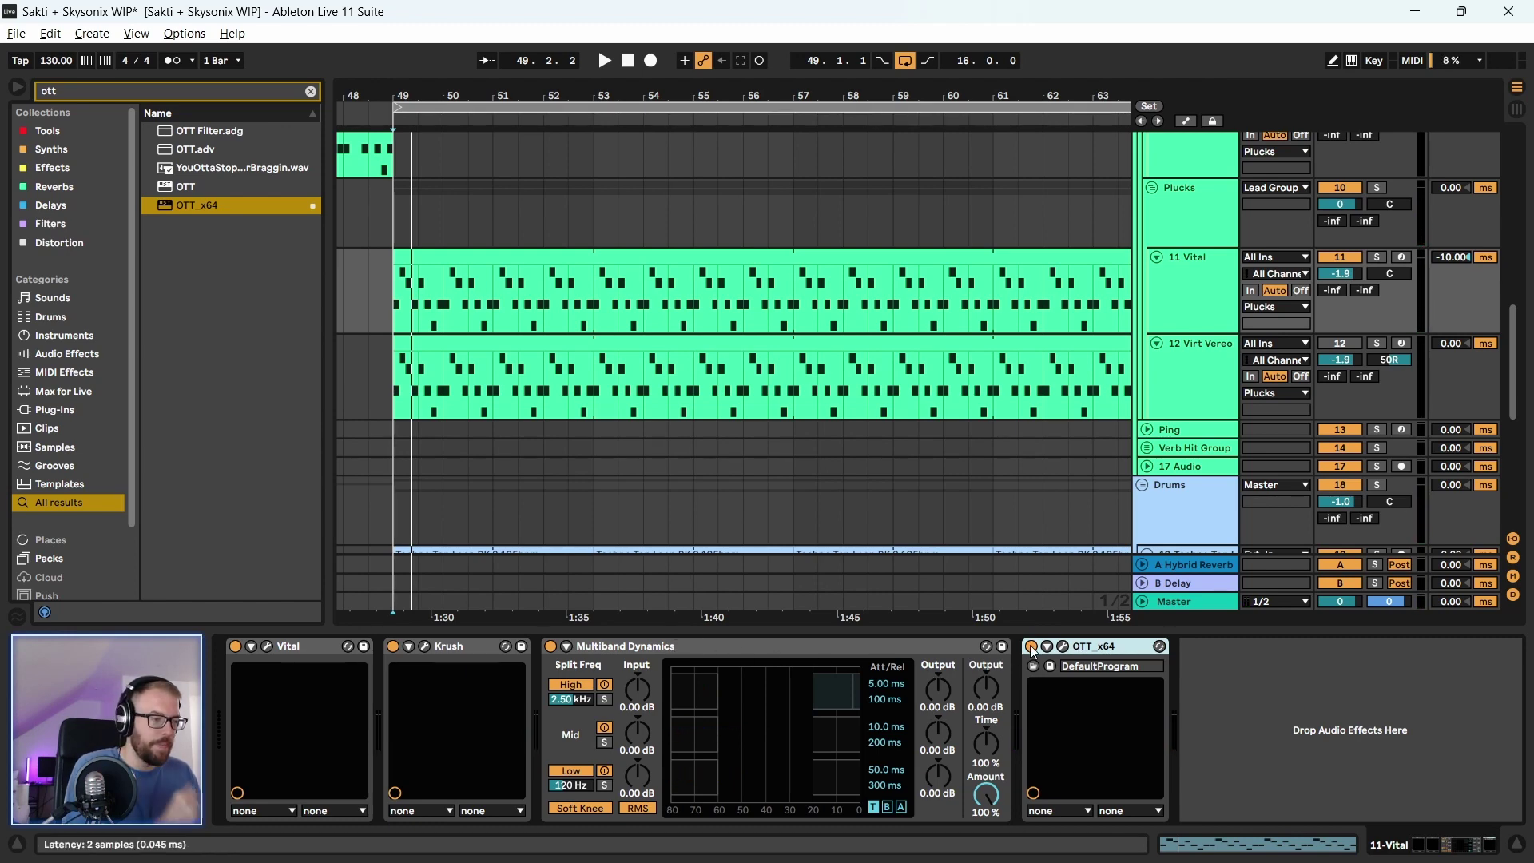
drag(630, 686, 629, 680)
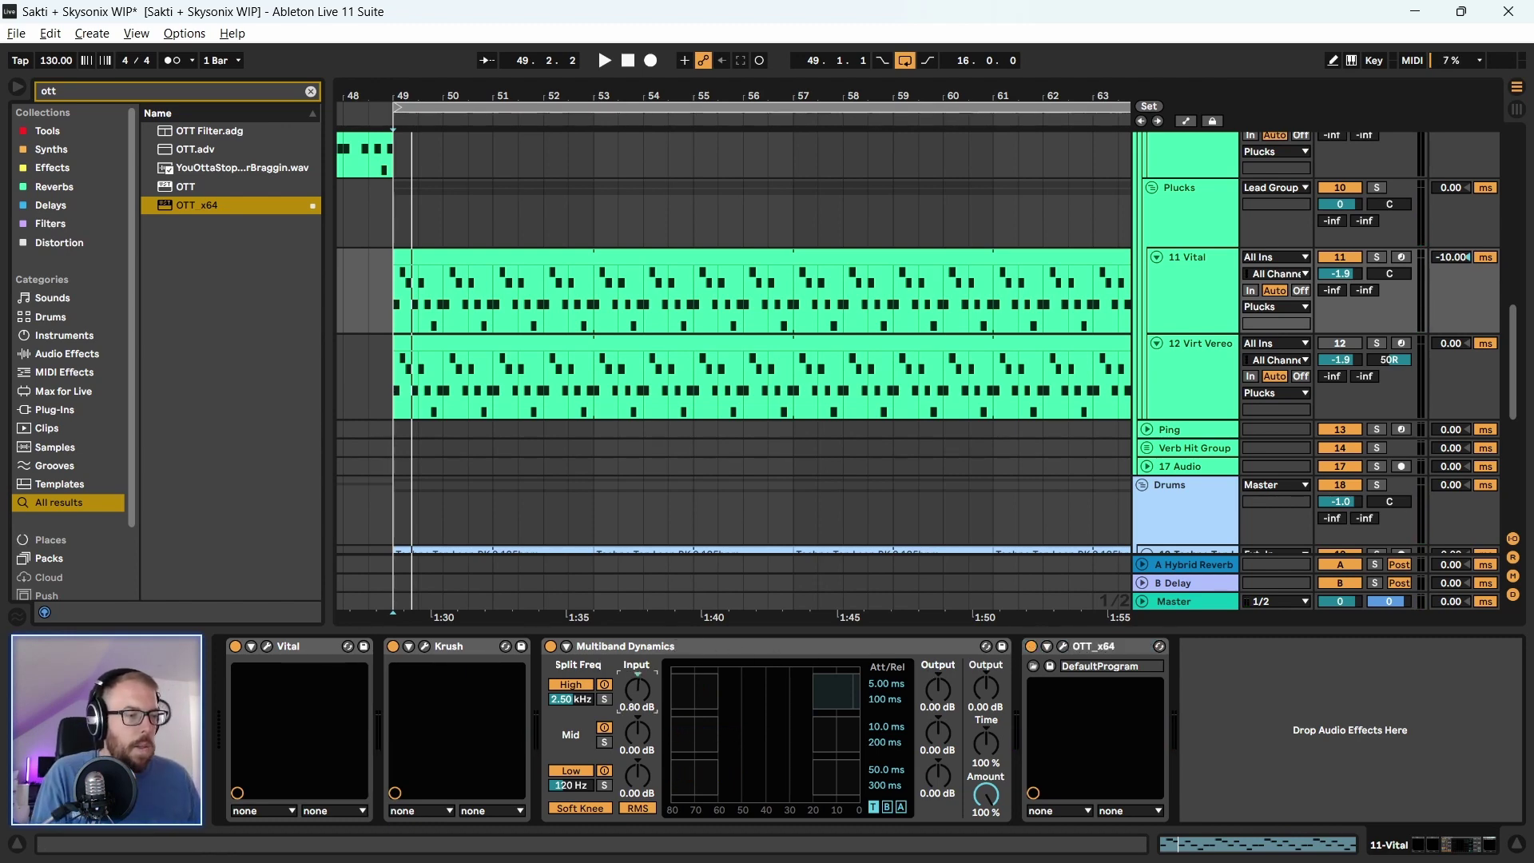
key(space)
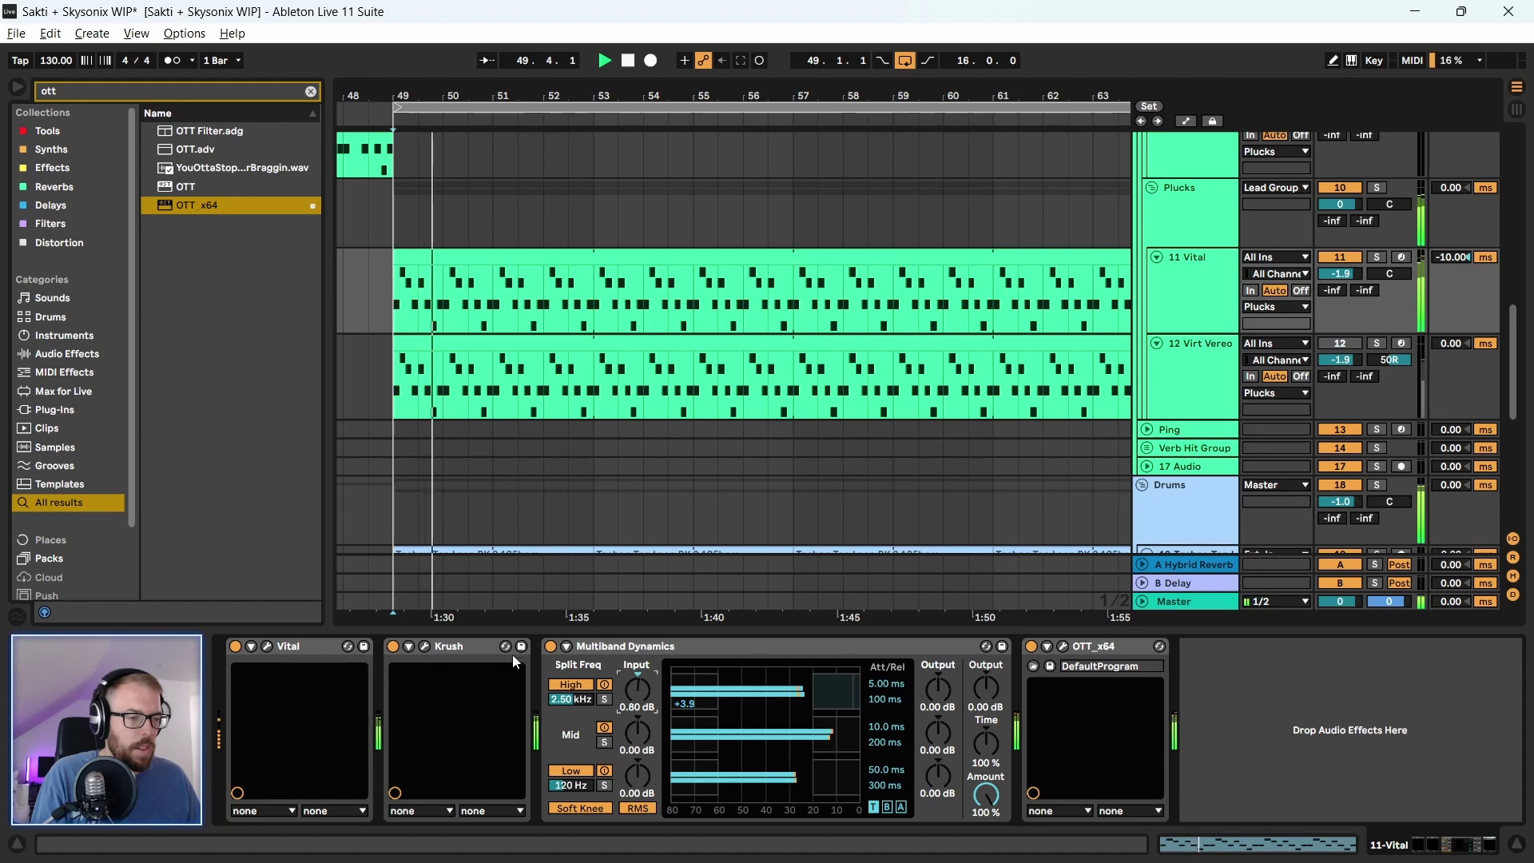
Set Krush's wet level to 4.7 dB during playback, trying some dry signal and returning it to -inf
click(424, 645)
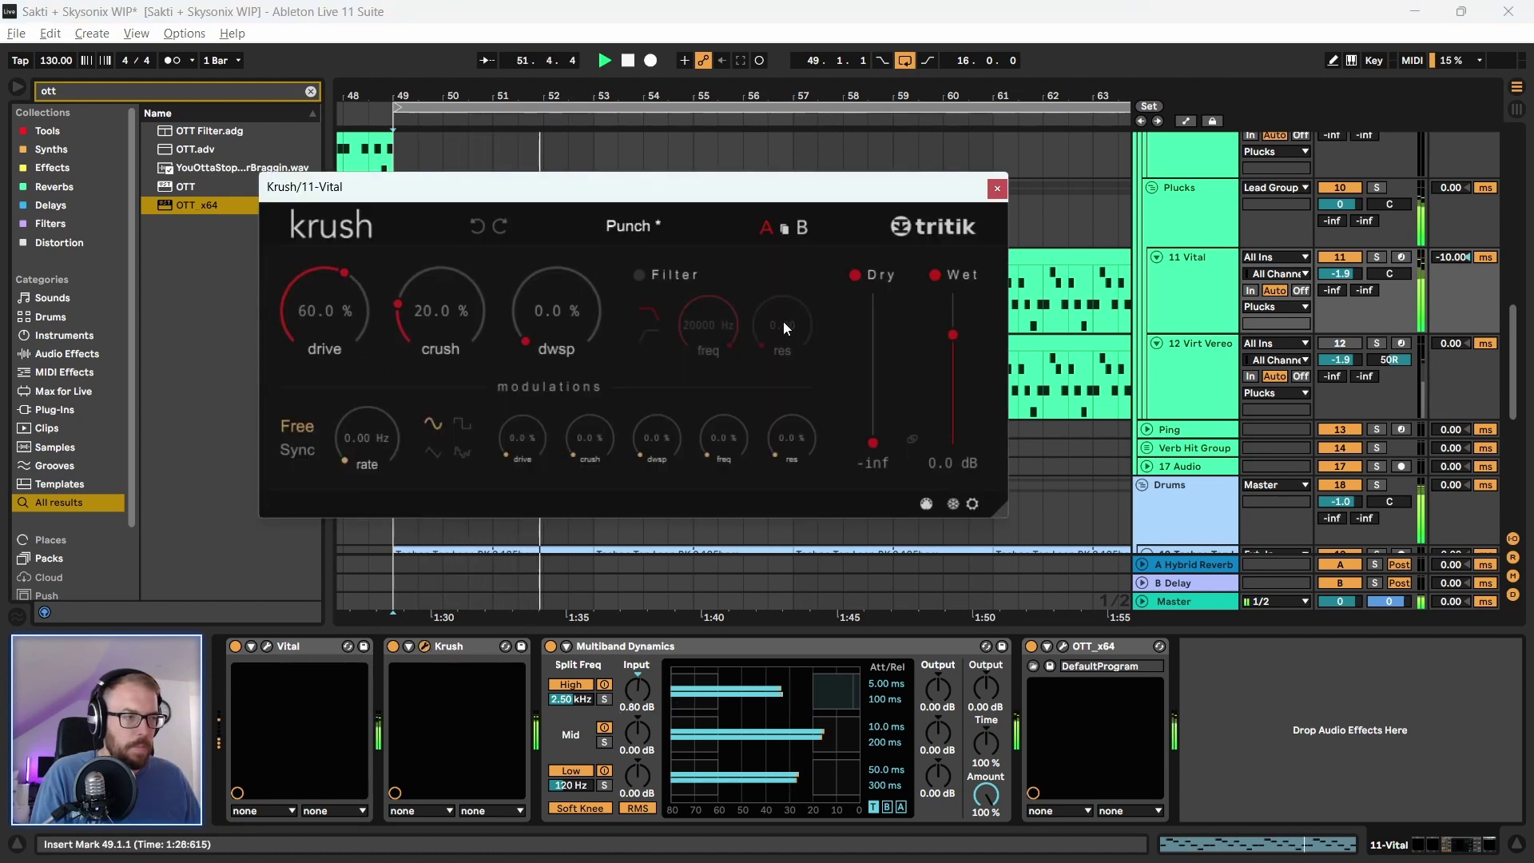
drag(964, 337, 959, 312)
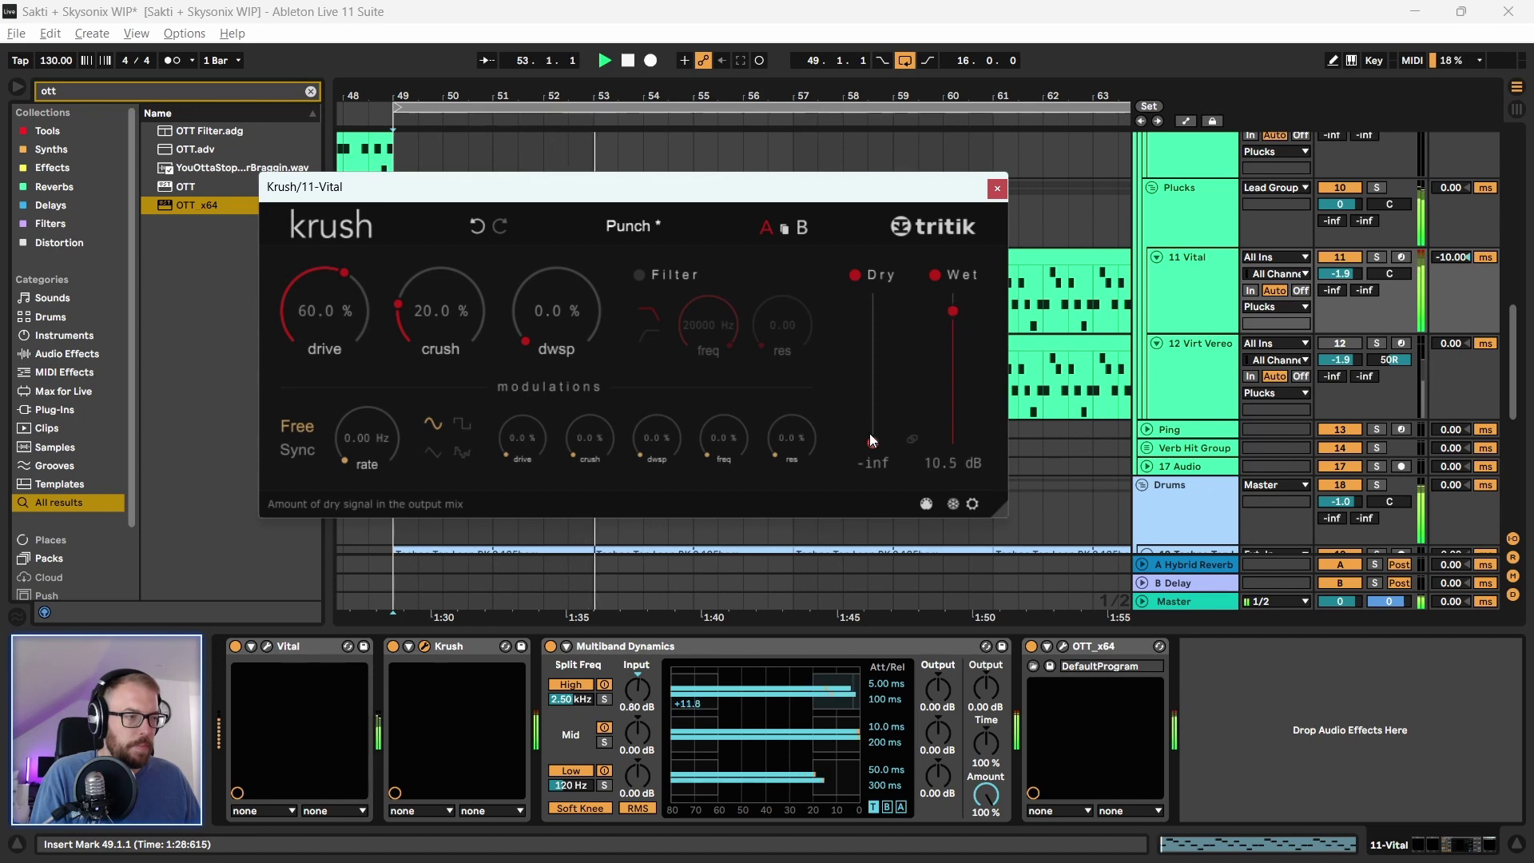
drag(876, 352, 878, 452)
drag(950, 315, 951, 328)
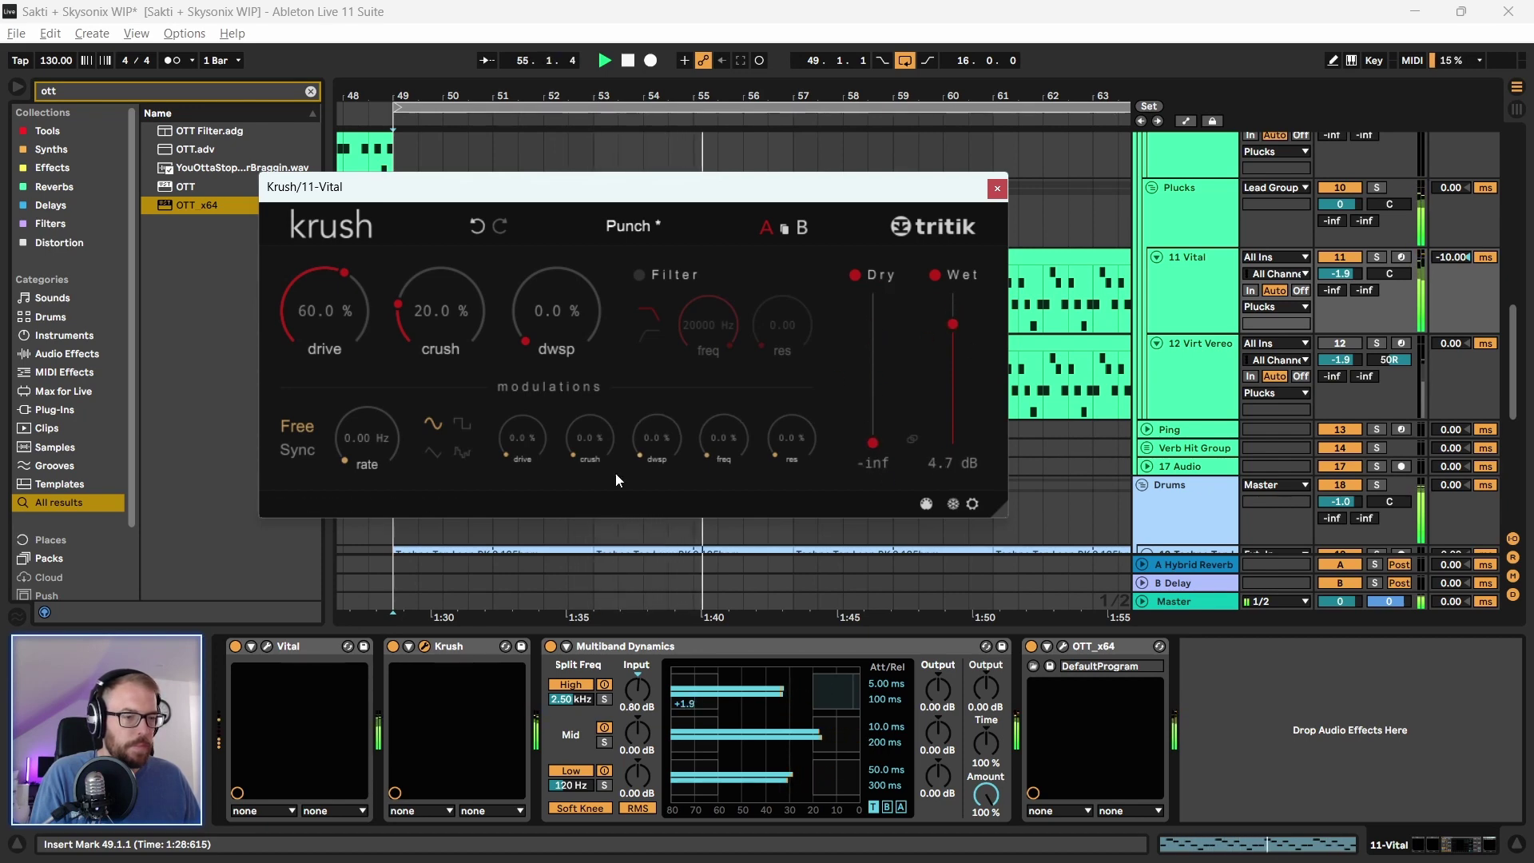
Raise the delay filter cutoff in Vital, adjust the compressor's lower threshold to about -29.6 dB, and show the oscillators
click(267, 646)
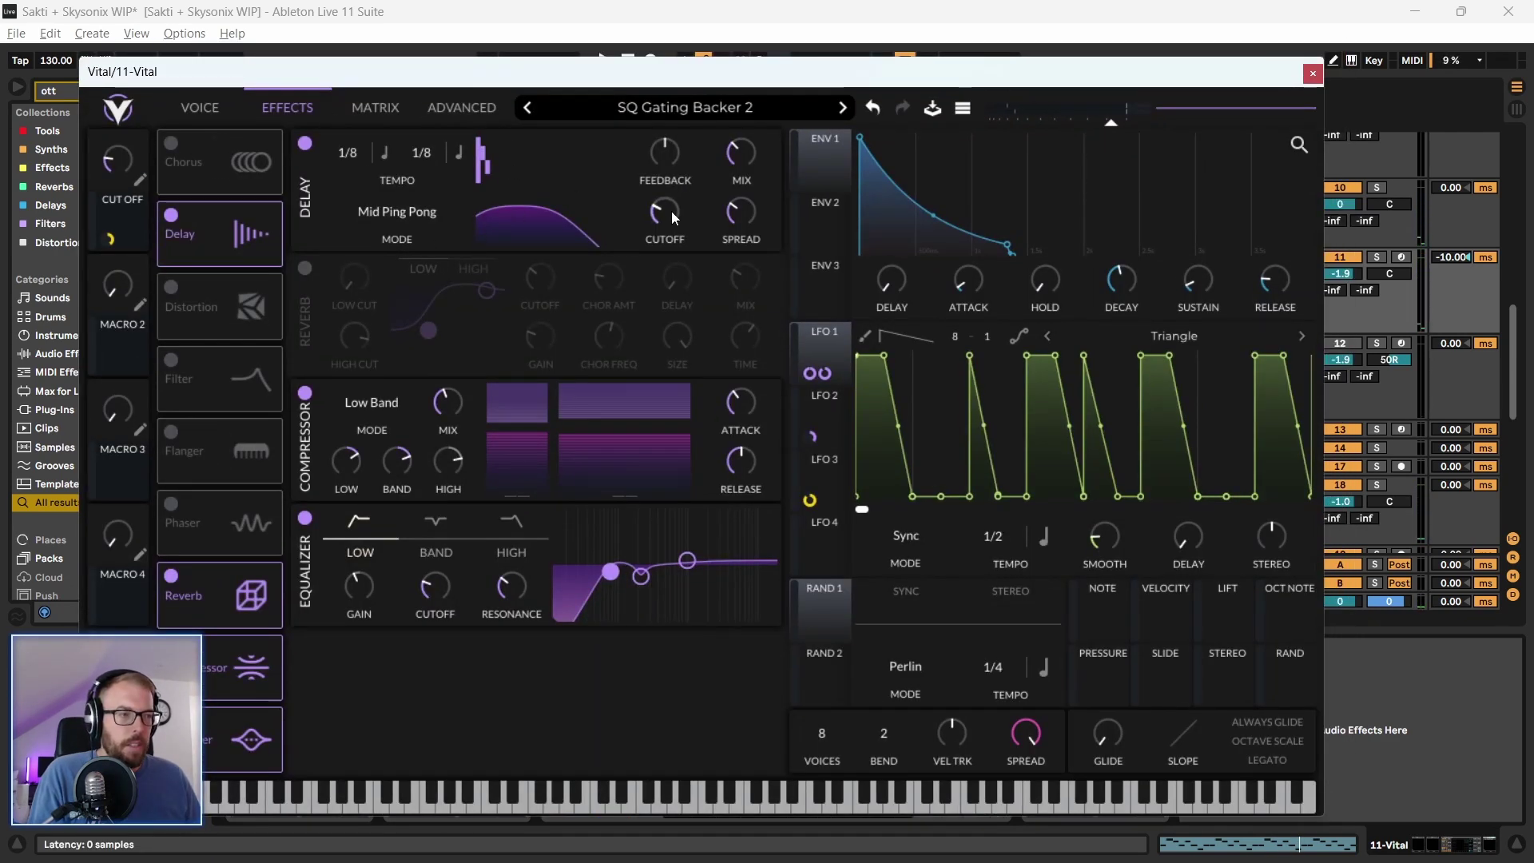
drag(671, 235, 657, 181)
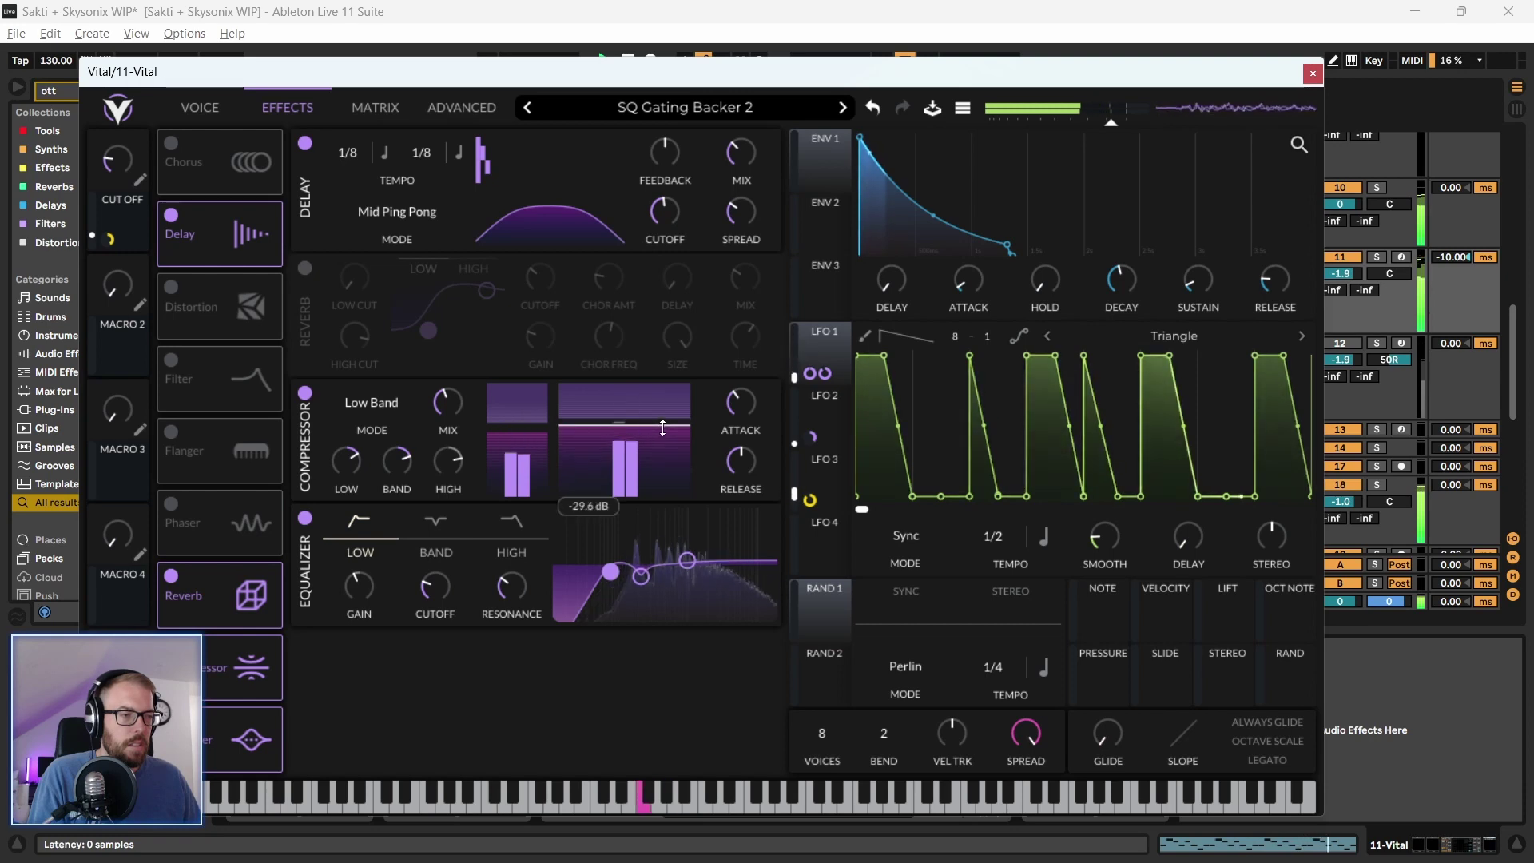
drag(658, 434, 663, 431)
click(198, 108)
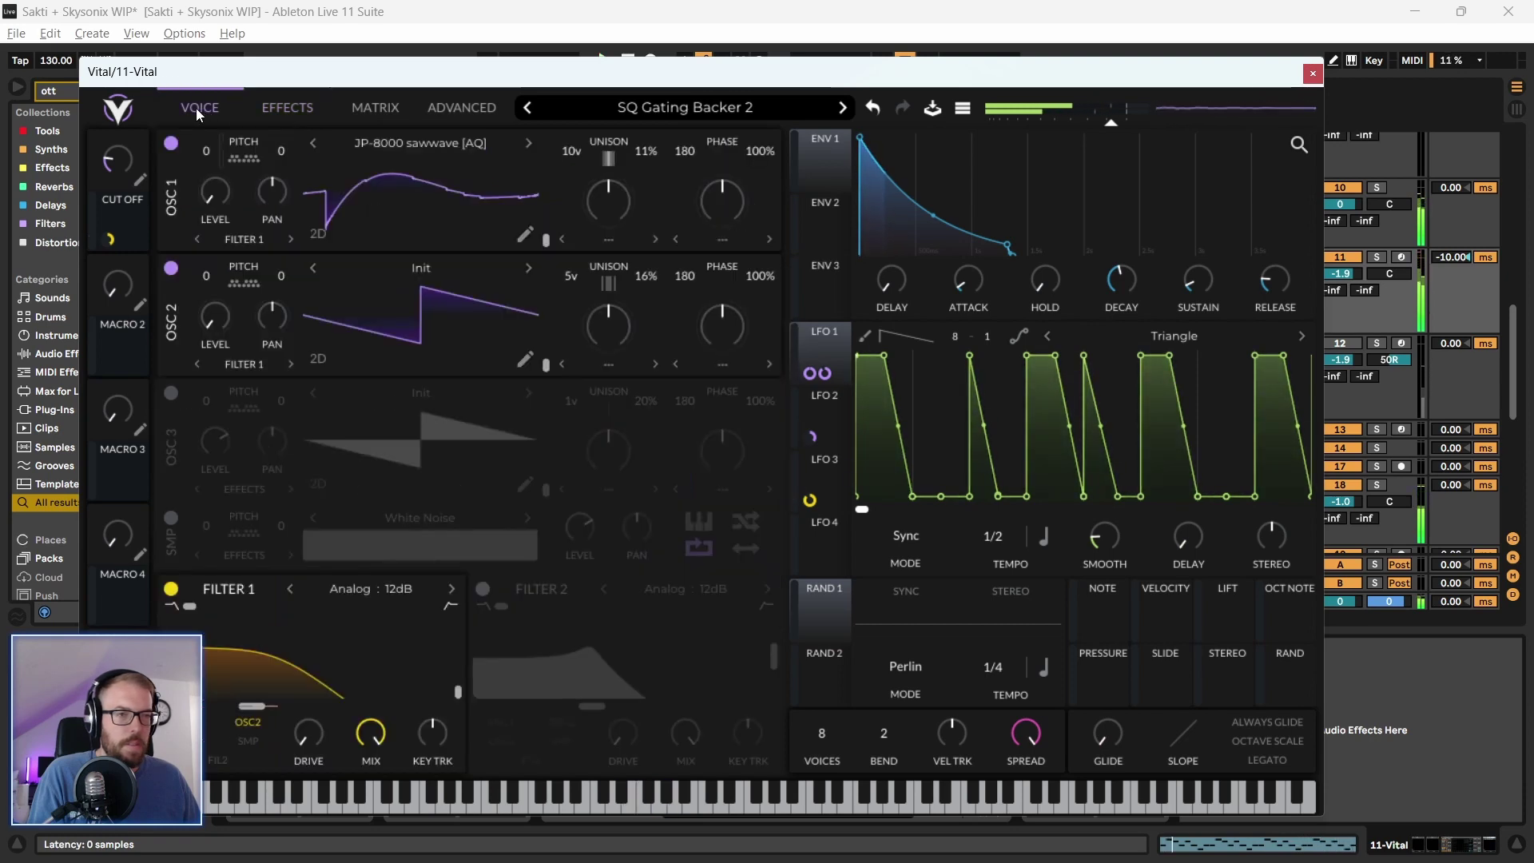
Raise Filter 1's cutoff slightly in Vital, and insert an EQ Eight between Vital and Krush on the 11 Vital track
drag(252, 706, 266, 711)
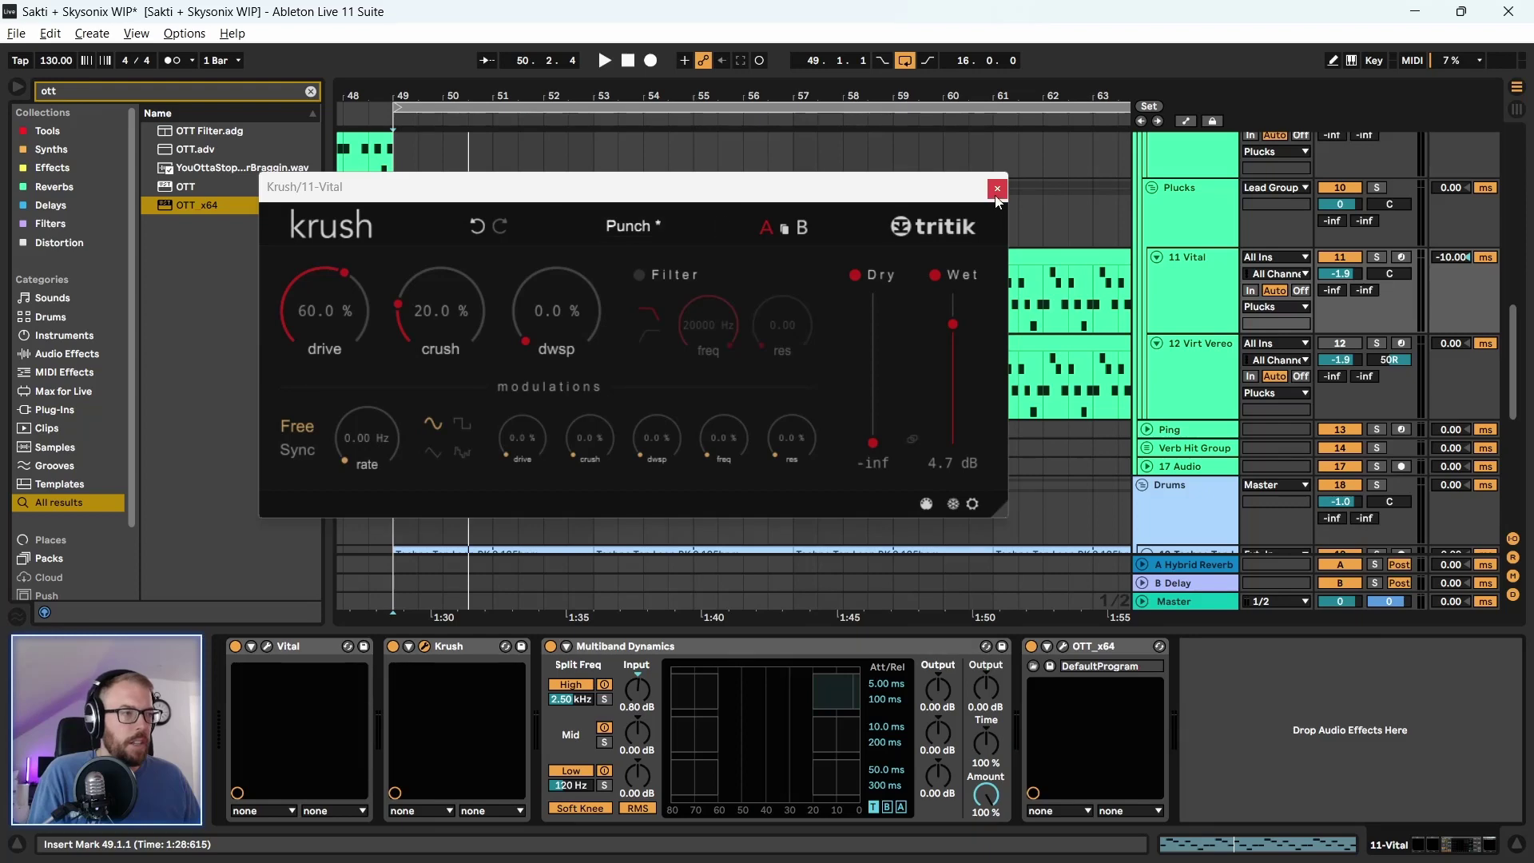
key(ctrl+alt+p)
click(310, 90)
click(70, 133)
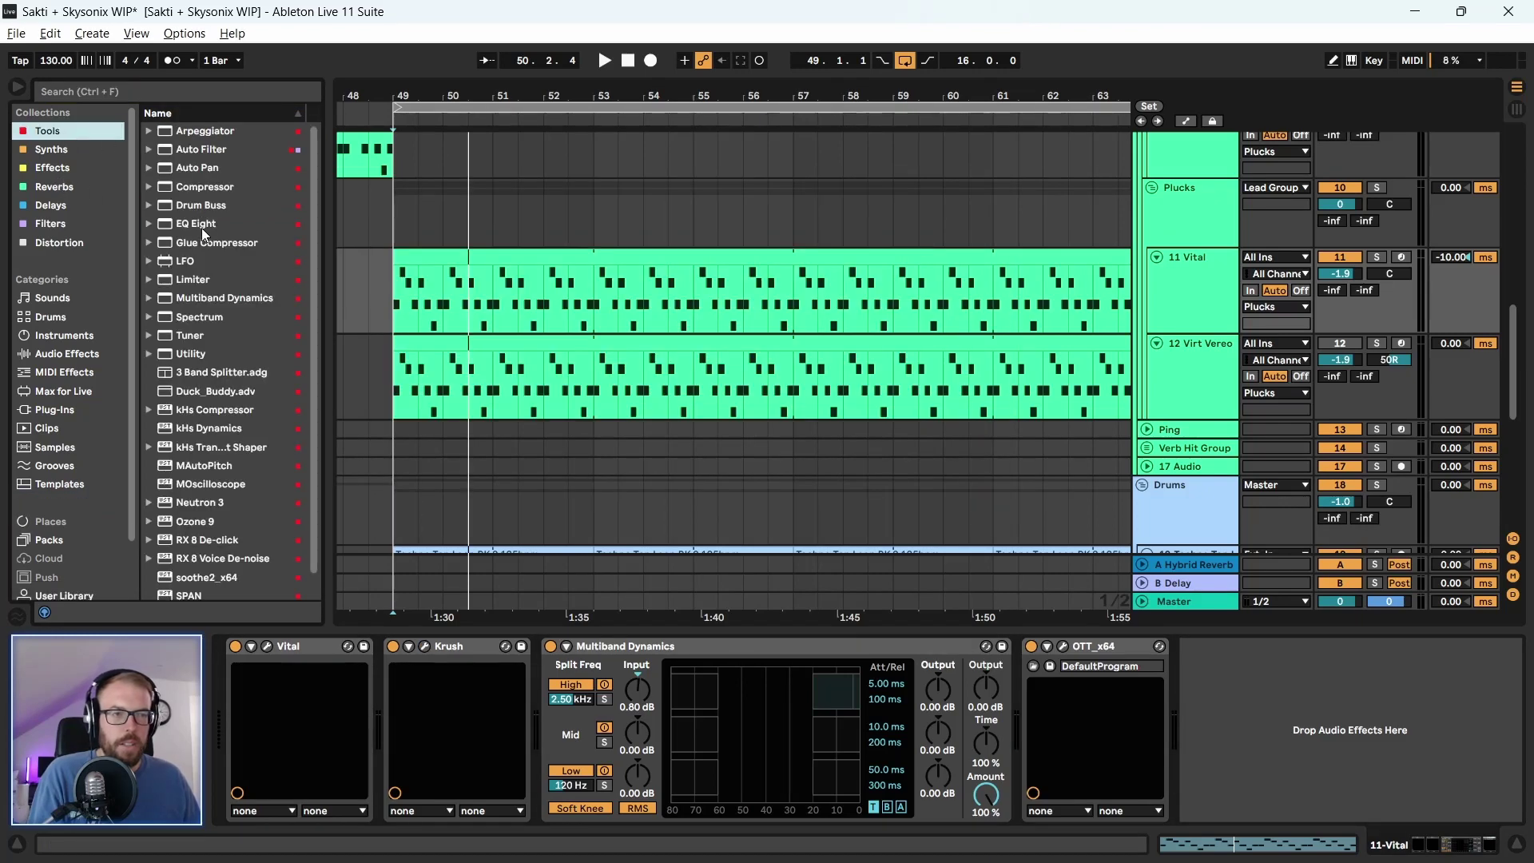
mouse_move(199, 224)
mouse_down()
mouse_move(1019, 807)
mouse_move(1033, 800)
mouse_move(553, 747)
mouse_up()
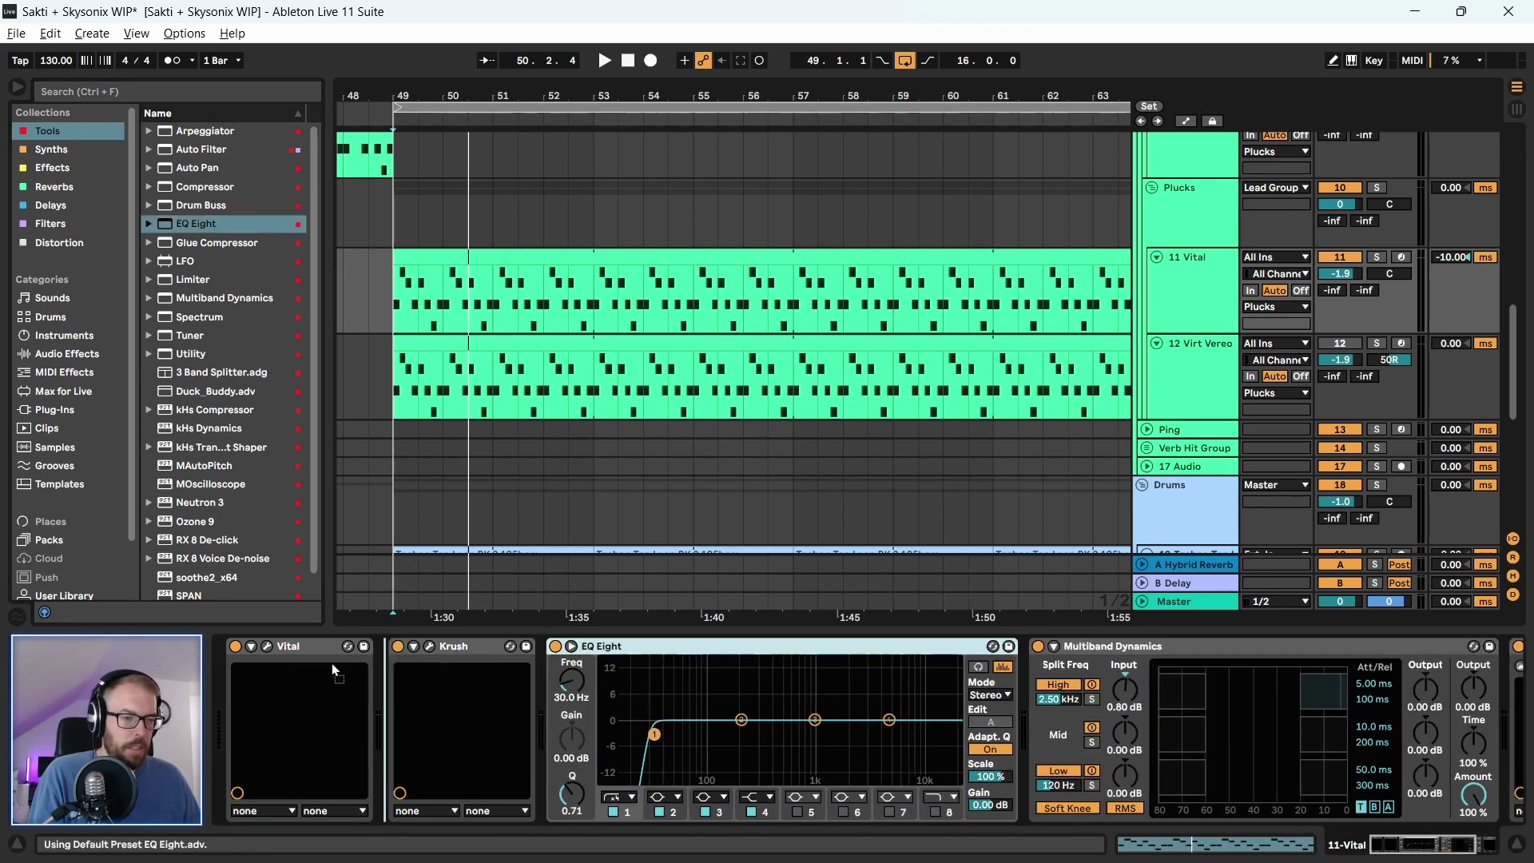
mouse_move(581, 662)
mouse_down()
mouse_move(419, 689)
mouse_move(533, 654)
mouse_up()
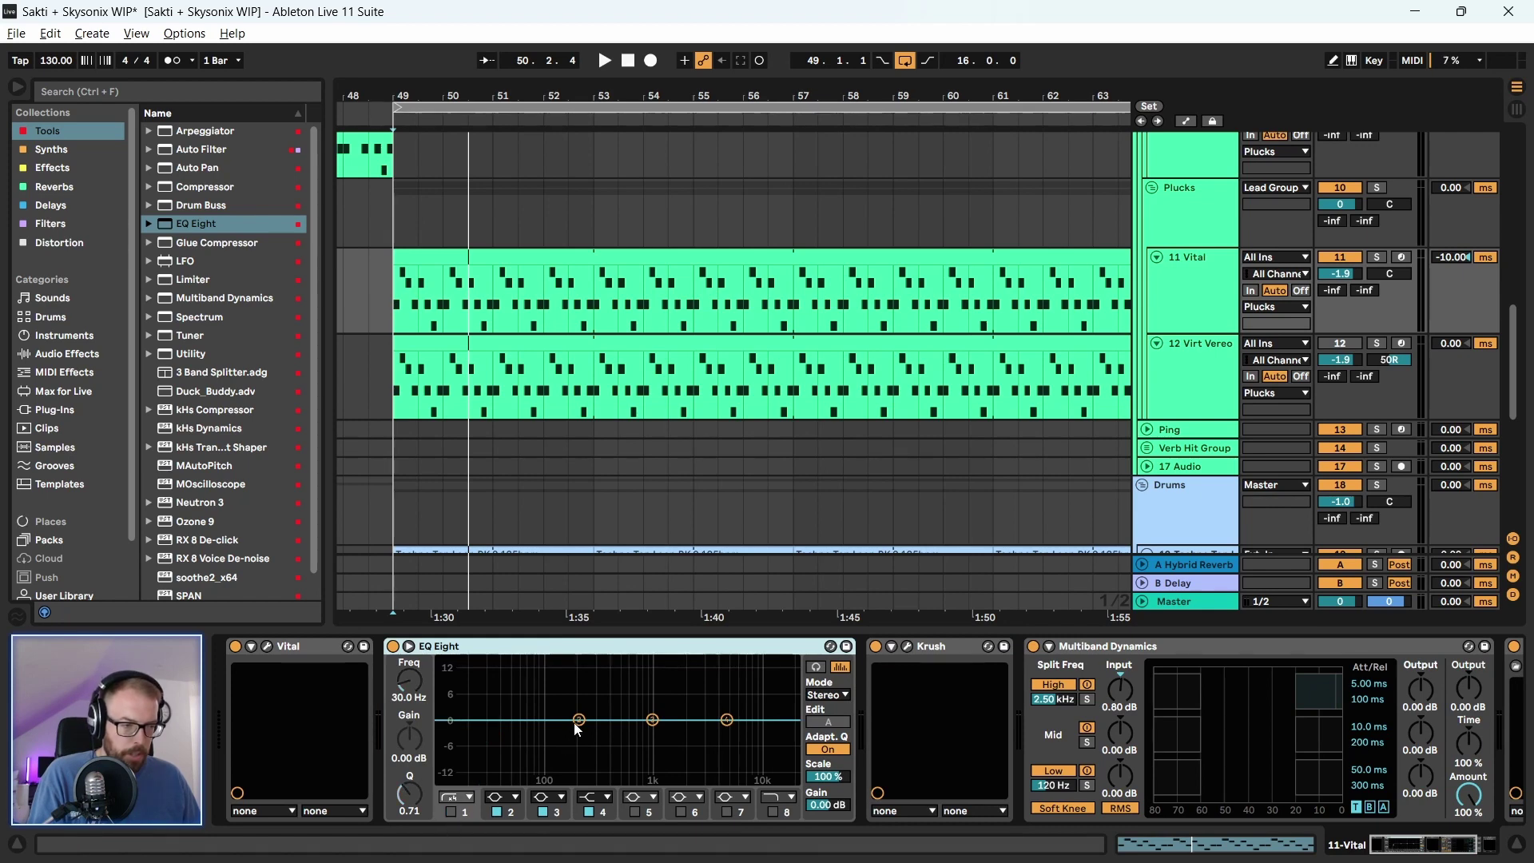
During playback, set EQ Eight's band 2 to 129 Hz at -3.35 dB and band 4 to 1.86 kHz at 4.83 dB
key(space)
drag(577, 728, 557, 740)
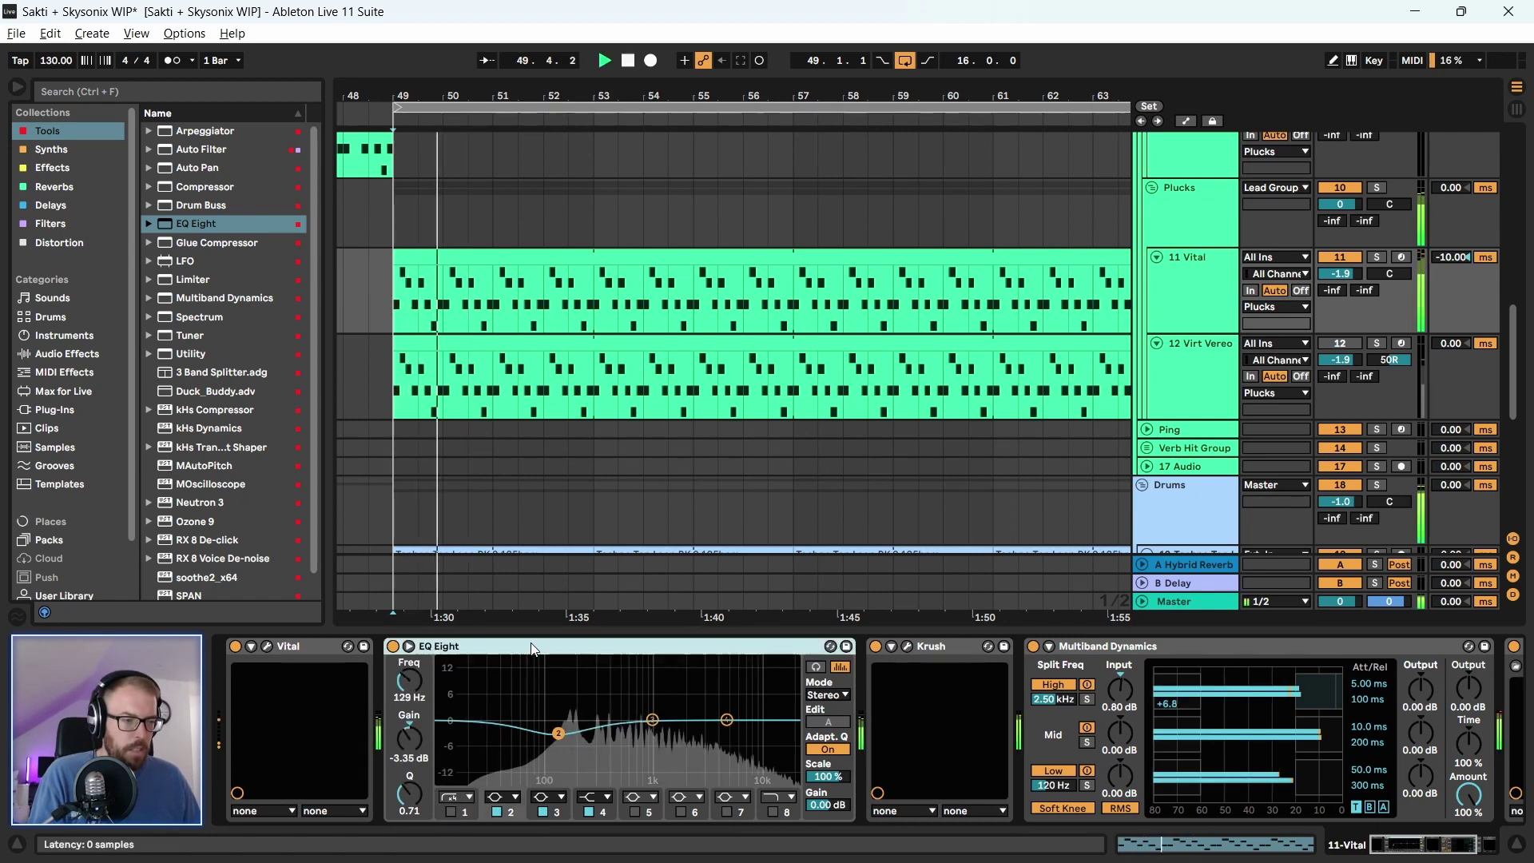
key(space)
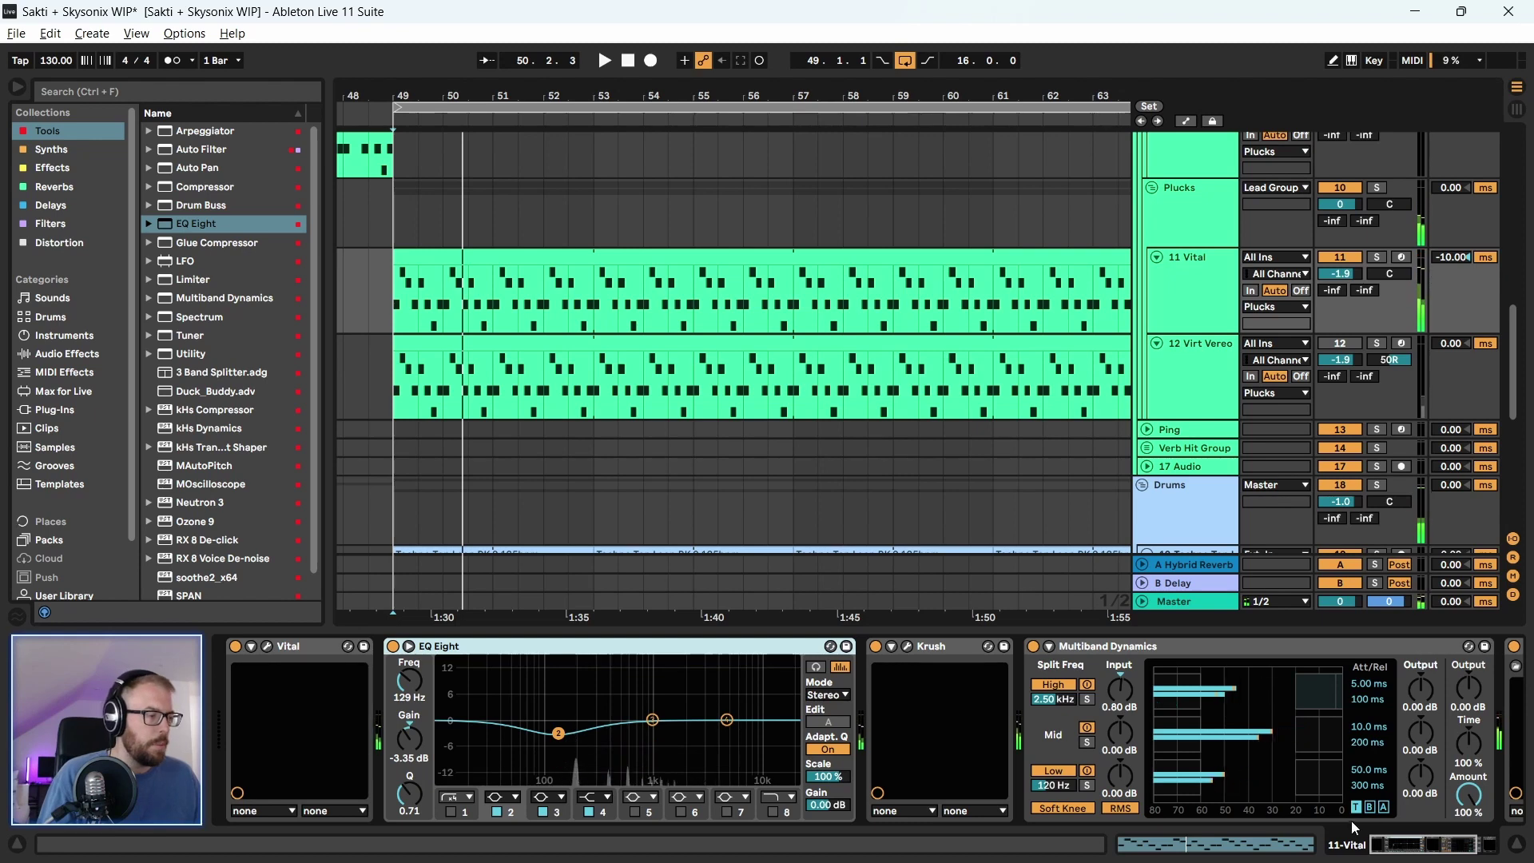
scroll(1107, 689, down, 3)
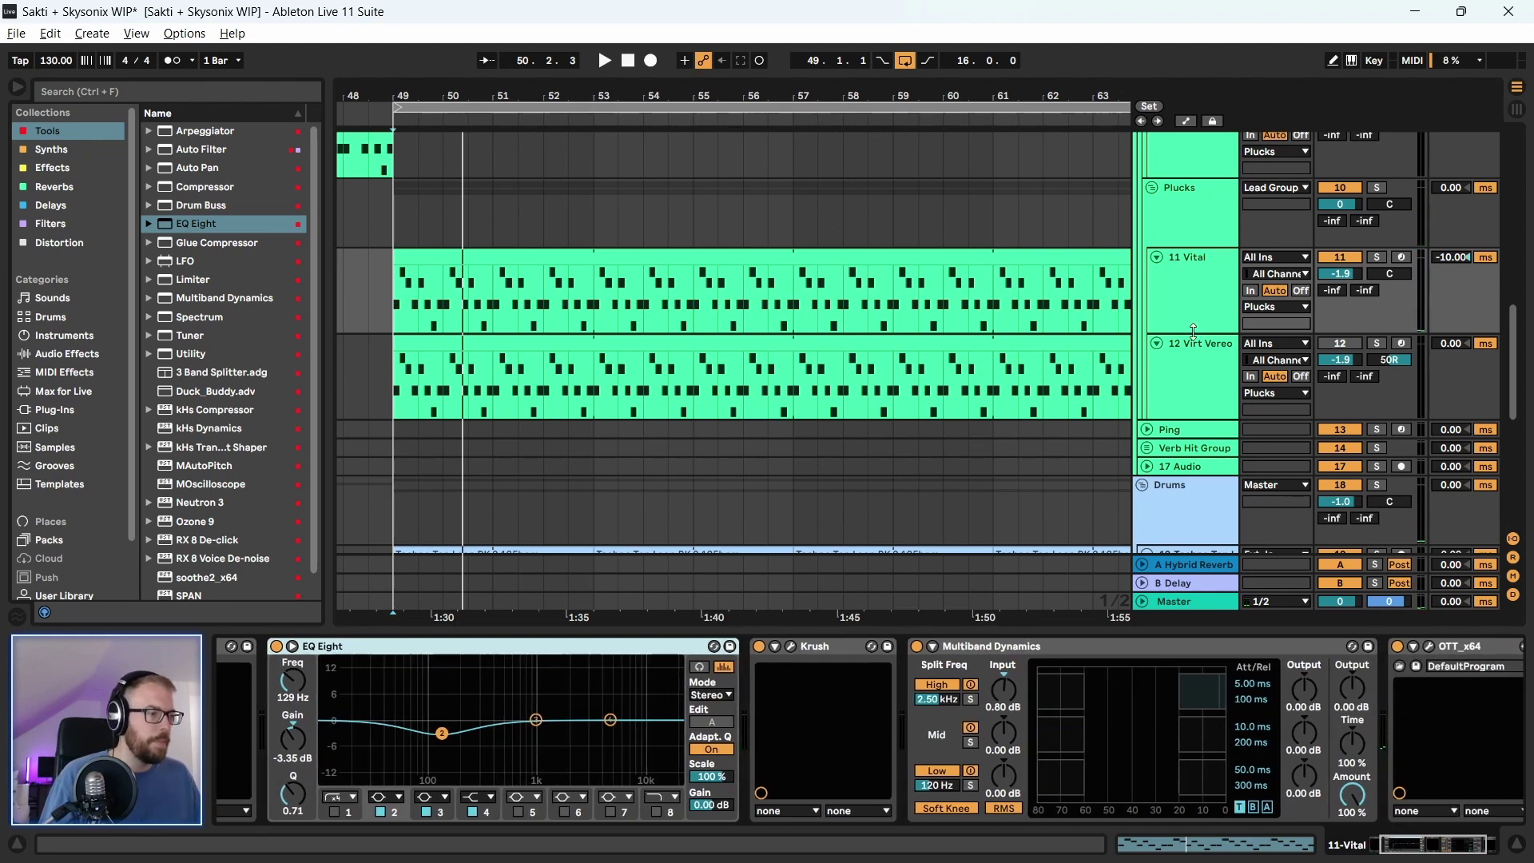
key(space)
drag(609, 720, 564, 701)
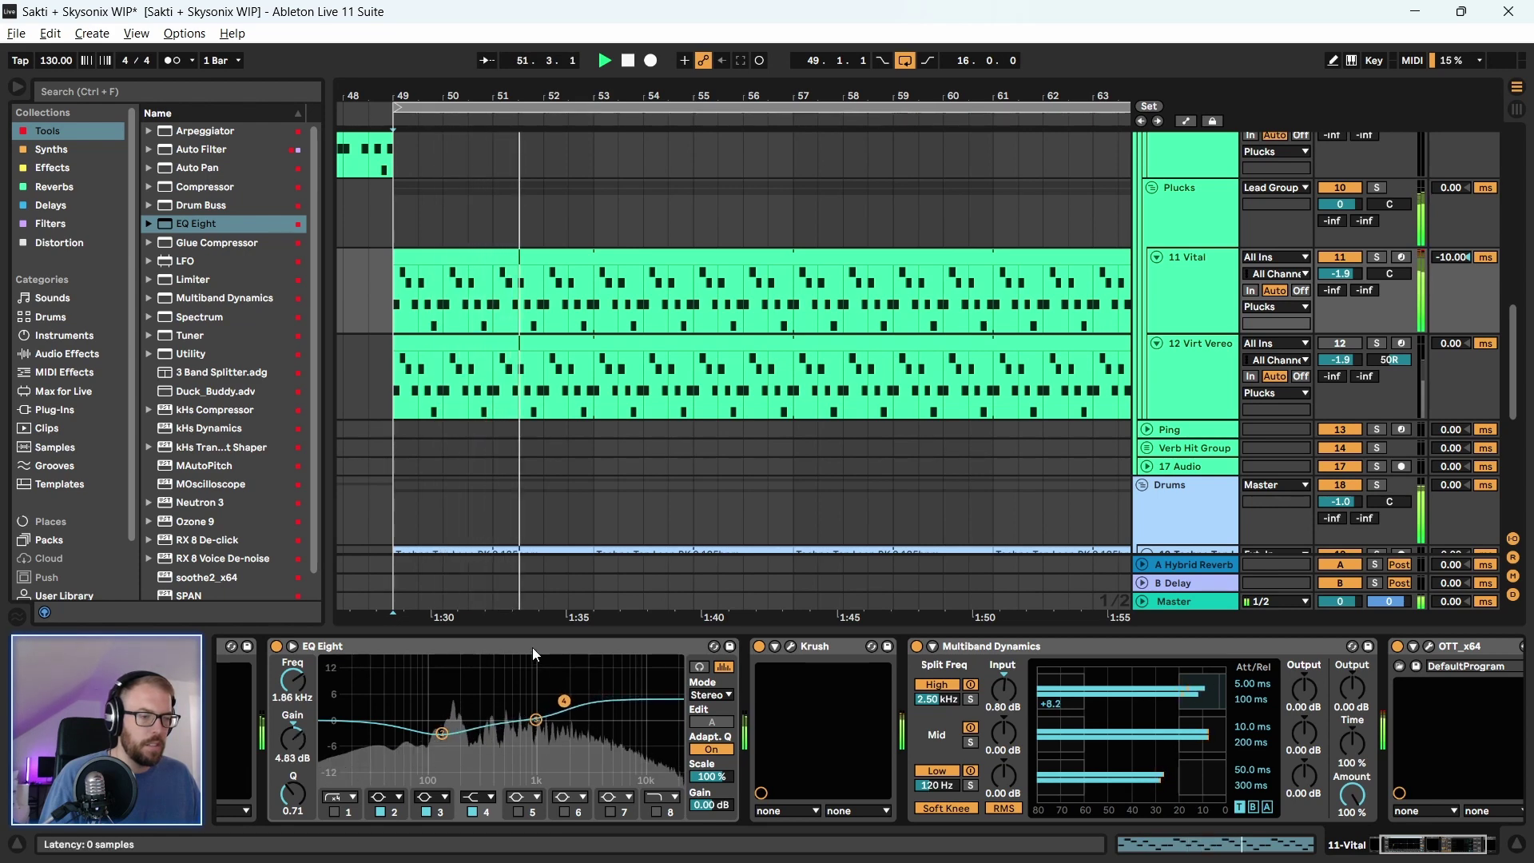
Lower the Plucks group's volume to -2.0 dB and play the section from bar 49
drag(1331, 202, 1329, 207)
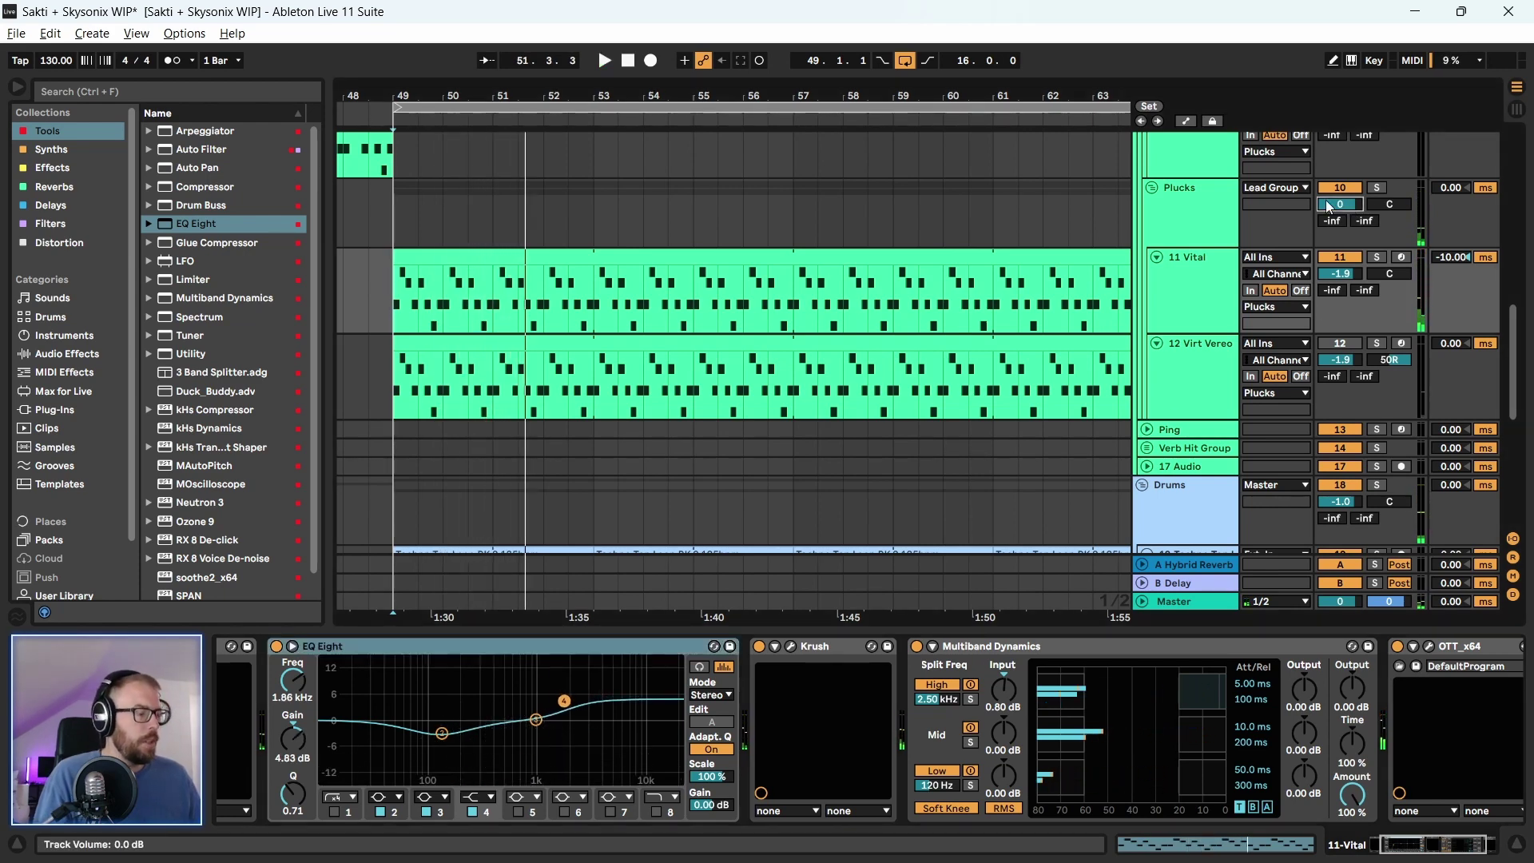
key(space)
scroll(733, 372, up, 3)
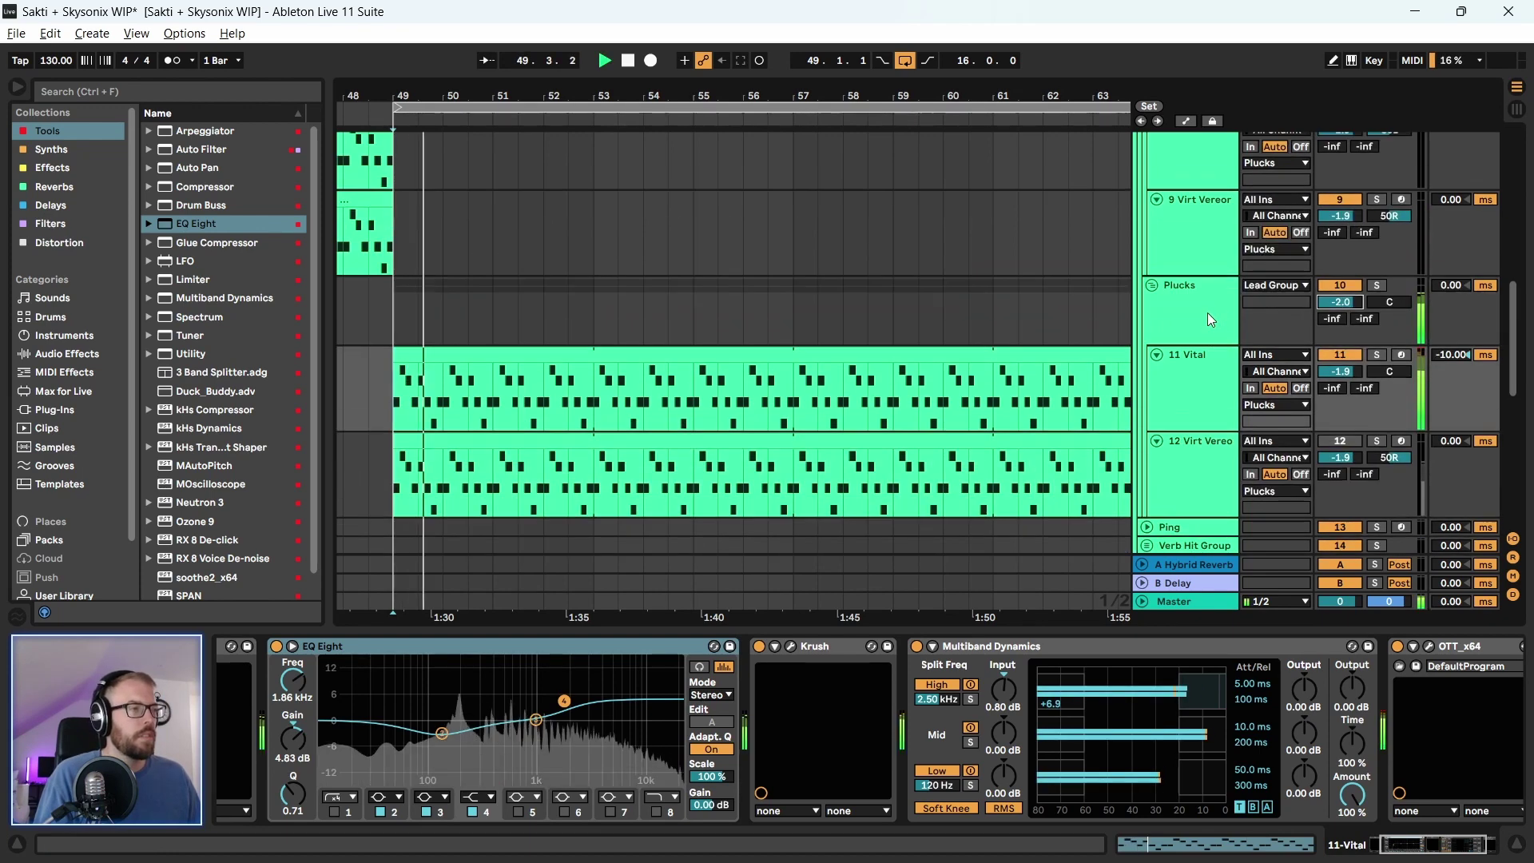
Play the transition from bar 45 with looping off, and set EQ Eight's band 4 to 1.70 kHz at 3.60 dB
scroll(733, 372, left, 2)
key(minus)
click(484, 416)
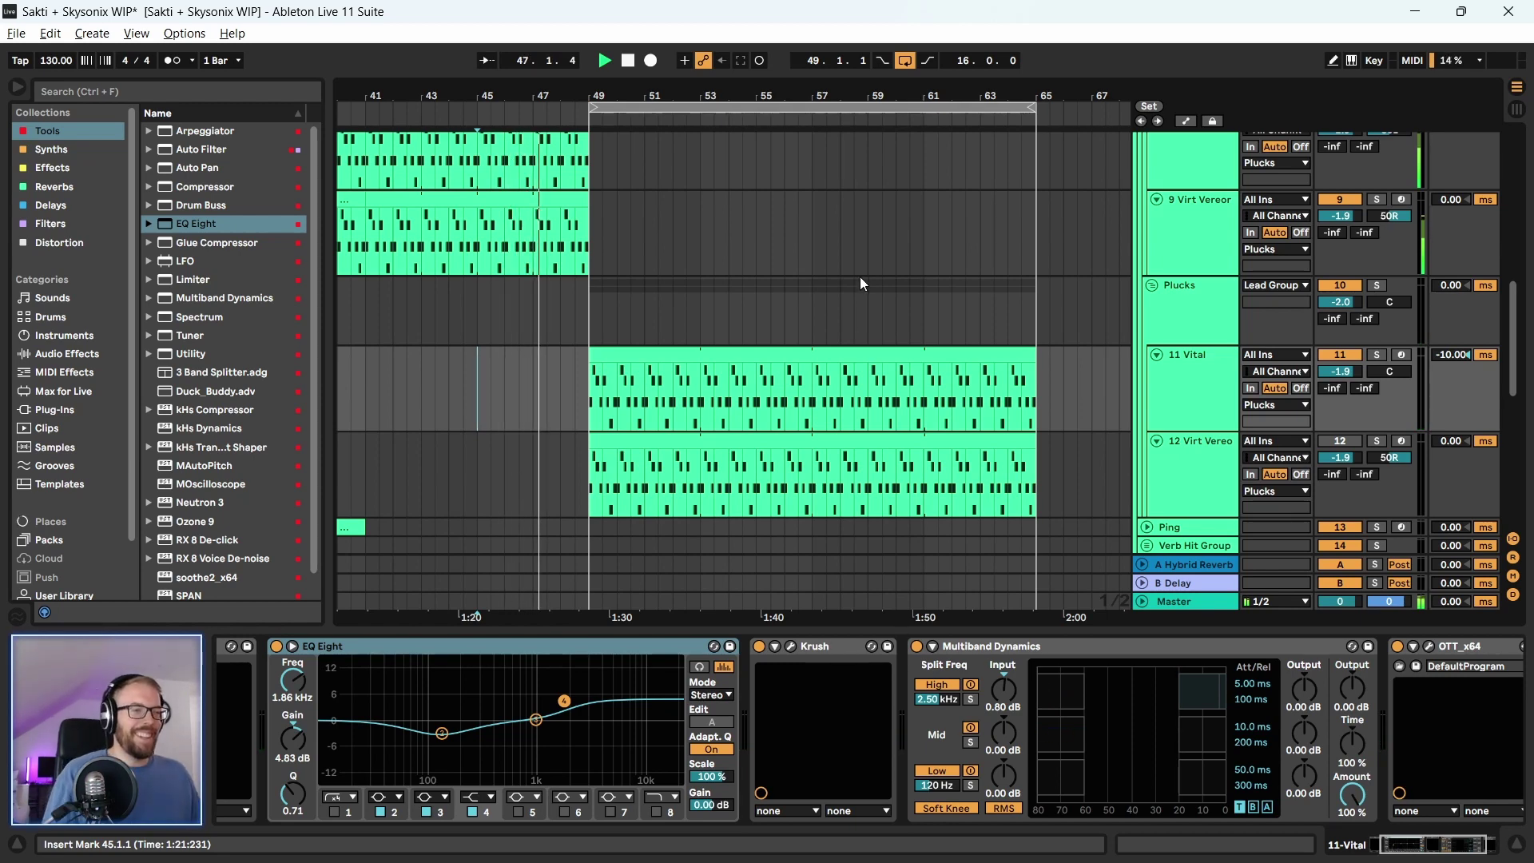
click(904, 59)
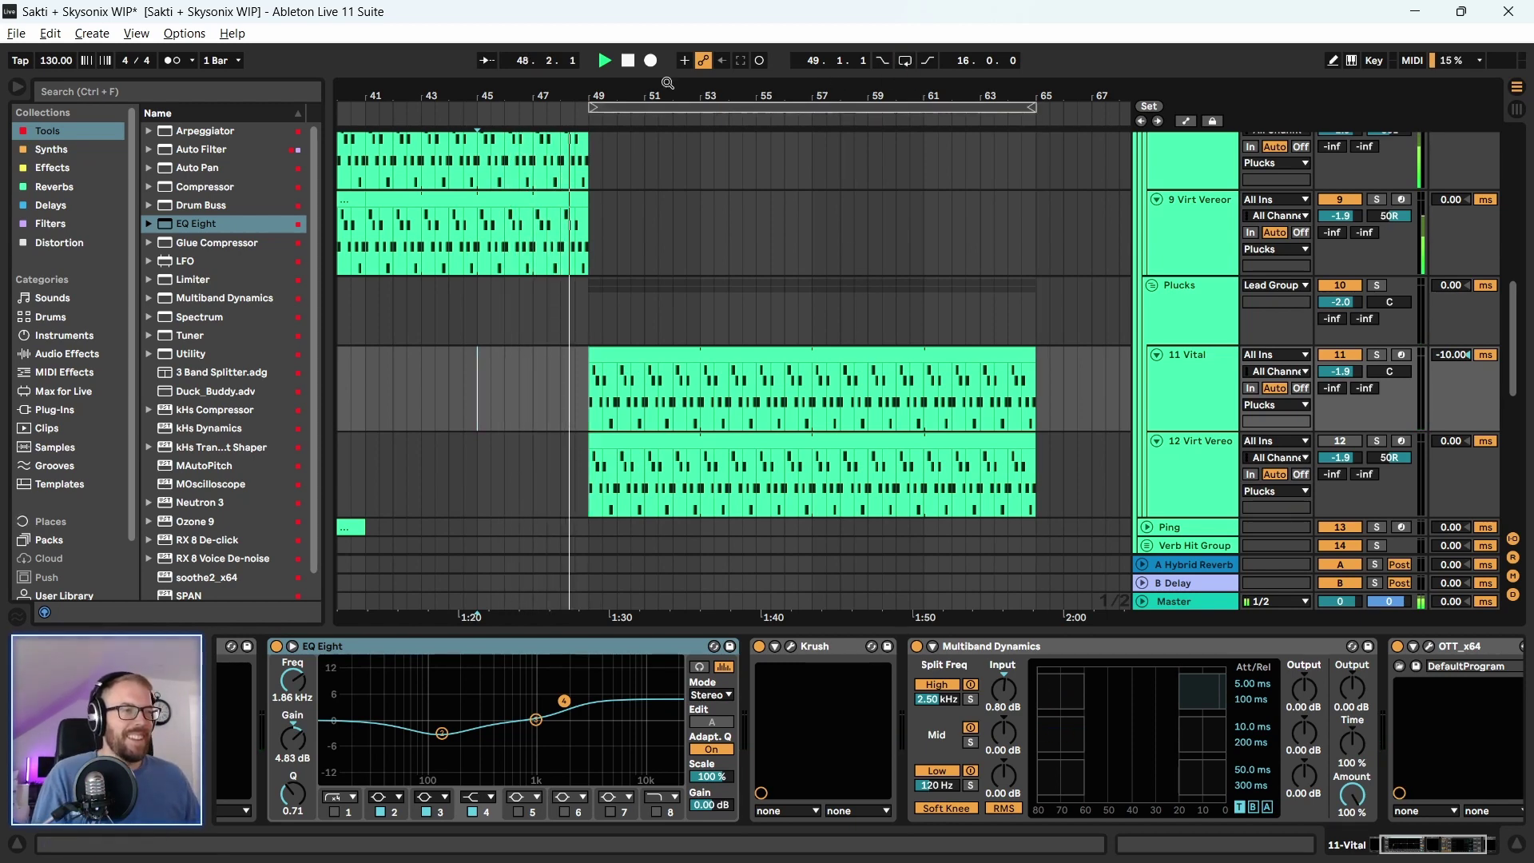
drag(669, 84, 667, 90)
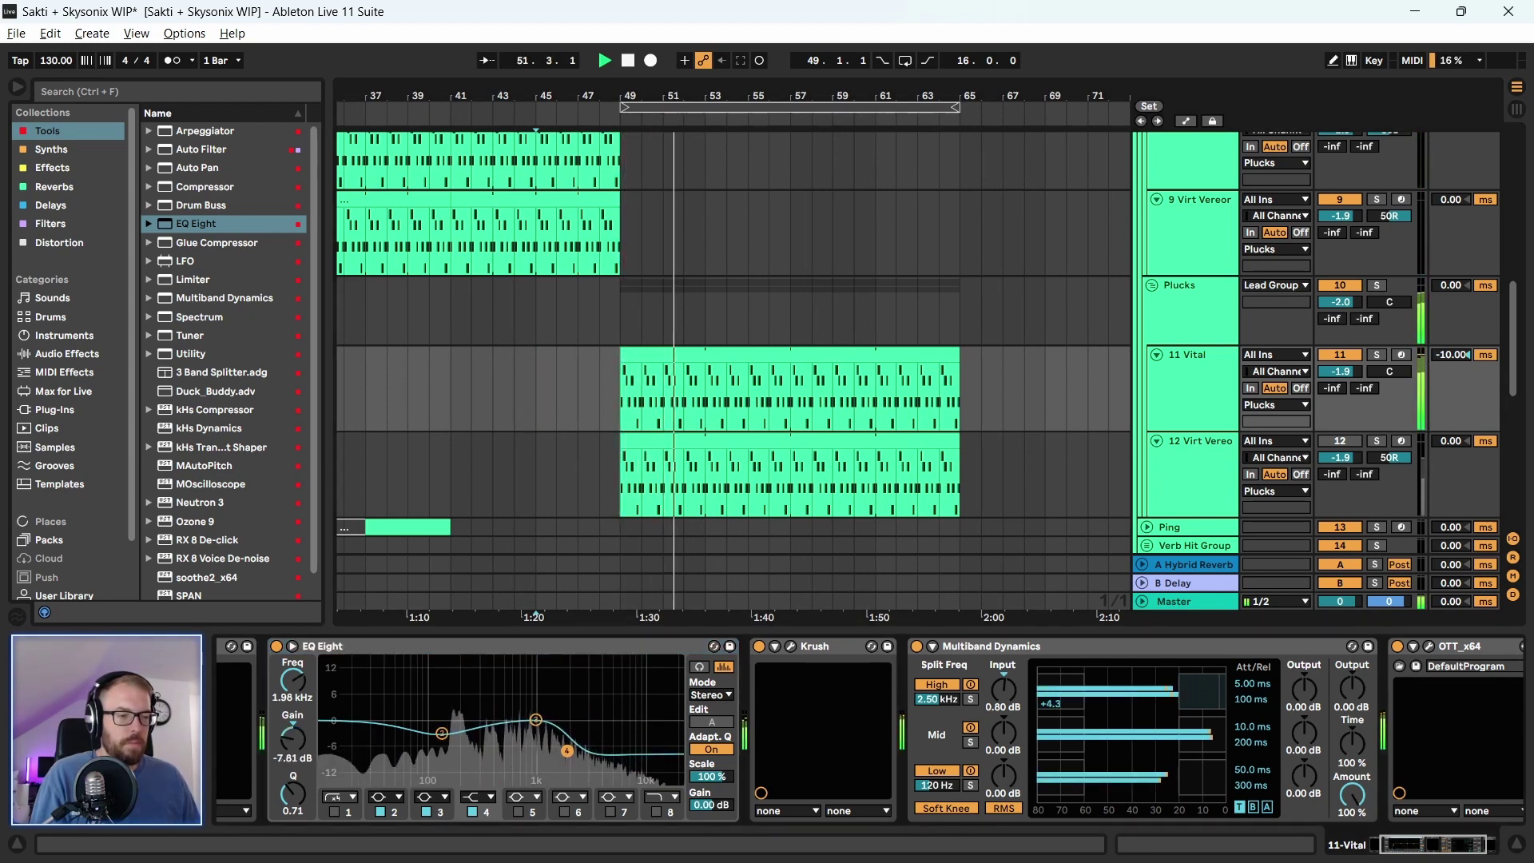
key(space)
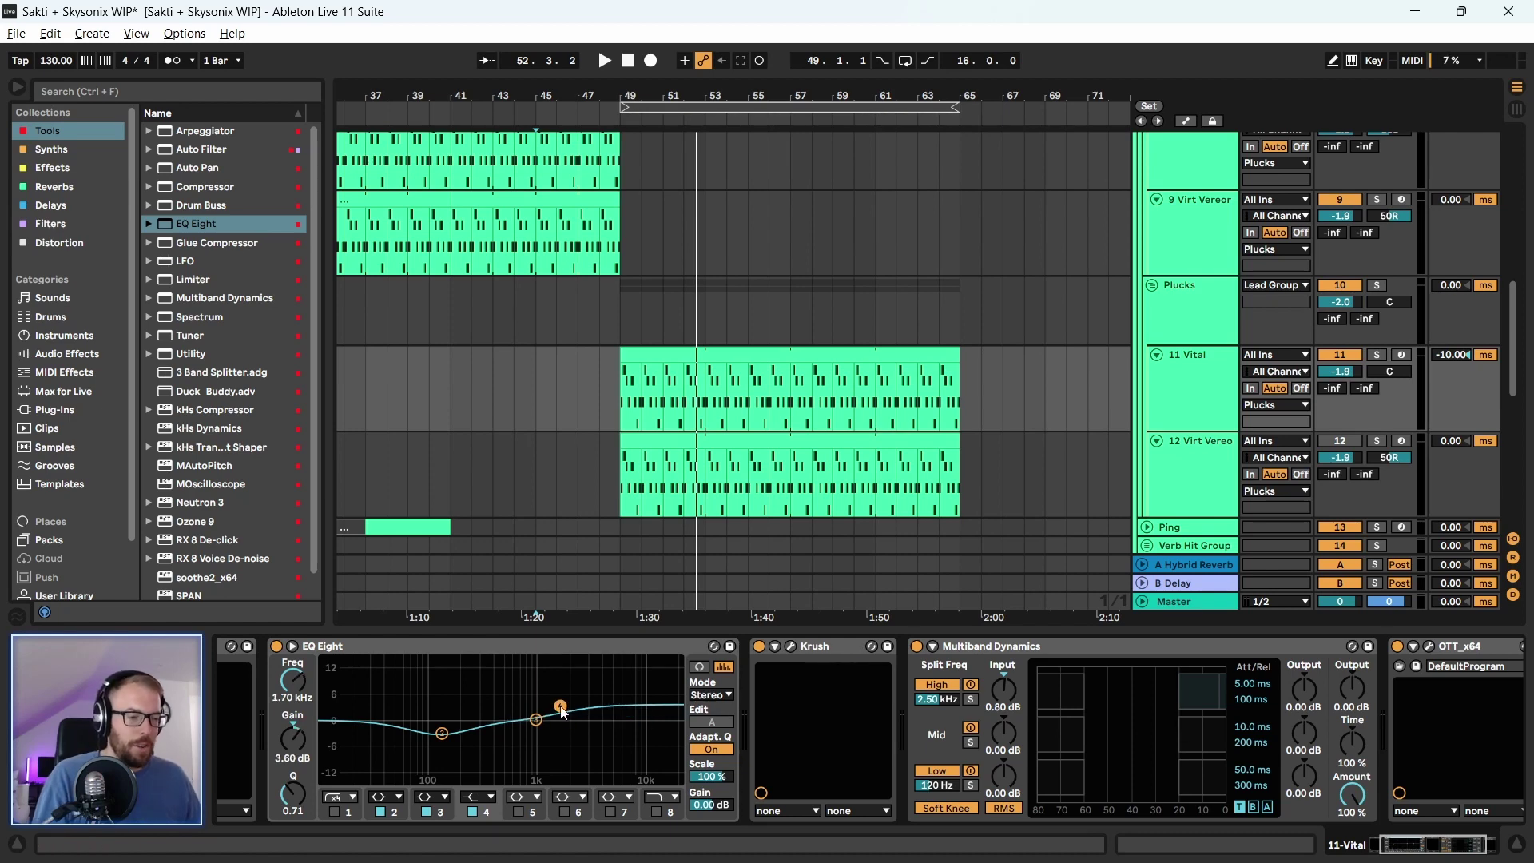
Switch EQ Eight's band 4 off and back on, and play briefly from bar 45
click(473, 812)
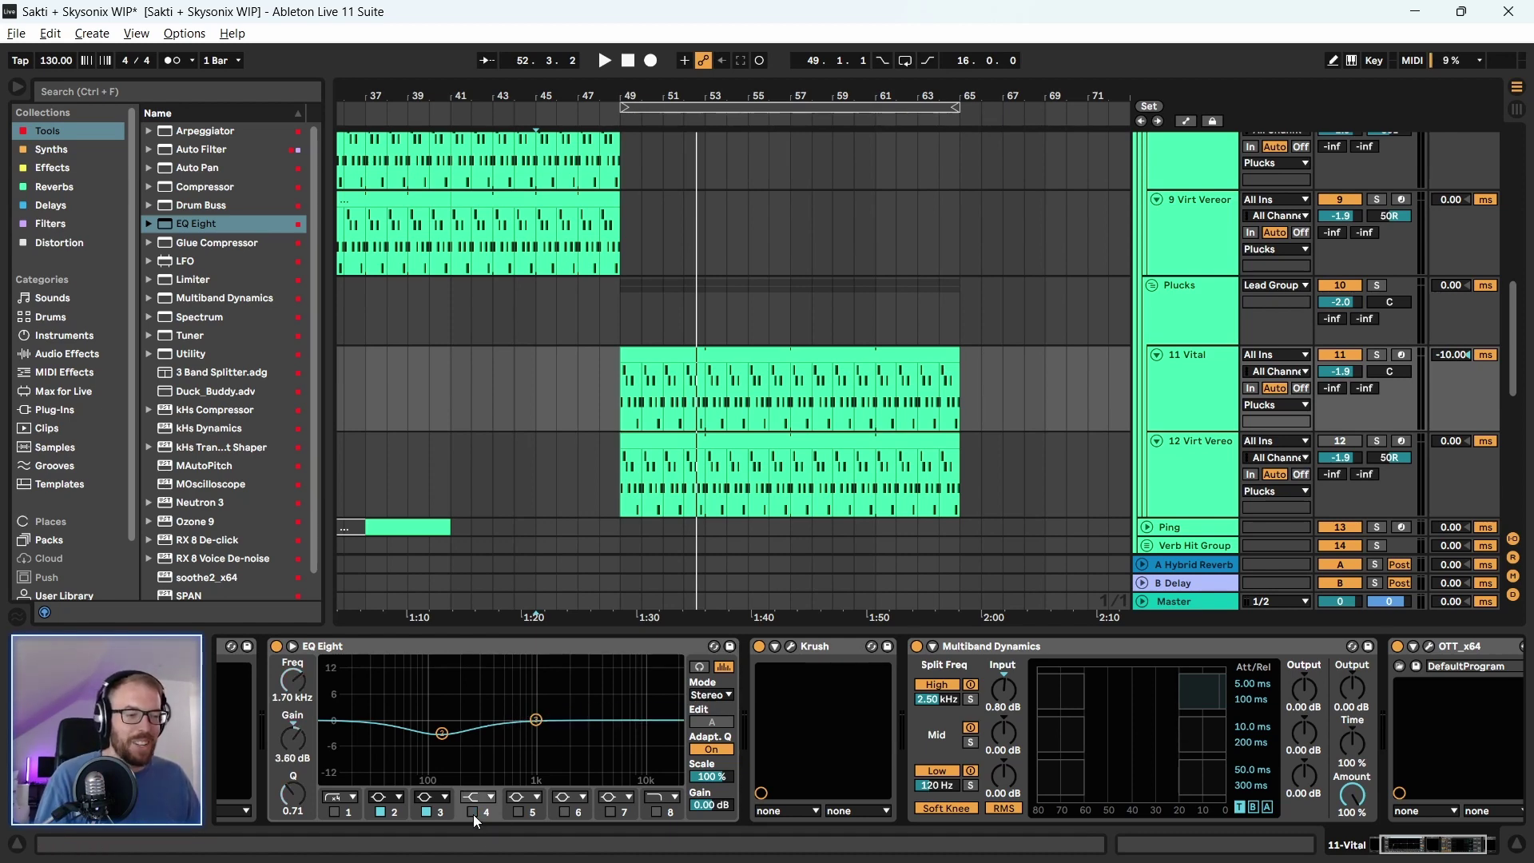
click(473, 812)
key(space)
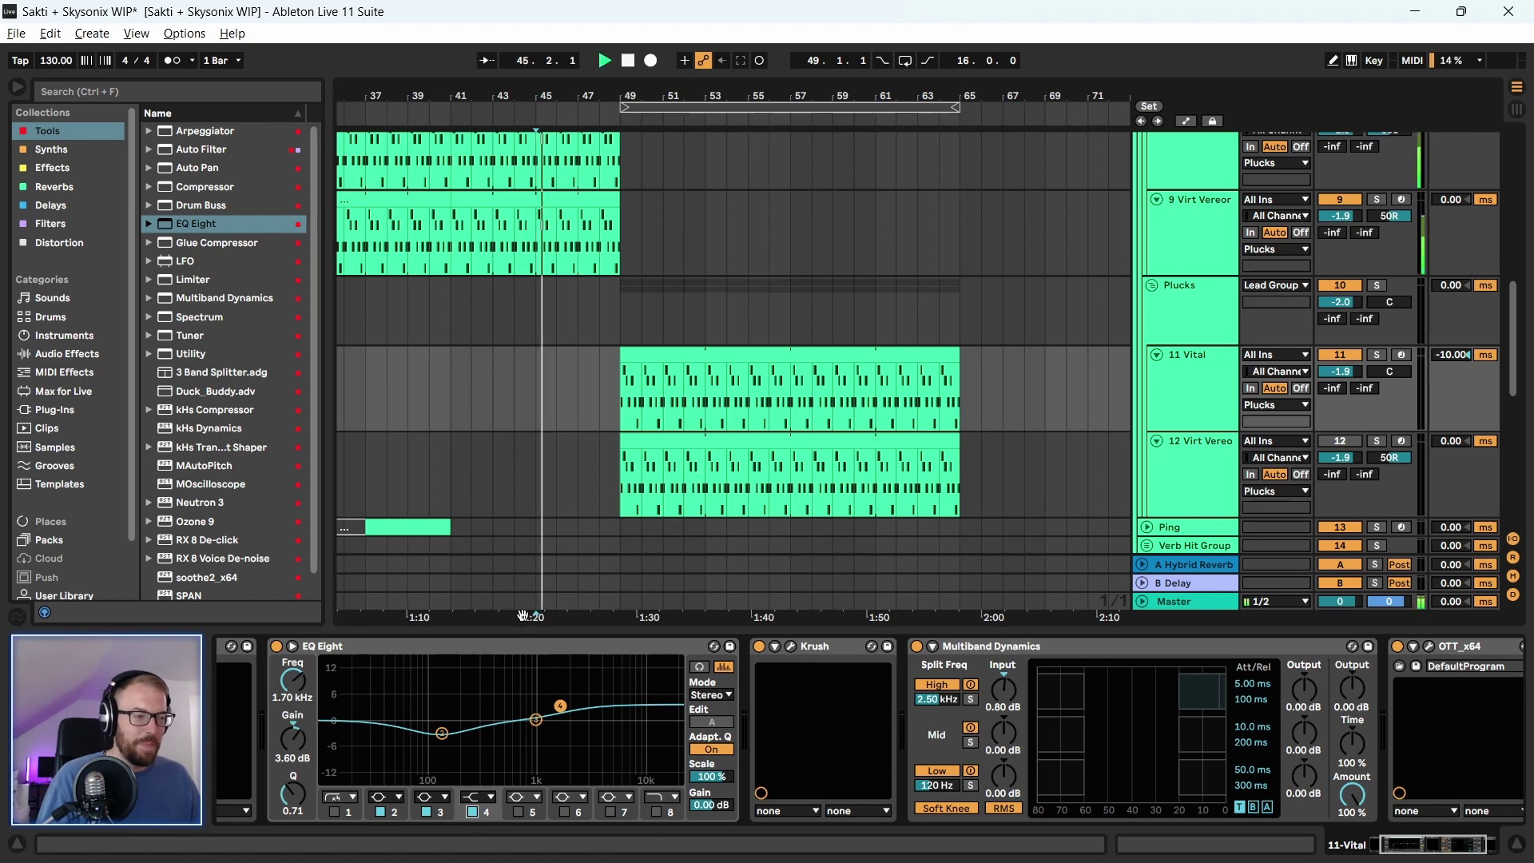
key(space)
Loop the arrangement over the 11 Vital clip from bar 49 to bar 65 and listen to it
click(647, 354)
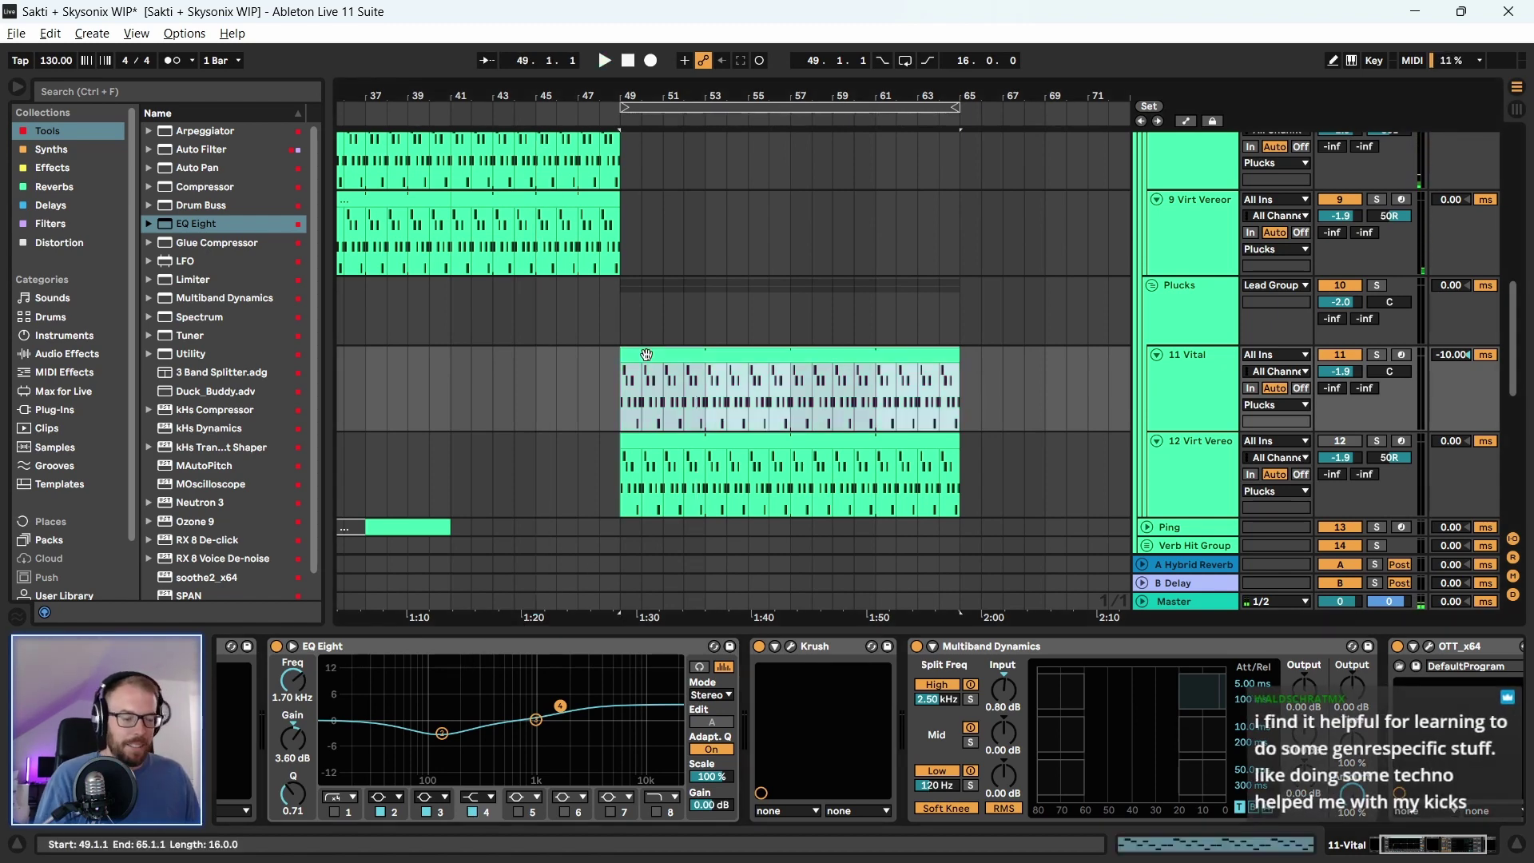
key(ctrl+l)
key(space)
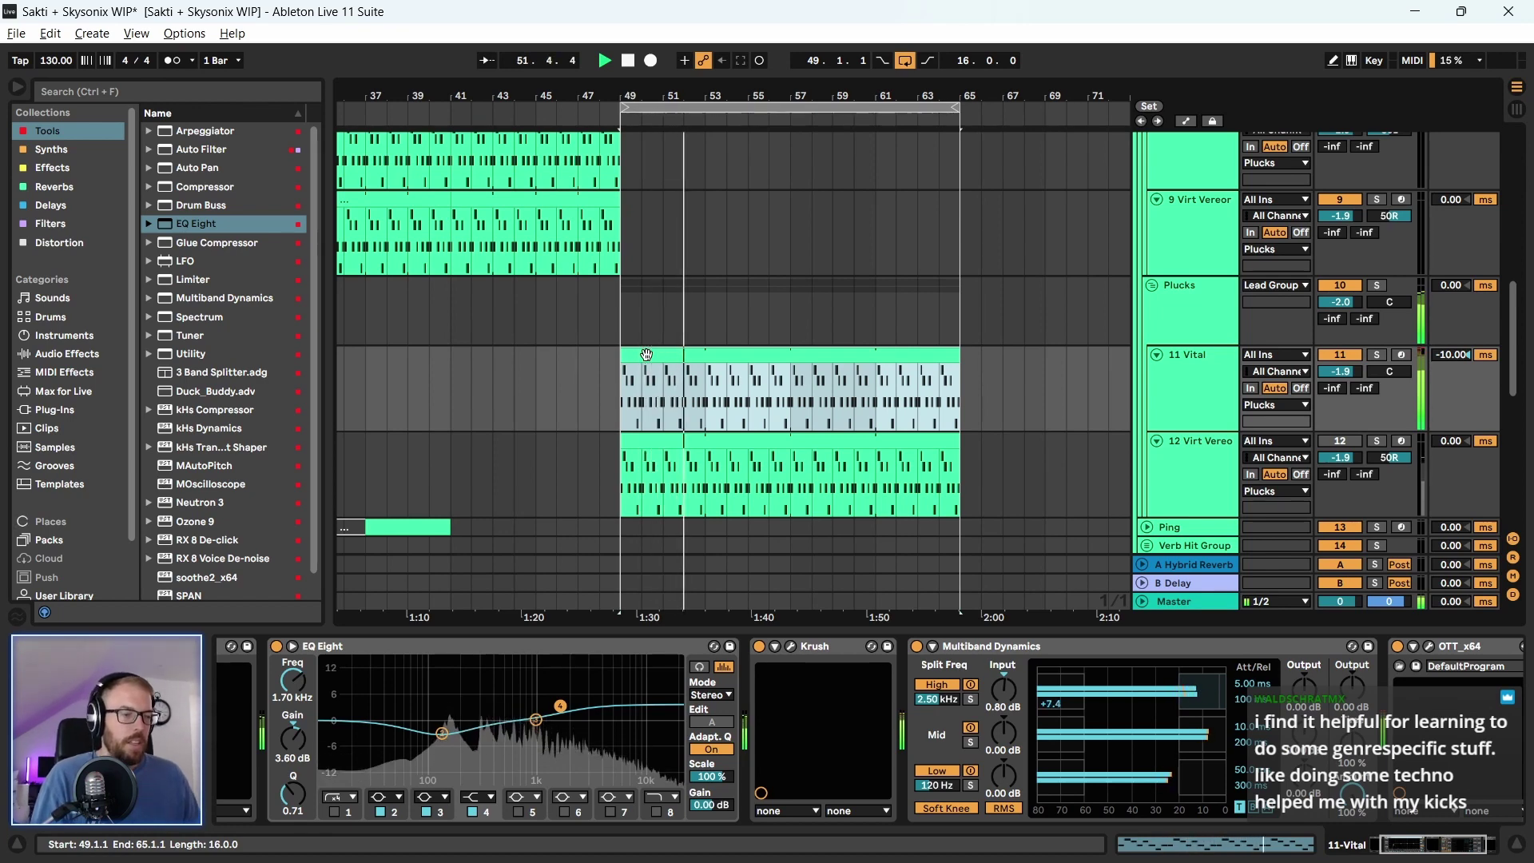
key(space)
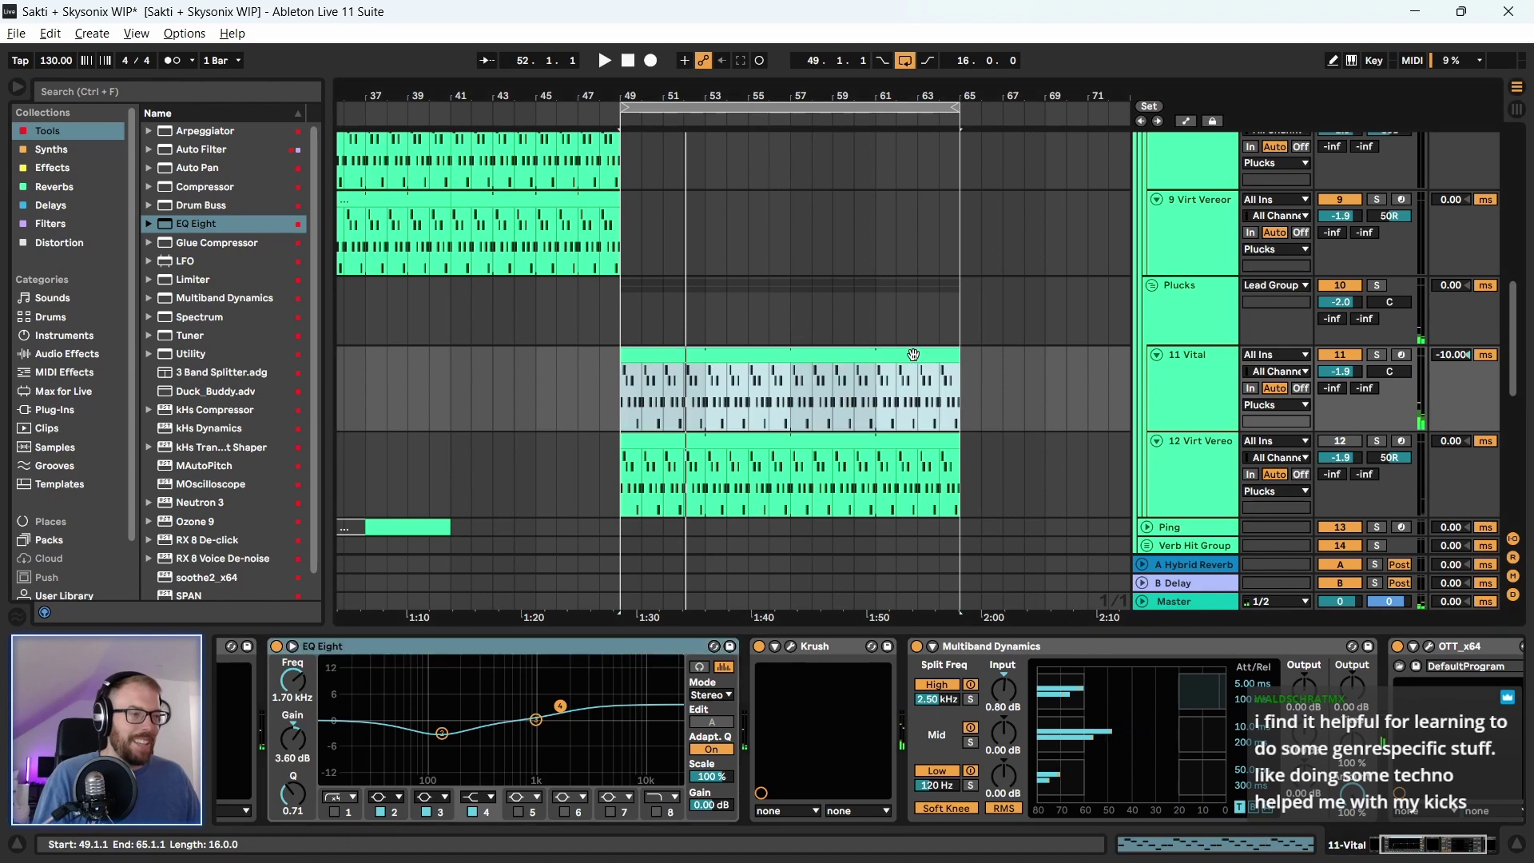
key(space)
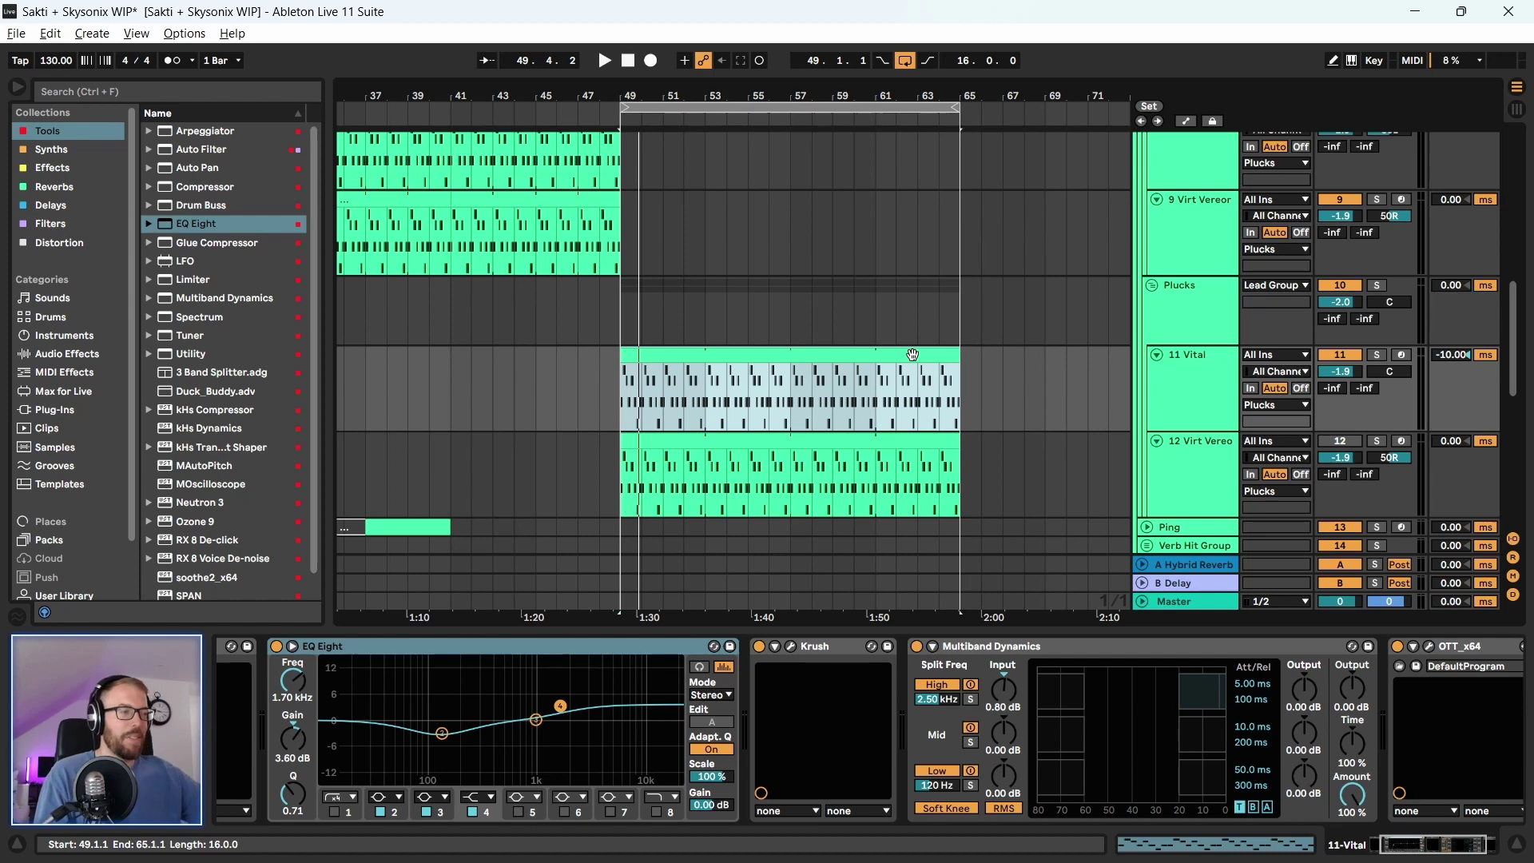
Examine the device chains of the 12 Virt Vereor track and the Plucks group while the loop plays
scroll(913, 354, down, 2)
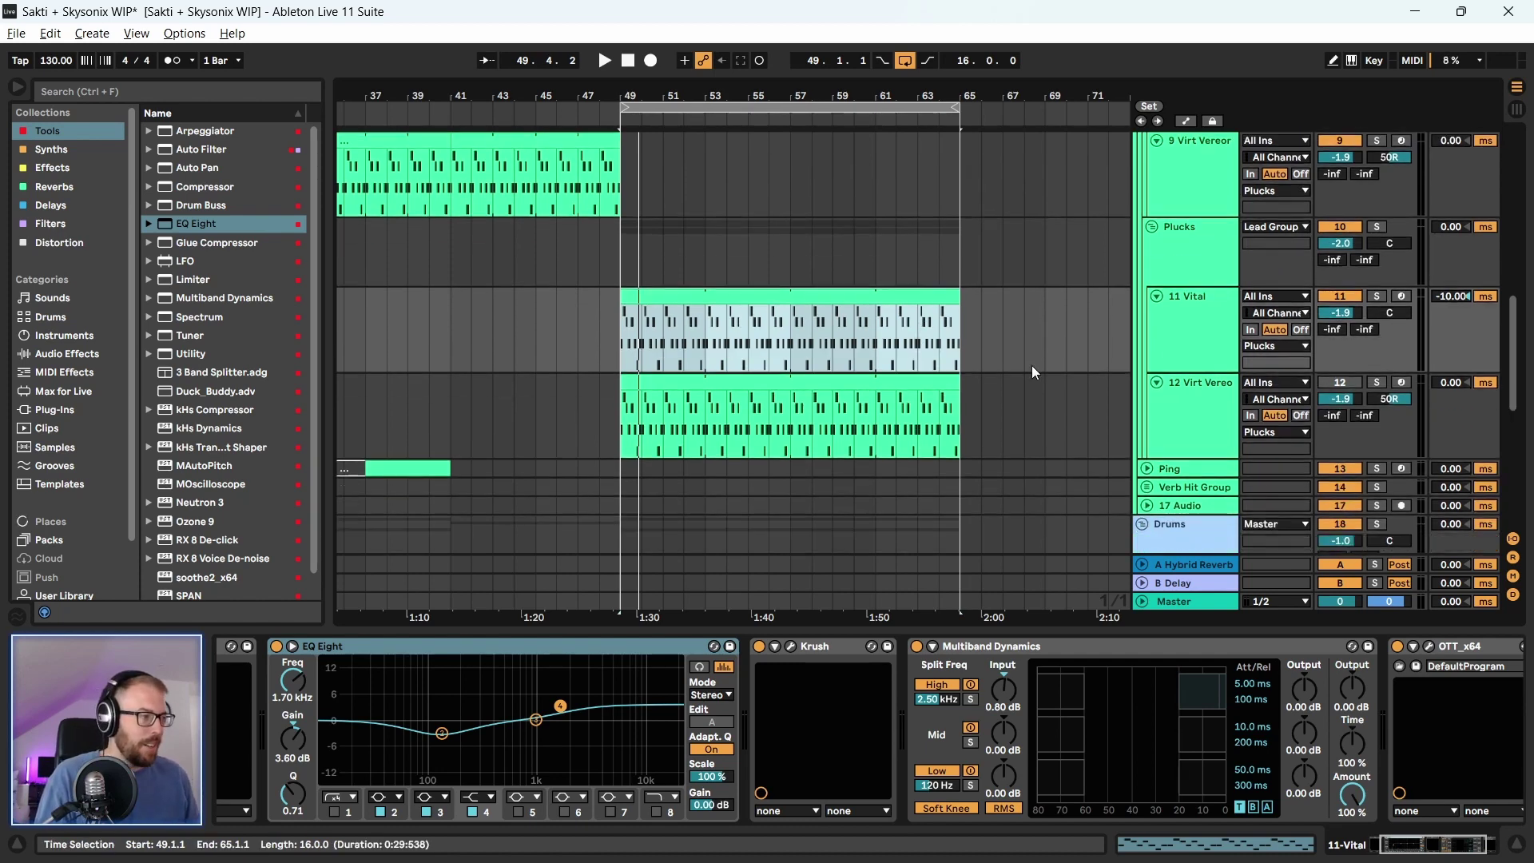
click(1205, 393)
scroll(1044, 411, down, 2)
key(space)
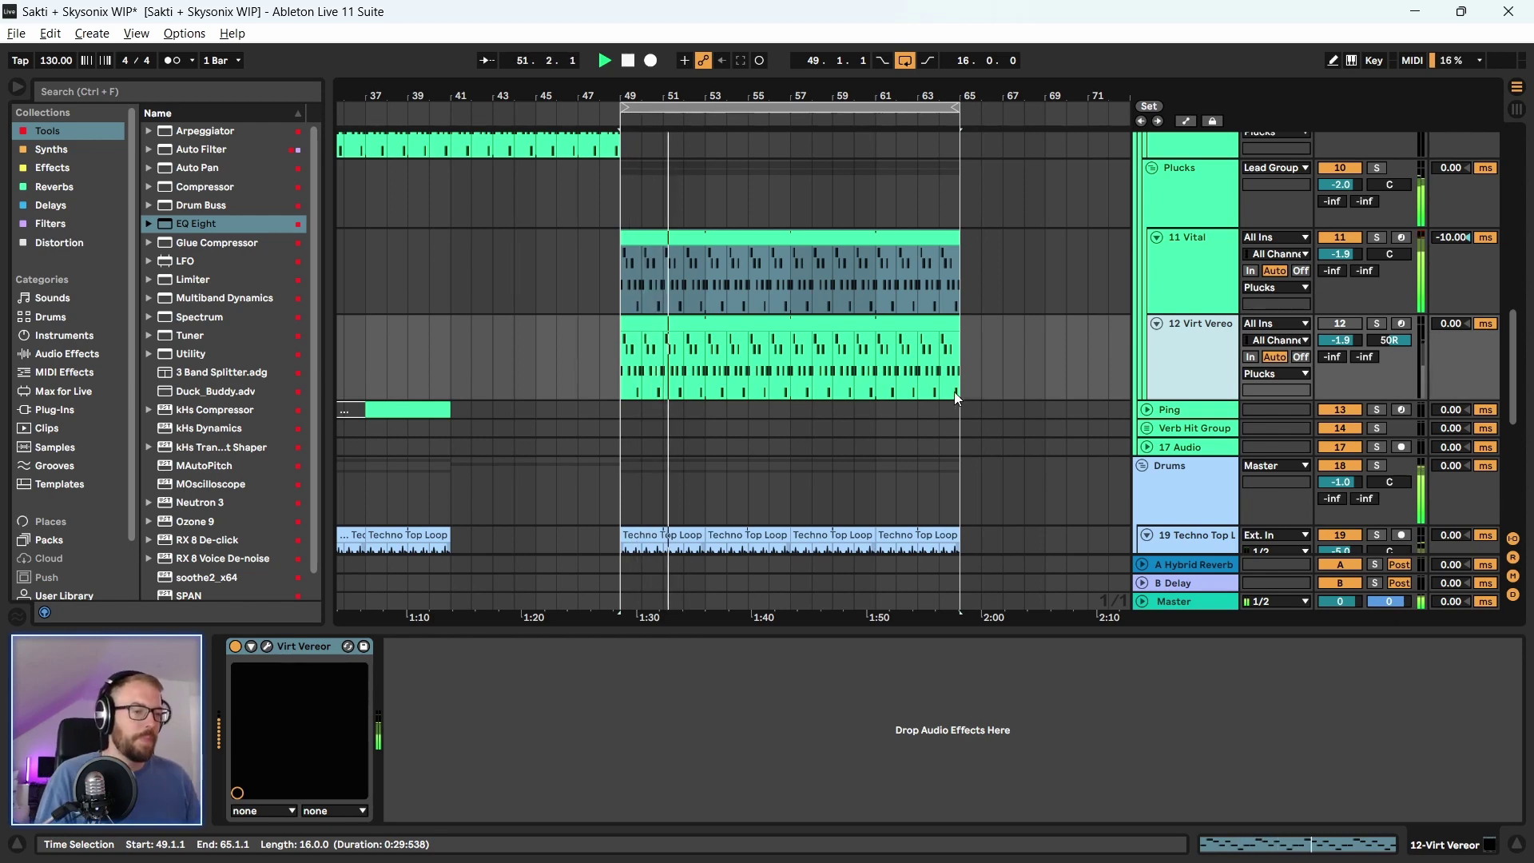
click(1190, 200)
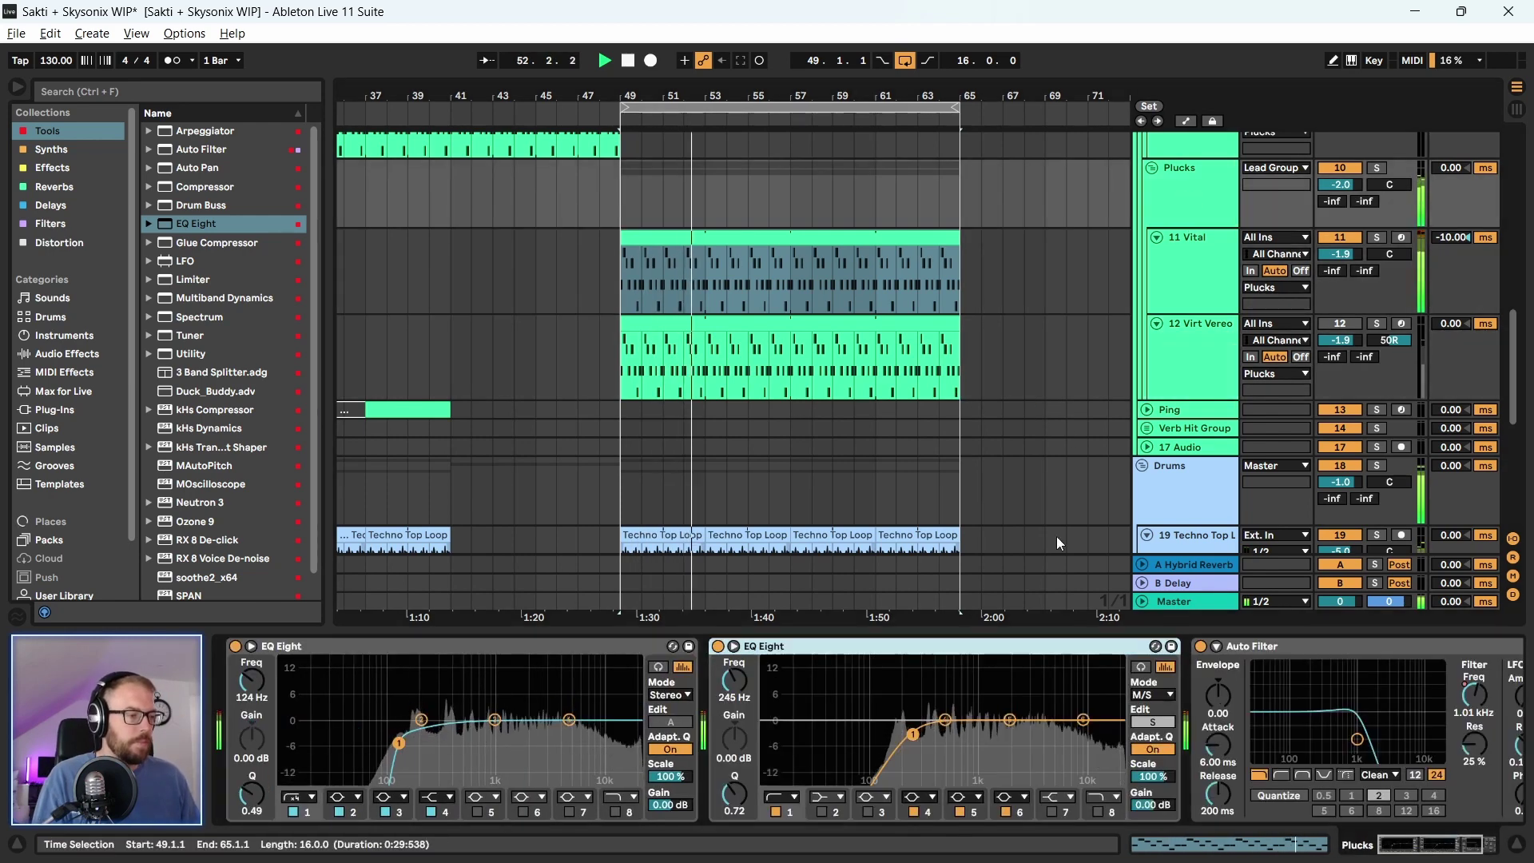
scroll(1414, 813, right, 3)
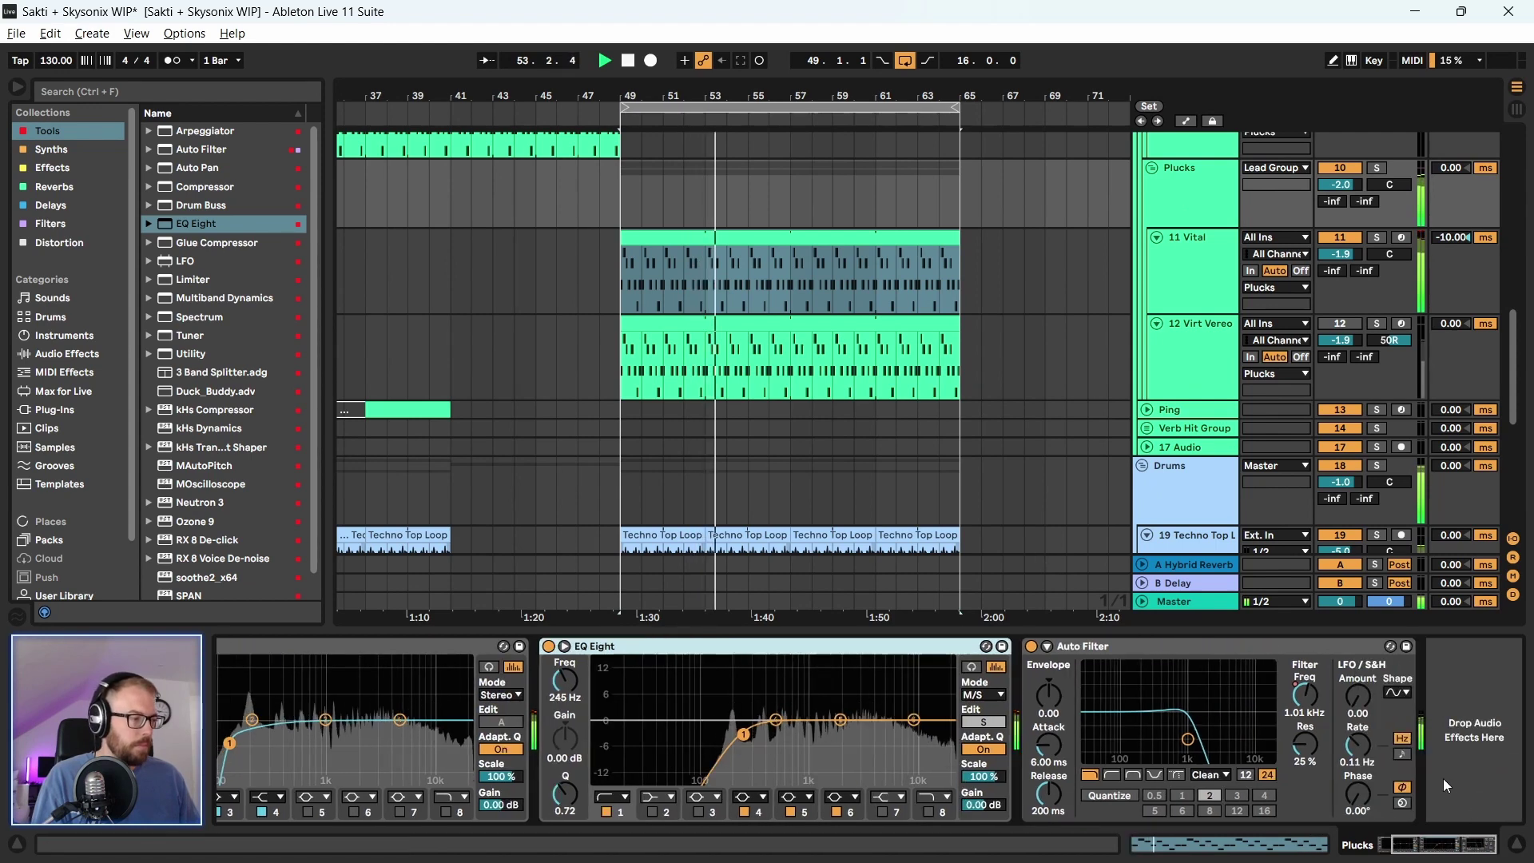
Increase the mid-band compression in 11 Vital's Multiband Dynamics, and set EQ Eight's band 4 to 1.56 kHz at -5.33 dB
click(1215, 261)
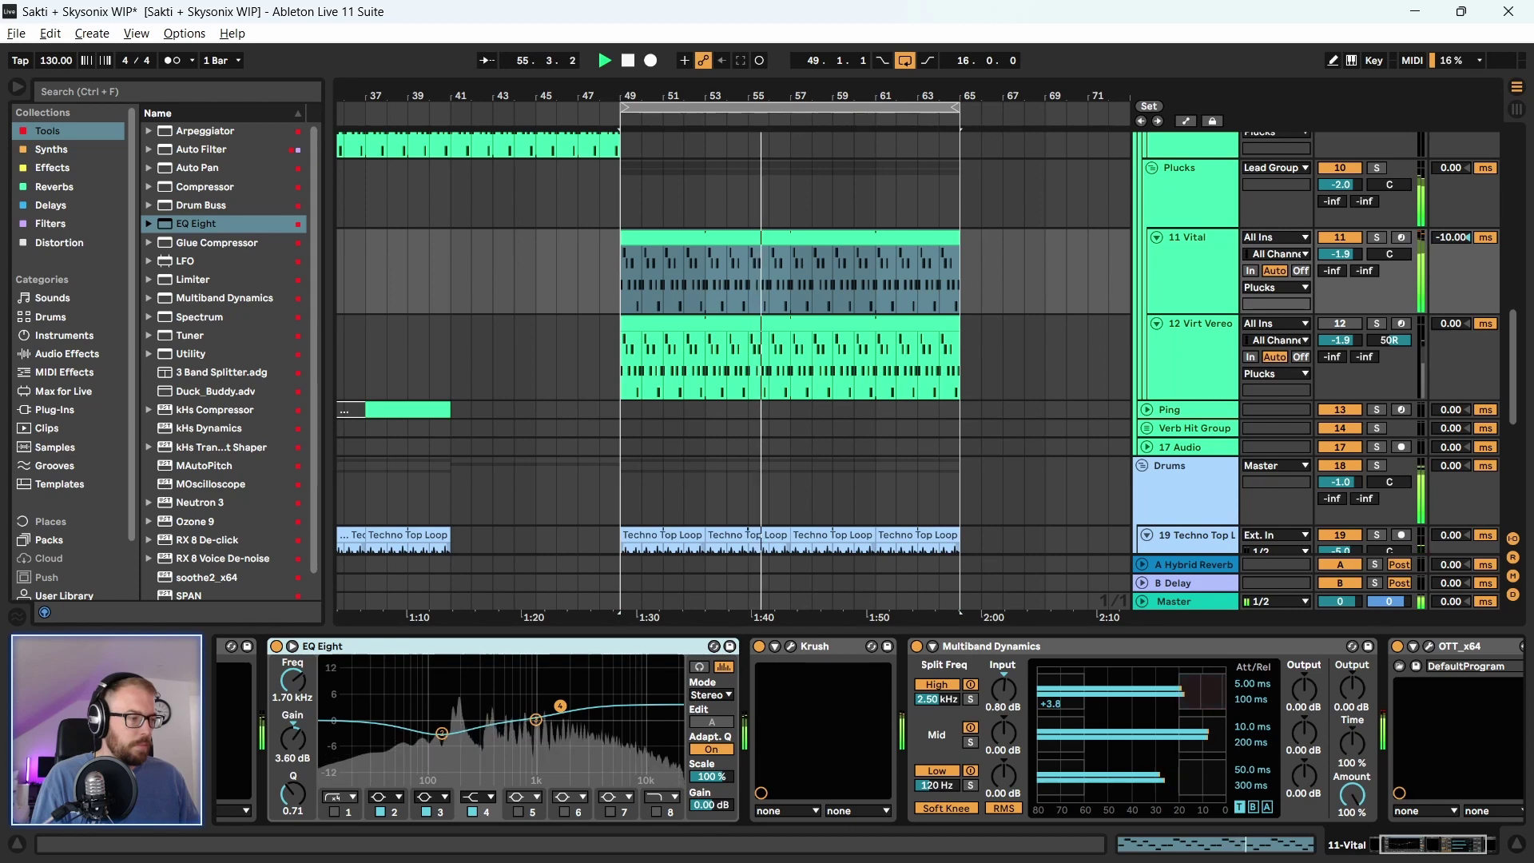
drag(1206, 696, 1207, 739)
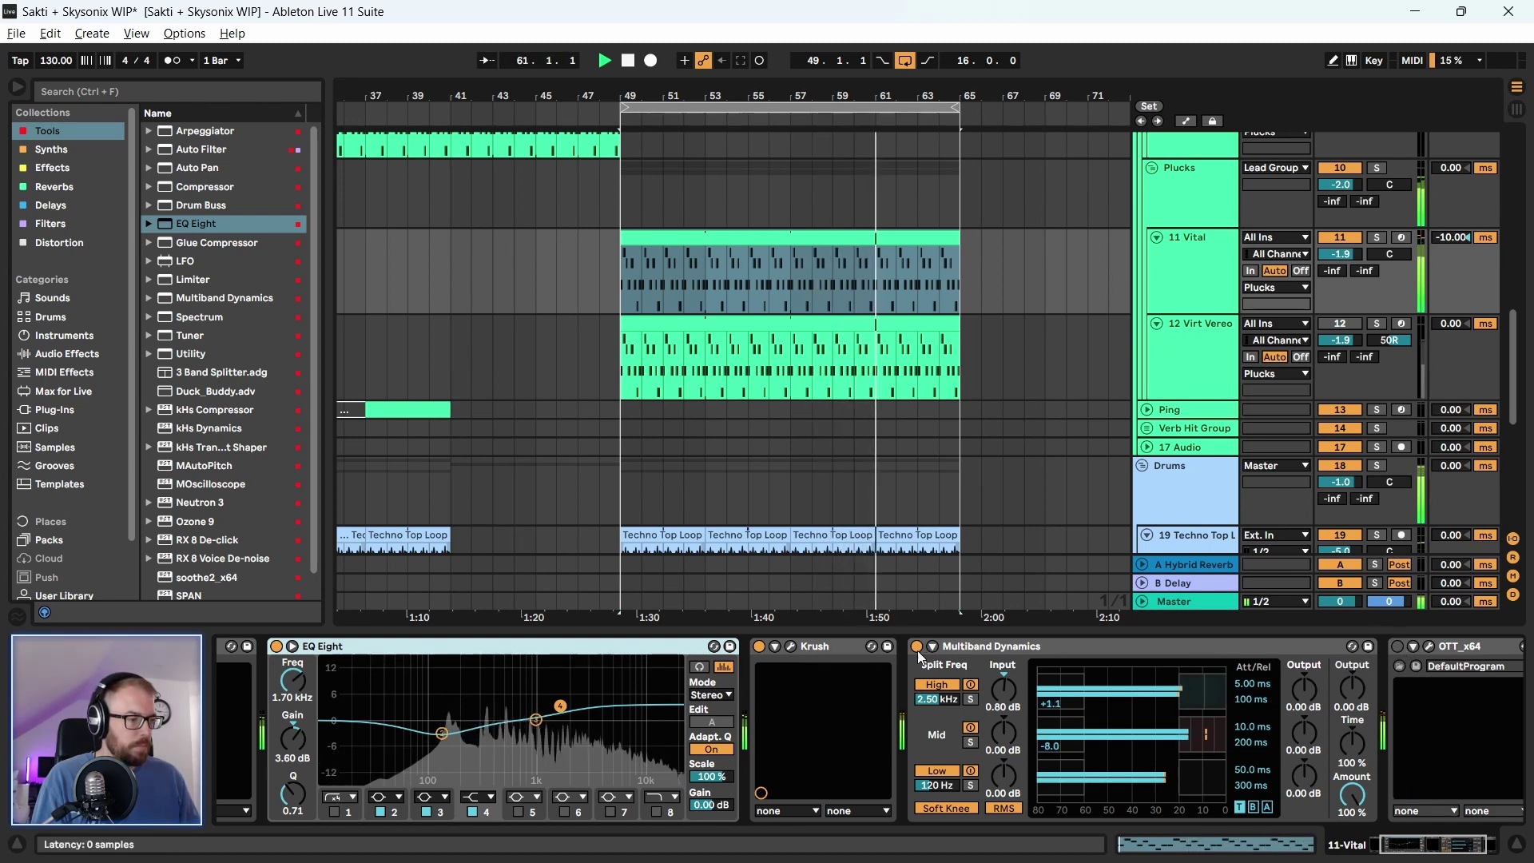
click(981, 647)
click(770, 647)
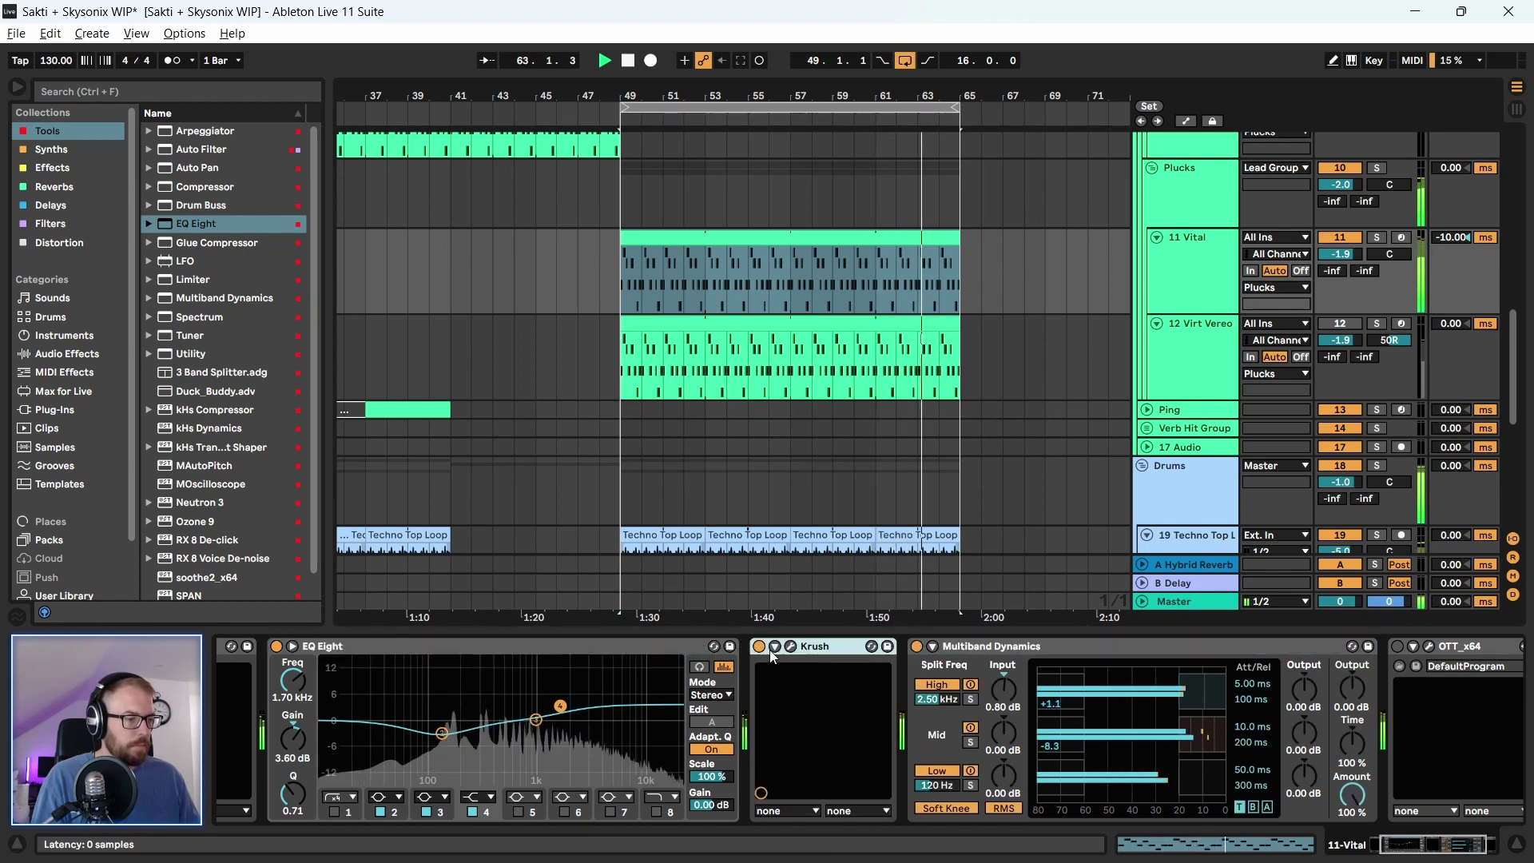
drag(560, 706, 557, 741)
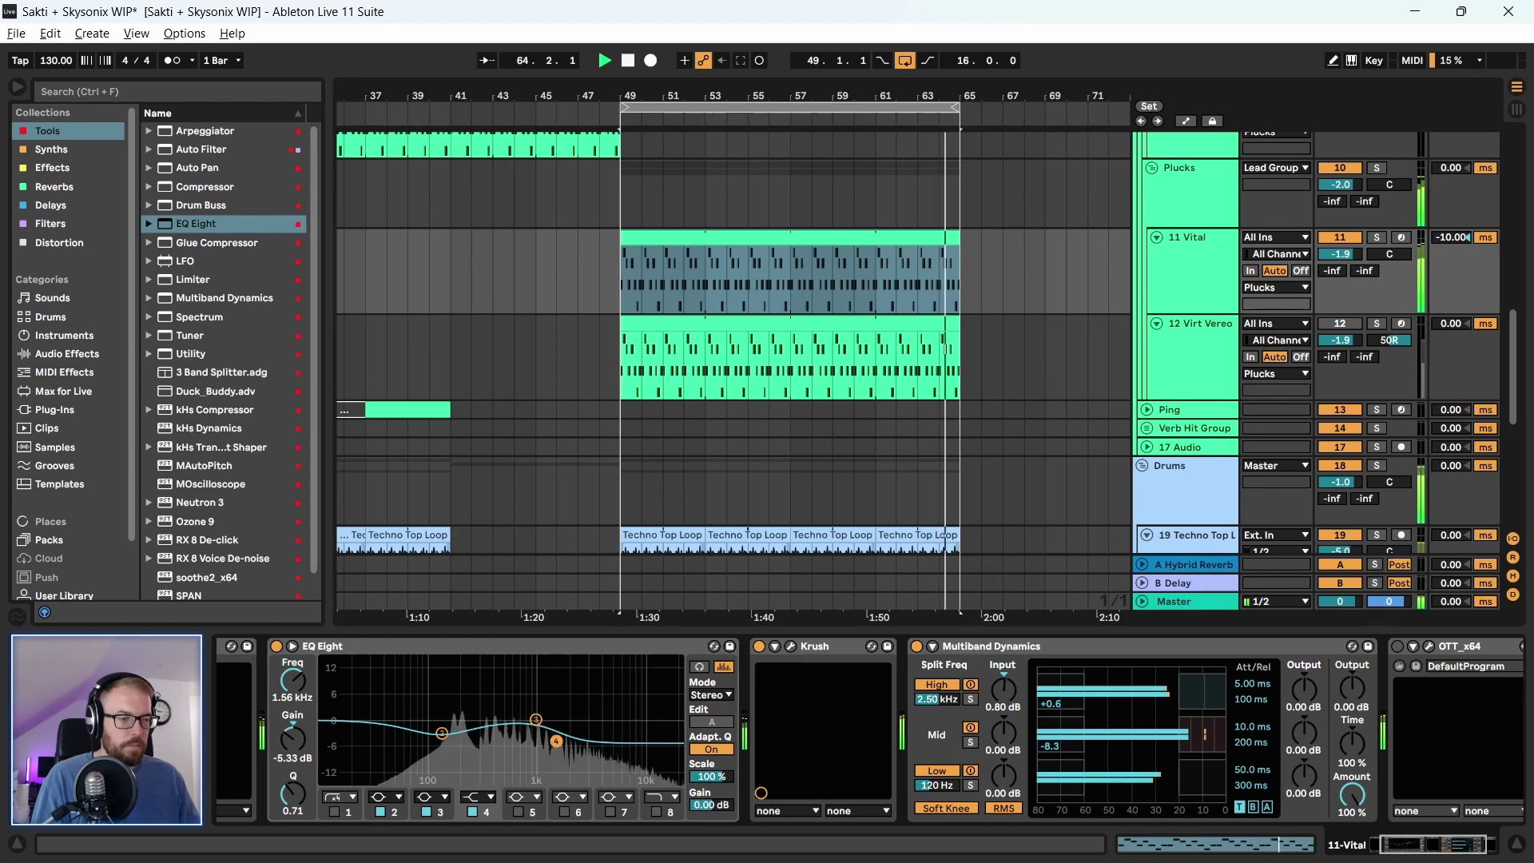
Set Vital's delay cutoff to 49.96 and lower Filter 1's cutoff, hide the plug-in windows and turn the arrangement loop off
click(247, 646)
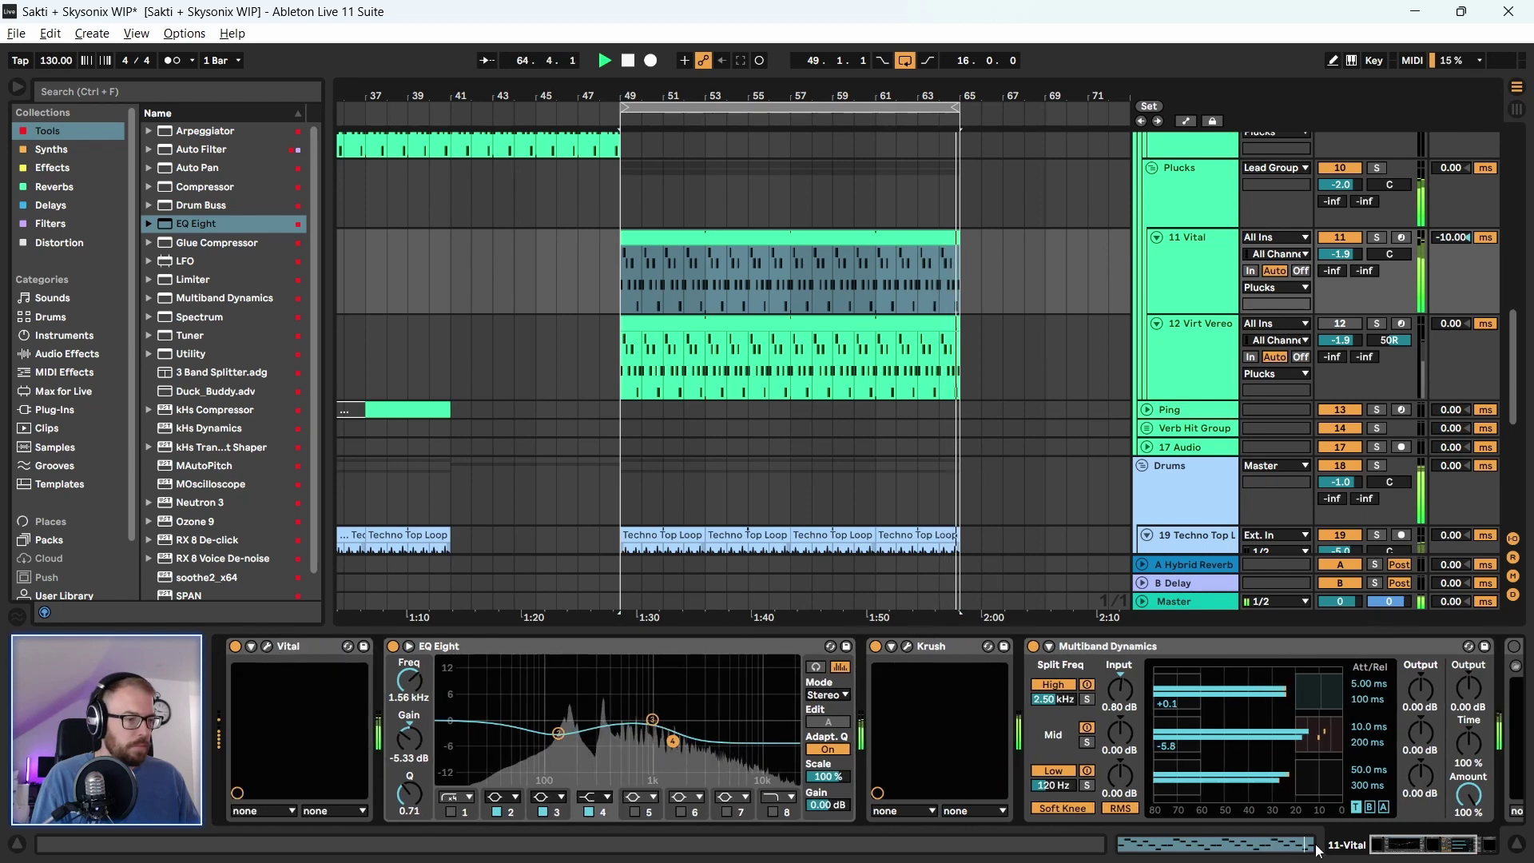
click(268, 647)
click(279, 110)
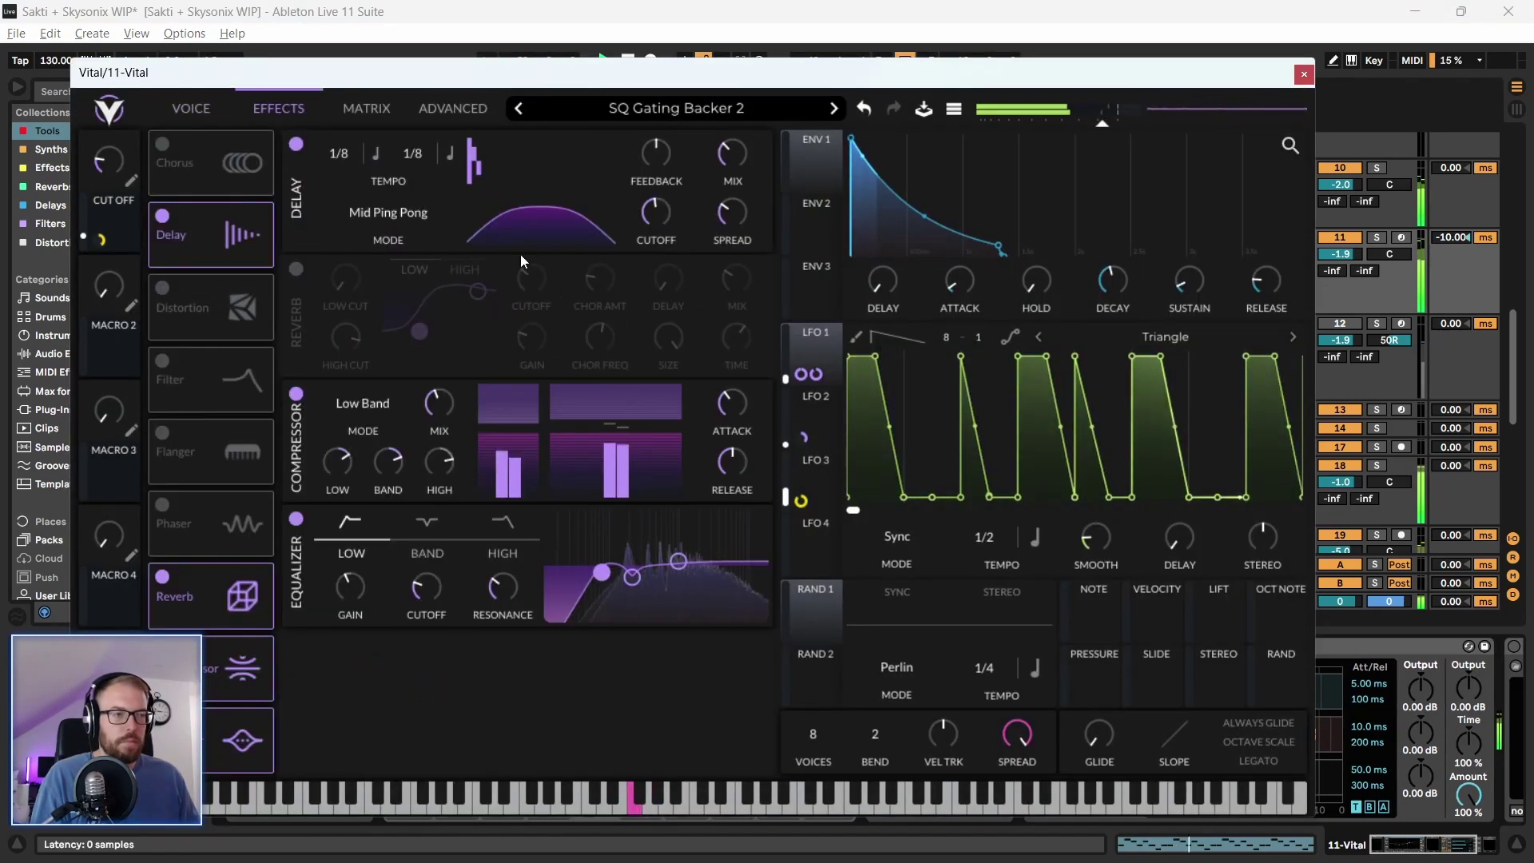
drag(660, 209, 654, 223)
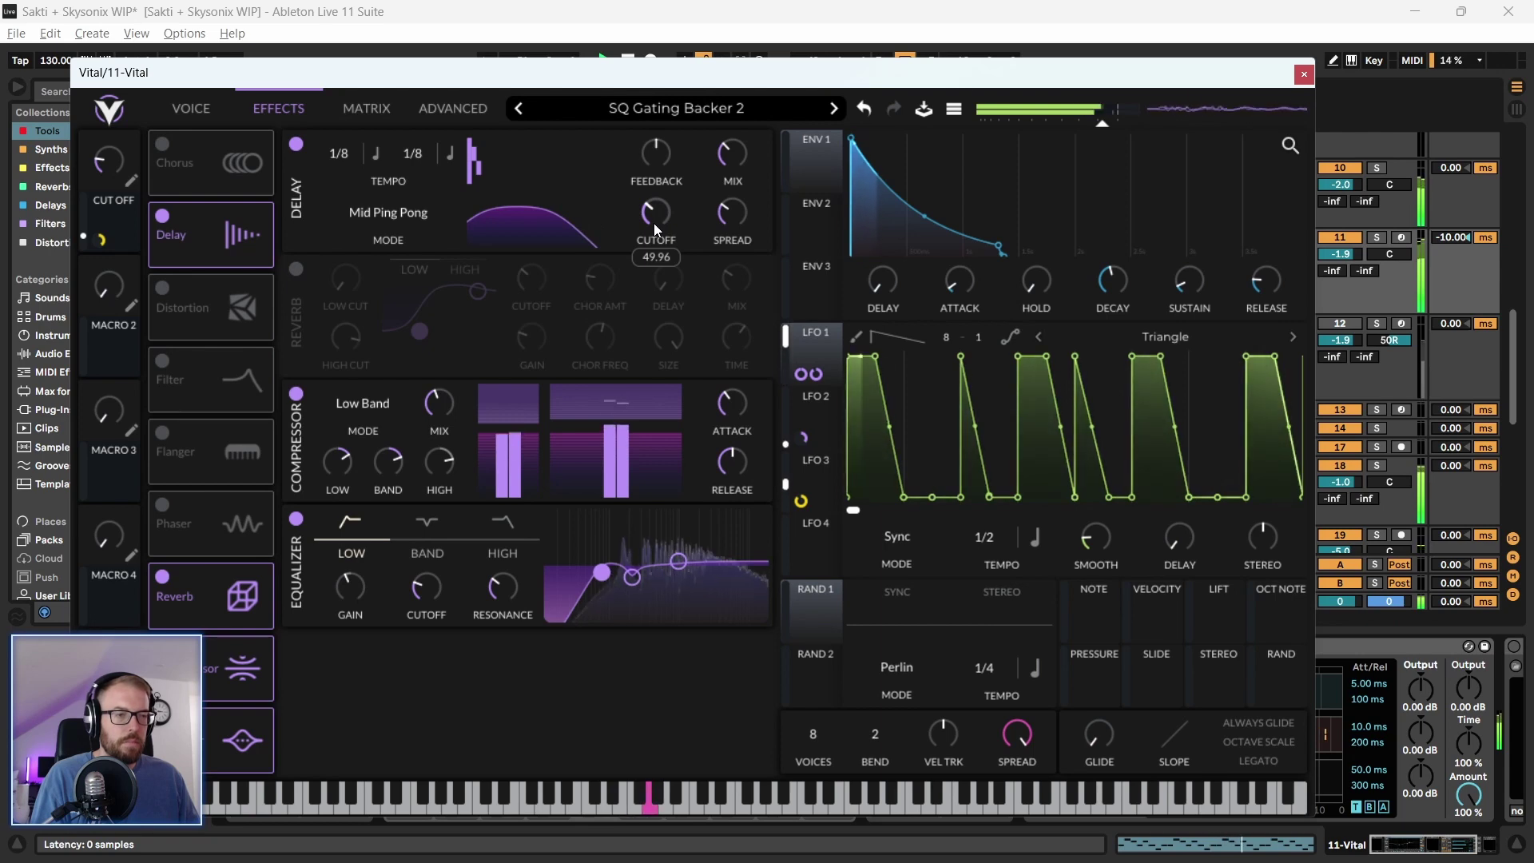
click(191, 108)
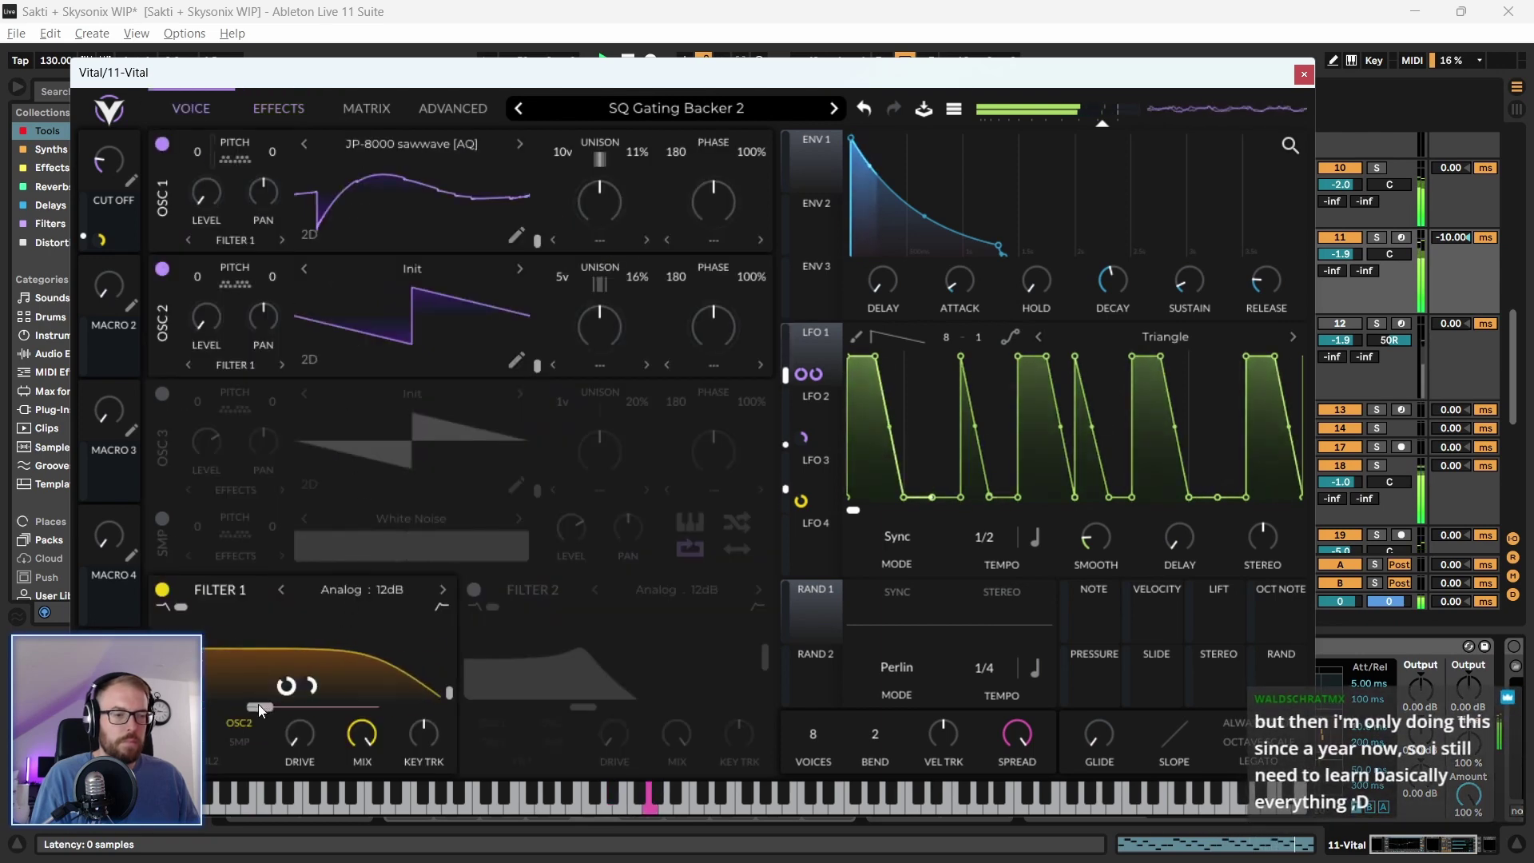
drag(257, 704, 216, 705)
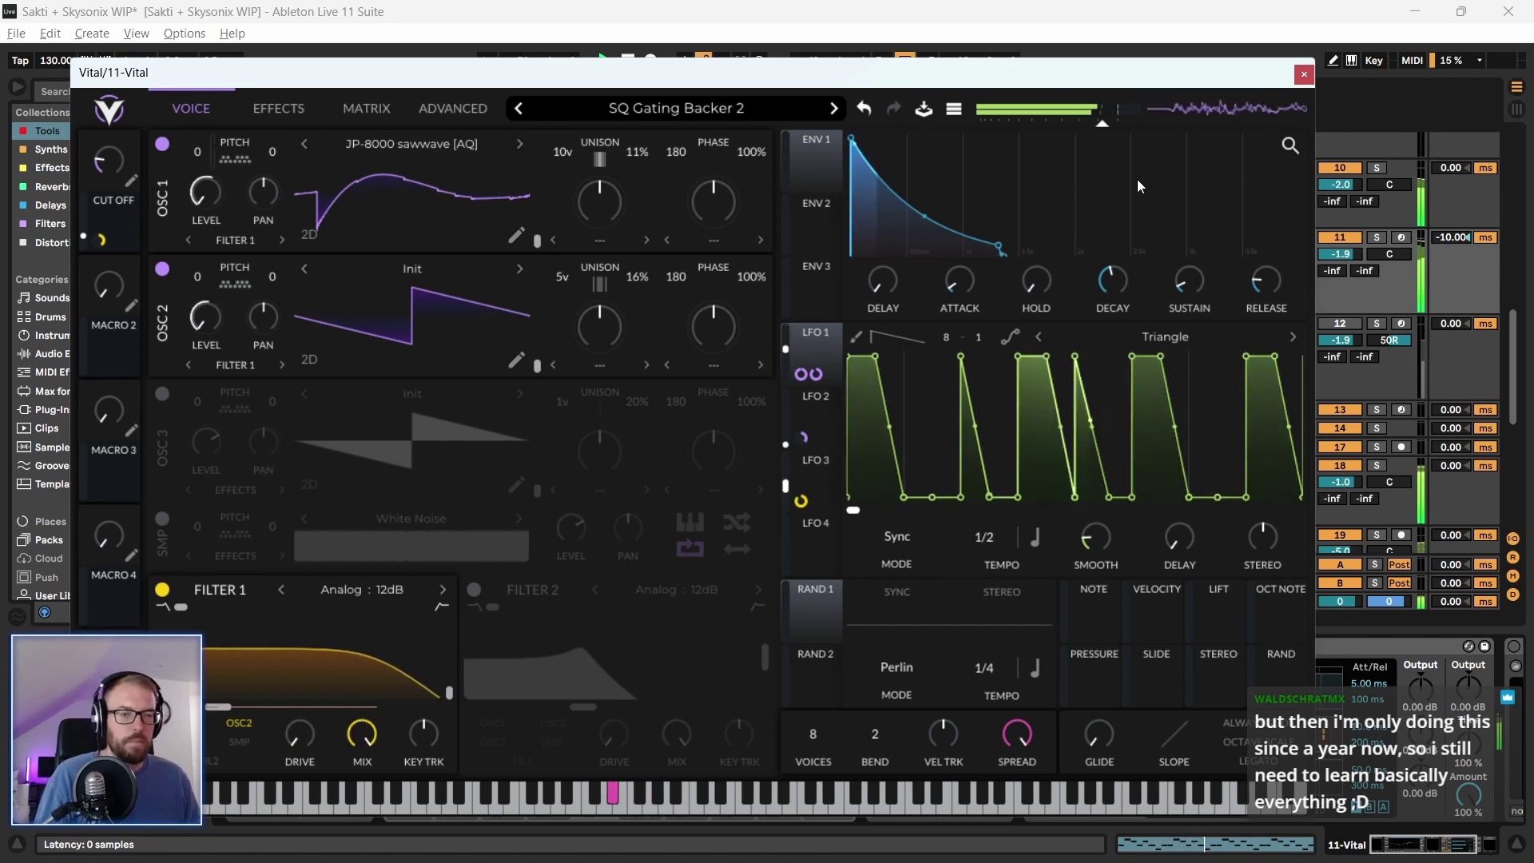
key(ctrl+alt+p)
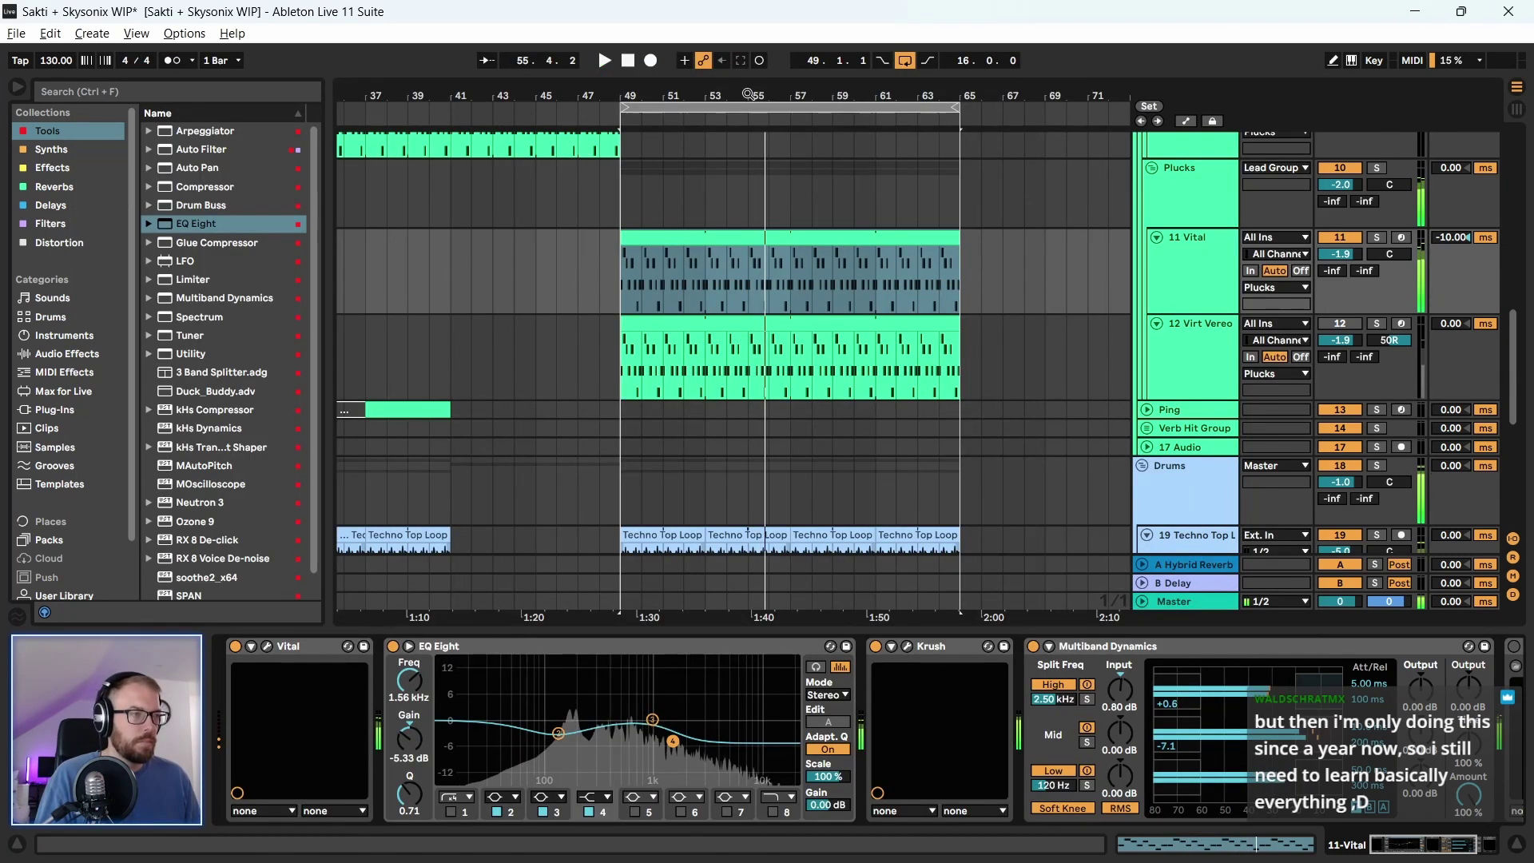
key(minus)
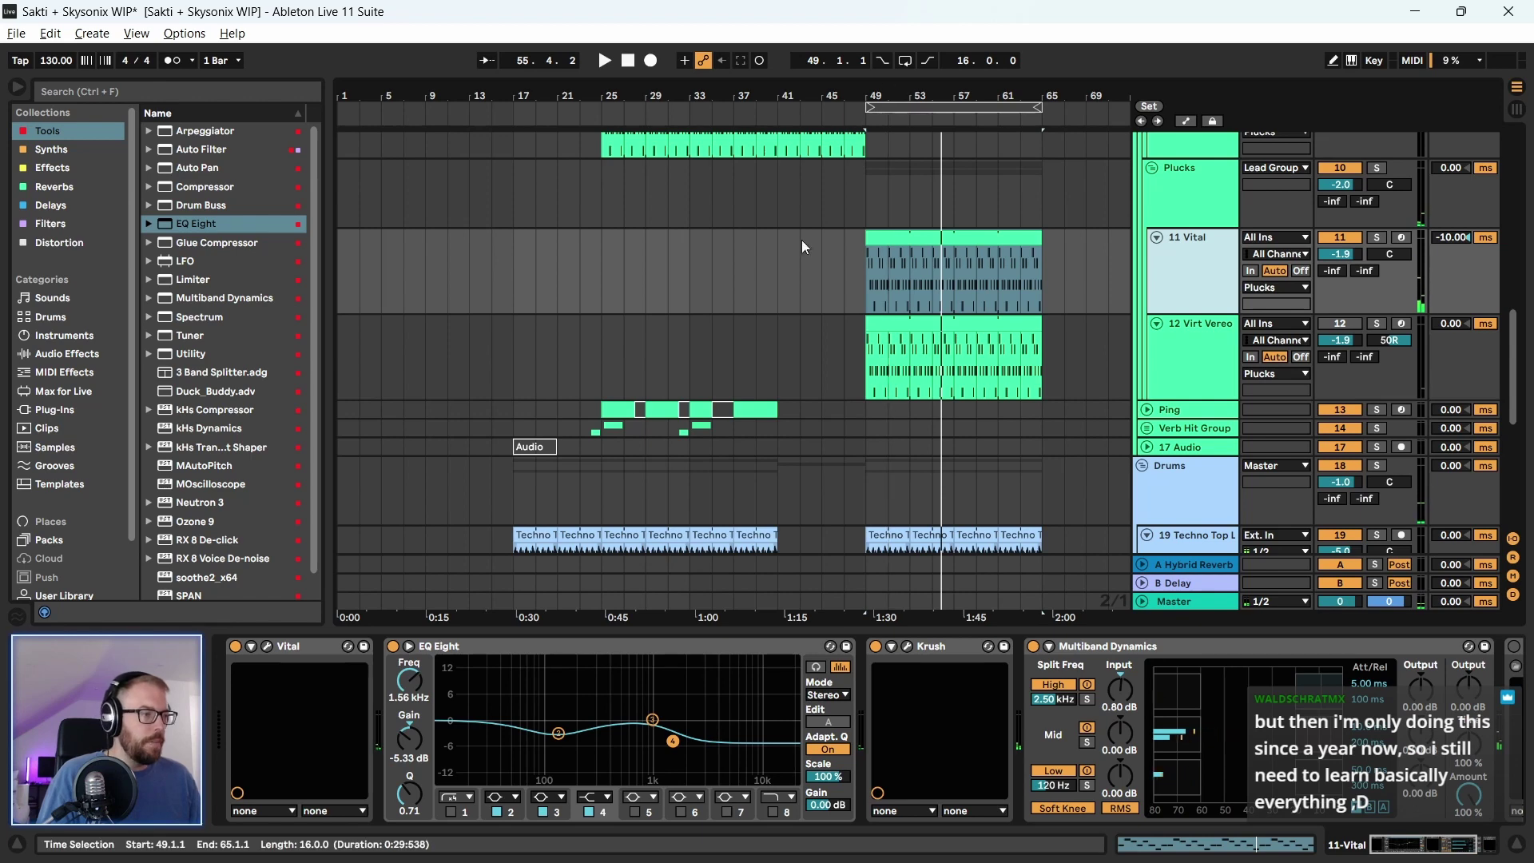
Delete the empty 17 Audio track above the Drums group
scroll(964, 475, down, 5)
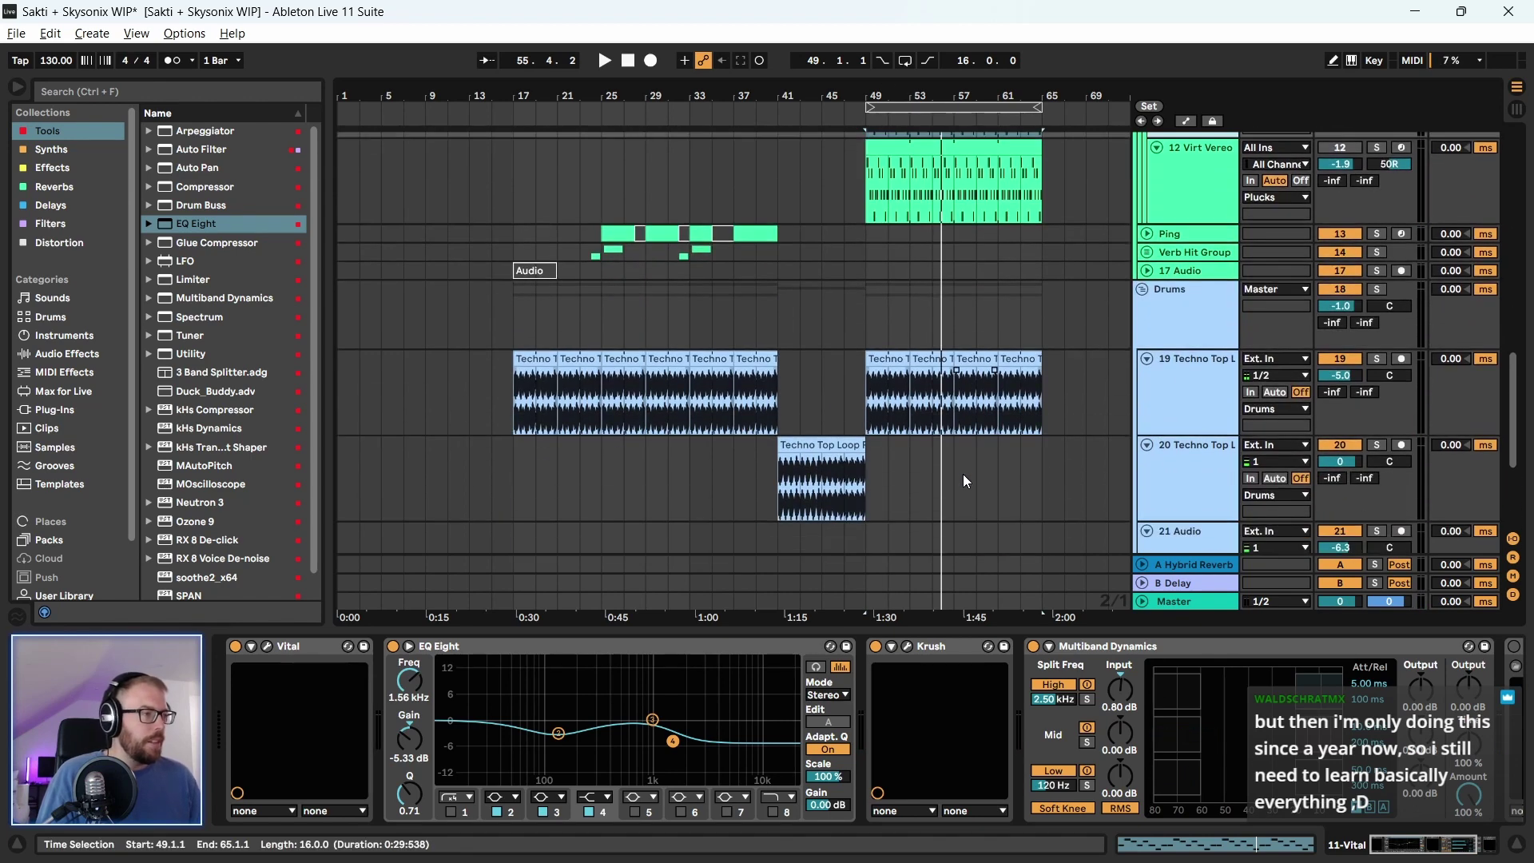
scroll(826, 279, down, 1)
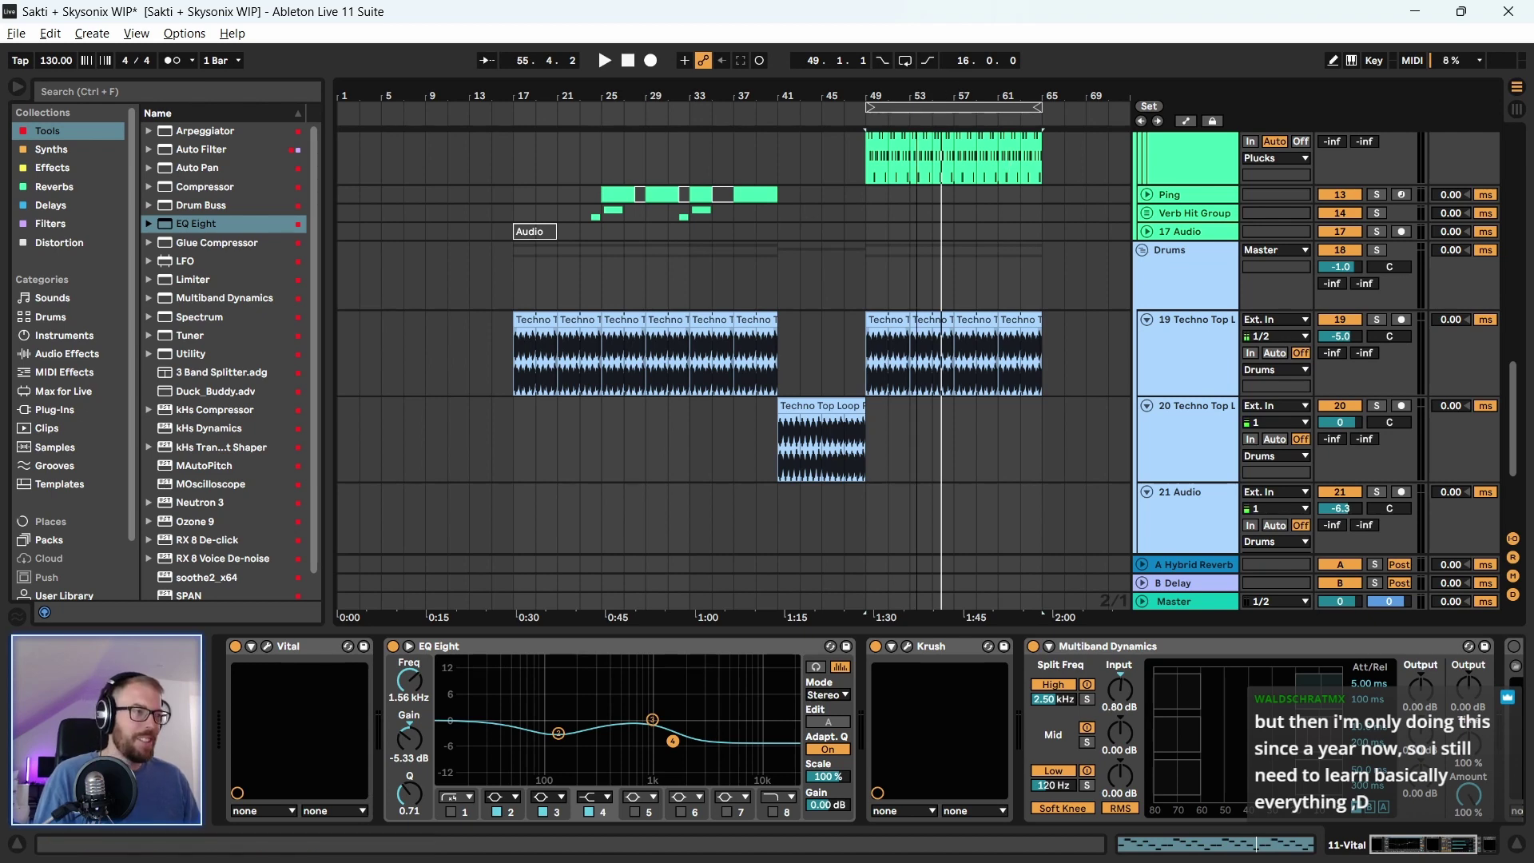
click(1198, 231)
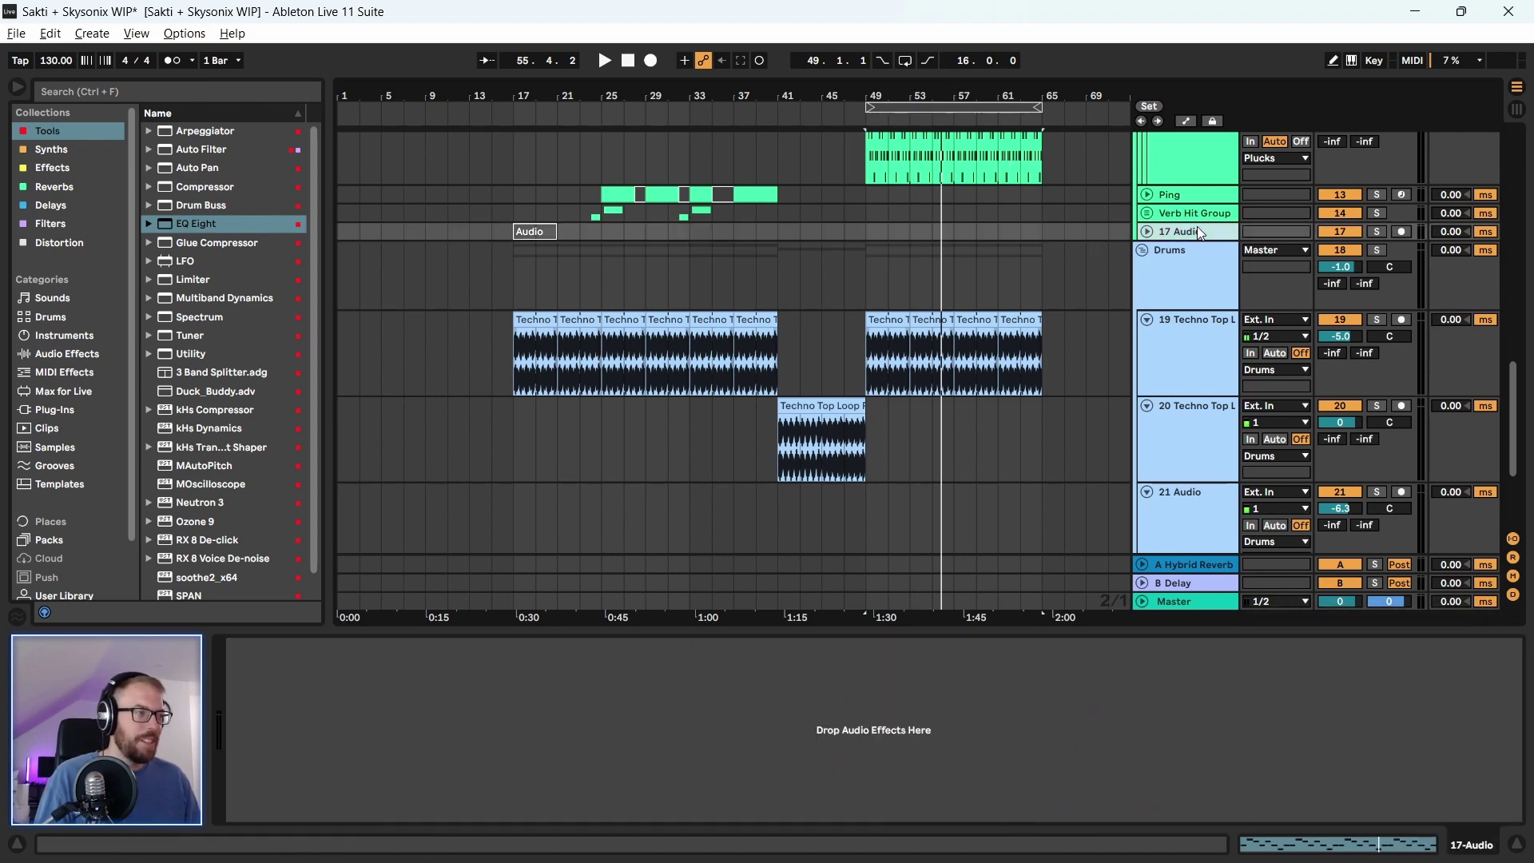
key(Delete)
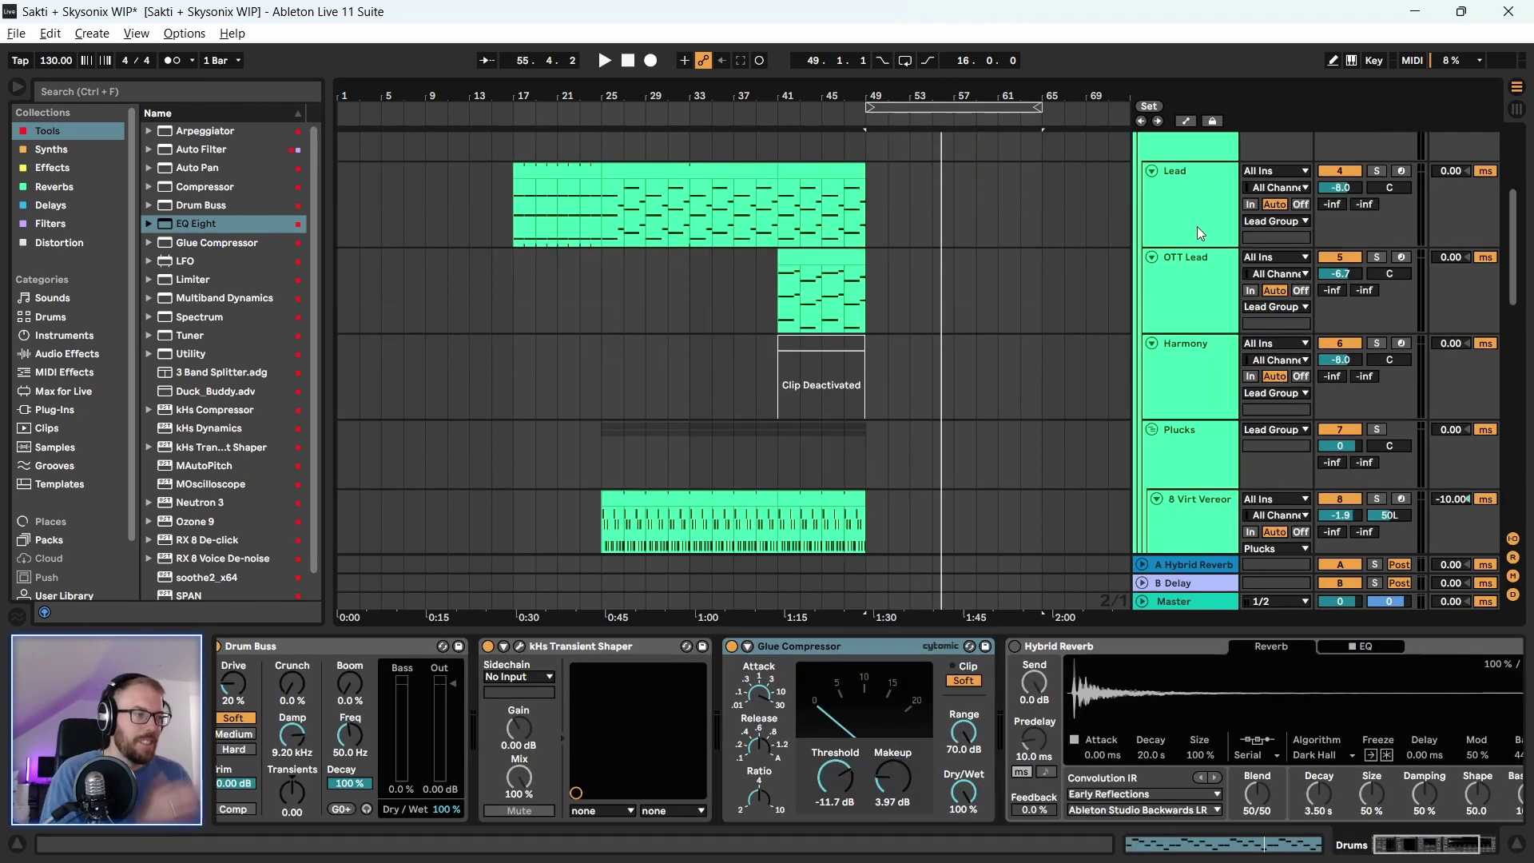
Look over the Drums group's tracks and briefly play the arrangement from bar 49
scroll(999, 366, down, 7)
scroll(999, 373, down, 5)
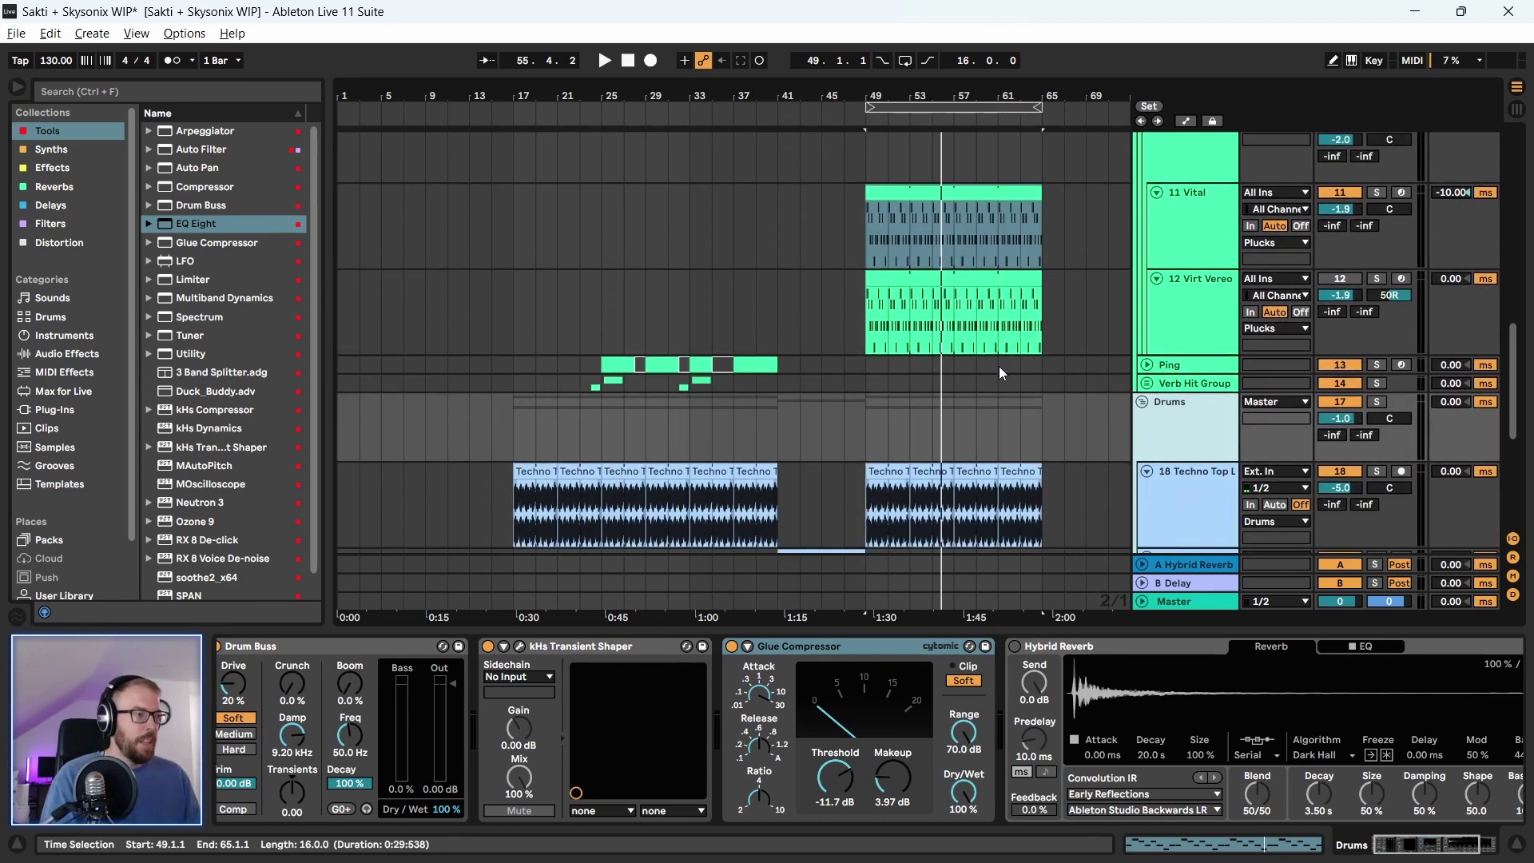
scroll(999, 366, down, 5)
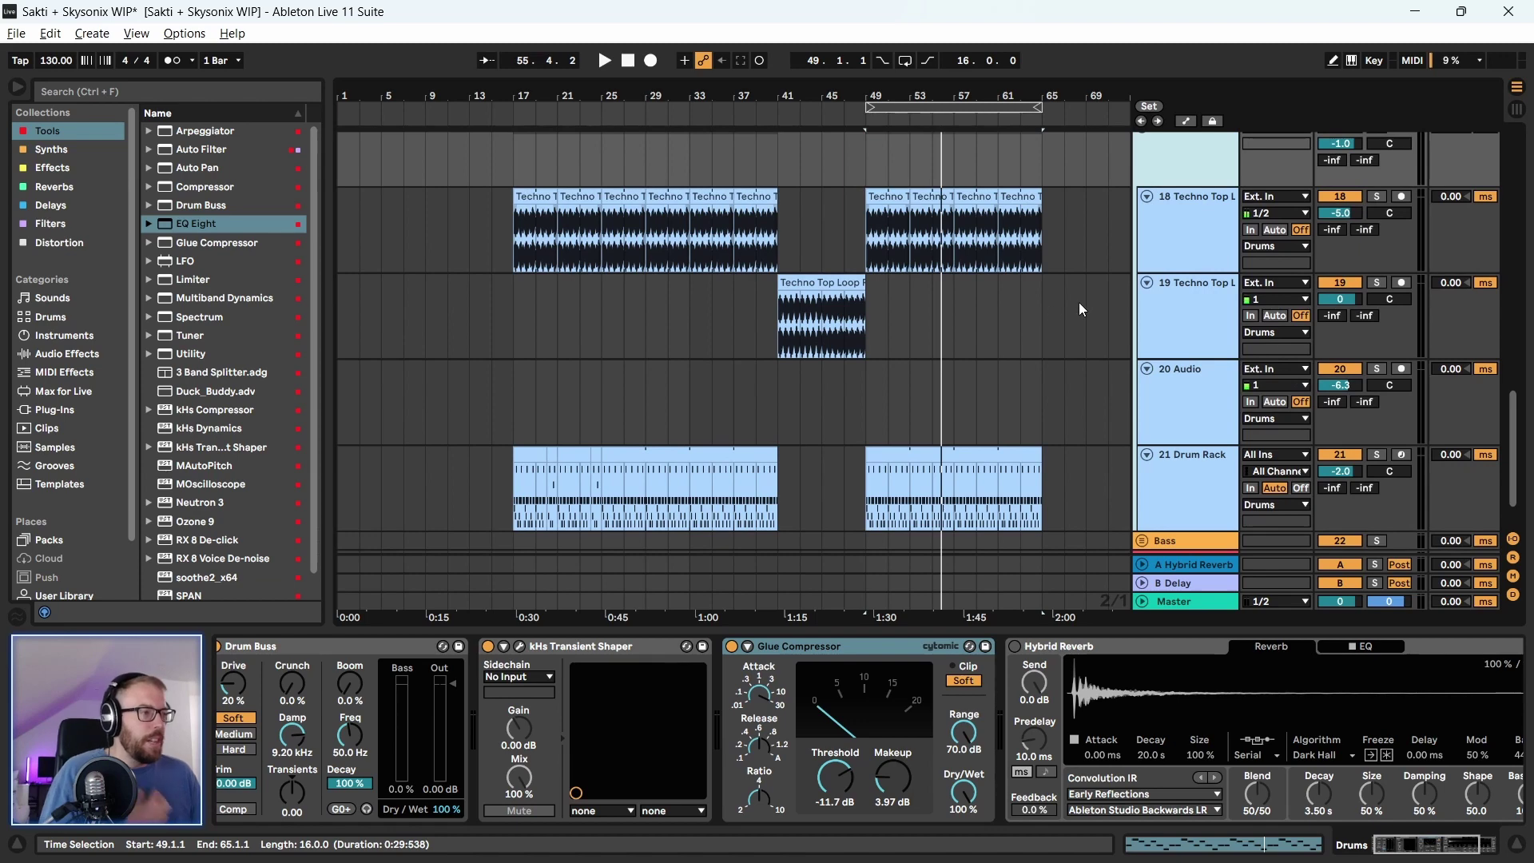
scroll(991, 359, down, 3)
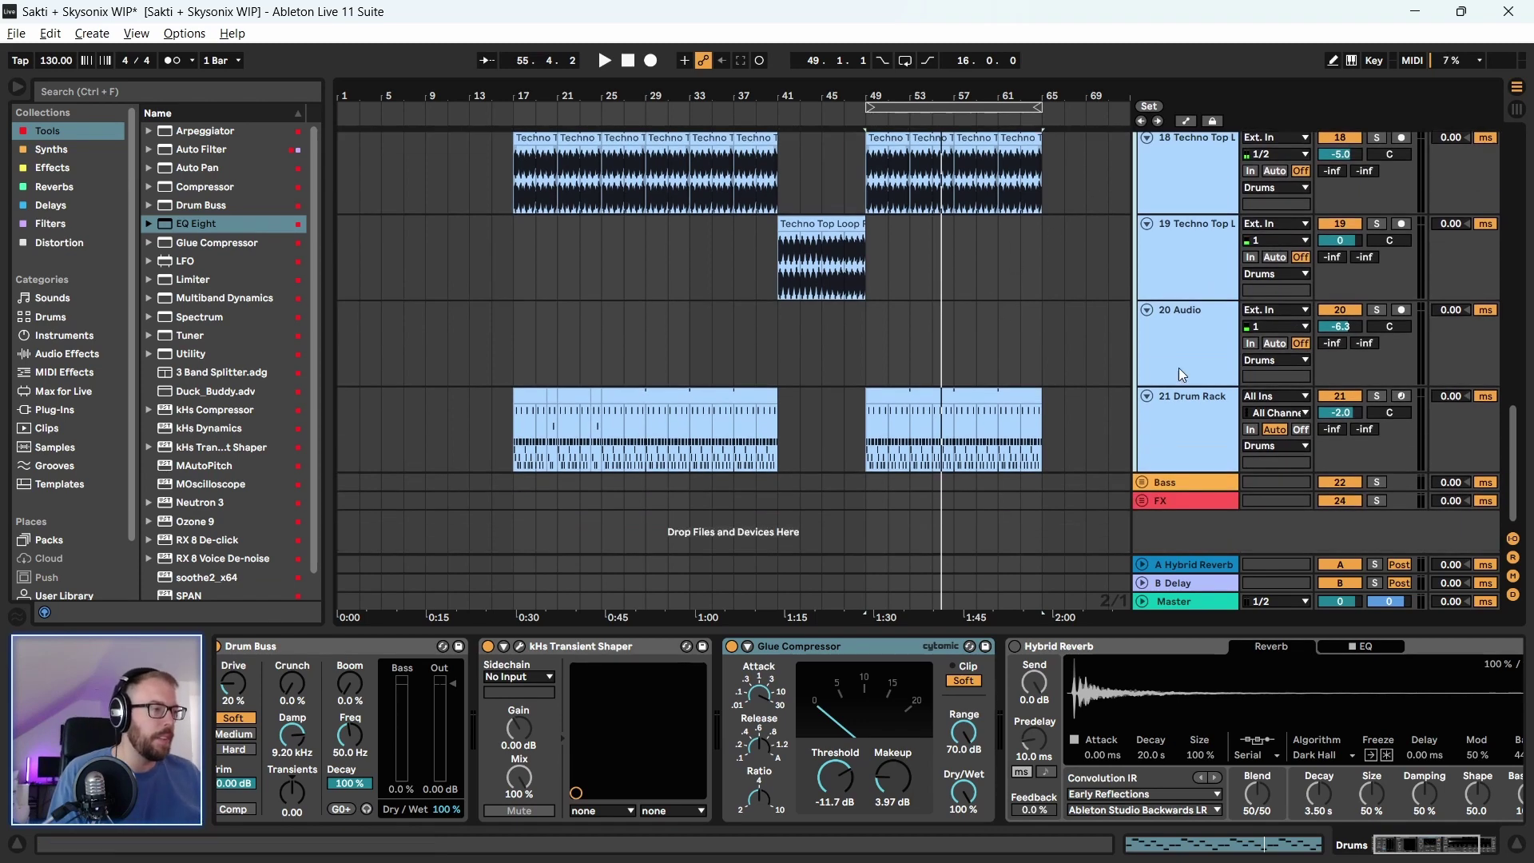
scroll(1015, 423, up, 3)
scroll(1015, 421, down, 3)
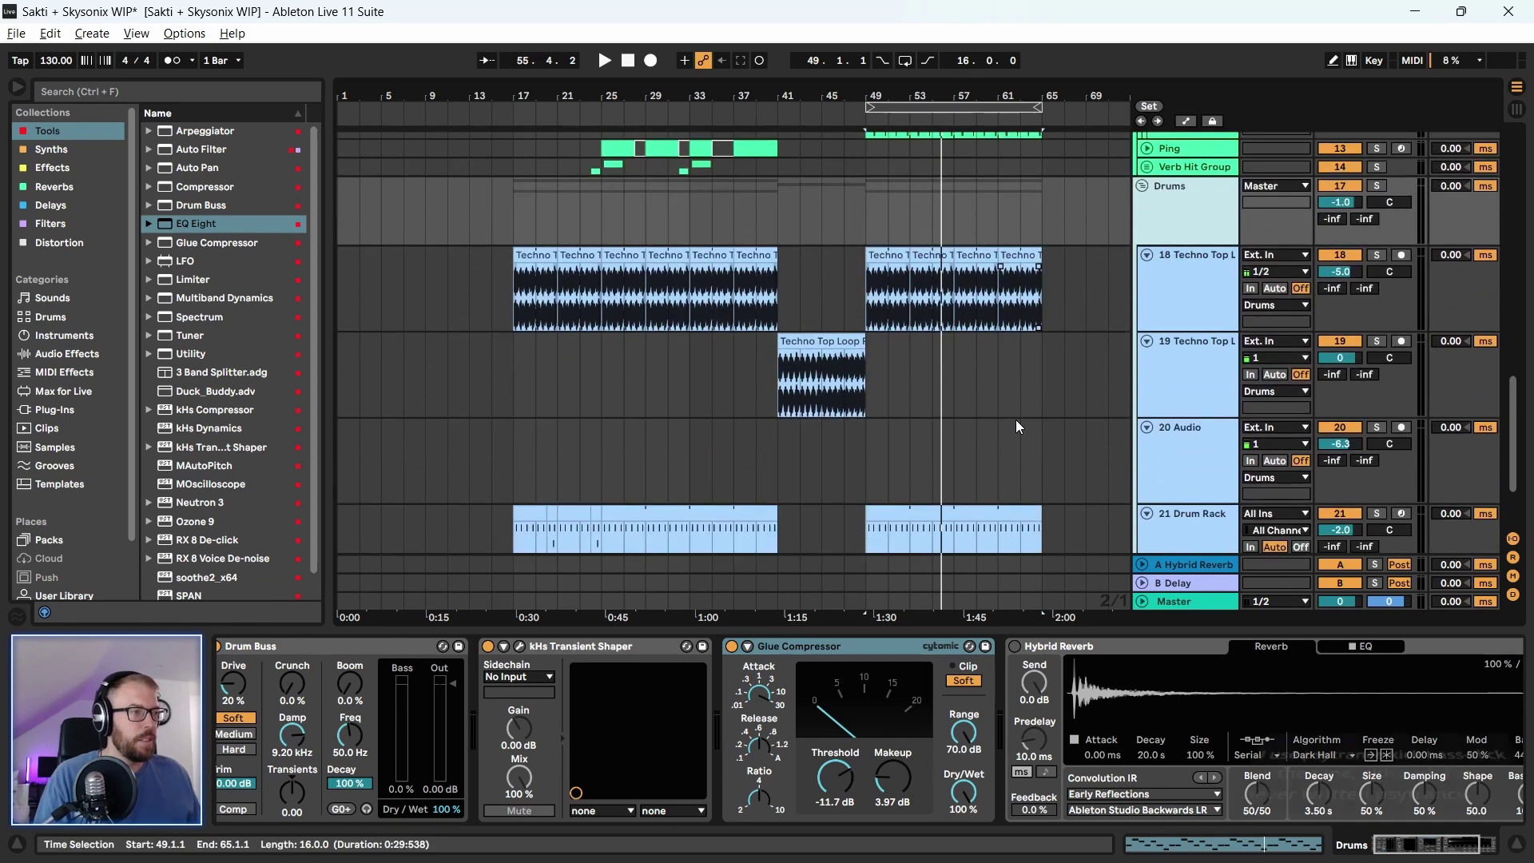
key(space)
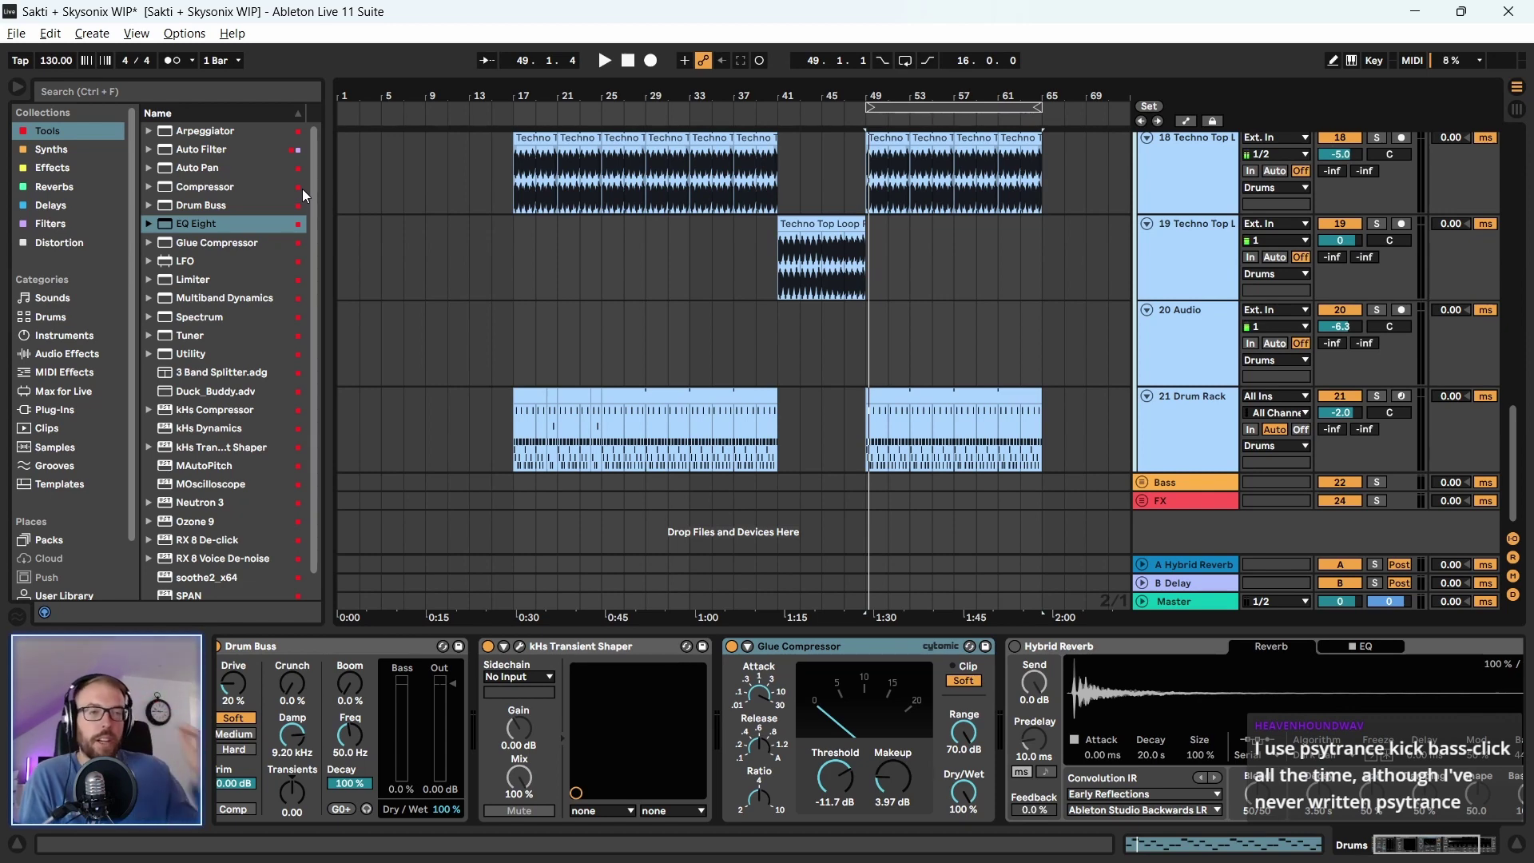
click(146, 89)
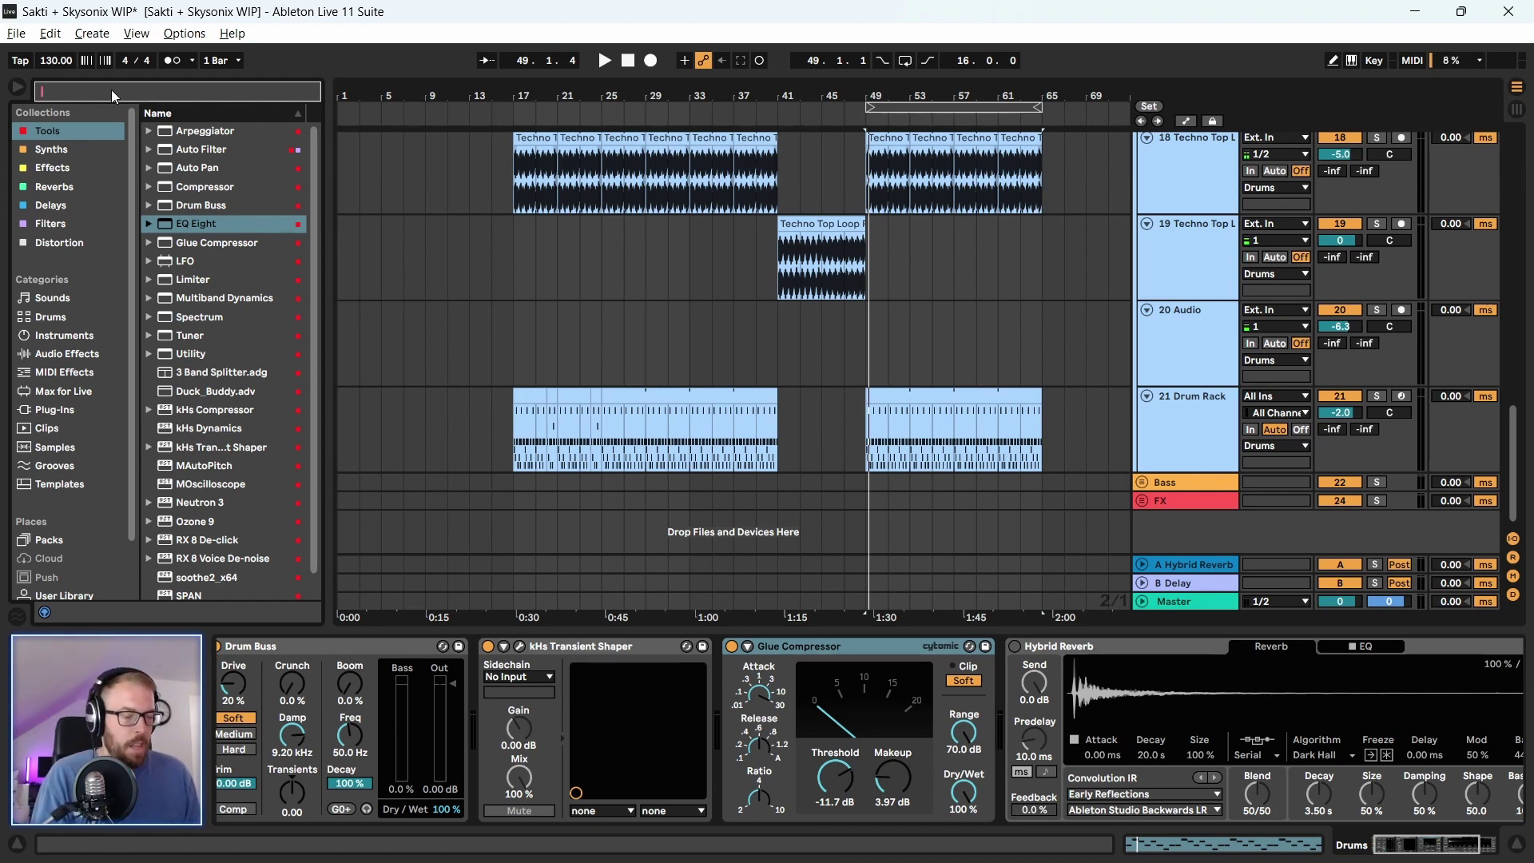
click(486, 436)
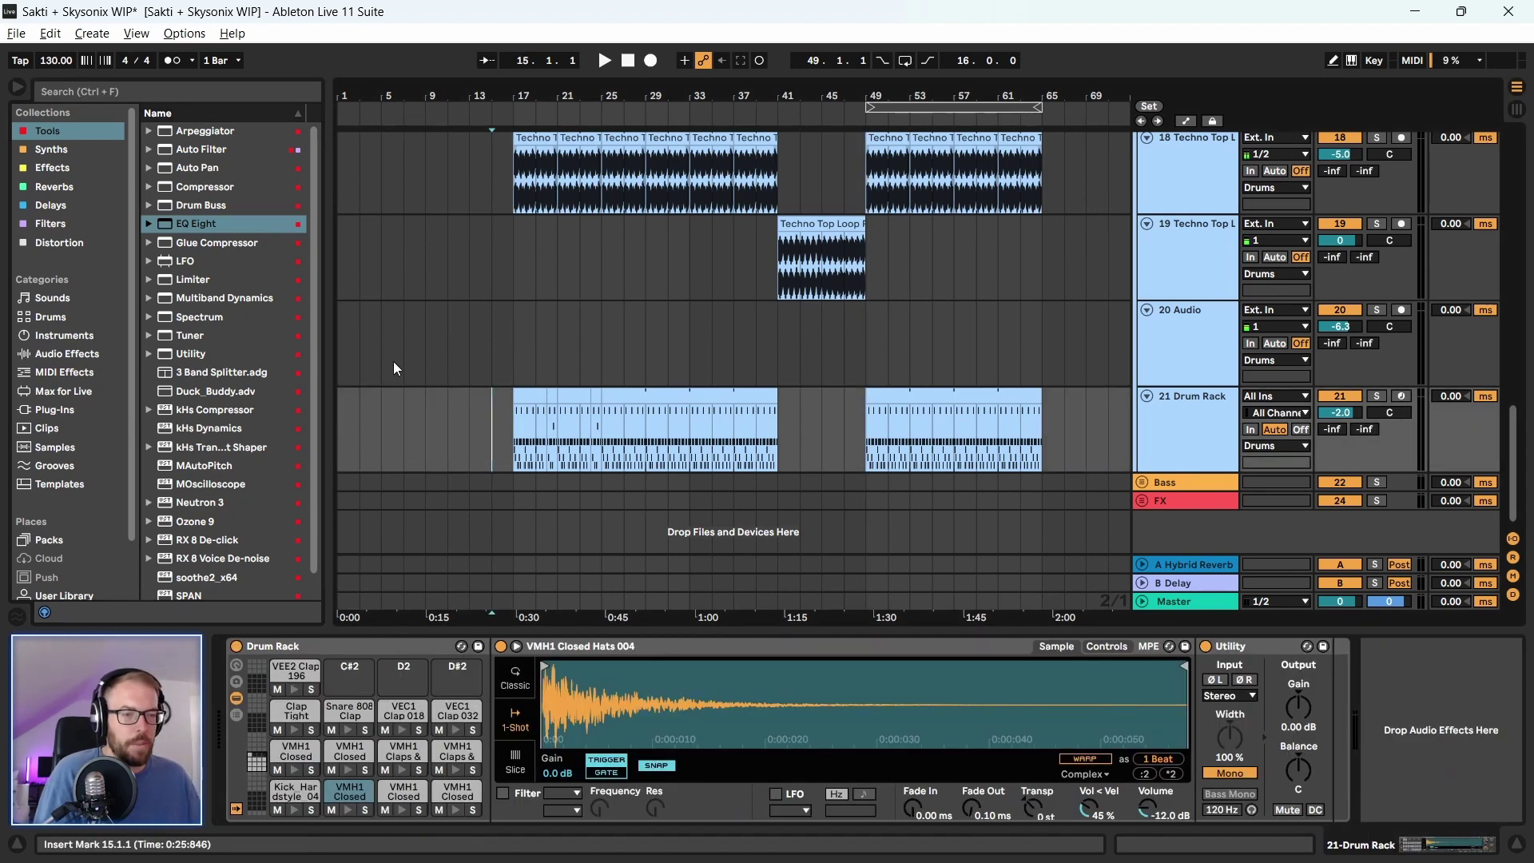
scroll(261, 508, down, 1)
click(34, 227)
click(50, 245)
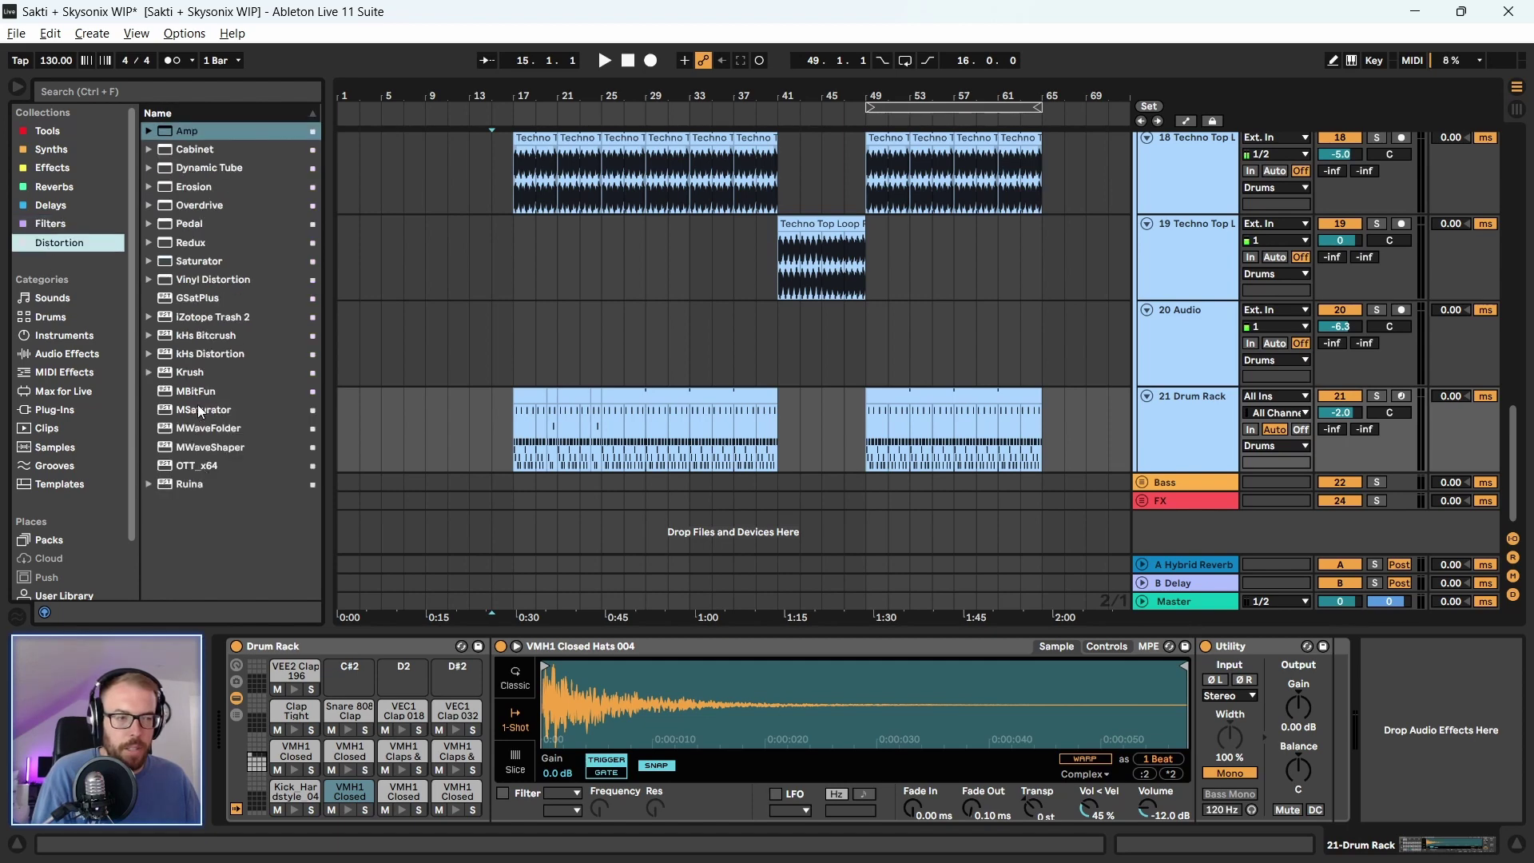
Solo the 21 Drum Rack track and listen to its clip from bar 49
click(1377, 396)
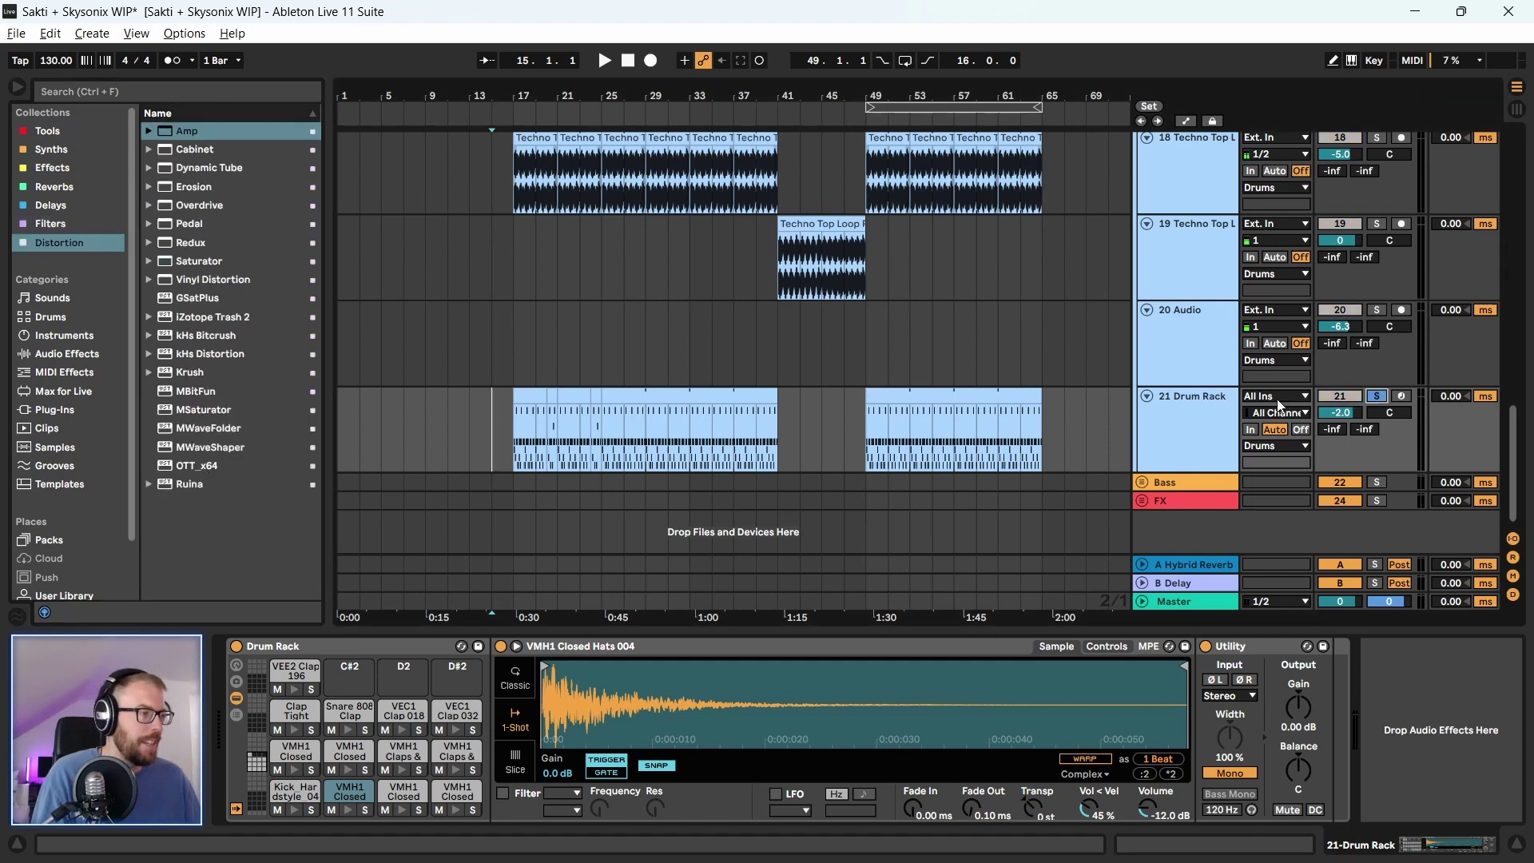
click(880, 395)
key(space)
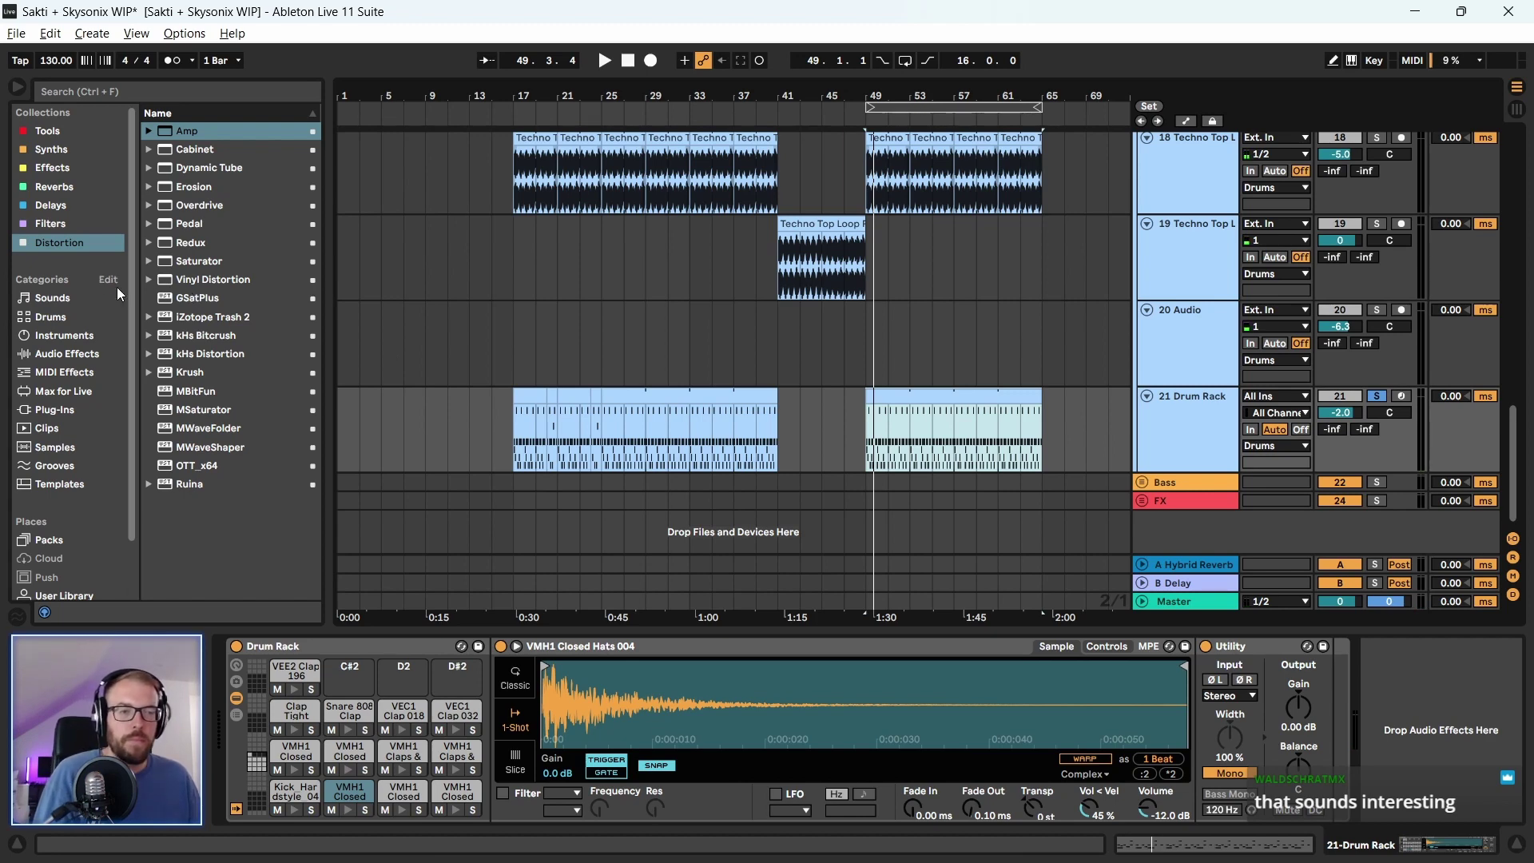
Expand the Bass group, add a MIDI track below 23 Audio and load the TAL-BassLine synth onto it
click(48, 151)
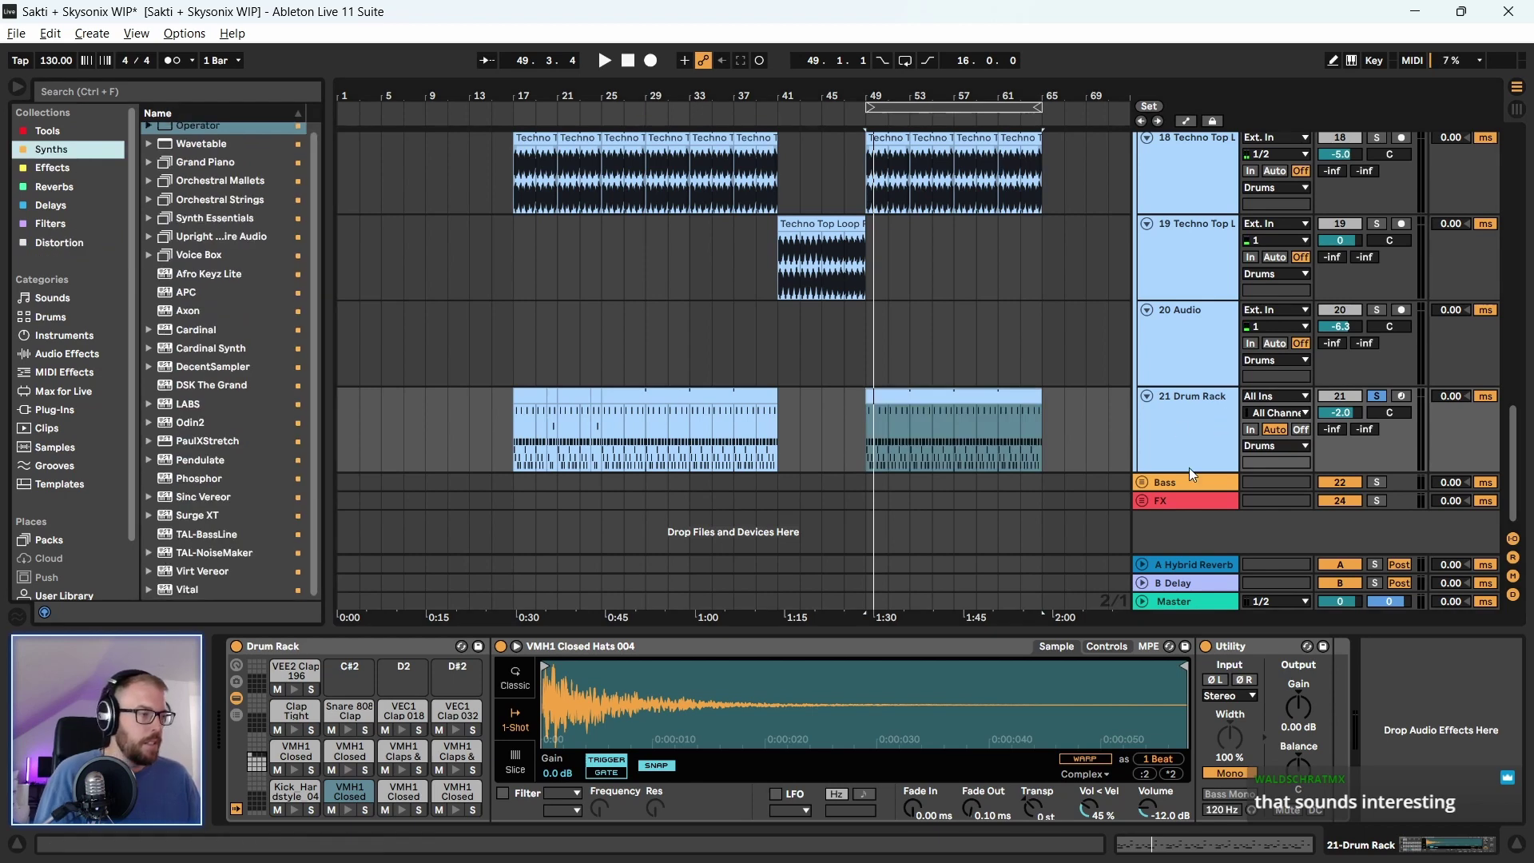
click(1141, 482)
scroll(1006, 506, down, 3)
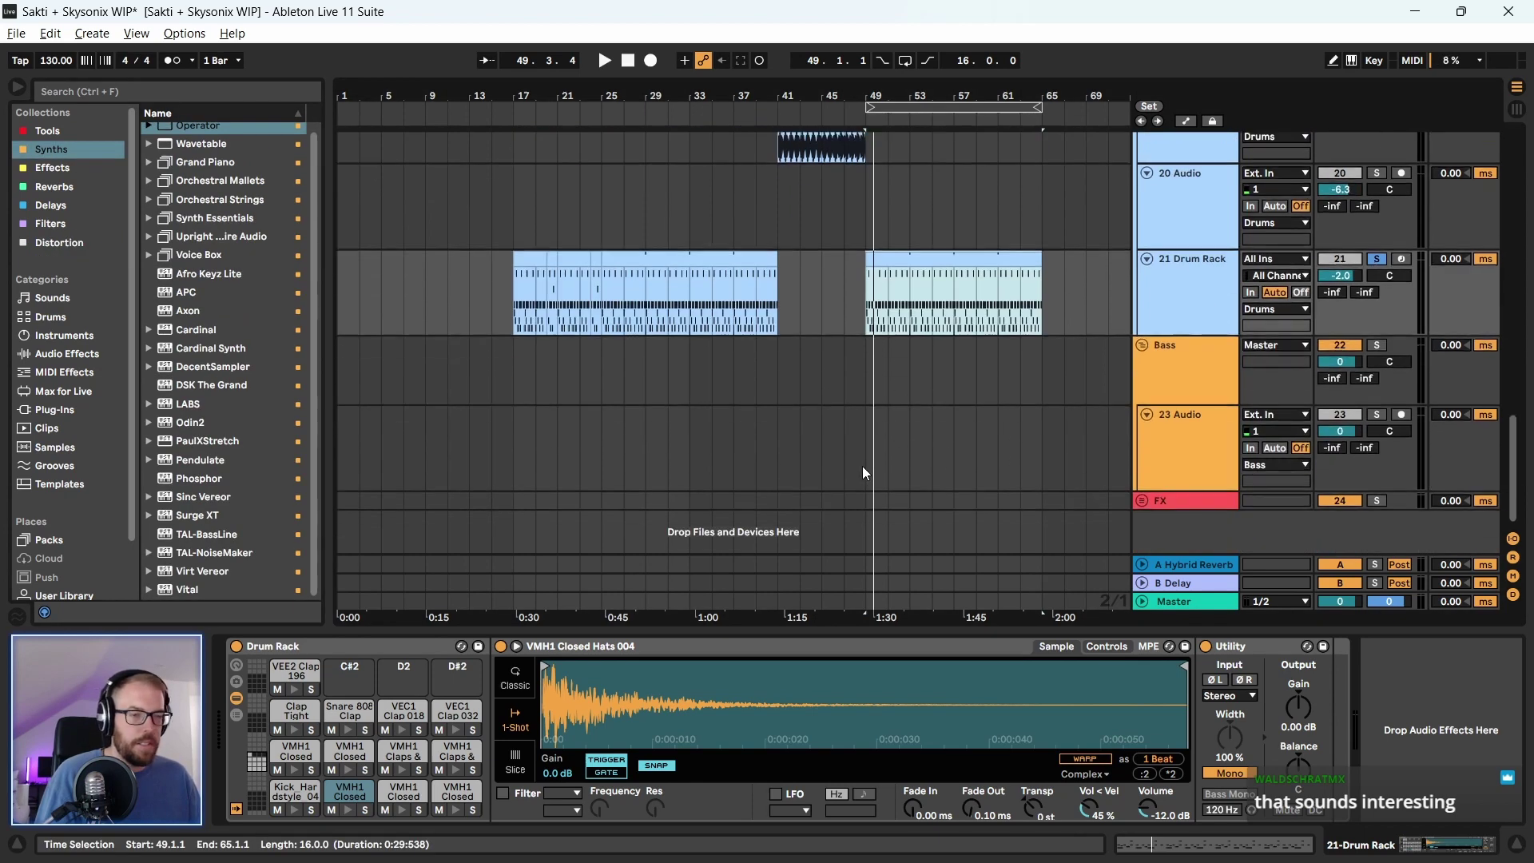
click(189, 535)
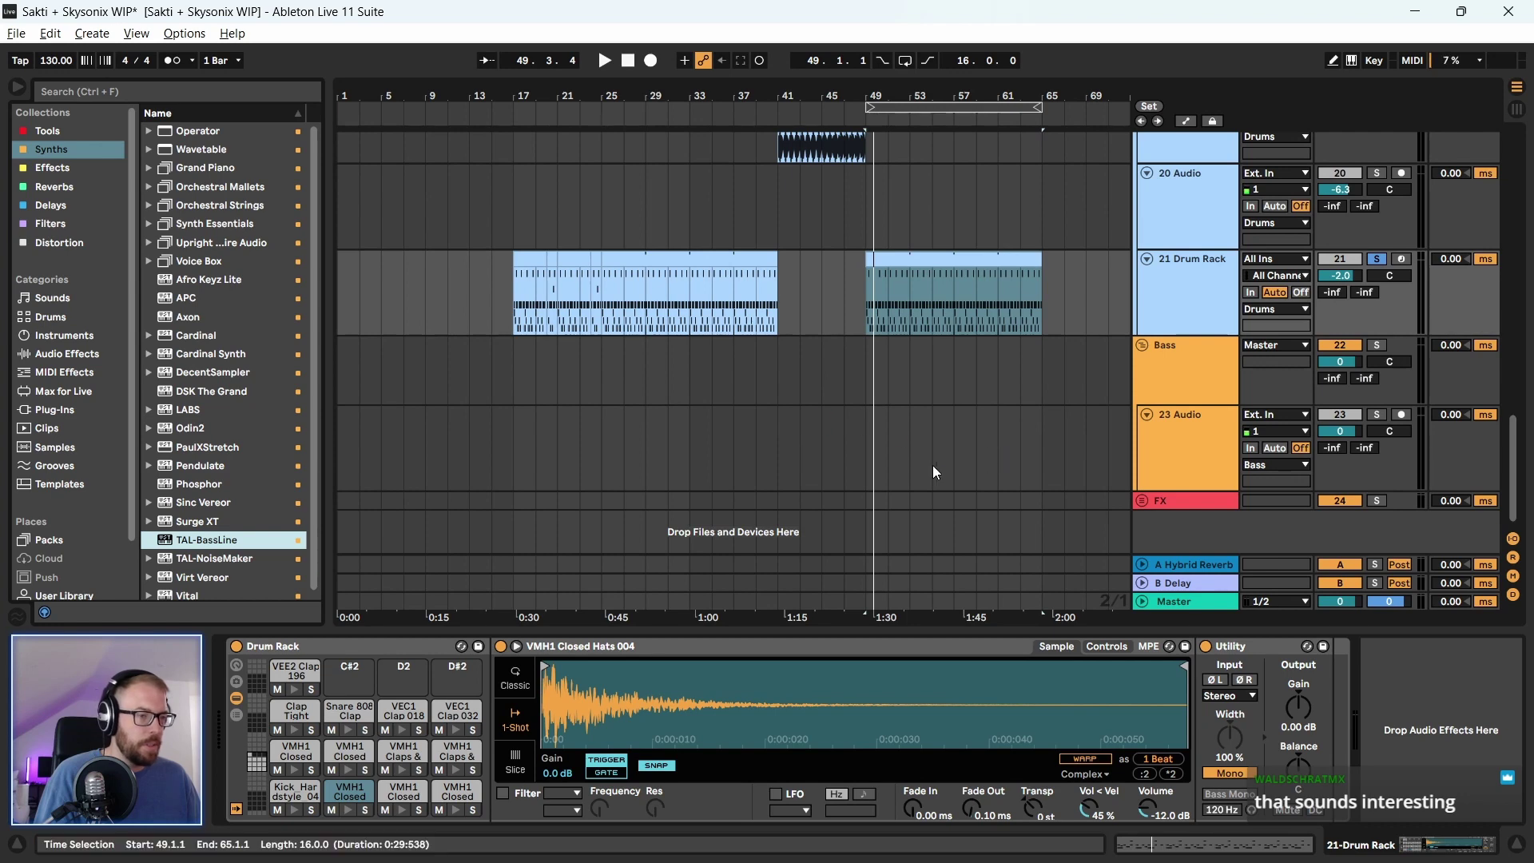
click(1187, 421)
key(ctrl+shift+t)
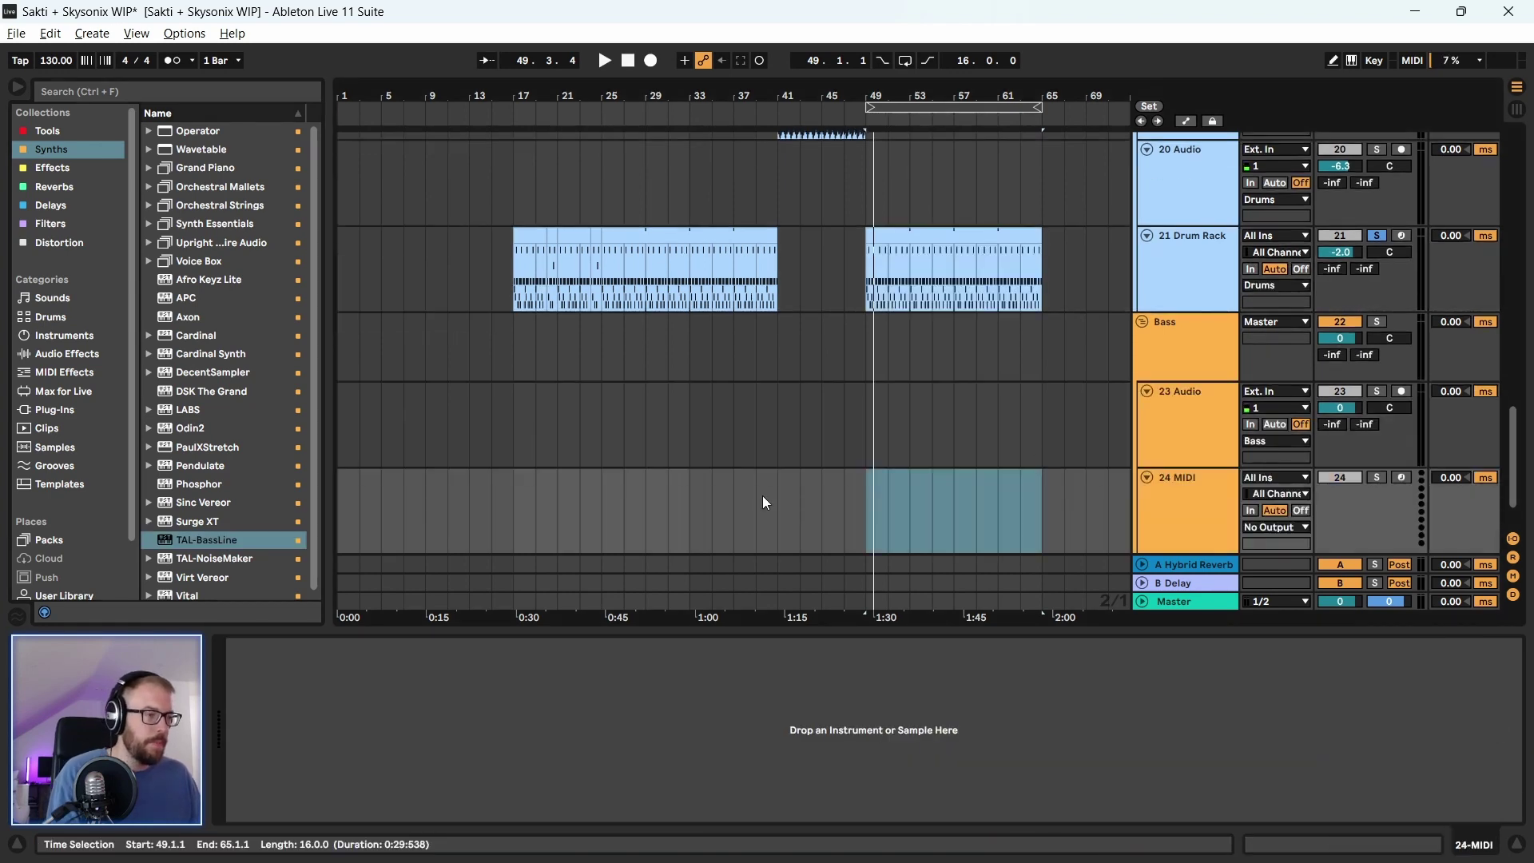
drag(861, 500, 863, 502)
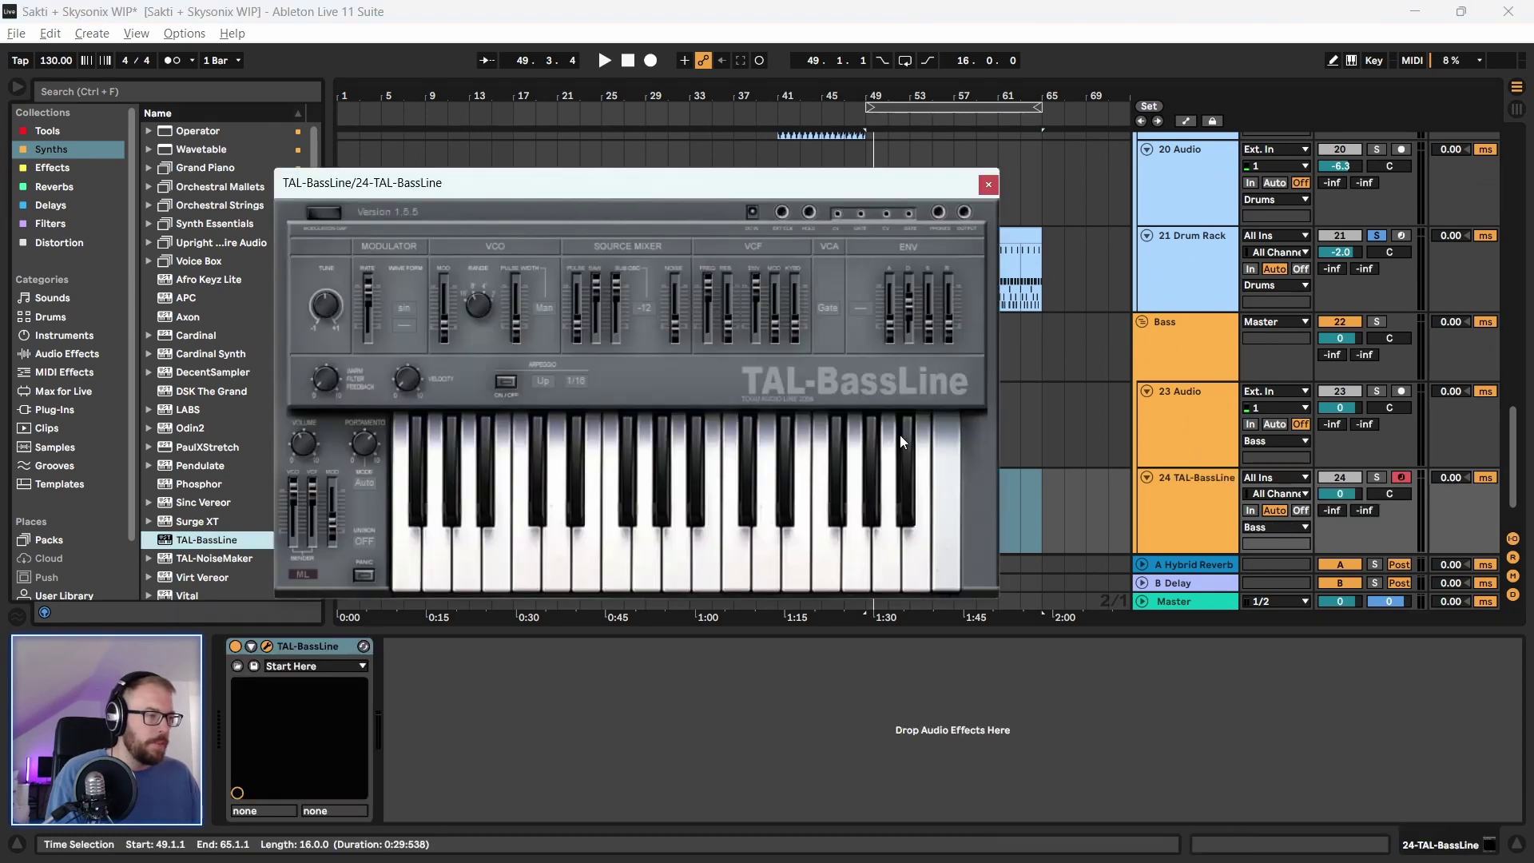
Load TAL-BassLine's Square Acid preset, close its window and enable the computer MIDI keyboard with the track soloed
drag(767, 190, 792, 166)
click(337, 663)
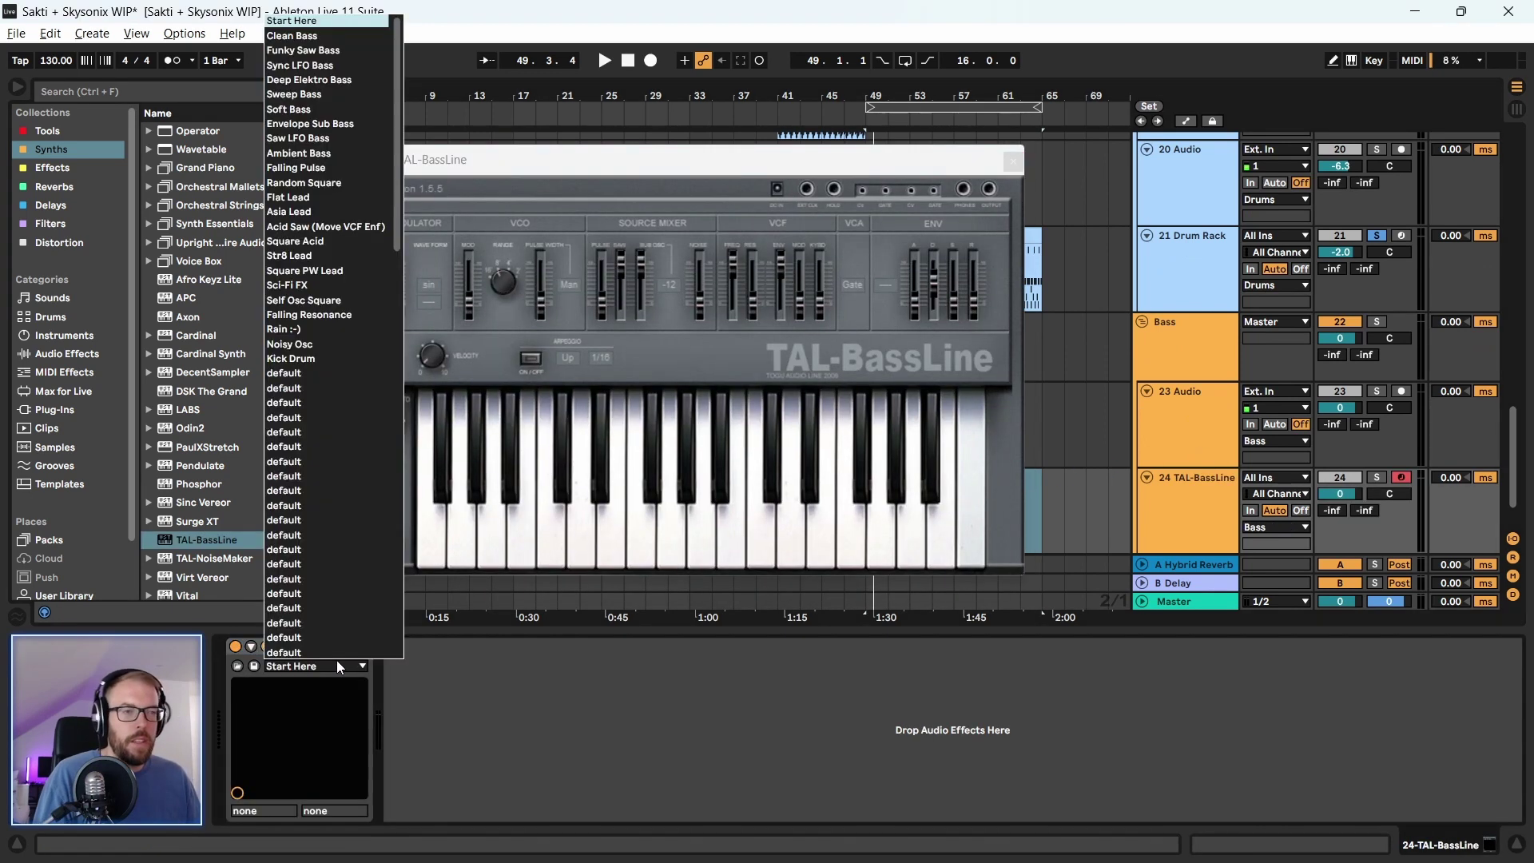
click(339, 243)
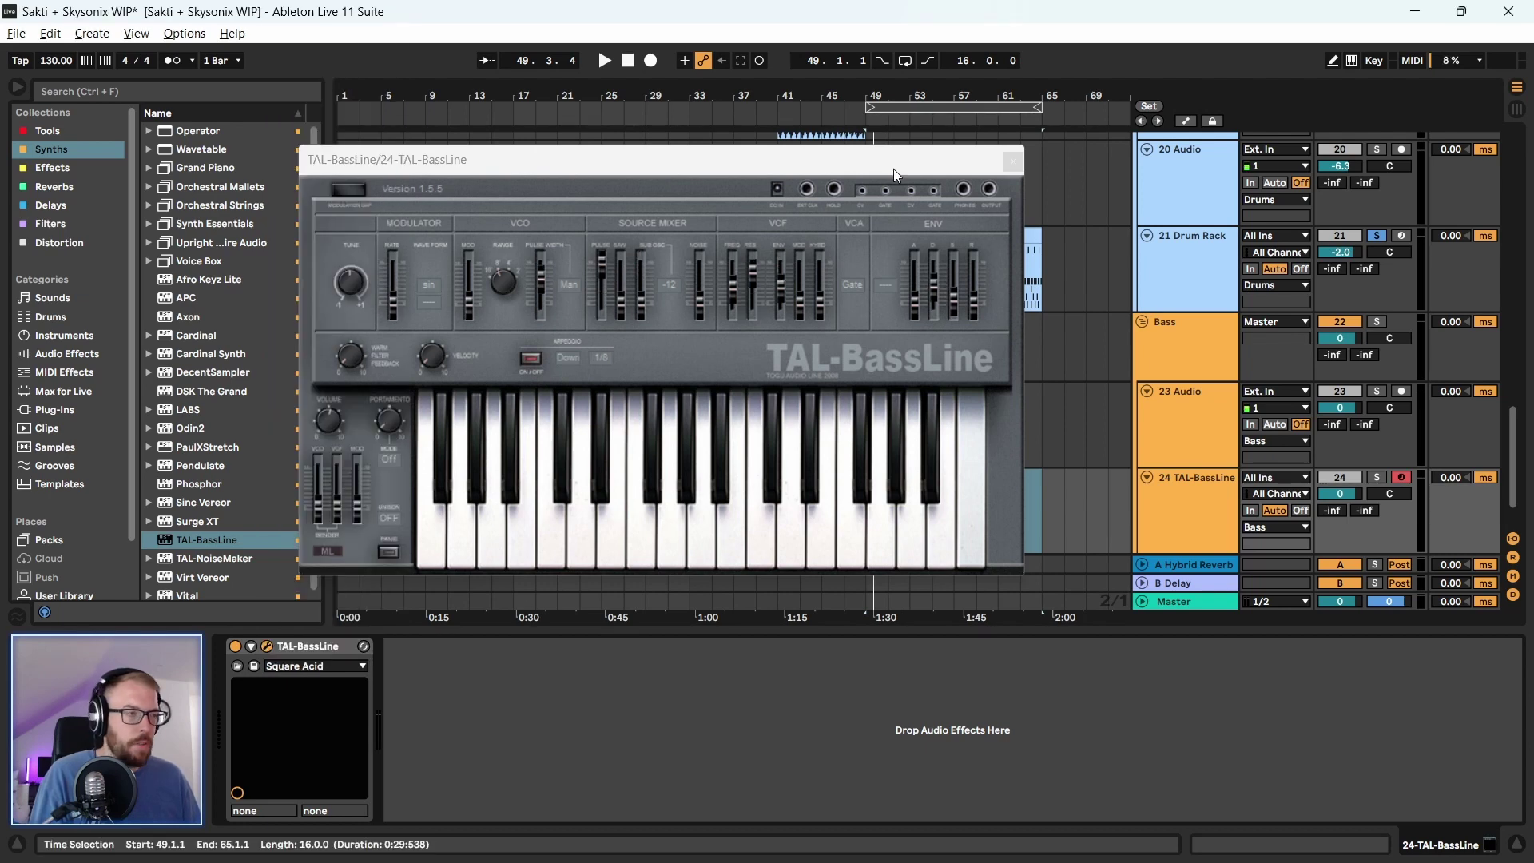
drag(959, 162, 885, 165)
click(938, 169)
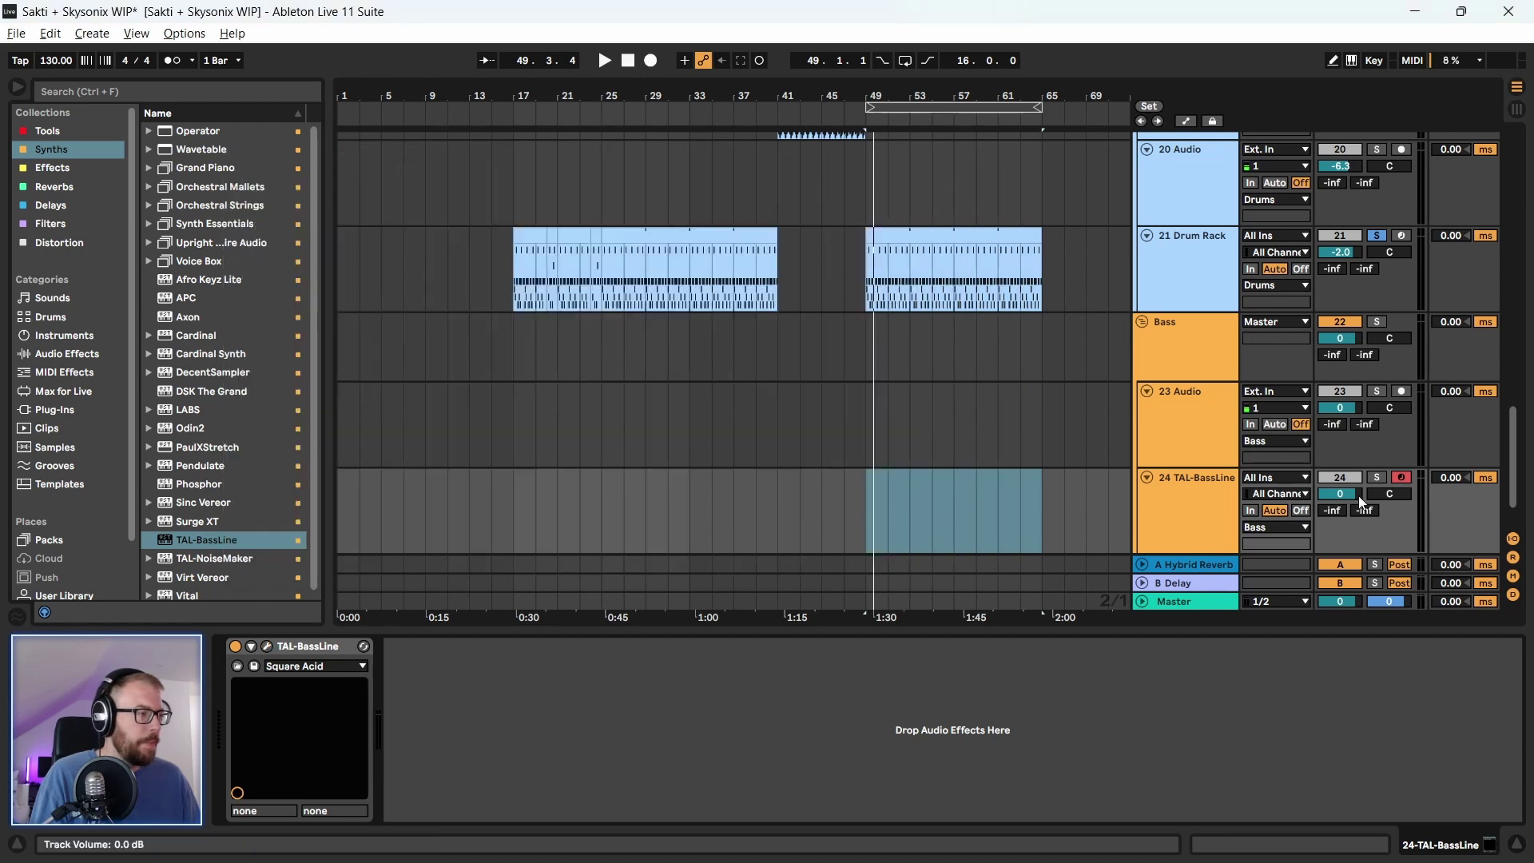
click(1350, 61)
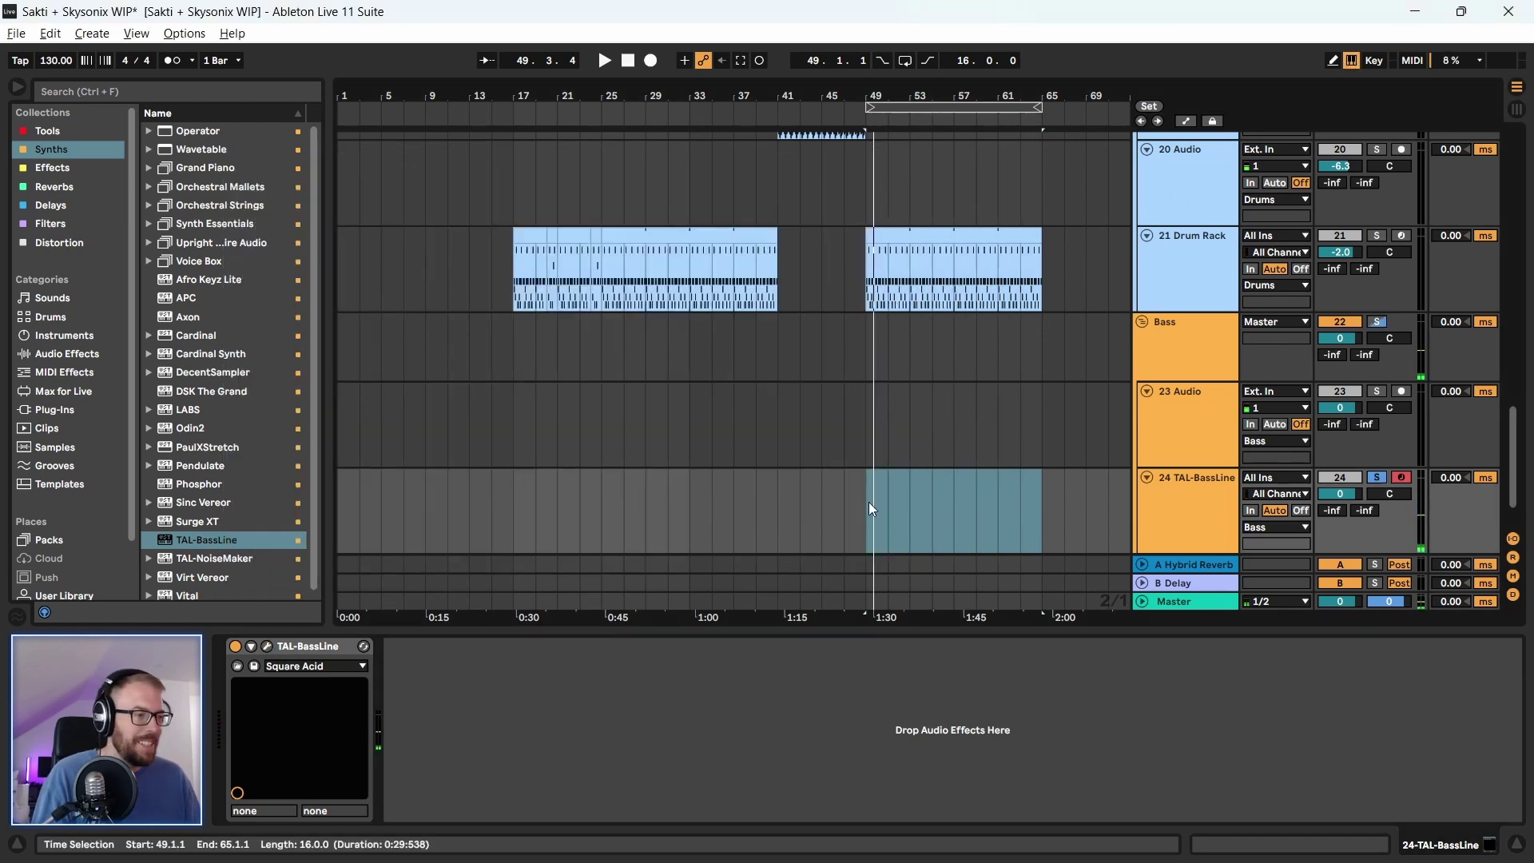
Insert an empty four-bar MIDI clip at bar 49 on 24 TAL-BassLine and duplicate it three times up to bar 65
drag(870, 502, 898, 516)
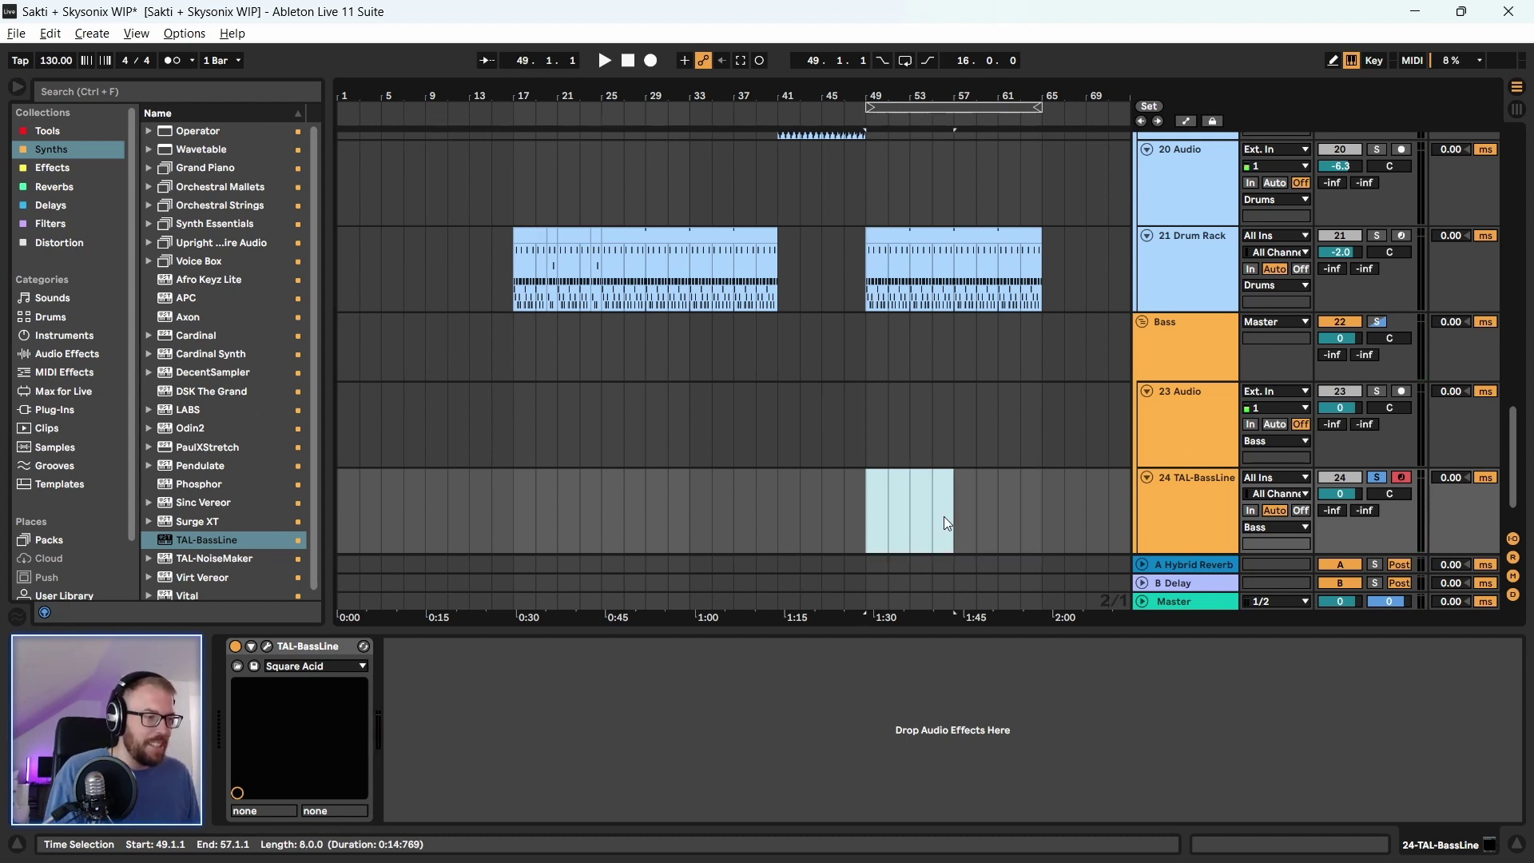
drag(876, 512, 885, 523)
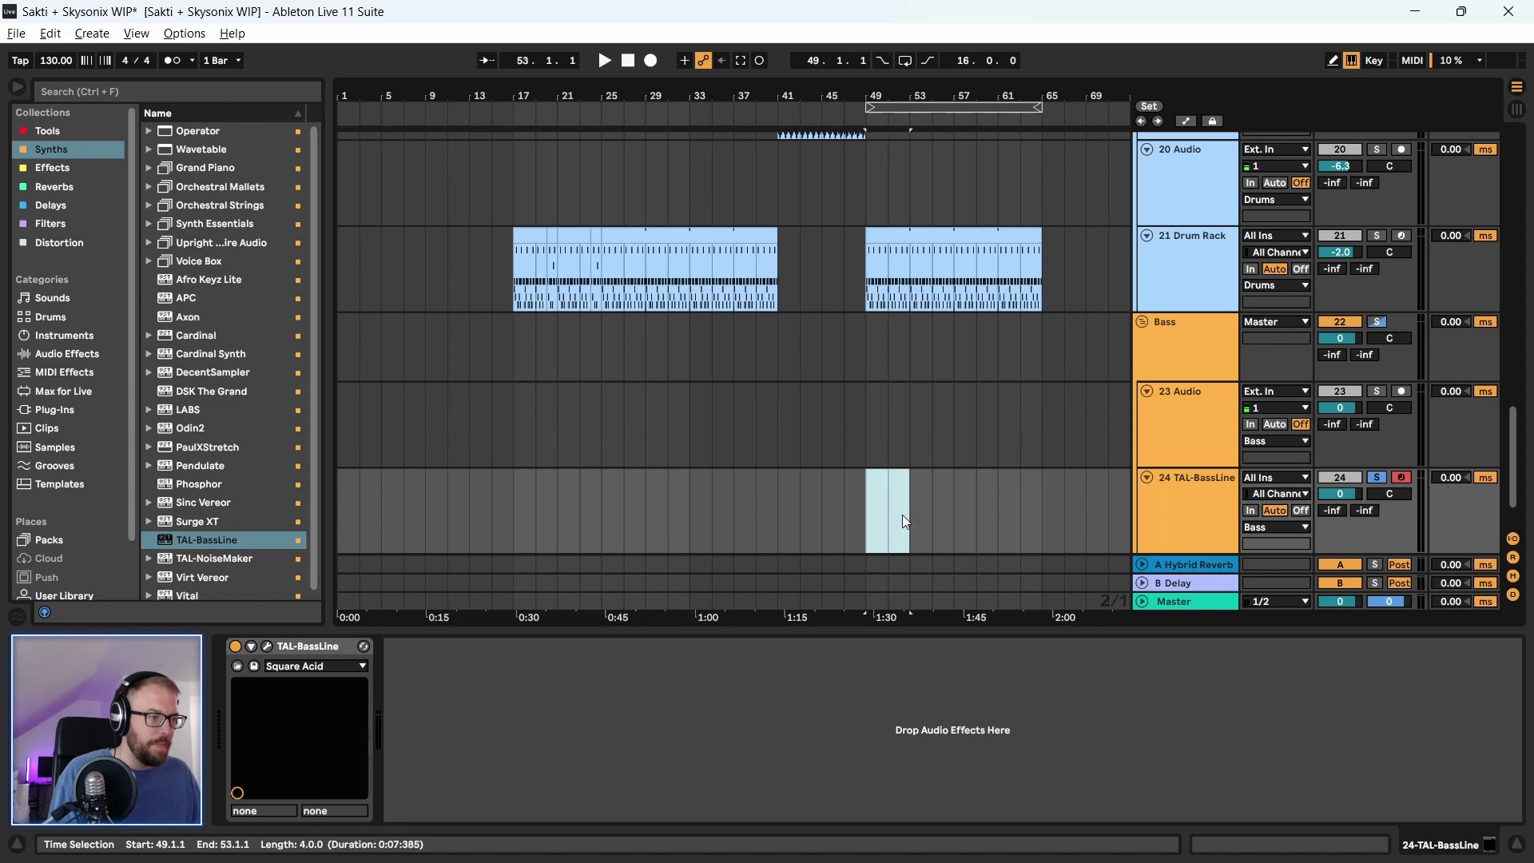
key(ctrl+shift+m)
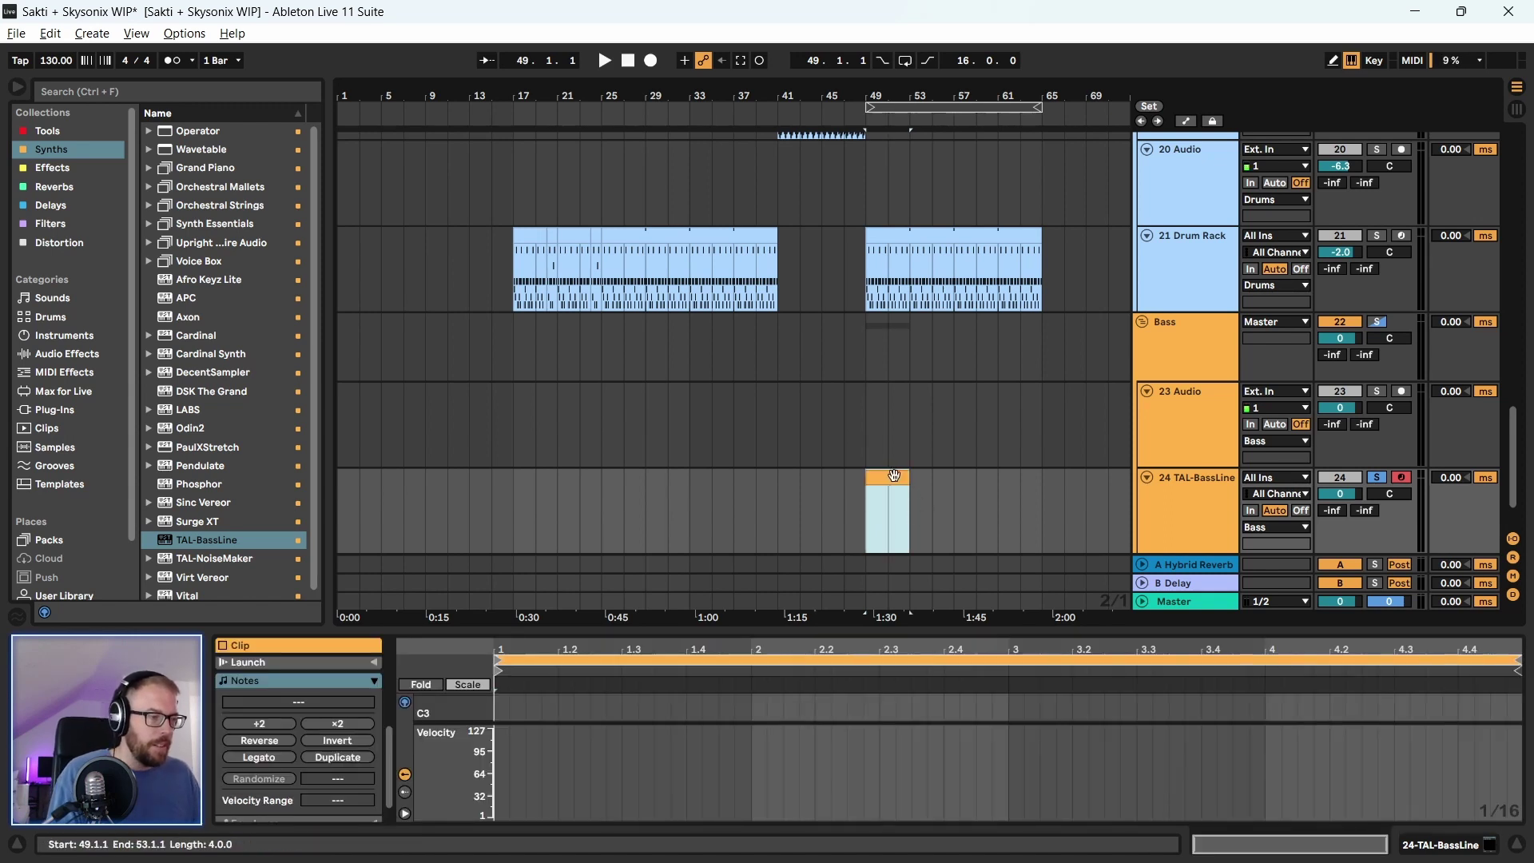
key(ctrl+d)
key(ctrl+d)
key(ctrl+d)
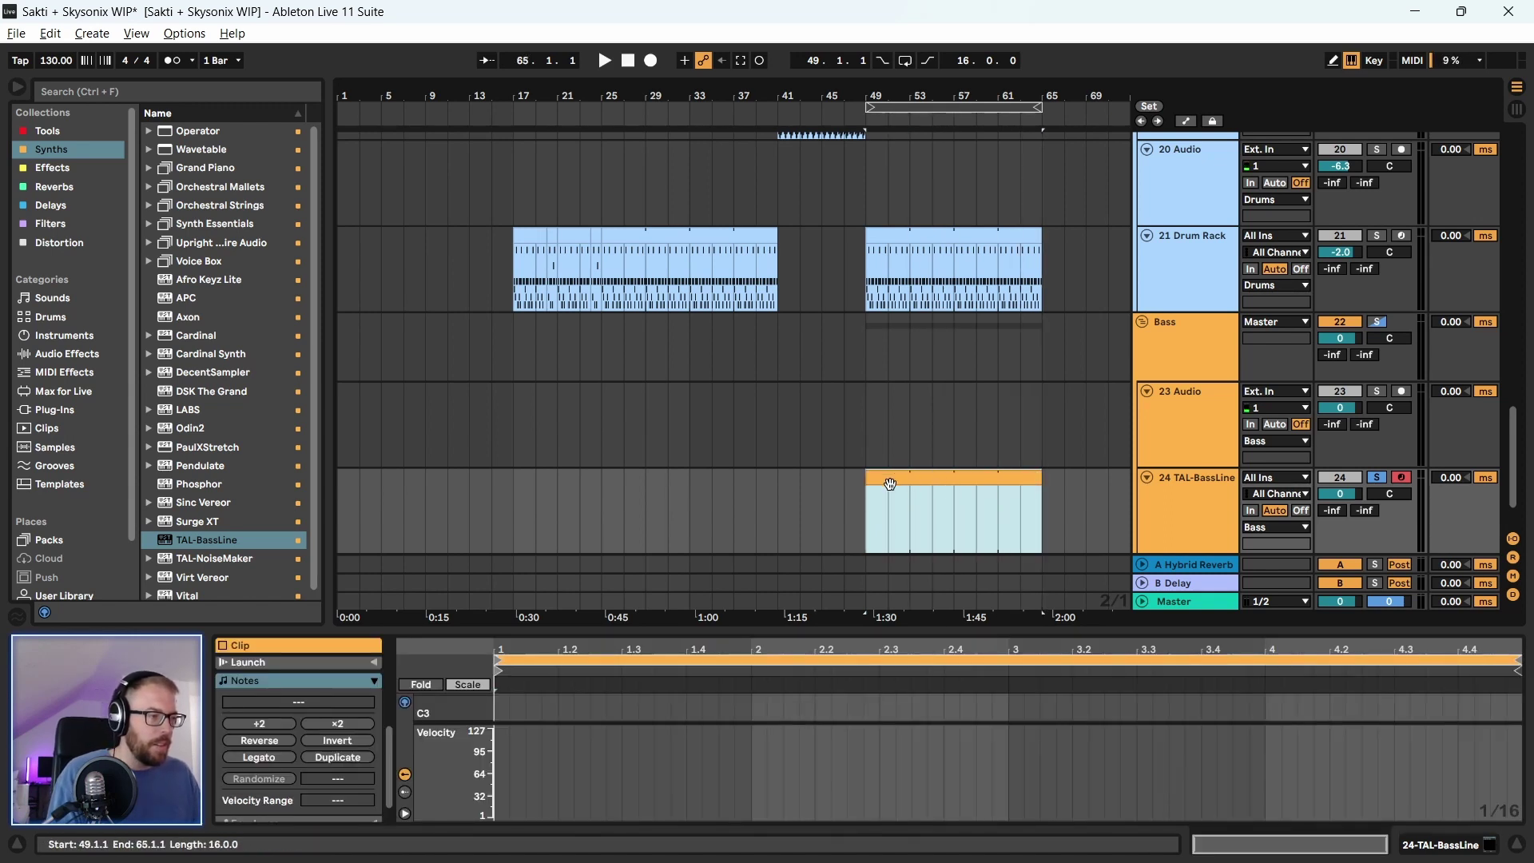
Enlarge the piano roll and place a sixteenth F1 note on the third sixteenth of the clip's first beat
scroll(864, 544, down, 2)
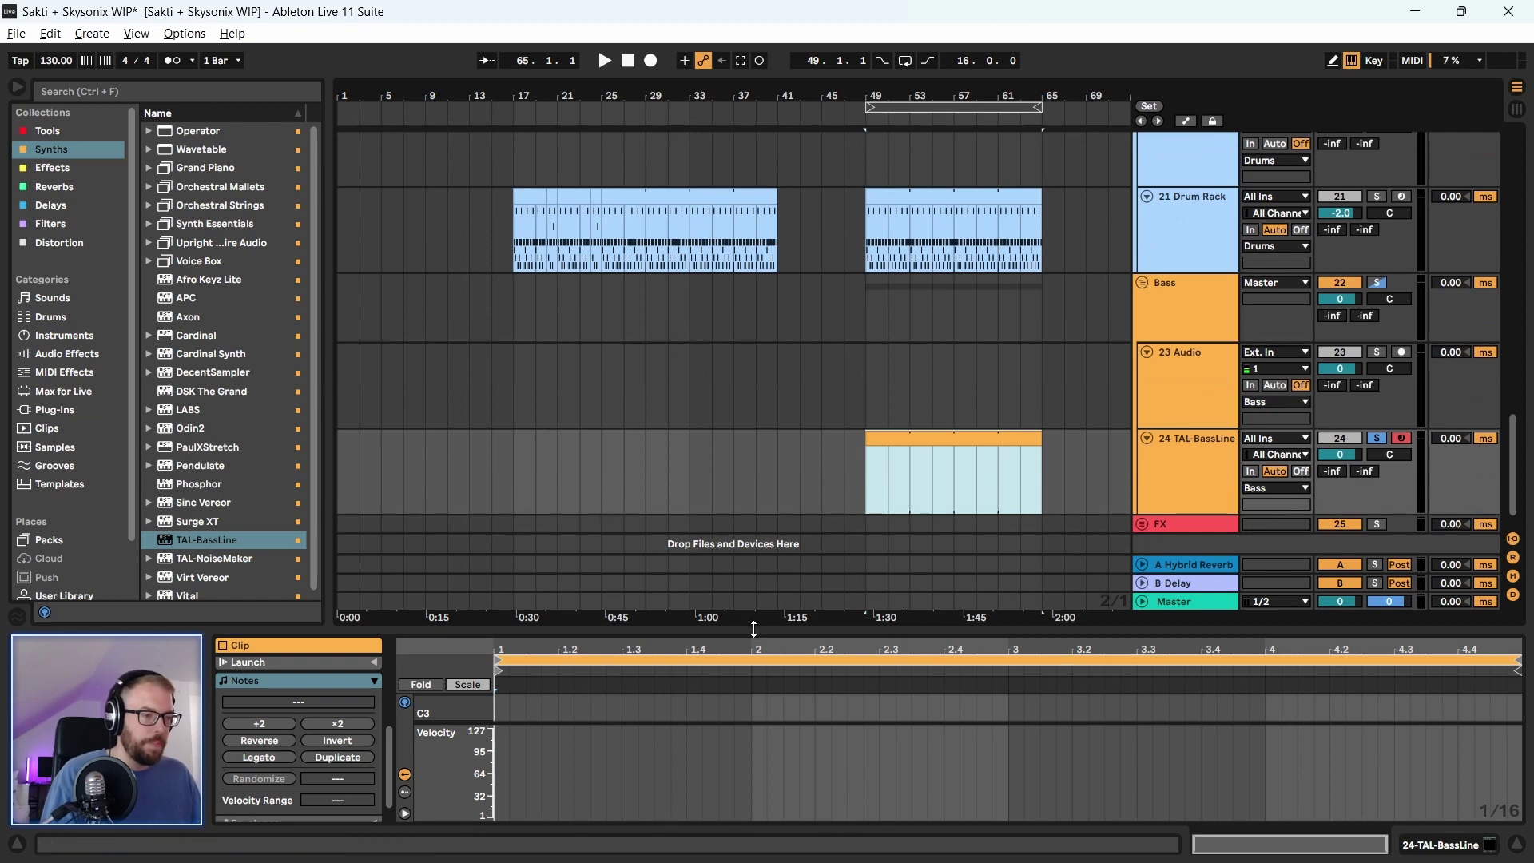
drag(753, 629, 754, 242)
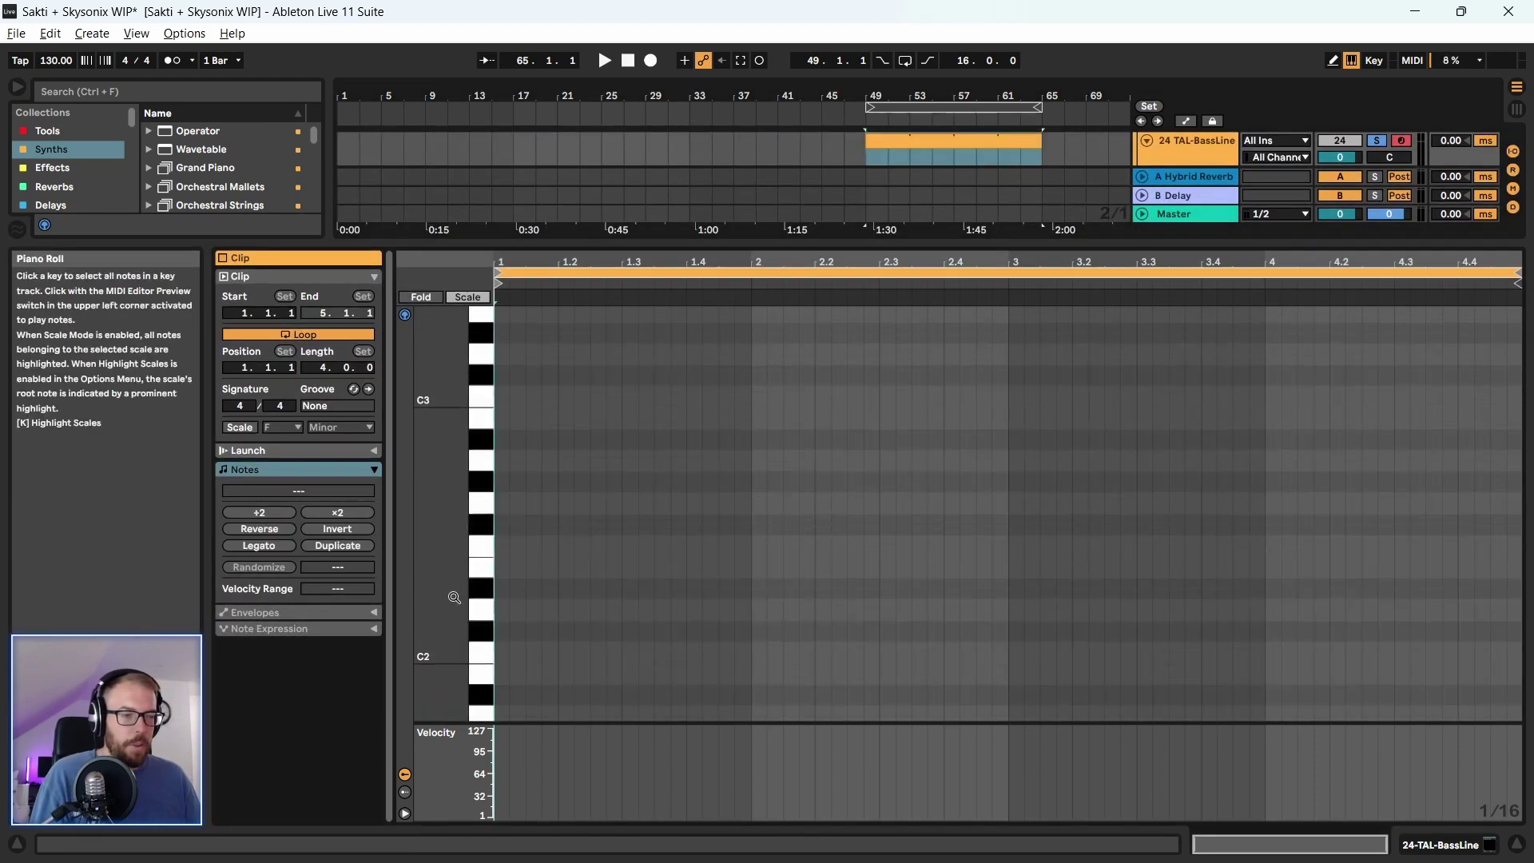
scroll(454, 597, down, 5)
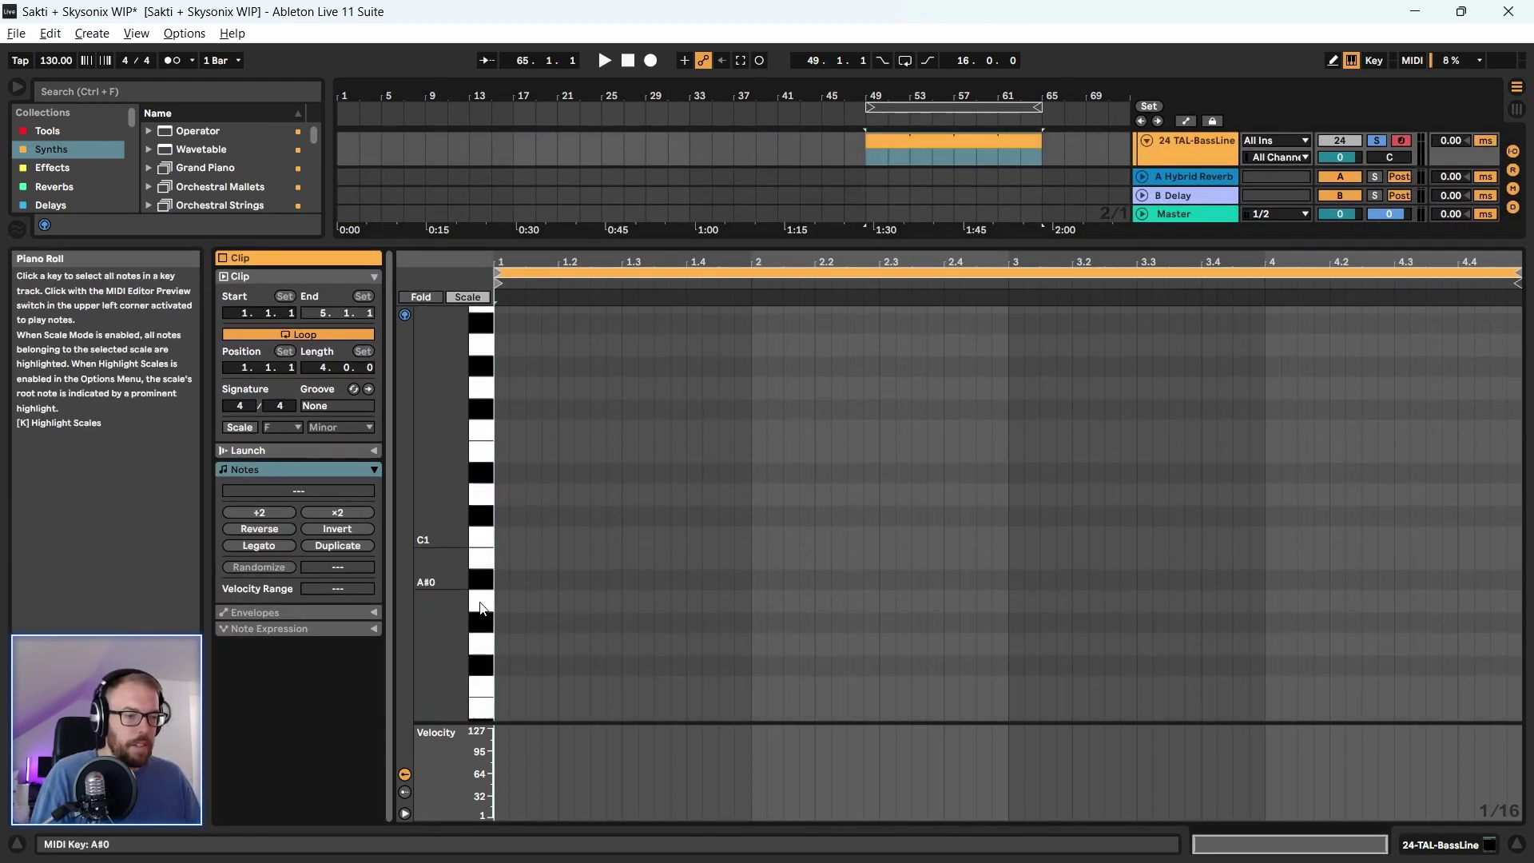
scroll(485, 551, down, 1)
scroll(477, 372, up, 1)
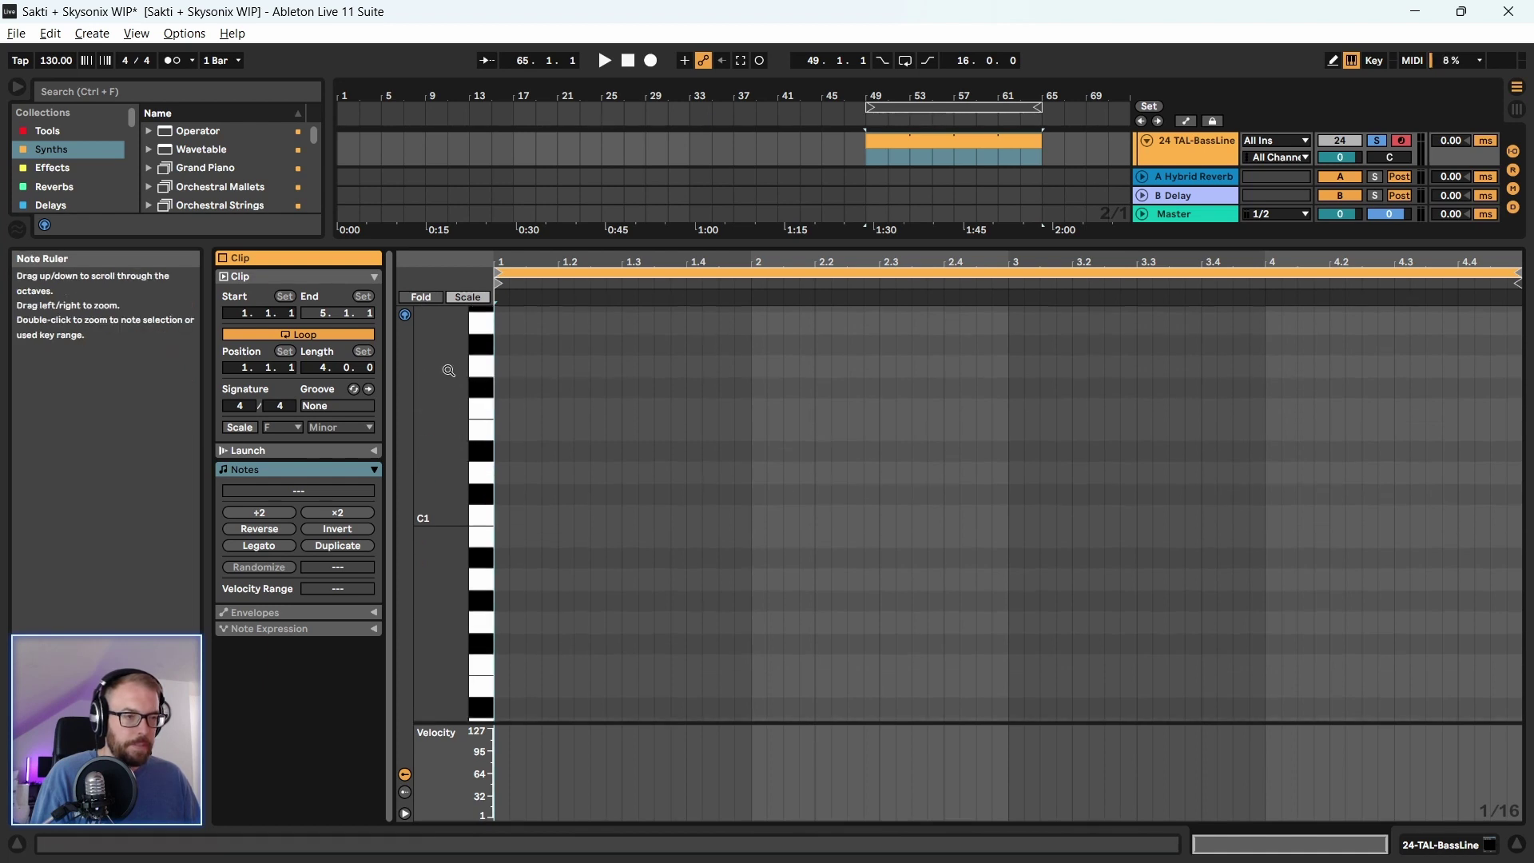
double_click(504, 410)
drag(503, 410, 536, 410)
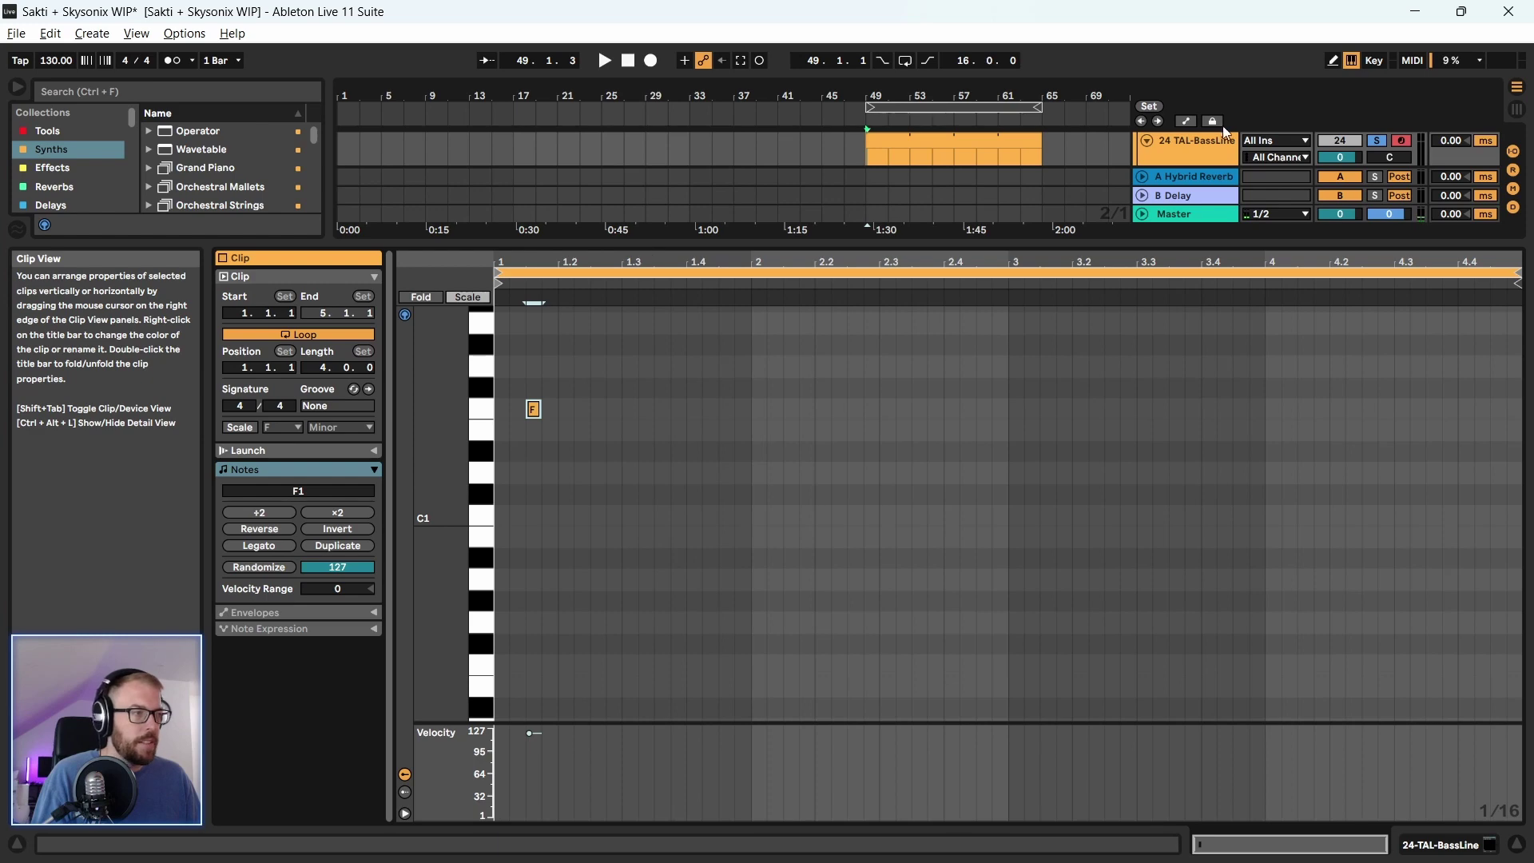
Open the TAL-BassLine plug-in window on track 24 and set the modulator waveform to sq
click(1190, 142)
click(315, 666)
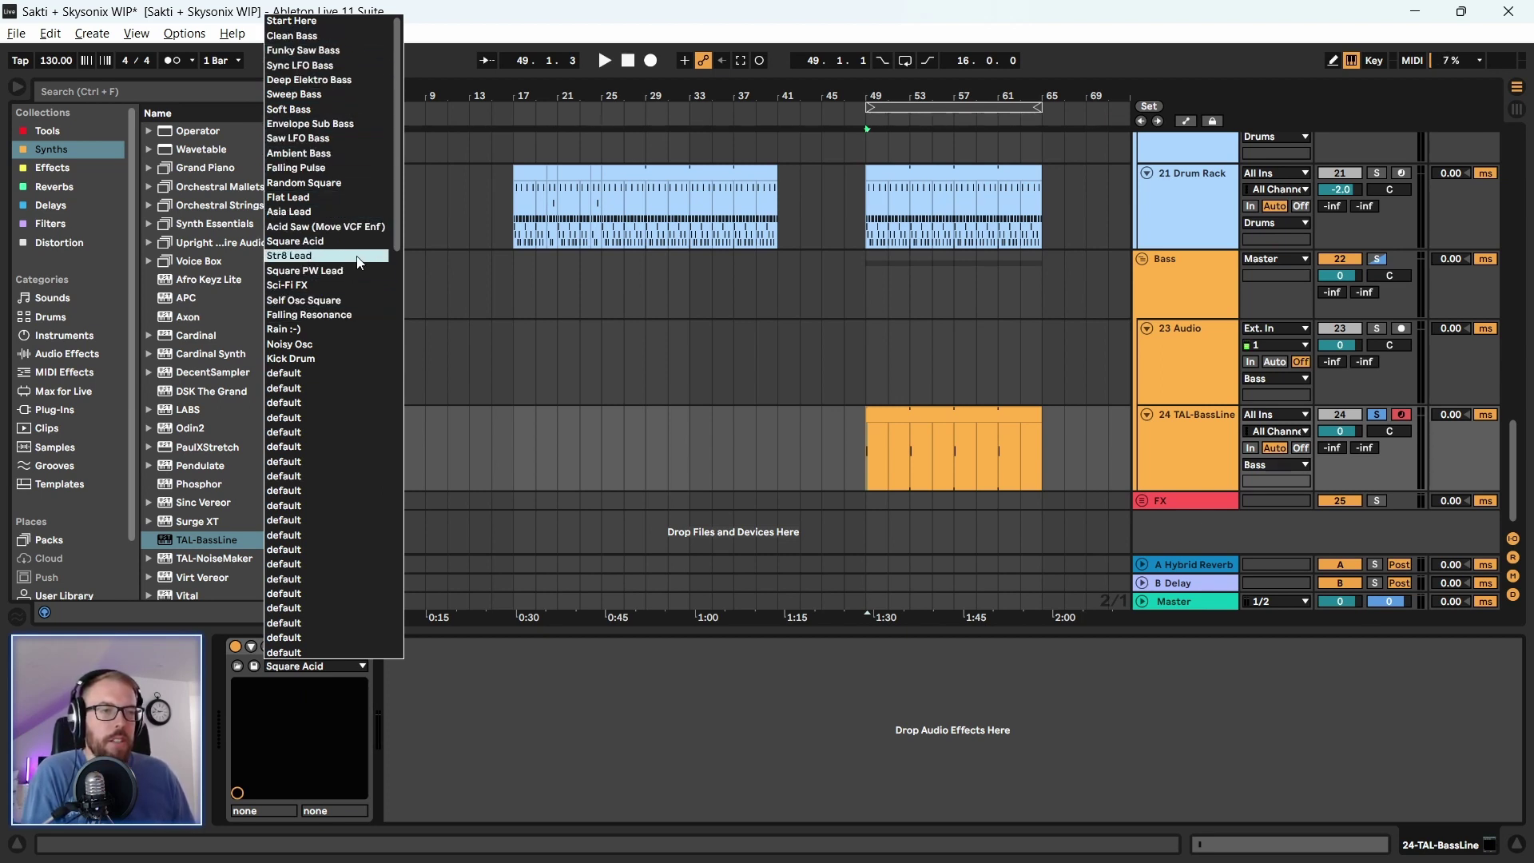
click(381, 770)
click(267, 645)
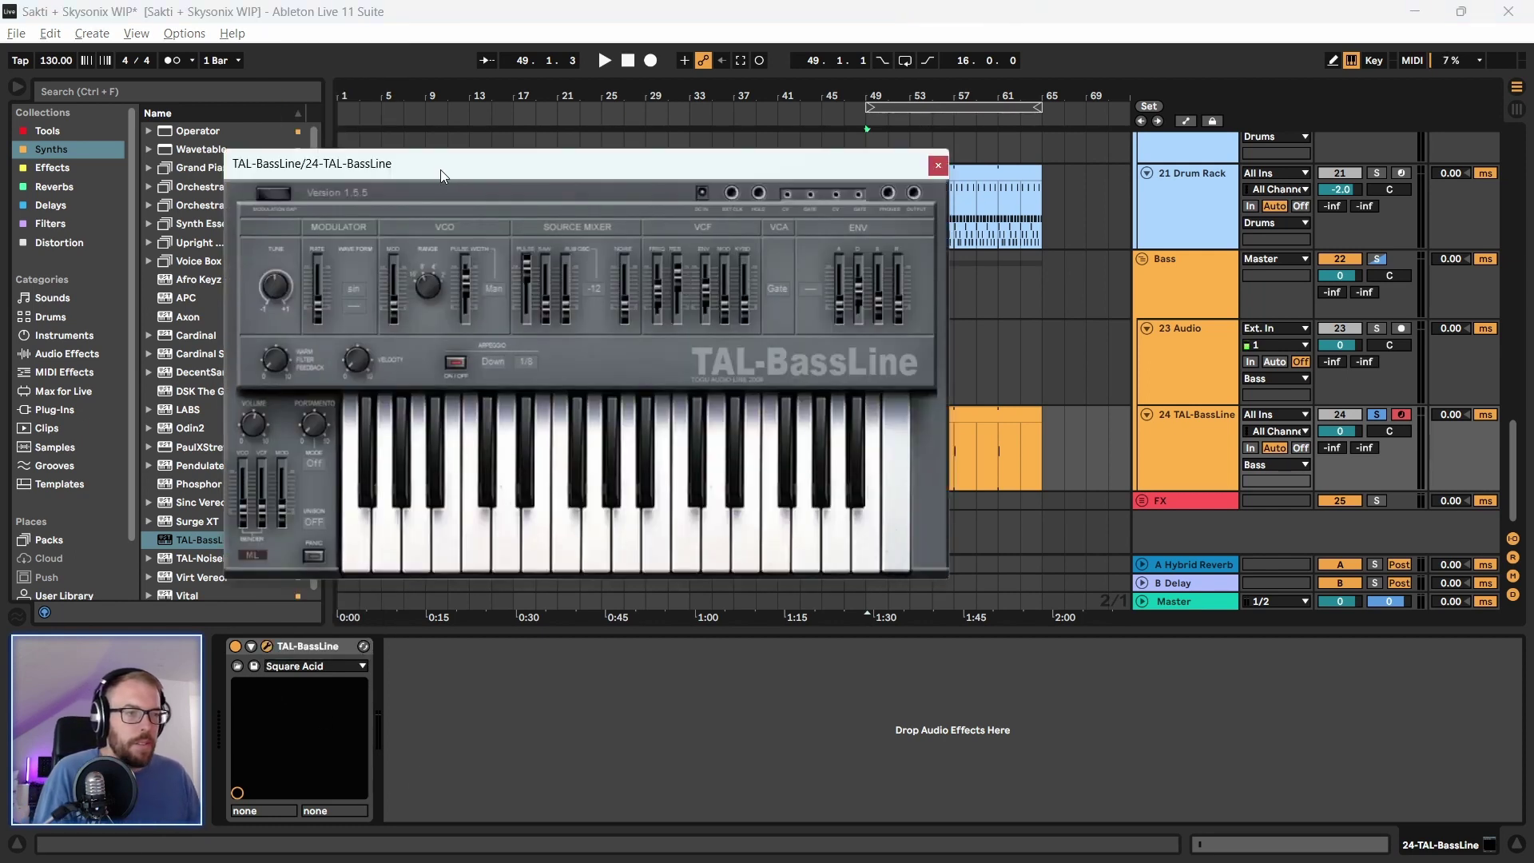
drag(444, 167, 484, 139)
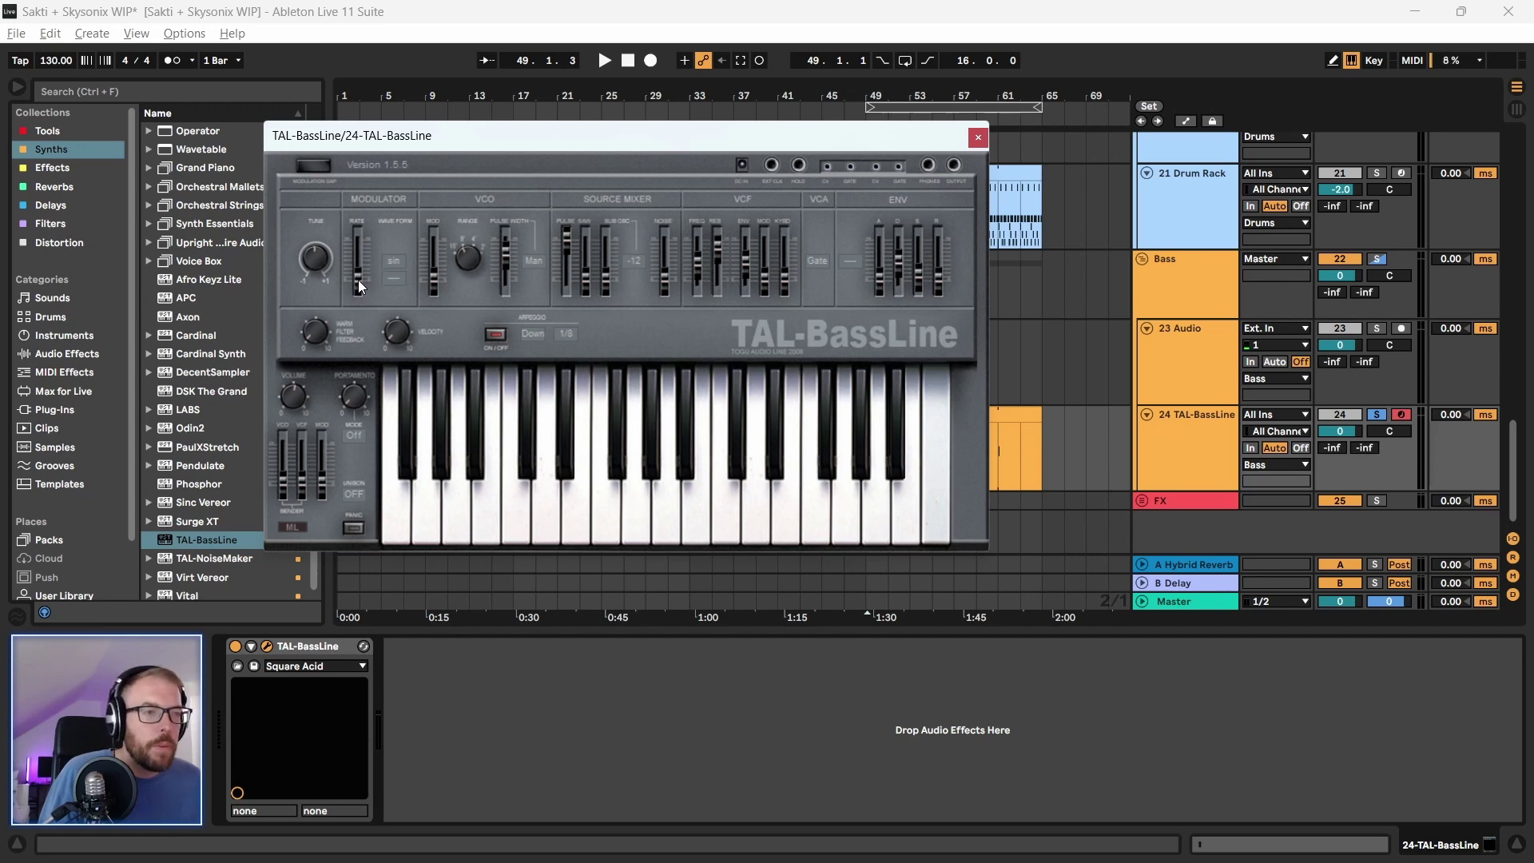
click(395, 262)
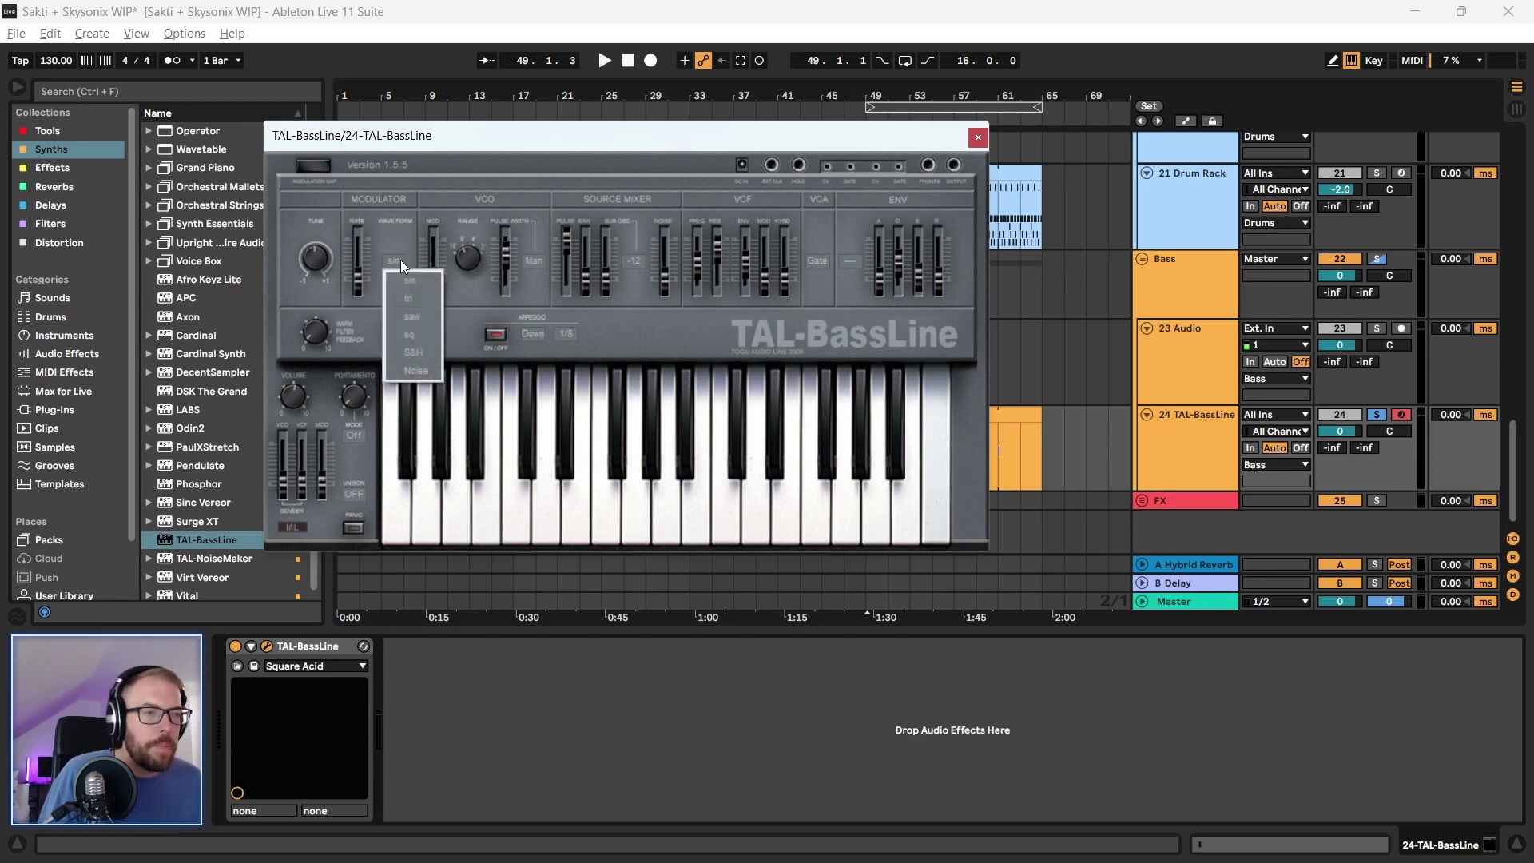
click(423, 333)
Audition the acid bass from bar 49 and close the TAL-BassLine window
key(space)
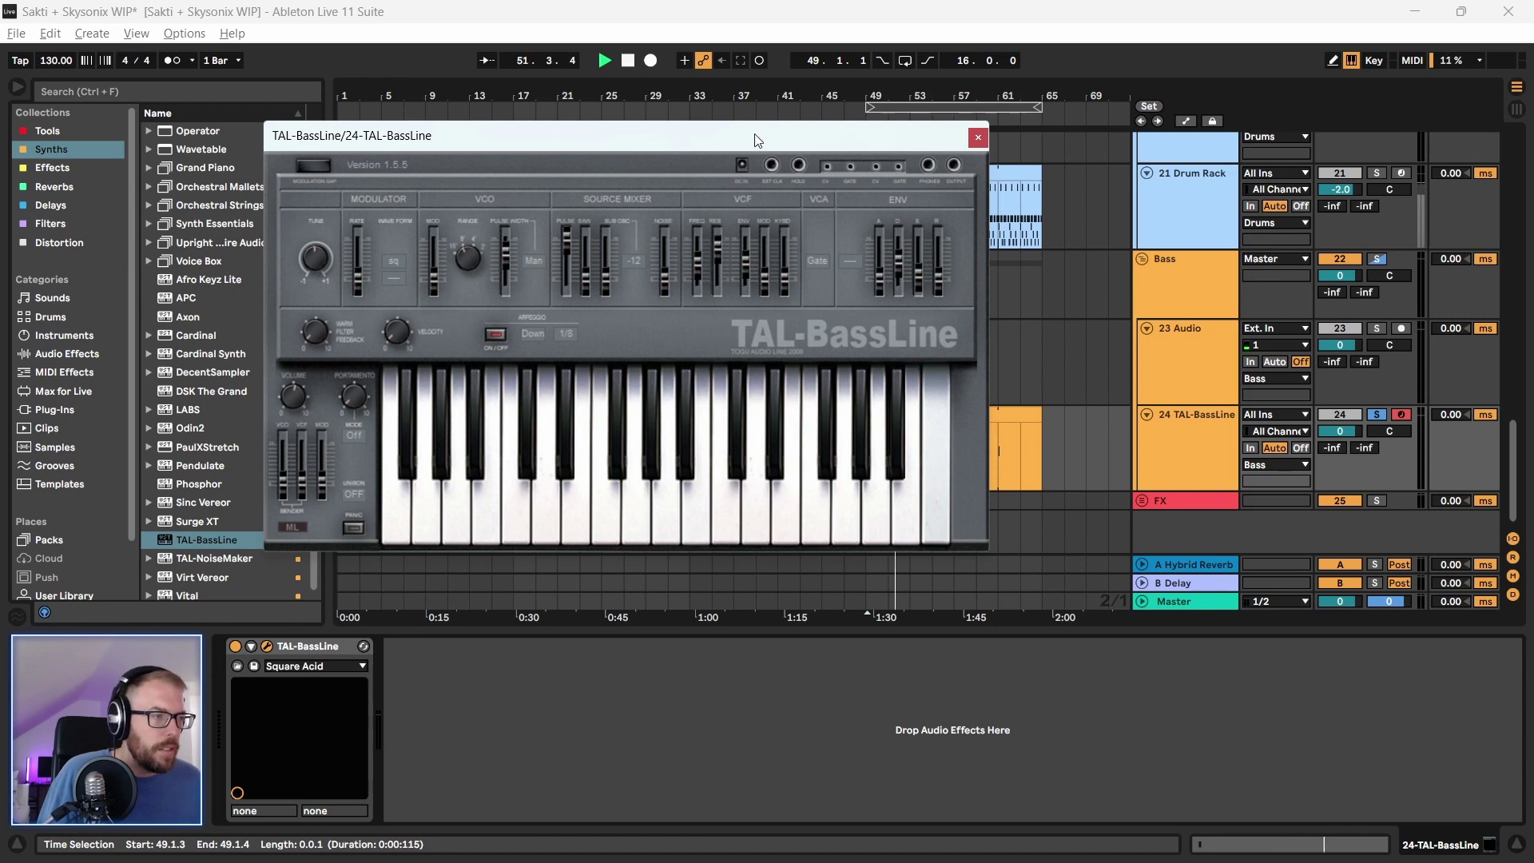
drag(758, 140, 686, 192)
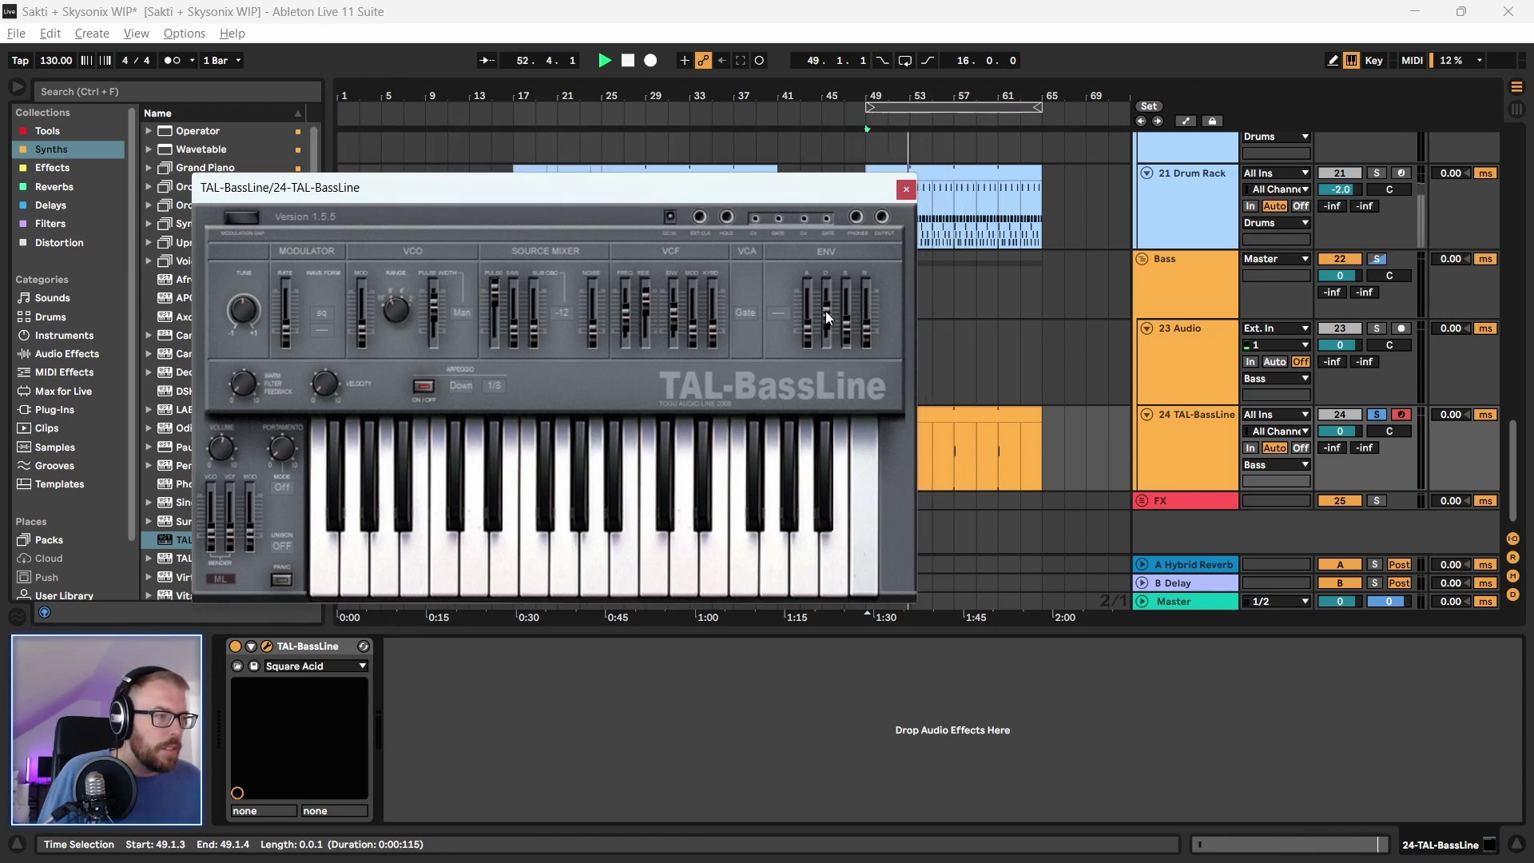
drag(591, 188, 607, 188)
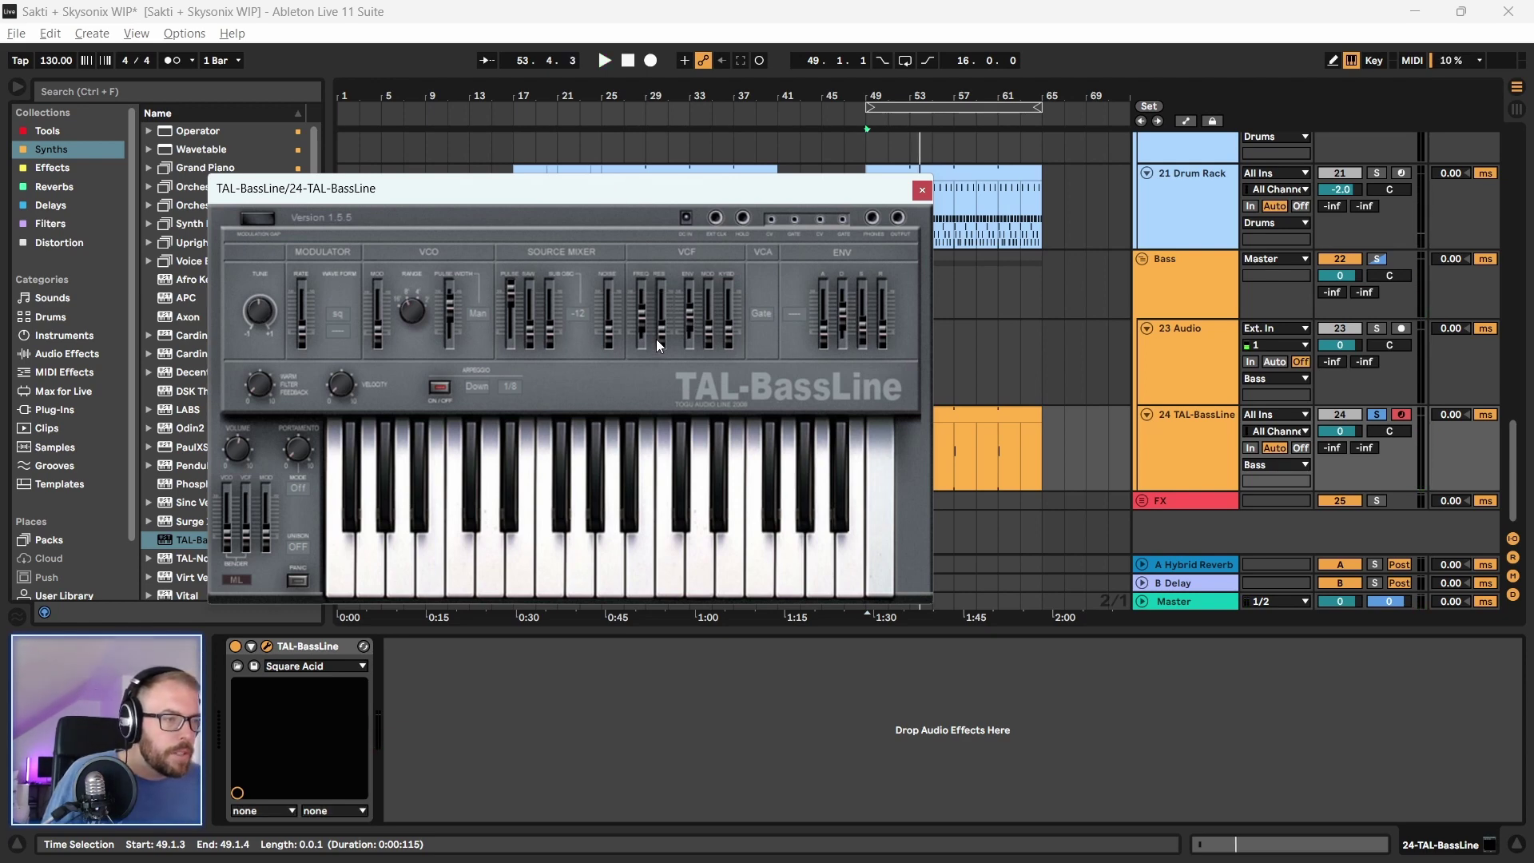
key(space)
drag(648, 191, 668, 194)
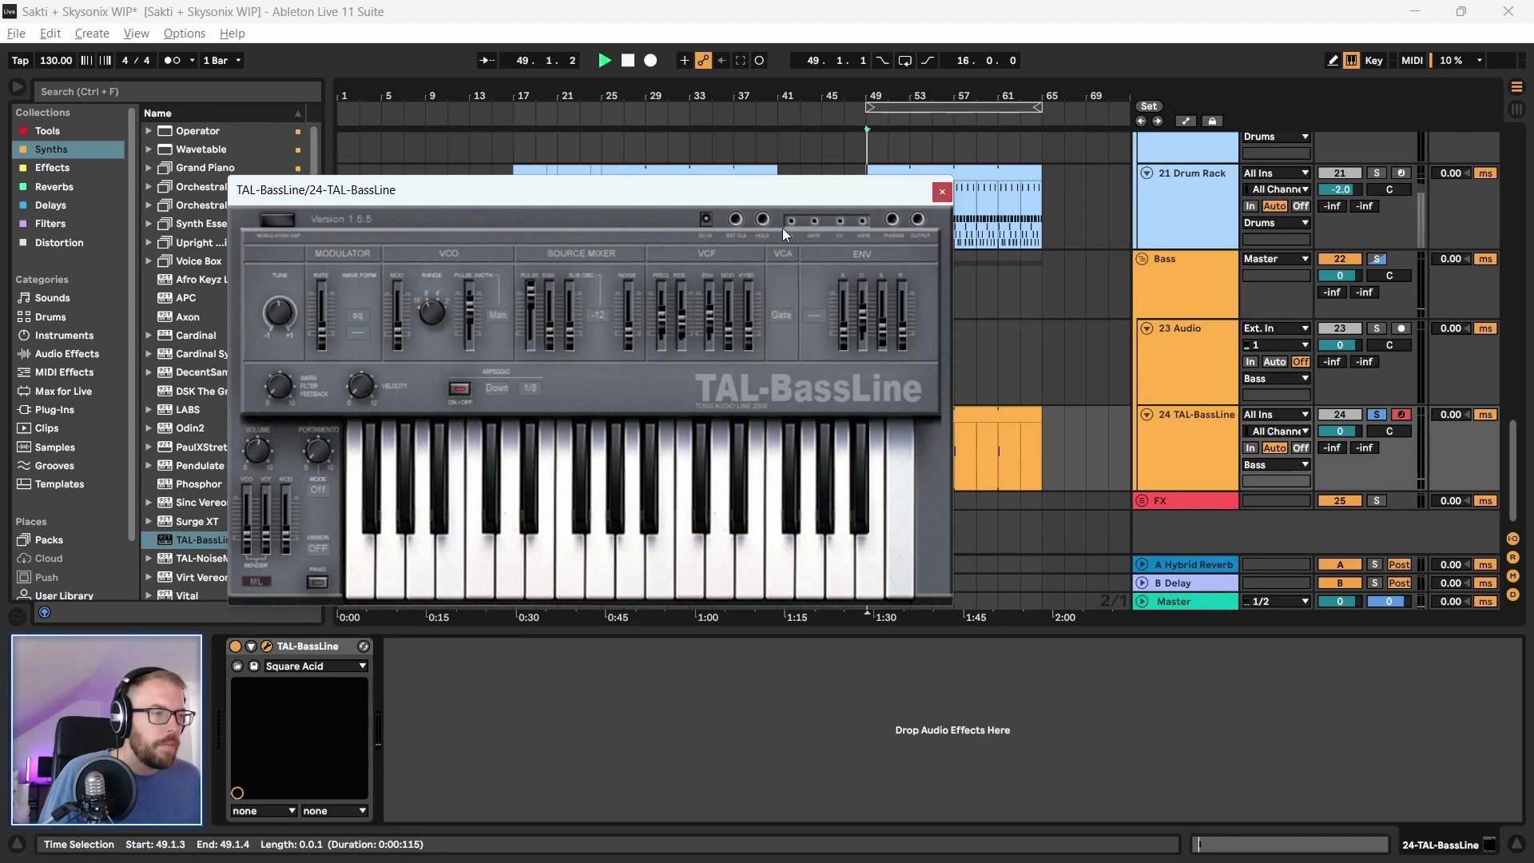
drag(844, 192, 824, 140)
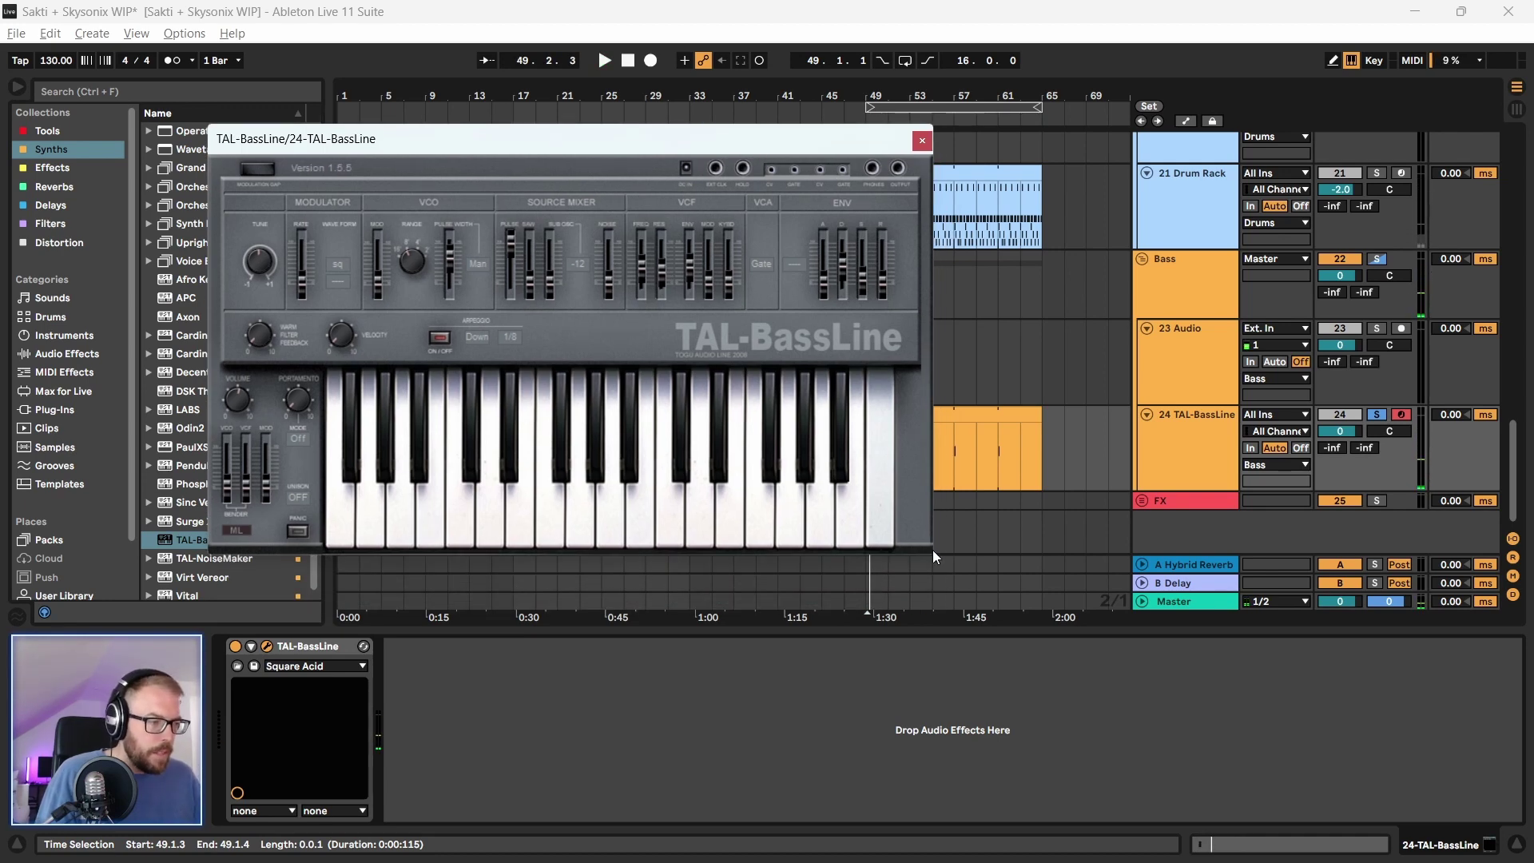
drag(682, 149, 703, 148)
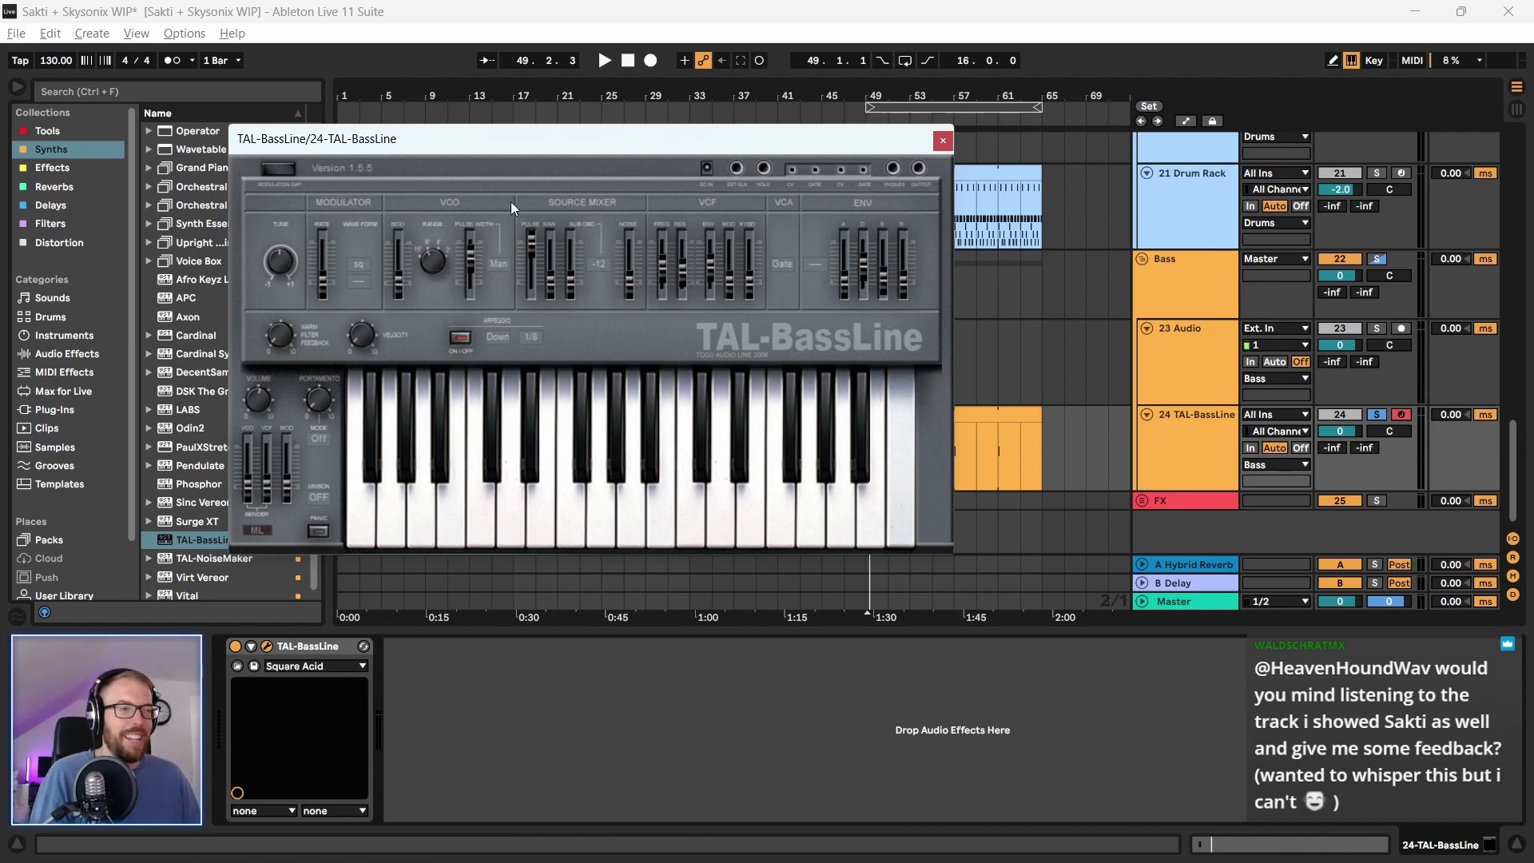
click(943, 140)
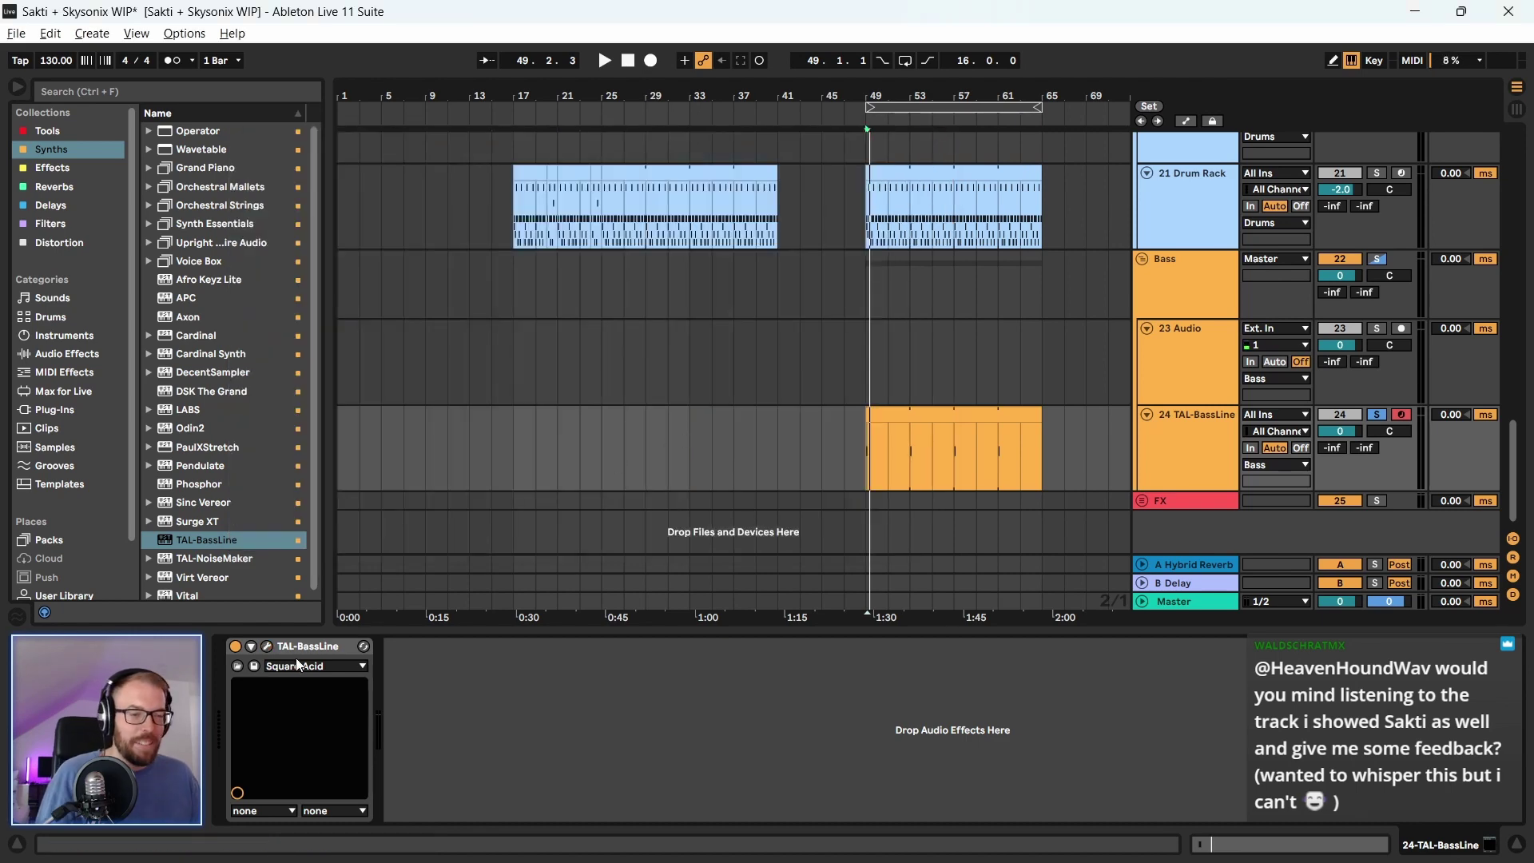
click(266, 646)
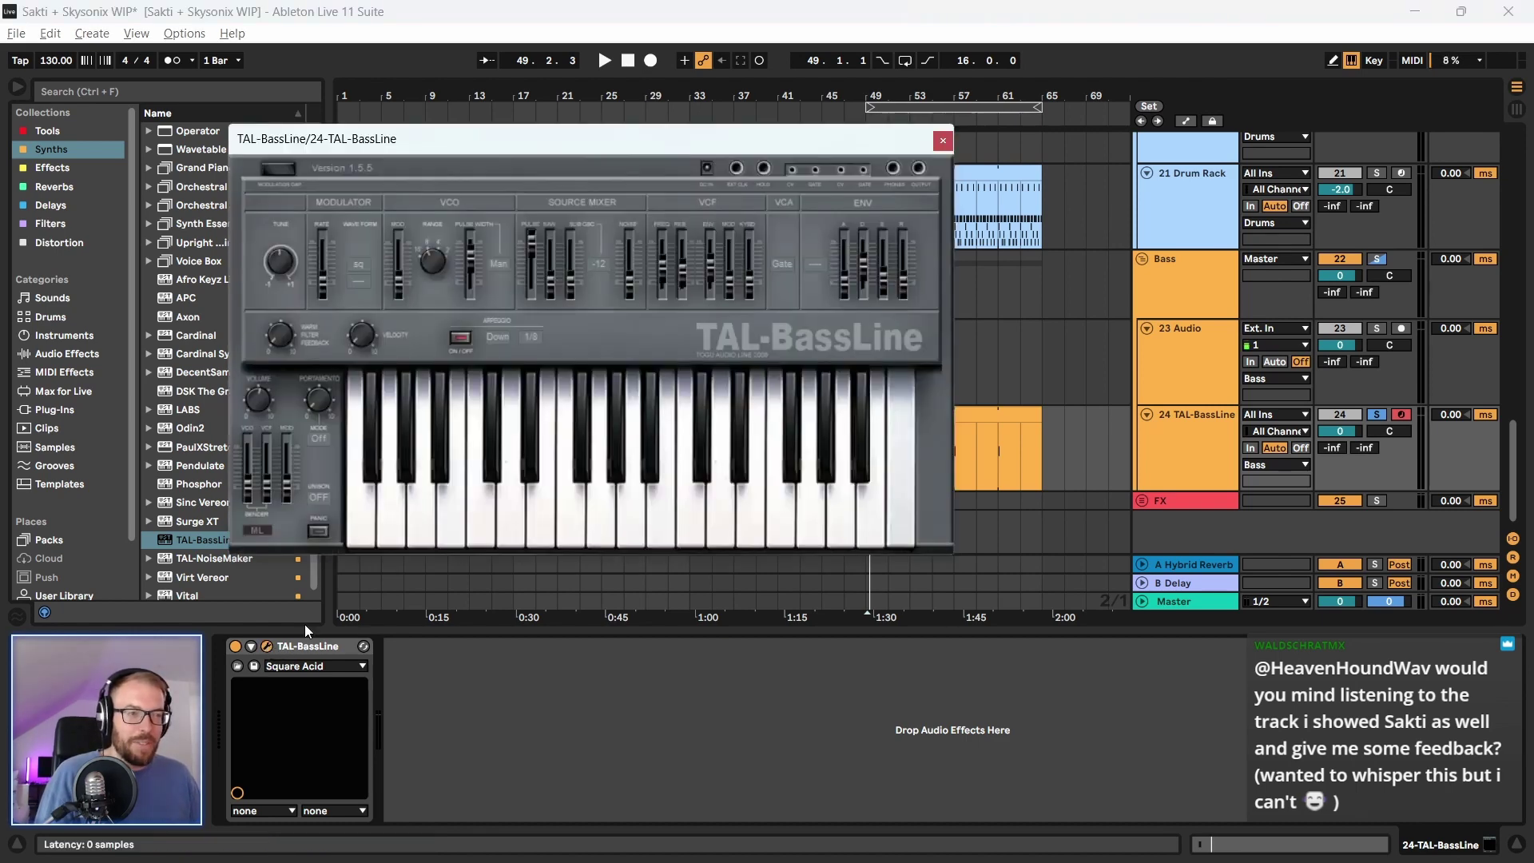
click(943, 140)
Solo the Kick_Hardstyle_04_F pad in the drum rack and solo the 21 Drum Rack track alongside the bass
drag(878, 334, 996, 371)
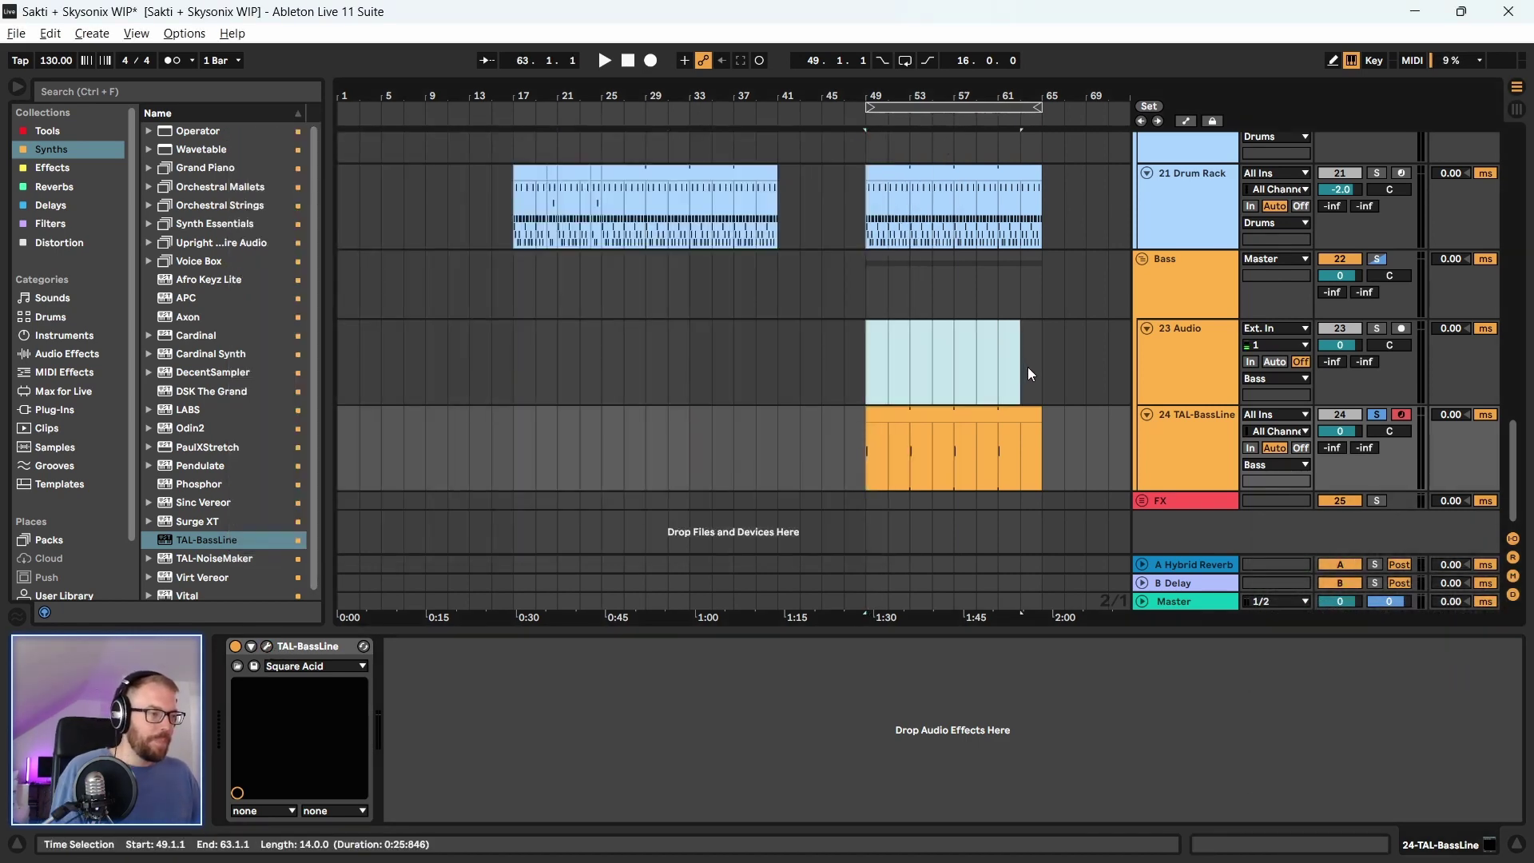
key(Down)
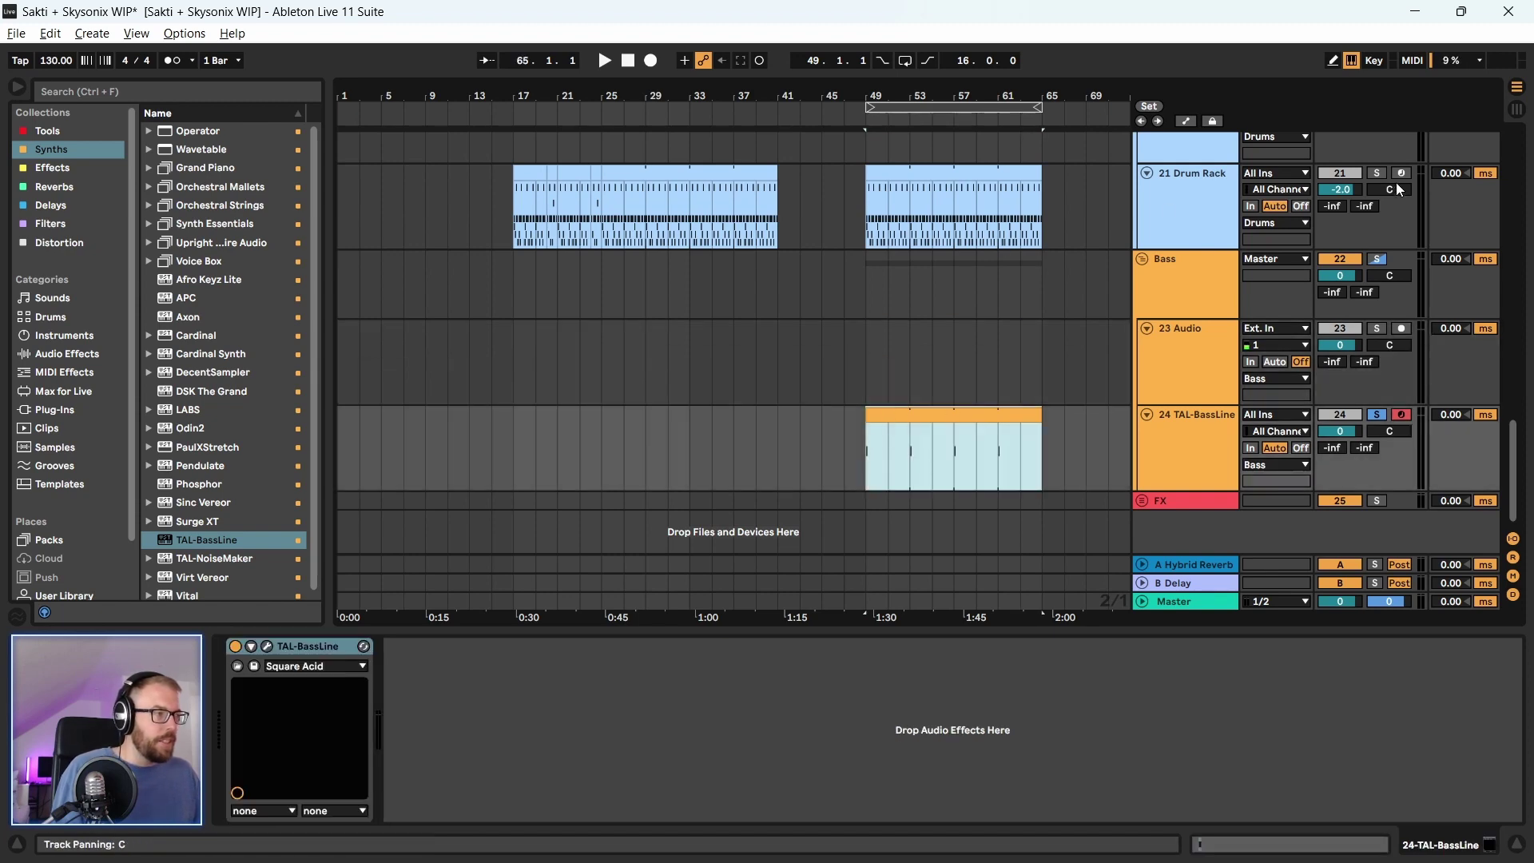
double_click(904, 170)
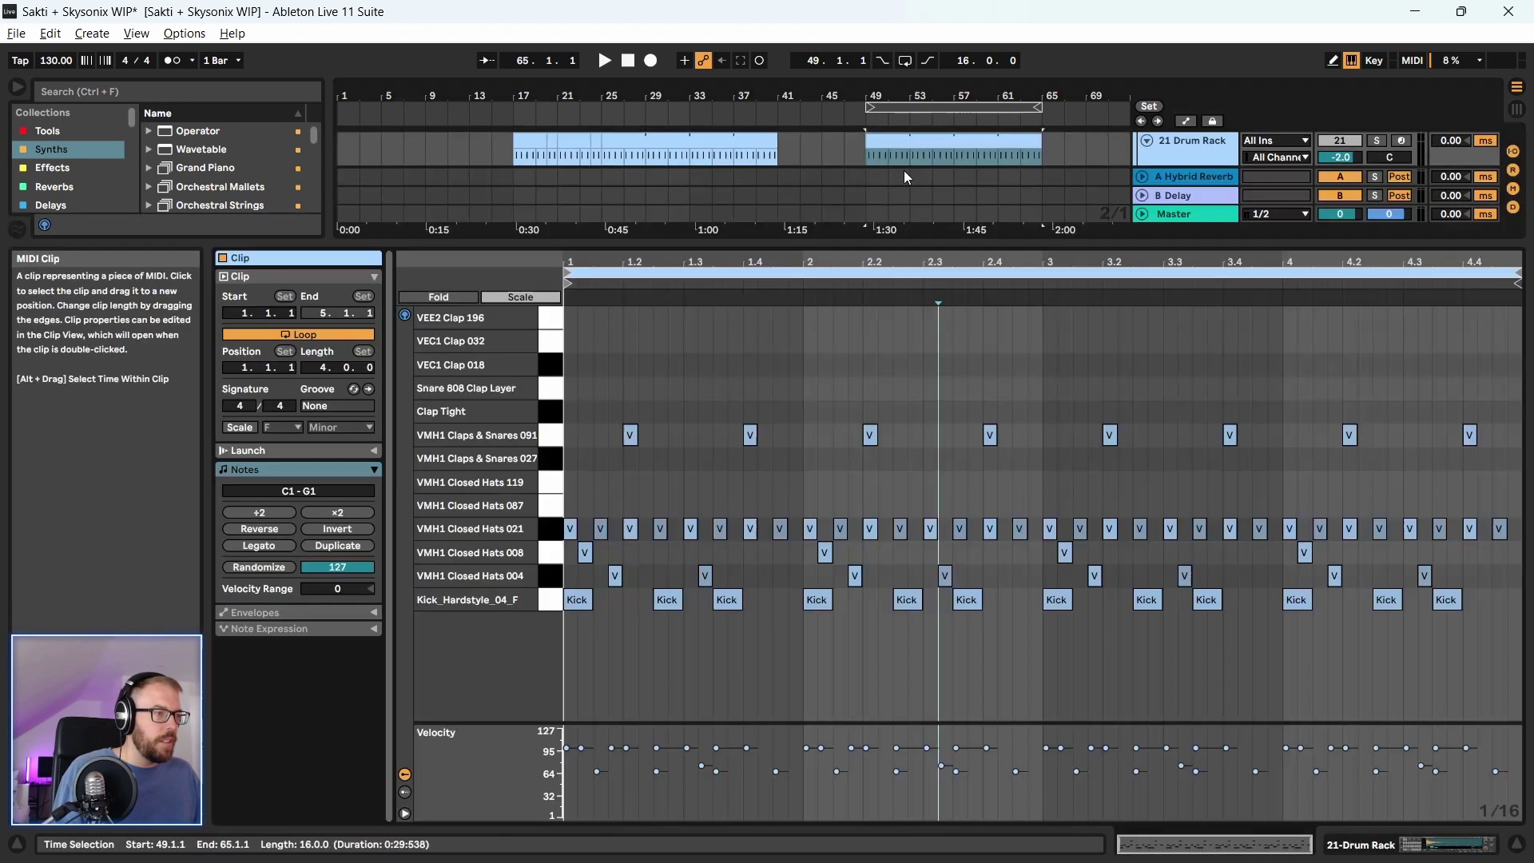
click(1160, 164)
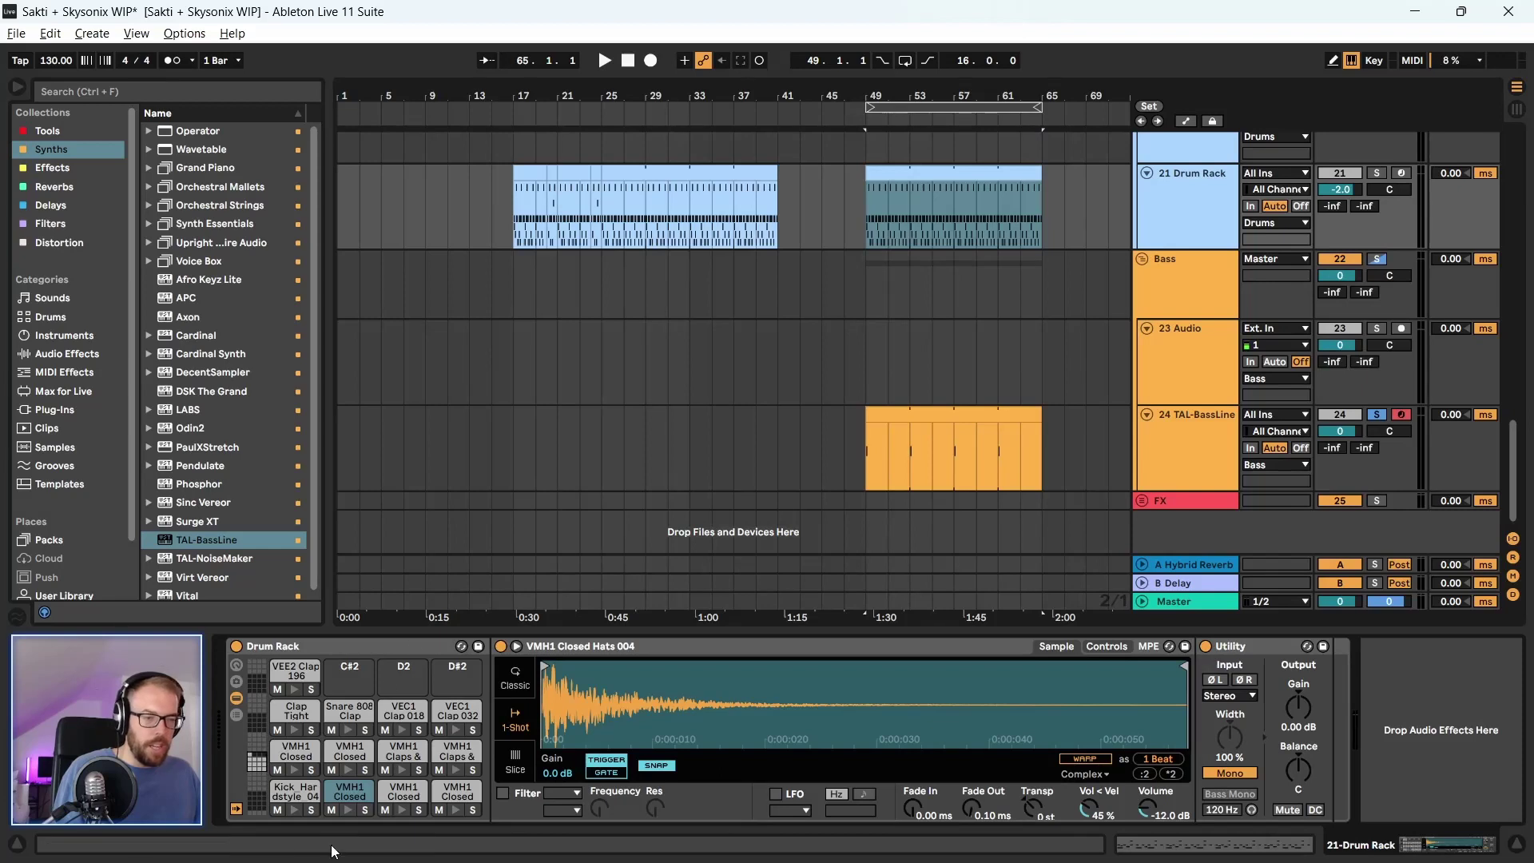
click(307, 811)
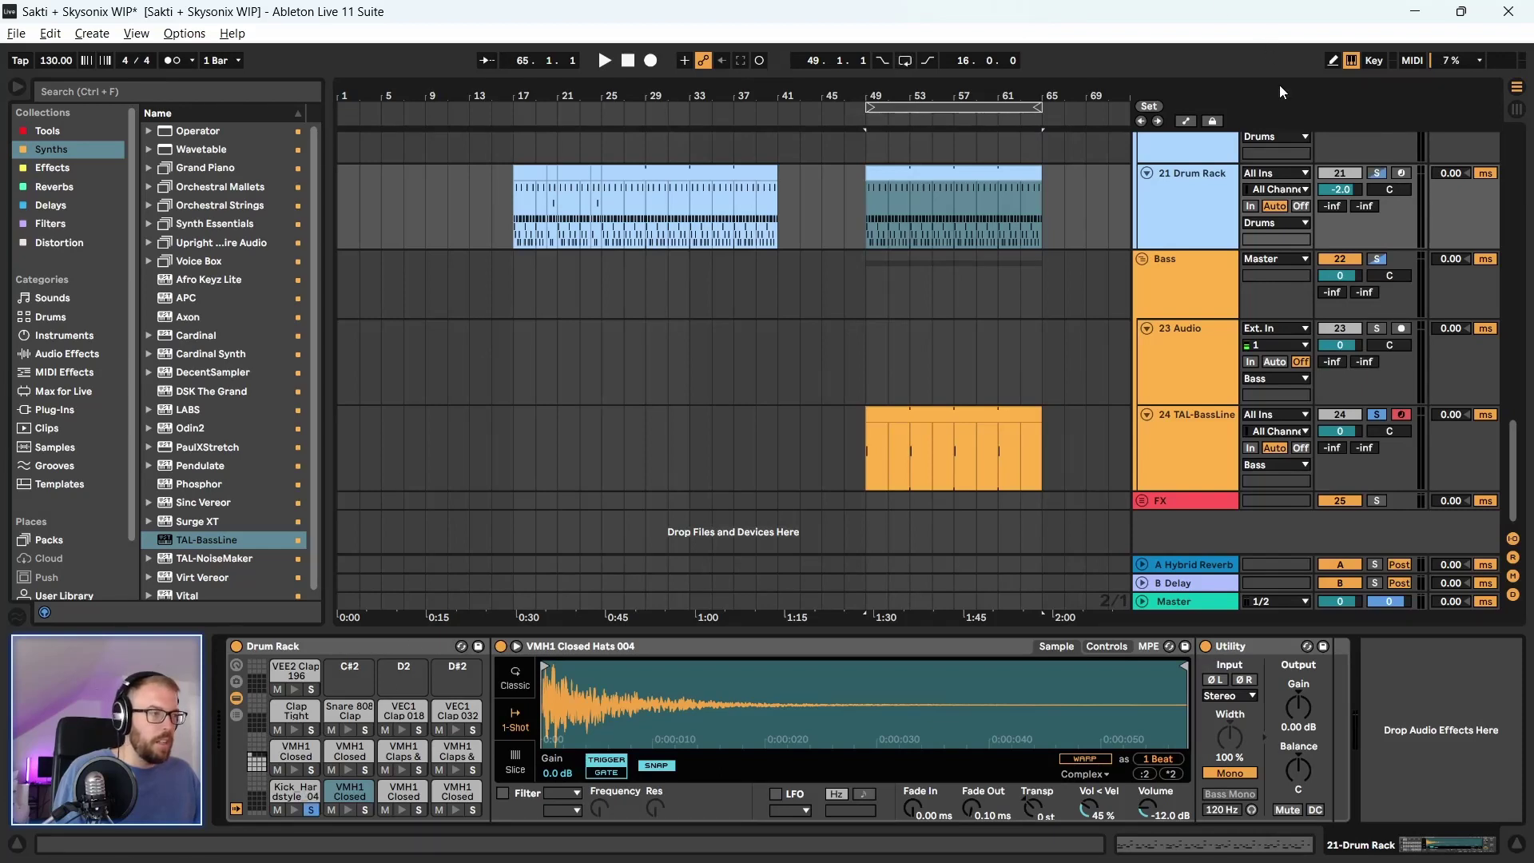
Loop bars 49 to 53 and play the soloed kick and acid bass together
click(1197, 418)
drag(868, 196, 914, 407)
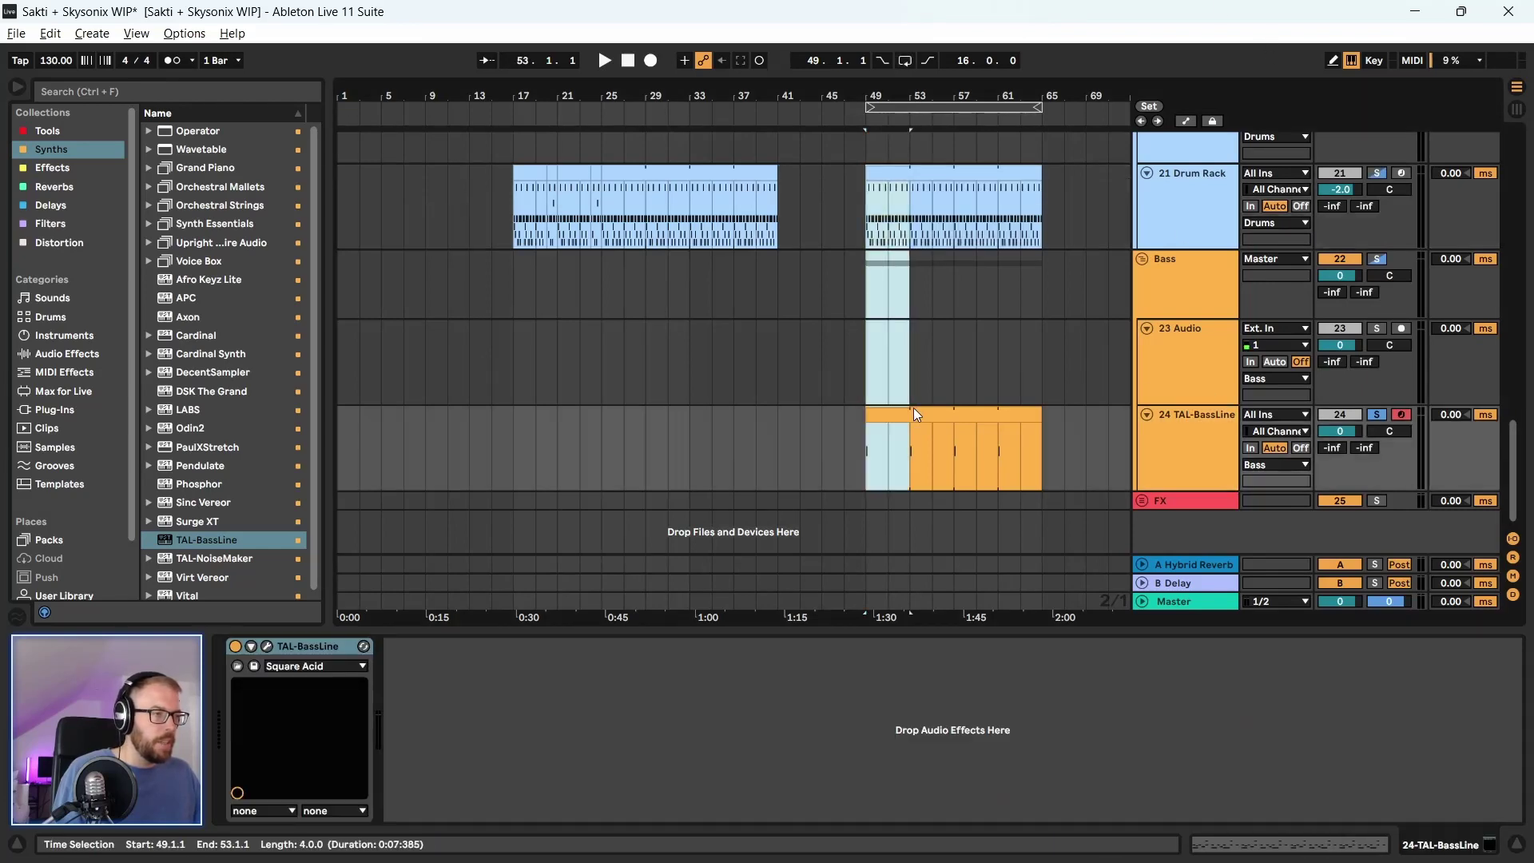
key(ctrl+l)
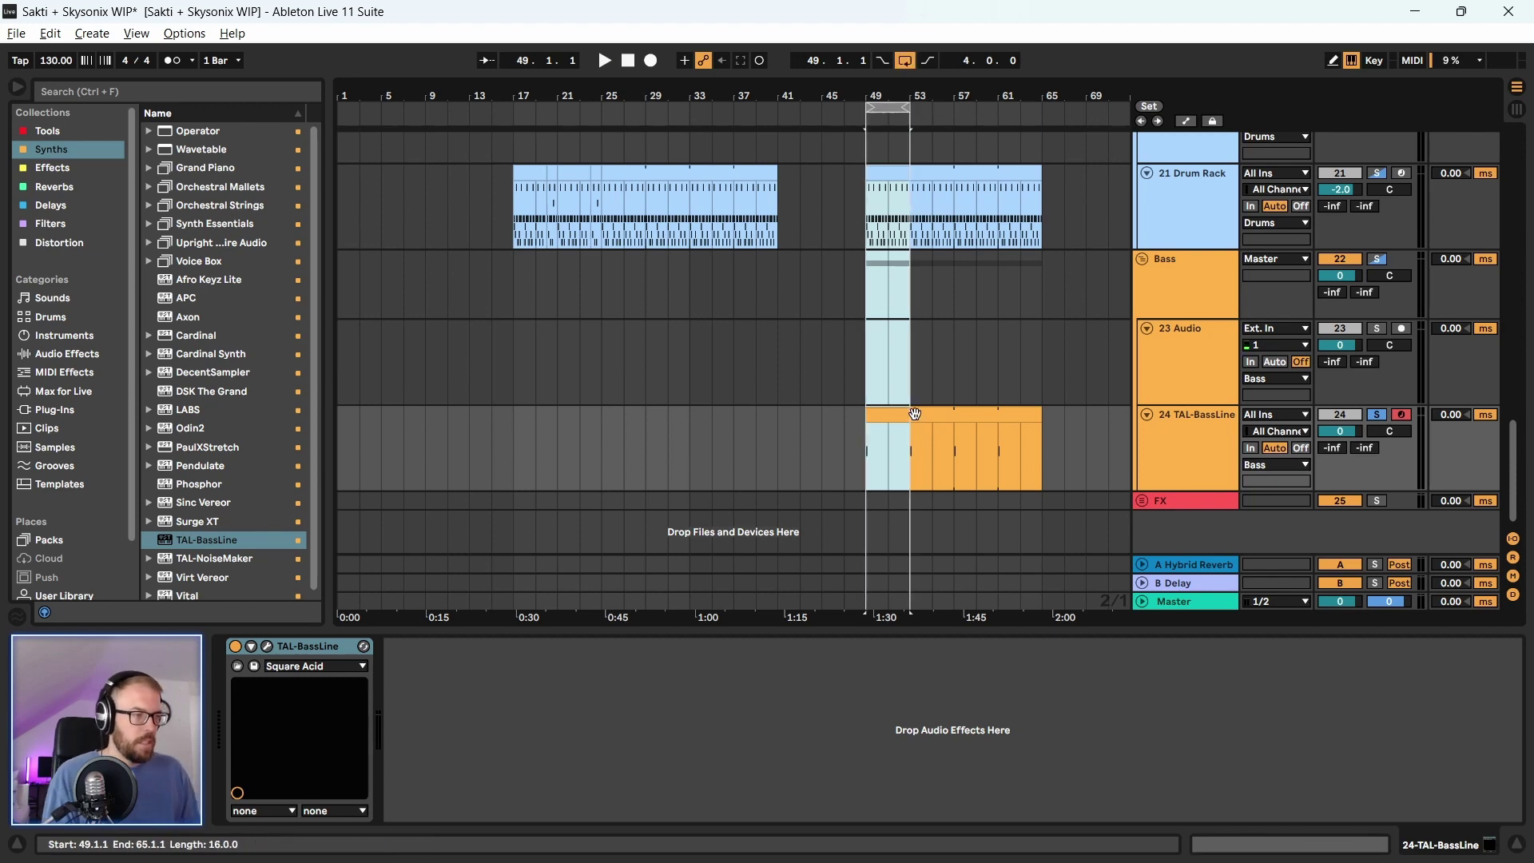
key(space)
scroll(1190, 268, up, 5)
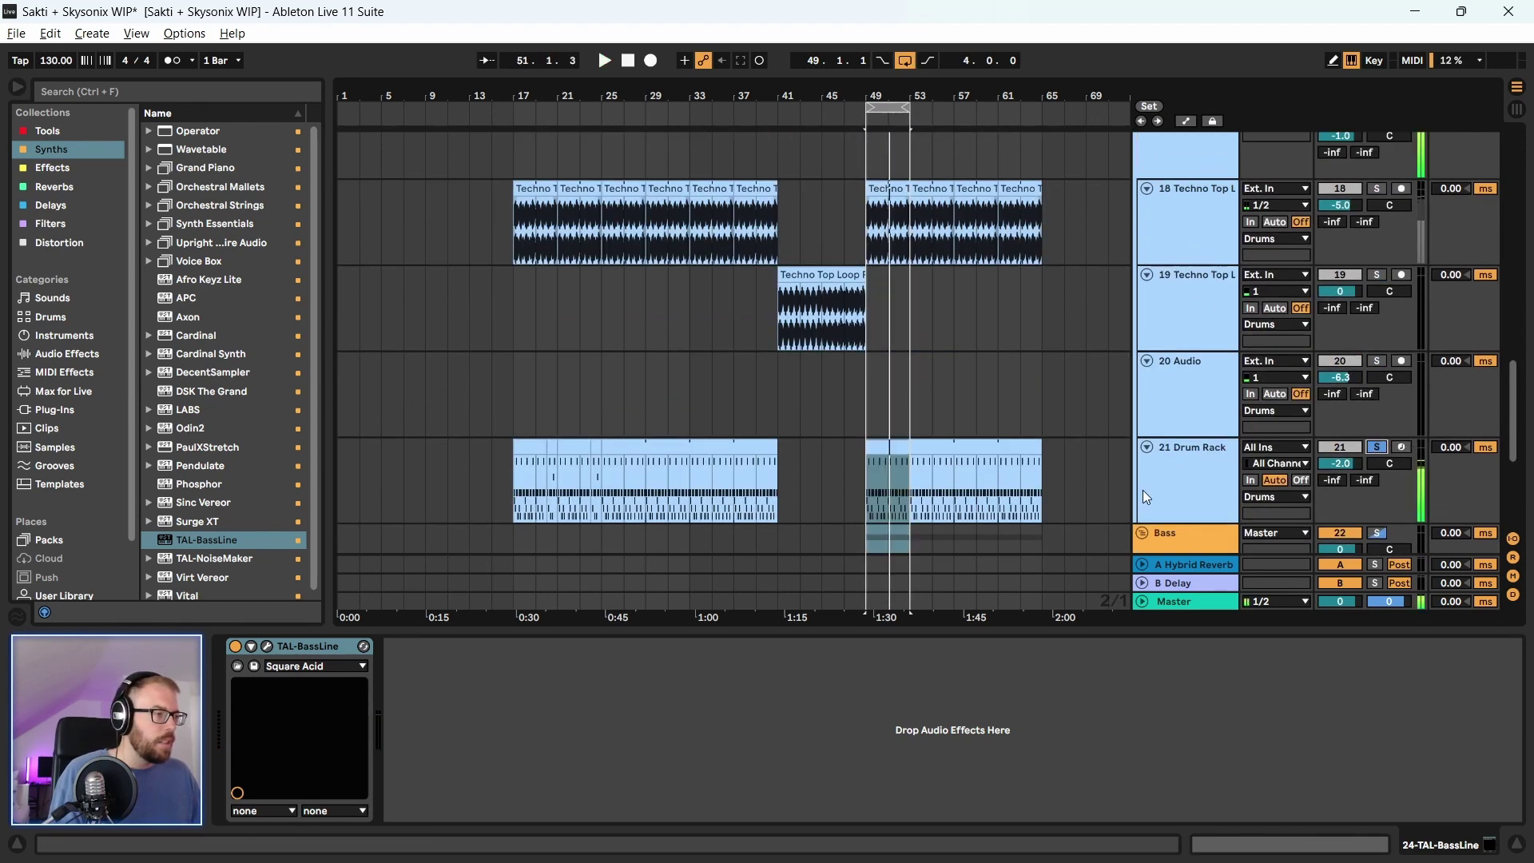
scroll(1143, 490, down, 5)
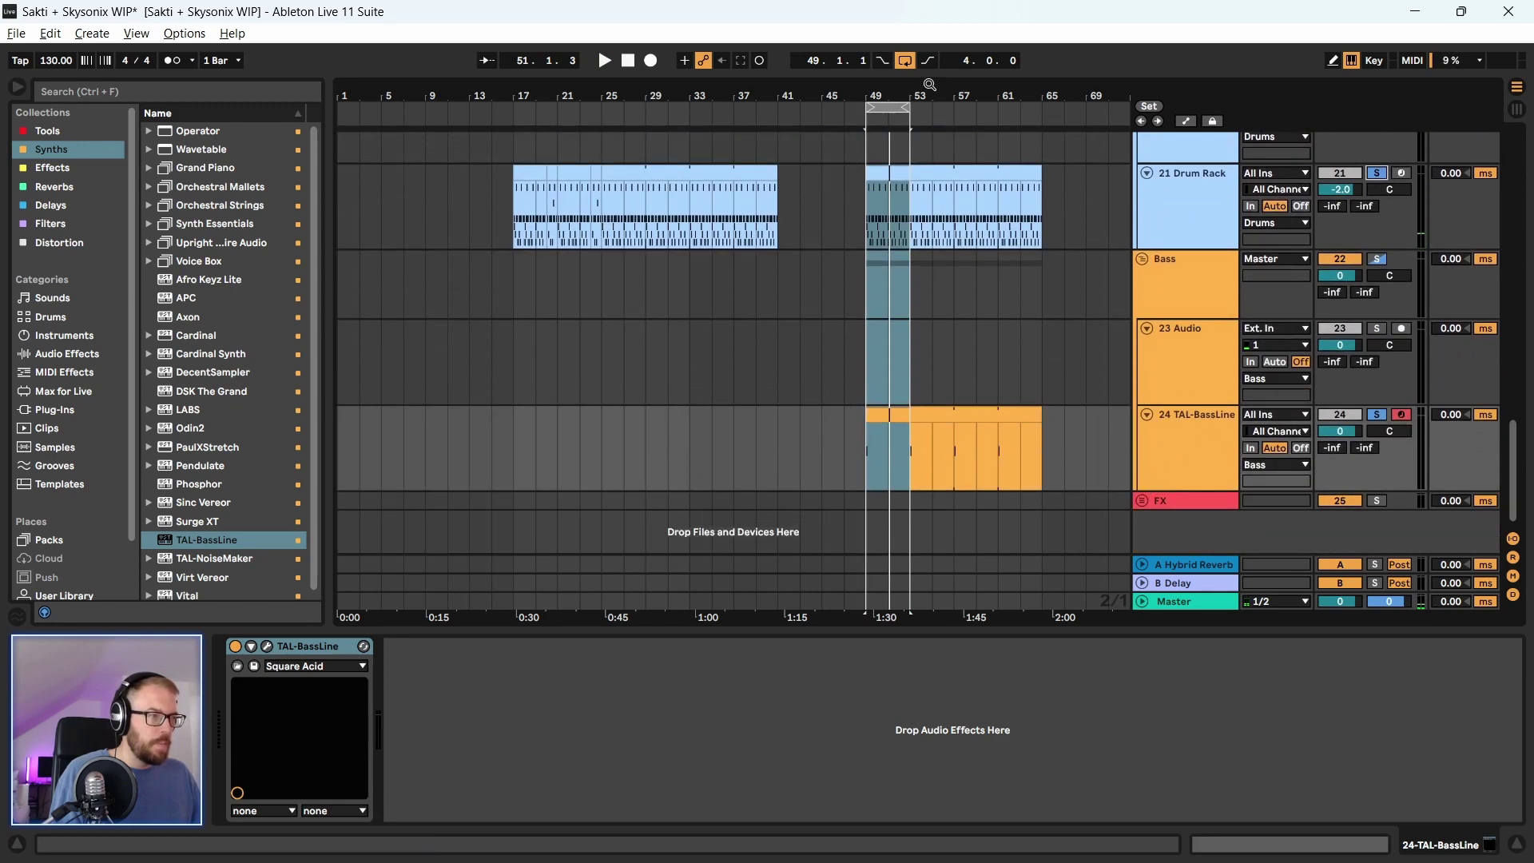
Open the TAL-BassLine clip at bar 49 for editing and select its F1 note
scroll(936, 352, up, 5)
double_click(777, 419)
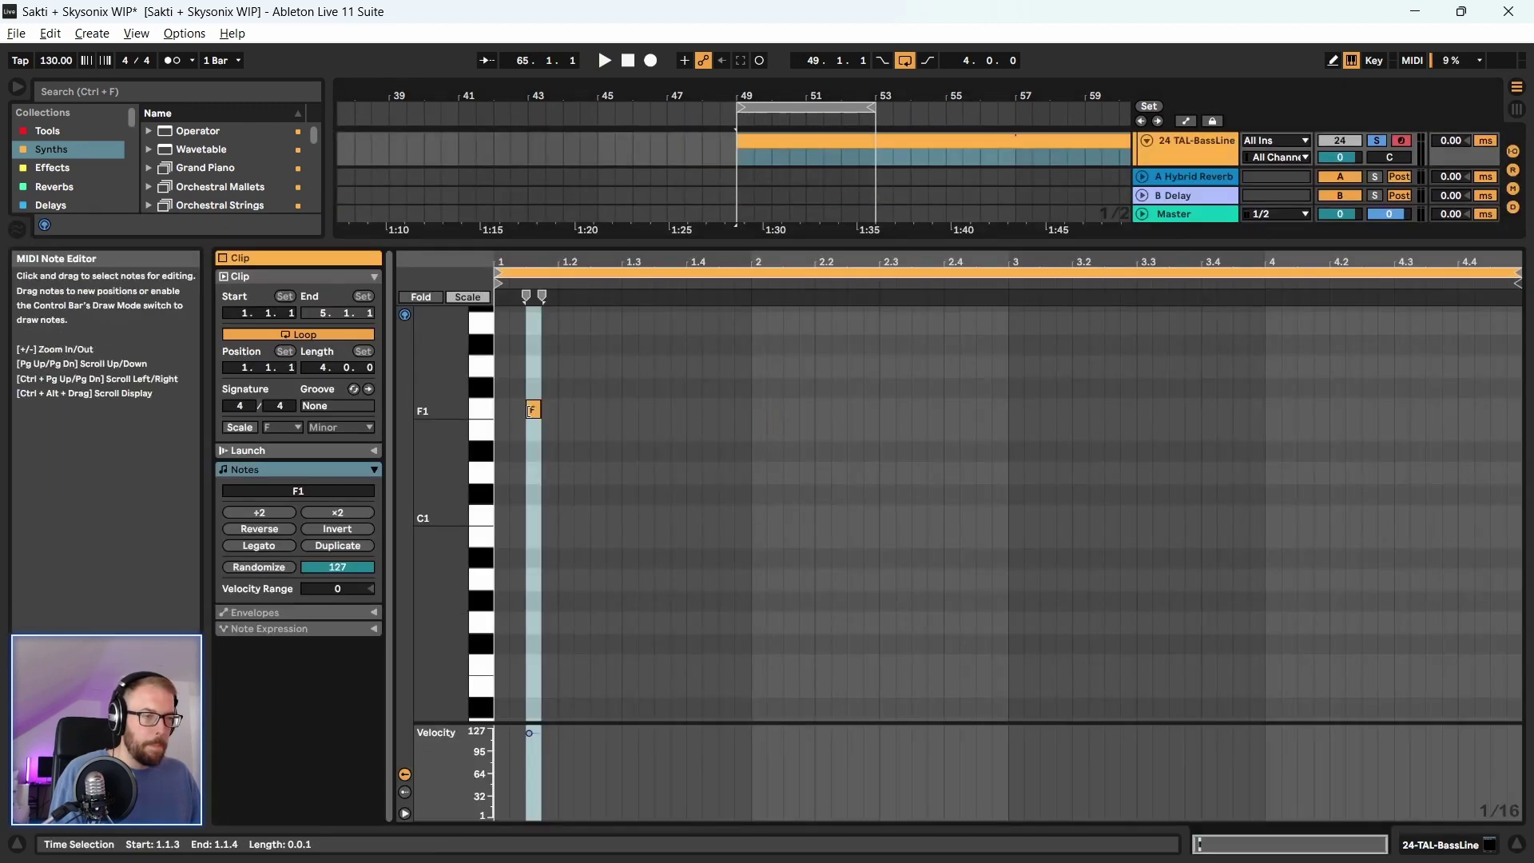
click(530, 408)
Try the selected bass note at C1 and return it to F1
key(Down)
key(Down)
key(Down)
key(Down)
key(Down)
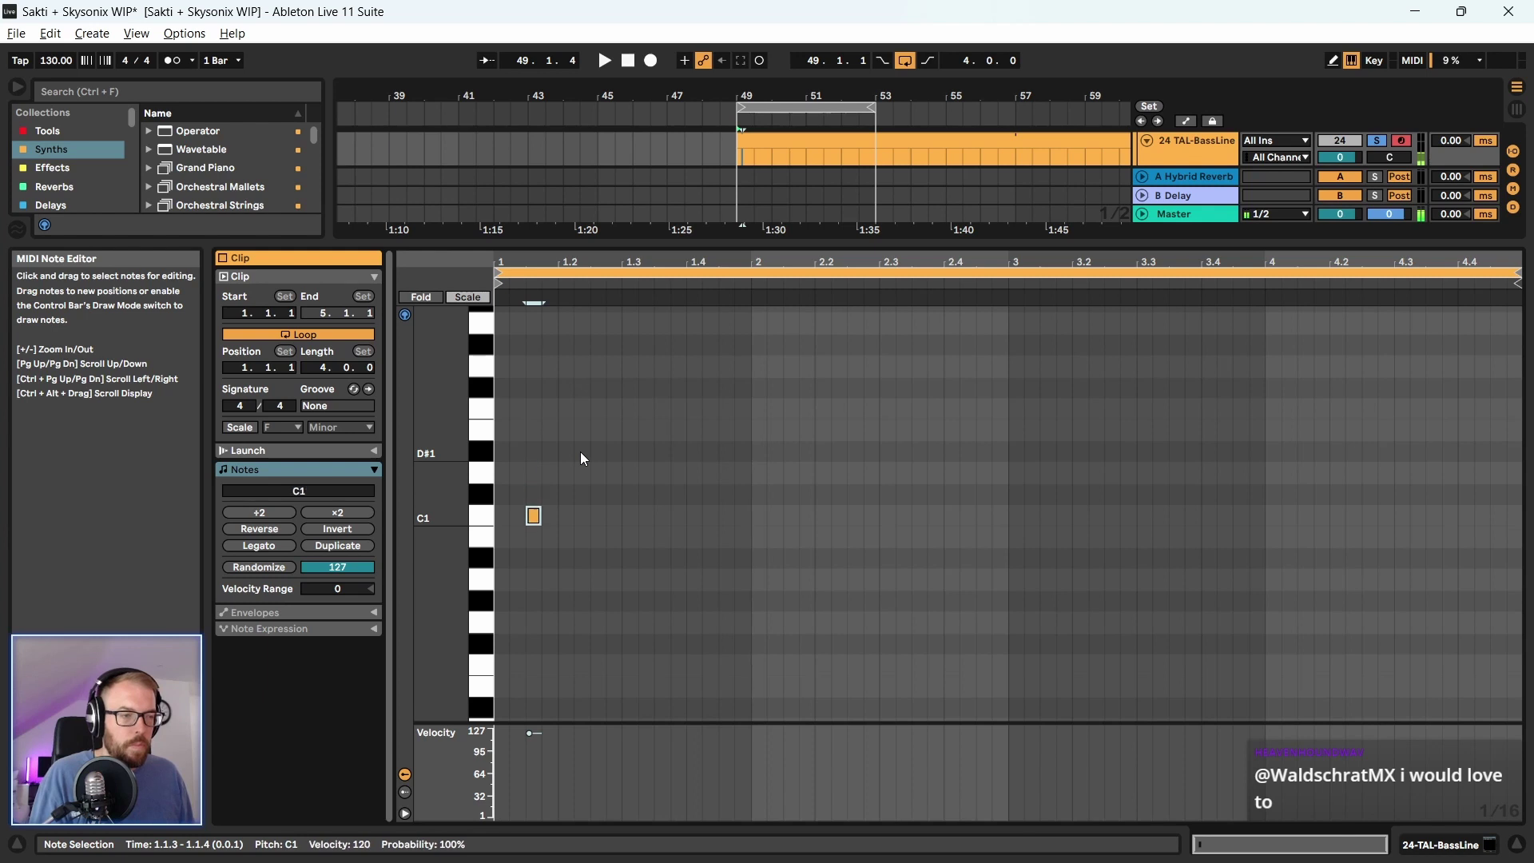
key(Up)
key(Up)
key(Up)
key(Up)
key(Up)
Transpose the selected bass note down an octave to F0 and audition it with the kick
key(shift+Down)
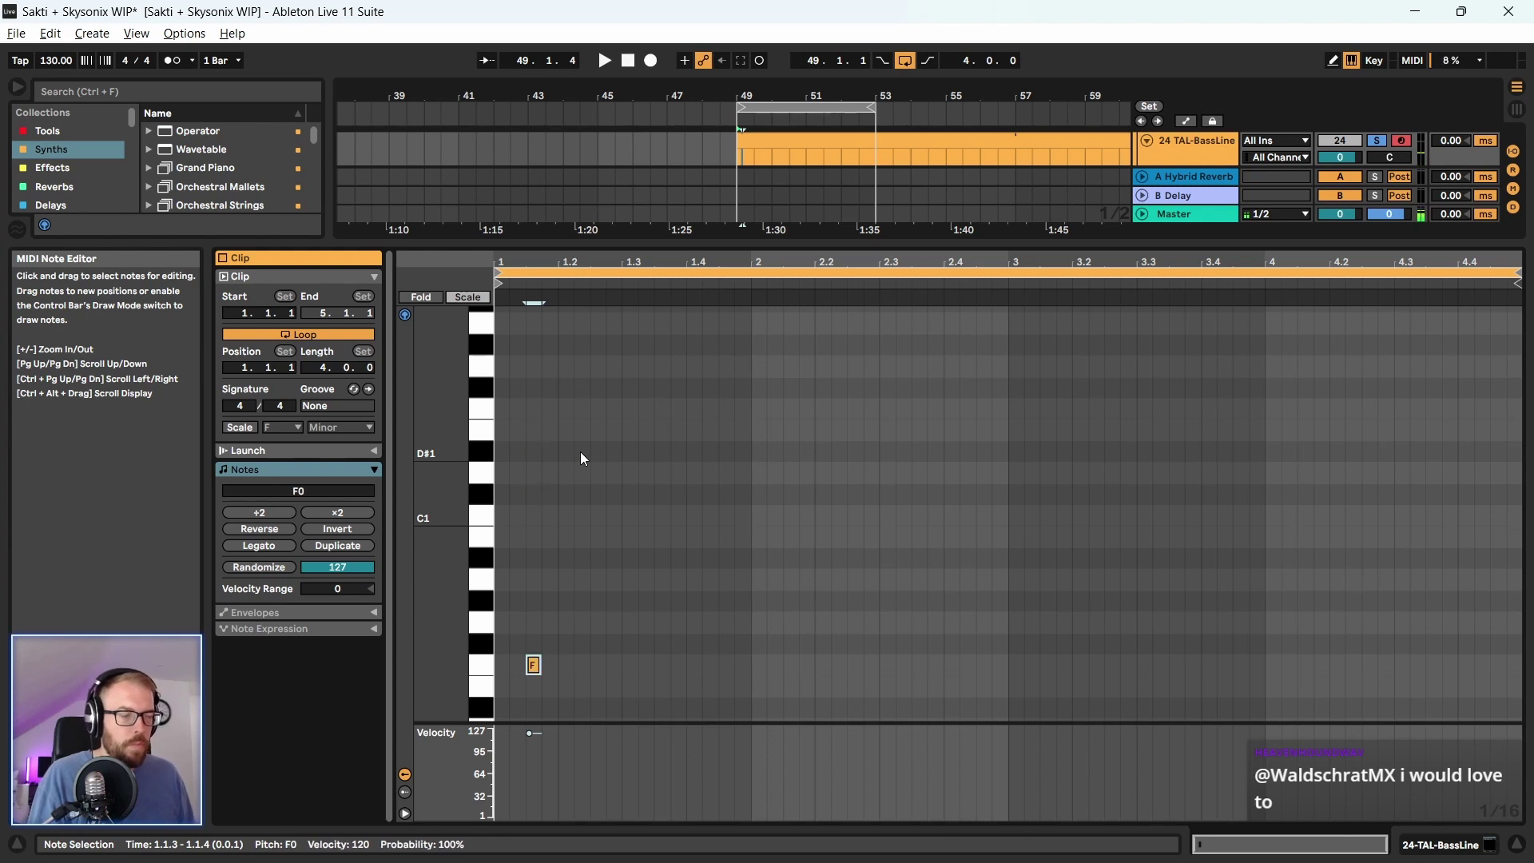
key(space)
key(space)
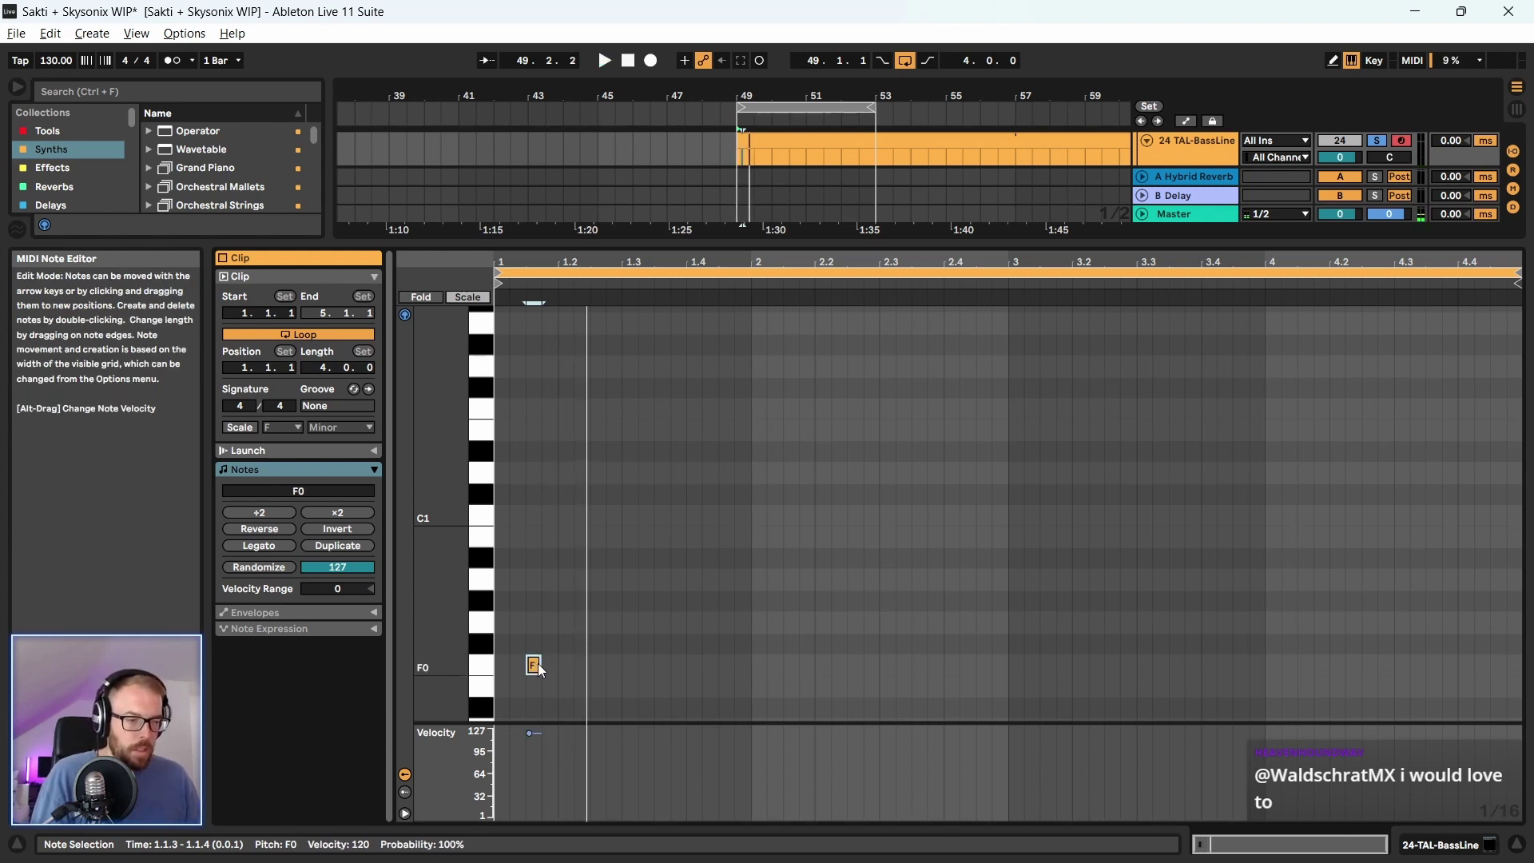
Try the bass note as an eighth note at F0 and F1, returning it to a sixteenth at F0
drag(539, 669, 554, 669)
key(space)
key(space)
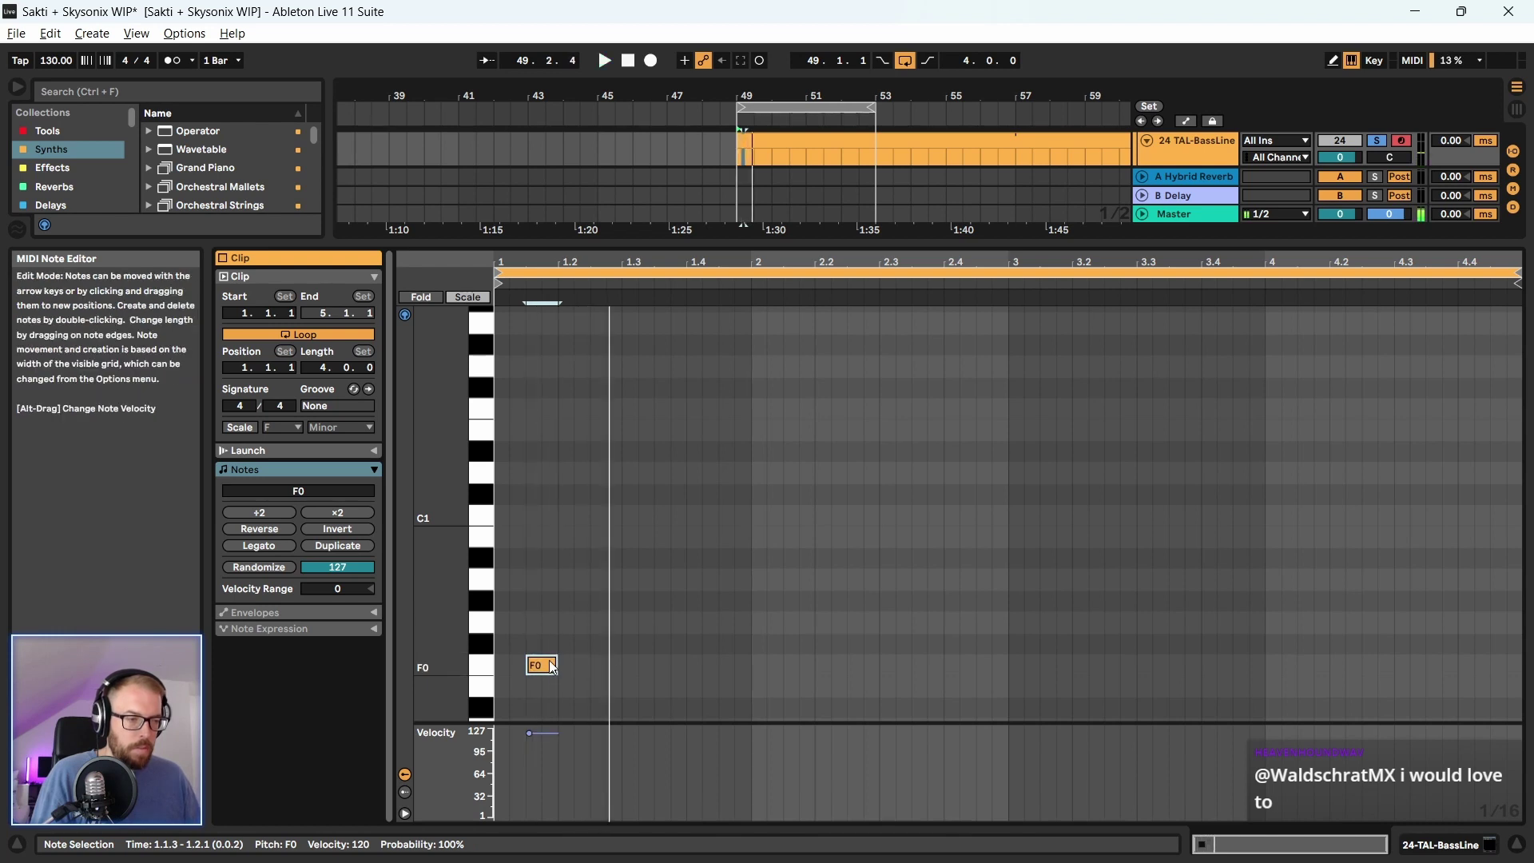
key(shift+Up)
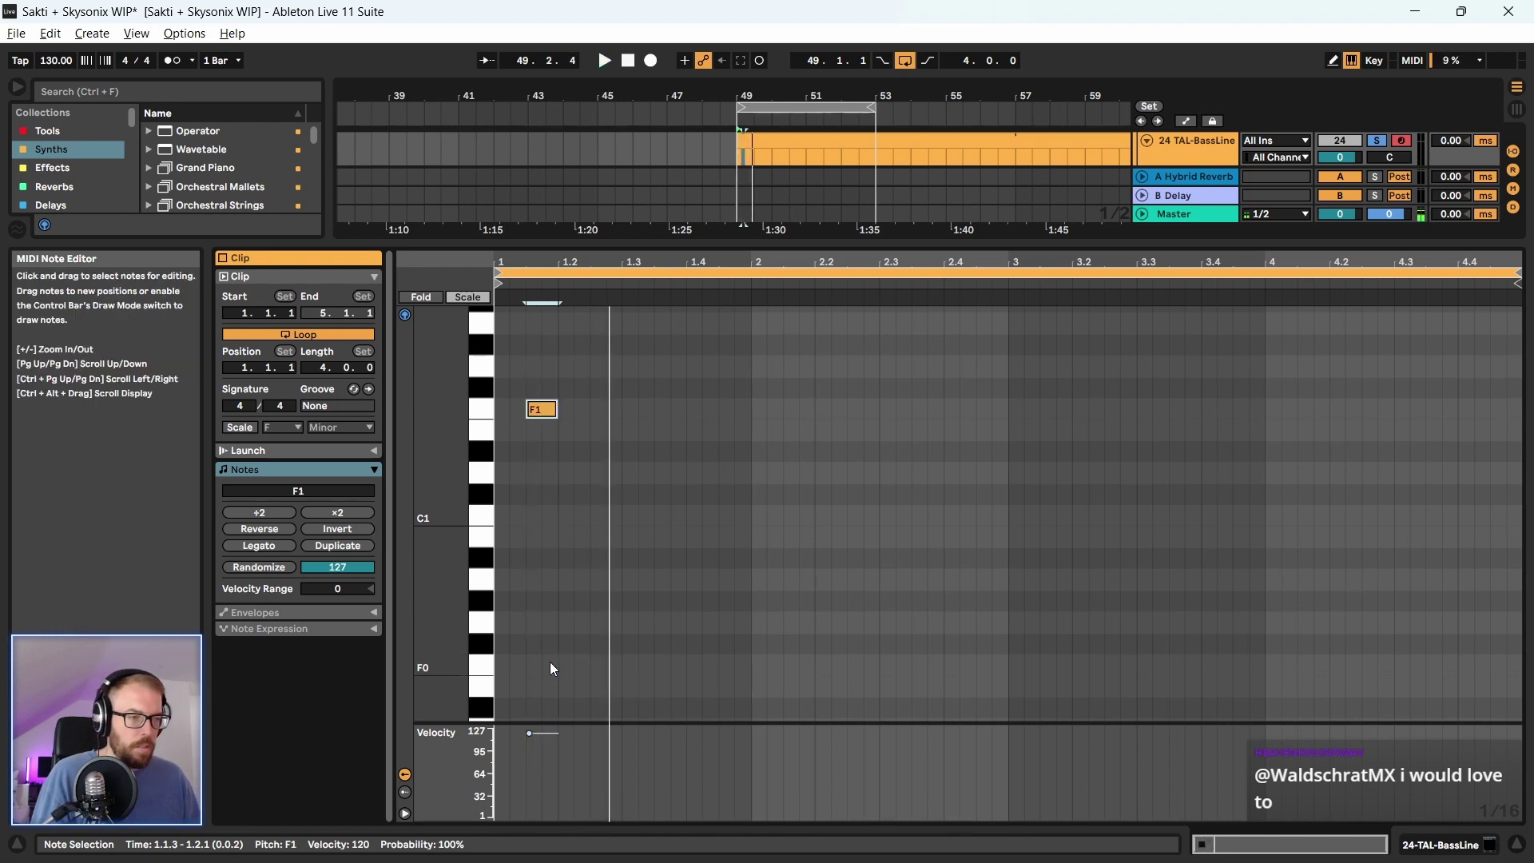
key(space)
key(space)
key(shift+Down)
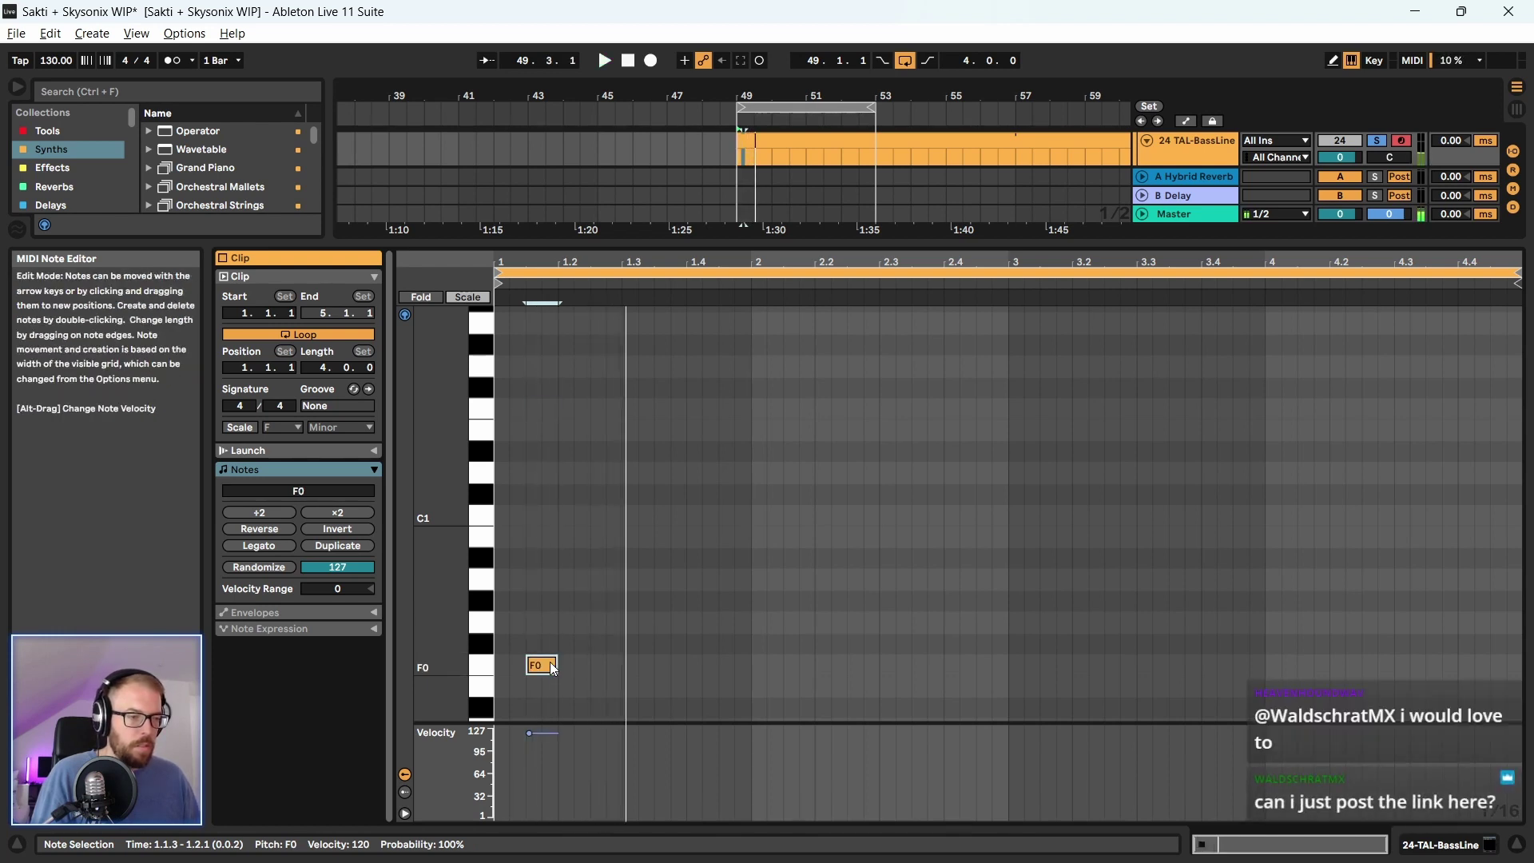
key(space)
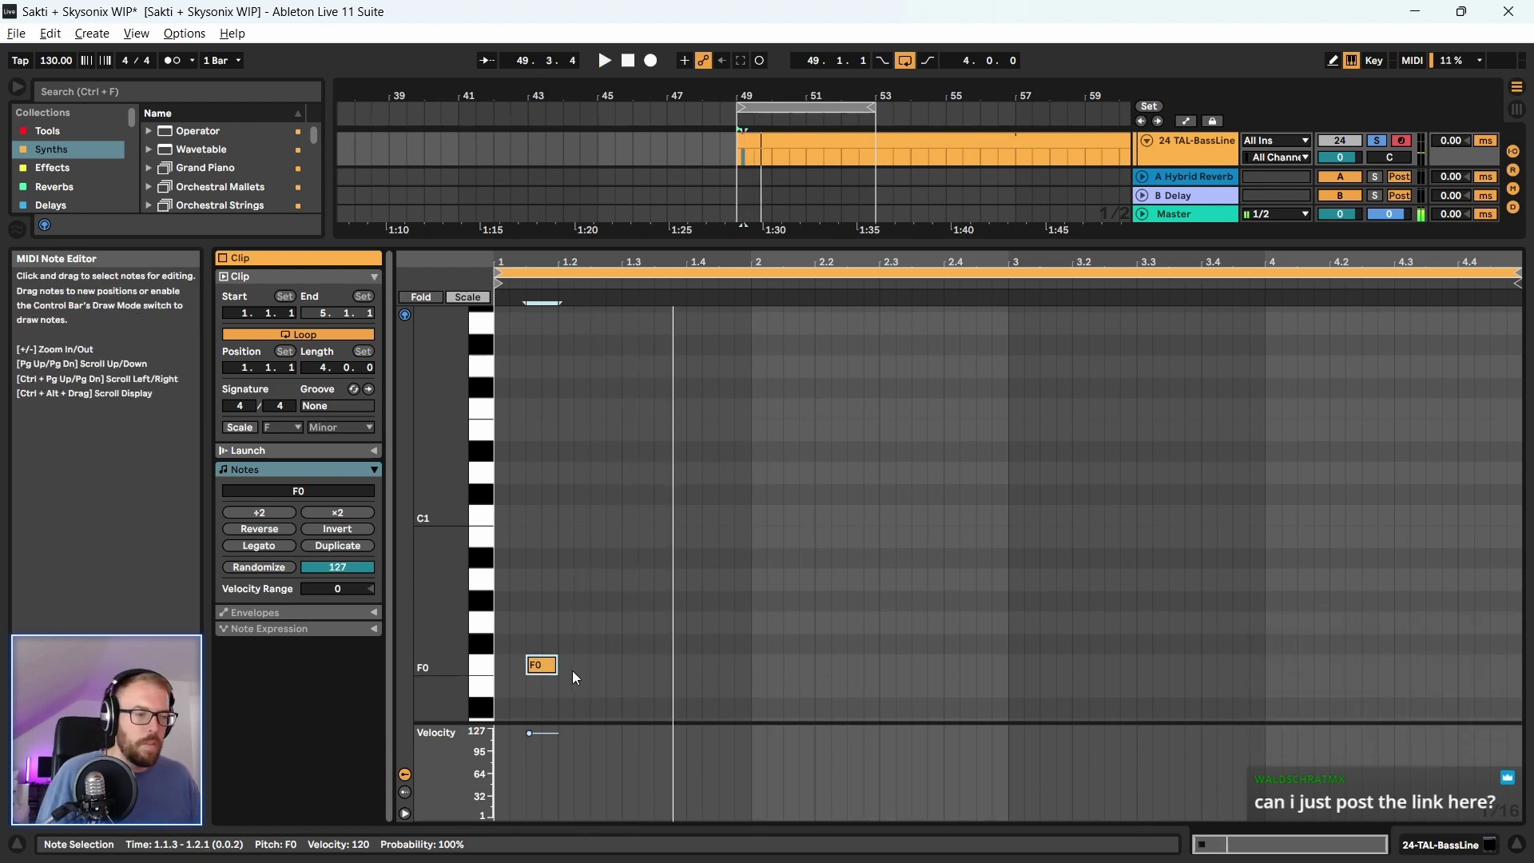
drag(552, 664, 542, 666)
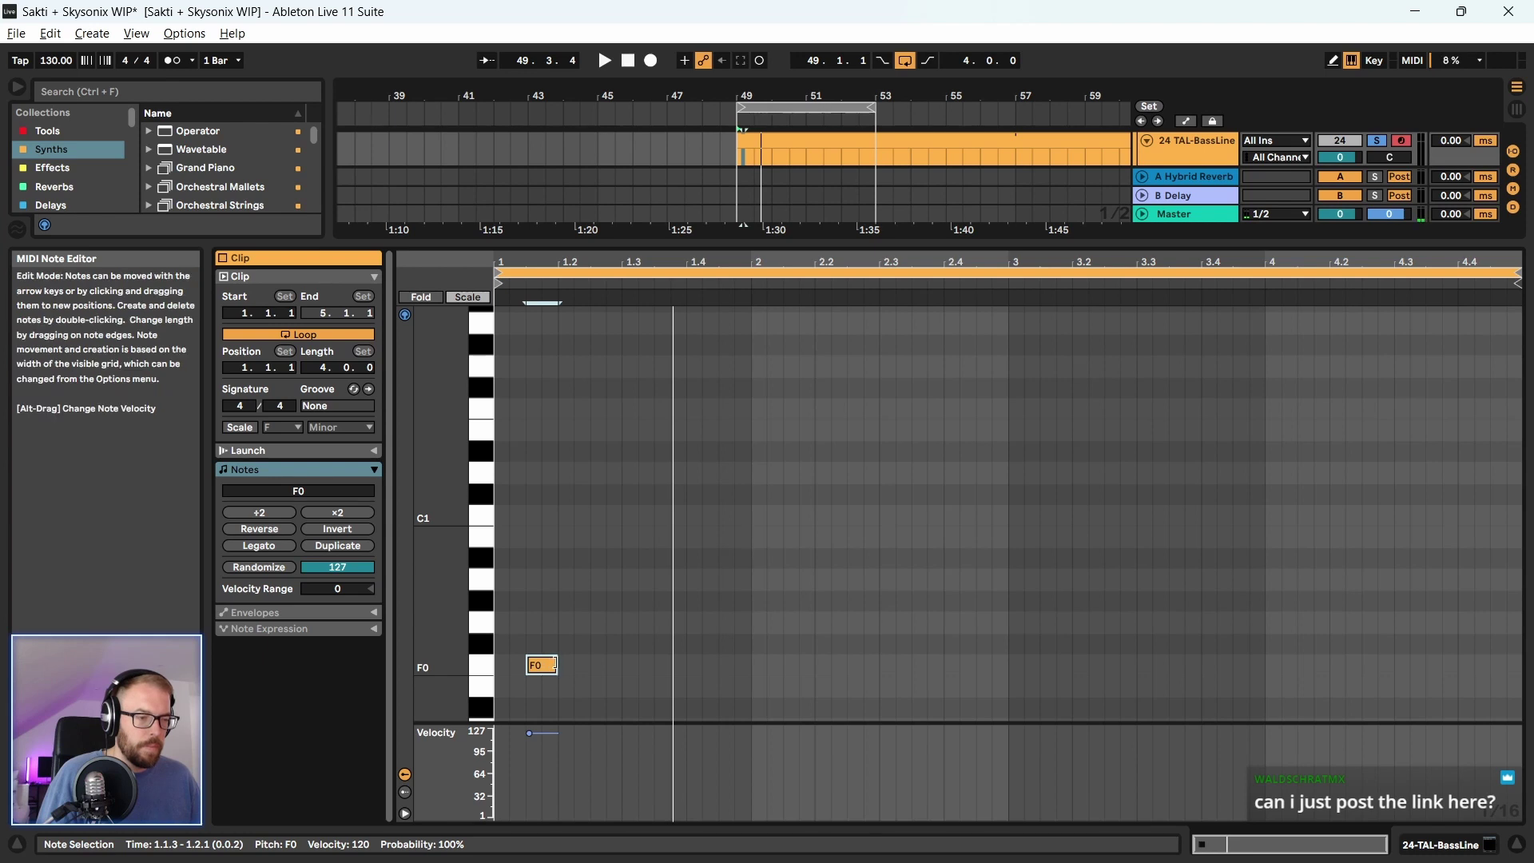
Add a second sixteenth F0 note at 1.2.2, transpose both bass notes up an octave to F1 and audition them
double_click(583, 665)
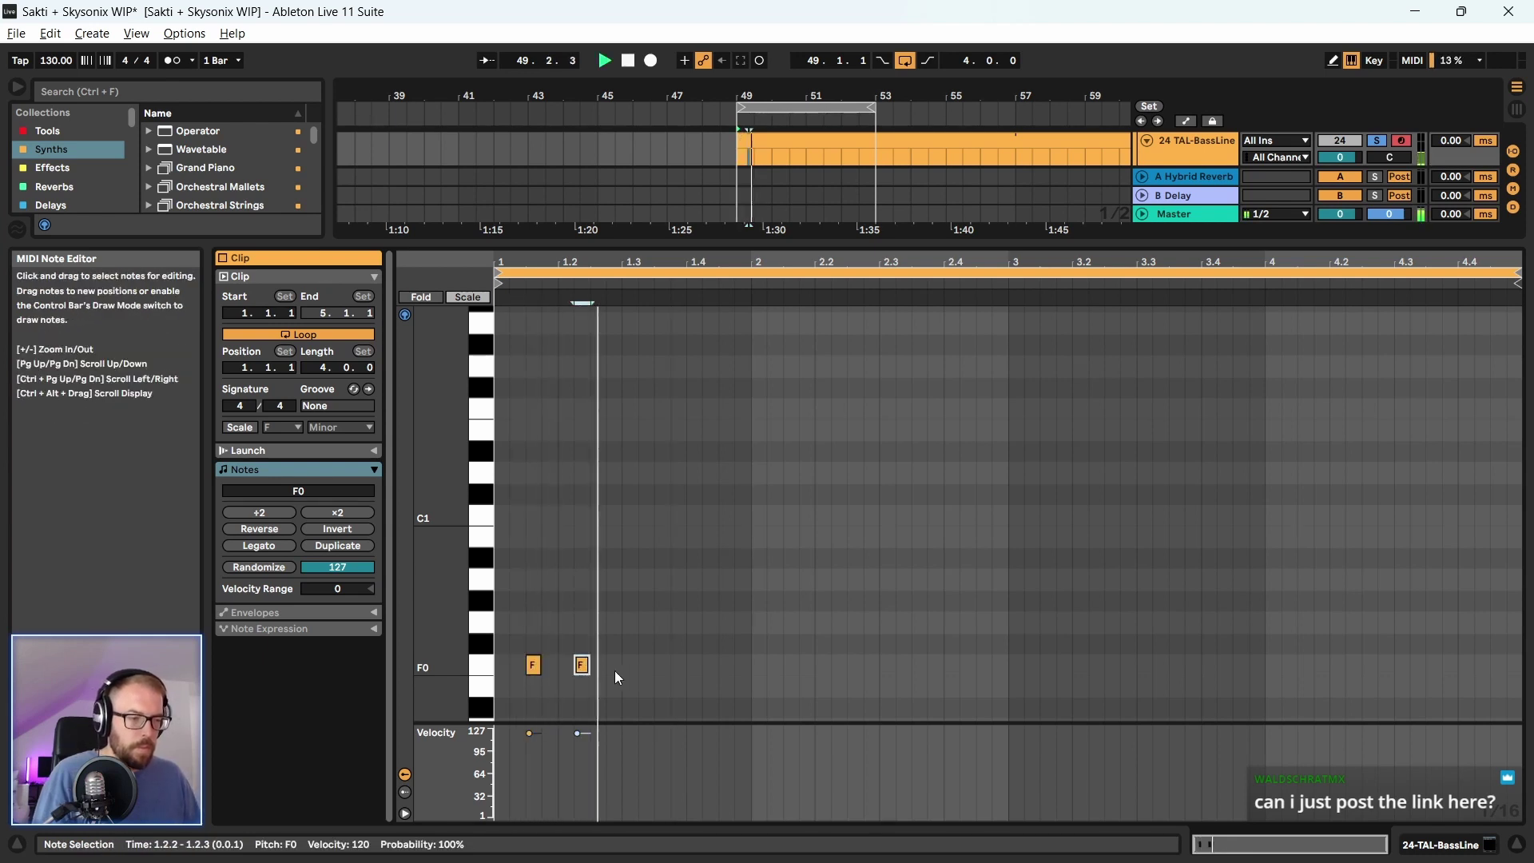
key(space)
key(ctrl+a)
key(shift+Up)
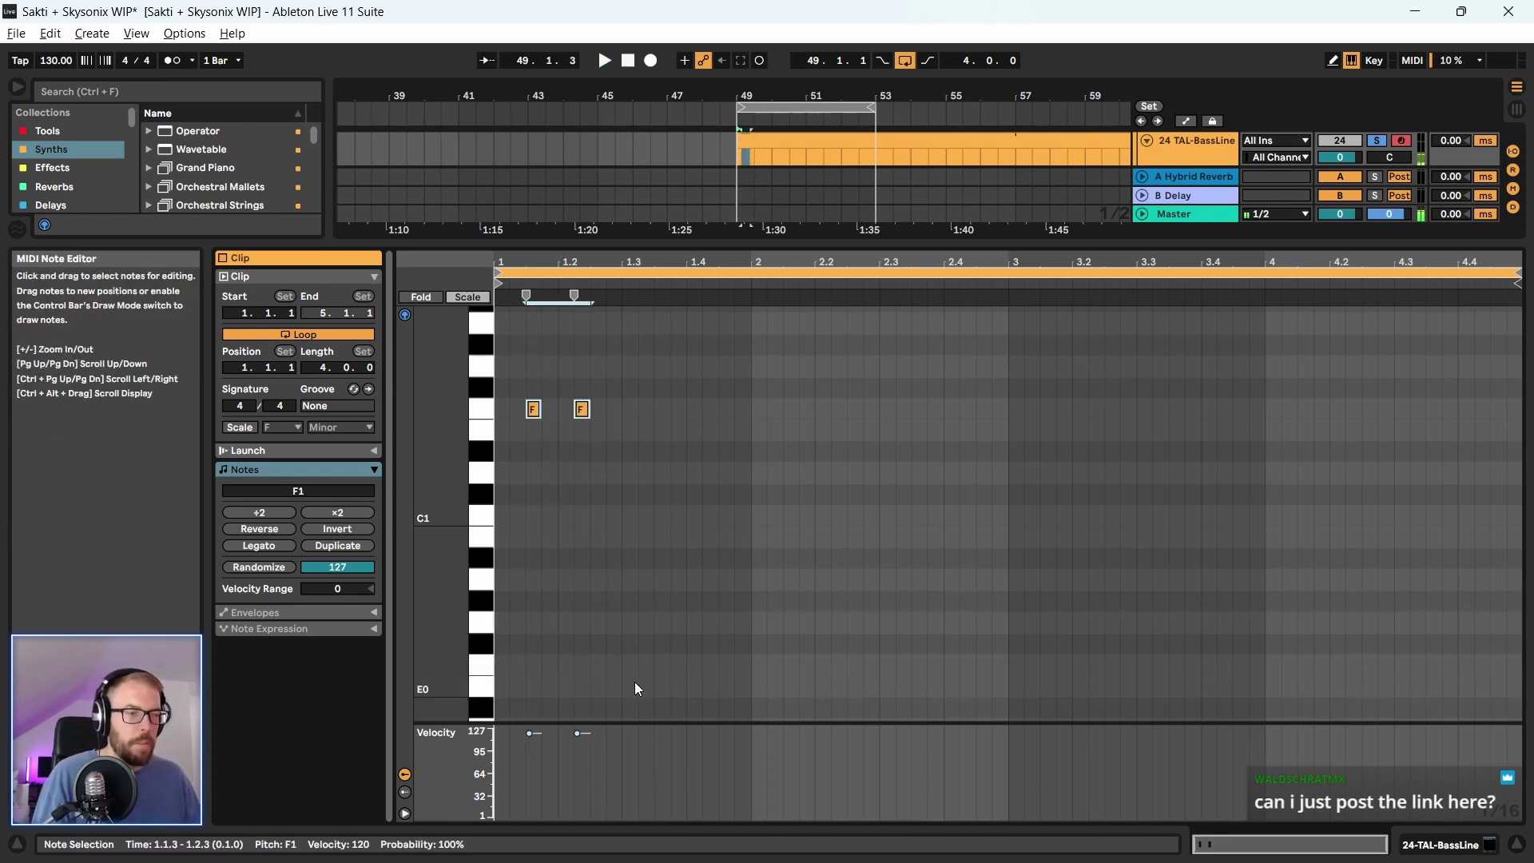
key(space)
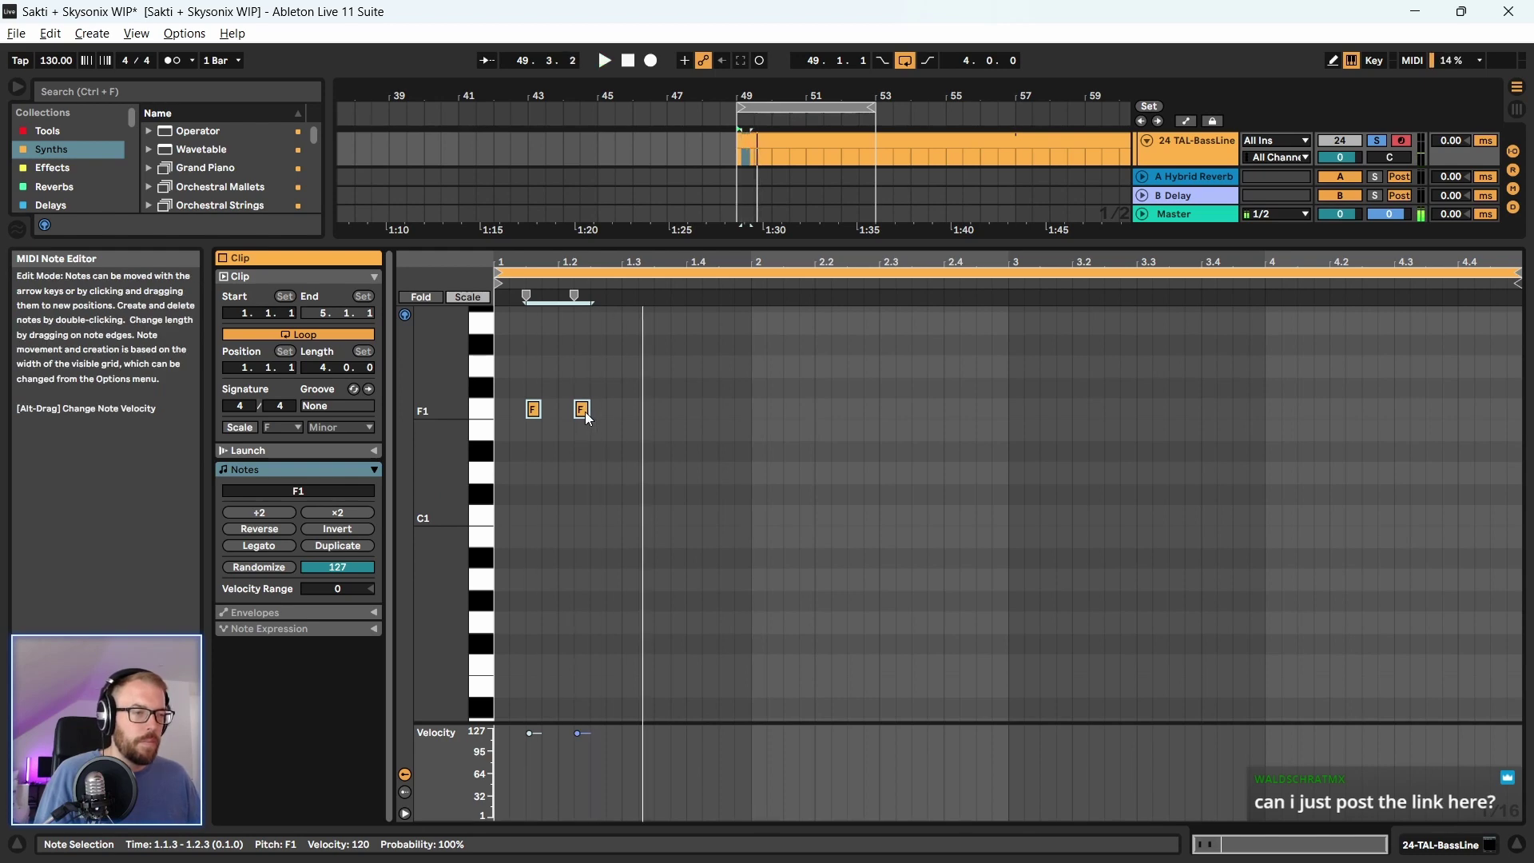
key(space)
click(583, 410)
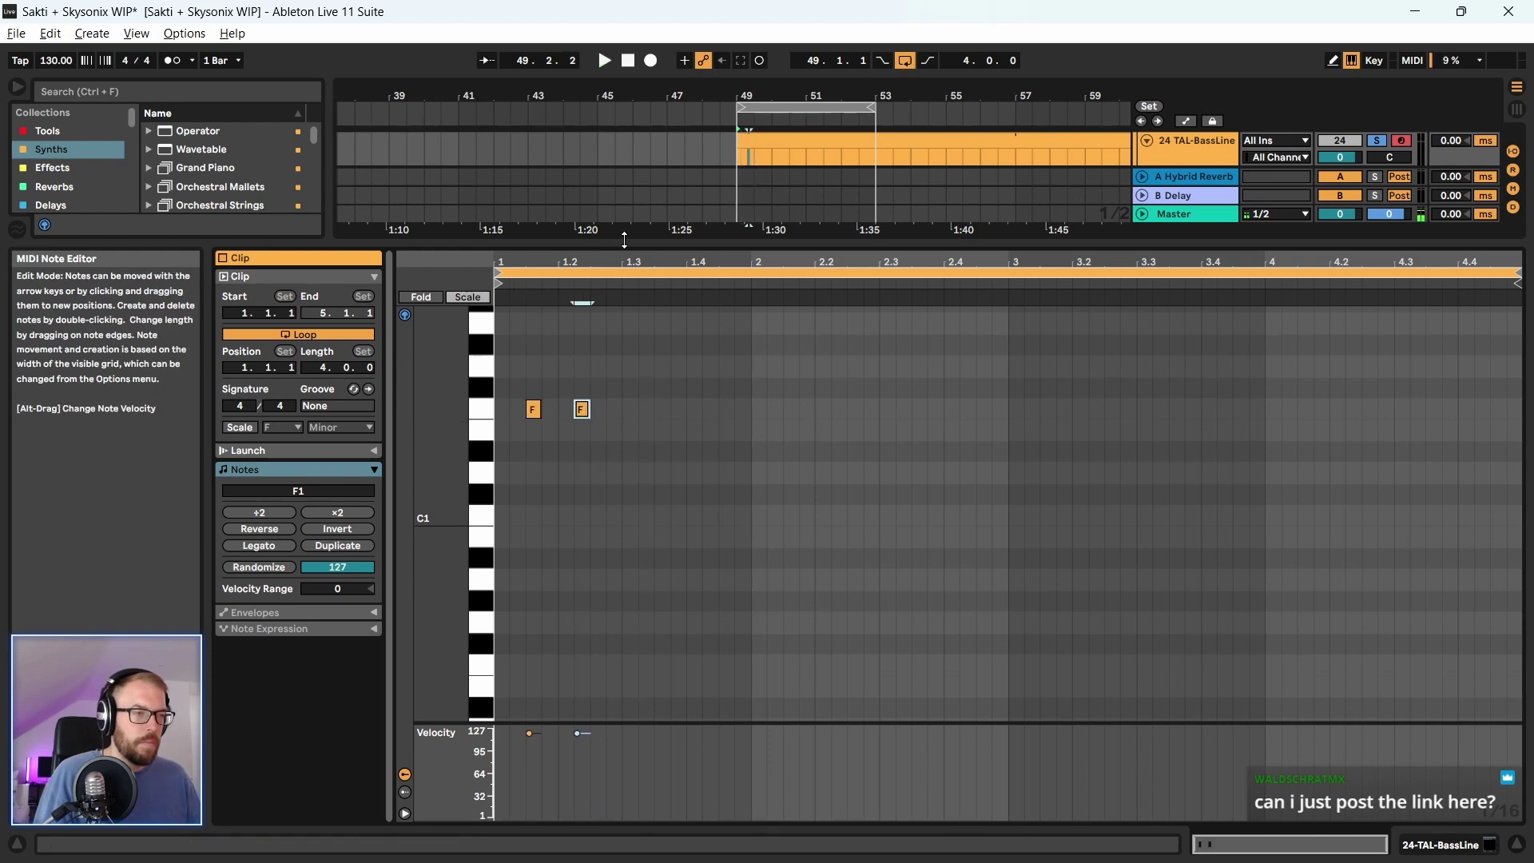
Shrink the piano roll, stop playback and show the TAL-BassLine device on track 24
drag(799, 244, 799, 422)
key(space)
click(1163, 218)
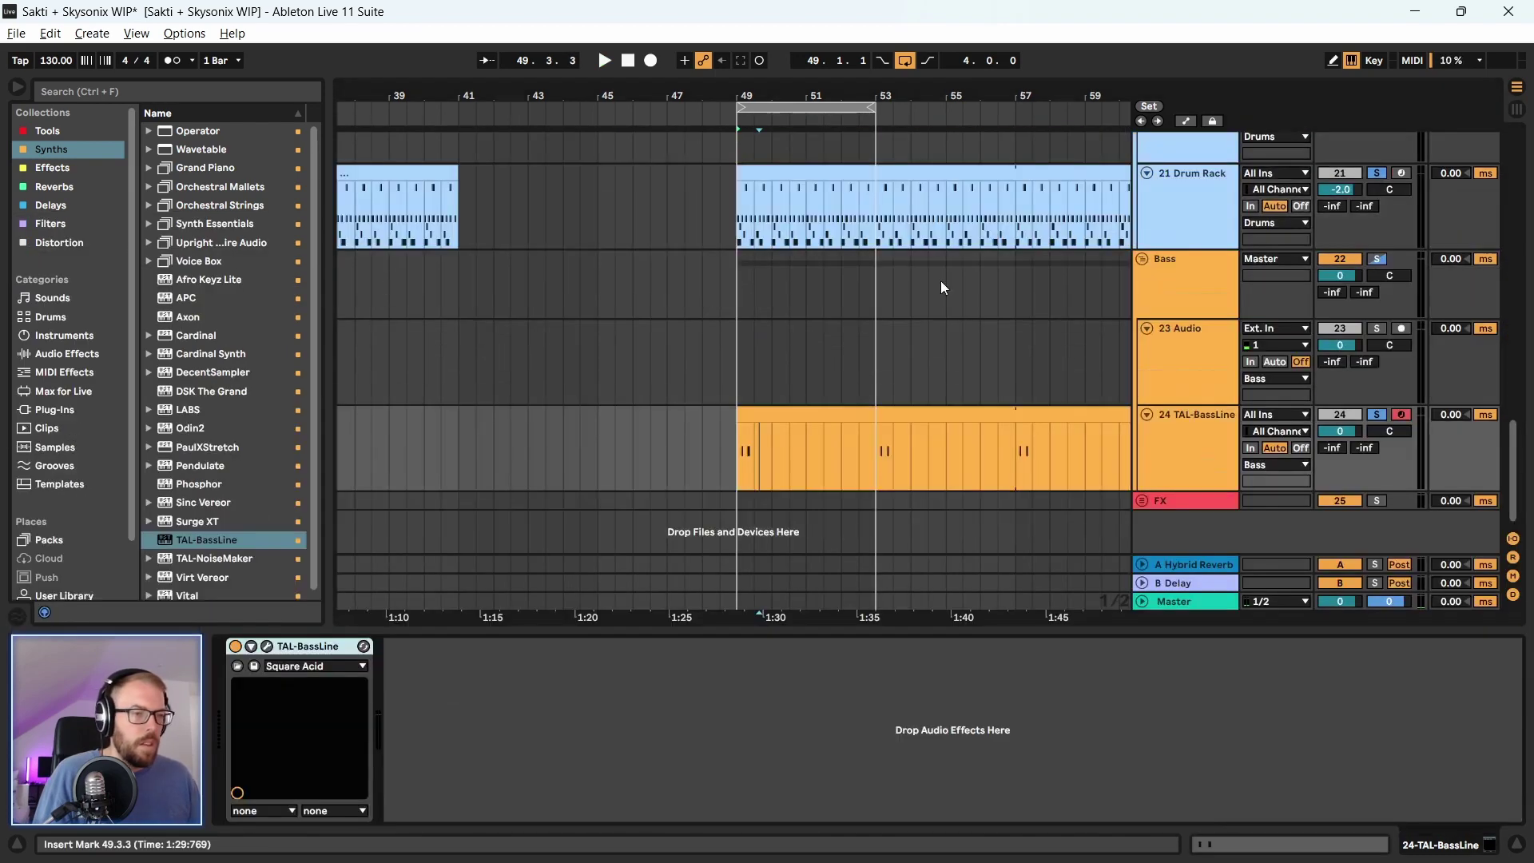
Check the TAL-BassLine editor while playing the loop, then close it
click(268, 646)
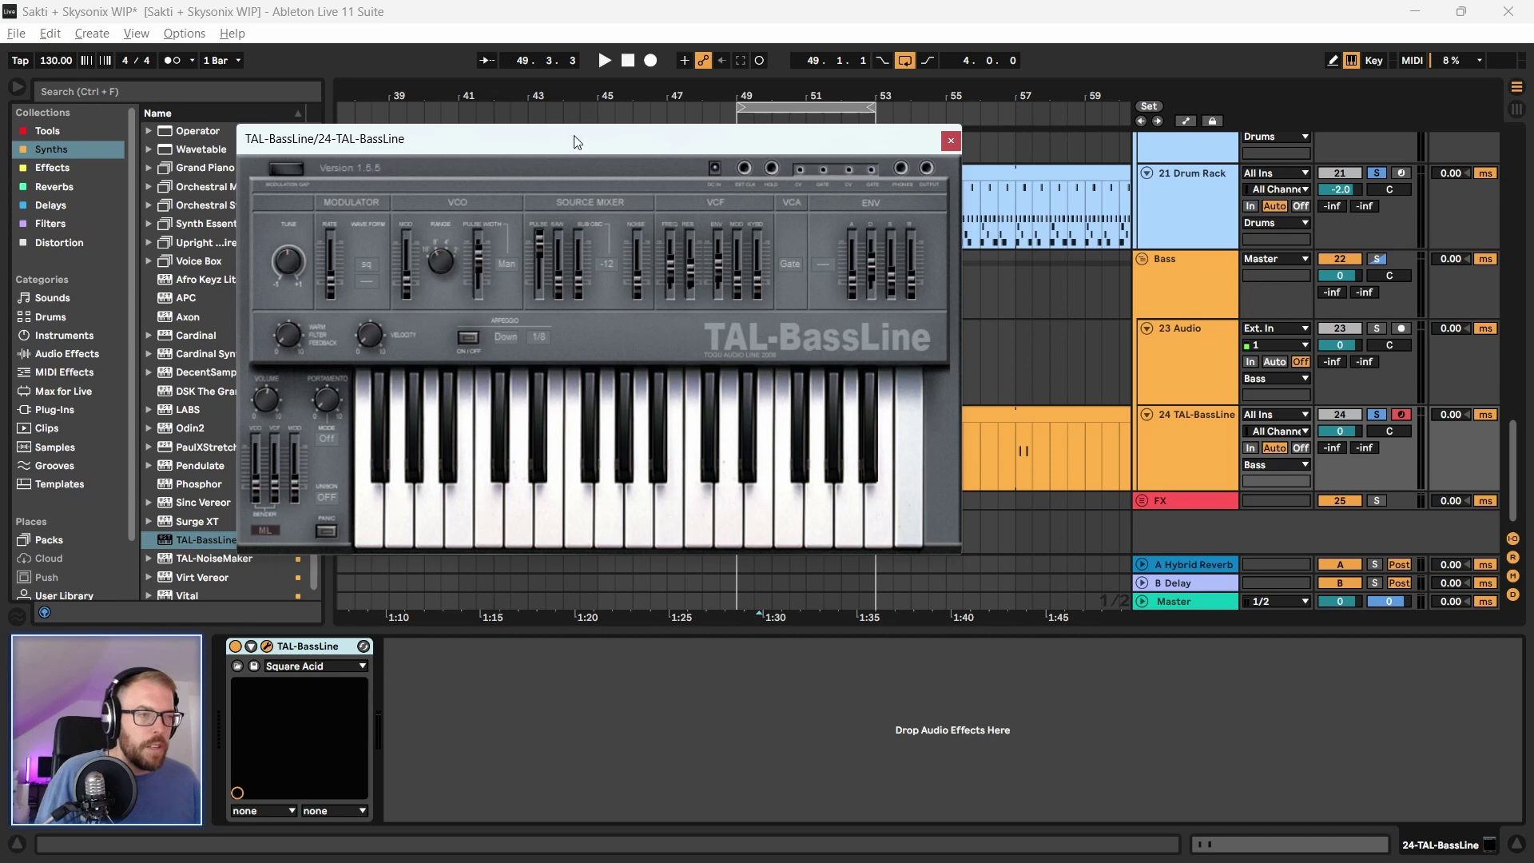
key(space)
drag(580, 141, 615, 143)
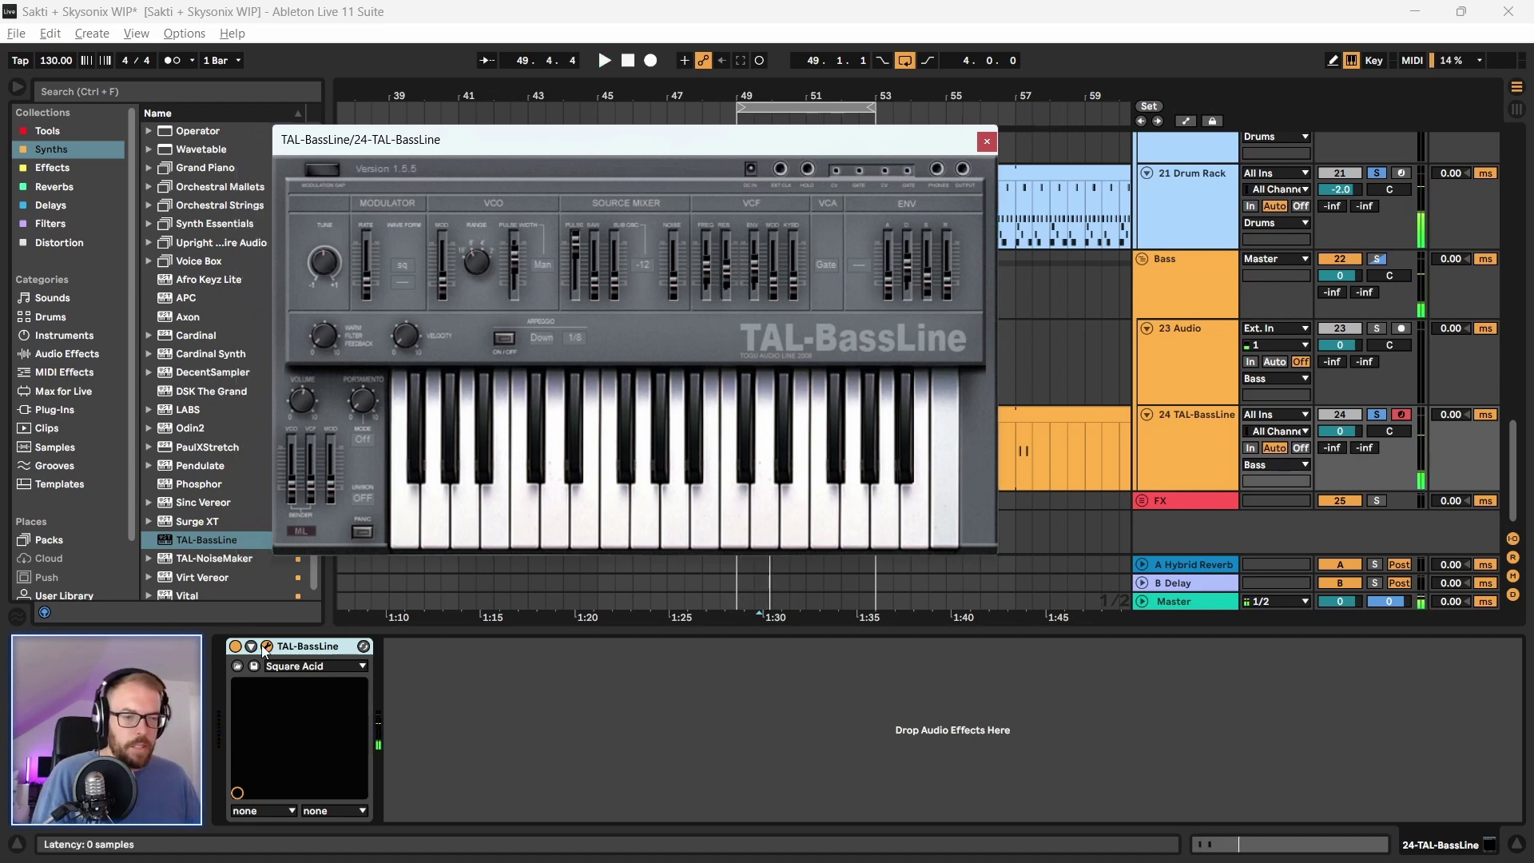
click(988, 141)
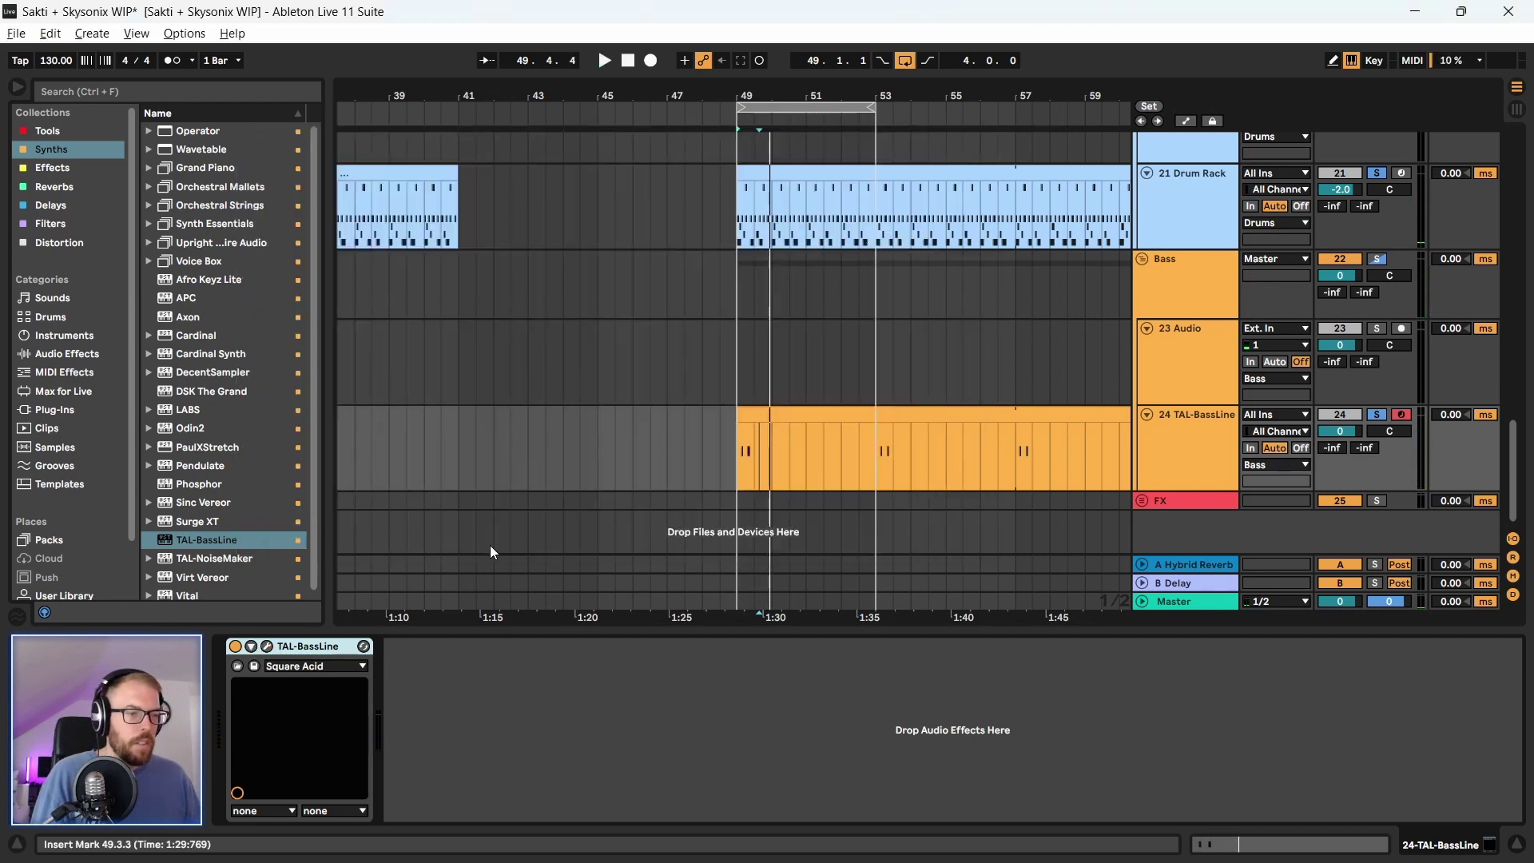
Transpose both bass notes down an octave to F0, audition them and add a third sixteenth F0 note at 1.3.4
double_click(834, 405)
drag(502, 528, 631, 643)
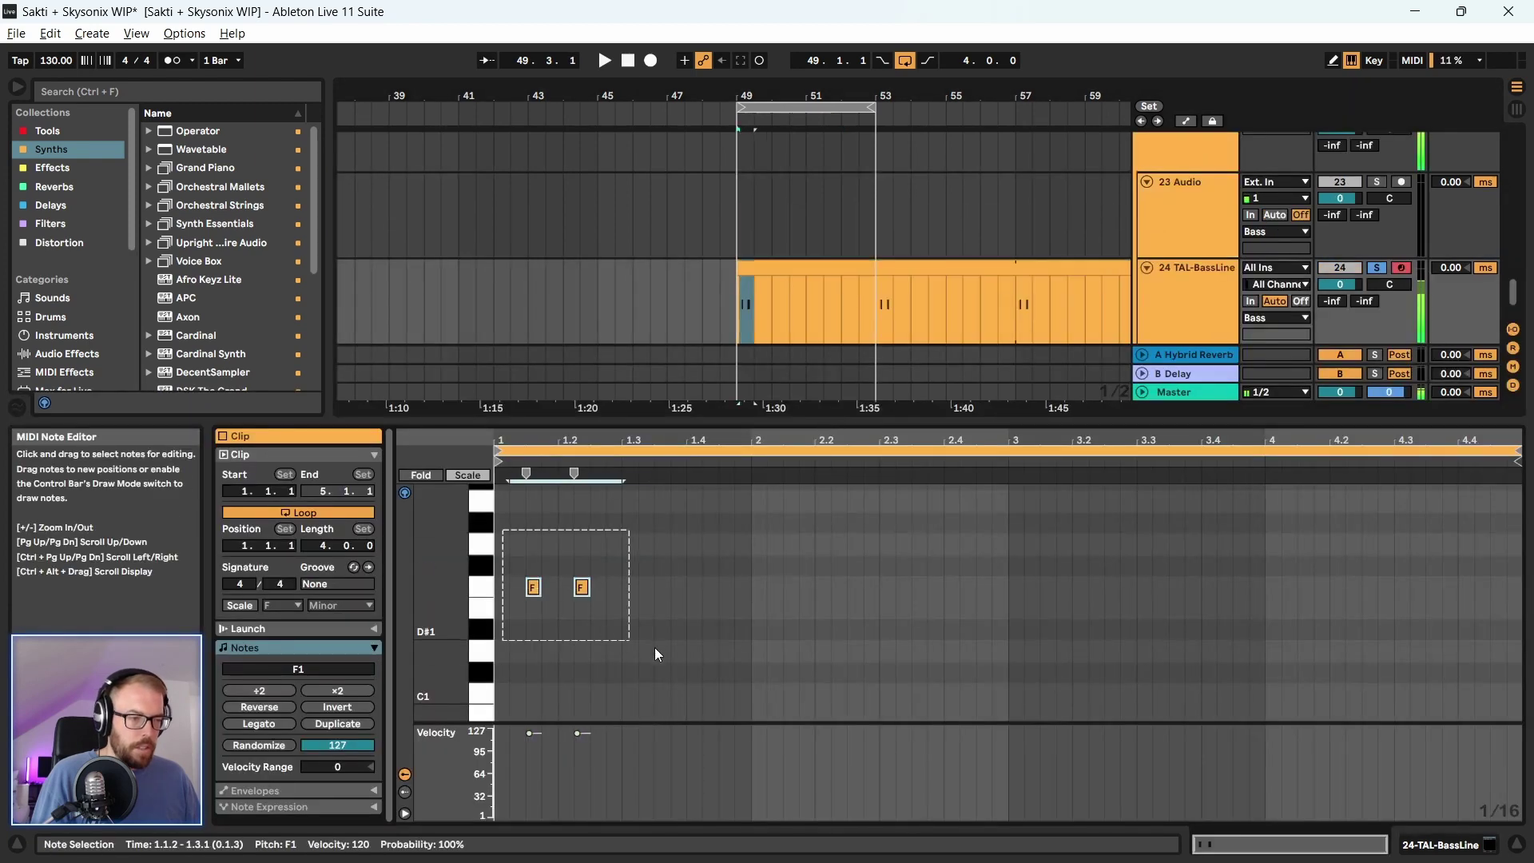
key(shift+Down)
key(space)
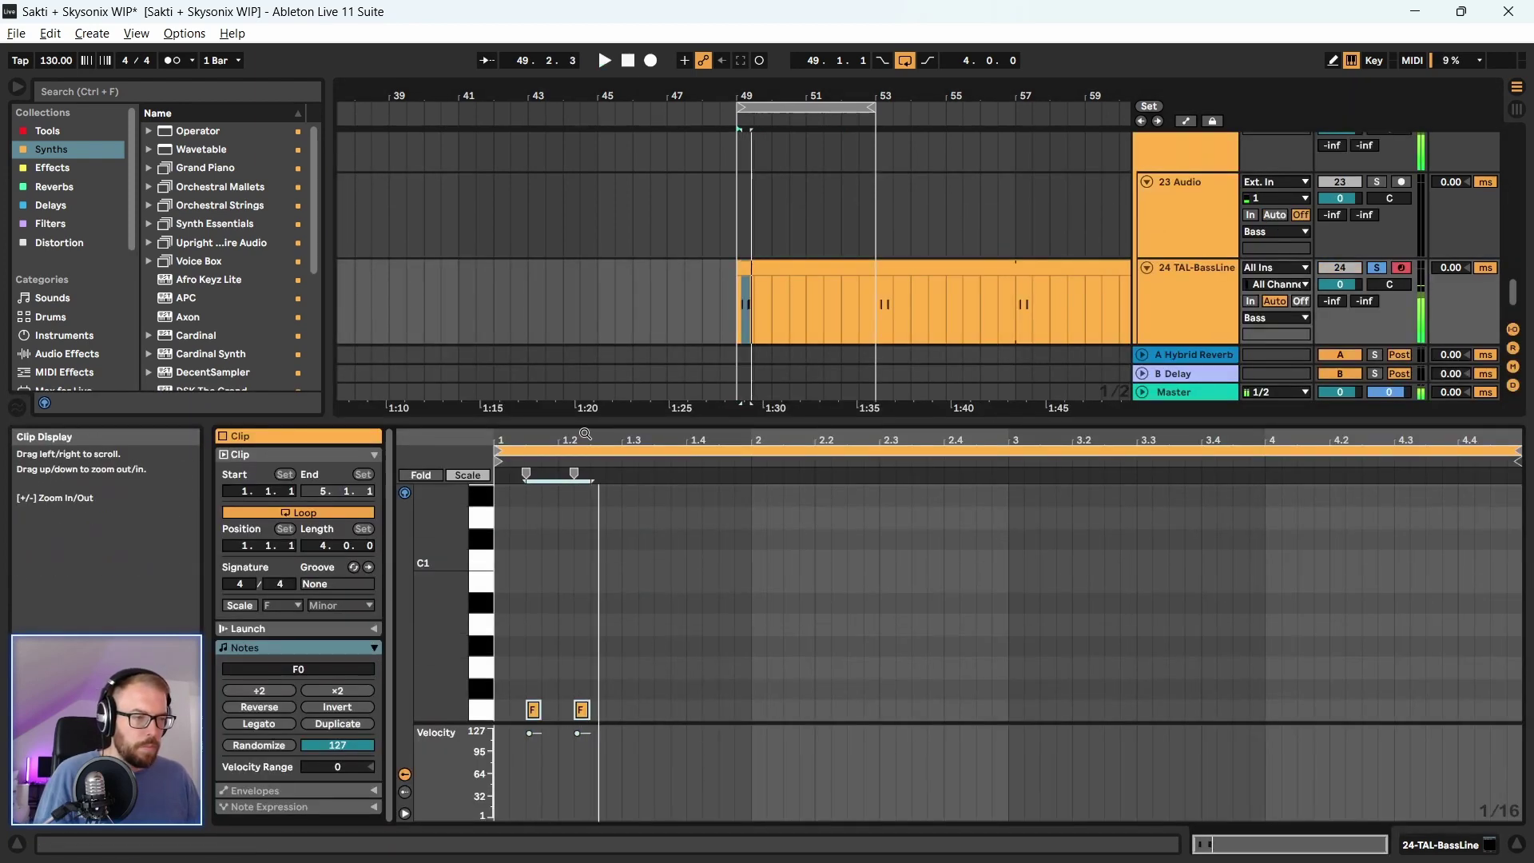
drag(640, 421, 640, 156)
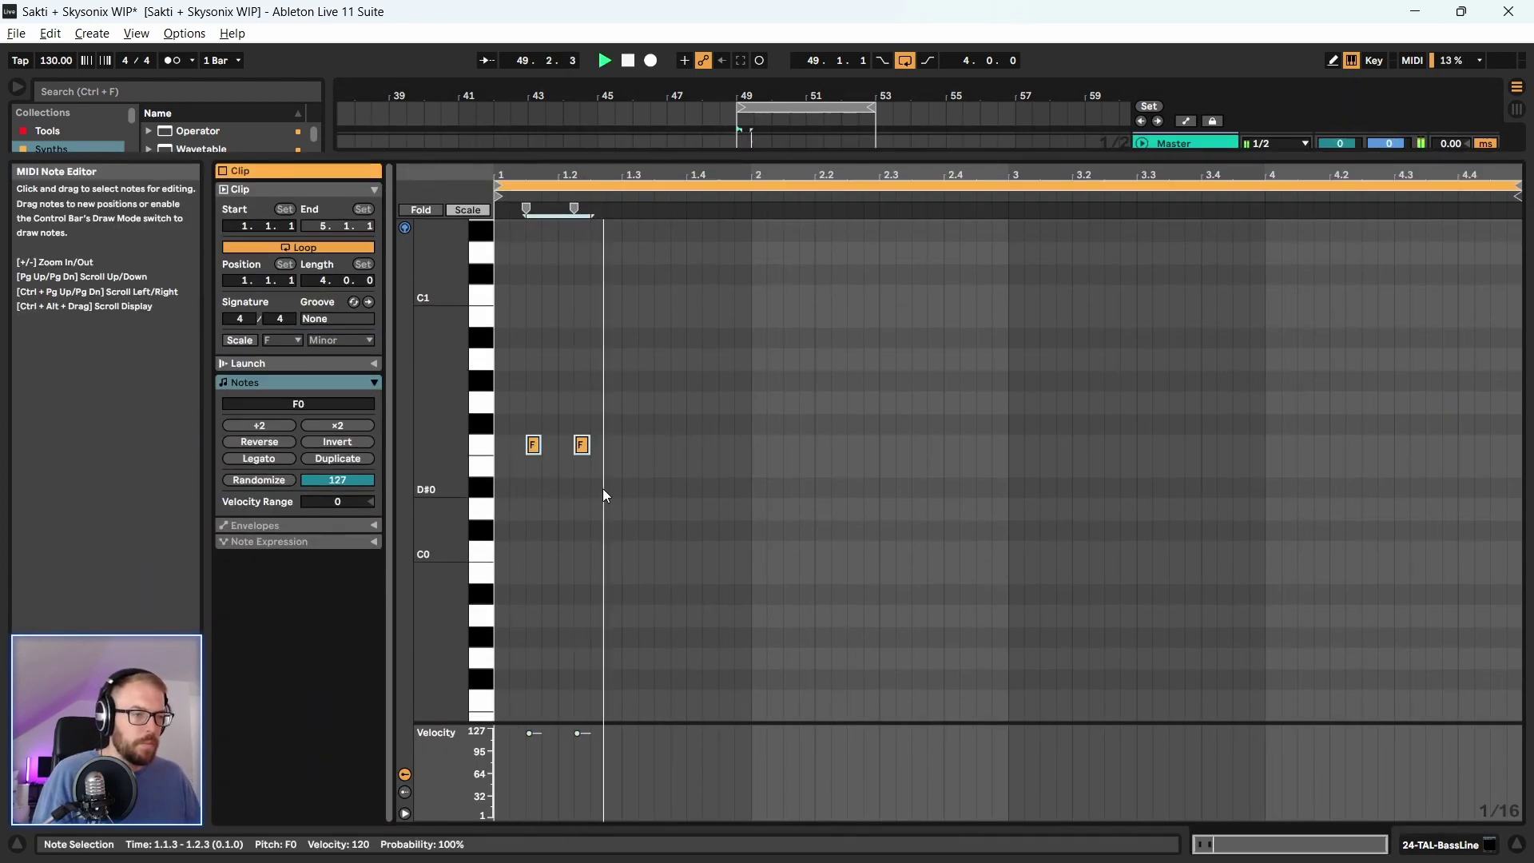
double_click(677, 444)
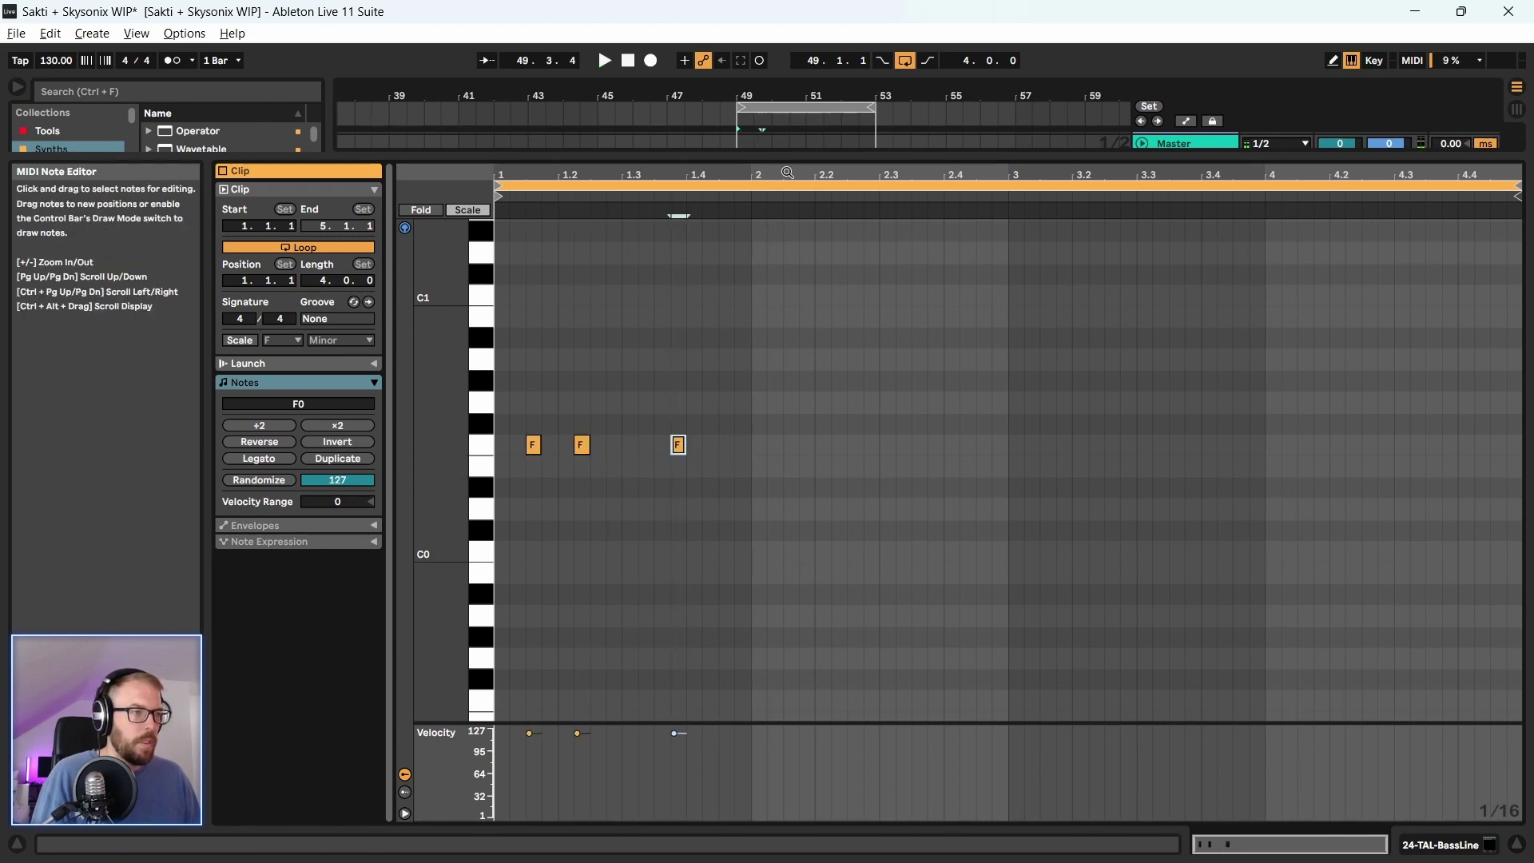
Split the bass clip at bar 50, loop its first bar, extend it to bar 53 and audition the result
drag(788, 164, 755, 467)
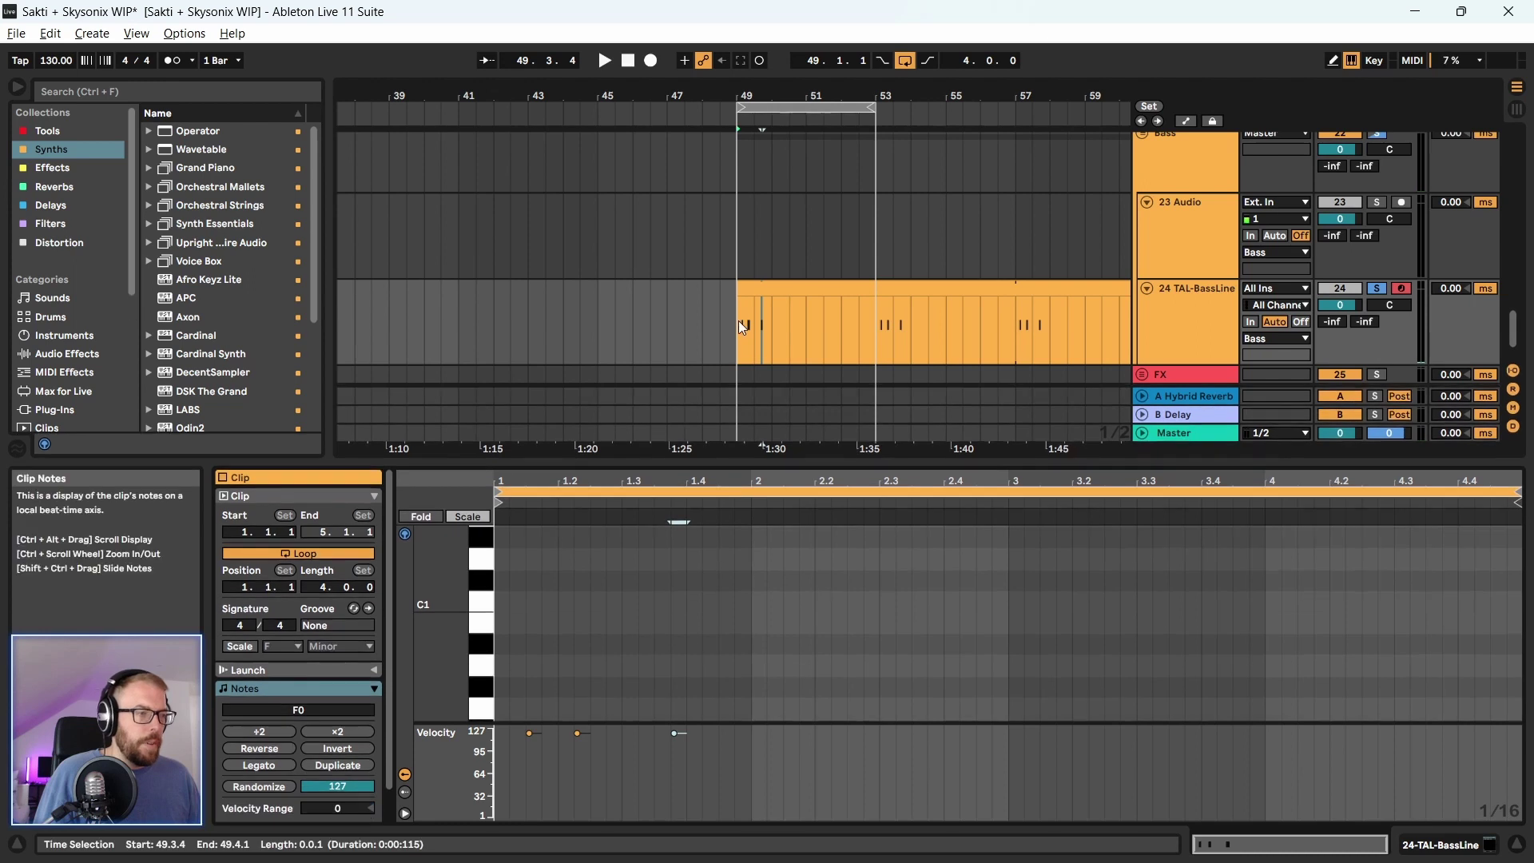
drag(740, 322, 775, 322)
key(ctrl+e)
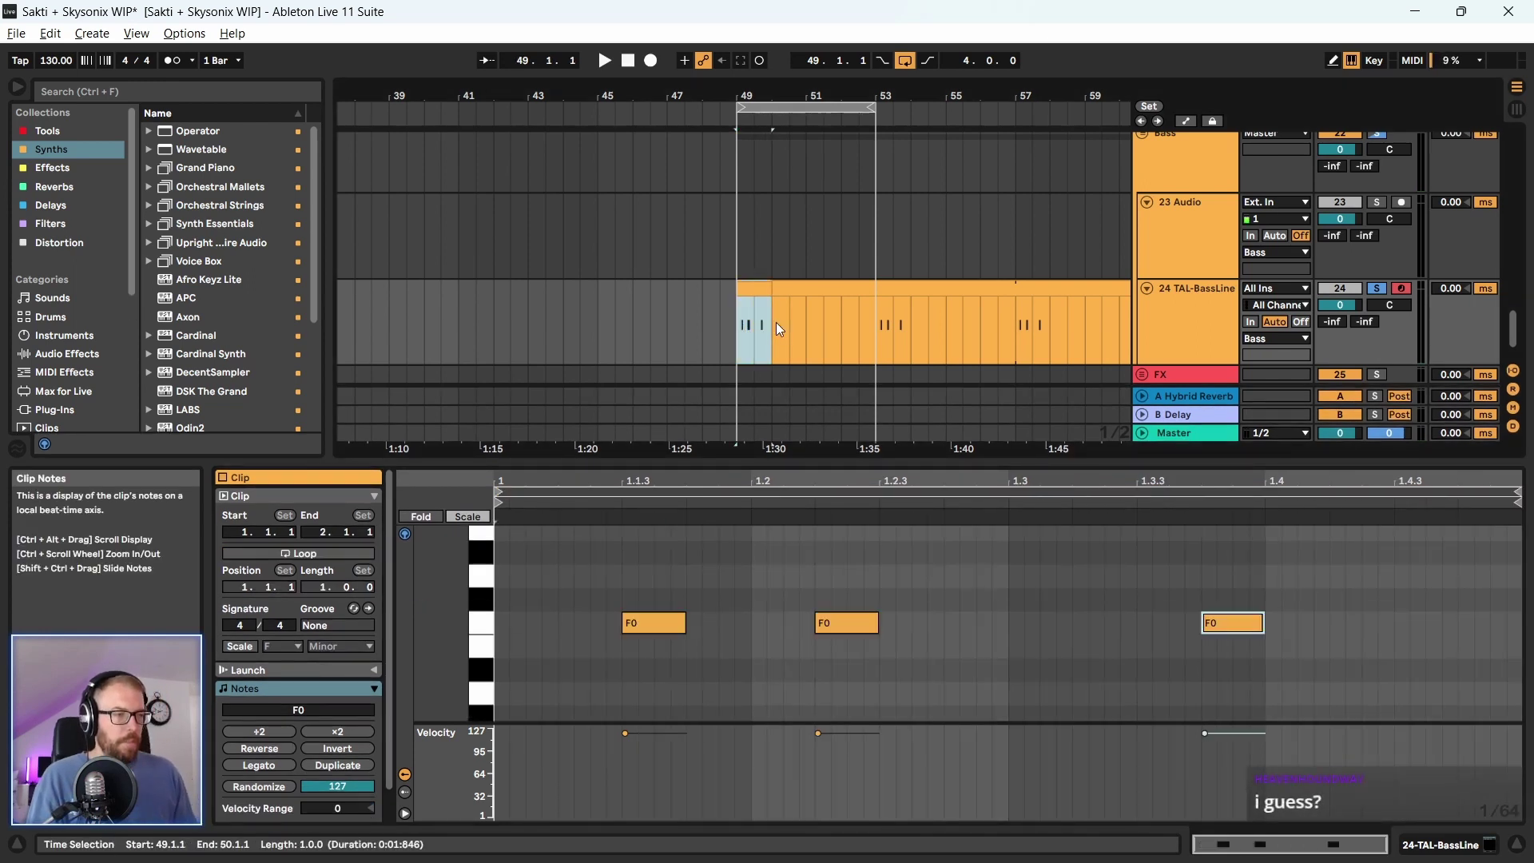
click(752, 291)
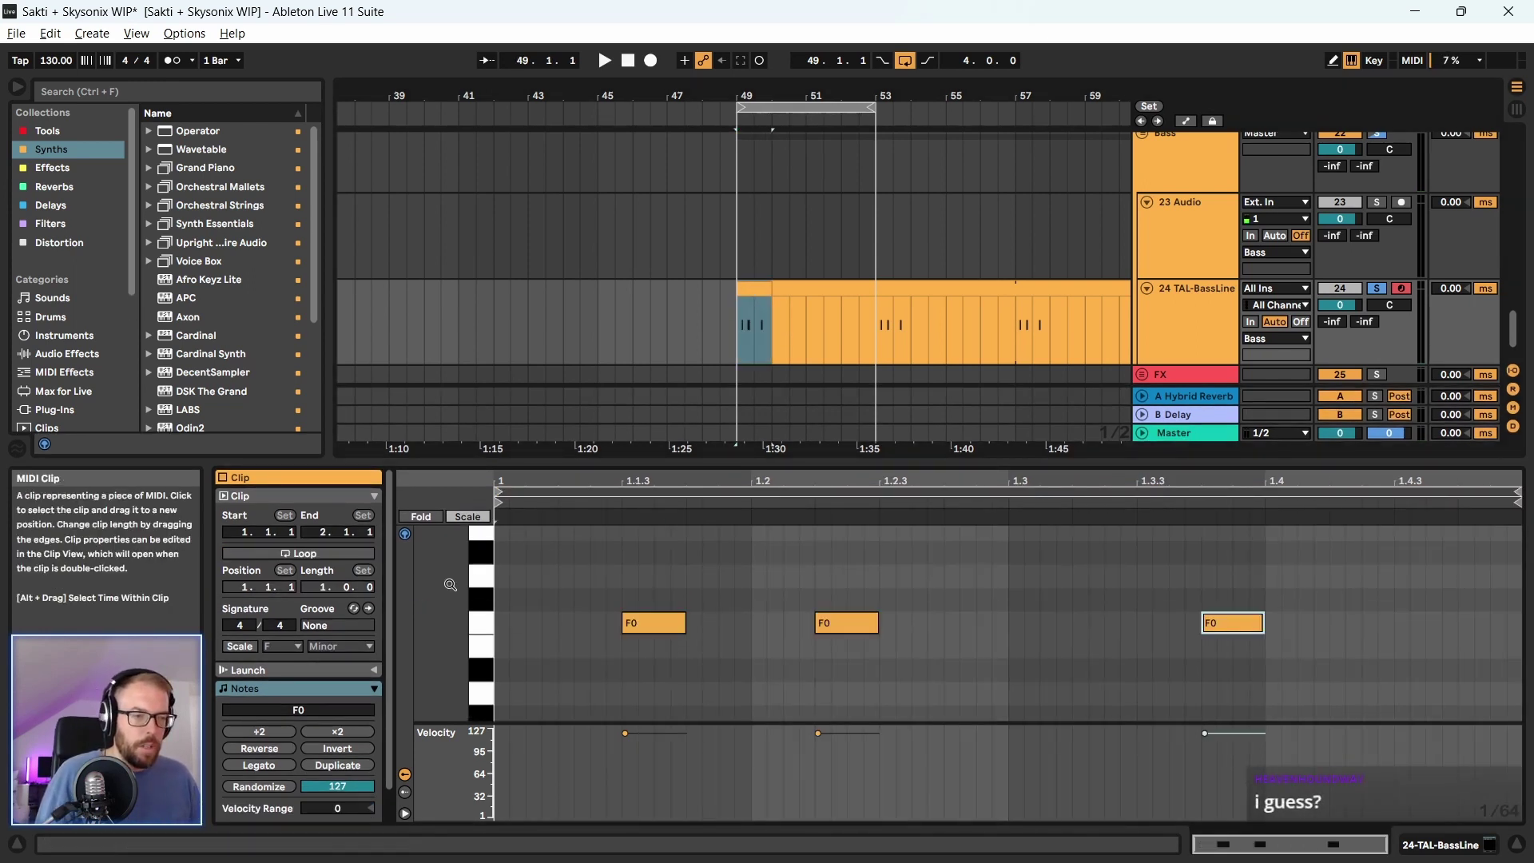
click(298, 553)
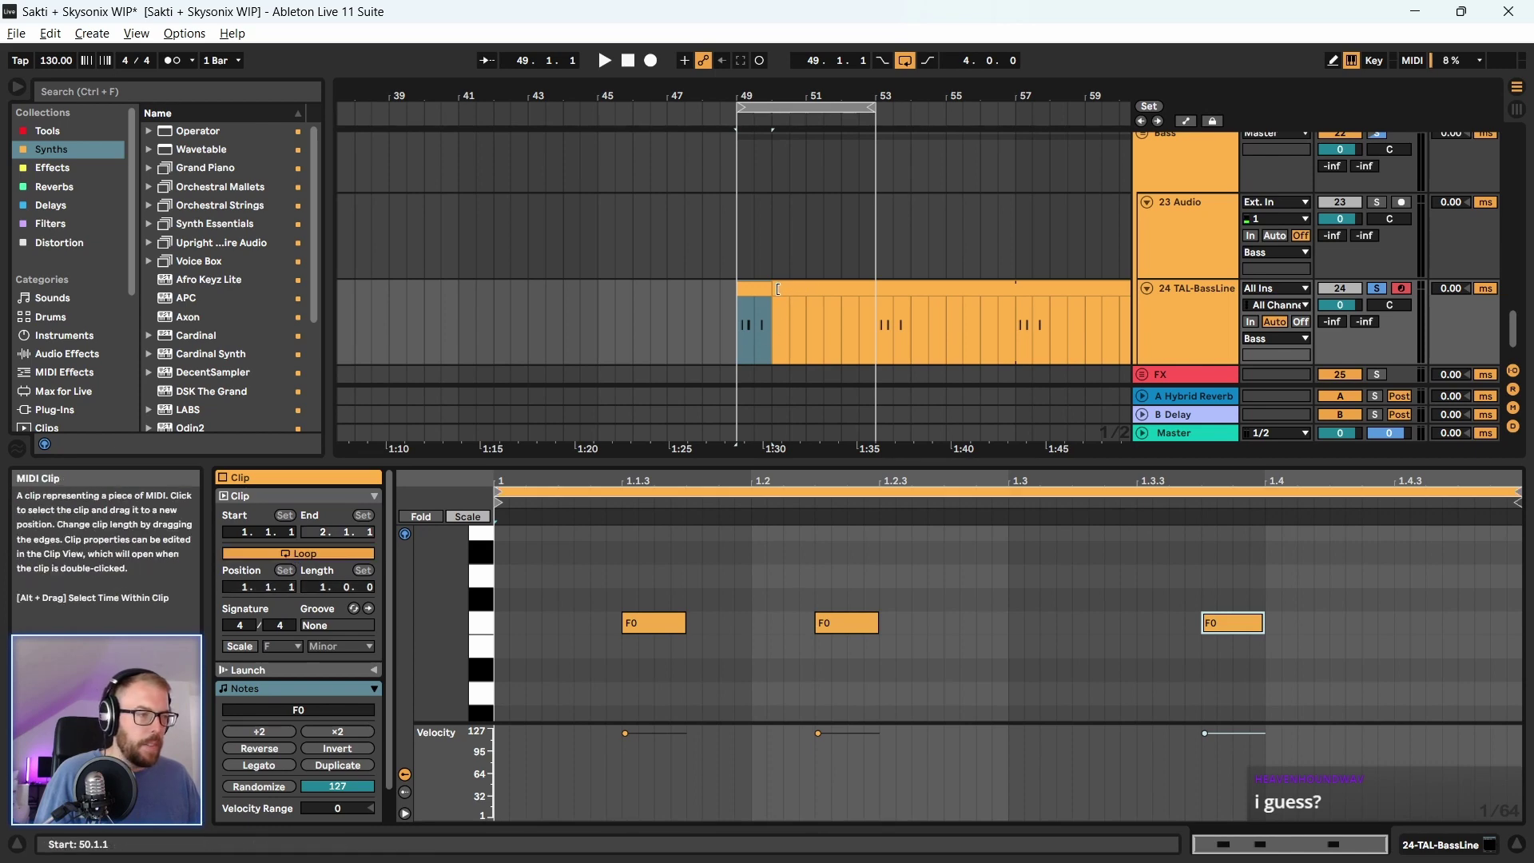
drag(763, 289, 876, 289)
key(space)
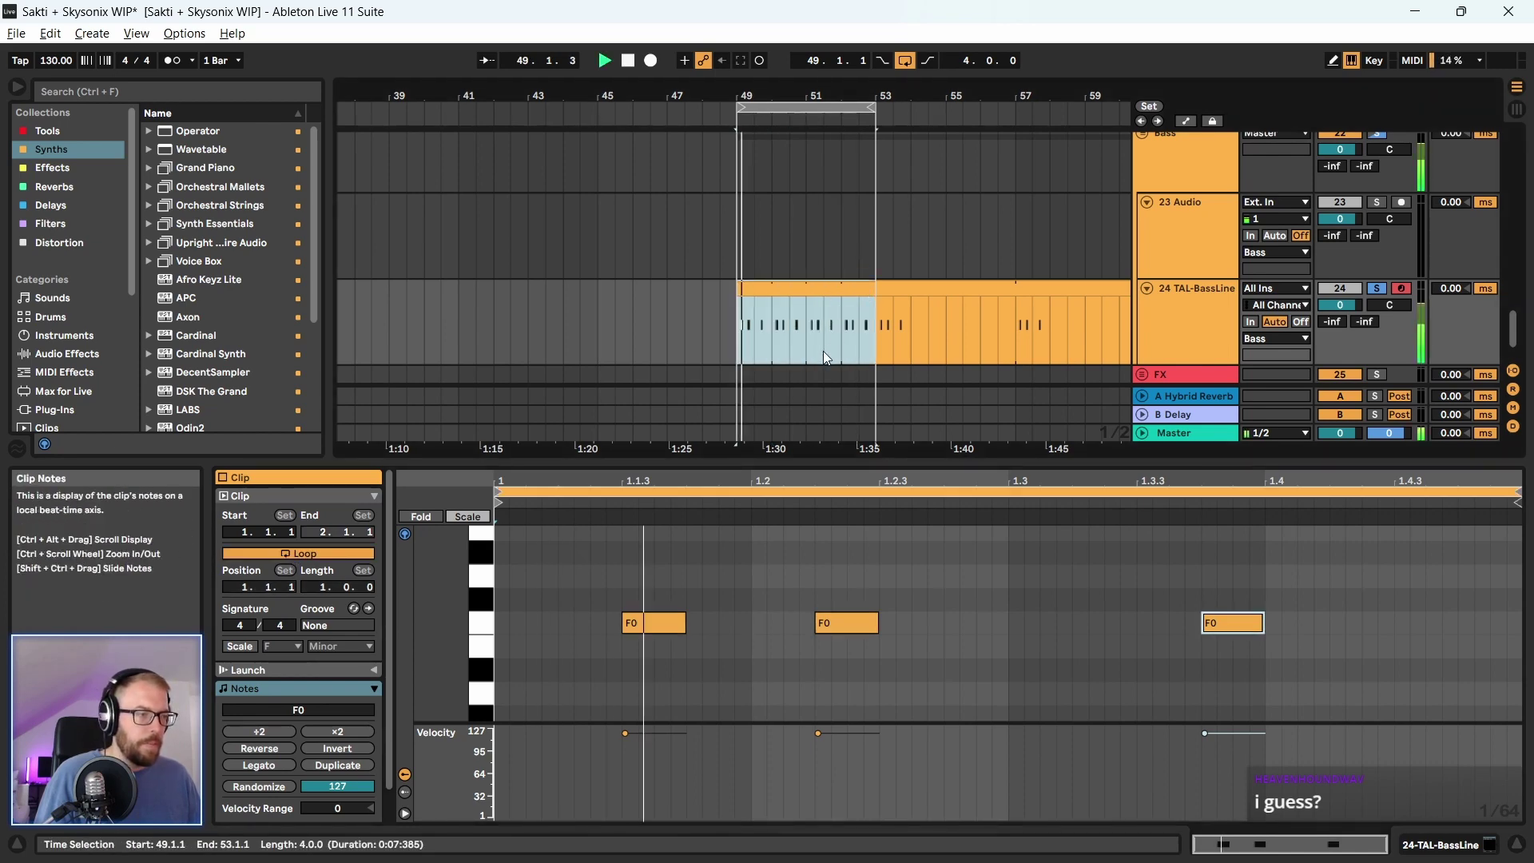
Move the third F0 note in the bass clip to 1.3.1 and audition the pattern
drag(728, 463, 729, 222)
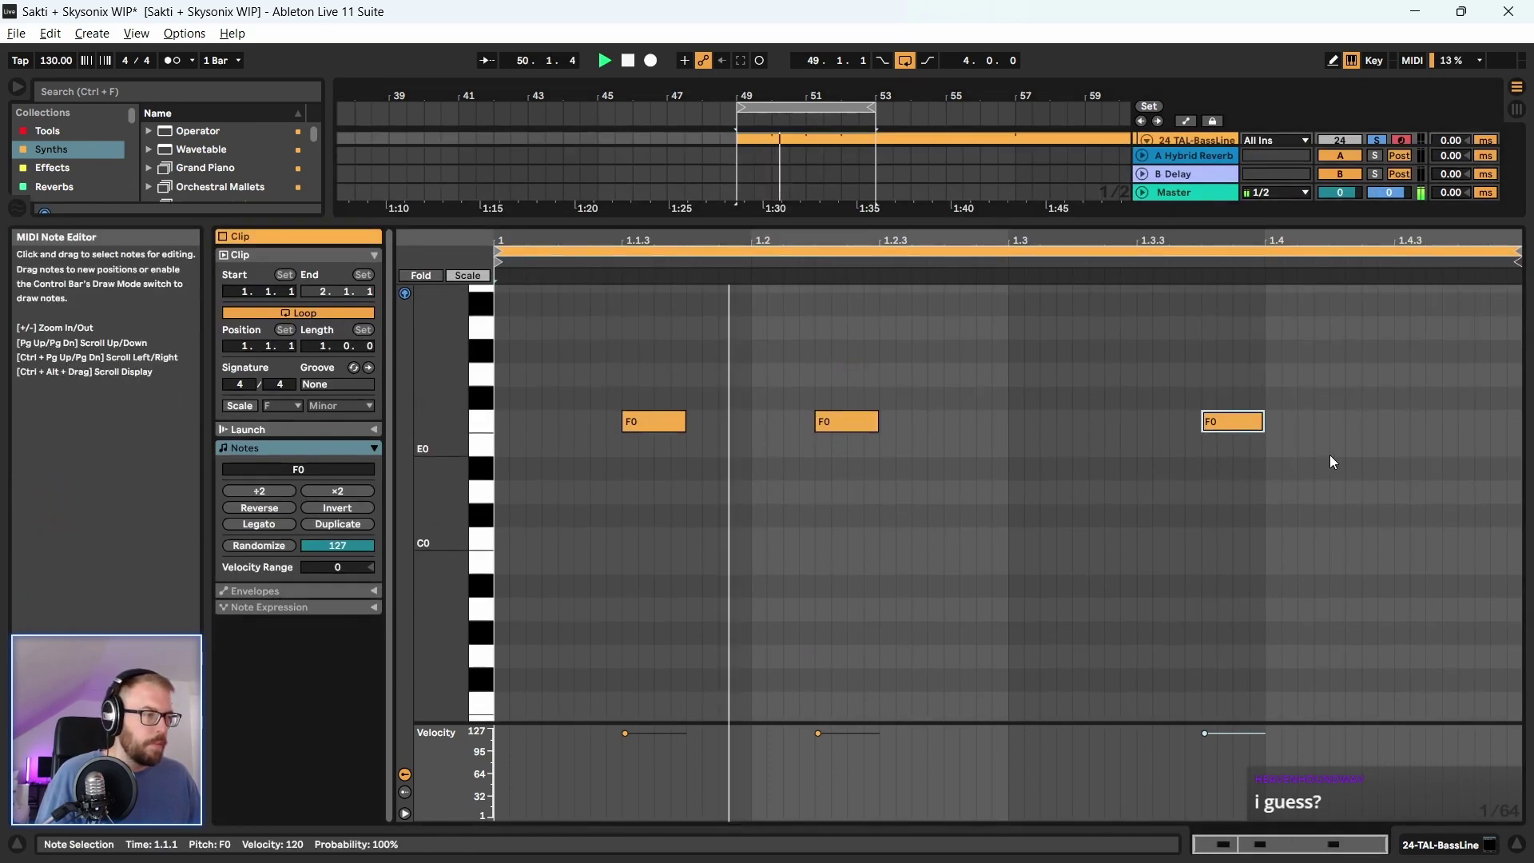
drag(1237, 425, 1043, 437)
key(space)
key(space)
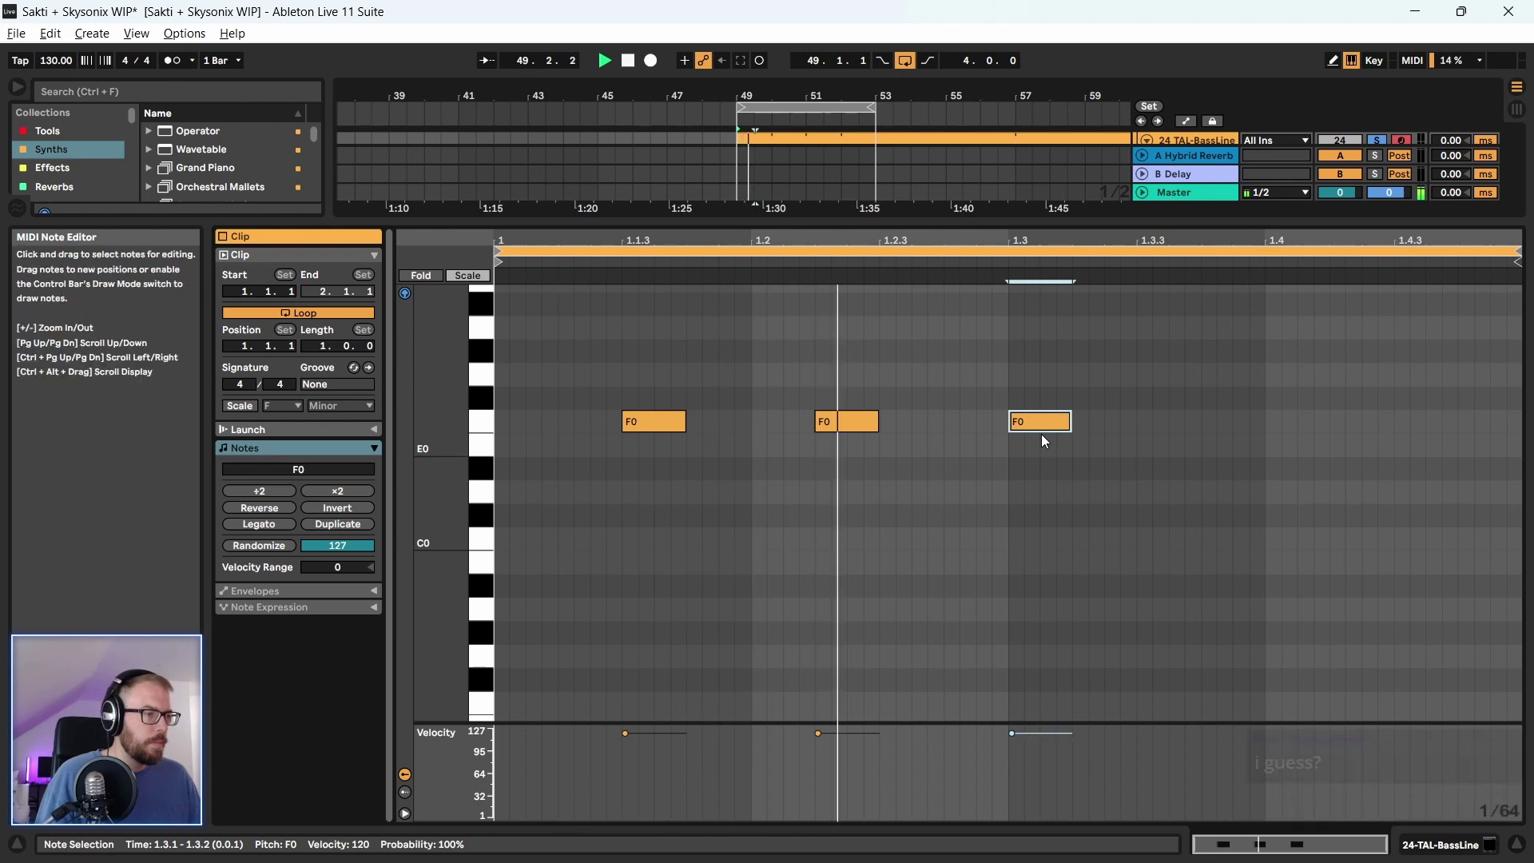
Add a fourth F0 note at 1.3.4, lengthen it to a sixteenth and play the pattern
double_click(1207, 424)
click(1235, 427)
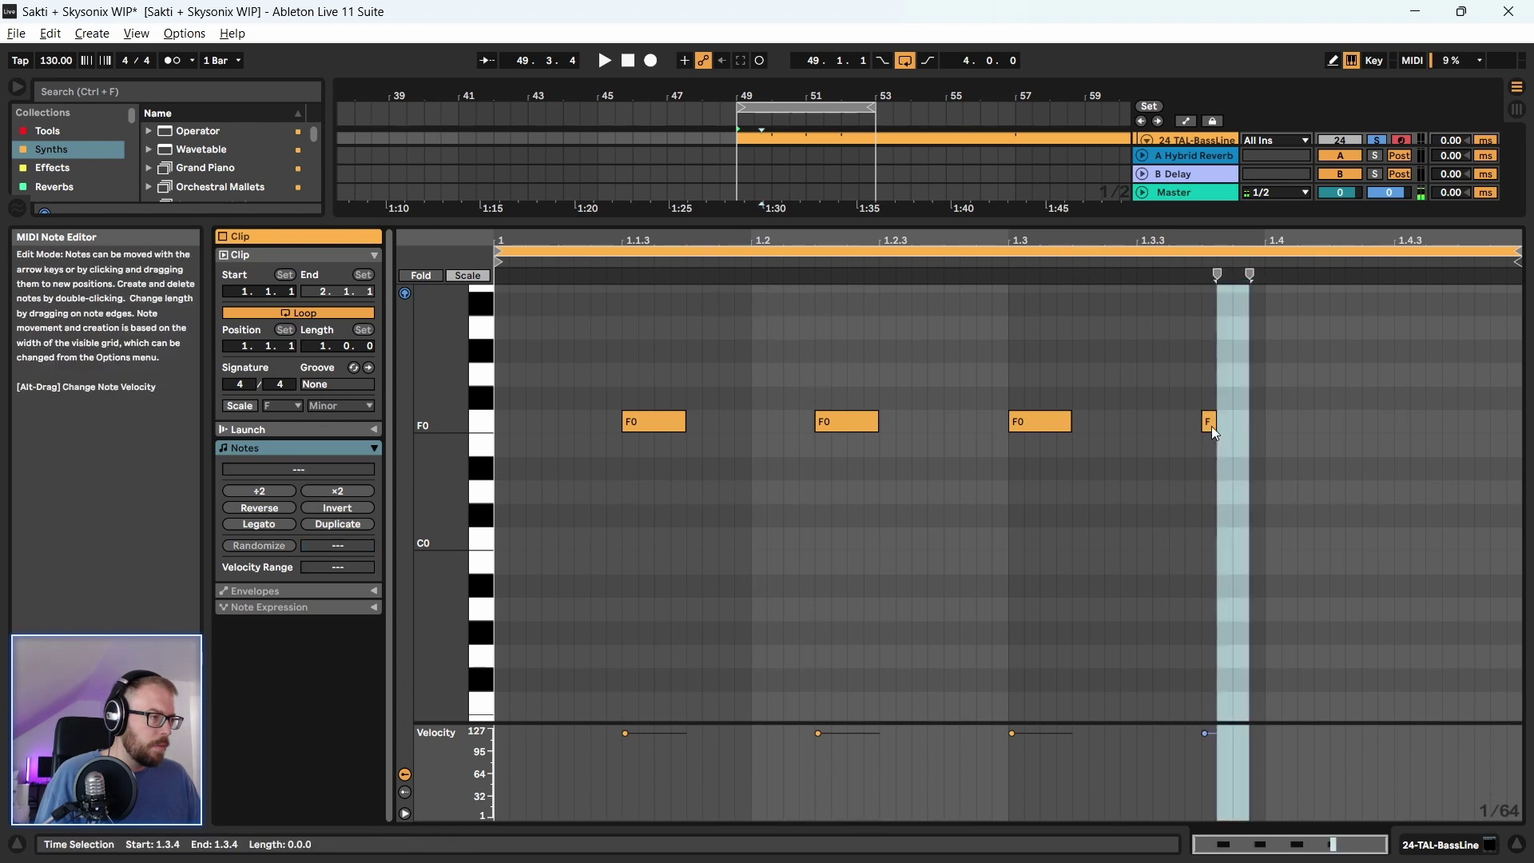
drag(1211, 423, 1246, 424)
key(space)
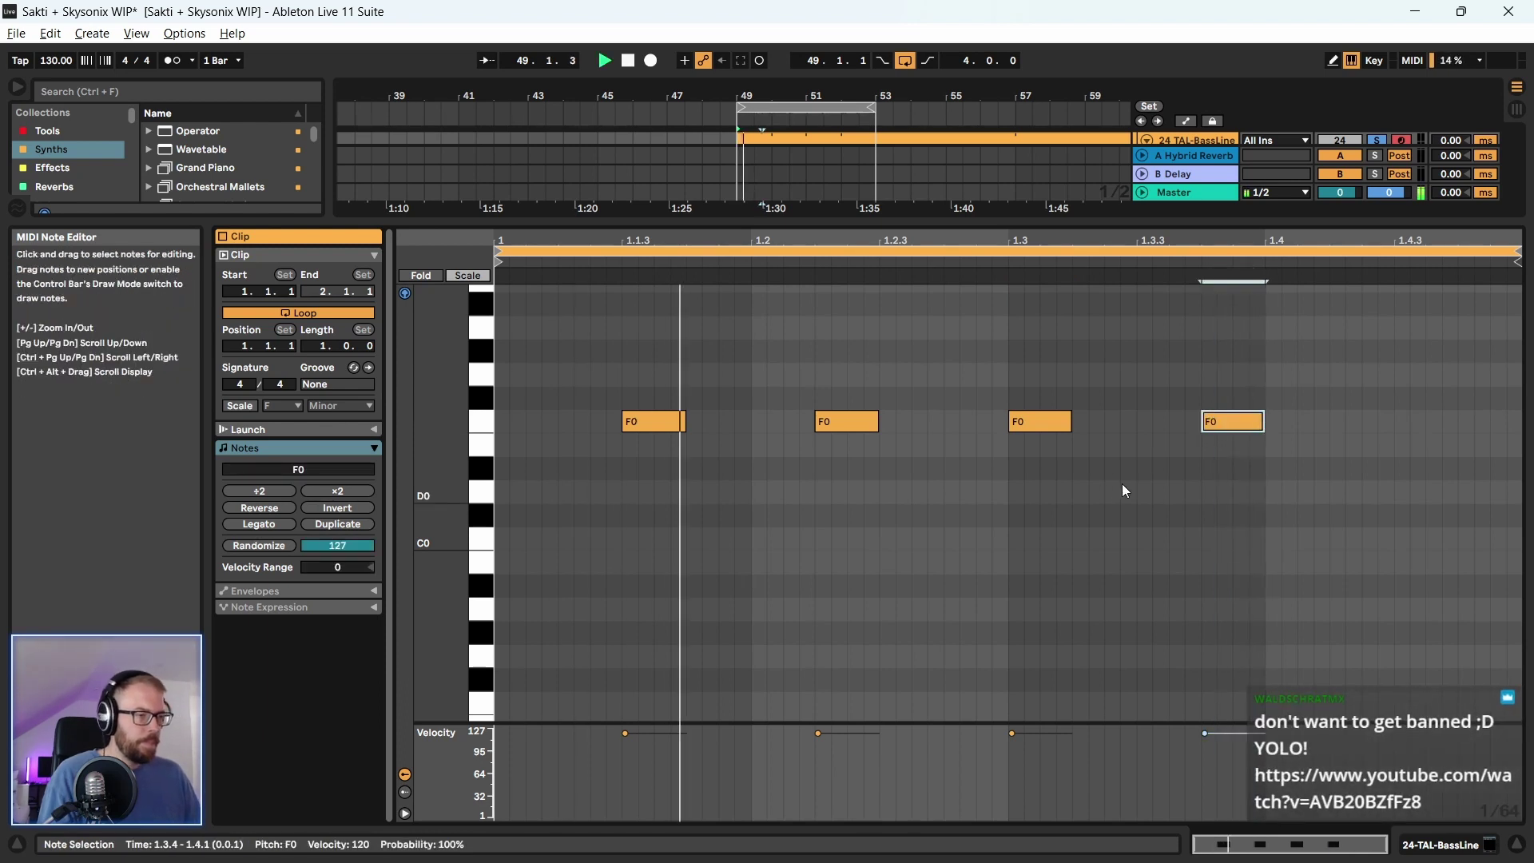
Try the fourth F0 note at 1.4.1, place it at 1.4.3 and audition it with the kick
drag(1215, 423, 1278, 423)
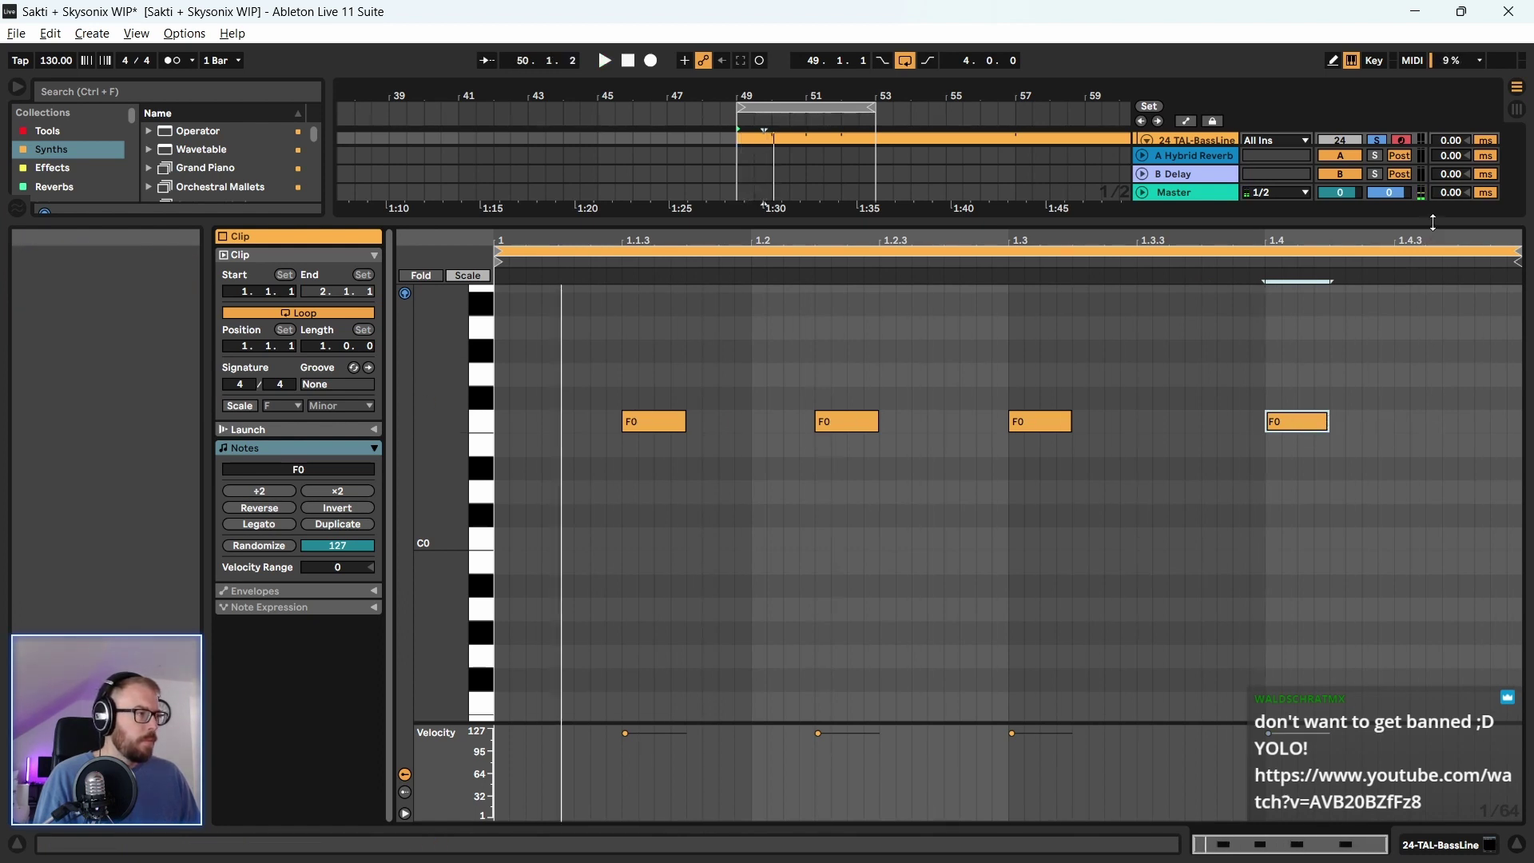
drag(1427, 223, 1427, 337)
key(space)
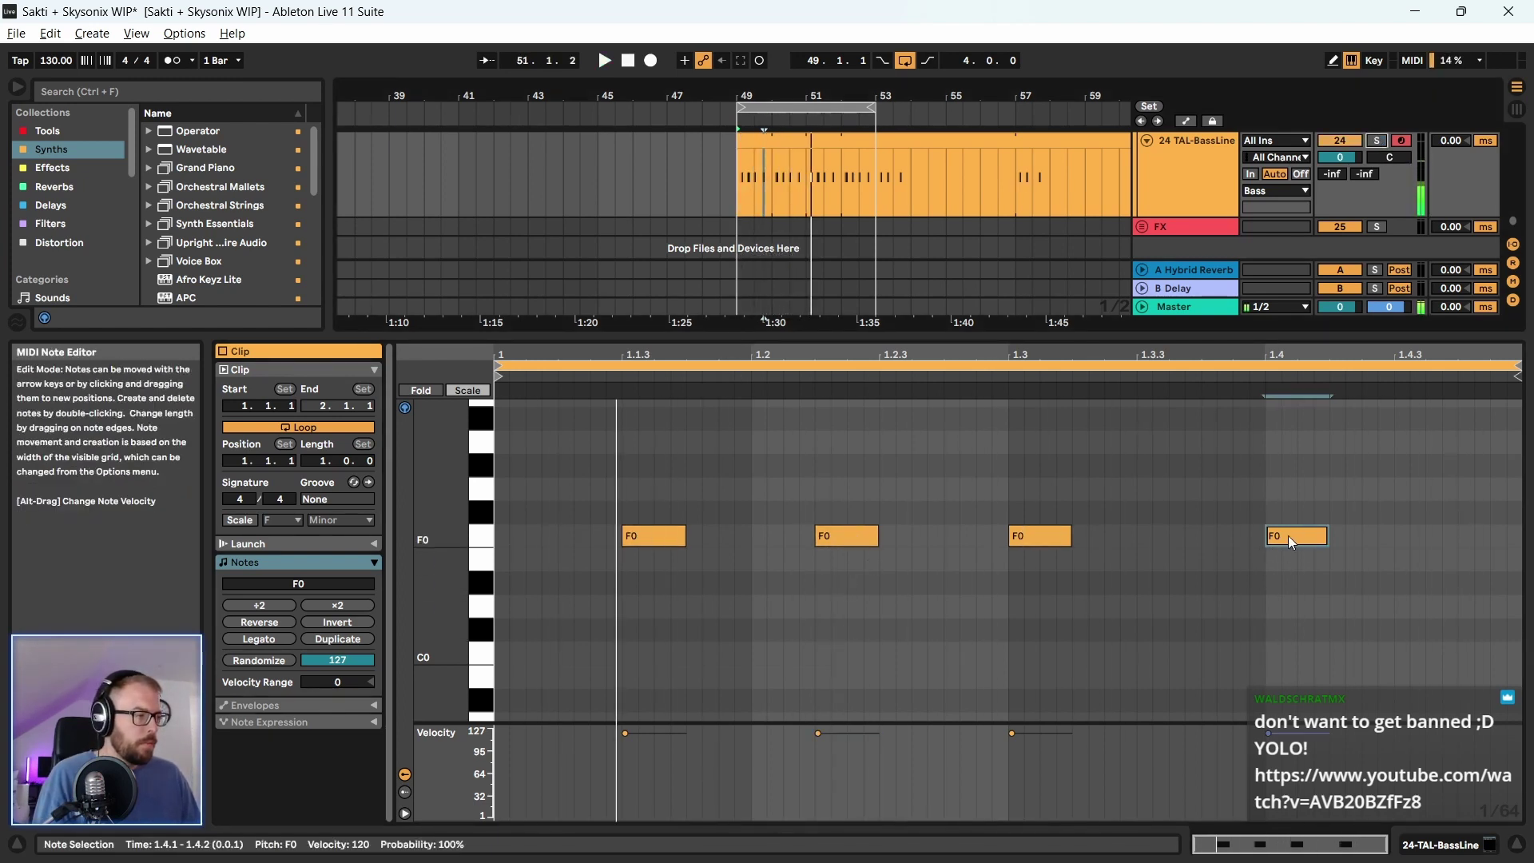
drag(1288, 536, 1416, 535)
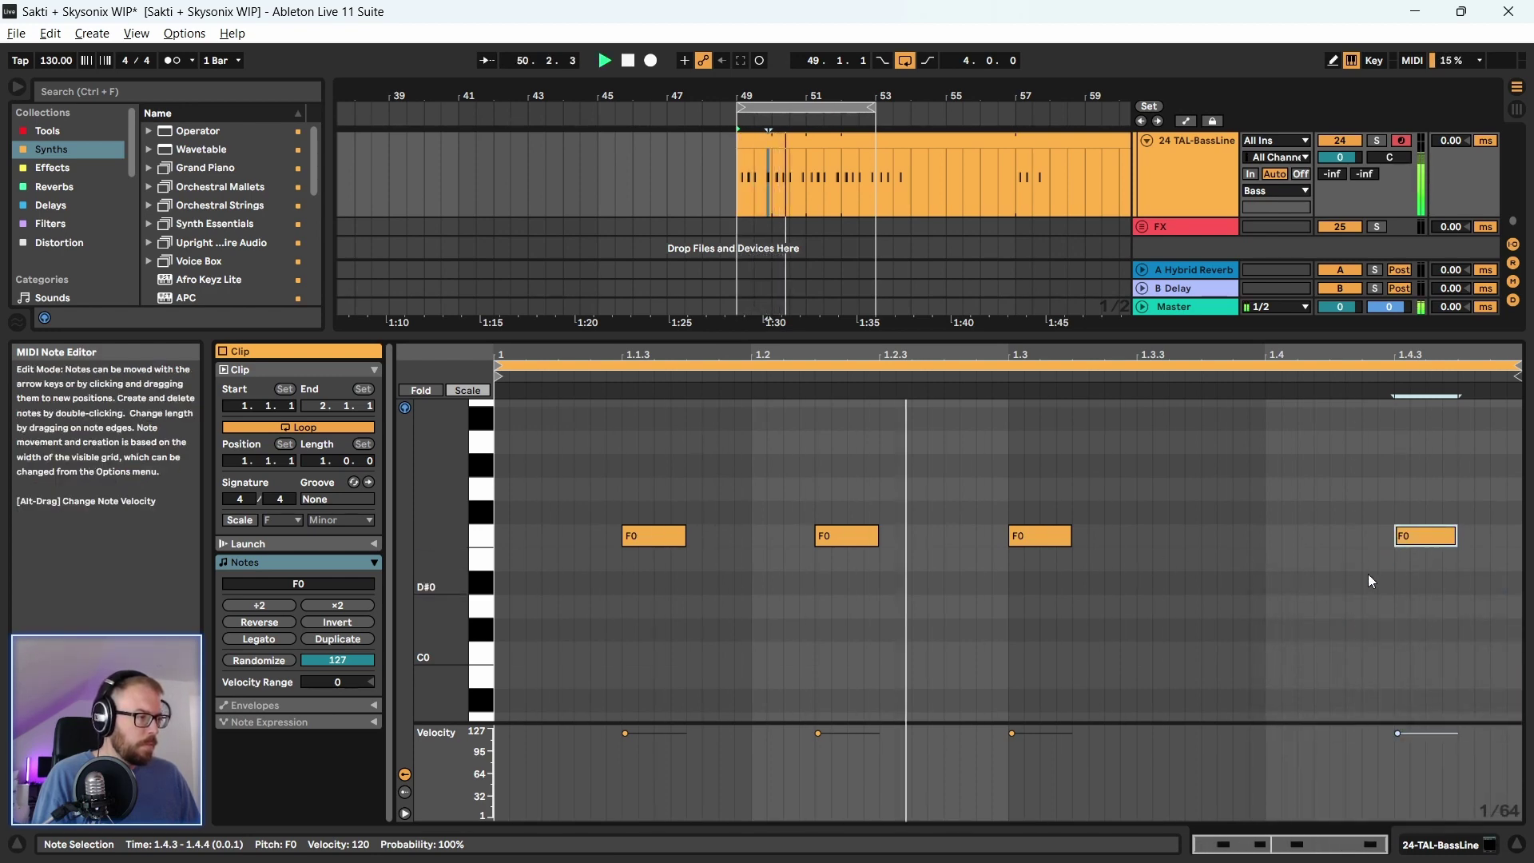
key(space)
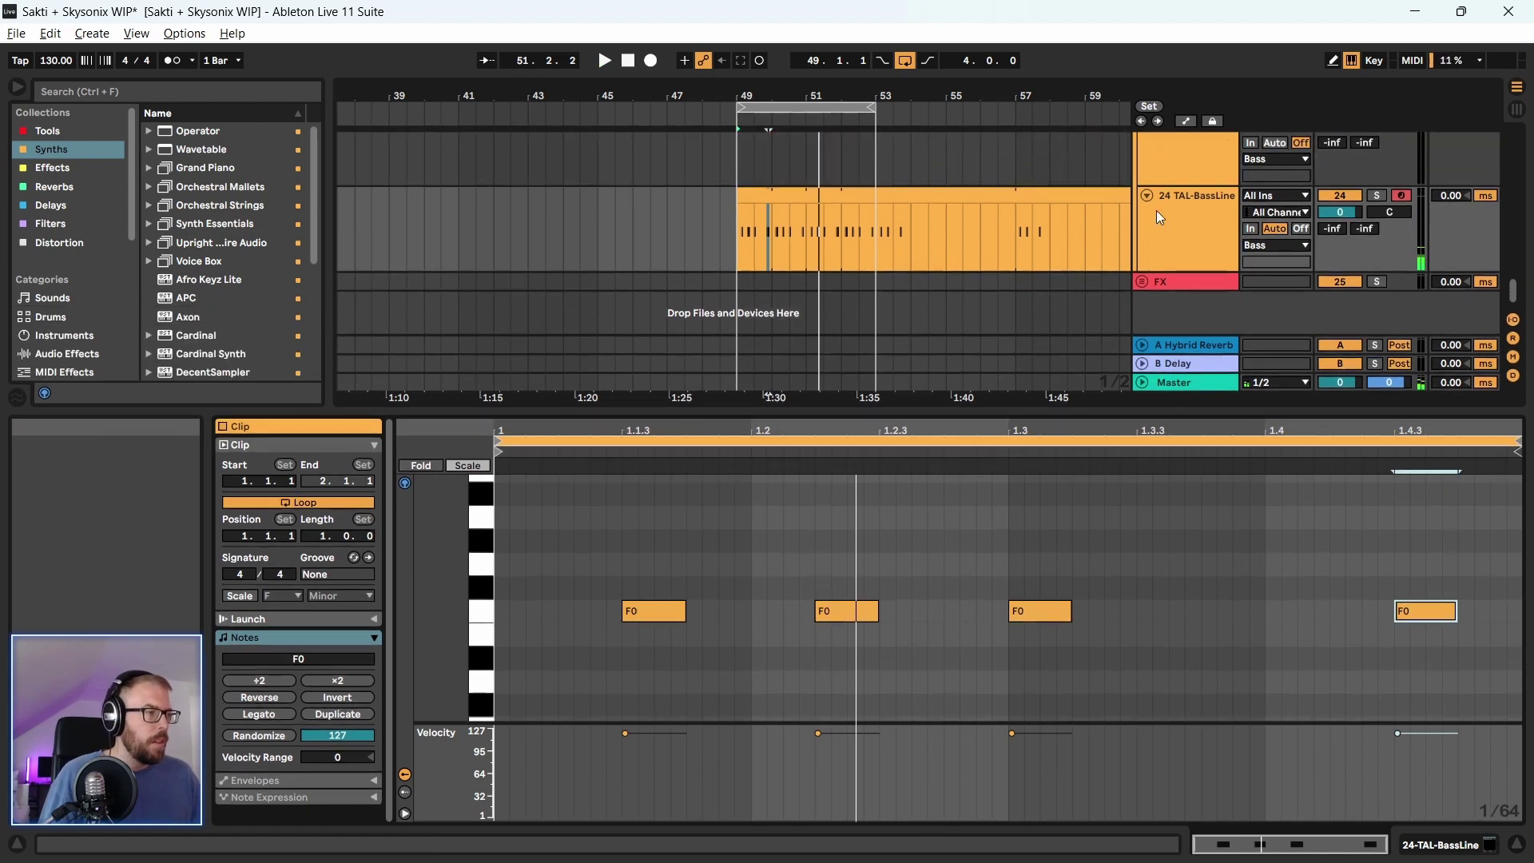
Review the TAL-BassLine sound in its editor while auditioning the new pattern, then close the editor and replay the loop
click(1183, 226)
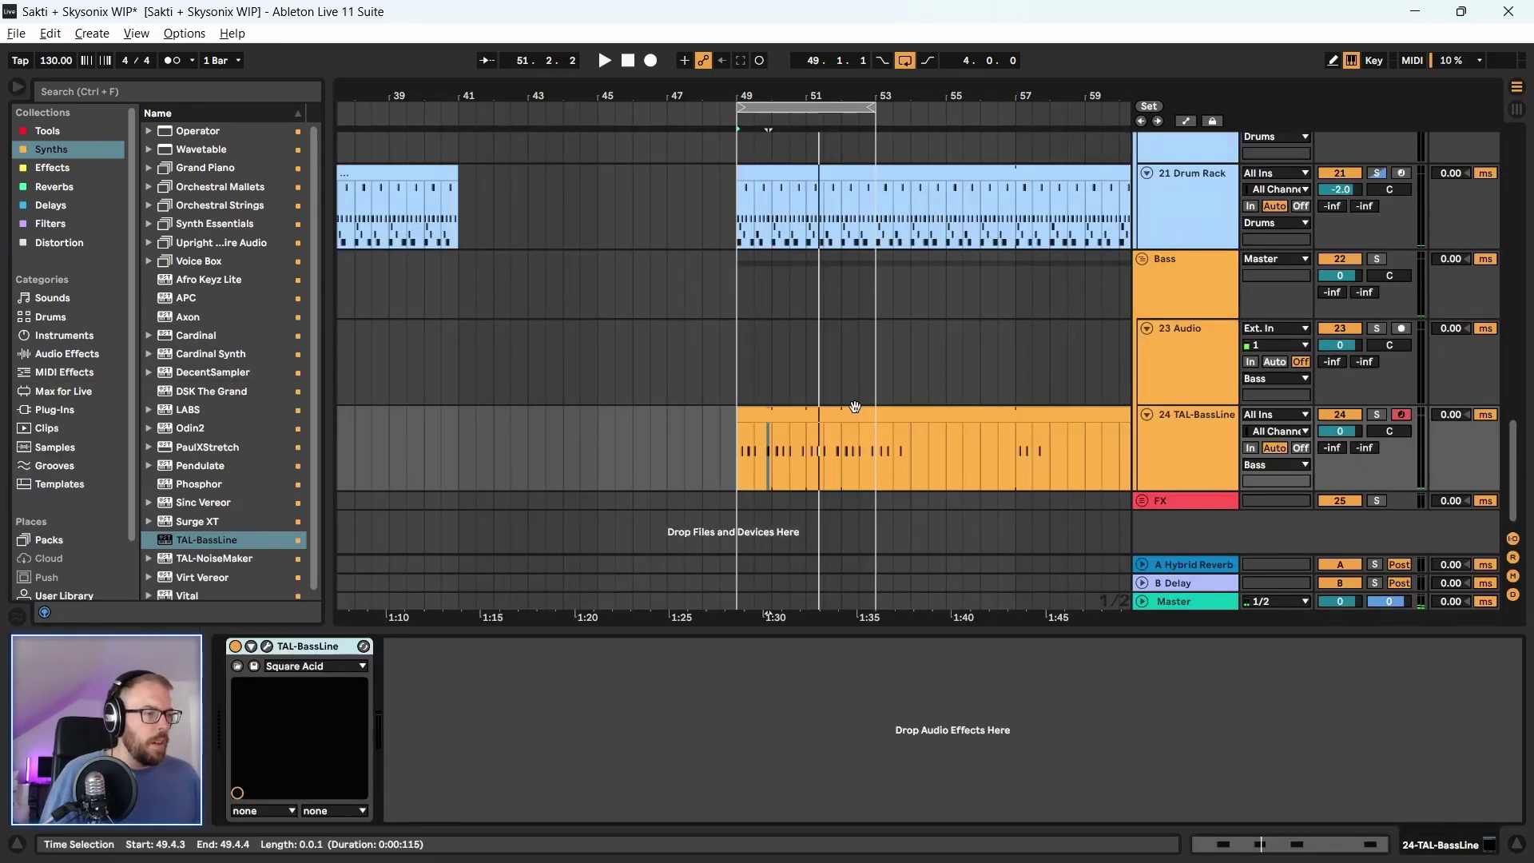
click(267, 647)
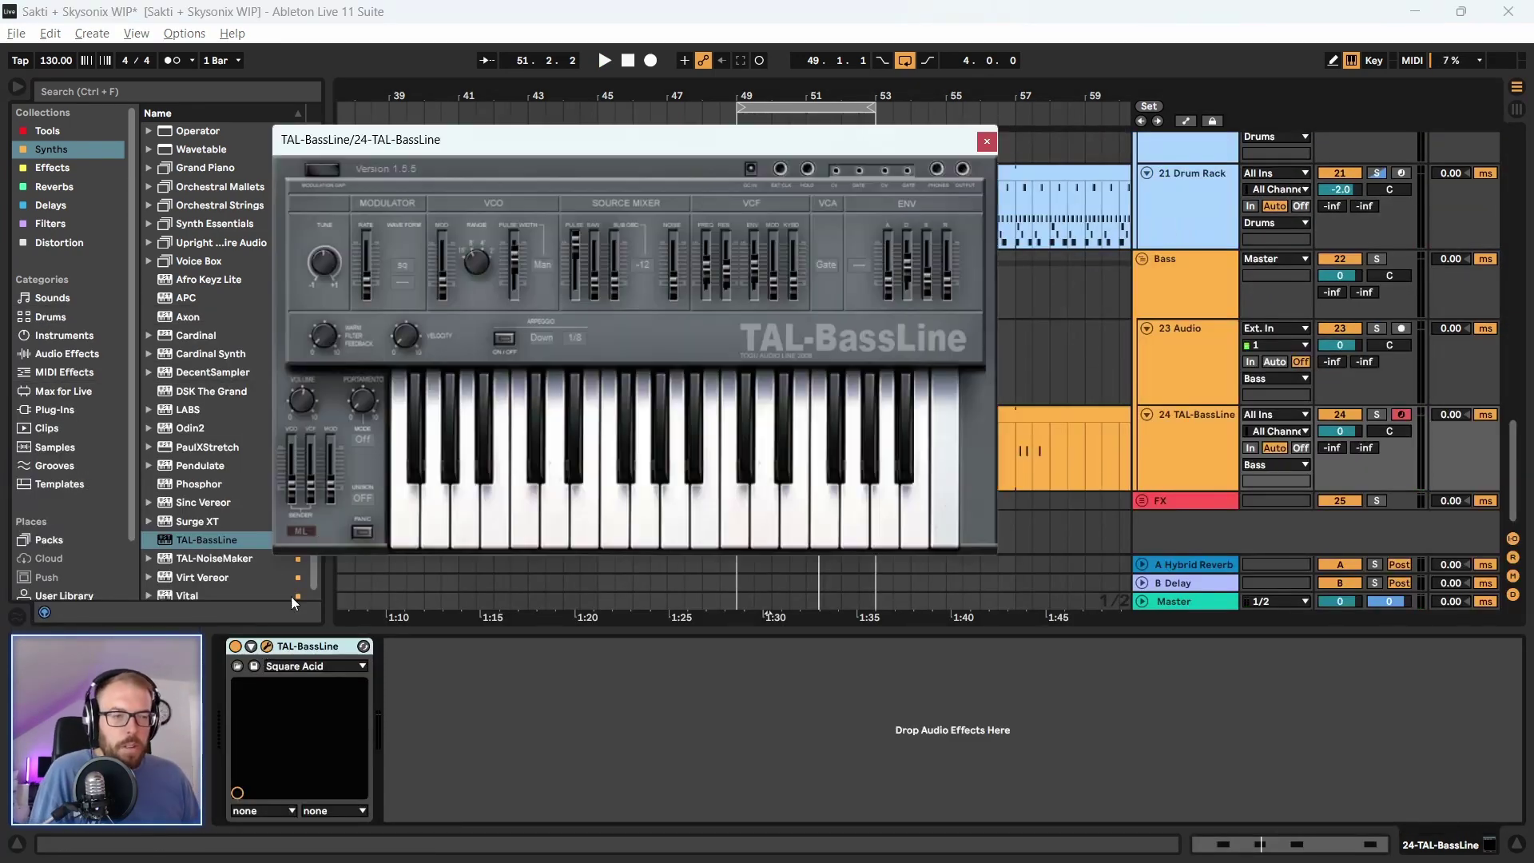
drag(442, 138, 454, 141)
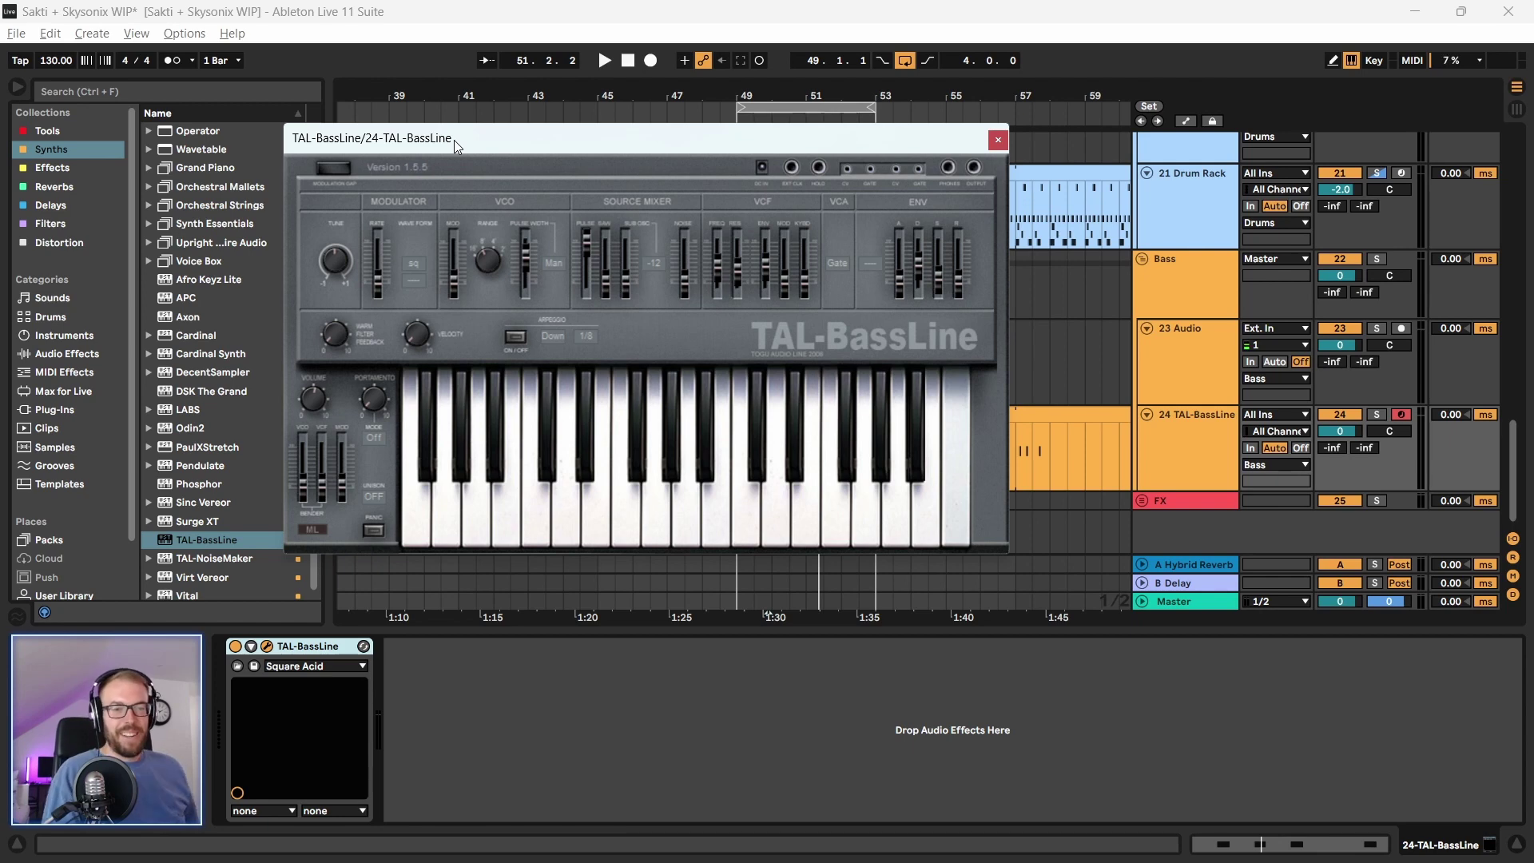
key(space)
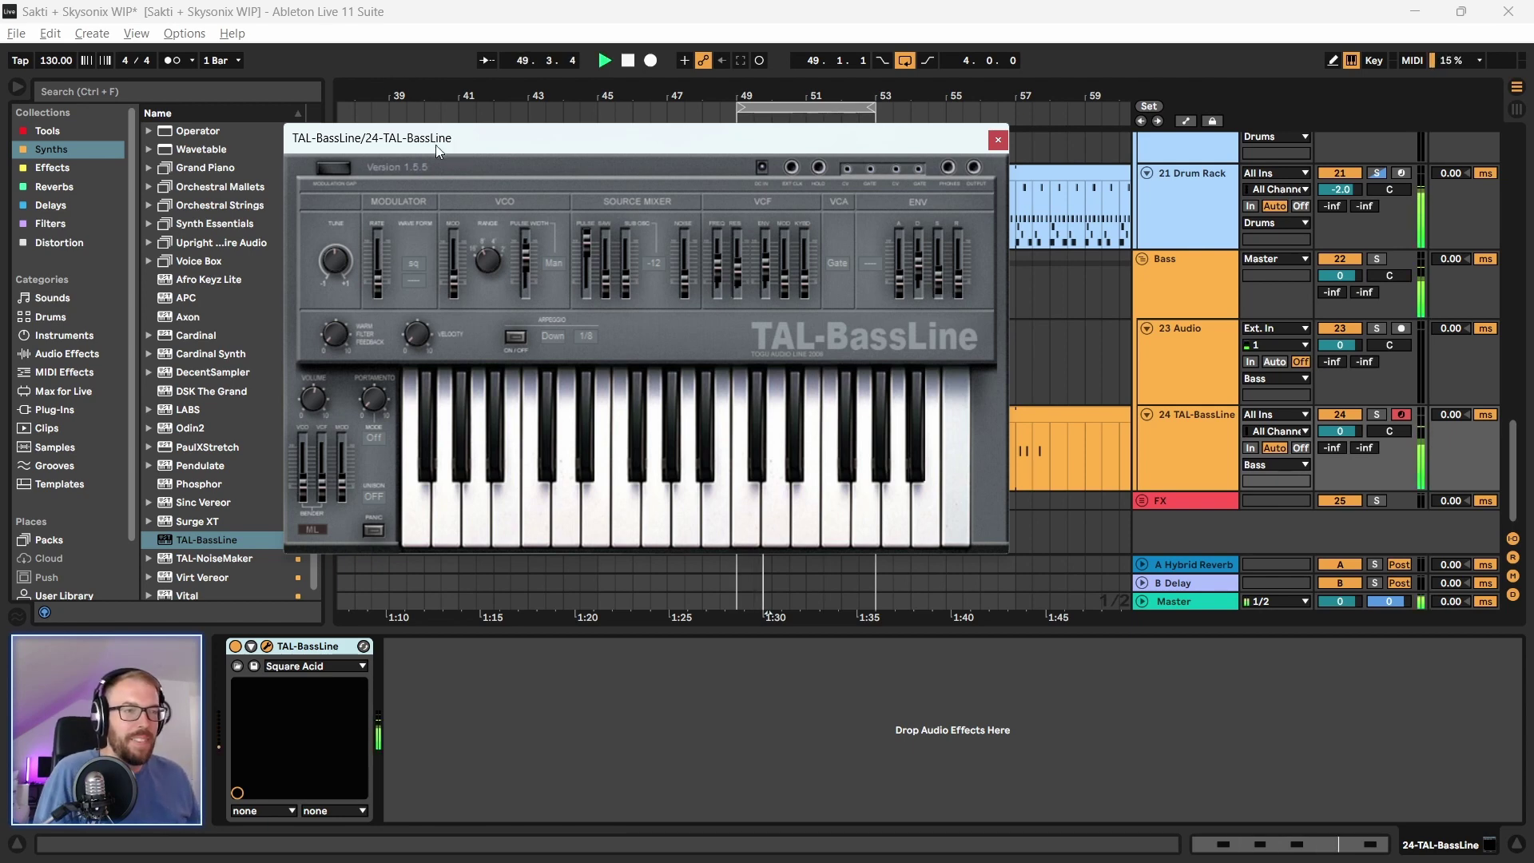
key(space)
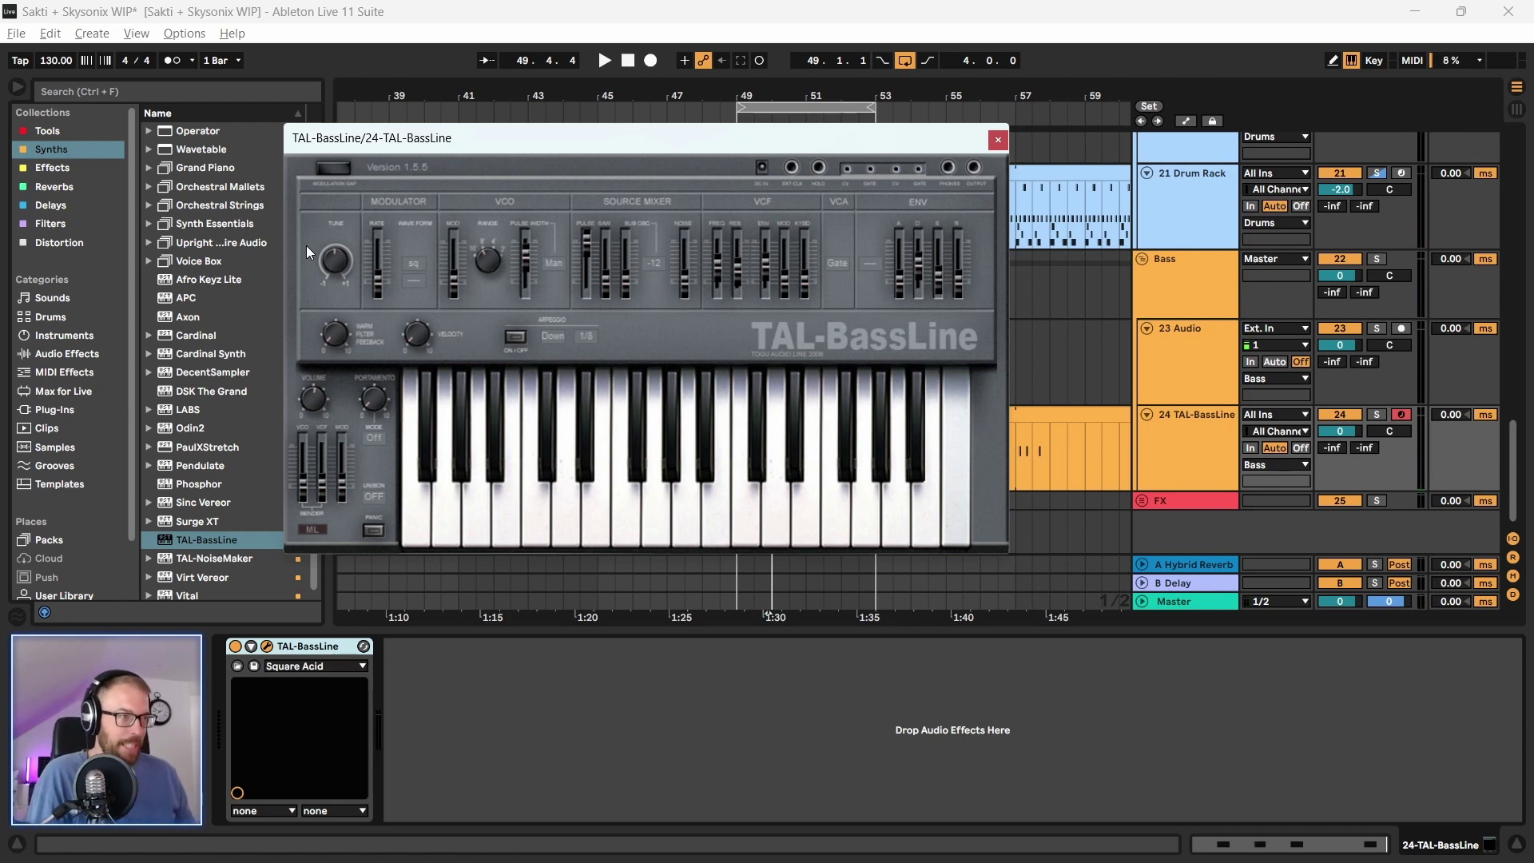
drag(398, 141, 427, 139)
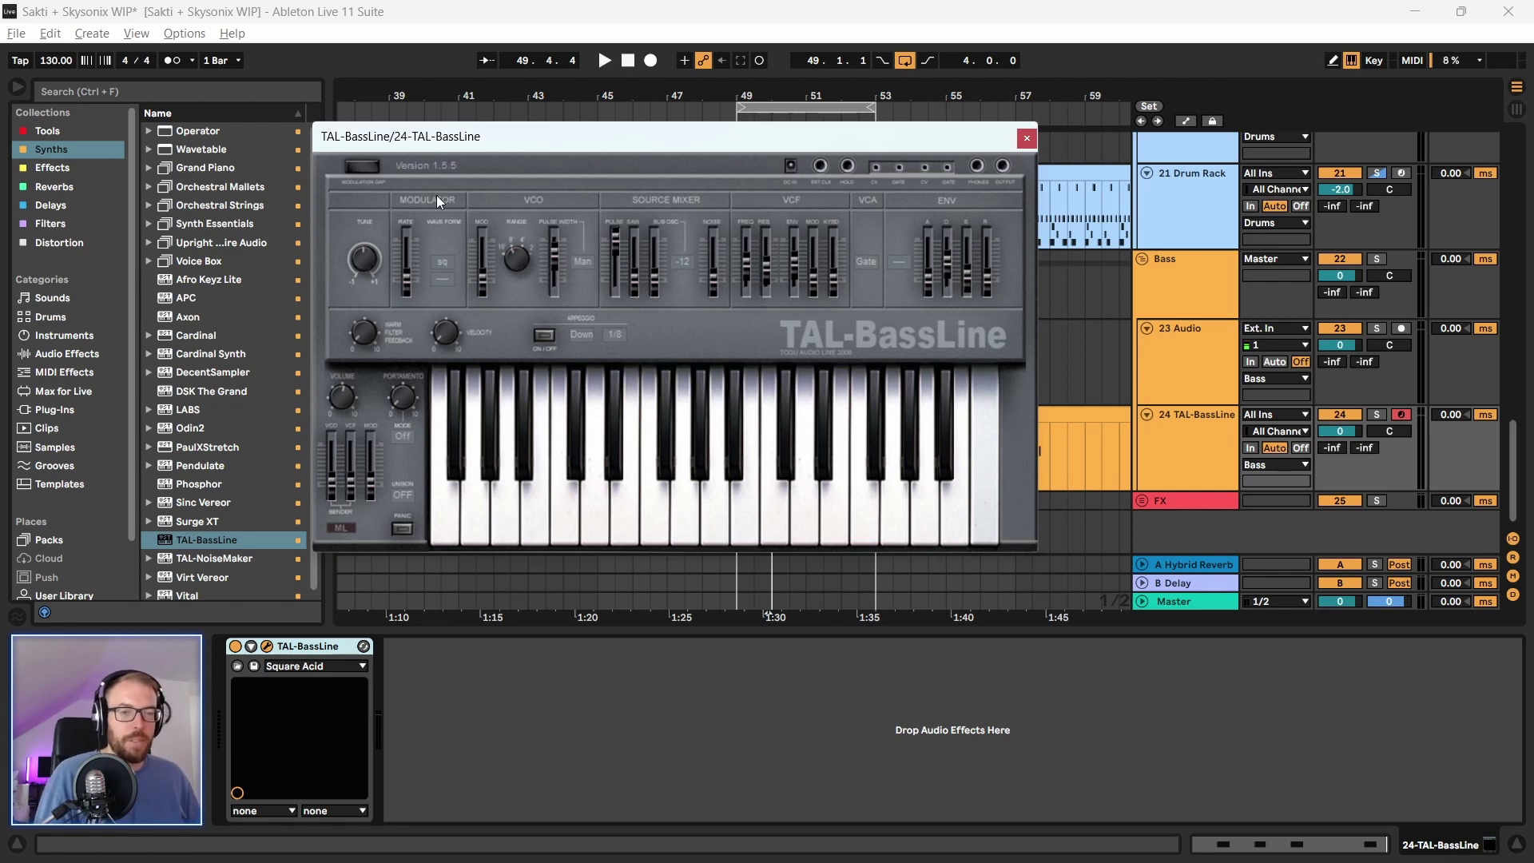
drag(429, 141, 460, 138)
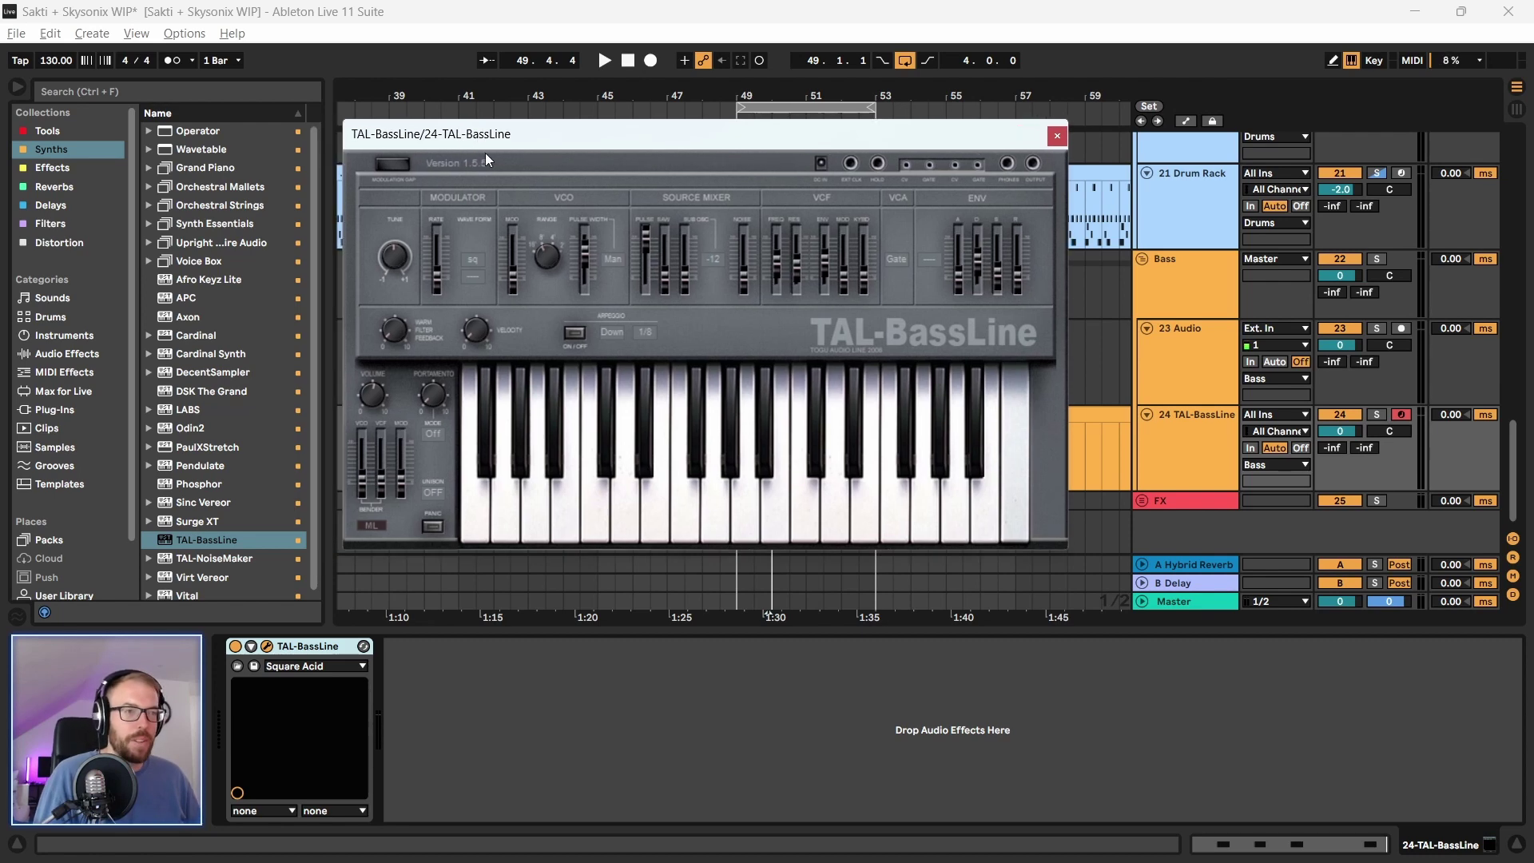
click(1053, 137)
key(space)
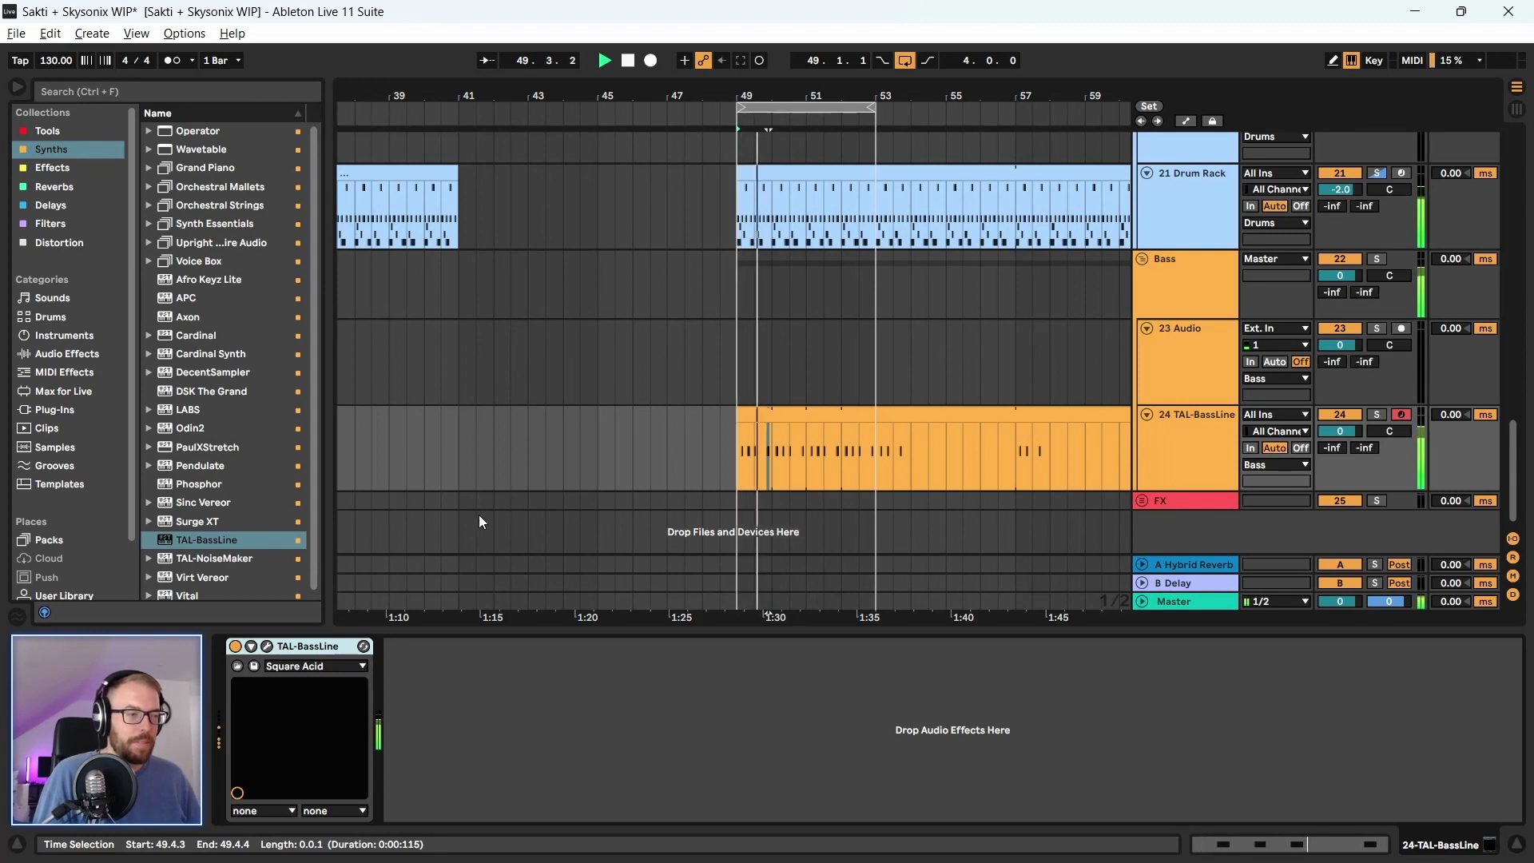
Raise the VCF frequency in the TAL-BassLine editor, audition the brighter sound and close the editor
click(268, 647)
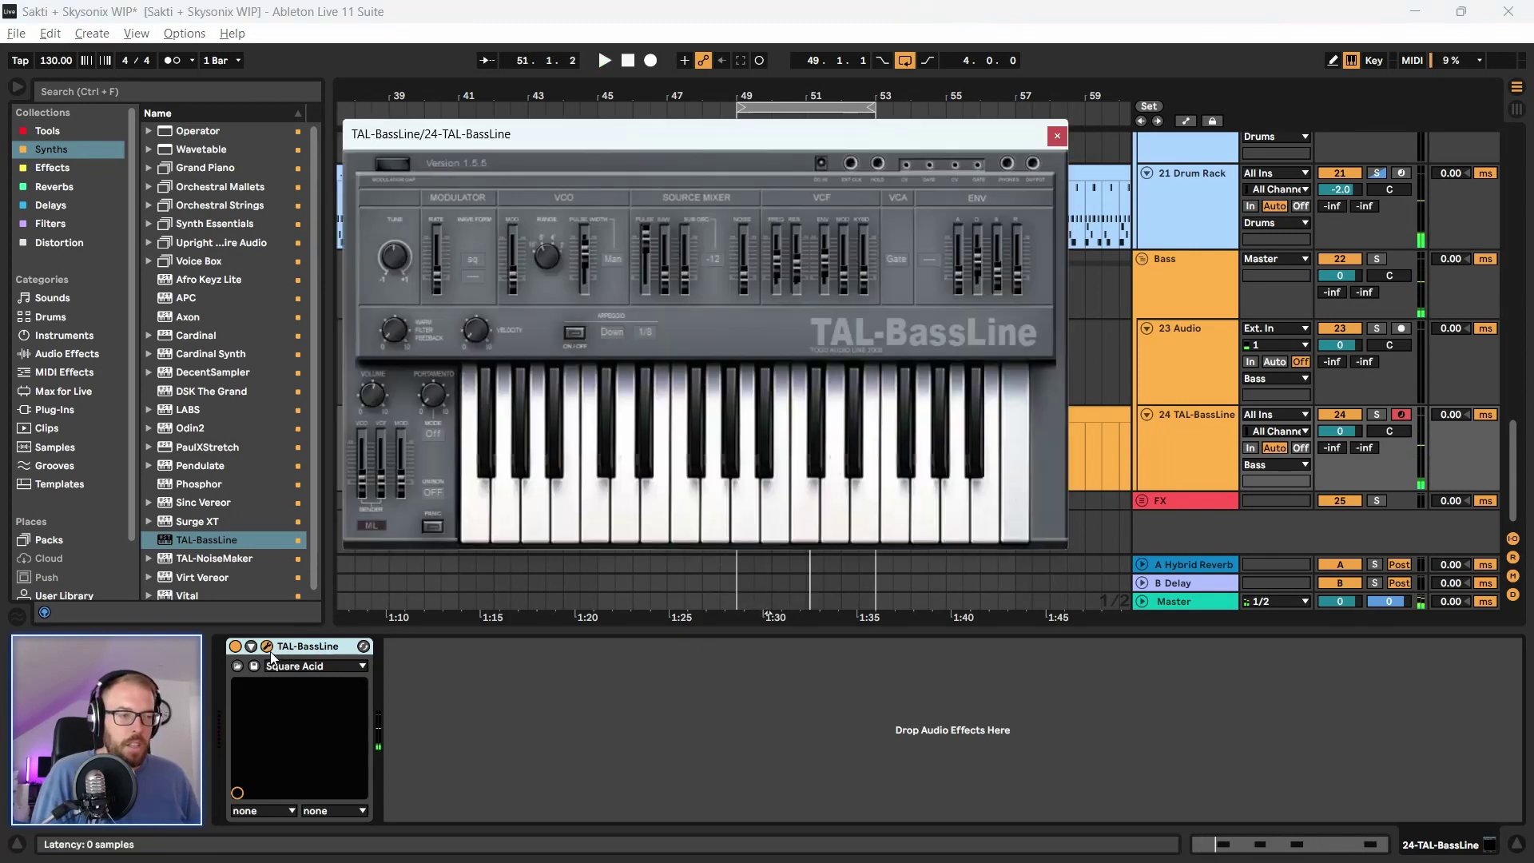
drag(463, 135, 403, 136)
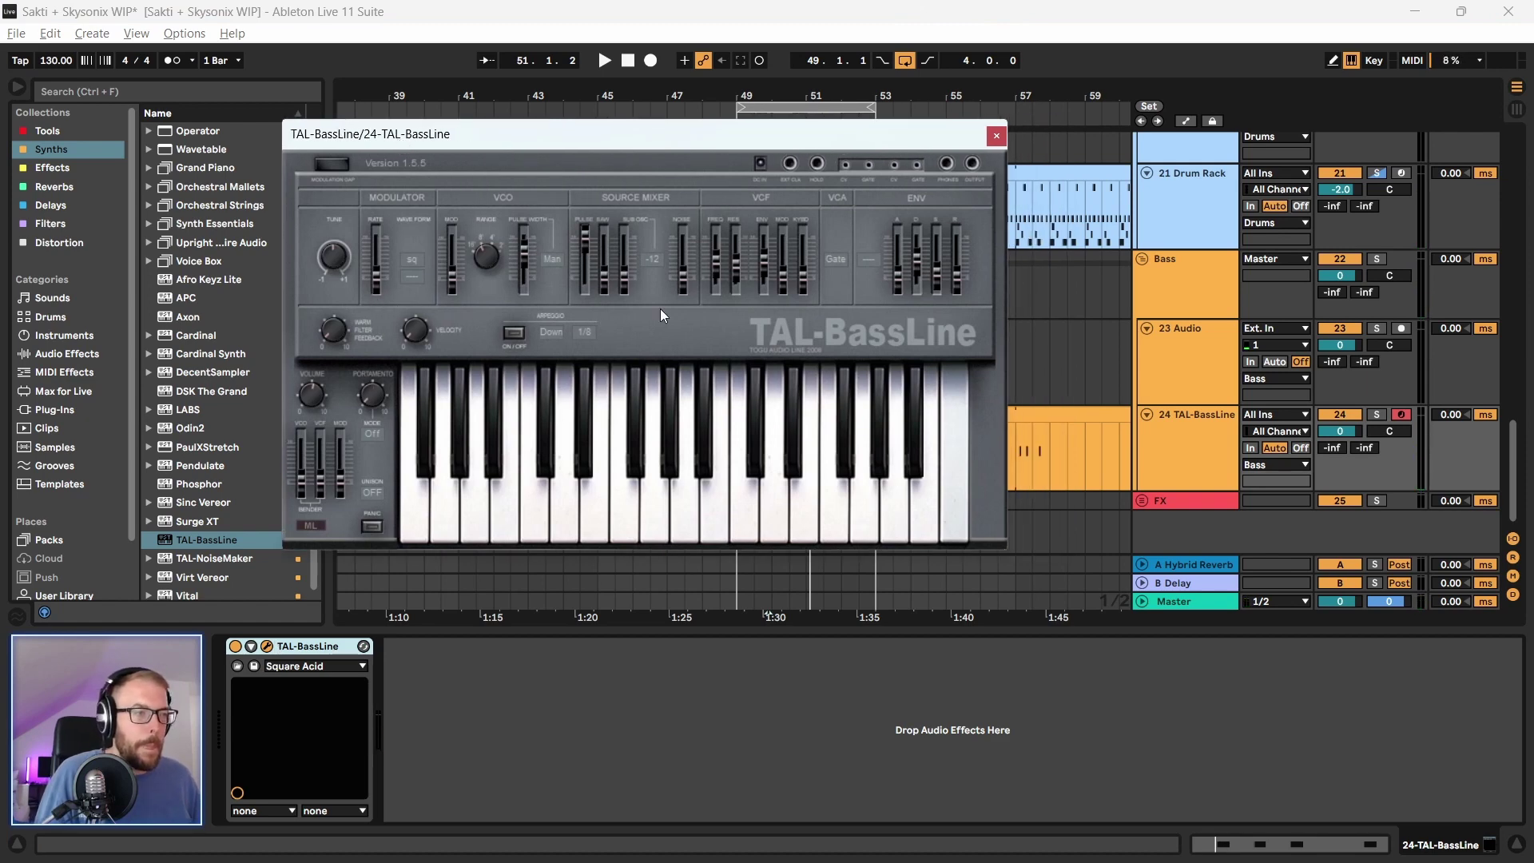
drag(714, 263, 717, 248)
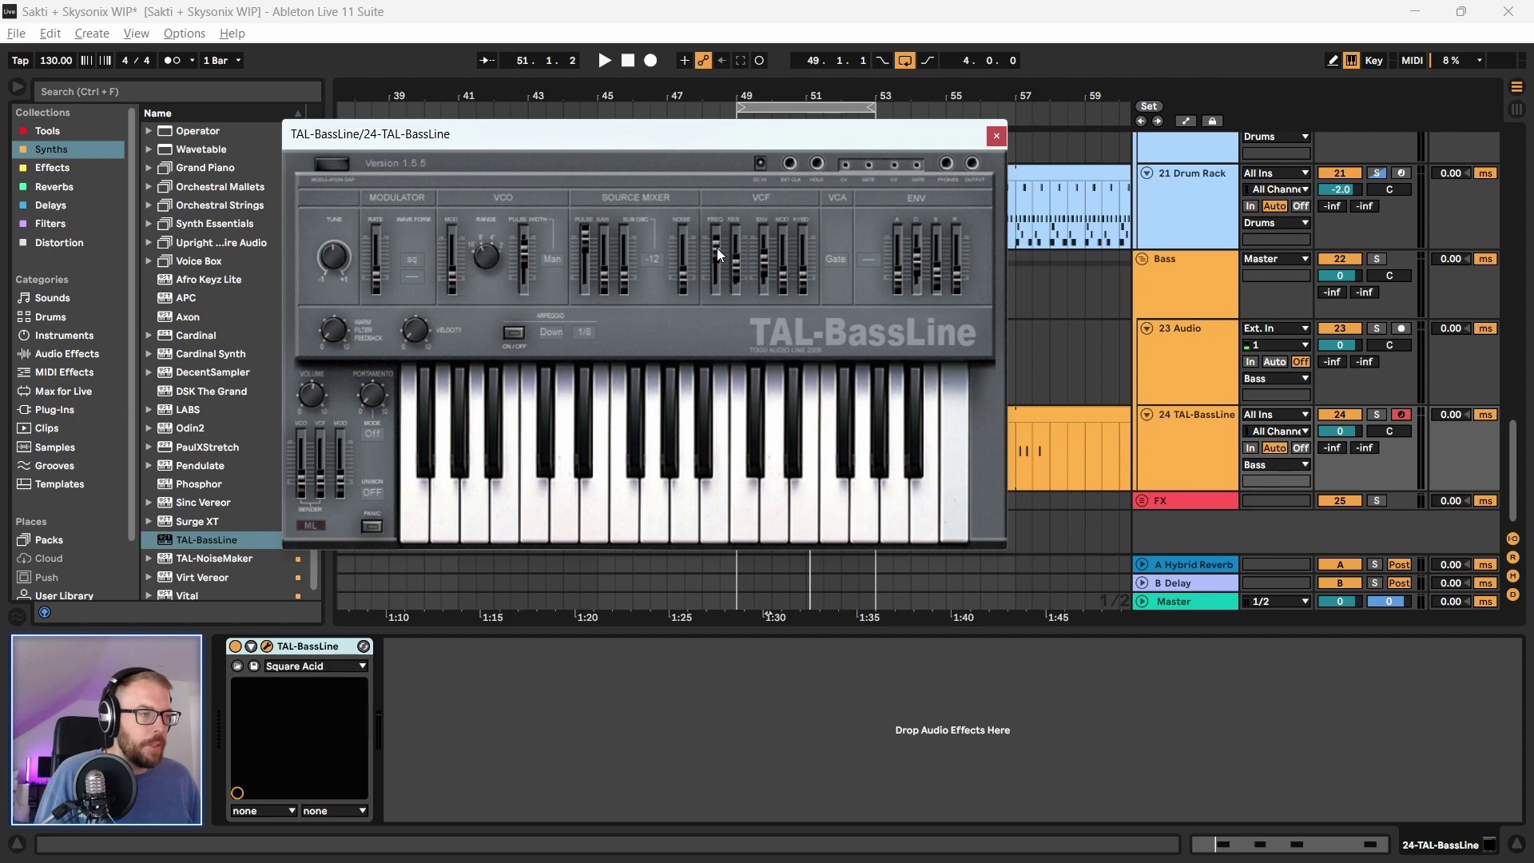
key(space)
drag(761, 136, 739, 170)
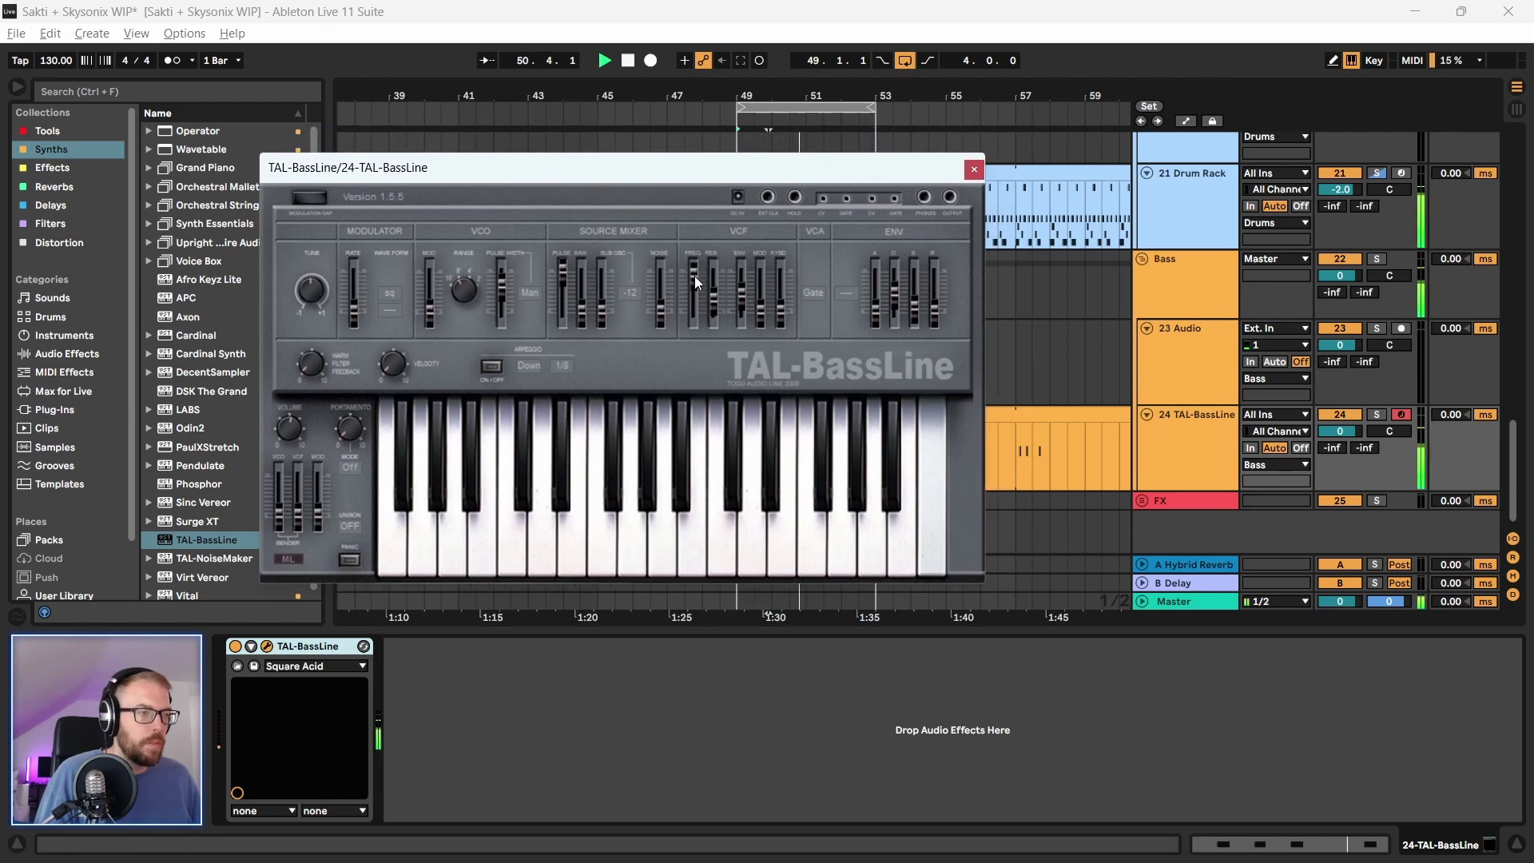
click(974, 169)
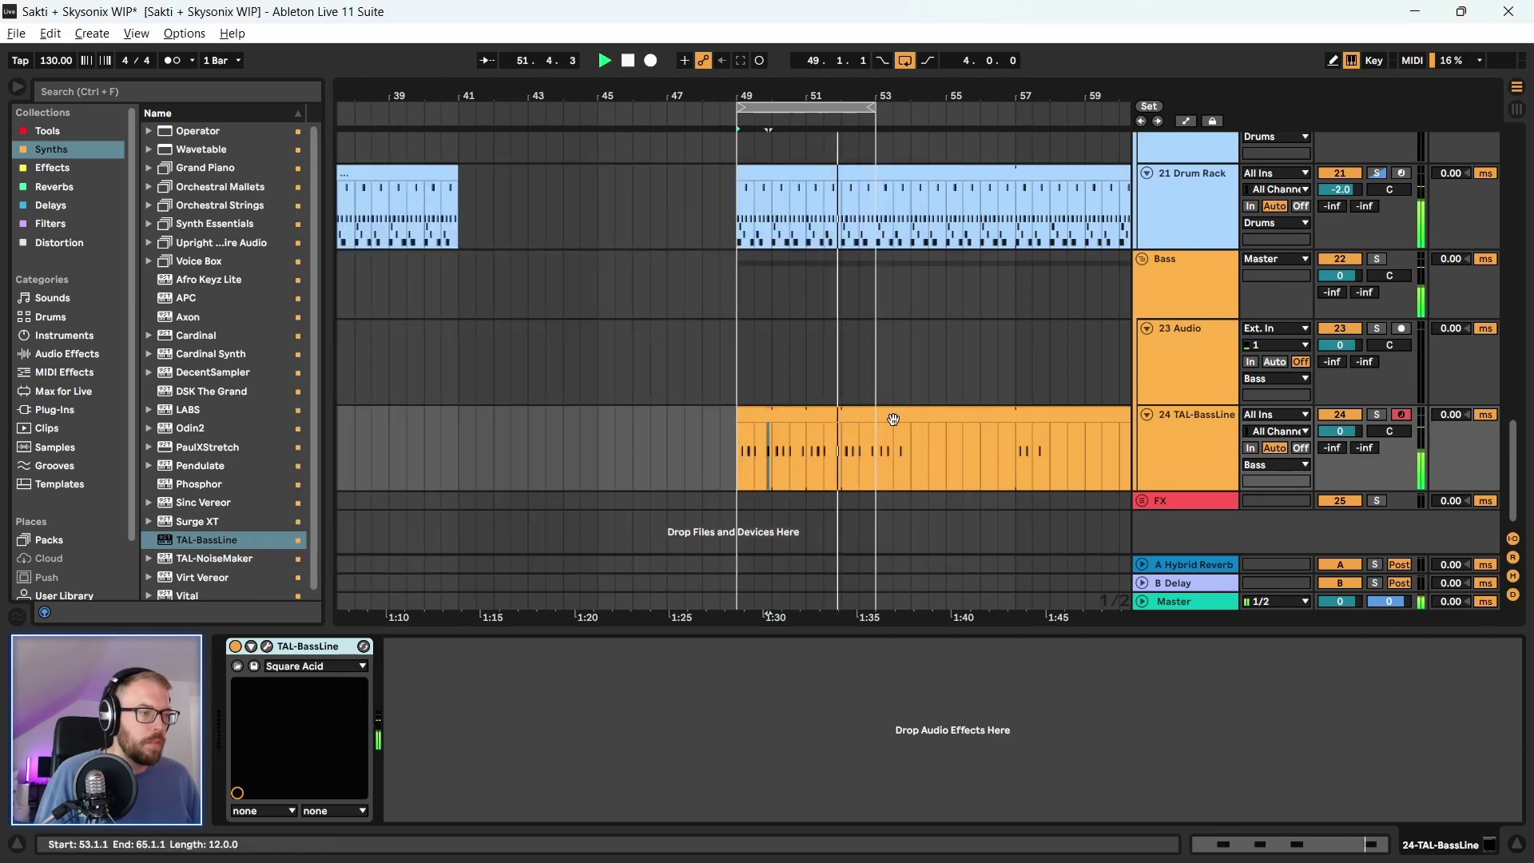
Duplicate all four F0 bass notes an octave higher at F1, keeping the originals, and audition the layered pattern
double_click(839, 448)
key(space)
drag(747, 411, 747, 205)
drag(638, 436, 1299, 624)
key(ctrl+a)
scroll(904, 453, up, 2)
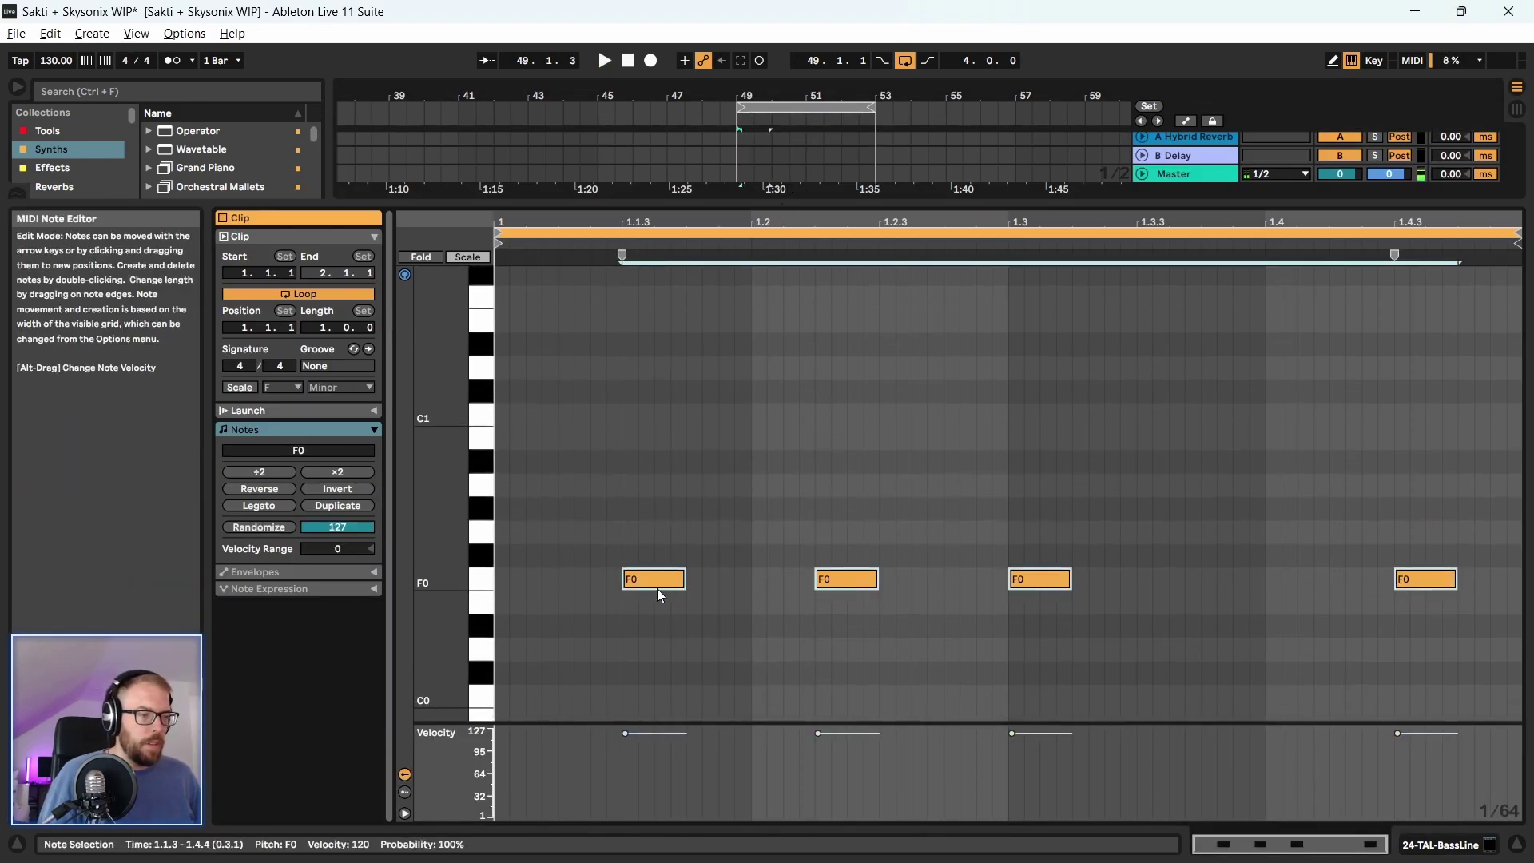
drag(657, 583, 660, 300)
key(space)
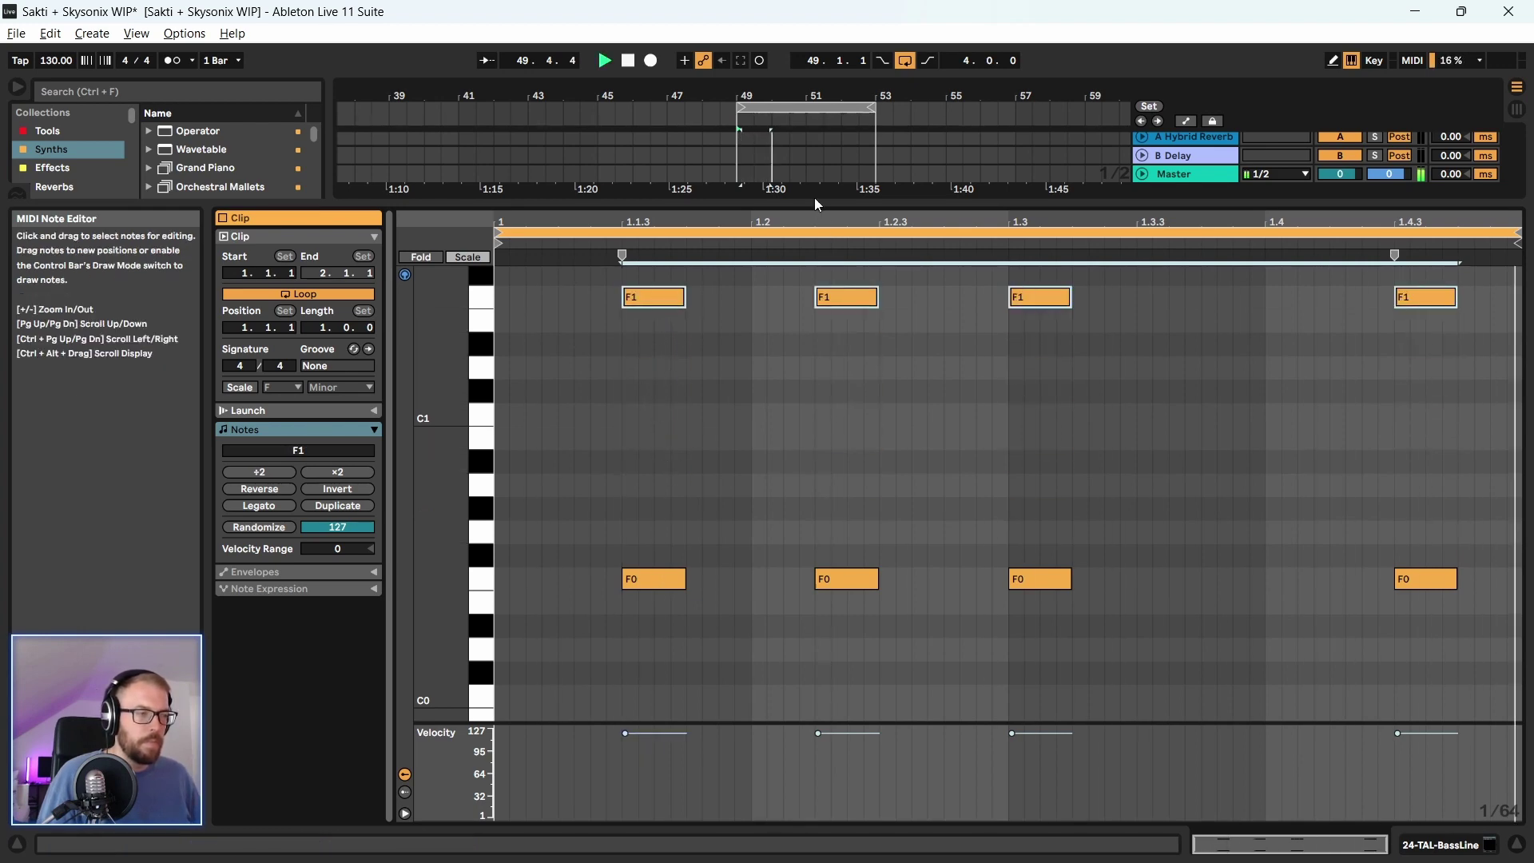
Stop the loop, review the TAL-BassLine sound in its editor and close the editor
key(space)
drag(812, 202, 831, 632)
key(shift+Tab)
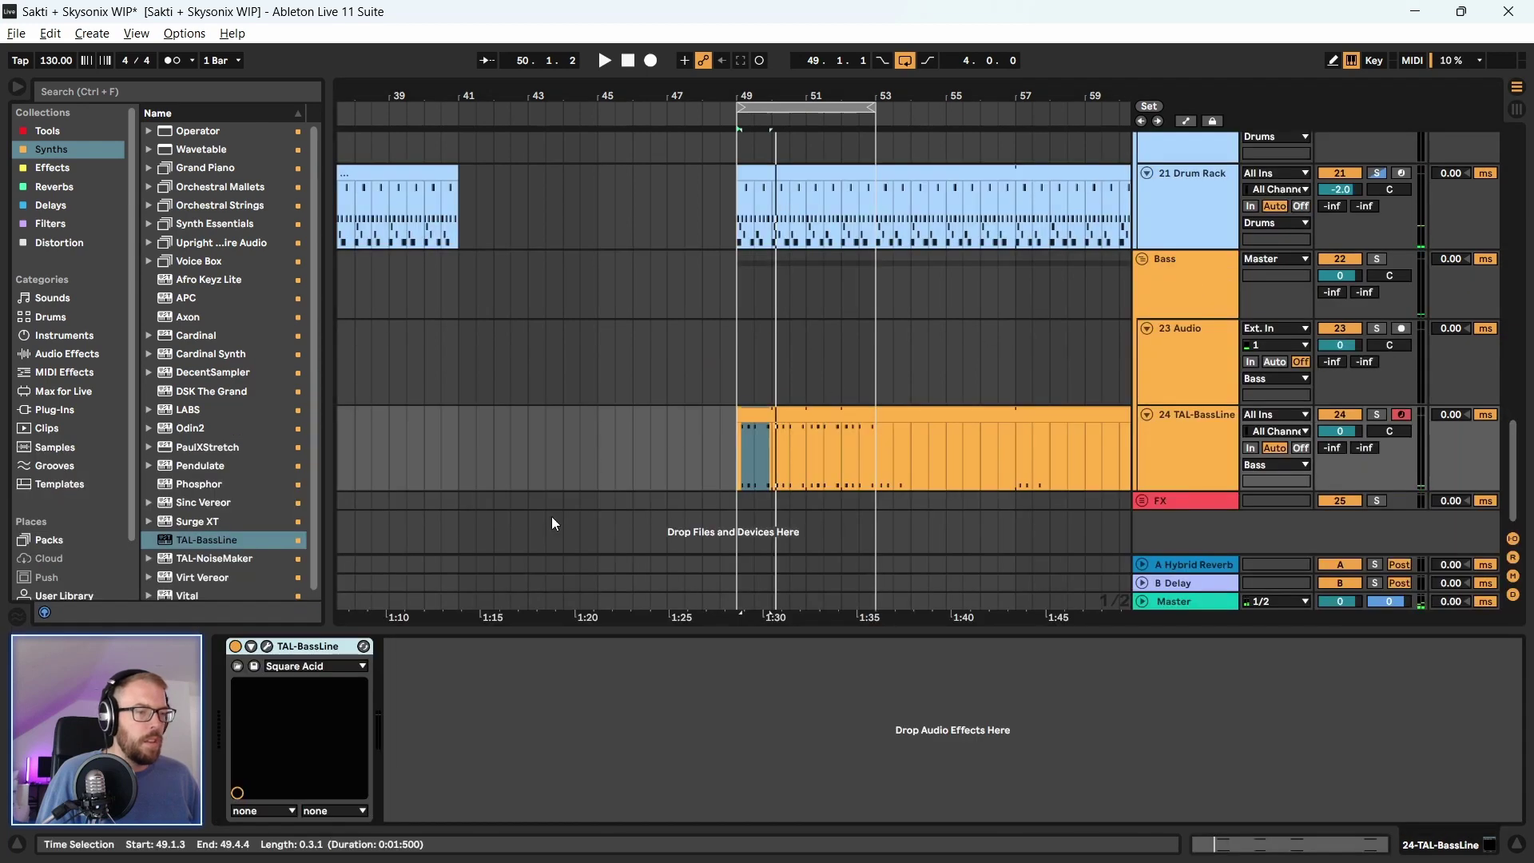
click(269, 646)
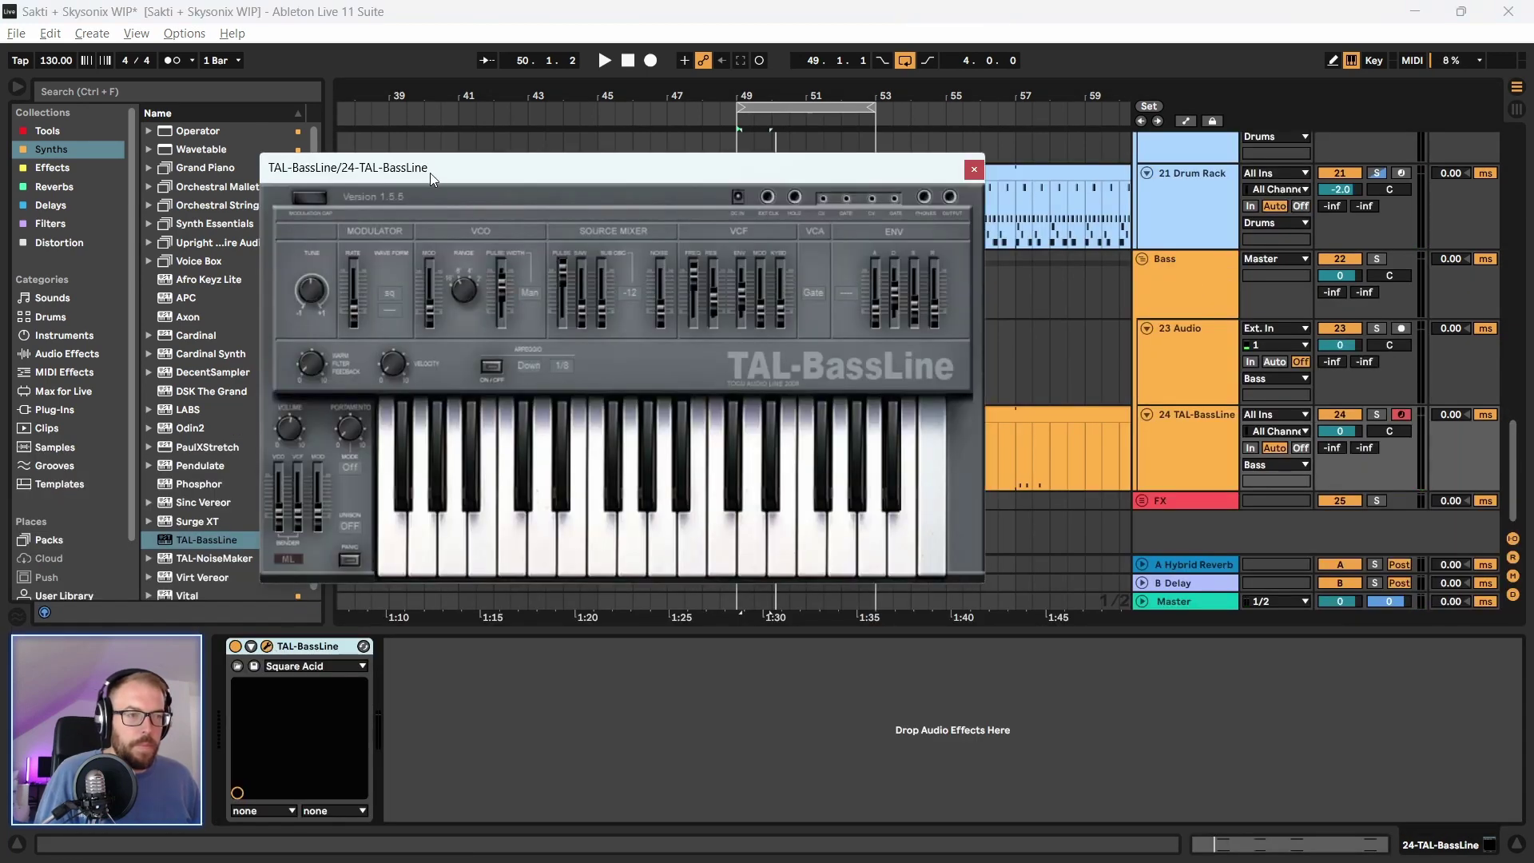
drag(429, 172, 449, 169)
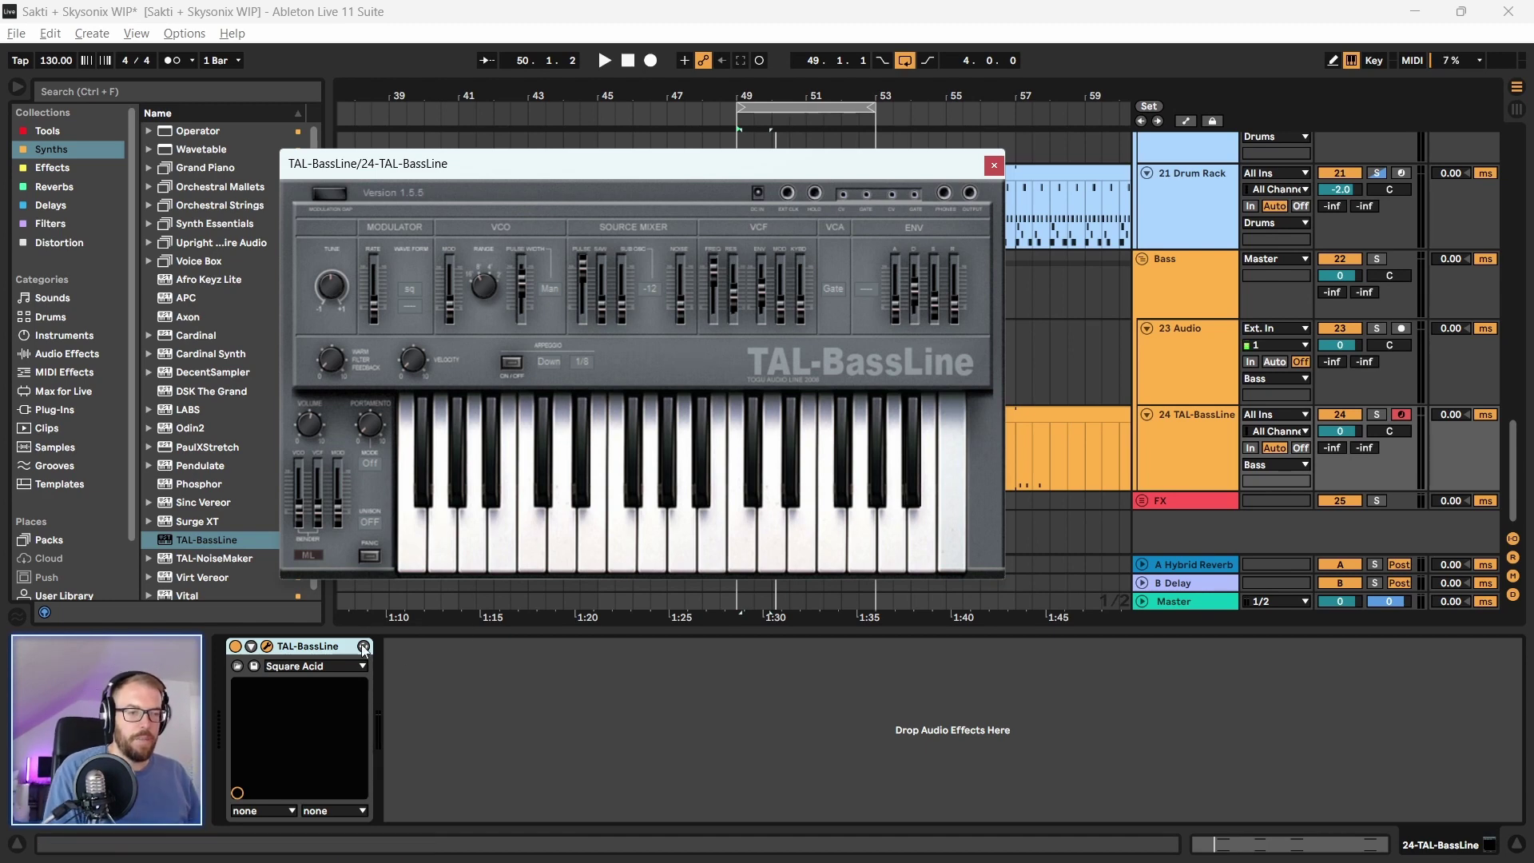
click(296, 647)
click(993, 165)
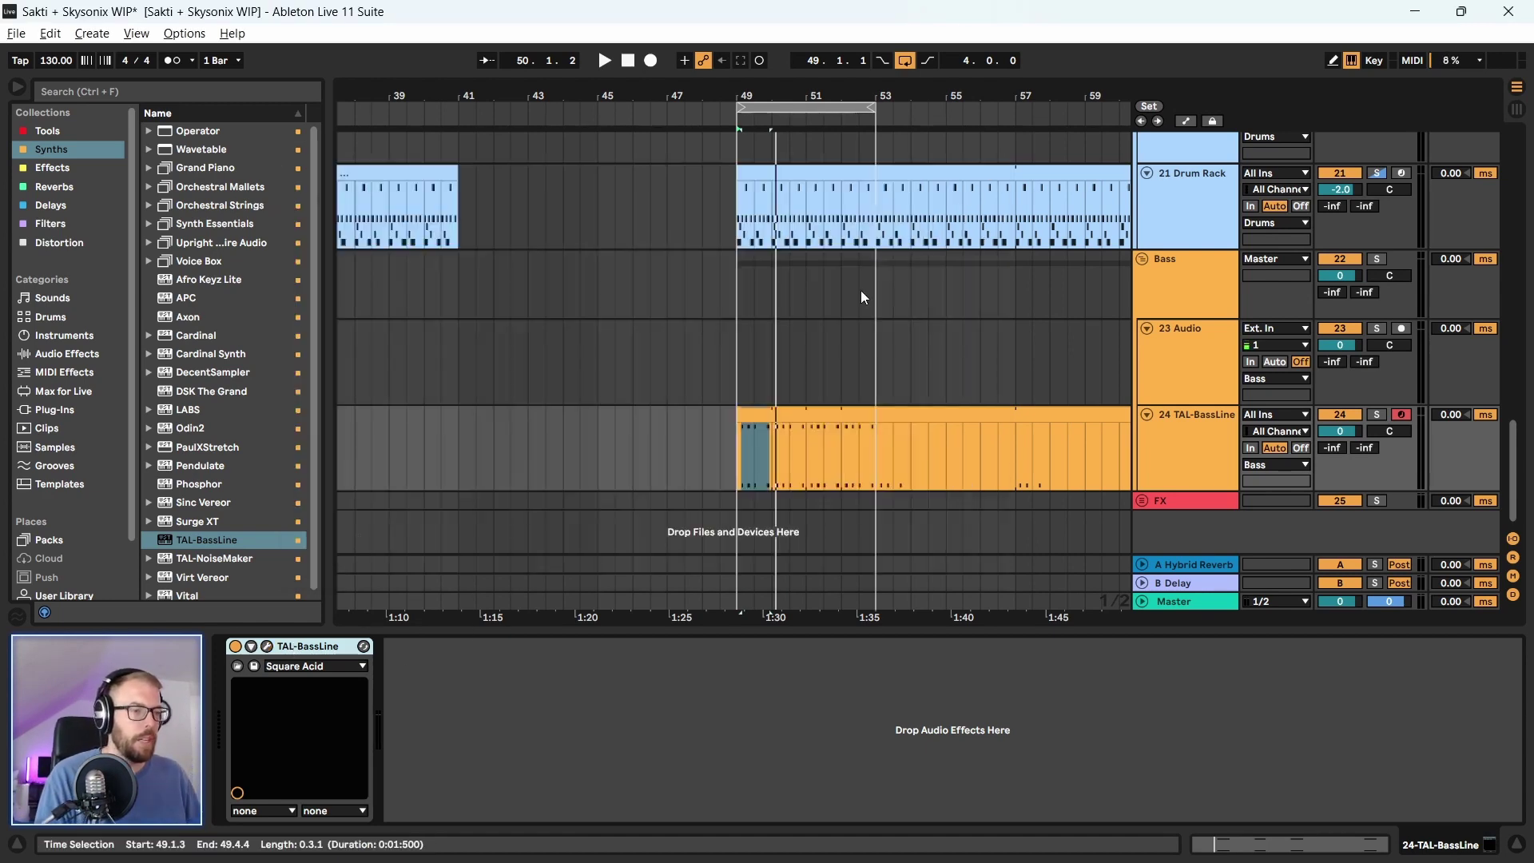
Swap the TAL-BassLine instrument for Operator and audition the bass pattern with its default sound
click(364, 648)
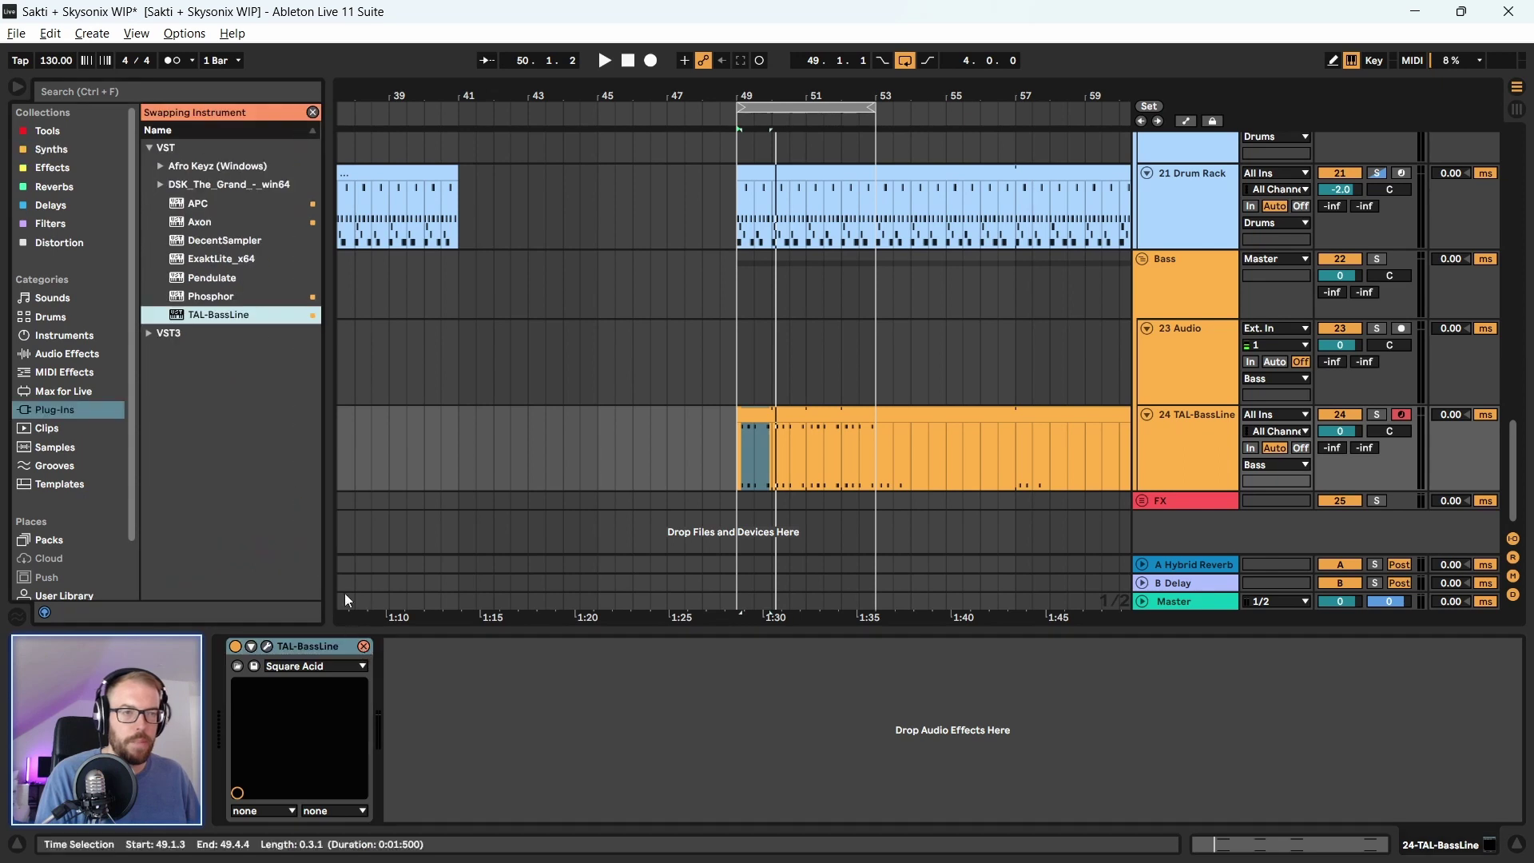
click(54, 129)
click(51, 149)
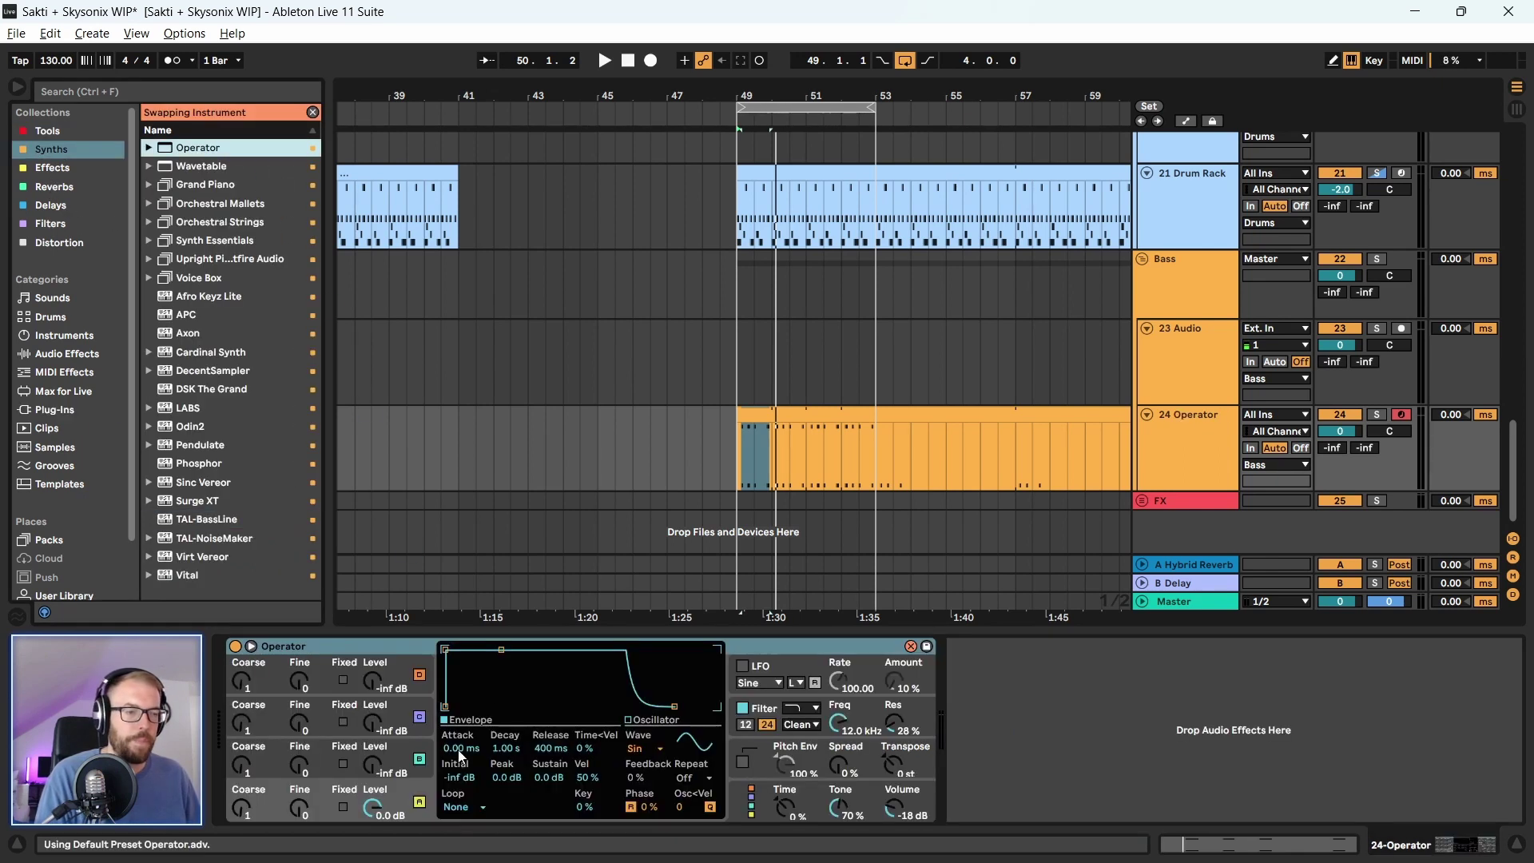
key(space)
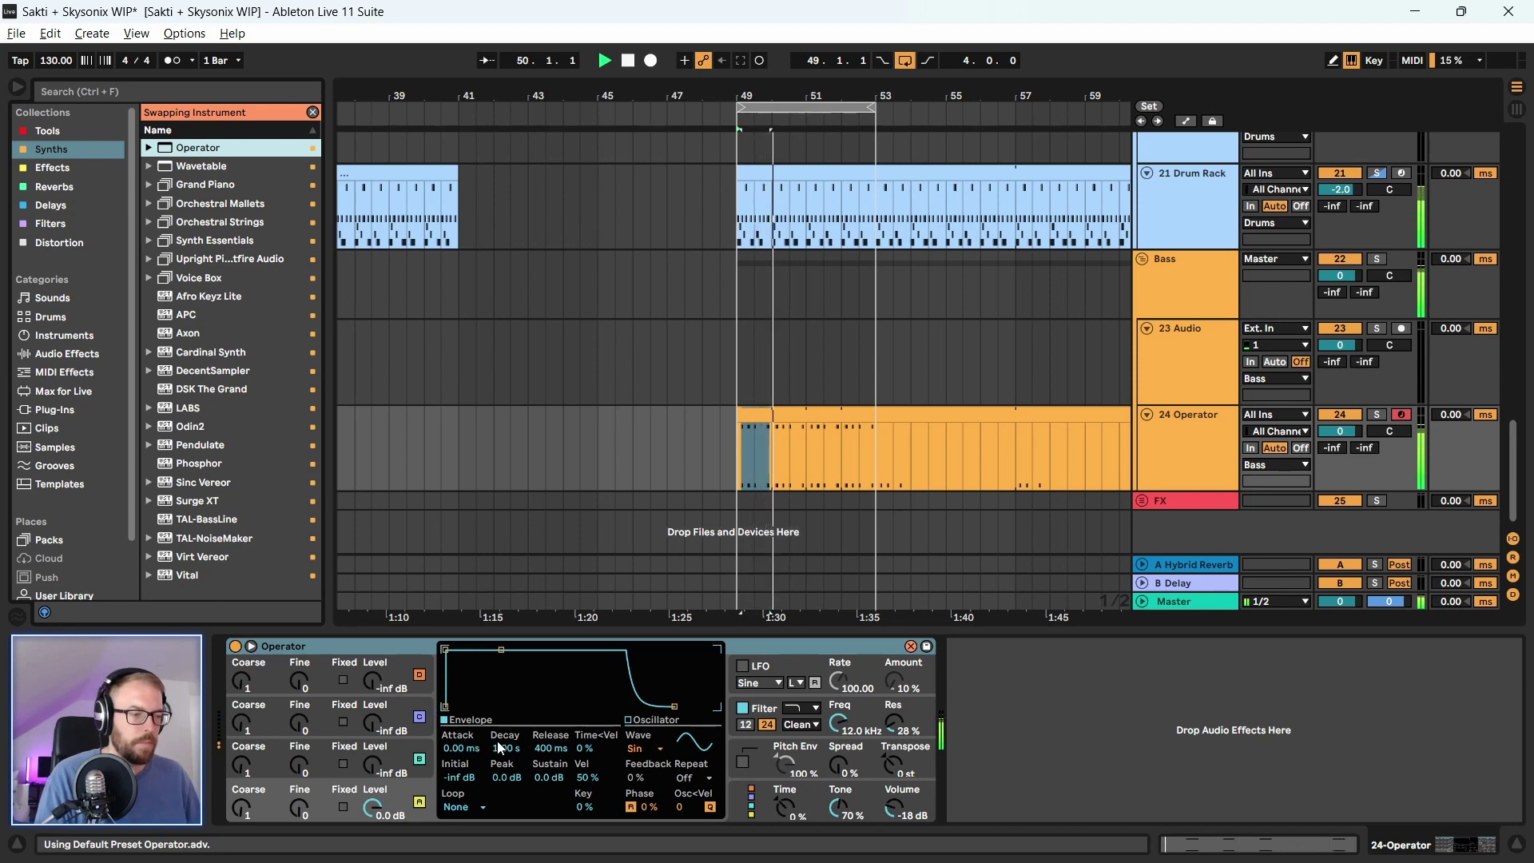
key(space)
Set the wave of Operator's oscillator A to Square 3 and audition it in the loop
click(639, 749)
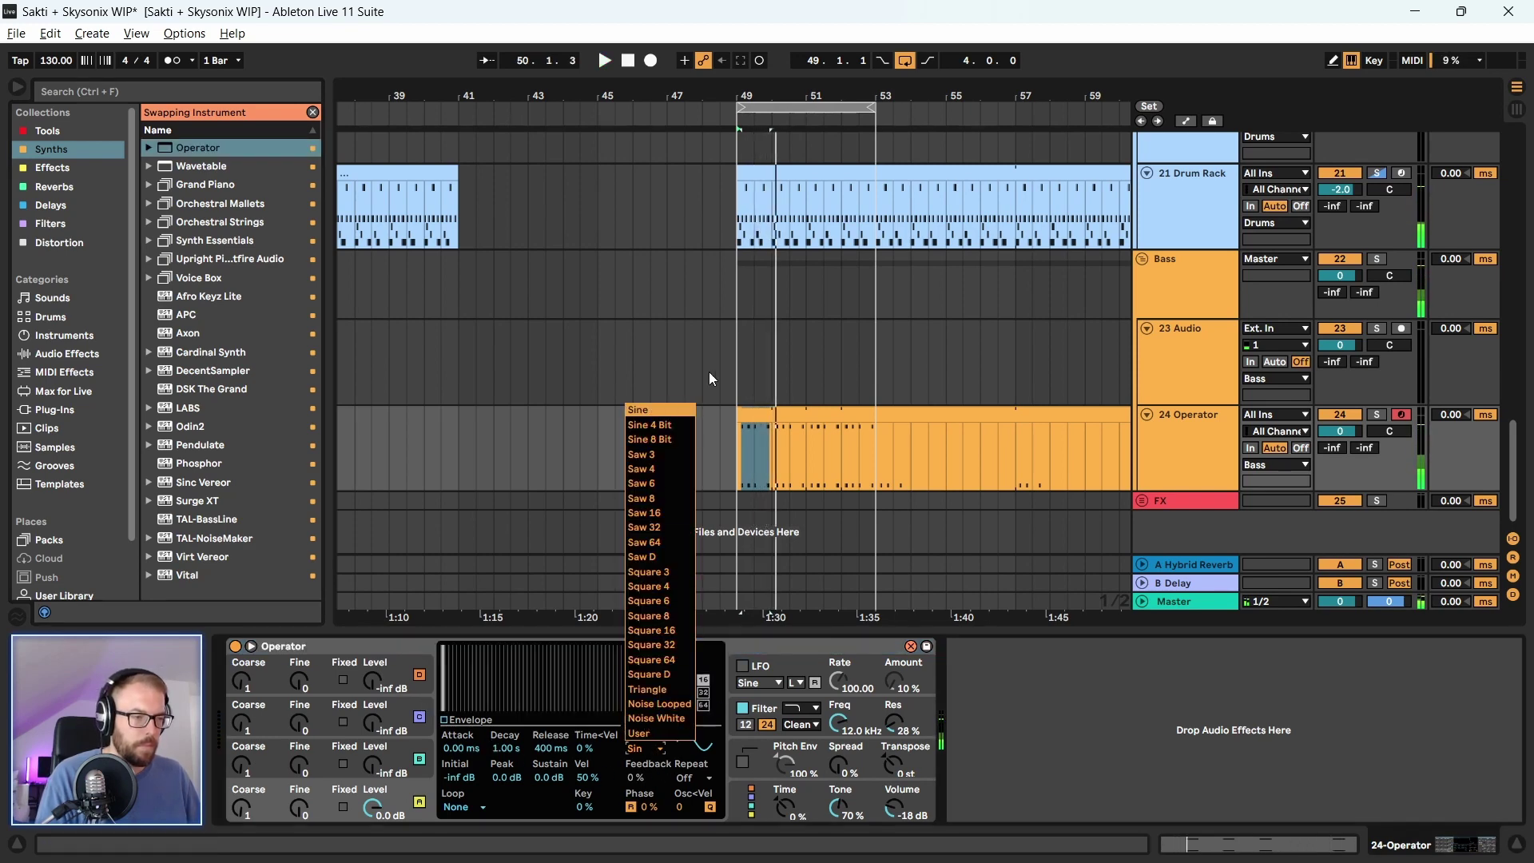
click(680, 571)
key(space)
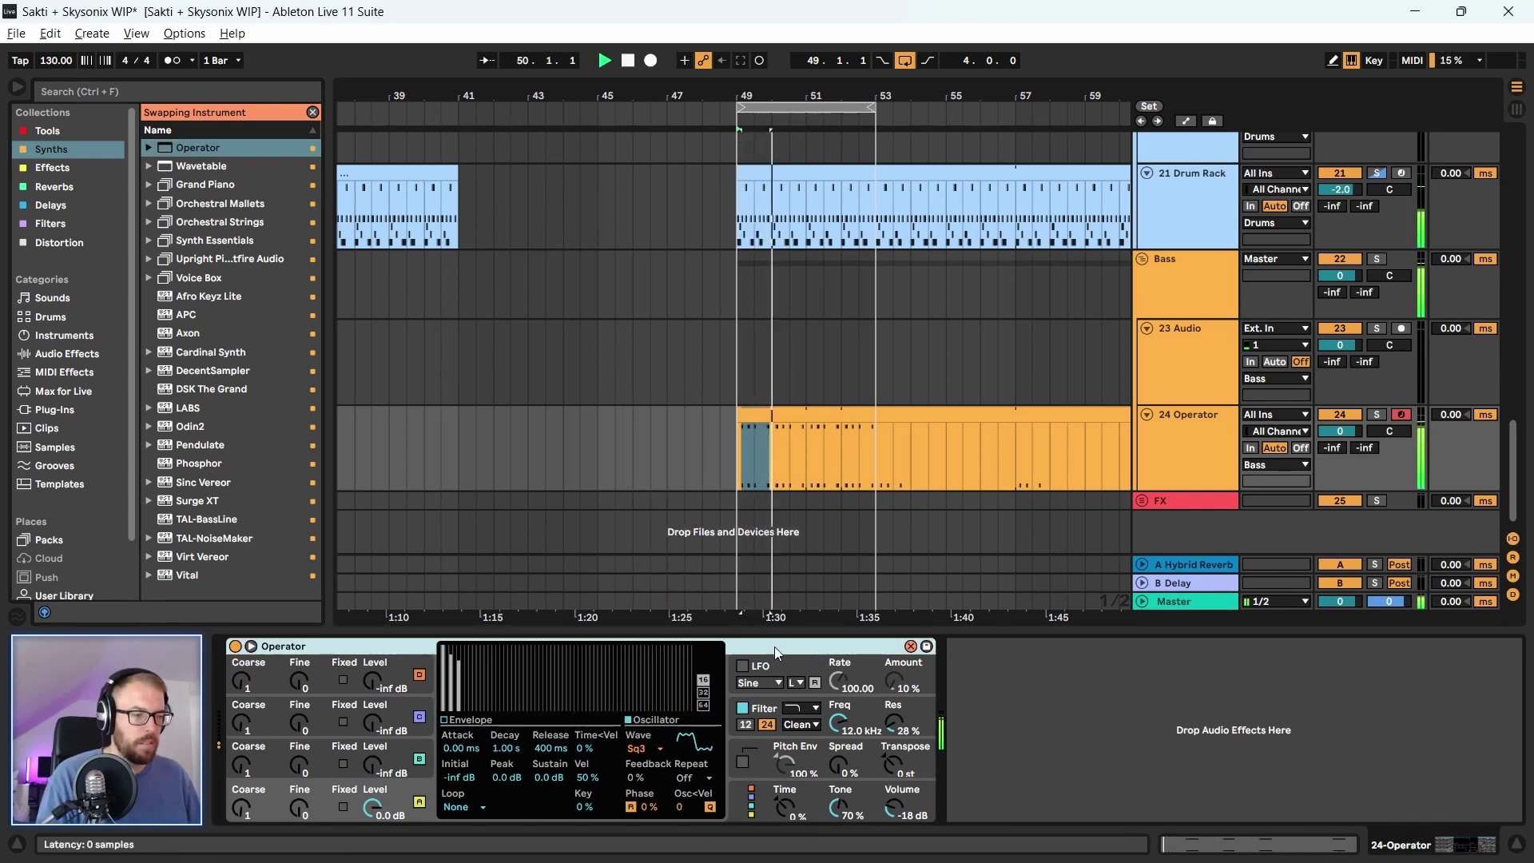
click(639, 748)
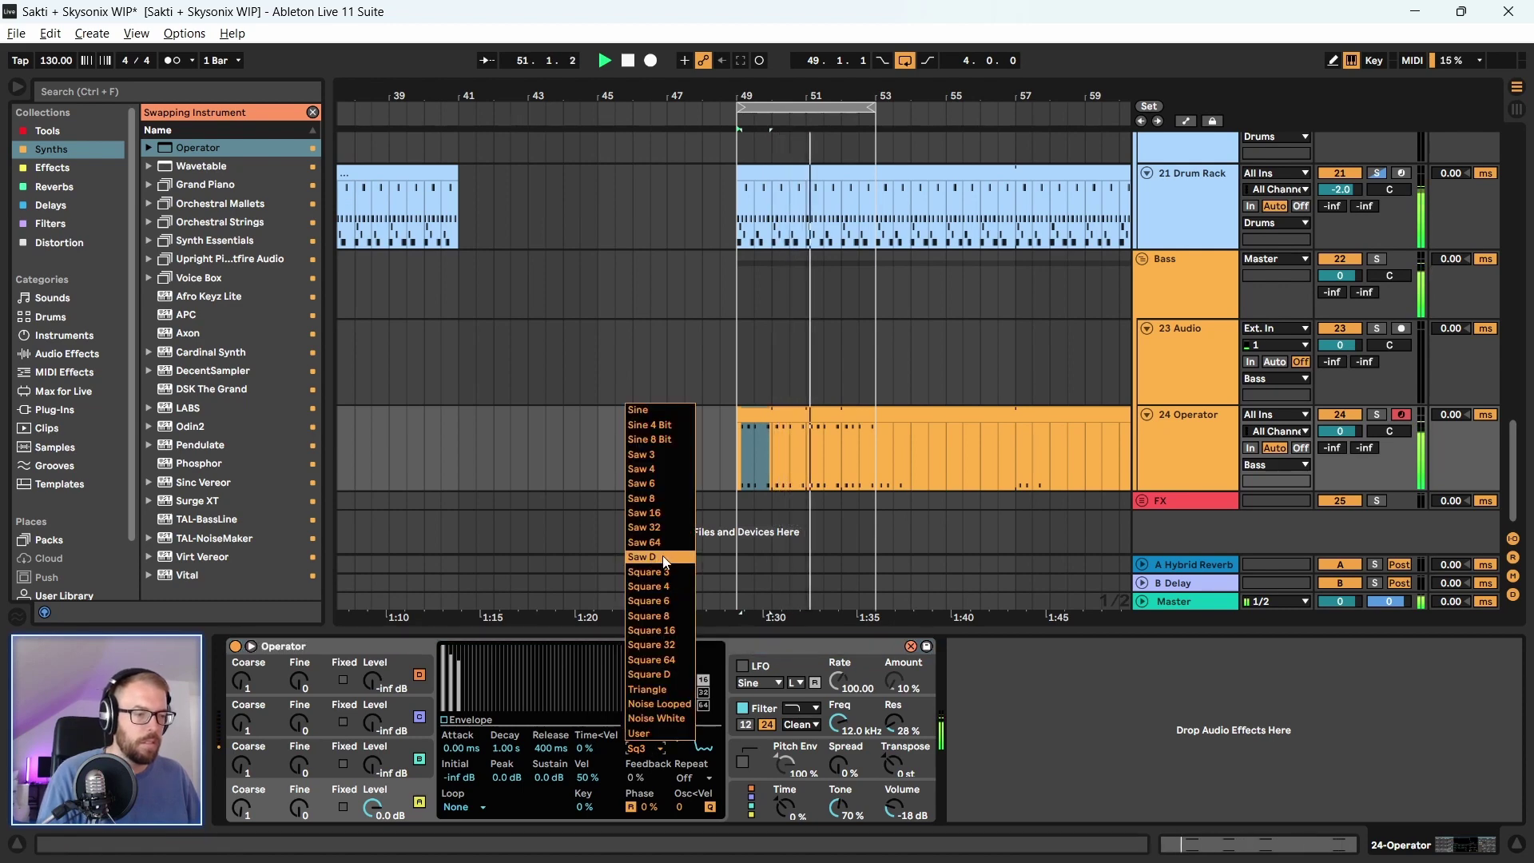
click(1051, 689)
key(space)
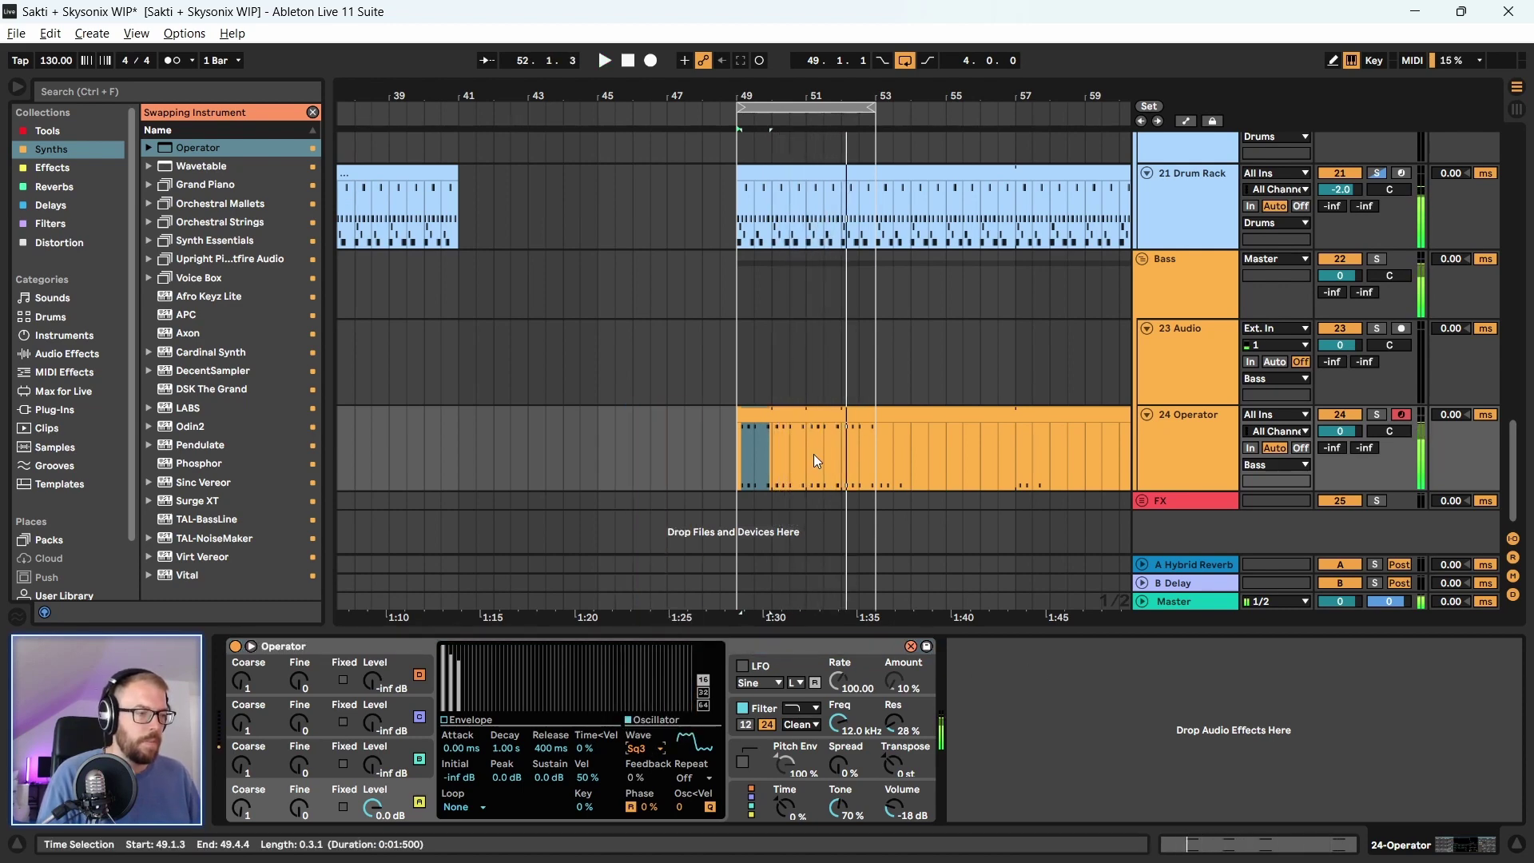
Examine the layered F0 and F1 notes of the bass clip in an enlarged note editor
double_click(812, 452)
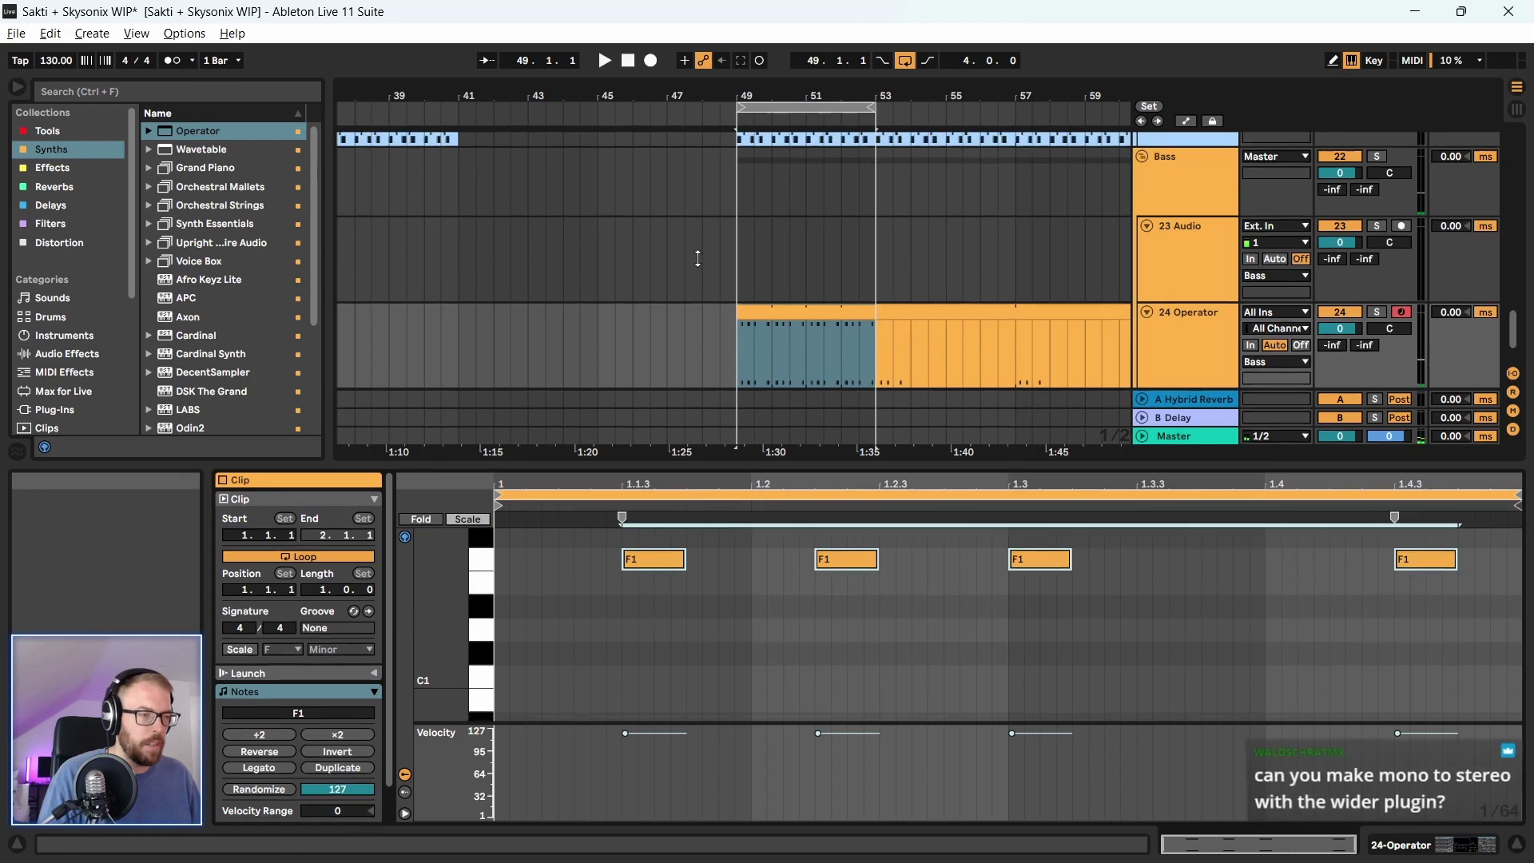
key(ctrl+alt+e)
drag(592, 212, 1158, 506)
scroll(751, 362, up, 1)
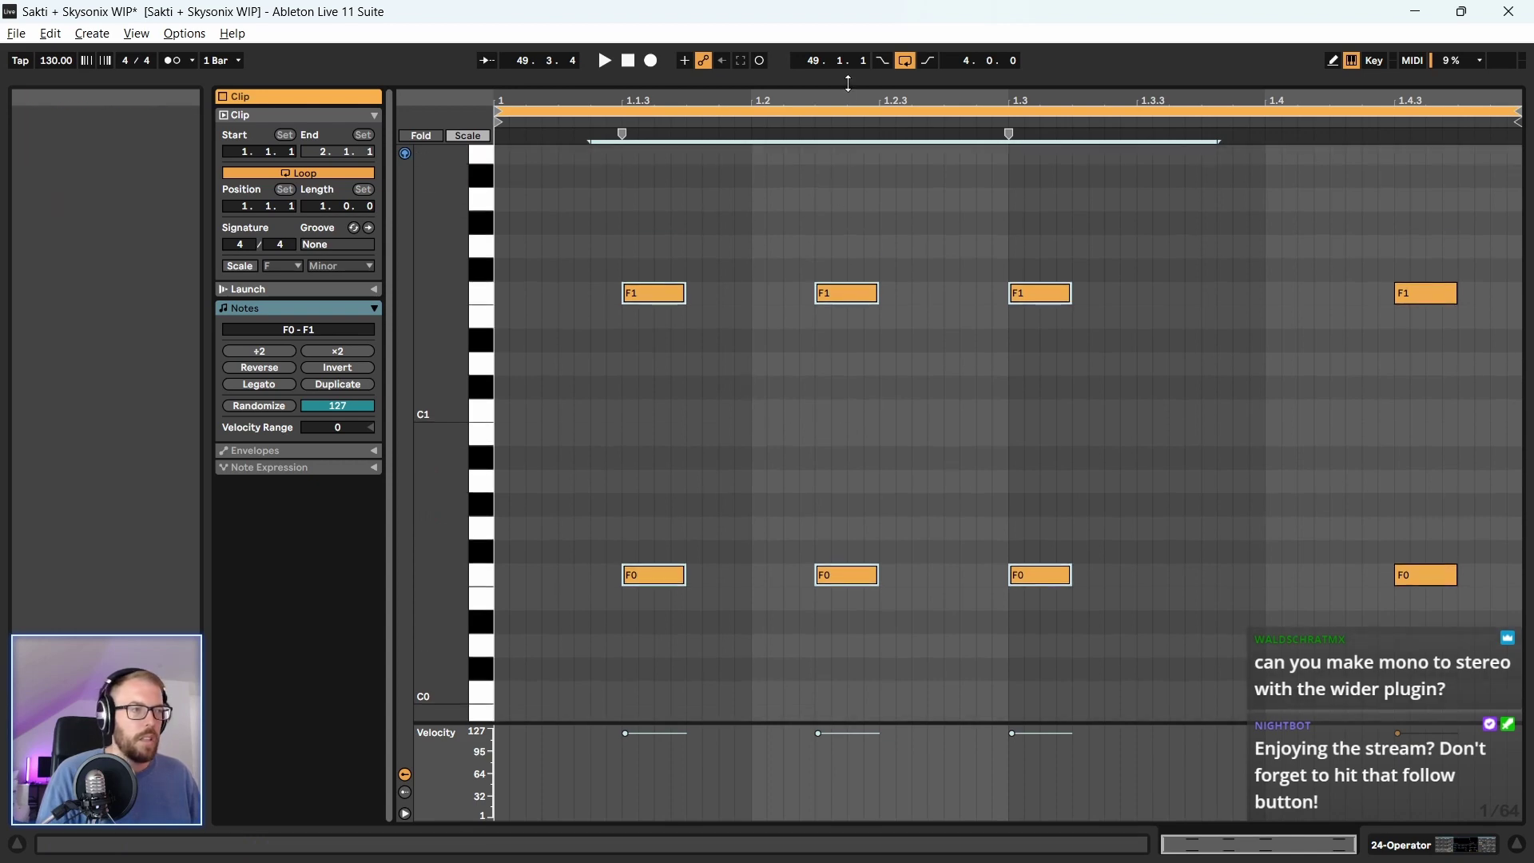
key(ctrl+alt+e)
drag(874, 440, 874, 617)
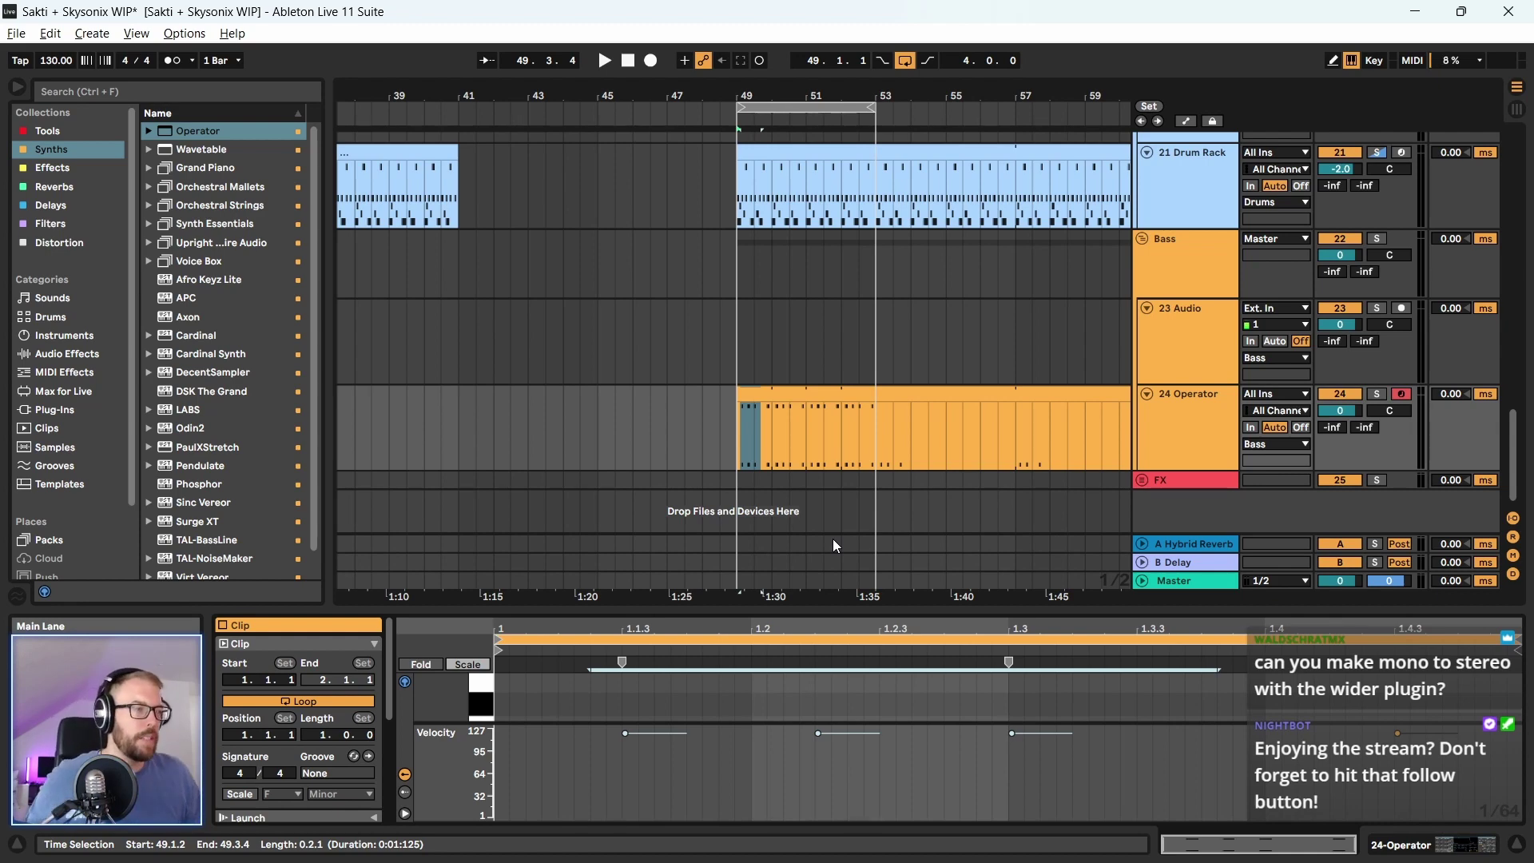
Delete the empty audio track from the Bass group and the Operator clip content from bar 53 to bar 65
click(1216, 307)
key(Delete)
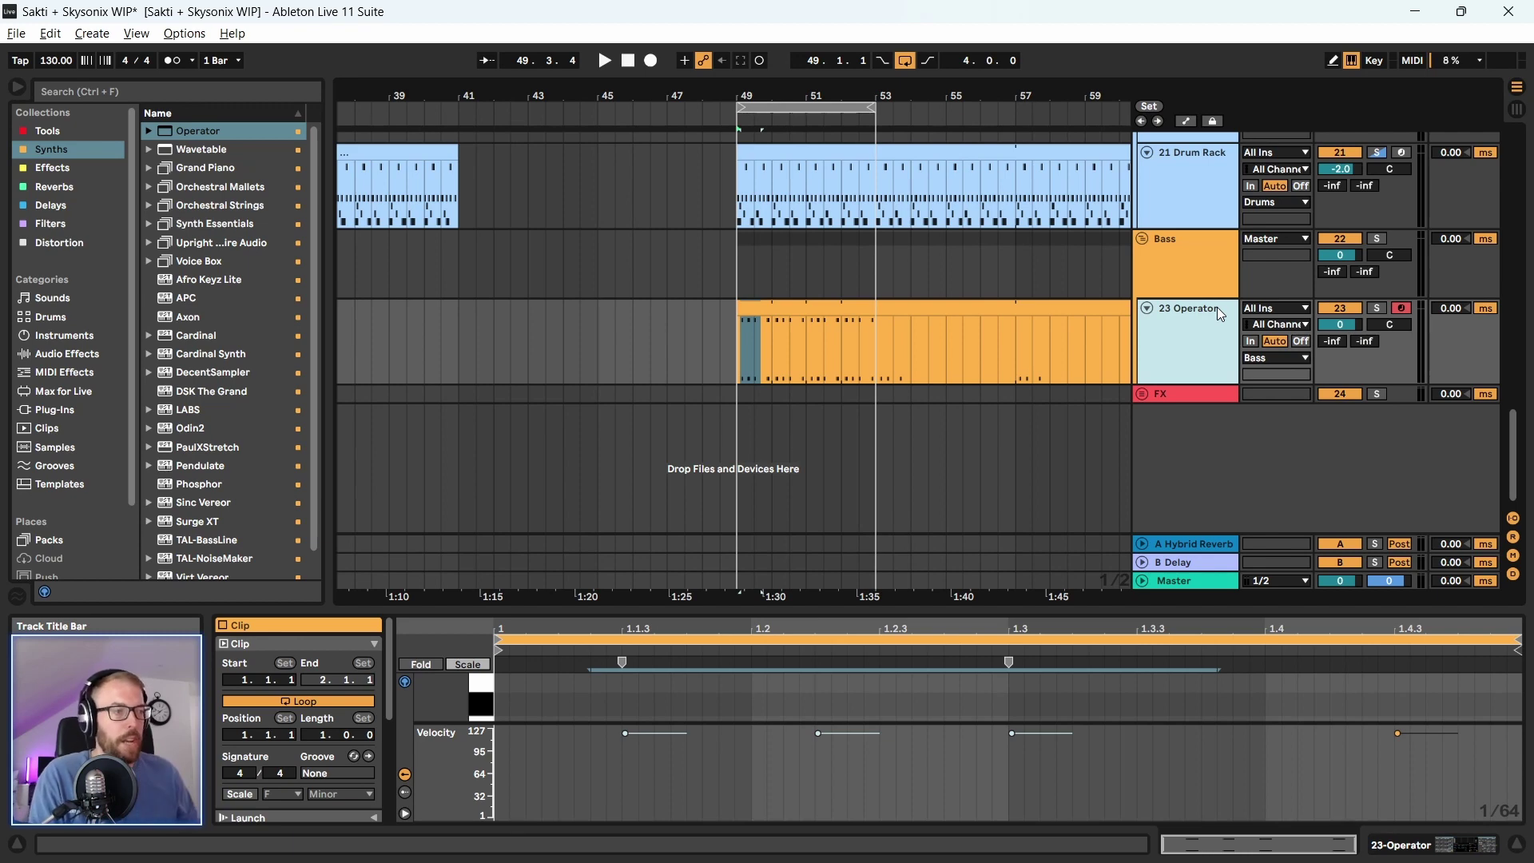
drag(844, 101, 844, 140)
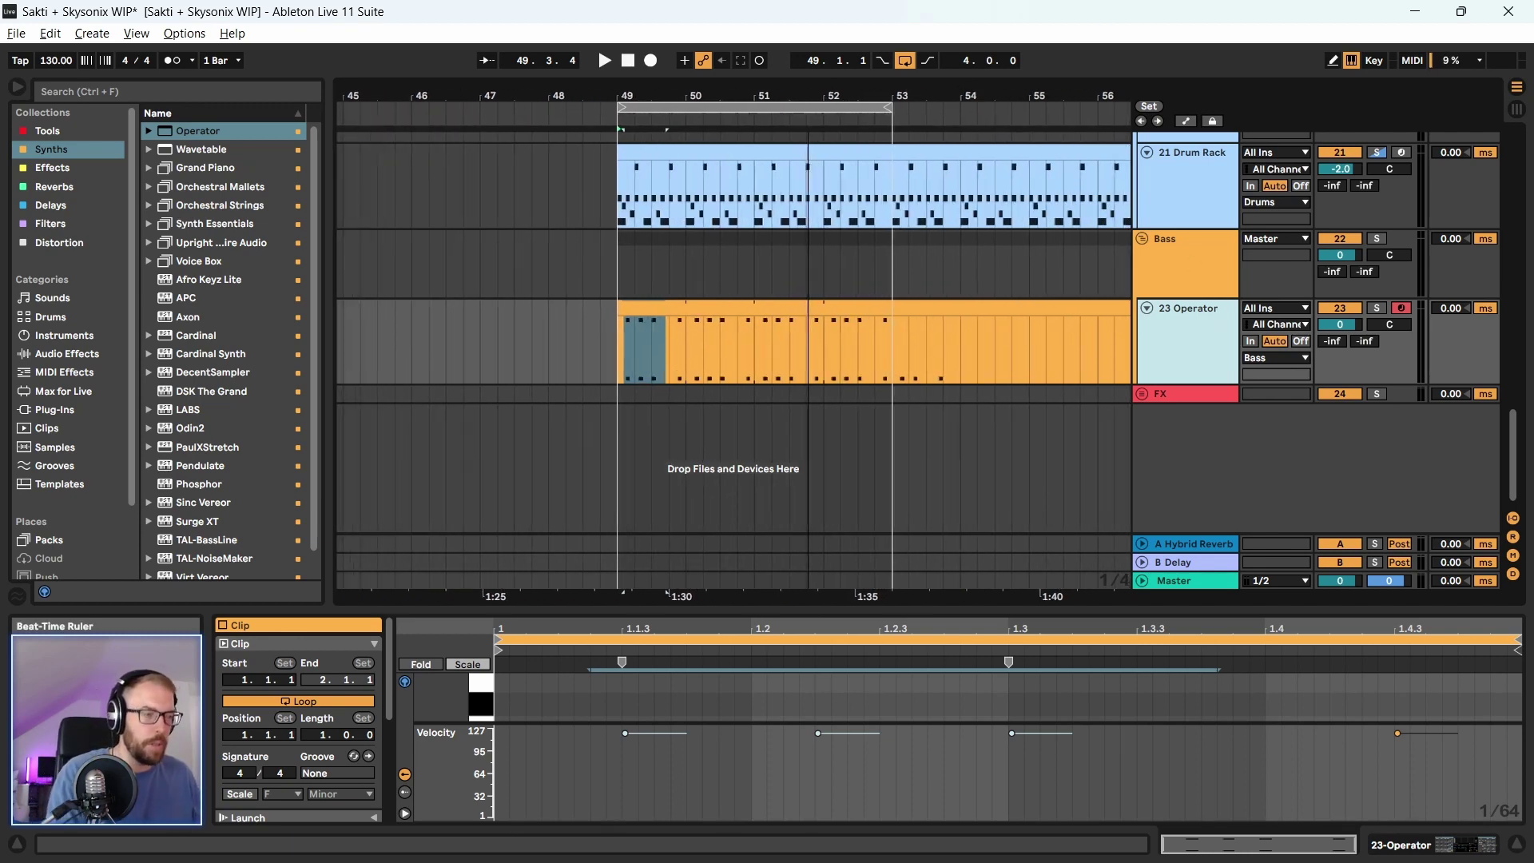
drag(946, 94, 887, 80)
click(867, 307)
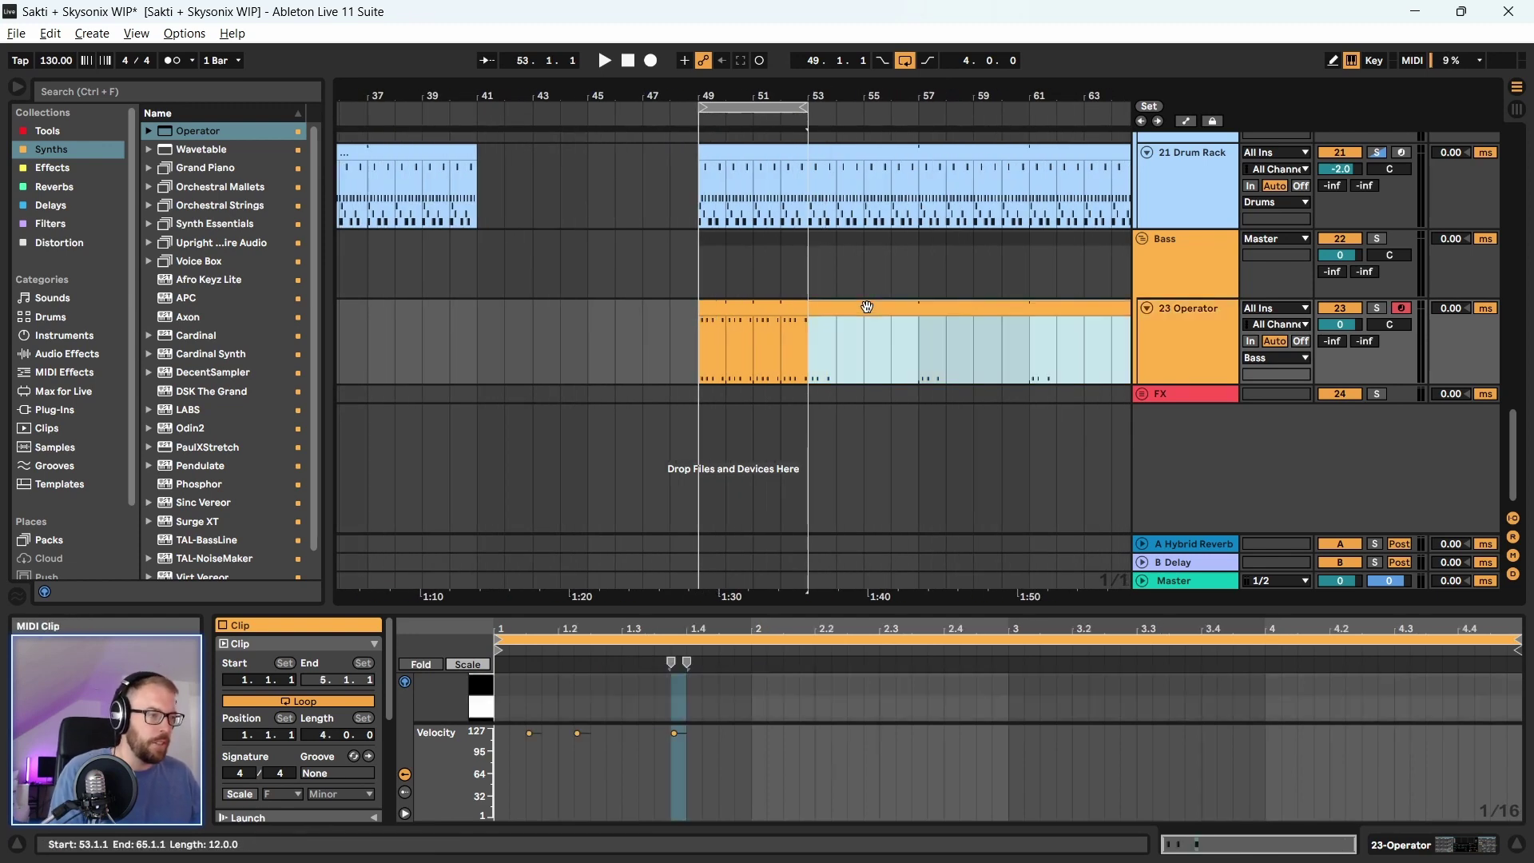
key(Delete)
drag(772, 84, 671, 108)
scroll(459, 347, up, 1)
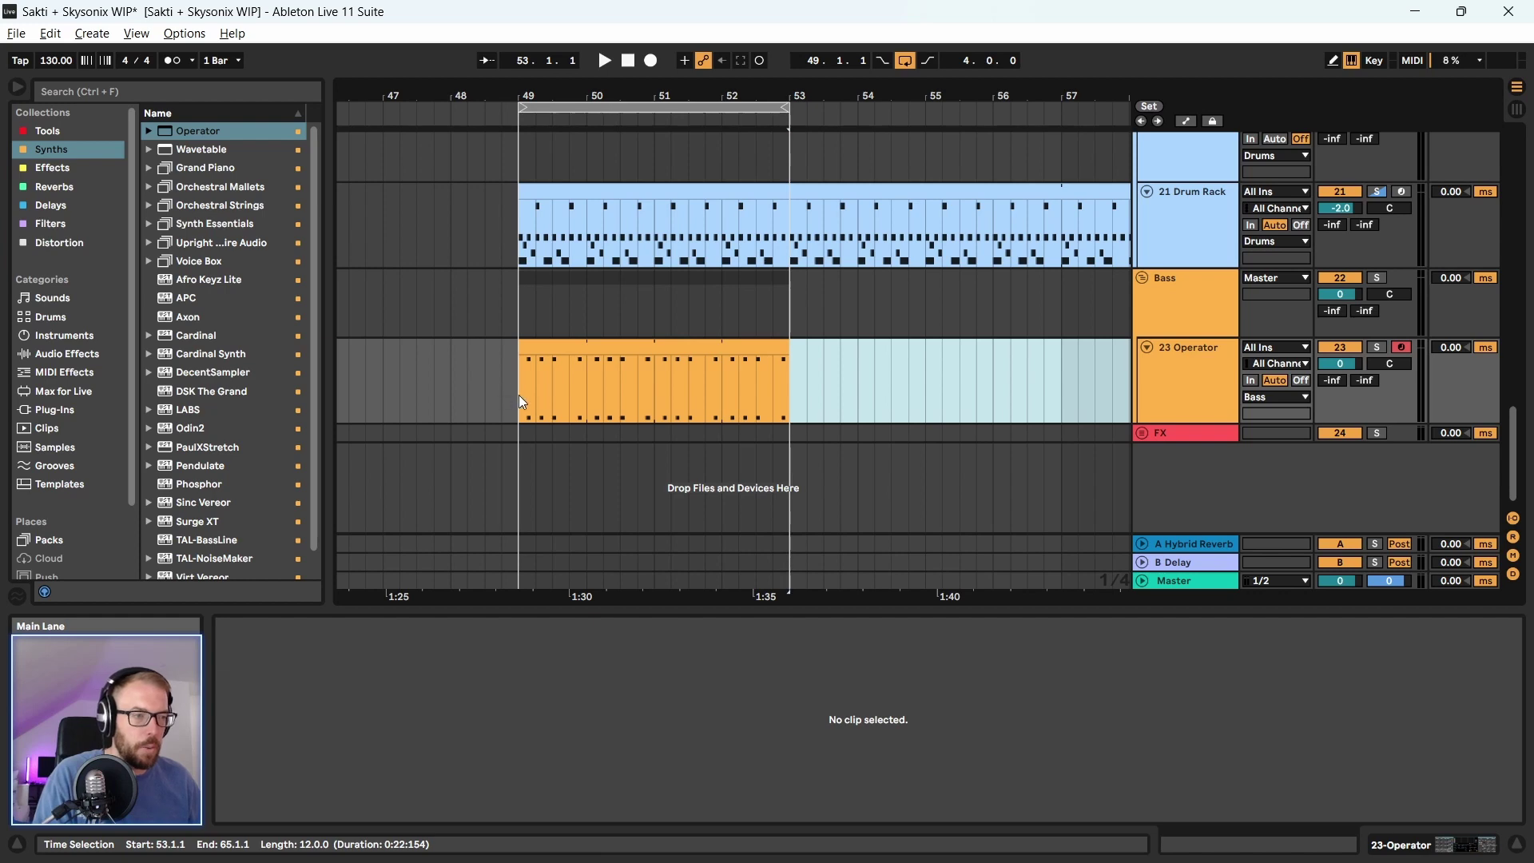
Examine the track delay of the first Virt Vereor pluck track, hiding and showing the track delay settings
click(519, 399)
scroll(1092, 371, up, 5)
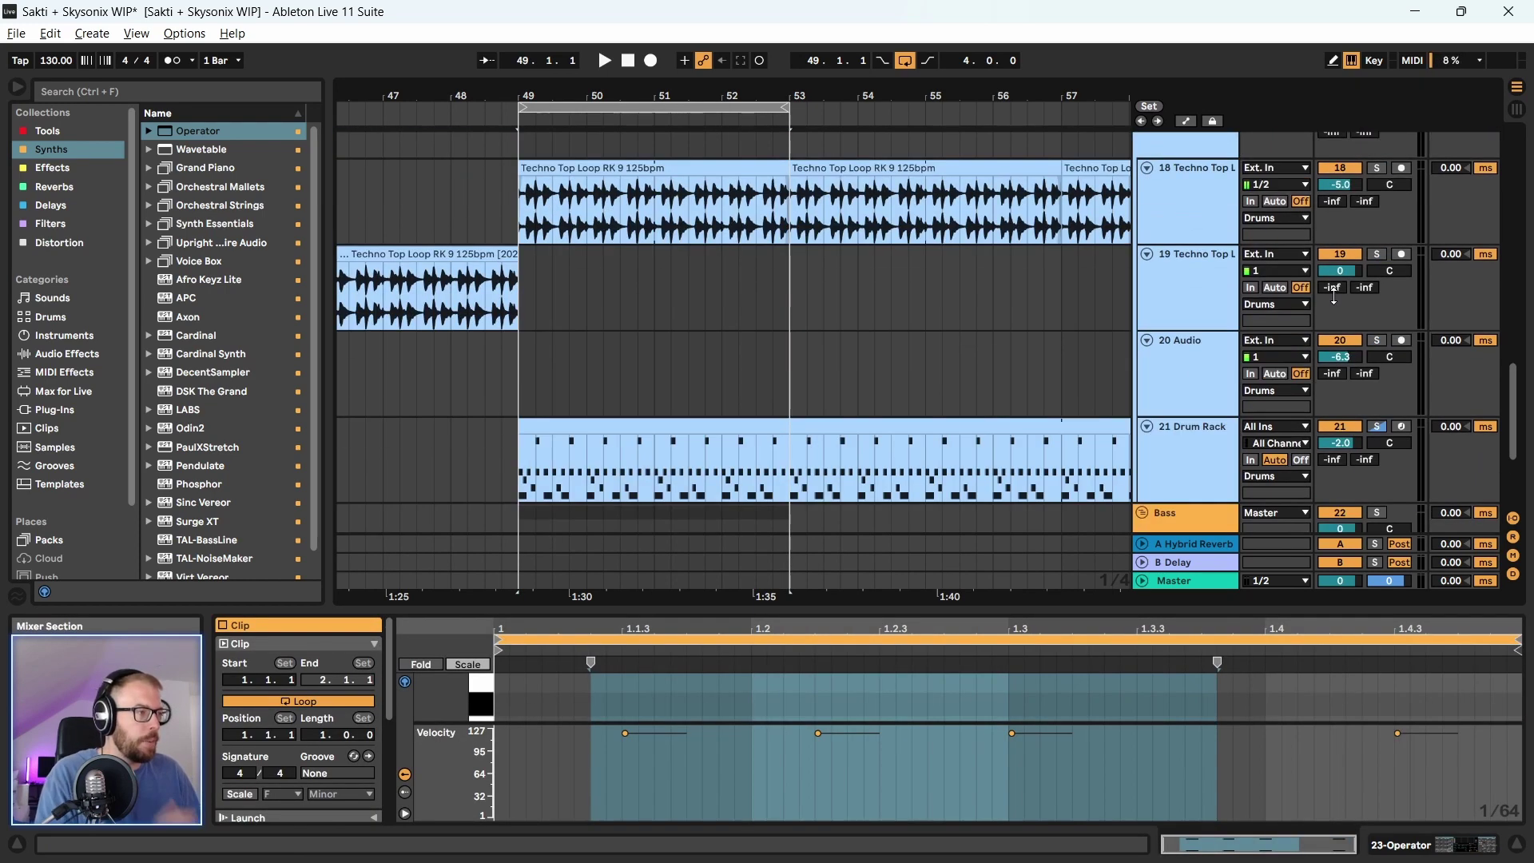
scroll(1319, 293, up, 10)
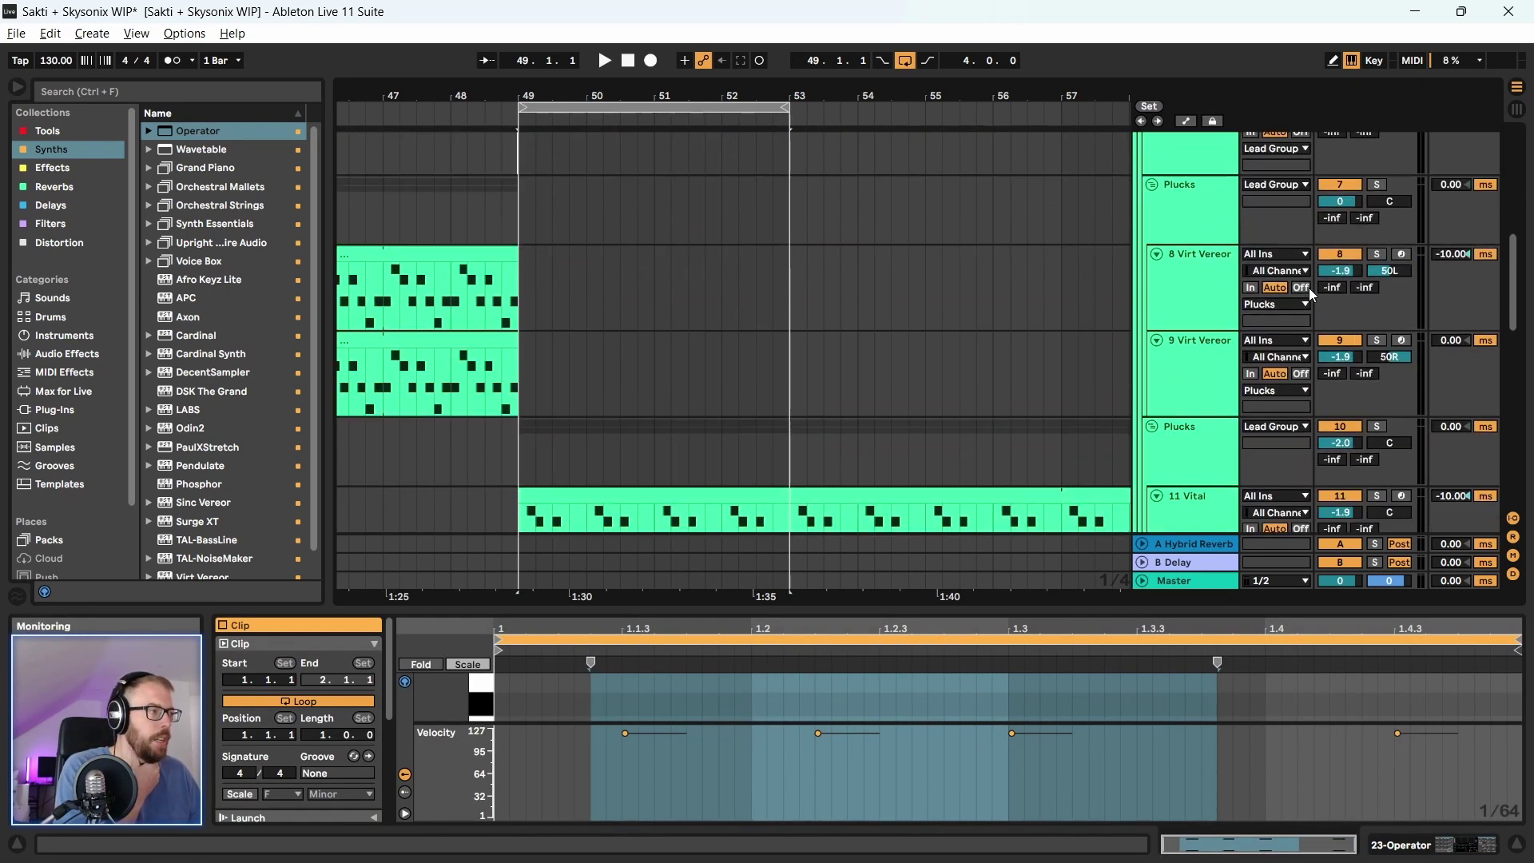
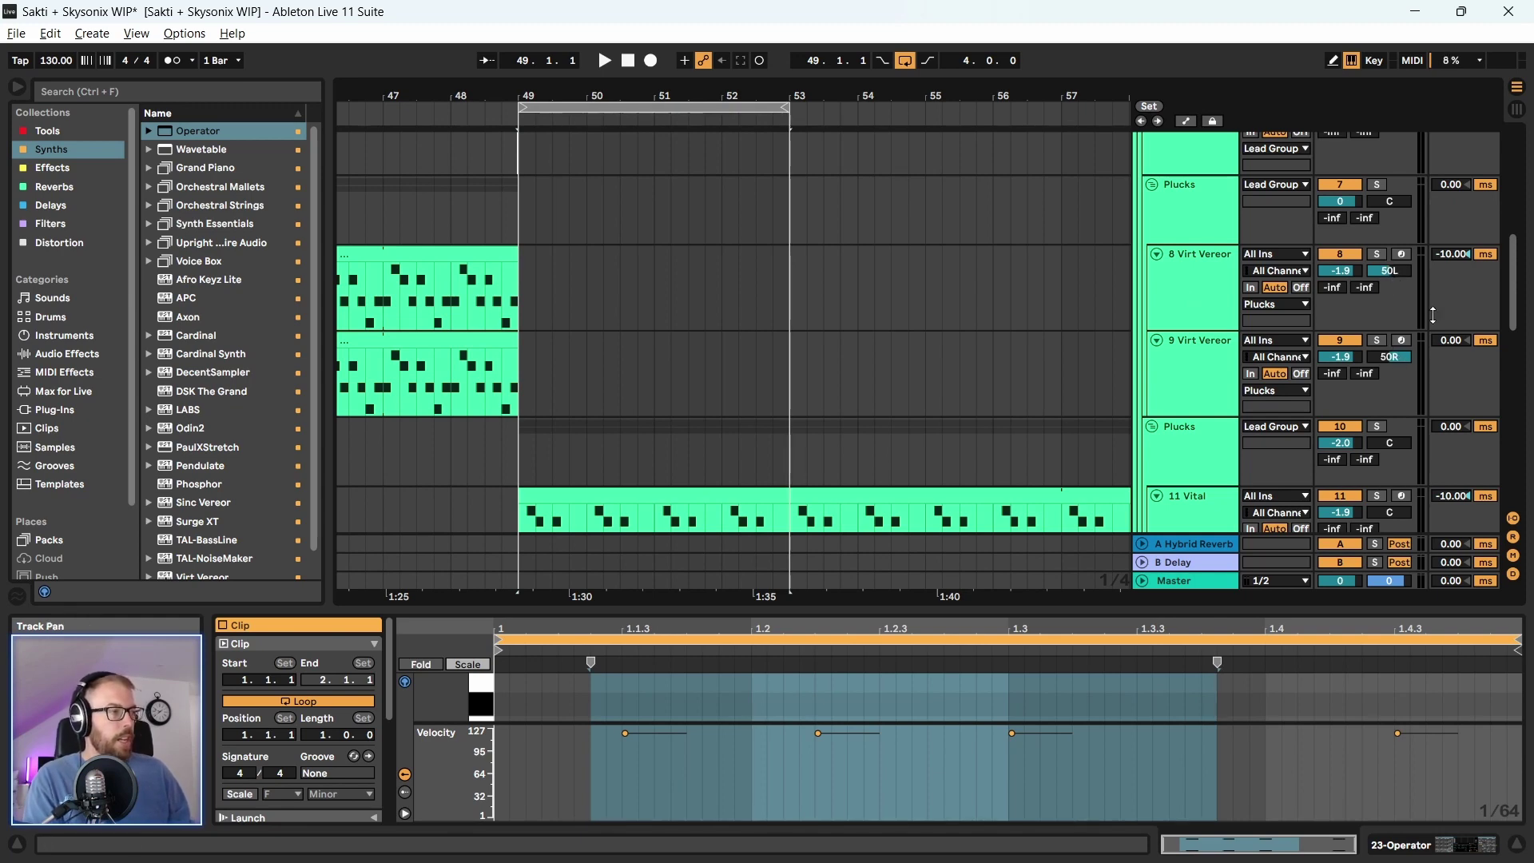
click(1442, 252)
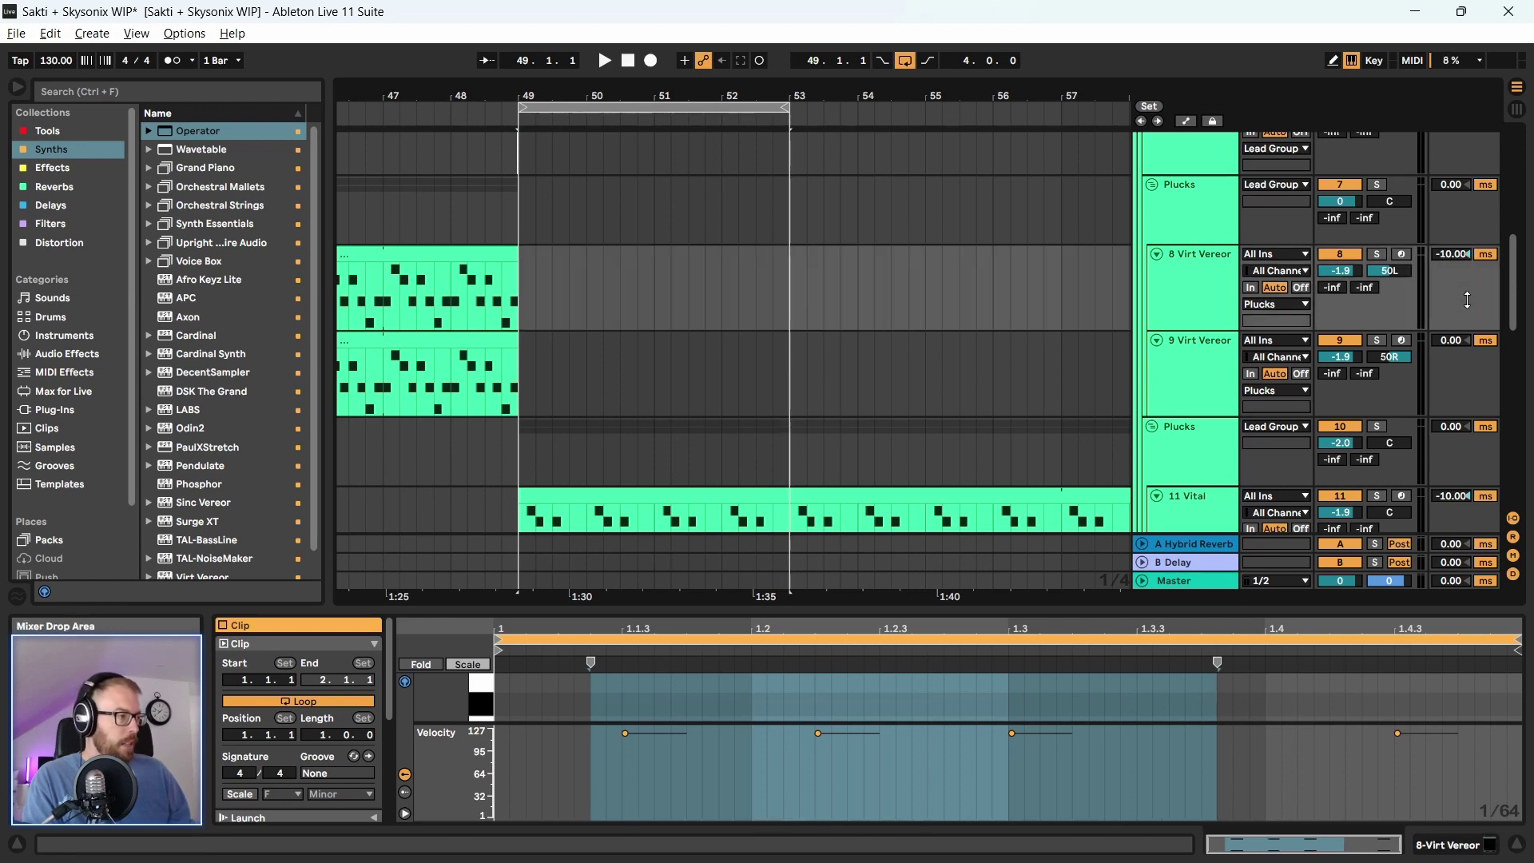
click(1514, 576)
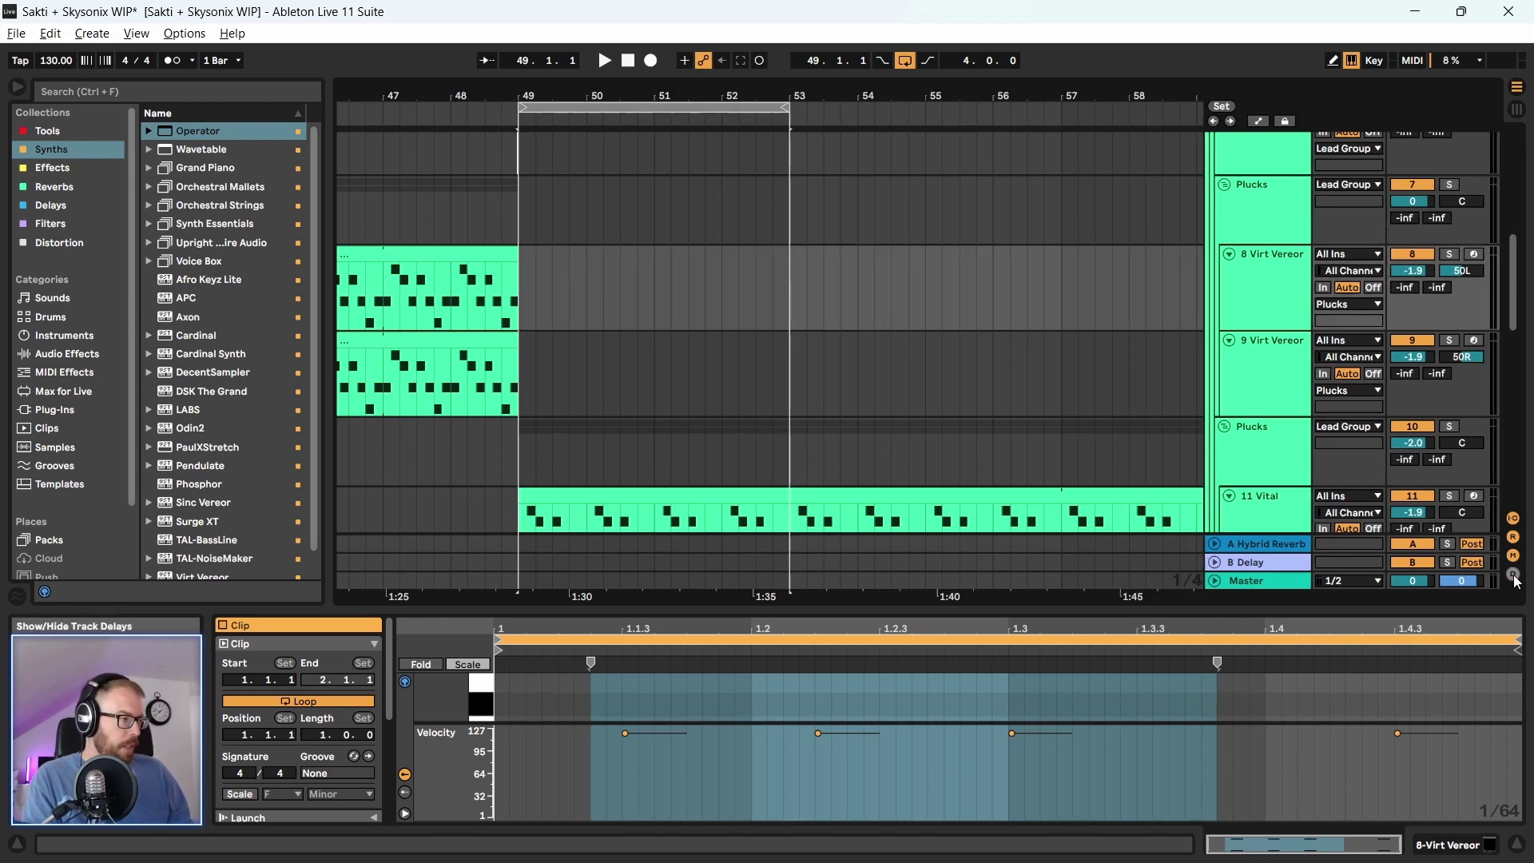
click(1514, 575)
click(1514, 576)
click(1514, 575)
click(1515, 575)
click(1514, 576)
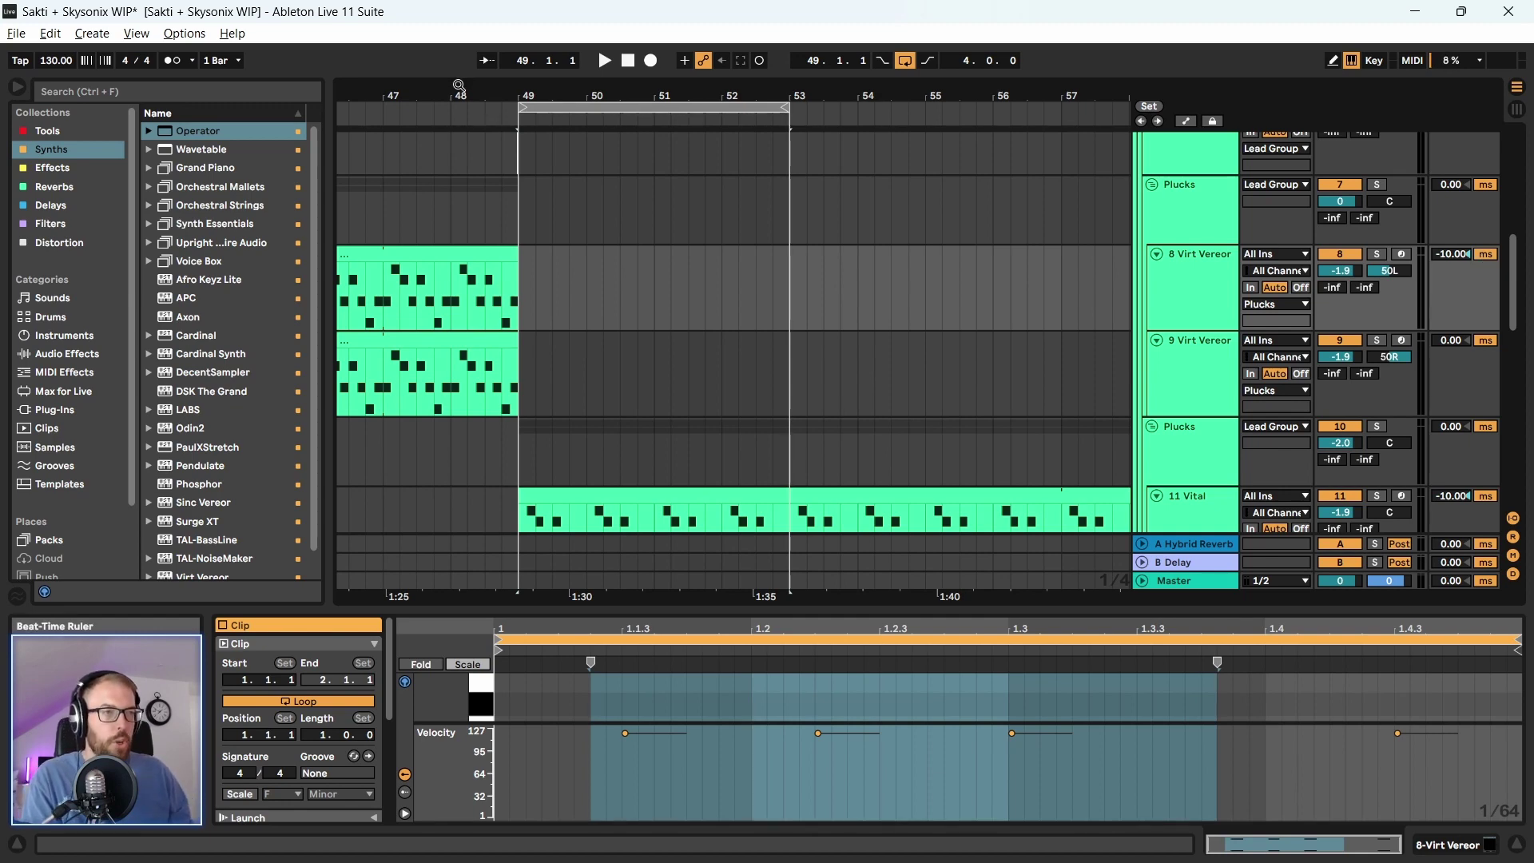
Look over the pluck clips around bars 25 to 65 and turn off the arrangement loop
drag(461, 92, 489, 142)
mouse_move(548, 251)
mouse_down()
mouse_move(536, 252)
mouse_move(549, 257)
mouse_up()
drag(560, 97, 560, 24)
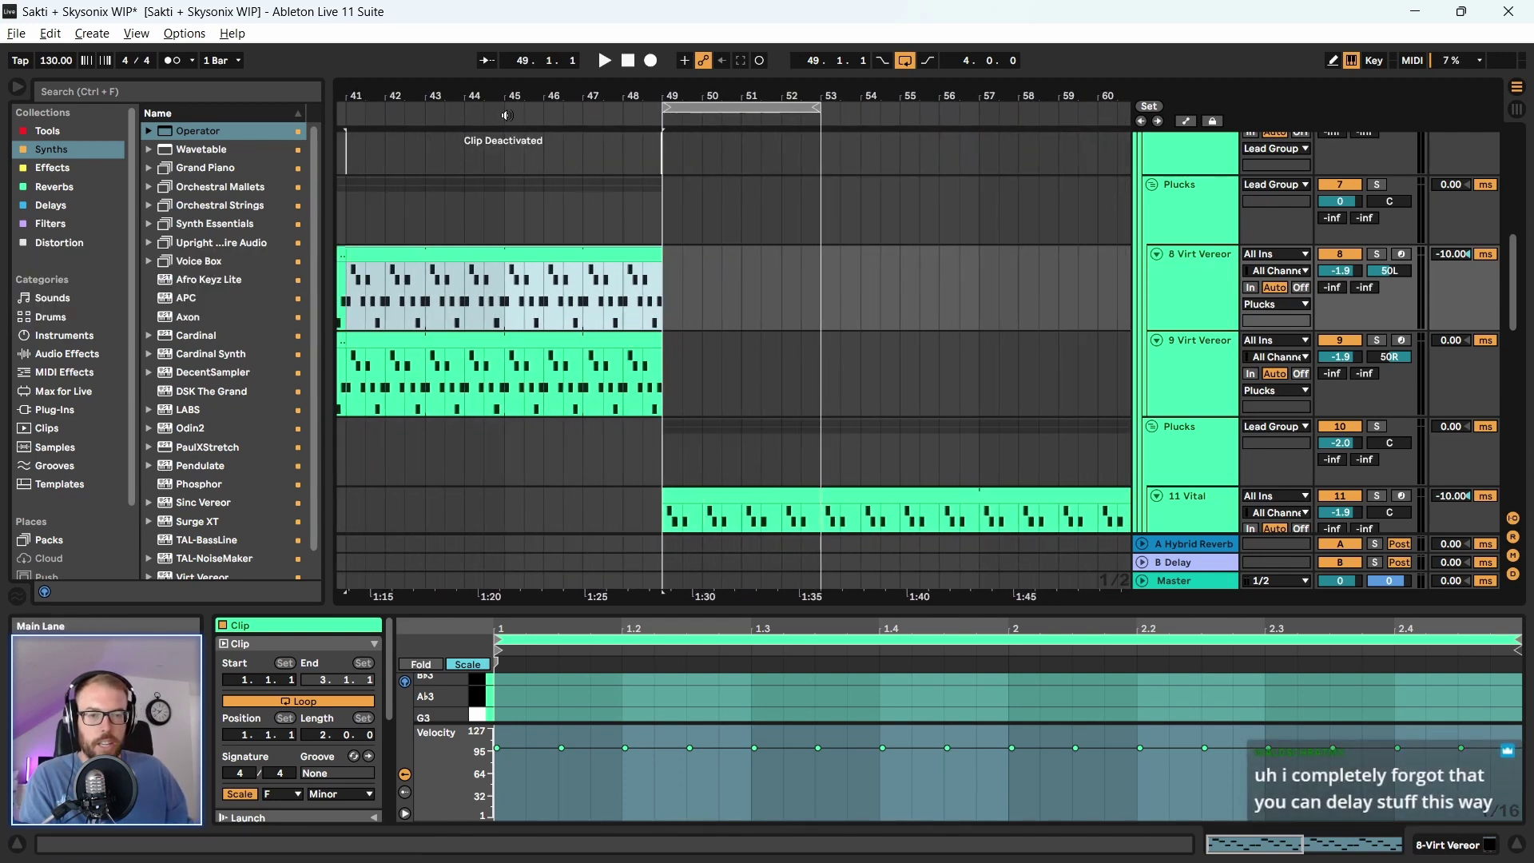
drag(868, 96, 868, 40)
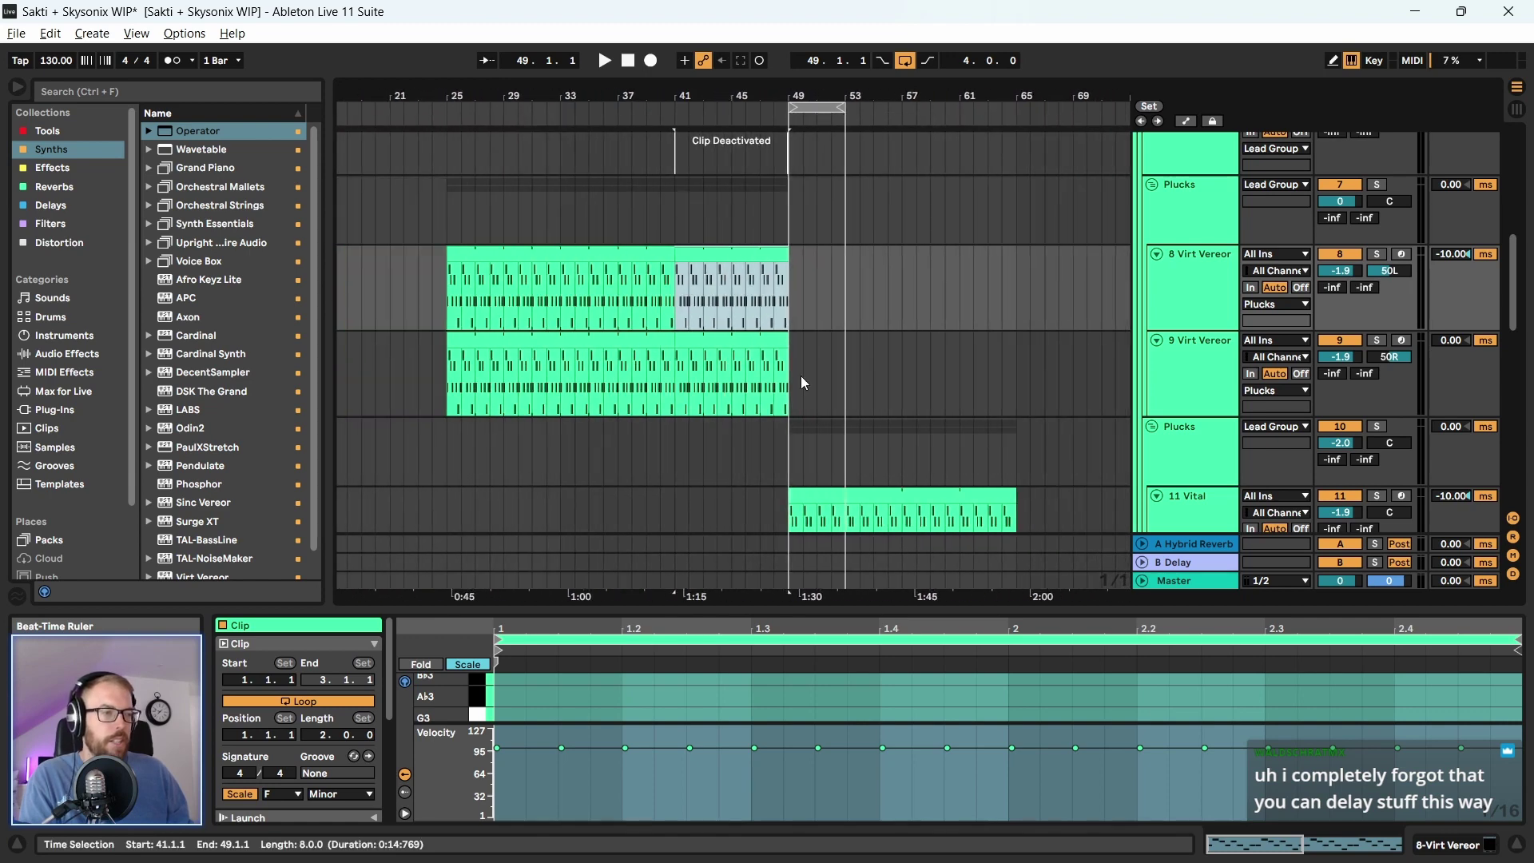
click(902, 375)
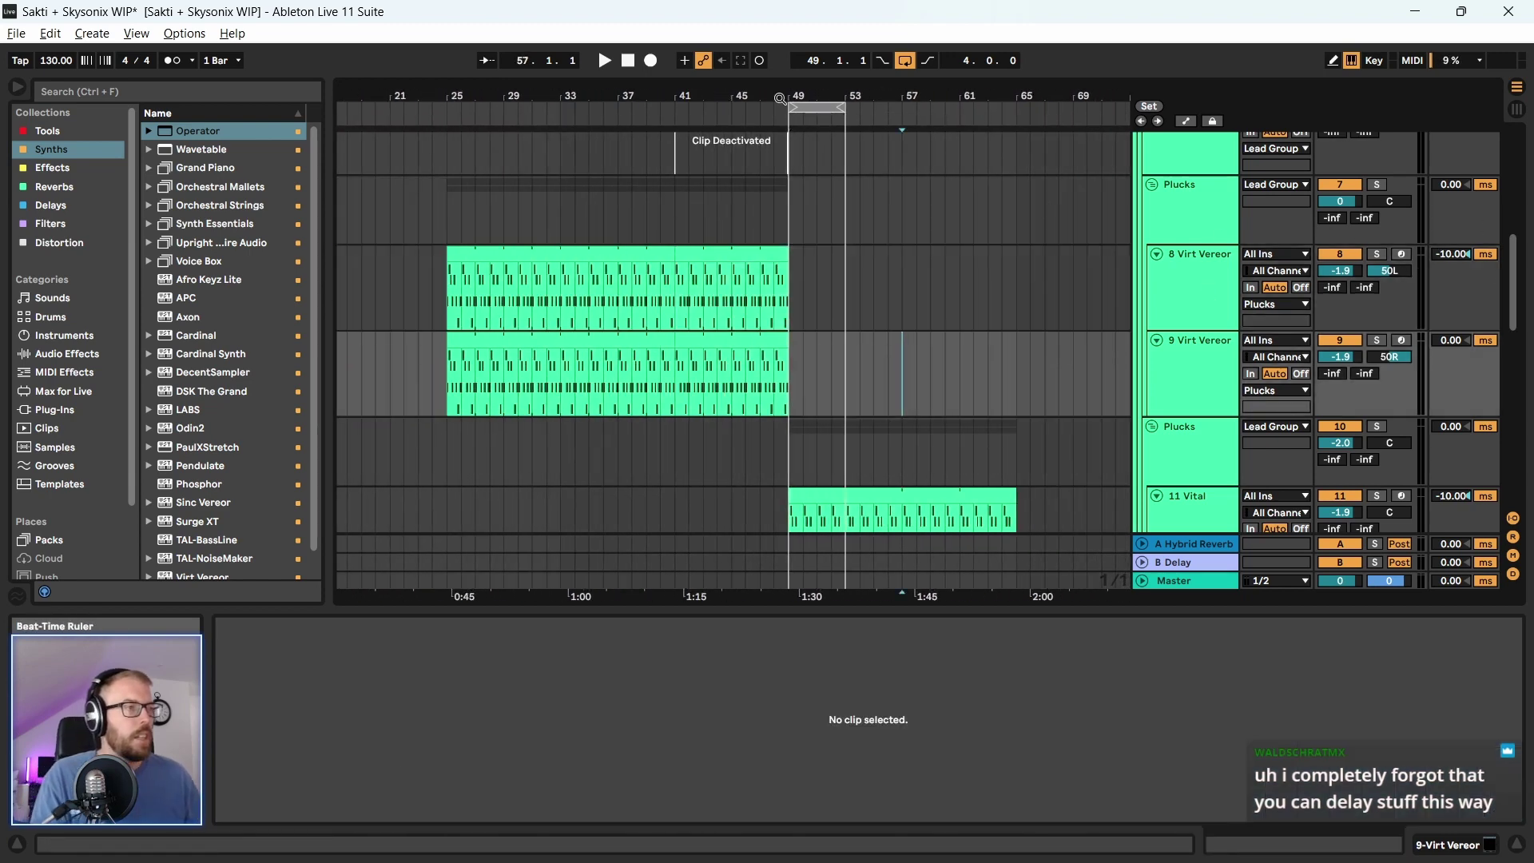
drag(919, 96, 865, 167)
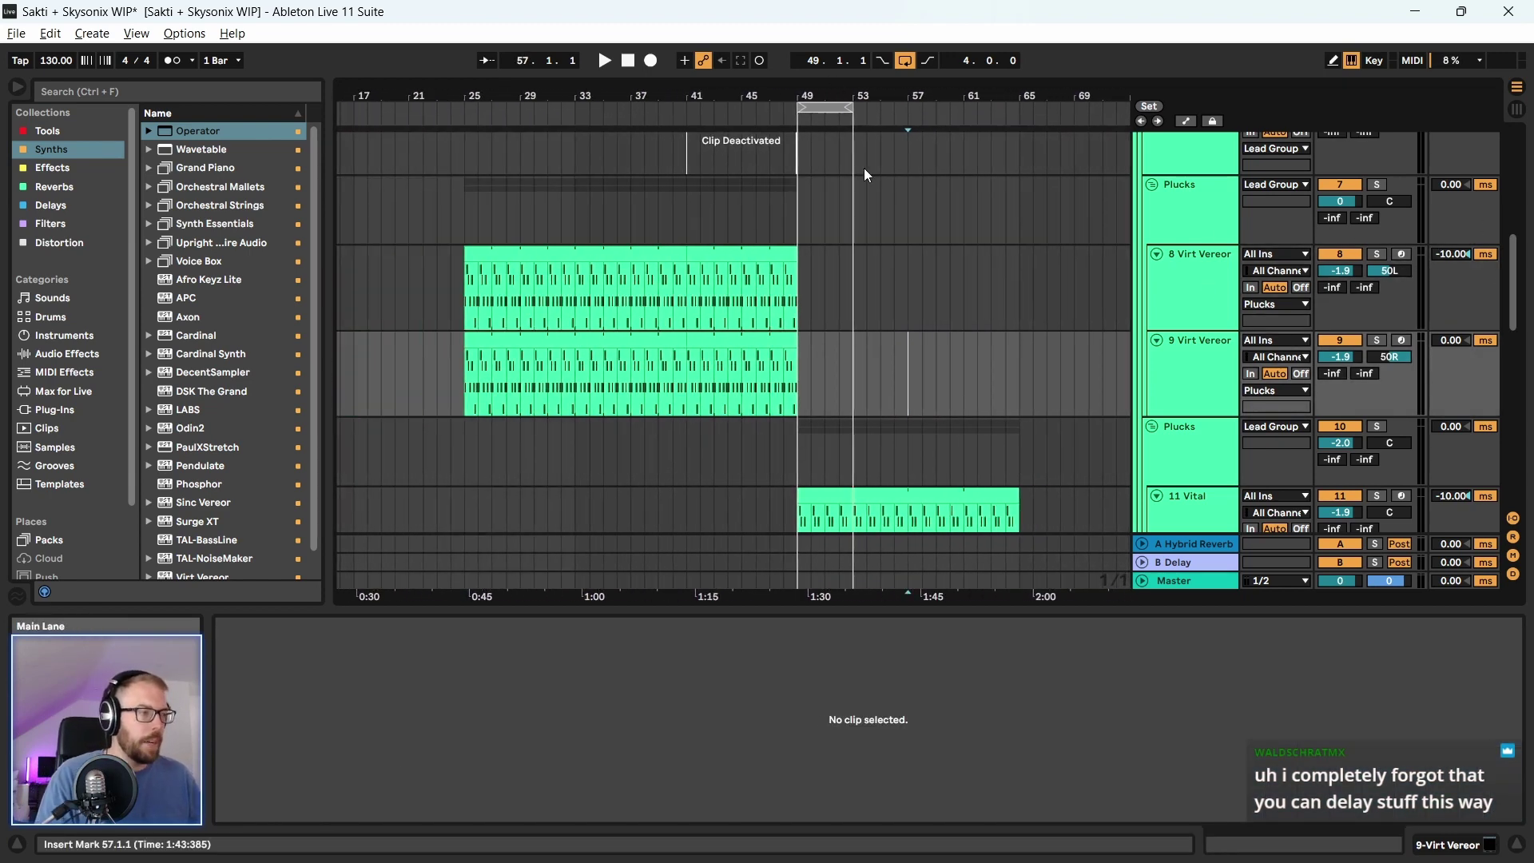
click(907, 59)
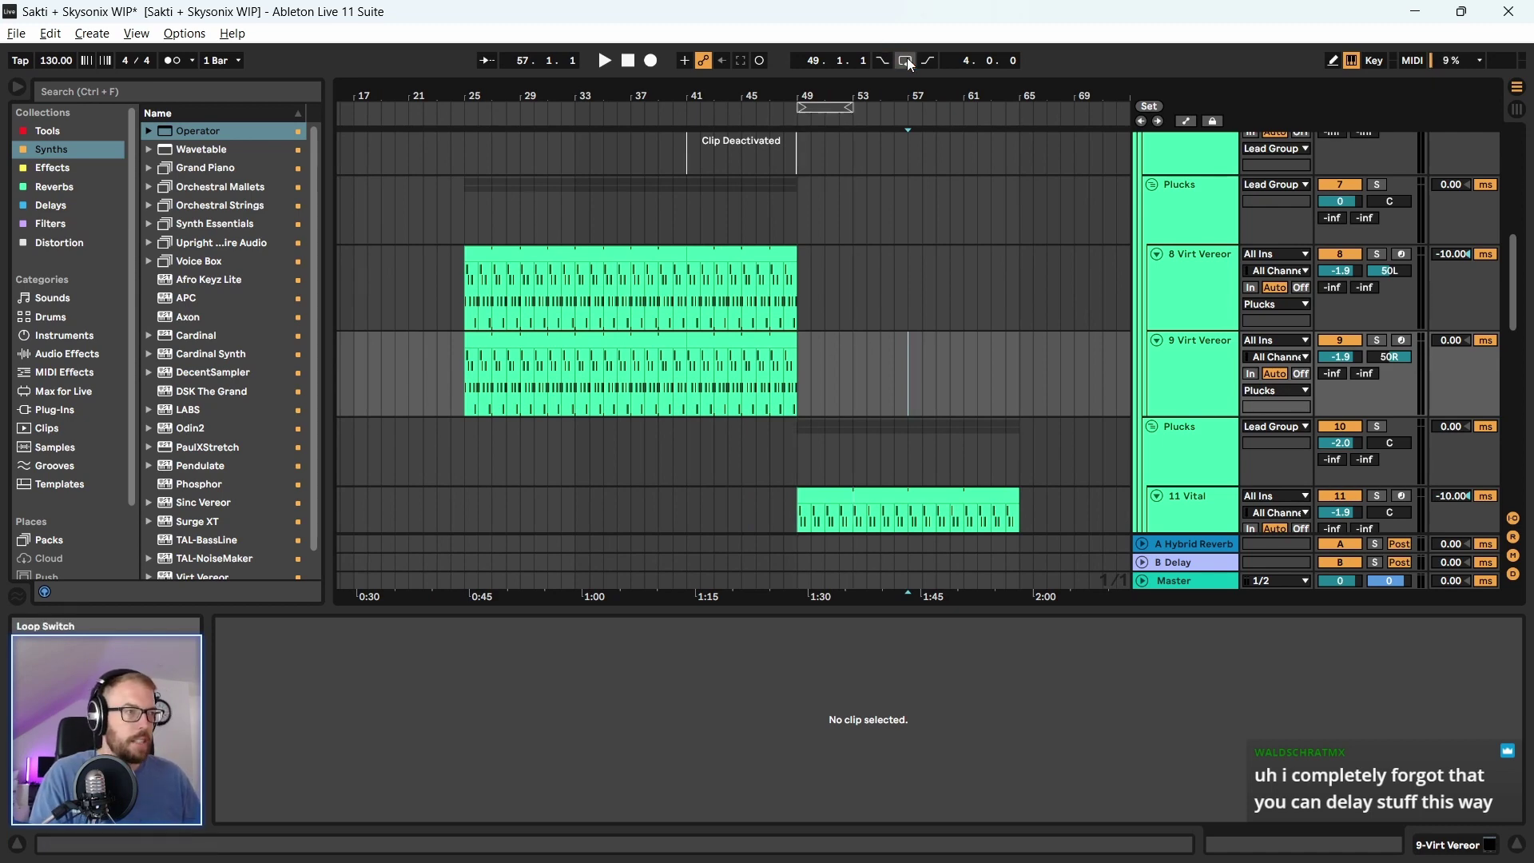
drag(931, 93, 752, 91)
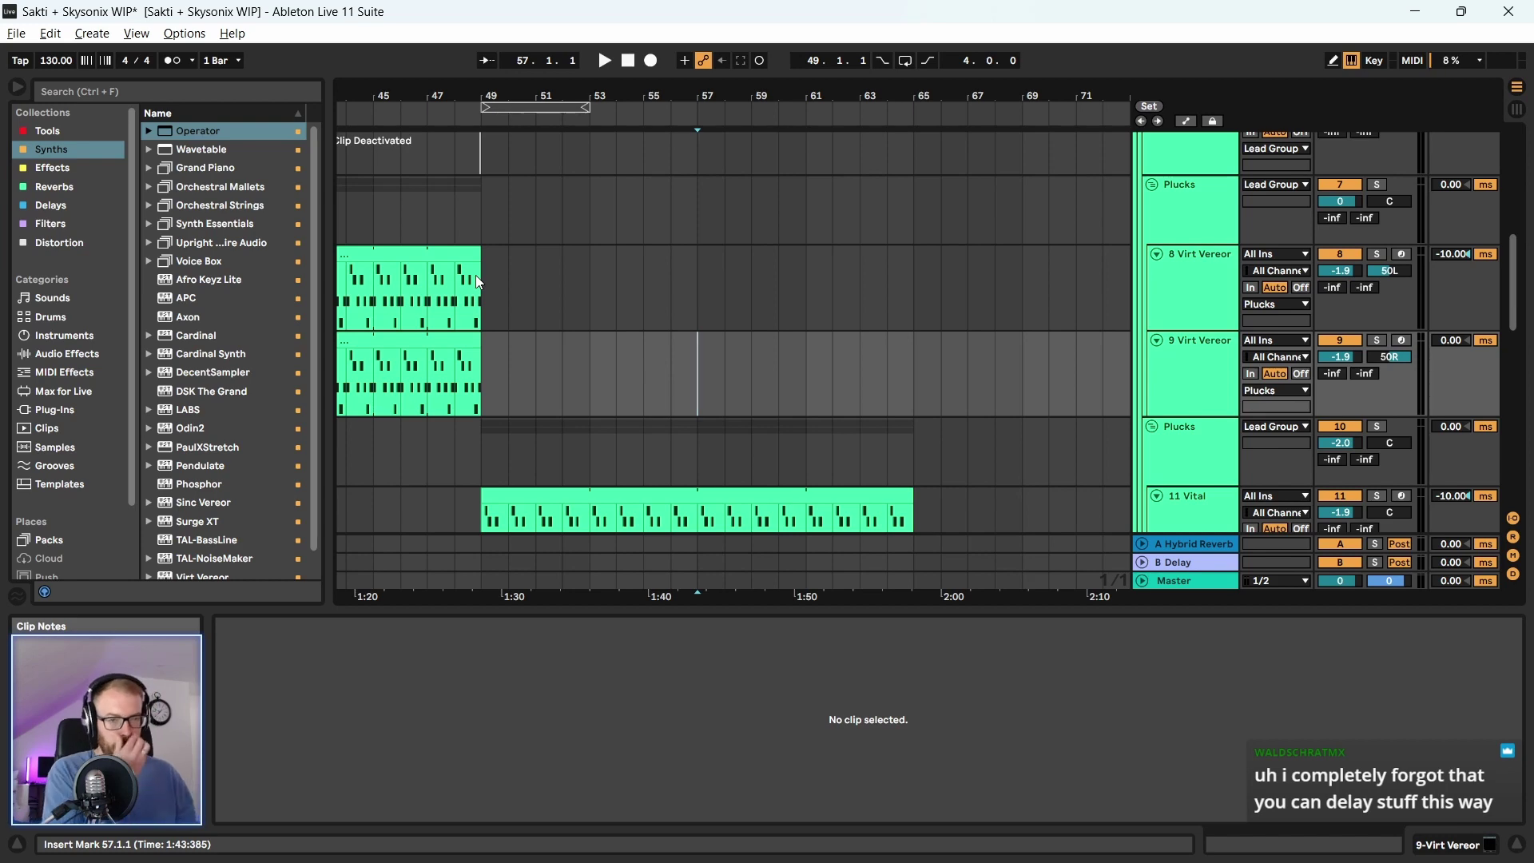
Review Operator's Spread and pitch envelope settings on the bass track, then show the Bass group's Compressor
scroll(1174, 445, down, 15)
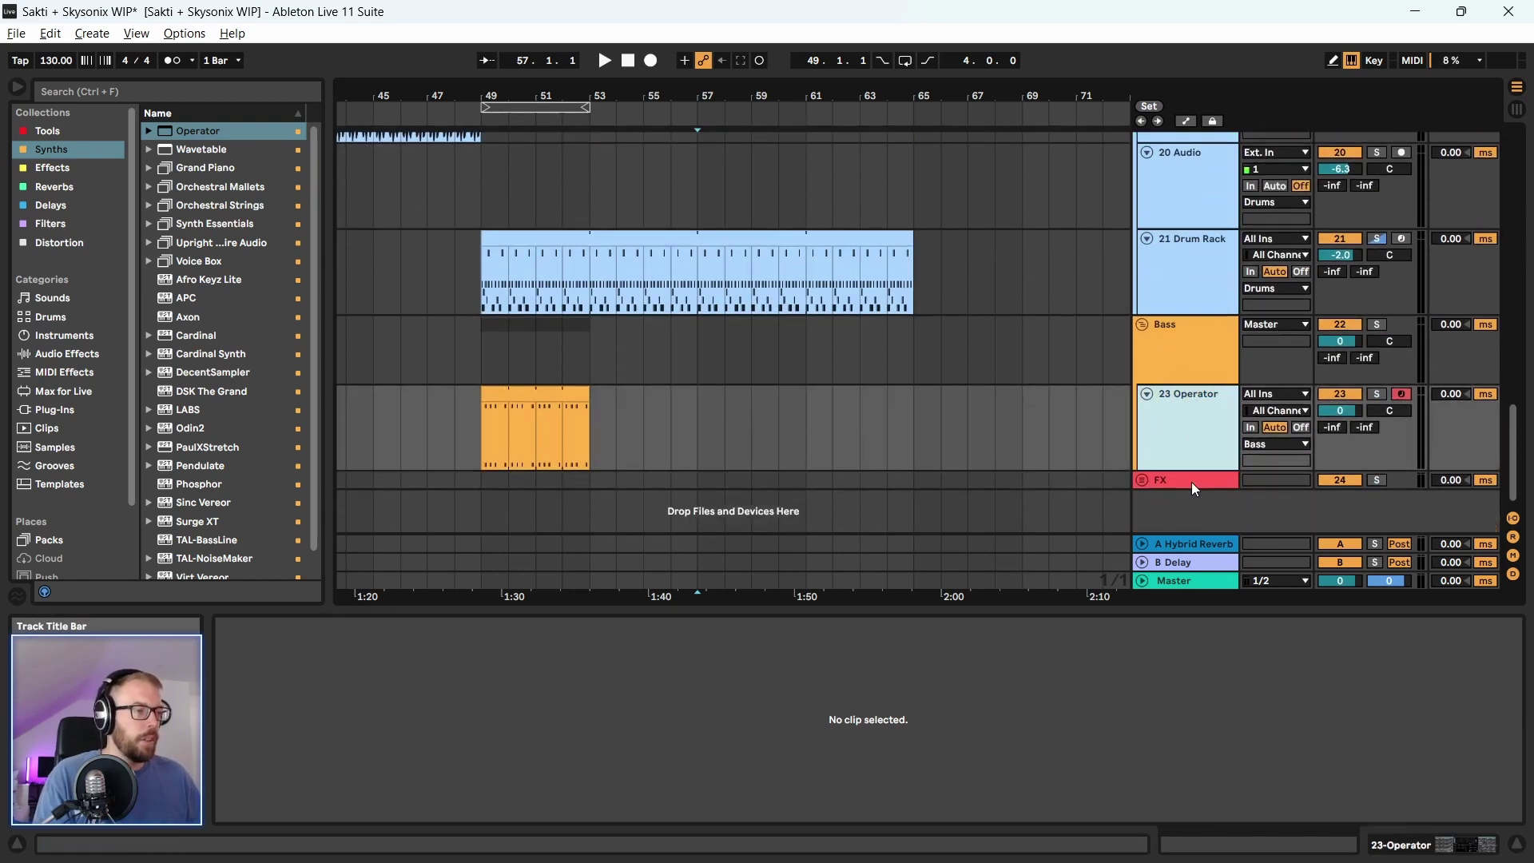
click(1206, 427)
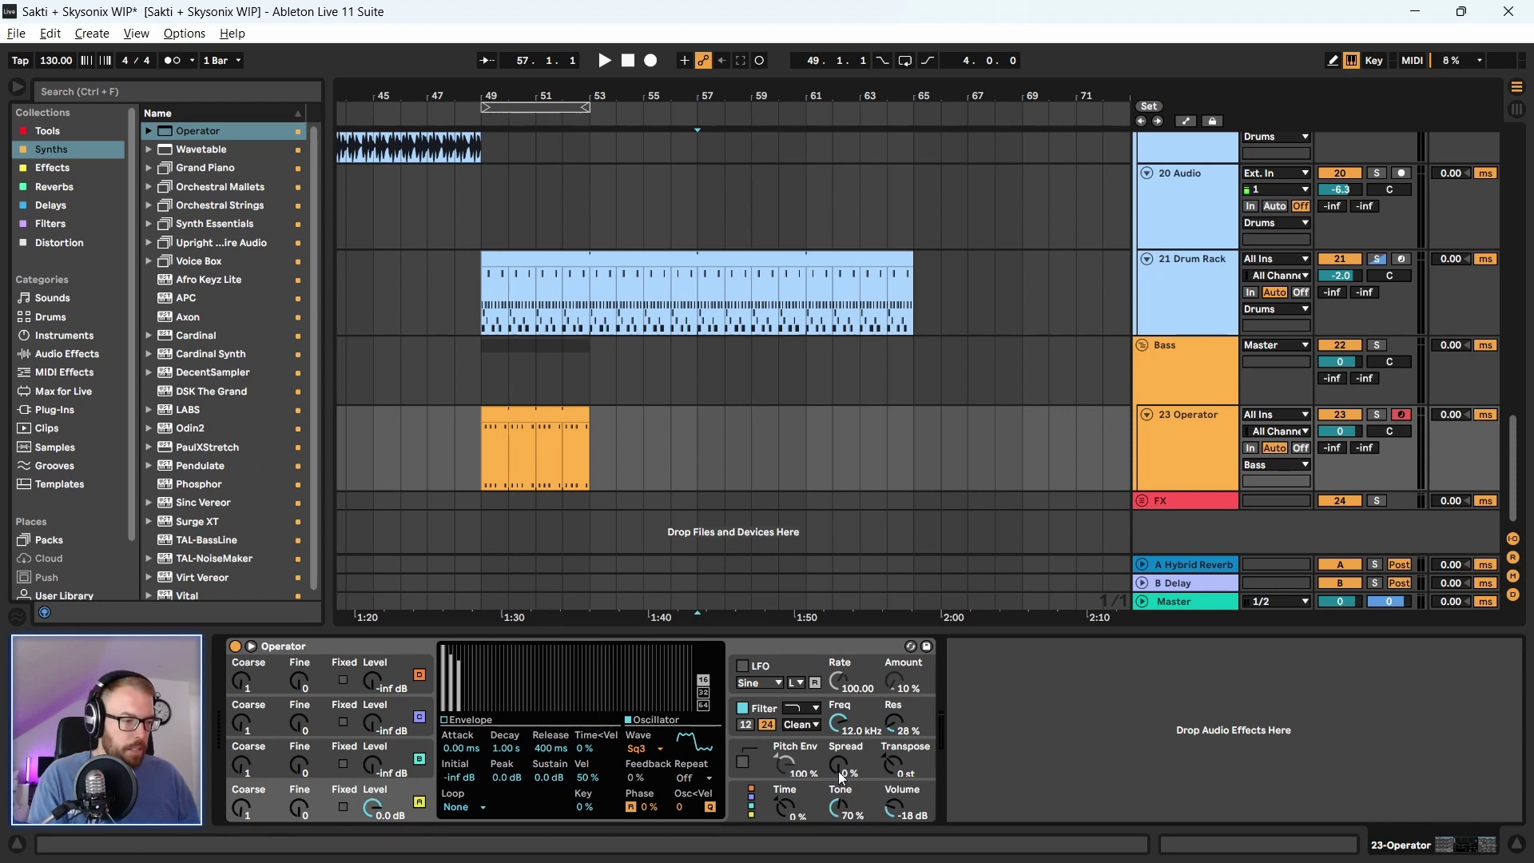
mouse_move(839, 771)
mouse_down()
mouse_move(839, 699)
mouse_move(838, 769)
mouse_up()
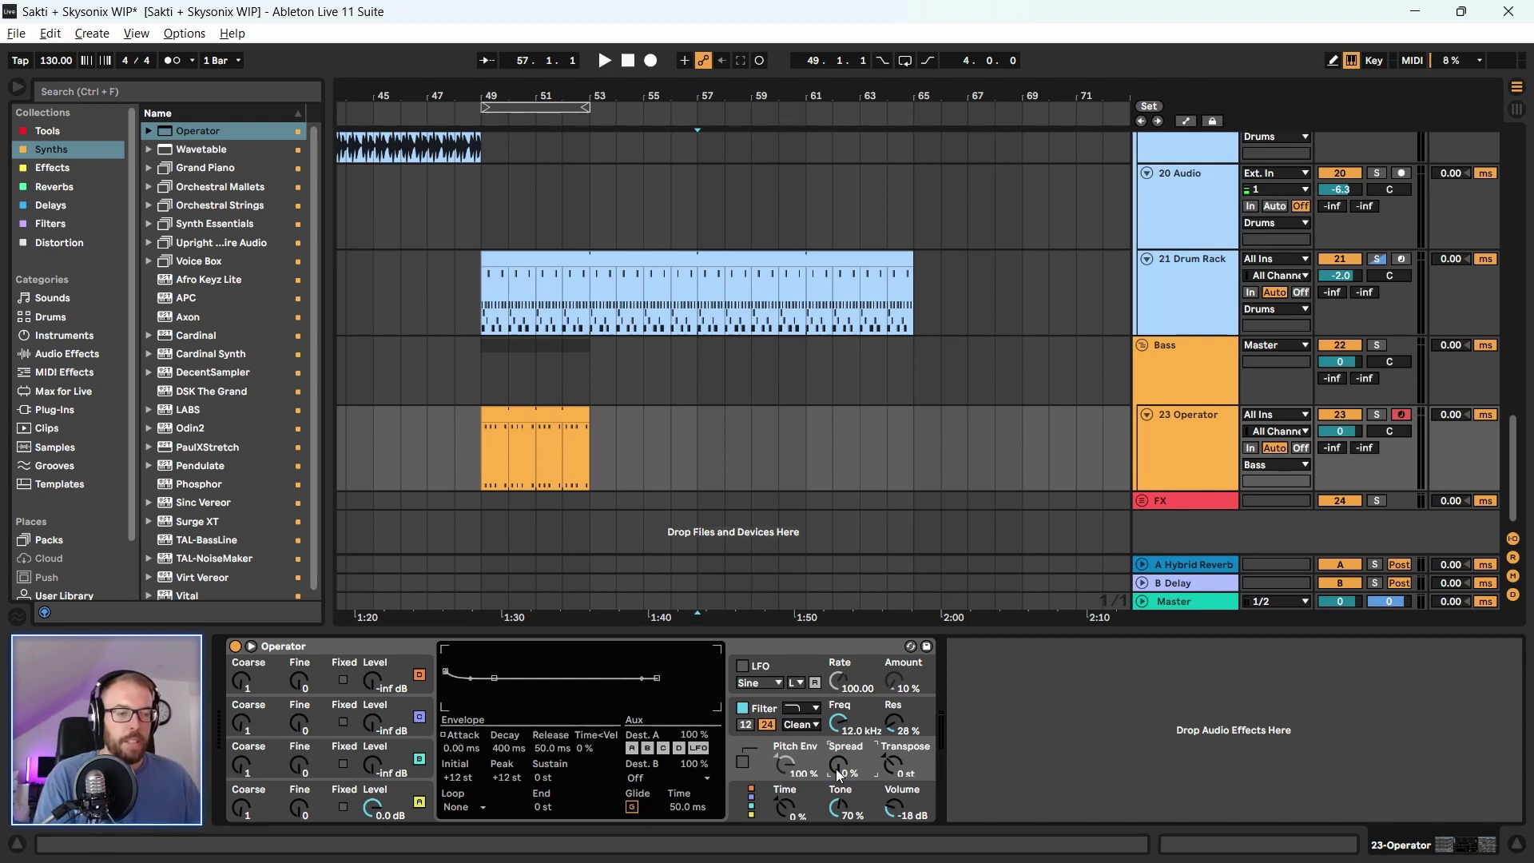
click(794, 645)
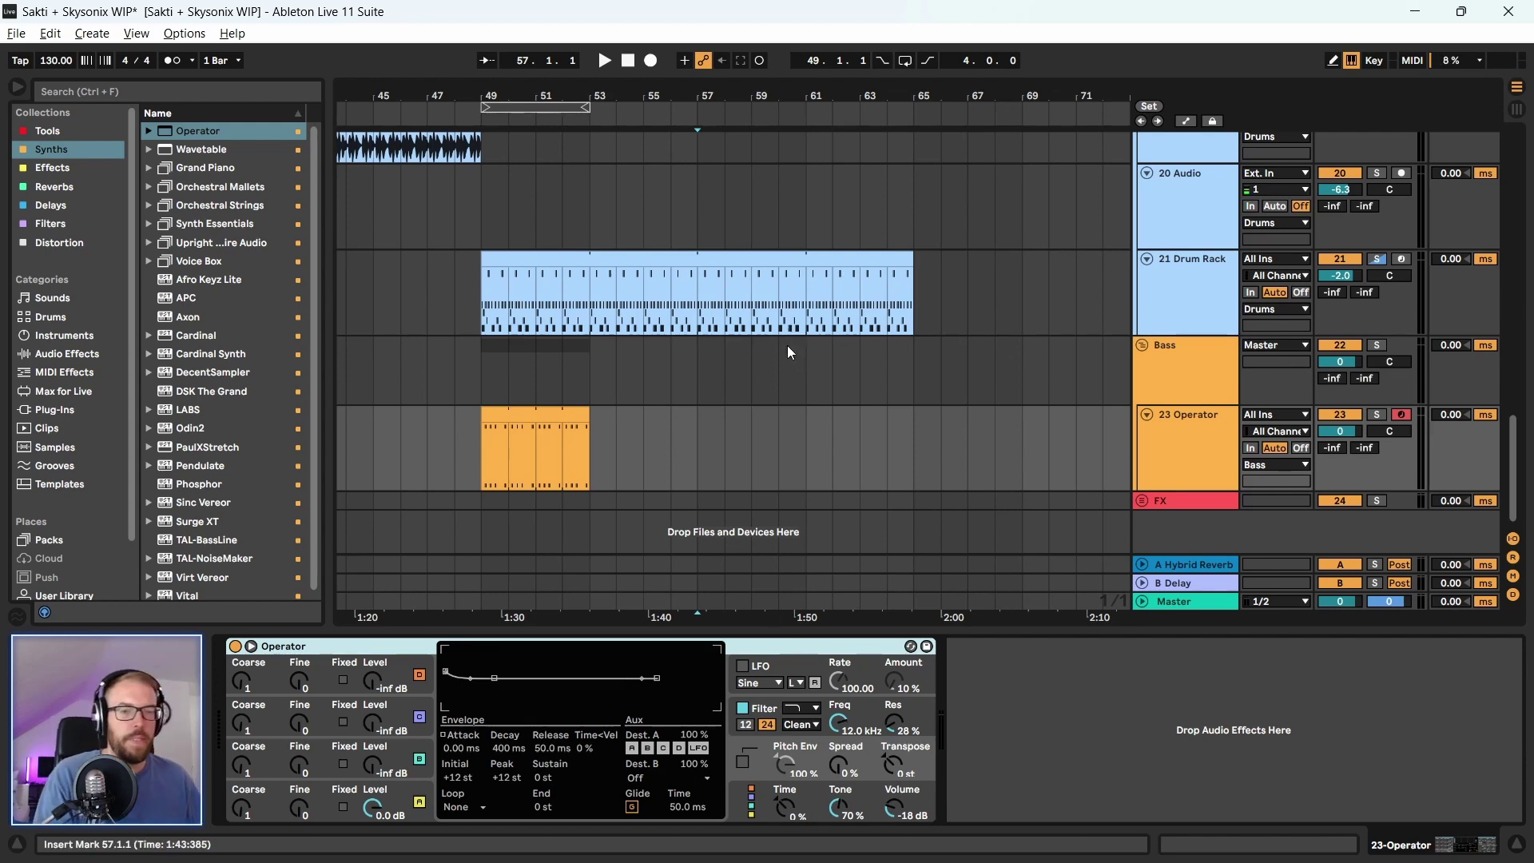
click(644, 352)
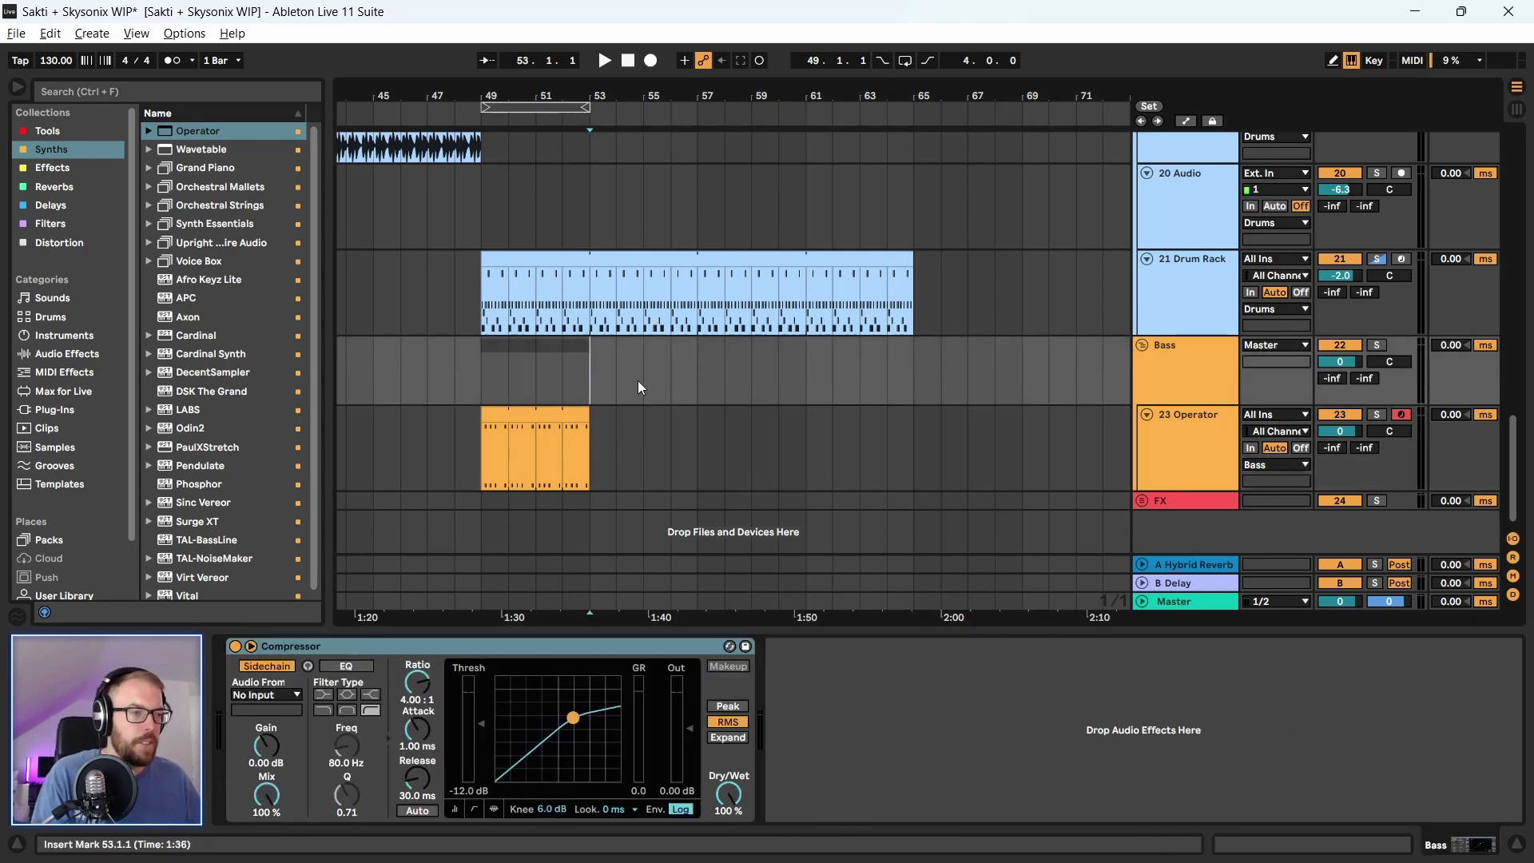
Play the arrangement from bar 53 with bars 53 to 65 of the bass tracks selected
drag(638, 384, 907, 456)
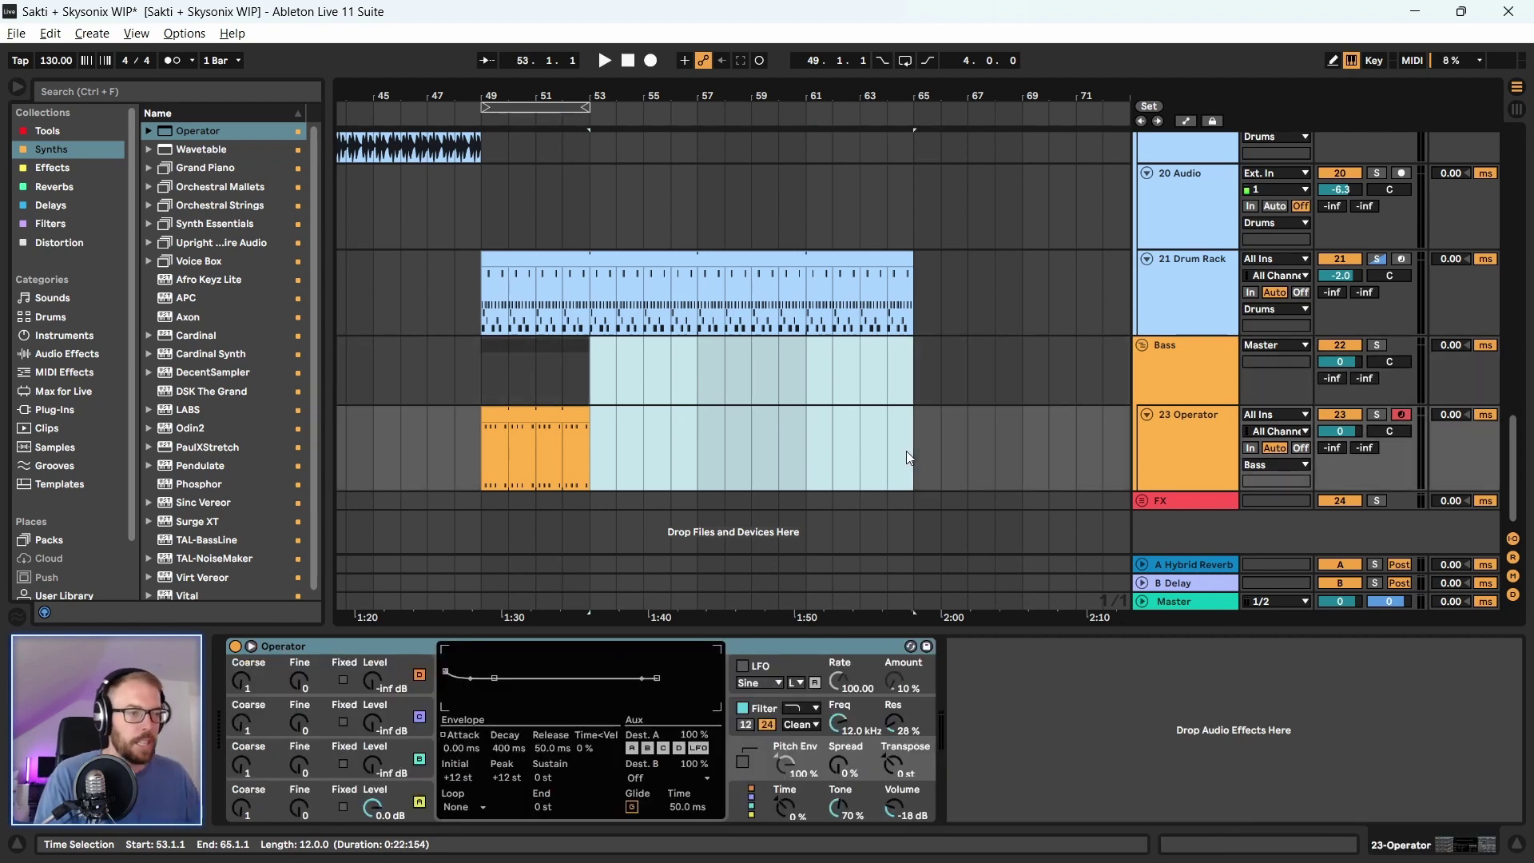
key(space)
scroll(785, 426, up, 3)
scroll(963, 448, down, 3)
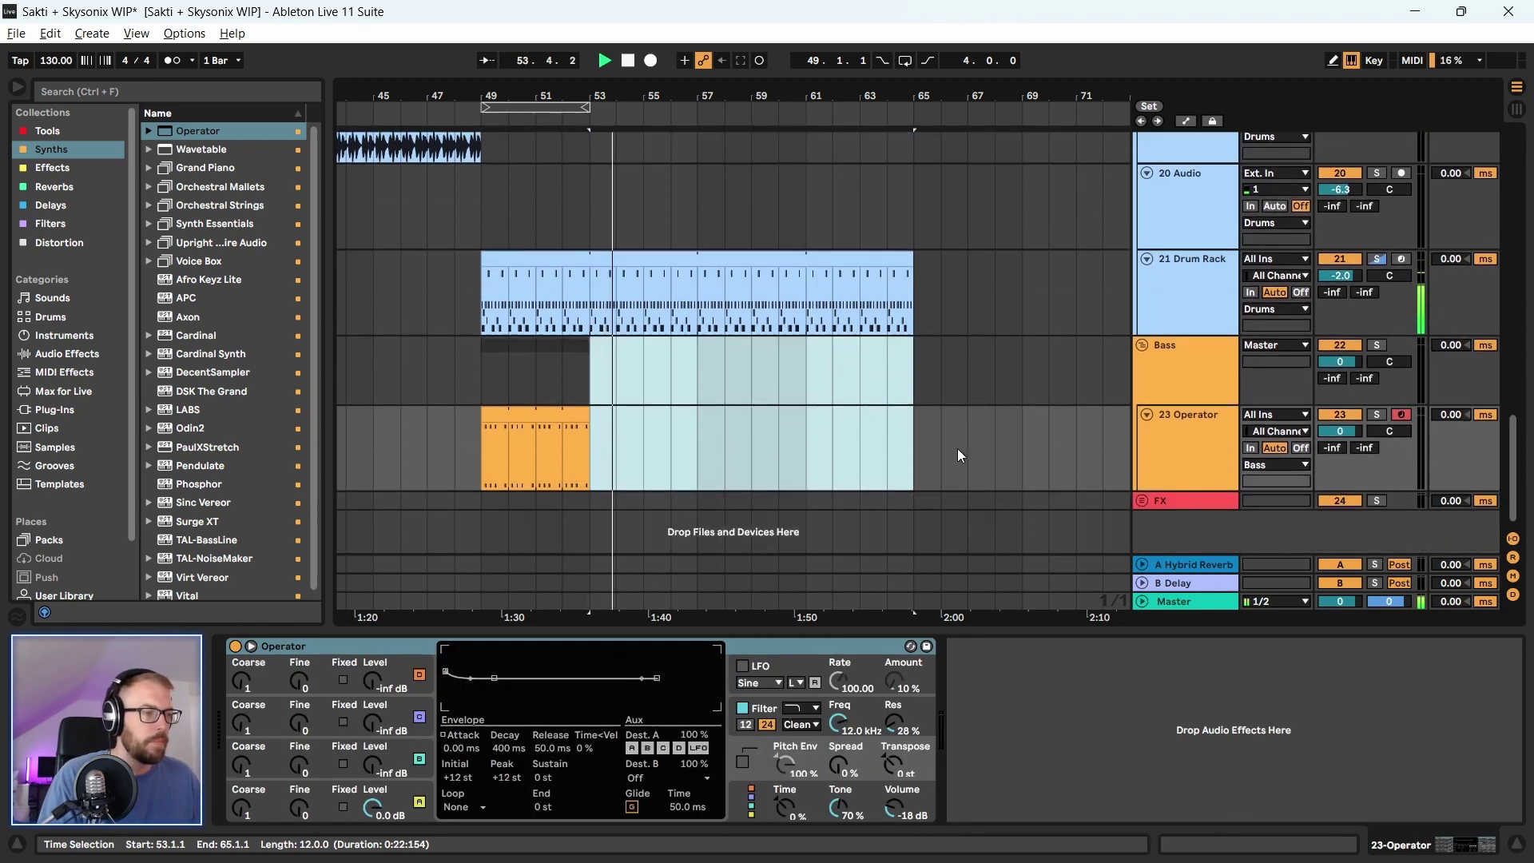
key(space)
Loop bars 49 to 53, solo the Bass group and play the bass together with the drum rack
drag(478, 382, 589, 385)
key(ctrl+l)
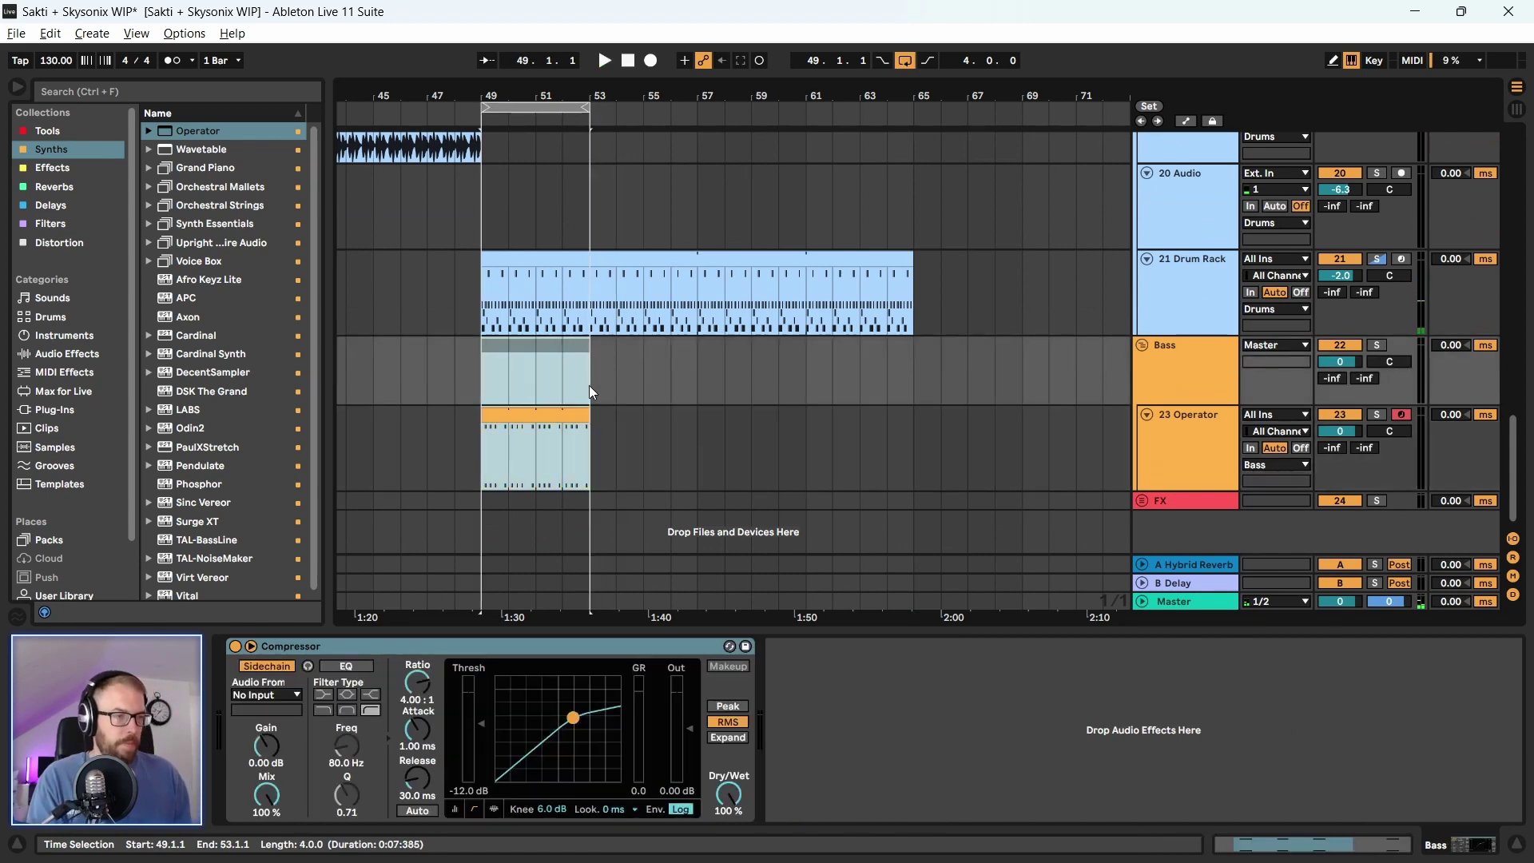
scroll(938, 228, up, 8)
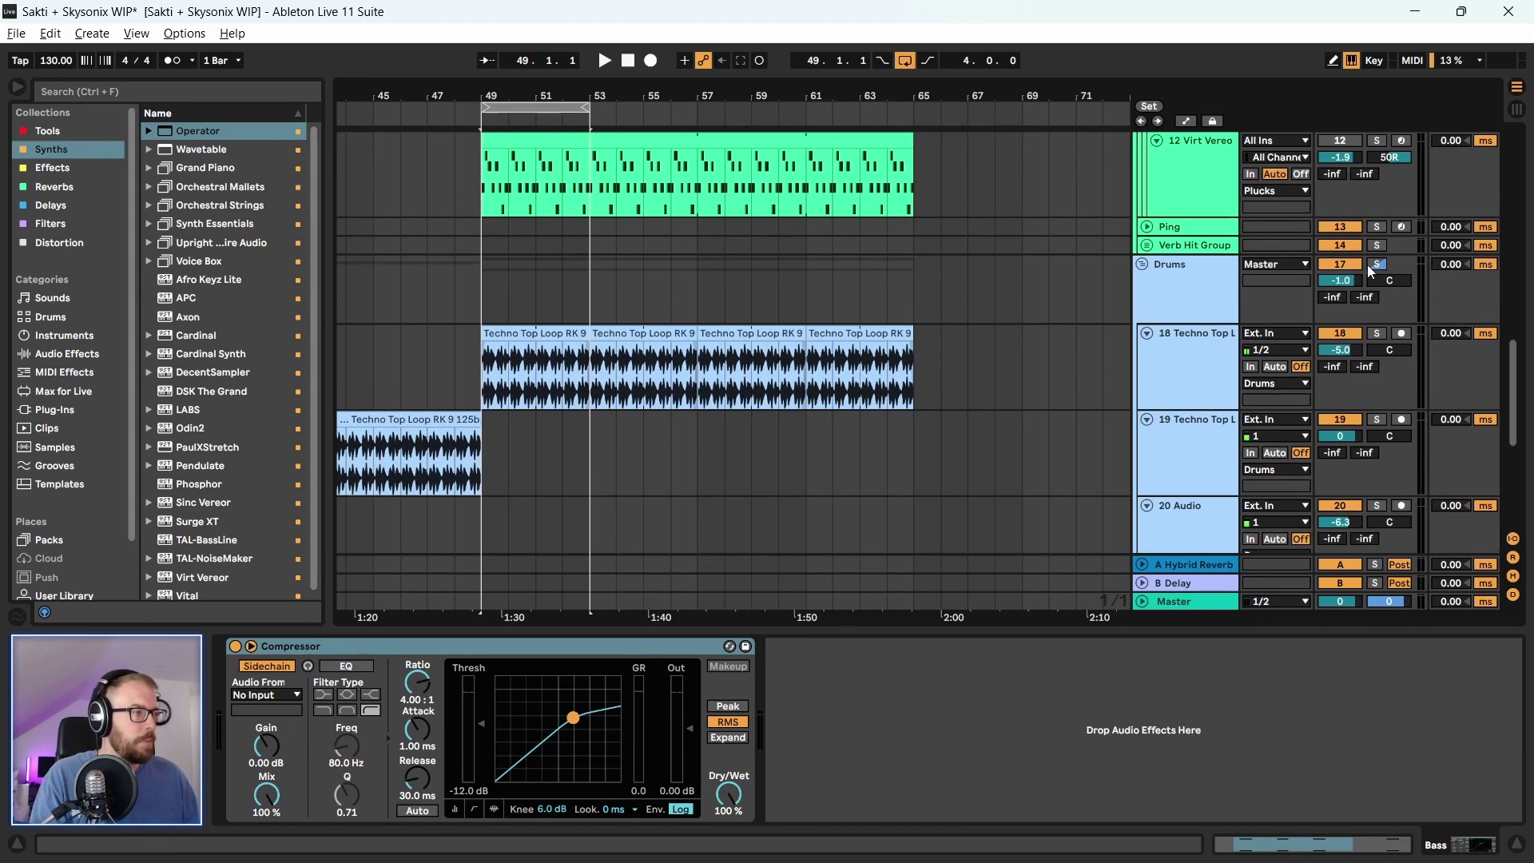
scroll(1110, 358, down, 10)
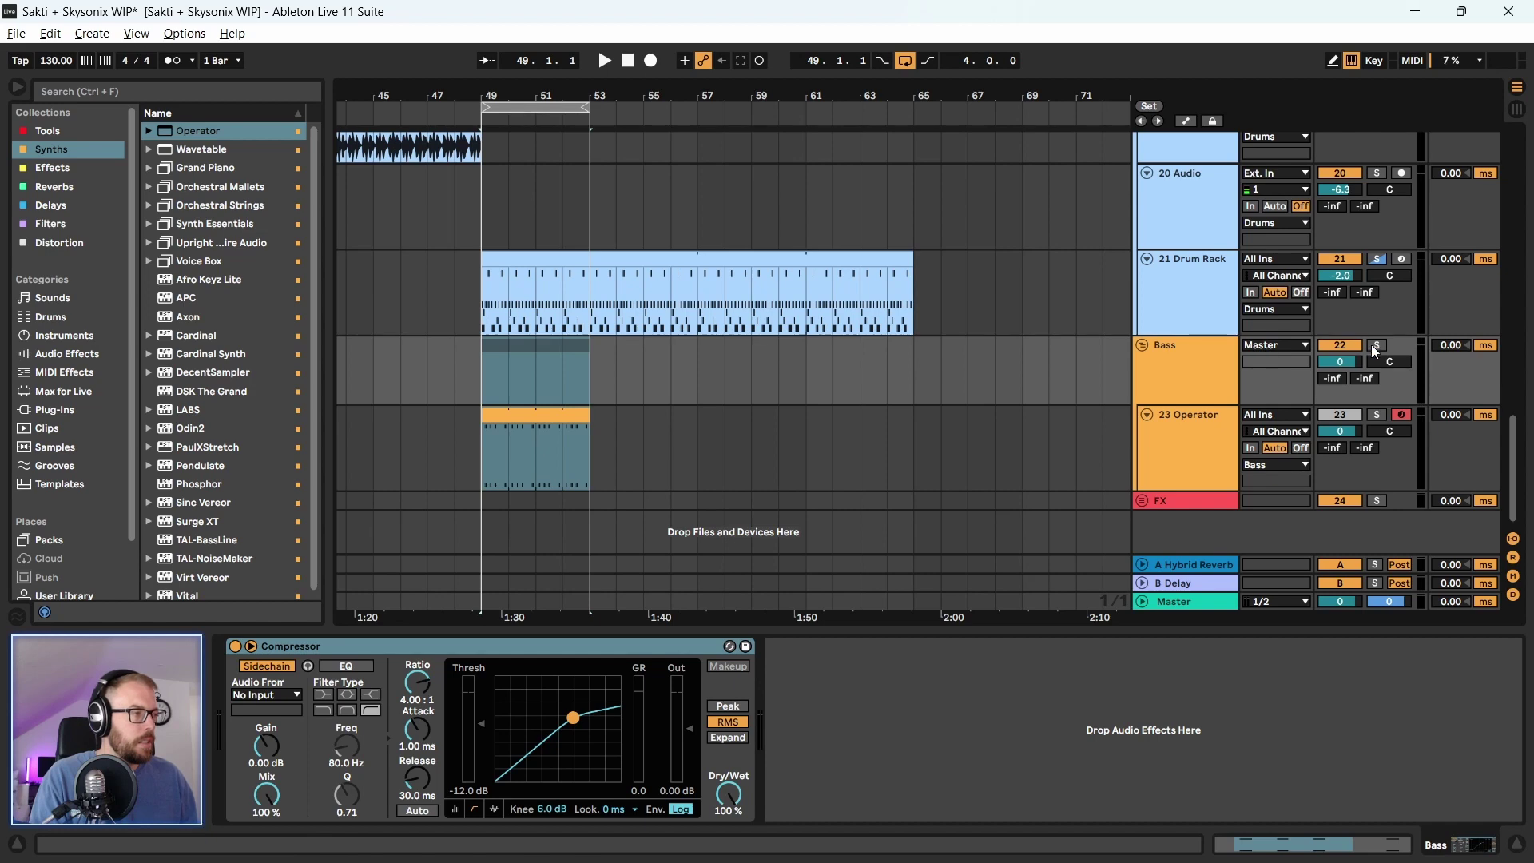
key(space)
key(z)
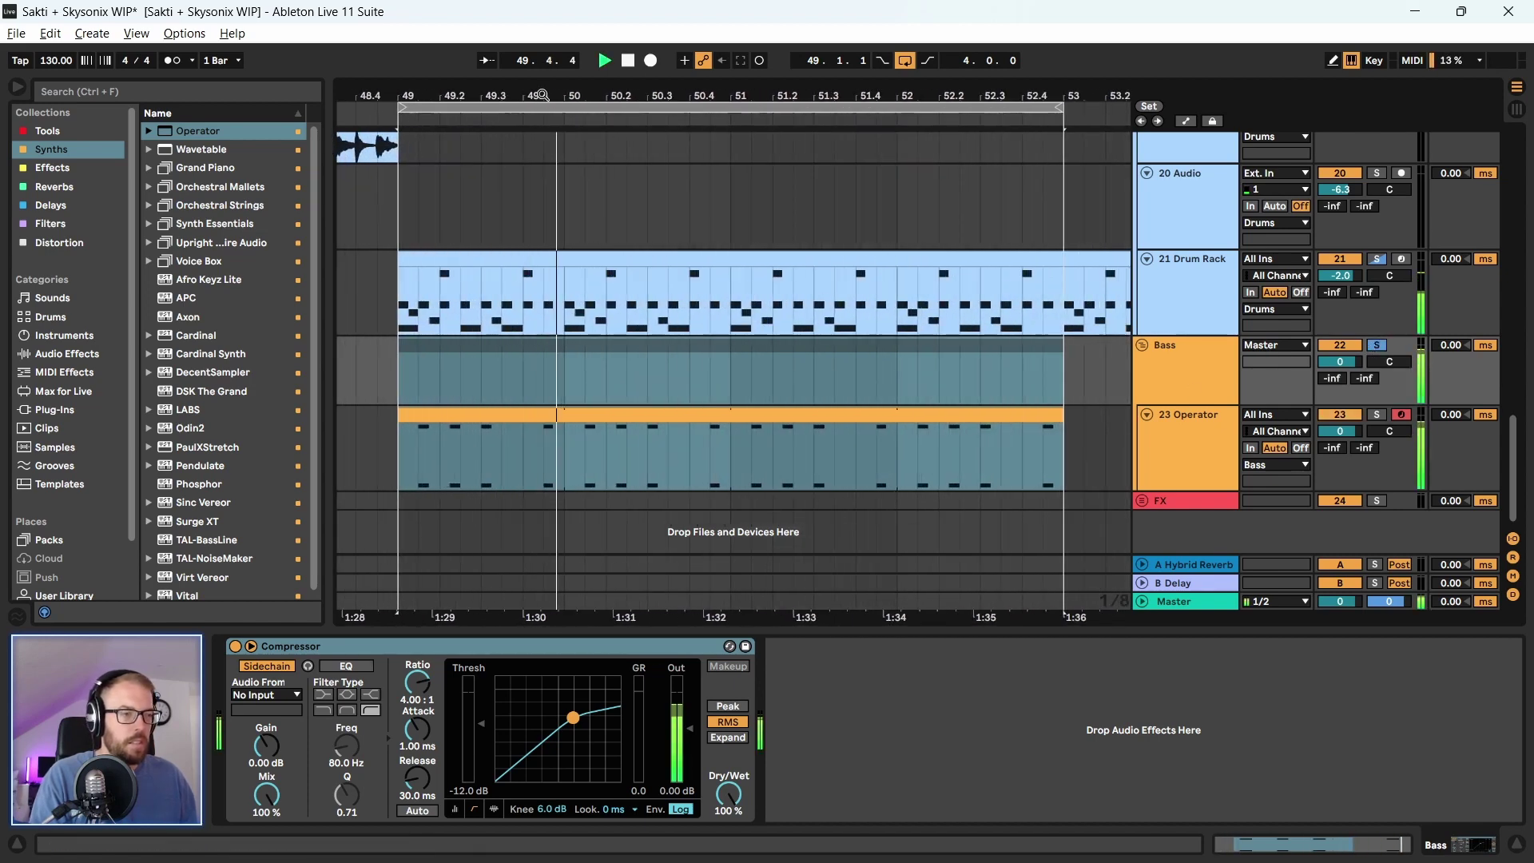
key(x)
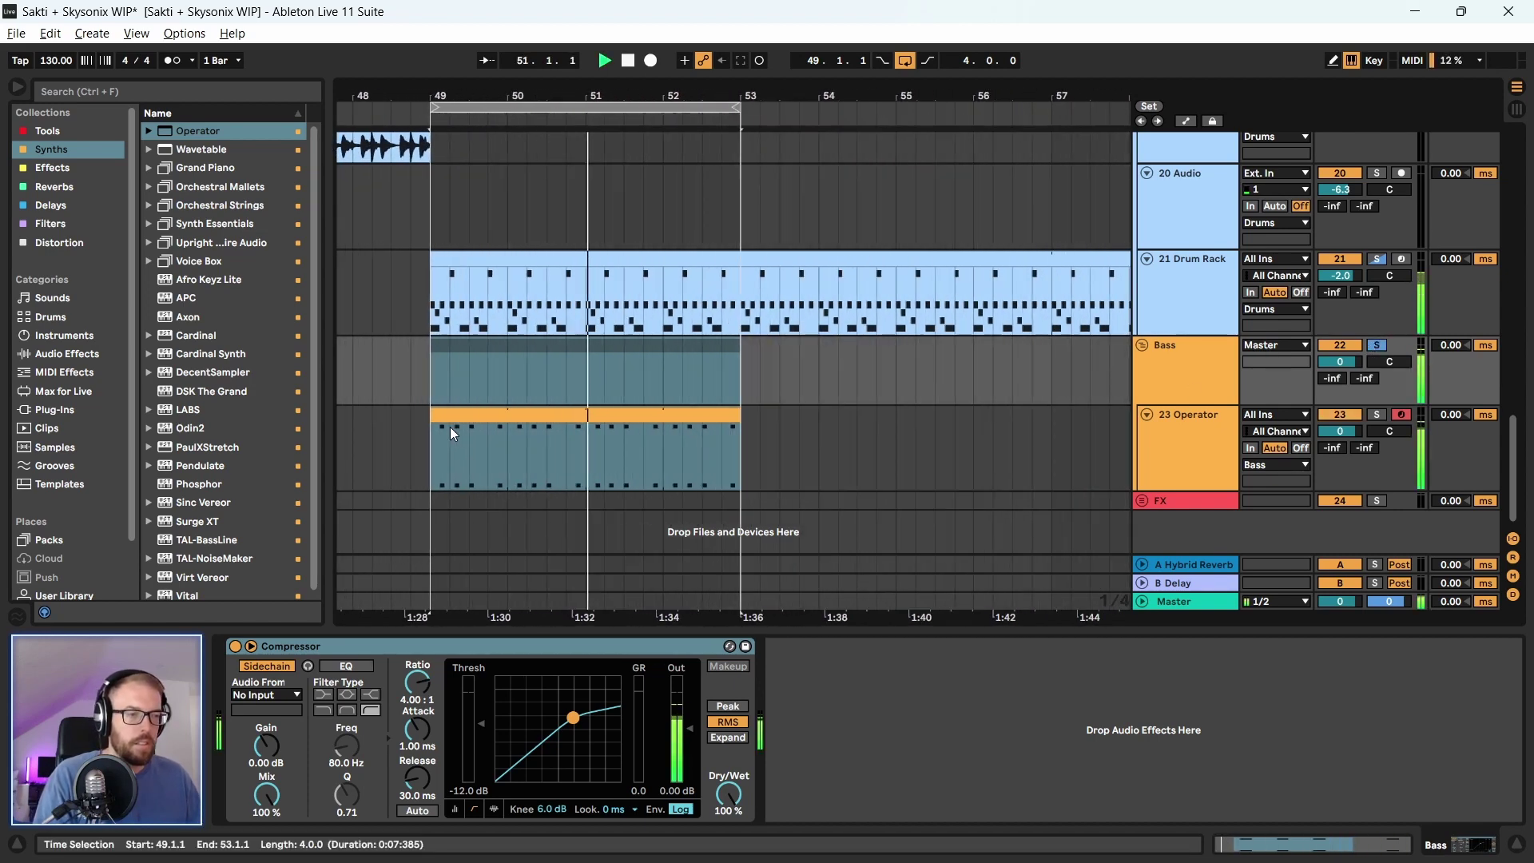
key(space)
Open the Operator clip in an enlarged note editor and lengthen the first F1 and F0 notes to end at 1.2
drag(454, 83, 441, 446)
click(439, 410)
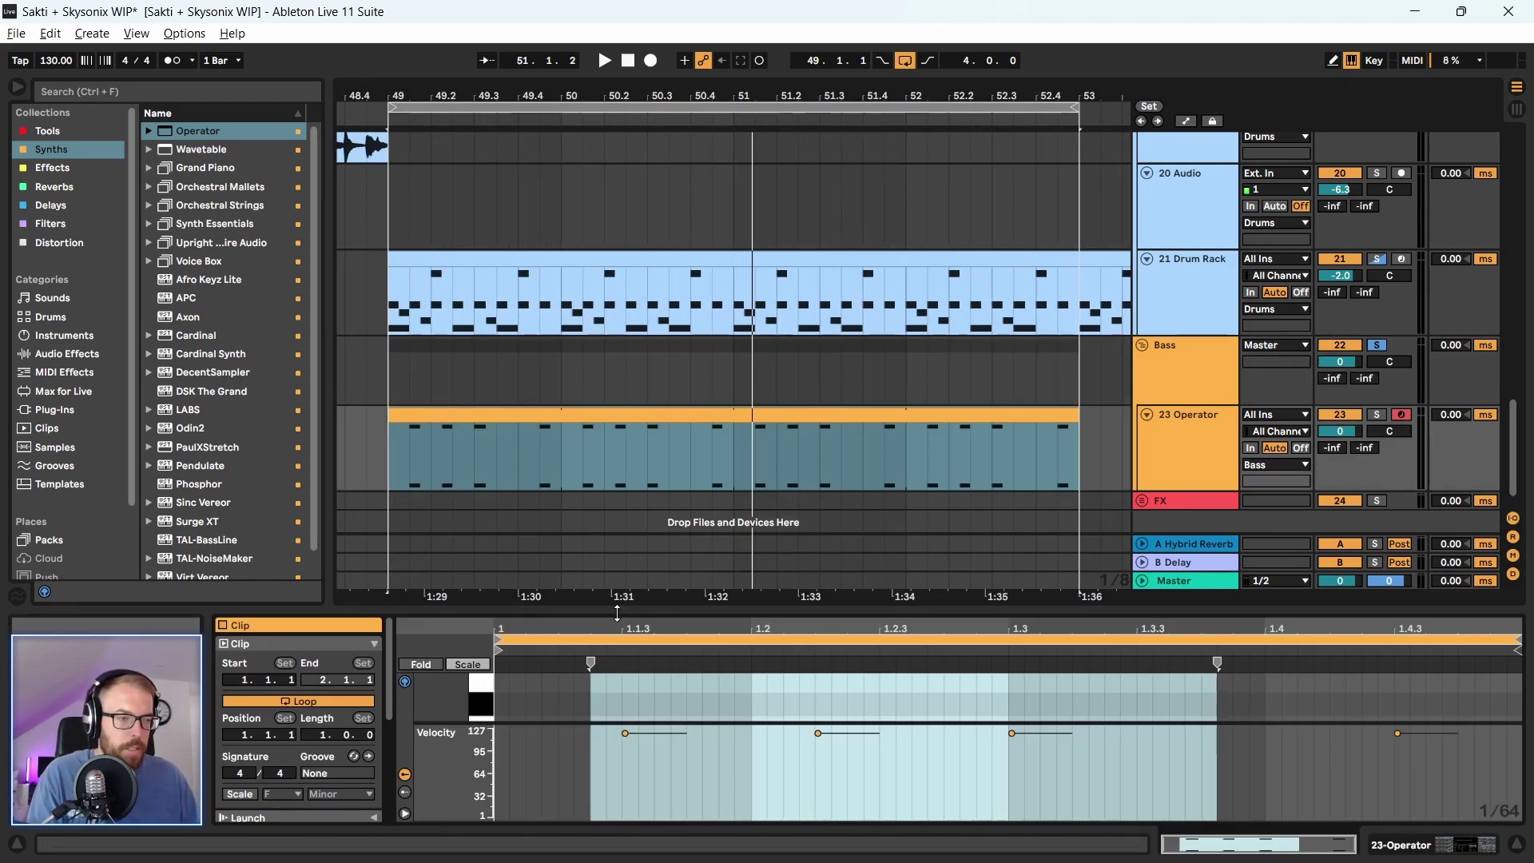
drag(617, 612, 617, 410)
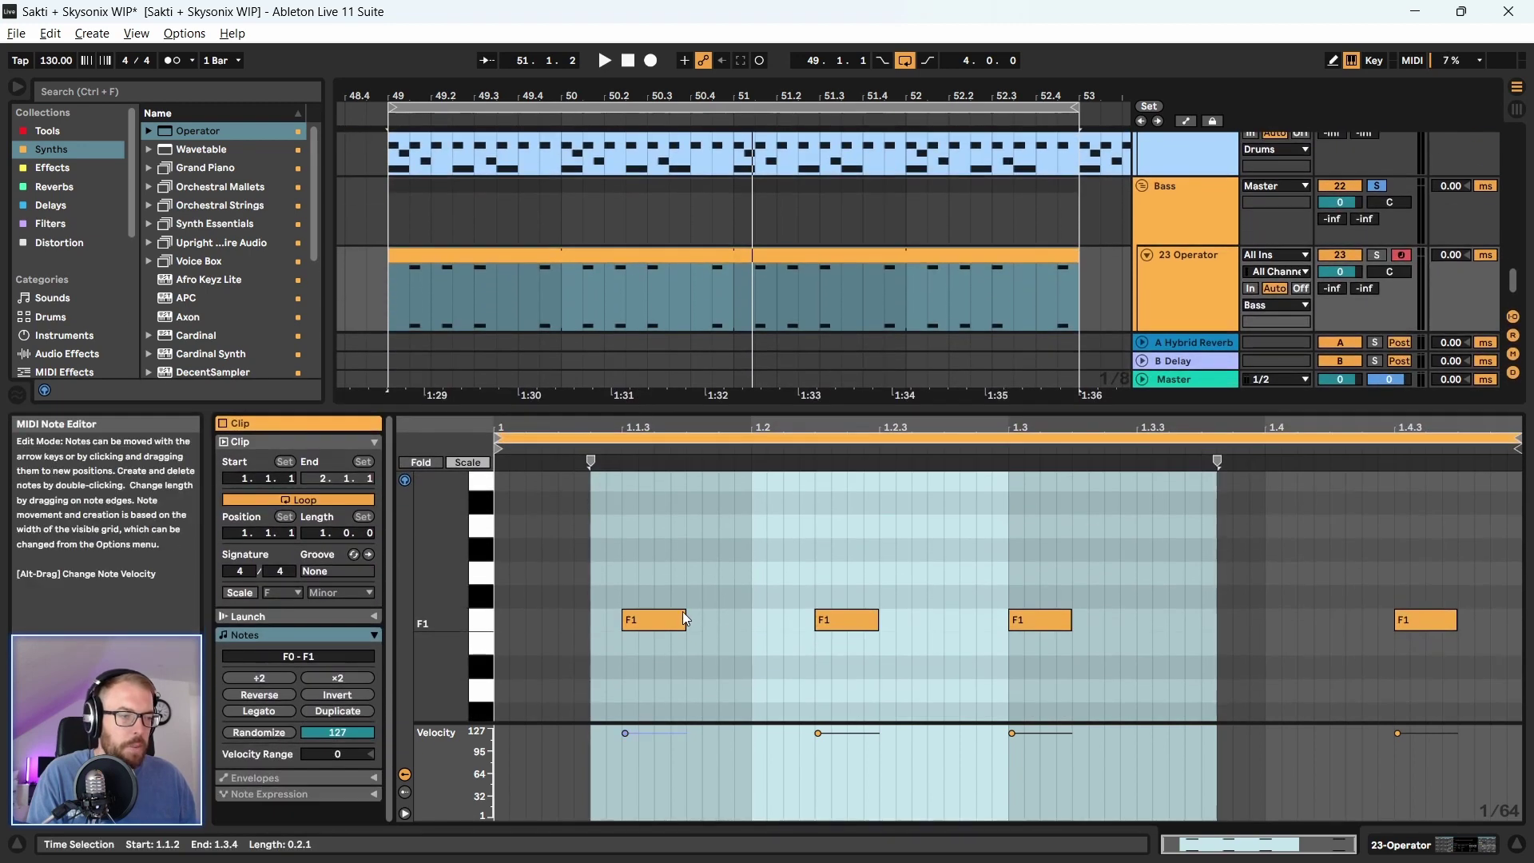
drag(683, 619, 738, 627)
key(shift+Down)
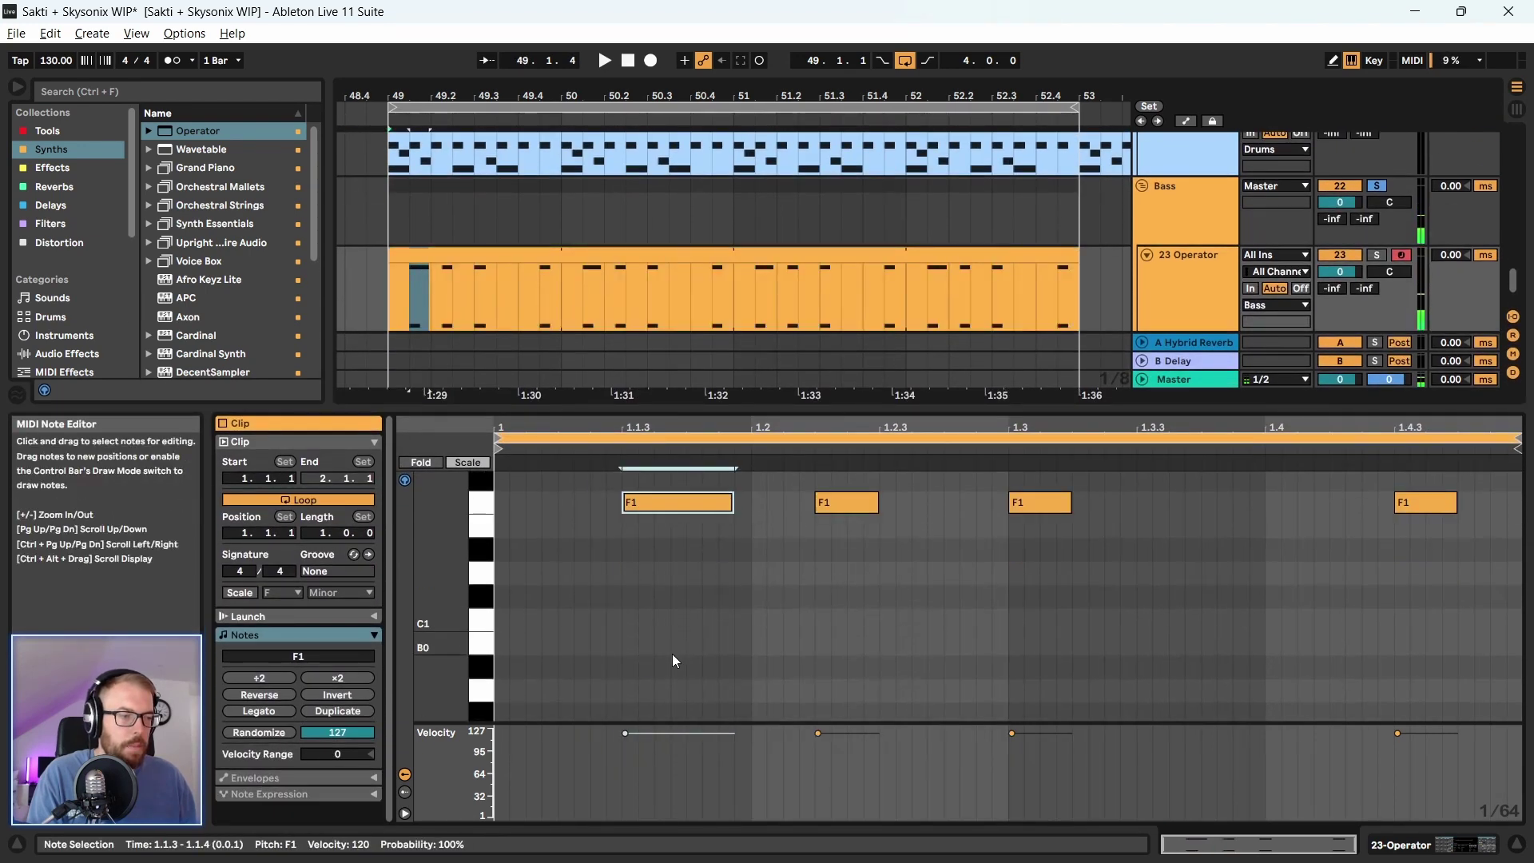
drag(477, 593, 439, 599)
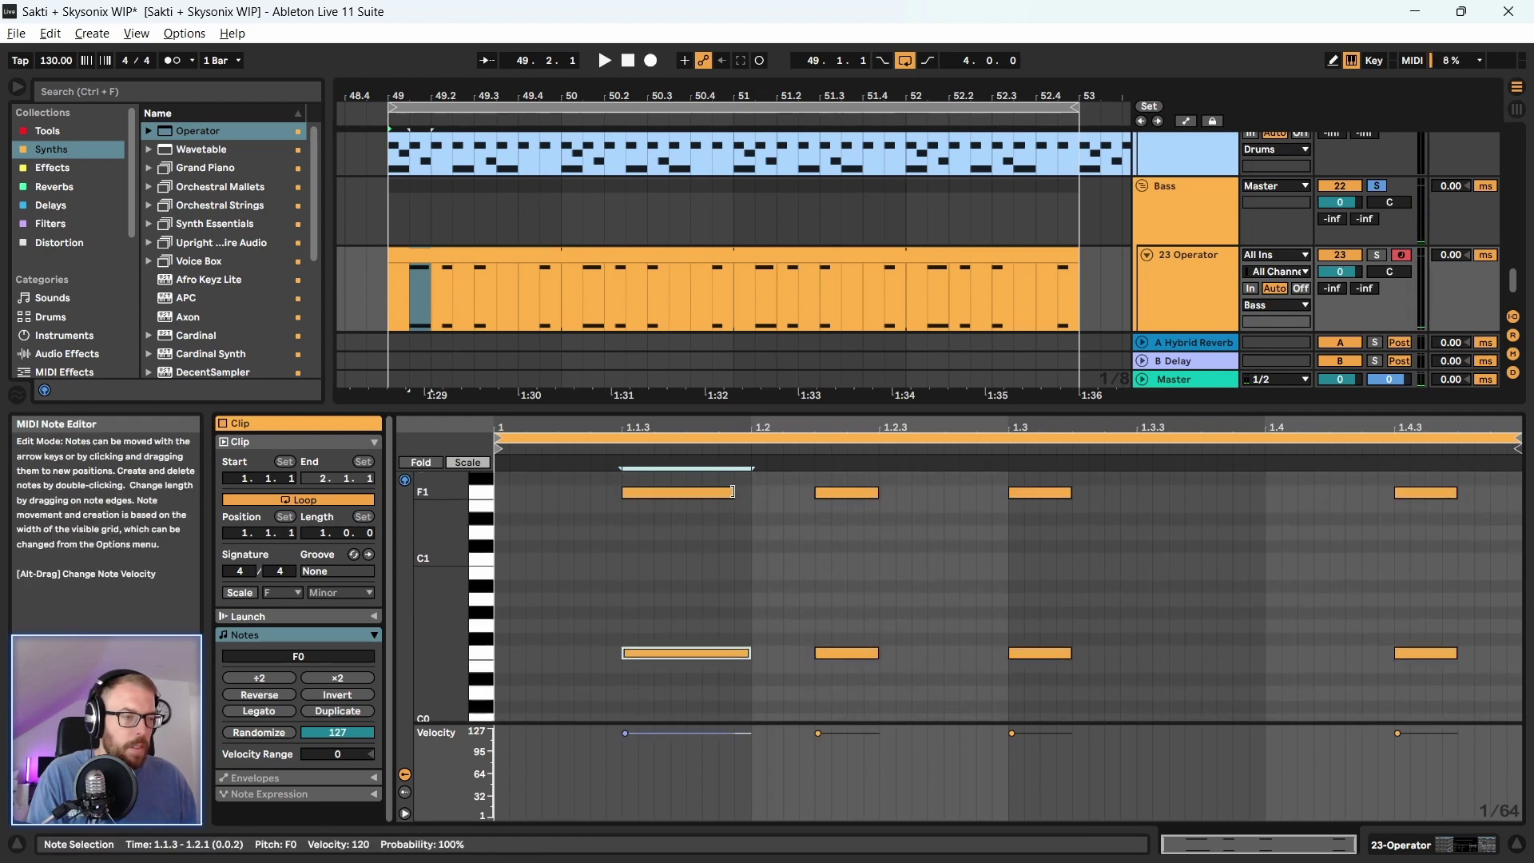
drag(730, 492, 750, 493)
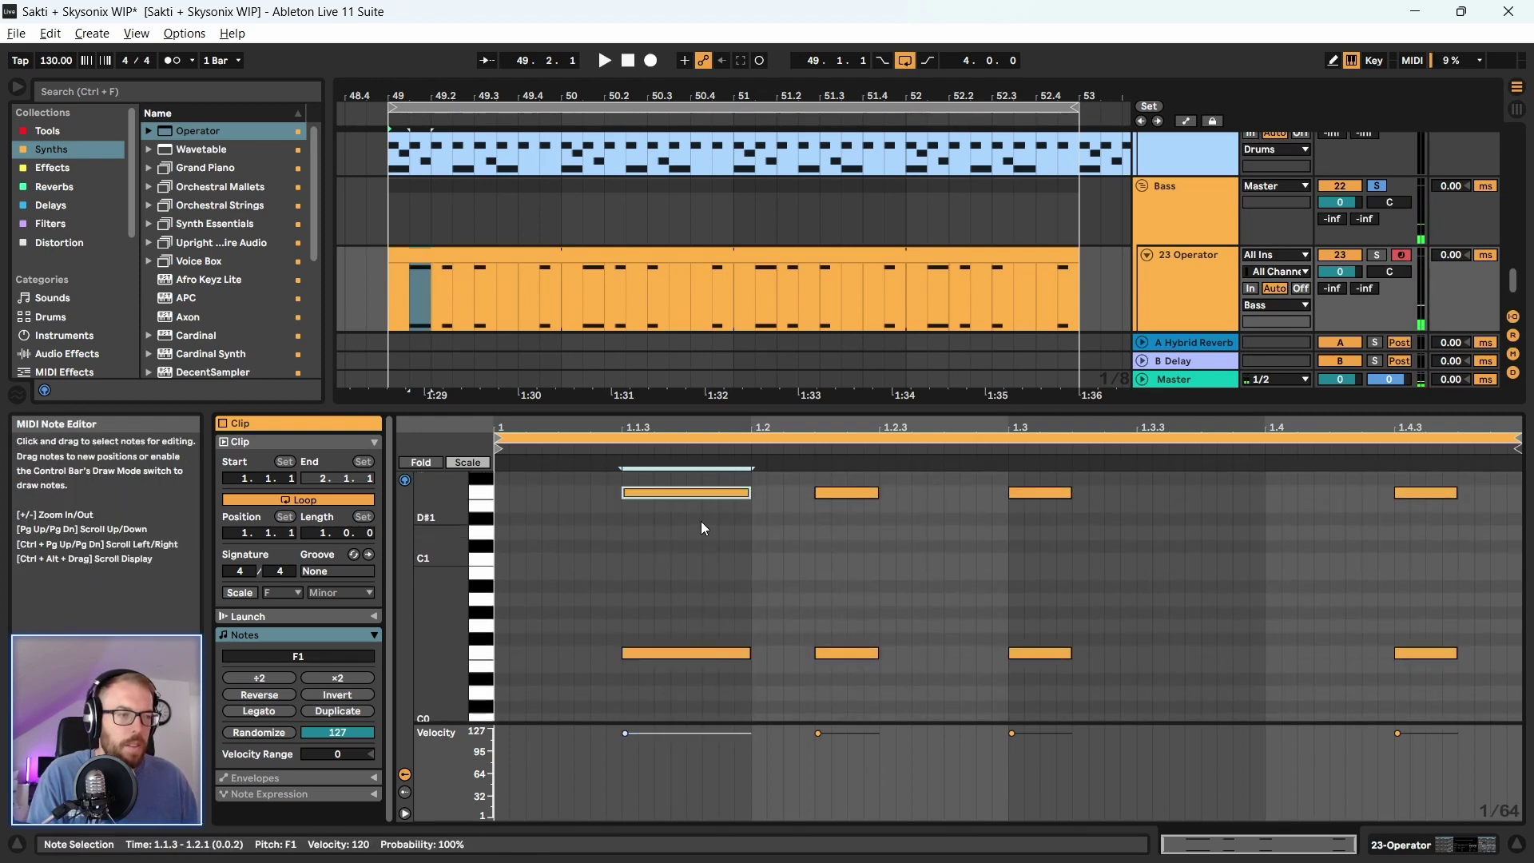
Delete all notes after the first pair in the clip and extend that F0 and F1 pair to 1.2.3
drag(790, 694, 1467, 512)
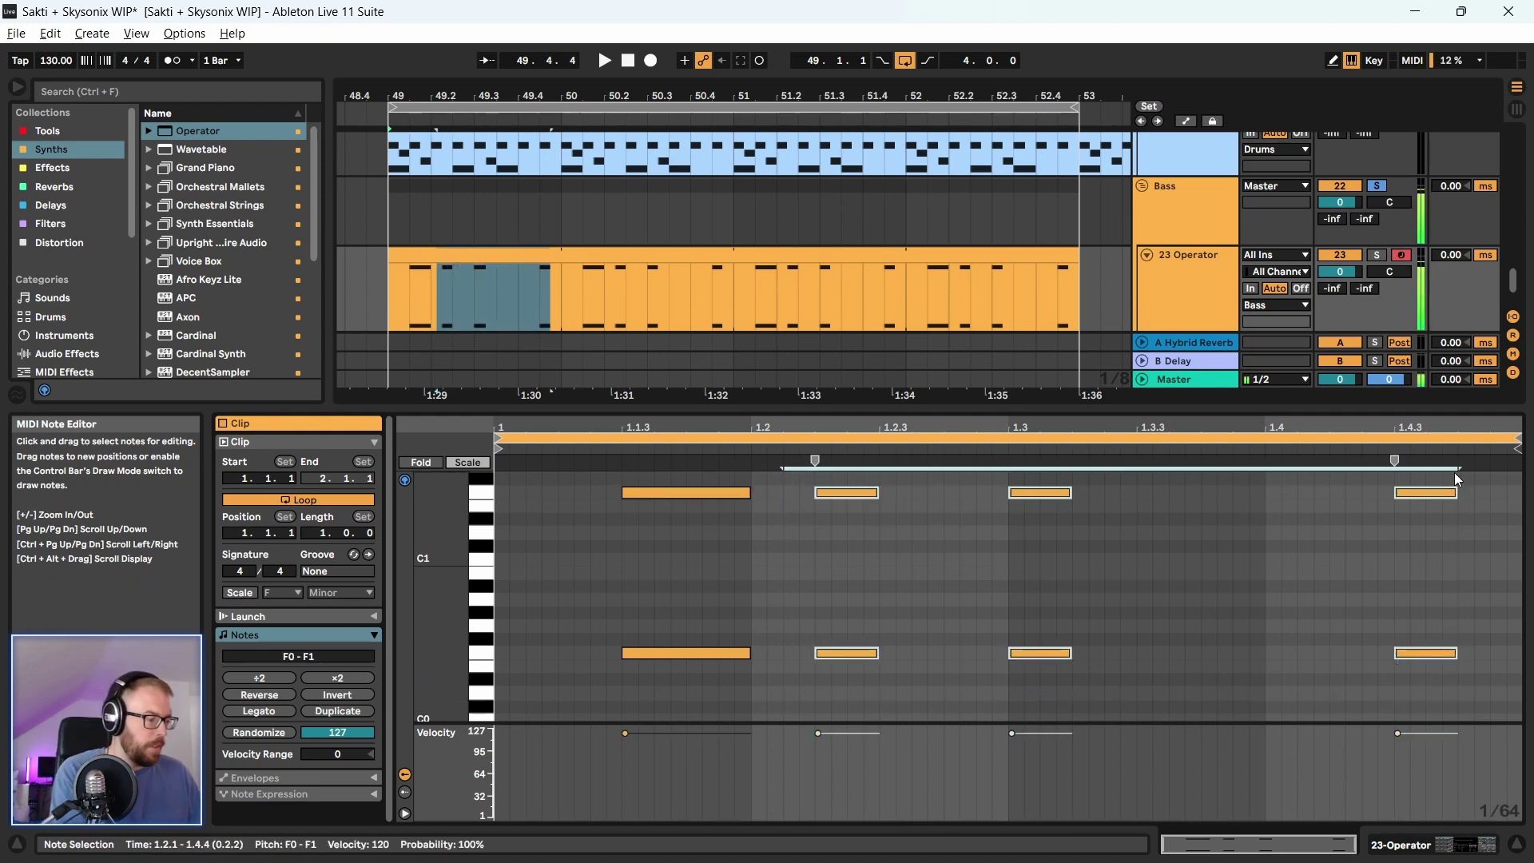
key(Delete)
drag(687, 472, 747, 663)
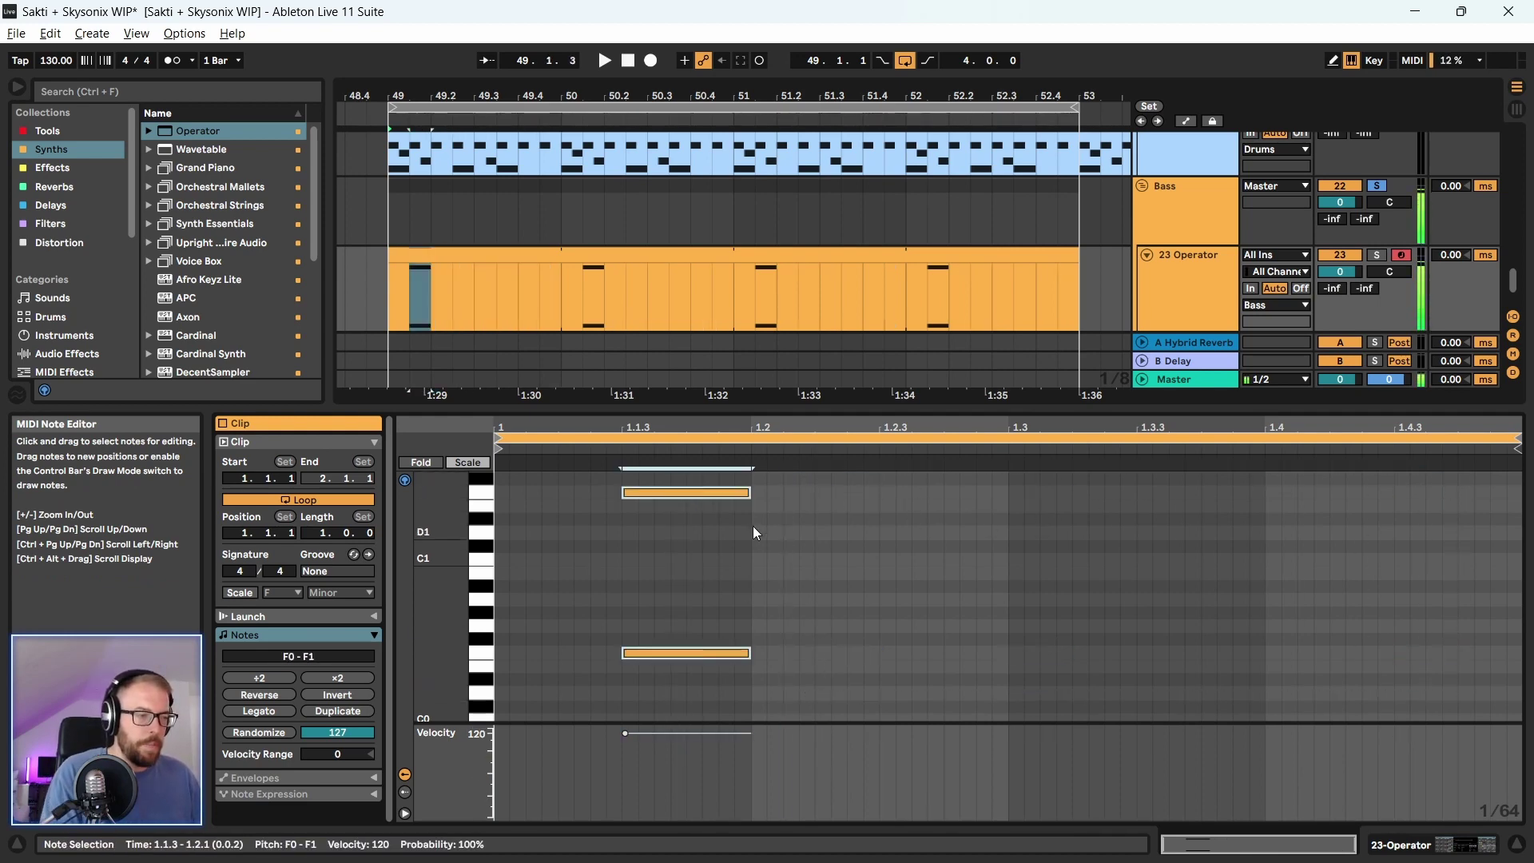
drag(751, 494, 872, 493)
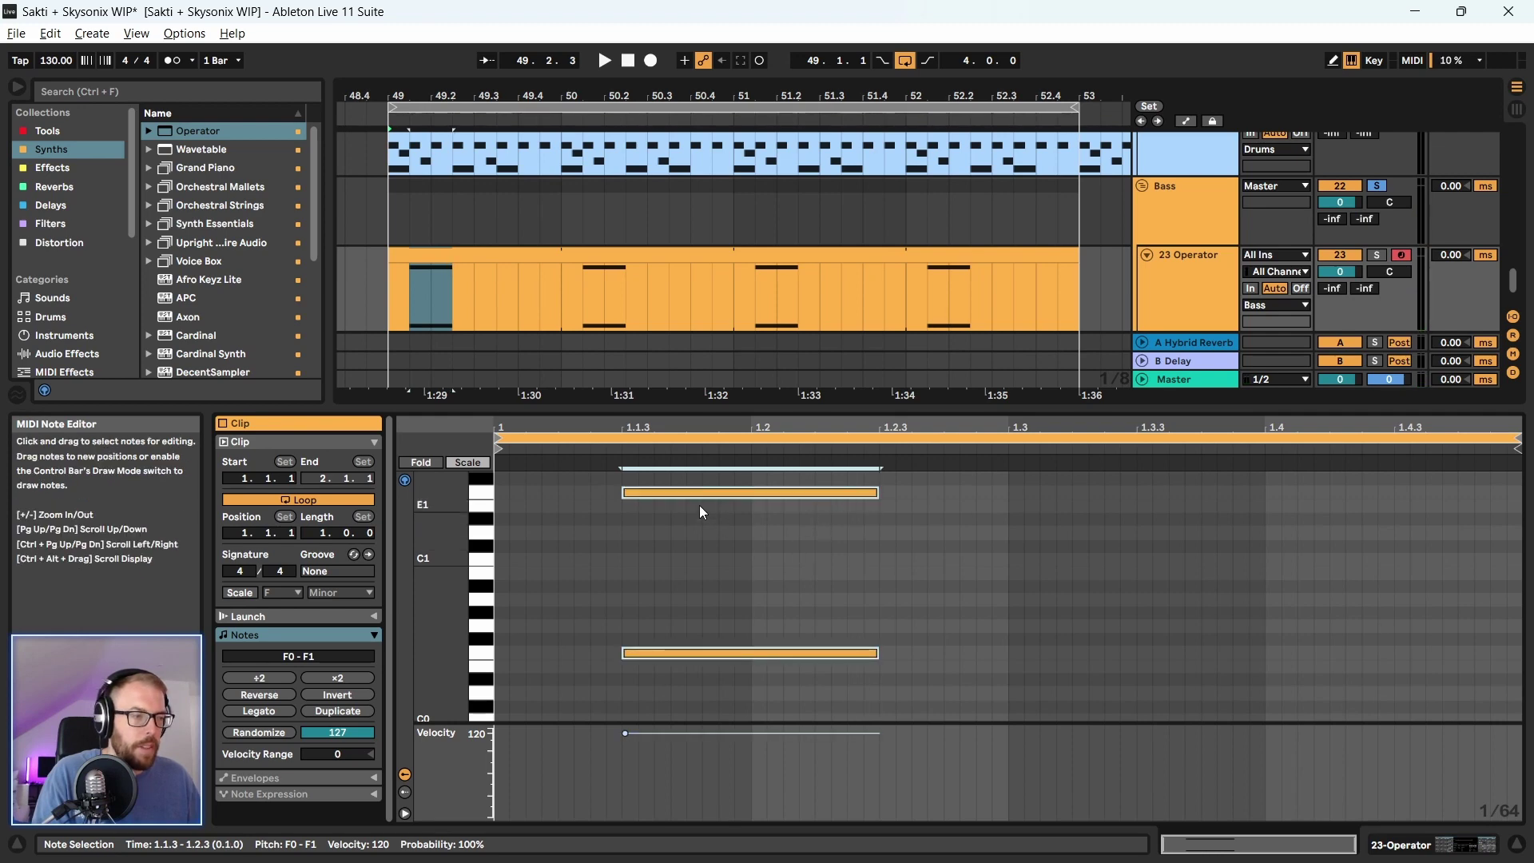
Copy the F0 and F1 pair to 1.3, ending at 1.3.3, and to 1.4, ending at the bar's end, and play the pattern
drag(660, 490, 1052, 501)
drag(1263, 493, 1528, 505)
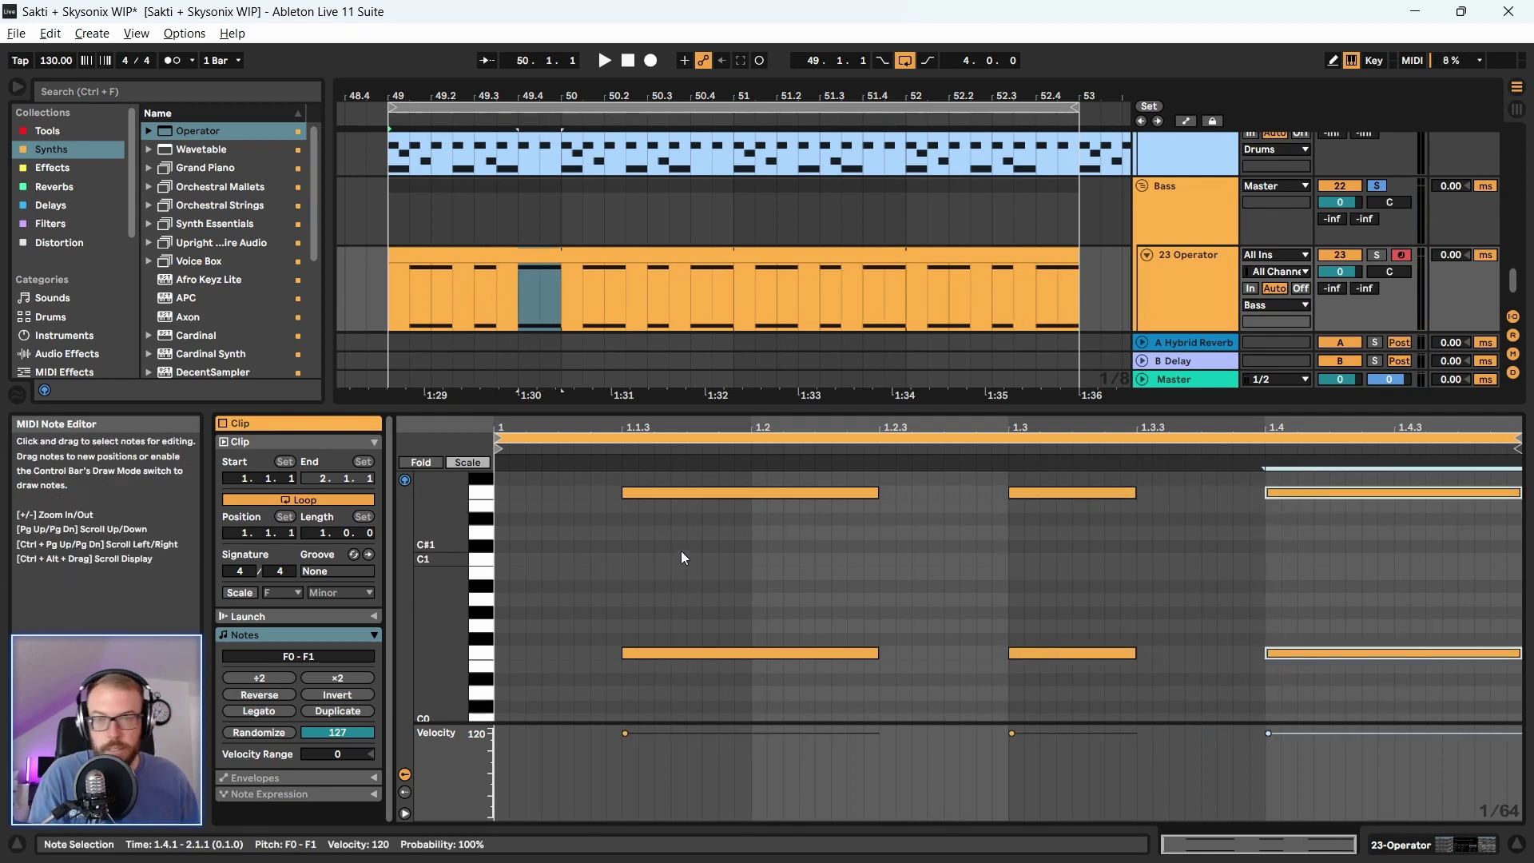
key(space)
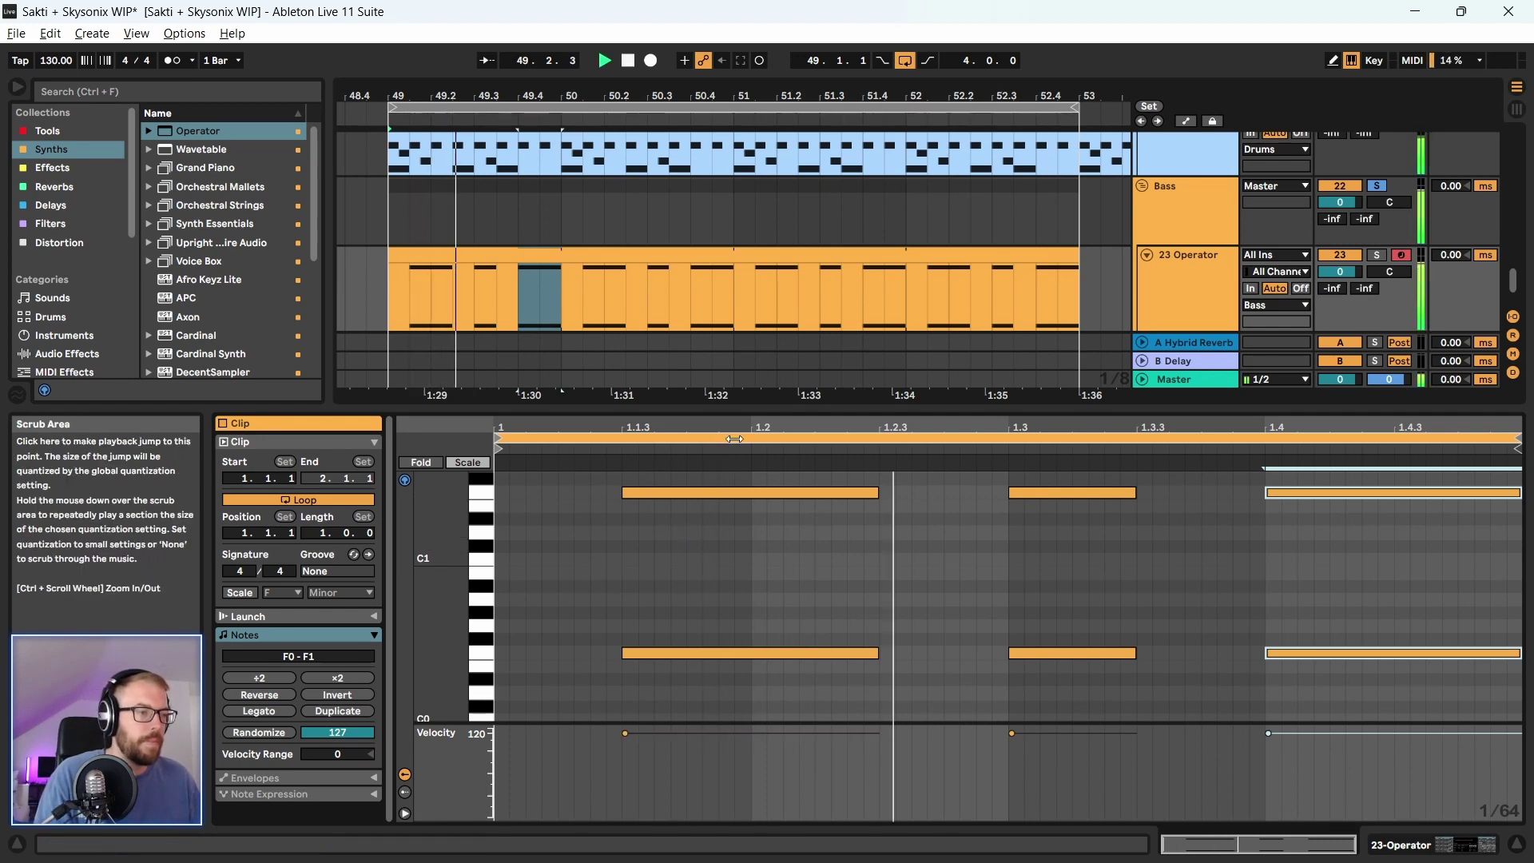
key(space)
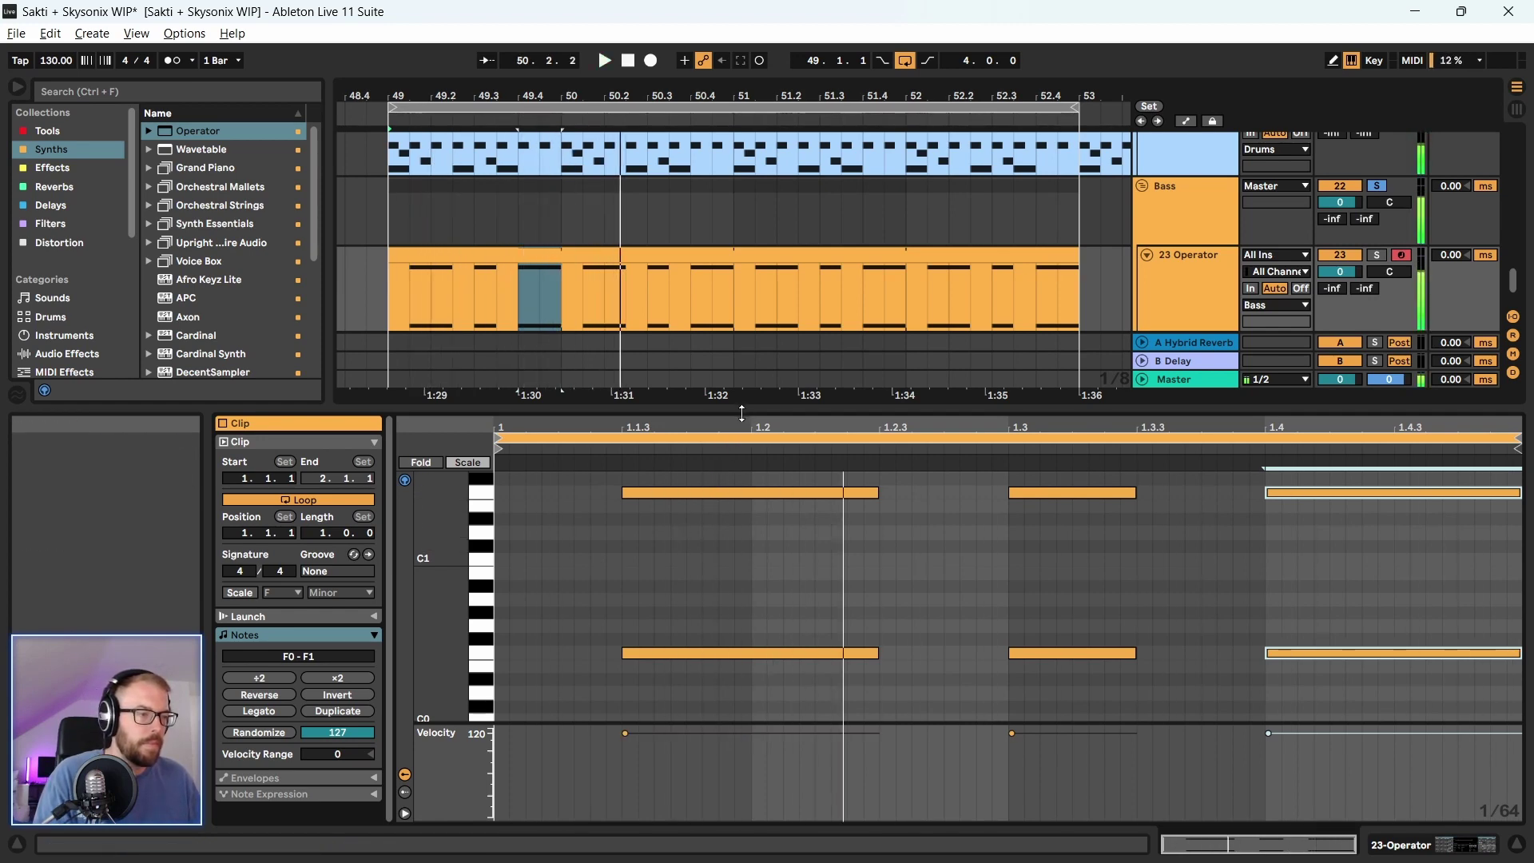
Add an Arpeggiator before Operator on the bass track and set its Rate to 1/16 and Gate to 26%
key(shift+Tab)
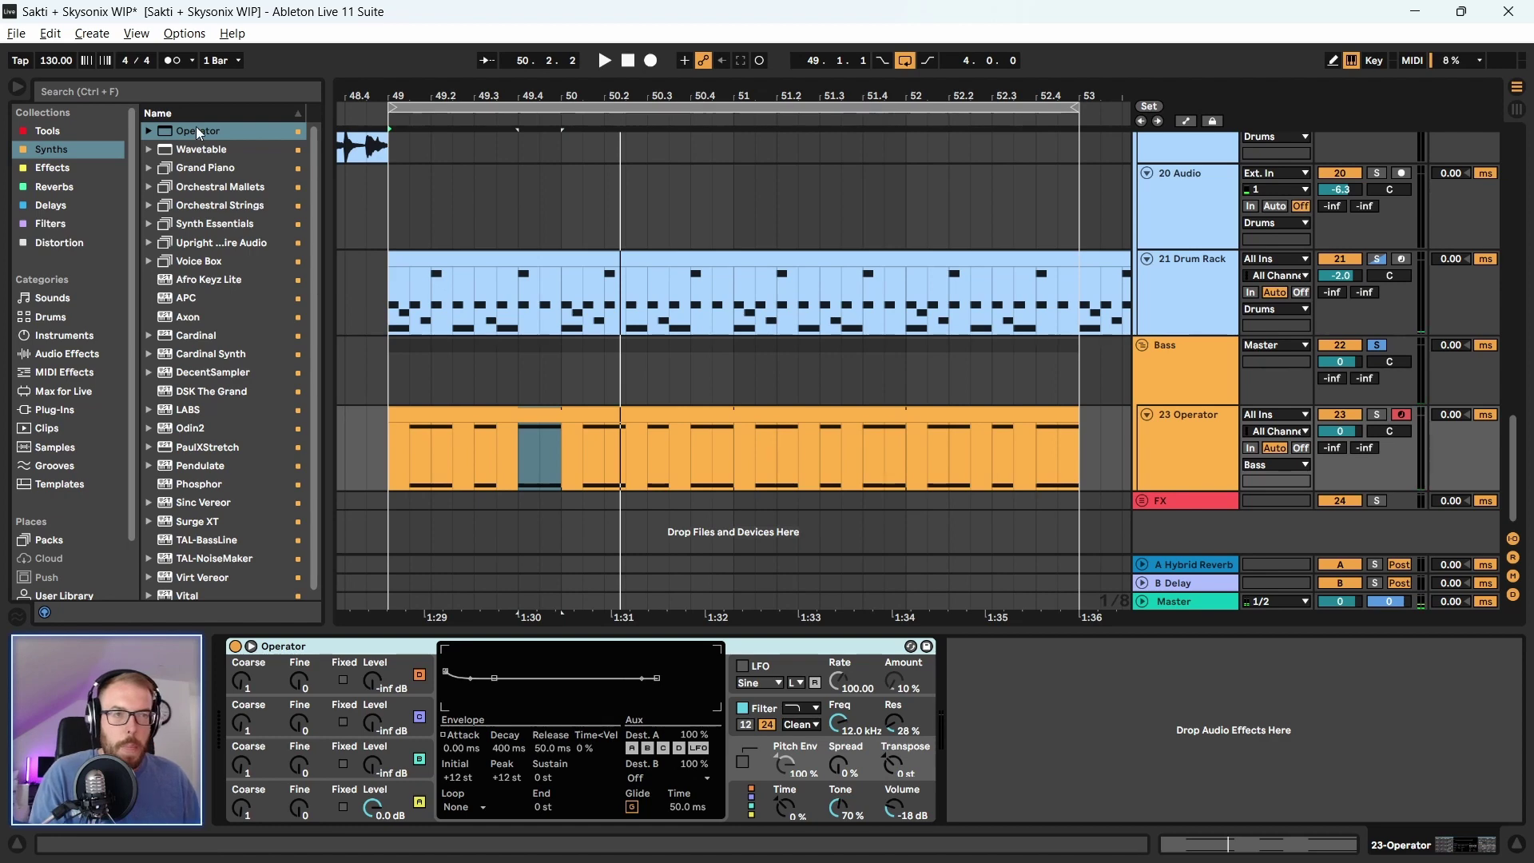
click(93, 130)
scroll(200, 160, up, 1)
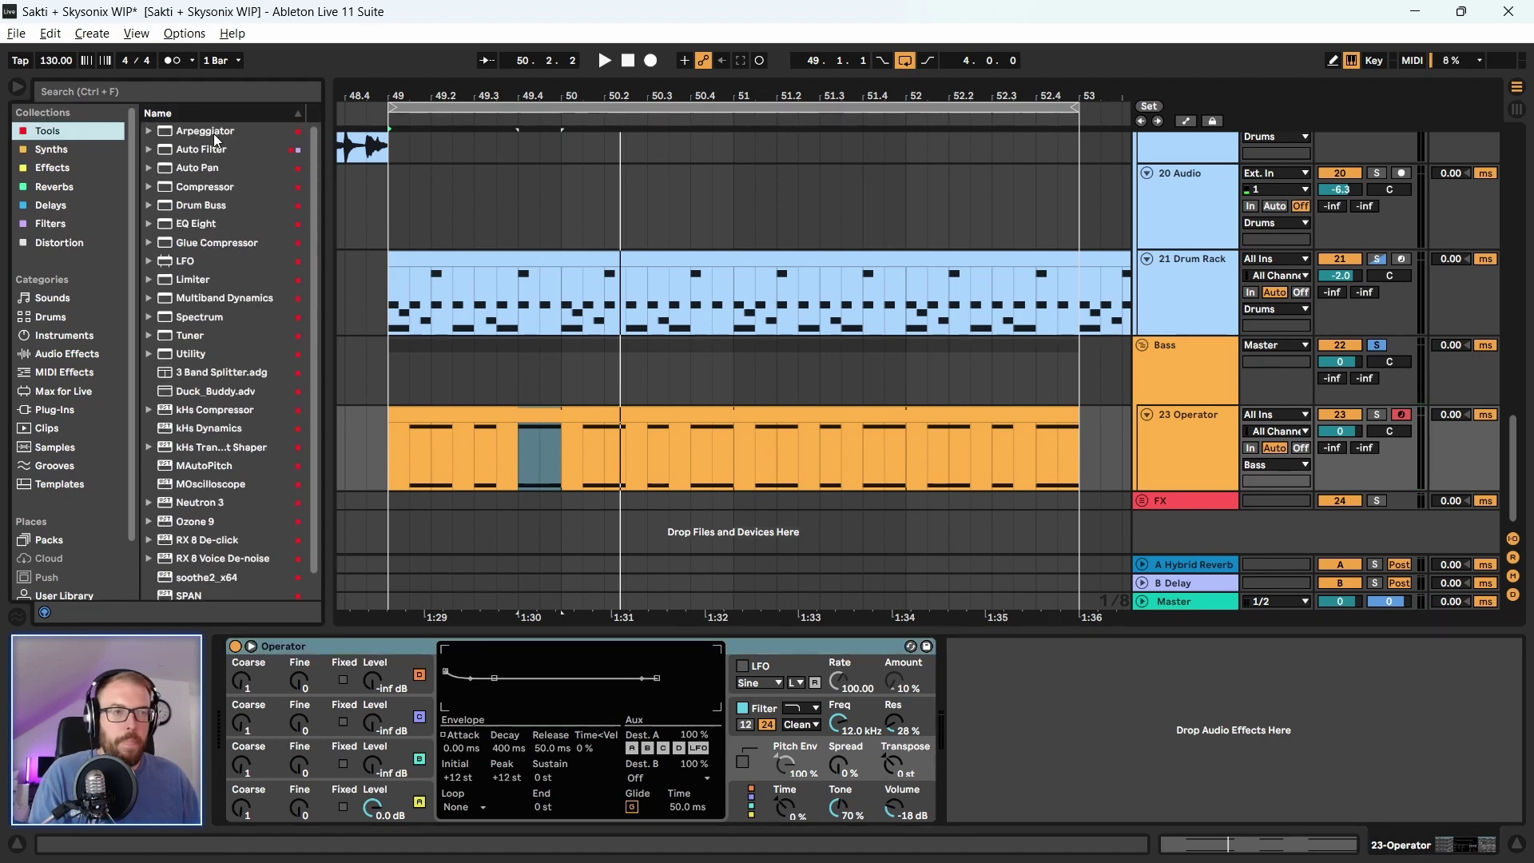
drag(209, 132, 253, 708)
key(space)
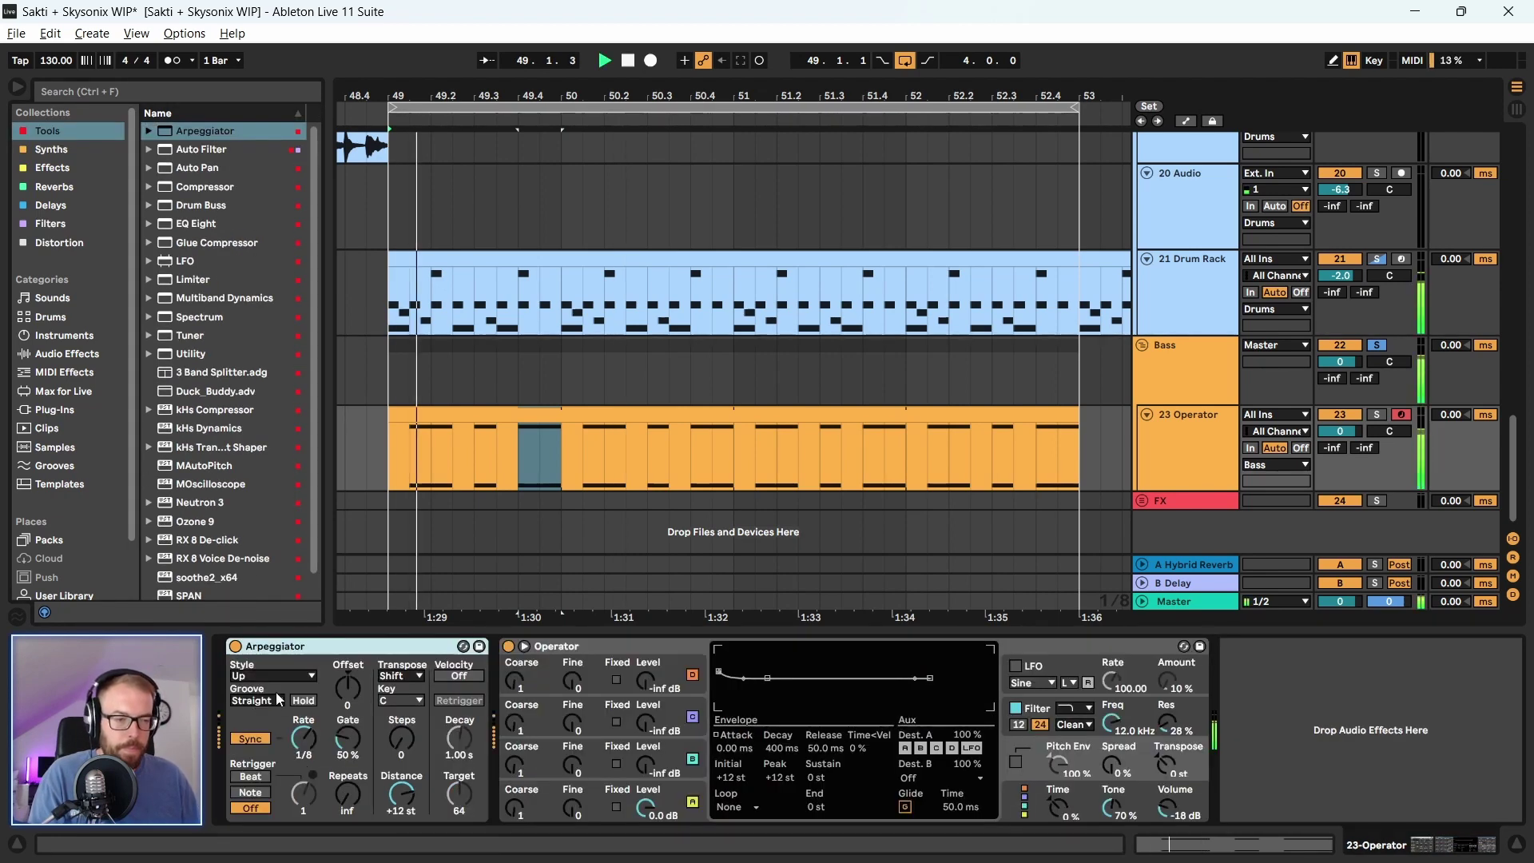
click(303, 737)
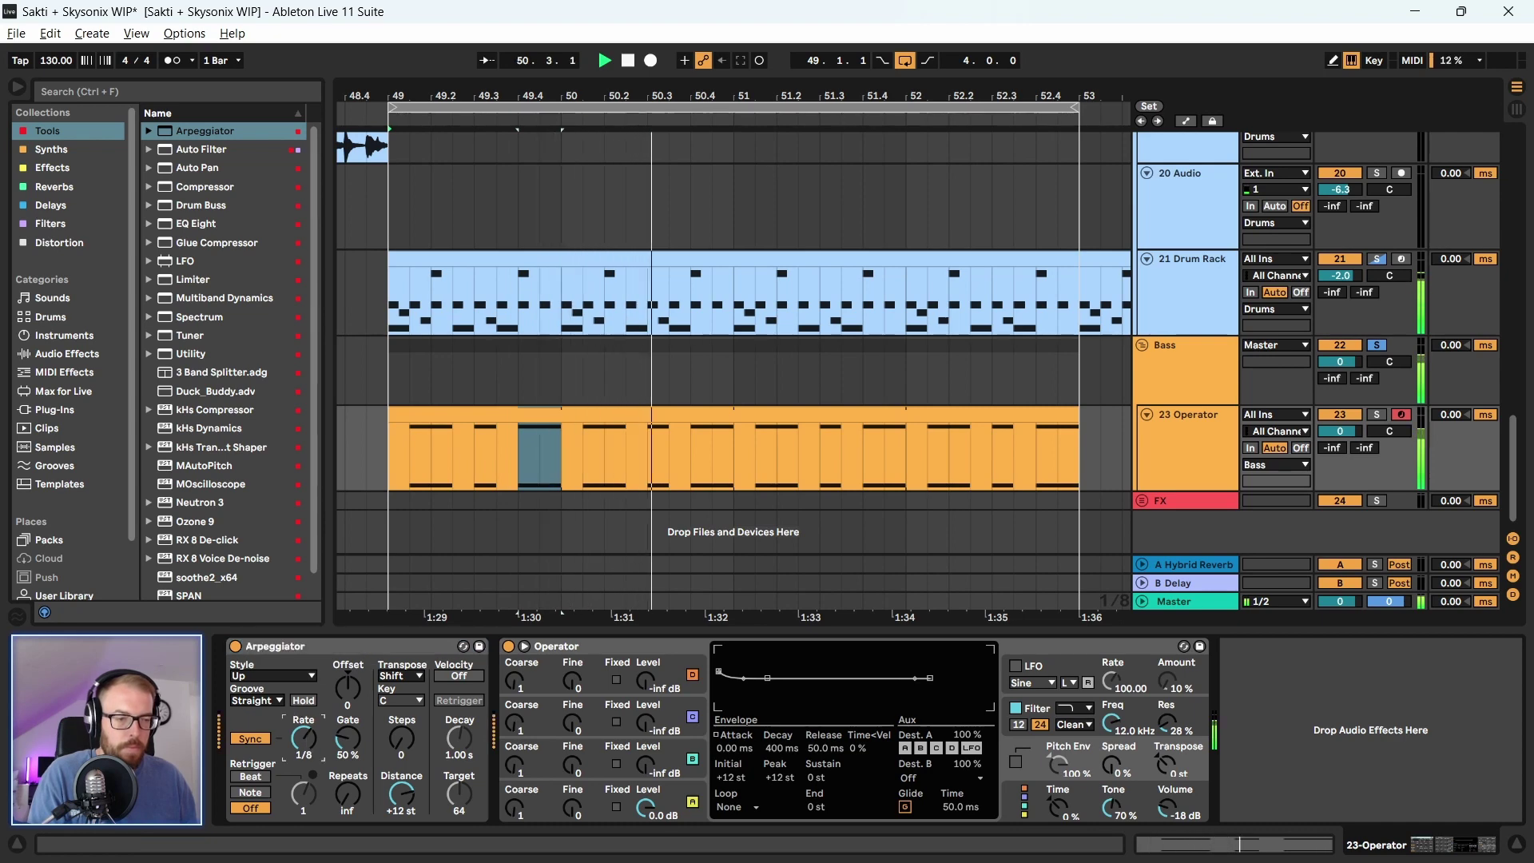
drag(303, 736, 333, 771)
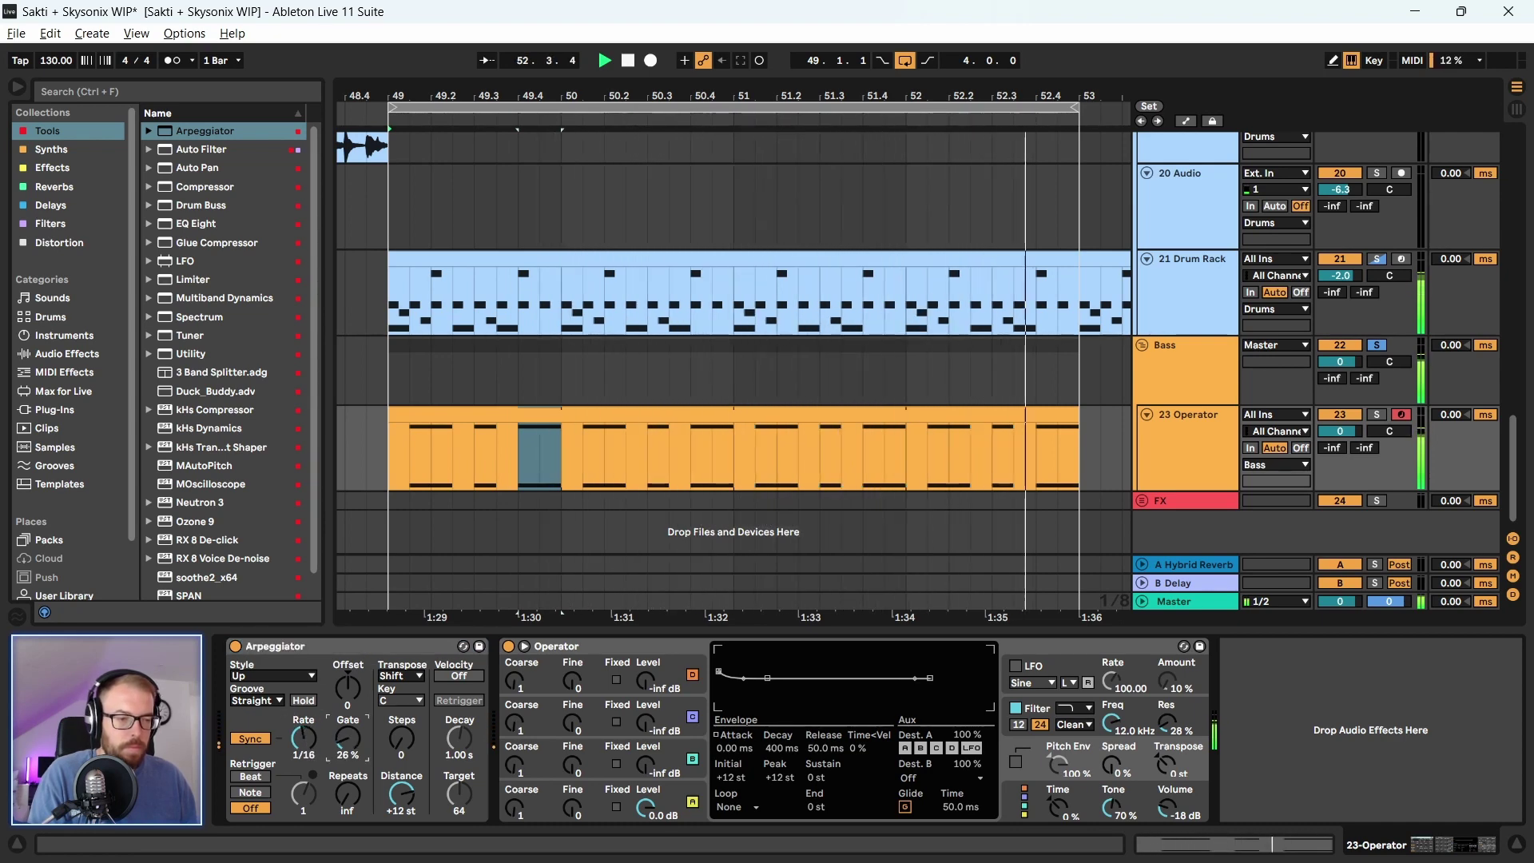
Check the notes in the Operator clip, set the Arpeggiator's Style to Chord Trigger and play the loop
double_click(459, 408)
key(space)
drag(563, 499, 563, 206)
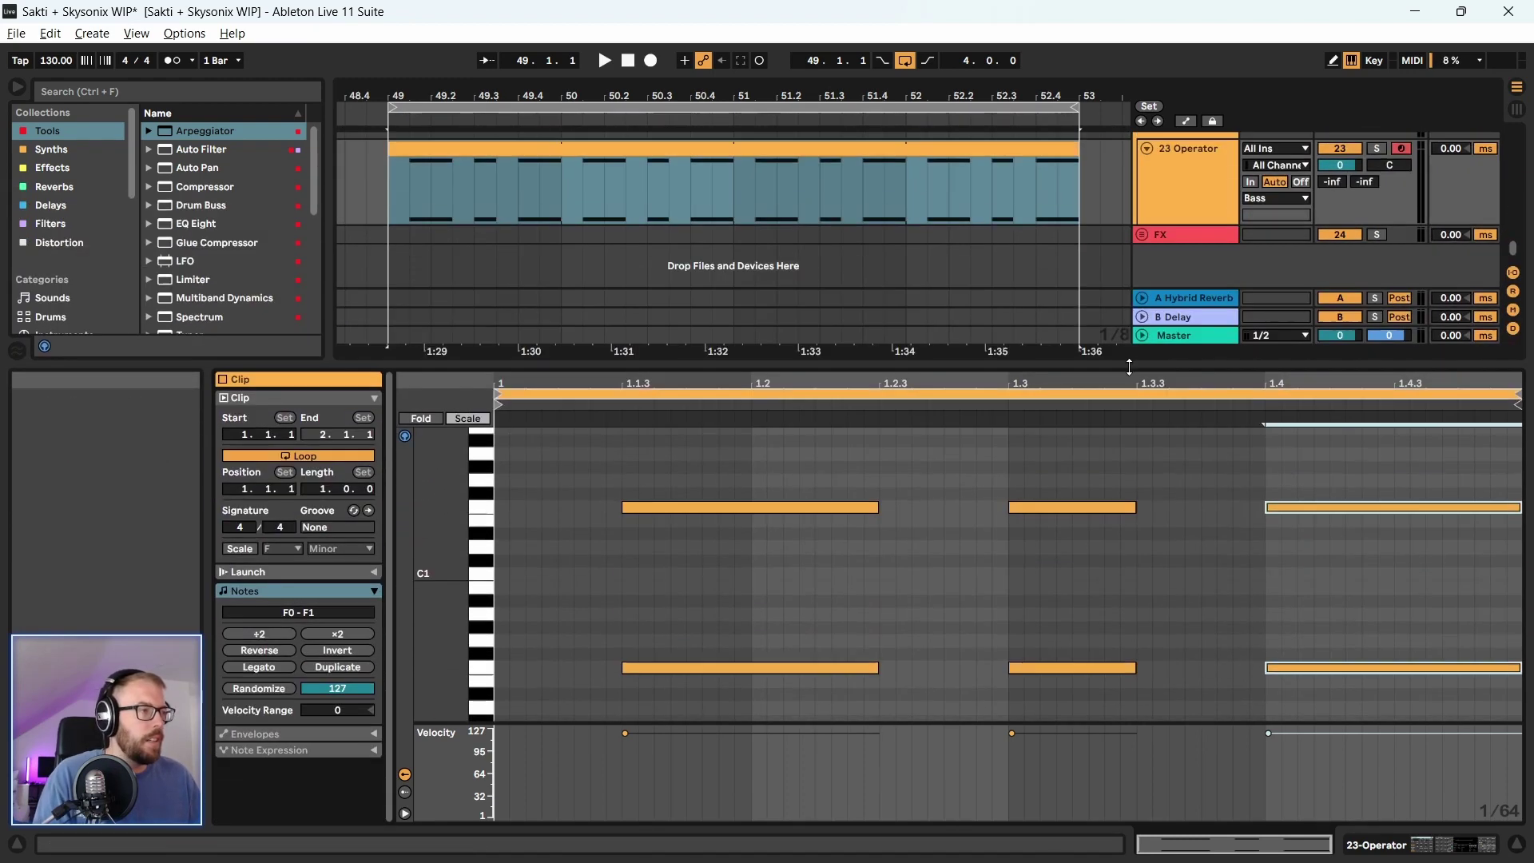
drag(1201, 210, 1202, 366)
click(1201, 168)
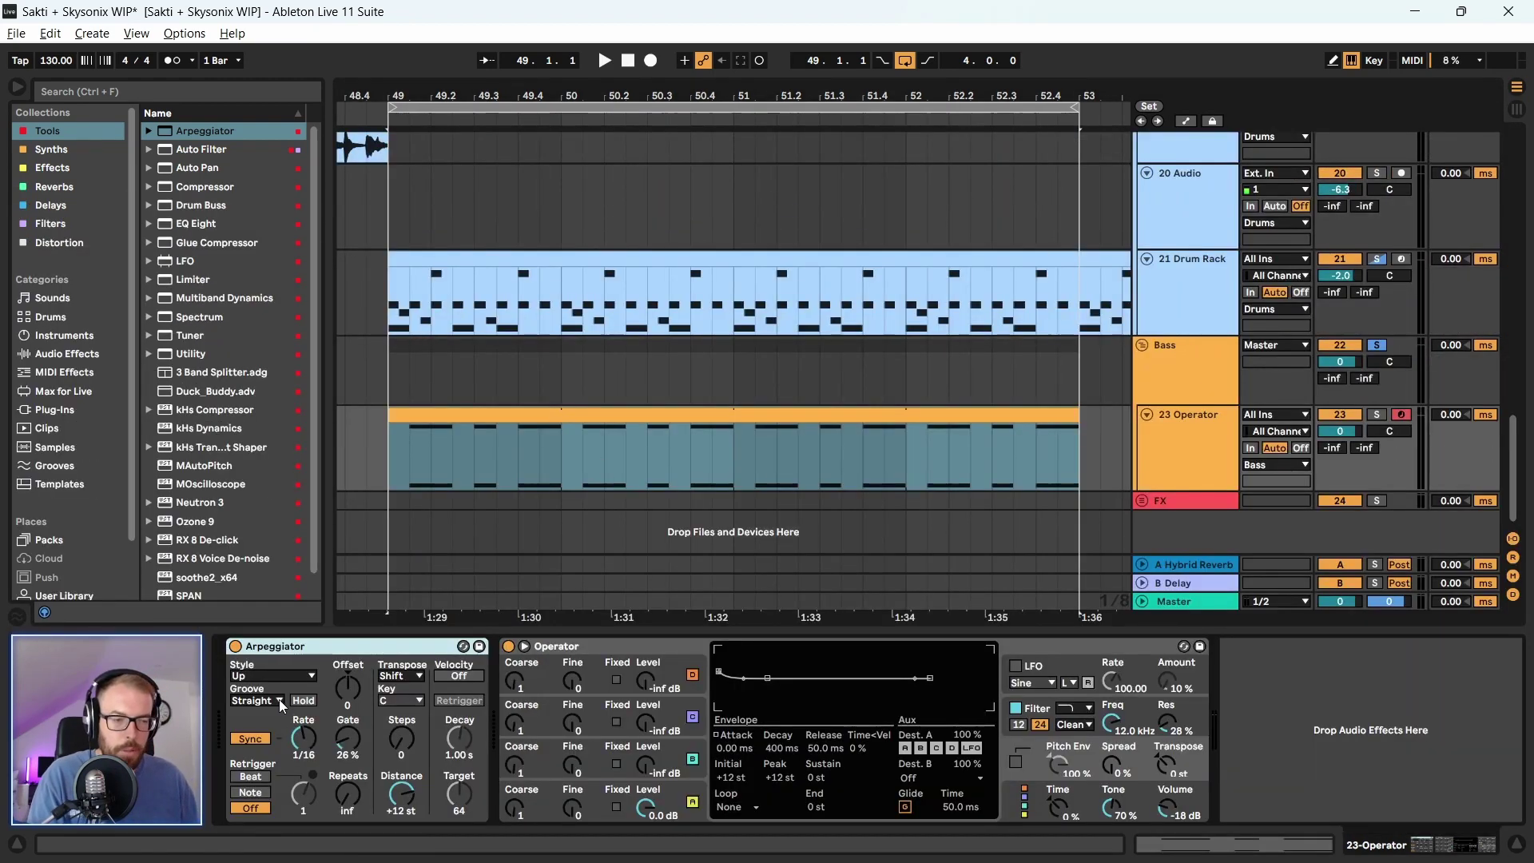
click(265, 675)
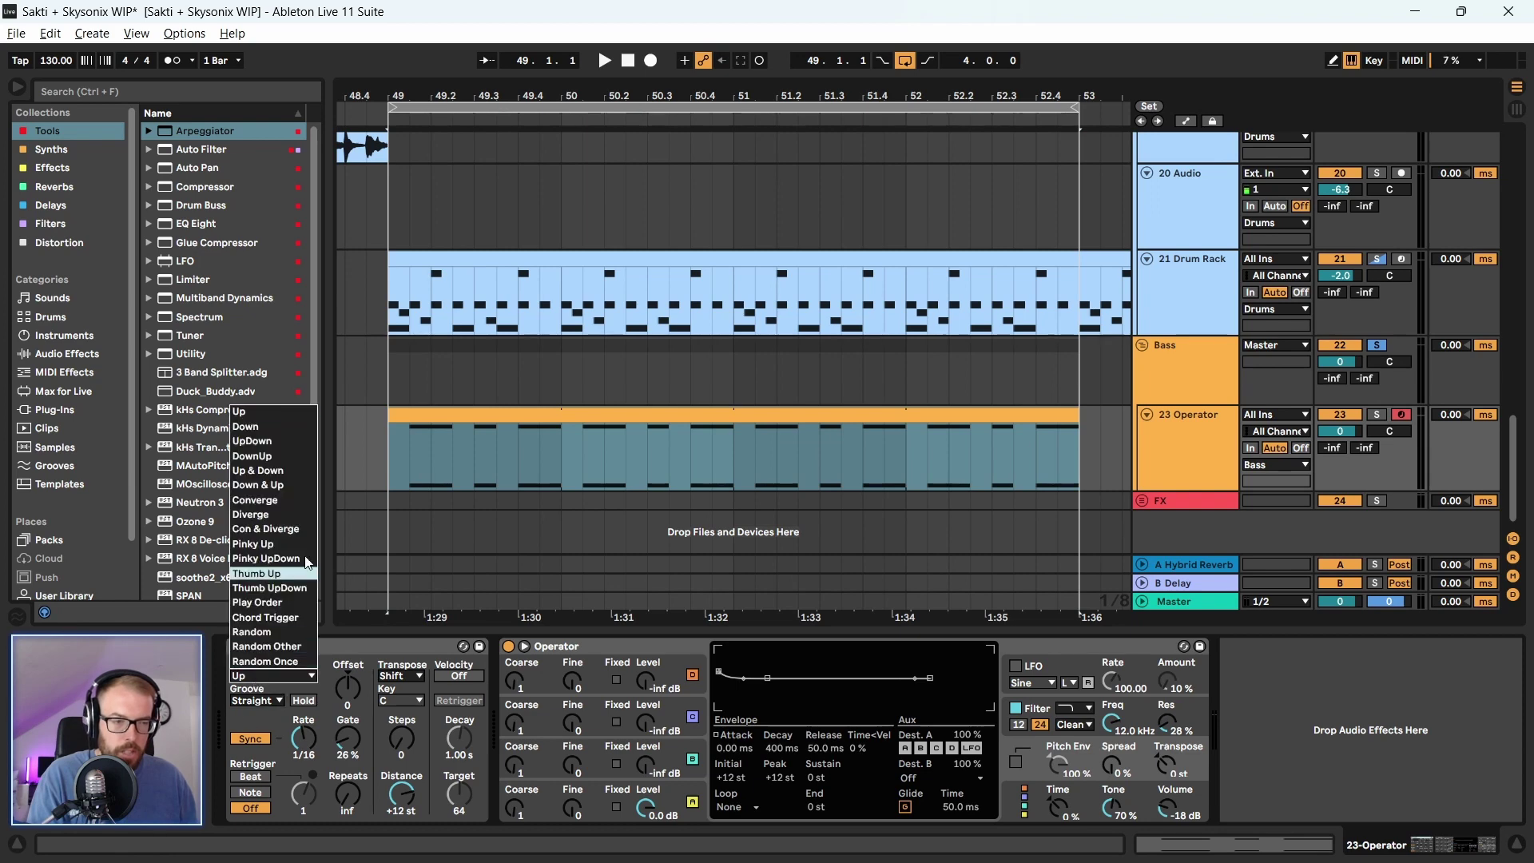
click(294, 617)
key(space)
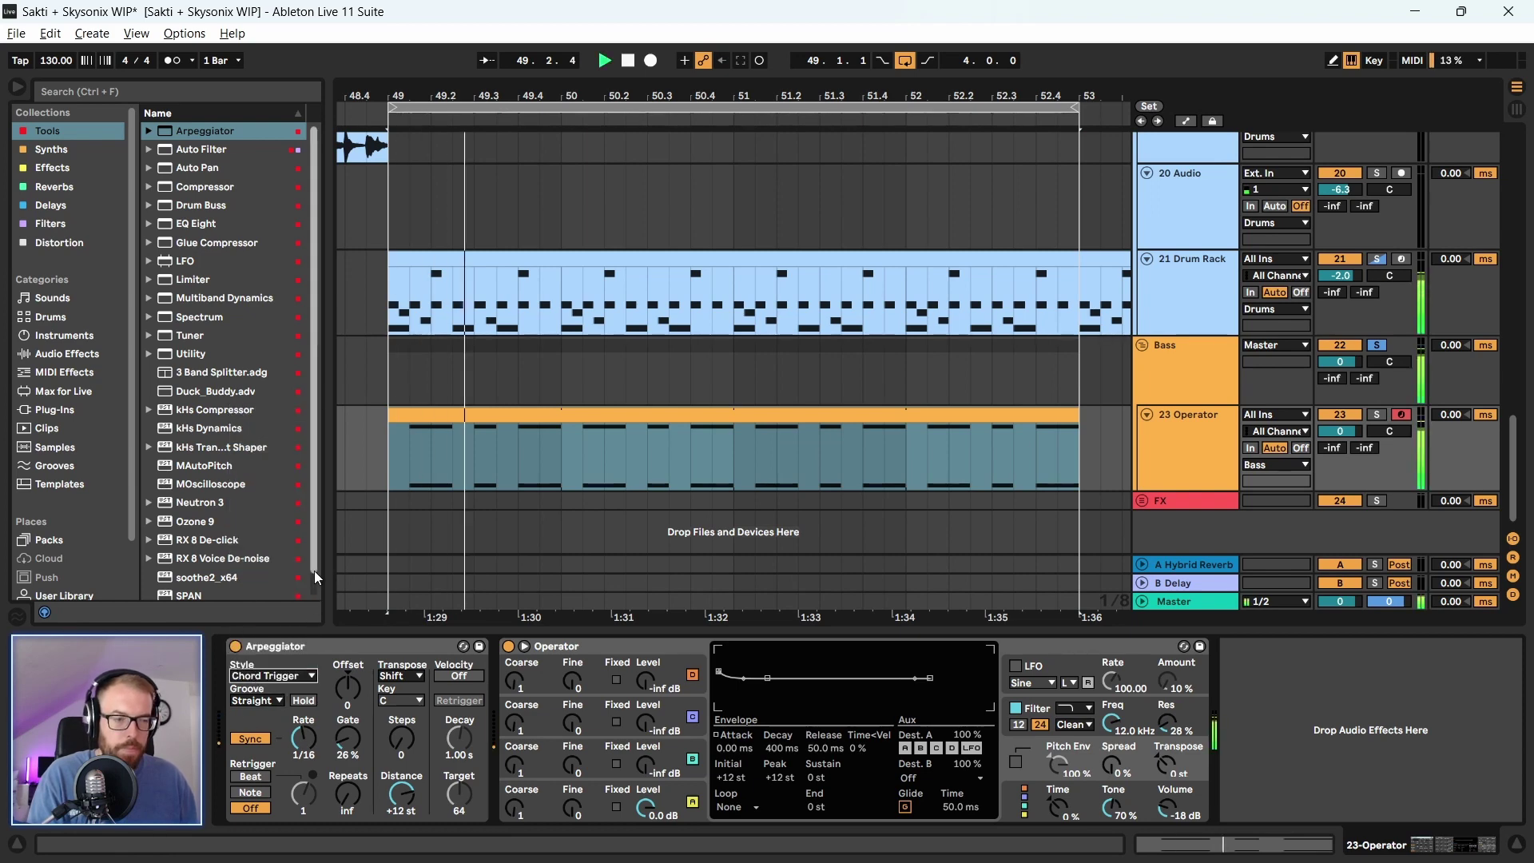
Copy the clip's three F1 notes up to F3 above the existing octaves and play the result
double_click(476, 448)
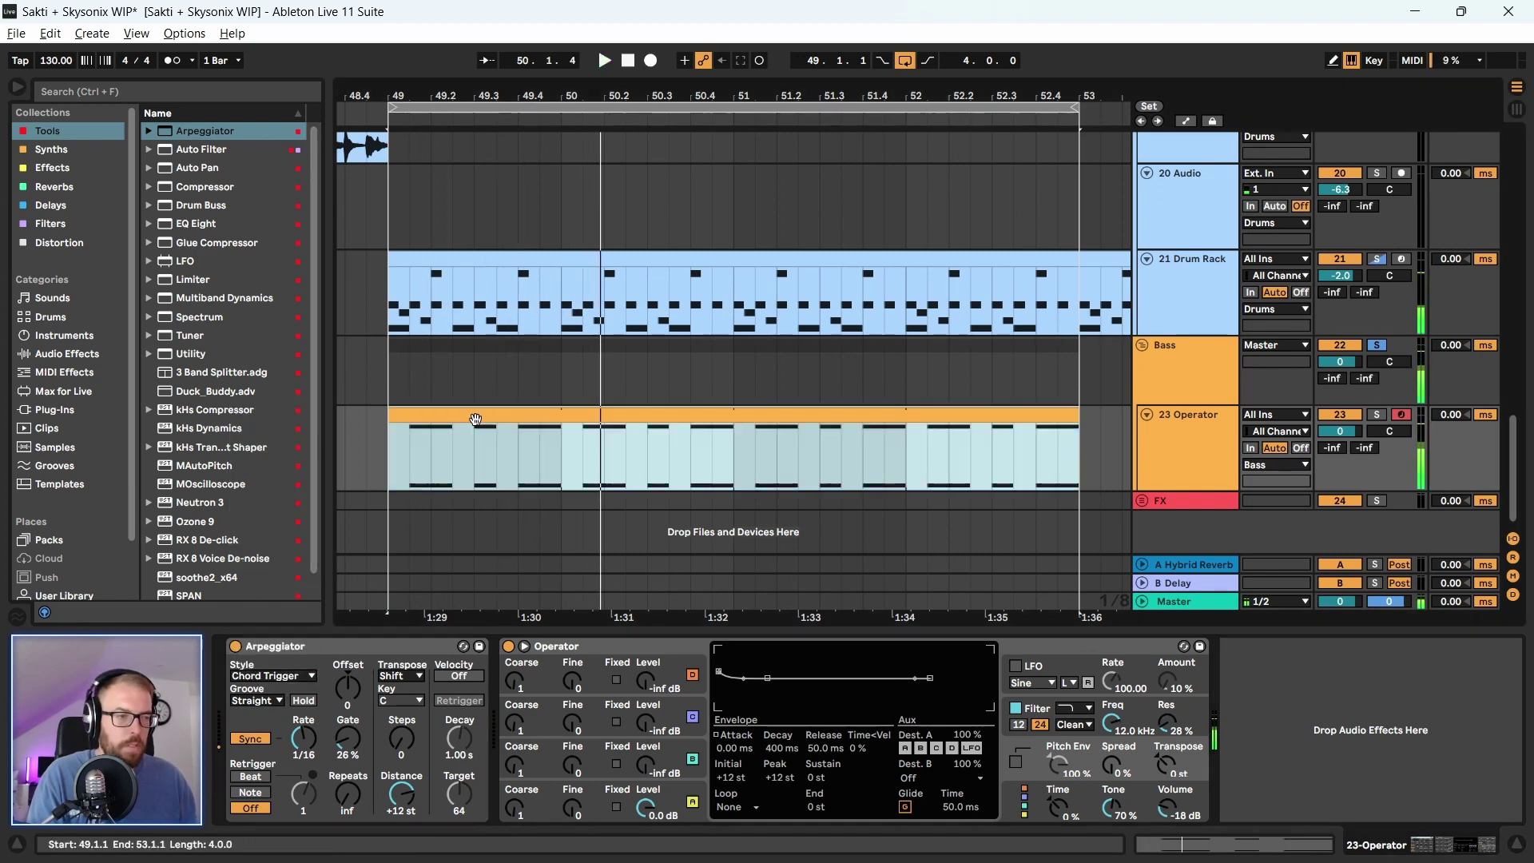
drag(621, 472, 1456, 598)
scroll(1349, 587, up, 3)
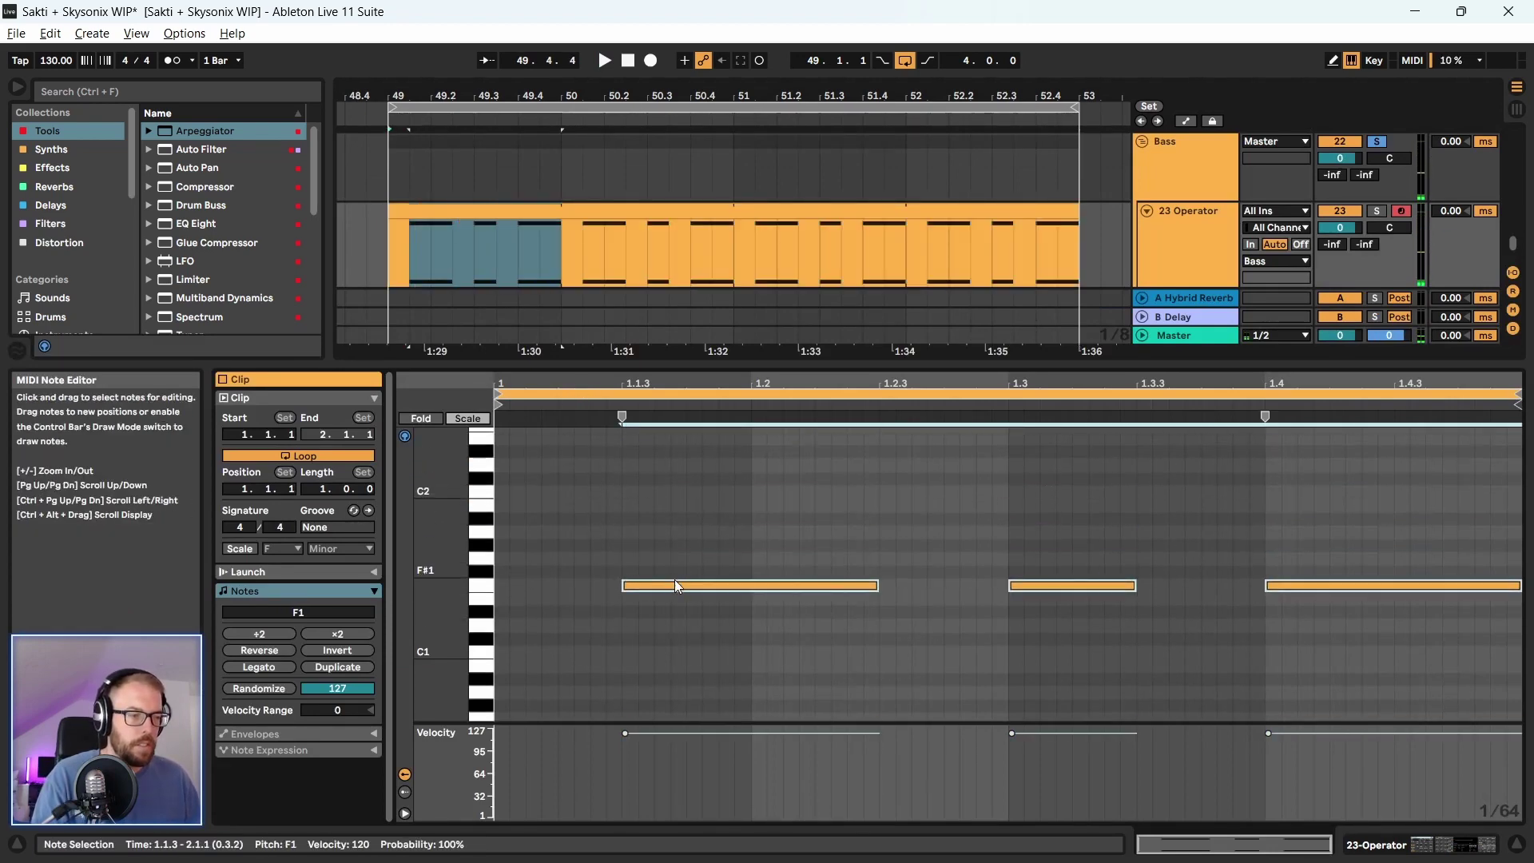
drag(676, 584, 684, 616)
scroll(674, 620, down, 6)
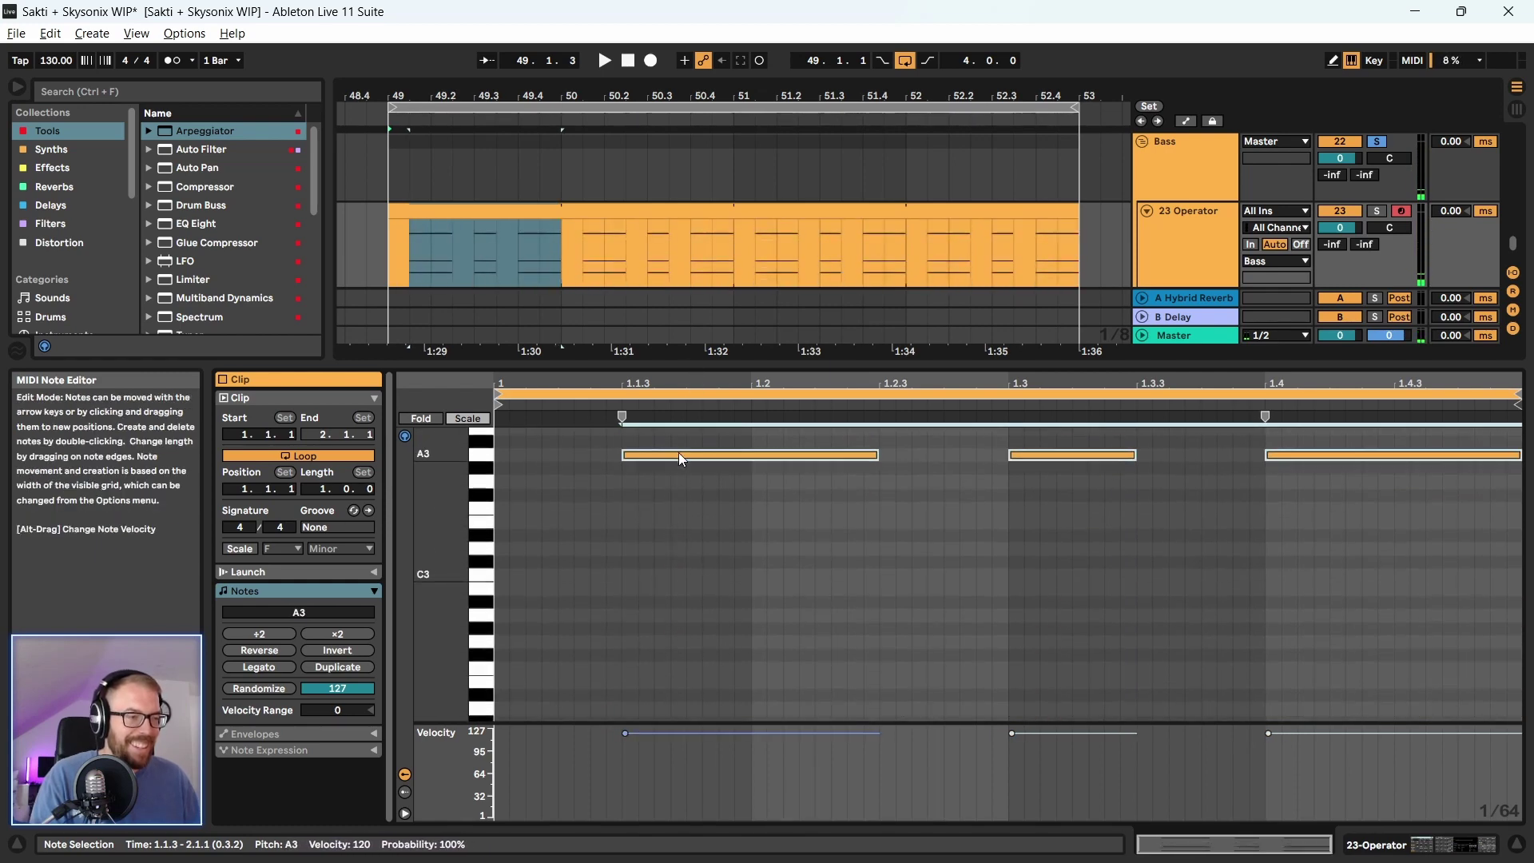
drag(680, 454, 679, 509)
key(space)
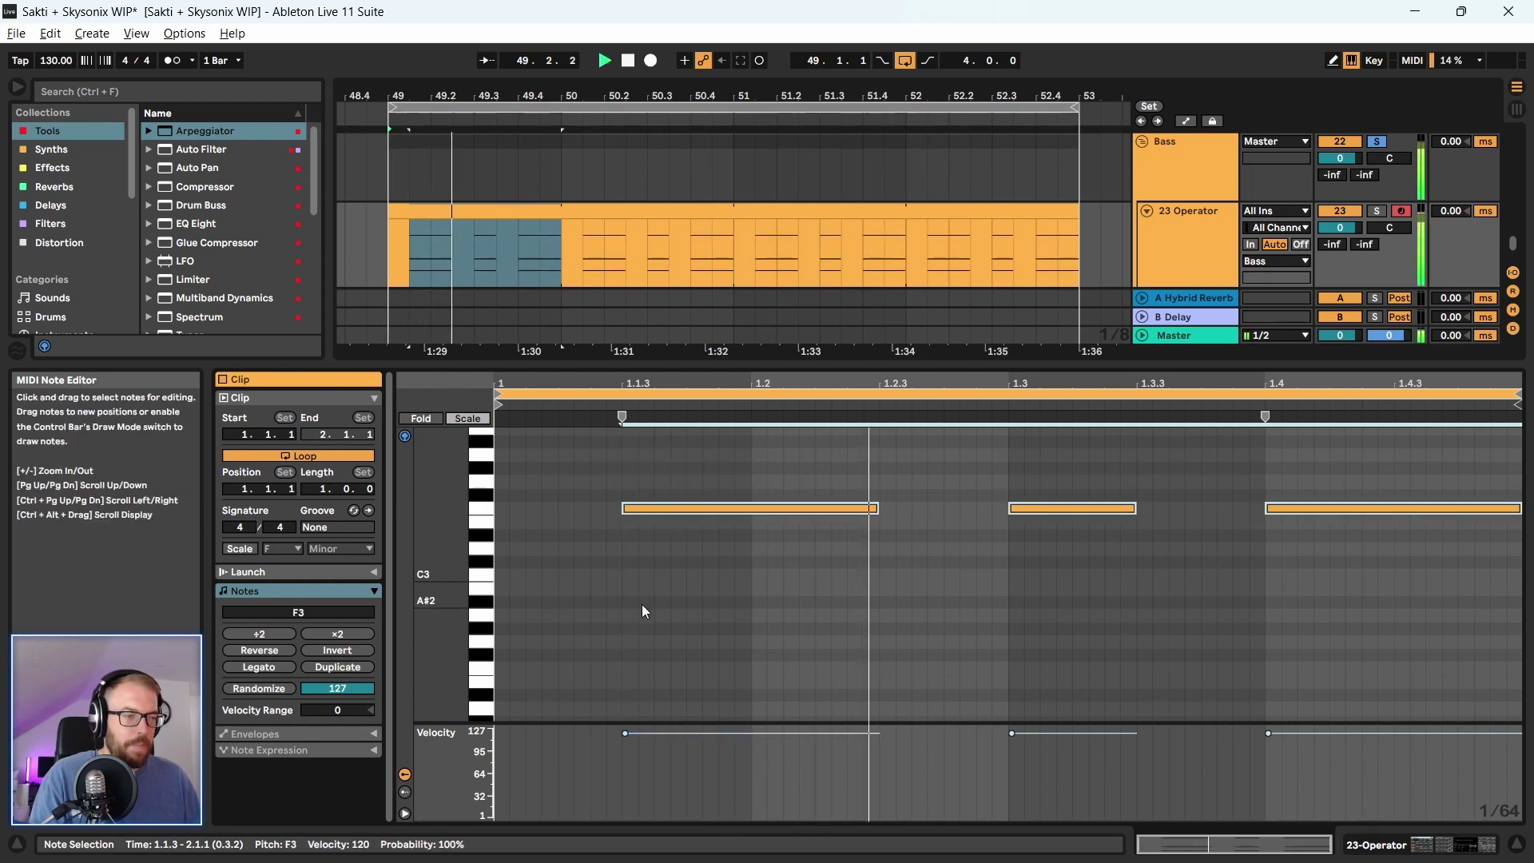
key(space)
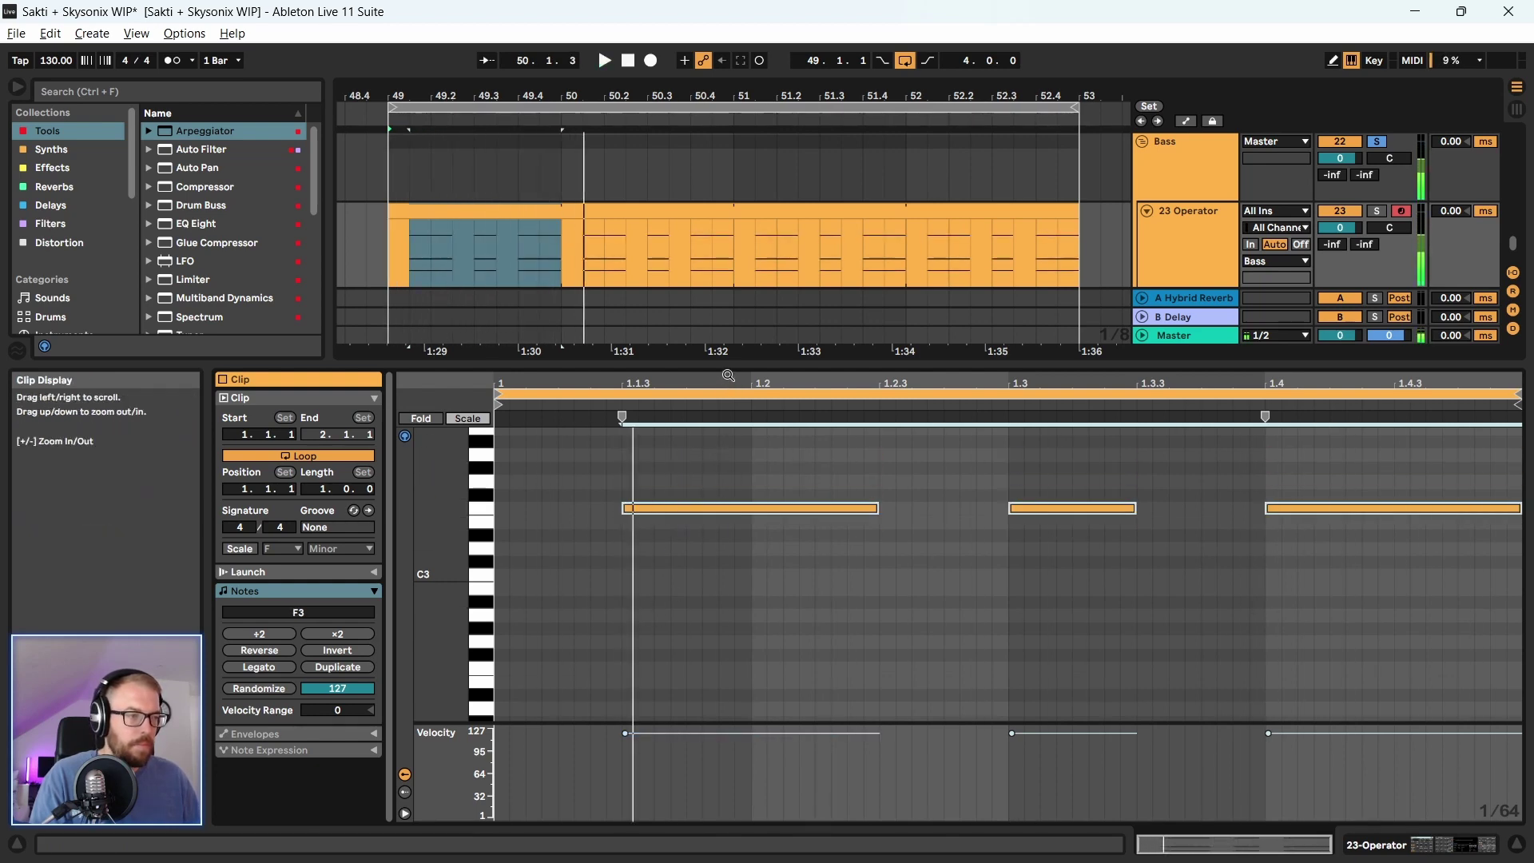
Select the F3 notes, set the Arpeggiator's Gate to 9% while listening to the loop, and reopen the Operator clip
drag(723, 365, 724, 322)
drag(565, 424, 1456, 568)
click(1216, 205)
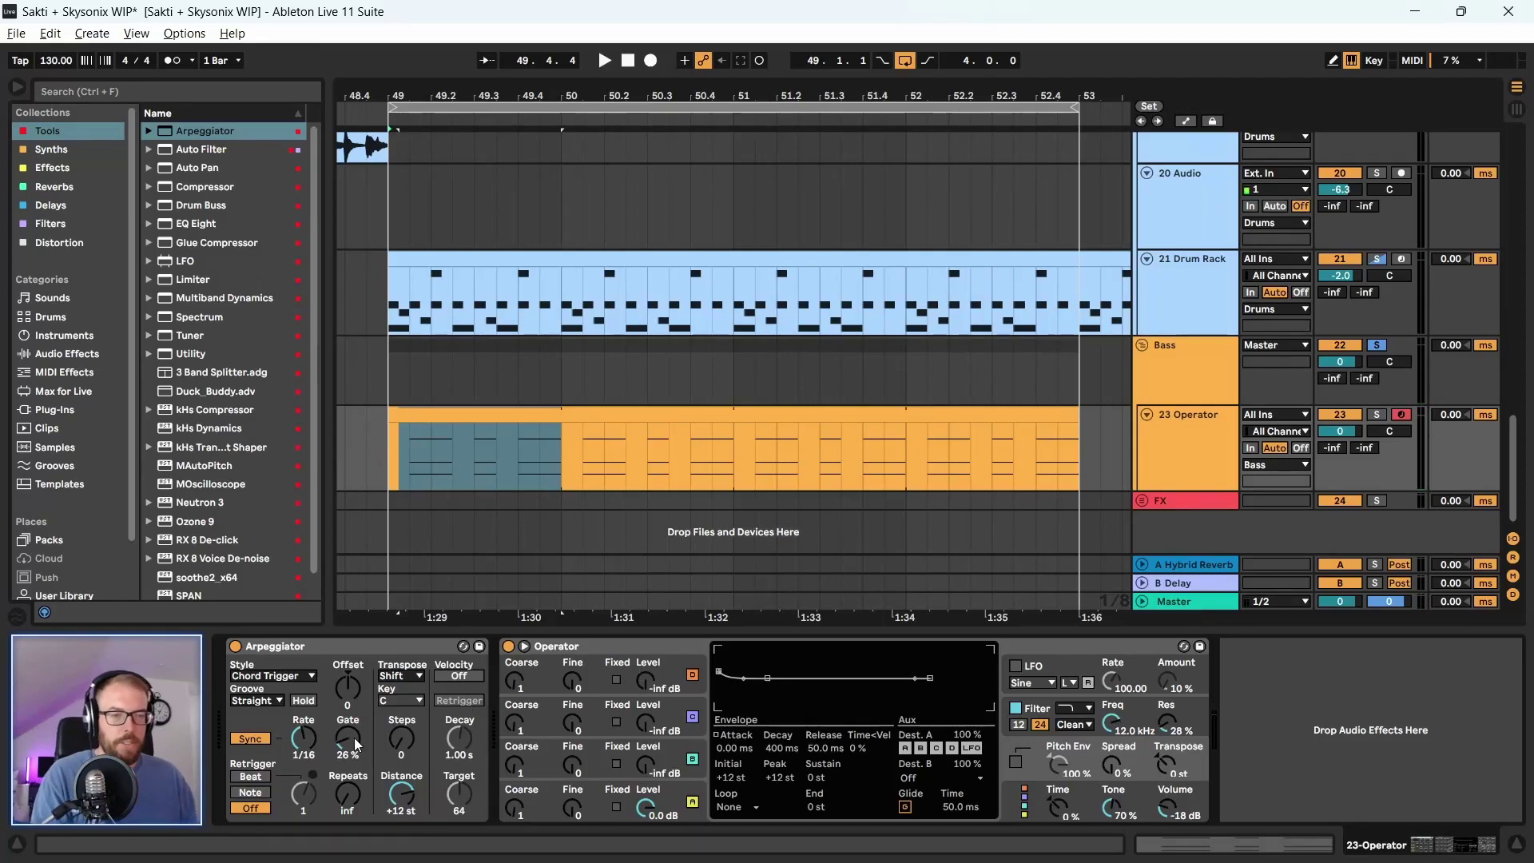
key(space)
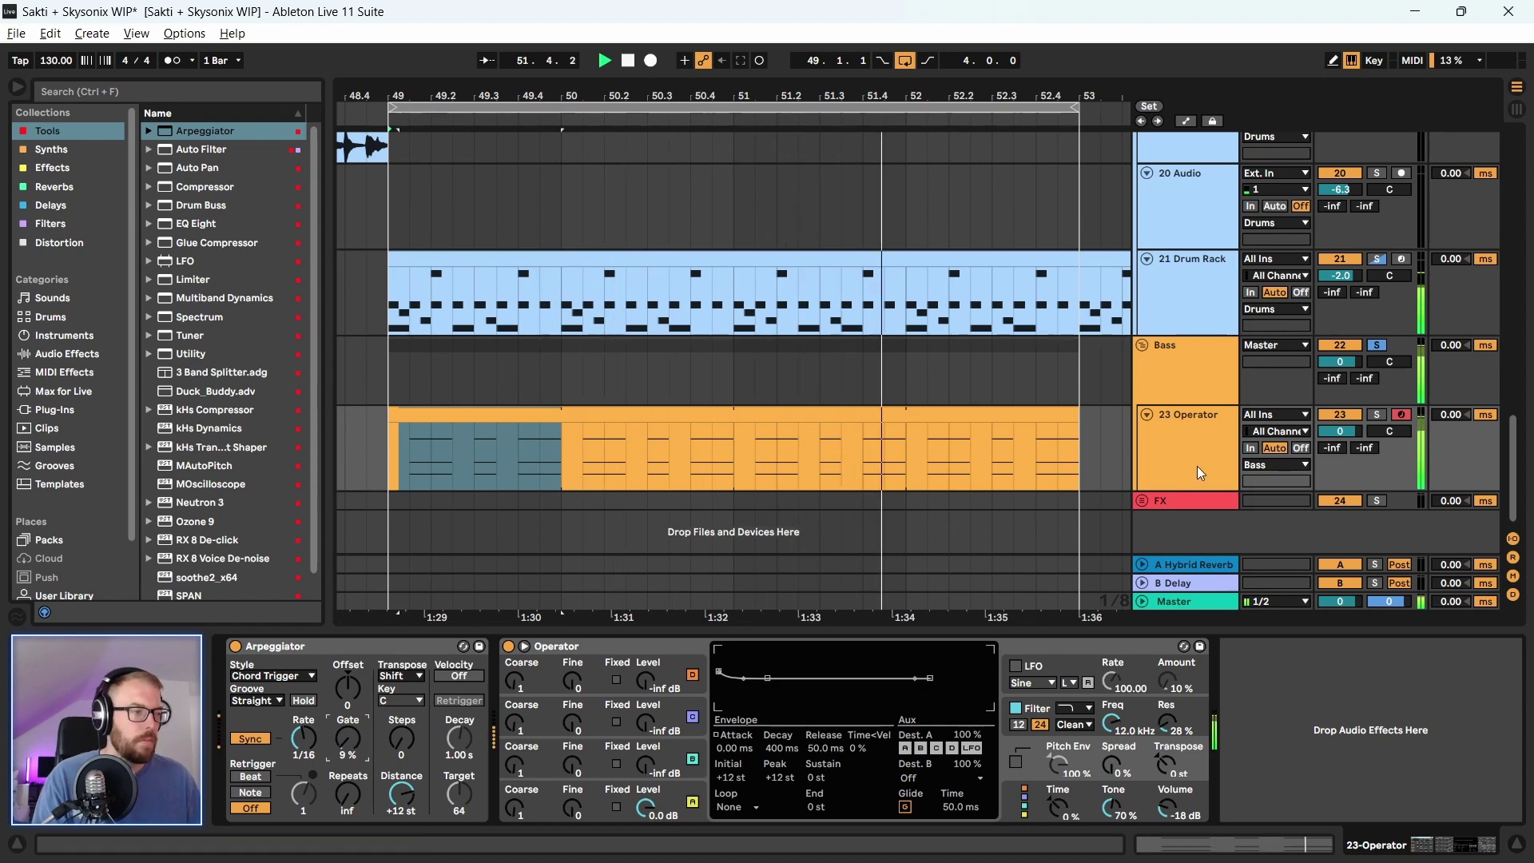
double_click(567, 419)
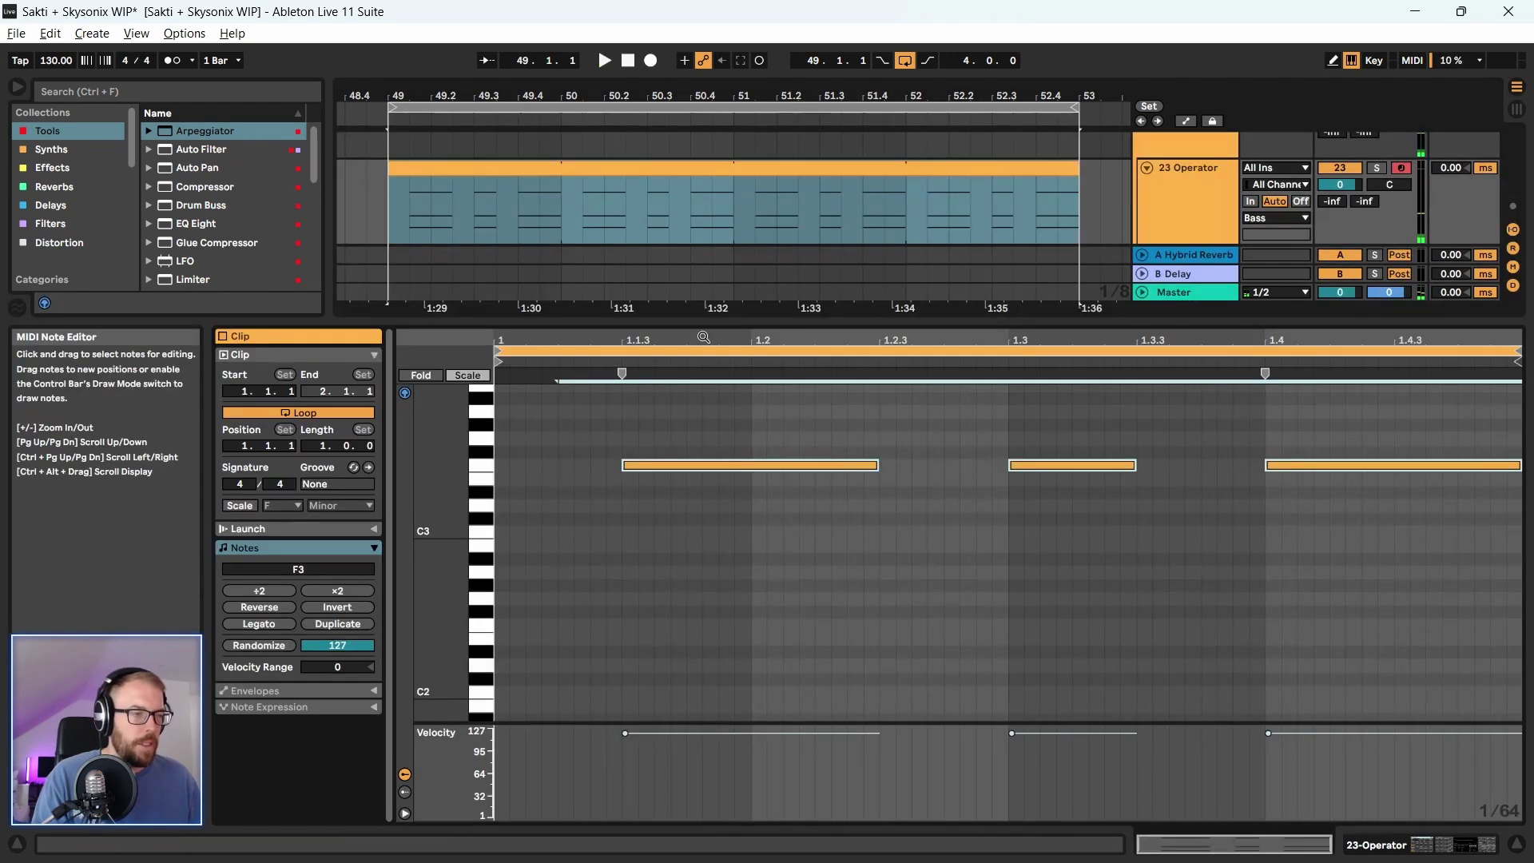
Delete the F3 notes from the bass clip and return to the track's device chain
drag(1411, 558, 1411, 558)
key(Delete)
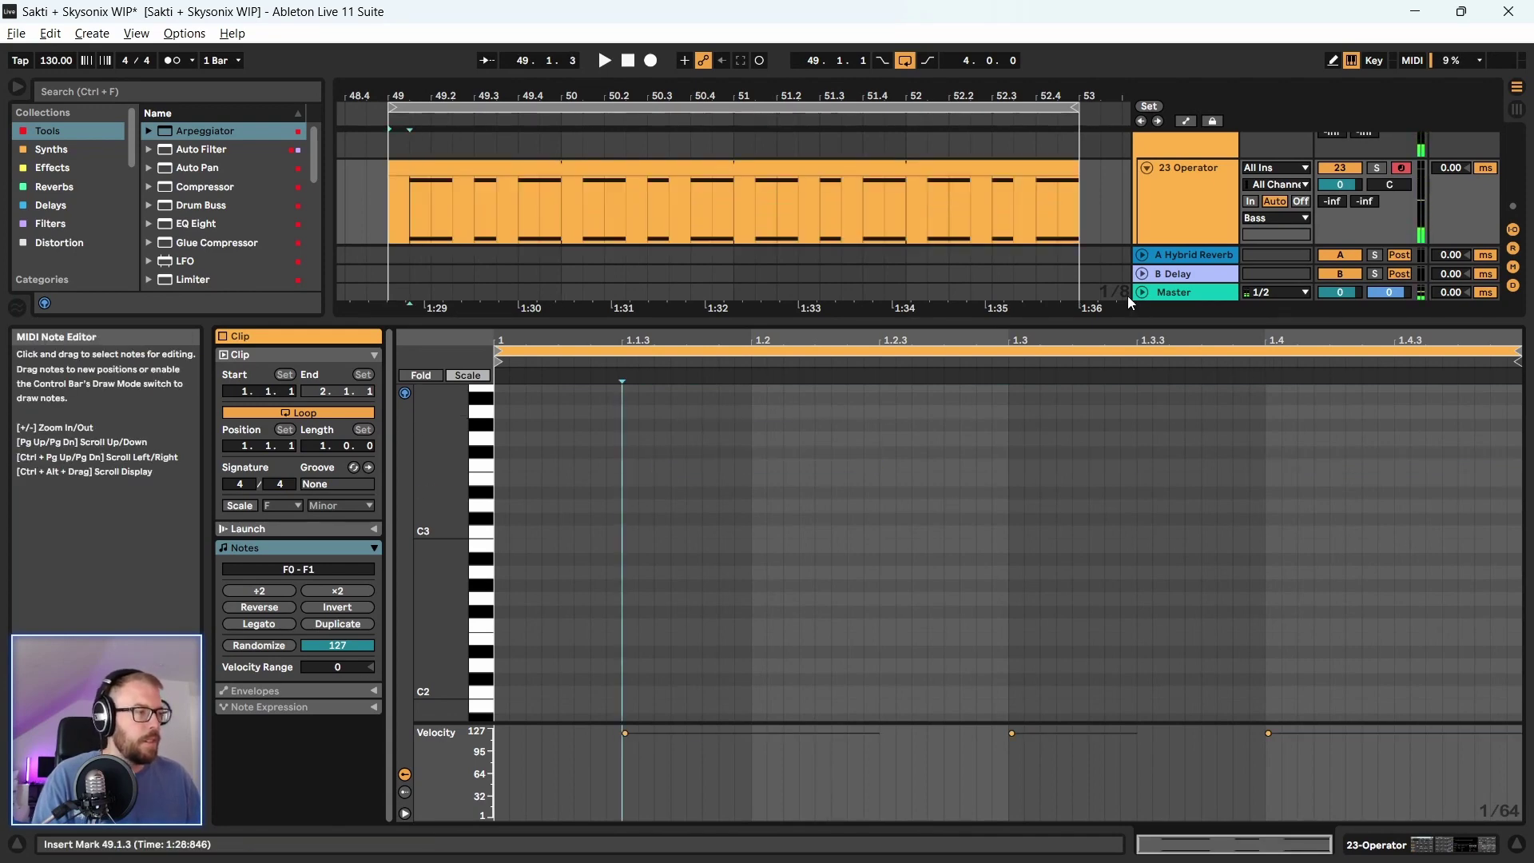
key(shift+Tab)
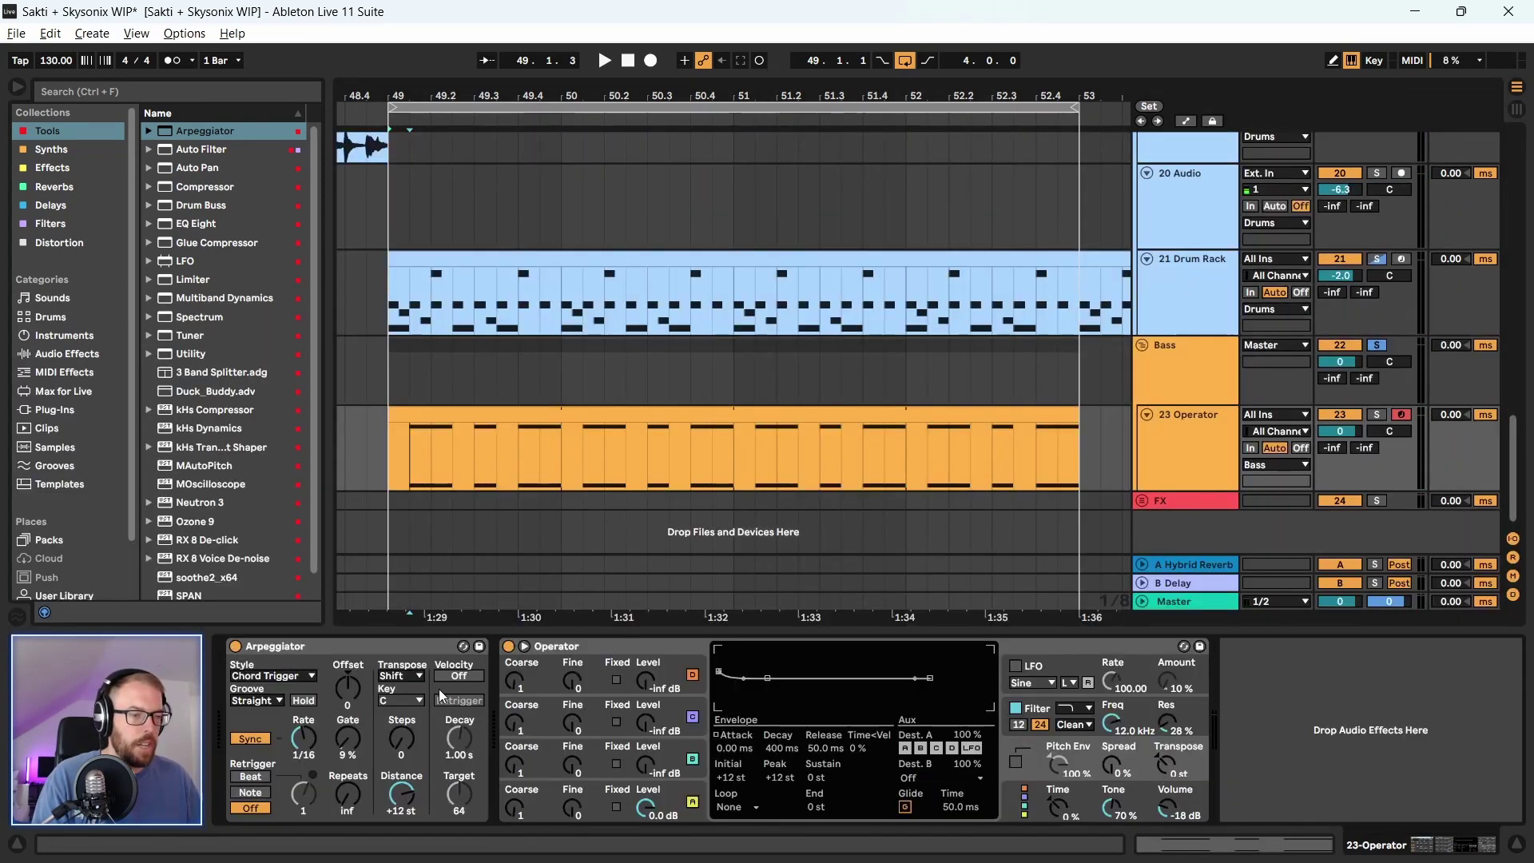
Group the Arpeggiator and Operator into an Instrument Rack, show its chain list and duplicate the Operator chain
click(582, 650)
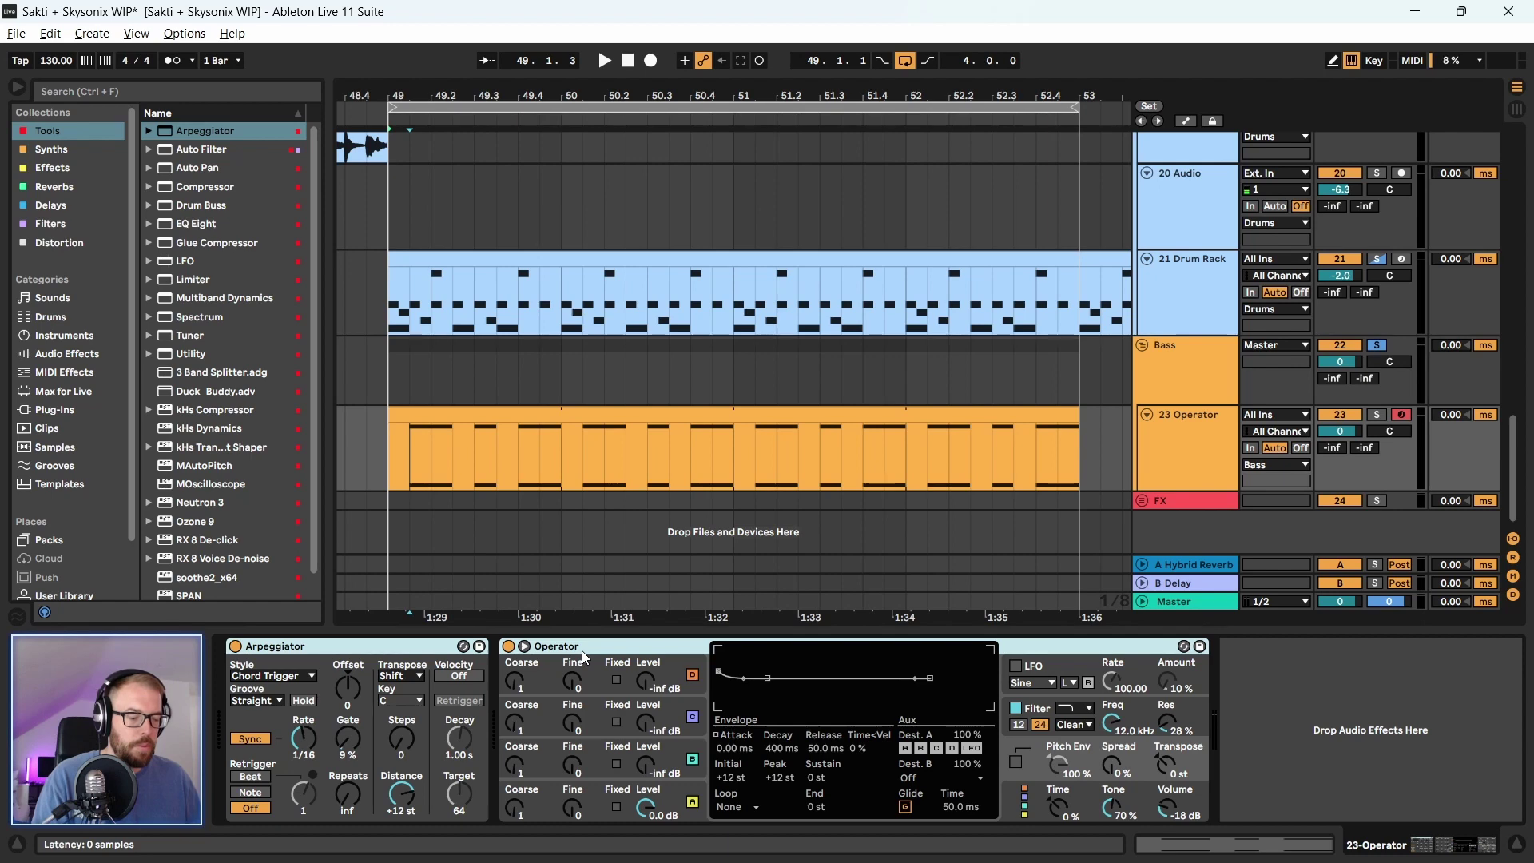
key(ctrl+g)
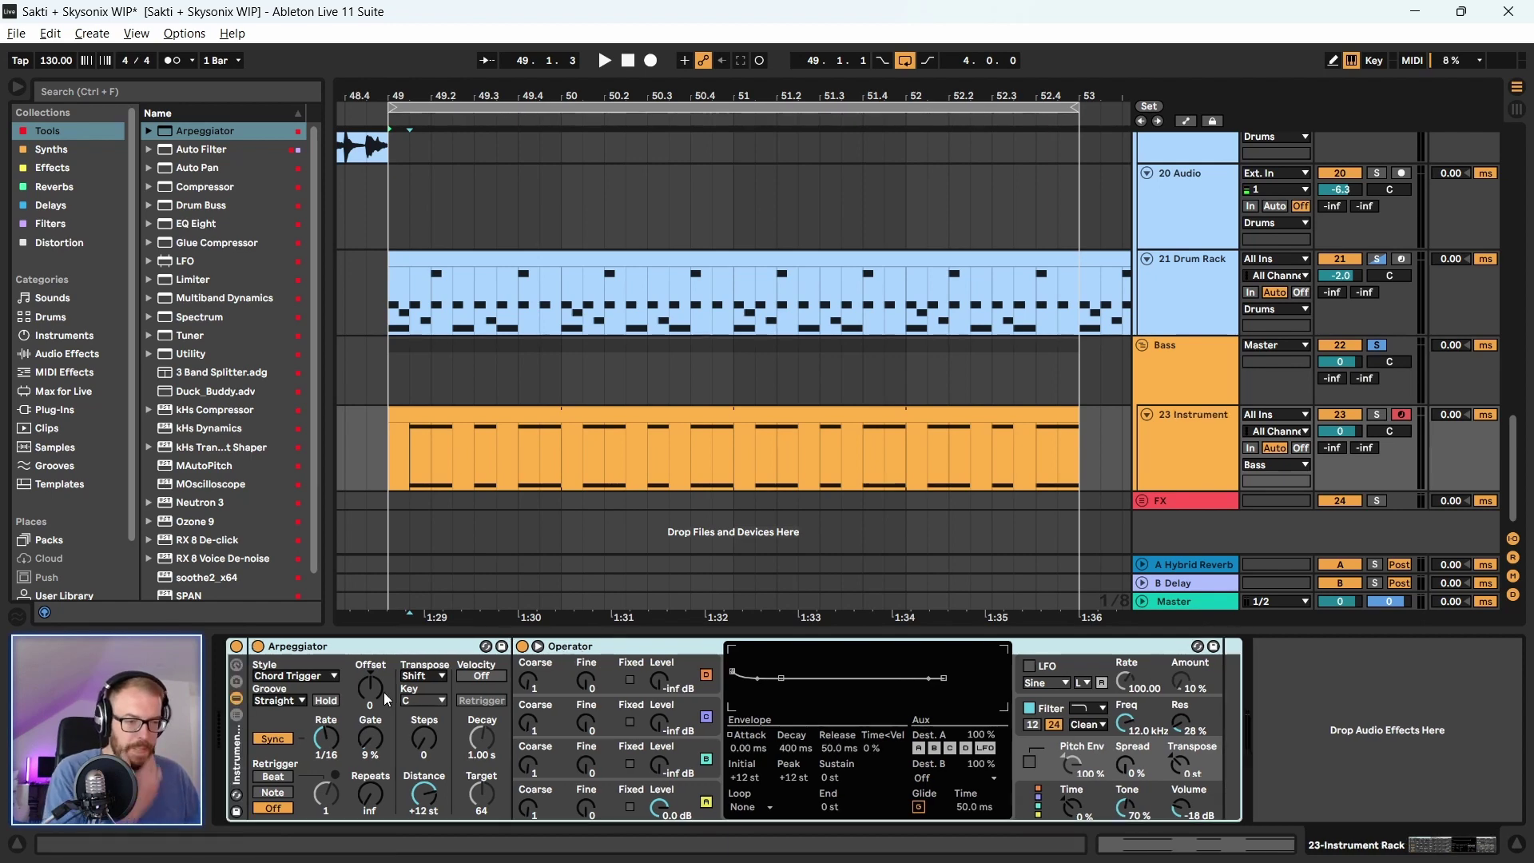
double_click(238, 733)
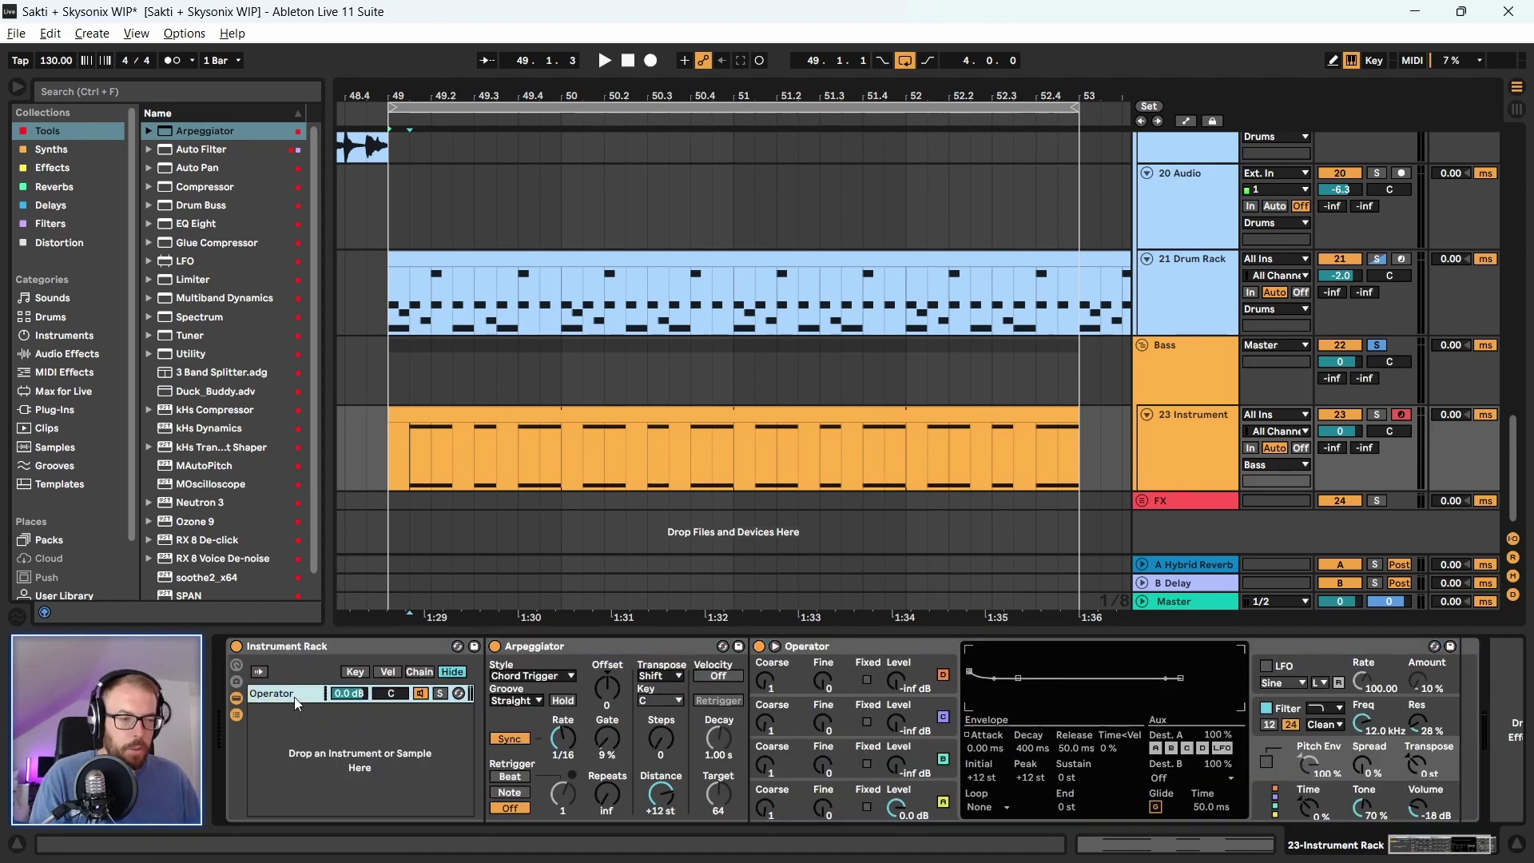
key(ctrl+d)
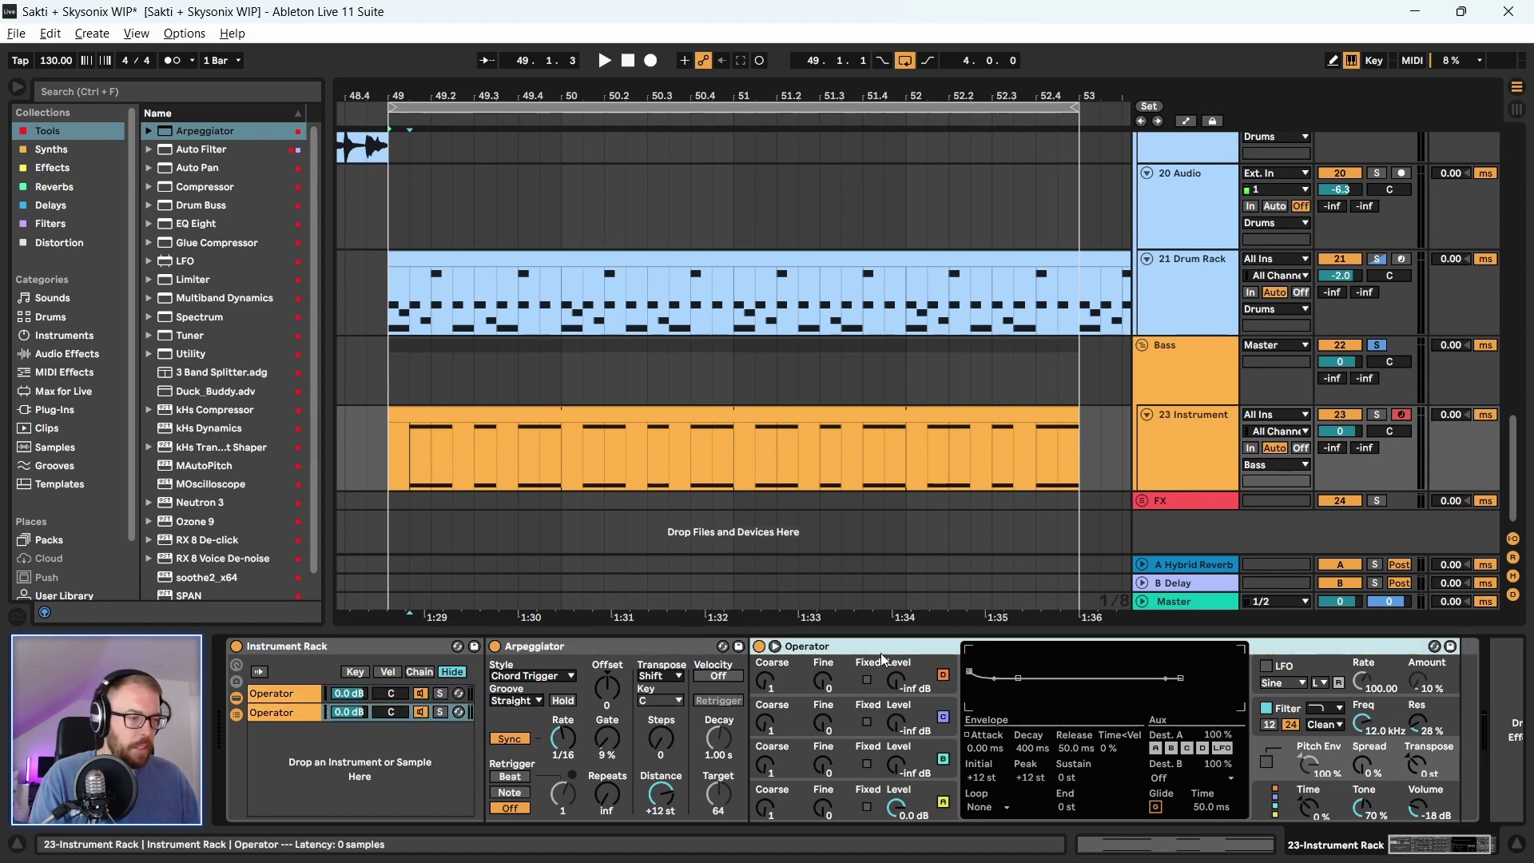
Replace the Operator in the duplicated chain with the Vital synth
key(q)
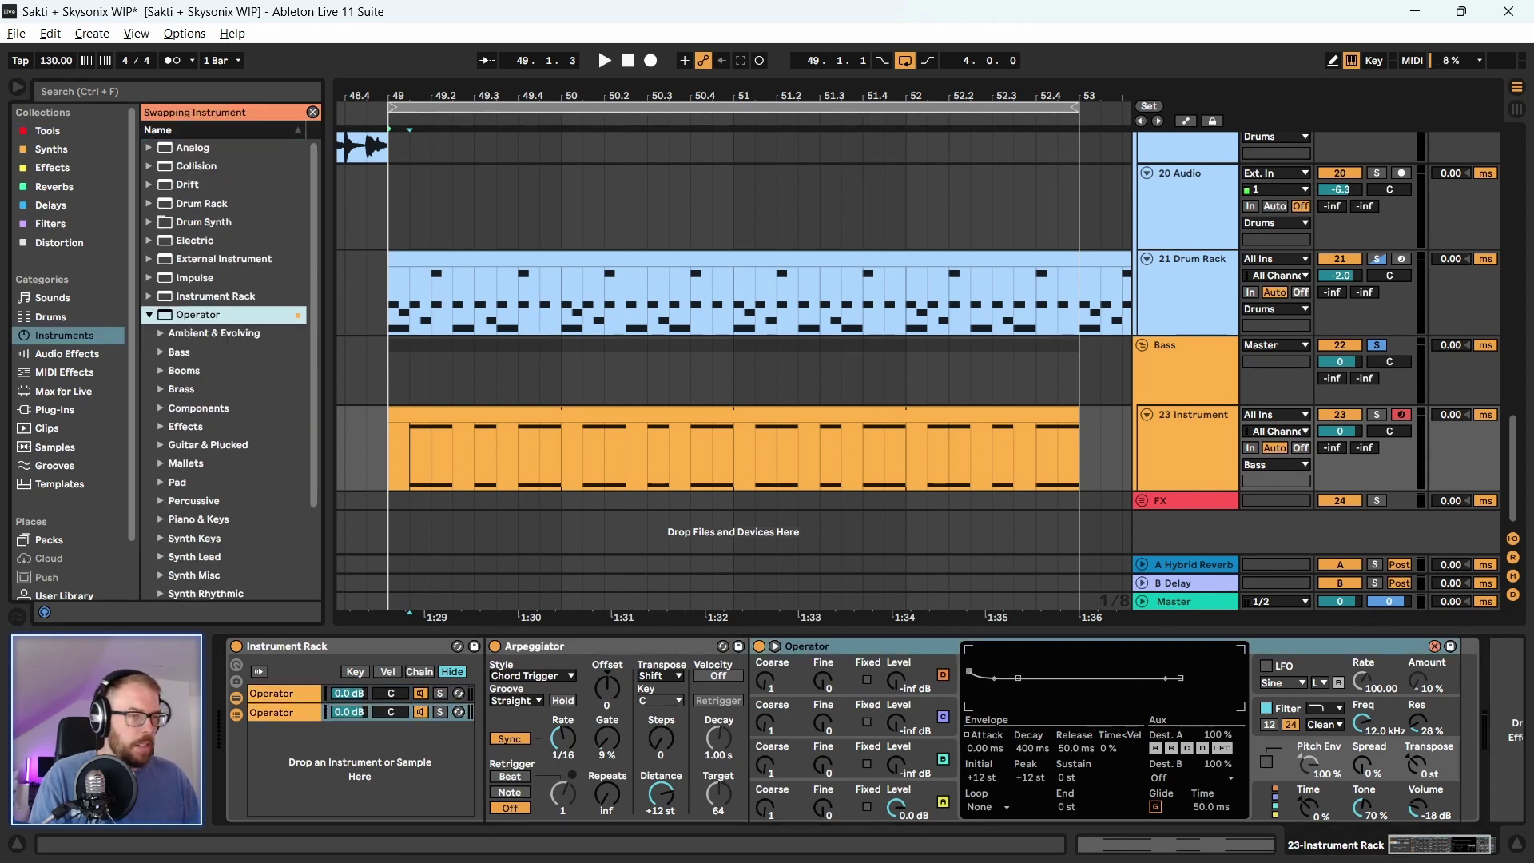
click(51, 150)
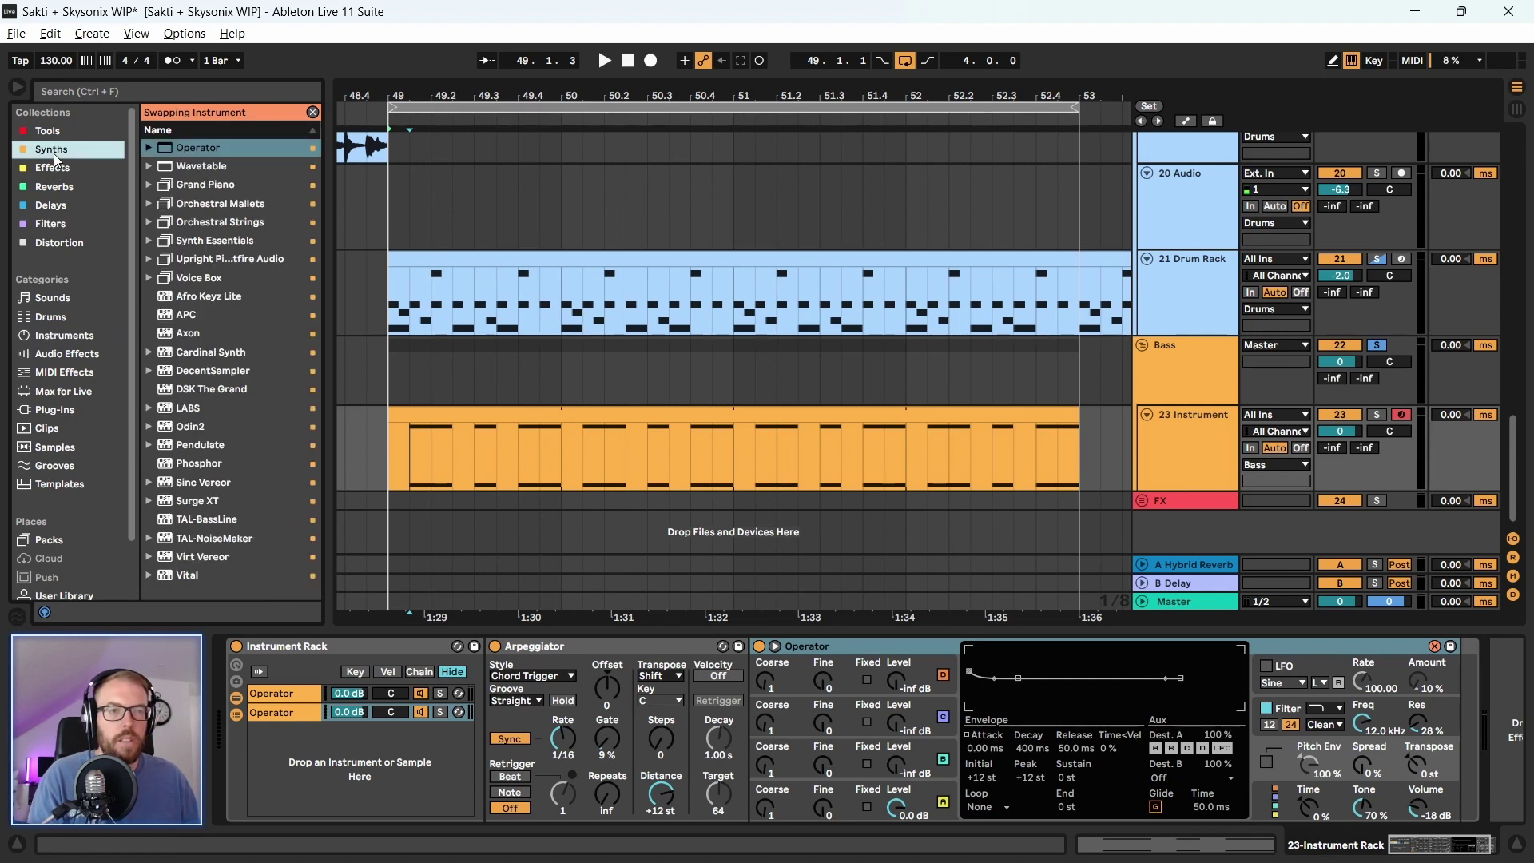
click(203, 571)
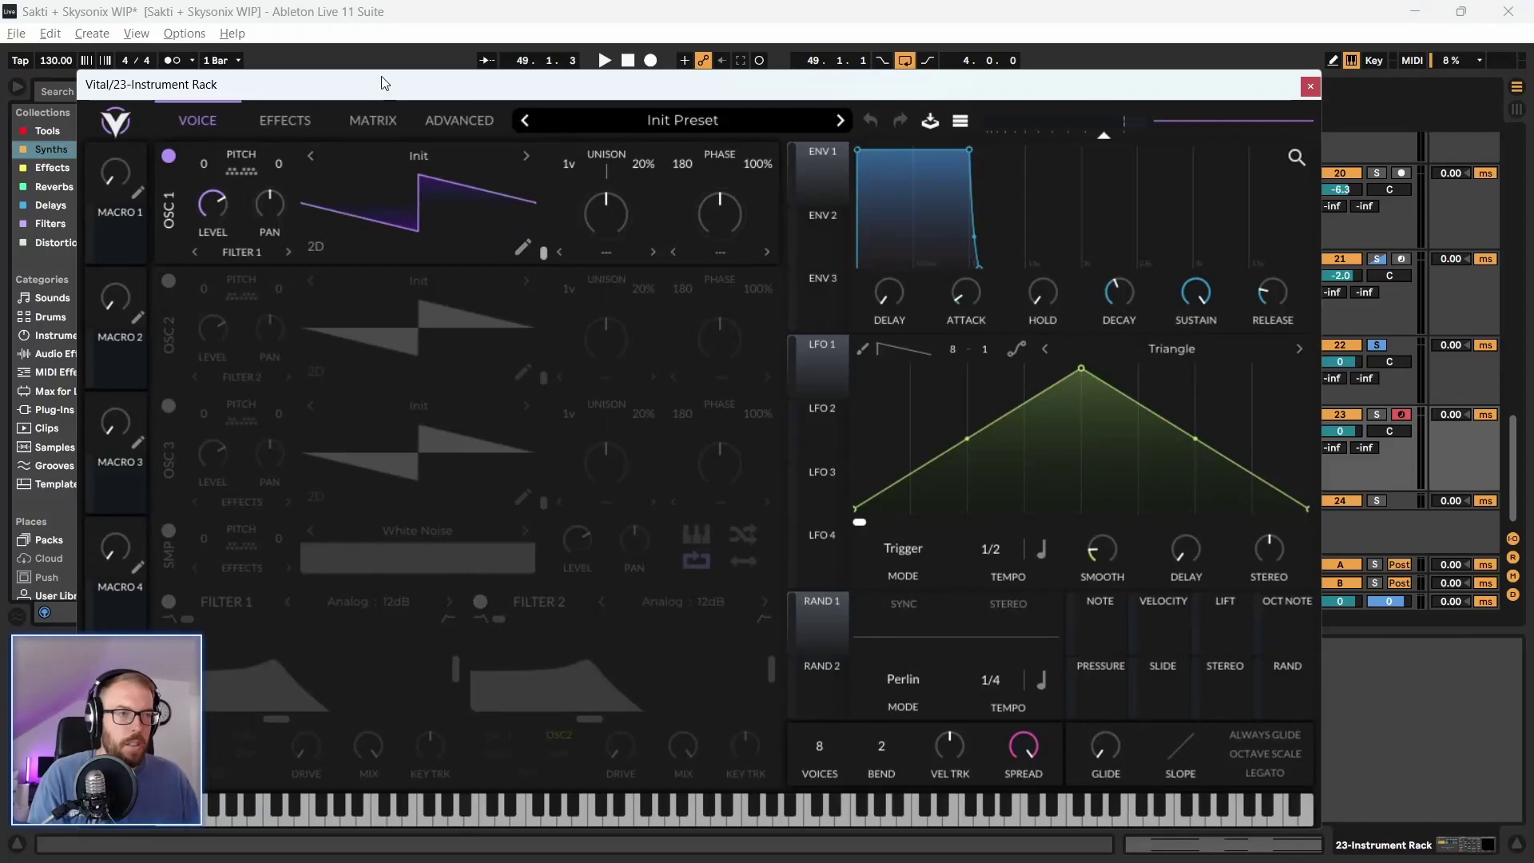
Filter Vital's presets to SFX, try BrassFillMidBass, load FX Drop Sound and close the plug-in window
click(669, 113)
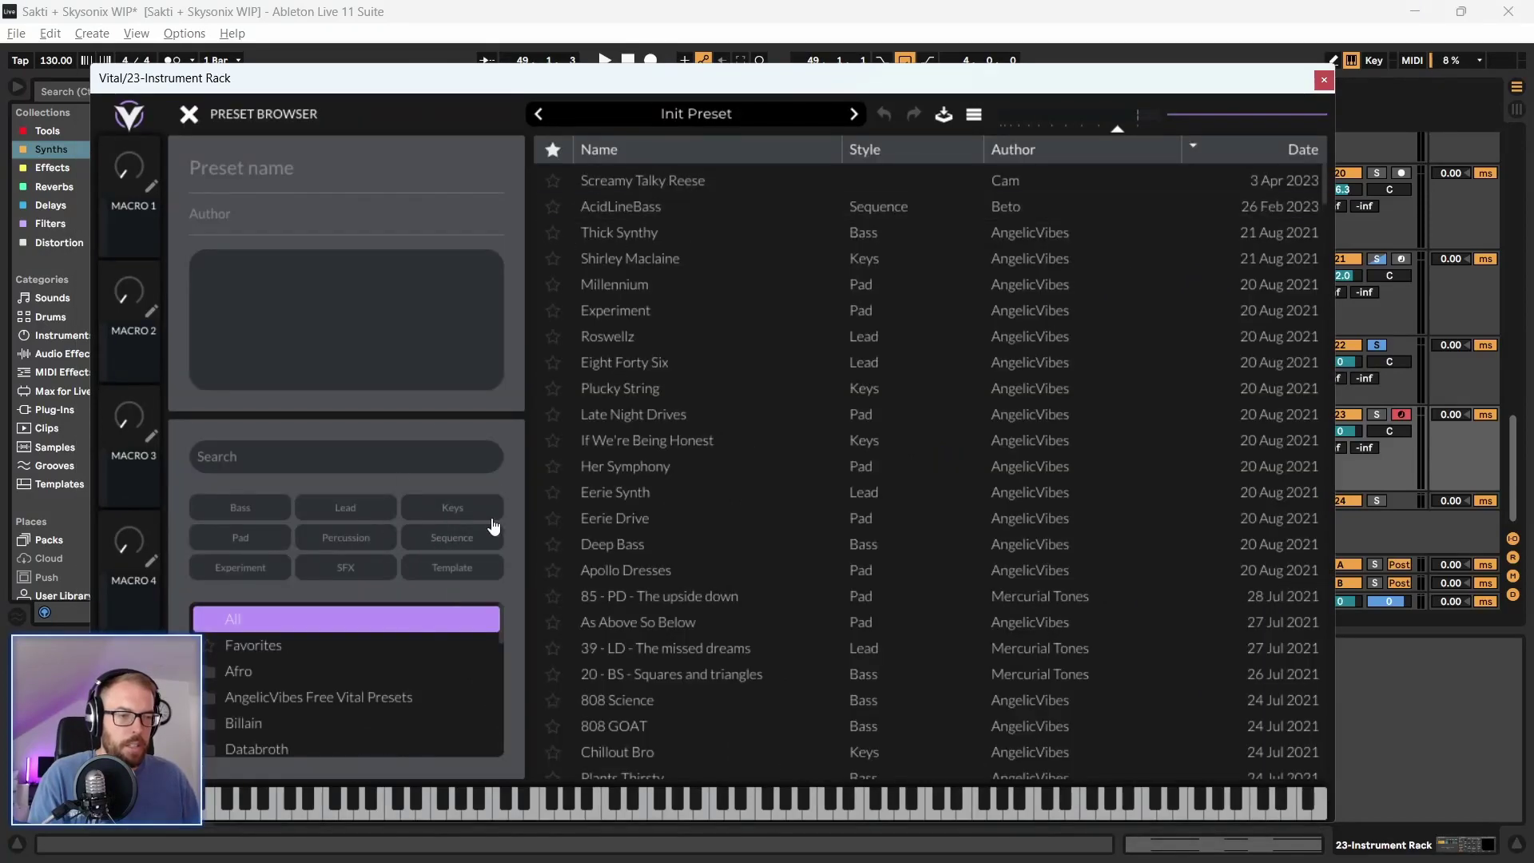
click(331, 574)
click(608, 308)
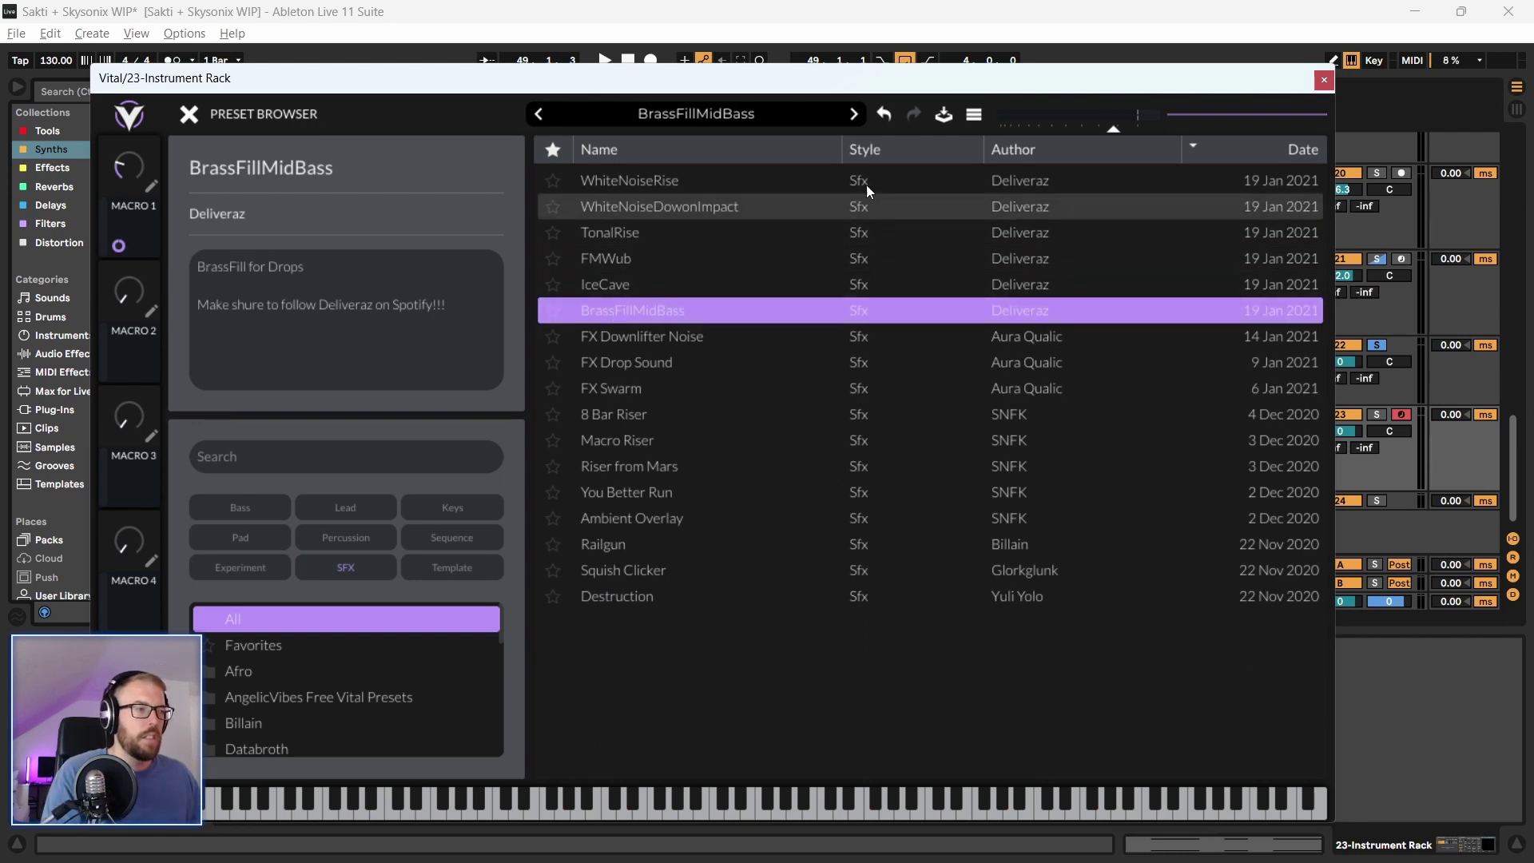
drag(919, 84, 869, 109)
click(676, 388)
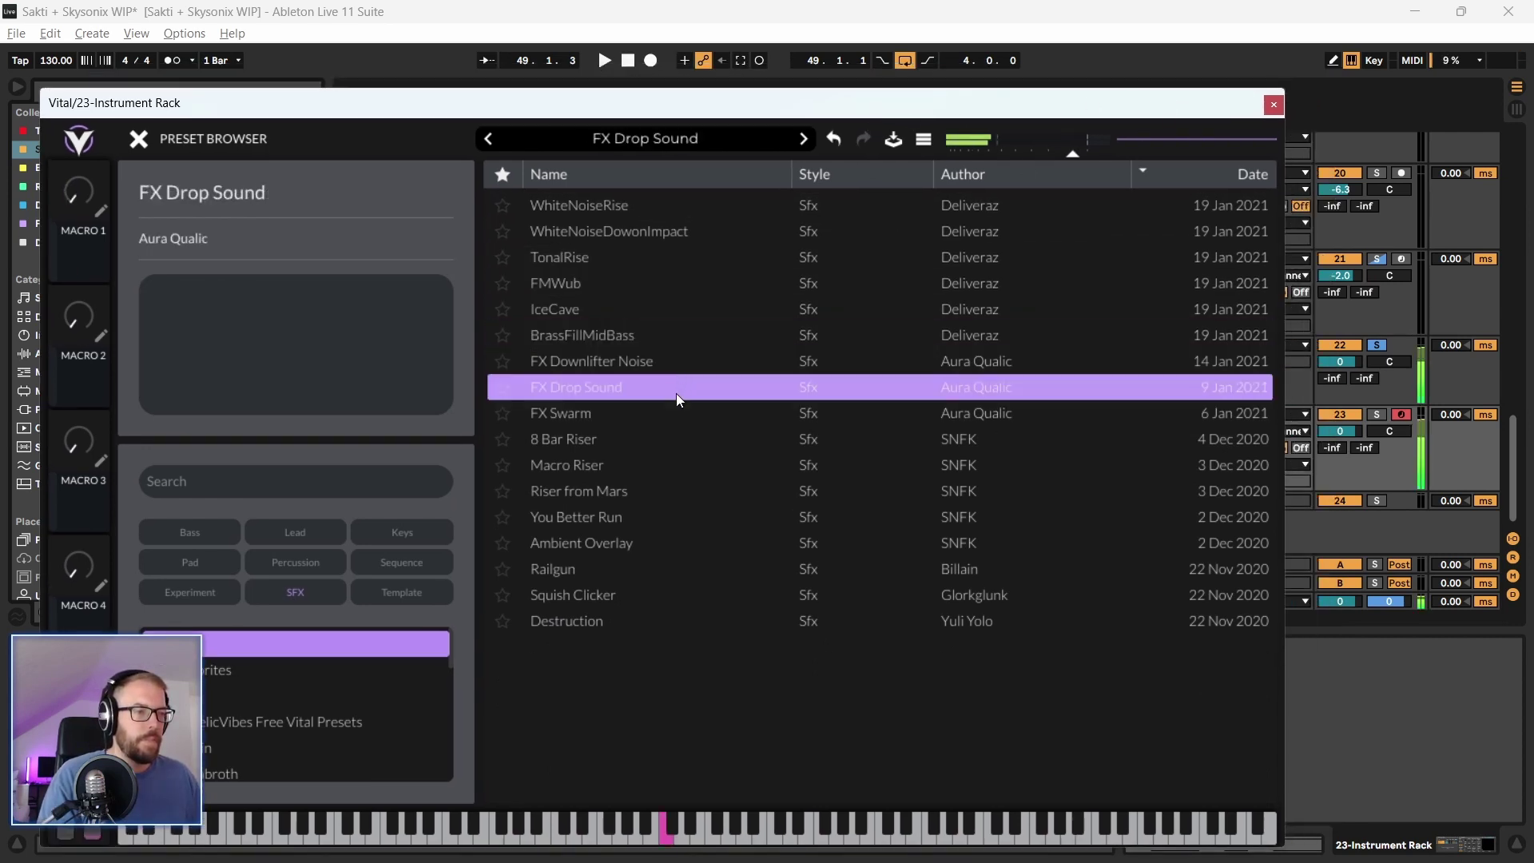
click(1274, 105)
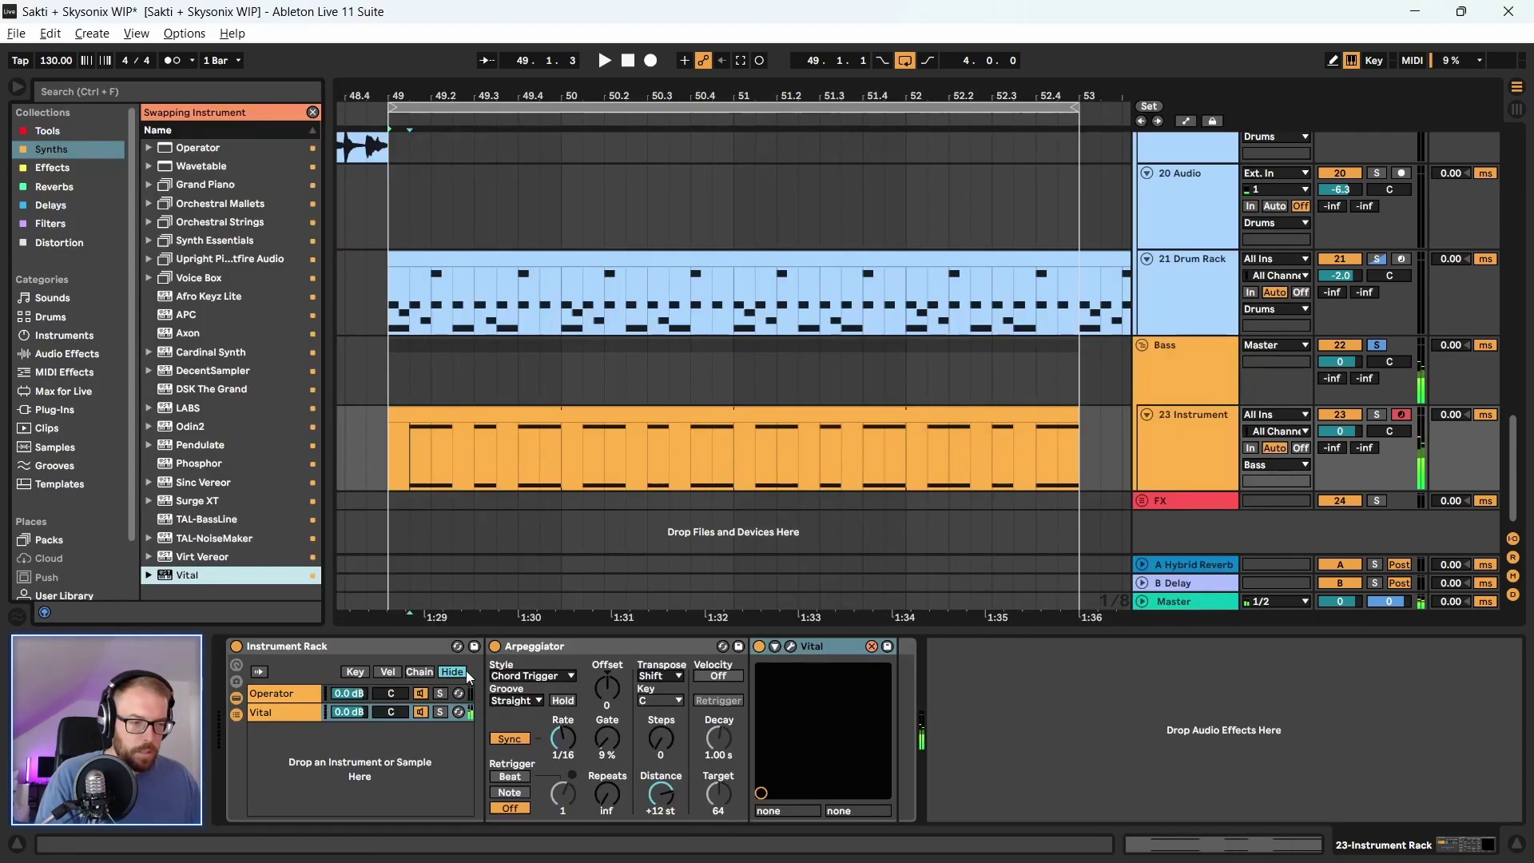
Solo the rack's Vital chain, reopen Vital and audition the SFX presets from WhiteNoiseRise down to BrassFillMidBass
click(440, 712)
click(458, 713)
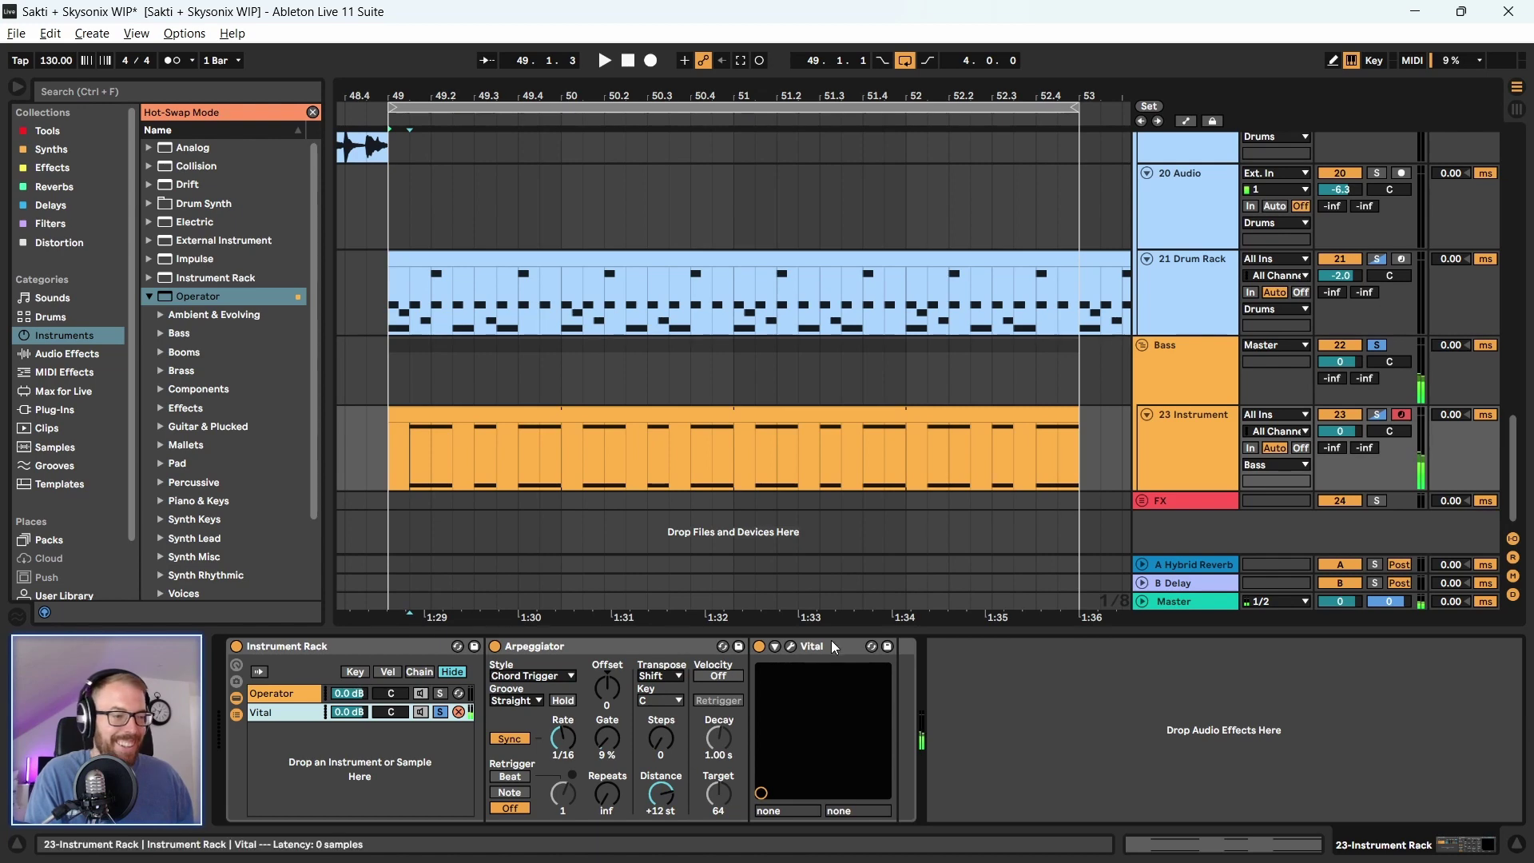
click(792, 648)
click(574, 207)
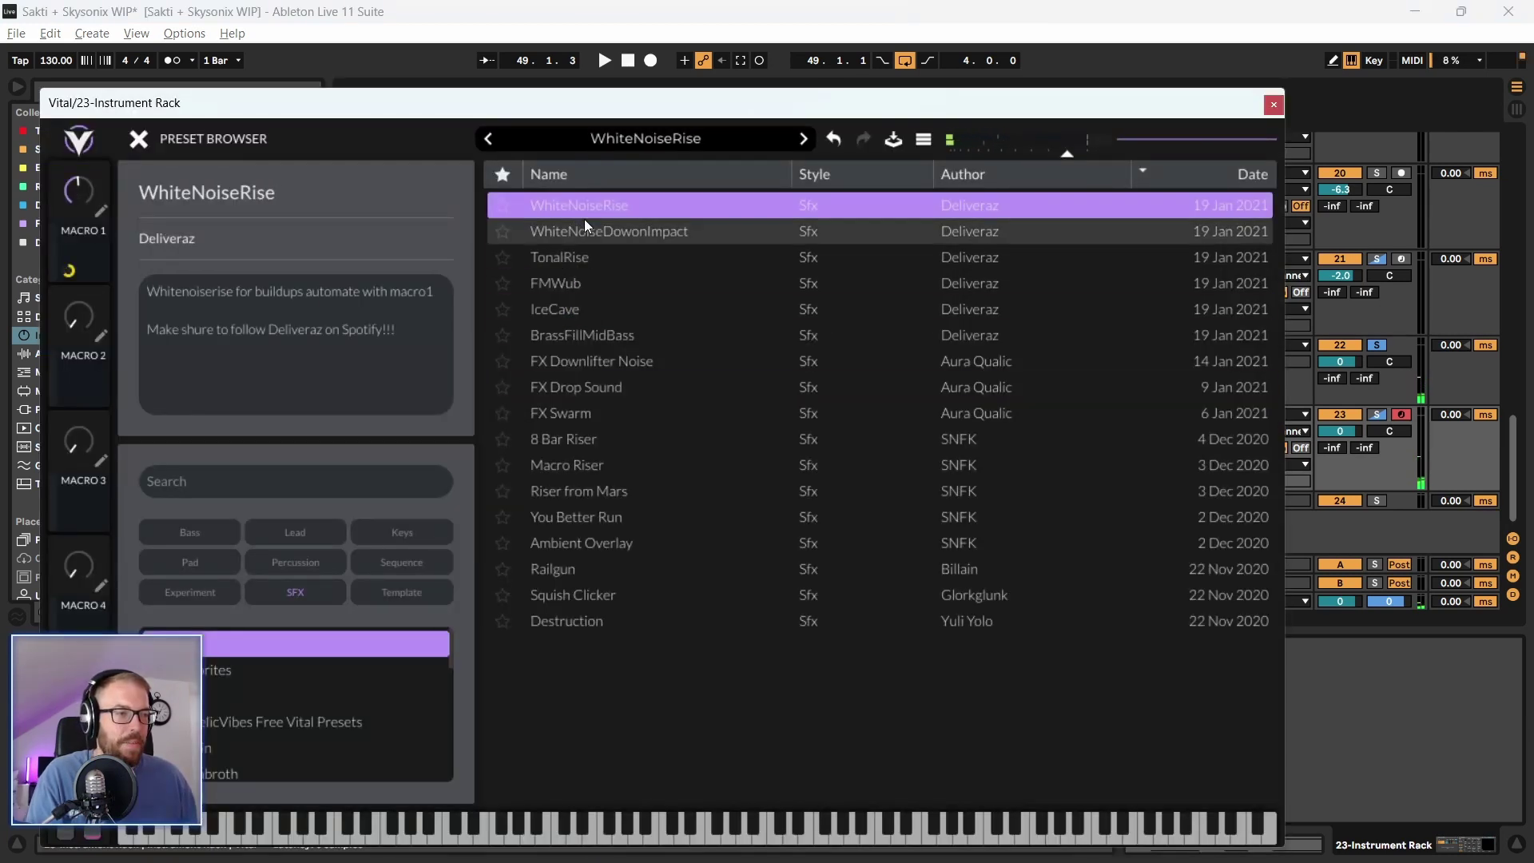
click(583, 228)
click(570, 256)
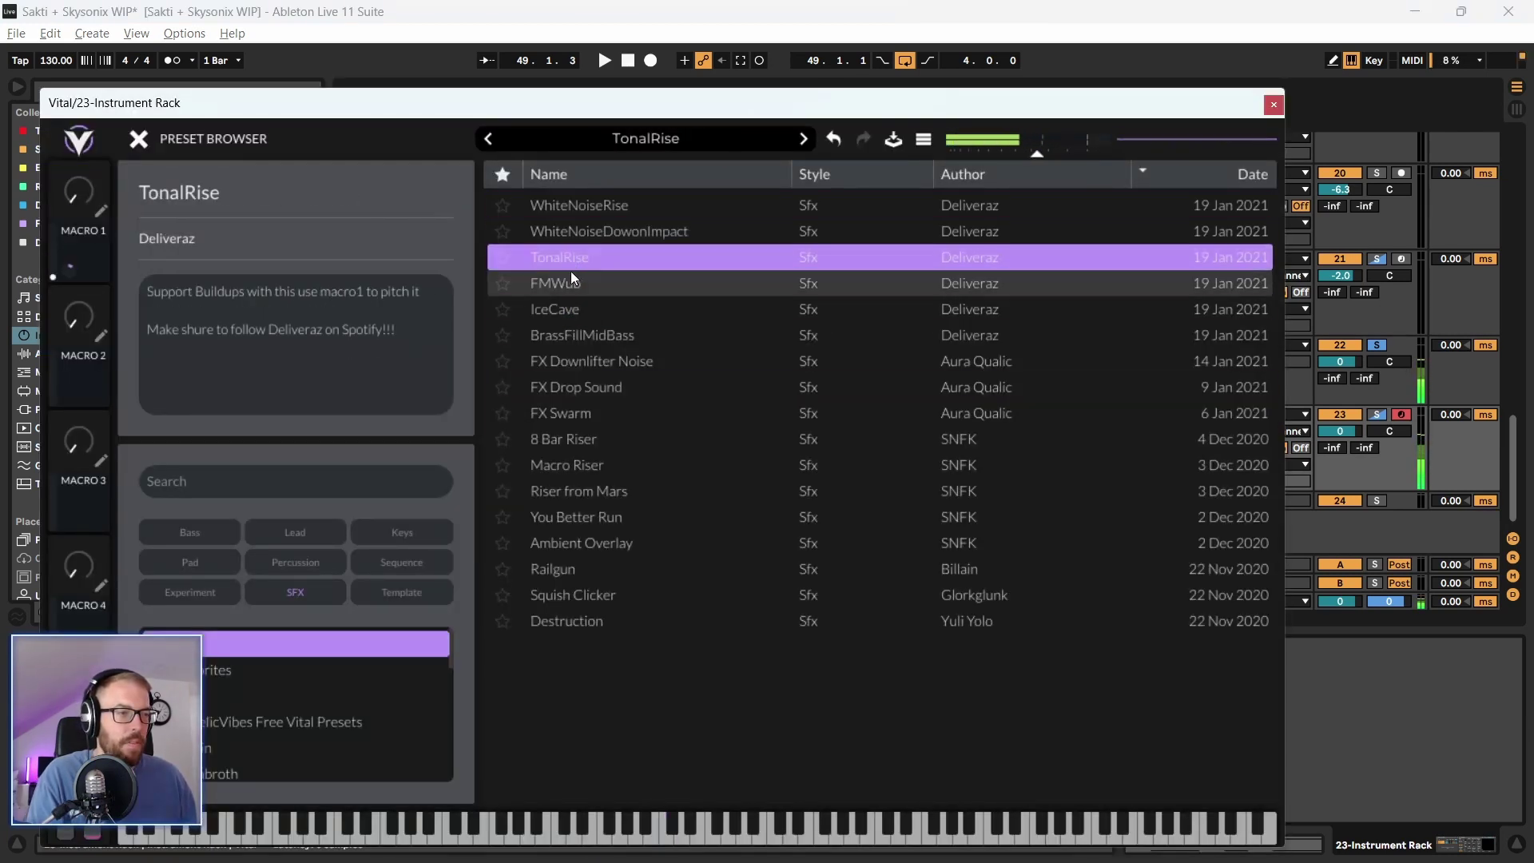
click(571, 283)
click(573, 310)
click(582, 337)
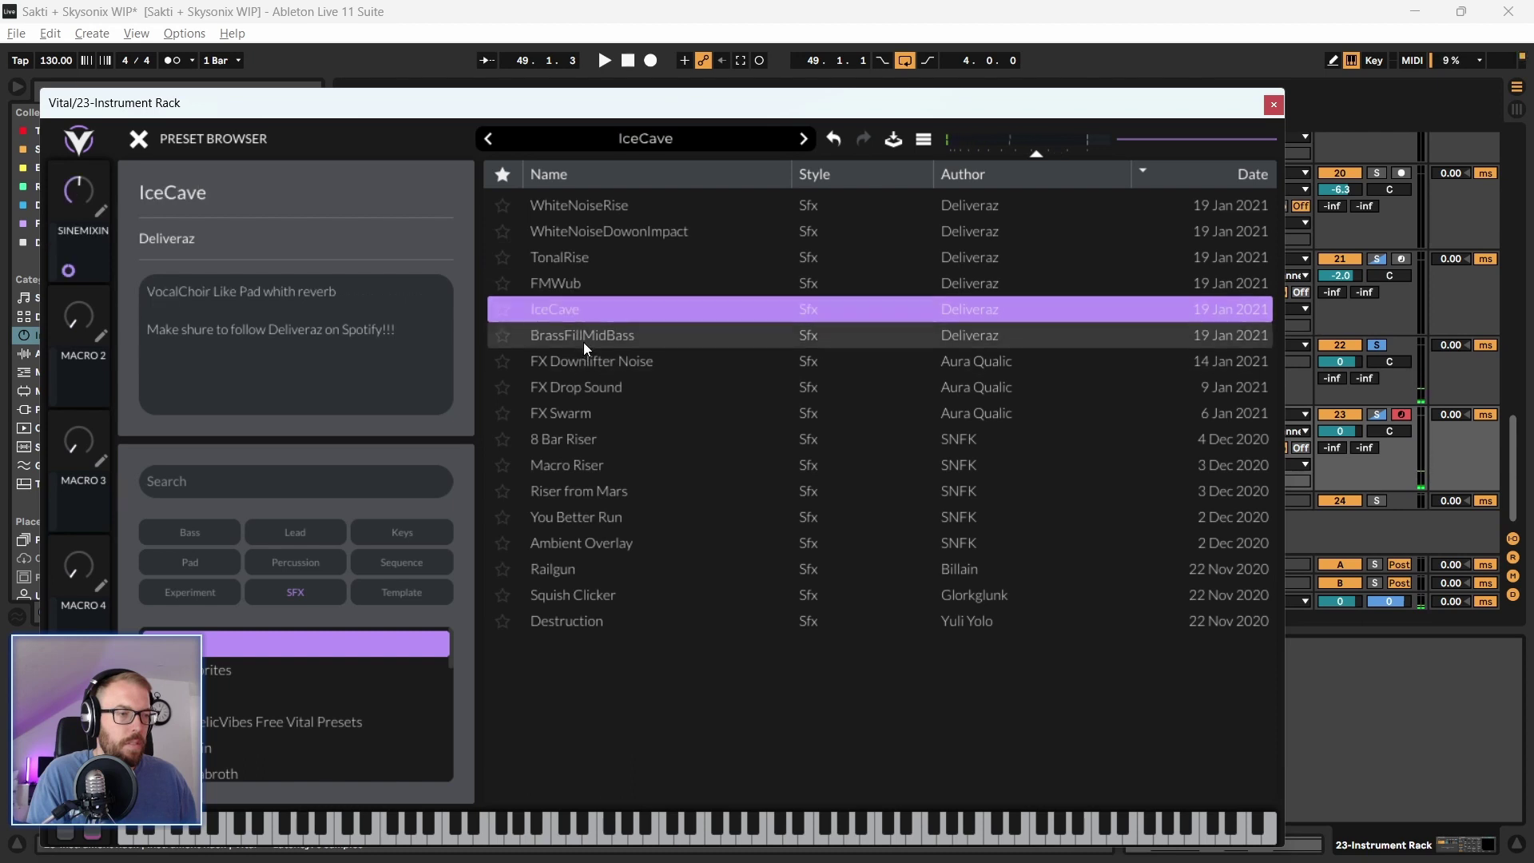
Audition the SFX presets from FX Swarm downward, load Railgun and close Vital
click(578, 440)
click(579, 464)
click(584, 423)
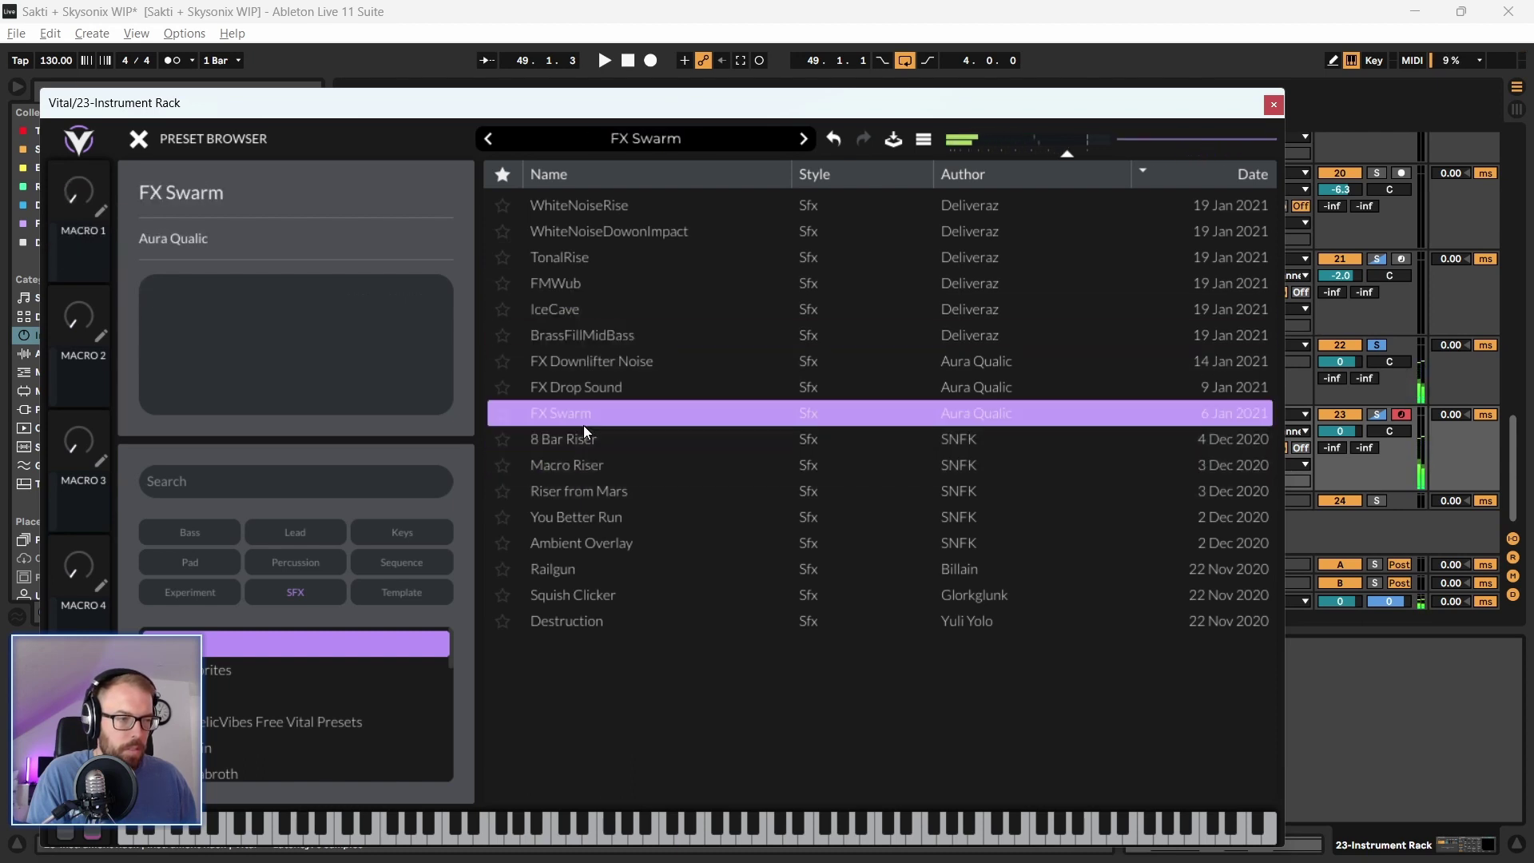
click(591, 439)
click(584, 463)
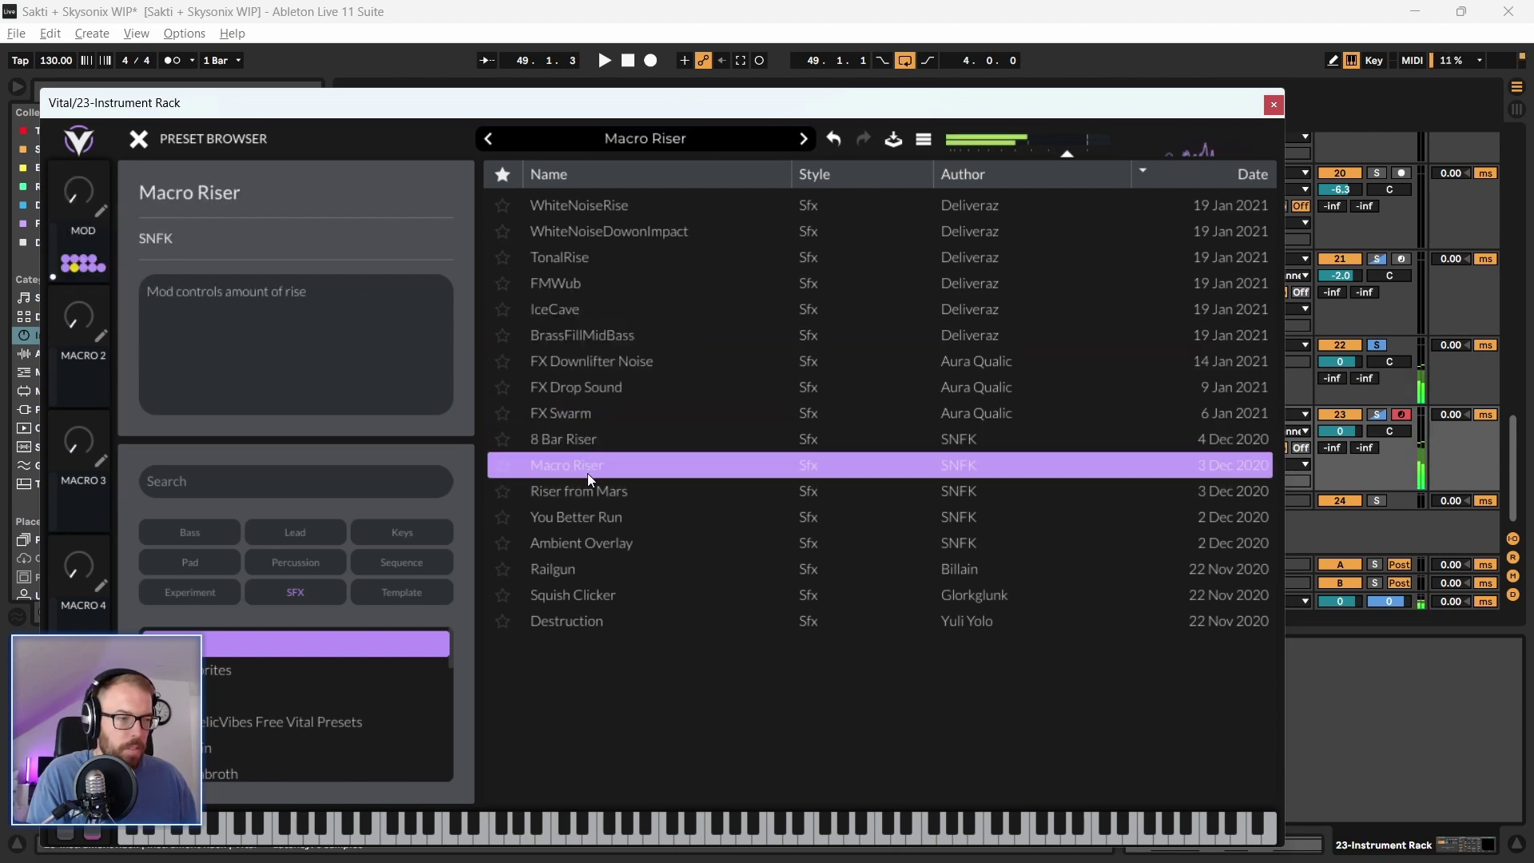
click(588, 489)
click(587, 517)
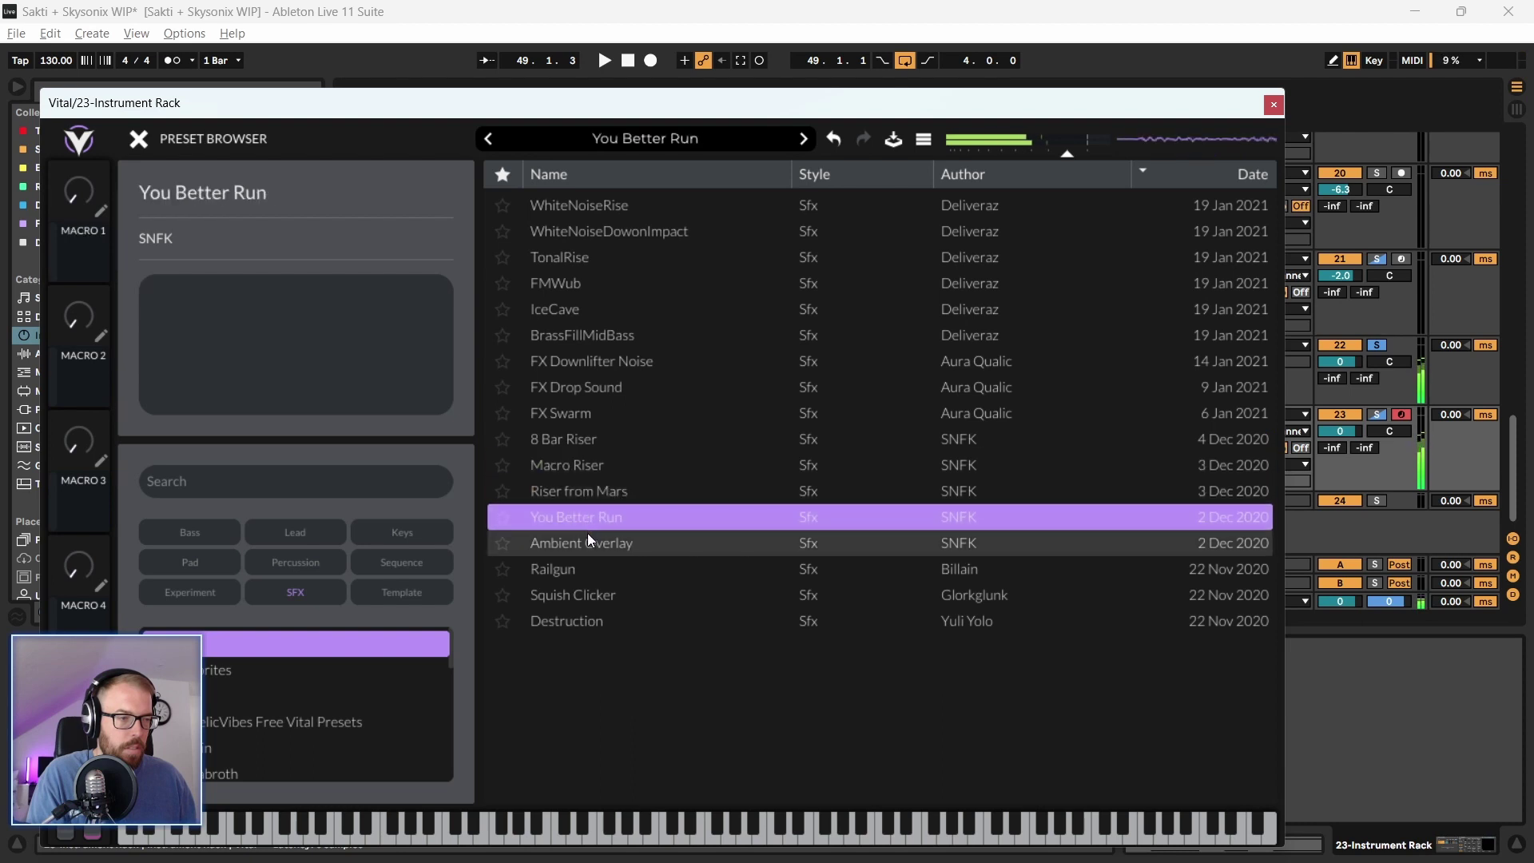
click(585, 543)
click(577, 566)
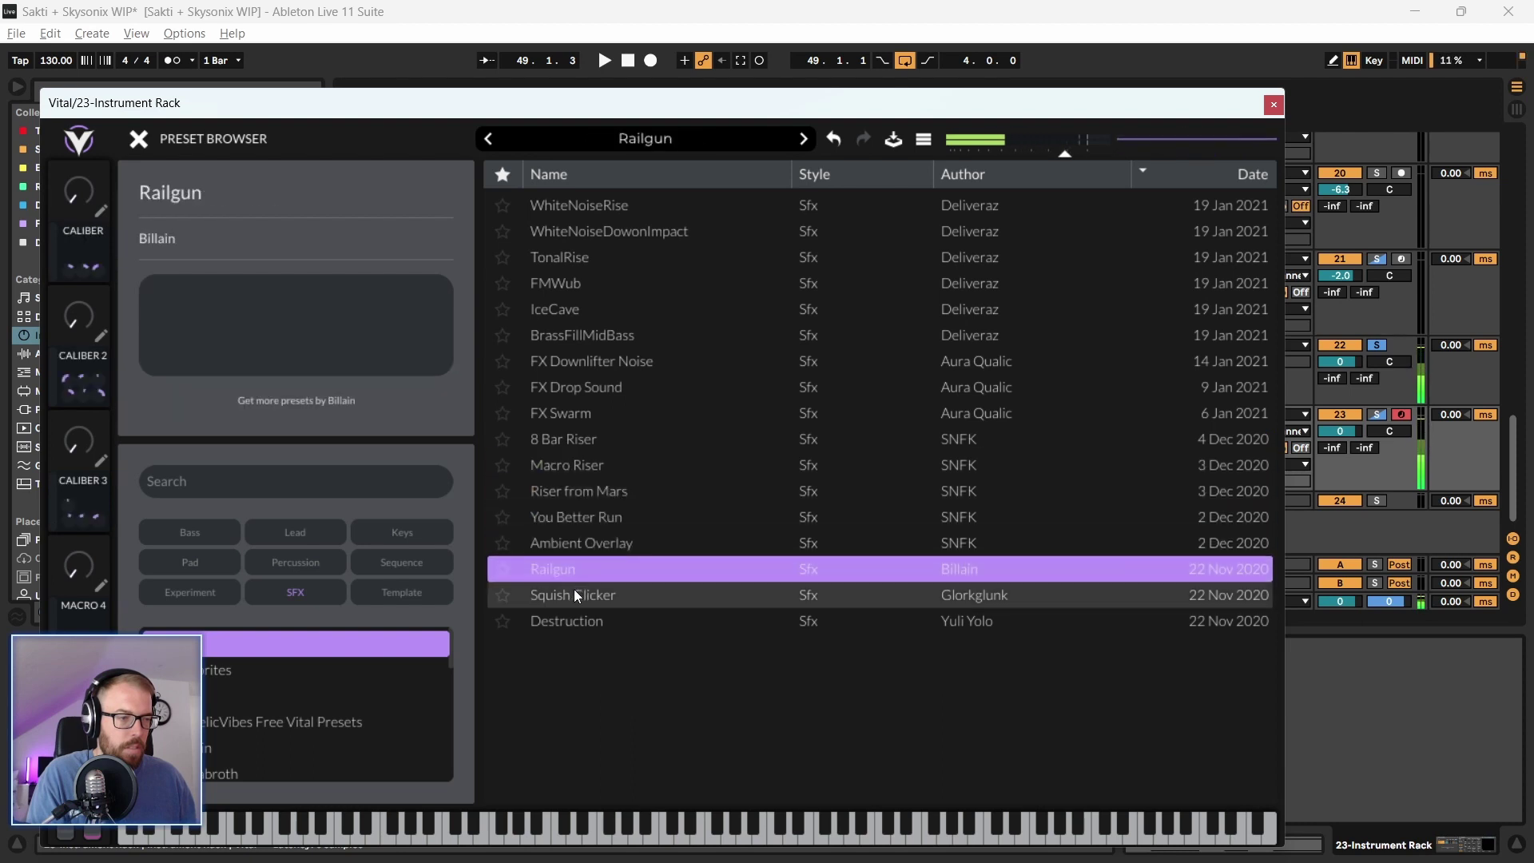
click(1274, 105)
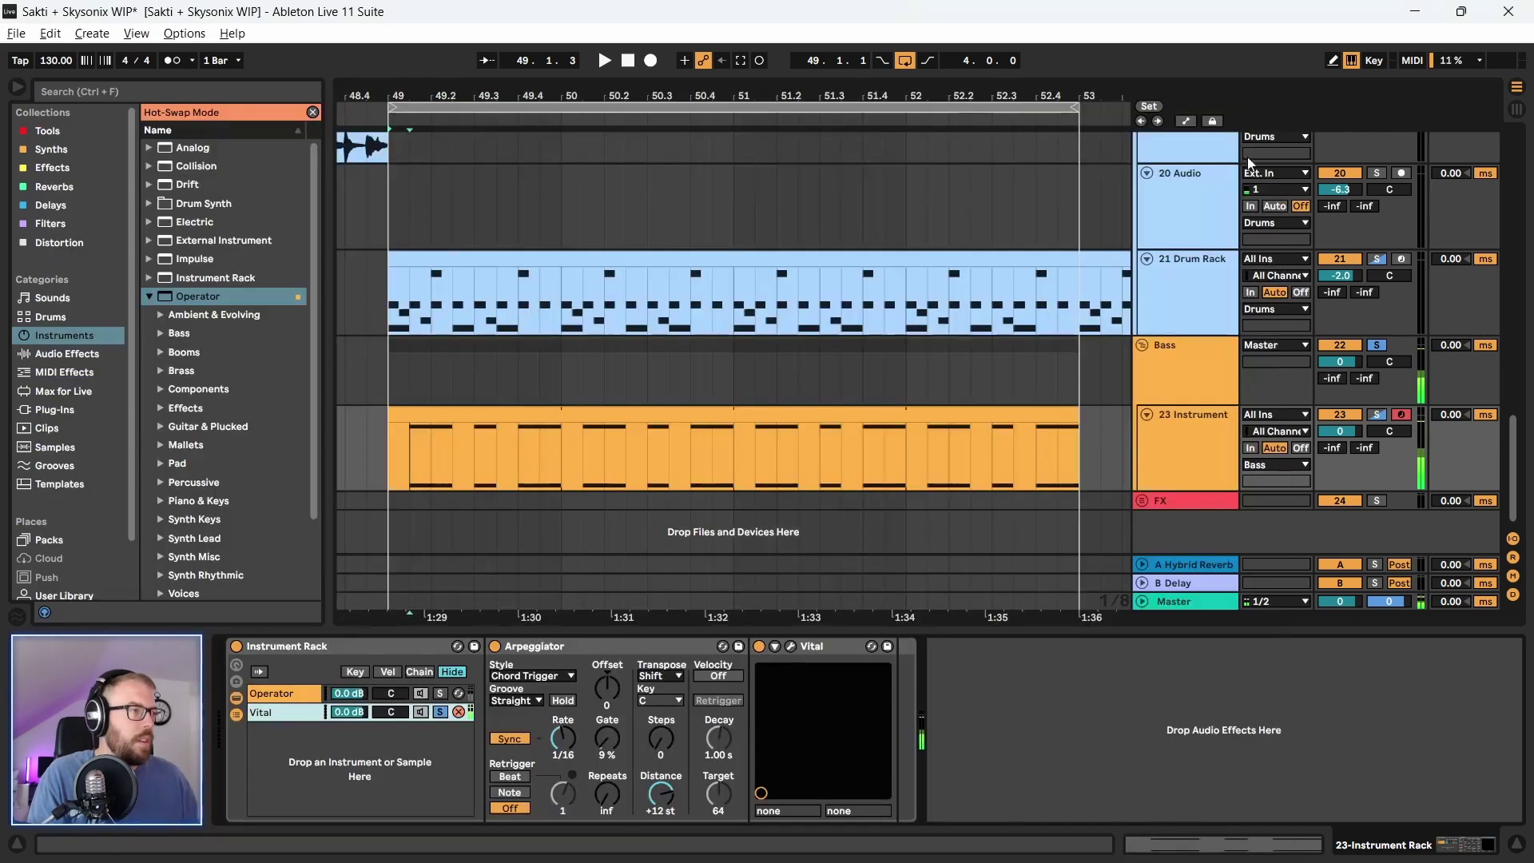
Unsolo the Vital chain, play the loop with both rack layers and take the Bass group out of solo
click(439, 713)
click(458, 645)
key(space)
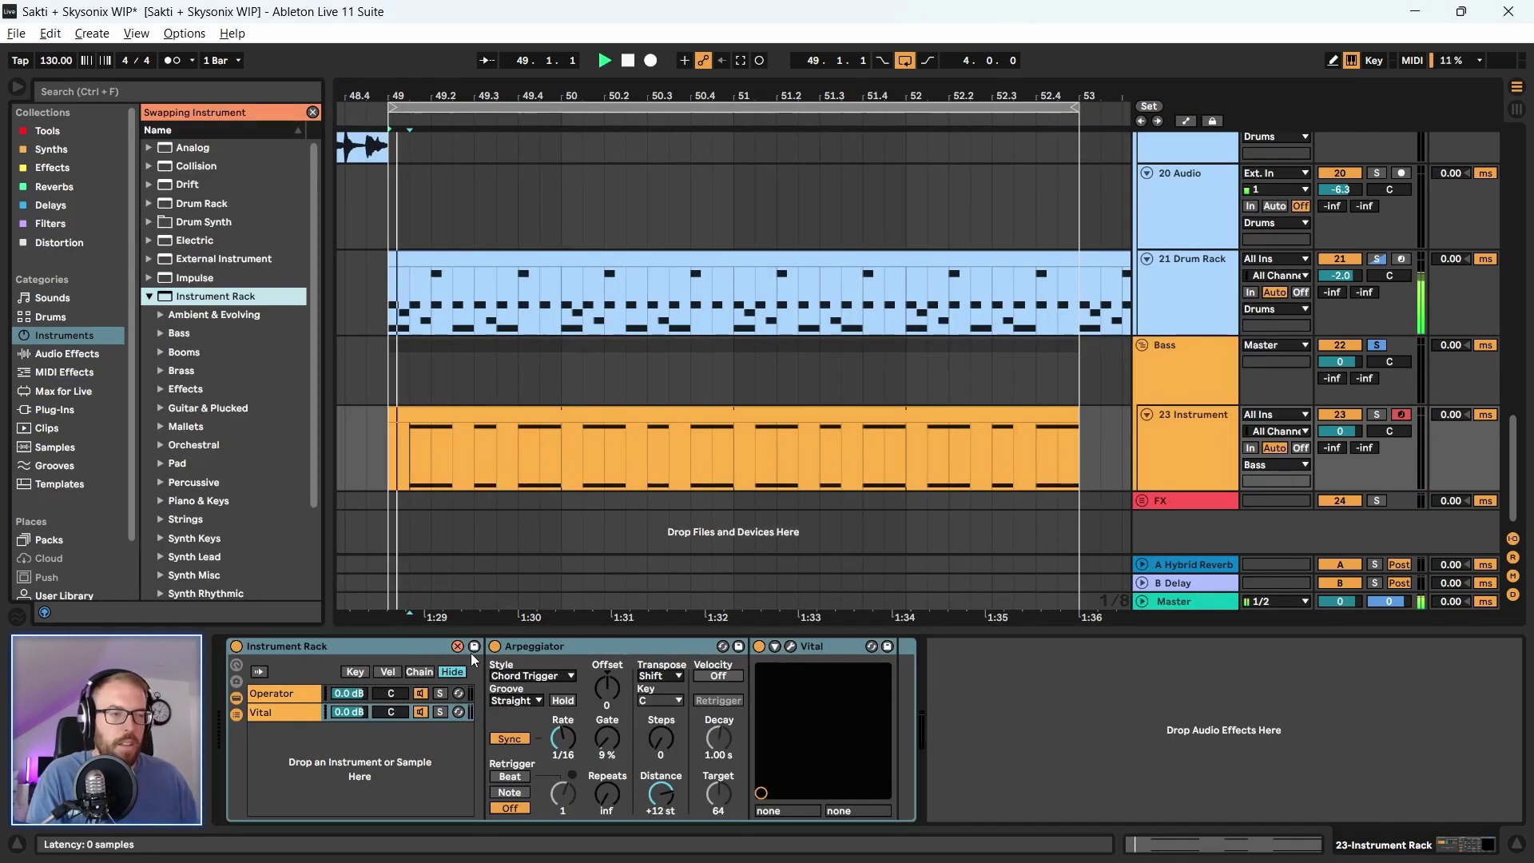
click(554, 649)
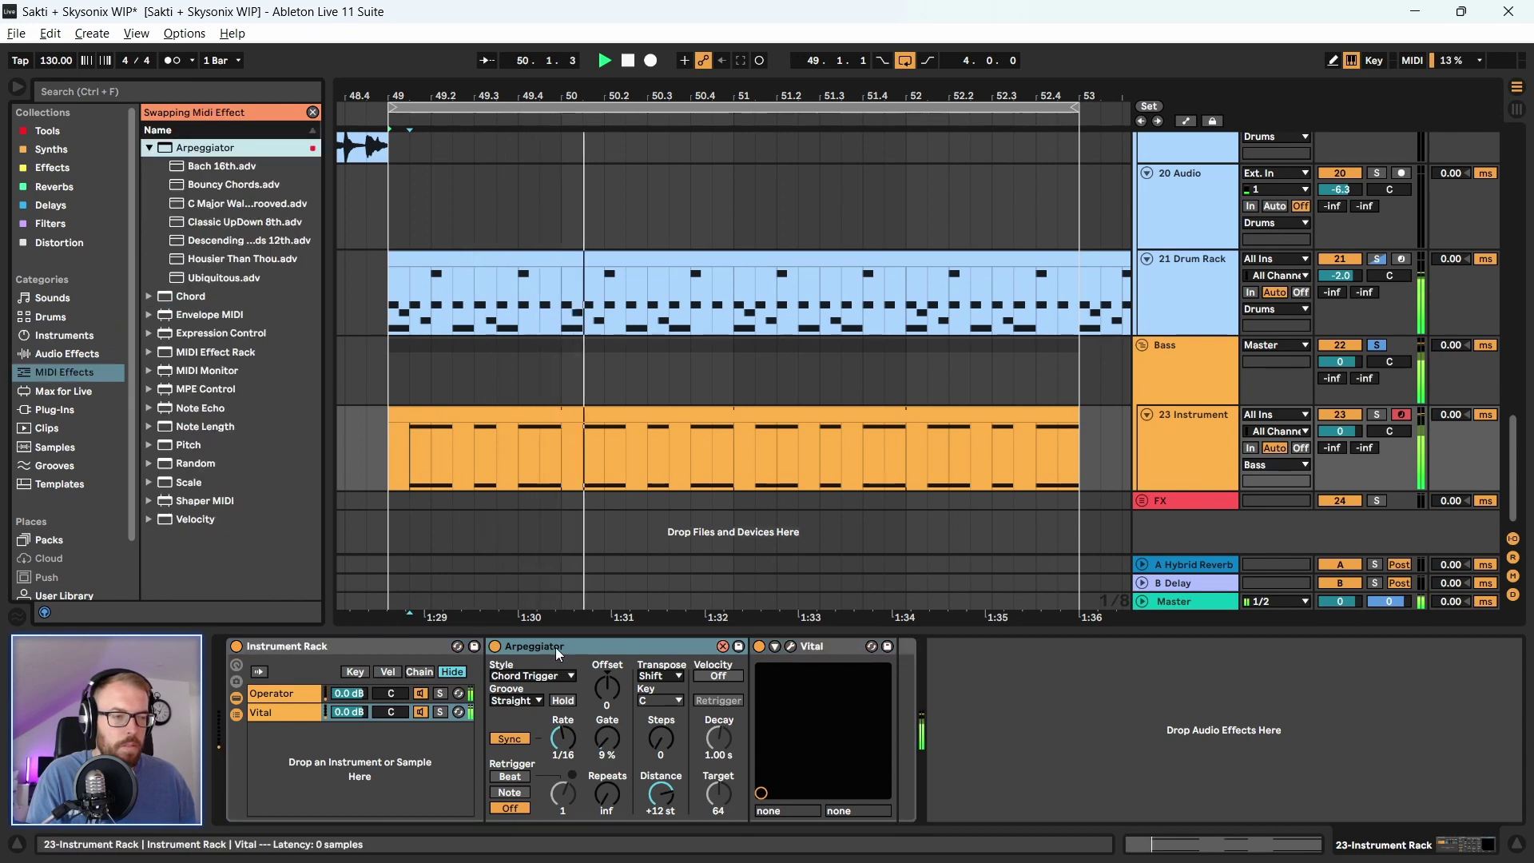
click(777, 415)
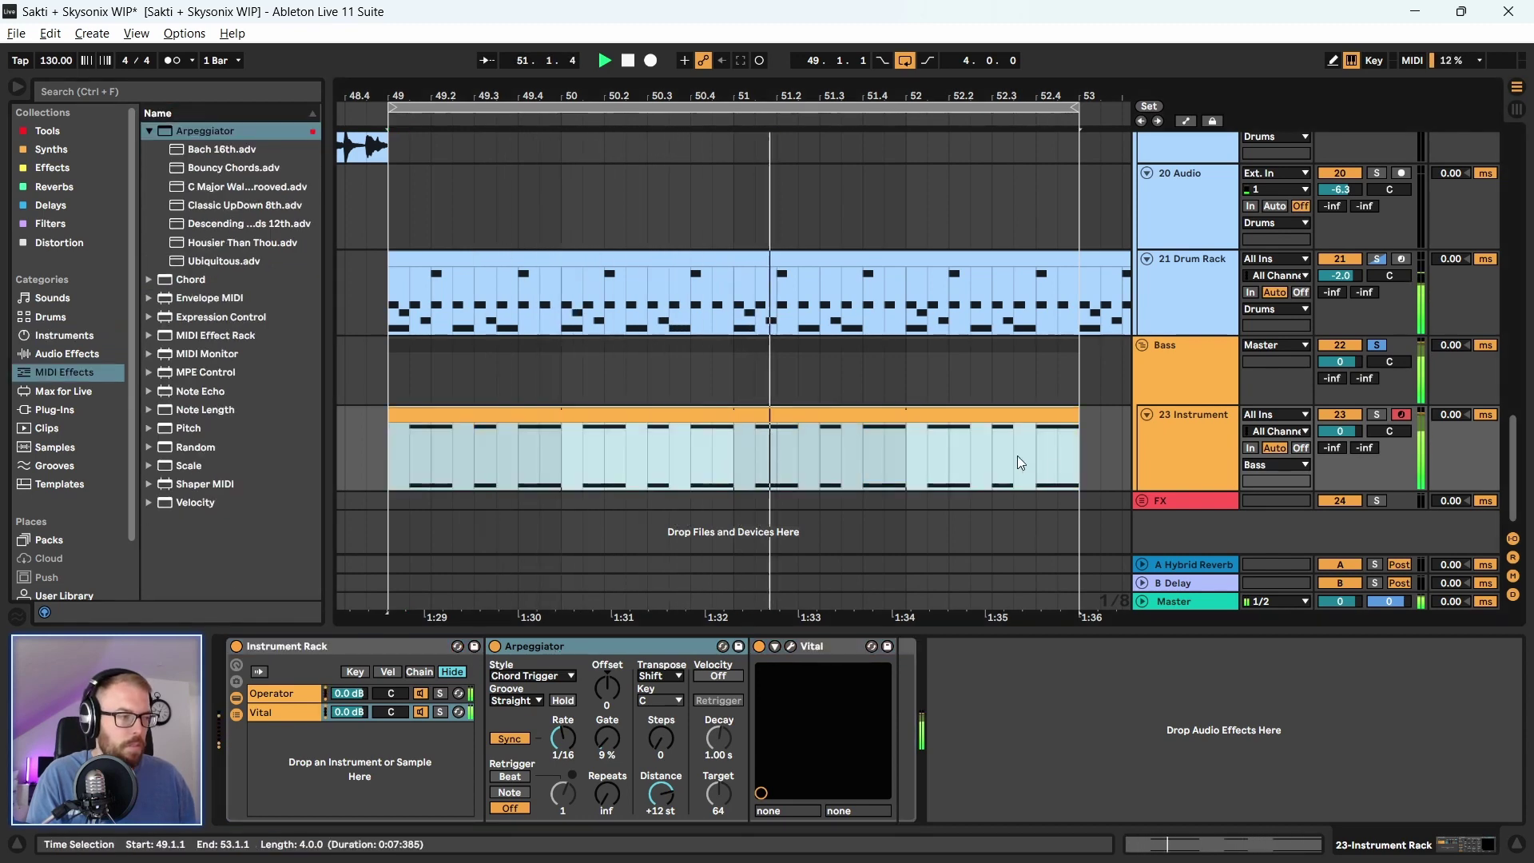
click(1377, 344)
click(1188, 372)
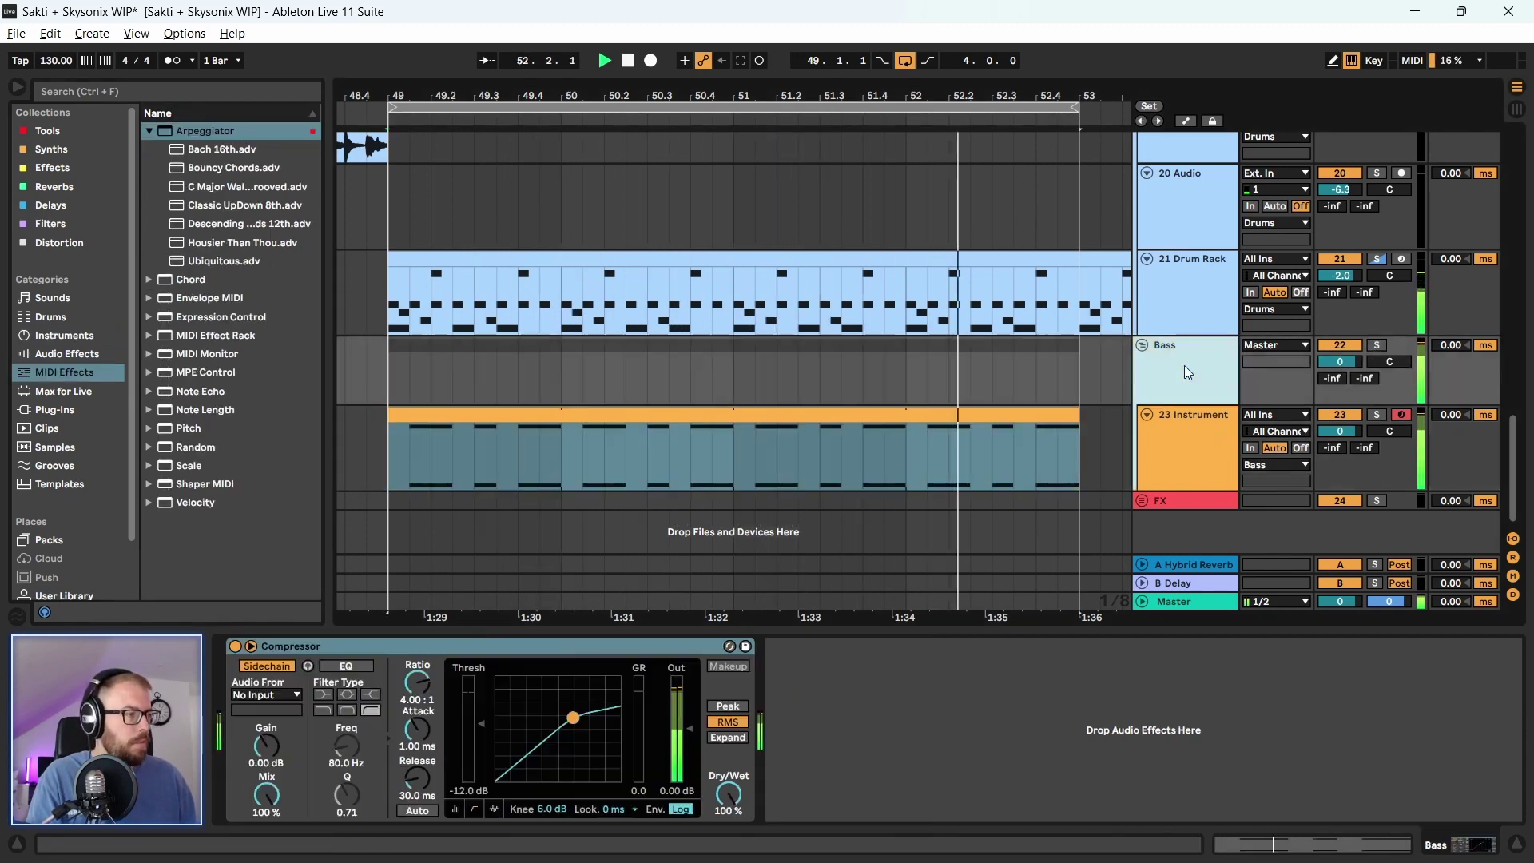
Examine the devices on the Plucks group and its Vital and Virt Vereor tracks, including the Virt Vereor plug-in's settings
key(minus)
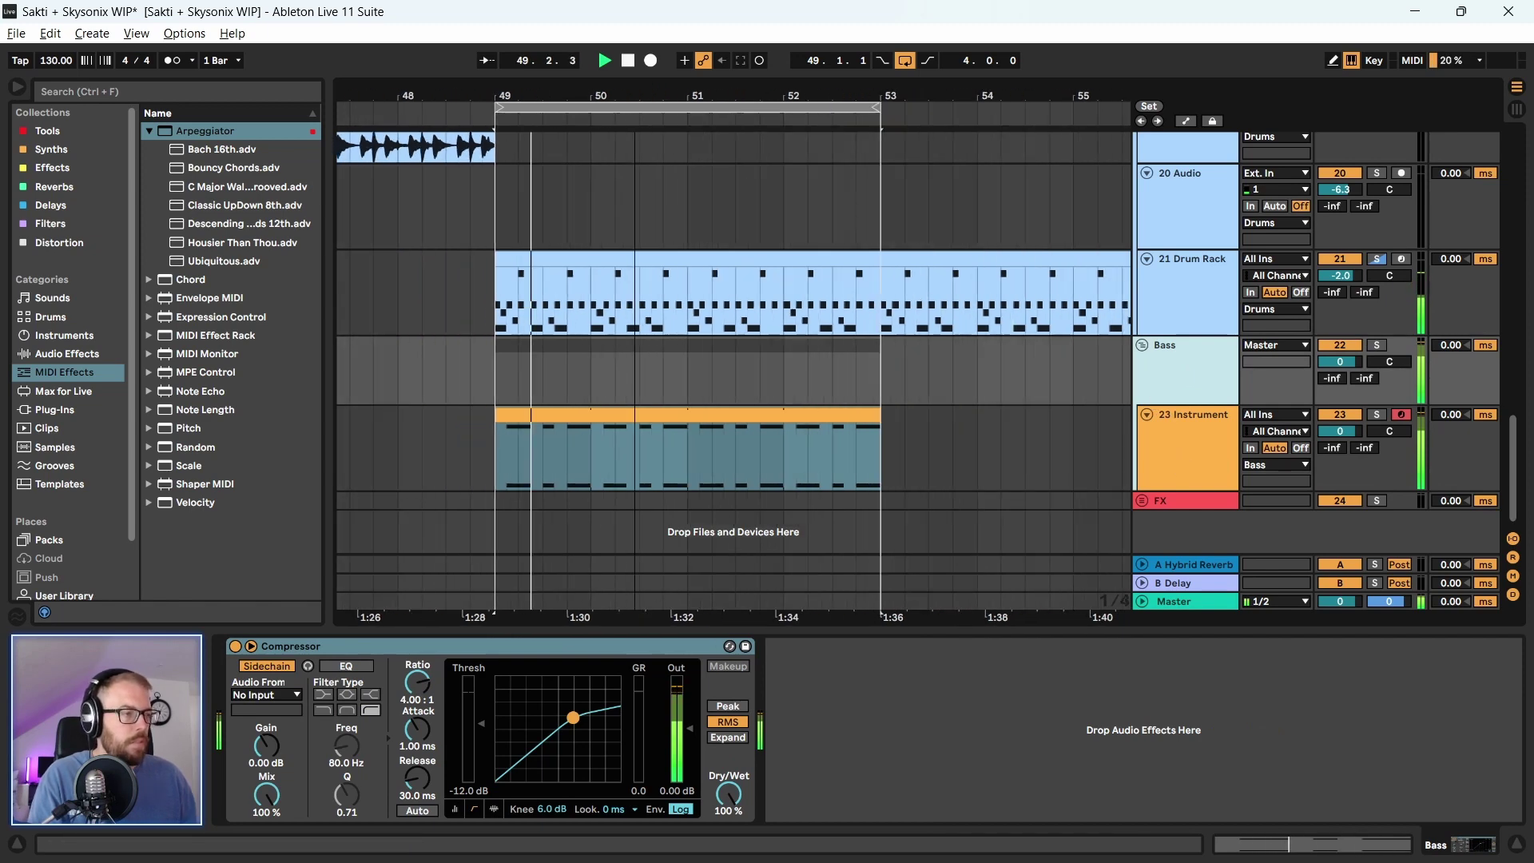
scroll(476, 360, up, 3)
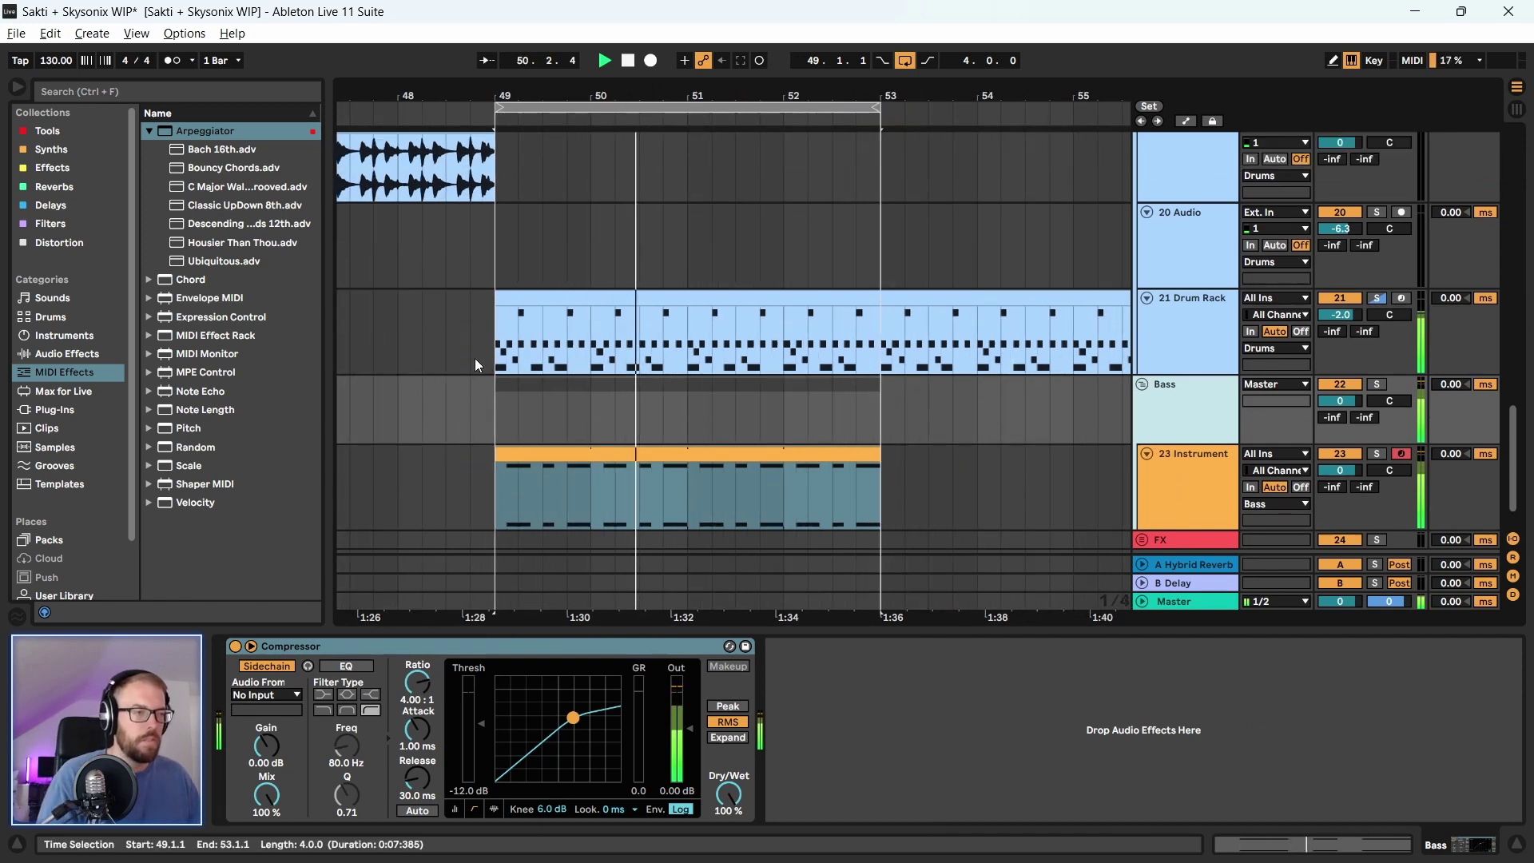
scroll(475, 358, up, 4)
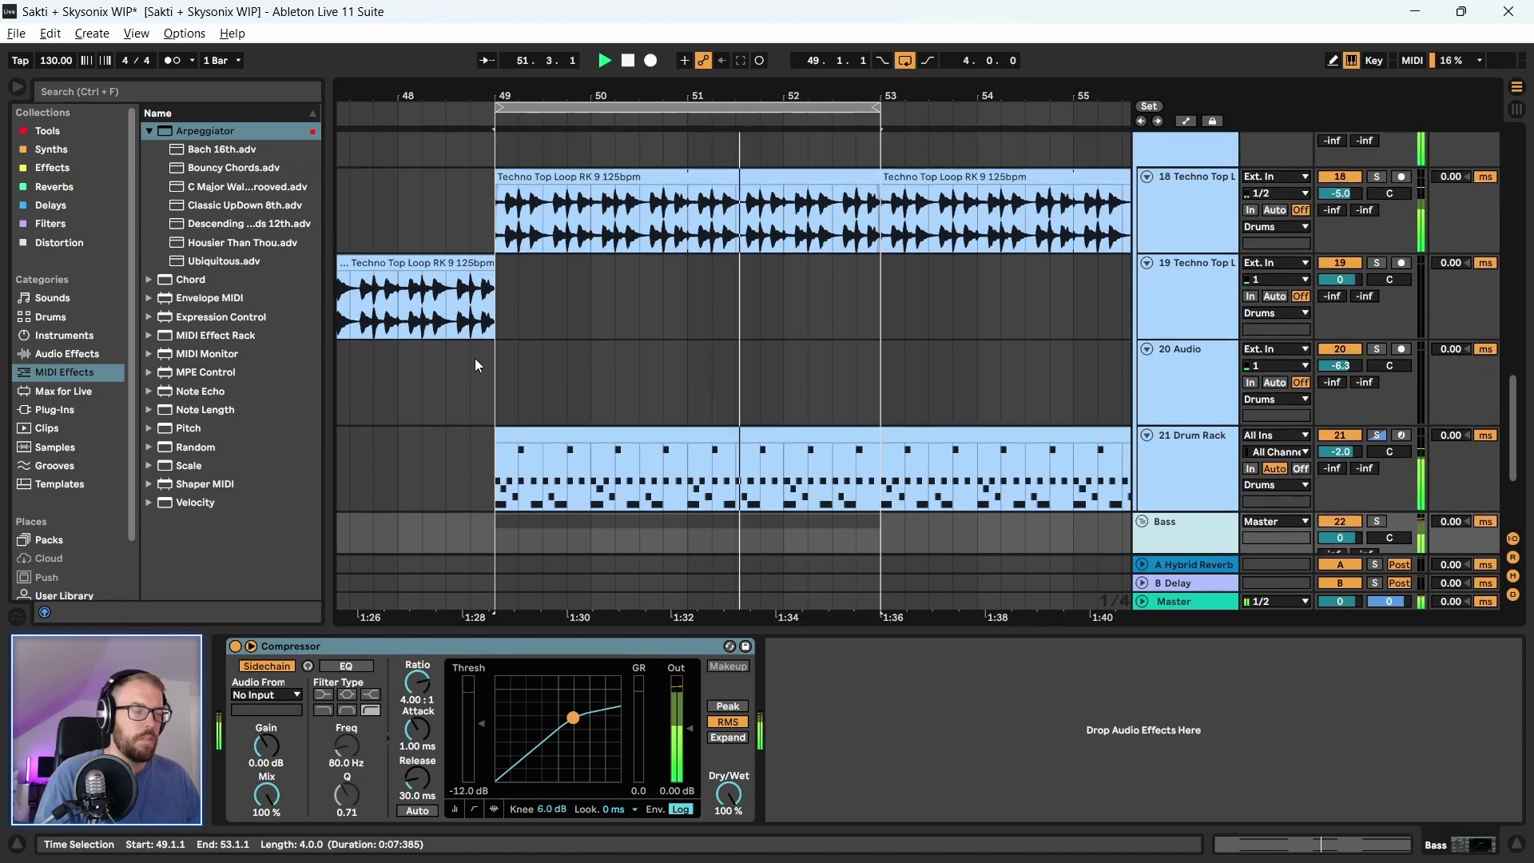
scroll(502, 357, up, 2)
click(1196, 189)
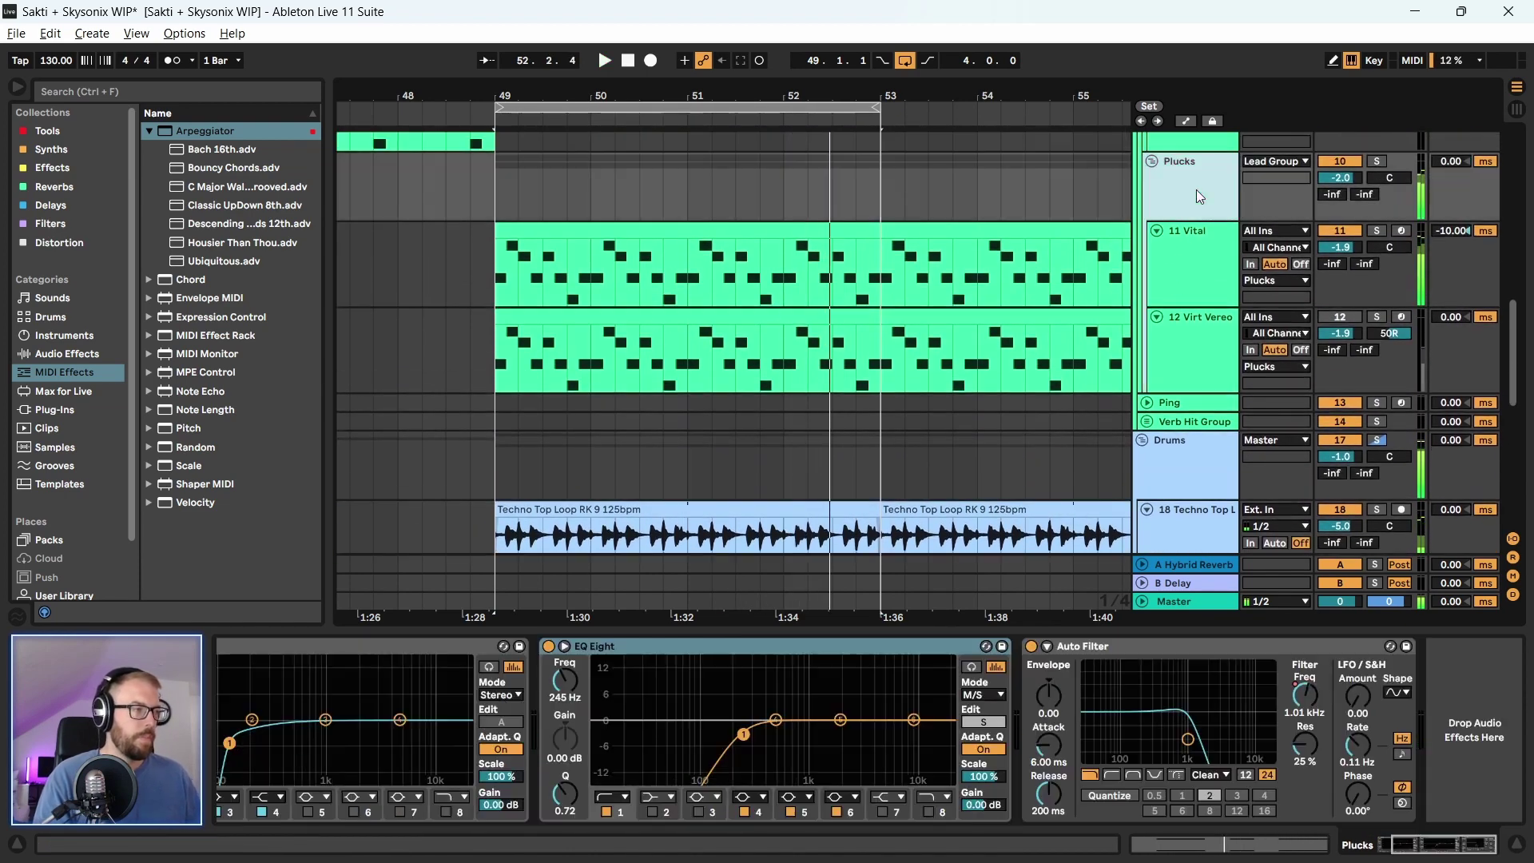
click(1201, 237)
click(1174, 336)
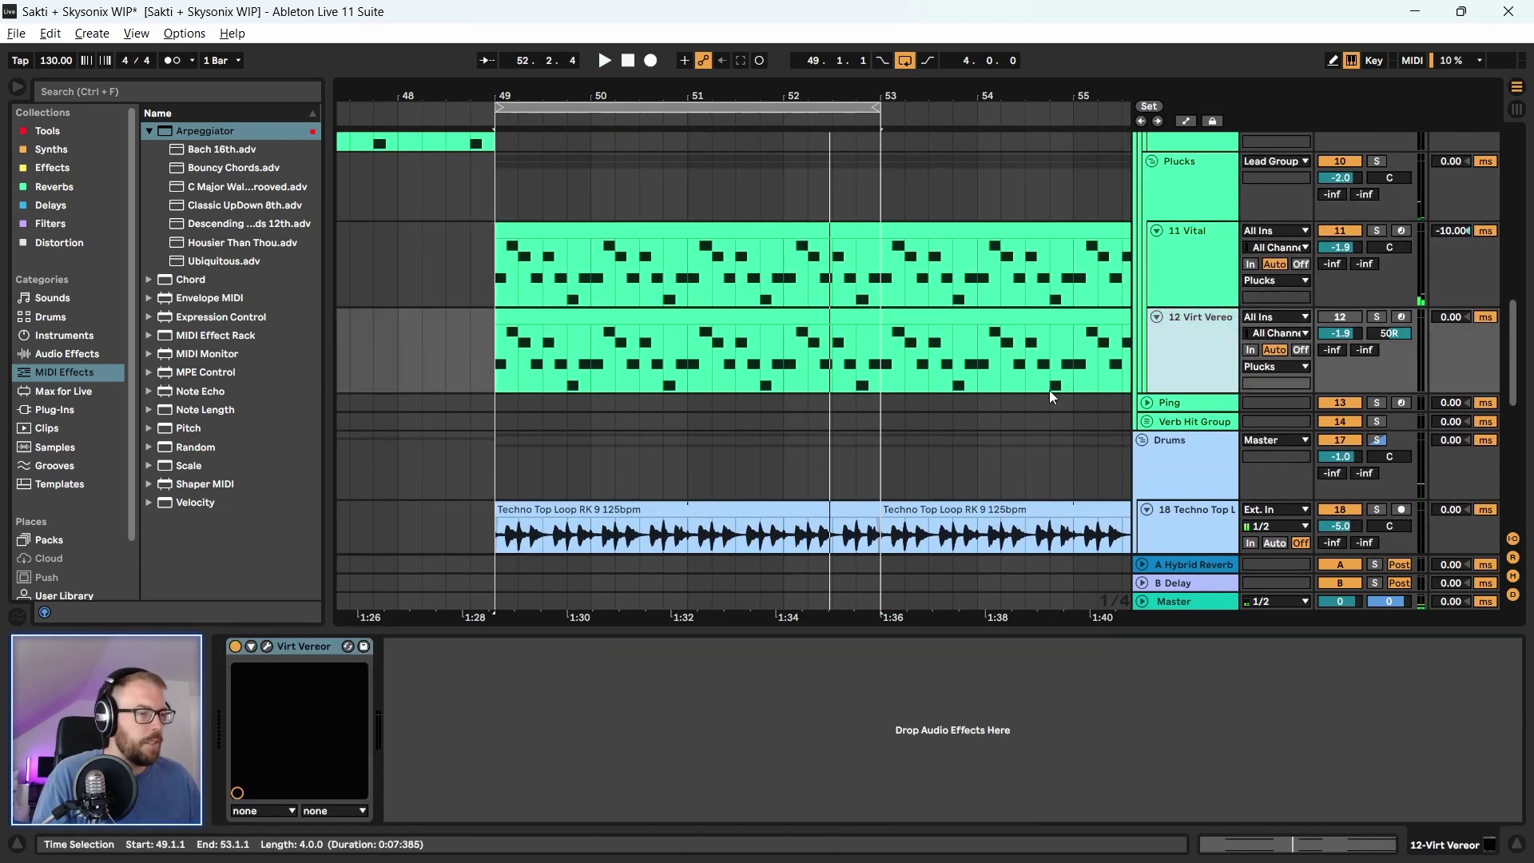
click(267, 647)
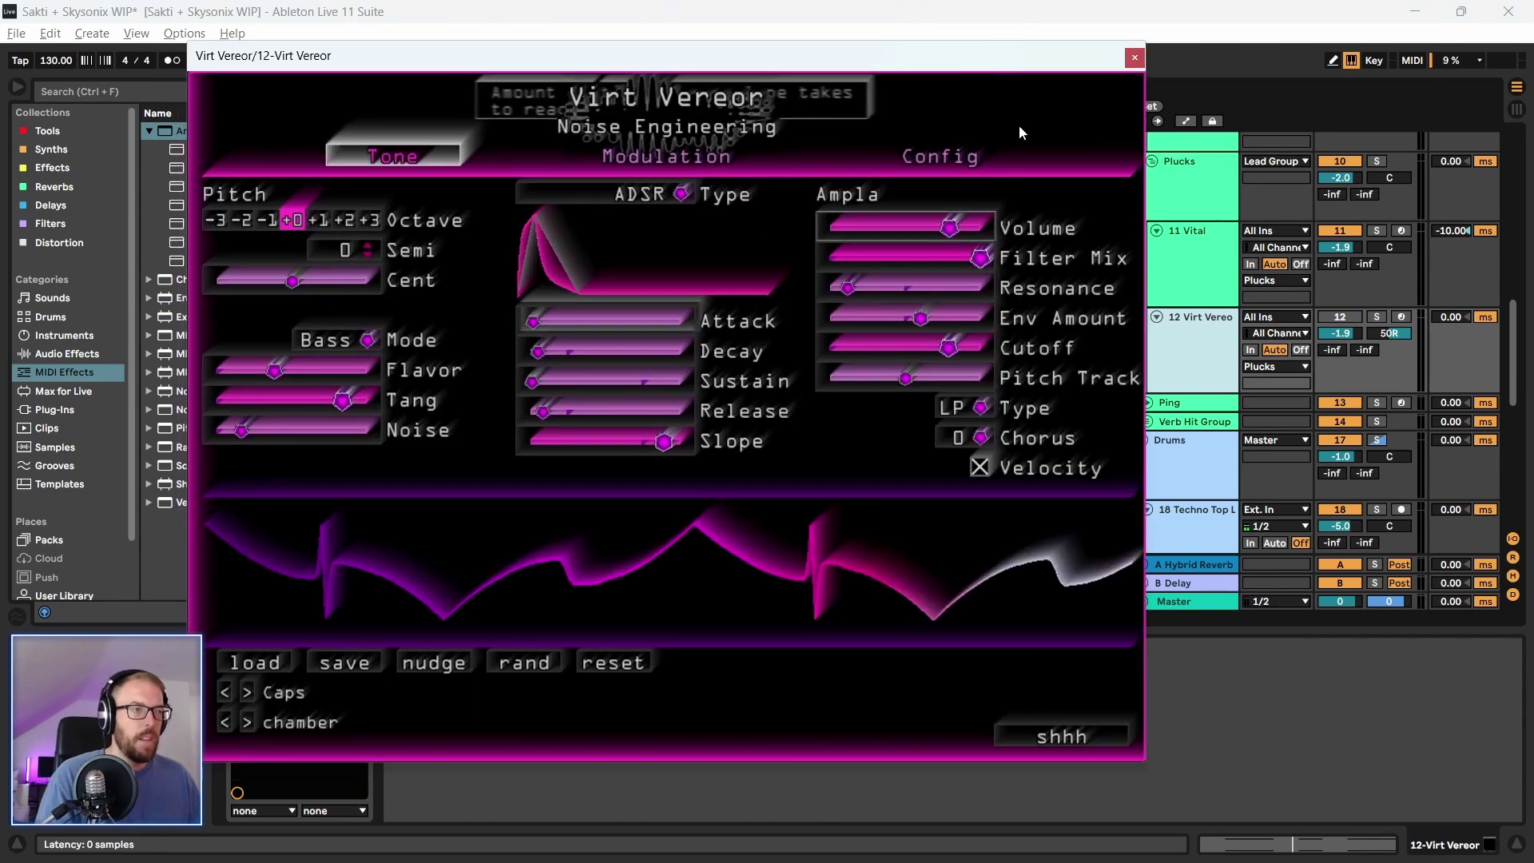
click(1134, 58)
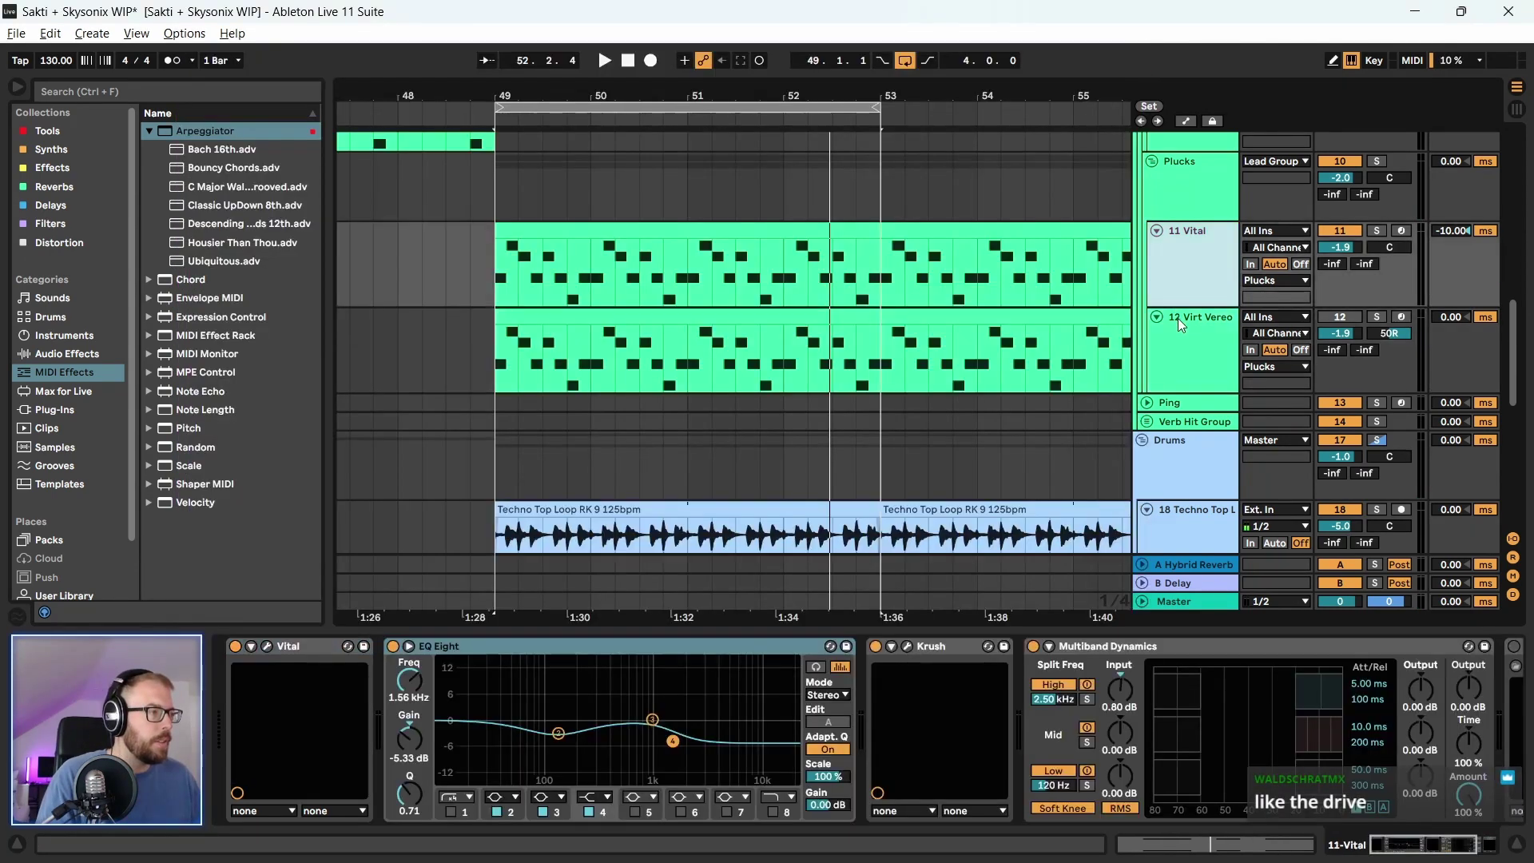
drag(782, 100, 788, 64)
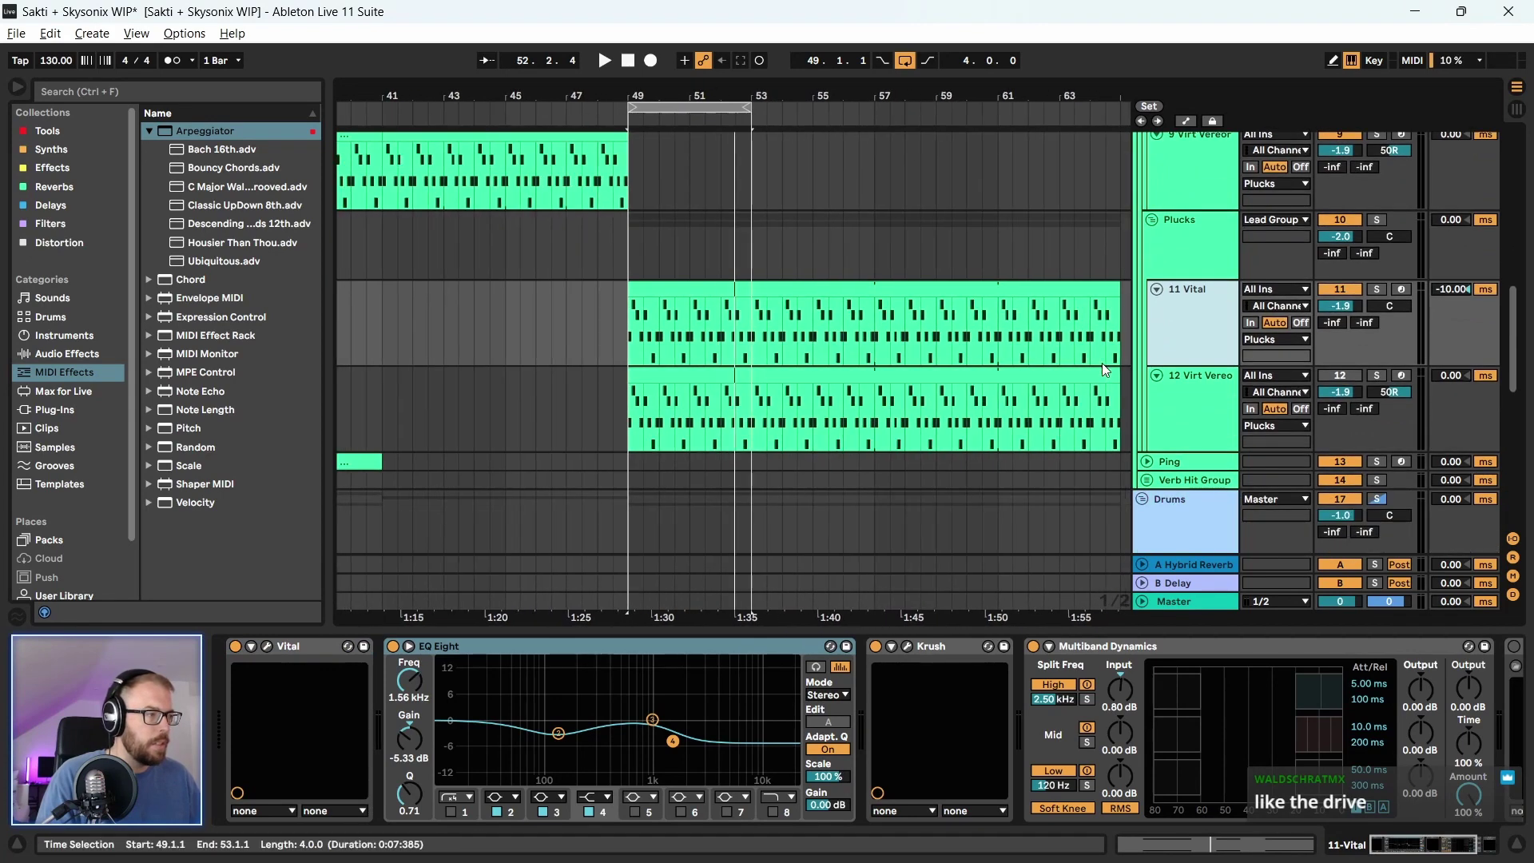
click(1179, 311)
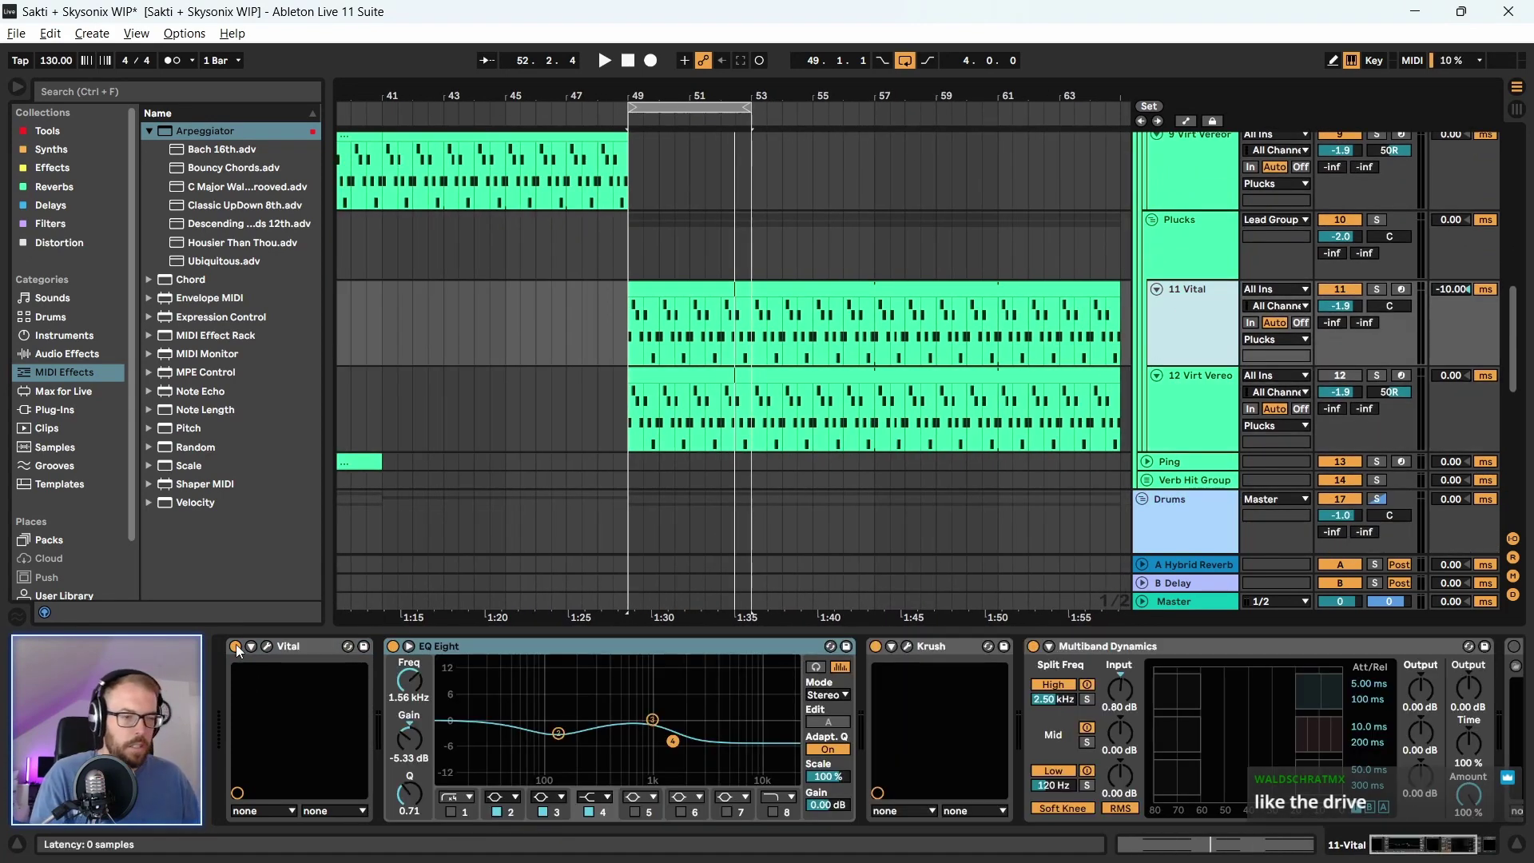
Open Vital on the 11 Vital track, play the loop and shorten Envelope 1's decay with the sustain lowered to zero
click(269, 647)
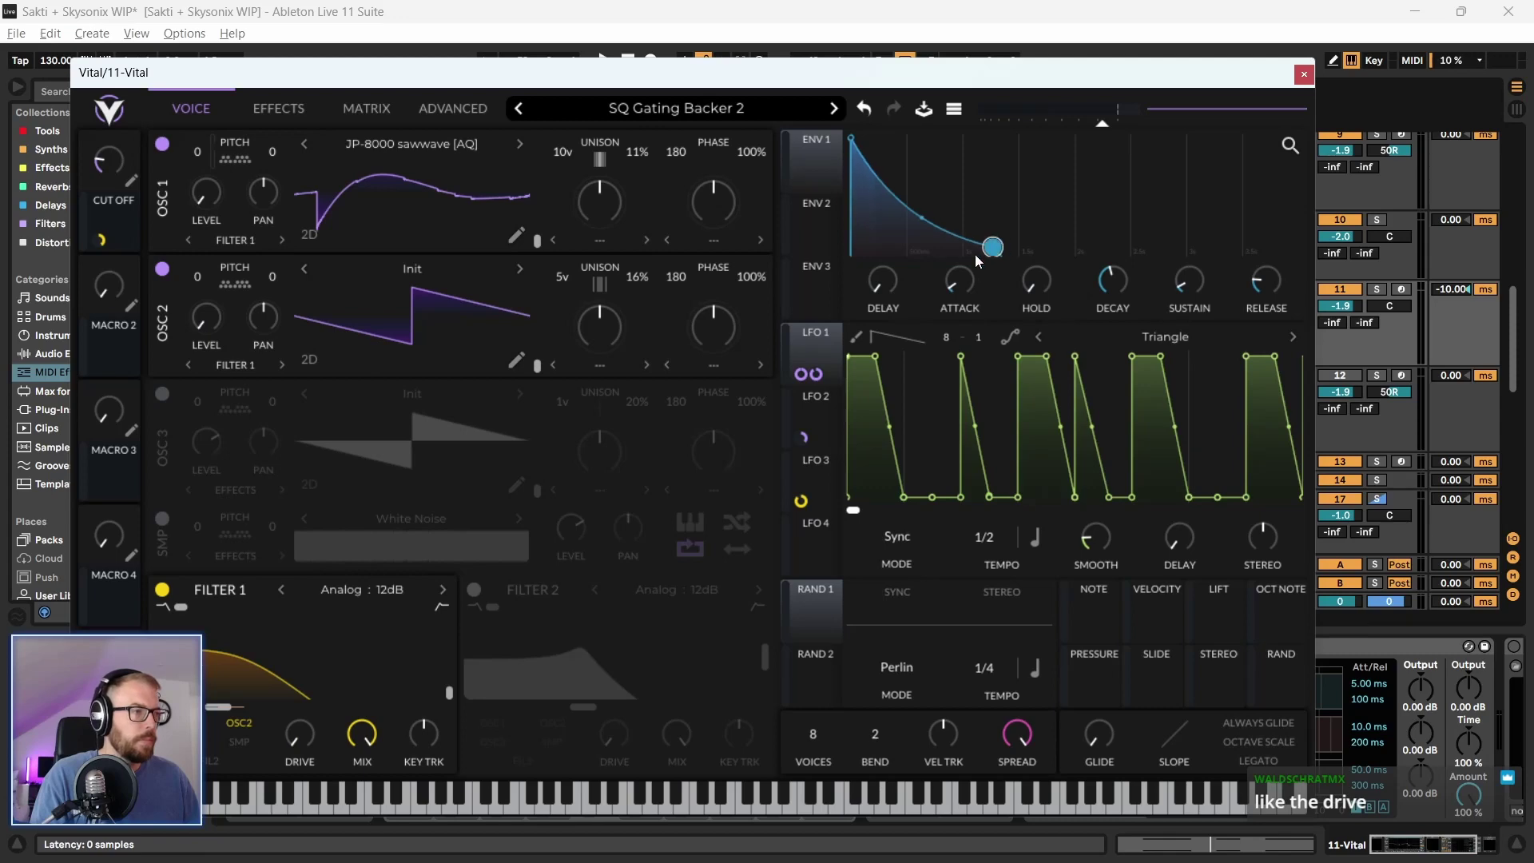
key(space)
drag(976, 261, 890, 257)
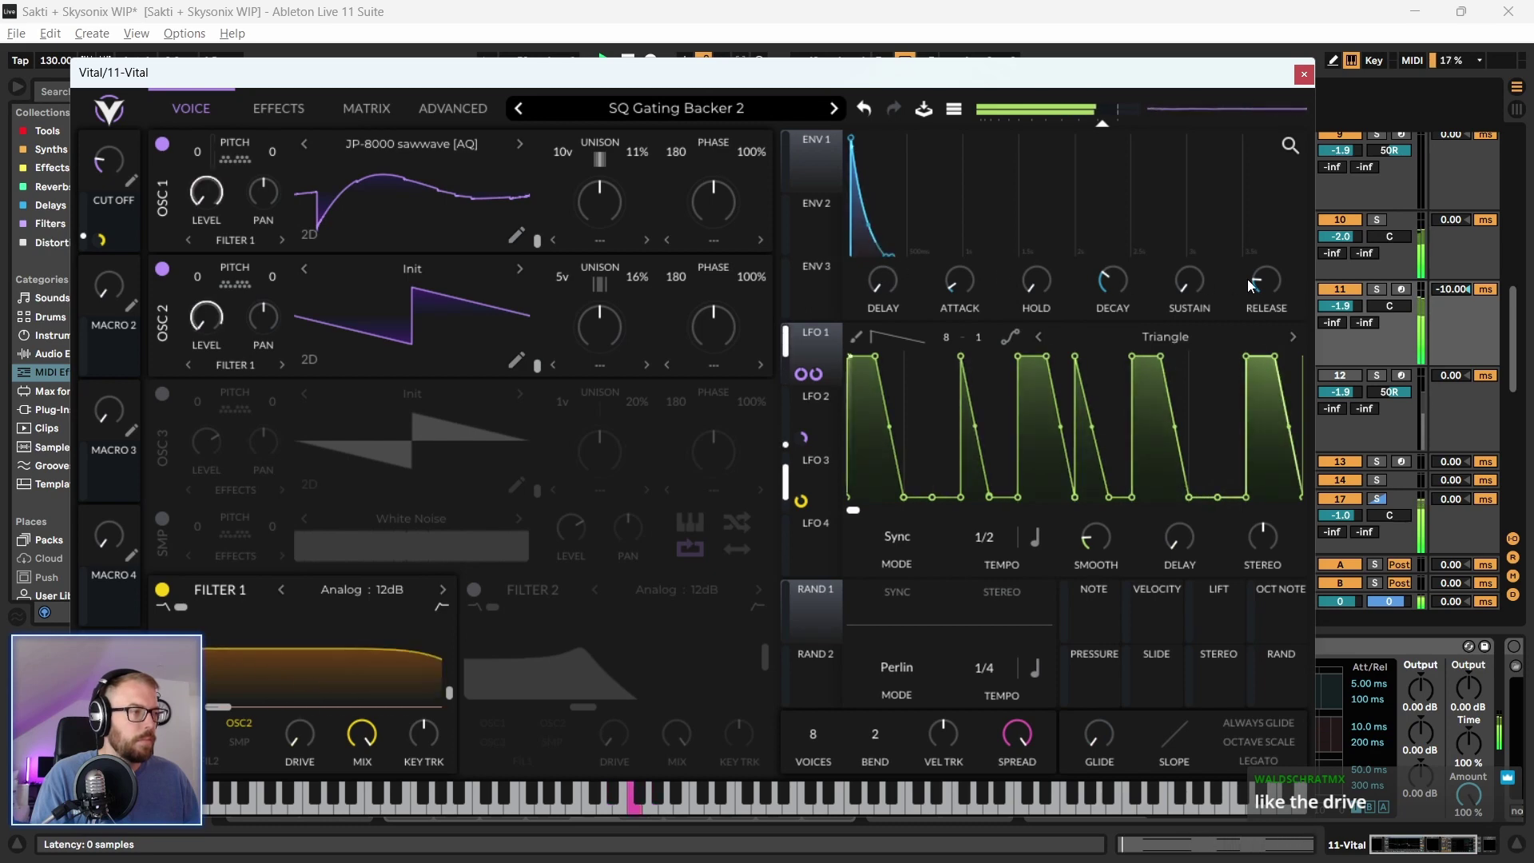
With Vital's effects in view, lengthen Envelope 1's decay slightly, set its release to 0.000 secs and close the plug-in
click(278, 110)
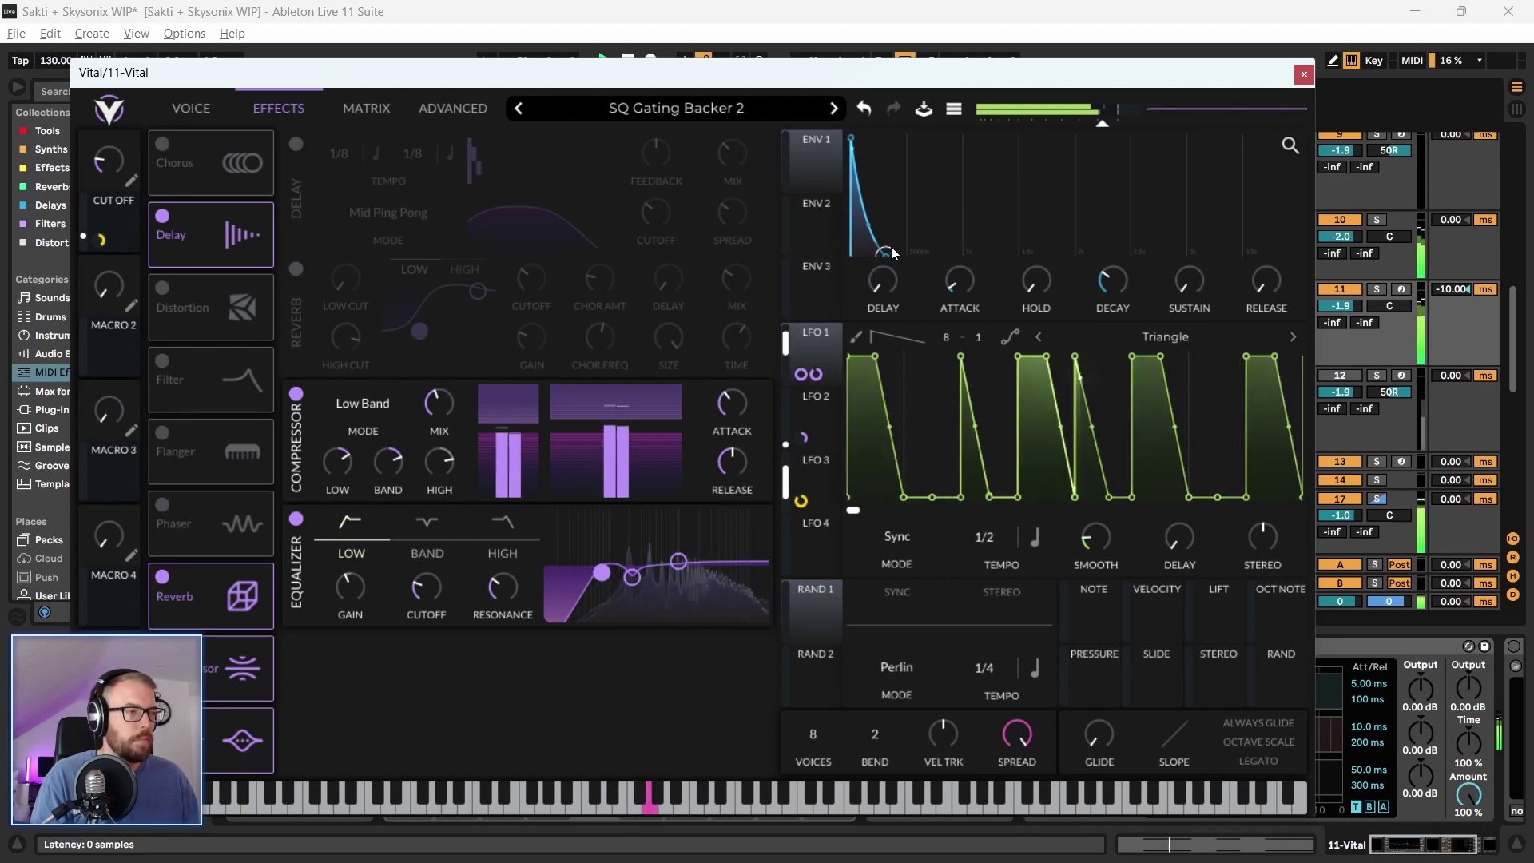
drag(891, 253, 897, 252)
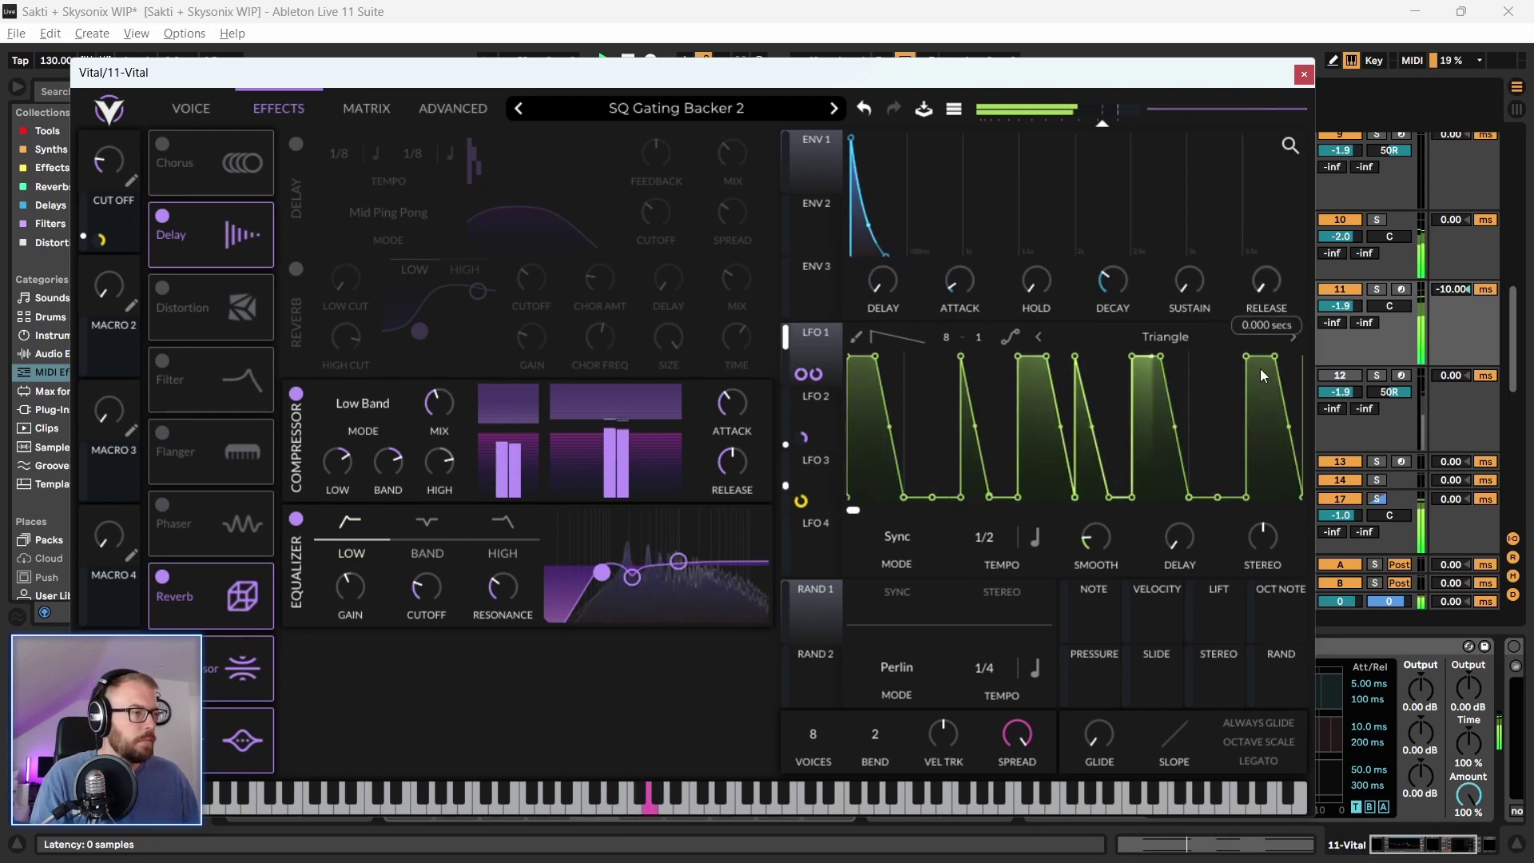
drag(1109, 281, 1114, 271)
scroll(1114, 272, up, 2)
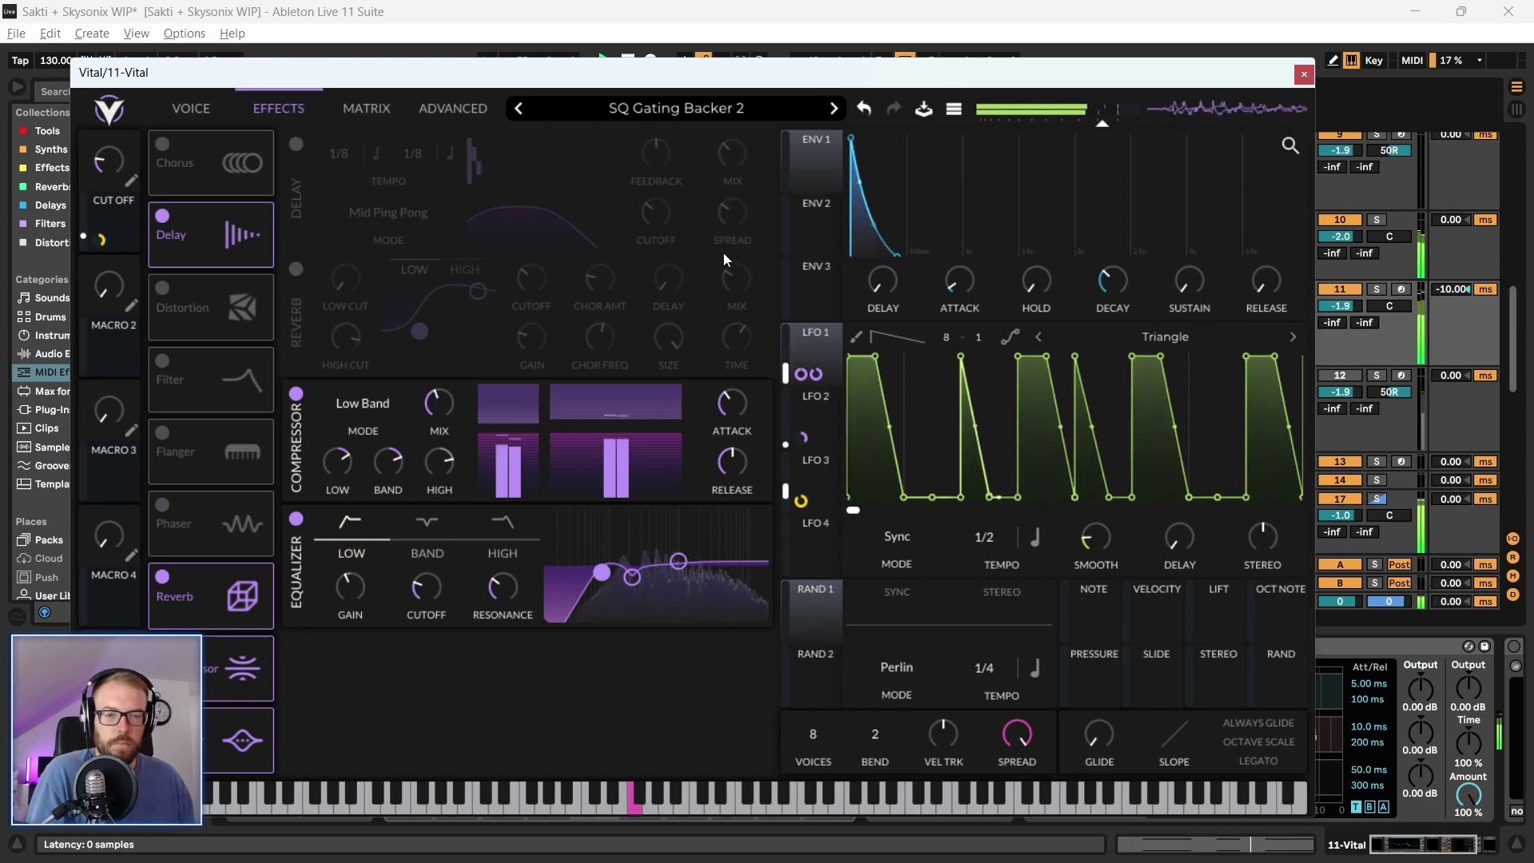
drag(268, 74, 278, 71)
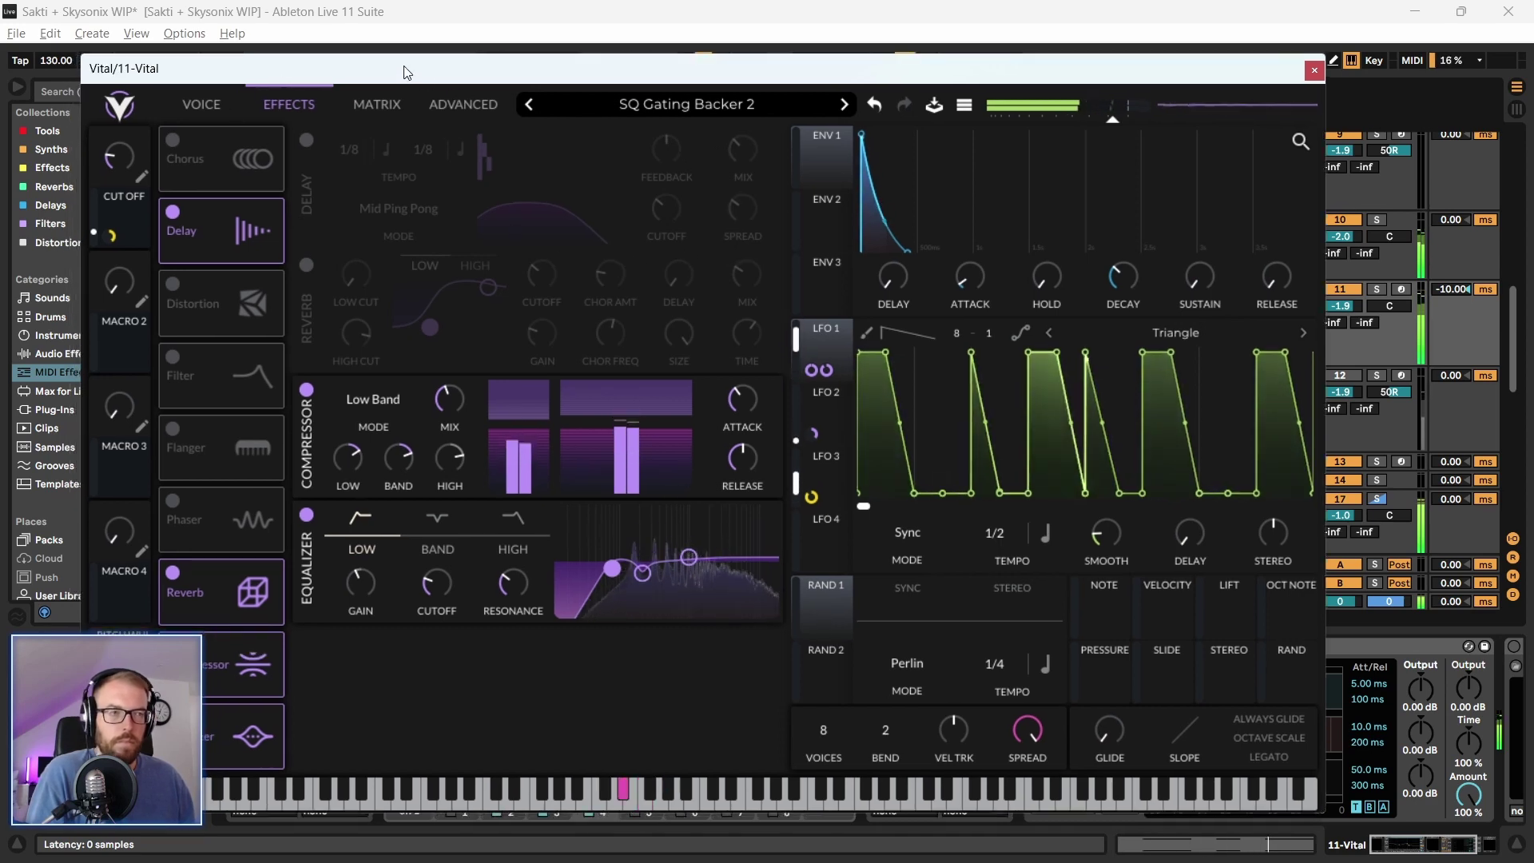
drag(404, 66, 408, 63)
click(1319, 68)
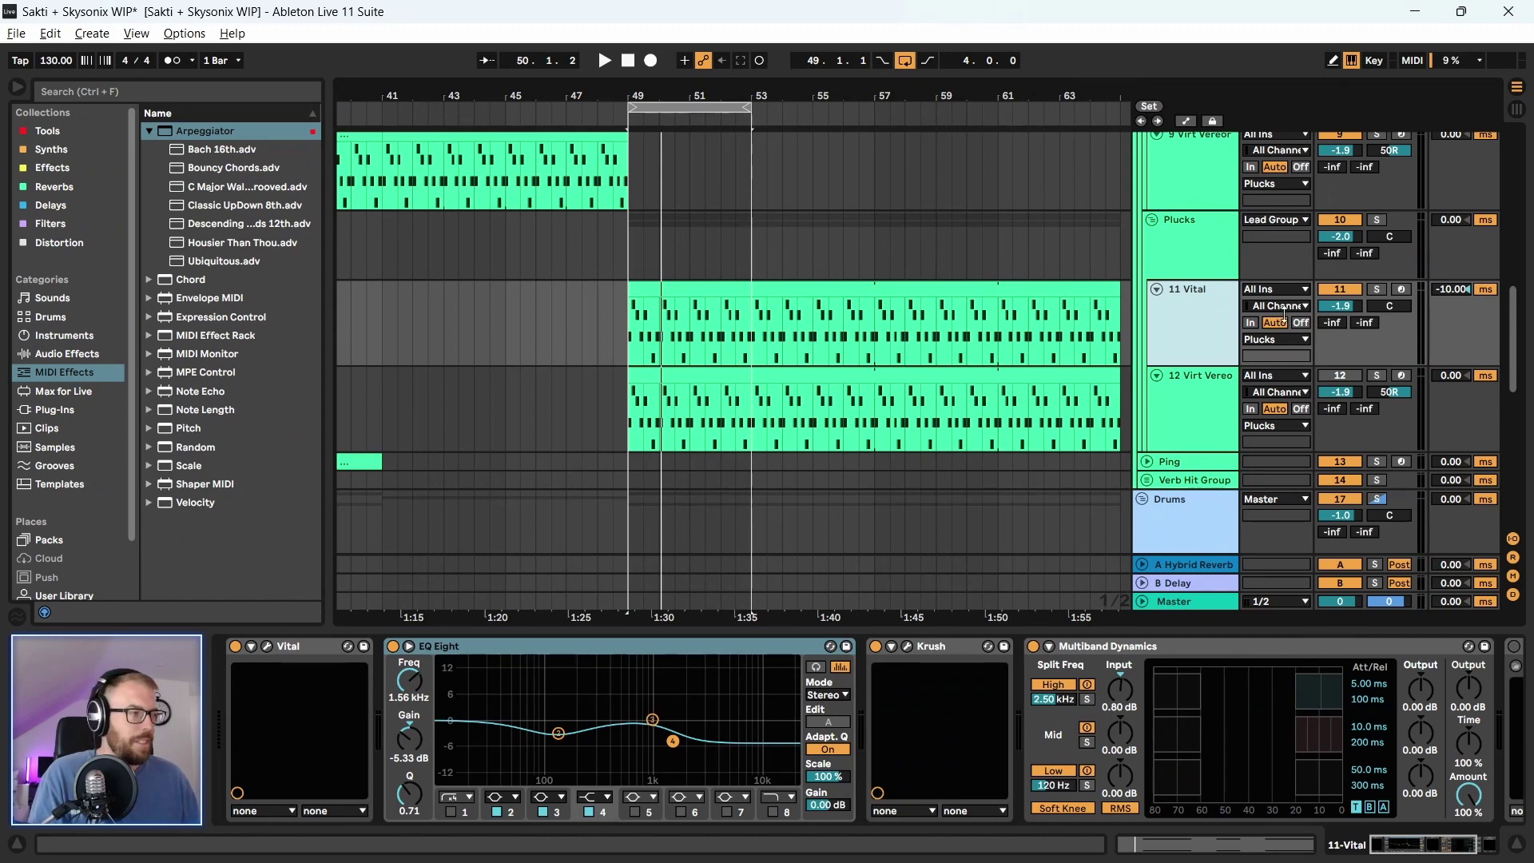
Solo the 11 Vital track, select its clip at bar 49 and briefly play the clip
click(1376, 291)
click(646, 291)
key(space)
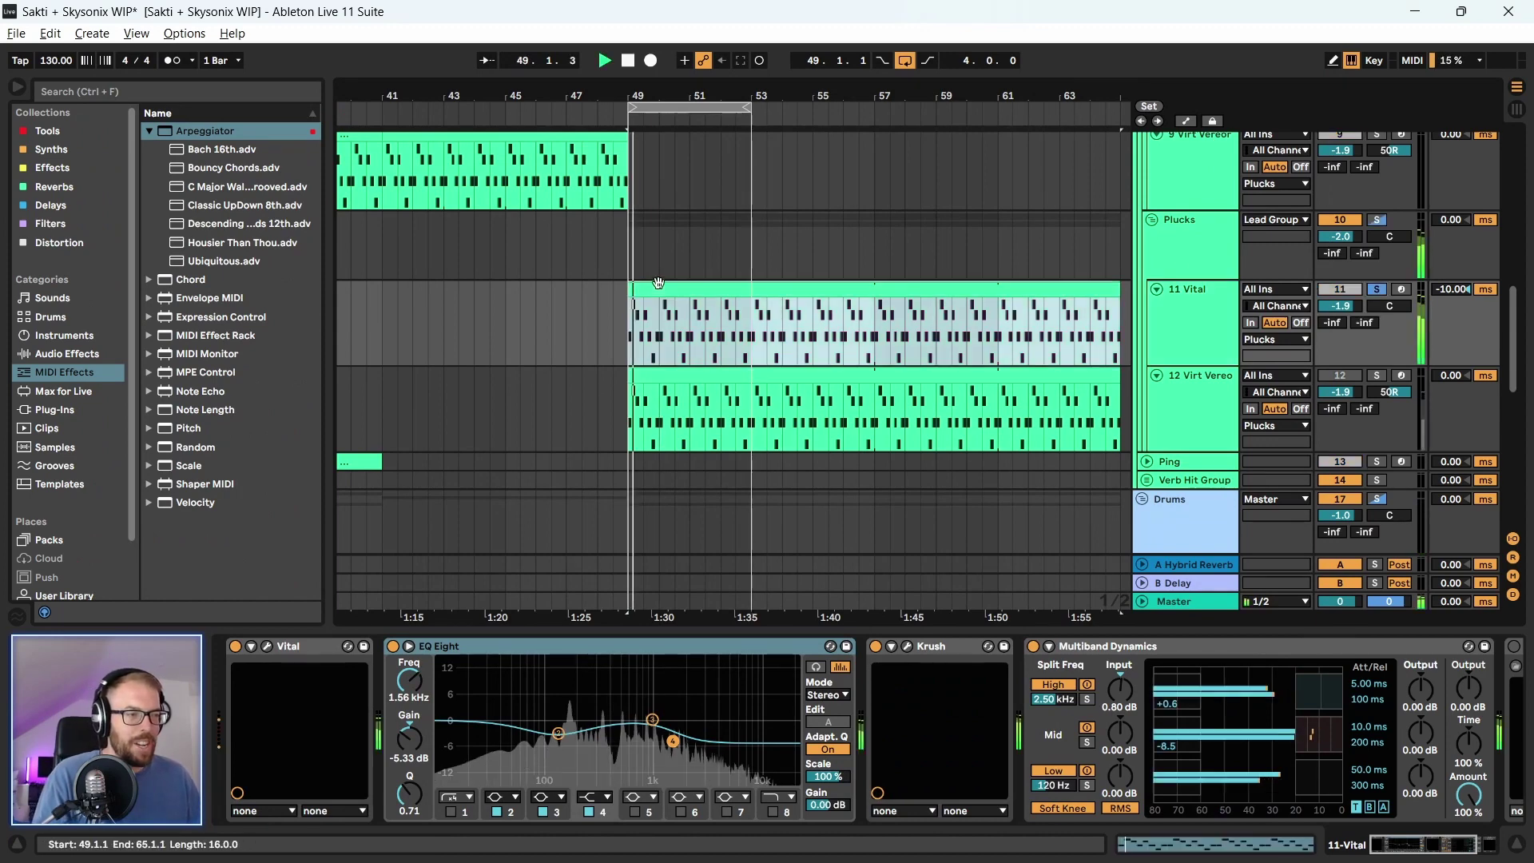
key(space)
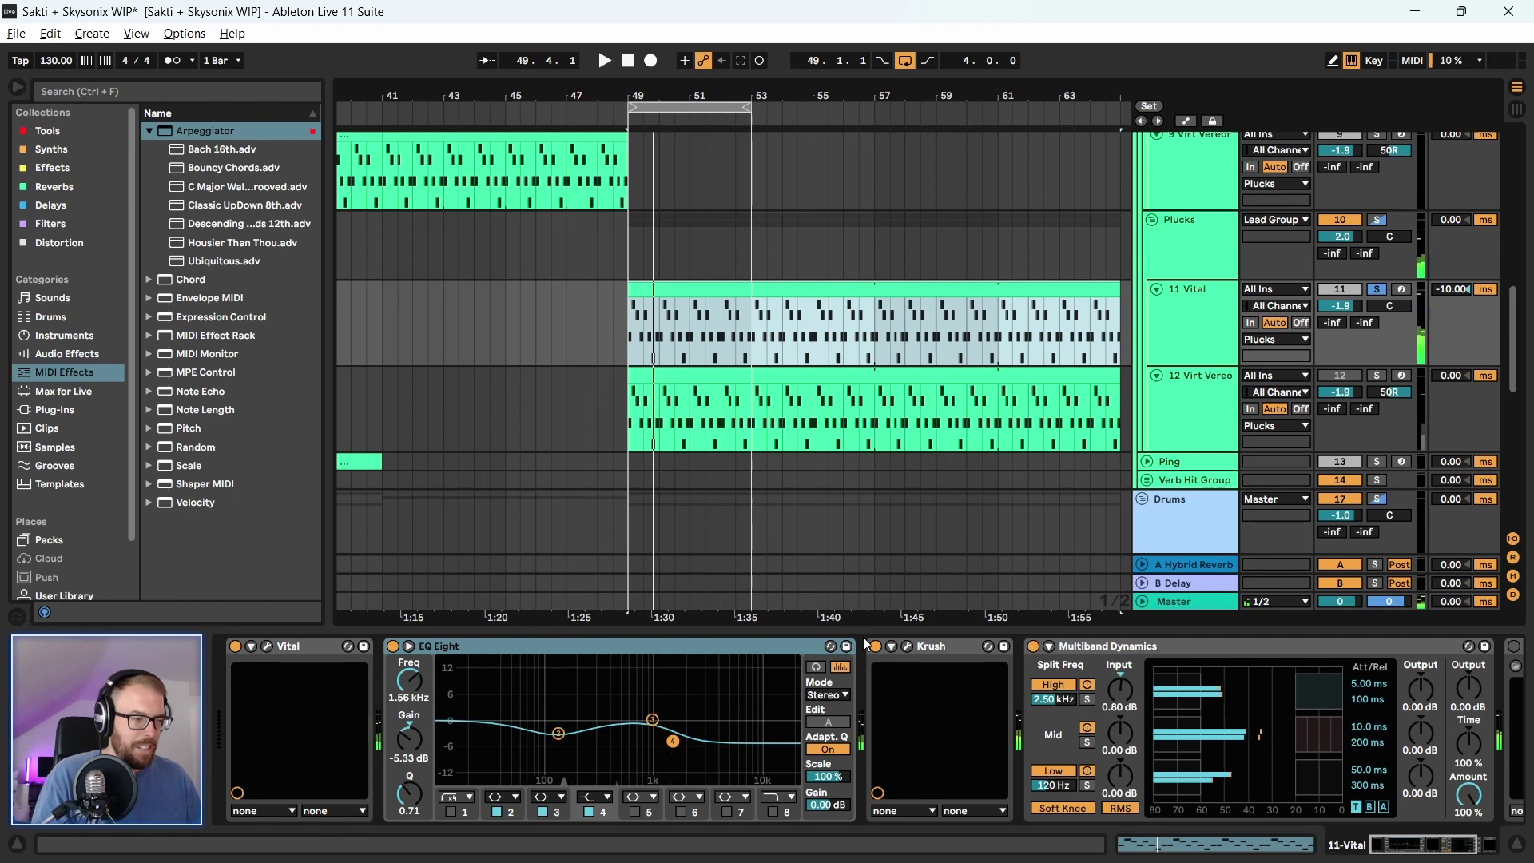
Open Krush on the 11 Vital track and raise its drive to 100% while auditioning the loop
click(908, 648)
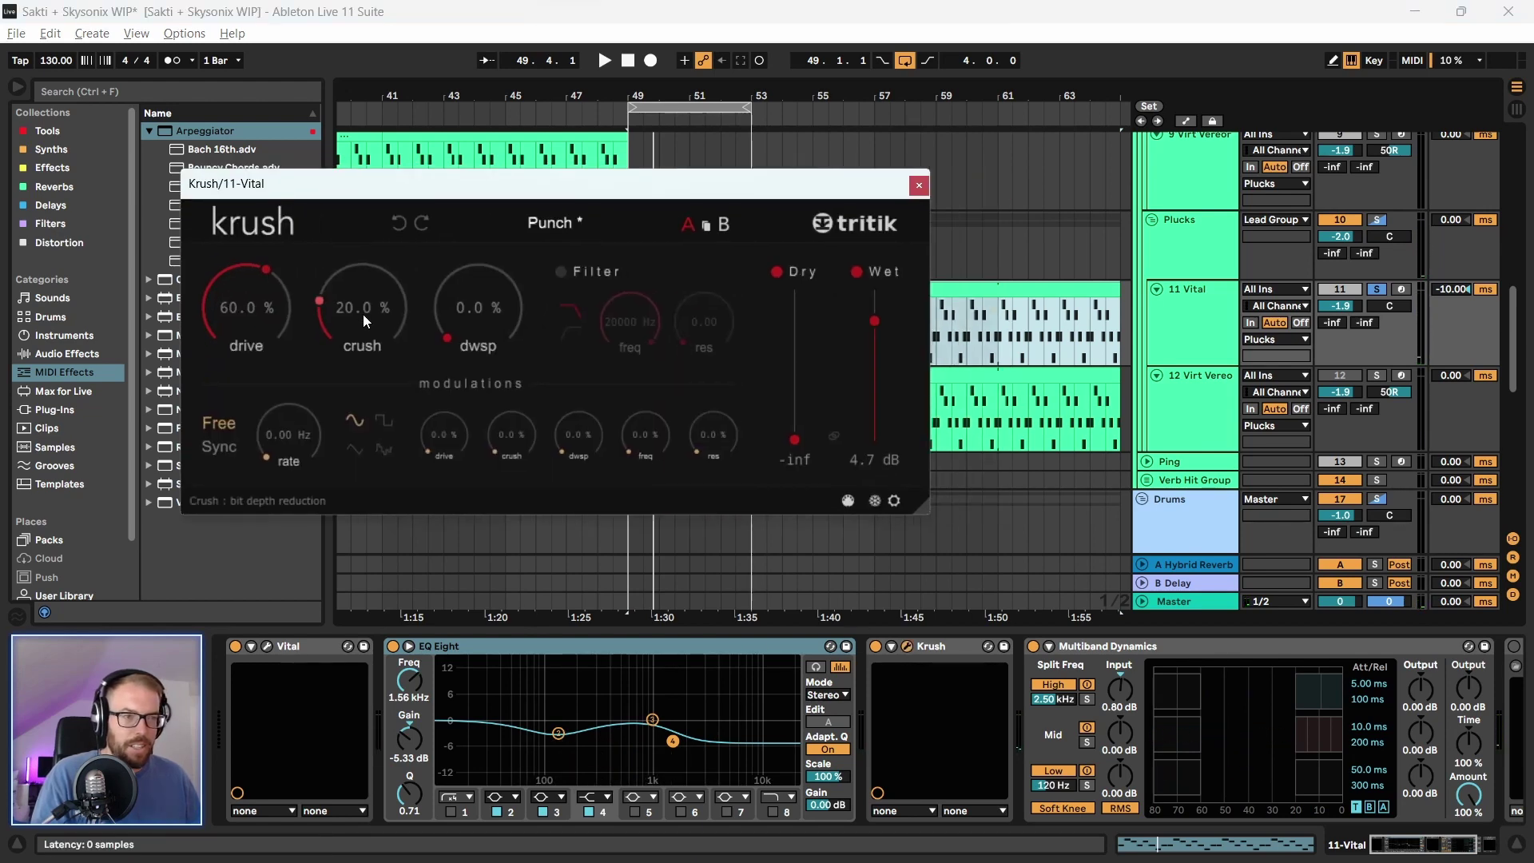
key(space)
drag(228, 317, 224, 290)
key(space)
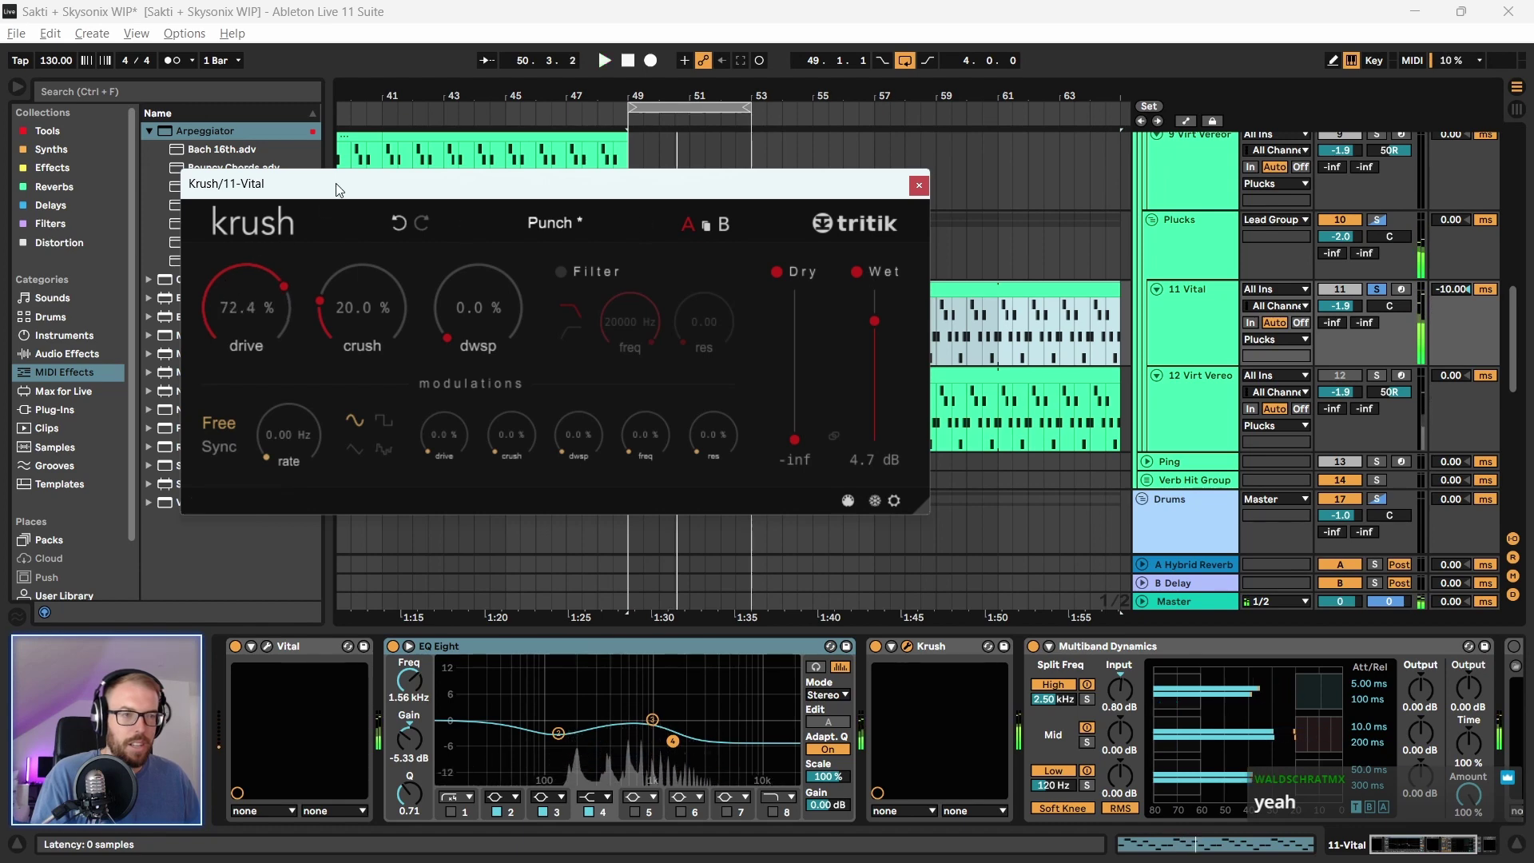
drag(337, 184, 335, 173)
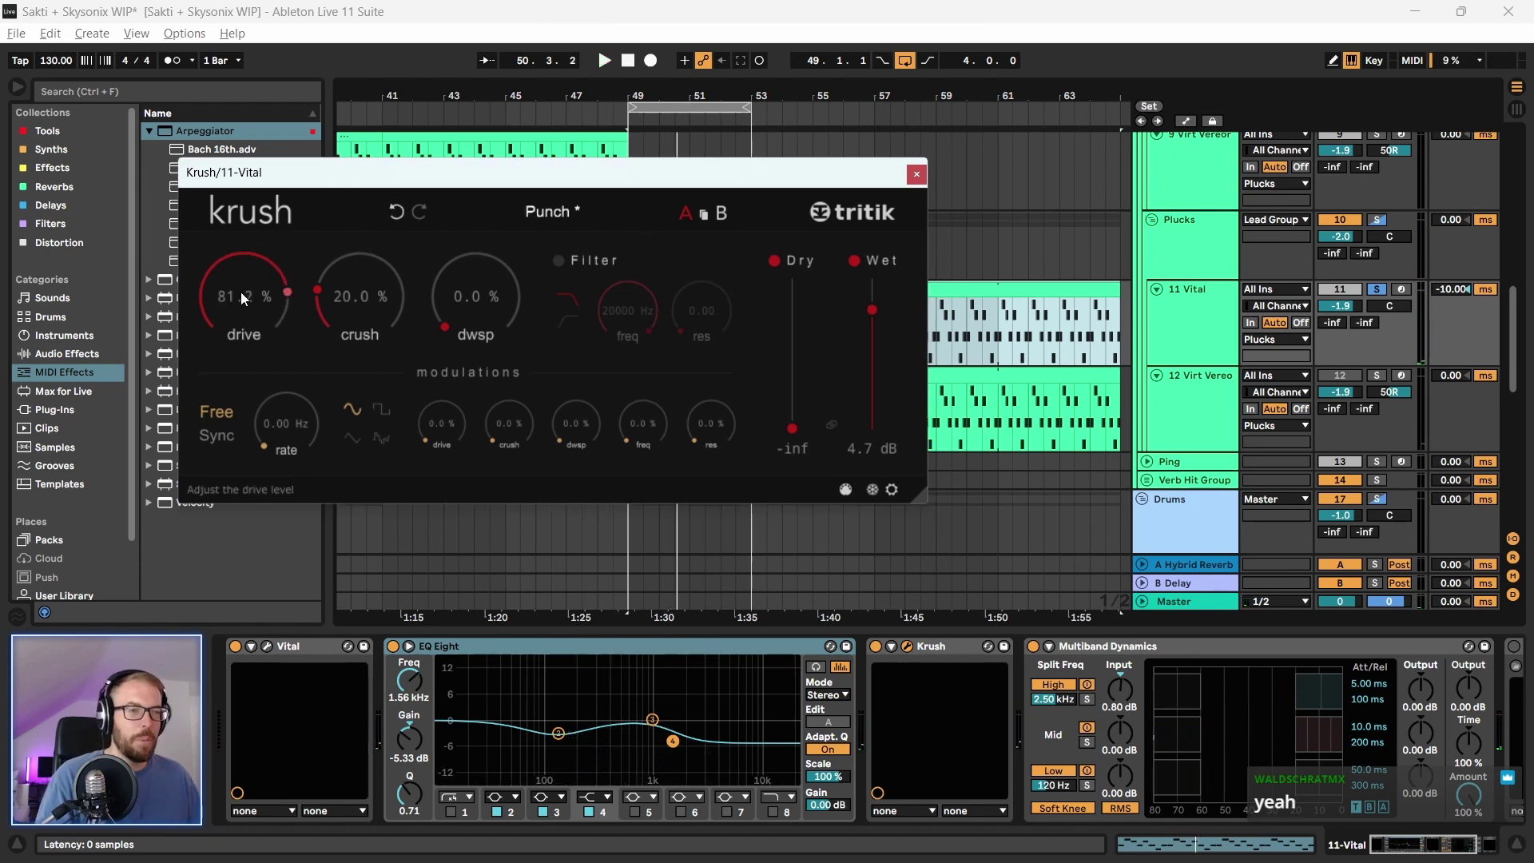
key(space)
drag(241, 290, 236, 283)
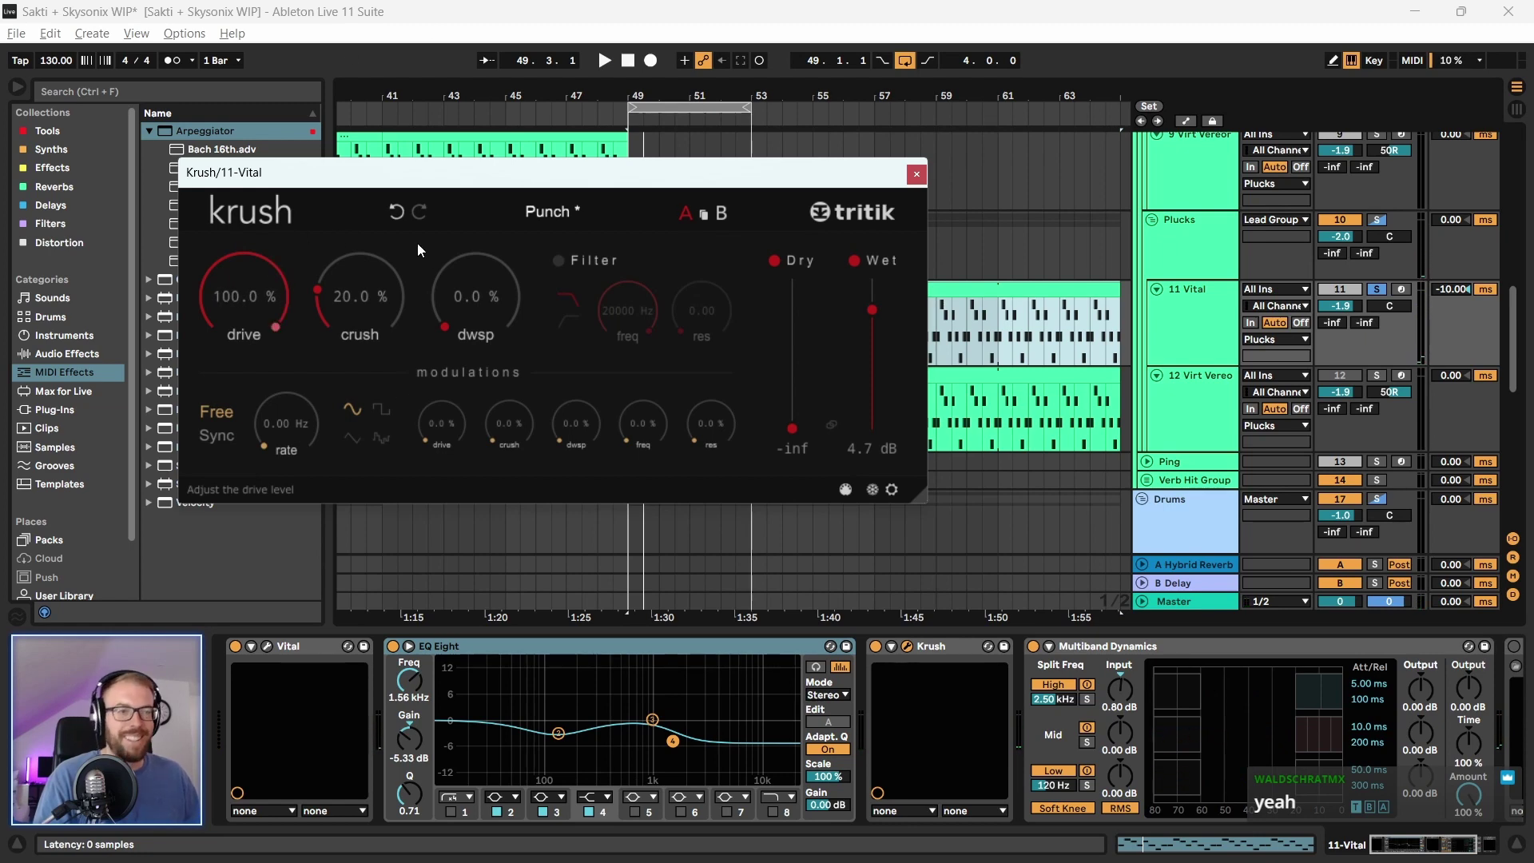
key(space)
drag(406, 173, 388, 163)
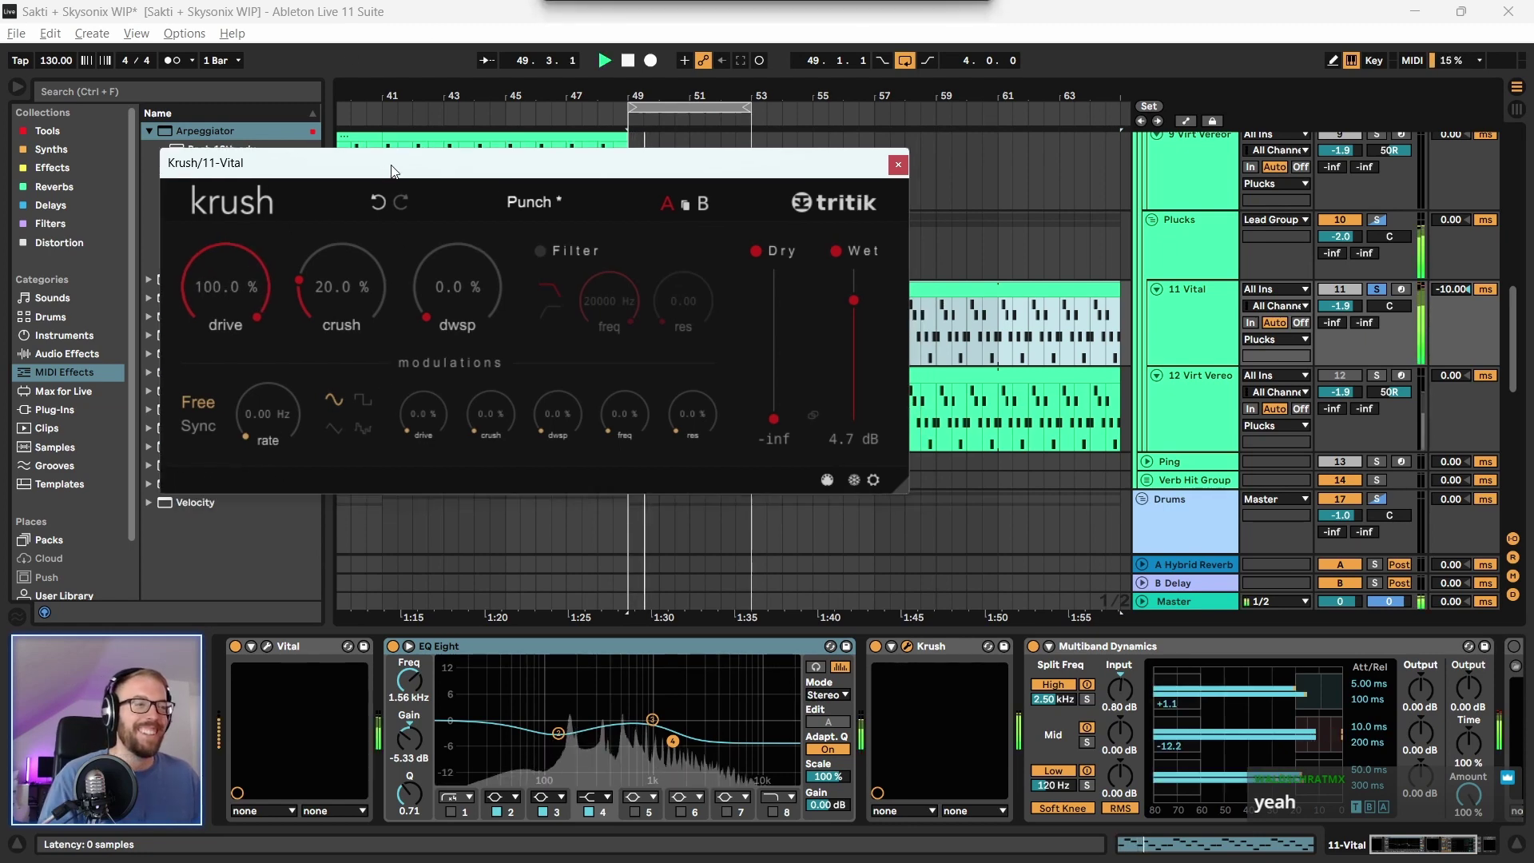
Audition Krush's dry level and a crush of 99.6%, and reset crush to 0.0%
drag(770, 342, 772, 315)
double_click(775, 326)
drag(784, 159, 812, 161)
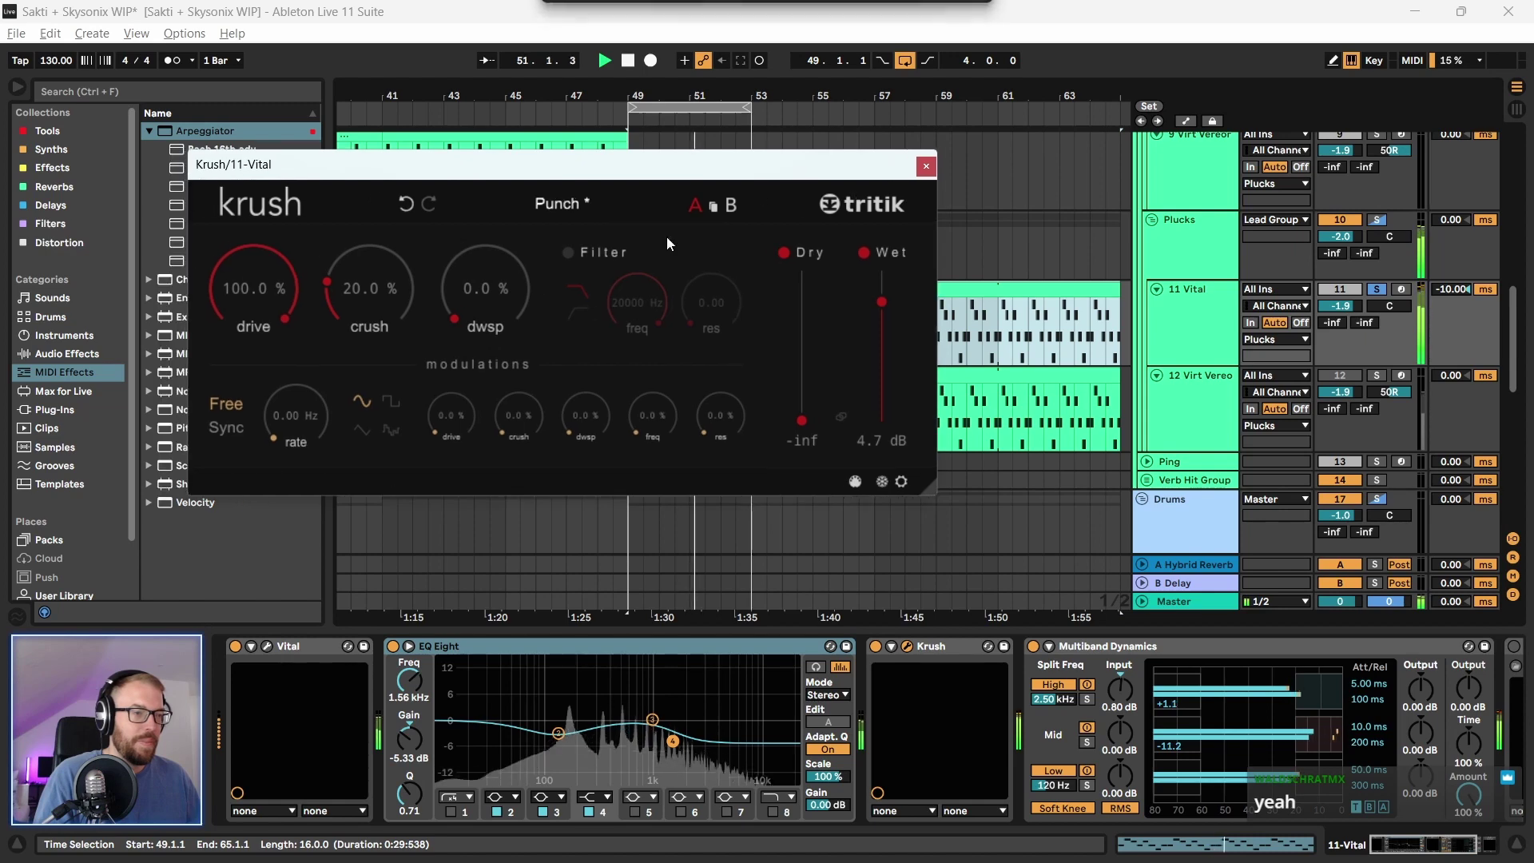
drag(238, 301, 237, 307)
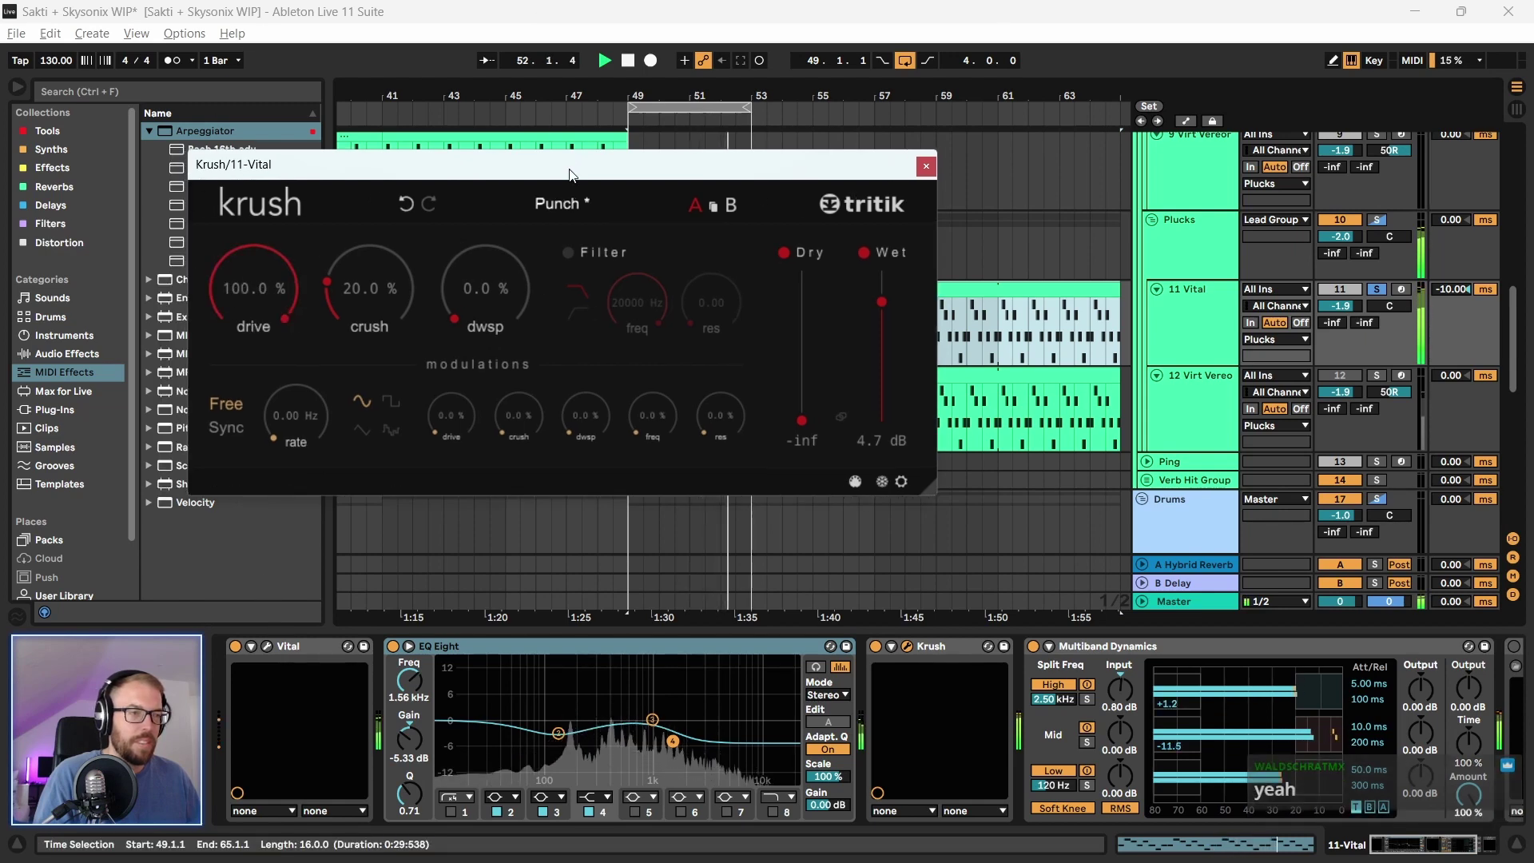
drag(556, 163, 562, 159)
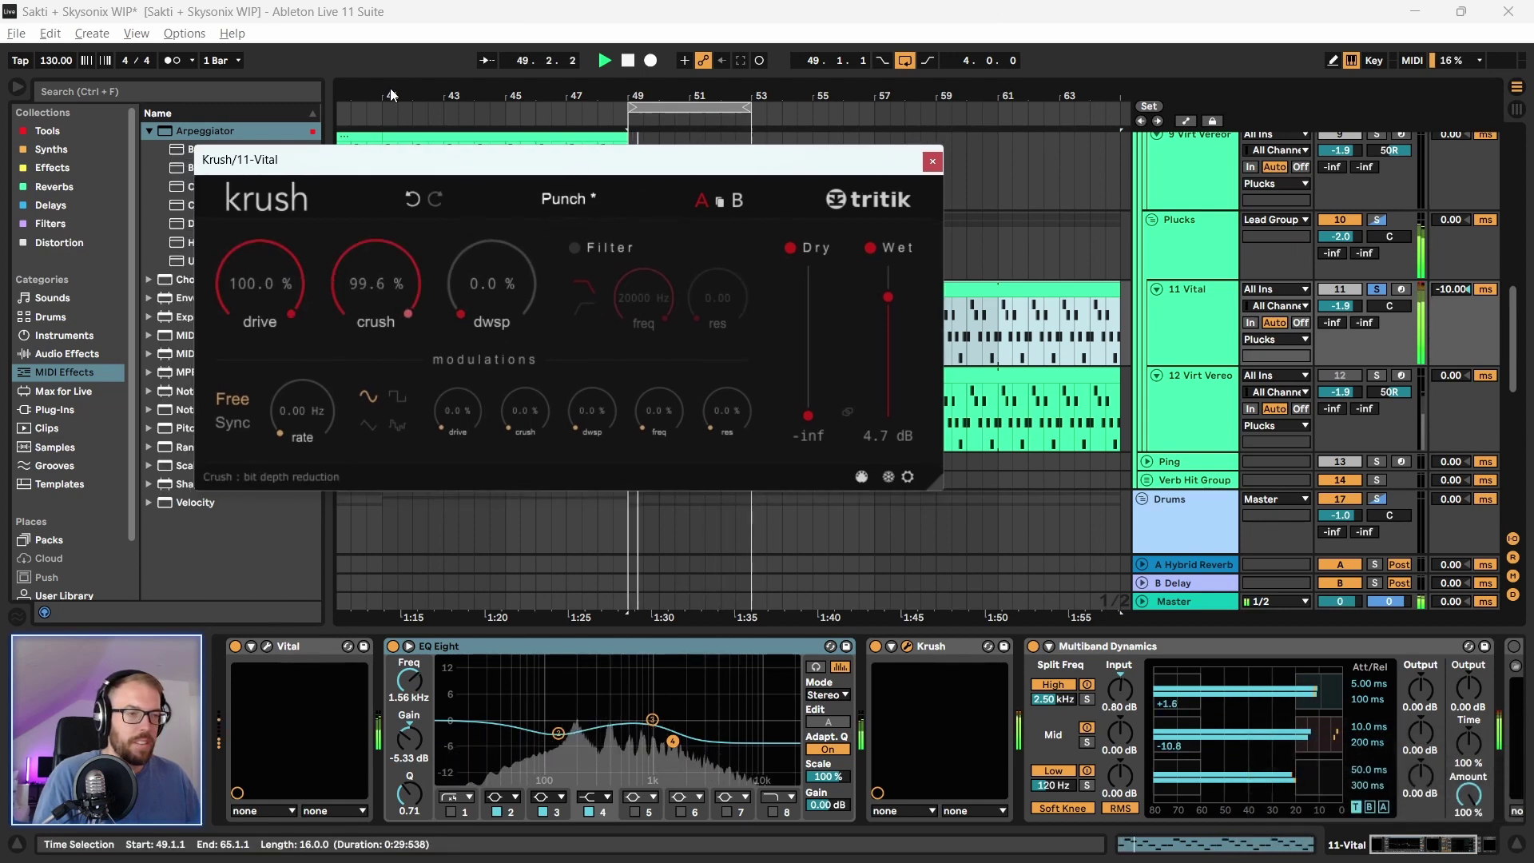
double_click(375, 288)
Enable Krush's filter, sweep its cutoff down to audition it, return it to 20000 Hz and close Krush
drag(645, 323, 639, 376)
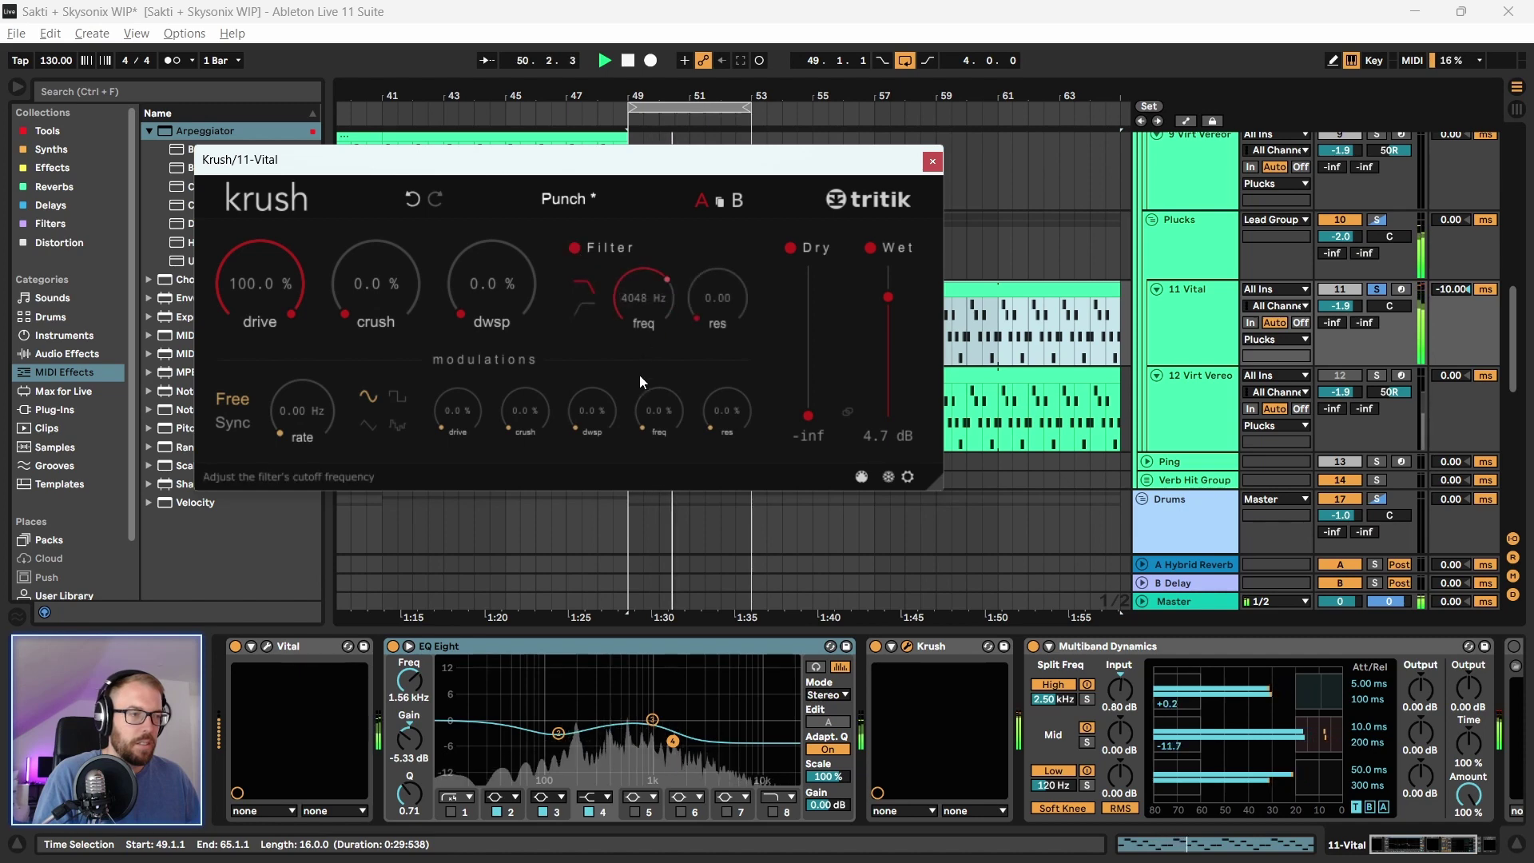
drag(641, 431, 640, 385)
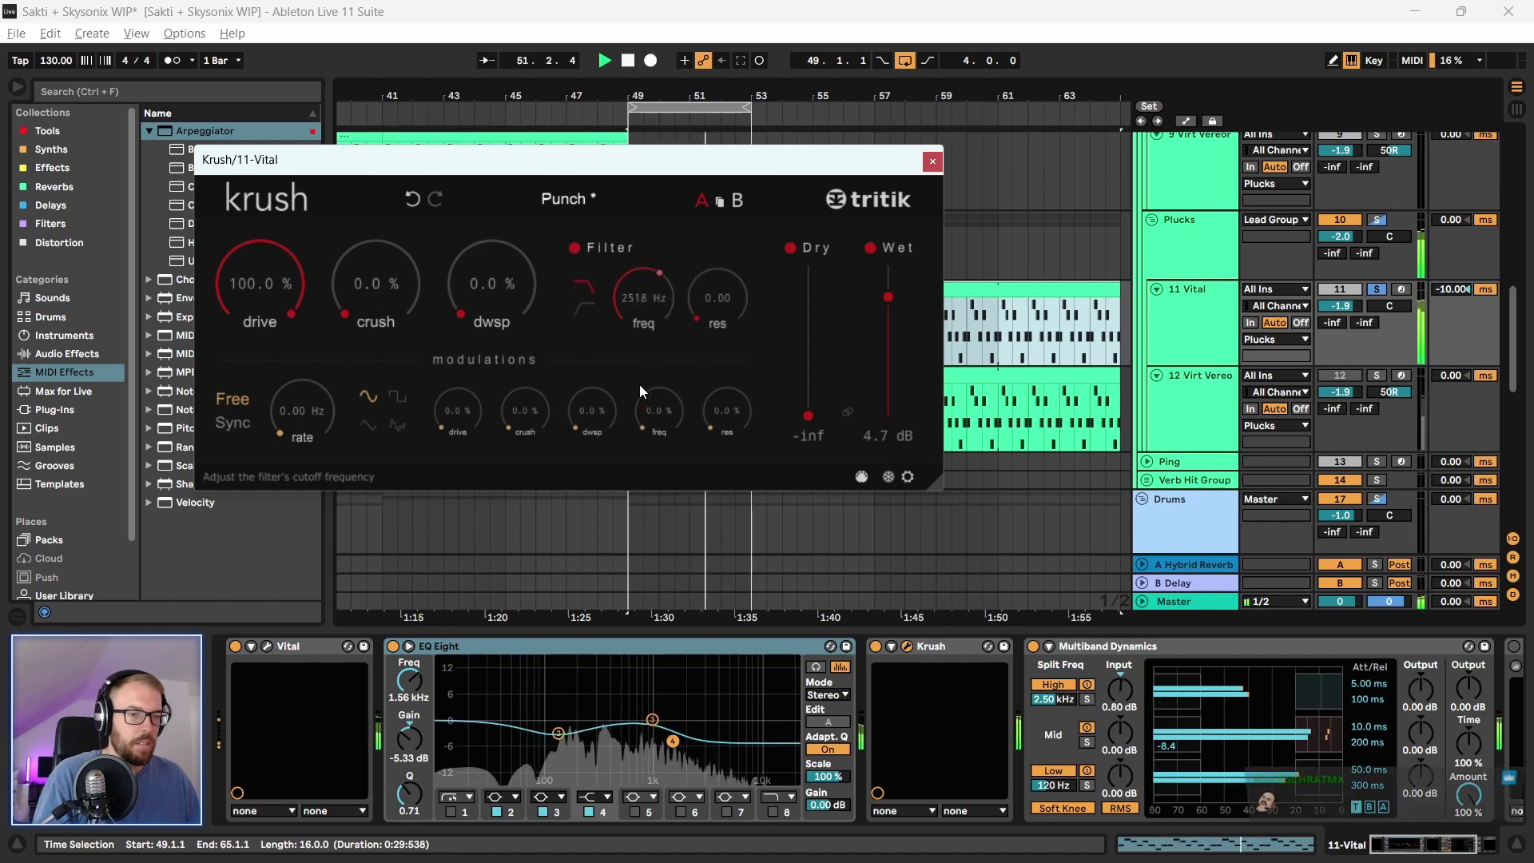
drag(601, 166, 667, 144)
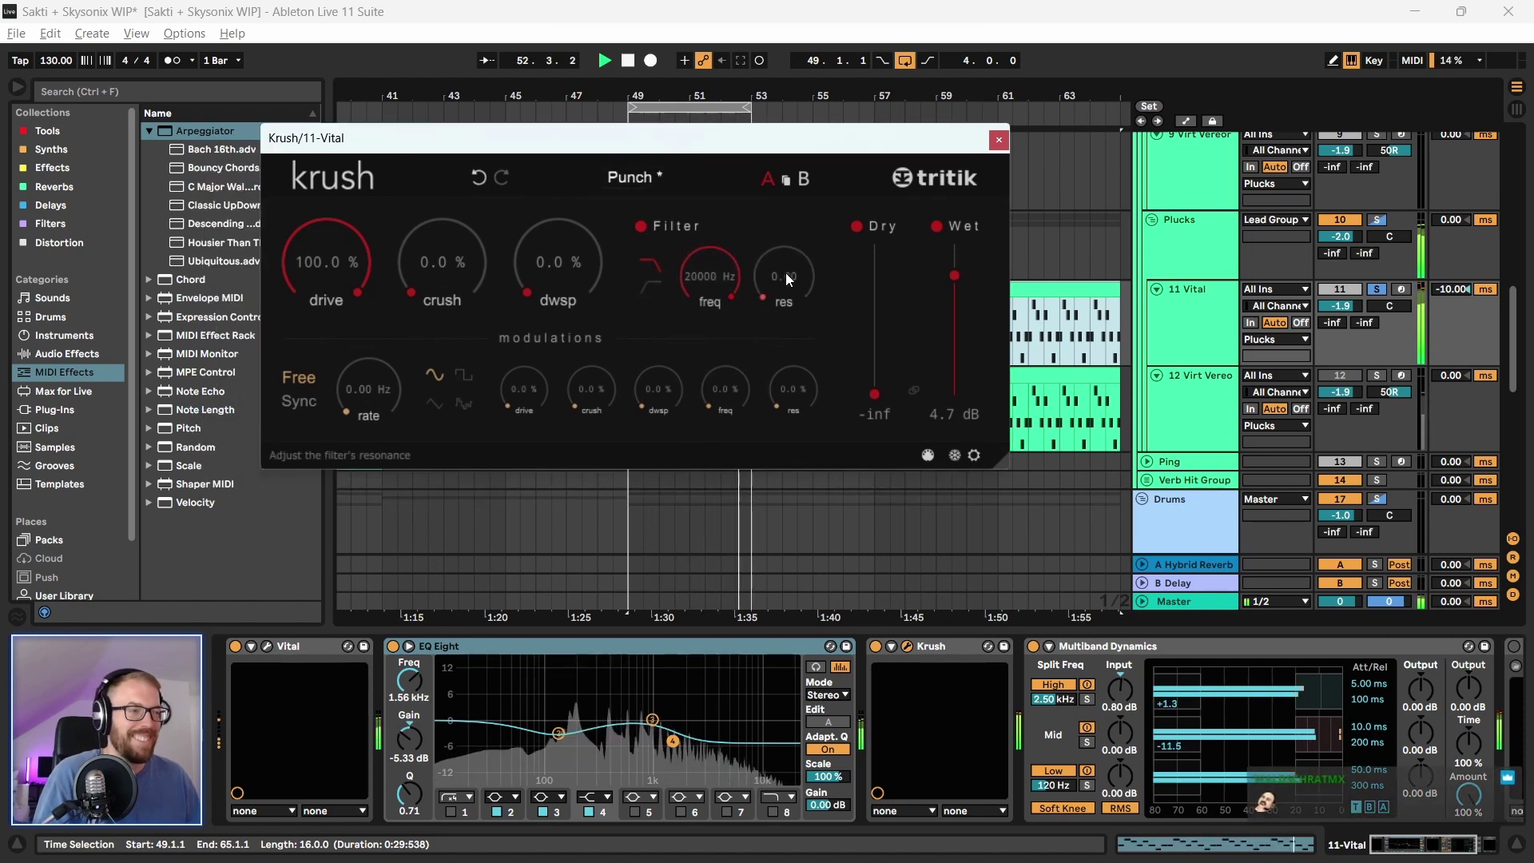
click(998, 141)
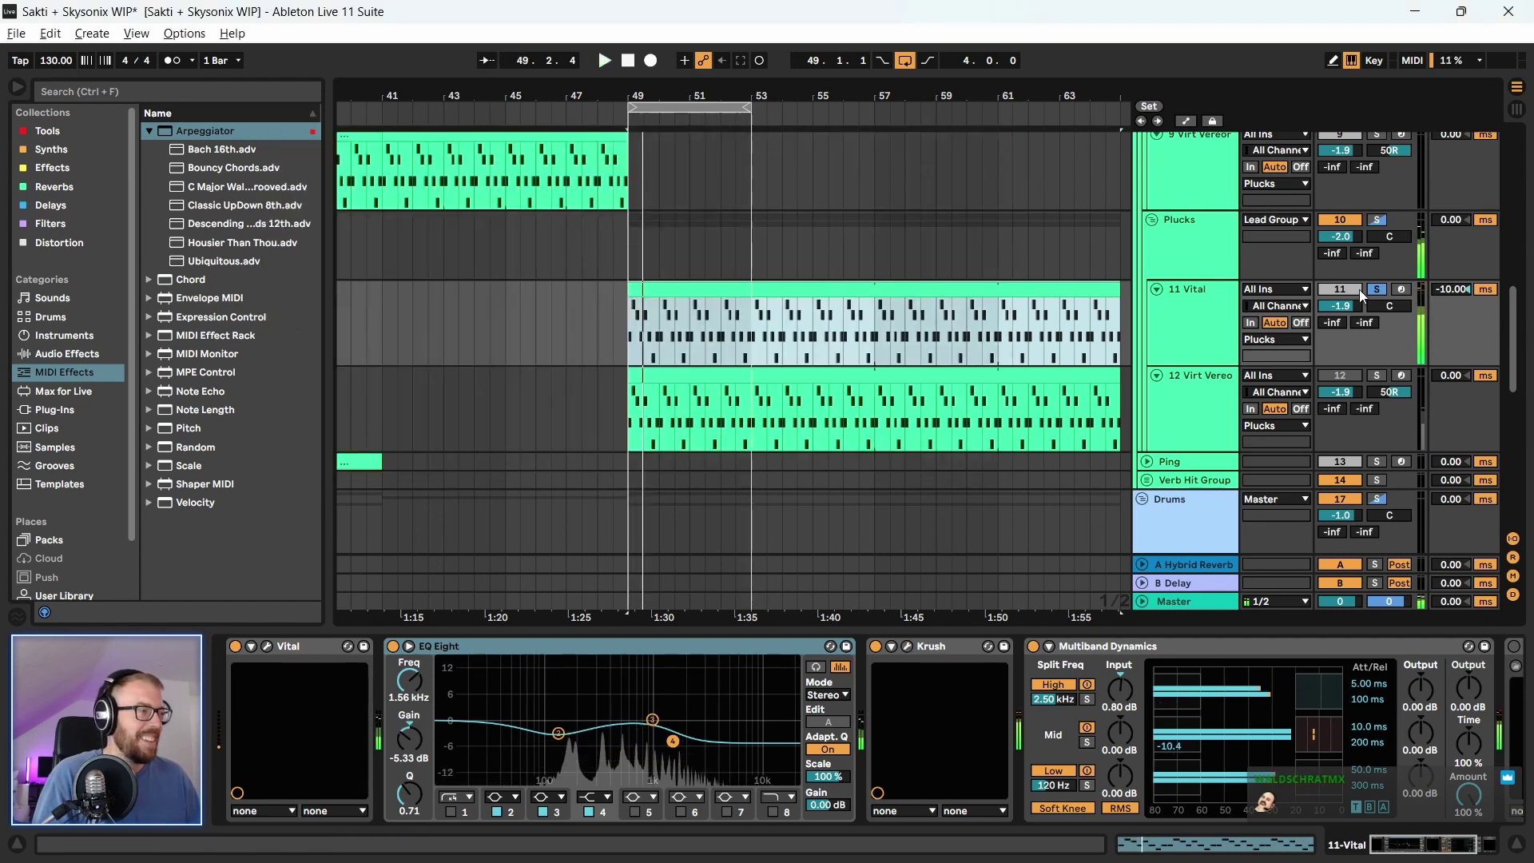
Listen to the pluck within the full mix and look over Vital's effects settings
key(plus)
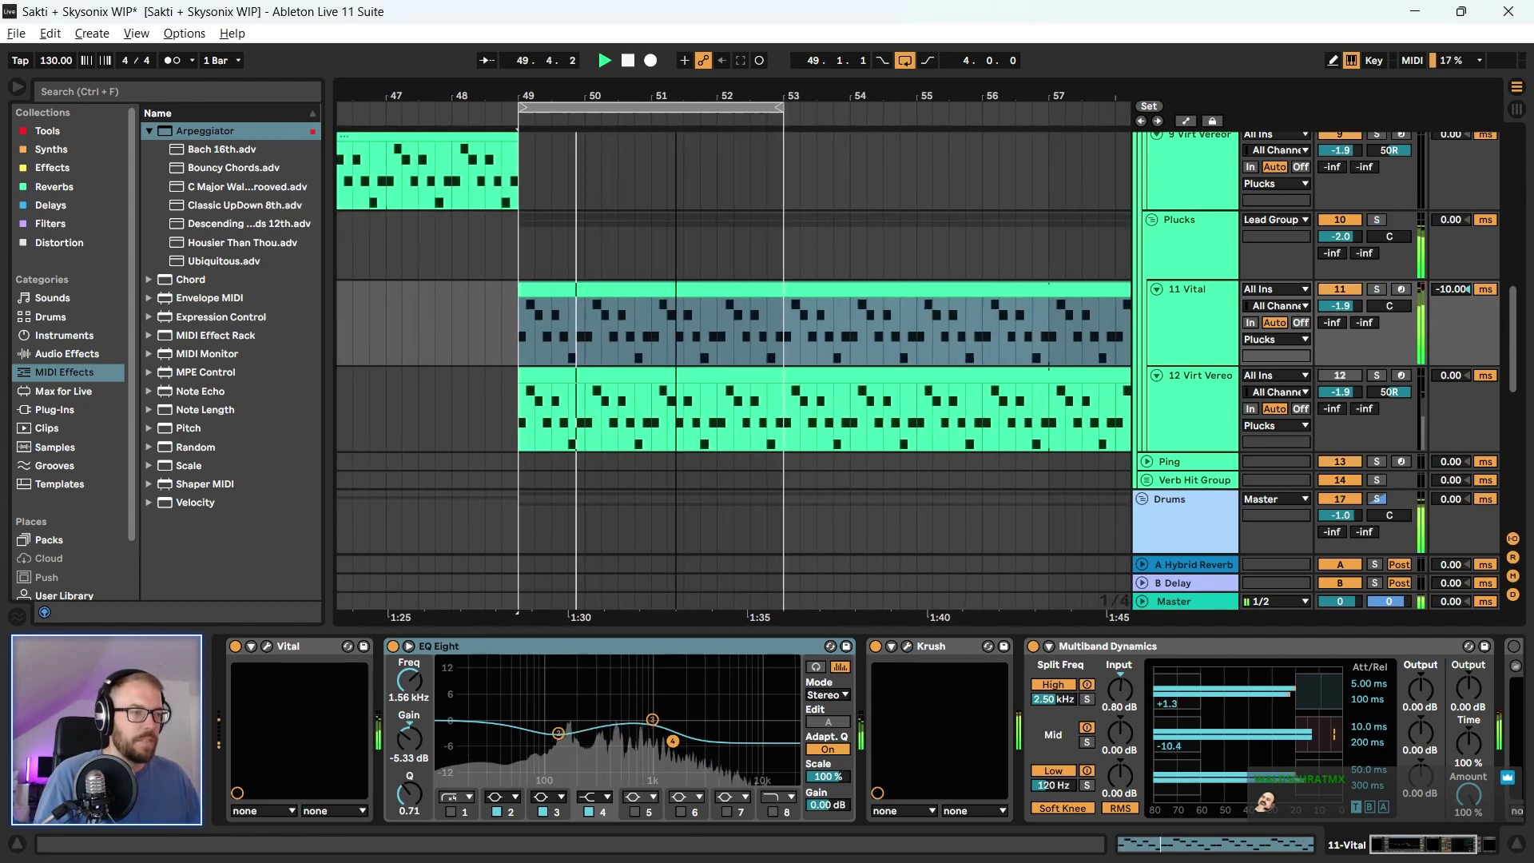
click(268, 647)
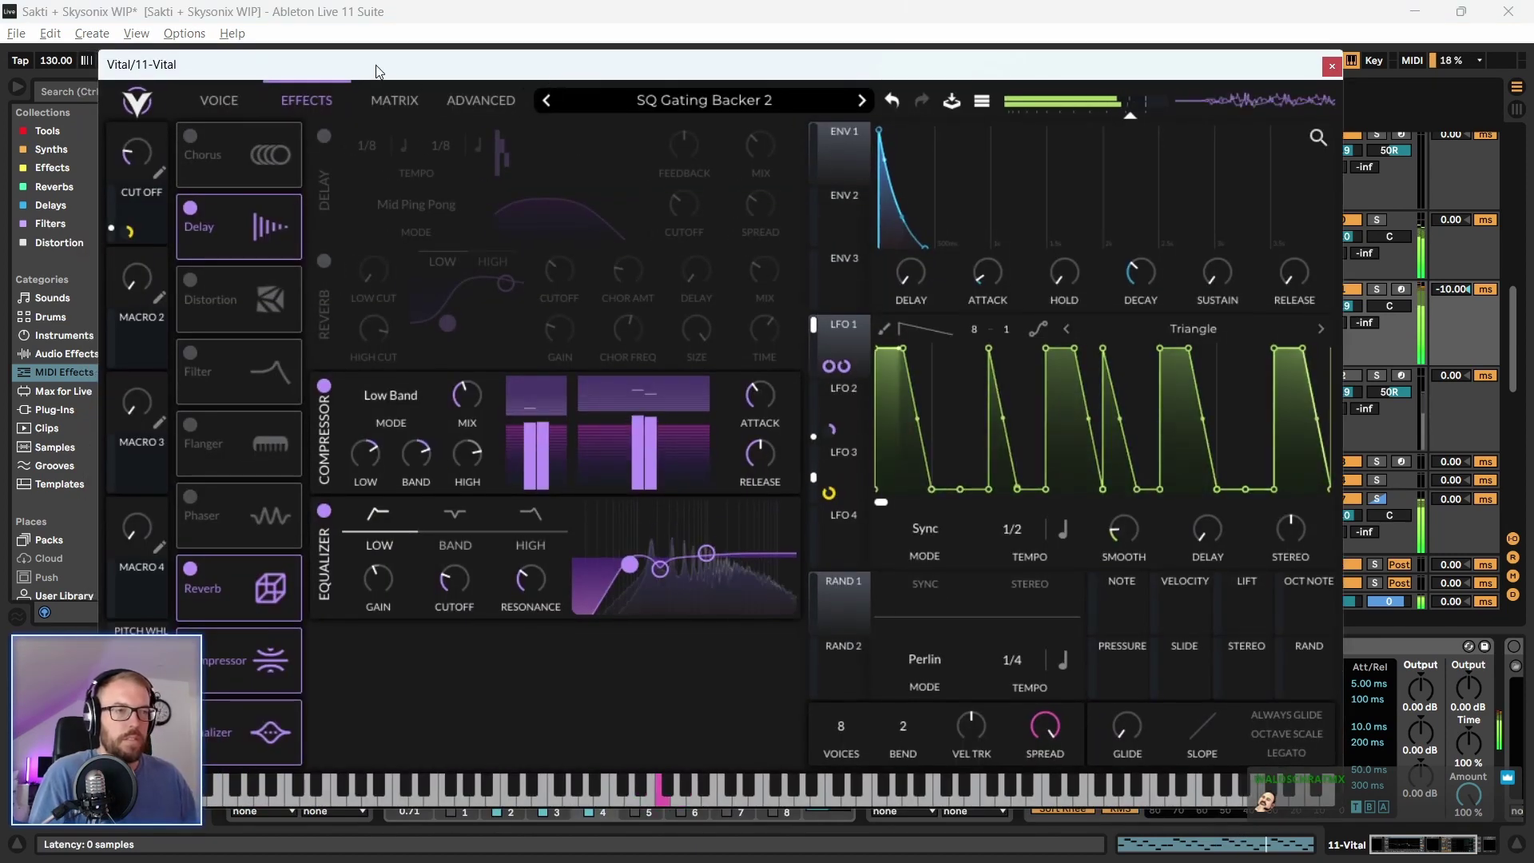
click(1332, 66)
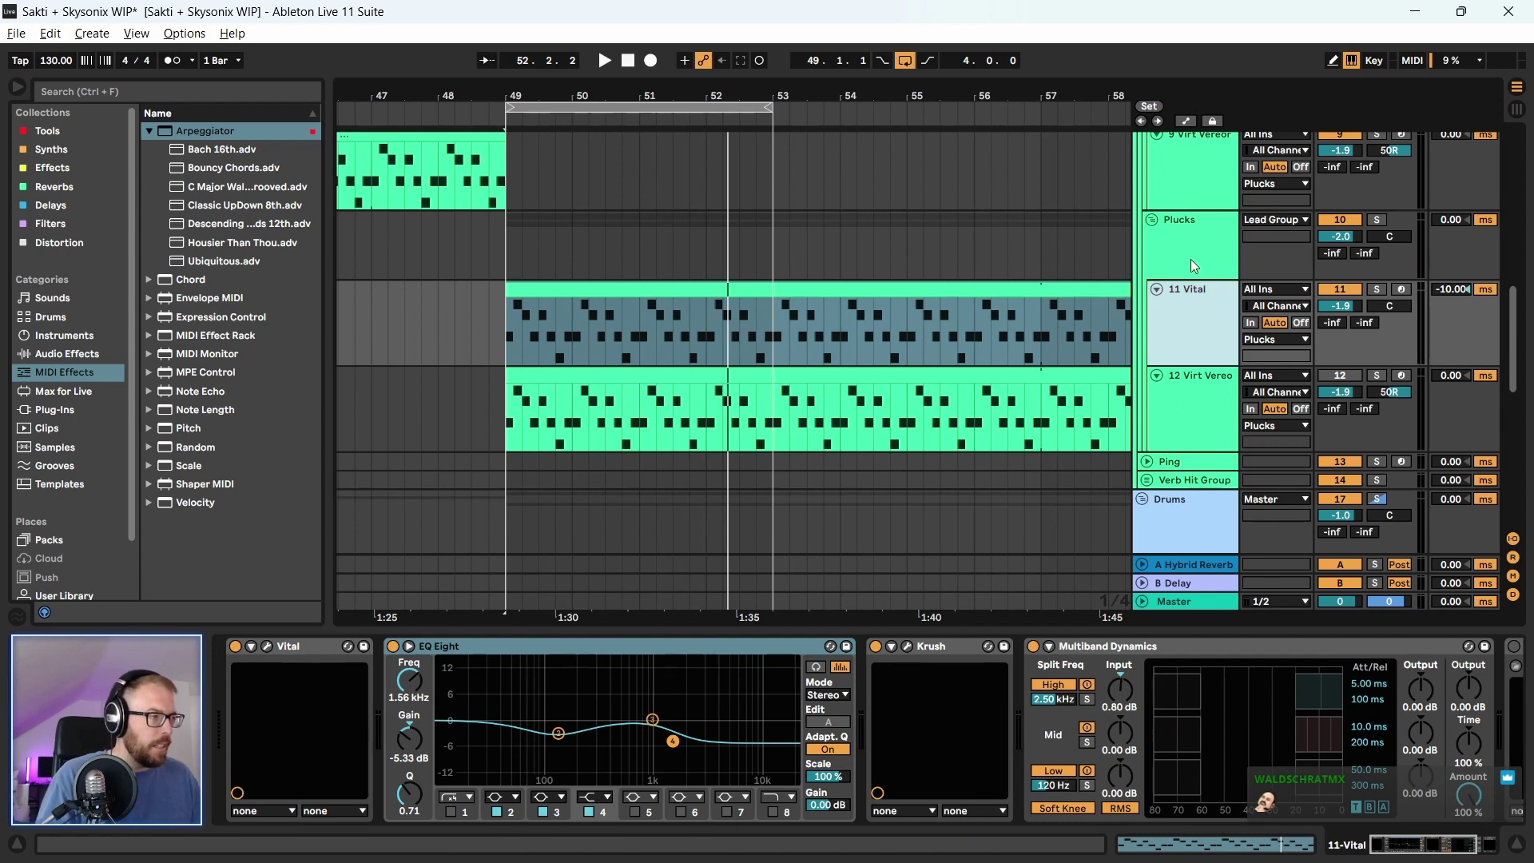
Compare the soloed 11 Vital track with EQ Eight, Krush and Multiband Dynamics bypassed and reactivated
click(1199, 401)
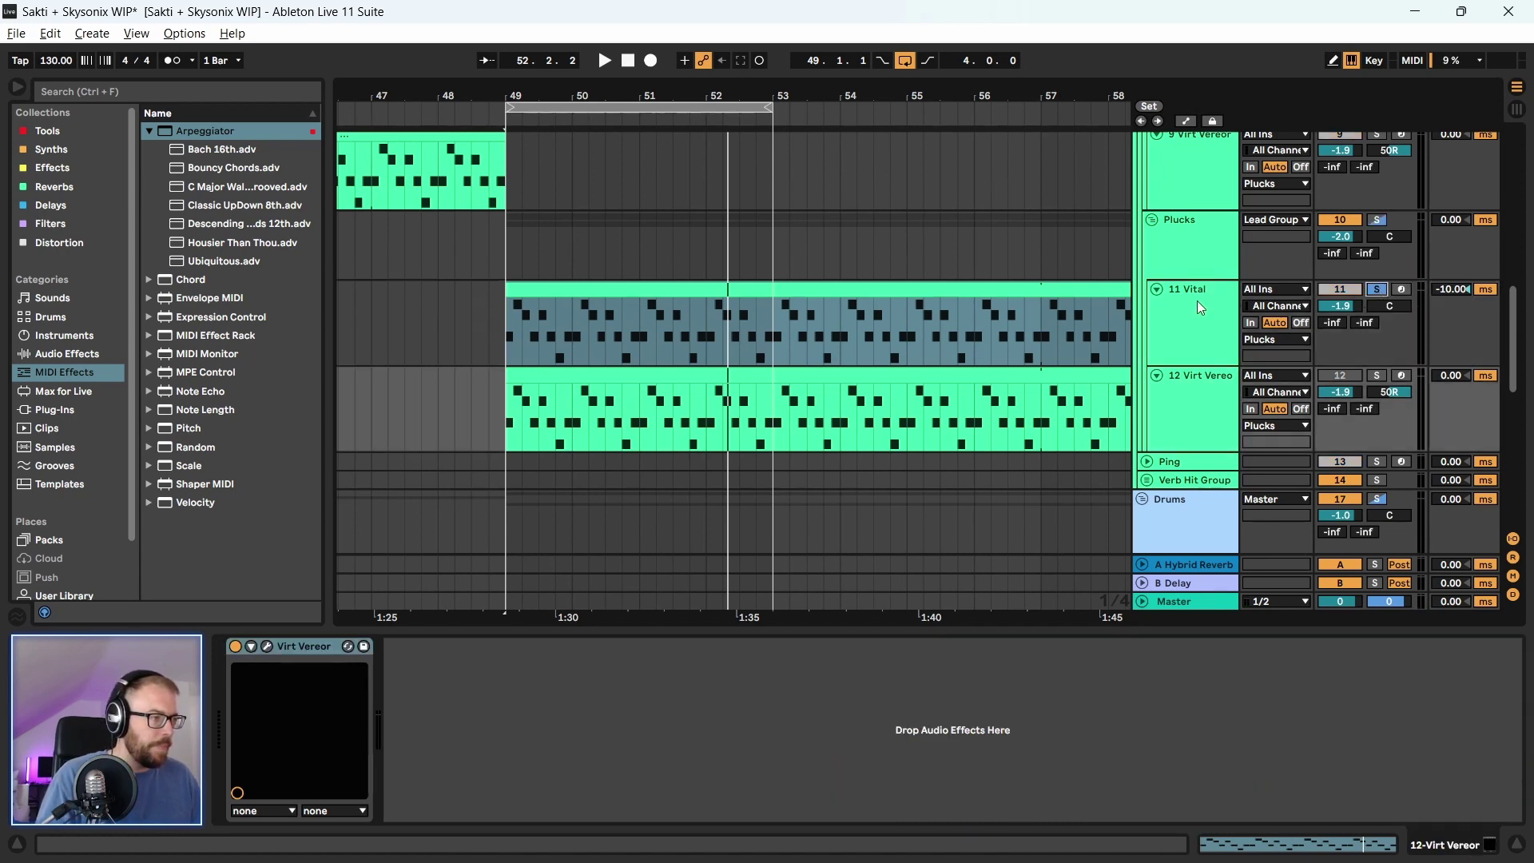
click(1186, 382)
click(1193, 336)
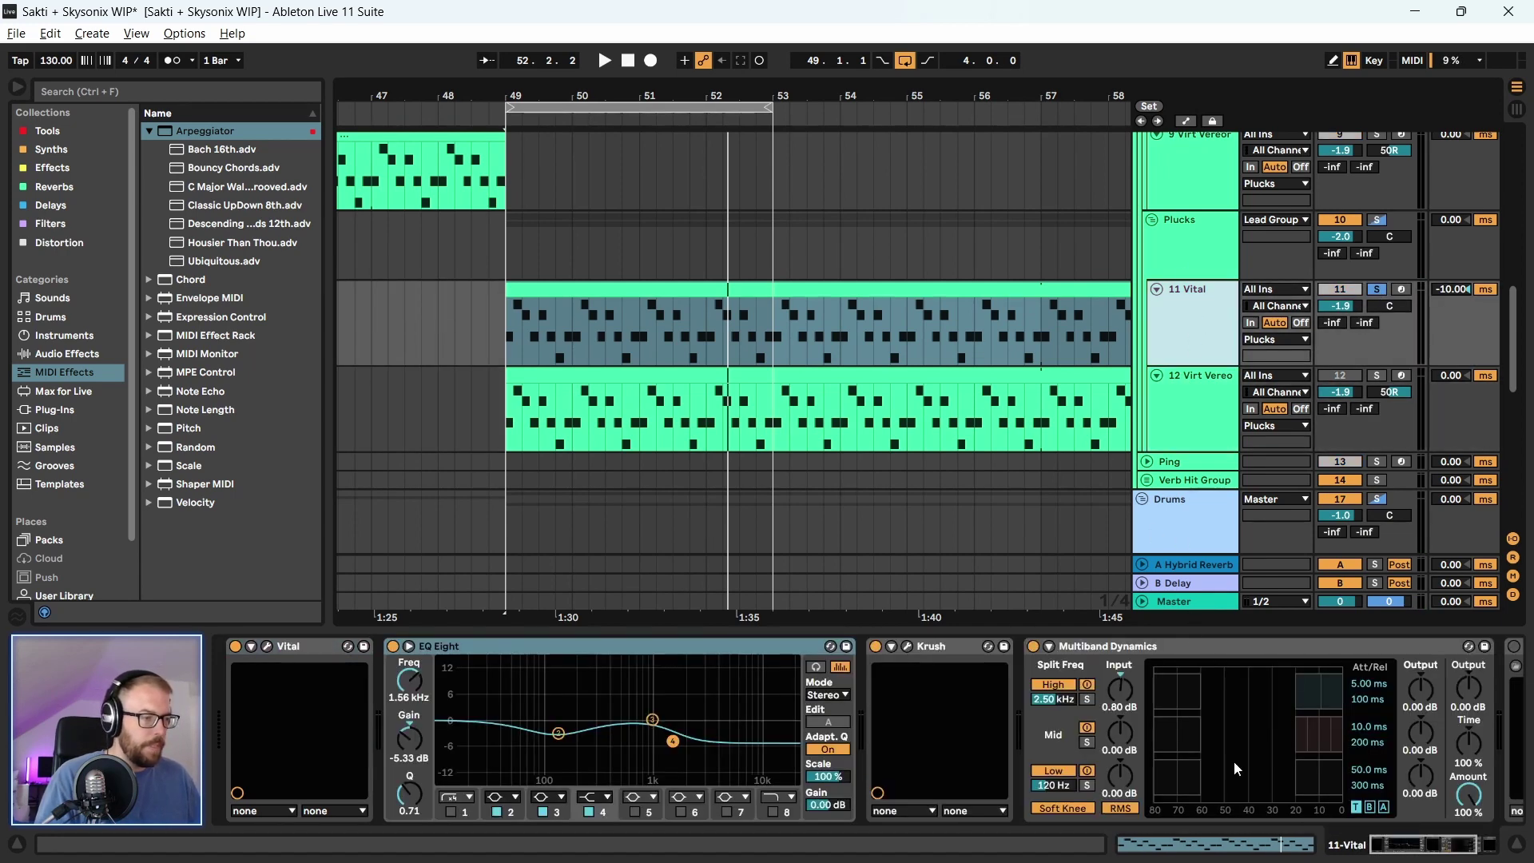
shift+click(1195, 647)
key(0)
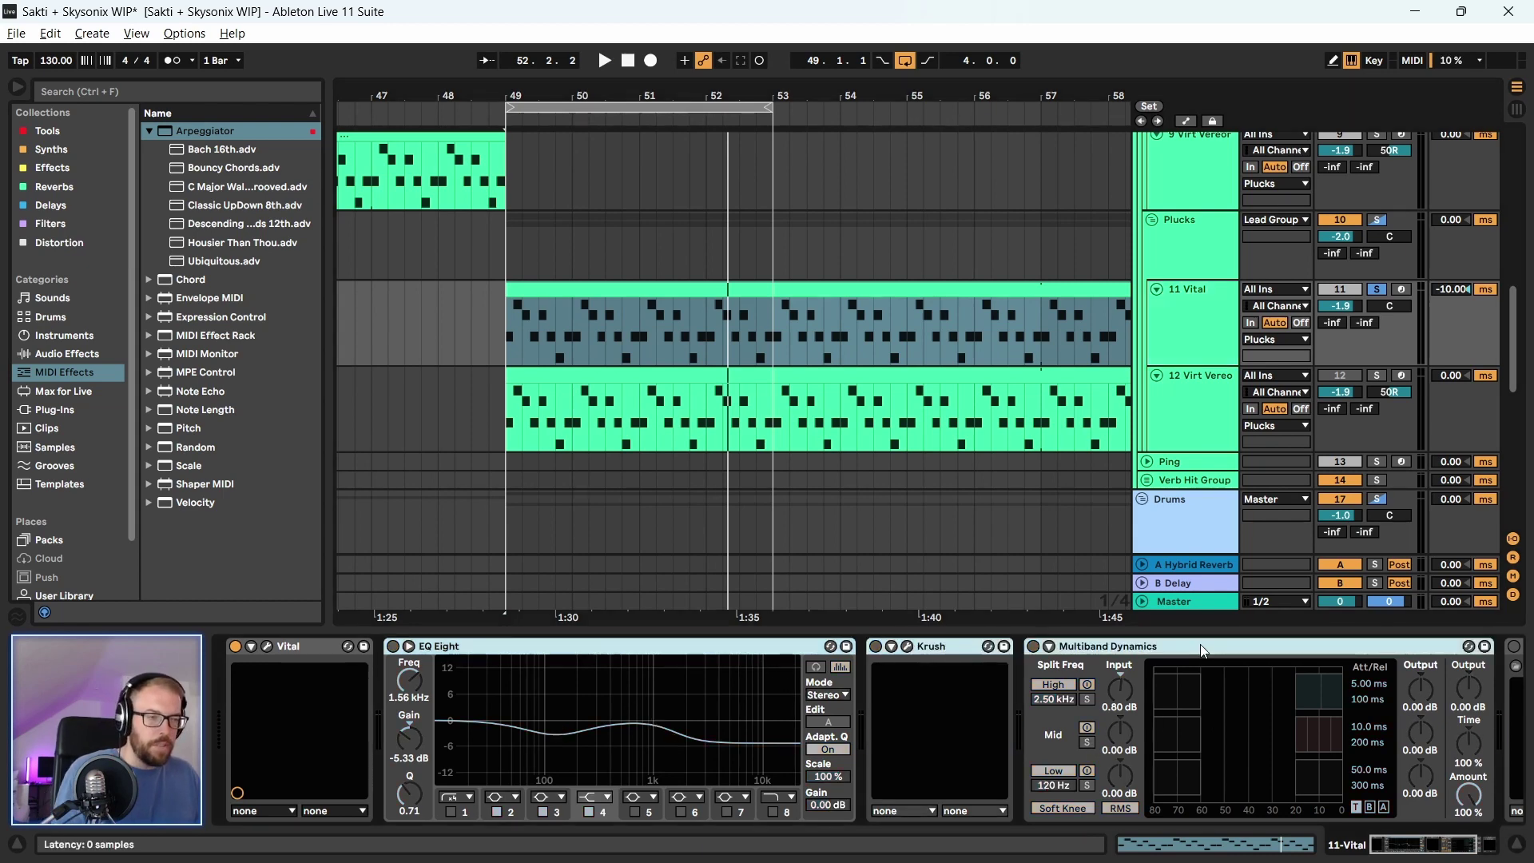
key(space)
key(0)
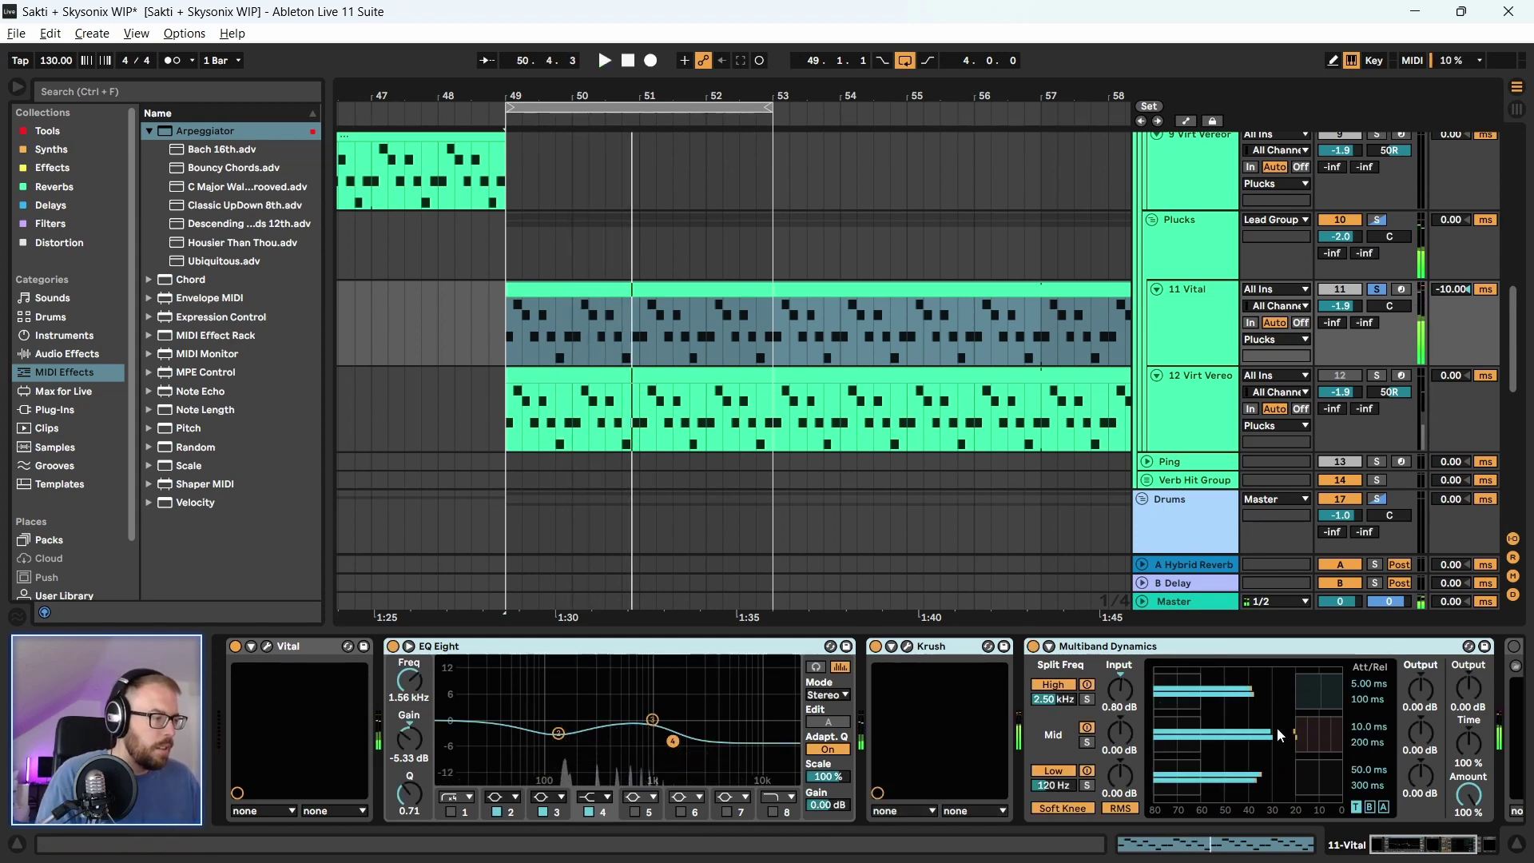
Delete the deactivated OTT_x64 plug-in from the end of the 11 Vital device chain
scroll(1431, 836, down, 3)
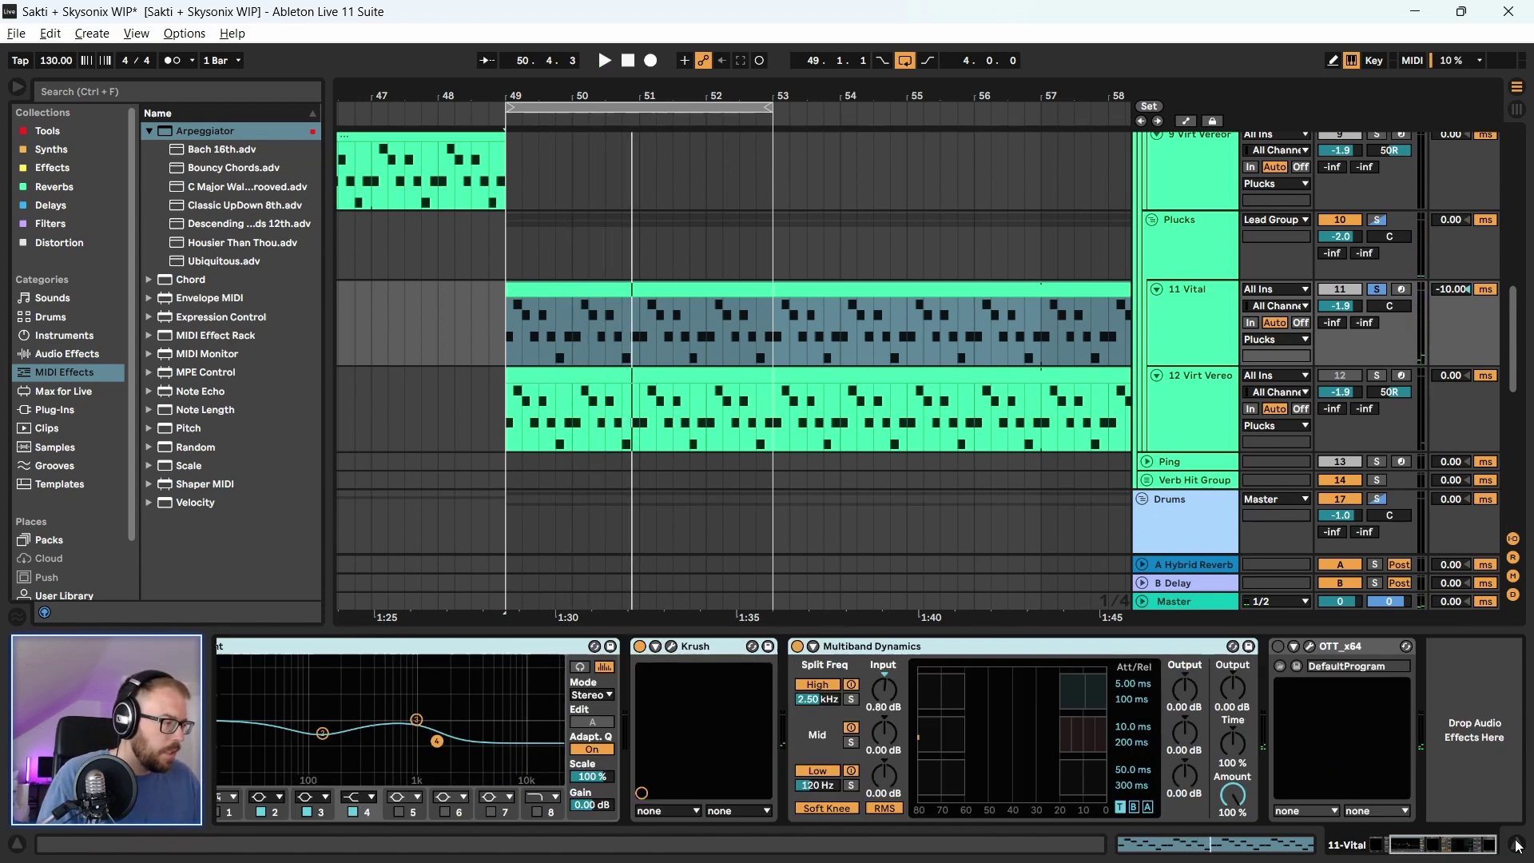
click(1352, 647)
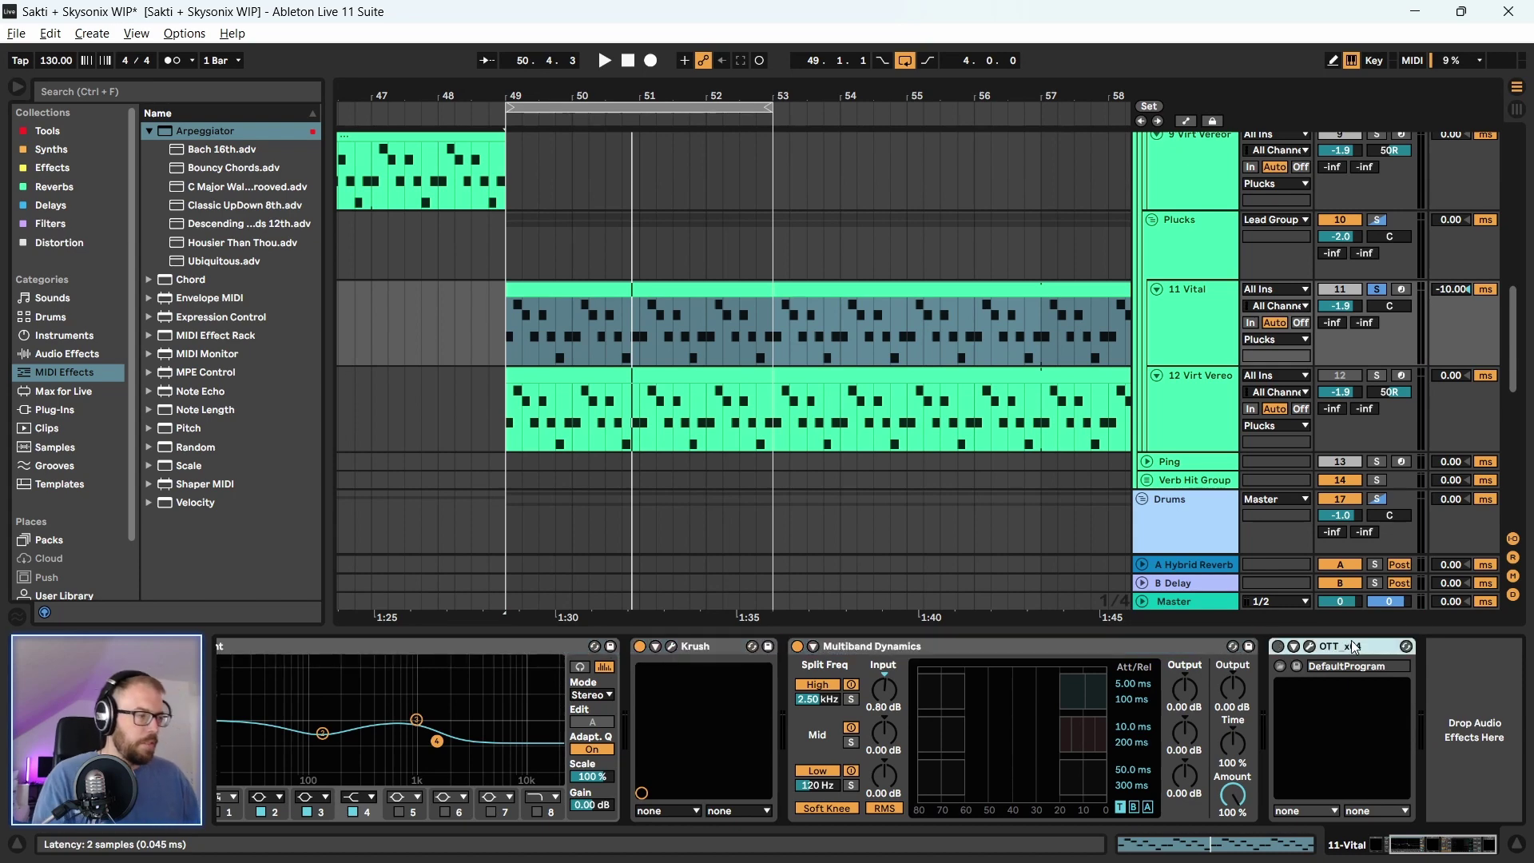
key(Delete)
Search the browser for "transient" and add kHs Transient Shaper to the end of the 11 Vital chain
click(120, 91)
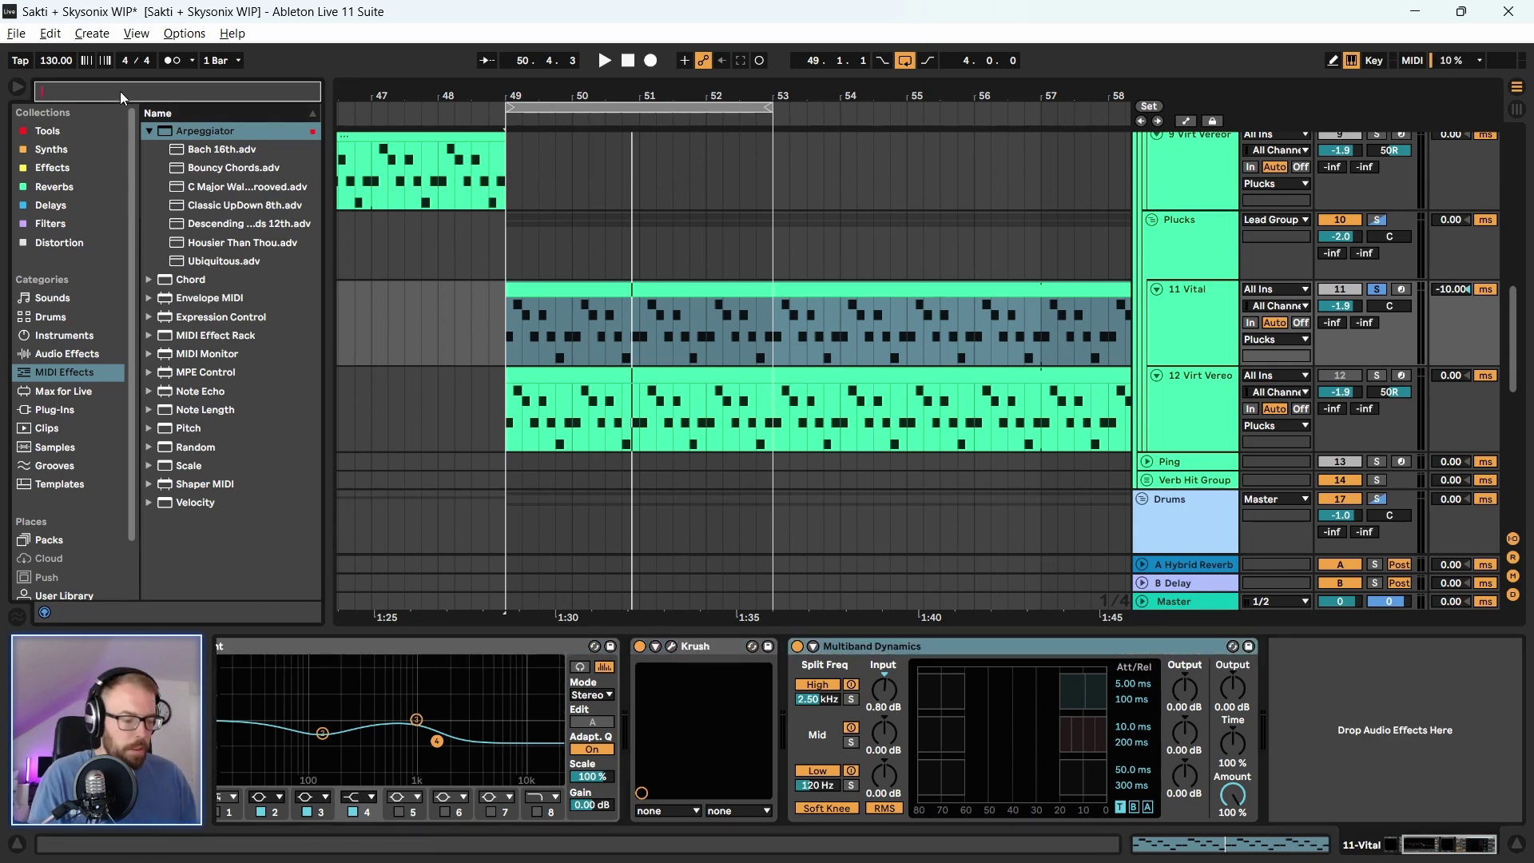
text(transient)
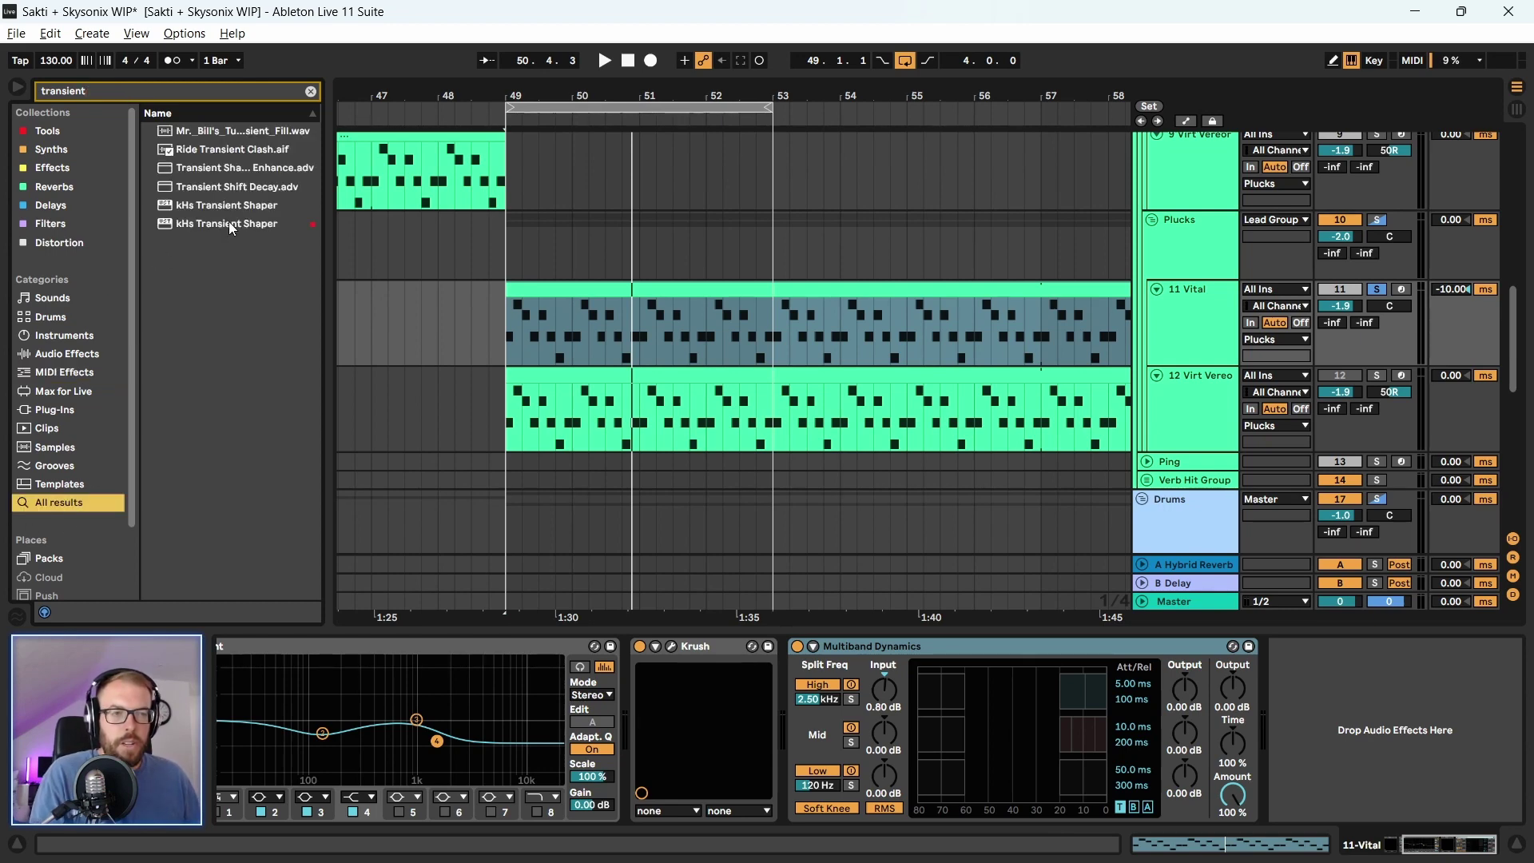
double_click(212, 227)
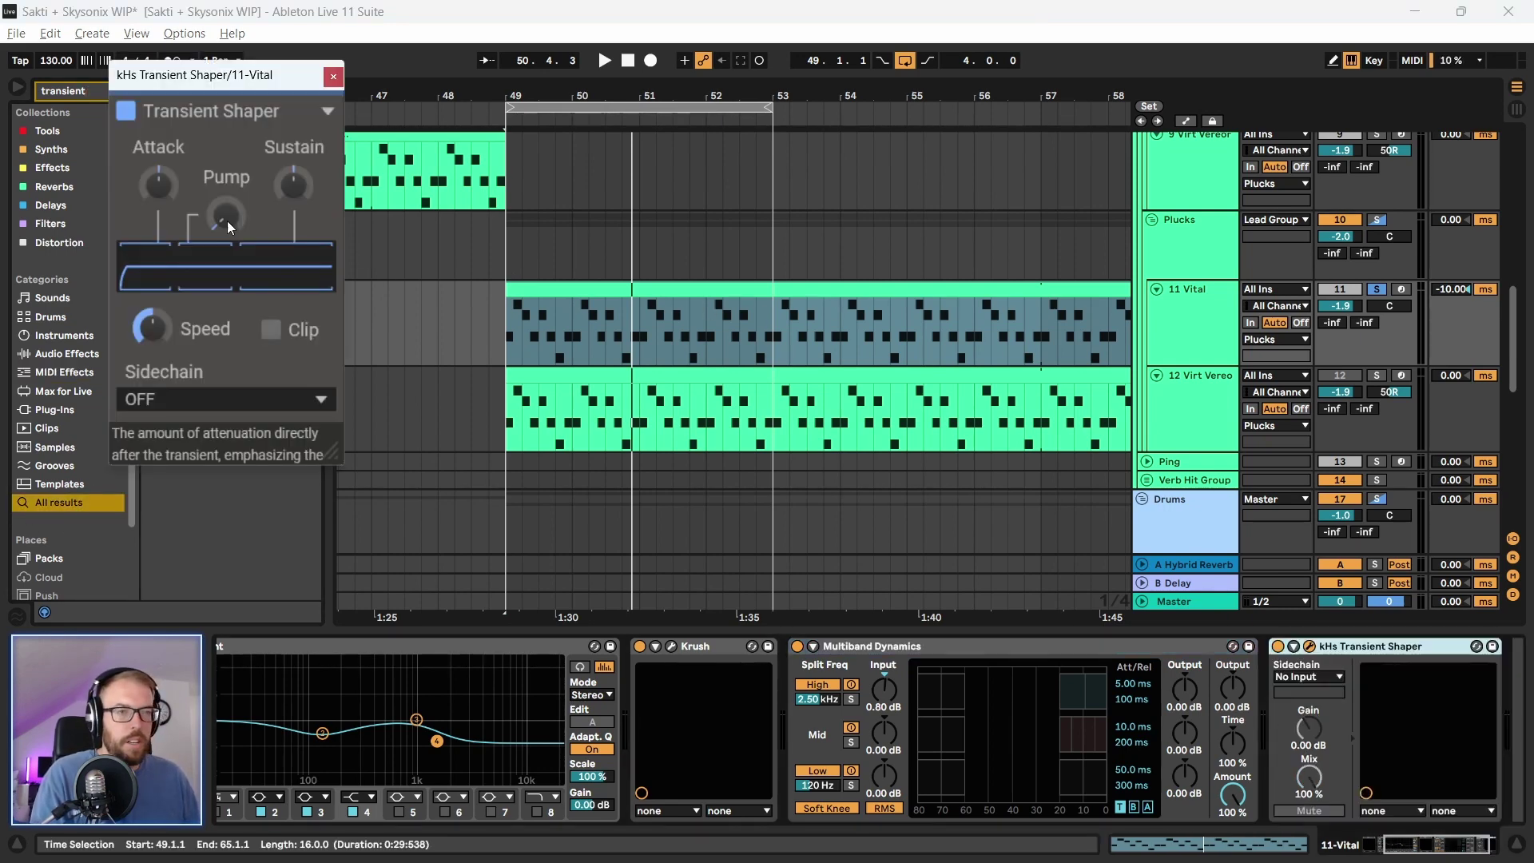
Raise the Transient Shaper's attack and set its pump to 51% during playback, and close the plug-in window
key(space)
drag(158, 185, 225, 222)
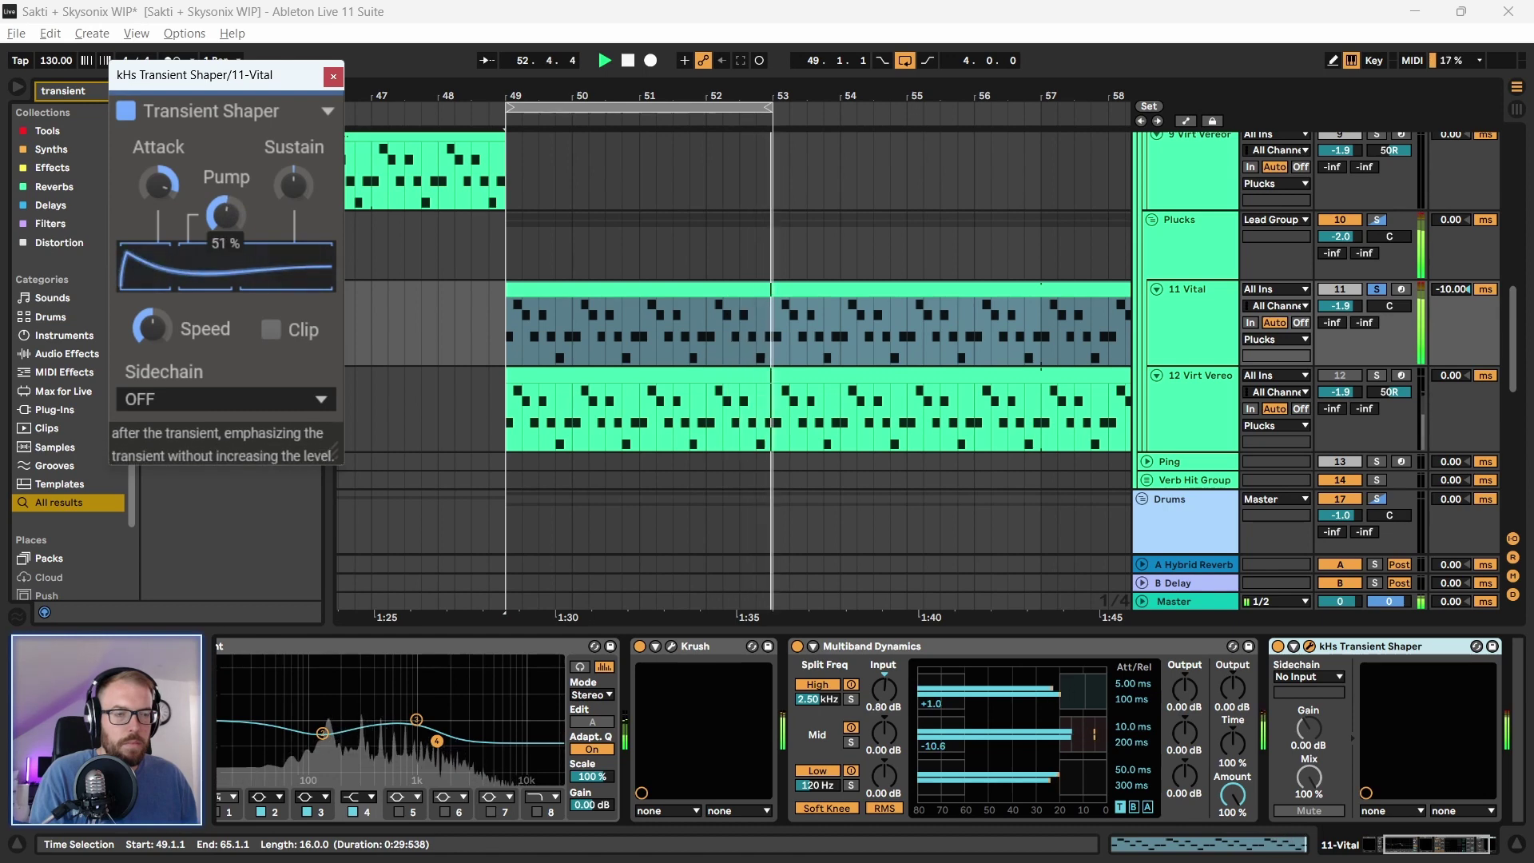
drag(319, 77, 393, 120)
click(407, 112)
Load the factory Basic Shapes wavetable into Vital's OSC 1 and shift its frame to a square wave
click(1430, 845)
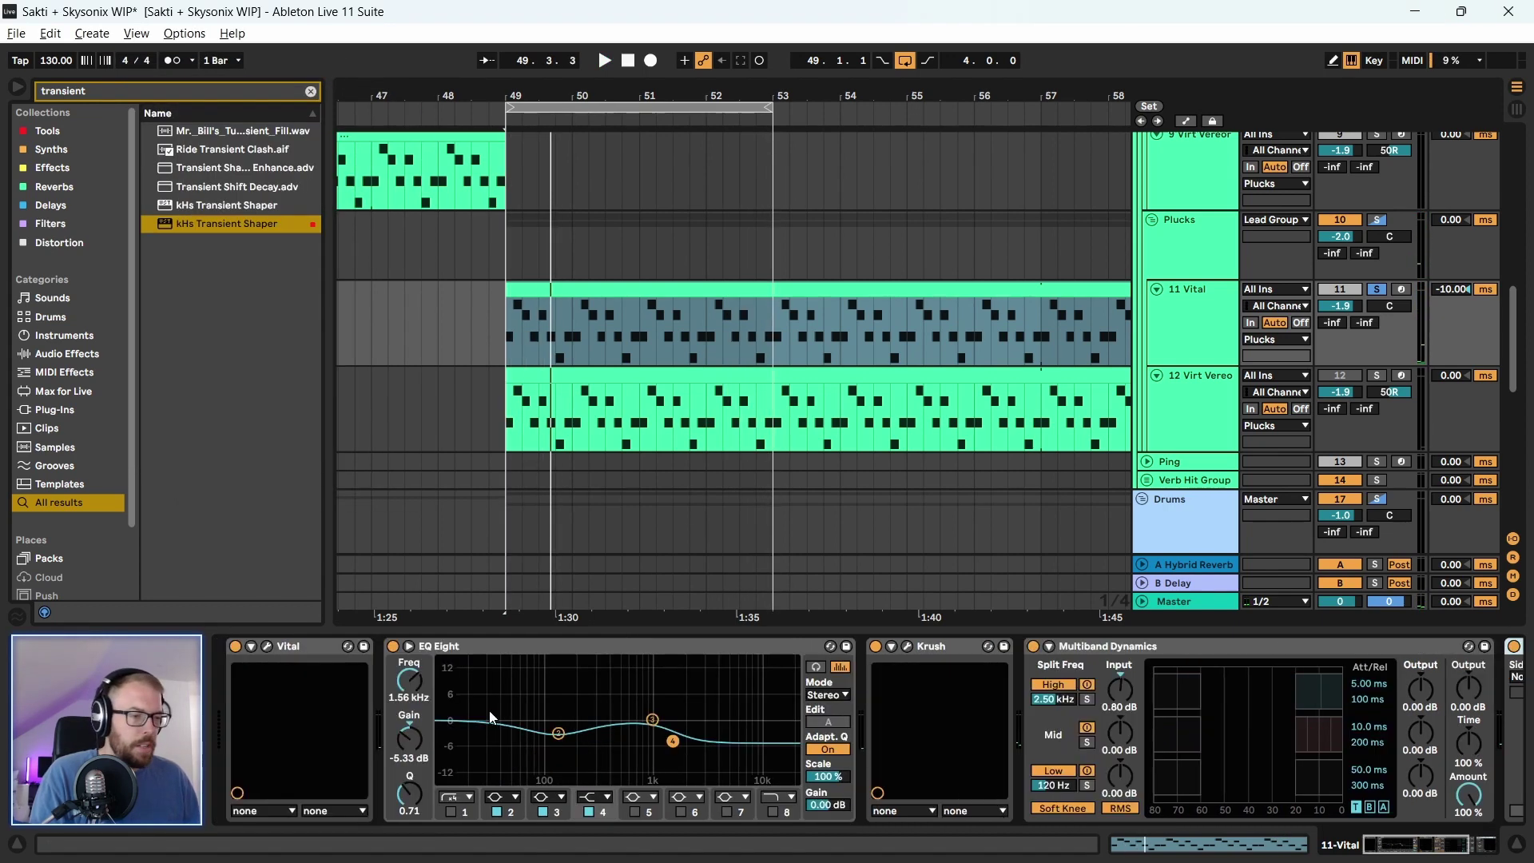
click(267, 647)
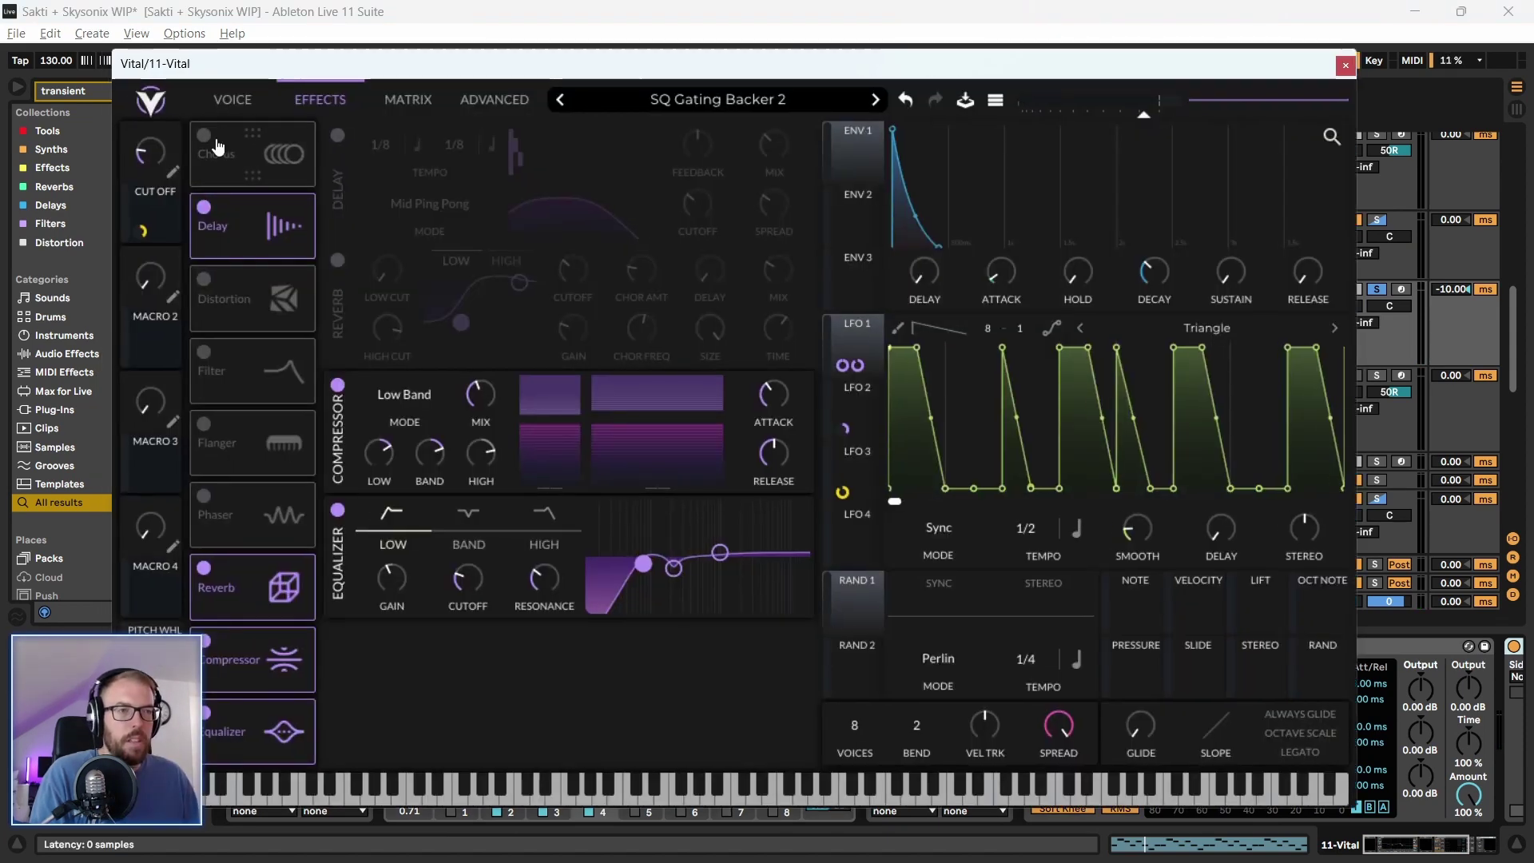
click(232, 99)
click(718, 99)
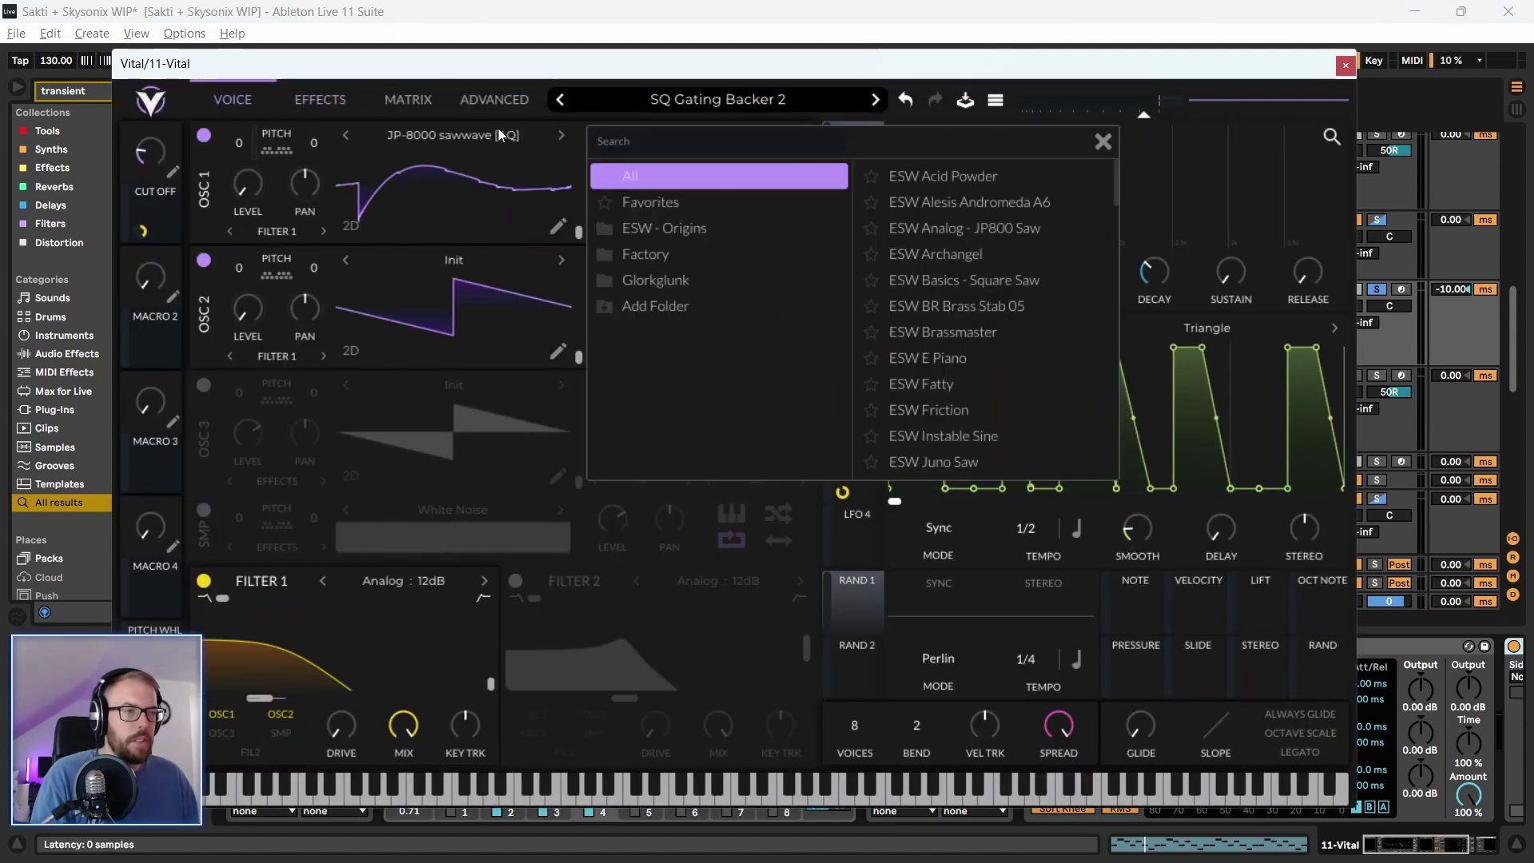
click(683, 249)
click(919, 176)
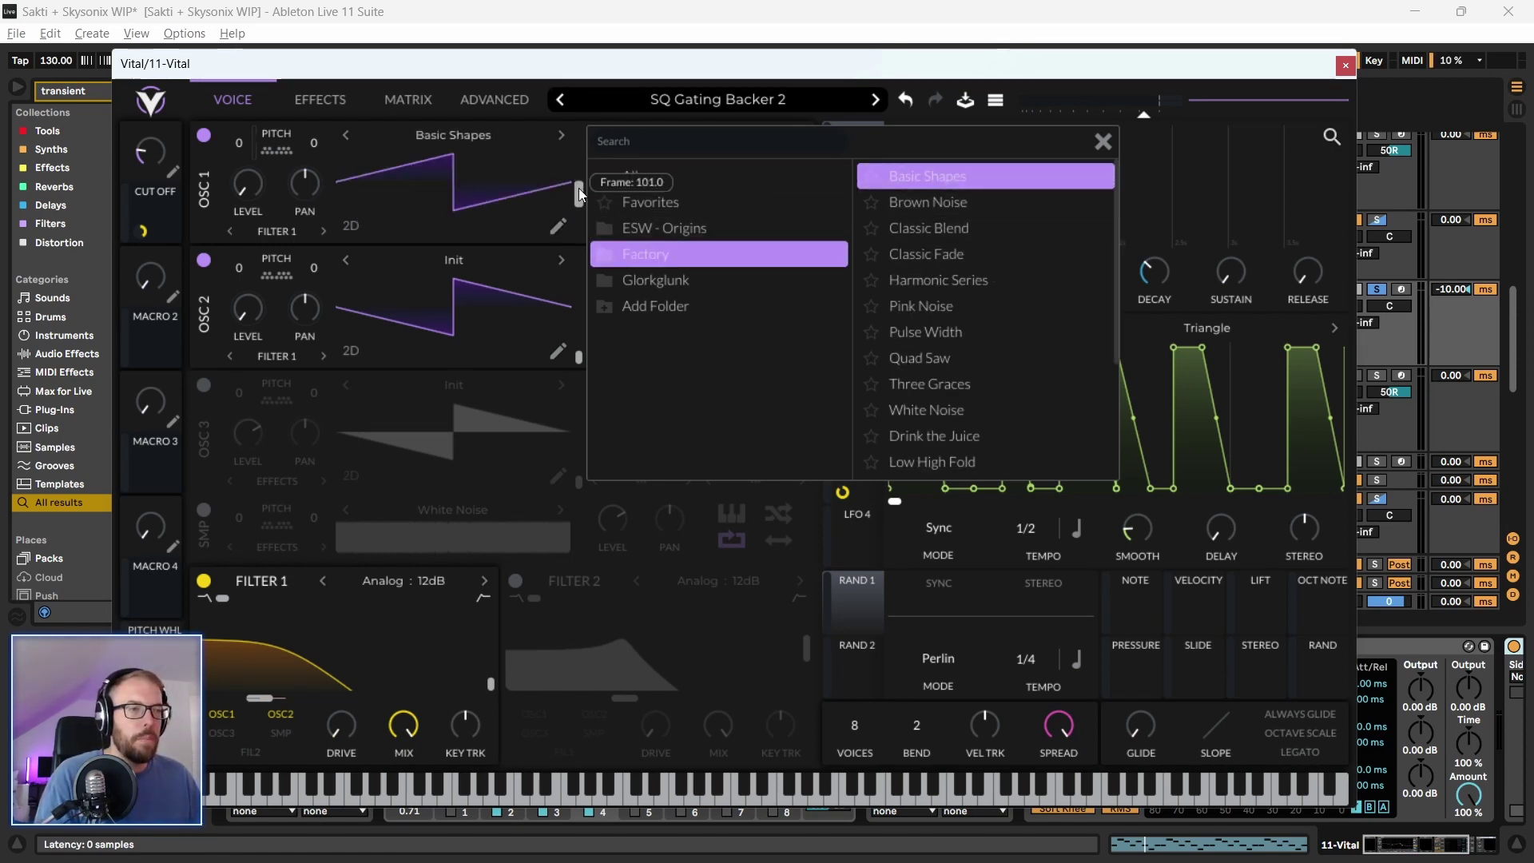
click(1104, 145)
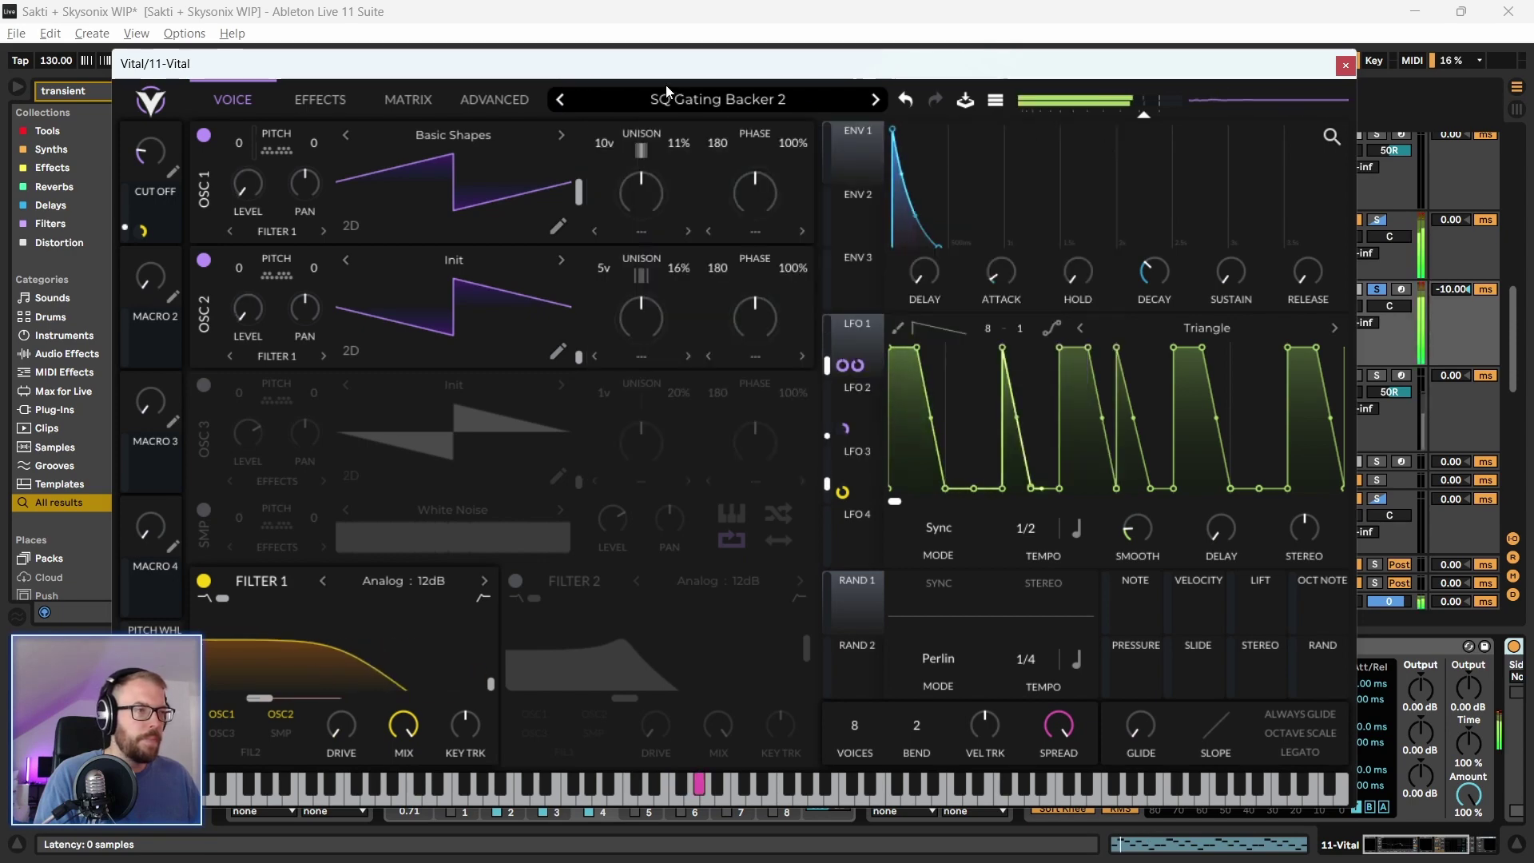
mouse_move(572, 204)
mouse_down()
mouse_move(573, 158)
mouse_move(576, 194)
mouse_up()
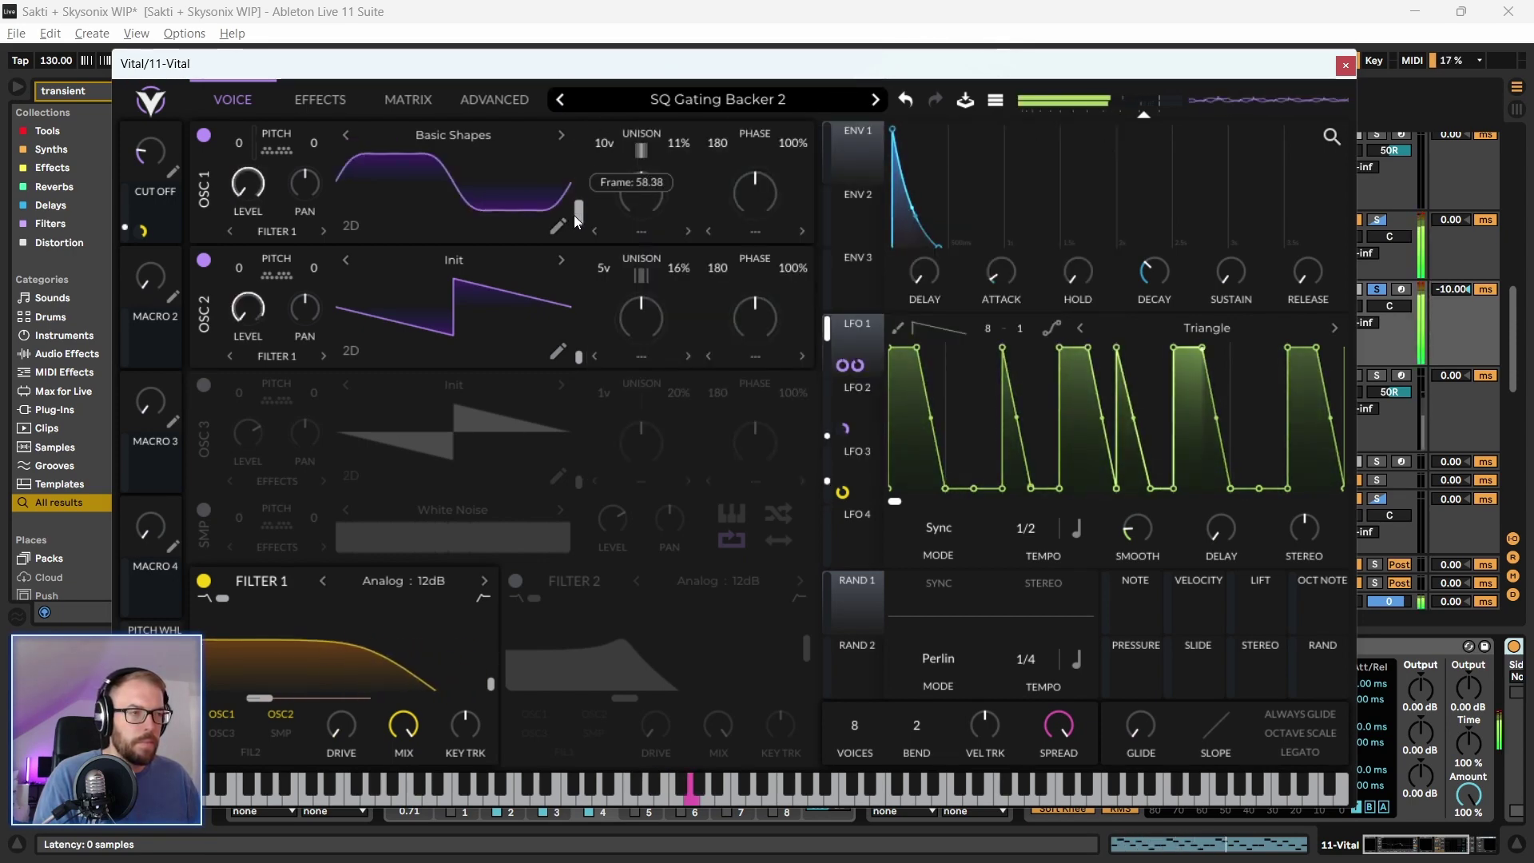
mouse_move(570, 185)
mouse_down()
mouse_move(569, 160)
mouse_move(583, 232)
mouse_move(577, 184)
mouse_up()
Load the factory Basic Shapes wavetable into OSC 2 and set its frame to 256
drag(585, 349, 582, 285)
click(448, 255)
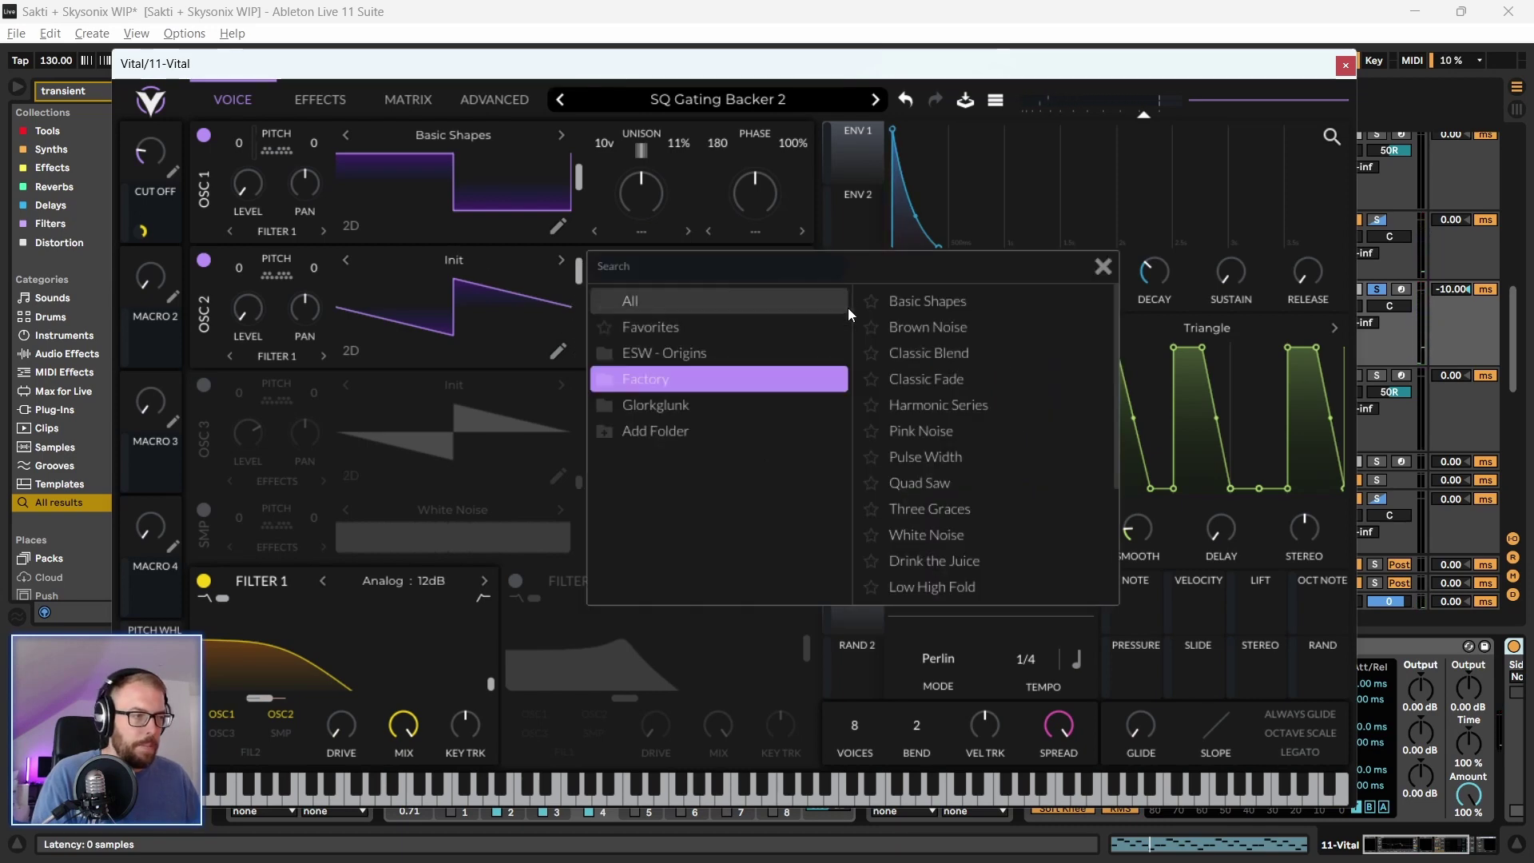
click(927, 301)
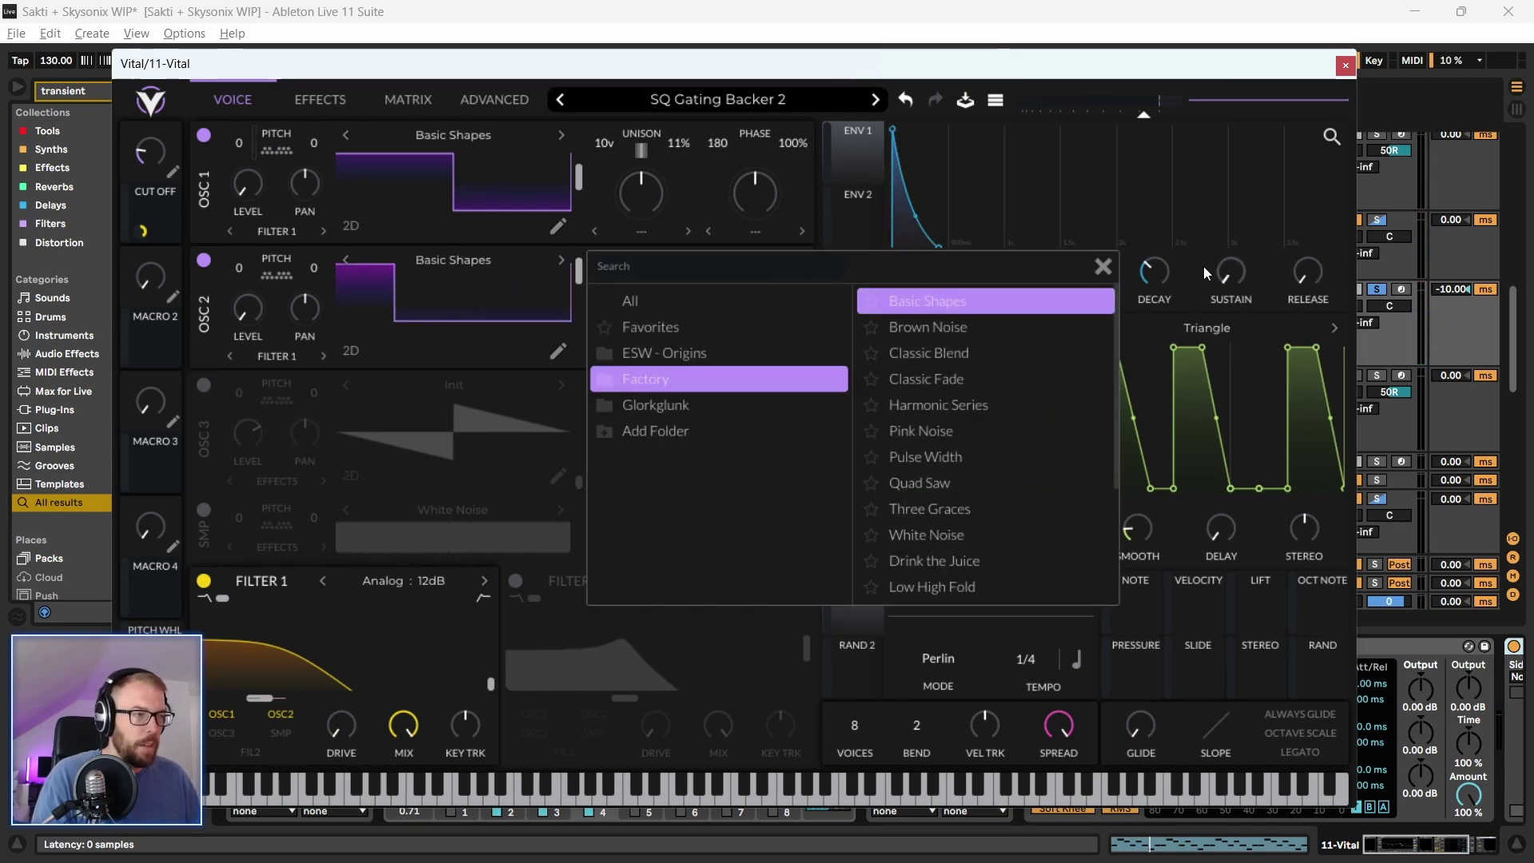
click(1108, 266)
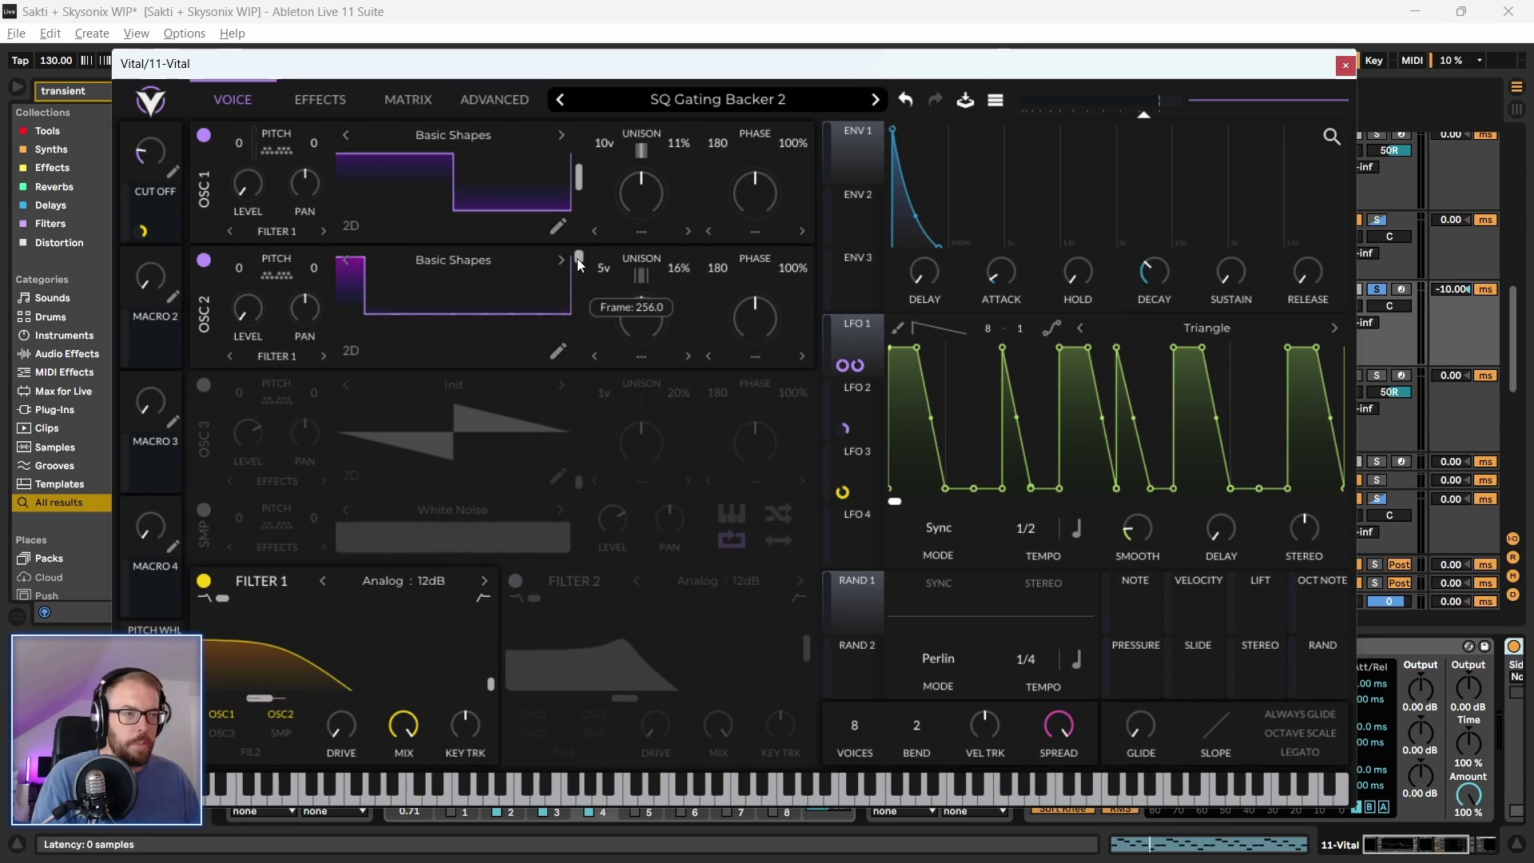
drag(500, 61, 479, 69)
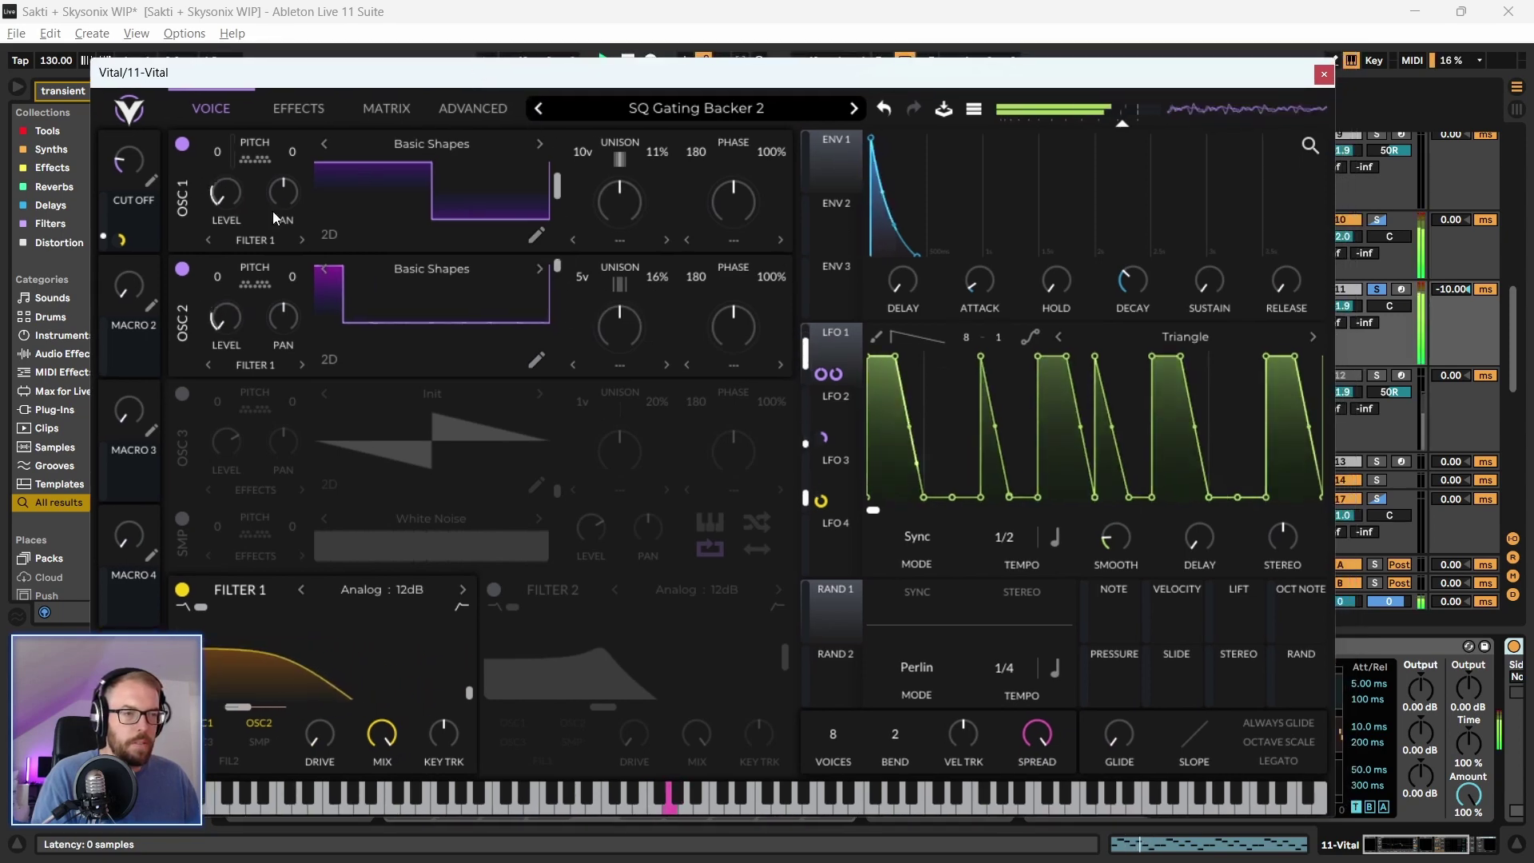
Try Vital's Distortion and Chorus effects on the patch during playback and switch both off again
mouse_move(218, 272)
mouse_down()
mouse_move(217, 246)
mouse_move(218, 275)
mouse_up()
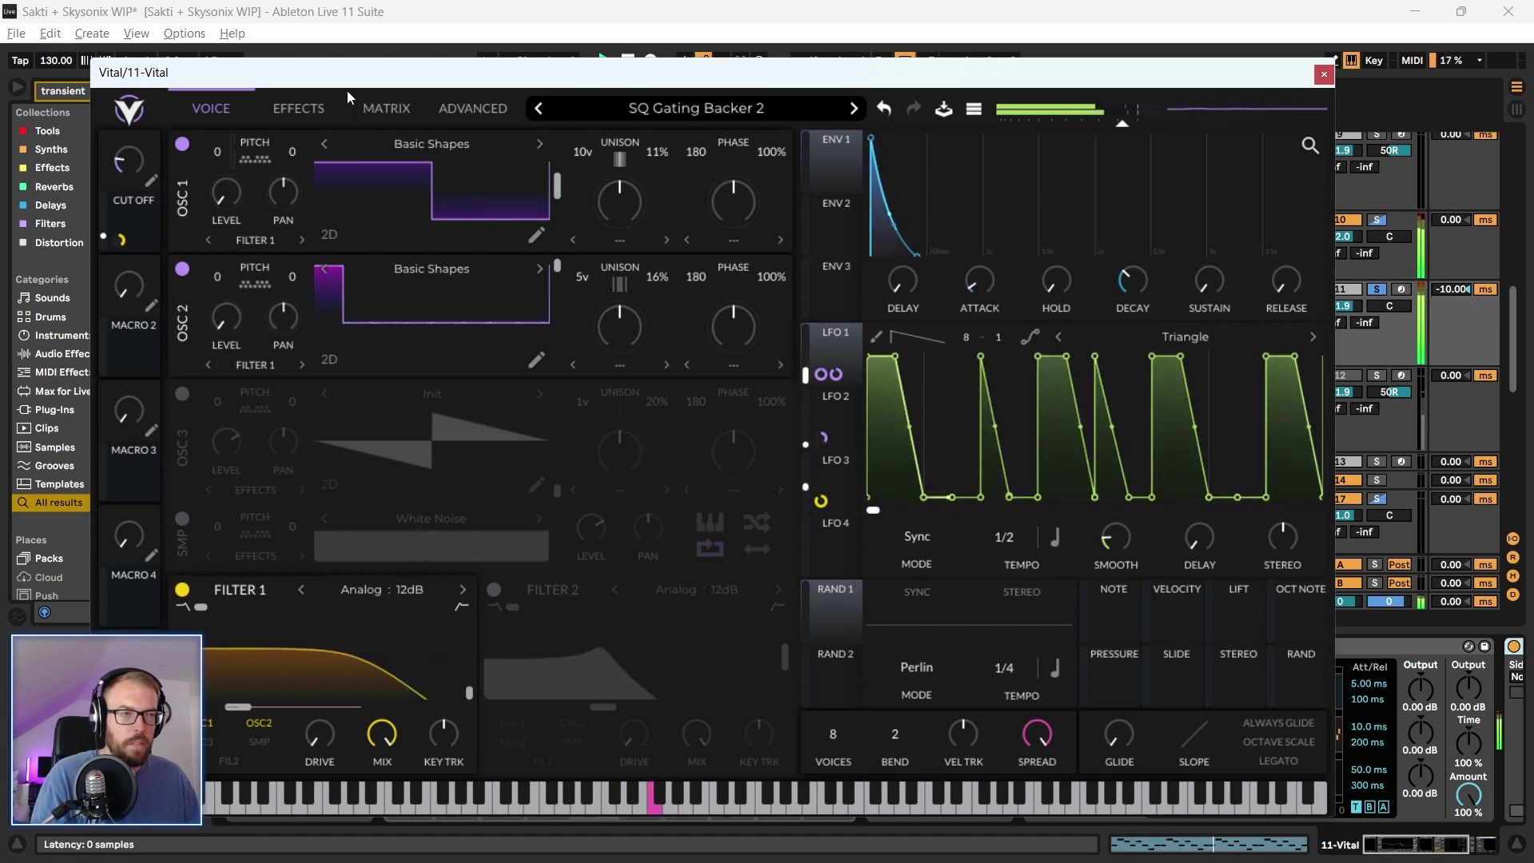
drag(347, 73, 353, 72)
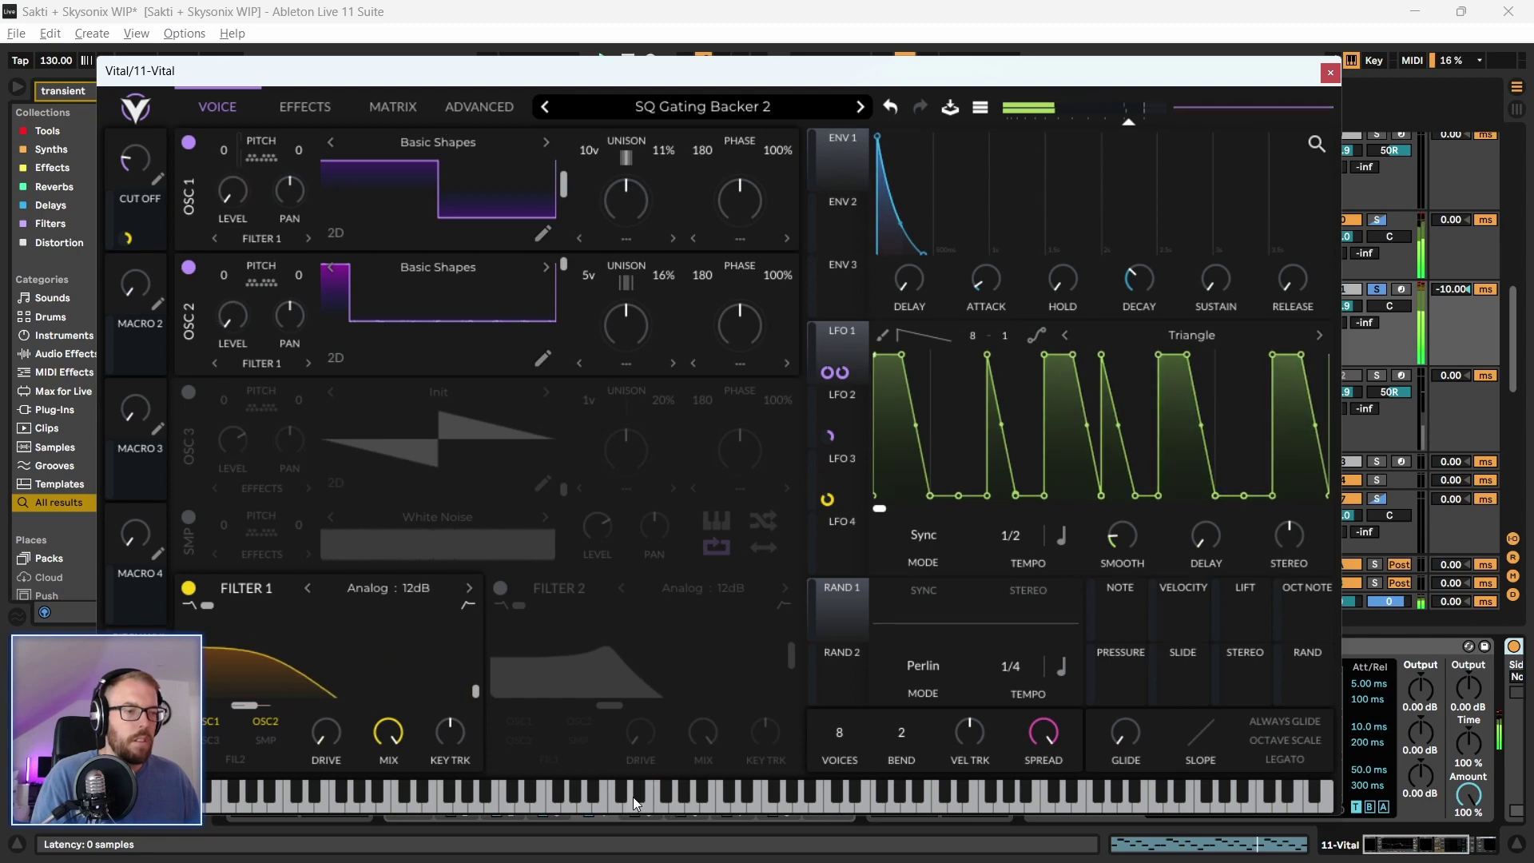
click(296, 107)
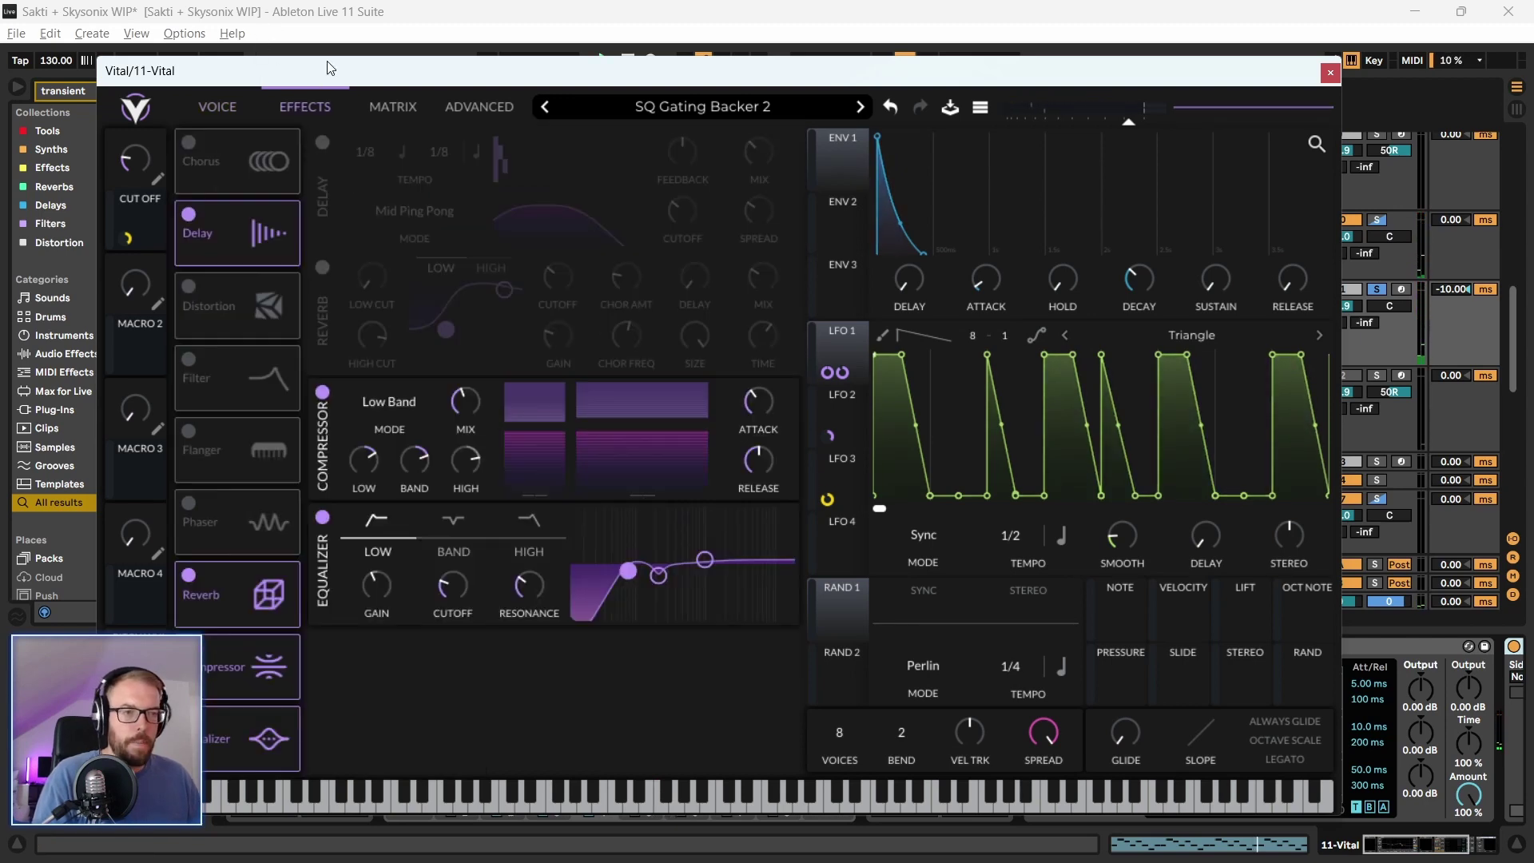
click(189, 287)
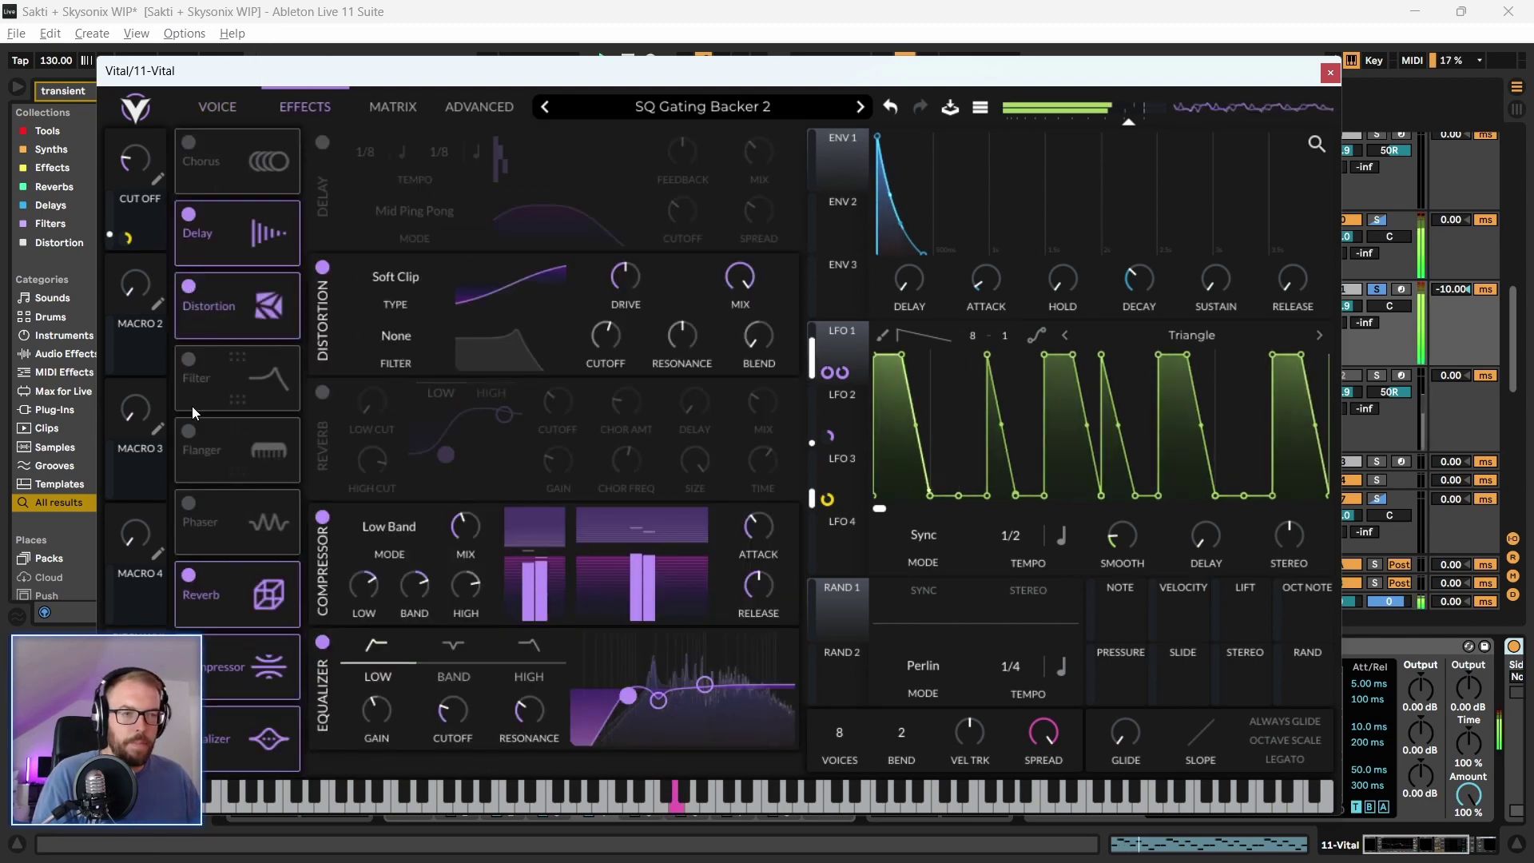
click(189, 142)
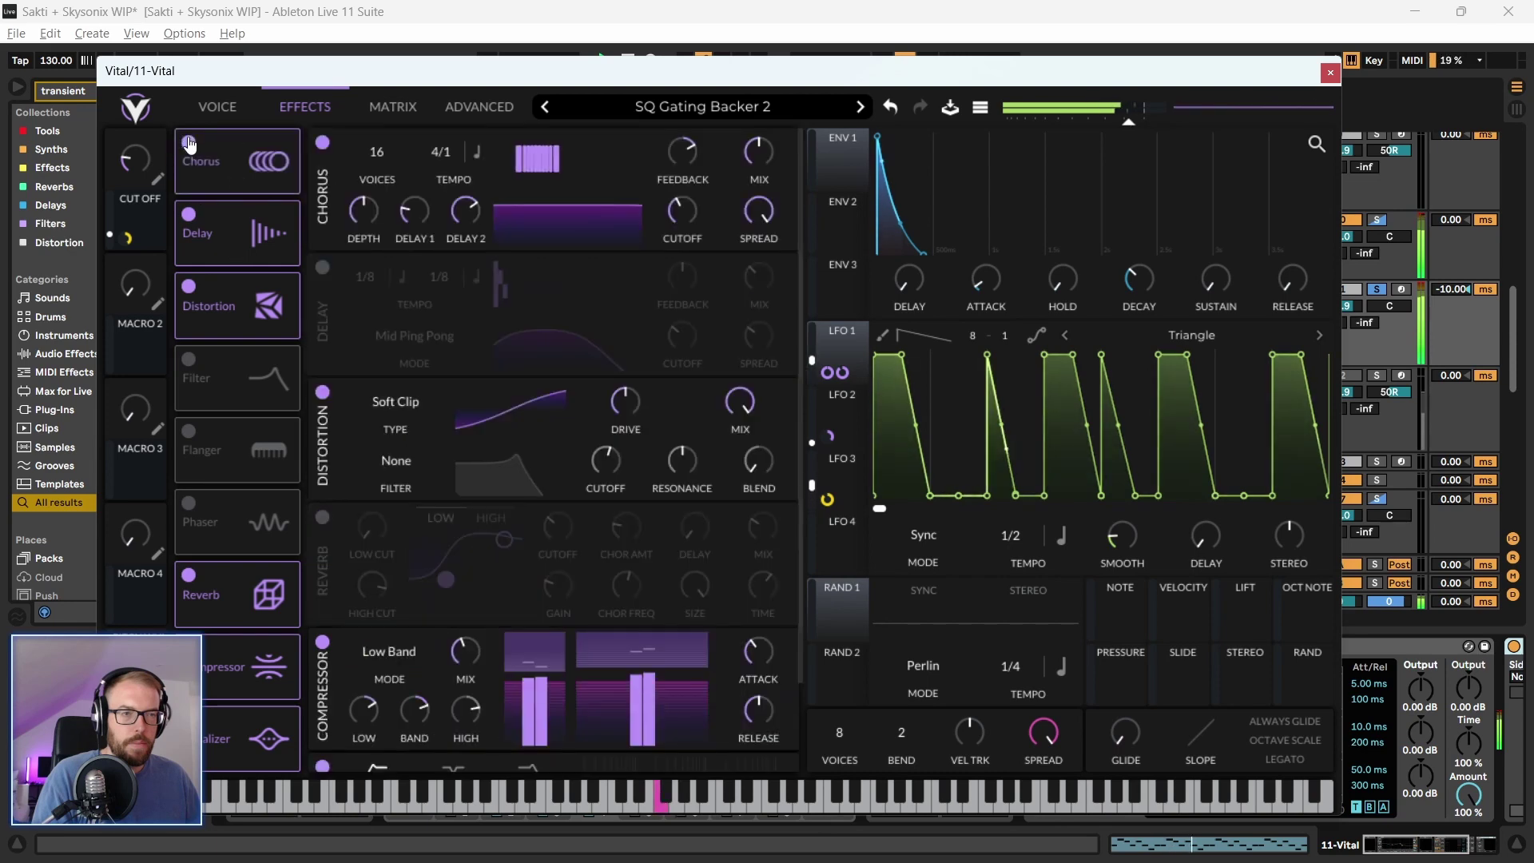
click(188, 142)
click(189, 286)
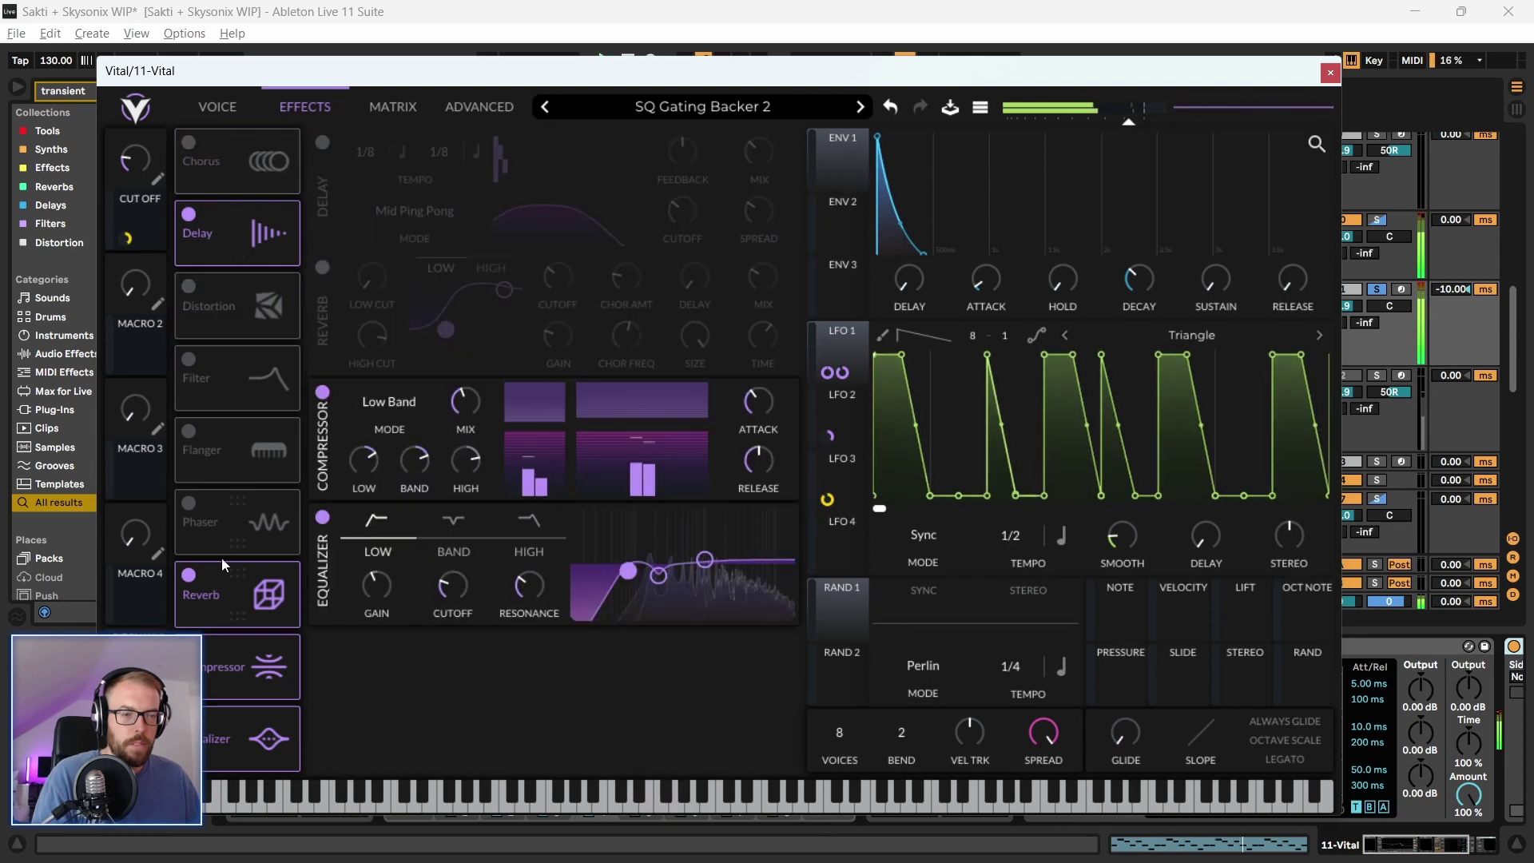
Turn Vital's Reverb off and its Delay on, with the Compressor and Equalizer moved directly after the Delay
click(189, 574)
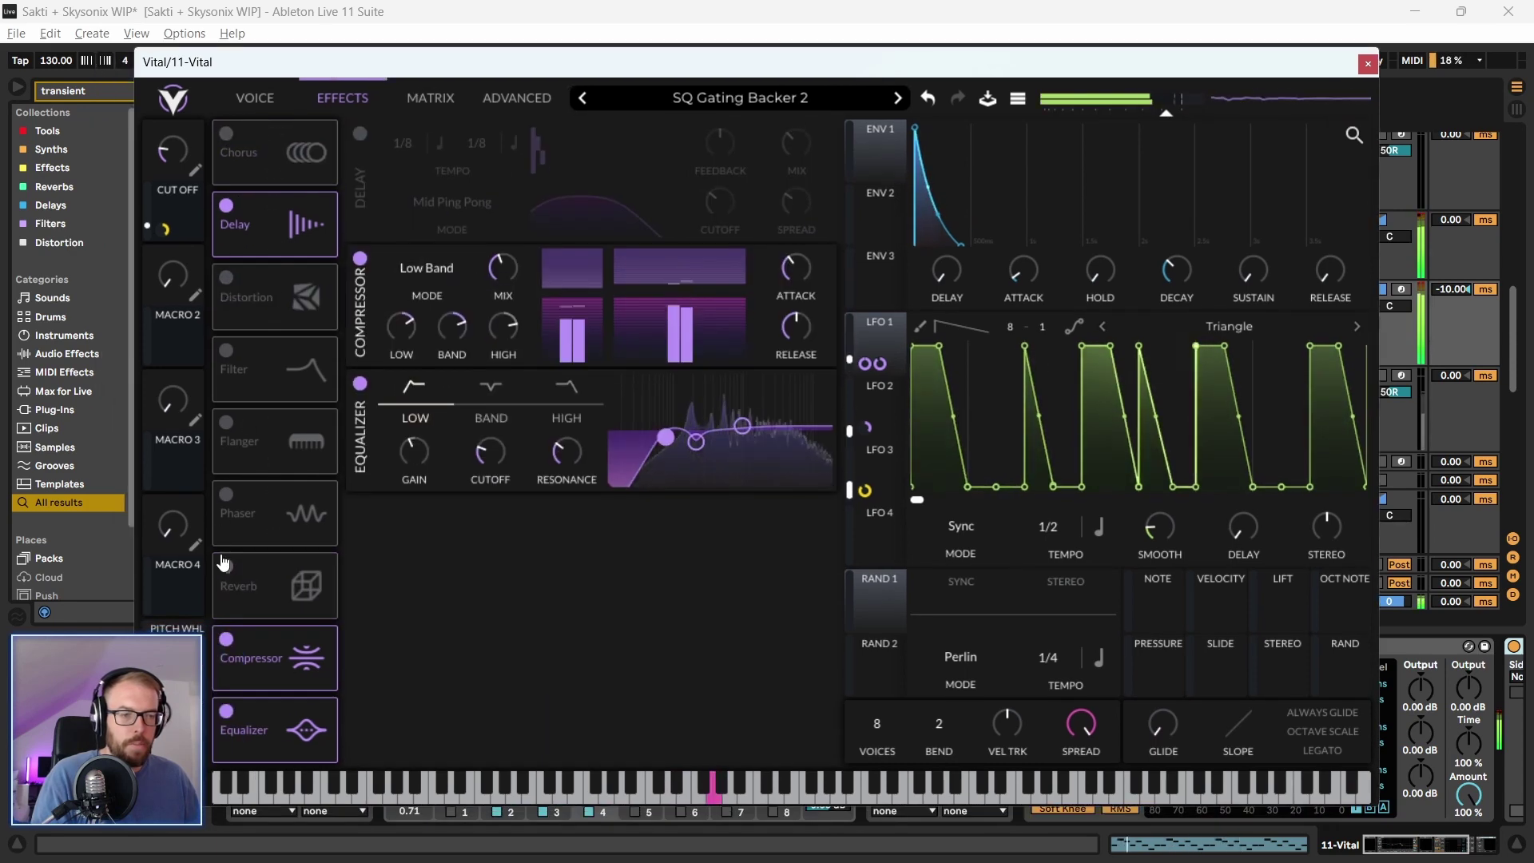
click(225, 564)
click(225, 564)
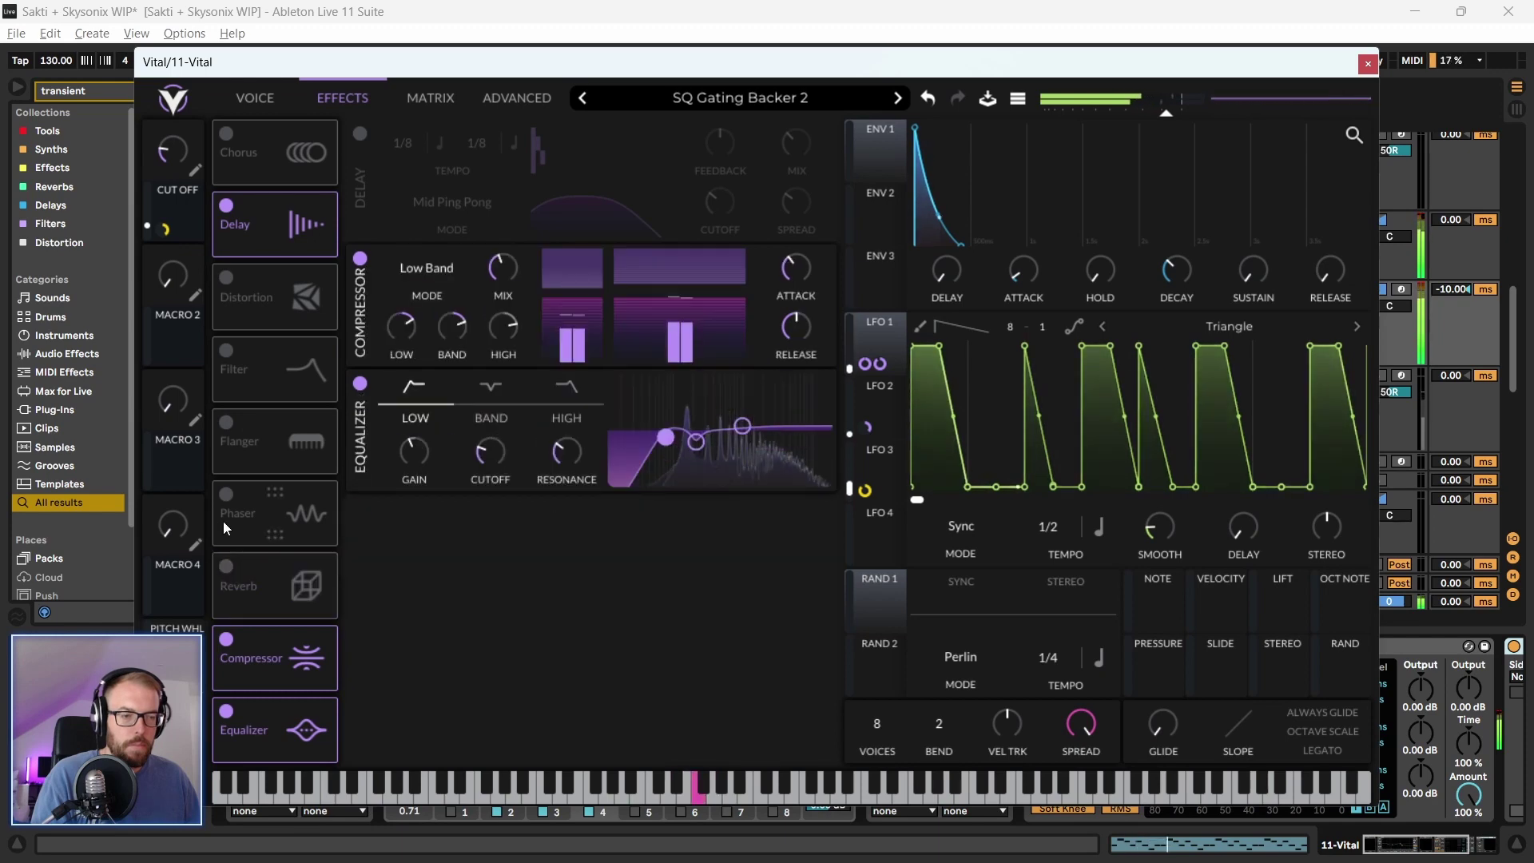
click(227, 641)
click(227, 641)
drag(224, 617, 251, 332)
drag(266, 737, 266, 366)
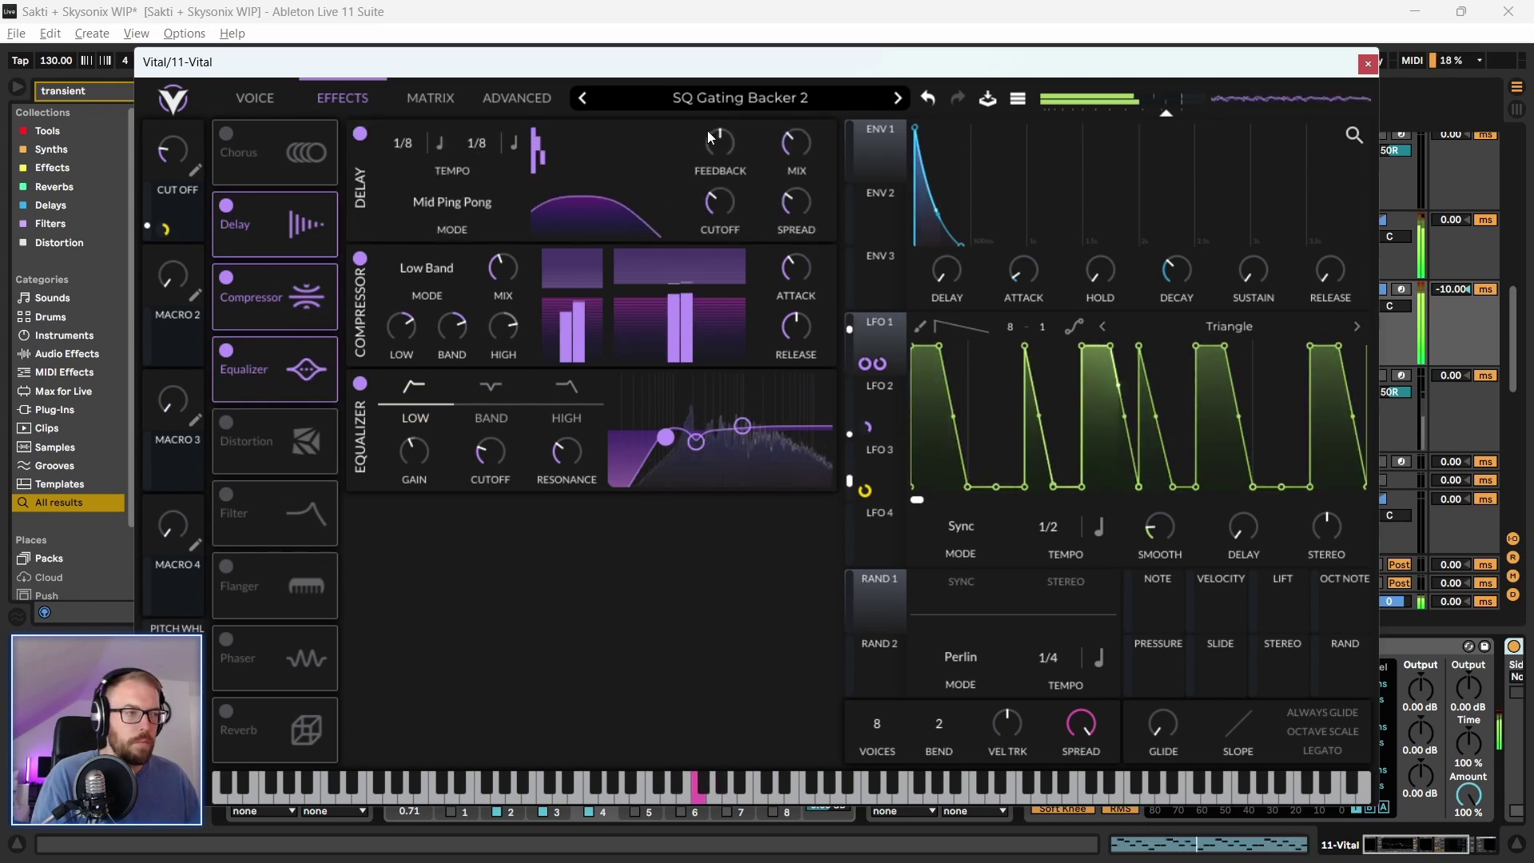
Lower the mix of Vital's Delay and close the plug-in window
drag(701, 60, 670, 61)
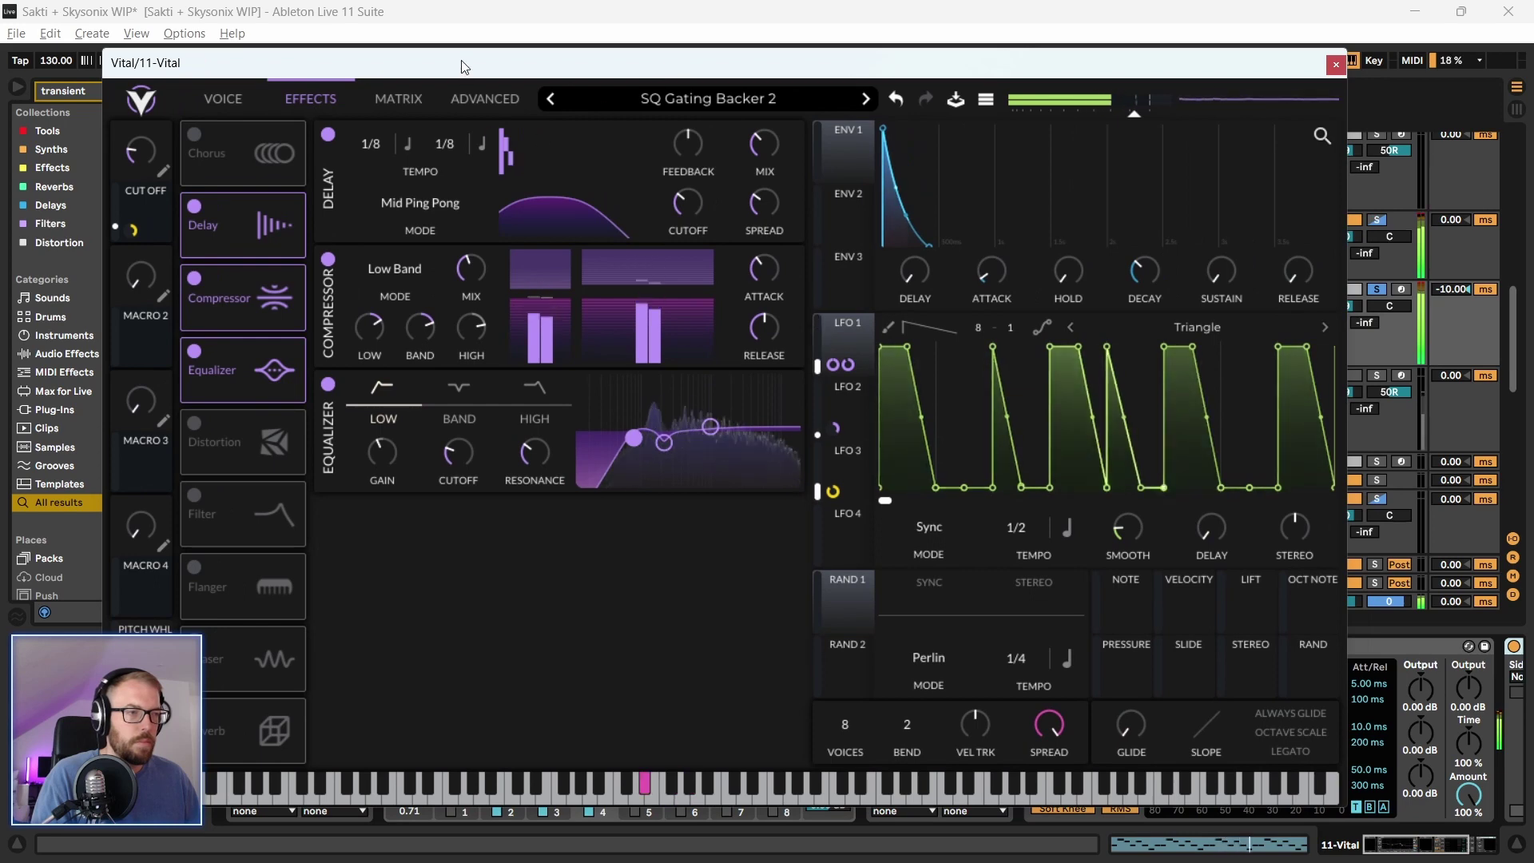
drag(543, 62, 553, 66)
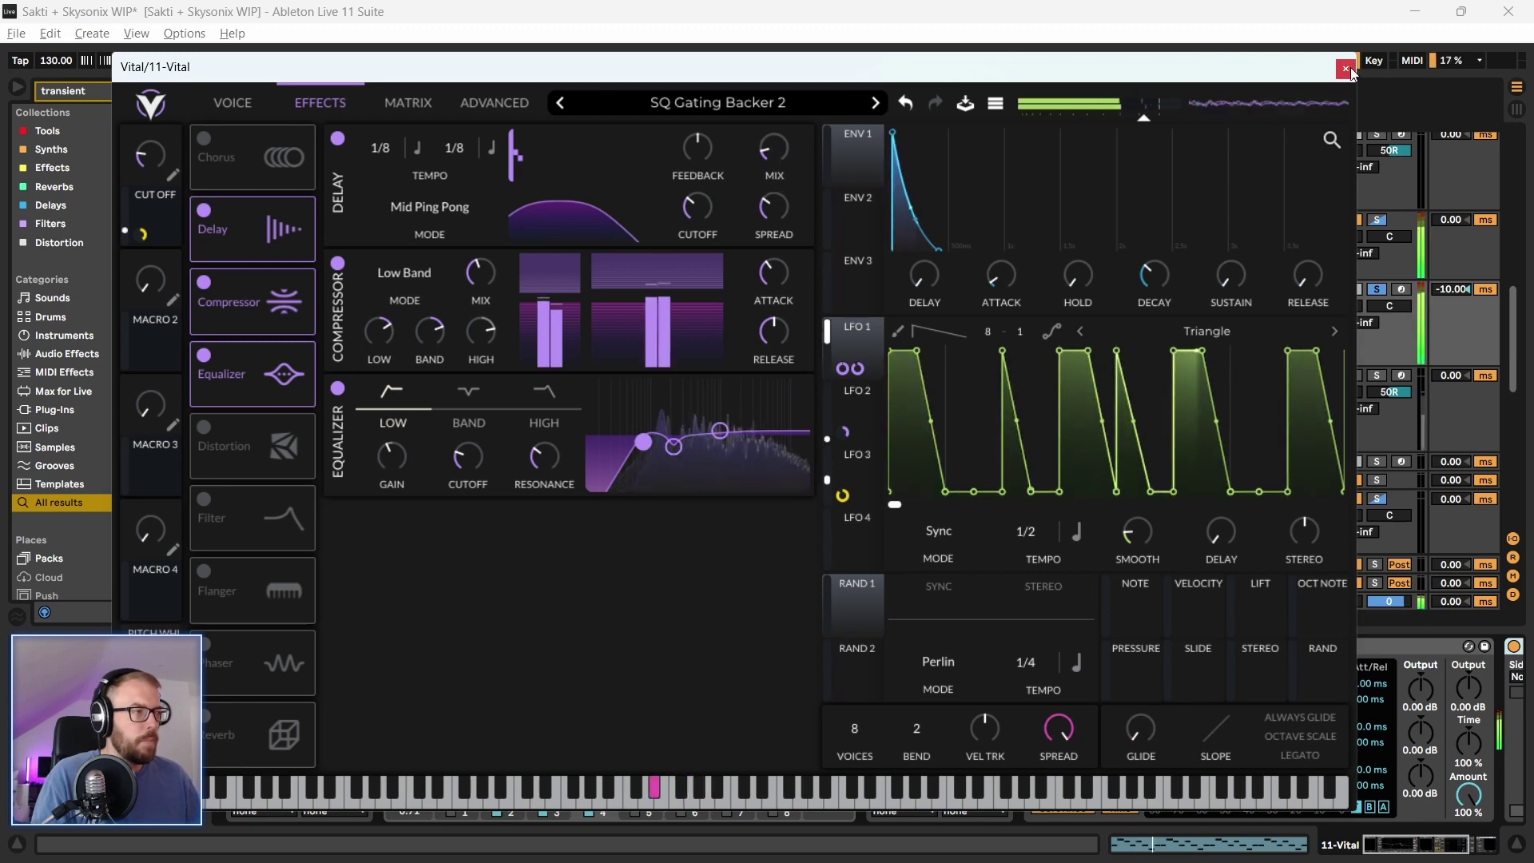
mouse_move(770, 150)
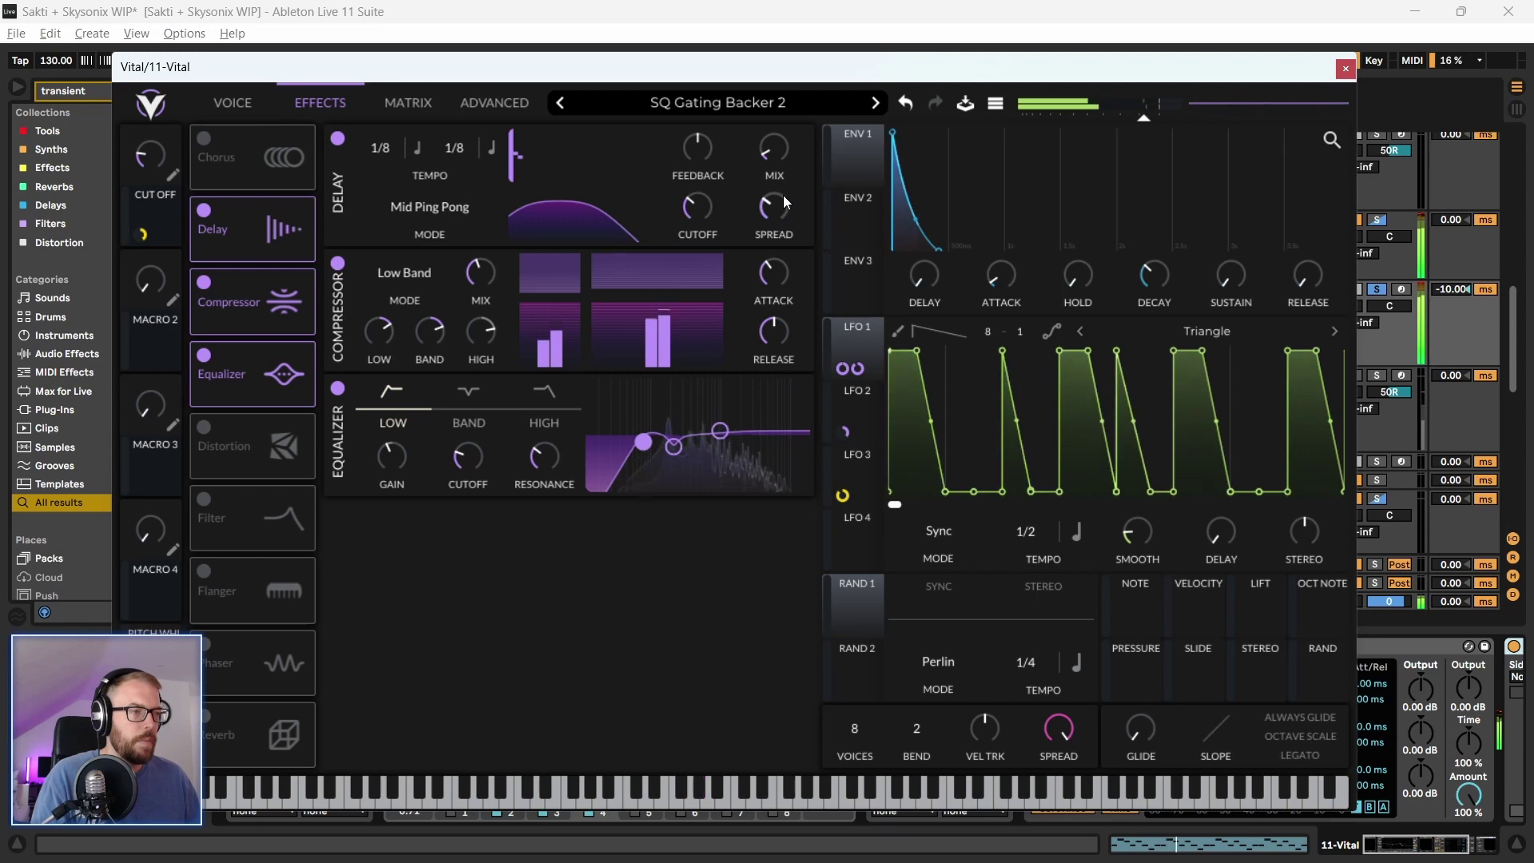
click(1346, 70)
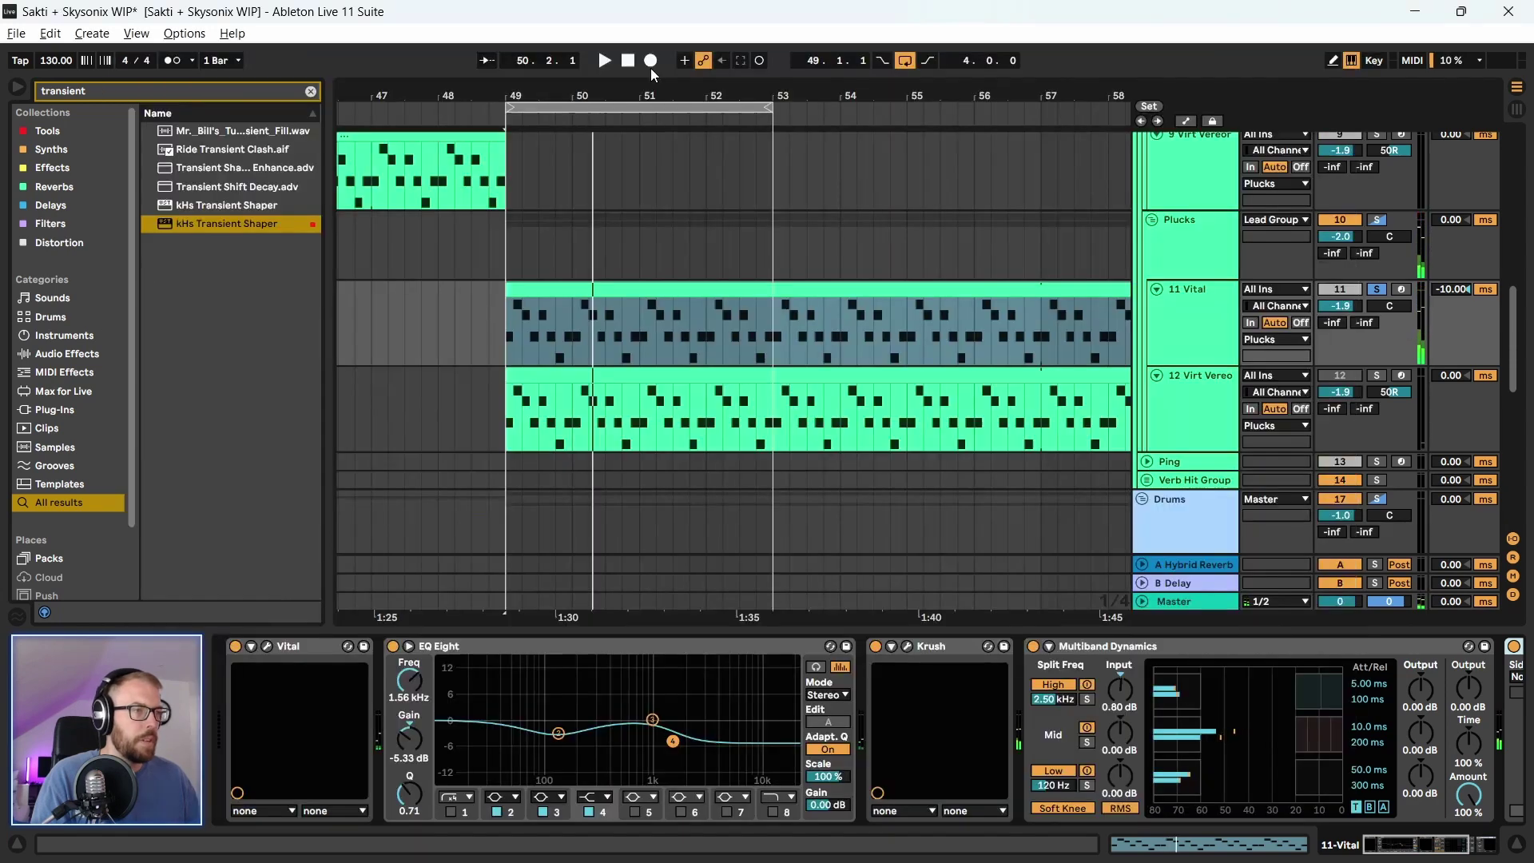
Unsolo the 11 Vital track, play the full mix from bar 49, and stop with looping switched off
click(511, 238)
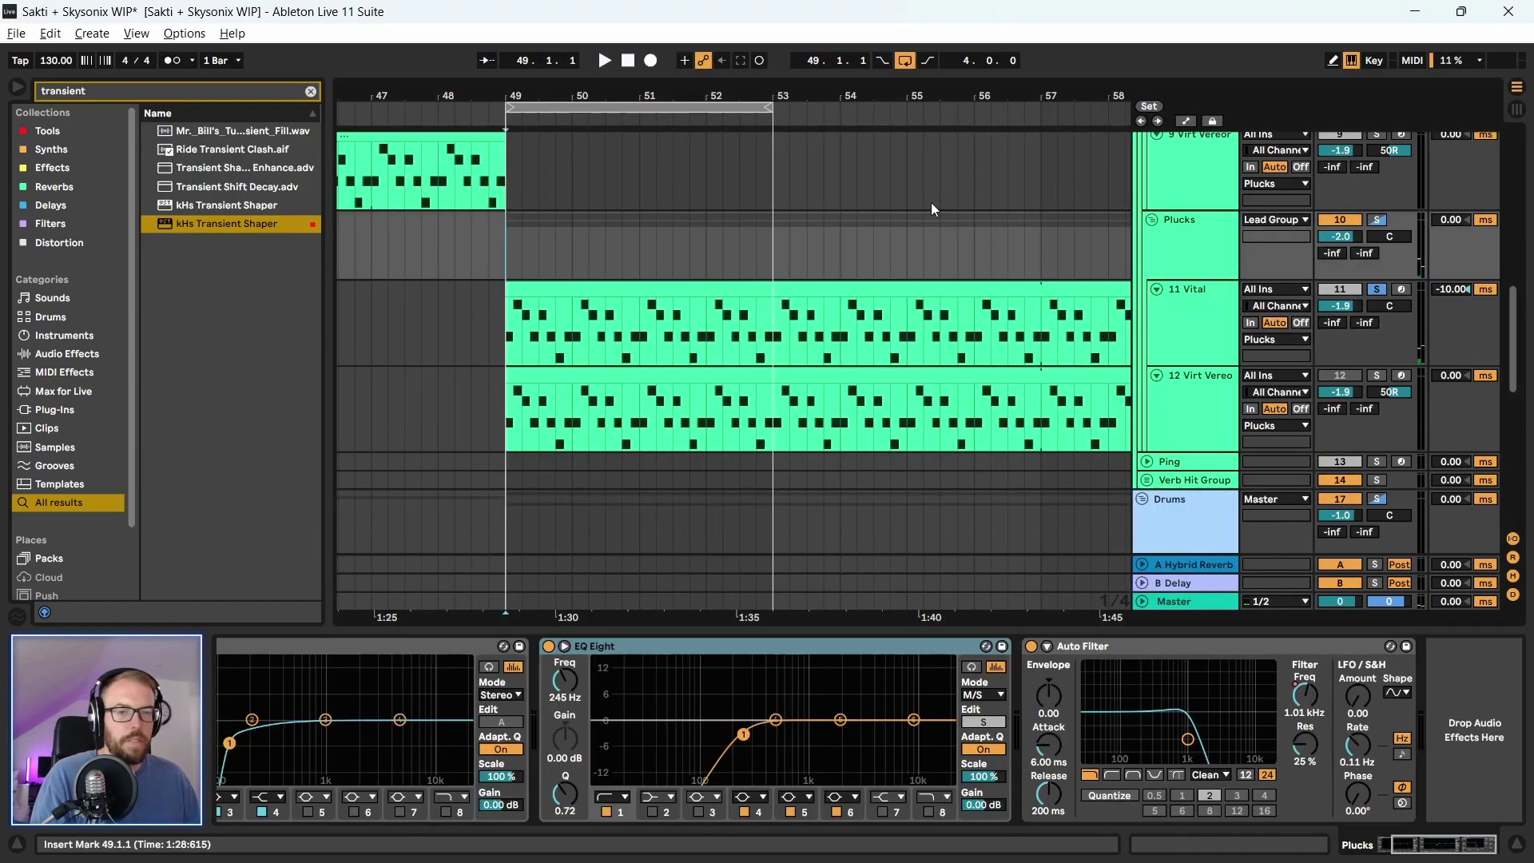
click(1377, 293)
key(space)
drag(585, 95, 586, 144)
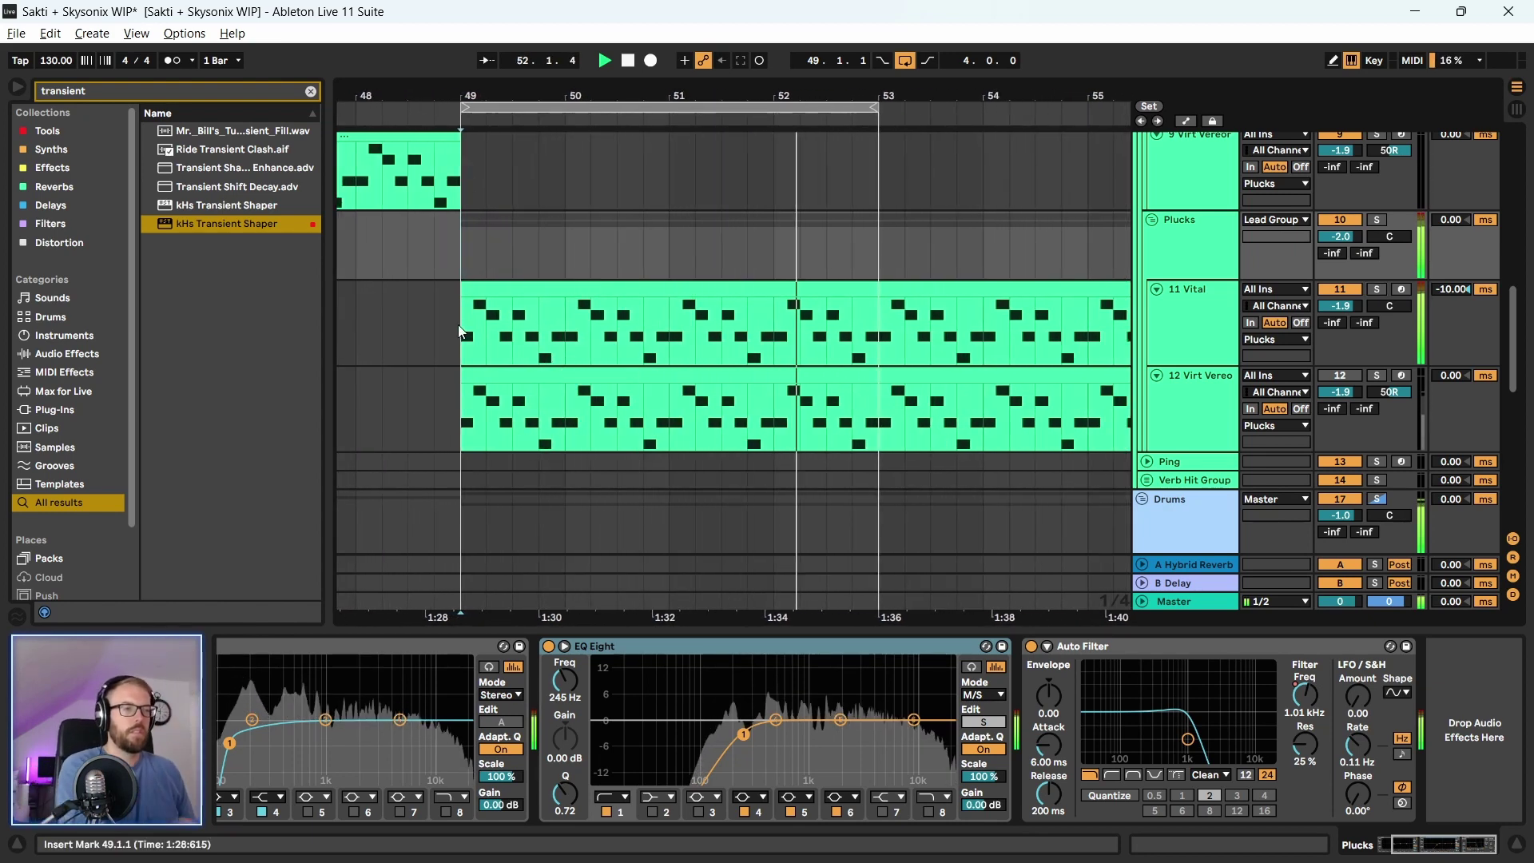
key(space)
key(ctrl+l)
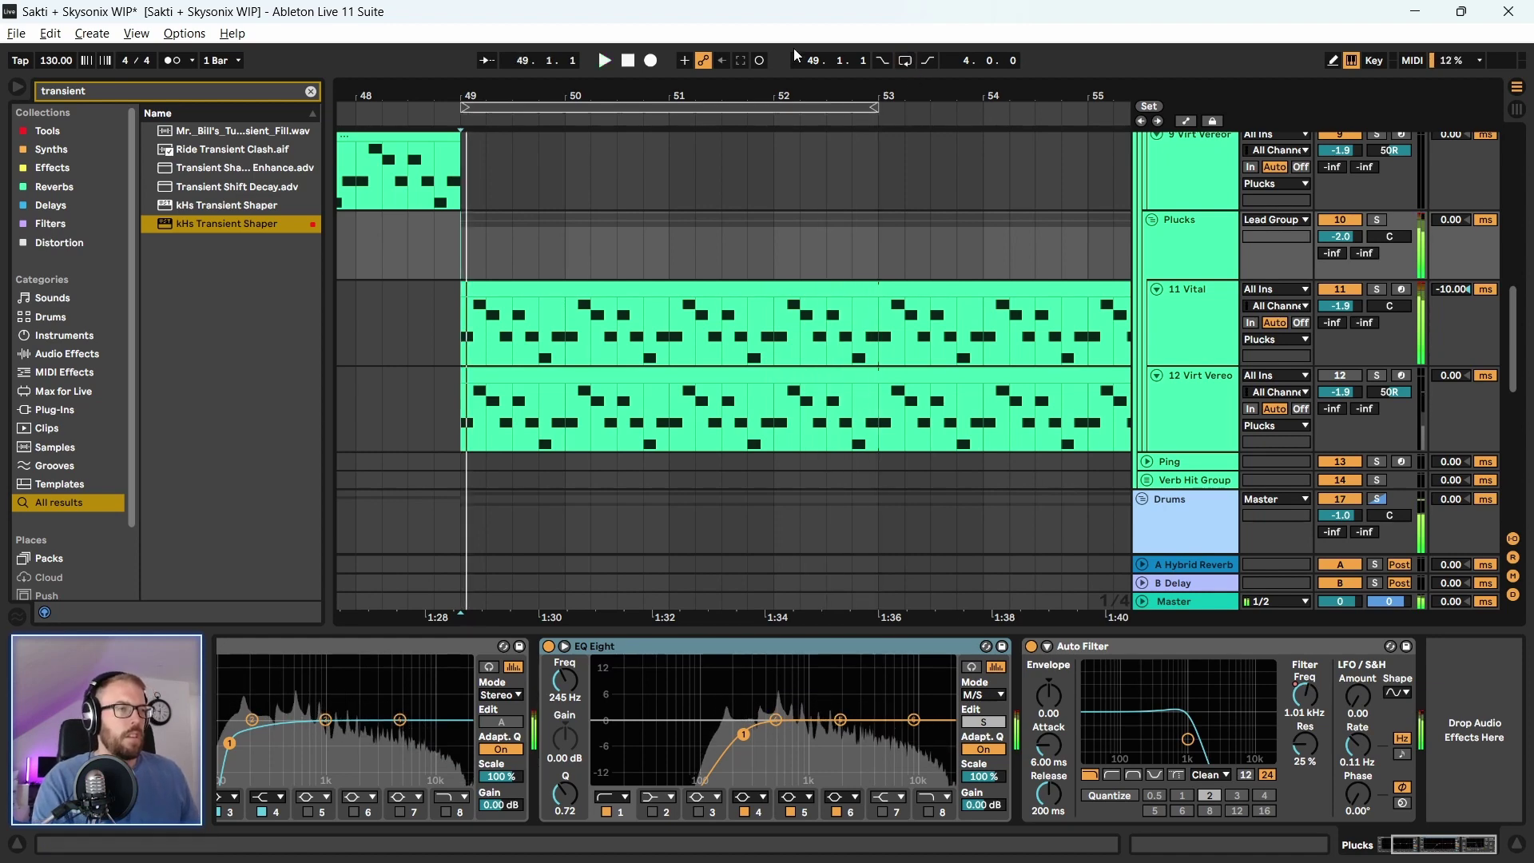
Fold the Chain track and the Melodic, Drums and Bass groups for a compact arrangement overview
scroll(728, 372, down, 6)
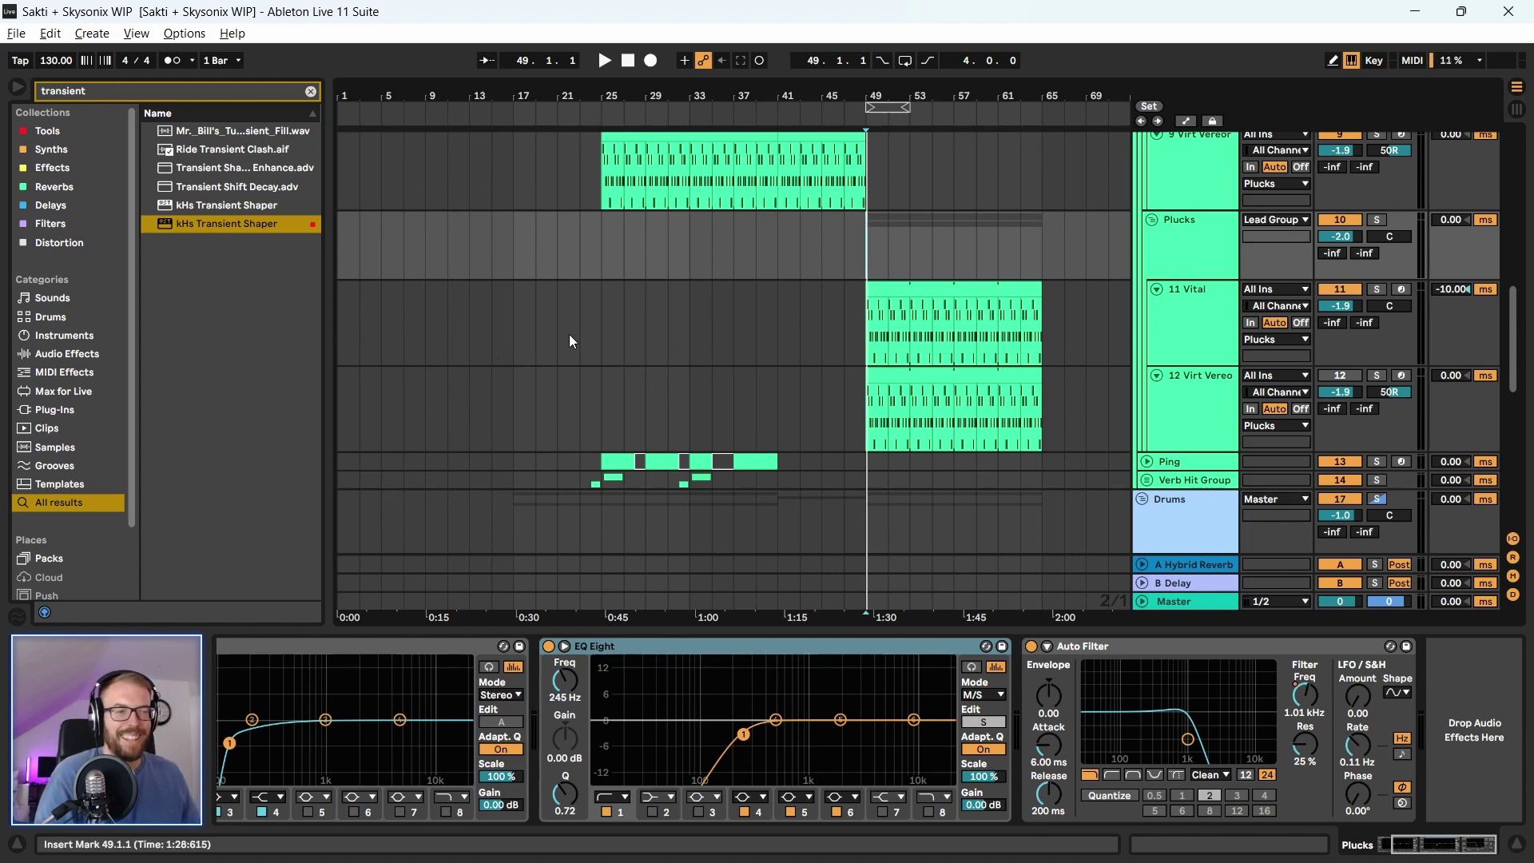
scroll(556, 404, down, 3)
scroll(519, 414, down, 1)
scroll(1092, 385, up, 10)
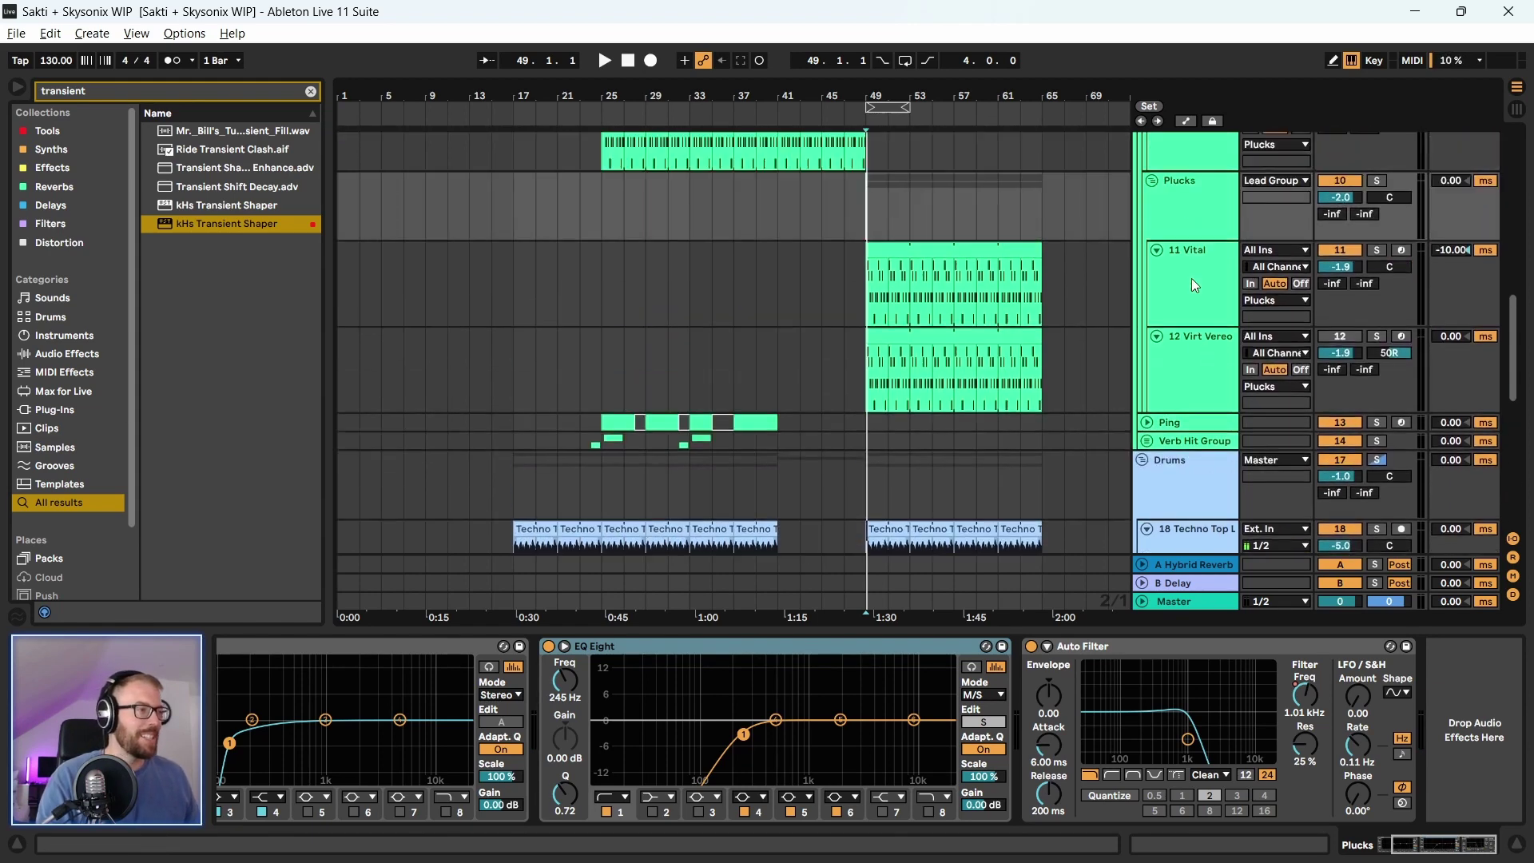
scroll(1191, 264, up, 9)
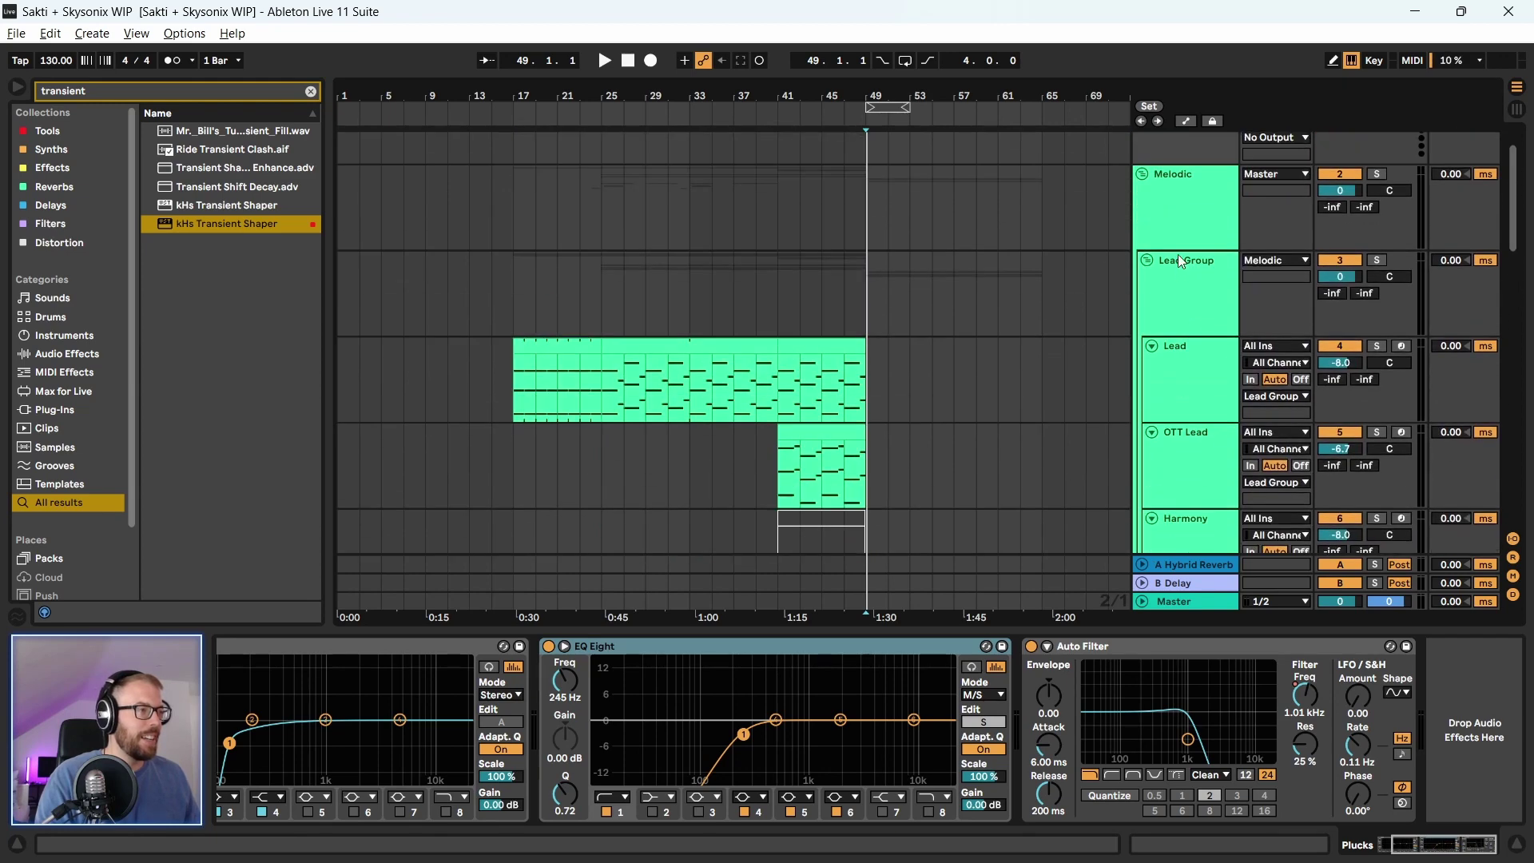
click(1143, 229)
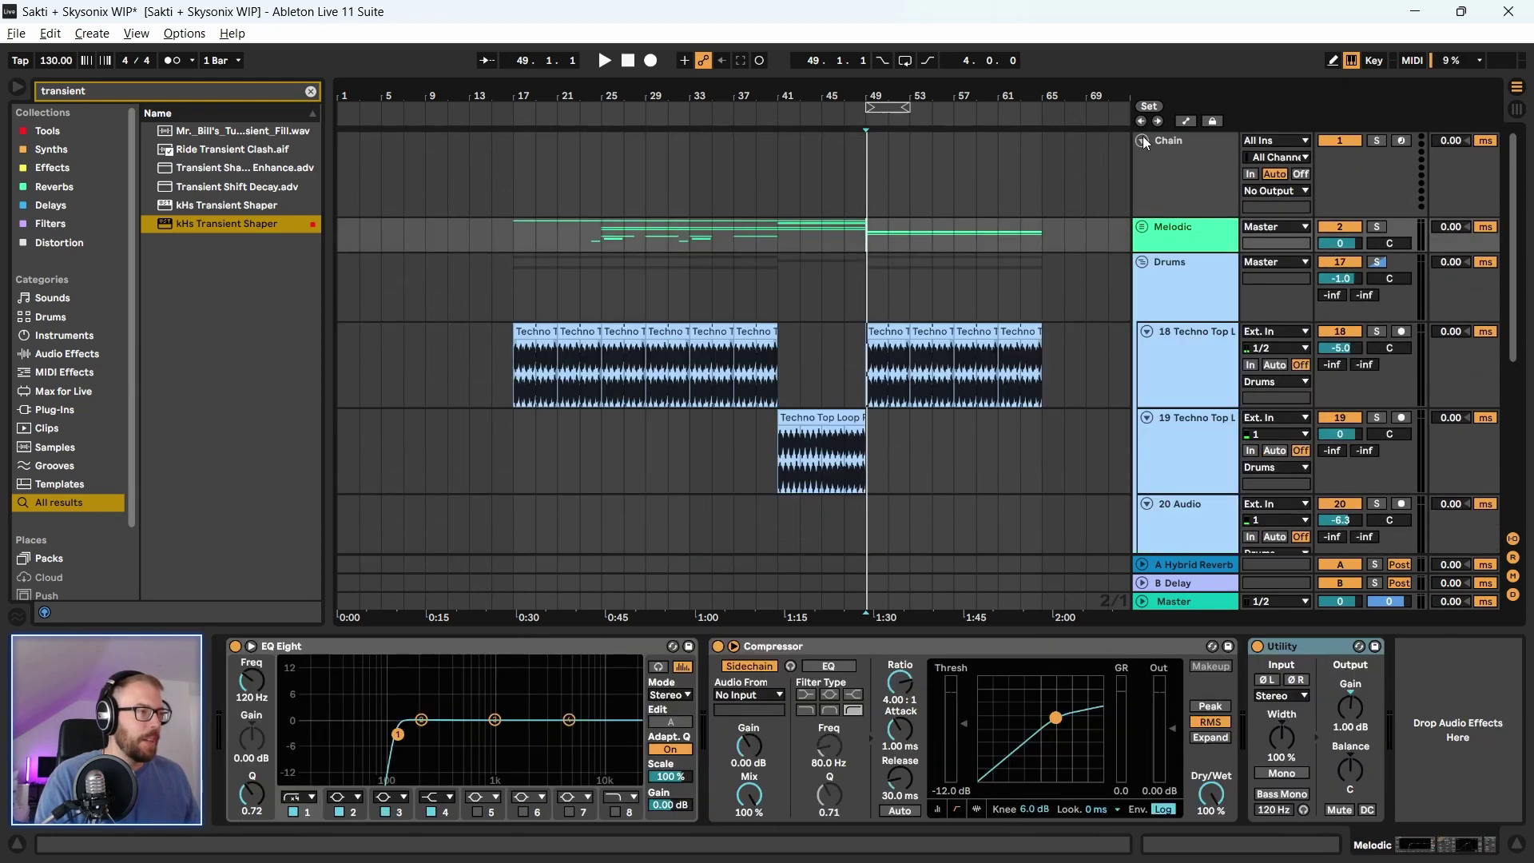
click(1143, 141)
click(1143, 194)
click(1143, 213)
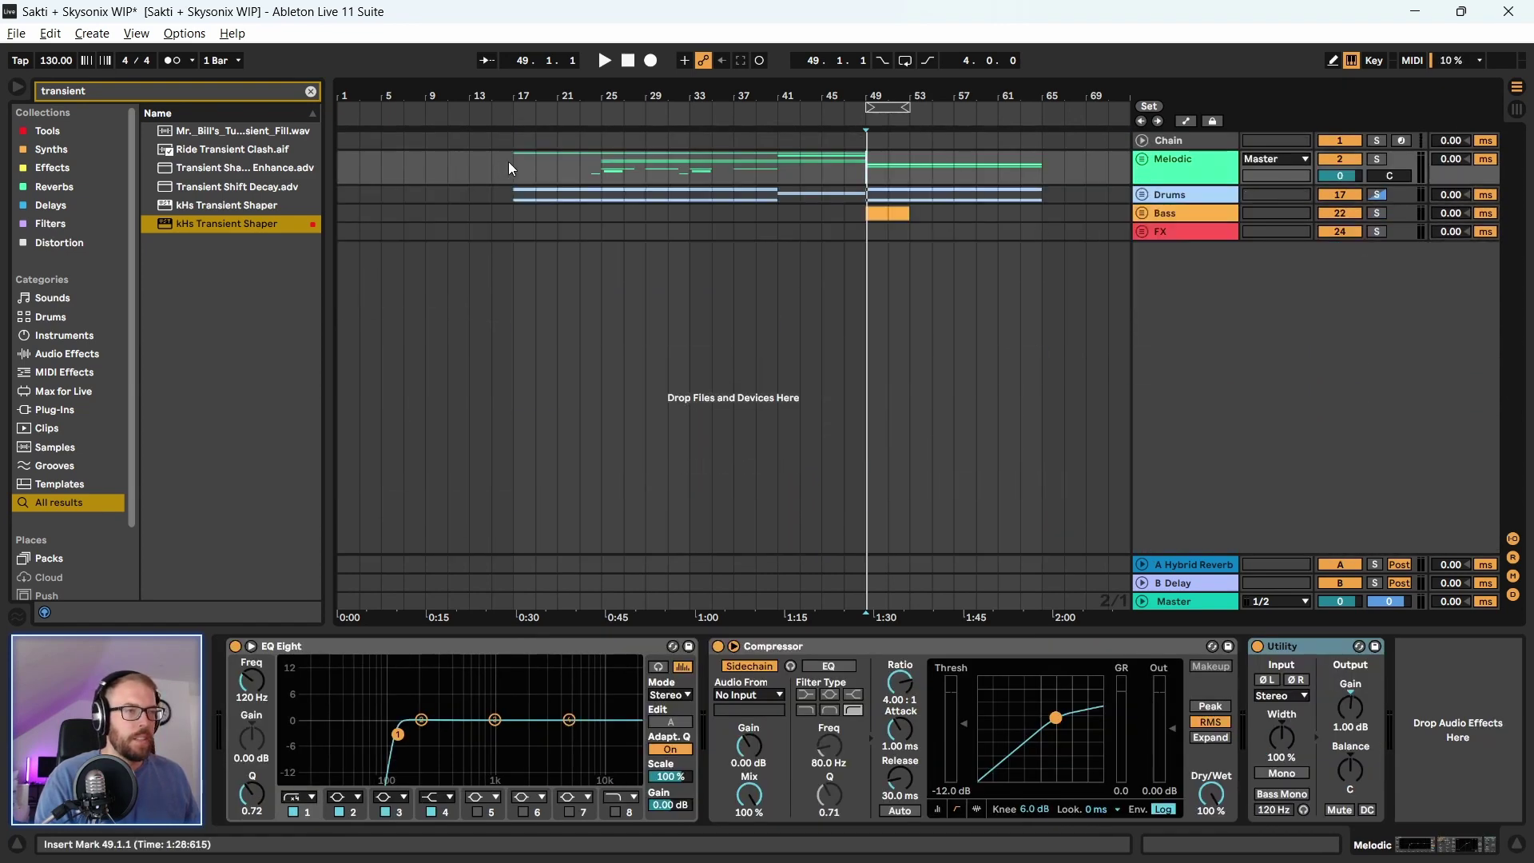
Set the loop range to bars 17 to 65 and play the arrangement from bar 17 with looping switched off
drag(508, 162, 1041, 246)
key(ctrl+l)
key(space)
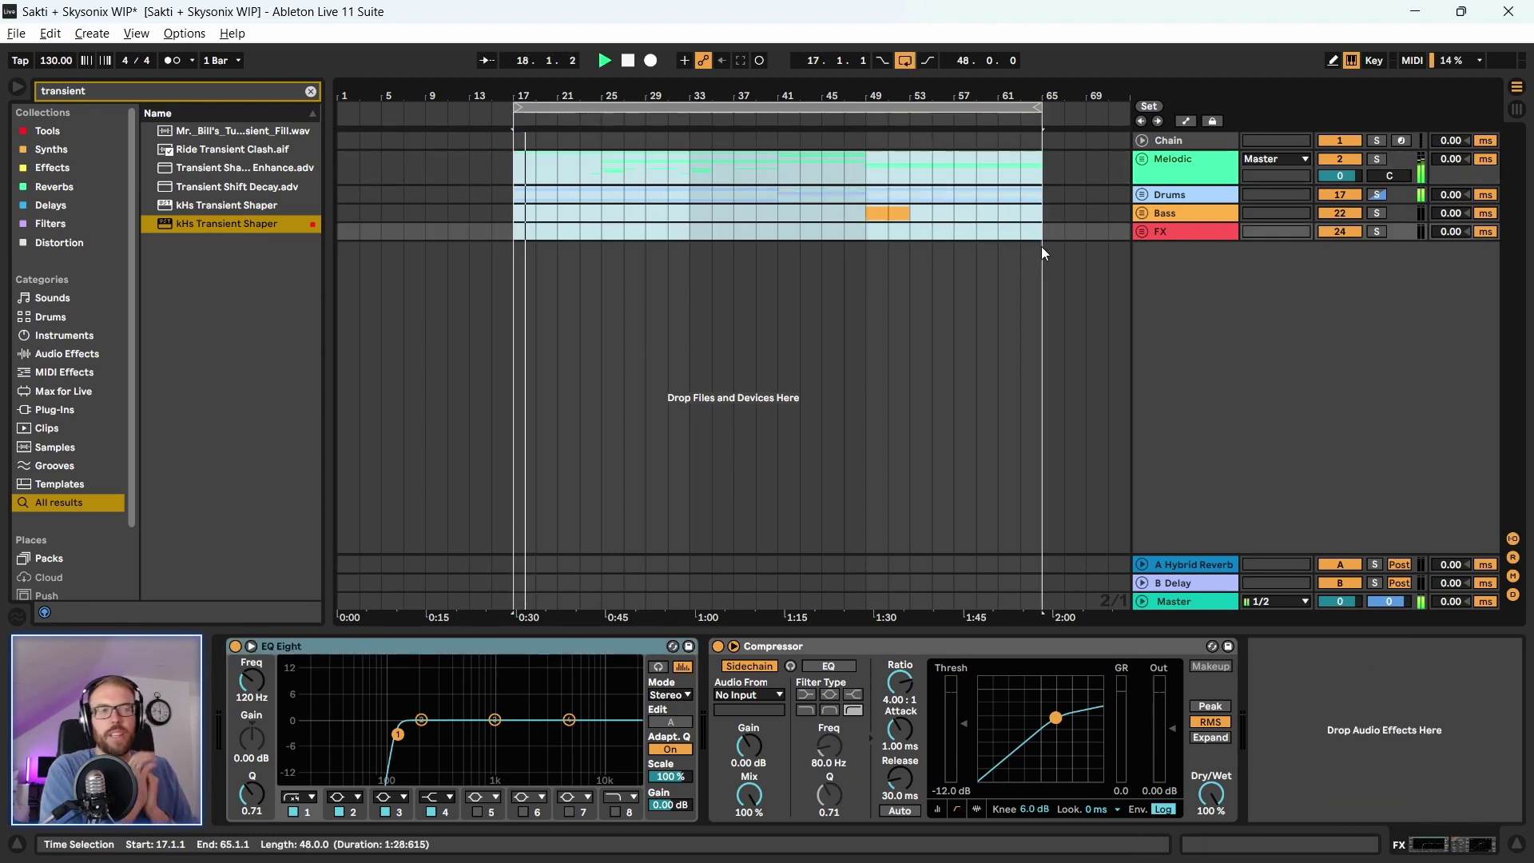
click(905, 61)
click(695, 177)
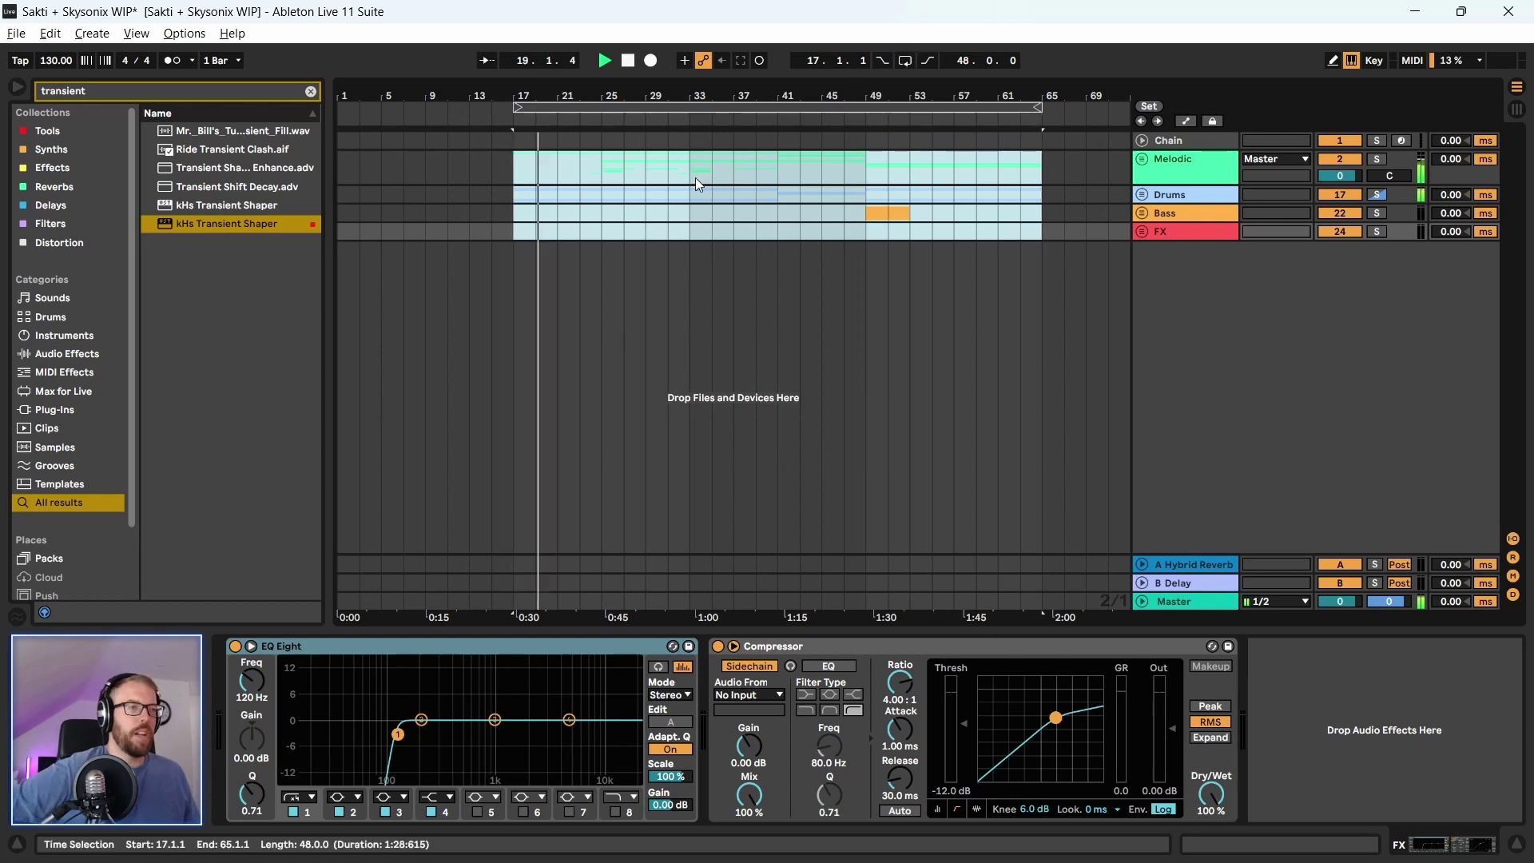
click(514, 222)
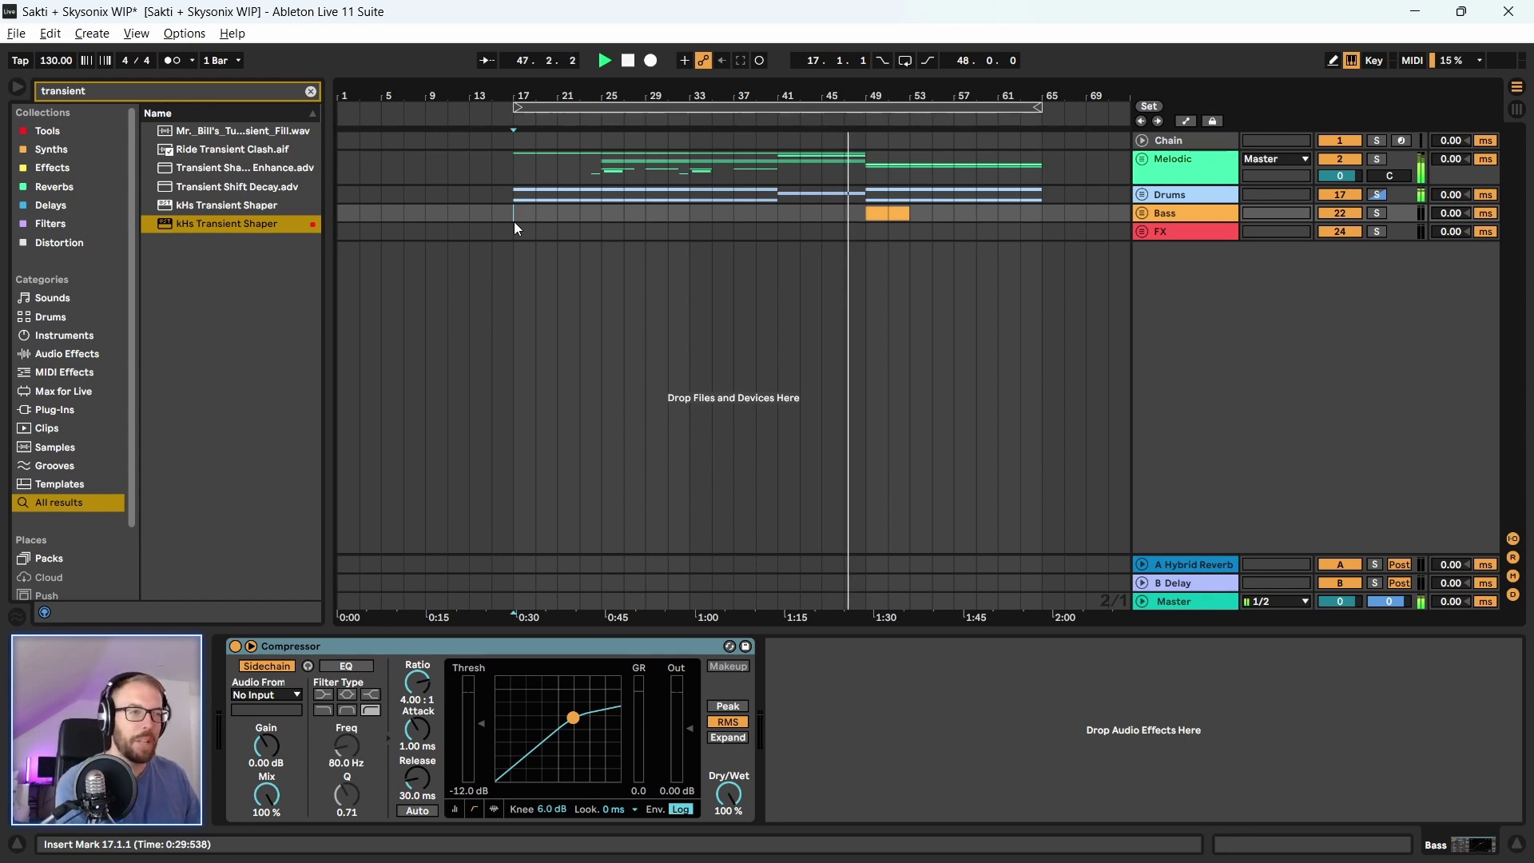
drag(515, 213, 1038, 225)
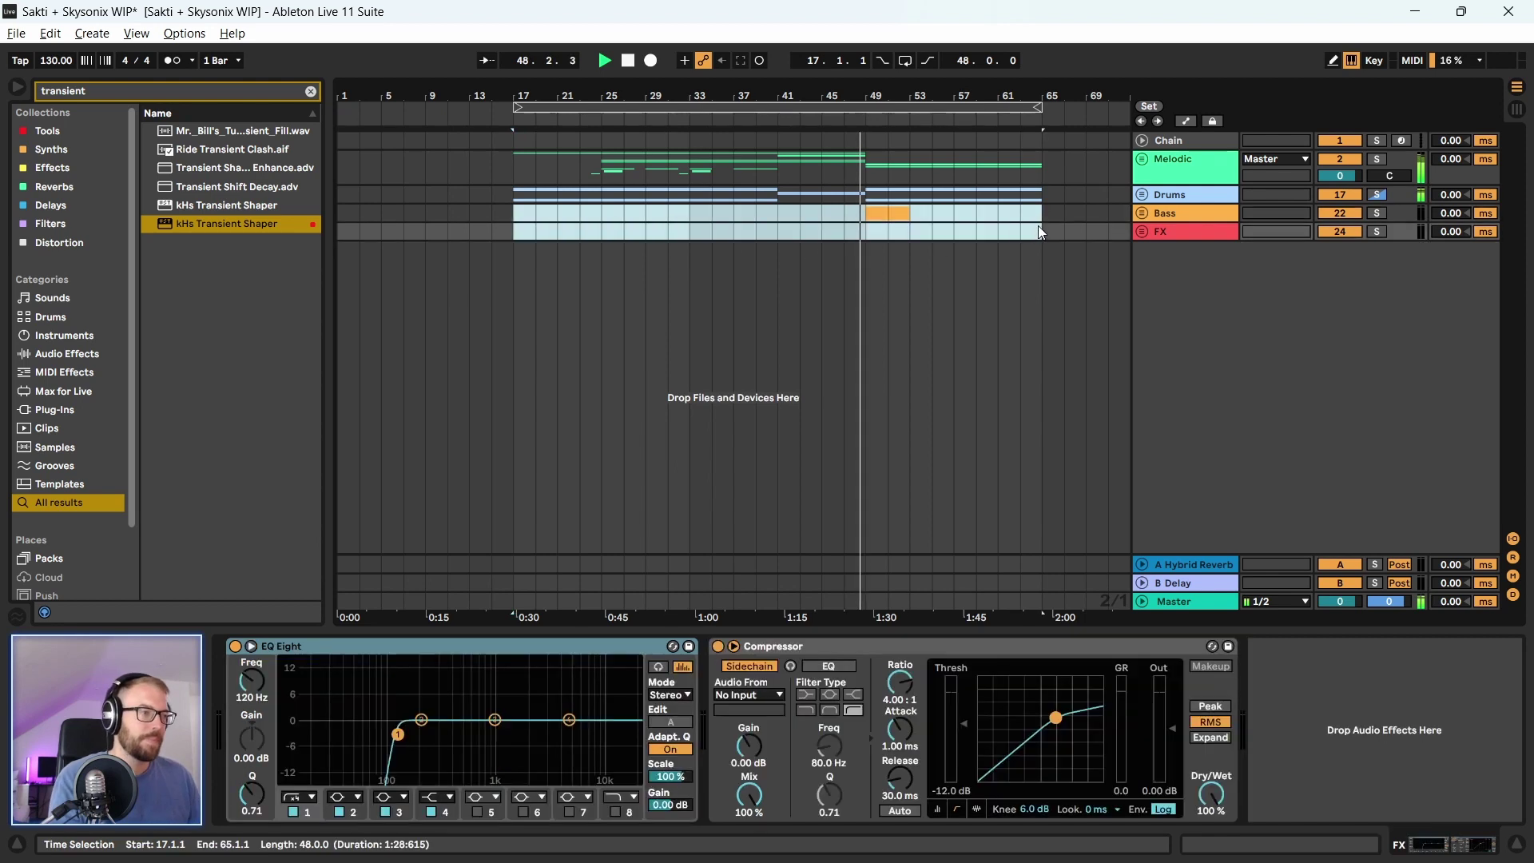
click(678, 273)
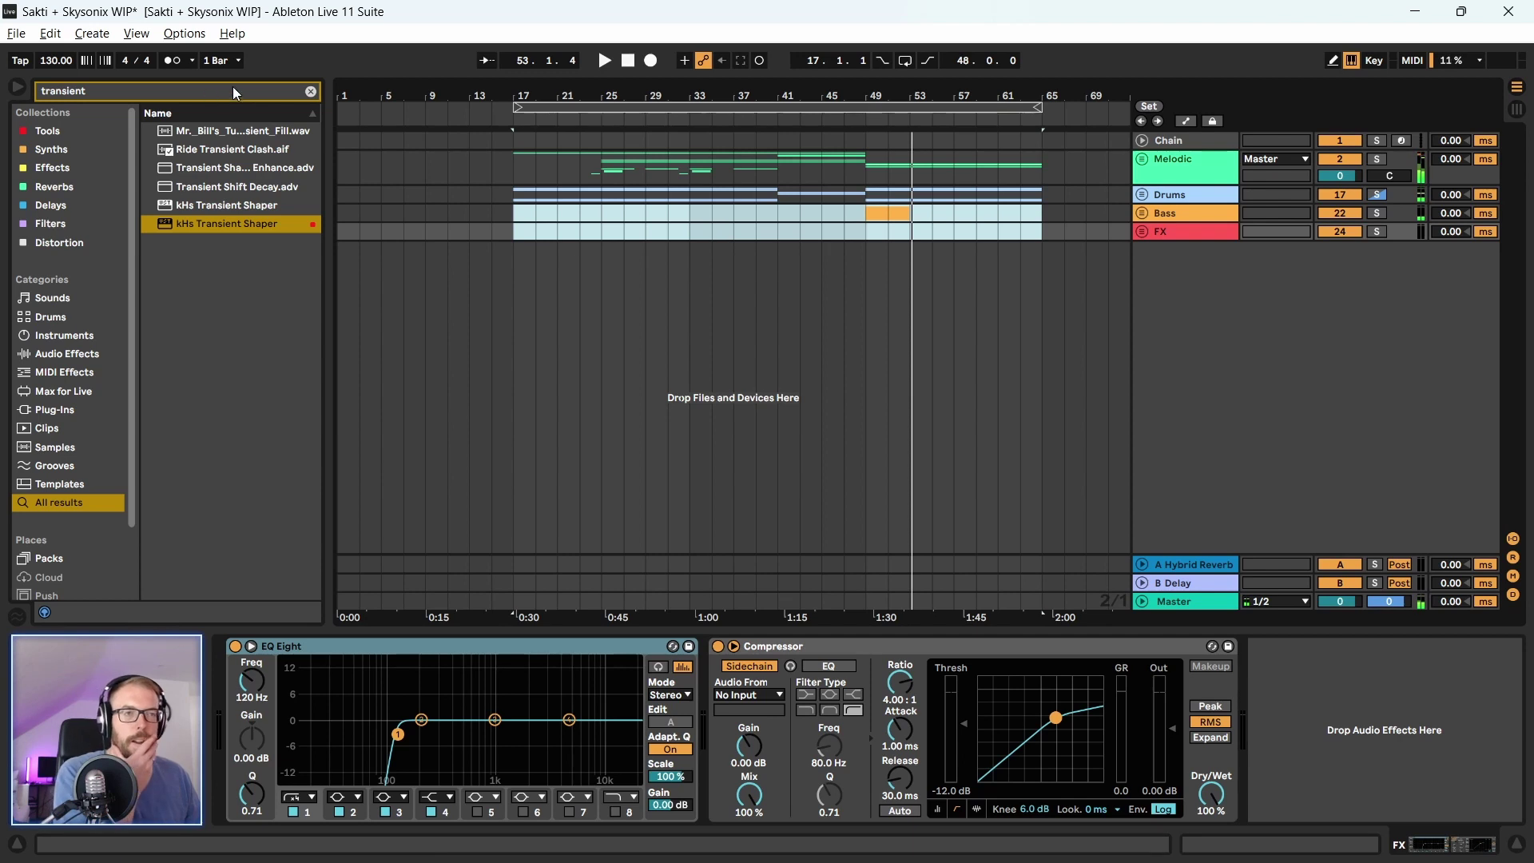
Clear the browser search and move the sample library window off this screen
click(311, 91)
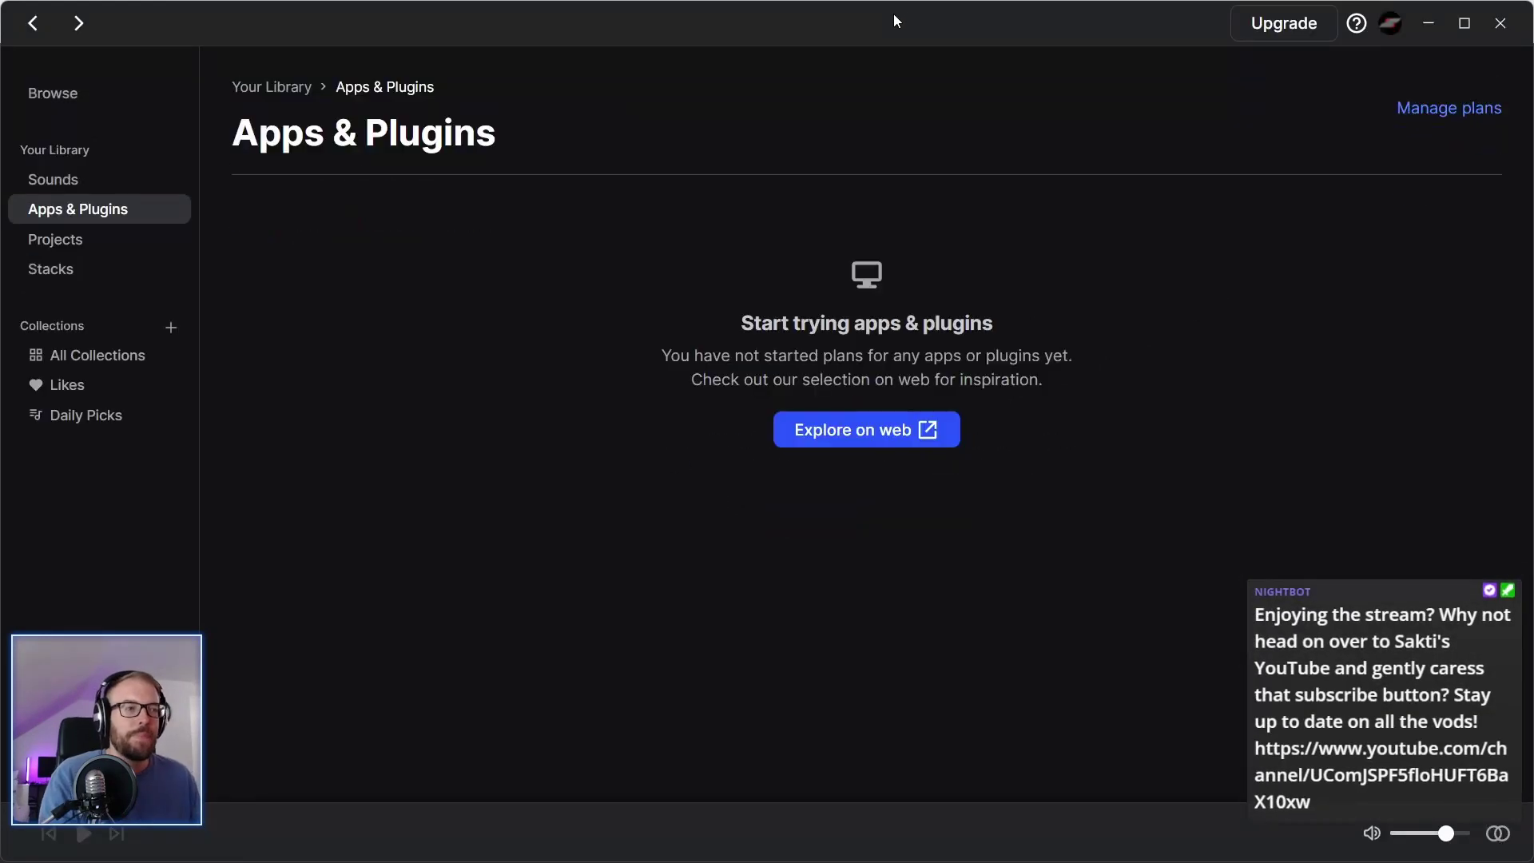
drag(889, 12, 0, 92)
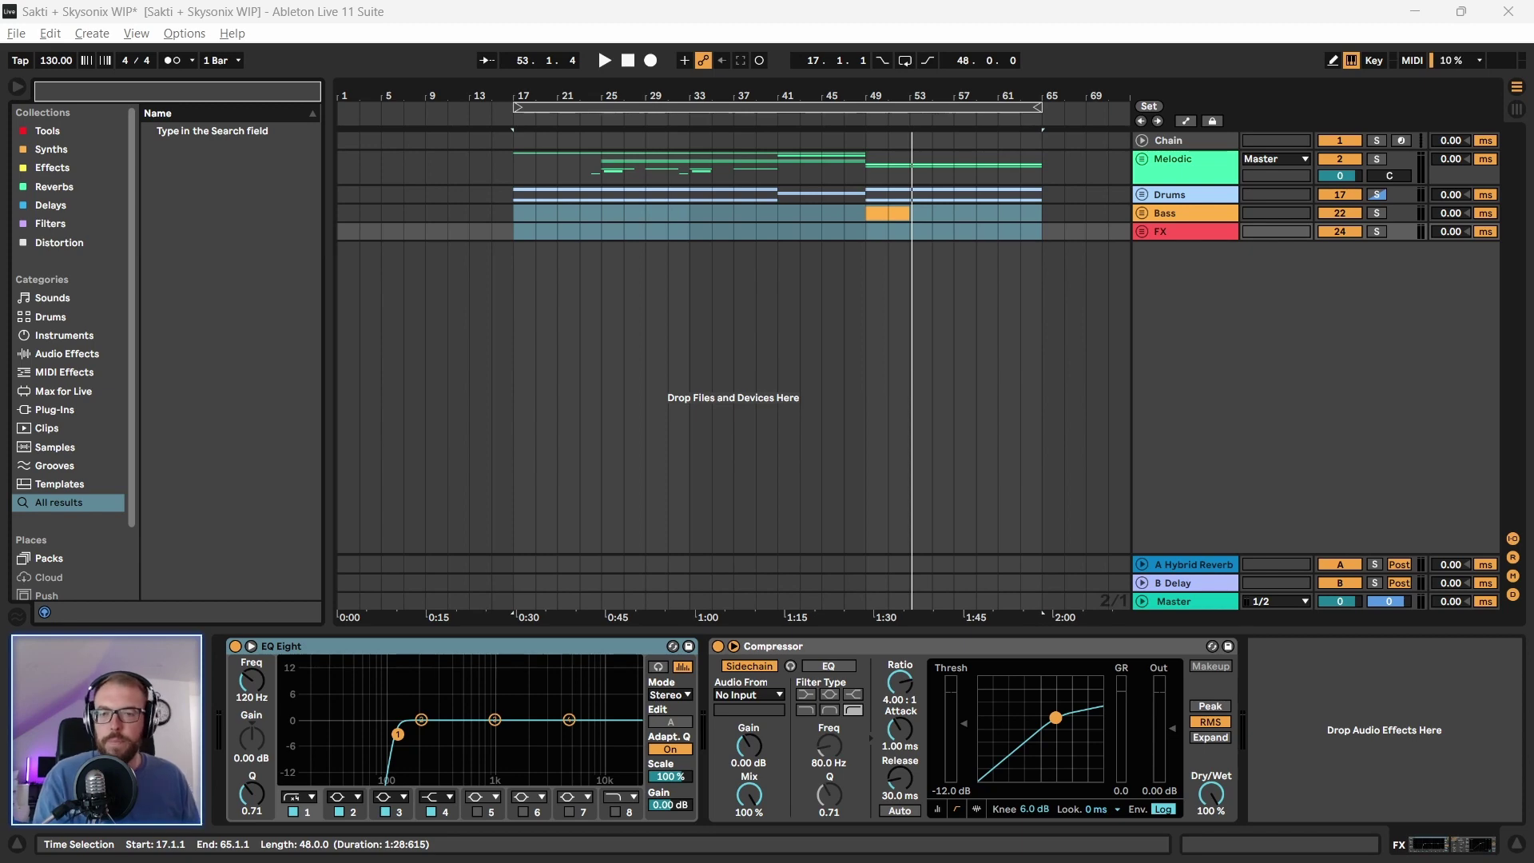
Unfold the Bass group and insert an audio track below 23 Instrument
click(1140, 213)
click(1196, 290)
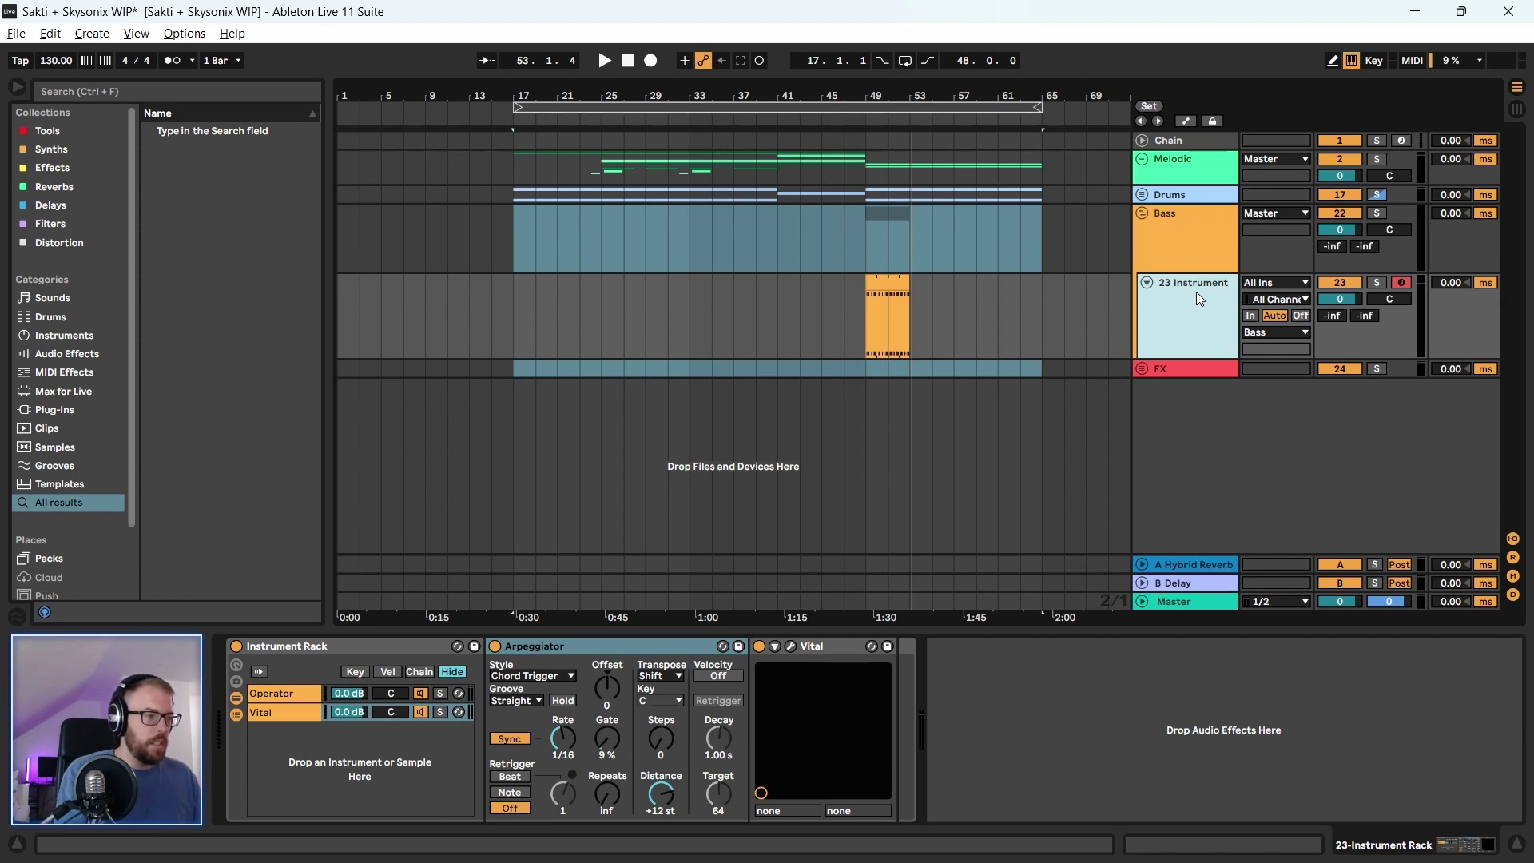
key(ctrl+shift+t)
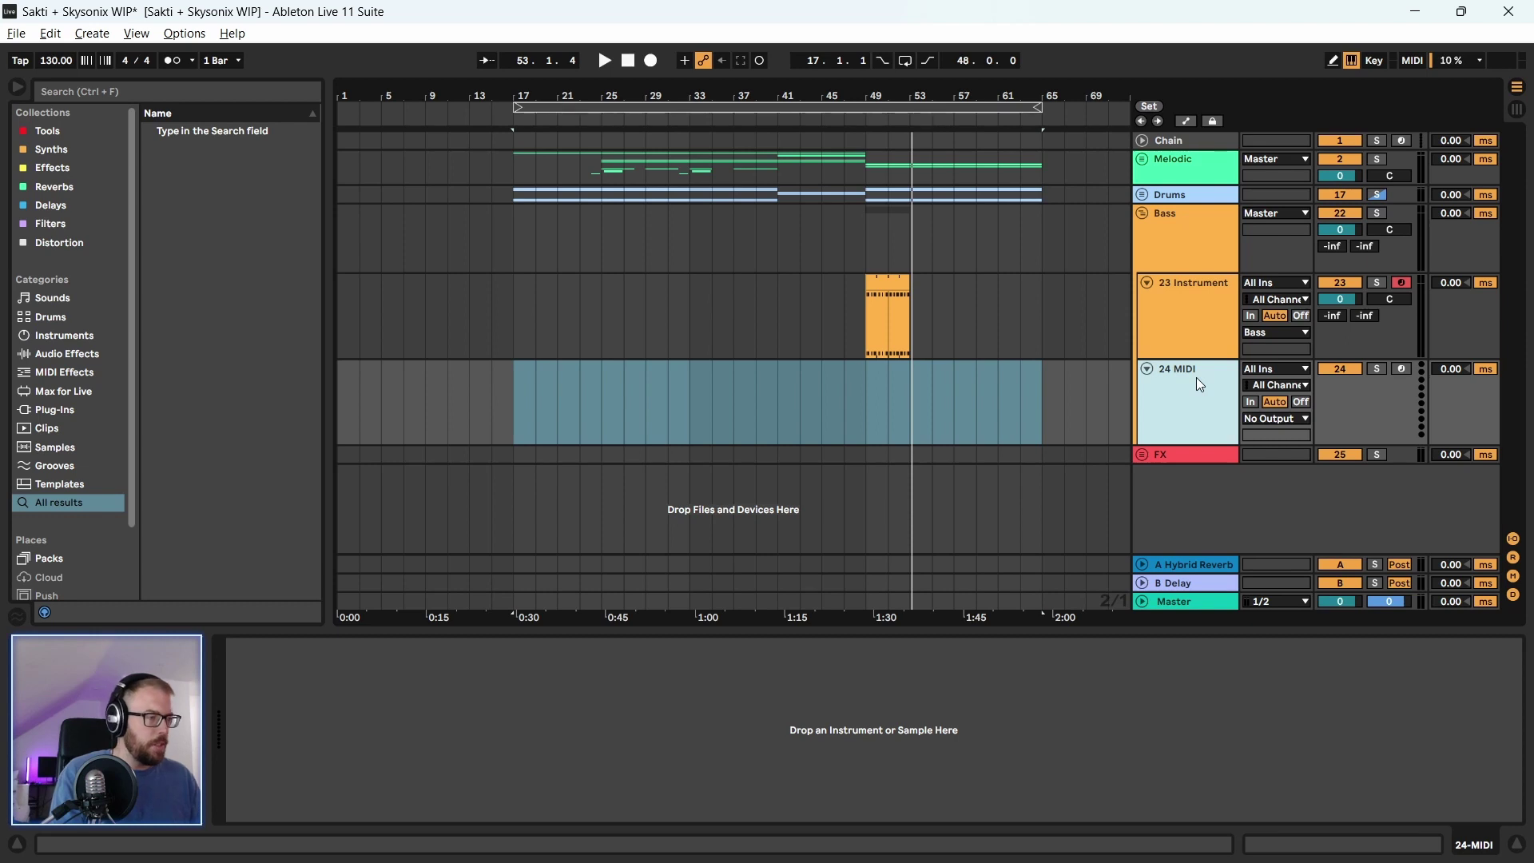
key(Delete)
key(ctrl+t)
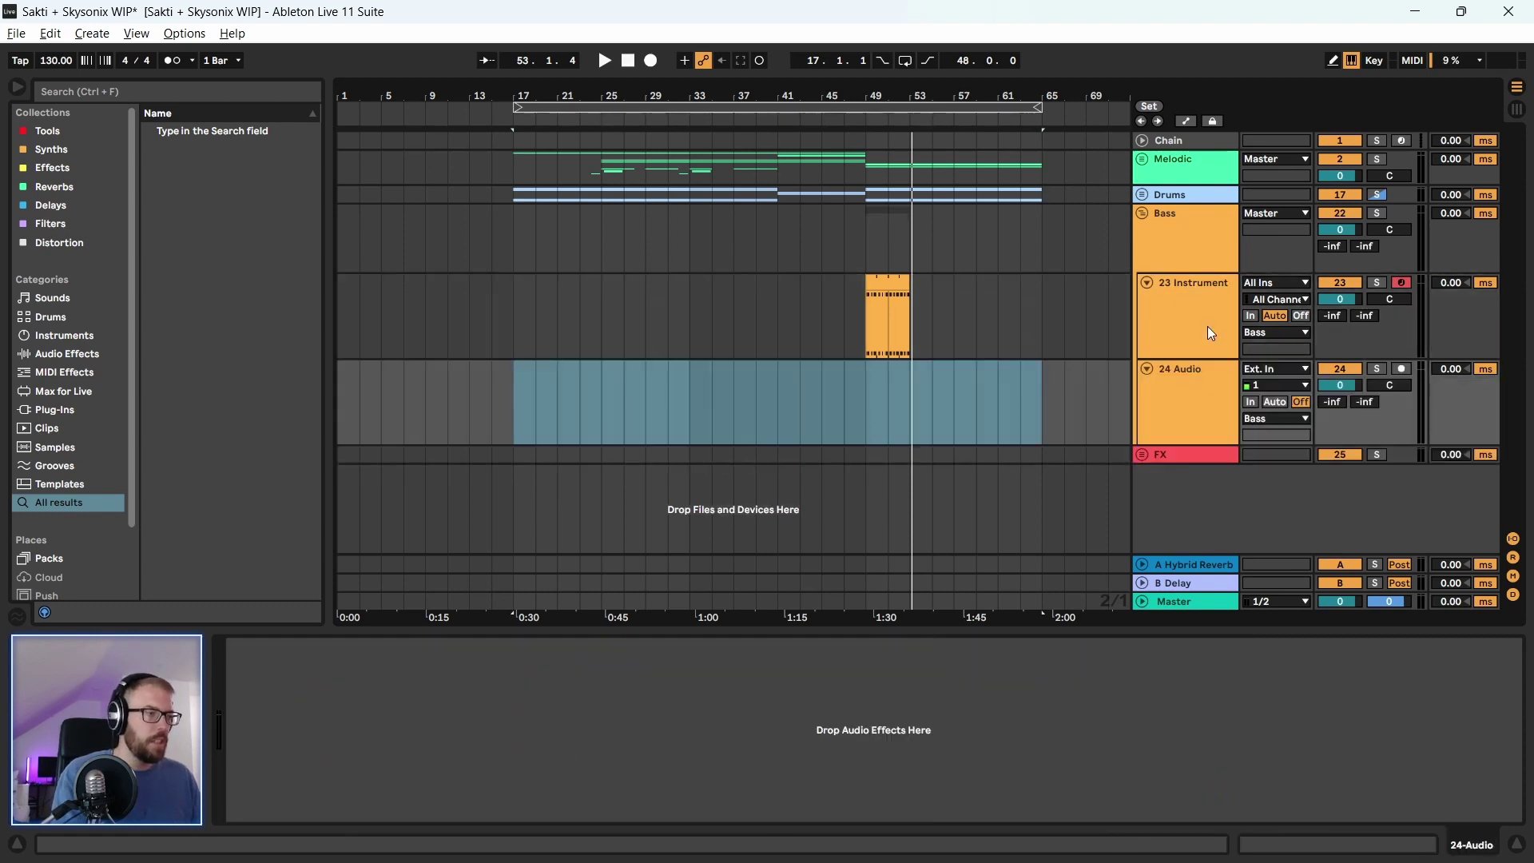
Place the XILENT_bass_sustain_scream sample on the new Bass group audio track at bar 53 and move the clip to 50.2.1
click(544, 411)
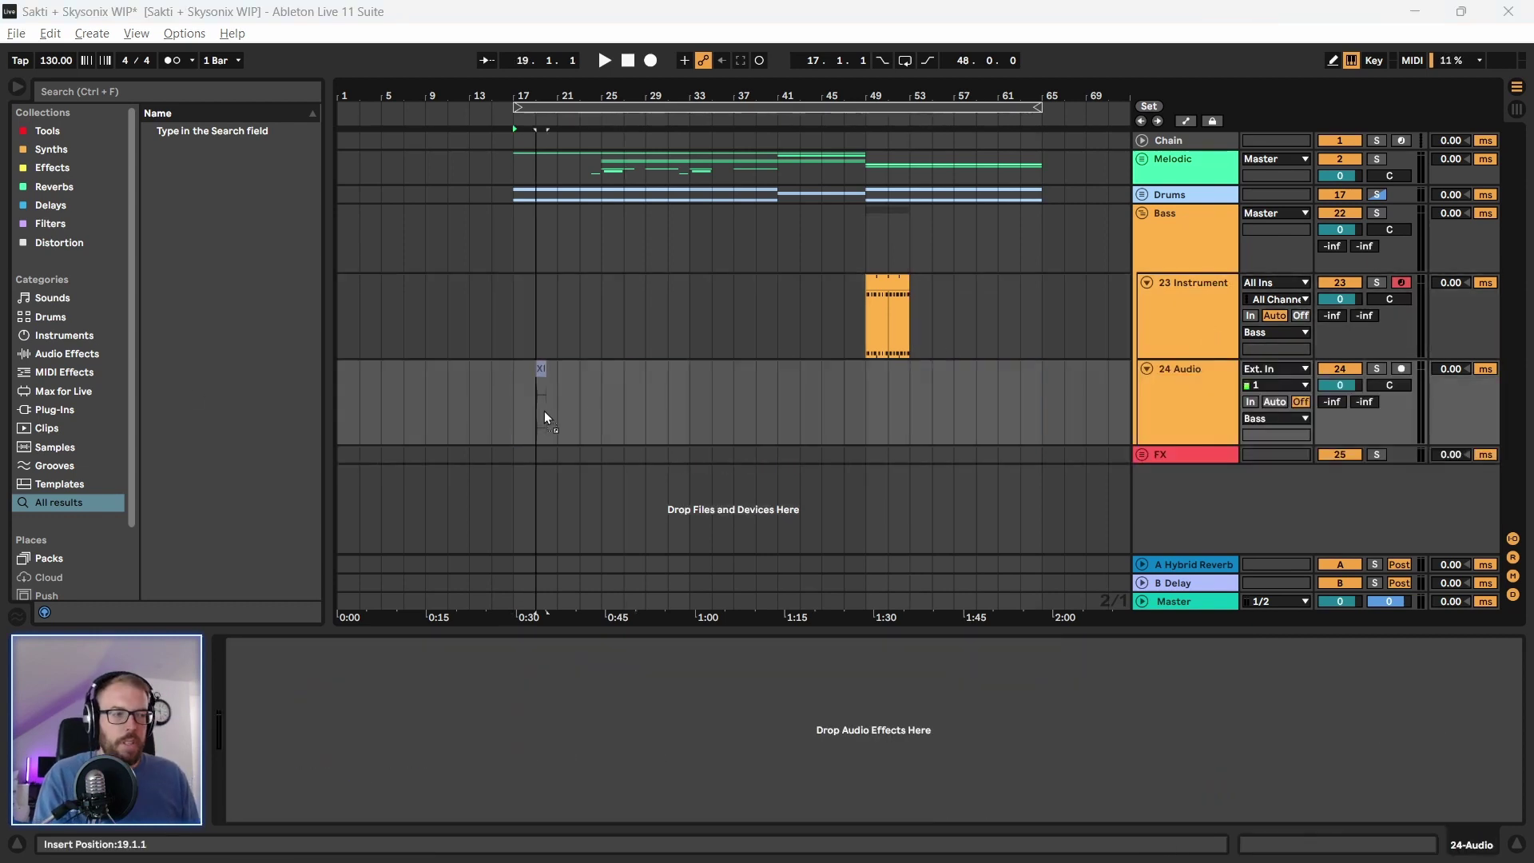
click(911, 397)
key(ctrl+v)
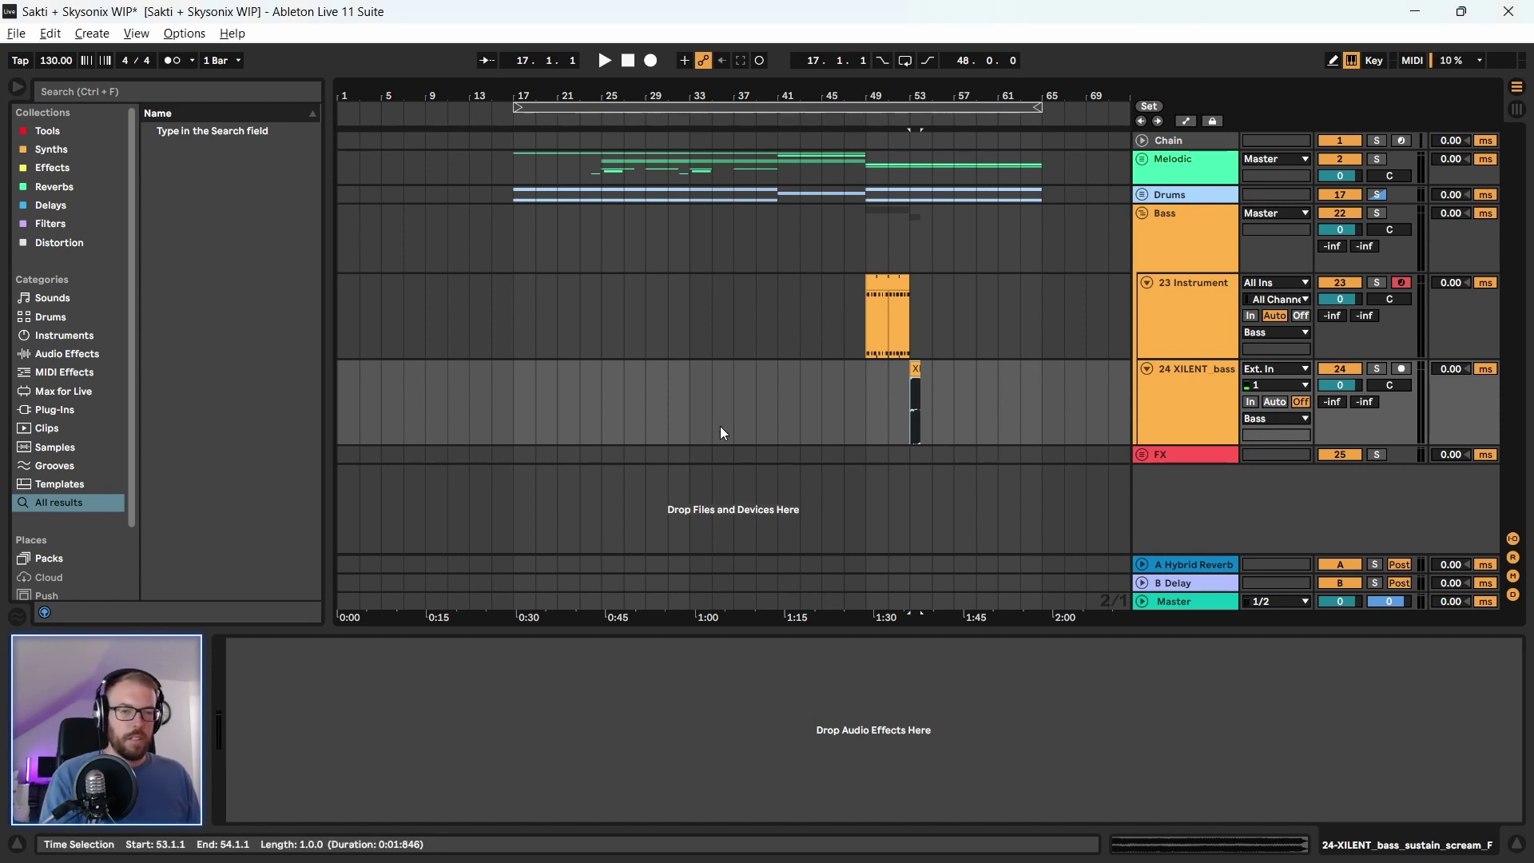
drag(882, 91, 1100, 525)
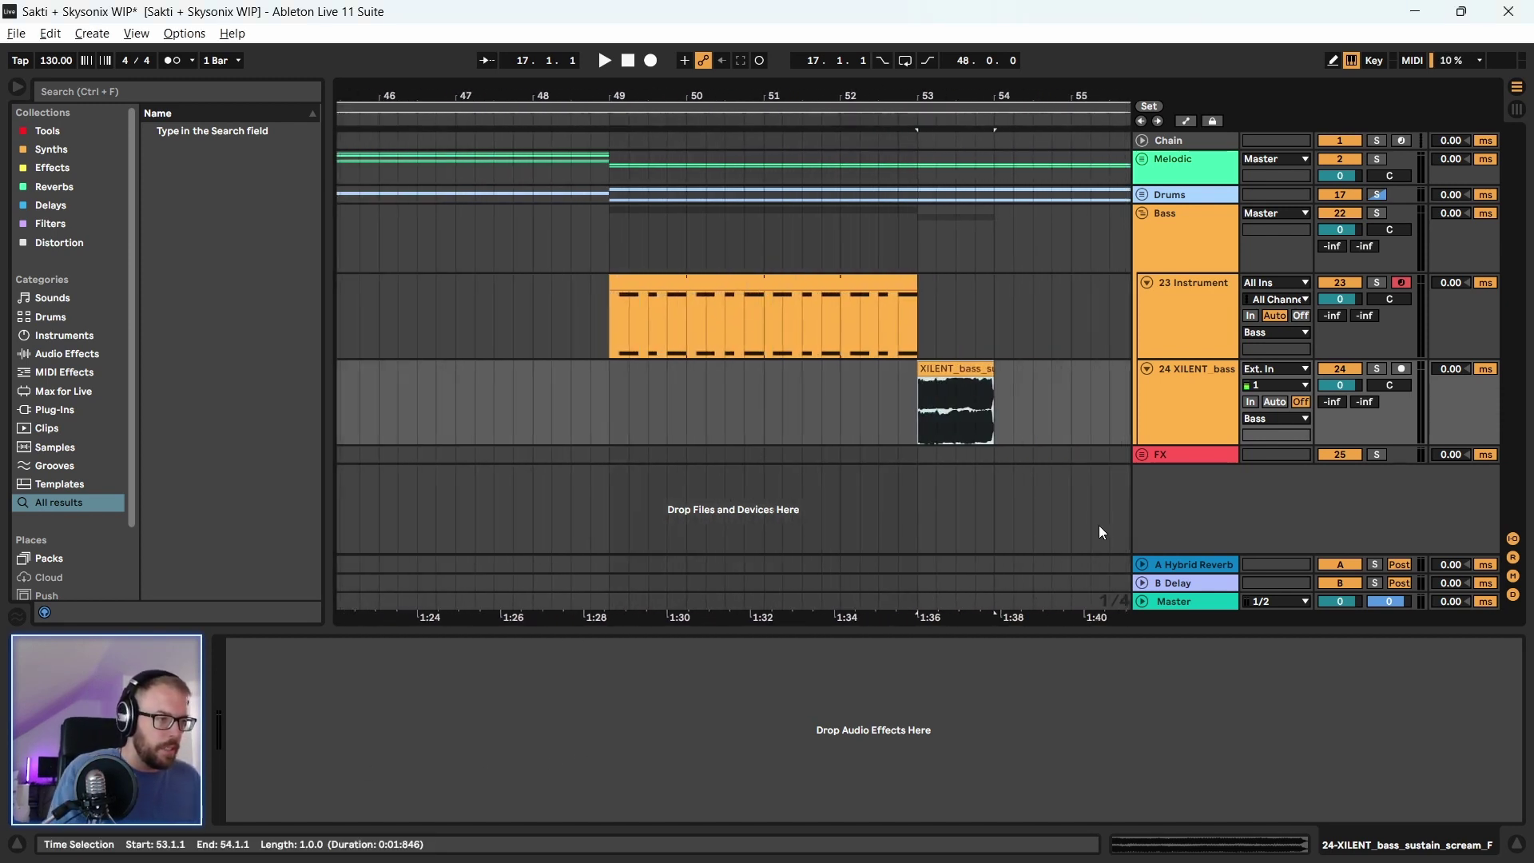
drag(988, 373, 709, 381)
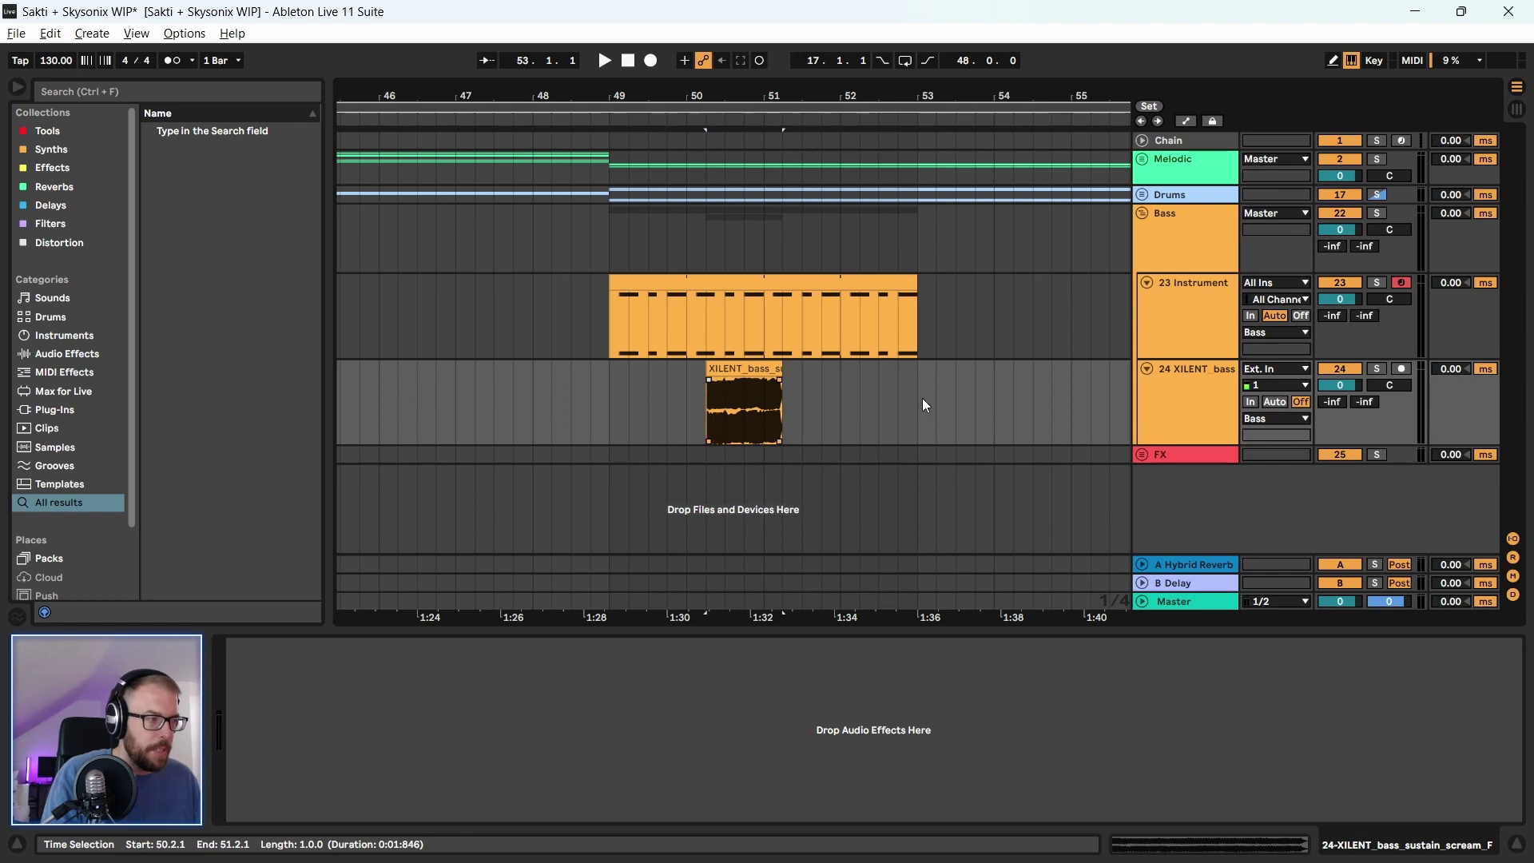
Set the bass scream sample track's volume to -10.1 dB and add an EQ Eight with its low cut at 178 Hz
drag(1341, 385, 1340, 404)
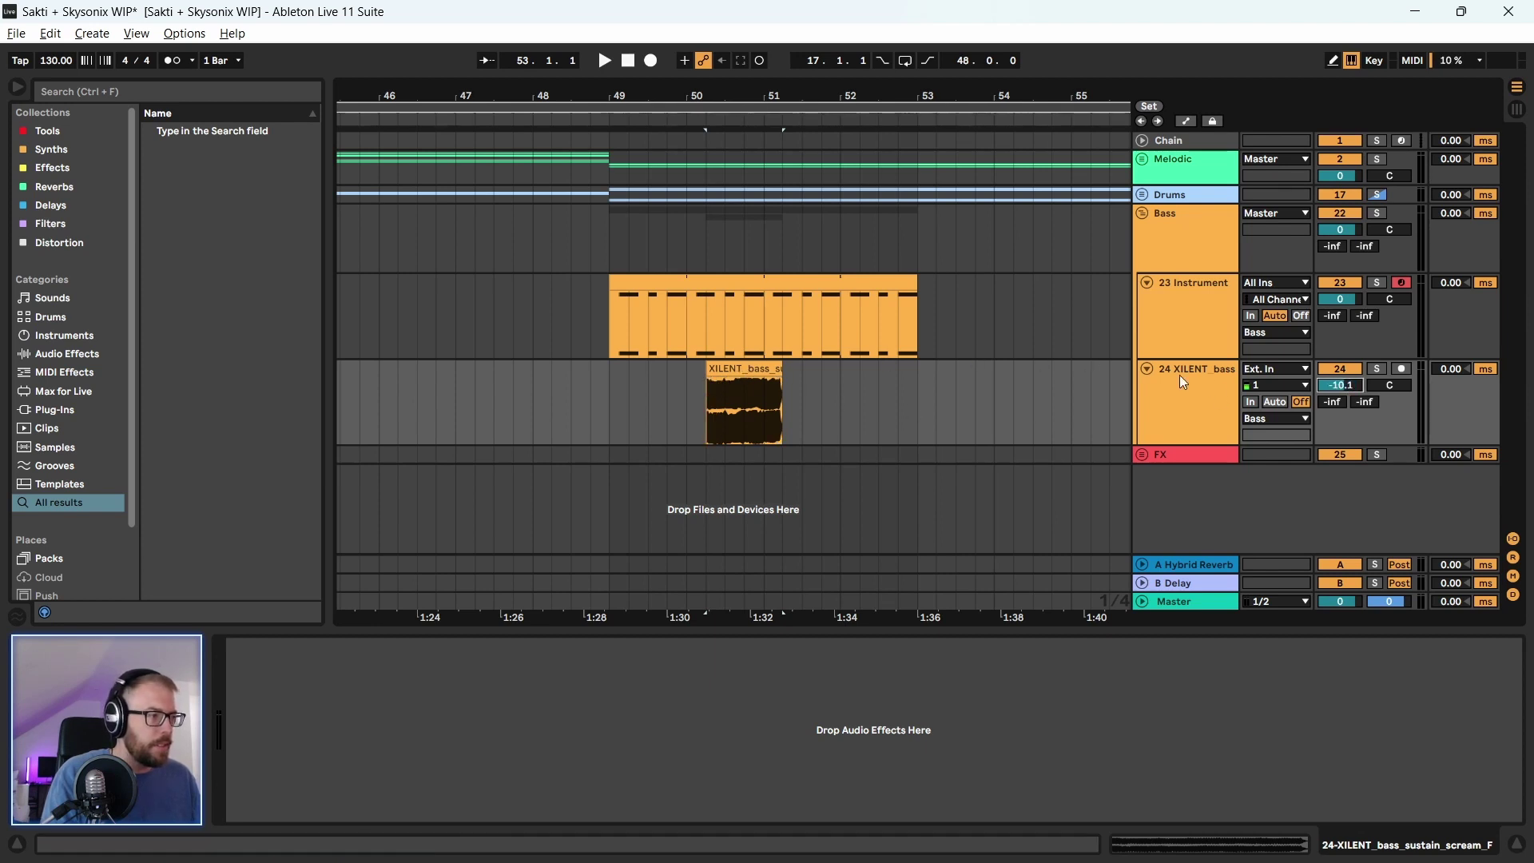
click(98, 133)
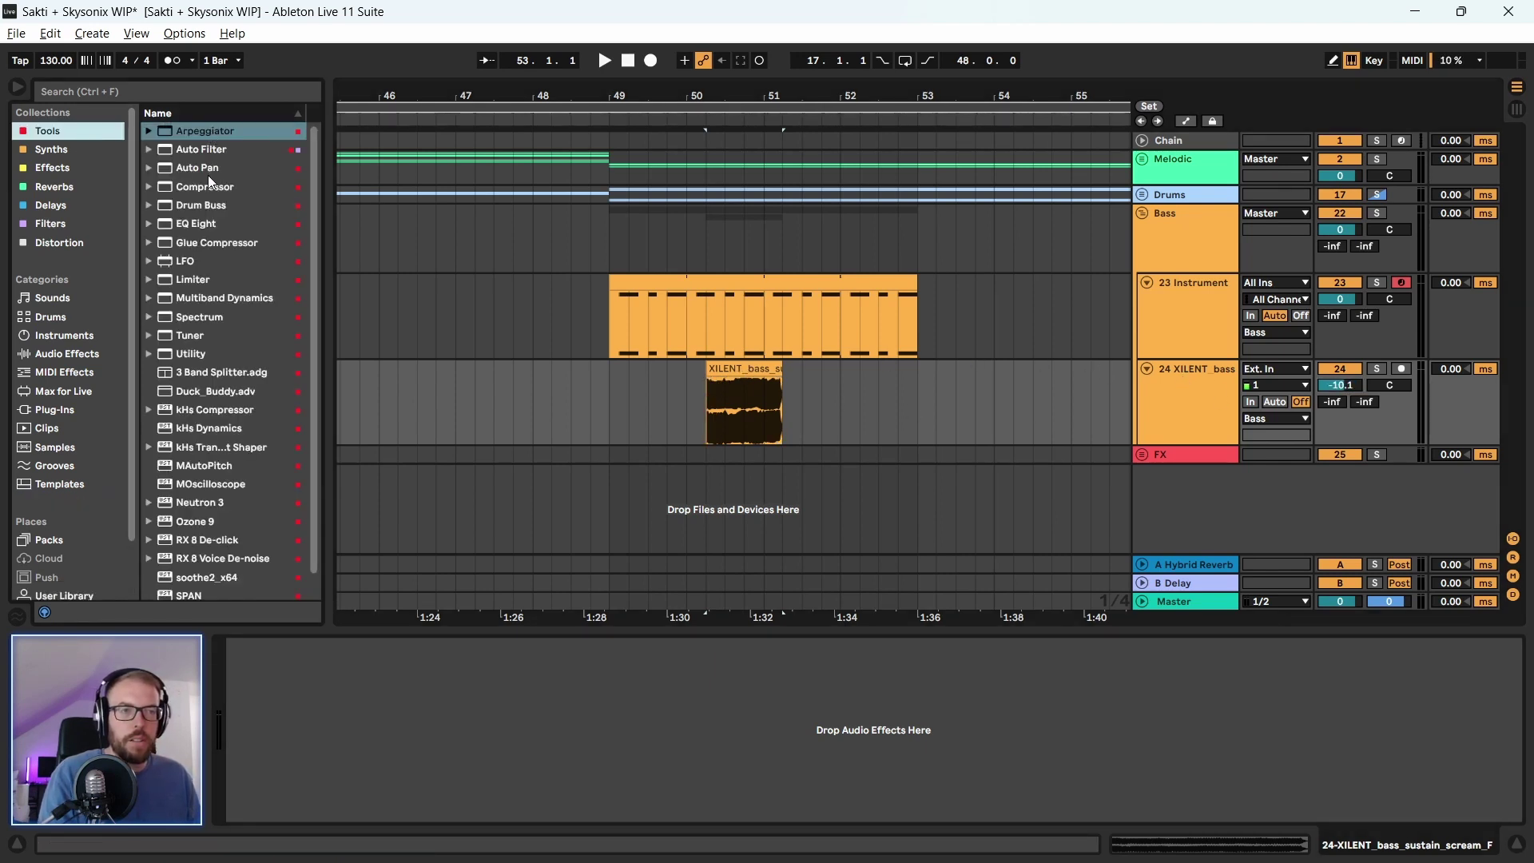
drag(199, 228, 760, 388)
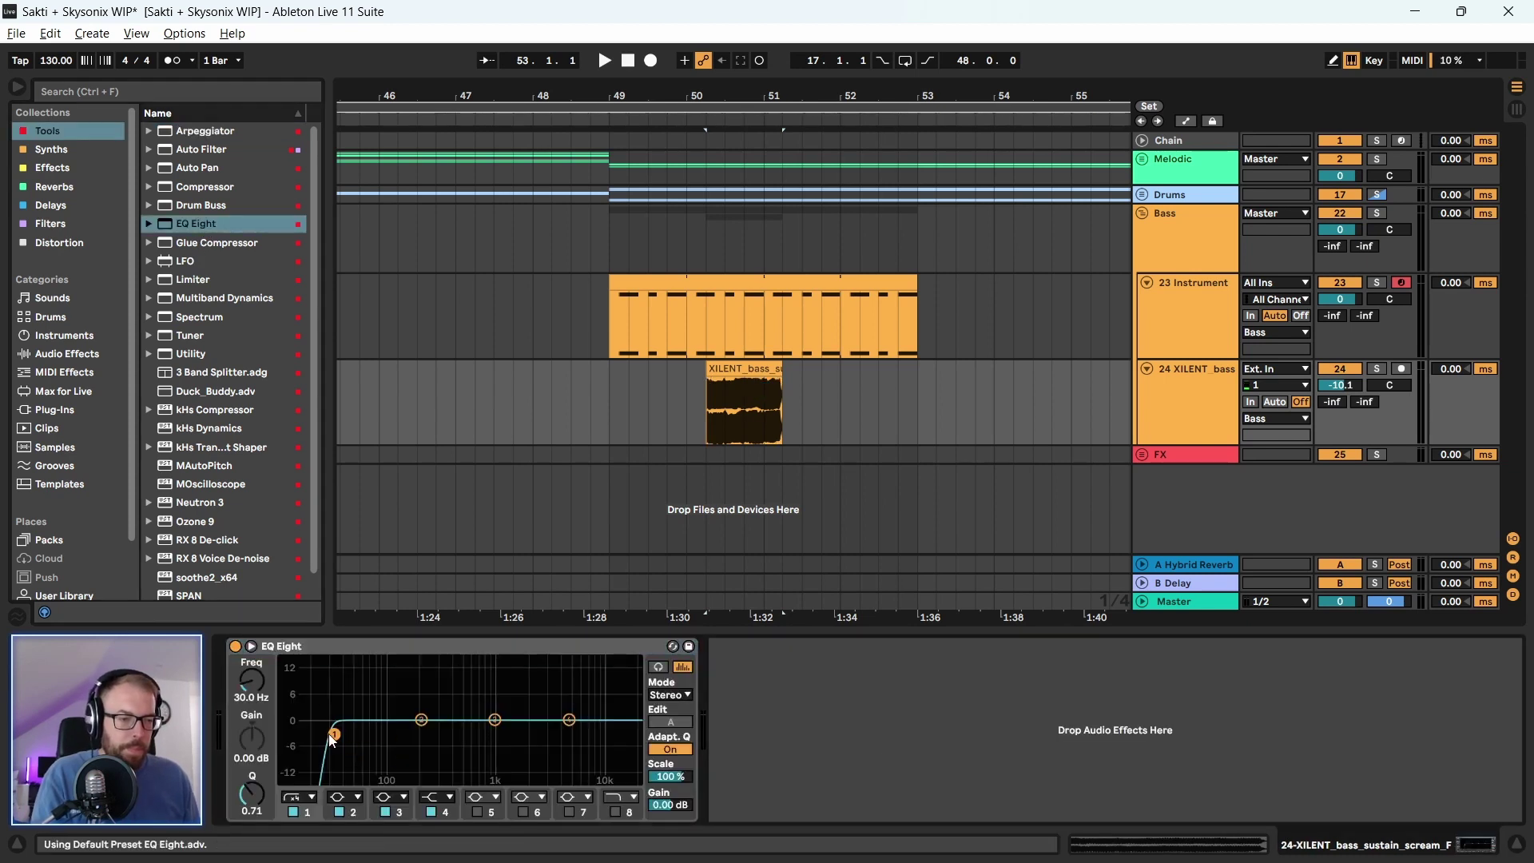
drag(334, 734, 415, 732)
key(space)
key(space)
drag(737, 113, 736, 152)
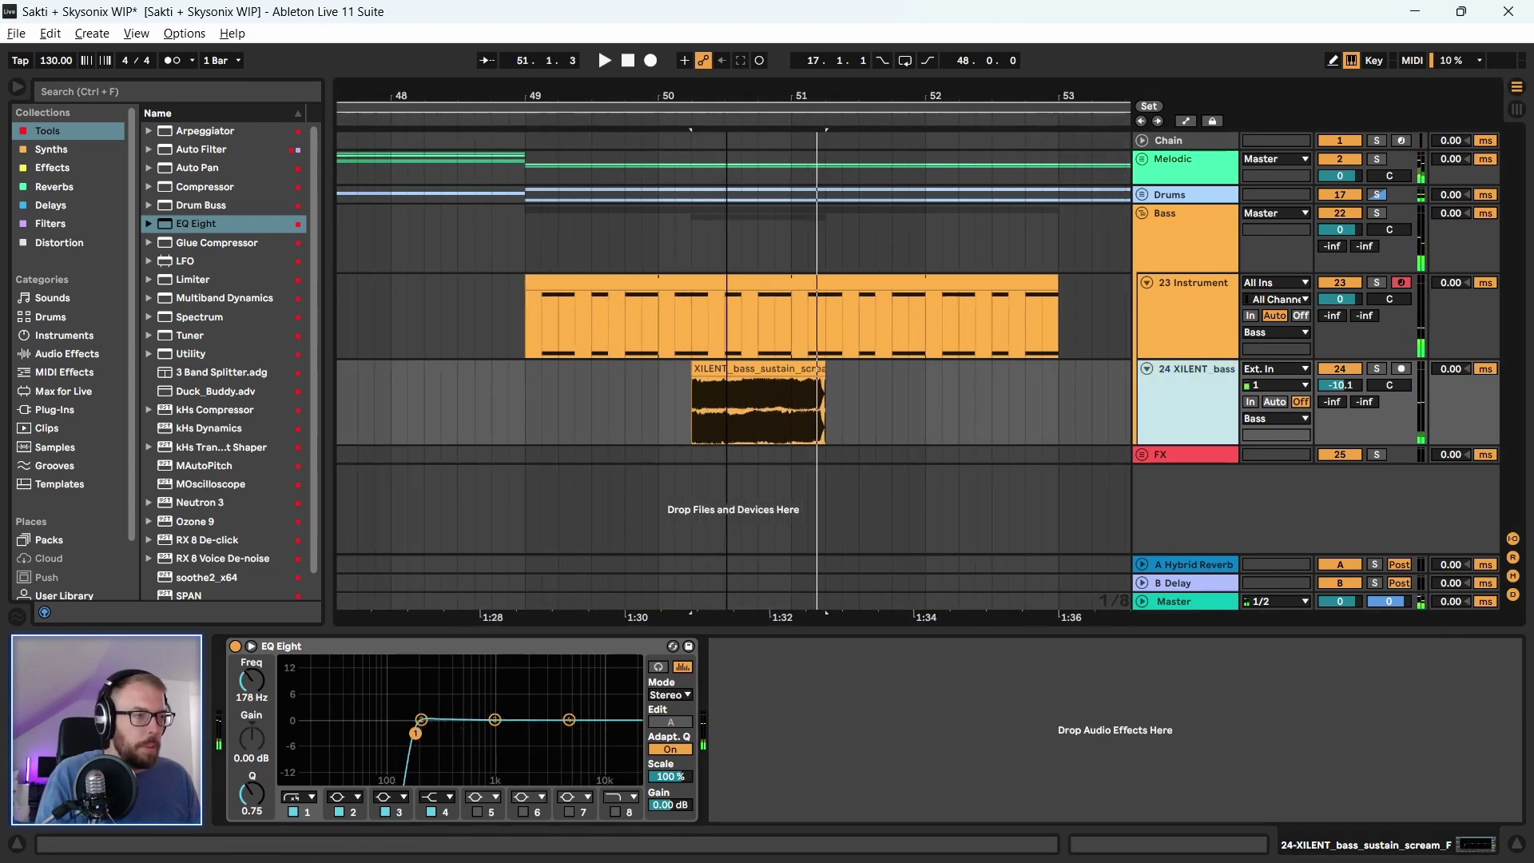
Trim the bass scream clip to run from 50.4.1 to 51.1.1, fade it in over its length and play it
click(751, 370)
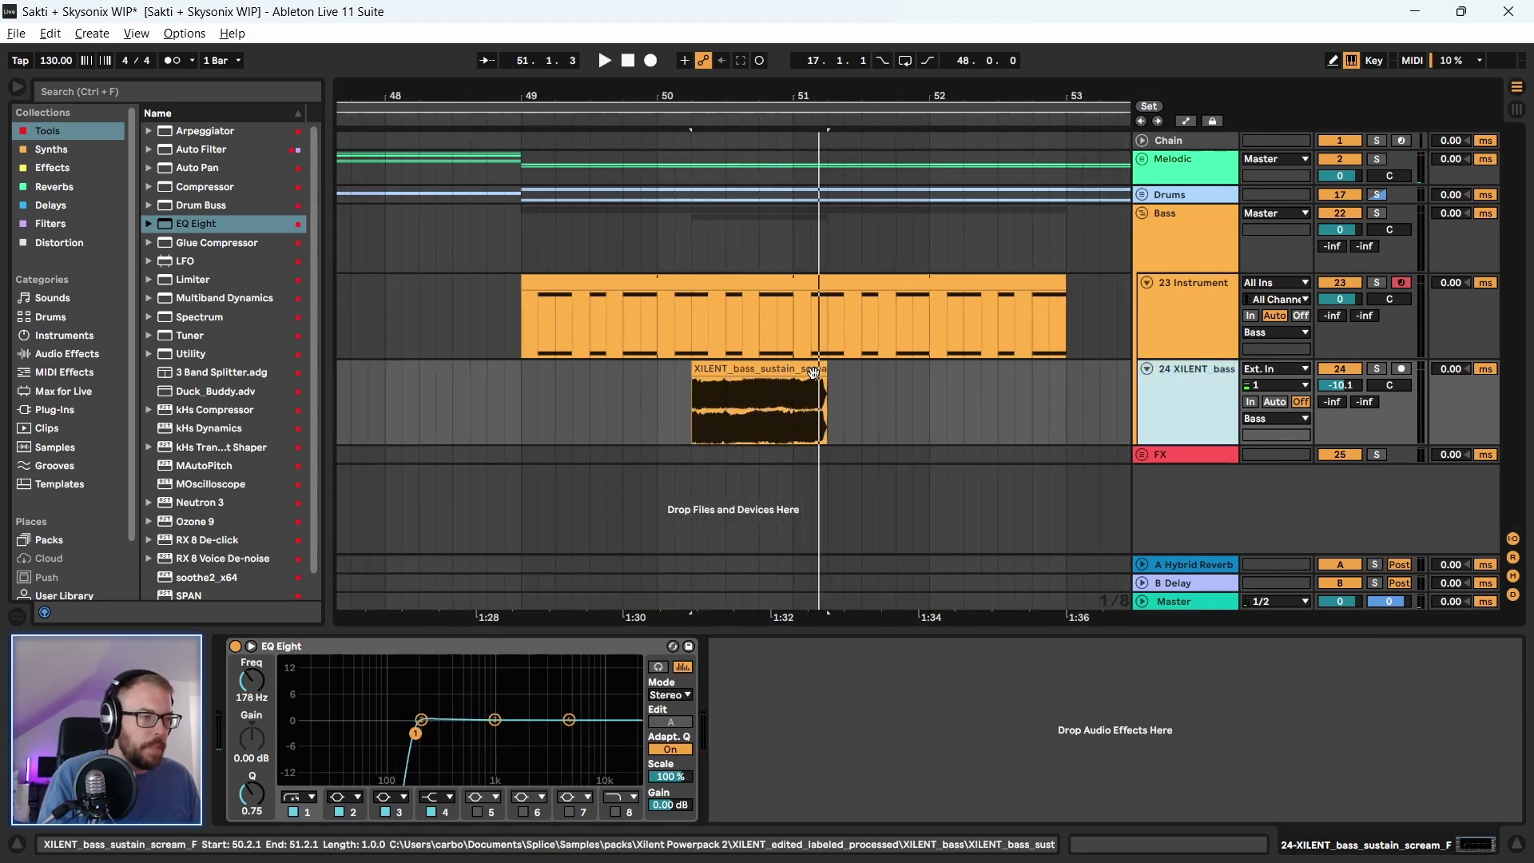
drag(827, 375, 794, 375)
drag(693, 376, 761, 376)
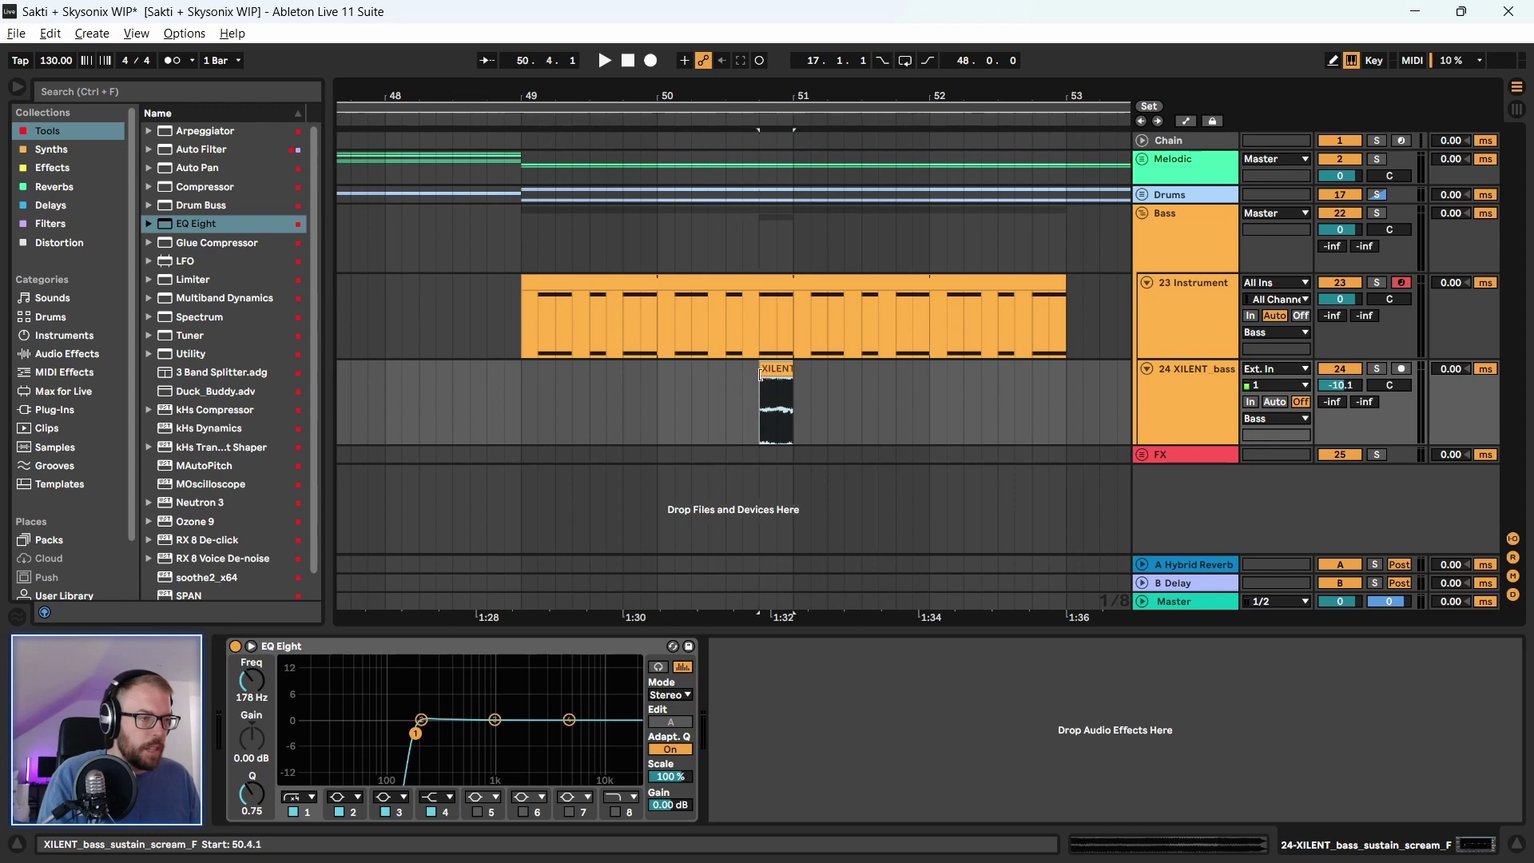
click(767, 388)
key(space)
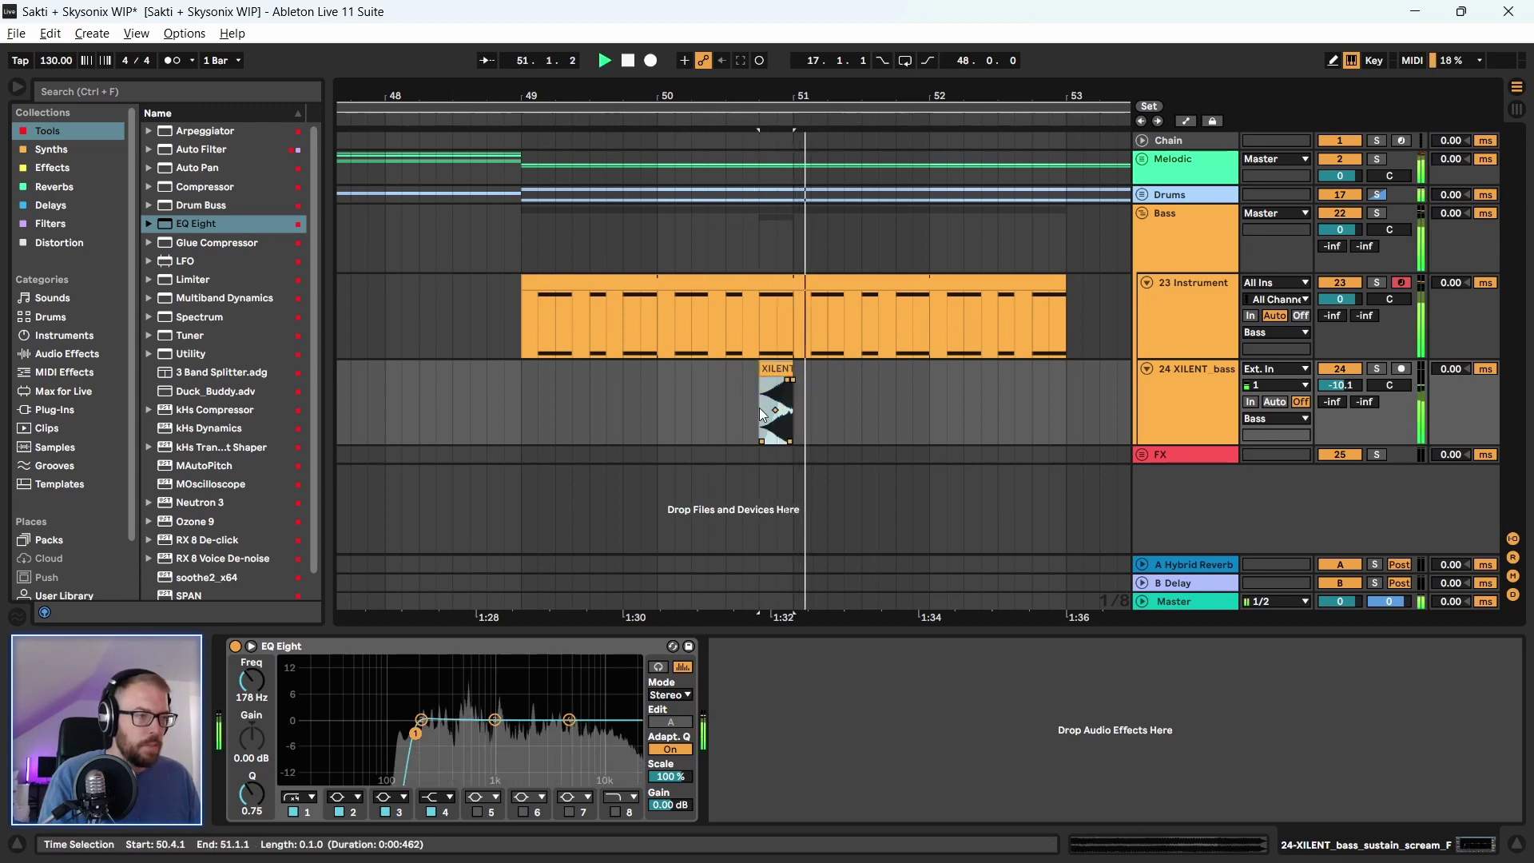
key(space)
Try extending the bass scream clip's start back to 50.1.1, play it, and remove the added part before 50.4.1
click(775, 371)
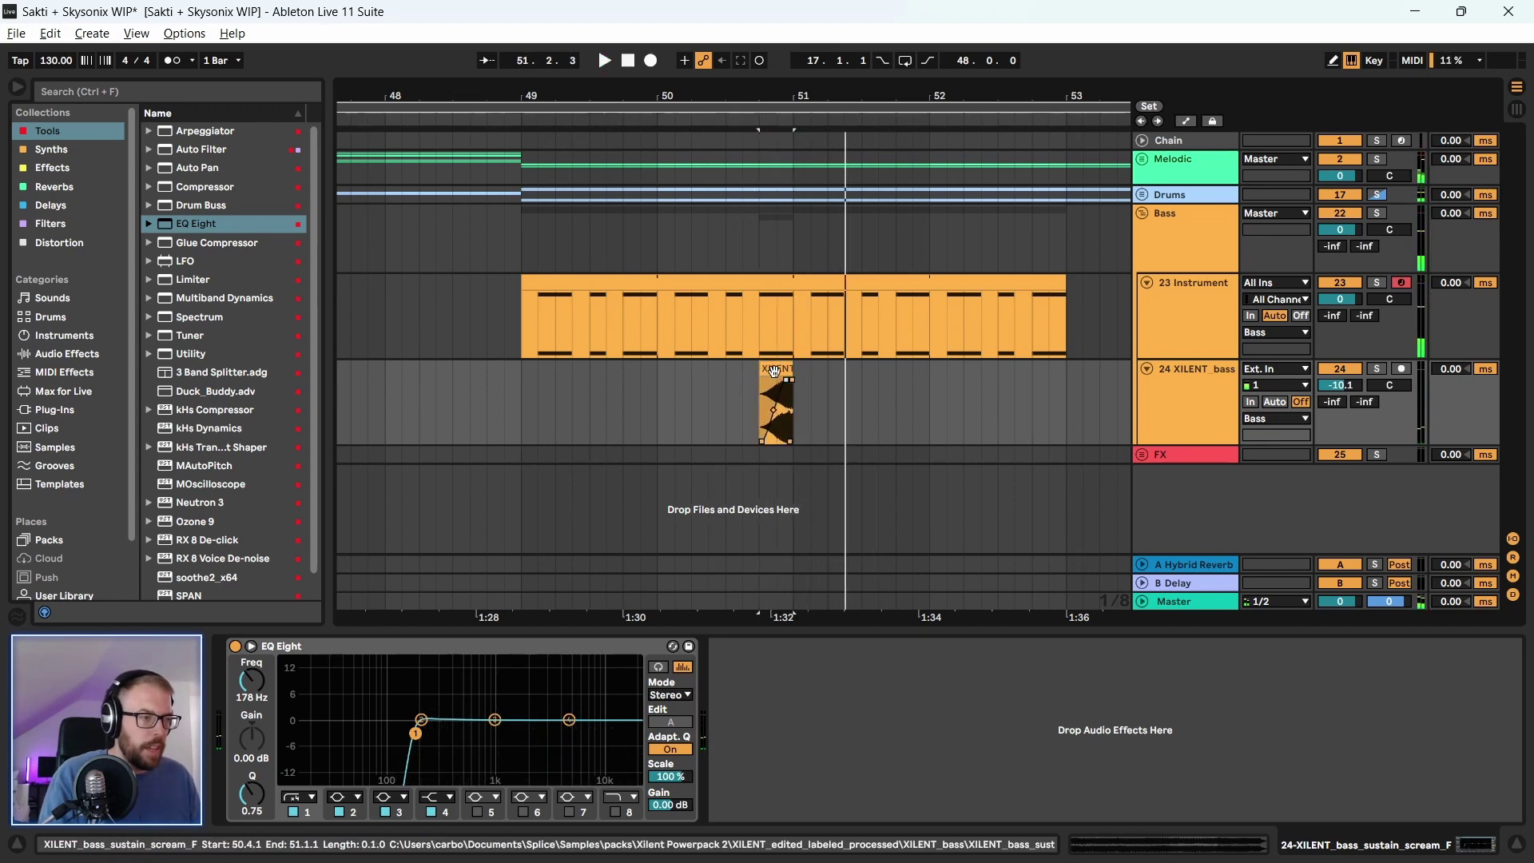
drag(761, 376, 659, 376)
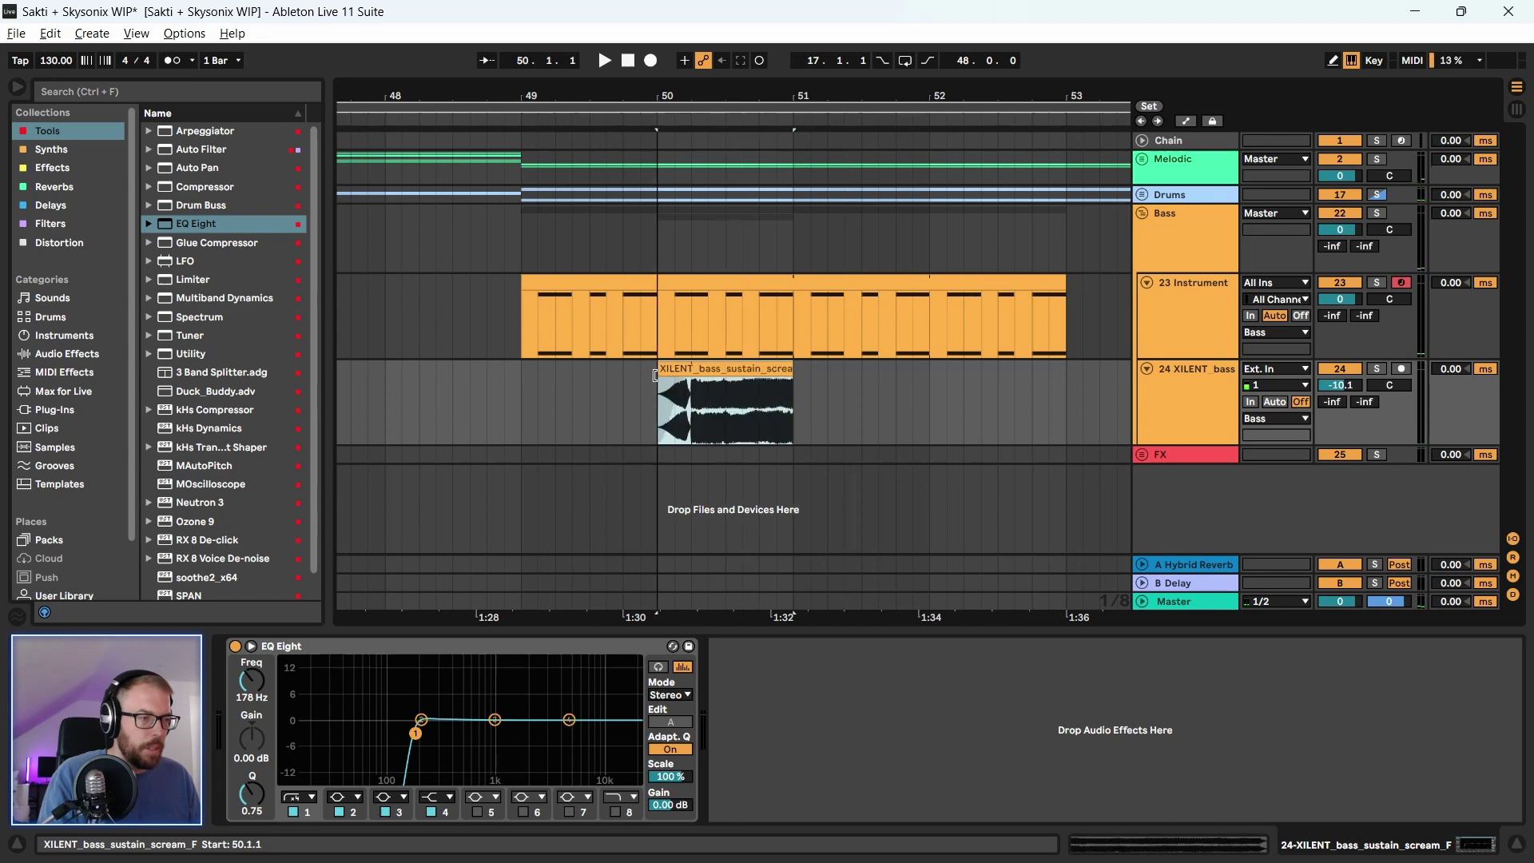
click(727, 410)
key(space)
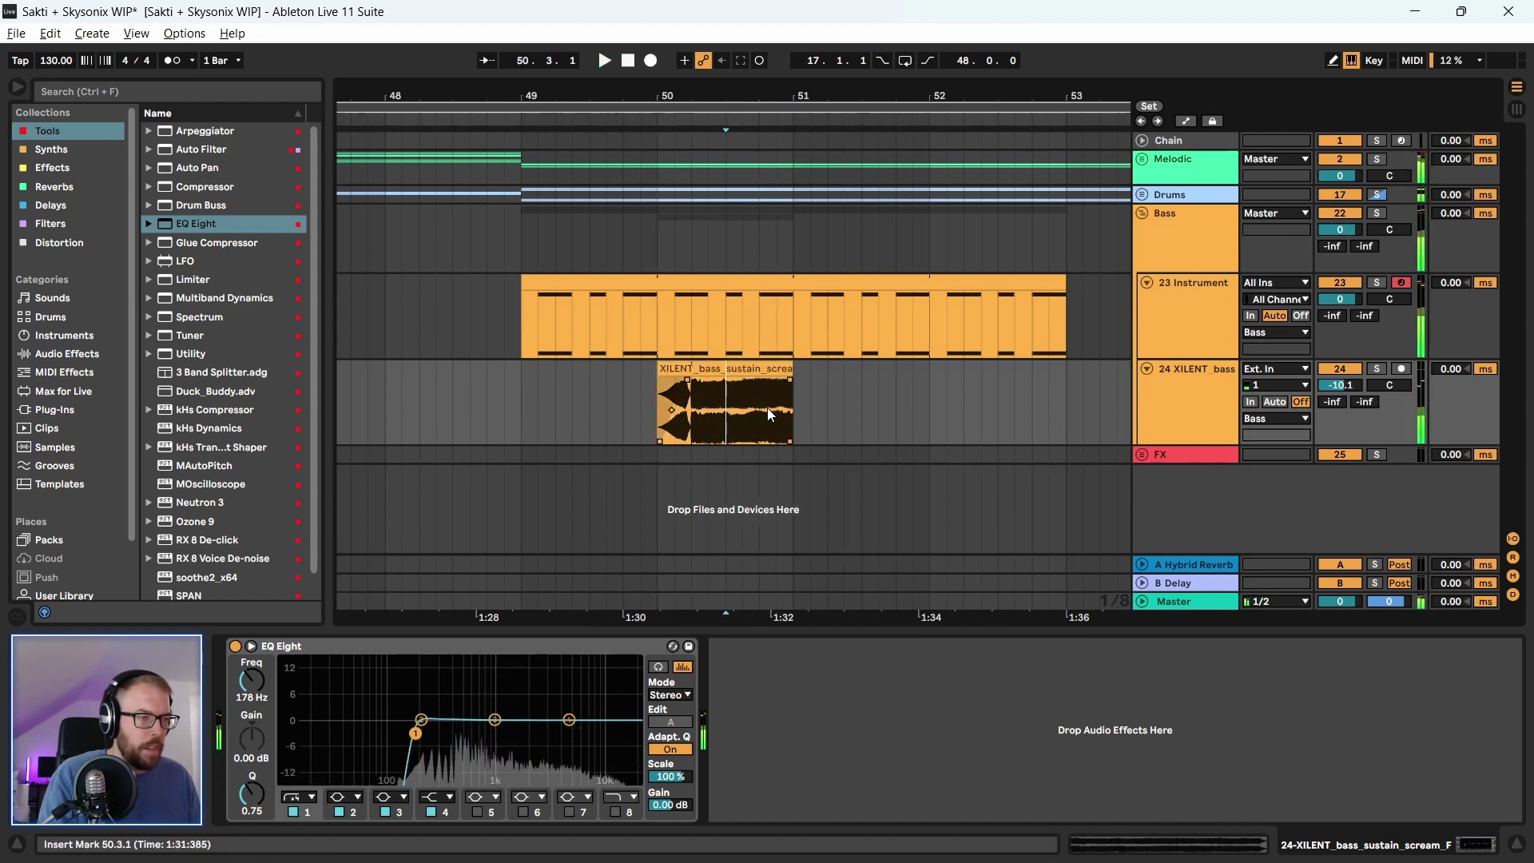
drag(767, 407, 692, 408)
key(space)
key(Delete)
shift+click(606, 404)
key(Delete)
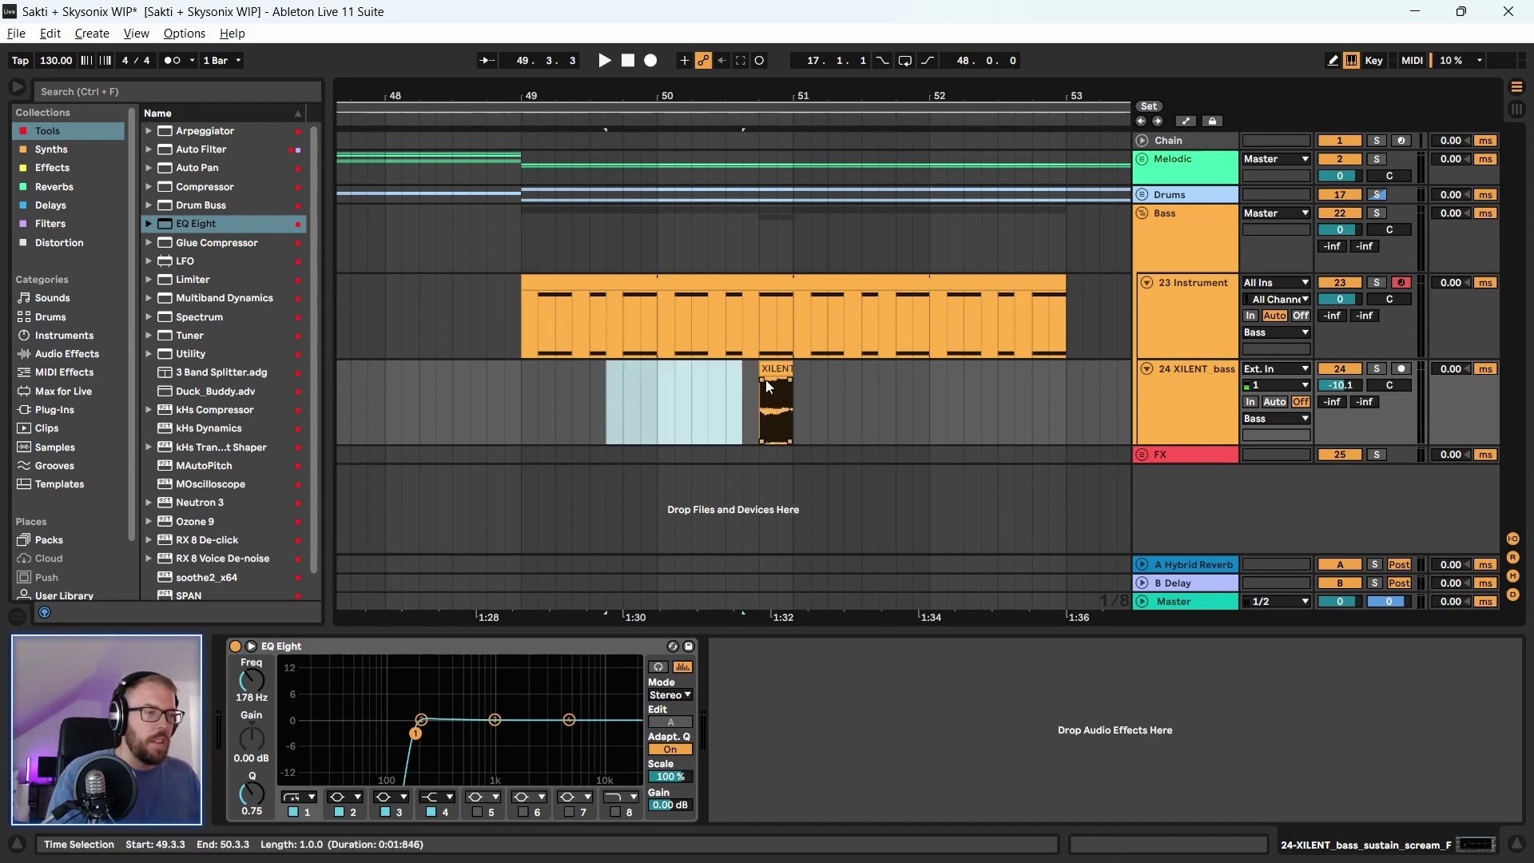
Fade in the trimmed bass scream clip, copy it to the last beat of bars 49, 51 and 52, and play the section
click(765, 380)
key(space)
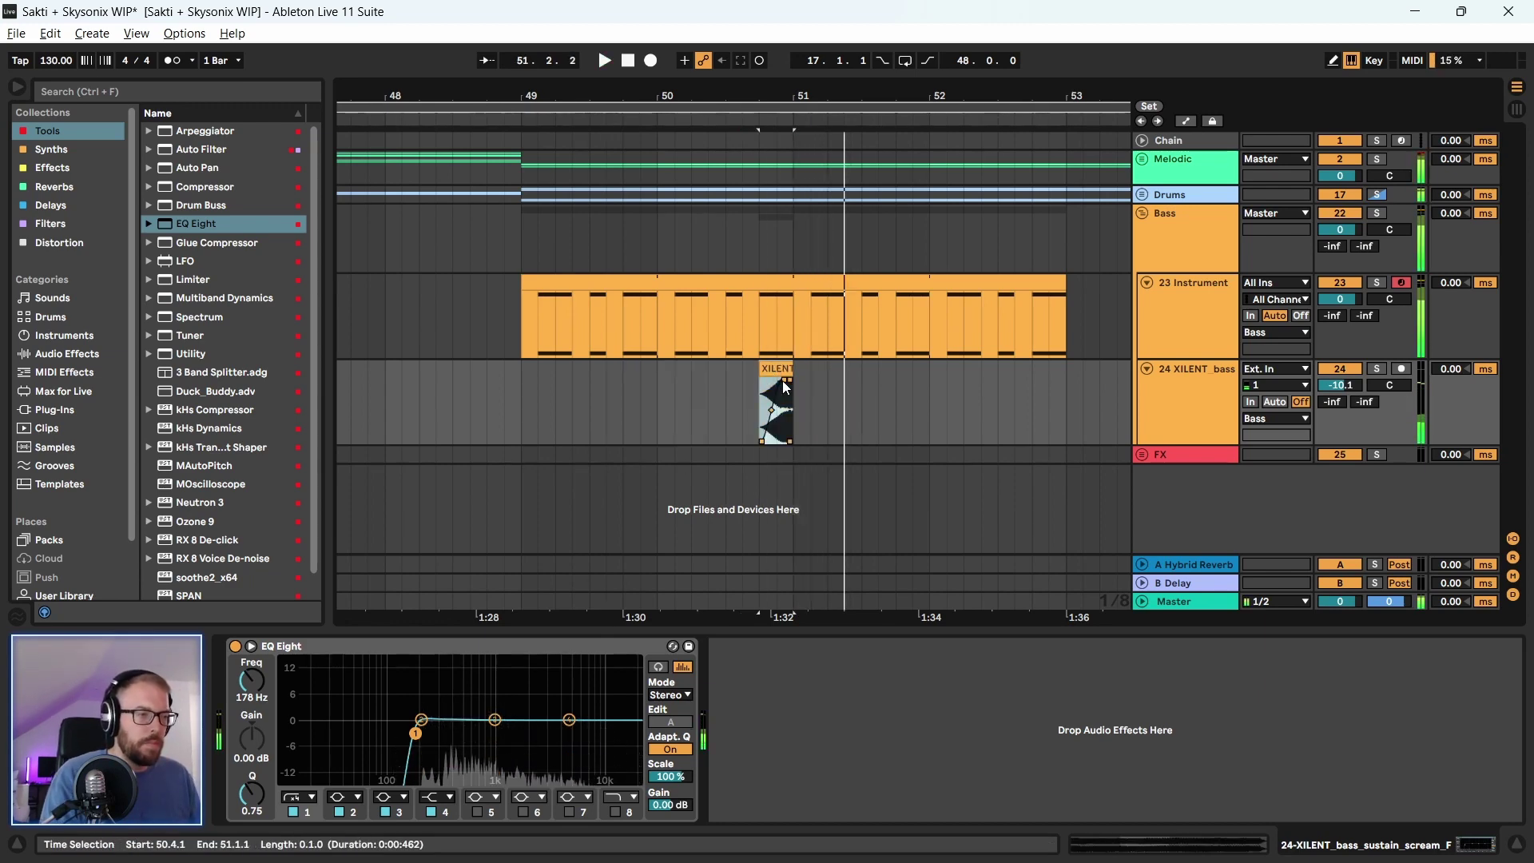
click(773, 368)
drag(773, 368, 1037, 378)
click(512, 418)
key(space)
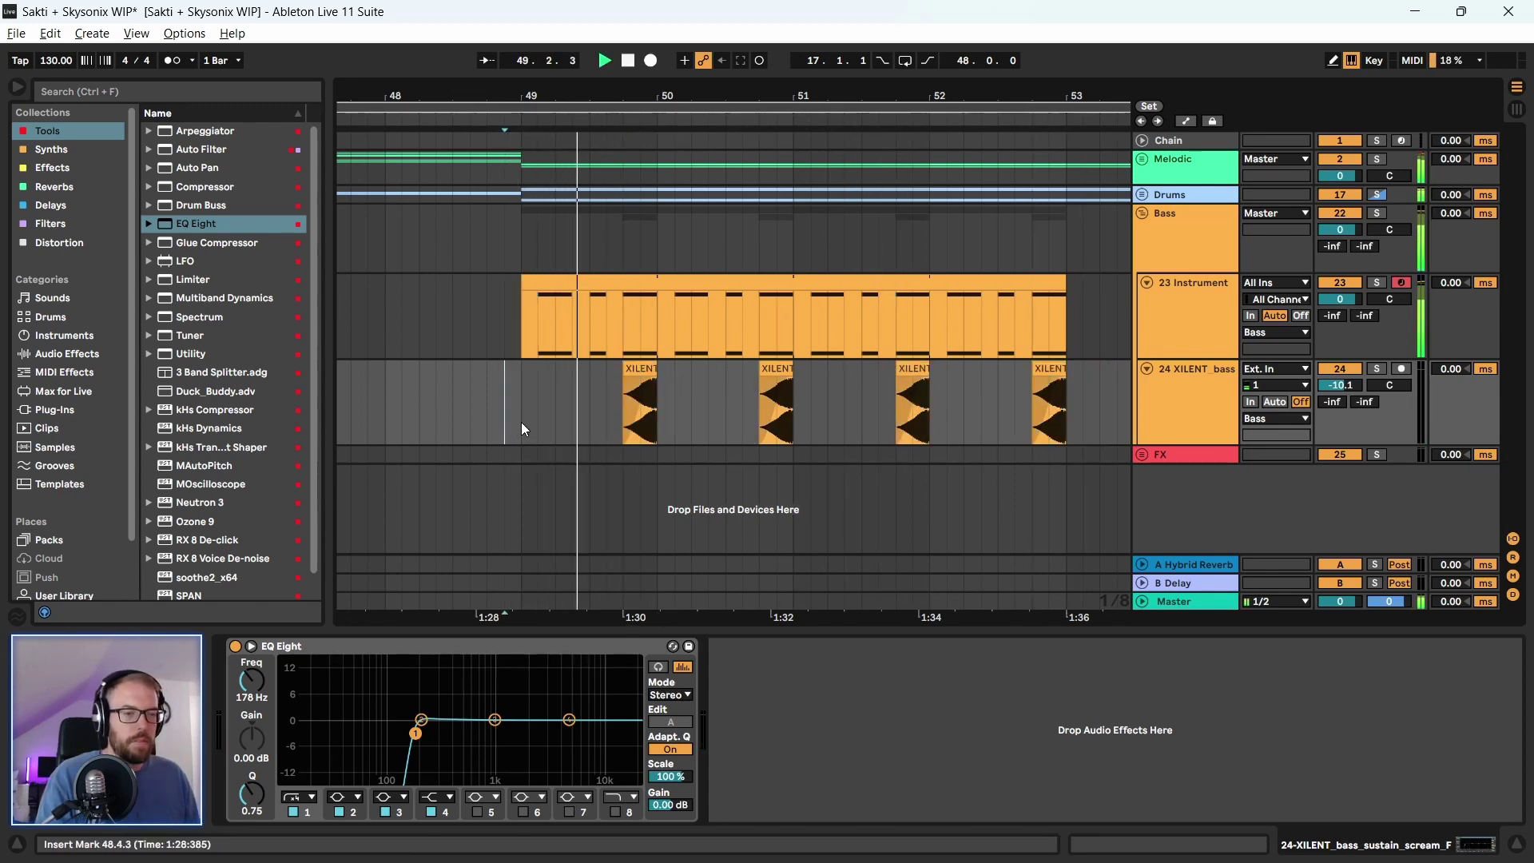
key(space)
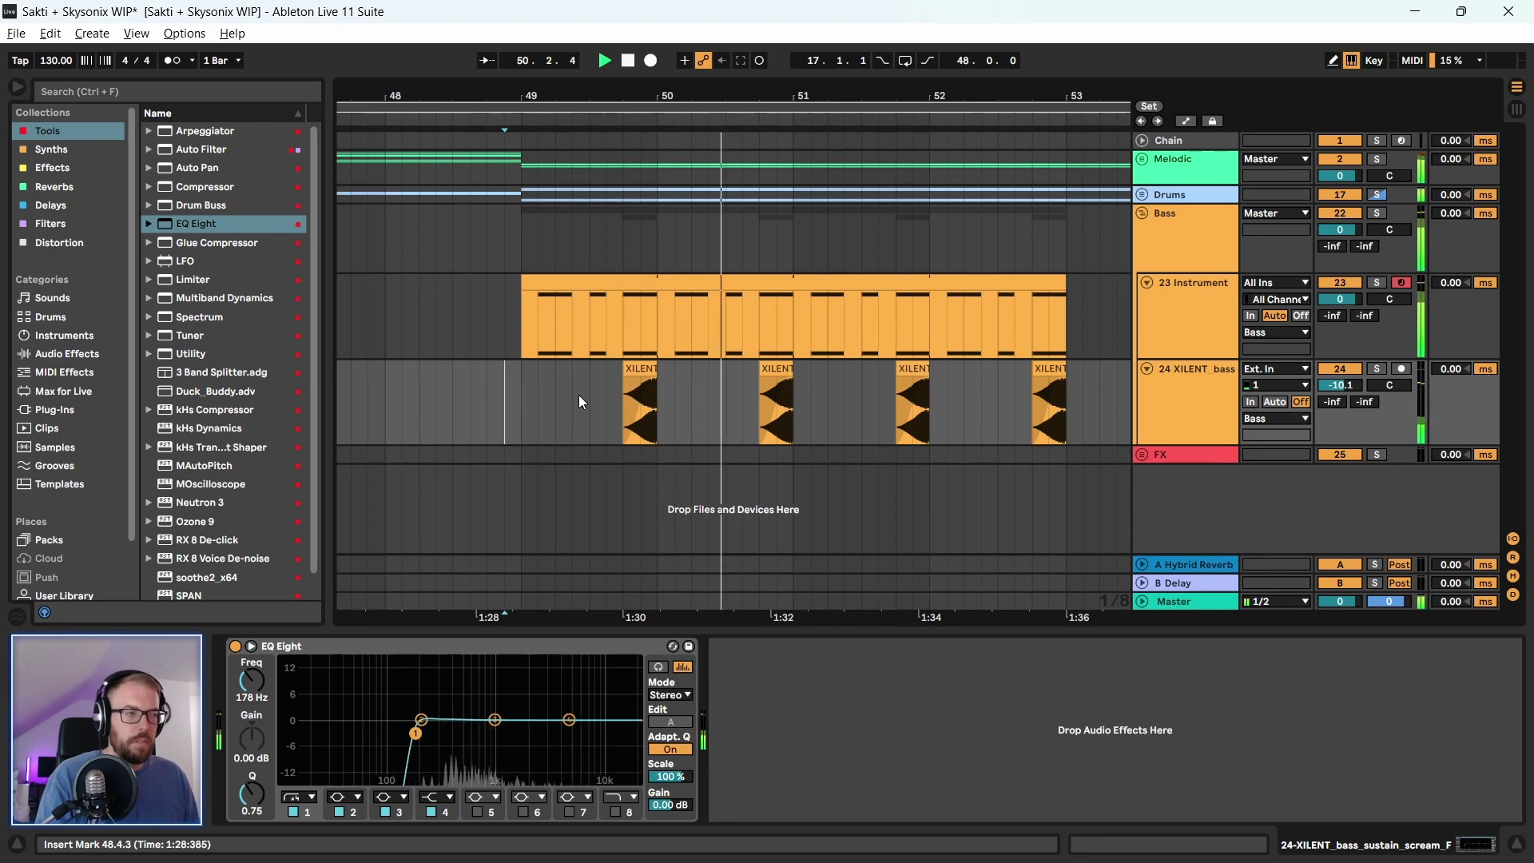
Fold the Bass and Drums groups and unfold the Melodic group to reach its Plucks tracks
click(1169, 217)
click(1142, 194)
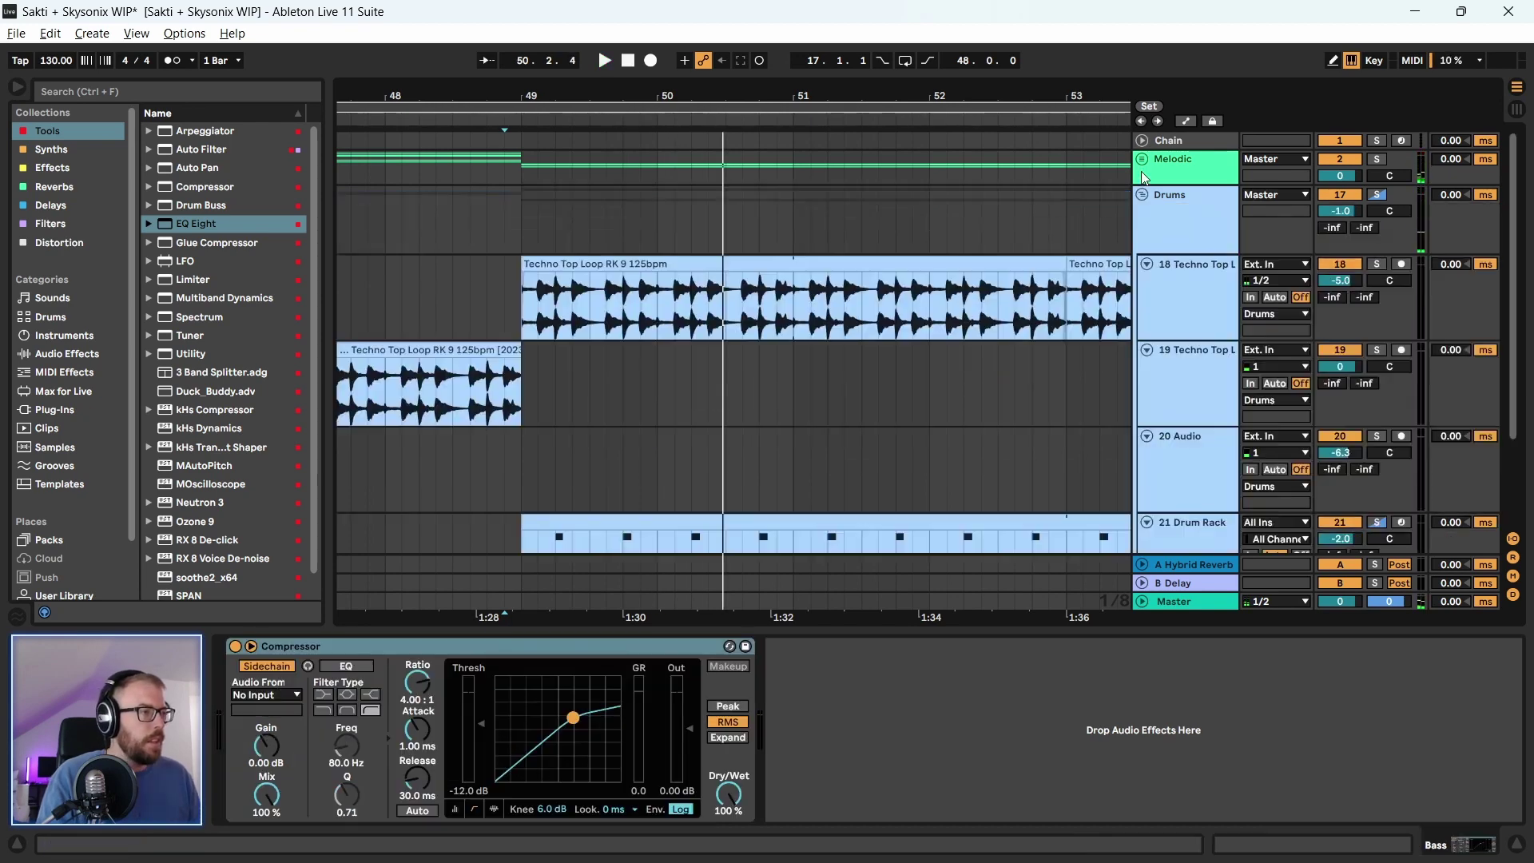
click(1143, 160)
click(1143, 160)
click(1143, 195)
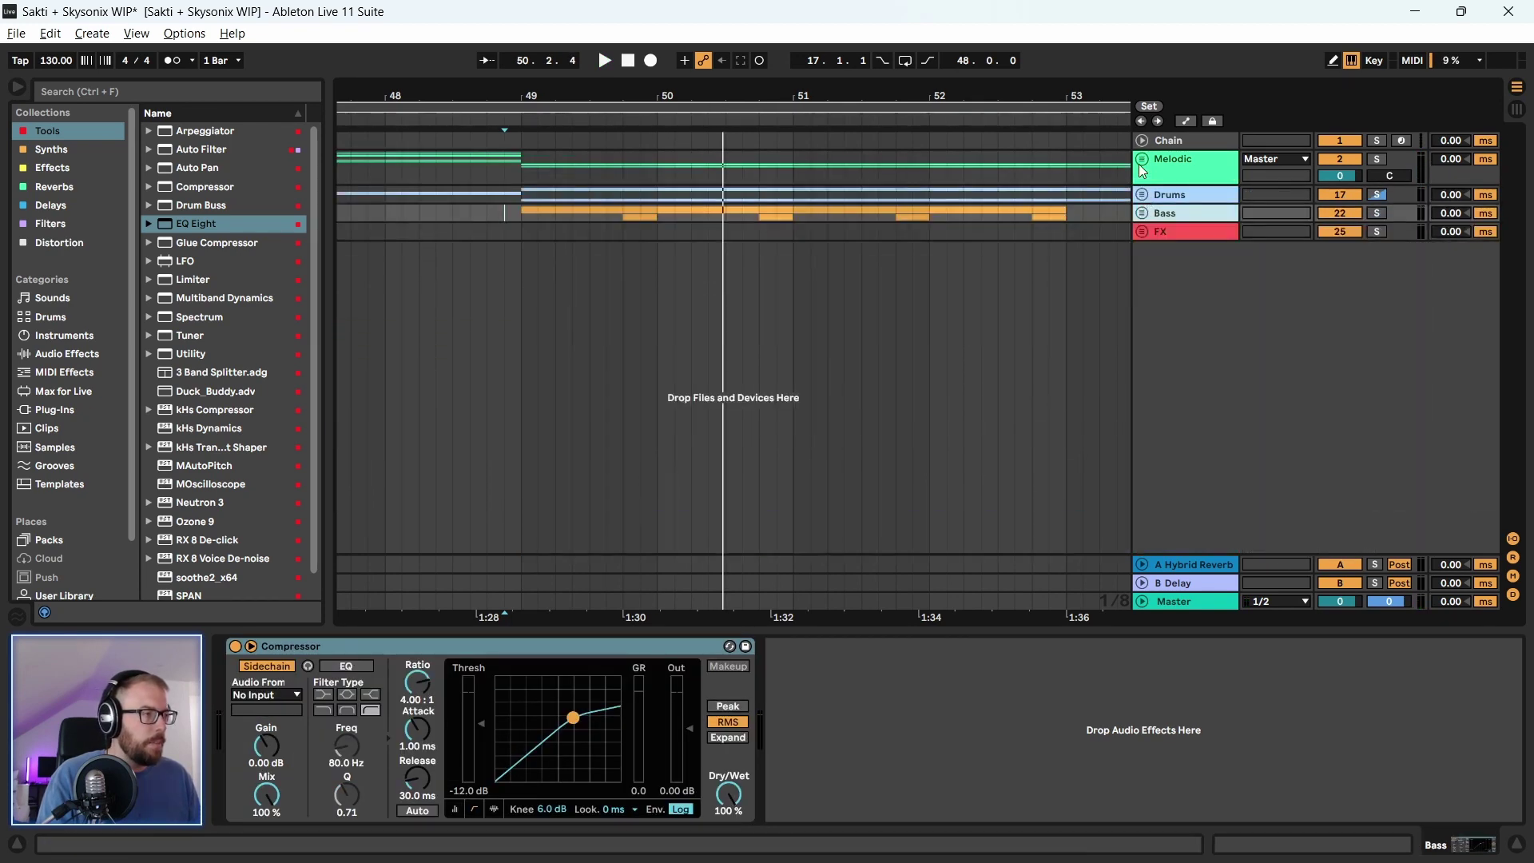
click(1143, 160)
scroll(1106, 333, down, 5)
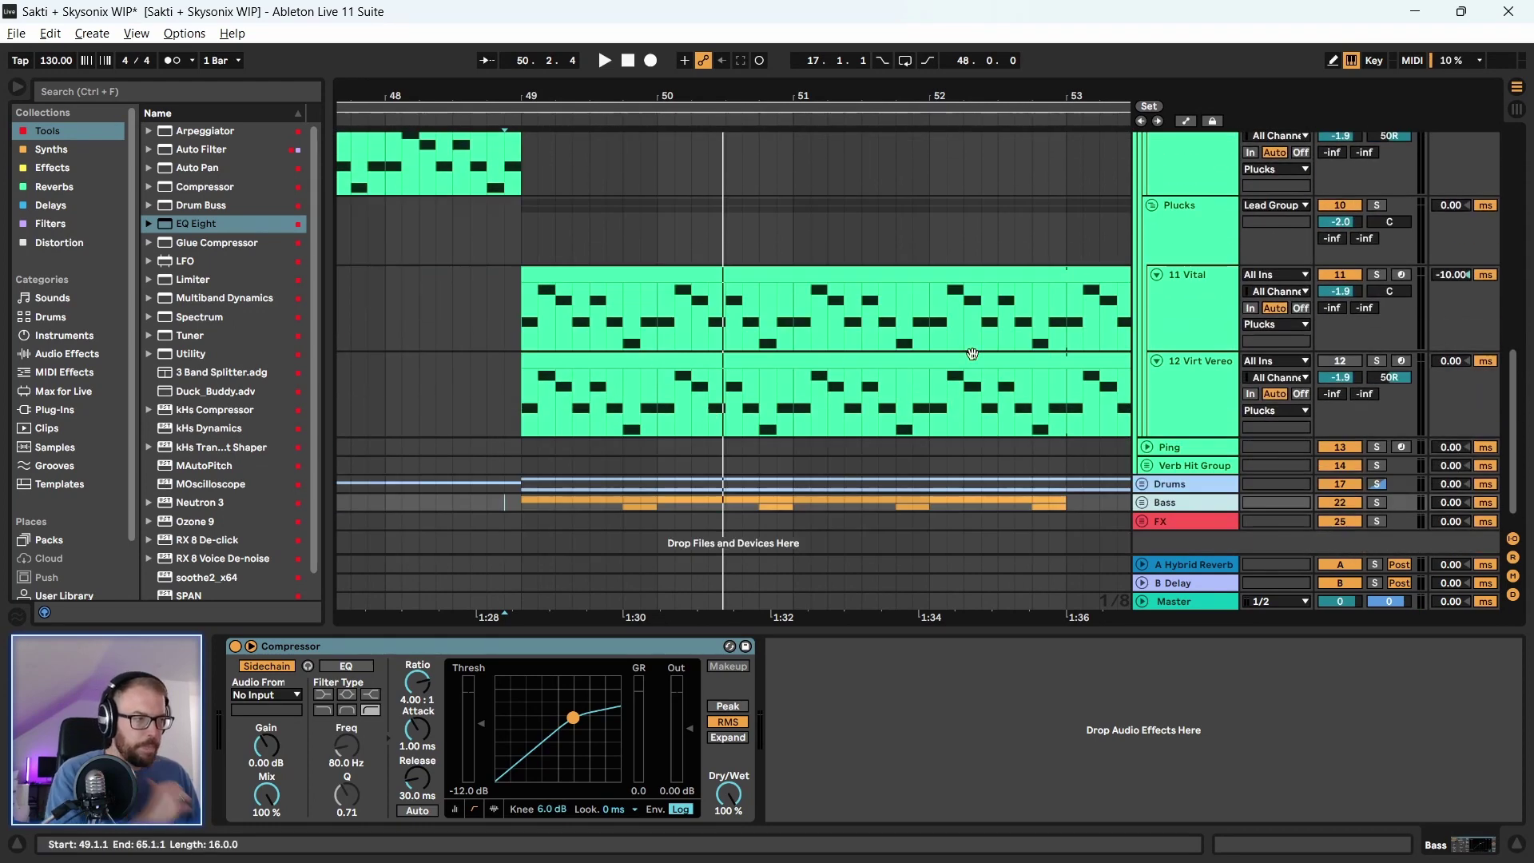
Frame the 11 Vital clip spanning bars 49 to 65 and show the track's device chain
click(1245, 298)
drag(759, 114, 526, 212)
double_click(1036, 286)
click(1168, 297)
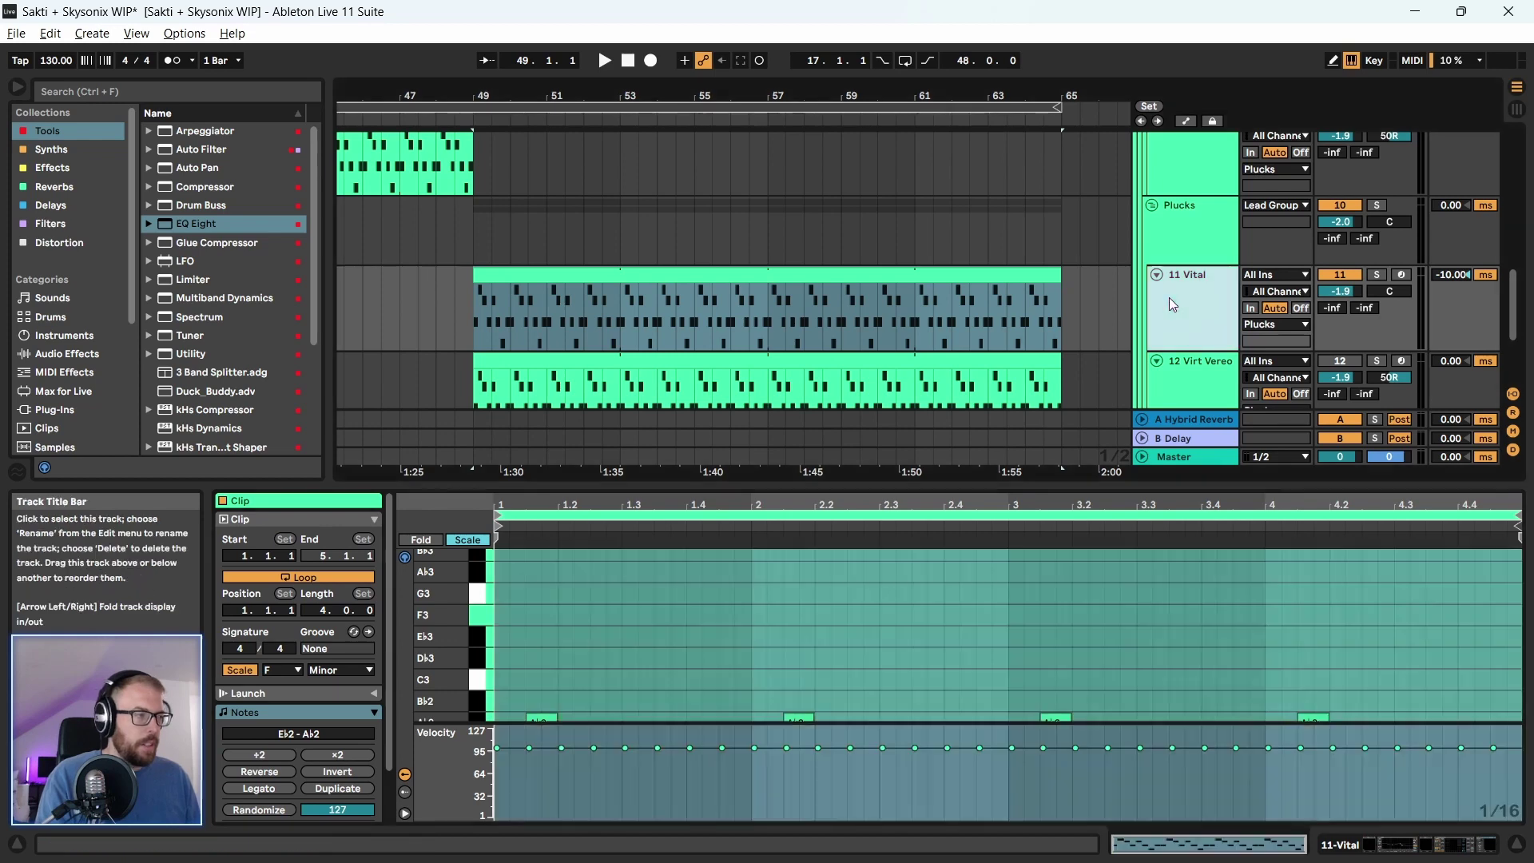
drag(1049, 486, 1049, 517)
click(1196, 280)
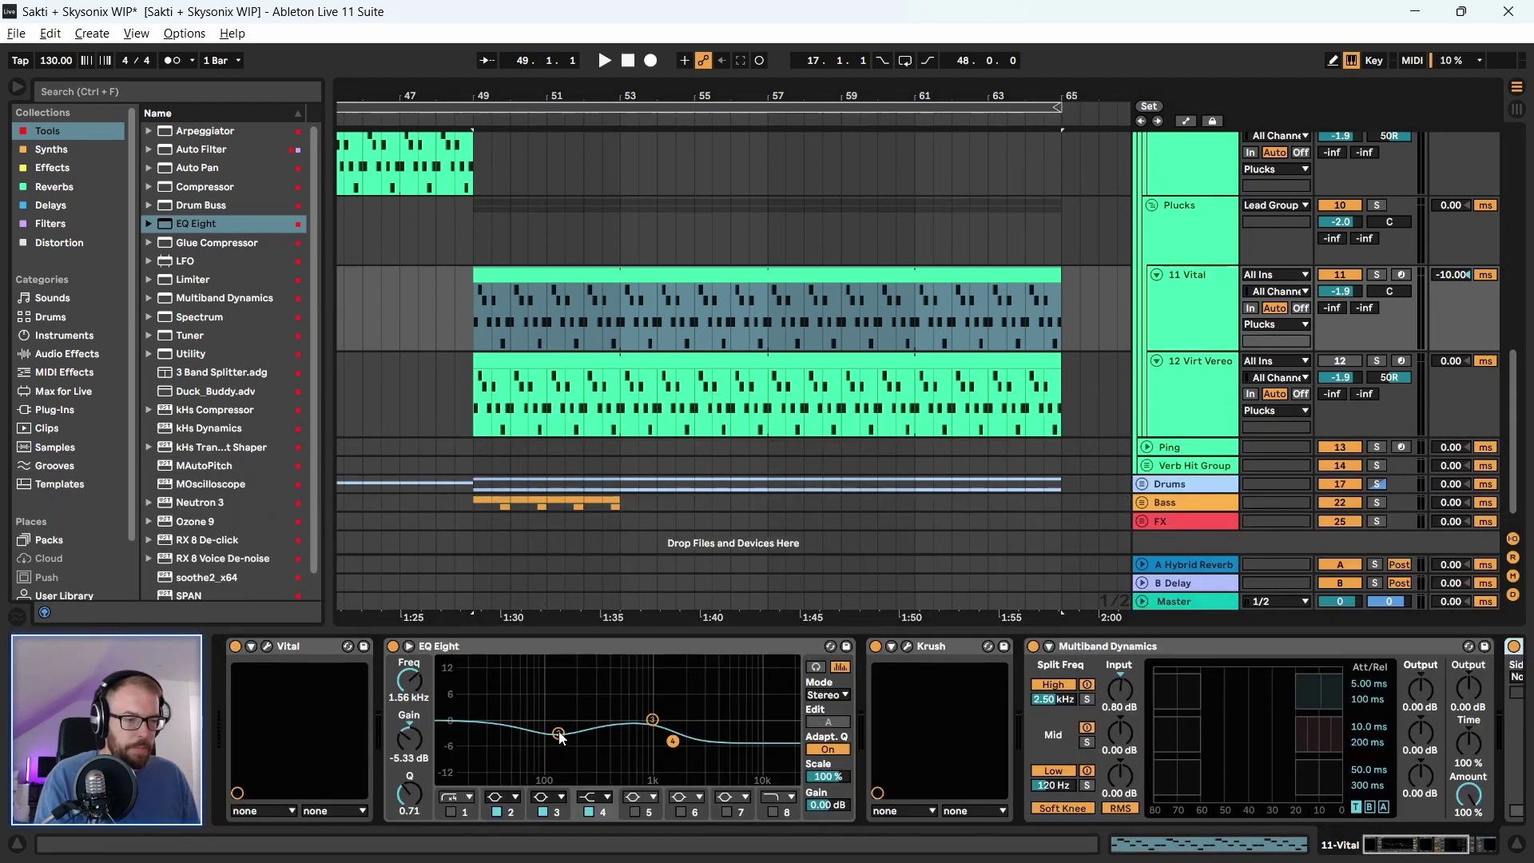
Open the Vital synth on the 11 Vital track, view its voice settings and bring up the preset browser
click(269, 644)
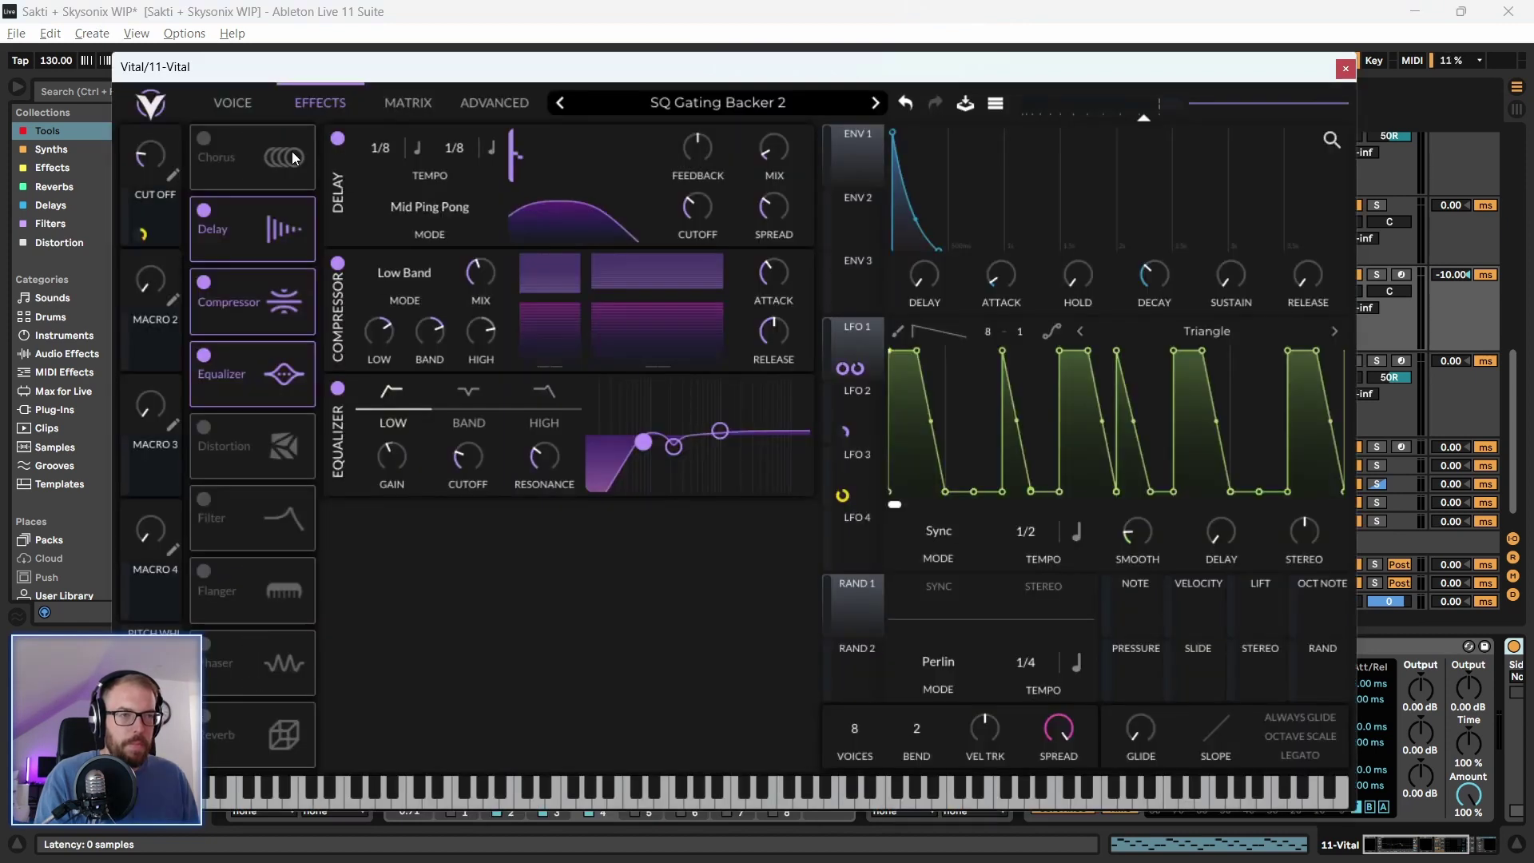
click(231, 101)
drag(312, 76, 280, 75)
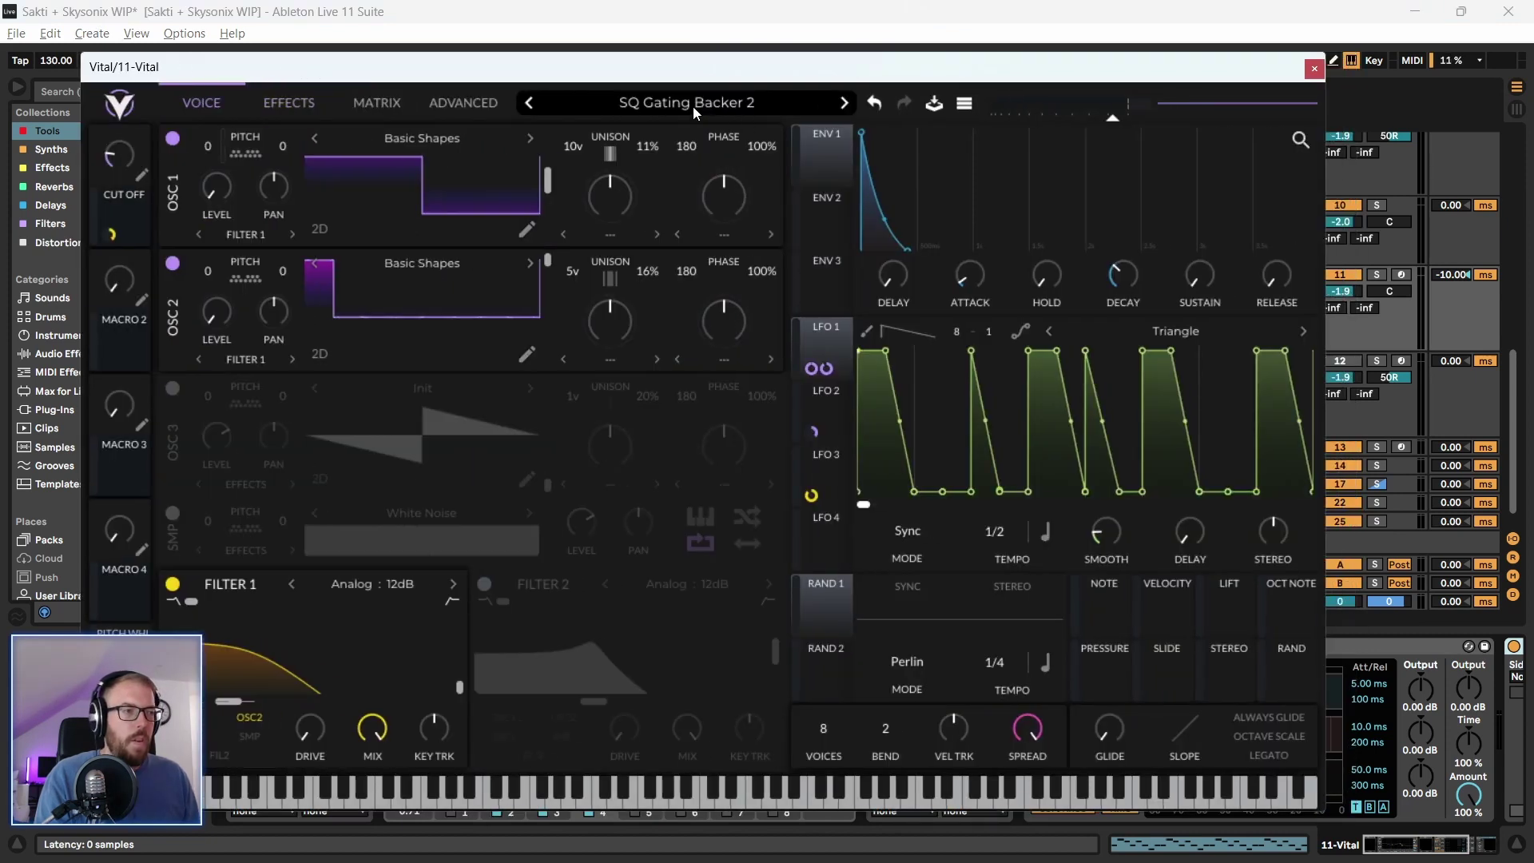
click(693, 107)
drag(671, 67, 669, 56)
Audition the SQ Electronics, SQ Gating Backer, Electric Chant and Psy Top 4 sequence presets on the pluck part
click(655, 239)
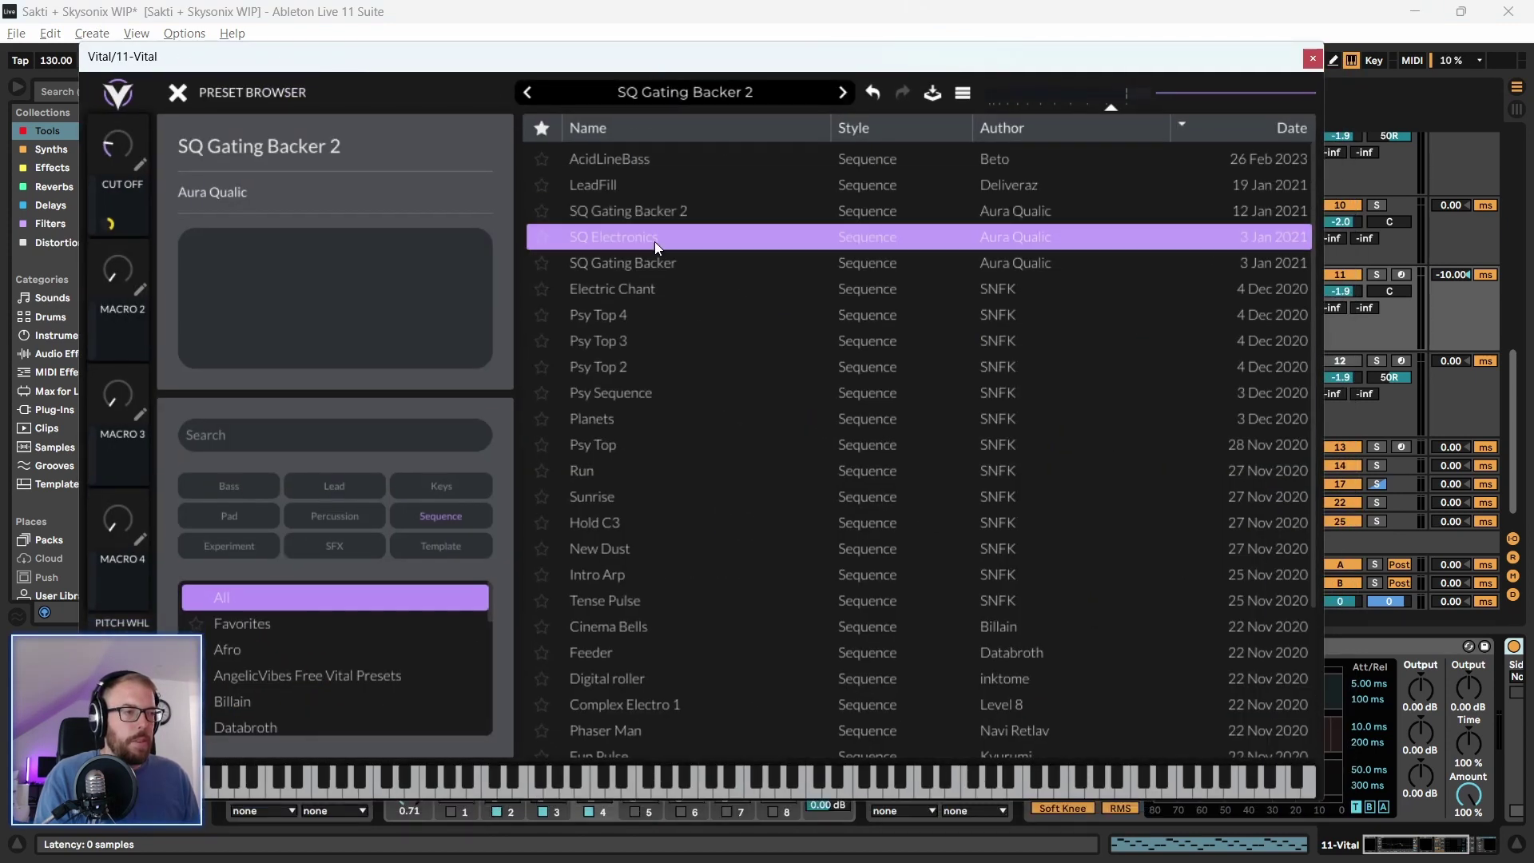
click(640, 270)
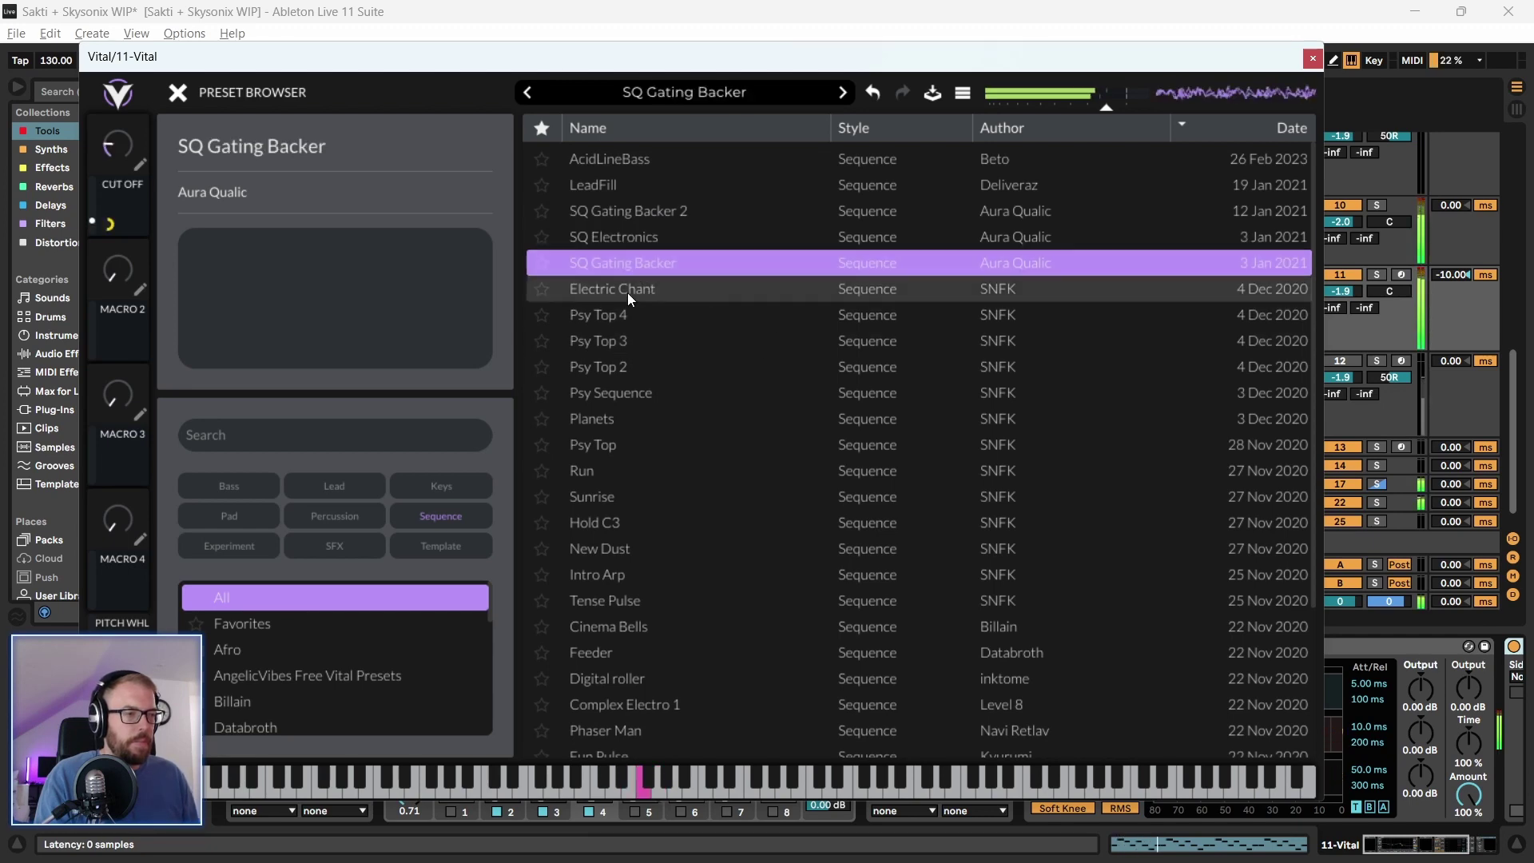
click(626, 240)
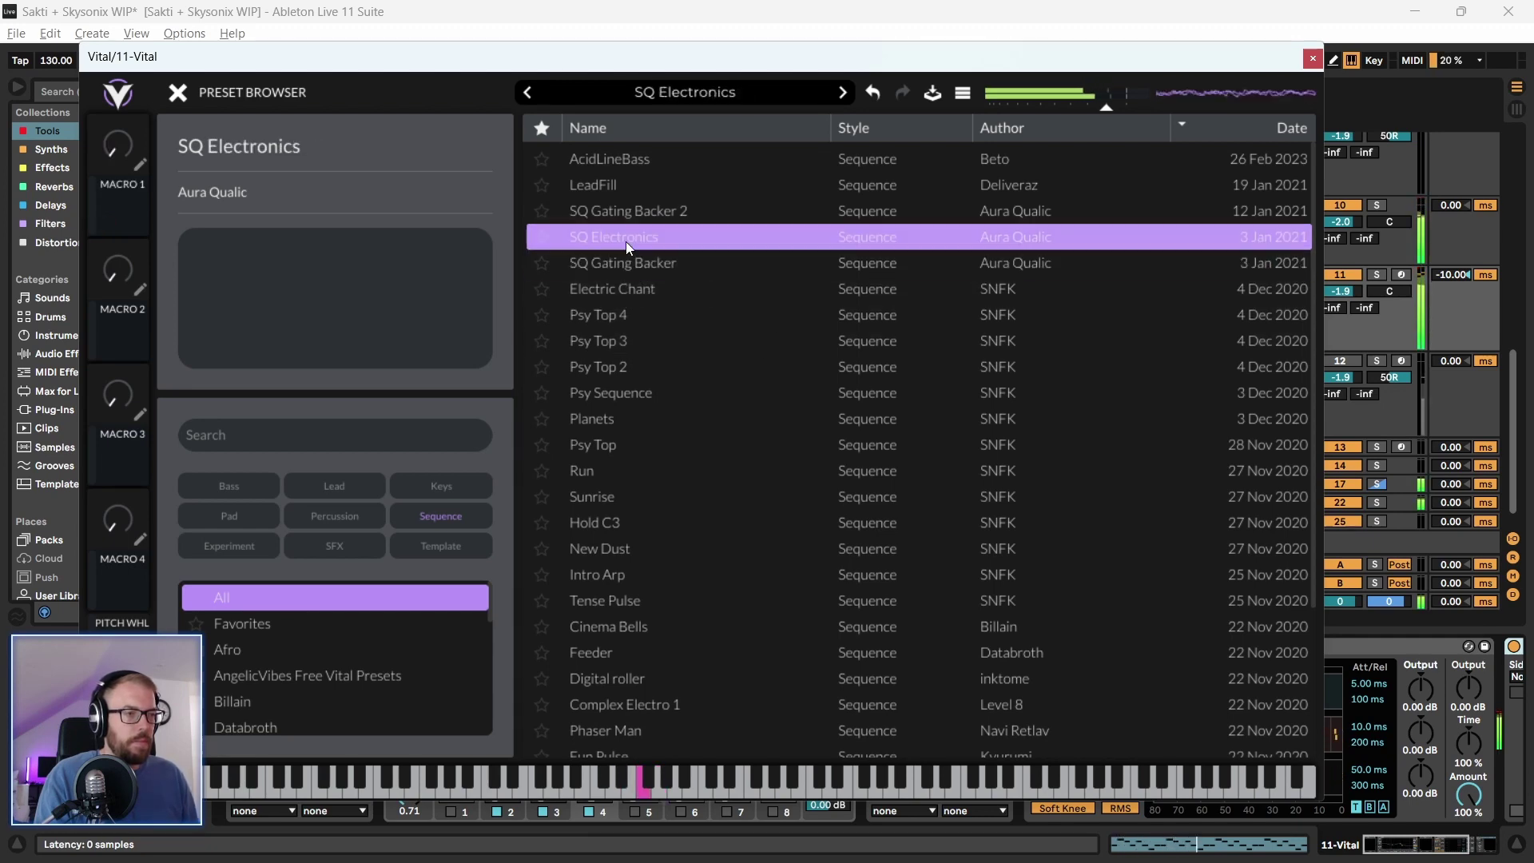
click(622, 291)
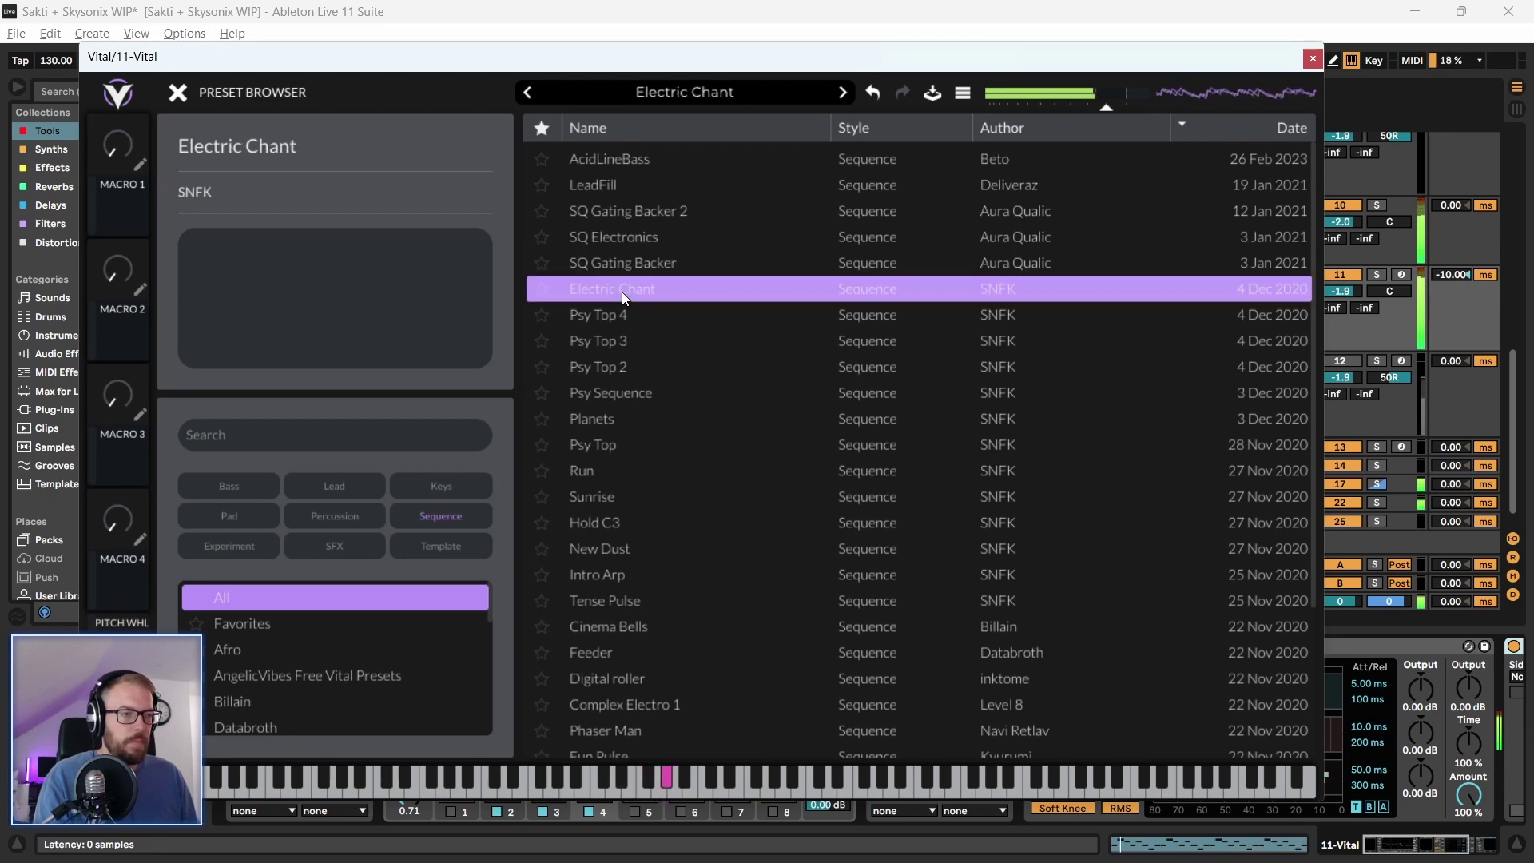
click(616, 314)
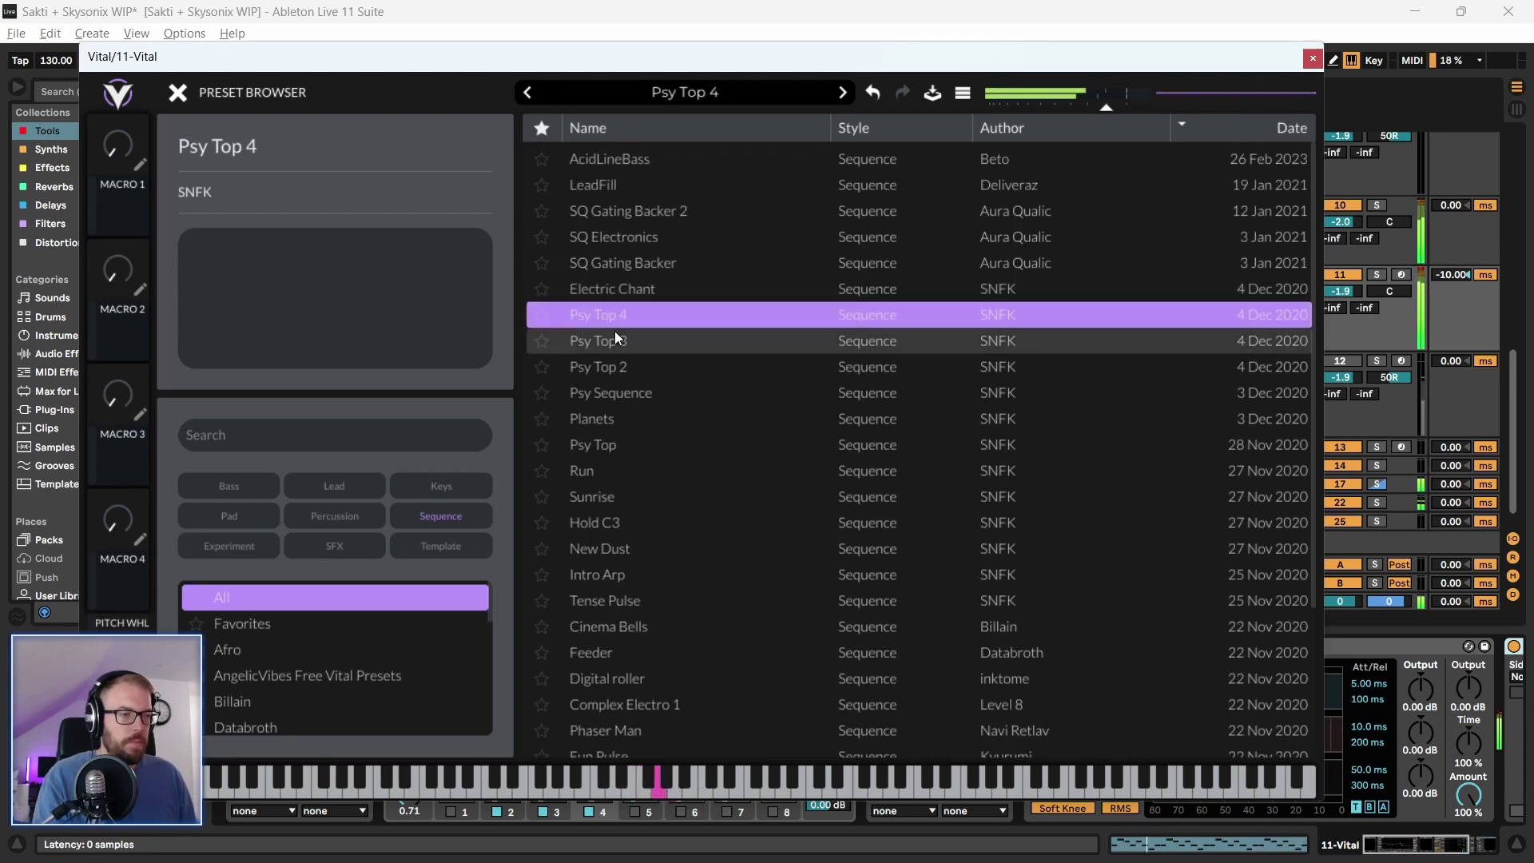
Audition the Psy Sequence, Planets, Psy Top, Run and Sunrise presets, going back to Run
click(617, 392)
key(Down)
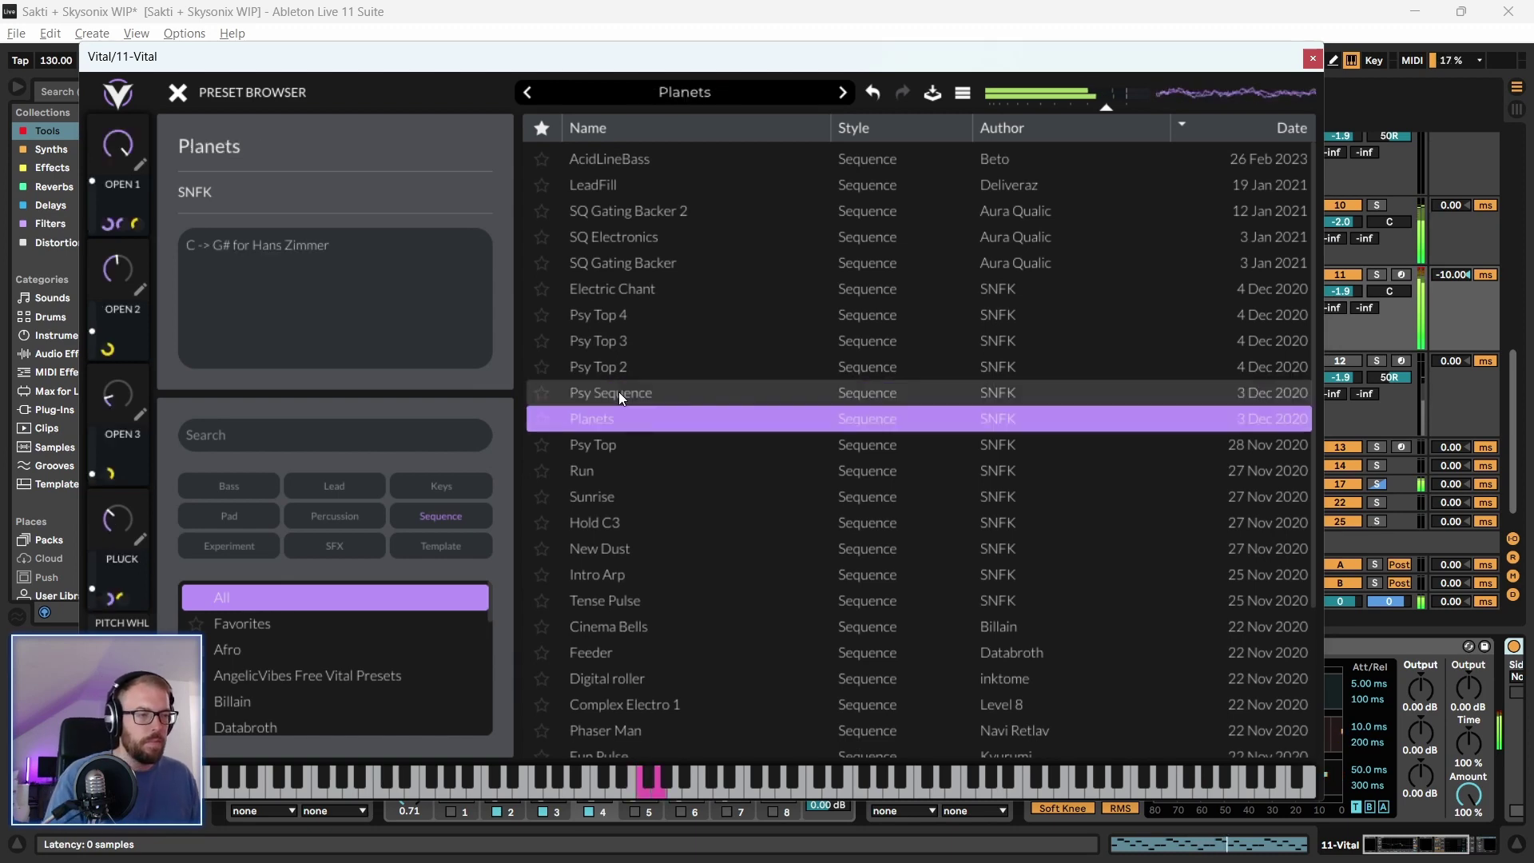
key(Down)
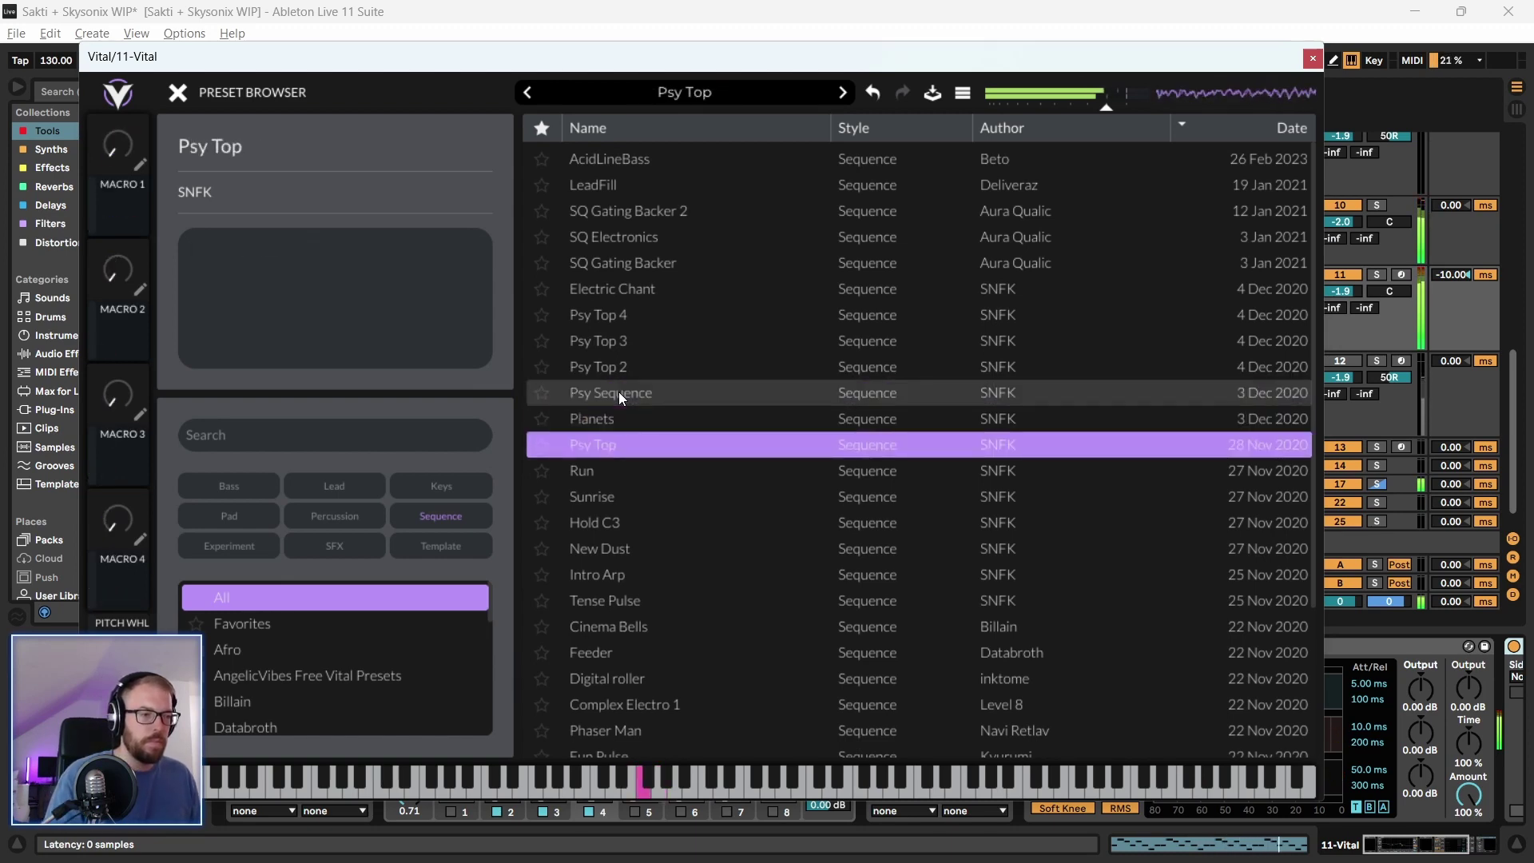
key(Down)
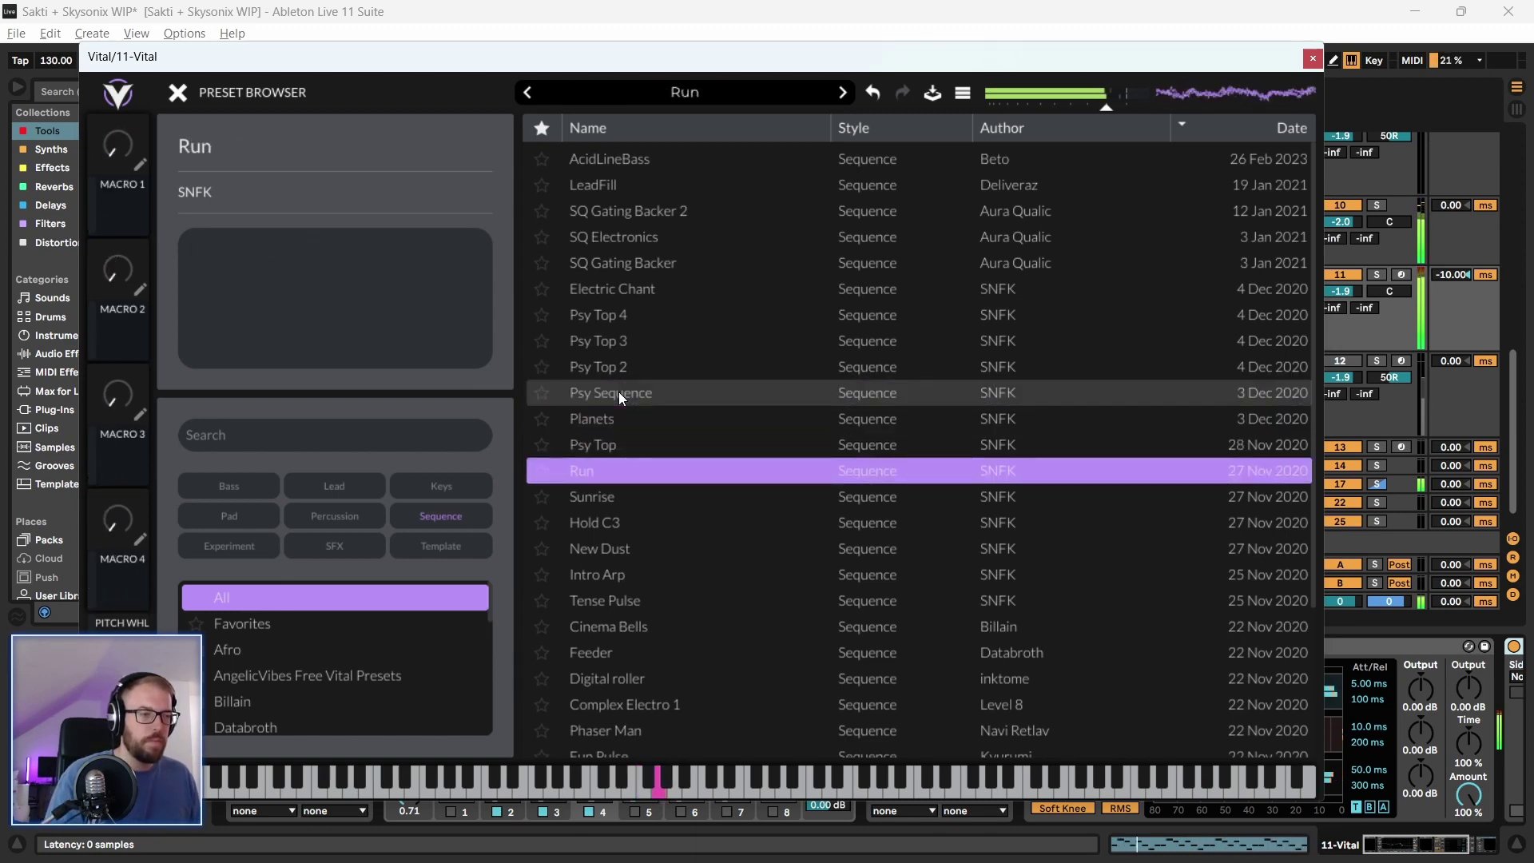
key(Down)
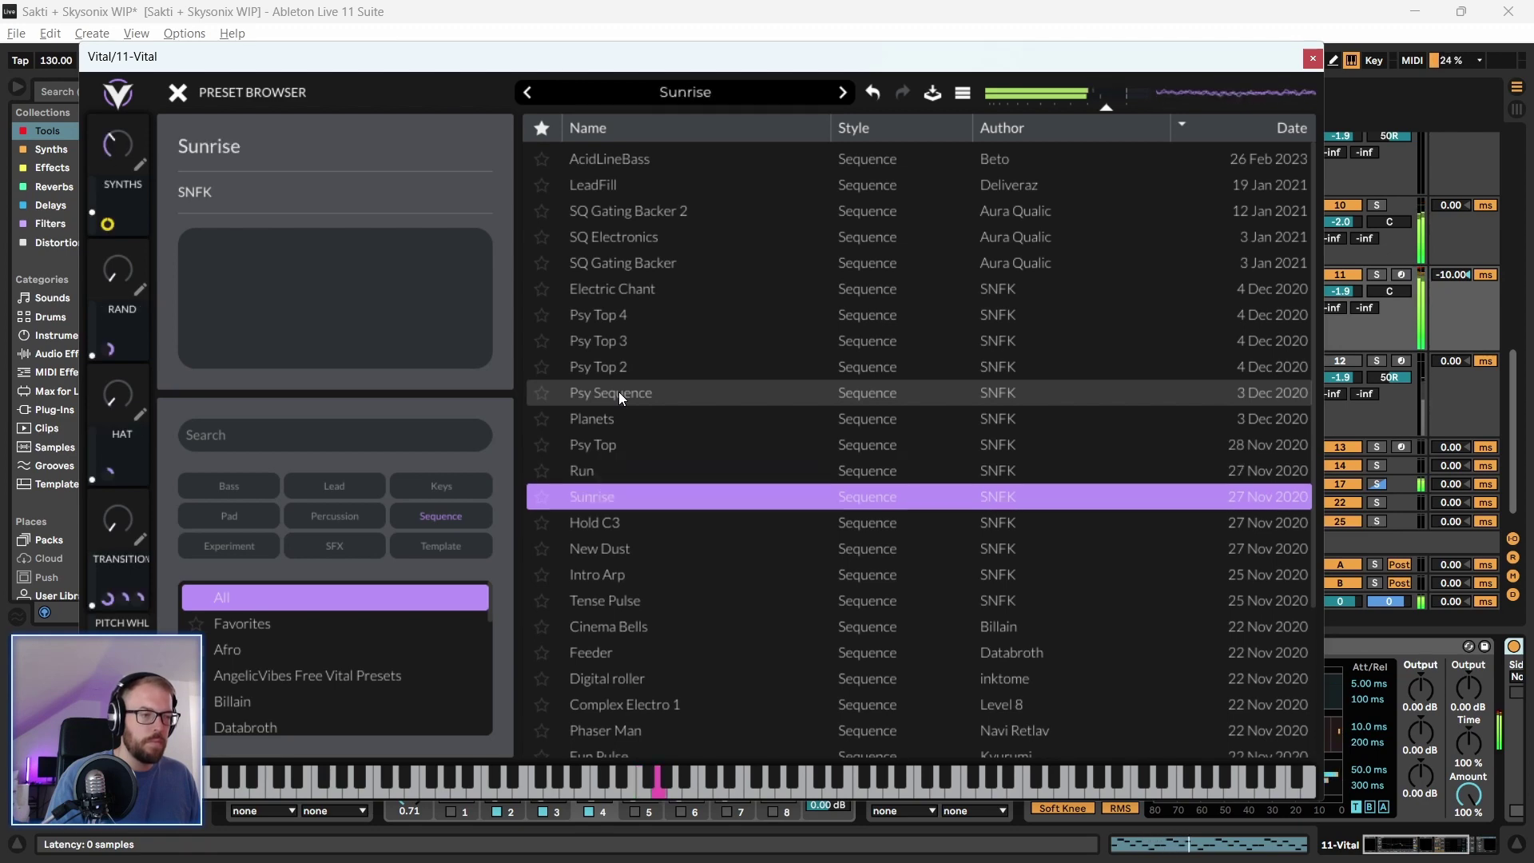
key(Up)
Try New Dust, load the Intro Arp preset, check its effects, and close Vital to view the rest of the device chain
scroll(651, 515, down, 3)
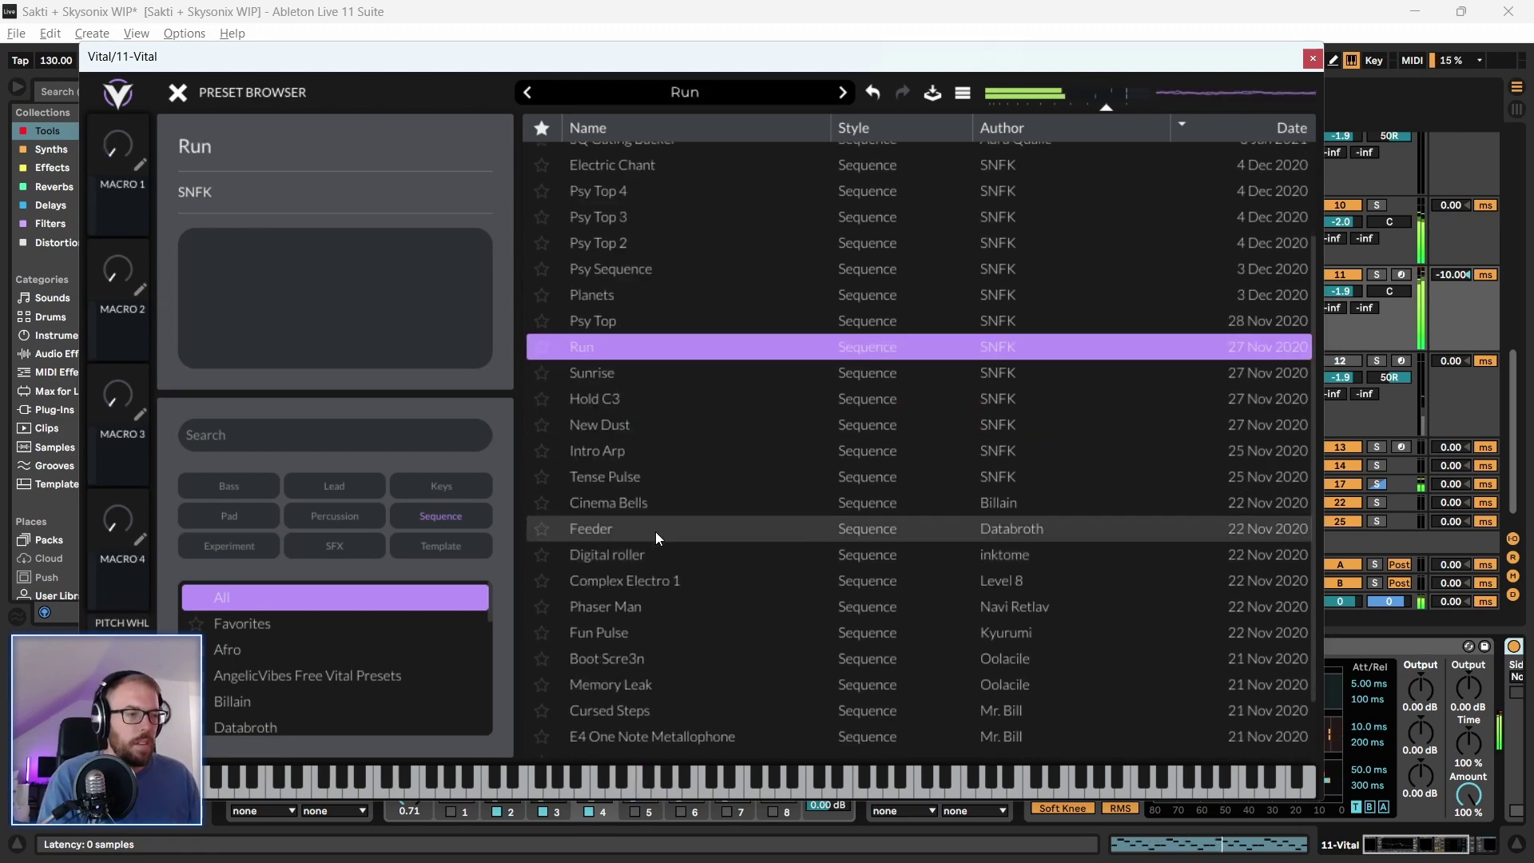
click(639, 424)
key(Down)
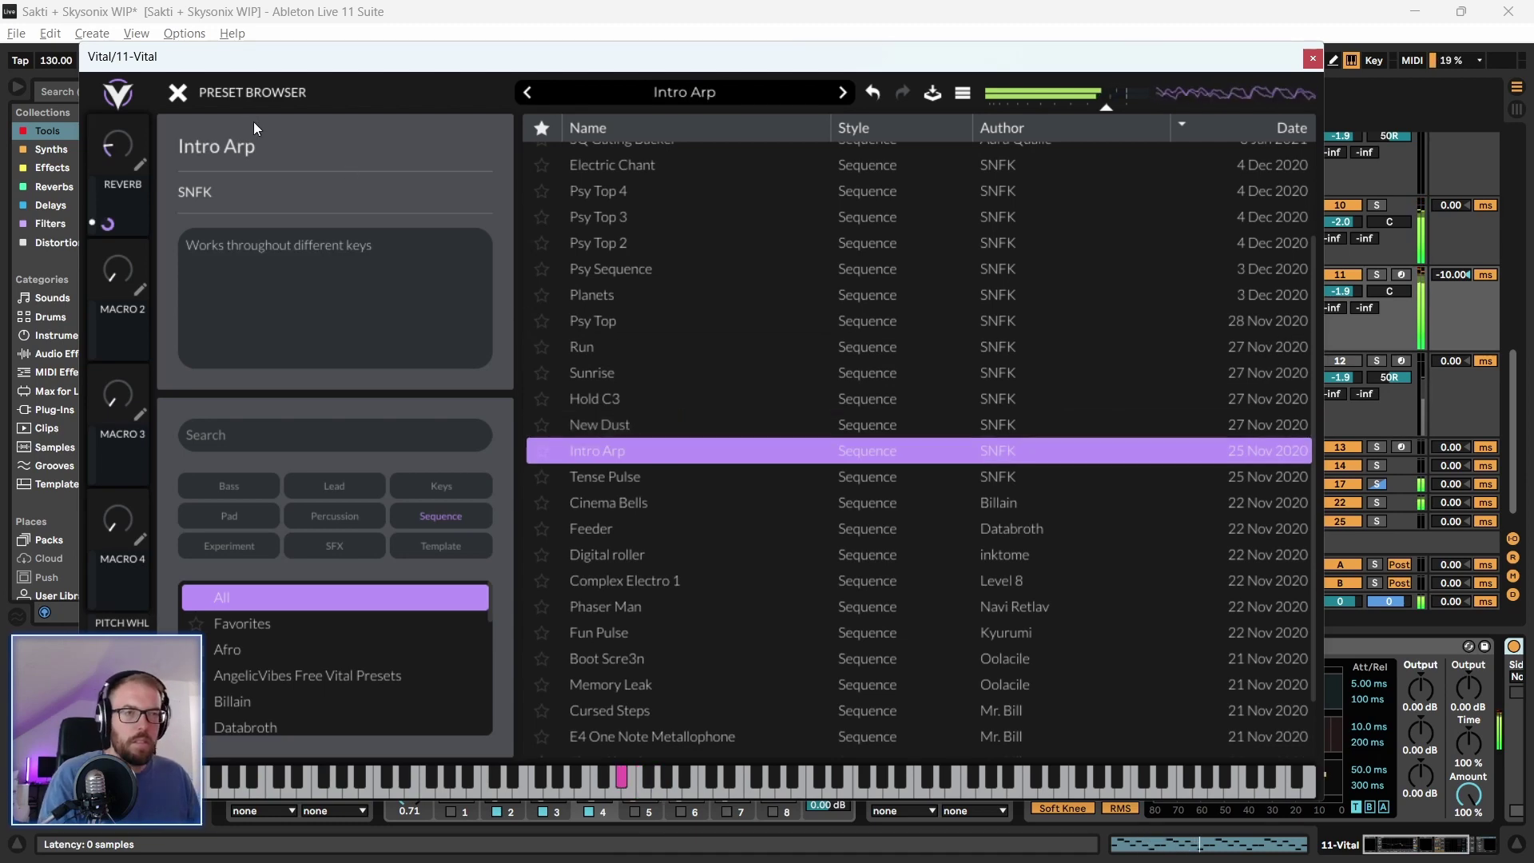
click(179, 92)
click(340, 96)
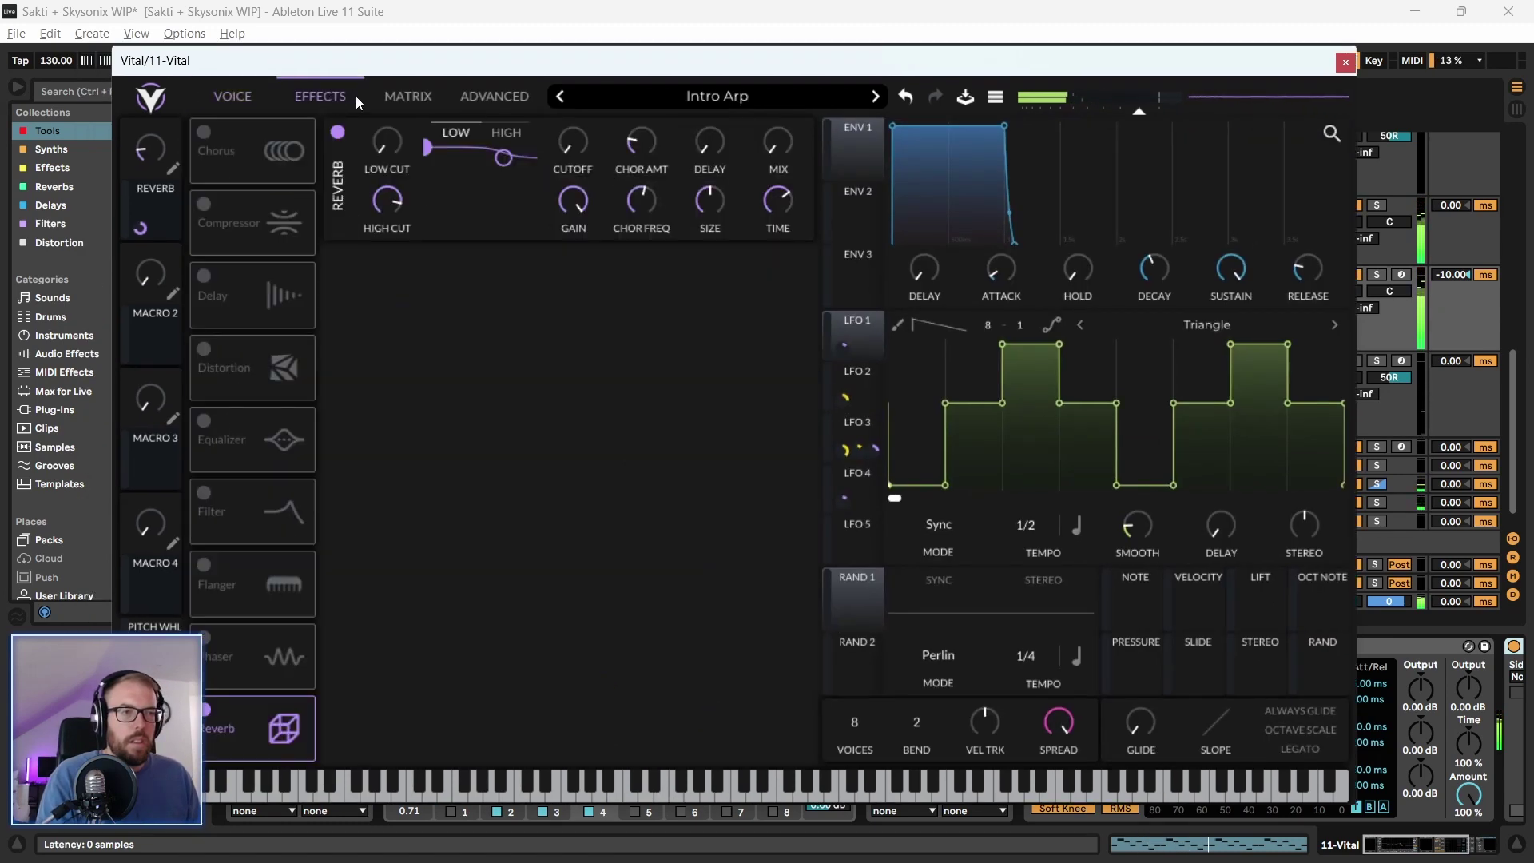
click(1346, 62)
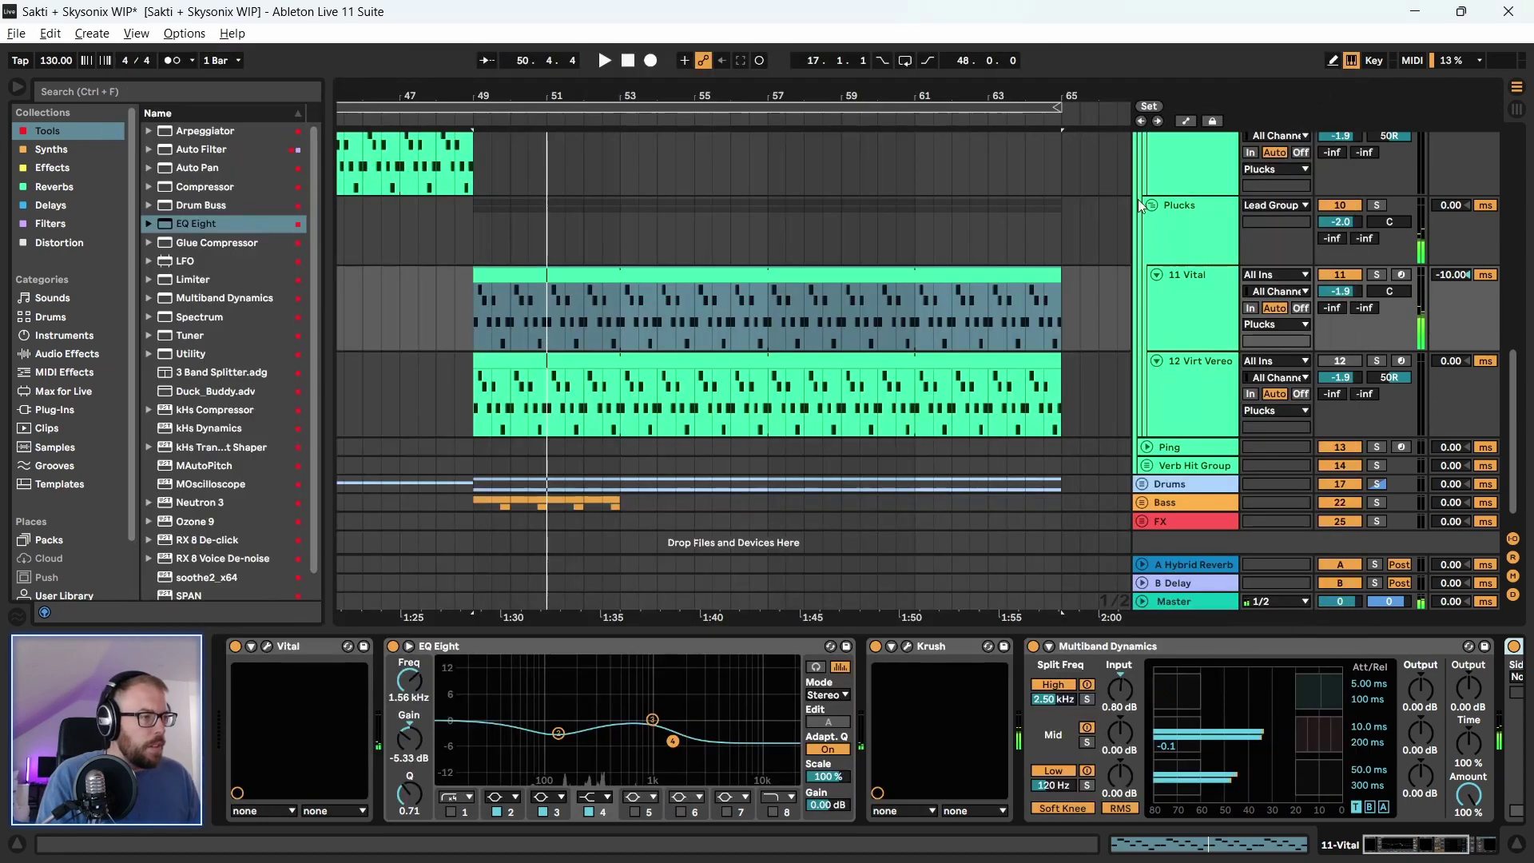
click(1469, 849)
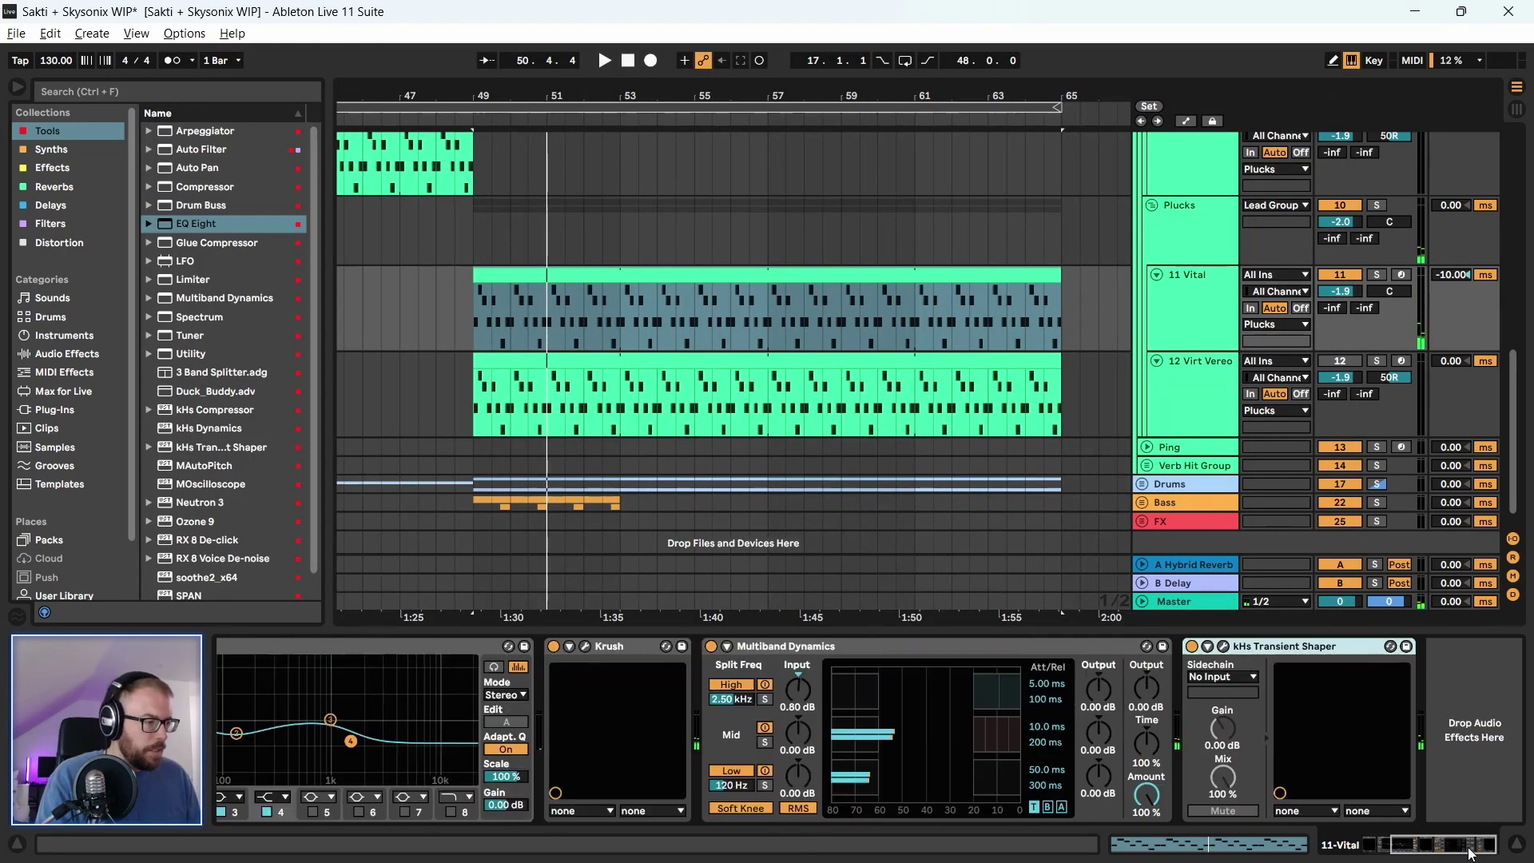
Bypass EQ Eight, Krush, Multiband Dynamics and kHs Transient Shaper on the 11 Vital track, leaving only Vital active
scroll(1208, 743, up, 5)
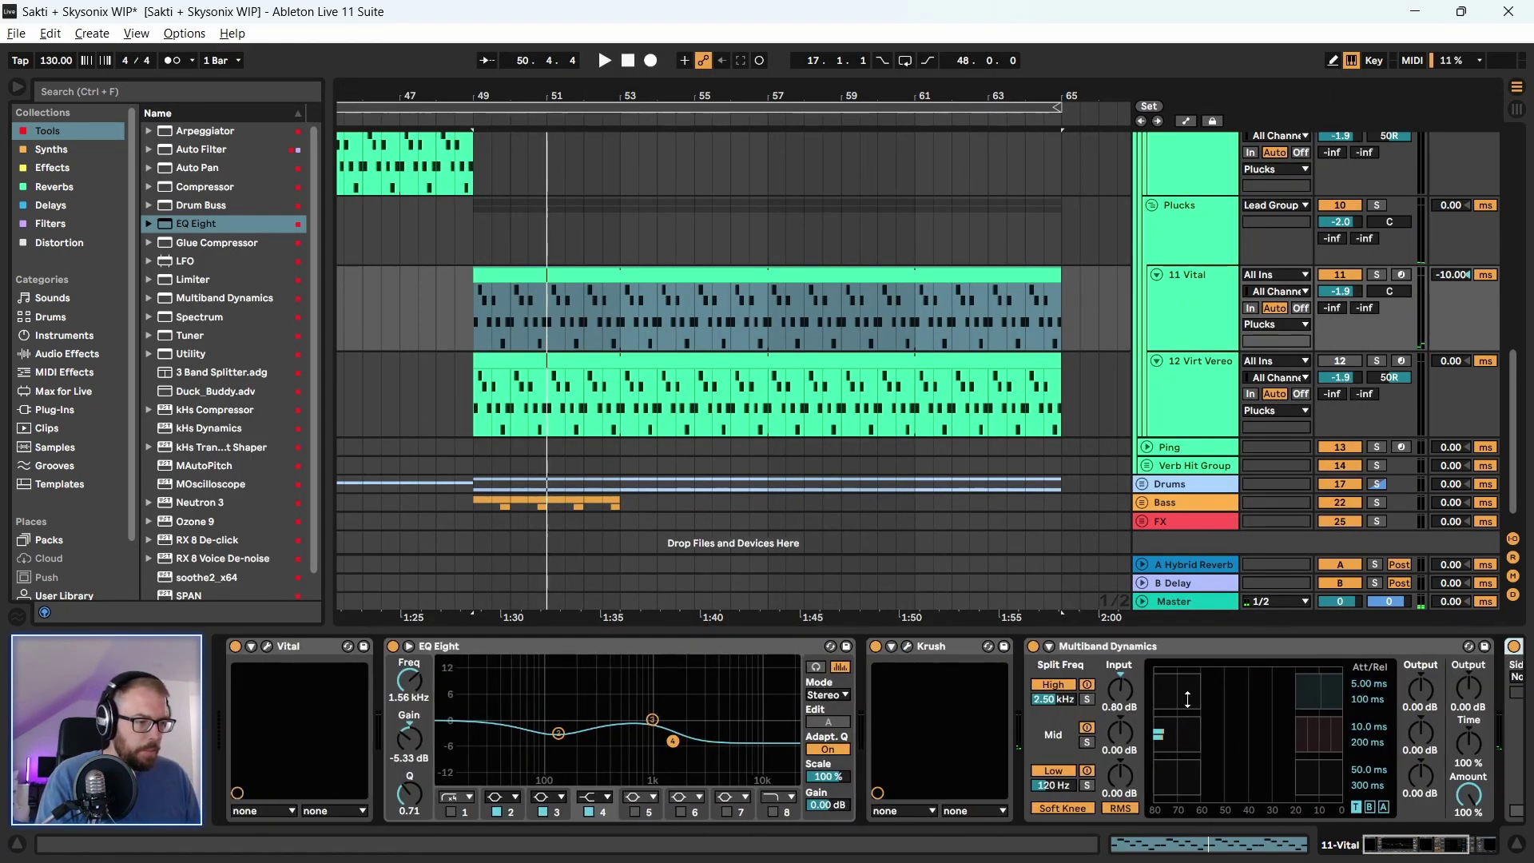
click(402, 649)
scroll(1501, 852, down, 5)
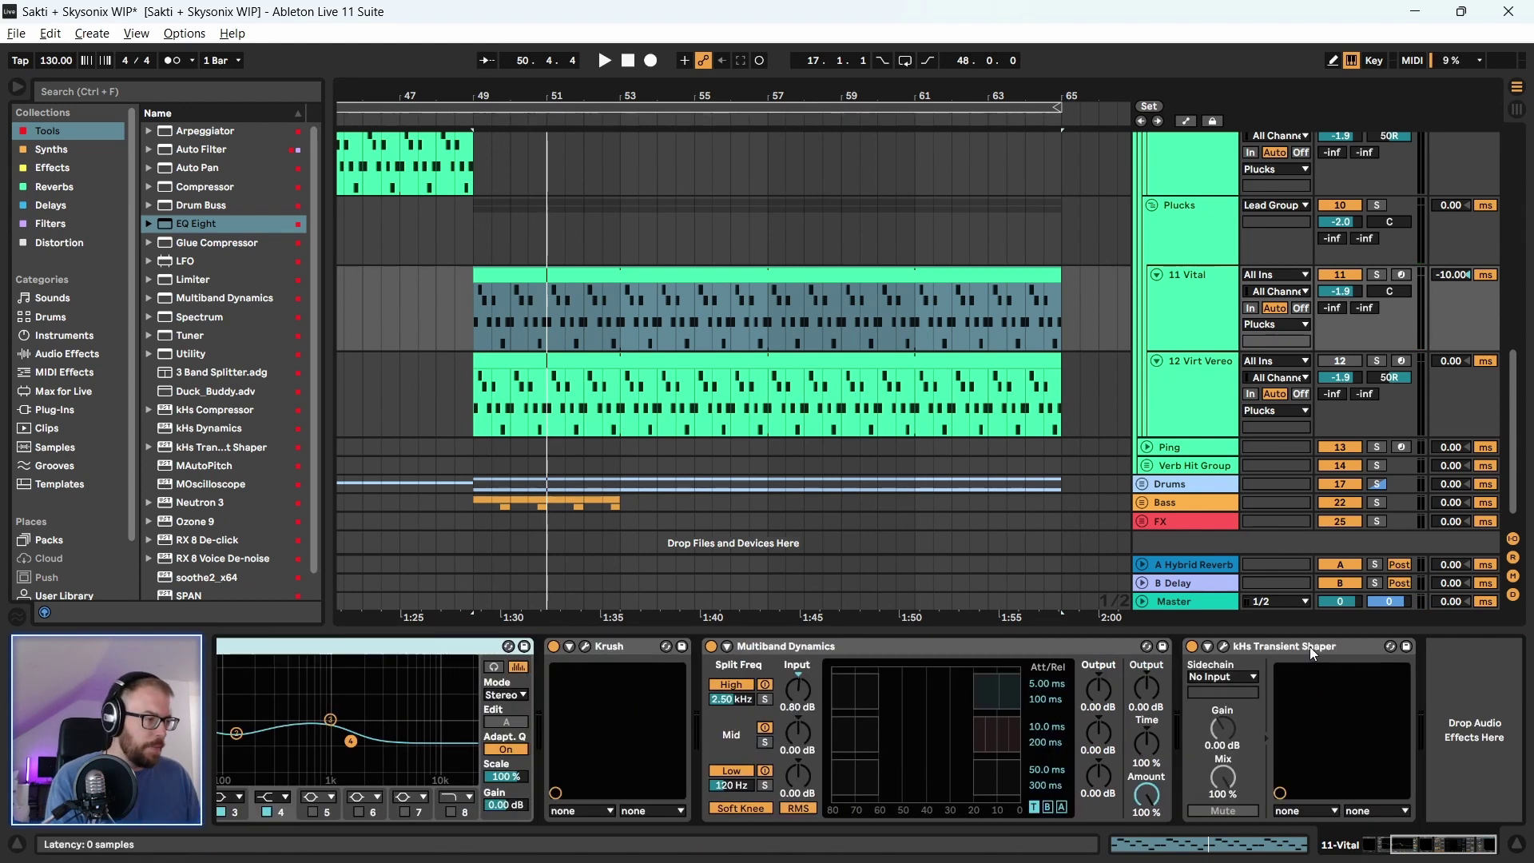
scroll(1308, 644, up, 5)
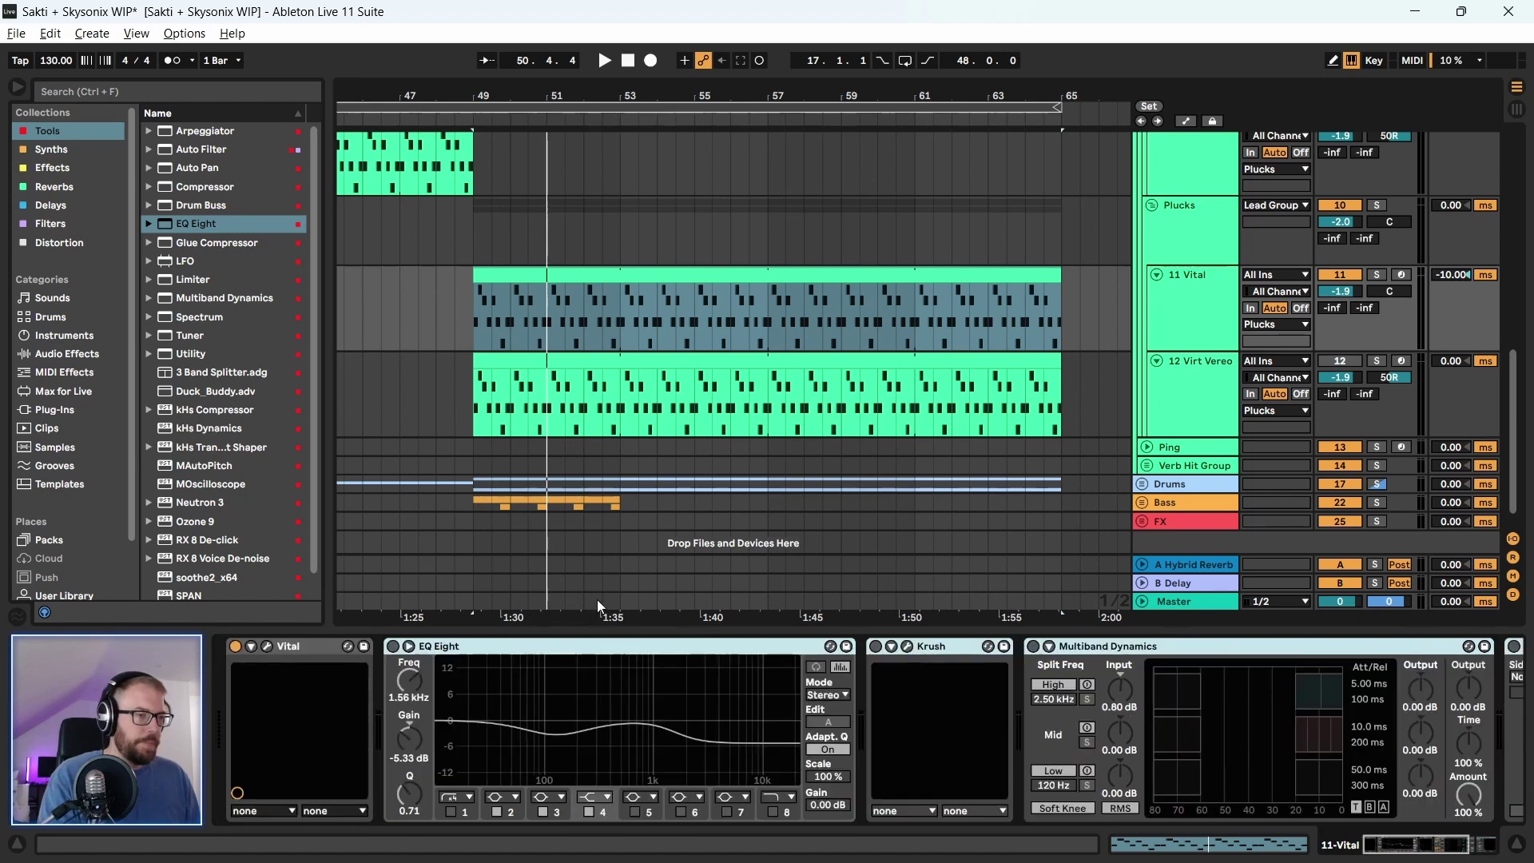
Loop bars 49 to 53 of the 11 Vital clip and play the section
key(space)
drag(466, 332, 645, 345)
key(ctrl+l)
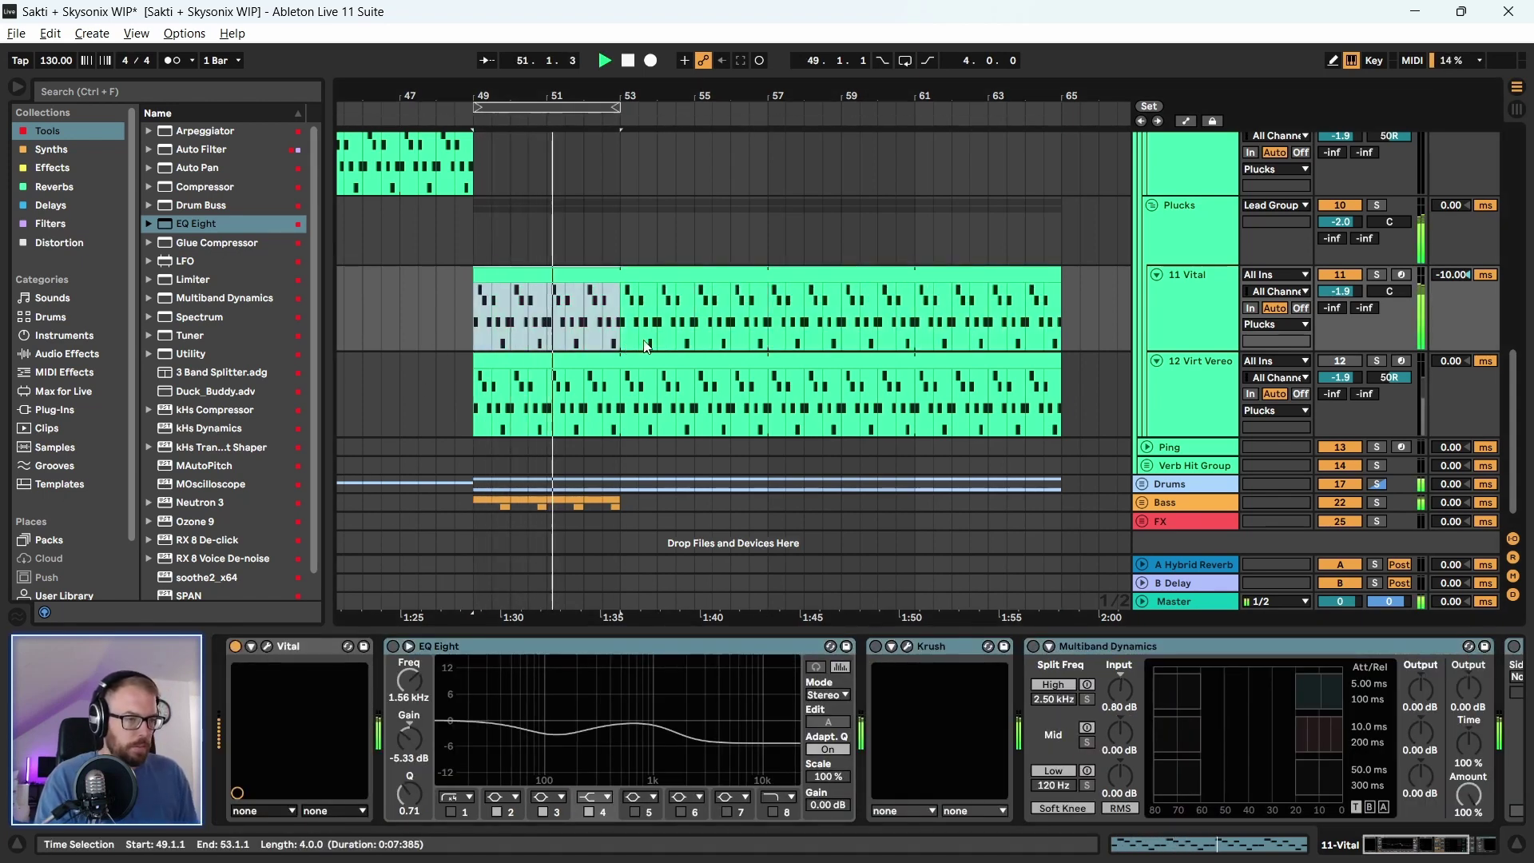
key(space)
Reopen Vital and examine the Intro Arp preset's reverb and oscillator settings during playback
click(271, 647)
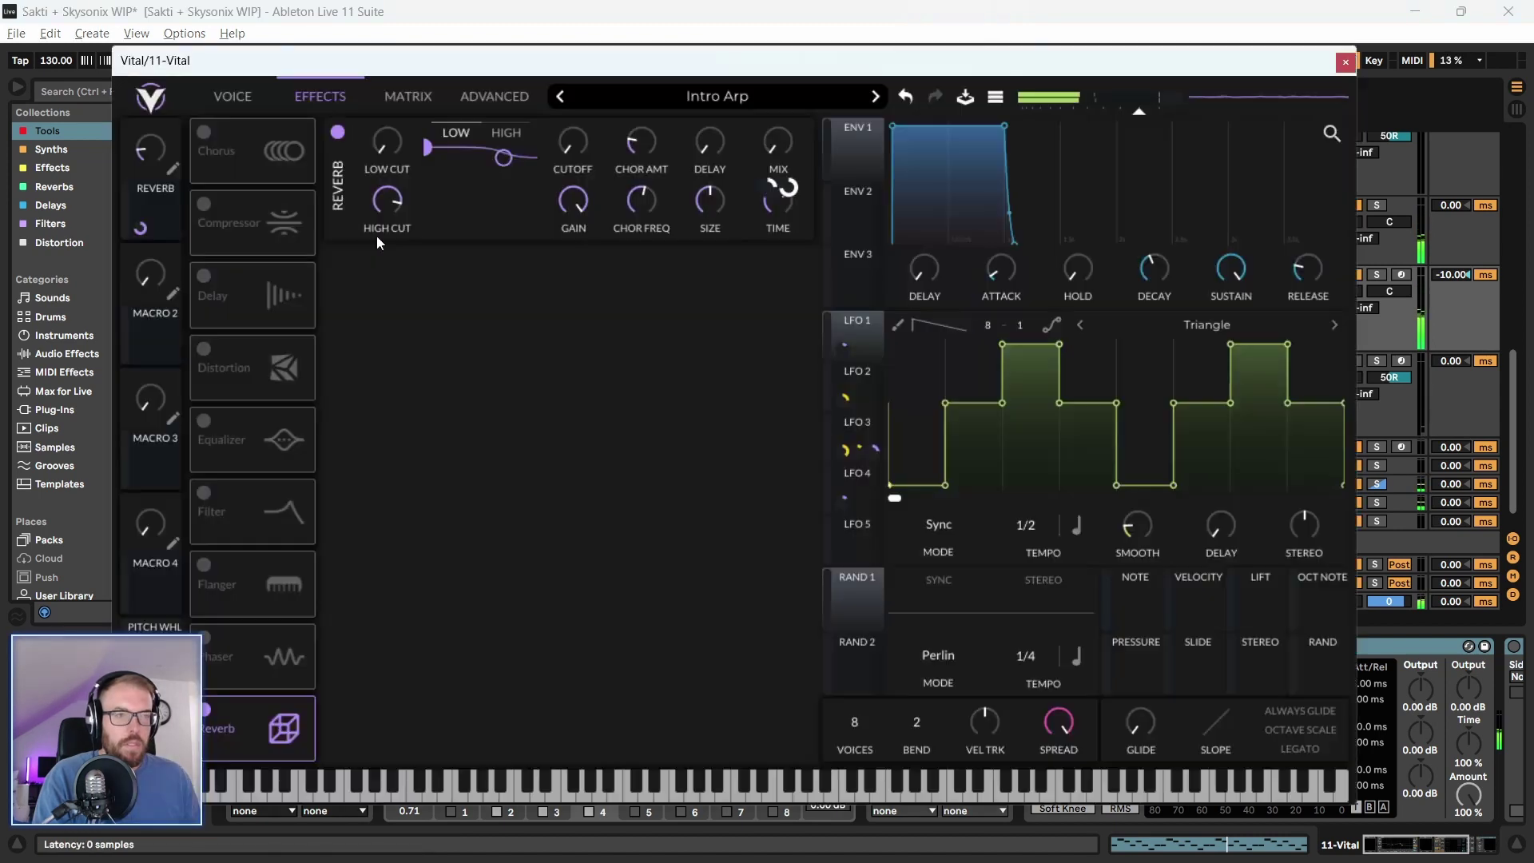
mouse_move(727, 215)
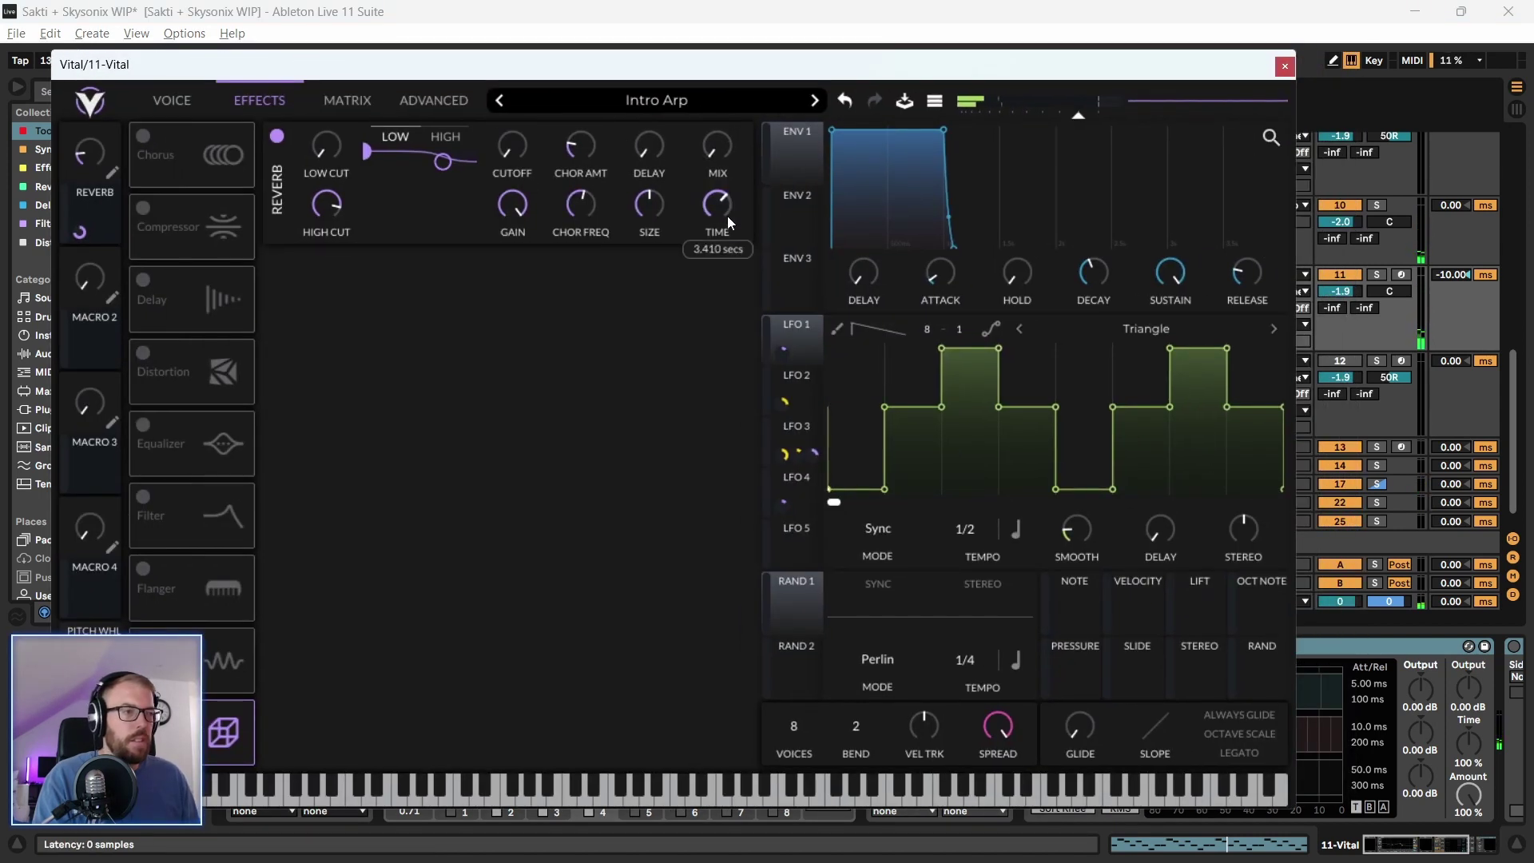
key(space)
drag(223, 55, 236, 56)
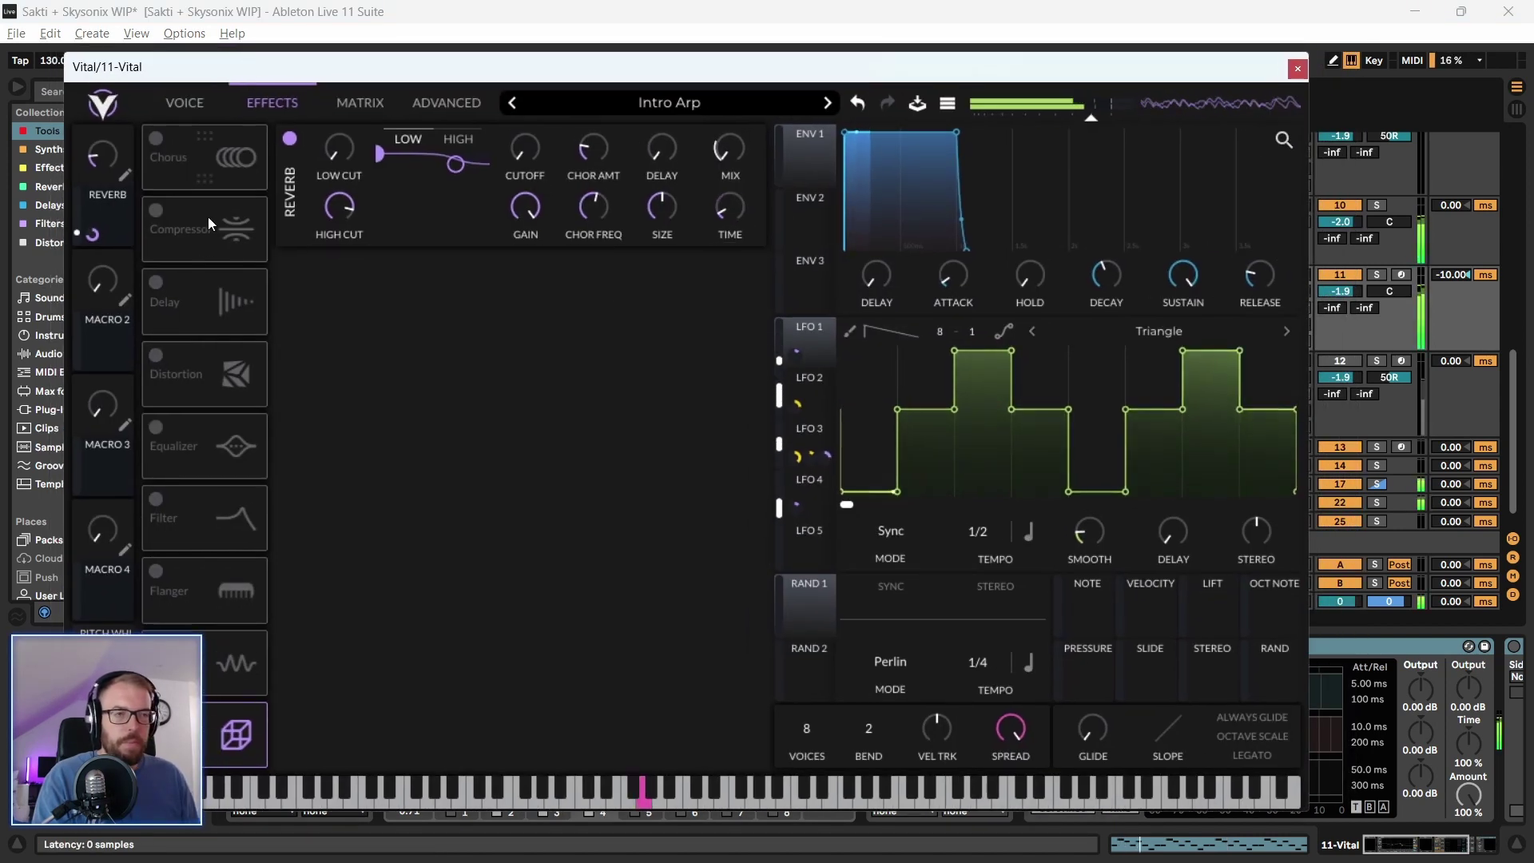
click(186, 103)
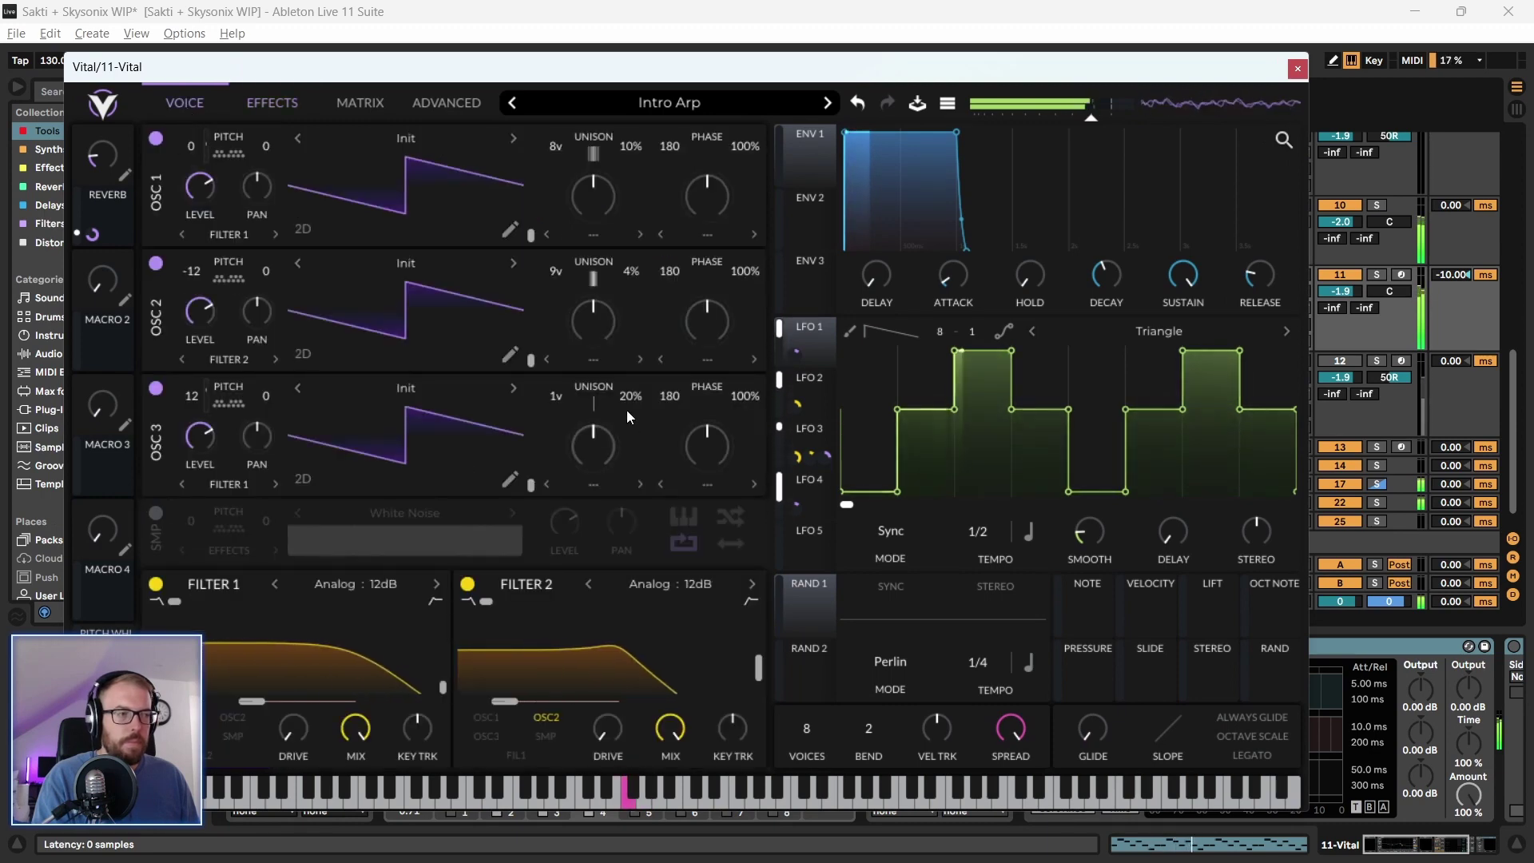
Audition the Tense Pulse, Cinema Bells, Feeder, Digital roller and Complex Electro 1 presets on the looped pluck part
click(828, 104)
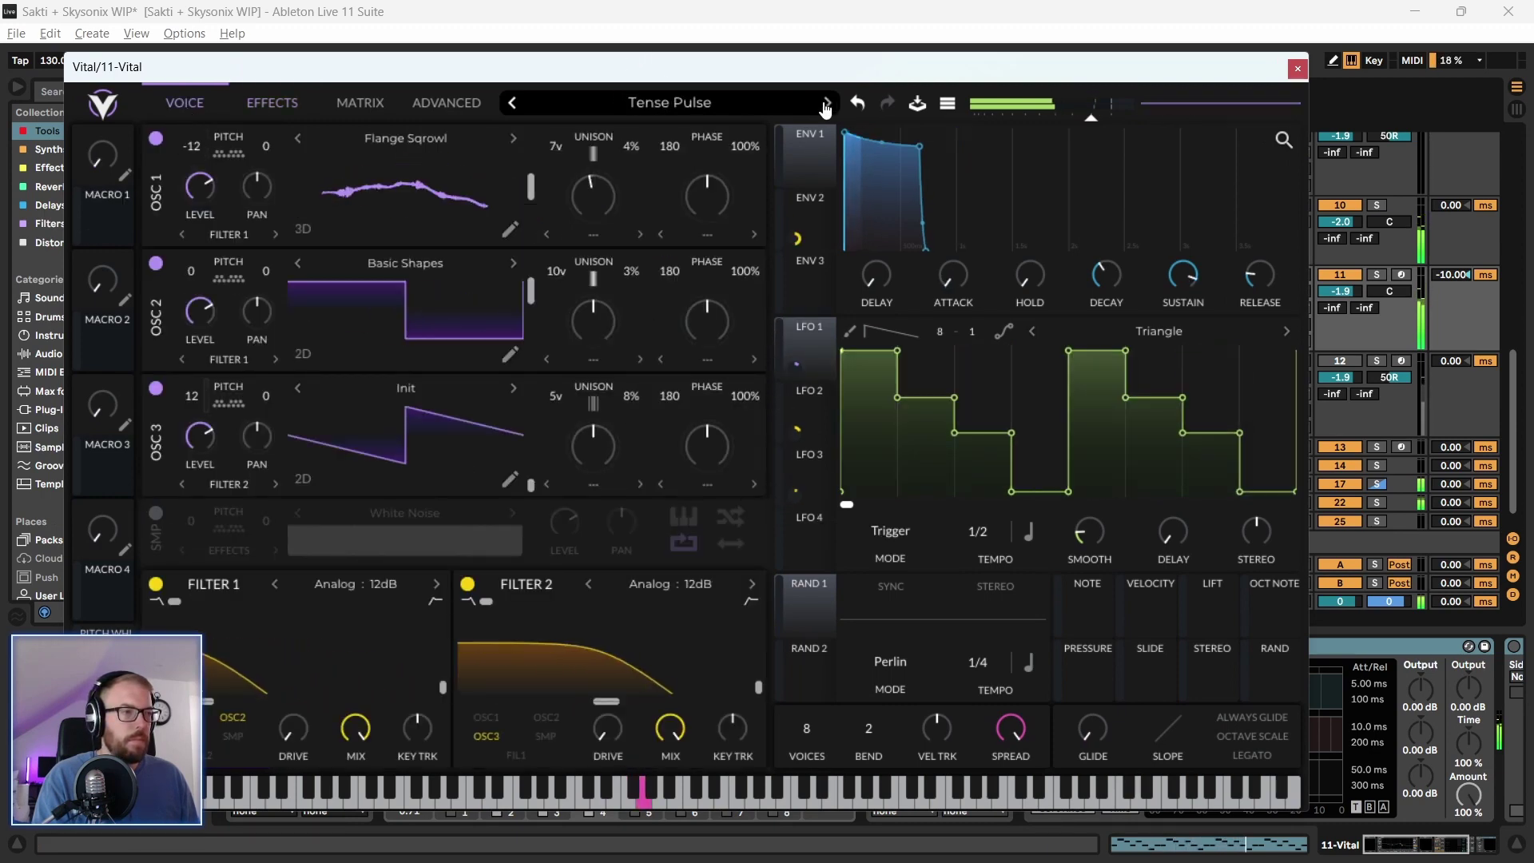
click(828, 103)
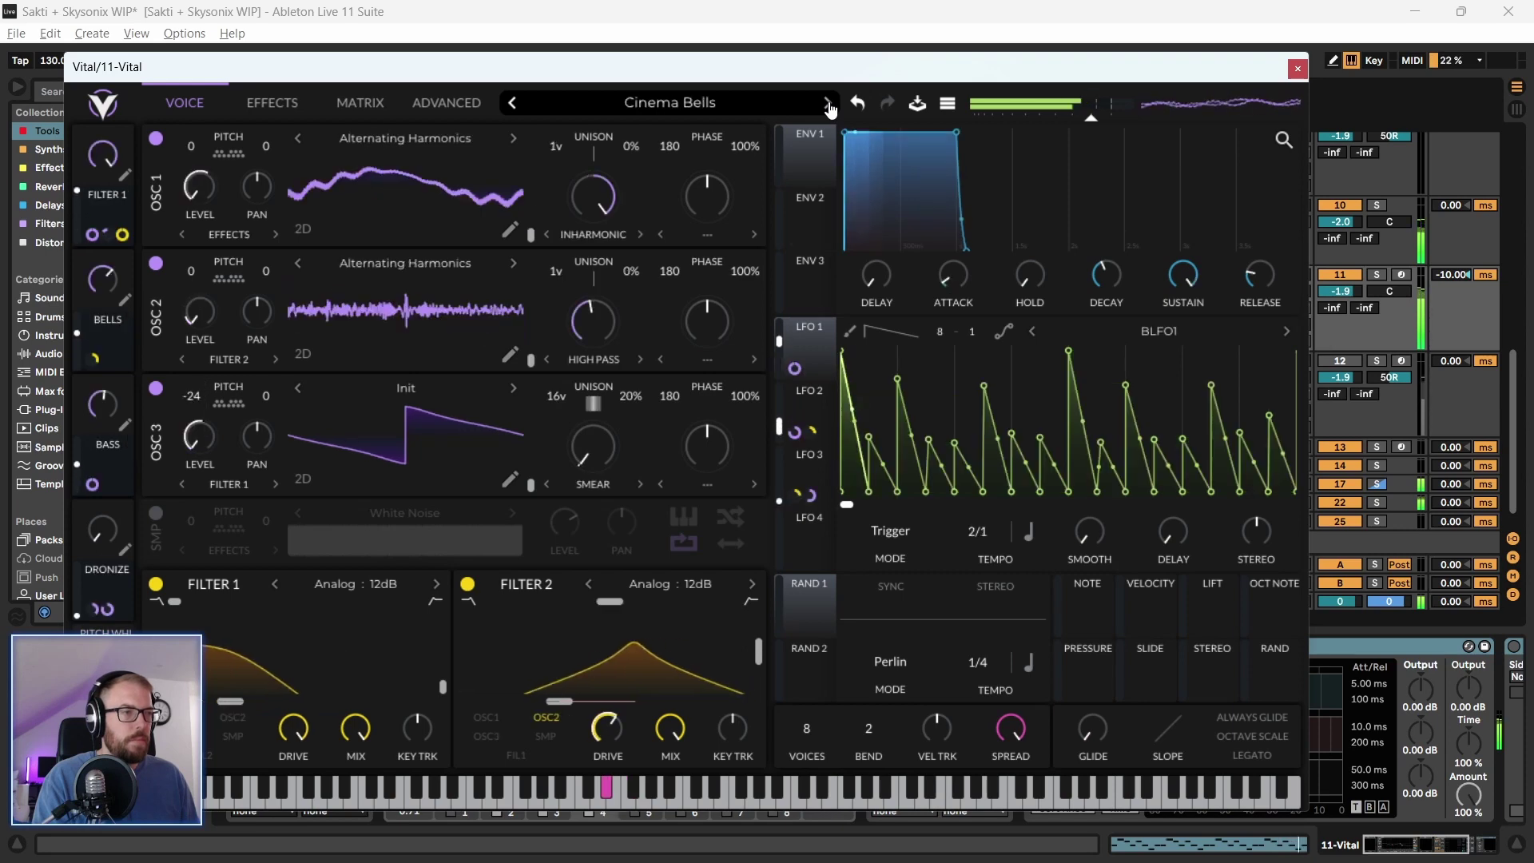
click(585, 106)
scroll(664, 645, down, 2)
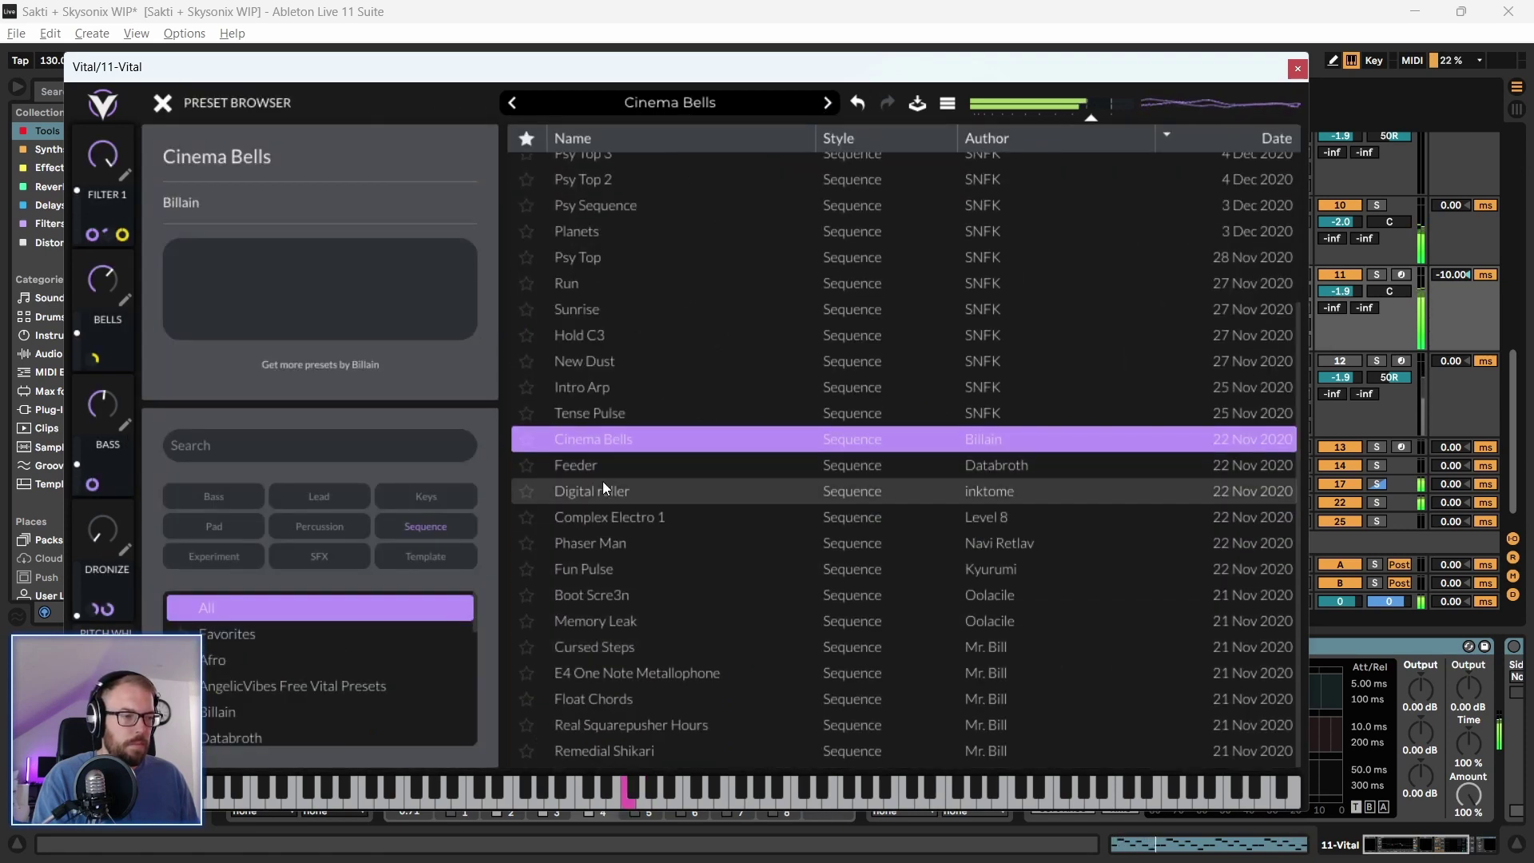
click(607, 473)
click(623, 497)
click(606, 524)
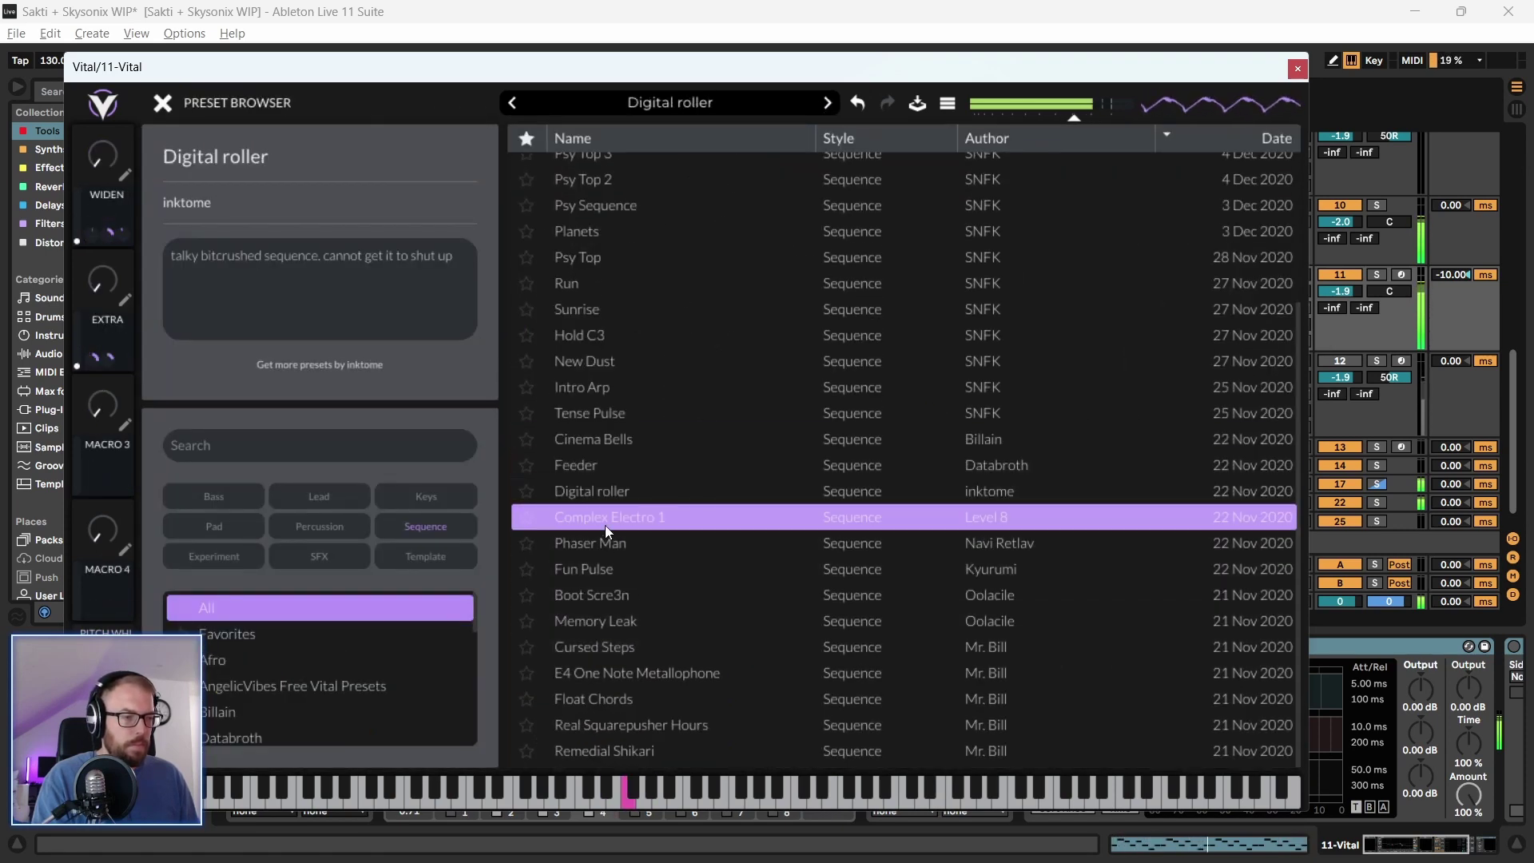
Audition Phaser Man, Fun Pulse, Boot Scre3n, Memory Leak, Float Chords and Remedial Shikari, ending on Real Squarepusher Hours
click(607, 550)
click(603, 574)
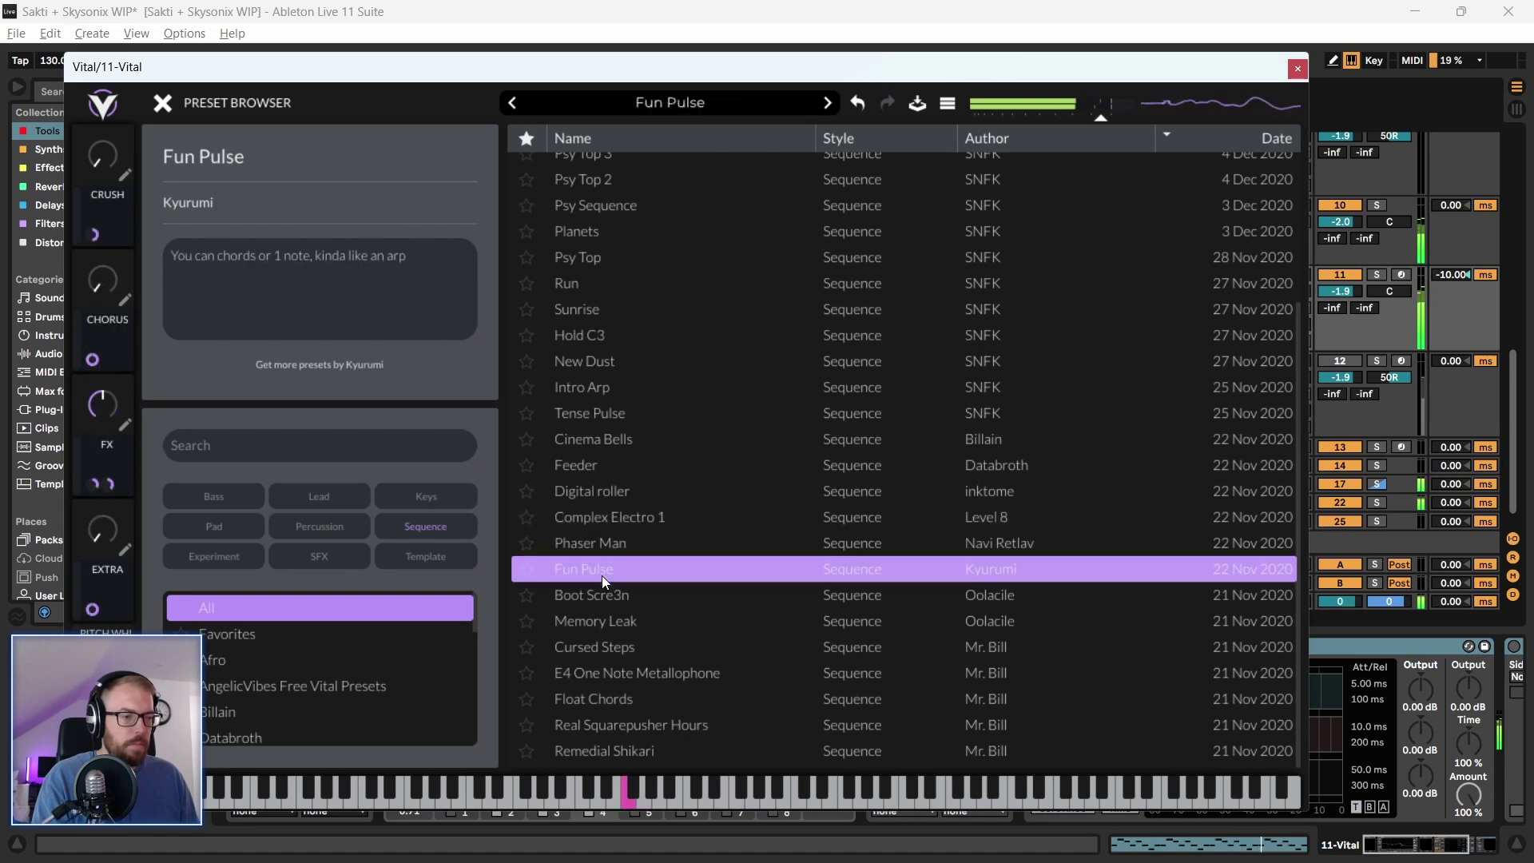
click(598, 595)
click(593, 621)
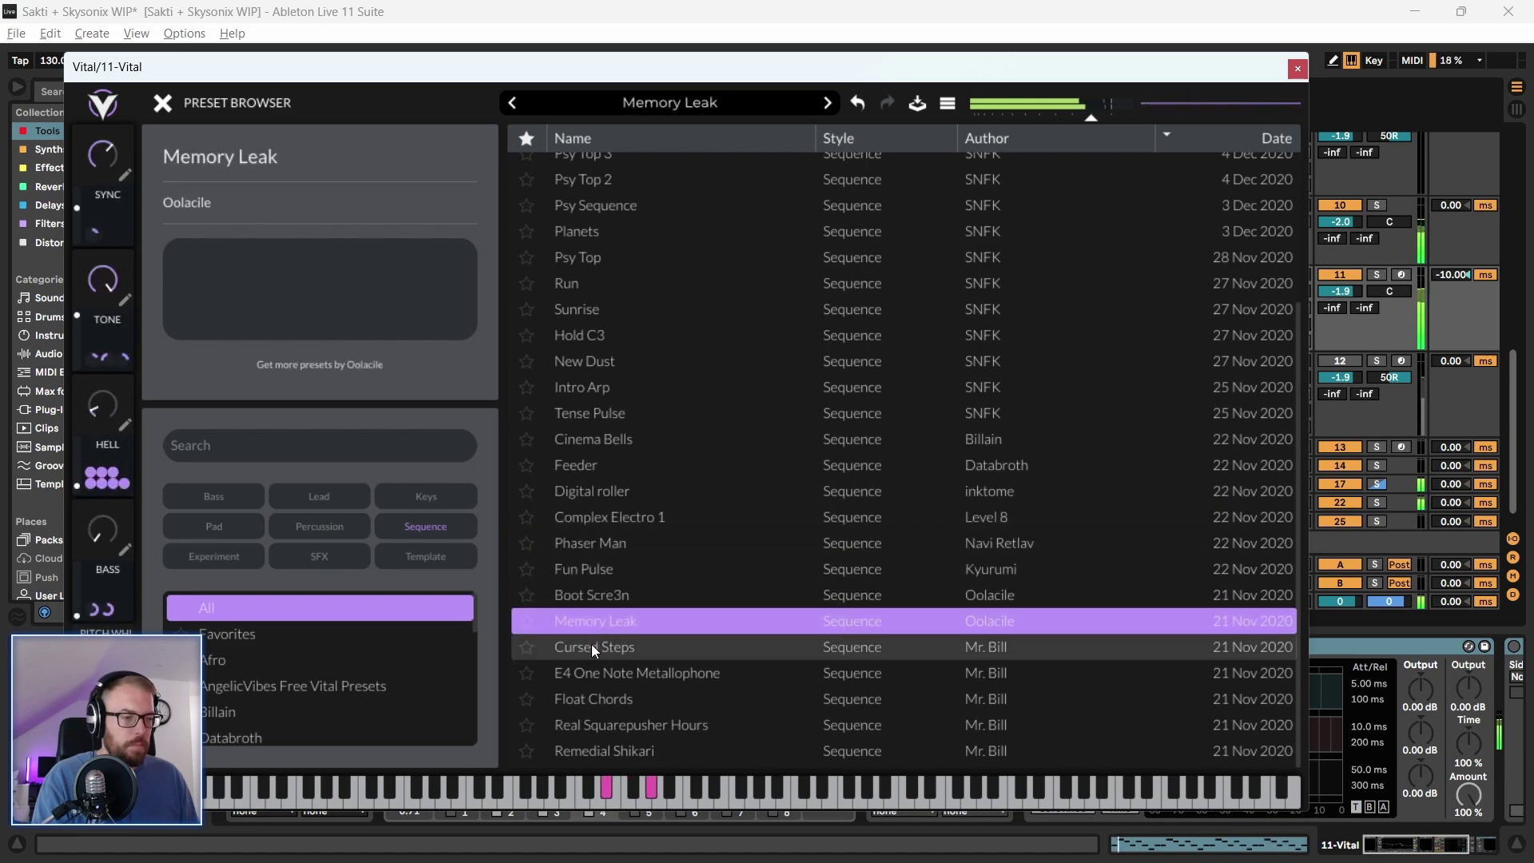
click(599, 696)
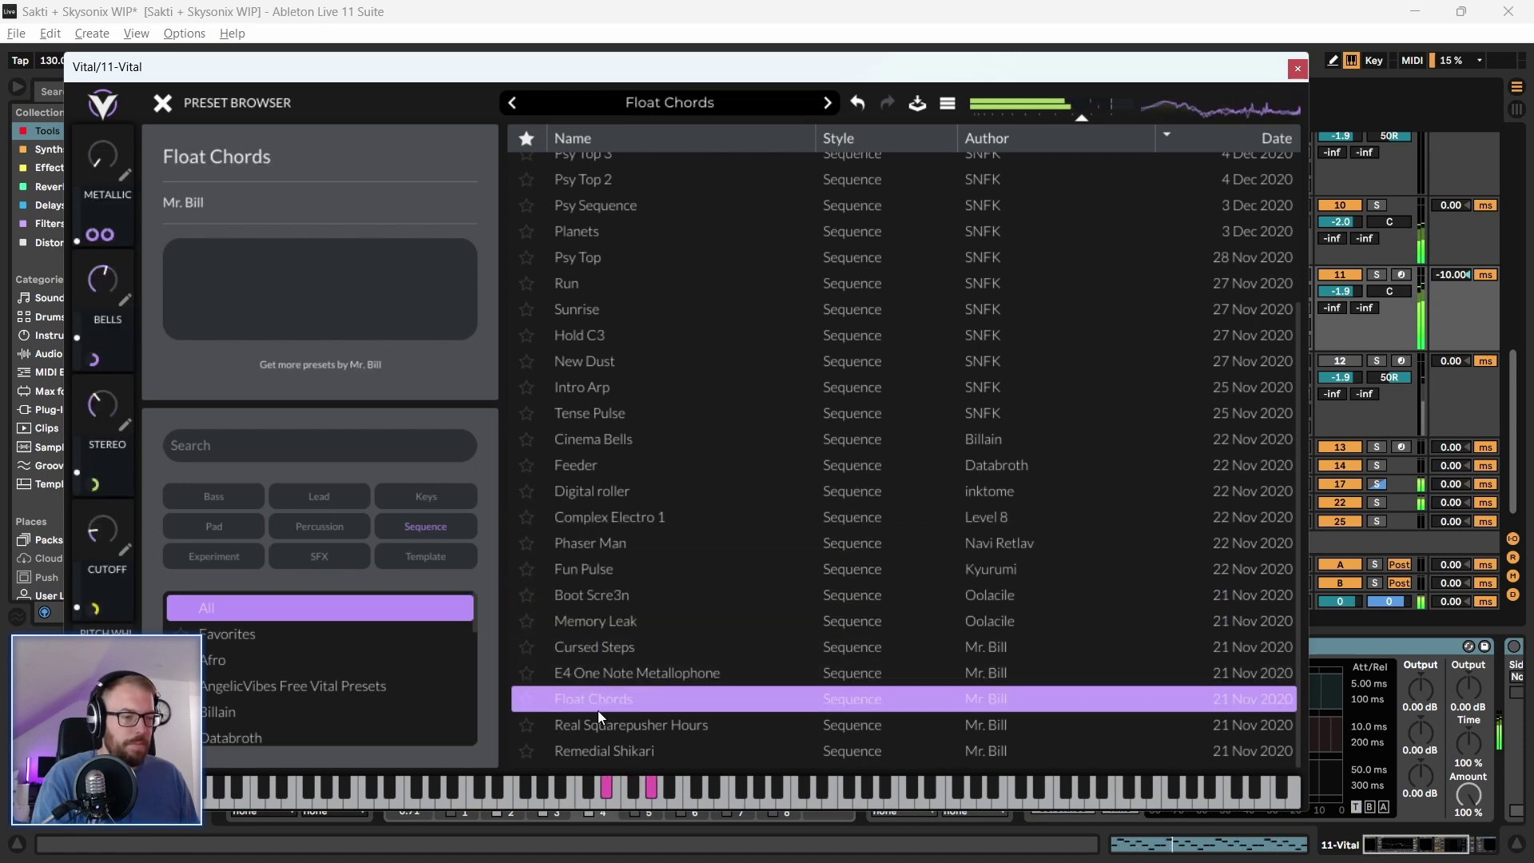
click(592, 747)
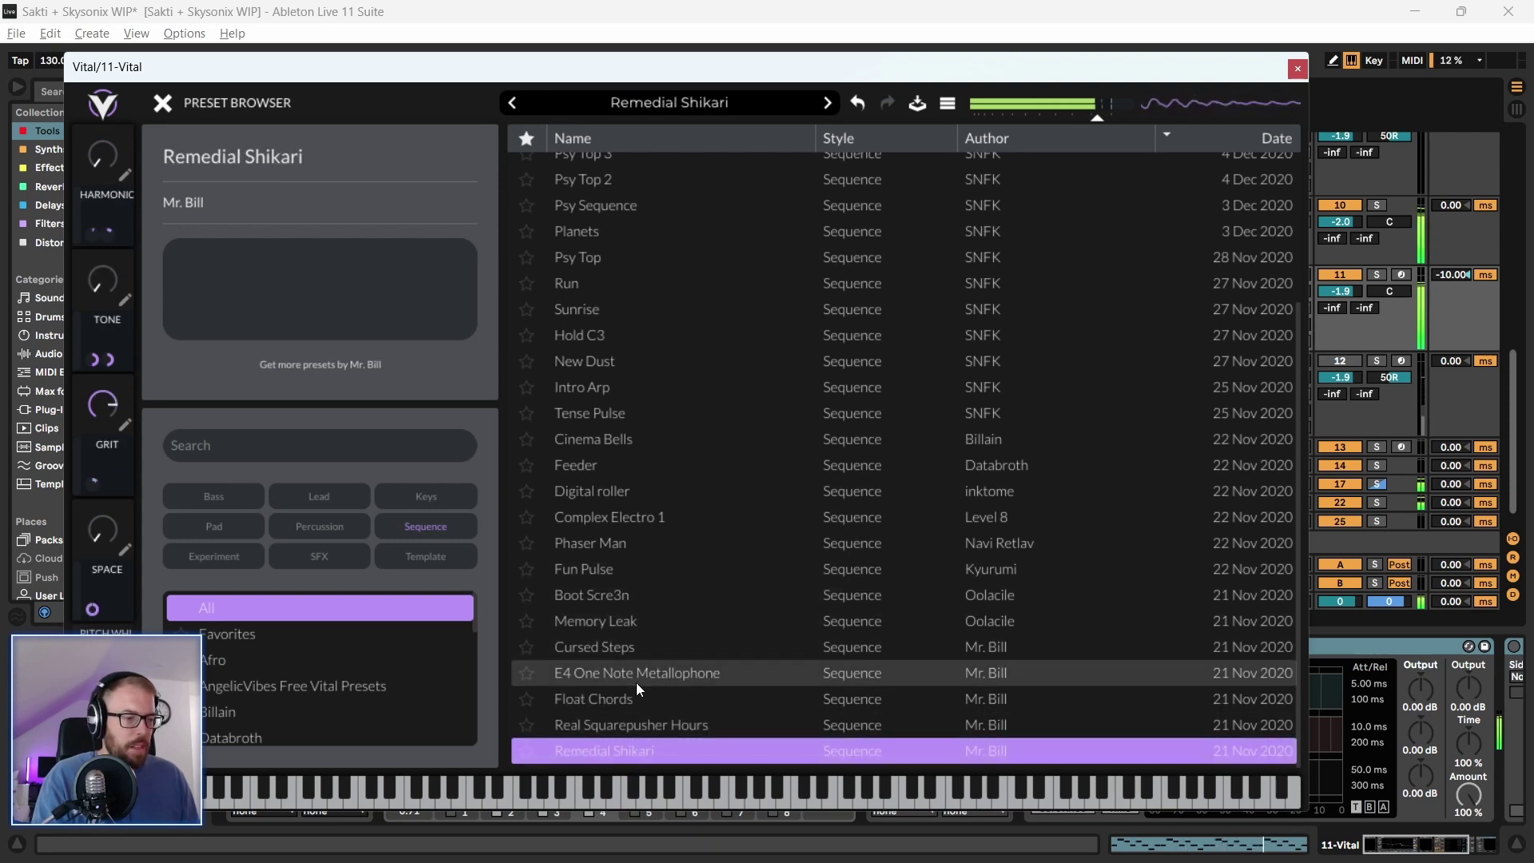
click(636, 725)
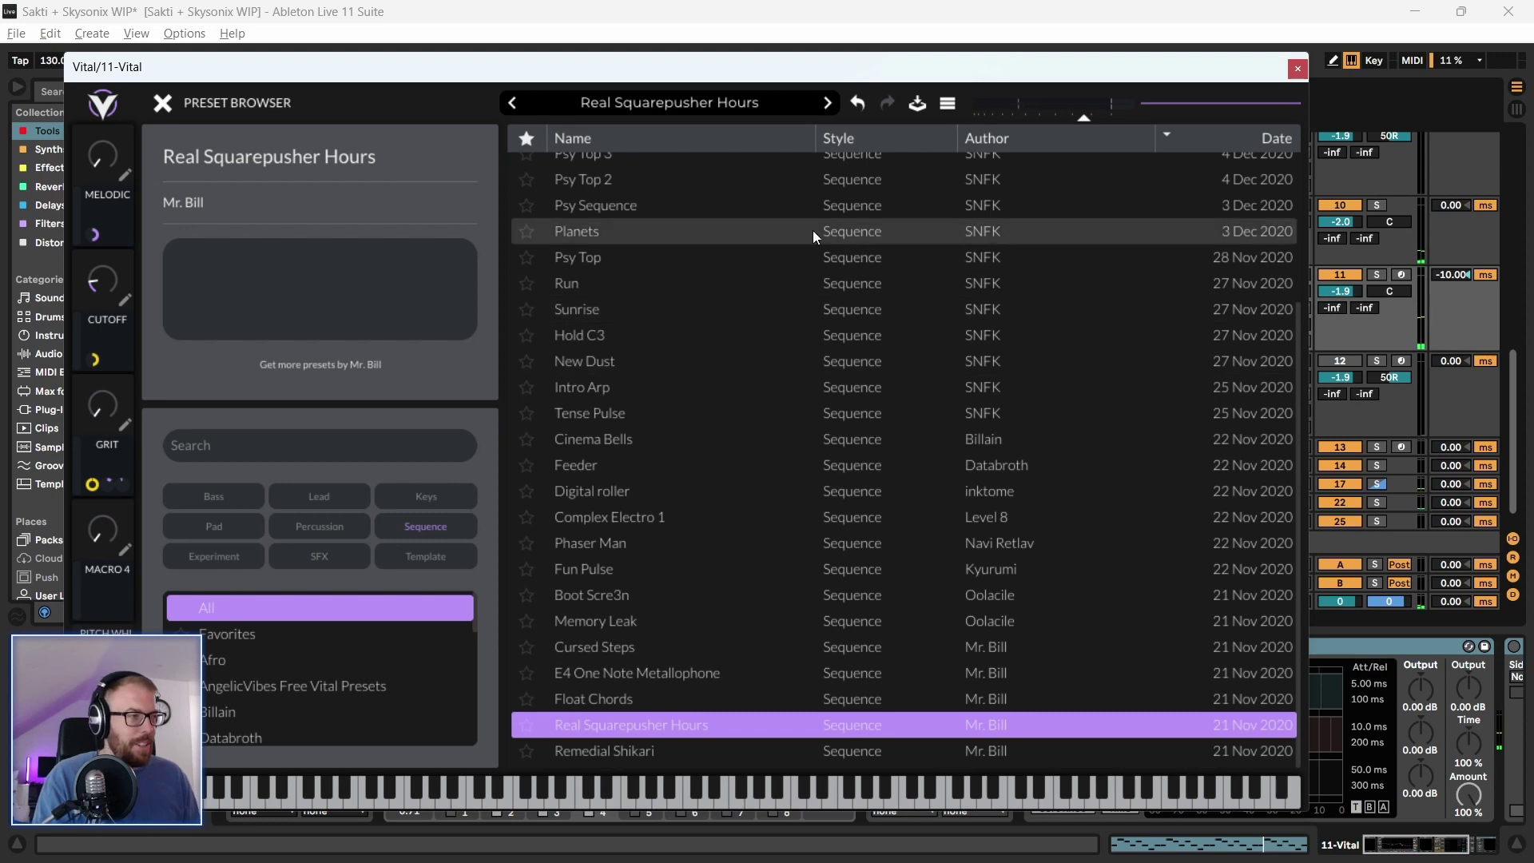
Leave the preset browser to view the voice settings of Real Squarepusher Hours, repositioning the Vital window as needed
drag(798, 70, 765, 58)
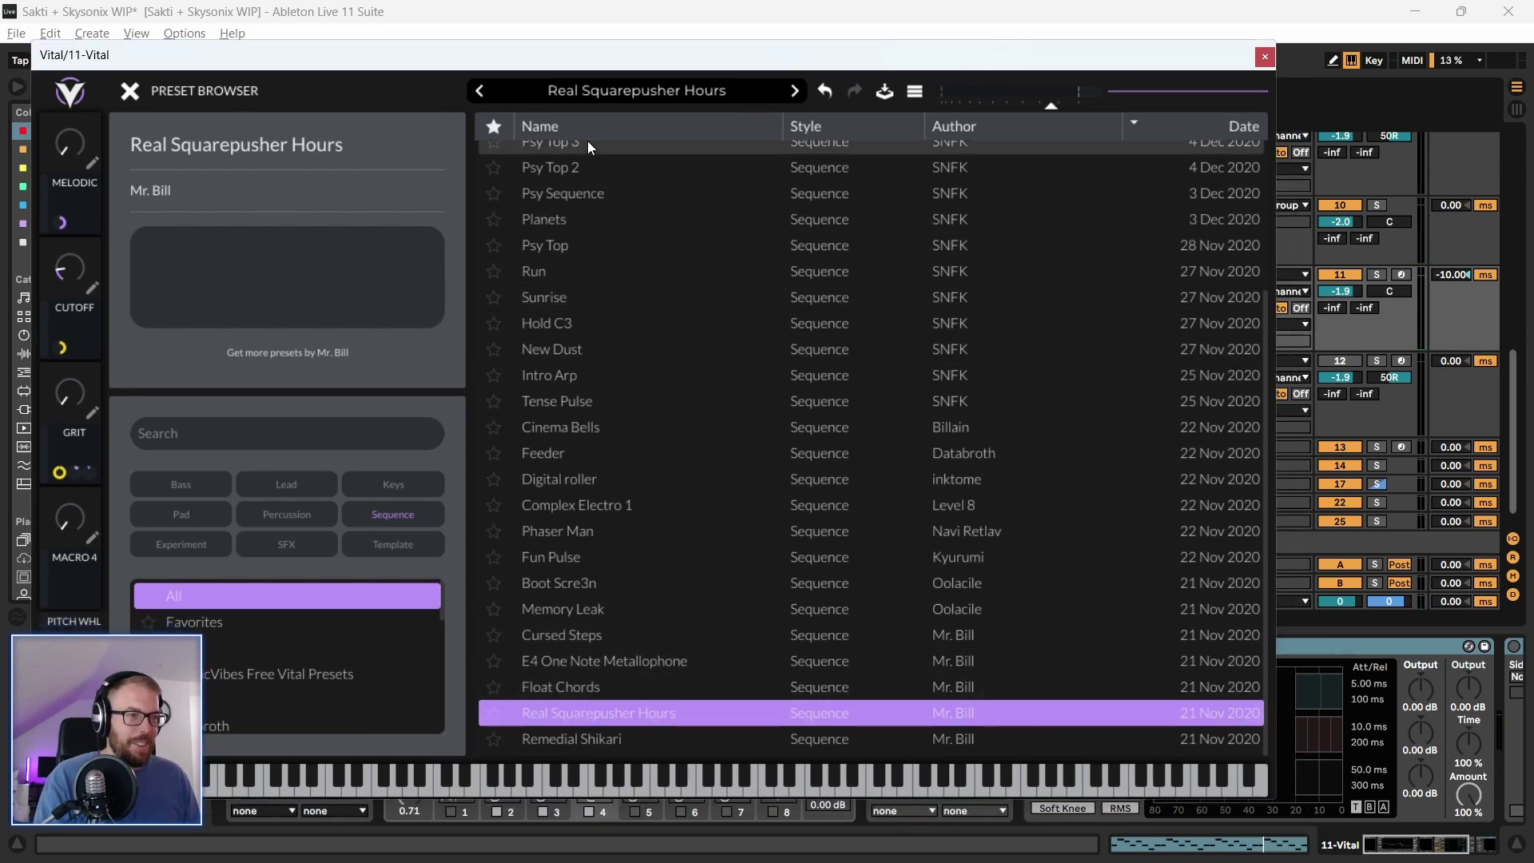
drag(587, 54, 672, 50)
click(214, 89)
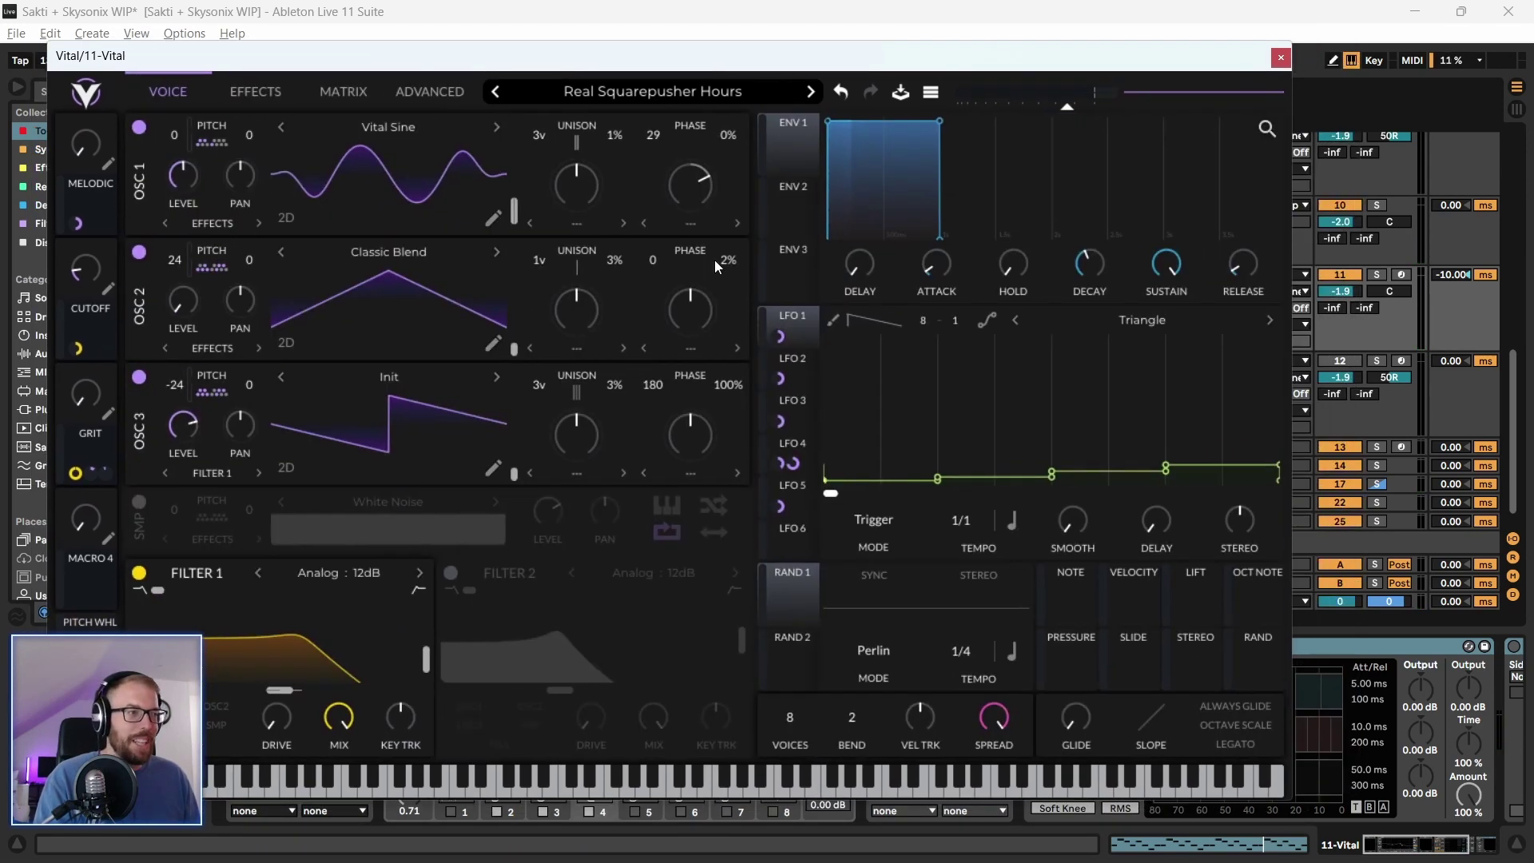
drag(965, 64, 968, 51)
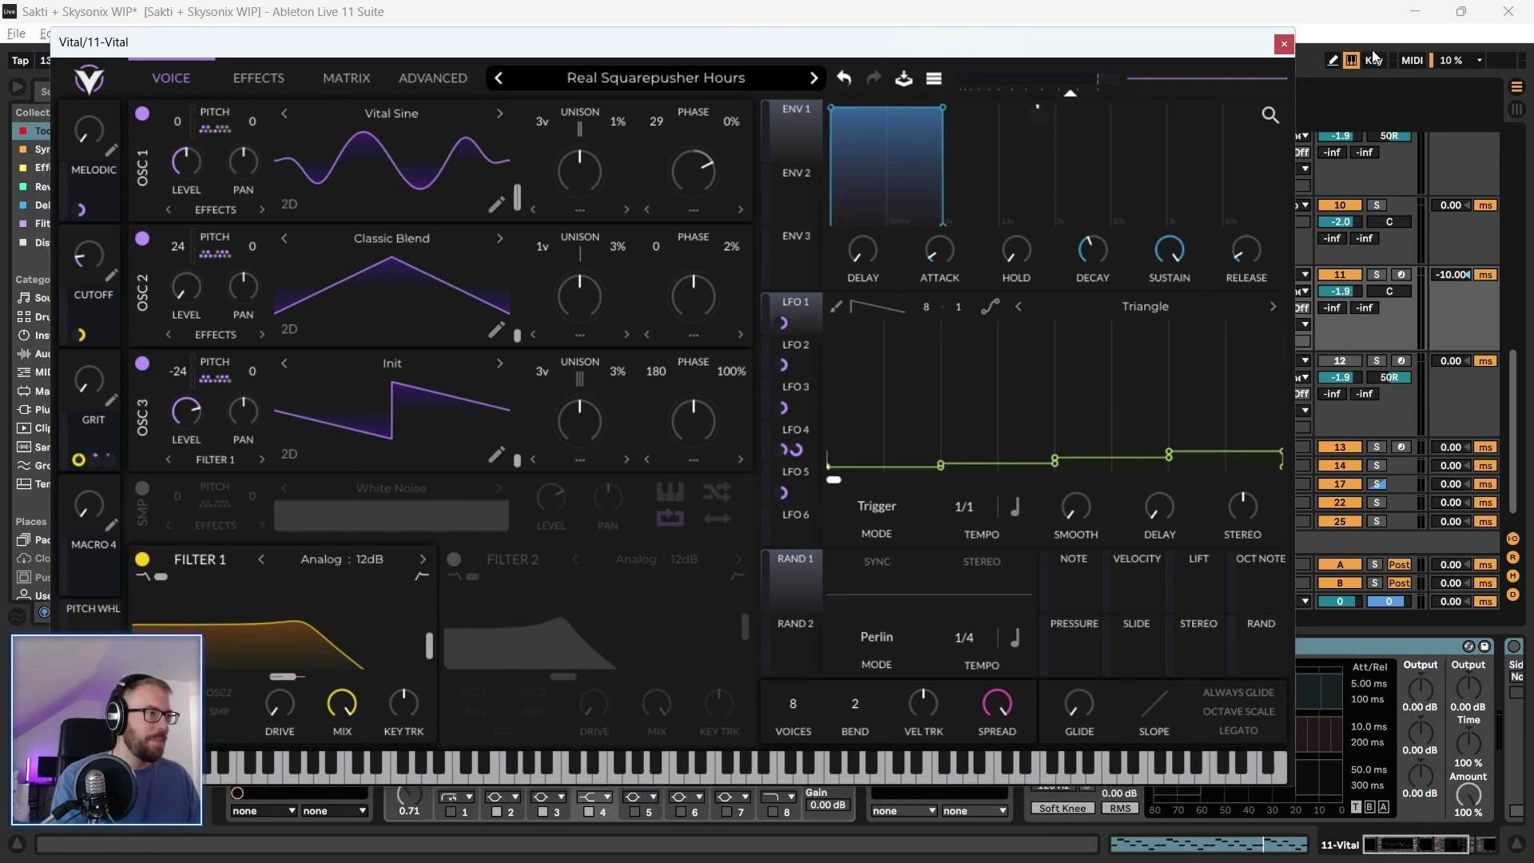
drag(1211, 43, 1225, 56)
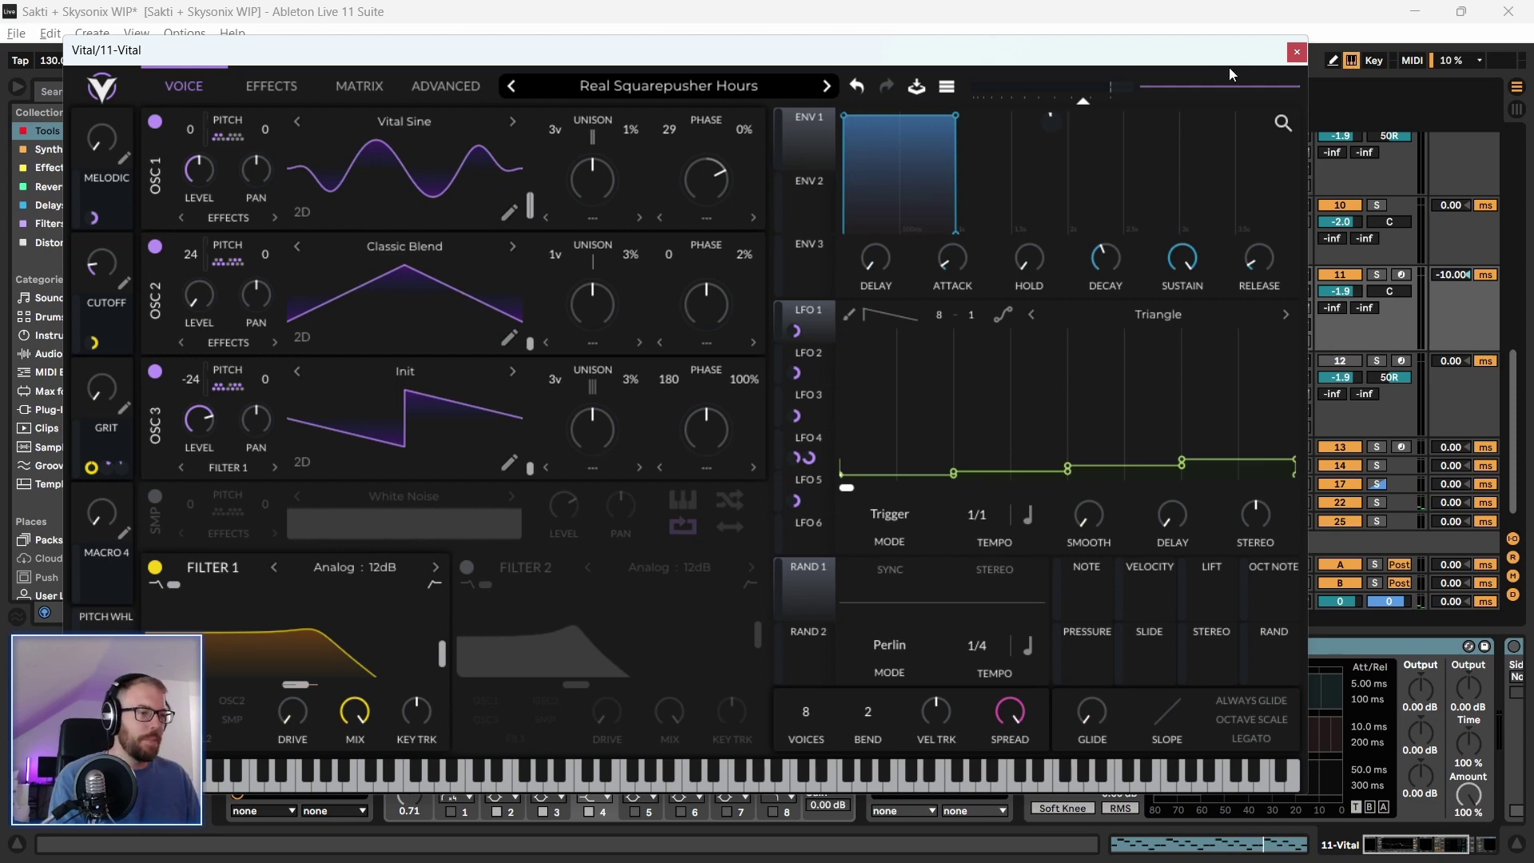
drag(380, 42, 828, 94)
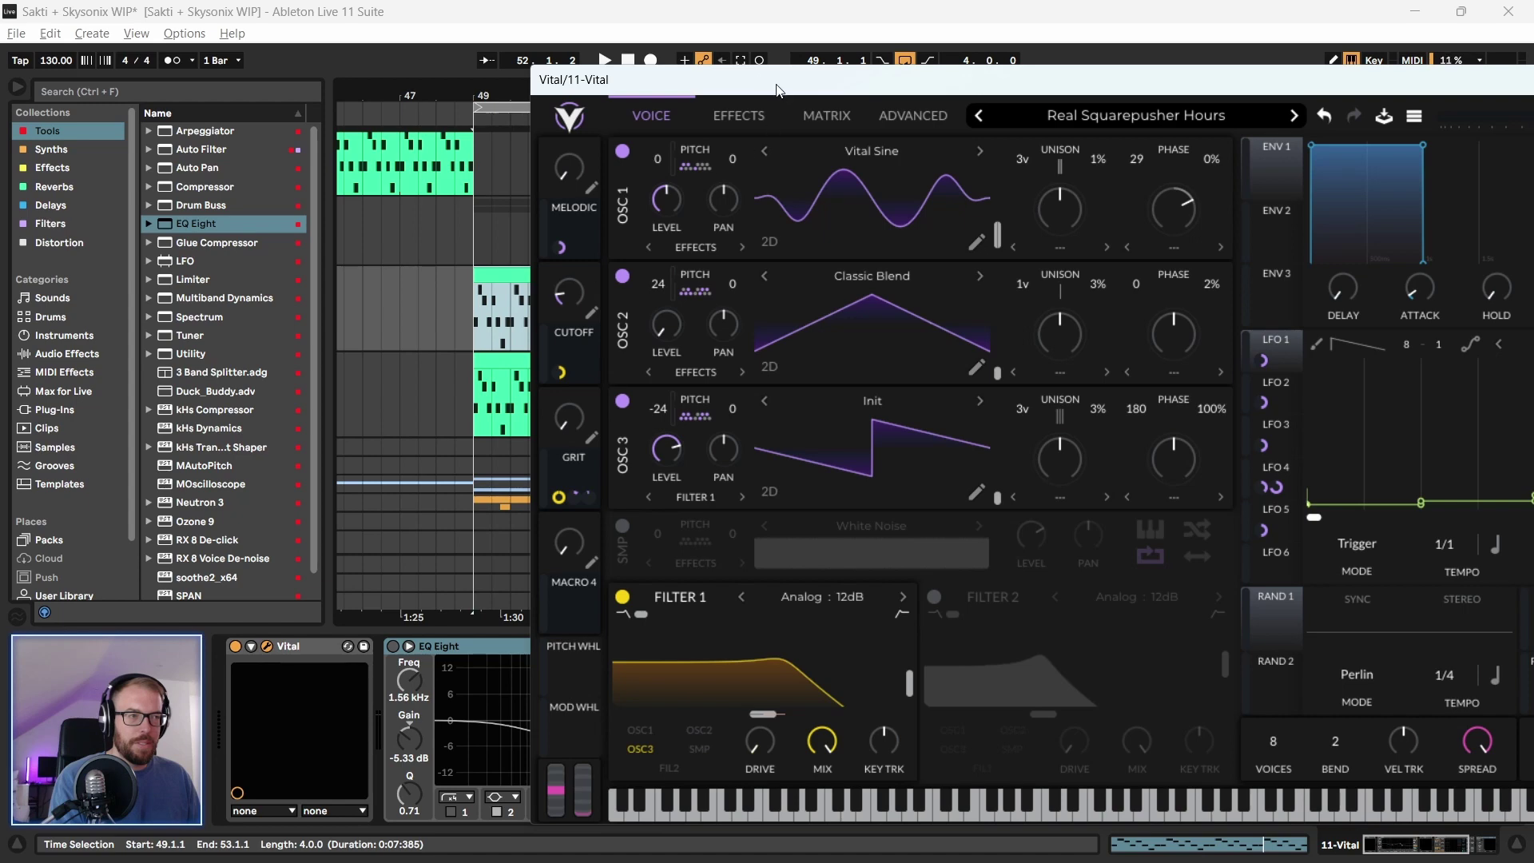
drag(774, 85, 320, 73)
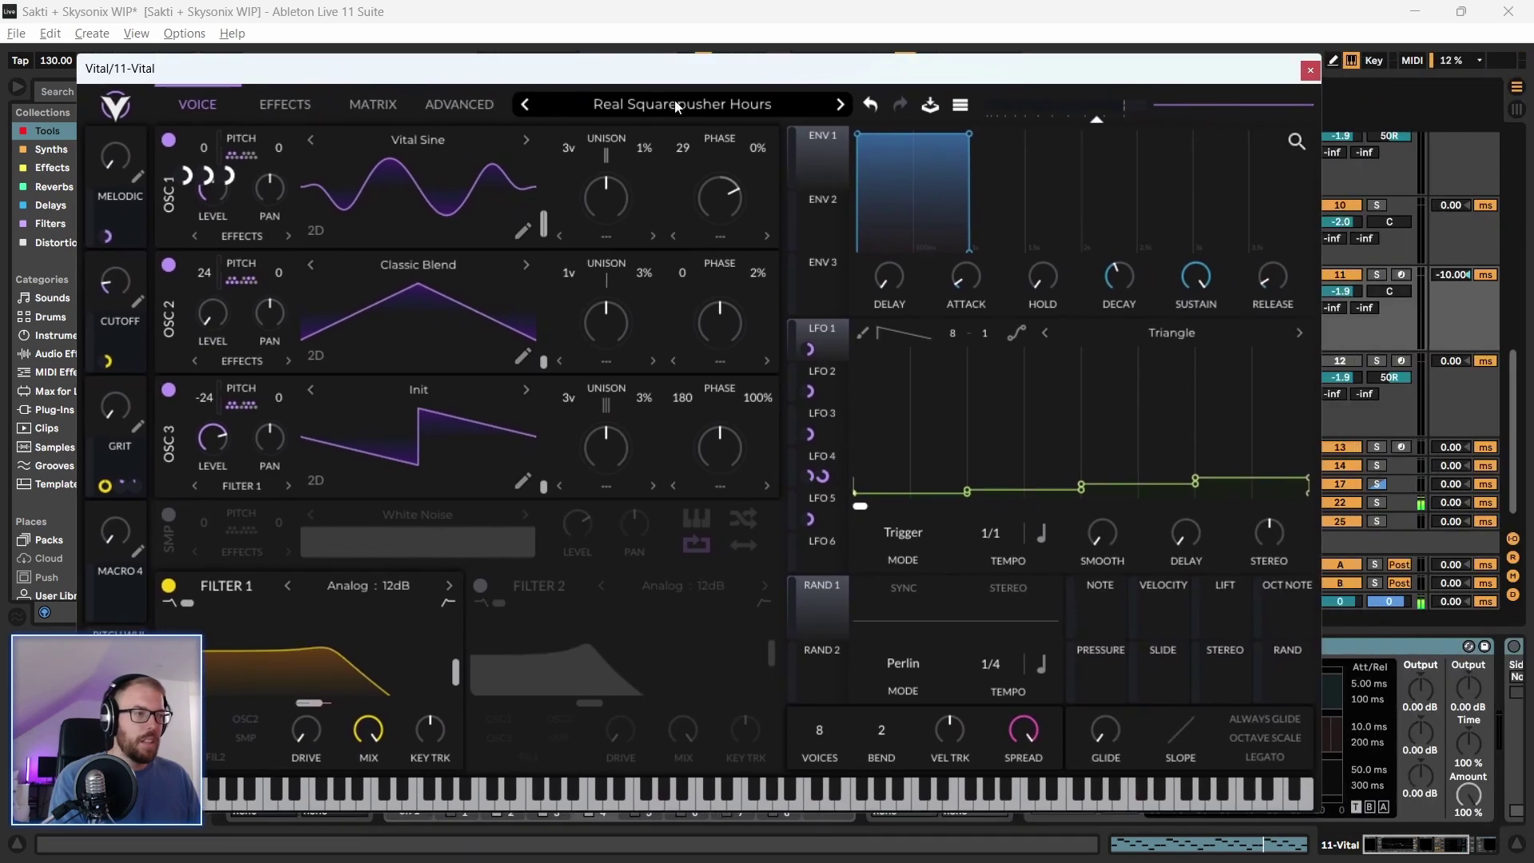
Close Vital and look over the rest of the 11 Vital track's device chain
click(1315, 69)
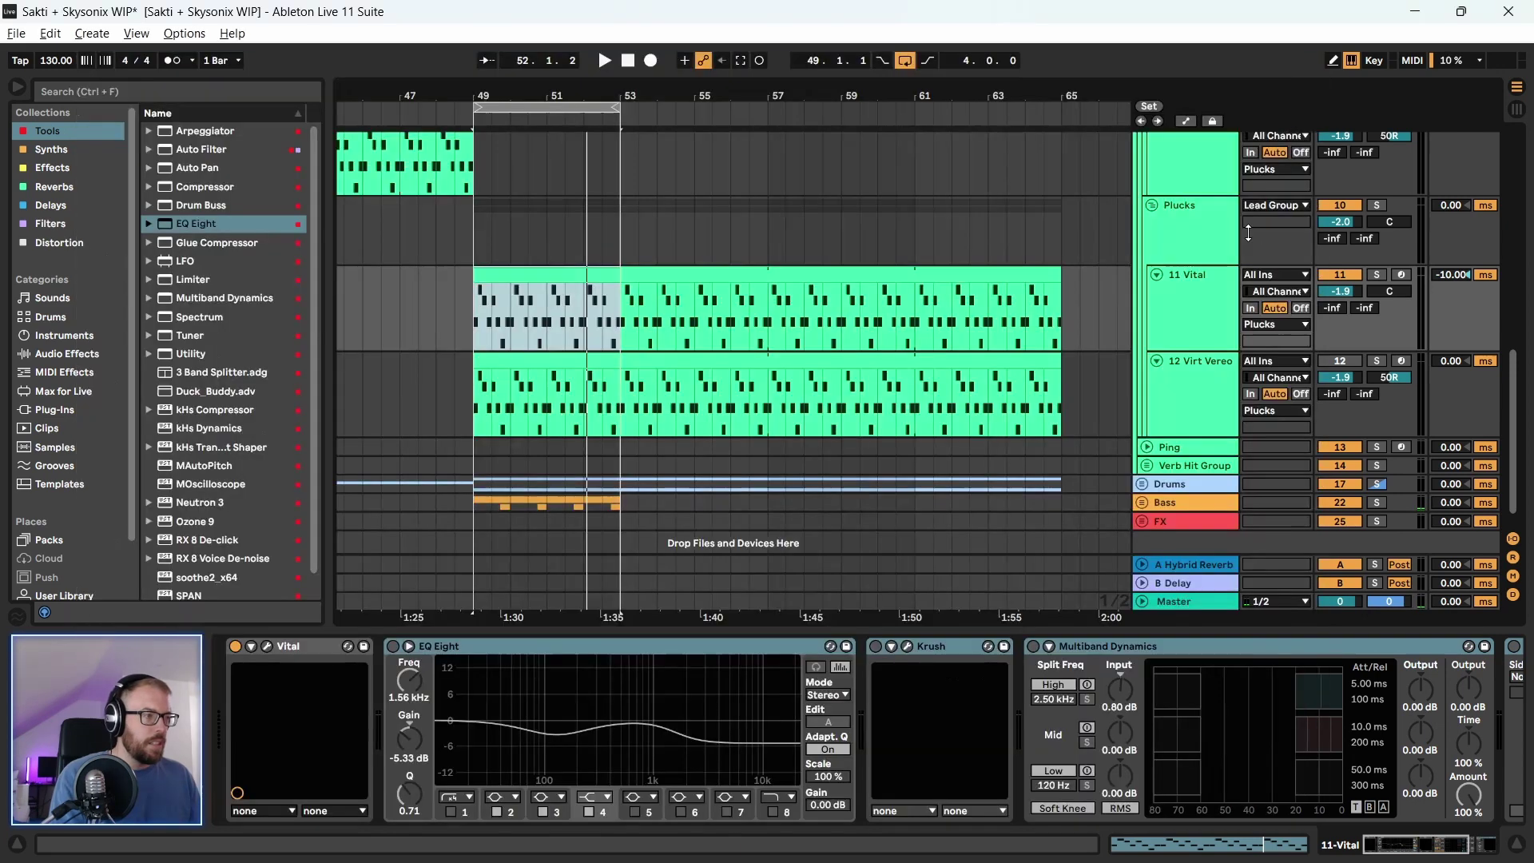
click(1443, 854)
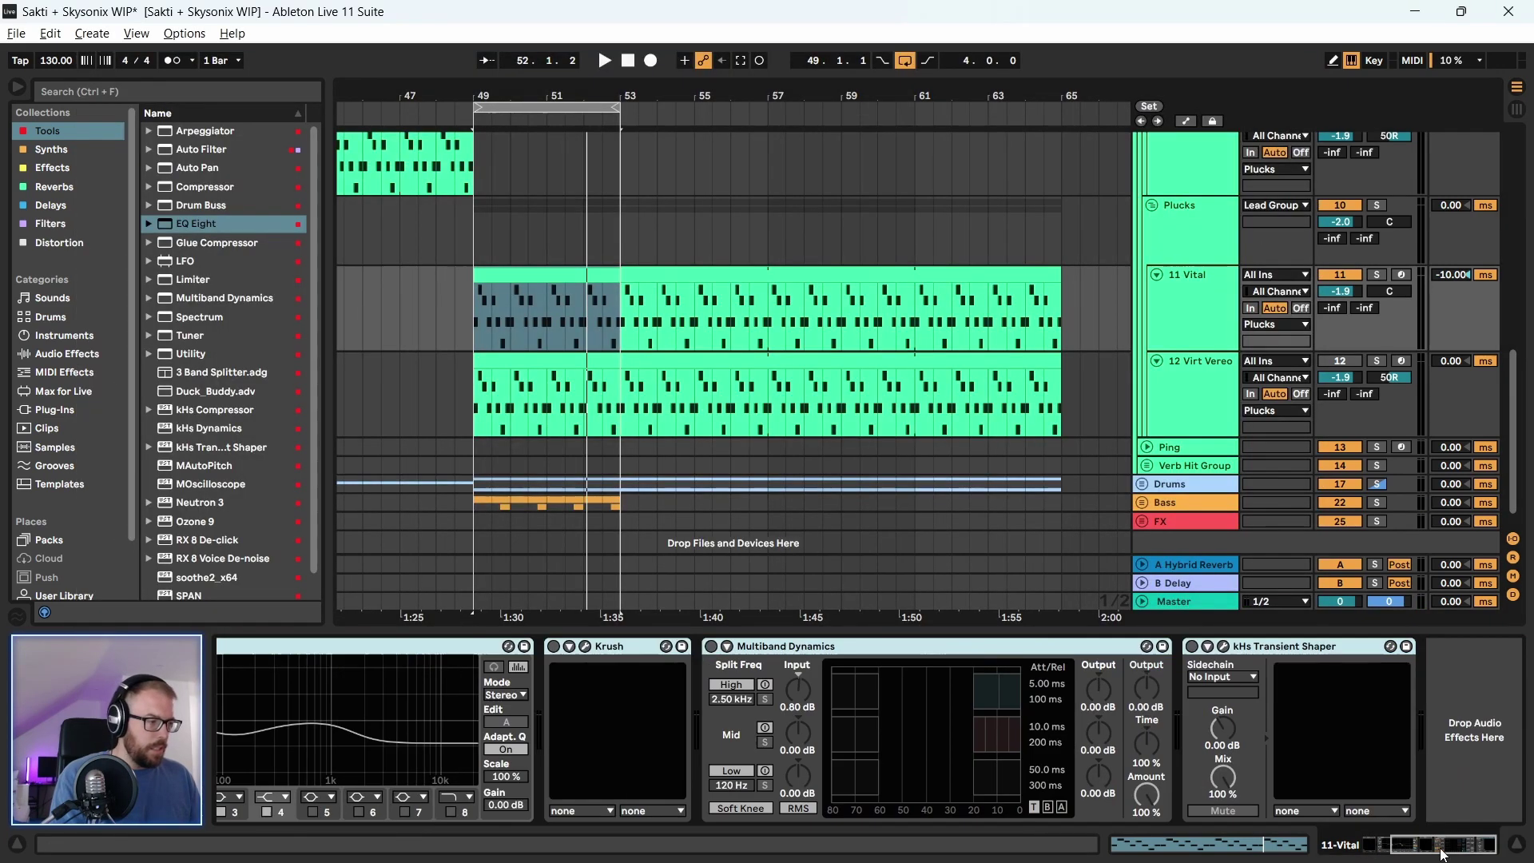
drag(1453, 854, 1390, 851)
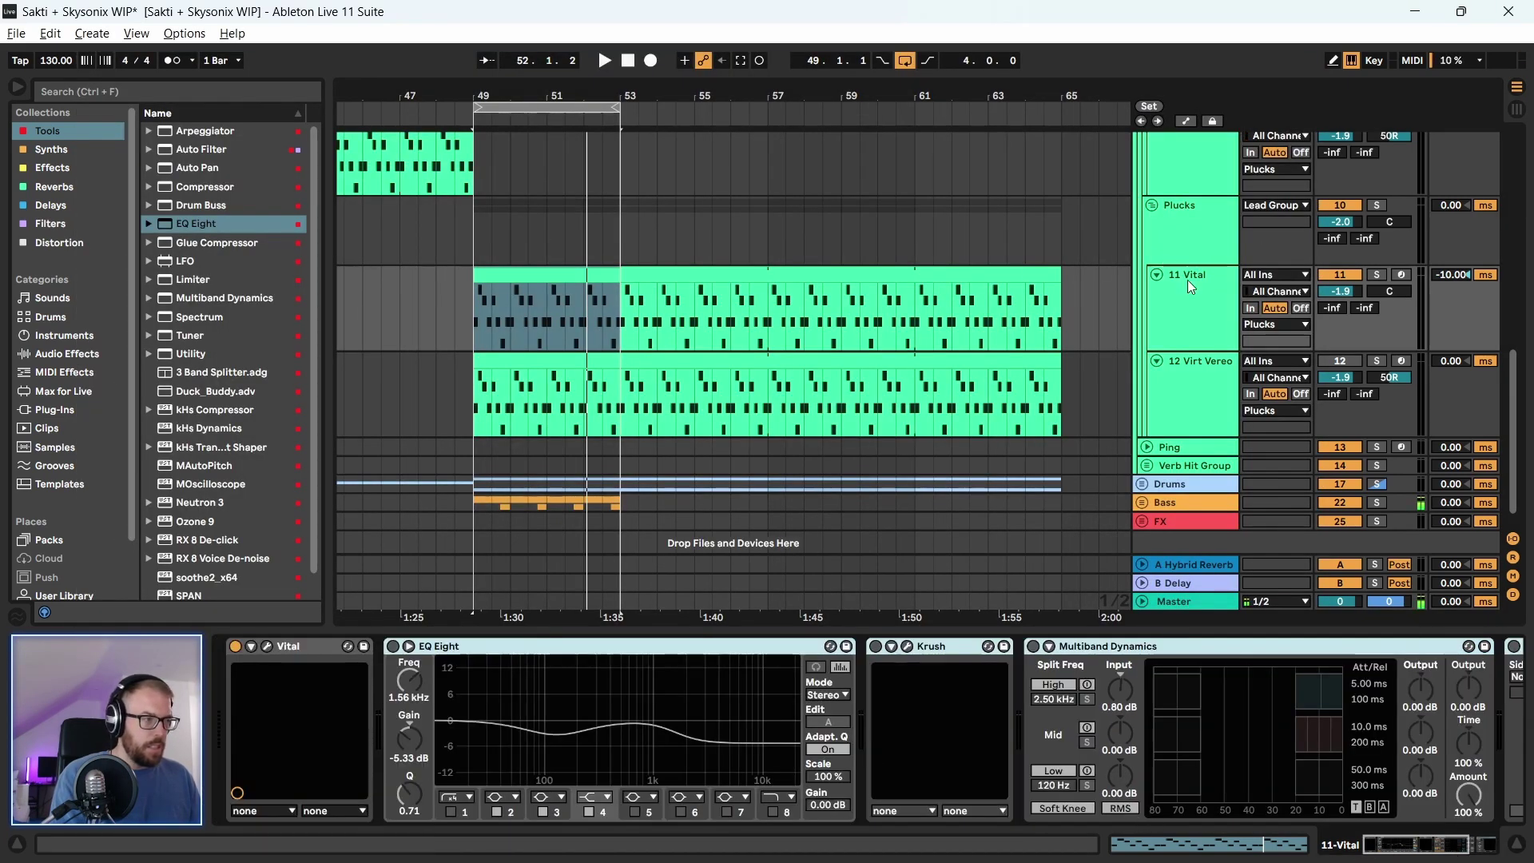
Arm the 11 Vital track for recording and reopen its Vital synth
click(1402, 275)
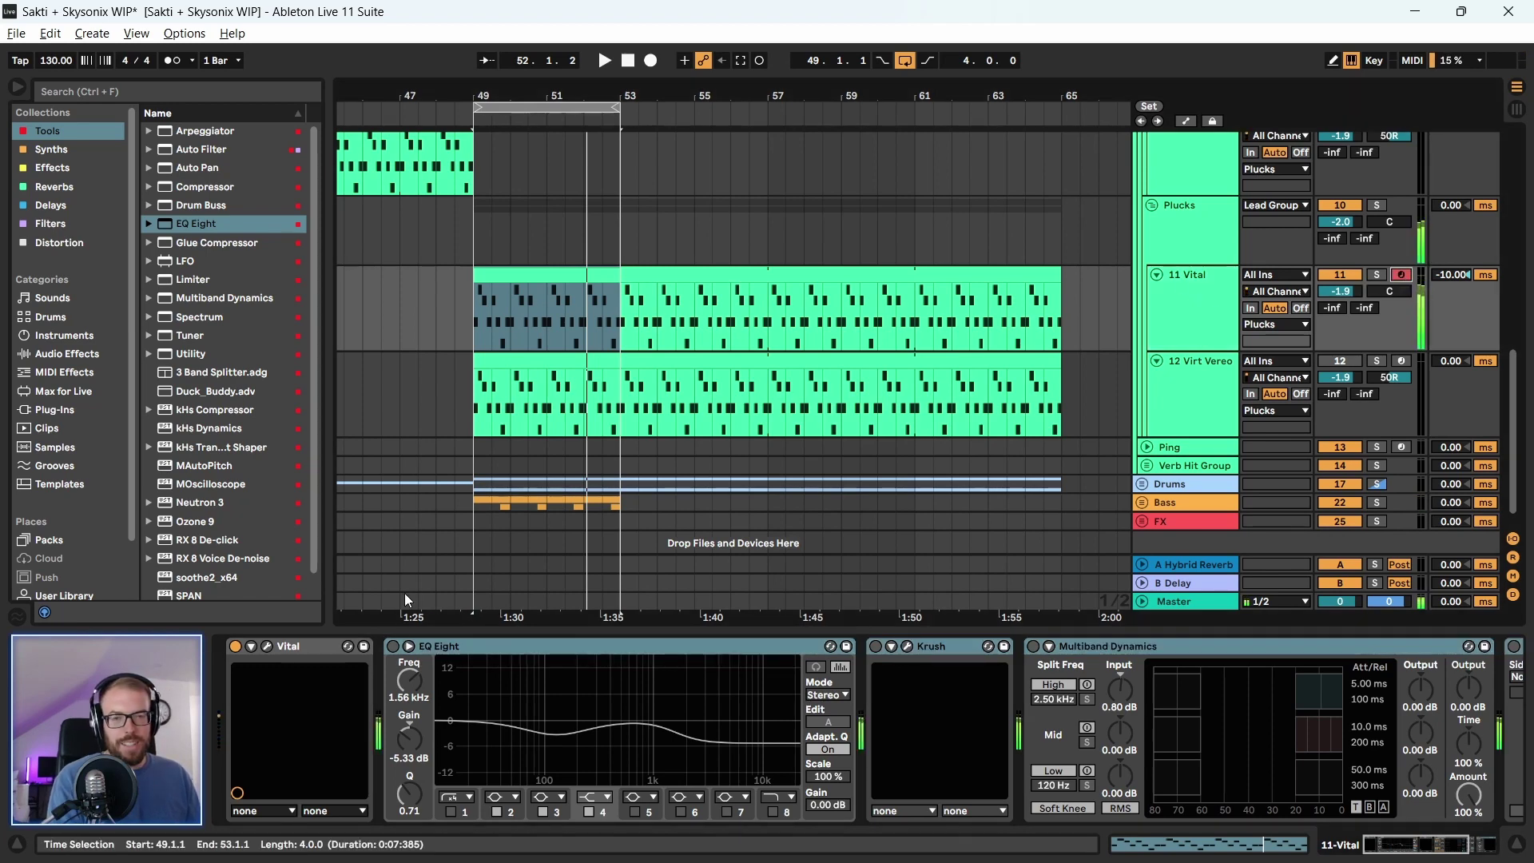
click(268, 646)
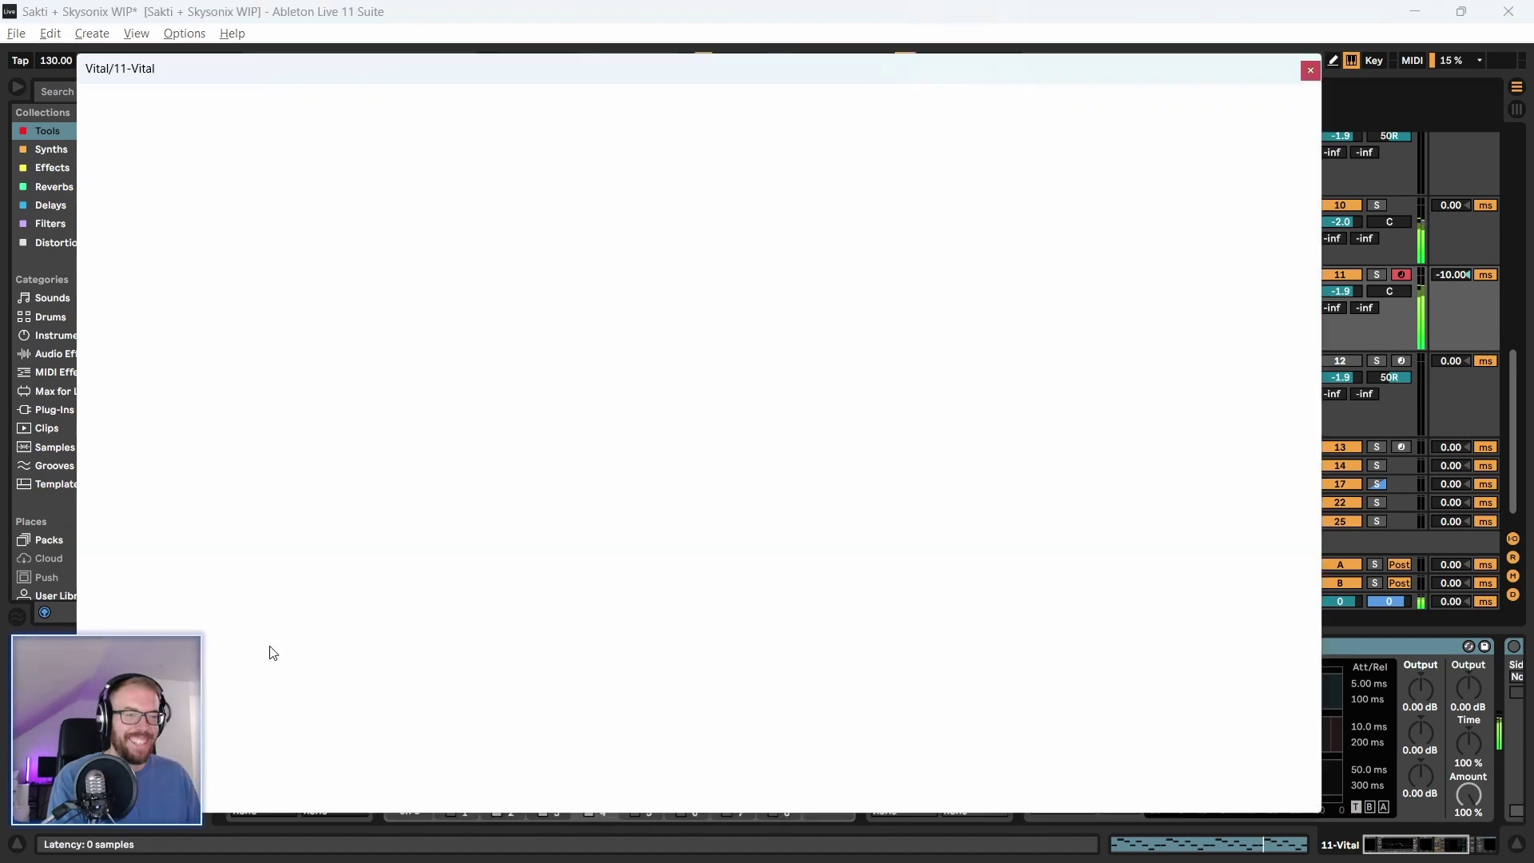
drag(528, 77, 544, 68)
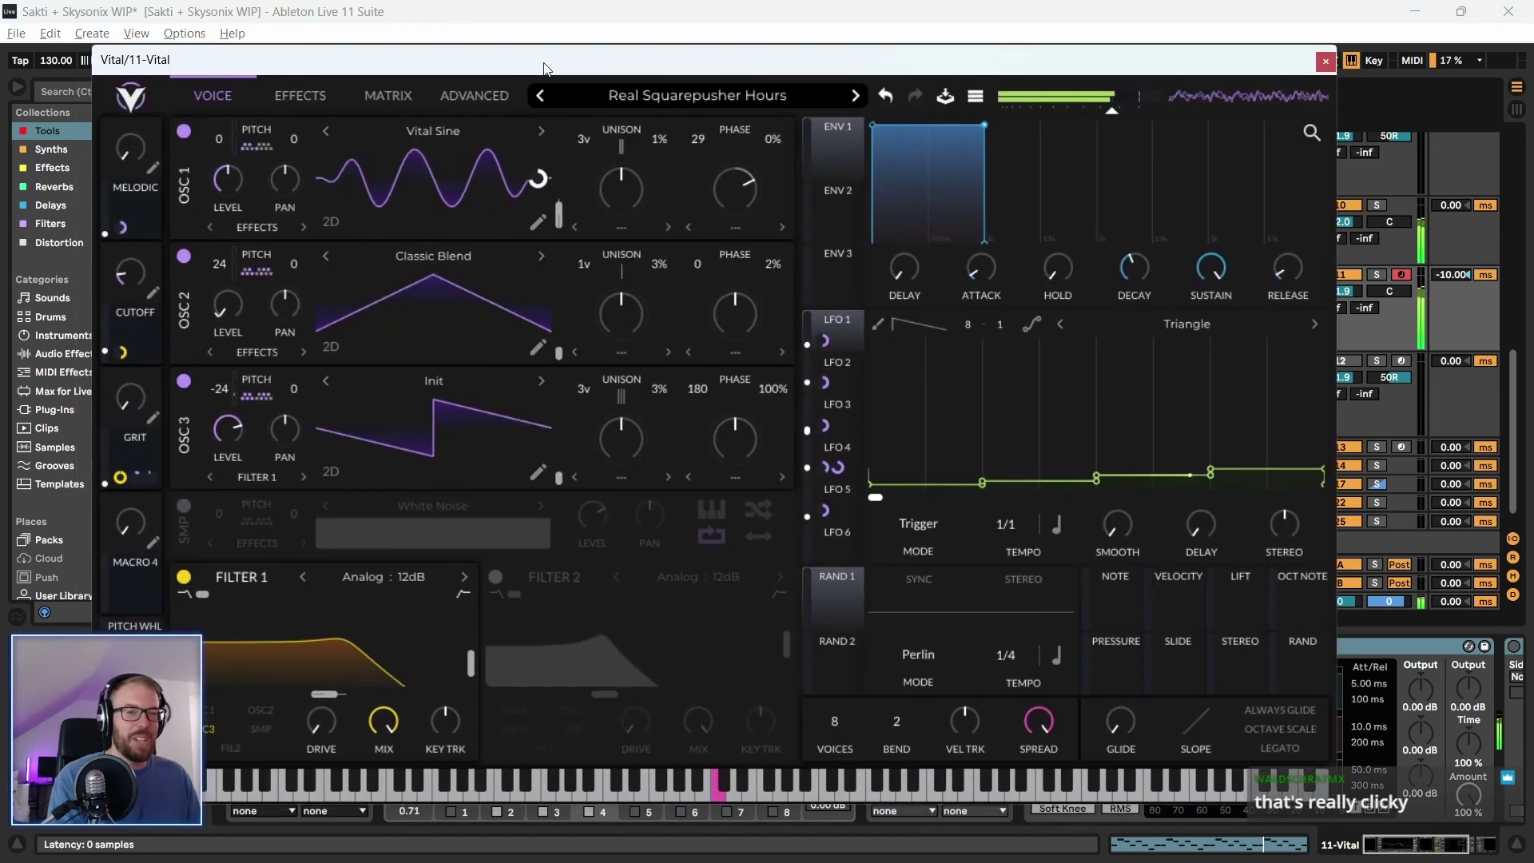
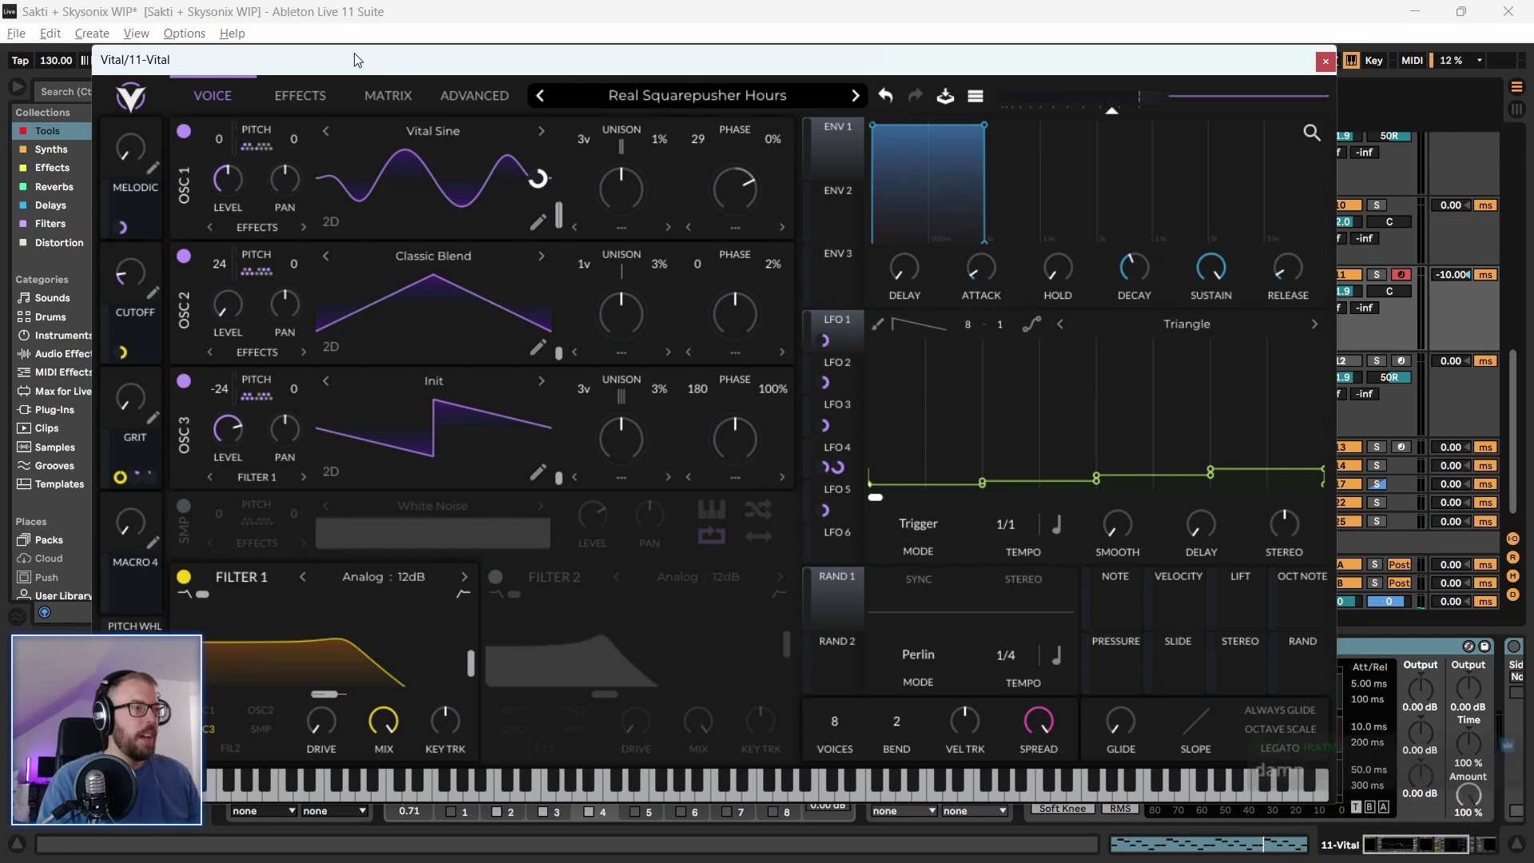
Bring up Vital's preset browser and compare SQ Gating Backer 2 with SQ Electronics, ending on SQ Gating Backer
click(1325, 62)
click(266, 646)
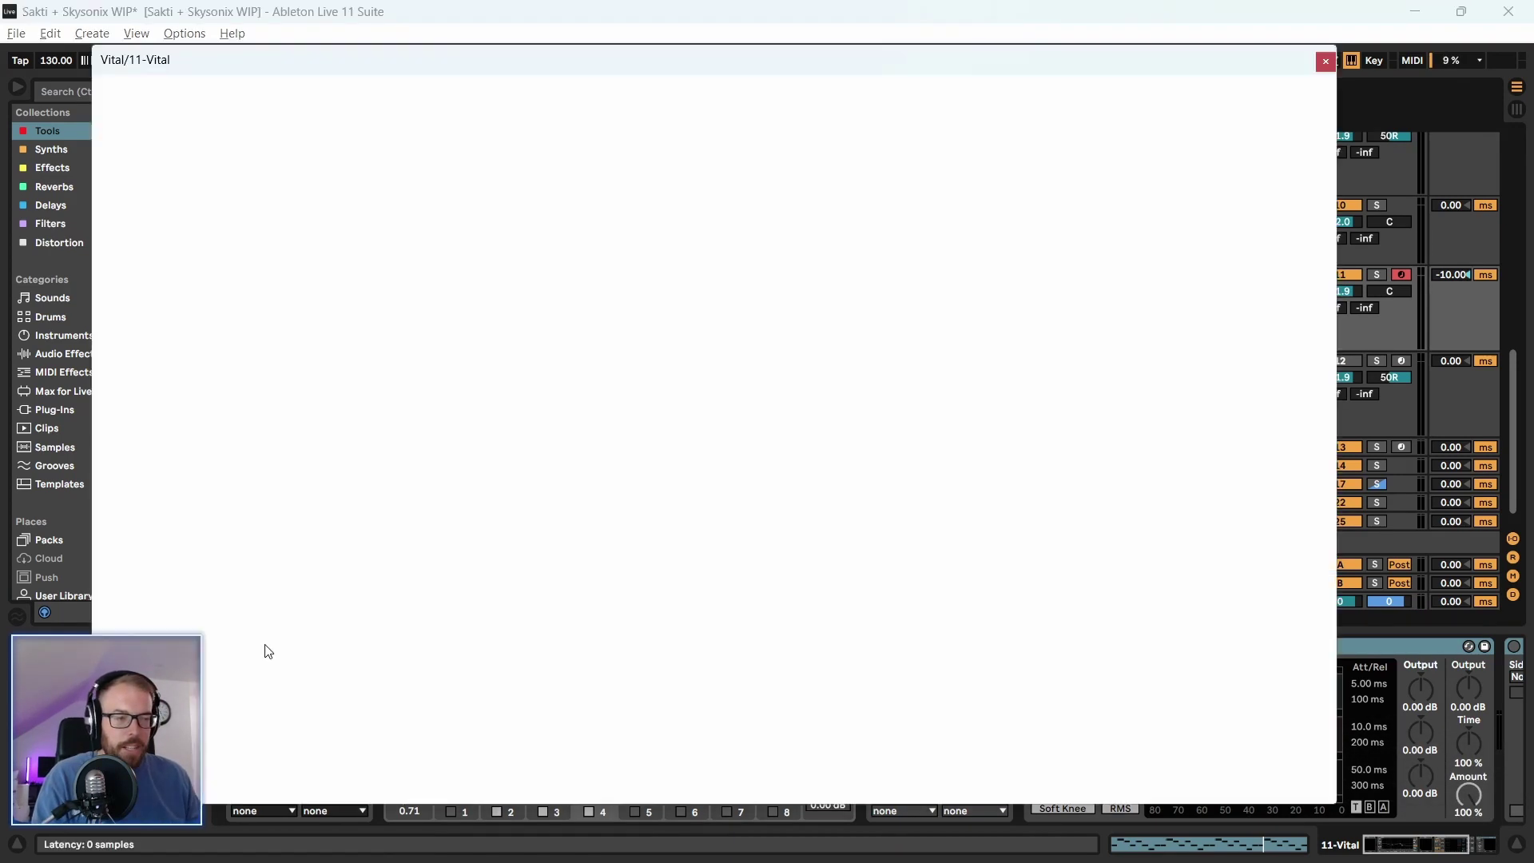
click(641, 99)
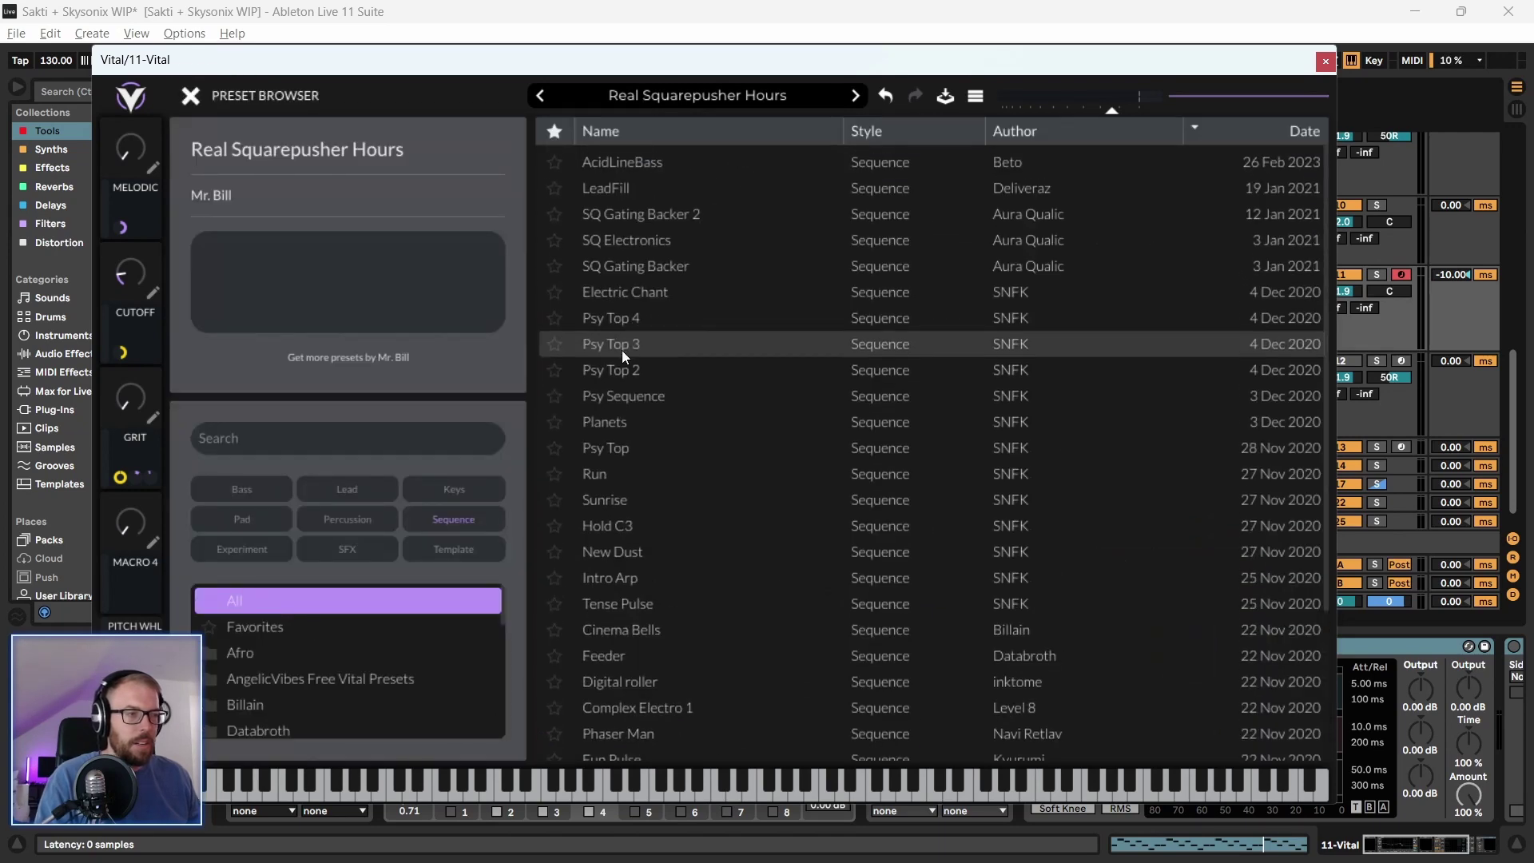
click(663, 216)
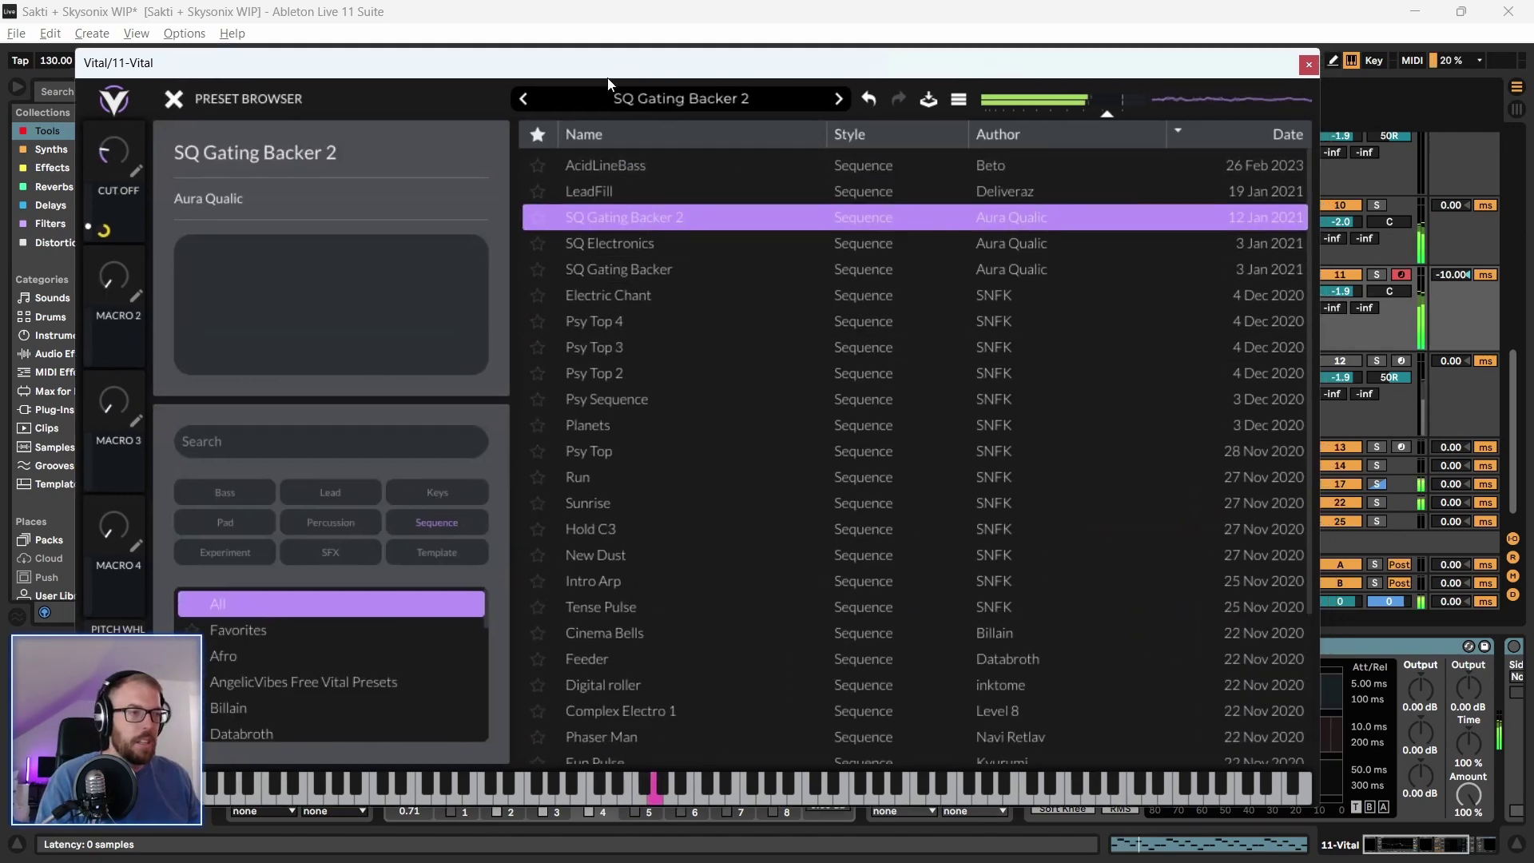
click(608, 250)
click(639, 224)
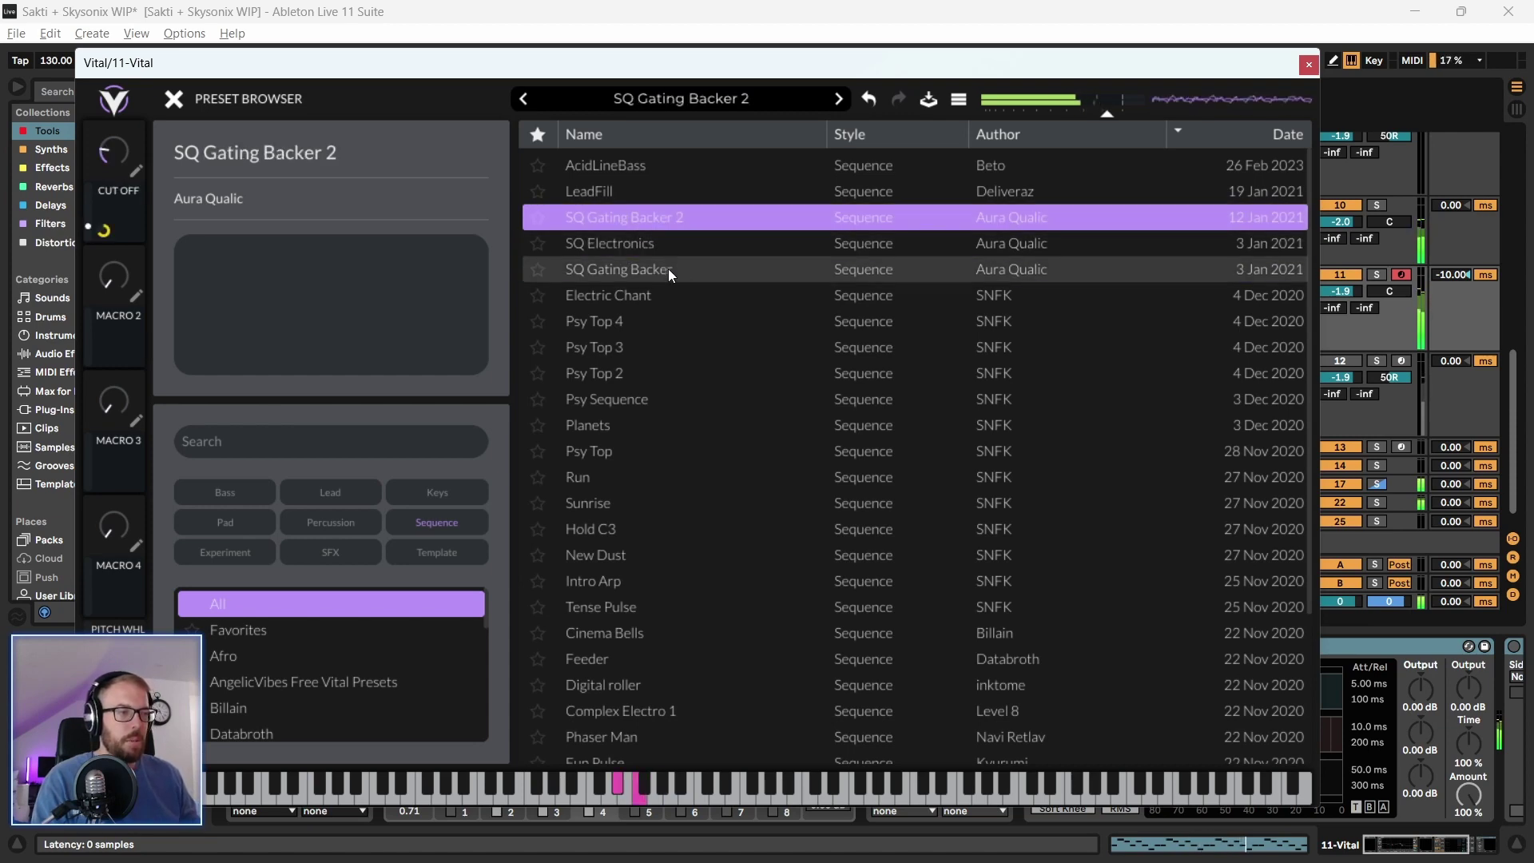
click(637, 272)
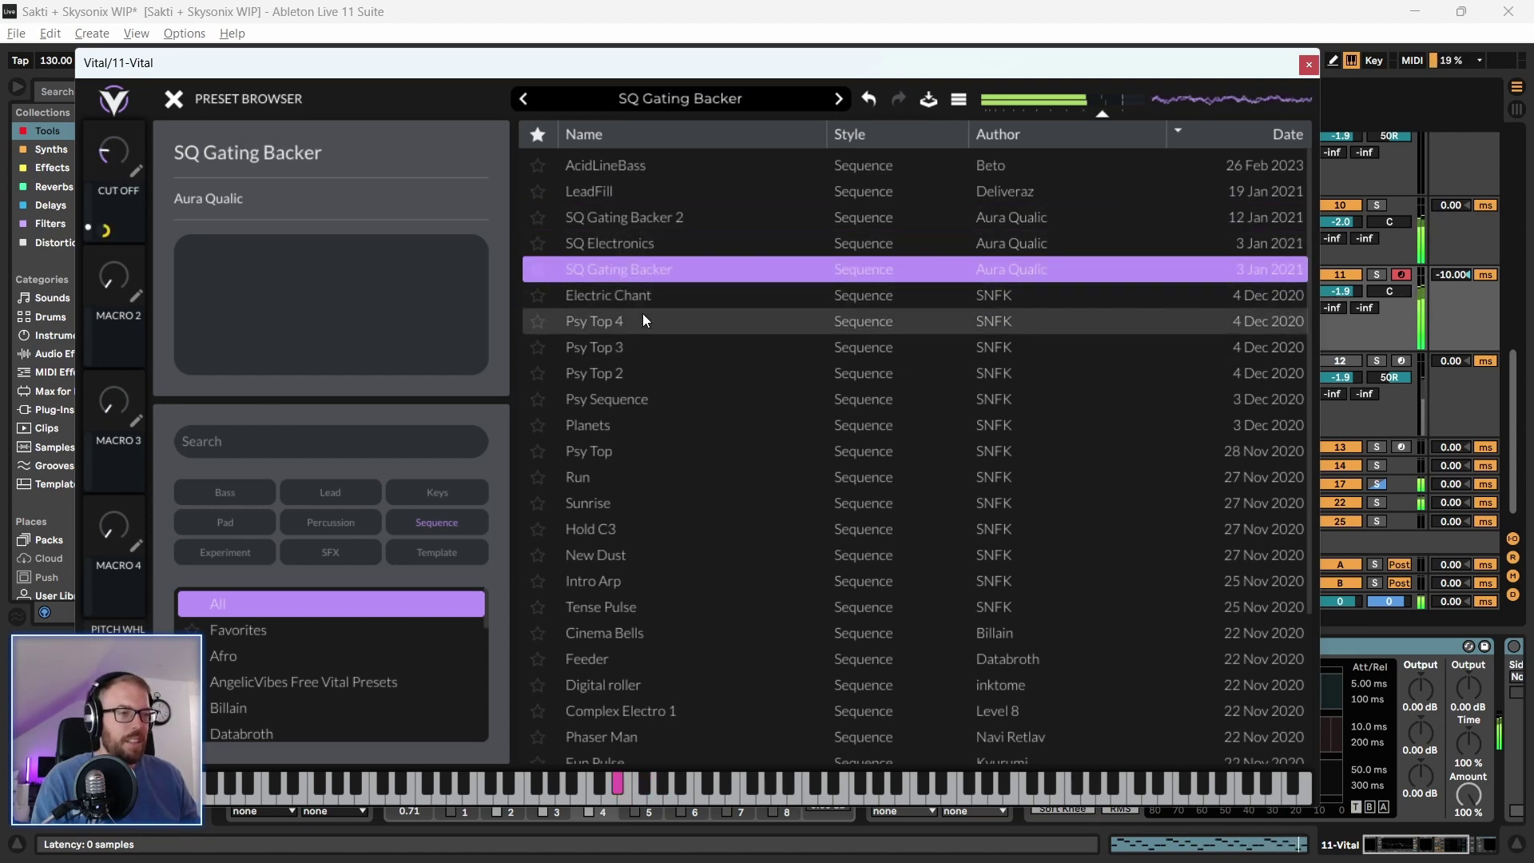
Audition SQ Gating Backer 2, include Lead presets in the list, and try AcidLineBass, Eerie Synth and 30 - LD - Are you hungry
click(612, 295)
click(552, 219)
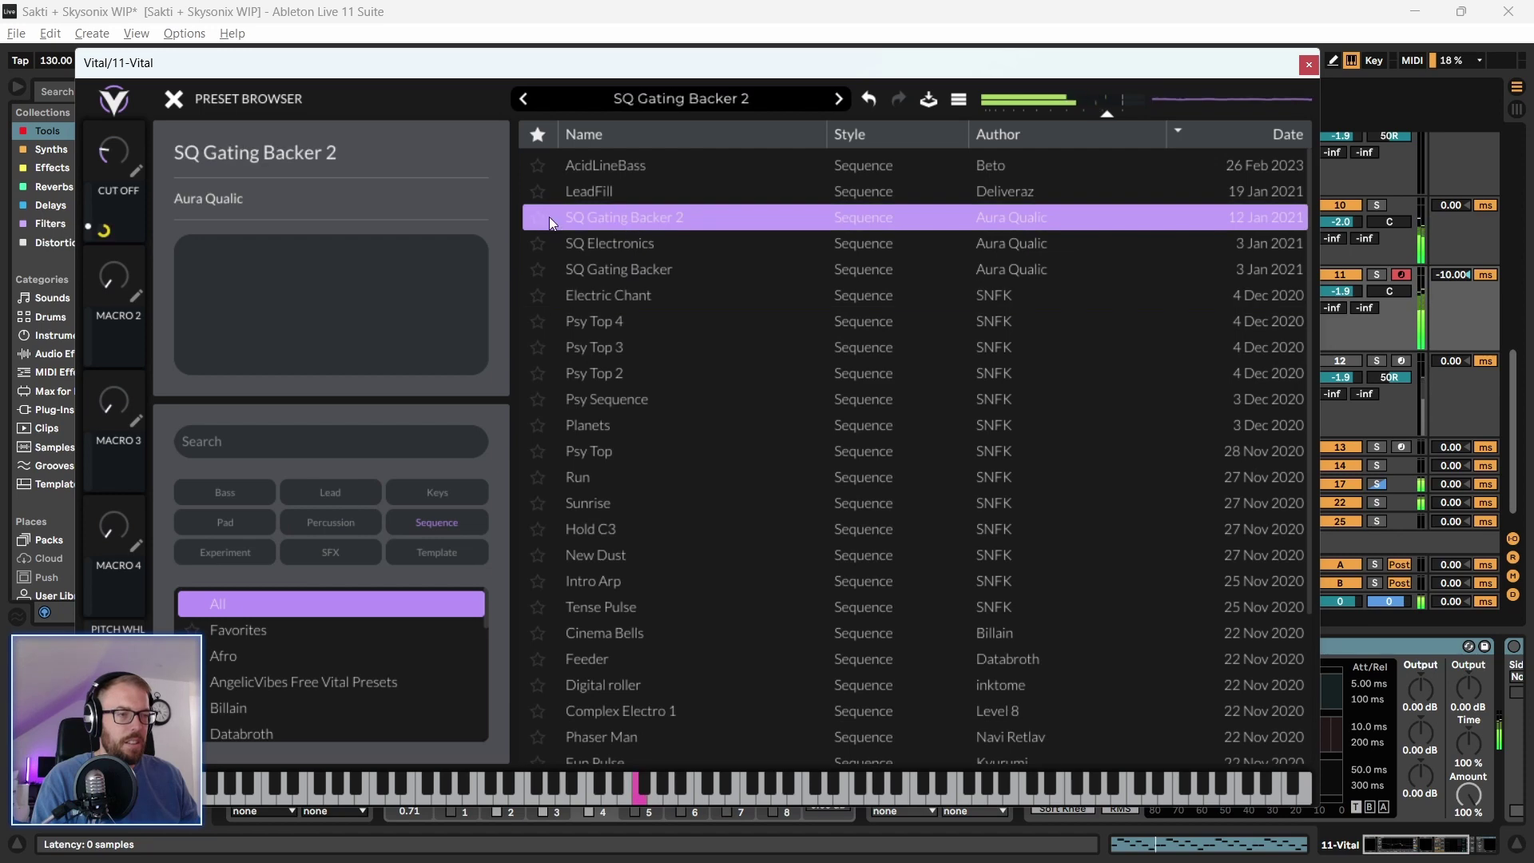
click(331, 494)
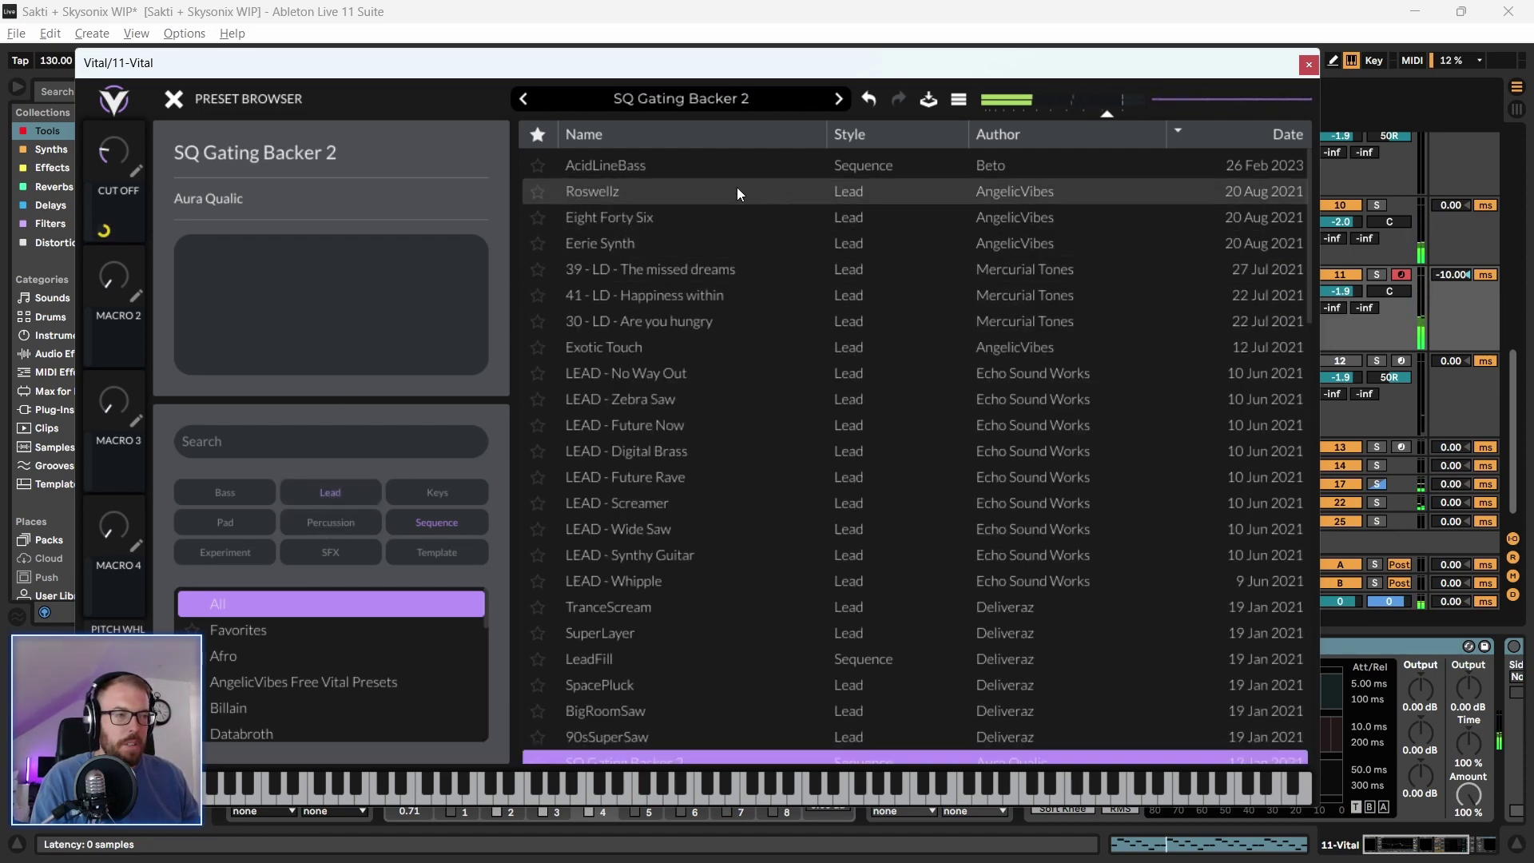
click(737, 166)
click(658, 241)
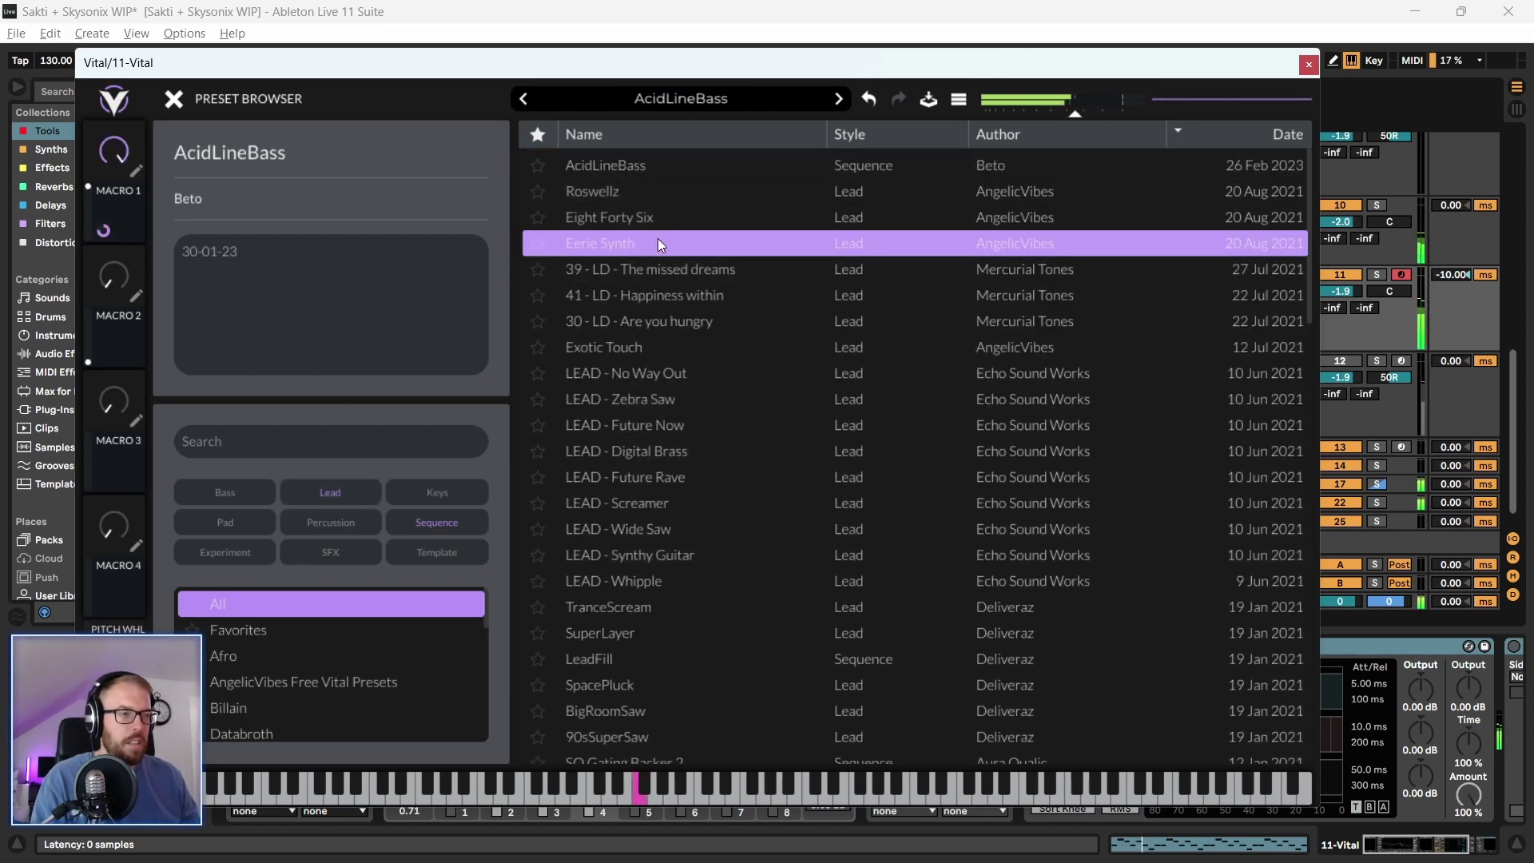
click(641, 270)
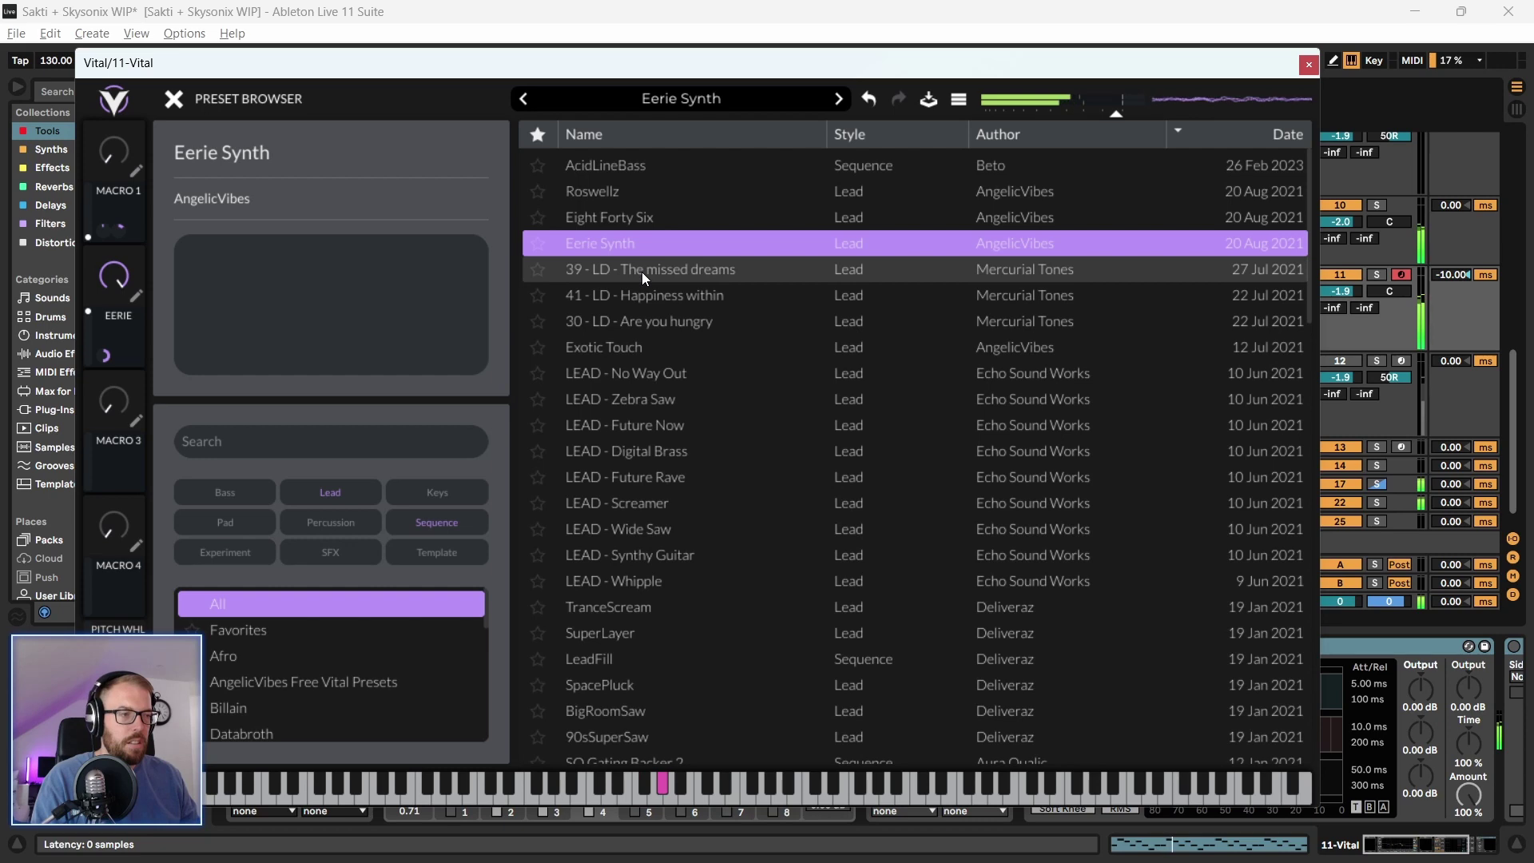
click(635, 316)
Audition the Echo Sound Works lead presets LEAD - Screamer, LEAD - Wide Saw and LEAD - Whipple
scroll(623, 304, down, 4)
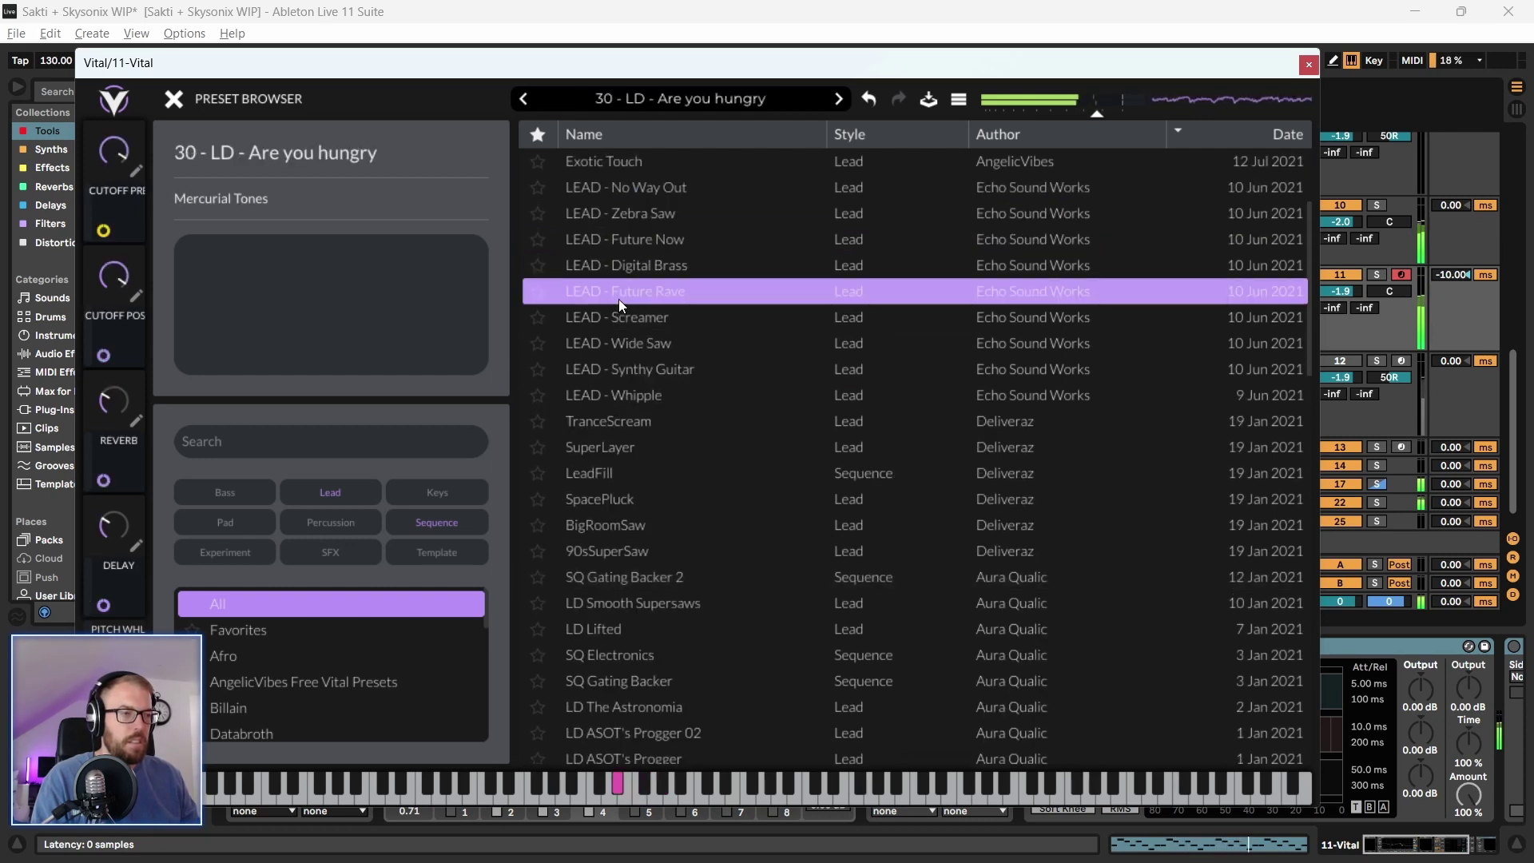
scroll(684, 469, down, 2)
scroll(636, 305, up, 1)
click(640, 257)
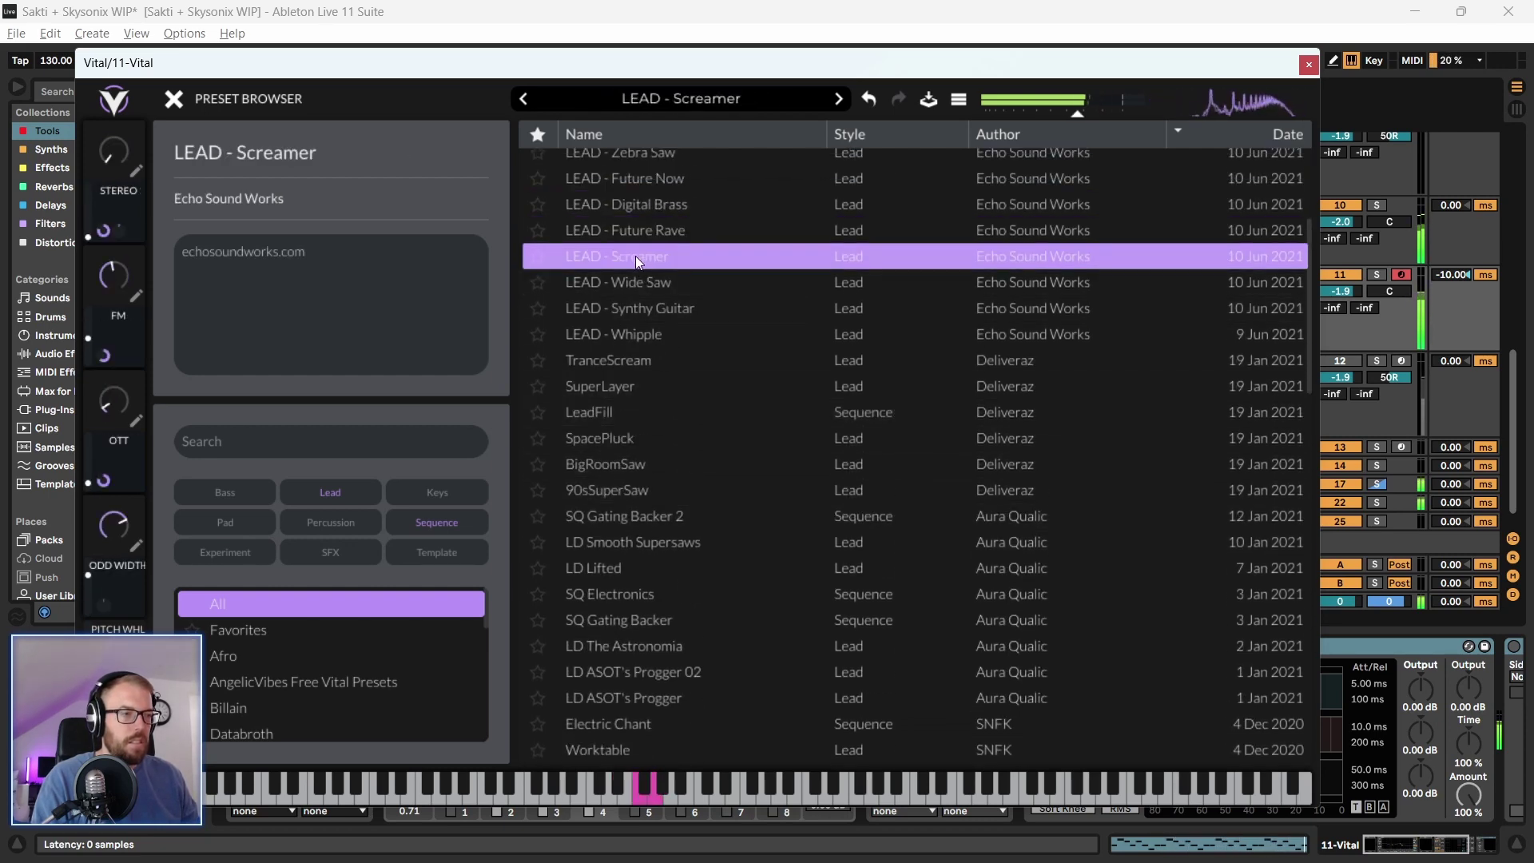
click(635, 284)
click(629, 332)
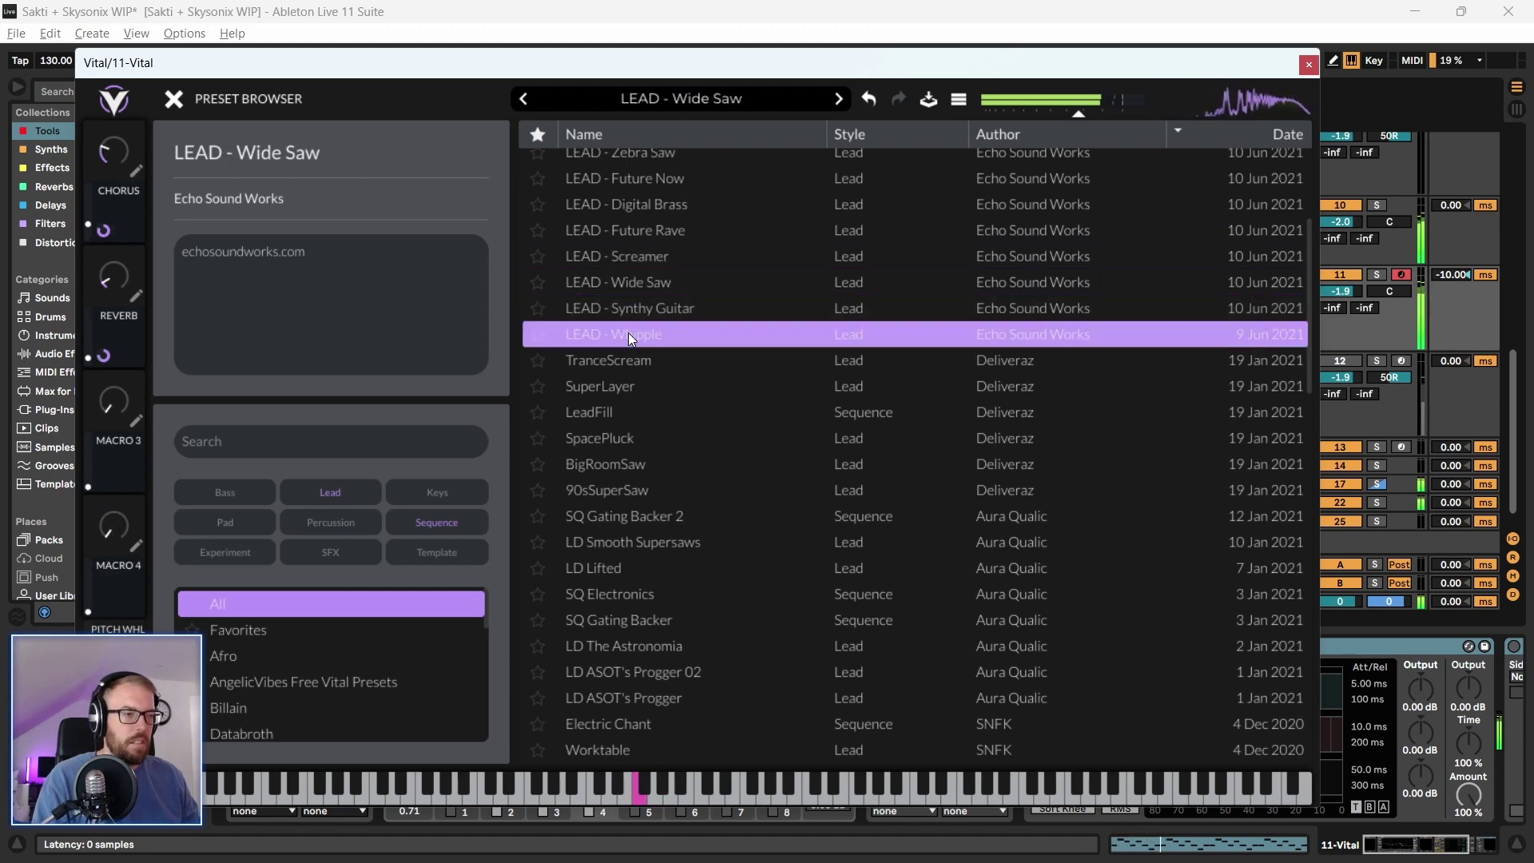
Audition the Deliveraz presets one after another from TranceScream through SuperLayer, SpacePluck and BigRoomSaw to 90sSuperSaw
click(635, 368)
key(Down)
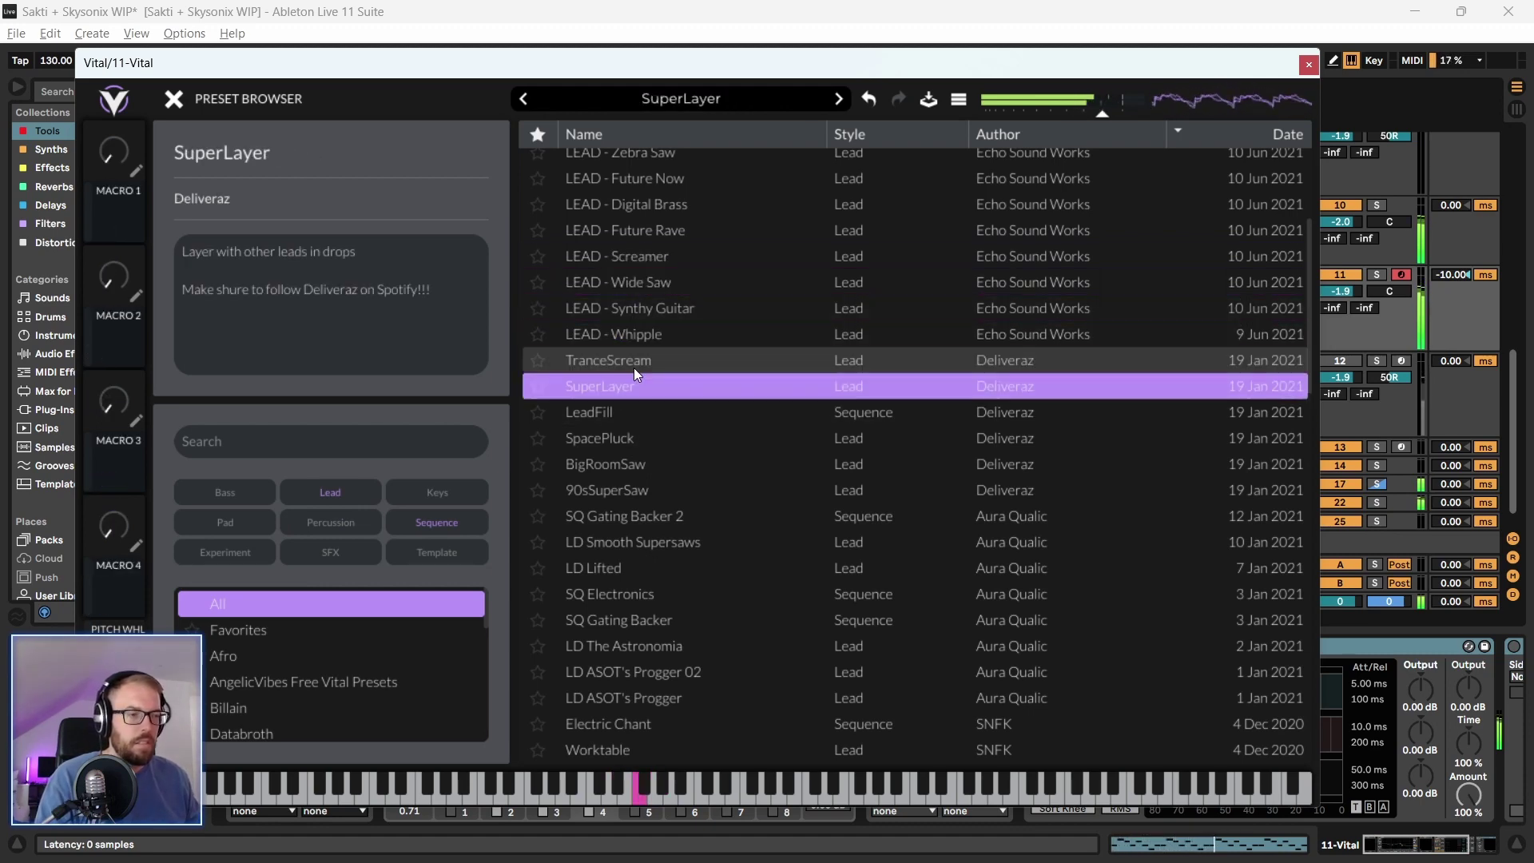
key(Down)
key(Down)
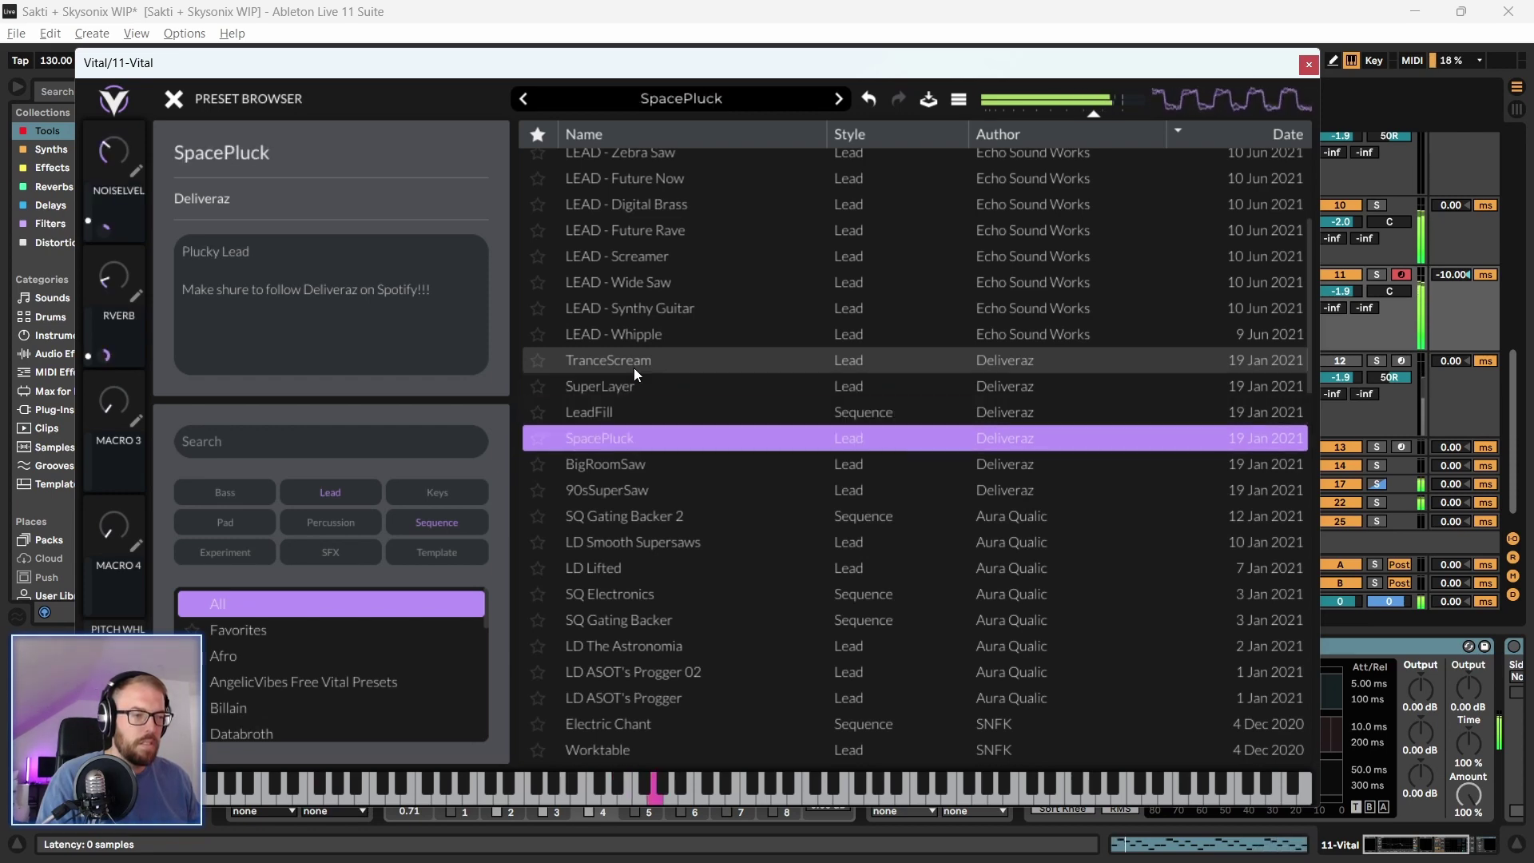
key(Down)
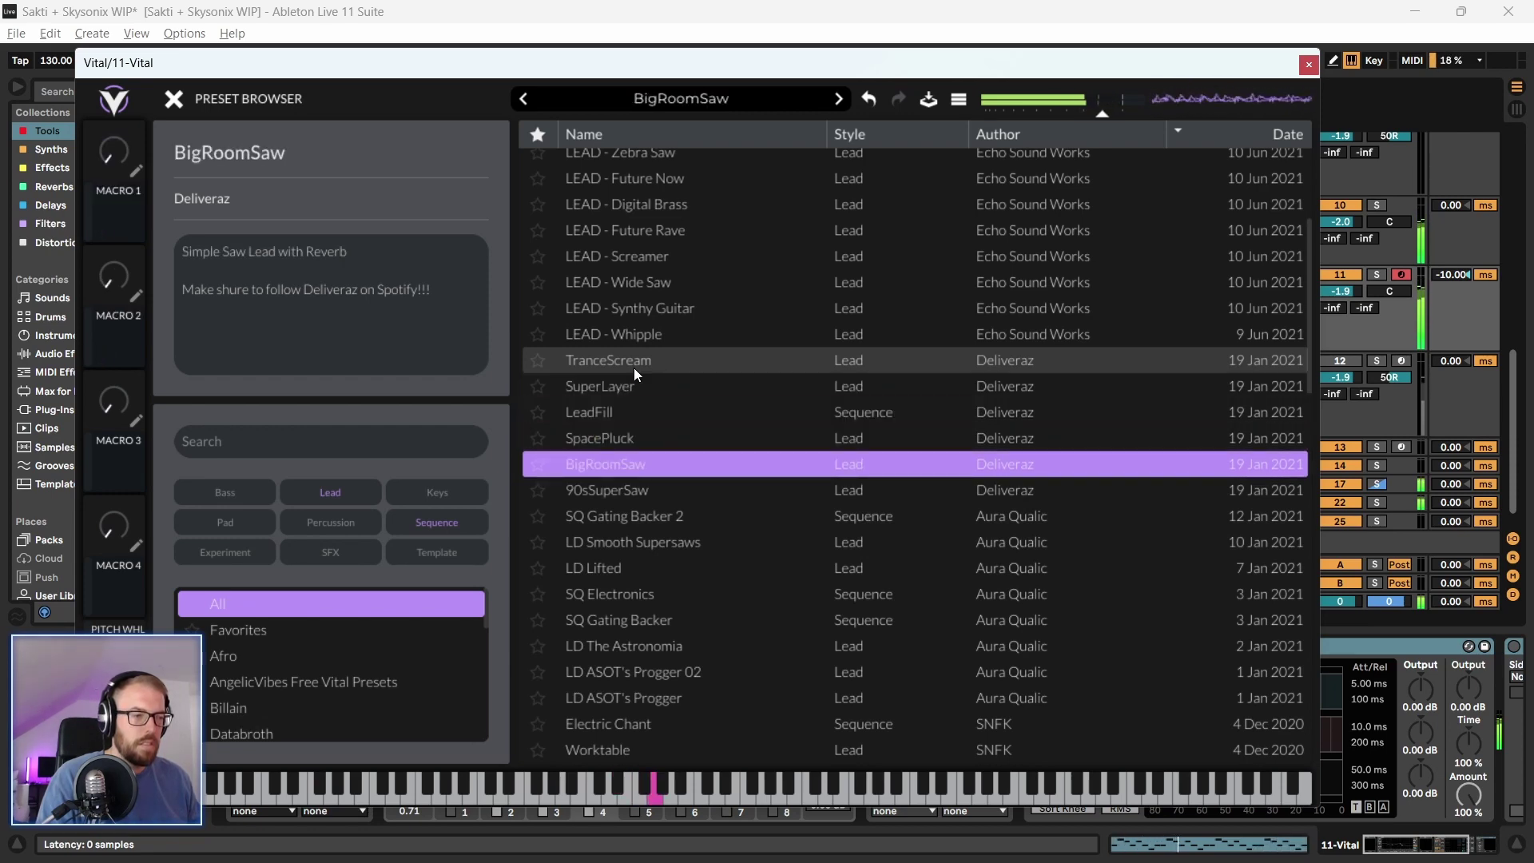
key(Down)
Audition SQ Gating Backer again and compare it with the SNFK presets Worktable, Psy Top 4 and Pizzicato
scroll(684, 497, down, 3)
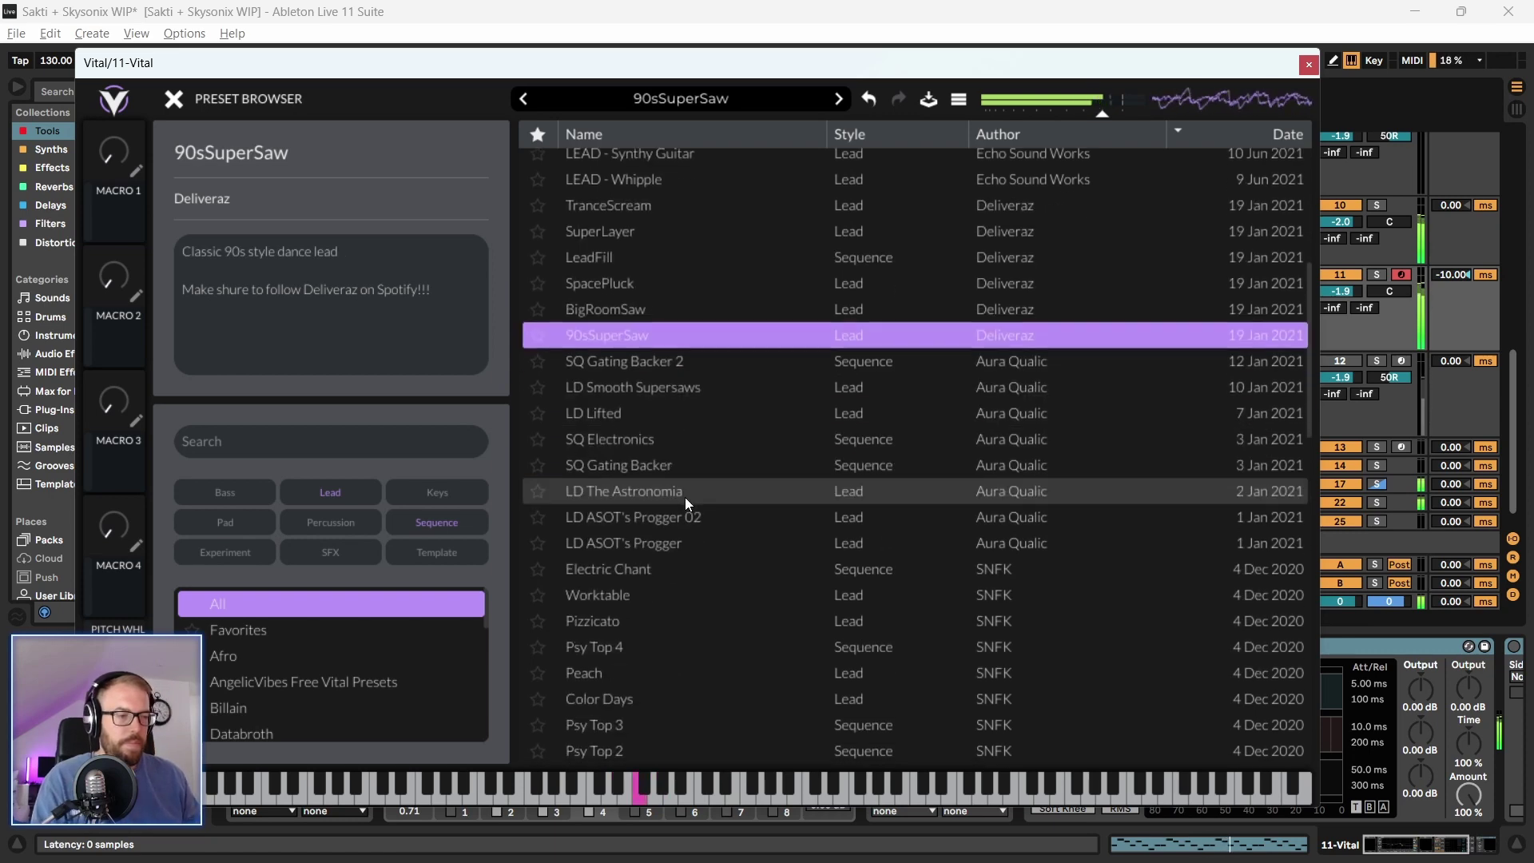
scroll(622, 462, down, 3)
click(703, 350)
scroll(697, 483, down, 3)
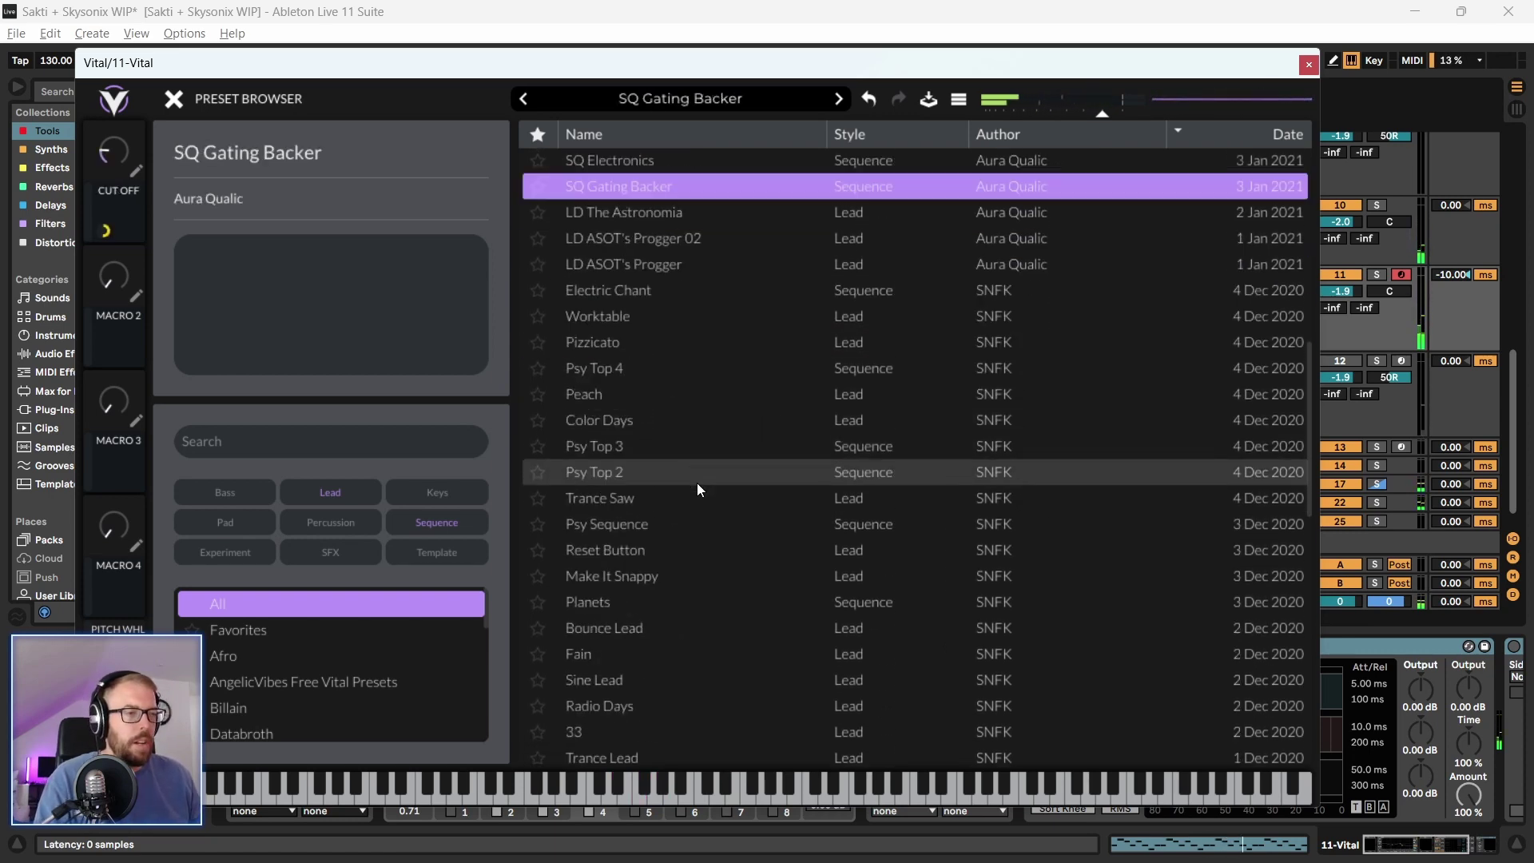
click(660, 313)
scroll(622, 418, down, 1)
click(600, 297)
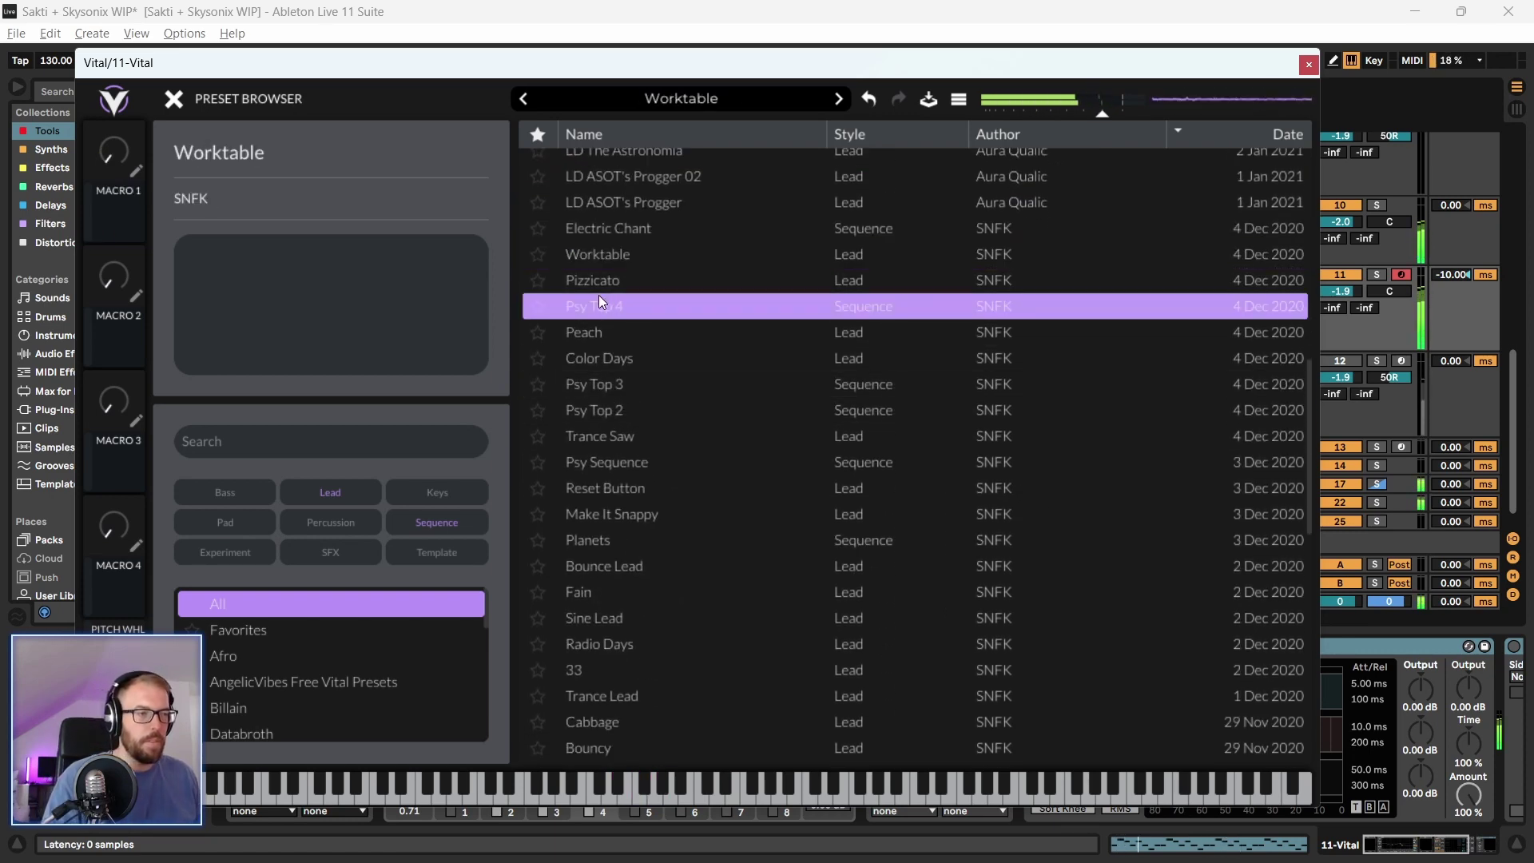
click(651, 287)
Audition further SNFK presets down the list, including Make It Snappy, Run and Intro Arp
scroll(660, 577, down, 2)
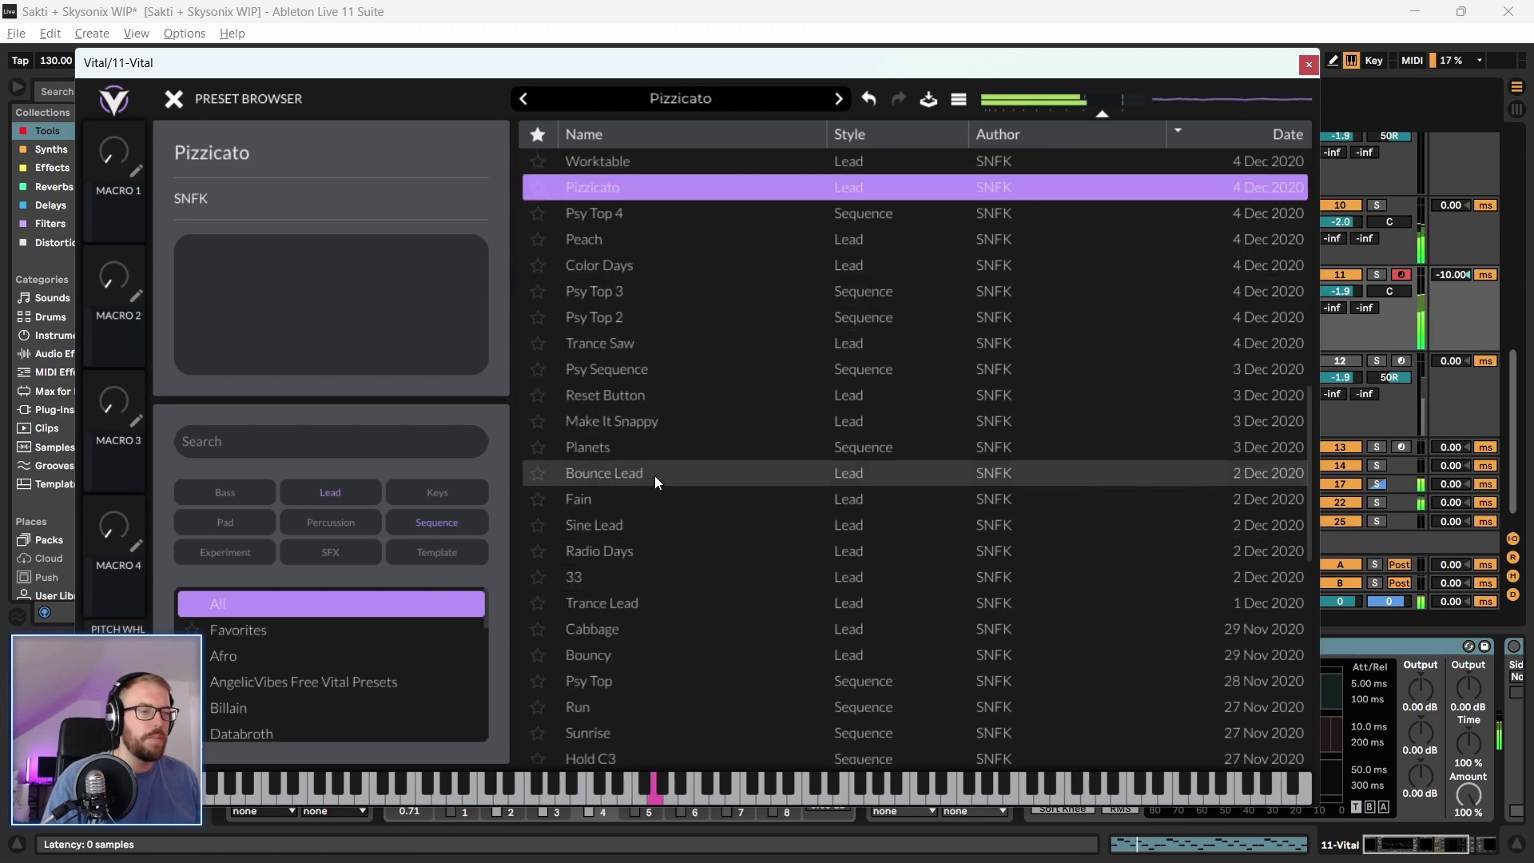
click(631, 420)
scroll(627, 526, down, 3)
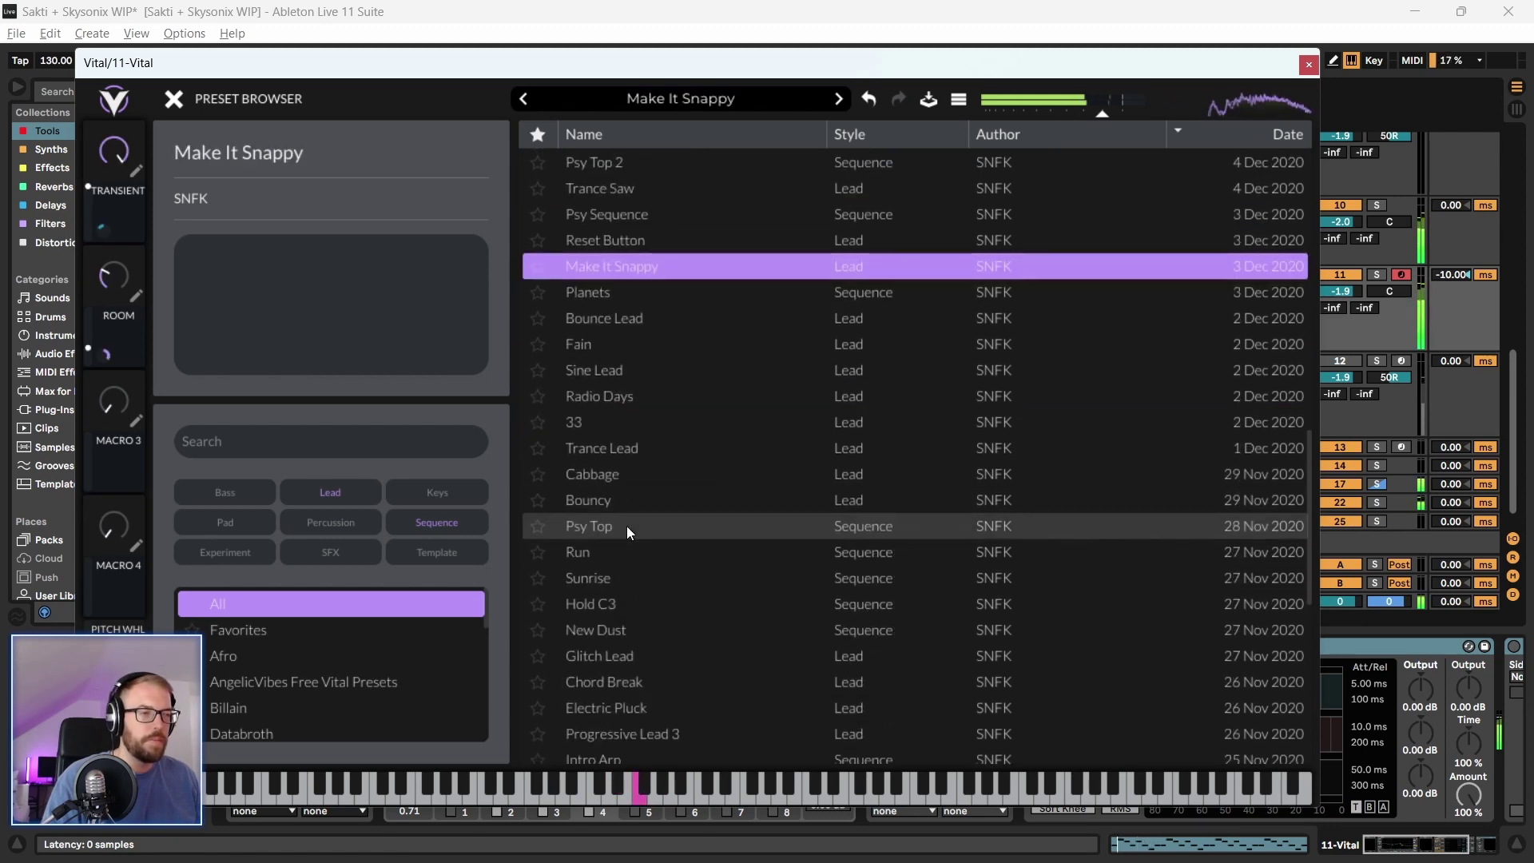
click(636, 449)
scroll(645, 472, down, 3)
click(639, 397)
scroll(640, 478, down, 3)
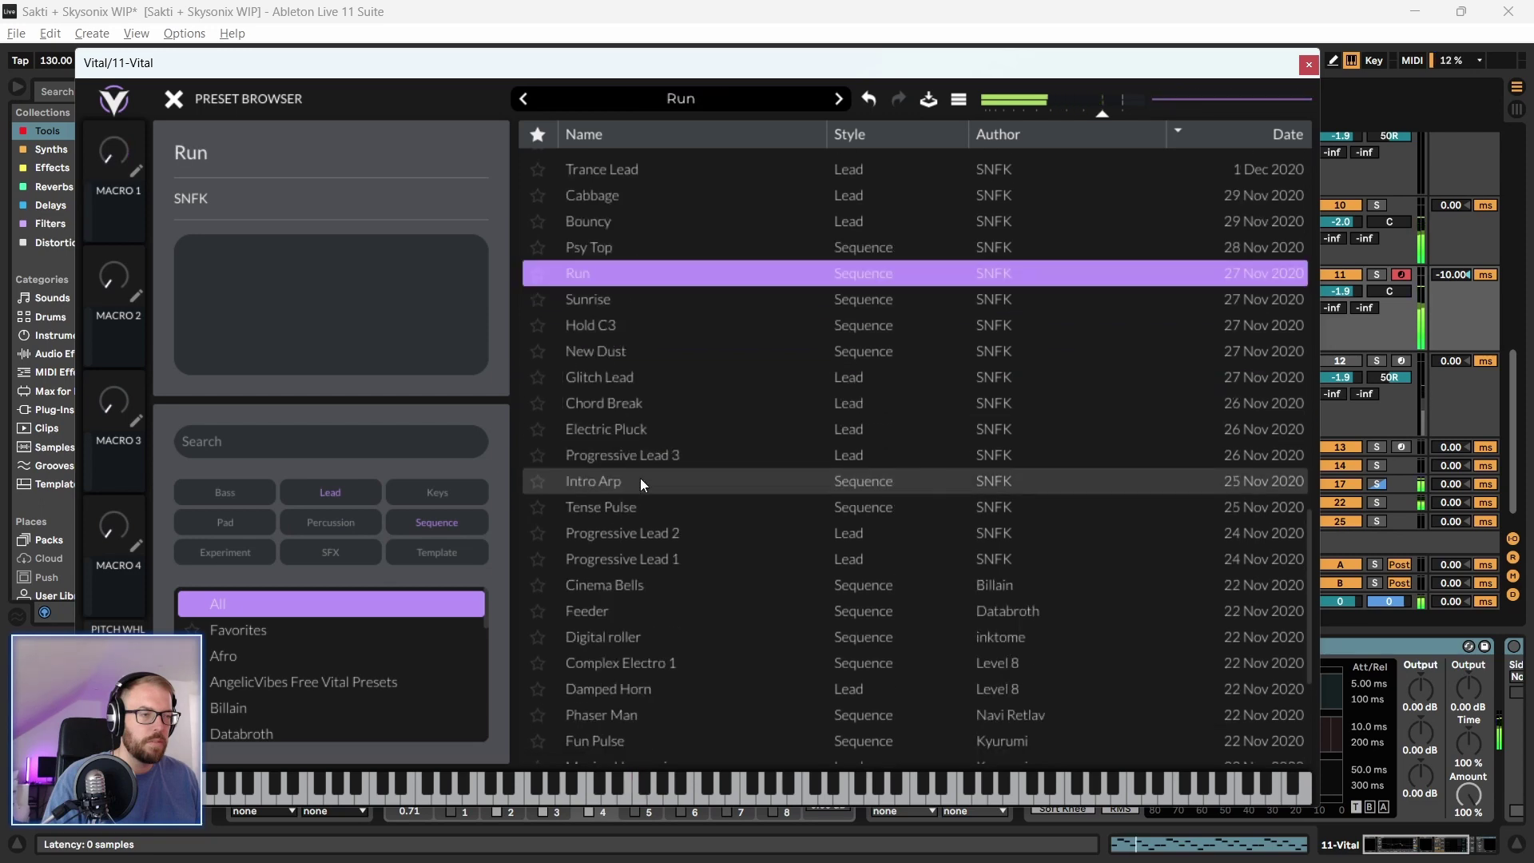
click(648, 450)
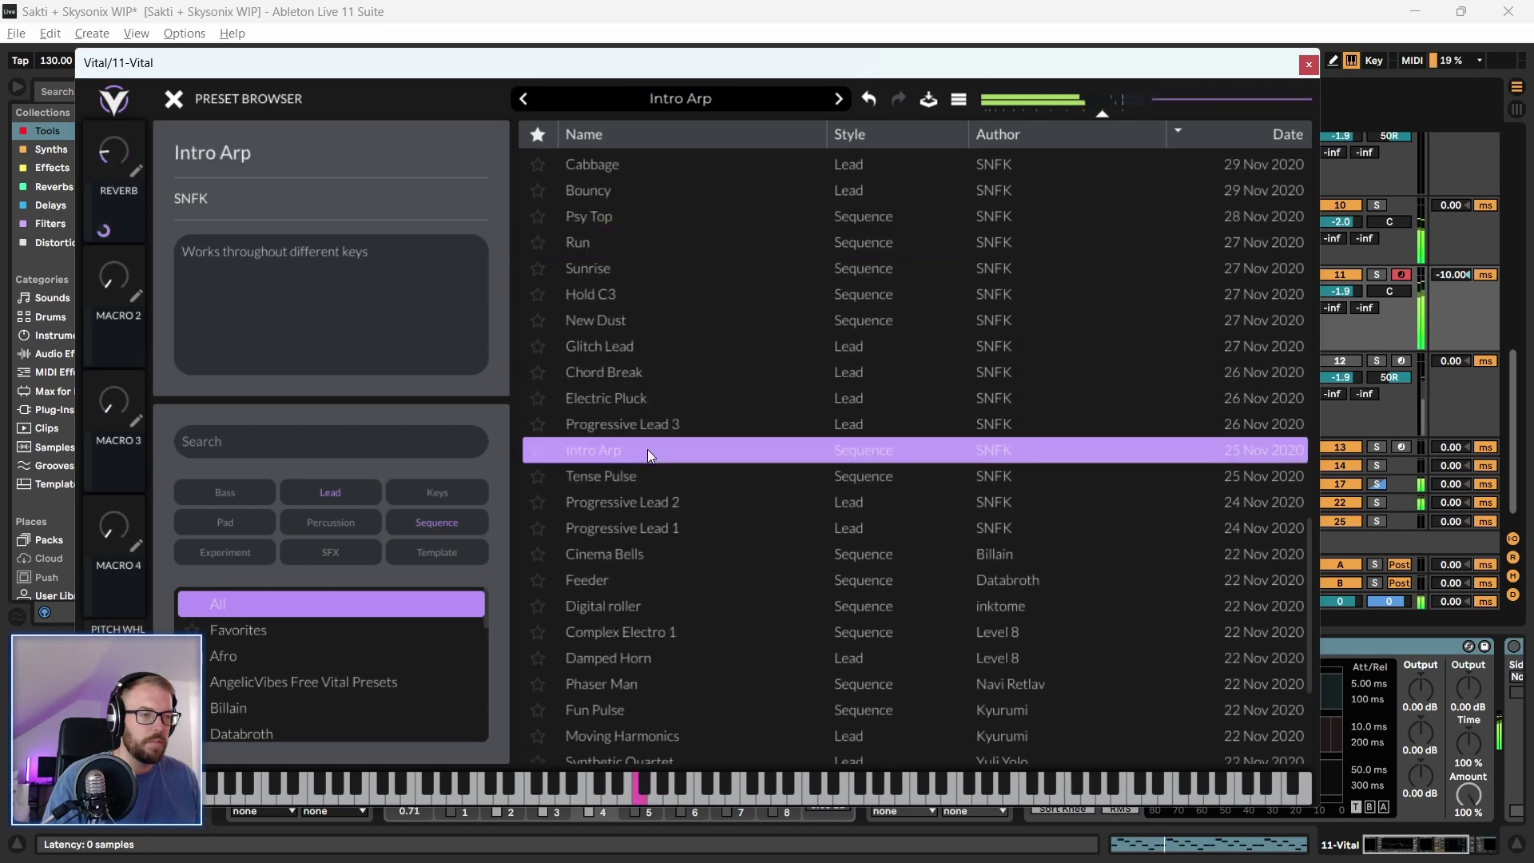
Limit the preset list to the Lead style and audition Glitch Lead, Chord Break and Electric Pluck, repositioning the Vital window
click(470, 522)
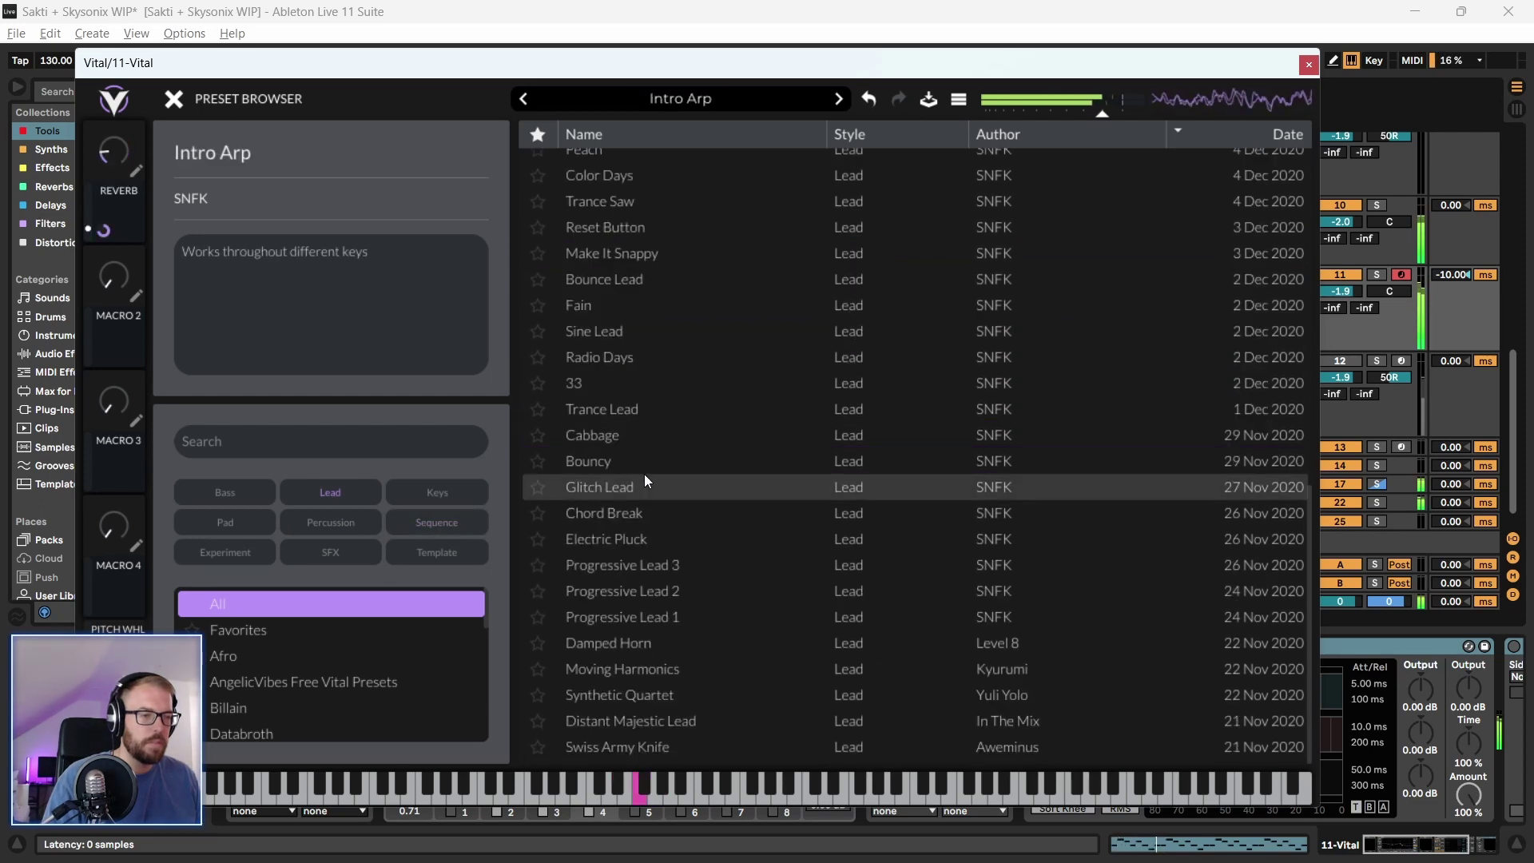
click(660, 487)
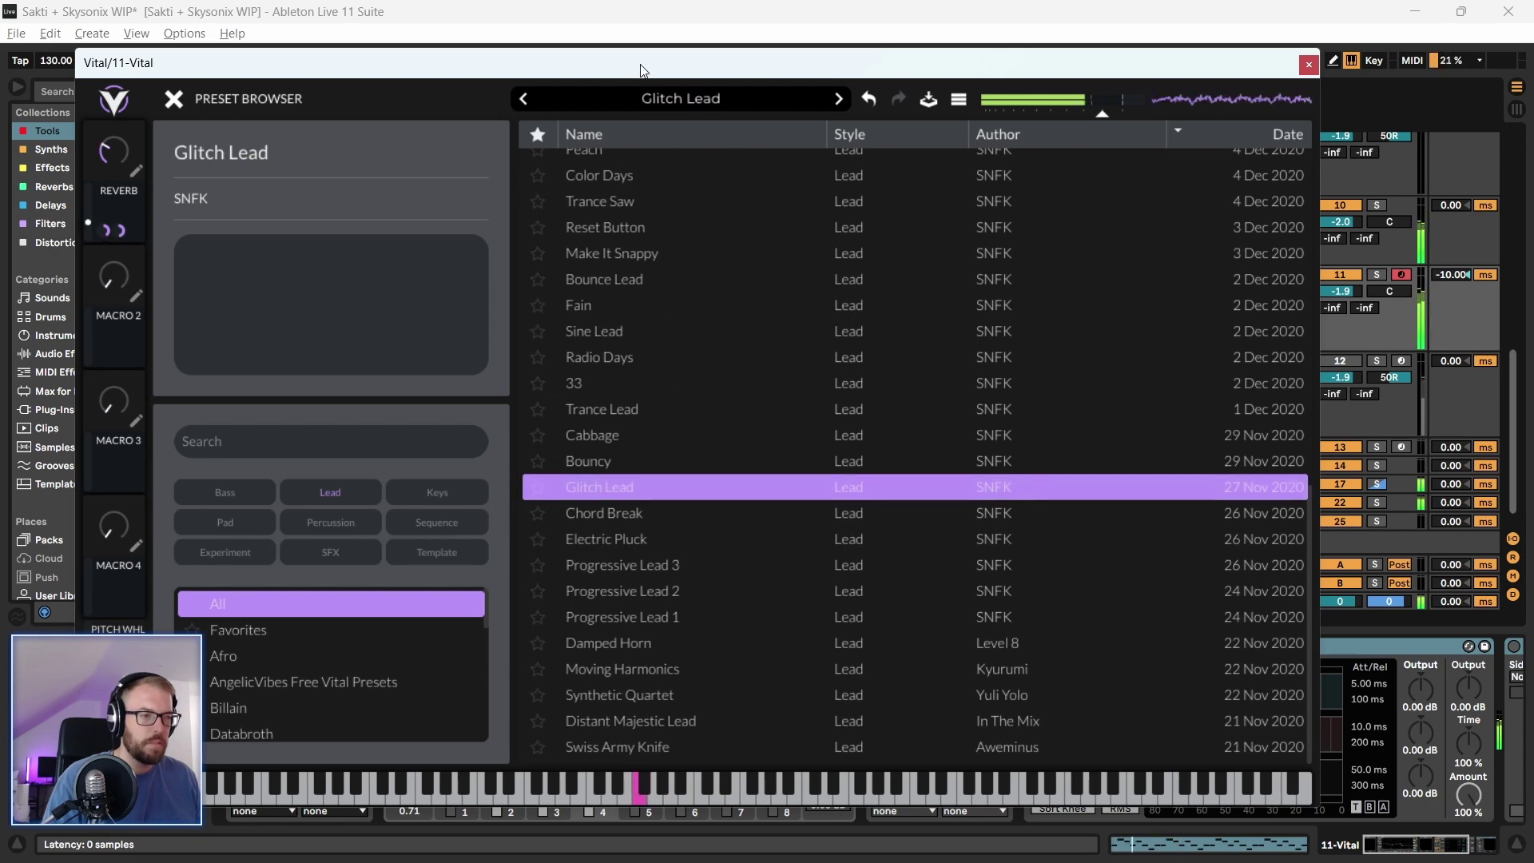
click(624, 509)
click(638, 534)
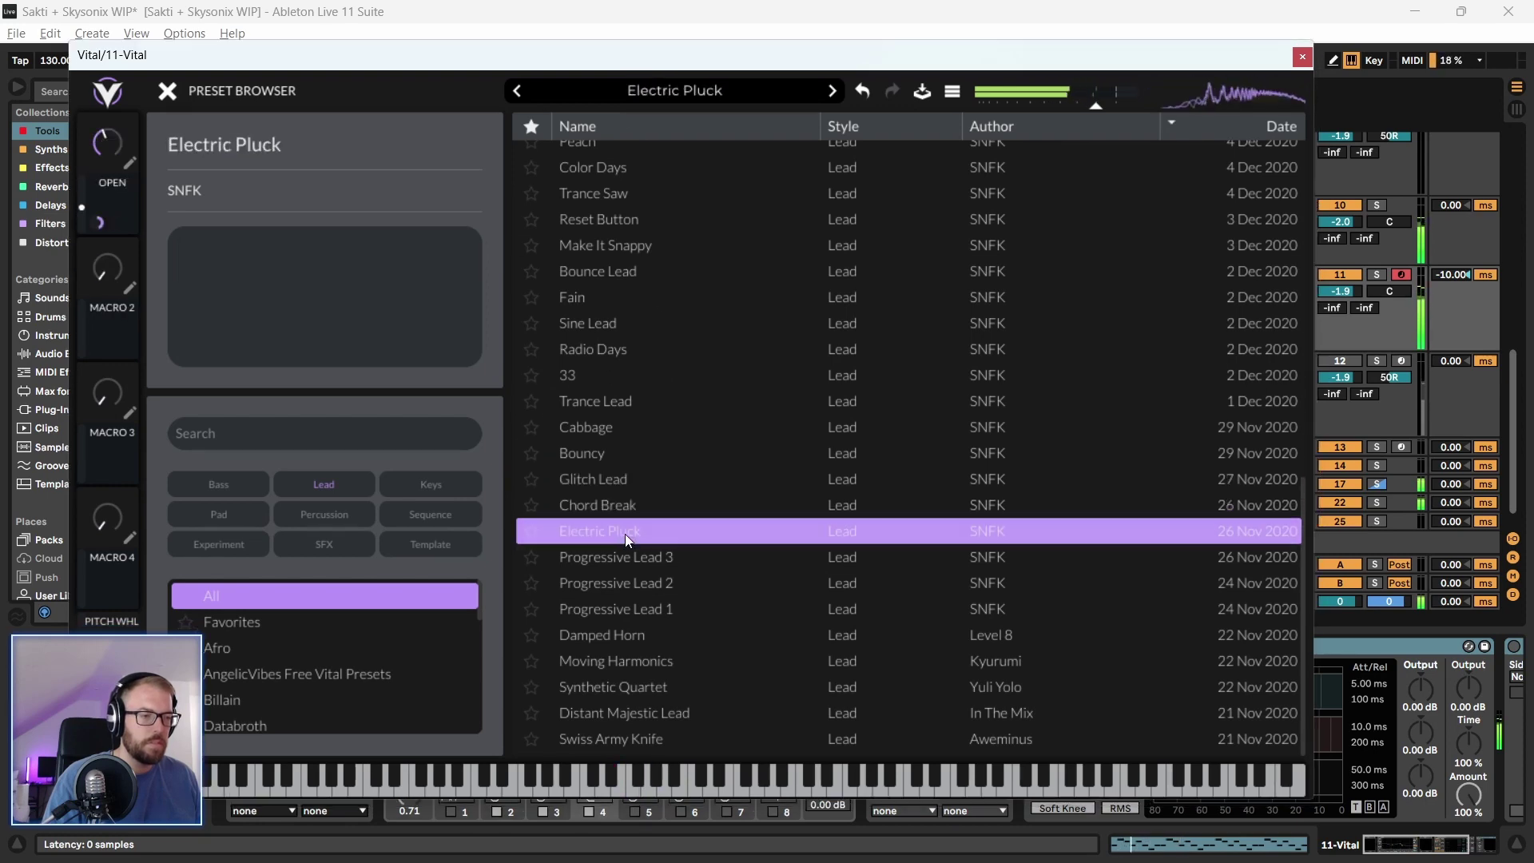
mouse_move(619, 66)
mouse_down()
mouse_move(601, 71)
mouse_move(613, 79)
mouse_up()
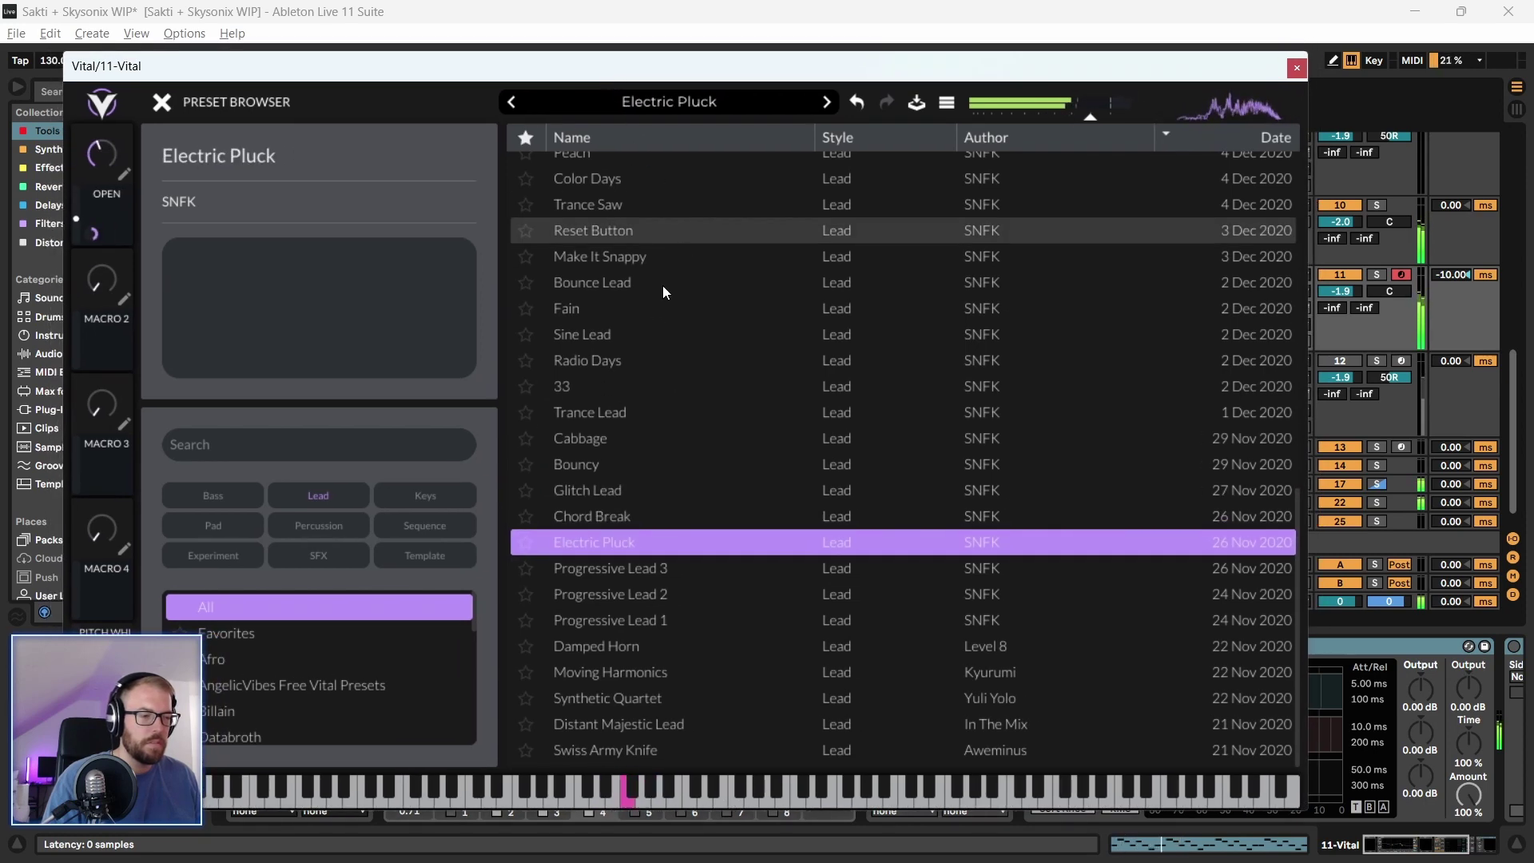
Audition Progressive Lead 1, Synthetic Quartet, Distant Majestic Lead and Swiss Army Knife, and close the Vital window
click(621, 616)
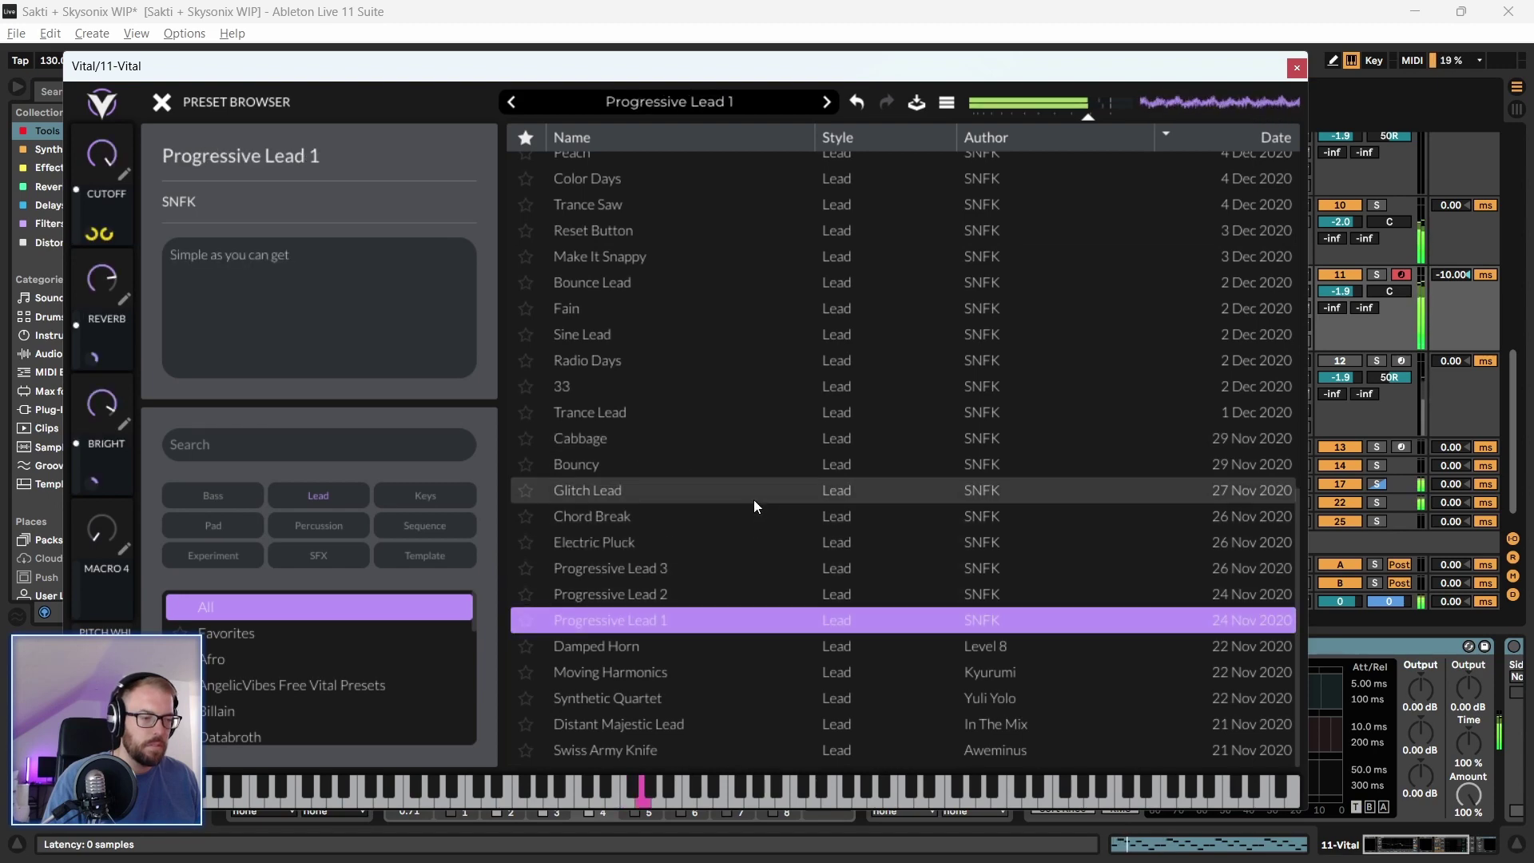
click(688, 697)
click(705, 731)
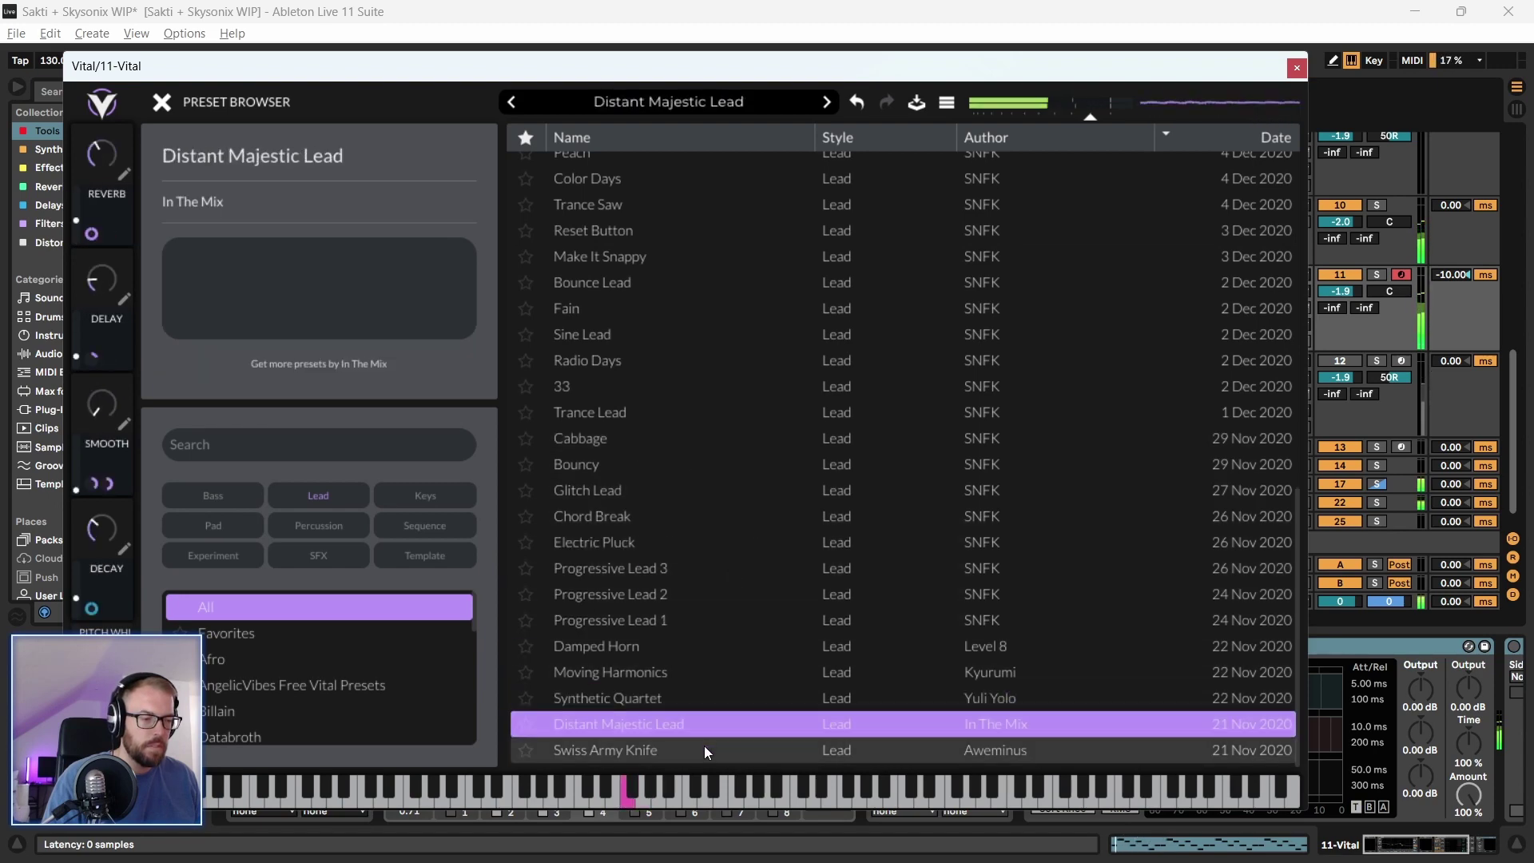
click(704, 748)
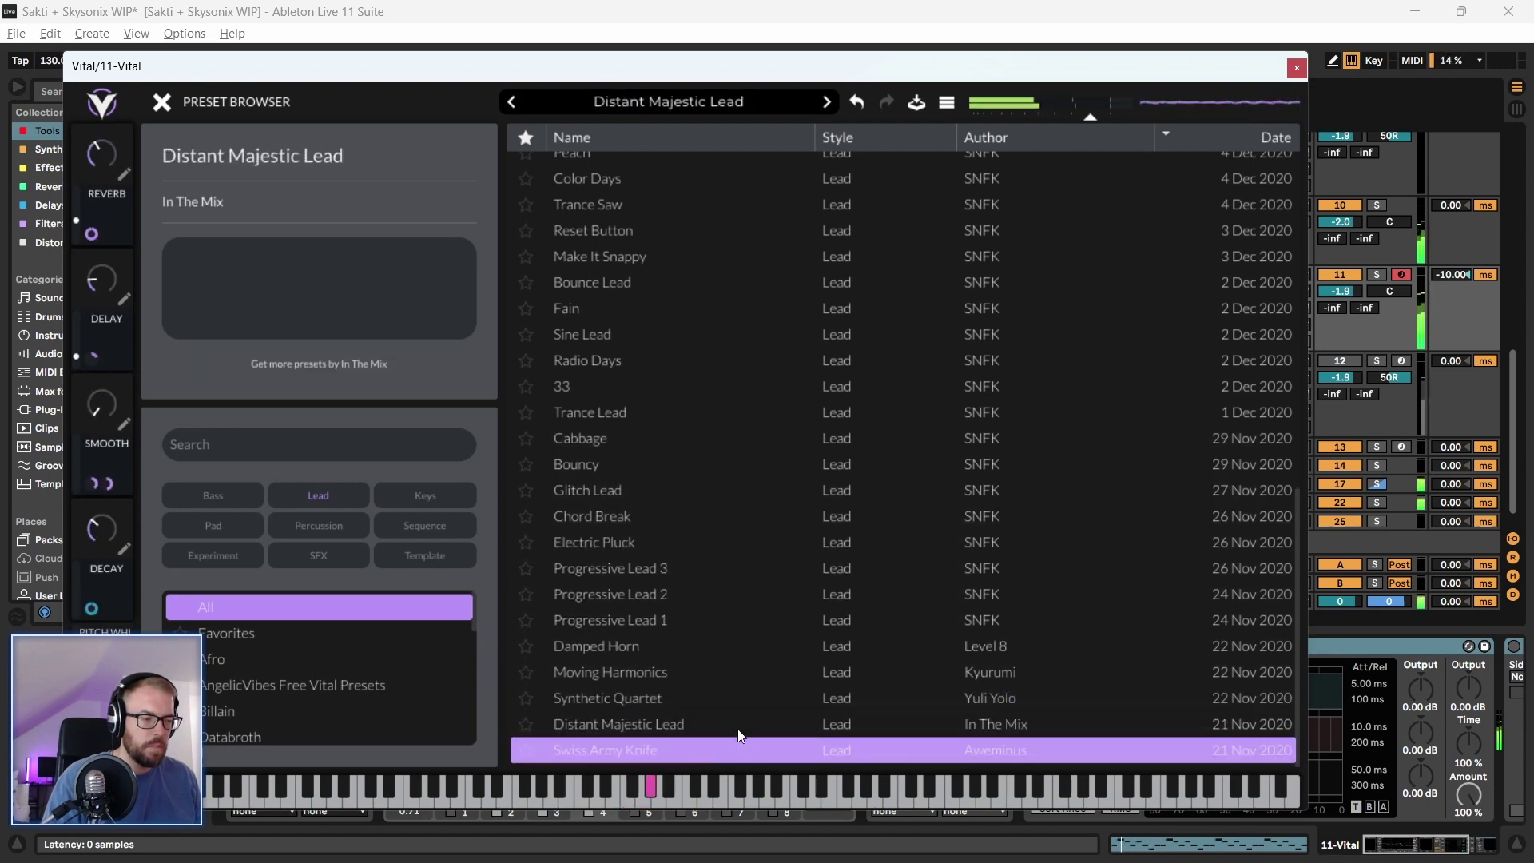
click(1297, 69)
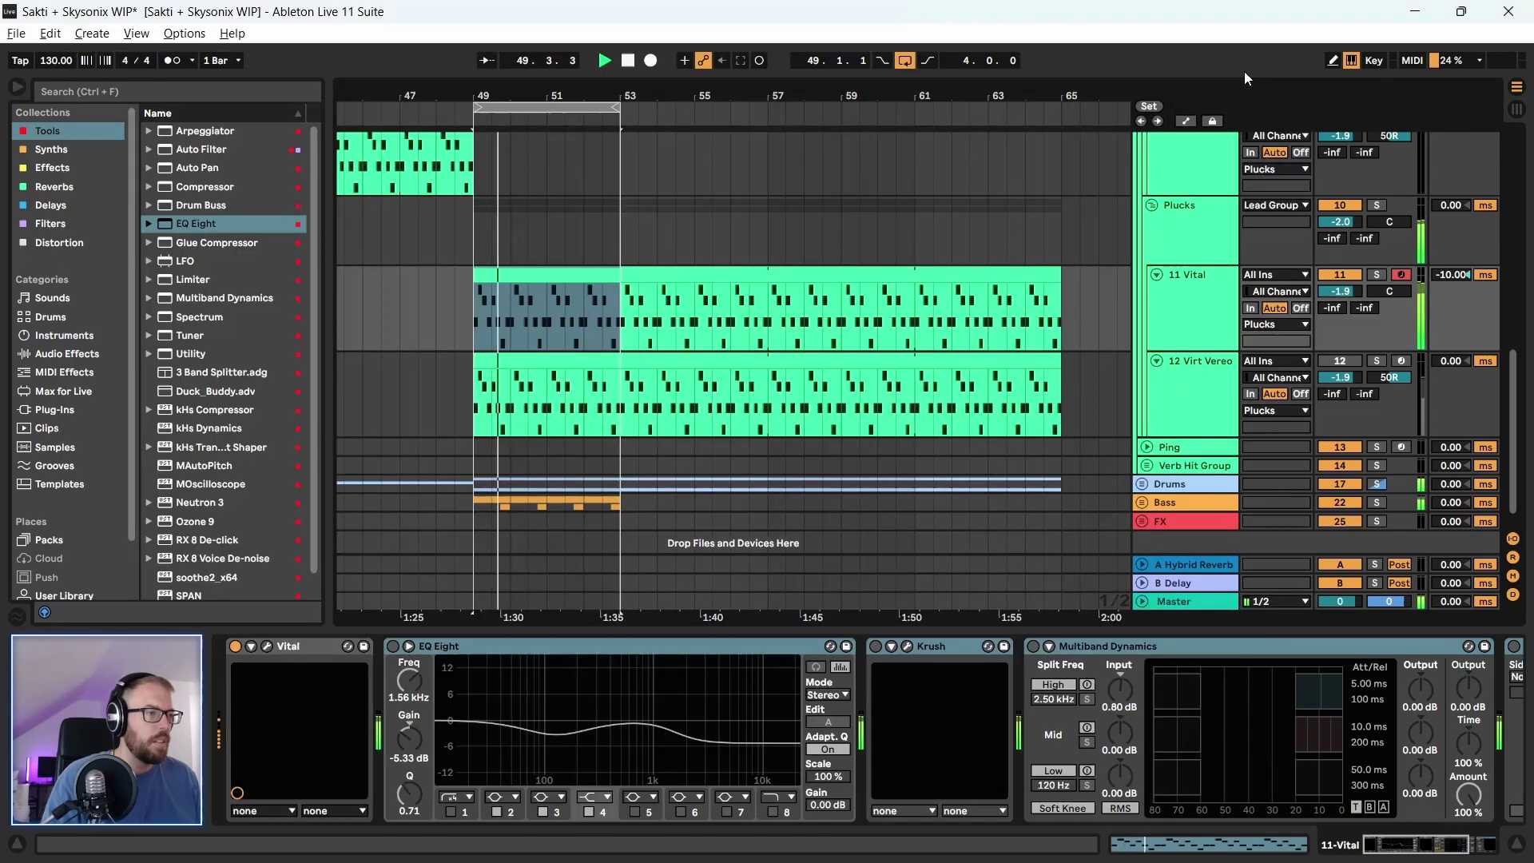
Reopen Vital on the 11 Vital track, filter the presets to Sequence only, load SQ Gating Backer and close the window
click(267, 645)
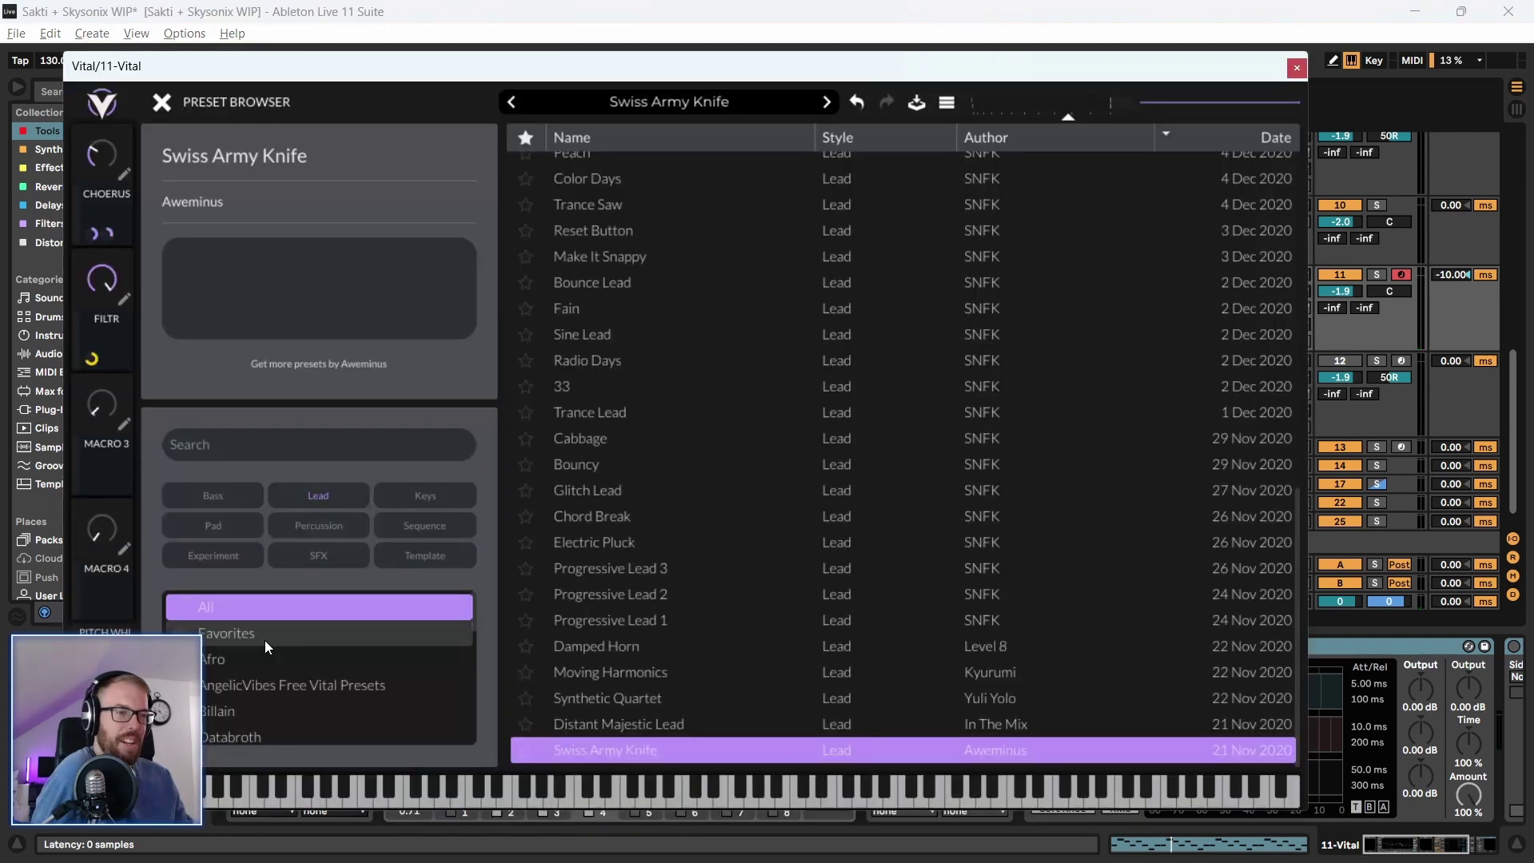
scroll(722, 438, up, 10)
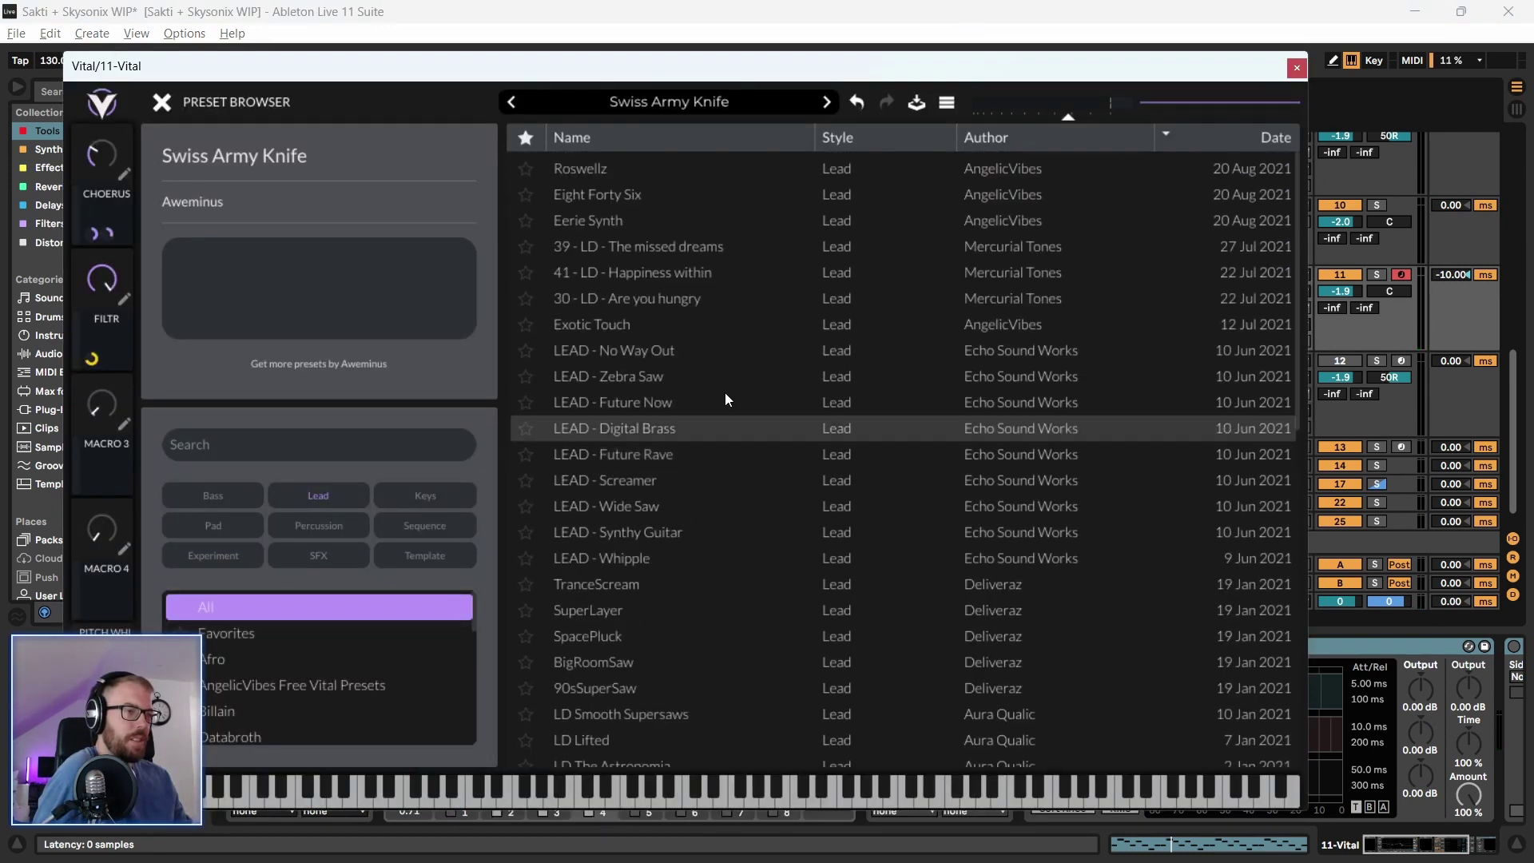
click(320, 497)
click(424, 525)
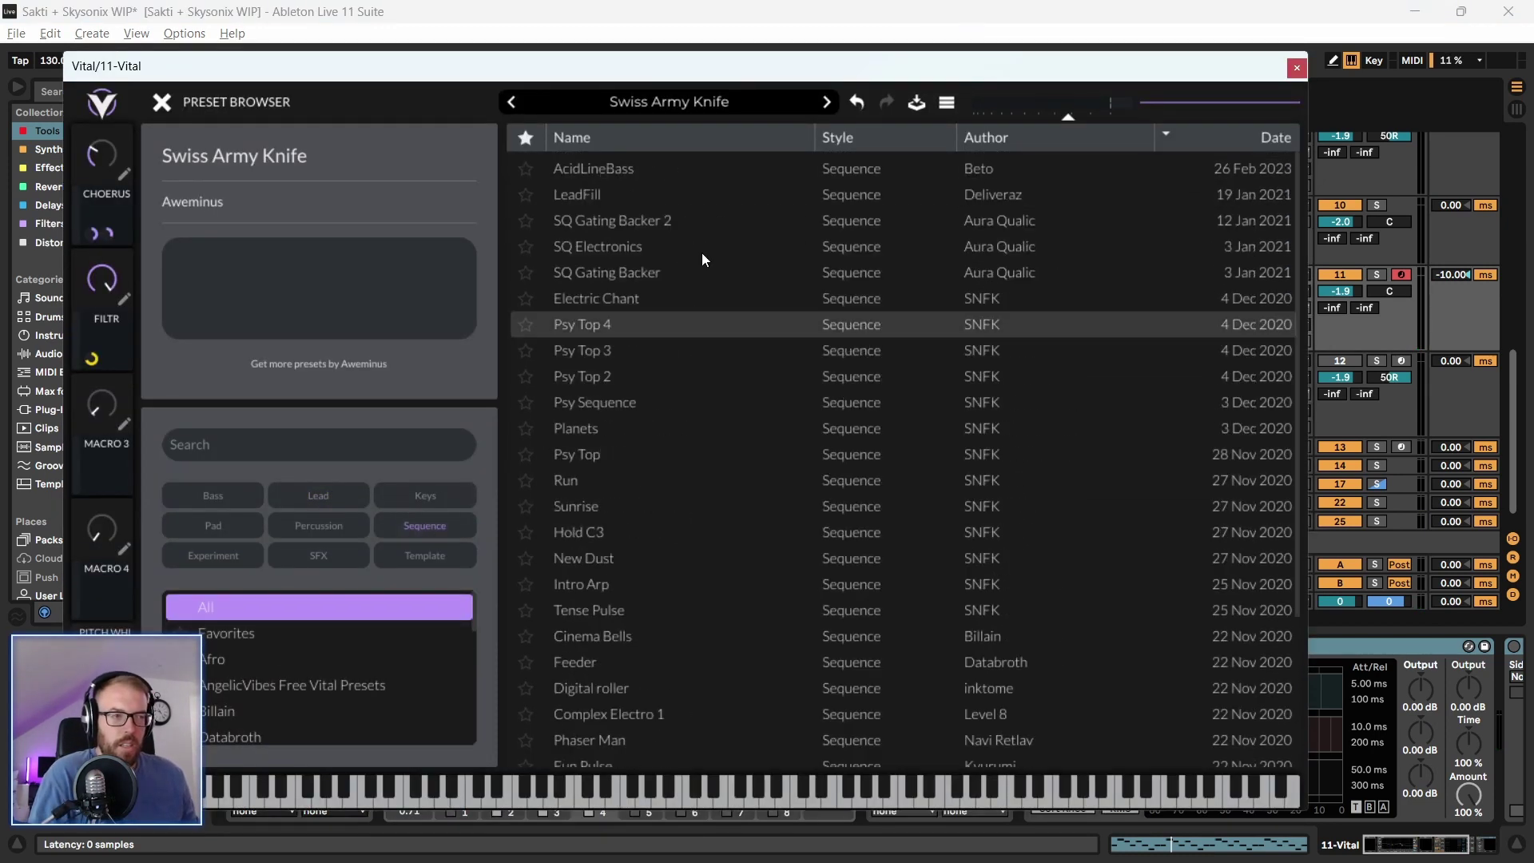
click(647, 277)
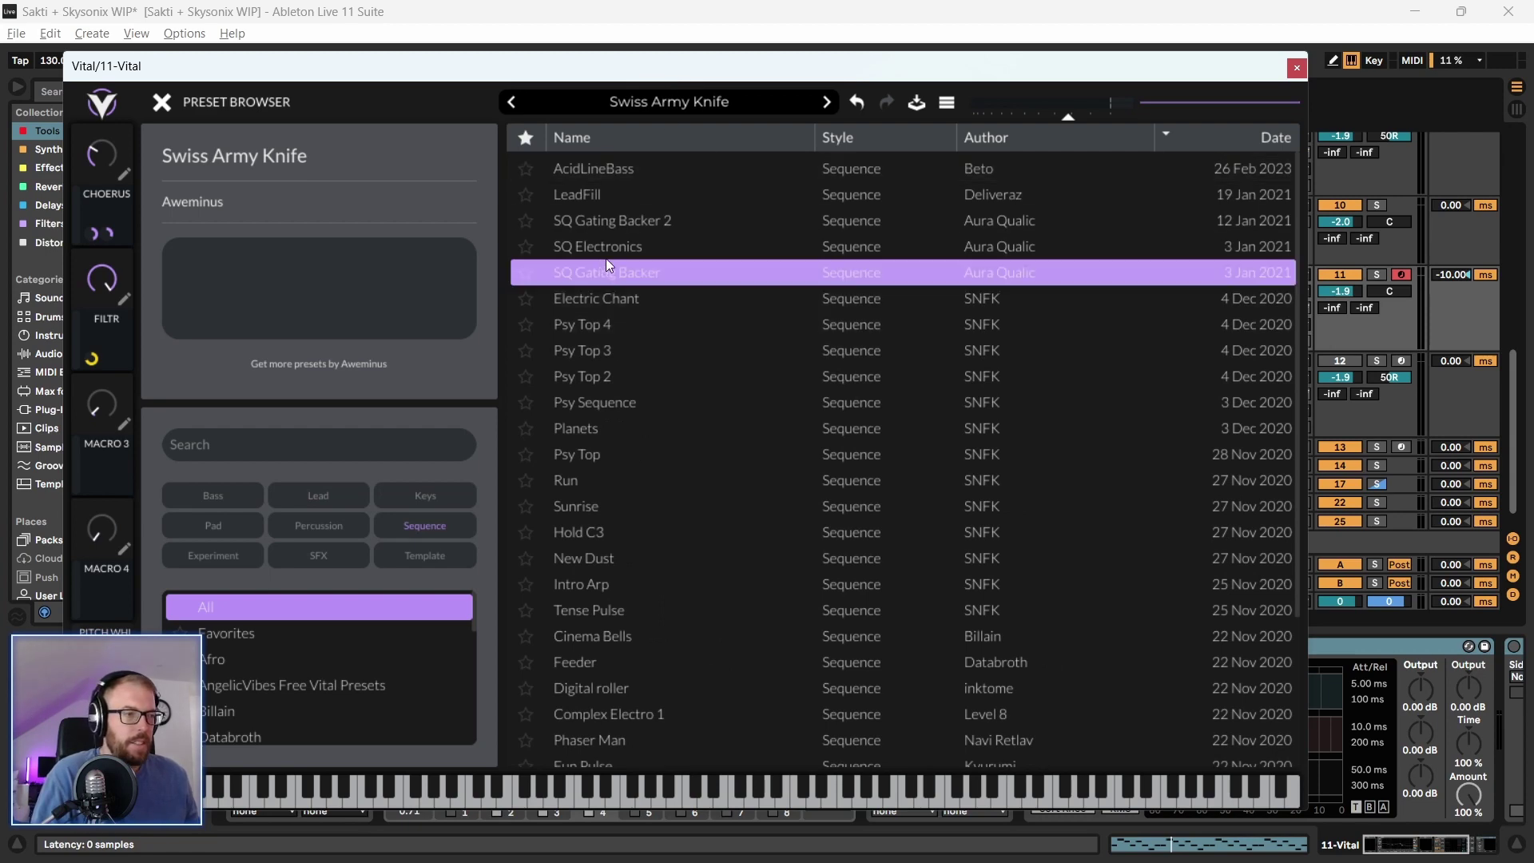
click(1294, 67)
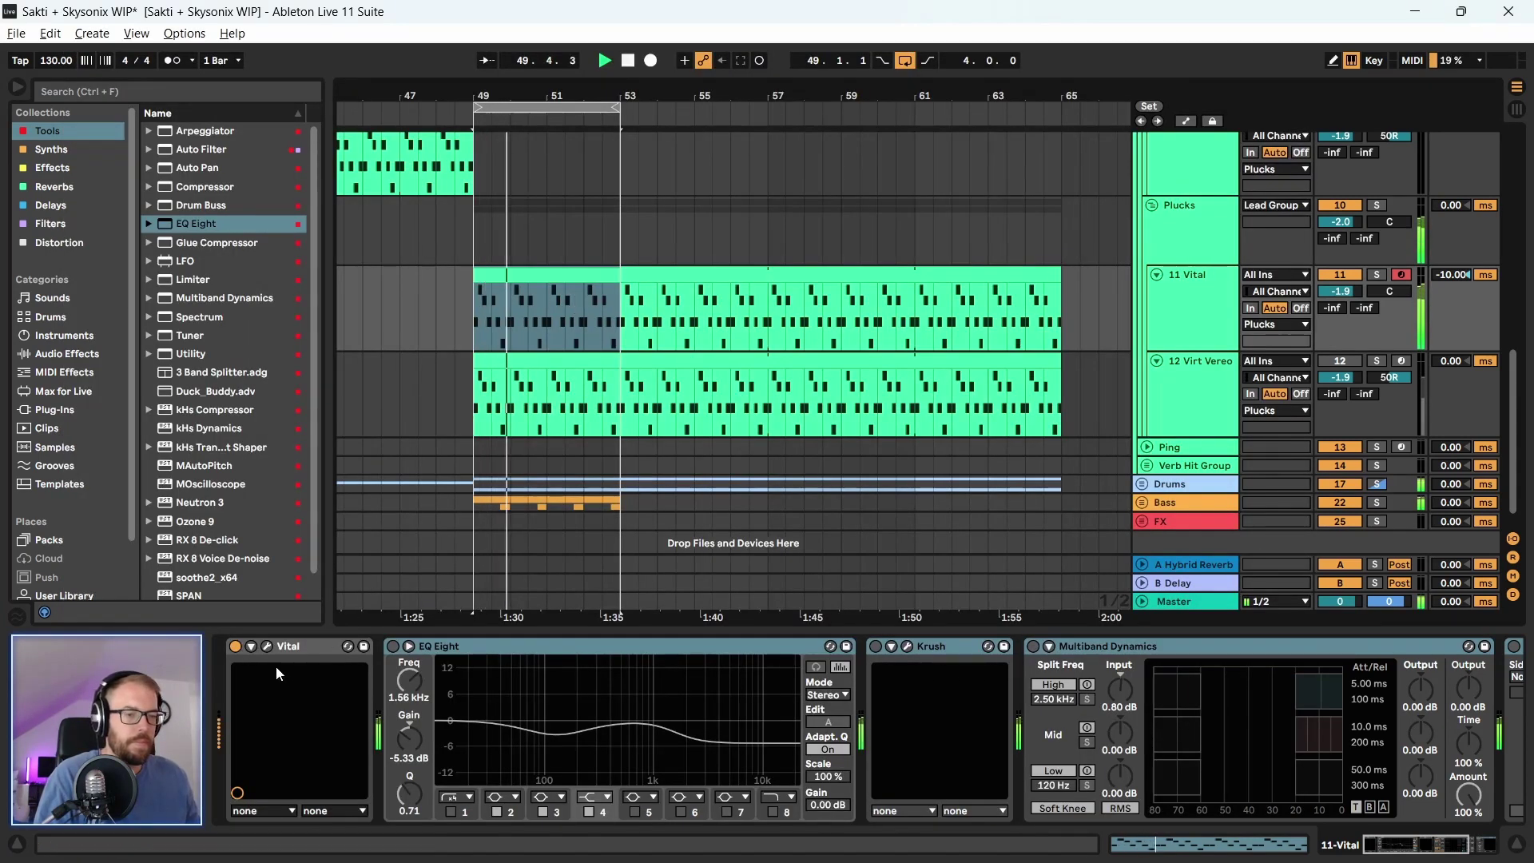
In Vital's effects for SQ Gating Backer, turn off the chorus, lower the delay feedback and set the delay mix to about 22%
click(266, 646)
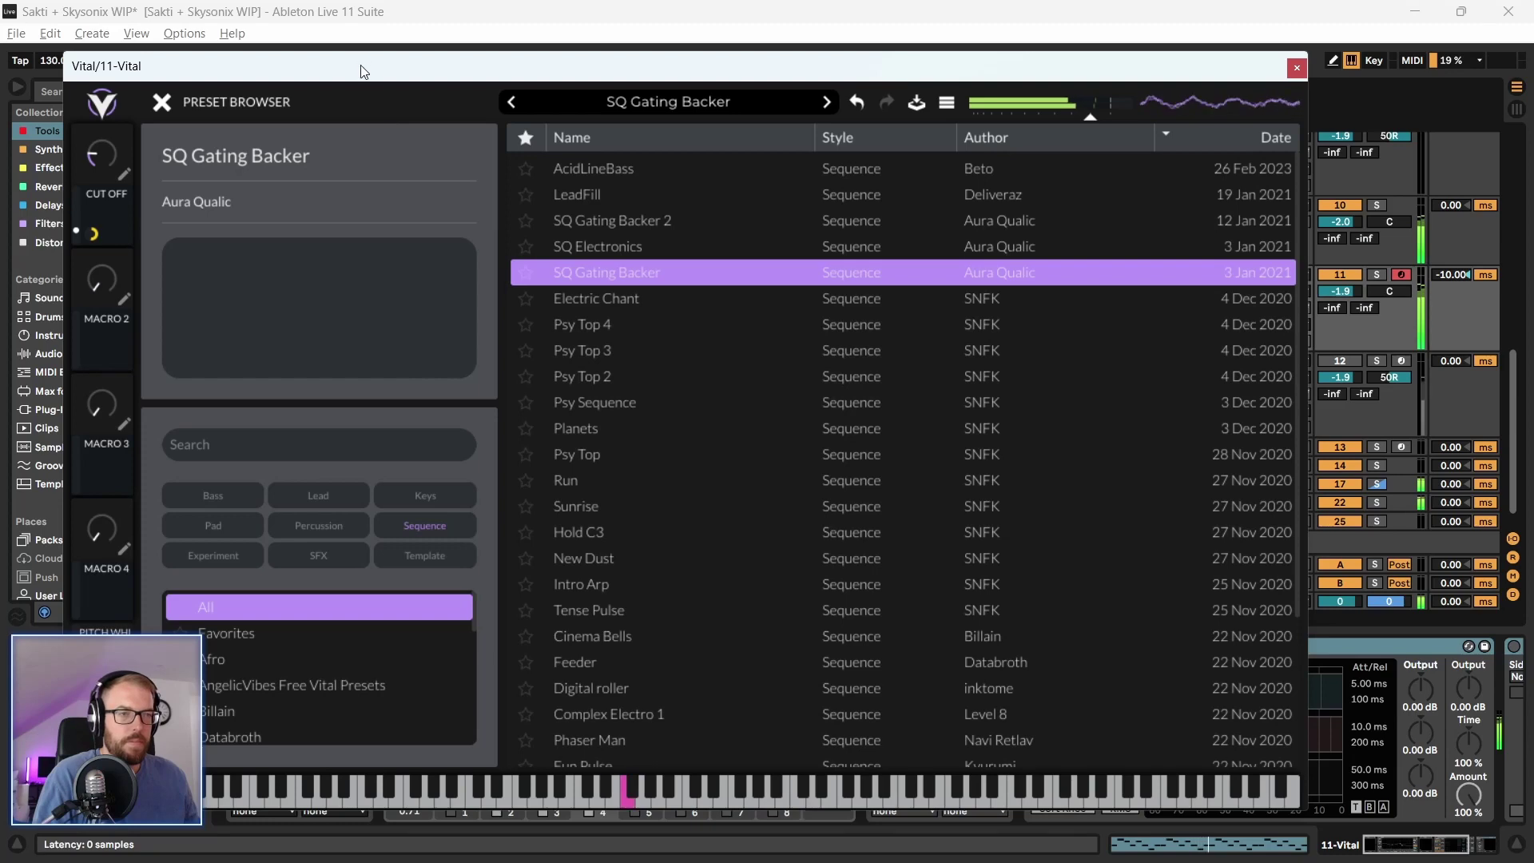
drag(364, 71, 402, 61)
click(199, 93)
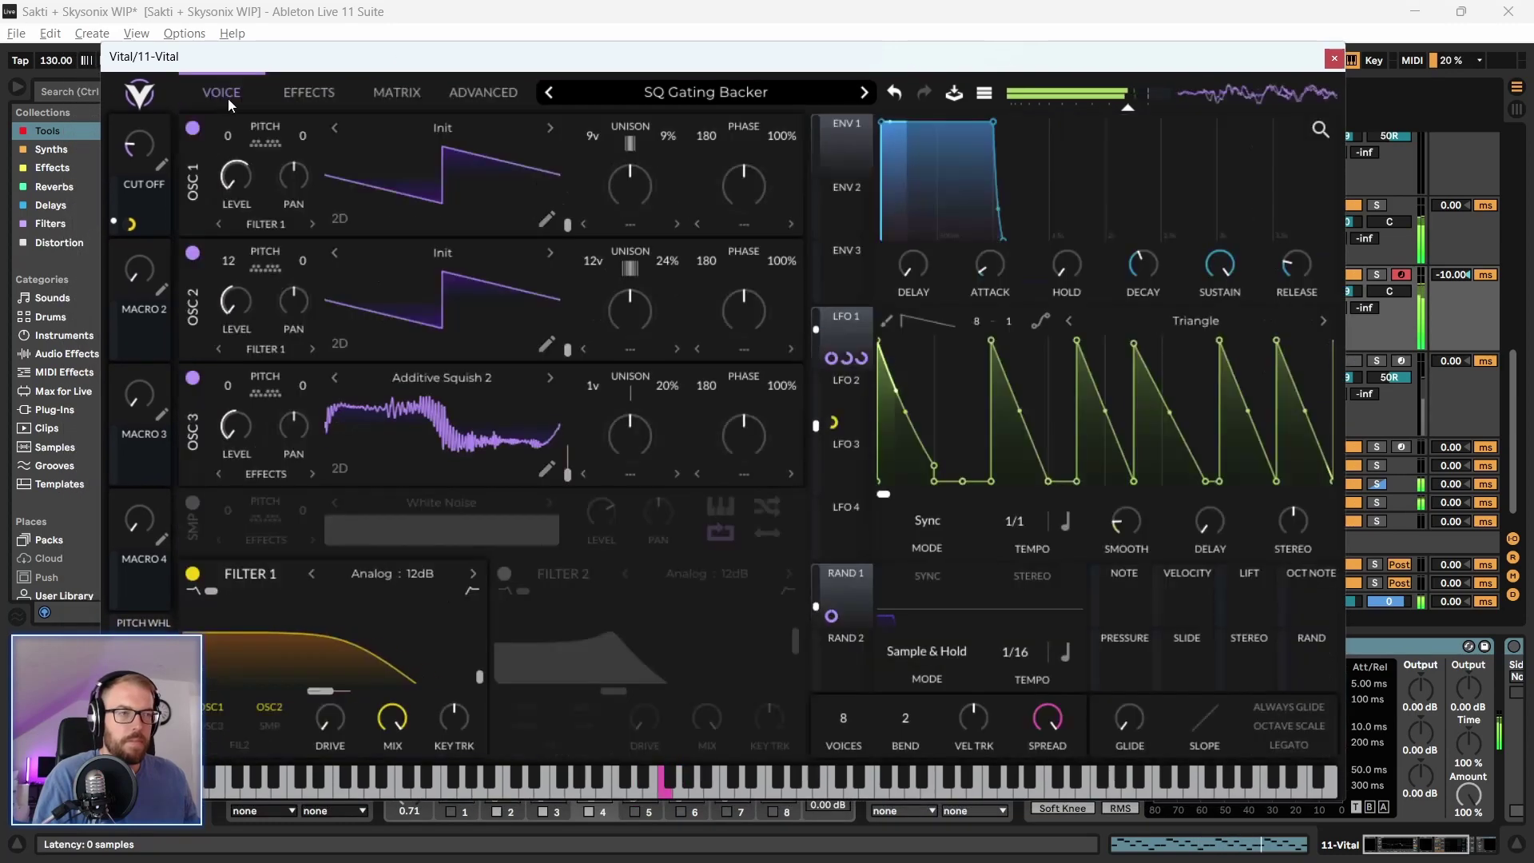
click(309, 92)
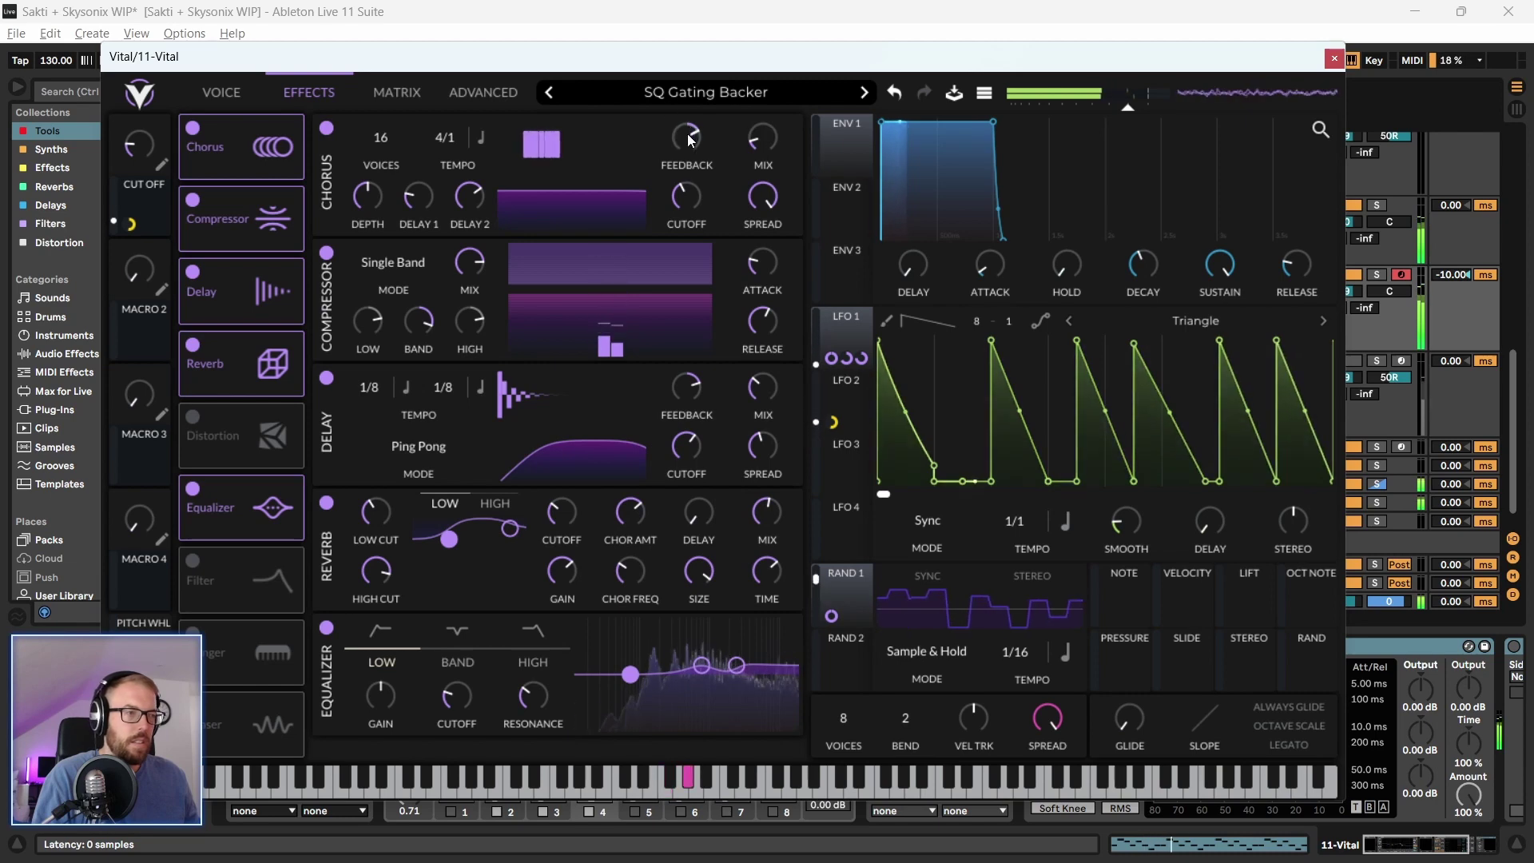
click(196, 129)
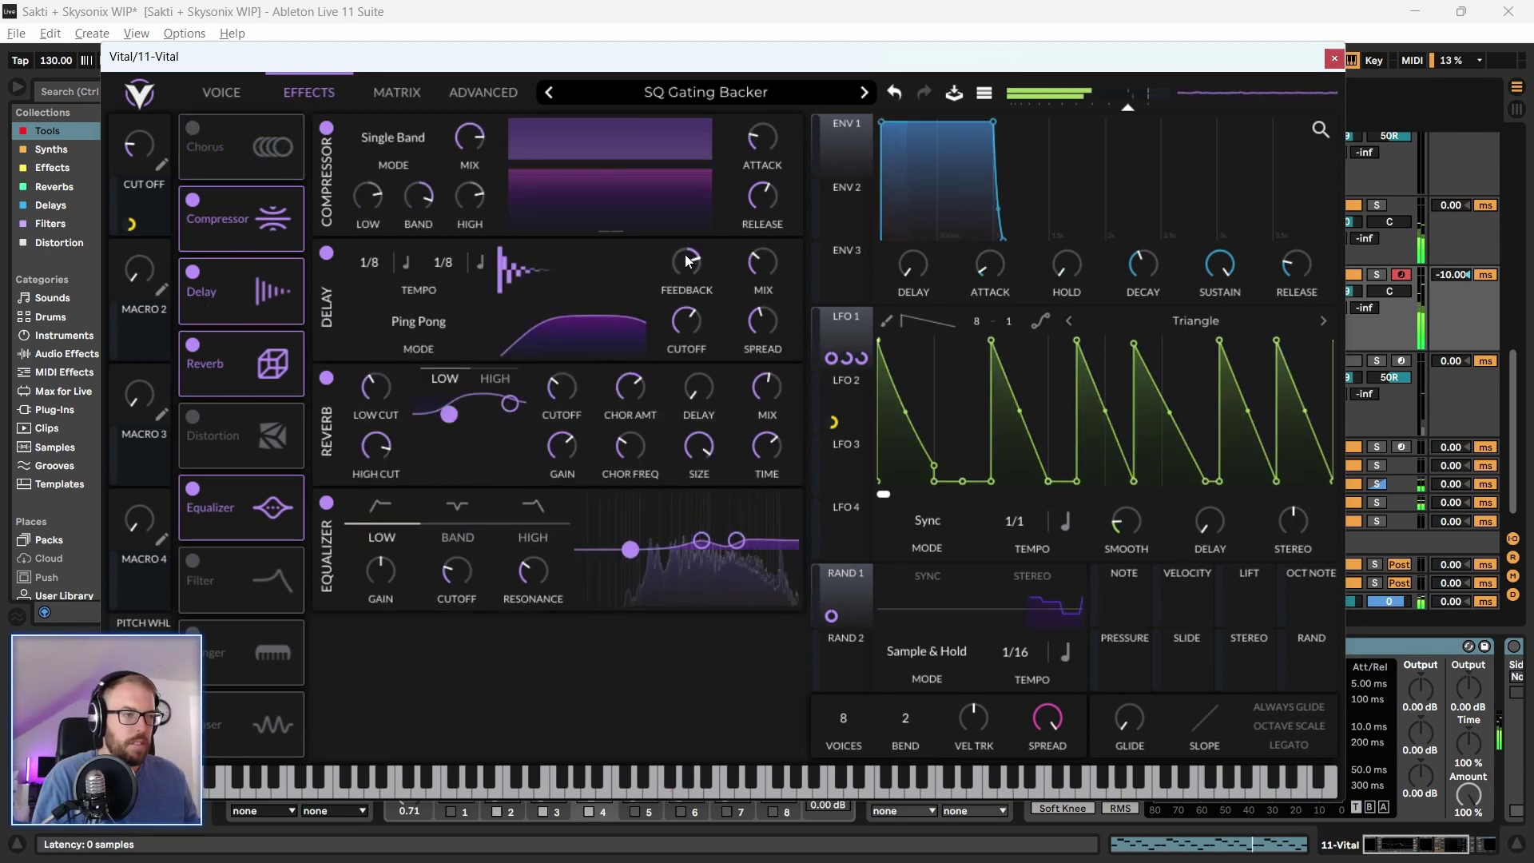
drag(686, 260, 679, 291)
drag(759, 260, 763, 277)
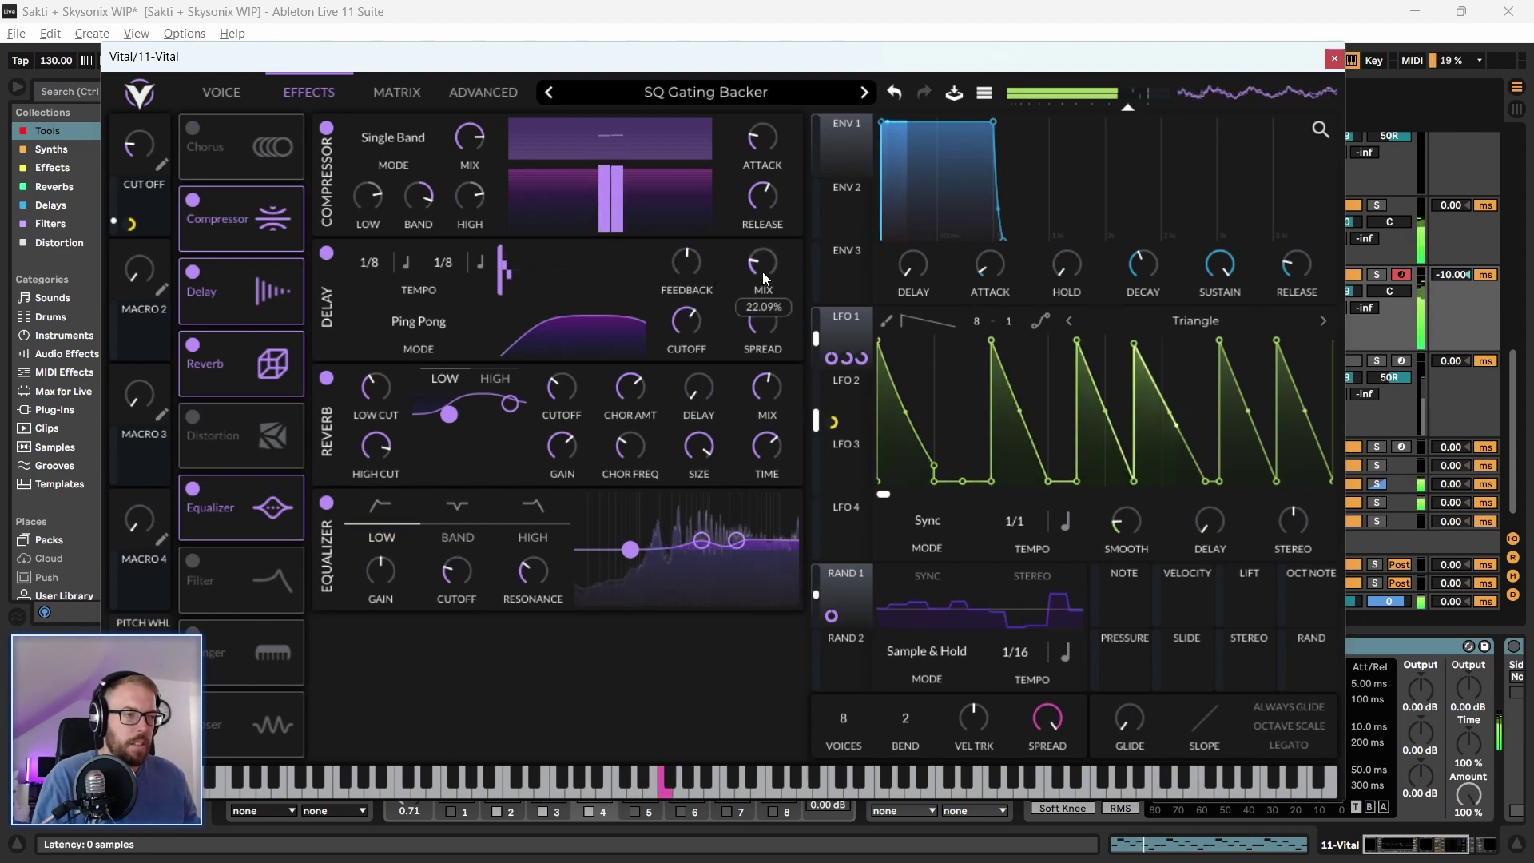
Return to Vital's voice page and load the SQ Gating Backer 2 preset
drag(486, 58, 508, 59)
click(228, 83)
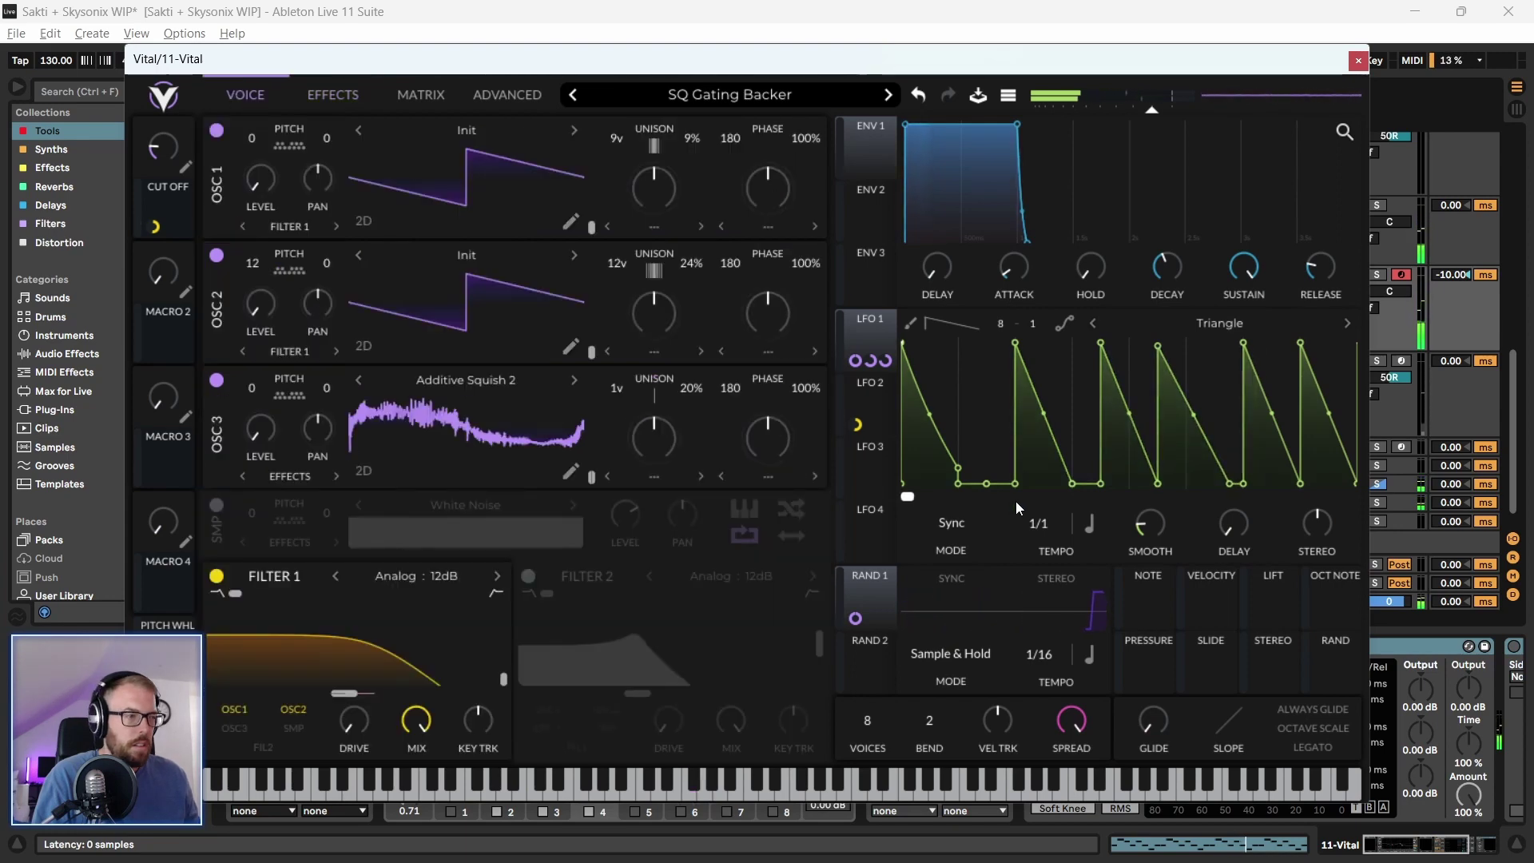
click(746, 93)
click(844, 216)
click(268, 92)
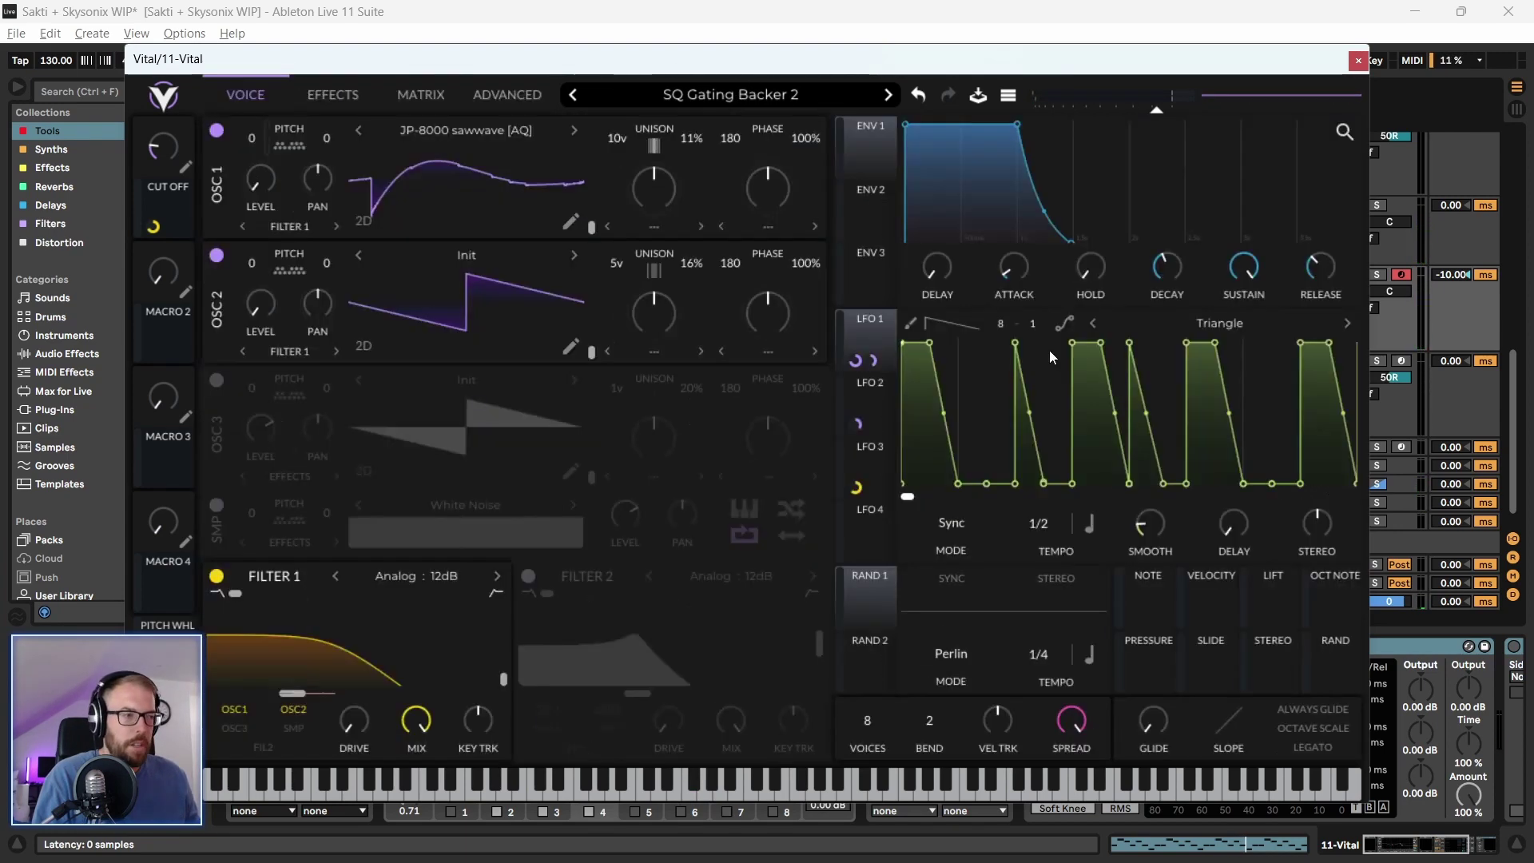
drag(369, 58, 330, 55)
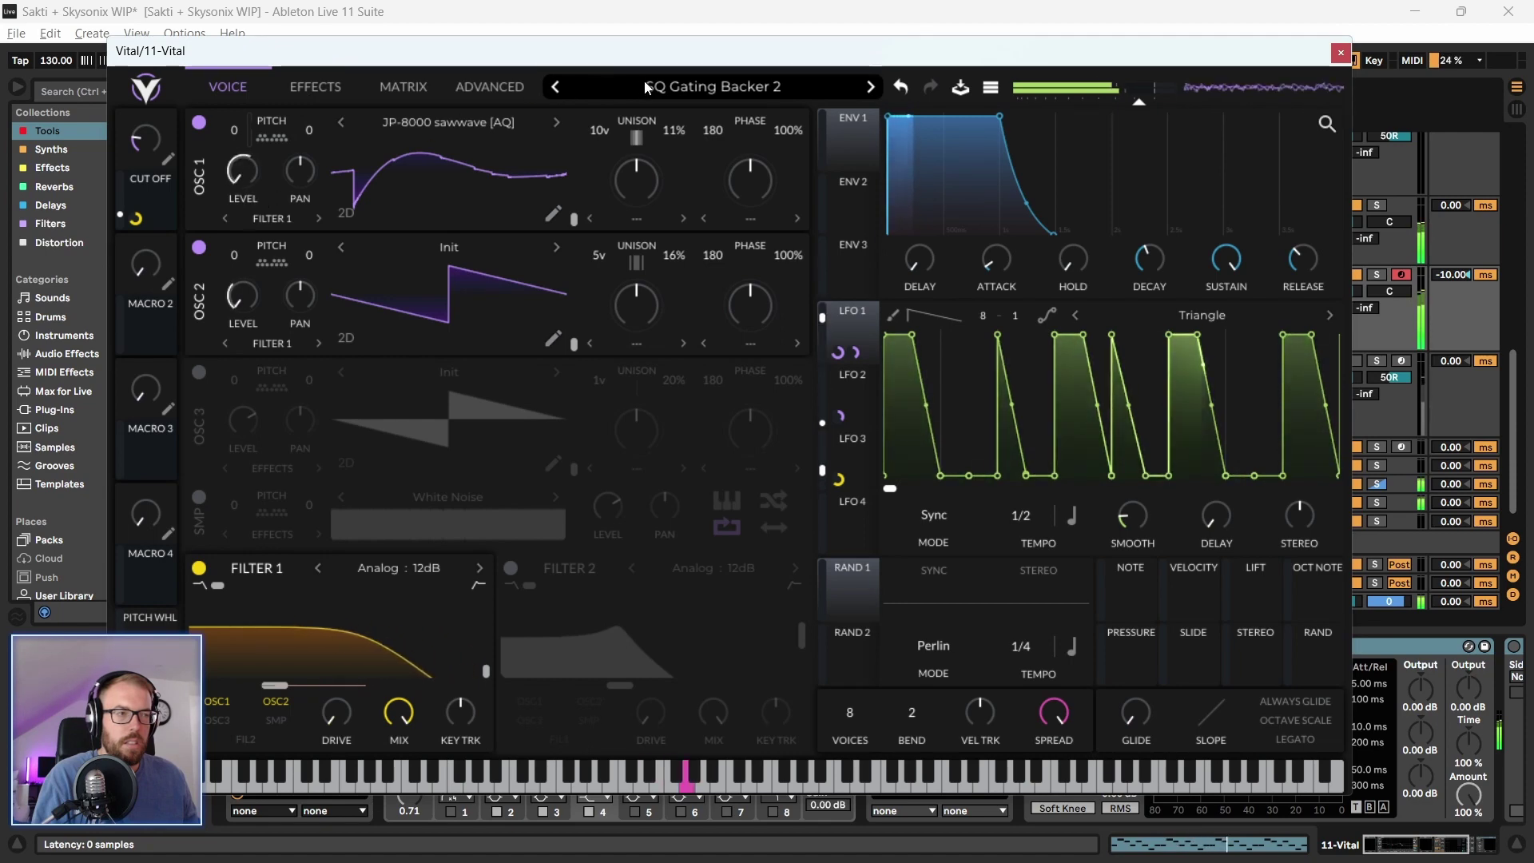
Look over the Sequence presets once more without changing the preset, and close the Vital window
click(708, 89)
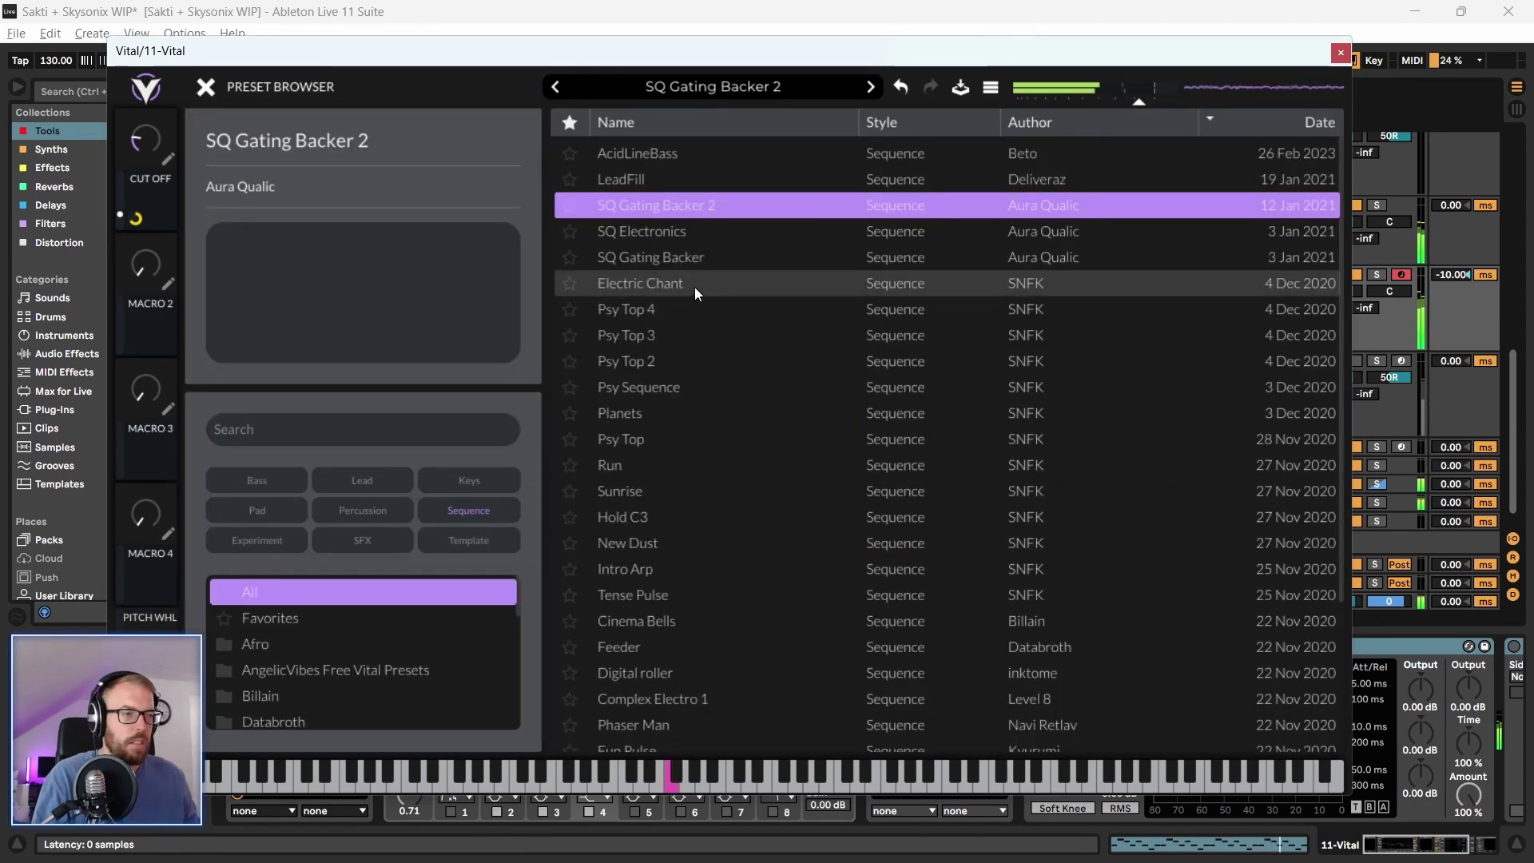
drag(1282, 59, 1274, 52)
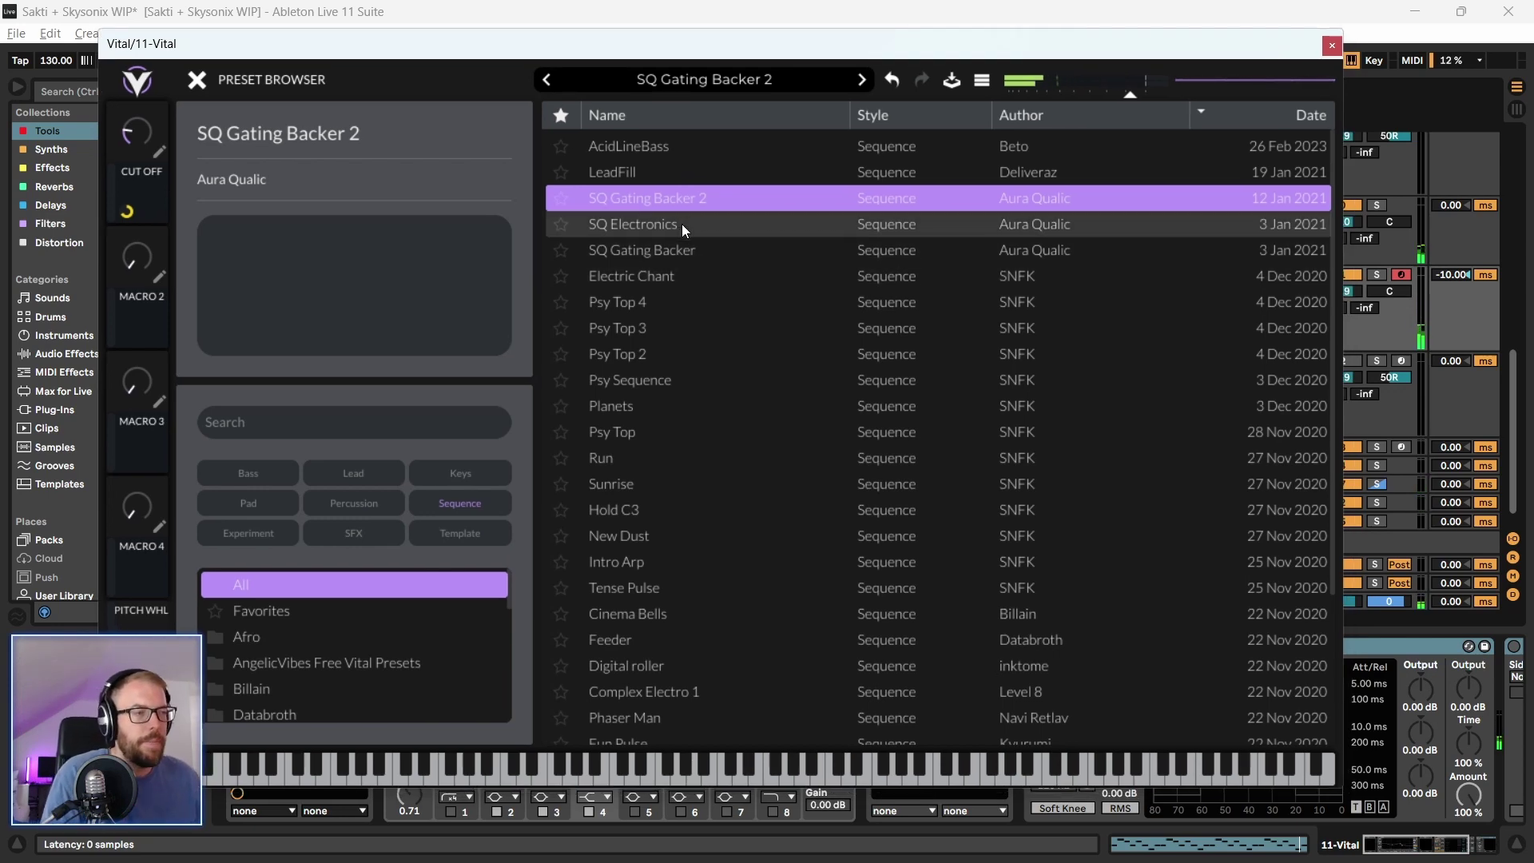
click(197, 80)
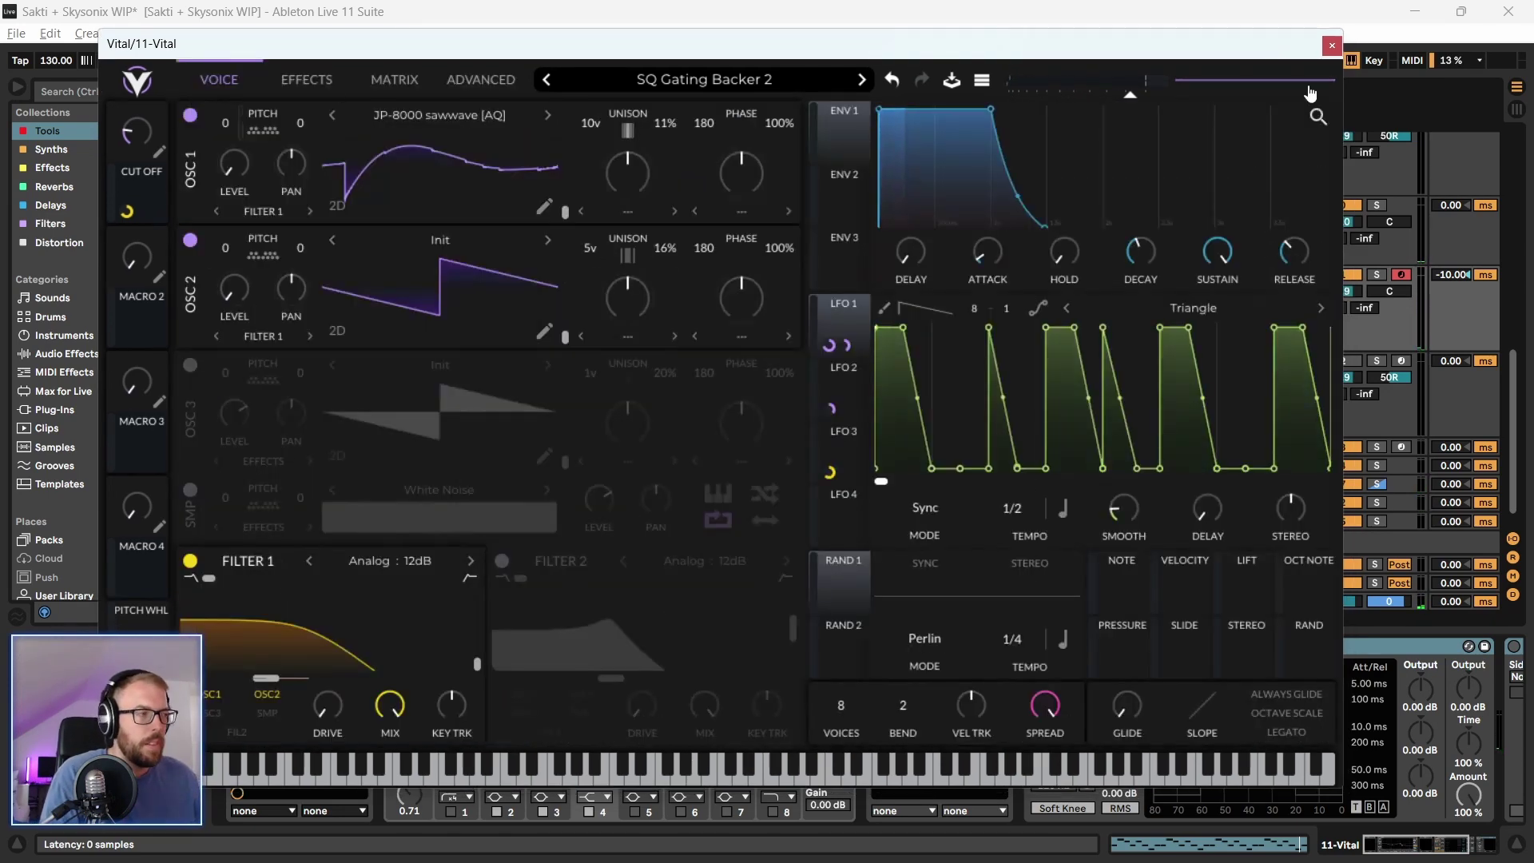
click(1328, 46)
Reactivate EQ Eight, Krush, Multiband Dynamics and kHs Transient Shaper together on the 11 Vital track
click(512, 654)
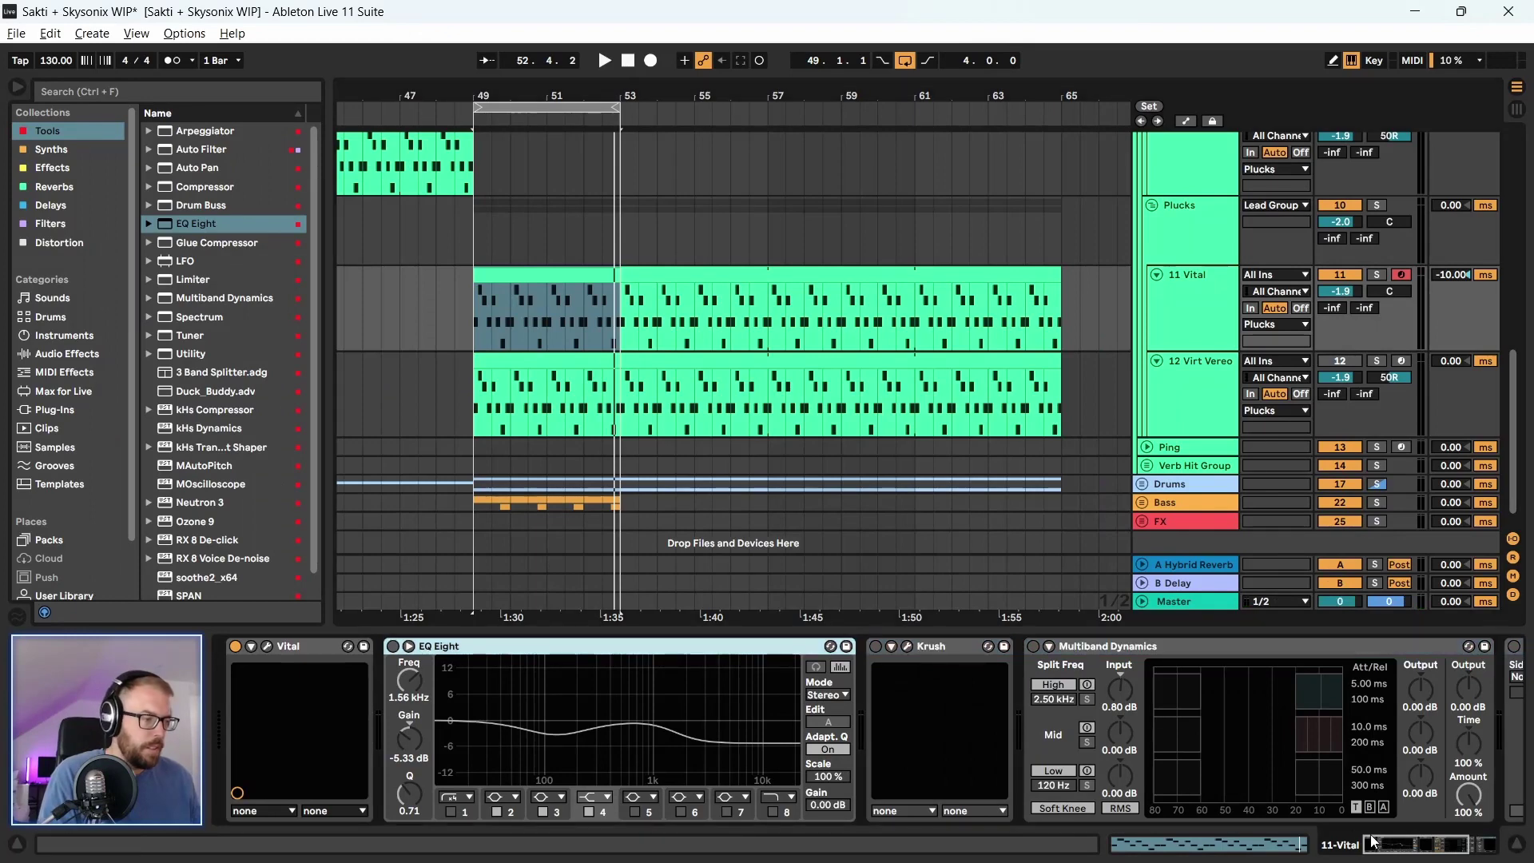
drag(1373, 841, 1478, 823)
shift+click(1316, 651)
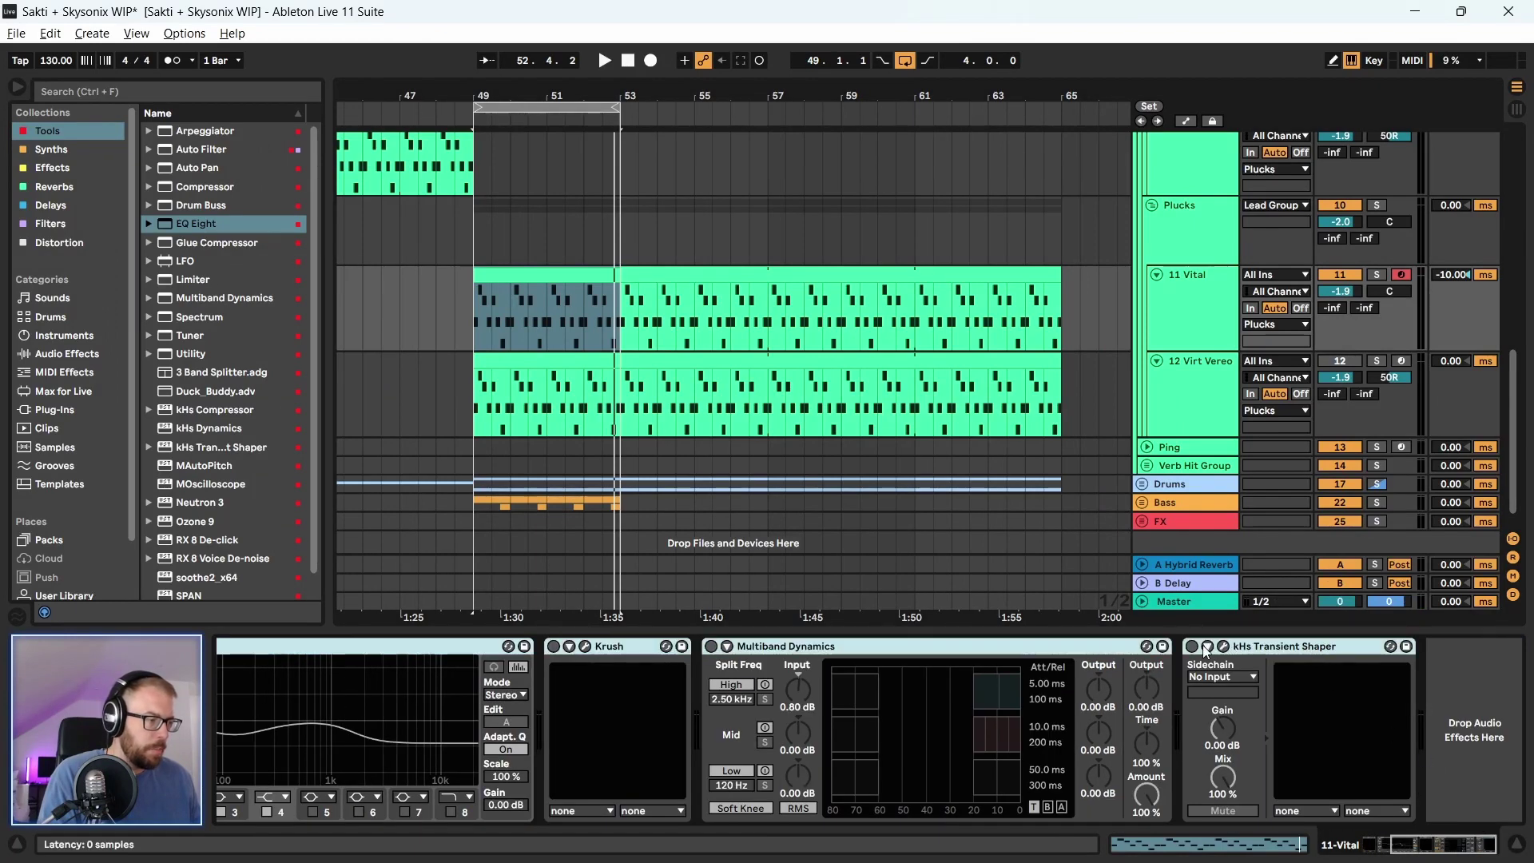
click(1194, 649)
drag(1413, 826, 1191, 824)
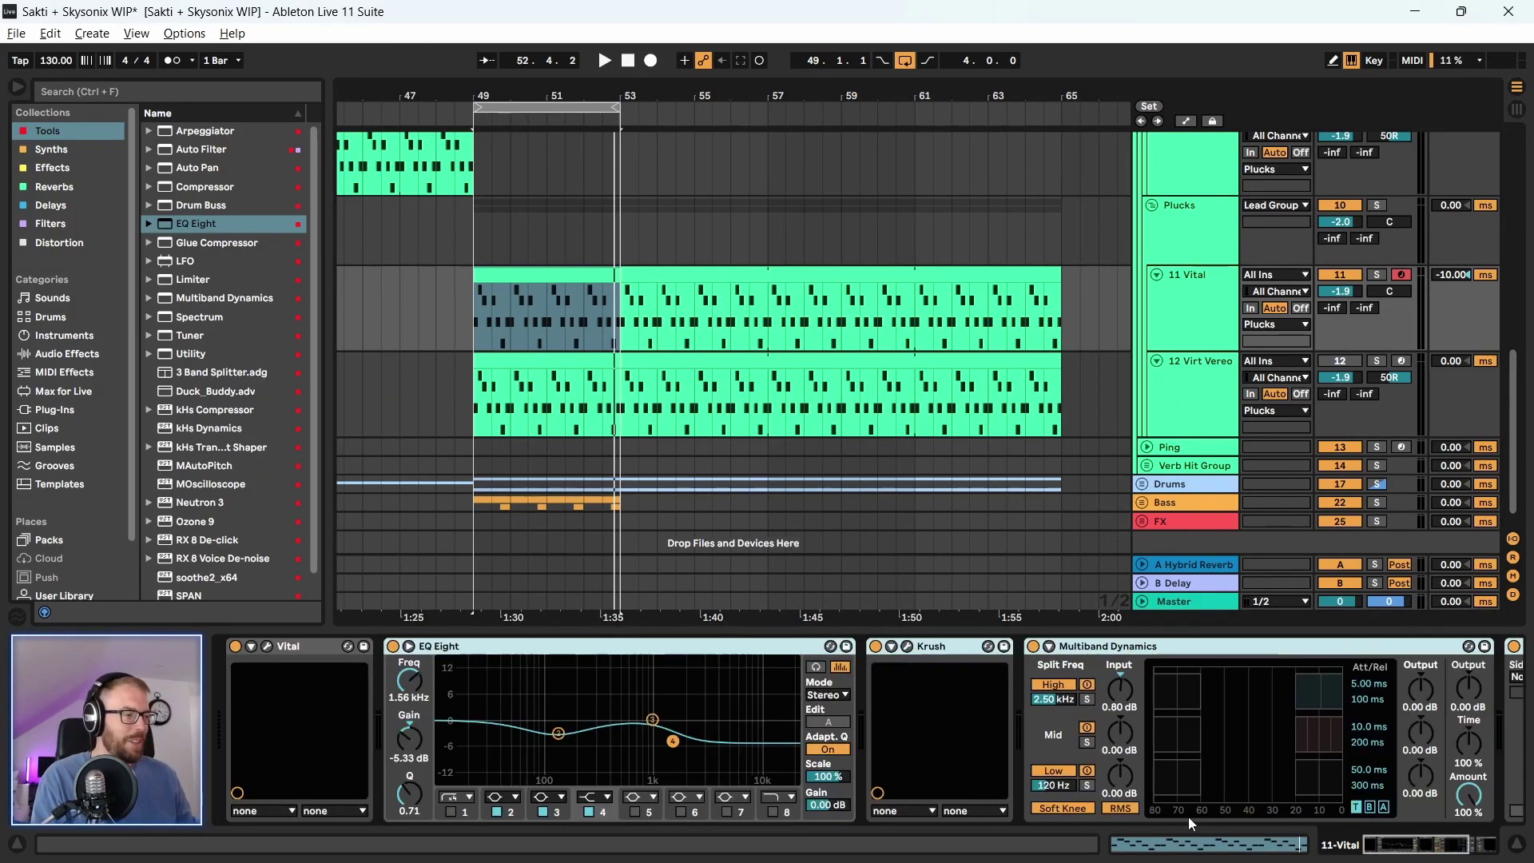
Play the bar 49 loop to hear the reactivated effects, checking Multiband Dynamics and kHs Transient Shaper
key(space)
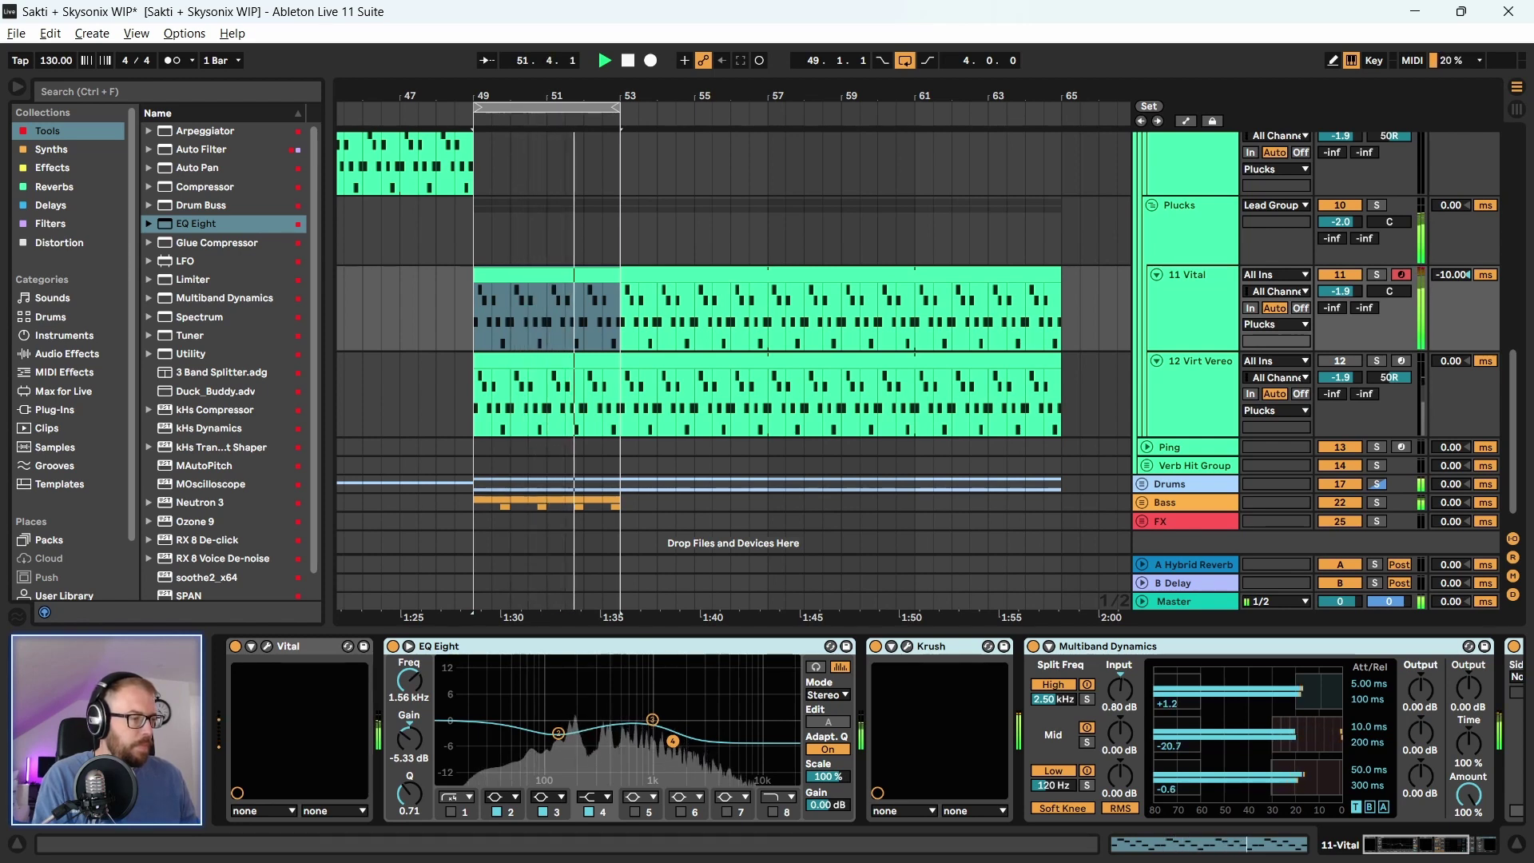
click(1268, 657)
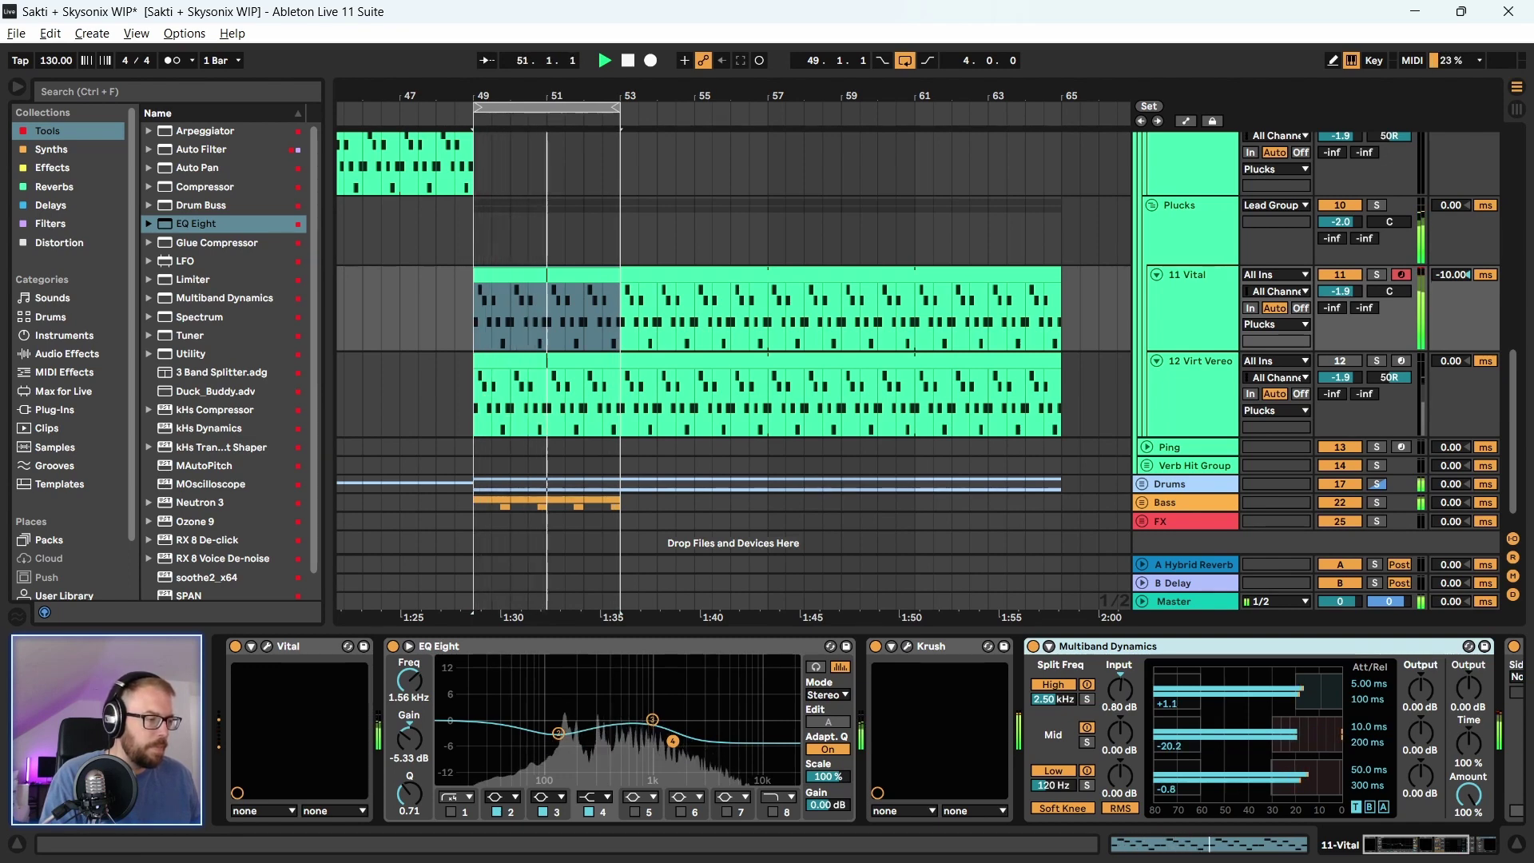
drag(1382, 845, 1420, 849)
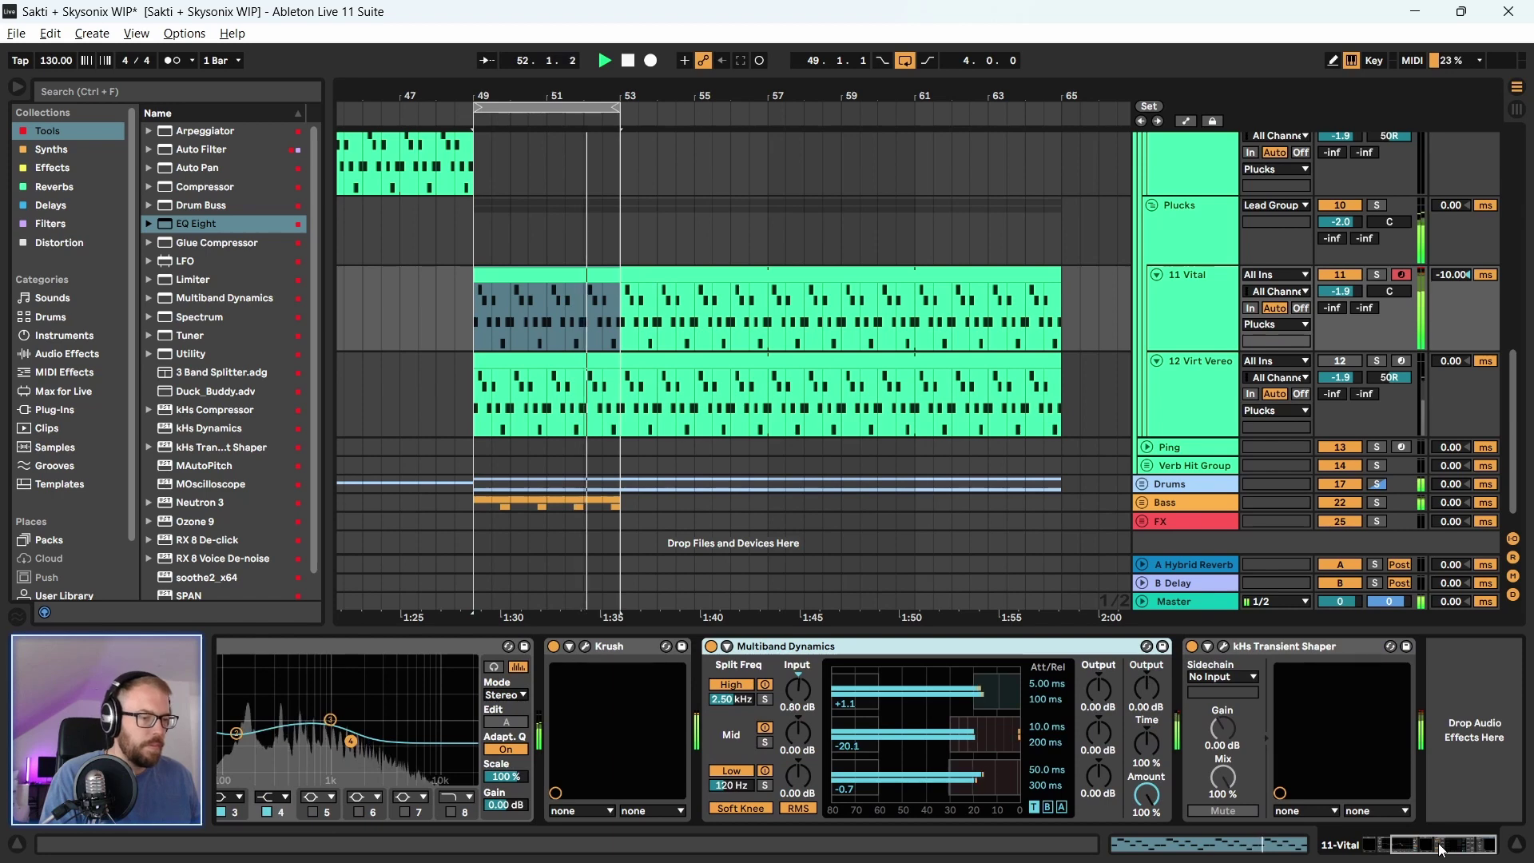
click(1266, 651)
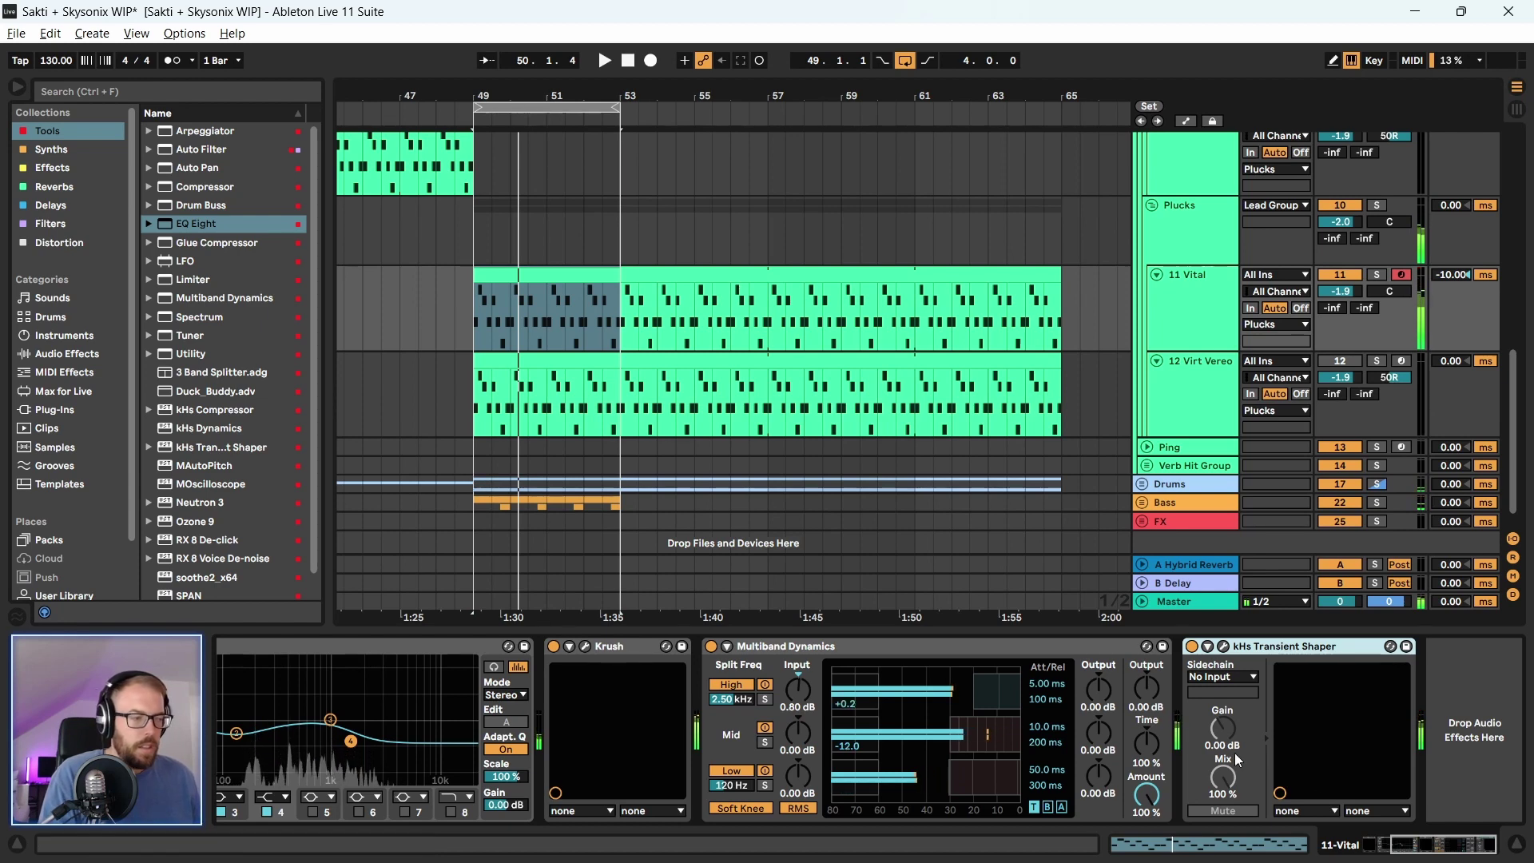
drag(1421, 843, 1394, 843)
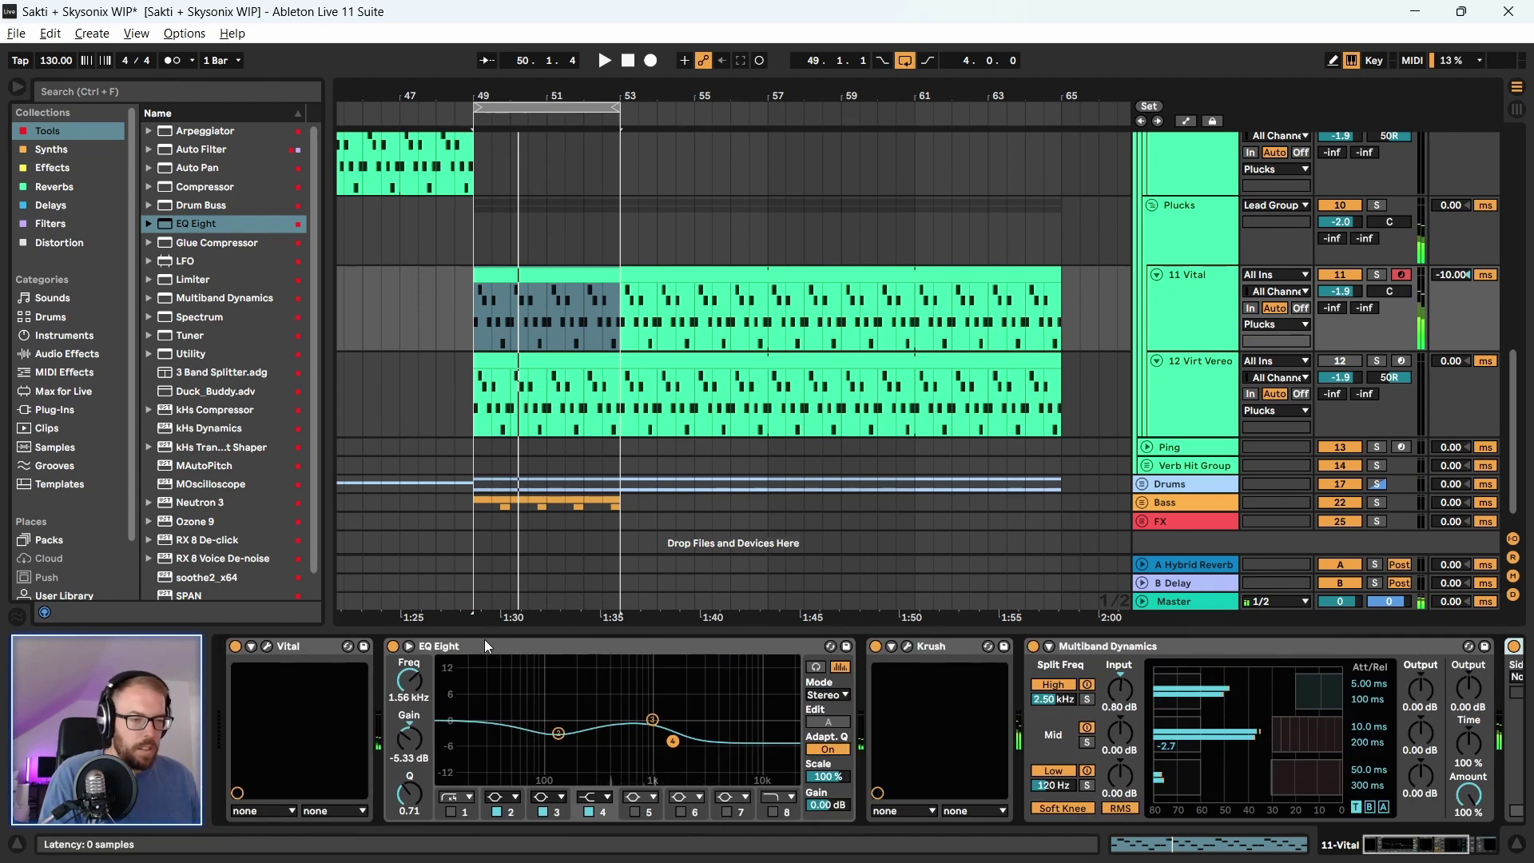
Reopen Vital, shorten Envelope 1's release to about 0.026 secs, and lower the delay feedback while playing the loop
click(267, 647)
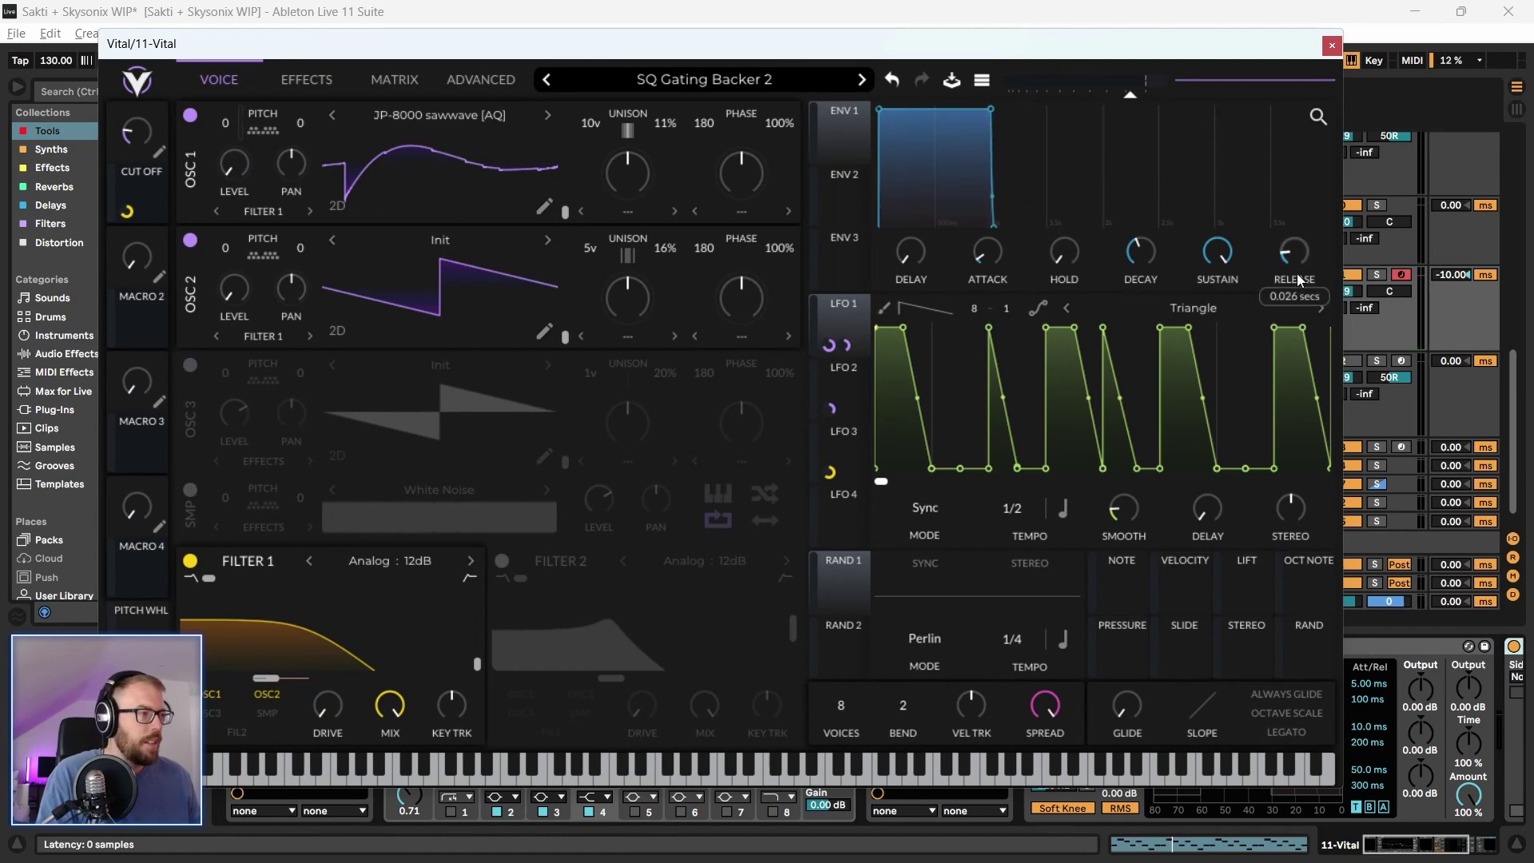
click(312, 85)
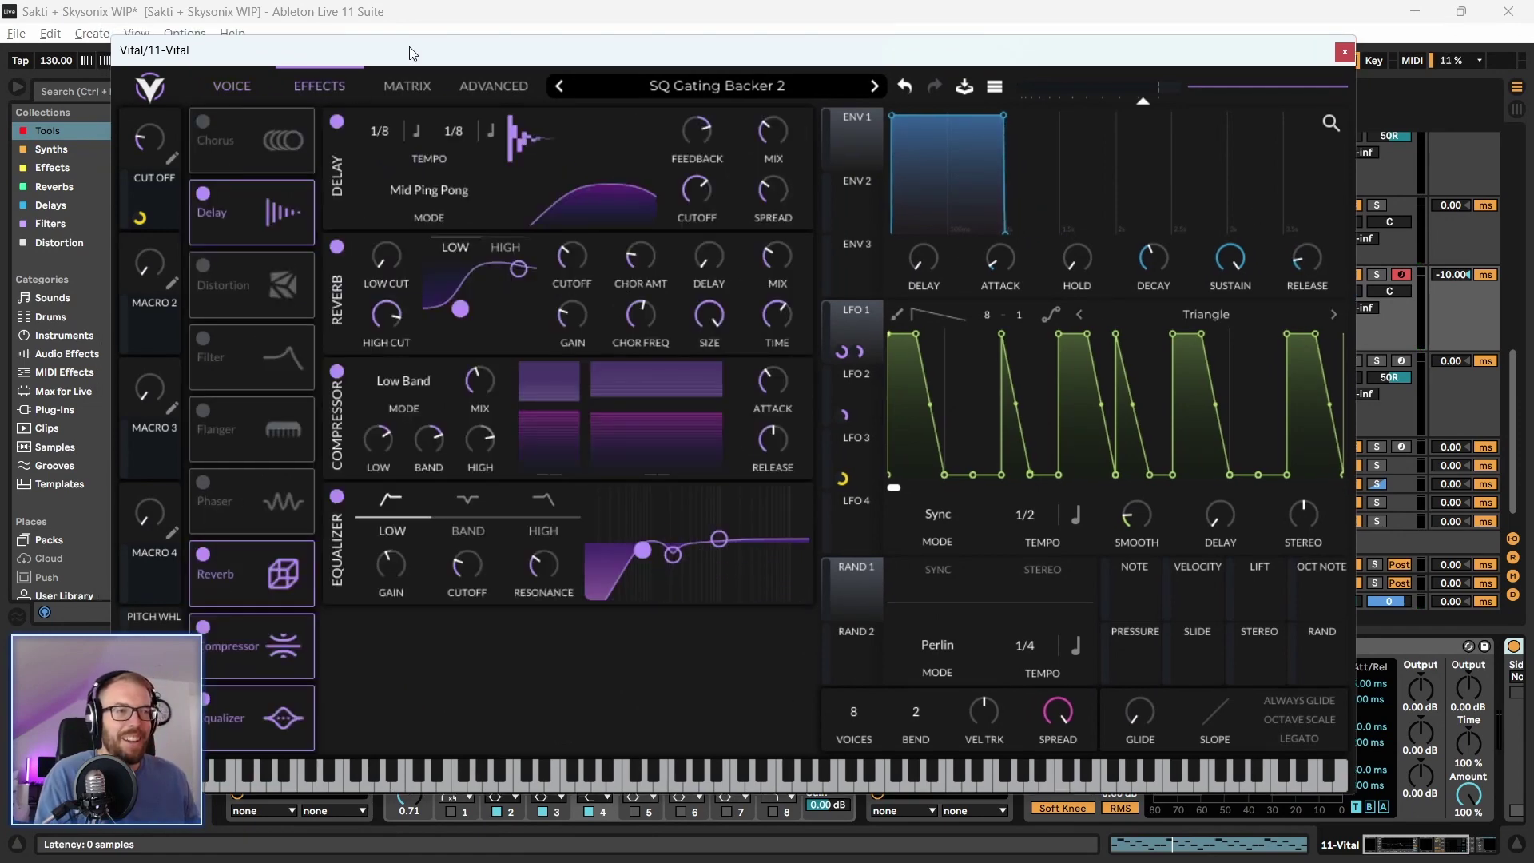
drag(713, 131, 706, 150)
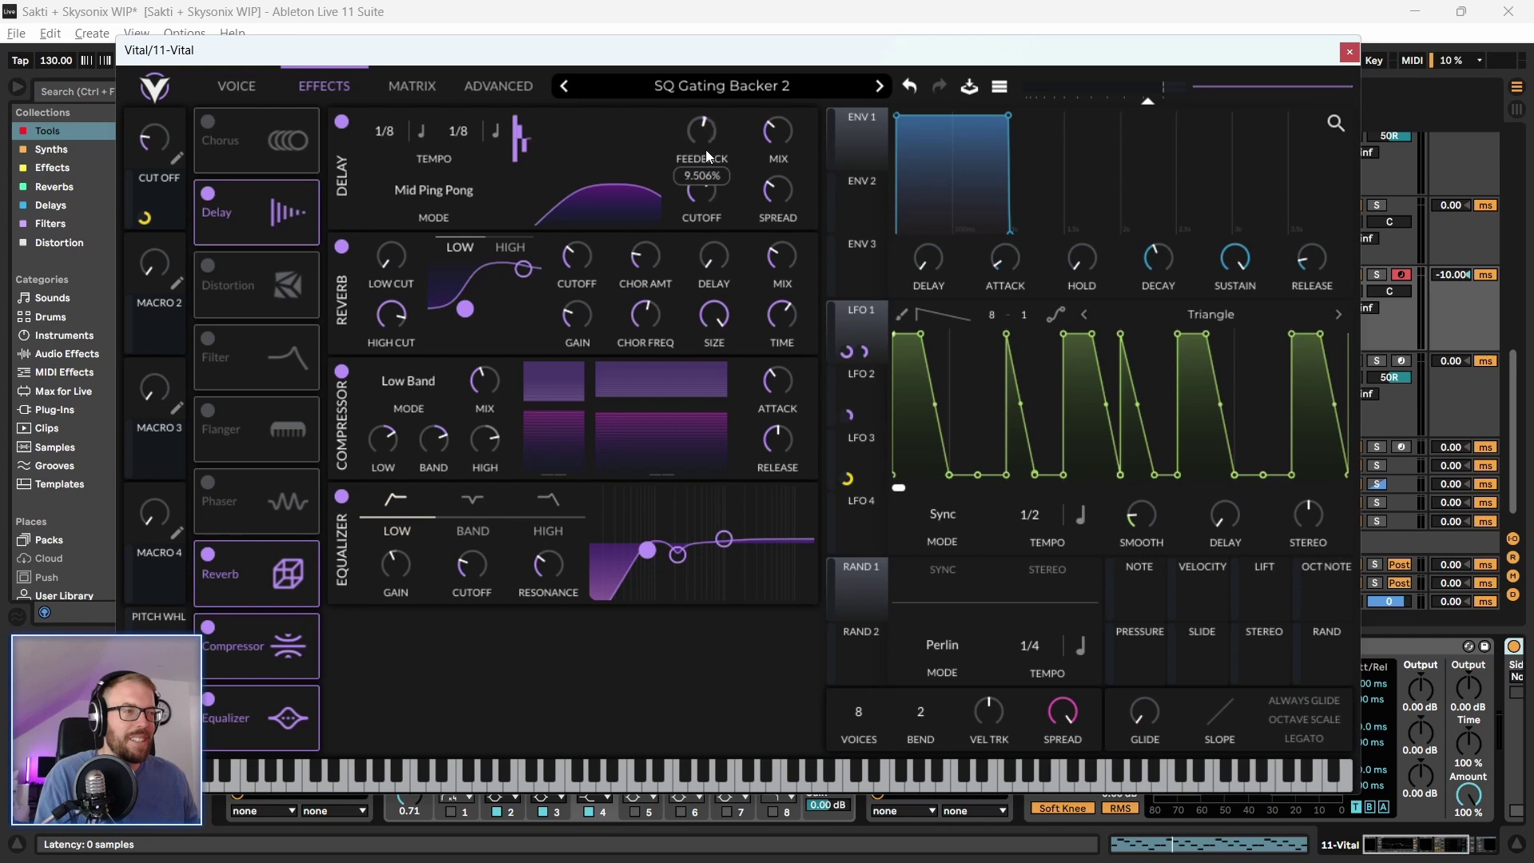
key(space)
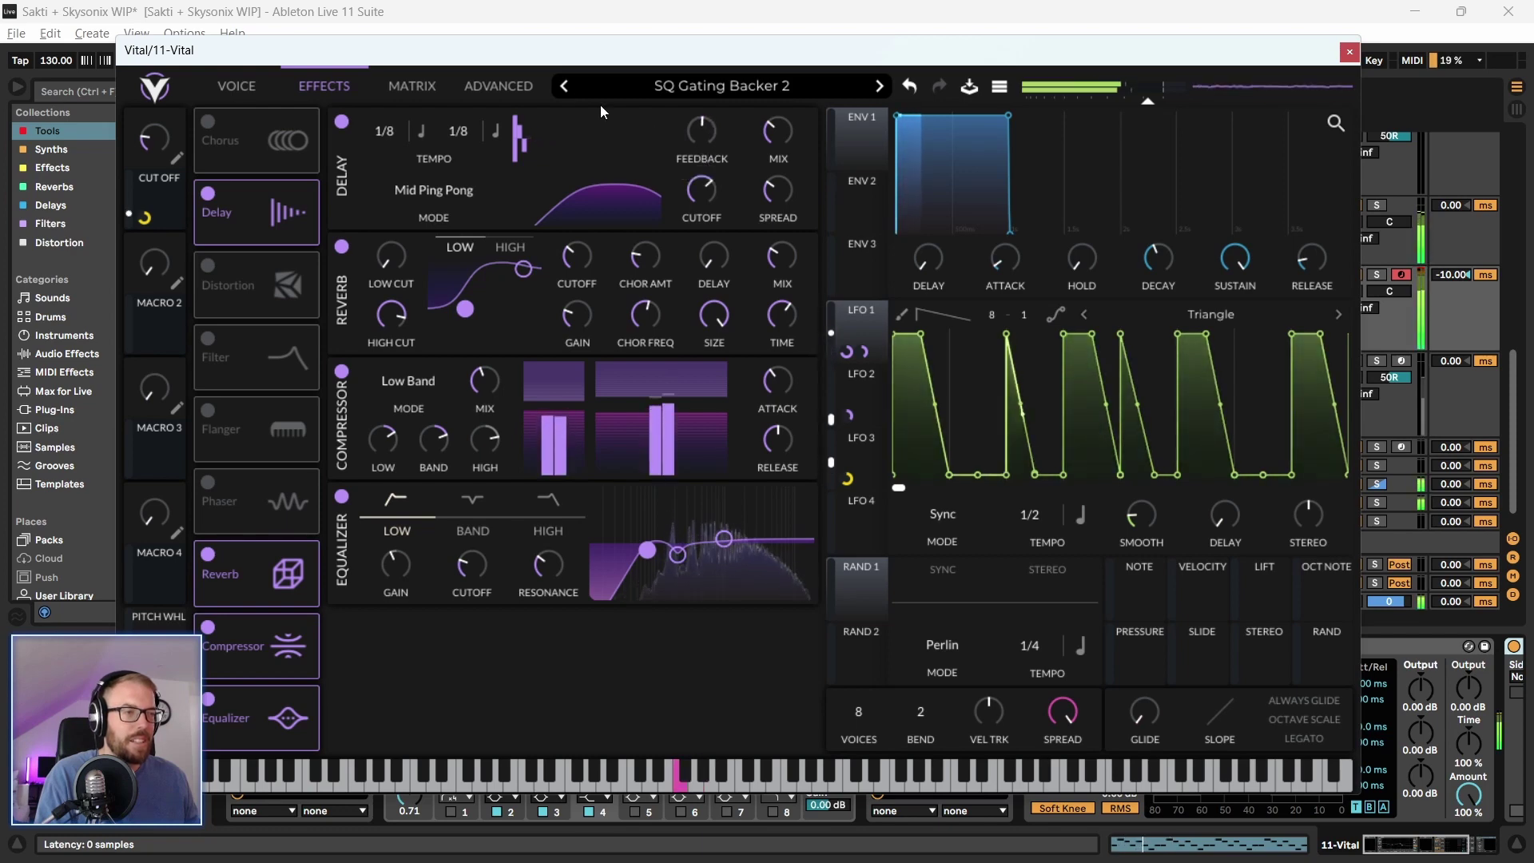
drag(504, 50, 508, 51)
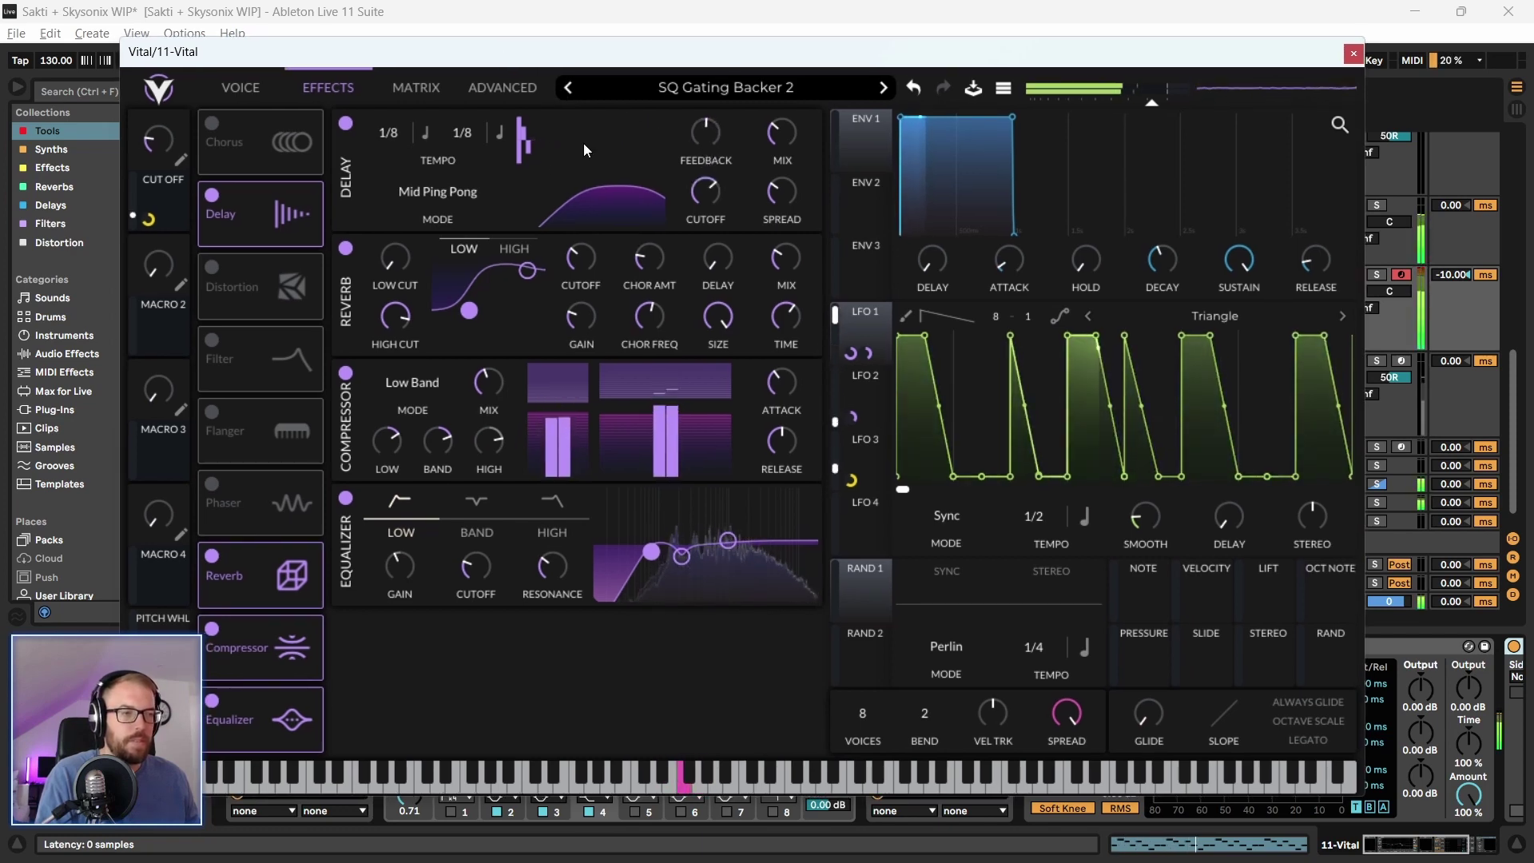
Shorten Envelope 1's decay and the reverb time, hide the Vital window and stop playback
drag(1012, 117, 972, 118)
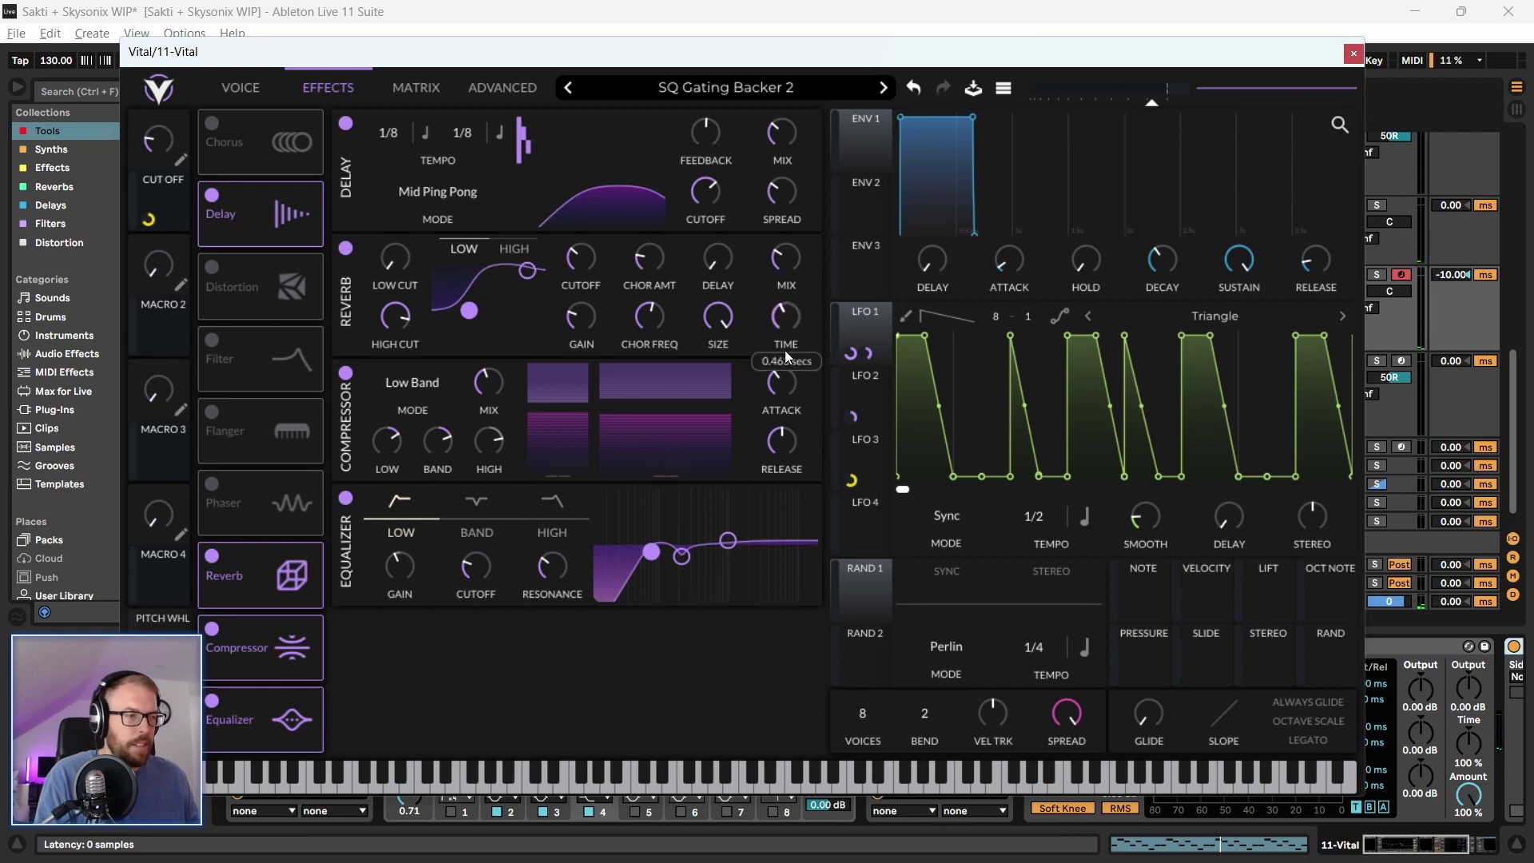
drag(787, 356, 787, 389)
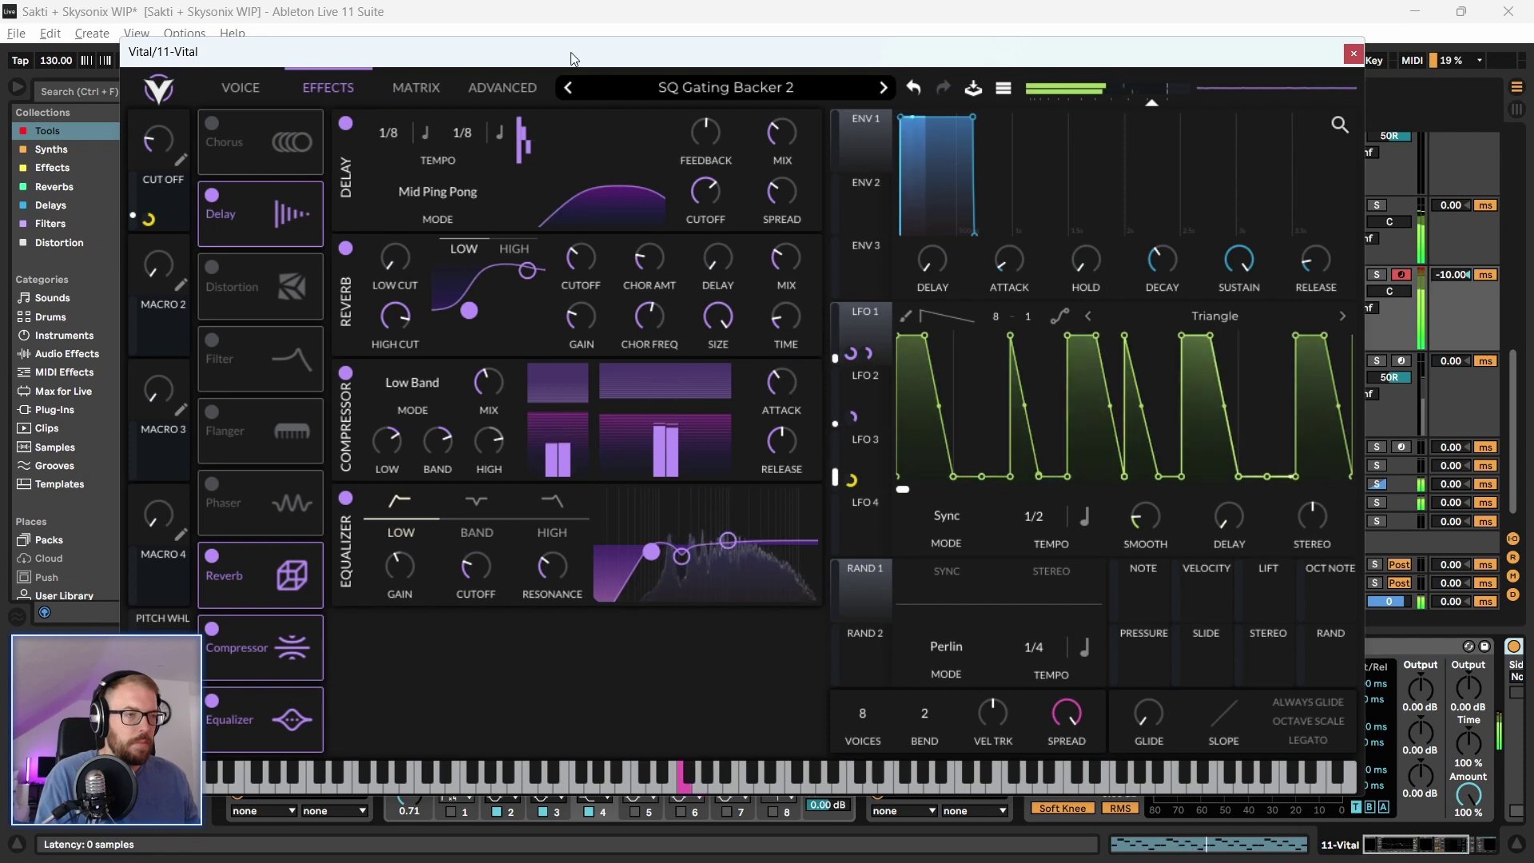
key(ctrl+alt+p)
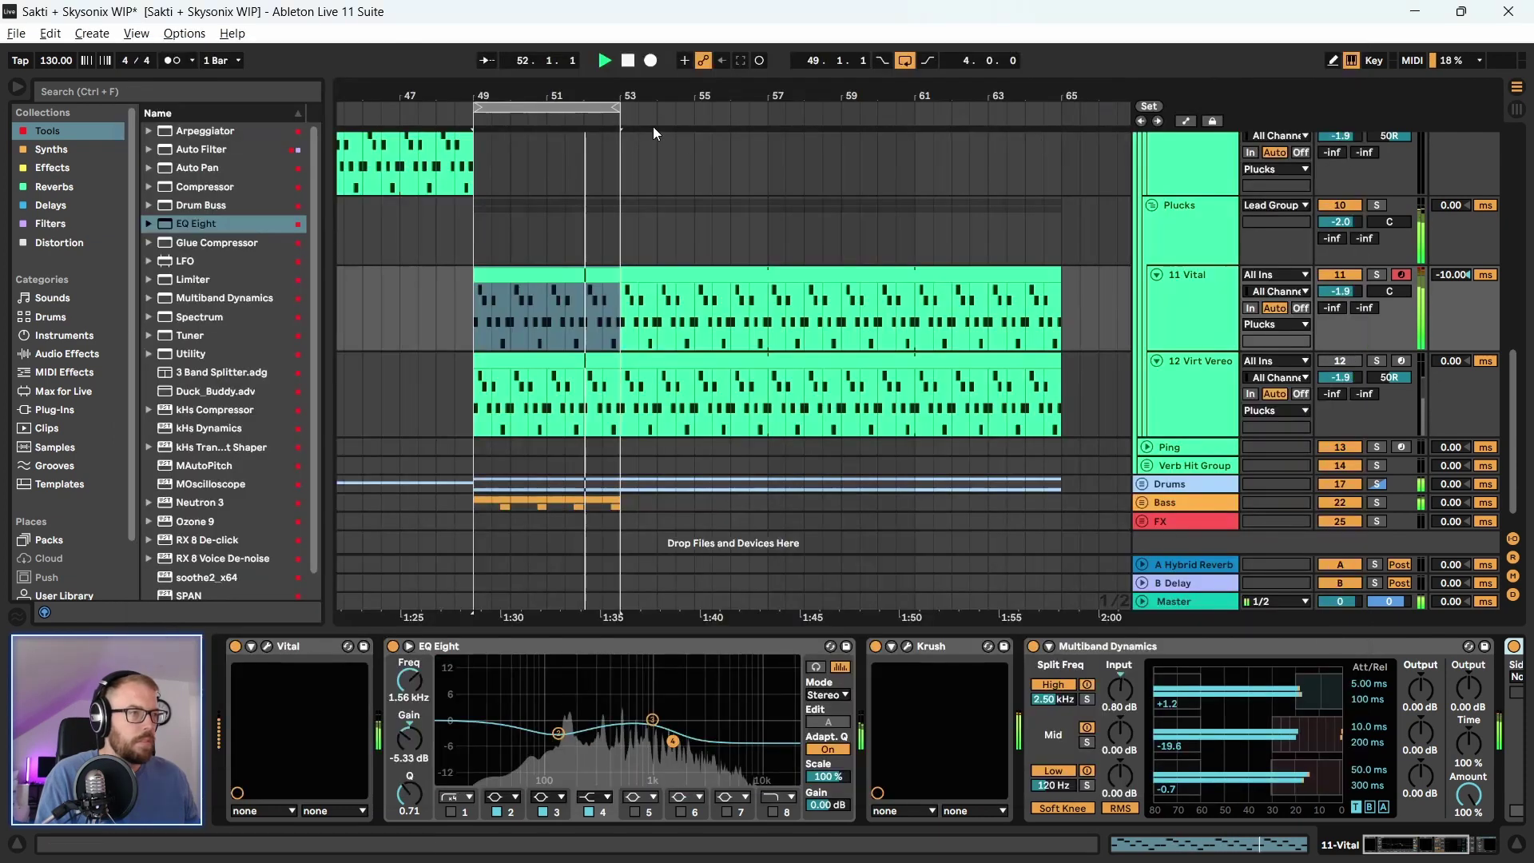
click(630, 60)
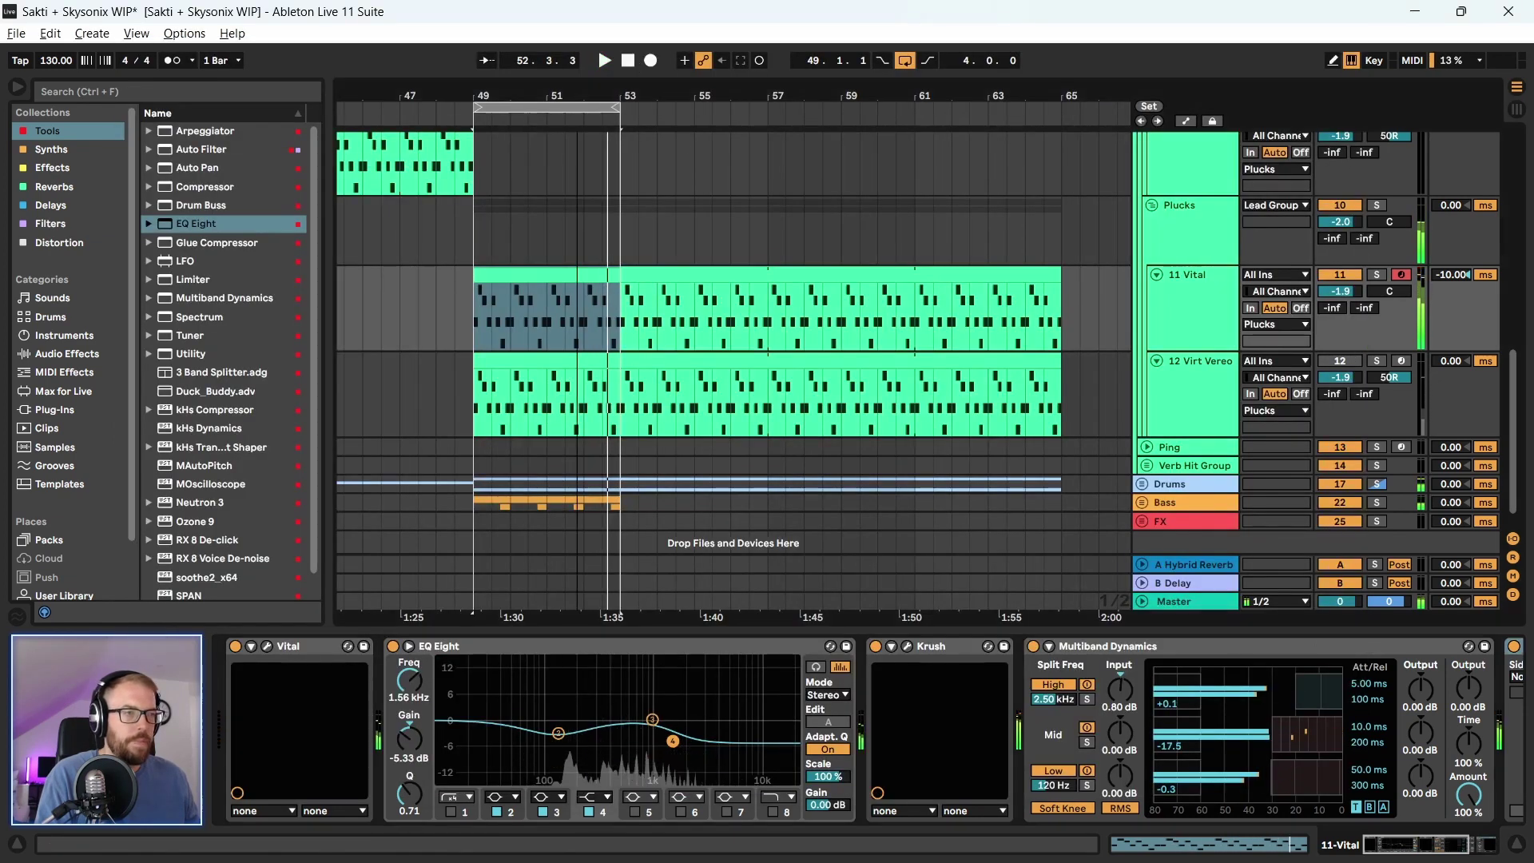
Place the insert mark at bar 49 on the 11 Vital track and review Vital's voice page
drag(667, 84, 680, 90)
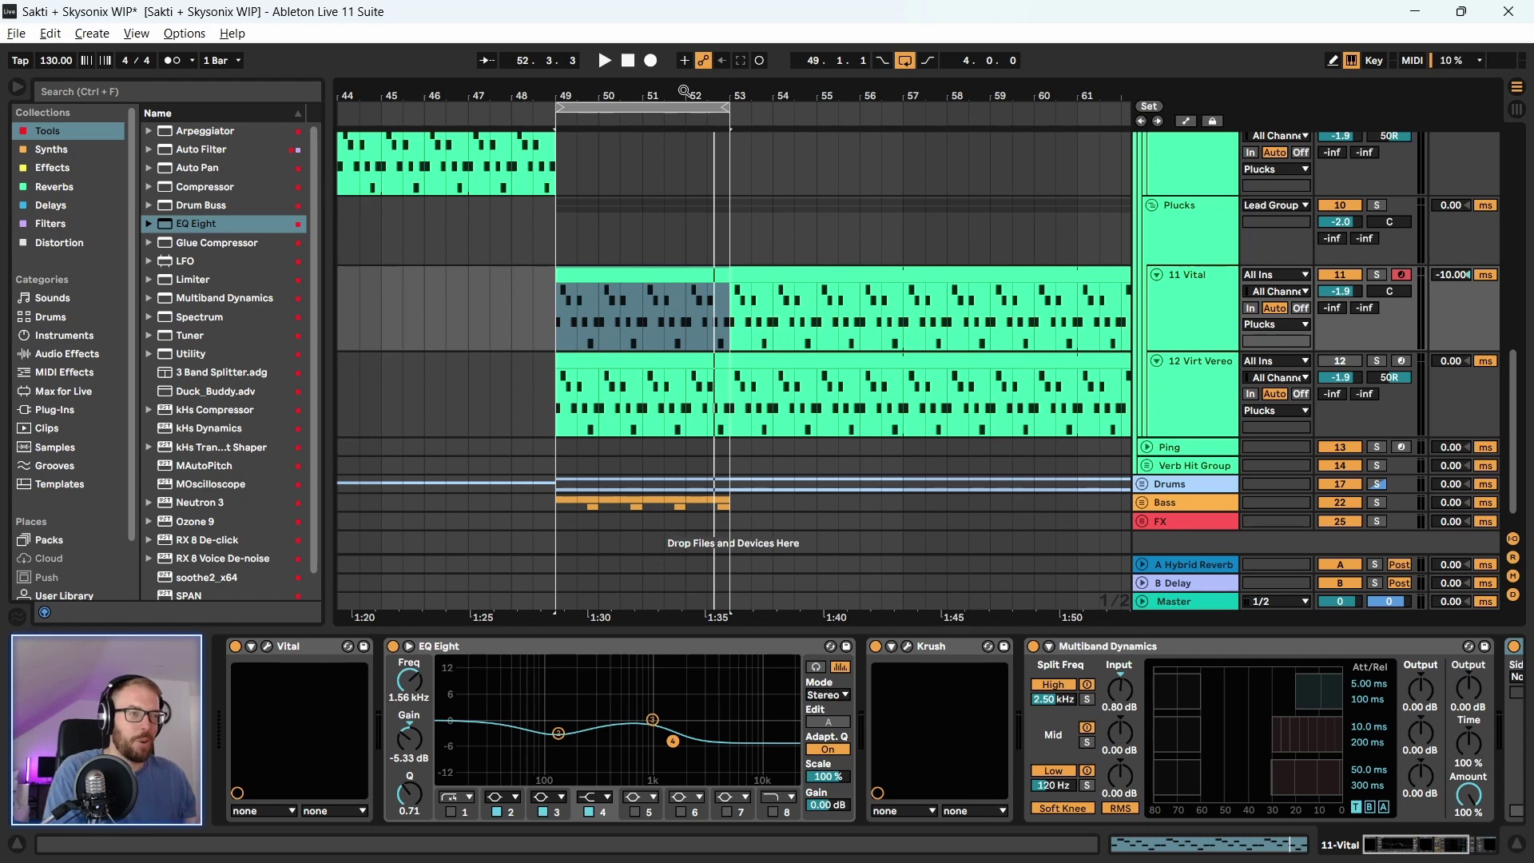
drag(659, 98, 659, 120)
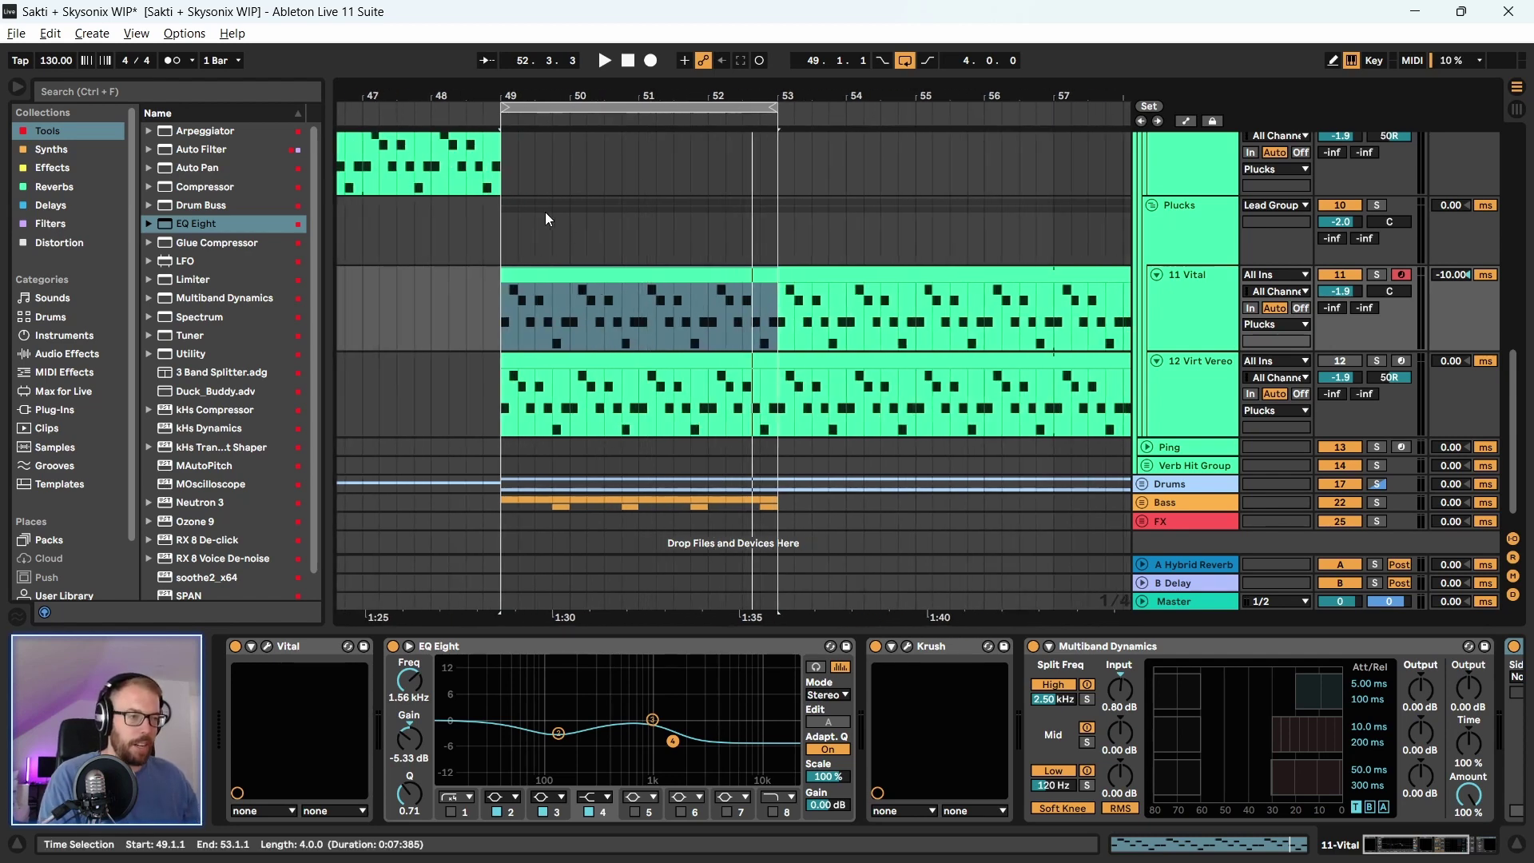
click(507, 332)
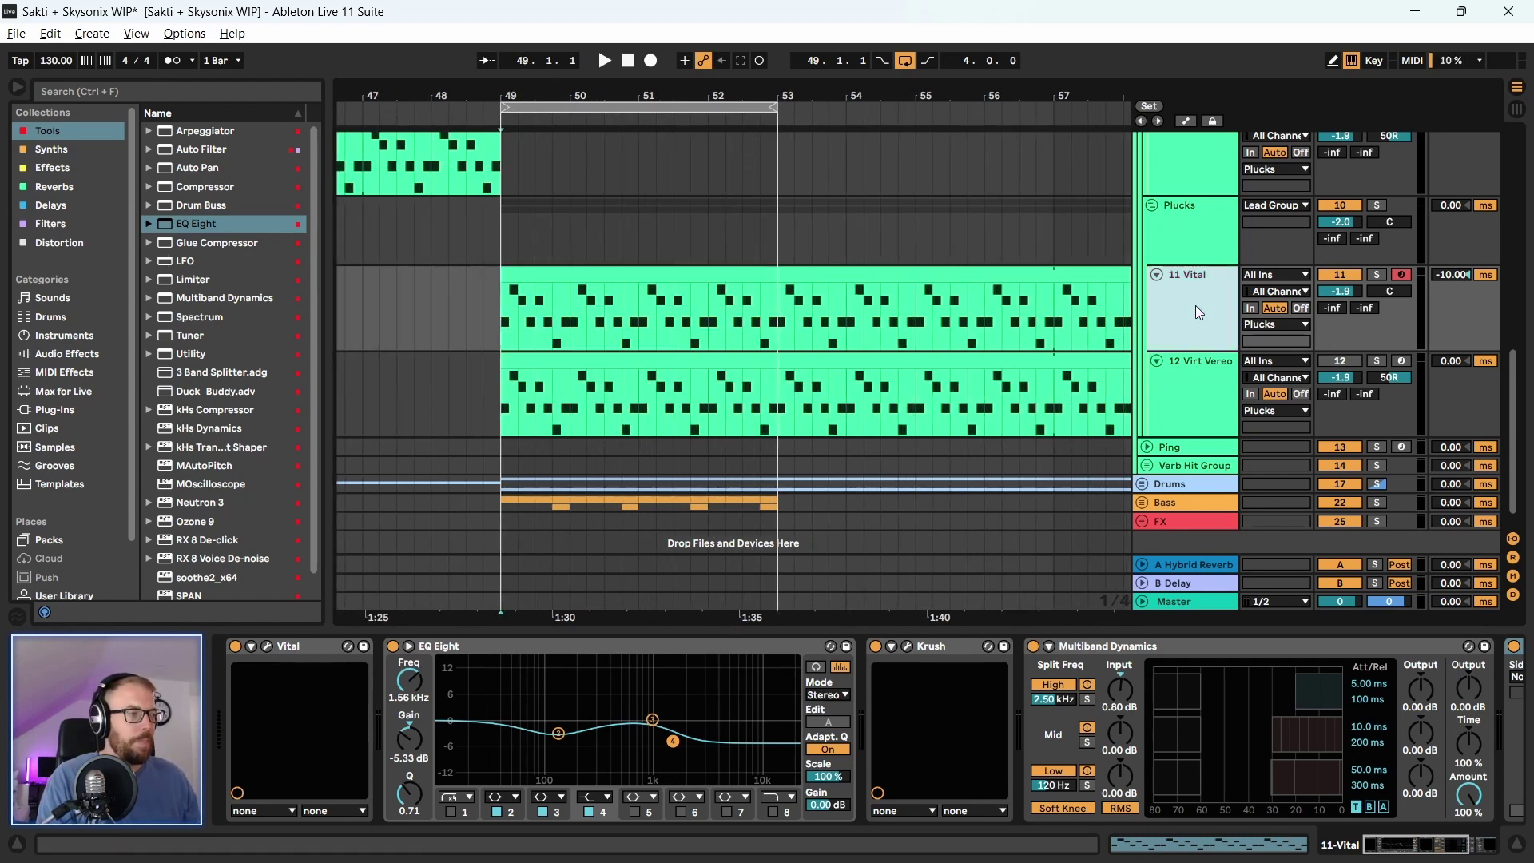
click(270, 647)
drag(347, 62, 356, 73)
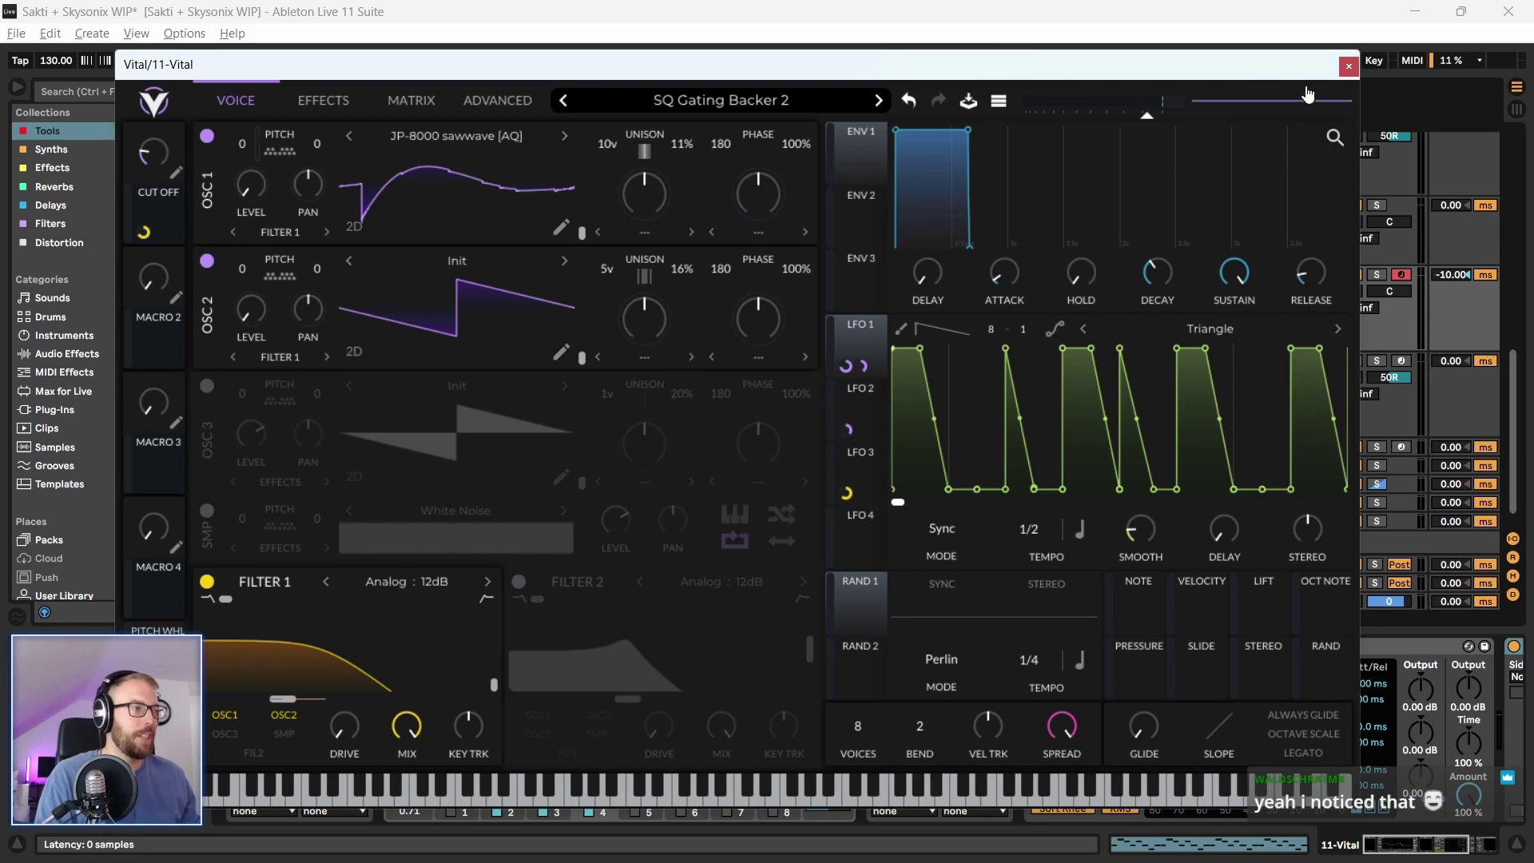
click(1348, 68)
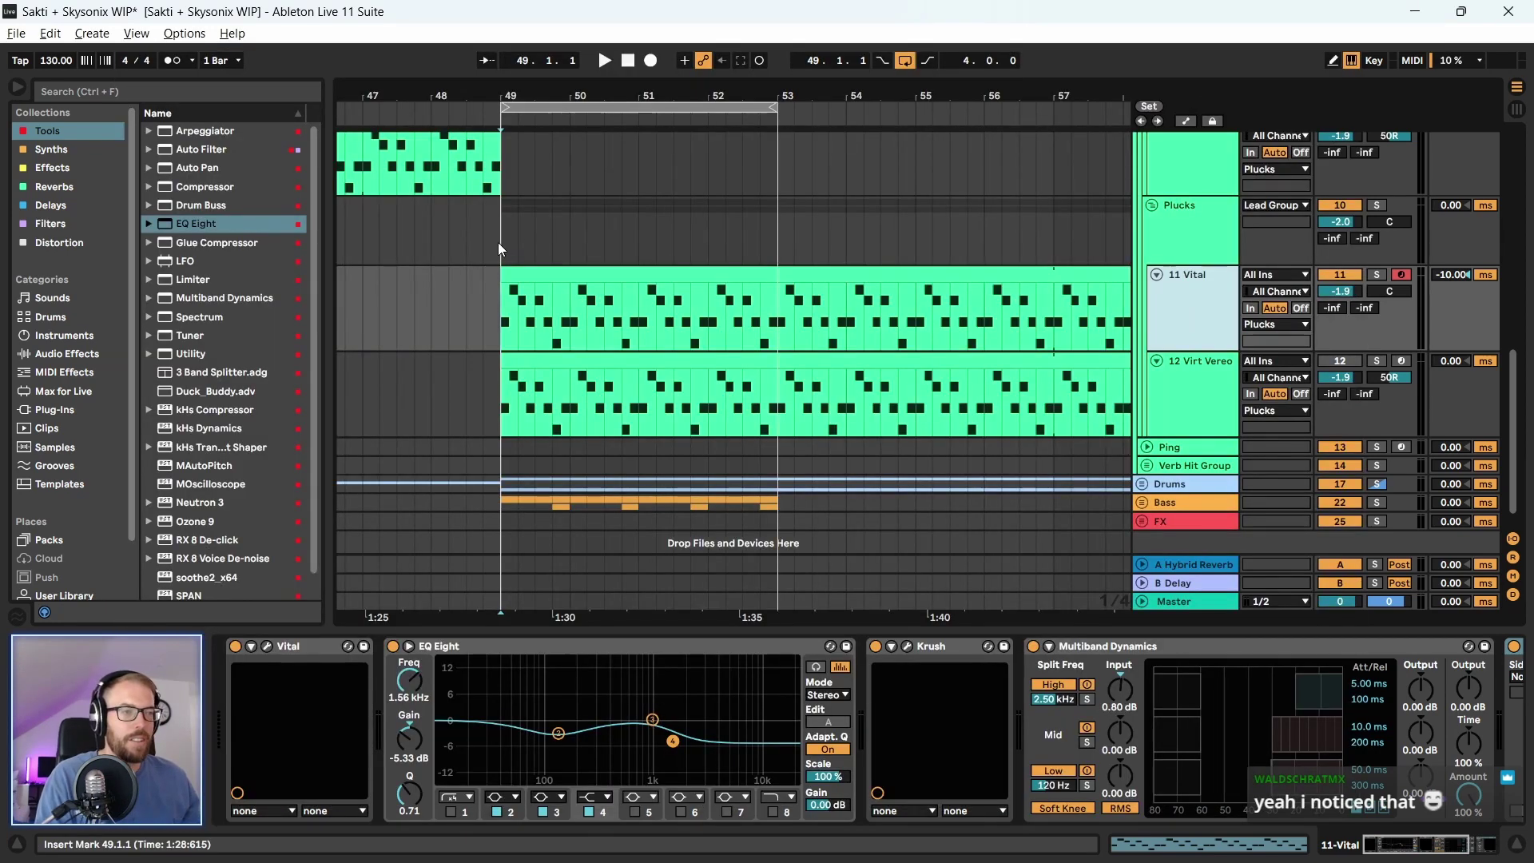
Select bars 49 to 53 from the Plucks group, play the loop and lower the group's volume to -4.0
drag(498, 248, 777, 242)
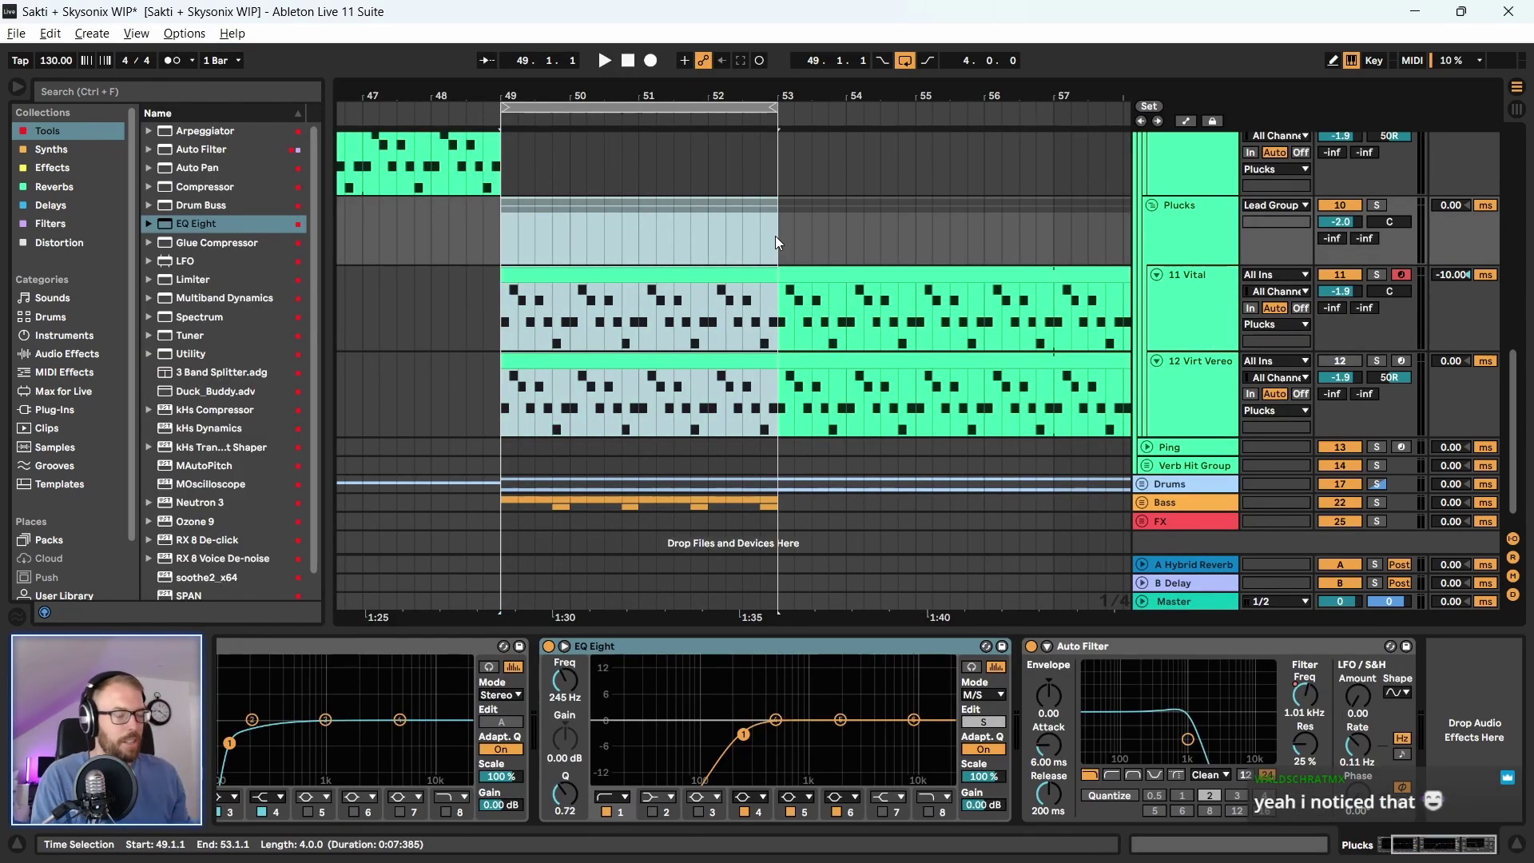
key(space)
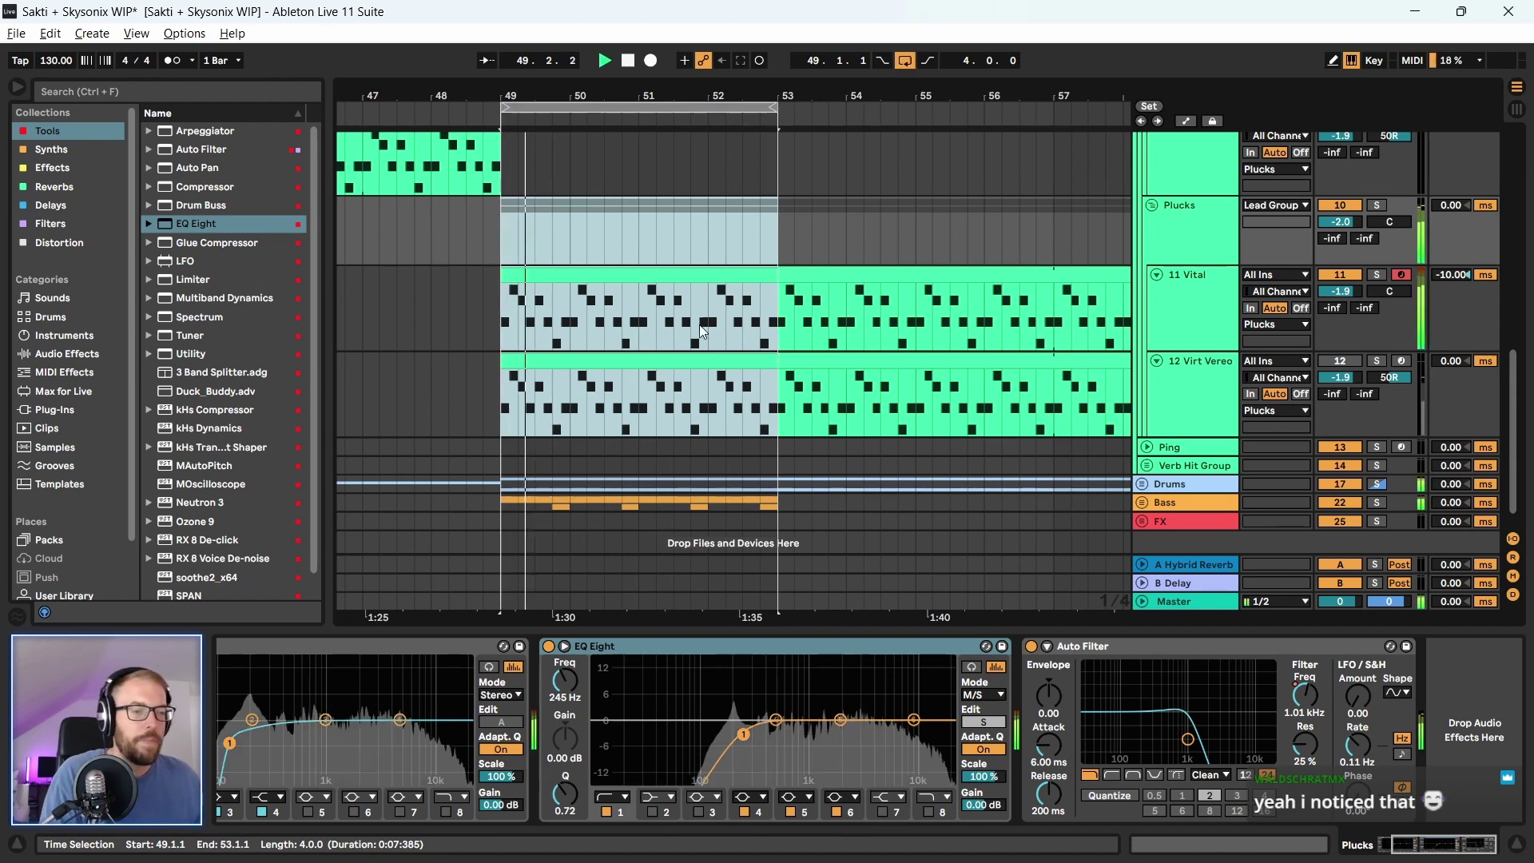
click(1219, 279)
scroll(1247, 377, up, 1)
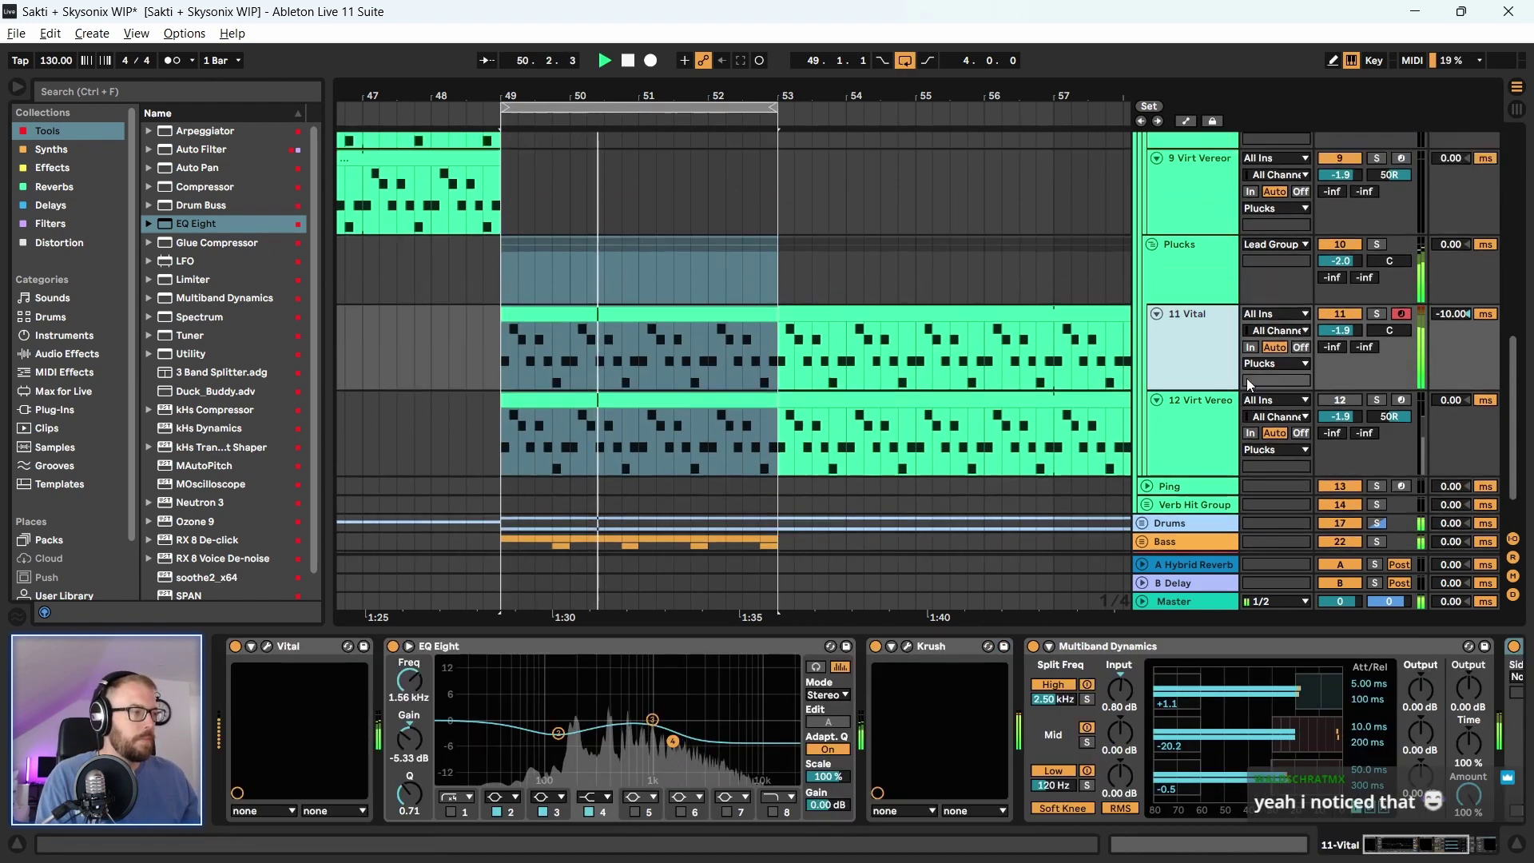
scroll(1246, 377, up, 2)
scroll(1202, 346, up, 1)
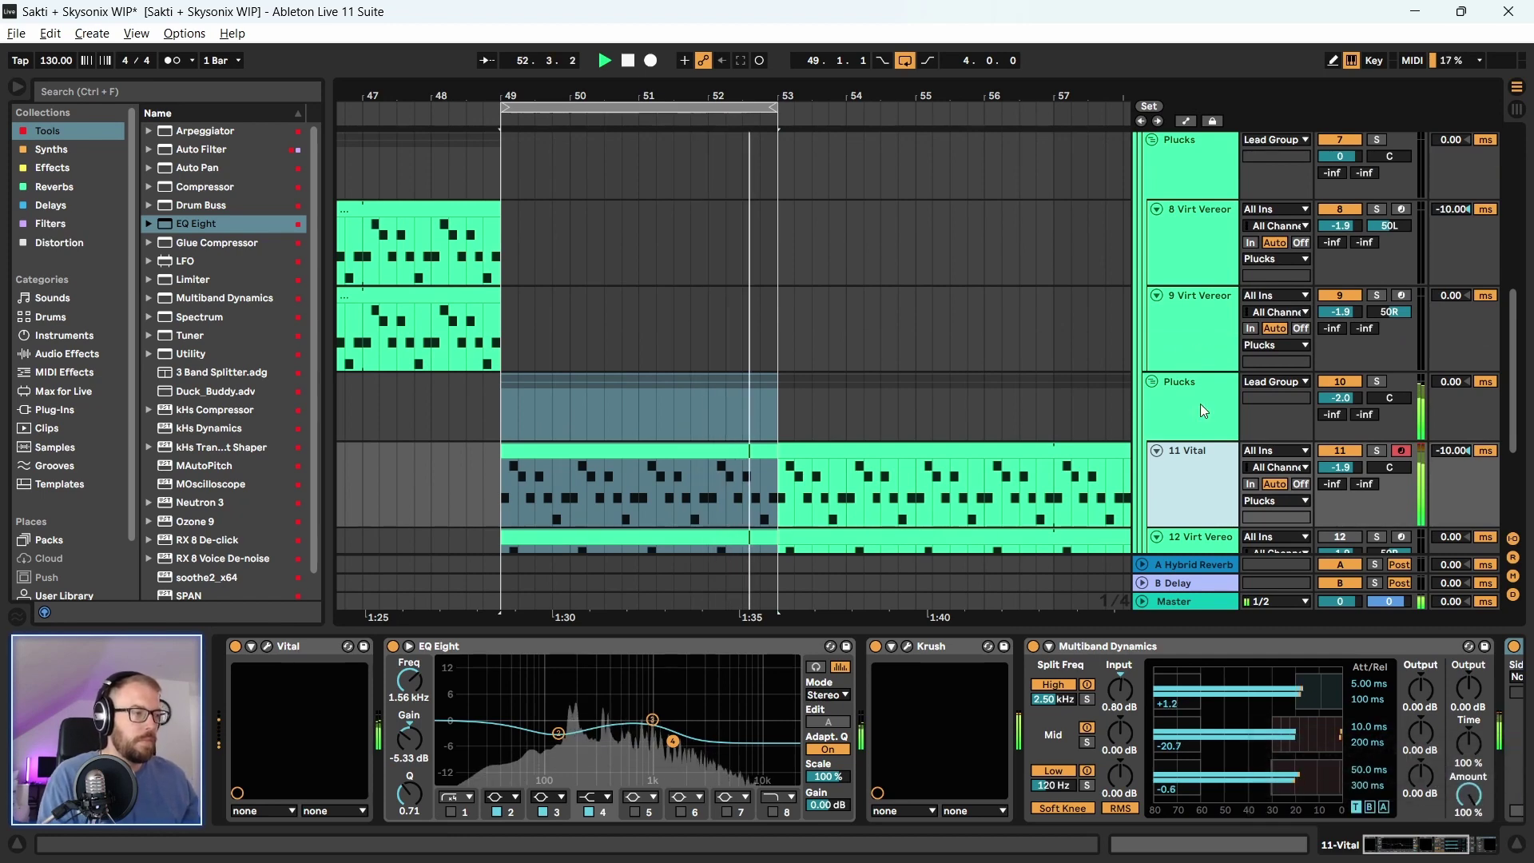
scroll(1207, 414, down, 1)
click(1342, 302)
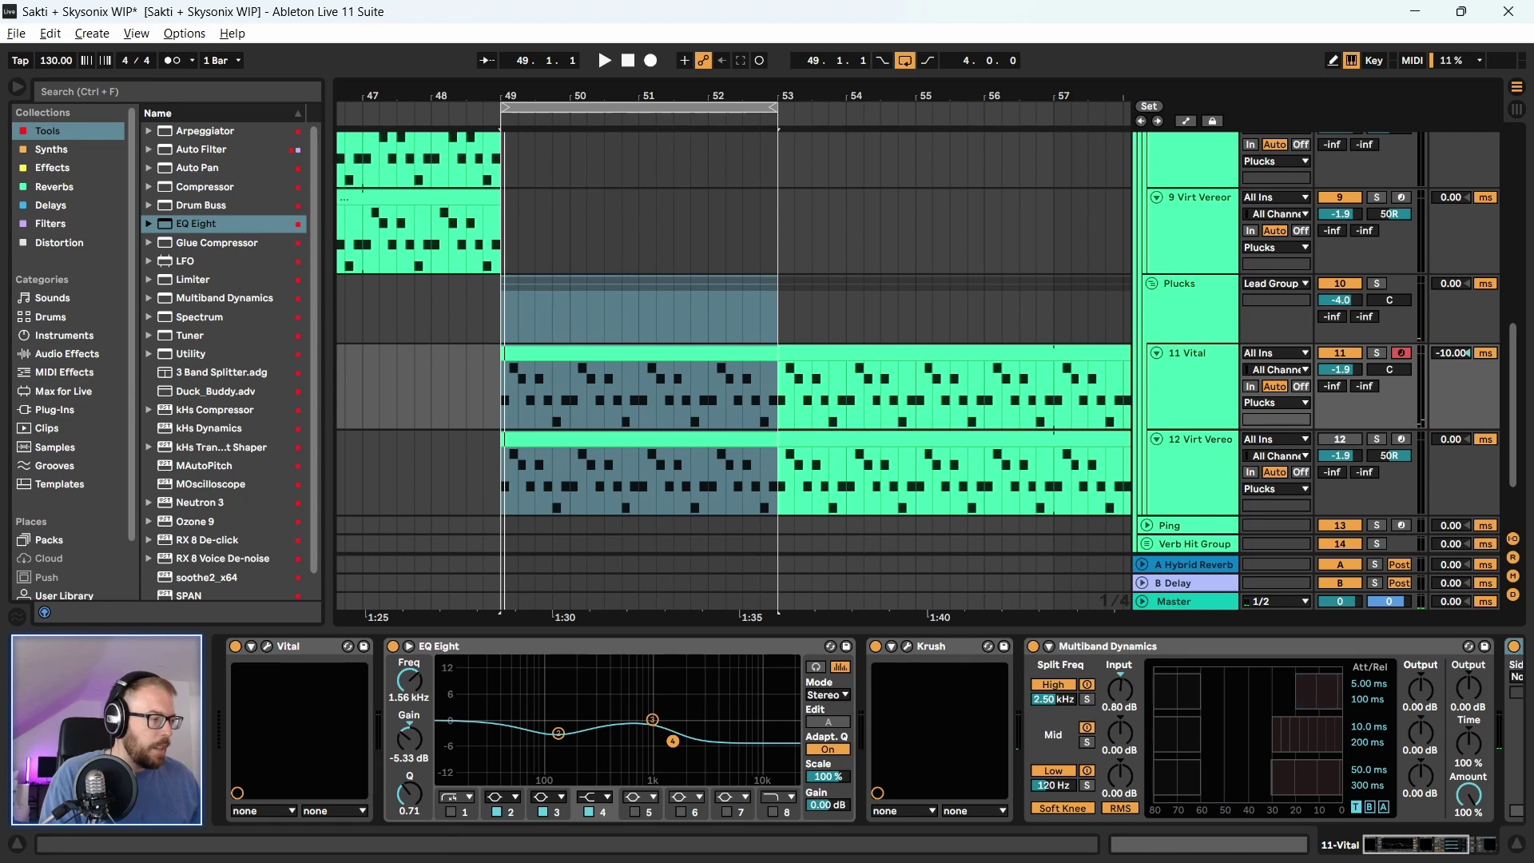
Play the loop and compare the 11 Vital track soloed with the full mix while checking its device chain
key(space)
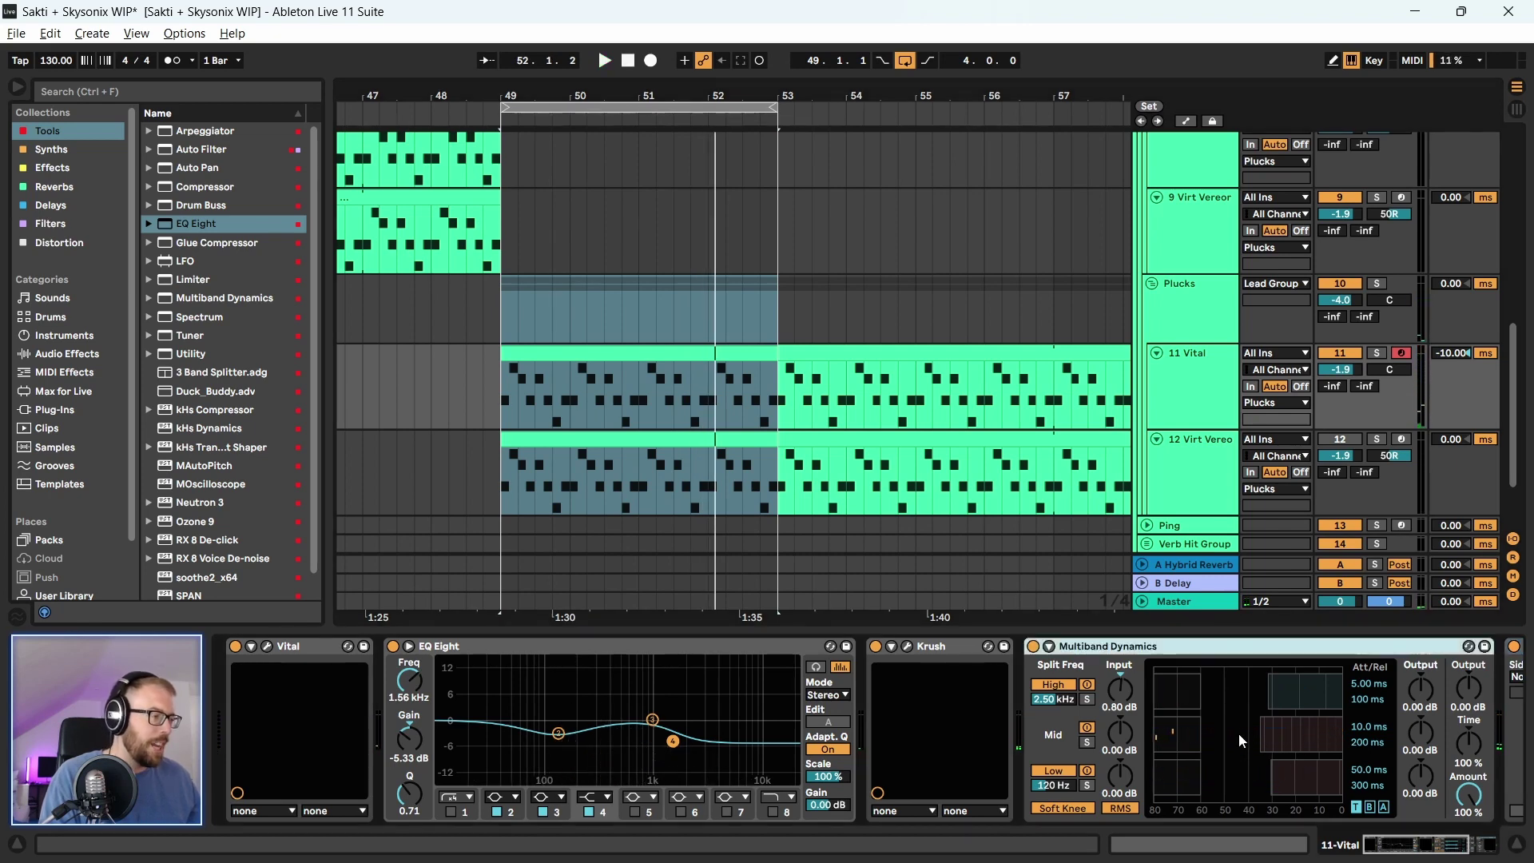
drag(1431, 852, 1518, 854)
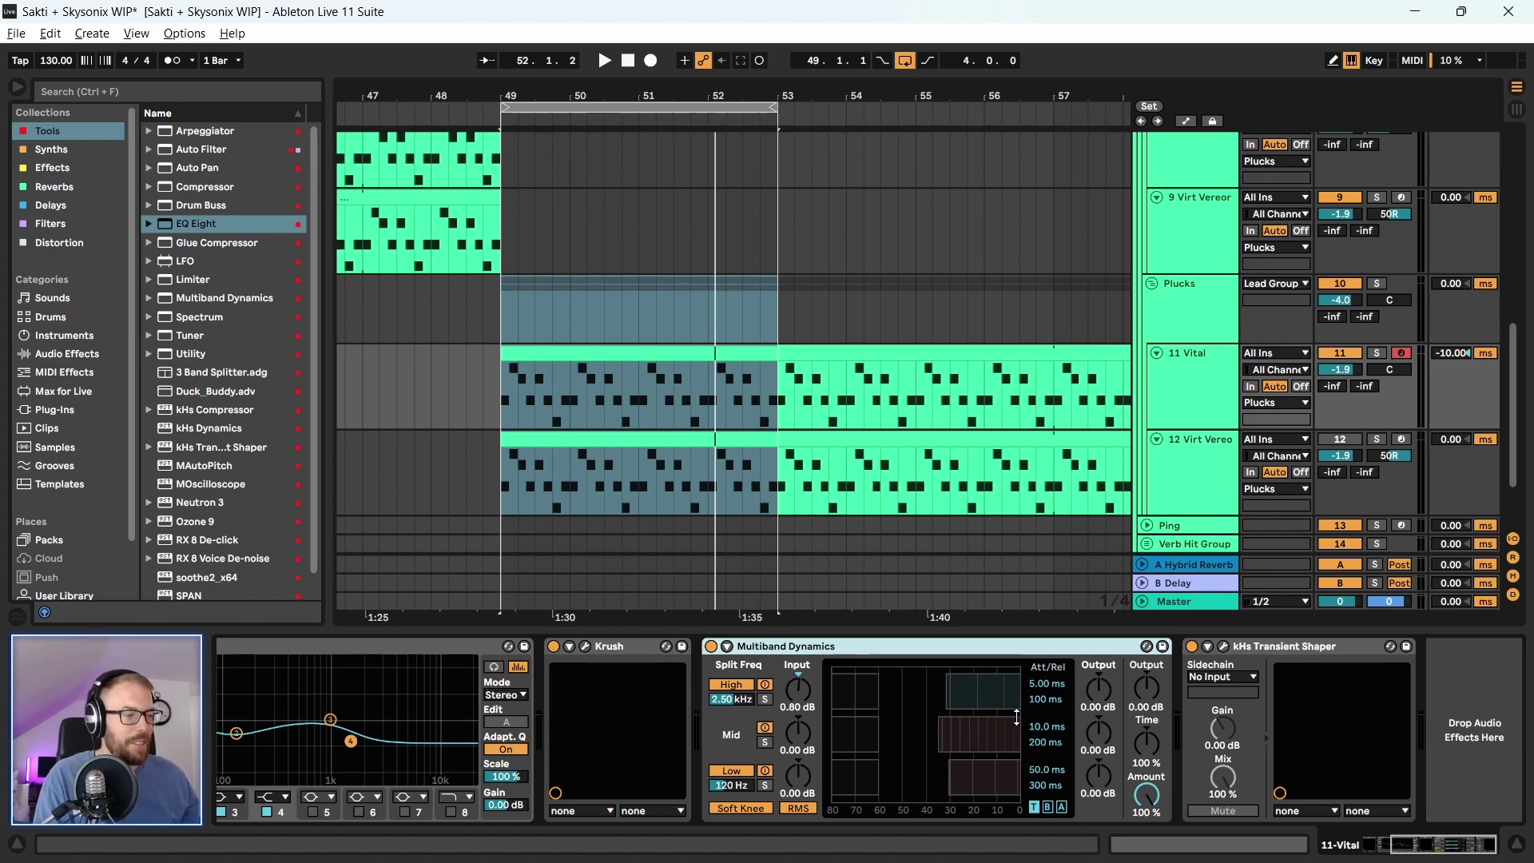
drag(1461, 848, 1173, 760)
click(1377, 353)
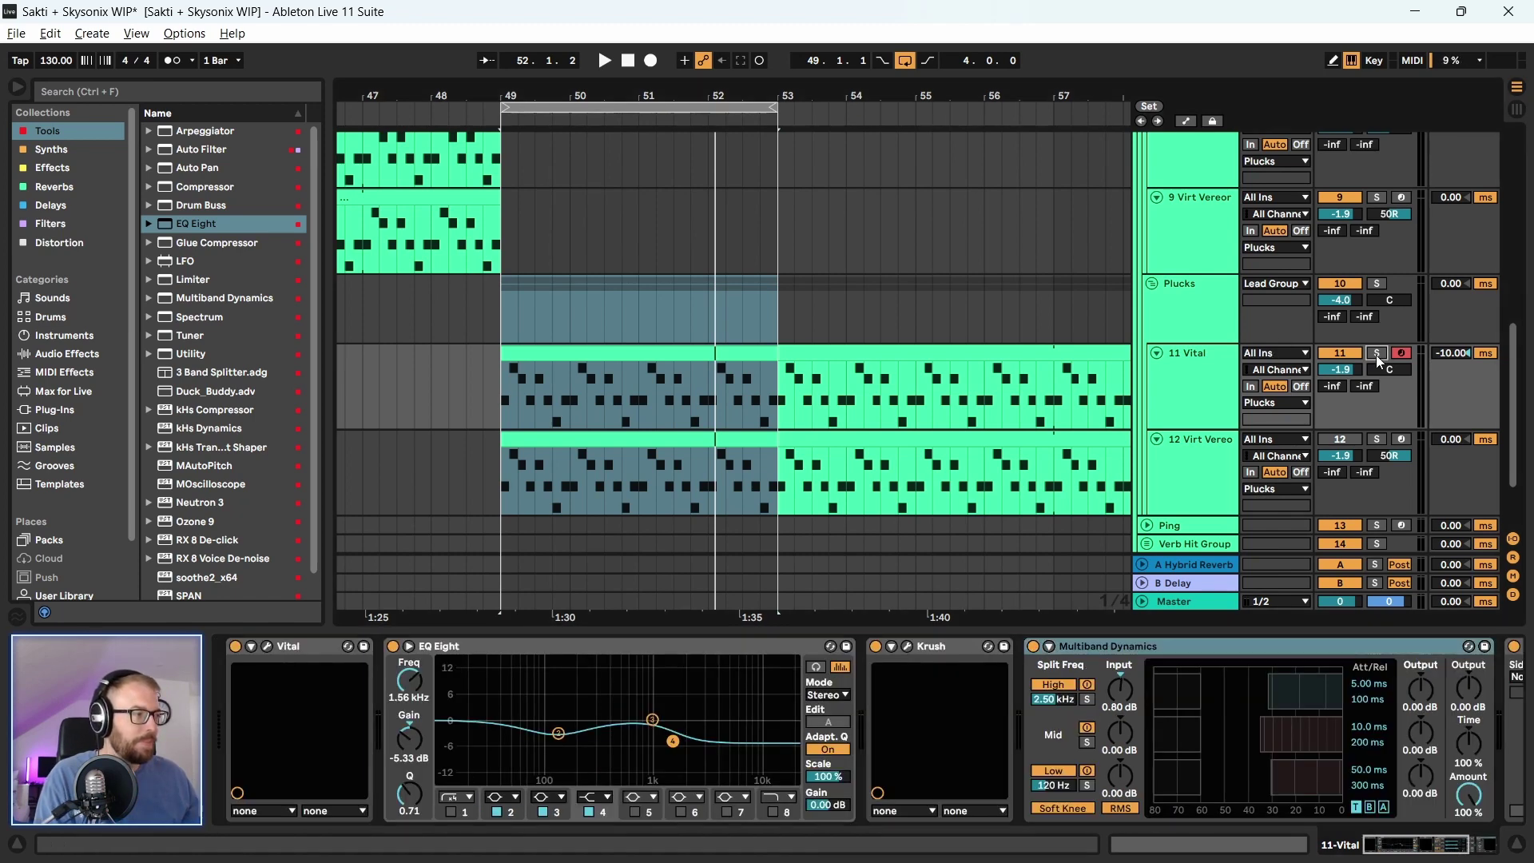
key(space)
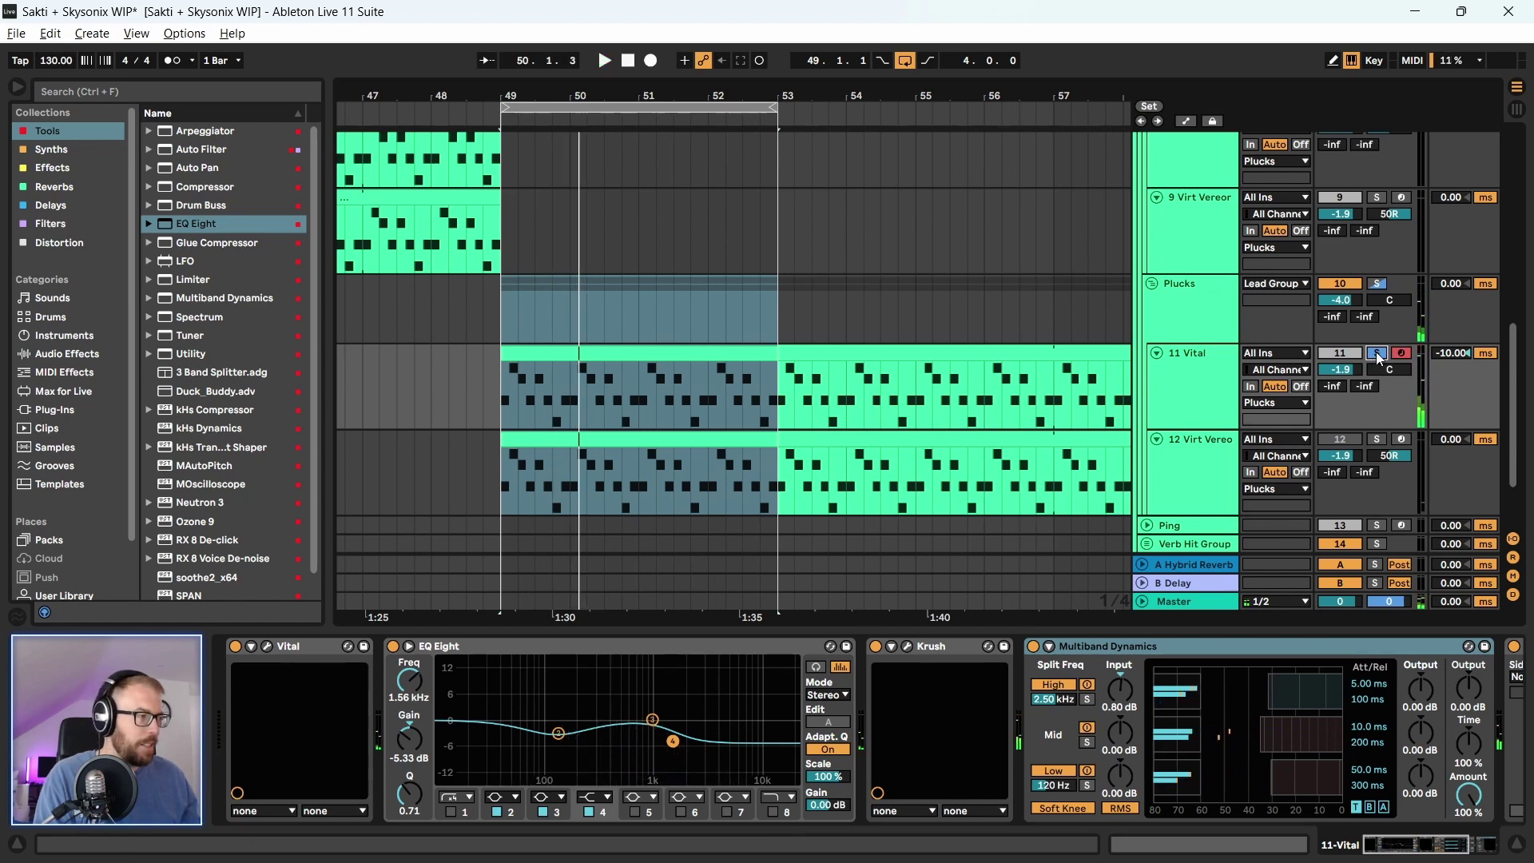
click(1377, 354)
key(space)
click(1186, 369)
key(space)
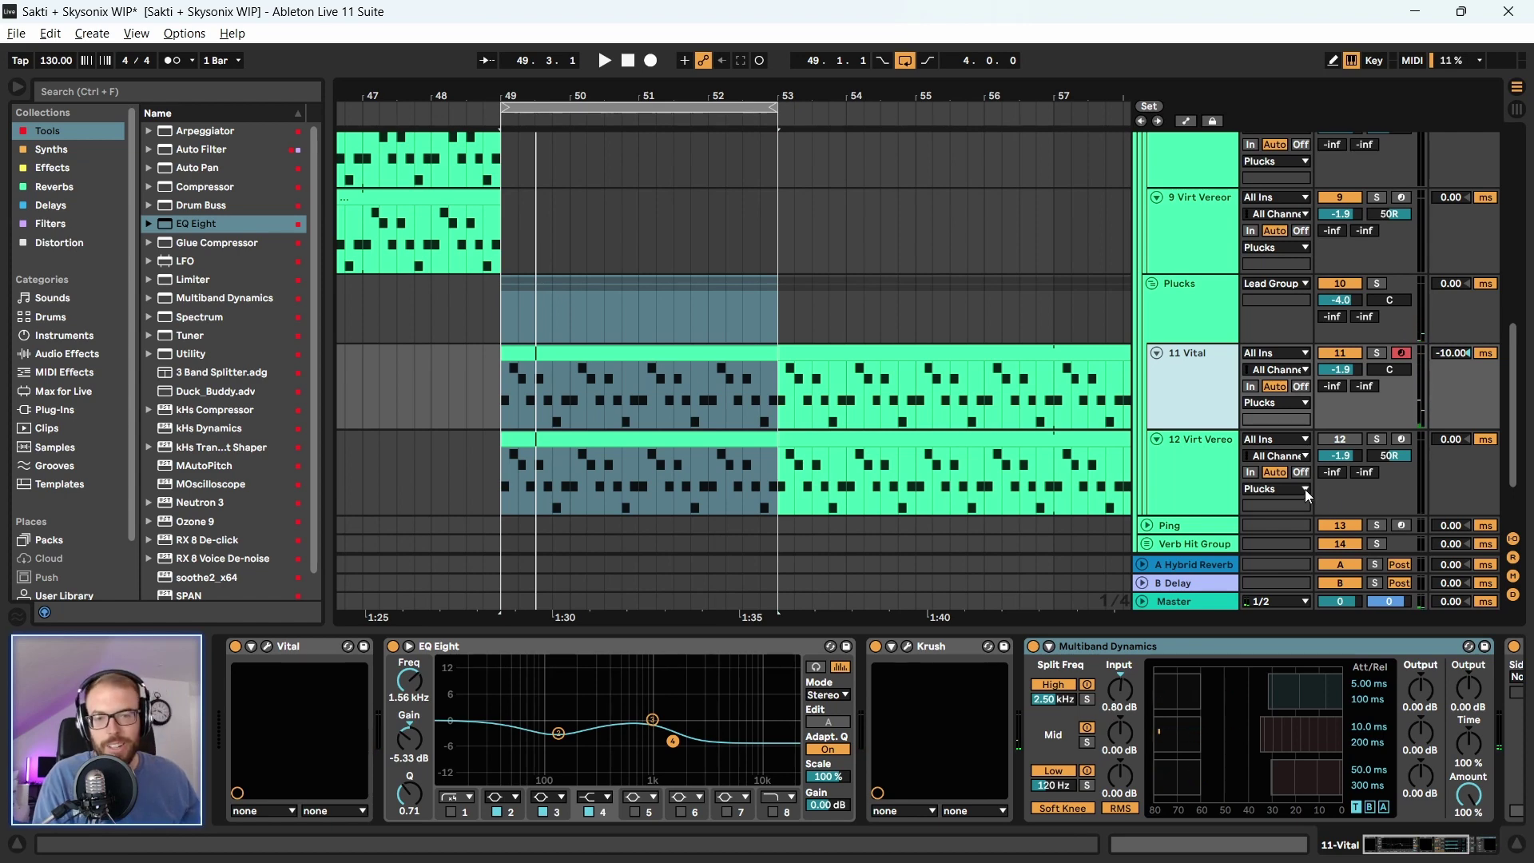
Check the Limiter on the Master track, return to the 11 Vital track and play the loop briefly
click(1184, 609)
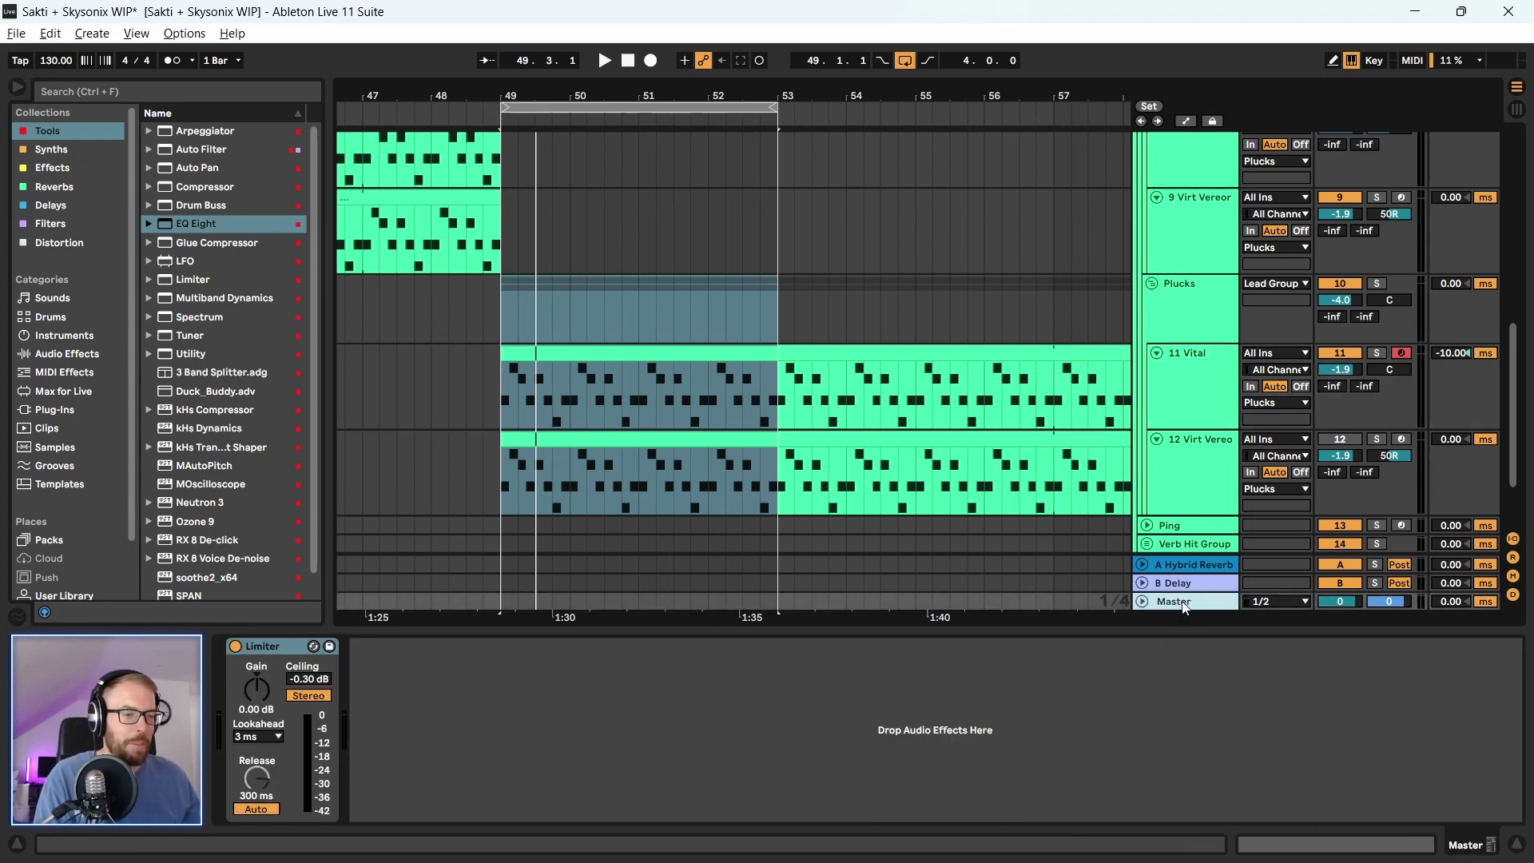
click(1208, 369)
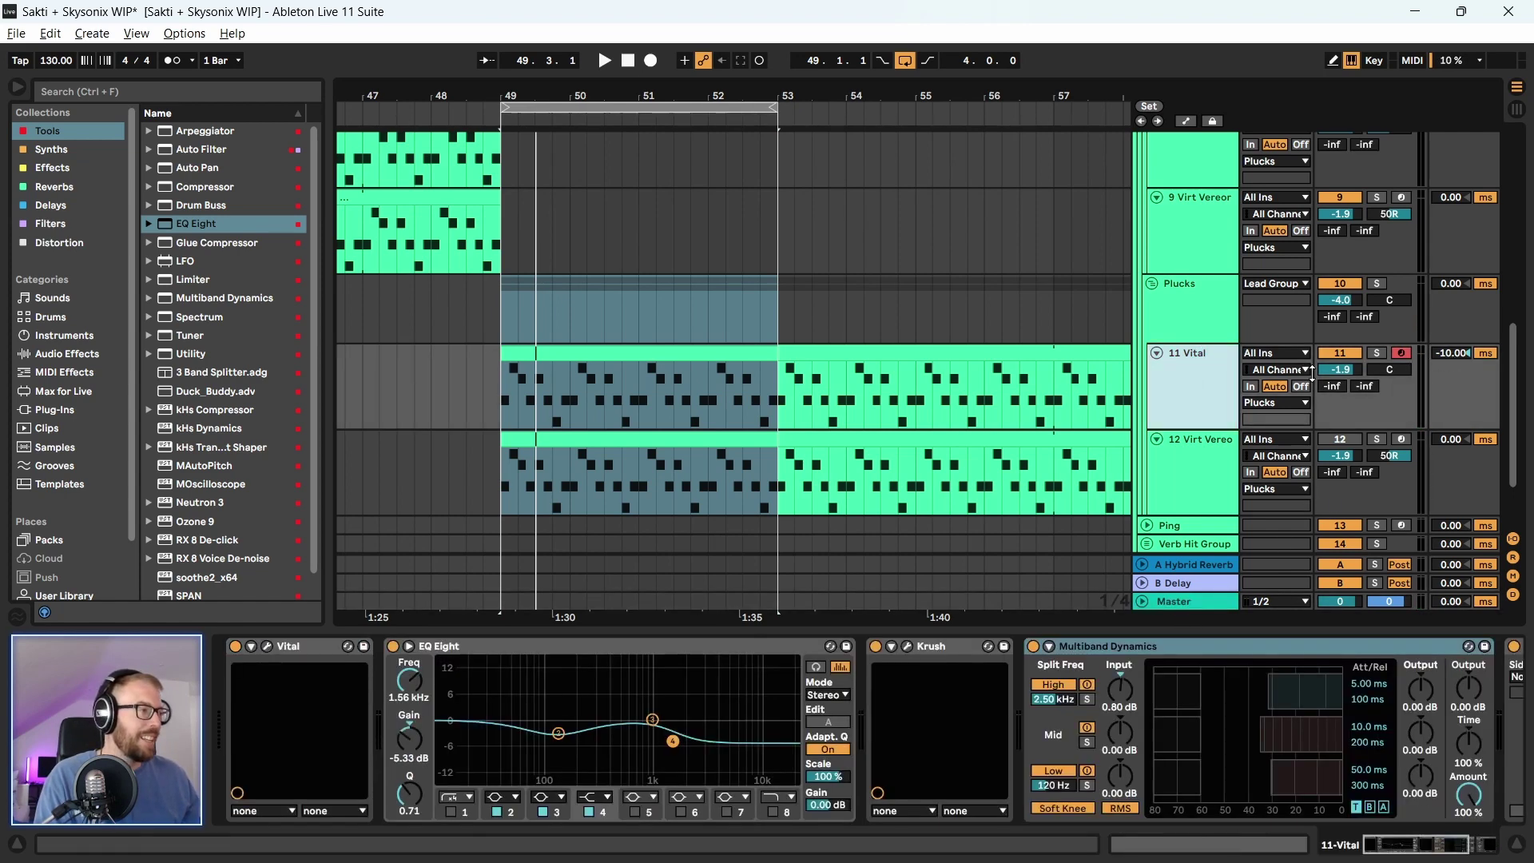
key(space)
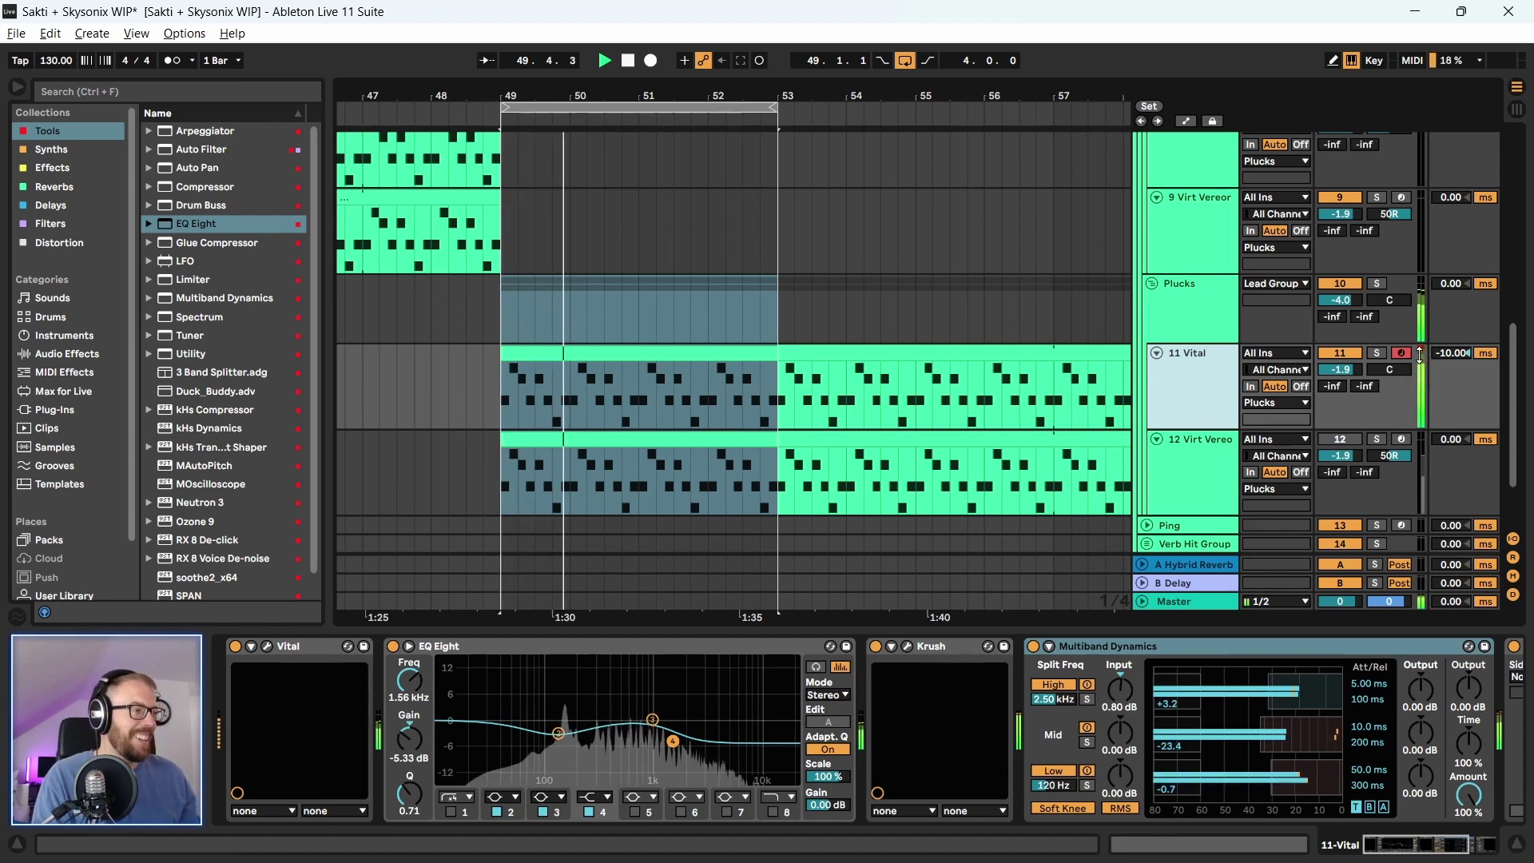
key(space)
Lower the 11 Vital track's volume to -13.9 dB while playing the loop
drag(1409, 837, 1506, 847)
mouse_move(1358, 371)
mouse_down()
mouse_move(1357, 409)
mouse_move(1341, 361)
mouse_up()
key(space)
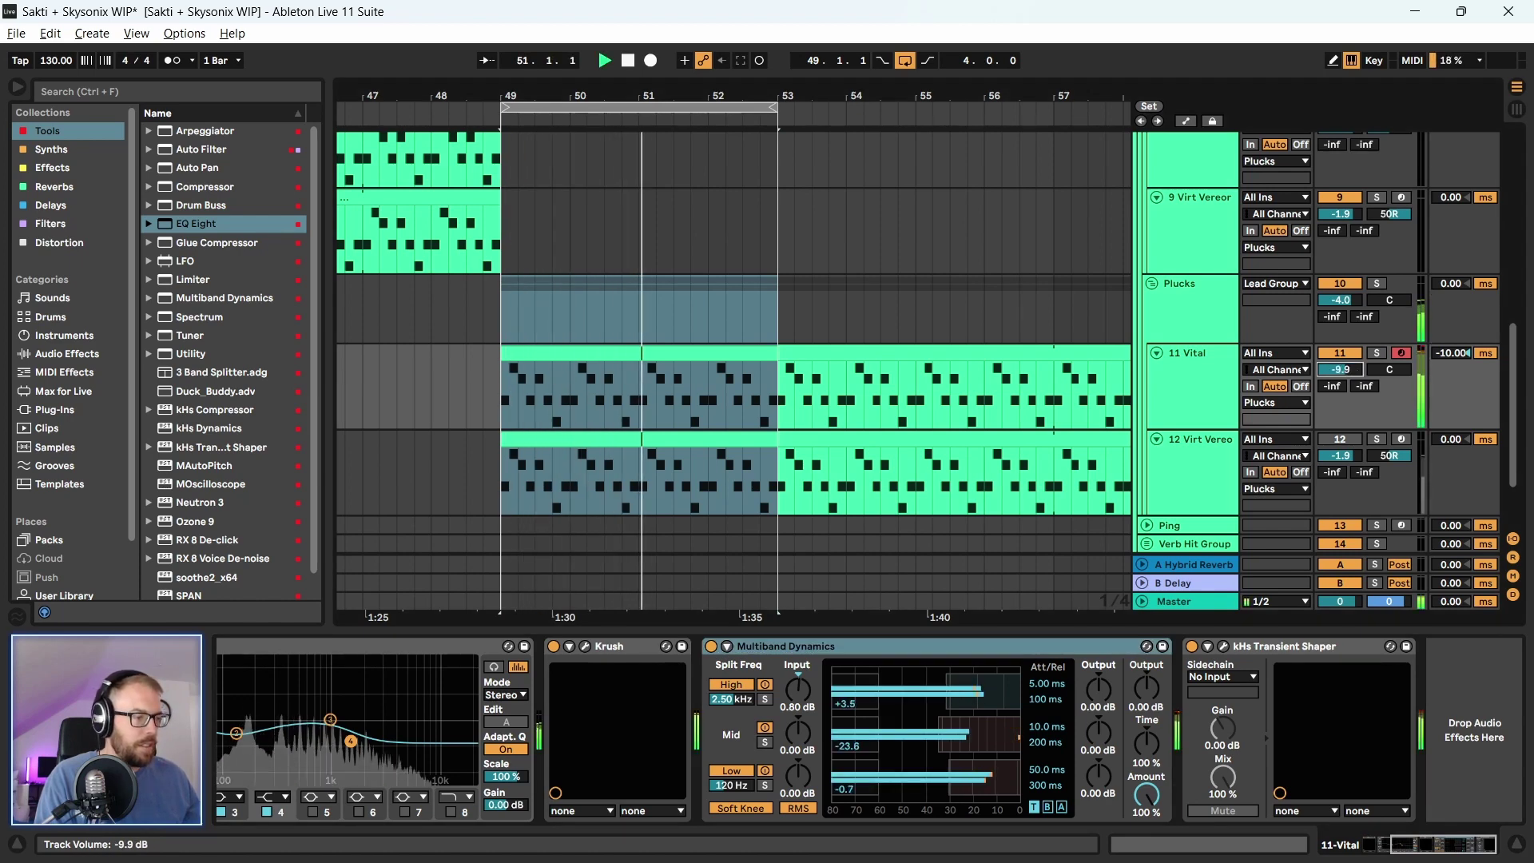
drag(1341, 369, 1341, 378)
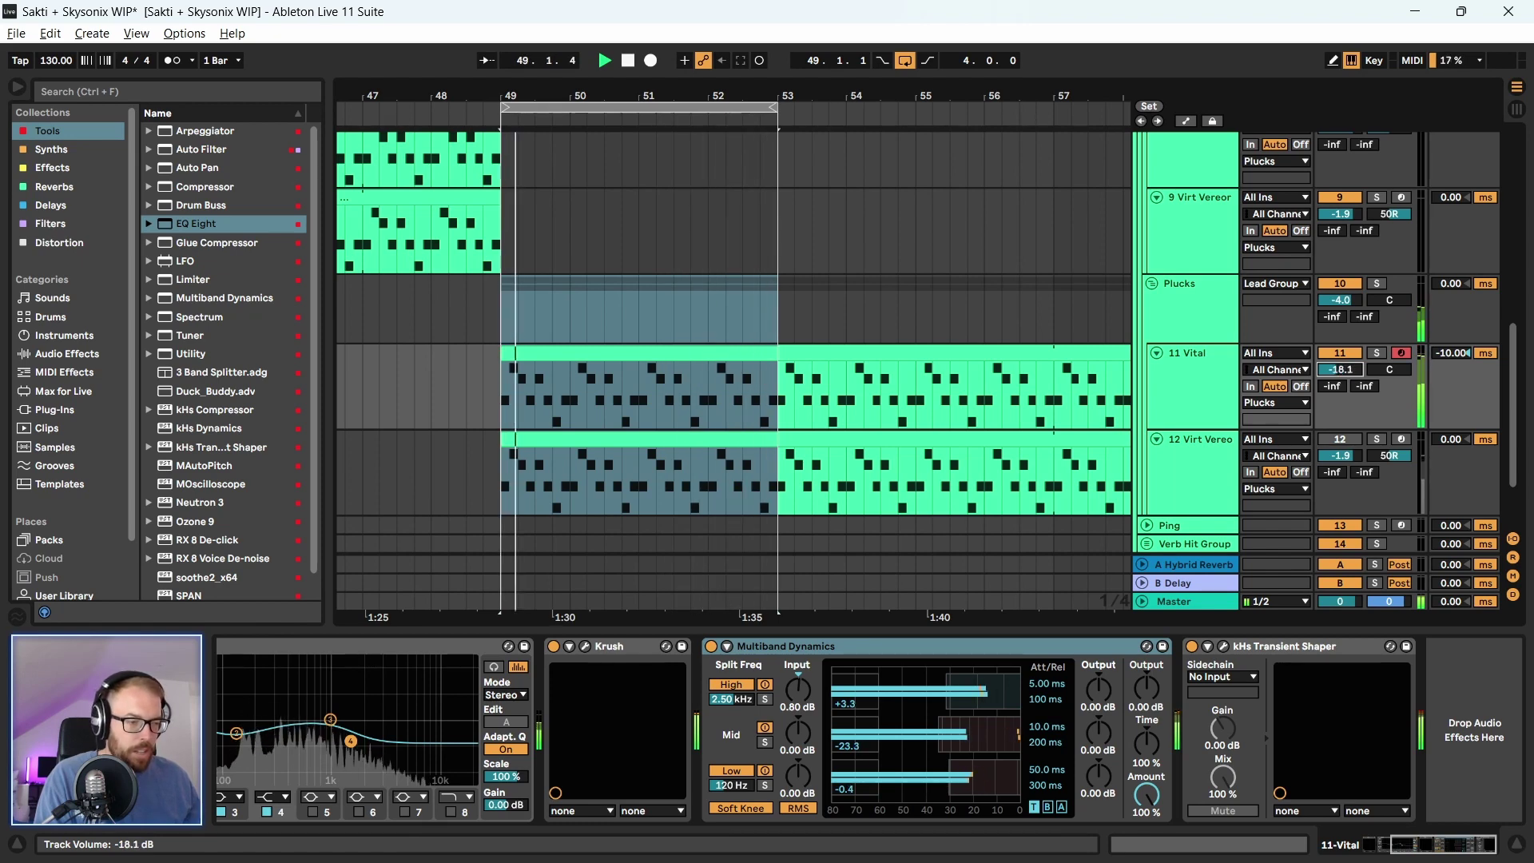
drag(1341, 369, 1341, 367)
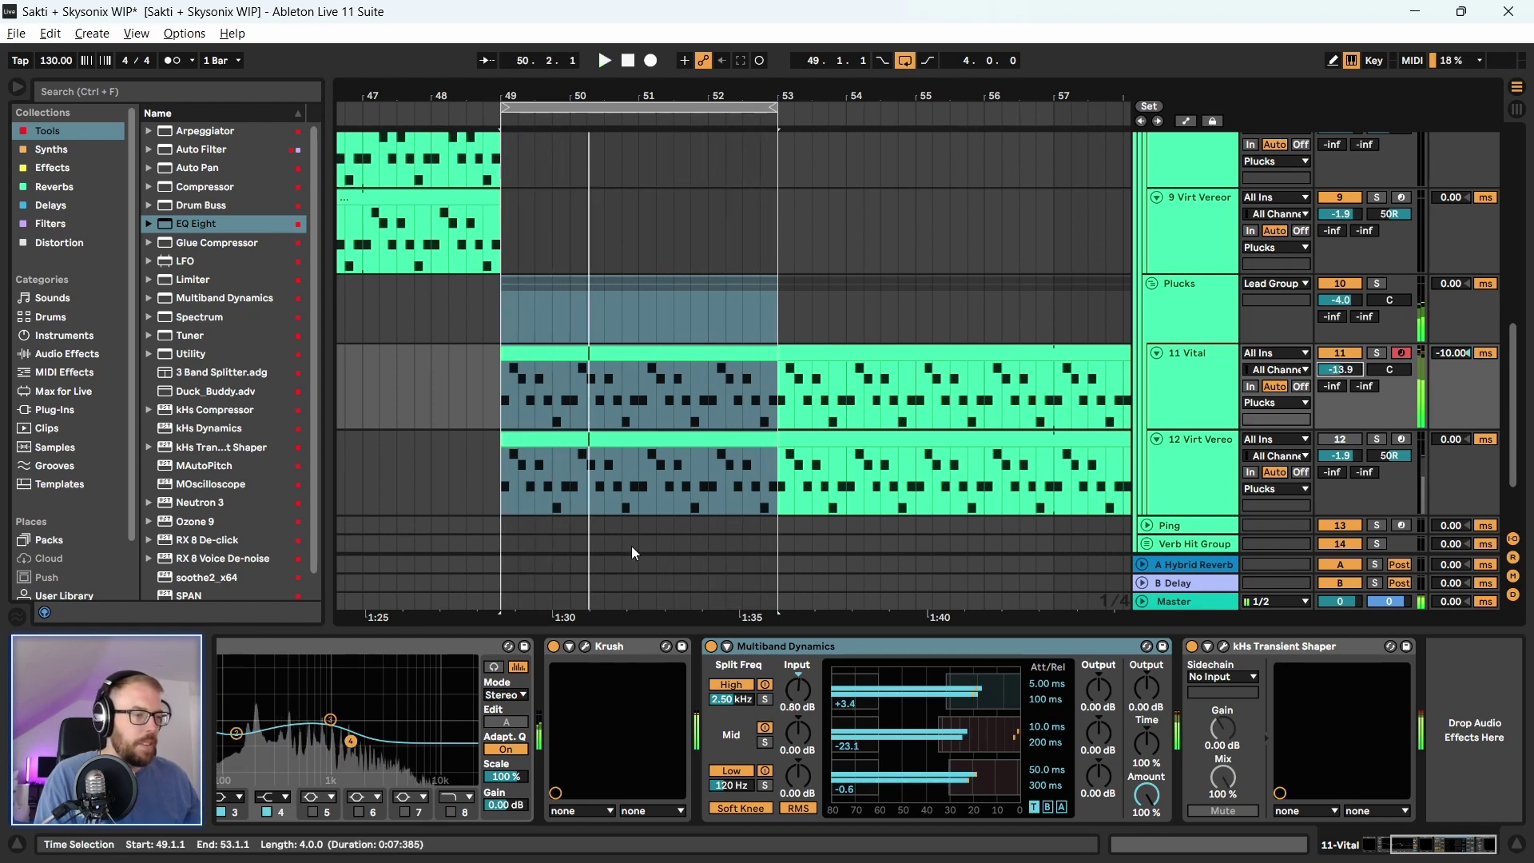
Reduce Krush's wet level on 11 Vital to about -0.6 dB during playback and close its window
click(584, 646)
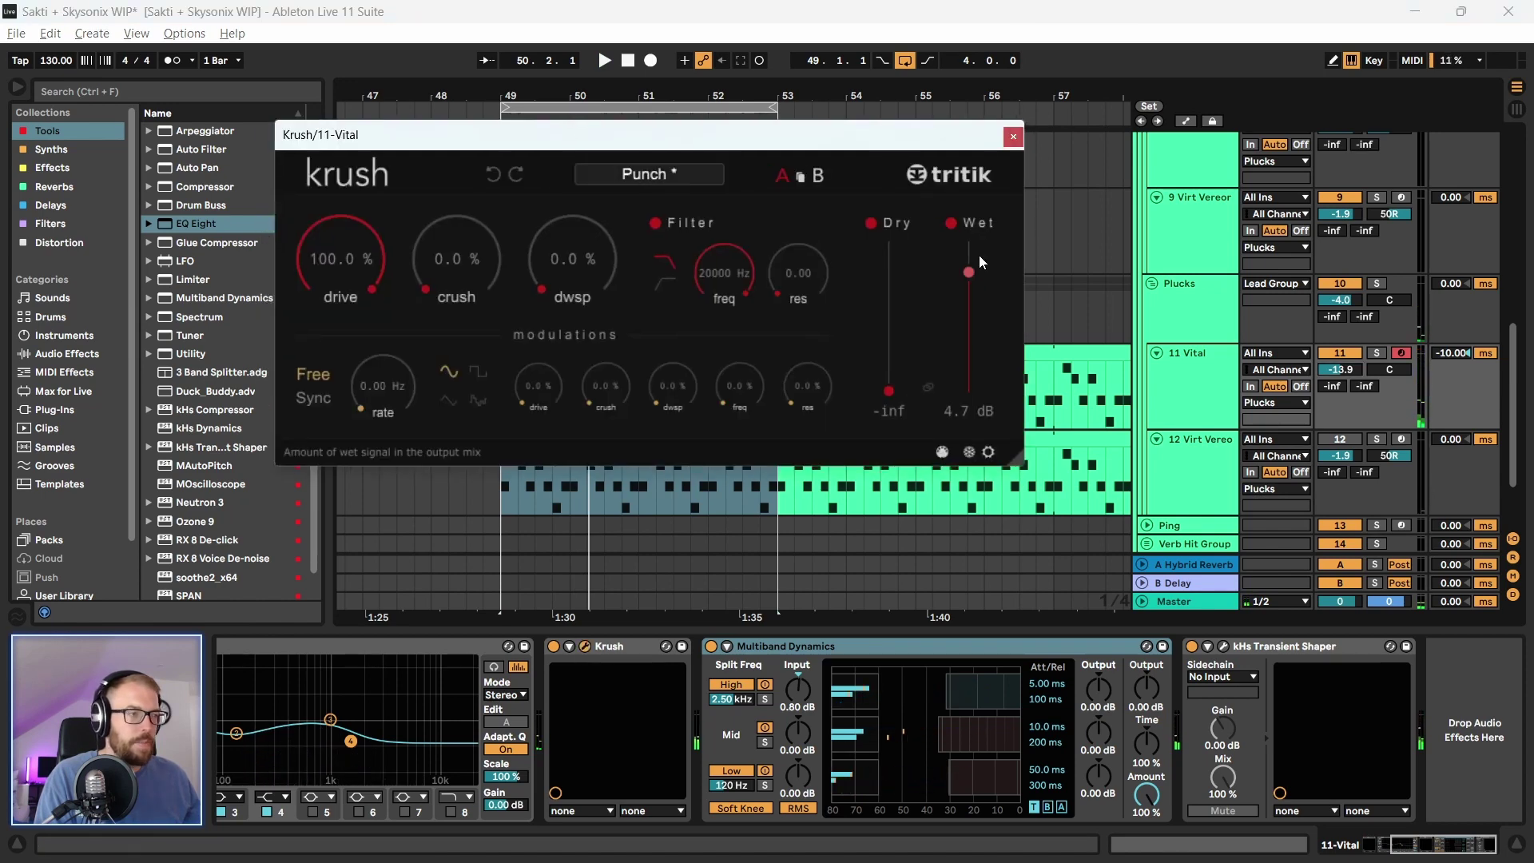
key(space)
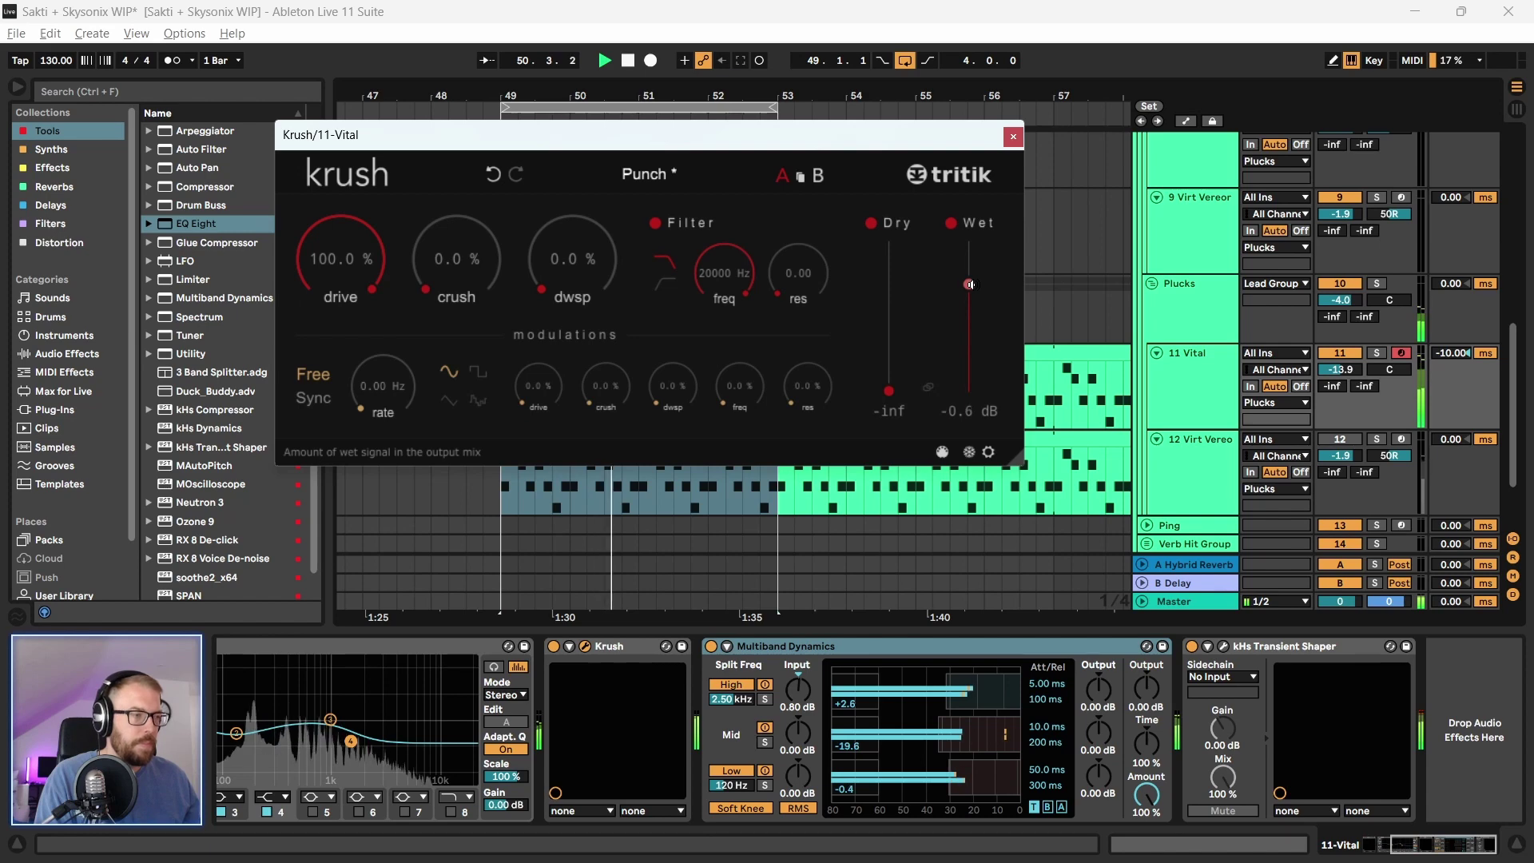
click(1014, 136)
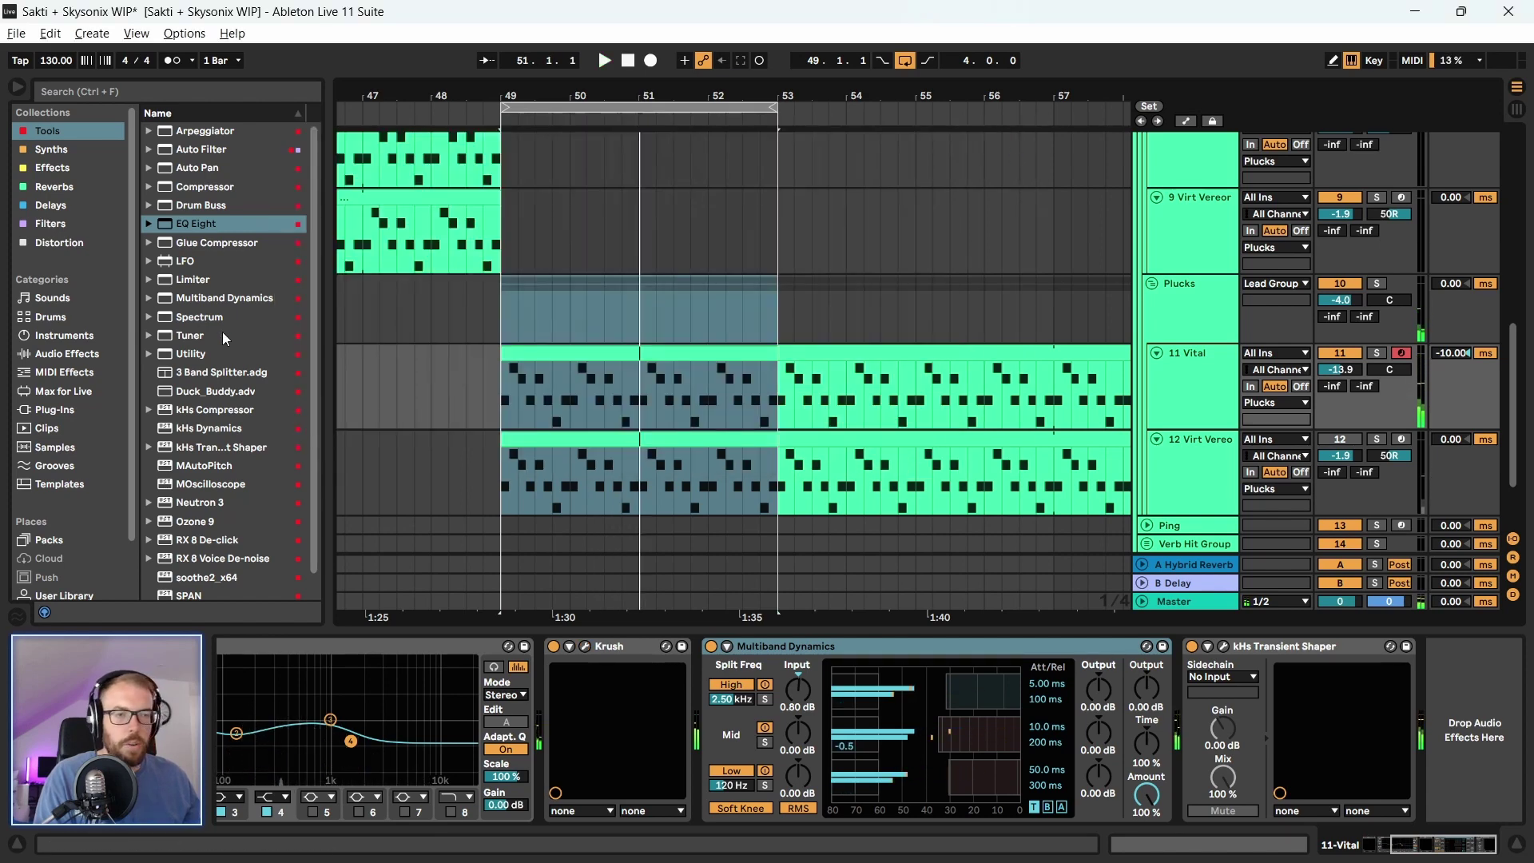
Add a Utility at the end of the 11 Vital device chain and play the loop
scroll(192, 460, down, 1)
click(198, 331)
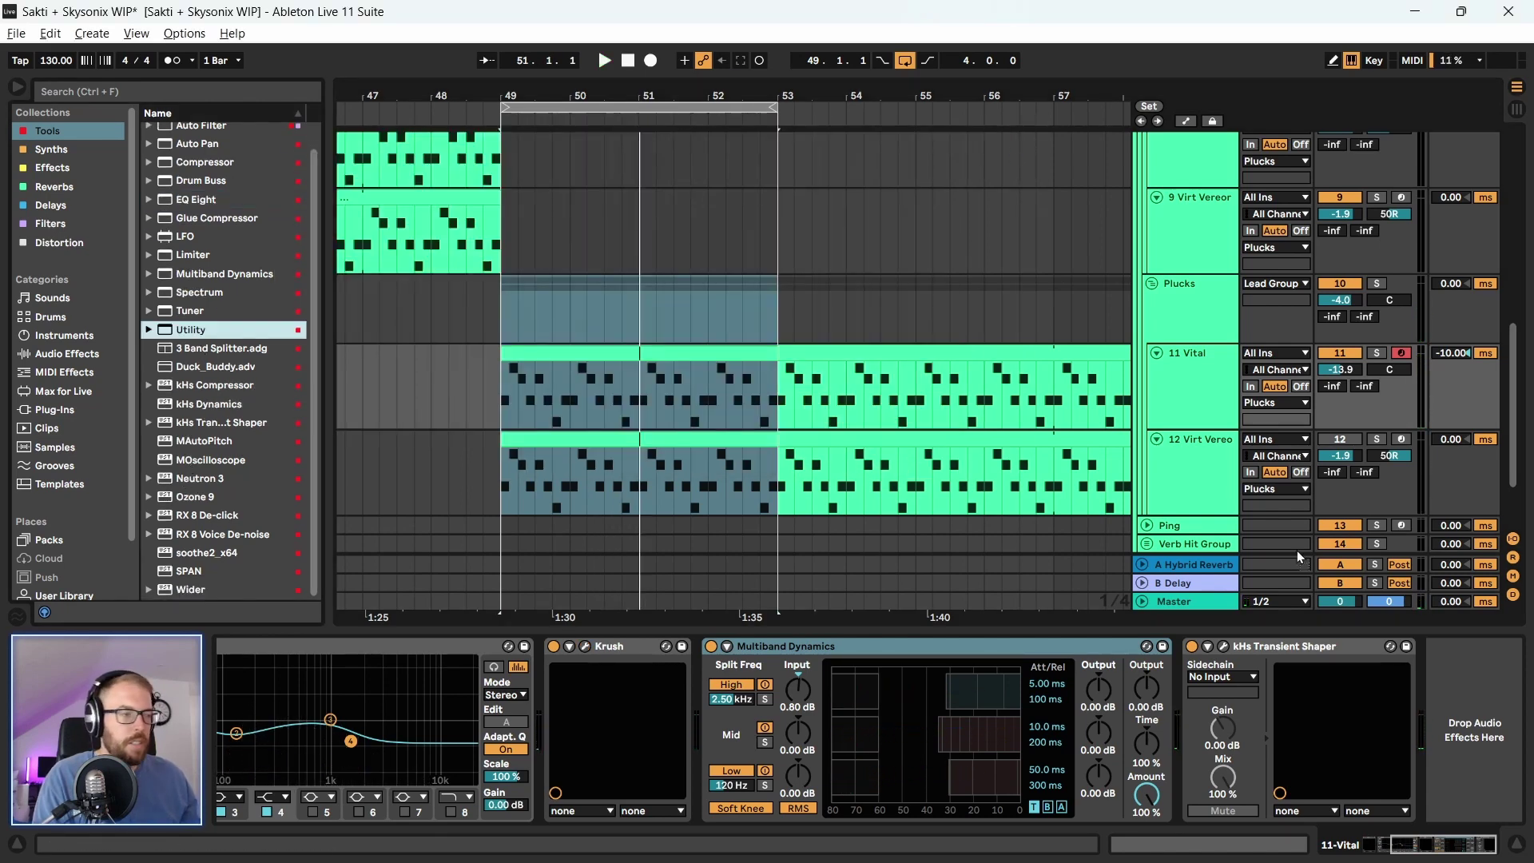
drag(1475, 727, 1469, 716)
key(space)
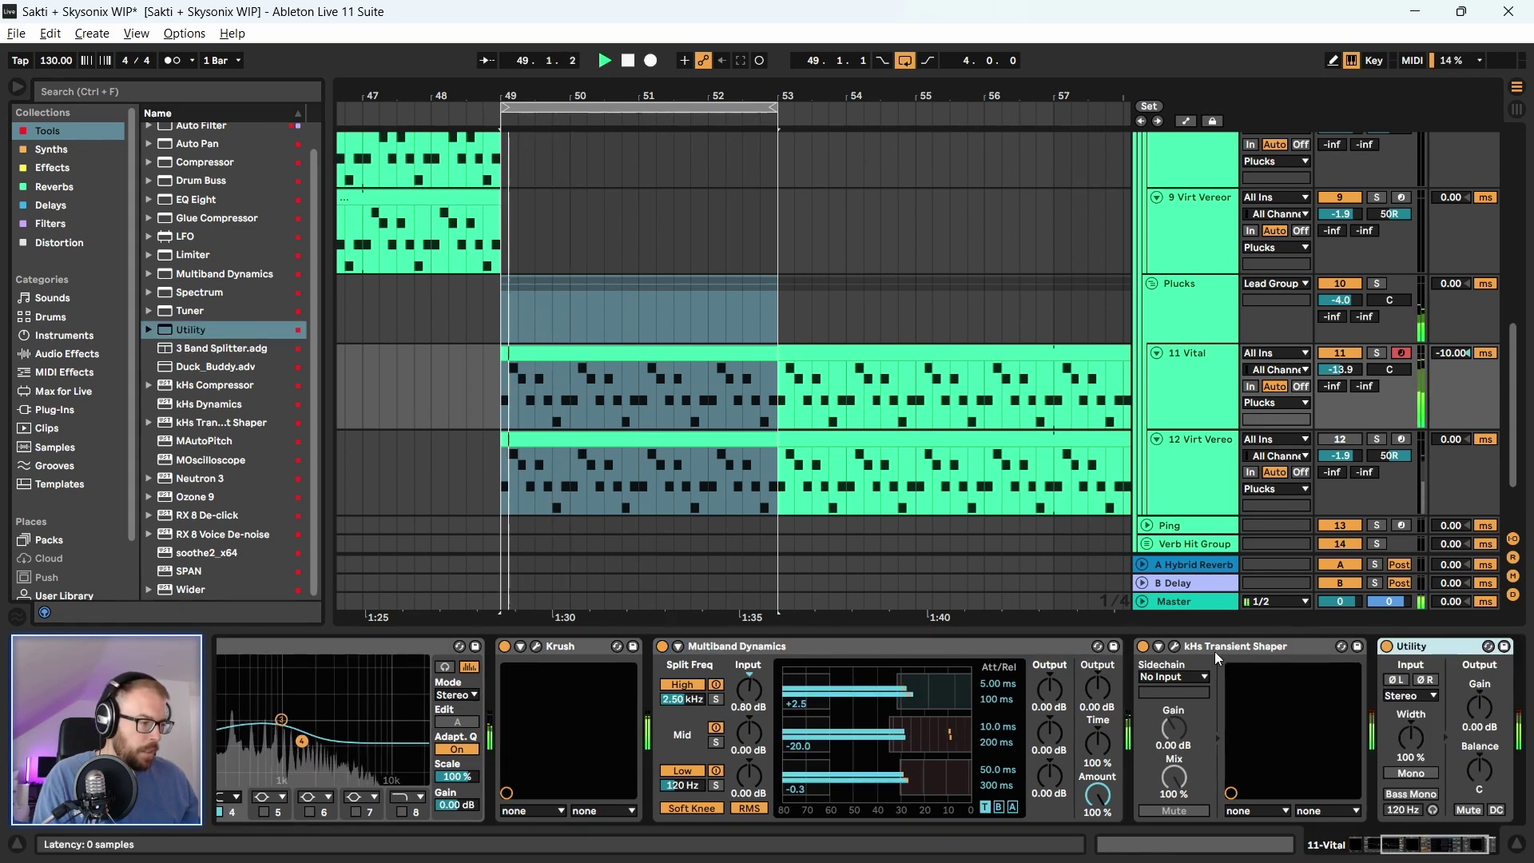
Open the kHs Transient Shaper on 11 Vital and enable its Clip option while auditioning the loop
key(space)
click(1176, 646)
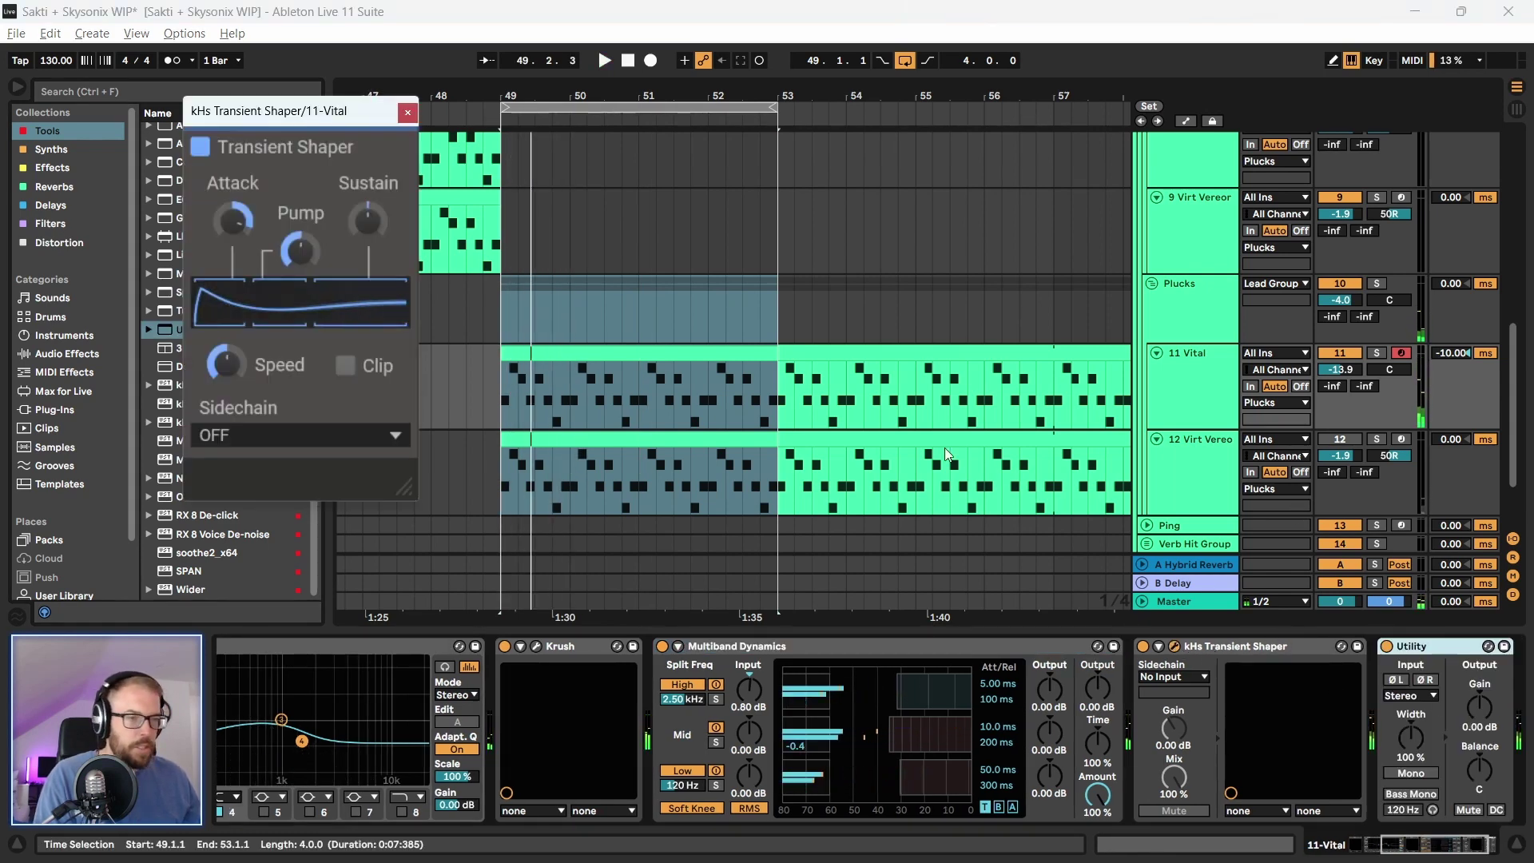
drag(288, 114, 319, 123)
key(space)
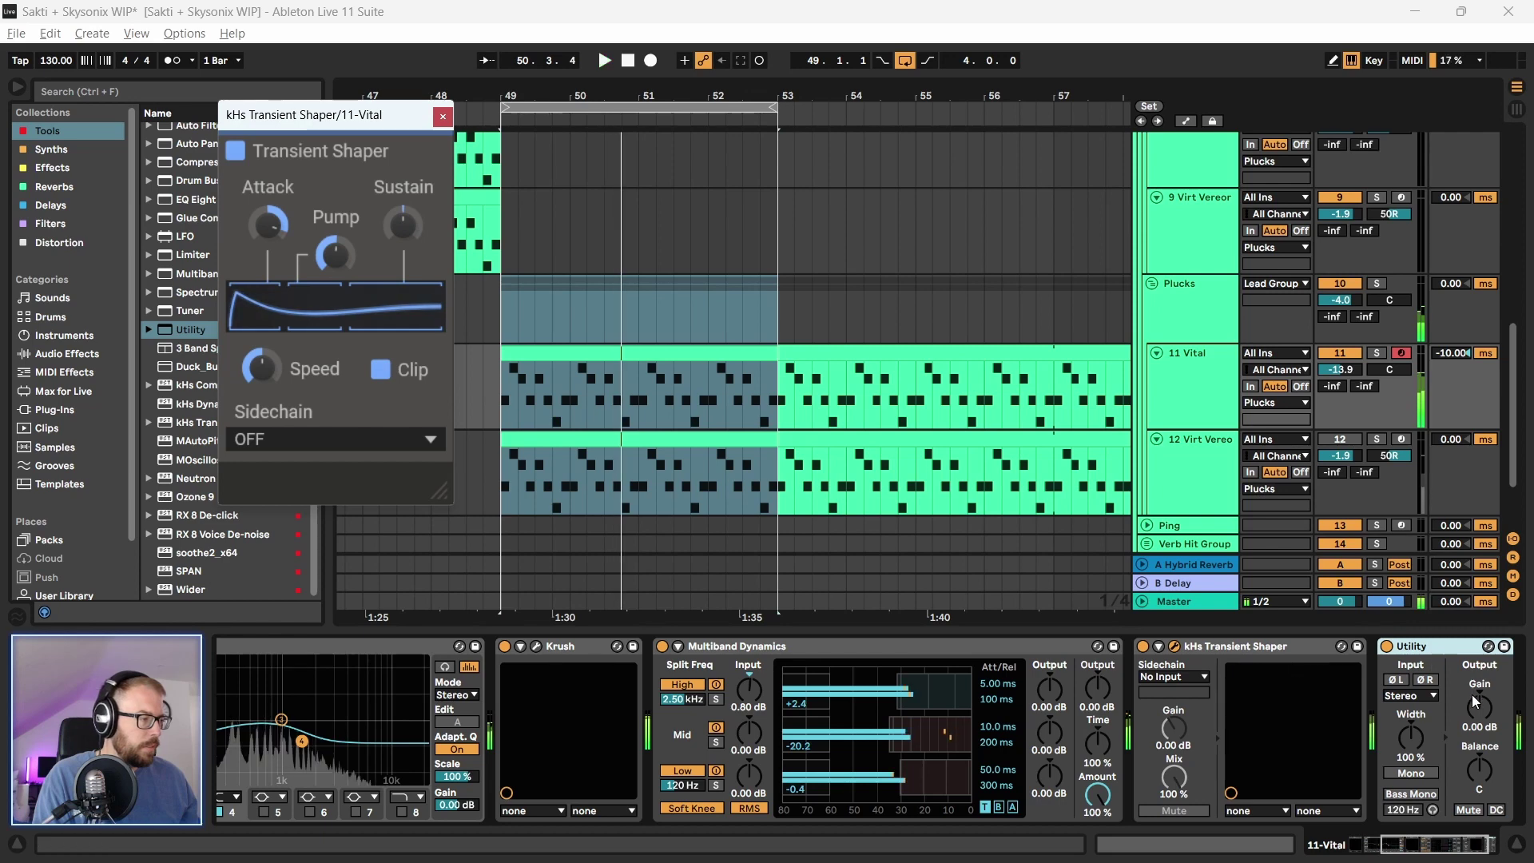
Try raising the Utility's gain to 14.4 dB while playing the loop
drag(1472, 693, 1472, 677)
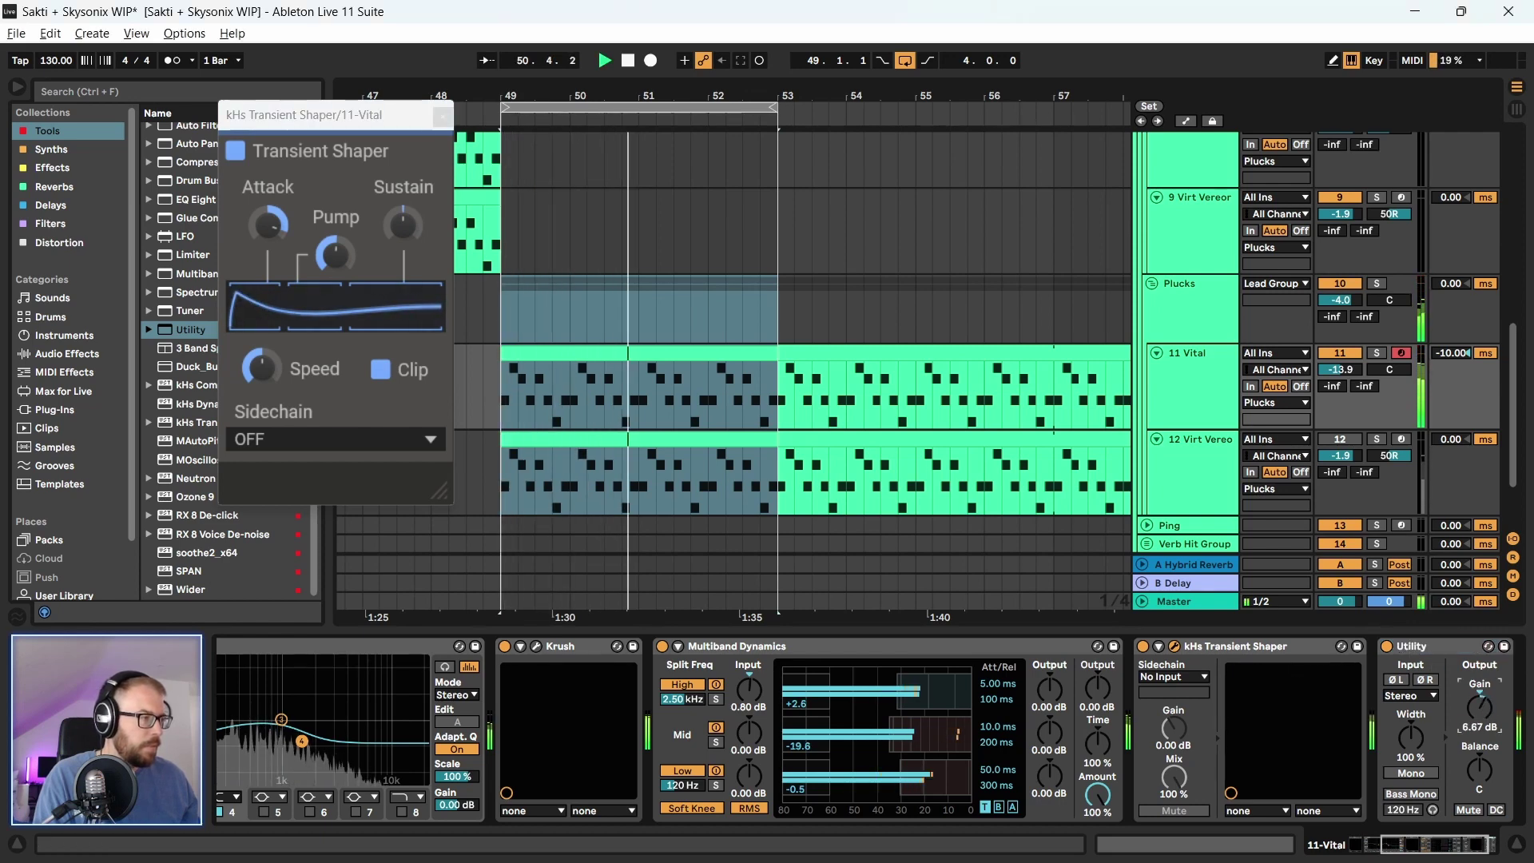
click(1480, 847)
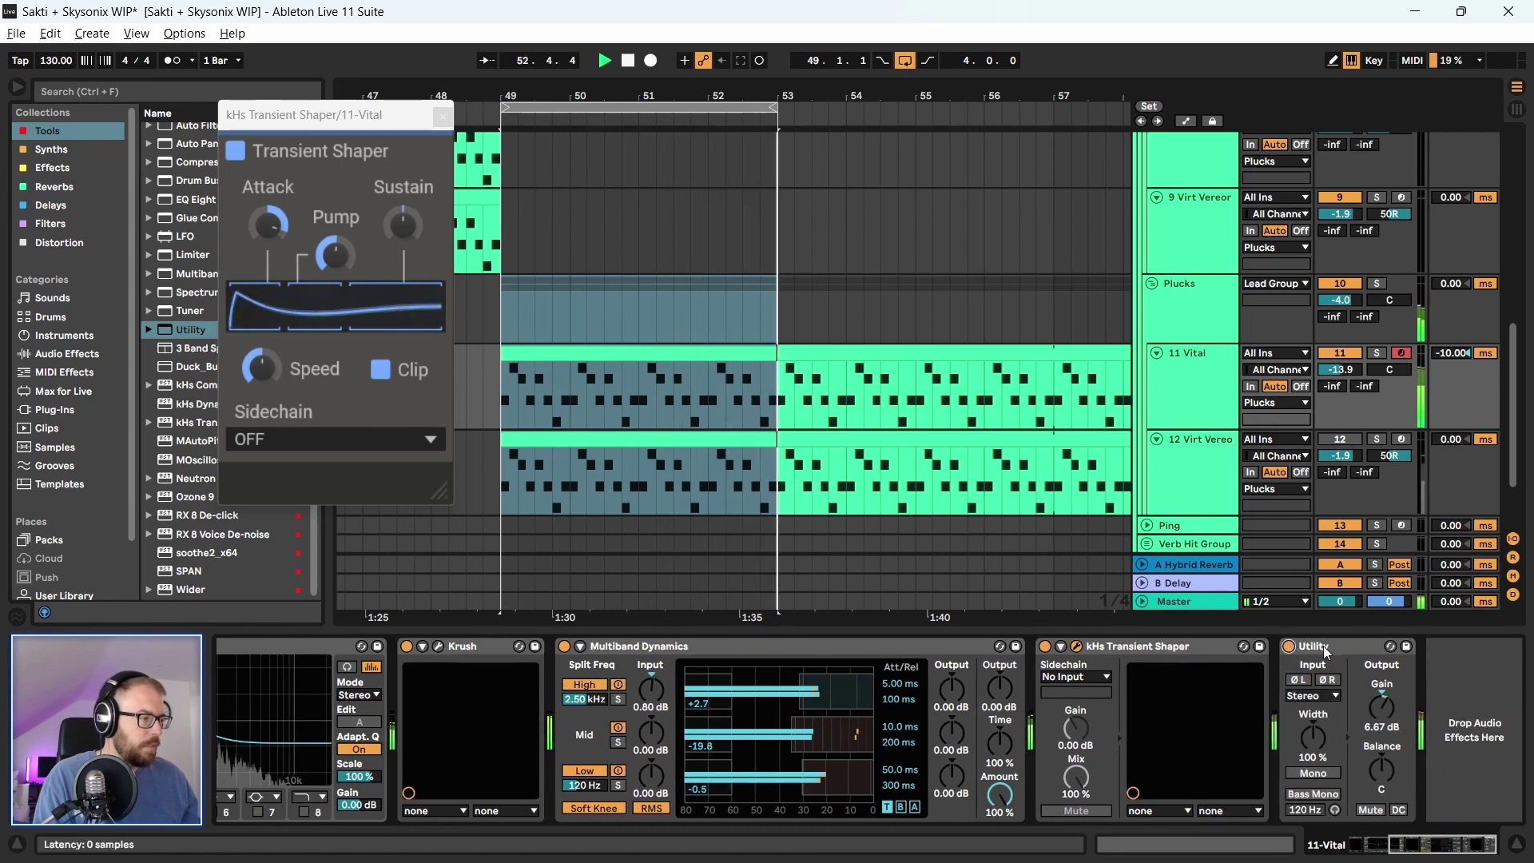
mouse_move(1374, 707)
mouse_down()
mouse_move(1374, 692)
mouse_move(1384, 710)
mouse_up()
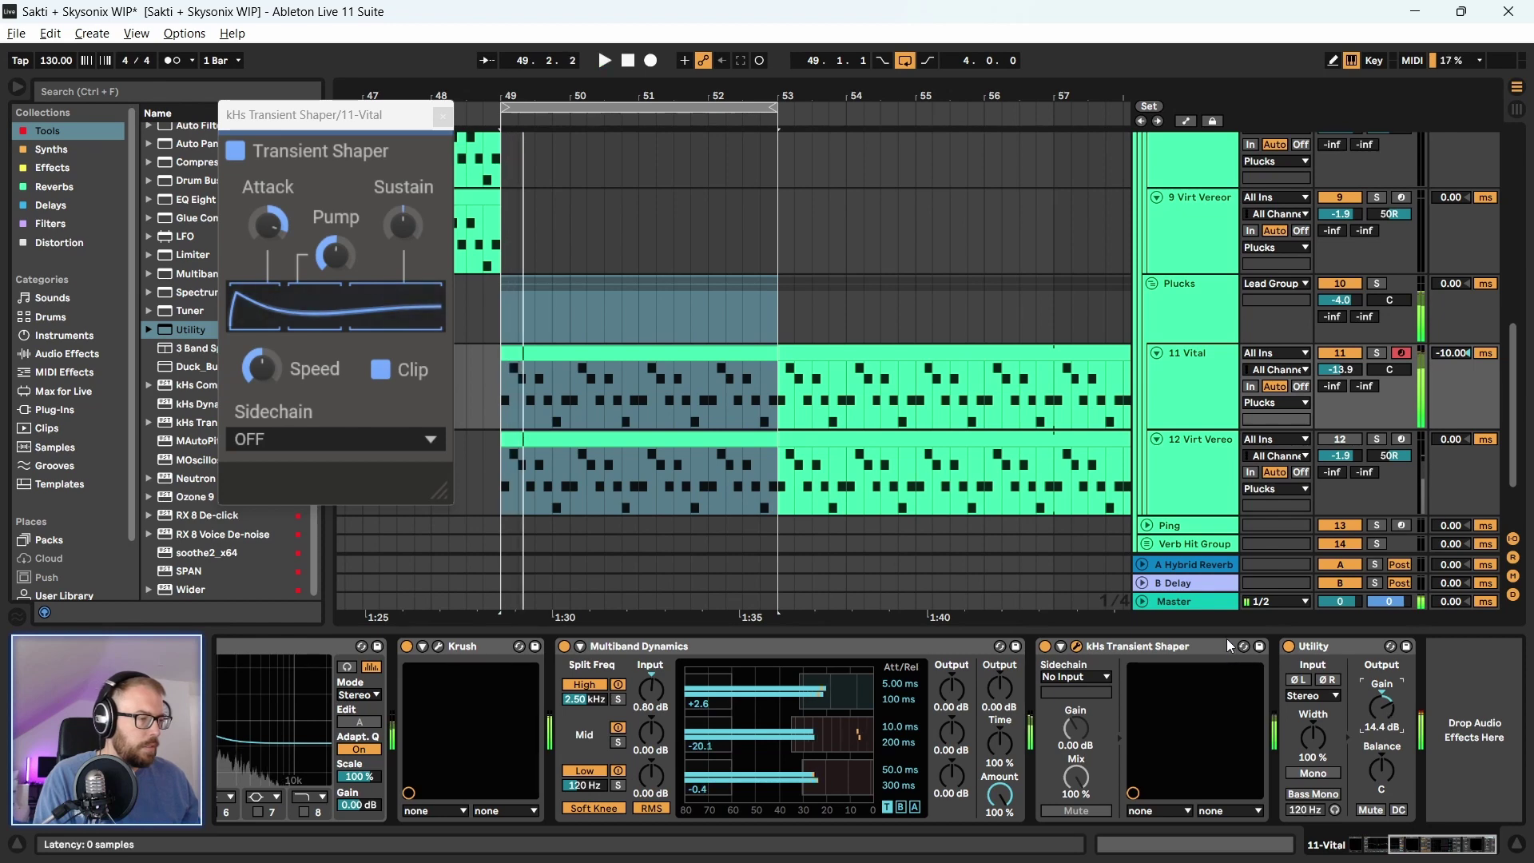
Raise Vital's master output volume slightly while the loop plays, close its window and stop playback
drag(1453, 849, 1399, 848)
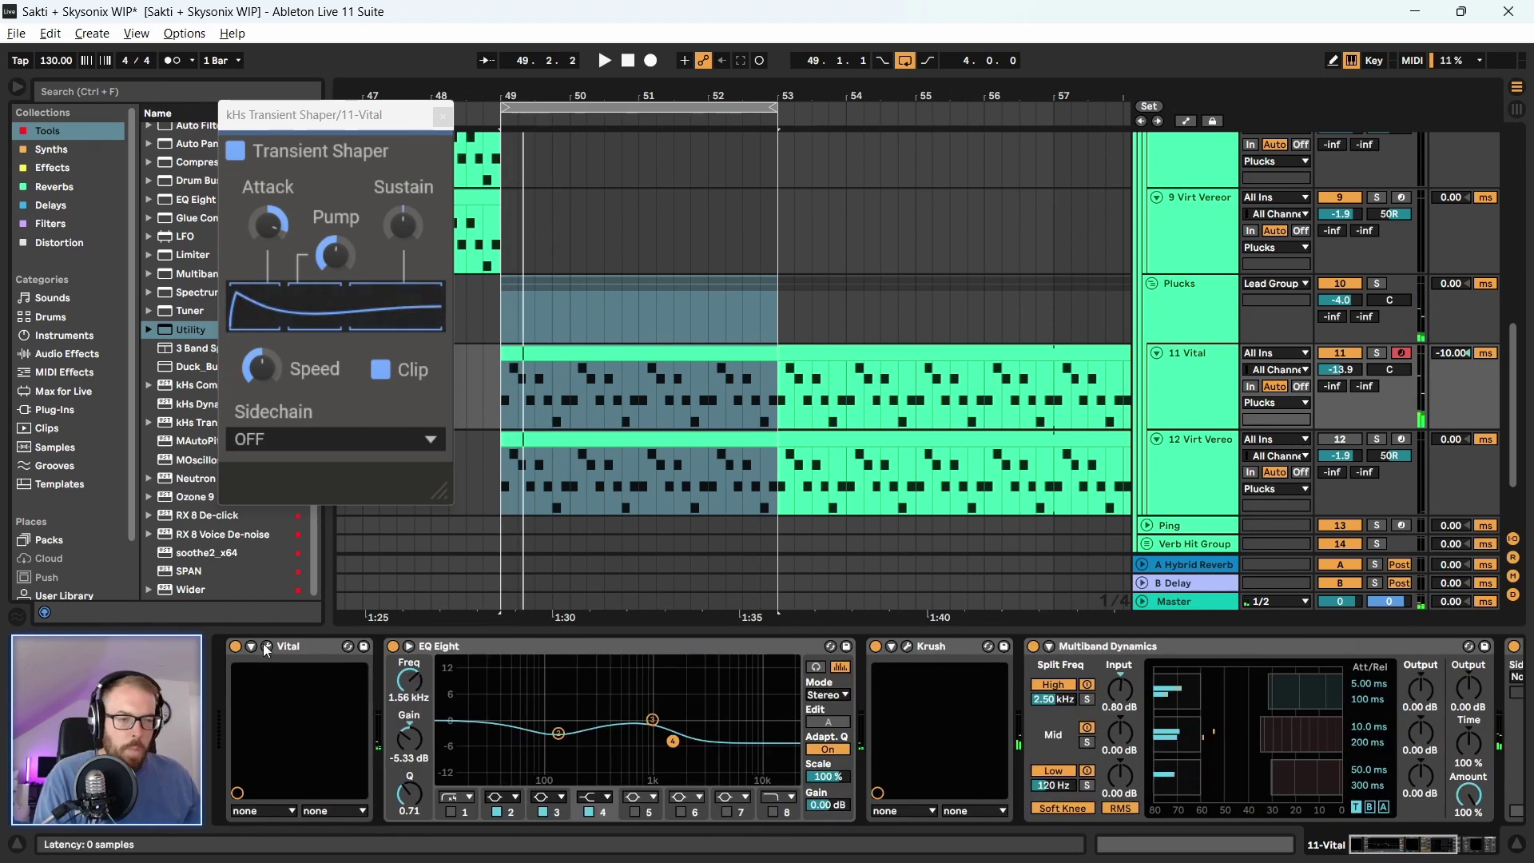
click(268, 646)
drag(401, 68, 374, 62)
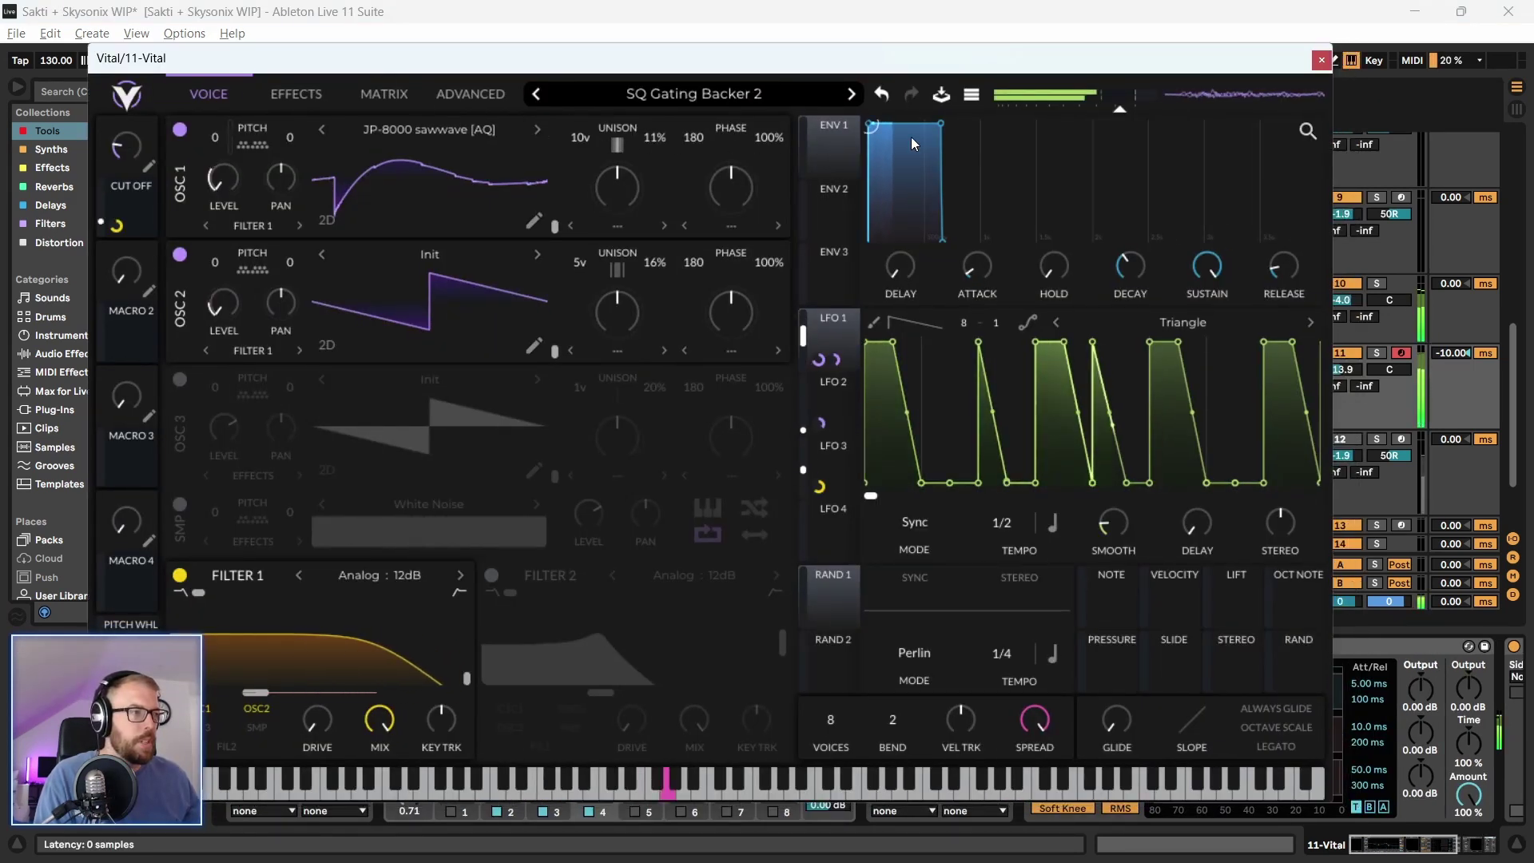
drag(1125, 107, 1138, 108)
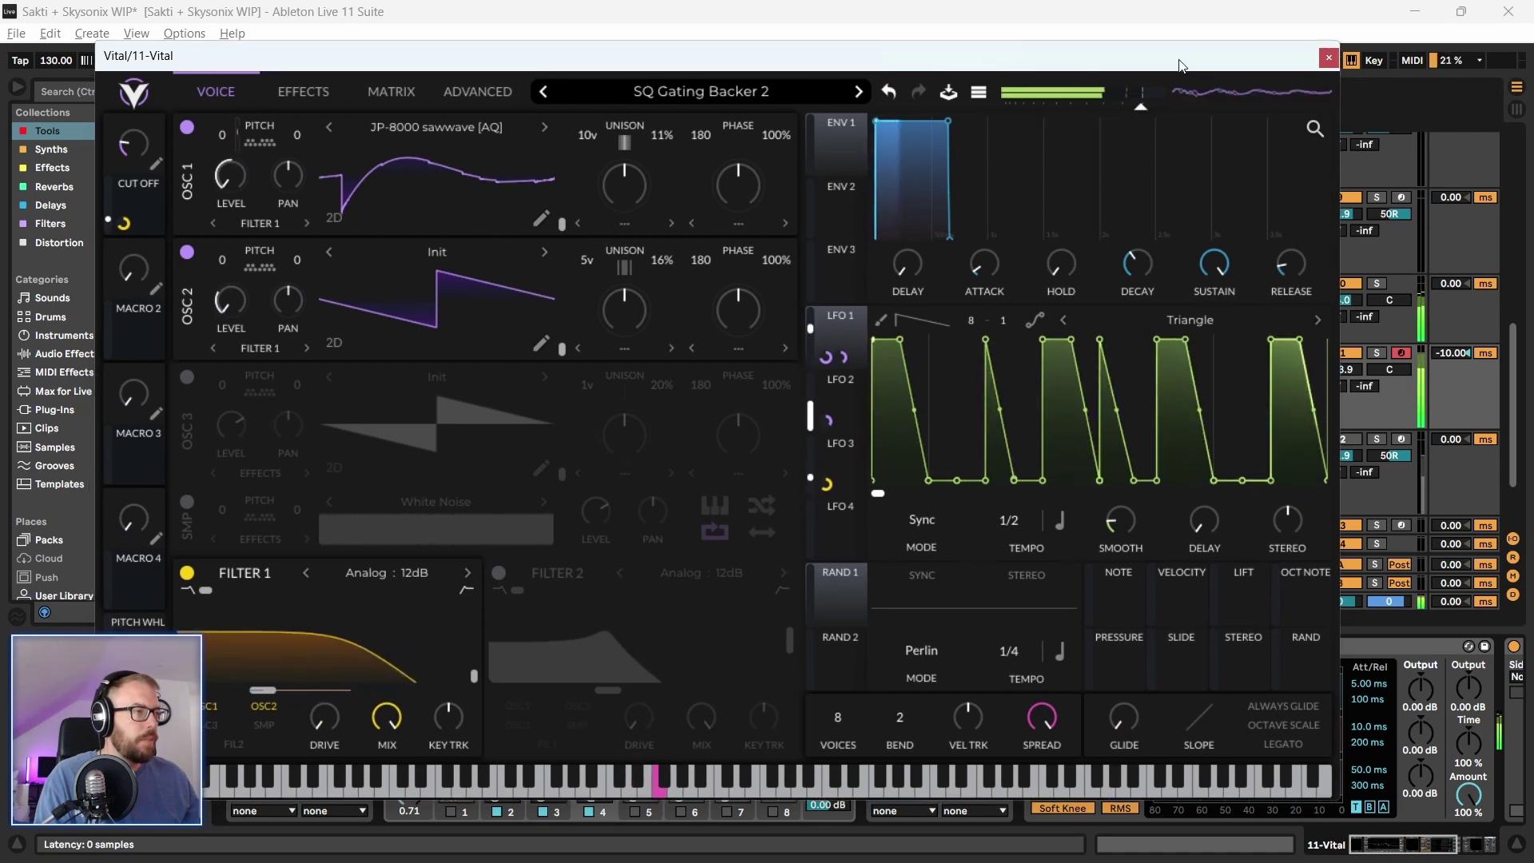
click(1325, 59)
key(space)
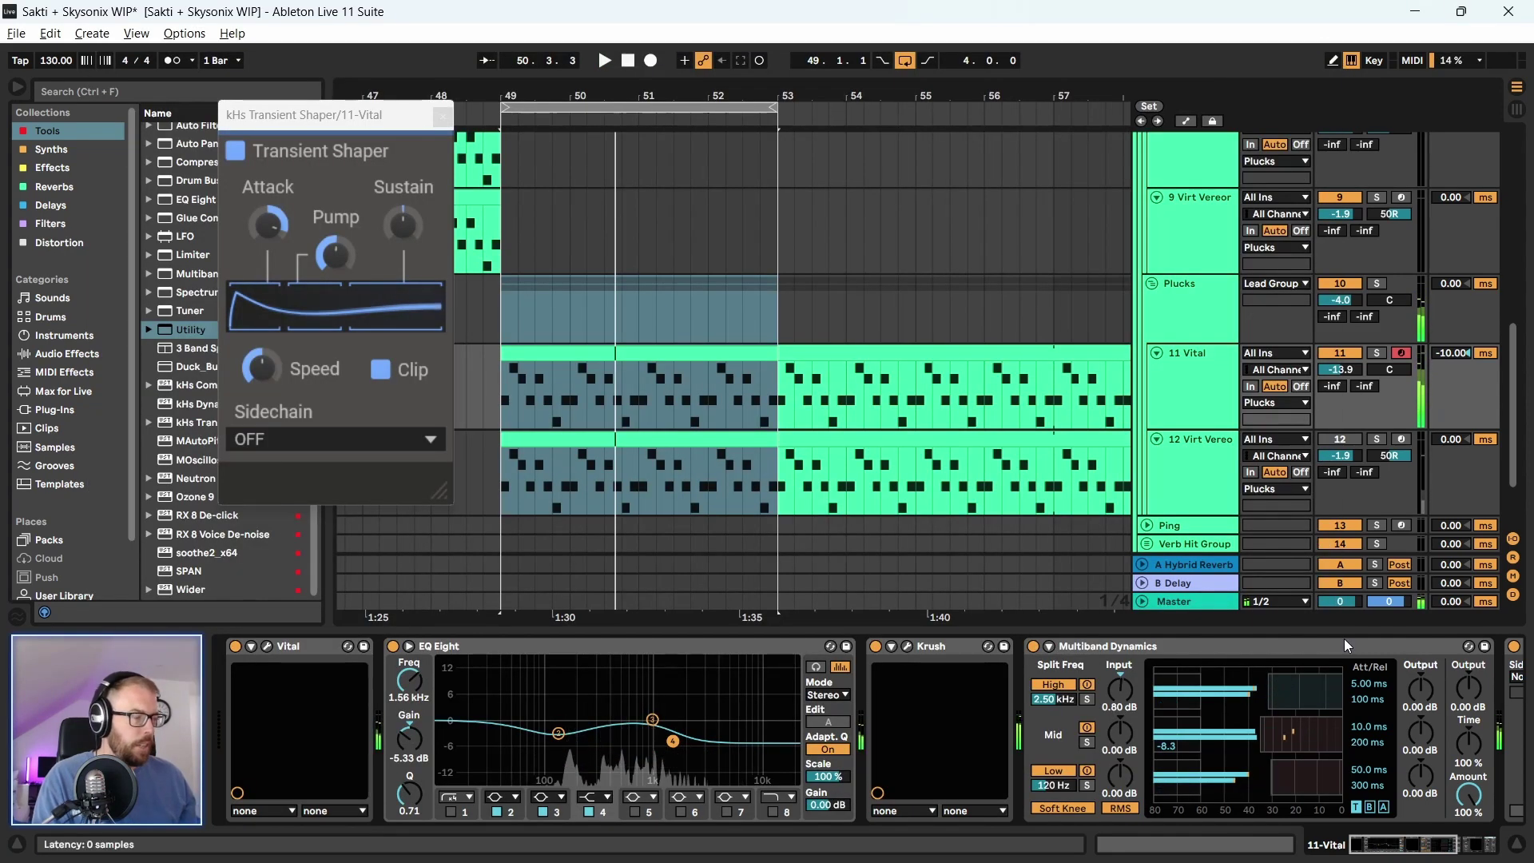
Close the Transient Shaper window, audition the Utility's gain and reset it to 0.00 dB
click(440, 117)
scroll(871, 727, right, 5)
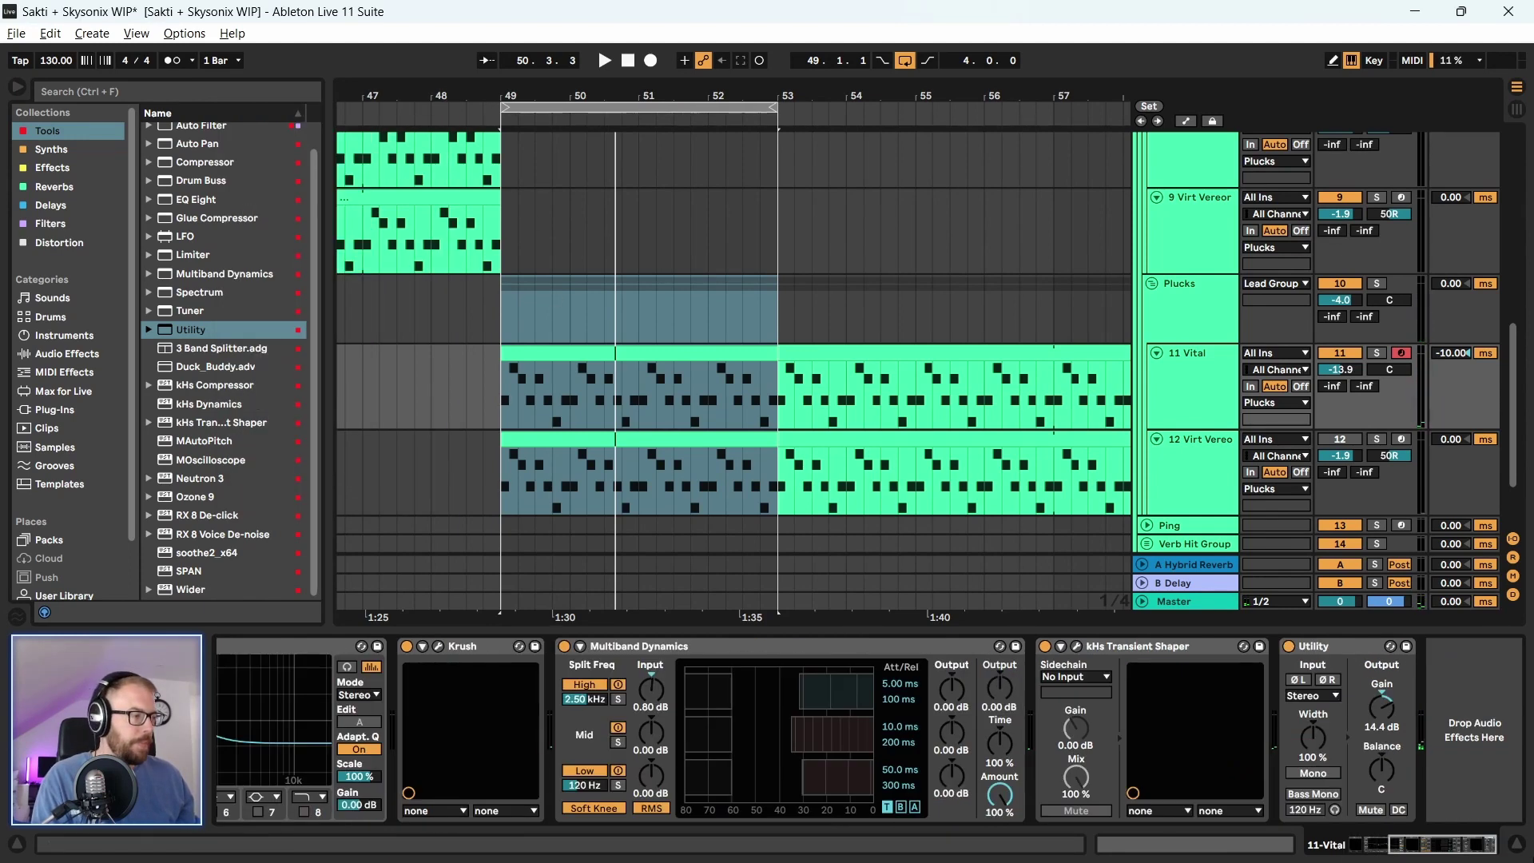
key(space)
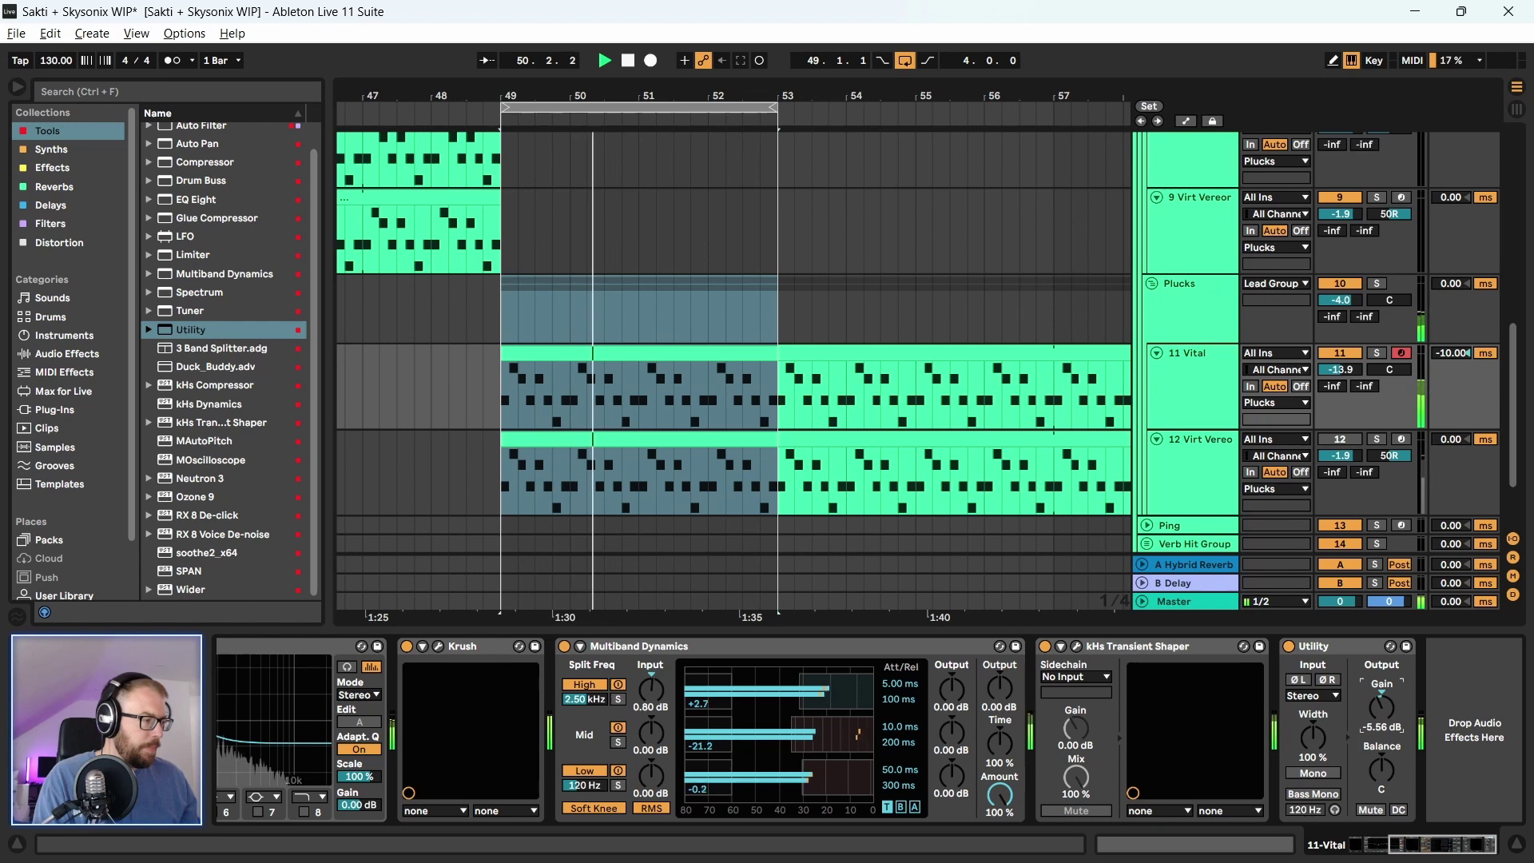
click(1376, 689)
key(Delete)
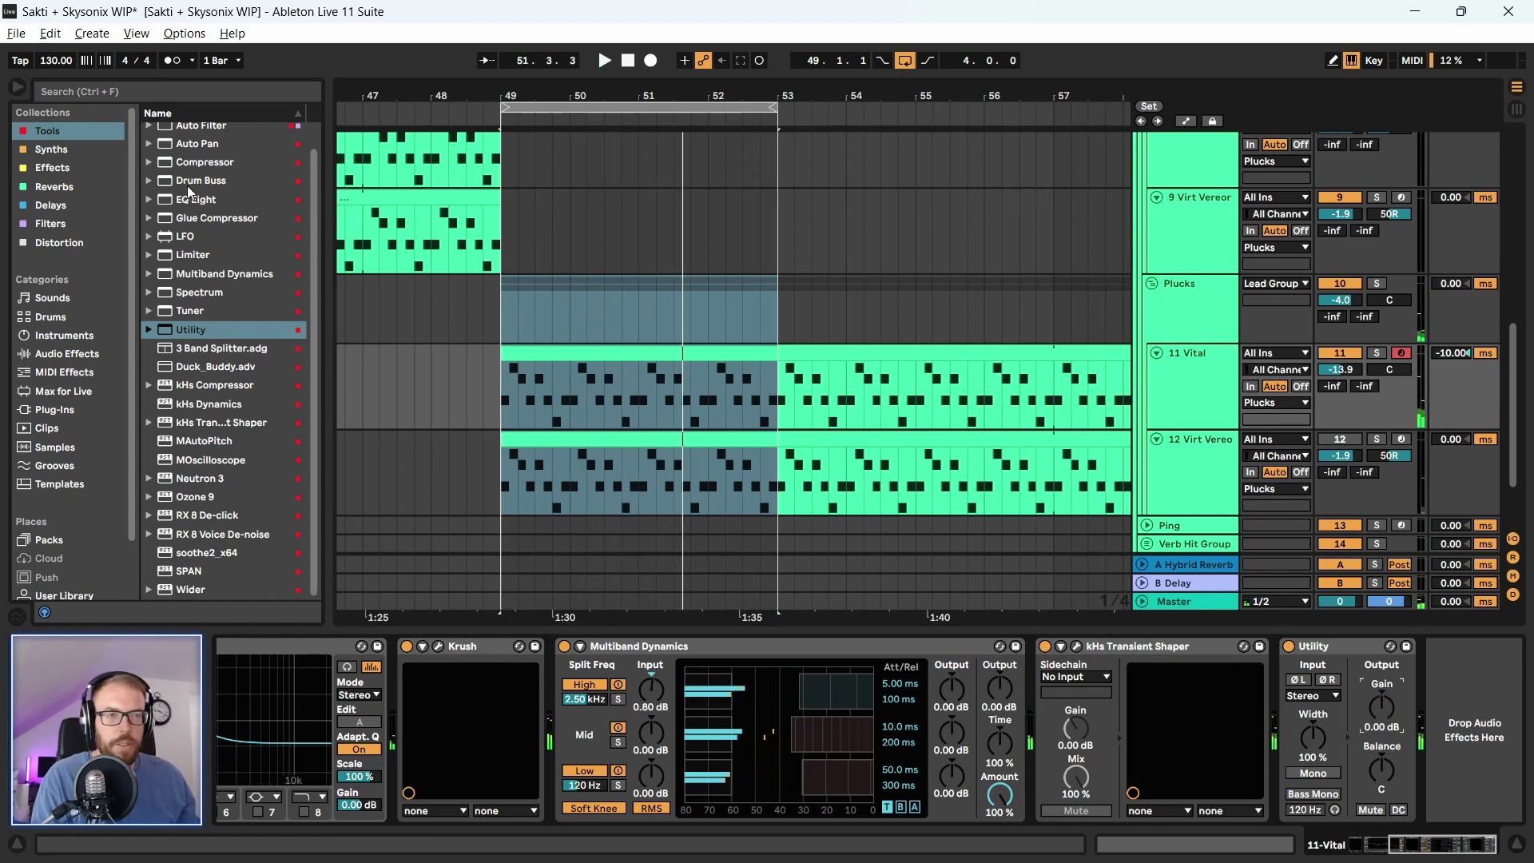
Insert a Compressor before the Utility on 11 Vital with a -14.3 dB threshold and 7.88 dB output gain
drag(204, 162, 1365, 710)
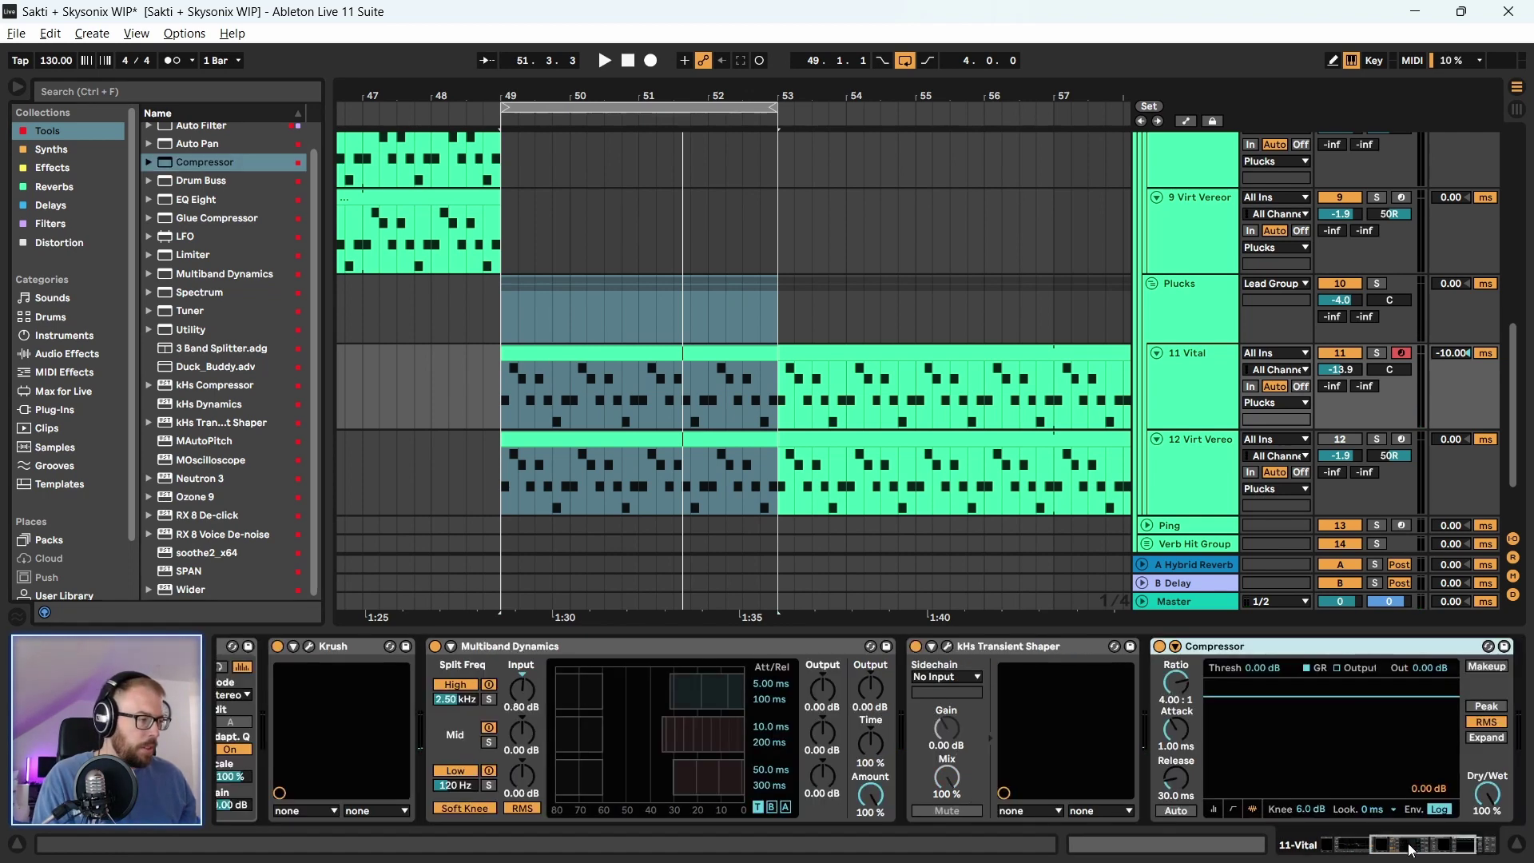
drag(1410, 850, 1431, 849)
key(space)
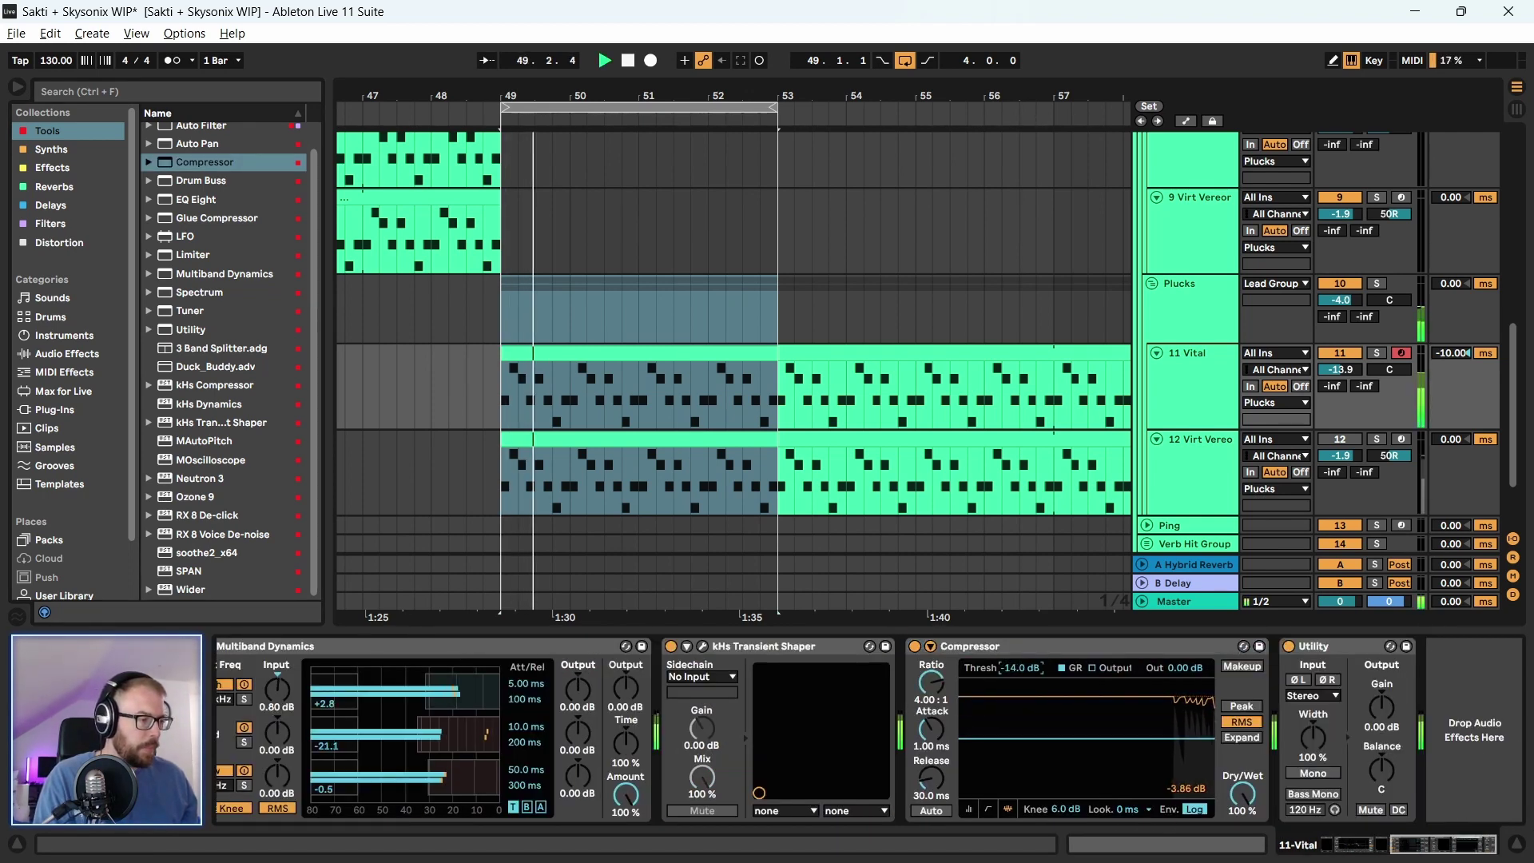
drag(1025, 668, 1026, 671)
drag(1185, 668, 1185, 607)
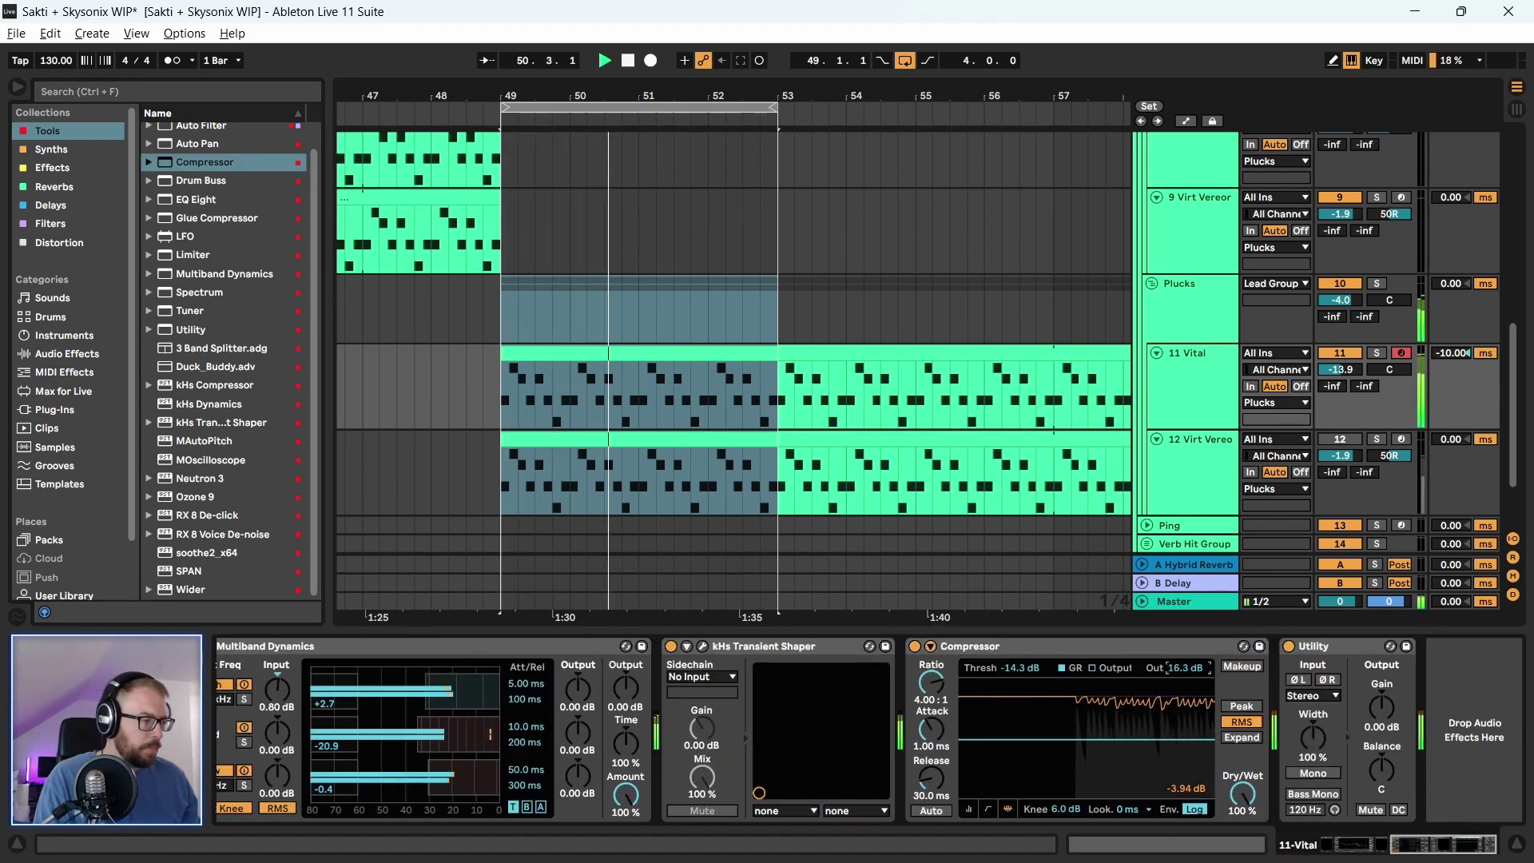
mouse_move(1170, 668)
mouse_down()
mouse_move(1169, 720)
mouse_move(1178, 647)
mouse_up()
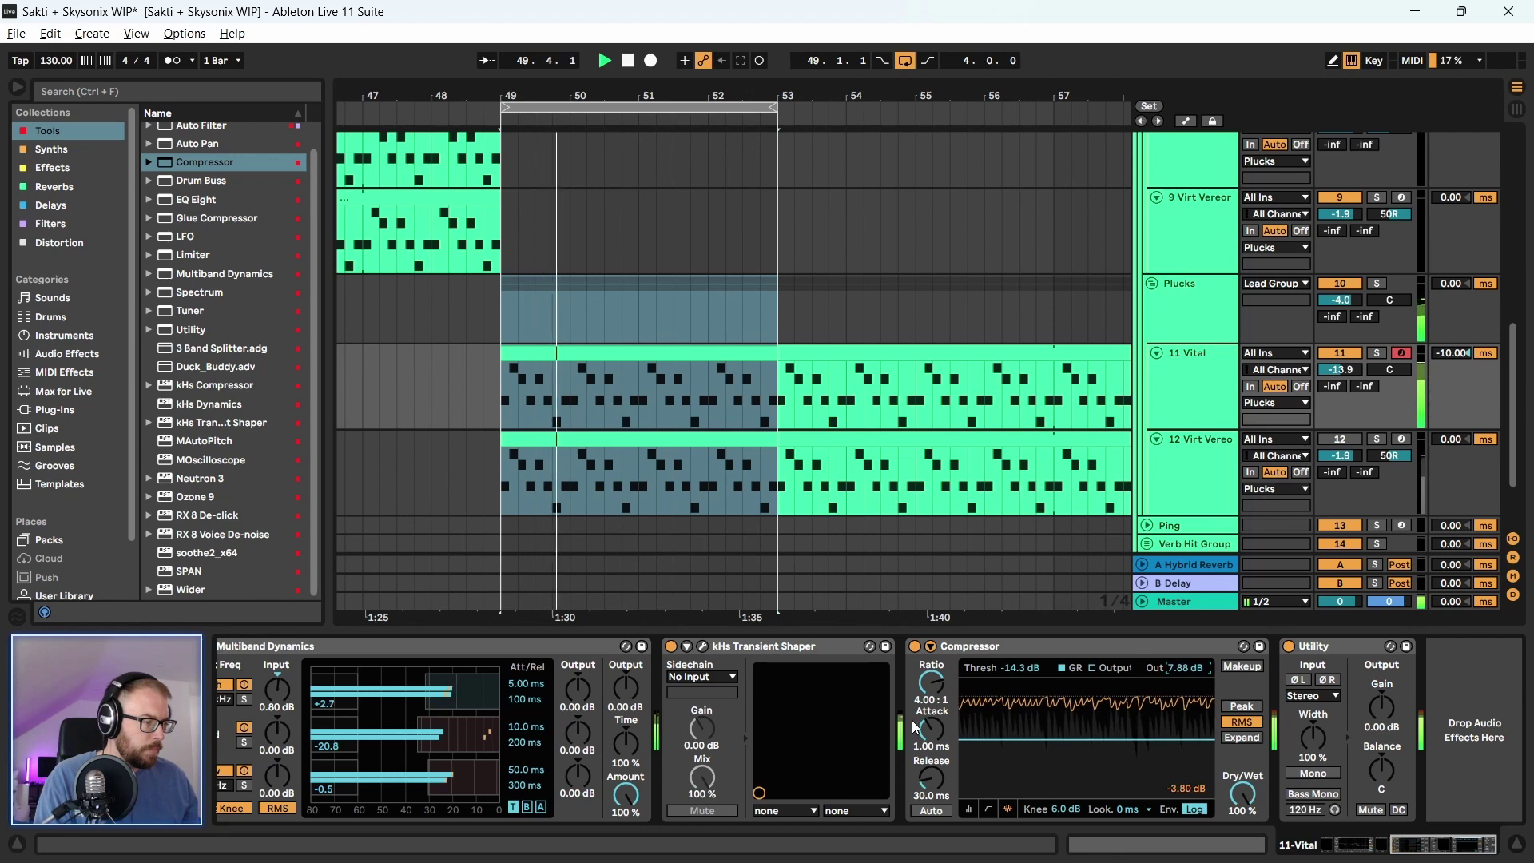
Set the Compressor's attack to 34.0 ms and turn on Makeup with the 11 Vital track soloed
drag(930, 727, 929, 676)
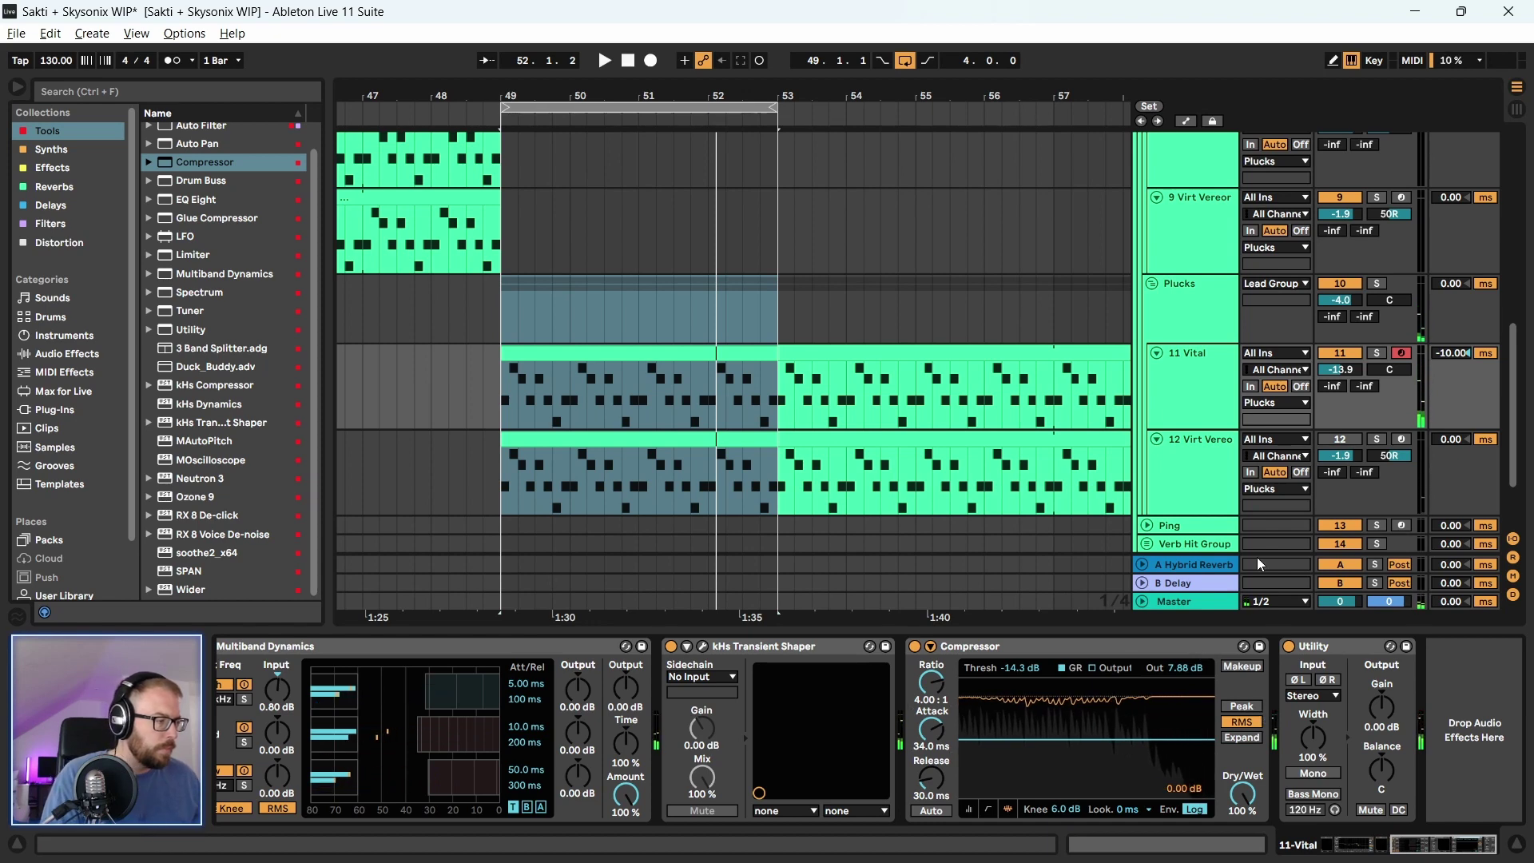
click(1380, 356)
click(1202, 406)
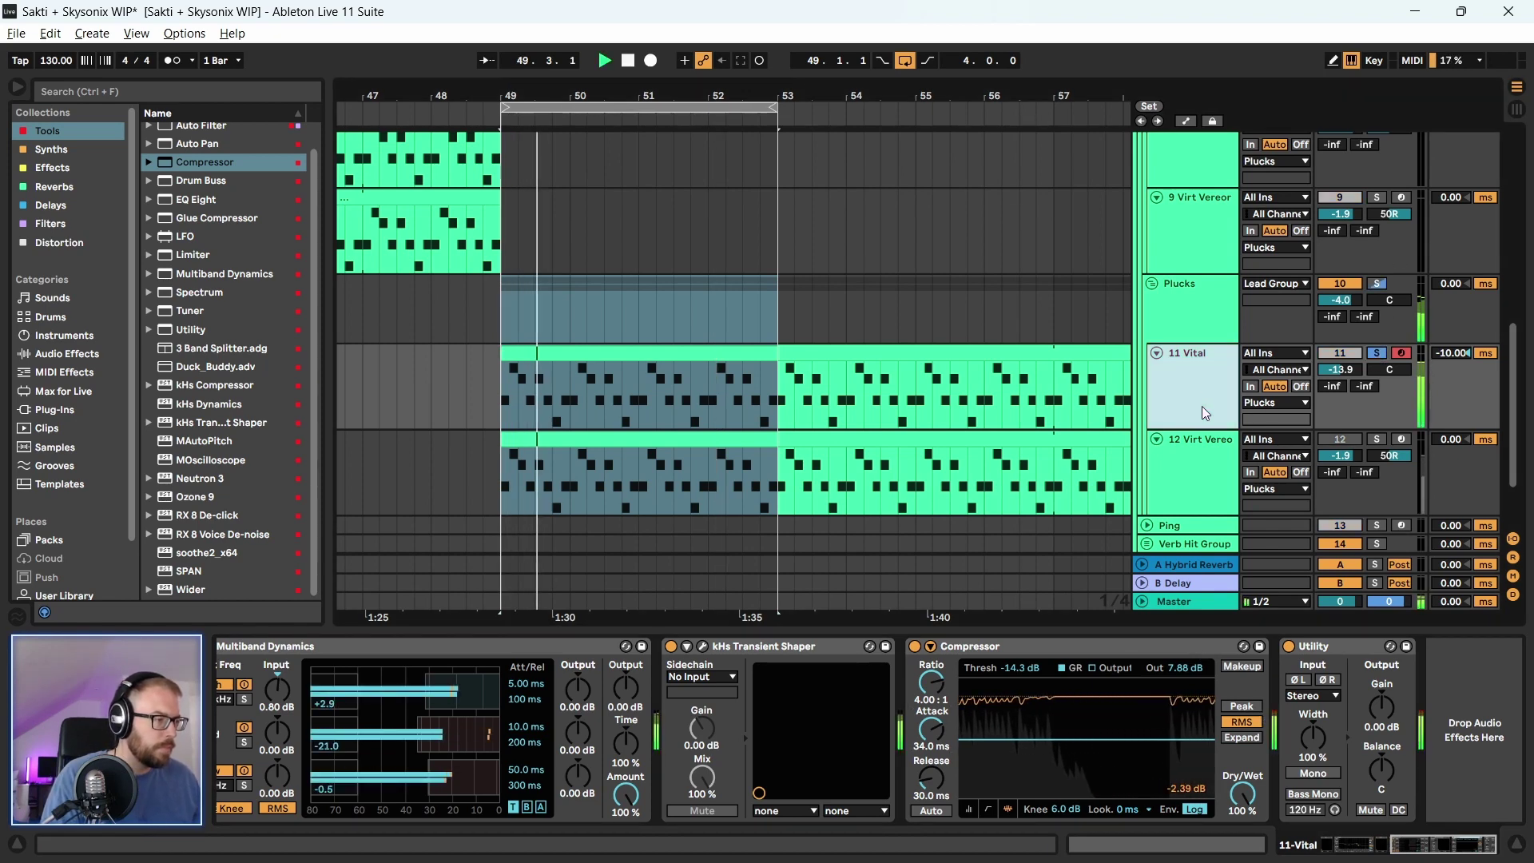
click(1240, 668)
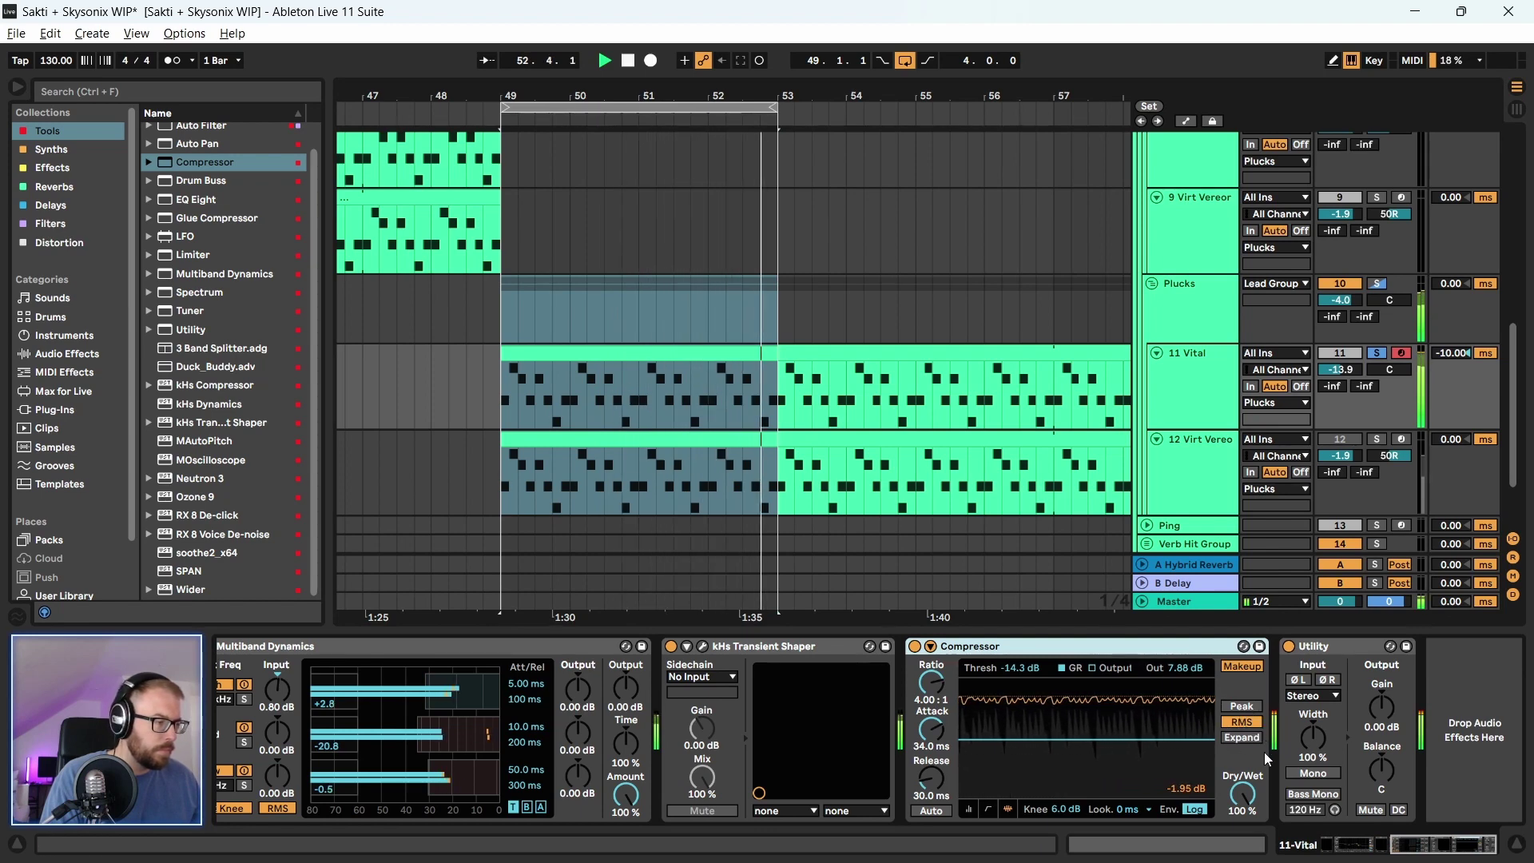
key(space)
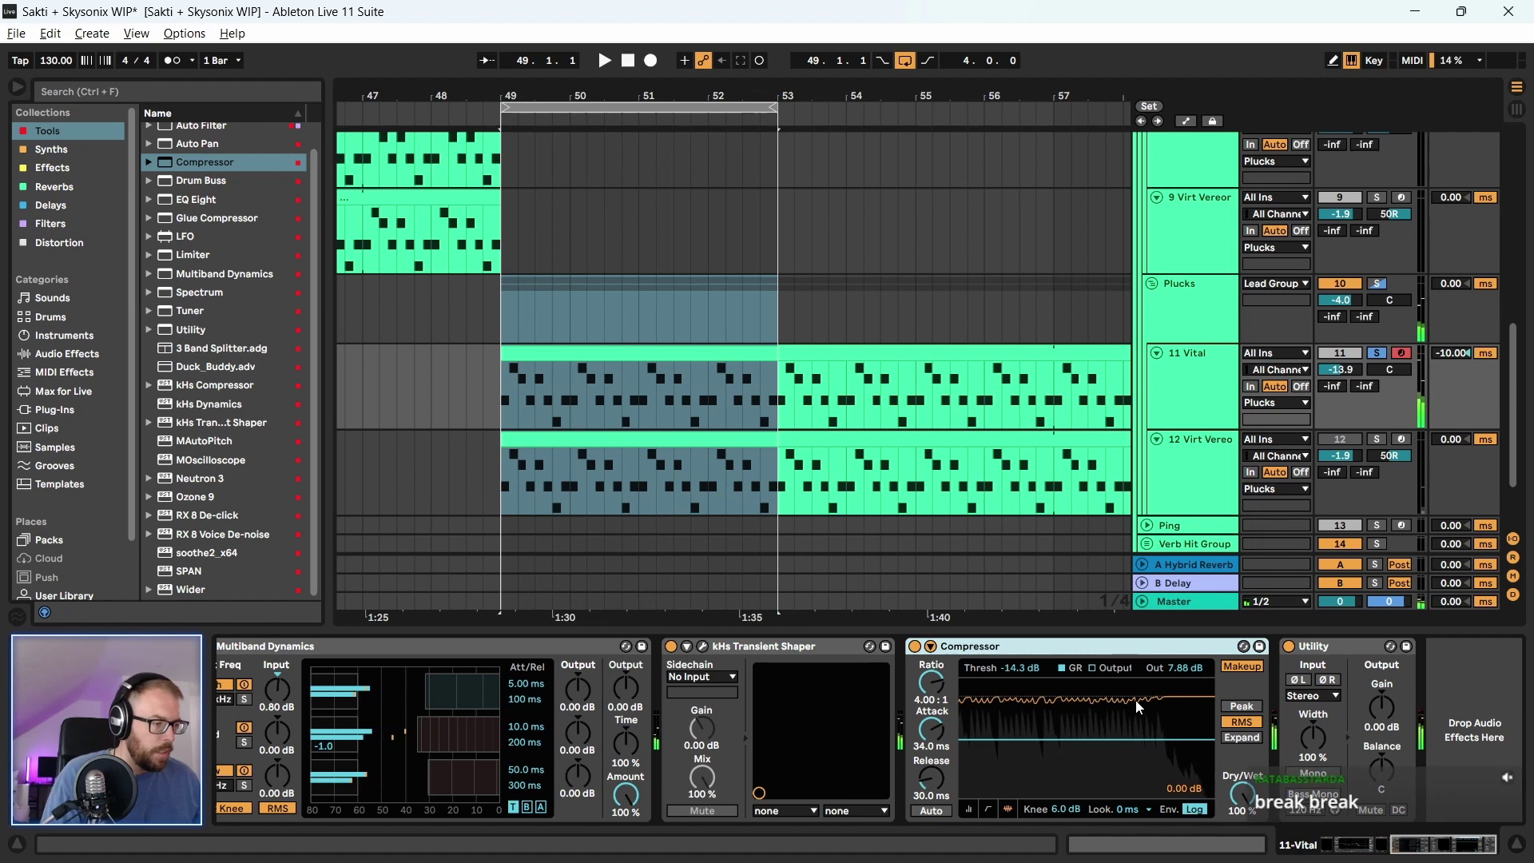
click(775, 646)
click(991, 654)
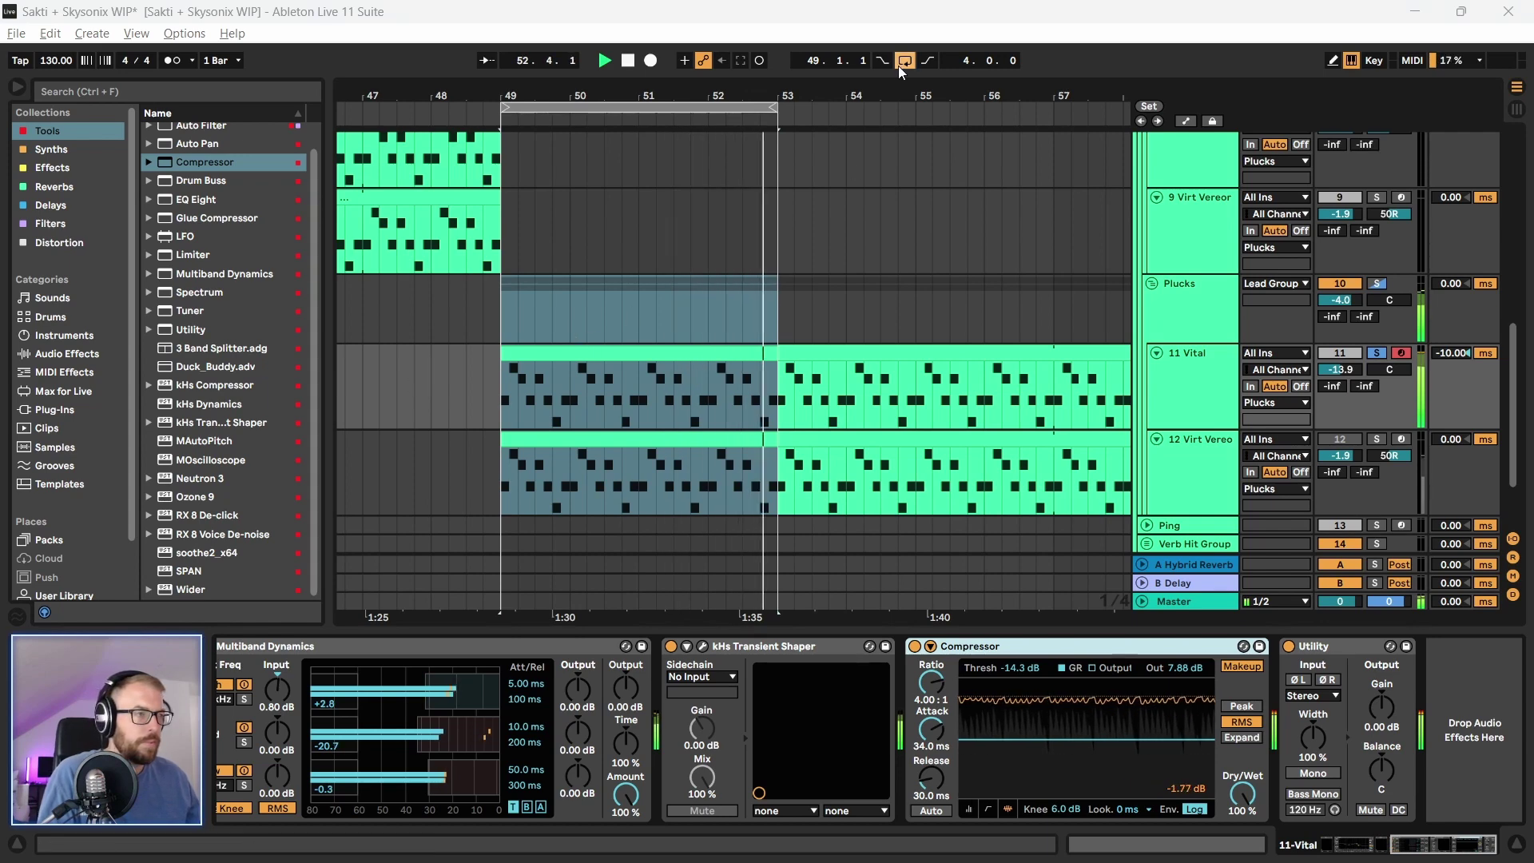
click(1377, 354)
click(1199, 452)
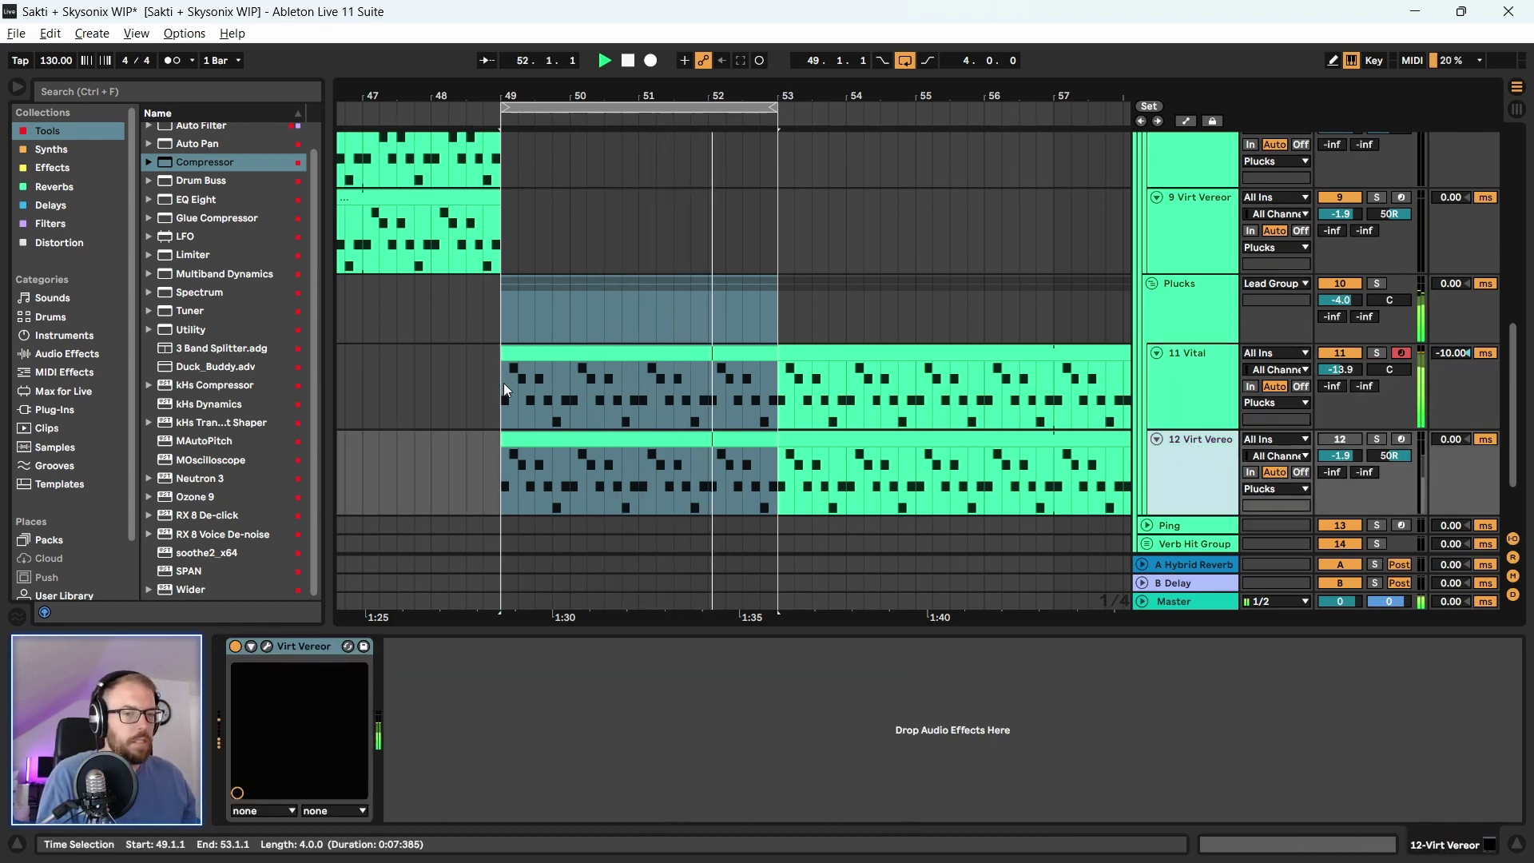
scroll(508, 165, down, 2)
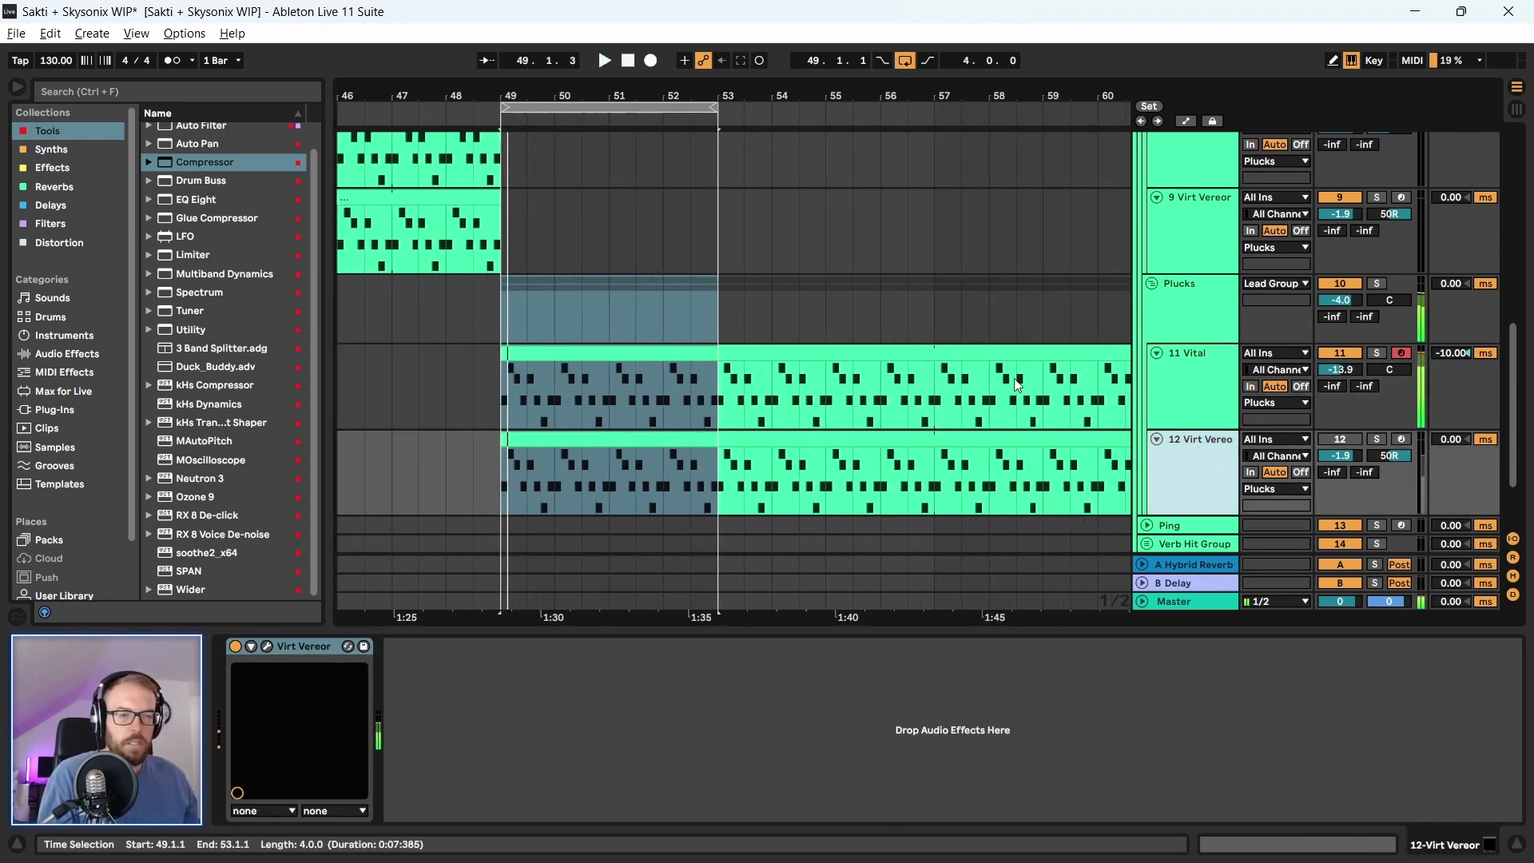
click(1198, 412)
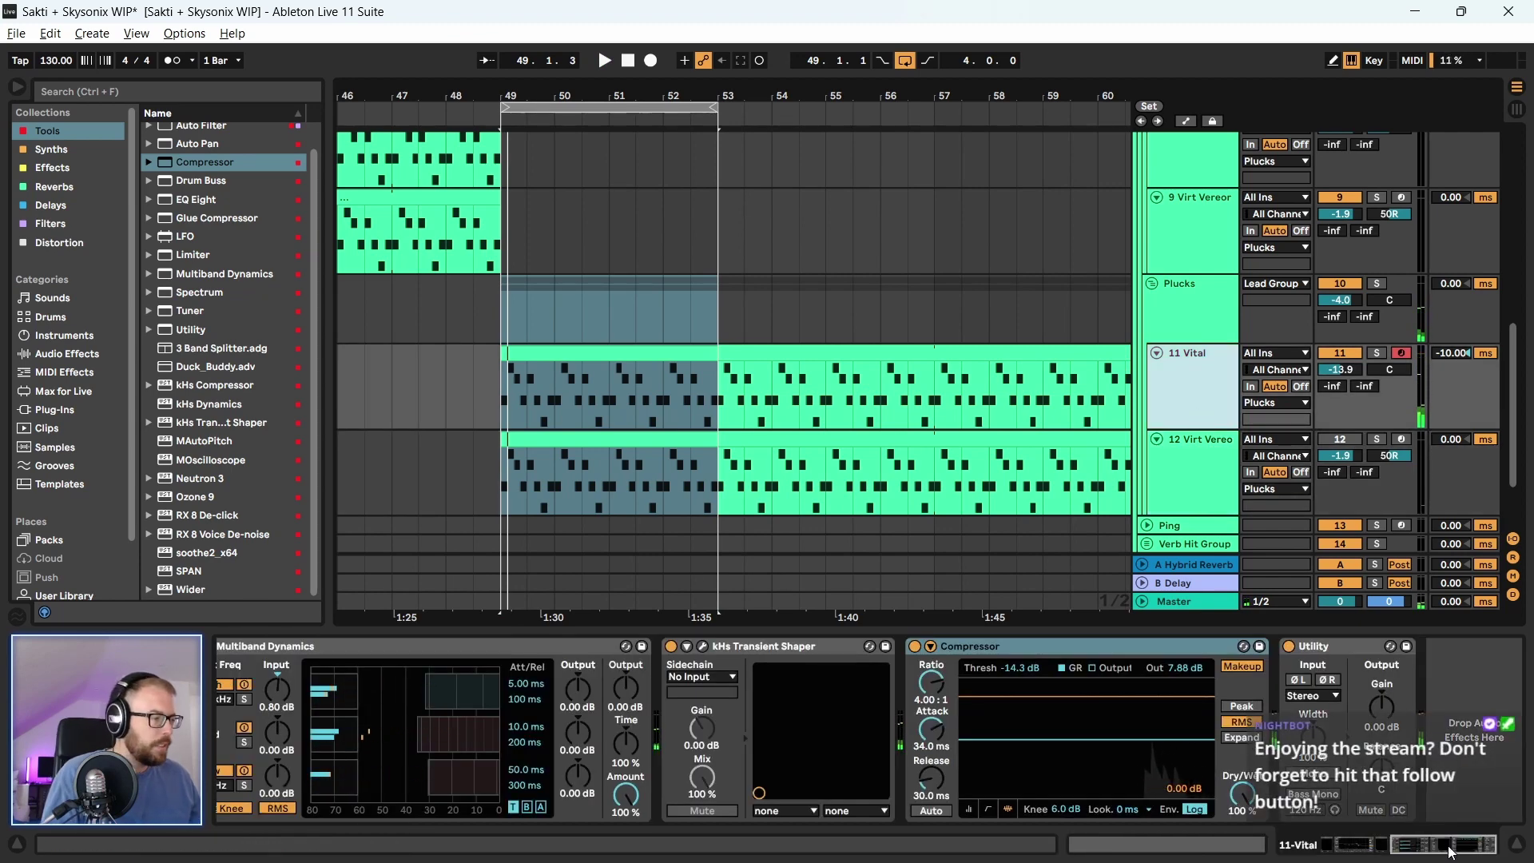
Try a second Utility at the end of 11 Vital's chain with the first at 4.44 dB gain, and delete the second
click(1349, 649)
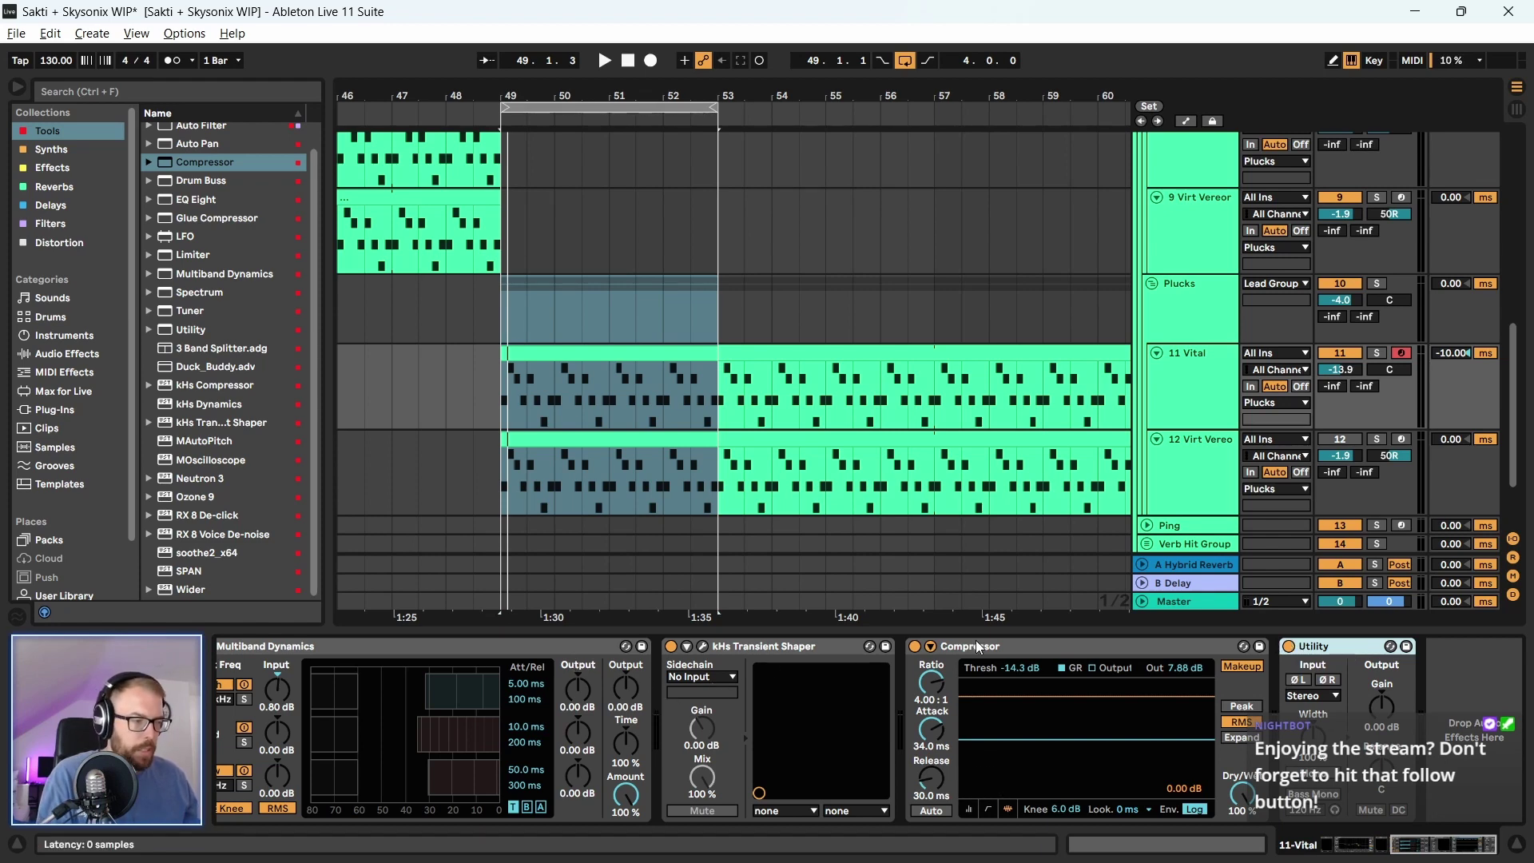
drag(207, 330, 346, 346)
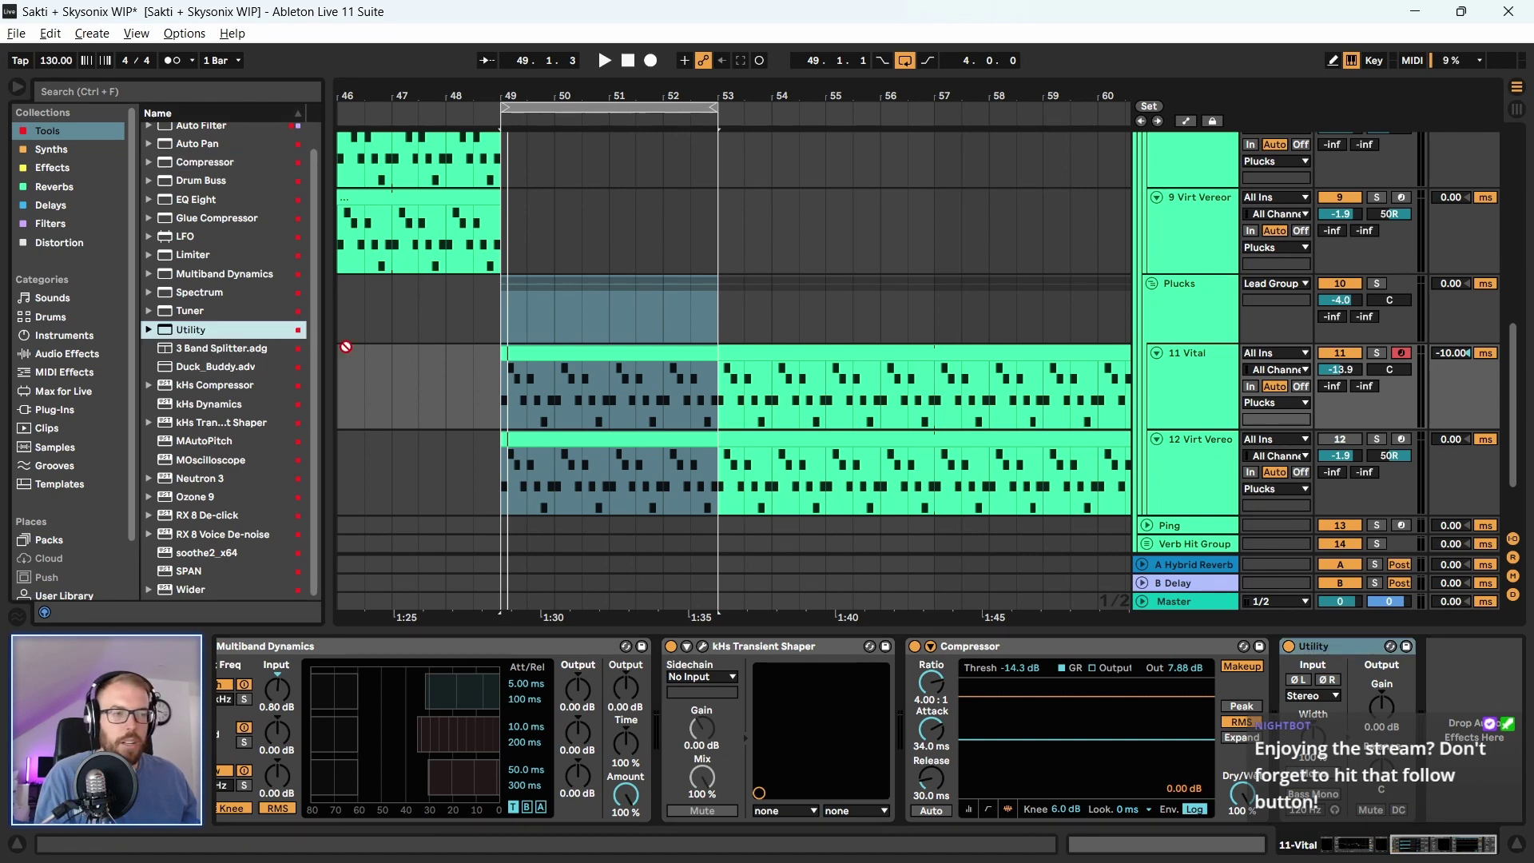
drag(1466, 729, 1469, 729)
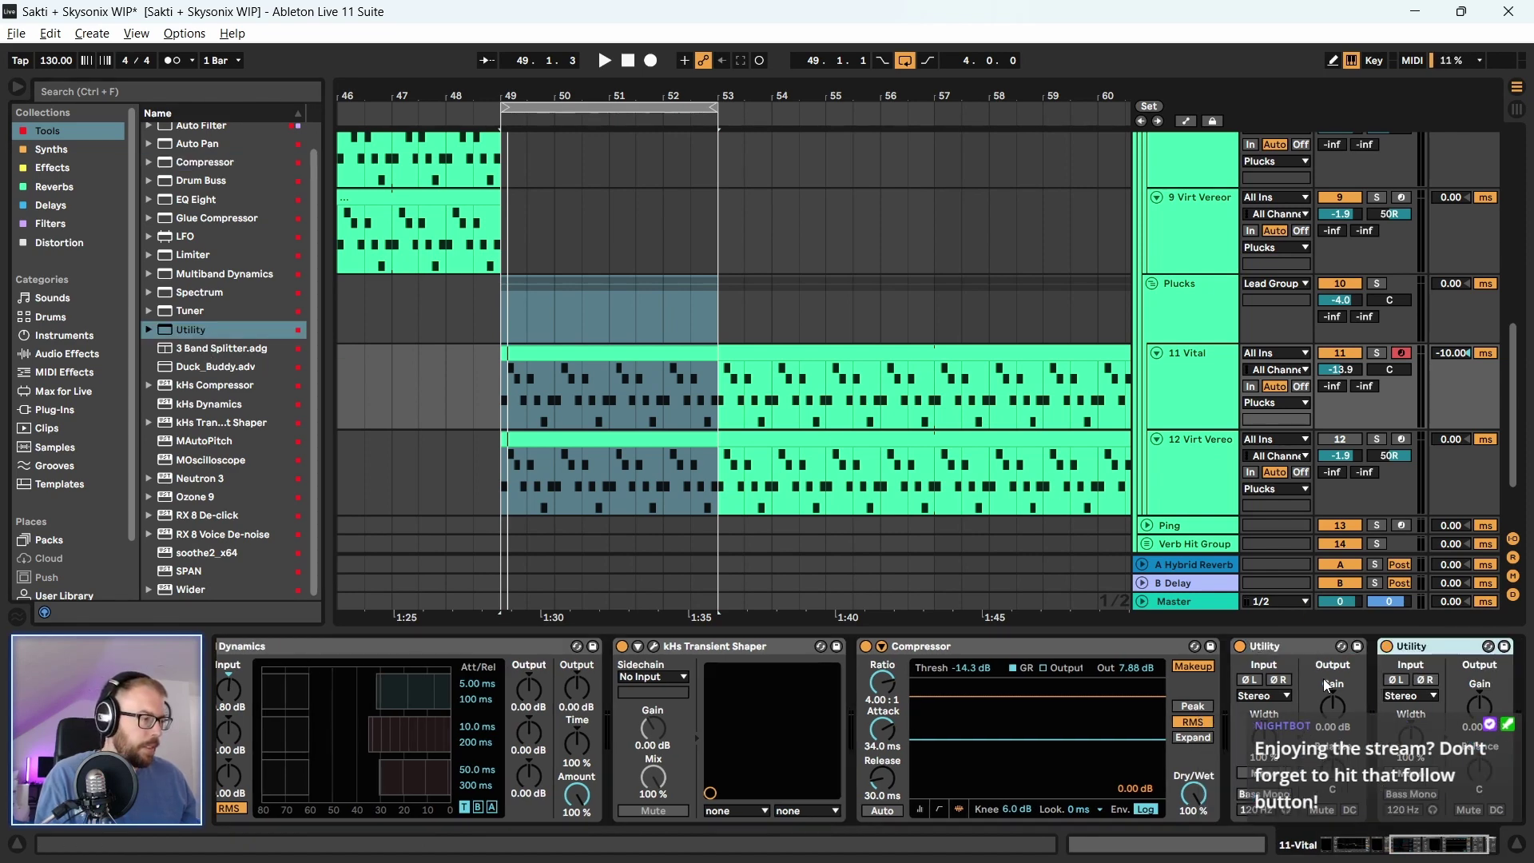
key(space)
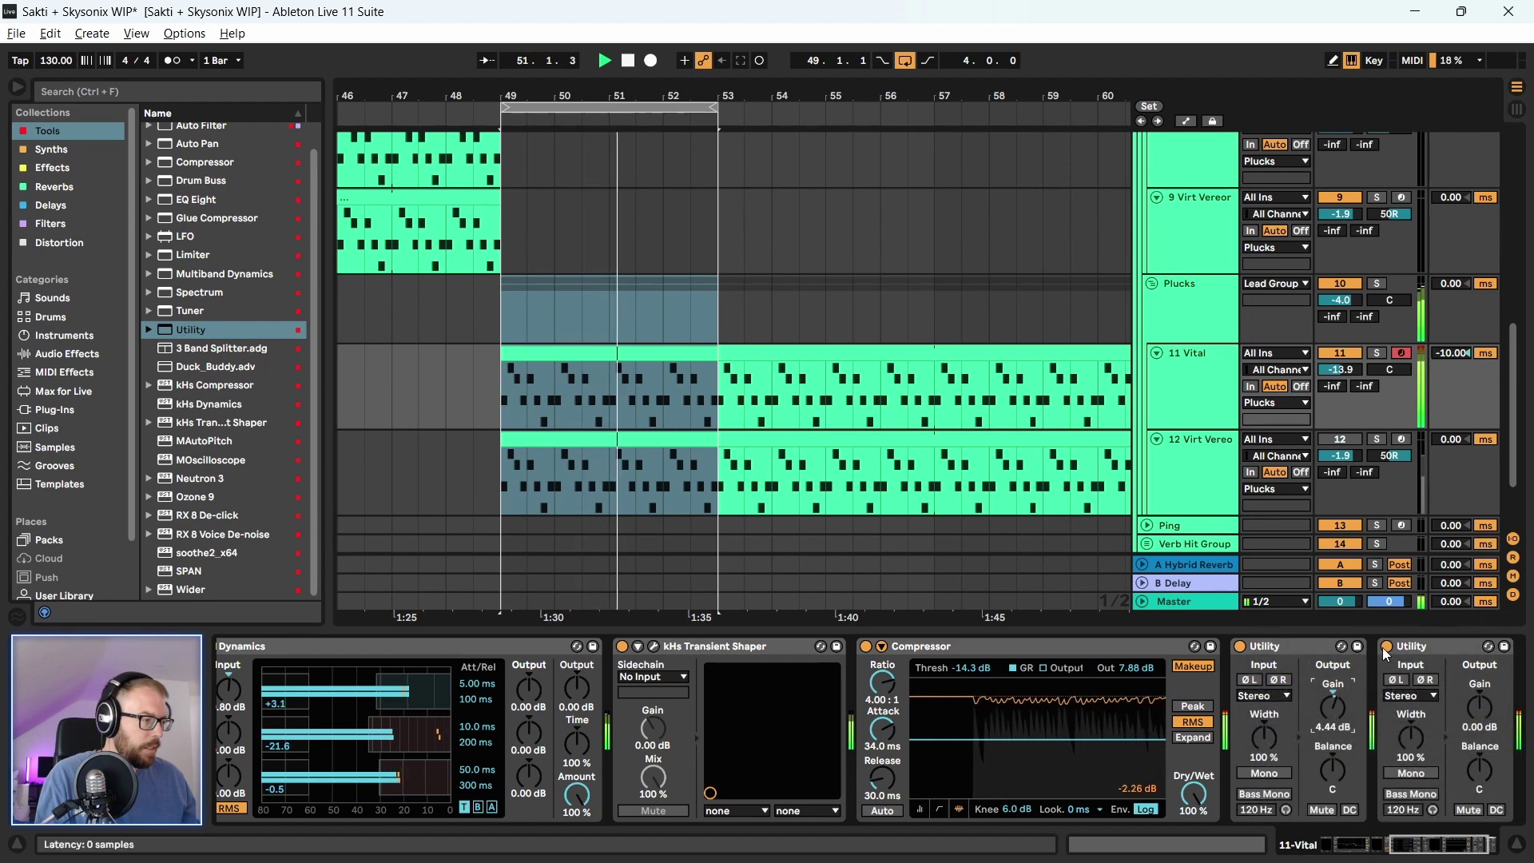
click(1410, 647)
key(Delete)
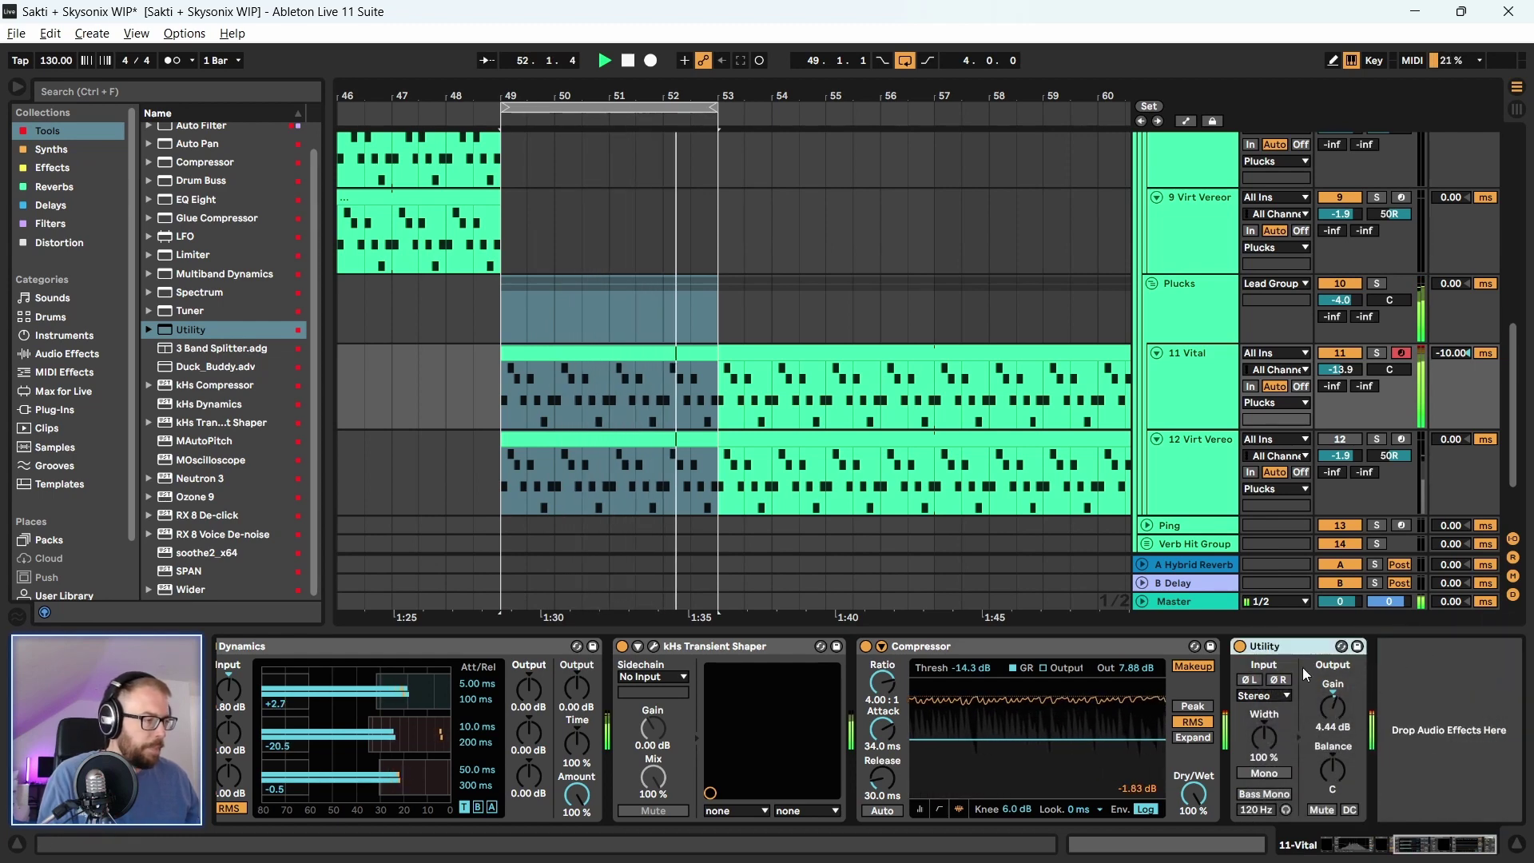
key(space)
Compare the loop with the Compressor's Makeup off and on, leaving Makeup on
click(1153, 646)
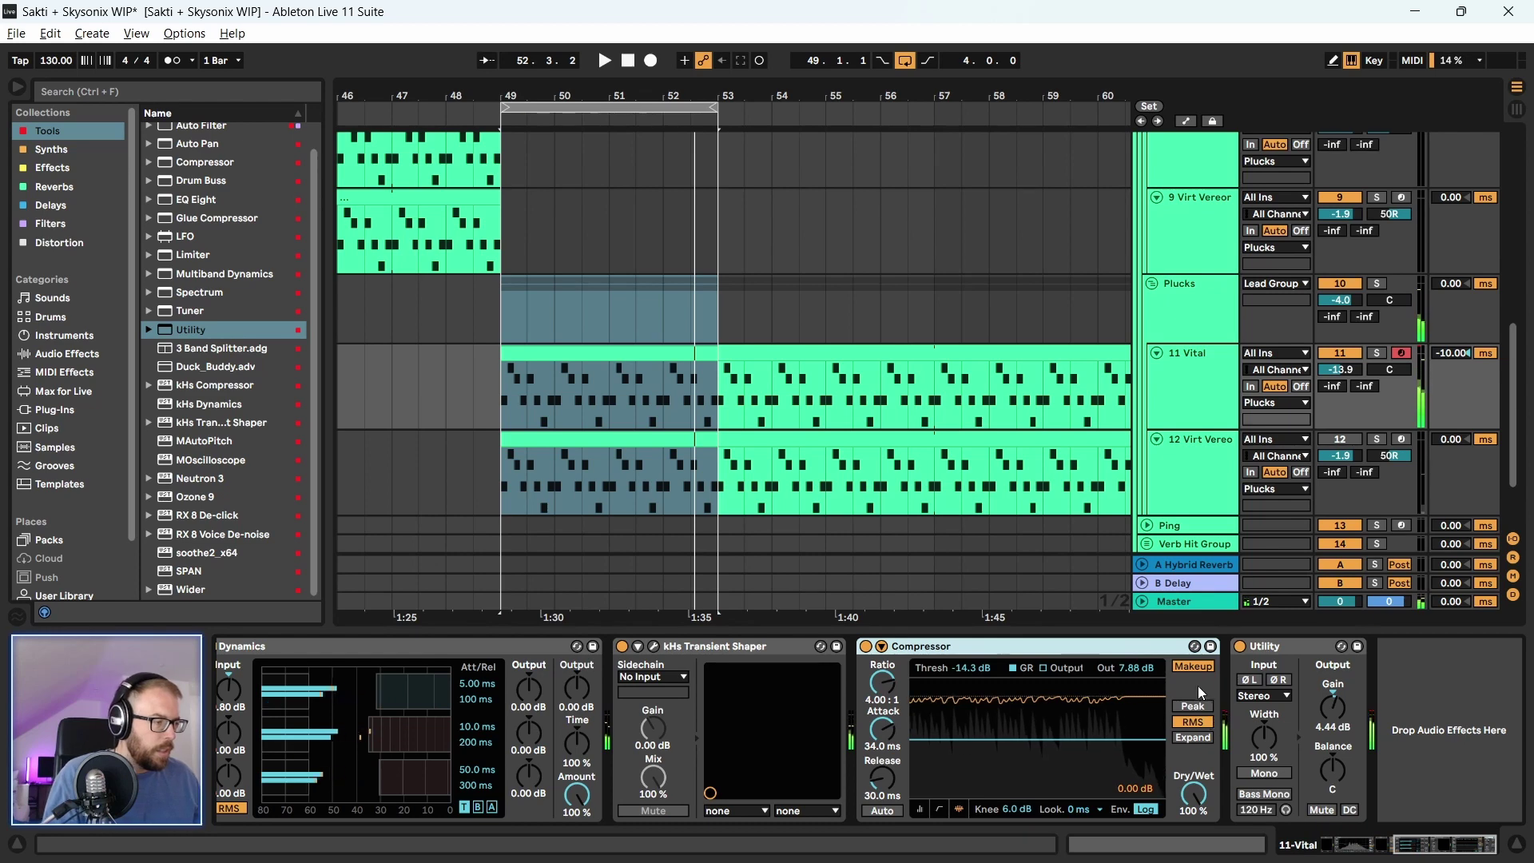
click(1194, 666)
key(space)
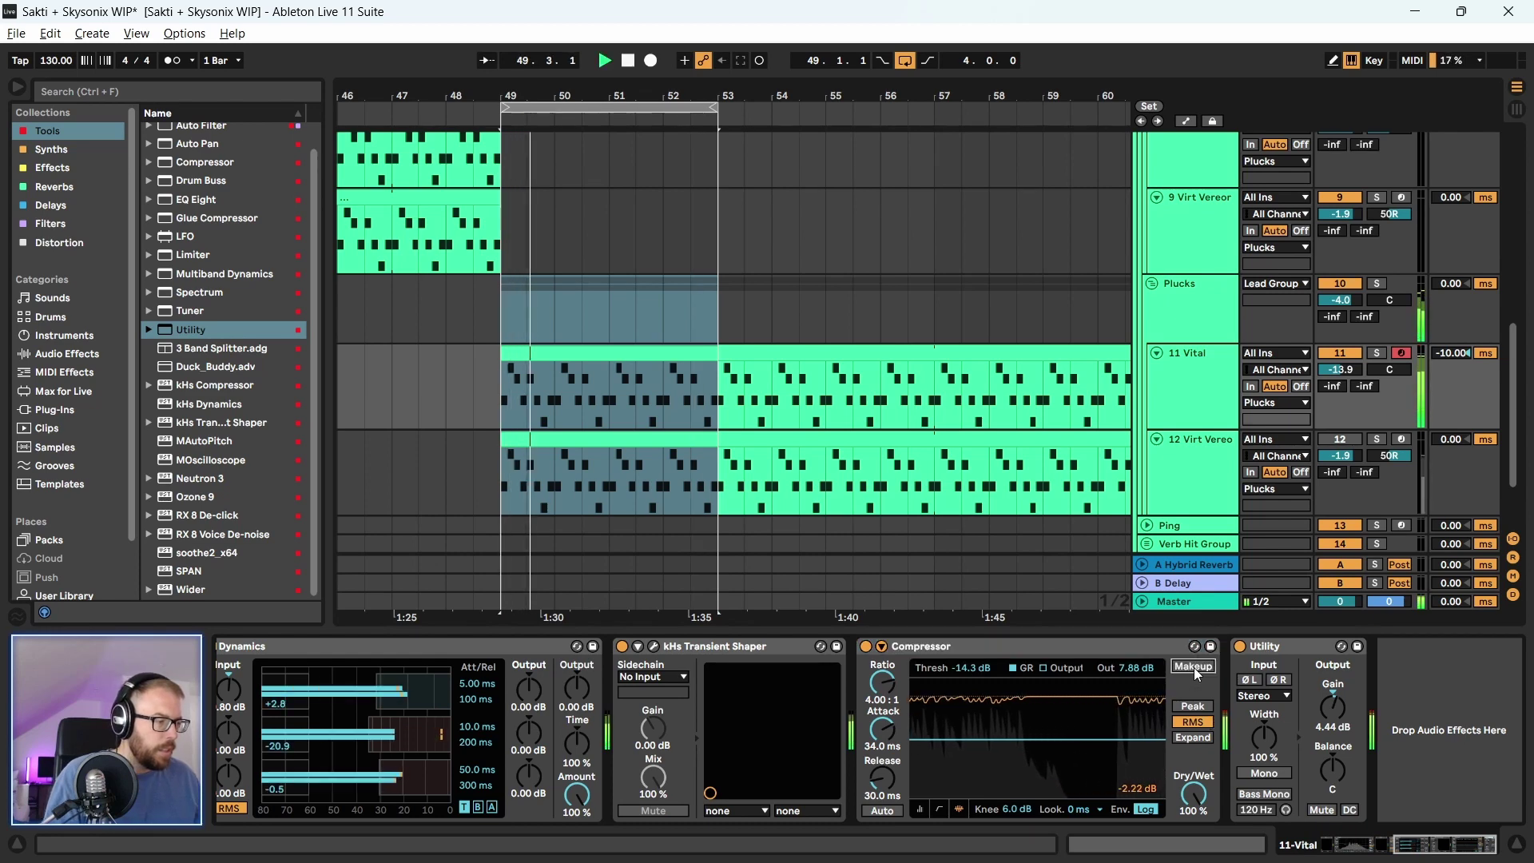
click(1194, 667)
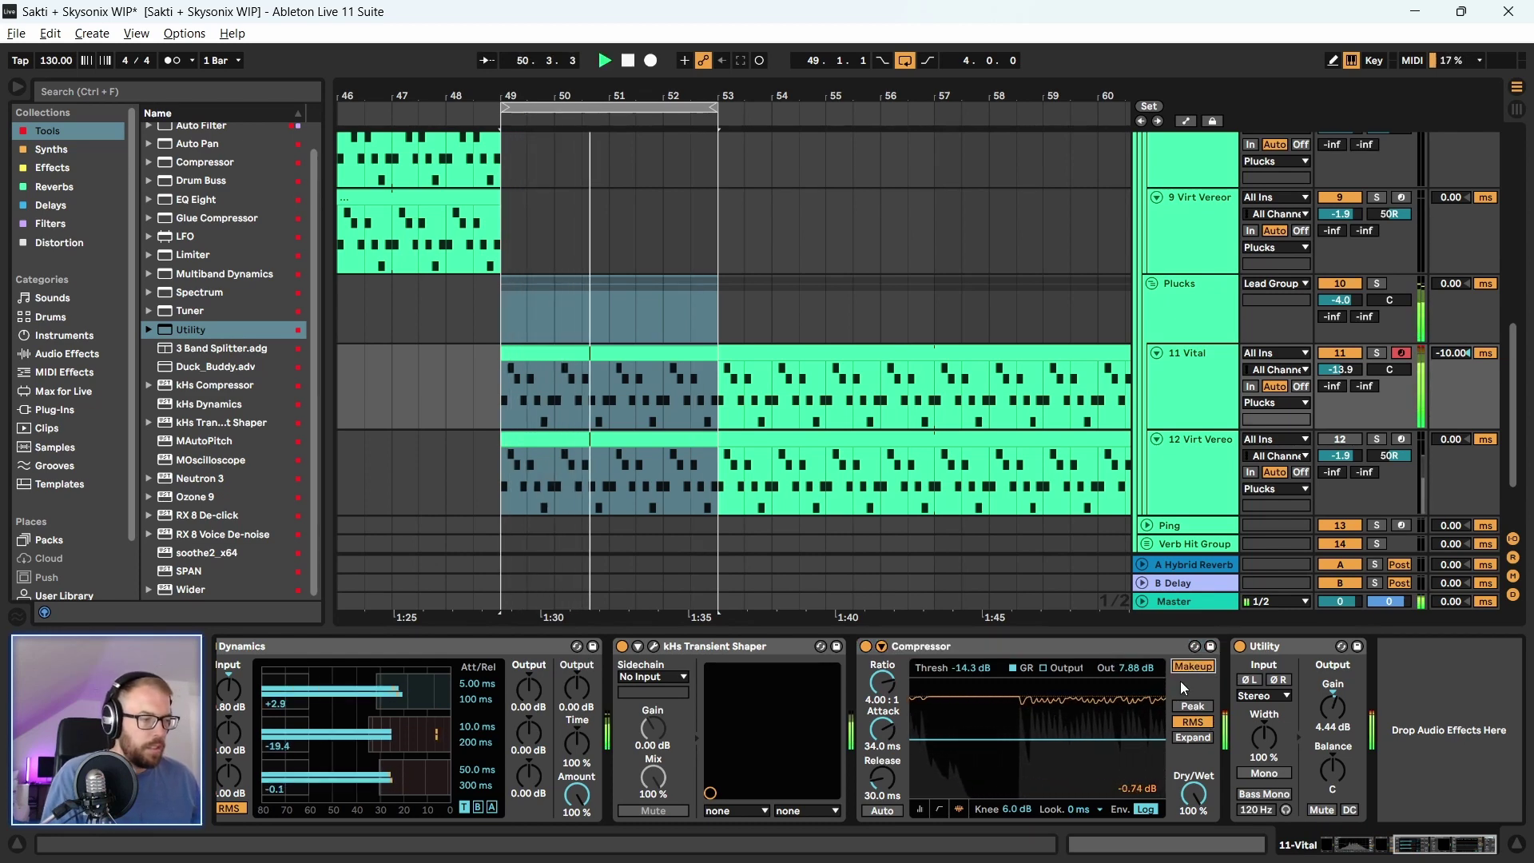
click(1053, 646)
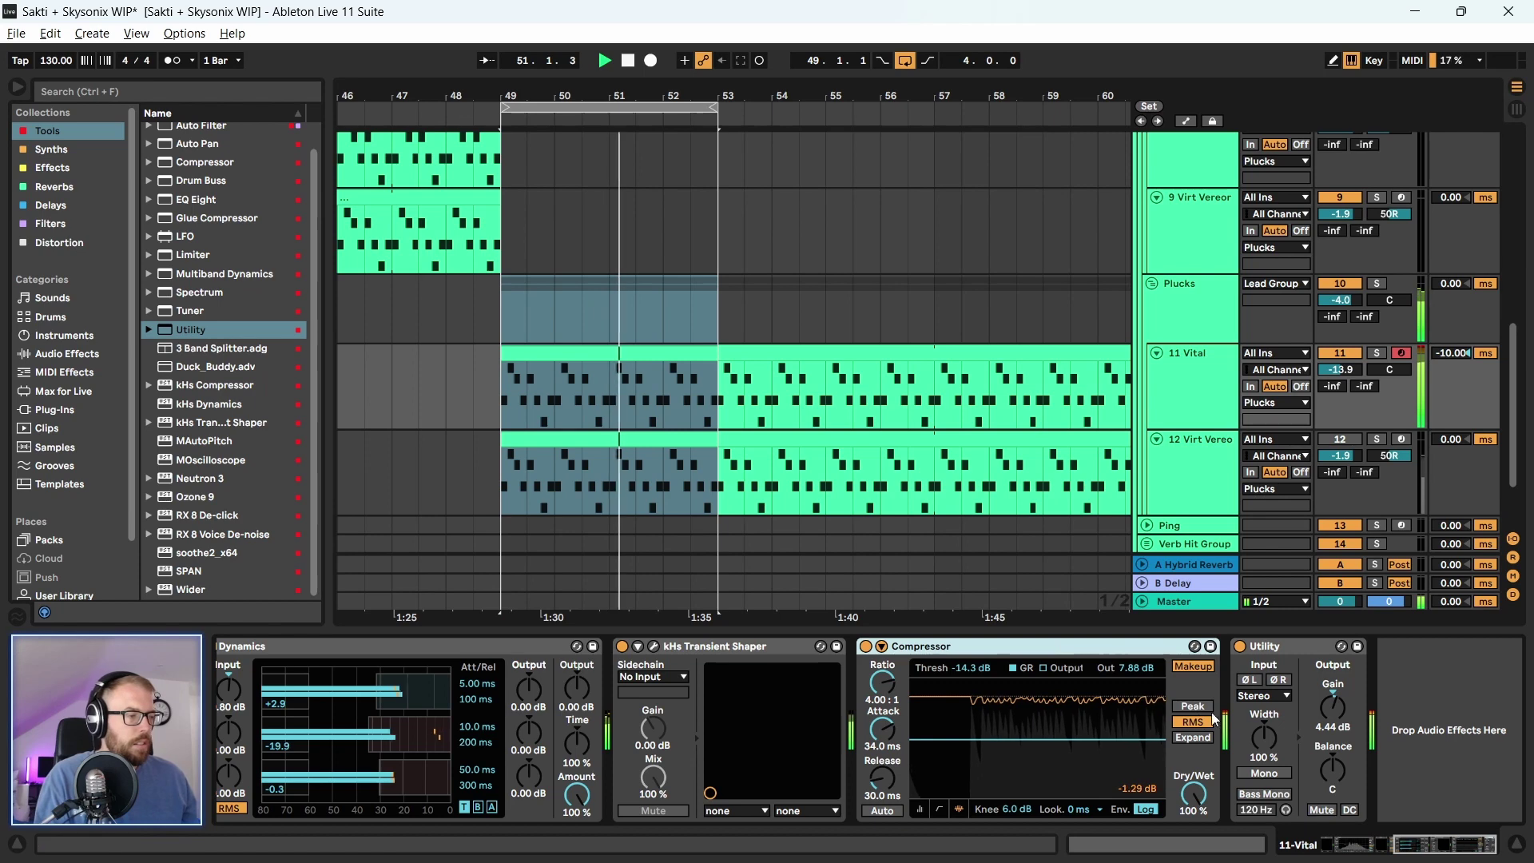
Reset the Utility's gain to 0.00 dB and stop playback
click(1333, 705)
key(Delete)
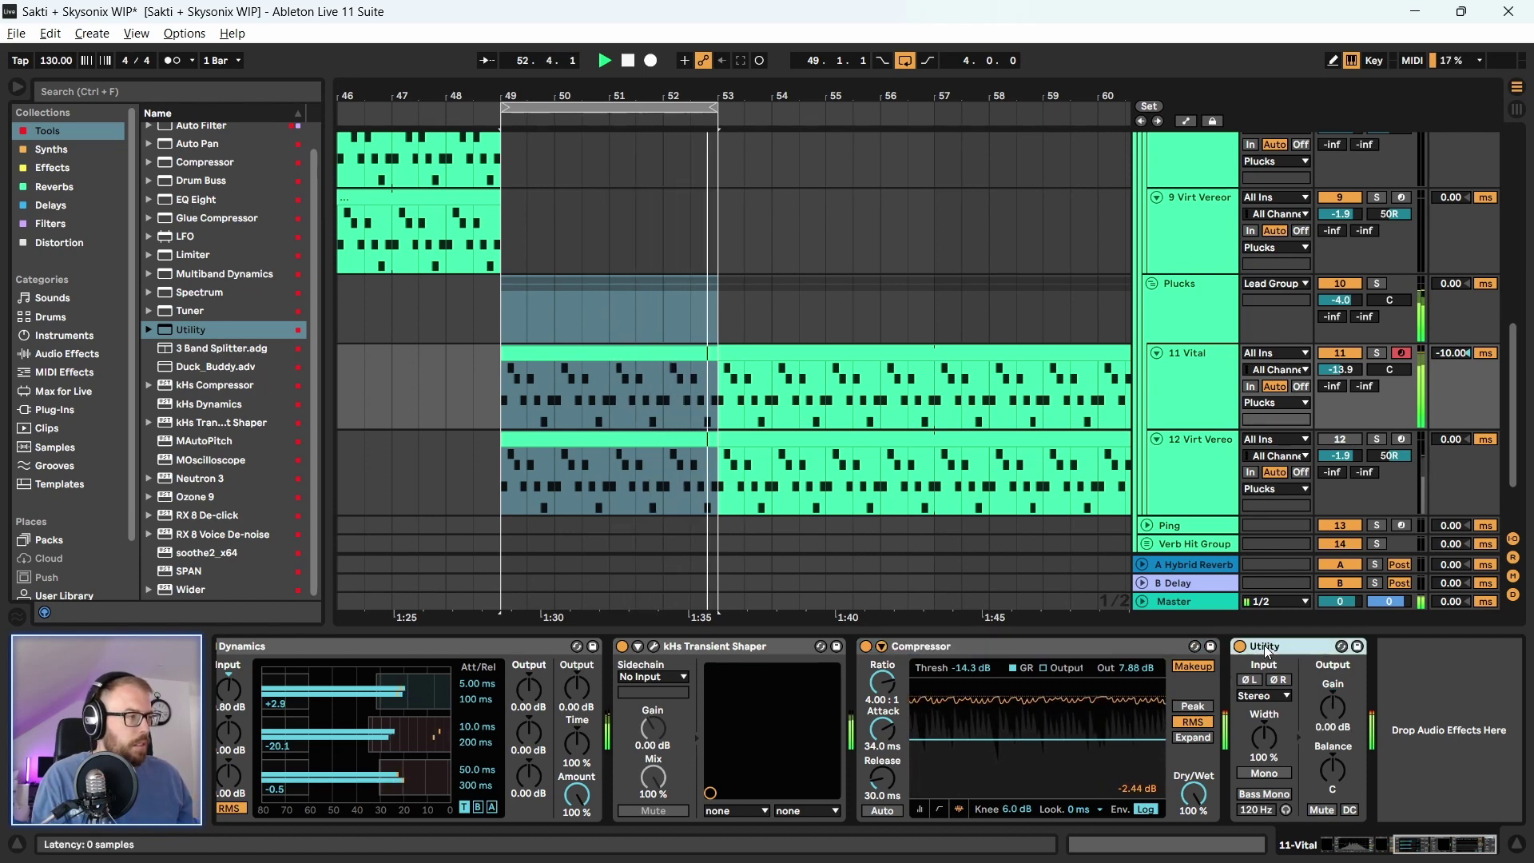
key(space)
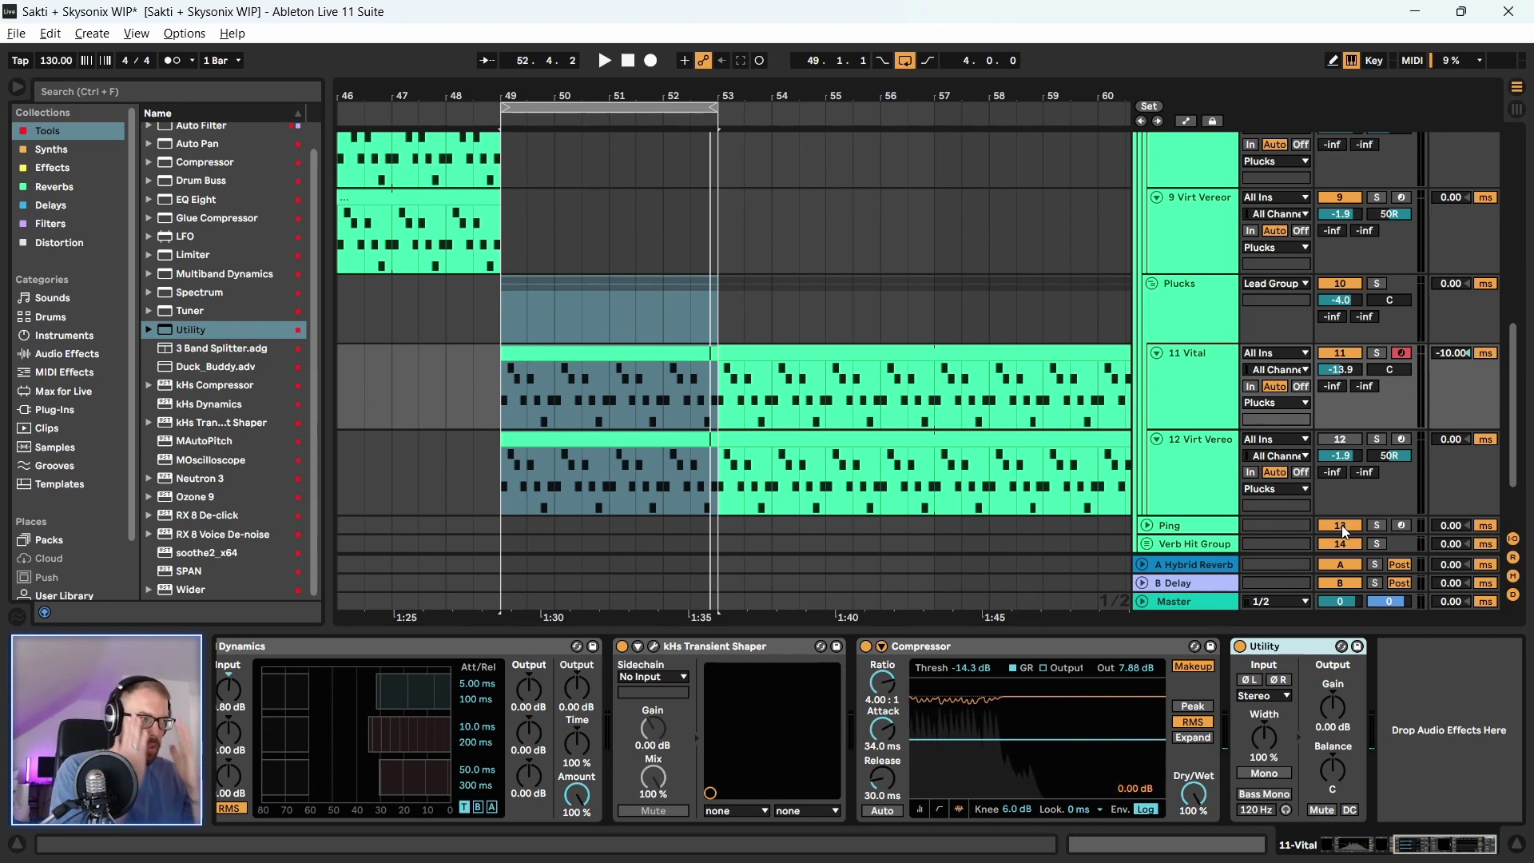
Set the Compressor's lookahead on 11 Vital to 10 ms
click(1116, 652)
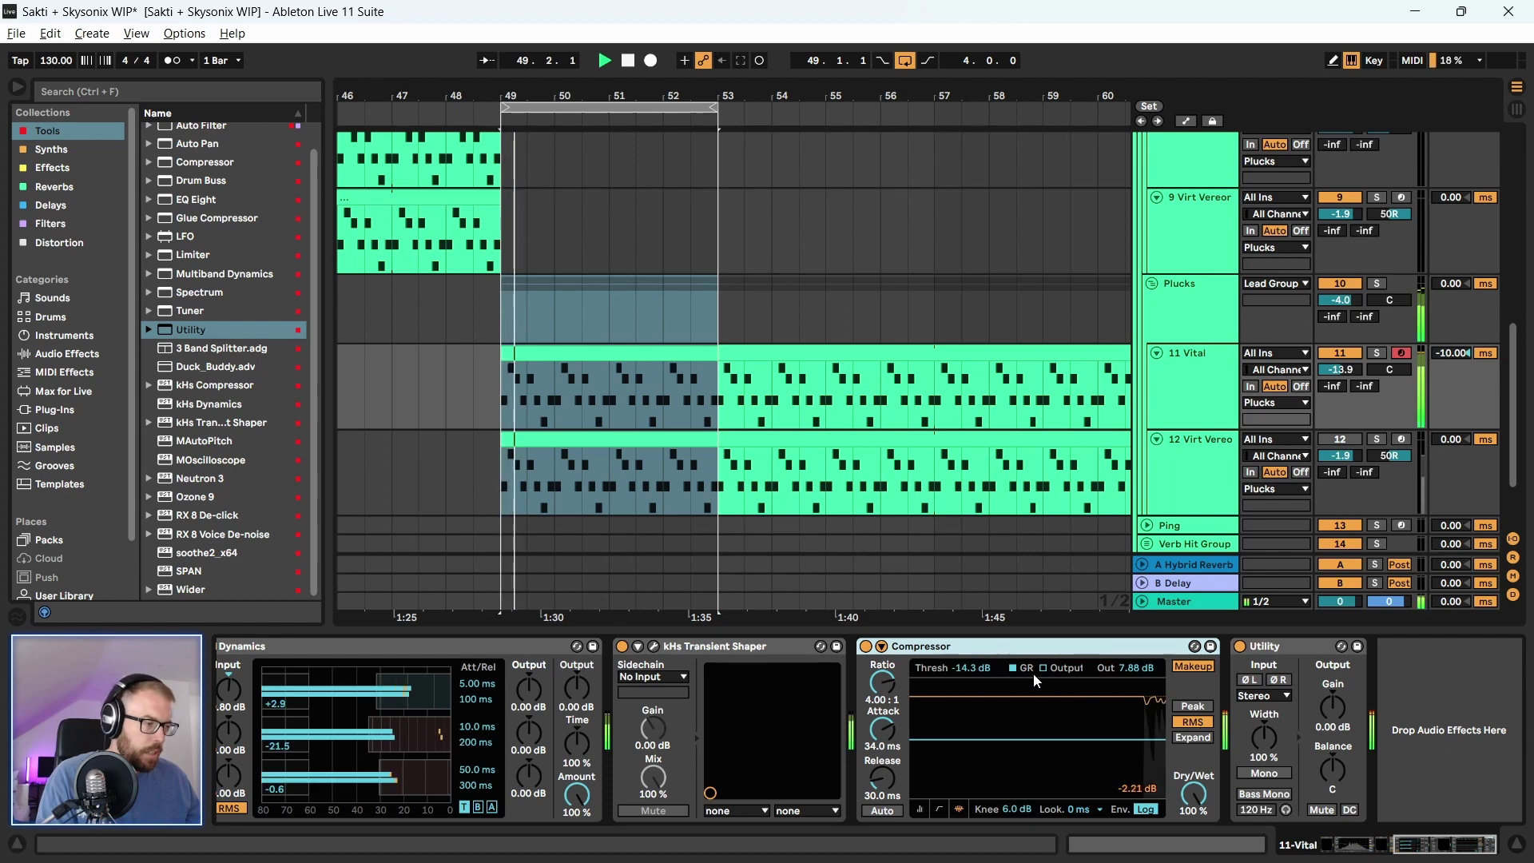
click(1192, 666)
key(space)
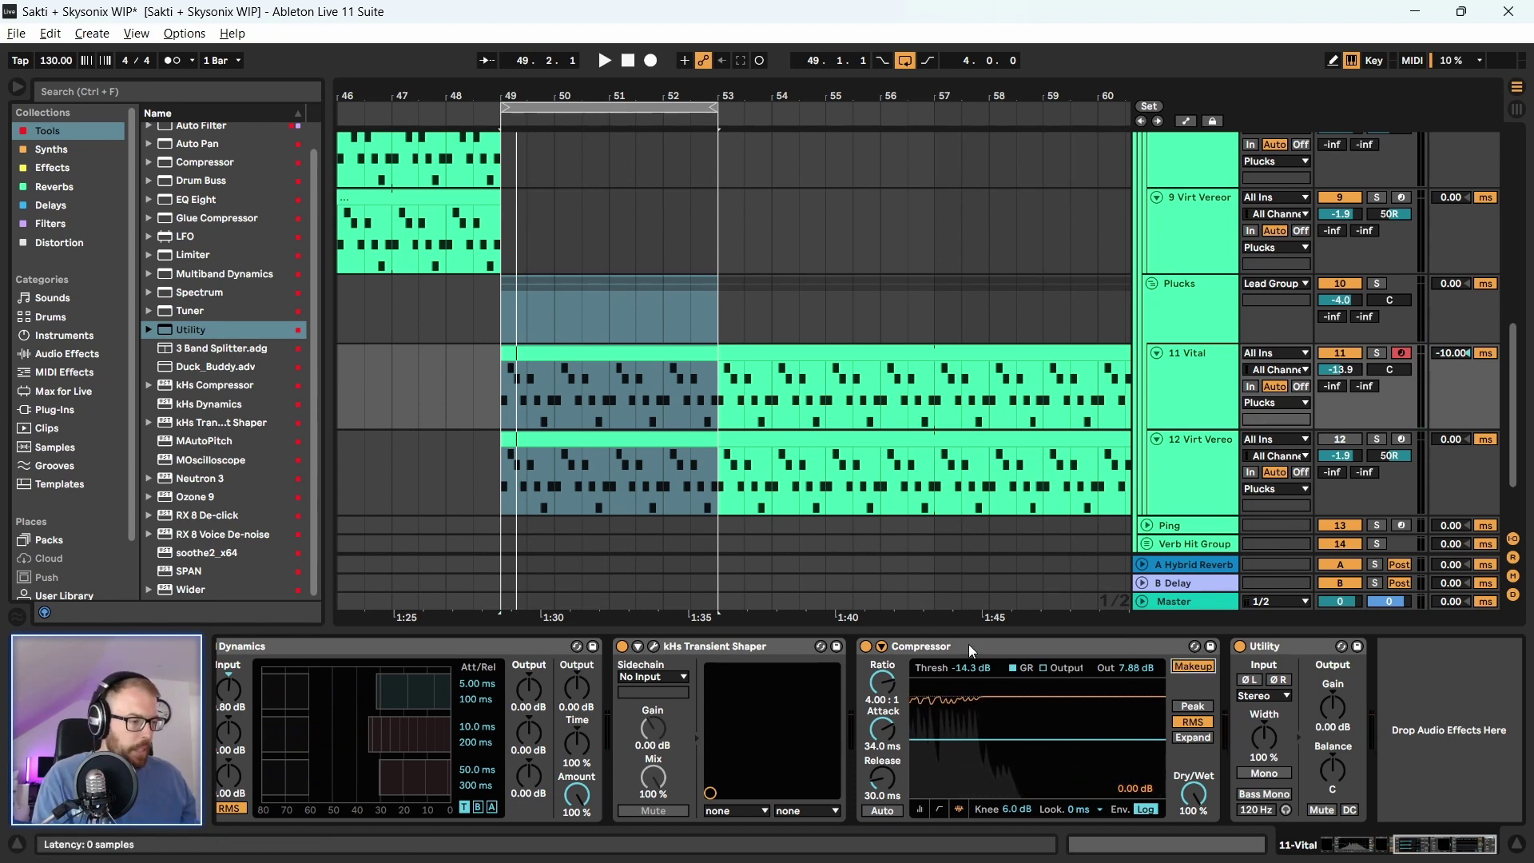
drag(1079, 809, 1082, 779)
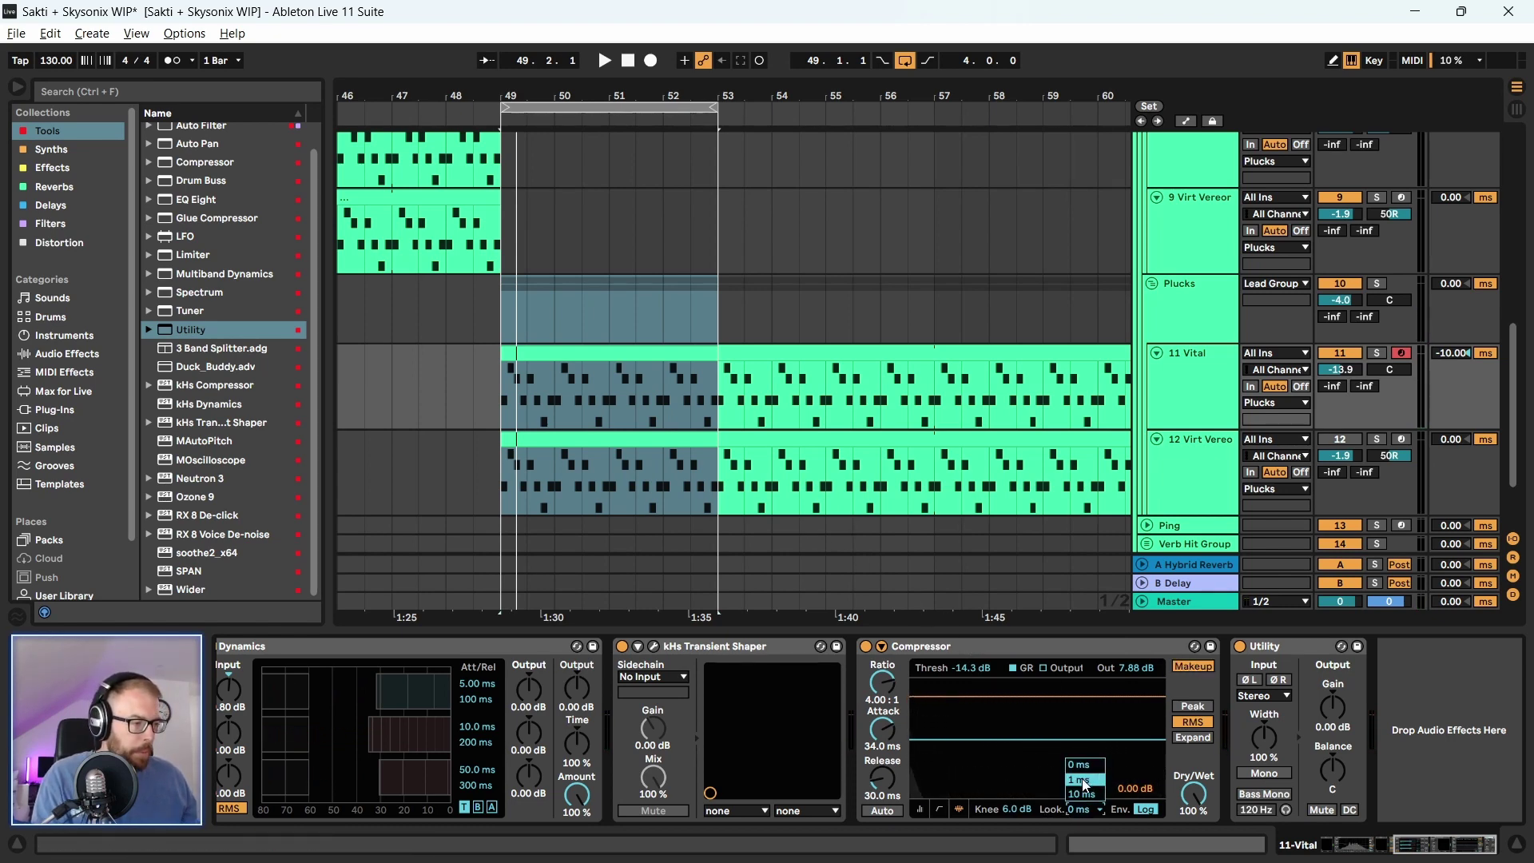
click(992, 646)
Set the Compressor's threshold to -11.8 dB while the loop plays
key(space)
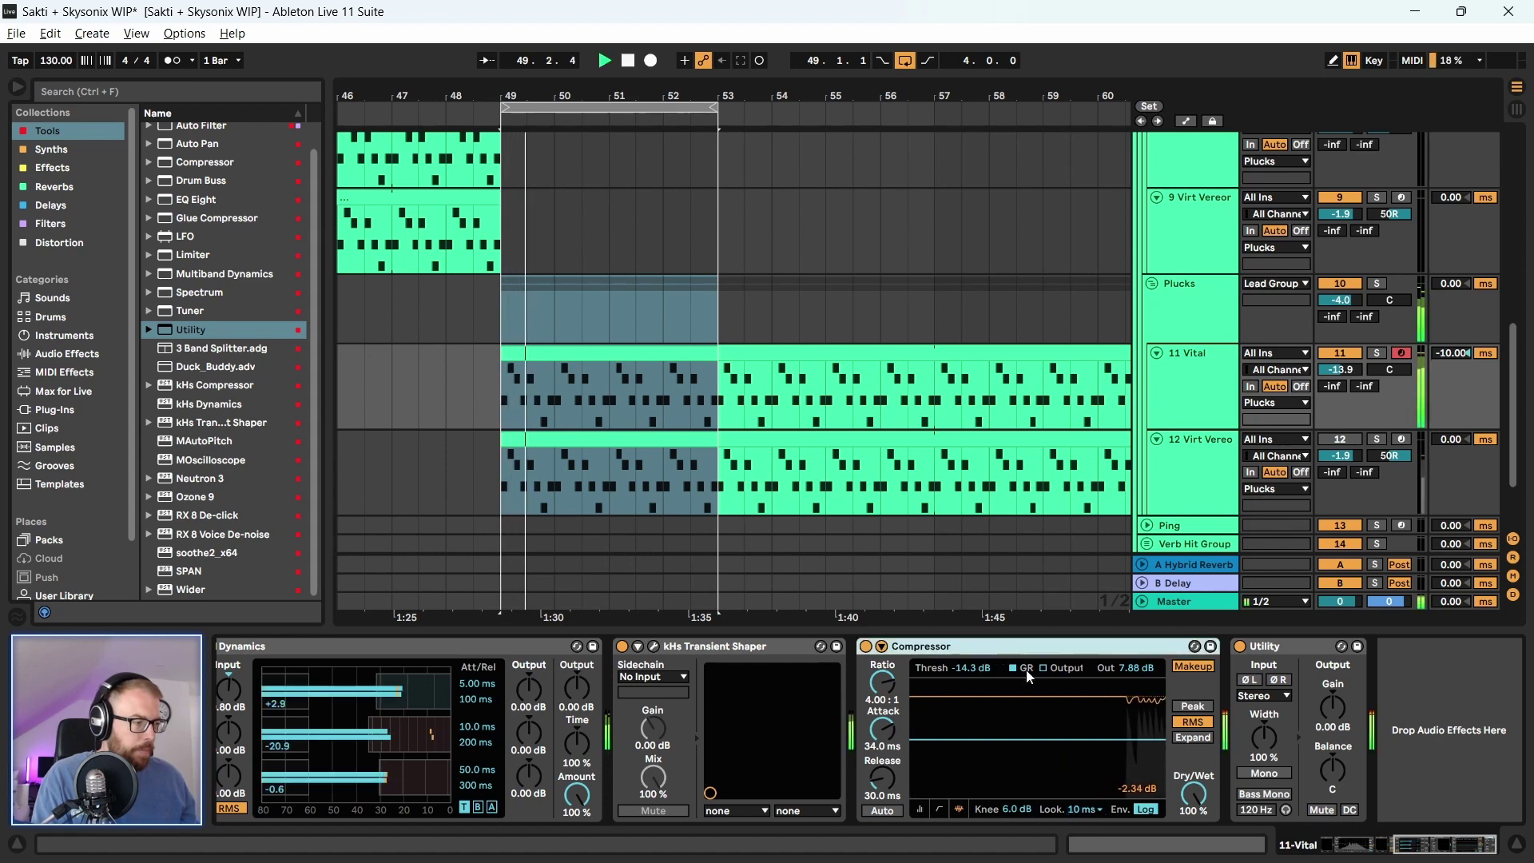
drag(1011, 692, 1011, 719)
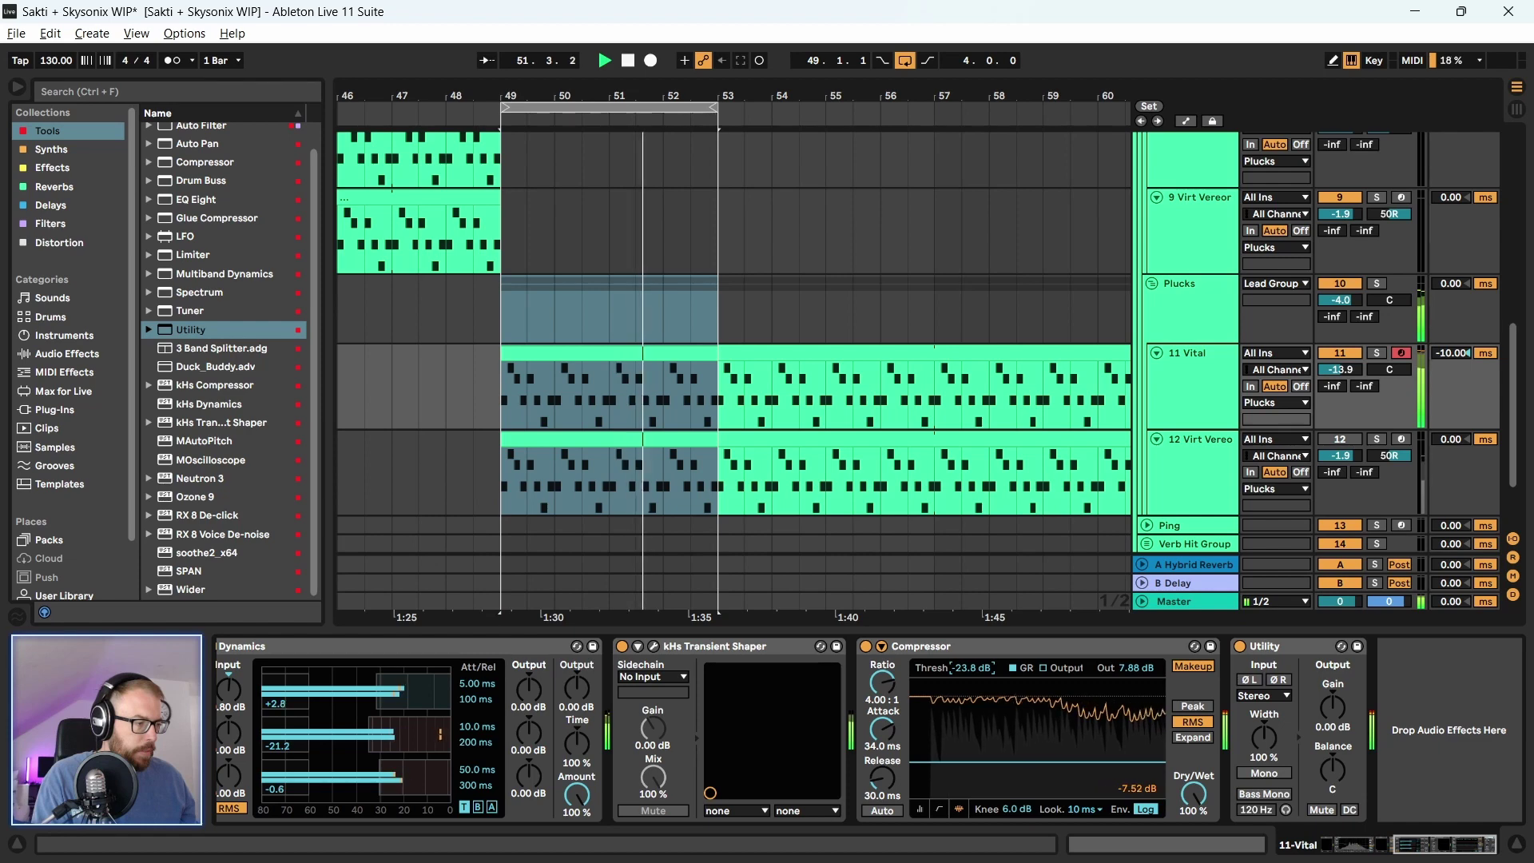
drag(951, 668, 951, 635)
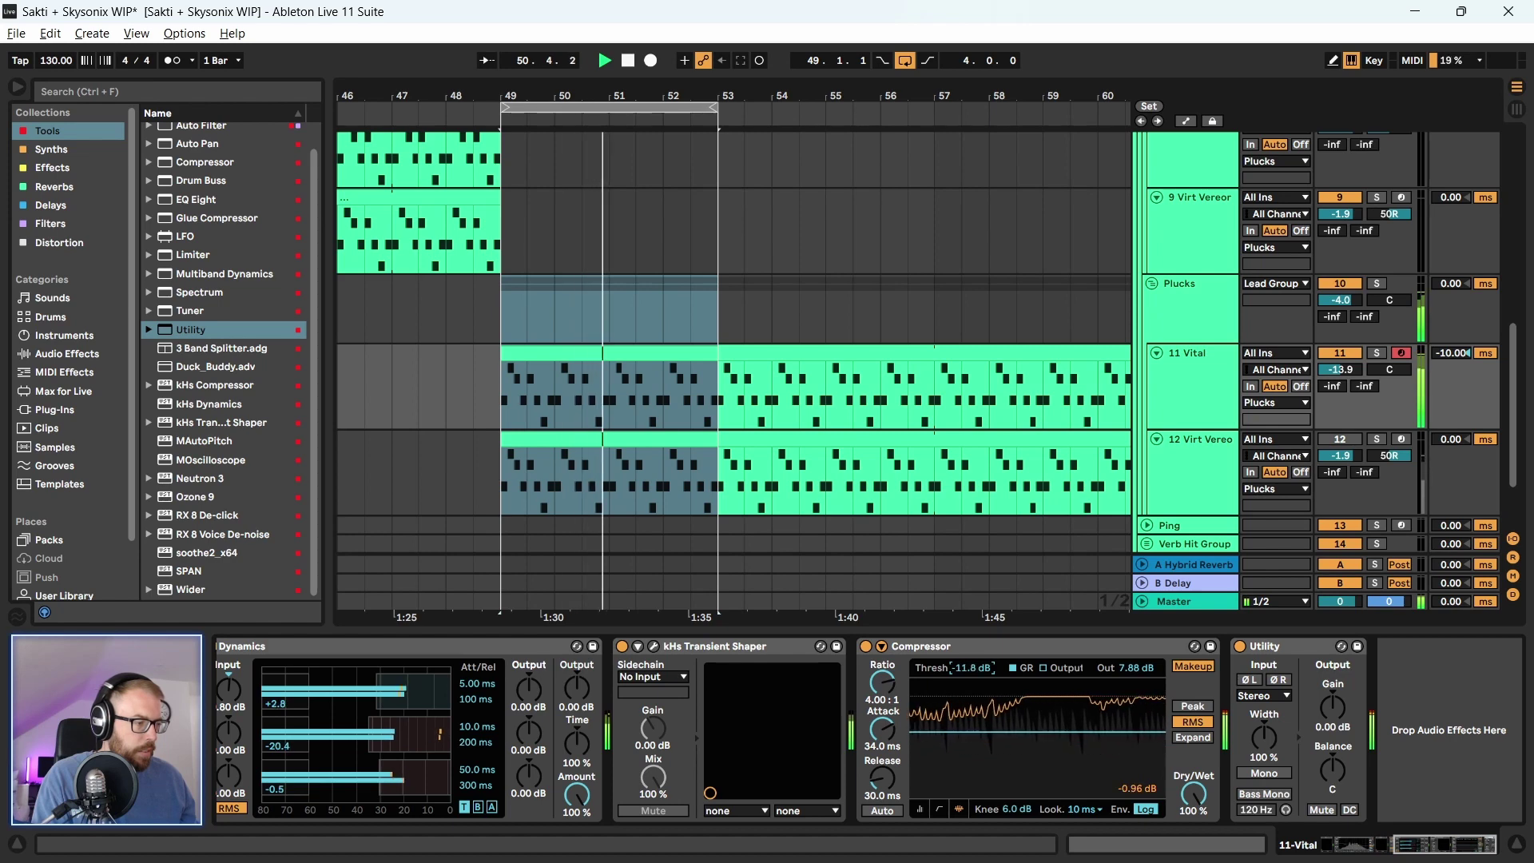
Solo 11 Vital and compare its sound with the Compressor and the kHs Transient Shaper each bypassed and re-enabled
click(1377, 353)
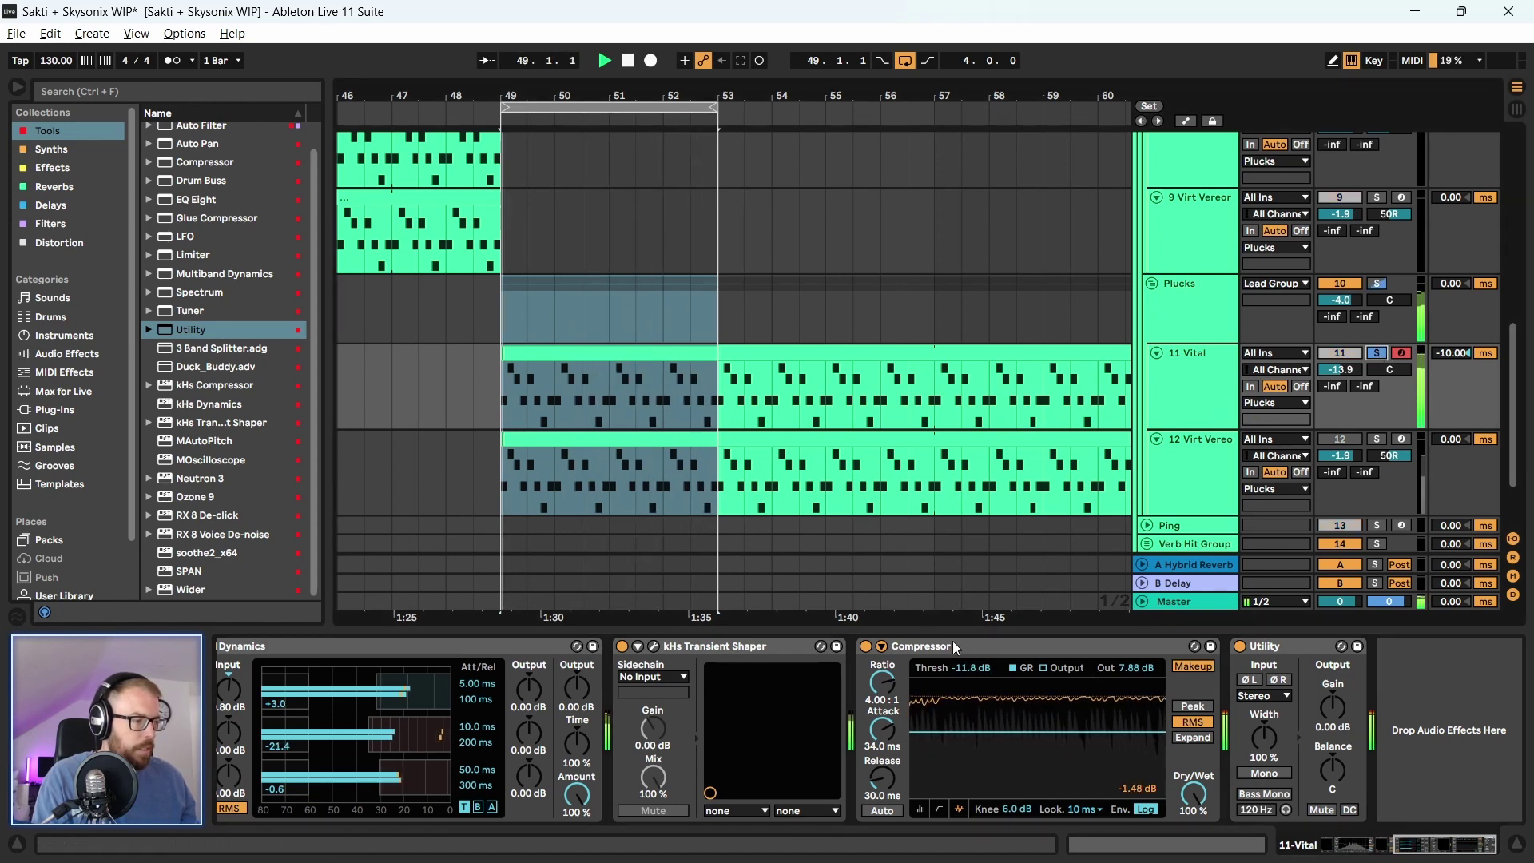
click(865, 646)
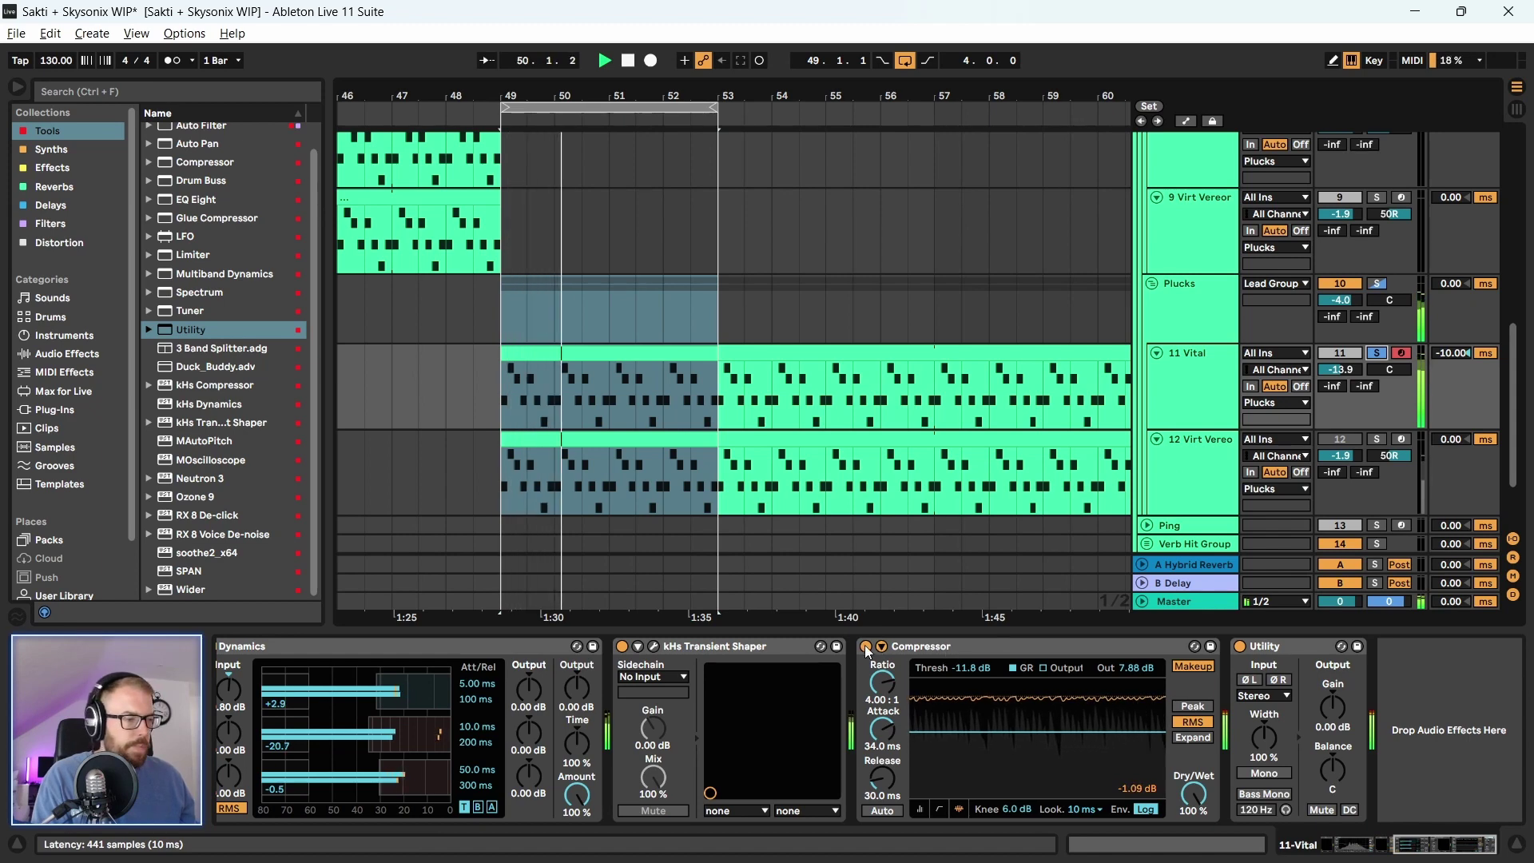
click(866, 646)
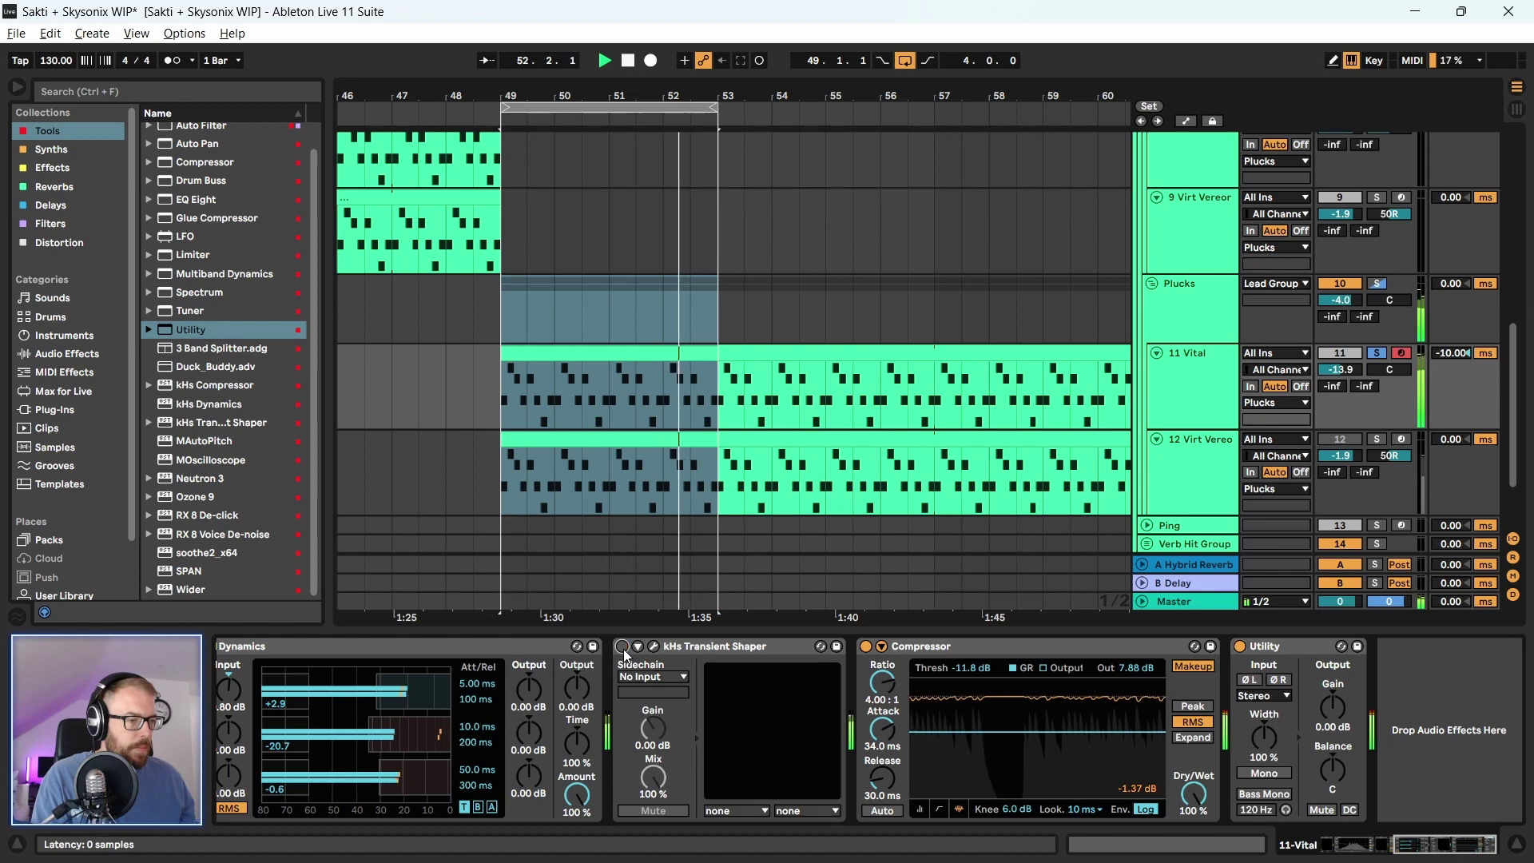
click(675, 652)
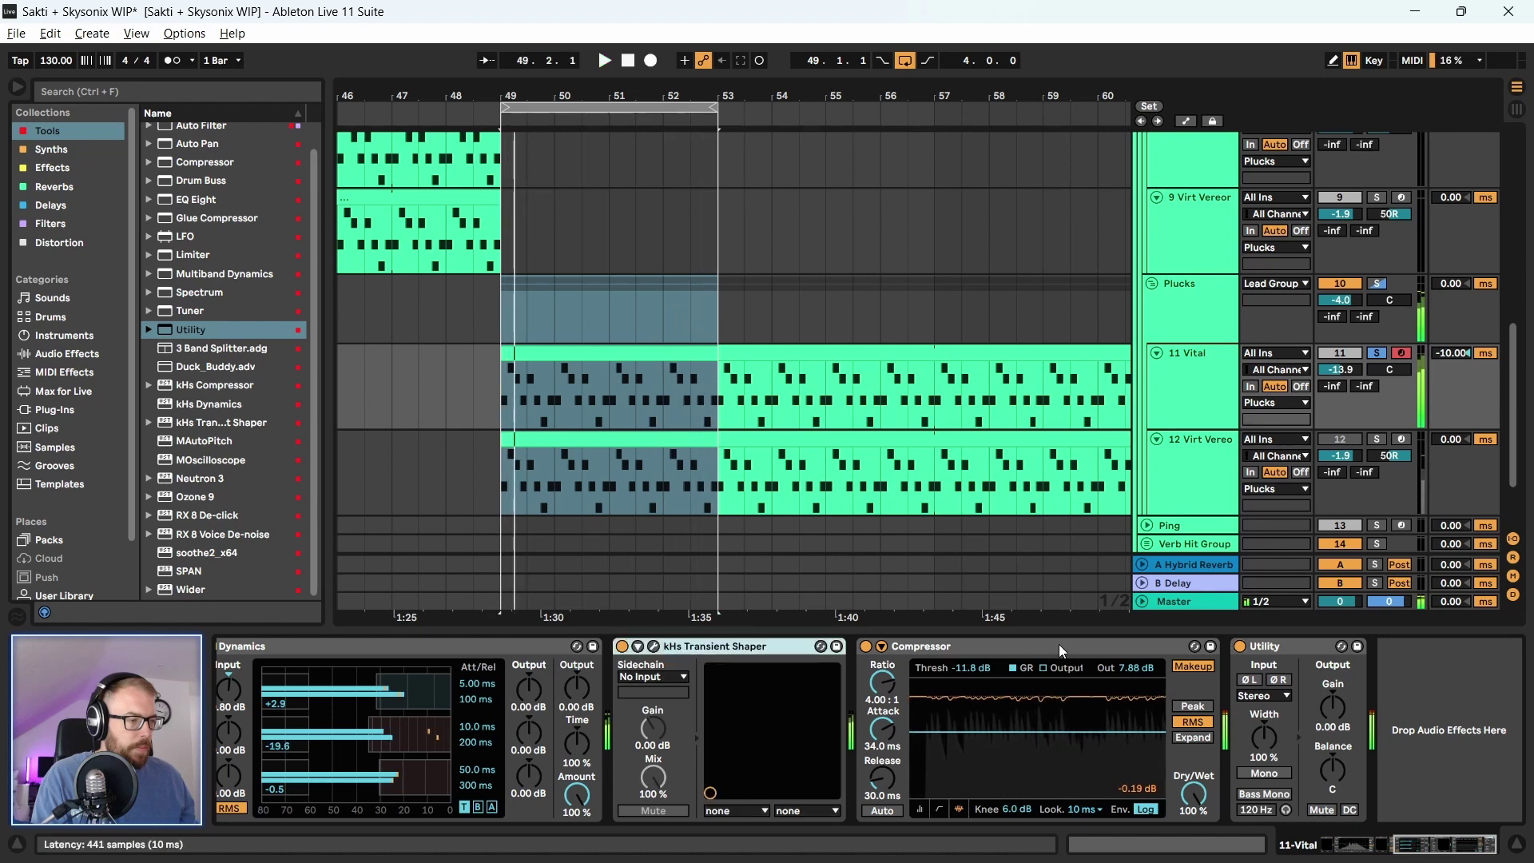
Review the EQ Eight and Krush settings at the start of 11 Vital's chain and close the Krush window
drag(1443, 845, 1254, 840)
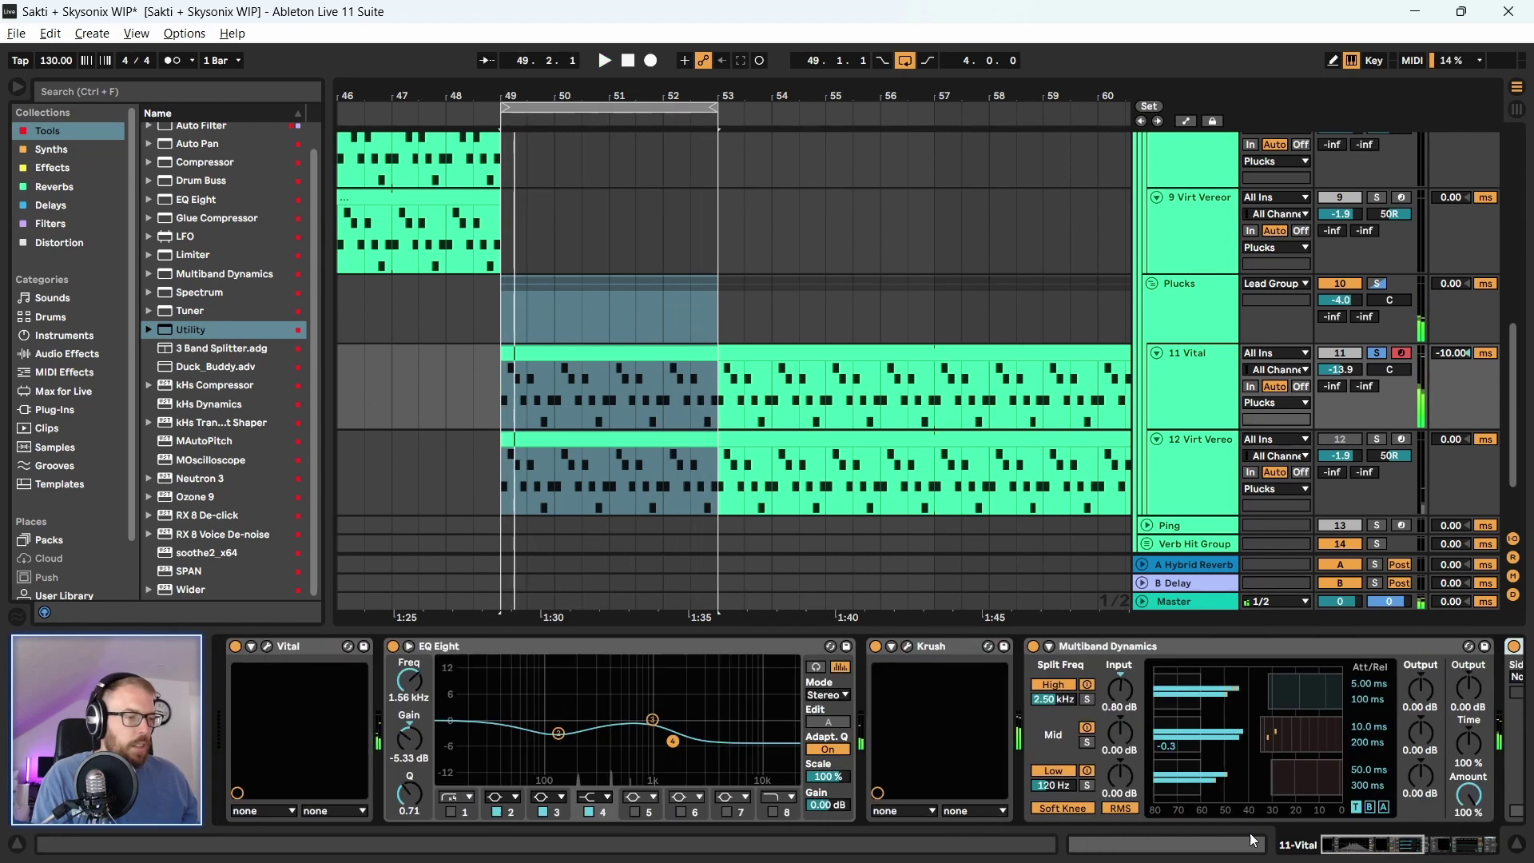
click(529, 640)
click(907, 648)
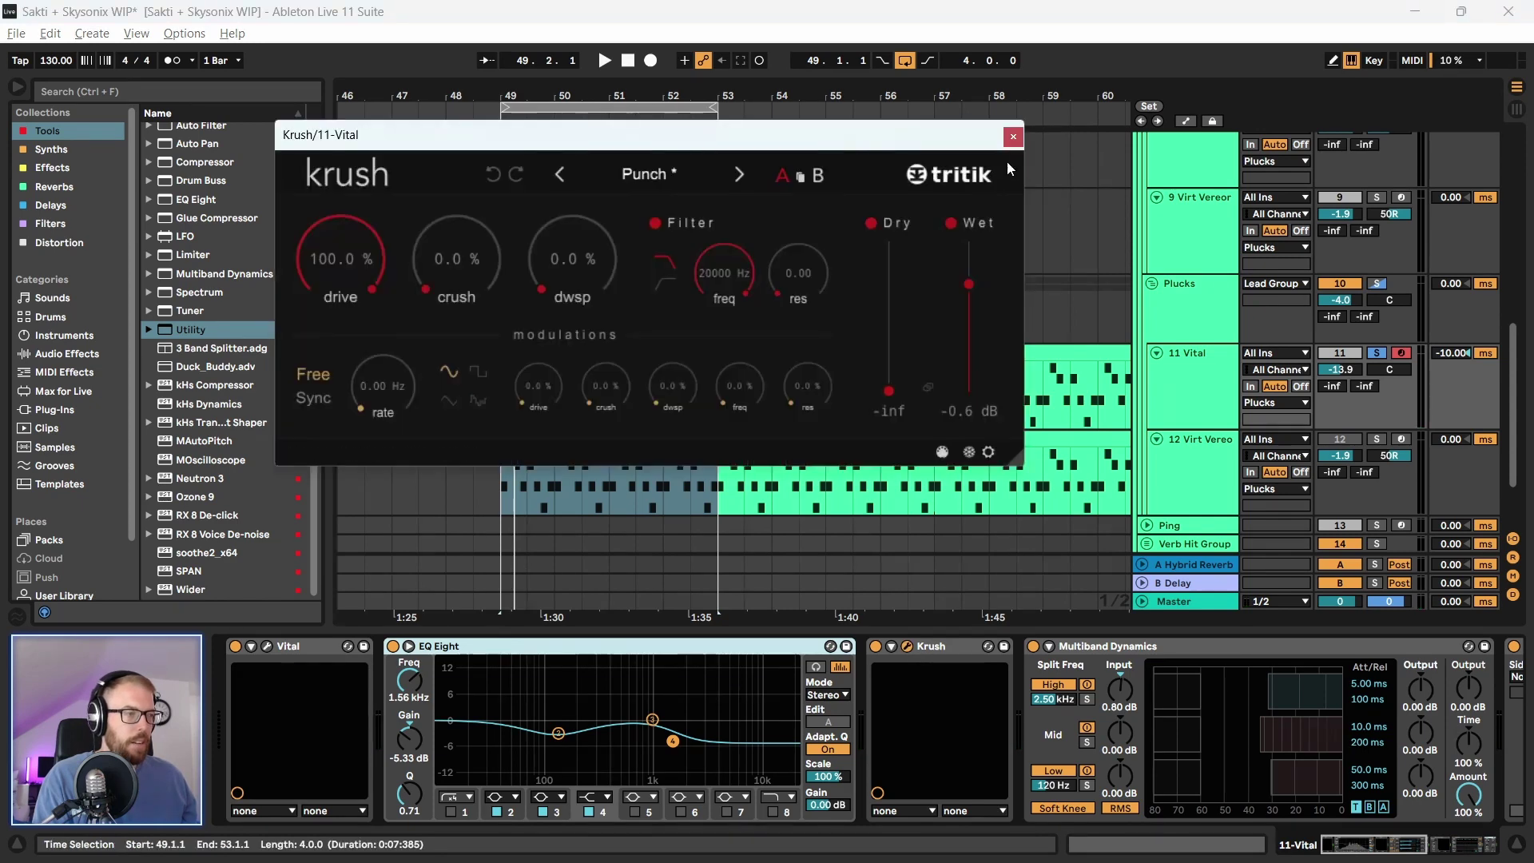
click(1014, 136)
Unsolo 11 Vital and turn off the arrangement loop, with the whole arrangement in view
key(minus)
key(minus)
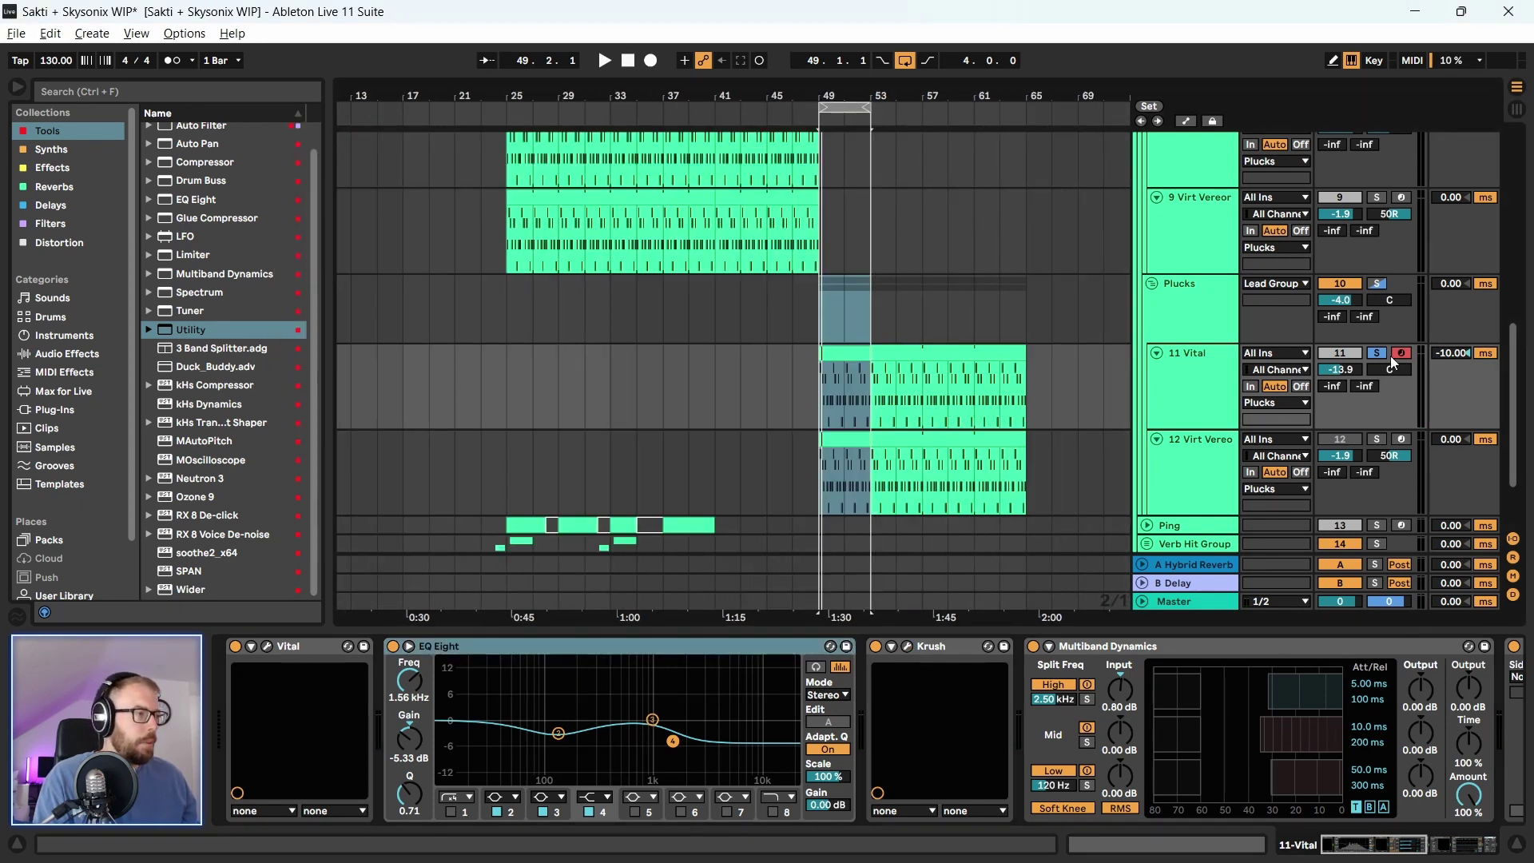
drag(777, 104, 476, 105)
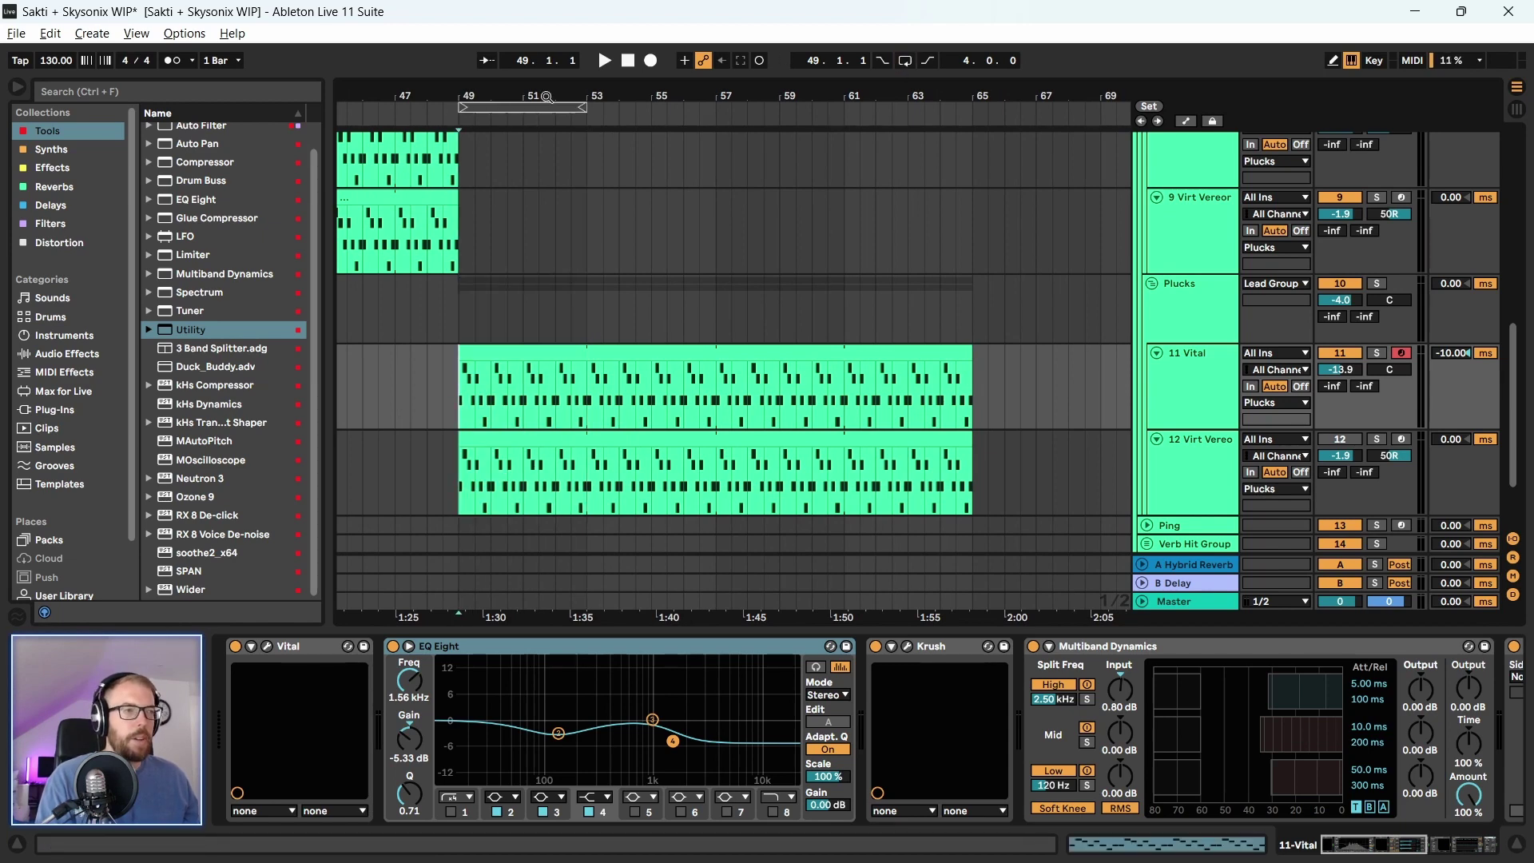
key(minus)
key(minus)
scroll(615, 400, down, 2)
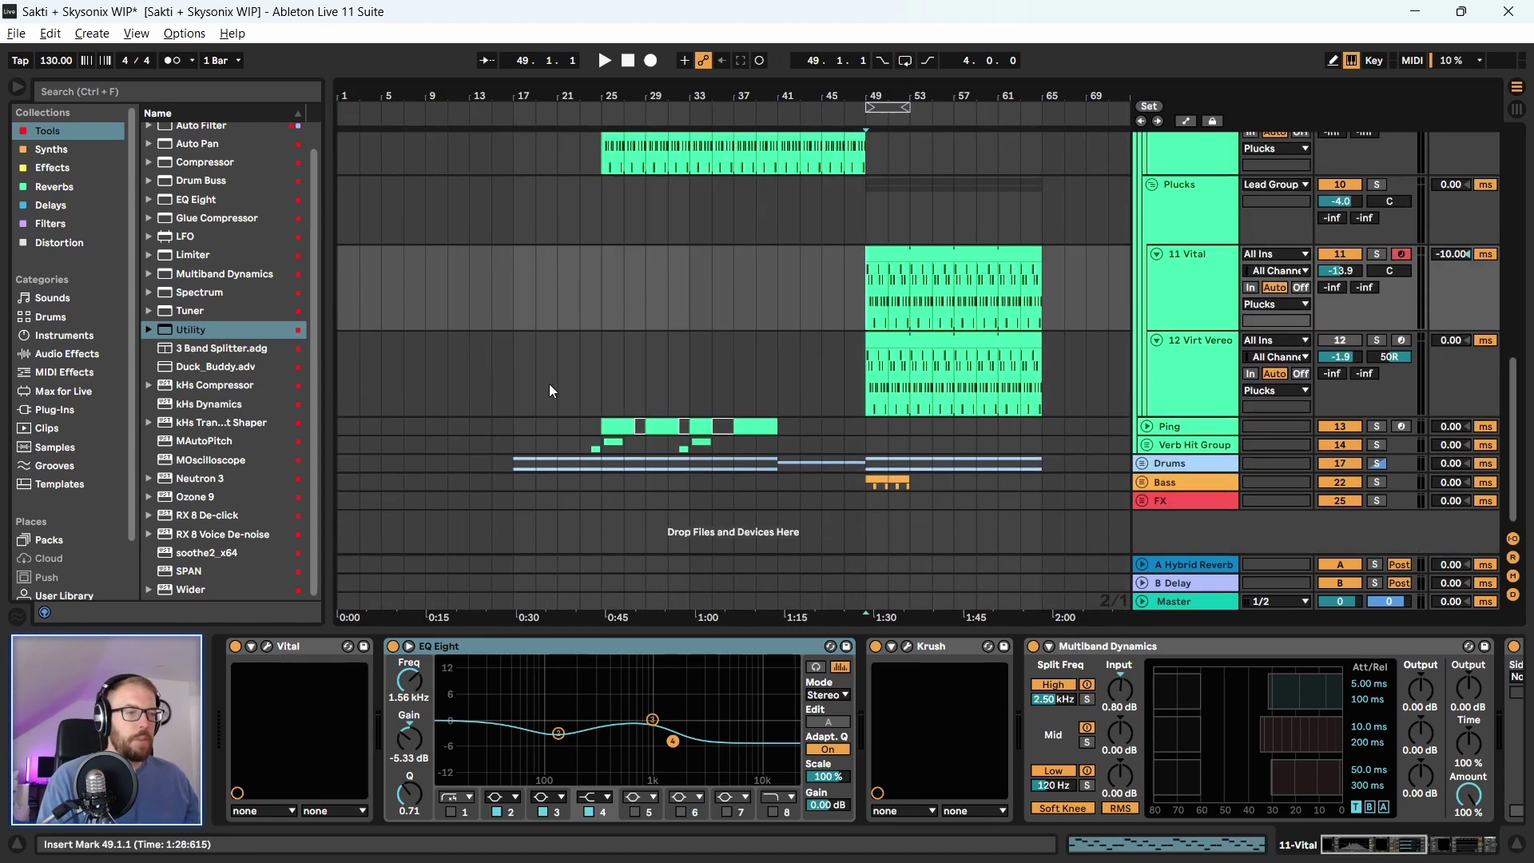
Play the arrangement from bar 17 and save the Live Set
click(514, 376)
key(space)
key(ctrl+s)
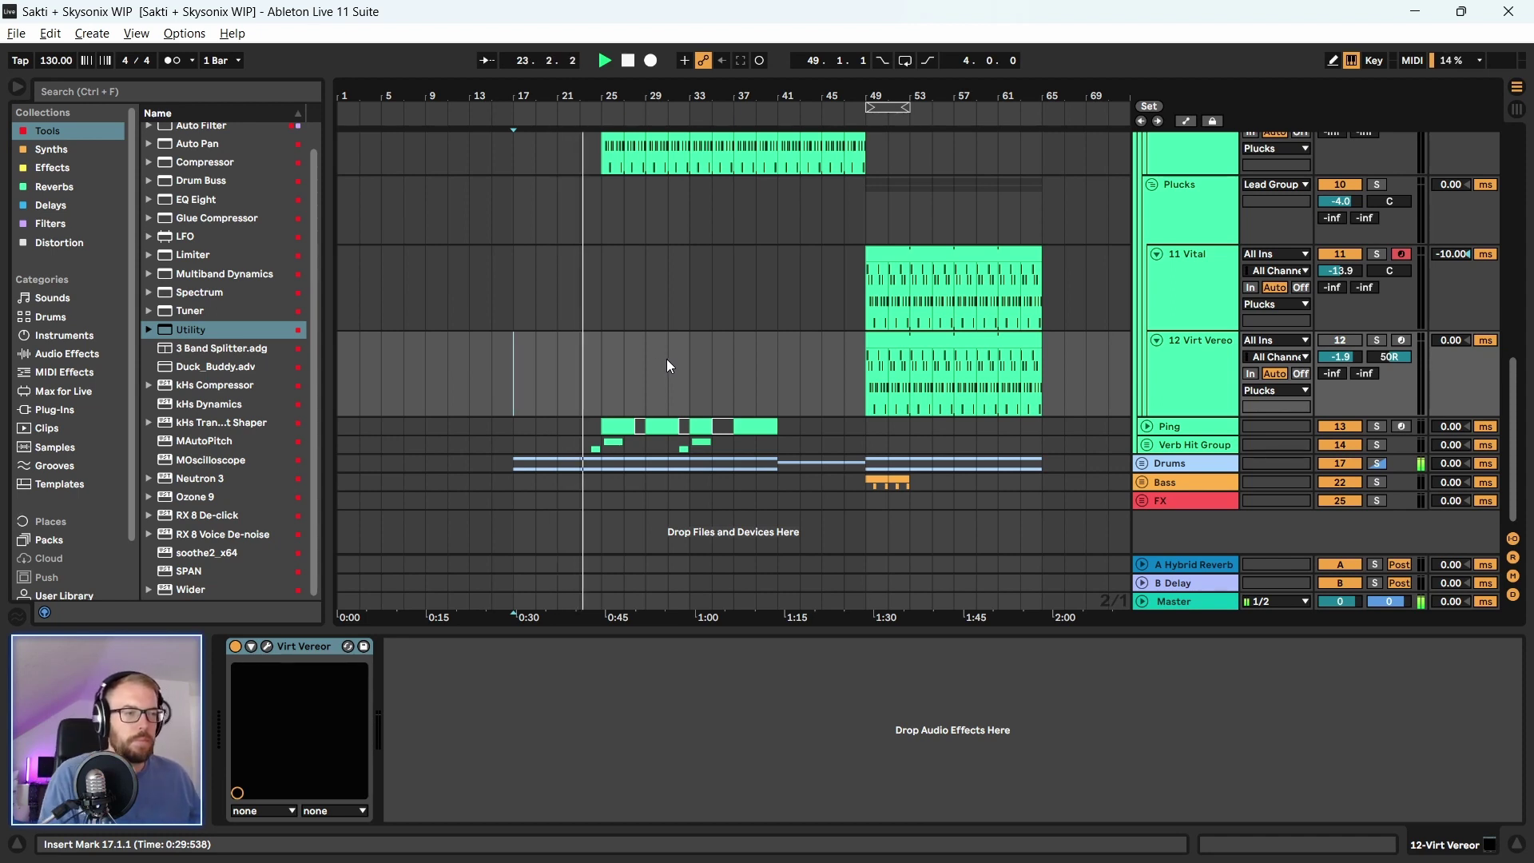
Unfold the Verb Hit Group to show its Verb Hit and Verb Reverse tracks while the song plays
drag(602, 390, 722, 395)
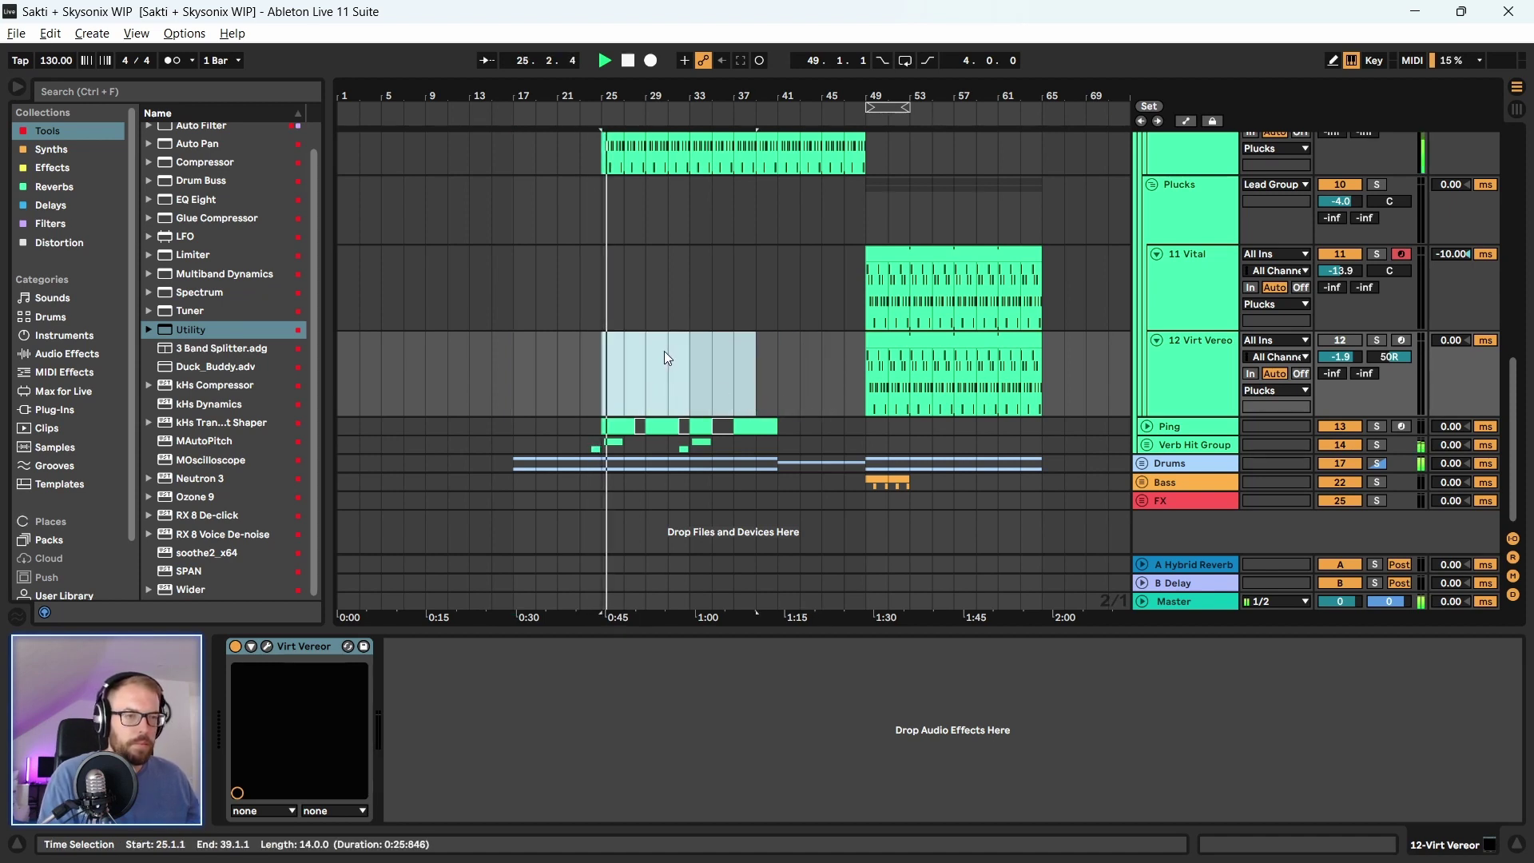
click(1186, 445)
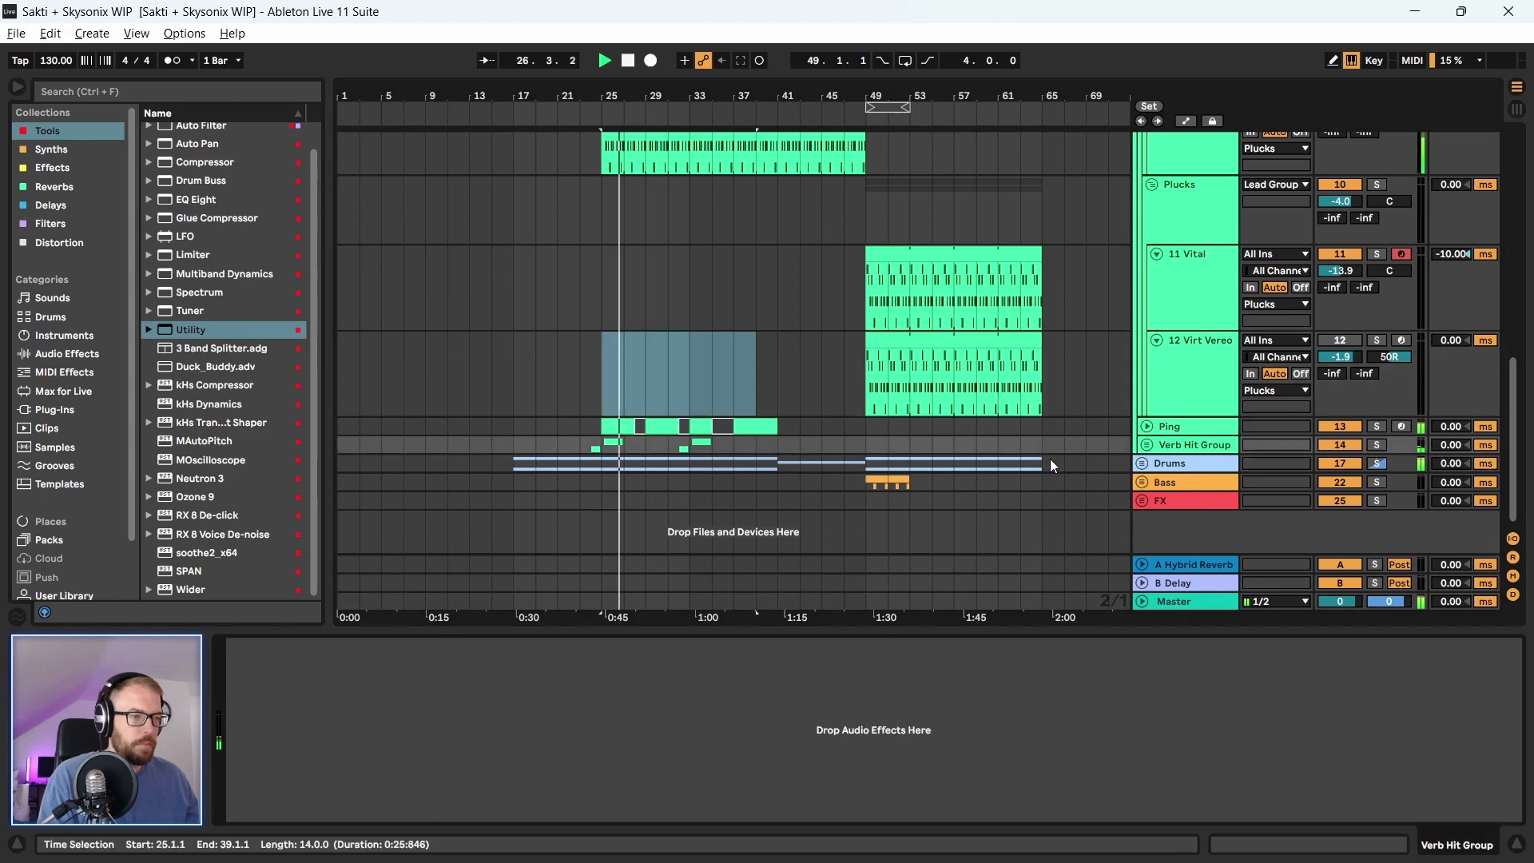
click(1147, 446)
scroll(614, 475, down, 3)
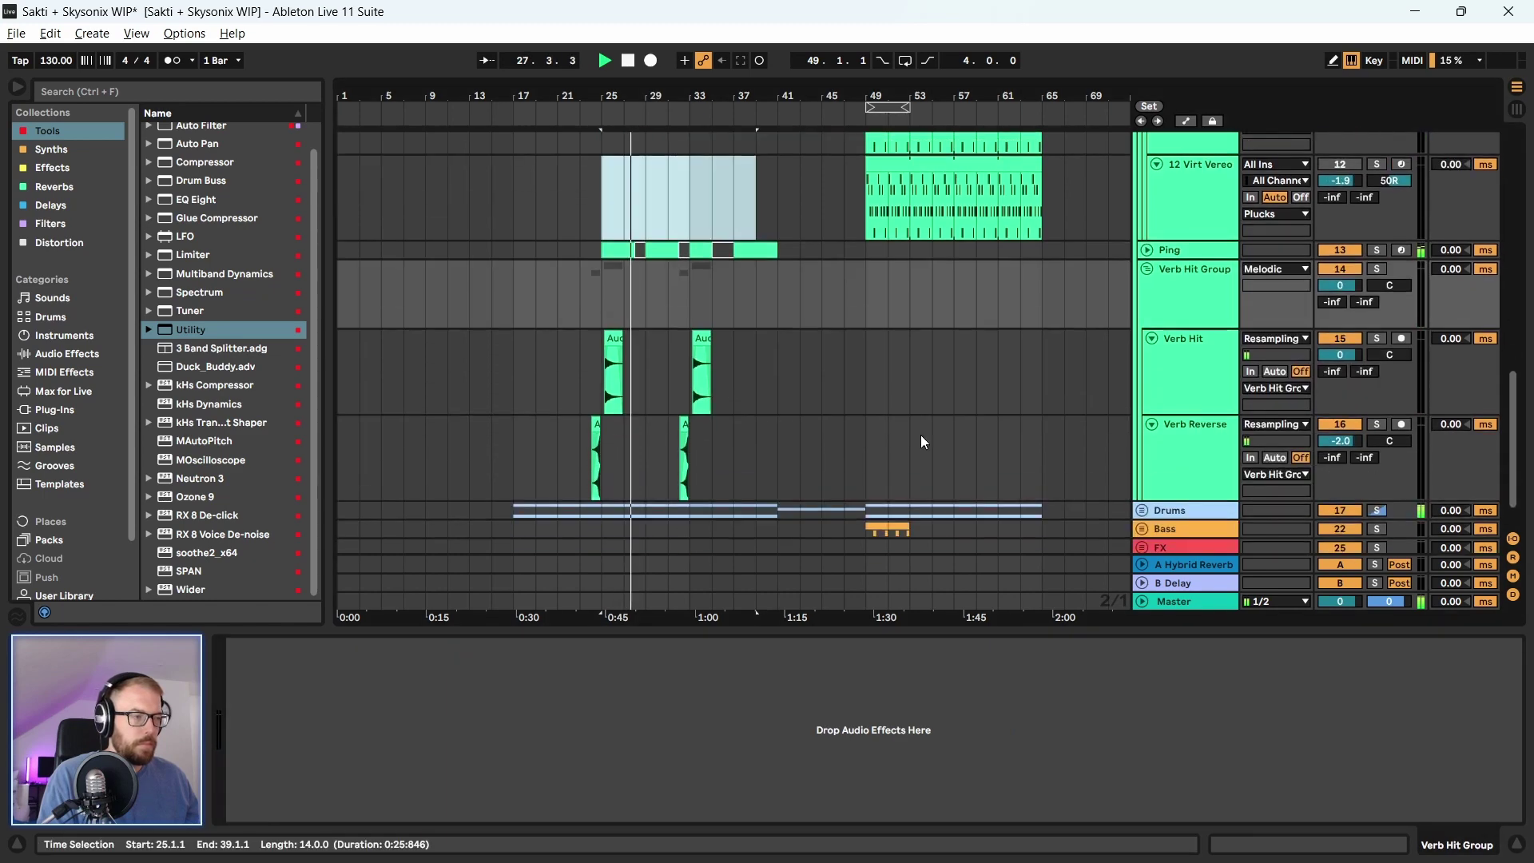
Show the Verb Hit track's devices and set its Auto Filter cutoff to 4.55 kHz while the song plays
click(1182, 350)
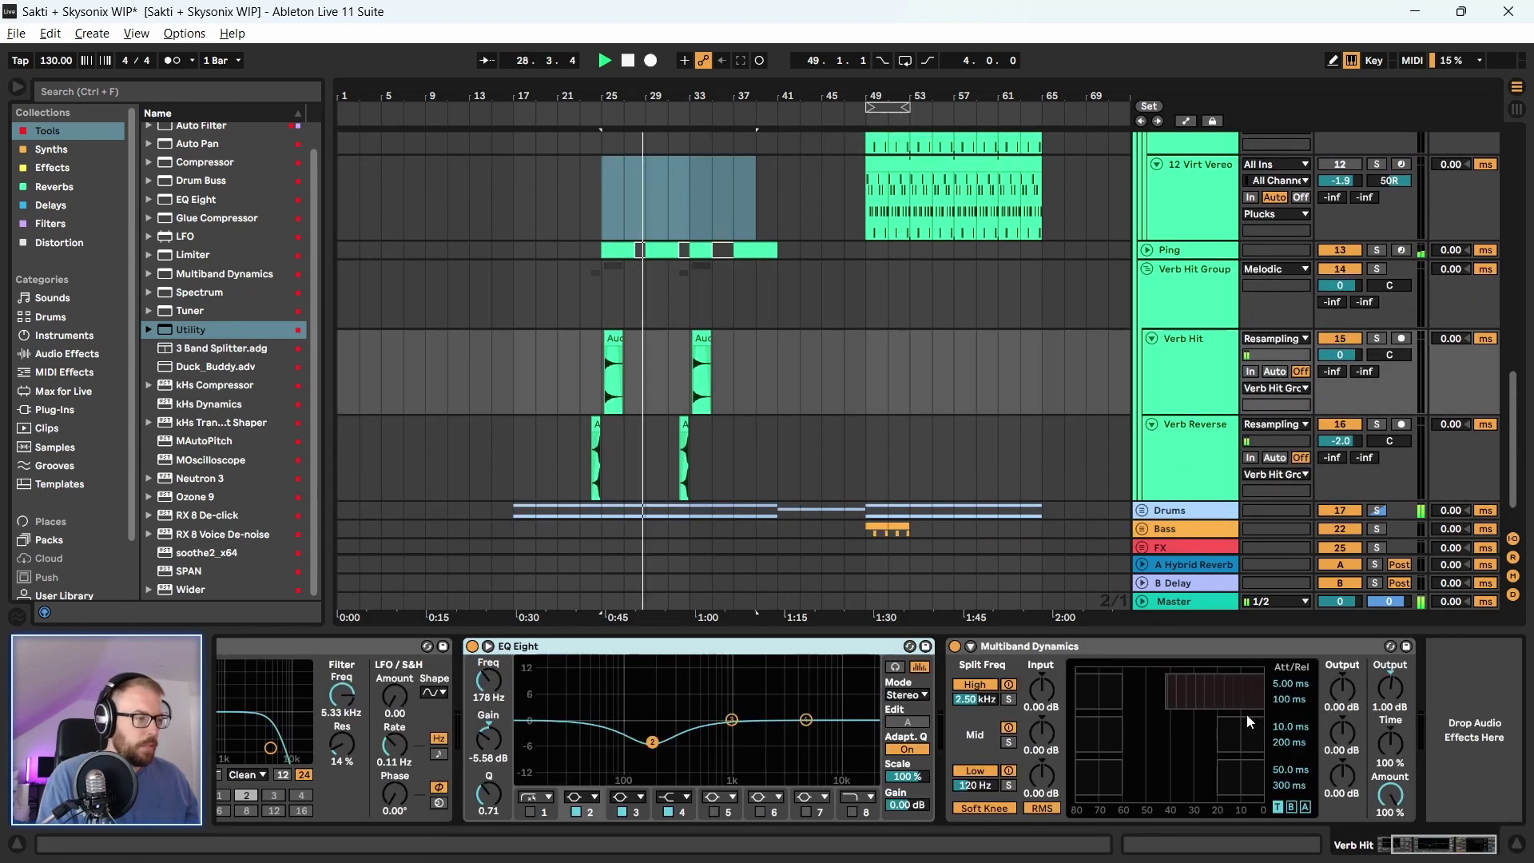
scroll(1398, 824, left, 5)
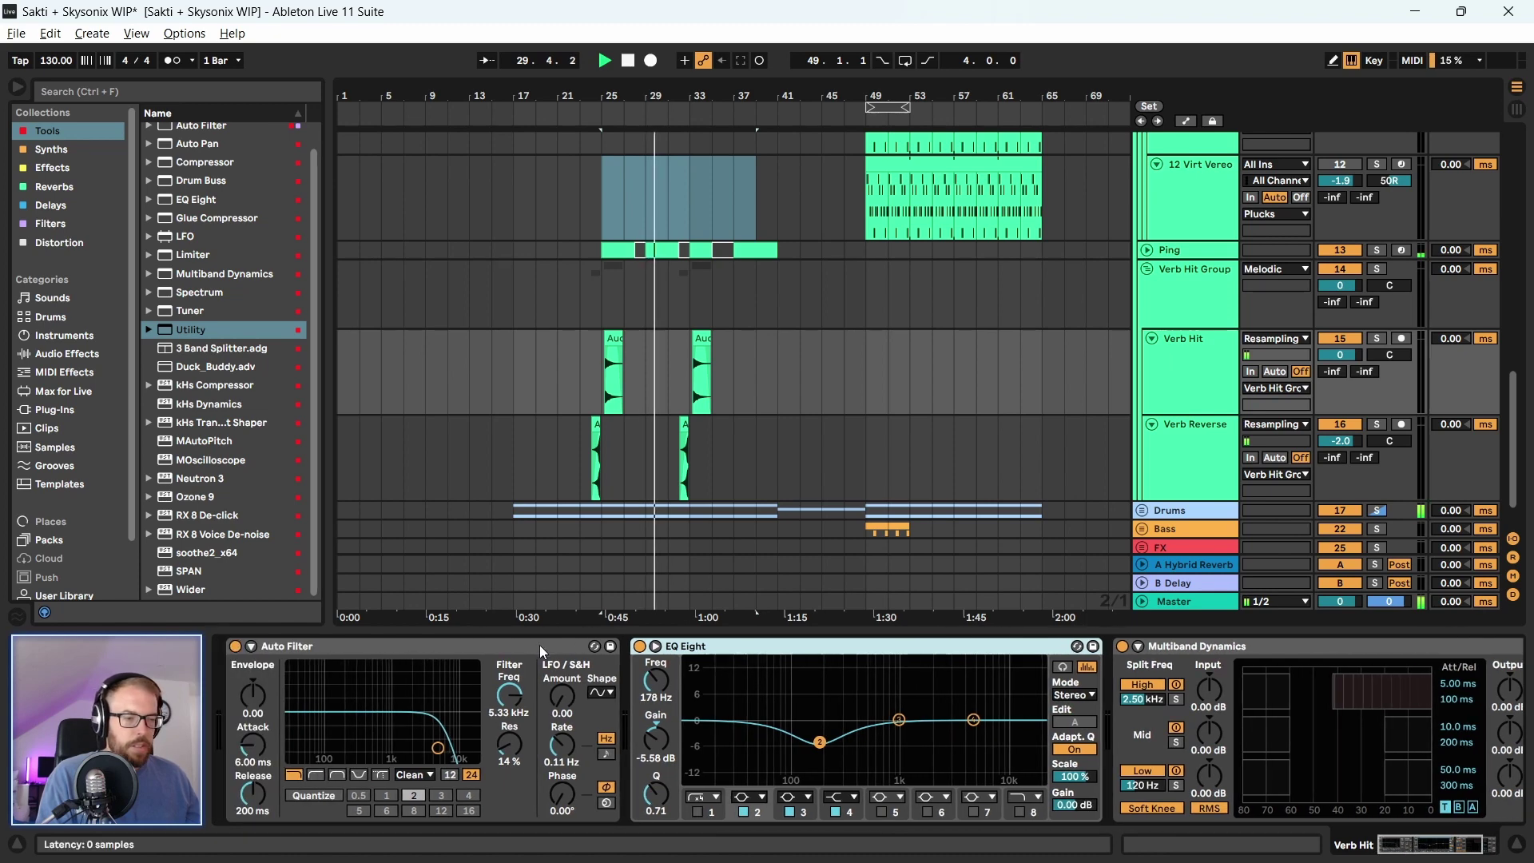
drag(497, 704, 497, 707)
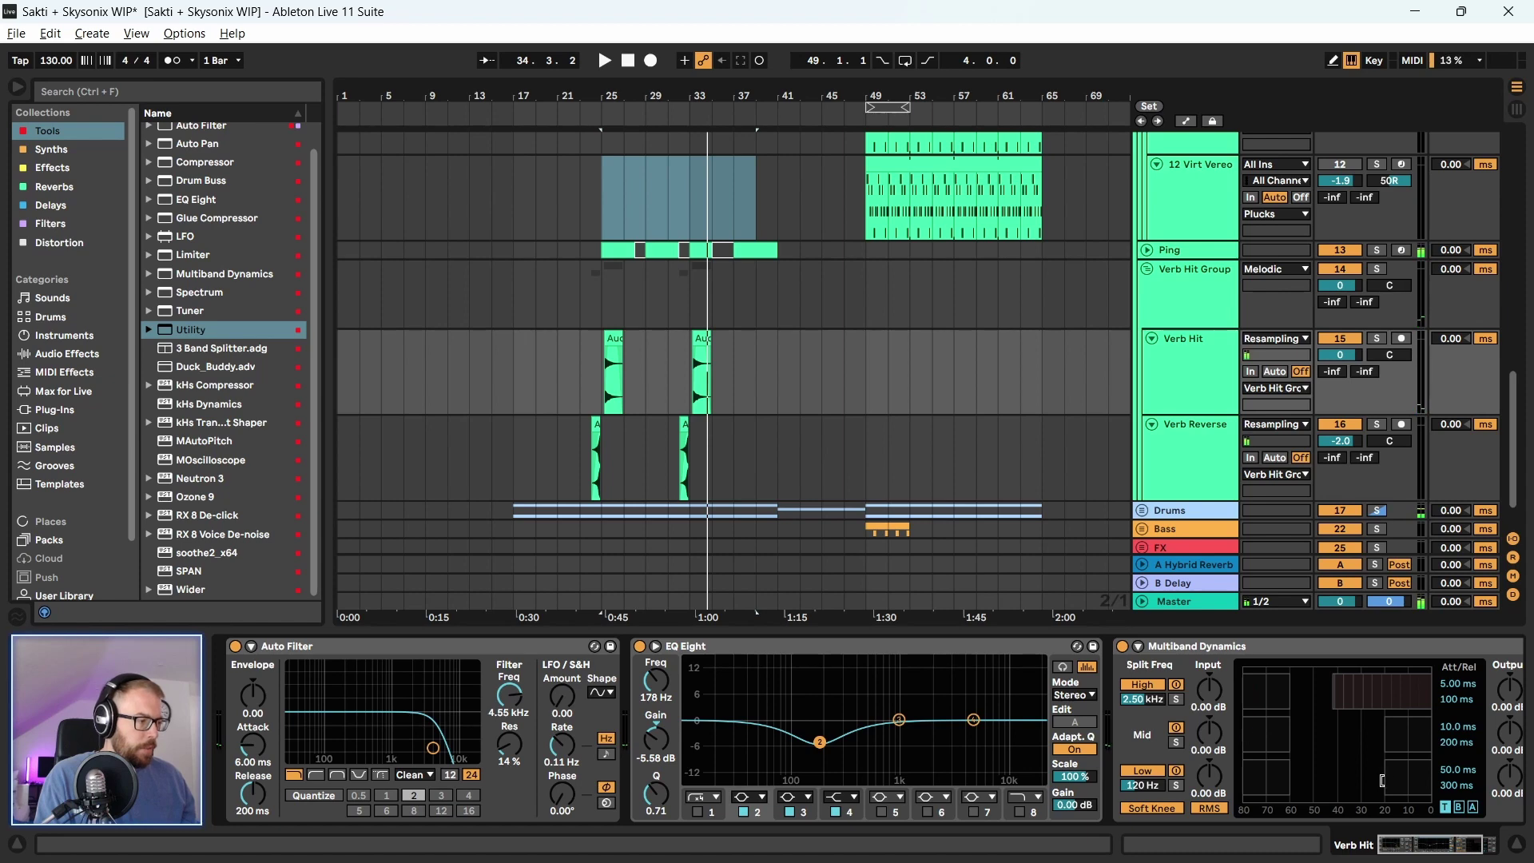
Replay the song from bar 25 while lowering the low-band threshold in Verb Hit's Multiband Dynamics
key(space)
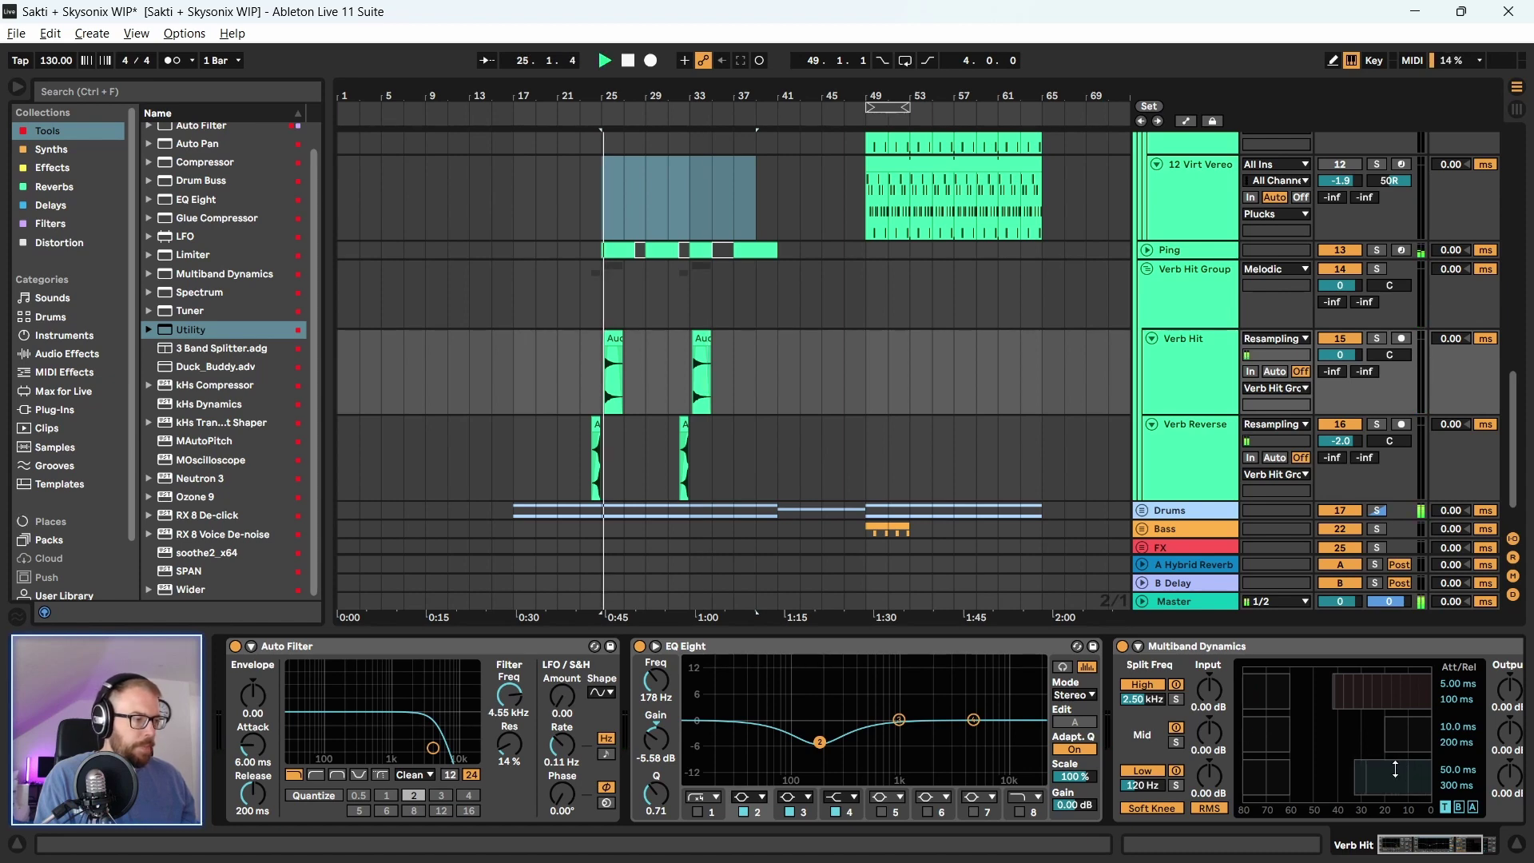
key(space)
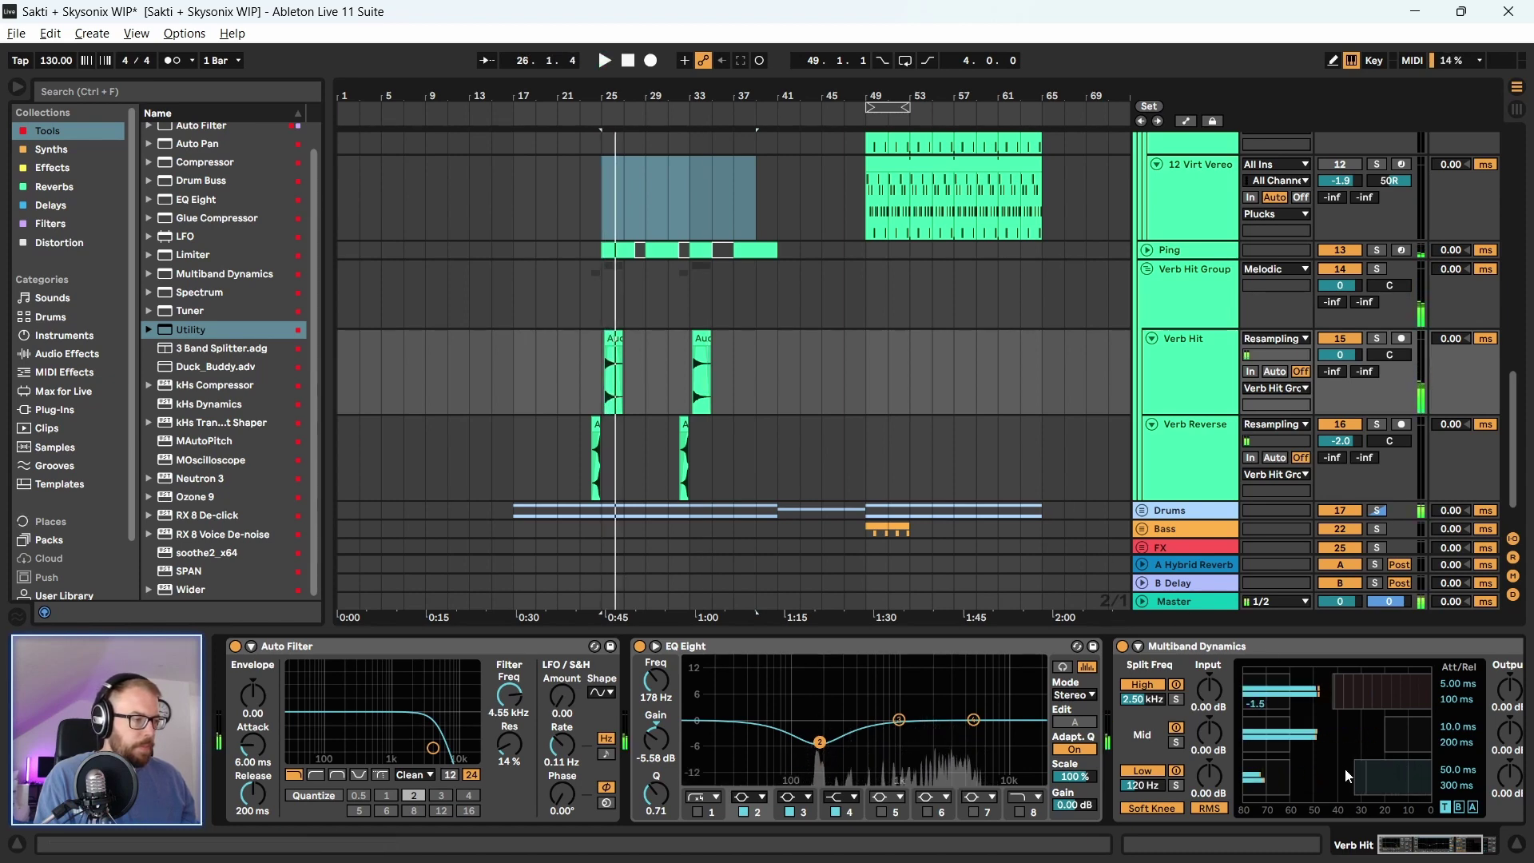
key(space)
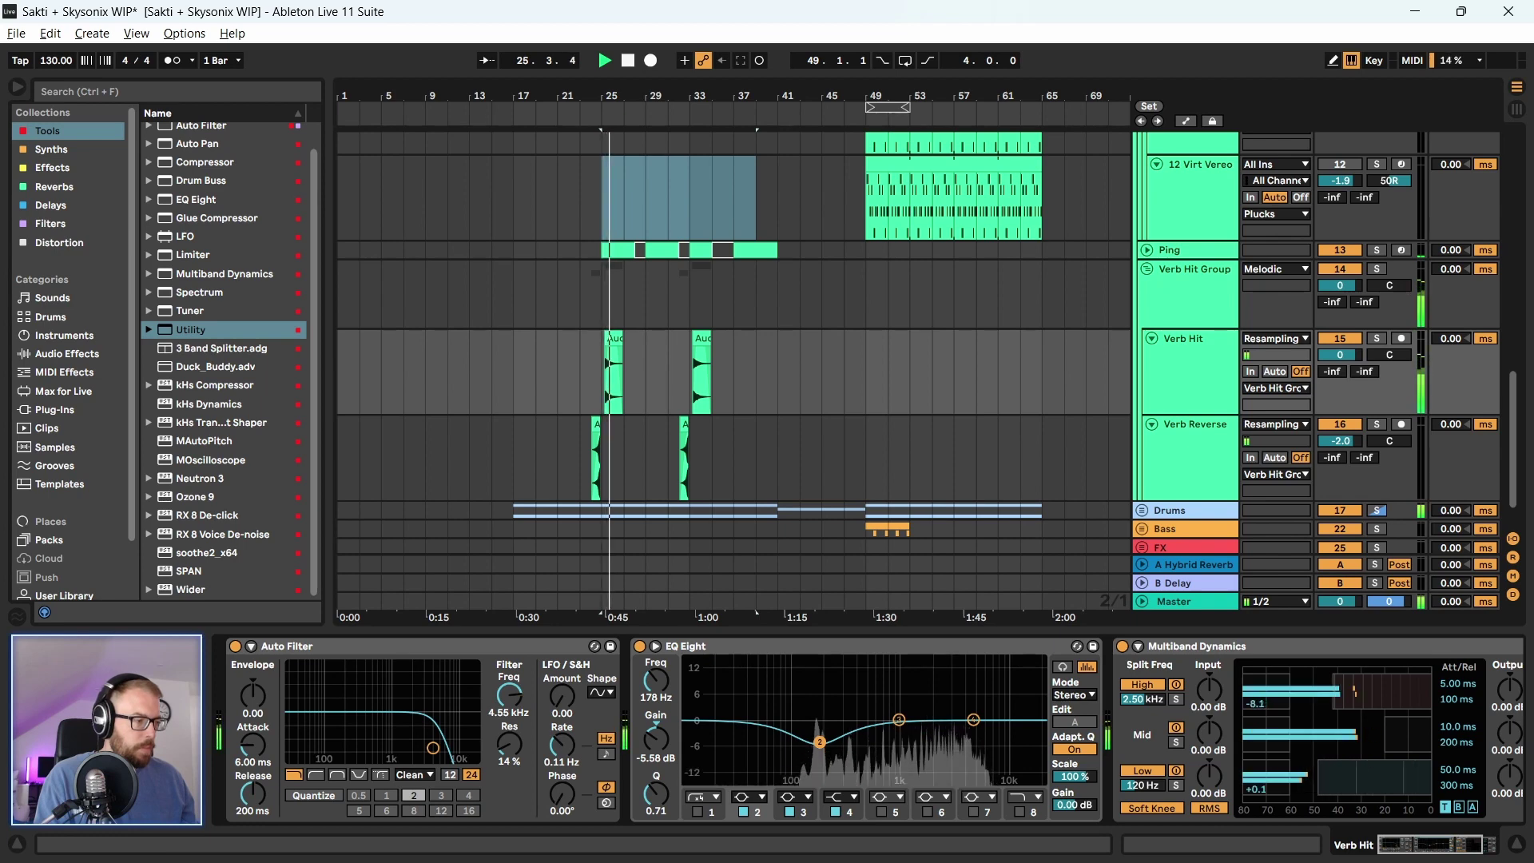
key(space)
key(space)
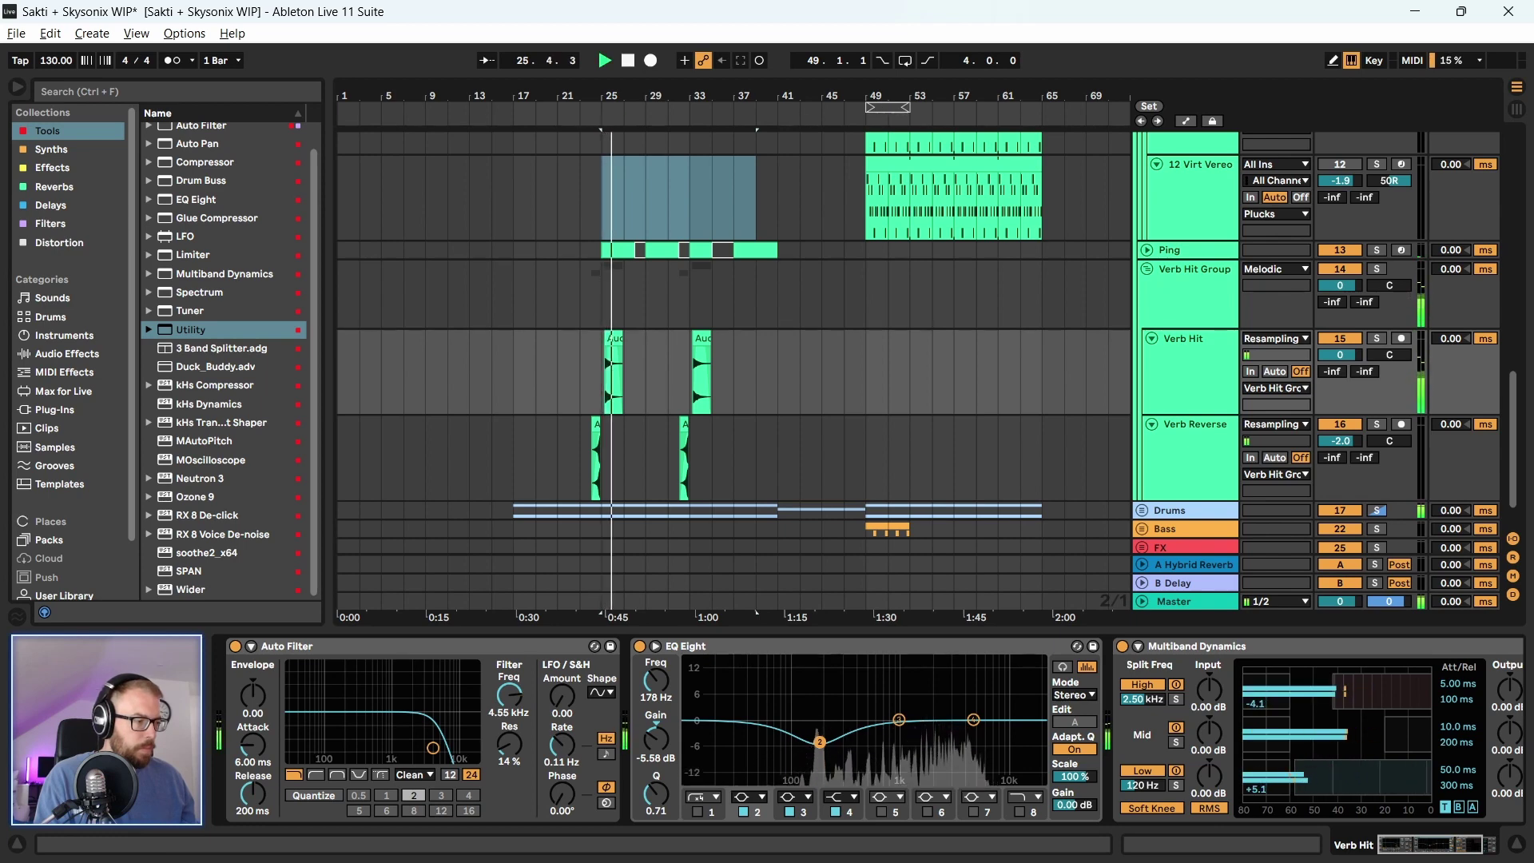
Solo Verb Hit, replay its first clip while adjusting the low- and high-band Multiband Dynamics thresholds, and unsolo the track
click(1223, 389)
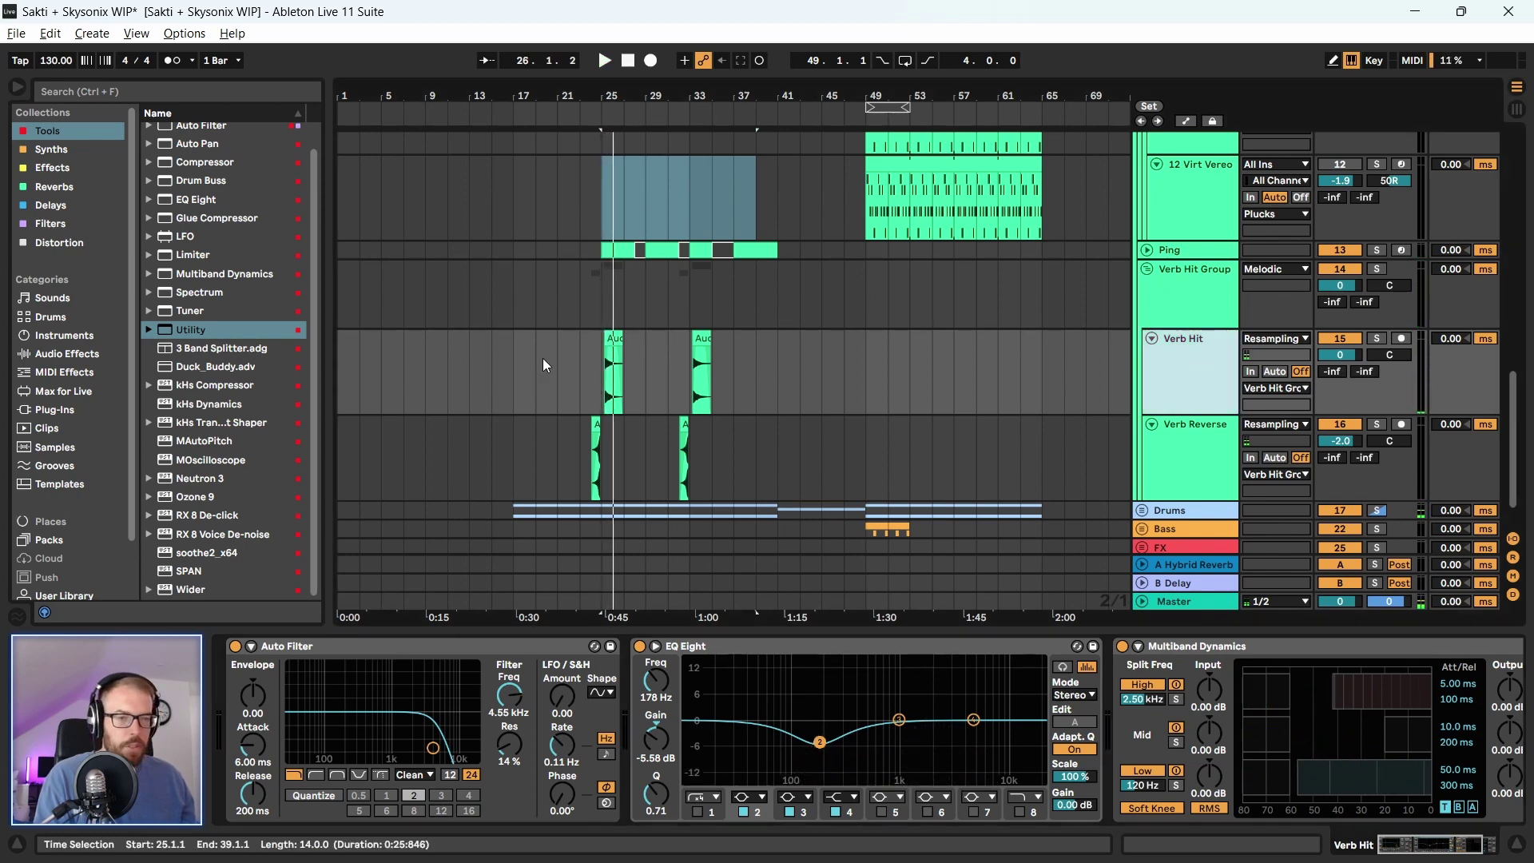
click(613, 372)
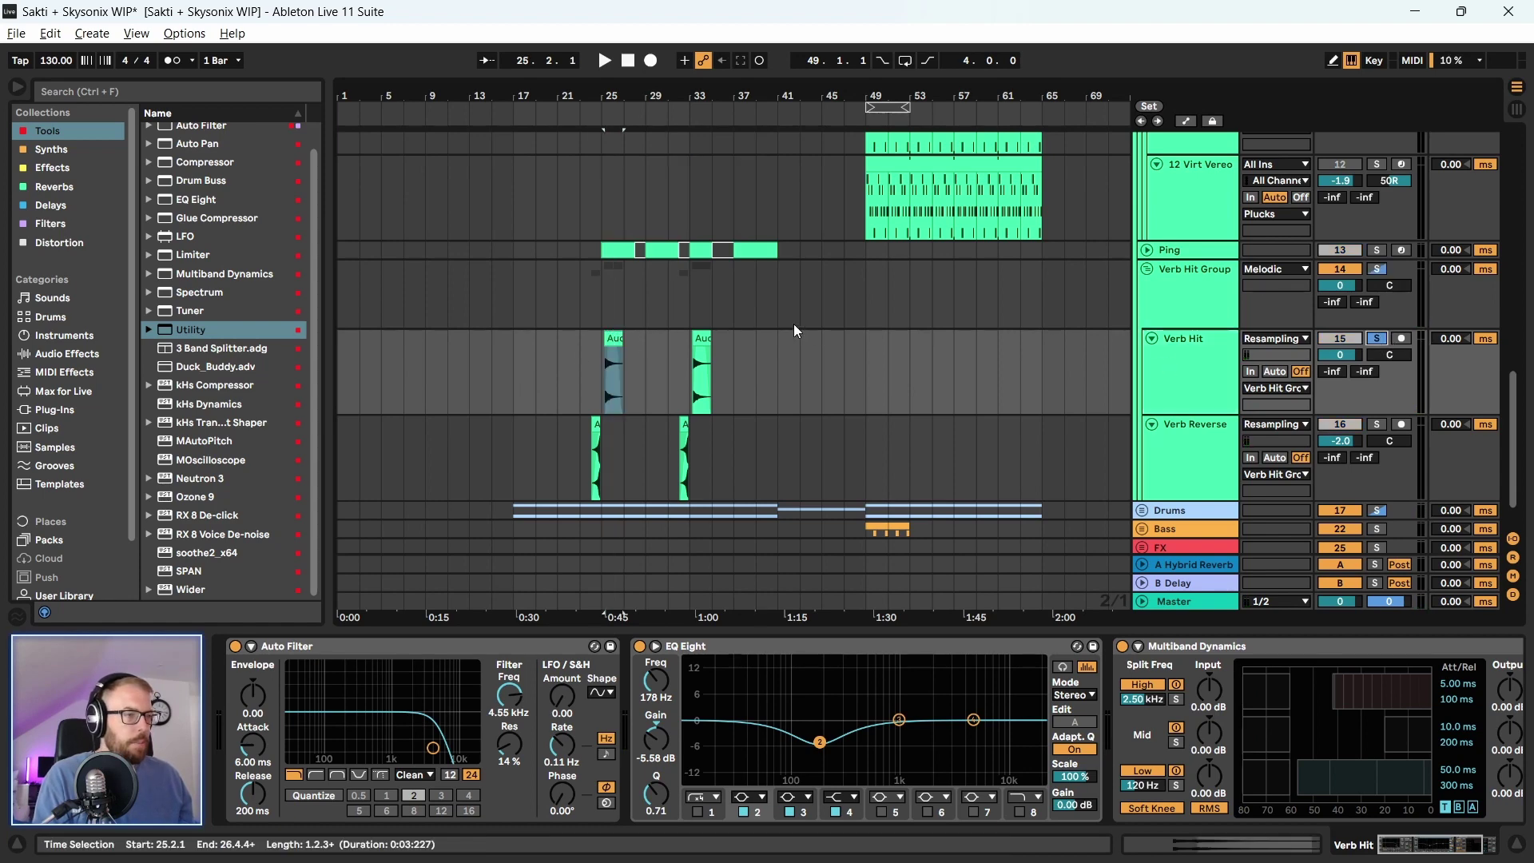
key(space)
key(plus)
key(plus)
key(space)
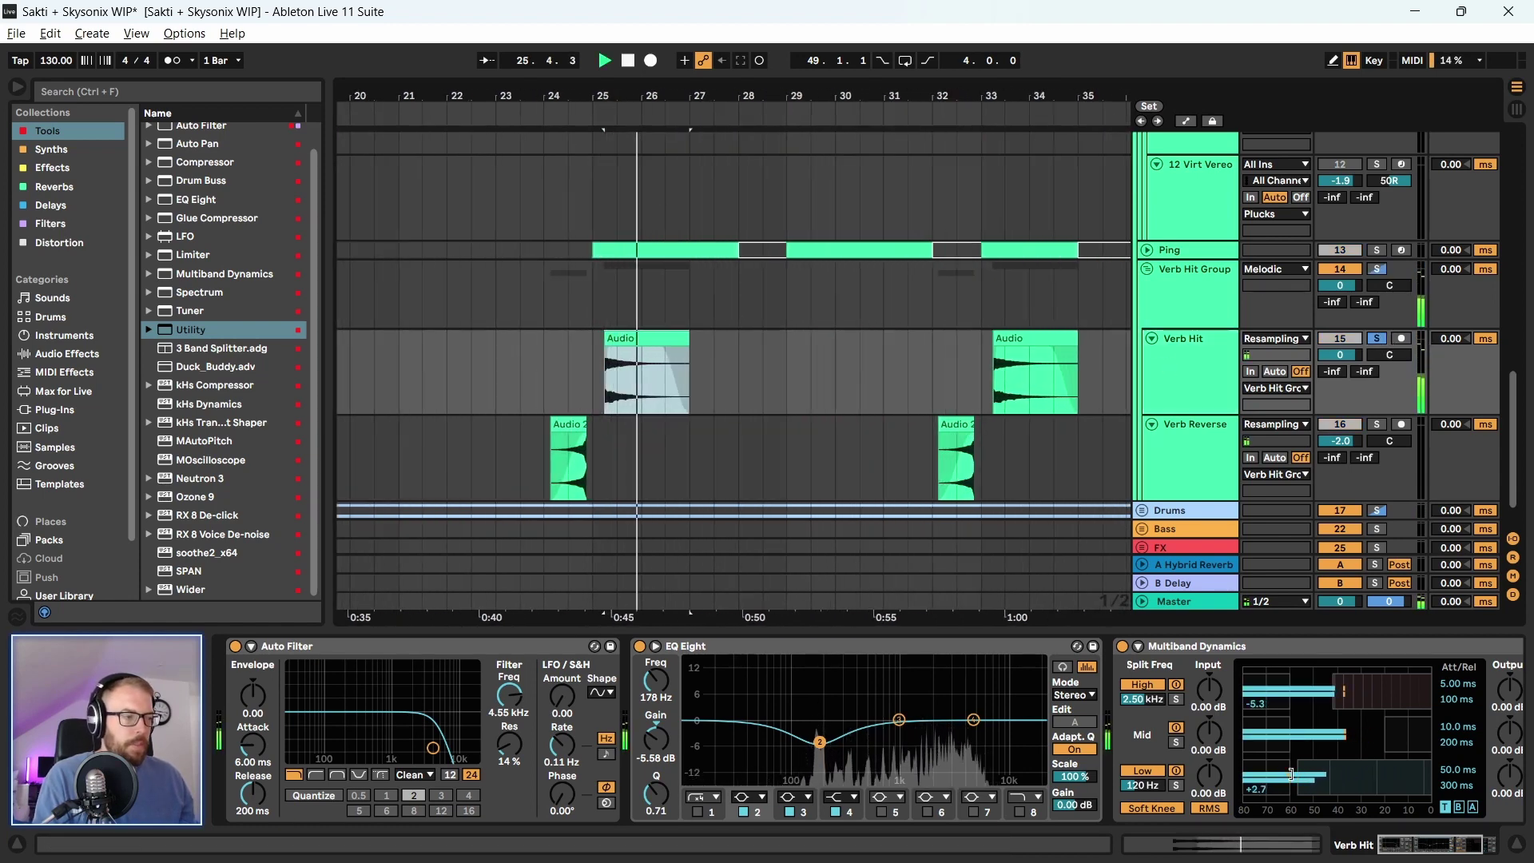
key(space)
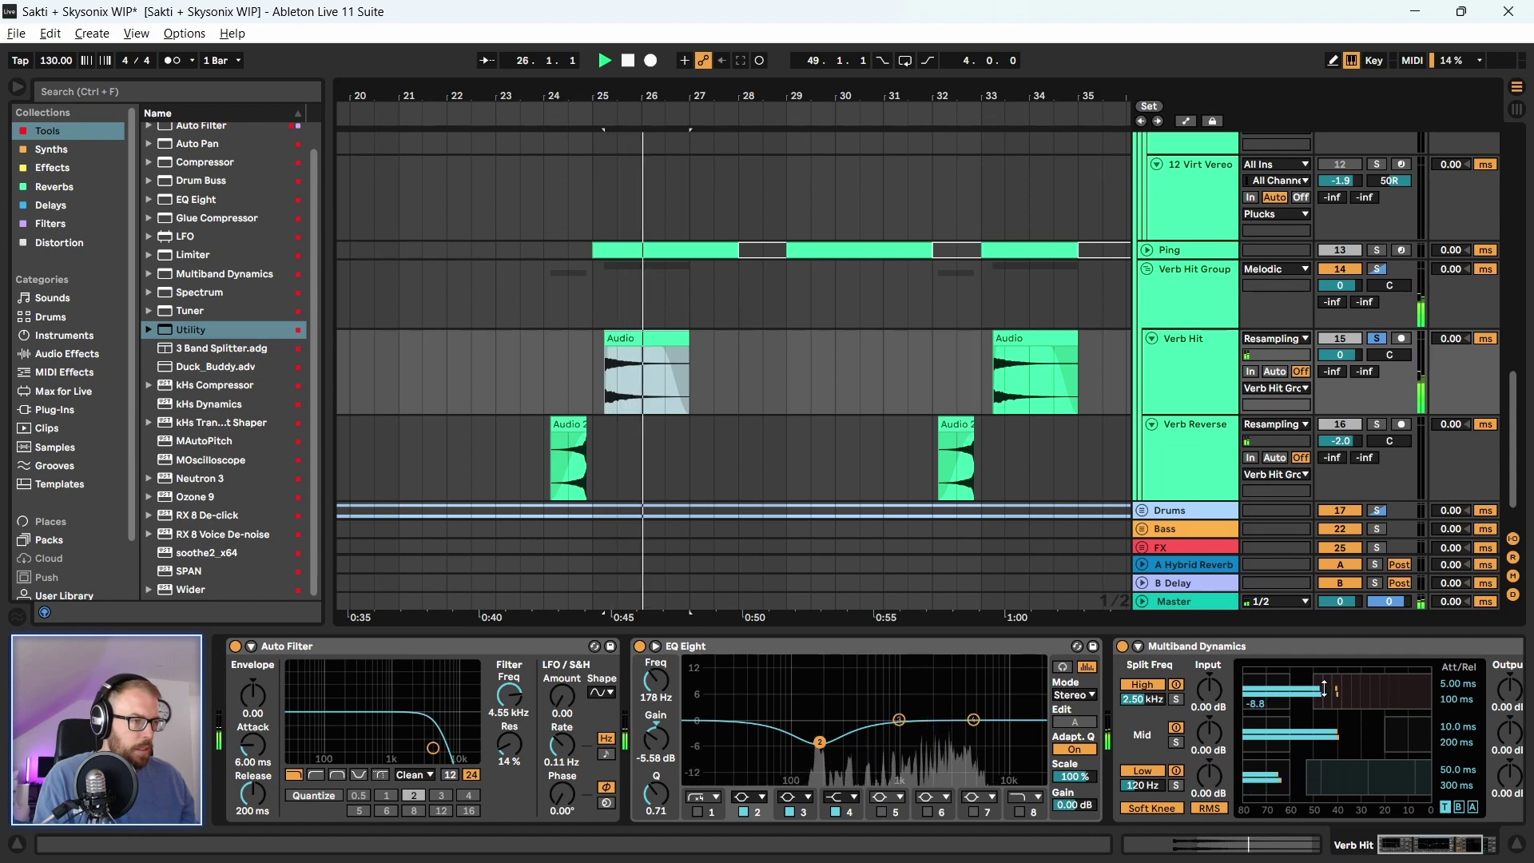
click(1377, 338)
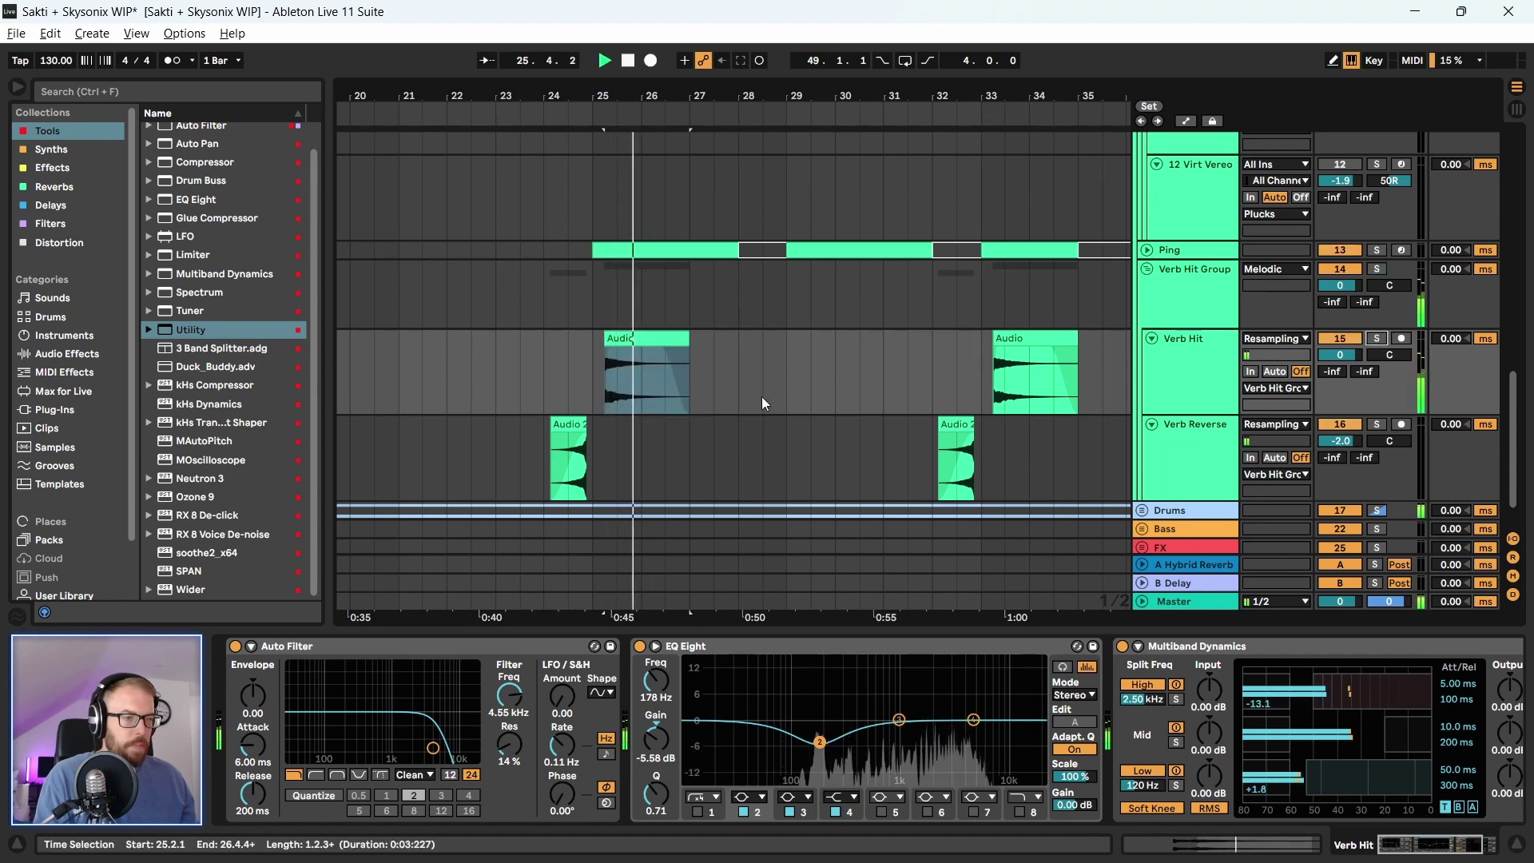
key(space)
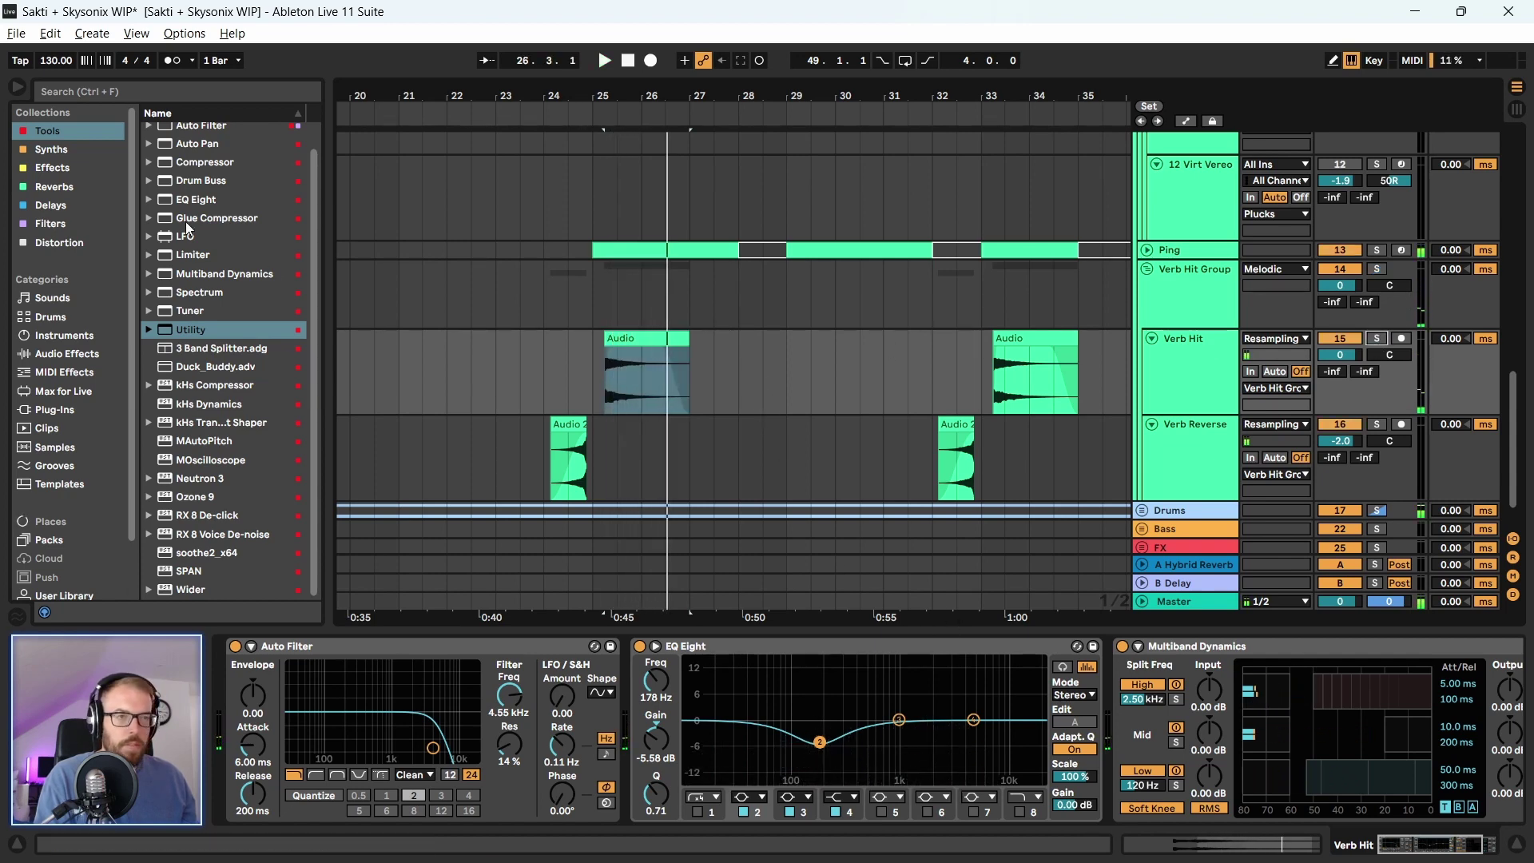
Insert a Compressor between Auto Filter and EQ Eight on Verb Hit and set its threshold to -28.8 dB
drag(214, 218, 226, 236)
drag(198, 162, 742, 719)
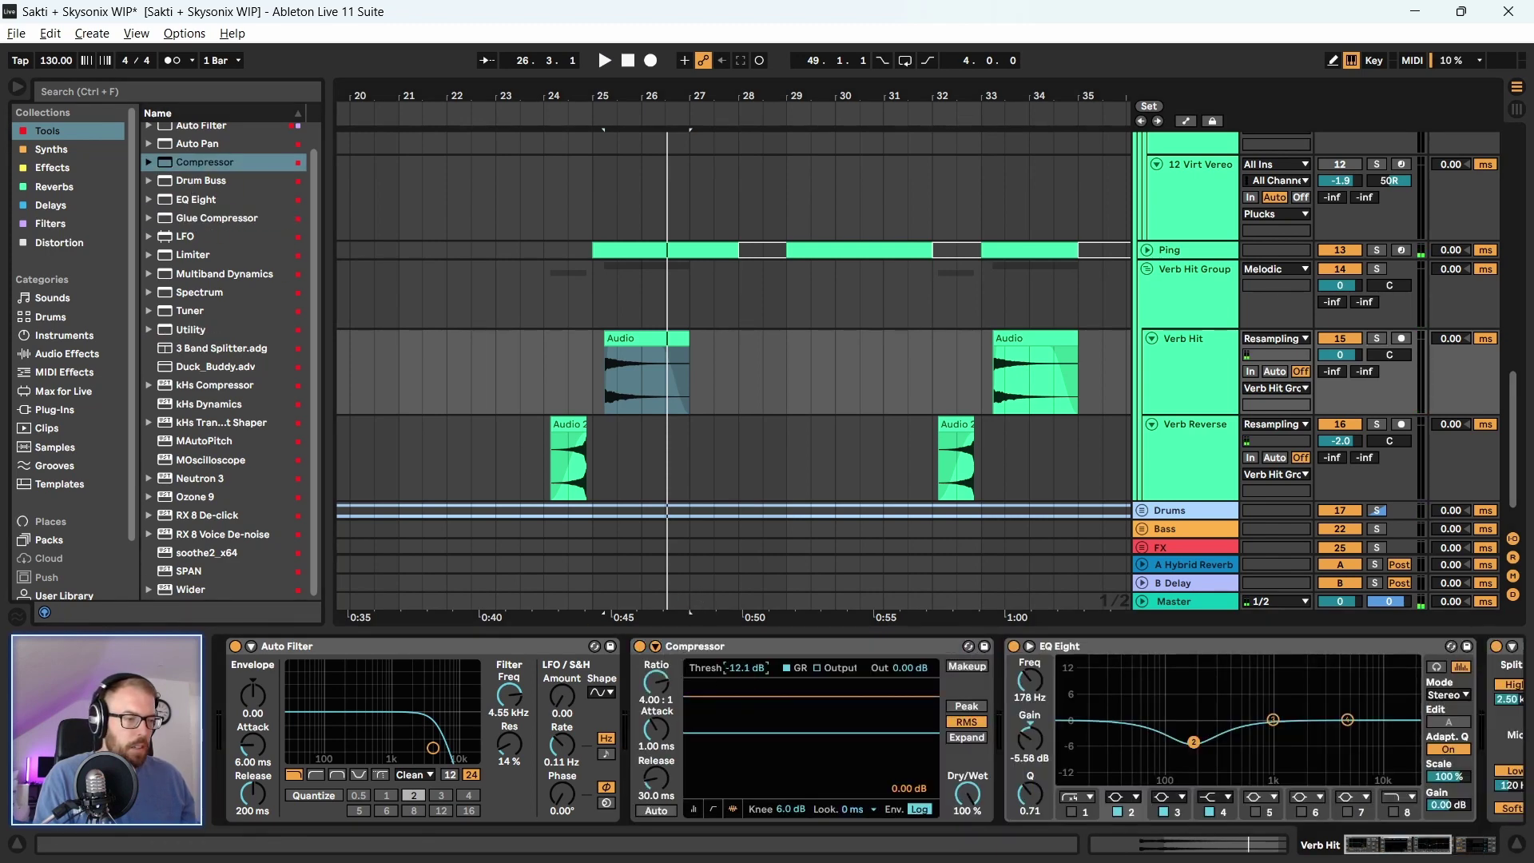
key(space)
key(space)
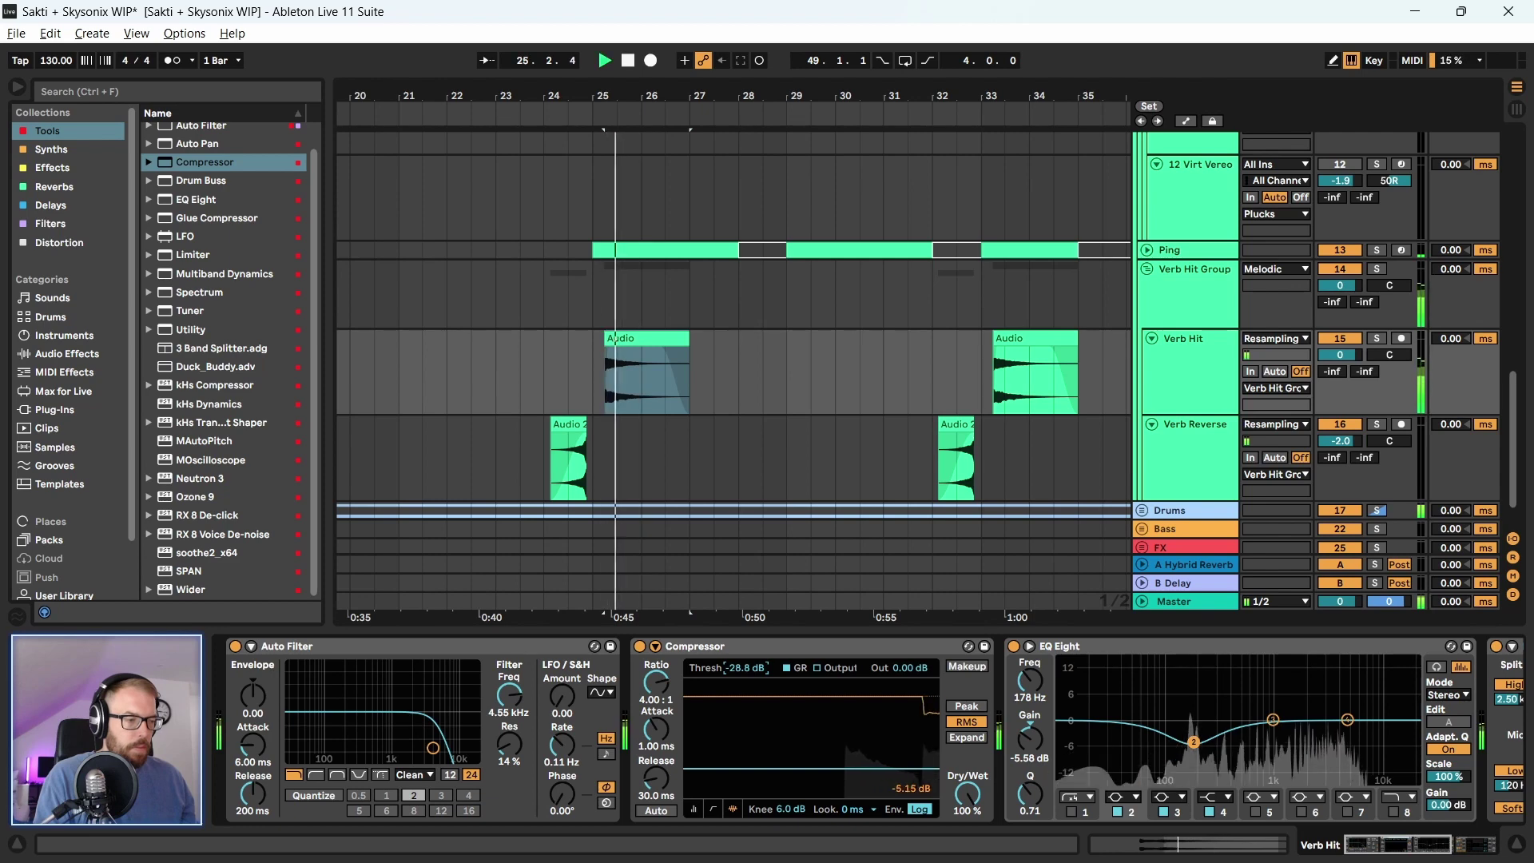
Try automatic makeup gain on Verb Hit's Compressor, raise the threshold to -8.69 dB and turn makeup off again
click(969, 666)
key(space)
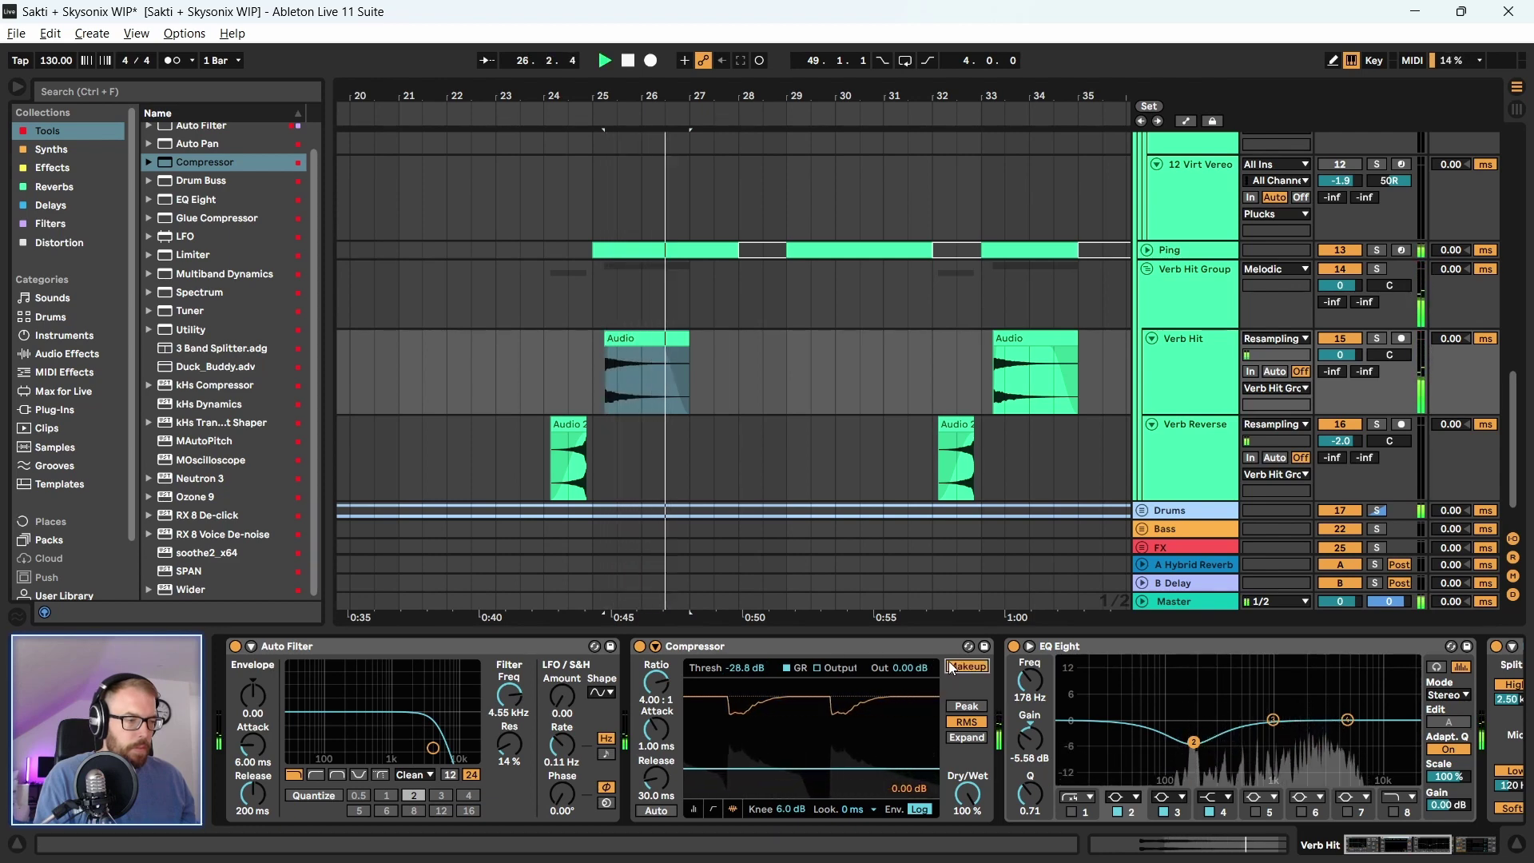
key(space)
click(829, 651)
key(space)
mouse_move(742, 668)
mouse_down()
mouse_move(741, 617)
mouse_move(741, 656)
mouse_up()
click(965, 667)
Set the Compressor's threshold to -23.2 dB and its output gain to 3.38 dB while replaying the verb hit
mouse_move(900, 667)
mouse_down()
mouse_move(901, 649)
mouse_move(901, 681)
mouse_up()
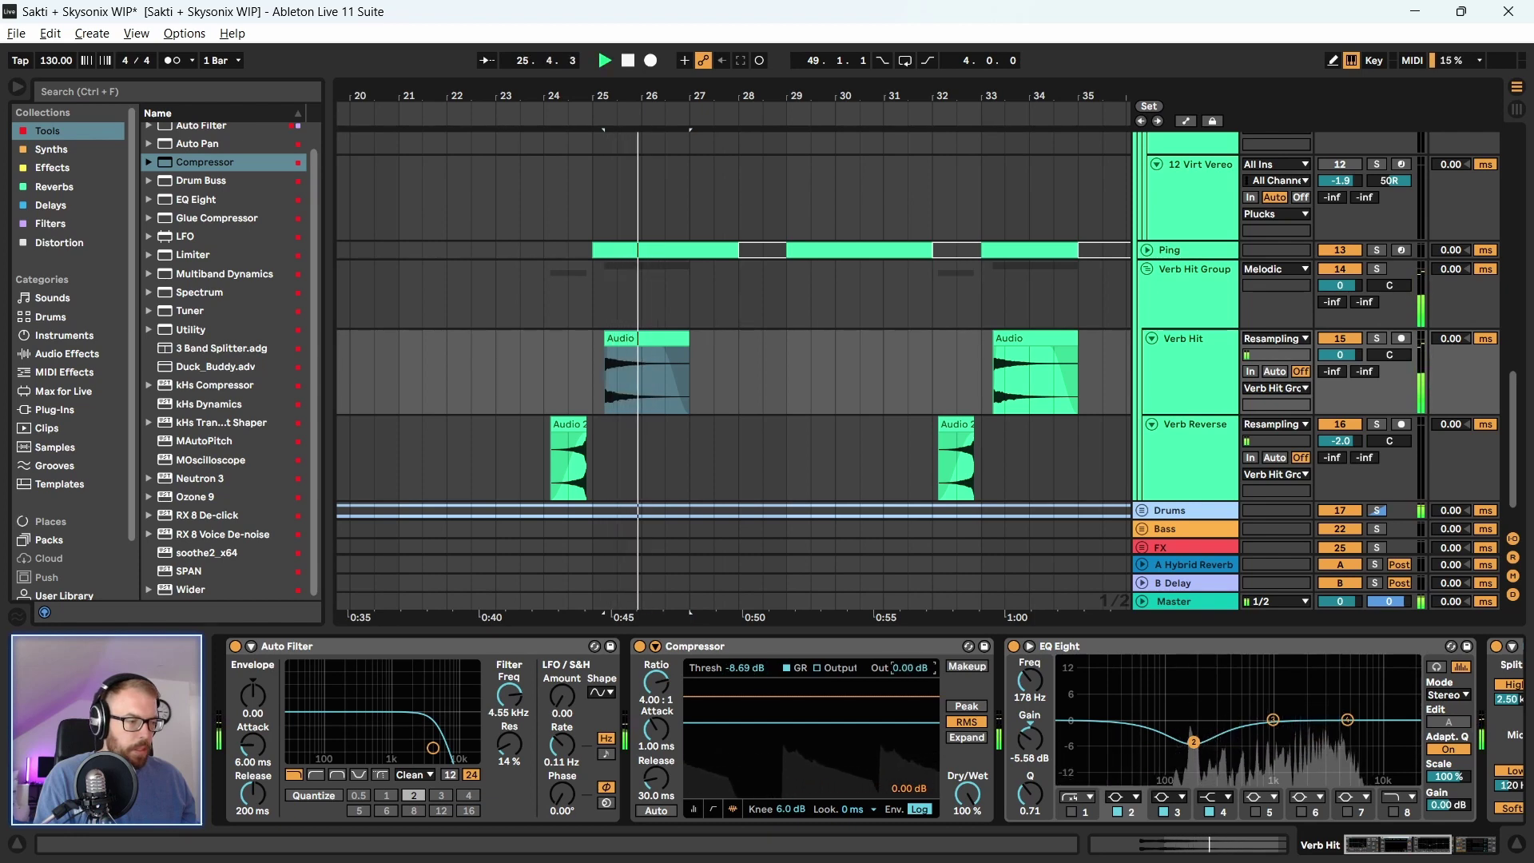
key(space)
drag(743, 667, 727, 676)
key(space)
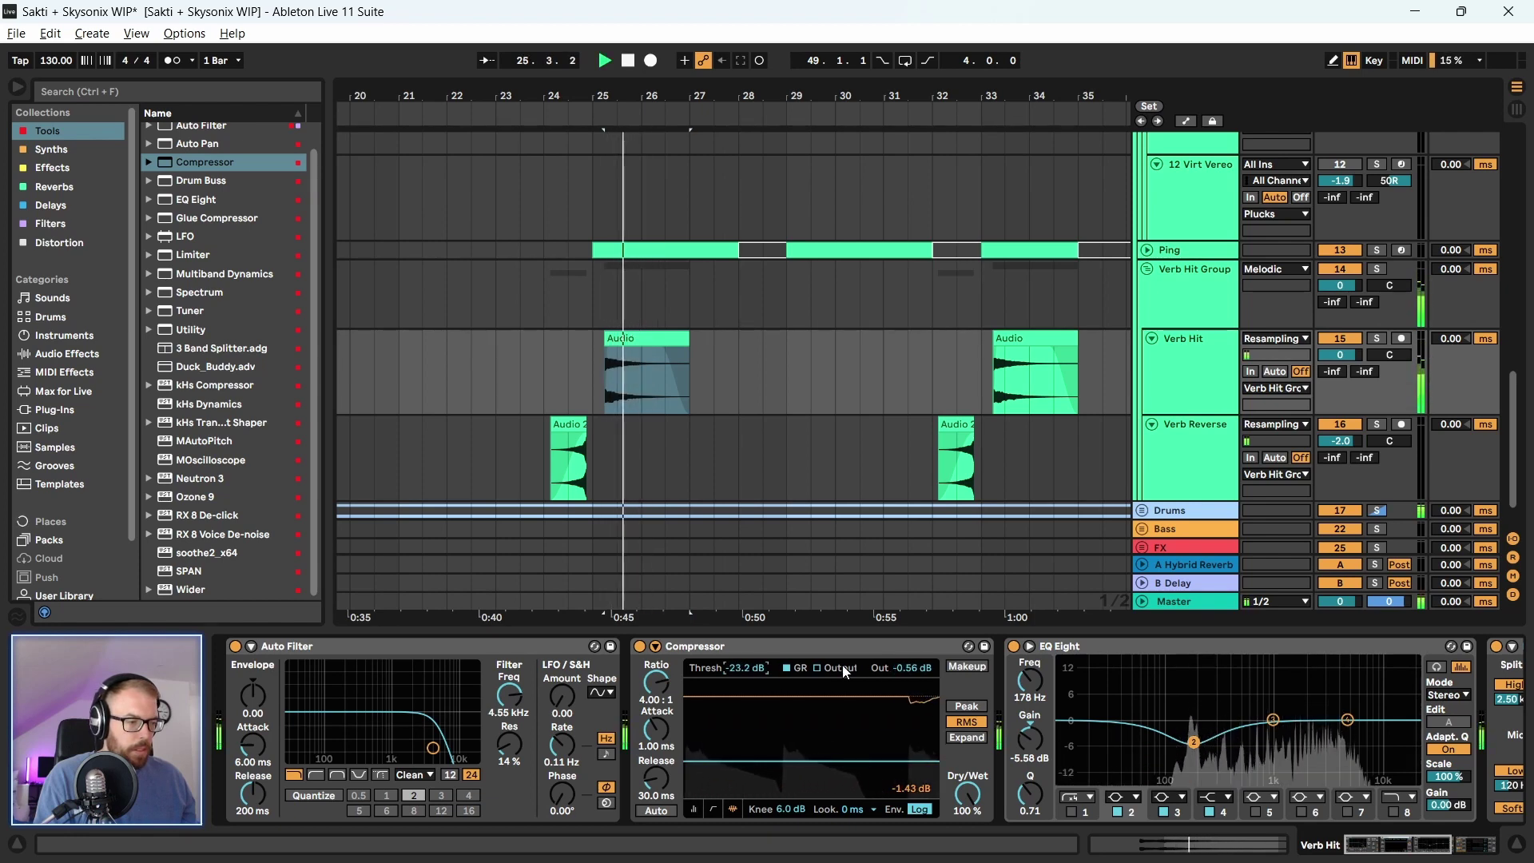
drag(901, 667, 901, 660)
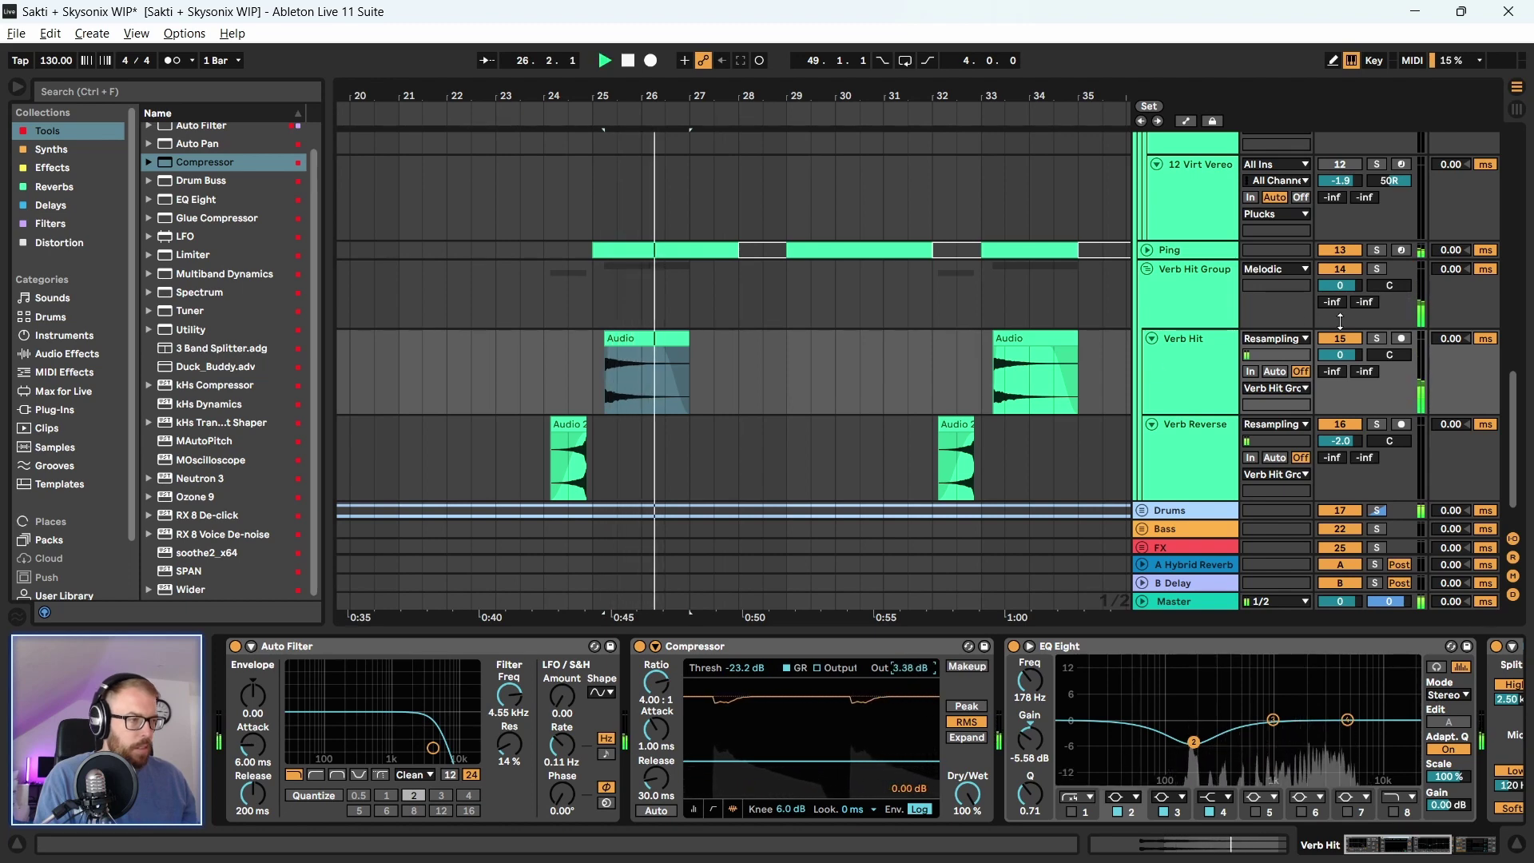
Examine the Lead, Plucks and Verb Hit tracks across the arrangement while the song keeps playing
drag(699, 96, 699, 68)
click(550, 358)
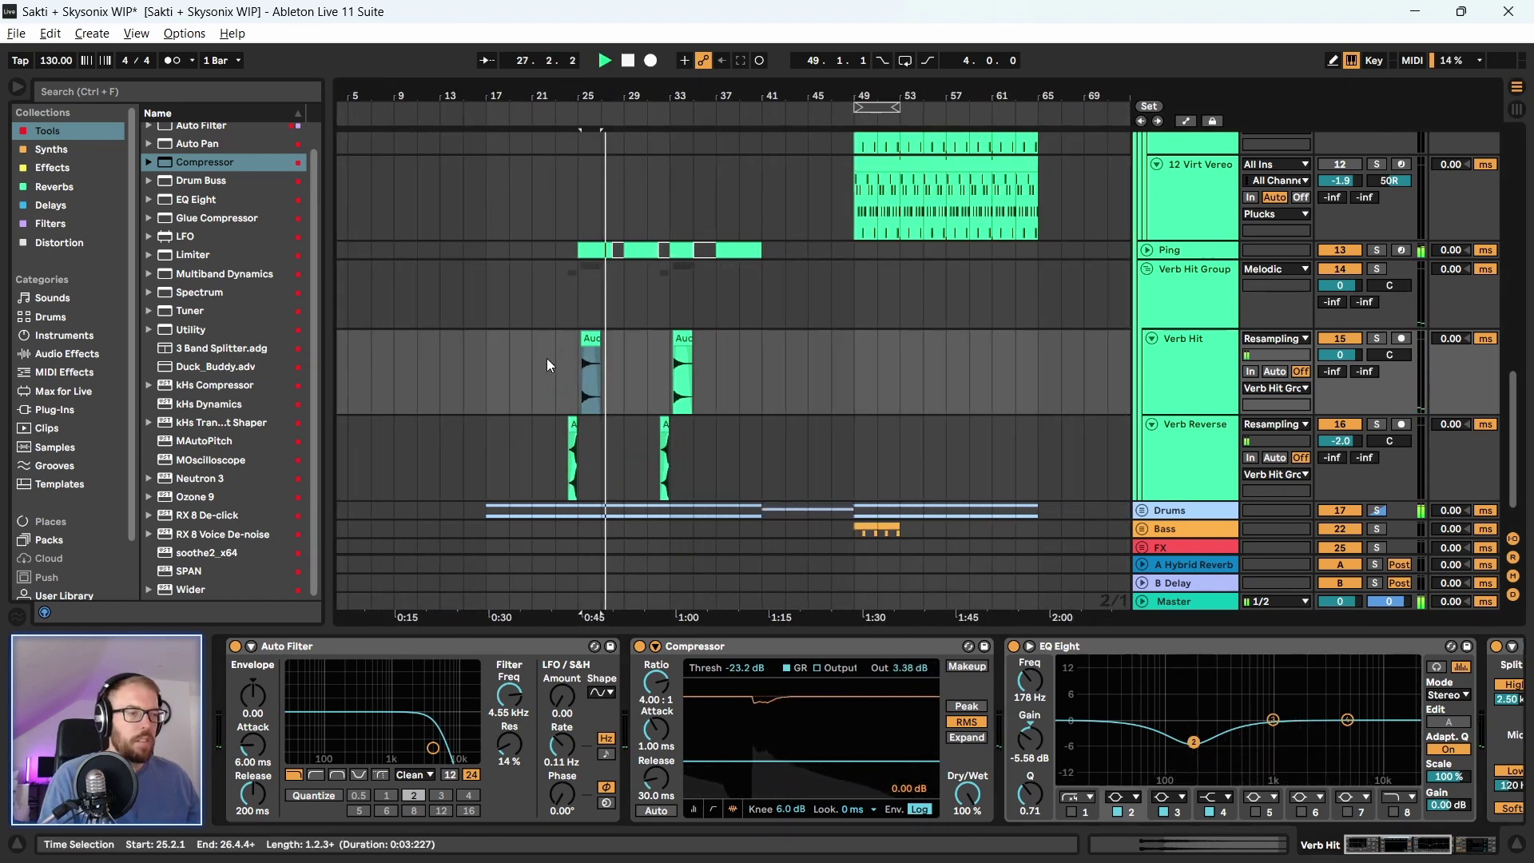
scroll(438, 415, down, 2)
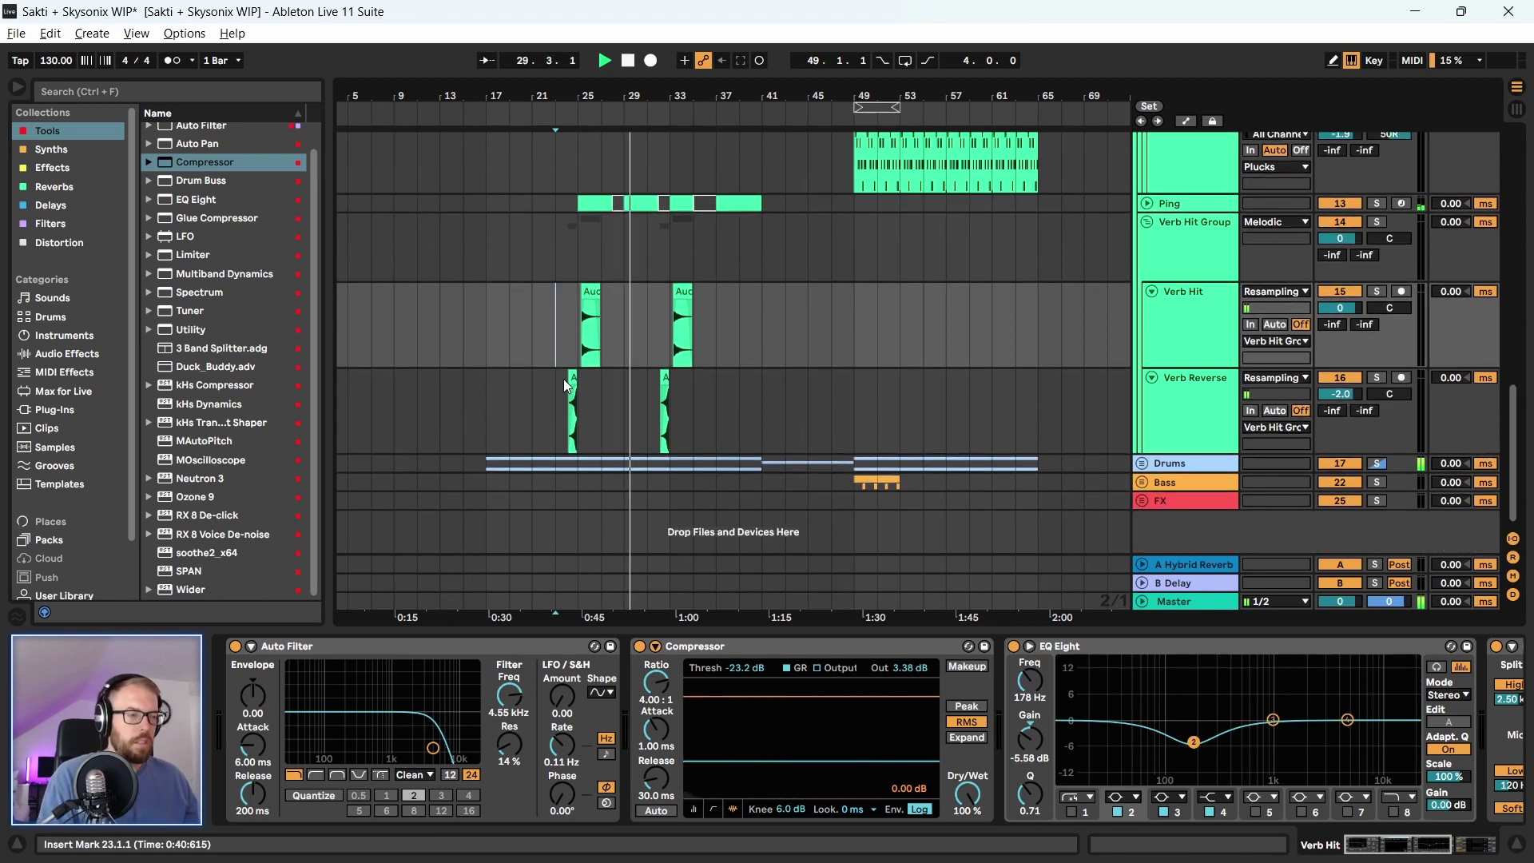
scroll(567, 380, up, 4)
scroll(496, 404, down, 4)
scroll(493, 406, up, 14)
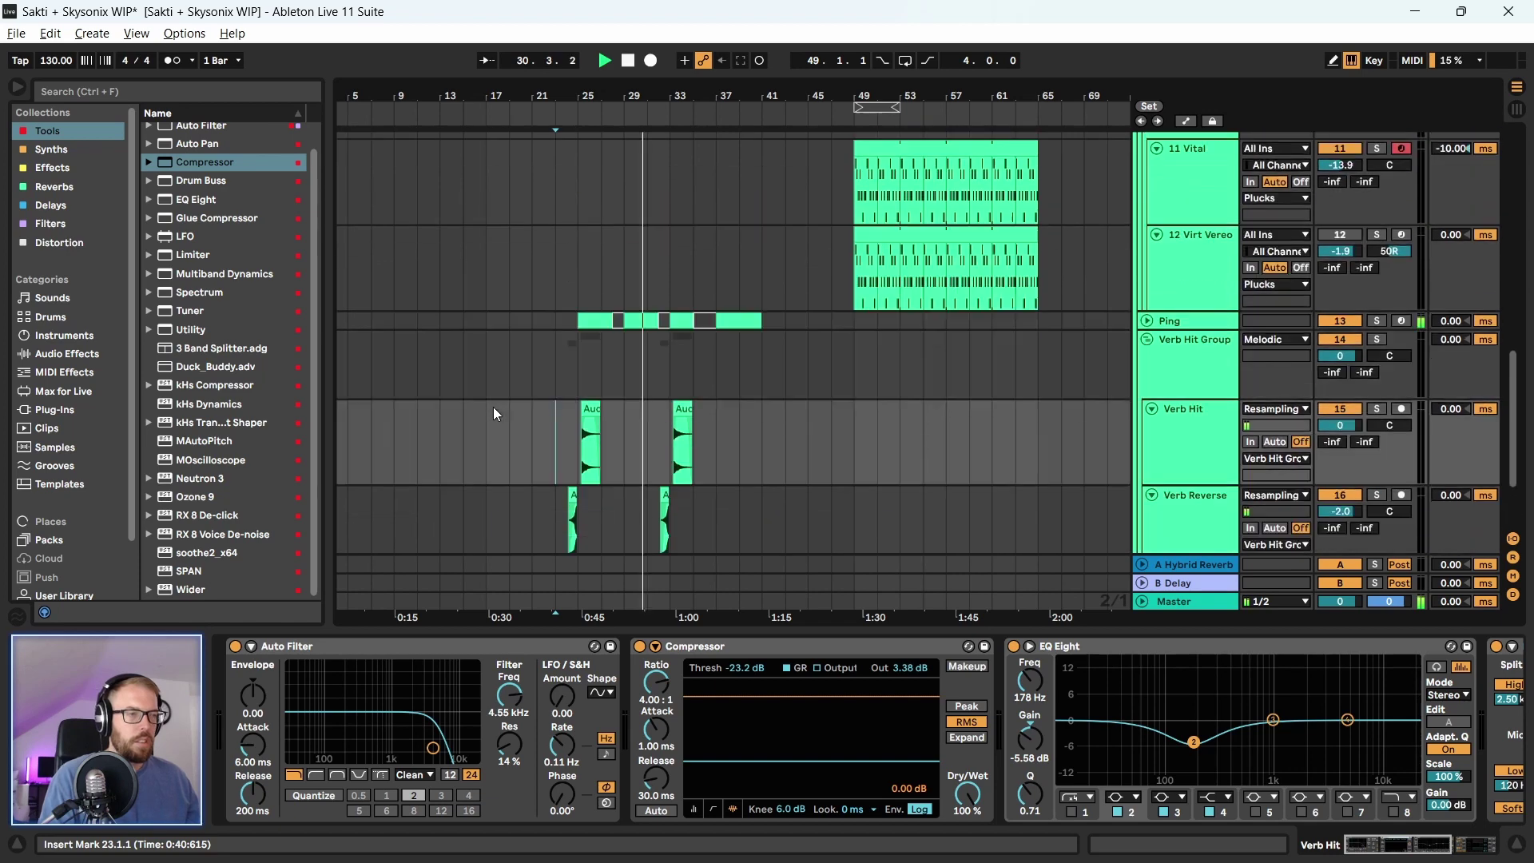
scroll(493, 411, up, 5)
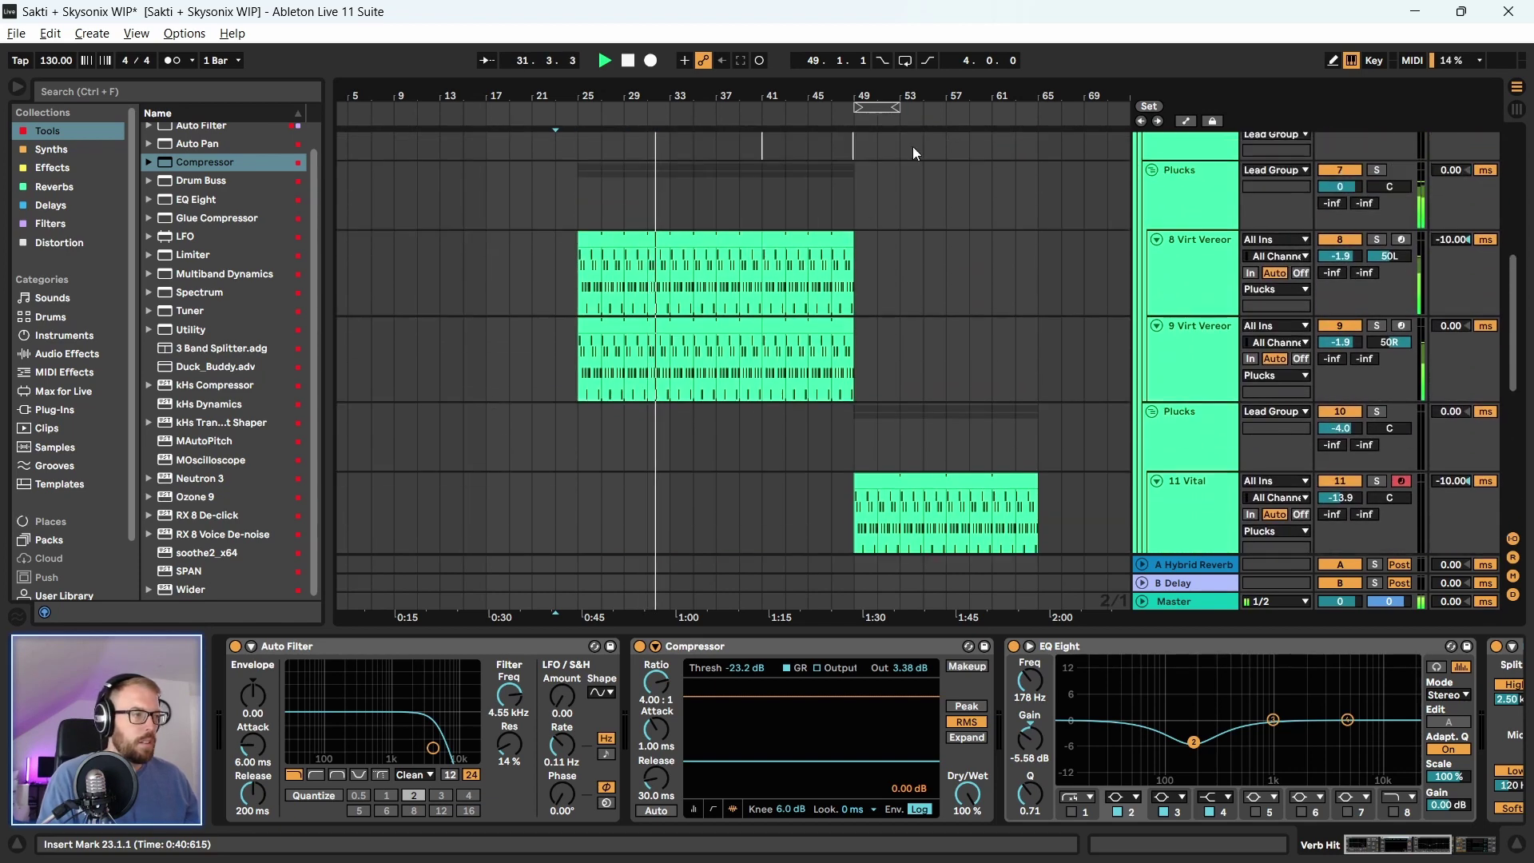
drag(787, 96, 732, 94)
scroll(459, 436, up, 4)
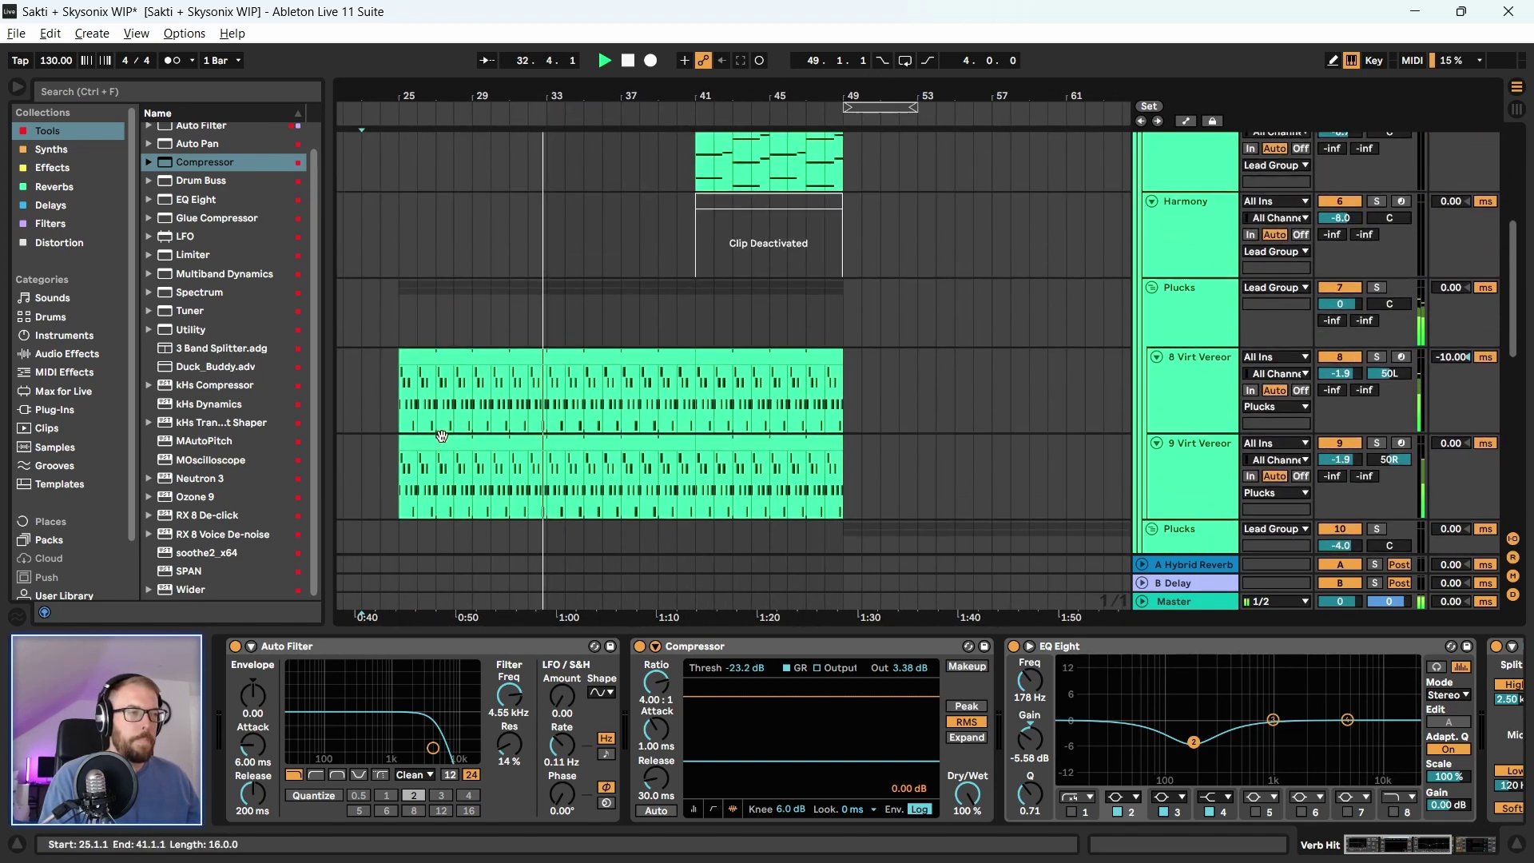
scroll(442, 437, down, 1)
scroll(442, 444, up, 5)
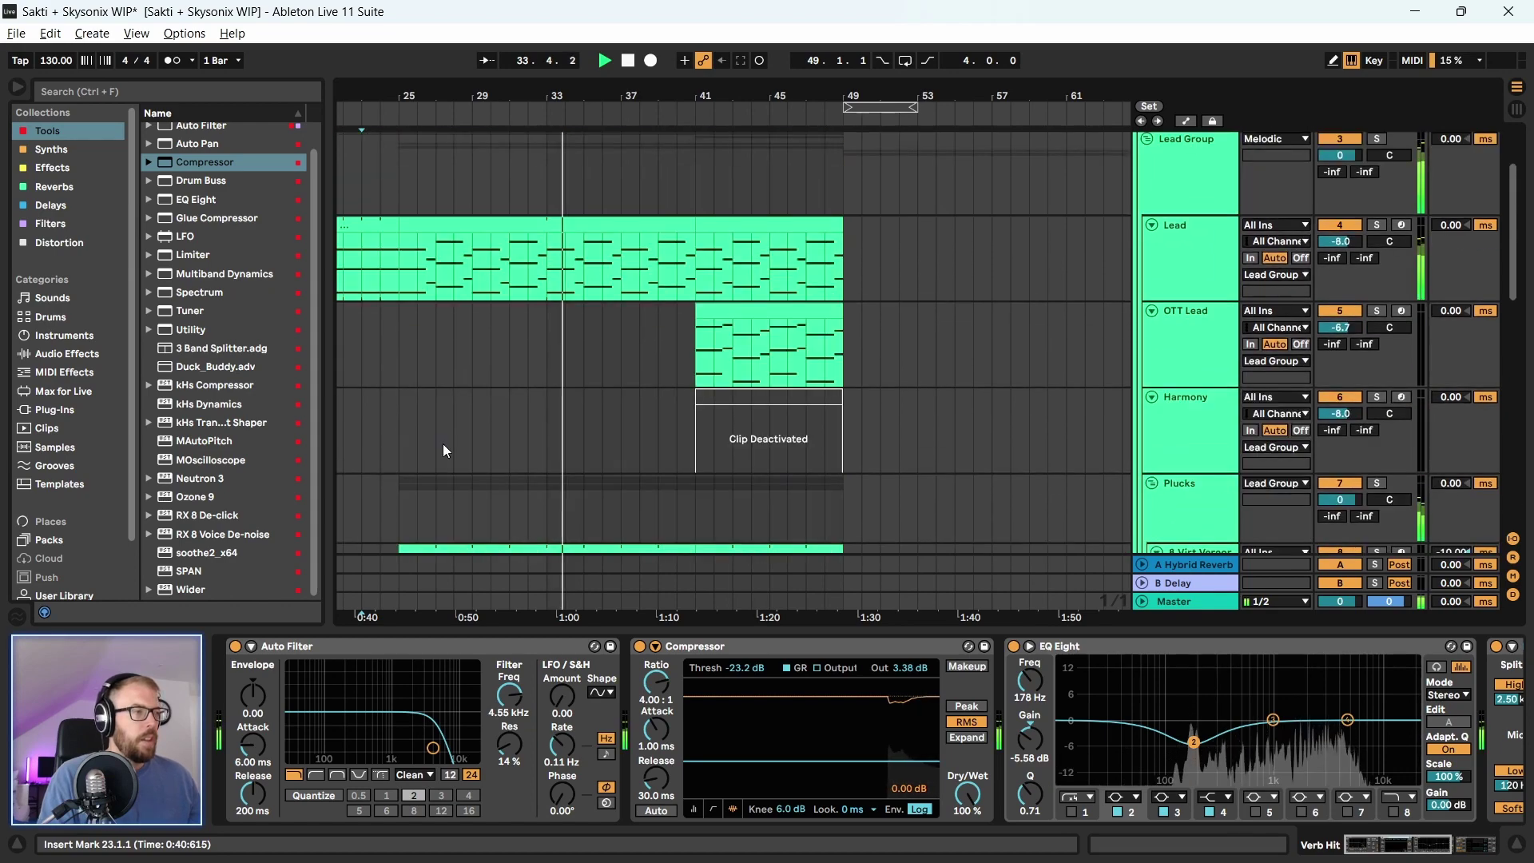
scroll(443, 444, down, 9)
scroll(442, 443, down, 6)
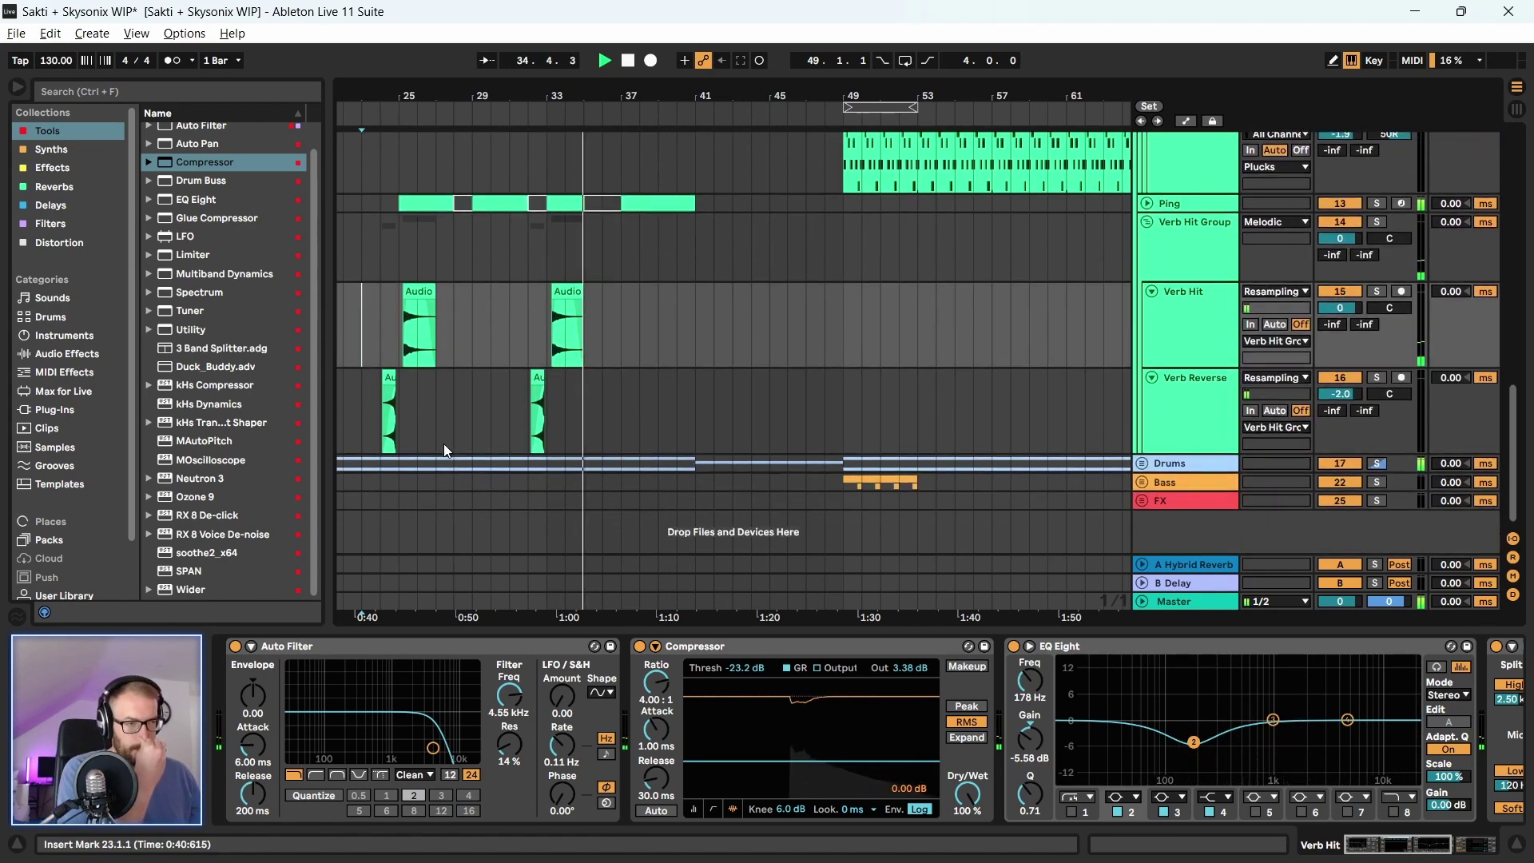
drag(692, 93, 694, 78)
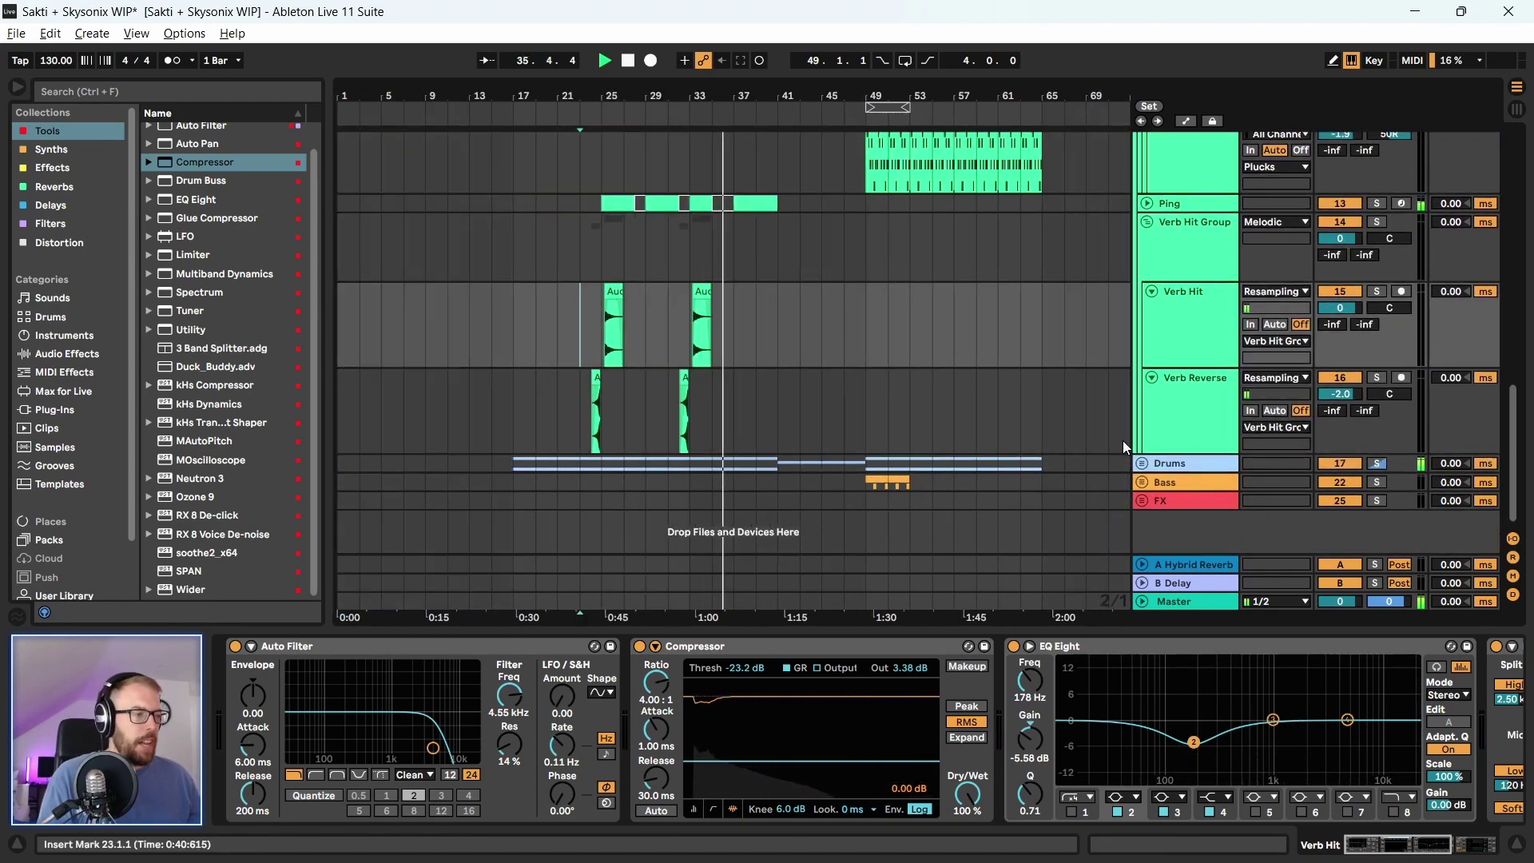
Unfold the Drums group and try deactivating the first run of 18 Techno Top Loop clips, bars 17 to 41, then reactivate them
click(1142, 464)
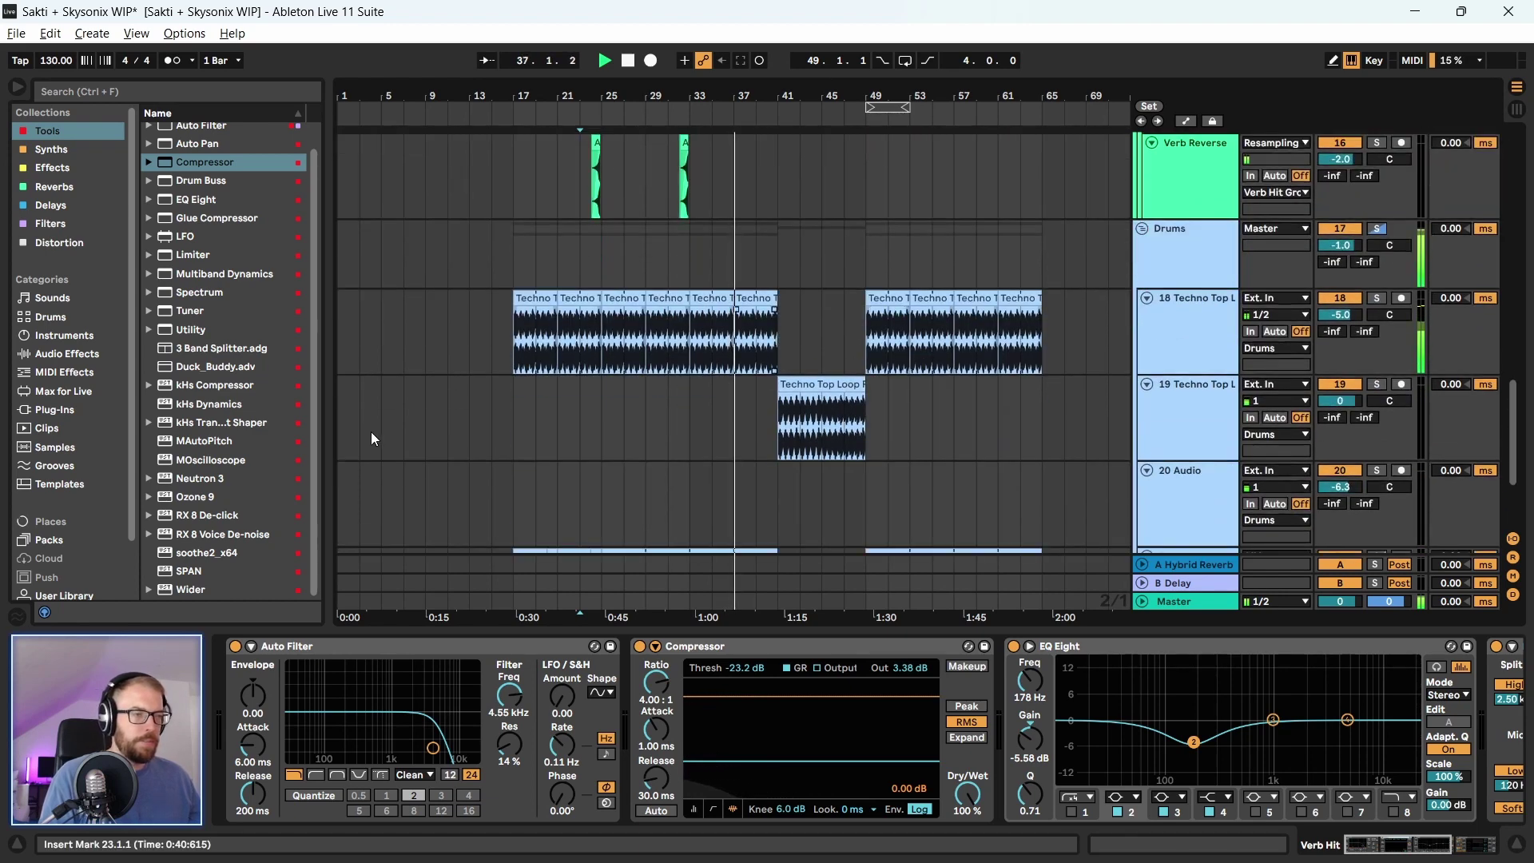
scroll(370, 435, down, 3)
drag(448, 235, 823, 243)
key(0)
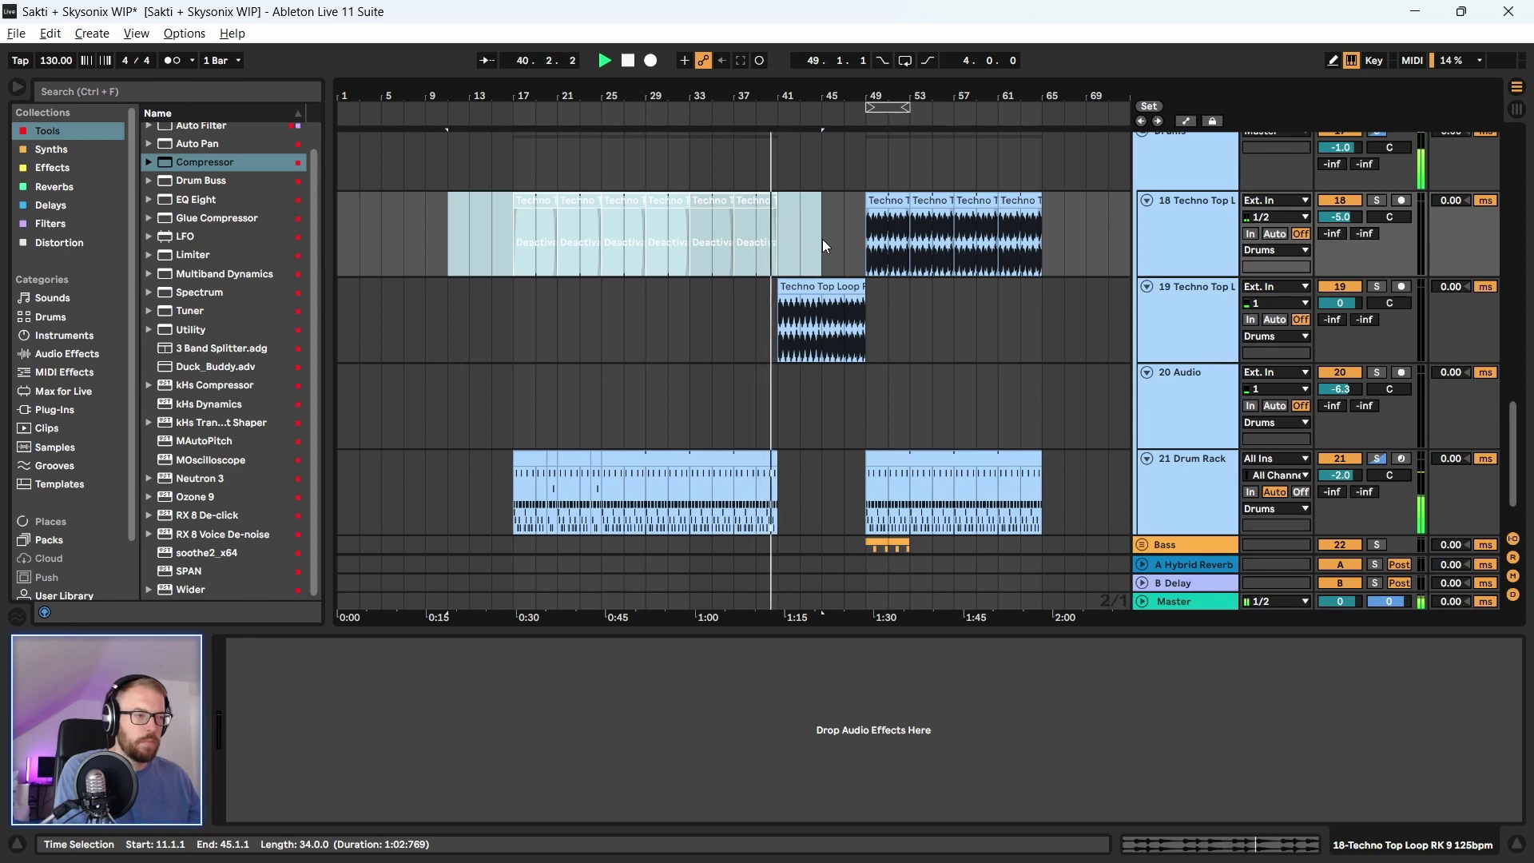
key(0)
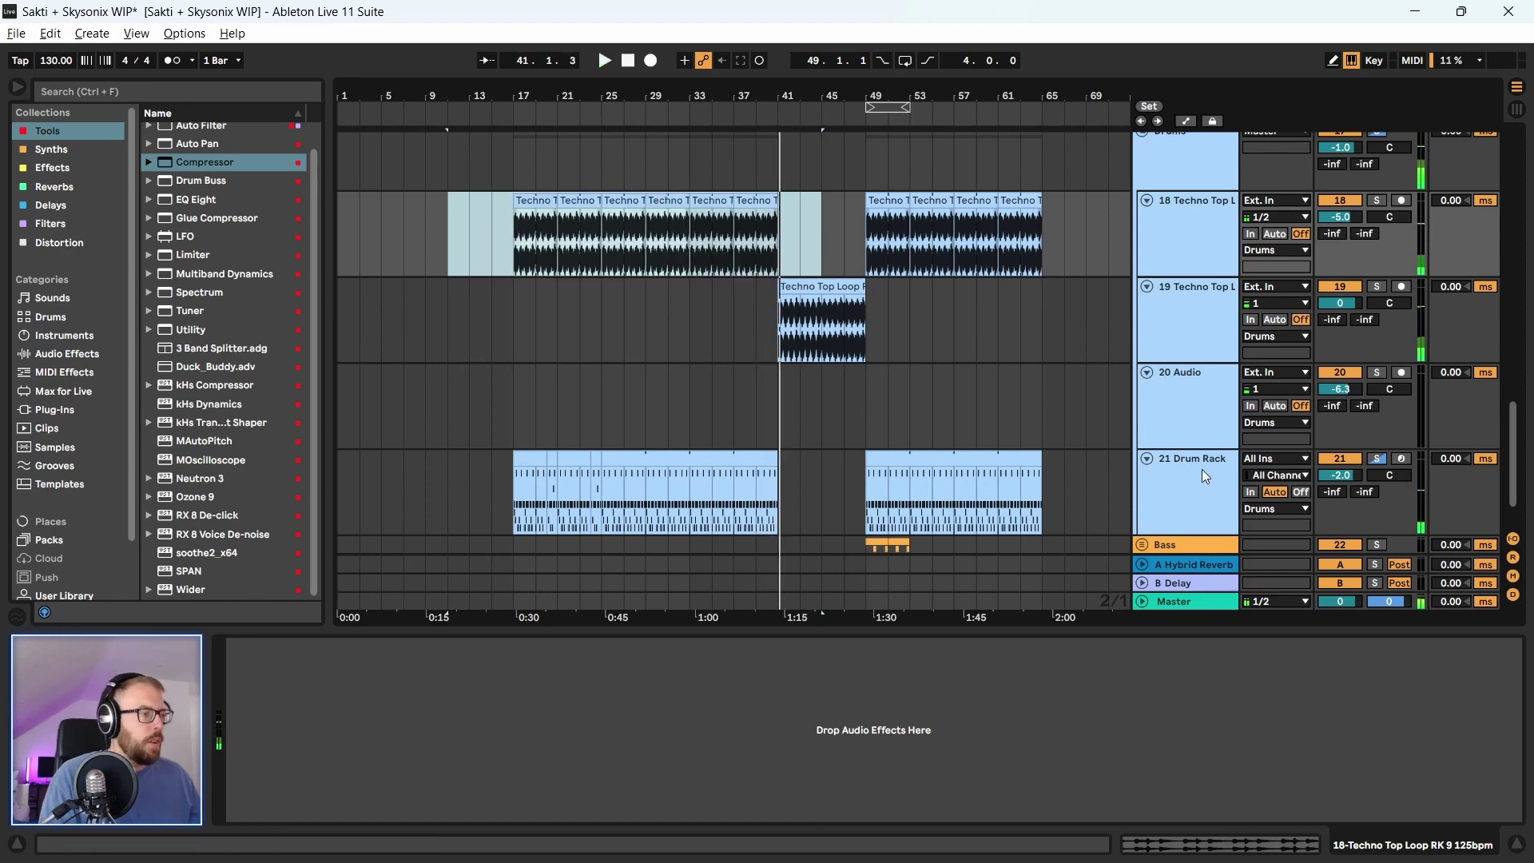
Show 21 Drum Rack's devices, turn off the kick pad's solo and play the arrangement from bar 17
click(1167, 460)
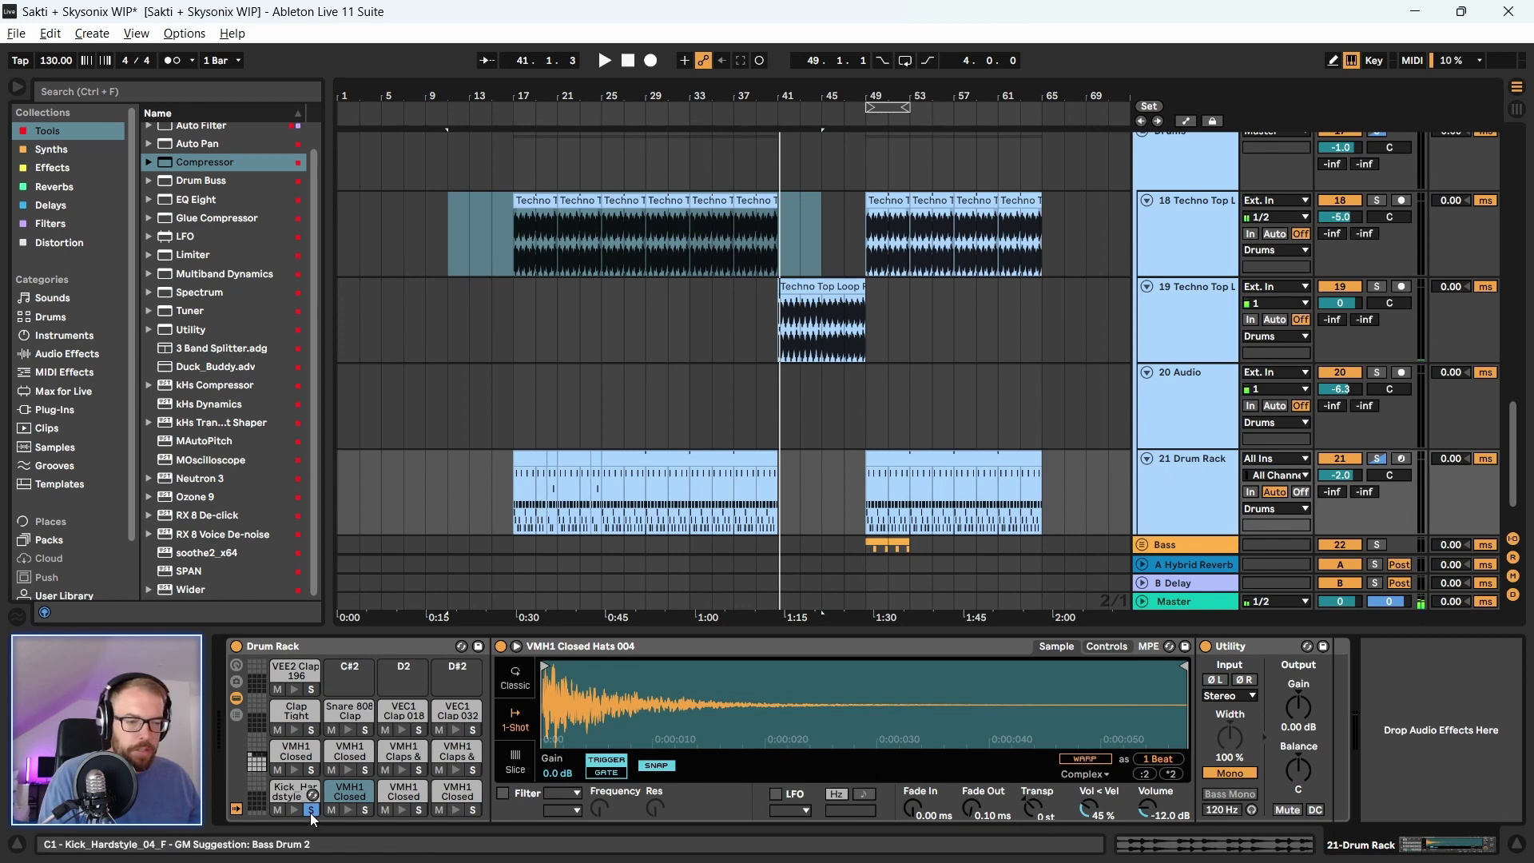
scroll(808, 418, down, 2)
drag(515, 398, 547, 398)
key(space)
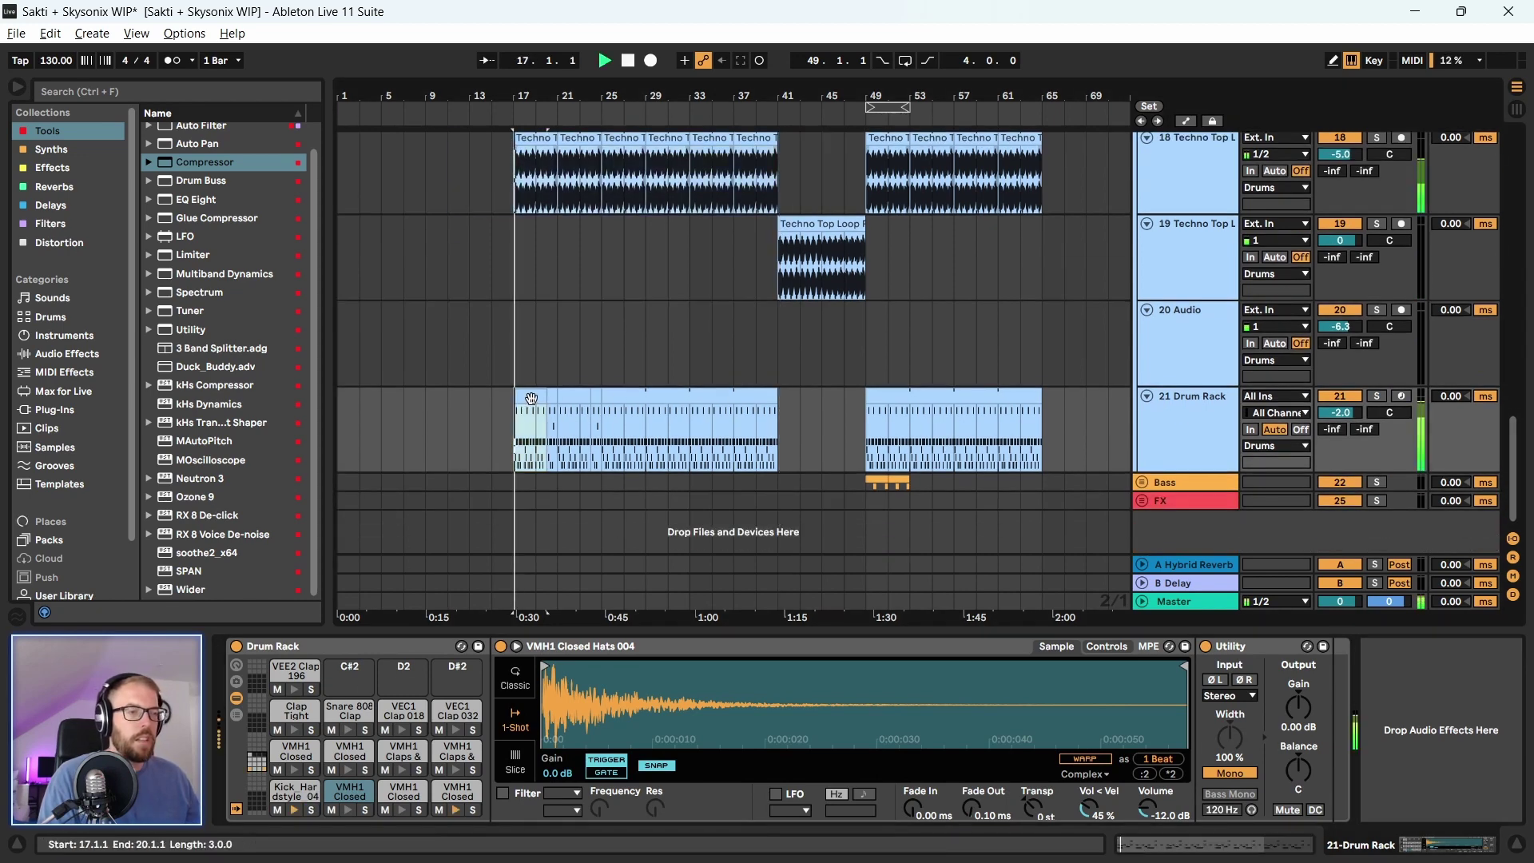
scroll(528, 240, up, 2)
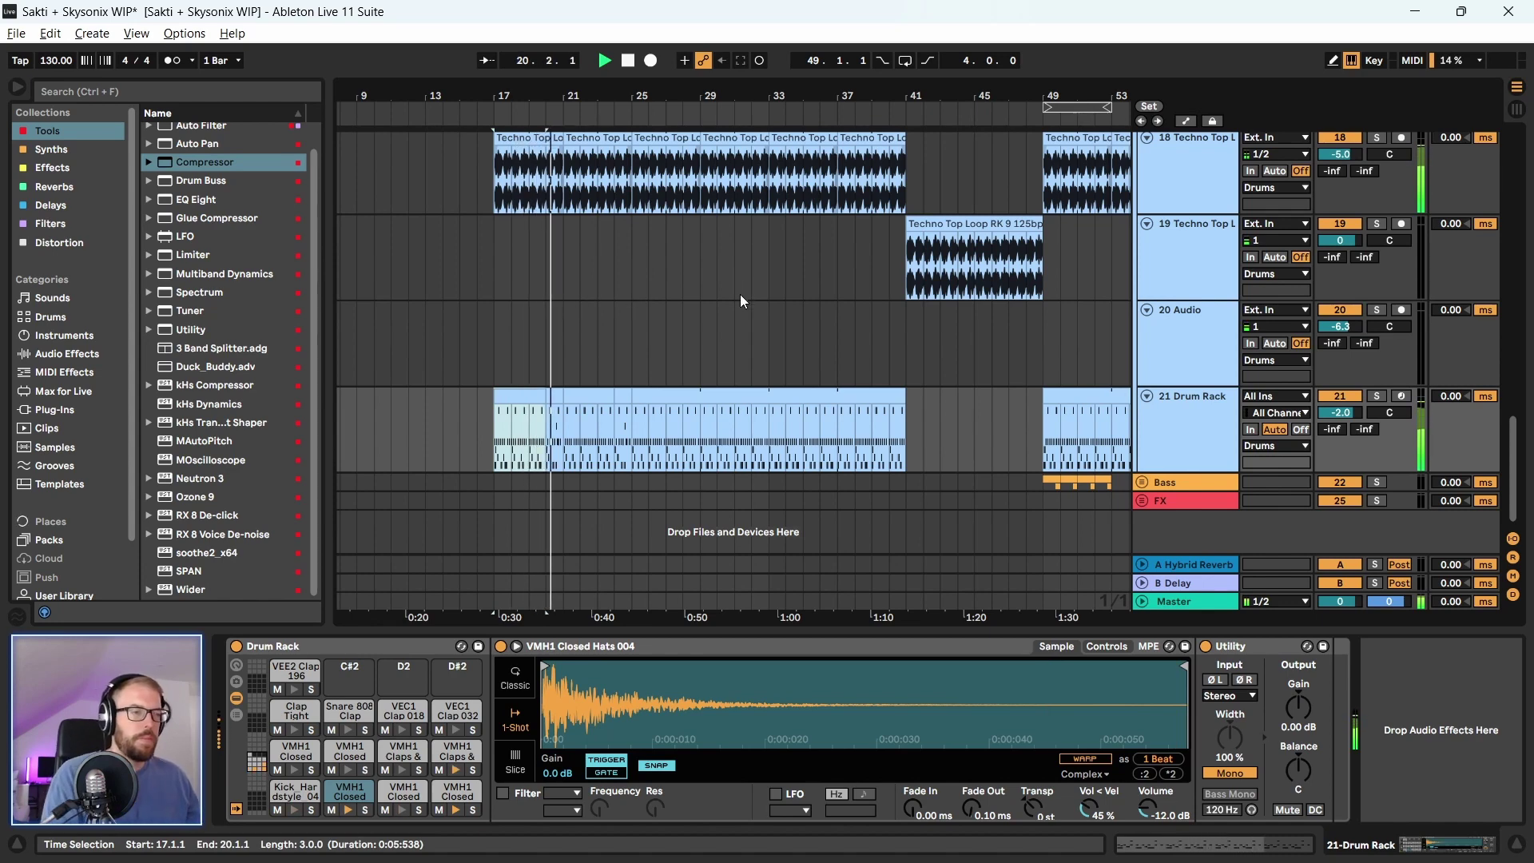
scroll(737, 296, up, 2)
scroll(746, 387, up, 2)
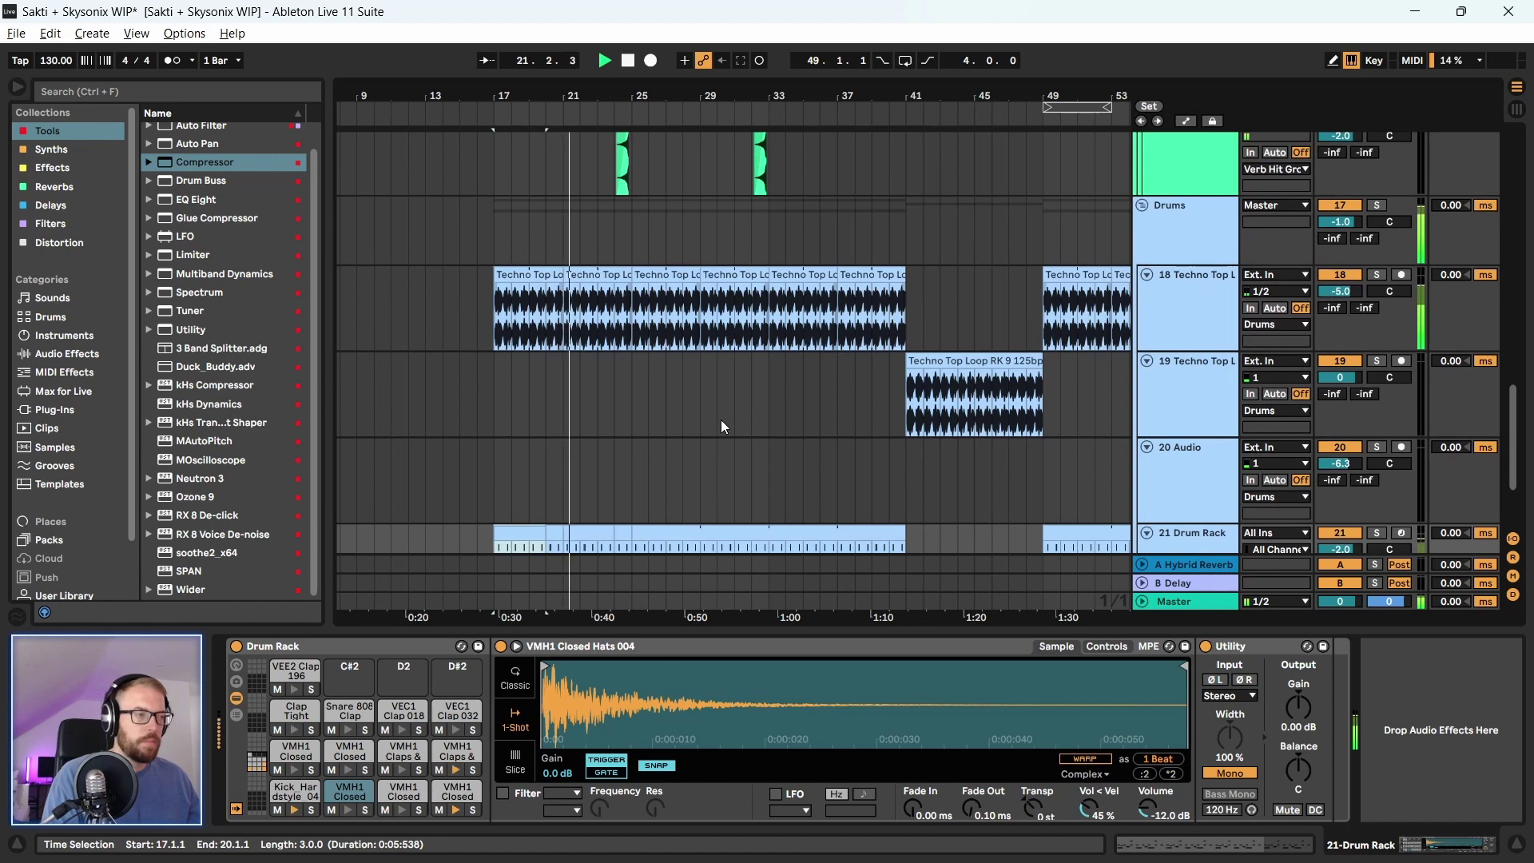
scroll(815, 376, down, 2)
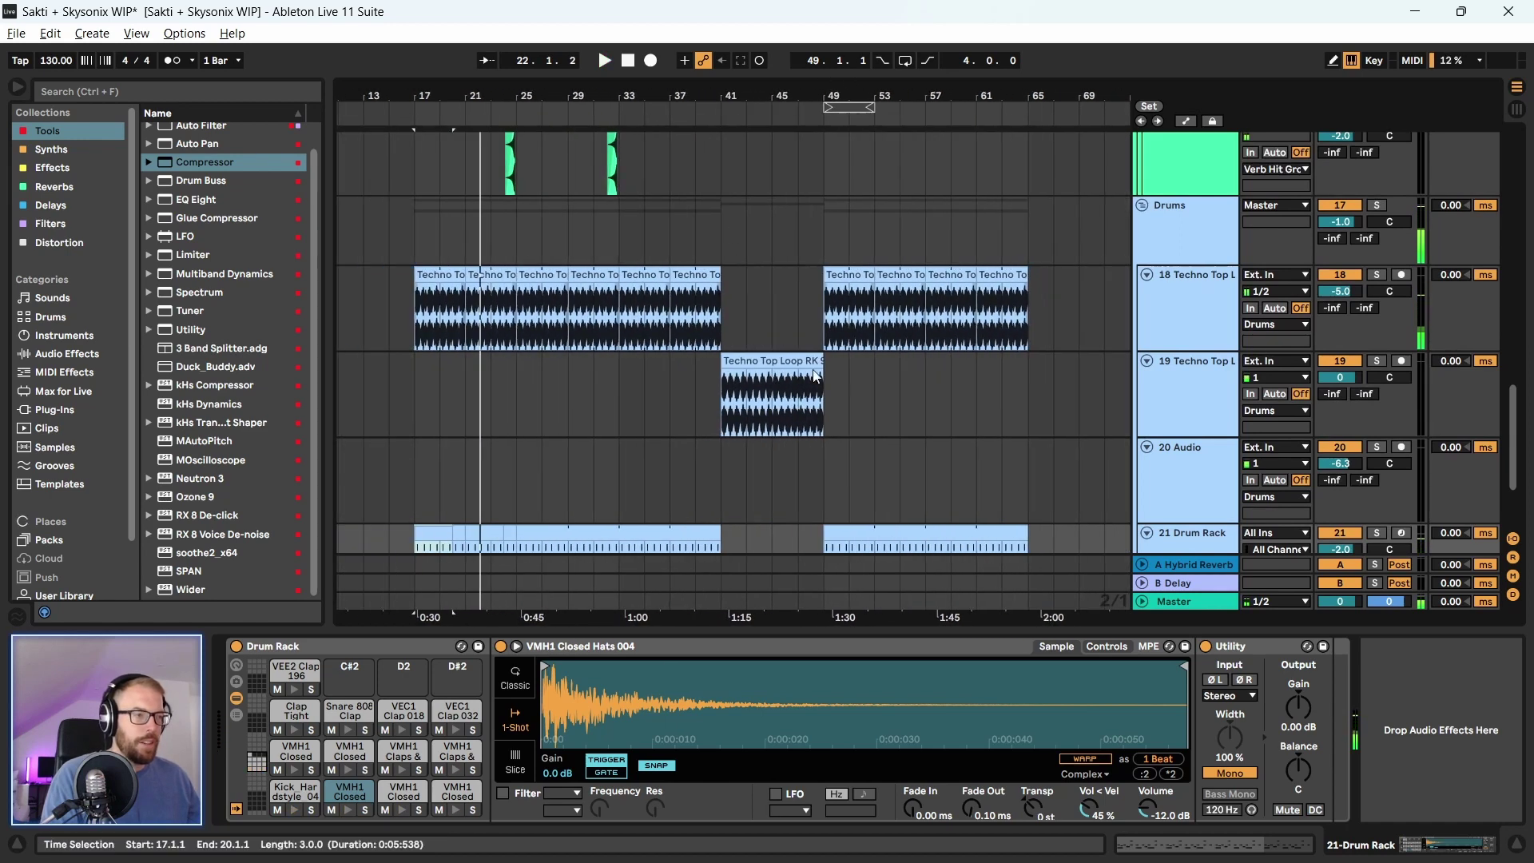
Play the arrangement from bar 49 with 21 Drum Rack's devices shown, briefly soloing the Kick_Hardstyle_04_F pad
scroll(819, 377, down, 3)
click(831, 382)
key(space)
click(1145, 469)
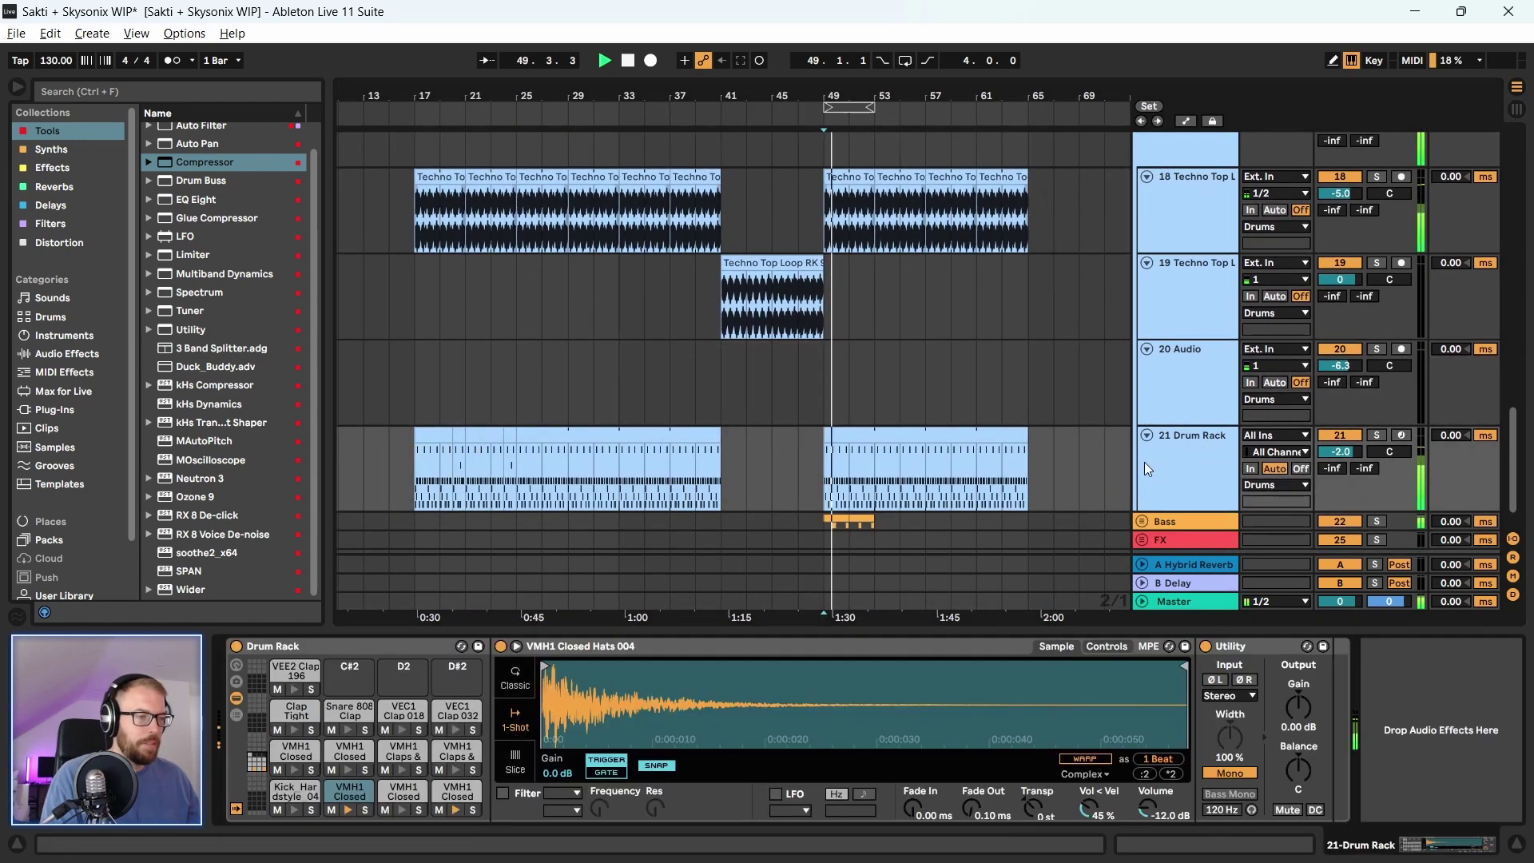
click(311, 809)
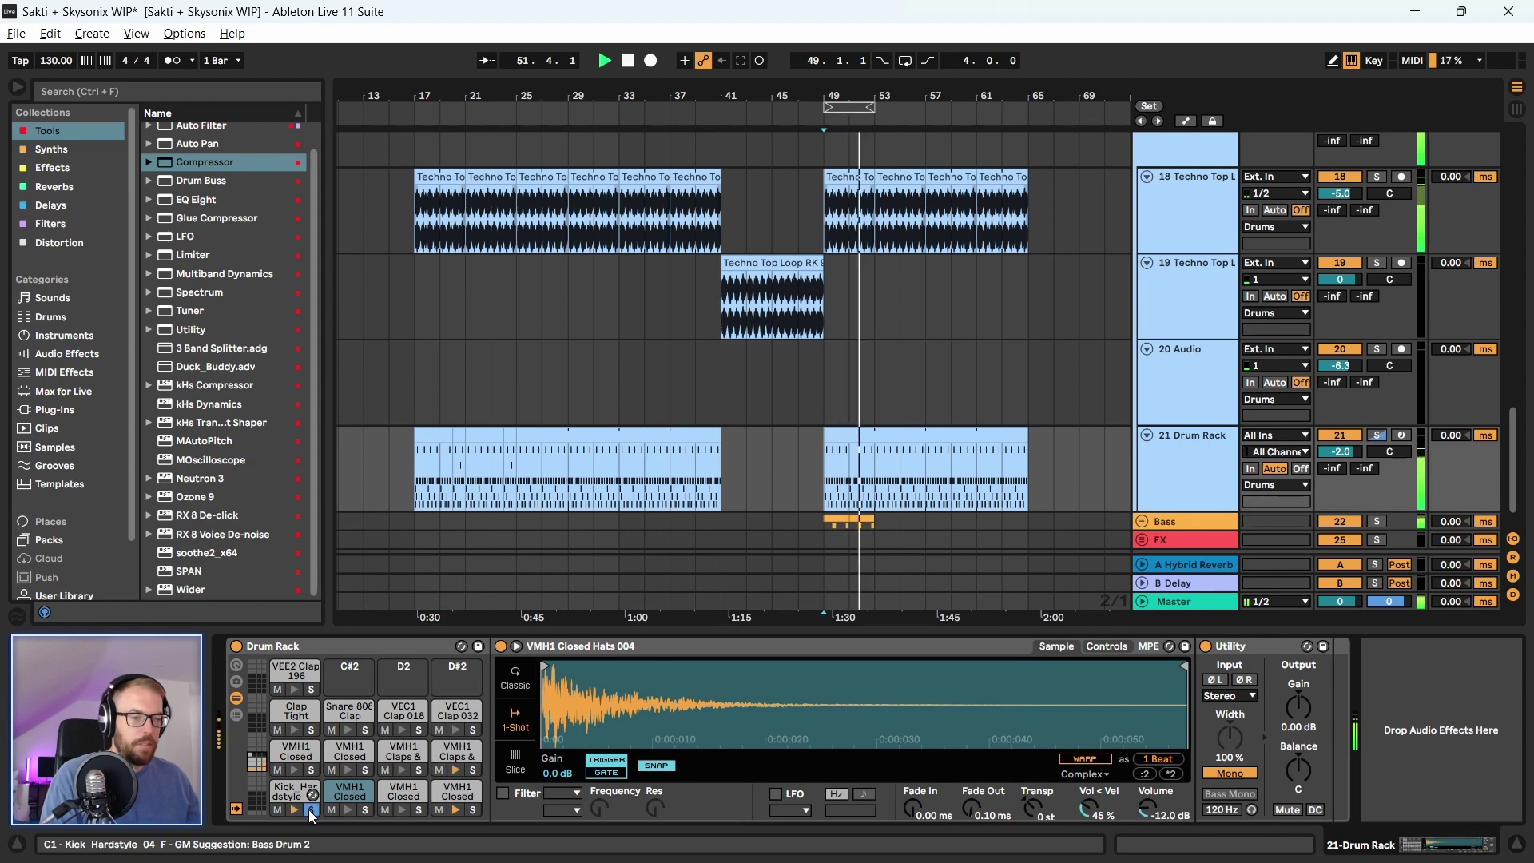
click(311, 810)
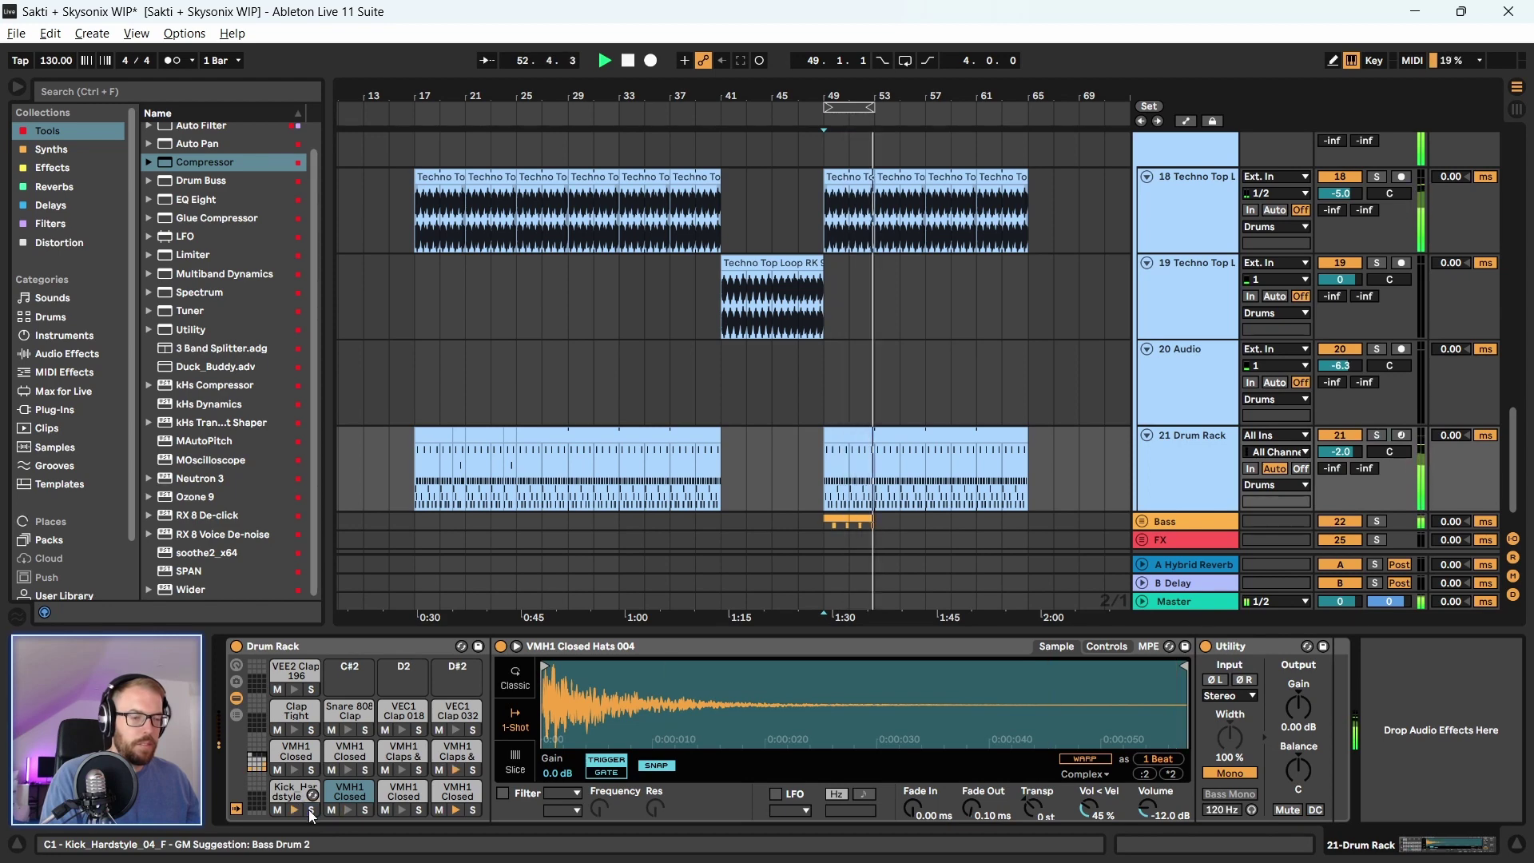
Restart playback from bar 17 and save the set
key(space)
click(422, 395)
key(space)
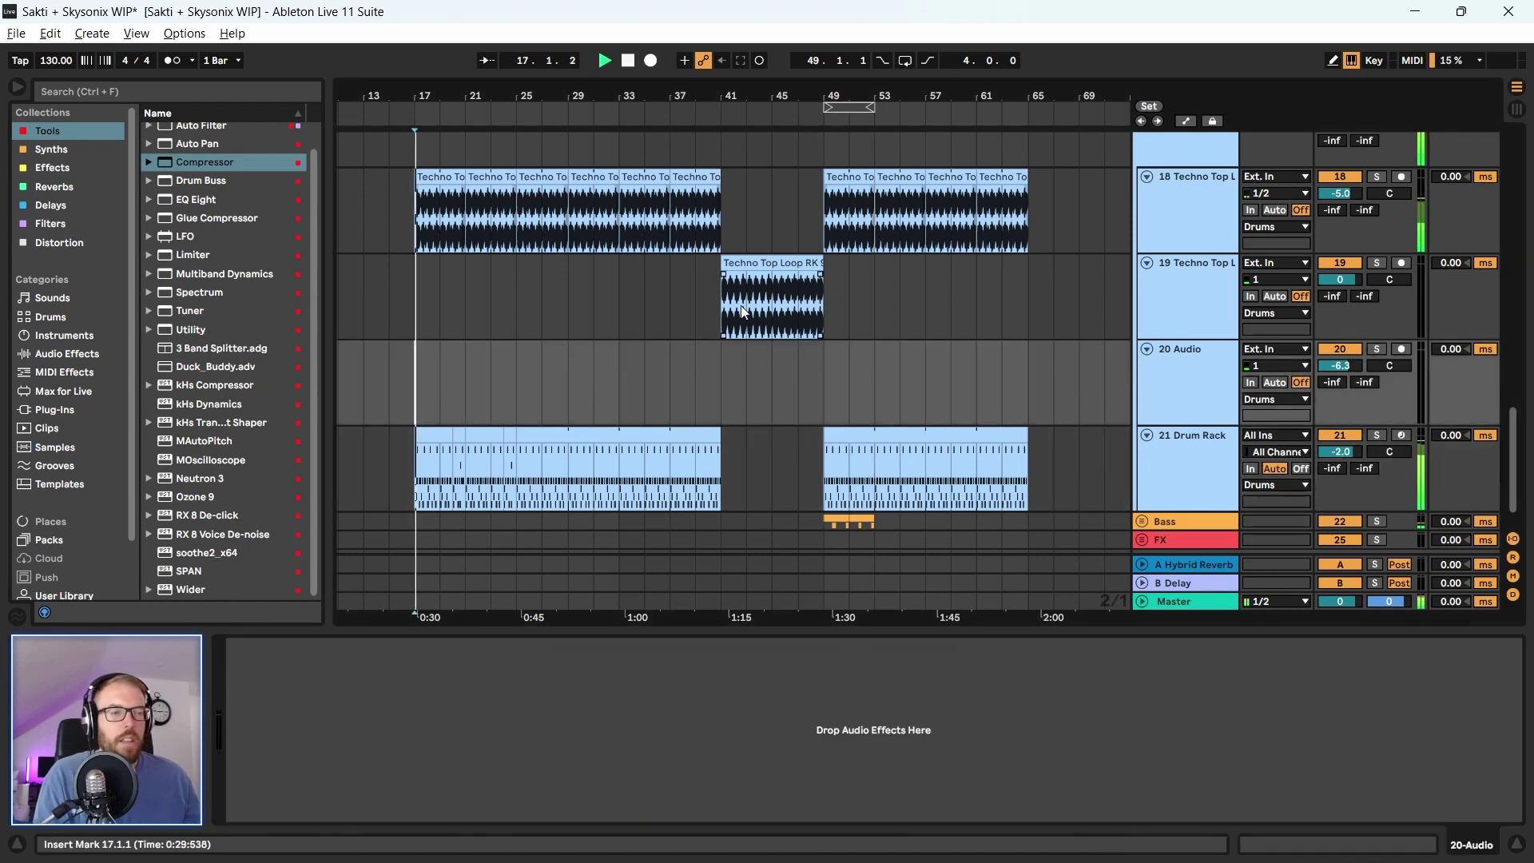
key(ctrl+s)
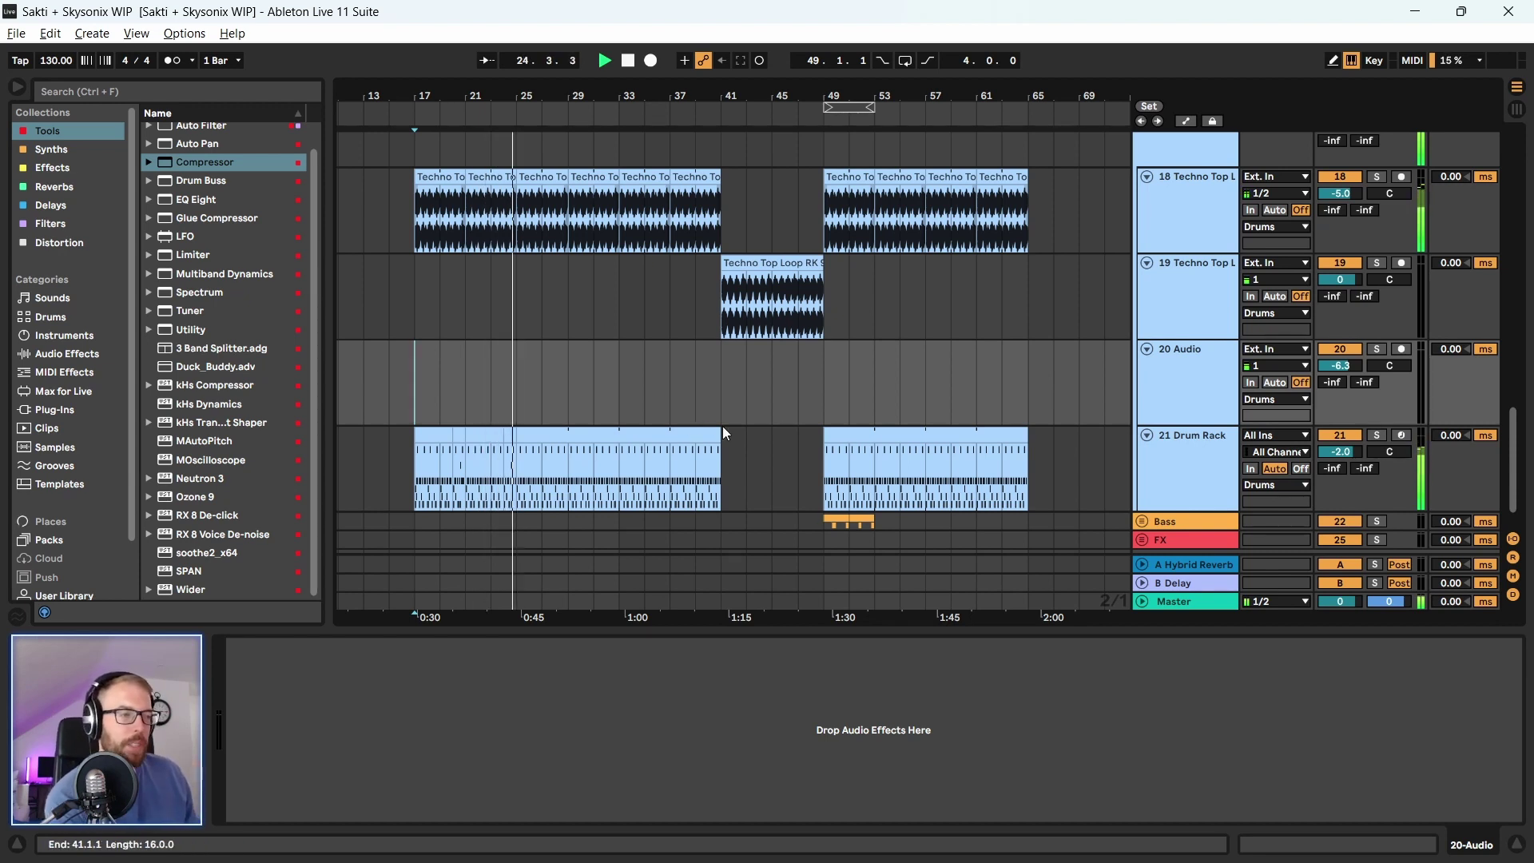
Open 21 Drum Rack's clip at bar 49 in an enlarged note editor, examine its drum pattern, and close the editor
scroll(722, 425, down, 1)
click(945, 391)
double_click(945, 391)
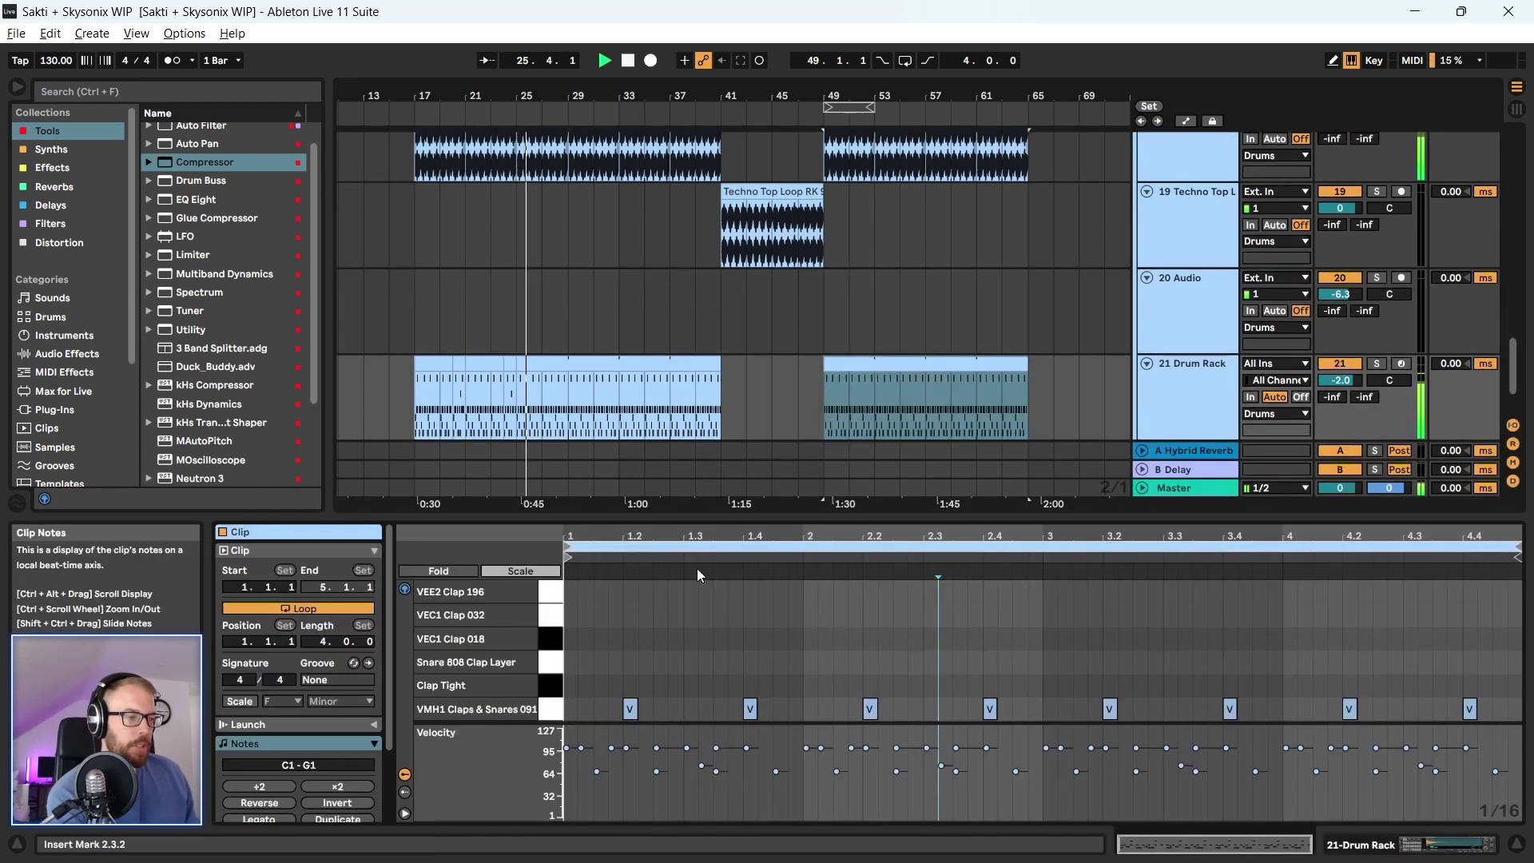
drag(639, 630, 633, 160)
drag(577, 339, 1523, 511)
click(1116, 594)
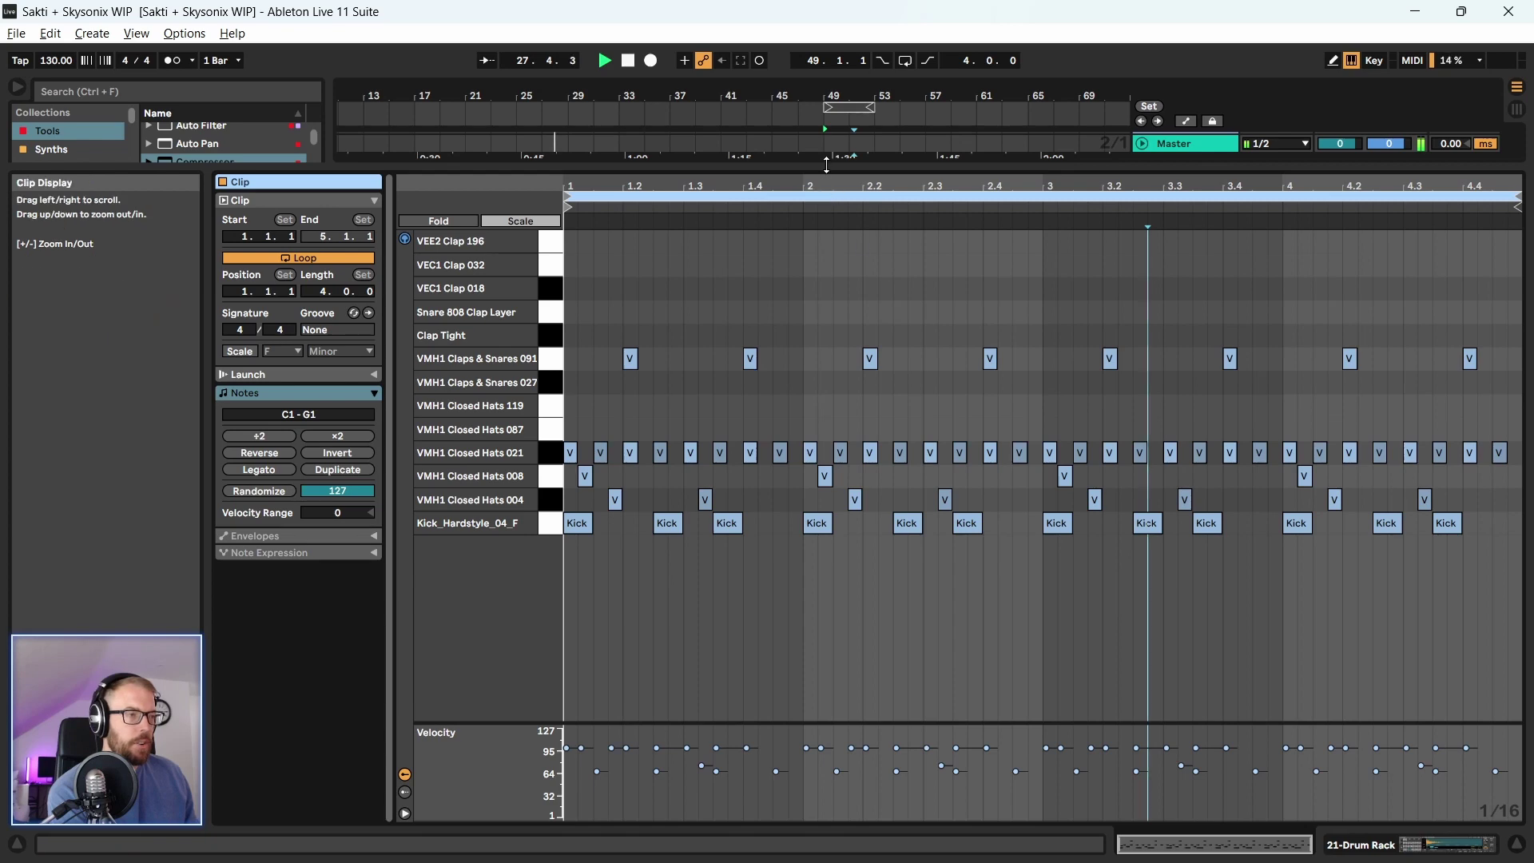
click(1517, 844)
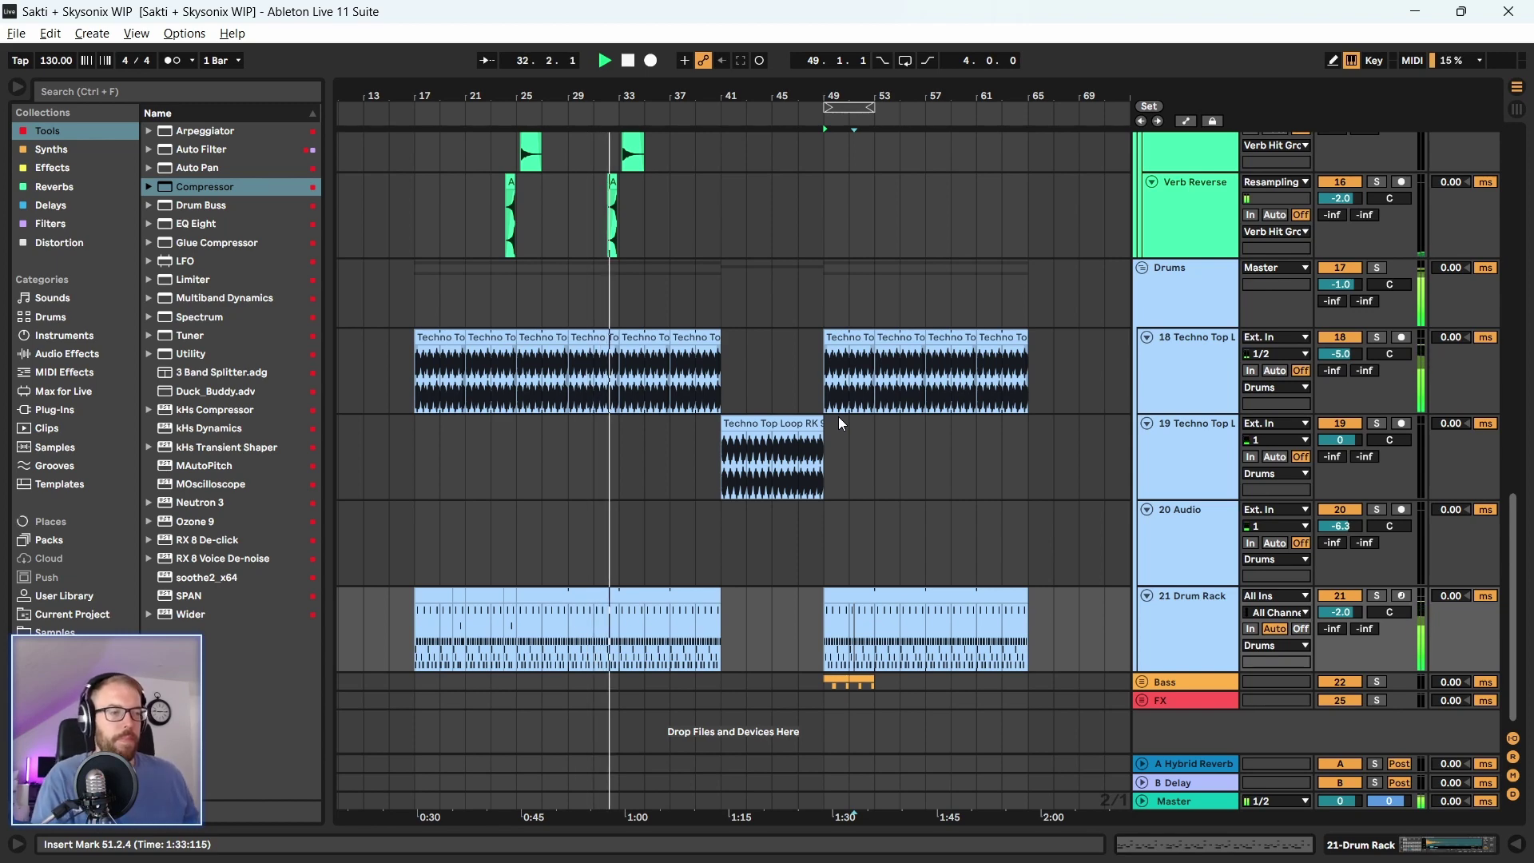
Fold the Drums group and the Melodic group in the arrangement
click(1142, 267)
scroll(1093, 349, up, 10)
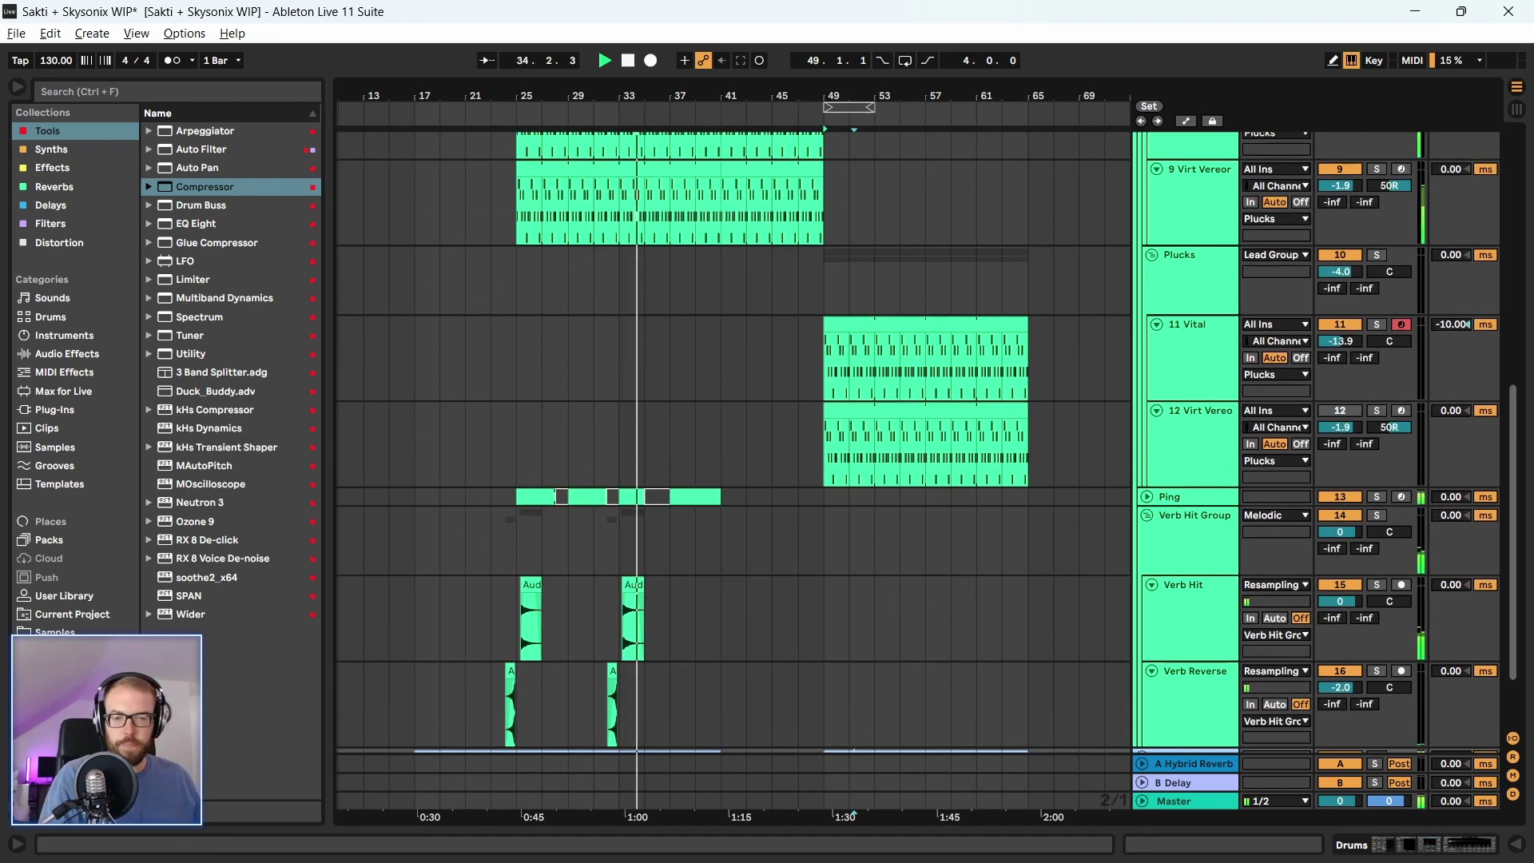
scroll(1070, 352, up, 3)
scroll(1182, 251, up, 10)
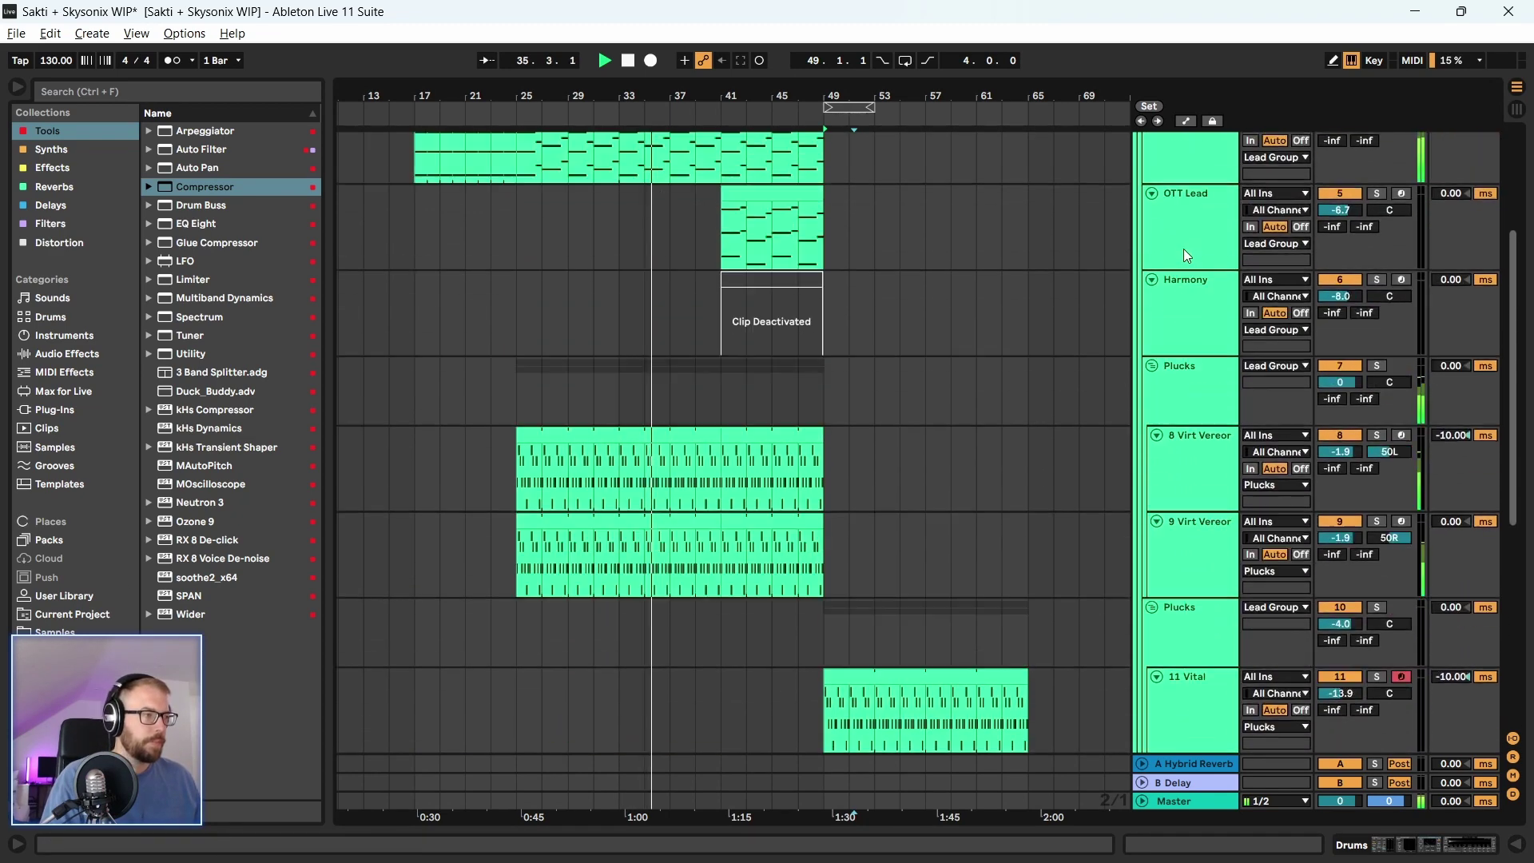
click(1143, 158)
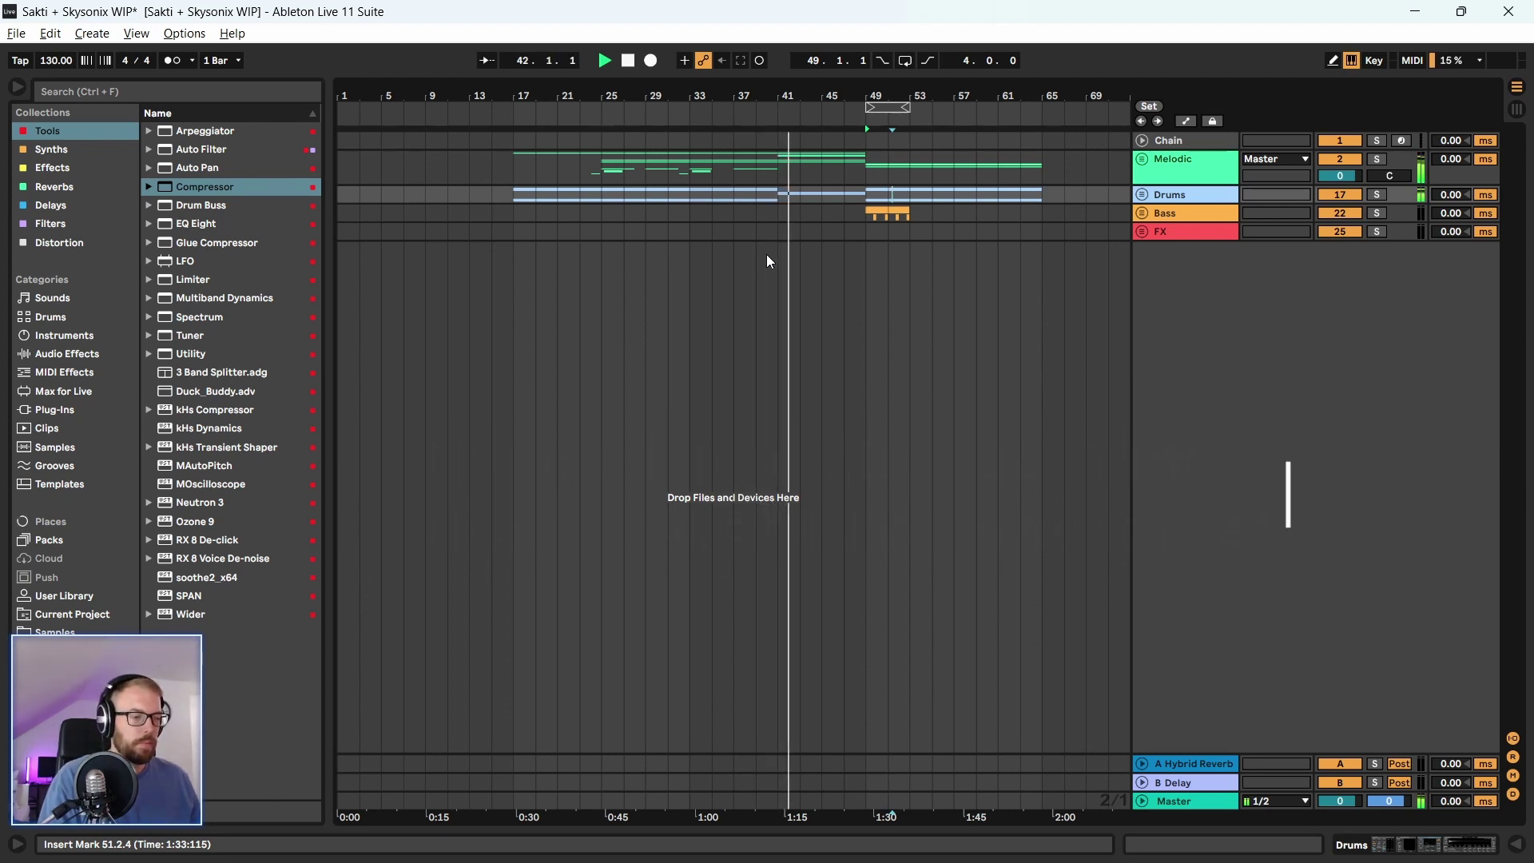
click(519, 166)
drag(520, 167, 860, 251)
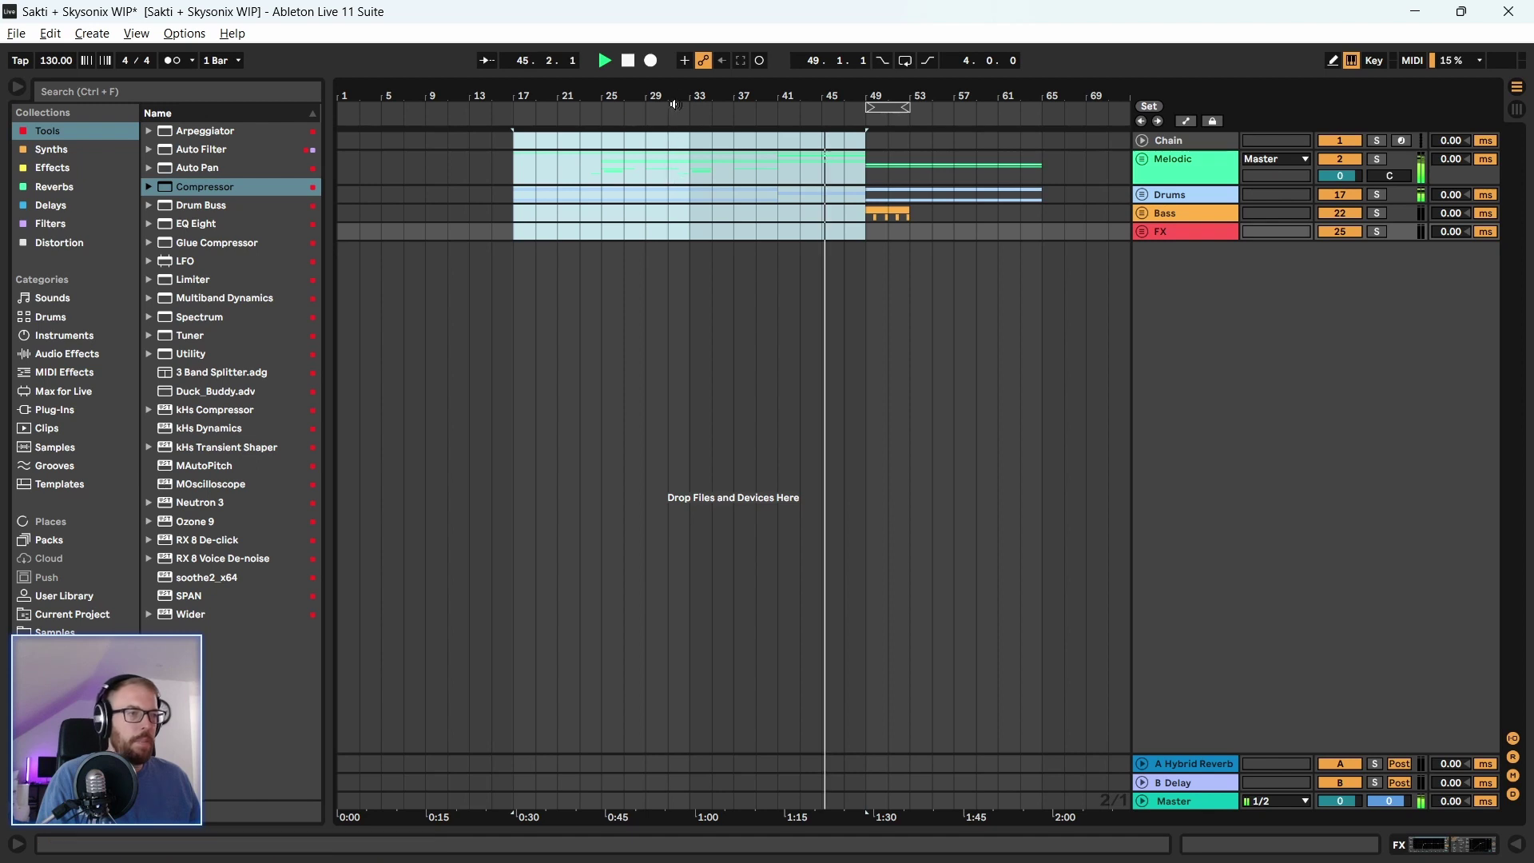
click(792, 326)
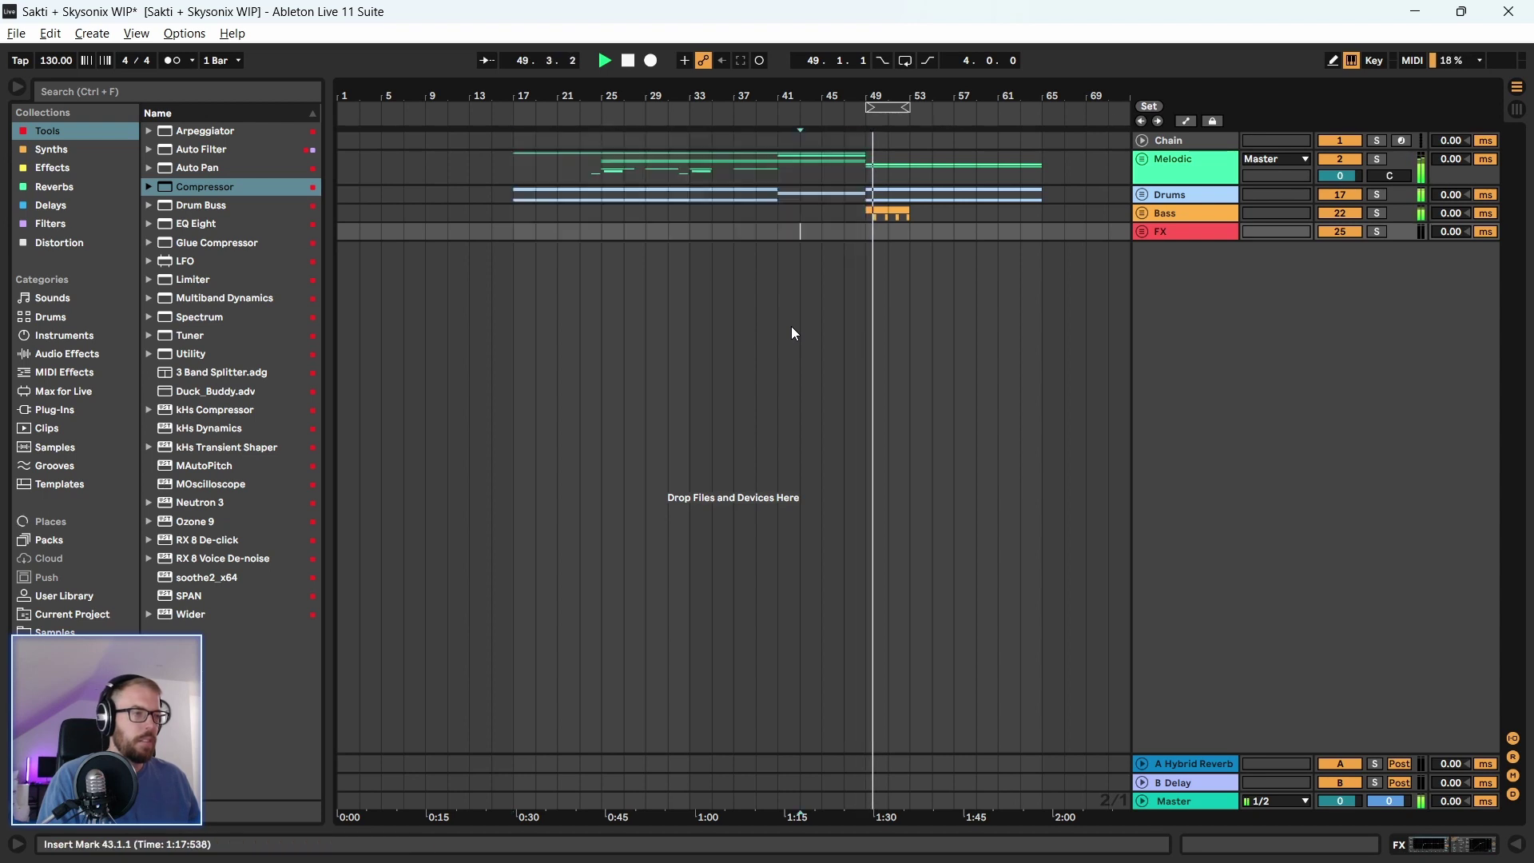
Unfold the Bass group and duplicate both tracks' clips from bars 49 to 53 three times, filling up to bar 65
key(plus)
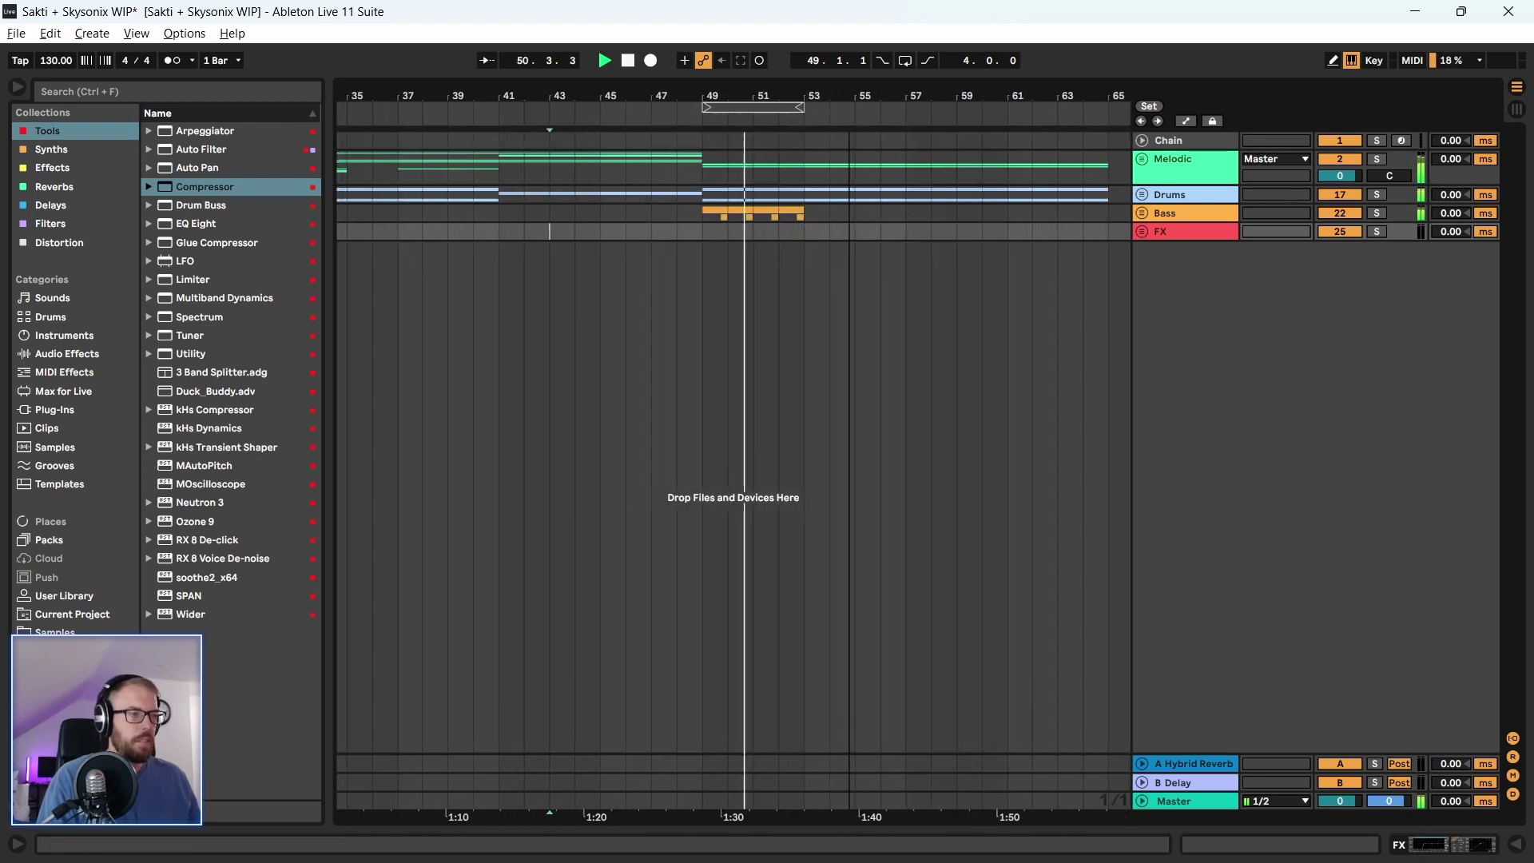
click(539, 231)
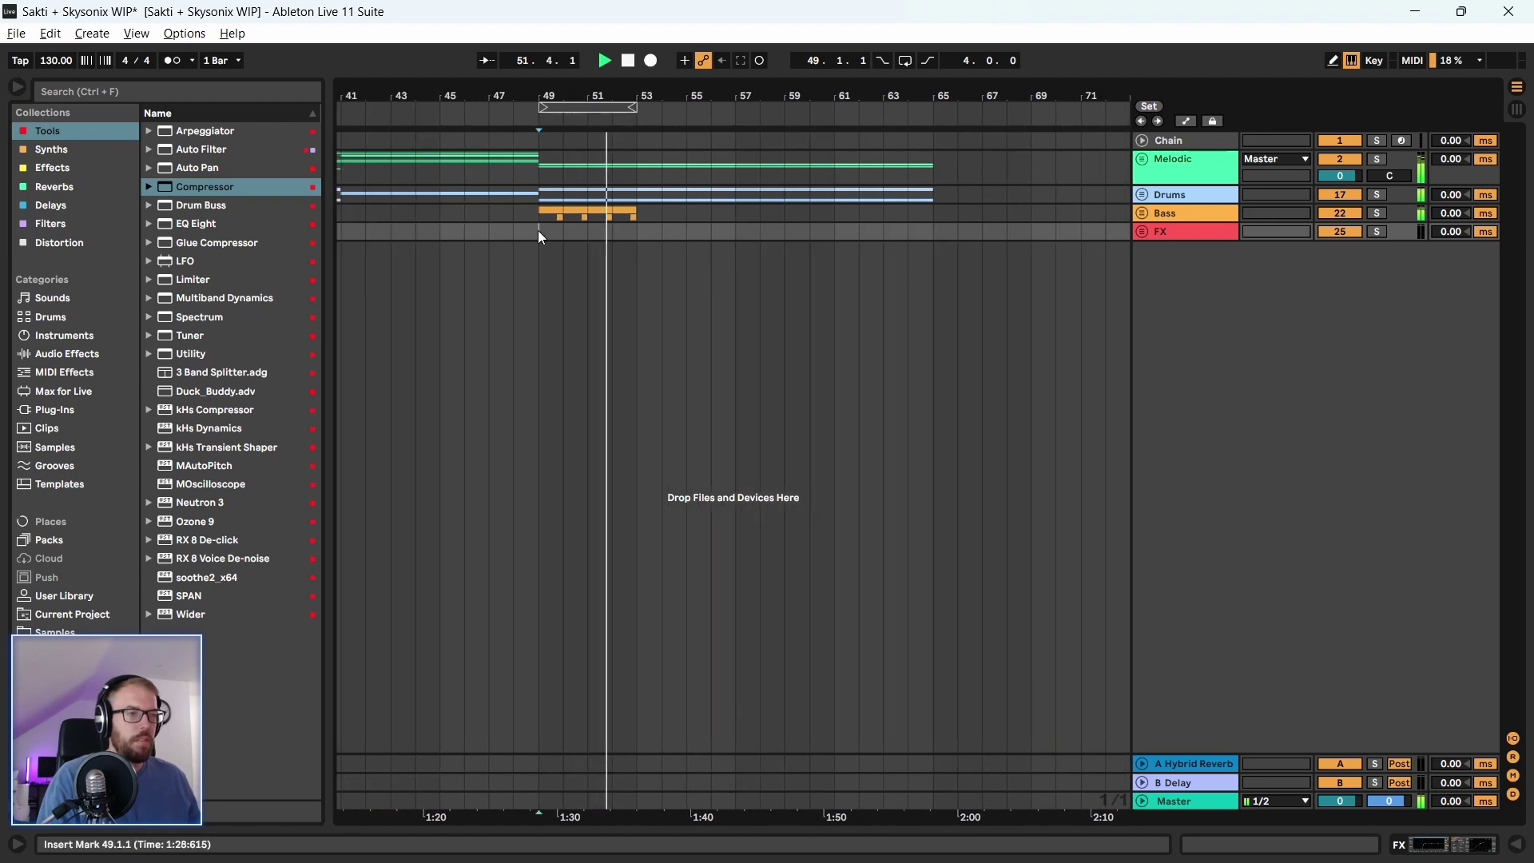
click(1142, 214)
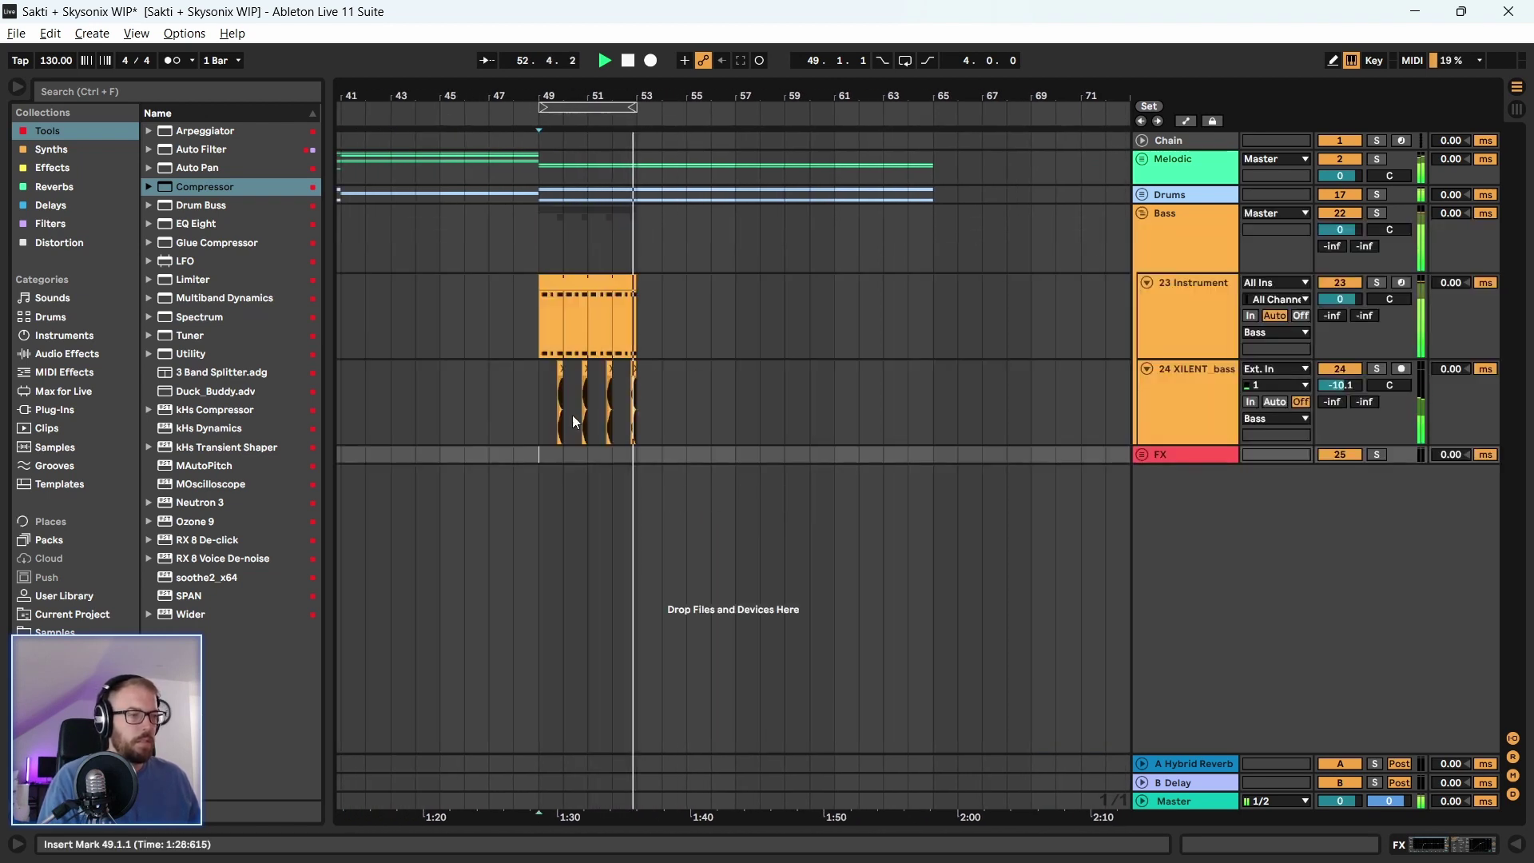
drag(540, 304, 627, 436)
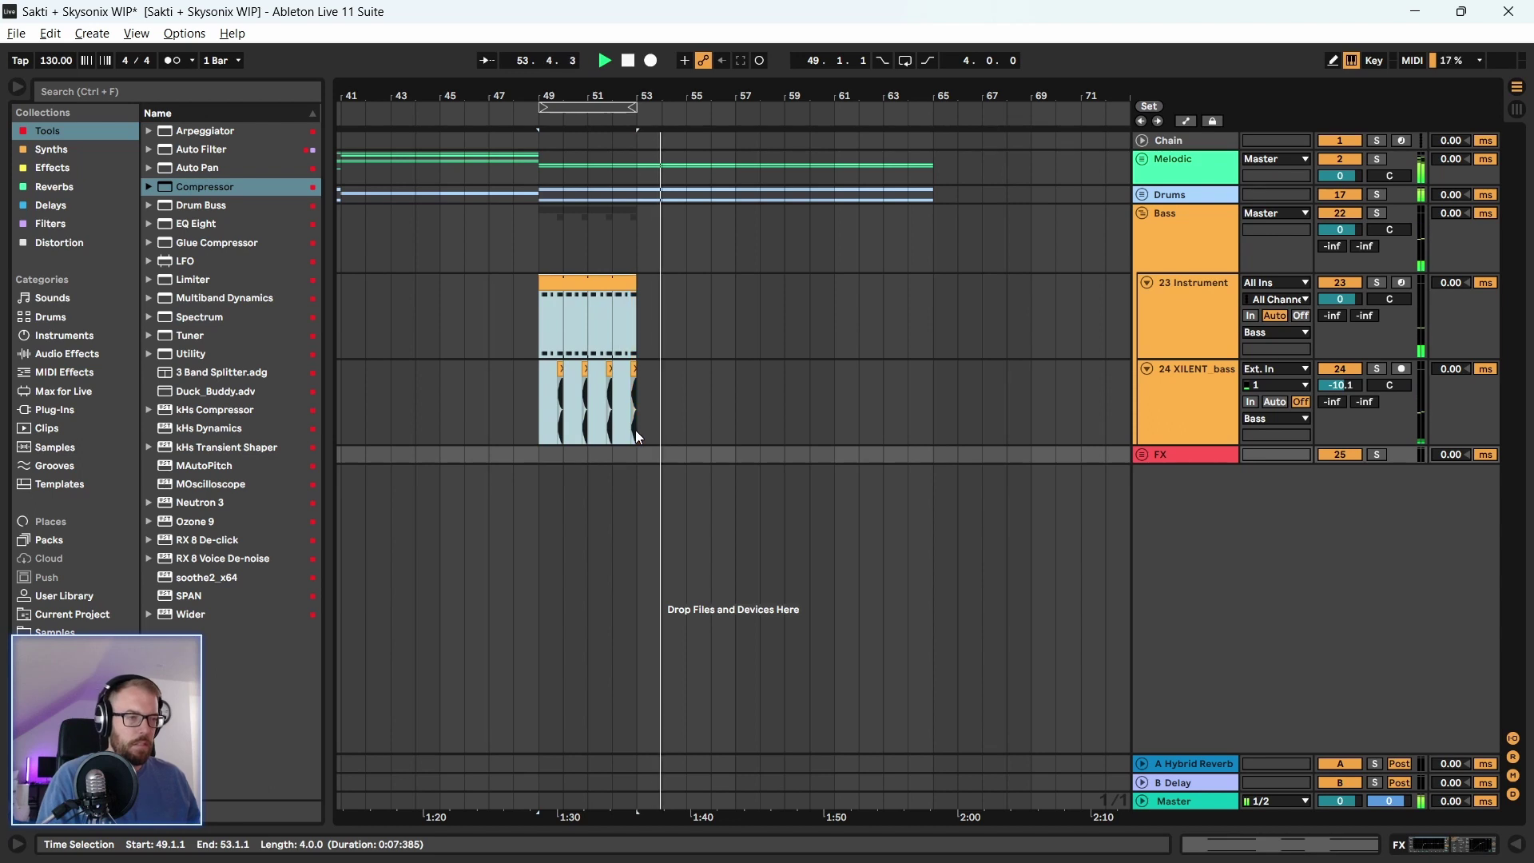
key(ctrl+d)
key(ctrl+d)
key(ctrl+d)
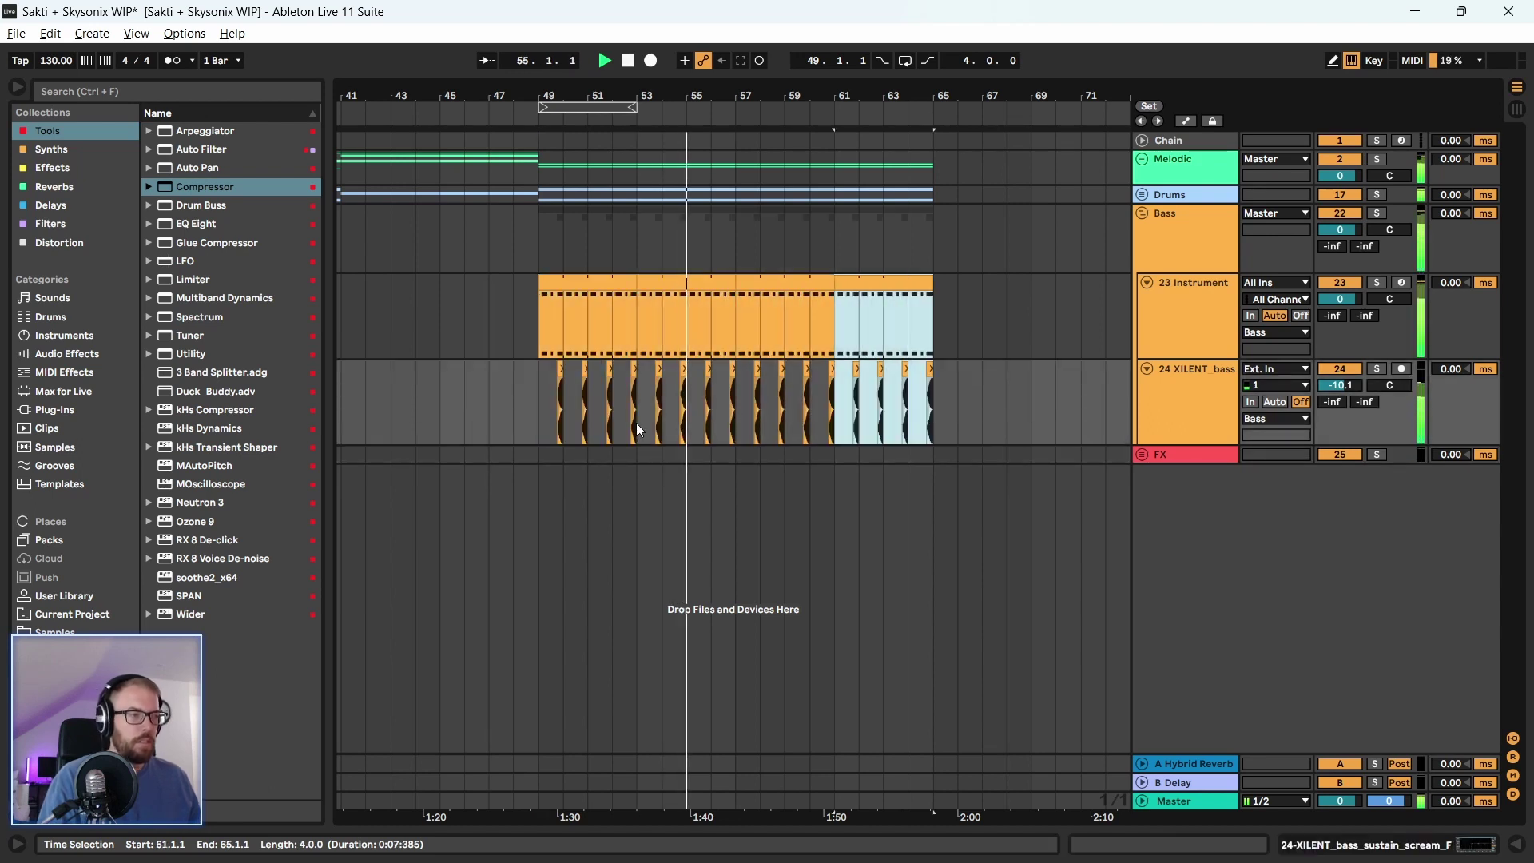
Rename the Bass group's instrument track to Bass and its XILENT bass audio track to Scream Layer
key(minus)
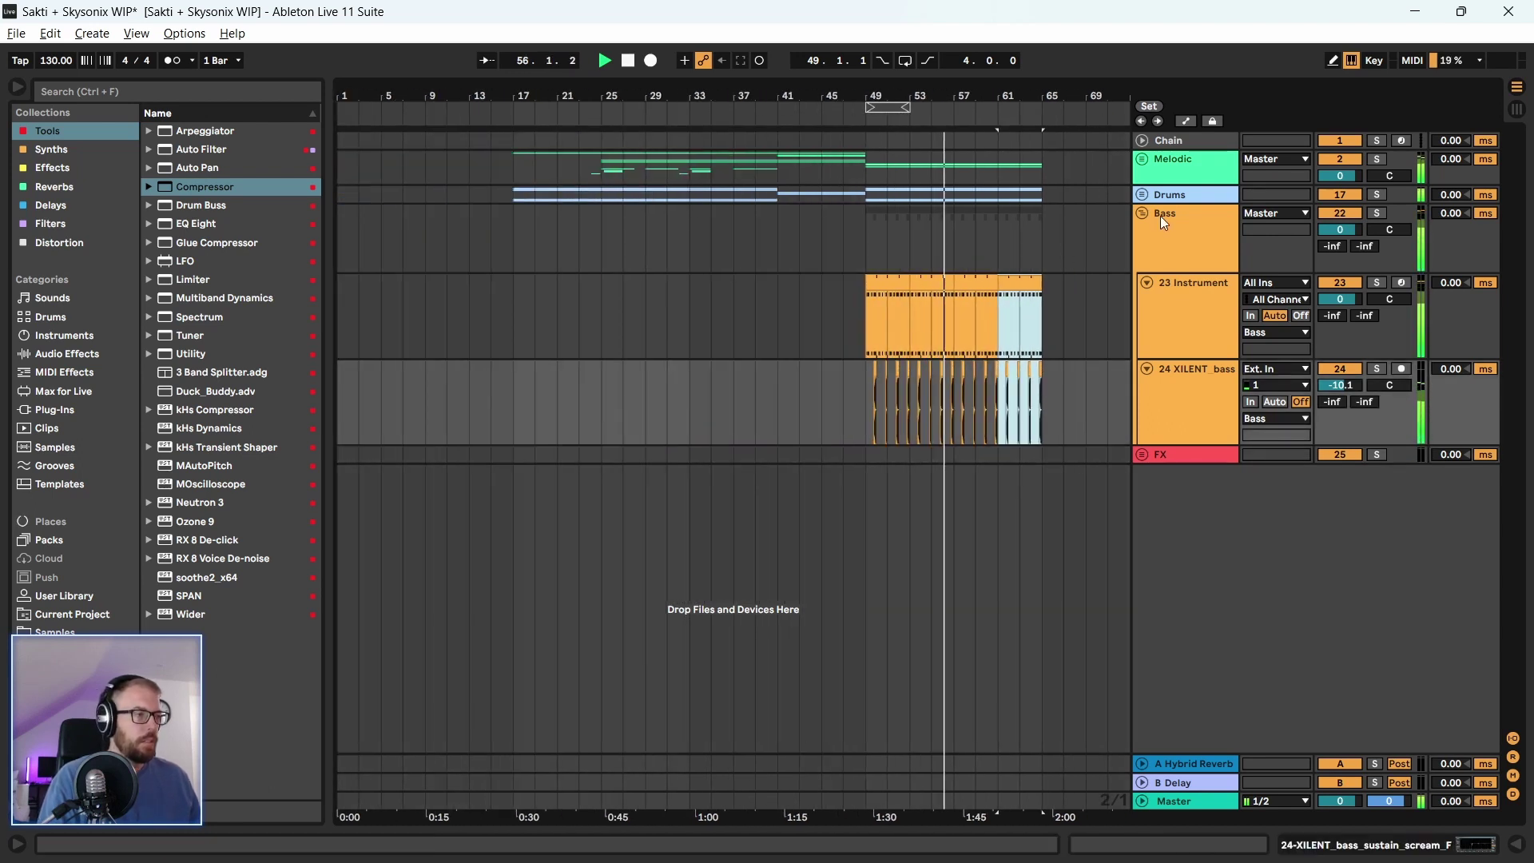
click(1197, 291)
key(ctrl+r)
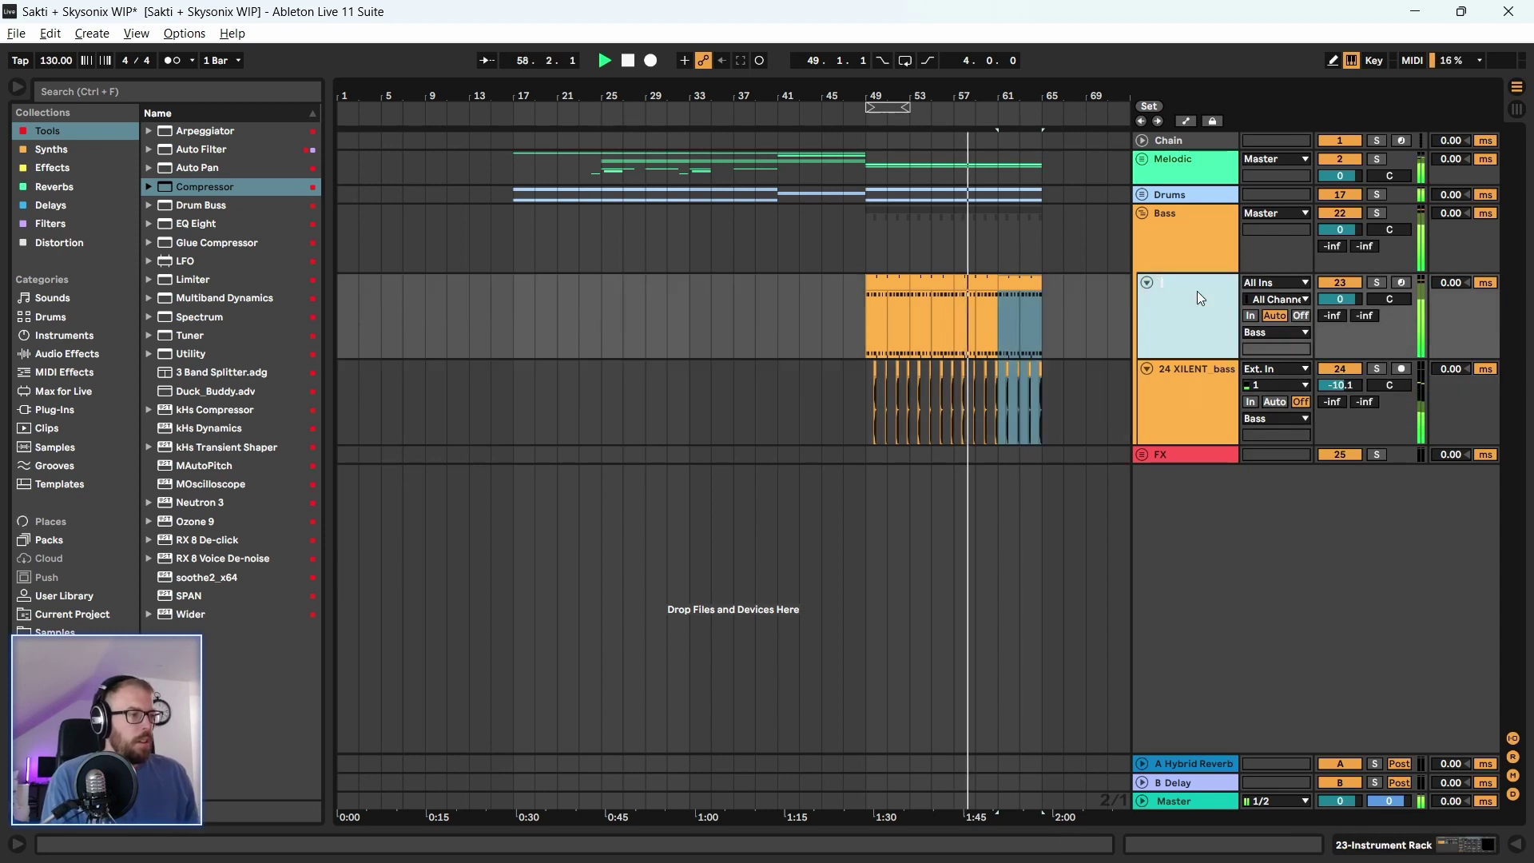
key(BackSpace)
text(Bass)
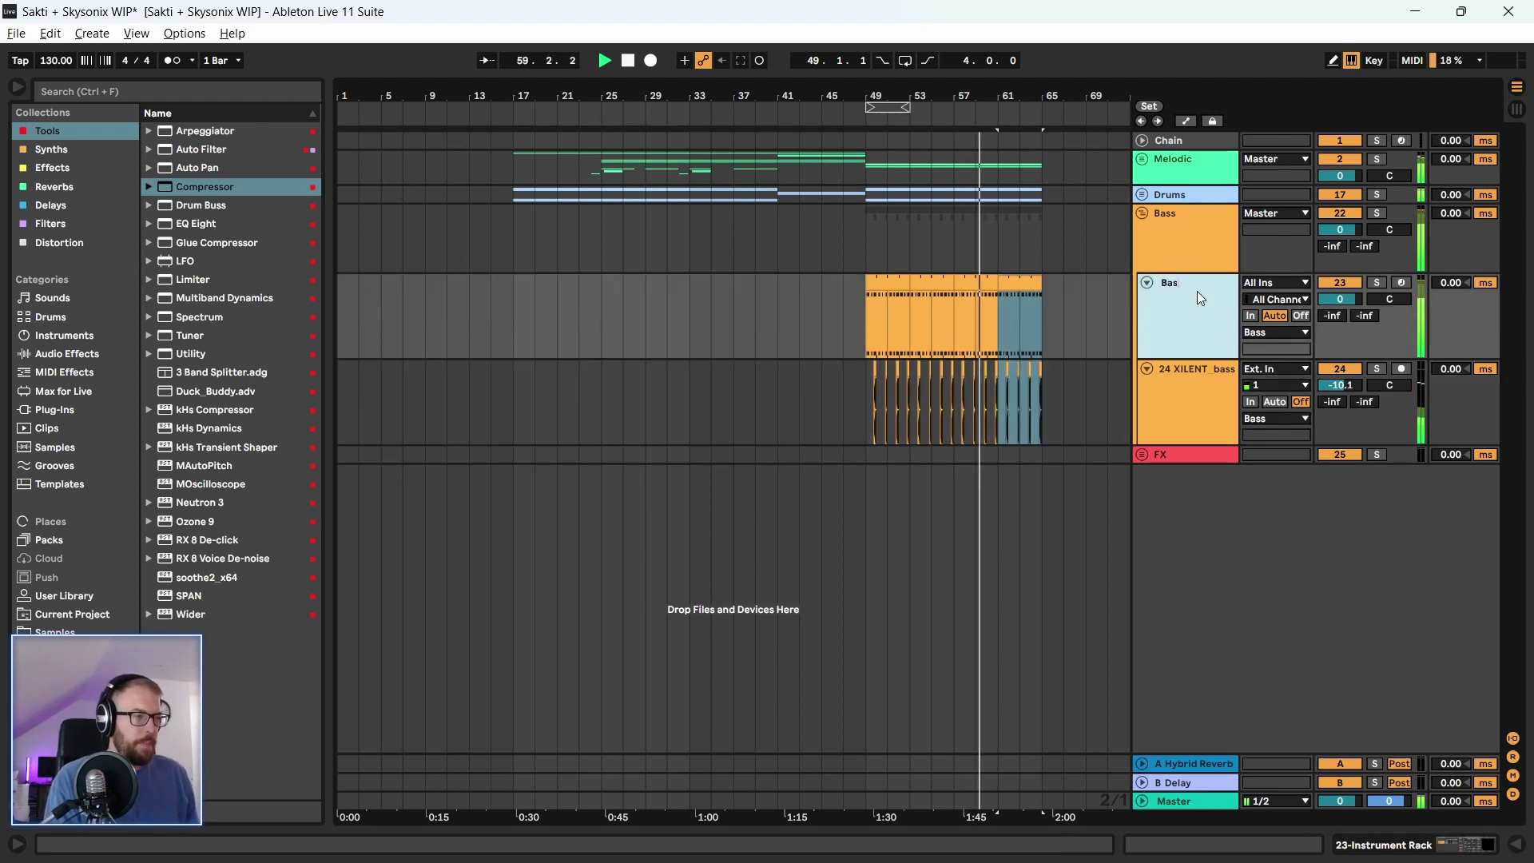
click(1199, 373)
key(ctrl+r)
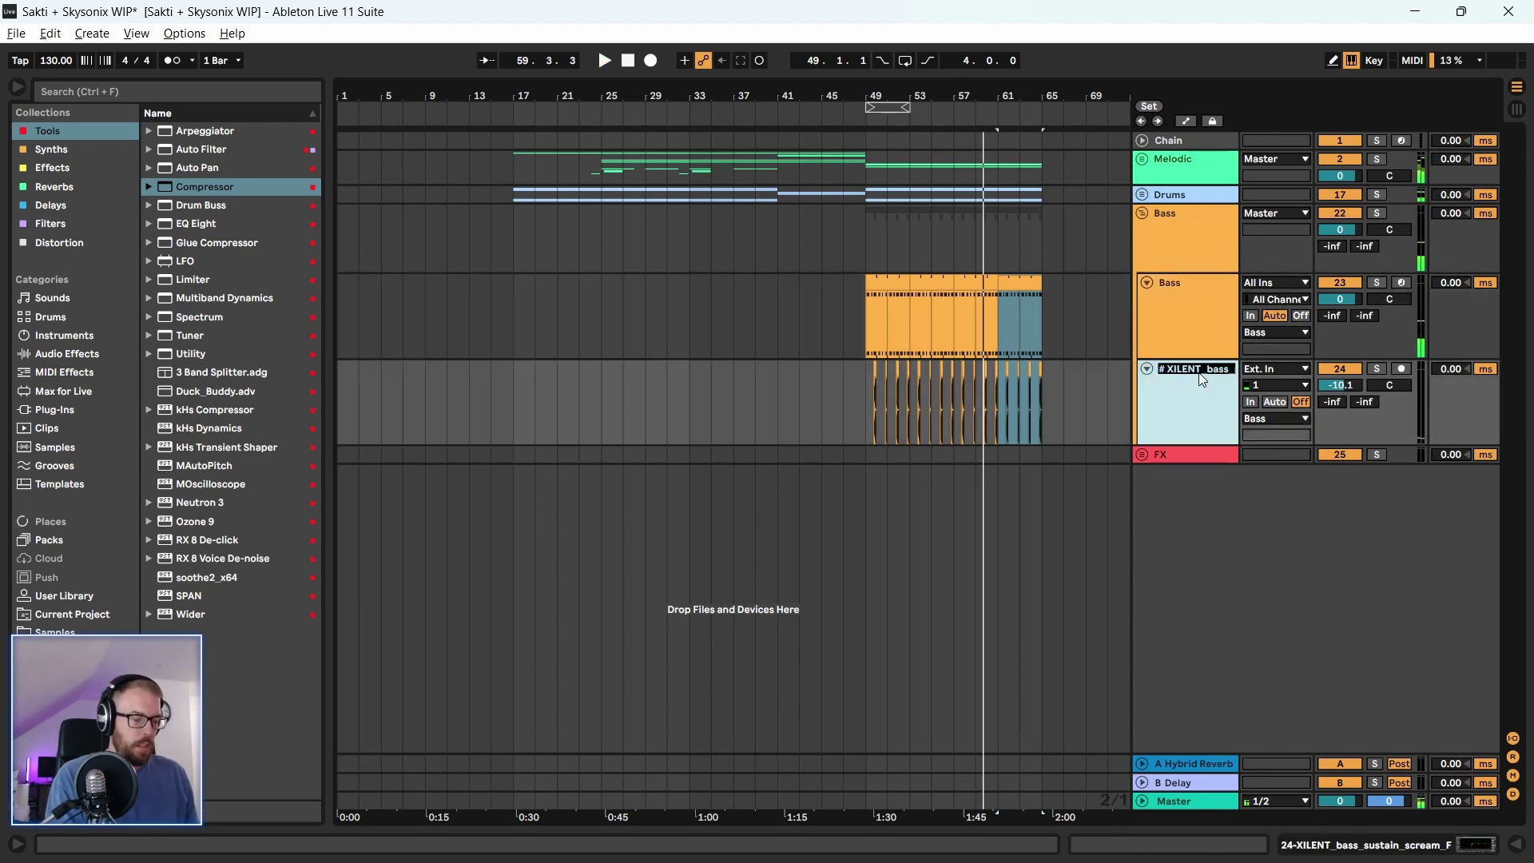
text(Scream Lay)
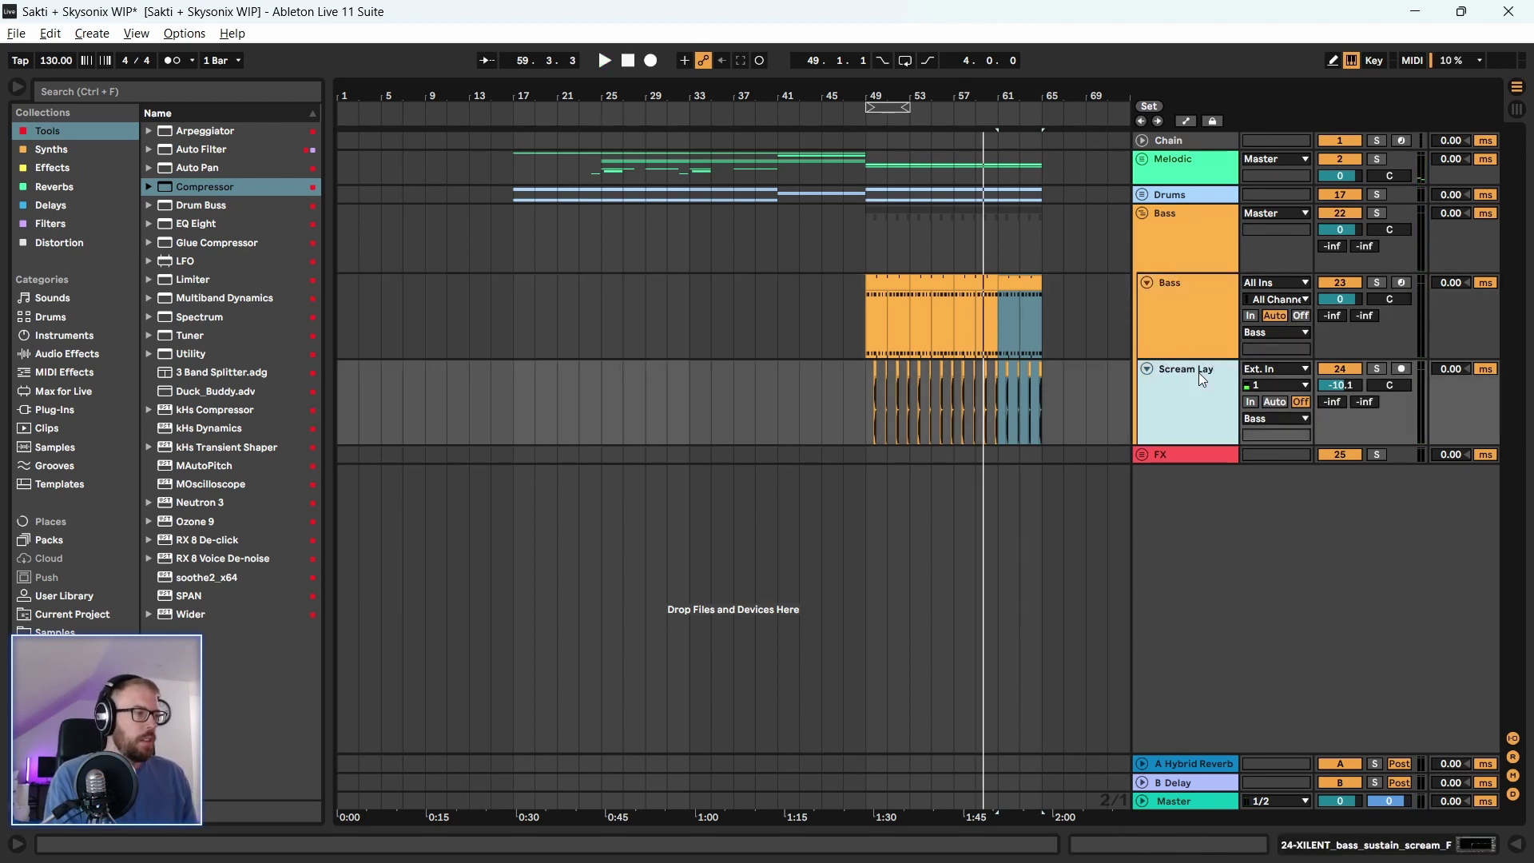
text(er)
key(Return)
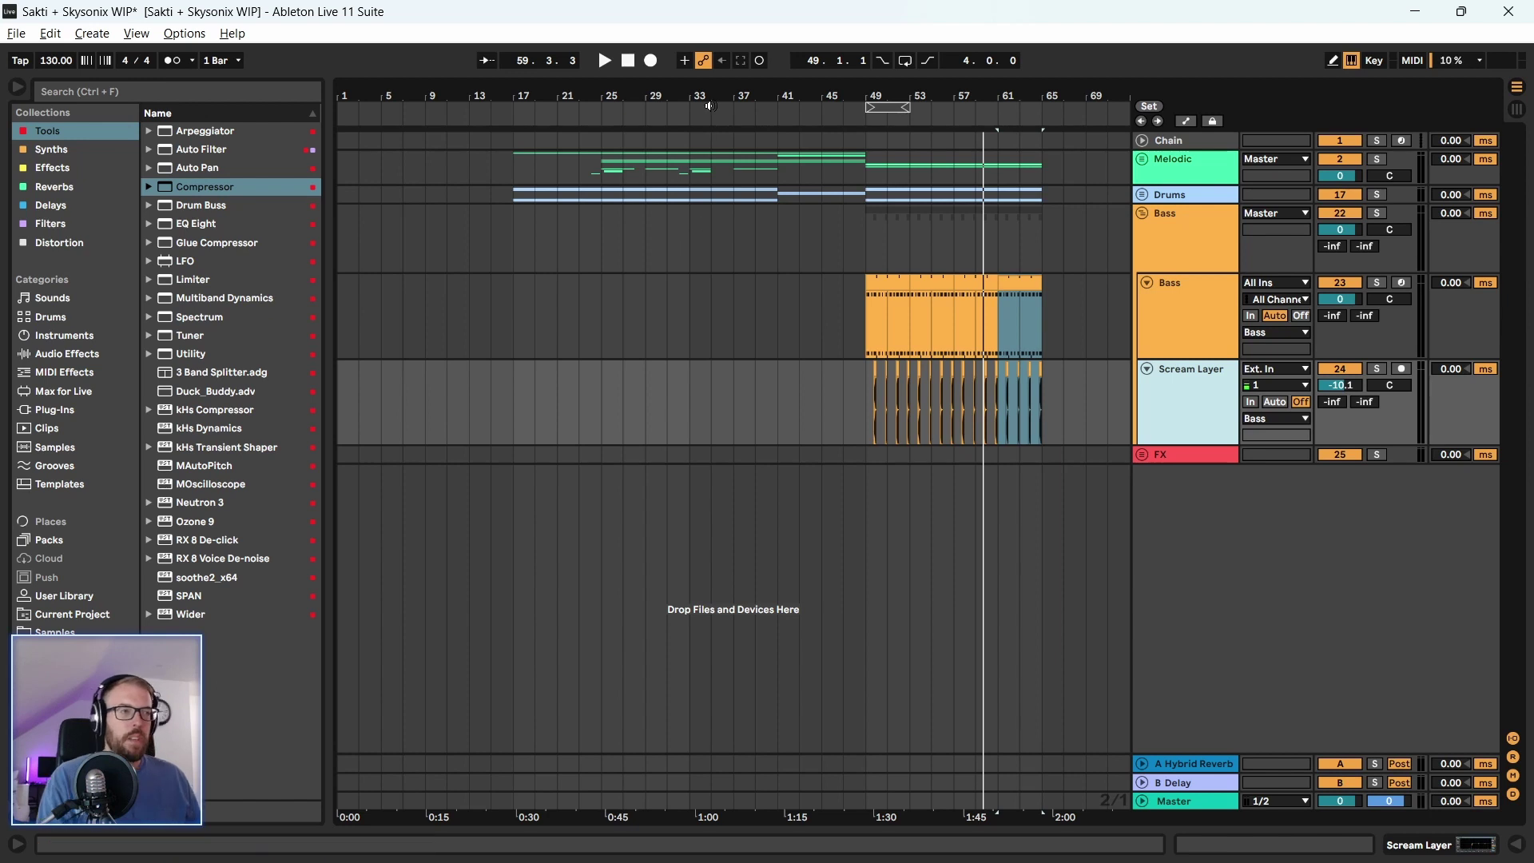
Fold the Bass group and play a short stretch of the arrangement from bar 49
drag(709, 105, 676, 91)
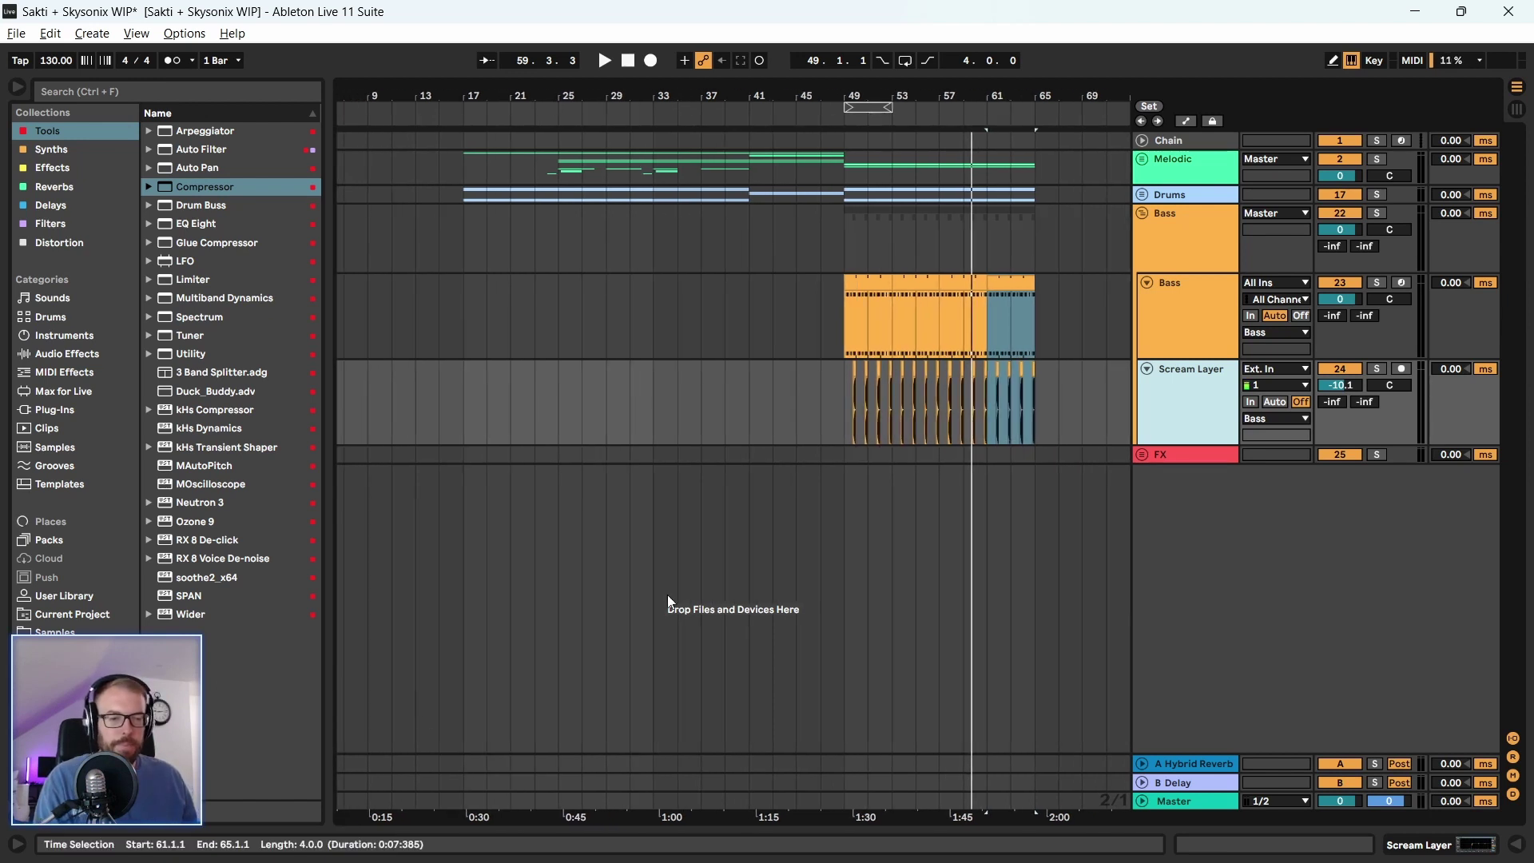
click(1143, 211)
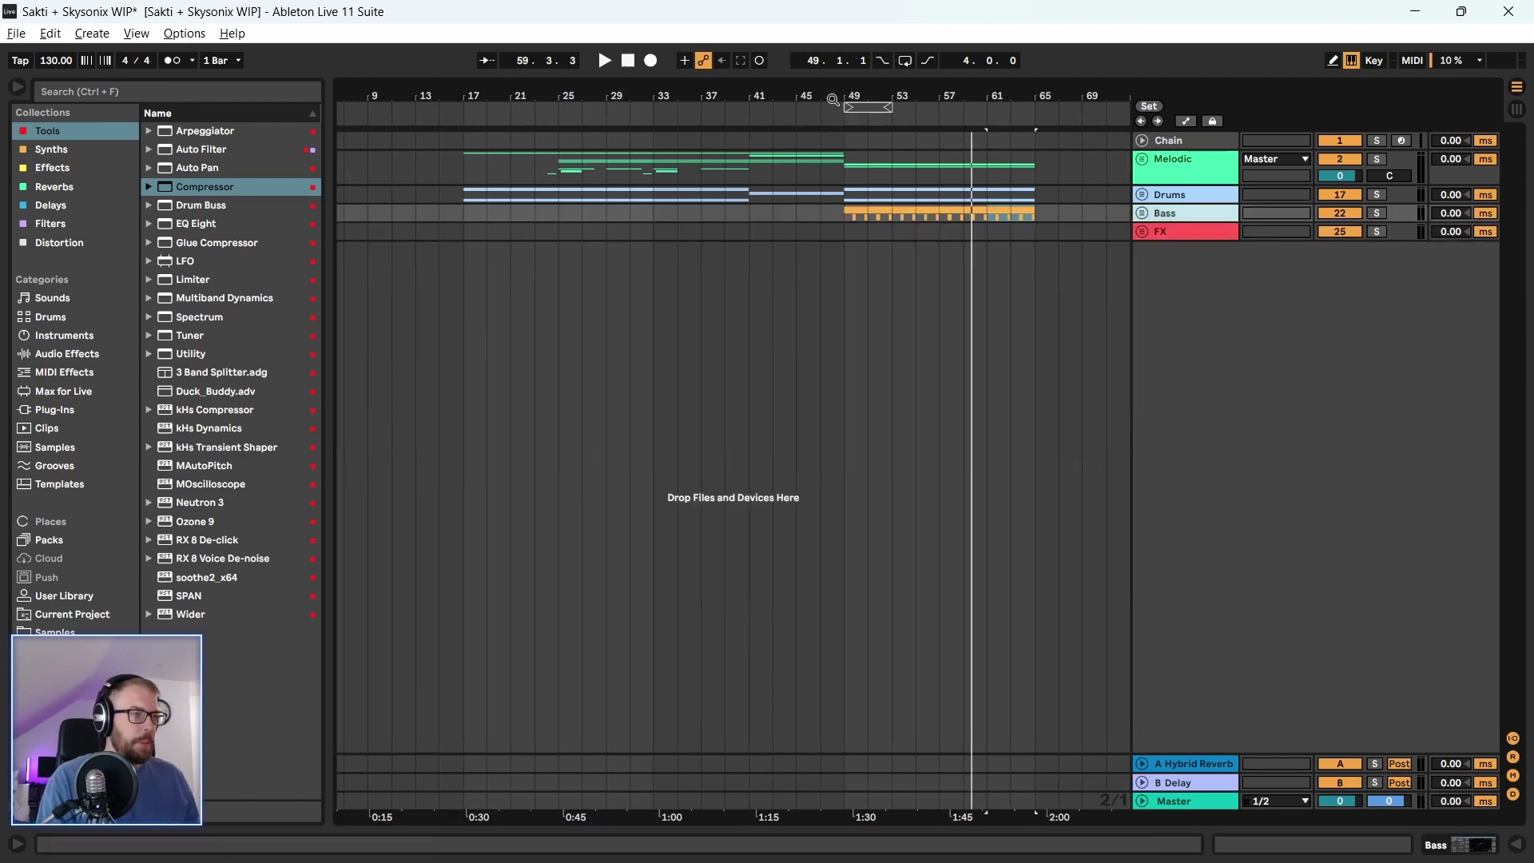
key(minus)
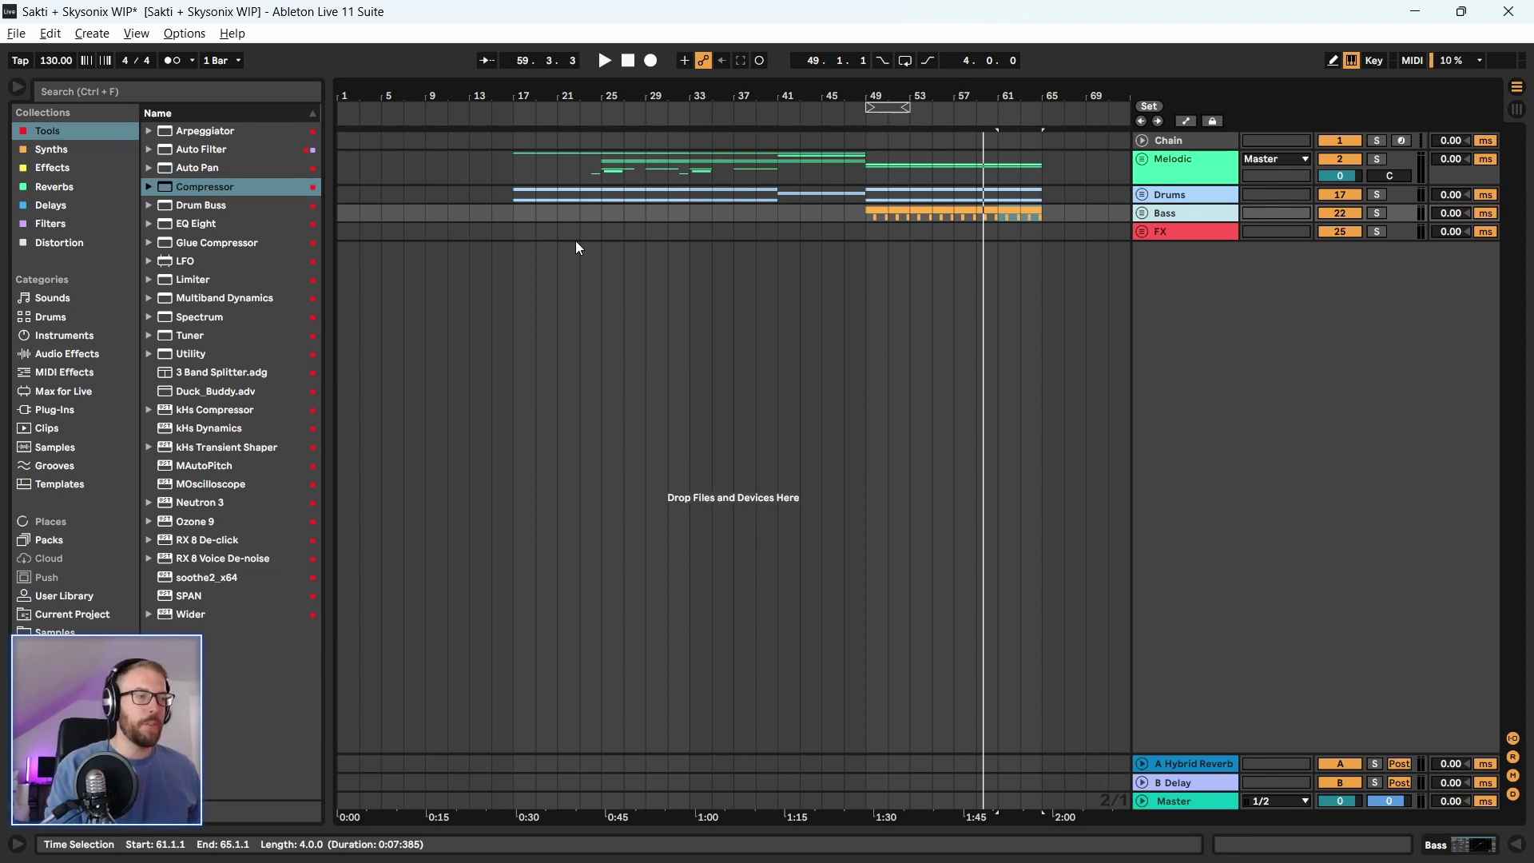
click(869, 179)
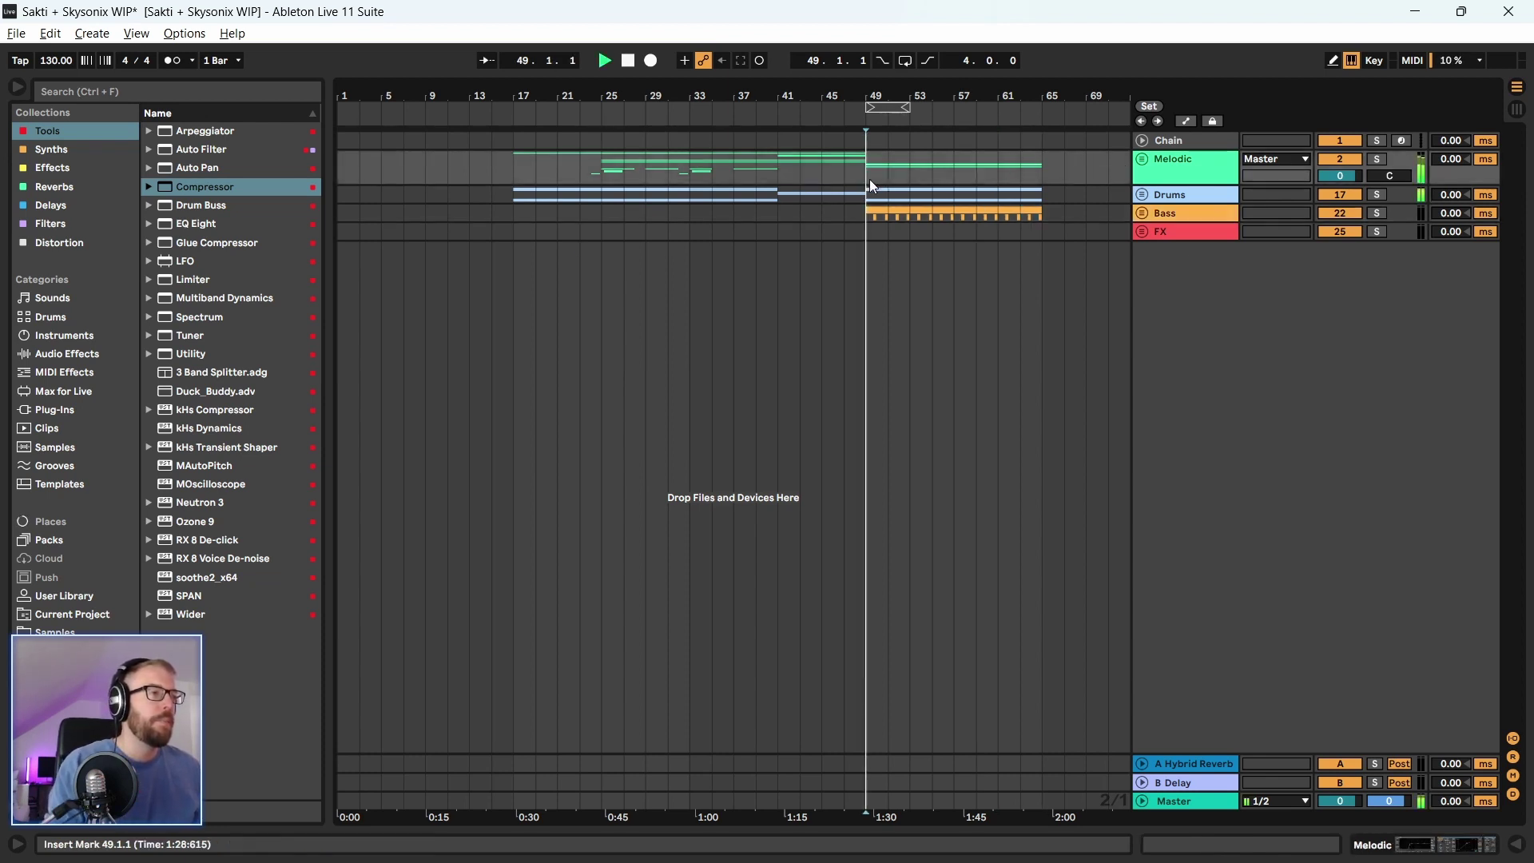
key(space)
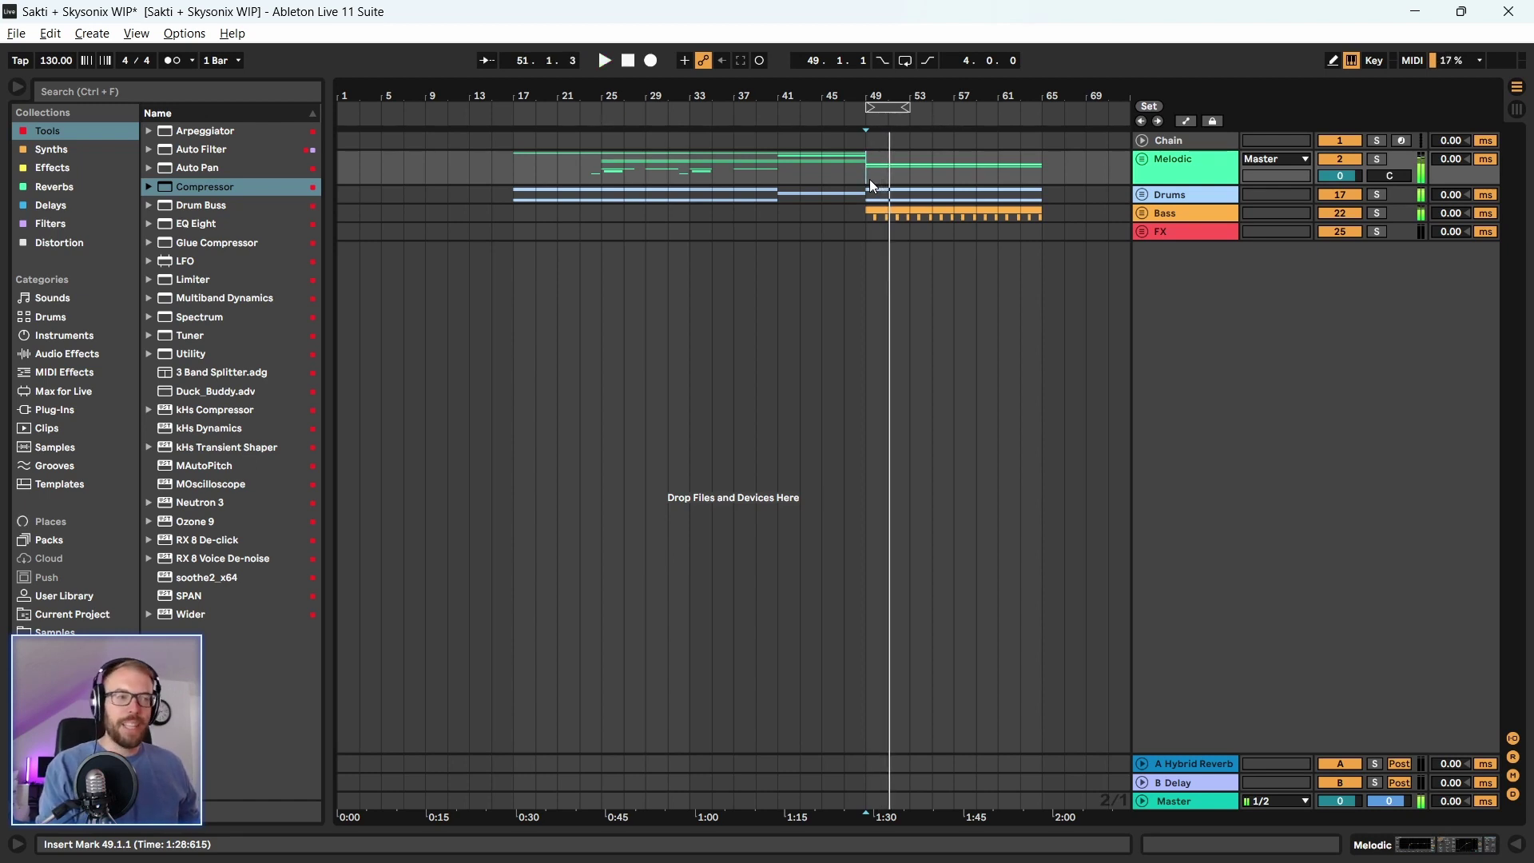
key(space)
Select bars 49 to 57 across the Melodic, Drums, Bass and FX groups and listen to the section from bar 49
drag(526, 219, 860, 235)
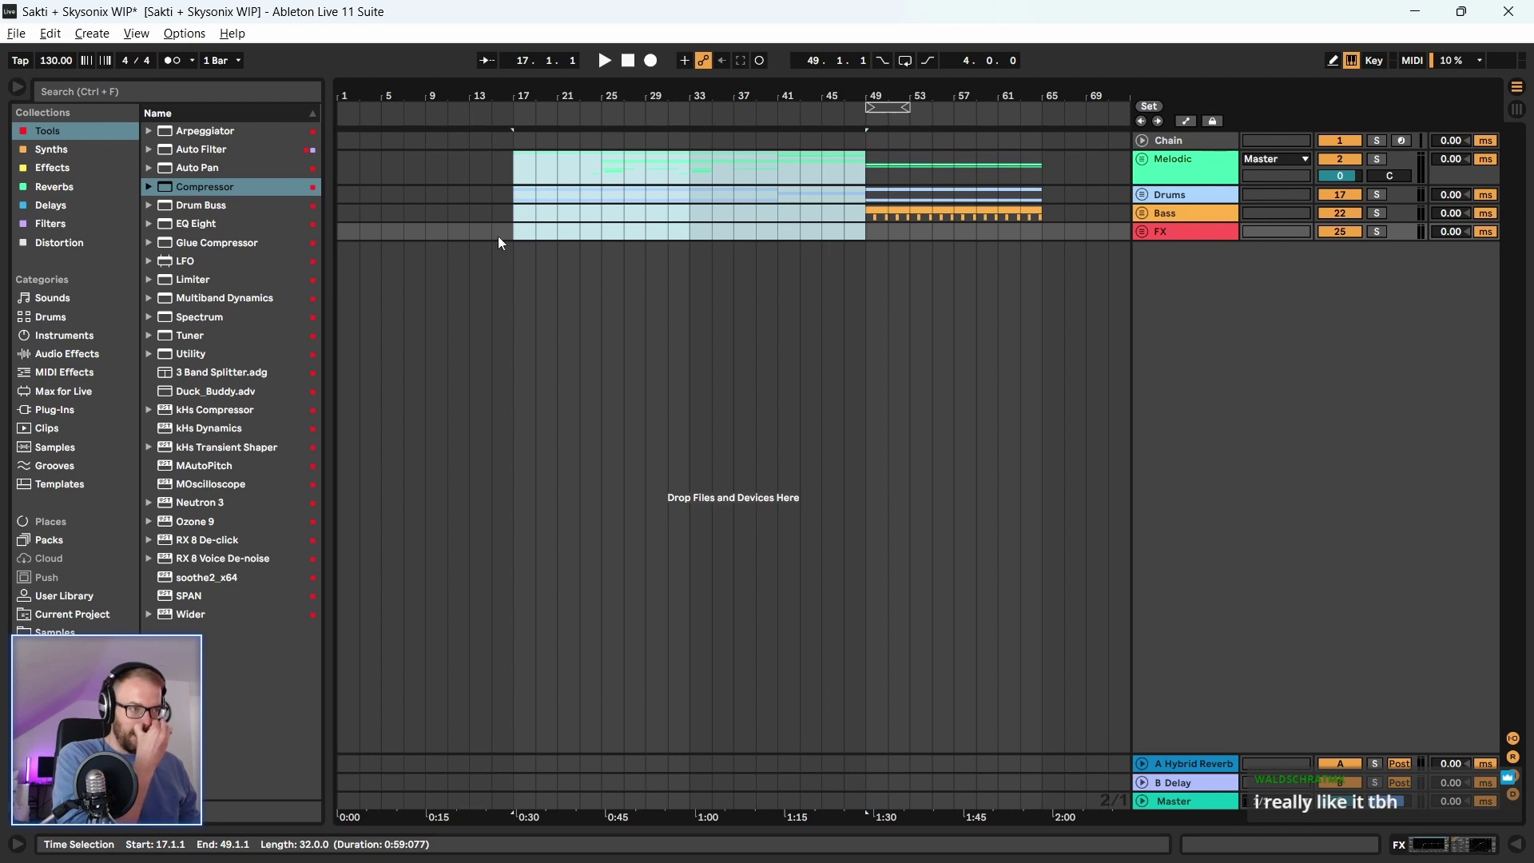
click(581, 161)
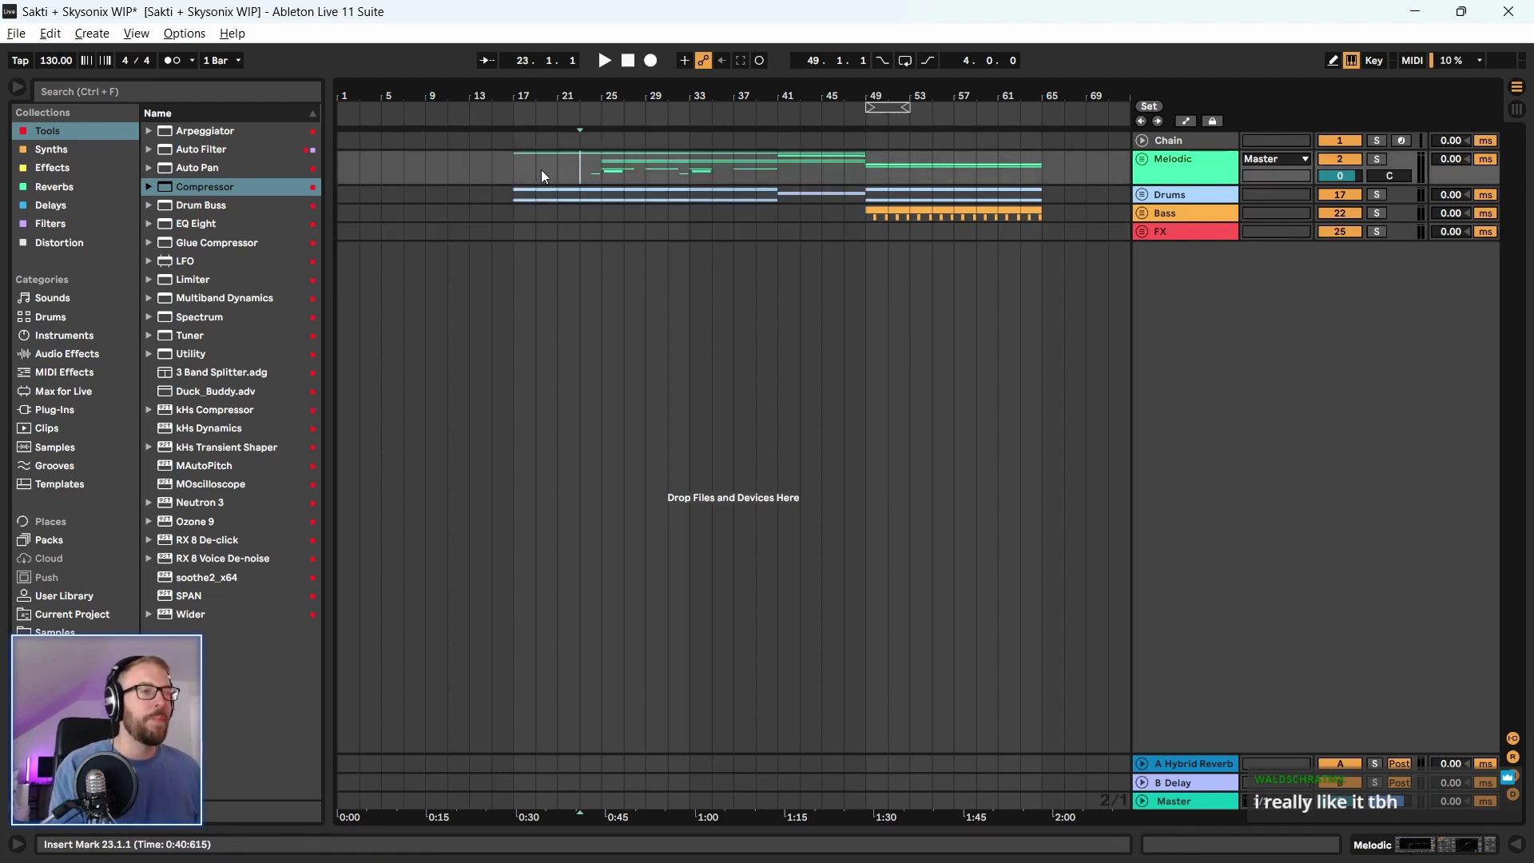
click(583, 169)
click(865, 227)
drag(866, 228, 956, 162)
key(space)
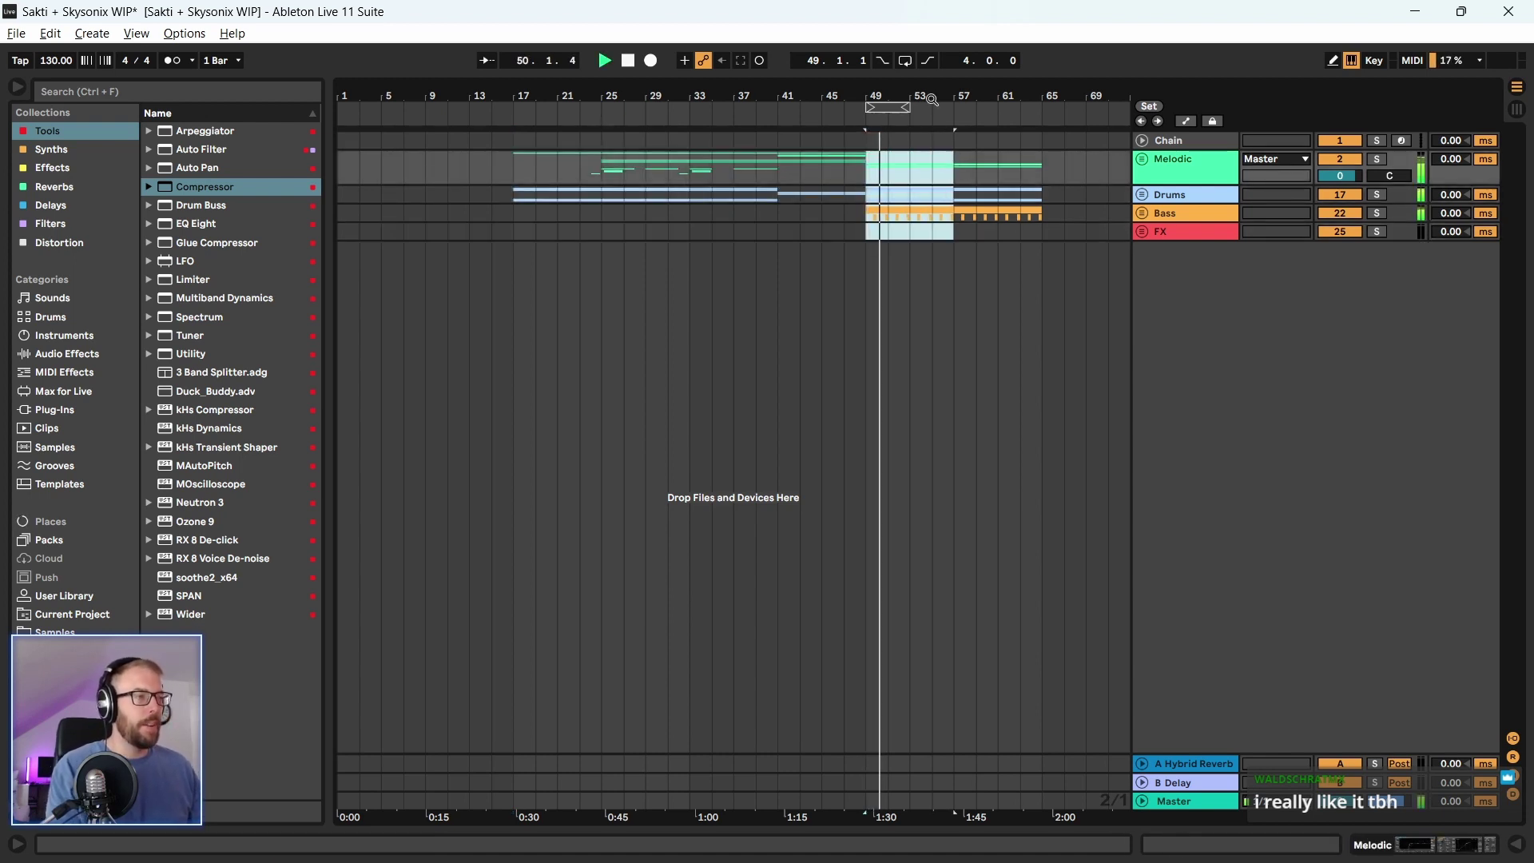
drag(680, 78, 675, 84)
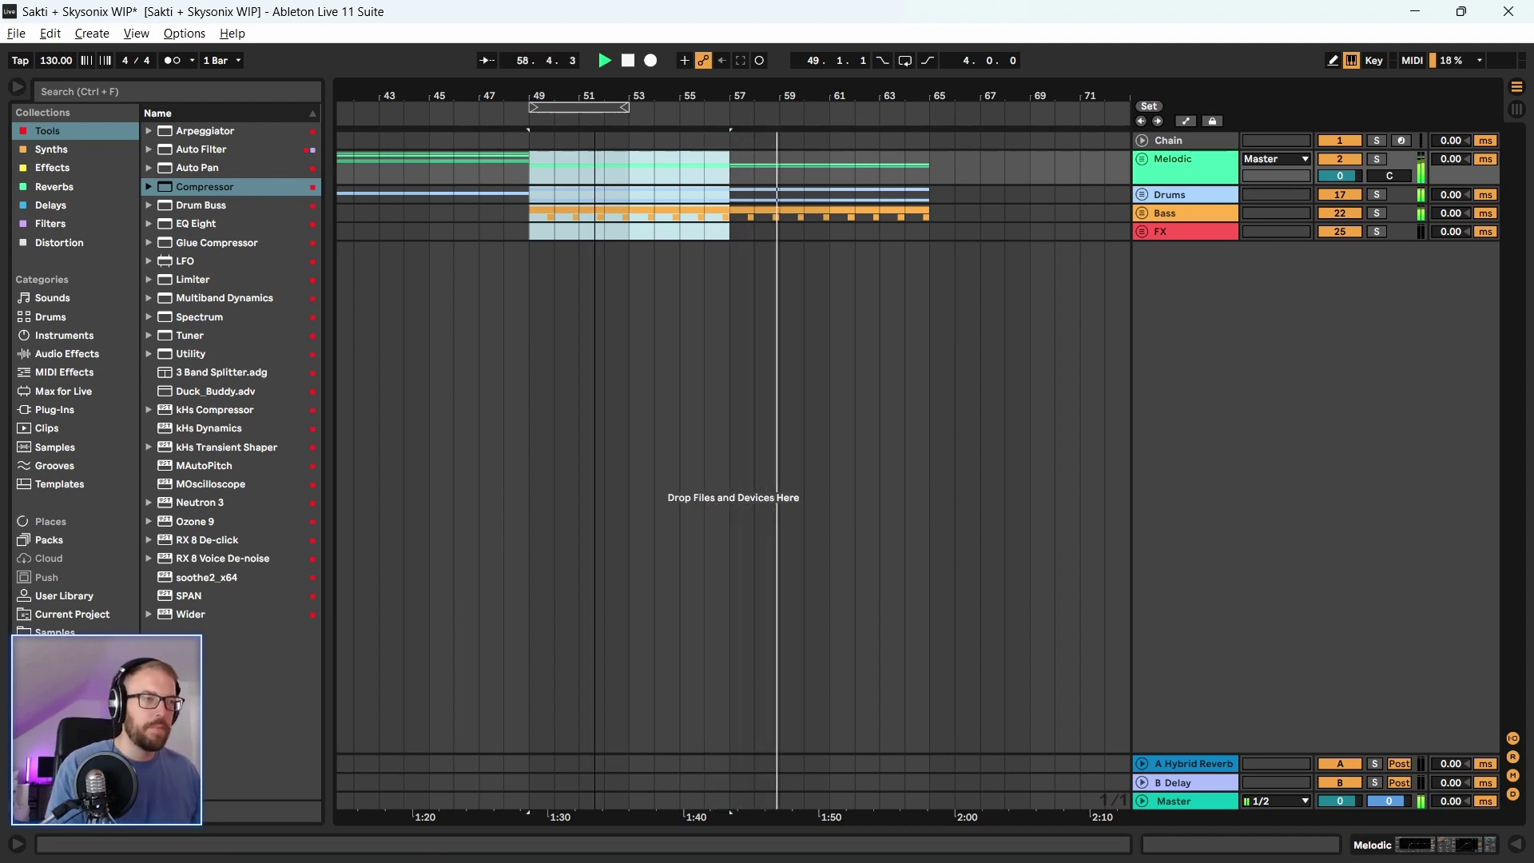
drag(622, 96, 631, 76)
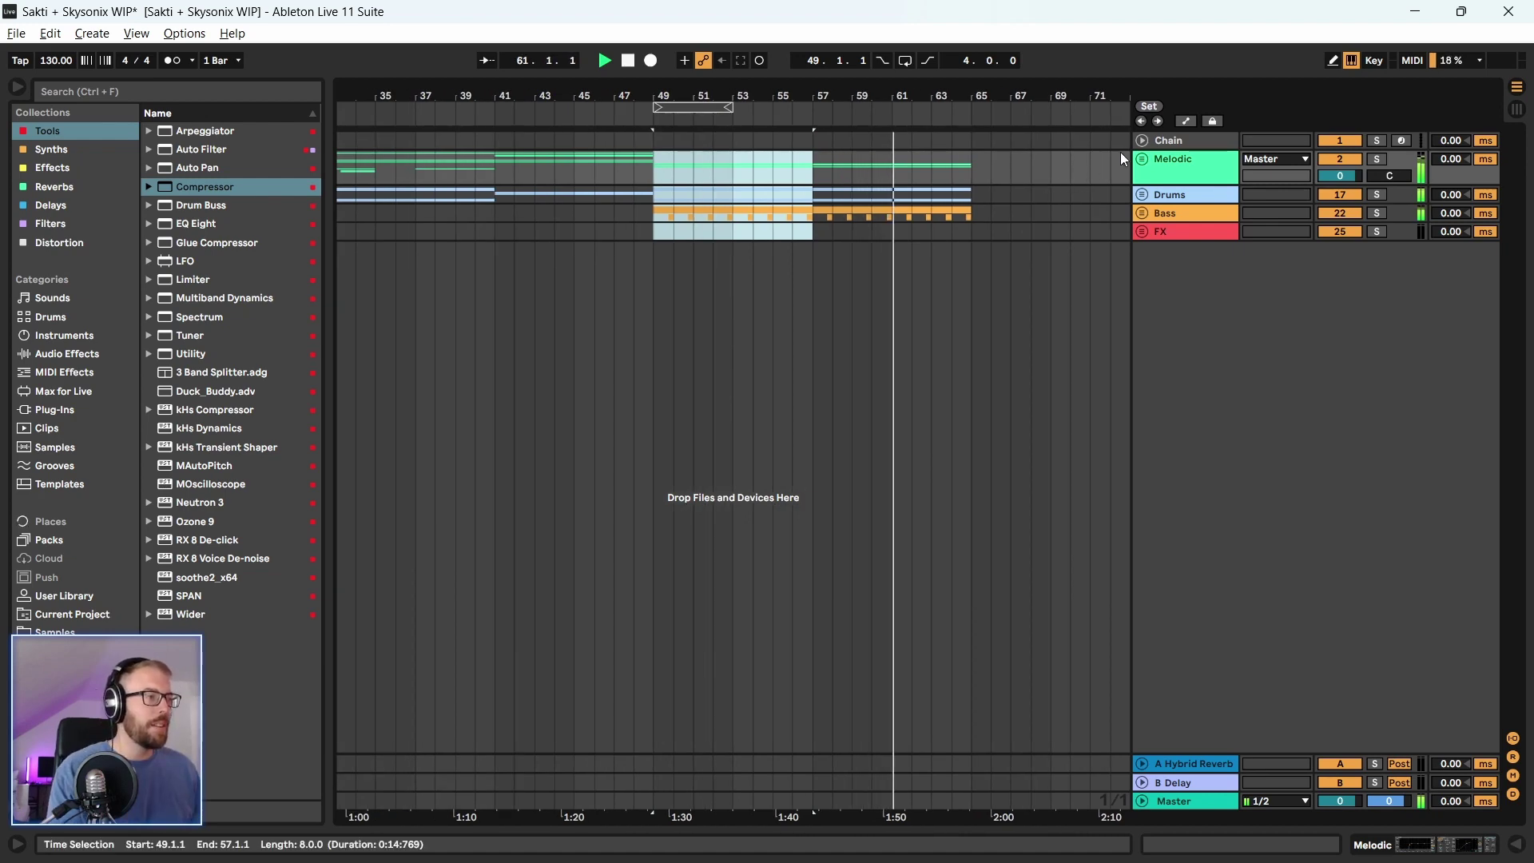
key(space)
Unfold the Melodic group, show 11 Vital's devices and replay the start of the section at bar 49
click(1142, 159)
scroll(920, 483, down, 5)
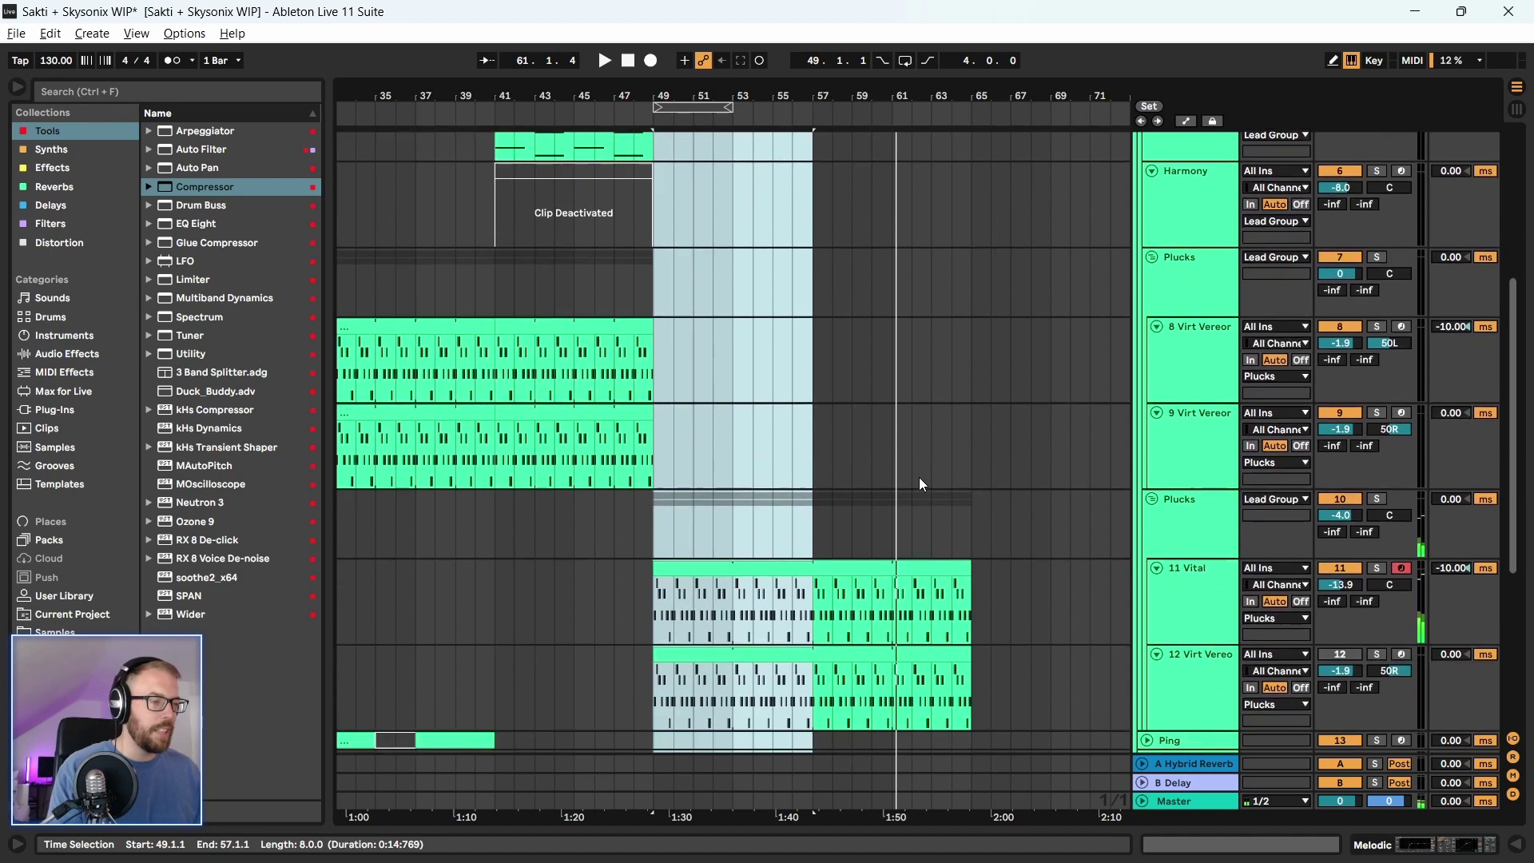
double_click(1210, 389)
scroll(769, 544, down, 3)
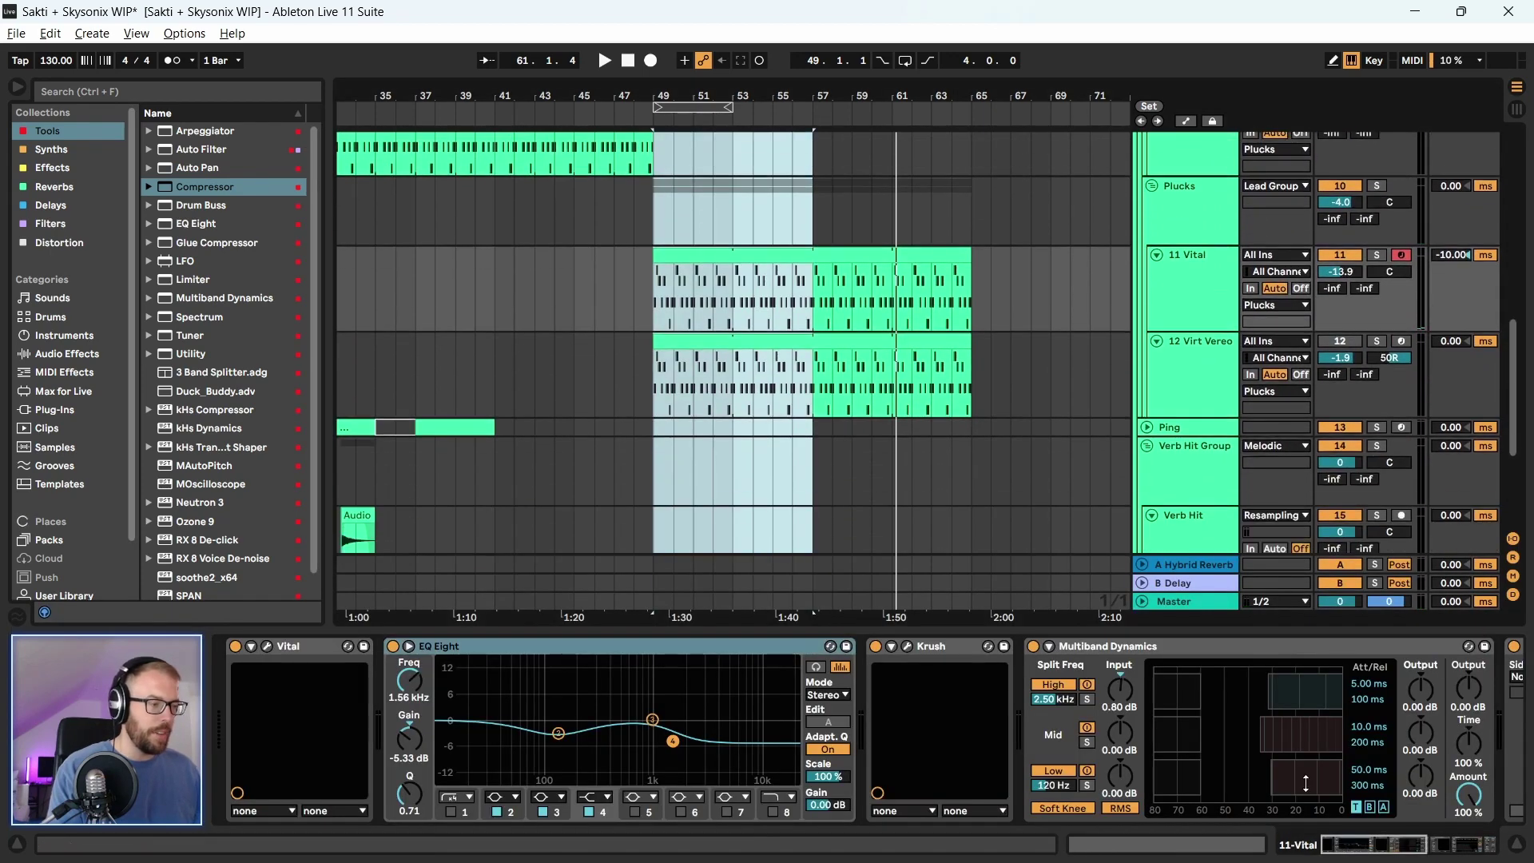
key(space)
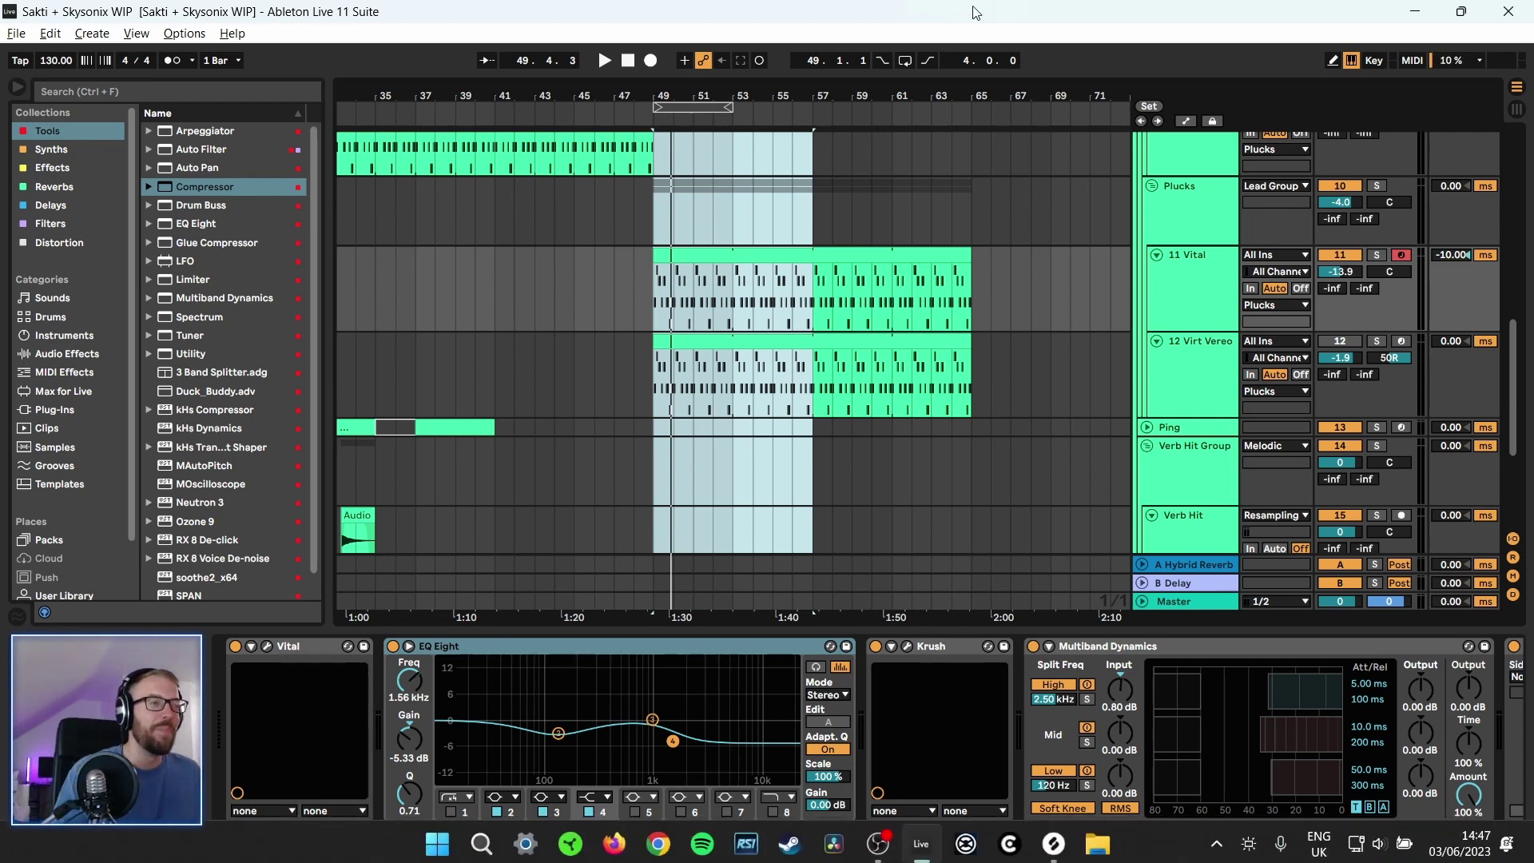
scroll(692, 241, down, 3)
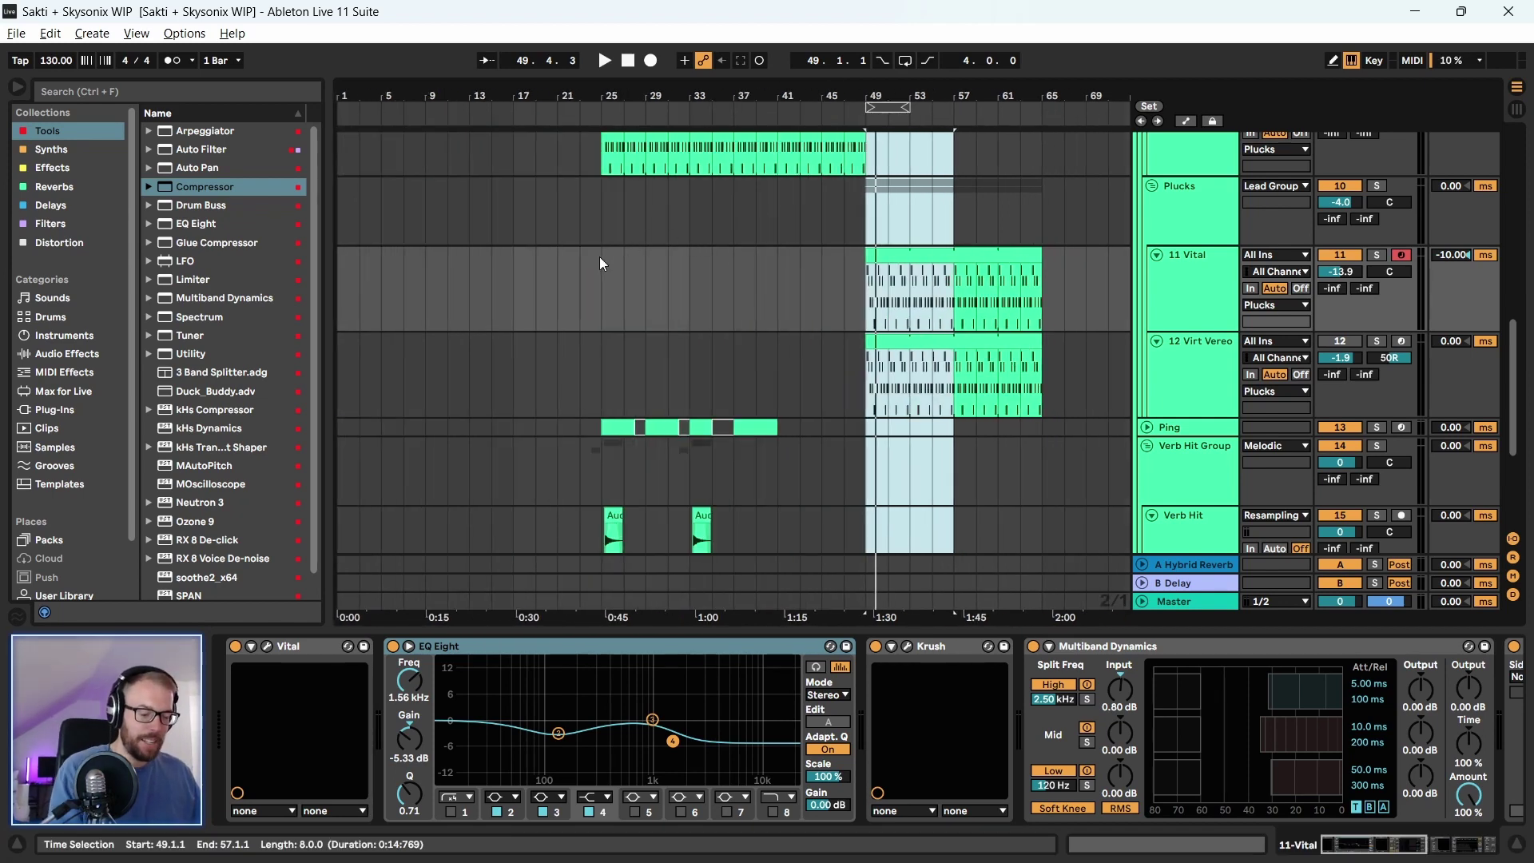